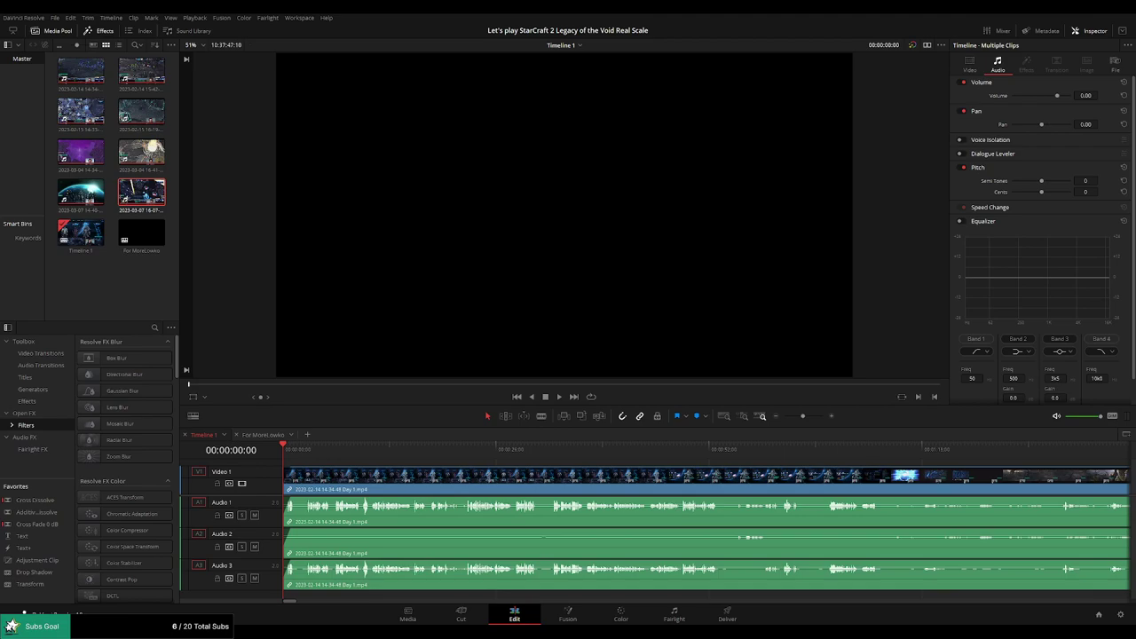
# Start timeline playback and rename Timeline 1 as "for highlight"
pyautogui.press('space')
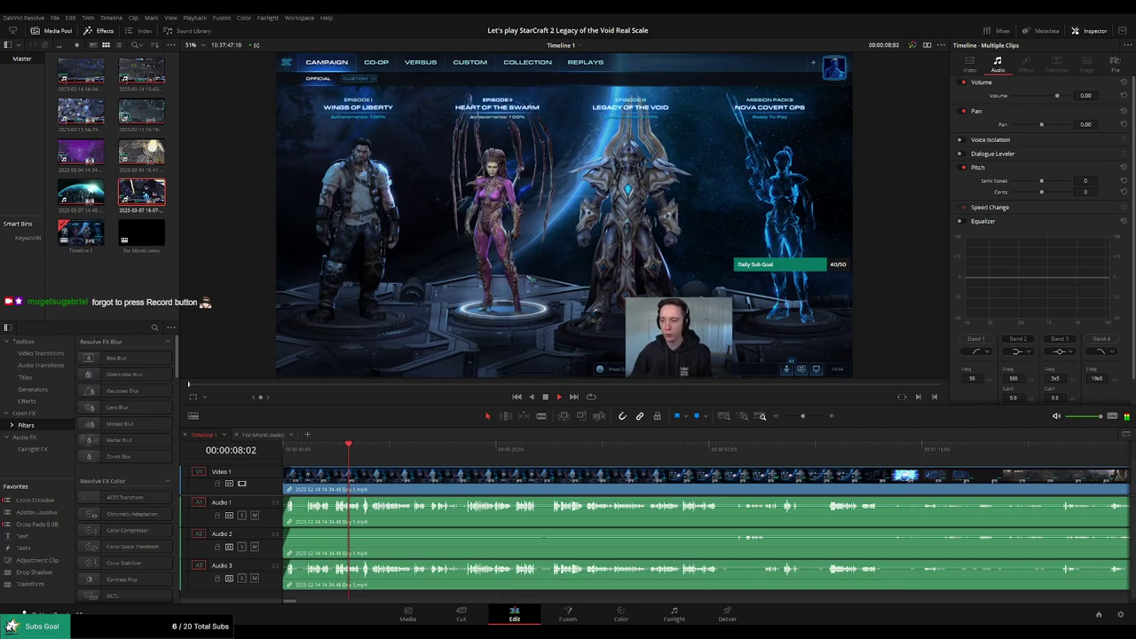
pyautogui.moveTo(640, 427); pyautogui.dragTo(640, 422)
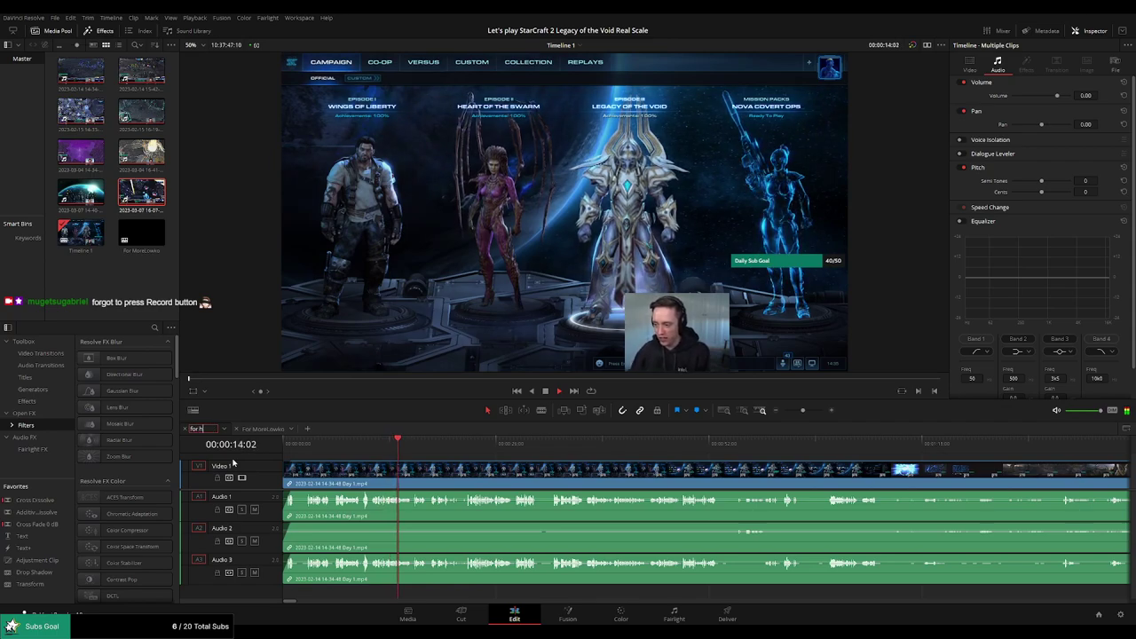
pyautogui.write('ht')
pyautogui.press('Return')
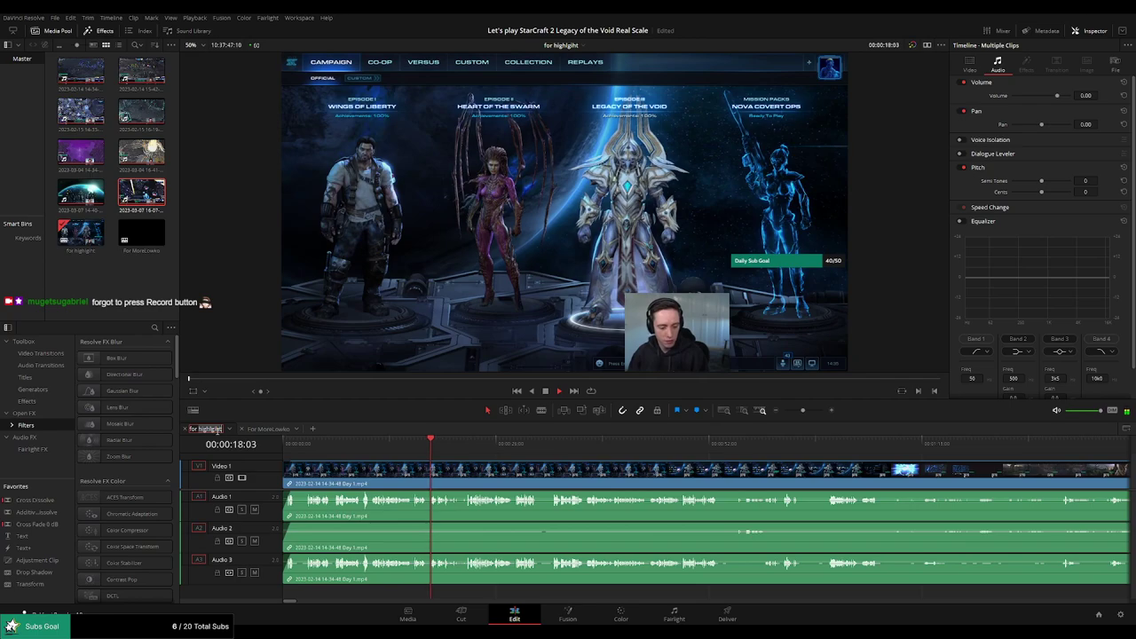
pyautogui.doubleClick(210, 430)
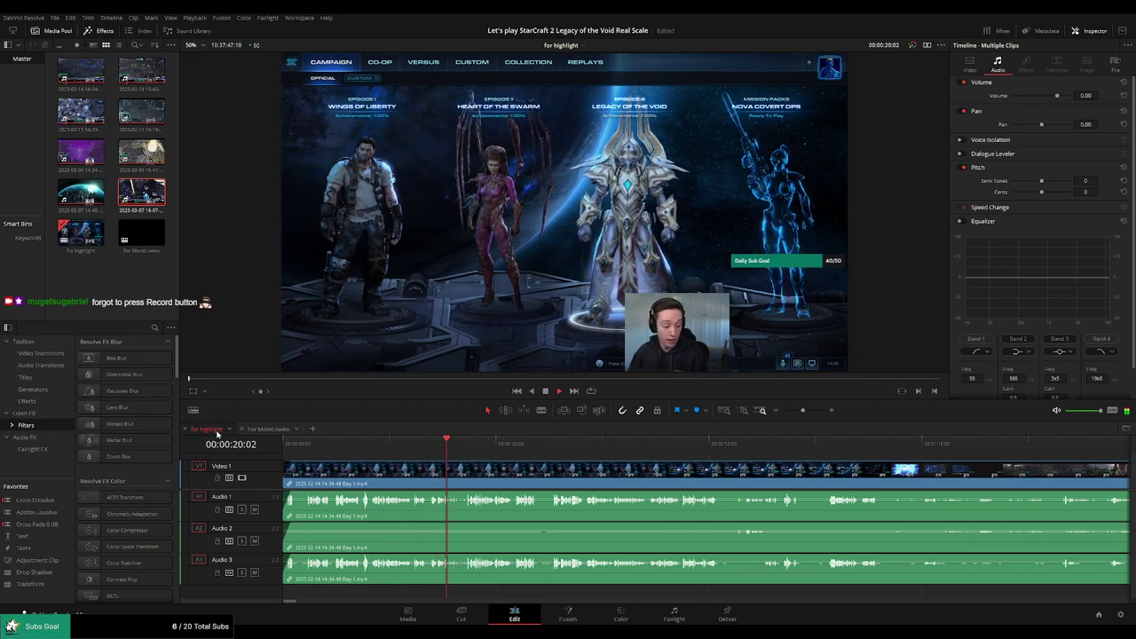
# Split the gameplay clip on all tracks at 00:00:30:51, where the first silent gap begins
pyautogui.scroll(3, 611, 466)
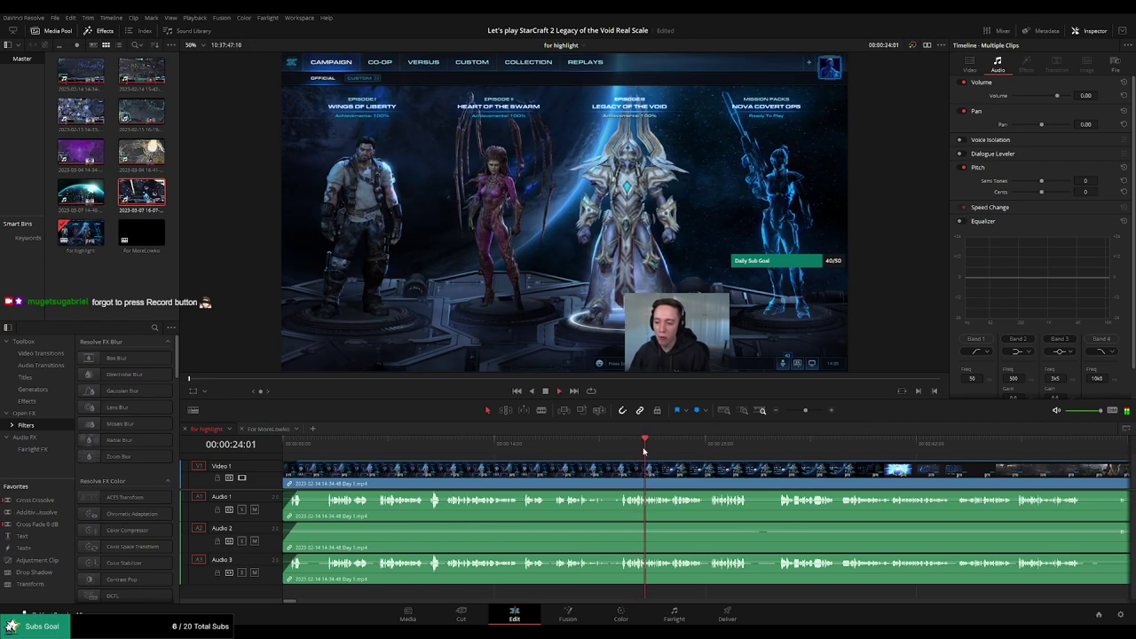
pyautogui.click(685, 483)
pyautogui.moveTo(727, 474); pyautogui.dragTo(475, 474)
pyautogui.hscroll(1, 476, 475)
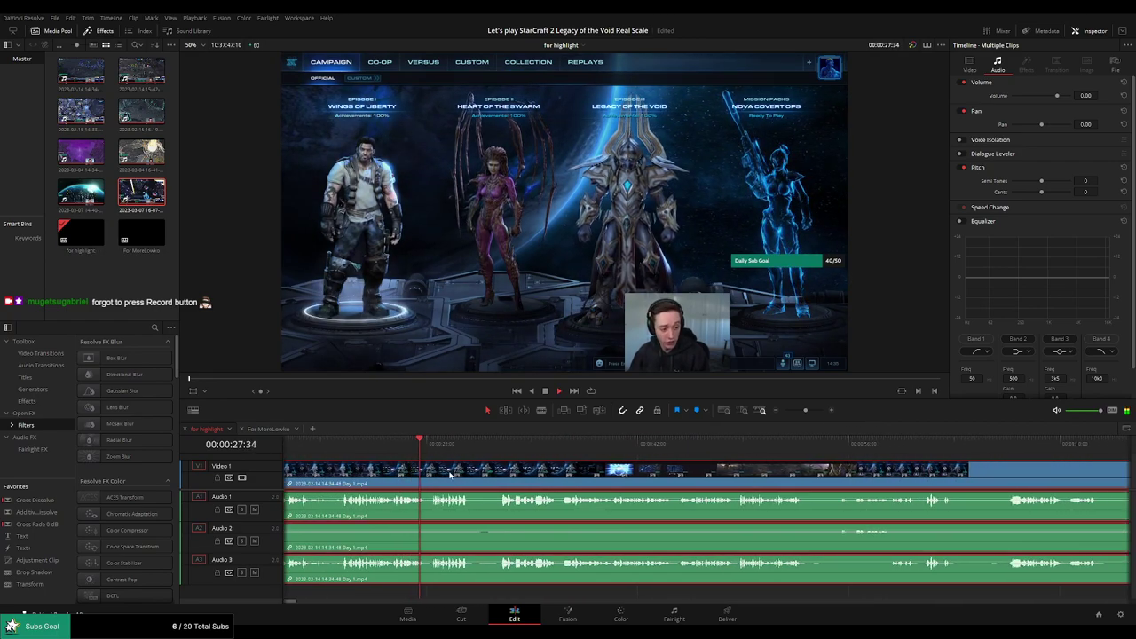
pyautogui.moveTo(388, 420); pyautogui.dragTo(388, 411)
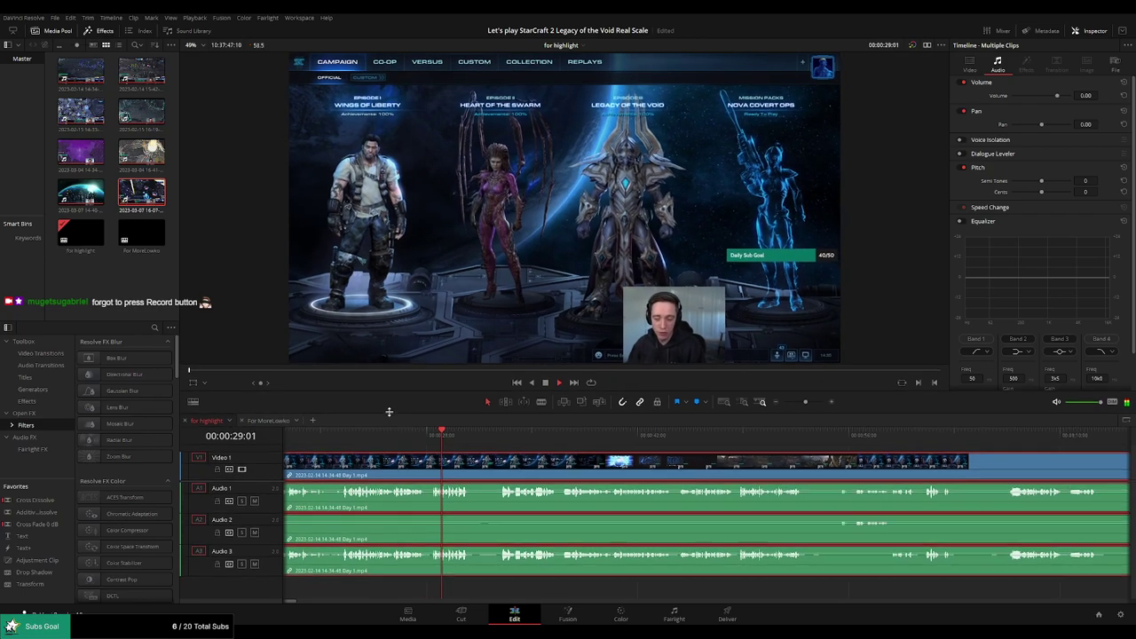
pyautogui.click(512, 585)
pyautogui.hscroll(1, 461, 459)
pyautogui.moveTo(461, 459); pyautogui.dragTo(417, 437)
pyautogui.click(420, 437)
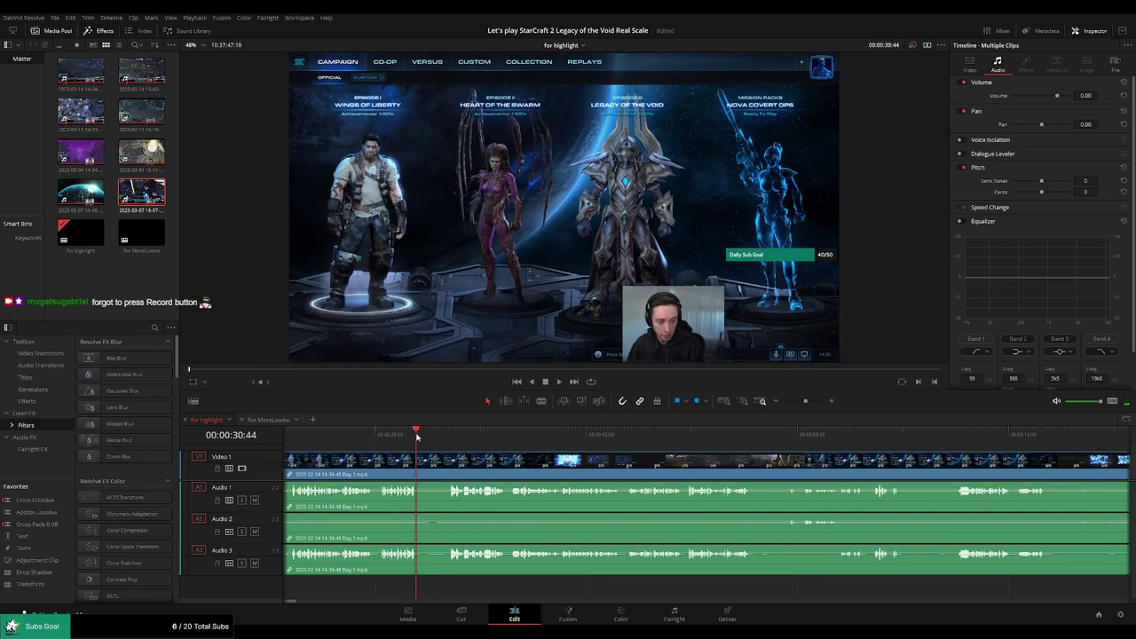
pyautogui.press('b')
pyautogui.click(421, 459)
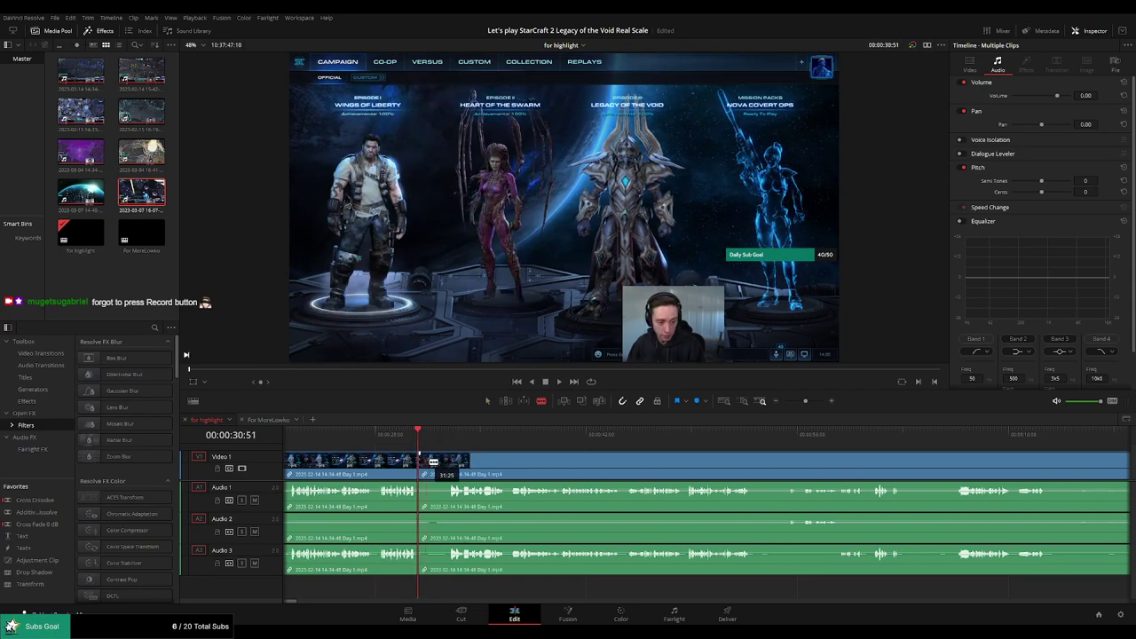
# Split the clip again where speech resumes and ripple delete the roughly two-second silent piece between the cuts
pyautogui.click(448, 462)
pyautogui.press('a')
pyautogui.click(436, 467)
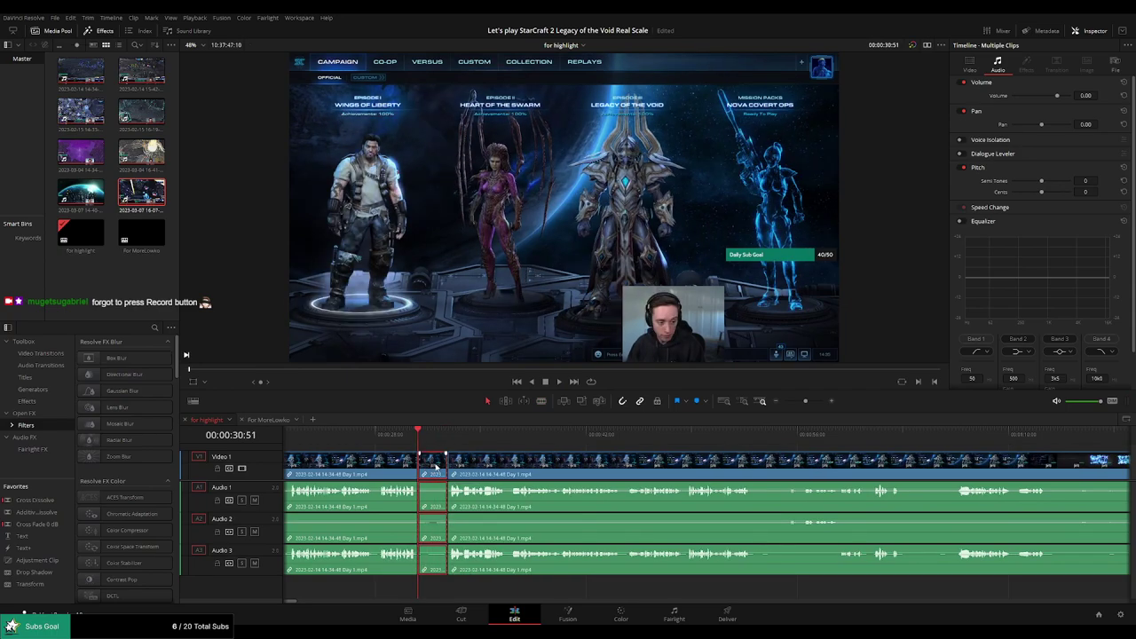
pyautogui.press('Delete')
# Add a Cross Fade 0 dB transition on Audio 1 at the first cut and play across it
pyautogui.press('space')
pyautogui.click(397, 437)
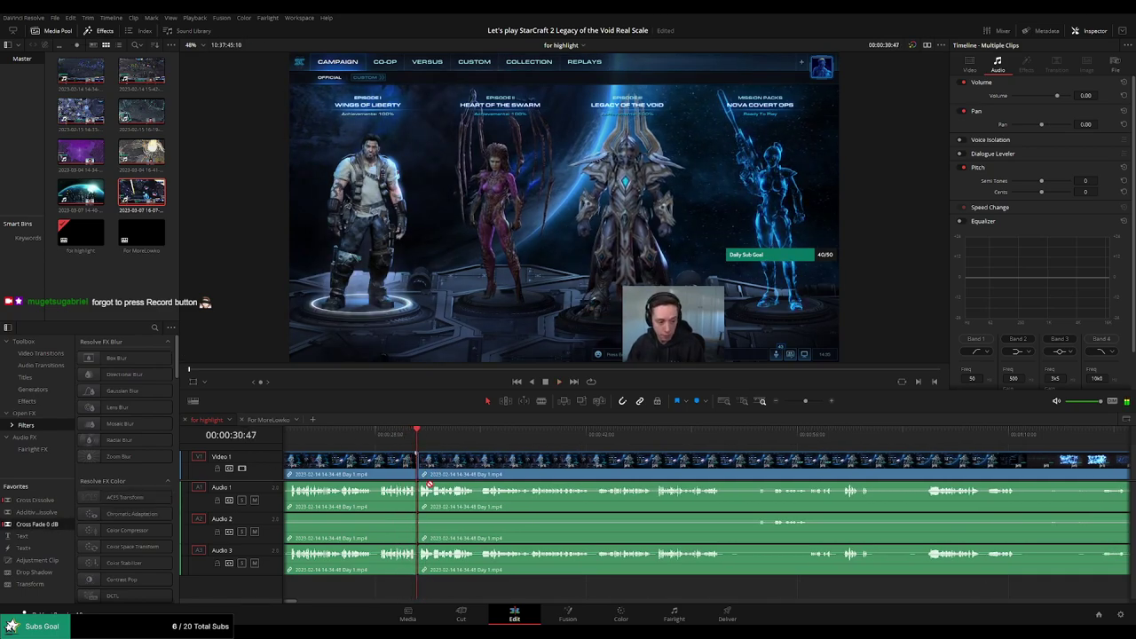
pyautogui.click(410, 435)
pyautogui.press('space')
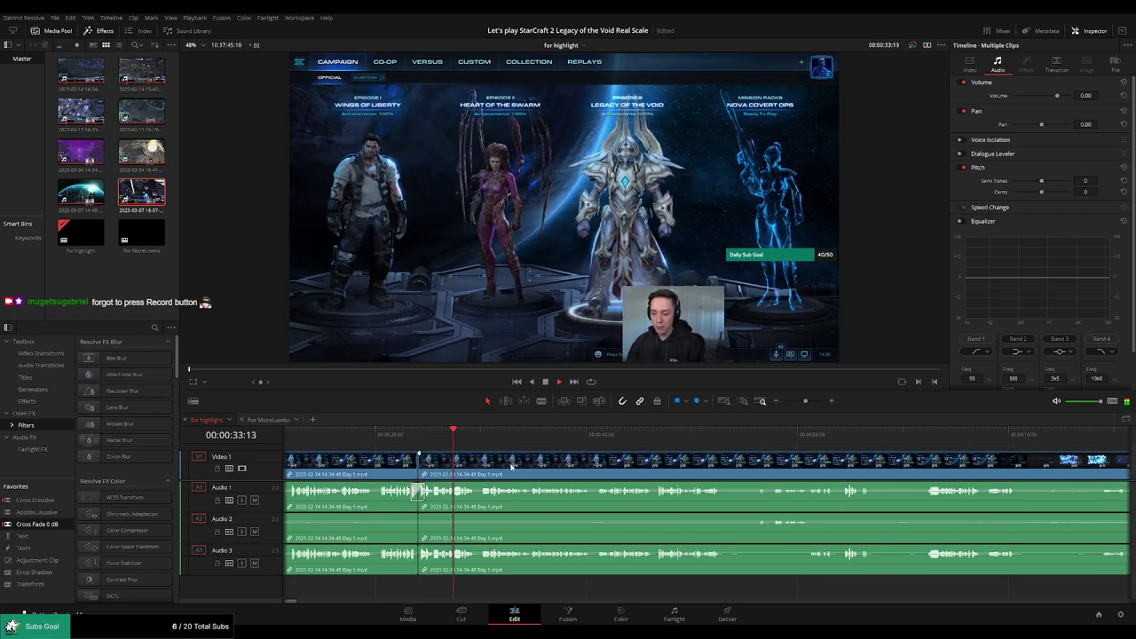
# Play on through the campaign menu footage and split the clip at 00:00:50:59, where the speech stops
pyautogui.moveTo(803, 403); pyautogui.dragTo(805, 403)
pyautogui.moveTo(789, 465); pyautogui.dragTo(569, 463)
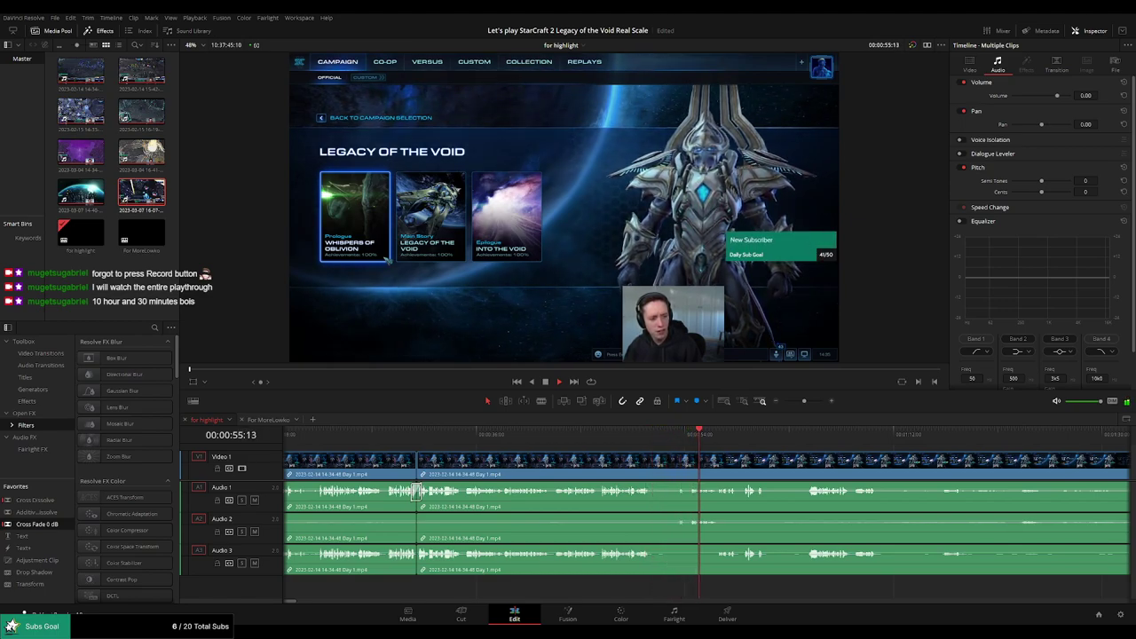
pyautogui.click(744, 467)
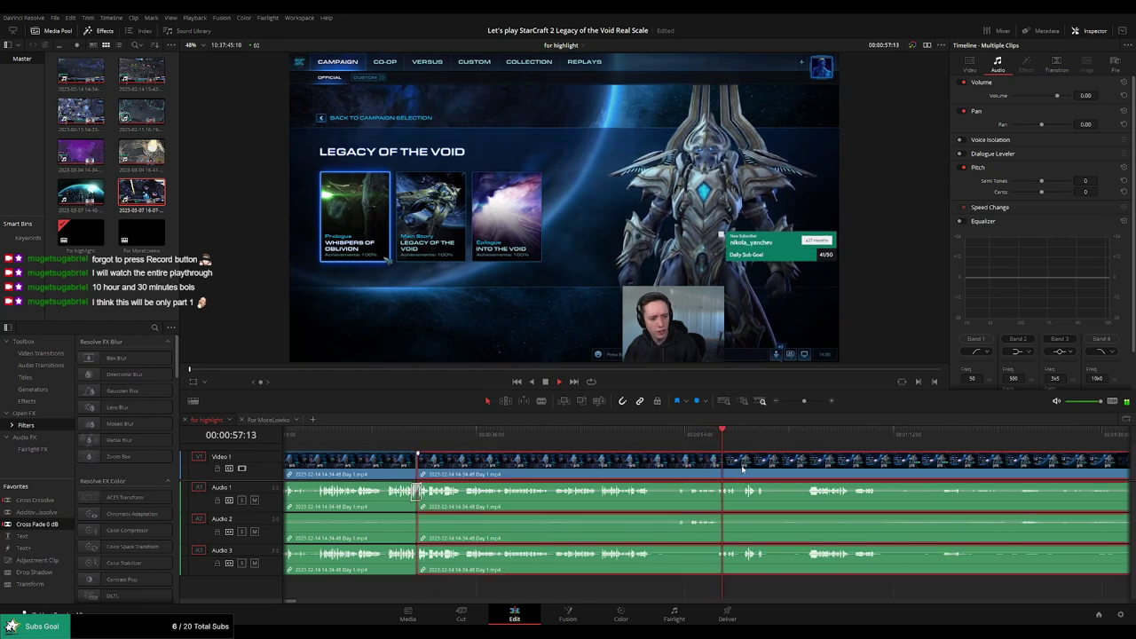
pyautogui.hscroll(1, 778, 566)
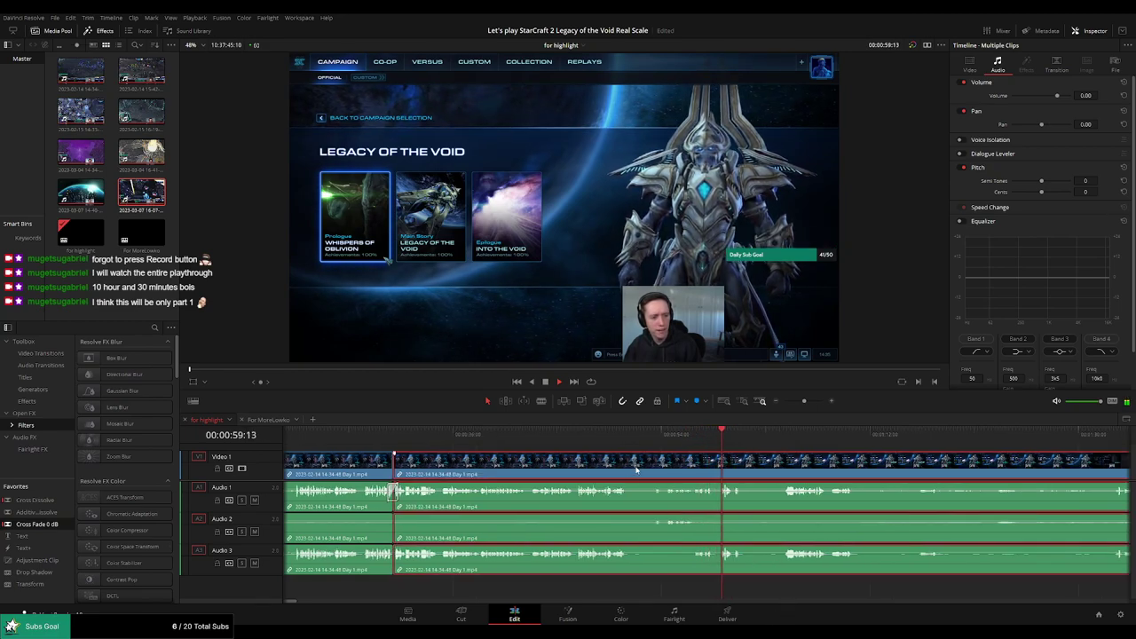
pyautogui.click(618, 436)
pyautogui.click(706, 591)
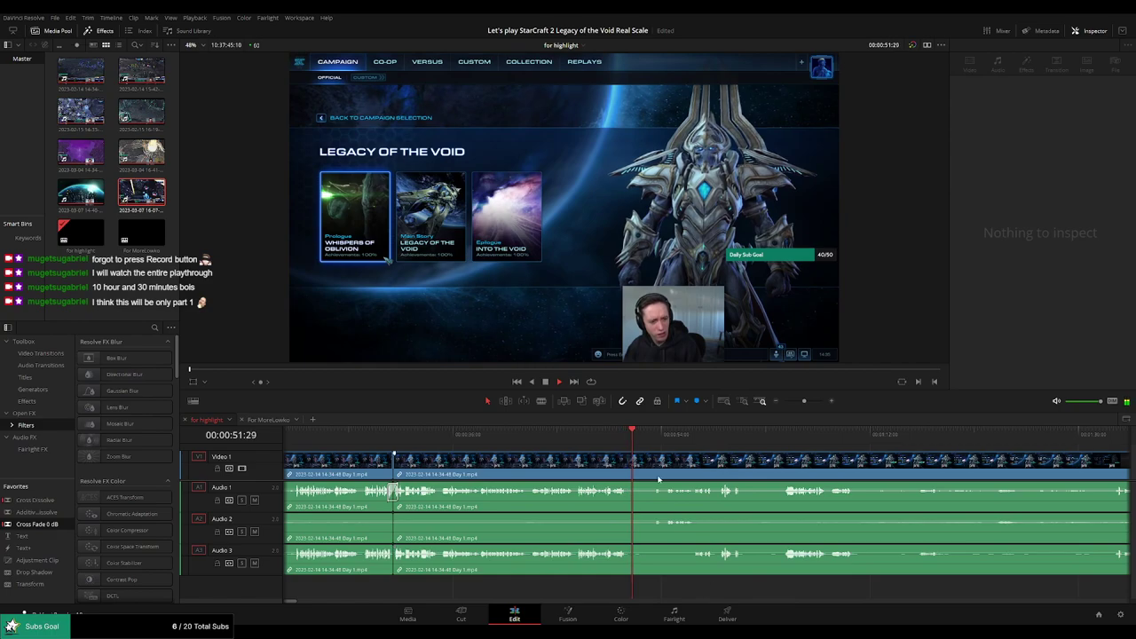
pyautogui.scroll(3, 661, 479)
pyautogui.click(670, 437)
pyautogui.press('b')
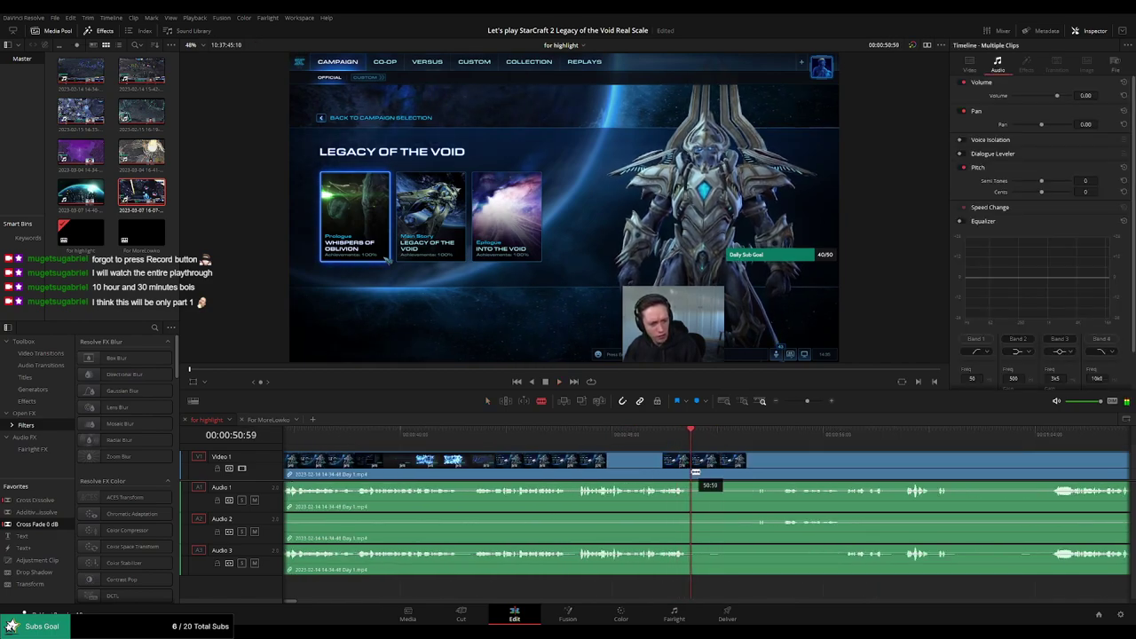
pyautogui.click(693, 467)
# Split the clip again at about 00:00:59 and ripple delete the quiet segment after the 00:00:50:59 cut
pyautogui.click(747, 438)
pyautogui.hscroll(3, 815, 469)
pyautogui.click(711, 439)
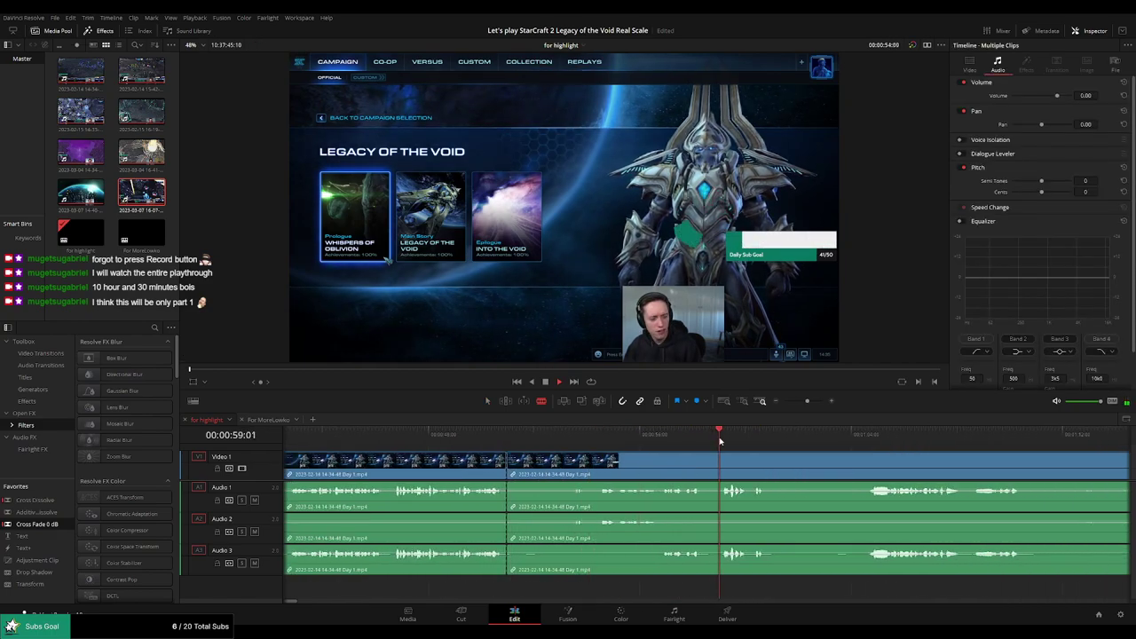
pyautogui.click(723, 464)
pyautogui.press('a')
pyautogui.click(688, 467)
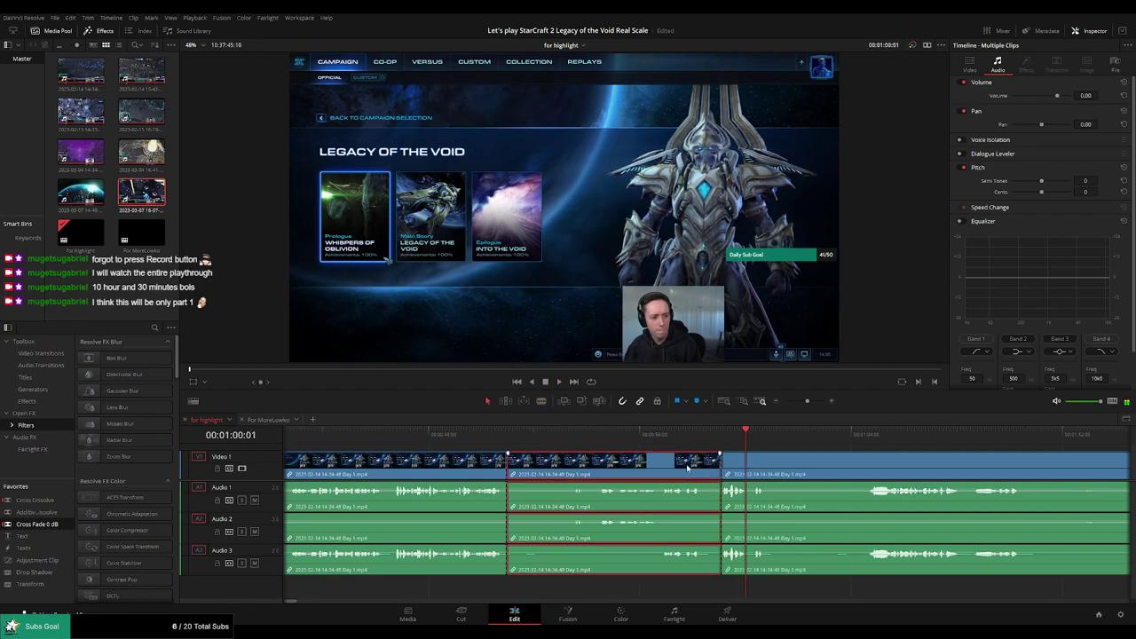
pyautogui.press('Delete')
# Cut out and ripple delete the silent stretch from just before 00:00:53 to about 00:00:56:28
pyautogui.click(481, 440)
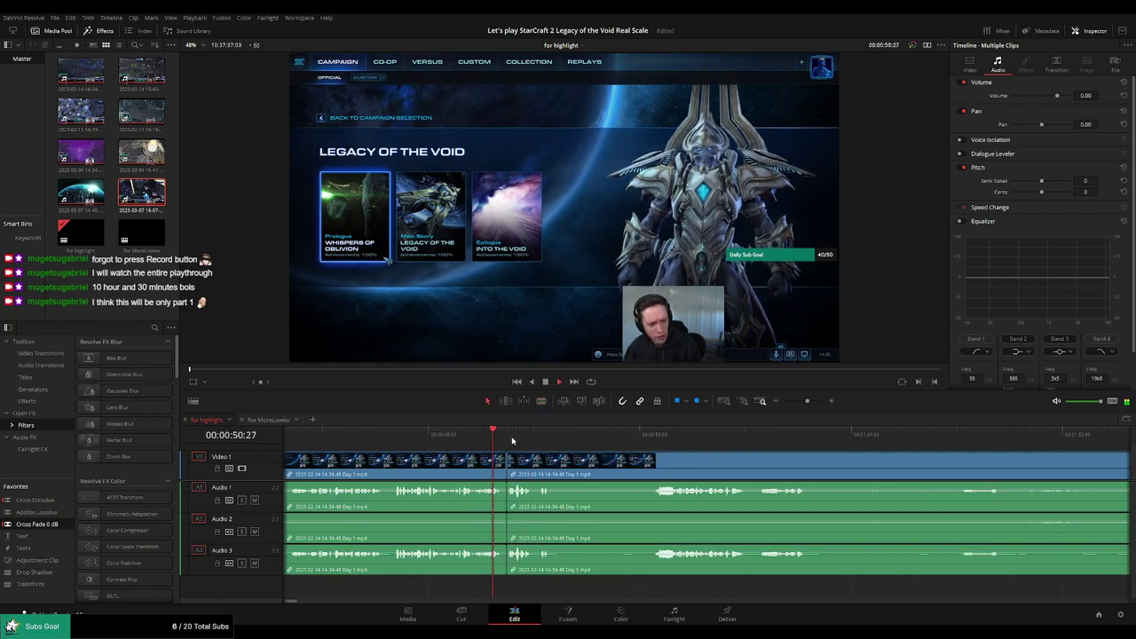
pyautogui.press('b')
pyautogui.click(561, 462)
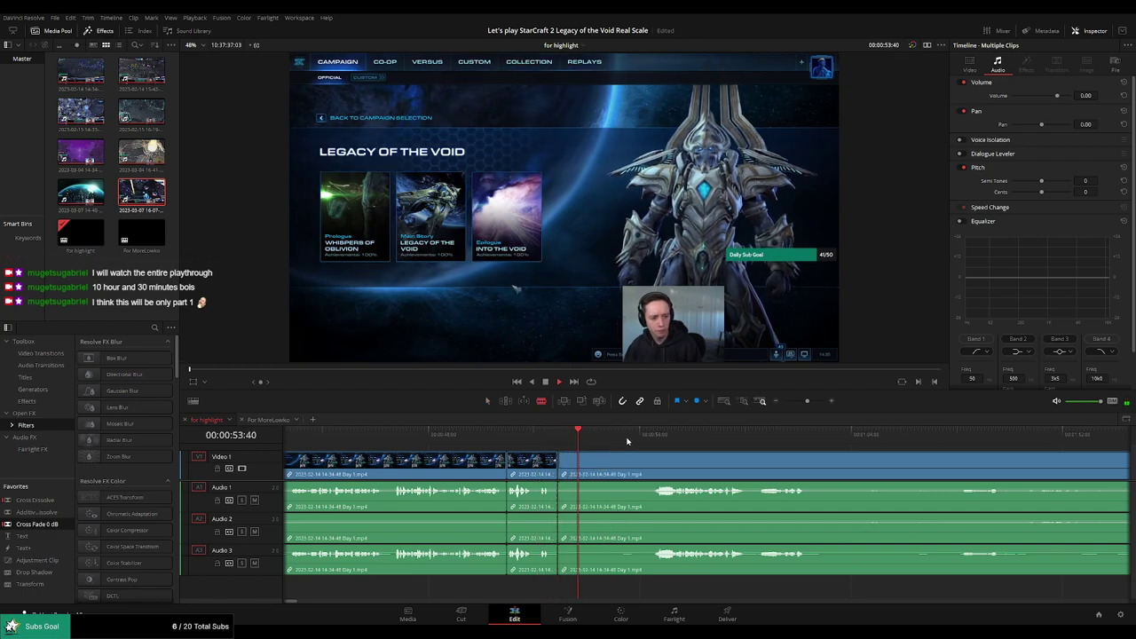
pyautogui.click(645, 441)
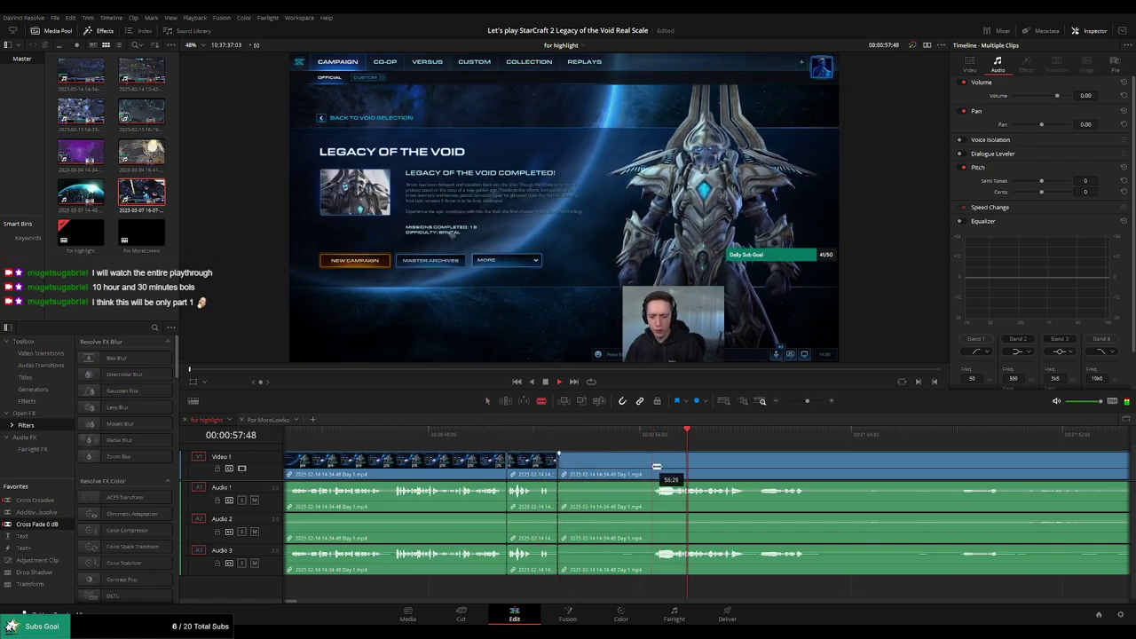
pyautogui.click(655, 467)
pyautogui.press('a')
pyautogui.click(619, 471)
pyautogui.press('Delete')
# Add a Cross Fade 0 dB transition on Audio 1 at the newest cut and play across it
pyautogui.click(544, 439)
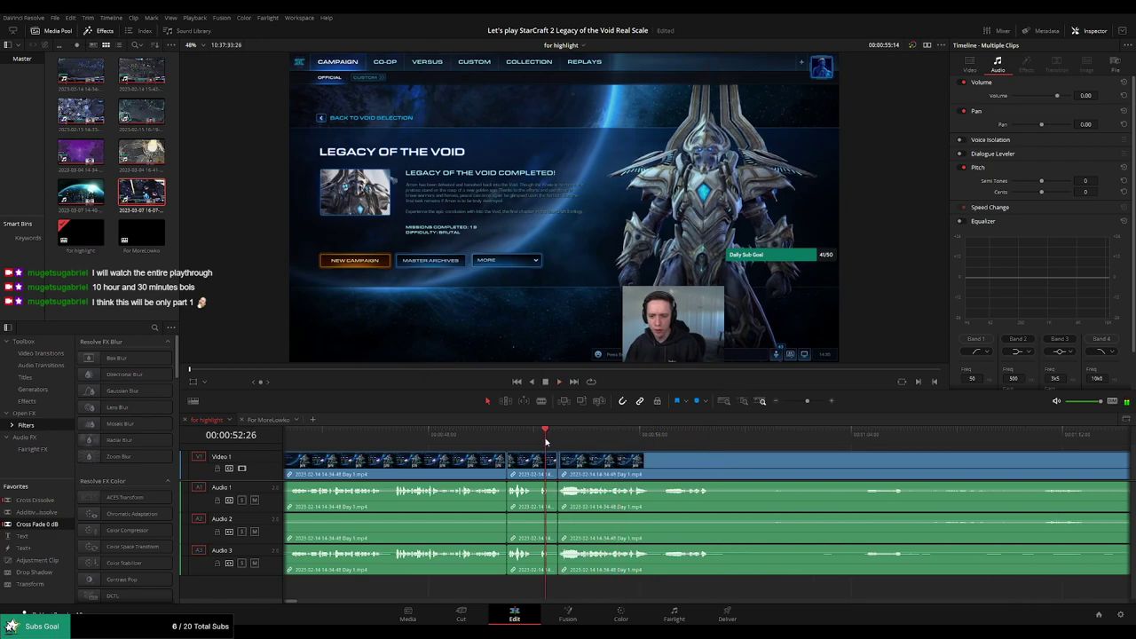
pyautogui.press('space')
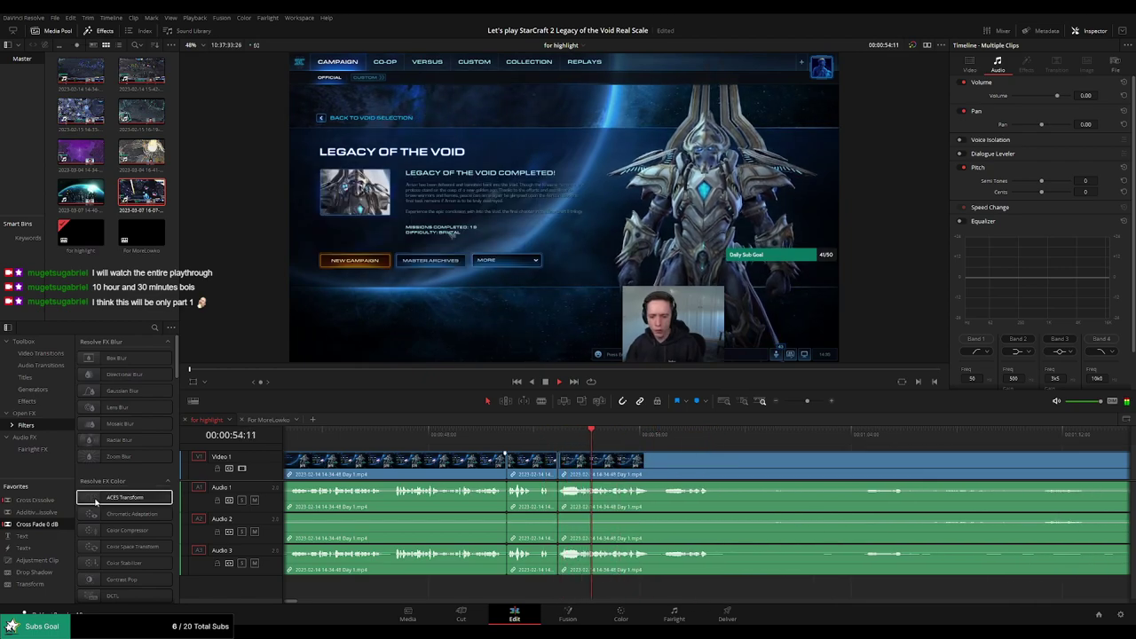
pyautogui.press('space')
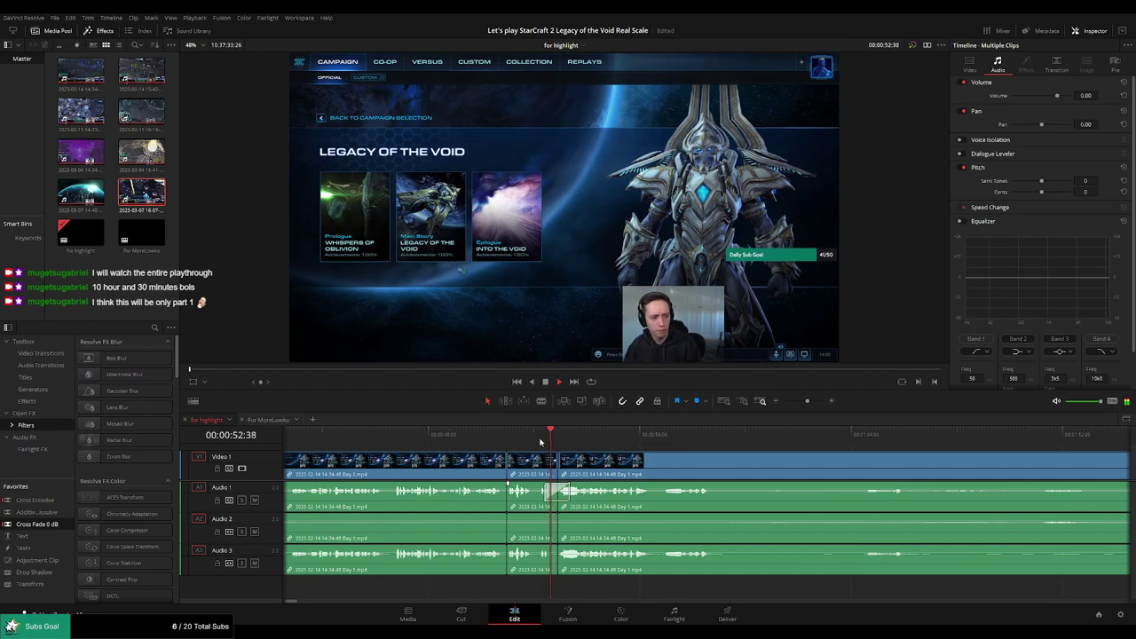
pyautogui.hscroll(3, 621, 461)
pyautogui.hscroll(3, 624, 460)
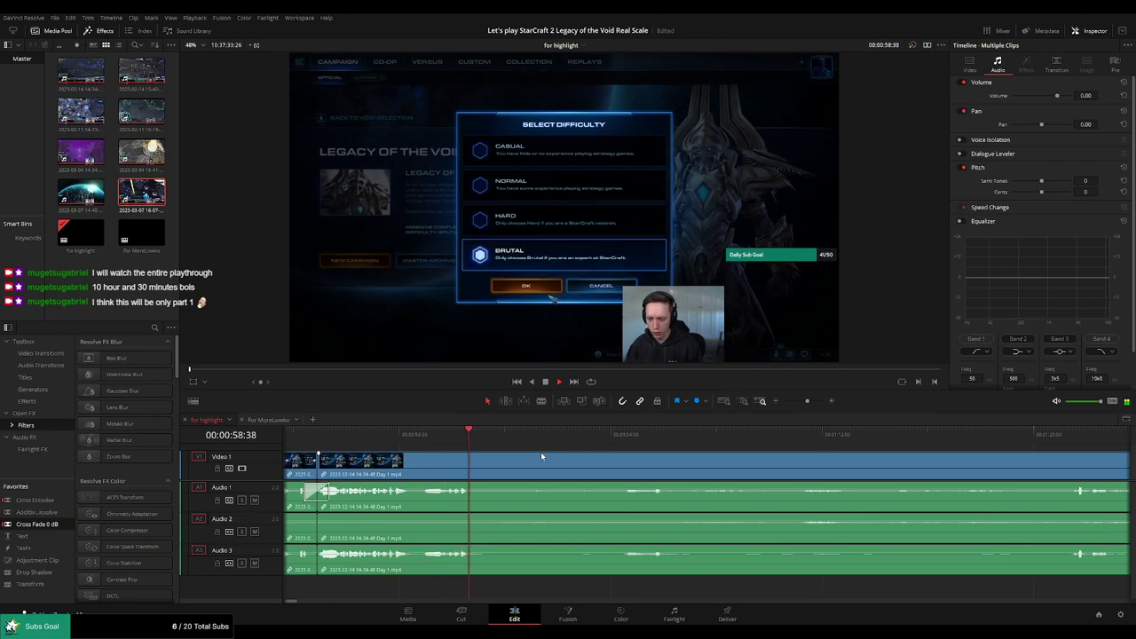
# Skip ahead into the opening cutscene to about 00:01:11 and mute the Audio 2 and Audio 3 tracks
pyautogui.moveTo(496, 434); pyautogui.dragTo(621, 439)
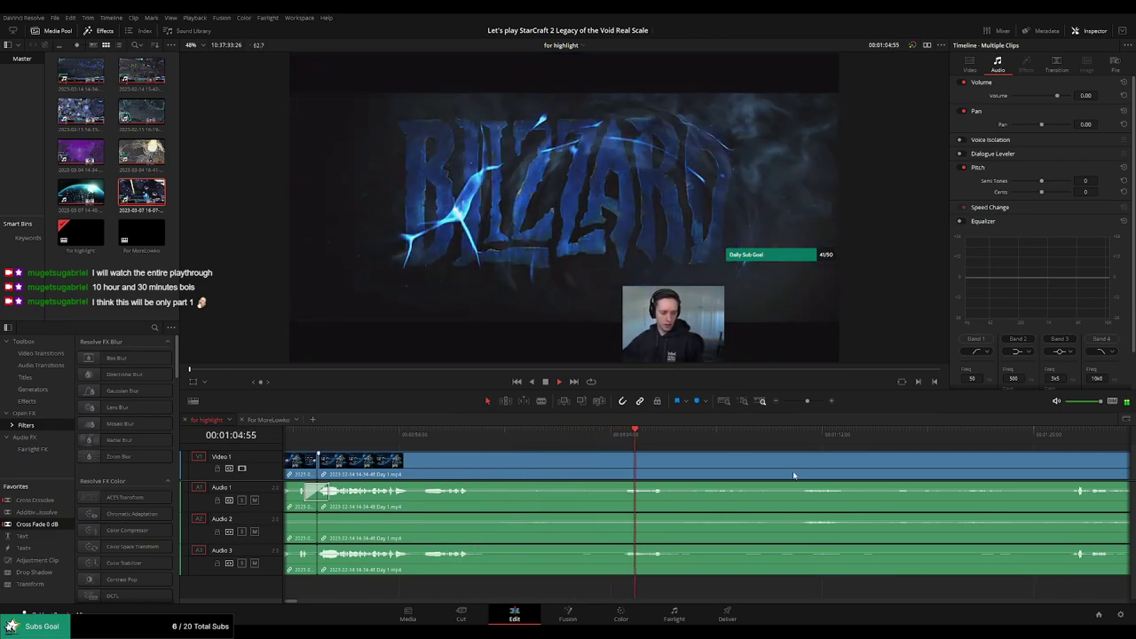
pyautogui.moveTo(793, 474); pyautogui.dragTo(595, 439)
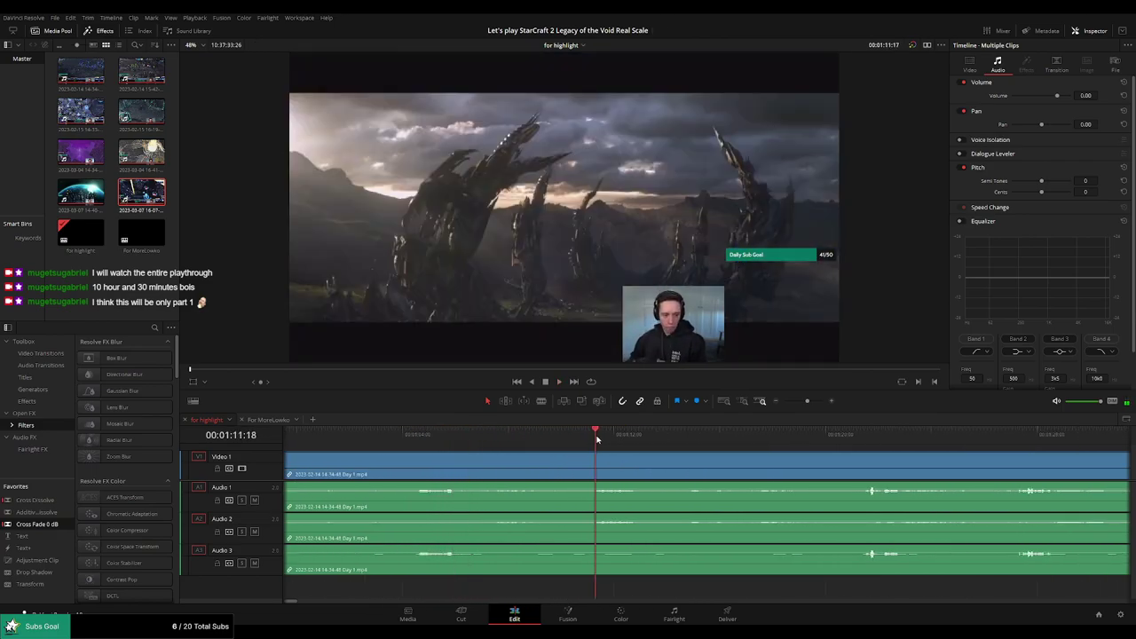
pyautogui.moveTo(741, 477); pyautogui.dragTo(607, 476)
pyautogui.moveTo(800, 404); pyautogui.dragTo(794, 404)
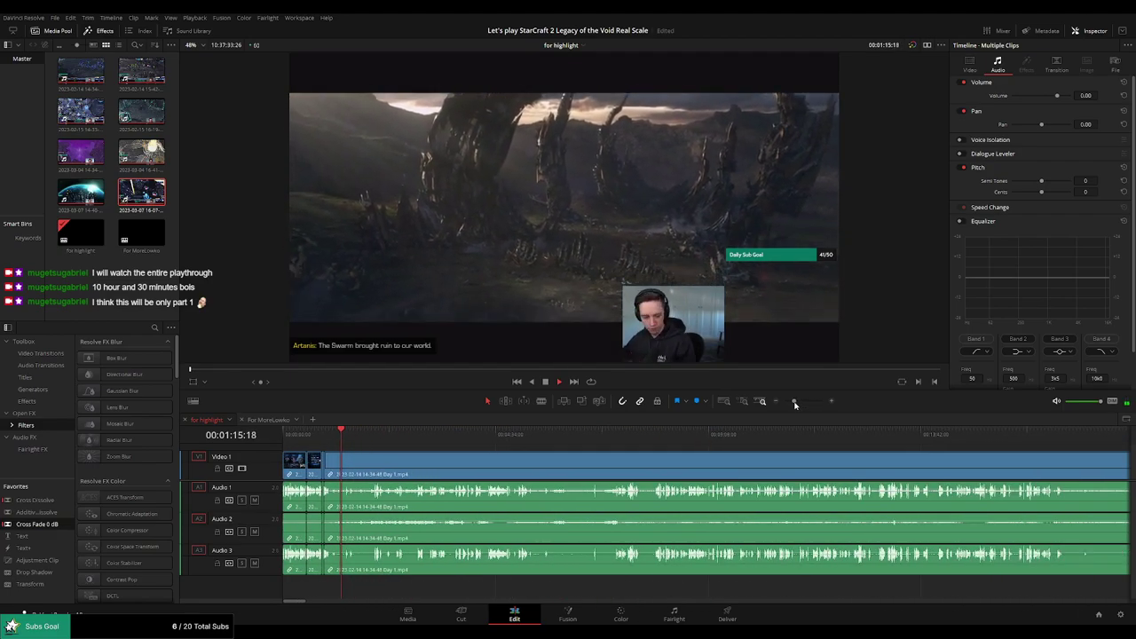
pyautogui.click(257, 539)
pyautogui.click(253, 531)
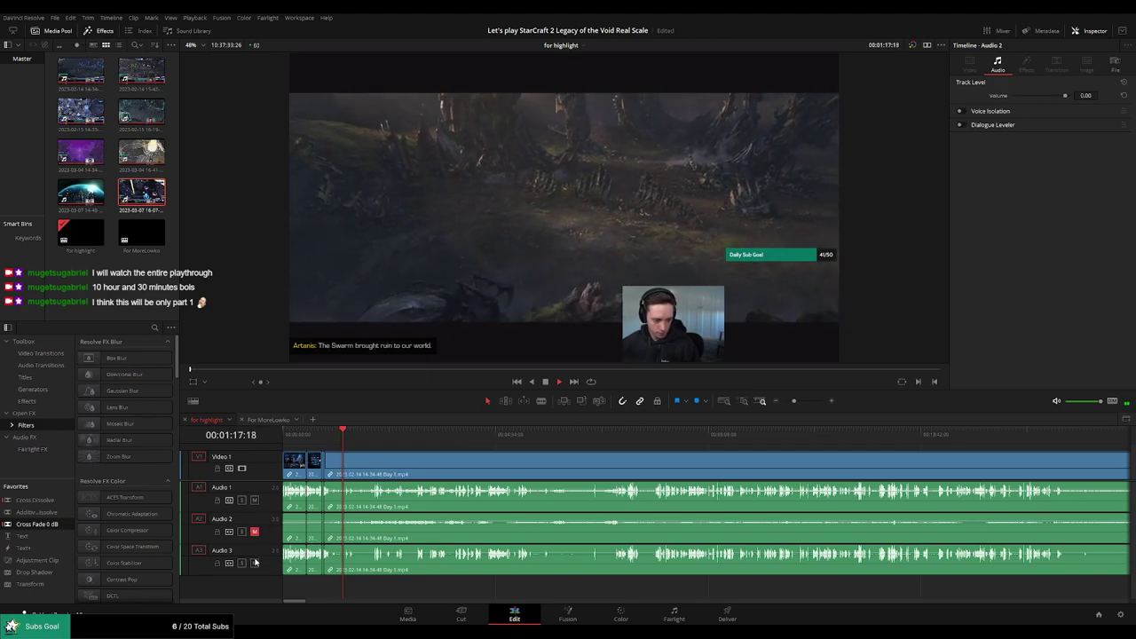
# Play the opening cutscene from about 00:01:17, skipping forward in stretches to about 00:03:02
pyautogui.scroll(6, 387, 464)
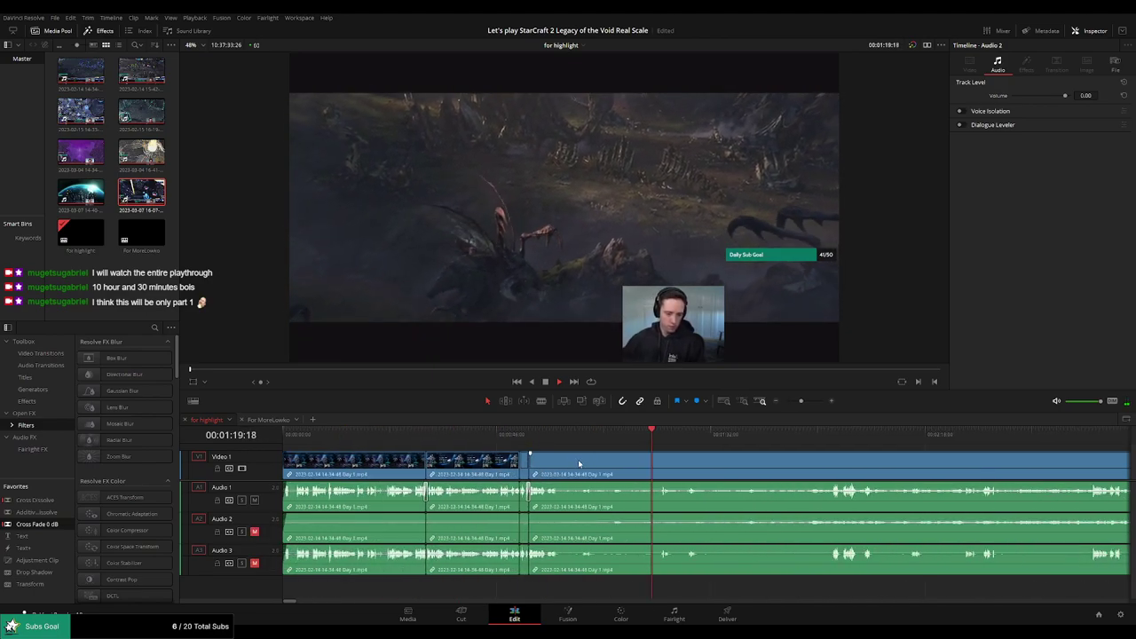
pyautogui.moveTo(759, 460); pyautogui.dragTo(549, 459)
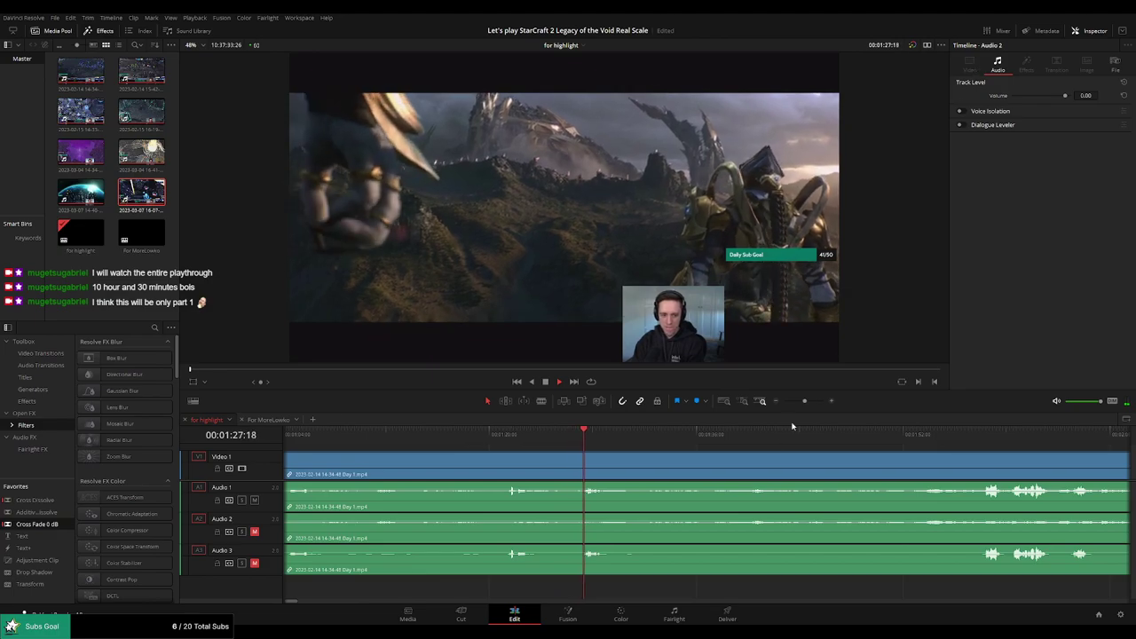
pyautogui.click(709, 466)
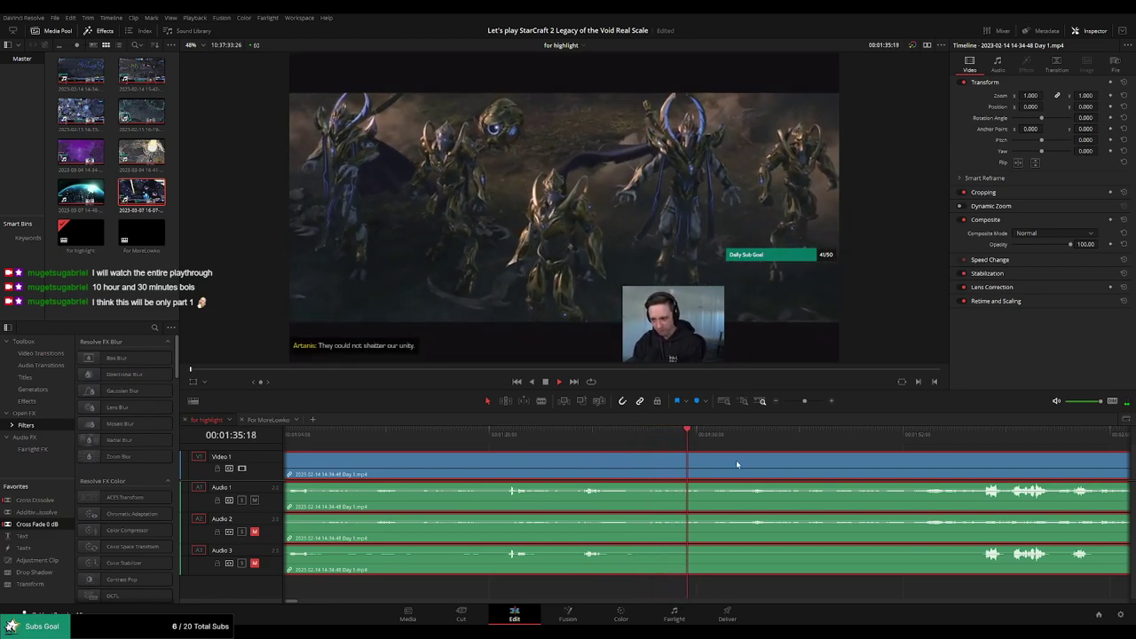
pyautogui.hscroll(2, 656, 457)
pyautogui.moveTo(786, 434); pyautogui.dragTo(844, 434)
pyautogui.hscroll(5, 820, 459)
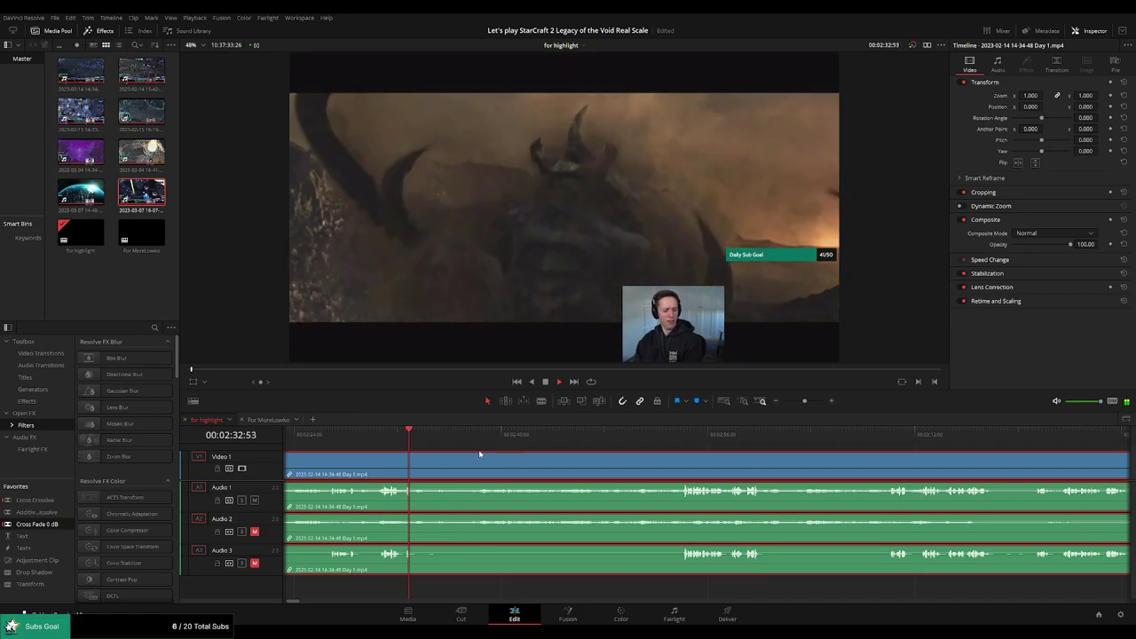
pyautogui.moveTo(660, 443); pyautogui.dragTo(680, 444)
pyautogui.hscroll(3, 639, 453)
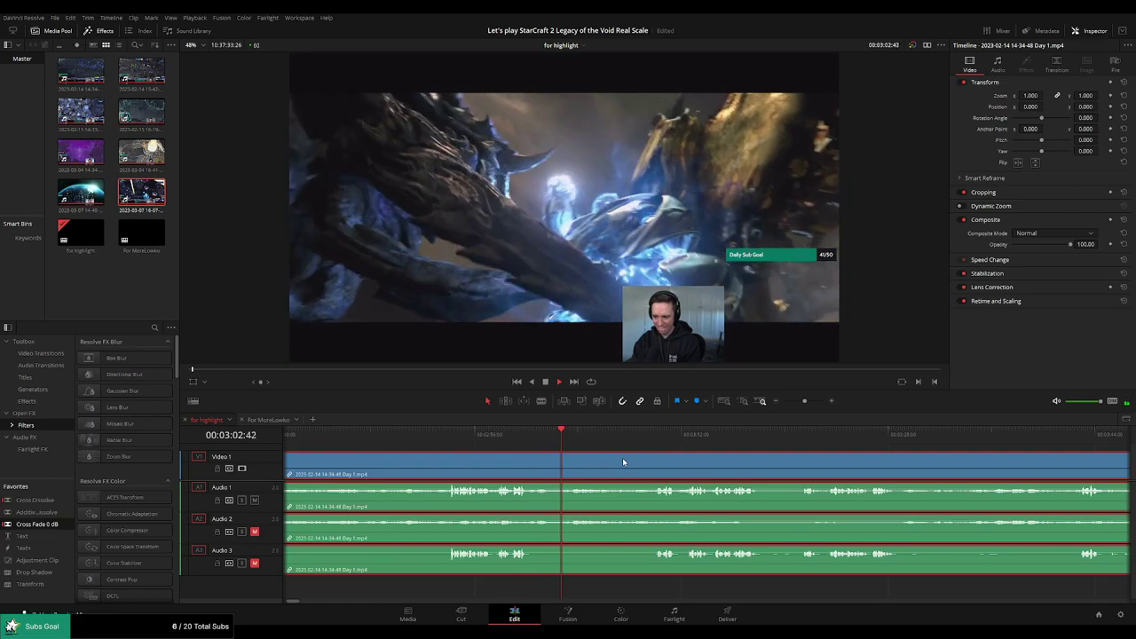
# Review the rest of the cutscene from about 00:03:09 to the StarCraft title at about 00:03:55
pyautogui.moveTo(804, 400)
pyautogui.mouseDown()
pyautogui.moveTo(791, 403)
pyautogui.moveTo(803, 401)
pyautogui.mouseUp()
pyautogui.click(744, 440)
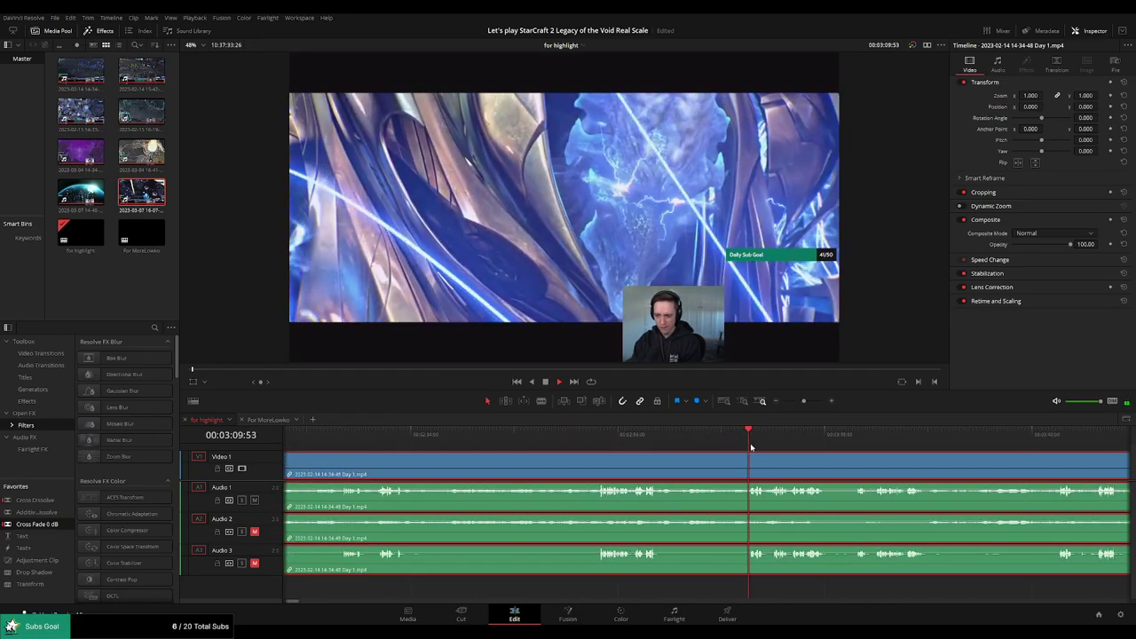
pyautogui.moveTo(750, 443); pyautogui.dragTo(590, 452)
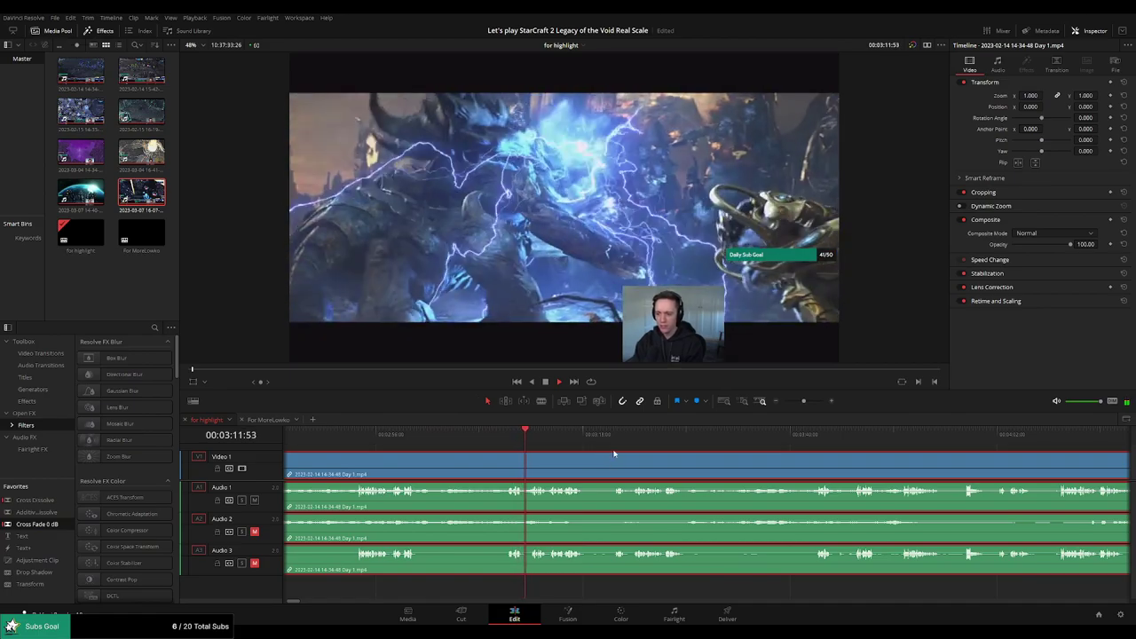
pyautogui.scroll(1, 639, 468)
pyautogui.moveTo(801, 467); pyautogui.dragTo(568, 467)
pyautogui.scroll(1, 621, 467)
pyautogui.moveTo(799, 472); pyautogui.dragTo(602, 465)
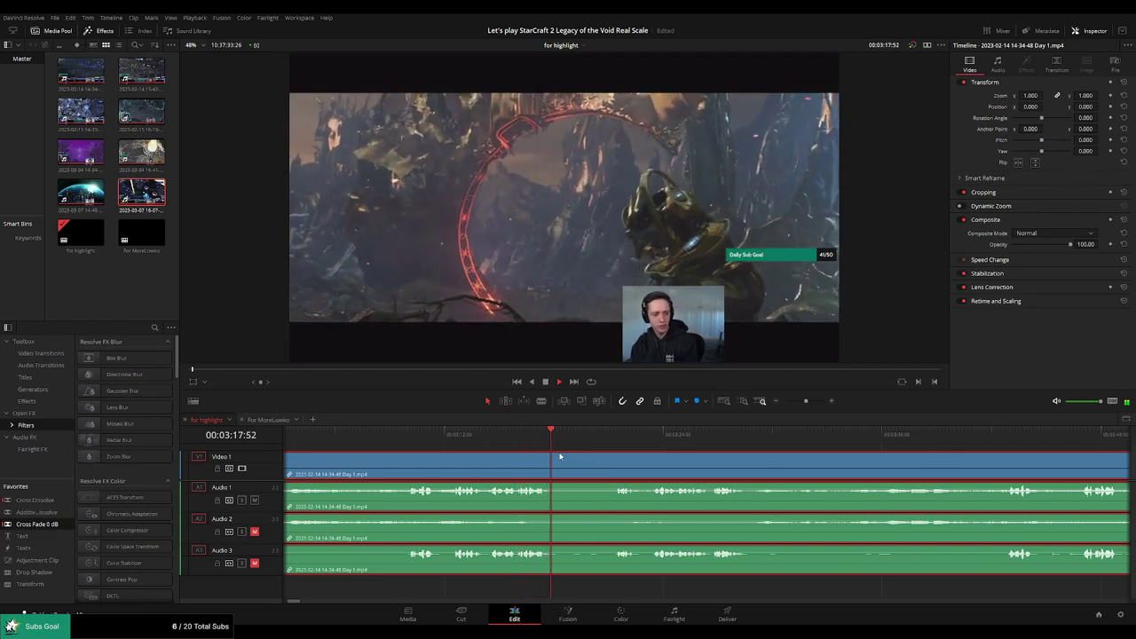
pyautogui.hscroll(2, 559, 461)
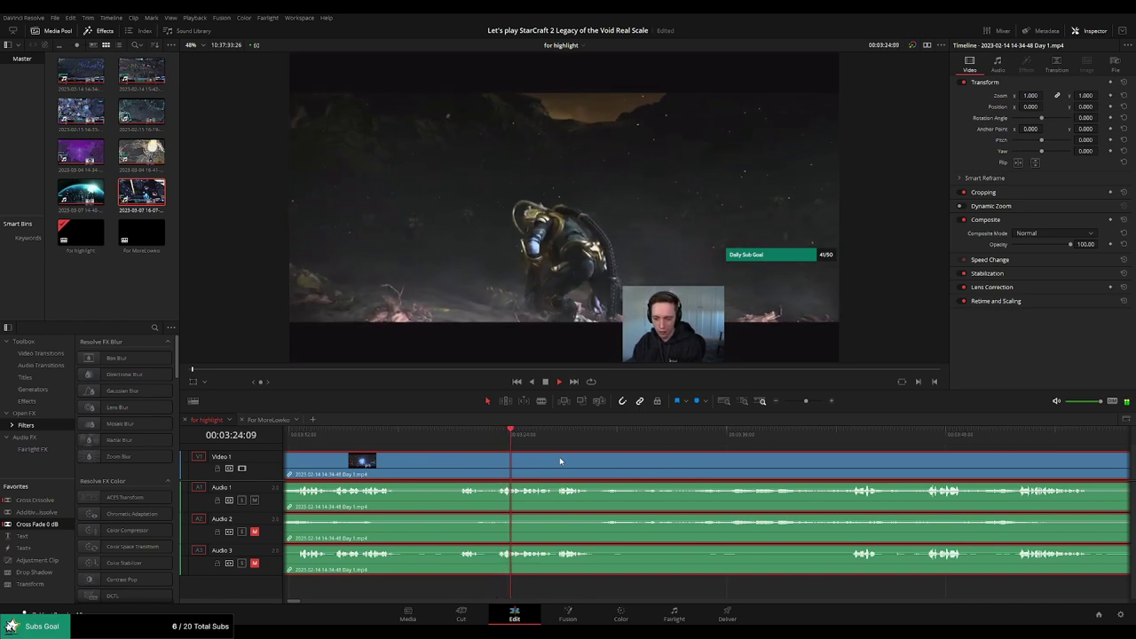
pyautogui.hscroll(1, 575, 465)
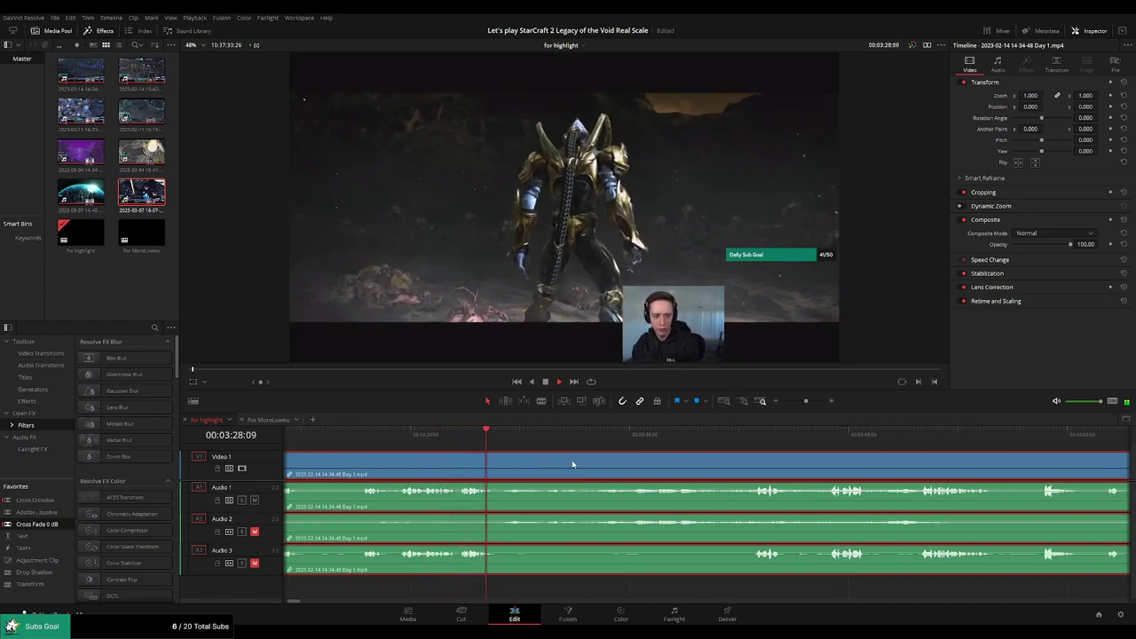
pyautogui.moveTo(512, 439); pyautogui.dragTo(597, 460)
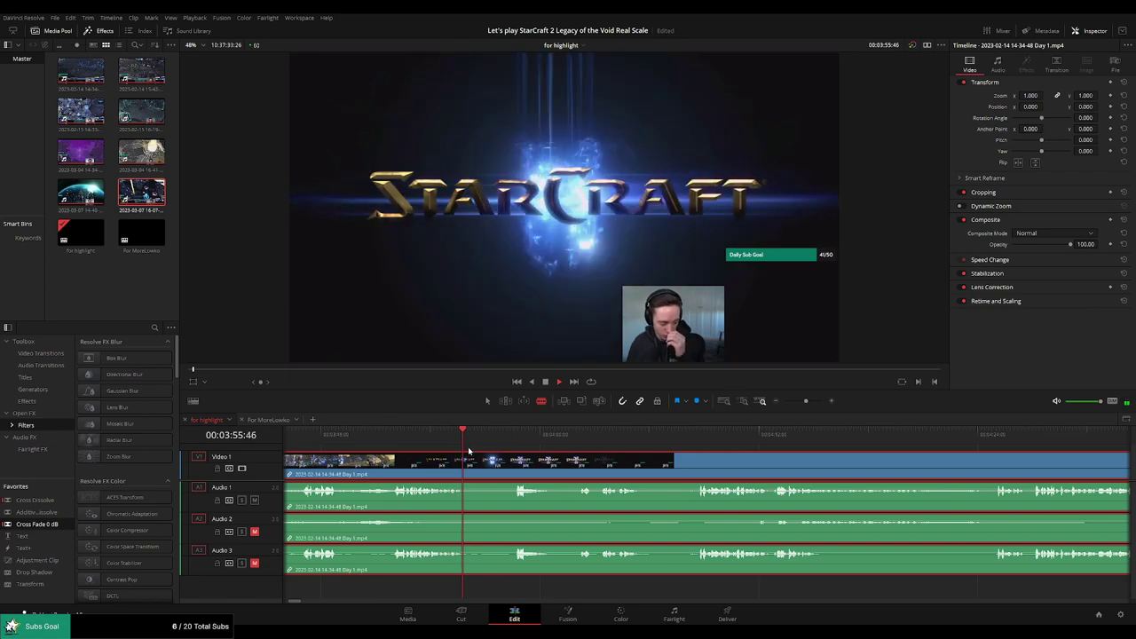
# Try splitting the clip over the StarCraft title, first at 00:03:55:46 and then at about 00:04:00
pyautogui.hotkey('ctrl', 'b')
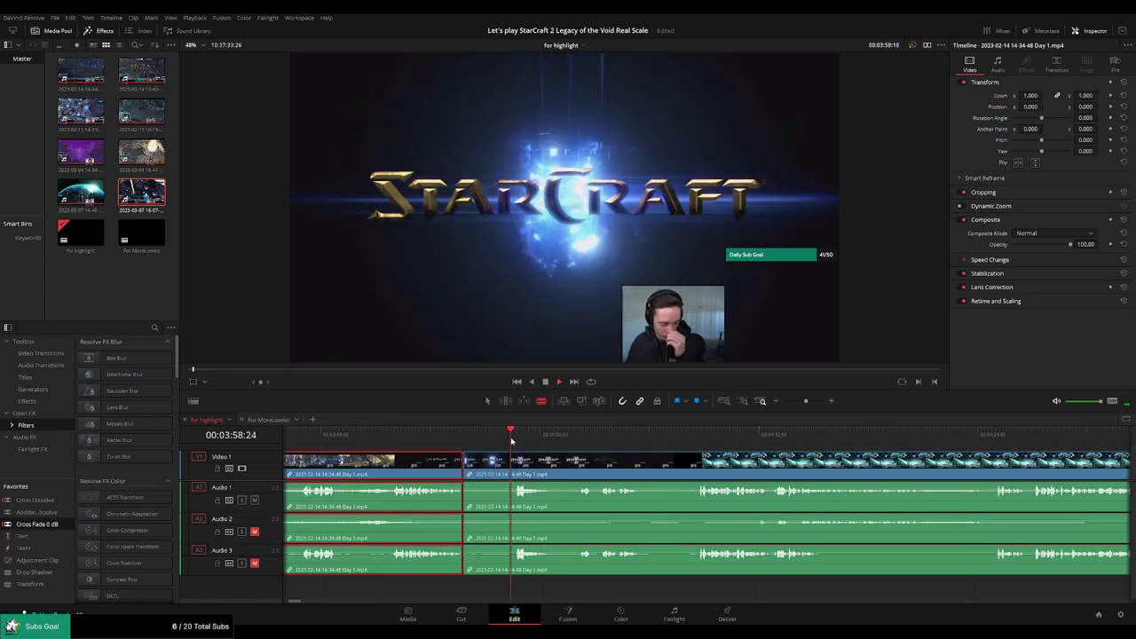
pyautogui.hotkey('ctrl', 'z')
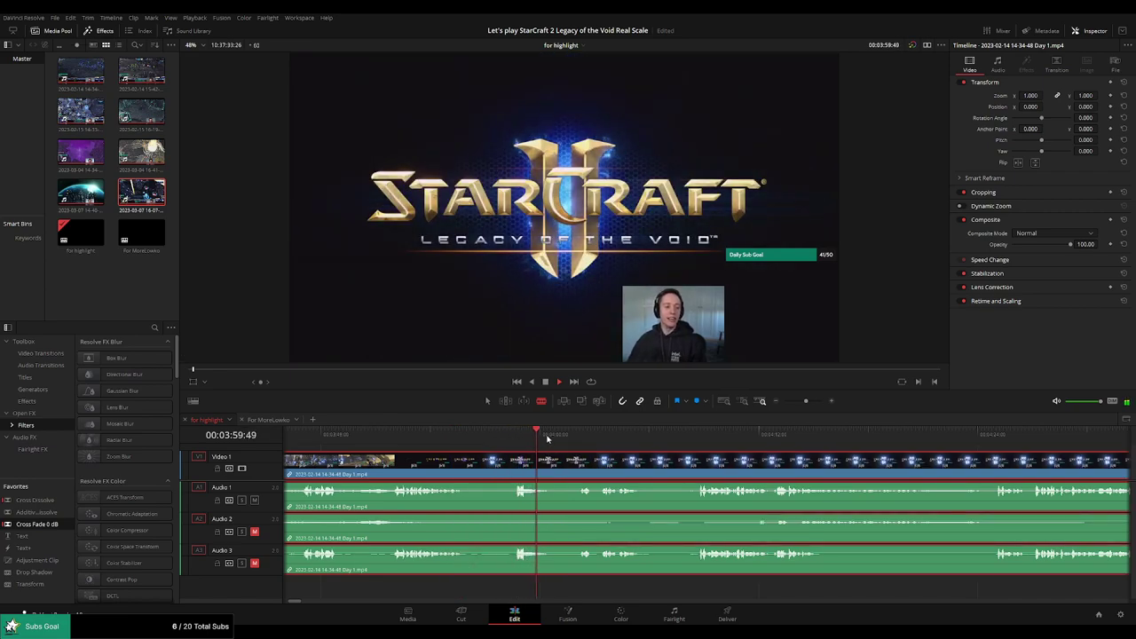
pyautogui.hotkey('ctrl', 'b')
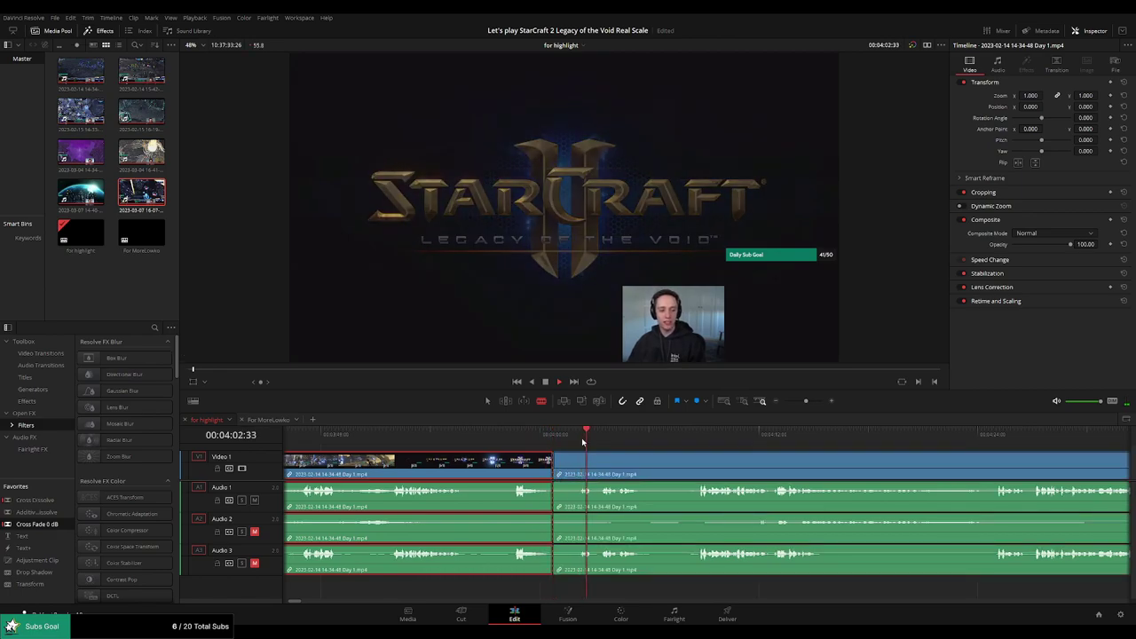
pyautogui.click(578, 470)
pyautogui.press('a')
pyautogui.click(569, 473)
pyautogui.press('Delete')
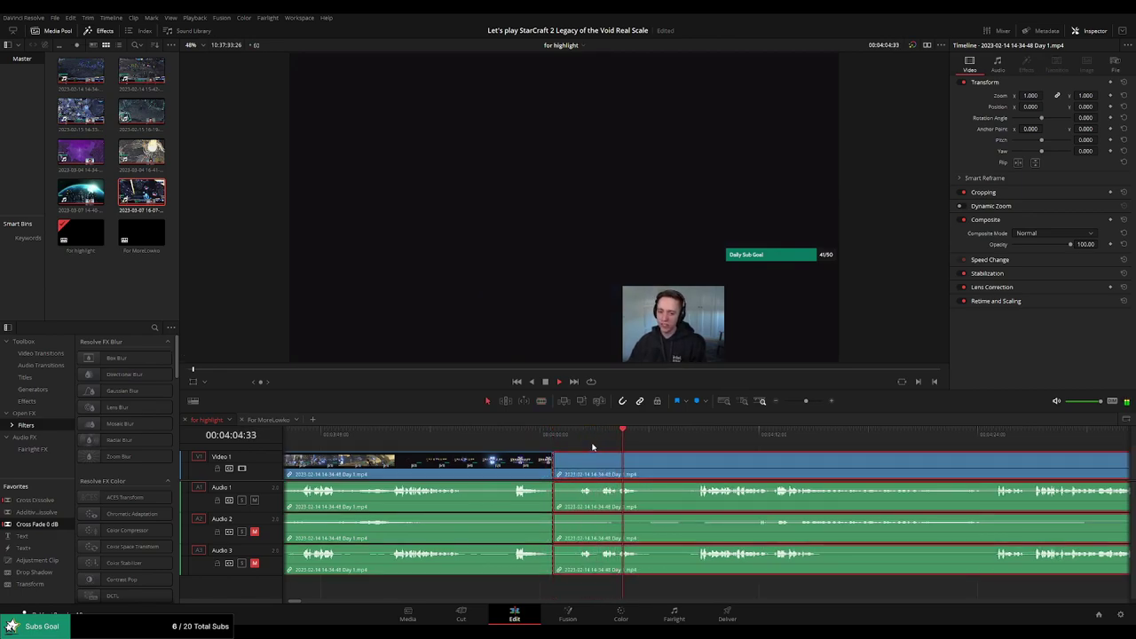
# Split the clip at 00:04:05:47 and about 00:04:08:27 and ripple delete the black segment between the cuts
pyautogui.hotkey('ctrl', 'b')
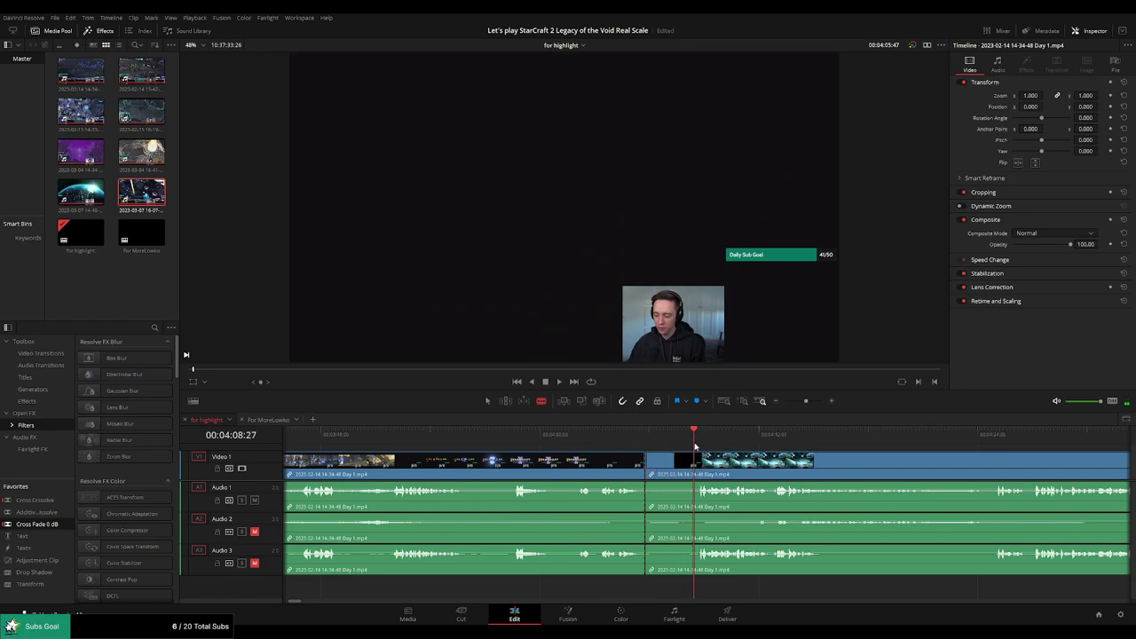
pyautogui.click(698, 472)
pyautogui.press('a')
pyautogui.click(685, 475)
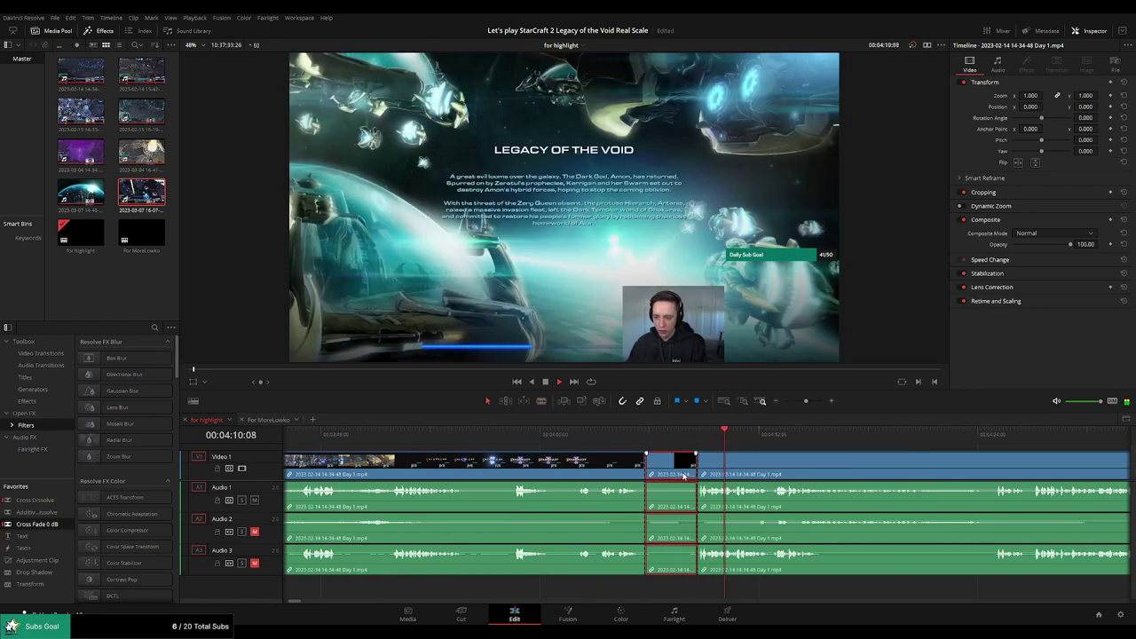
pyautogui.press('Delete')
# Add transitions on the video and audio tracks at the newest cut and play through the Legacy of the Void loading screen to about 00:04:24
pyautogui.click(644, 465)
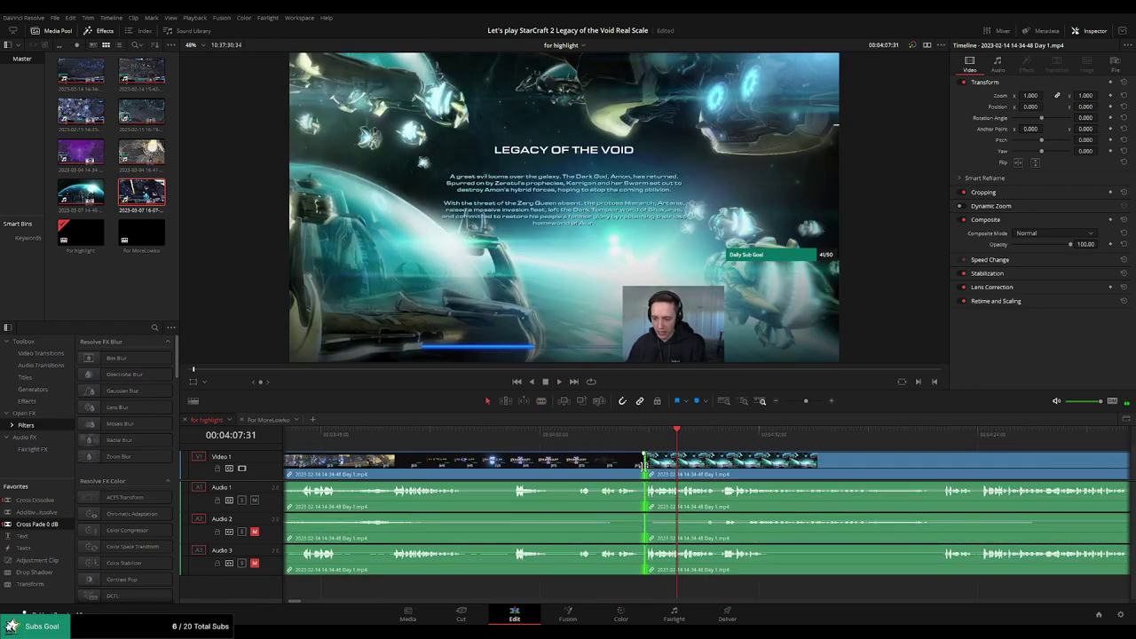
pyautogui.click(636, 438)
pyautogui.press('space')
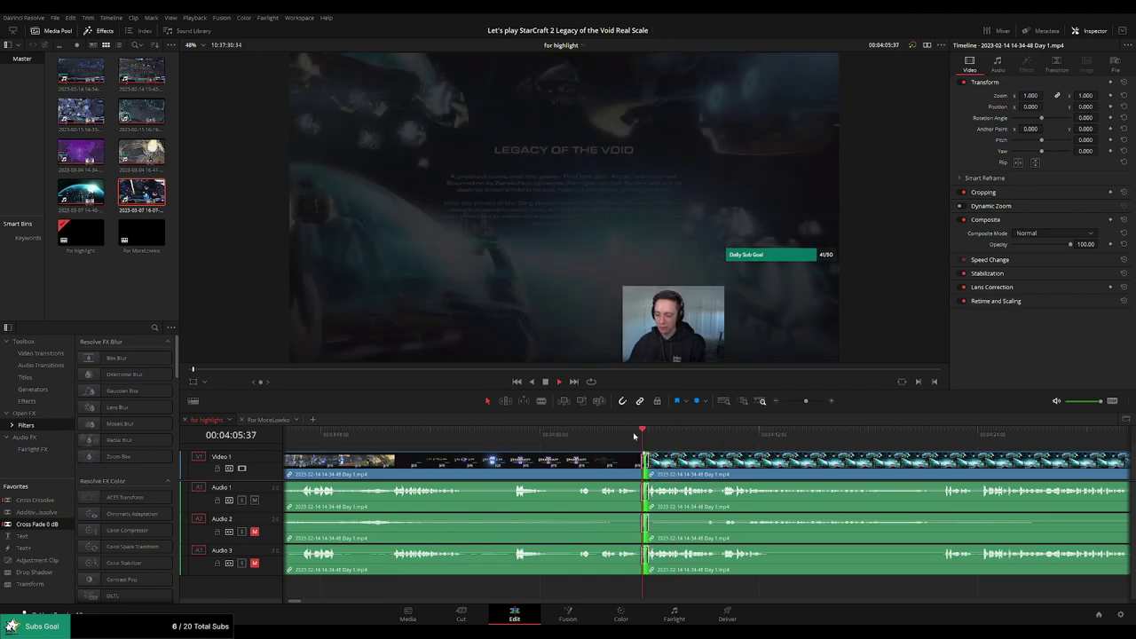
pyautogui.click(635, 438)
pyautogui.hotkey('ctrl', 'z')
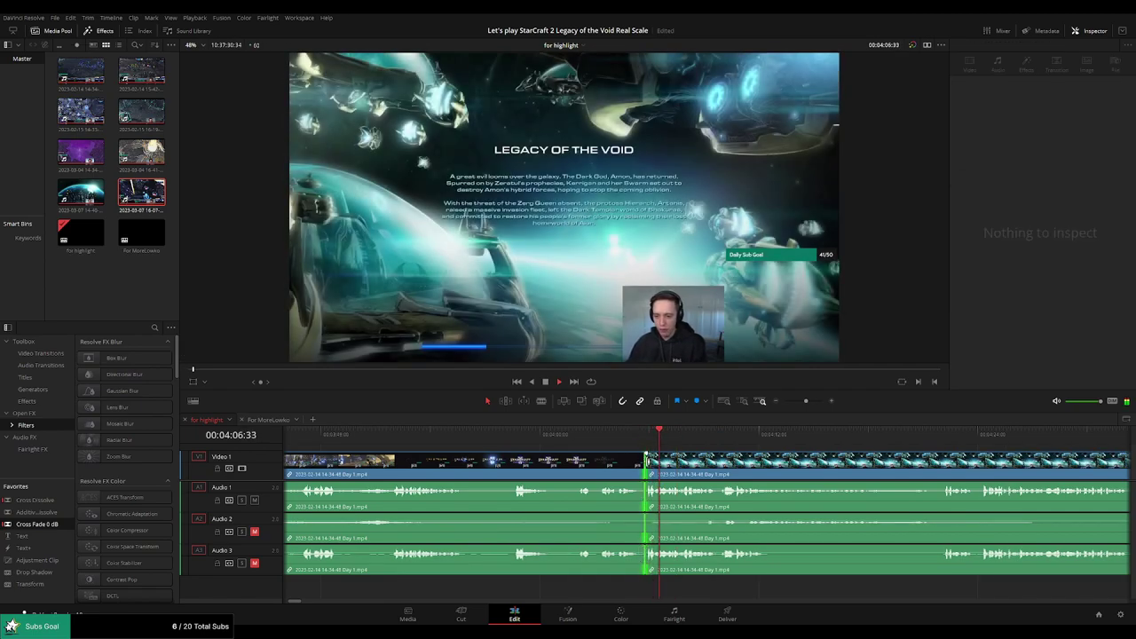
pyautogui.click(653, 469)
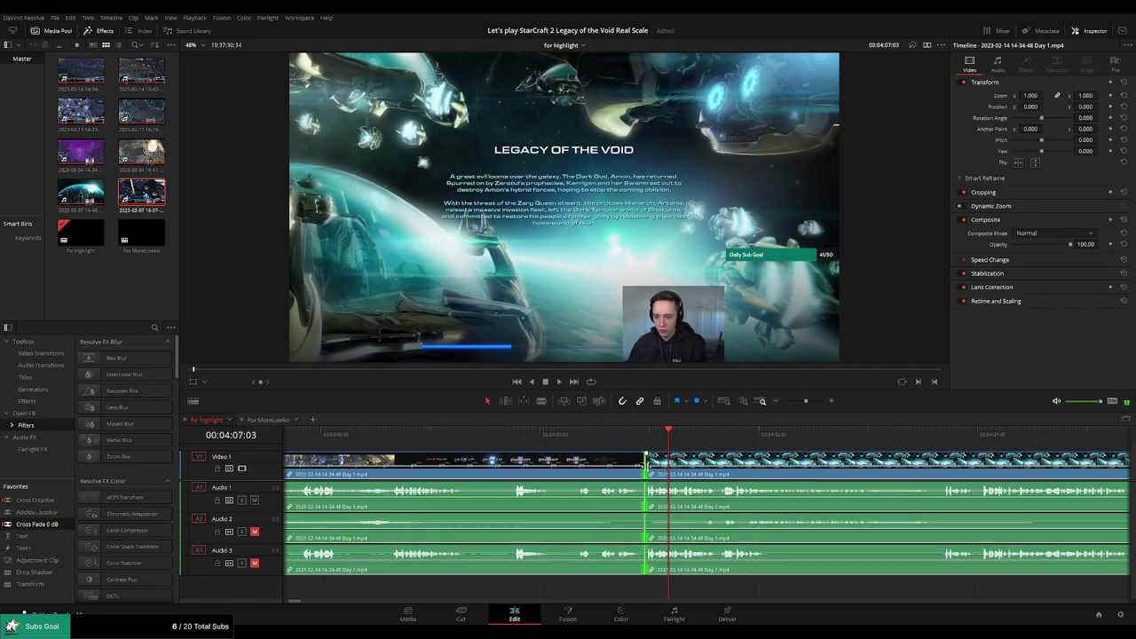
pyautogui.click(635, 439)
pyautogui.press('space')
pyautogui.moveTo(770, 469); pyautogui.dragTo(609, 465)
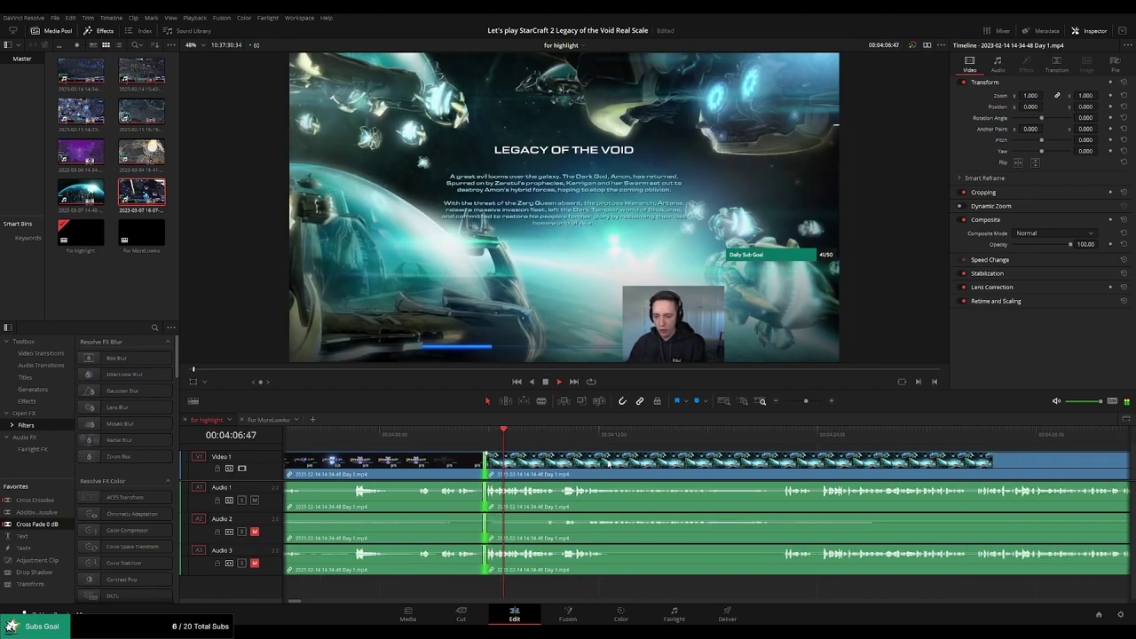
pyautogui.click(610, 464)
pyautogui.hscroll(2, 603, 465)
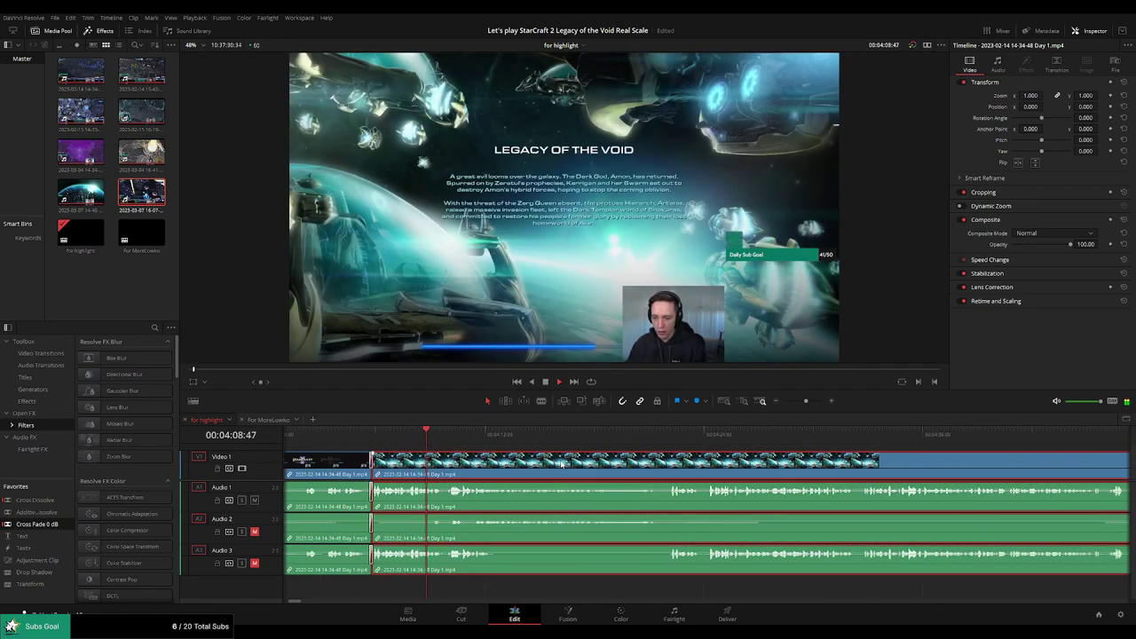
pyautogui.hscroll(1, 573, 473)
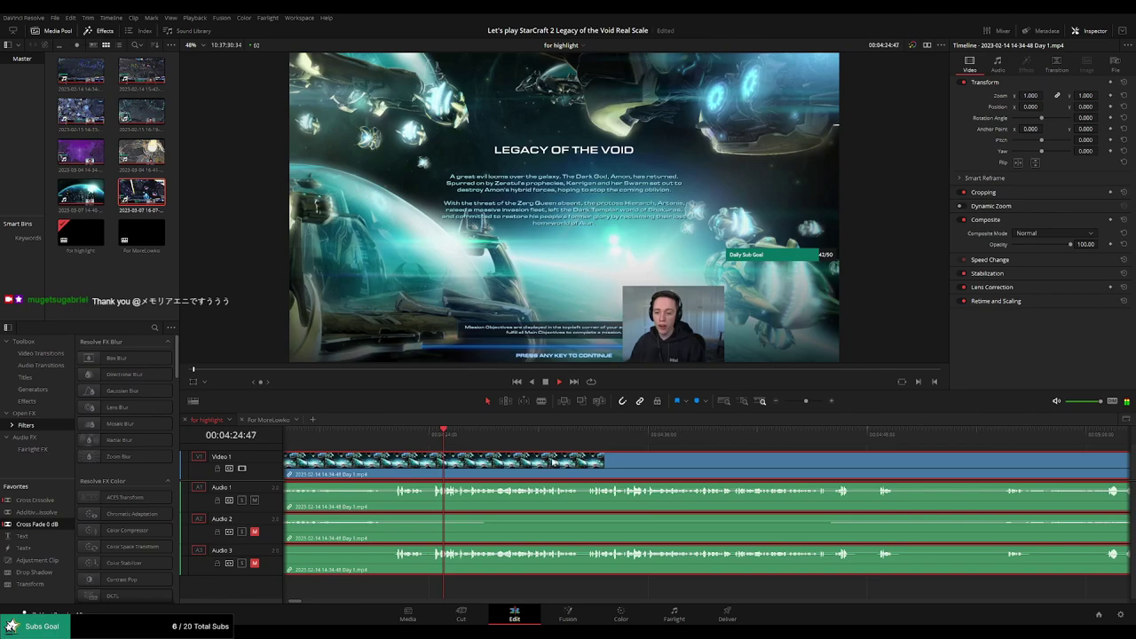
# Split the clip at 00:04:23:41 and about one second further on, and ripple delete the segment between the cuts
pyautogui.click(423, 433)
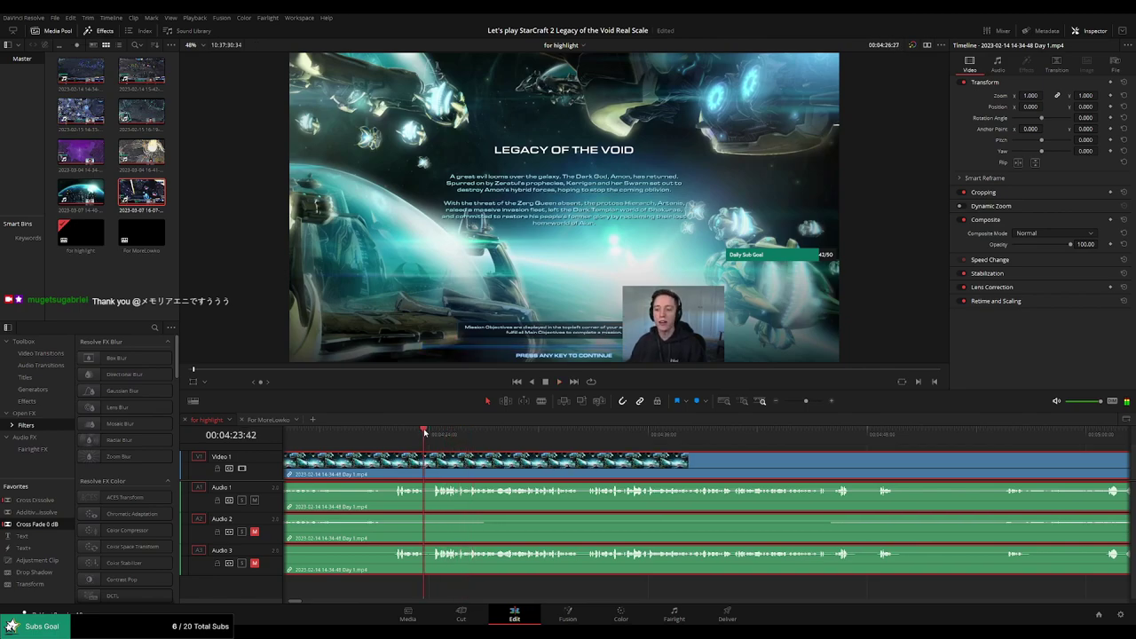
pyautogui.scroll(3, 789, 462)
pyautogui.press('space')
pyautogui.click(631, 433)
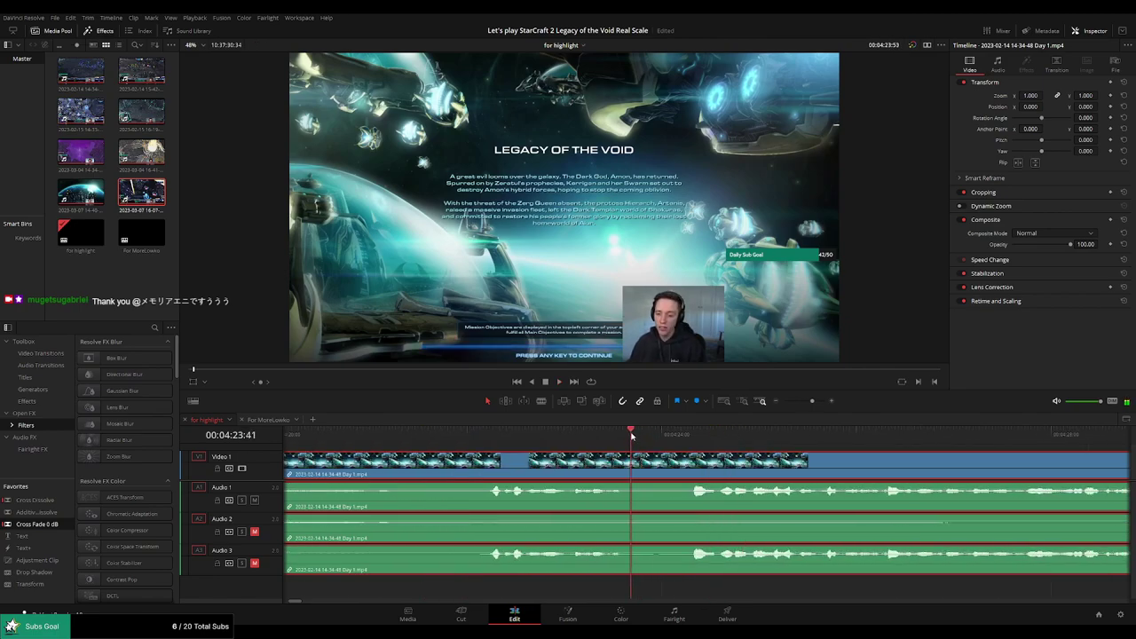
pyautogui.press('b')
pyautogui.click(631, 457)
pyautogui.click(718, 462)
pyautogui.press('a')
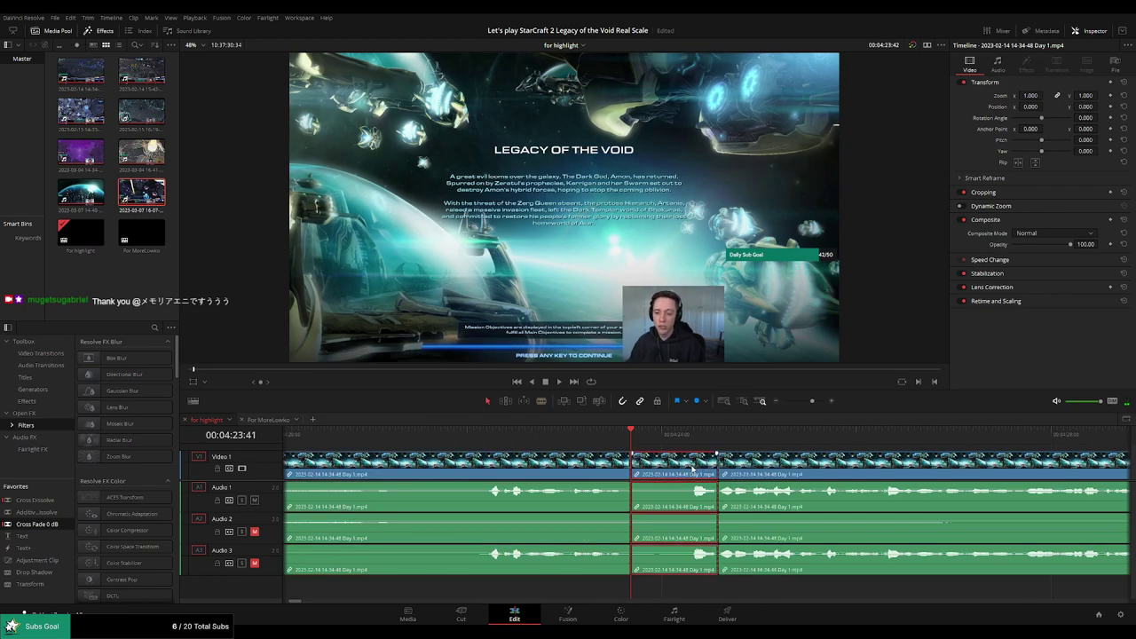
pyautogui.hotkey('ctrl', 'z')
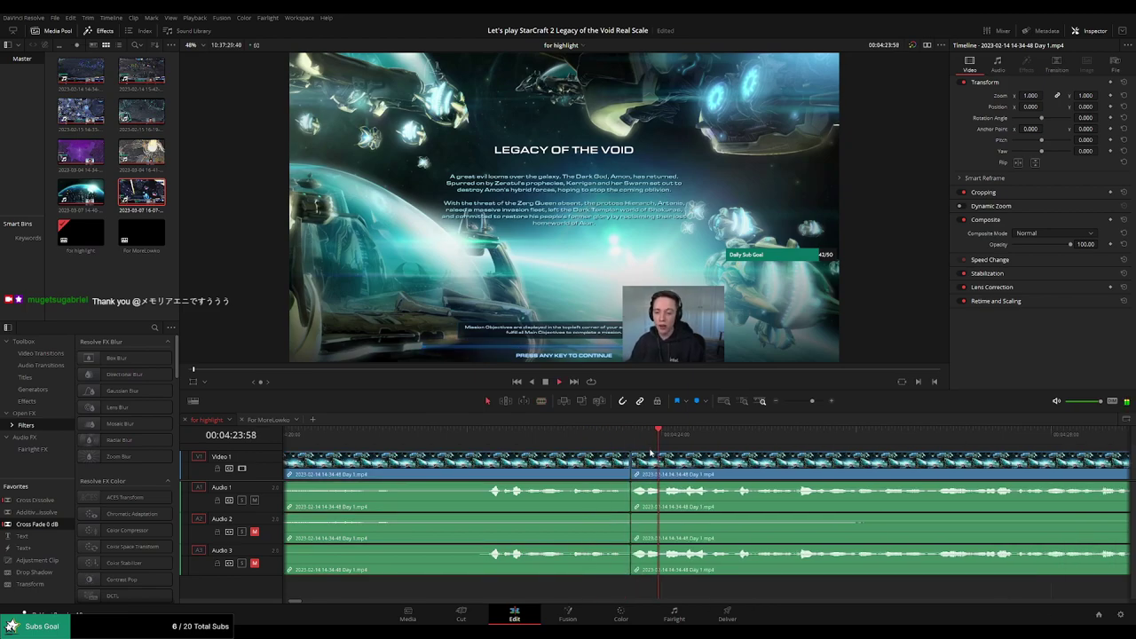
# Cut the loading screen clip at about 00:04:31:13 and ripple delete the short stretch that follows
pyautogui.moveTo(811, 401); pyautogui.dragTo(807, 409)
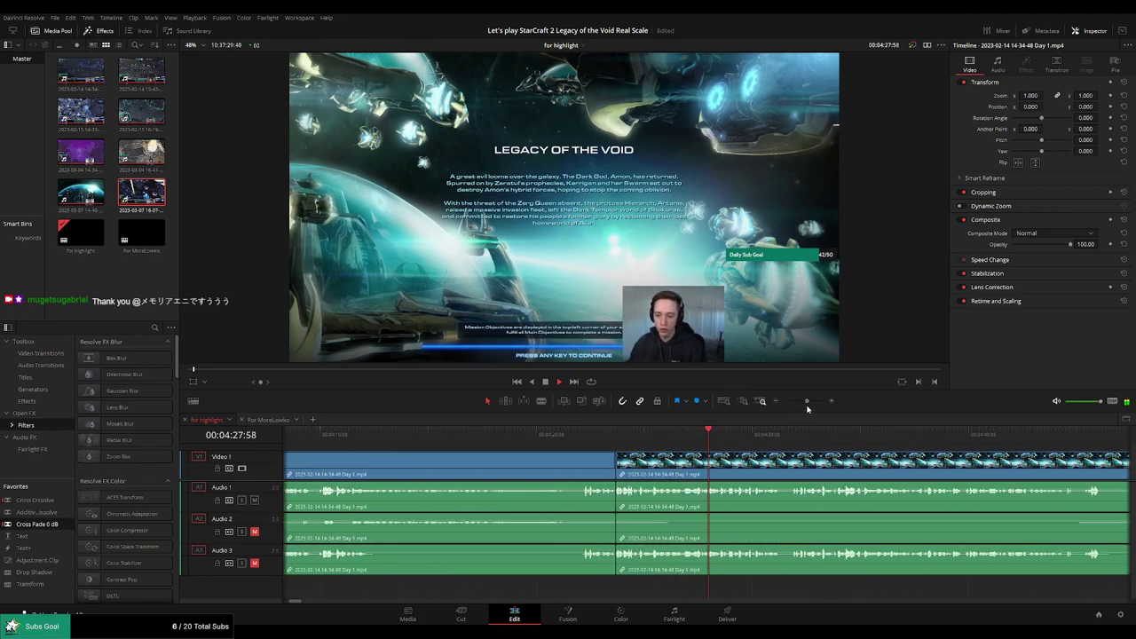
pyautogui.moveTo(869, 466); pyautogui.dragTo(596, 457)
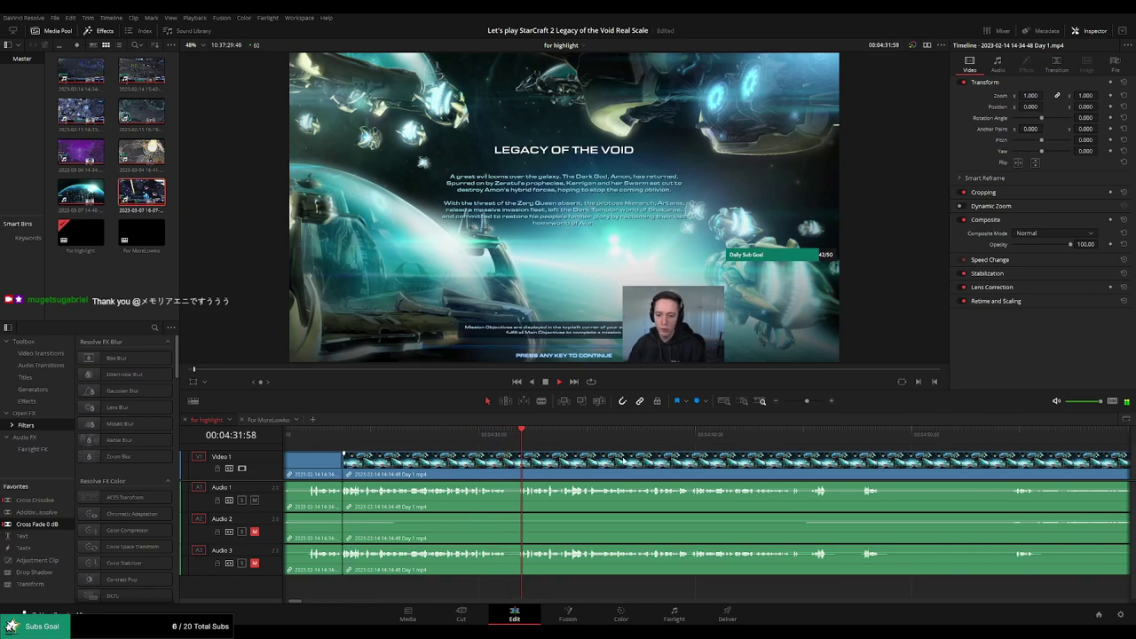
pyautogui.scroll(3, 545, 465)
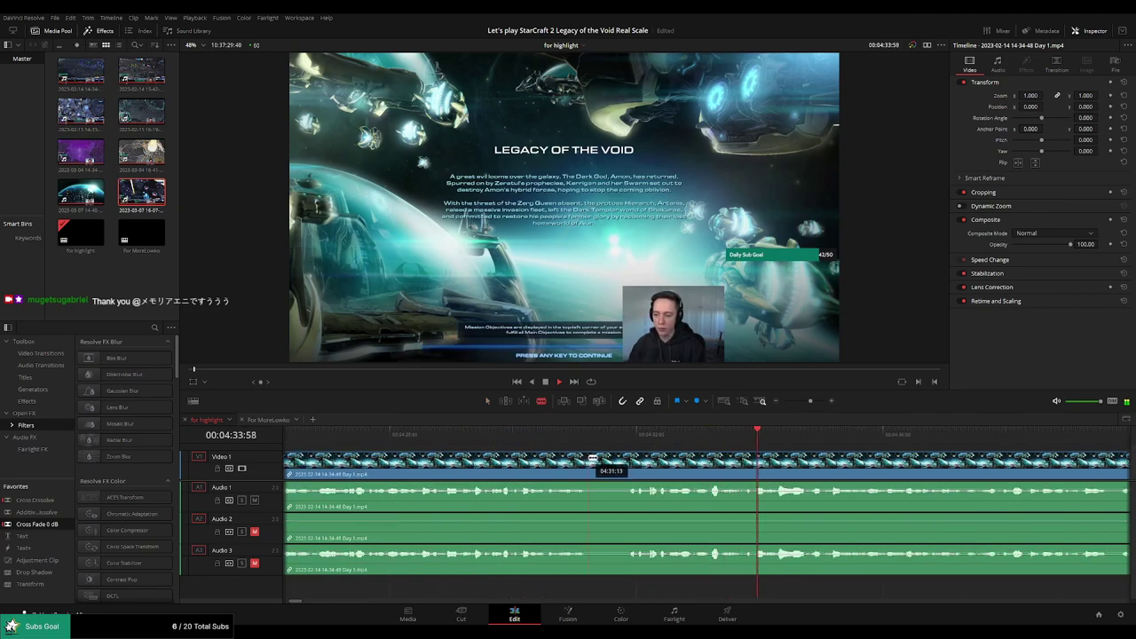
pyautogui.click(592, 459)
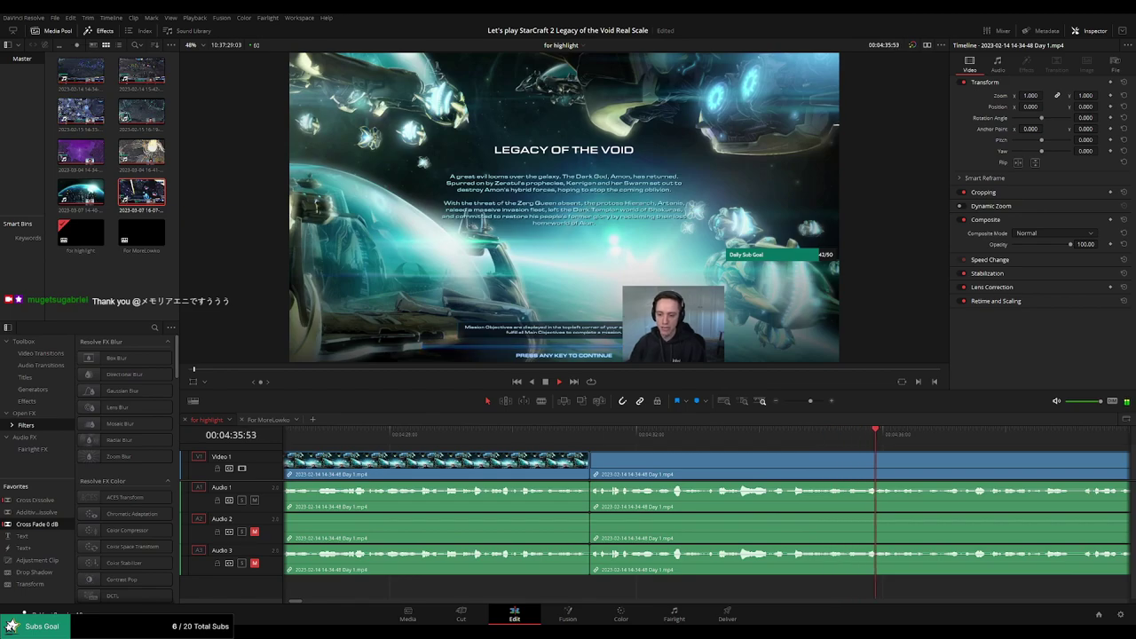
pyautogui.press('Delete')
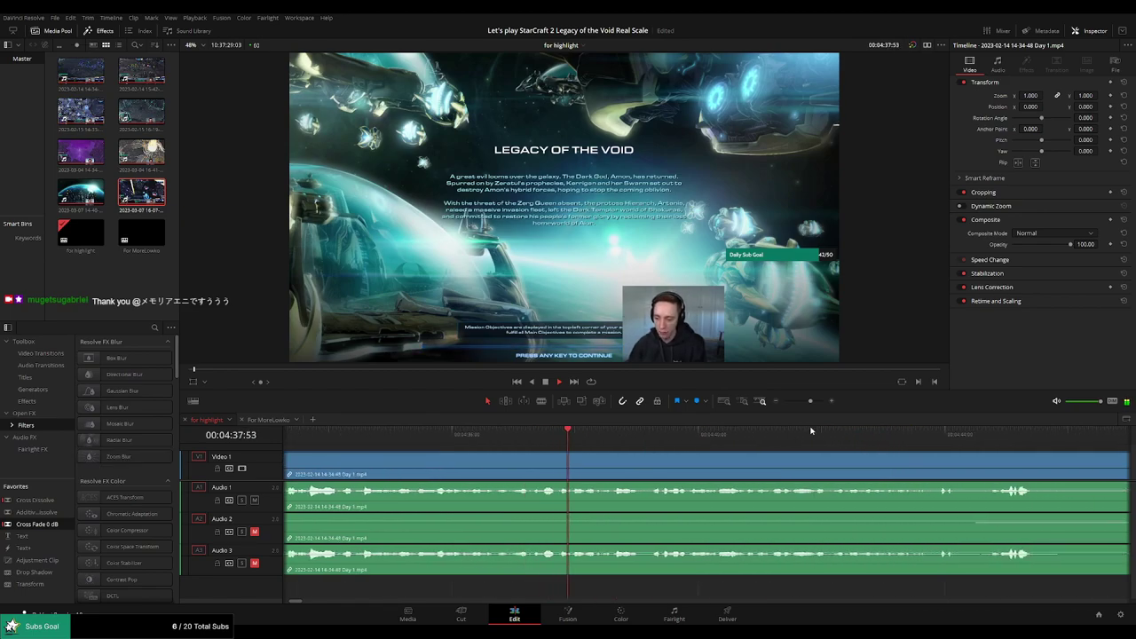
# Split the clip at 00:04:48:02, where the loading screen gives way to the planet cinematic
pyautogui.moveTo(810, 401); pyautogui.dragTo(800, 402)
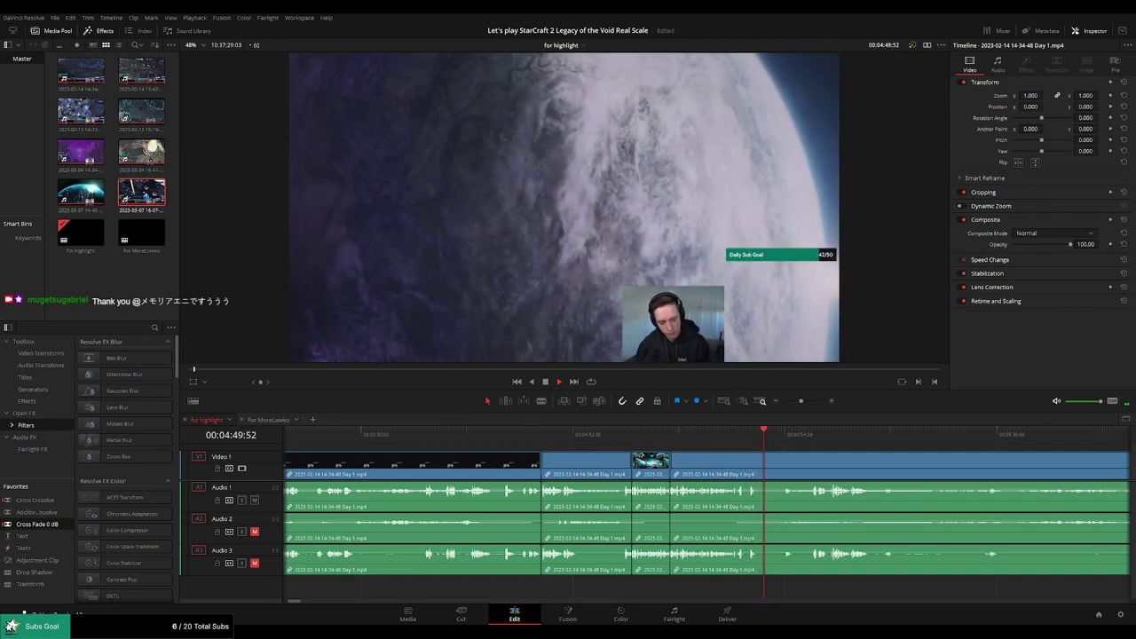
pyautogui.press('q')
pyautogui.click(783, 466)
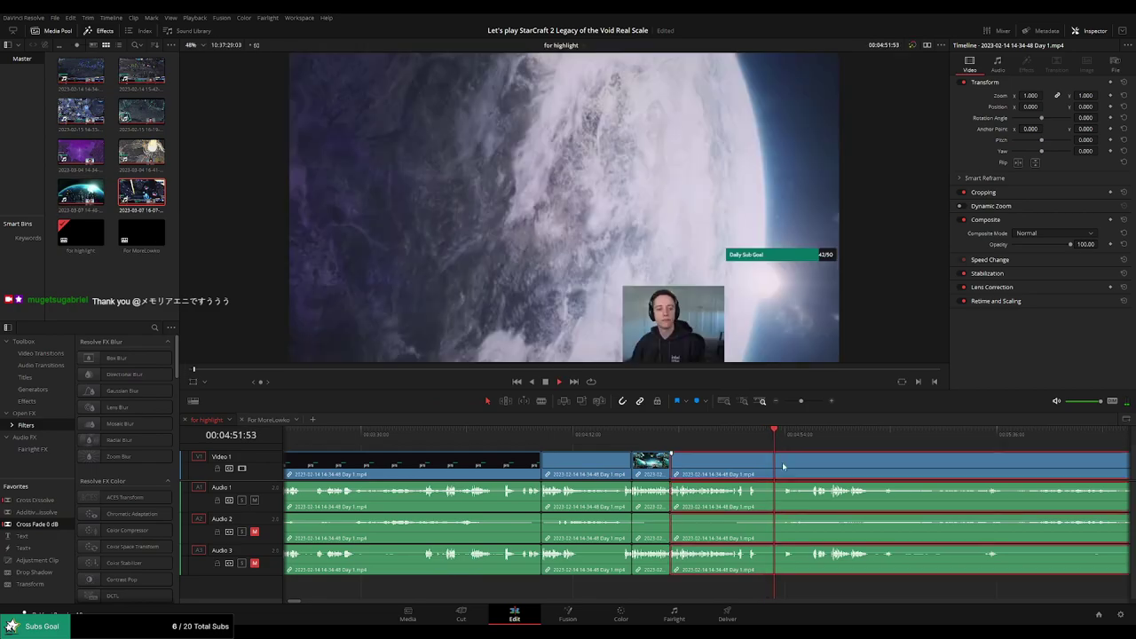
pyautogui.click(753, 437)
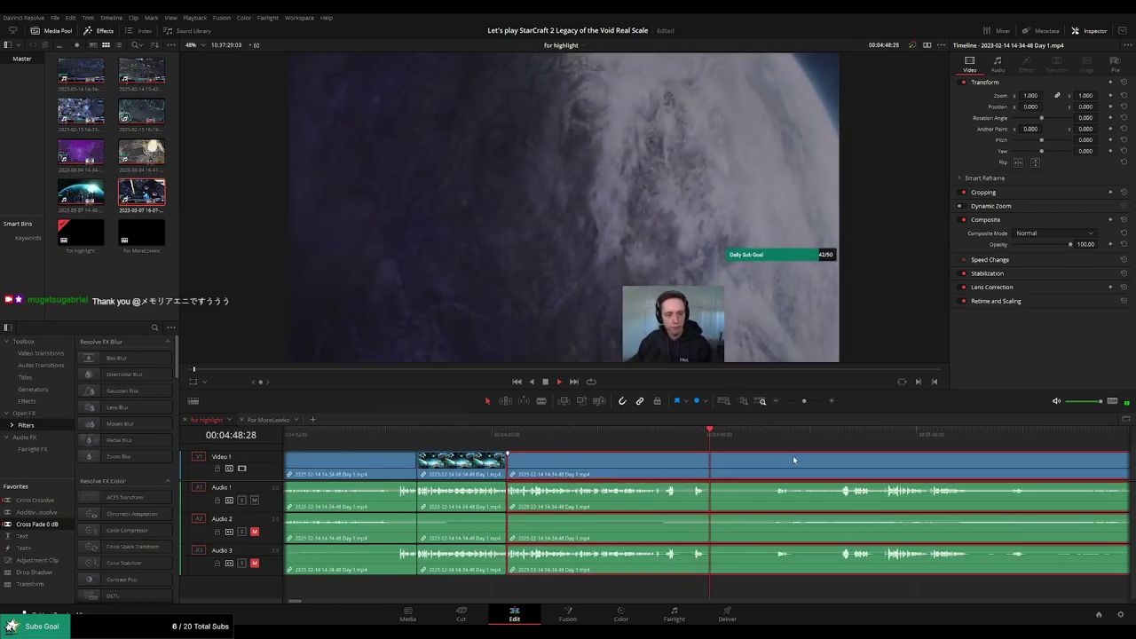
pyautogui.click(692, 434)
pyautogui.click(671, 434)
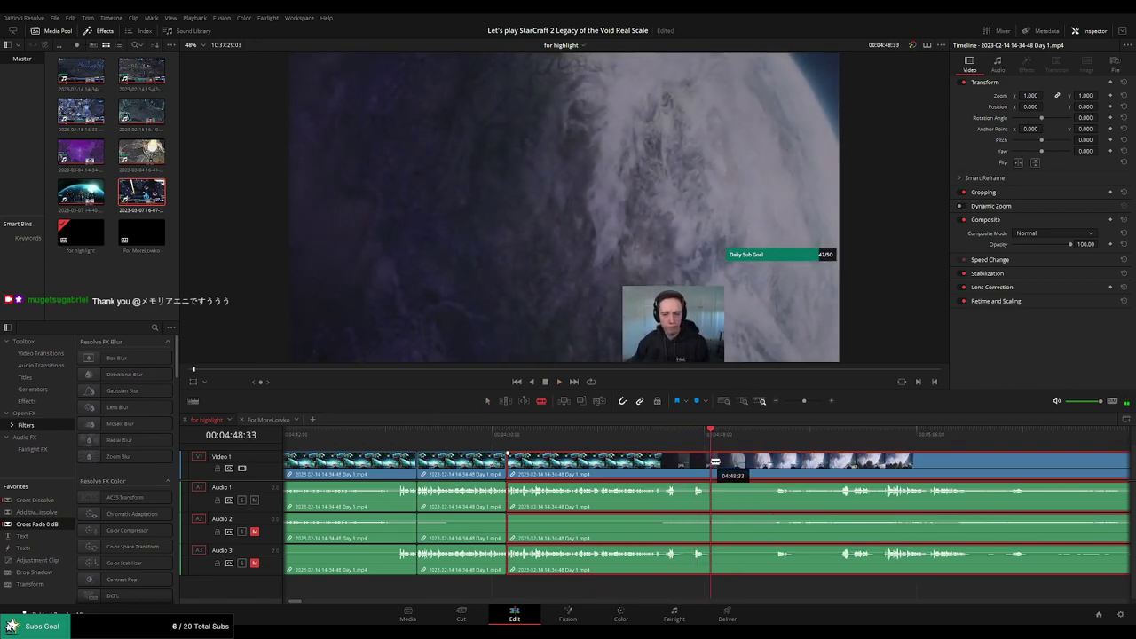
pyautogui.click(694, 468)
pyautogui.press('a')
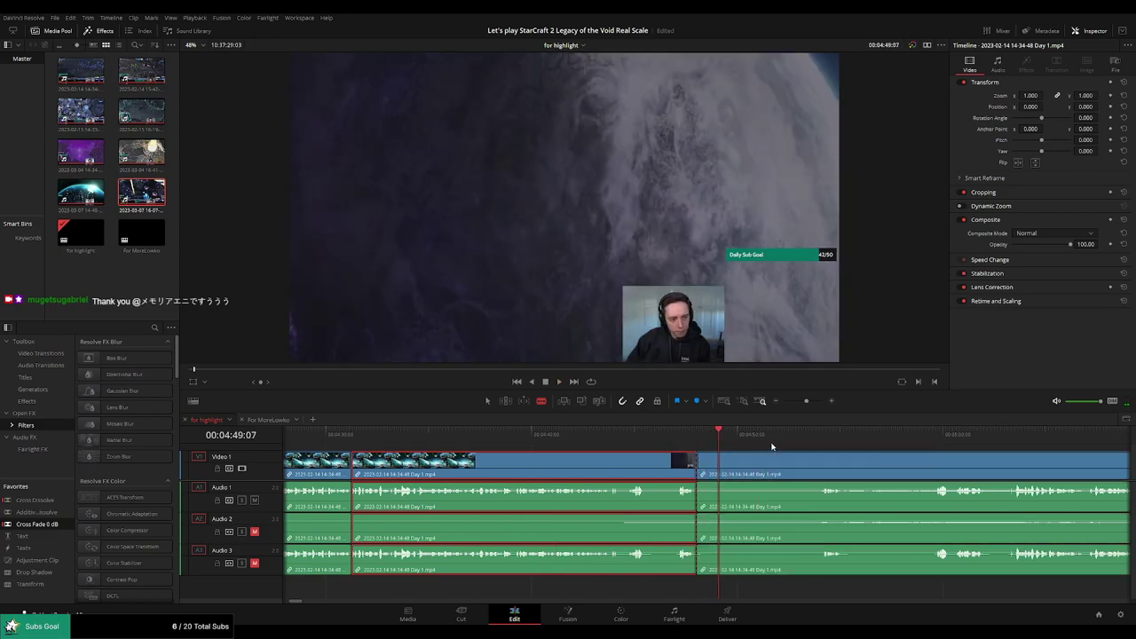
# Split the clip at 00:04:56:48 in the cinematic and ripple delete the segment back to the cut at 00:04:48:02
pyautogui.click(924, 439)
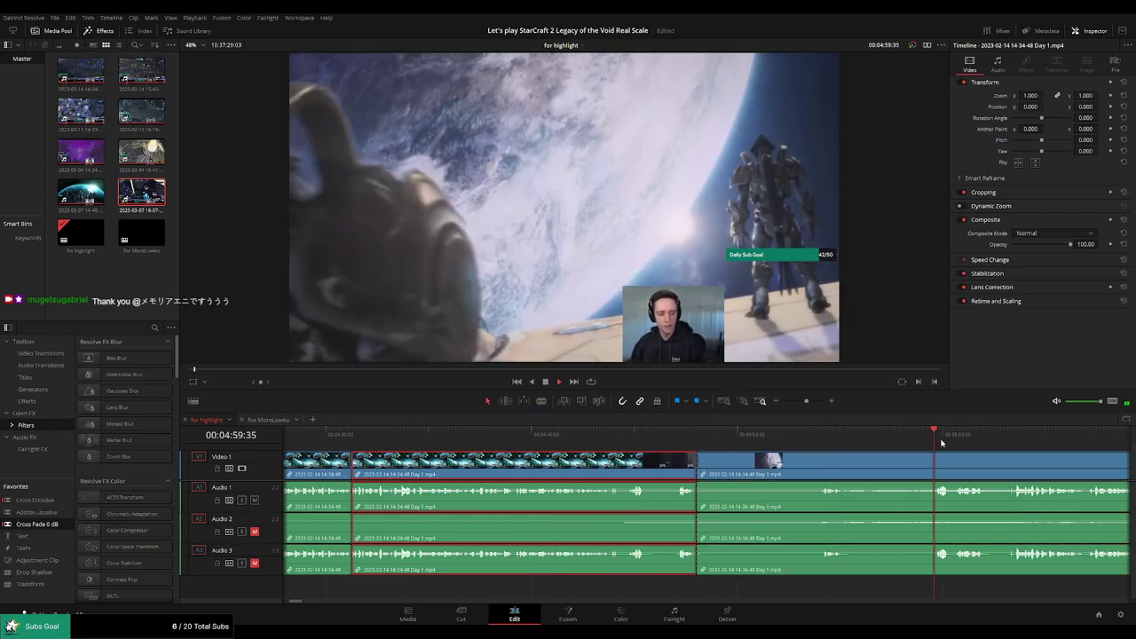
pyautogui.moveTo(989, 442); pyautogui.dragTo(655, 449)
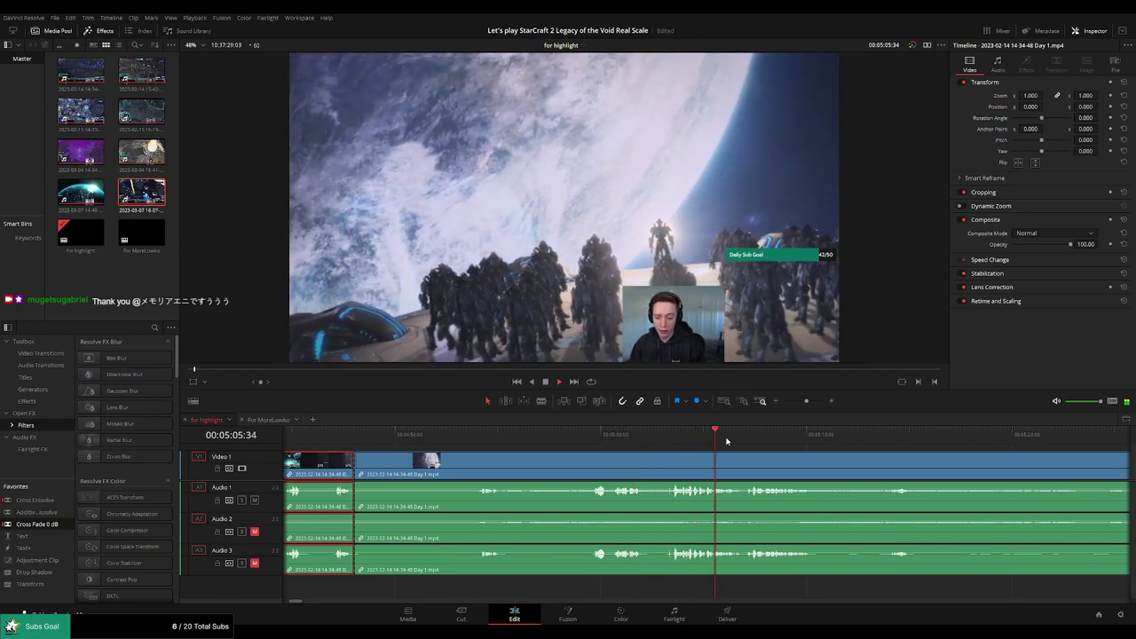
pyautogui.press('b')
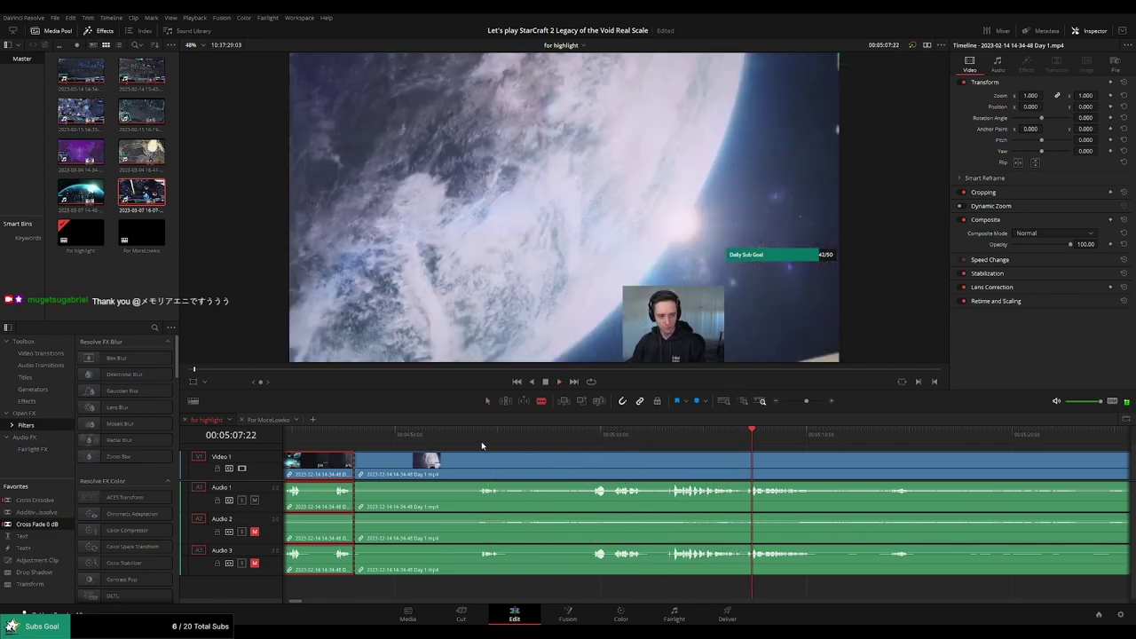
pyautogui.click(570, 443)
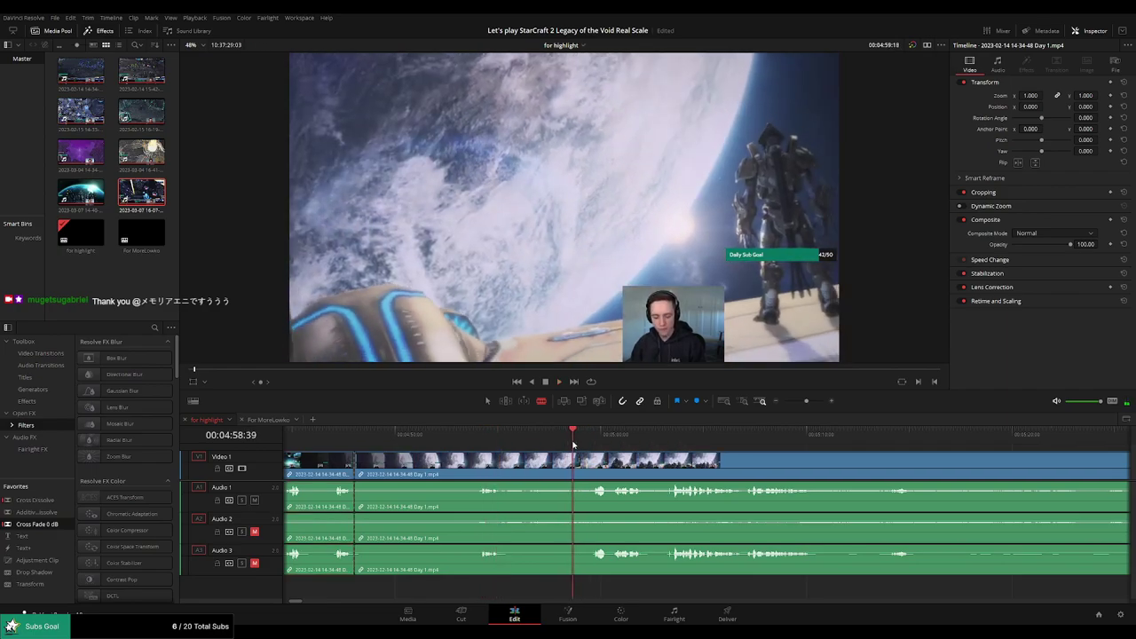
pyautogui.click(568, 443)
pyautogui.moveTo(568, 446); pyautogui.dragTo(535, 450)
pyautogui.click(535, 473)
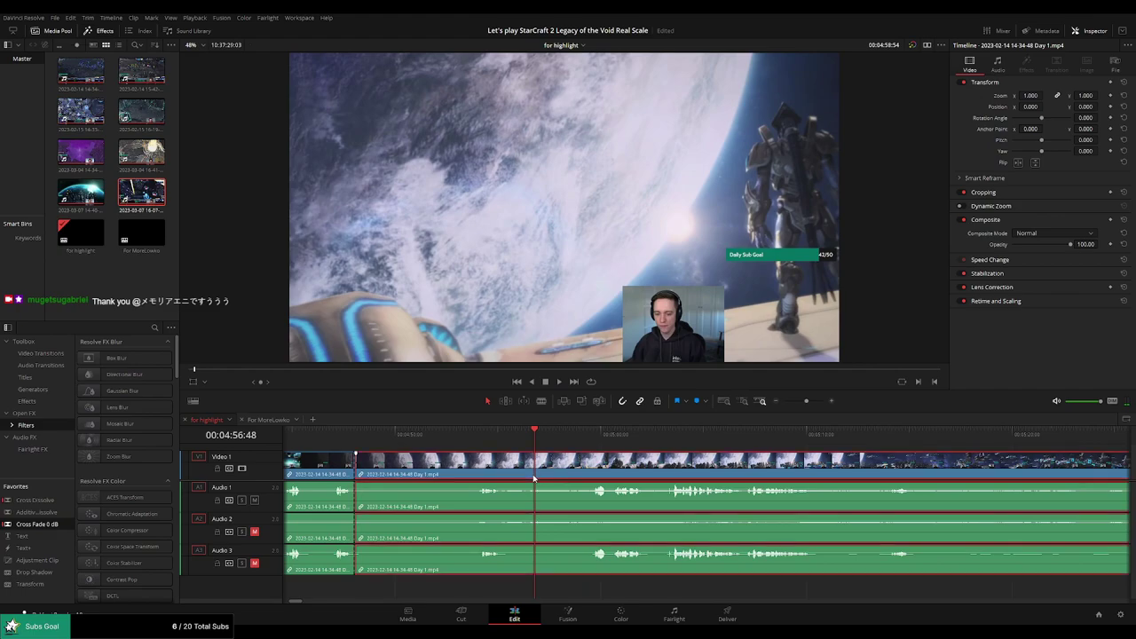
pyautogui.press('Delete')
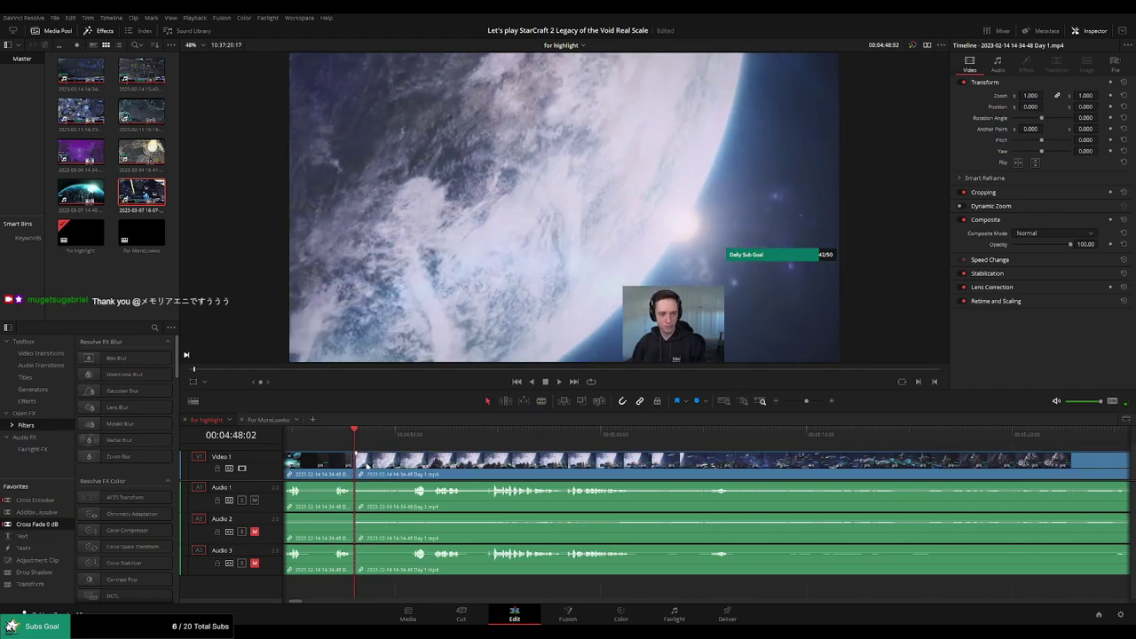
# Add transitions on the video and audio tracks at the 00:04:48:02 cut and play on to about 00:04:54:46
pyautogui.click(355, 463)
pyautogui.press('space')
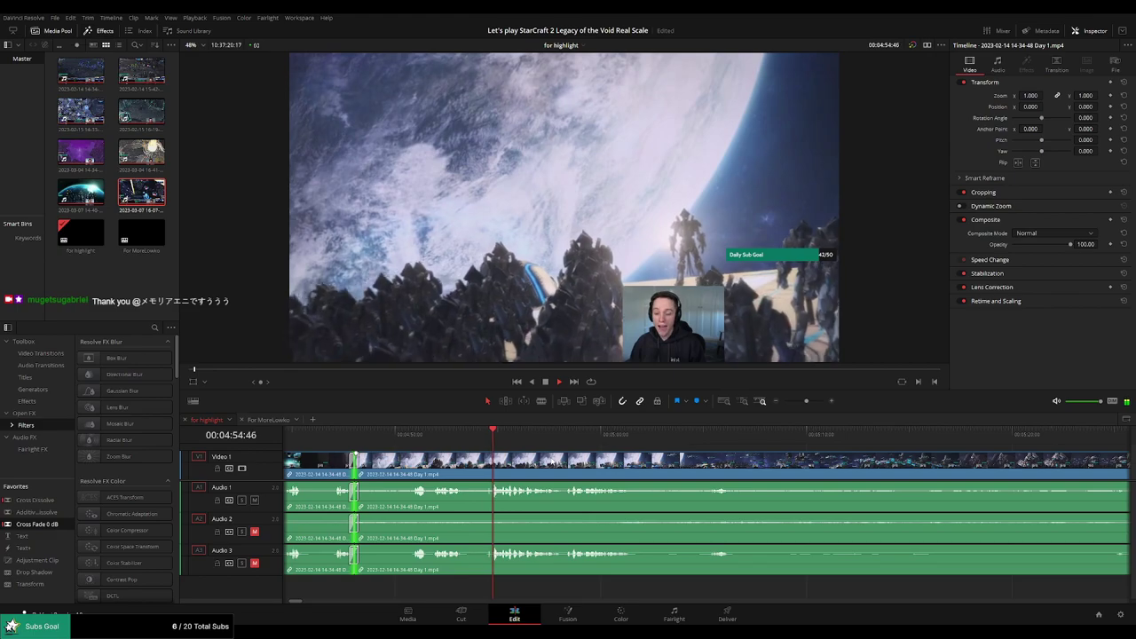
pyautogui.scroll(4, 621, 455)
pyautogui.press('space')
# Split the clip at 00:04:54:33 and a few frames further on, ripple delete the sliver between the cuts, and play across the join
pyautogui.click(590, 434)
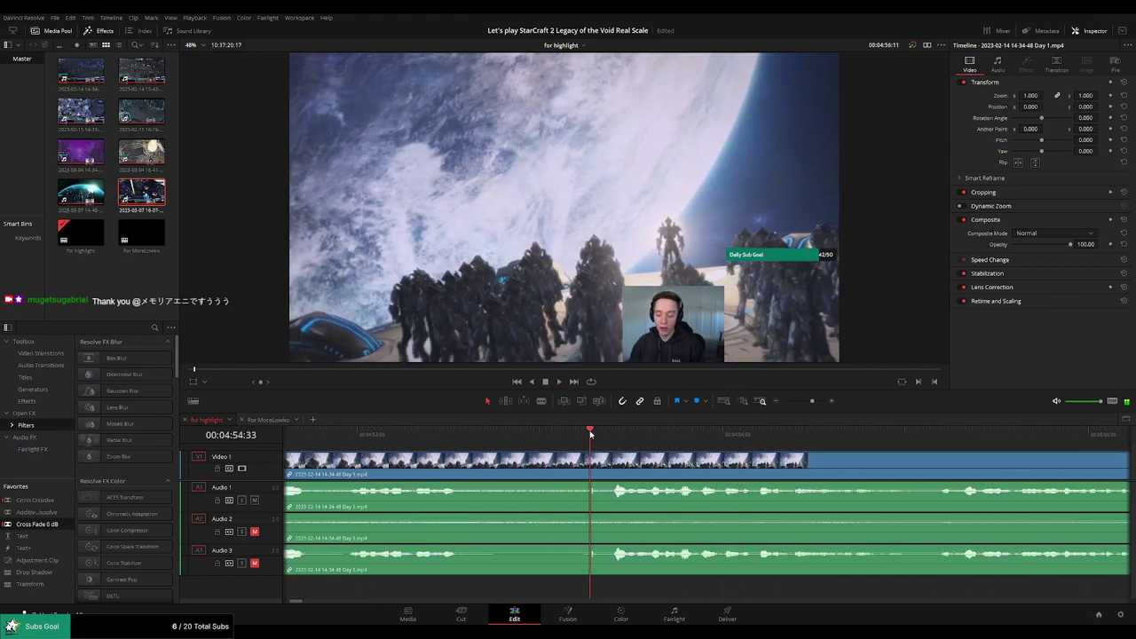
pyautogui.press('b')
pyautogui.click(591, 459)
pyautogui.click(596, 468)
pyautogui.press('a')
pyautogui.click(595, 467)
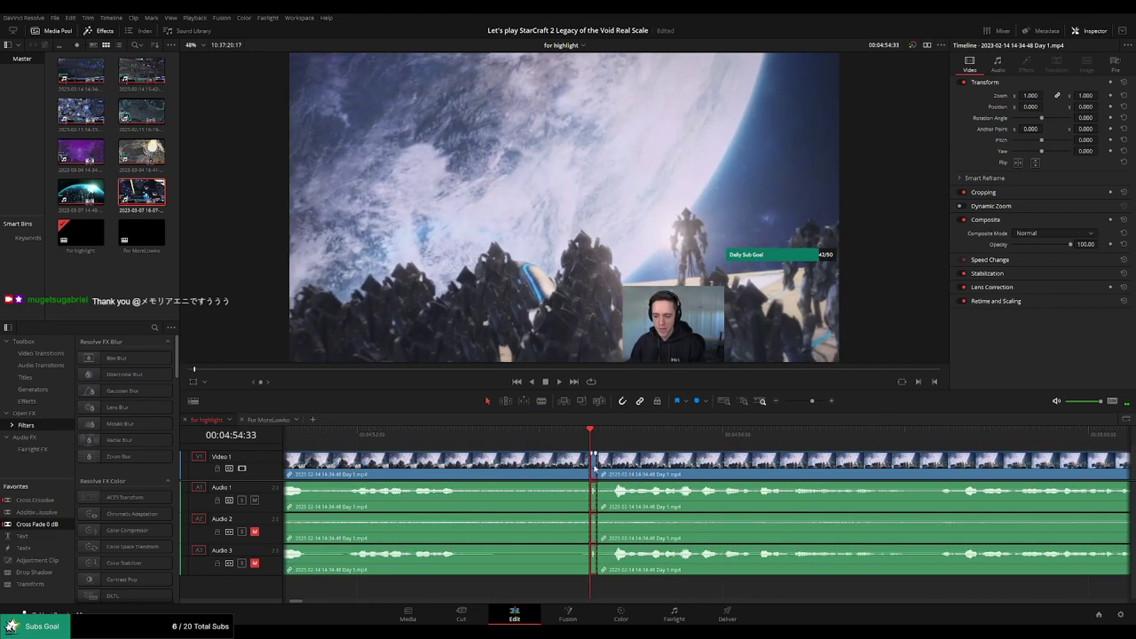
pyautogui.press('space')
pyautogui.click(564, 431)
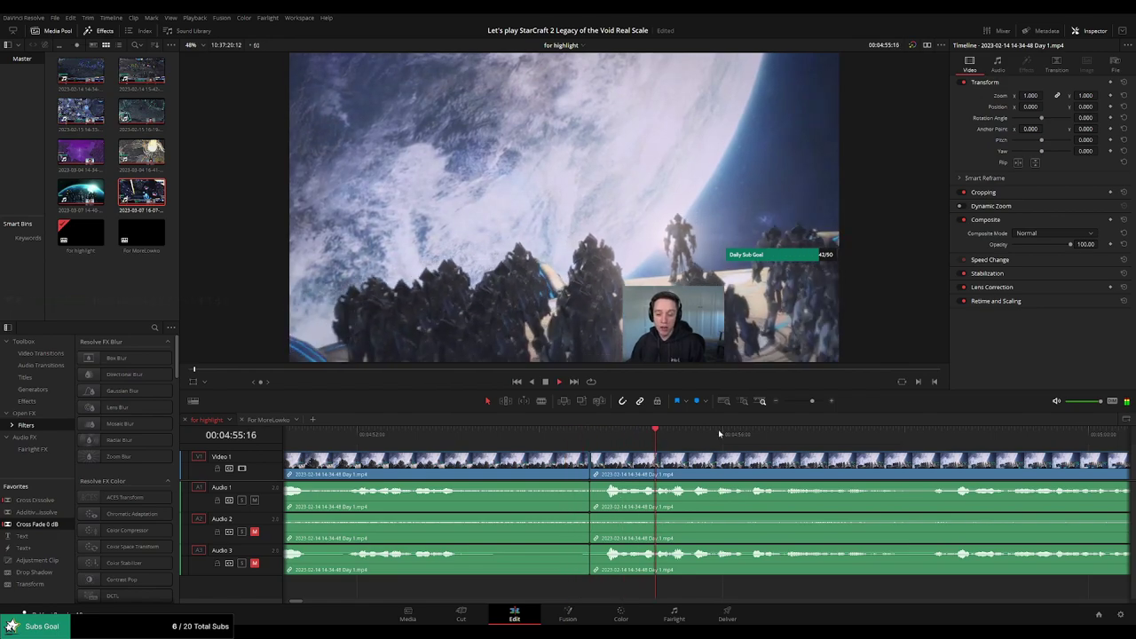
# Review the cinematic for silent stretches and split the clip at 00:05:29:23, after Artanis's line about the Khala's light
pyautogui.moveTo(811, 402); pyautogui.dragTo(806, 405)
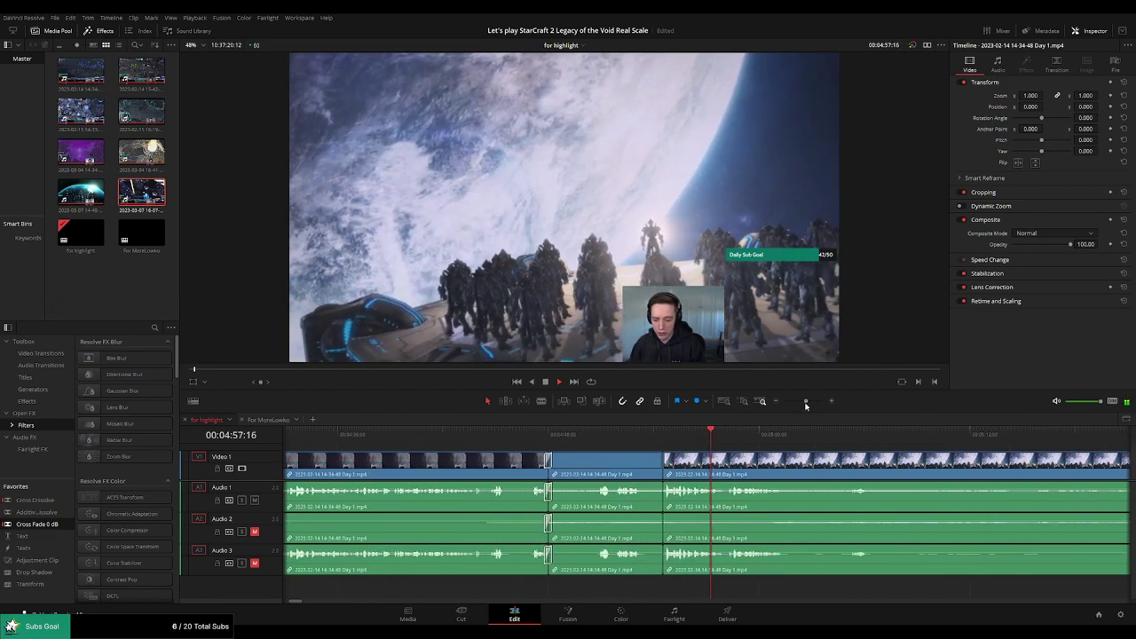
pyautogui.hscroll(4, 648, 464)
pyautogui.hscroll(1, 595, 468)
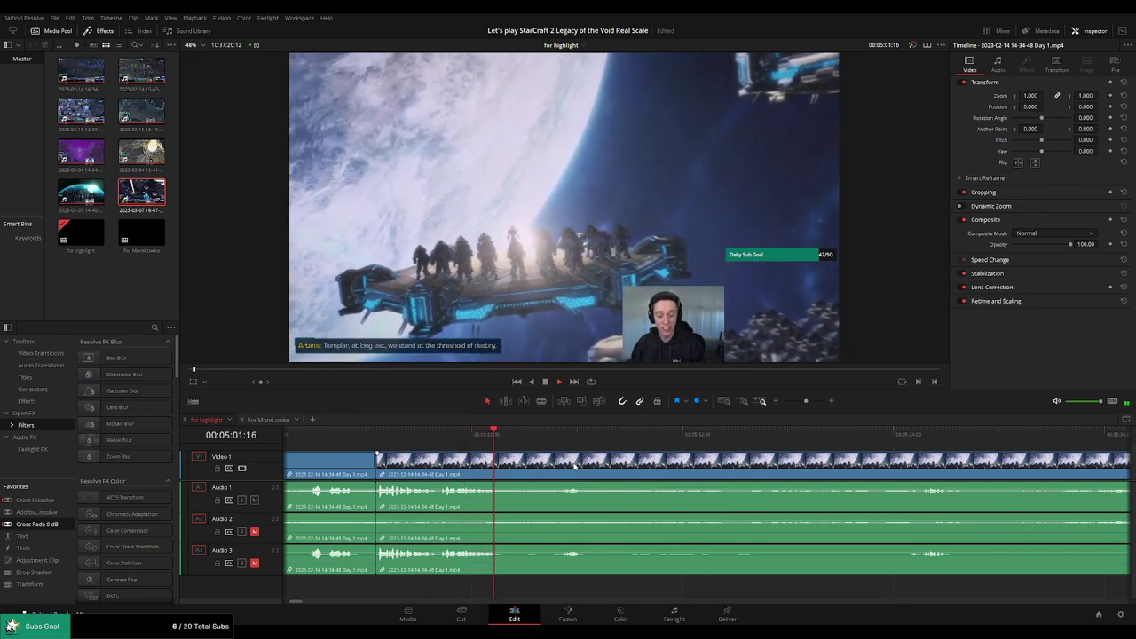
pyautogui.click(559, 433)
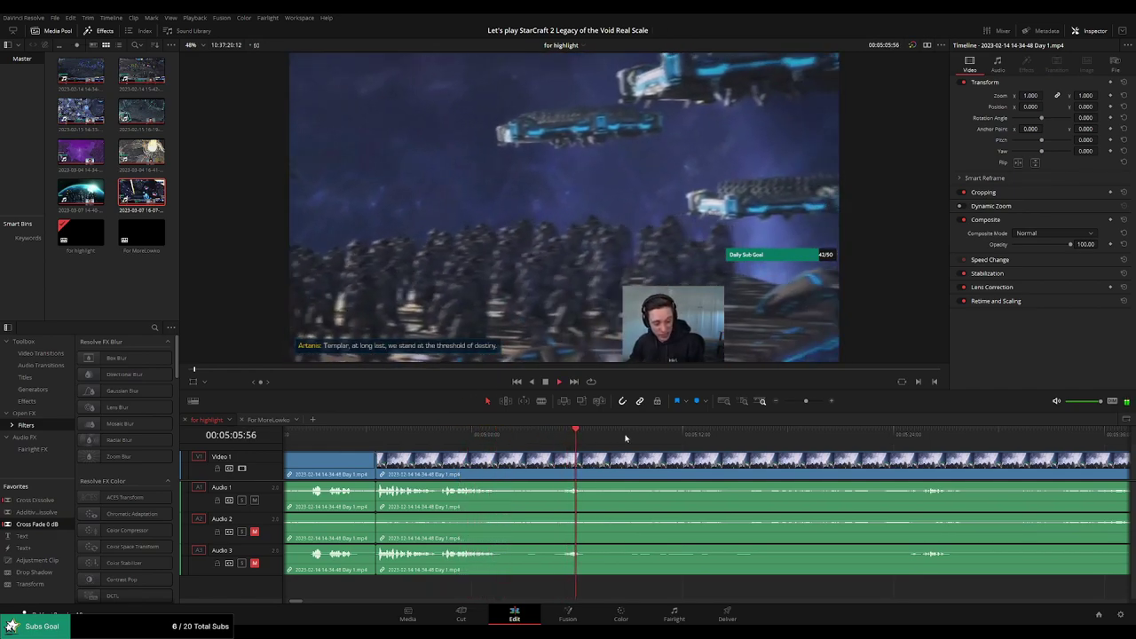
pyautogui.moveTo(626, 440); pyautogui.dragTo(504, 477)
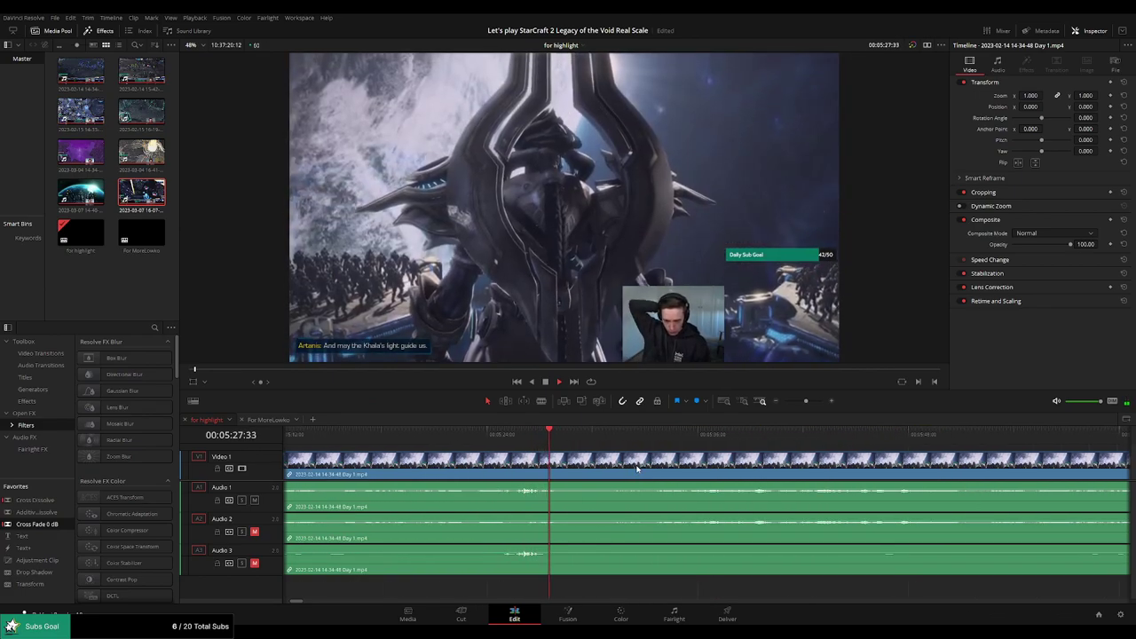
pyautogui.click(605, 437)
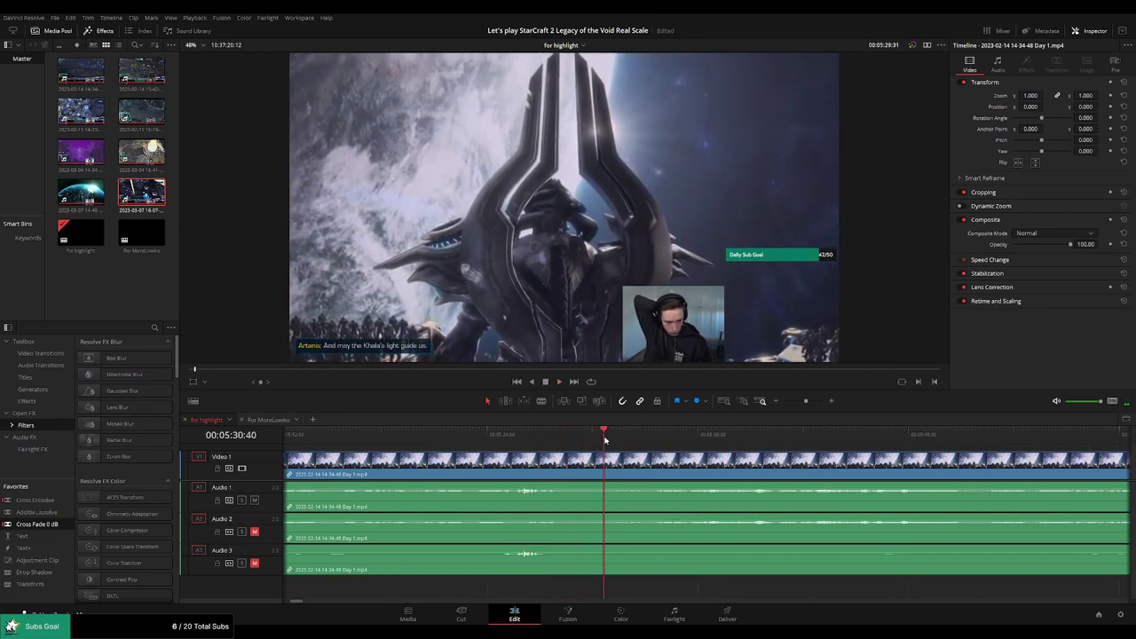
pyautogui.moveTo(604, 440); pyautogui.dragTo(497, 466)
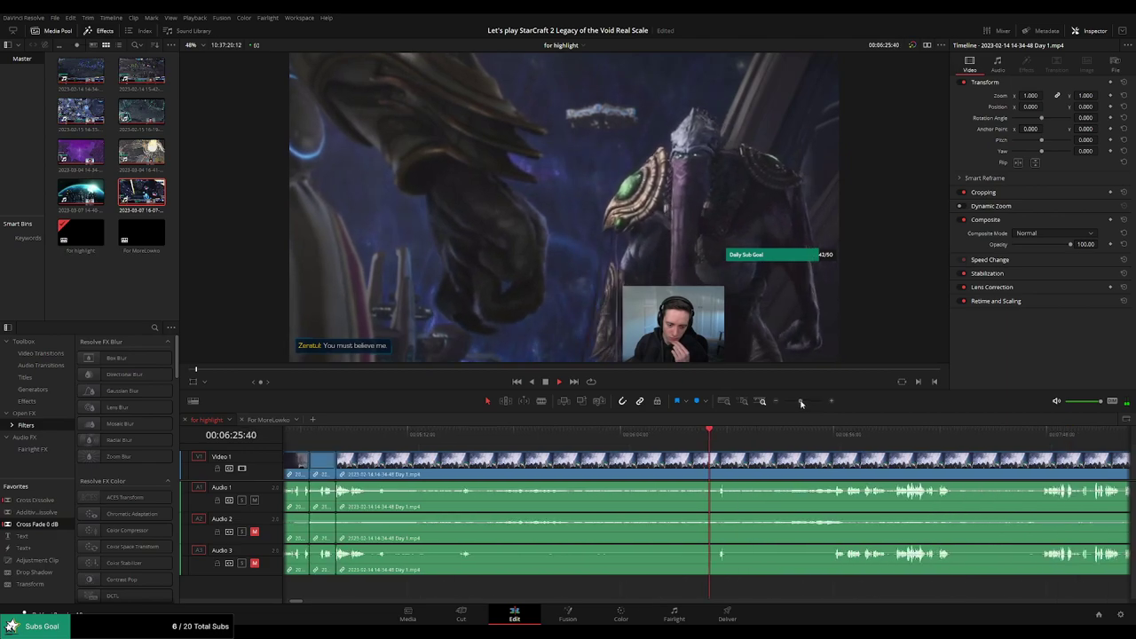
pyautogui.click(402, 435)
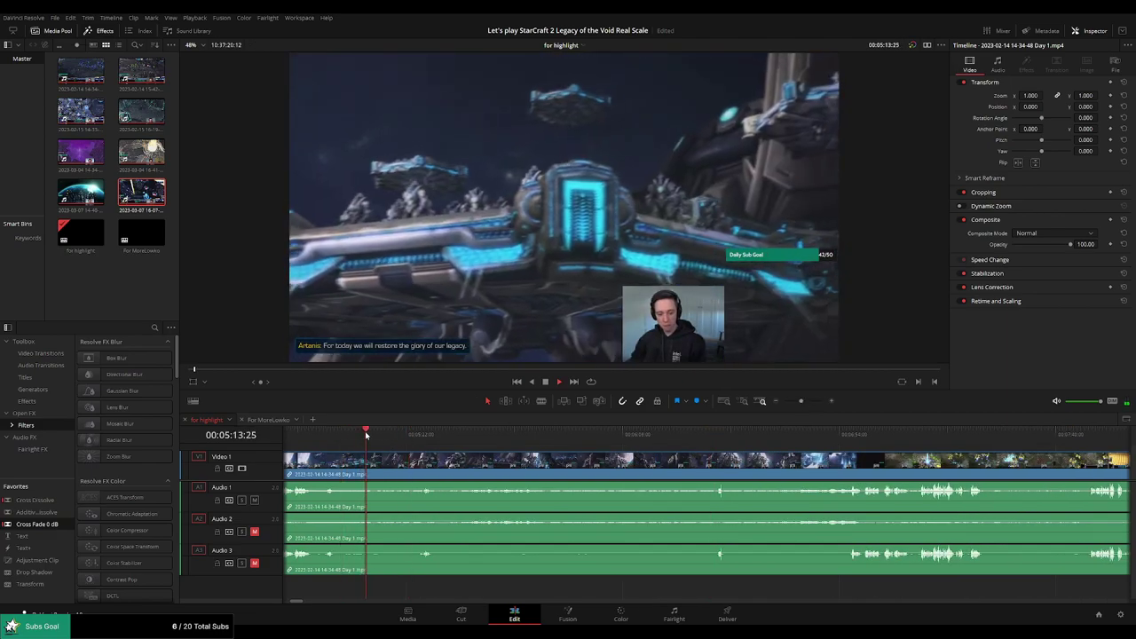
pyautogui.moveTo(349, 461); pyautogui.dragTo(560, 432)
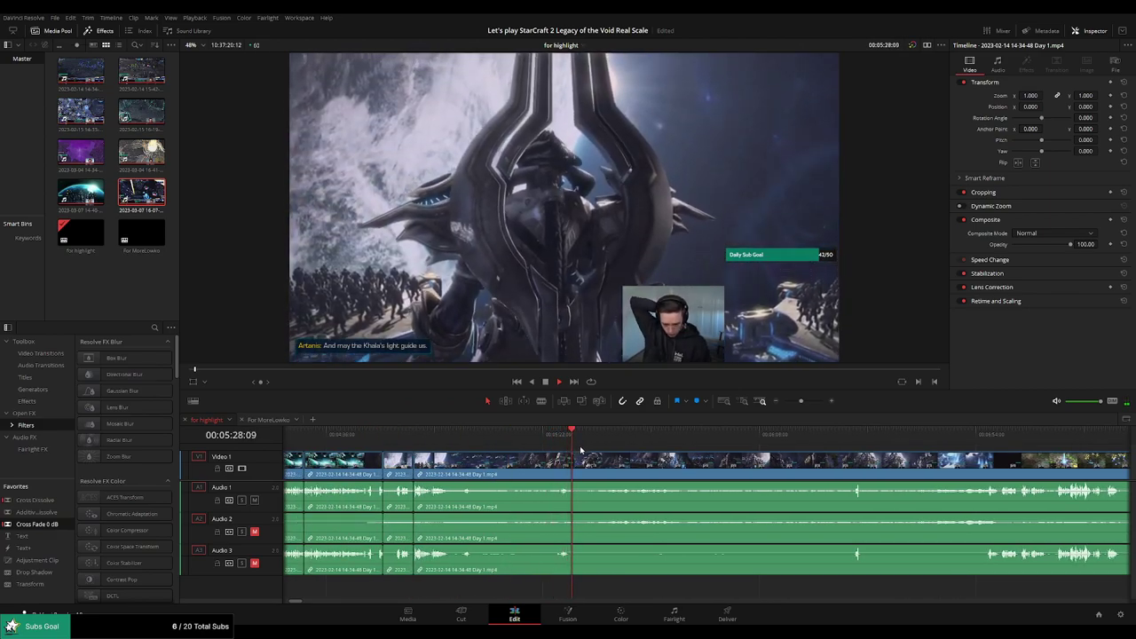
pyautogui.click(582, 464)
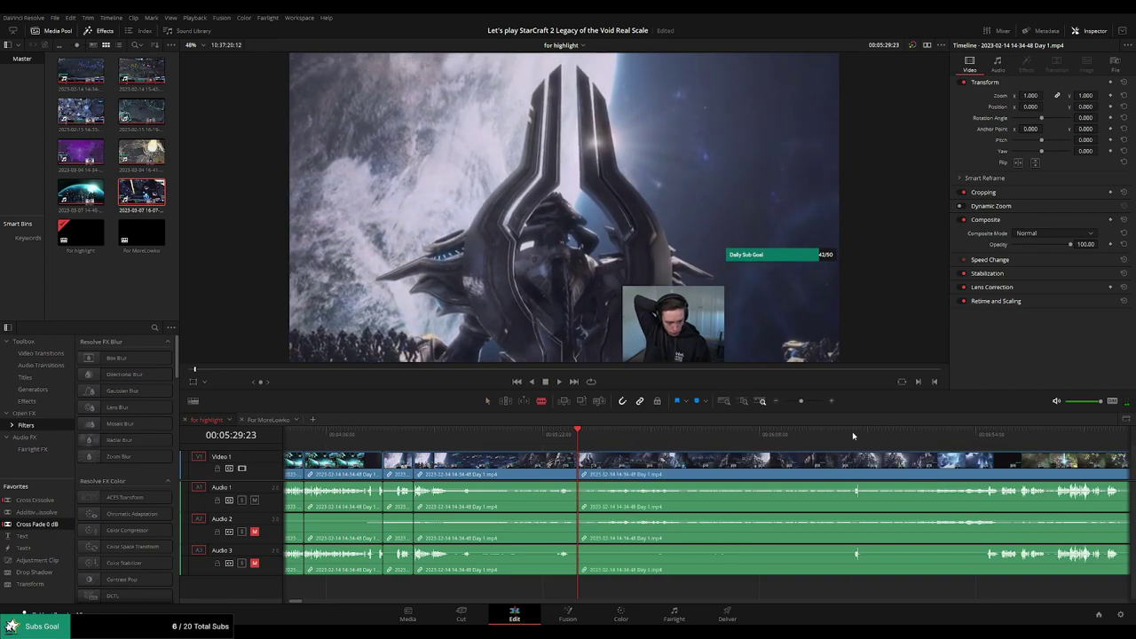
# Check the cinematic and first gameplay between about 00:06:28 and 00:07:13 for where the quiet stretch should end
pyautogui.moveTo(1017, 467); pyautogui.dragTo(654, 451)
pyautogui.press('space')
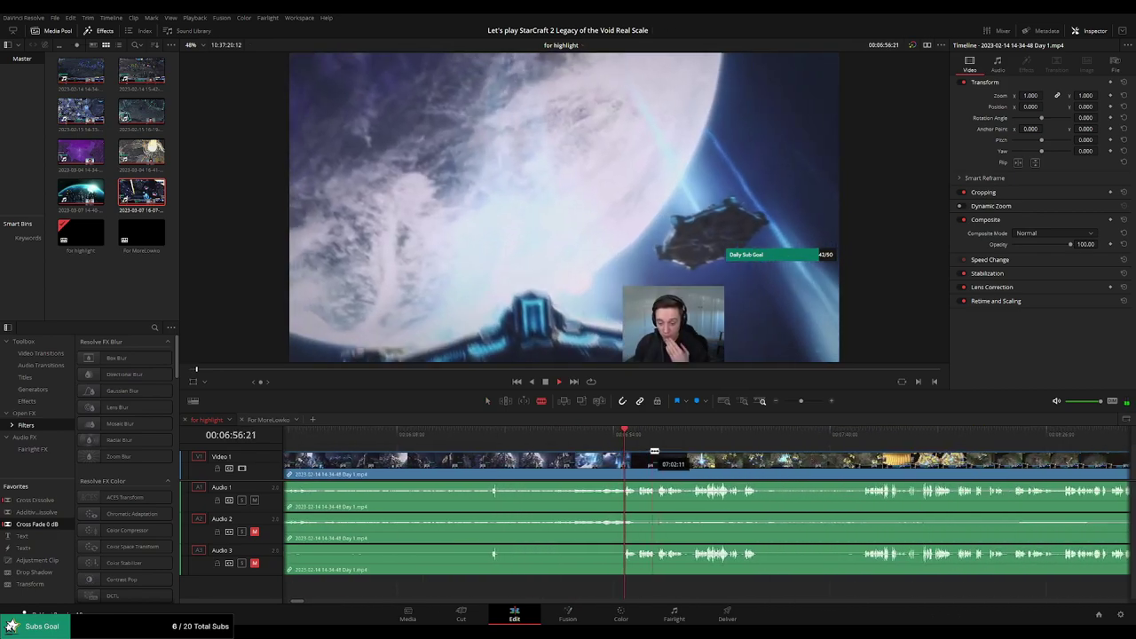
pyautogui.click(571, 443)
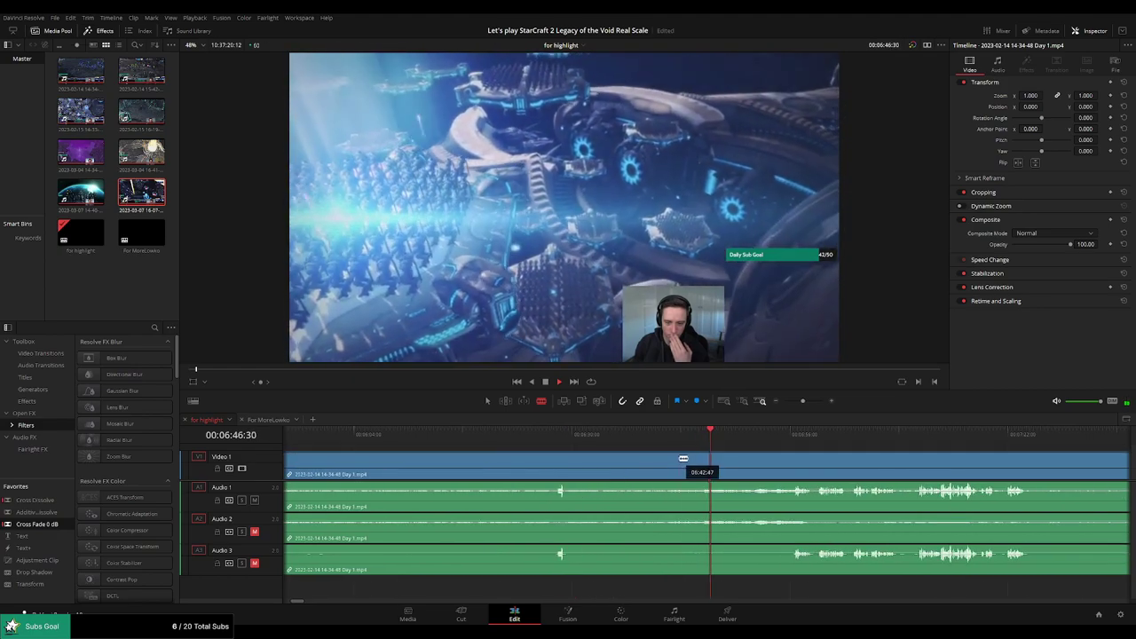
pyautogui.click(553, 439)
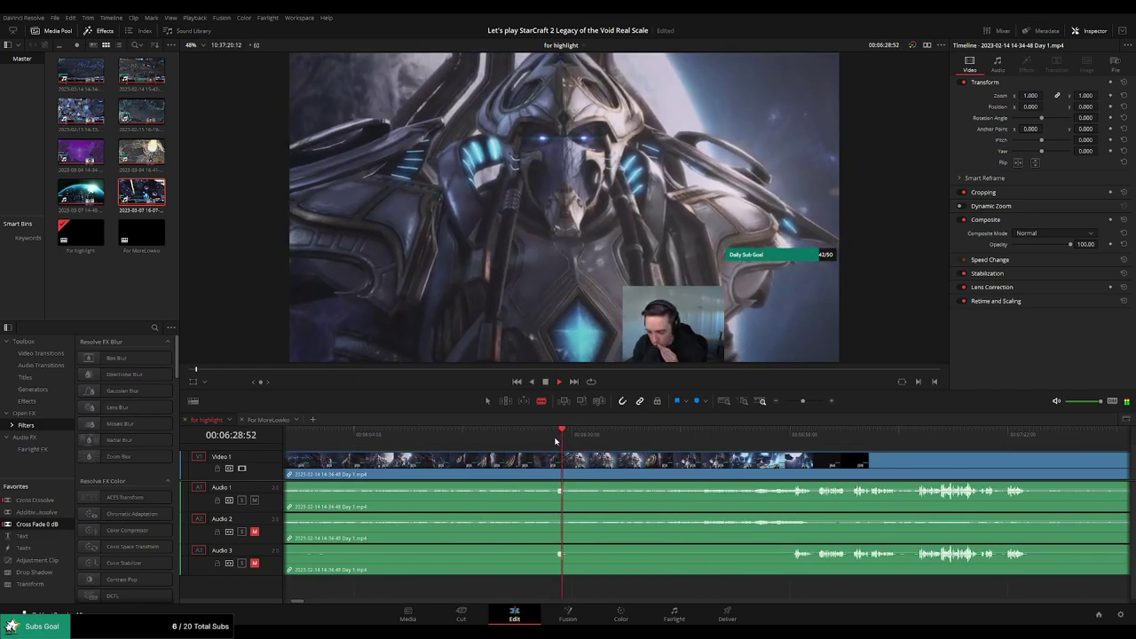
pyautogui.click(704, 443)
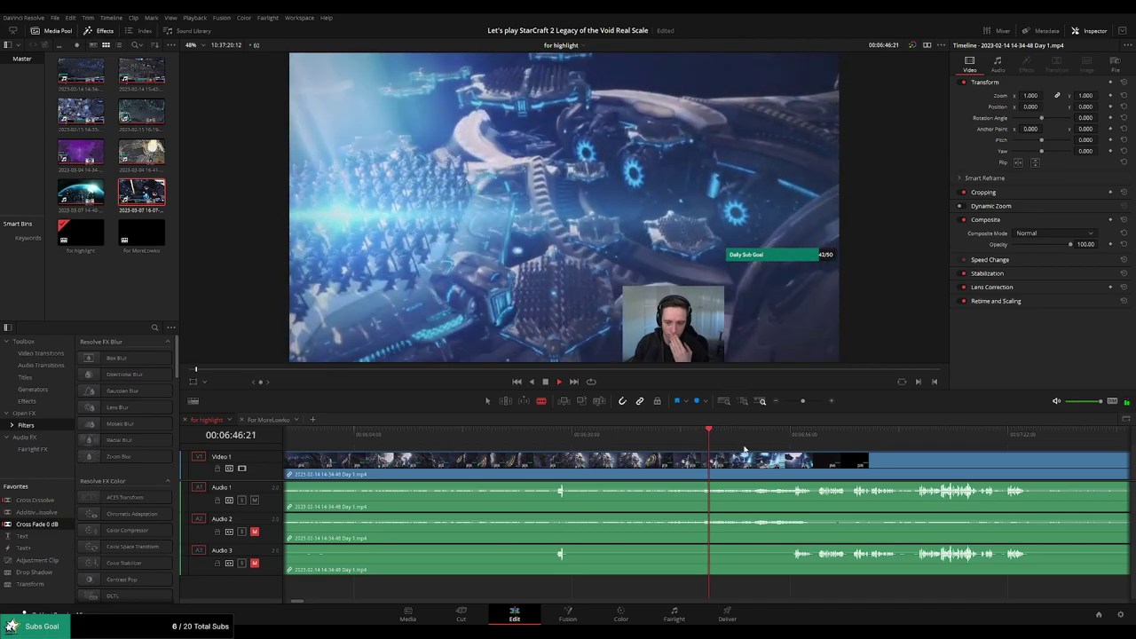
pyautogui.click(882, 441)
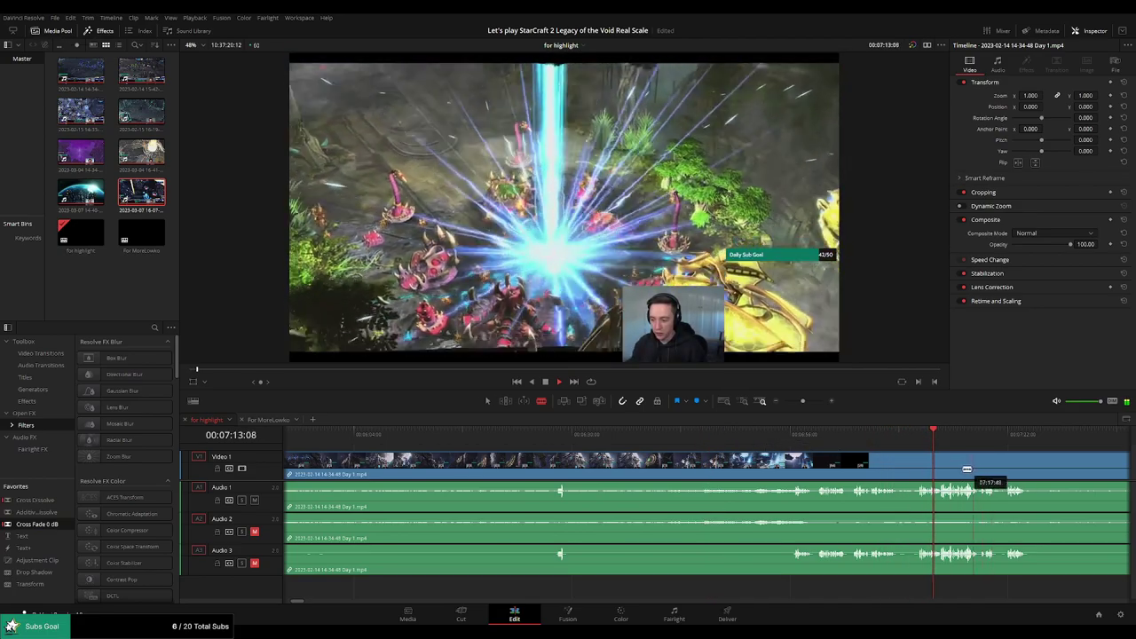
pyautogui.click(793, 438)
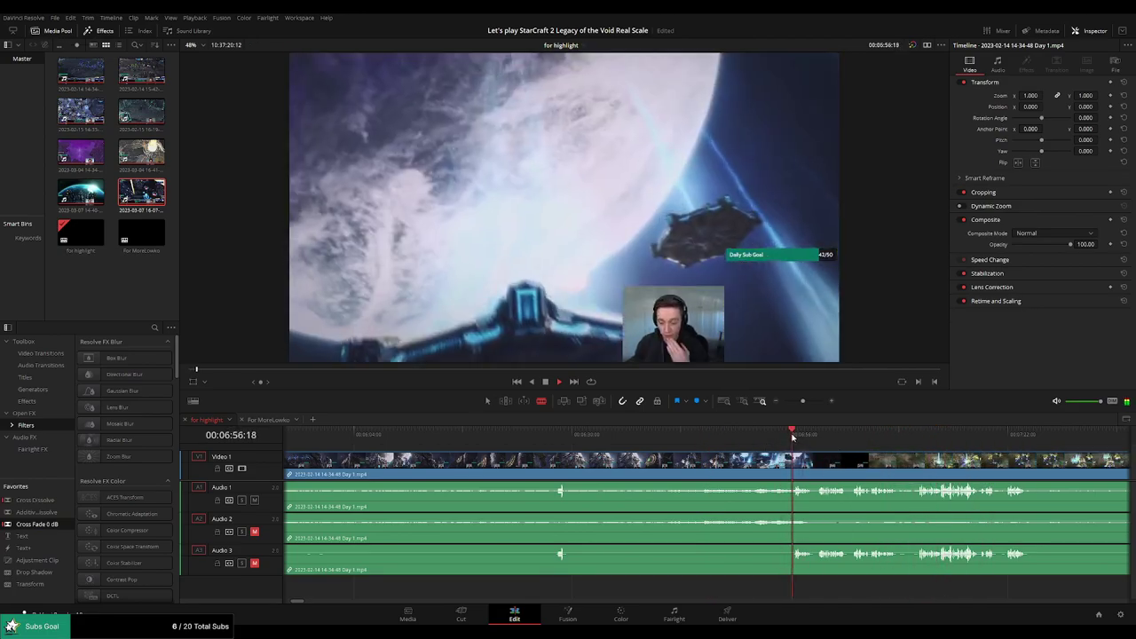
pyautogui.click(820, 436)
pyautogui.moveTo(859, 457); pyautogui.dragTo(703, 450)
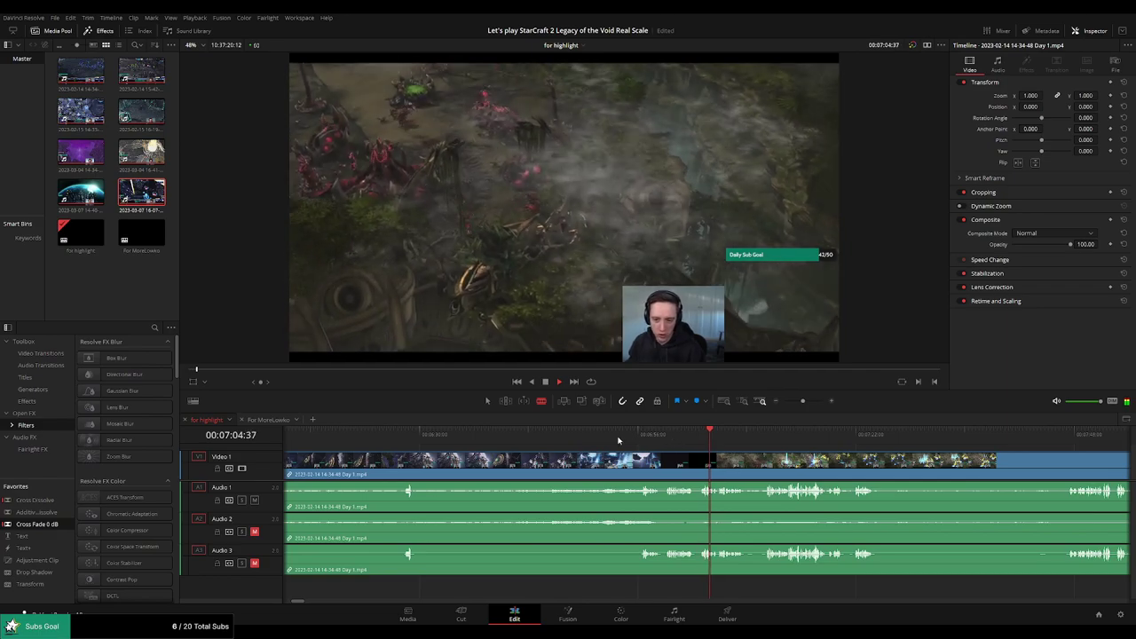
# Split the clip at 00:06:41:10, at Artanis's invasion order, and ripple delete the segment back to the cut at 00:05:29:23
pyautogui.click(550, 441)
pyautogui.click(513, 439)
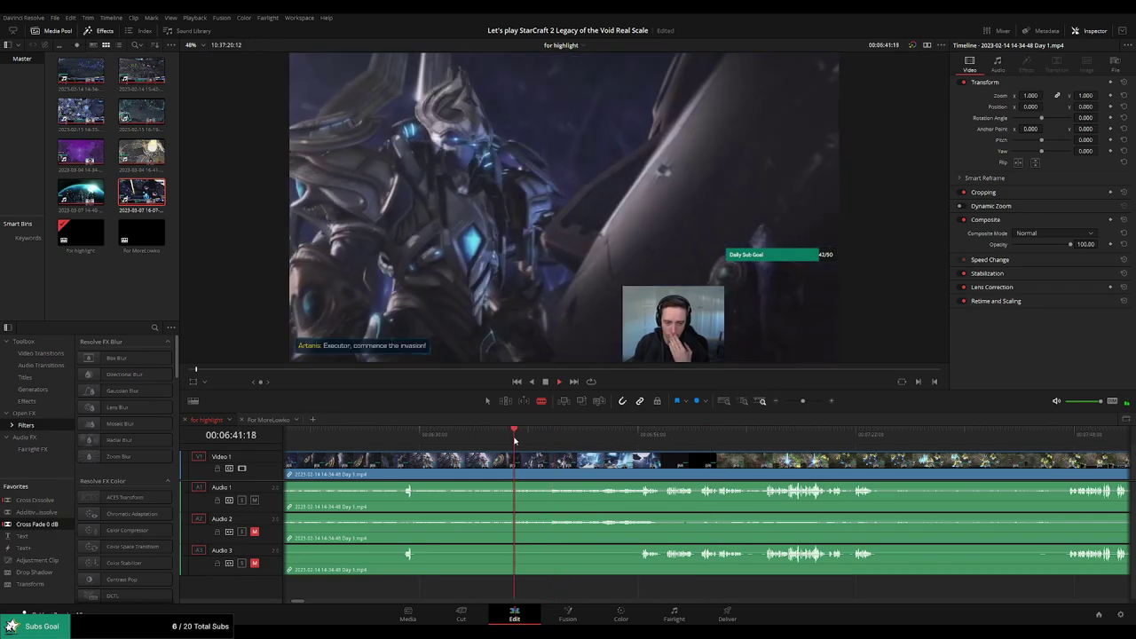
pyautogui.click(499, 440)
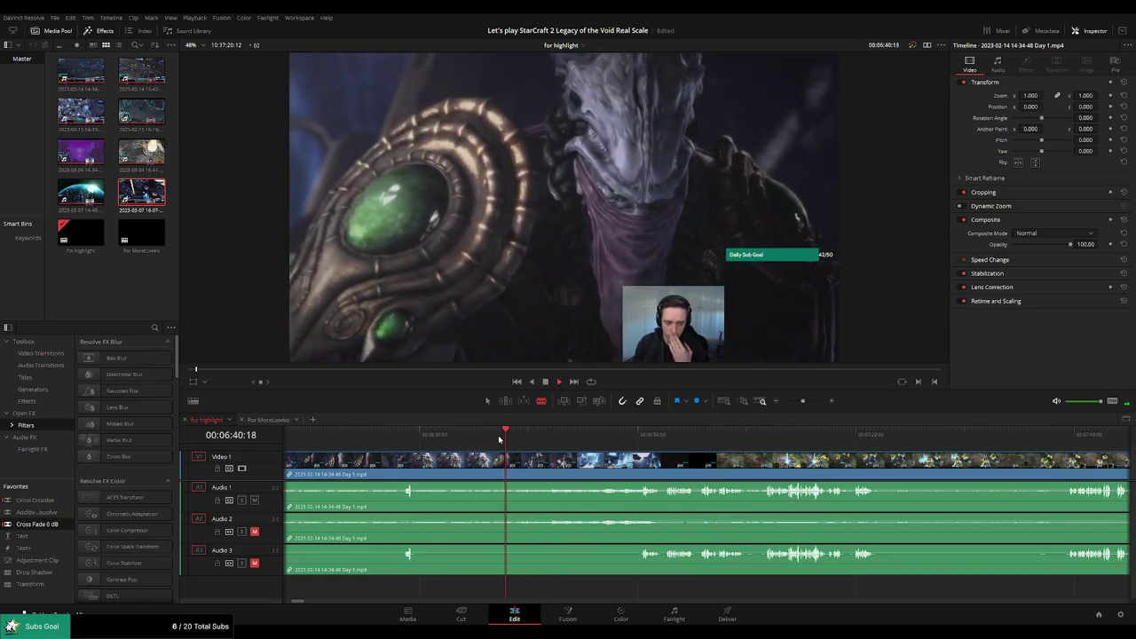
pyautogui.click(518, 461)
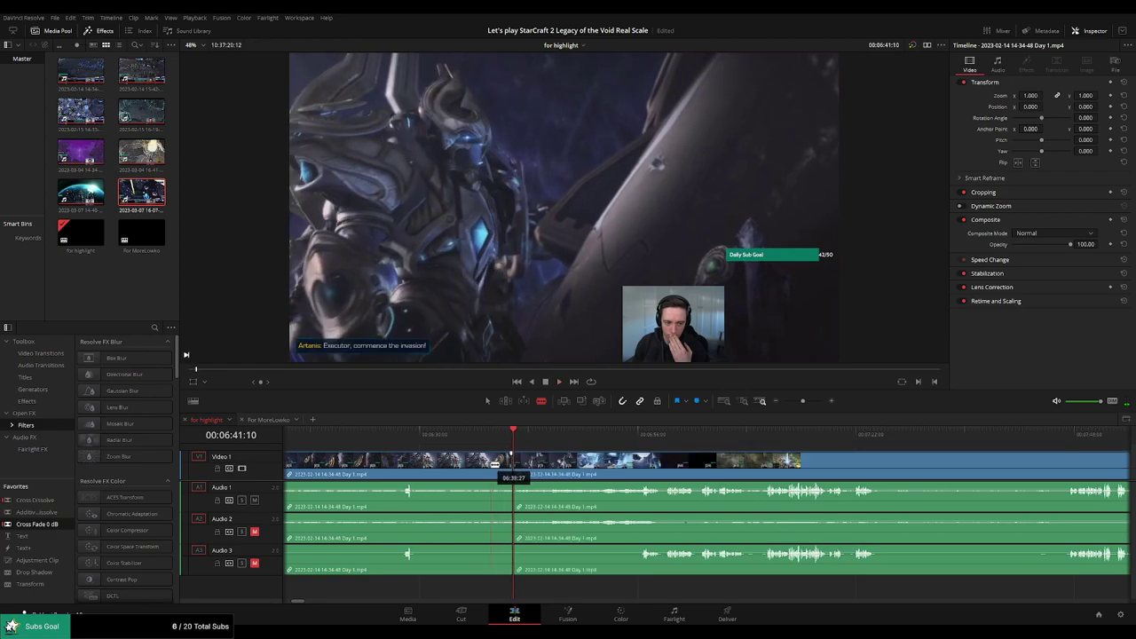
pyautogui.press('a')
pyautogui.click(491, 467)
pyautogui.press('Delete')
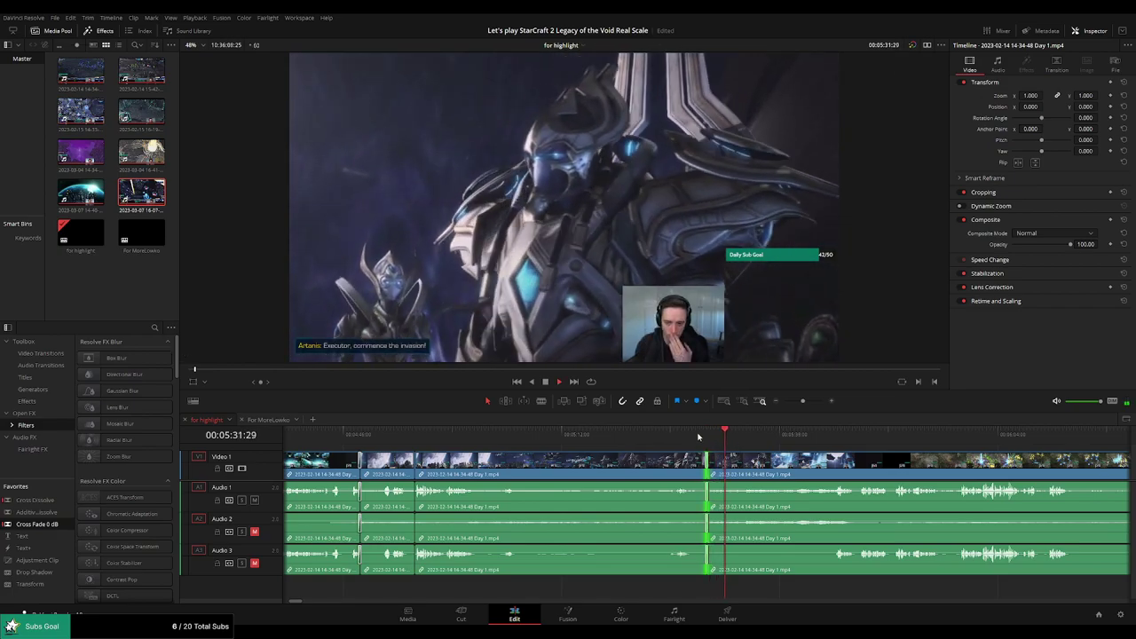
# Review the cinematic and mission opening from about 00:05:31 to 00:06:11 for the next silent stretch
pyautogui.moveTo(805, 464); pyautogui.dragTo(638, 460)
pyautogui.click(670, 435)
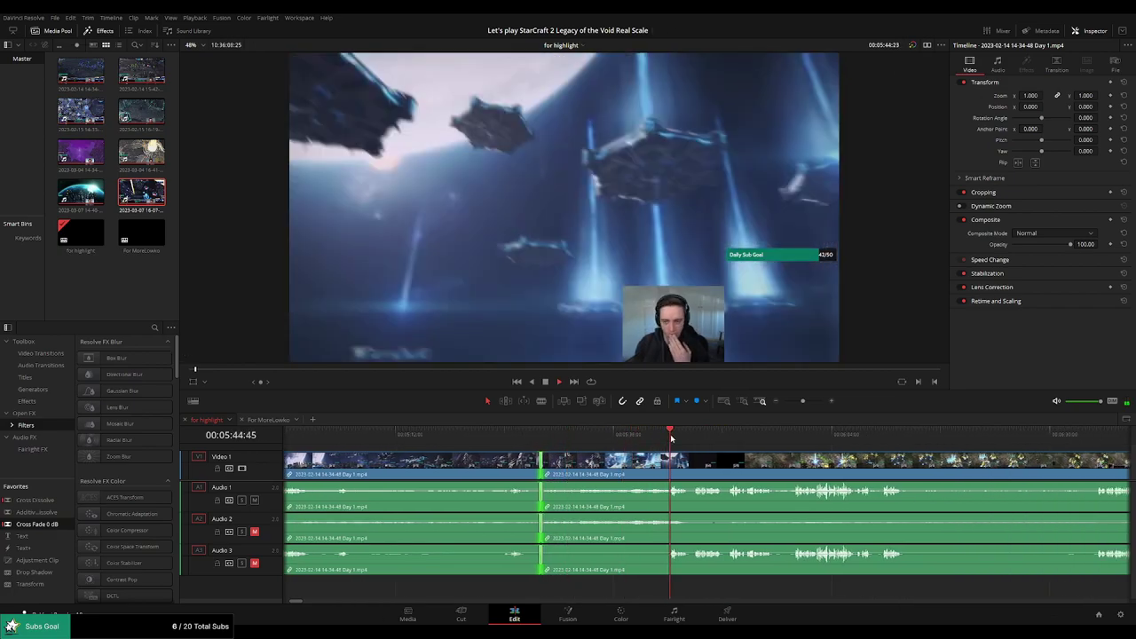
pyautogui.click(697, 438)
pyautogui.hscroll(5, 725, 453)
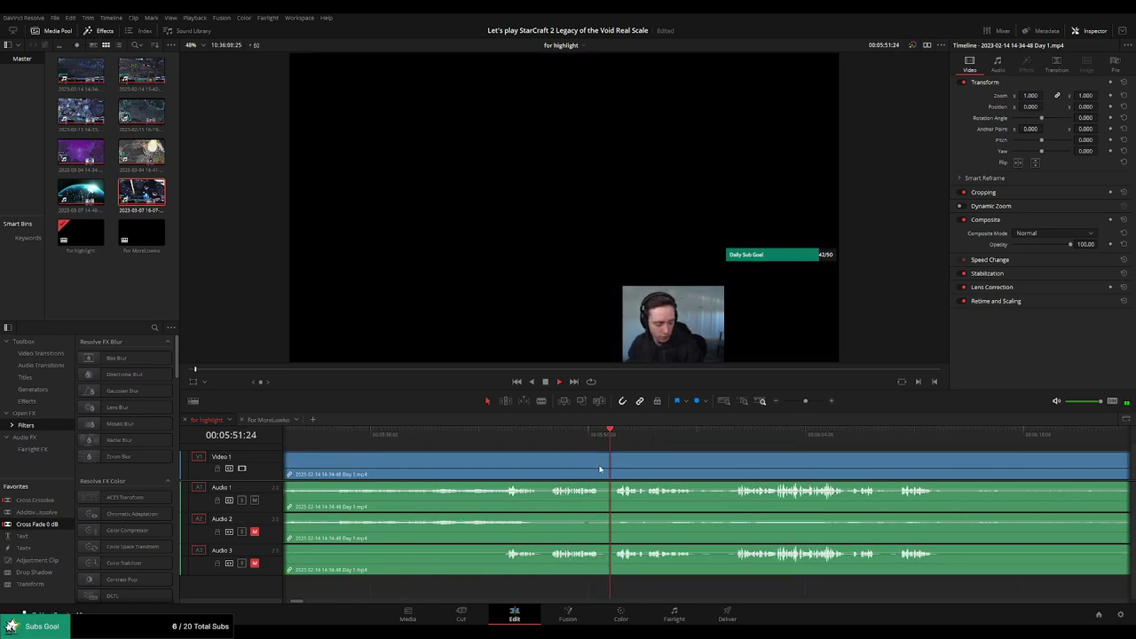
pyautogui.click(728, 438)
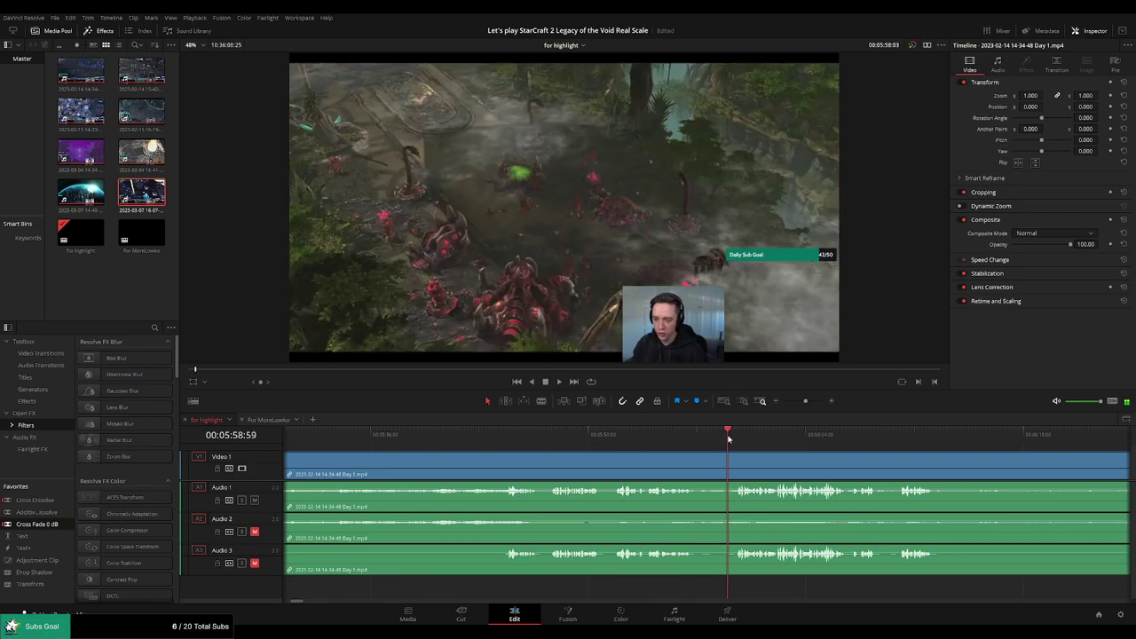
pyautogui.hscroll(3, 698, 457)
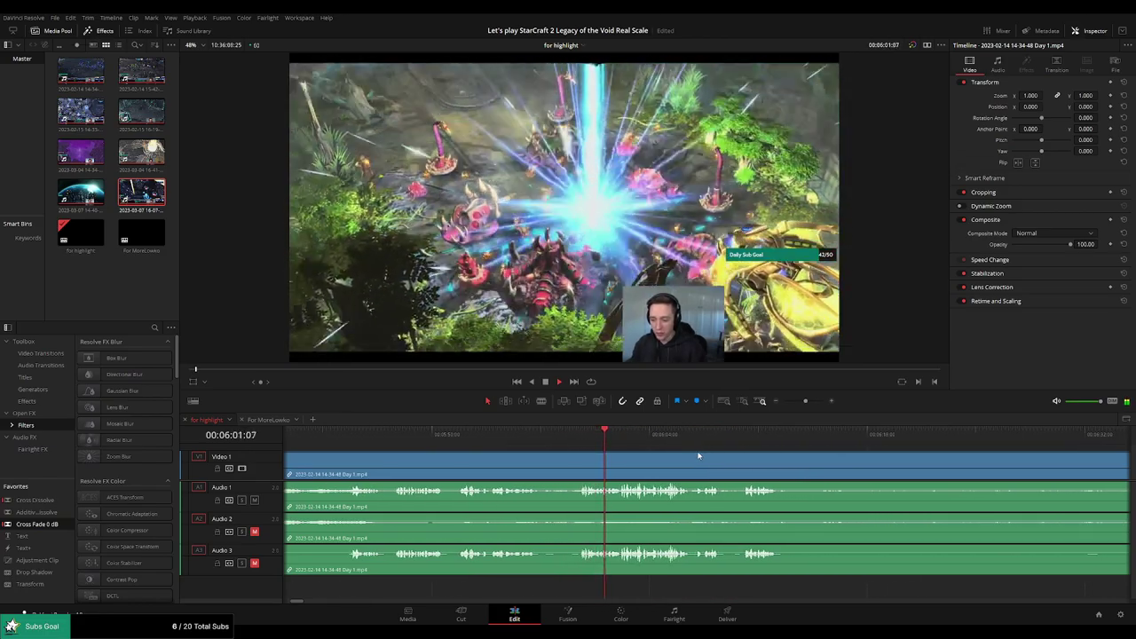
pyautogui.hscroll(2, 679, 457)
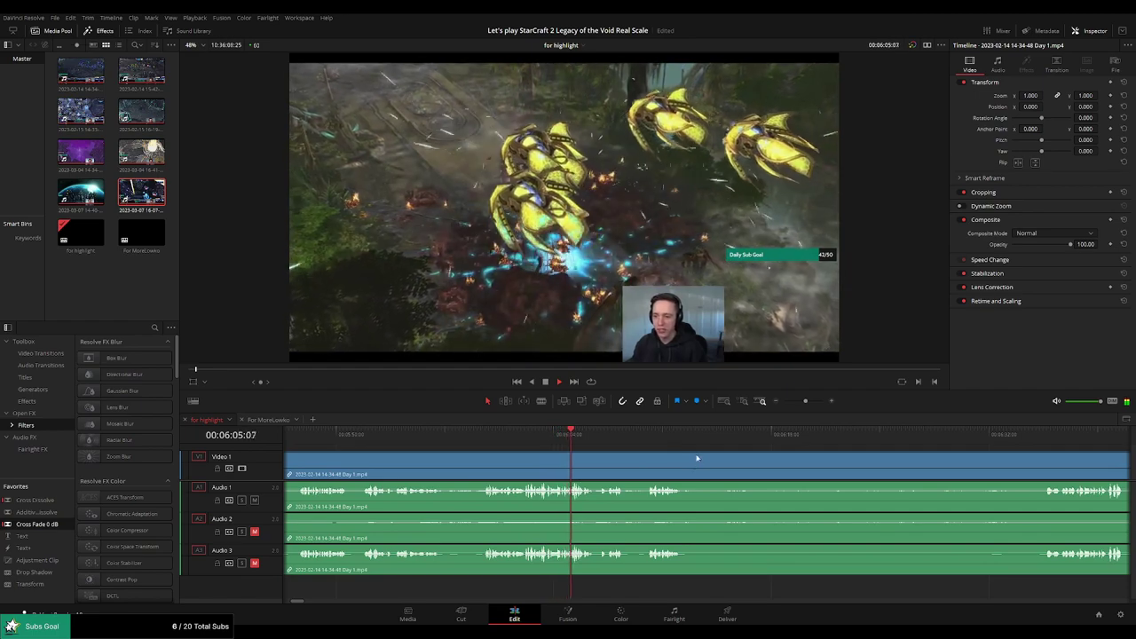
pyautogui.hscroll(2, 610, 458)
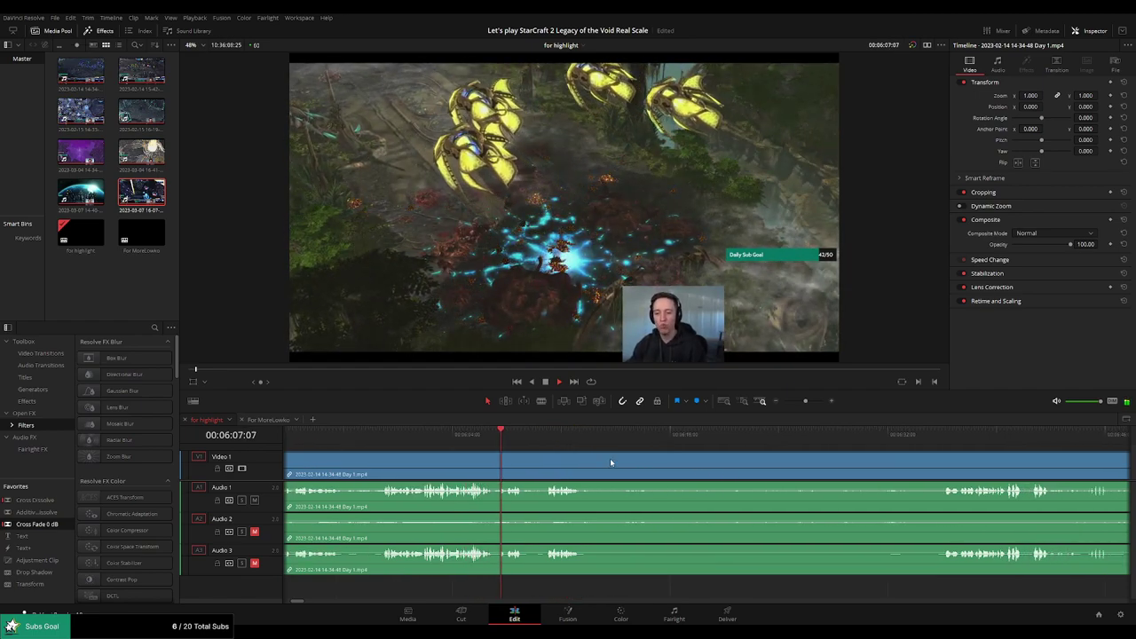
pyautogui.click(543, 436)
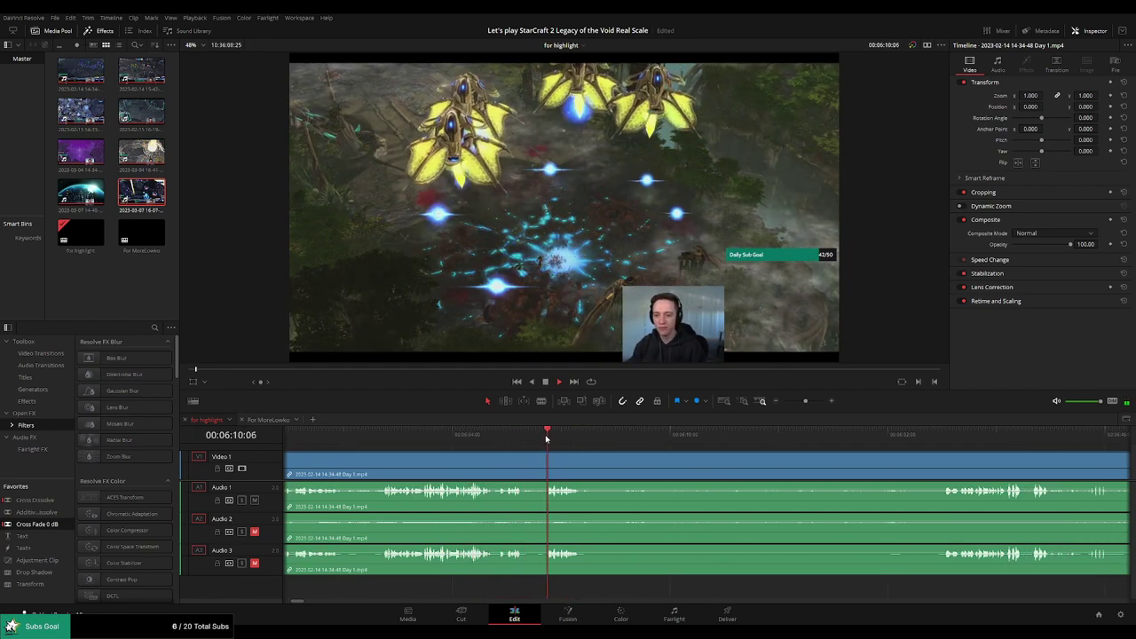
pyautogui.hscroll(2, 575, 460)
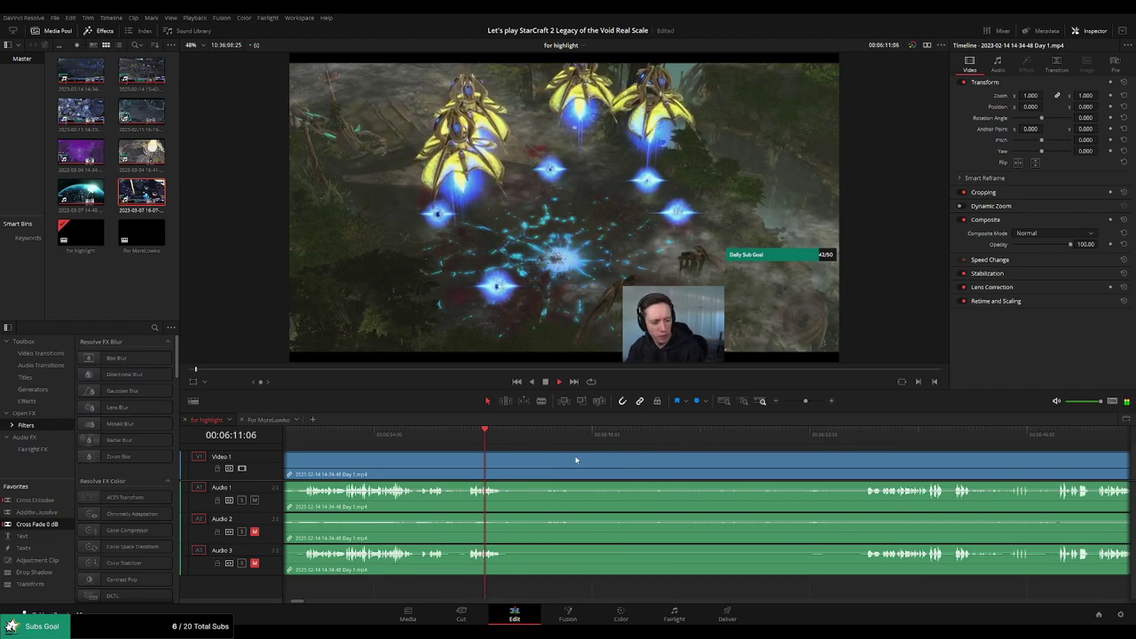
# Split the clip after the speech ends near 00:06:13 and at 00:06:36:05, and ripple delete the quiet segment between the cuts
pyautogui.press('b')
pyautogui.click(513, 460)
pyautogui.moveTo(543, 438); pyautogui.dragTo(857, 446)
pyautogui.press('space')
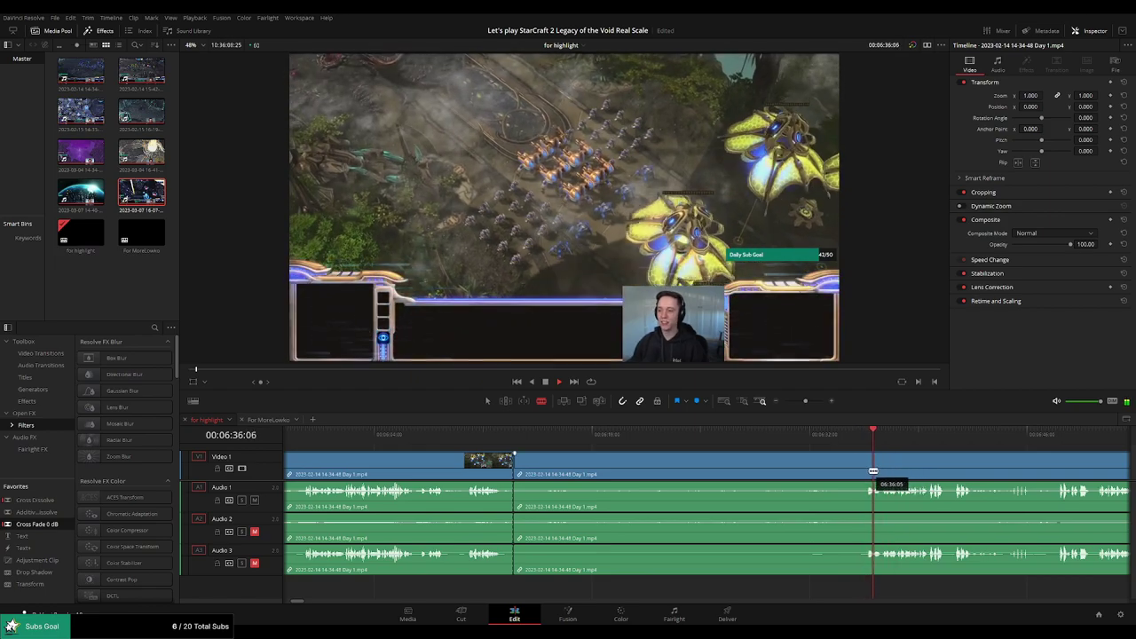
pyautogui.click(867, 469)
pyautogui.press('a')
pyautogui.click(803, 476)
pyautogui.press('Delete')
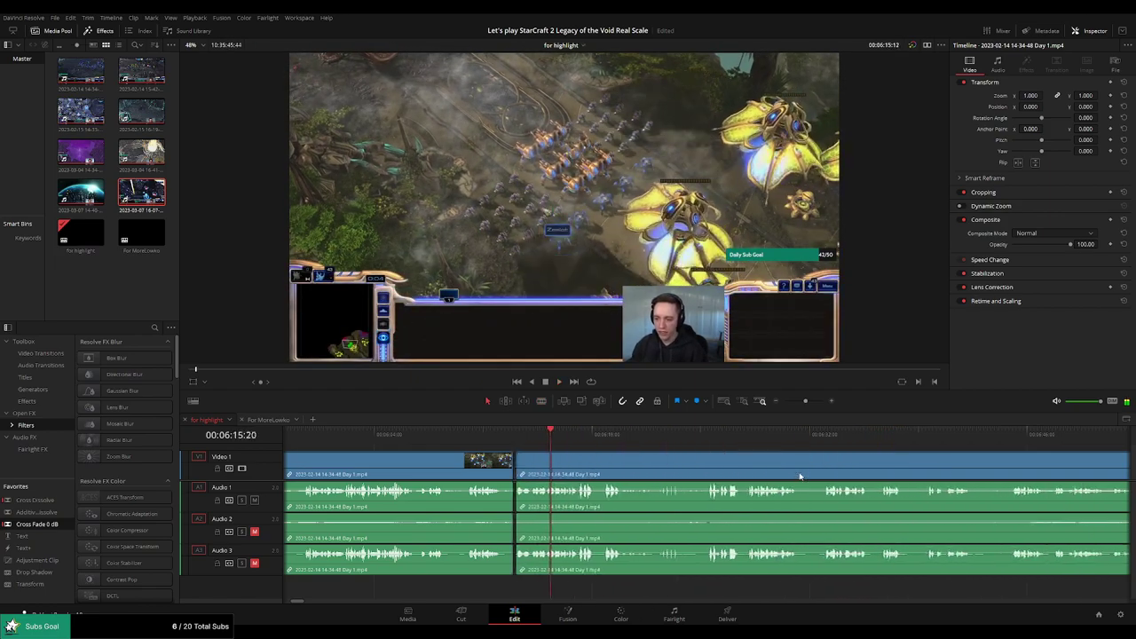
# Add transitions on the video and audio tracks at the cut near 00:06:13 and play across the join
pyautogui.click(505, 434)
pyautogui.press('space')
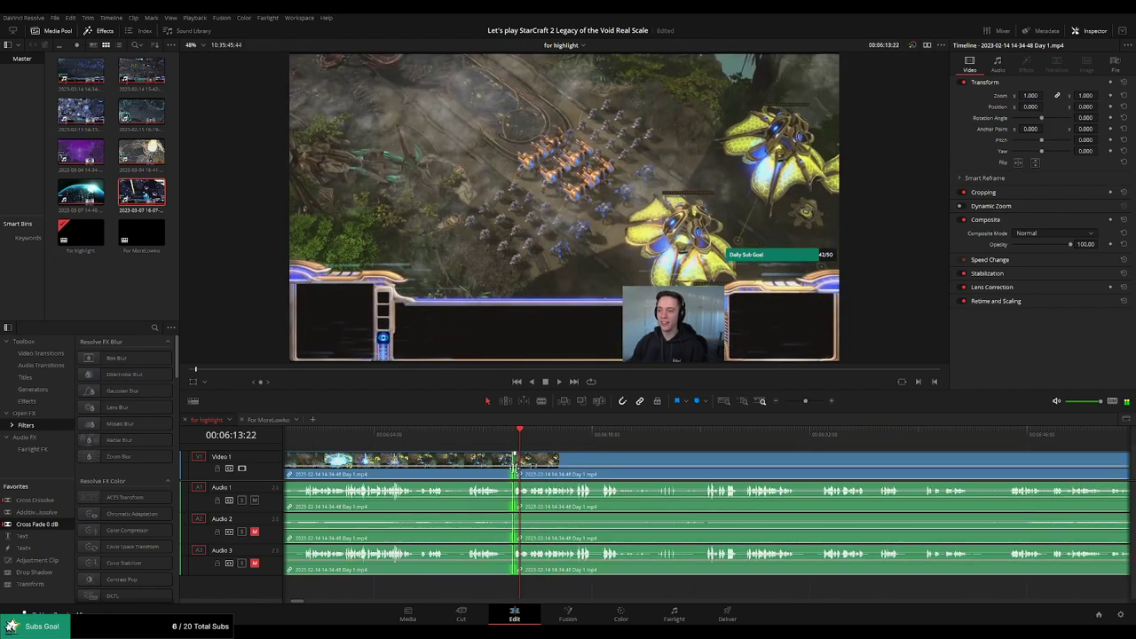
pyautogui.press('space')
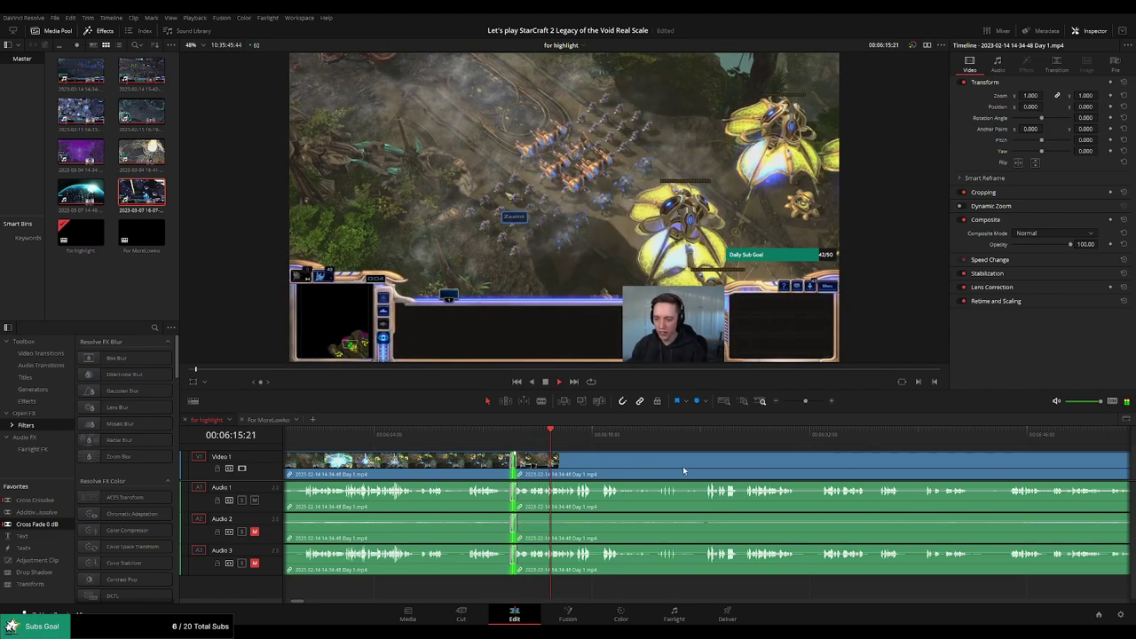
pyautogui.click(683, 470)
pyautogui.click(733, 588)
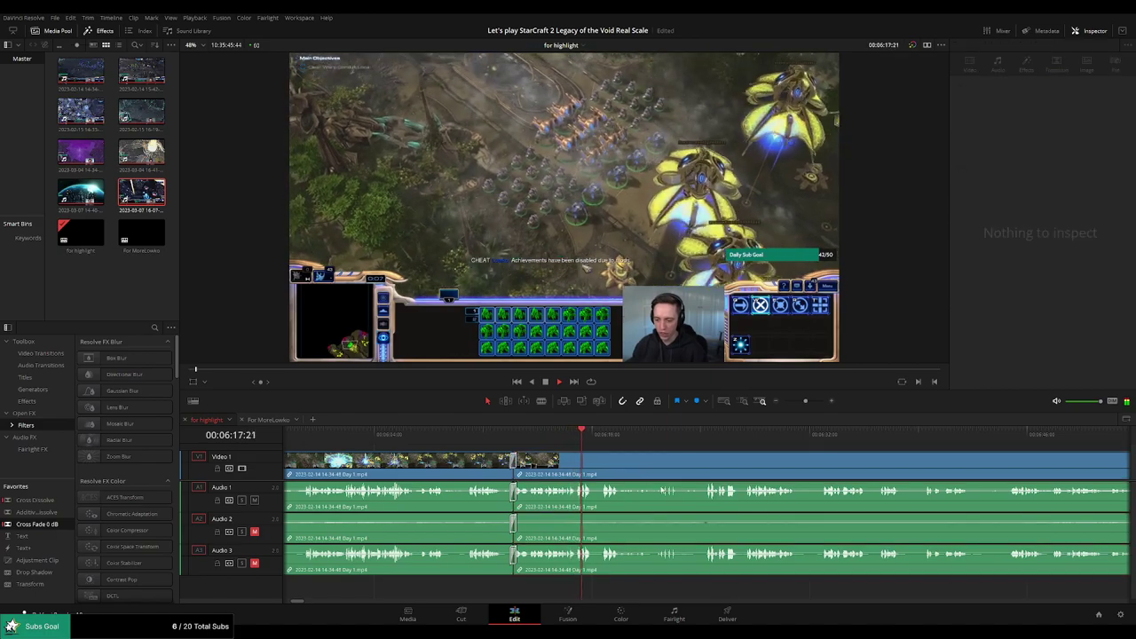
# Play on through the mission opening and split the clip at about 00:06:26:38, just before the short burst of speech
pyautogui.moveTo(682, 471); pyautogui.dragTo(606, 467)
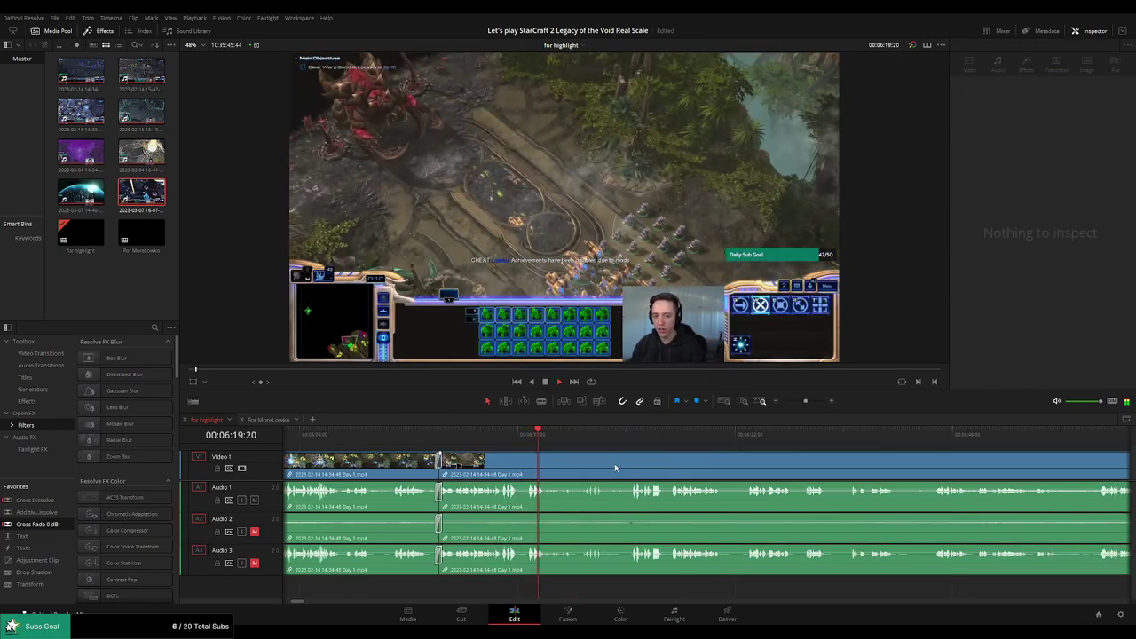
pyautogui.hscroll(2, 603, 464)
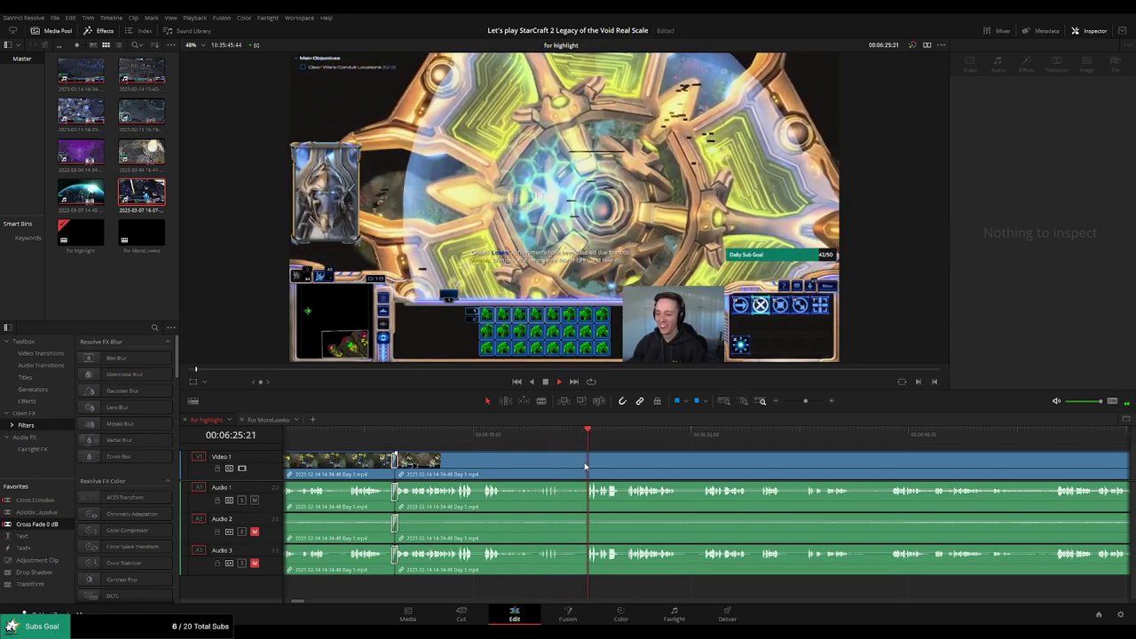
pyautogui.moveTo(700, 471); pyautogui.dragTo(611, 457)
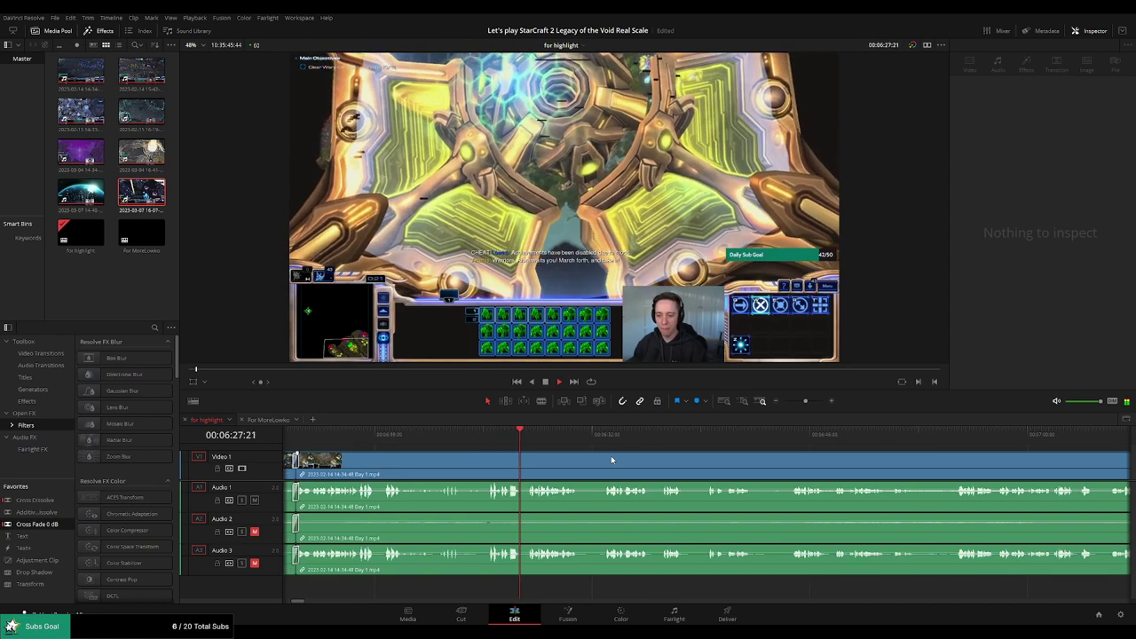
pyautogui.press('space')
pyautogui.scroll(1, 573, 463)
pyautogui.scroll(-5, 677, 460)
pyautogui.scroll(5, 677, 460)
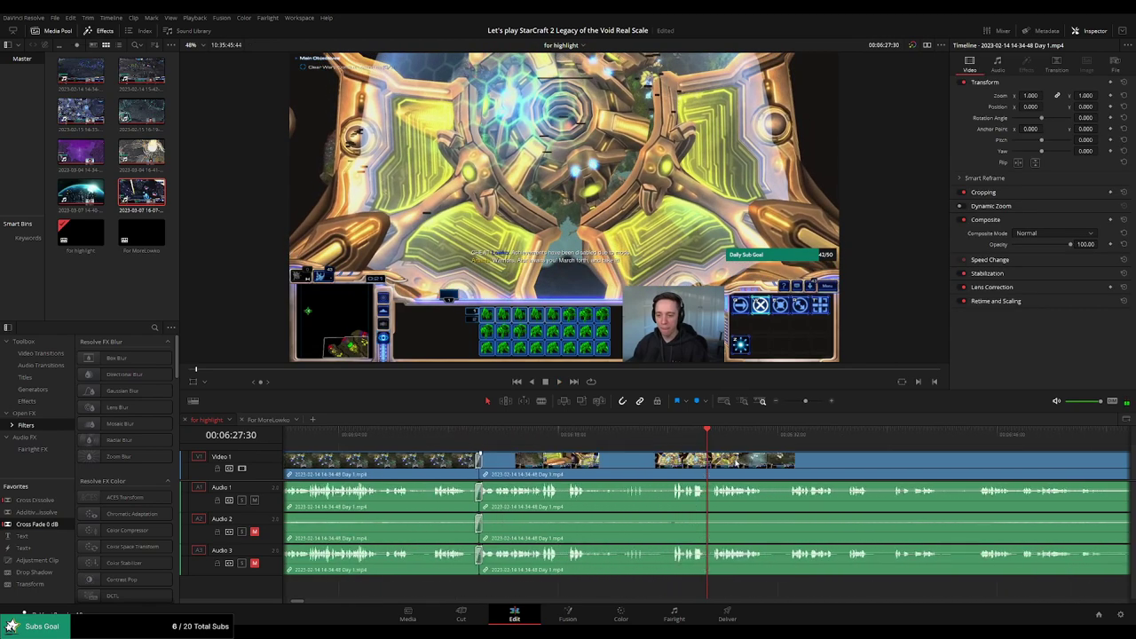
pyautogui.press('b')
pyautogui.click(688, 472)
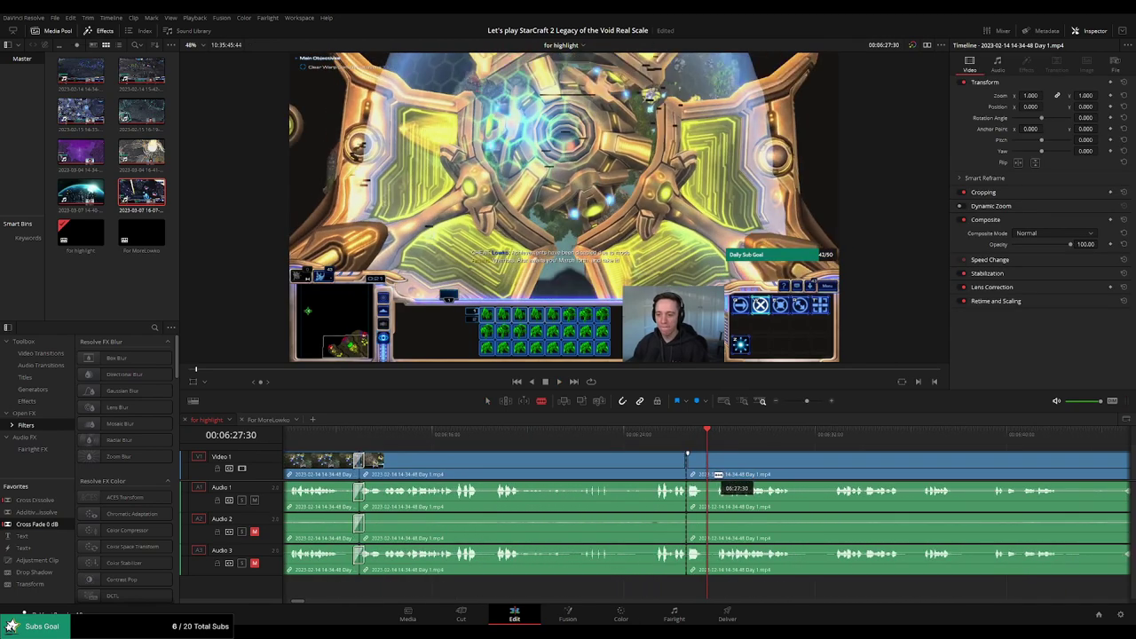
# Split the clip again at 00:06:27:45 and ripple delete the short segment back to the previous cut
pyautogui.scroll(3, 723, 470)
pyautogui.press('space')
pyautogui.press('space')
pyautogui.click(723, 471)
pyautogui.press('a')
pyautogui.click(703, 473)
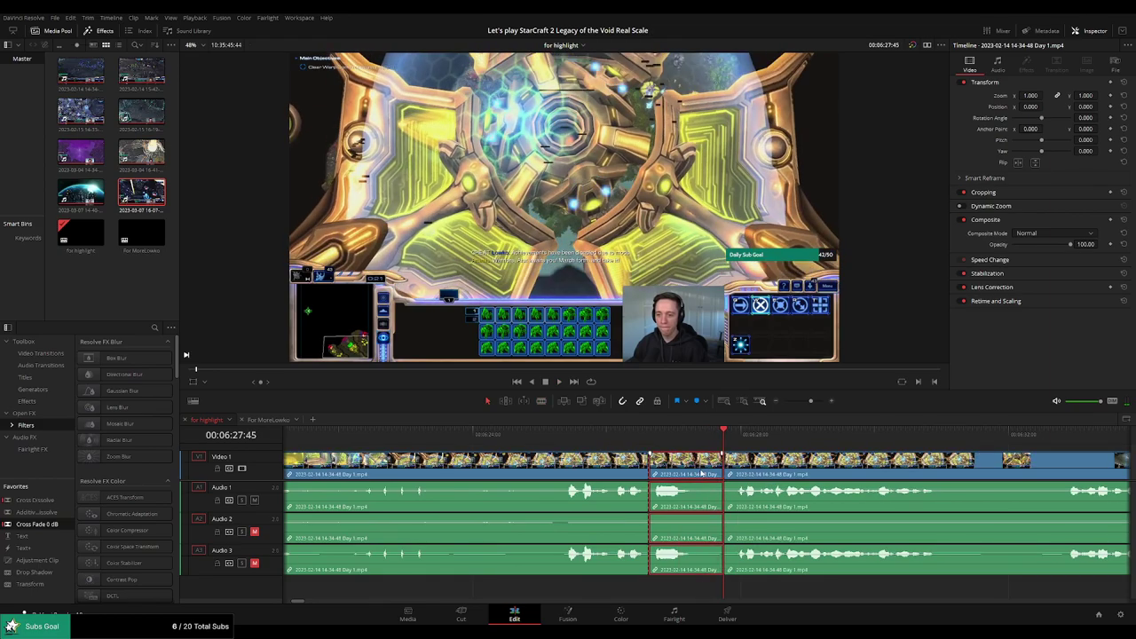
pyautogui.press('Delete')
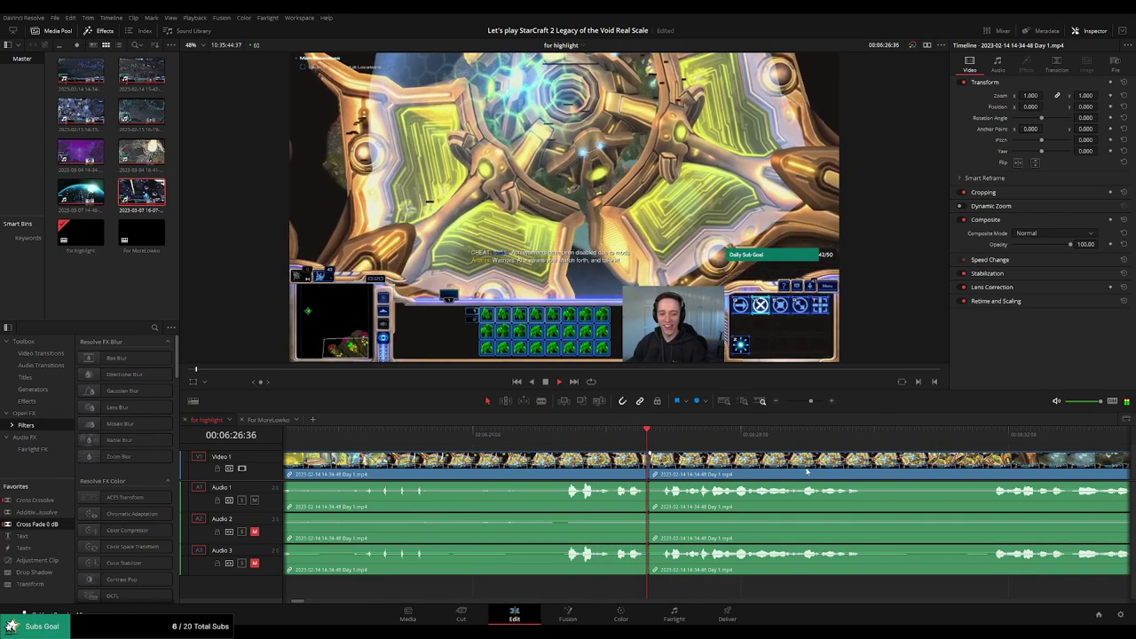
# Play from the new join to about 00:06:54 and check the army's first attack for silent gaps
pyautogui.hscroll(8, 678, 464)
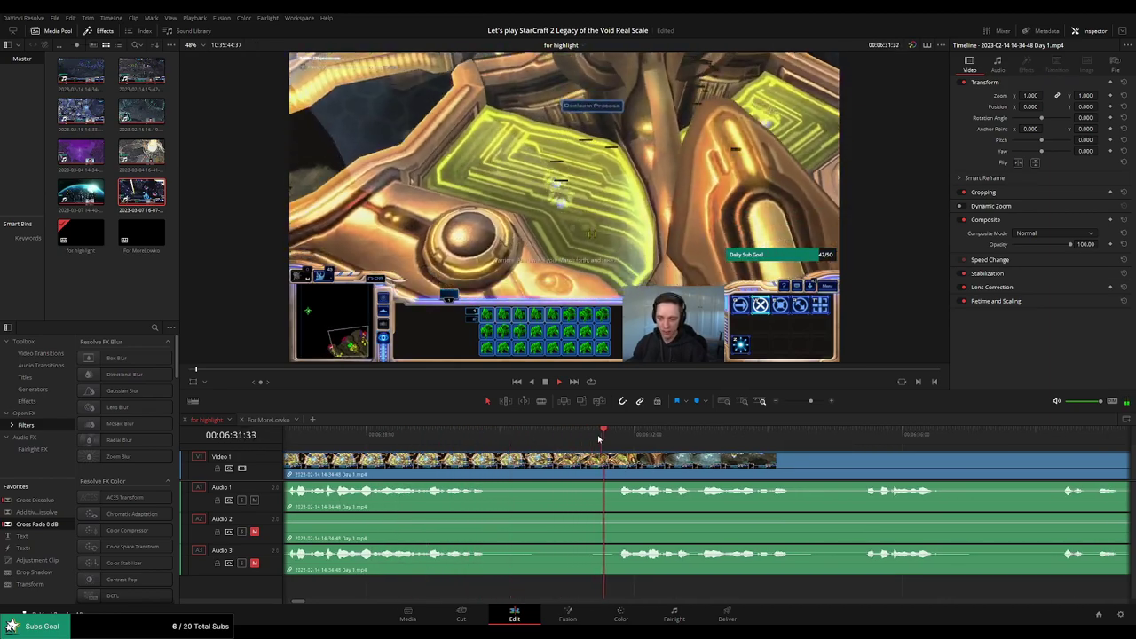
pyautogui.hscroll(4, 750, 458)
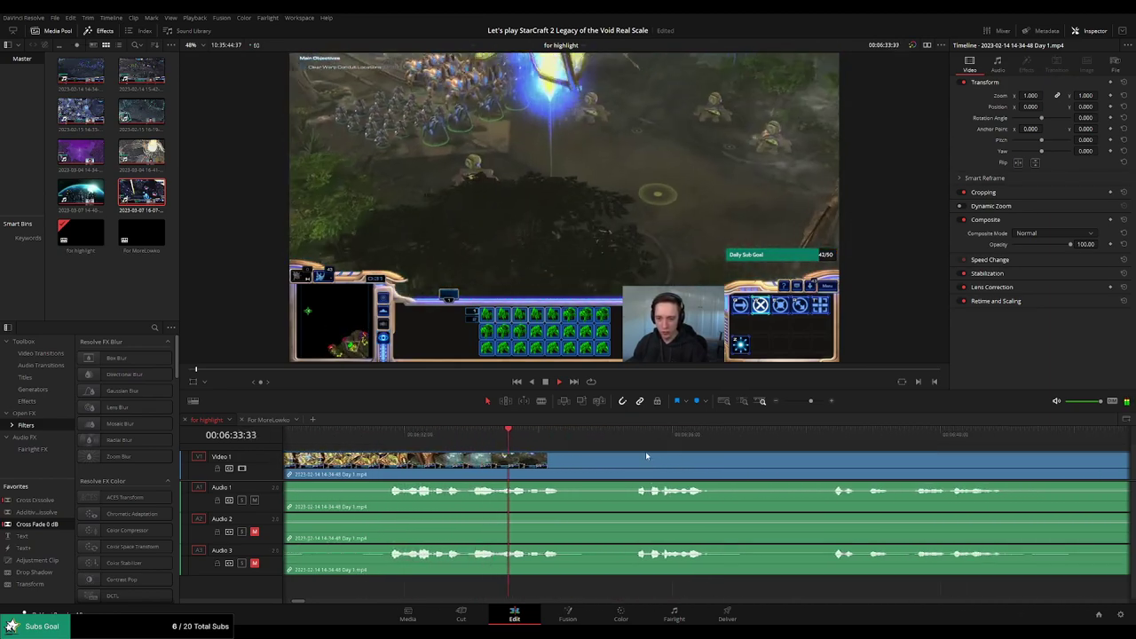
pyautogui.hscroll(2, 743, 464)
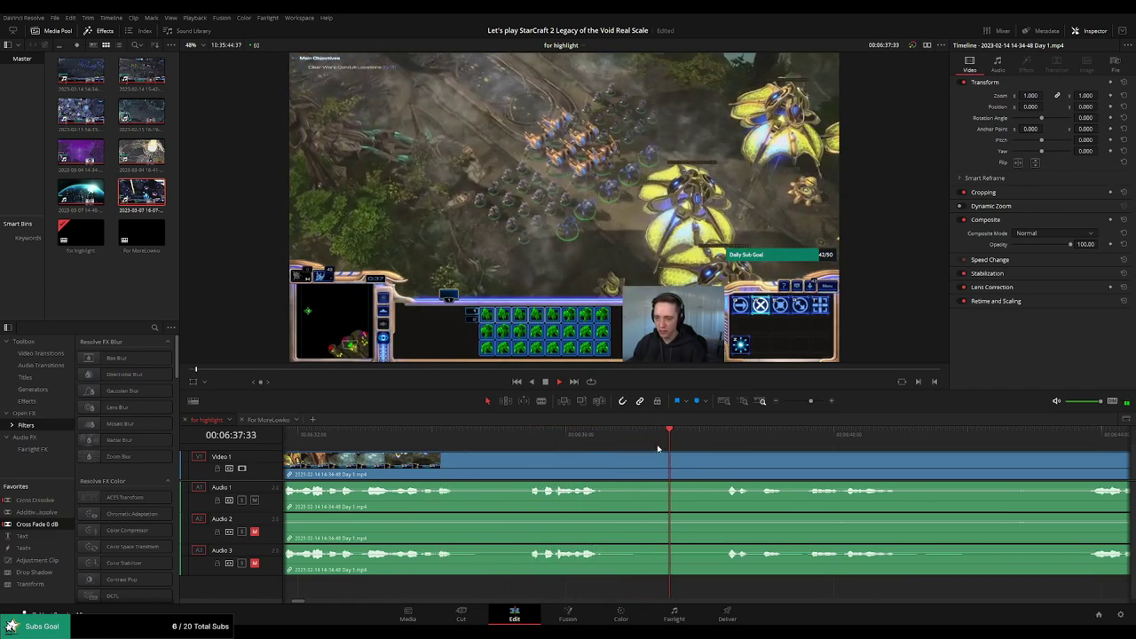
pyautogui.hscroll(6, 767, 466)
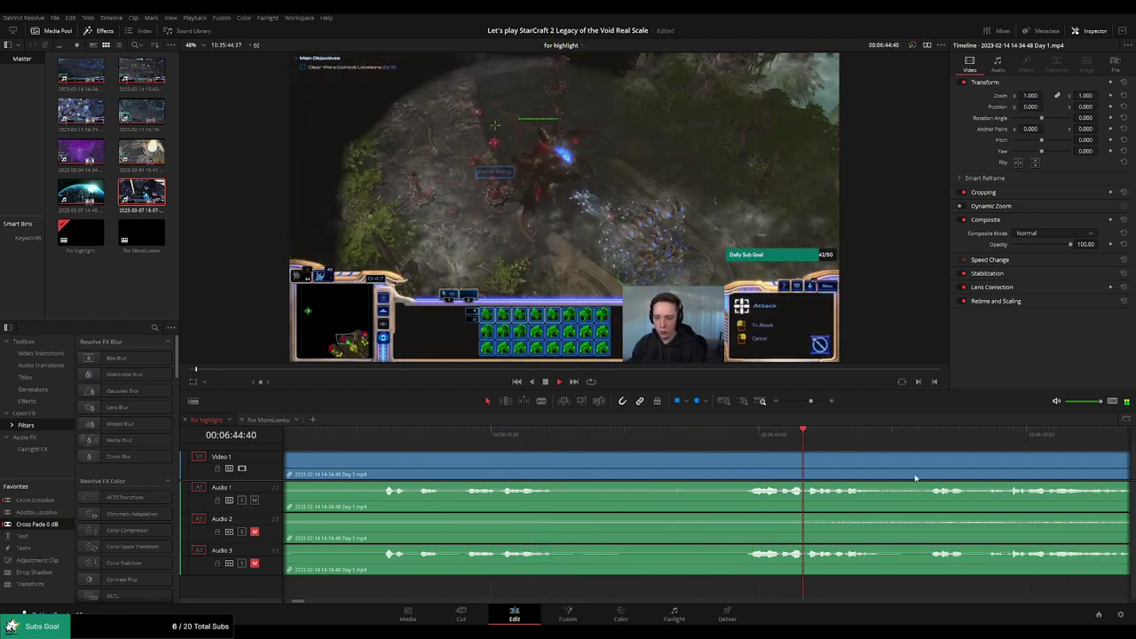
pyautogui.hscroll(6, 557, 453)
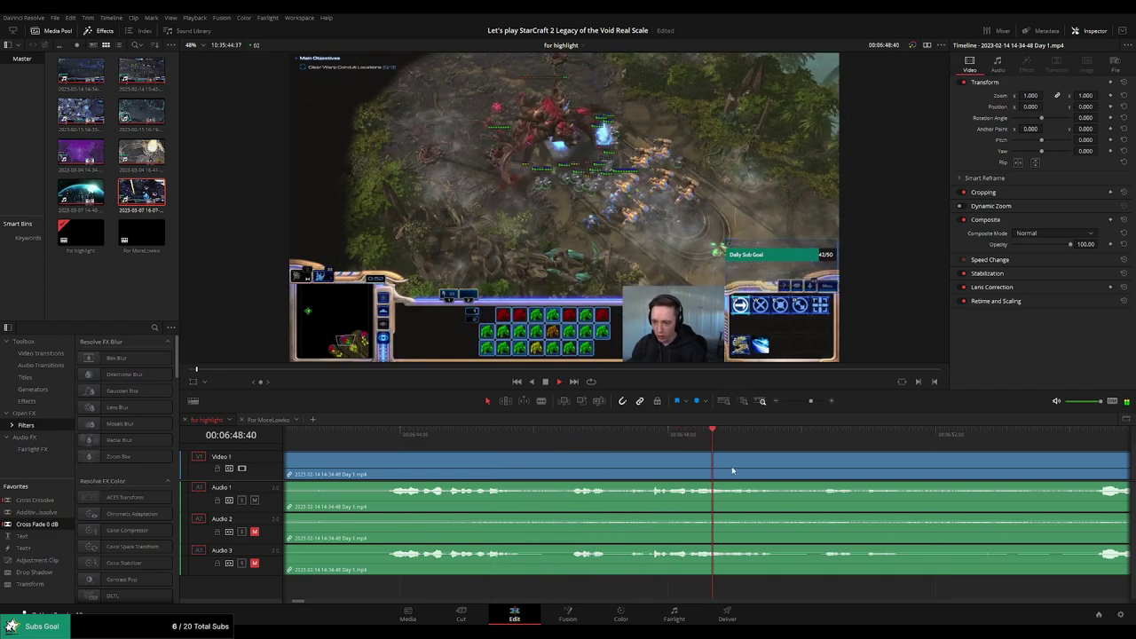
pyautogui.hscroll(4, 674, 463)
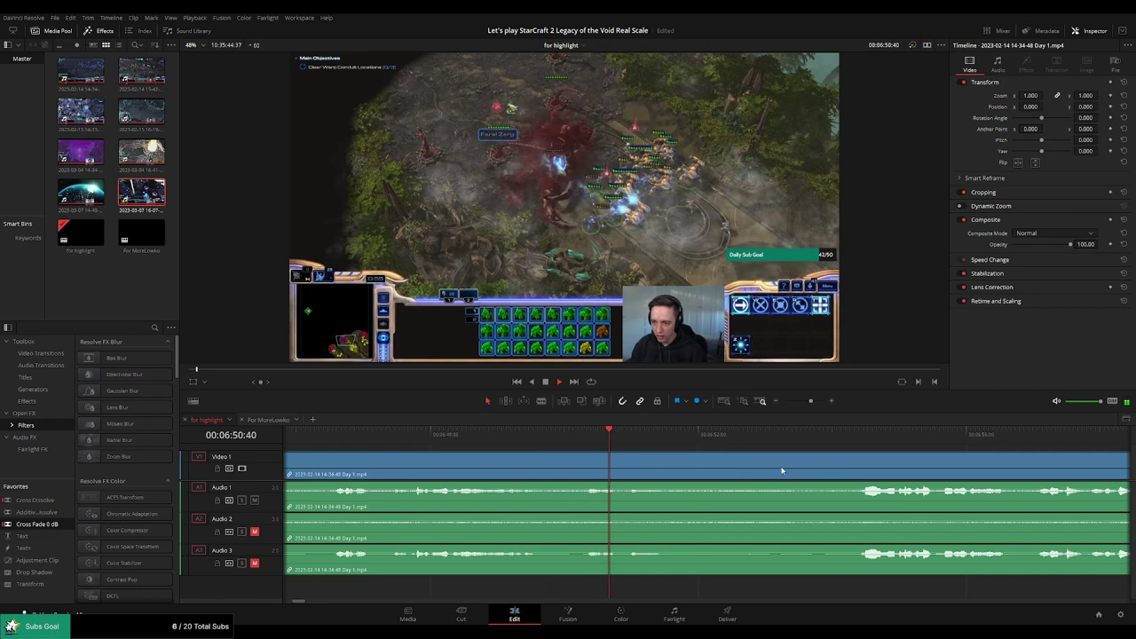
pyautogui.hscroll(2, 664, 464)
pyautogui.click(719, 436)
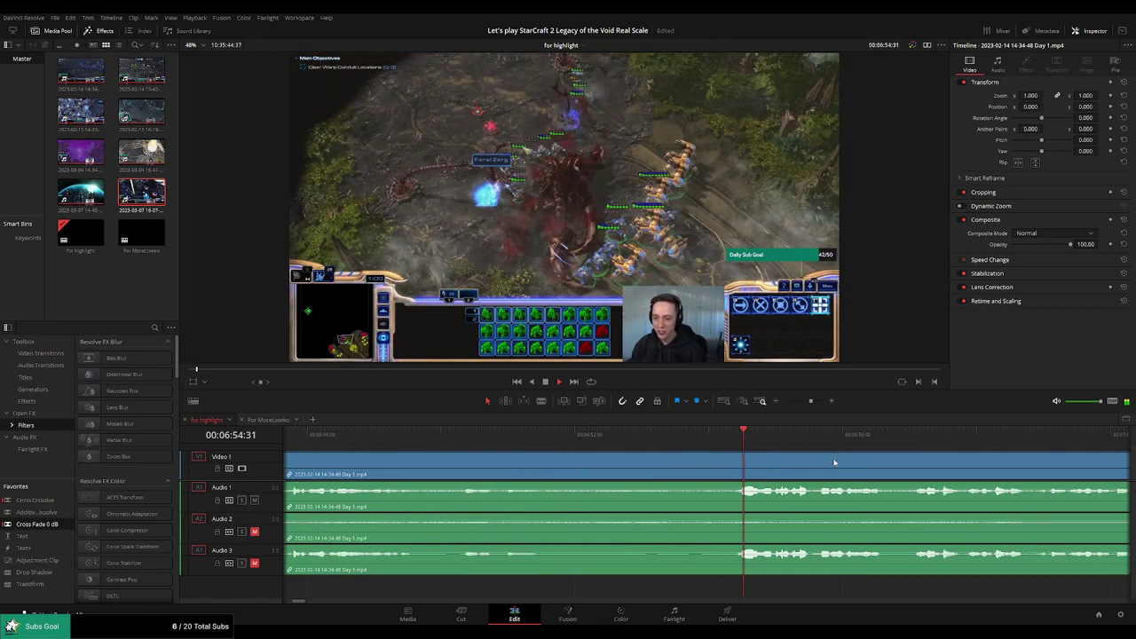
# Check the gameplay and commentary between about 00:06:54 and 00:07:16 for where the talking stops
pyautogui.moveTo(838, 464); pyautogui.dragTo(538, 464)
pyautogui.moveTo(813, 402); pyautogui.dragTo(806, 405)
pyautogui.hscroll(3, 601, 454)
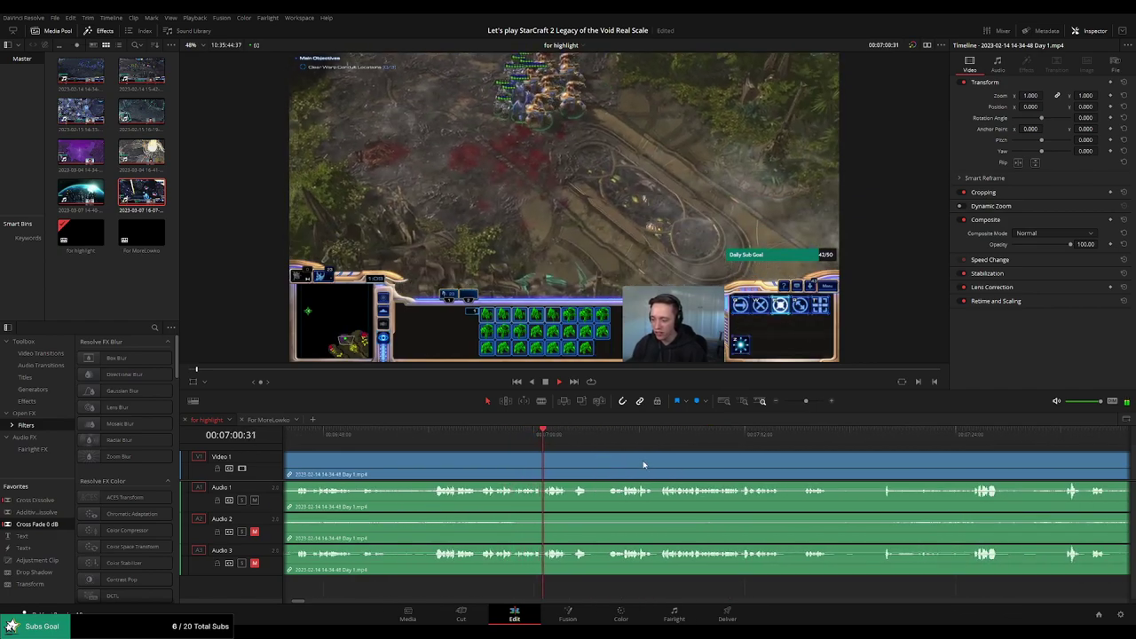
pyautogui.hscroll(1, 596, 455)
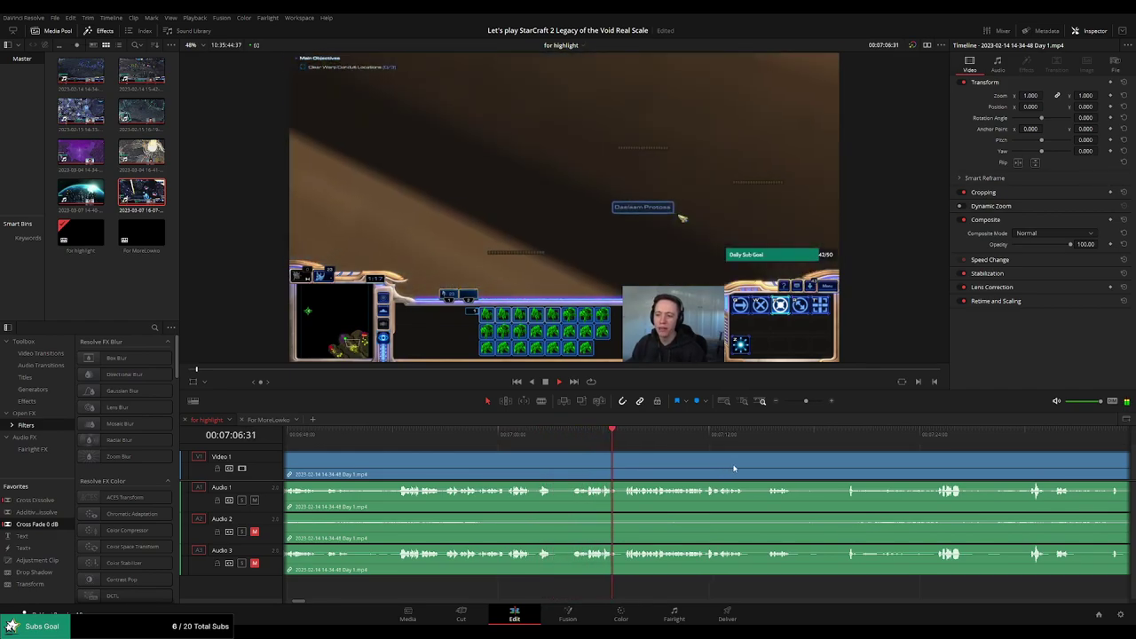
pyautogui.hscroll(4, 573, 459)
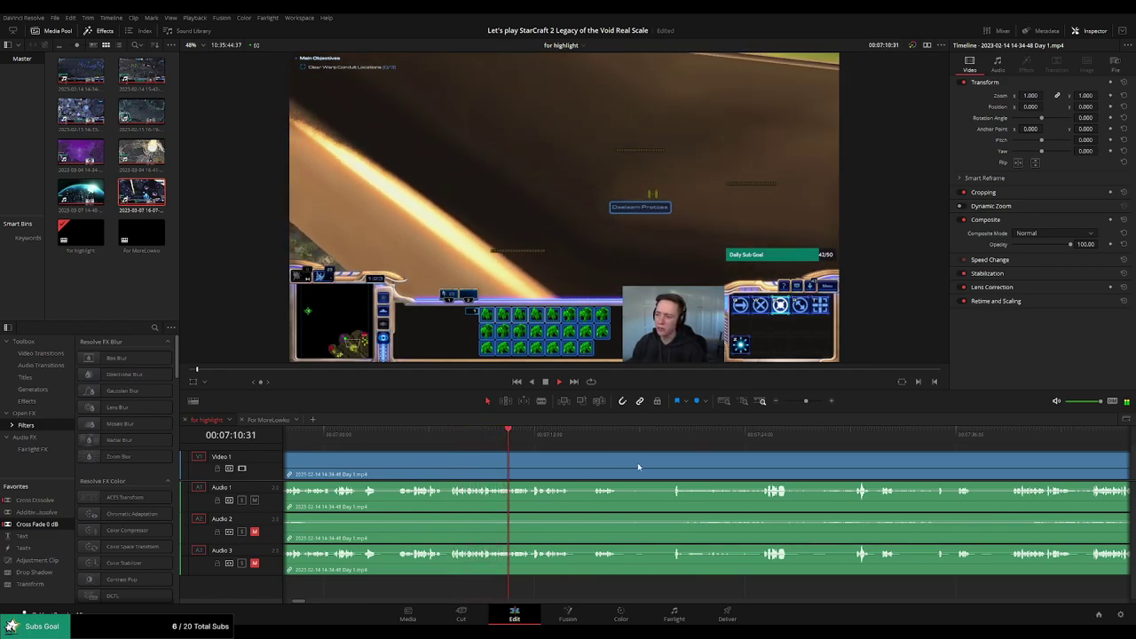
pyautogui.hscroll(1, 637, 463)
pyautogui.scroll(3, 613, 464)
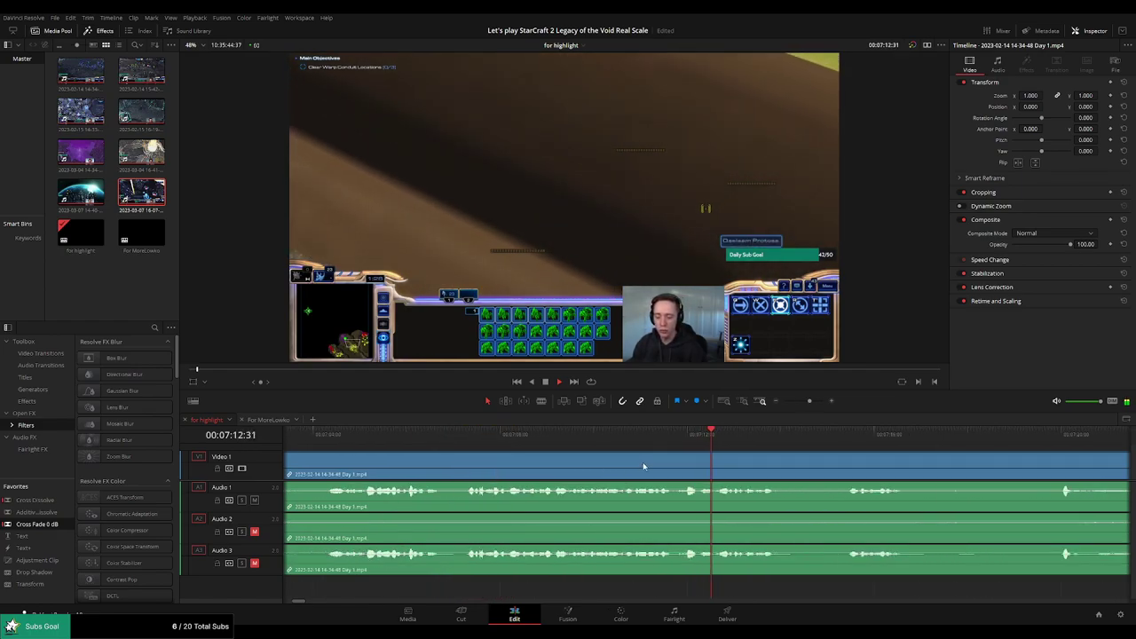
pyautogui.moveTo(806, 465); pyautogui.dragTo(542, 453)
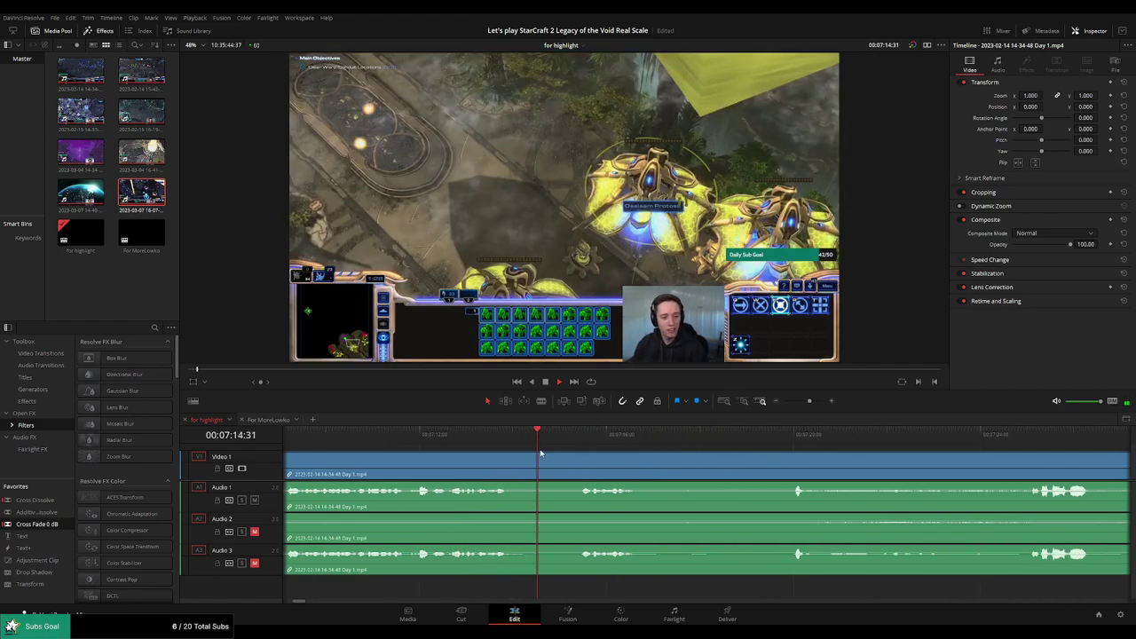
pyautogui.hscroll(2, 601, 456)
# Split the clip at 00:07:16:52 and at about 00:07:19:40, and ripple delete the silent segment between the cuts
pyautogui.press('b')
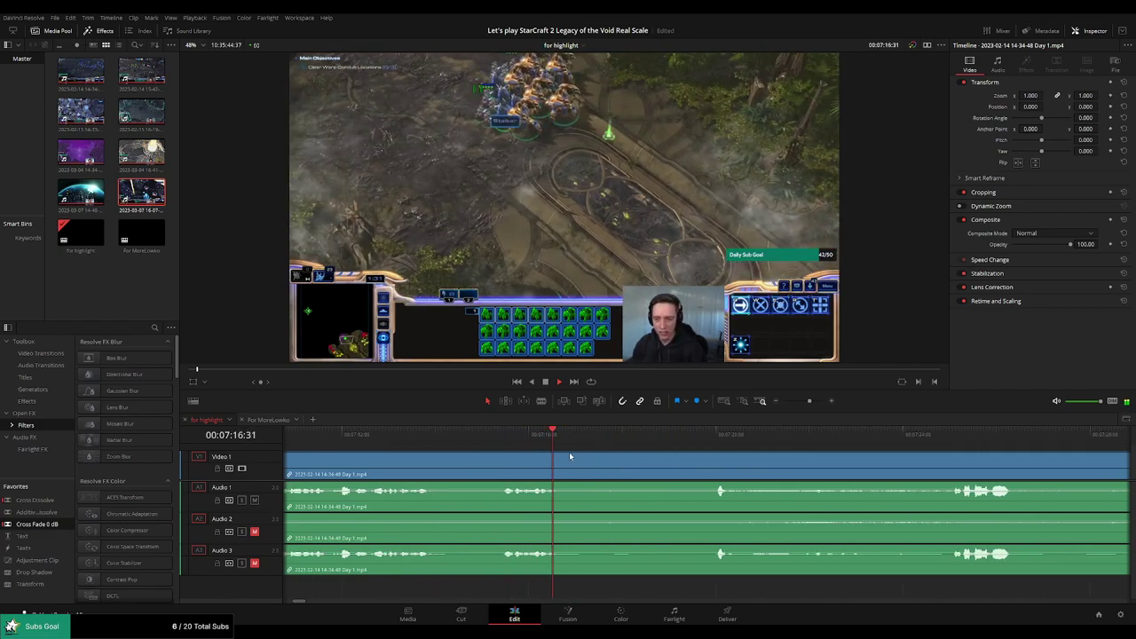
pyautogui.click(569, 457)
pyautogui.click(713, 433)
pyautogui.moveTo(787, 455); pyautogui.dragTo(689, 448)
pyautogui.moveTo(610, 434); pyautogui.dragTo(602, 444)
pyautogui.press('a')
pyautogui.click(570, 471)
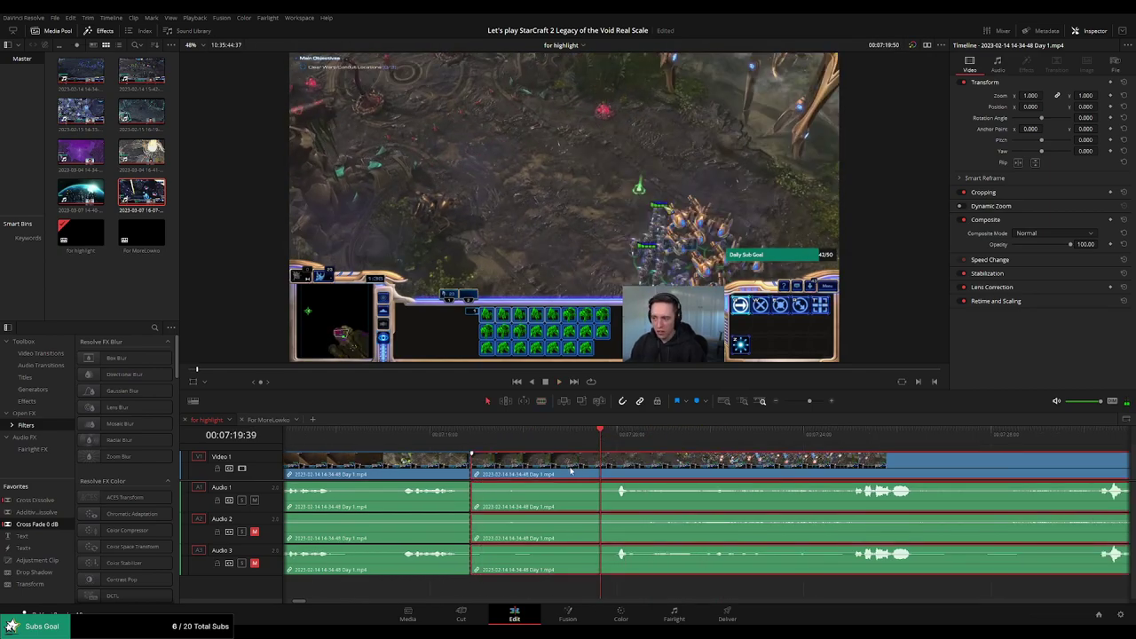
pyautogui.press('b')
pyautogui.click(602, 465)
pyautogui.press('a')
pyautogui.click(586, 468)
pyautogui.press('Delete')
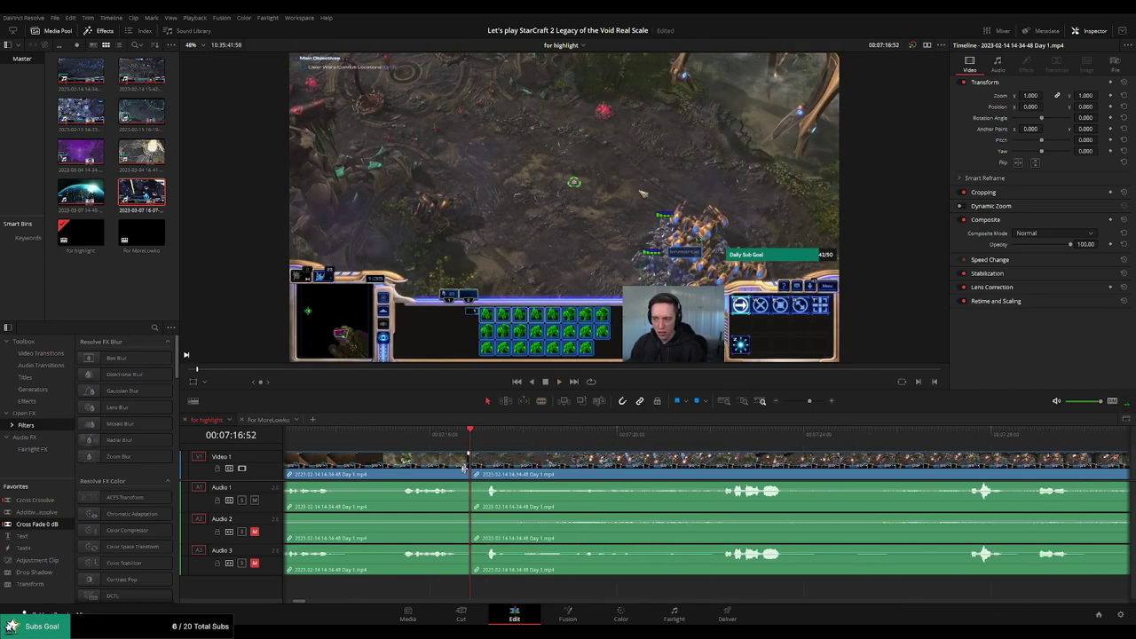
# Add the default video and audio transitions at the 00:07:16:52 cut and play on to about 00:07:33 to check for silent gaps
pyautogui.hotkey('ctrl', 't')
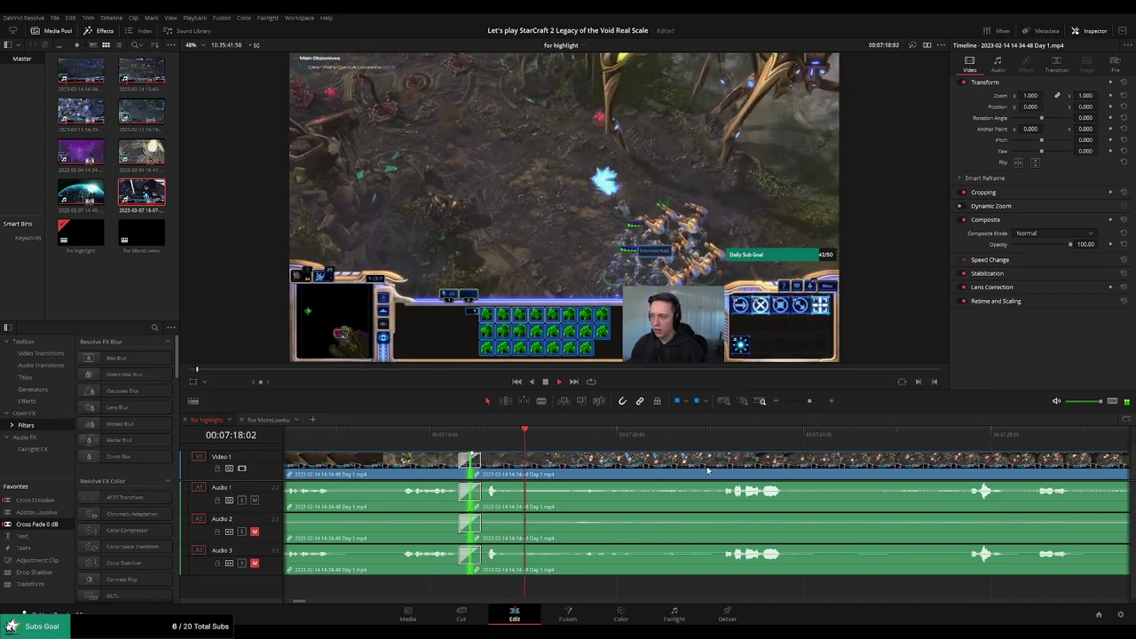
pyautogui.moveTo(752, 468); pyautogui.dragTo(584, 466)
pyautogui.hscroll(3, 639, 463)
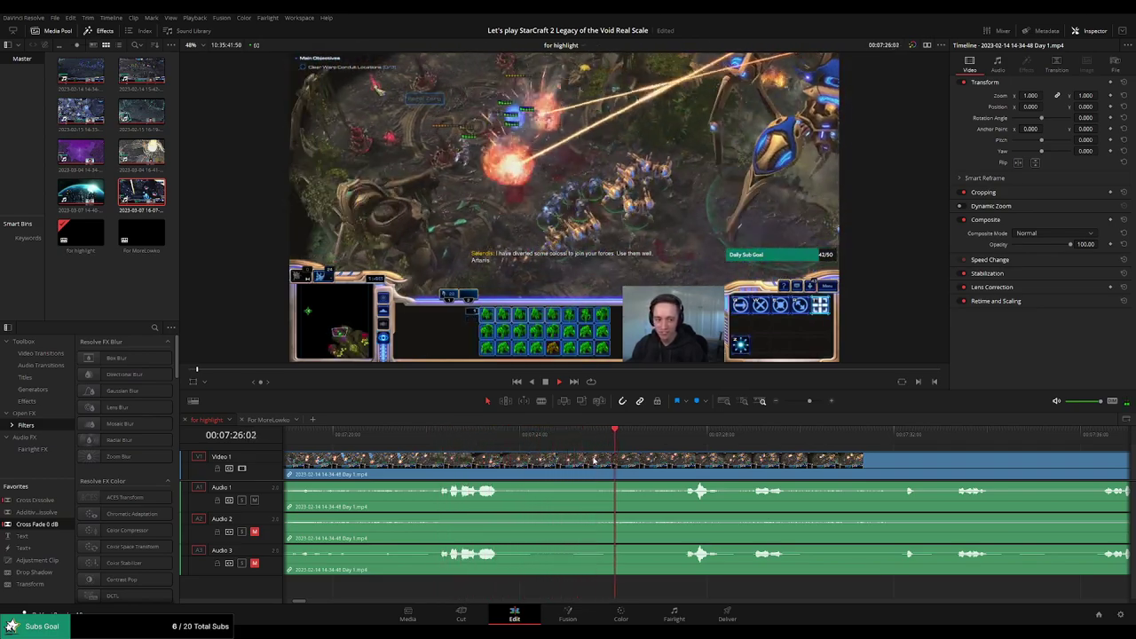
pyautogui.hscroll(4, 627, 457)
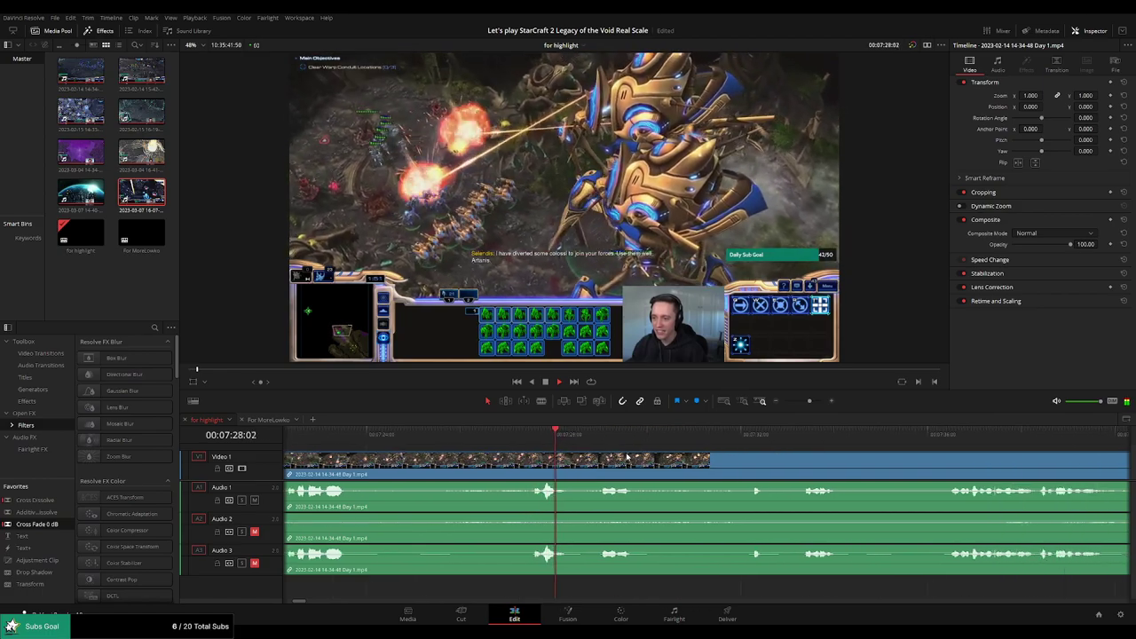
pyautogui.hscroll(4, 664, 459)
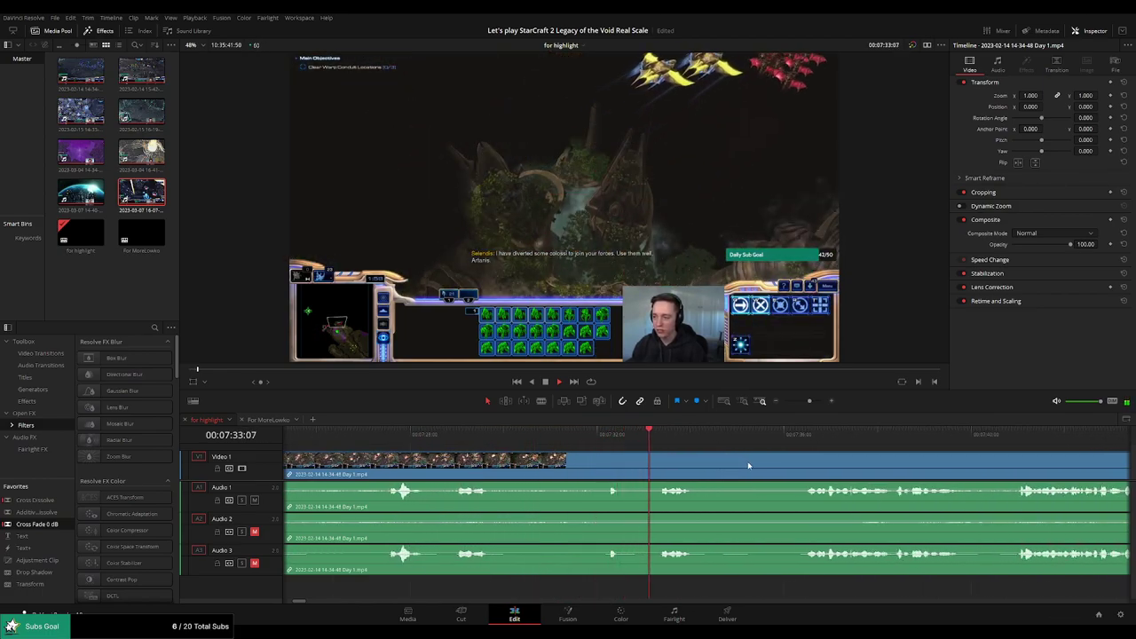
# Split the clip at about 00:07:34:15 and again at about 00:07:36:20, and ripple delete the silent segment between the cuts
pyautogui.hscroll(4, 585, 459)
pyautogui.press('b')
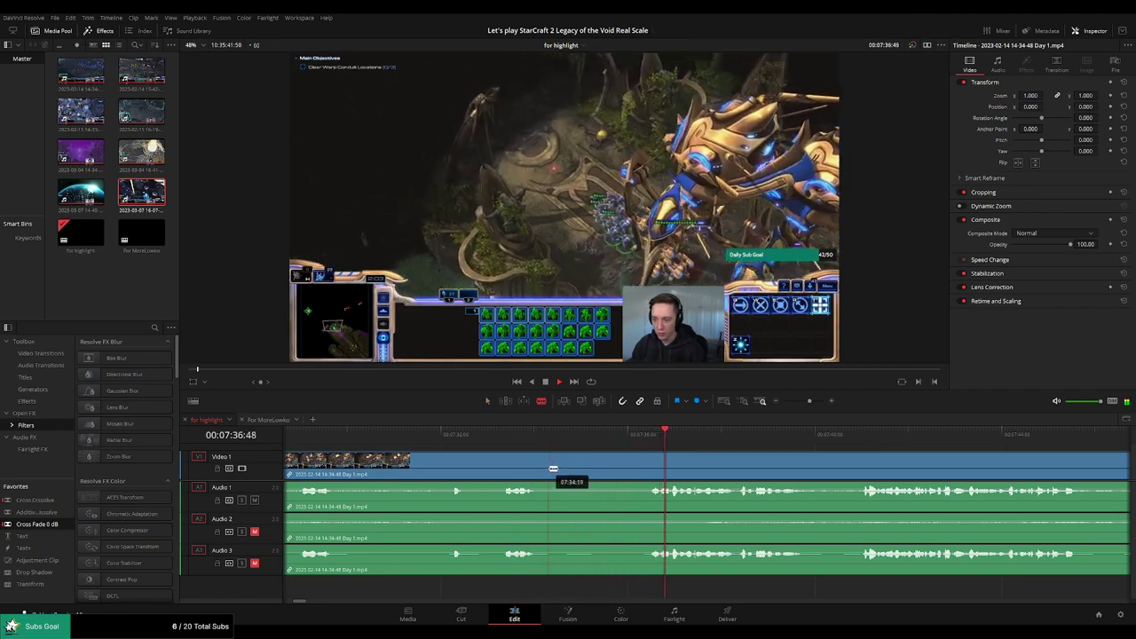
pyautogui.click(547, 468)
pyautogui.click(644, 468)
pyautogui.press('a')
pyautogui.click(601, 472)
pyautogui.press('Delete')
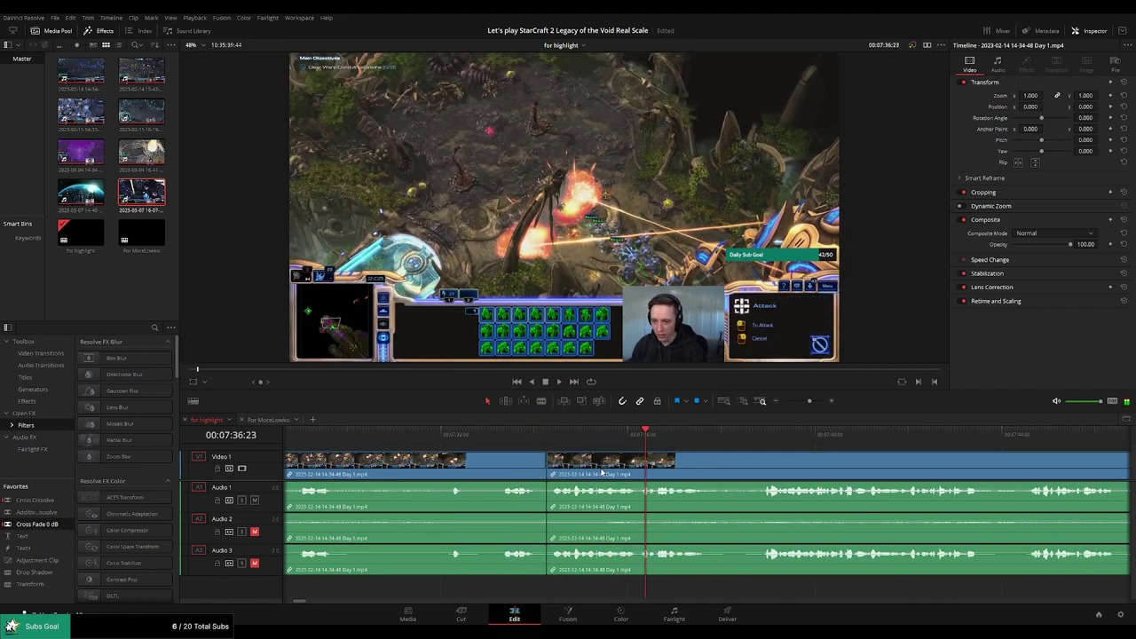
# Add the default transitions at the new join near 00:07:34 and play from just before it to about 00:07:47 to check for silence
pyautogui.click(547, 468)
pyautogui.hotkey('ctrl', 't')
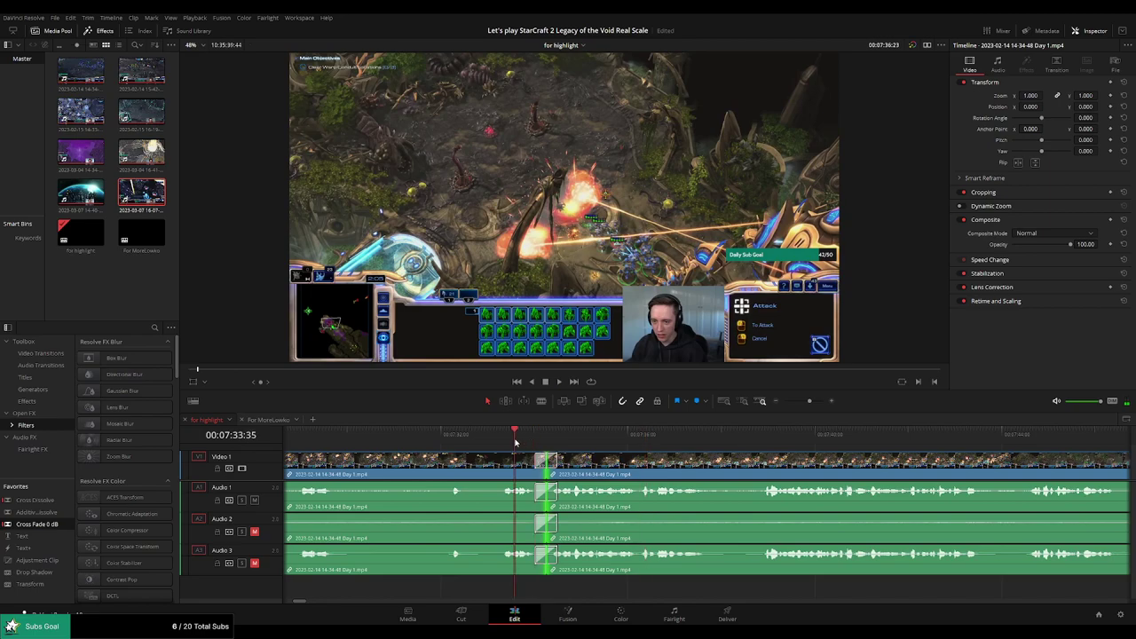
pyautogui.press('space')
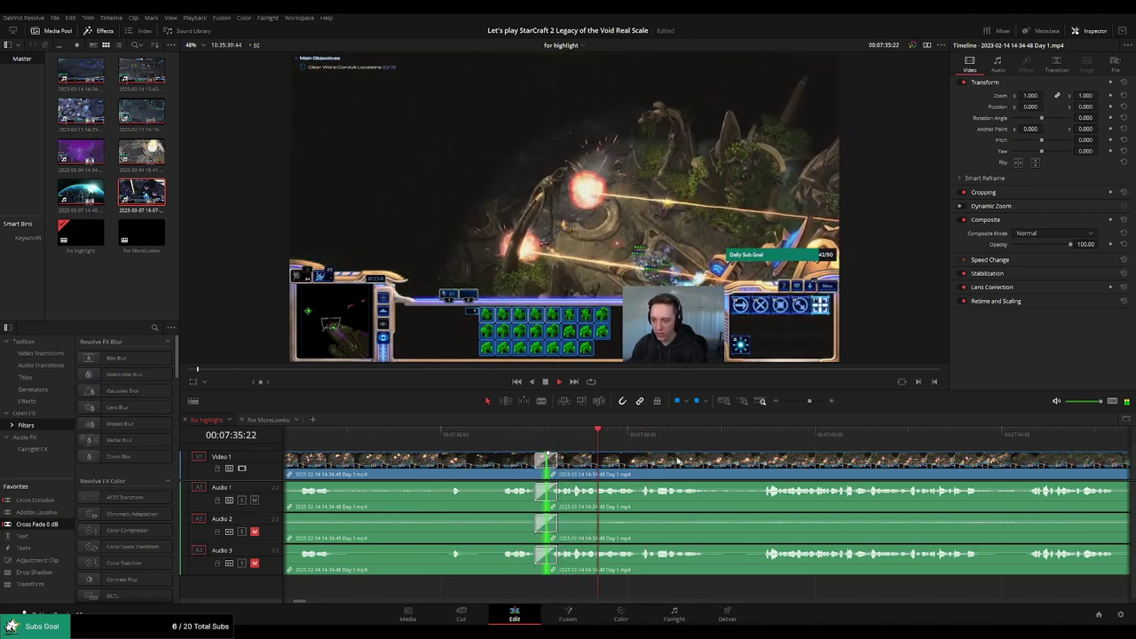
pyautogui.moveTo(738, 462); pyautogui.dragTo(606, 461)
pyautogui.moveTo(679, 462); pyautogui.dragTo(585, 459)
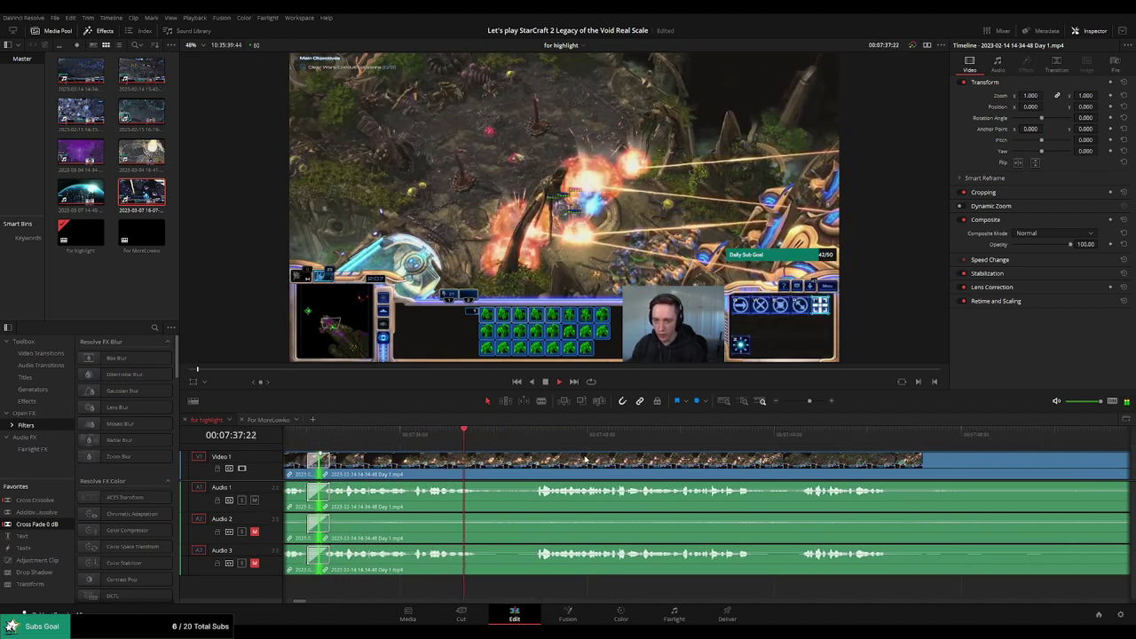
pyautogui.hscroll(3, 611, 460)
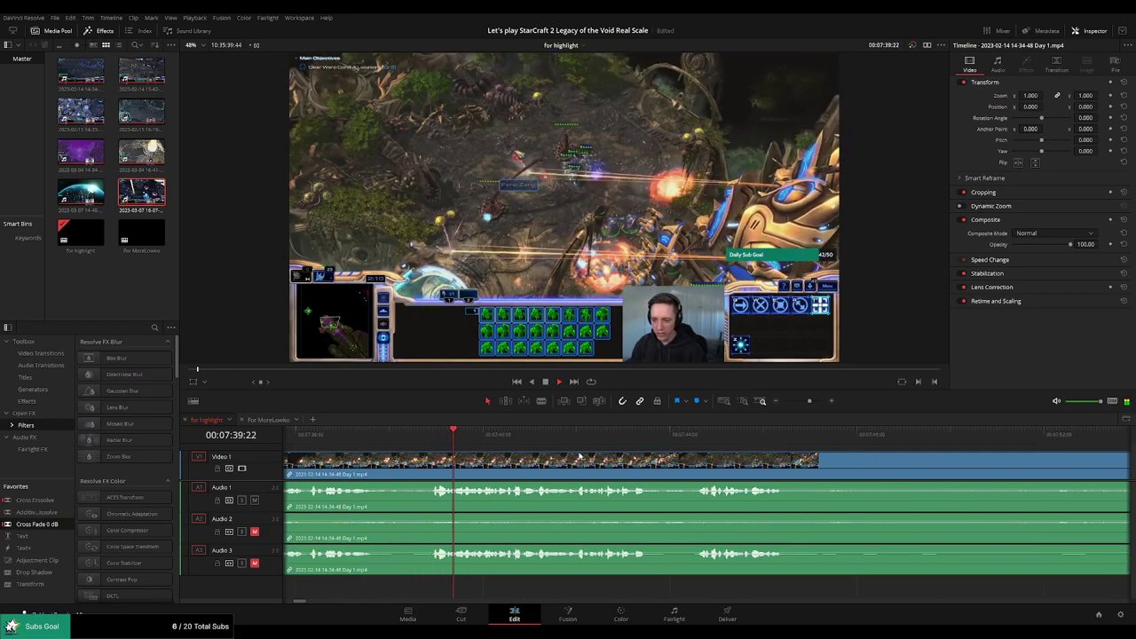
pyautogui.hscroll(4, 635, 464)
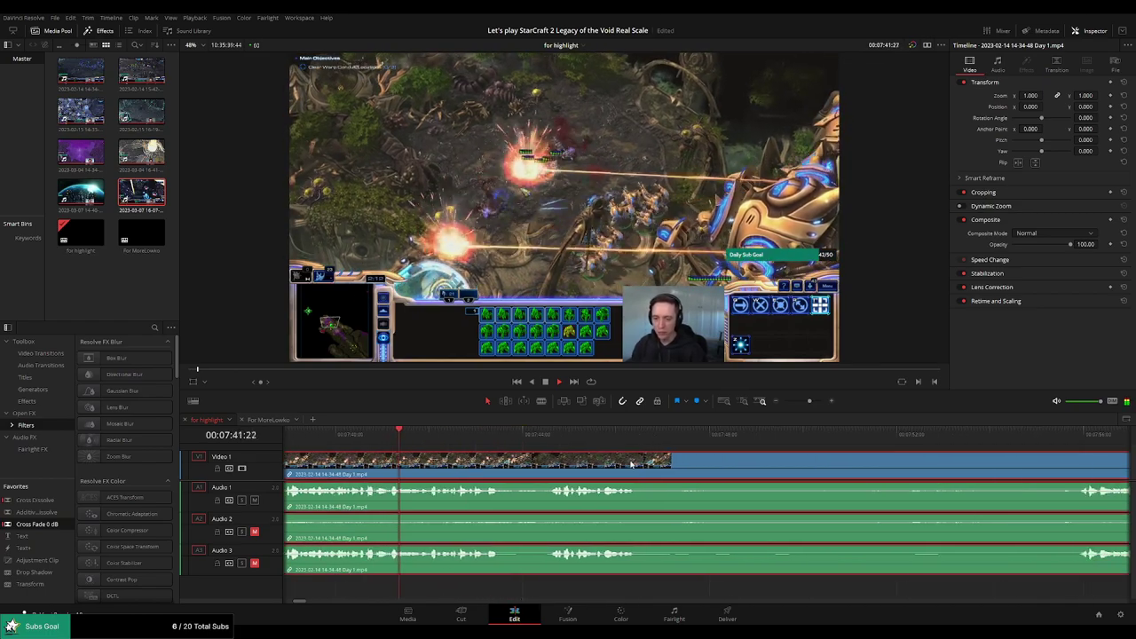
pyautogui.click(793, 593)
pyautogui.hscroll(3, 574, 460)
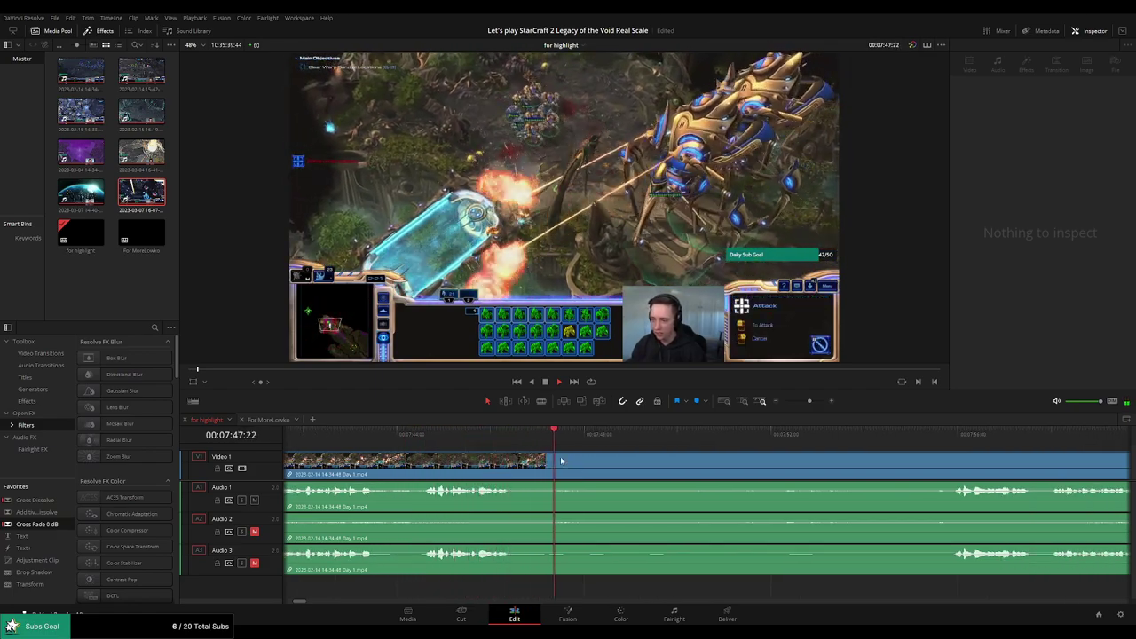
# Replay the end of the commentary from about 00:07:46 and split the clip at 00:07:46:48
pyautogui.click(598, 466)
pyautogui.moveTo(530, 439); pyautogui.dragTo(502, 441)
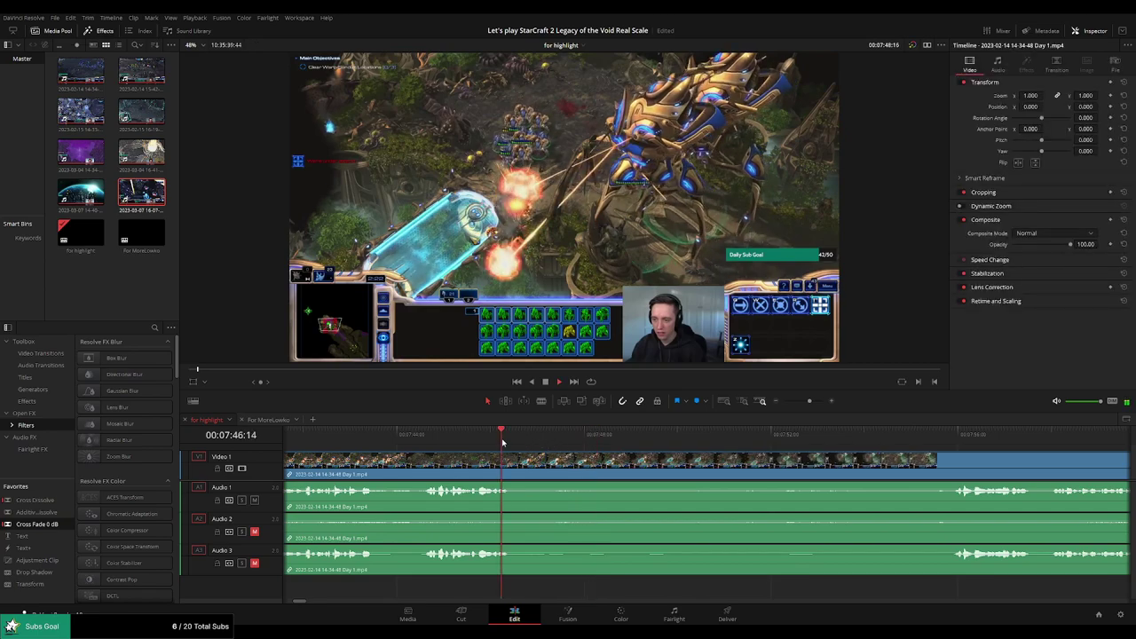
pyautogui.press('space')
pyautogui.press('space')
pyautogui.press('b')
pyautogui.click(532, 465)
# Check the gameplay and commentary between about 00:07:54 and 00:08:18 for the next part worth keeping
pyautogui.click(908, 432)
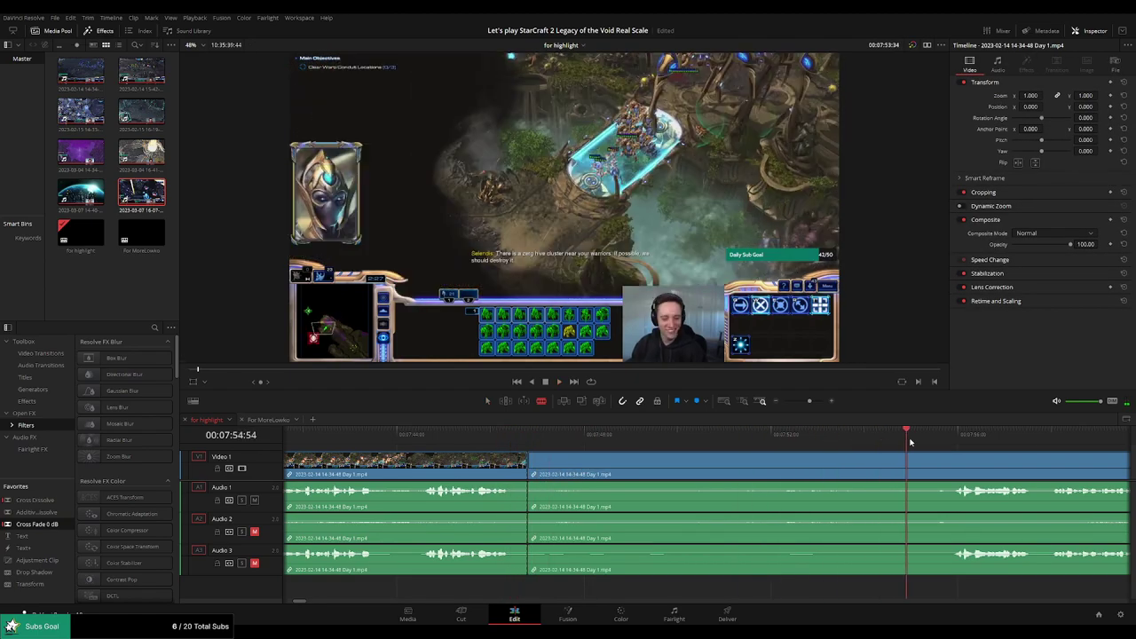
pyautogui.moveTo(953, 469); pyautogui.dragTo(565, 458)
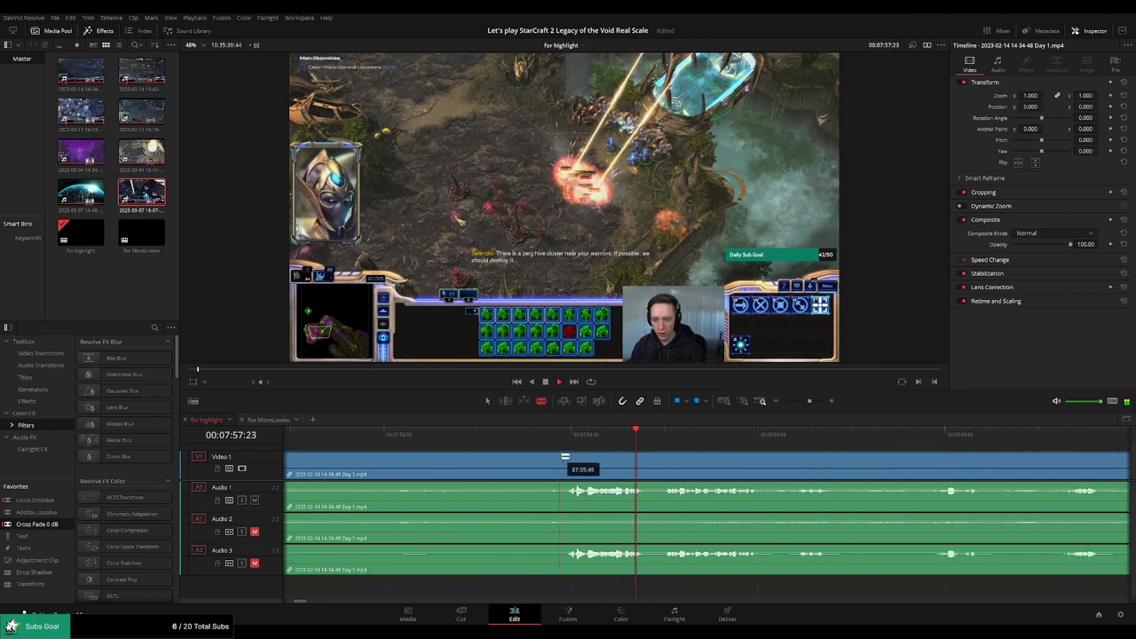
pyautogui.moveTo(758, 459); pyautogui.dragTo(606, 457)
pyautogui.moveTo(719, 442); pyautogui.dragTo(610, 458)
pyautogui.click(688, 439)
pyautogui.click(854, 442)
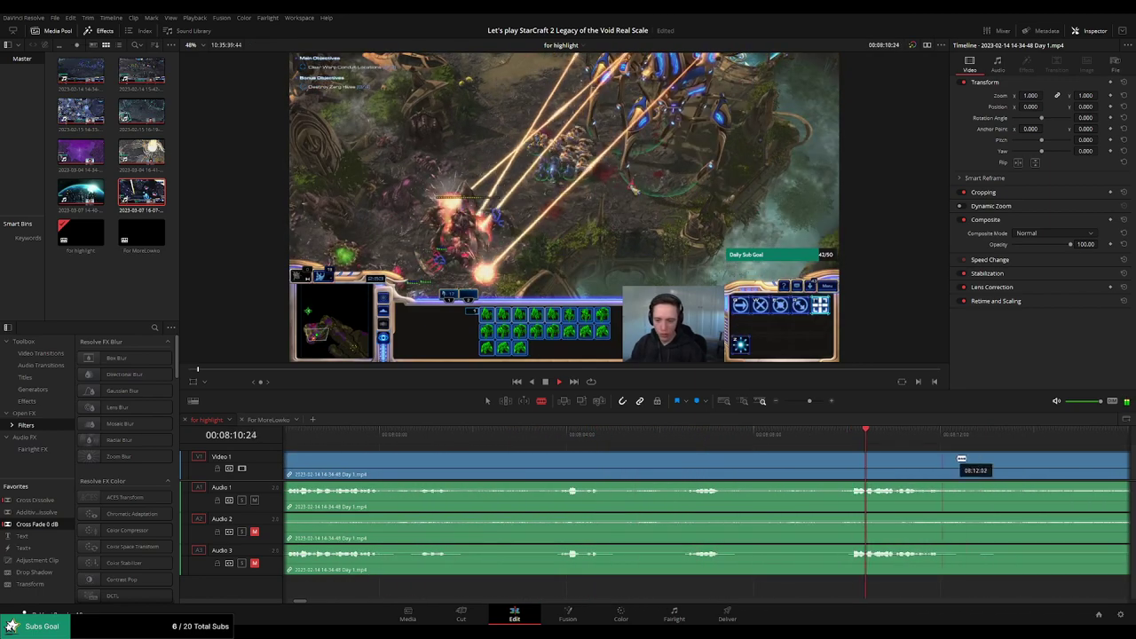
pyautogui.hscroll(3, 963, 457)
pyautogui.click(916, 441)
pyautogui.hscroll(2, 976, 466)
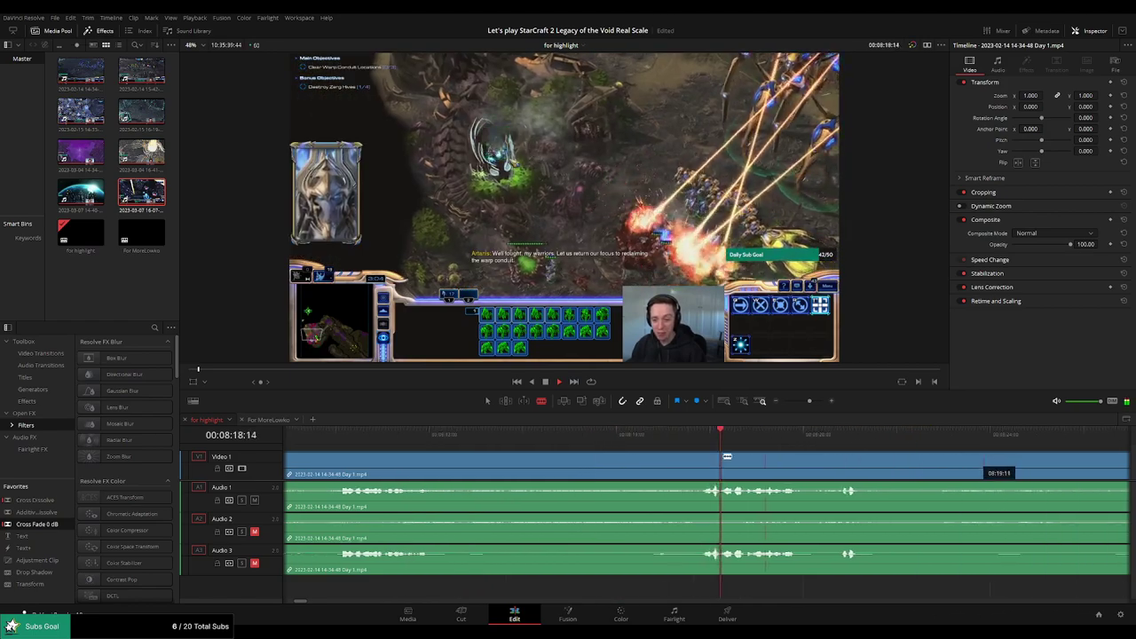
# Split the clip at 00:08:13:41 during the zerg fight and ripple delete the segment back to the previous cut
pyautogui.click(536, 442)
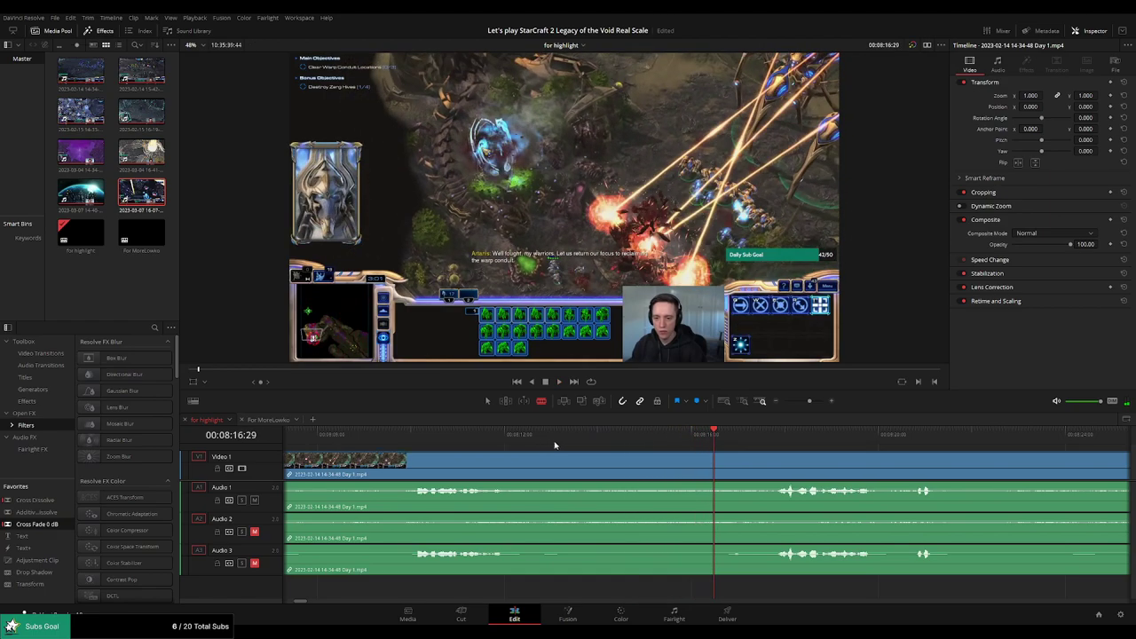
pyautogui.click(566, 443)
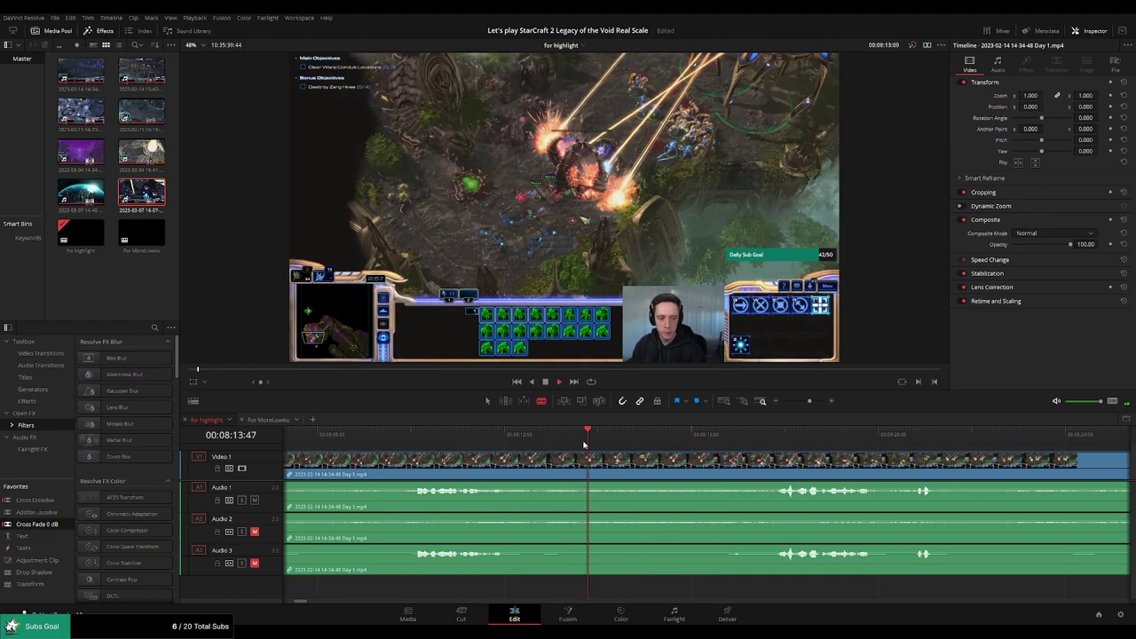
pyautogui.click(589, 442)
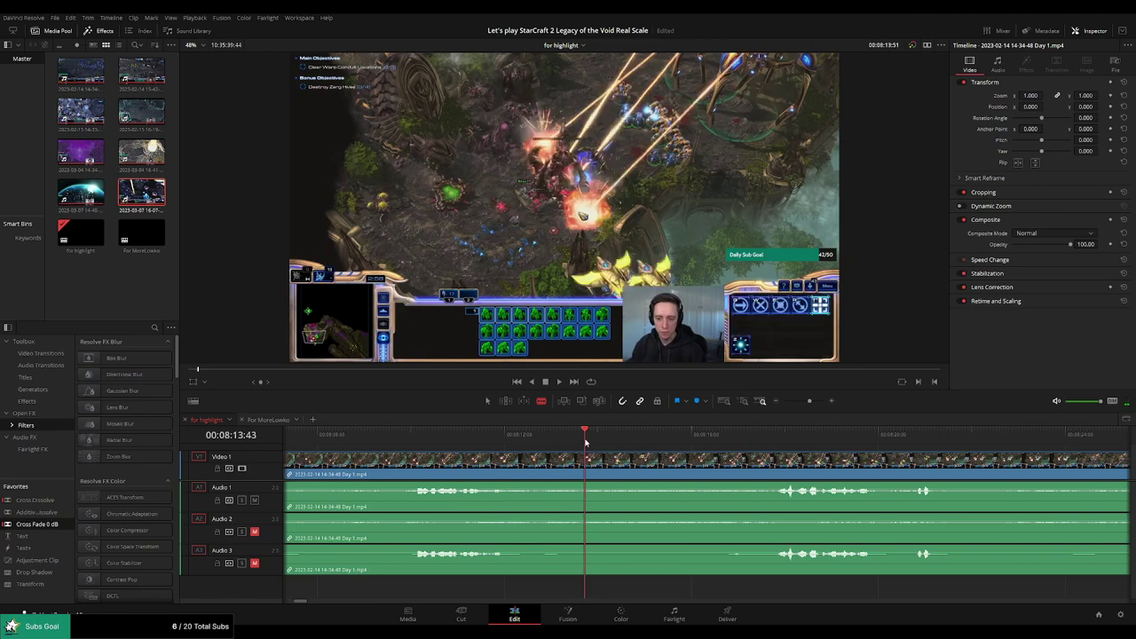
pyautogui.click(584, 456)
pyautogui.press('a')
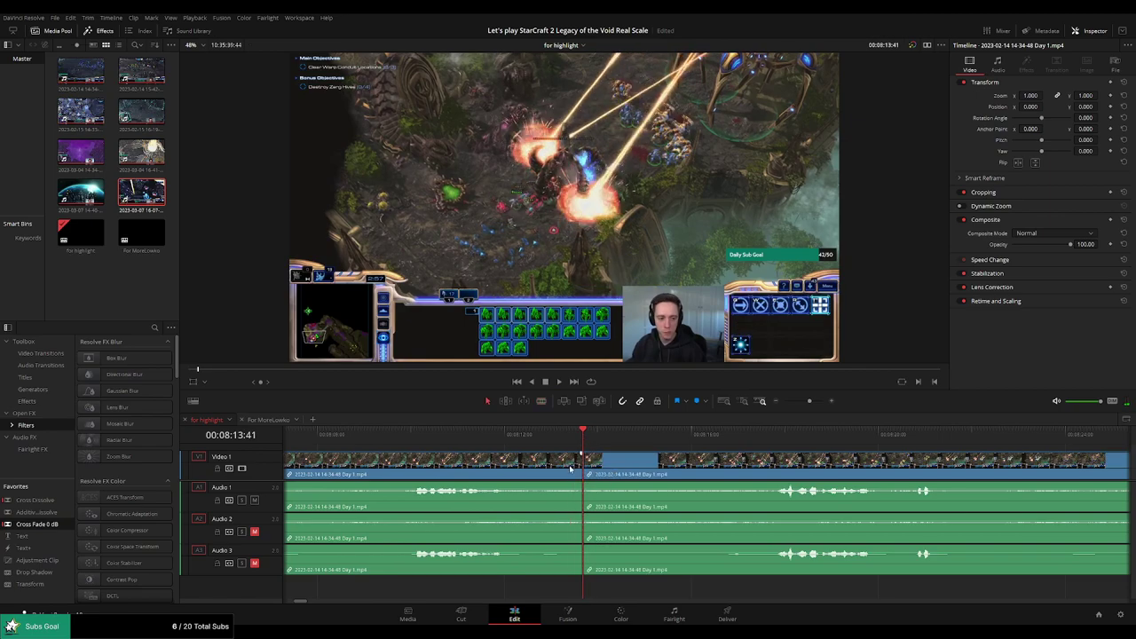
pyautogui.click(570, 468)
pyautogui.press('Delete')
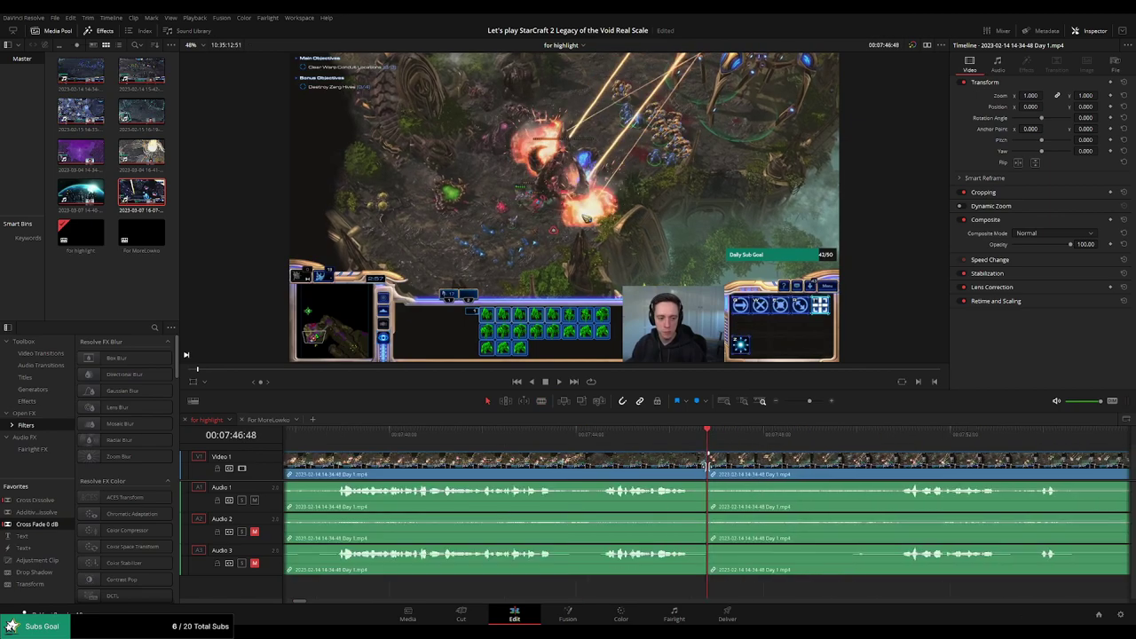
# Add the default transitions at the 00:07:46:48 join and play from just before it to about 00:07:54
pyautogui.hotkey('ctrl', 't')
pyautogui.press('space')
pyautogui.click(694, 443)
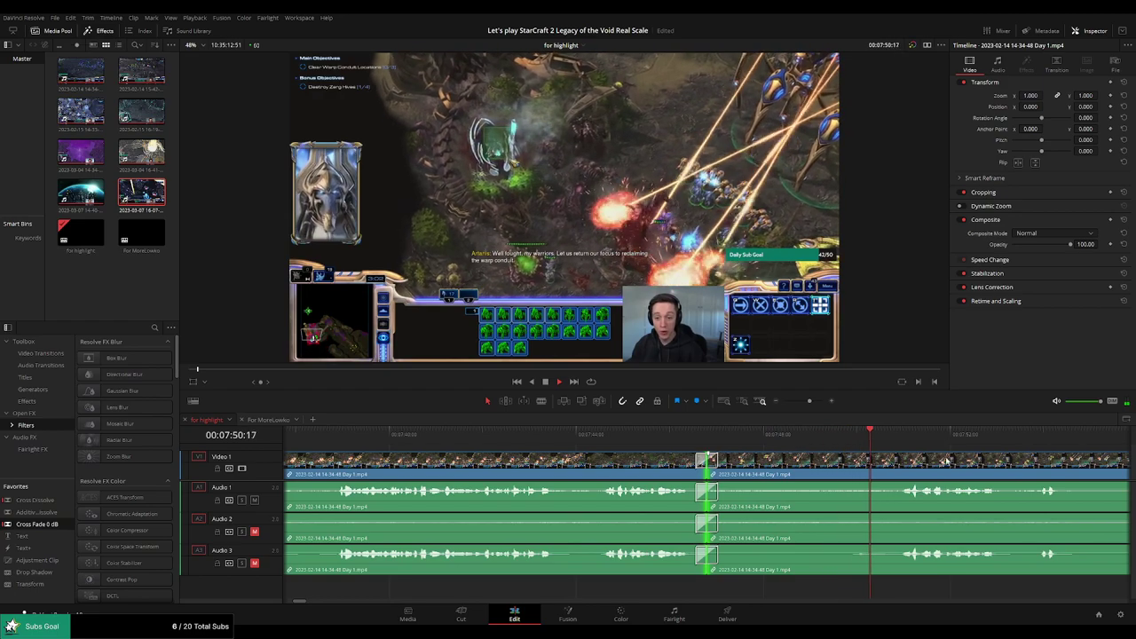
pyautogui.hscroll(5, 867, 458)
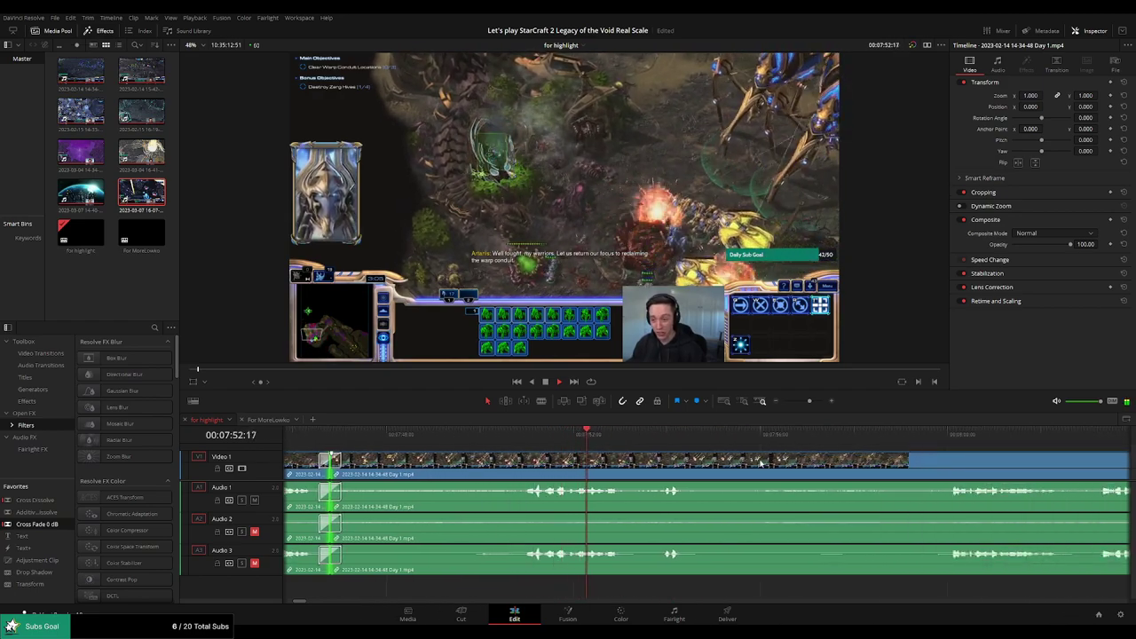
pyautogui.hscroll(2, 674, 459)
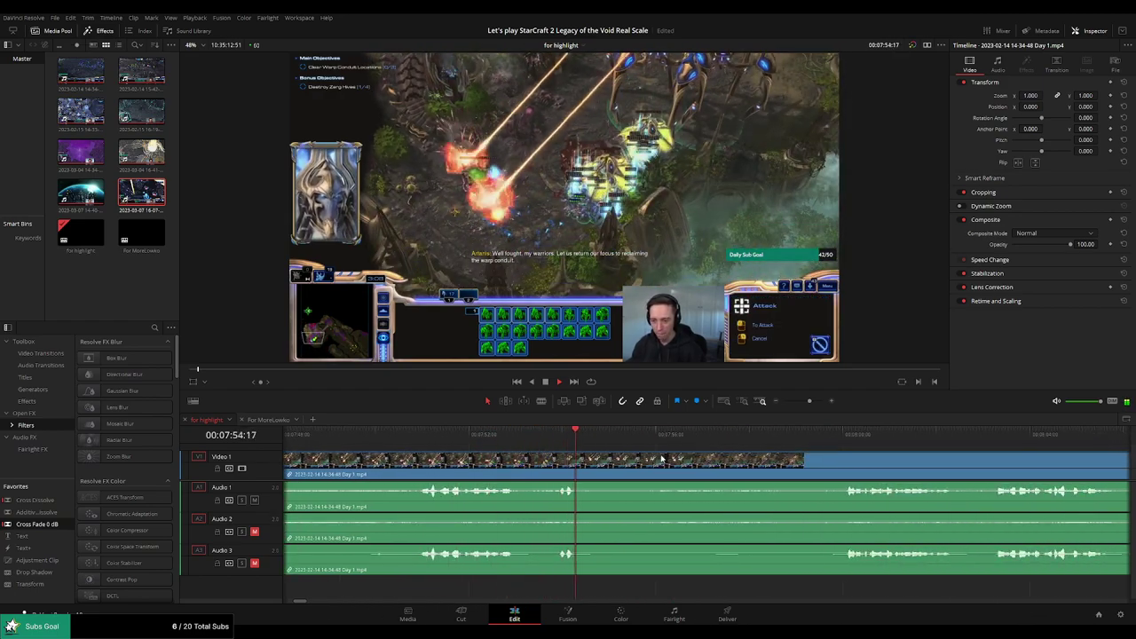
# Split the clip at about 00:07:55:17 and at about 00:08:00, and ripple delete the silent segment between the cuts
pyautogui.press('space')
pyautogui.press('b')
pyautogui.click(624, 463)
pyautogui.press('space')
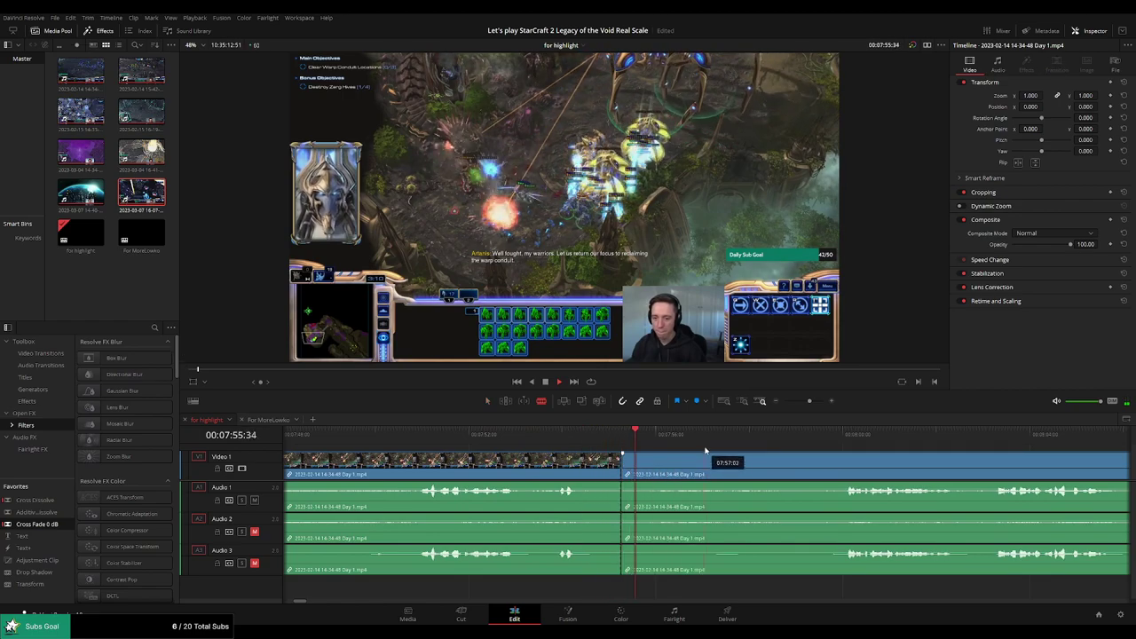
pyautogui.click(828, 435)
pyautogui.hscroll(3, 874, 457)
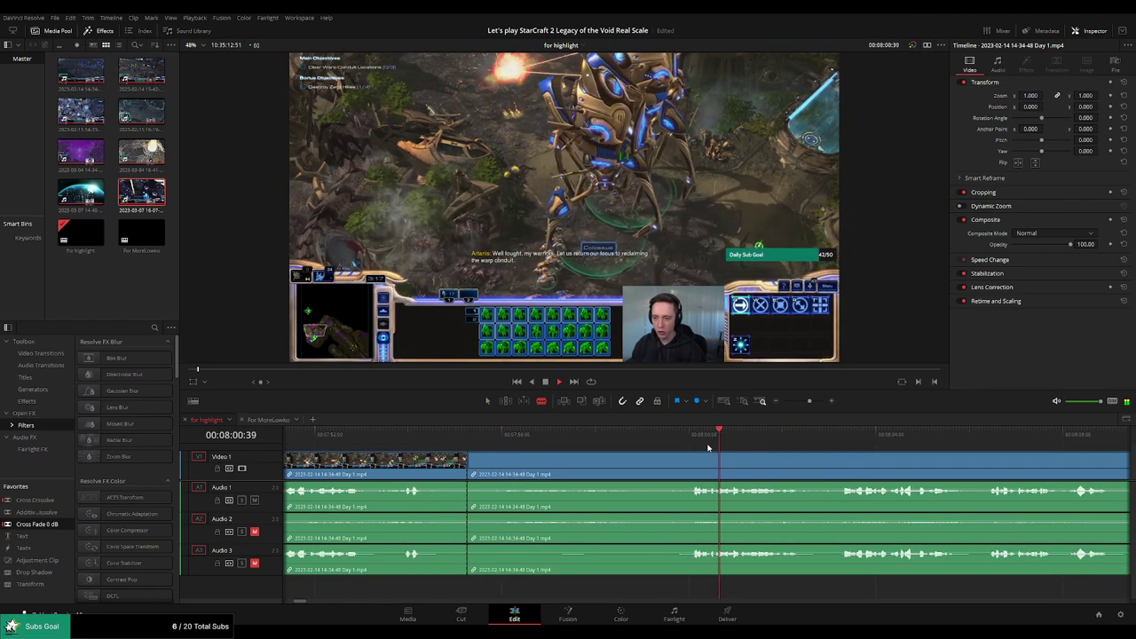
pyautogui.click(690, 461)
pyautogui.press('a')
pyautogui.click(652, 466)
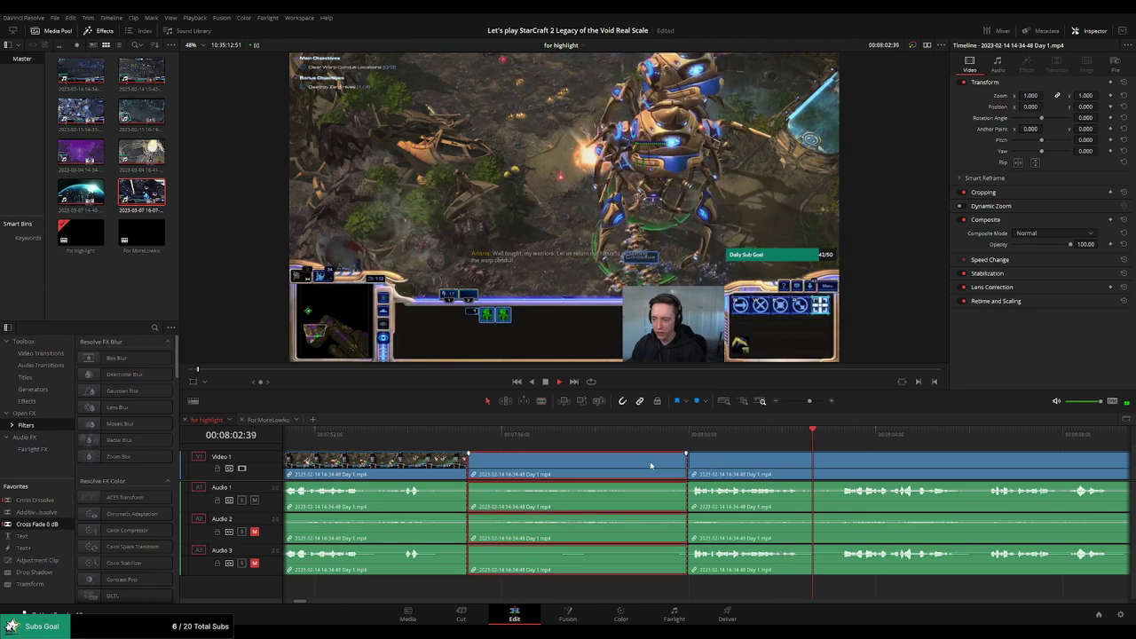
pyautogui.press('Delete')
# Add the default transitions at the new join near 00:07:55 and play across it to review the cut
pyautogui.click(467, 462)
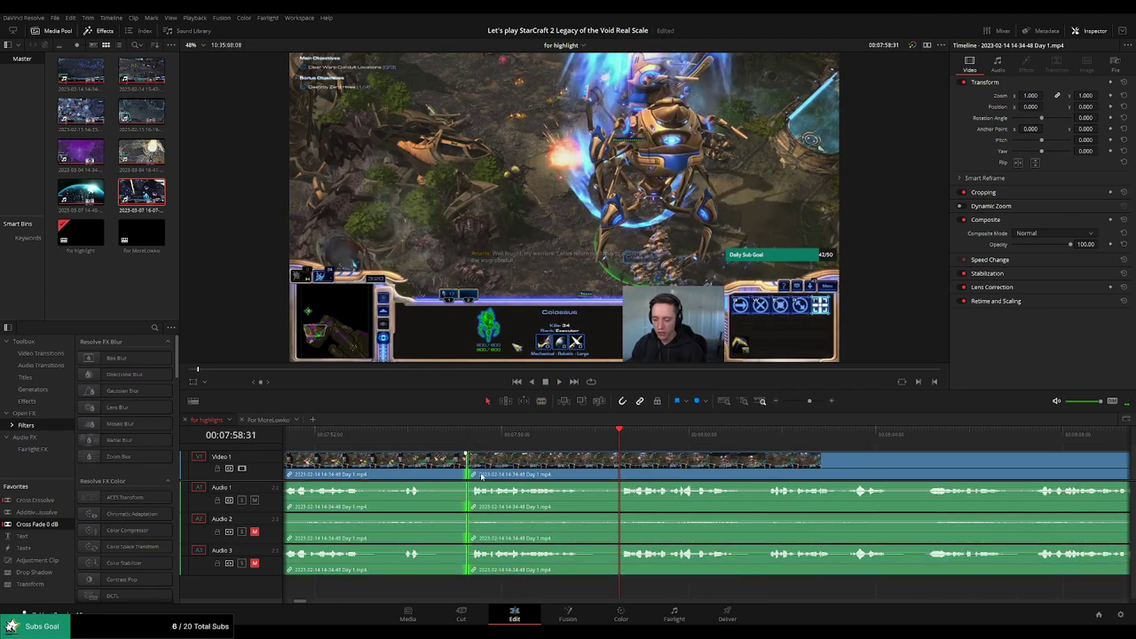
pyautogui.hotkey('ctrl', 't')
pyautogui.click(468, 436)
pyautogui.press('space')
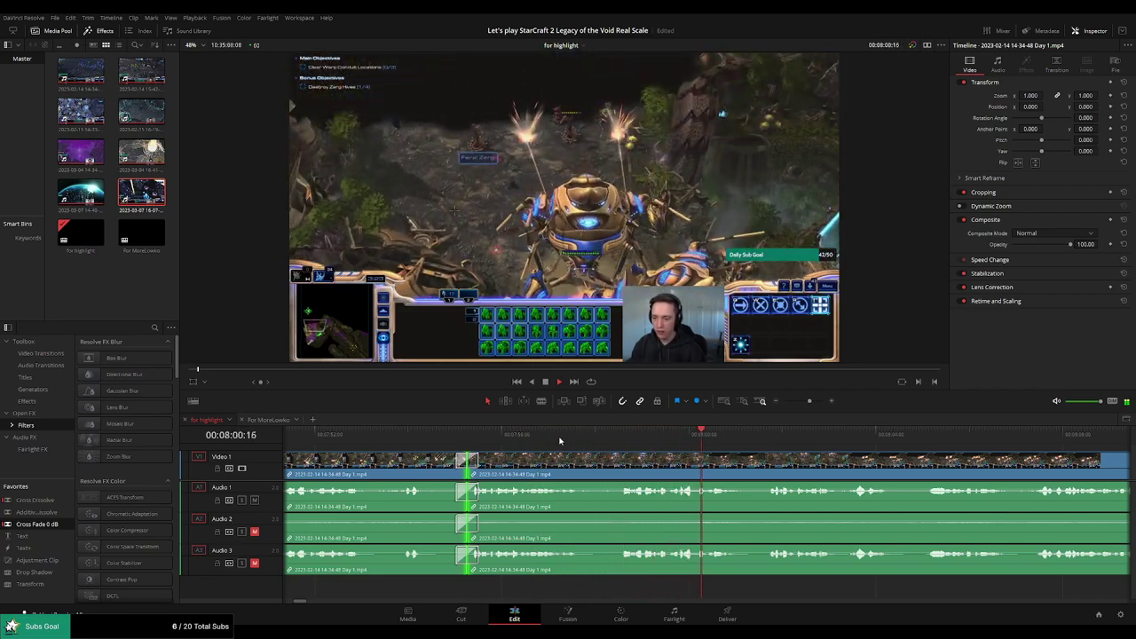
# Split the clip at about 00:08:10:10 and at about 00:08:15, and ripple delete the silent segment between the cuts
pyautogui.moveTo(863, 466); pyautogui.dragTo(624, 456)
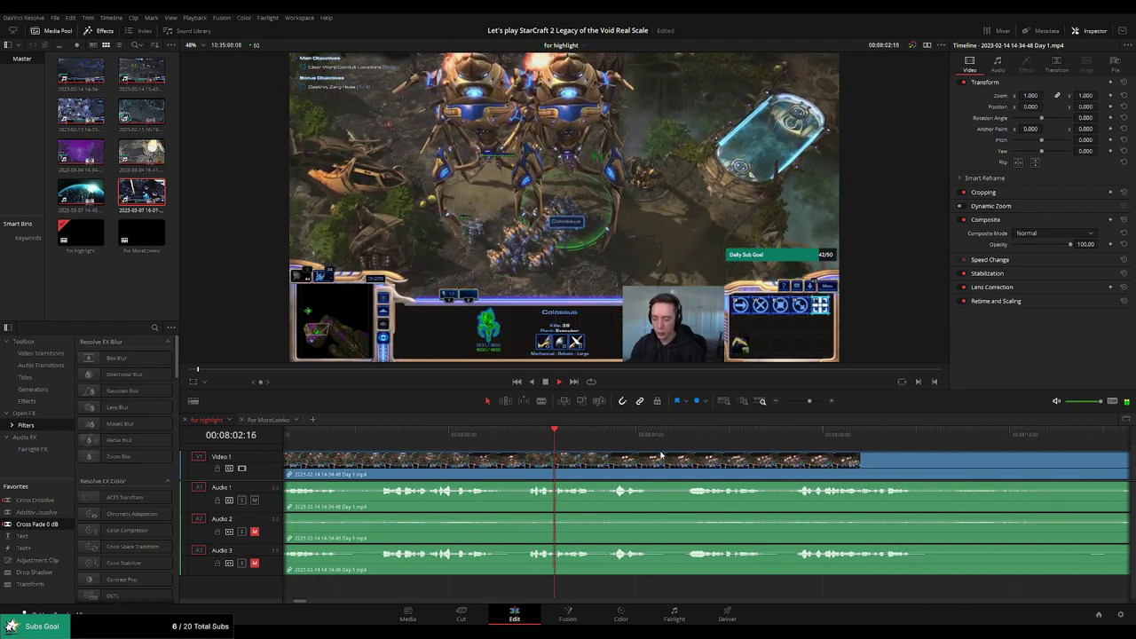
pyautogui.moveTo(819, 465); pyautogui.dragTo(651, 459)
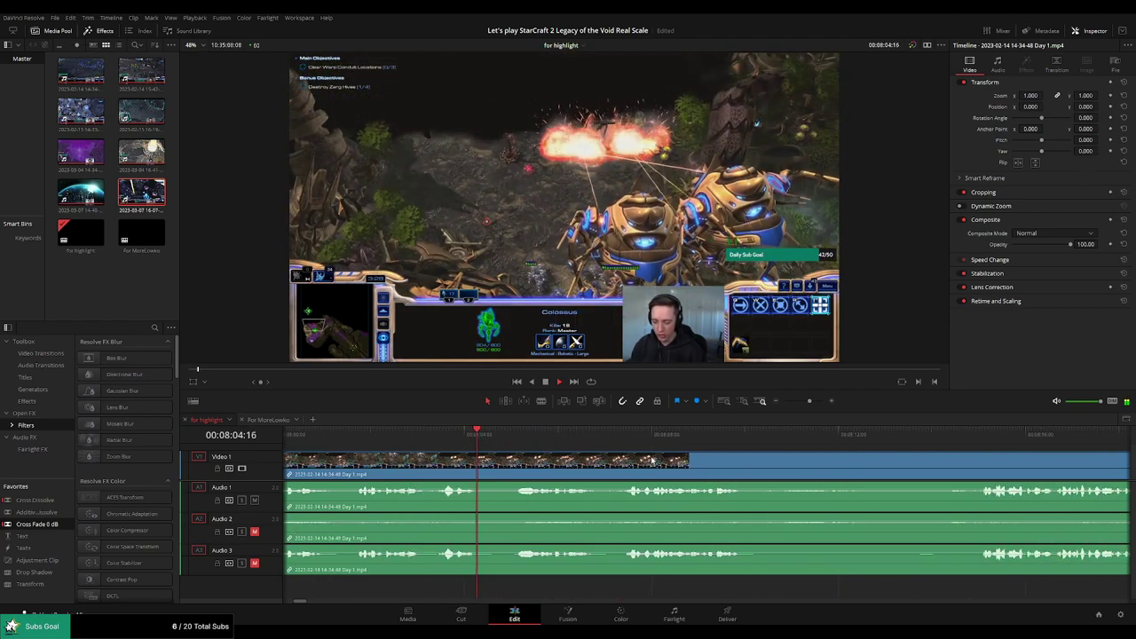
pyautogui.hscroll(3, 754, 462)
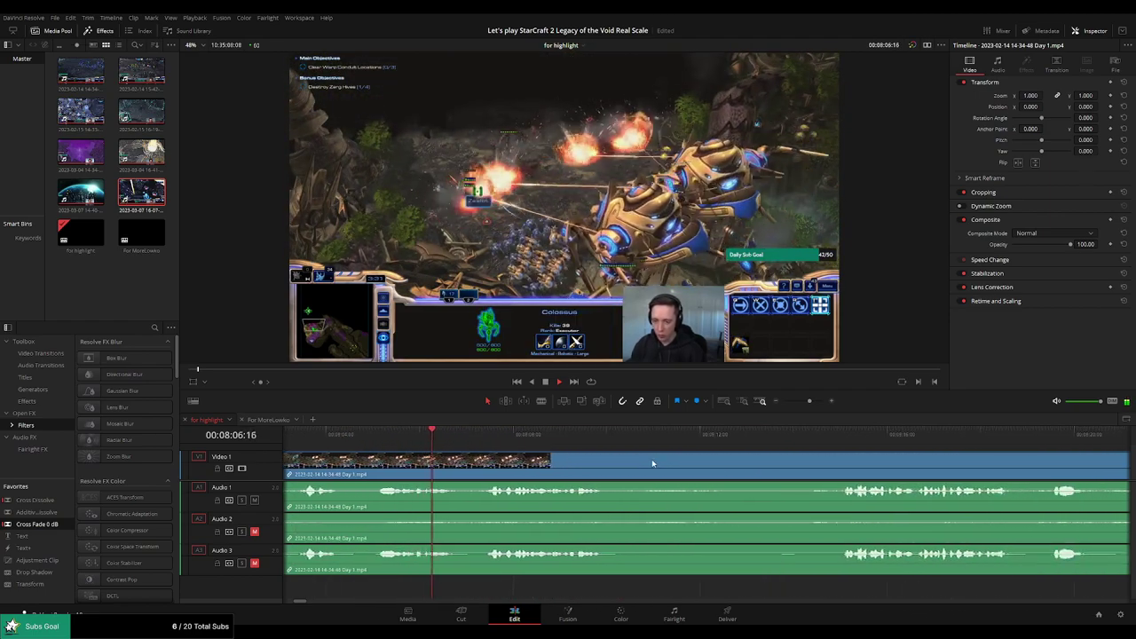
pyautogui.hscroll(2, 693, 461)
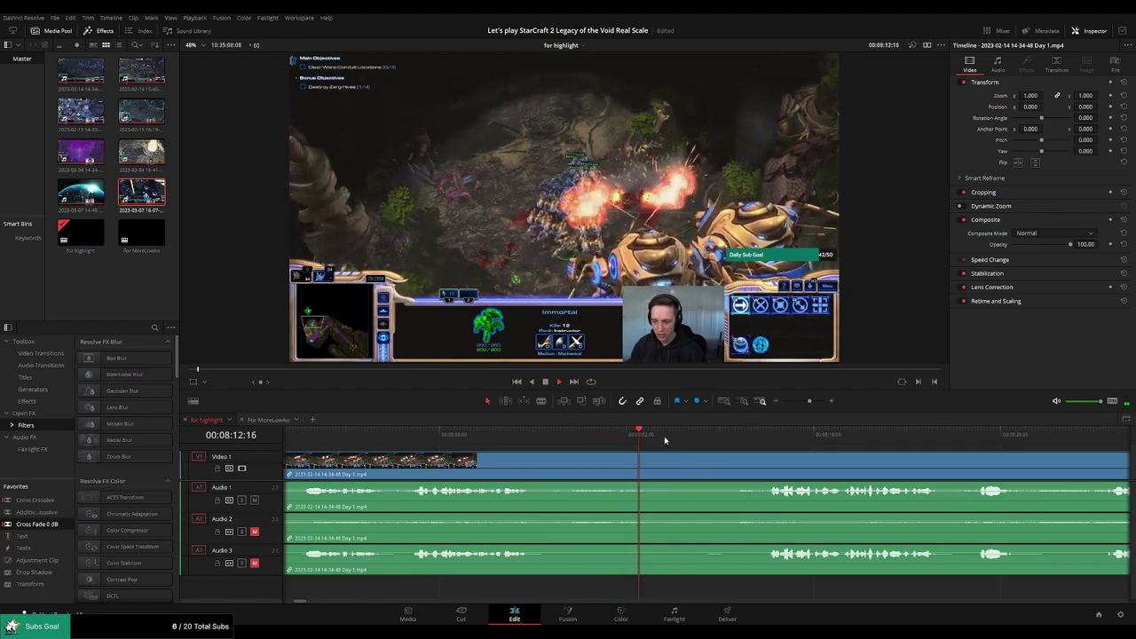
pyautogui.click(743, 439)
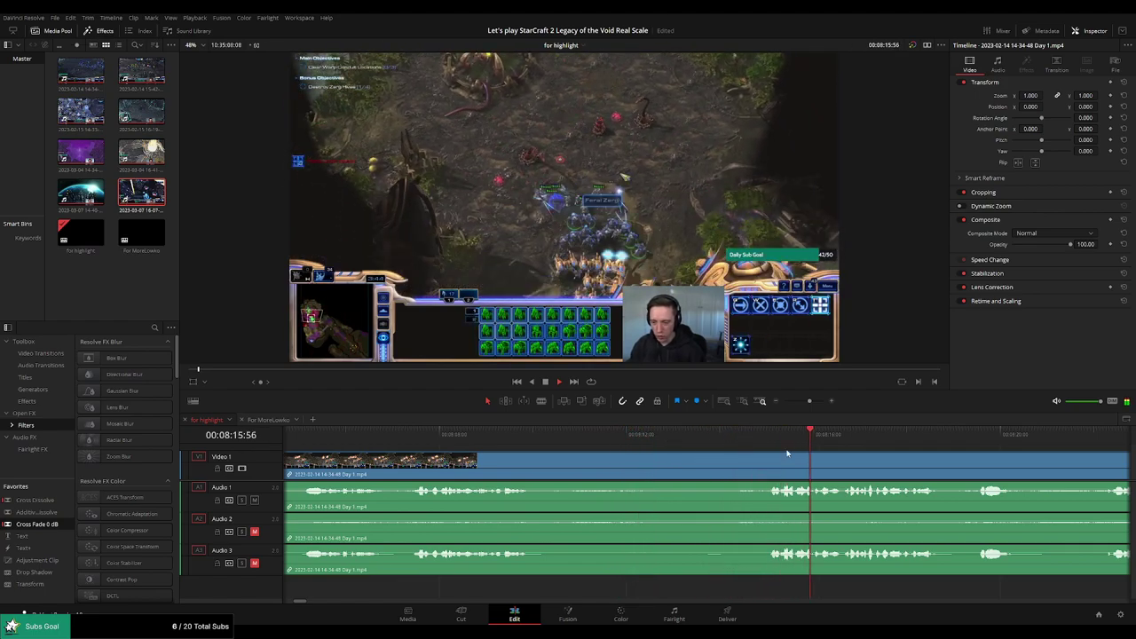
pyautogui.click(437, 439)
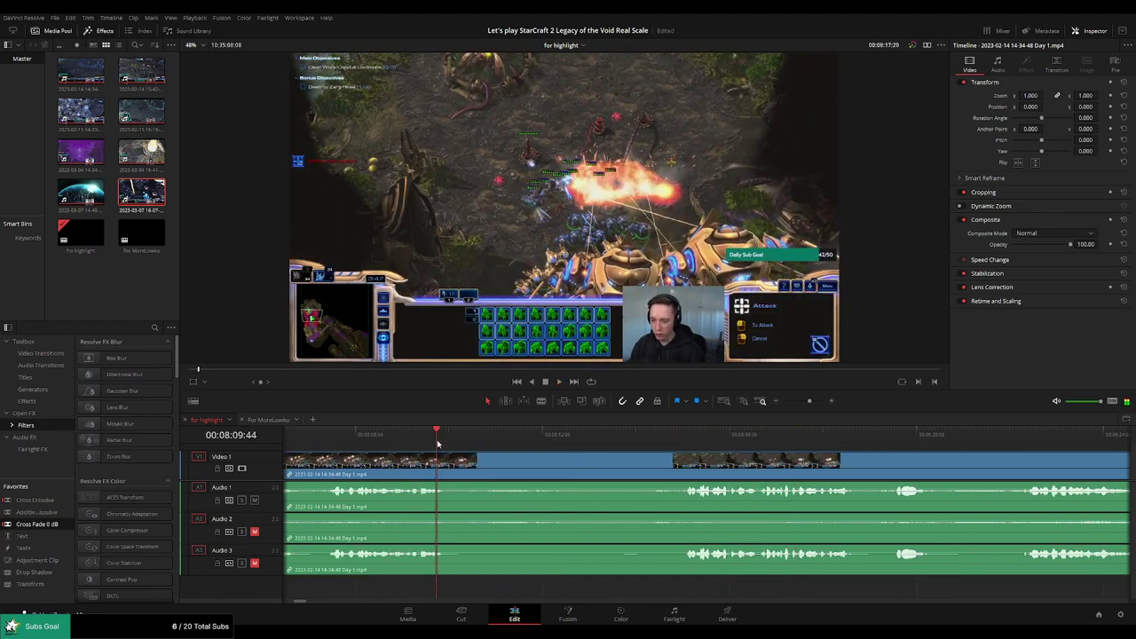
pyautogui.press('b')
pyautogui.click(459, 459)
pyautogui.click(685, 471)
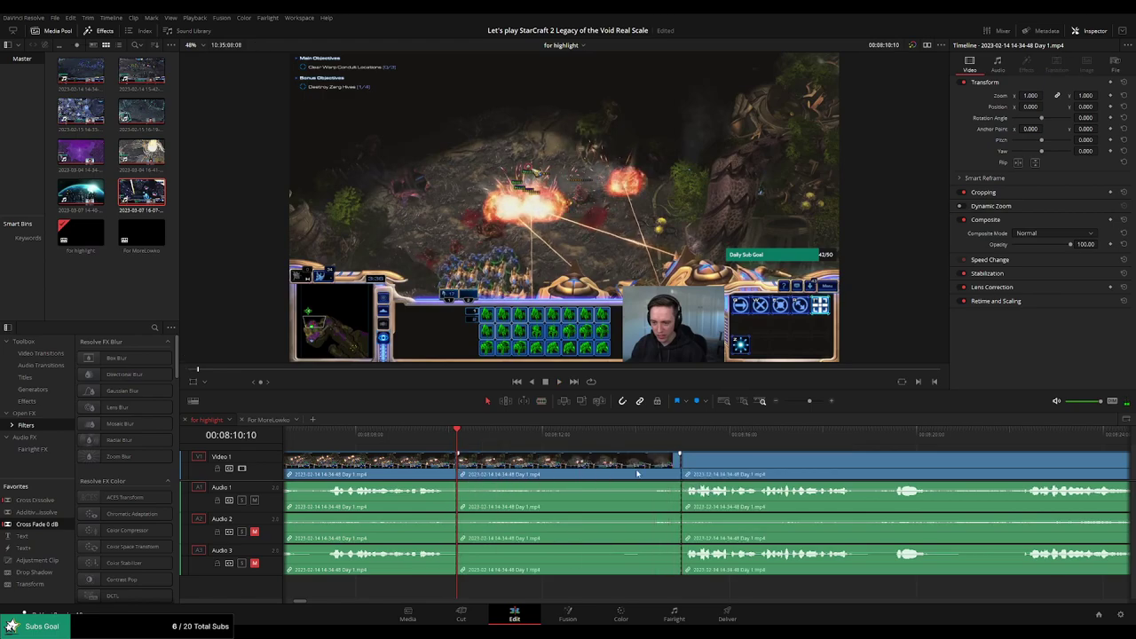
pyautogui.press('a')
pyautogui.click(460, 463)
pyautogui.press('Delete')
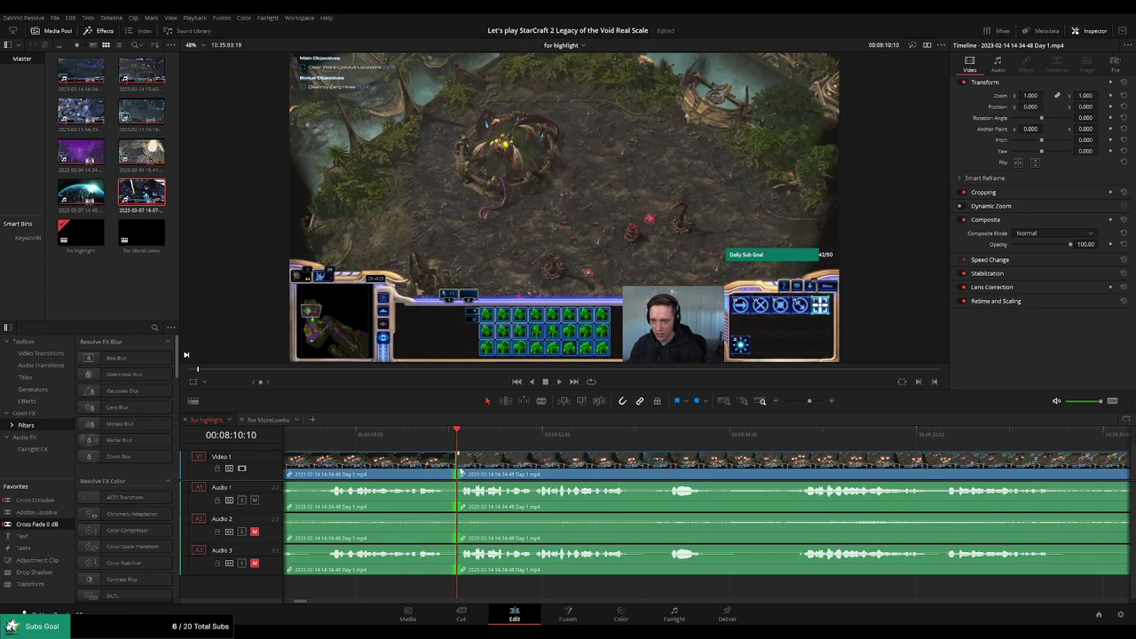
# Add the default transitions at the 00:08:10:10 join and play from just before it to about 00:08:17
pyautogui.click(425, 439)
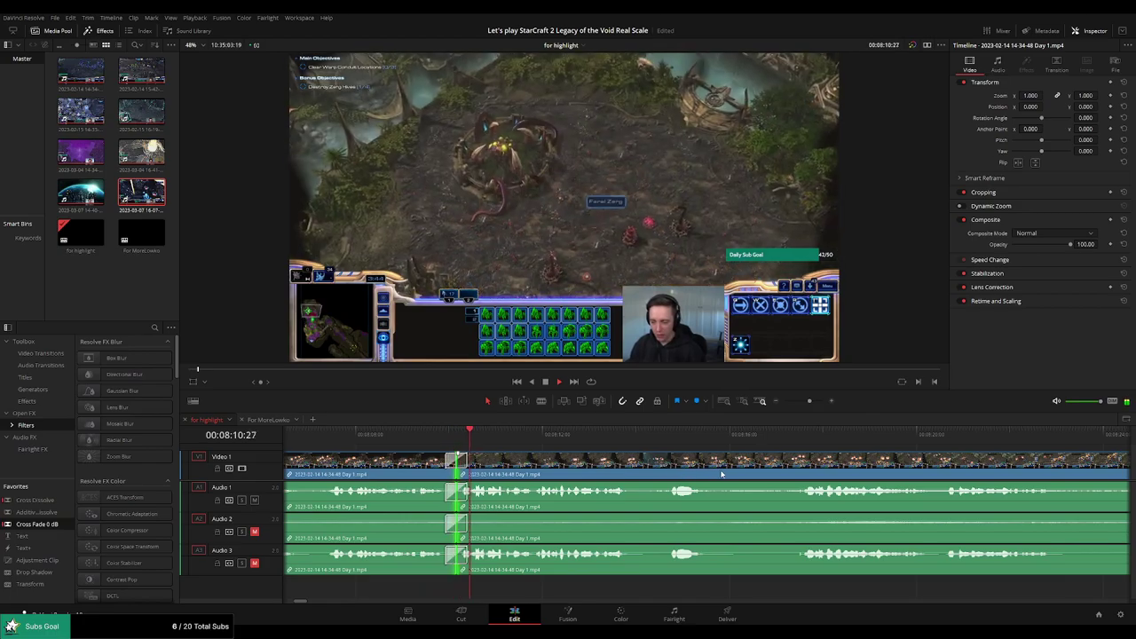
pyautogui.hscroll(1, 645, 468)
pyautogui.hscroll(2, 691, 470)
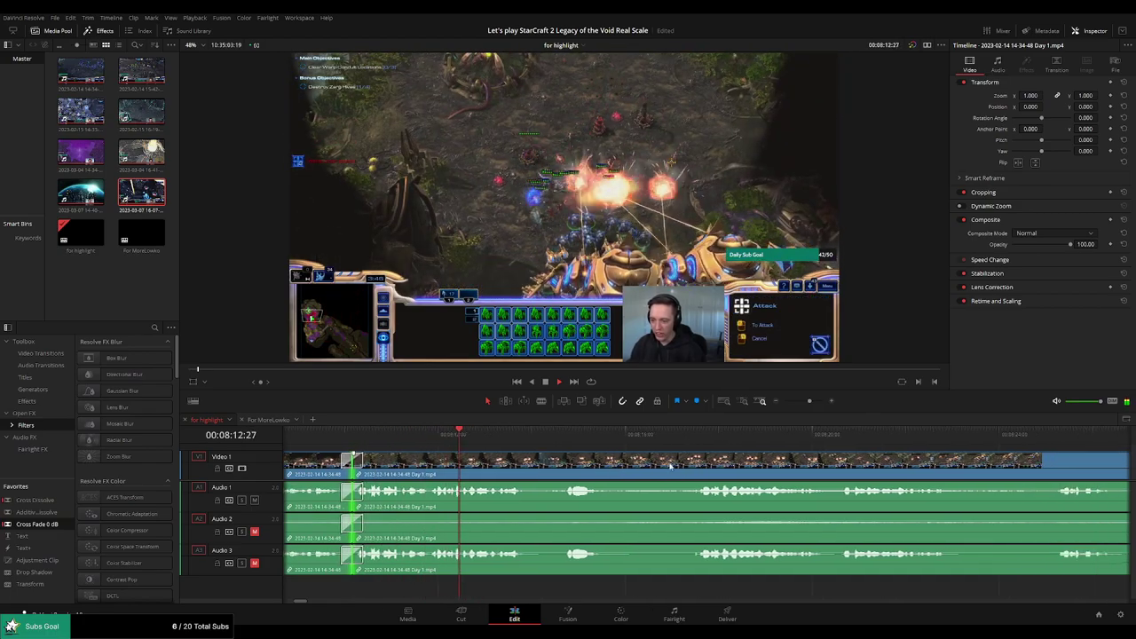
pyautogui.hscroll(2, 603, 460)
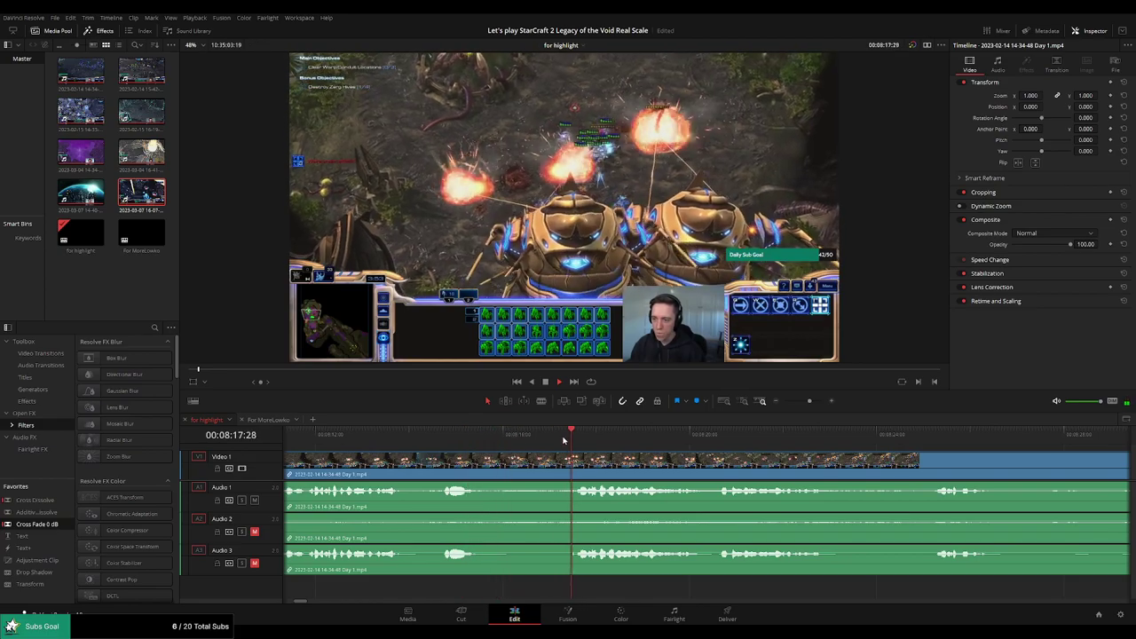
# Cut out the silent stretch from about 00:08:15:30 to about 00:08:17:20 with a ripple delete and add the default transitions at the join
pyautogui.press('b')
pyautogui.click(479, 461)
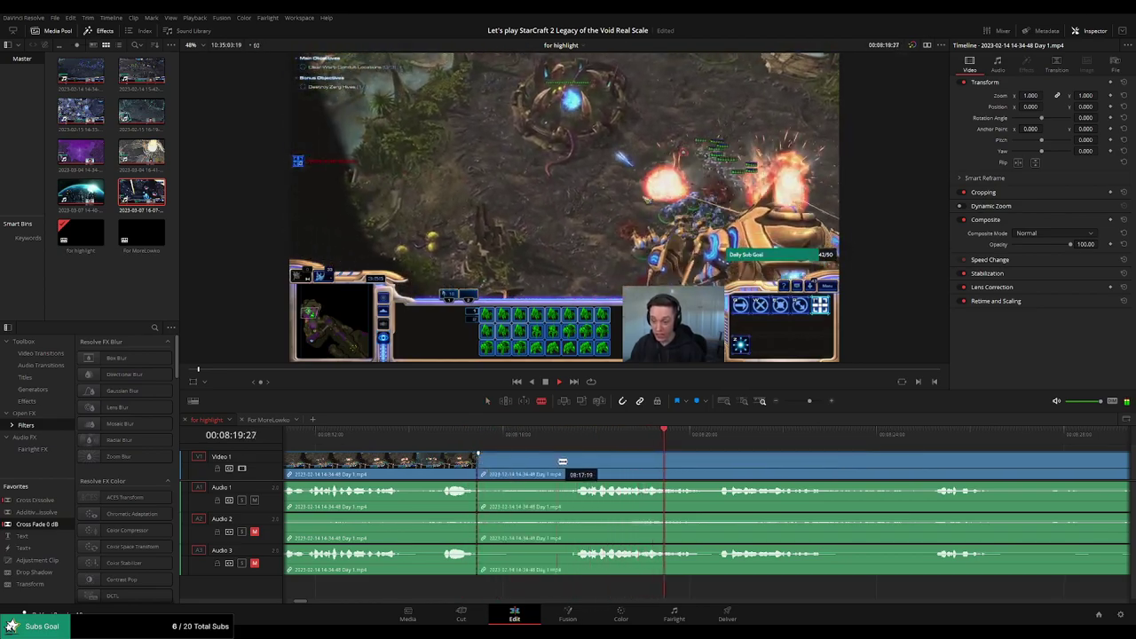
pyautogui.click(567, 461)
pyautogui.press('a')
pyautogui.click(544, 461)
pyautogui.press('Delete')
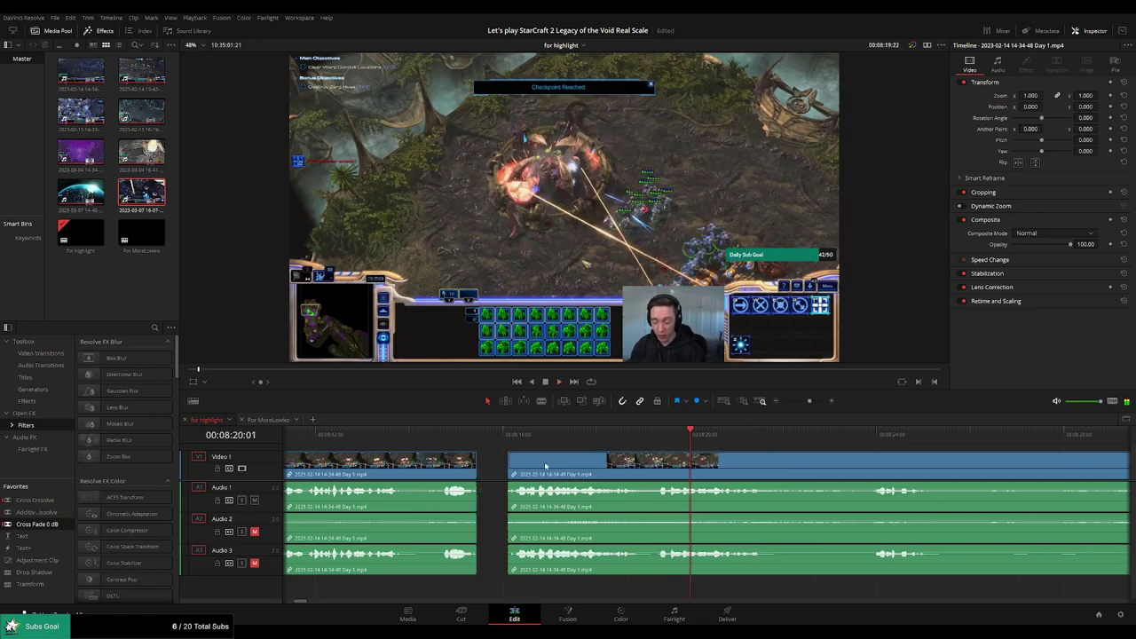
pyautogui.hotkey('ctrl', 't')
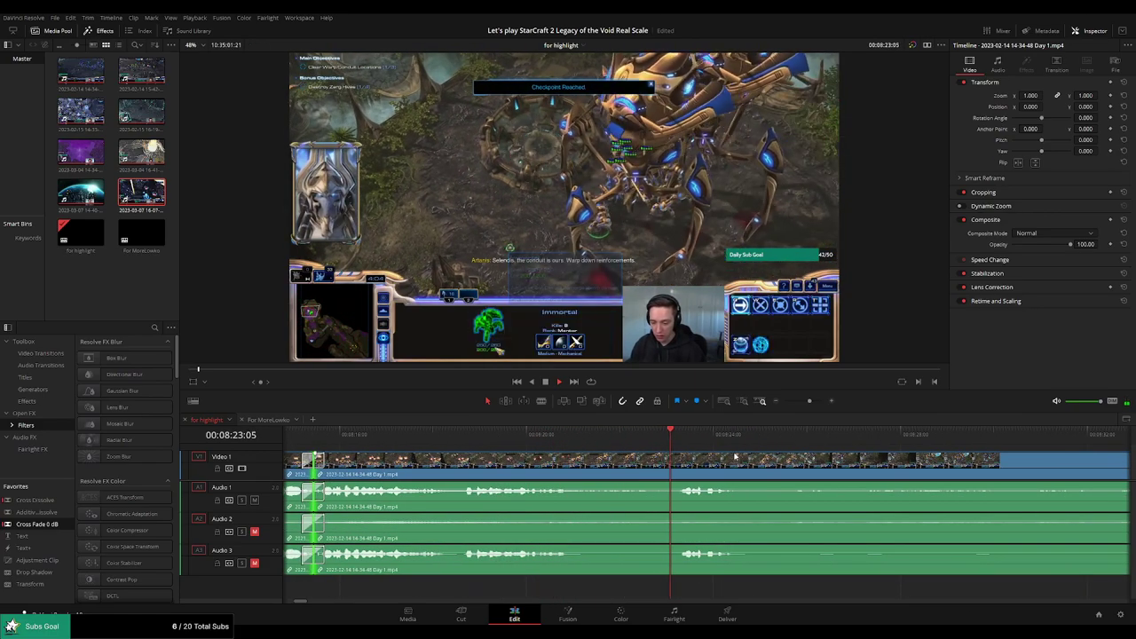
# Split the clip at about 00:08:25 and at about 00:08:34, and ripple delete the segment between the cuts
pyautogui.press('b')
pyautogui.click(658, 466)
pyautogui.press('space')
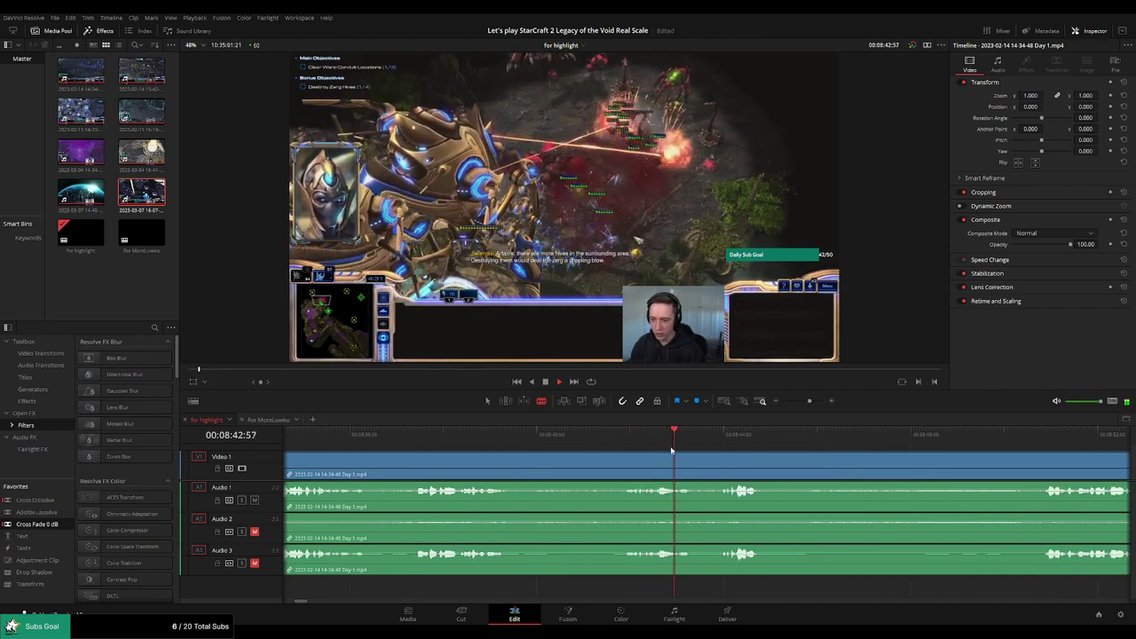
pyautogui.hscroll(-2, 674, 453)
pyautogui.click(623, 445)
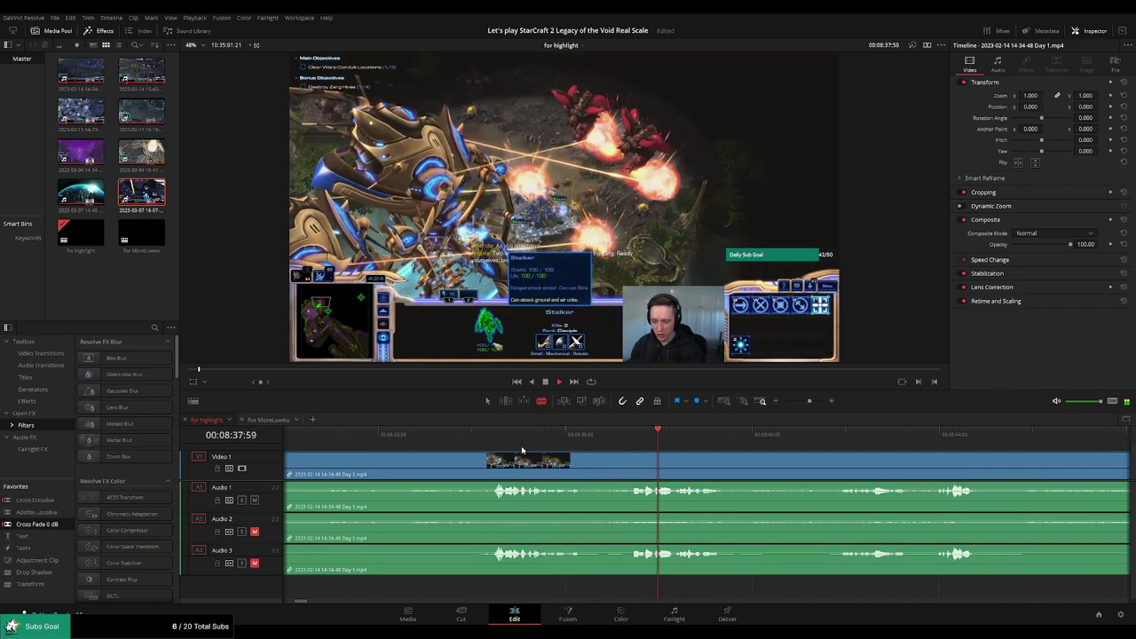
pyautogui.click(490, 440)
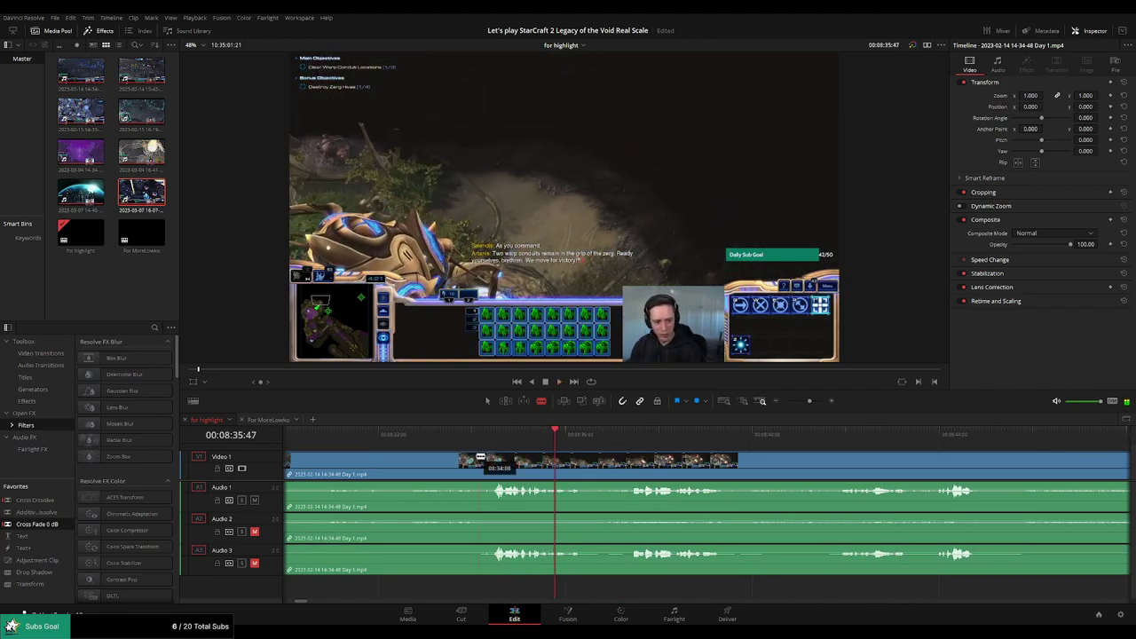
pyautogui.click(462, 463)
pyautogui.press('a')
pyautogui.click(444, 466)
pyautogui.press('Delete')
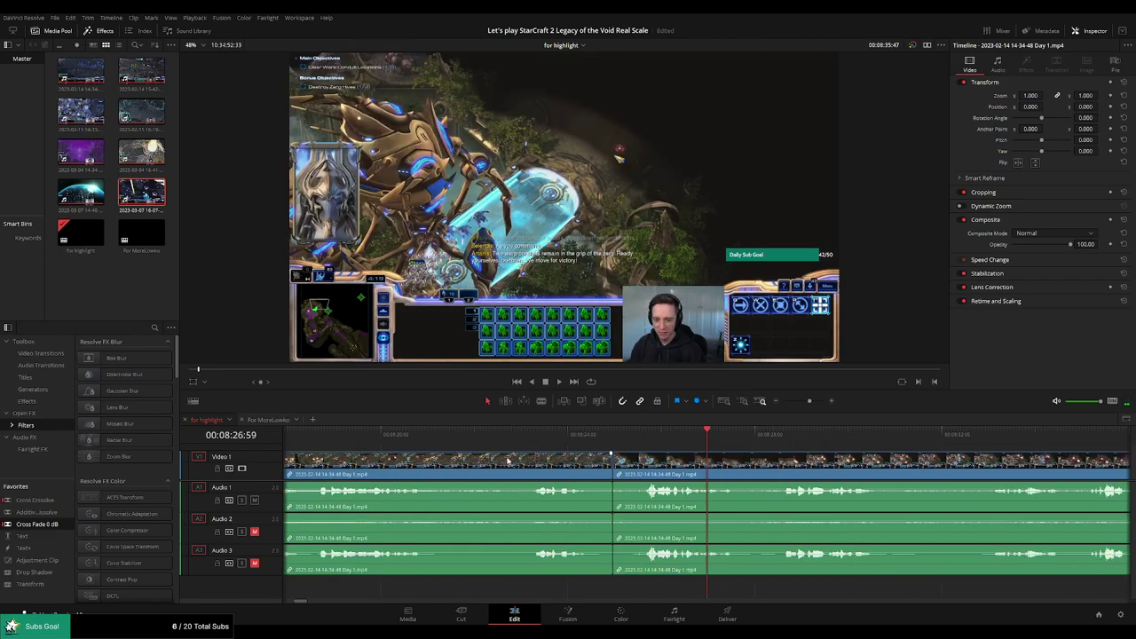
# Add the default transitions at the join near 00:08:25 and review the footage after it up to about 00:08:40
pyautogui.click(614, 462)
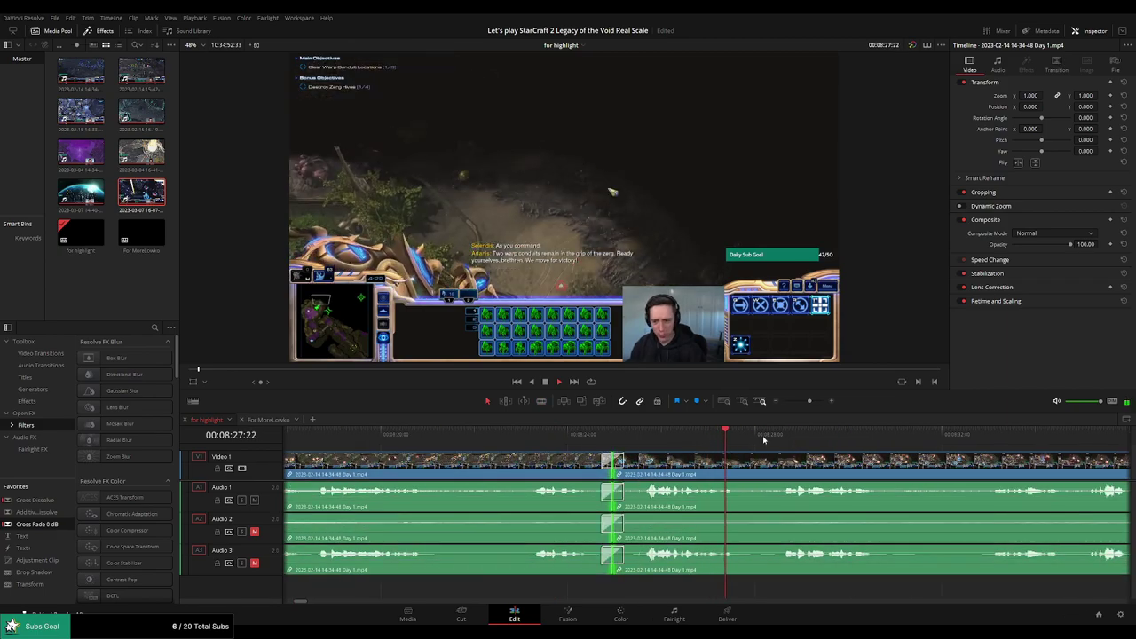
pyautogui.hscroll(3, 593, 448)
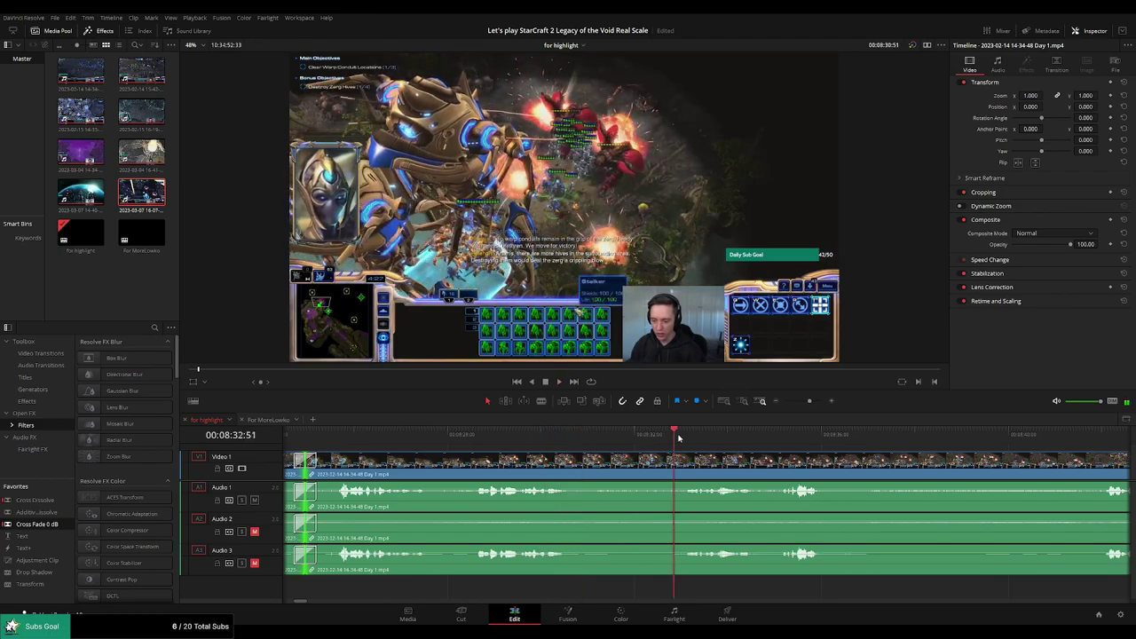
pyautogui.hscroll(2, 612, 443)
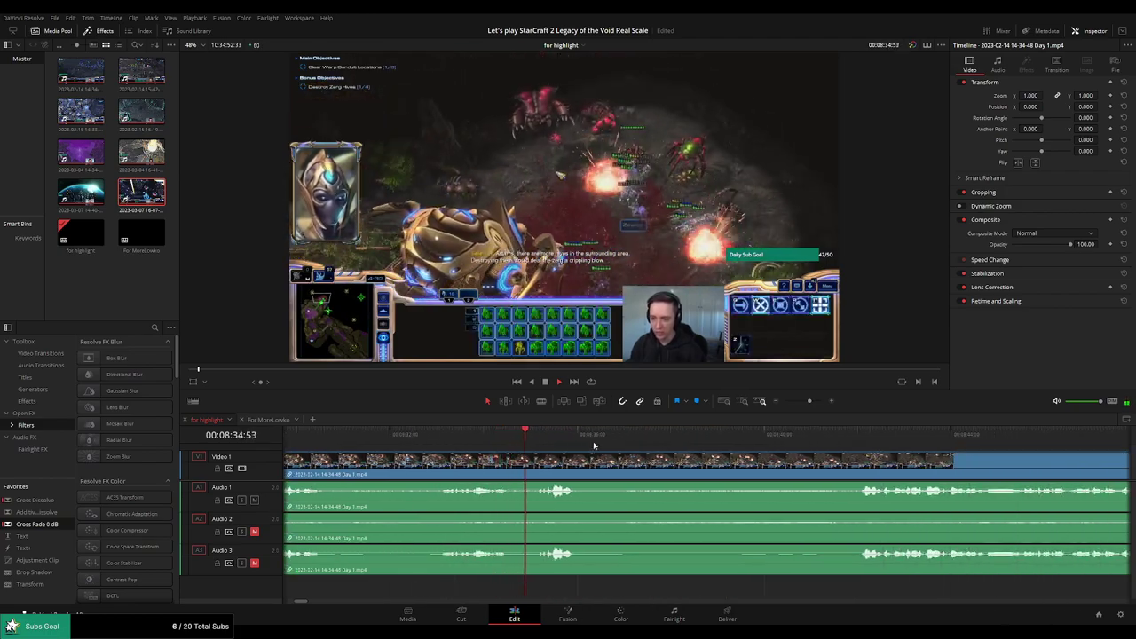
pyautogui.hscroll(1, 593, 447)
pyautogui.click(701, 446)
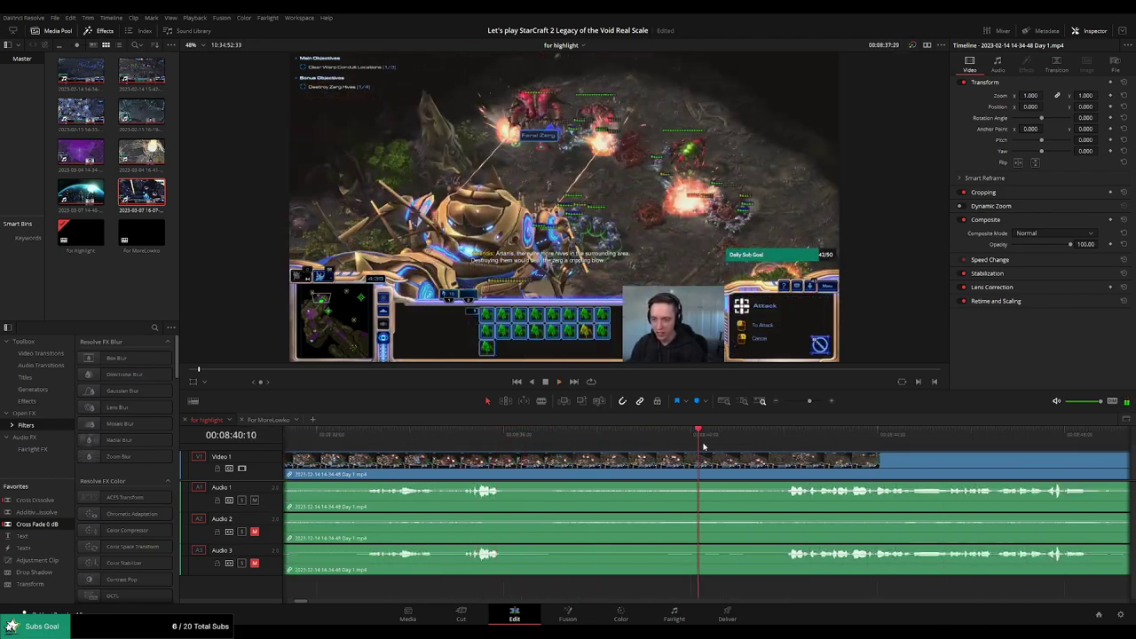
# Play the footage from about 00:08:40 to 00:09:14 and check the audio waveforms for silent parts
pyautogui.hscroll(3, 692, 454)
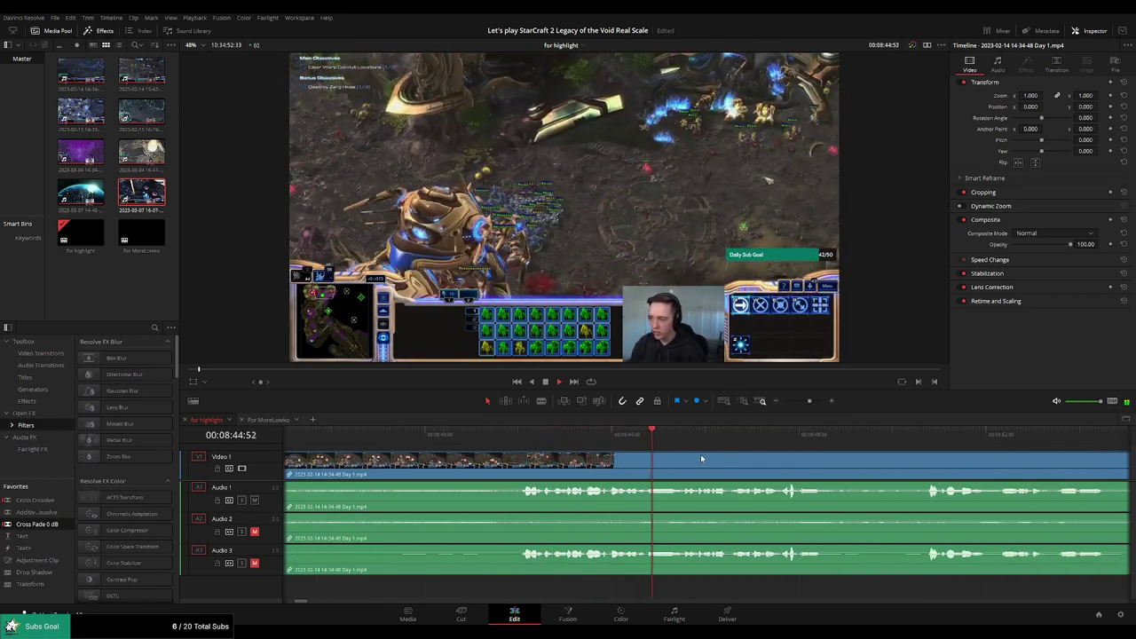
pyautogui.hscroll(4, 662, 457)
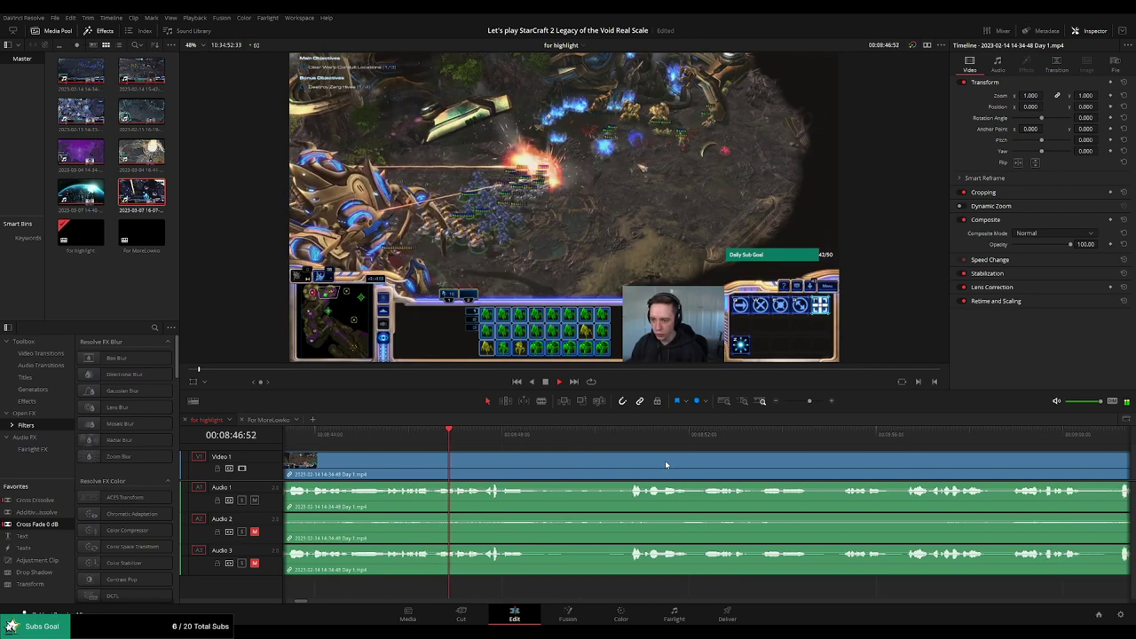
pyautogui.hscroll(2, 703, 460)
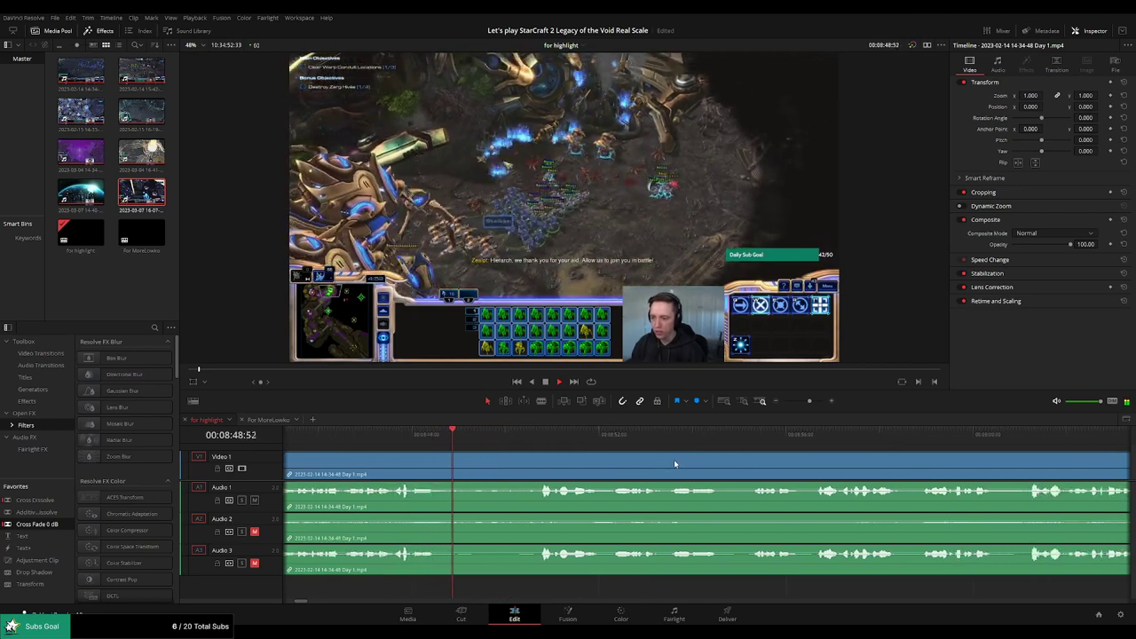
pyautogui.press('b')
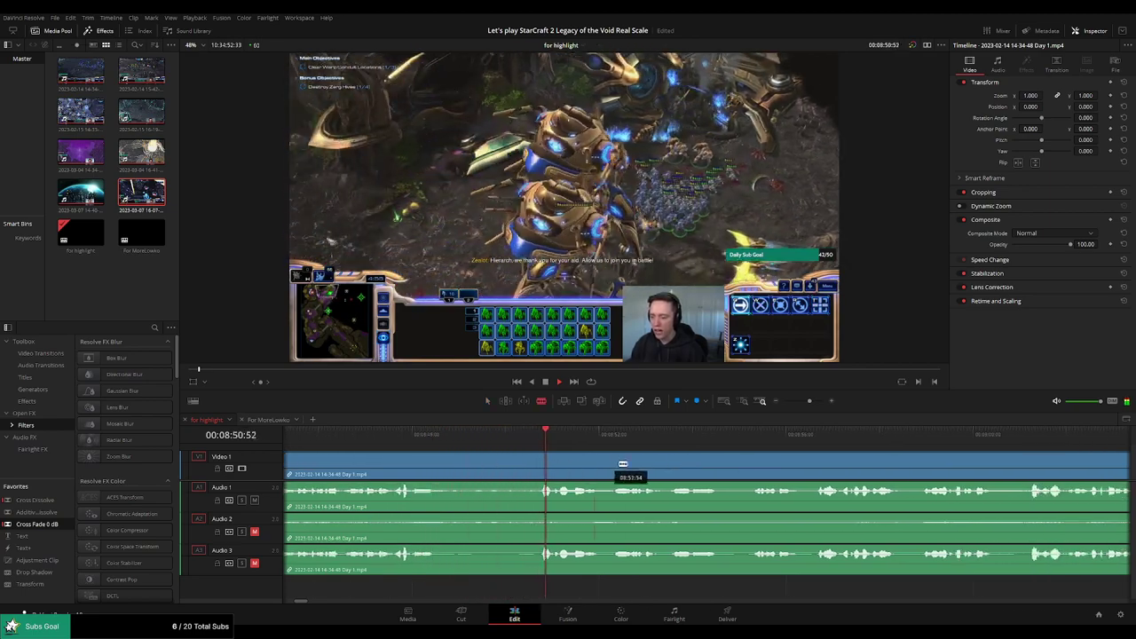
pyautogui.hscroll(3, 690, 465)
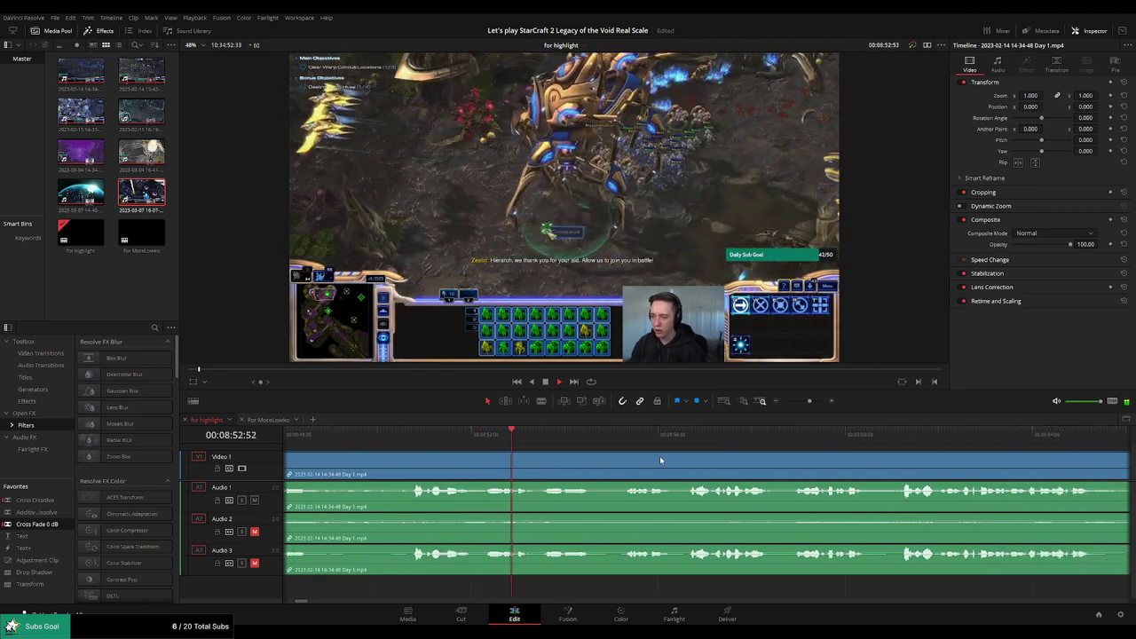
pyautogui.hscroll(2, 653, 461)
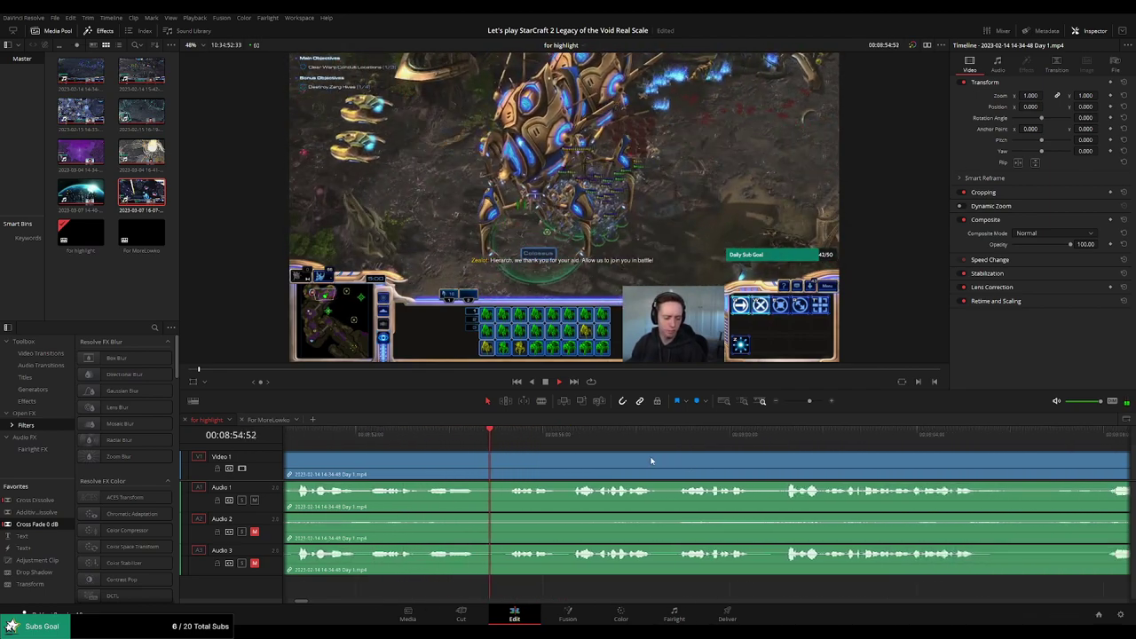
pyautogui.hscroll(3, 661, 461)
pyautogui.hscroll(2, 666, 463)
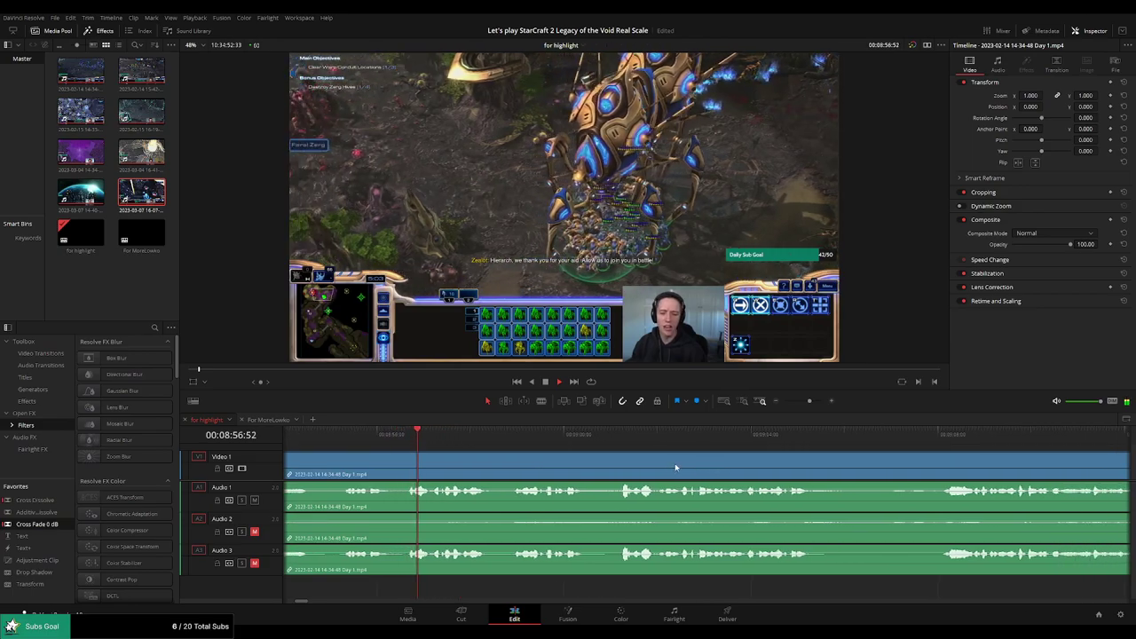
pyautogui.hscroll(2, 674, 461)
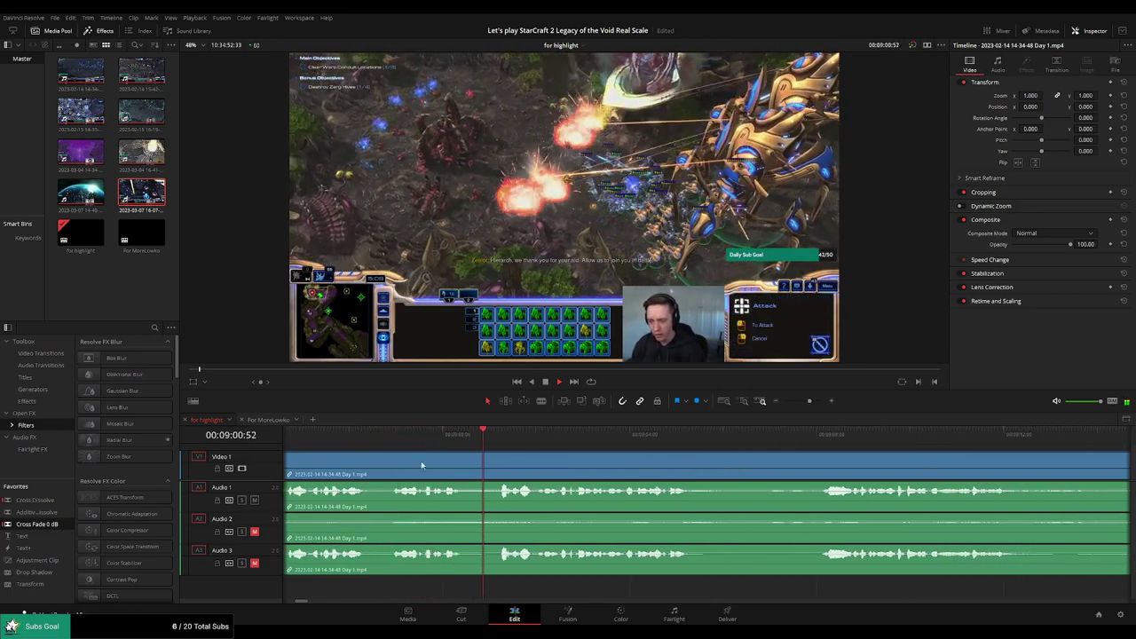
pyautogui.hscroll(2, 601, 474)
pyautogui.hscroll(3, 637, 462)
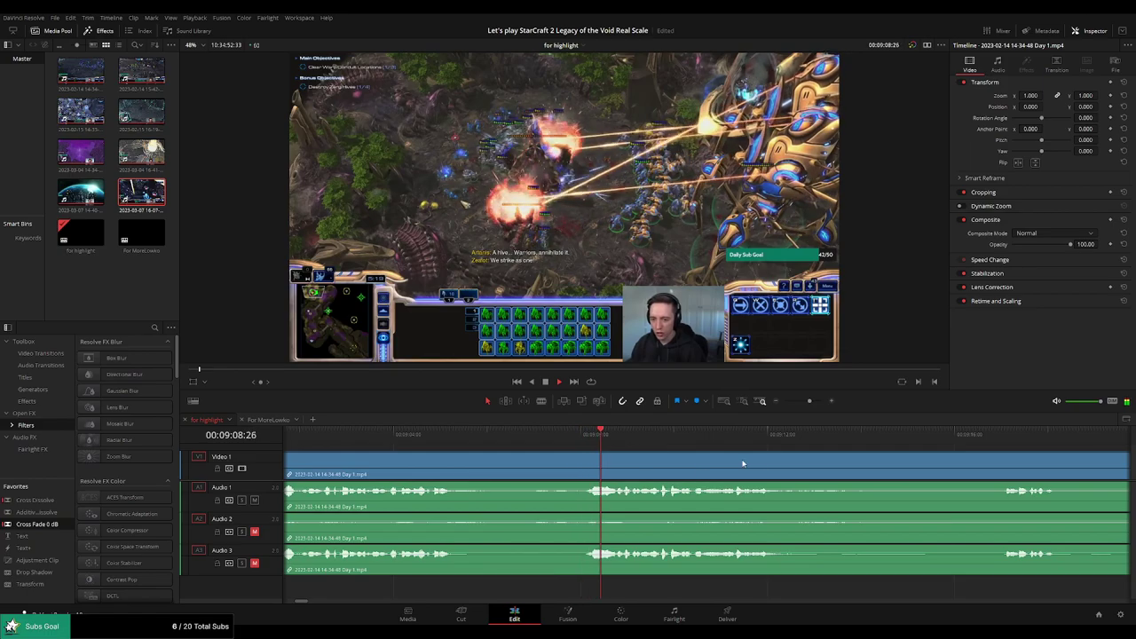
pyautogui.hscroll(3, 692, 459)
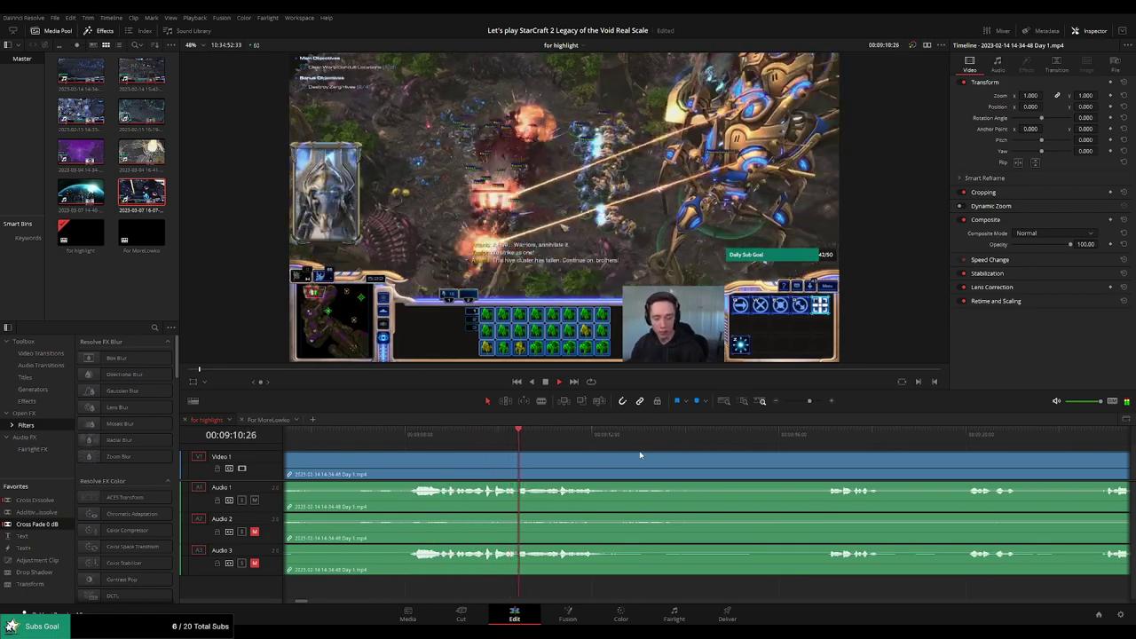
pyautogui.hscroll(2, 626, 456)
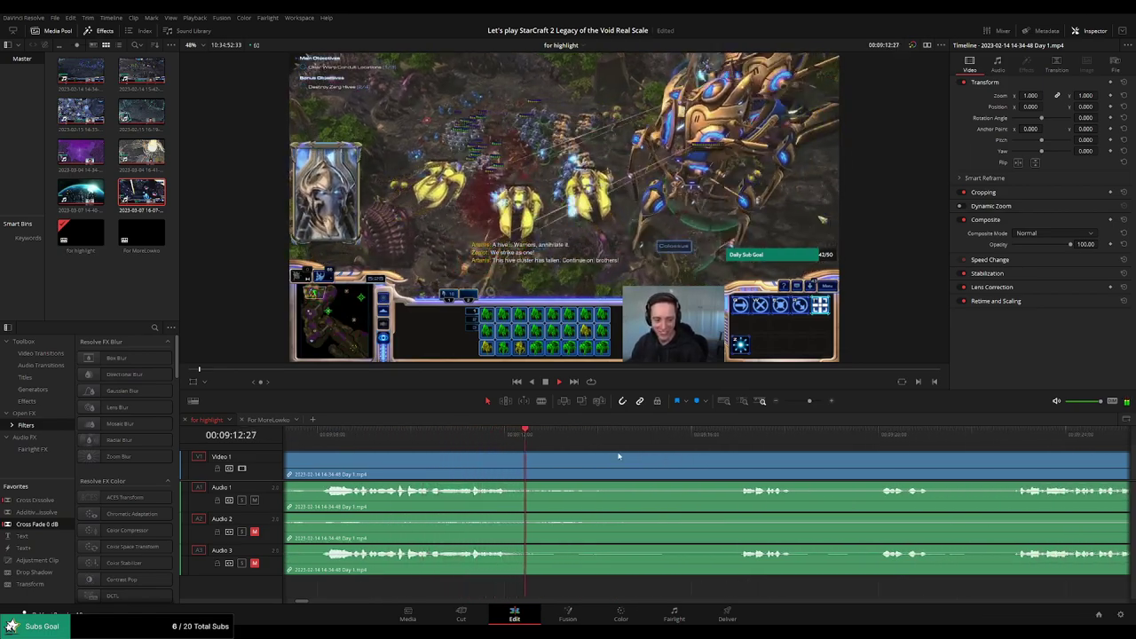
pyautogui.hscroll(2, 639, 465)
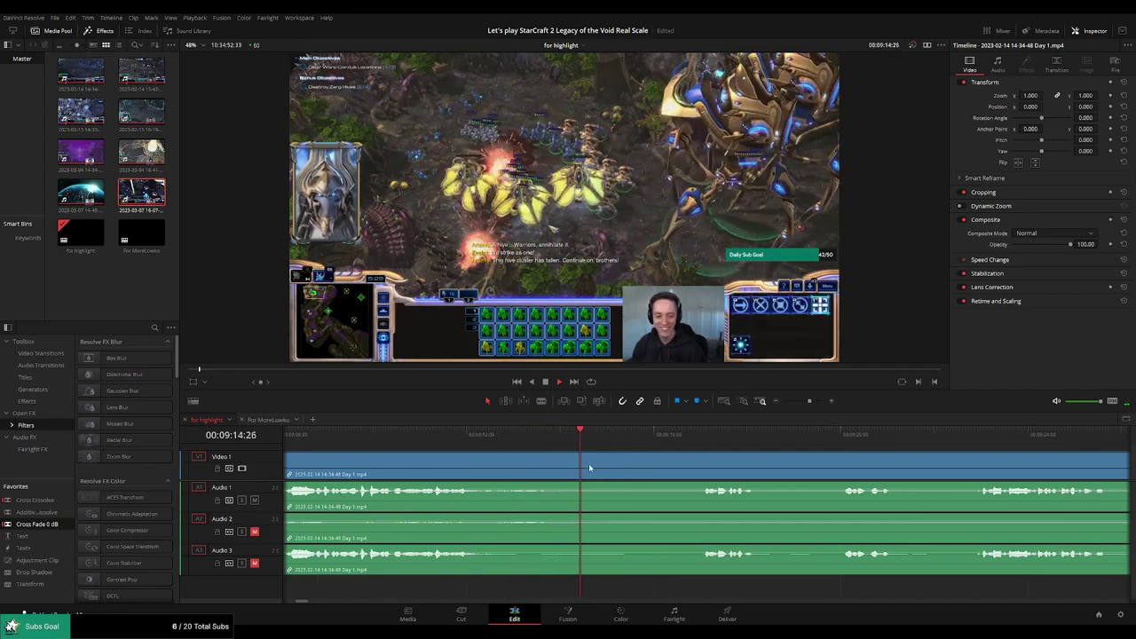
# Split the clip at about 00:09:14:30 and review the footage after it up to about 00:09:28
pyautogui.press('b')
pyautogui.click(588, 463)
pyautogui.hscroll(3, 665, 452)
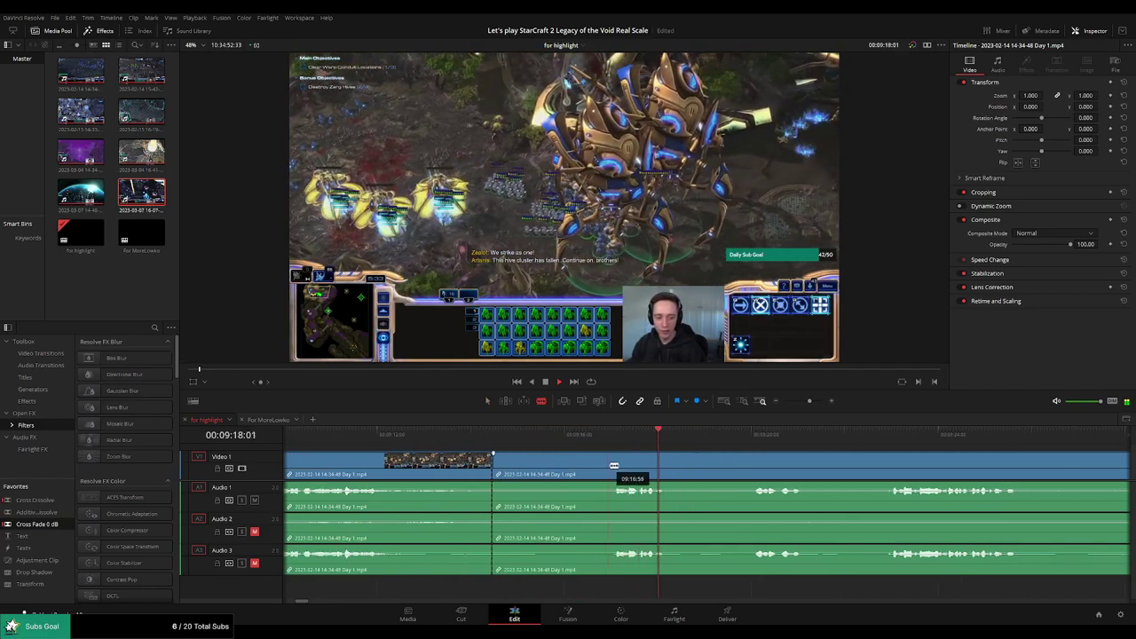
pyautogui.hscroll(3, 837, 459)
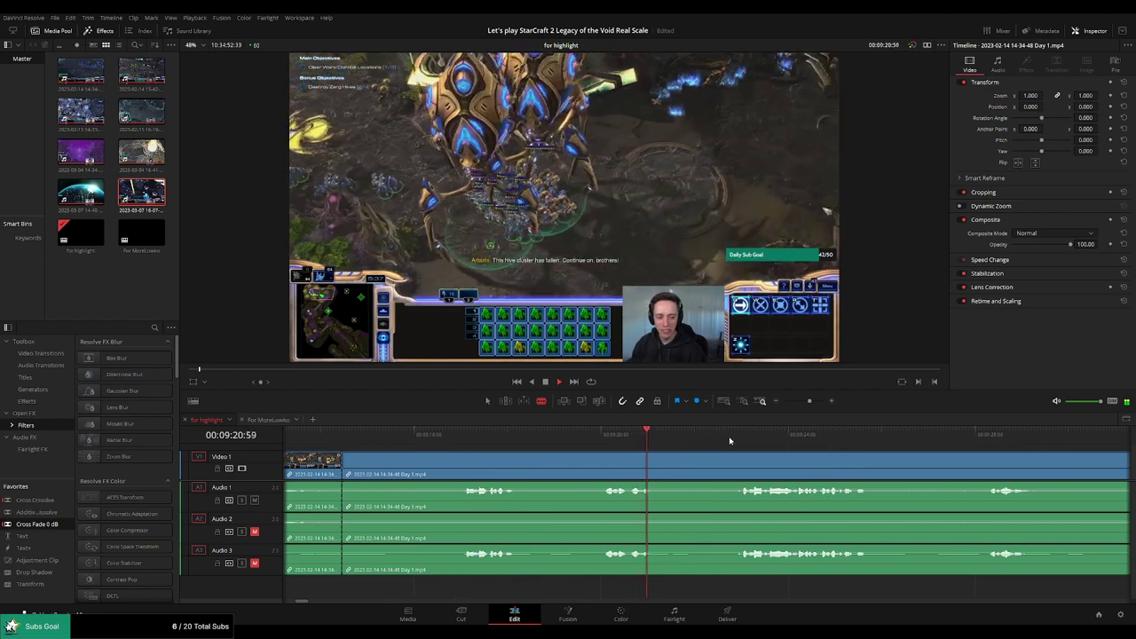
pyautogui.hscroll(4, 839, 459)
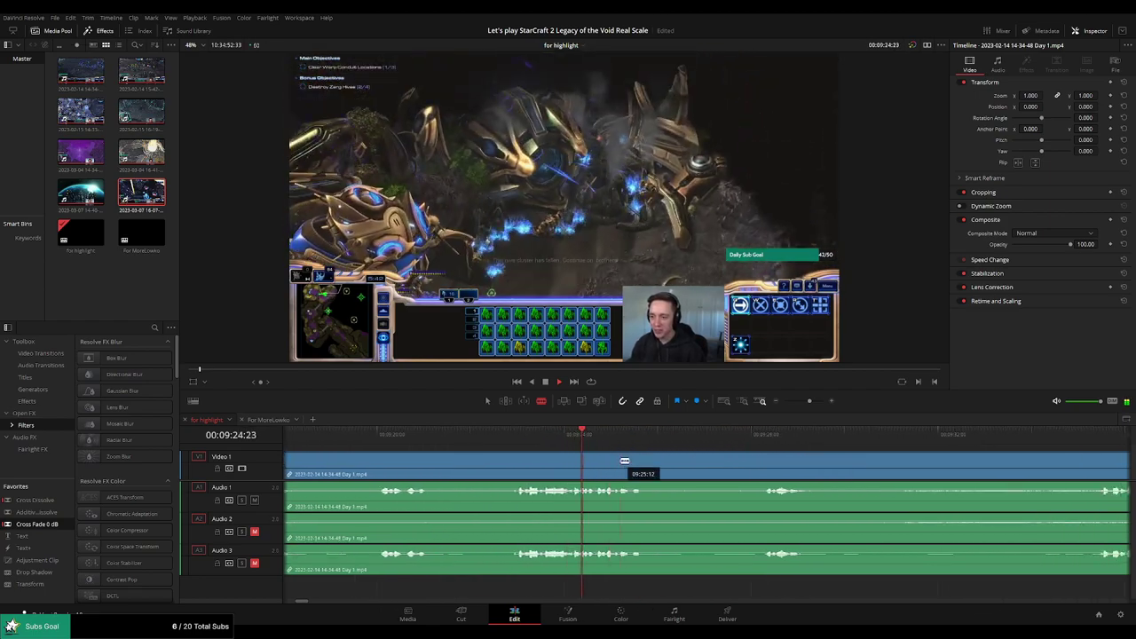
pyautogui.click(770, 442)
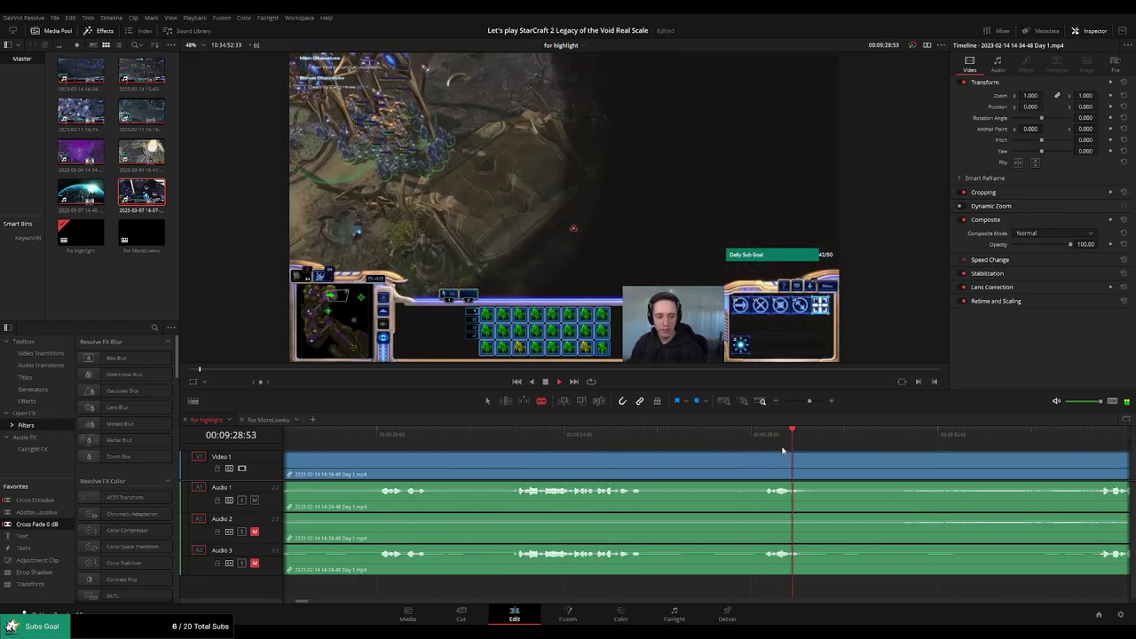
# Ripple delete the stretch from the 00:09:14:30 cut to about 00:09:20 and add the default transitions at the join
pyautogui.hscroll(-3, 513, 455)
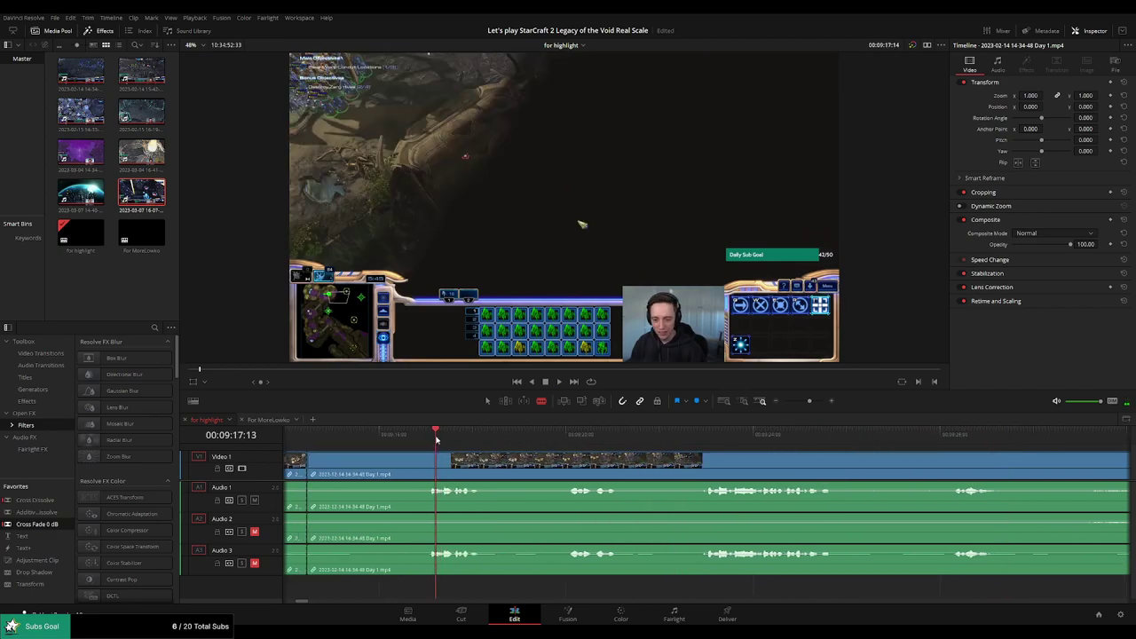
pyautogui.hscroll(-2, 417, 455)
pyautogui.click(681, 441)
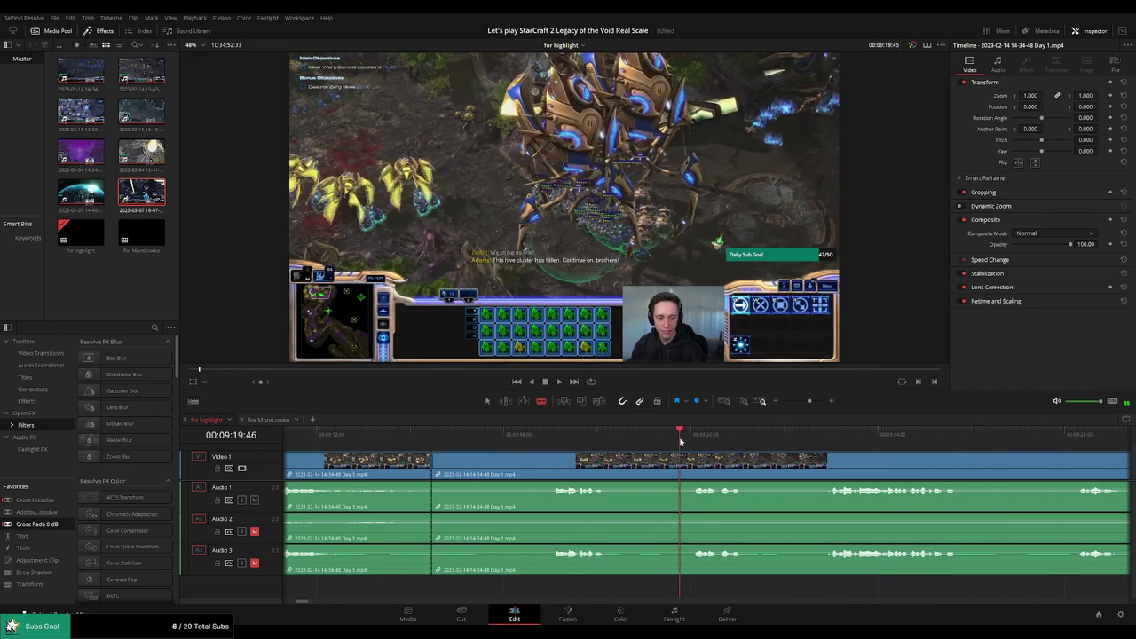
pyautogui.click(690, 466)
pyautogui.press('a')
pyautogui.click(638, 468)
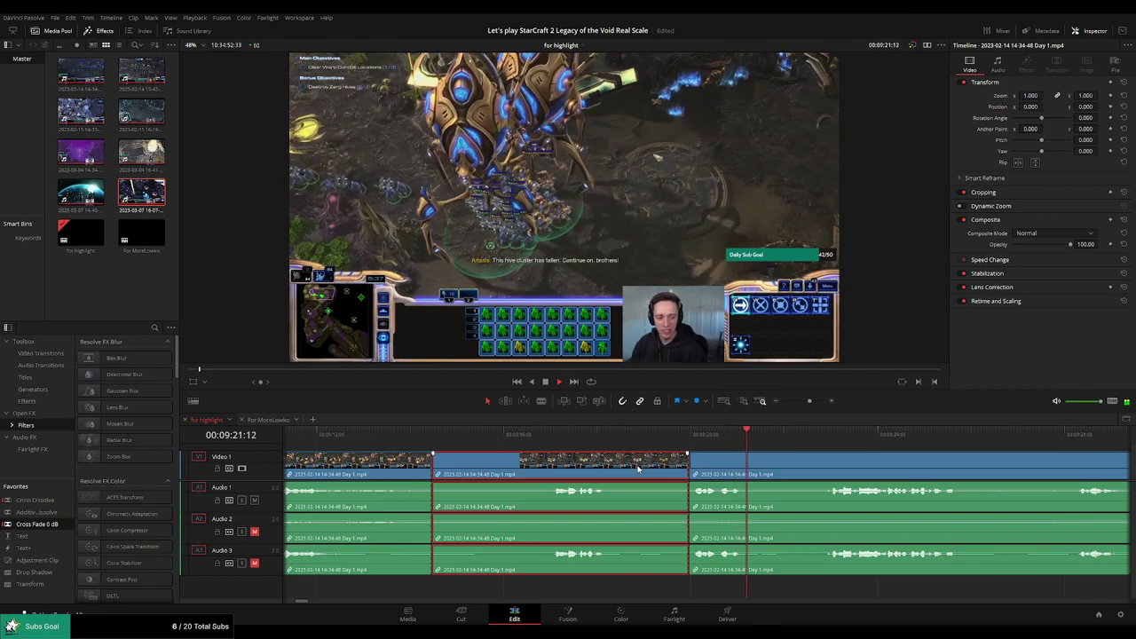
pyautogui.press('Delete')
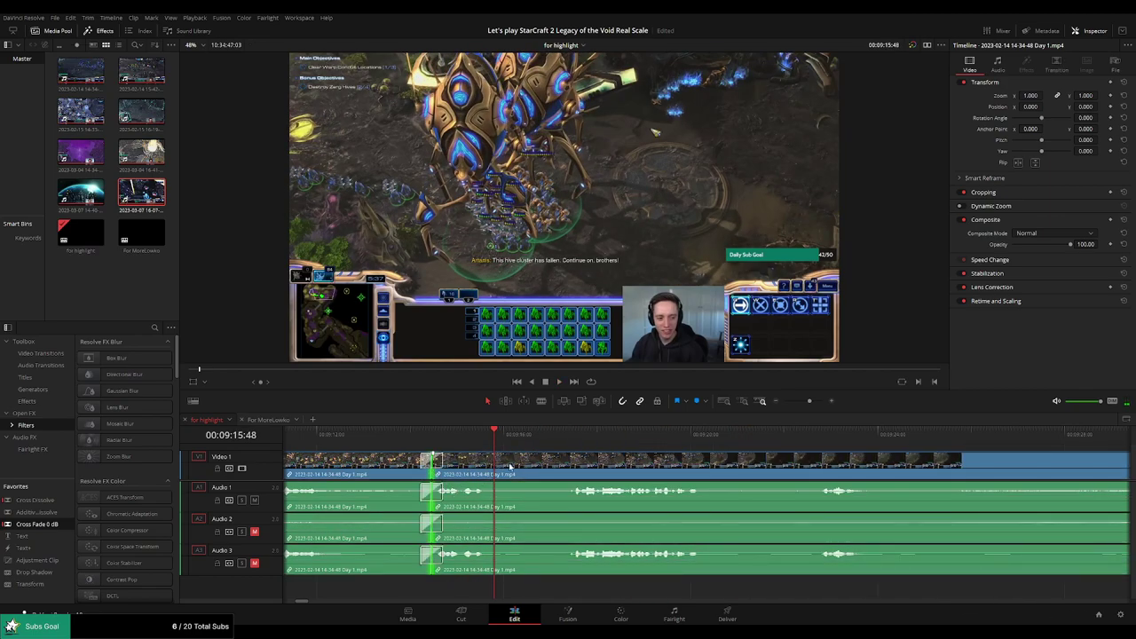
pyautogui.click(501, 462)
pyautogui.press('space')
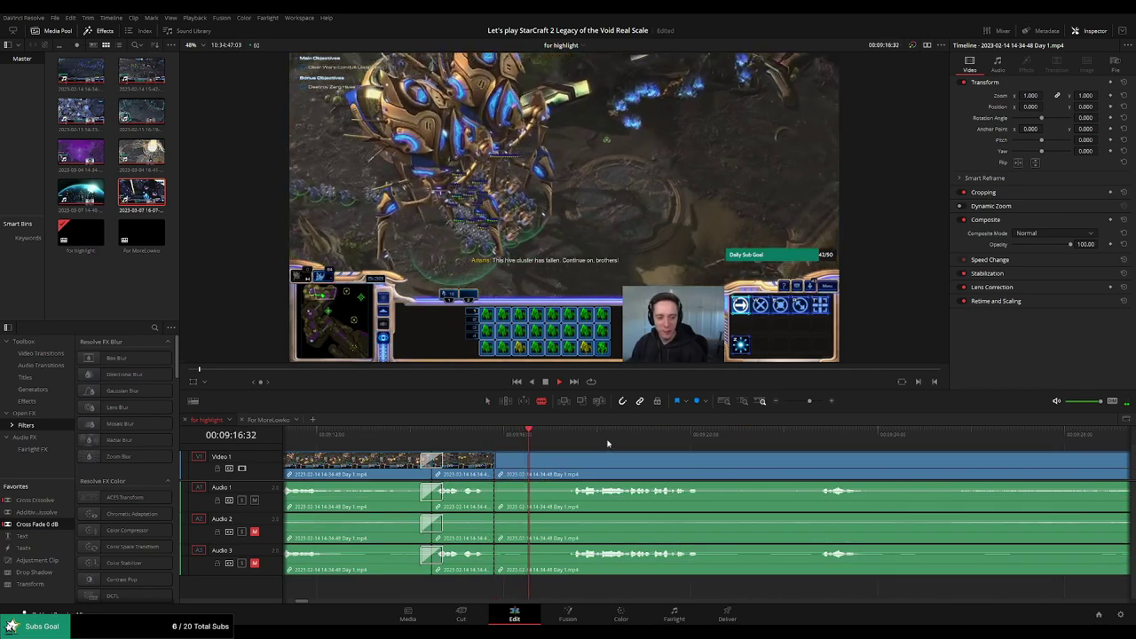
pyautogui.press('space')
pyautogui.moveTo(714, 435); pyautogui.dragTo(513, 439)
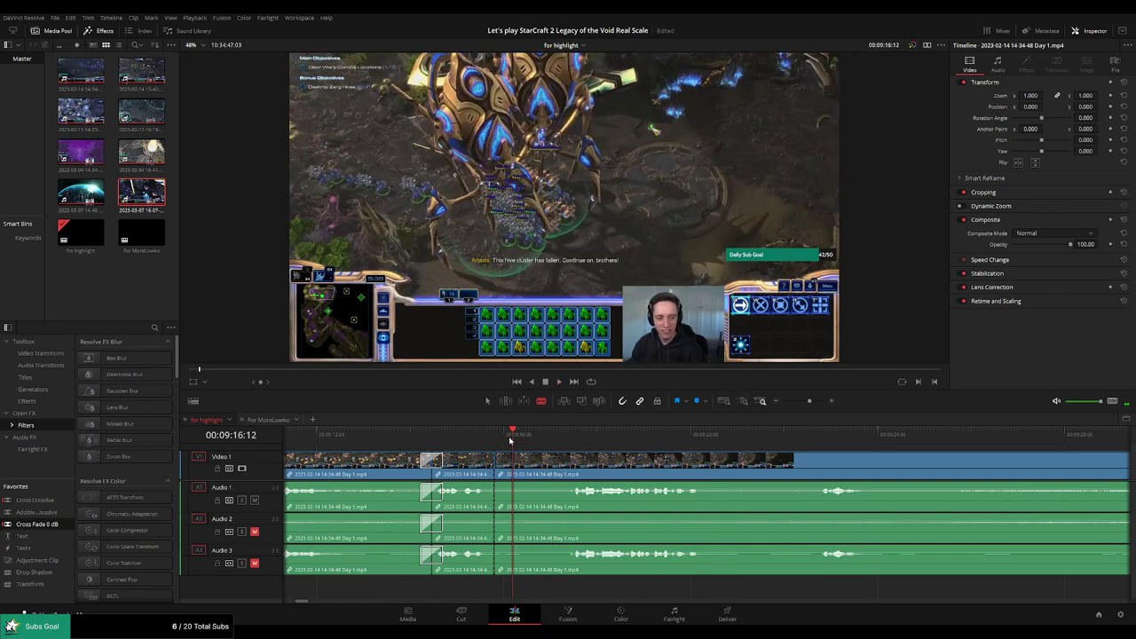
pyautogui.hotkey('ctrl', 'z')
# Split the clip at about 00:09:16:12 and at about 00:09:29:50, and ripple delete the segment between the cuts
pyautogui.click(516, 461)
pyautogui.press('space')
pyautogui.moveTo(823, 433); pyautogui.dragTo(1025, 436)
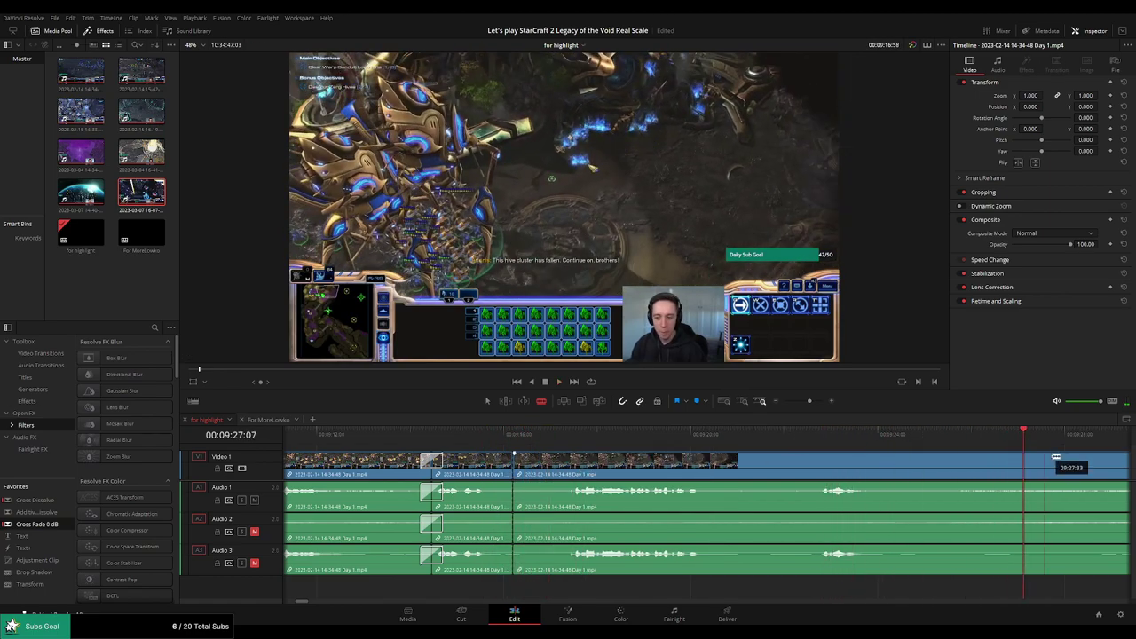
pyautogui.hscroll(5, 1056, 458)
pyautogui.click(648, 430)
pyautogui.press('space')
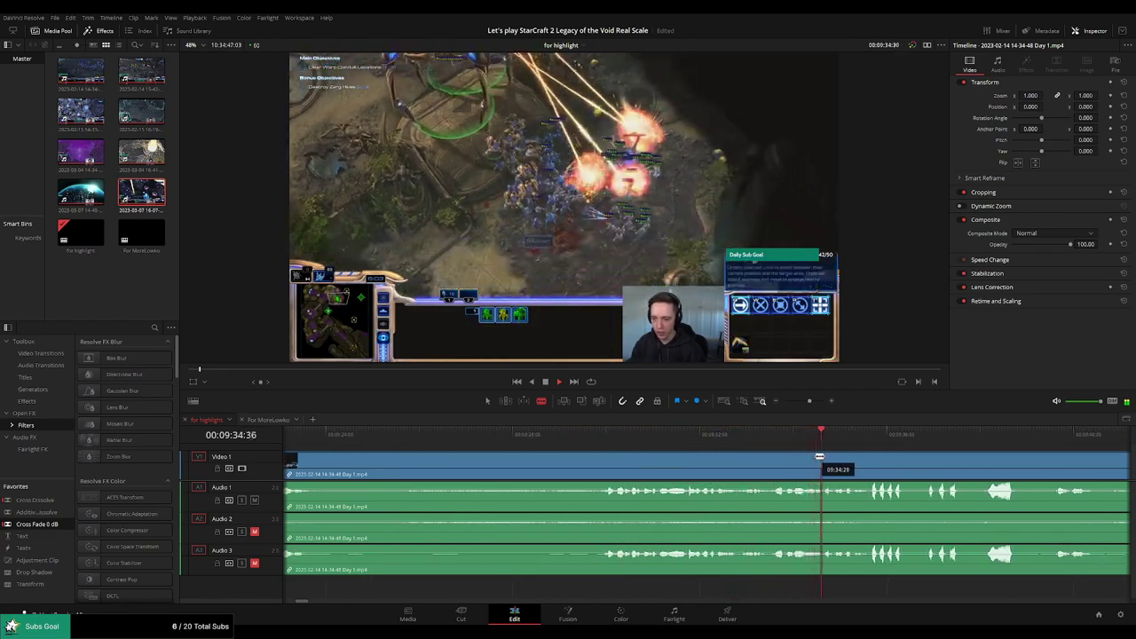
pyautogui.click(599, 465)
pyautogui.press('a')
pyautogui.click(557, 464)
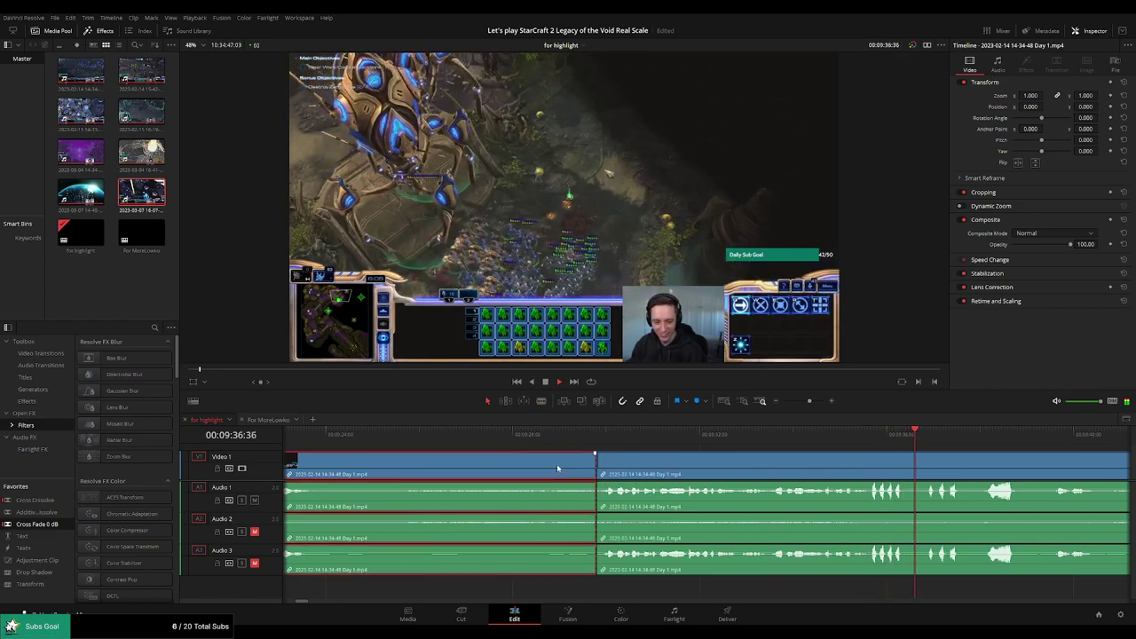
pyautogui.press('Delete')
# Add the default transitions at the join near 00:09:16 and review the footage after it up to about 00:09:34
pyautogui.hscroll(-5, 556, 468)
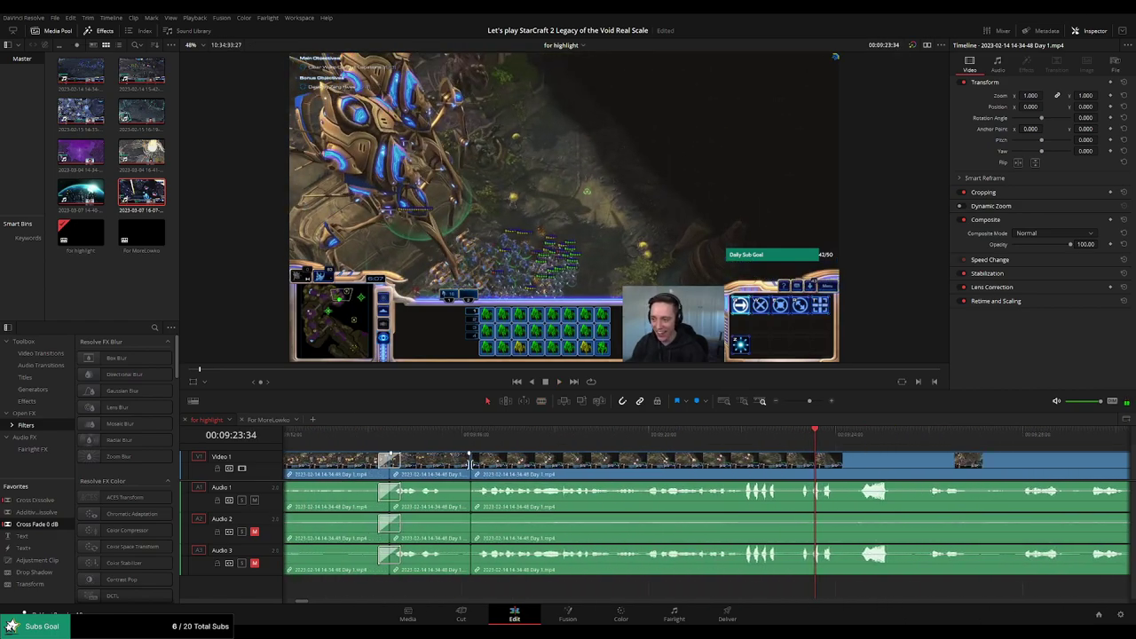
pyautogui.press('space')
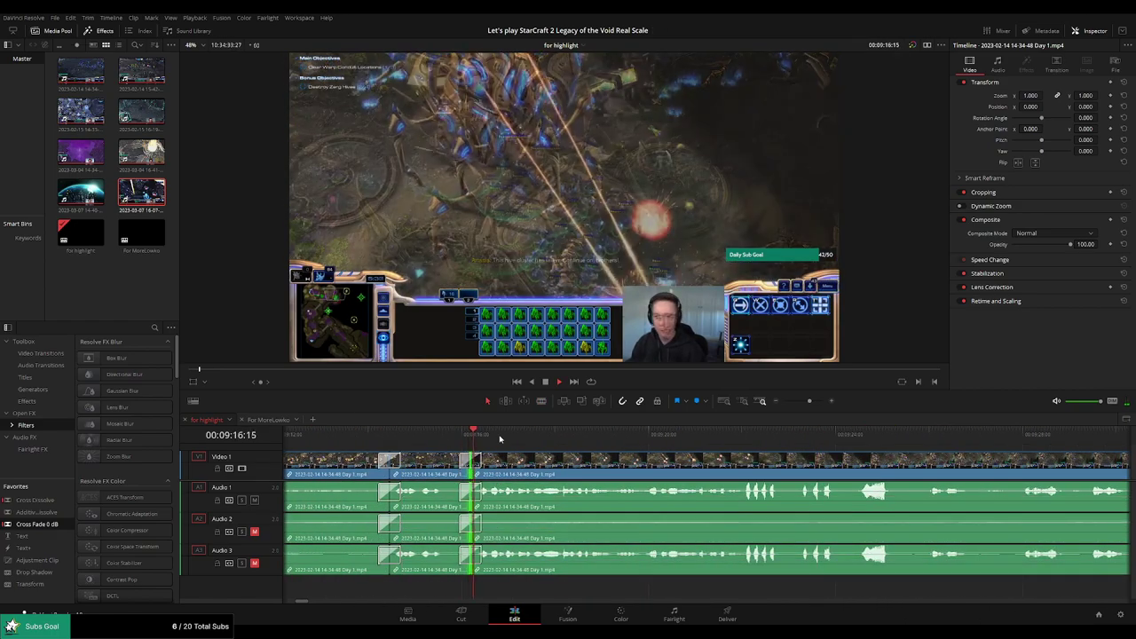
pyautogui.hscroll(1, 734, 465)
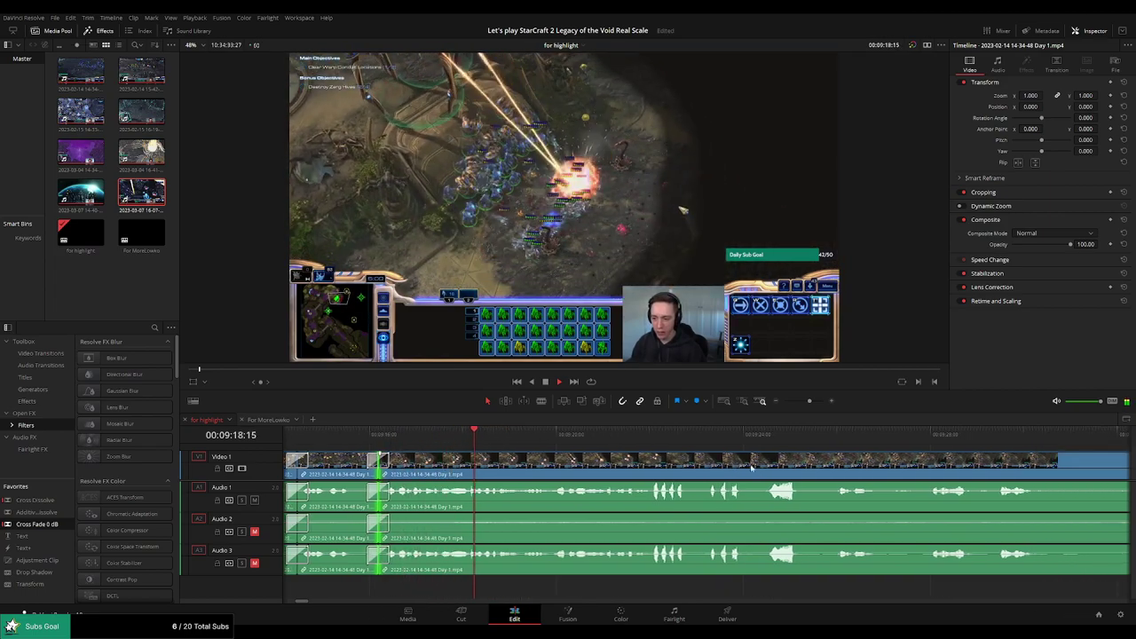
pyautogui.hscroll(1, 783, 475)
pyautogui.hscroll(1, 652, 462)
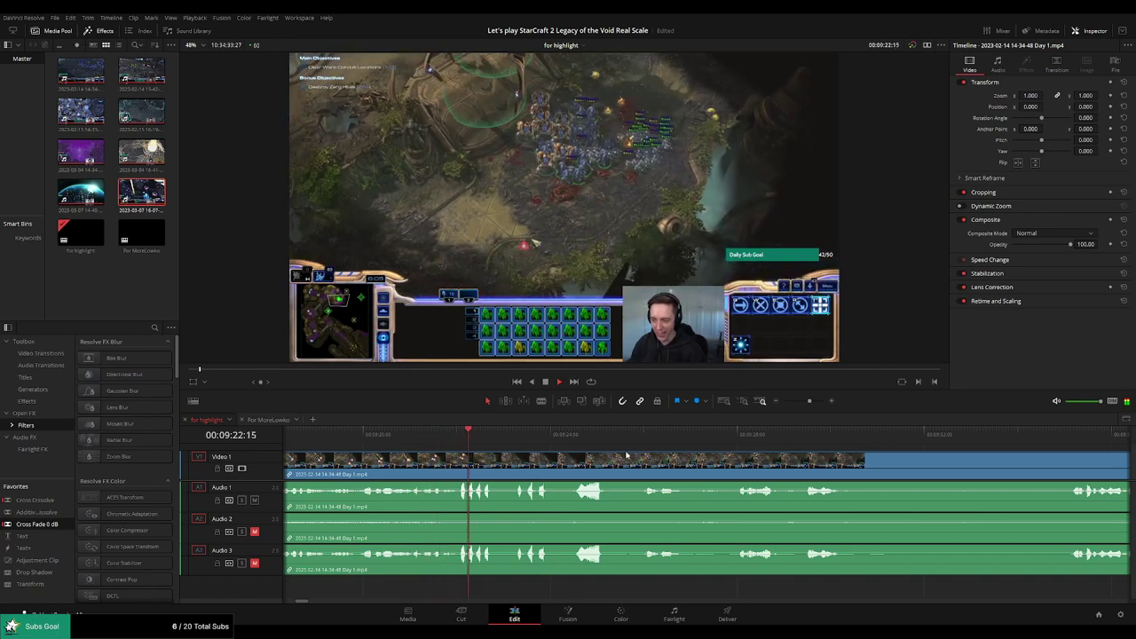
pyautogui.hscroll(1, 652, 461)
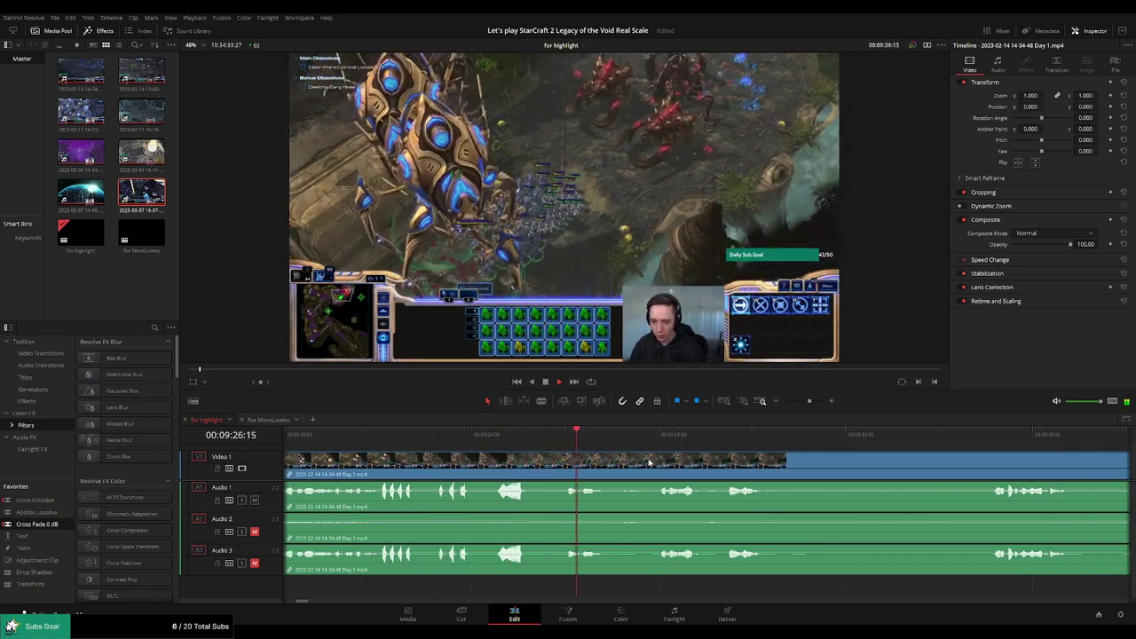
pyautogui.hscroll(3, 649, 463)
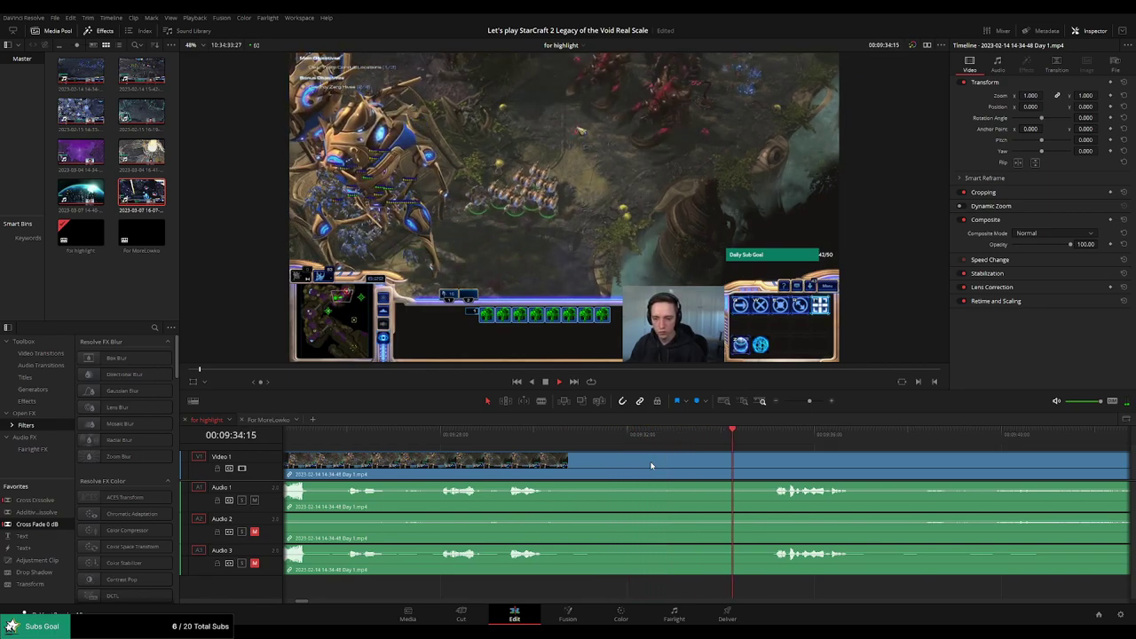
# Cut out the silent stretch from about 00:09:30:37 to about 00:09:35 with a ripple delete and add the default transitions at the join
pyautogui.click(554, 434)
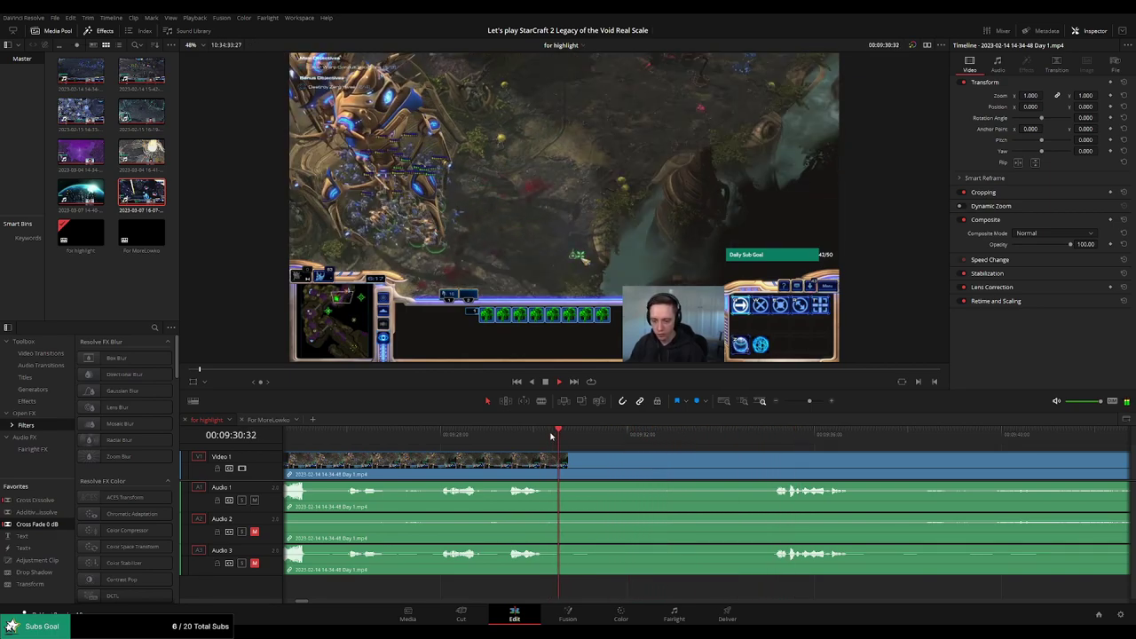
pyautogui.click(570, 461)
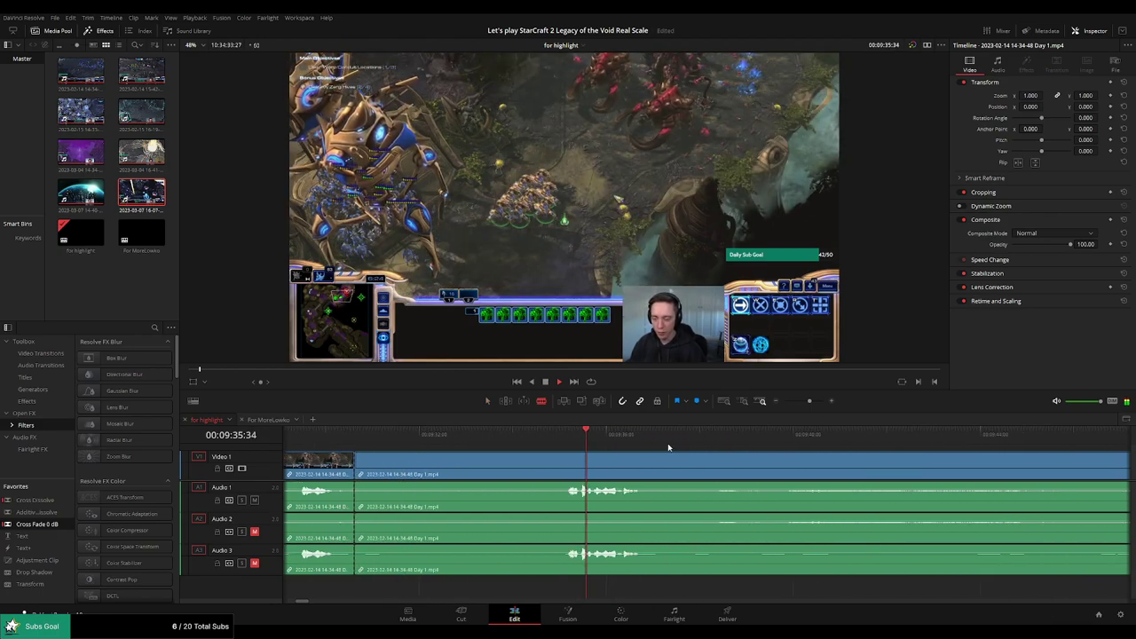
pyautogui.click(562, 465)
pyautogui.press('a')
pyautogui.click(518, 465)
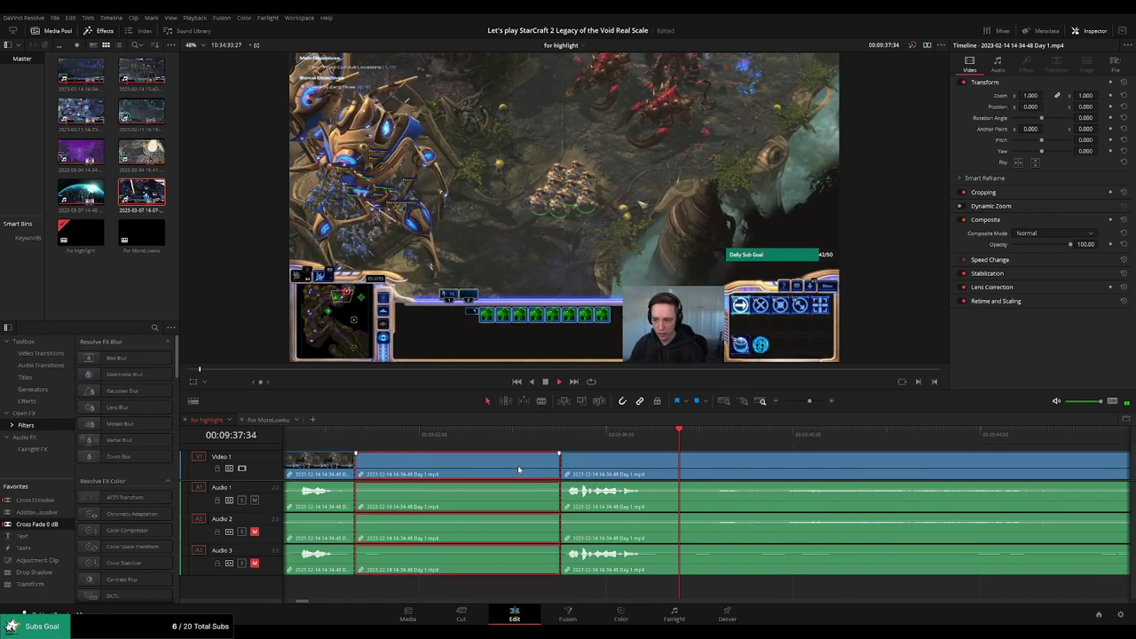
pyautogui.press('Delete')
pyautogui.click(354, 466)
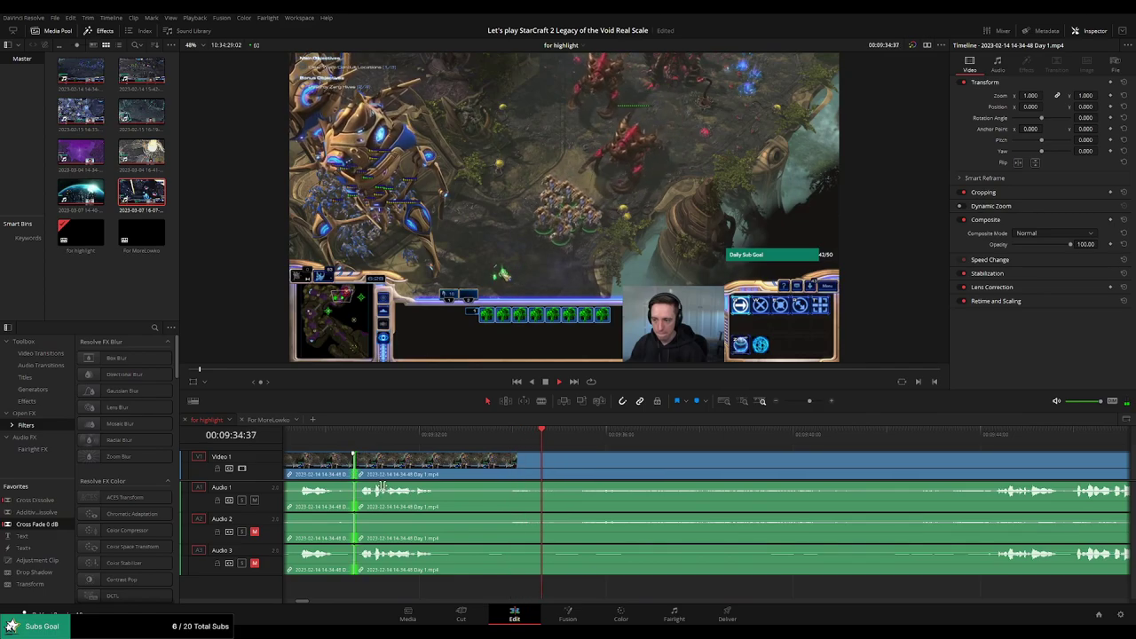
pyautogui.hotkey('ctrl', 't')
# Ripple delete the stretch from the join at 00:09:30:37 to about 00:09:33:45 and add the default transitions at the new join
pyautogui.click(826, 434)
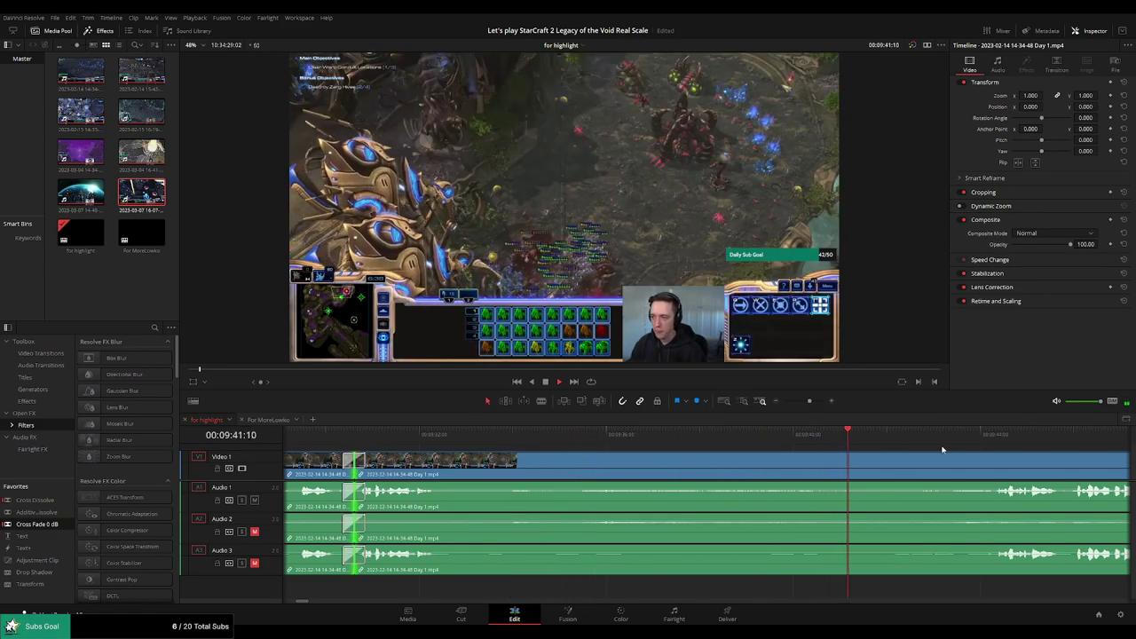
pyautogui.click(988, 433)
pyautogui.moveTo(1029, 457)
pyautogui.mouseDown()
pyautogui.moveTo(692, 447)
pyautogui.moveTo(1014, 451)
pyautogui.mouseUp()
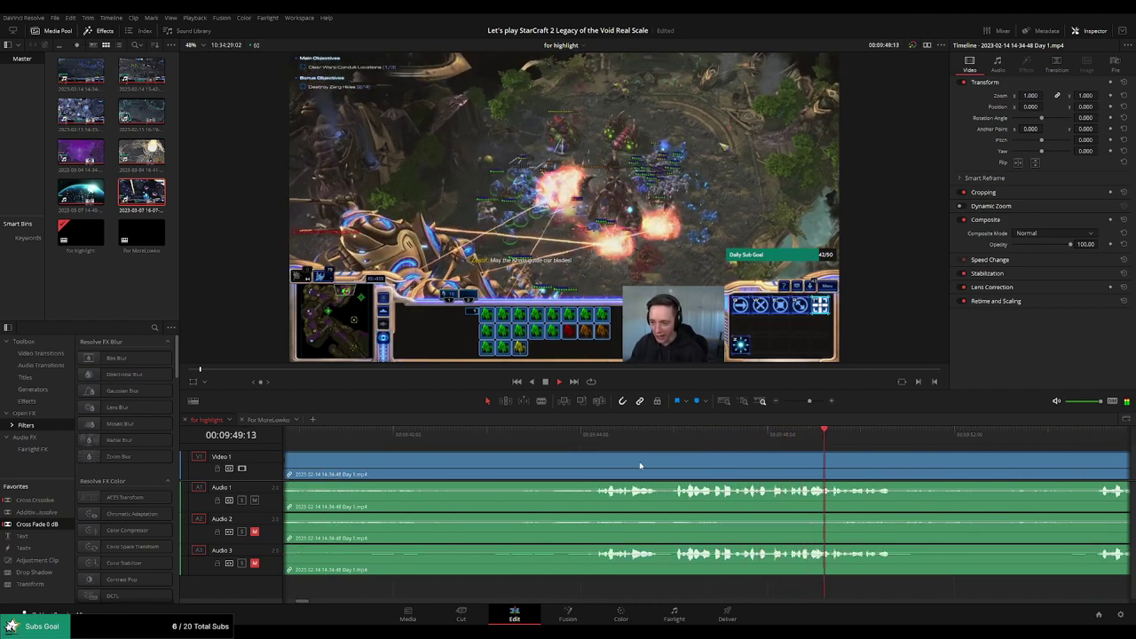
pyautogui.moveTo(809, 401); pyautogui.dragTo(802, 403)
pyautogui.click(554, 435)
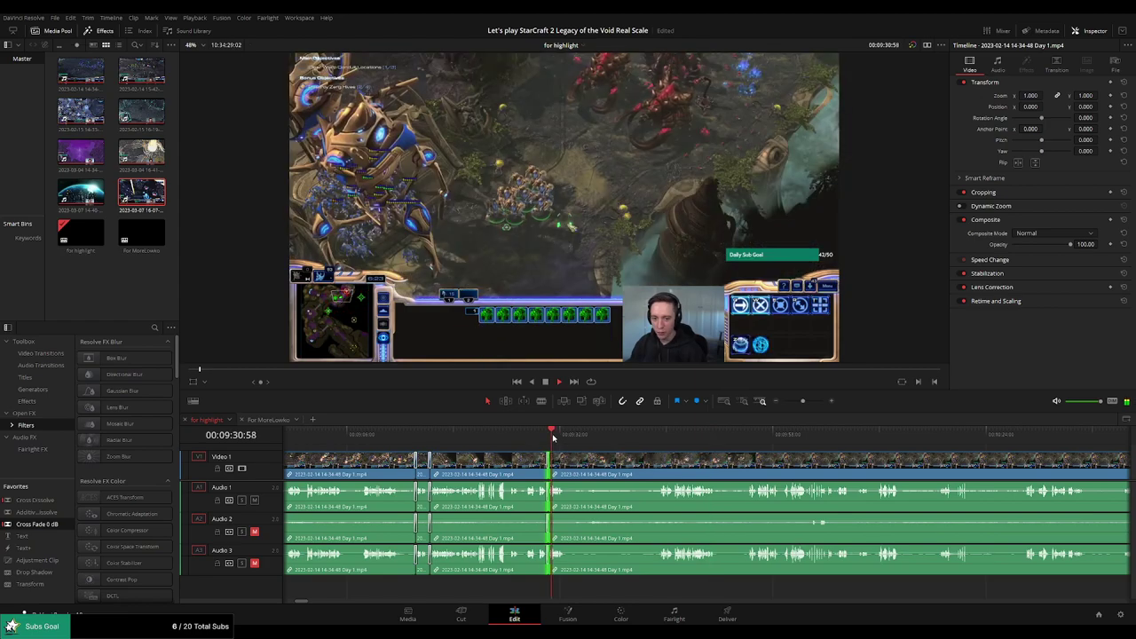
pyautogui.scroll(3, 616, 463)
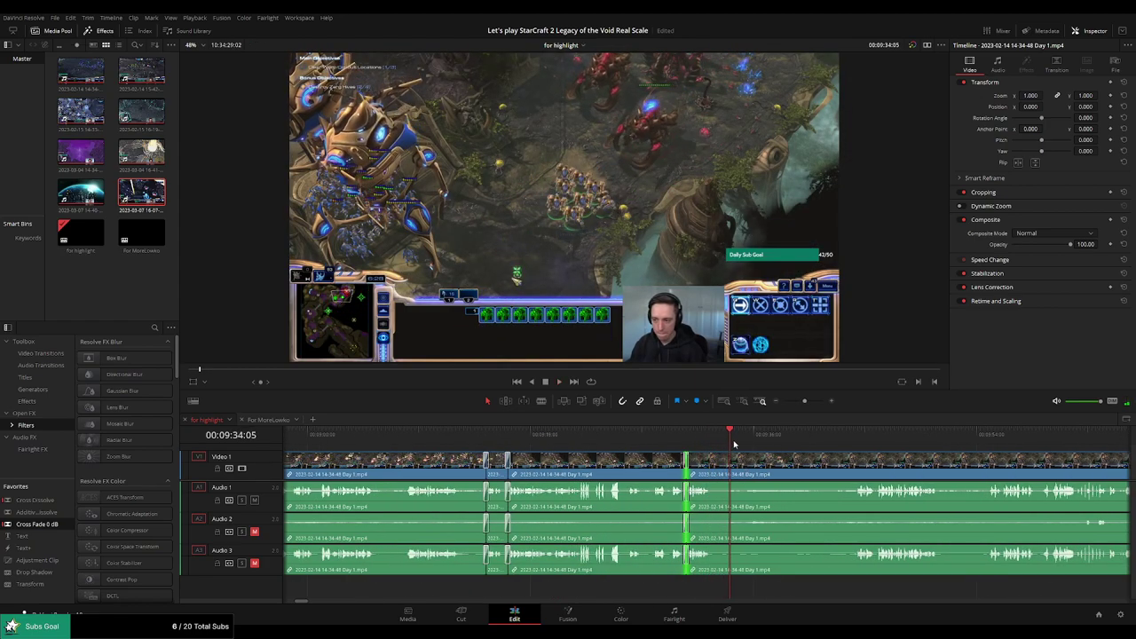
pyautogui.hotkey('ctrl', 'b')
pyautogui.click(707, 476)
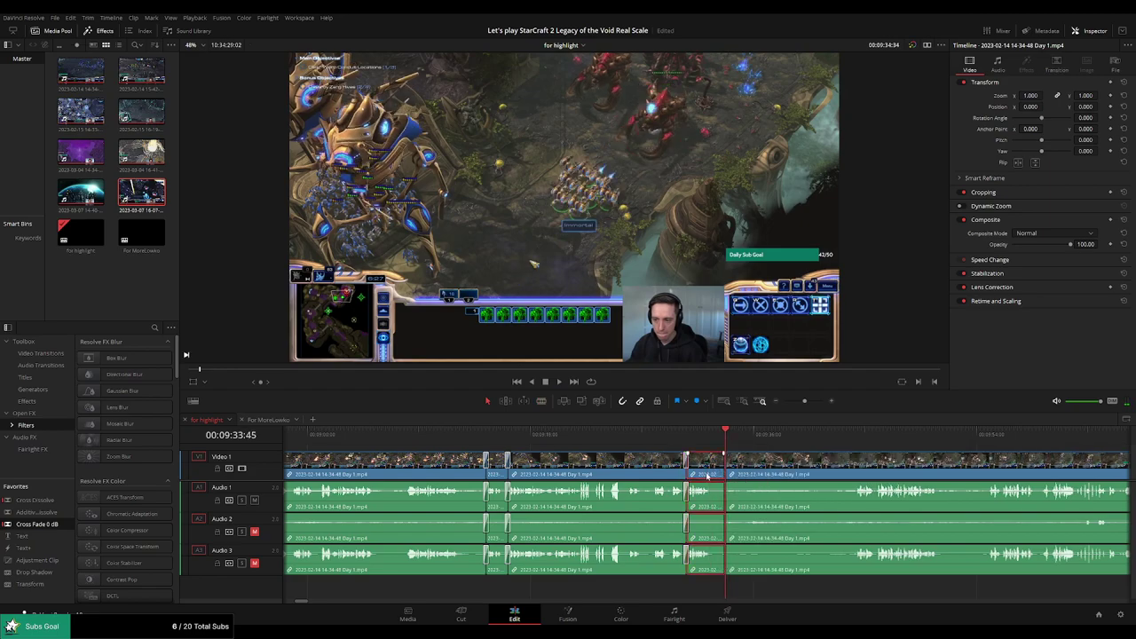
pyautogui.press('Delete')
pyautogui.press('space')
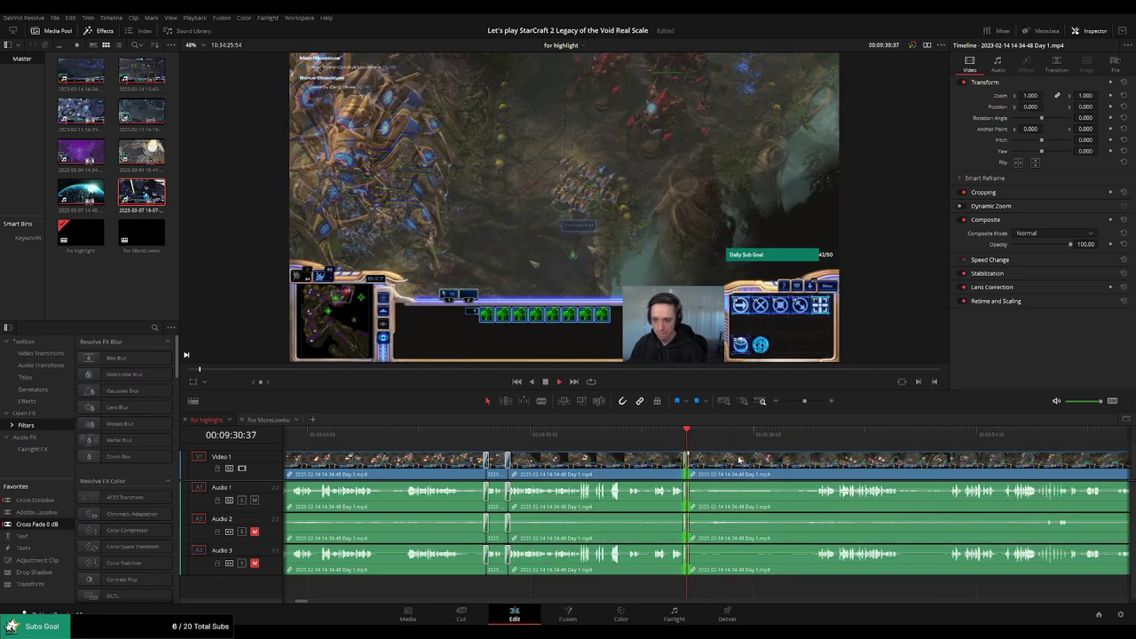
# Split the clip at about 00:09:38, in the quiet stretch after the join at 00:09:30:37
pyautogui.moveTo(794, 468); pyautogui.dragTo(672, 459)
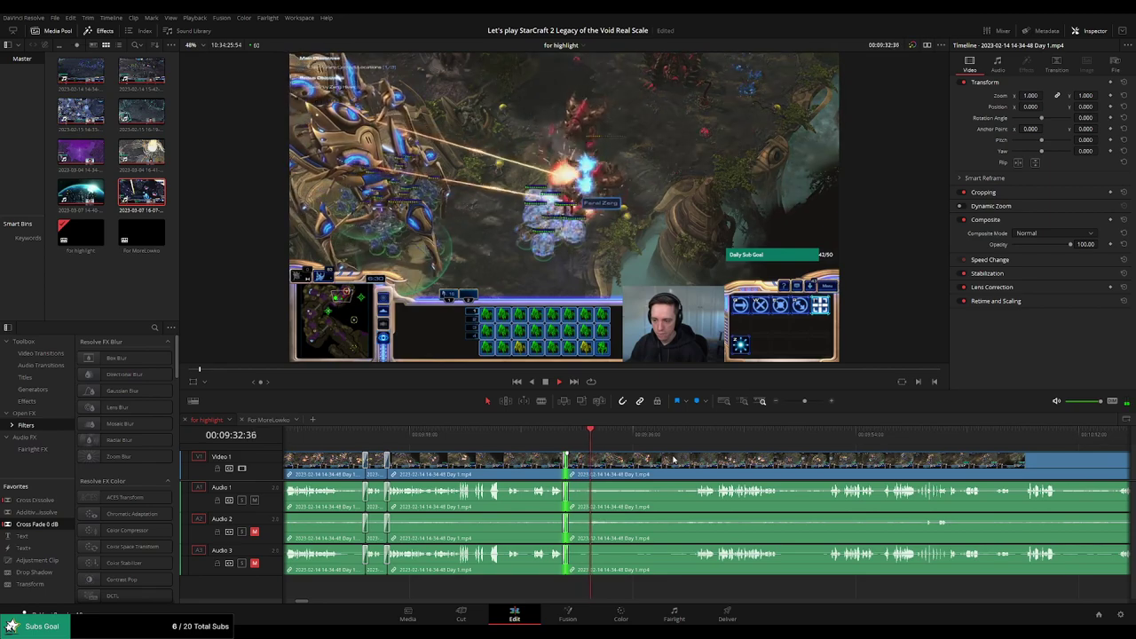
pyautogui.click(648, 434)
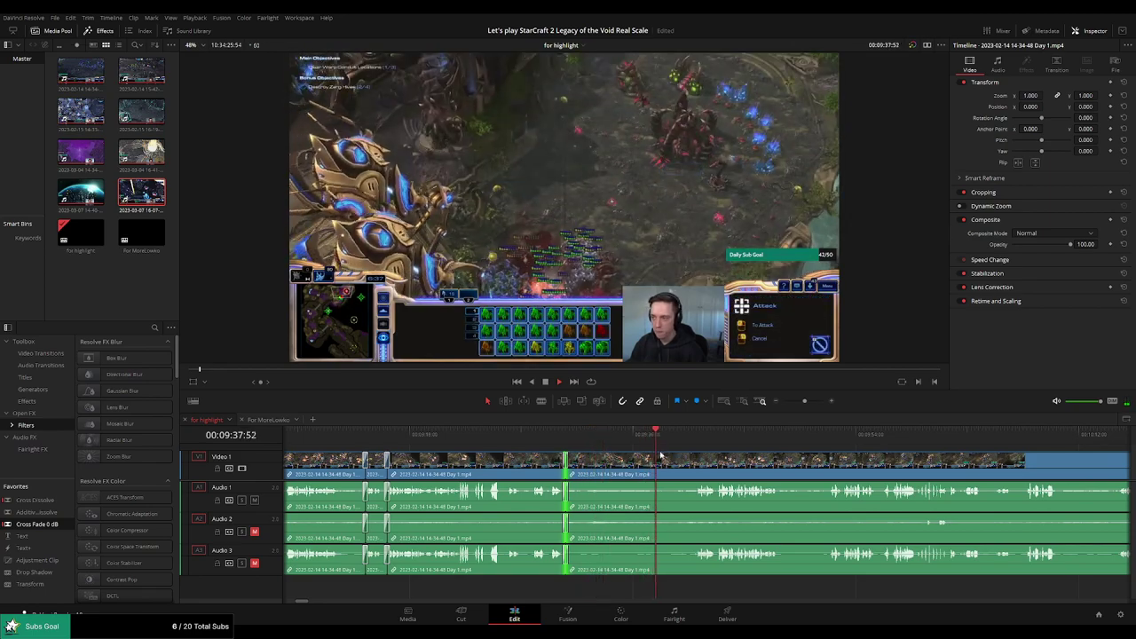
pyautogui.press('b')
pyautogui.click(662, 472)
# Examine the footage after the split at about 00:09:38 up to about 00:10:39 for the next part worth keeping
pyautogui.moveTo(781, 439); pyautogui.dragTo(826, 439)
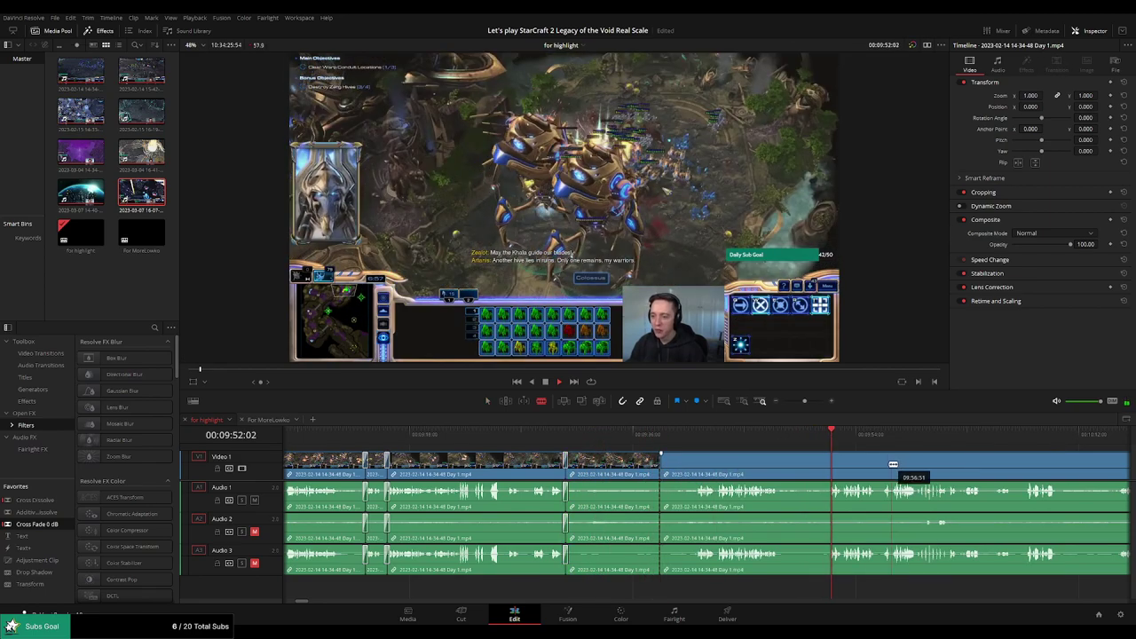
pyautogui.moveTo(893, 464); pyautogui.dragTo(705, 435)
pyautogui.click(790, 435)
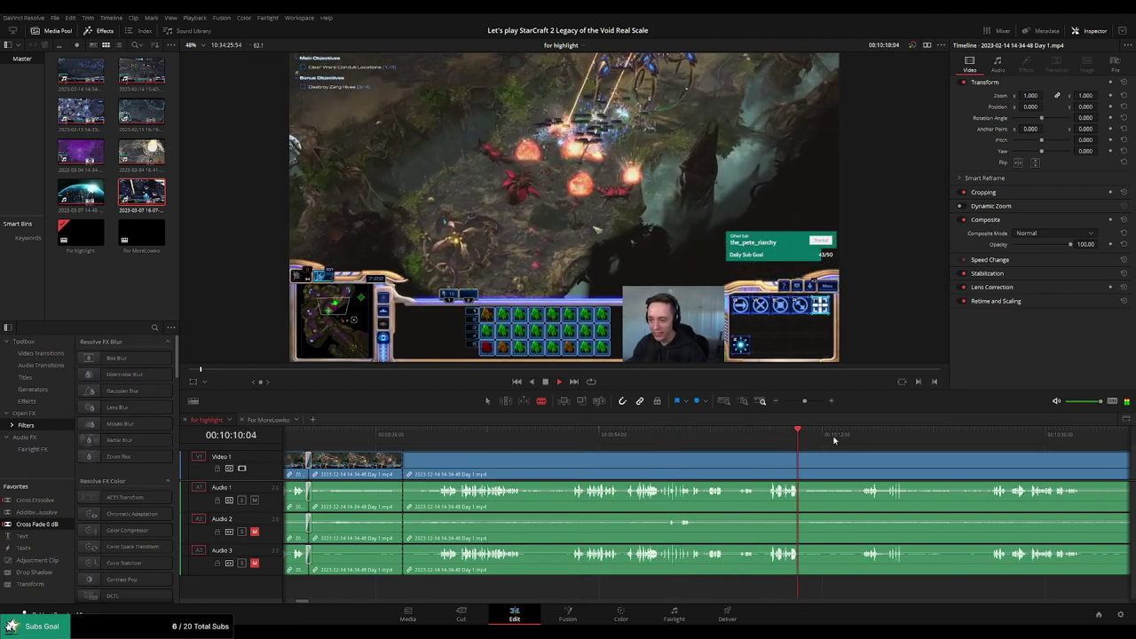
pyautogui.click(866, 435)
pyautogui.hscroll(2, 802, 458)
pyautogui.hscroll(4, 802, 458)
pyautogui.click(722, 435)
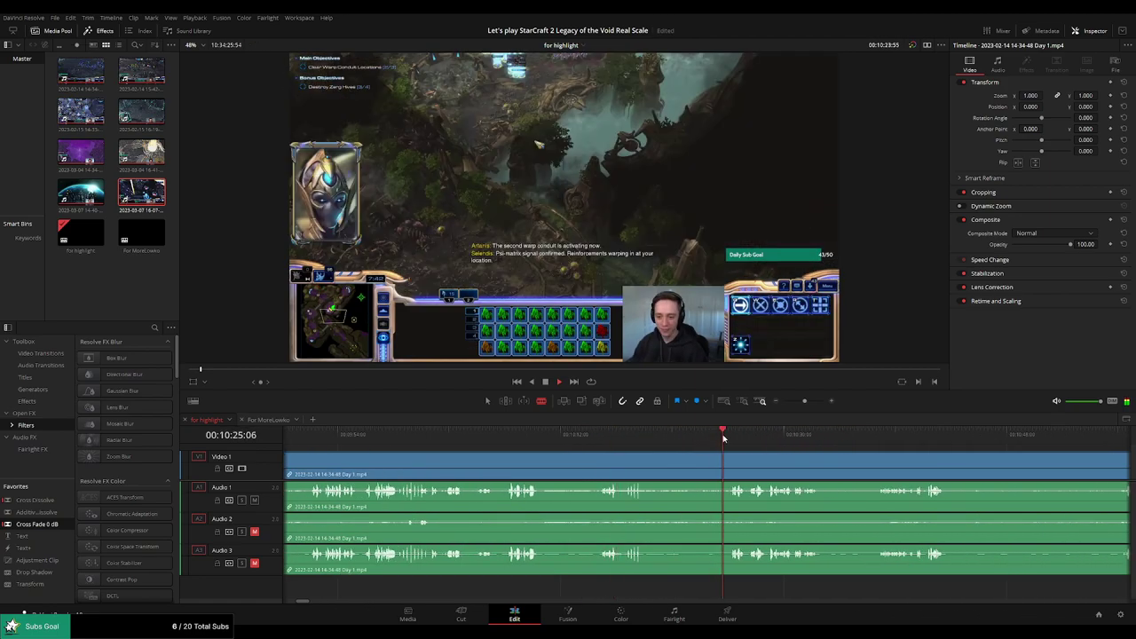
pyautogui.hscroll(4, 857, 459)
pyautogui.click(659, 434)
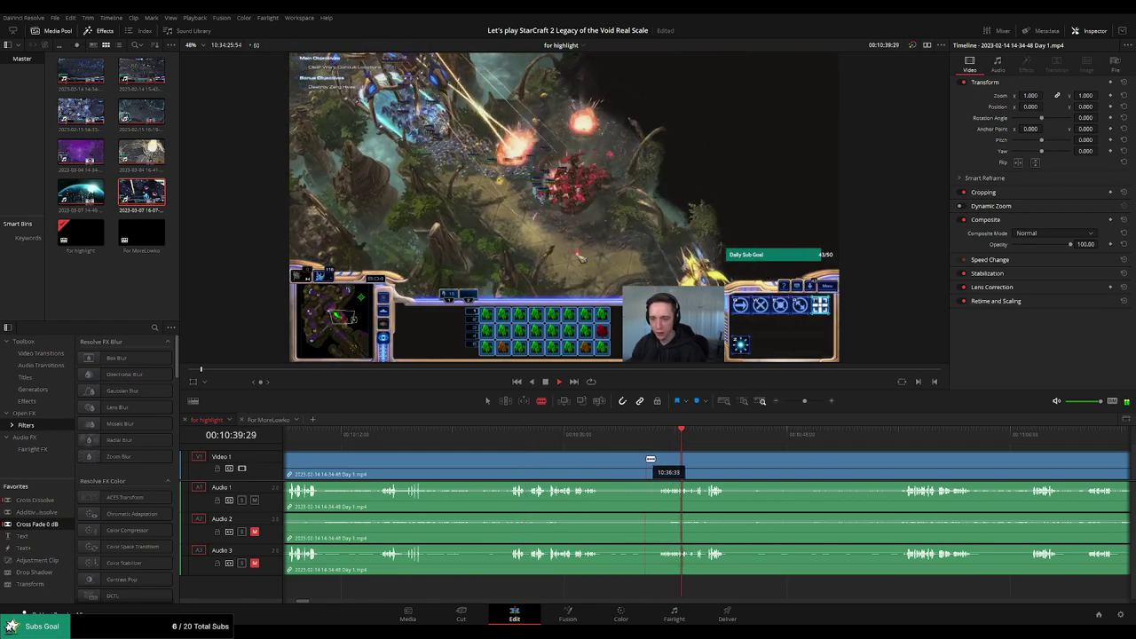
# Split the clip at about 00:10:35 and ripple delete the stretch between the split at 00:09:38 and that point
pyautogui.scroll(2, 693, 457)
pyautogui.moveTo(523, 440); pyautogui.dragTo(489, 441)
pyautogui.press('space')
pyautogui.click(484, 469)
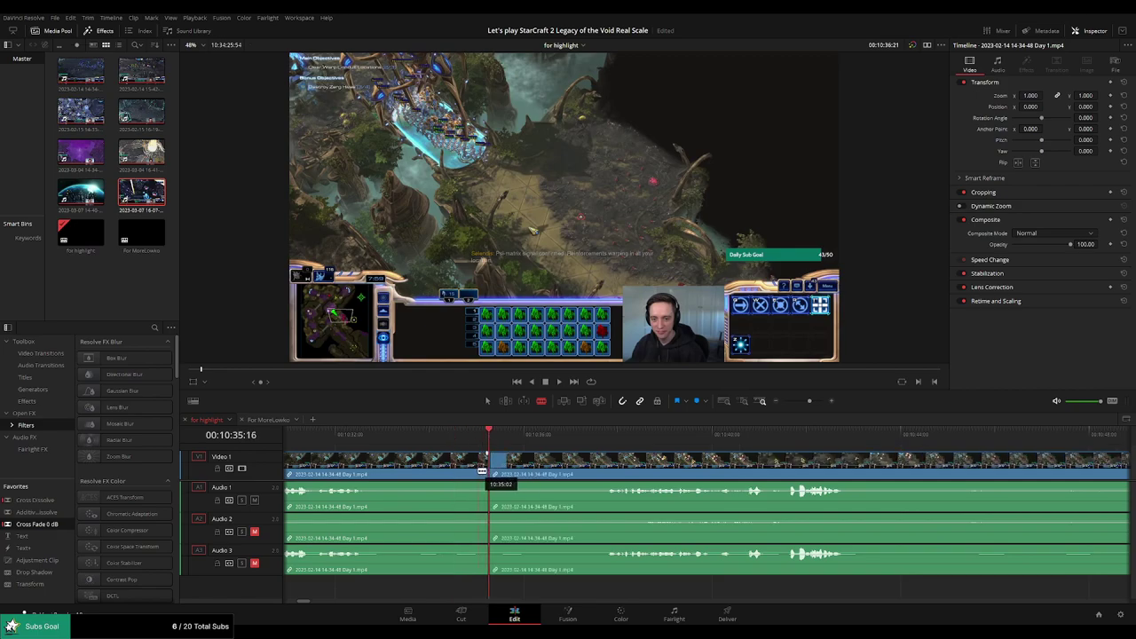
pyautogui.press('a')
pyautogui.click(477, 474)
pyautogui.press('Delete')
# Add the default transitions at the join at 00:09:38:13 and play the footage across it
pyautogui.click(706, 470)
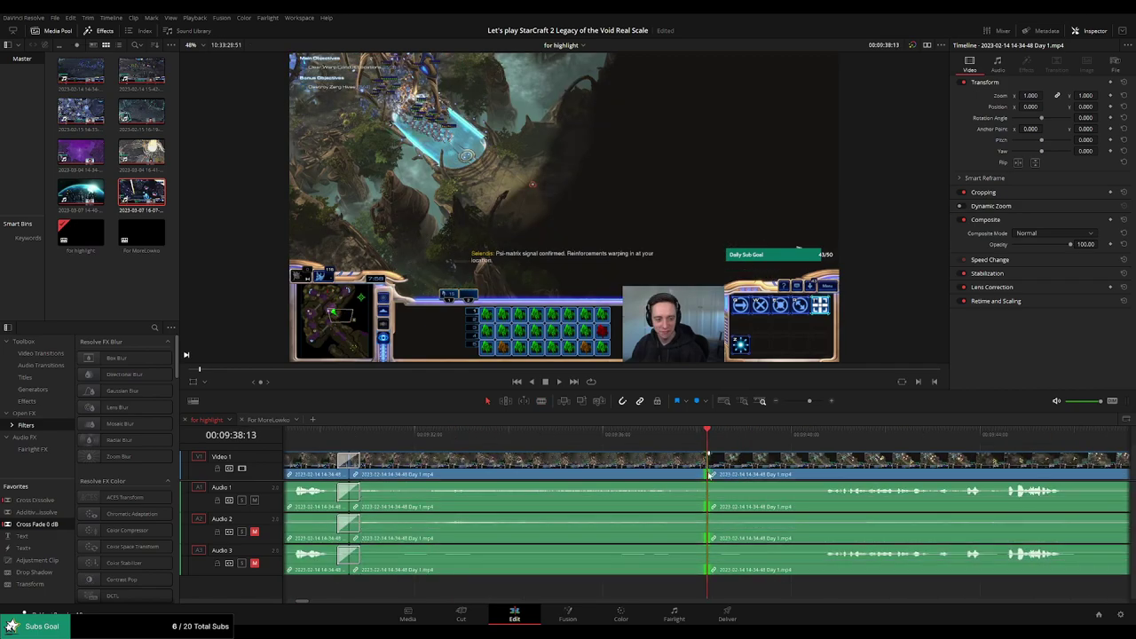
pyautogui.hotkey('ctrl', 't')
pyautogui.click(680, 439)
pyautogui.press('space')
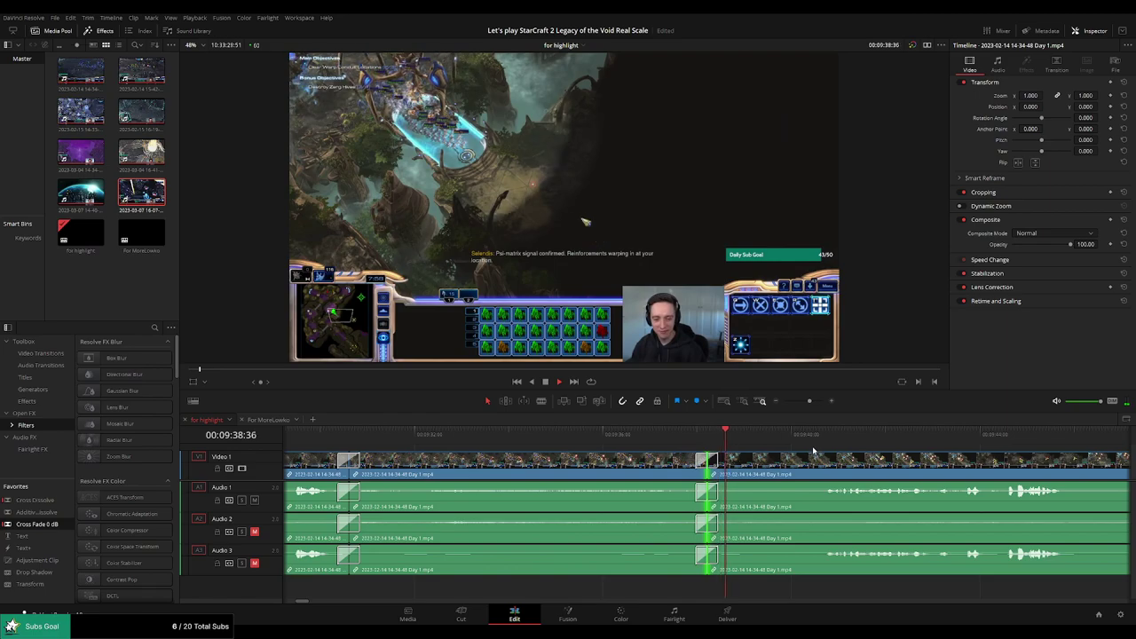
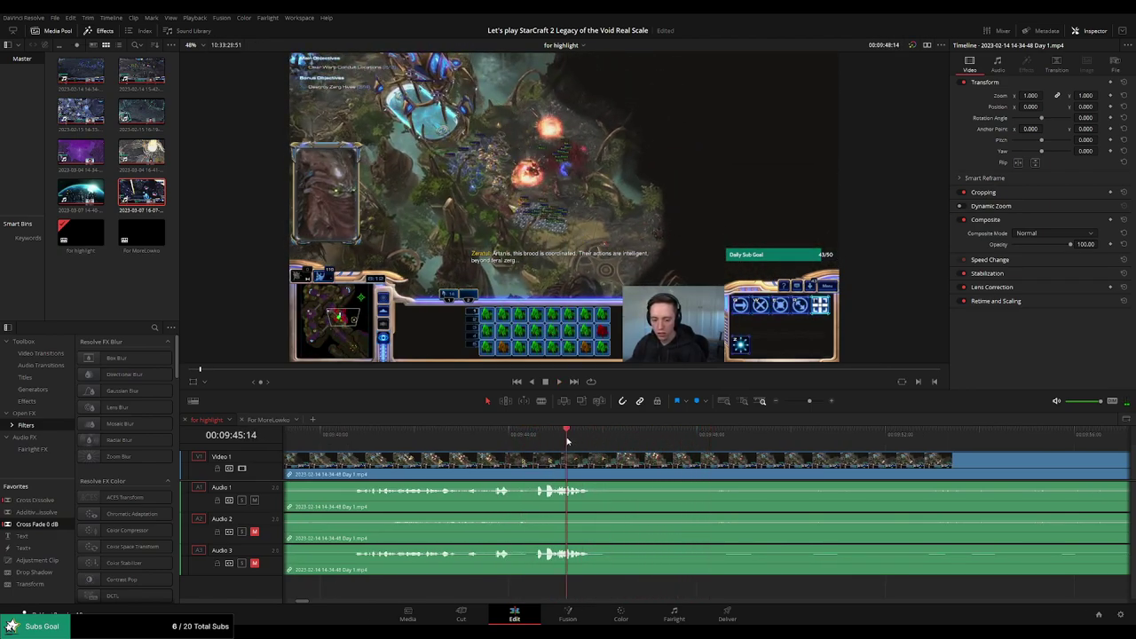
# Split the clip at about 00:09:48, in the quiet stretch after the speech following the 00:09:38:13 join
pyautogui.press('space')
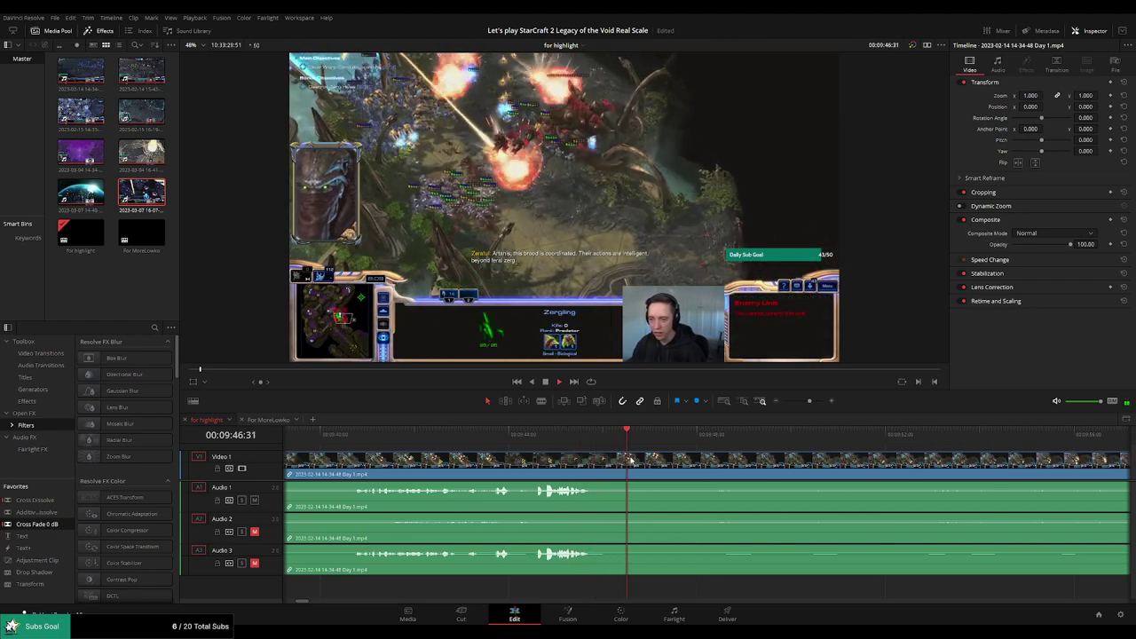
pyautogui.press('b')
pyautogui.click(699, 465)
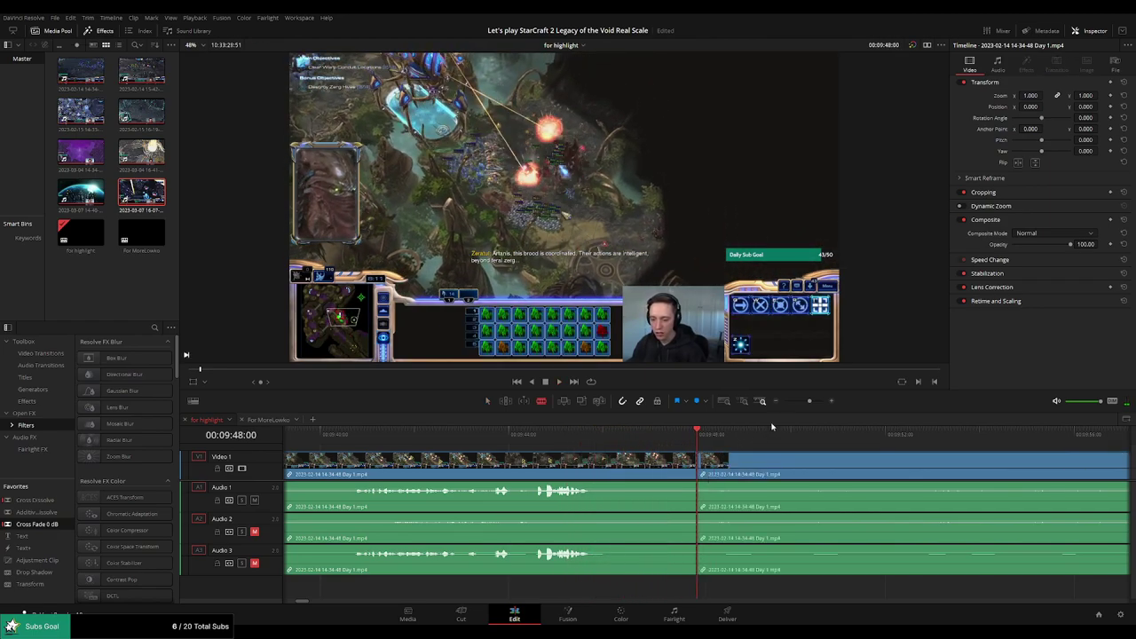
# Examine the footage after the split at 00:09:48 up to about 00:10:32 for the next part worth keeping
pyautogui.moveTo(809, 402); pyautogui.dragTo(802, 403)
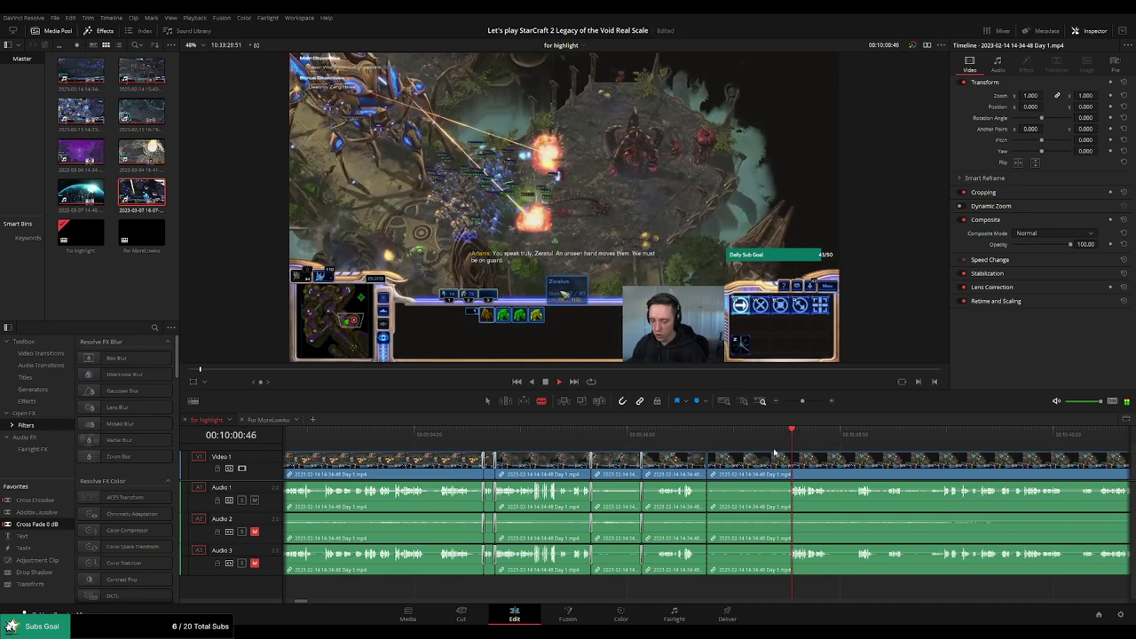
pyautogui.scroll(1, 786, 456)
pyautogui.moveTo(745, 456); pyautogui.dragTo(629, 453)
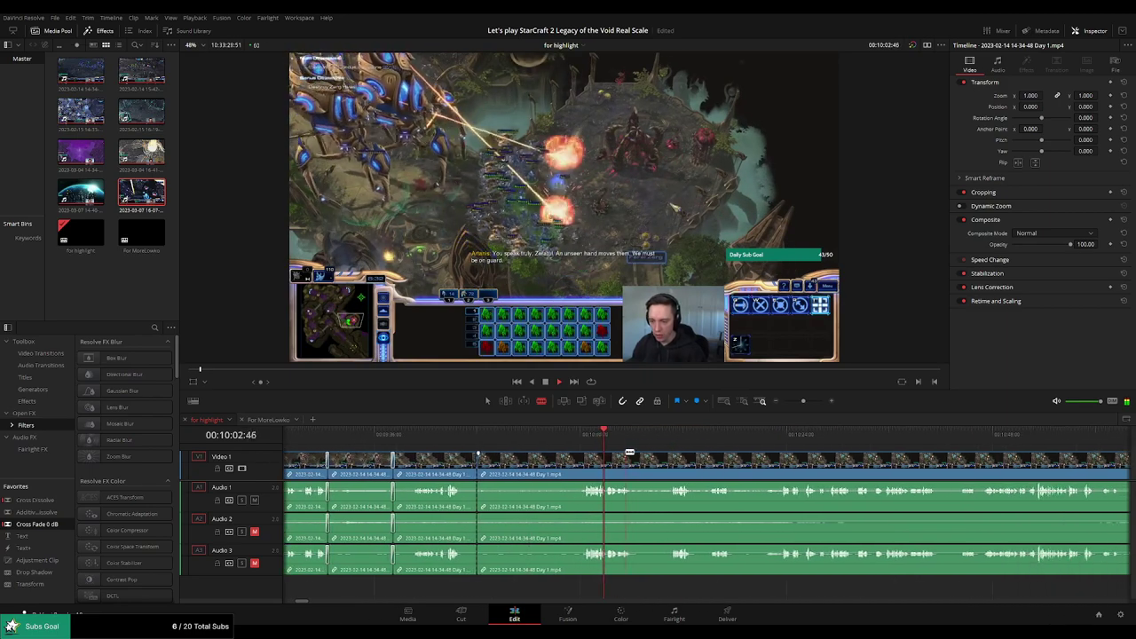
pyautogui.scroll(2, 606, 454)
pyautogui.scroll(3, 745, 455)
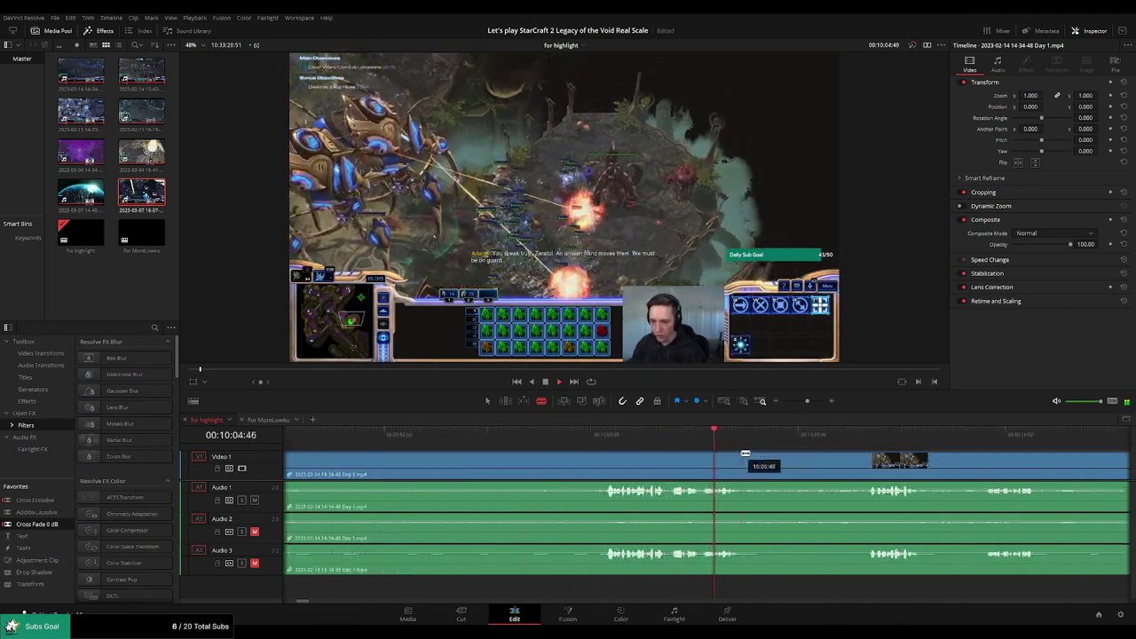
pyautogui.click(865, 435)
pyautogui.moveTo(955, 454); pyautogui.dragTo(655, 453)
pyautogui.click(683, 433)
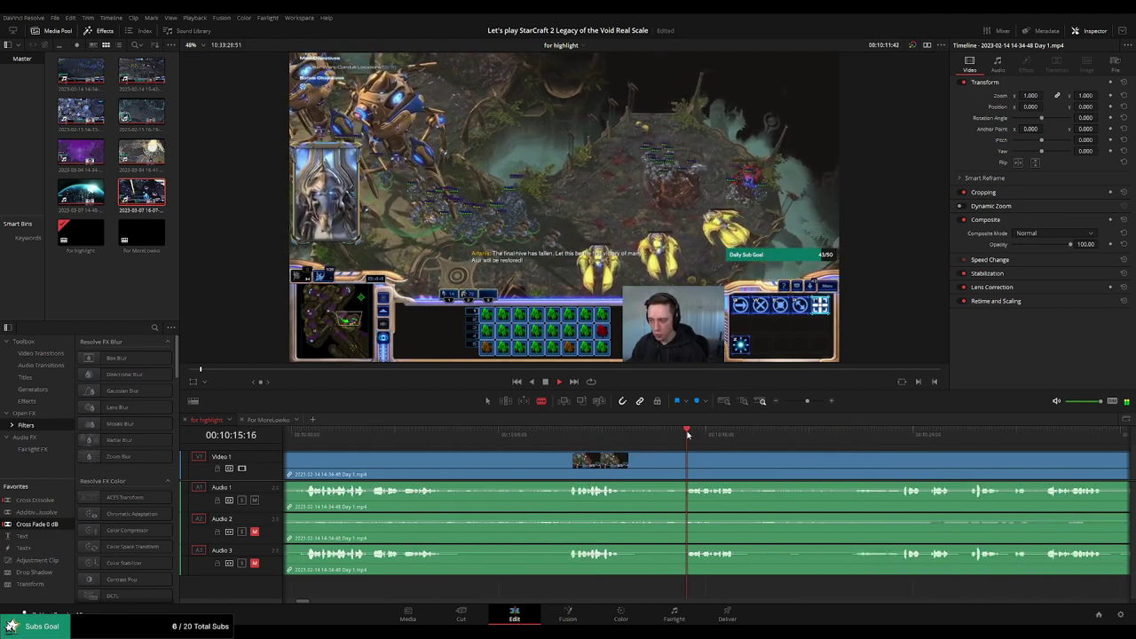
pyautogui.moveTo(848, 465); pyautogui.dragTo(693, 460)
pyautogui.click(743, 436)
pyautogui.moveTo(862, 465); pyautogui.dragTo(658, 460)
pyautogui.click(710, 439)
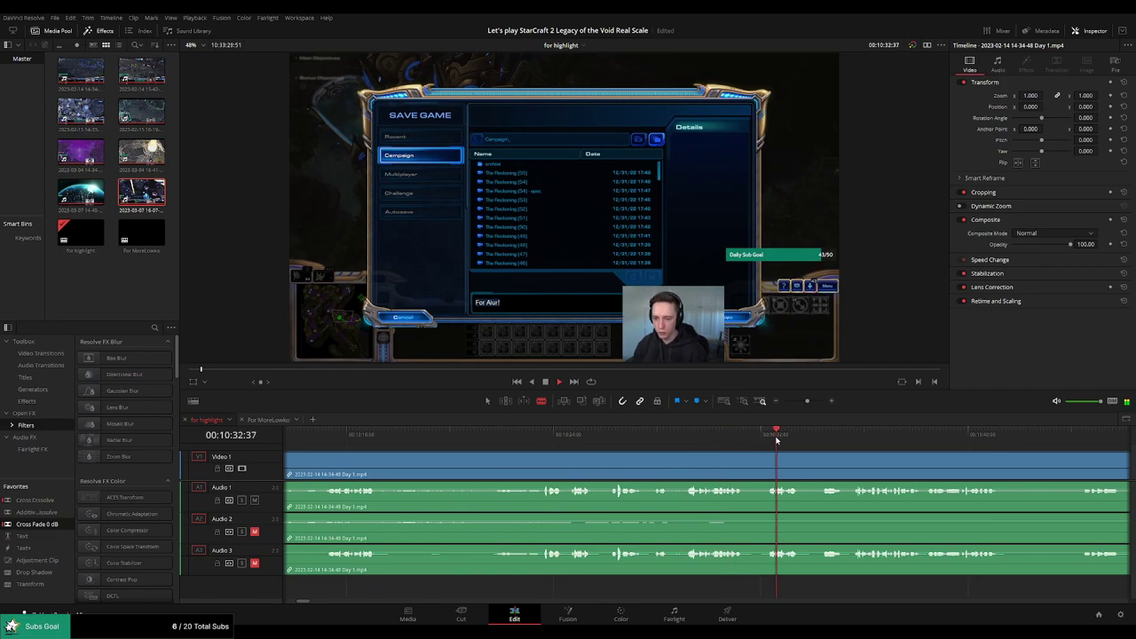
# Review the footage from about 00:10:32 to about 00:11:24 to find where the highlight should resume
pyautogui.click(826, 441)
pyautogui.click(854, 438)
pyautogui.hscroll(10, 781, 454)
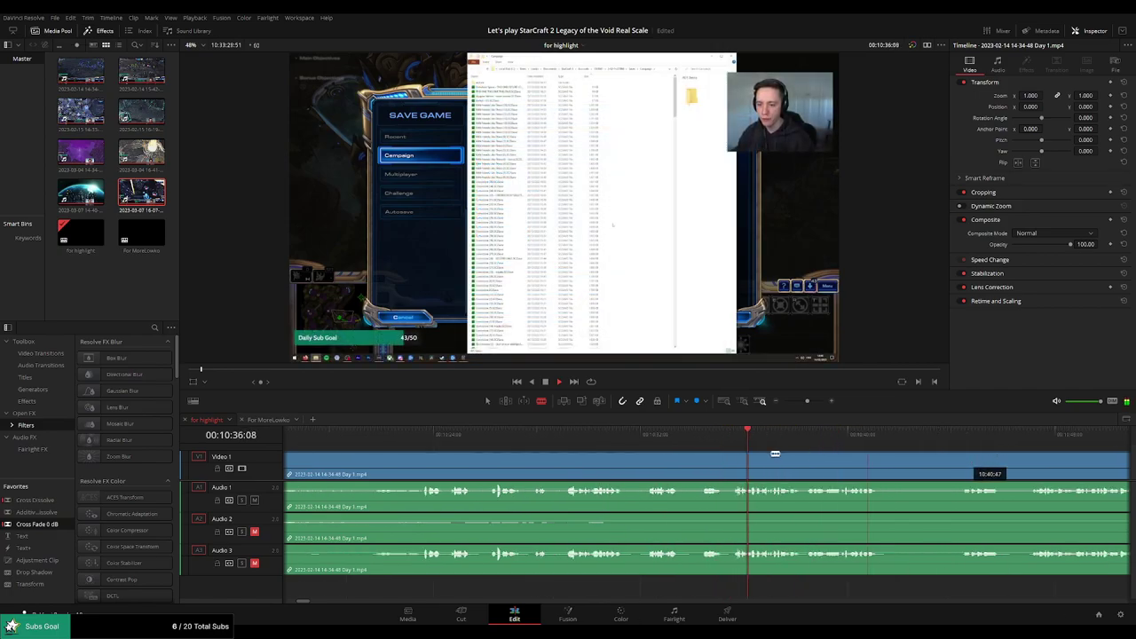
pyautogui.click(955, 436)
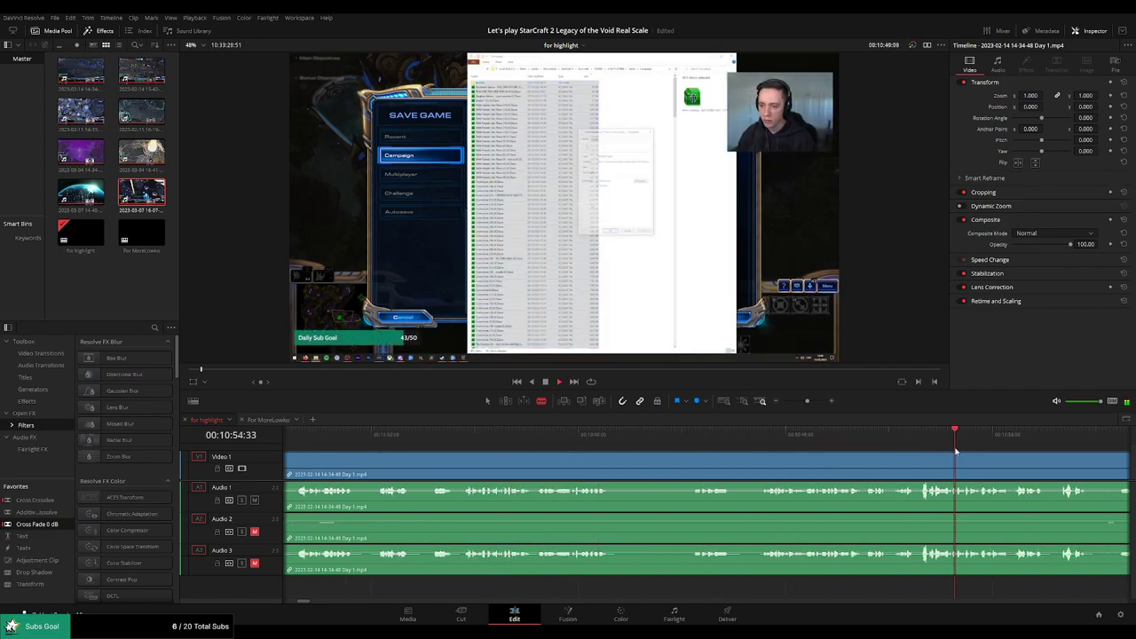
pyautogui.hscroll(3, 827, 466)
pyautogui.hscroll(3, 827, 470)
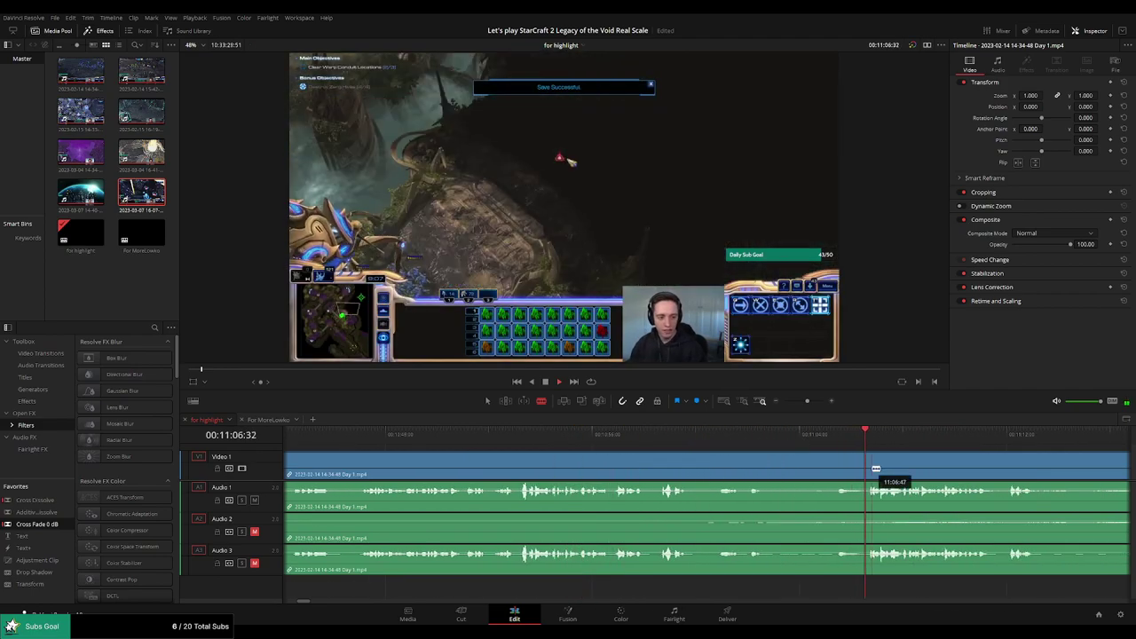
pyautogui.hscroll(4, 906, 472)
pyautogui.hscroll(1, 684, 466)
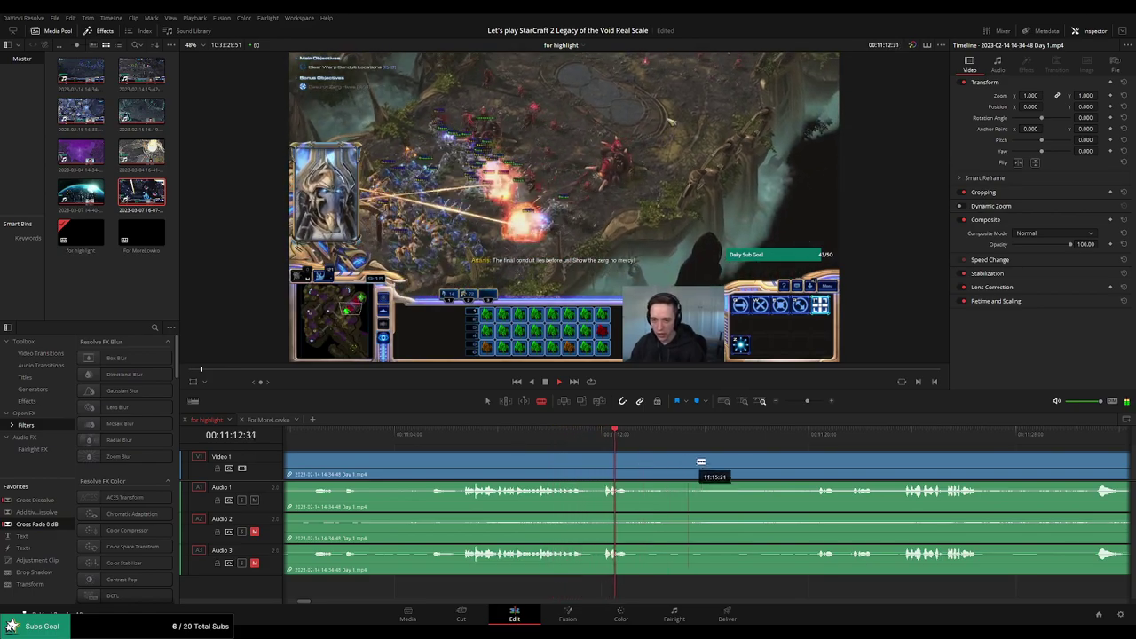
pyautogui.click(816, 434)
pyautogui.hscroll(3, 799, 464)
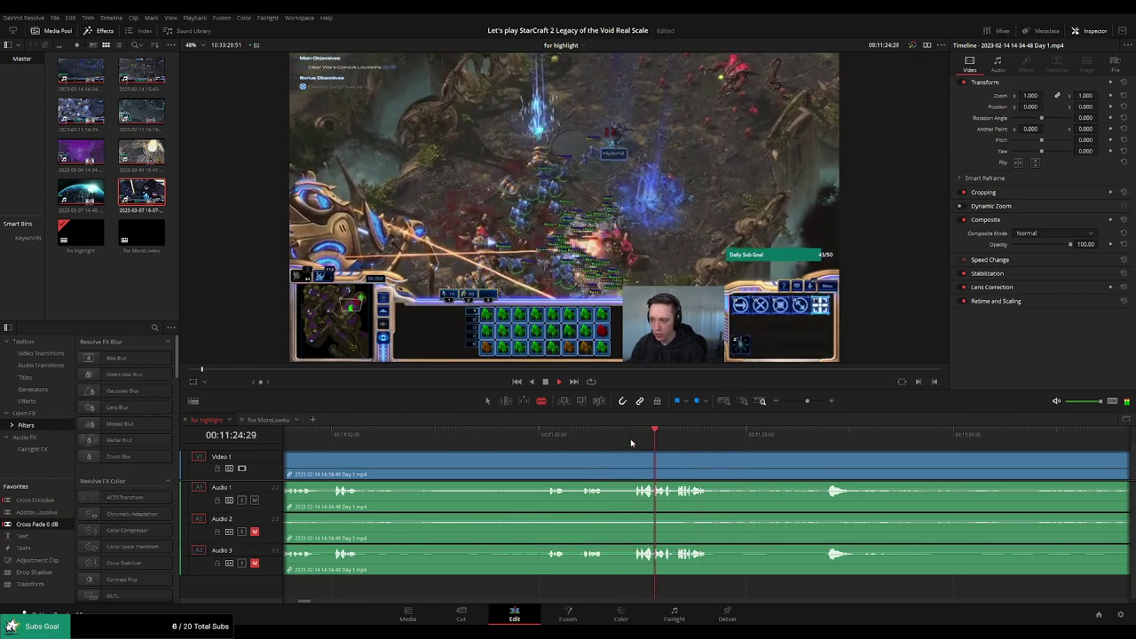
# Split the clip at about 00:11:19 and ripple delete the stretch between the split at 00:09:48 and that point
pyautogui.click(575, 434)
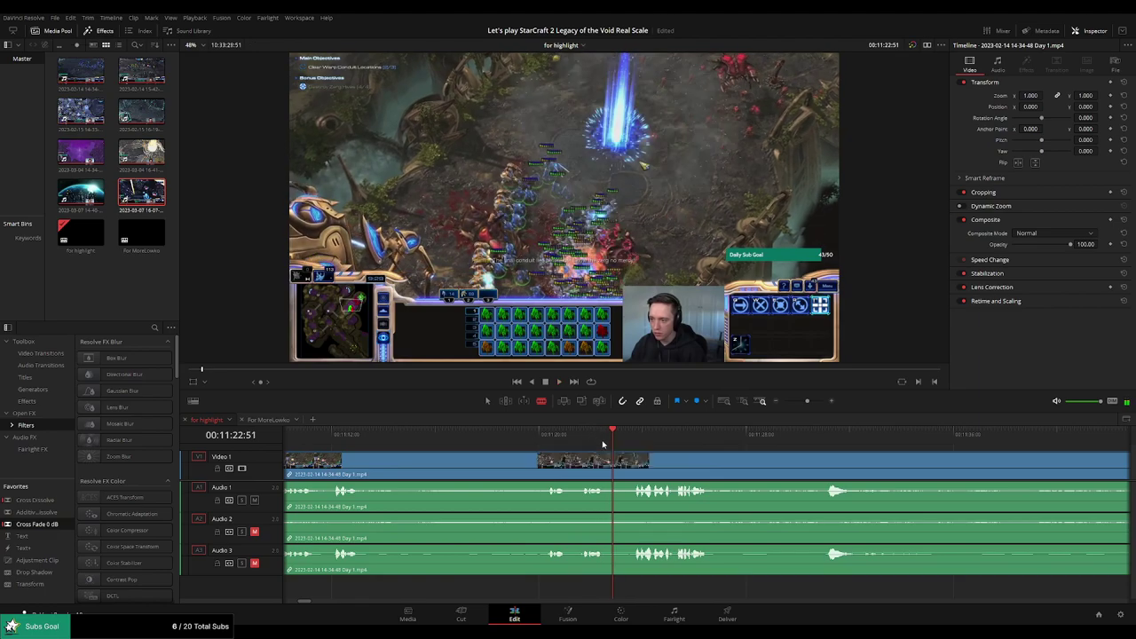
pyautogui.click(546, 435)
pyautogui.moveTo(547, 435); pyautogui.dragTo(507, 438)
pyautogui.click(511, 460)
pyautogui.press('a')
pyautogui.click(490, 467)
pyautogui.press('Delete')
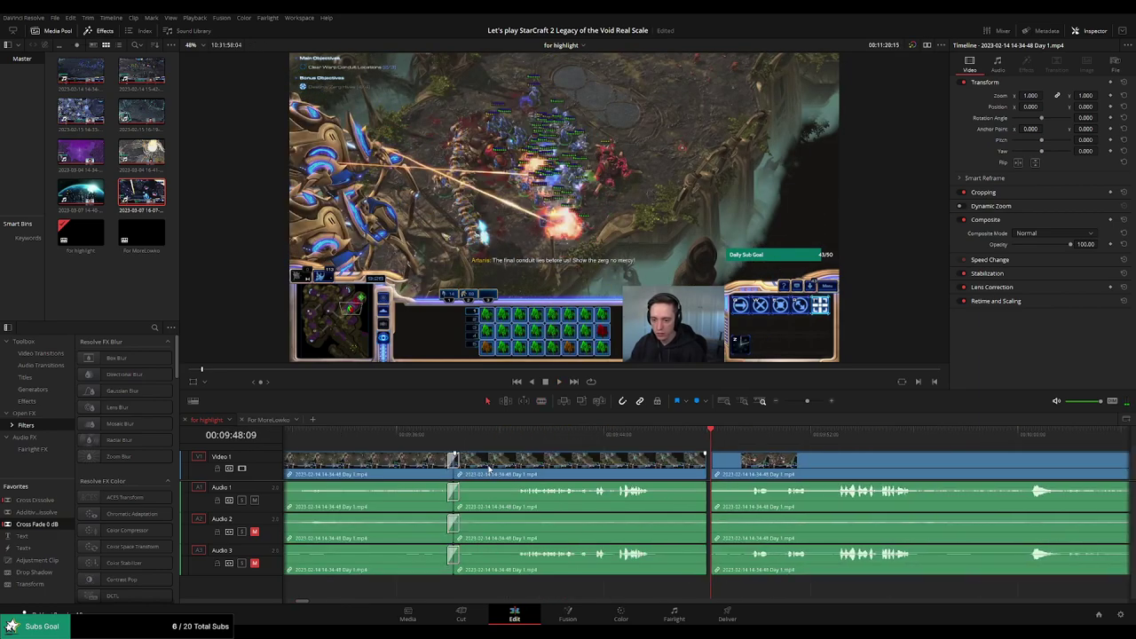
# Add the default transitions at the join at 00:09:48:00 and play the footage across it
pyautogui.click(706, 465)
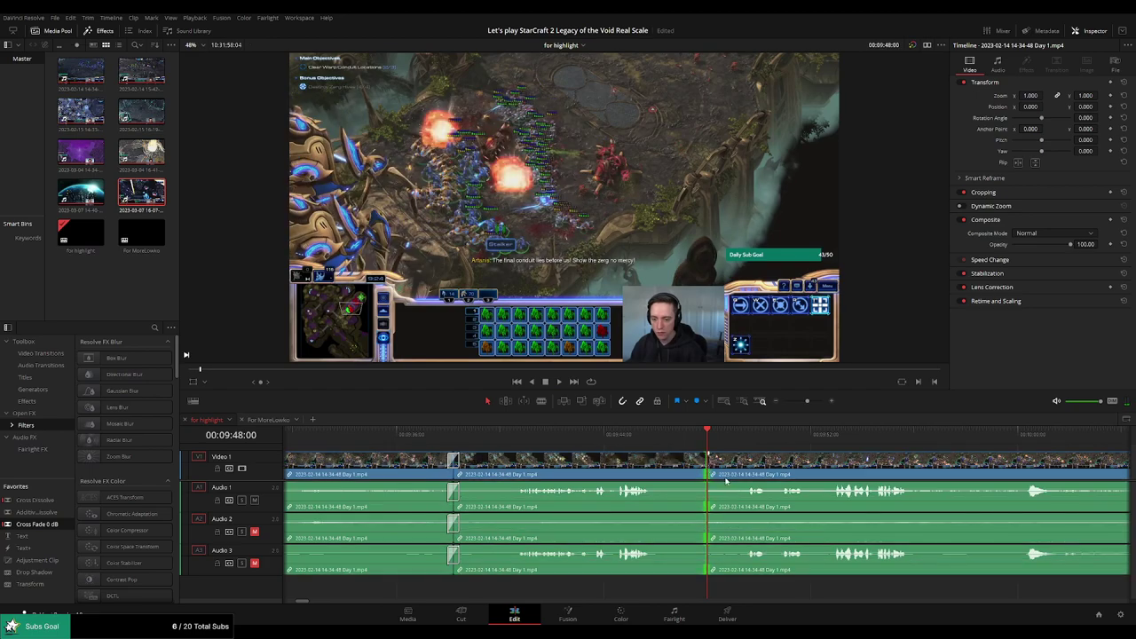
pyautogui.hotkey('ctrl', 't')
pyautogui.click(686, 436)
pyautogui.press('space')
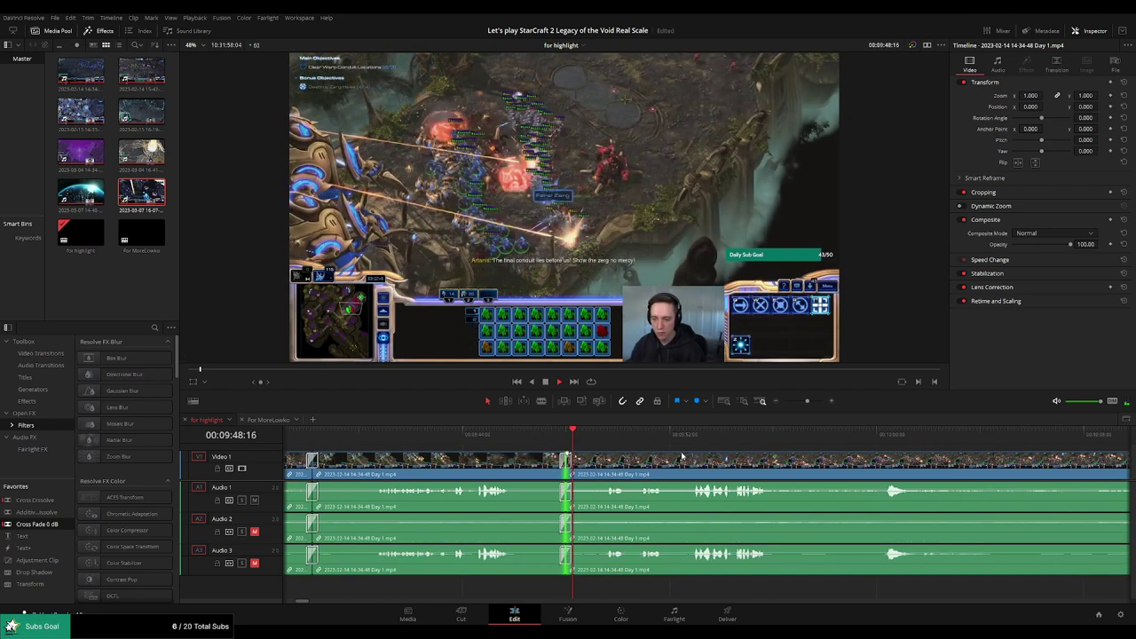
# Review the footage following the join at 00:09:48:00 up to about 00:10:20 for the next silent part
pyautogui.click(702, 462)
pyautogui.hscroll(4, 705, 464)
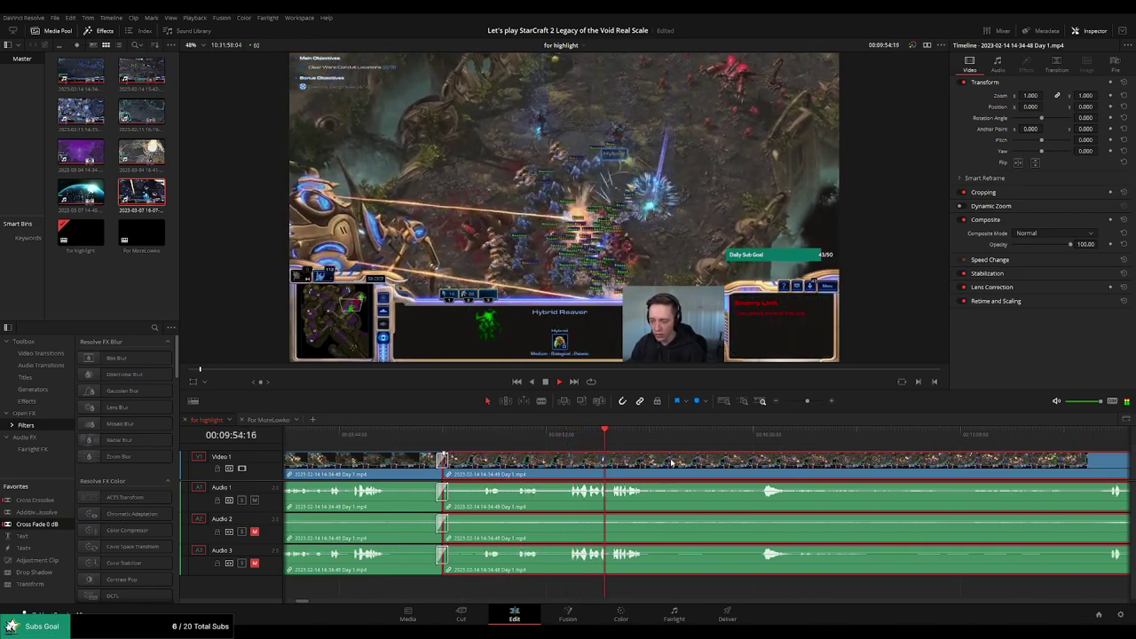
pyautogui.click(675, 449)
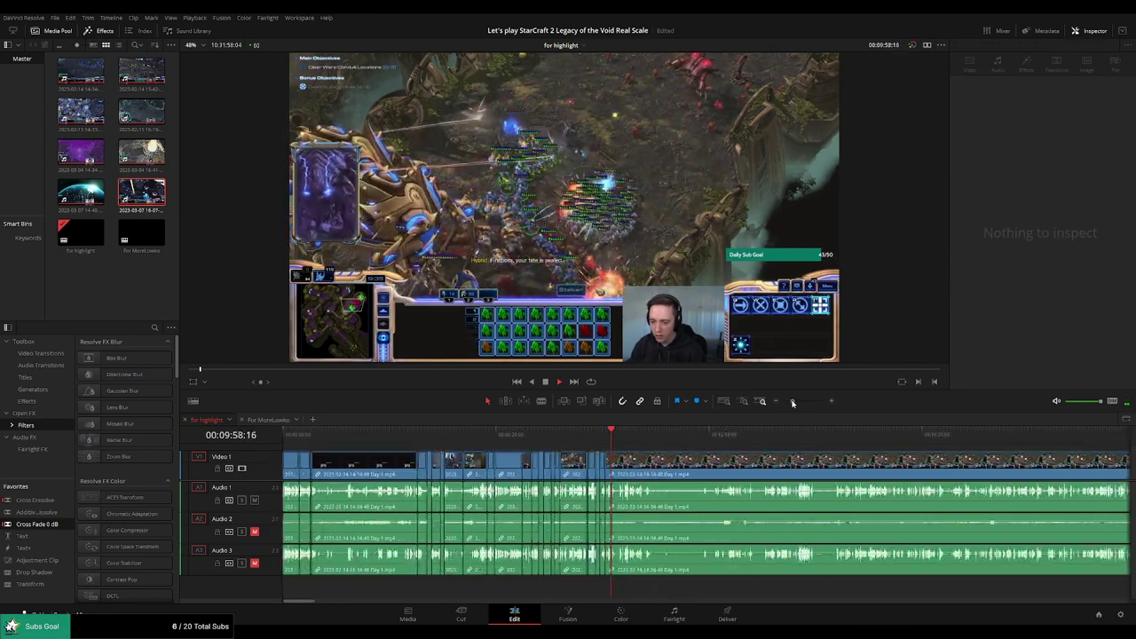
pyautogui.moveTo(801, 404); pyautogui.dragTo(805, 404)
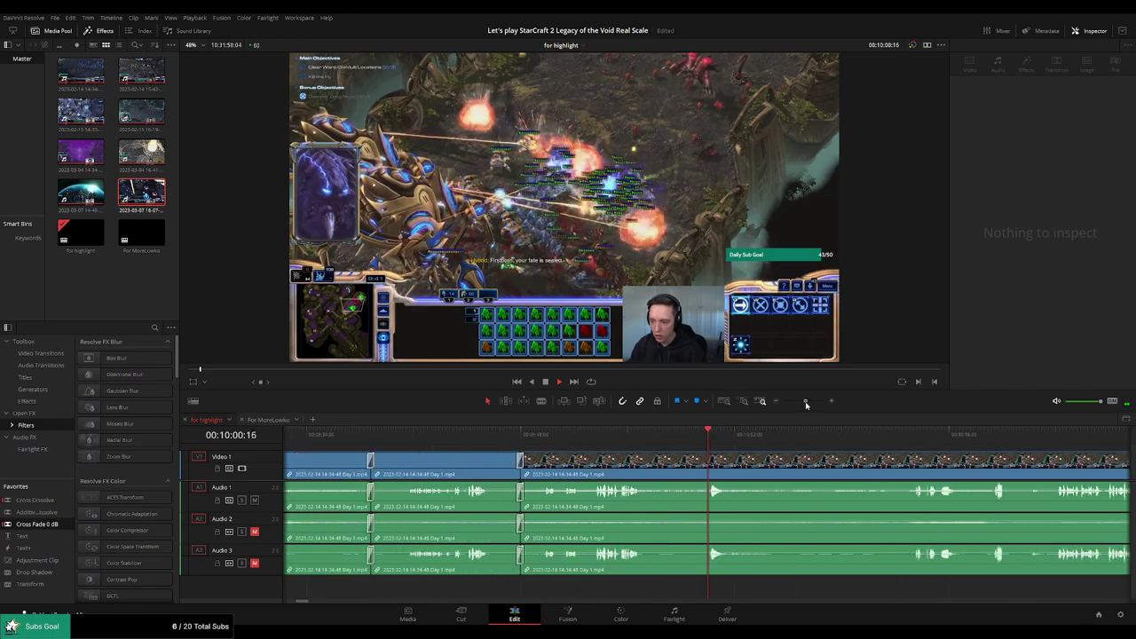
pyautogui.hscroll(5, 653, 467)
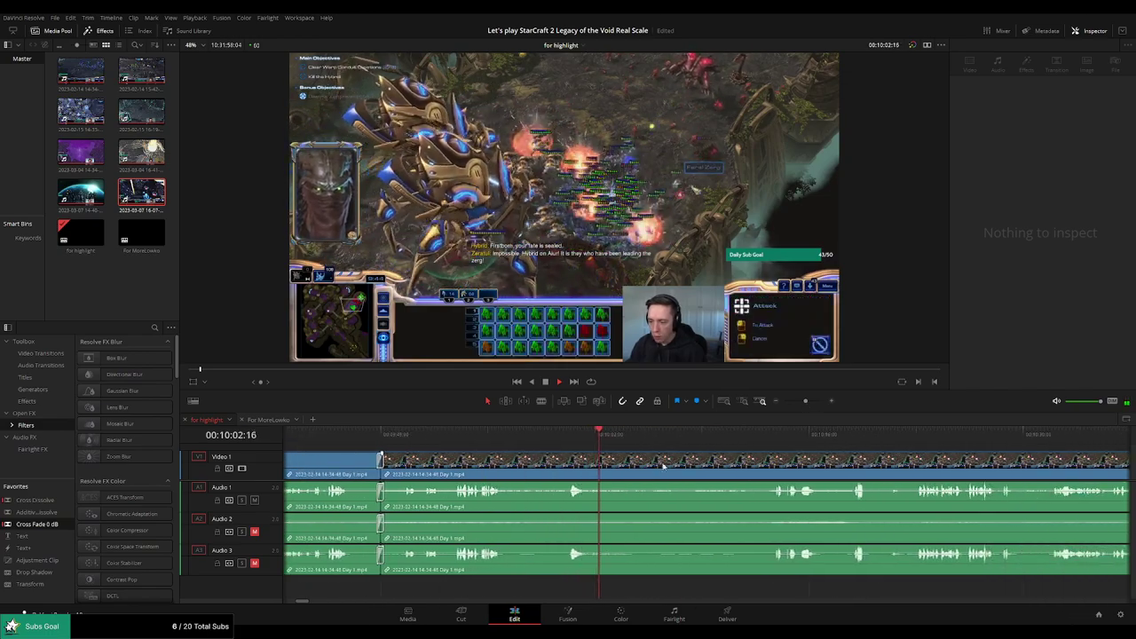
pyautogui.hscroll(1, 670, 466)
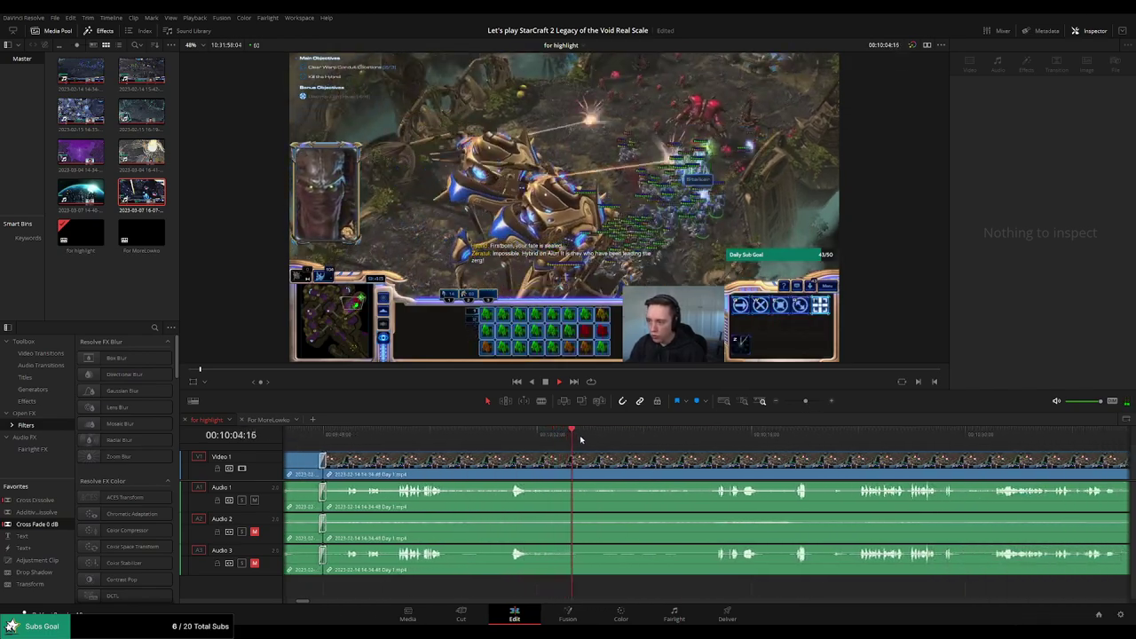
pyautogui.click(620, 437)
pyautogui.moveTo(621, 439); pyautogui.dragTo(716, 441)
pyautogui.hscroll(3, 654, 462)
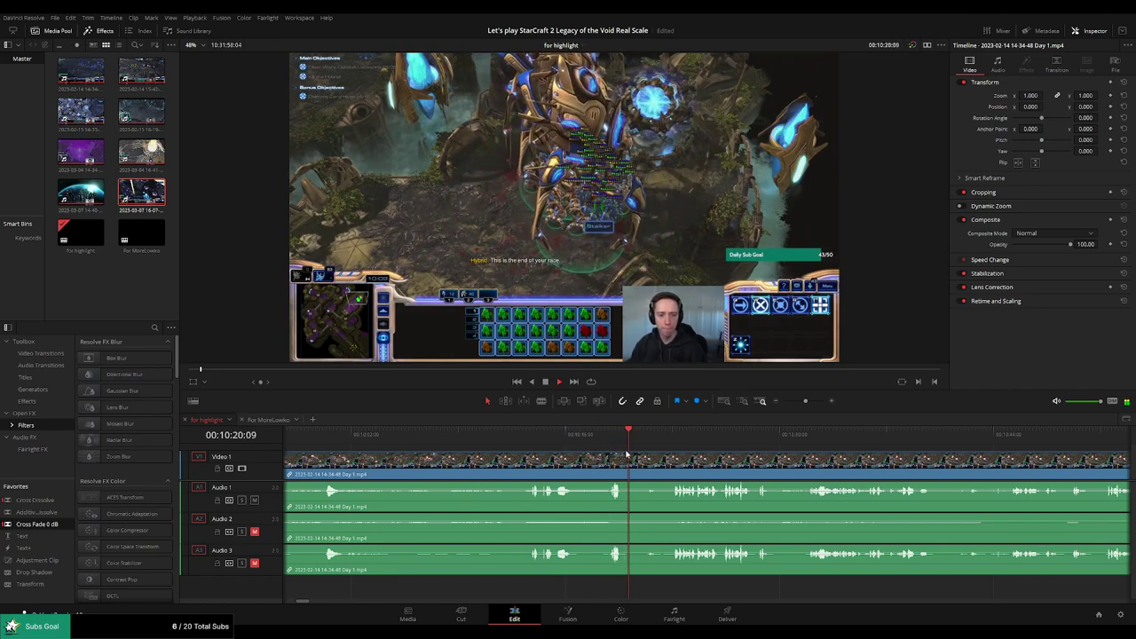
# Cut out the stretch from about 00:10:20 to about 00:10:23 with a ripple delete and add the default transitions at the join
pyautogui.click(623, 460)
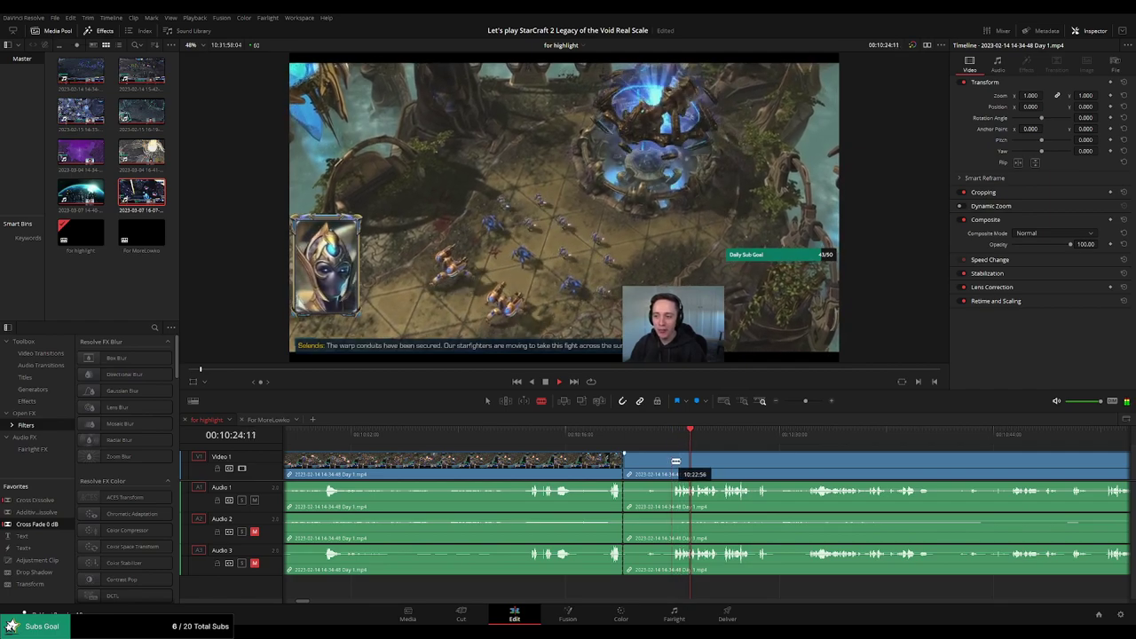
pyautogui.click(673, 462)
pyautogui.press('a')
pyautogui.click(655, 469)
pyautogui.press('Delete')
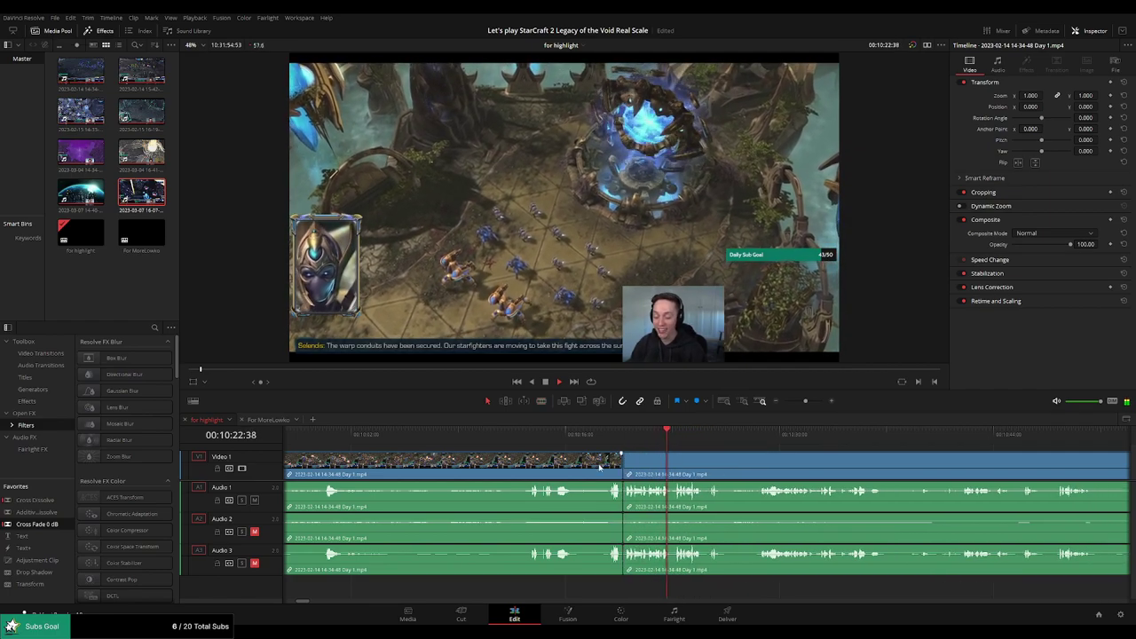
pyautogui.click(621, 468)
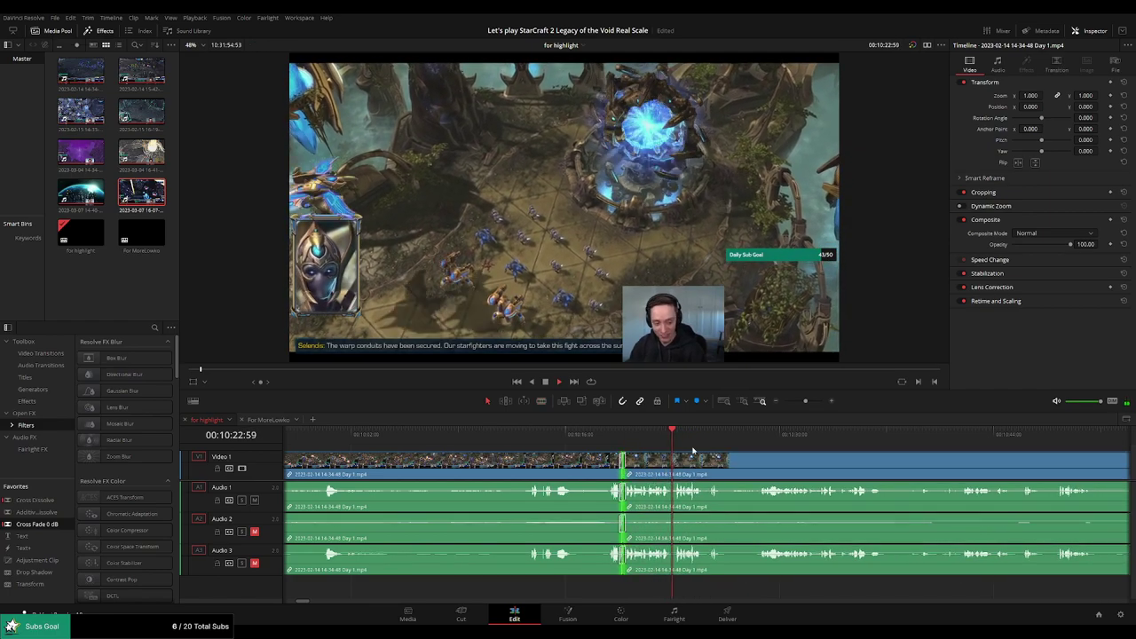
# Ripple delete the short quiet stretch from about 00:10:26 to about 00:10:28 and add the default transitions at the join
pyautogui.moveTo(752, 468); pyautogui.dragTo(621, 454)
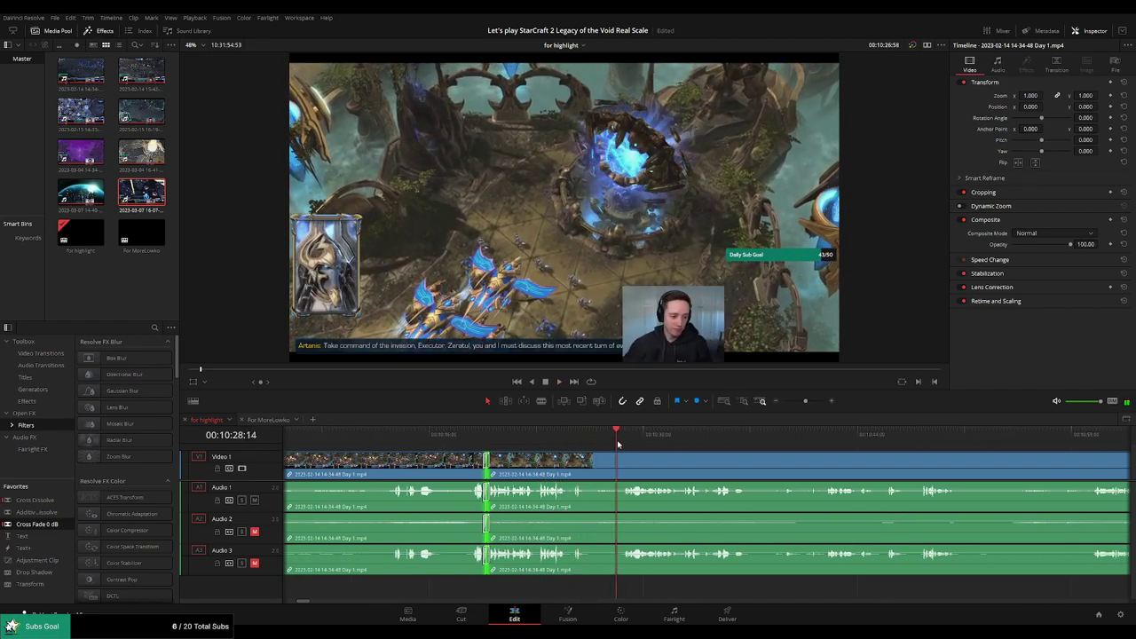
pyautogui.moveTo(588, 467); pyautogui.dragTo(624, 466)
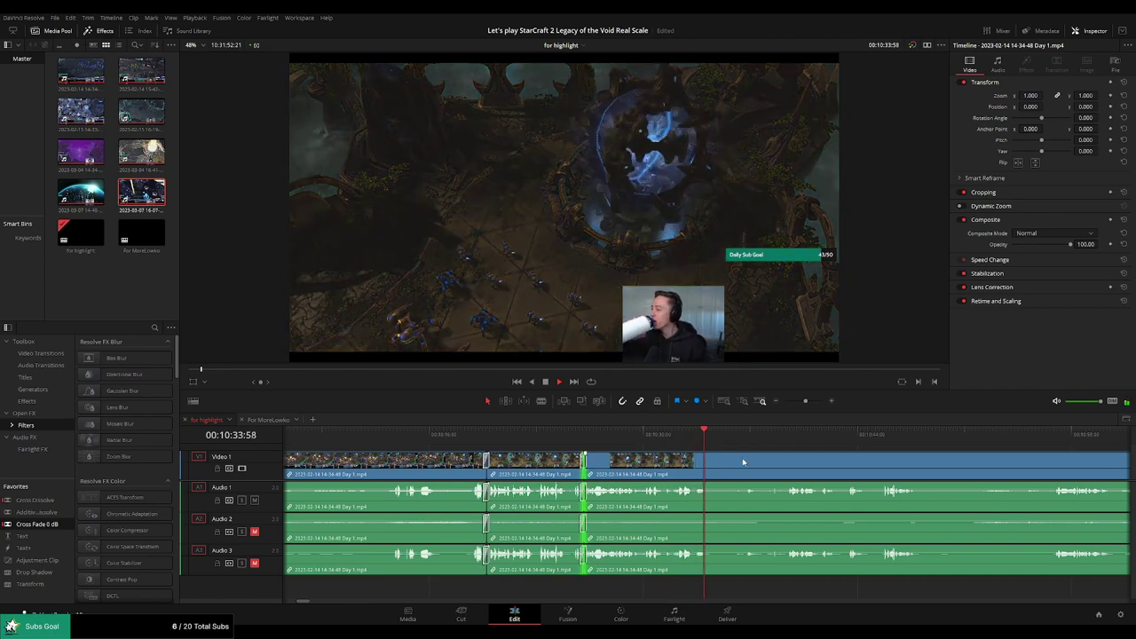
# Cut out the footage from about 00:10:34 to about 00:10:57 with a ripple delete
pyautogui.click(777, 437)
pyautogui.moveTo(818, 460); pyautogui.dragTo(743, 441)
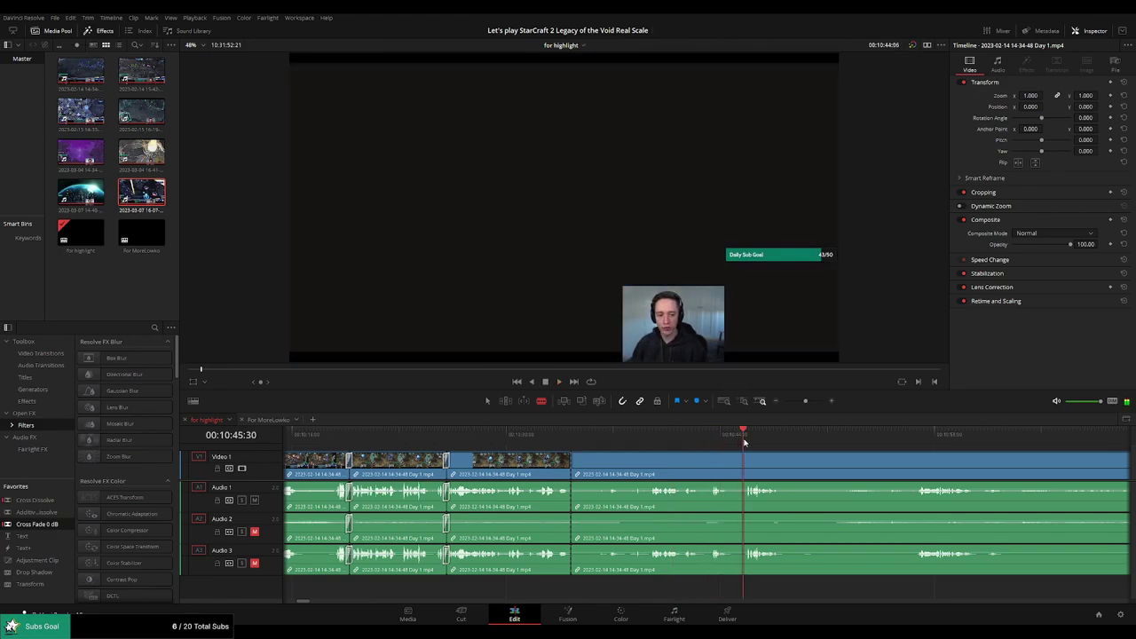
pyautogui.hscroll(3, 838, 460)
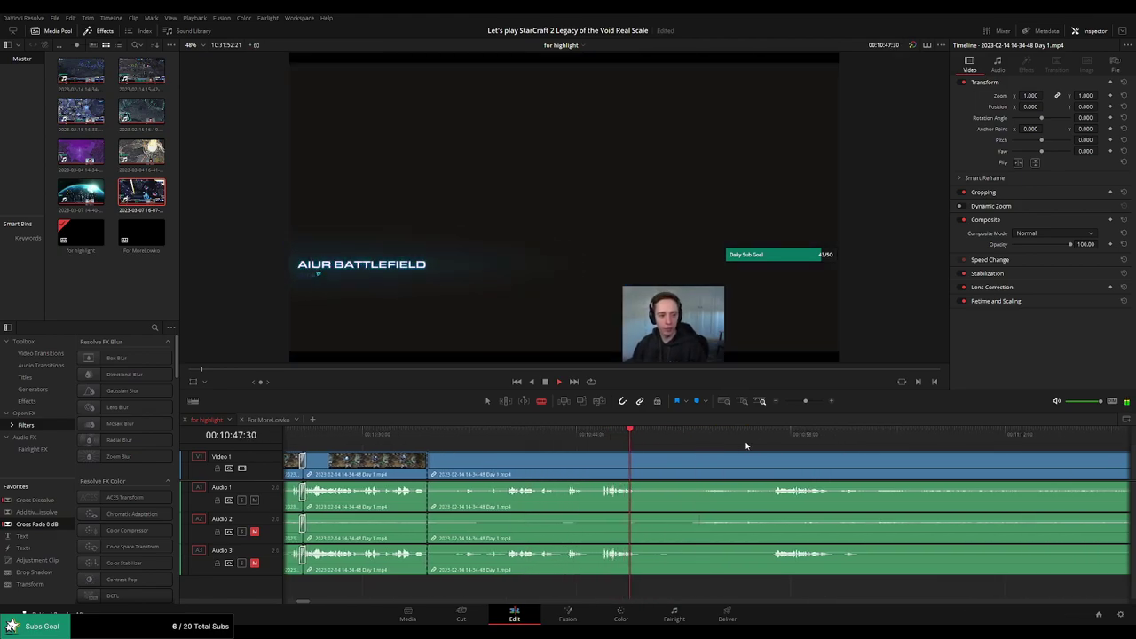
pyautogui.click(774, 434)
pyautogui.hscroll(3, 869, 462)
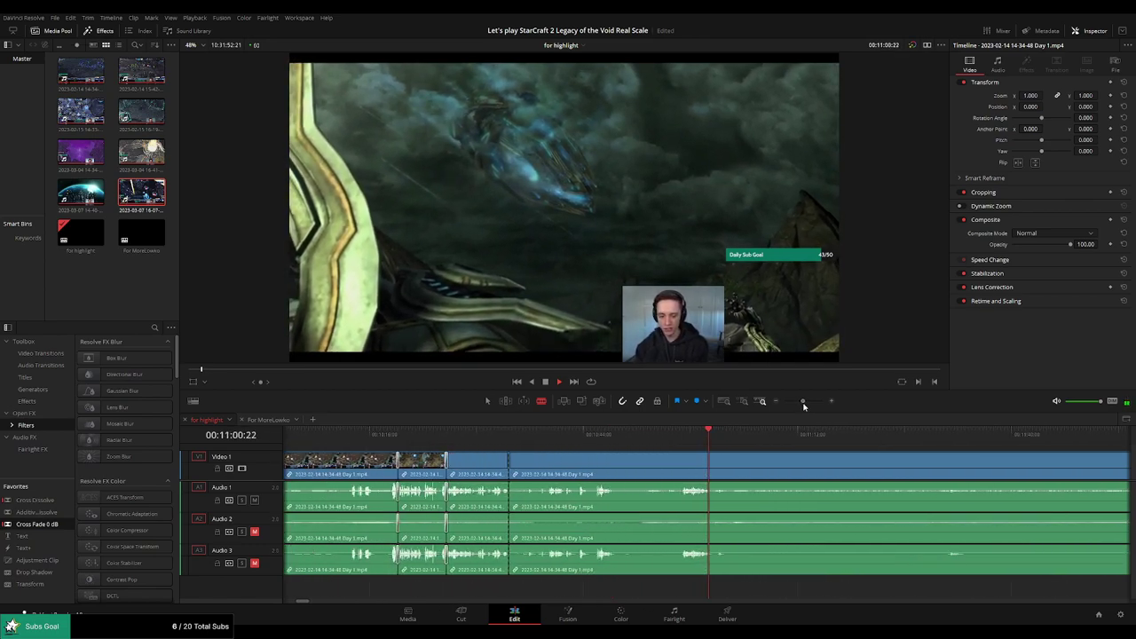
pyautogui.click(655, 458)
pyautogui.press('a')
pyautogui.click(621, 467)
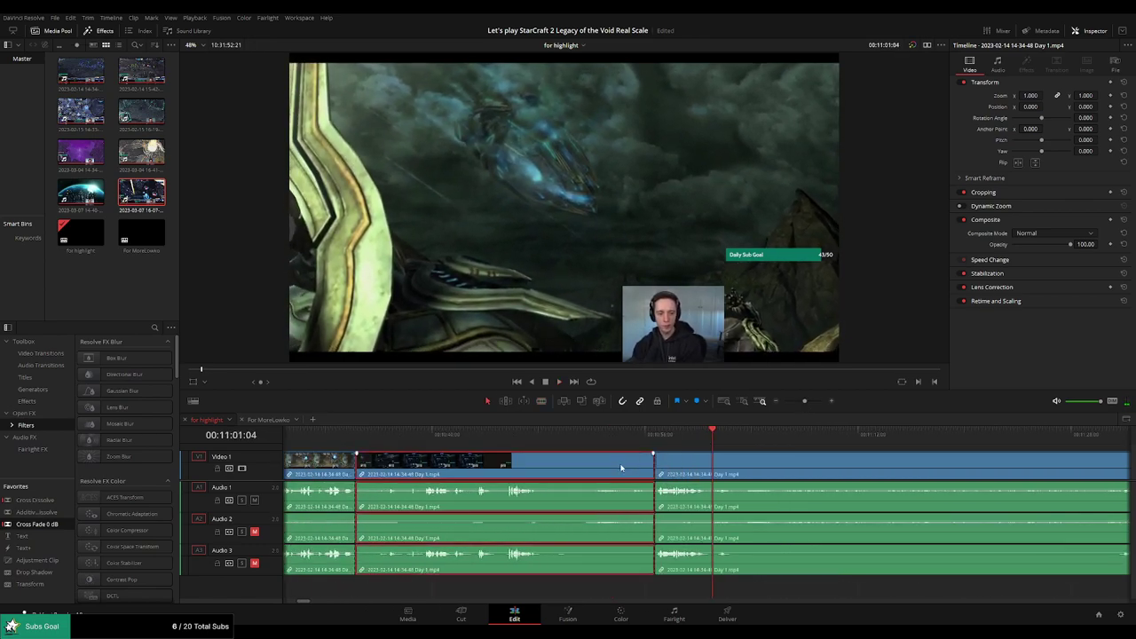
pyautogui.press('Delete')
pyautogui.hscroll(-1, 508, 459)
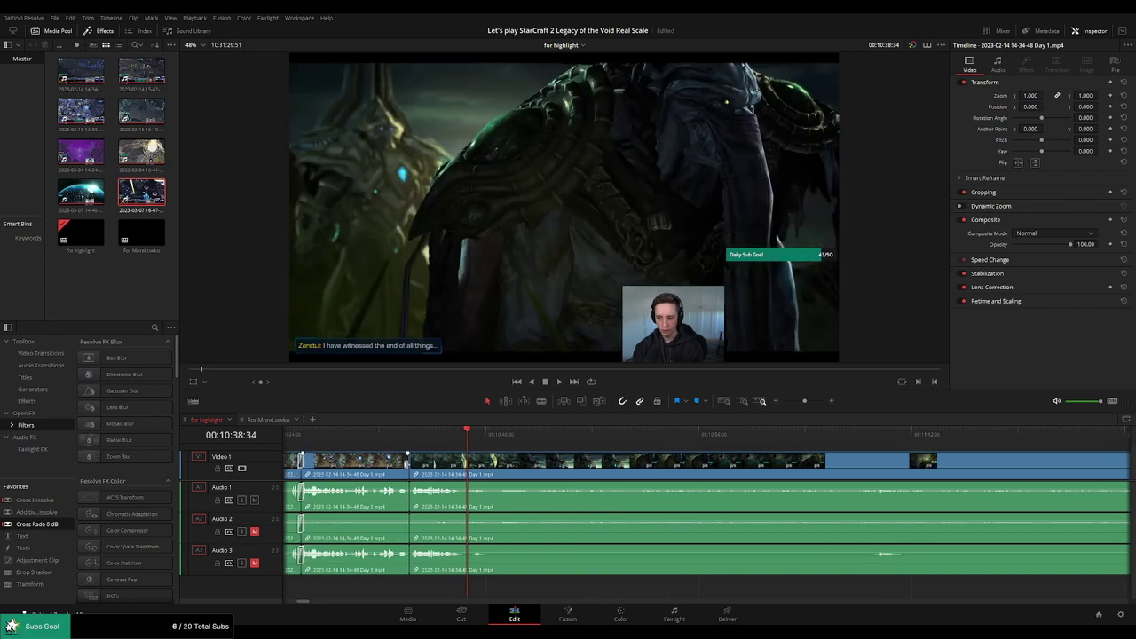
# Add the default transitions at the join at about 00:10:34 and play the footage across it
pyautogui.click(410, 471)
pyautogui.hotkey('ctrl', 't')
pyautogui.click(395, 438)
pyautogui.press('space')
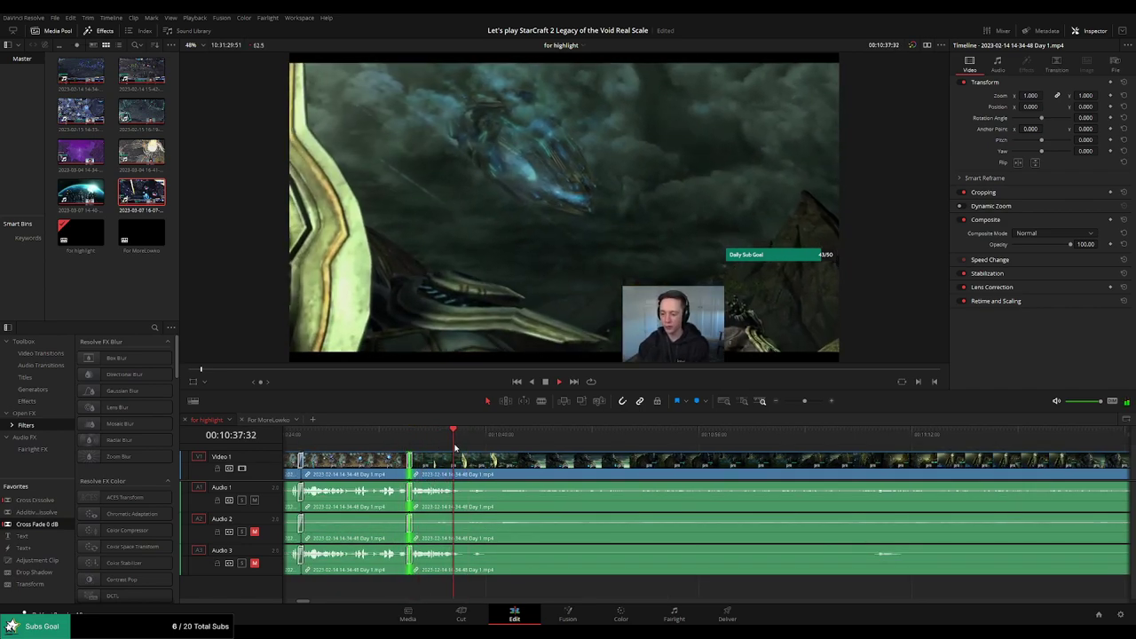
# Ripple delete the long stretch from about 00:10:38 to about 00:14:14 and add the default transitions at the join
pyautogui.moveTo(805, 401); pyautogui.dragTo(796, 402)
pyautogui.moveTo(862, 432); pyautogui.dragTo(725, 466)
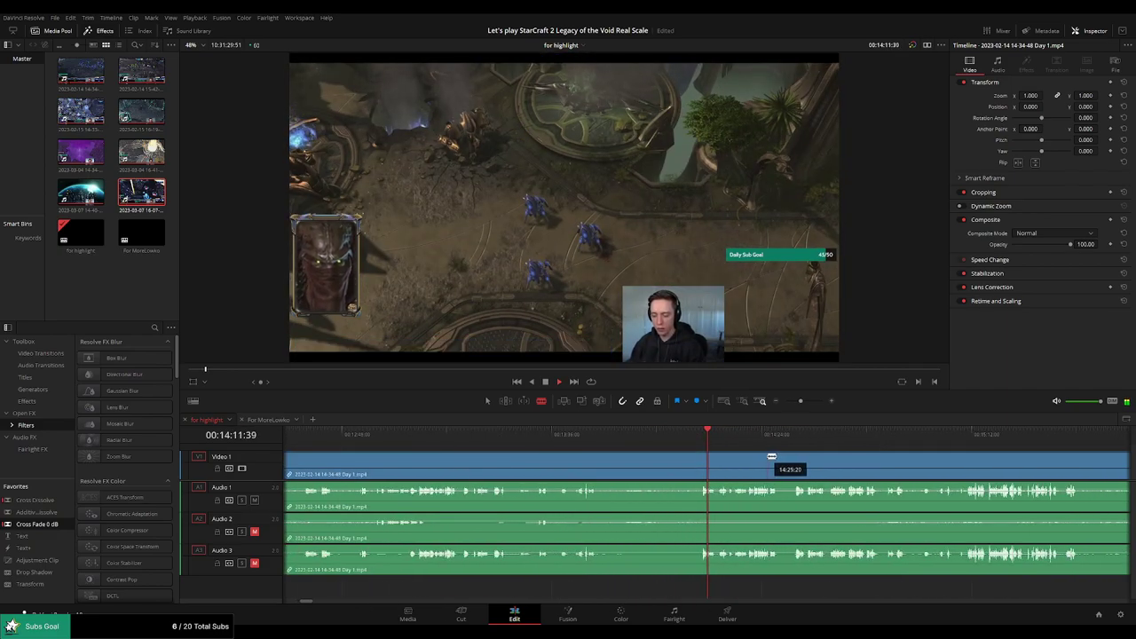
pyautogui.scroll(1, 654, 463)
pyautogui.click(586, 443)
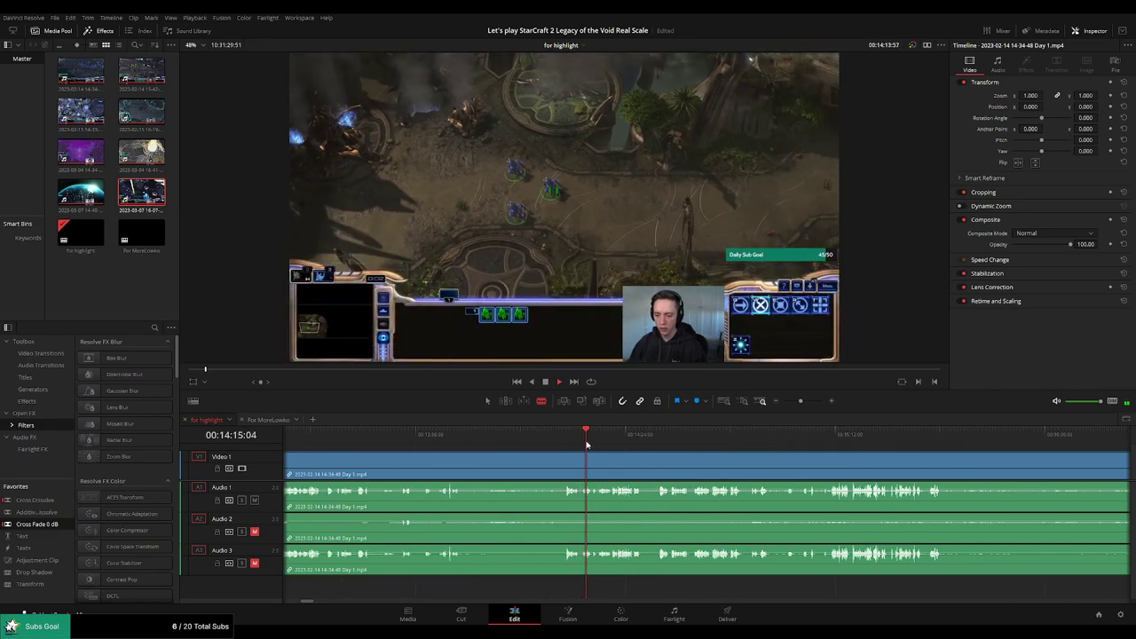
pyautogui.click(608, 443)
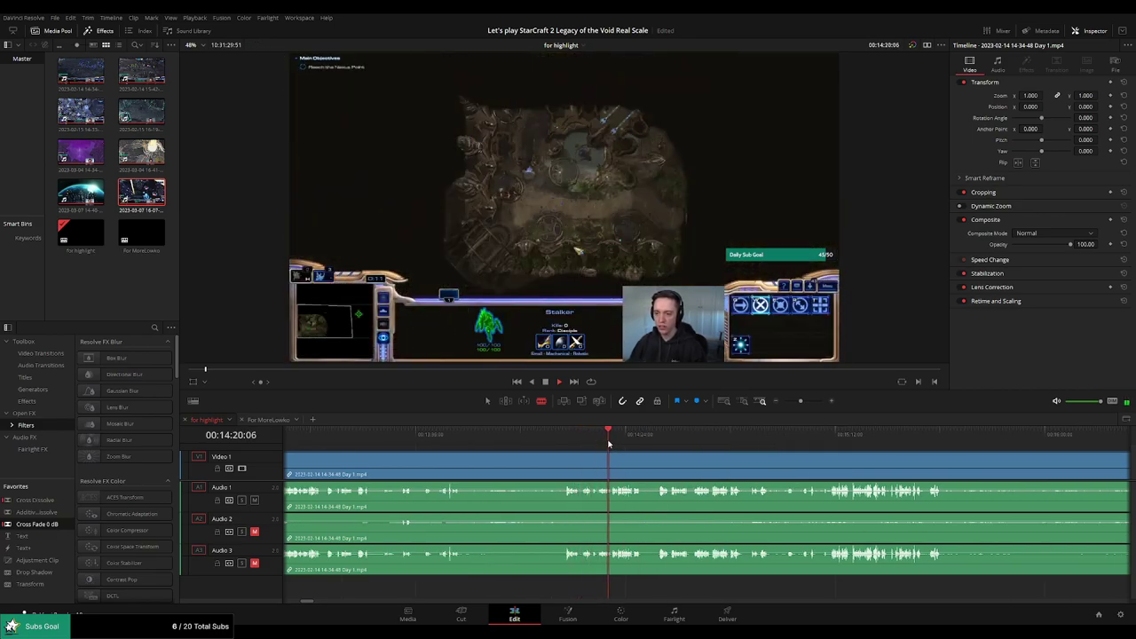
pyautogui.scroll(2, 697, 463)
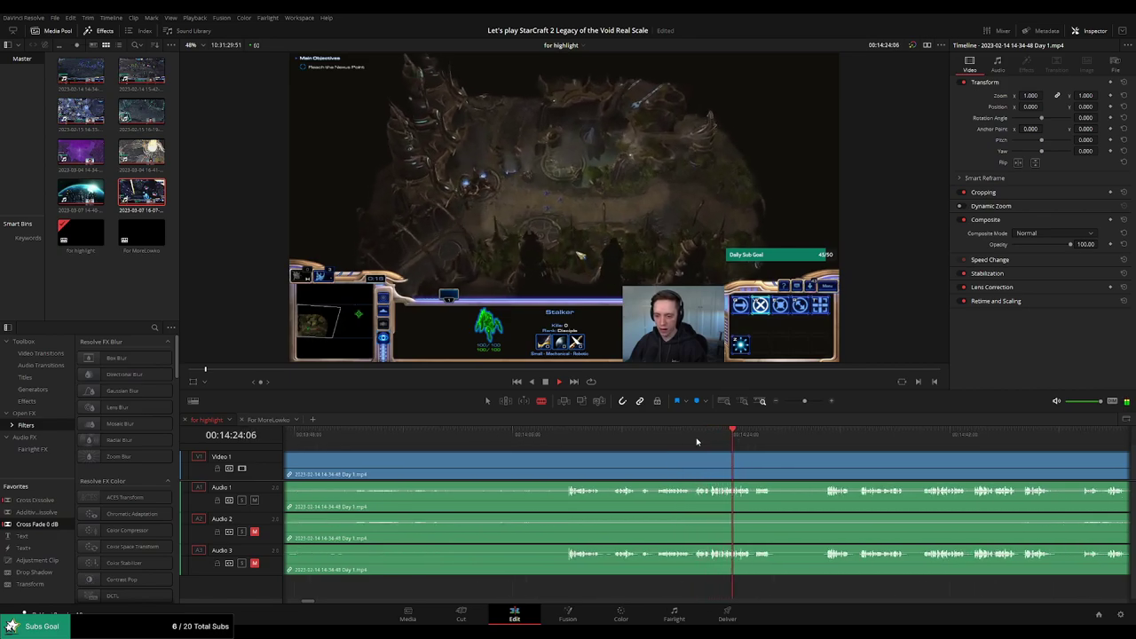
pyautogui.click(574, 436)
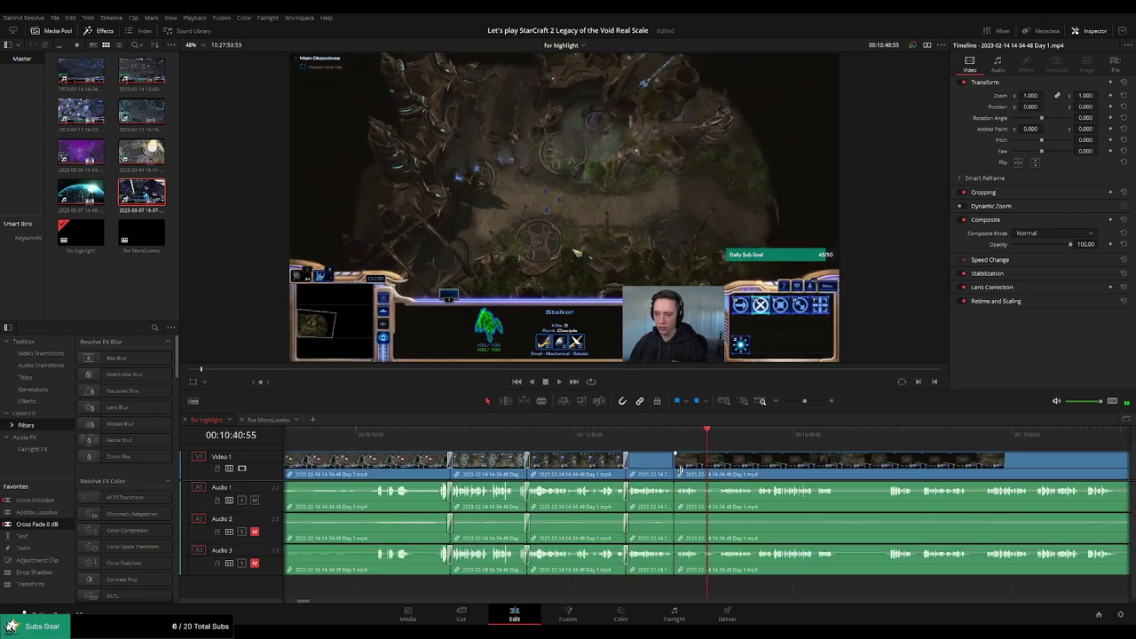
pyautogui.press('space')
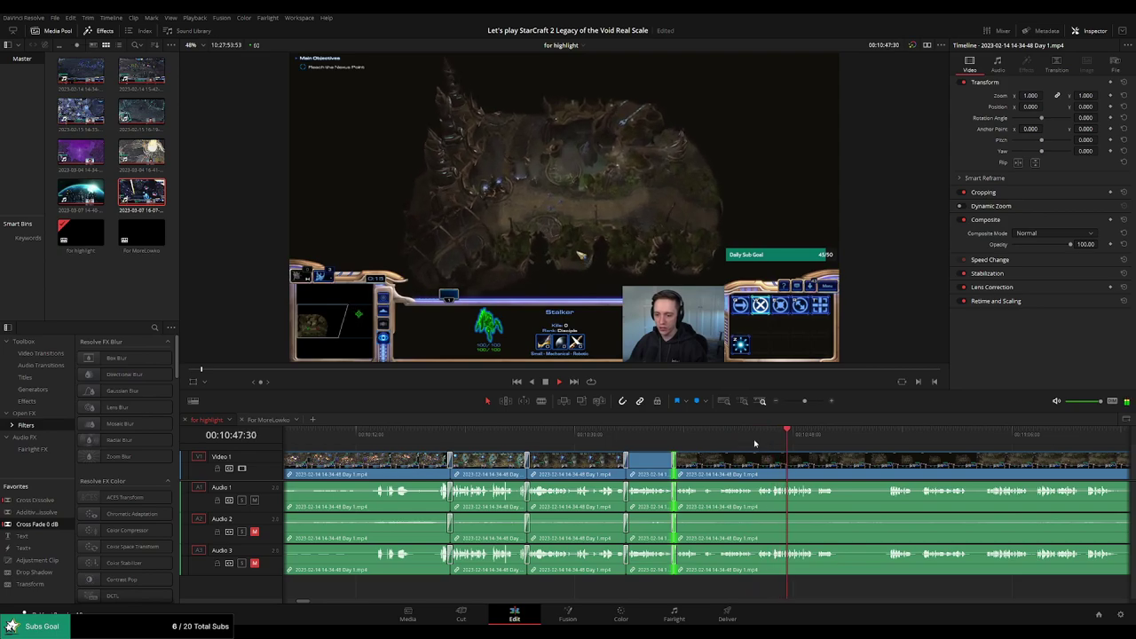
# Review the footage following the join at about 00:10:38 and split it at about 00:10:55, just before the speech resumes
pyautogui.moveTo(835, 466); pyautogui.dragTo(559, 459)
pyautogui.scroll(3, 789, 459)
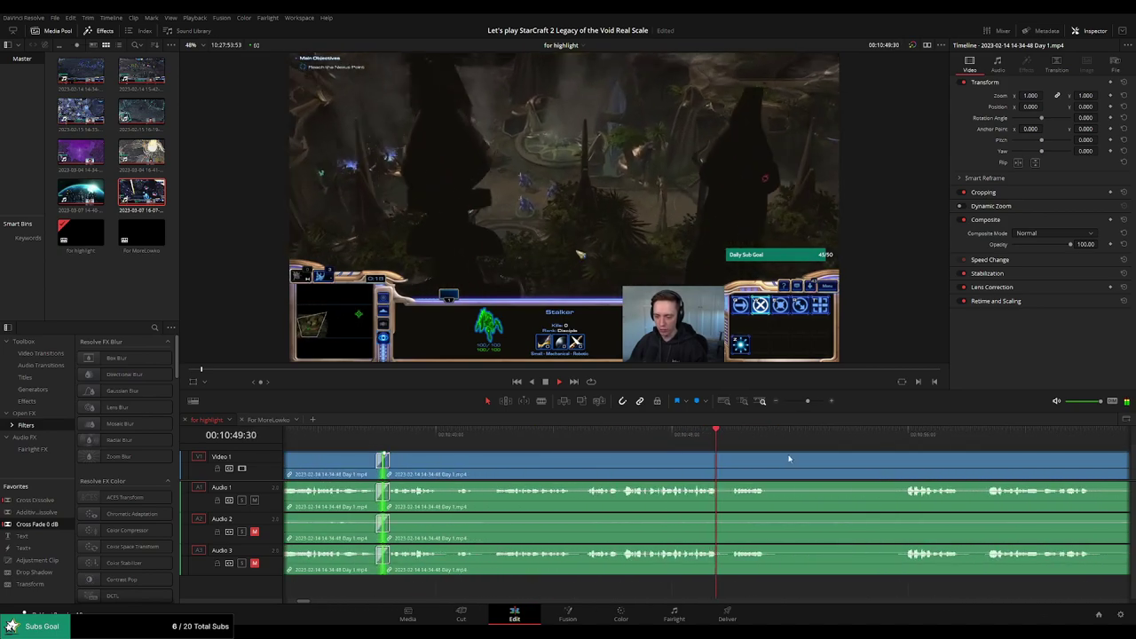
pyautogui.moveTo(789, 458); pyautogui.dragTo(594, 457)
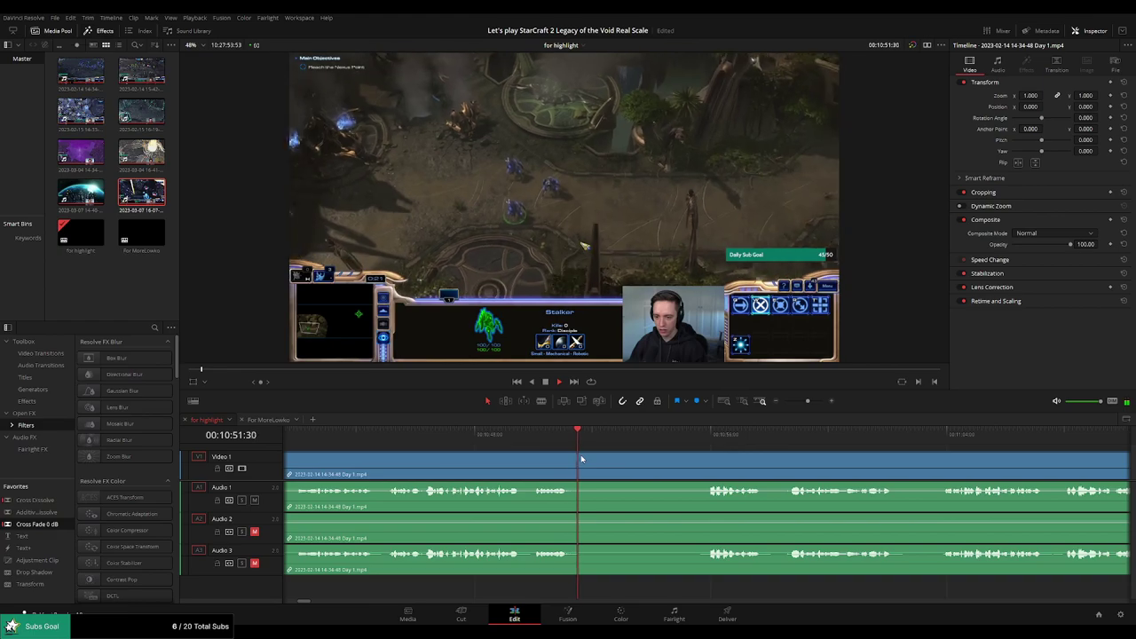
pyautogui.moveTo(611, 439); pyautogui.dragTo(697, 438)
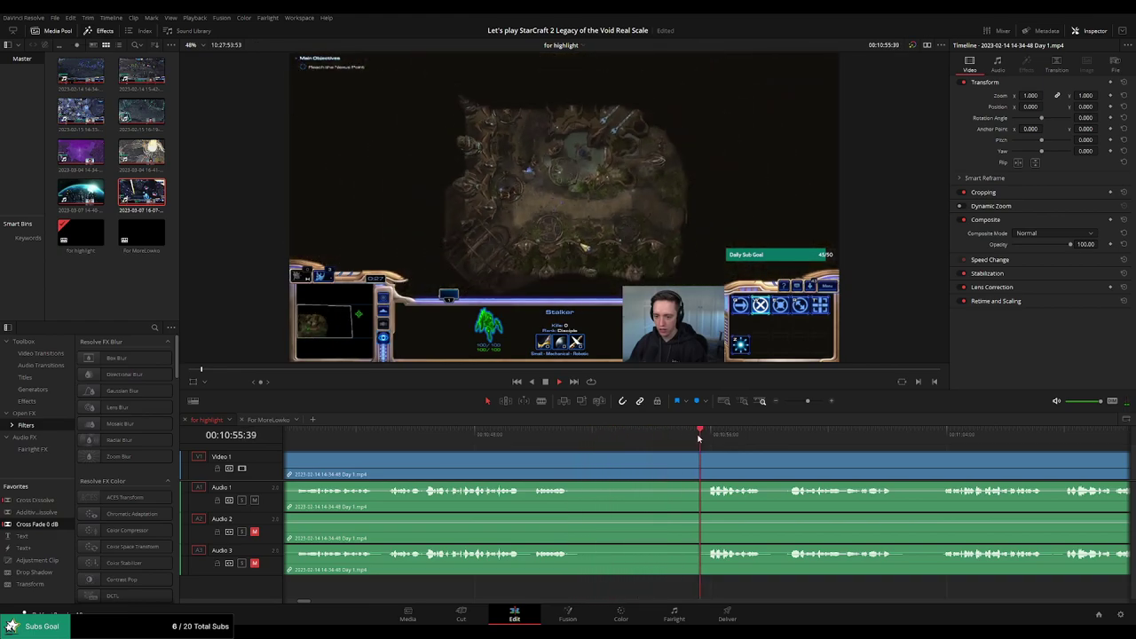
pyautogui.hscroll(3, 698, 438)
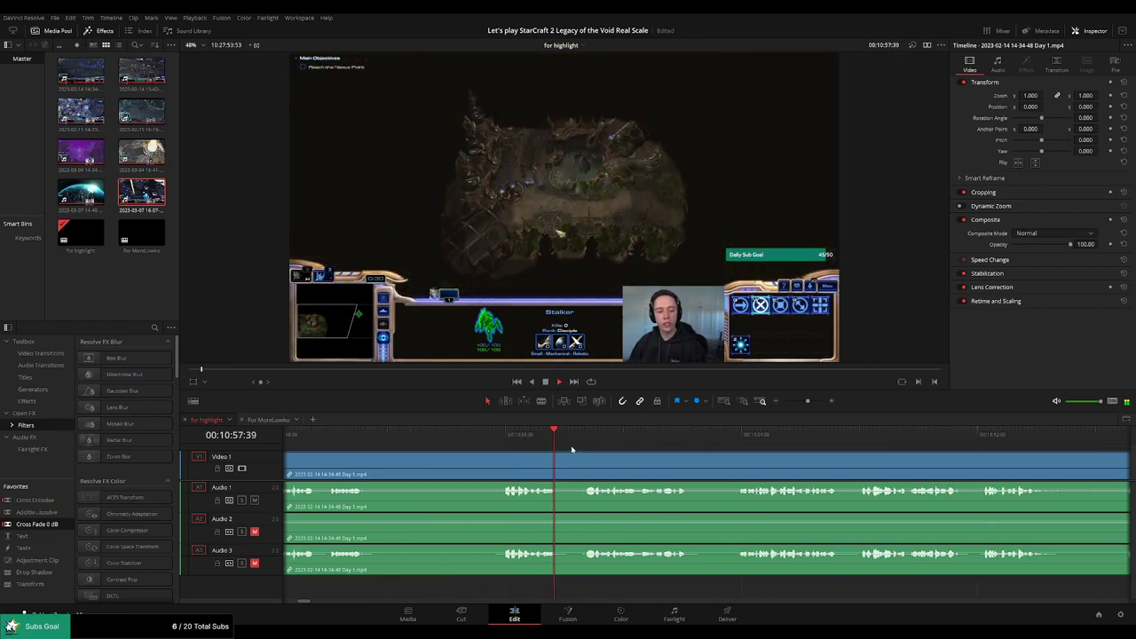
pyautogui.hscroll(-2, 562, 457)
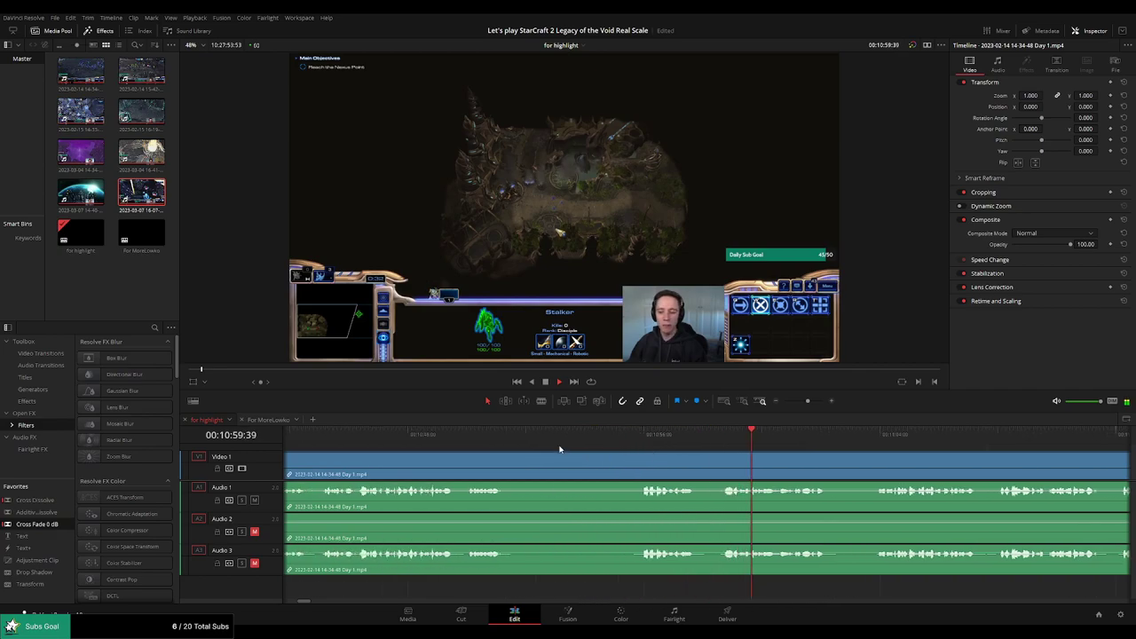
pyautogui.press('b')
pyautogui.click(614, 463)
# Review the speech following the 00:10:55 split up to about 00:11:06 and split the footage at 00:10:59:01
pyautogui.moveTo(617, 439); pyautogui.dragTo(885, 449)
pyautogui.press('space')
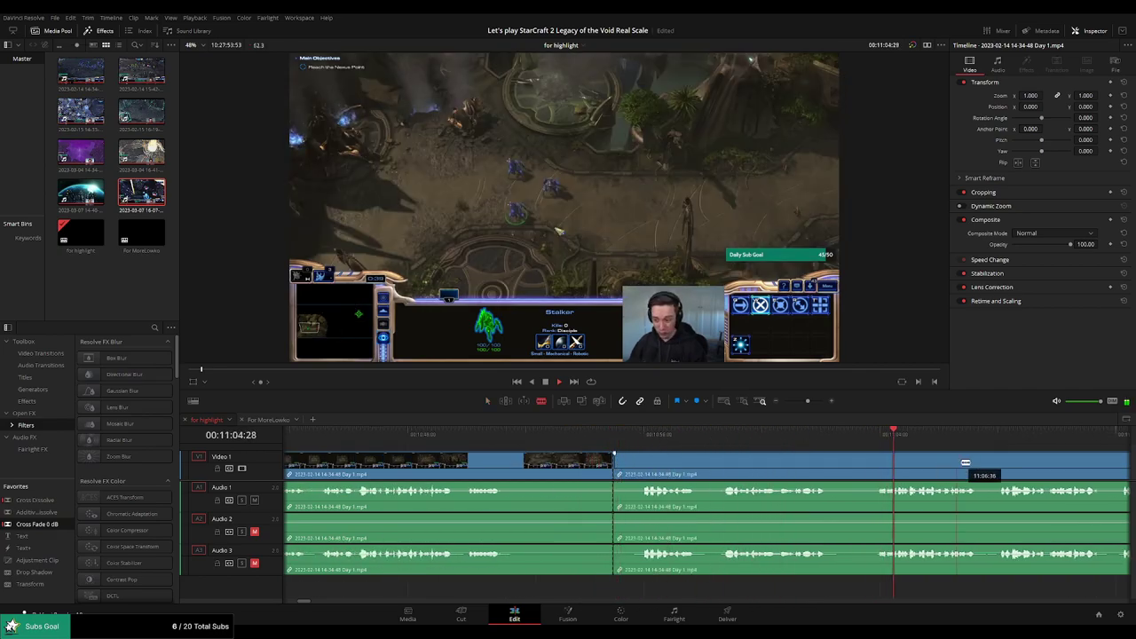
pyautogui.moveTo(962, 461); pyautogui.dragTo(650, 452)
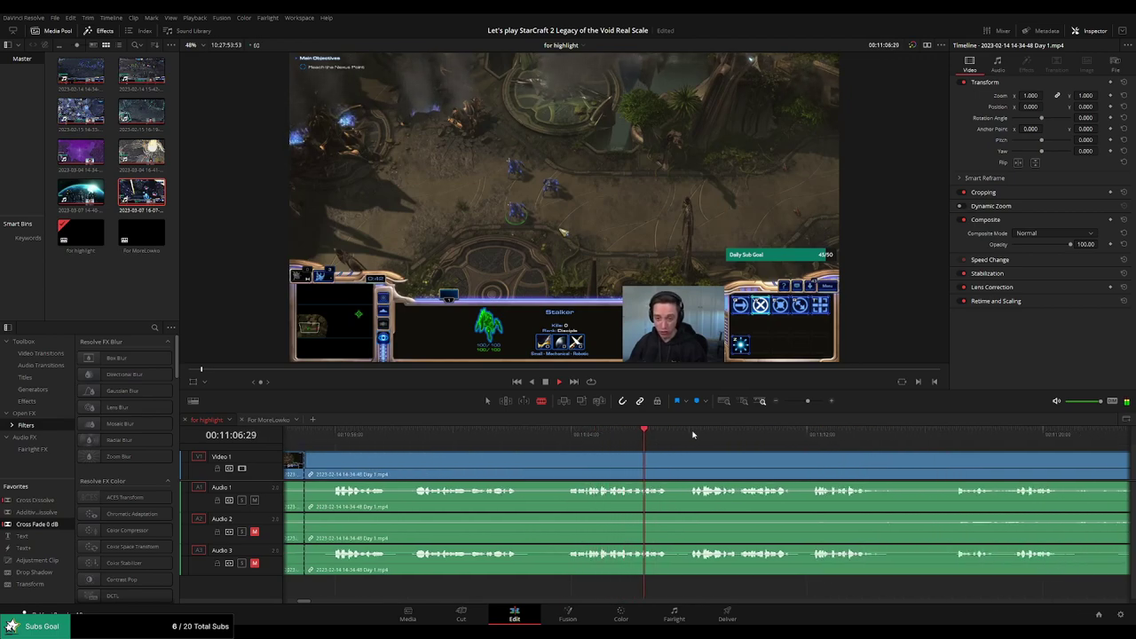
pyautogui.click(407, 434)
pyautogui.hscroll(-4, 453, 456)
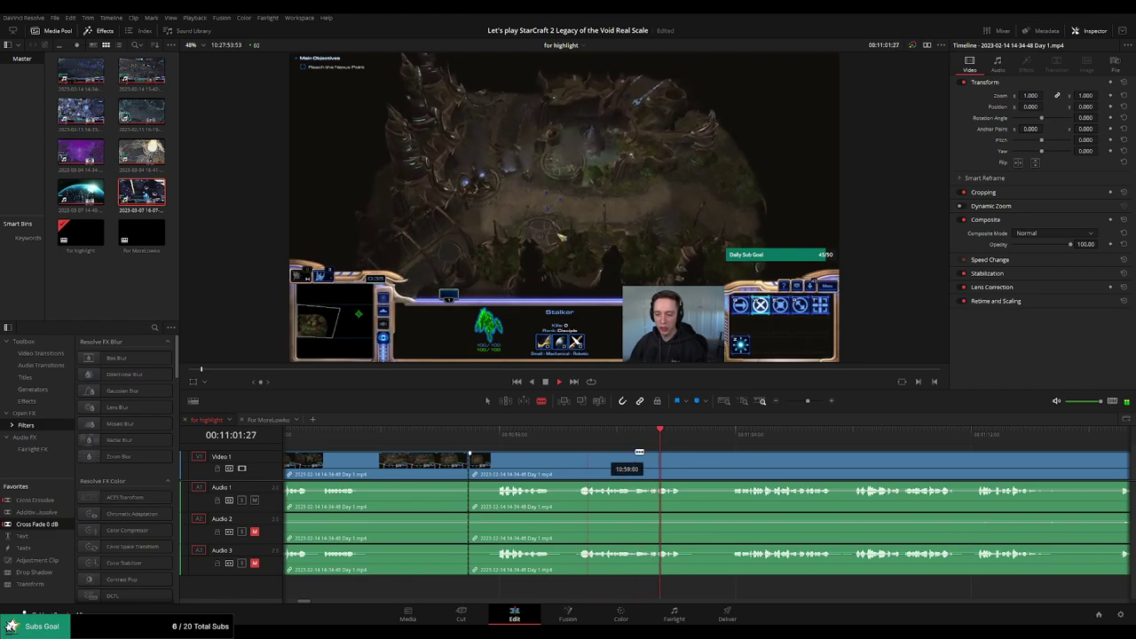
pyautogui.click(514, 434)
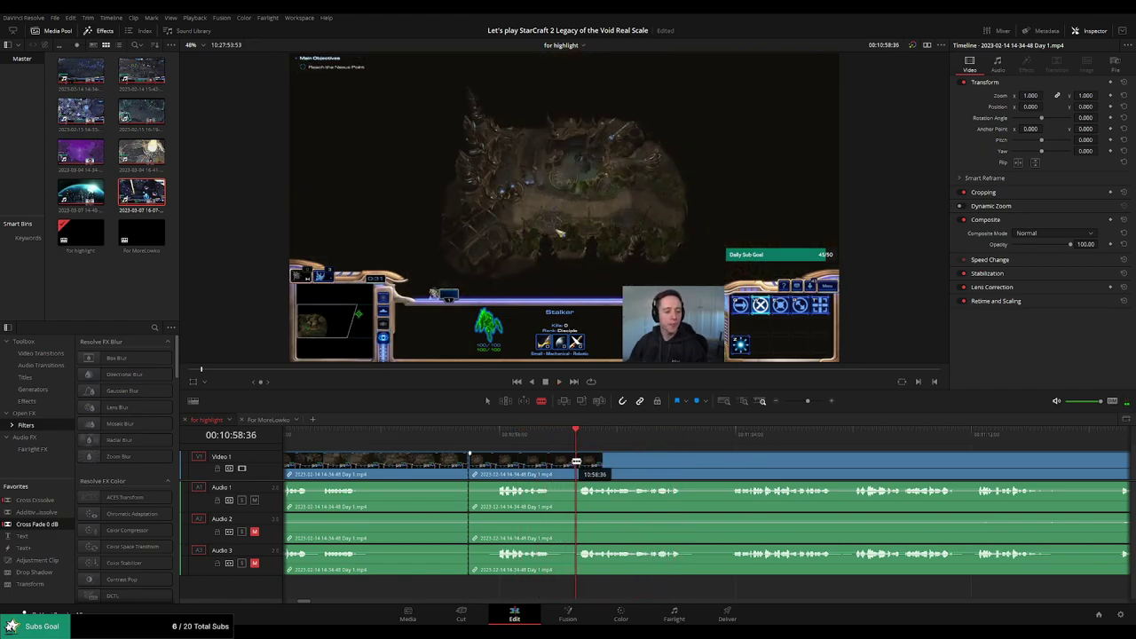
pyautogui.scroll(2, 585, 454)
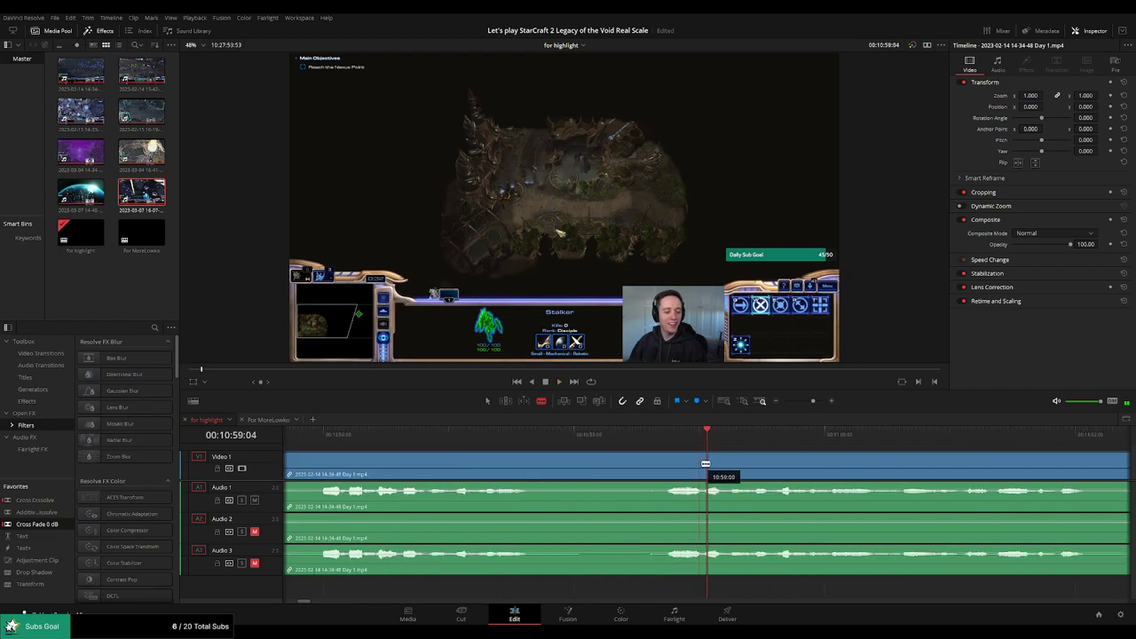
pyautogui.click(700, 466)
# Try a ripple delete of the whole segment between the splits at 00:10:55 and 00:10:59:01
pyautogui.press('a')
pyautogui.click(643, 474)
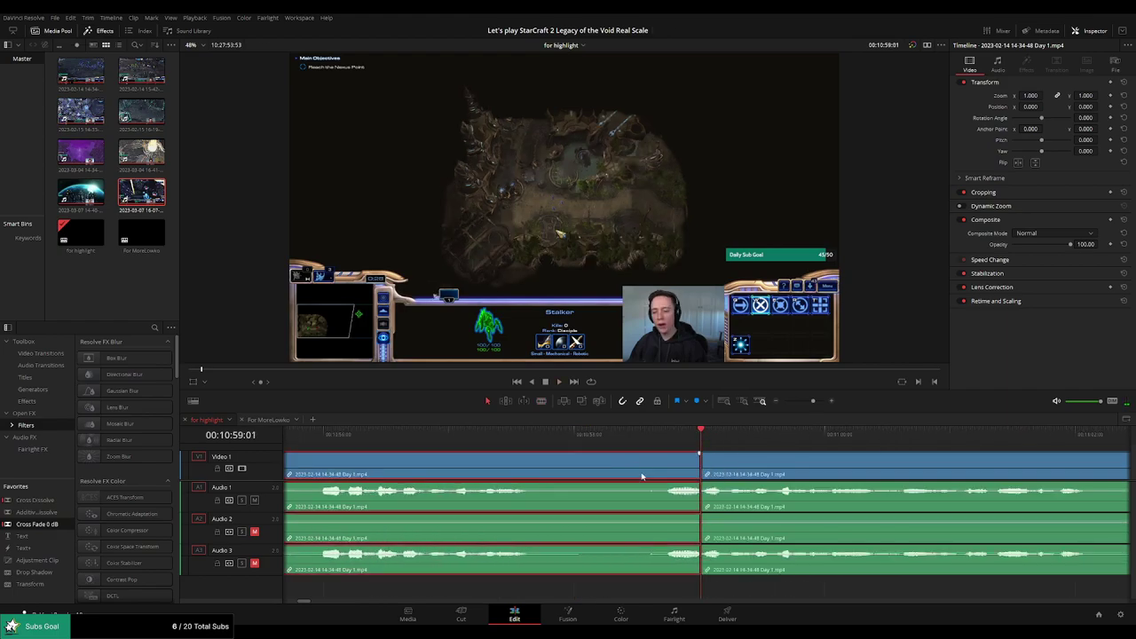
pyautogui.press('Delete')
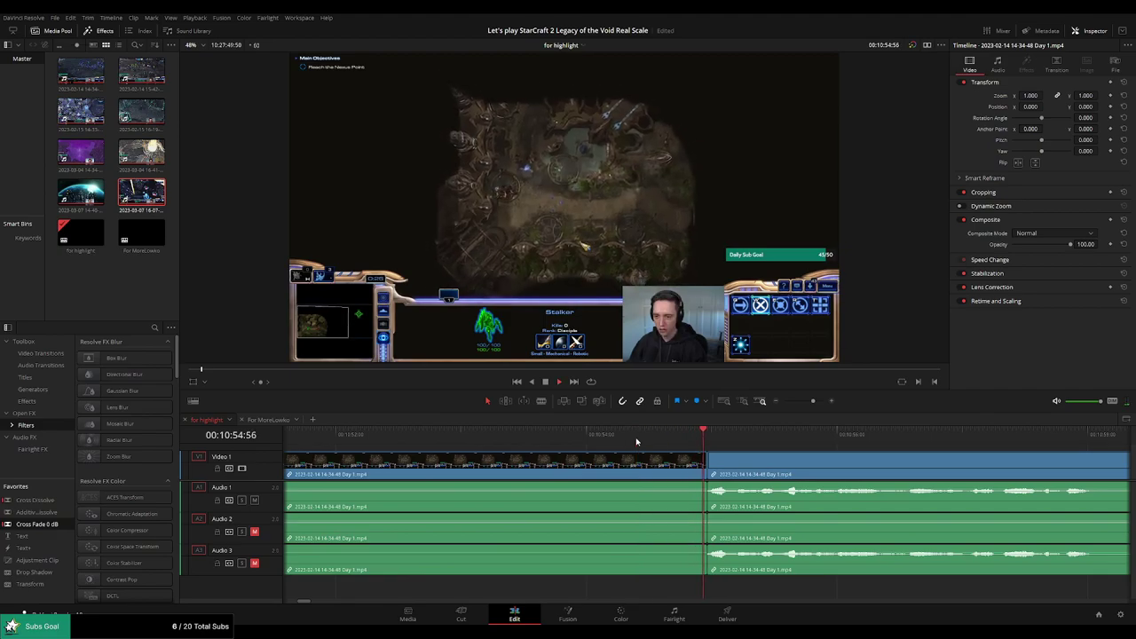
pyautogui.hscroll(-3, 679, 460)
# Split the footage at 00:10:57:42 and ripple delete the part from there to the split at 00:10:59:01
pyautogui.press('b')
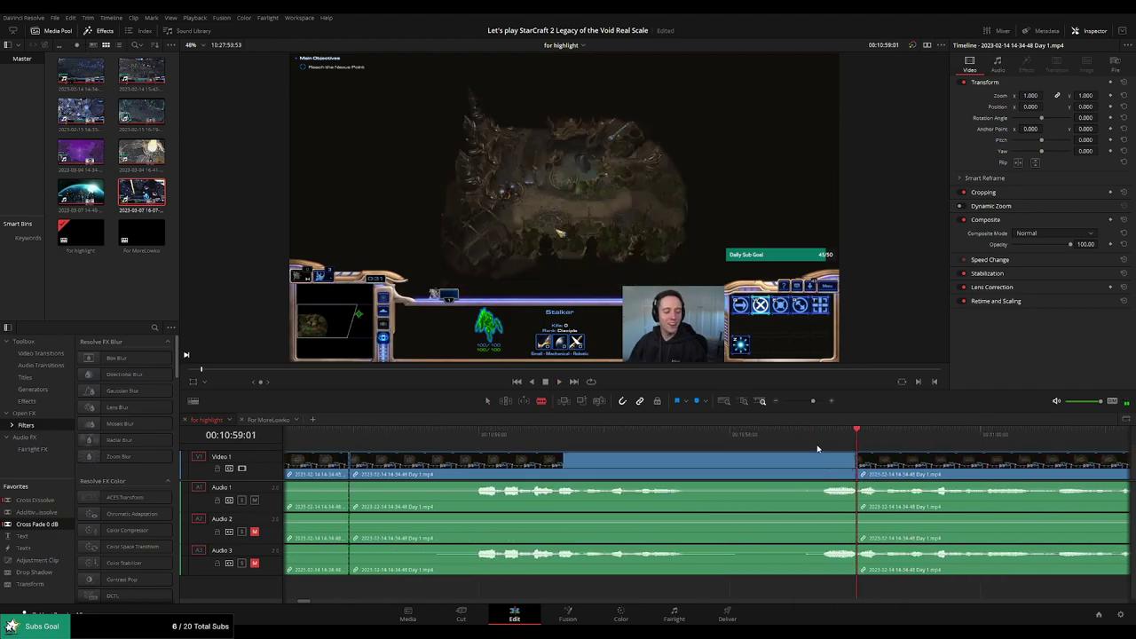
pyautogui.click(693, 439)
pyautogui.hotkey('ctrl', 'b')
pyautogui.click(762, 472)
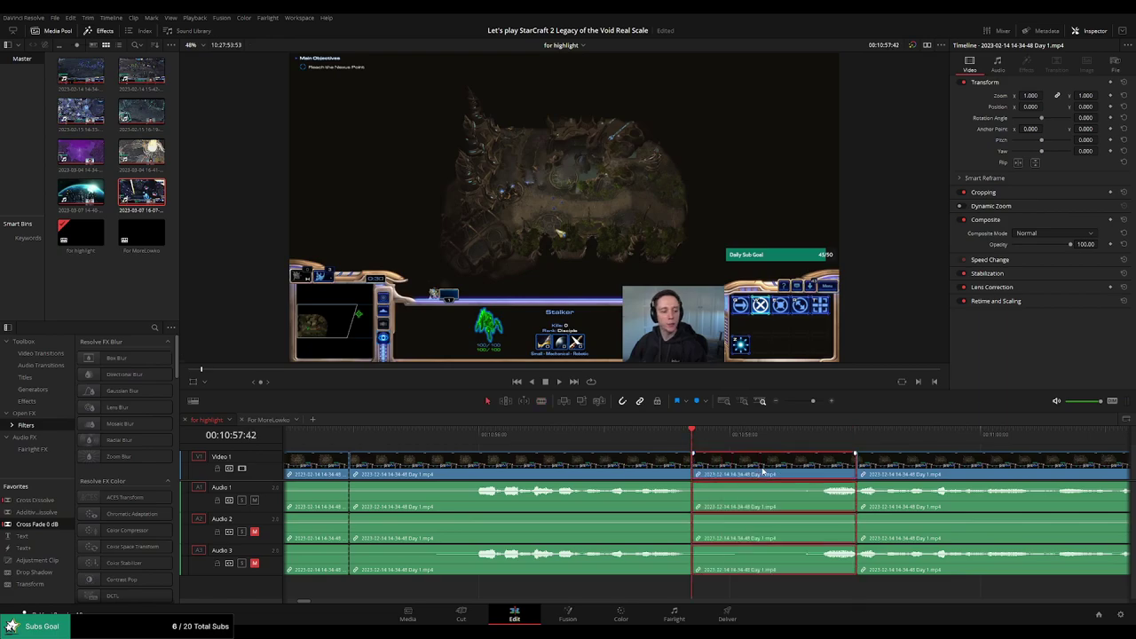
pyautogui.press('Delete')
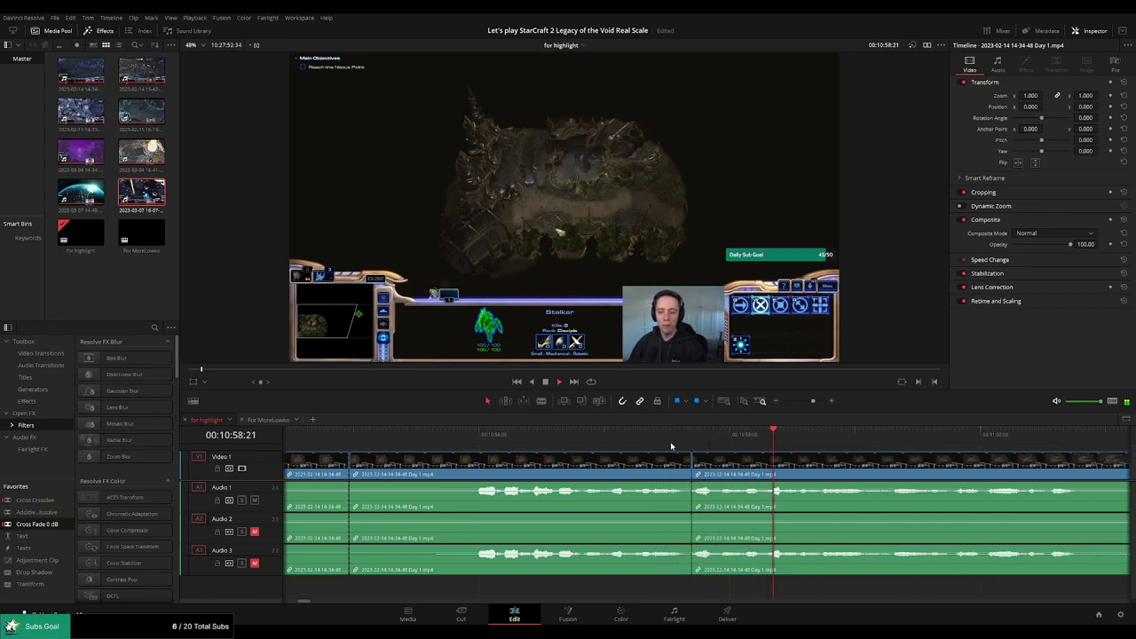
# Ripple delete a sliver of about two frames right after the join at 00:10:57:42
pyautogui.scroll(2, 702, 465)
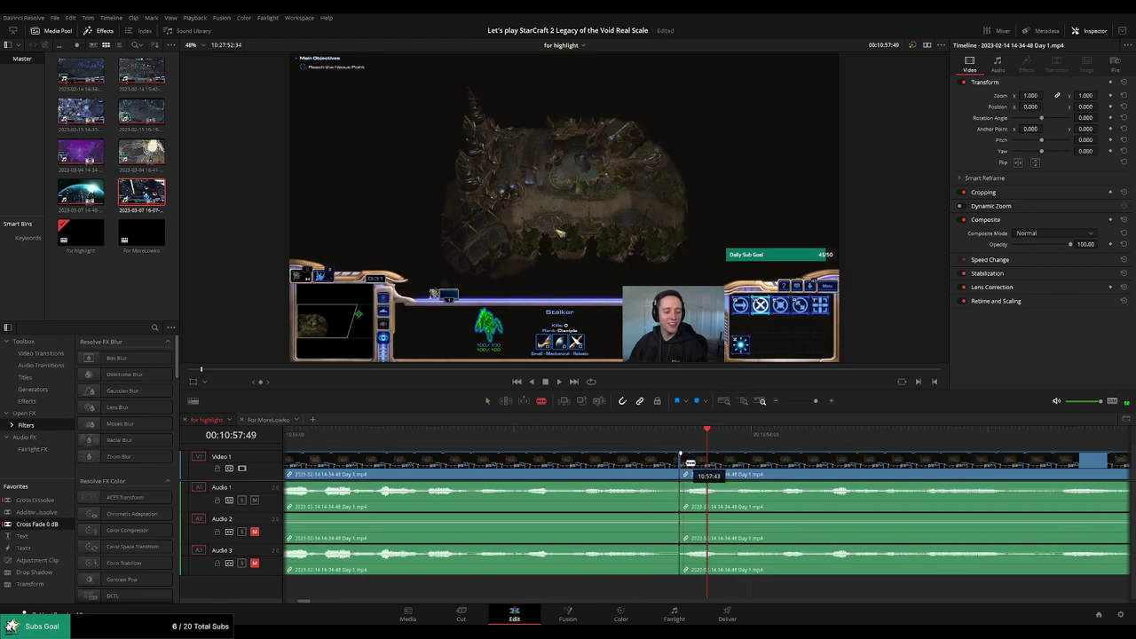
pyautogui.click(691, 463)
pyautogui.press('a')
pyautogui.press('Delete')
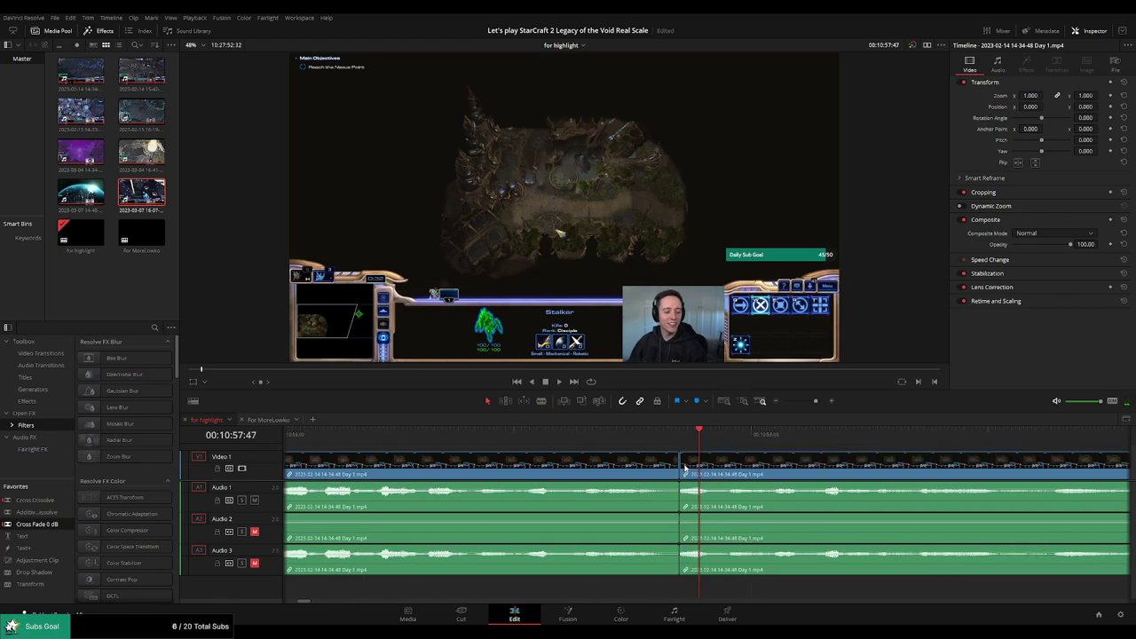
# Ripple delete the quiet stretch of about one second directly after the 00:10:55 split, up to where the speech begins
pyautogui.click(808, 401)
pyautogui.press('b')
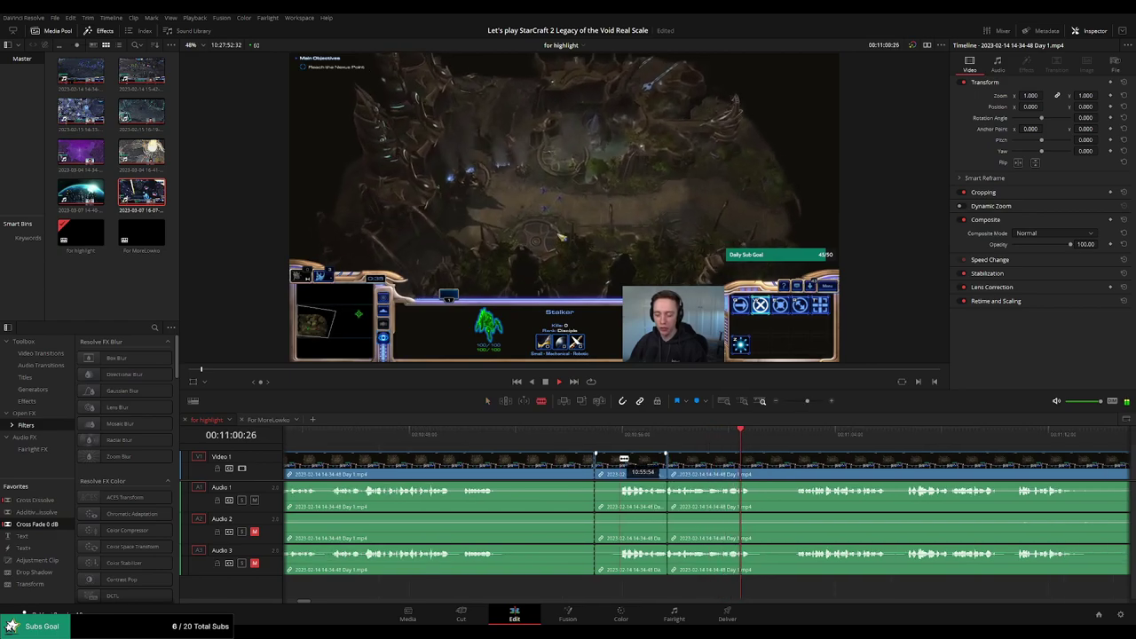
pyautogui.click(620, 459)
pyautogui.press('a')
pyautogui.click(608, 466)
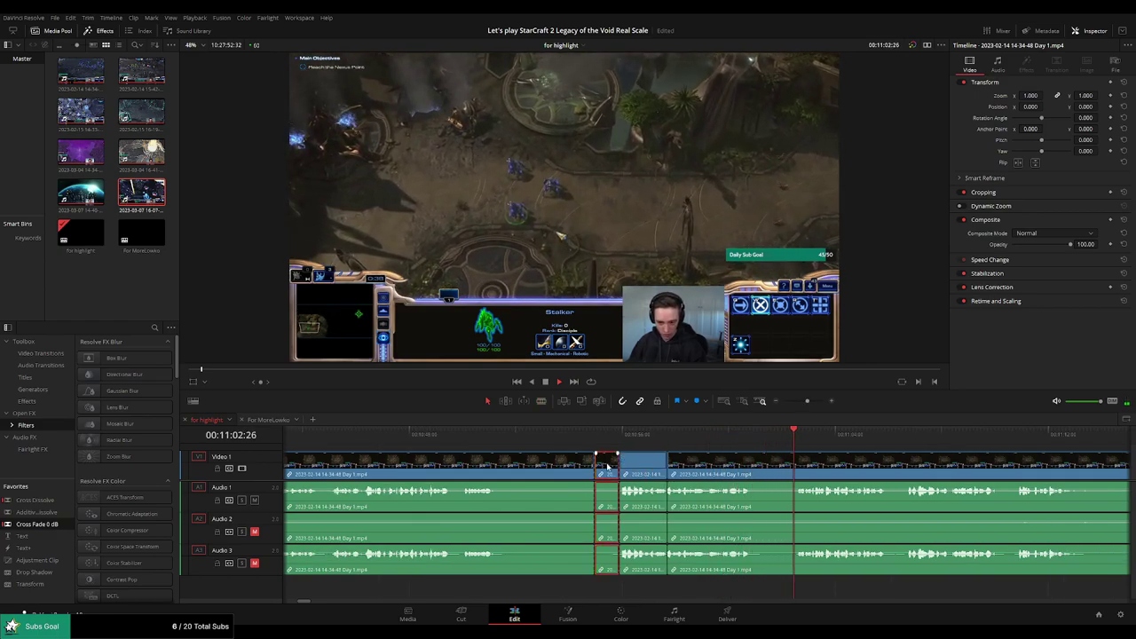
pyautogui.press('Delete')
# Try the default transitions at the join at about 00:10:55, play across it, and undo them
pyautogui.click(567, 436)
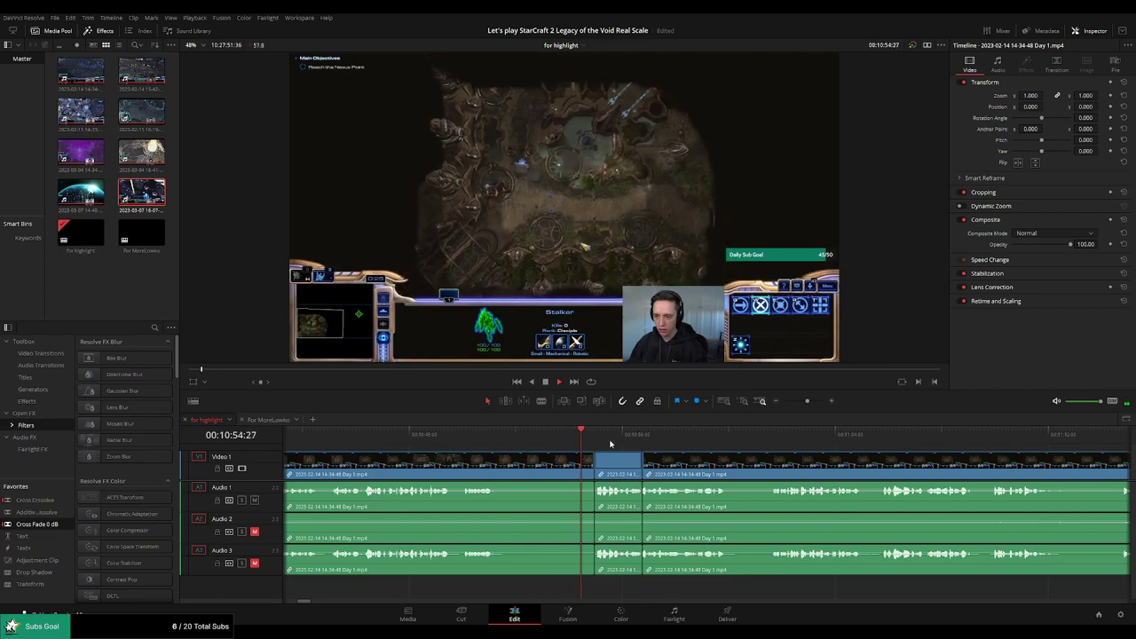
pyautogui.click(596, 468)
pyautogui.hotkey('ctrl', 't')
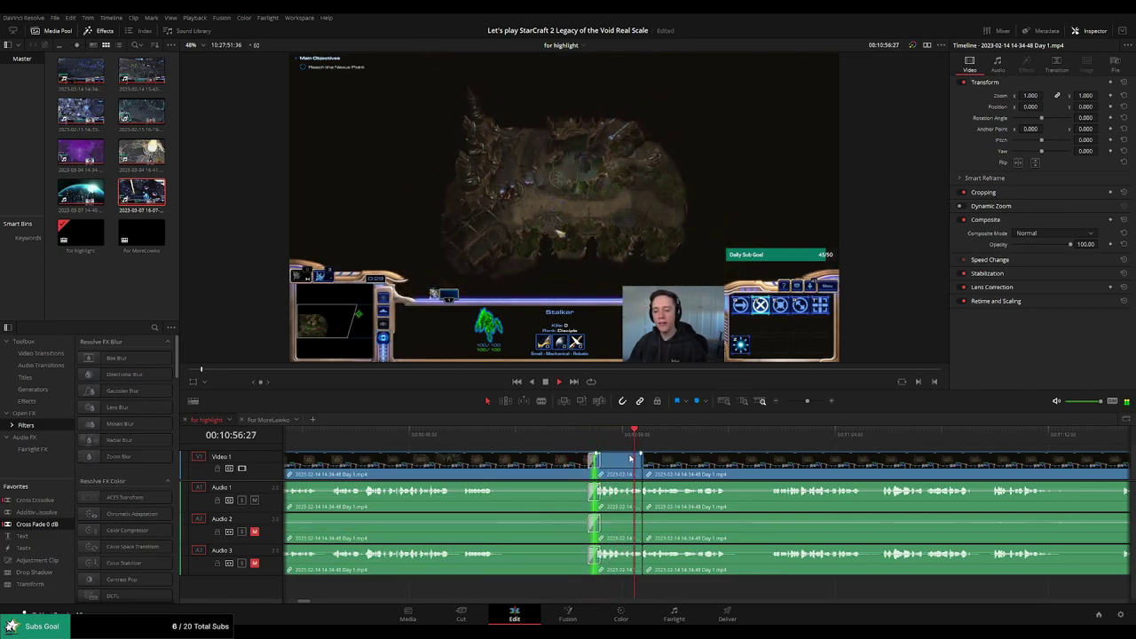
pyautogui.click(587, 440)
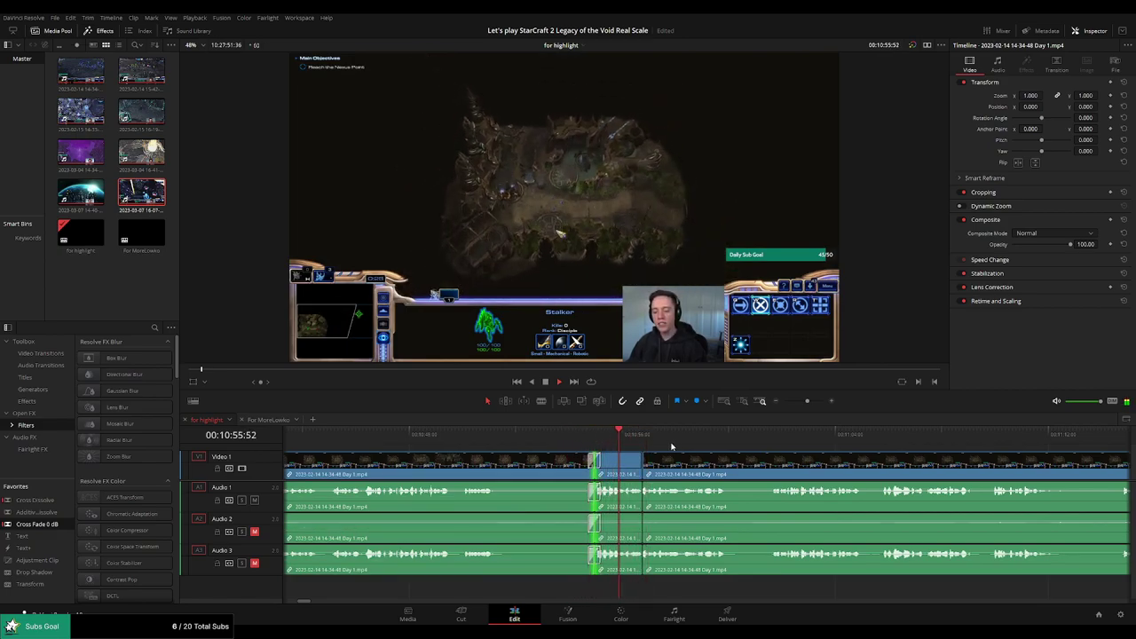
pyautogui.hotkey('ctrl', 'z')
pyautogui.hscroll(4, 675, 458)
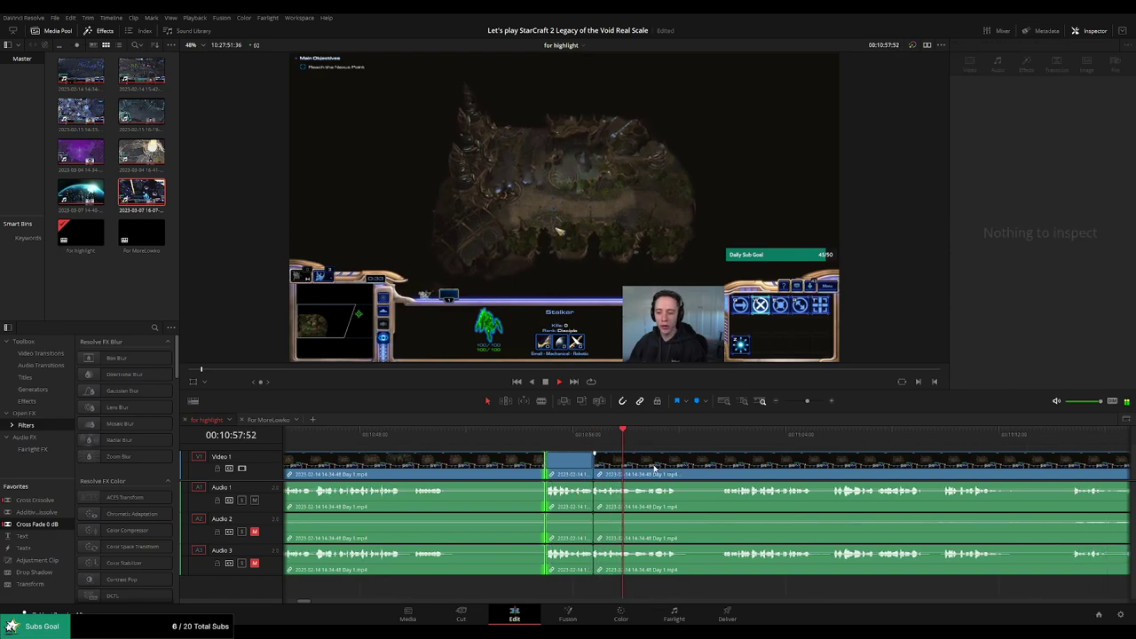
# Split the footage at 00:11:12:41 and again about two seconds further on, and ripple delete the quiet piece between the splits
pyautogui.hscroll(1, 550, 457)
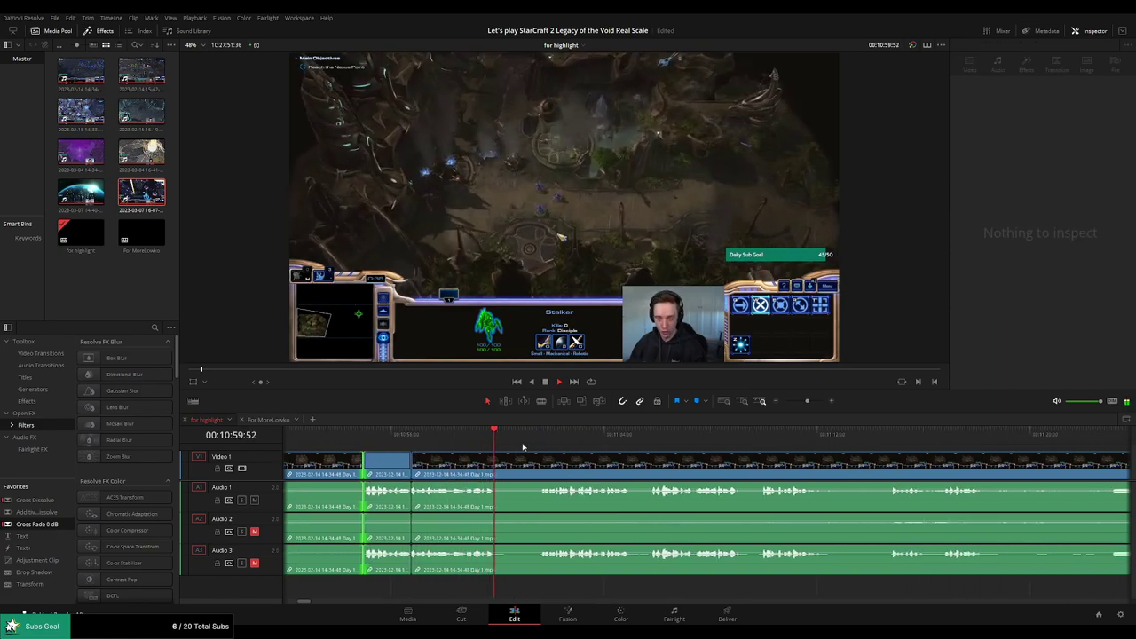
pyautogui.click(529, 437)
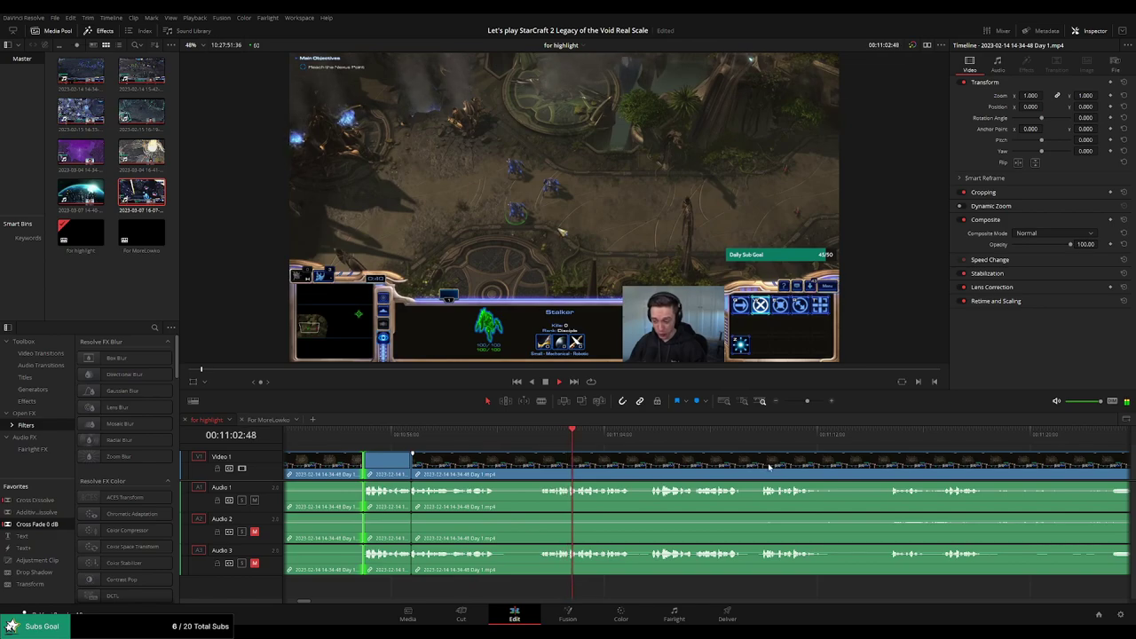
pyautogui.hscroll(2, 634, 461)
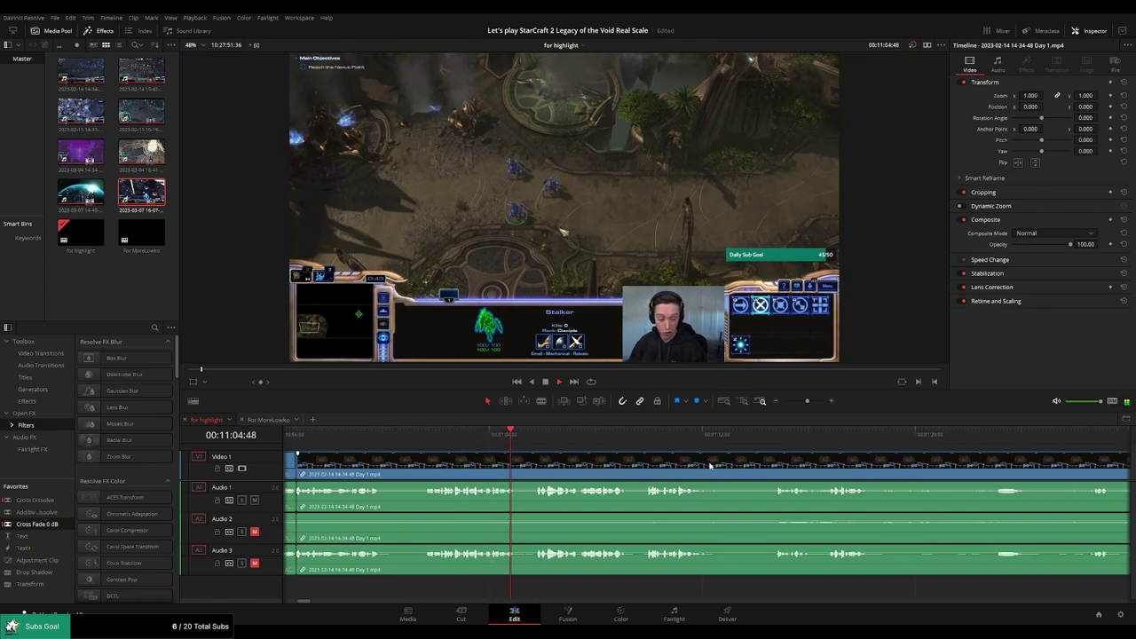
pyautogui.moveTo(710, 466); pyautogui.dragTo(645, 460)
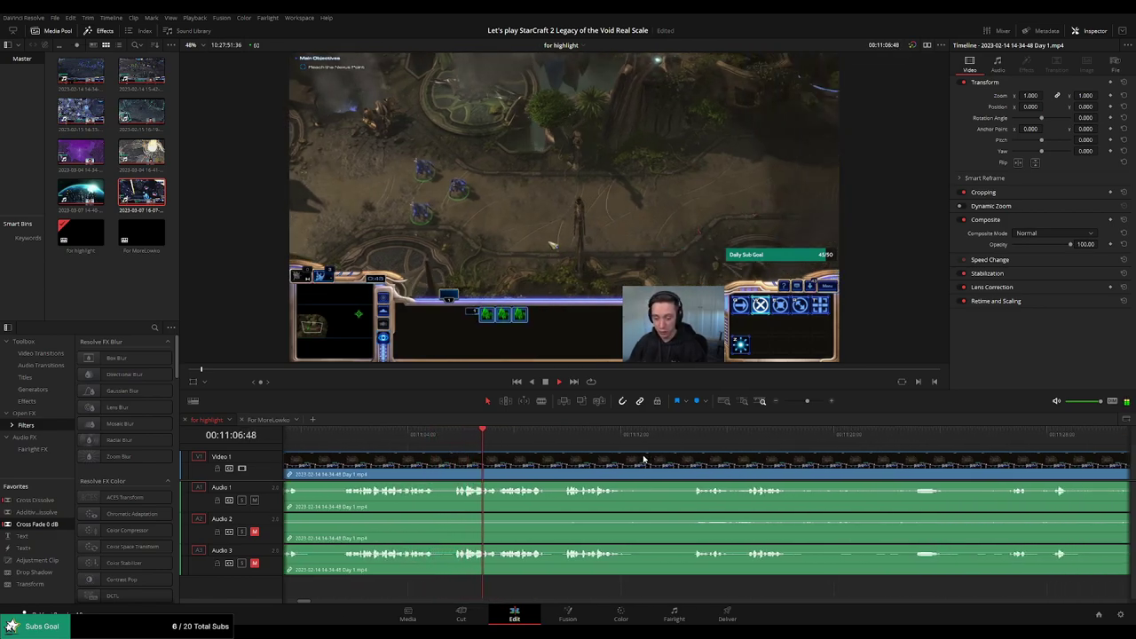
pyautogui.moveTo(644, 459); pyautogui.dragTo(594, 460)
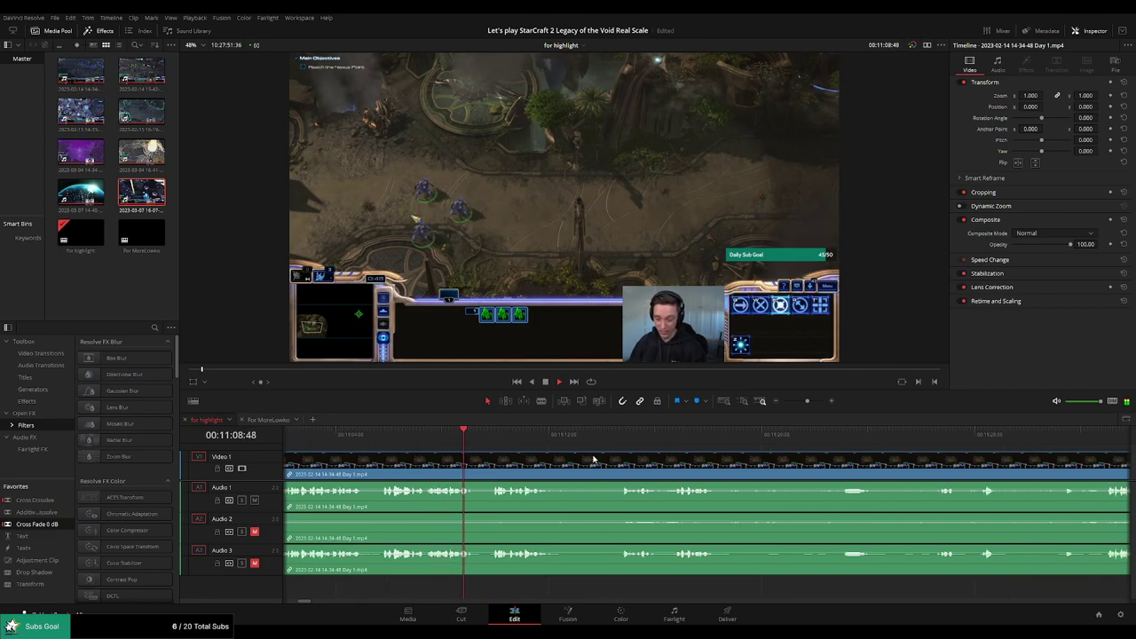
pyautogui.hscroll(1, 608, 459)
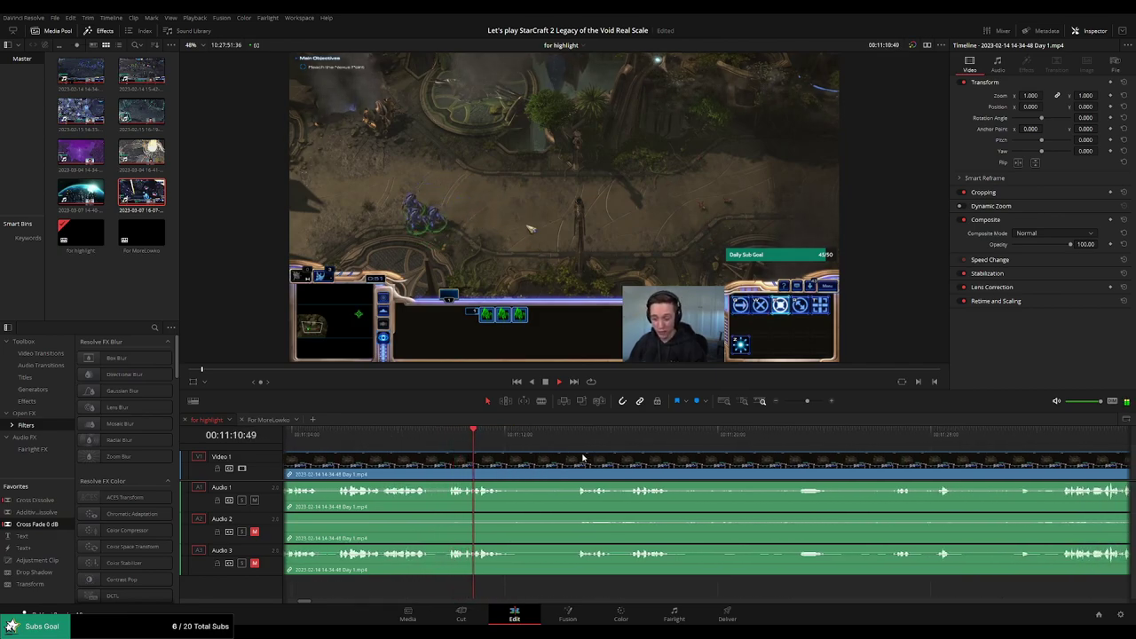
pyautogui.press('b')
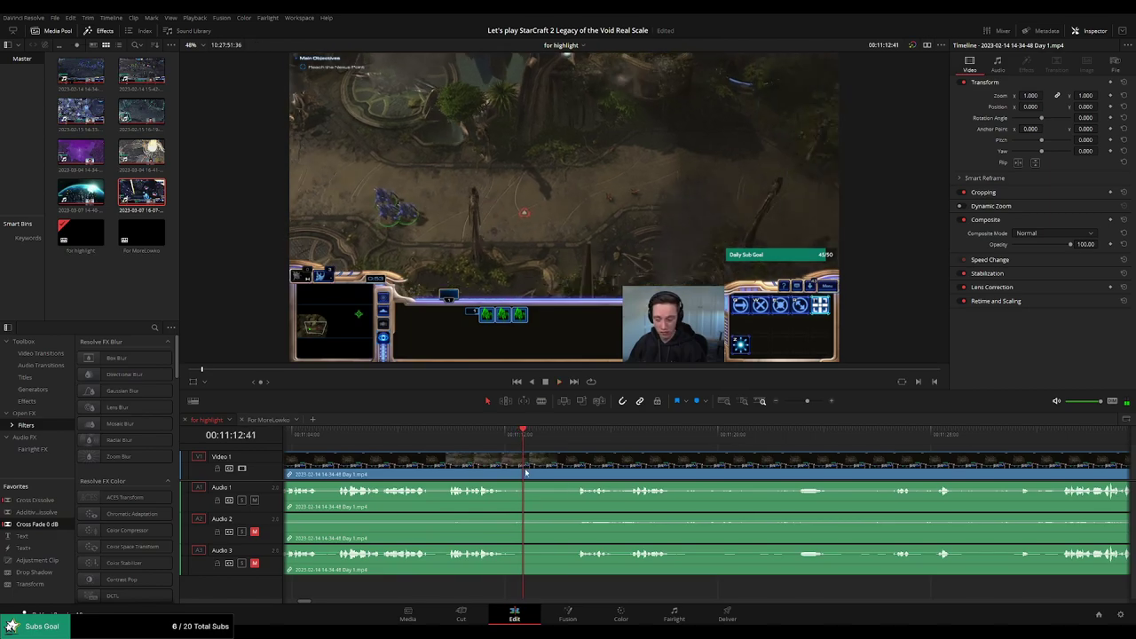
pyautogui.click(523, 472)
pyautogui.click(574, 438)
pyautogui.click(576, 465)
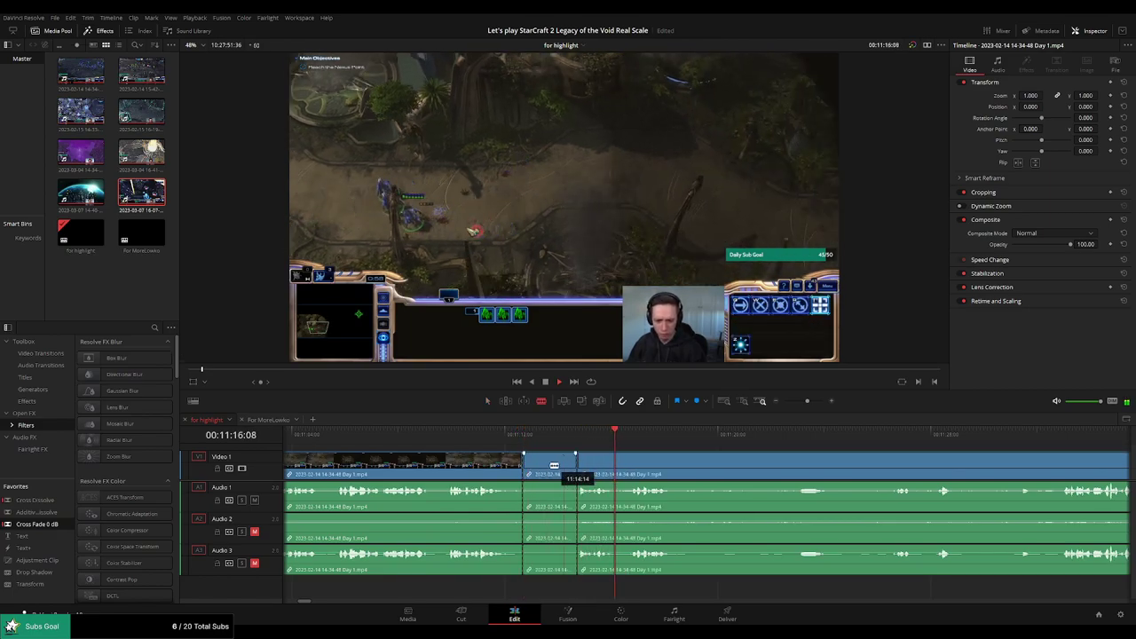
pyautogui.press('a')
pyautogui.click(552, 466)
pyautogui.press('Delete')
# Add the default video and audio transitions at the join at 00:11:12:41 and play across it
pyautogui.click(512, 436)
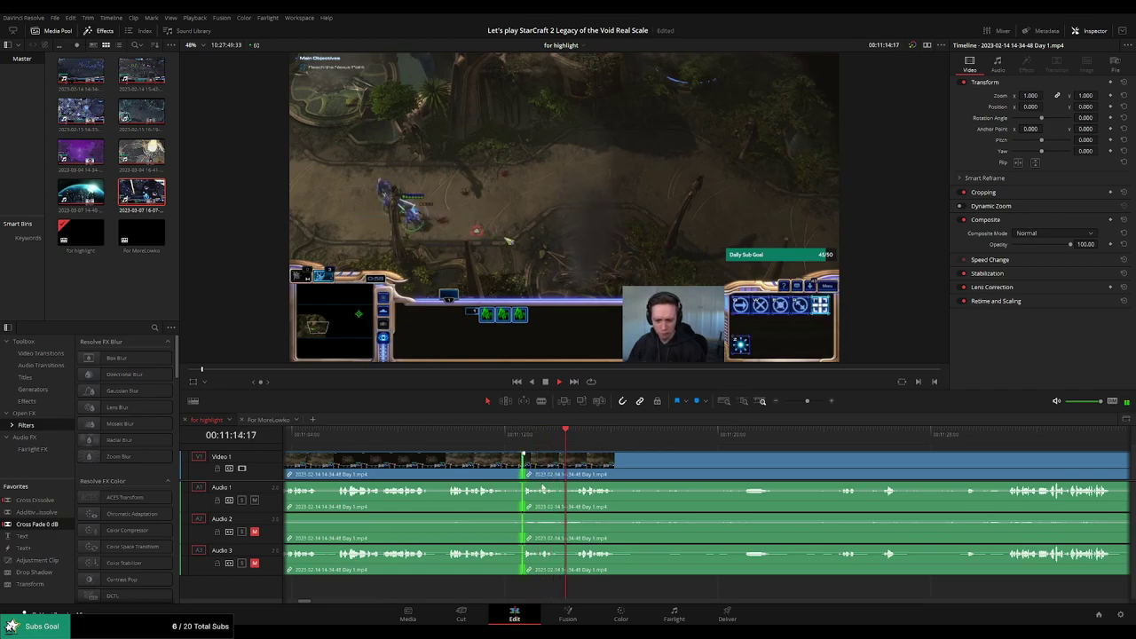
pyautogui.click(512, 435)
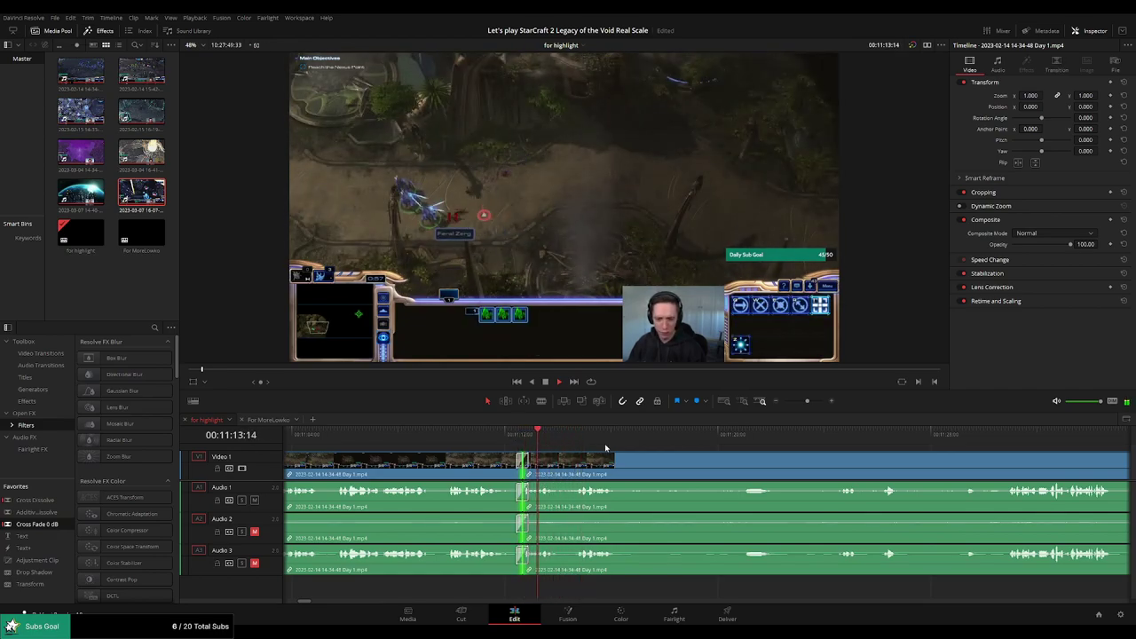
pyautogui.hscroll(5, 583, 457)
pyautogui.hscroll(3, 594, 460)
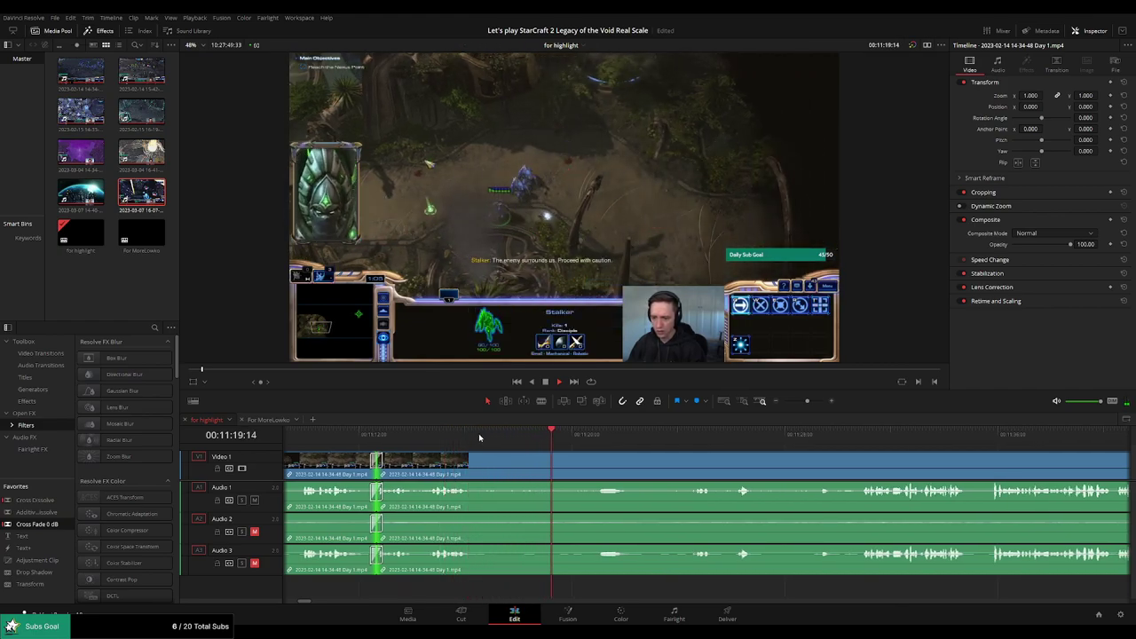
# Split the footage at 00:11:14:18, shortly after the newly smoothed join, and resume playback
pyautogui.click(399, 435)
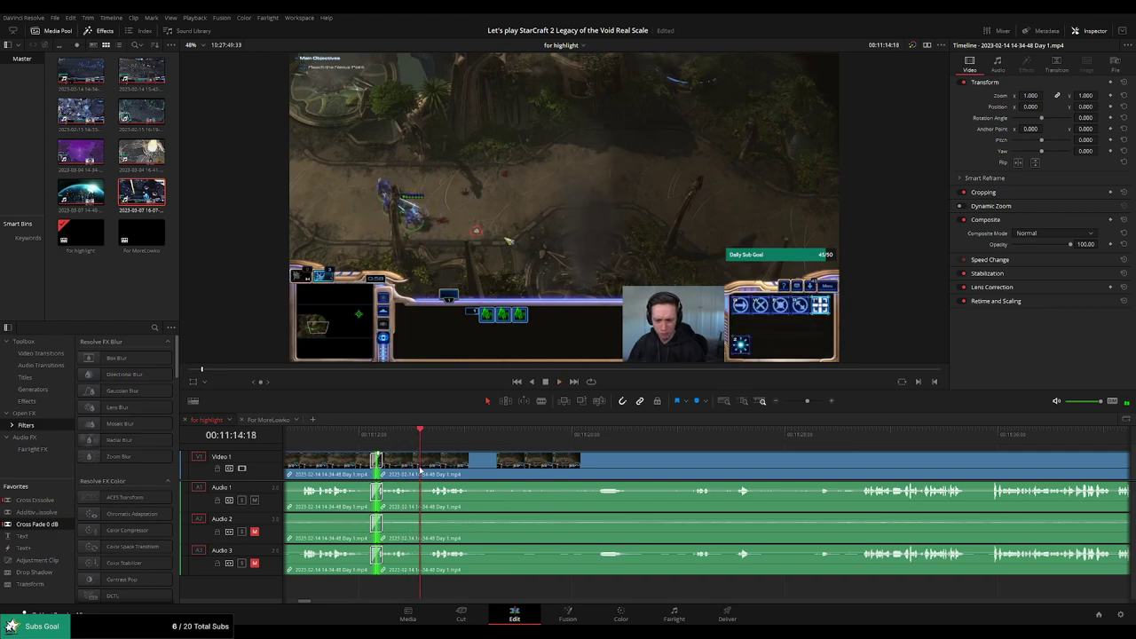
pyautogui.press('b')
pyautogui.click(420, 471)
pyautogui.press('space')
# Look through the footage from about 00:11:42 to 00:12:56 for the point where the highlight should resume
pyautogui.moveTo(480, 446); pyautogui.dragTo(610, 449)
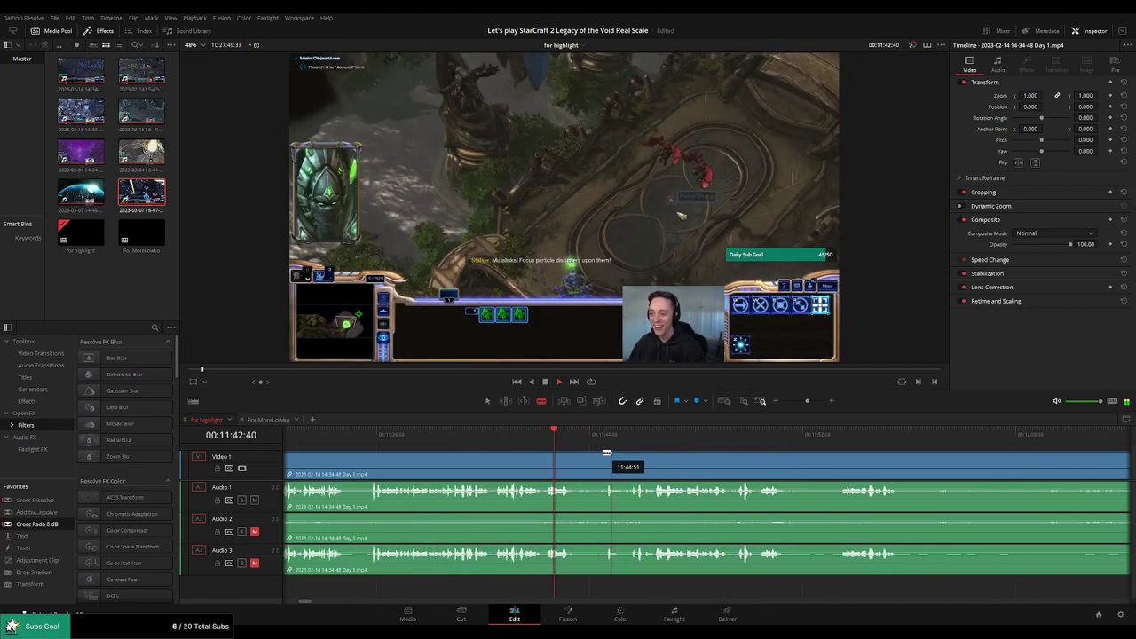
pyautogui.click(610, 434)
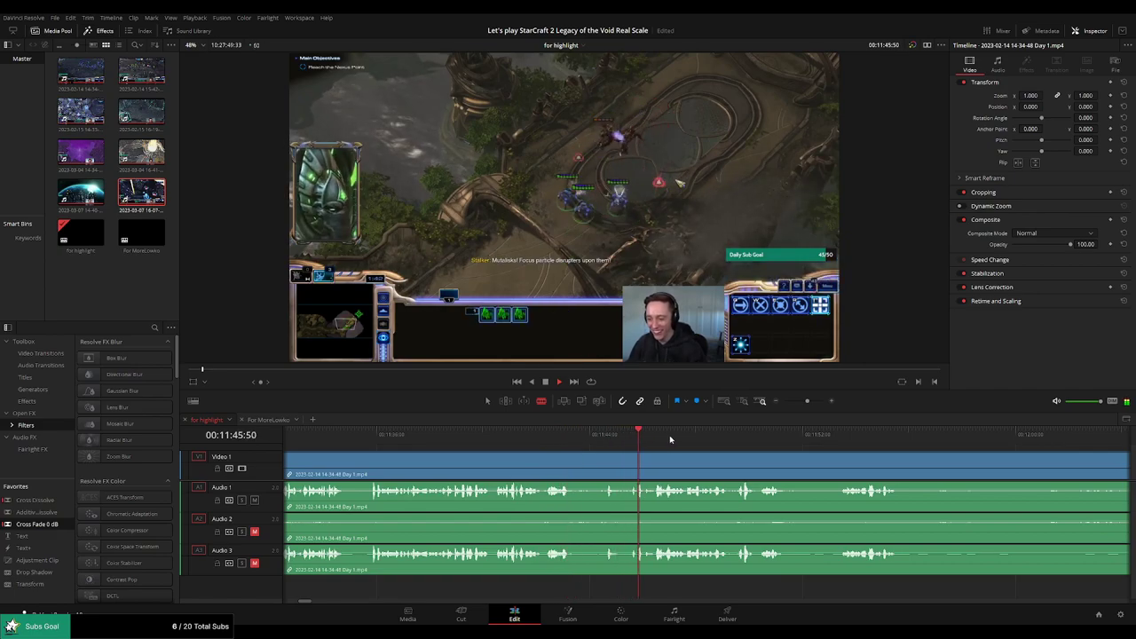
pyautogui.click(706, 435)
pyautogui.click(744, 436)
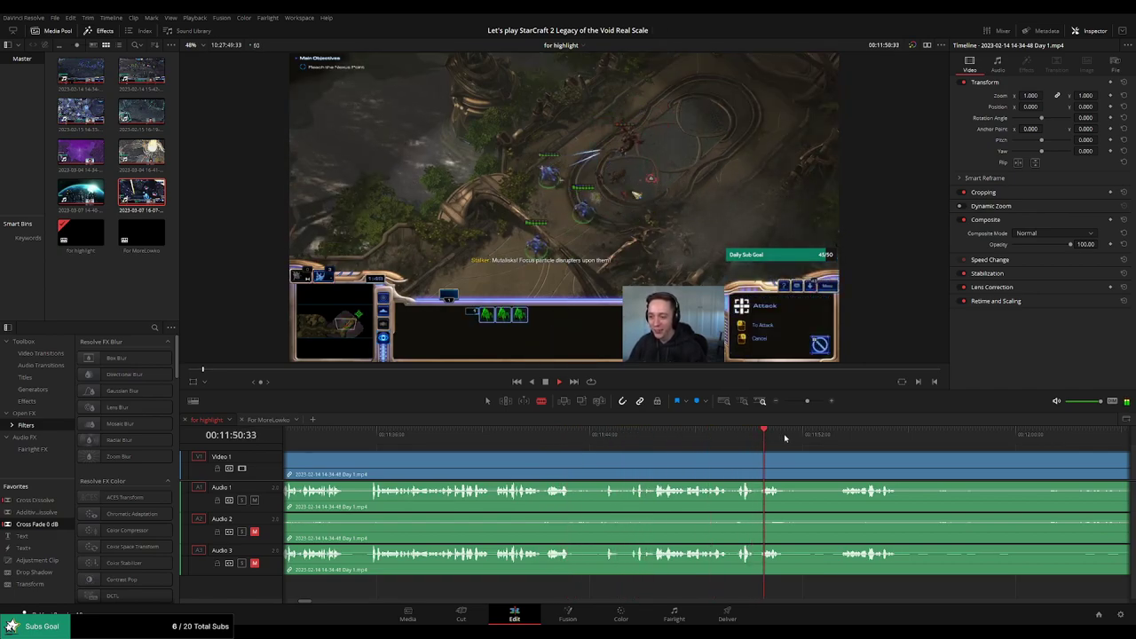
pyautogui.click(850, 434)
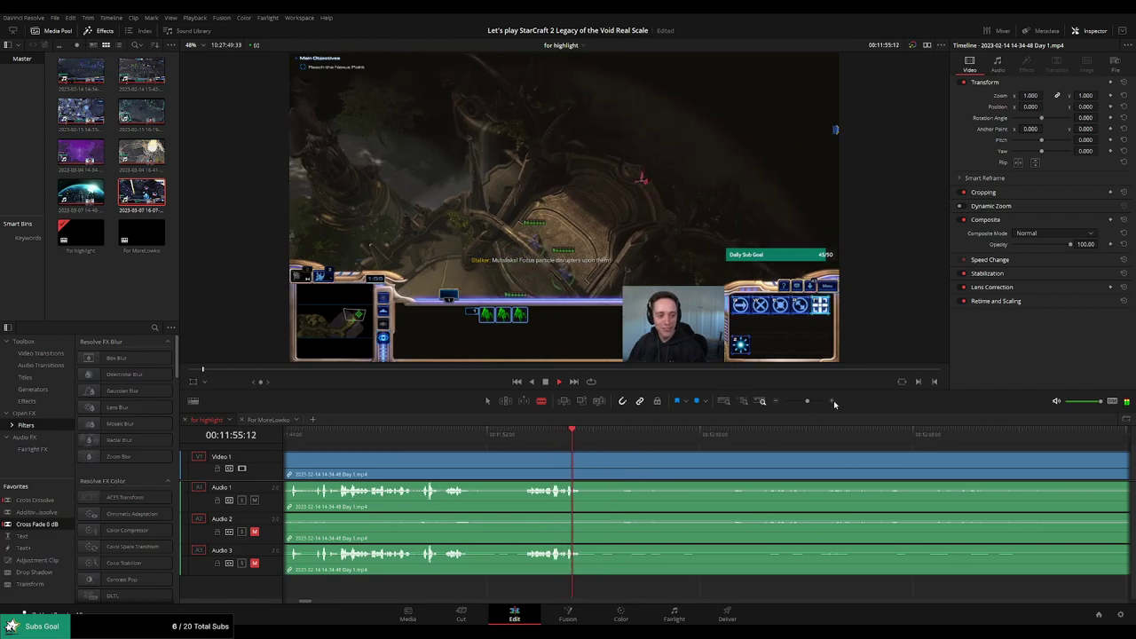
pyautogui.moveTo(807, 402); pyautogui.dragTo(796, 402)
pyautogui.click(765, 435)
pyautogui.scroll(5, 793, 449)
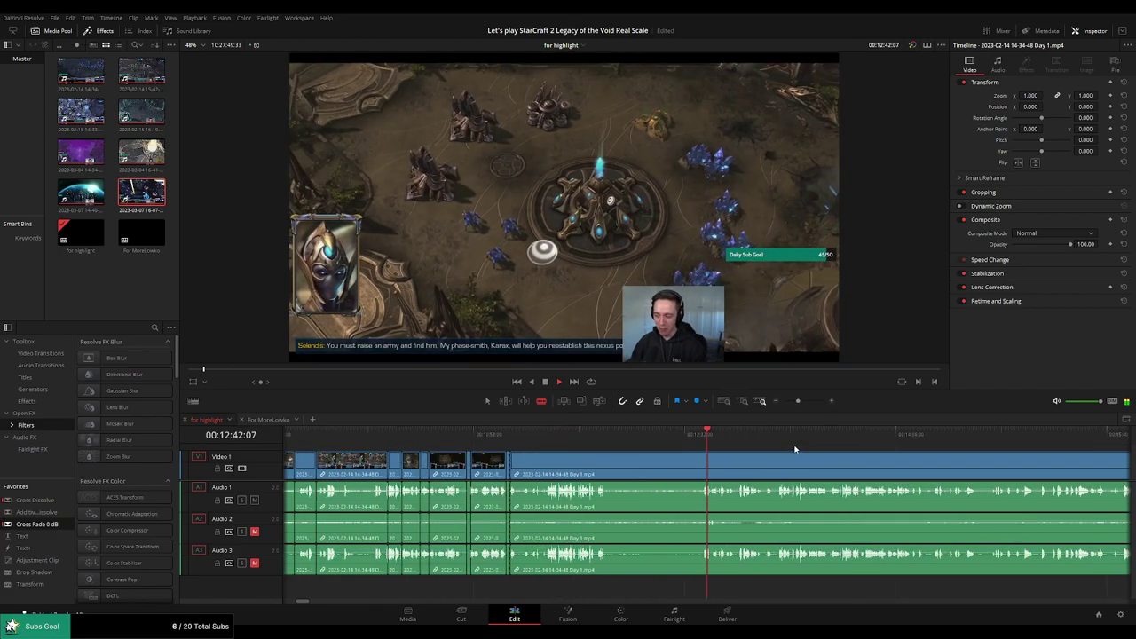
pyautogui.click(848, 435)
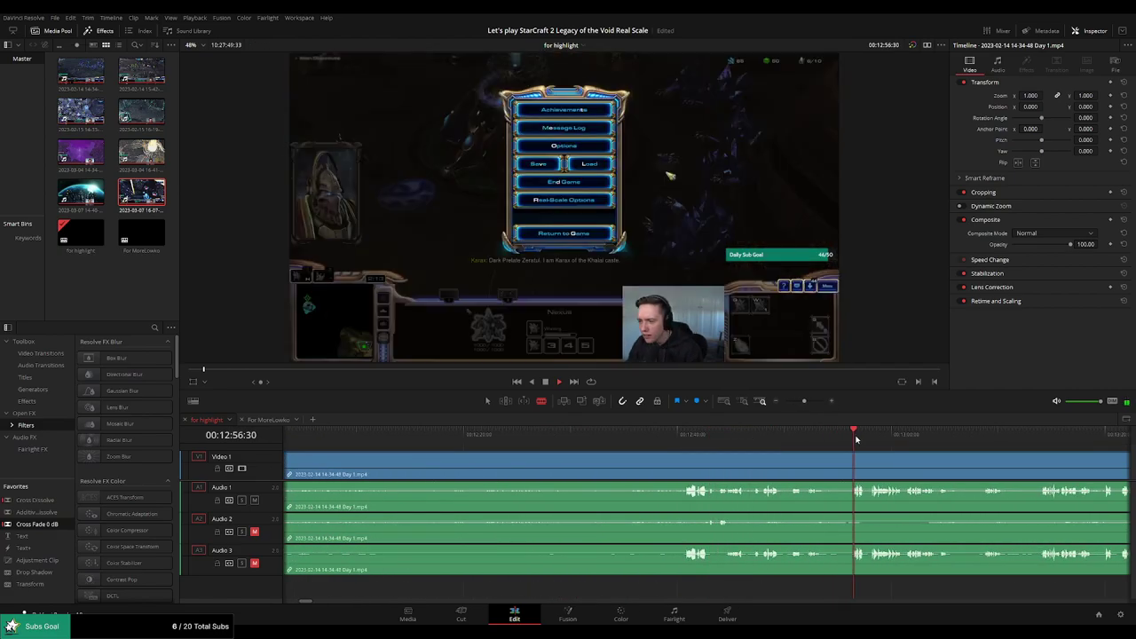
pyautogui.click(558, 439)
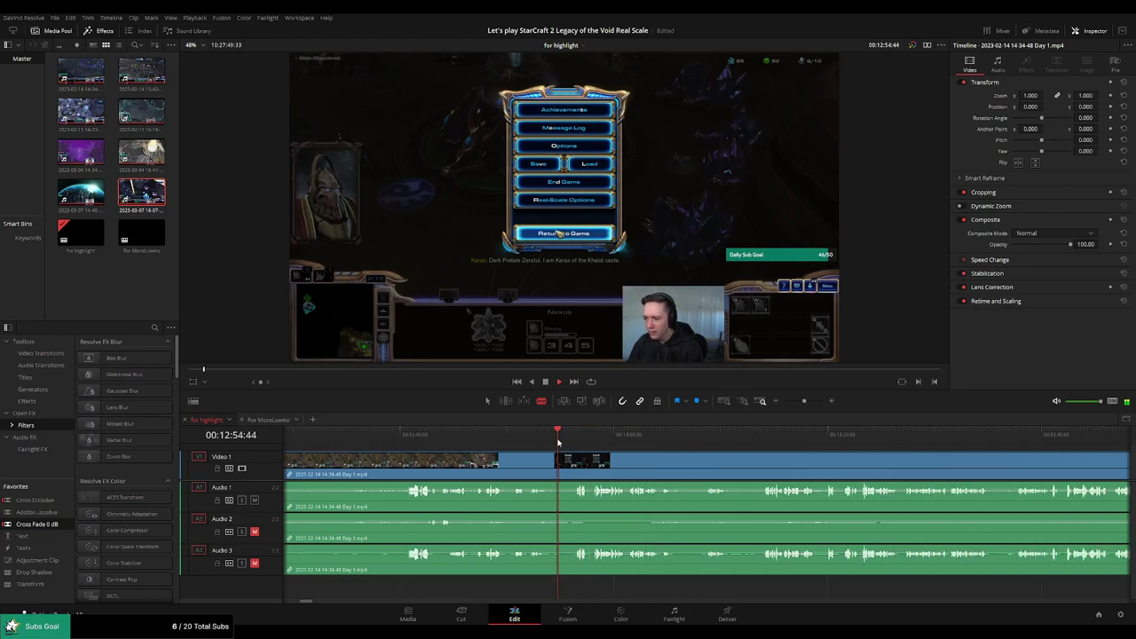
pyautogui.click(518, 437)
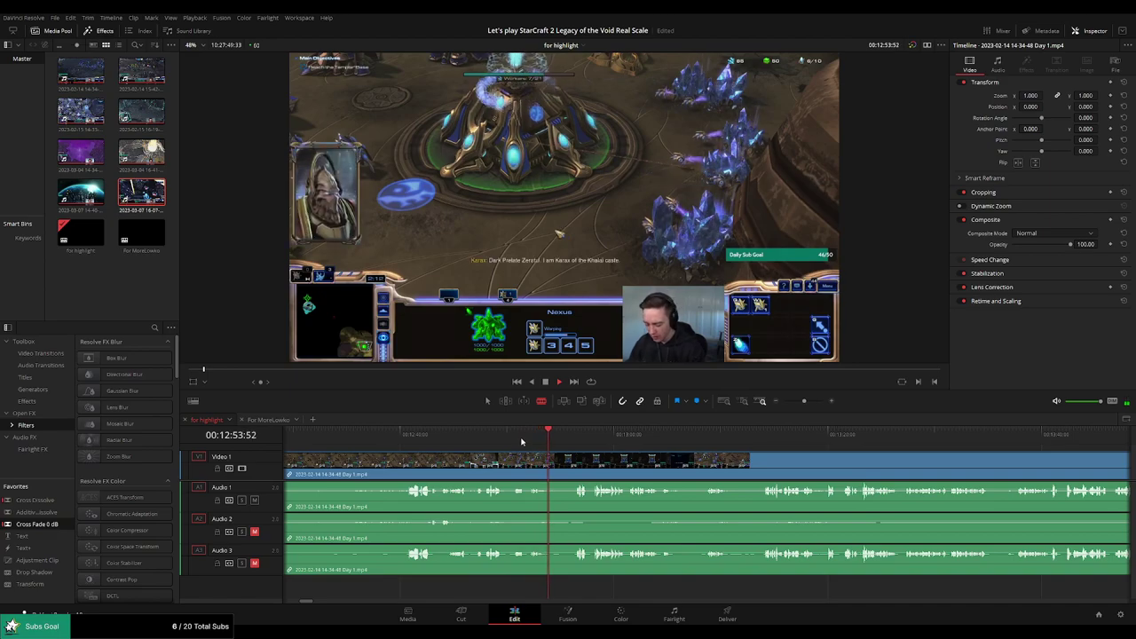
pyautogui.click(491, 440)
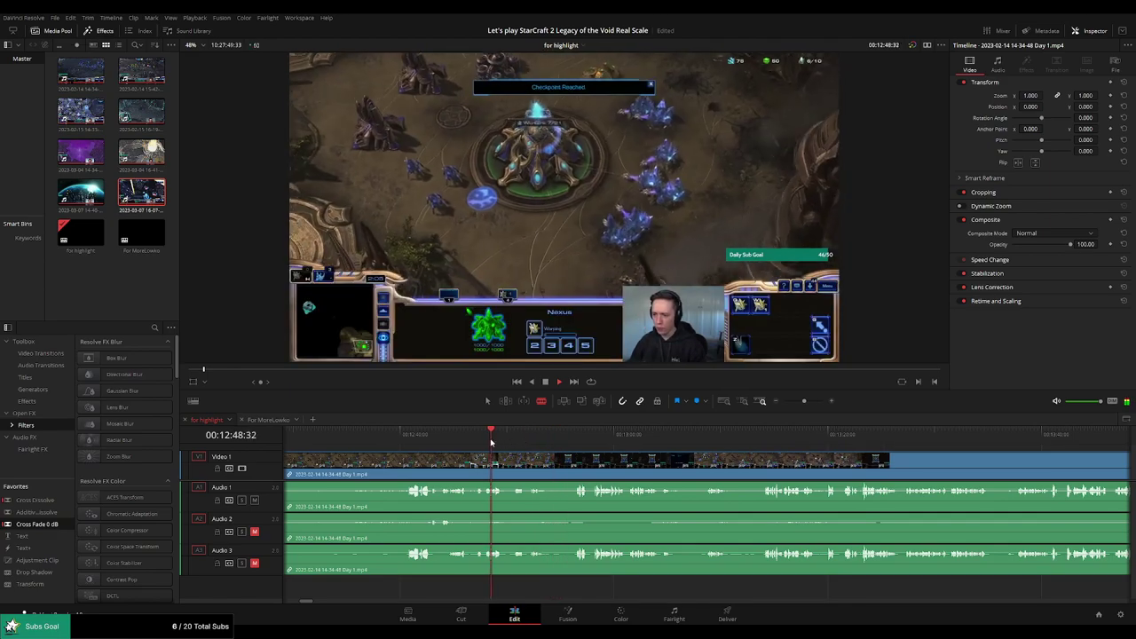
# Split the footage at 00:12:47:03 and ripple delete everything back to the split at 00:11:14:18
pyautogui.scroll(2, 491, 442)
pyautogui.click(632, 435)
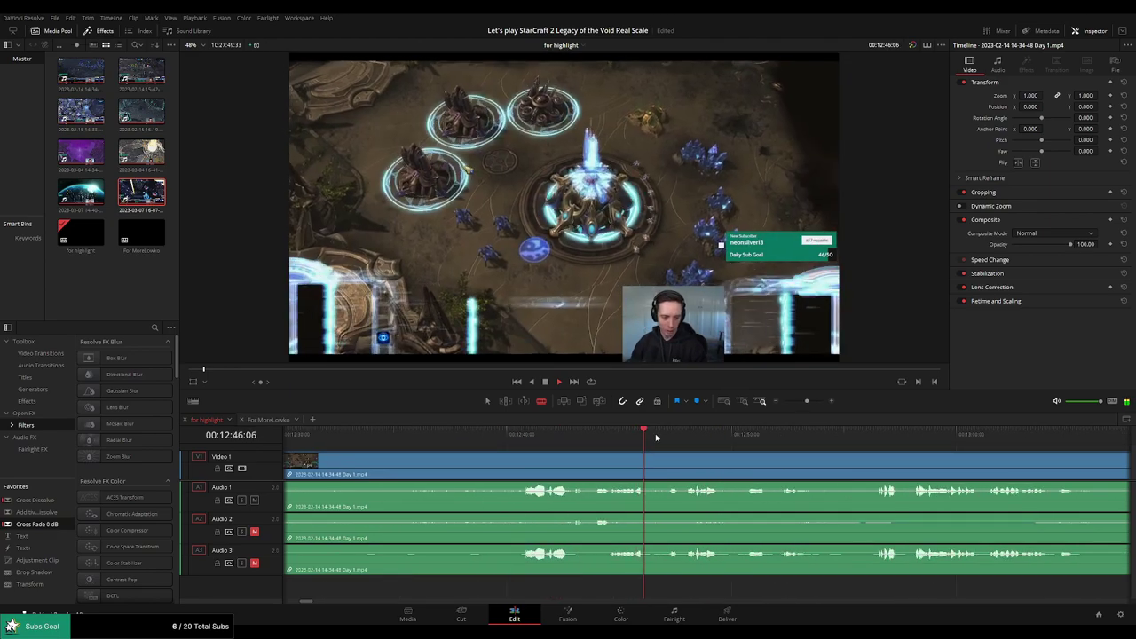
pyautogui.click(666, 436)
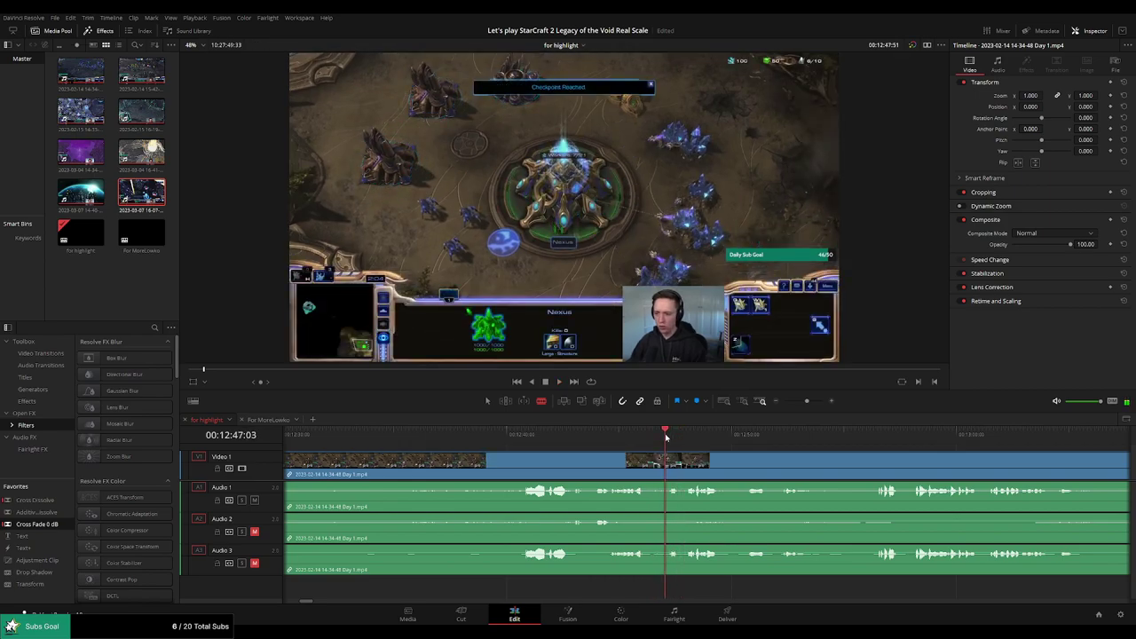
pyautogui.click(667, 465)
pyautogui.press('a')
pyautogui.click(639, 473)
pyautogui.press('Delete')
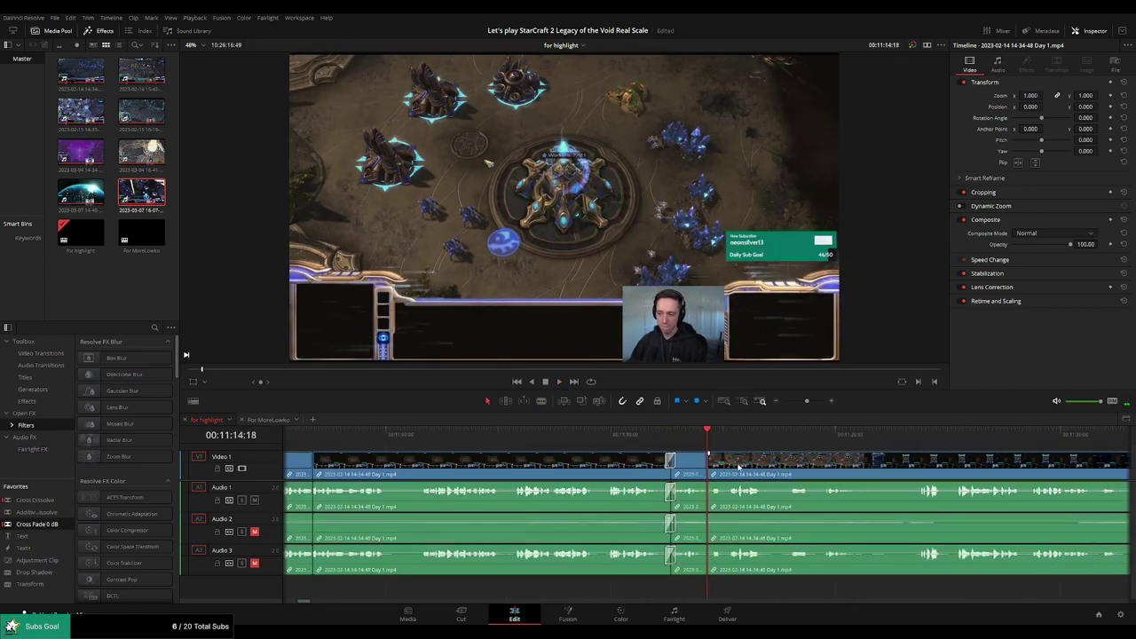
# Add the default transitions at the join at 00:11:14:18 and play from there through about 00:11:37
pyautogui.hotkey('ctrl', 't')
pyautogui.click(689, 438)
pyautogui.press('space')
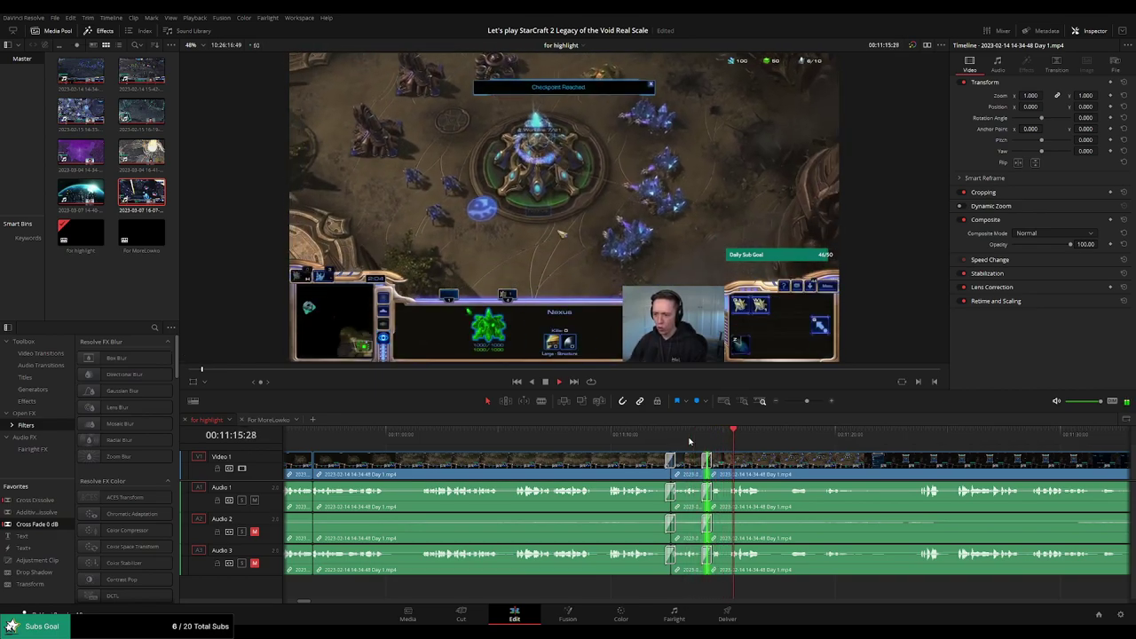
pyautogui.moveTo(841, 466); pyautogui.dragTo(672, 459)
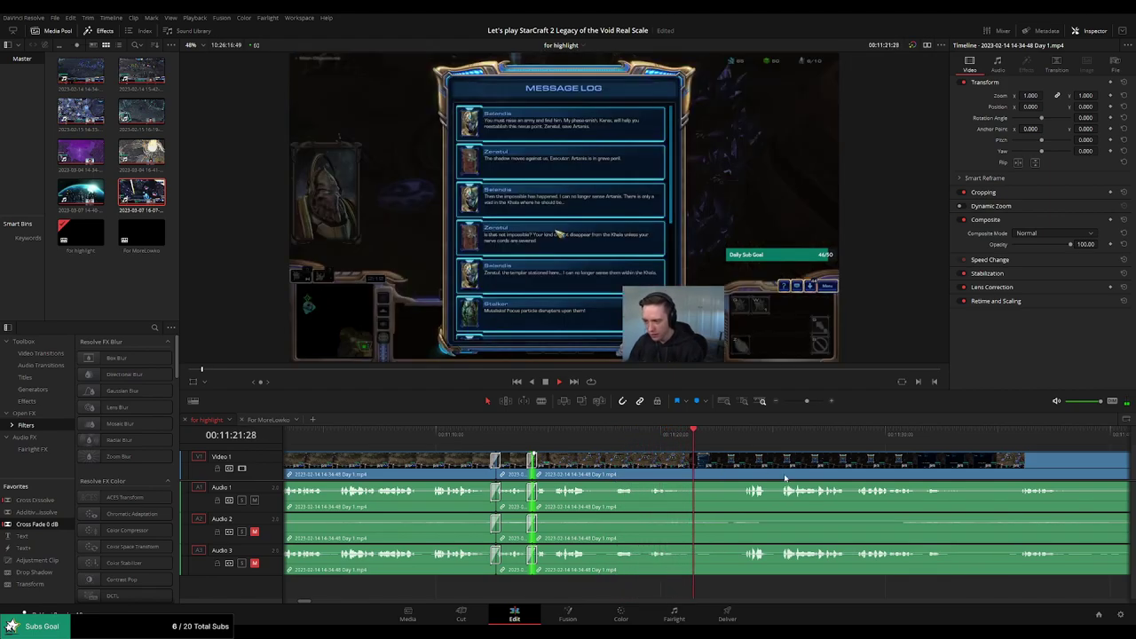
pyautogui.hscroll(3, 606, 462)
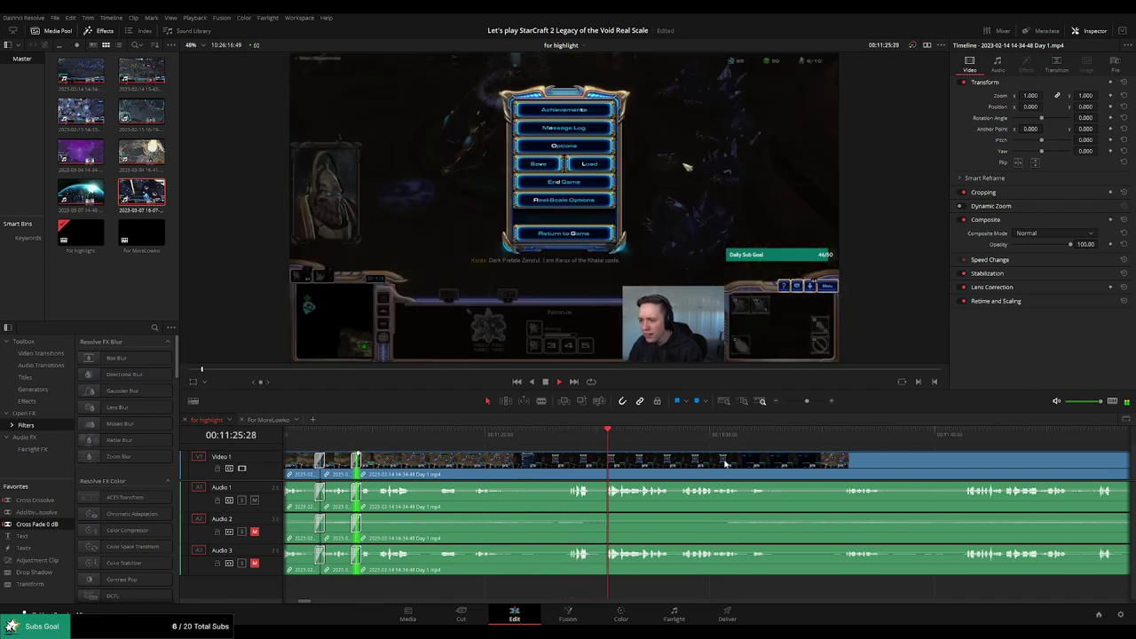
pyautogui.moveTo(725, 464); pyautogui.dragTo(620, 459)
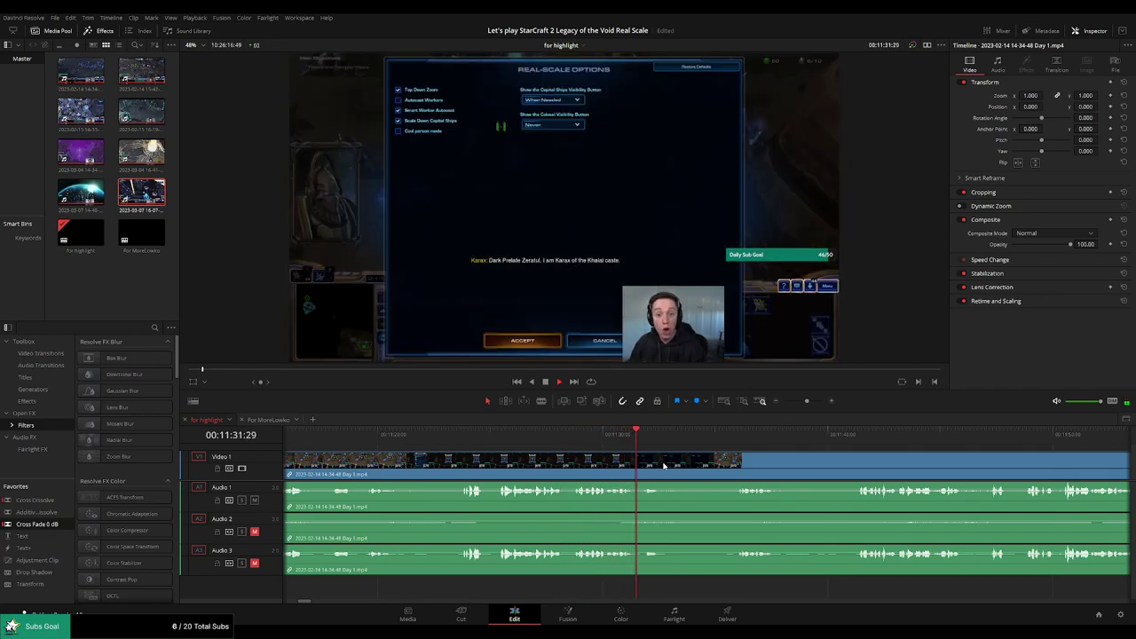
pyautogui.hscroll(3, 560, 441)
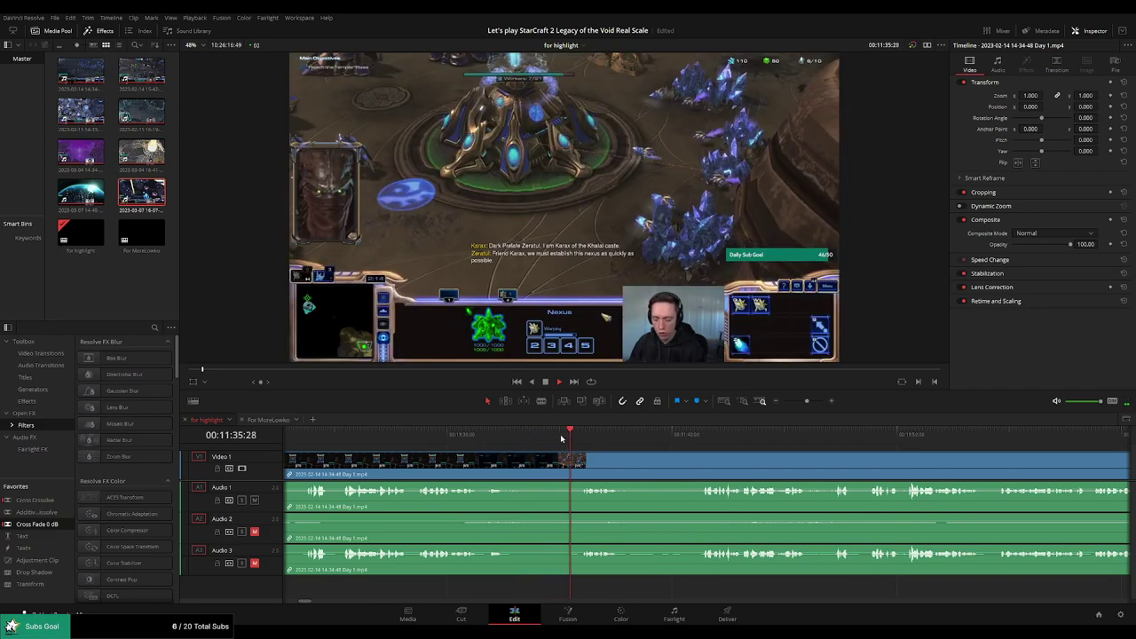
pyautogui.hscroll(2, 675, 457)
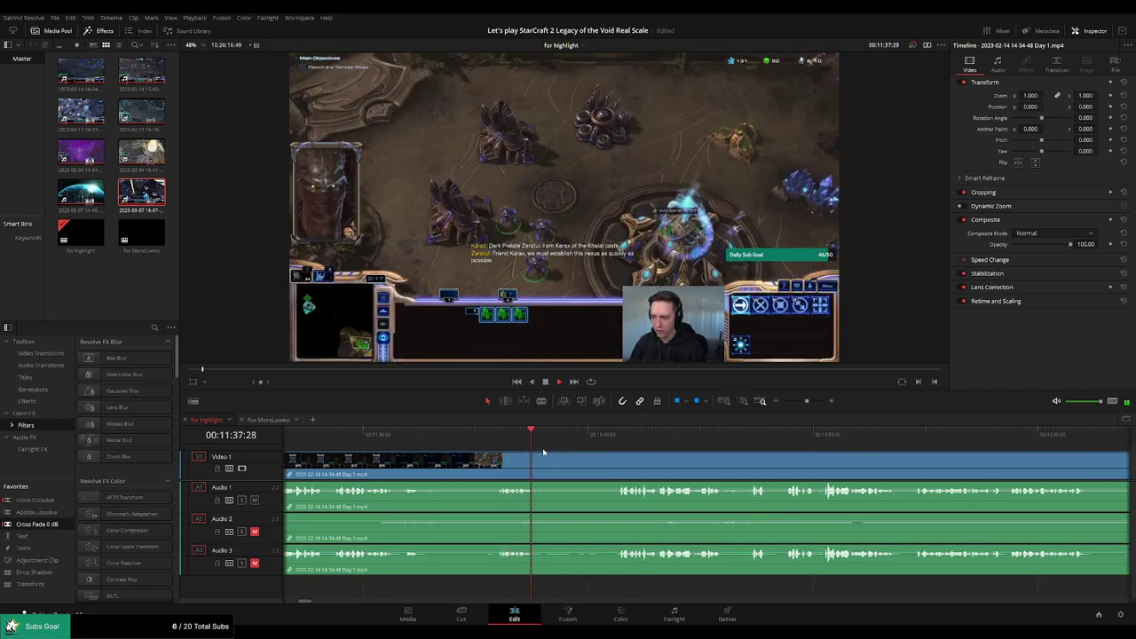
# Ripple delete the footage between about 00:11:34 and 00:11:41, close the leftover gap, and play across the new join
pyautogui.click(414, 434)
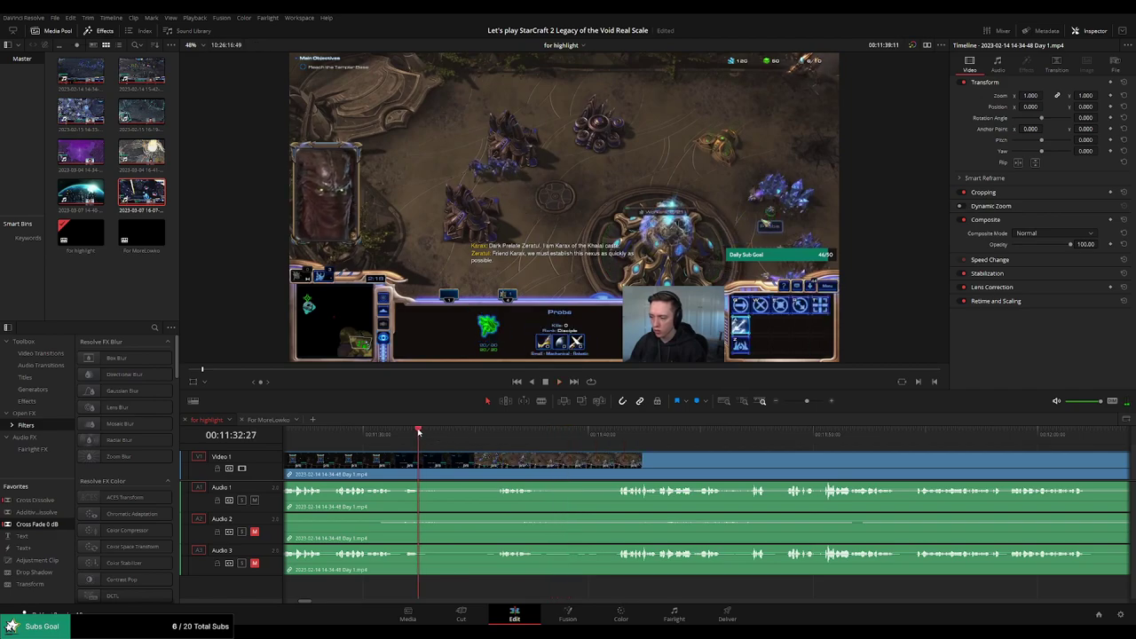
pyautogui.press('b')
pyautogui.click(455, 460)
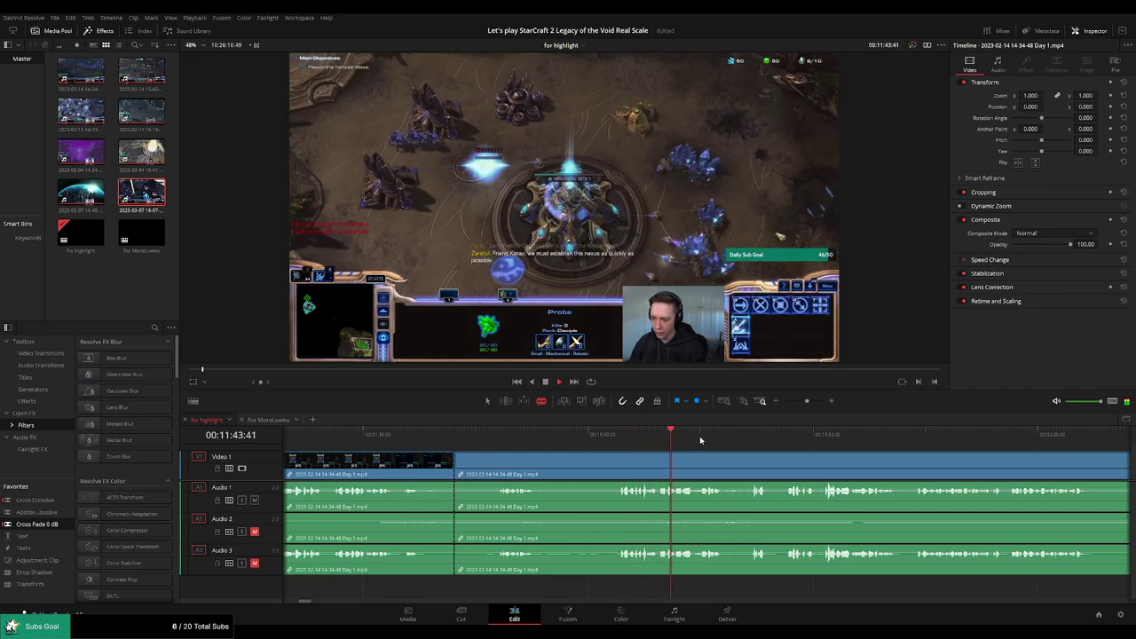
pyautogui.click(616, 471)
pyautogui.press('a')
pyautogui.click(578, 468)
pyautogui.press('Delete')
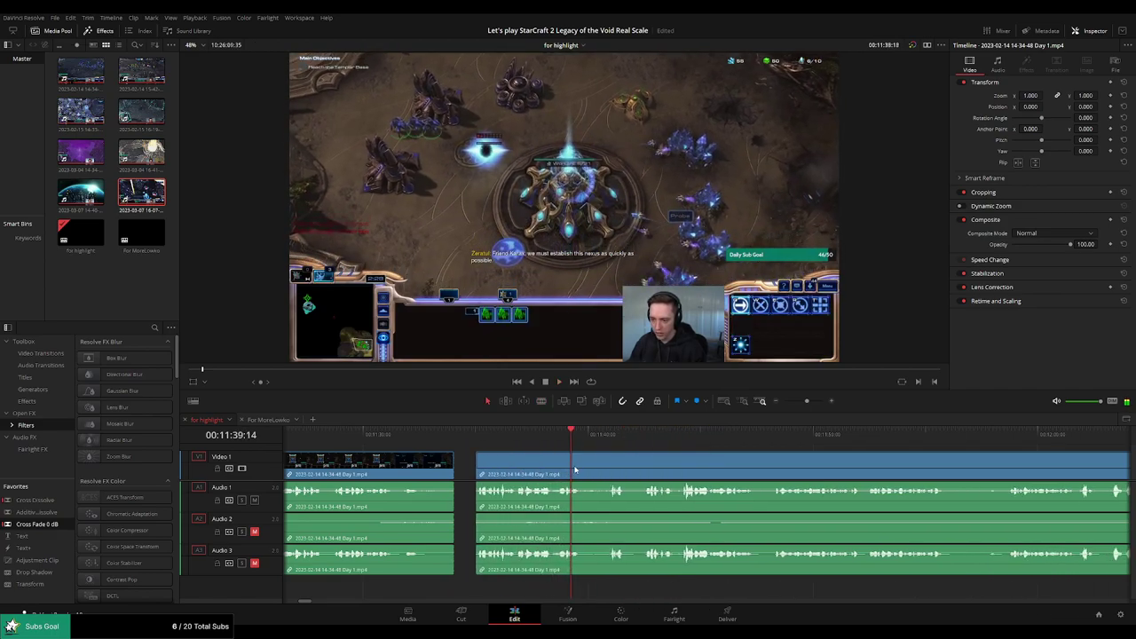
pyautogui.click(454, 473)
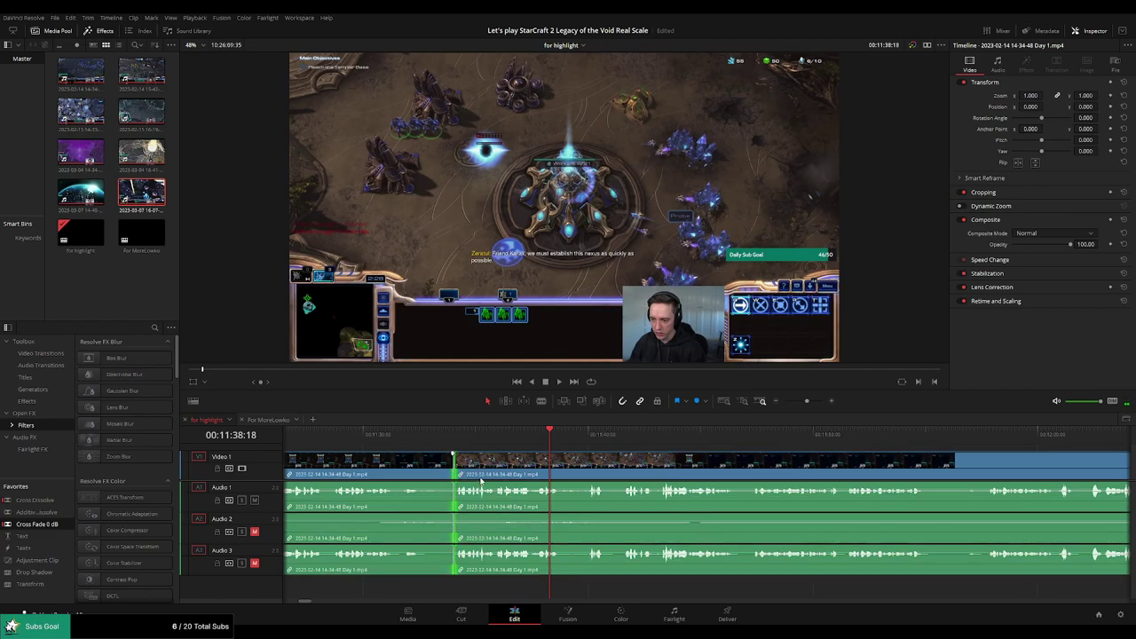
pyautogui.press('space')
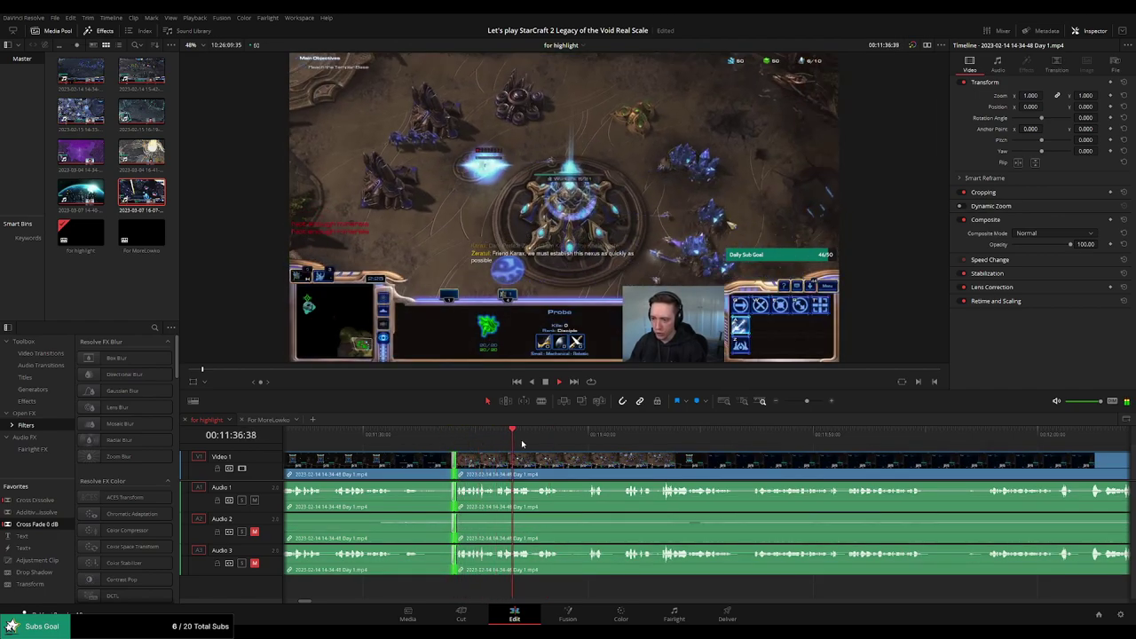
# Play through the footage from about 00:11:36 to 00:11:51 and return the playhead to 00:11:46:34, where the Real-Scale Options are shown
pyautogui.click(579, 438)
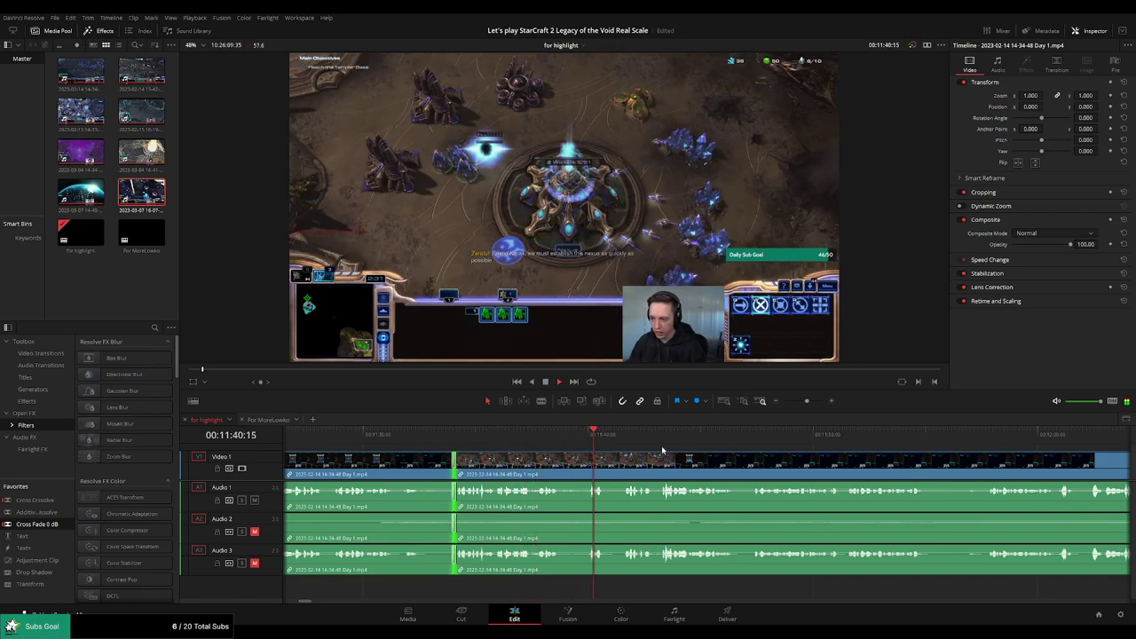
pyautogui.moveTo(664, 448); pyautogui.dragTo(549, 447)
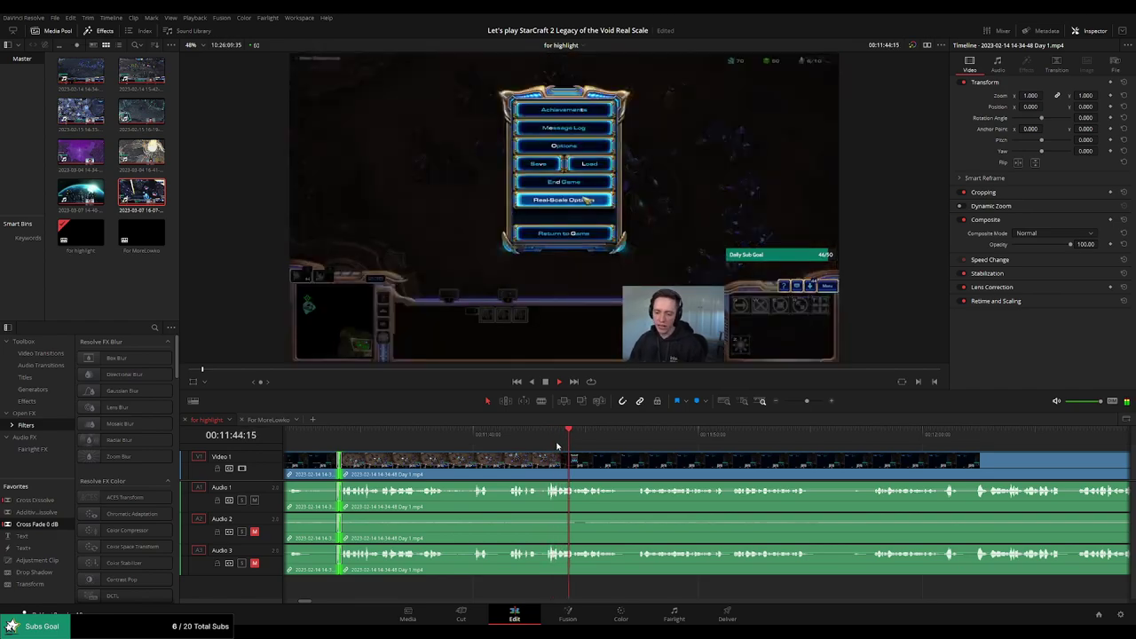
pyautogui.click(630, 433)
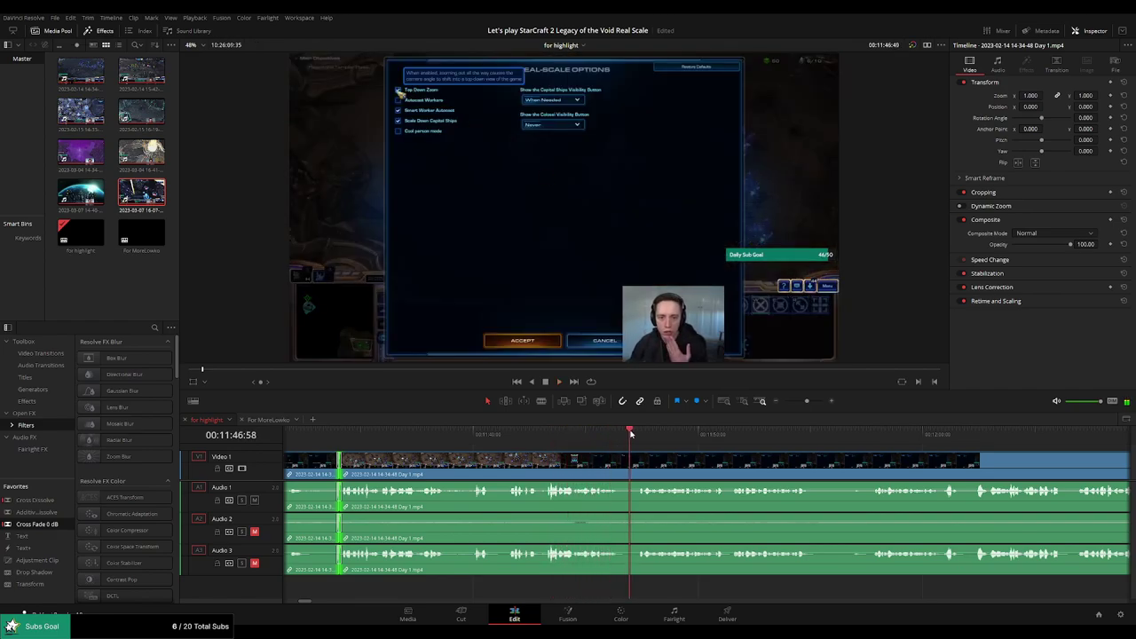
pyautogui.moveTo(643, 451); pyautogui.dragTo(516, 449)
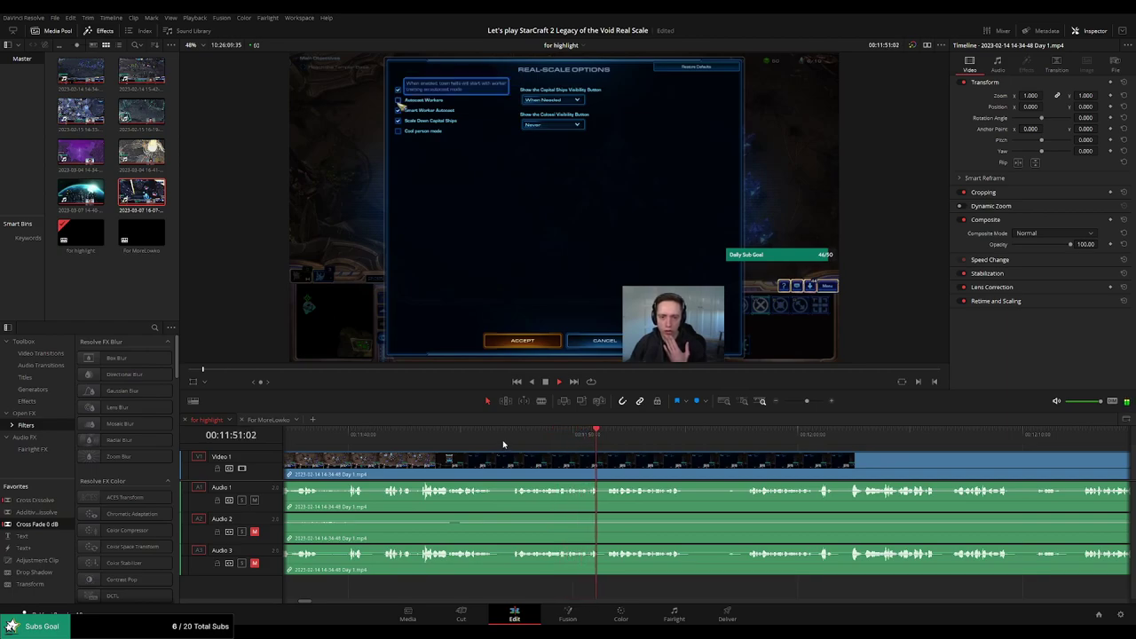
pyautogui.click(477, 434)
pyautogui.press('space')
# Try splitting the footage at 00:11:46:34
pyautogui.press('b')
pyautogui.click(497, 459)
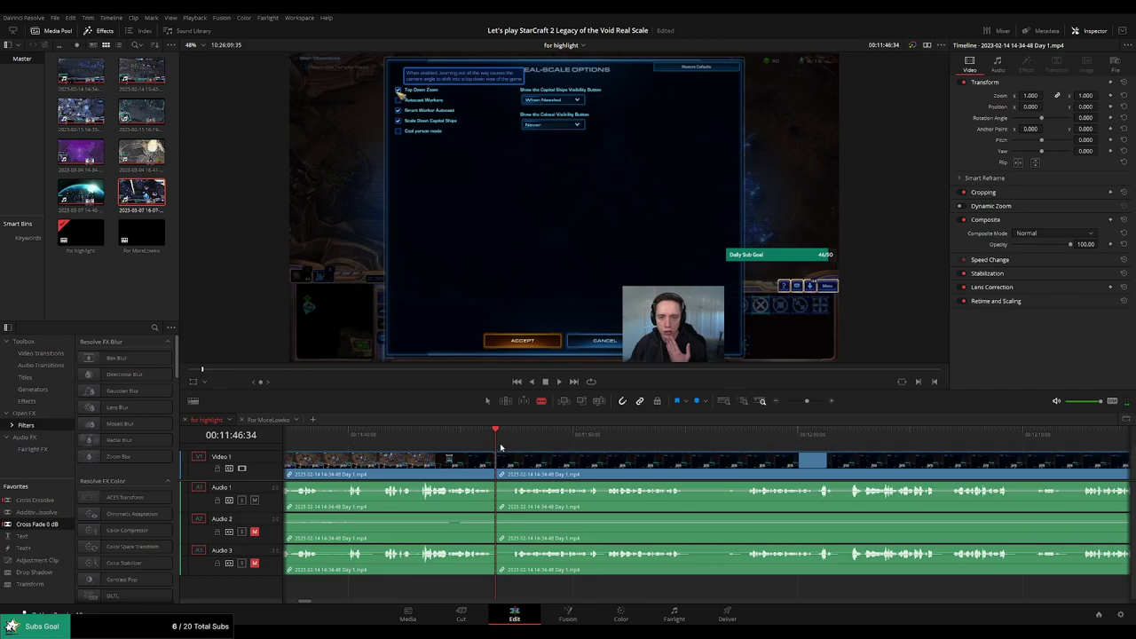
# Add an Adjustment Clip on a new track above Video 1, starting at 00:11:46:34, and shrink that track's height
pyautogui.moveTo(497, 466); pyautogui.dragTo(262, 492)
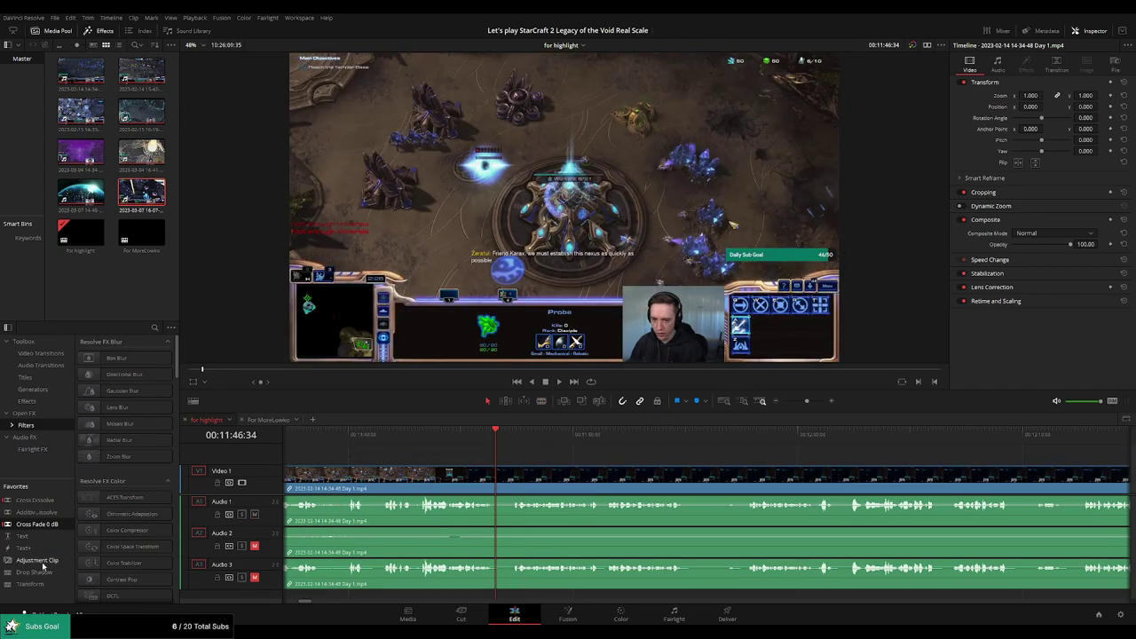
pyautogui.moveTo(42, 566); pyautogui.dragTo(479, 463)
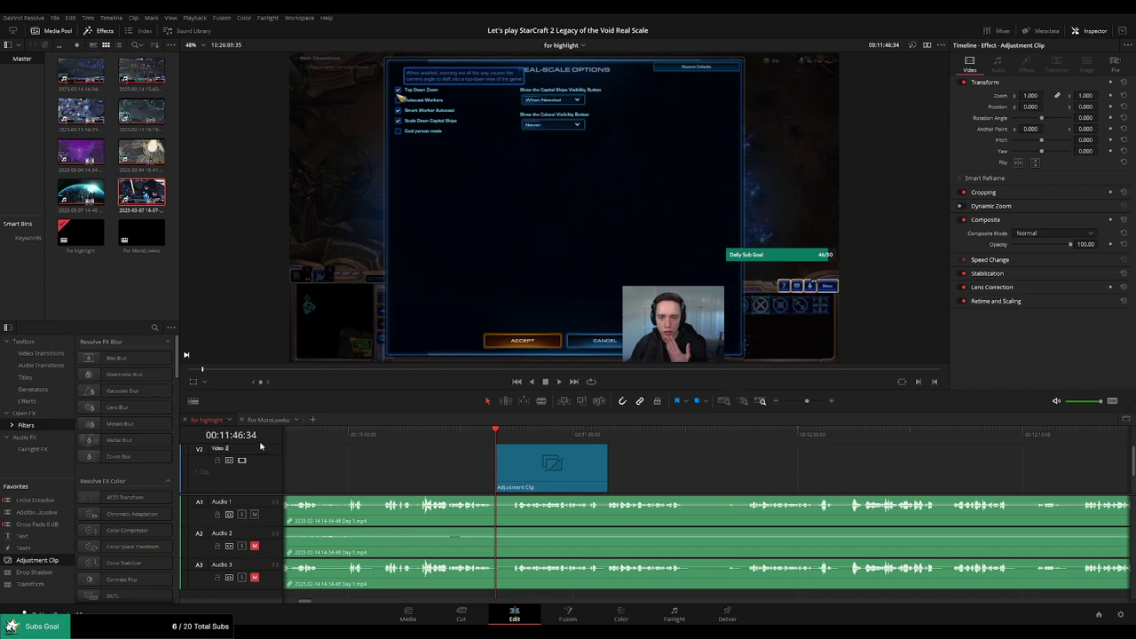
pyautogui.scroll(-2, 261, 461)
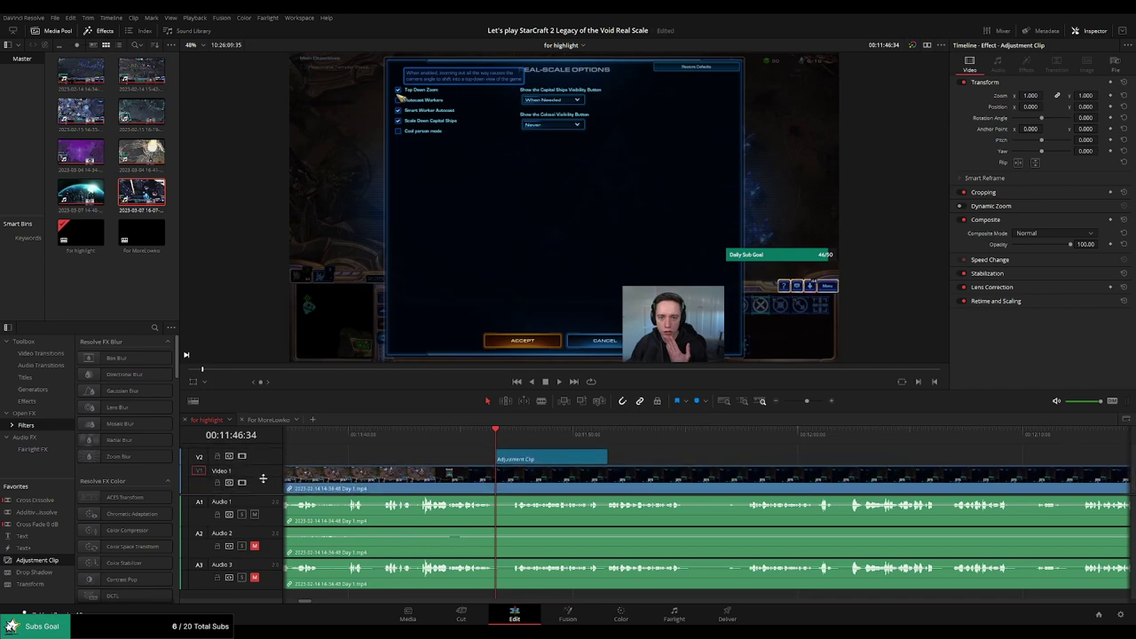
pyautogui.hscroll(-2, 575, 492)
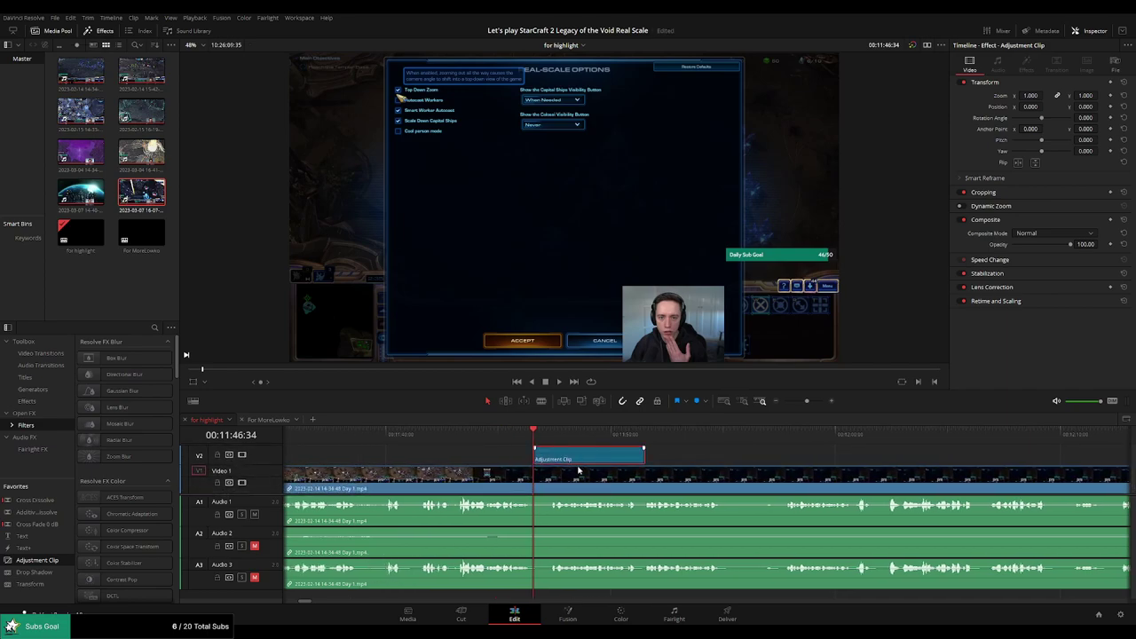
# Set the adjustment clip's zoom to 1.820 and position to 224, -546, and extend its end to about 00:11:55
pyautogui.moveTo(1030, 96); pyautogui.dragTo(1079, 96)
pyautogui.moveTo(1030, 107); pyautogui.dragTo(1100, 106)
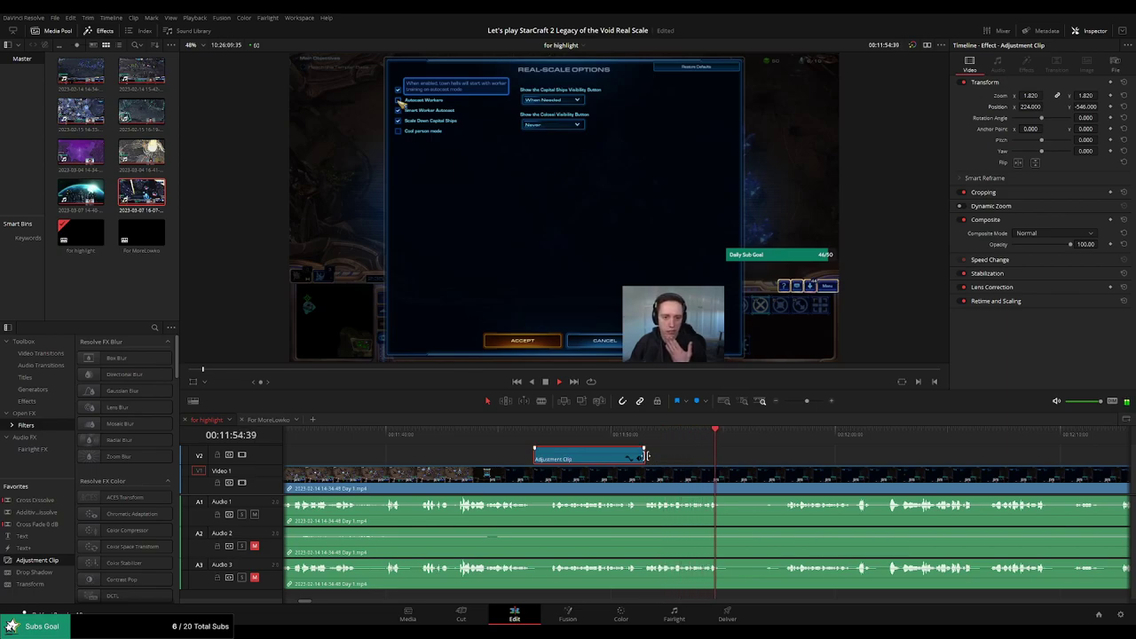
pyautogui.moveTo(645, 459); pyautogui.dragTo(727, 459)
pyautogui.click(675, 435)
pyautogui.press('space')
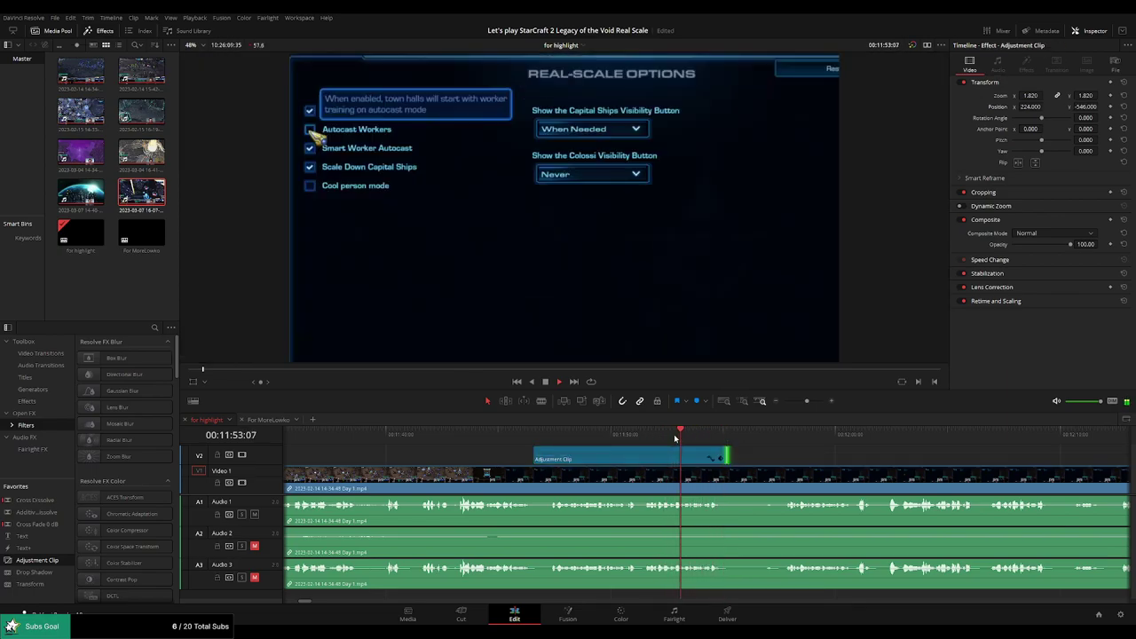
# Split the footage at the adjustment clip's end, 00:11:55:12, and at 00:11:56:51, and ripple delete the piece between the splits
pyautogui.moveTo(799, 460); pyautogui.dragTo(665, 457)
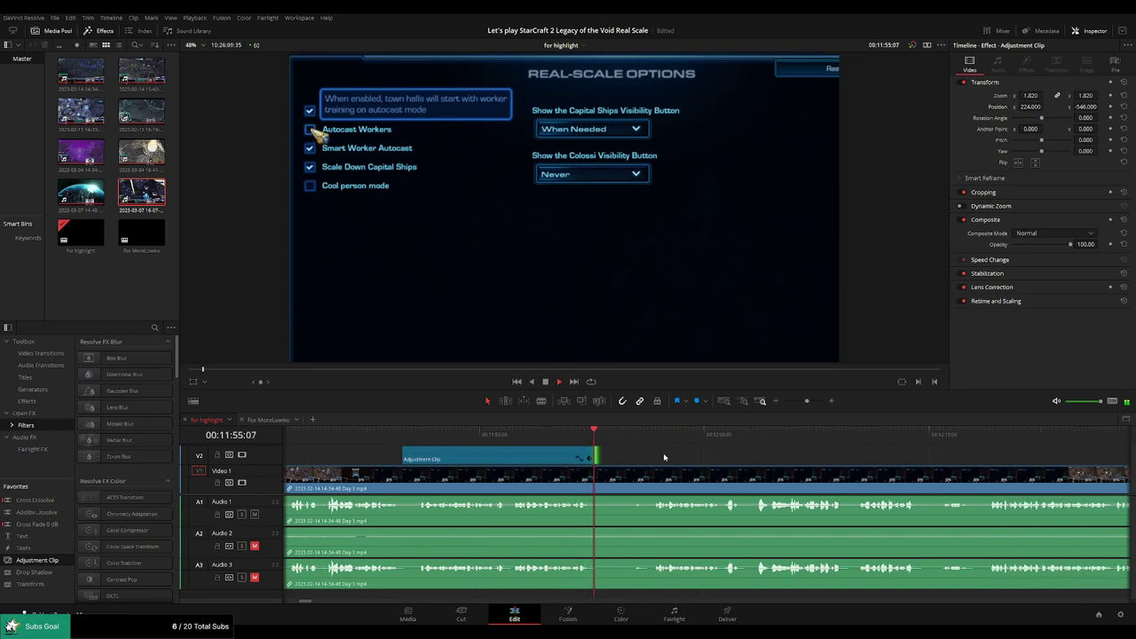
pyautogui.press('b')
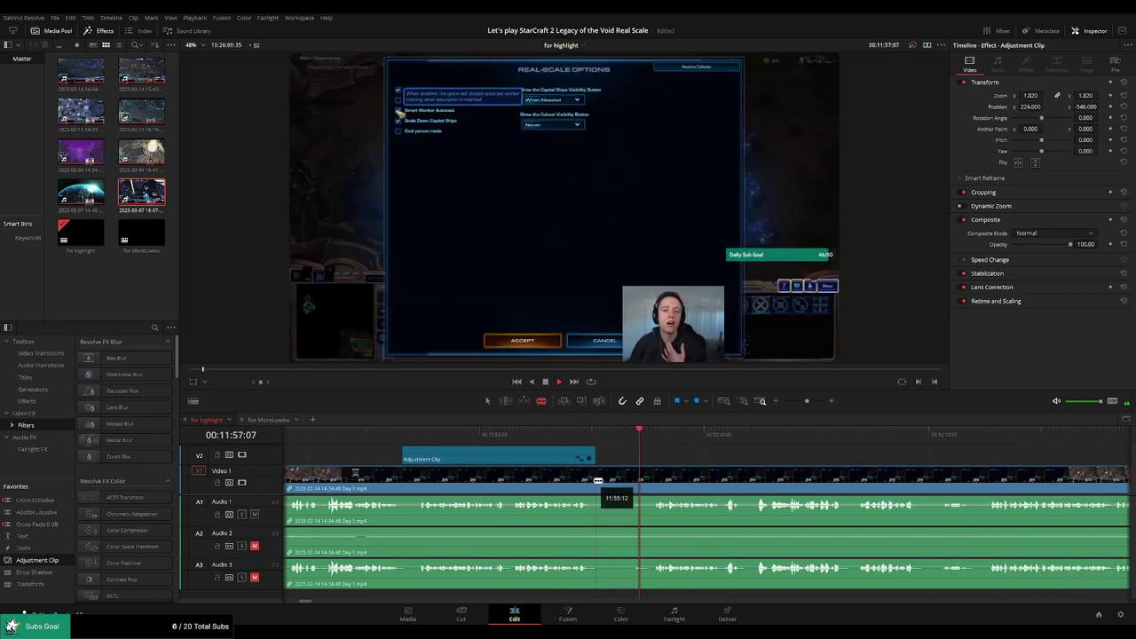
pyautogui.click(596, 480)
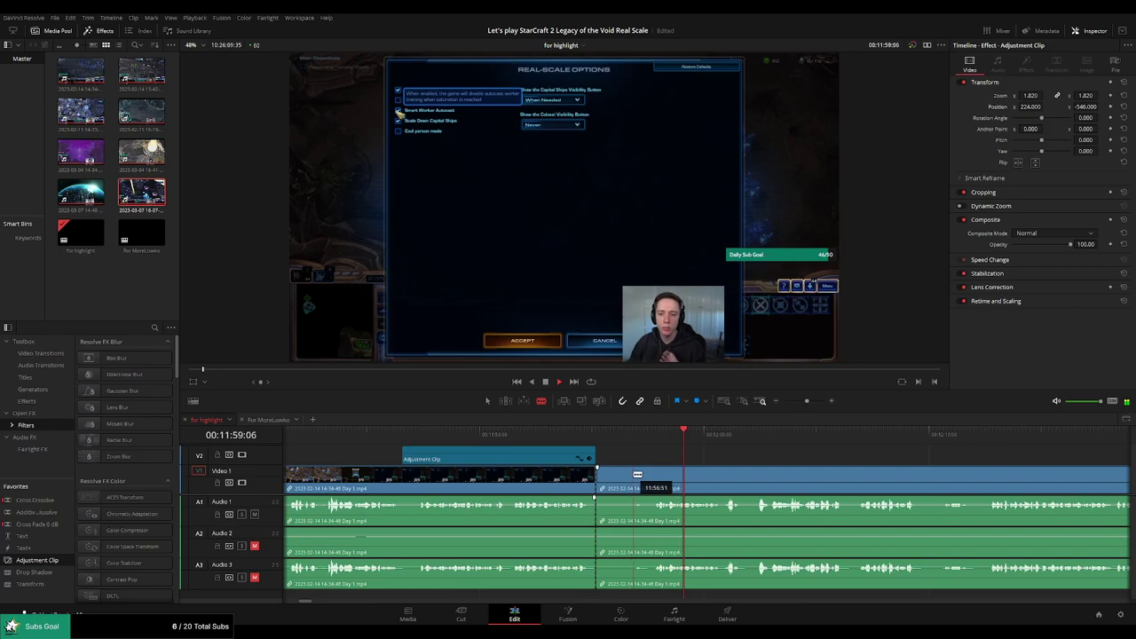
pyautogui.click(633, 479)
pyautogui.press('a')
pyautogui.click(610, 479)
pyautogui.press('Delete')
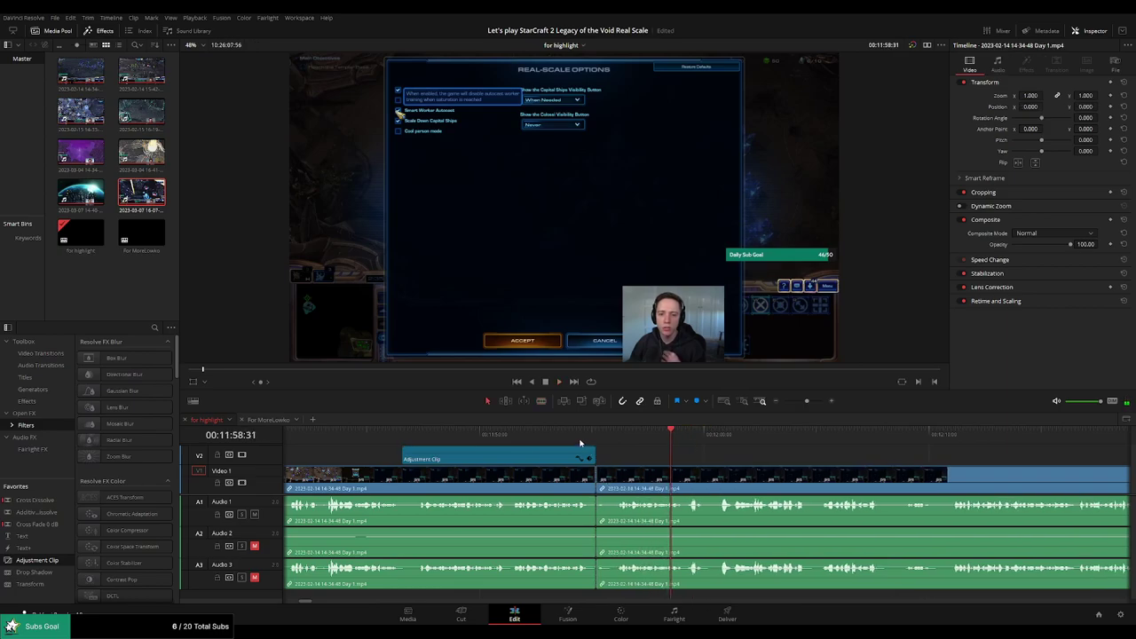
# Split the footage again at about 00:11:56, ripple delete the short piece back to the adjustment clip's end, and replay the join
pyautogui.click(579, 441)
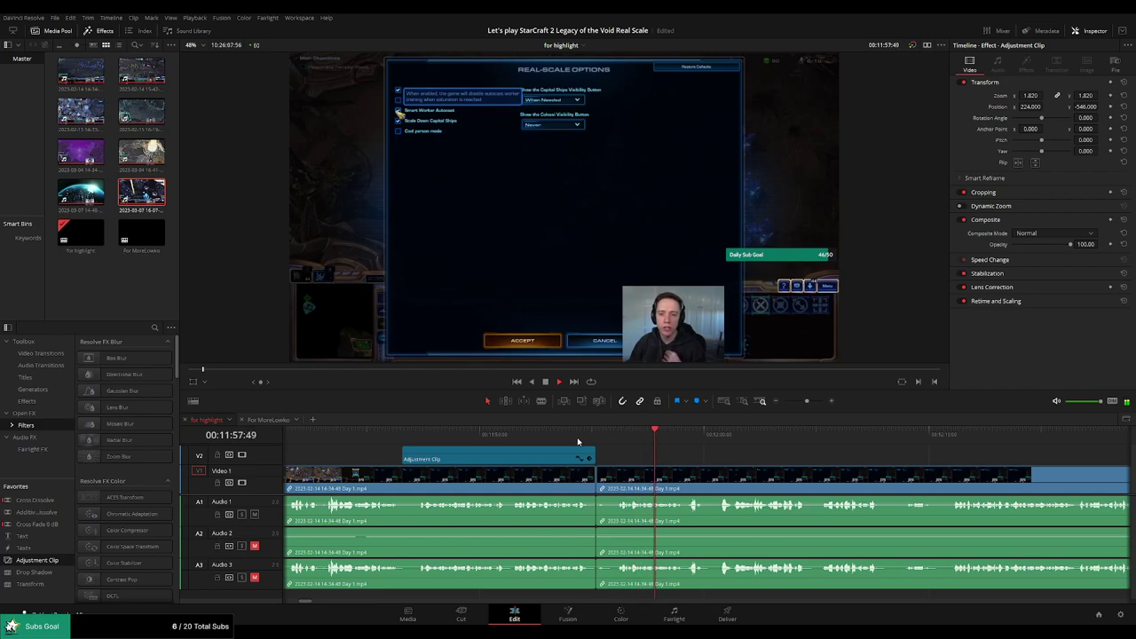
pyautogui.press('b')
pyautogui.click(617, 473)
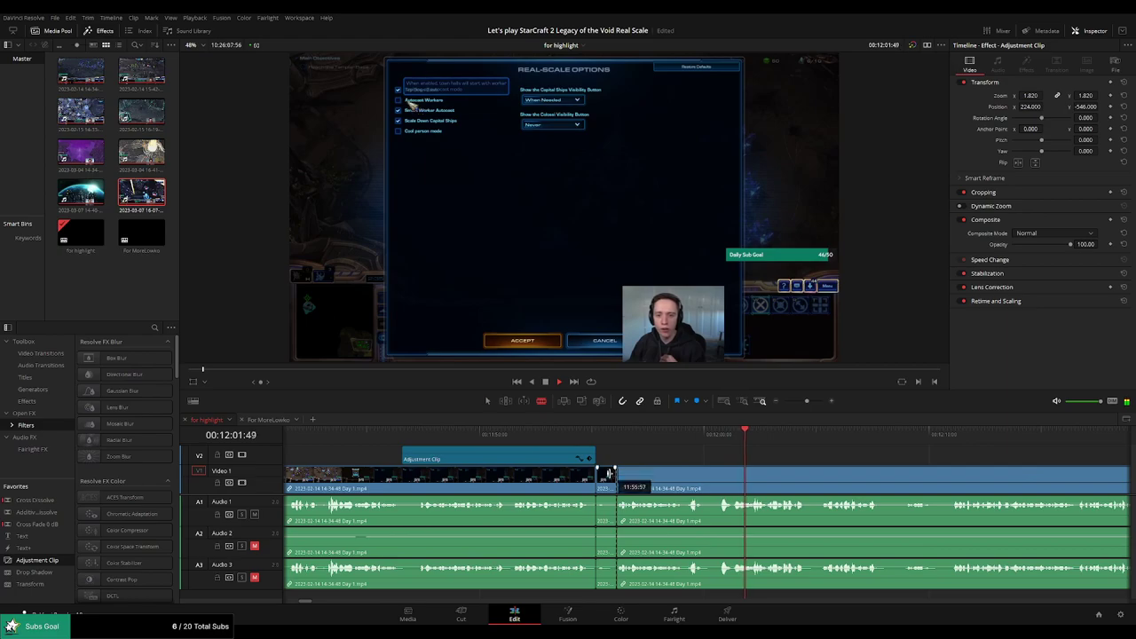
pyautogui.press('a')
pyautogui.click(608, 477)
pyautogui.press('Delete')
pyautogui.click(601, 439)
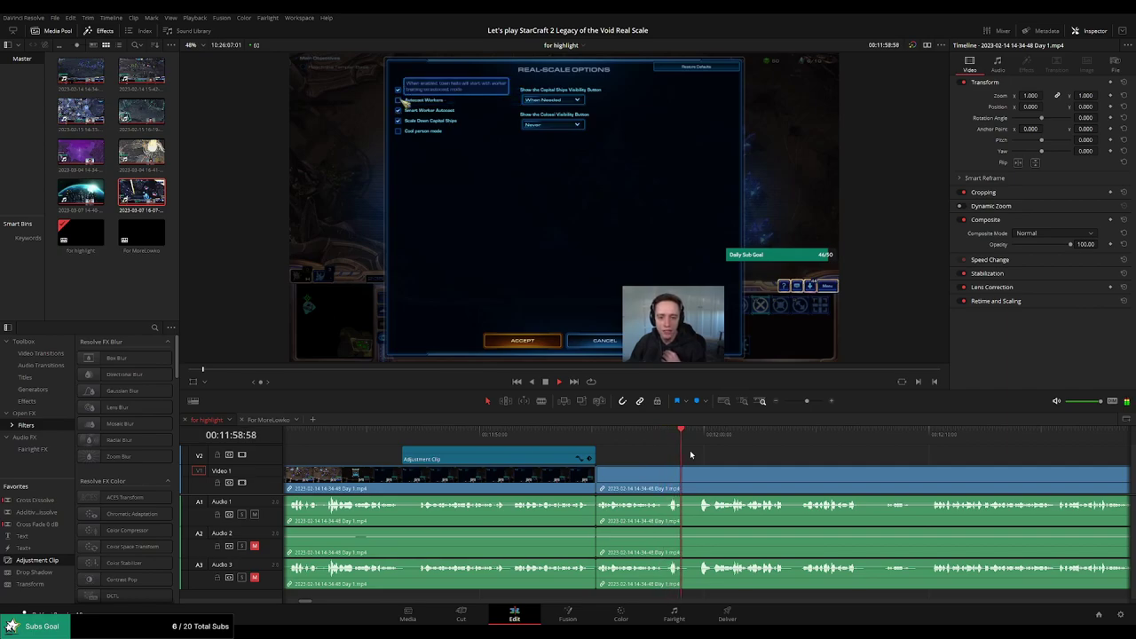
# Ripple delete the quiet footage between about 00:12:19 and 00:12:20 and add a Cross Fade 0 dB on Audio 1 at the join
pyautogui.hscroll(3, 604, 457)
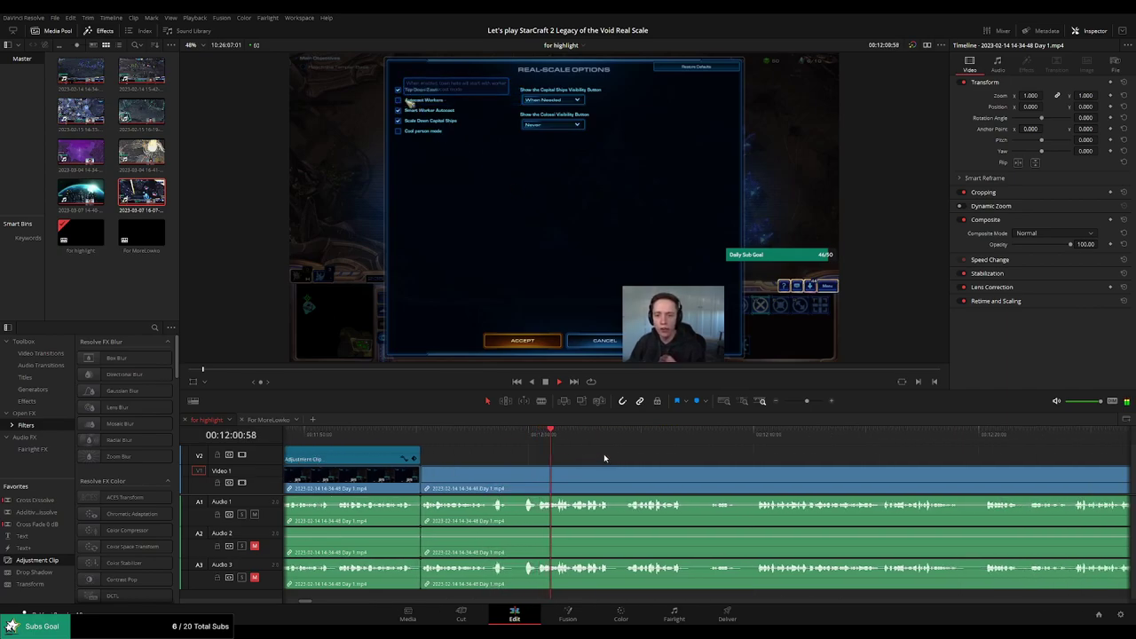
pyautogui.hscroll(2, 607, 459)
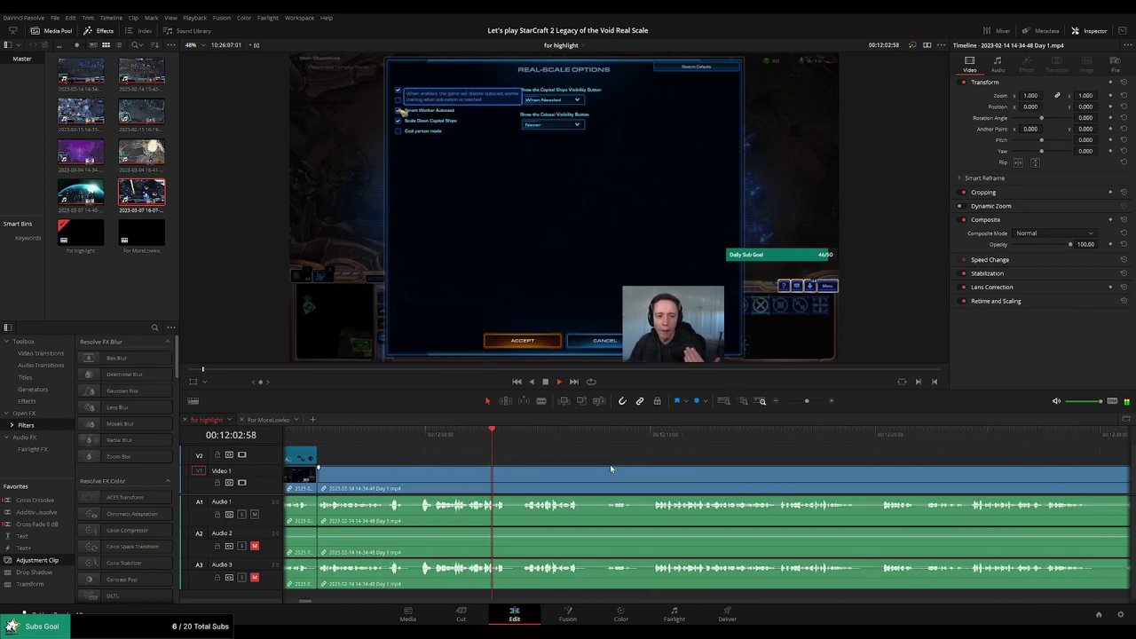
pyautogui.hscroll(2, 582, 473)
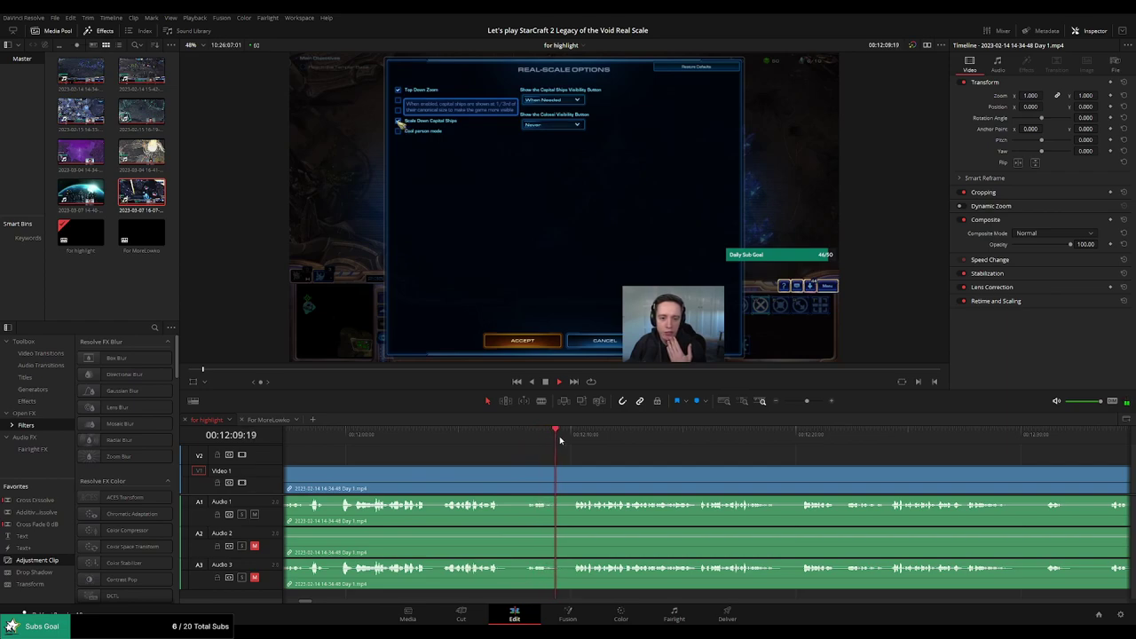
pyautogui.hscroll(2, 652, 460)
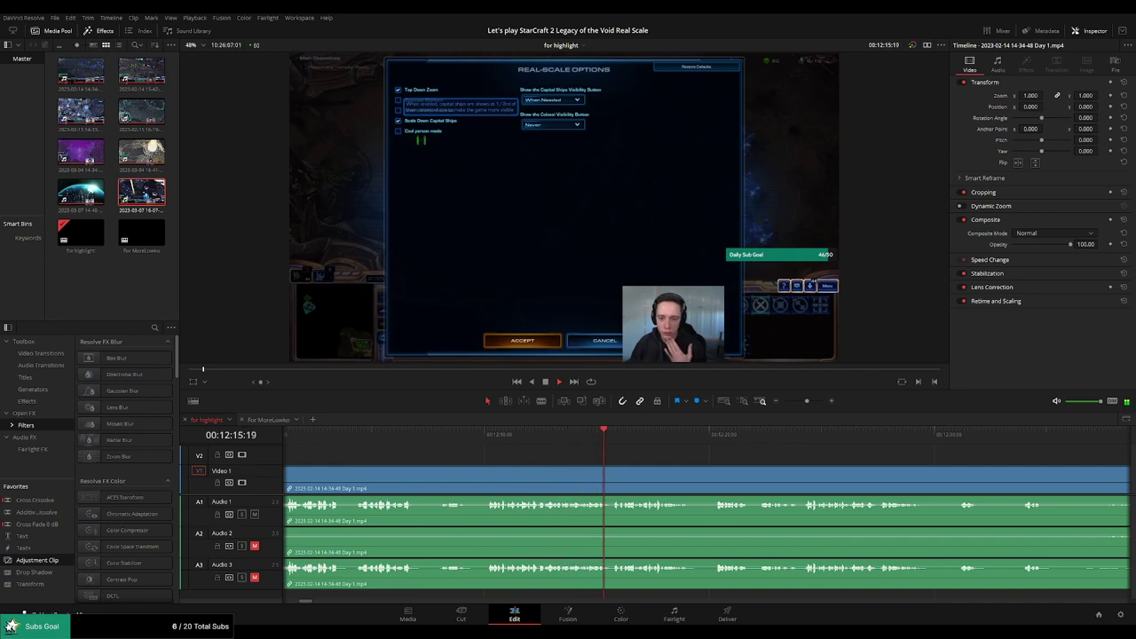
pyautogui.hscroll(3, 700, 468)
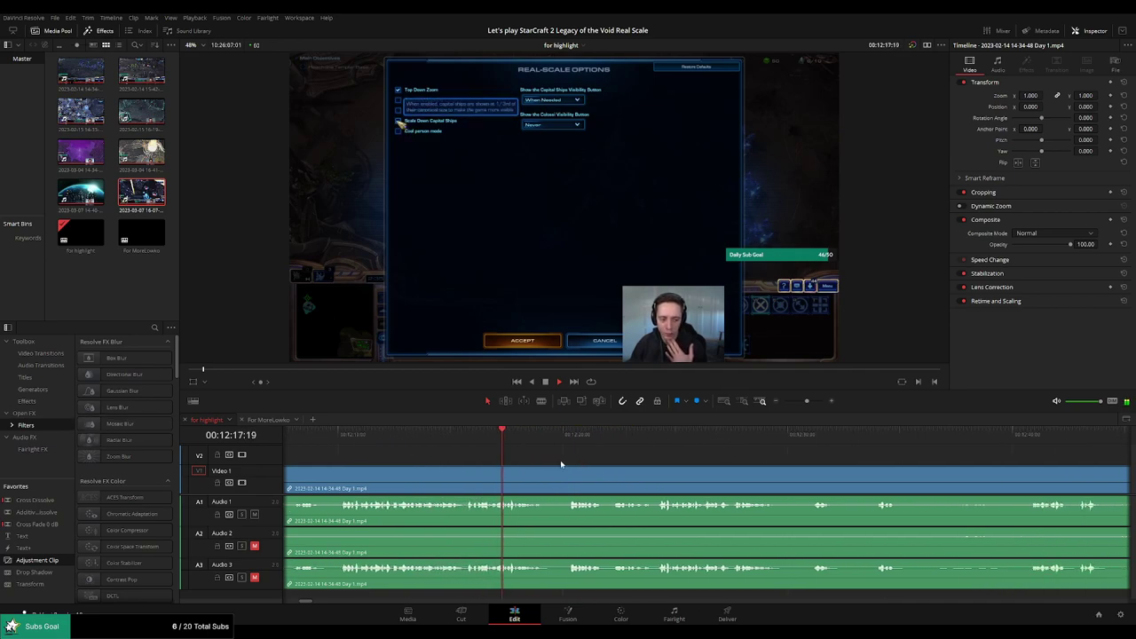
pyautogui.hscroll(1, 607, 460)
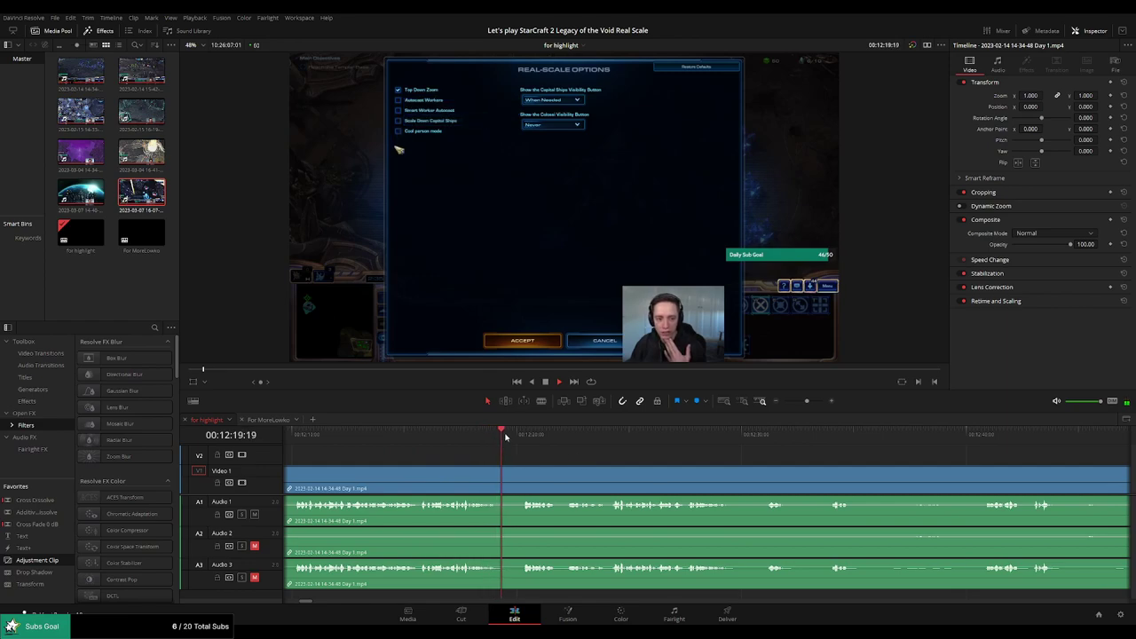
pyautogui.click(499, 478)
pyautogui.click(523, 477)
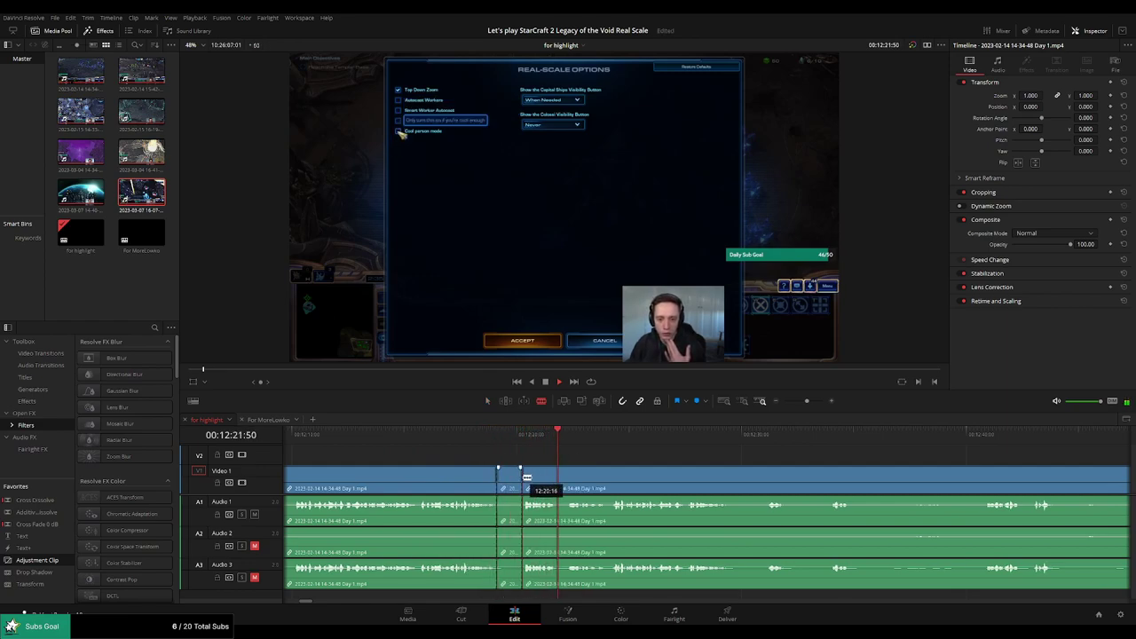
pyautogui.press('a')
pyautogui.click(508, 482)
pyautogui.press('Delete')
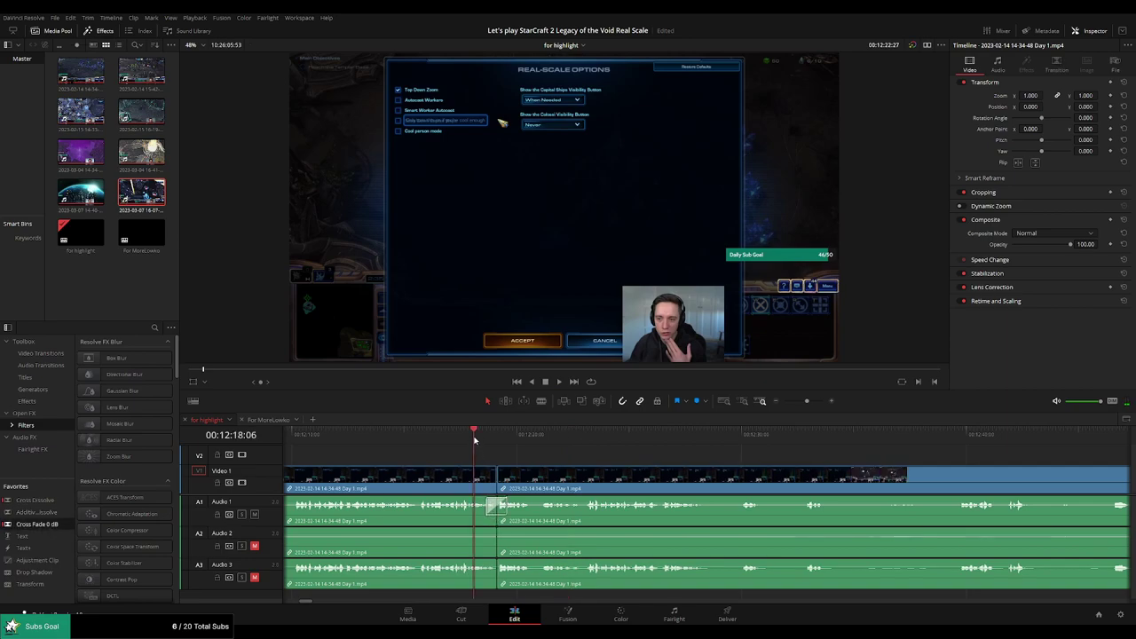
pyautogui.press('space')
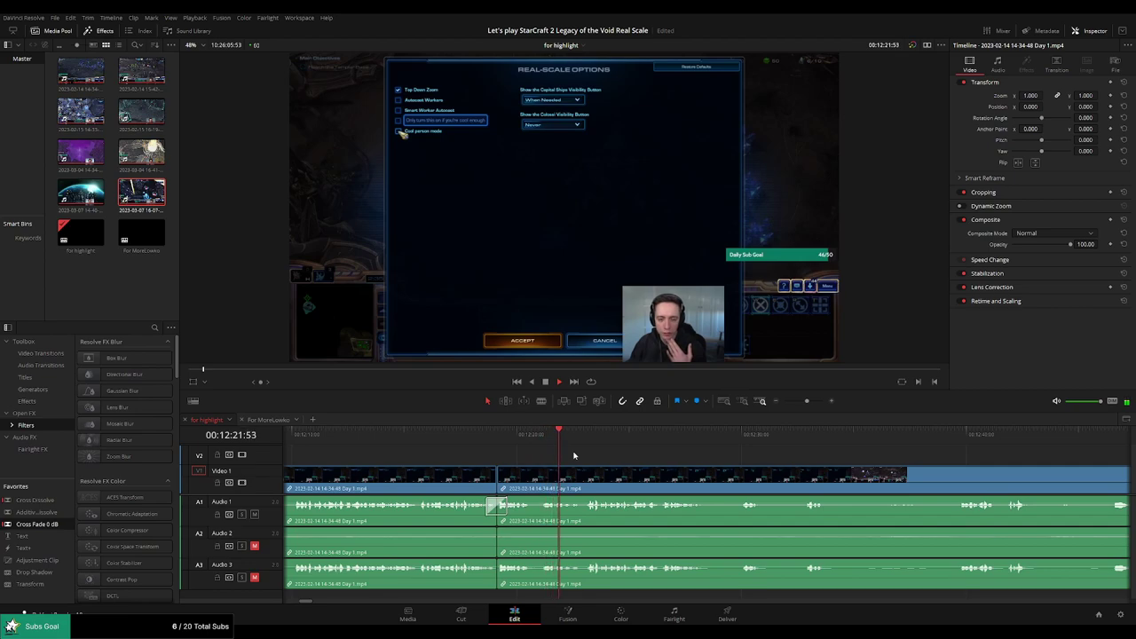
# Ripple delete the quiet footage from about 00:12:28 to 00:12:30 and add a Cross Fade 0 dB on Audio 1 at the join
pyautogui.moveTo(702, 477); pyautogui.dragTo(579, 471)
pyautogui.hscroll(2, 600, 473)
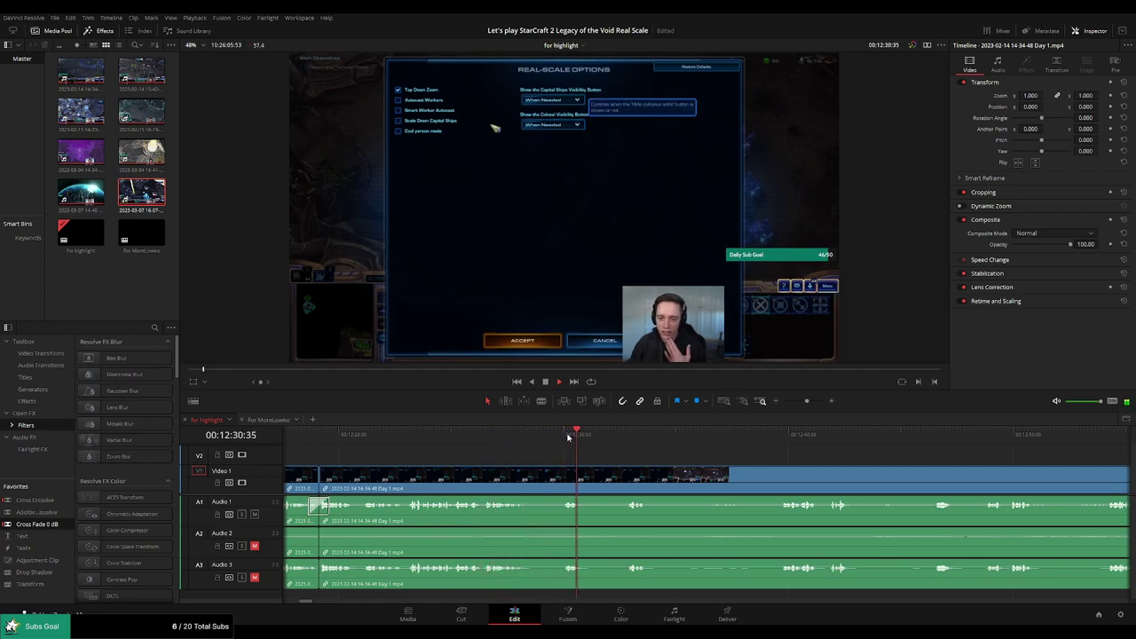
pyautogui.click(529, 479)
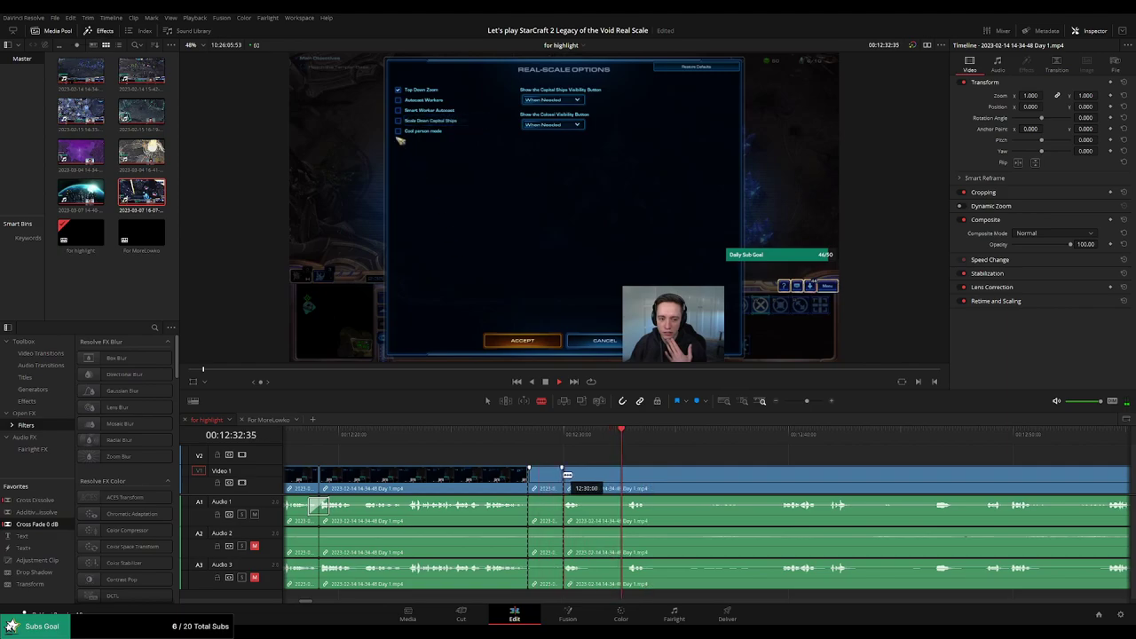
pyautogui.press('a')
pyautogui.click(546, 480)
pyautogui.press('Delete')
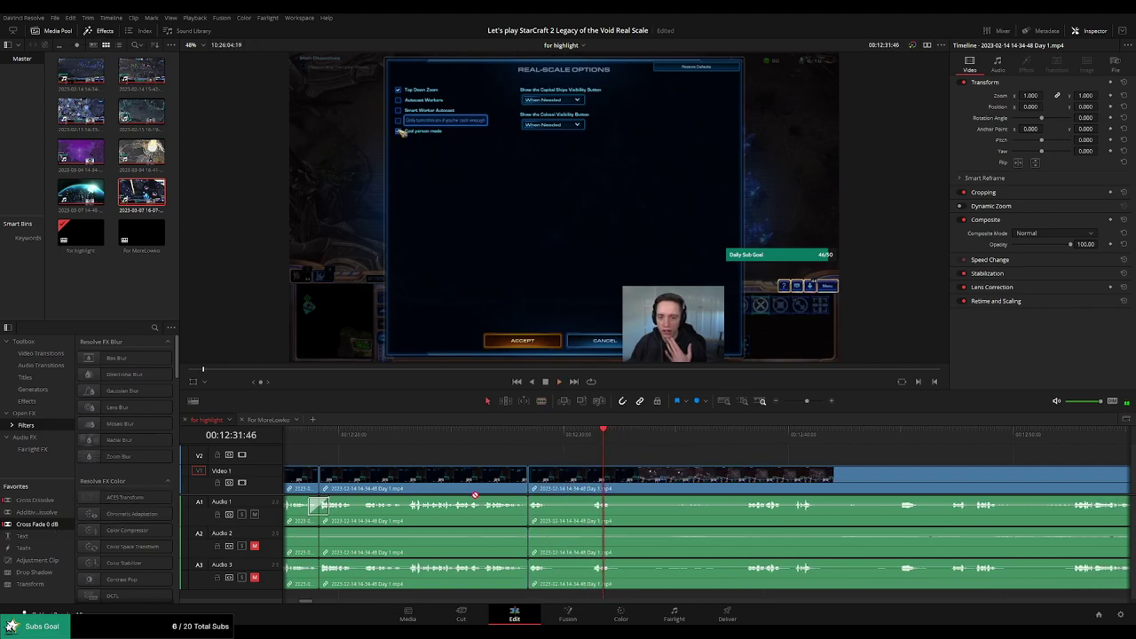
pyautogui.moveTo(54, 526); pyautogui.dragTo(543, 518)
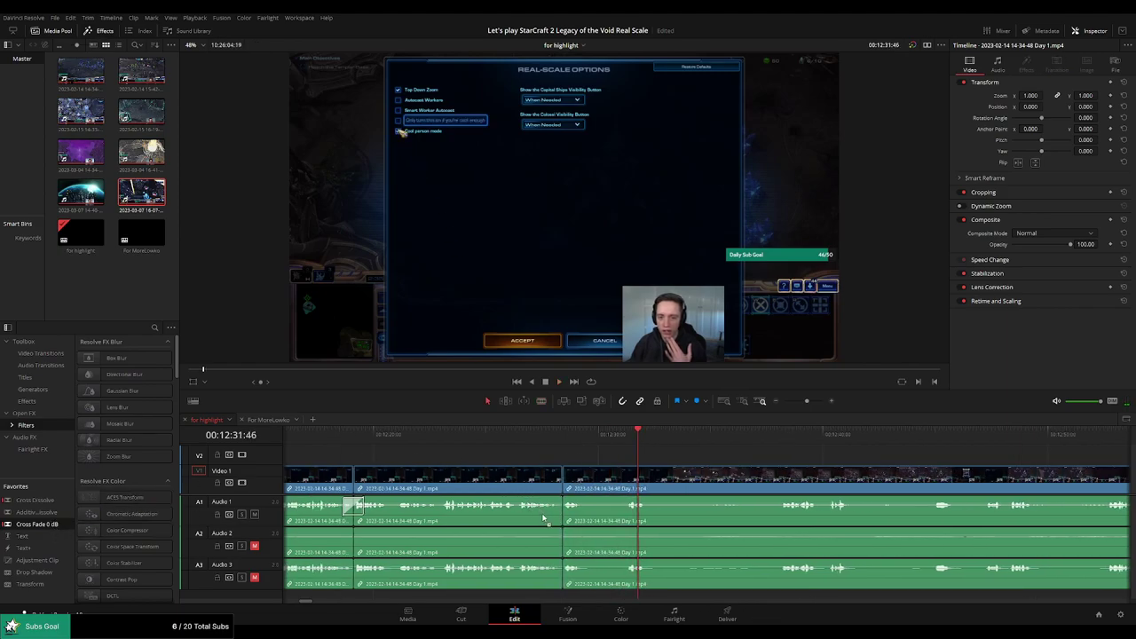
pyautogui.click(535, 434)
# Ripple delete the quiet footage from about 00:12:41 to 00:12:47 and add a Cross Fade 0 dB on Audio 1 at the join
pyautogui.hscroll(2, 599, 465)
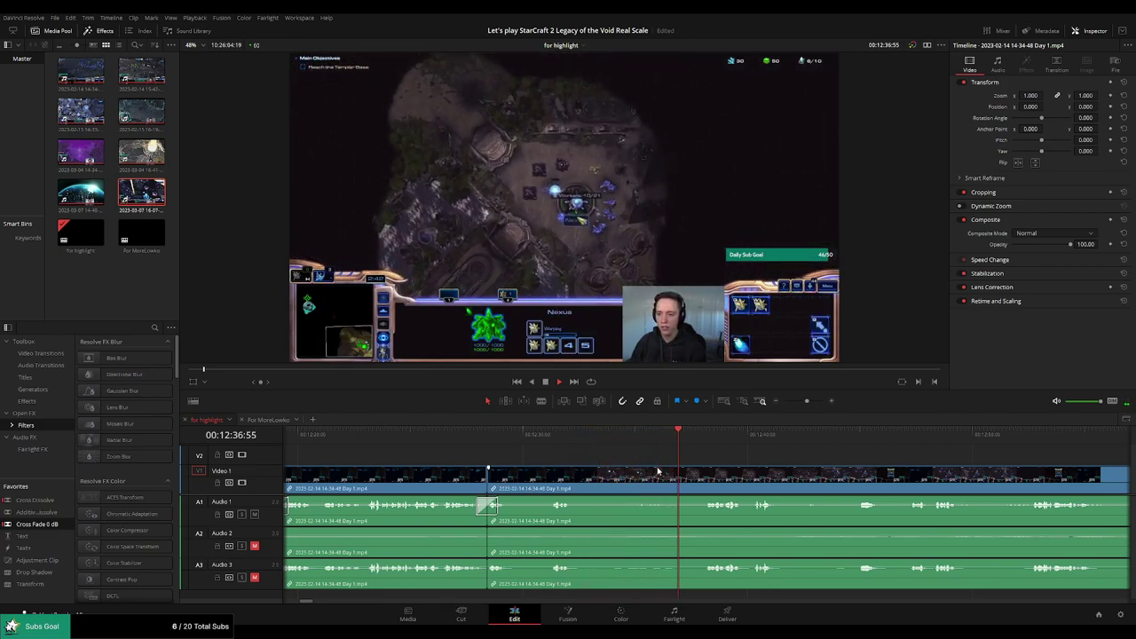
pyautogui.moveTo(783, 481); pyautogui.dragTo(560, 458)
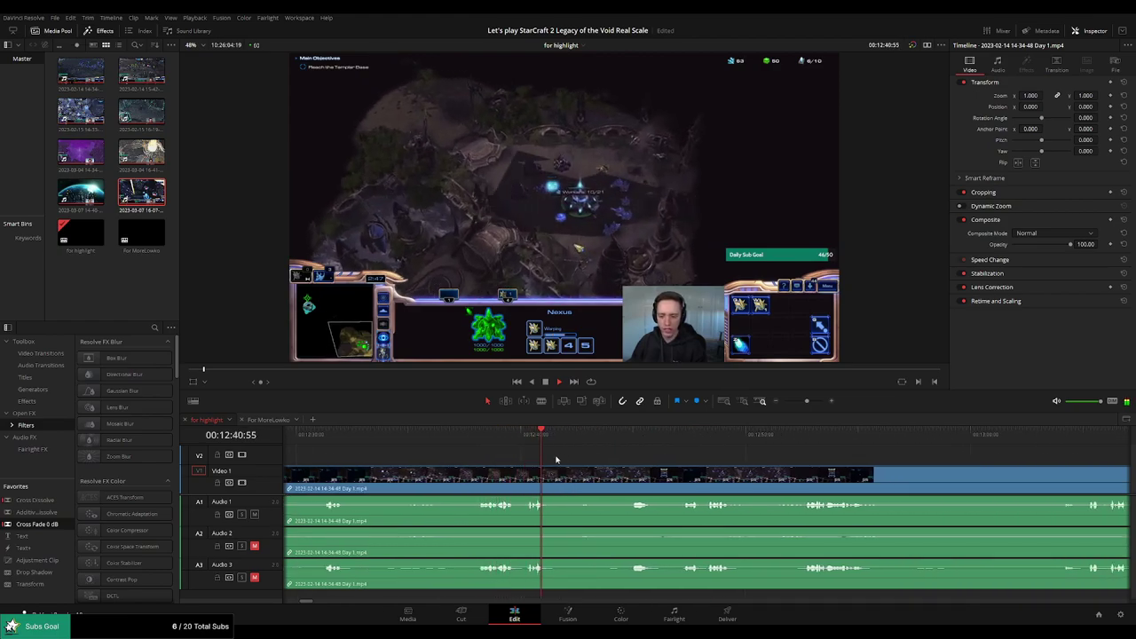
pyautogui.press('b')
pyautogui.click(554, 475)
pyautogui.click(629, 434)
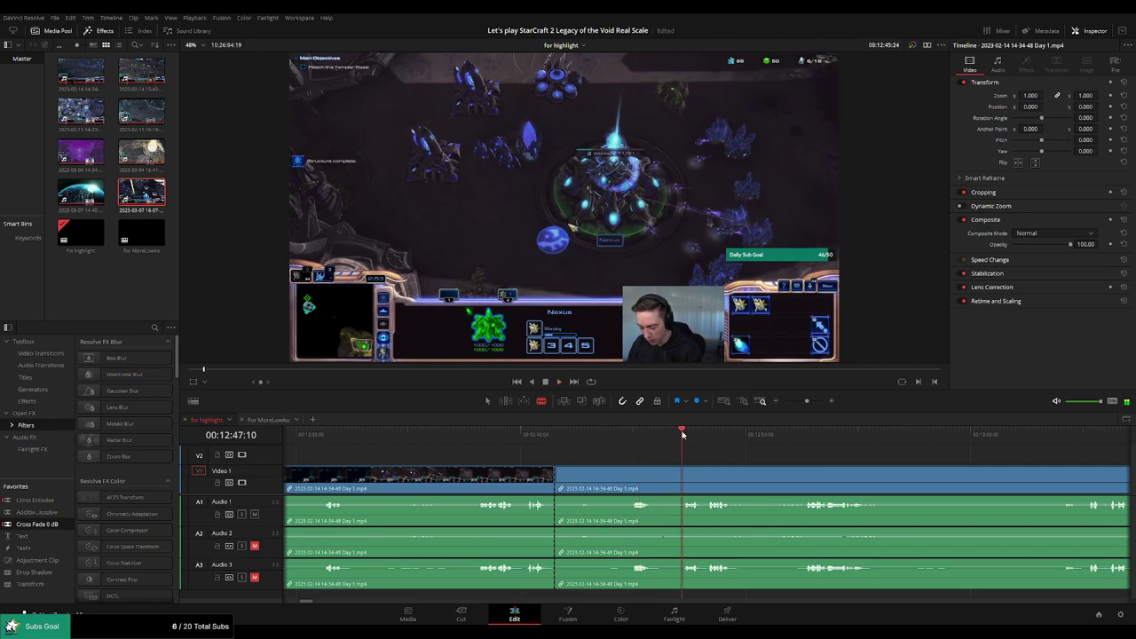
pyautogui.hscroll(2, 615, 449)
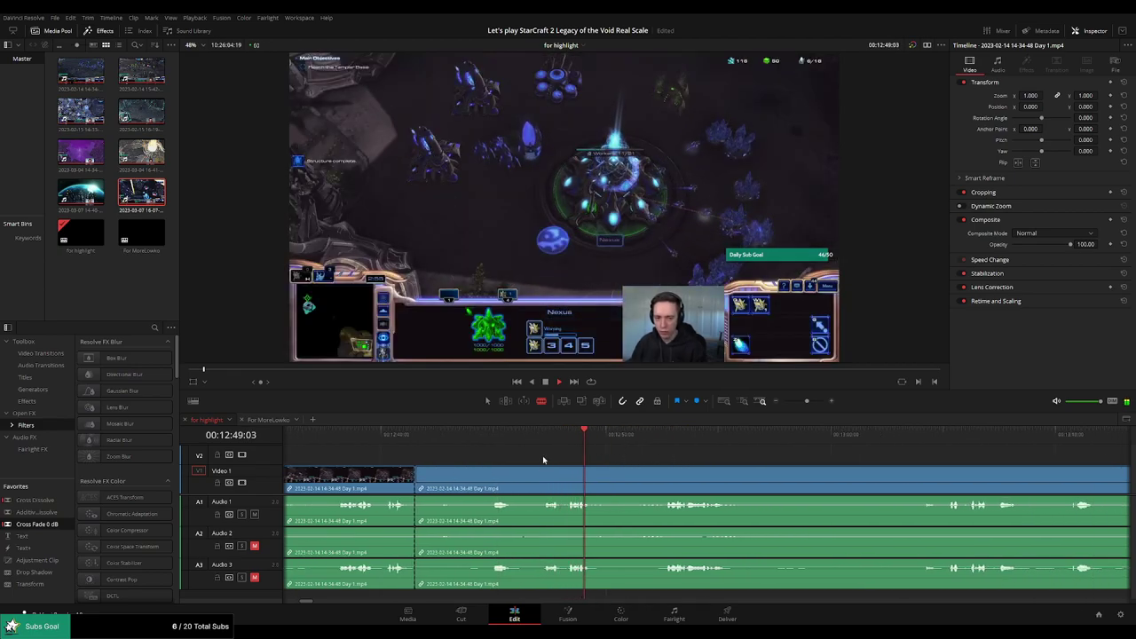
pyautogui.click(541, 480)
pyautogui.press('a')
pyautogui.click(513, 482)
pyautogui.press('Delete')
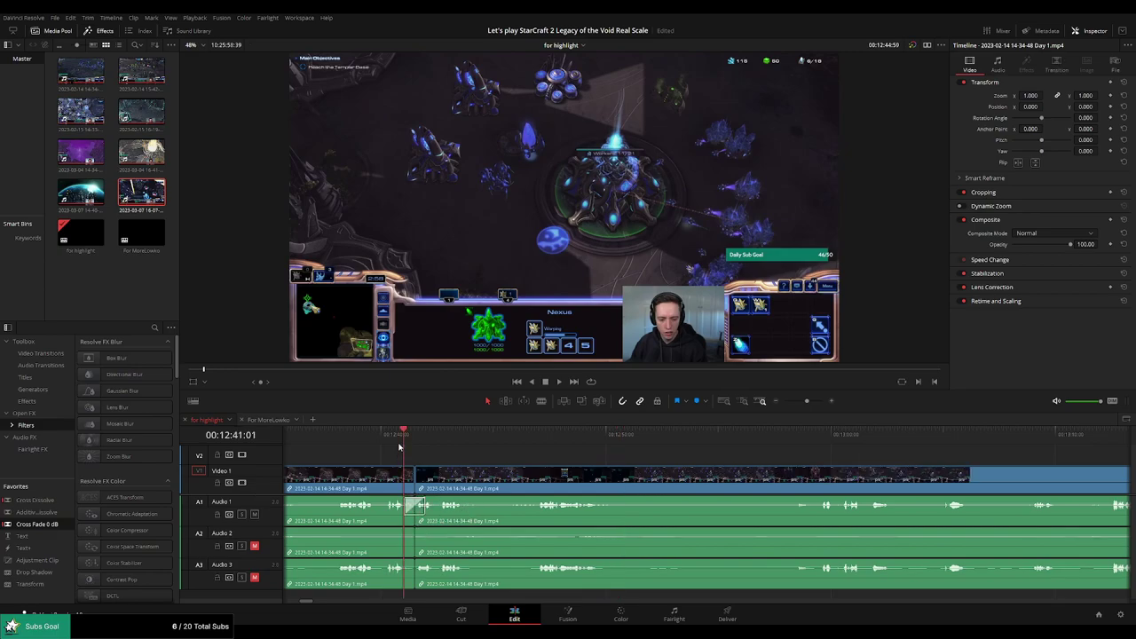
pyautogui.press('space')
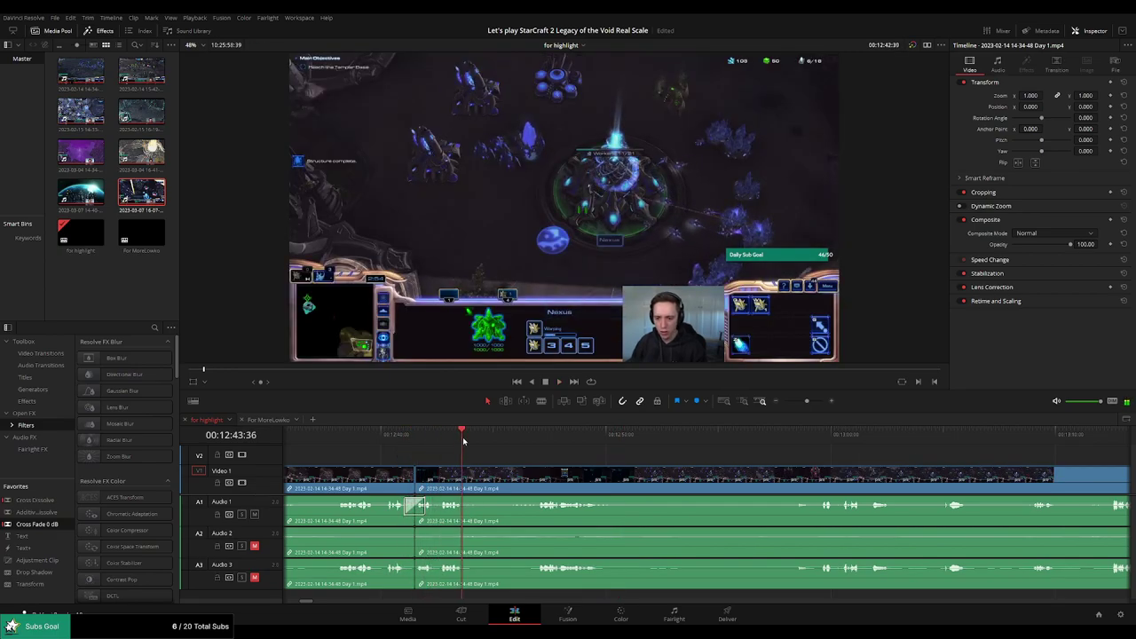
# Split the footage at about 00:12:51 and at 00:12:55:56, and ripple delete the piece between the splits
pyautogui.click(538, 435)
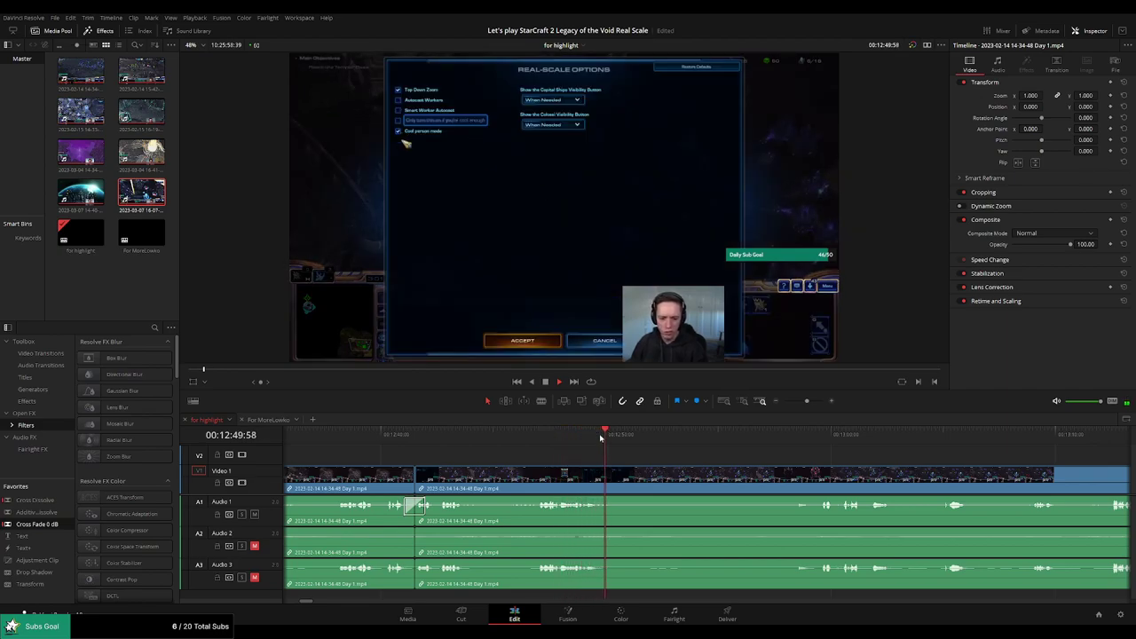
pyautogui.click(621, 480)
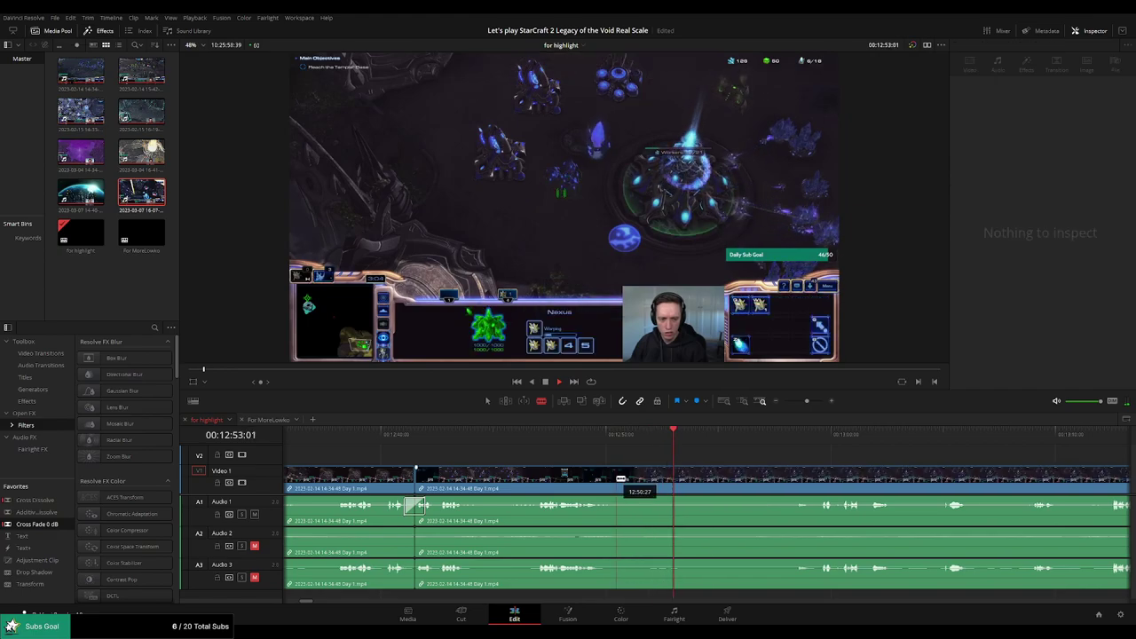
pyautogui.hotkey('ctrl', 'z')
pyautogui.click(599, 439)
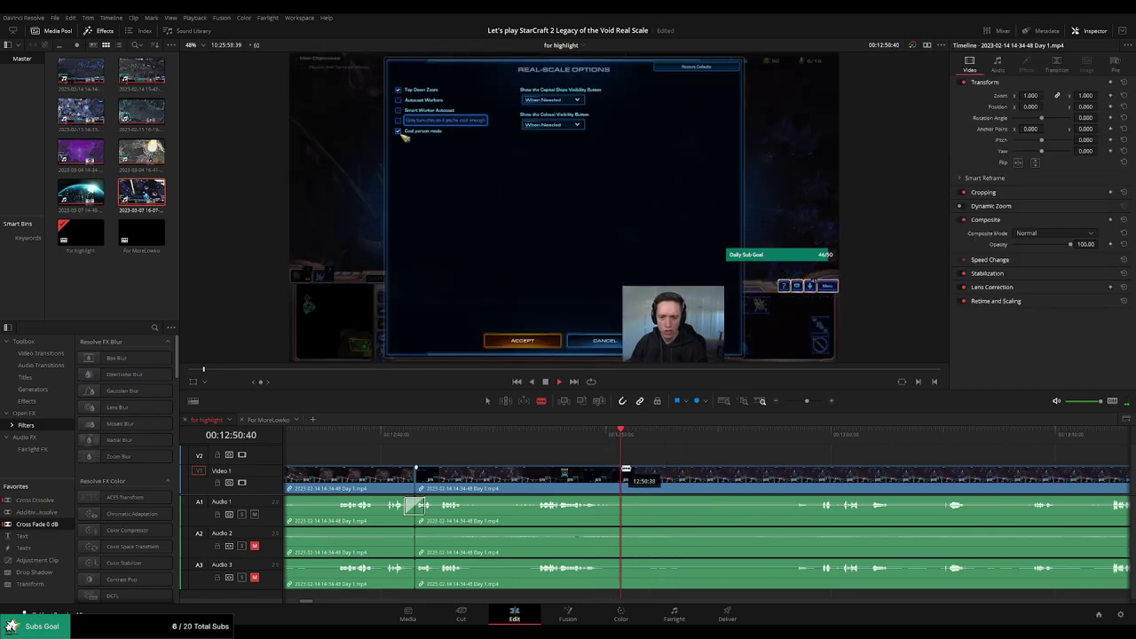
pyautogui.click(626, 469)
pyautogui.click(806, 435)
pyautogui.click(776, 435)
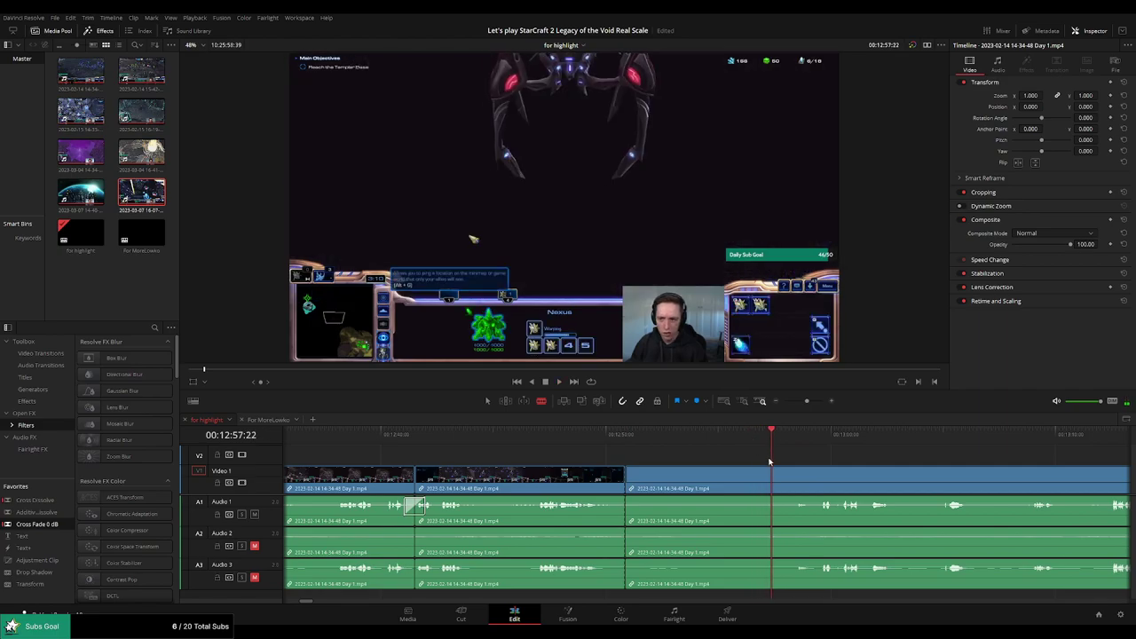
pyautogui.moveTo(744, 445); pyautogui.dragTo(740, 444)
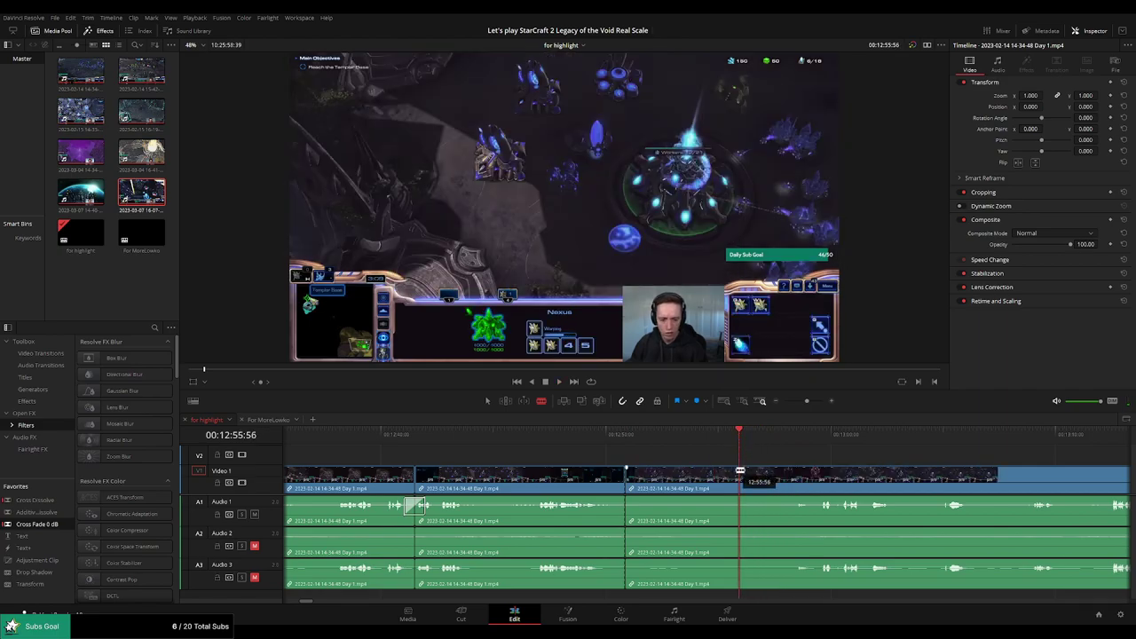
pyautogui.click(739, 476)
pyautogui.press('a')
pyautogui.click(725, 487)
pyautogui.press('Delete')
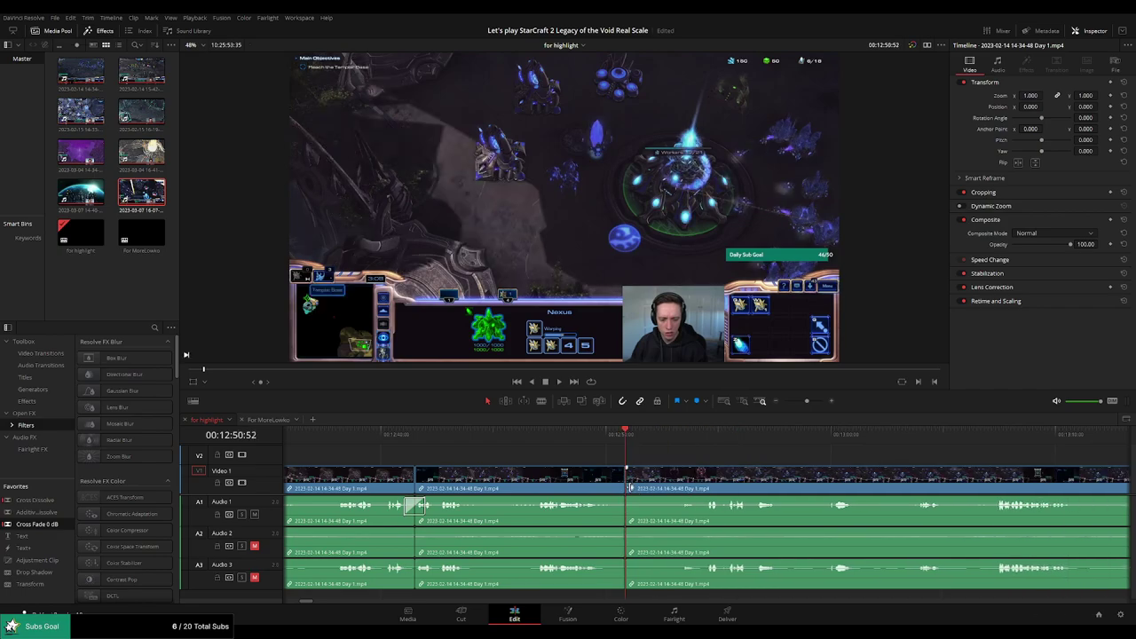
# Add transitions on Video 1 and all three audio tracks at the 00:12:50:52 join and replay it
pyautogui.press('space')
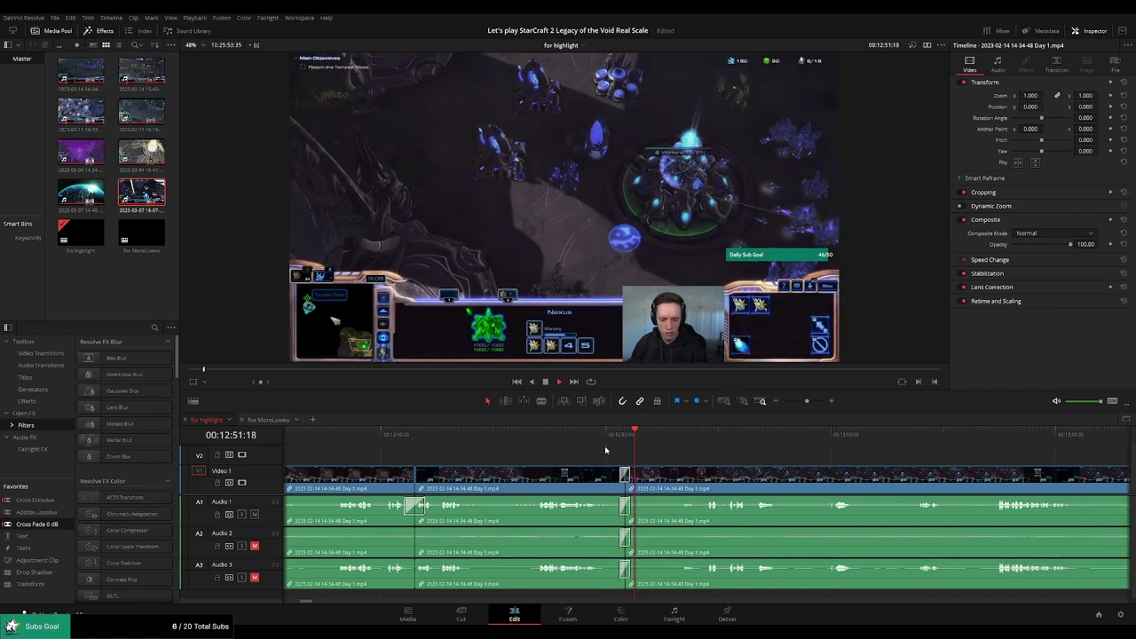
pyautogui.click(604, 443)
pyautogui.moveTo(798, 475); pyautogui.dragTo(634, 456)
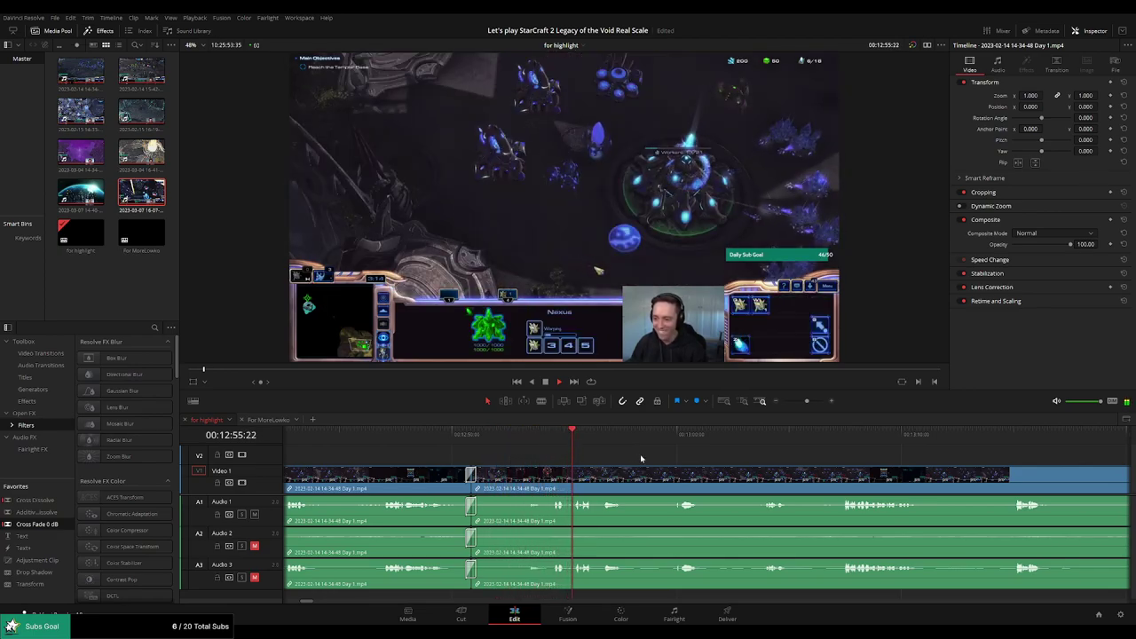
# Split the footage at about 00:12:58 and 00:13:07, and ripple delete the quiet piece between the splits
pyautogui.hscroll(2, 637, 458)
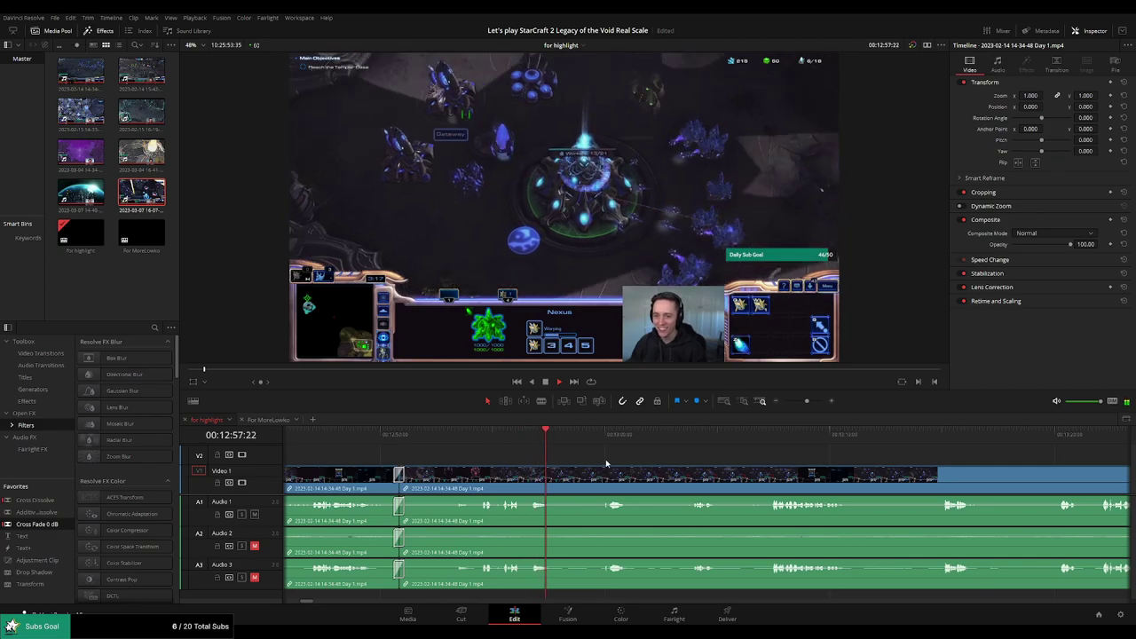
pyautogui.press('b')
pyautogui.click(559, 479)
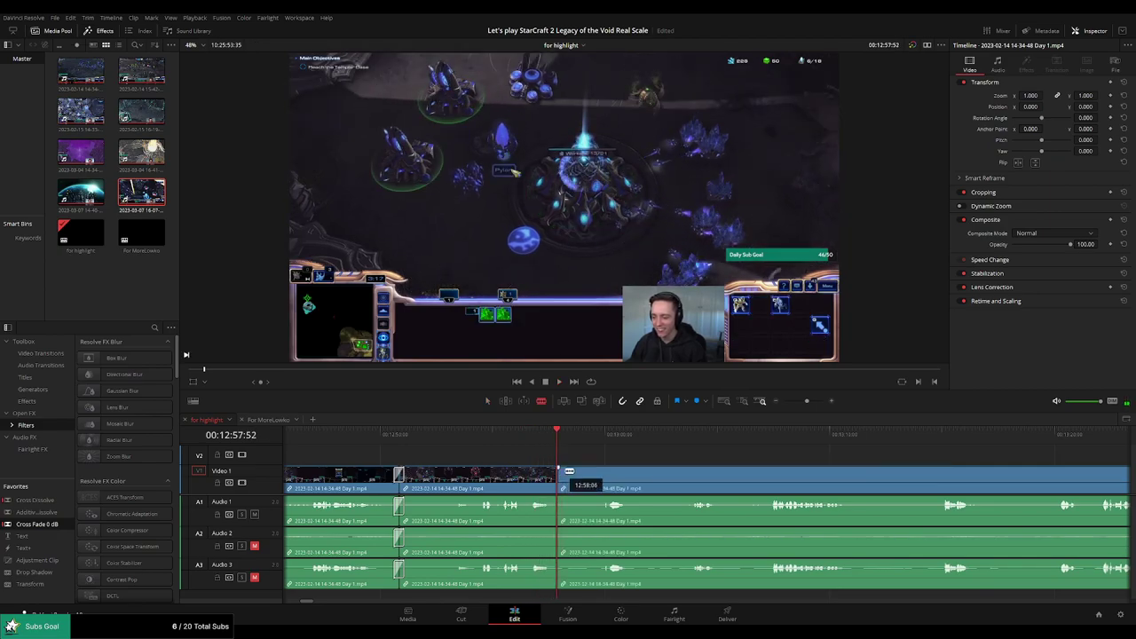
pyautogui.click(695, 442)
pyautogui.click(772, 439)
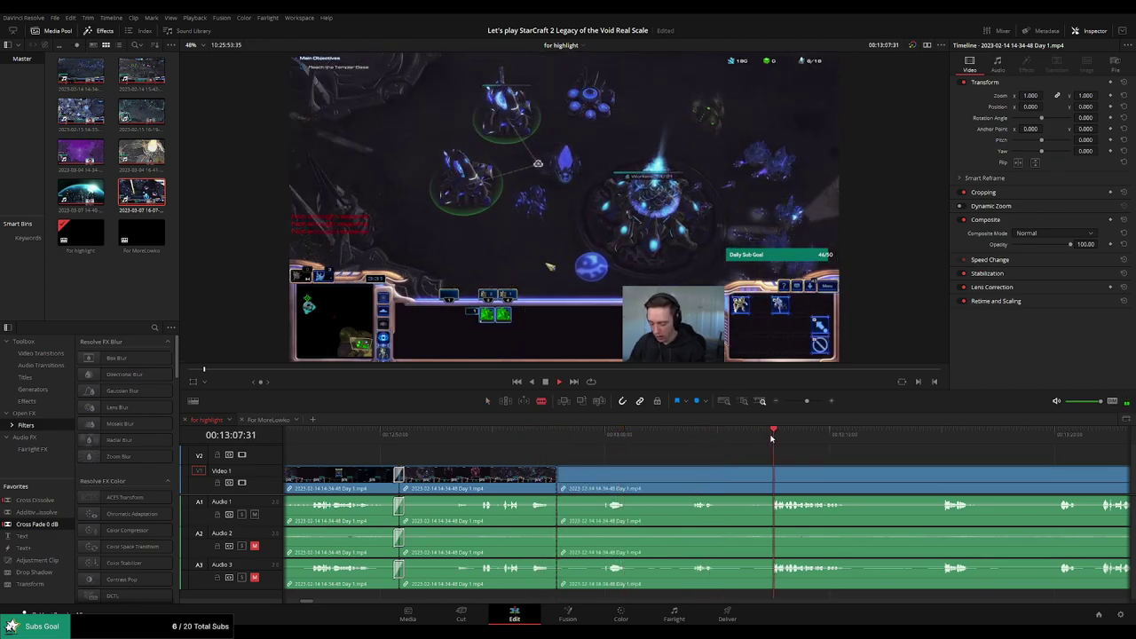
pyautogui.hscroll(5, 822, 459)
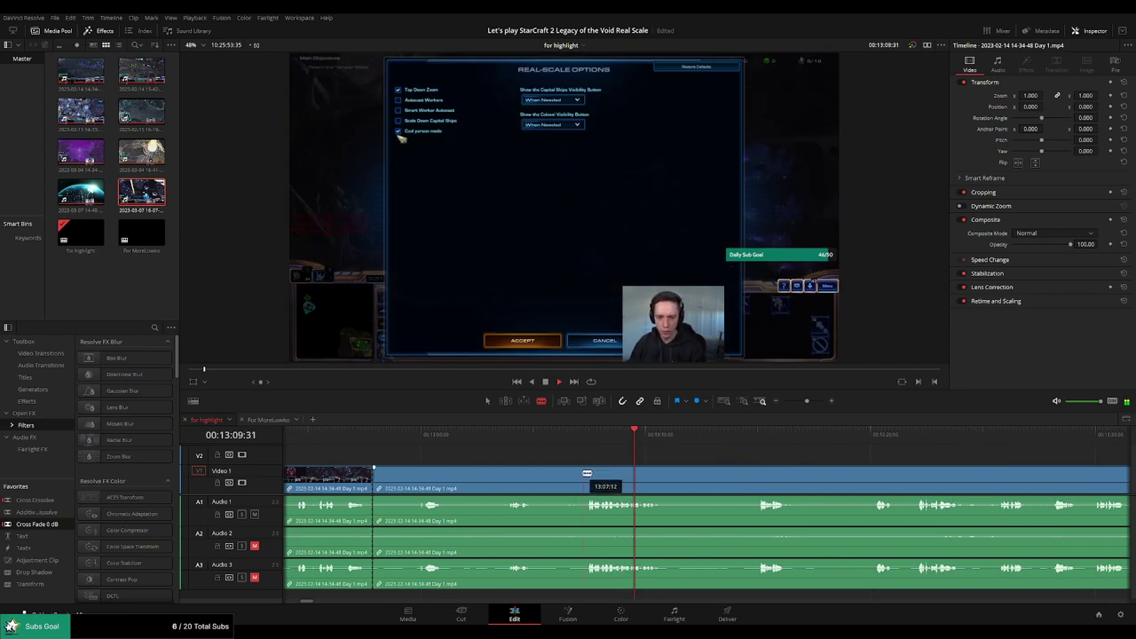
pyautogui.click(586, 473)
pyautogui.press('a')
pyautogui.click(543, 480)
pyautogui.press('Delete')
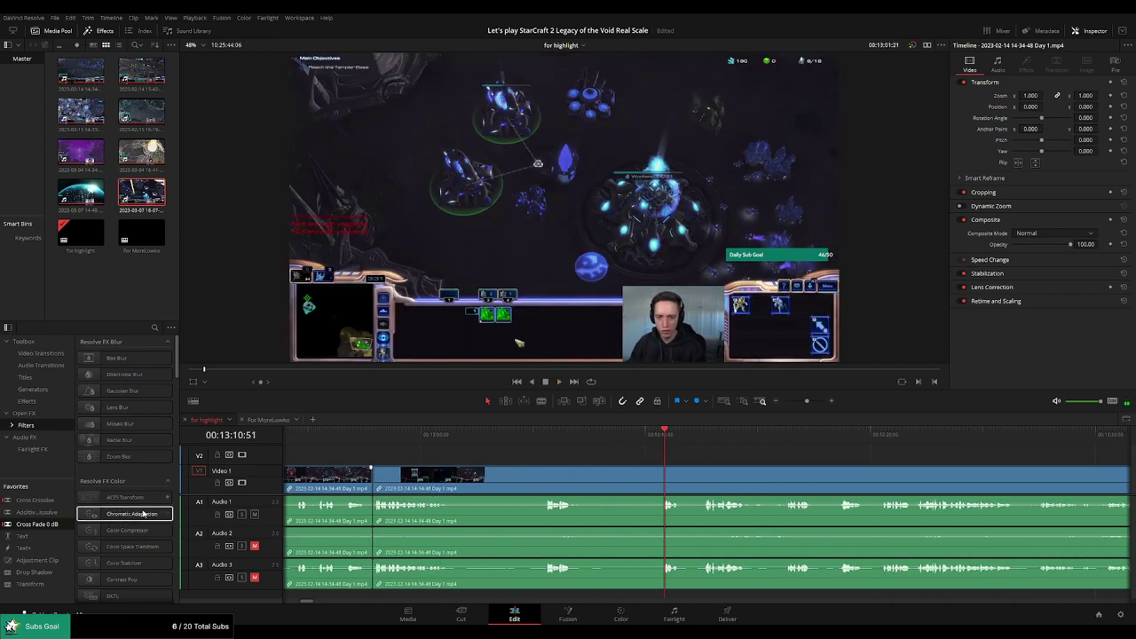
# Cut the silent section ending at 00:13:05:08 out of the gameplay clip and add Cross Fade 0 dB on Audio 1 at the join
pyautogui.press('space')
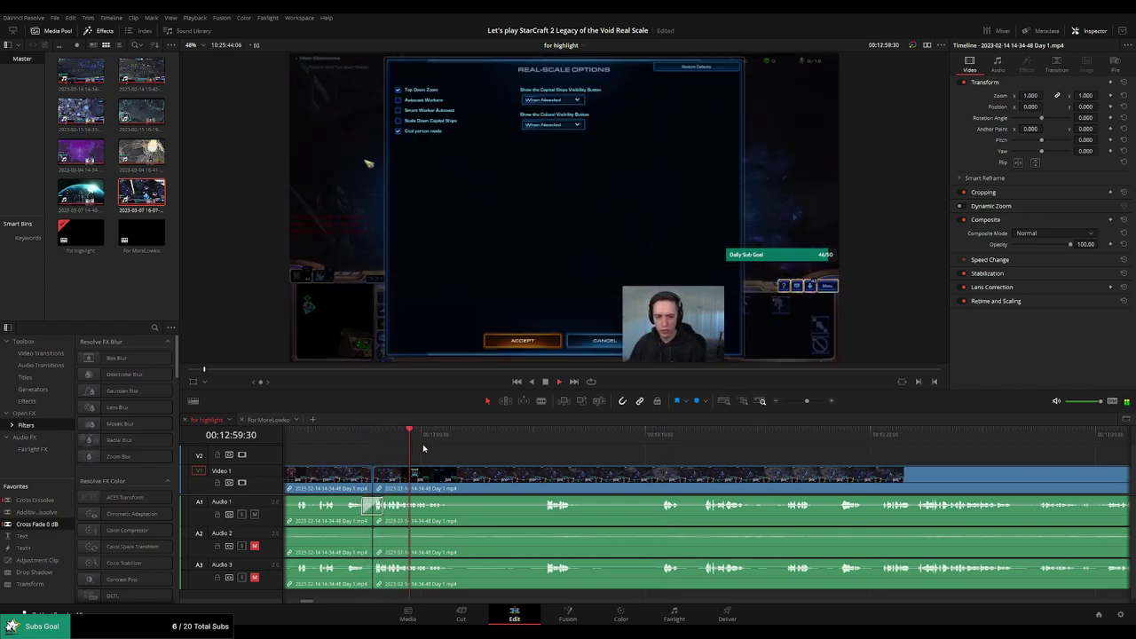
pyautogui.click(467, 479)
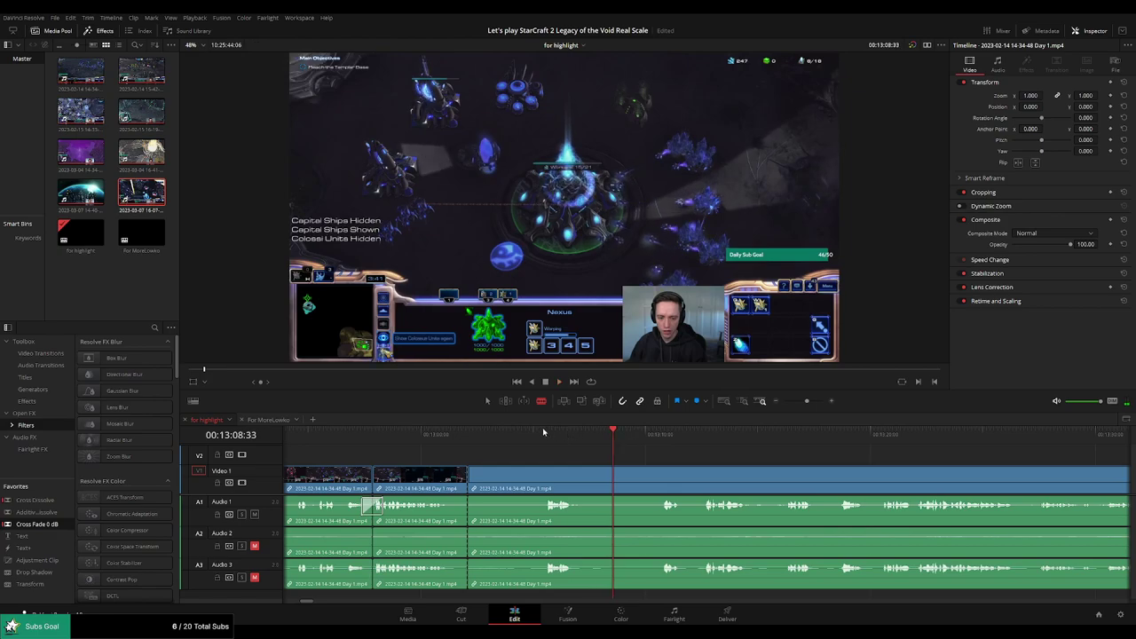
pyautogui.click(554, 476)
pyautogui.press('a')
pyautogui.click(525, 481)
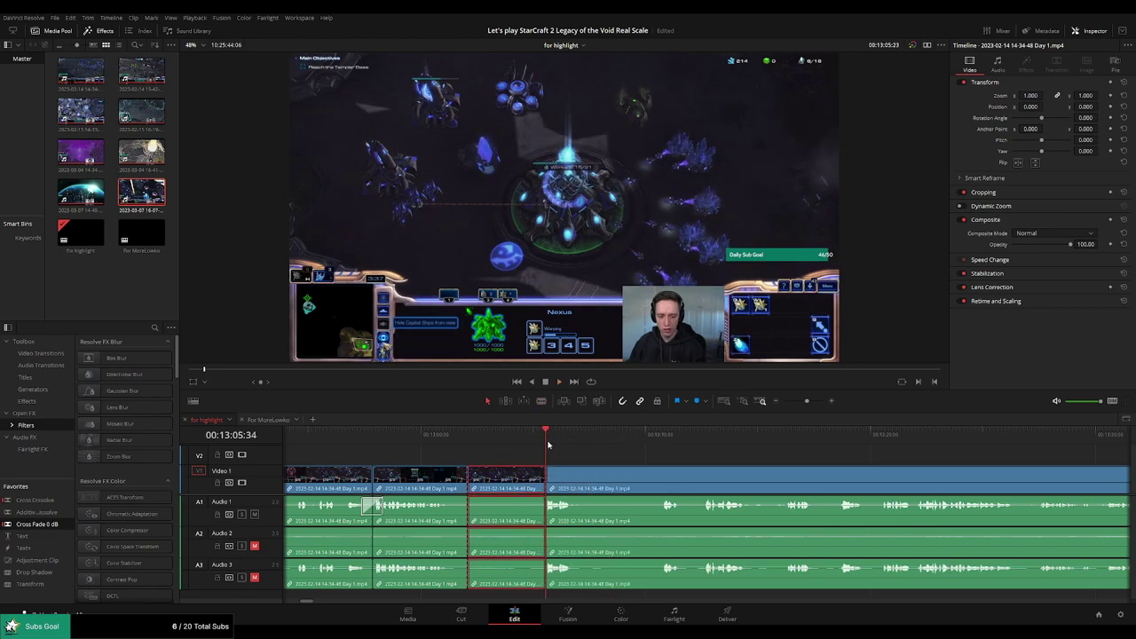
pyautogui.hotkey('ctrl', 'z')
pyautogui.moveTo(546, 444); pyautogui.dragTo(536, 444)
pyautogui.hotkey('ctrl', 'b')
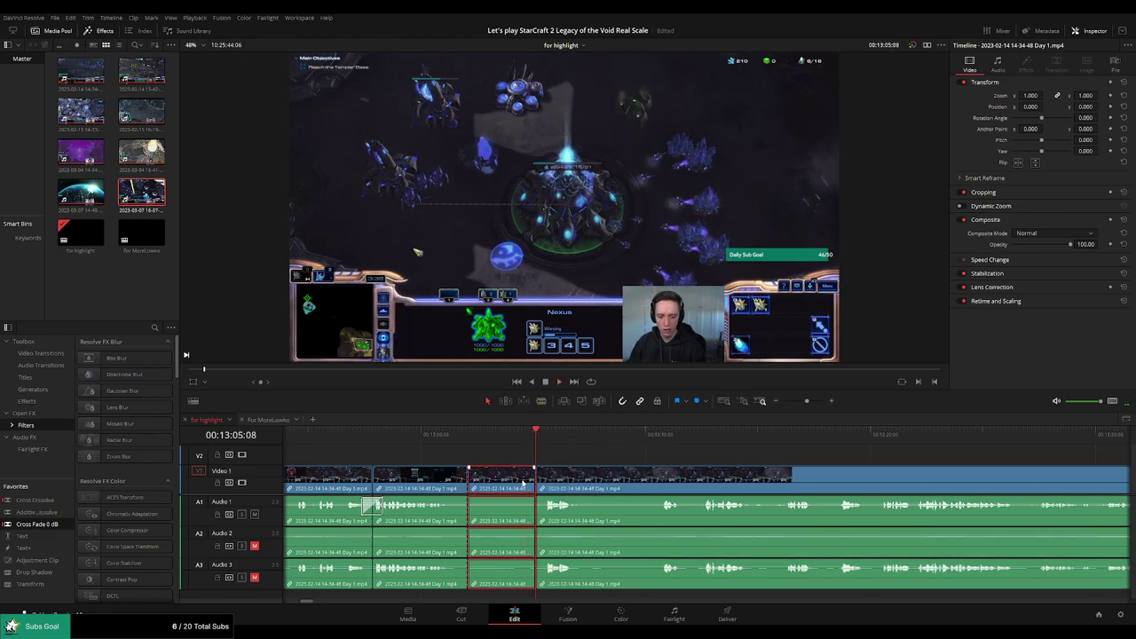
pyautogui.press('BackSpace')
pyautogui.moveTo(40, 525); pyautogui.dragTo(509, 516)
pyautogui.press('space')
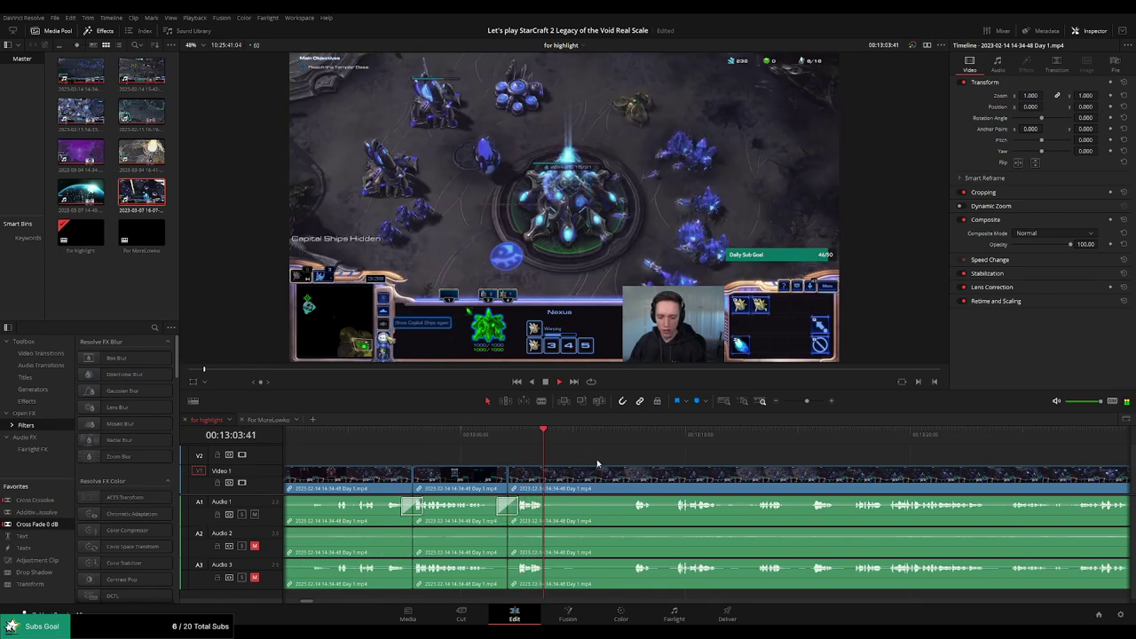
# Add an Adjustment Clip on V2 from 00:13:04:14 to 00:13:06:56 with zoom 2.220 and position X 1555, Y 880
pyautogui.click(556, 441)
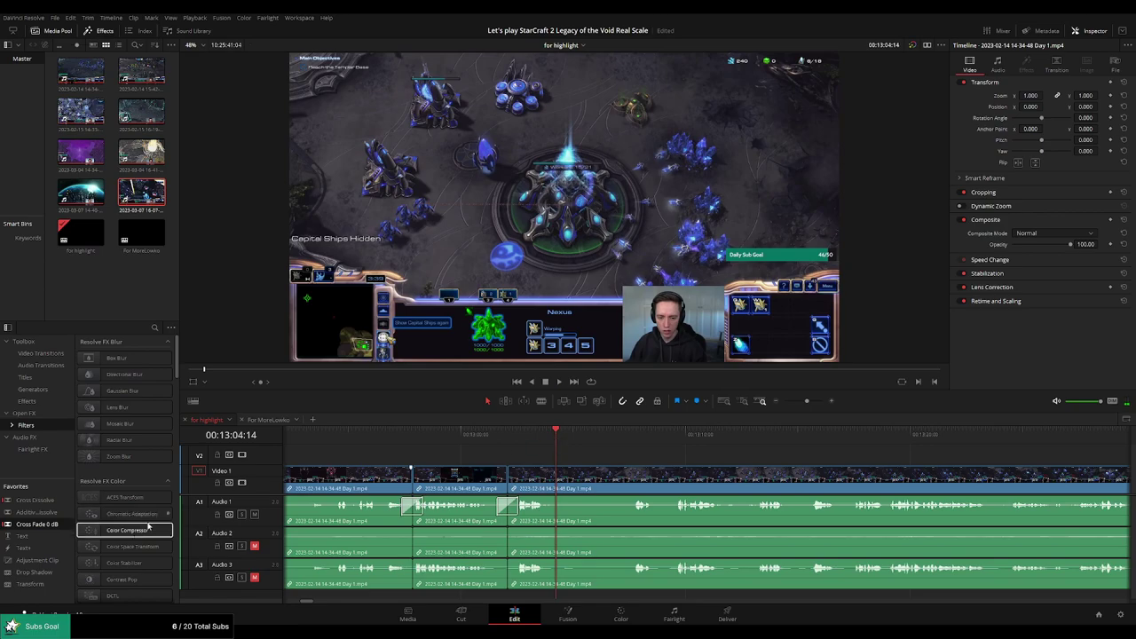
pyautogui.moveTo(43, 562); pyautogui.dragTo(533, 465)
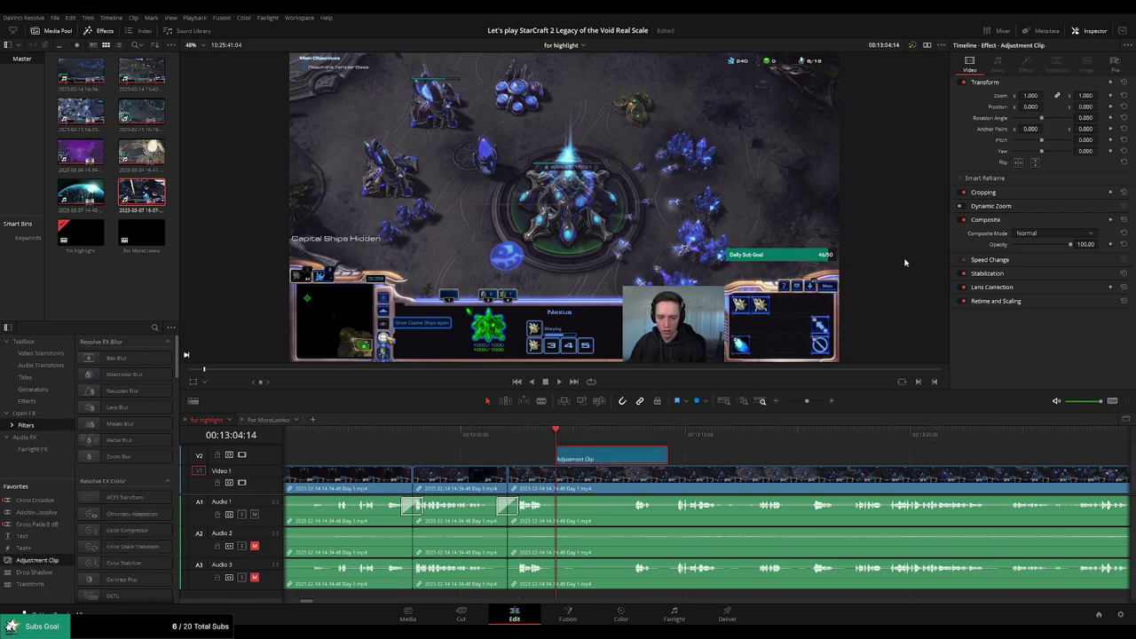
pyautogui.moveTo(1032, 97); pyautogui.dragTo(1101, 107)
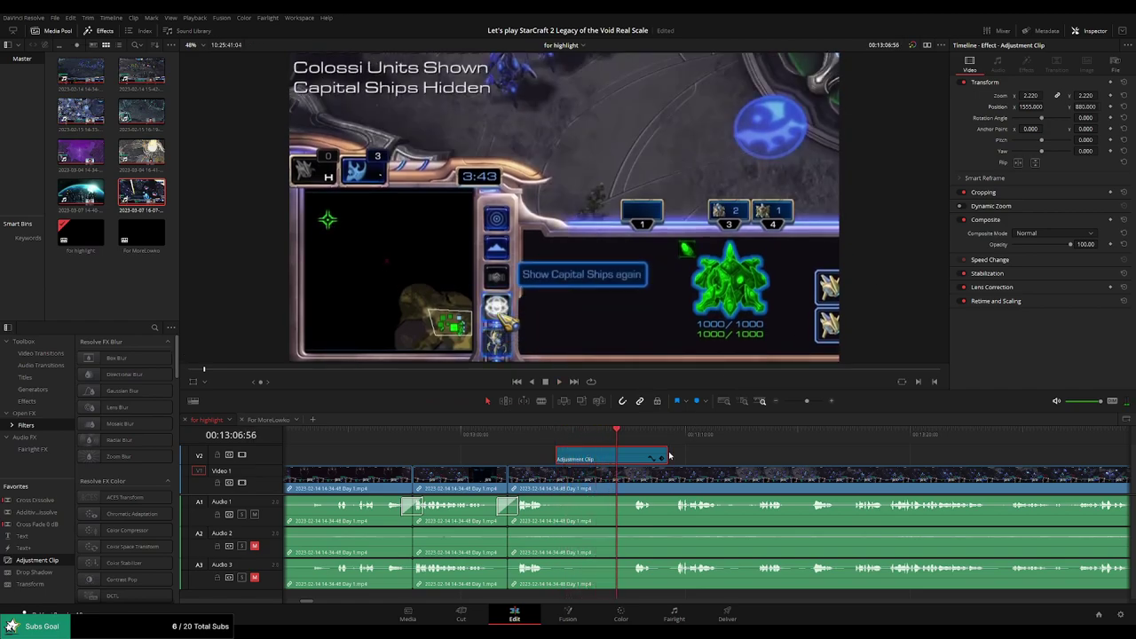
pyautogui.moveTo(664, 453); pyautogui.dragTo(616, 455)
pyautogui.press('space')
# Cut the short silence starting at about 00:13:11:25 out of the gameplay clip and add Cross Fade 0 dB on Audio 1 at the join
pyautogui.moveTo(692, 458); pyautogui.dragTo(585, 449)
pyautogui.hscroll(1, 599, 459)
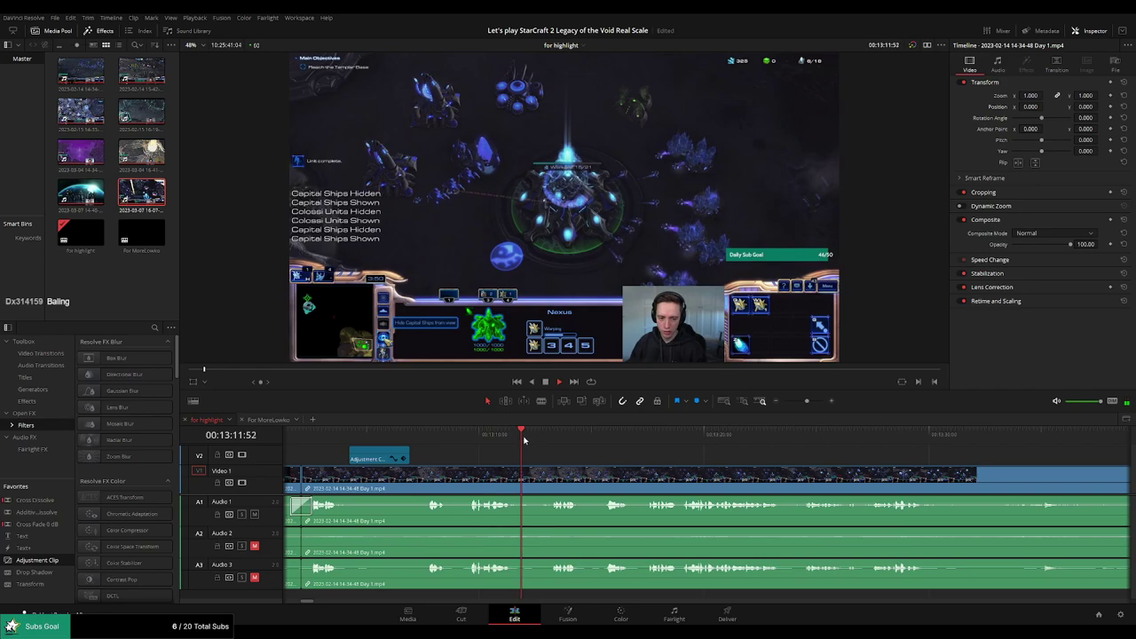
pyautogui.press('b')
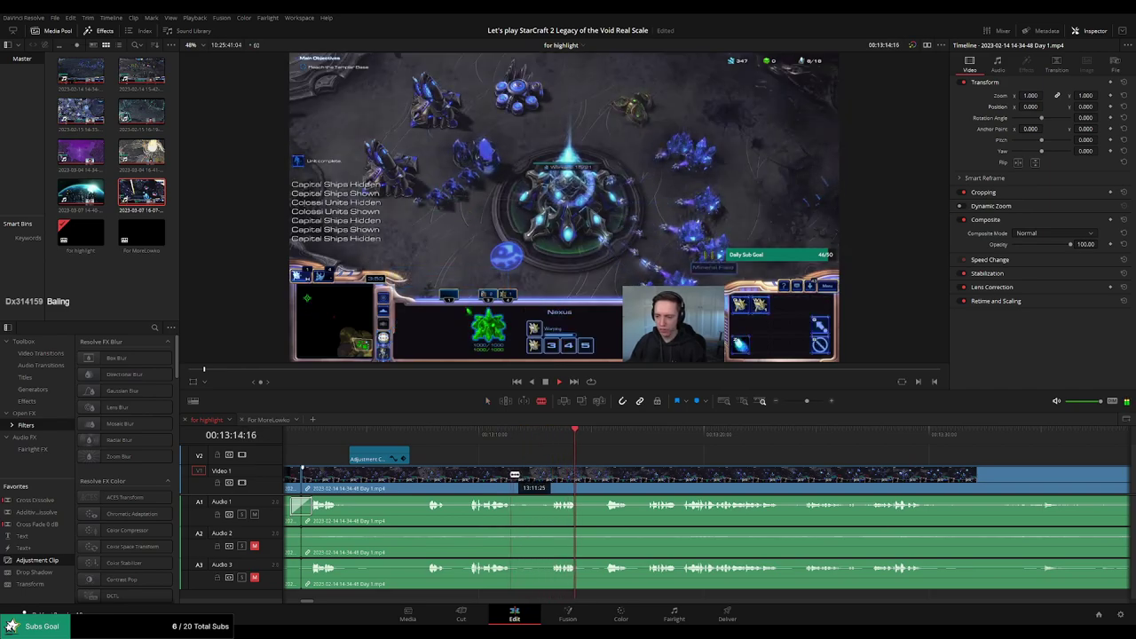
pyautogui.click(515, 475)
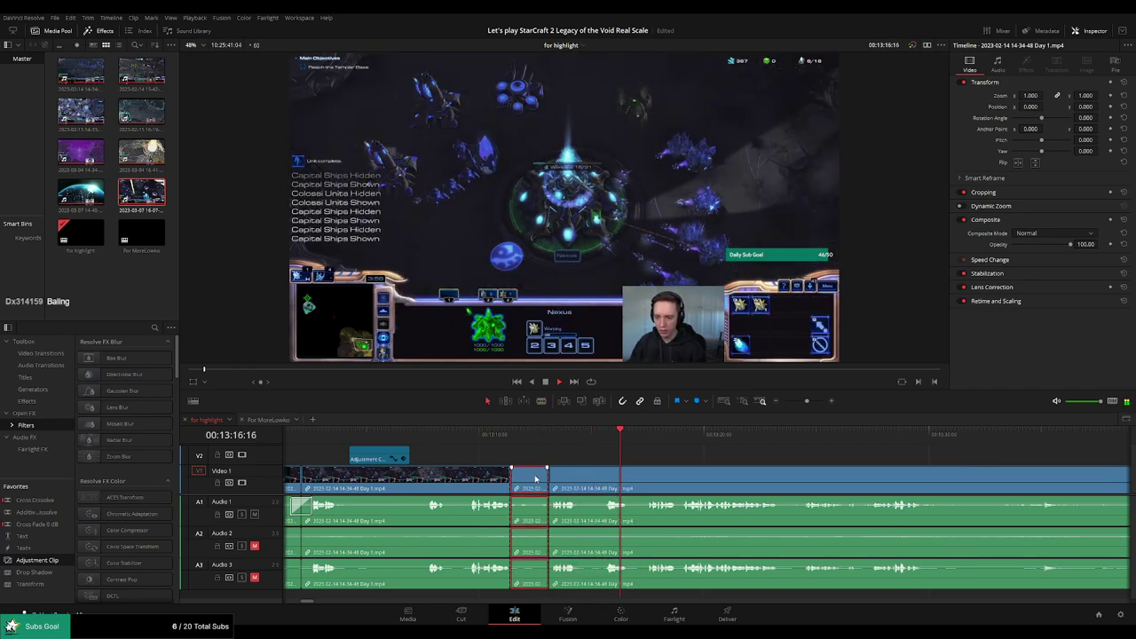
pyautogui.press('a')
pyautogui.press('Delete')
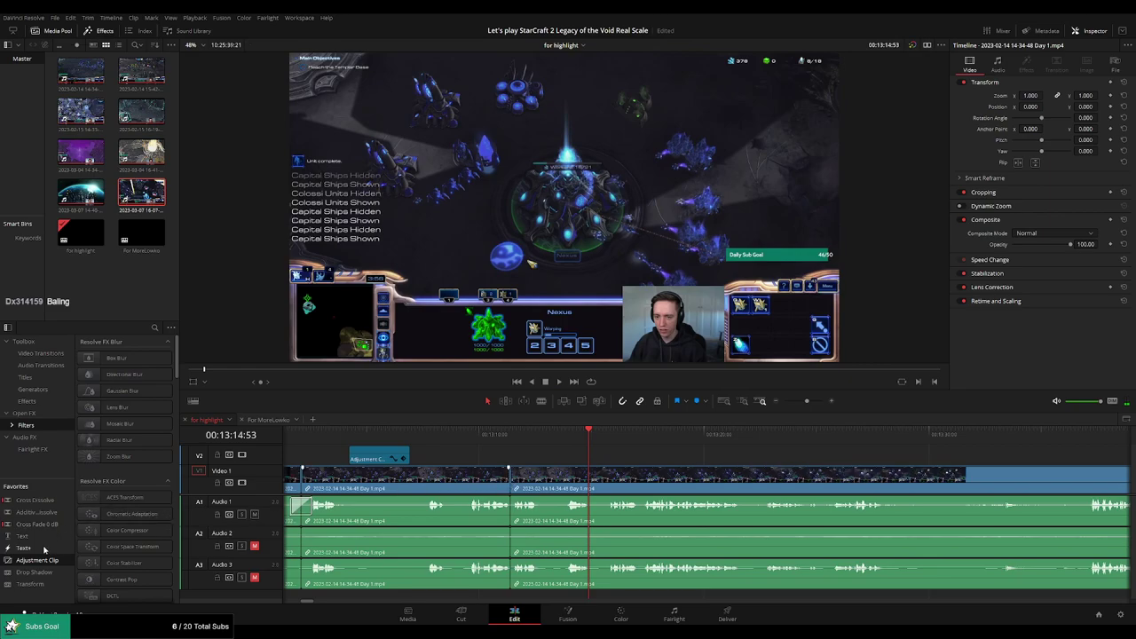
pyautogui.click(498, 437)
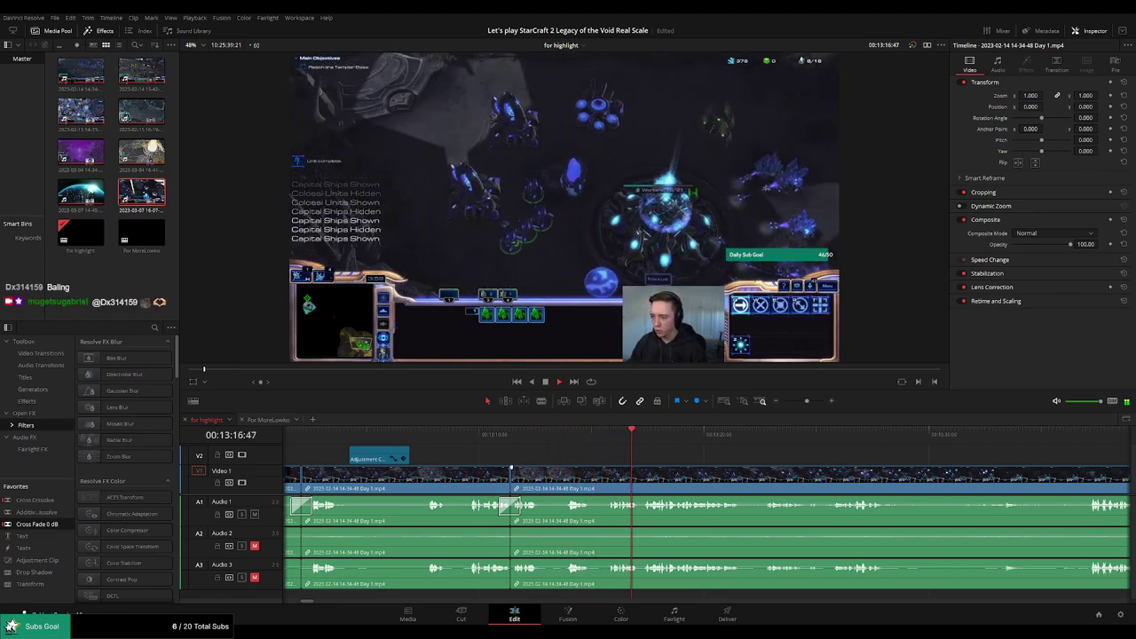
# Split the gameplay clip in the pause shortly before 00:13:23
pyautogui.click(692, 462)
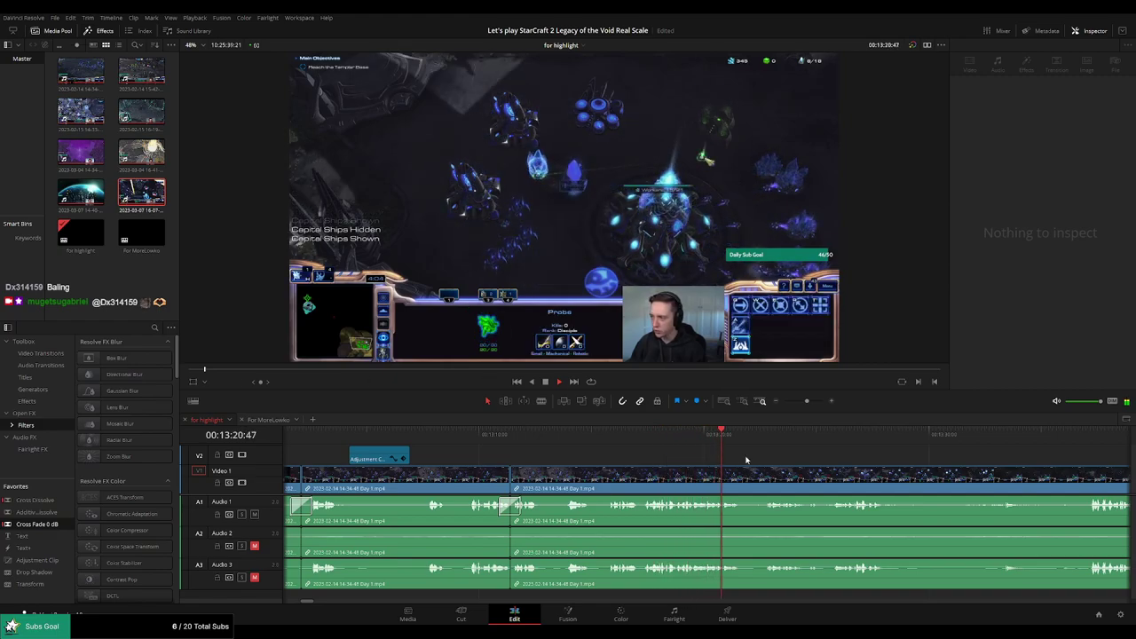
pyautogui.moveTo(792, 459); pyautogui.dragTo(435, 458)
pyautogui.click(401, 476)
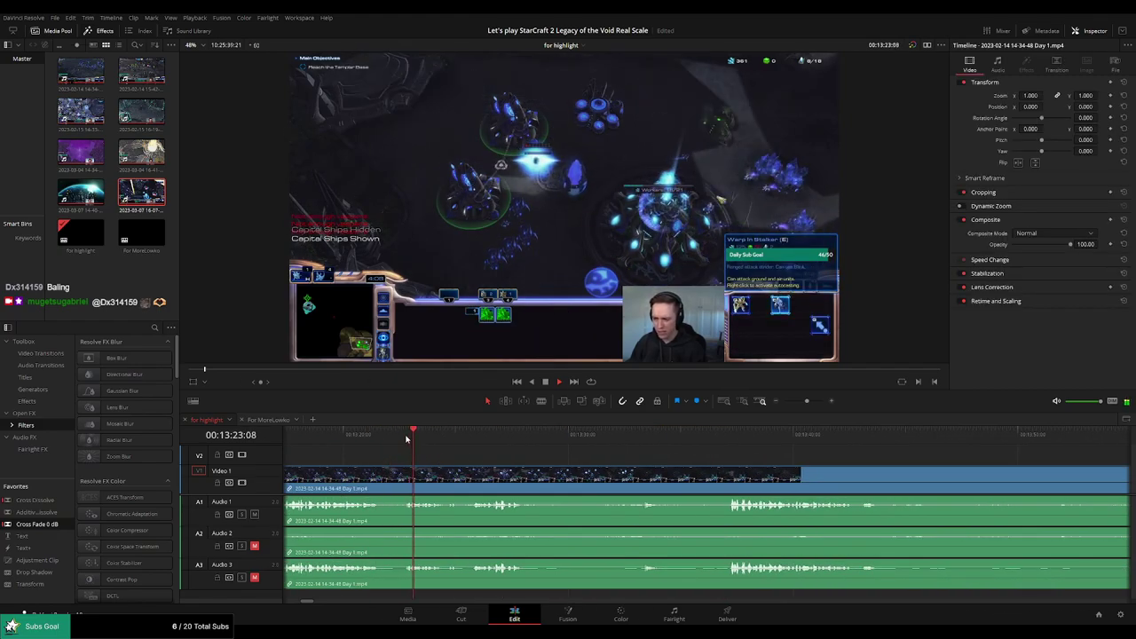
pyautogui.click(387, 482)
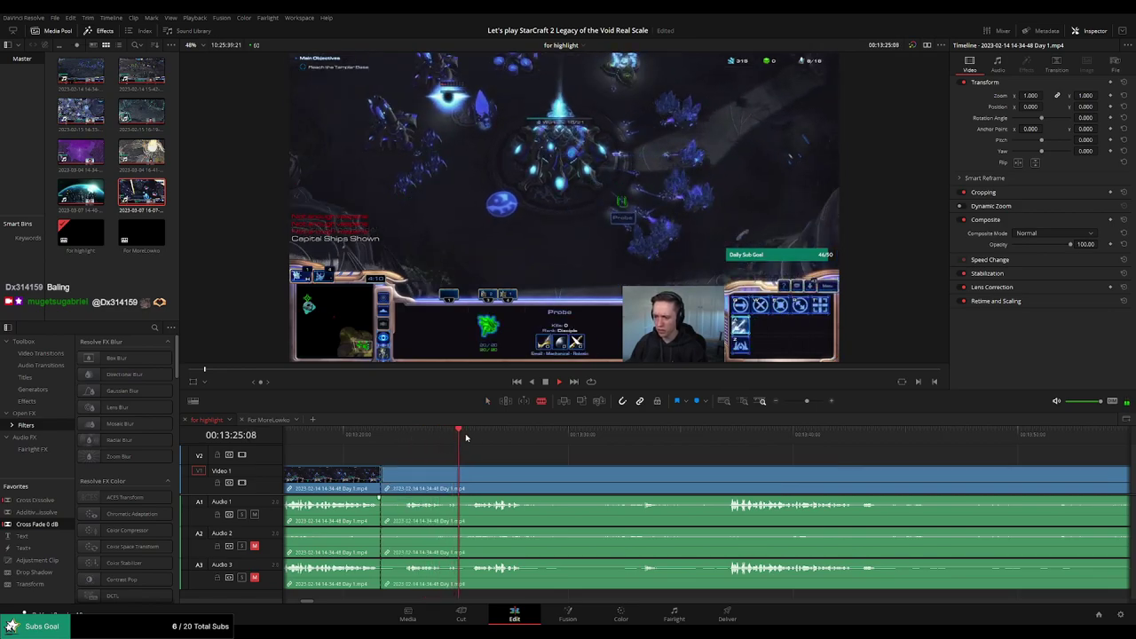
# Skim the gameplay footage from 00:13:25 to about 00:15:02 to find where the next useful part begins
pyautogui.click(705, 434)
pyautogui.hscroll(2, 604, 452)
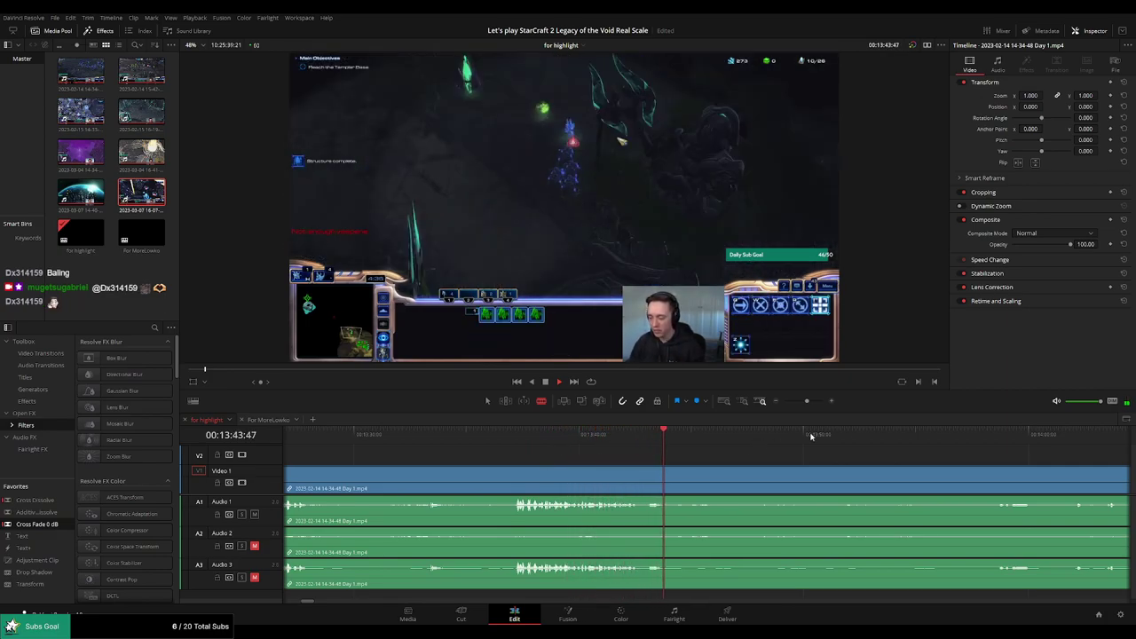
pyautogui.click(1003, 449)
pyautogui.moveTo(1018, 453); pyautogui.dragTo(613, 451)
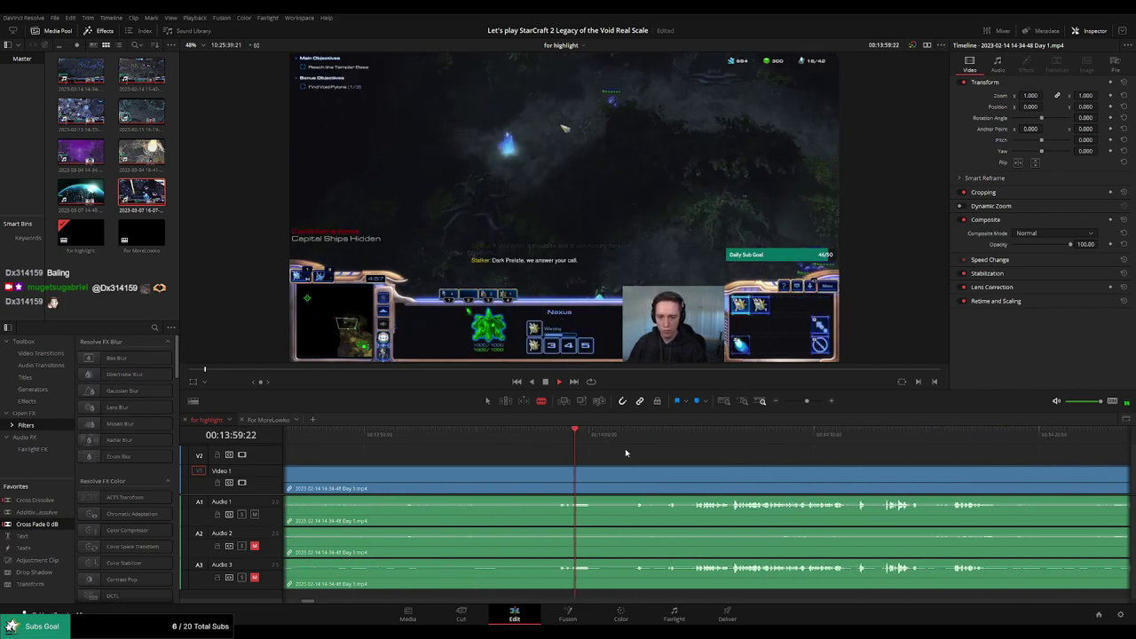
pyautogui.click(694, 440)
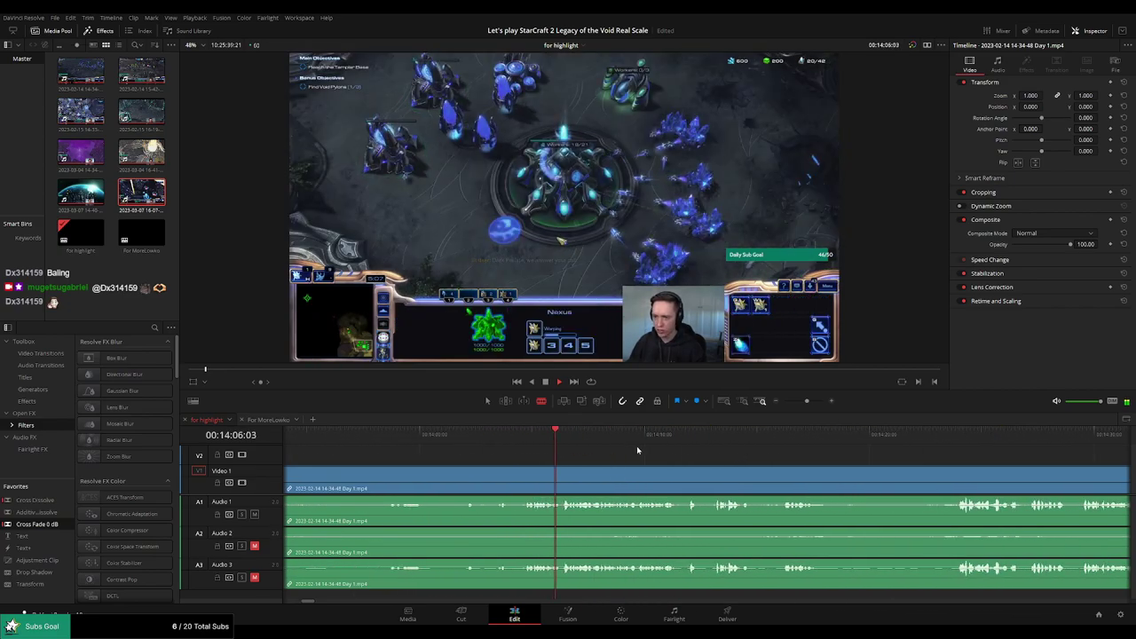
pyautogui.click(690, 439)
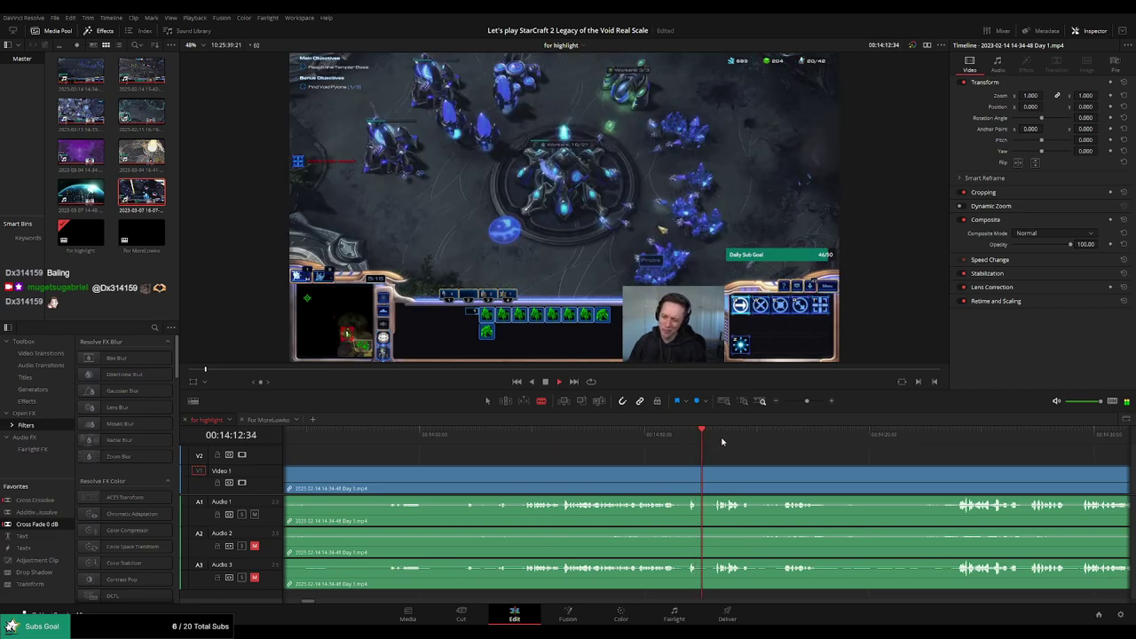
pyautogui.moveTo(837, 452); pyautogui.dragTo(630, 450)
pyautogui.click(739, 439)
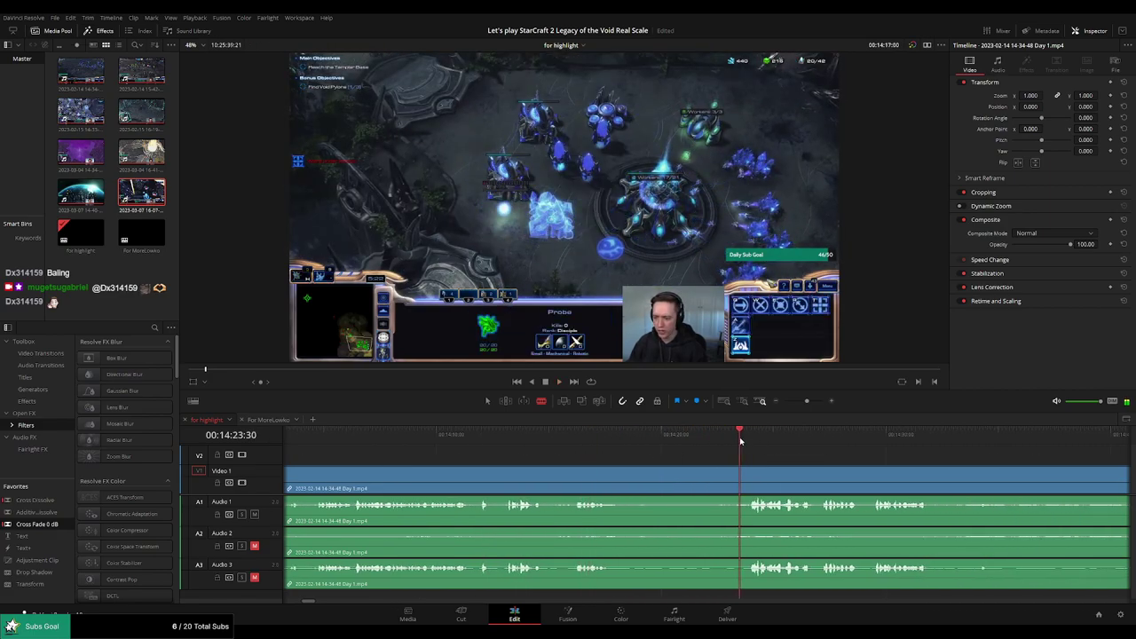
pyautogui.moveTo(852, 451); pyautogui.dragTo(637, 436)
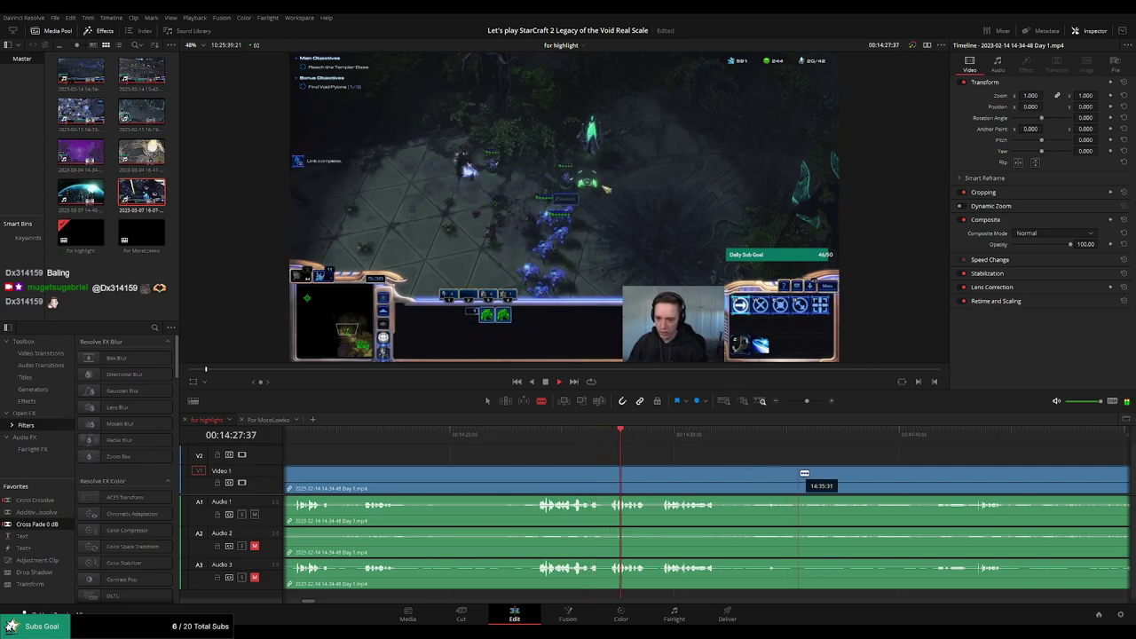
pyautogui.hscroll(2, 627, 464)
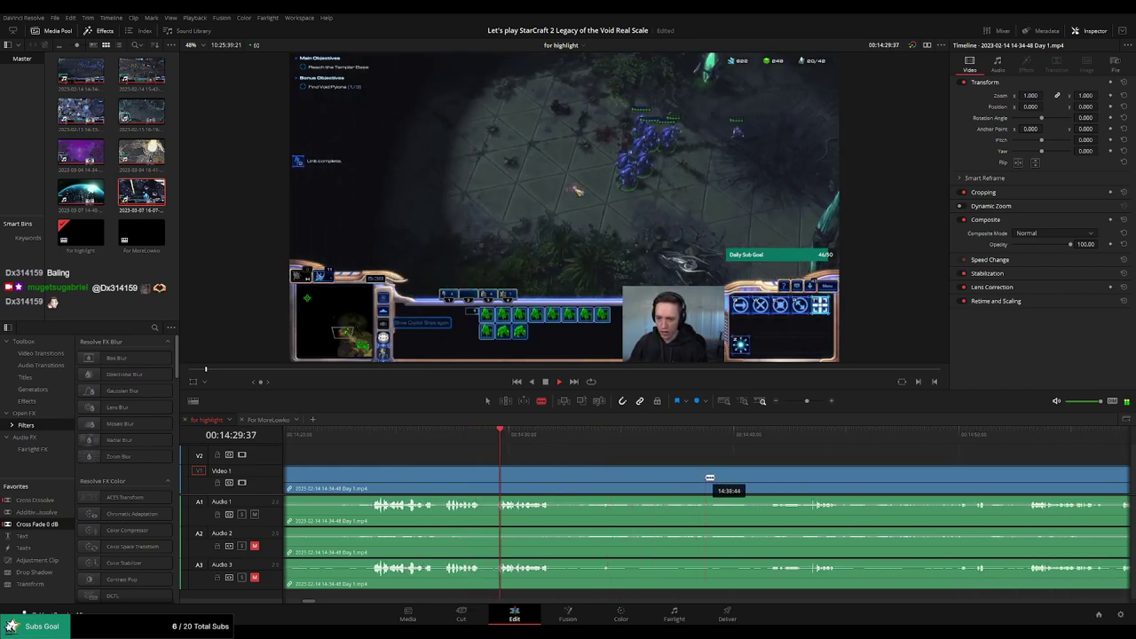
pyautogui.moveTo(710, 478); pyautogui.dragTo(613, 468)
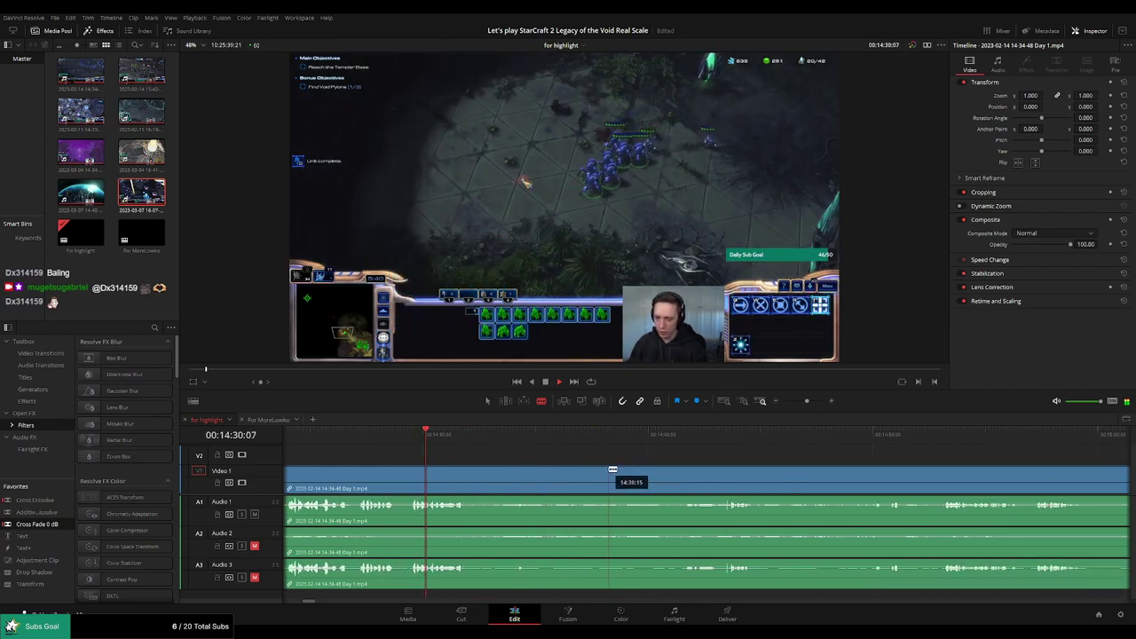
pyautogui.click(714, 435)
pyautogui.click(914, 436)
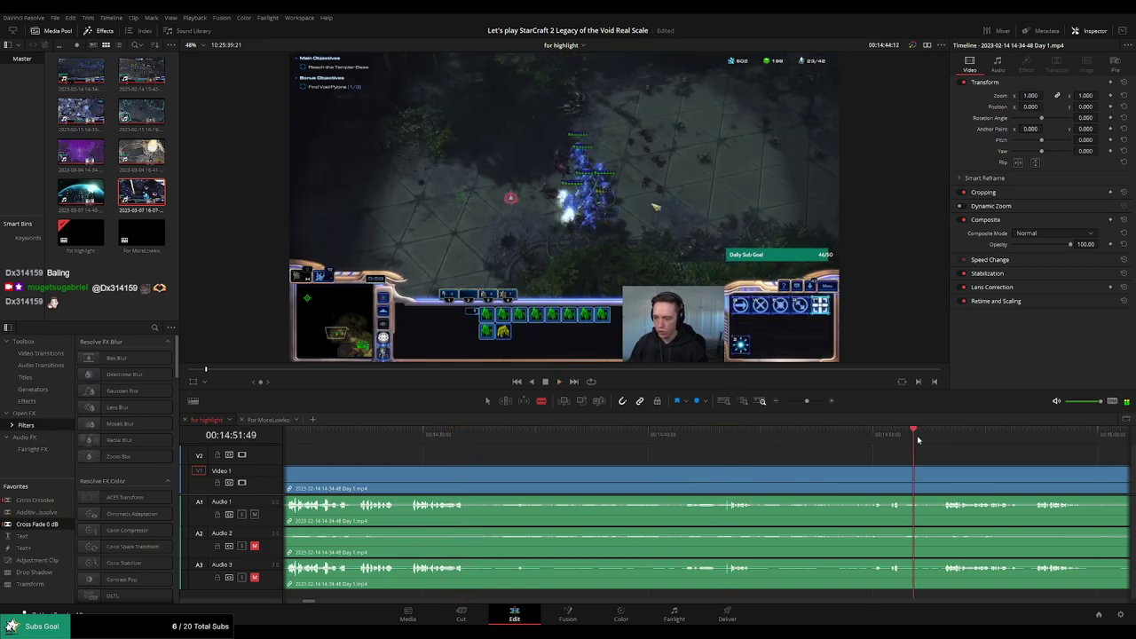
pyautogui.hscroll(4, 657, 445)
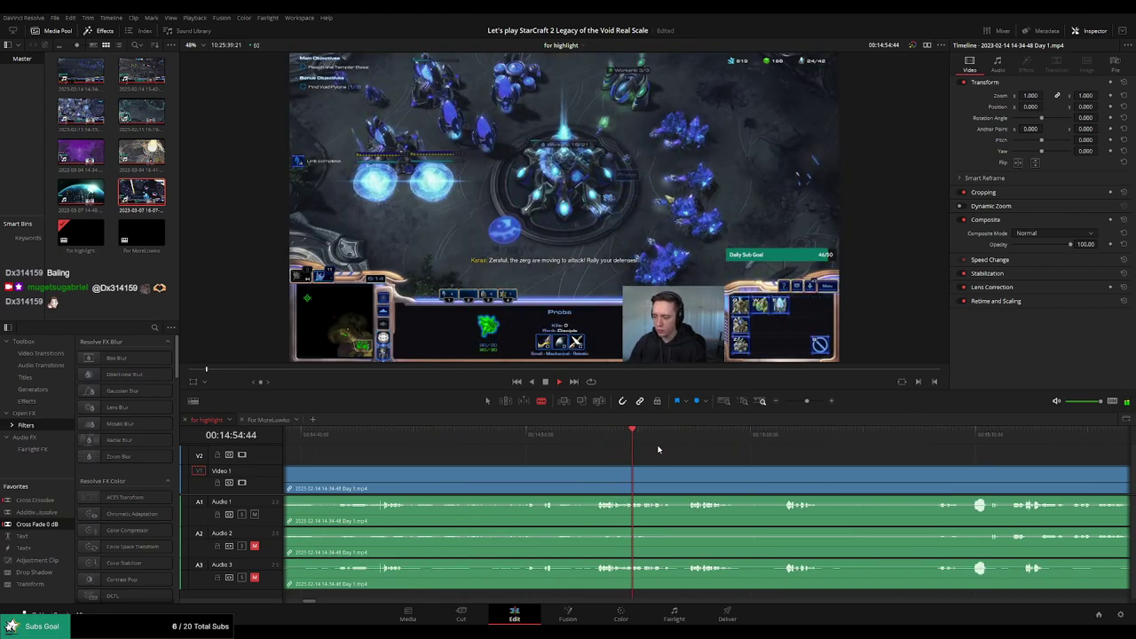
pyautogui.click(690, 440)
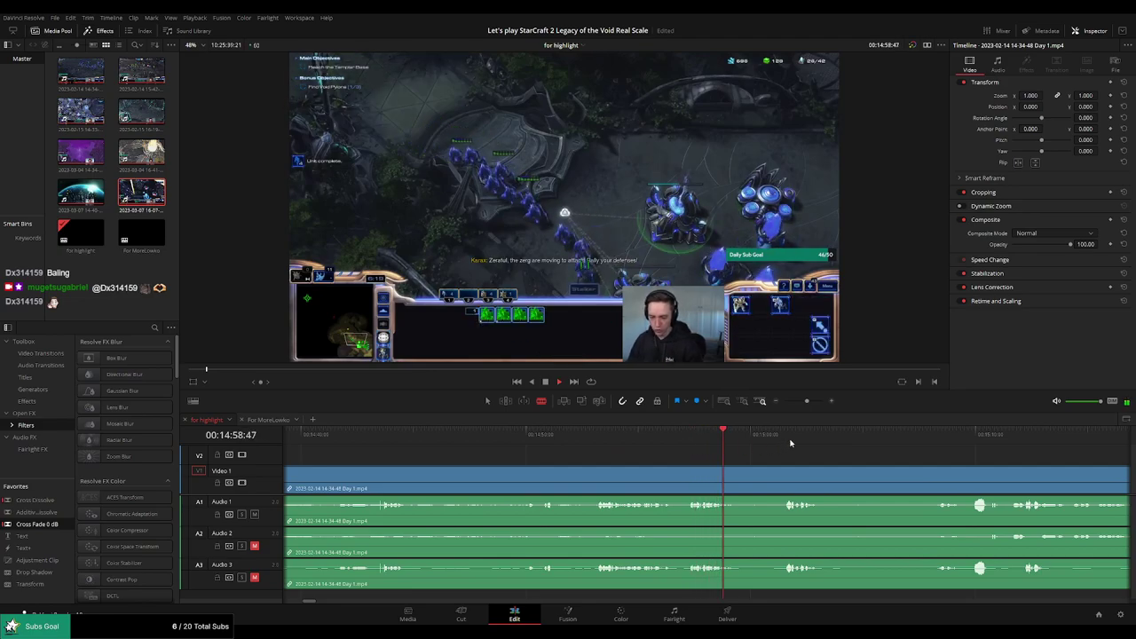
pyautogui.click(790, 443)
pyautogui.hscroll(3, 683, 455)
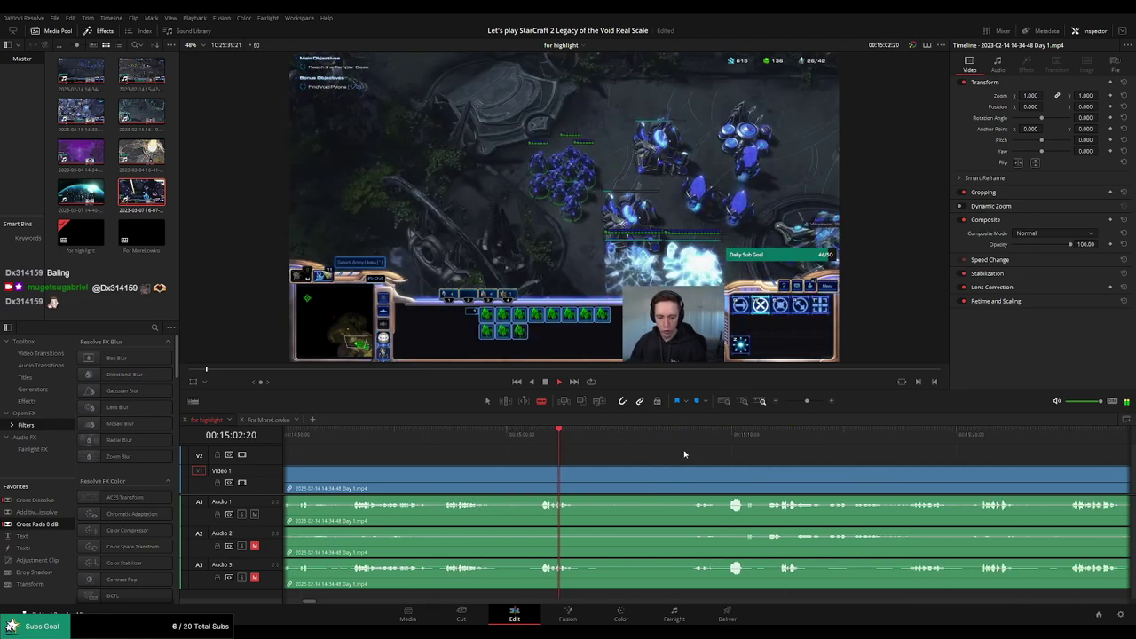
# Split the gameplay clip again just before 00:15:02 and delete the footage between the two splits, closing the gap
pyautogui.click(536, 477)
pyautogui.press('a')
pyautogui.click(510, 482)
pyautogui.press('Delete')
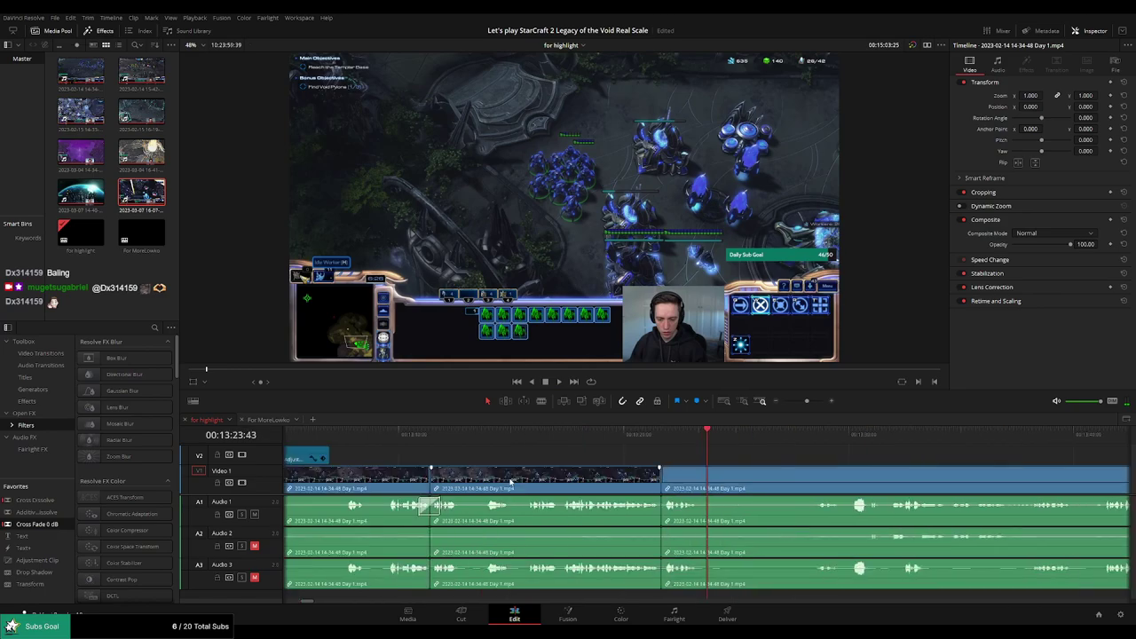
# Add short transitions on the video and all three audio tracks at the new join, and play across it
pyautogui.click(644, 444)
pyautogui.press('space')
pyautogui.hscroll(2, 742, 463)
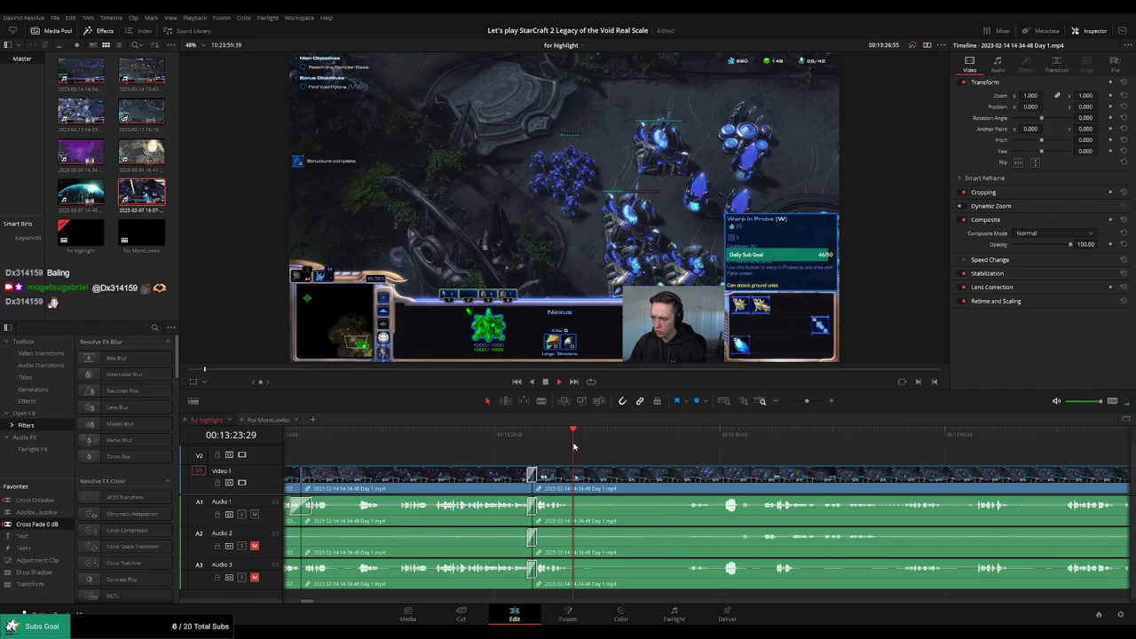
# Add an Adjustment Clip on V2 starting at 00:13:24:25 with zoom 1.880 and position X -1118, Y 626
pyautogui.moveTo(65, 559); pyautogui.dragTo(643, 472)
pyautogui.press('space')
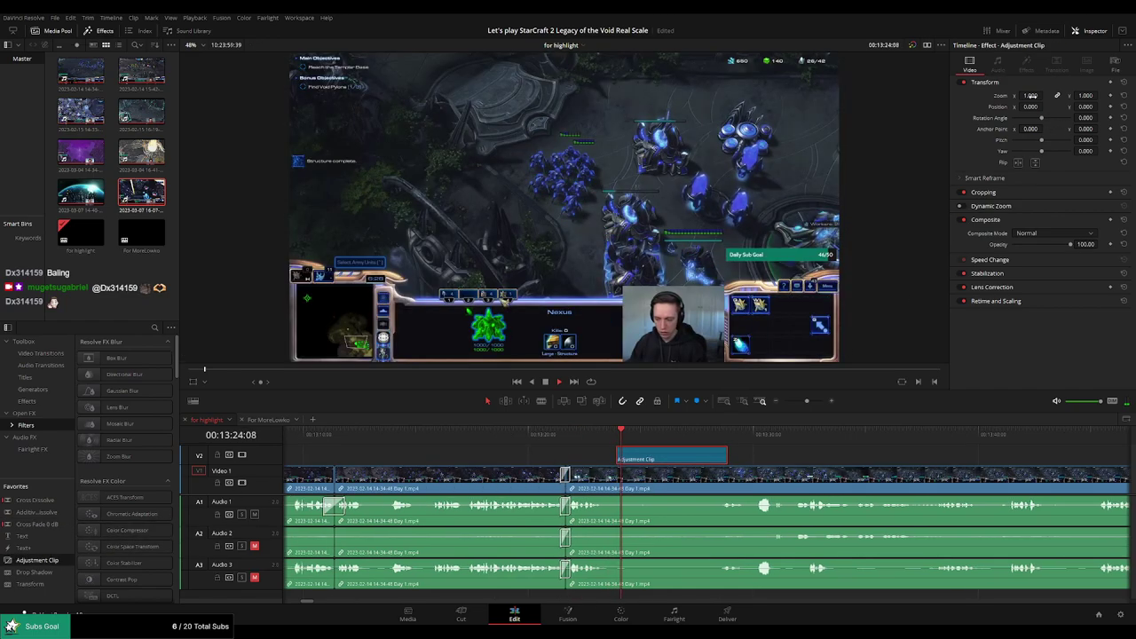
pyautogui.moveTo(1030, 96); pyautogui.dragTo(1100, 106)
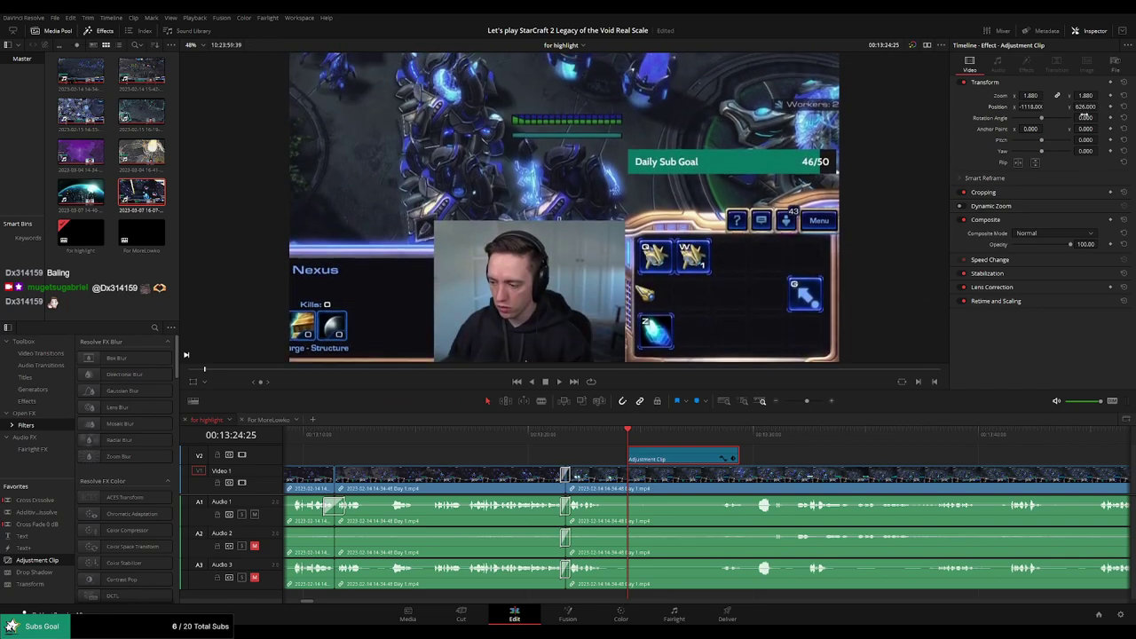
# Play through the second zoomed section and shorten the end of its adjustment clip so it stops earlier, before 00:13:30
pyautogui.press('space')
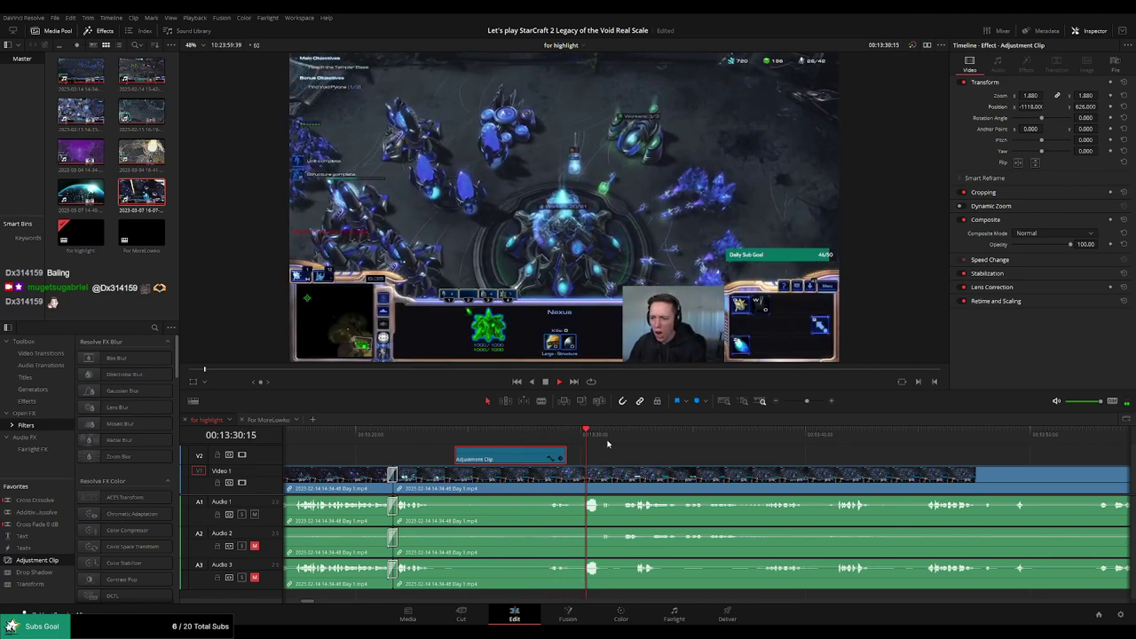
pyautogui.click(550, 436)
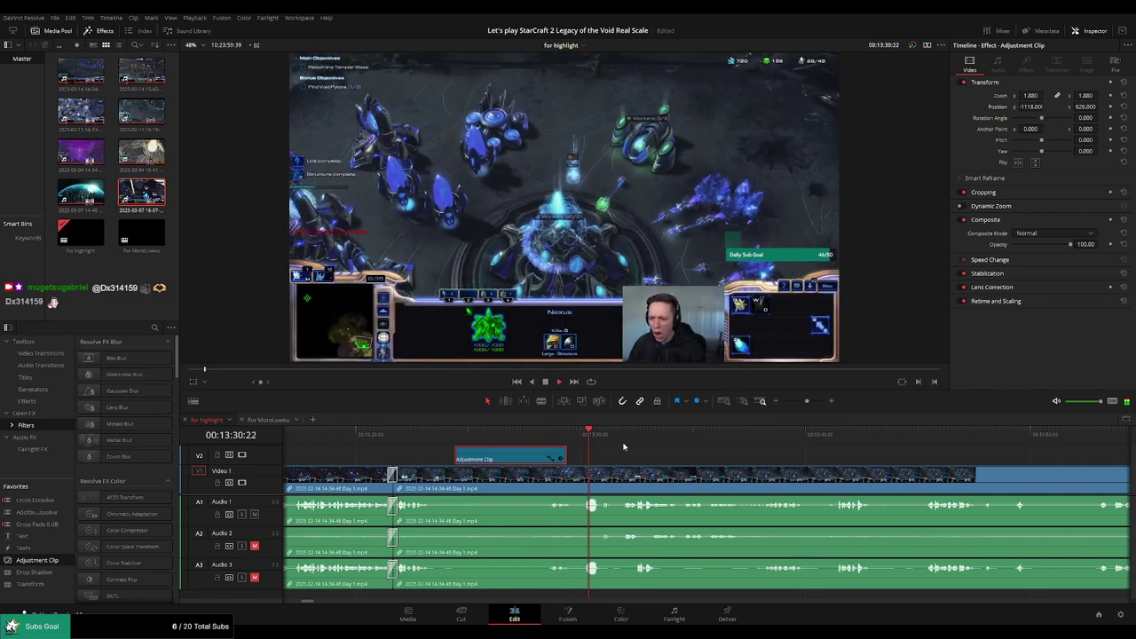
pyautogui.moveTo(565, 457); pyautogui.dragTo(550, 455)
pyautogui.click(530, 432)
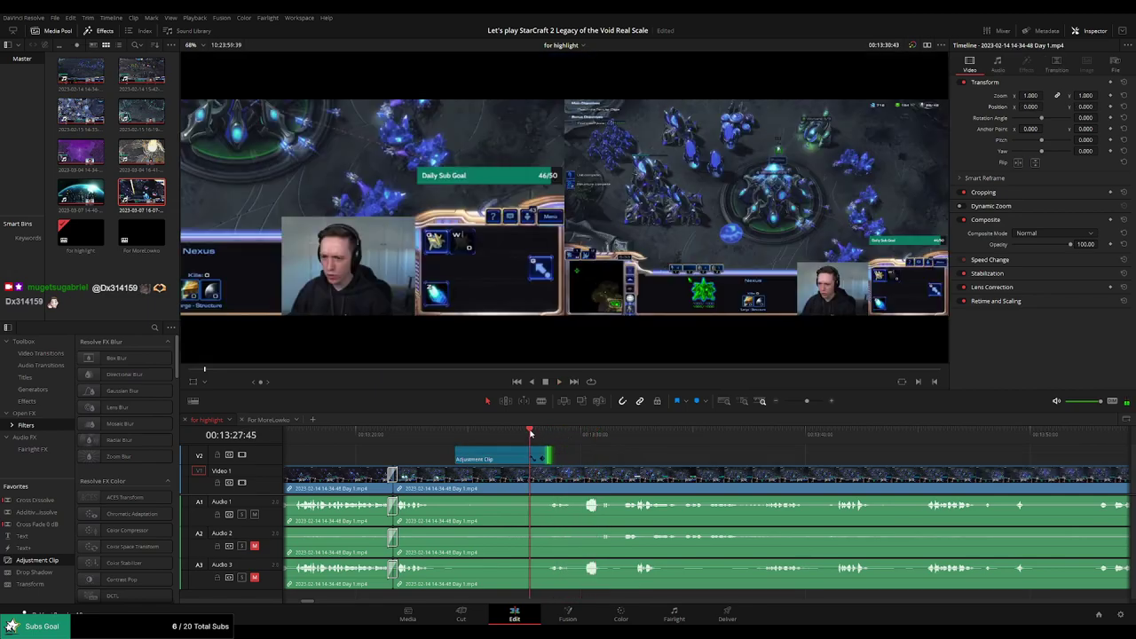
# Play past the end of the Adjustment Clip, split the gameplay clip at about 00:13:40 and 00:13:41, and delete the piece between, closing the gap
pyautogui.press('space')
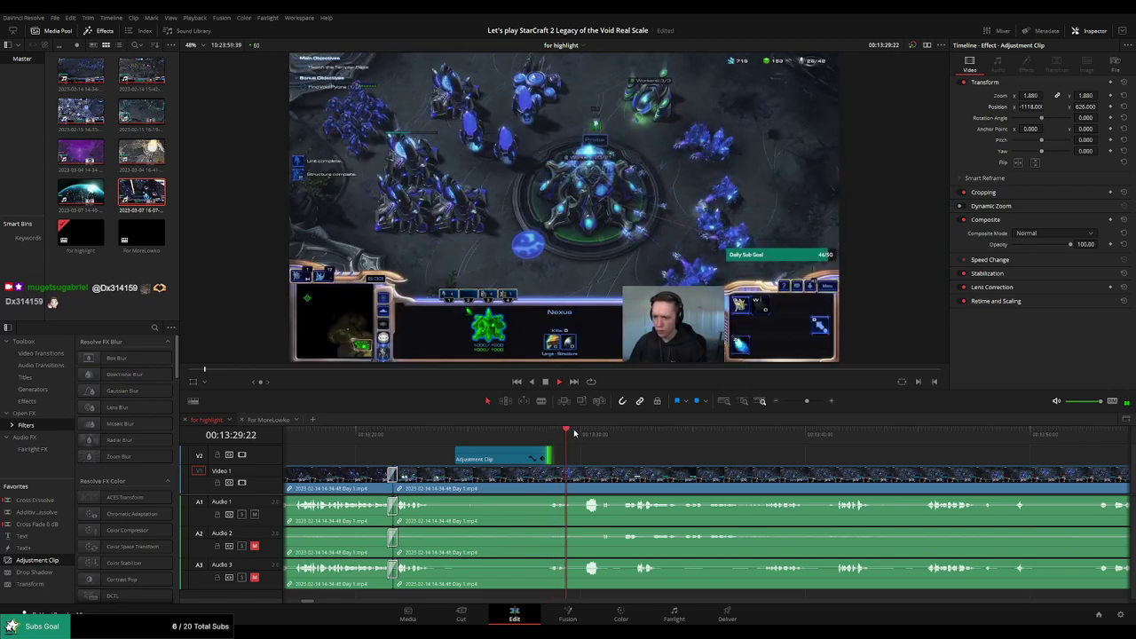
pyautogui.click(622, 437)
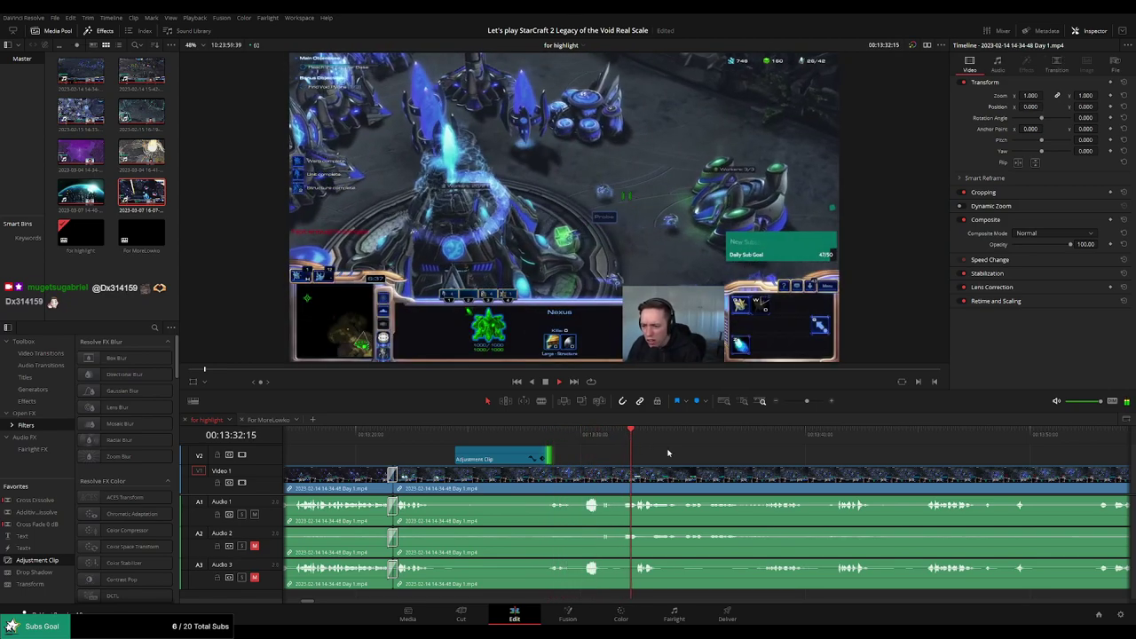
pyautogui.moveTo(741, 466); pyautogui.dragTo(591, 460)
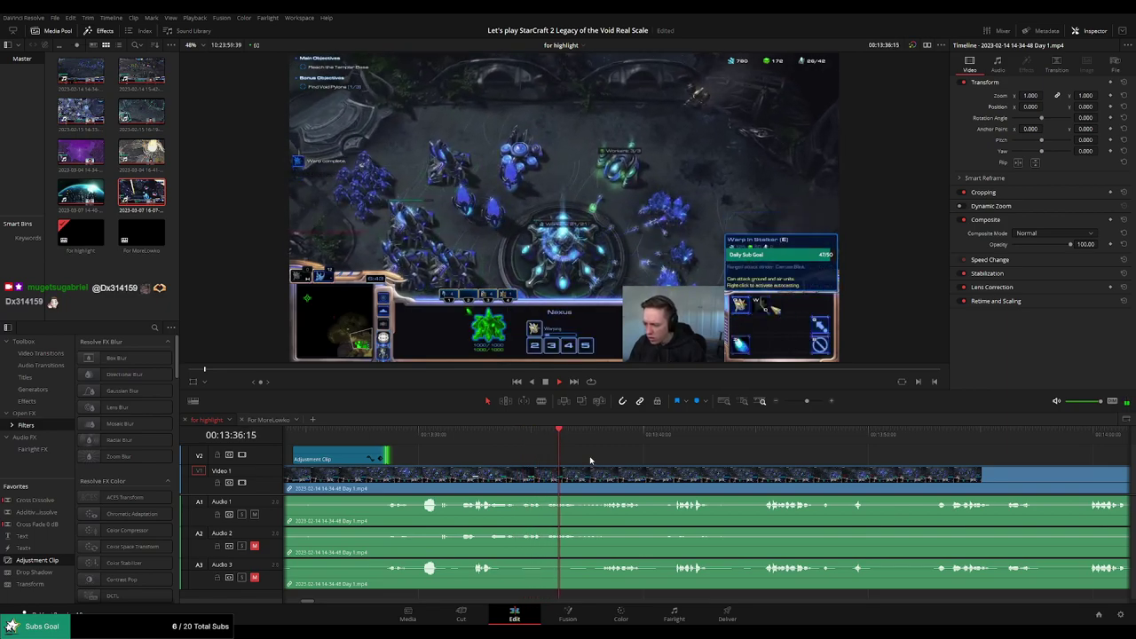
pyautogui.moveTo(611, 447); pyautogui.dragTo(666, 447)
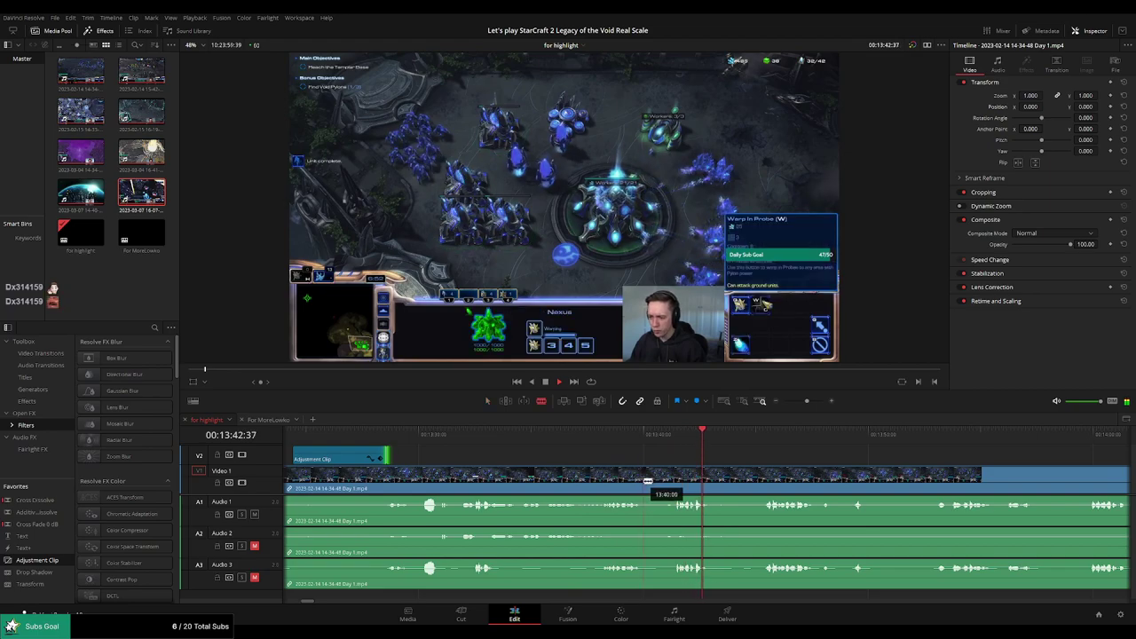
pyautogui.click(647, 480)
pyautogui.click(677, 479)
pyautogui.press('a')
pyautogui.click(659, 483)
pyautogui.press('Delete')
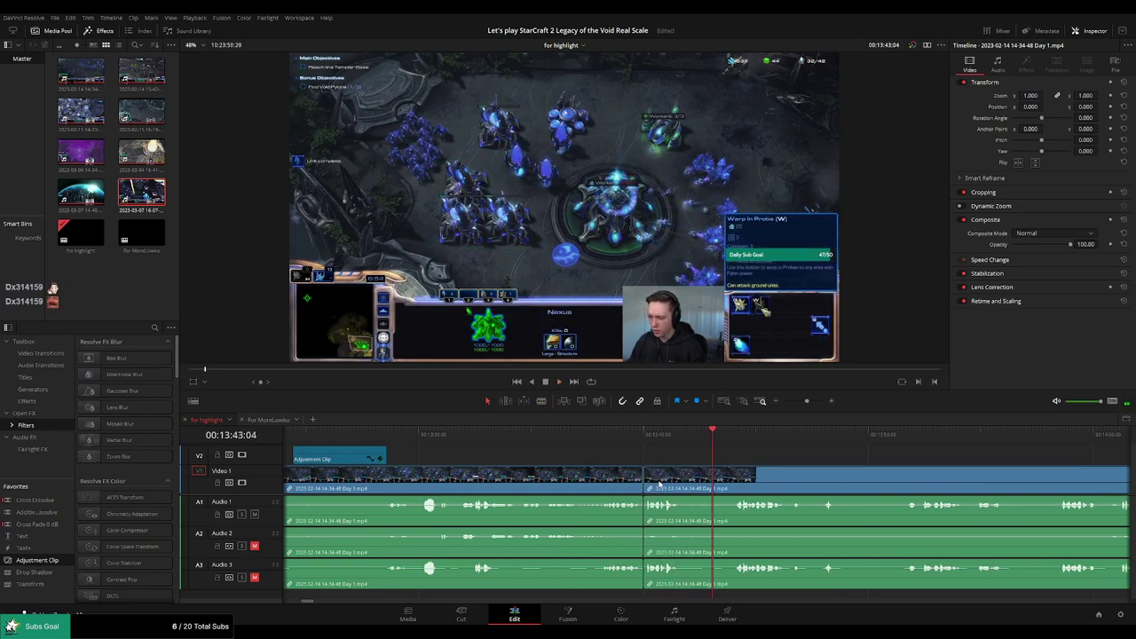
# Add a Cross Fade 0 dB on Audio 1 at the new join at about 00:13:40 and play across it
pyautogui.click(624, 439)
pyautogui.press('space')
pyautogui.moveTo(727, 463); pyautogui.dragTo(575, 457)
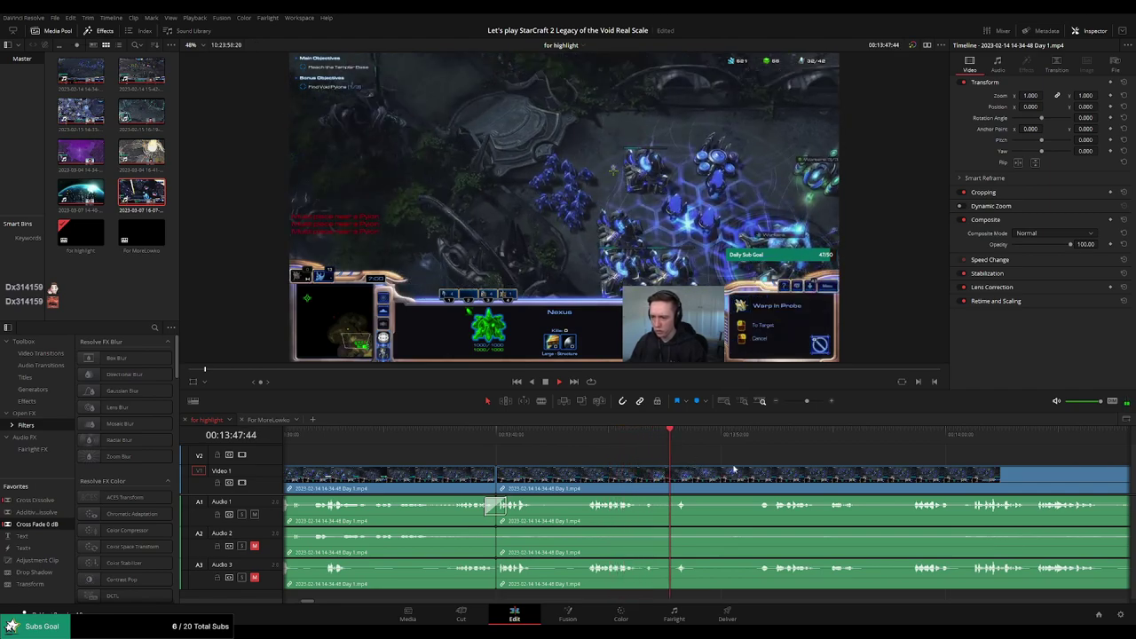
# Split the gameplay clip at about 00:13:48 and at 00:13:51:43, and delete the footage between the splits, closing the gap
pyautogui.moveTo(737, 468); pyautogui.dragTo(568, 459)
pyautogui.press('b')
pyautogui.click(531, 472)
pyautogui.click(585, 438)
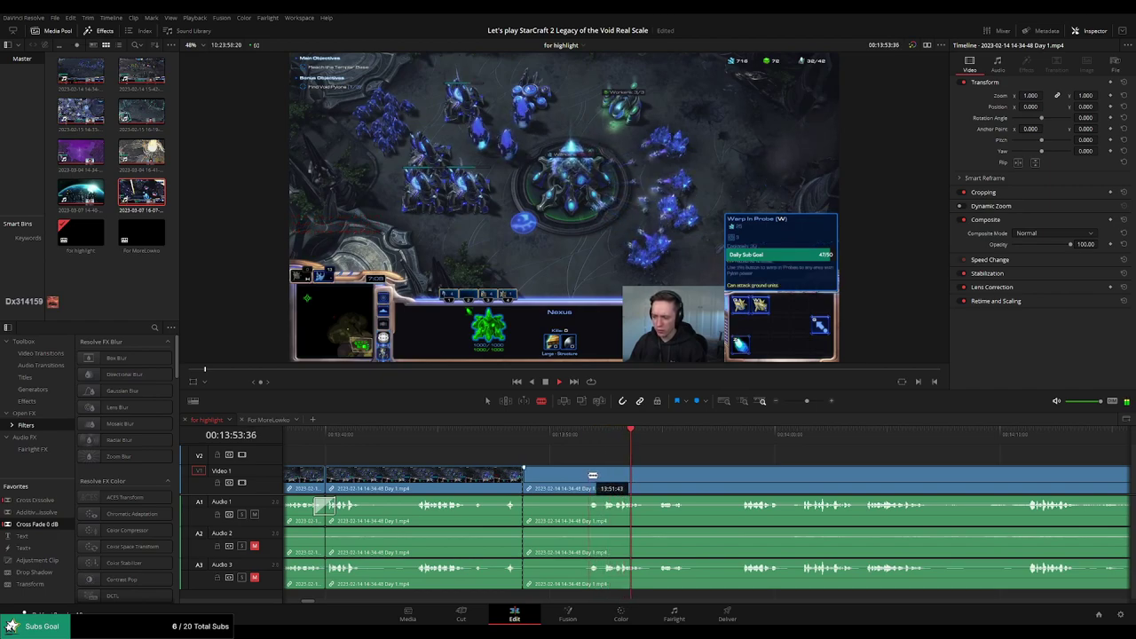
pyautogui.click(590, 475)
pyautogui.press('a')
pyautogui.click(565, 480)
pyautogui.press('Delete')
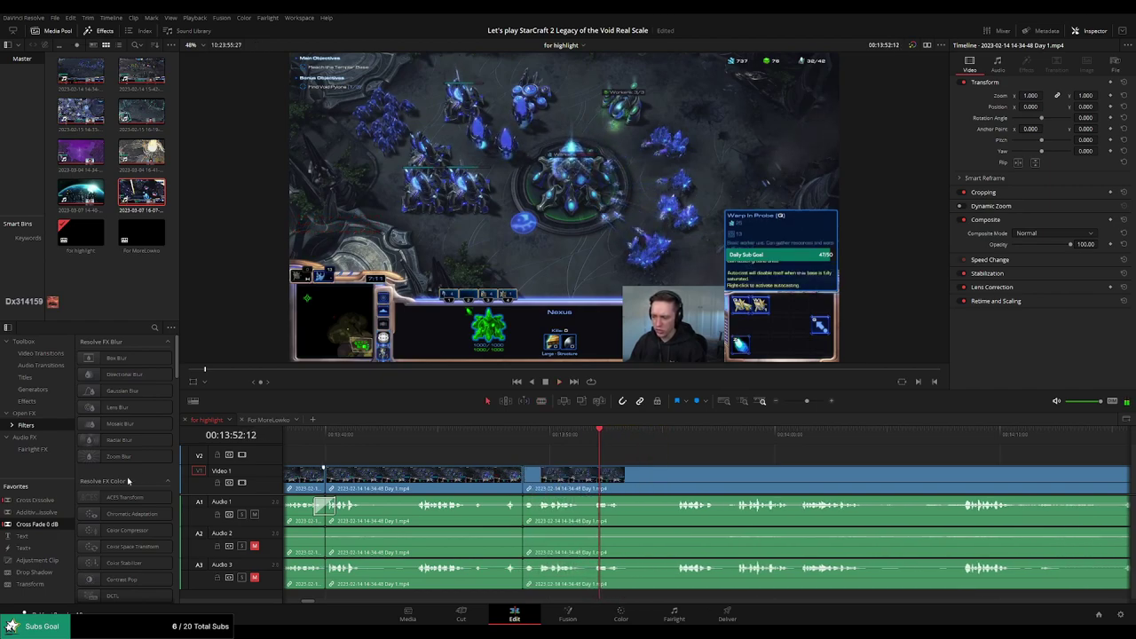
# Add a Cross Fade 0 dB on Audio 1 at the join near 00:13:48 and play across it
pyautogui.click(510, 435)
pyautogui.moveTo(641, 472); pyautogui.dragTo(573, 470)
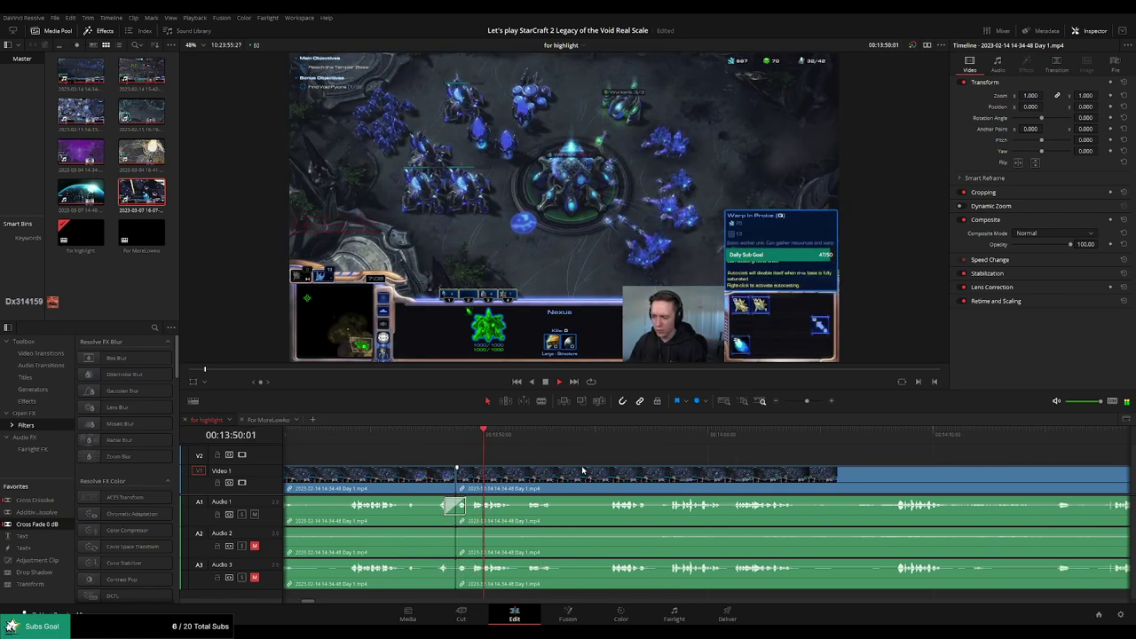
# Split the gameplay clip at about 00:13:53 and 00:13:55, and delete the short piece between the splits, closing the gap
pyautogui.hscroll(1, 530, 470)
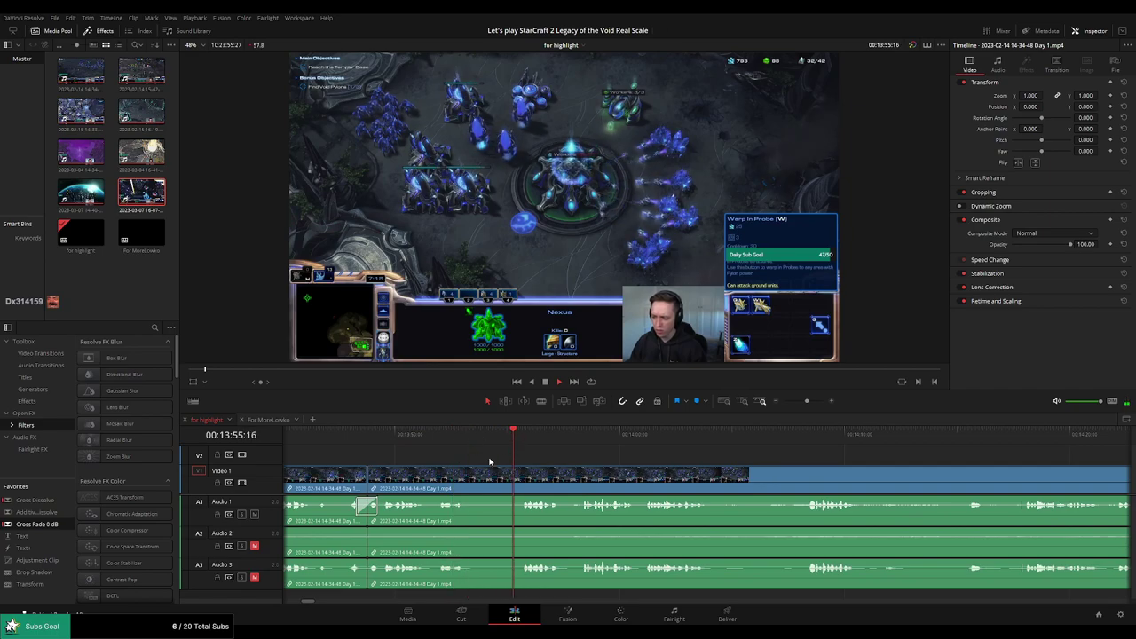
pyautogui.click(466, 479)
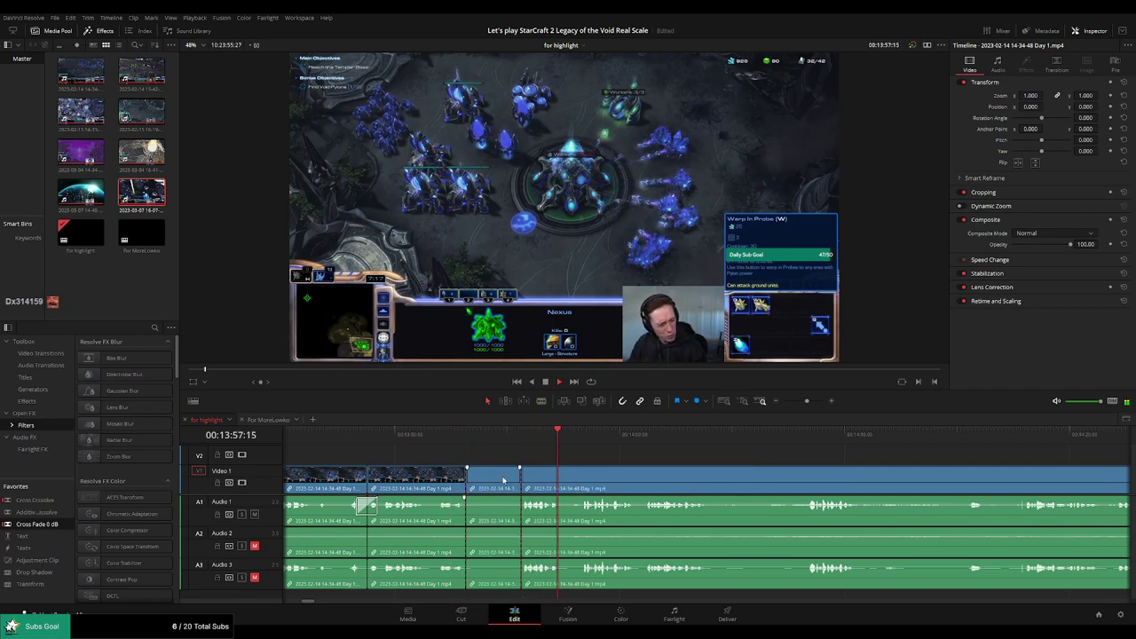
pyautogui.press('Delete')
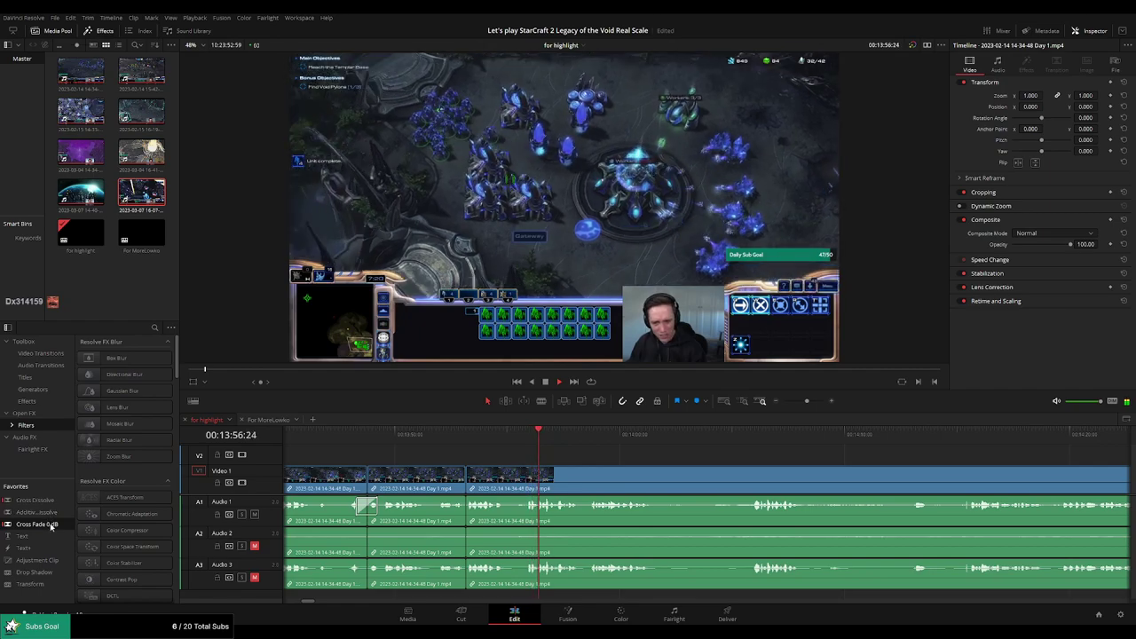
# Put a Cross Fade 0 dB on Audio 1 at the join near 00:13:53 and play on past it
pyautogui.moveTo(456, 523); pyautogui.dragTo(465, 519)
pyautogui.moveTo(675, 472); pyautogui.dragTo(604, 471)
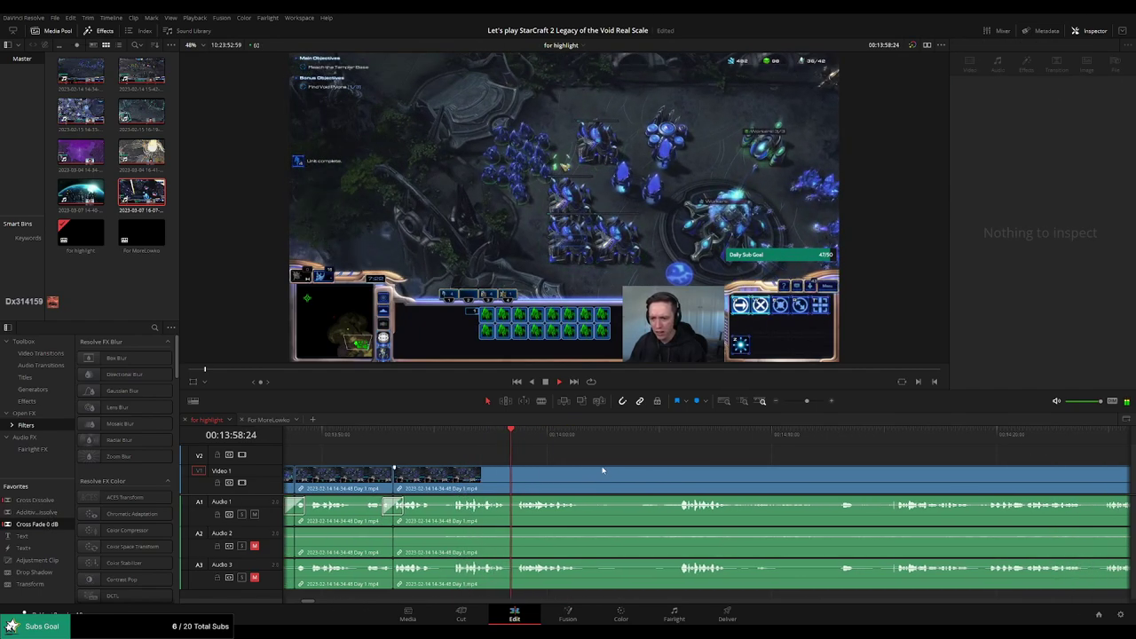
pyautogui.hscroll(2, 649, 473)
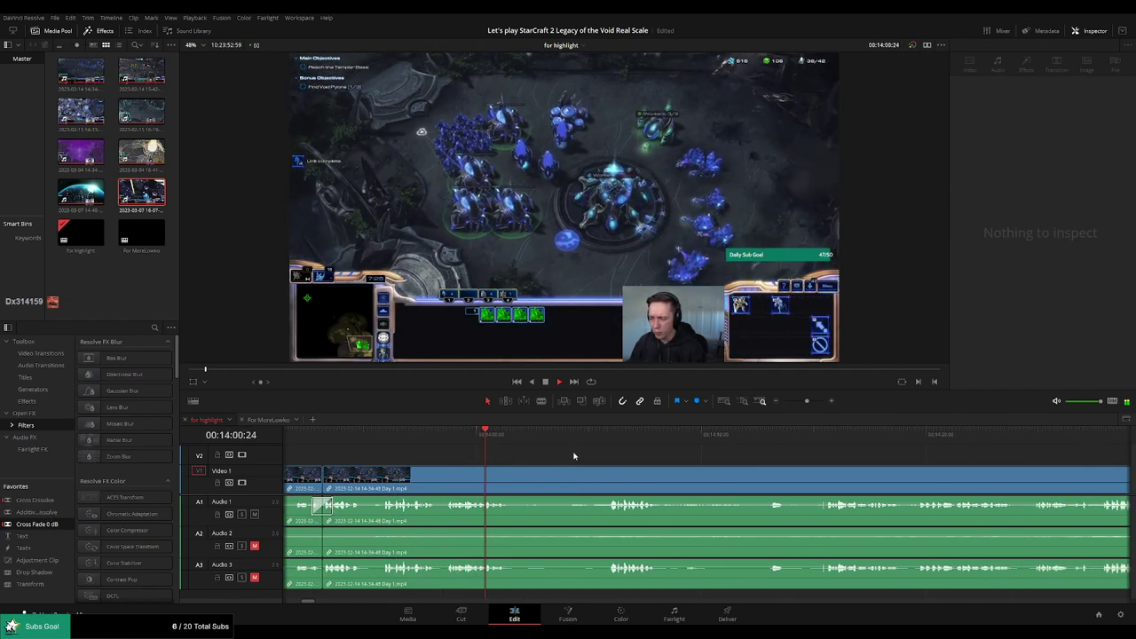
# Split the gameplay clip at about 00:14:02 and 00:14:06, and delete the footage between the splits, closing the gap
pyautogui.hotkey('ctrl', 'b')
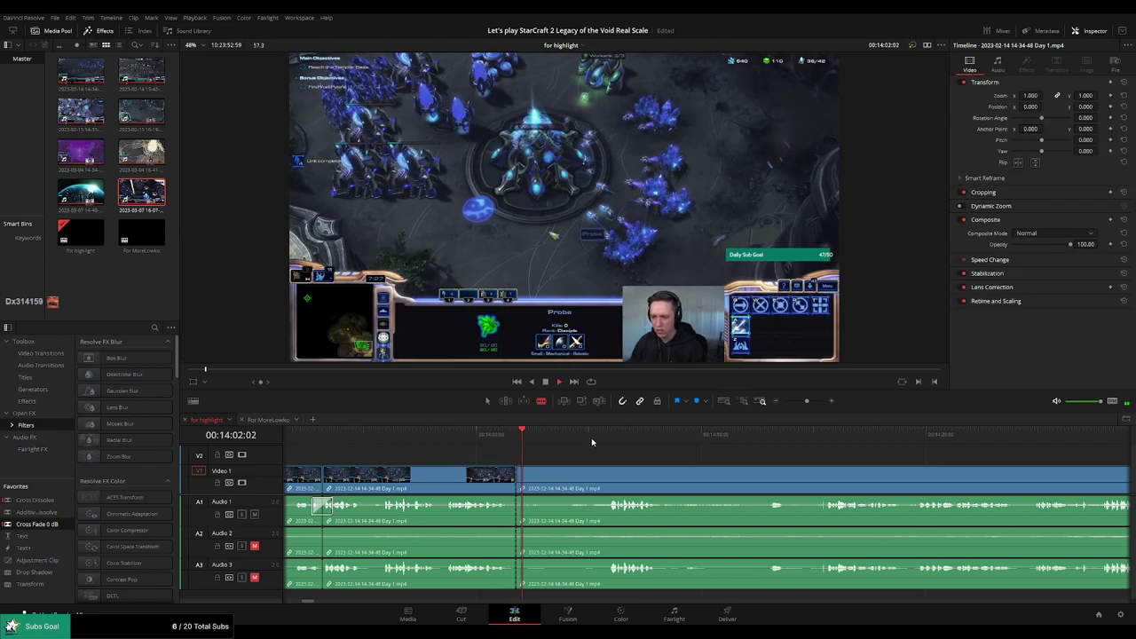
pyautogui.click(611, 441)
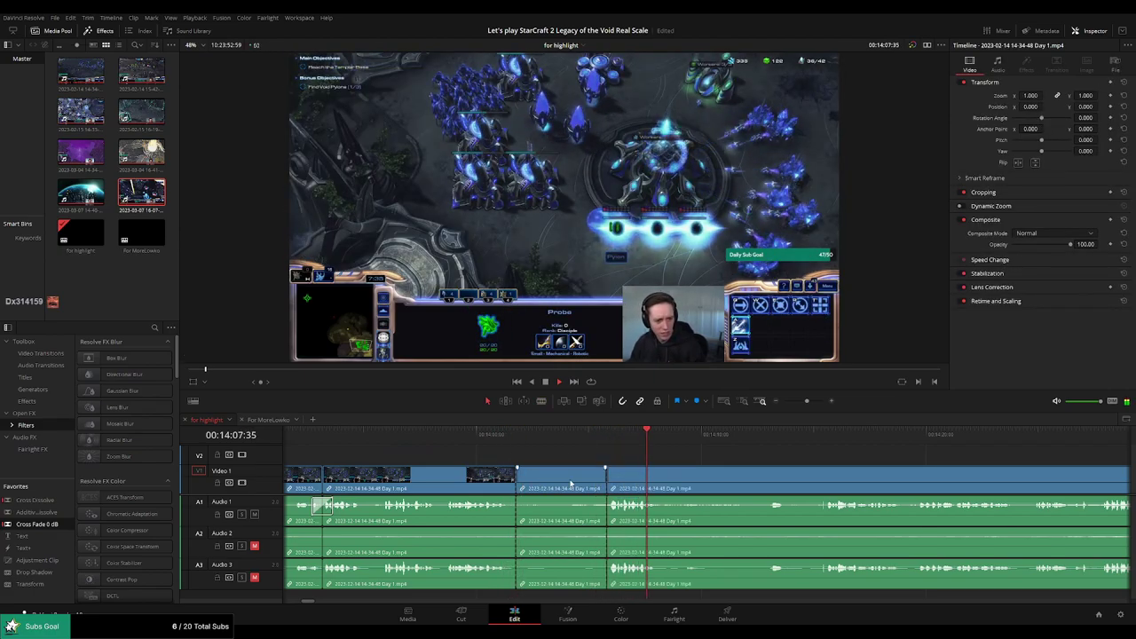
pyautogui.click(570, 434)
# Add short transitions on the video and all three audio tracks at the join near 00:14:02, and play across it
pyautogui.click(517, 480)
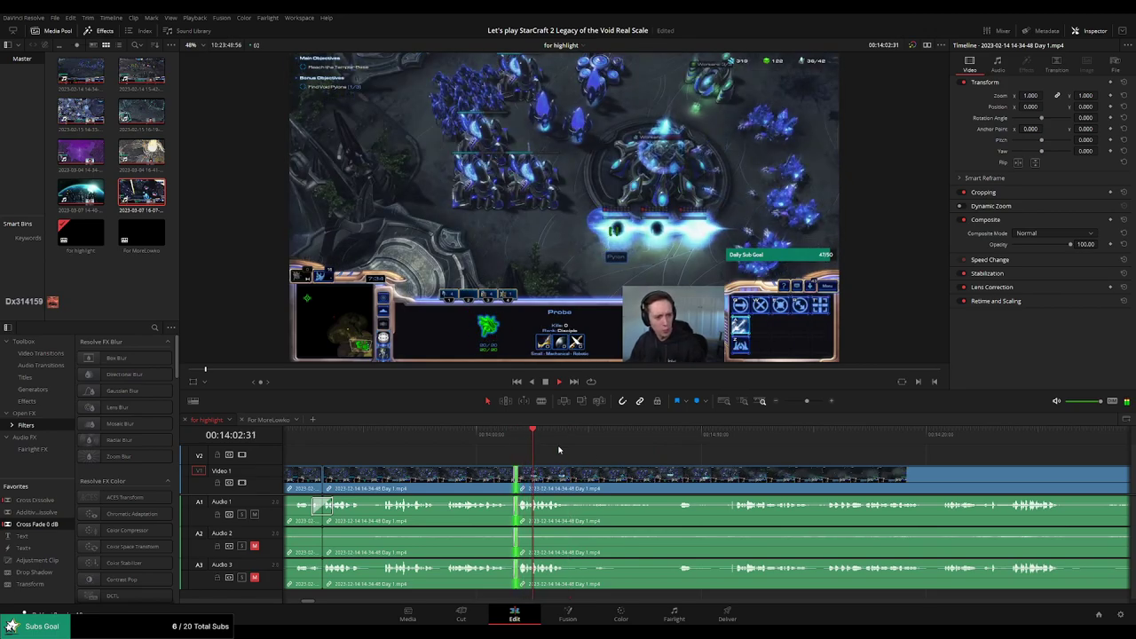
pyautogui.hscroll(1, 635, 462)
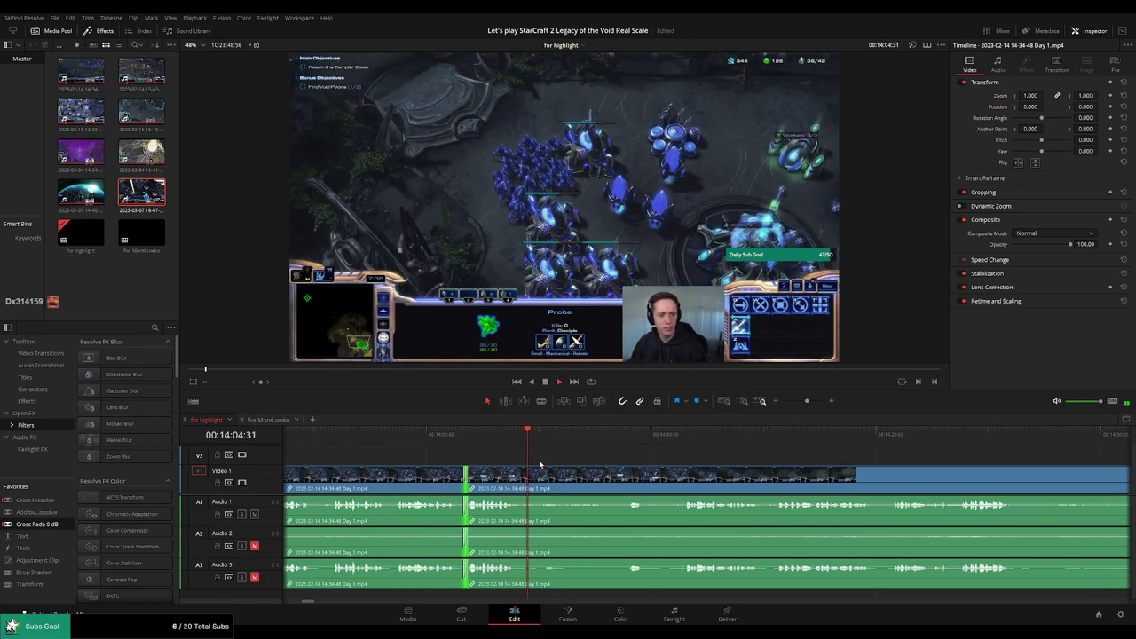
pyautogui.press('space')
# Split the gameplay clip at about 00:14:04 and skim the footage after it up to about 00:14:46 for the point to resume
pyautogui.press('b')
pyautogui.click(533, 468)
pyautogui.click(622, 444)
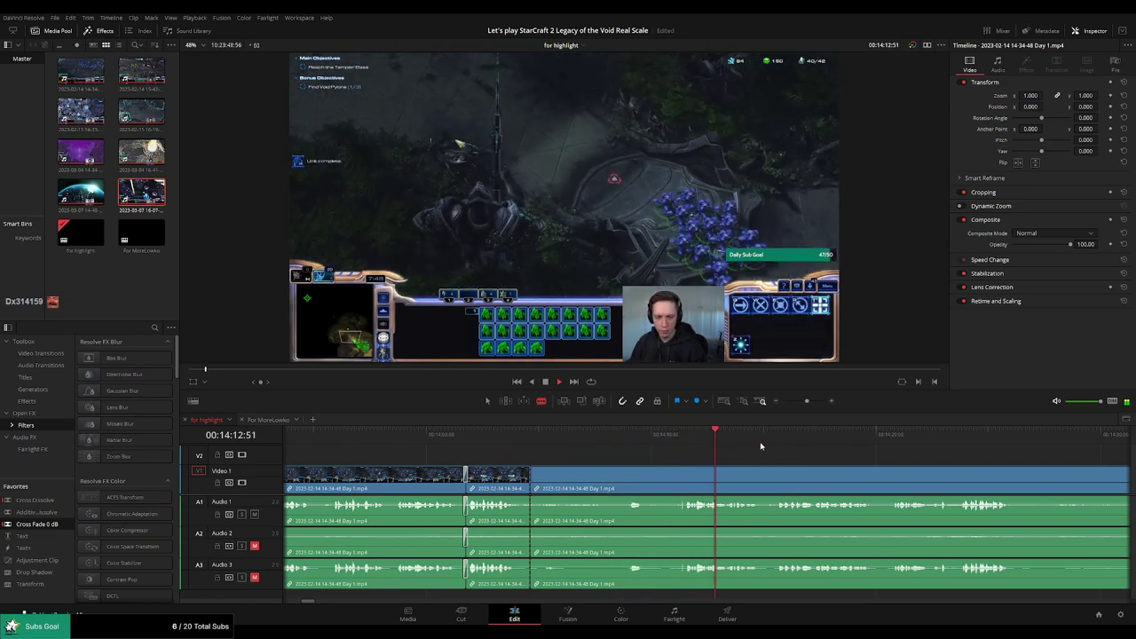
pyautogui.click(770, 442)
pyautogui.hscroll(4, 824, 471)
pyautogui.click(721, 441)
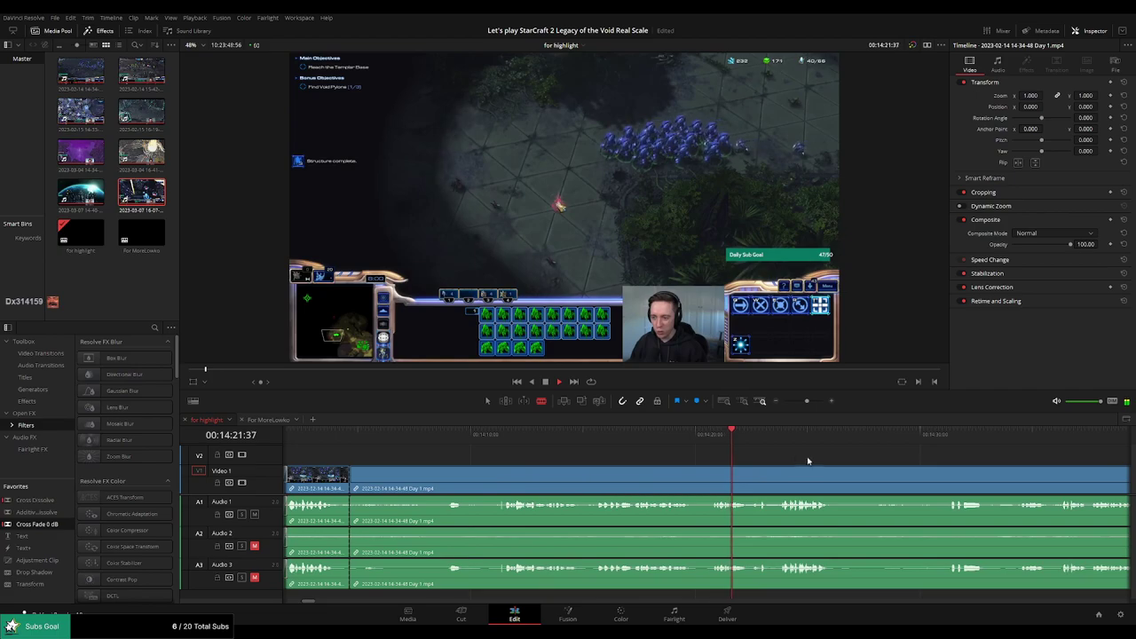
pyautogui.moveTo(790, 457); pyautogui.dragTo(607, 451)
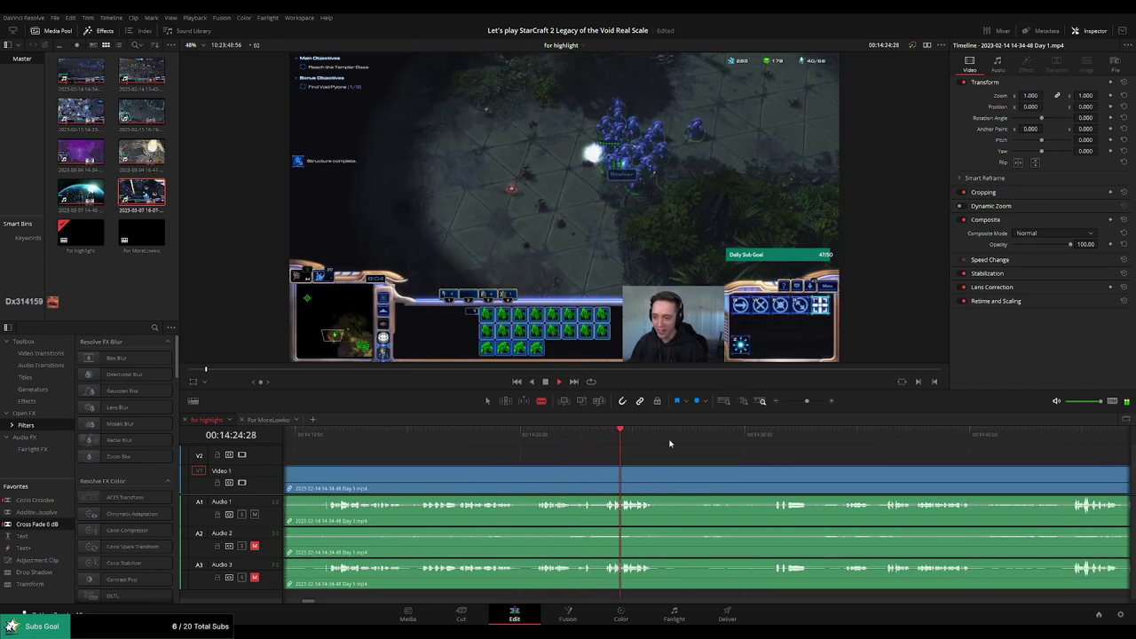
pyautogui.click(776, 436)
pyautogui.moveTo(877, 464); pyautogui.dragTo(632, 449)
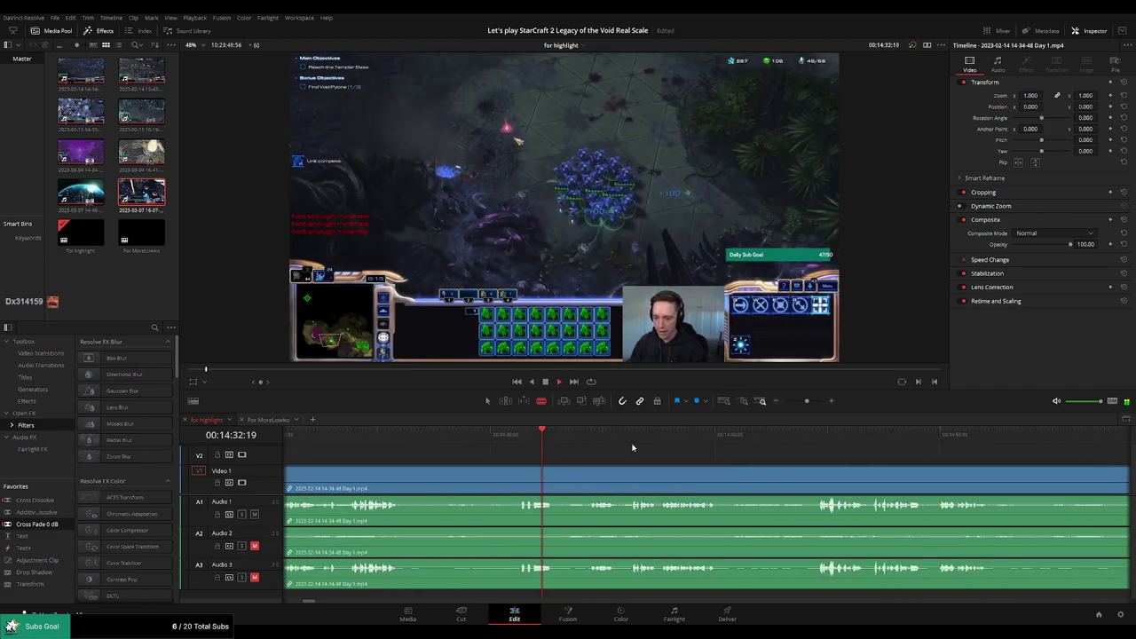
pyautogui.click(634, 442)
pyautogui.click(791, 444)
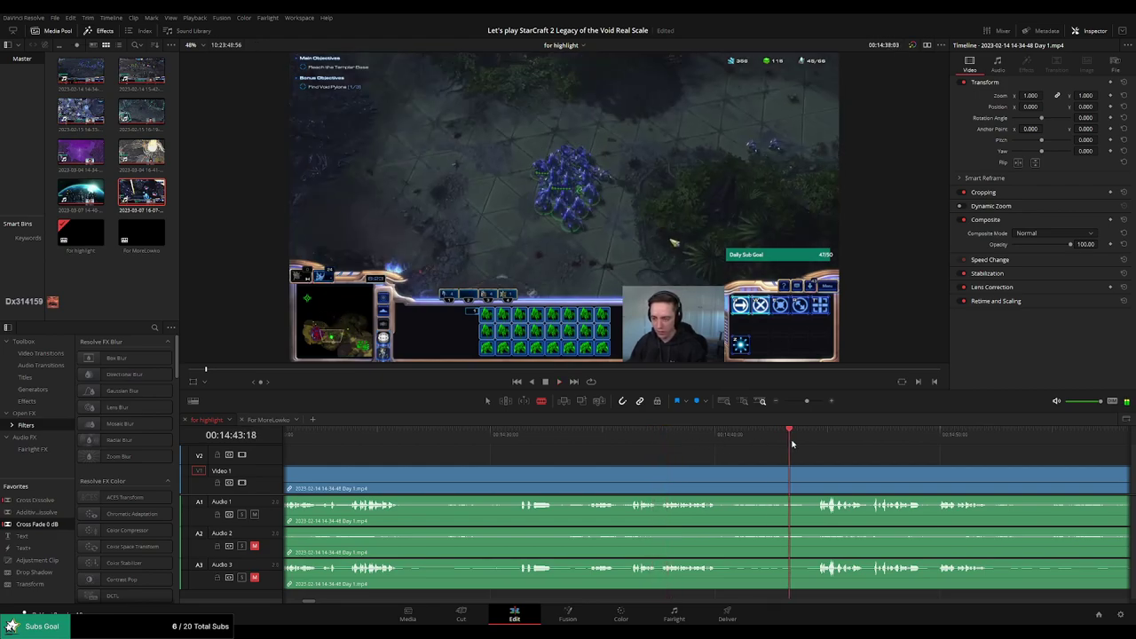
pyautogui.scroll(-3, 618, 452)
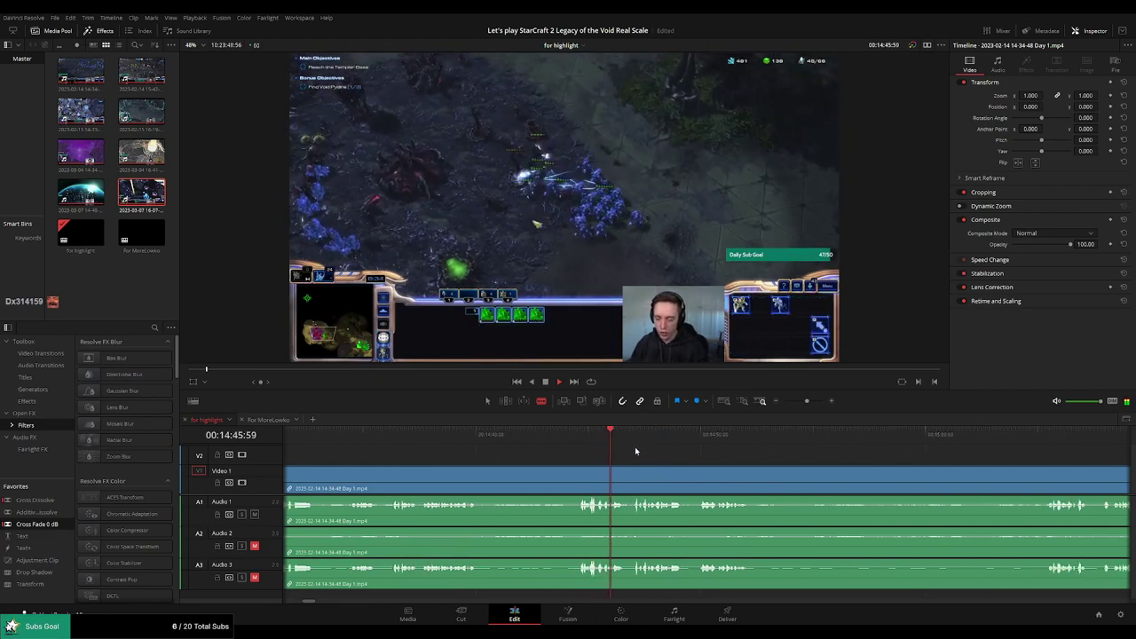
# Split the gameplay clip at about 00:14:44 and delete the long stretch before it back to the previous split, closing the gap
pyautogui.click(577, 483)
pyautogui.press('a')
pyautogui.click(547, 485)
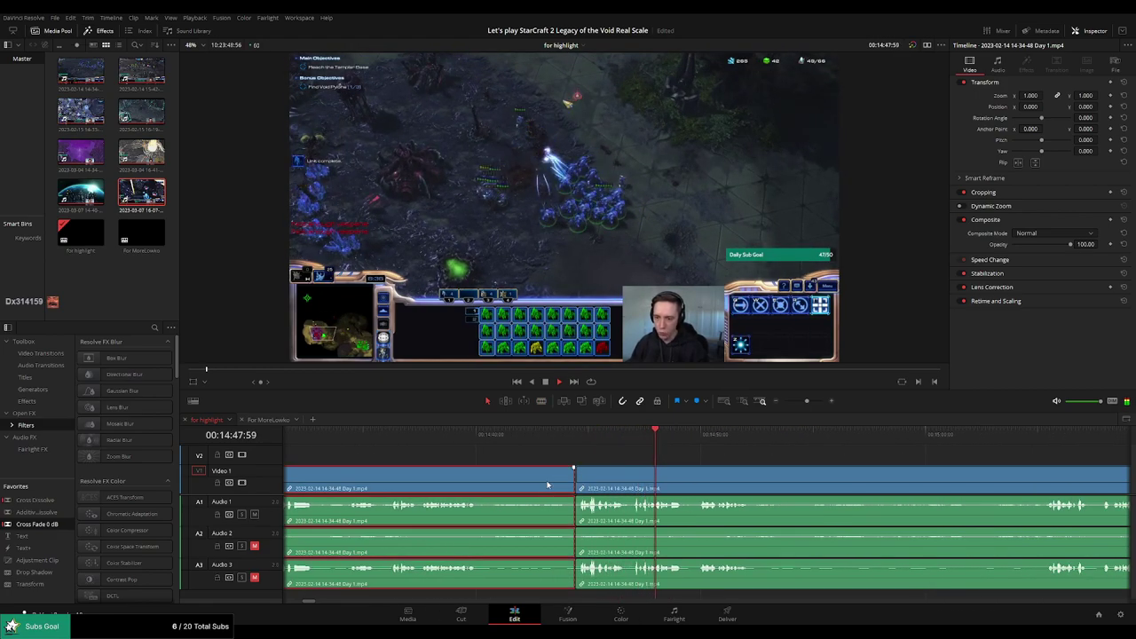
pyautogui.press('Delete')
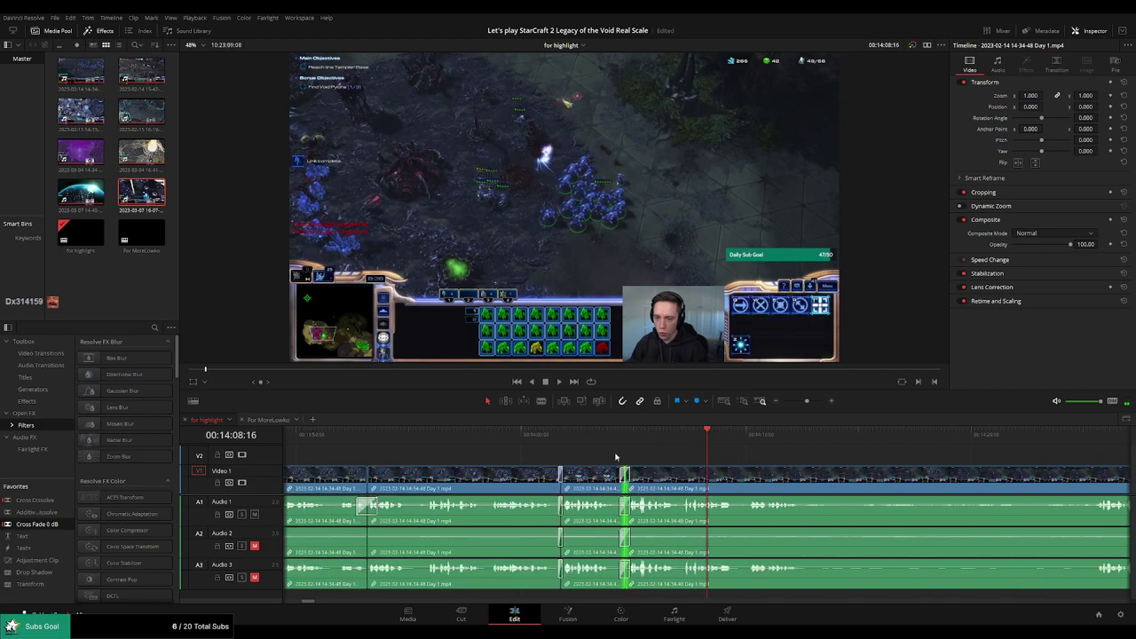
# Add short transitions on the video and all three audio tracks at the join near 00:14:04, and play across it
pyautogui.click(611, 438)
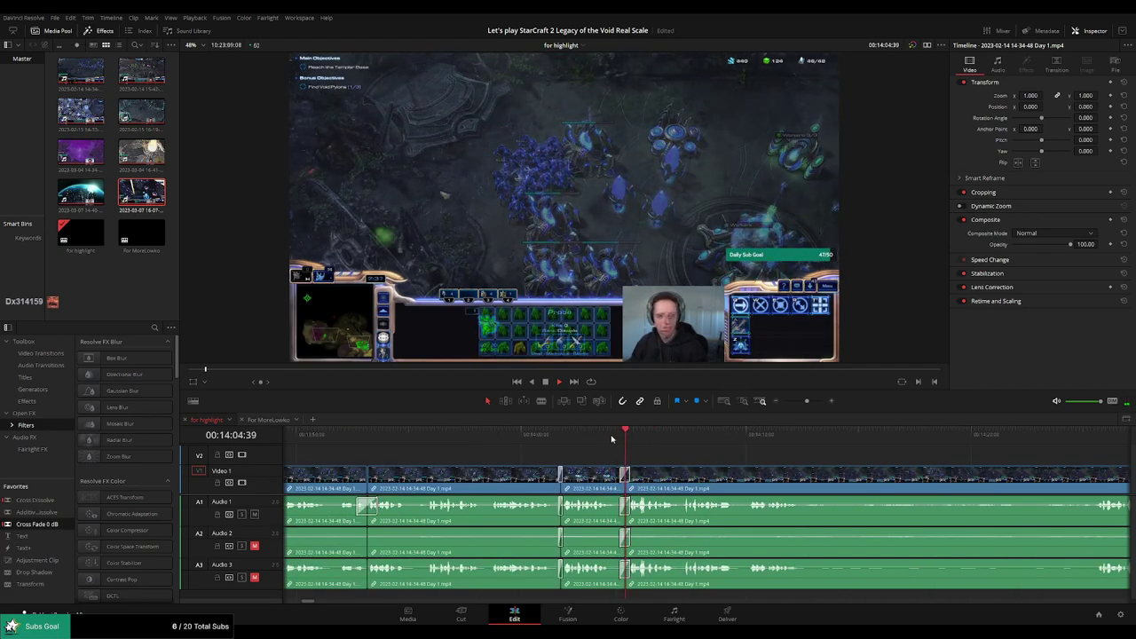
pyautogui.moveTo(796, 480); pyautogui.dragTo(598, 466)
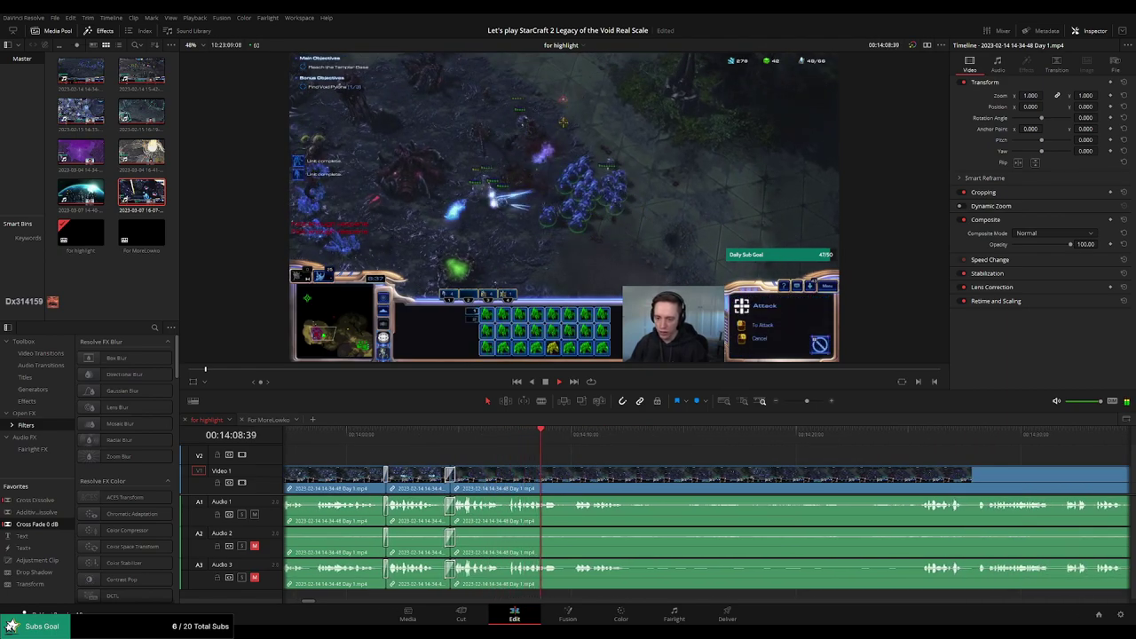
pyautogui.hscroll(2, 551, 461)
pyautogui.hscroll(2, 551, 461)
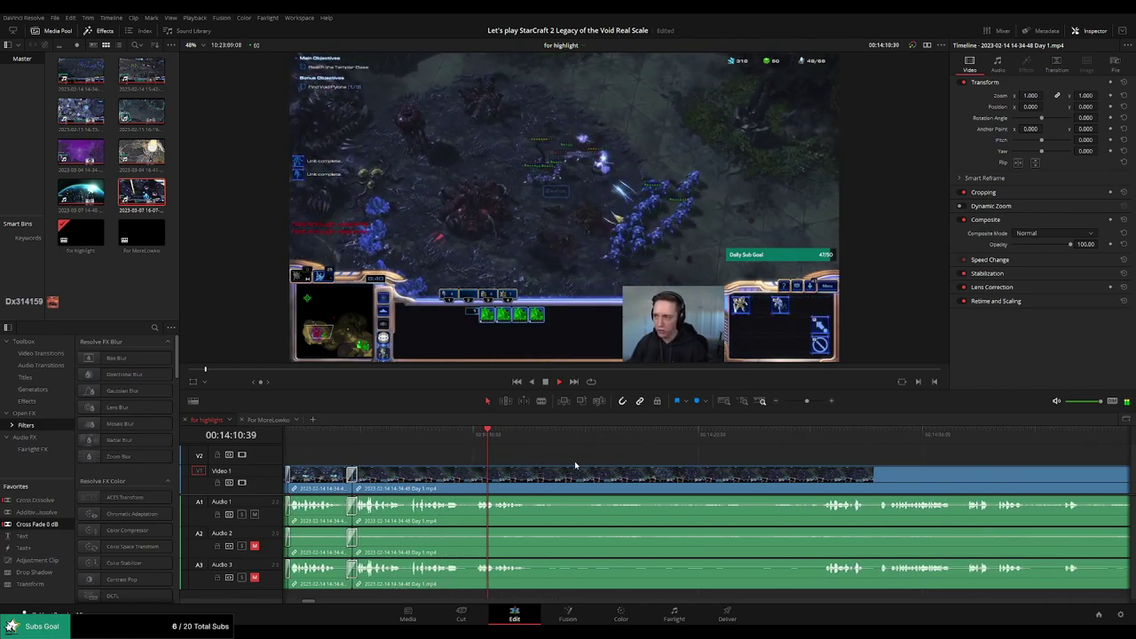
# Split the gameplay clip at about 00:14:12 and 00:14:23, and delete the footage between the splits, closing the gap
pyautogui.press('b')
pyautogui.click(492, 475)
pyautogui.press('space')
pyautogui.moveTo(745, 442); pyautogui.dragTo(781, 443)
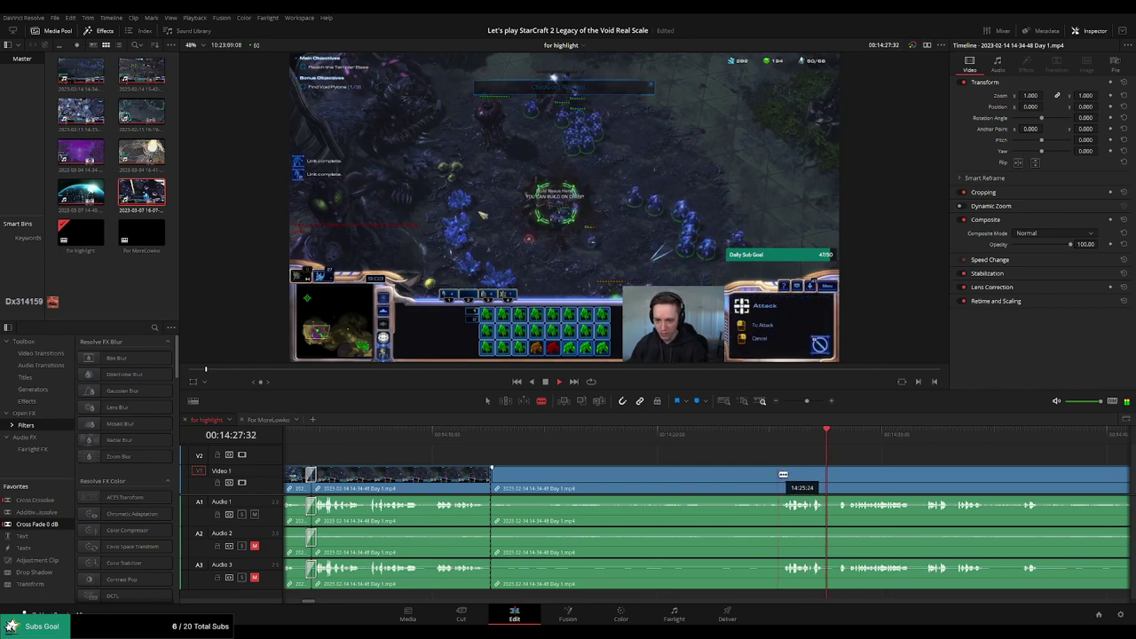
pyautogui.click(730, 436)
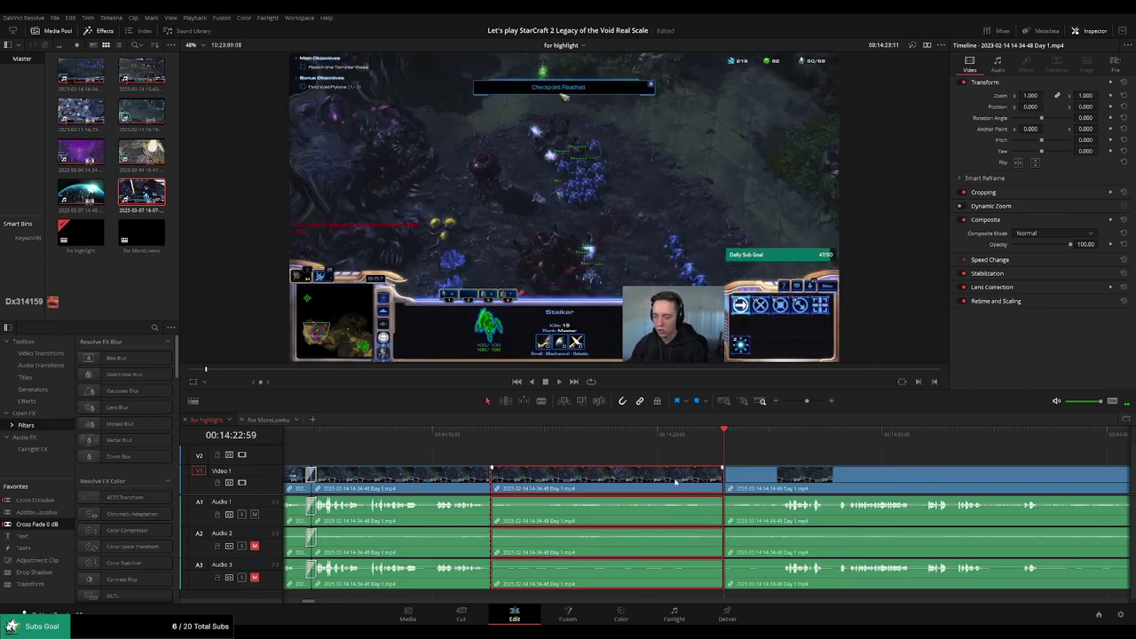
pyautogui.press('Up')
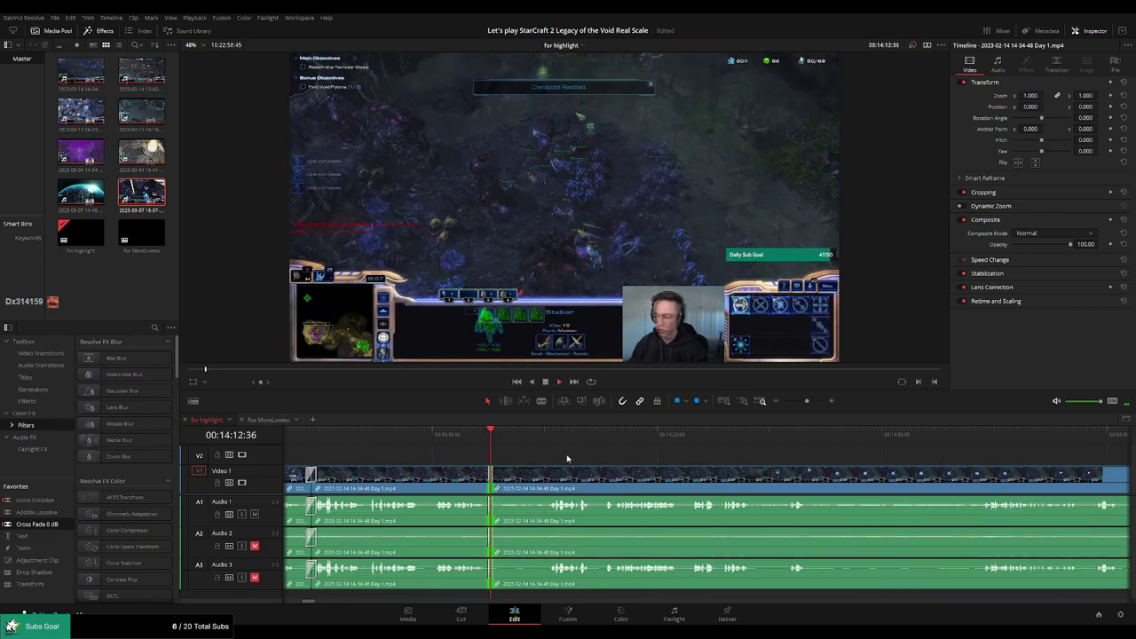
# Add short transitions on the video and all three audio tracks at the join near 00:14:12, and play on to about 00:14:23
pyautogui.press('space')
pyautogui.click(489, 435)
pyautogui.press('space')
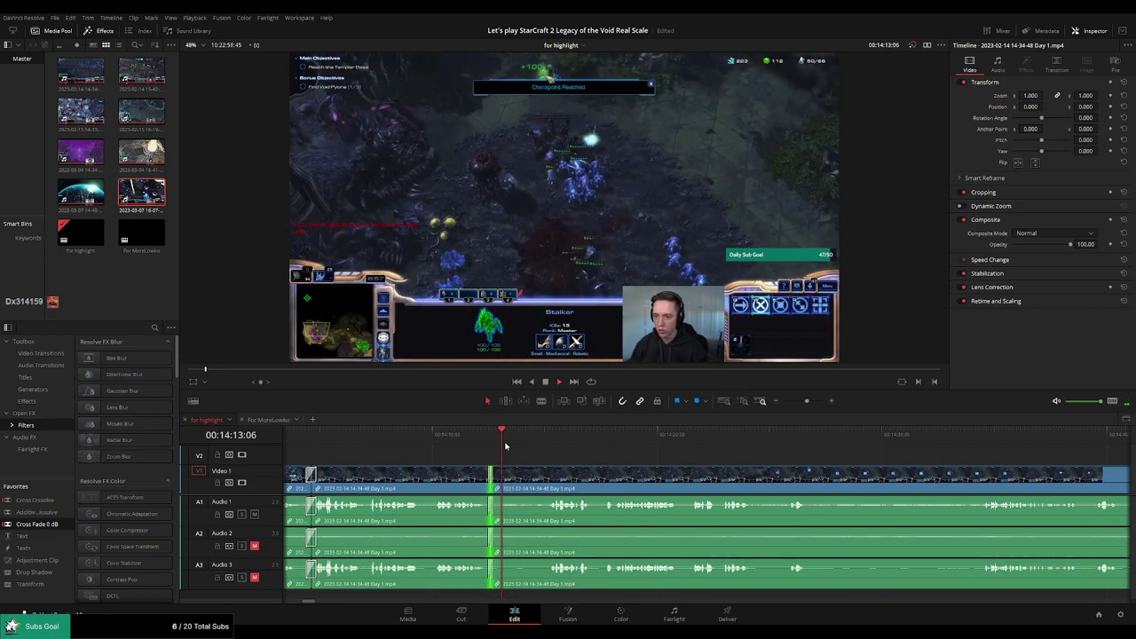
pyautogui.click(552, 443)
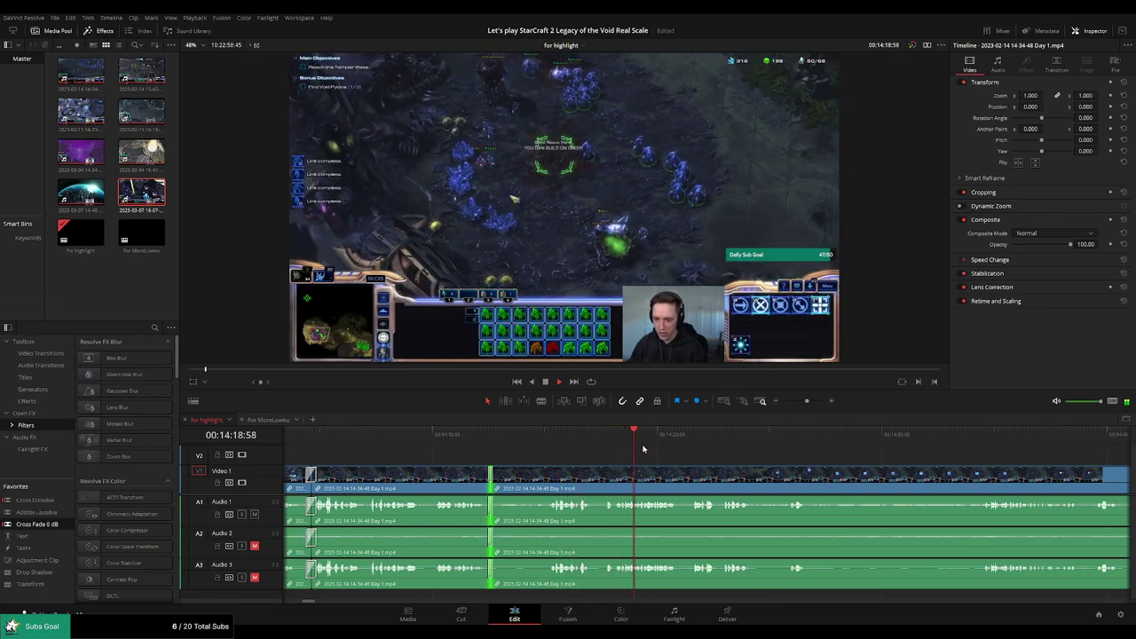
pyautogui.click(681, 439)
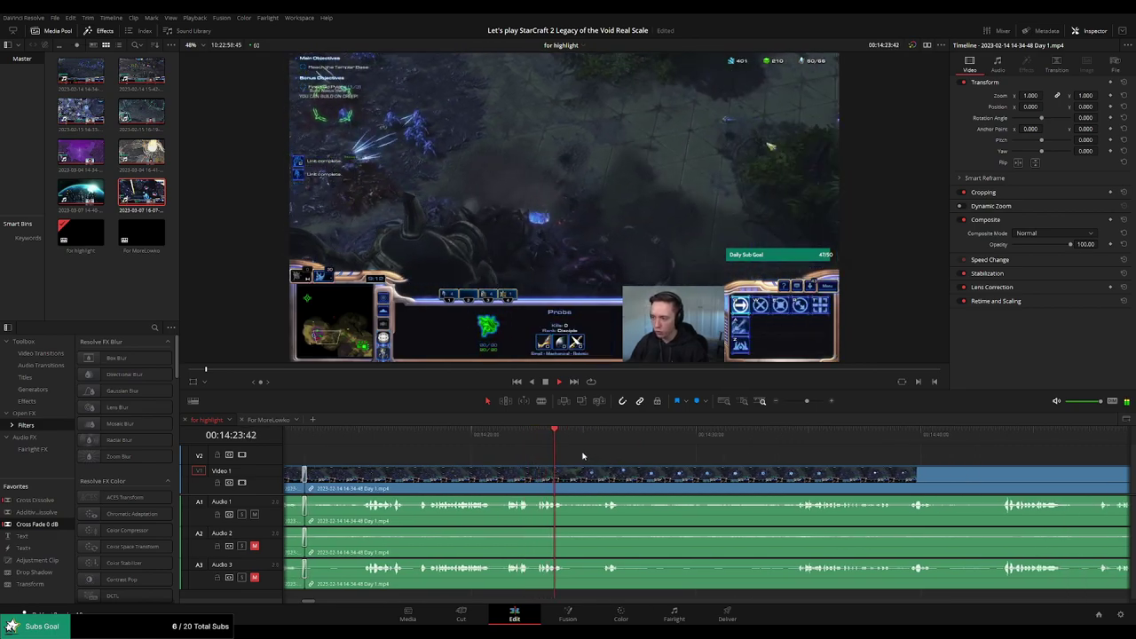
# Split the gameplay clip at about 00:14:26 and 00:14:34, ripple-delete the footage between, and add short transitions on the video and audio at the join
pyautogui.click(599, 437)
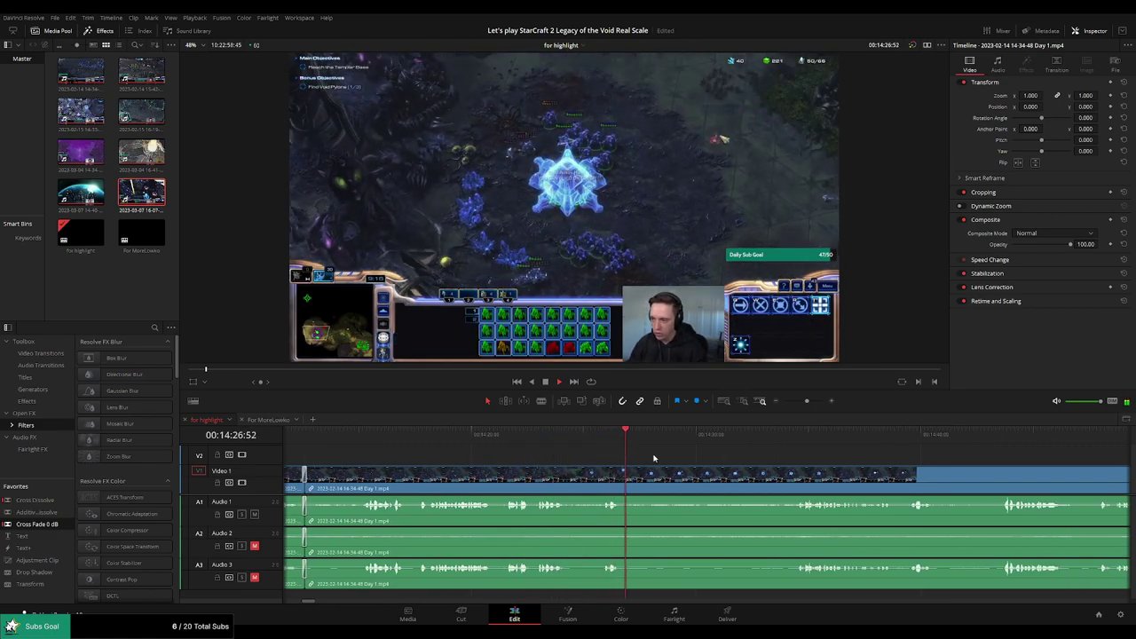
pyautogui.press('b')
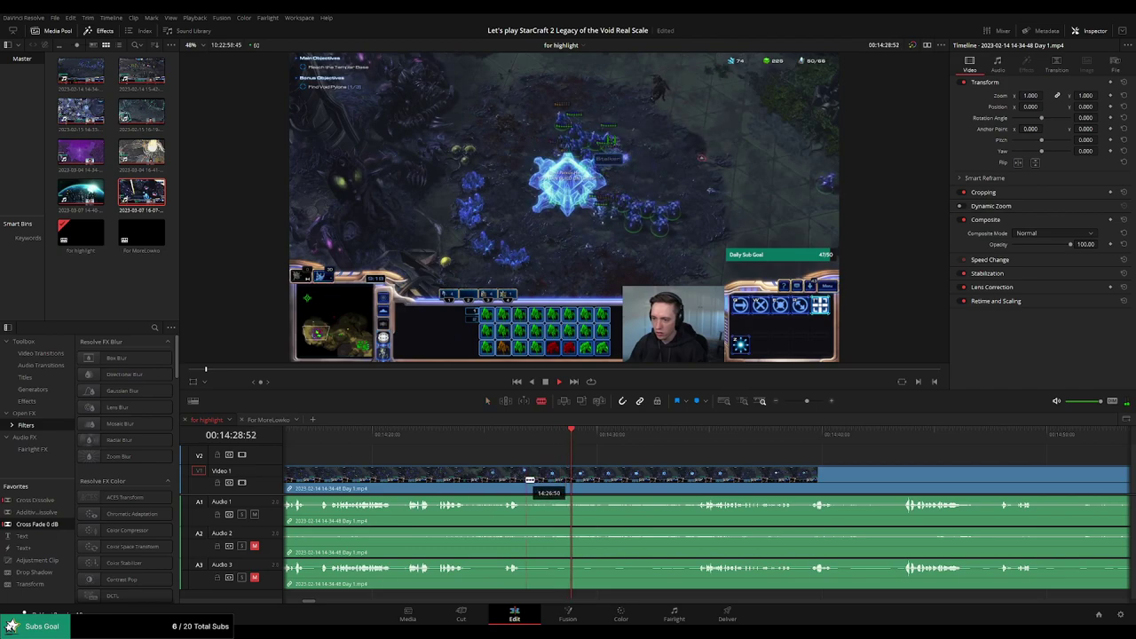
pyautogui.click(525, 480)
pyautogui.click(680, 436)
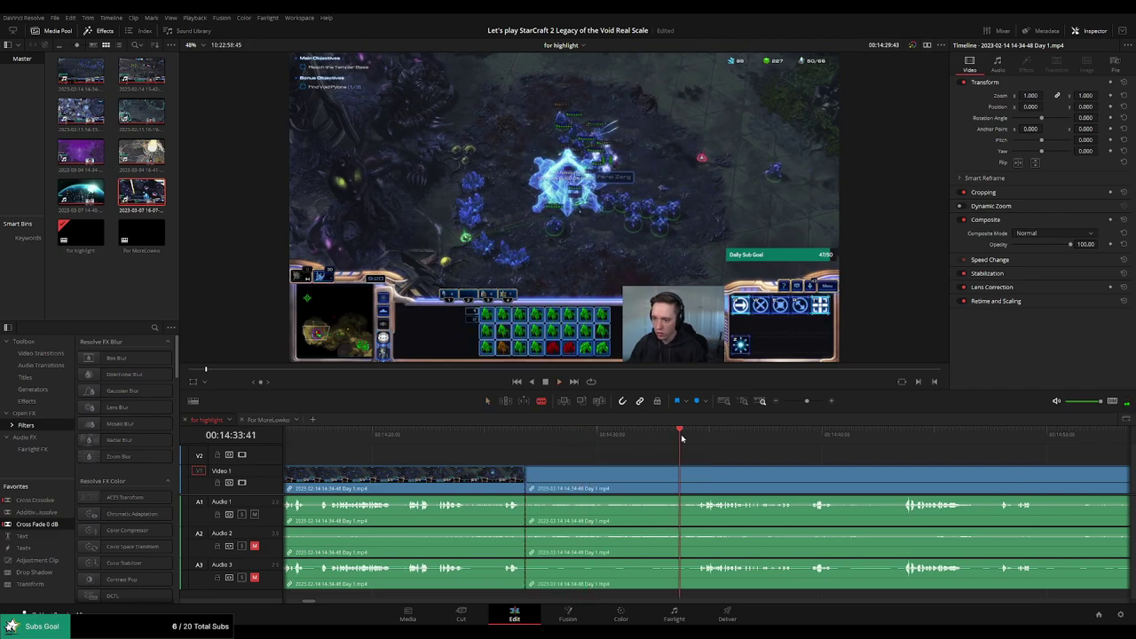
pyautogui.click(696, 479)
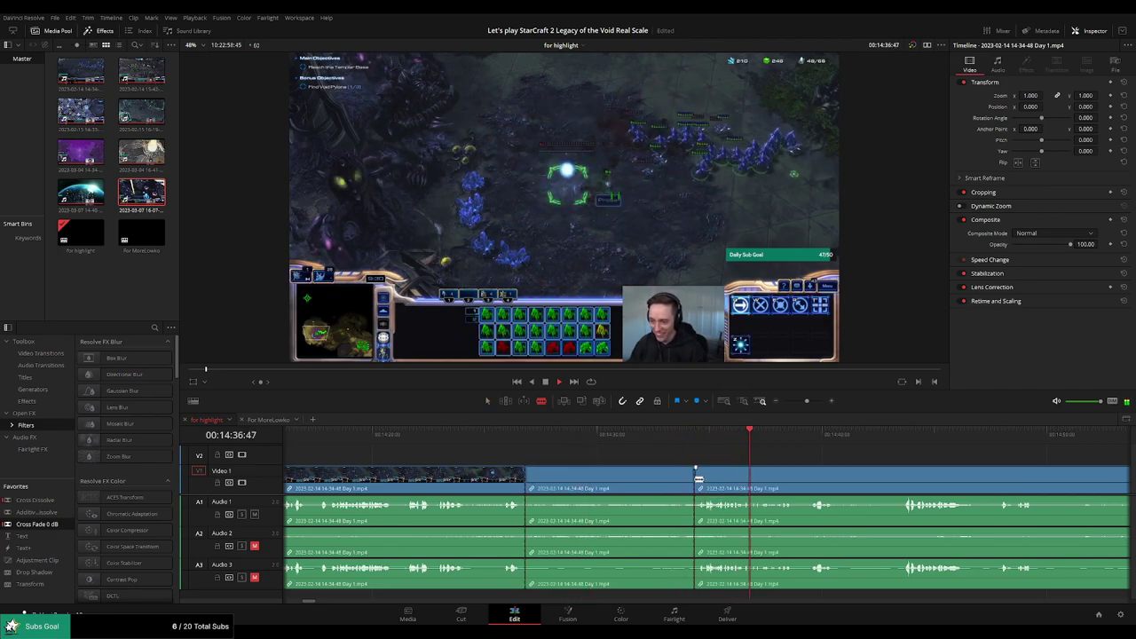
pyautogui.press('a')
pyautogui.click(621, 484)
pyautogui.press('Delete')
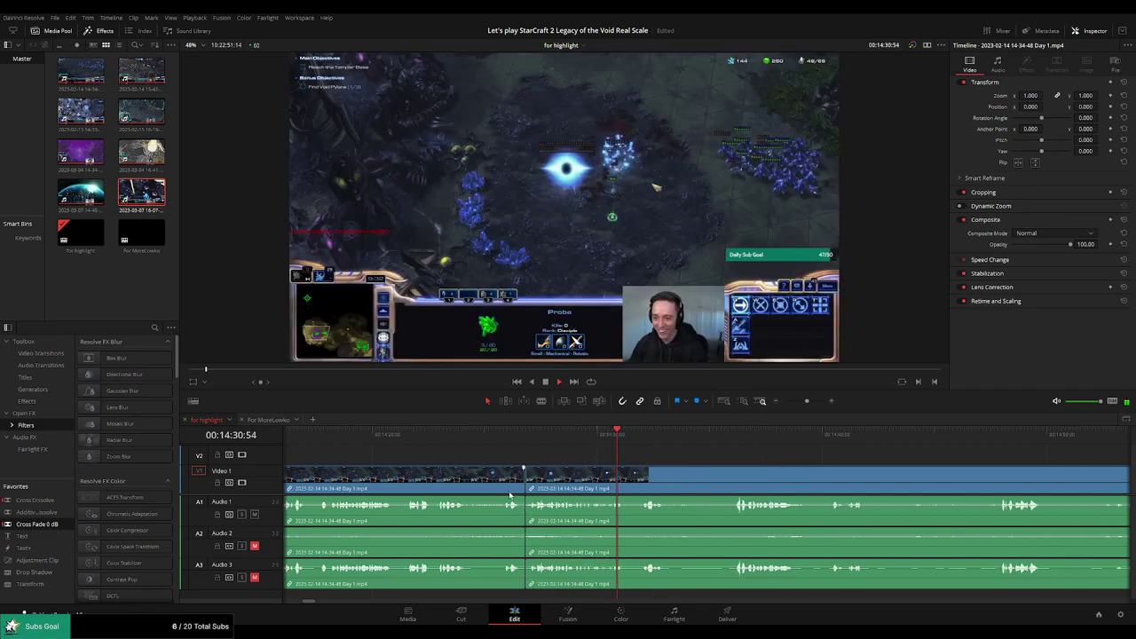
pyautogui.click(524, 497)
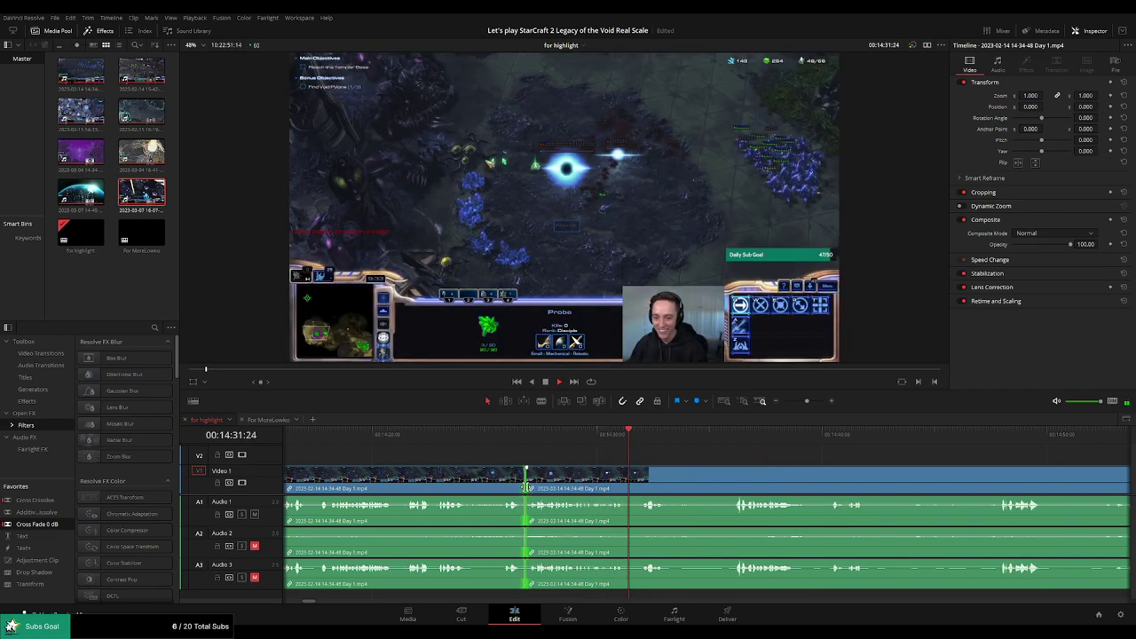
# Split the gameplay clip at about 00:14:33 and 00:14:47, ripple-delete the footage between, and add short transitions on the video and audio at the join
pyautogui.press('b')
pyautogui.click(676, 474)
pyautogui.click(735, 434)
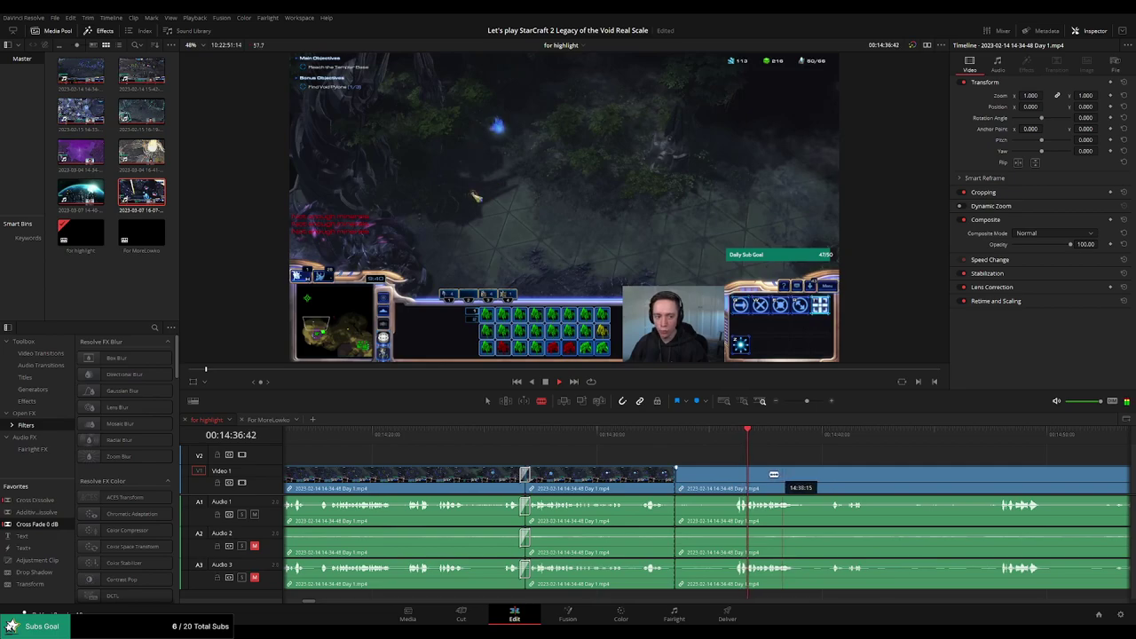
pyautogui.hscroll(2, 773, 474)
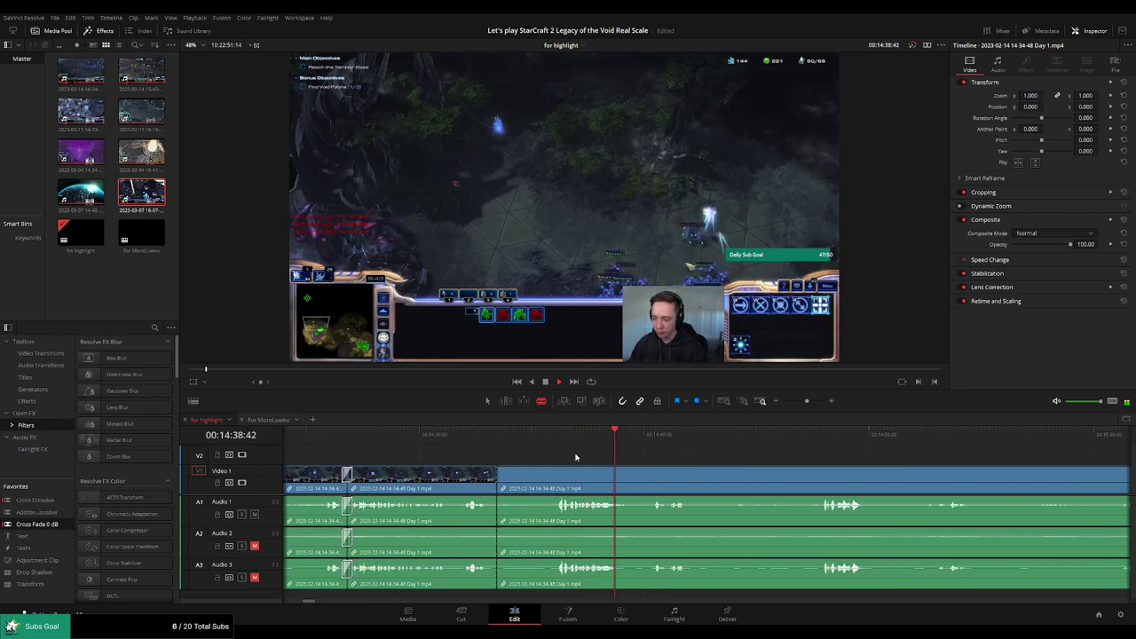
pyautogui.click(646, 435)
pyautogui.press('space')
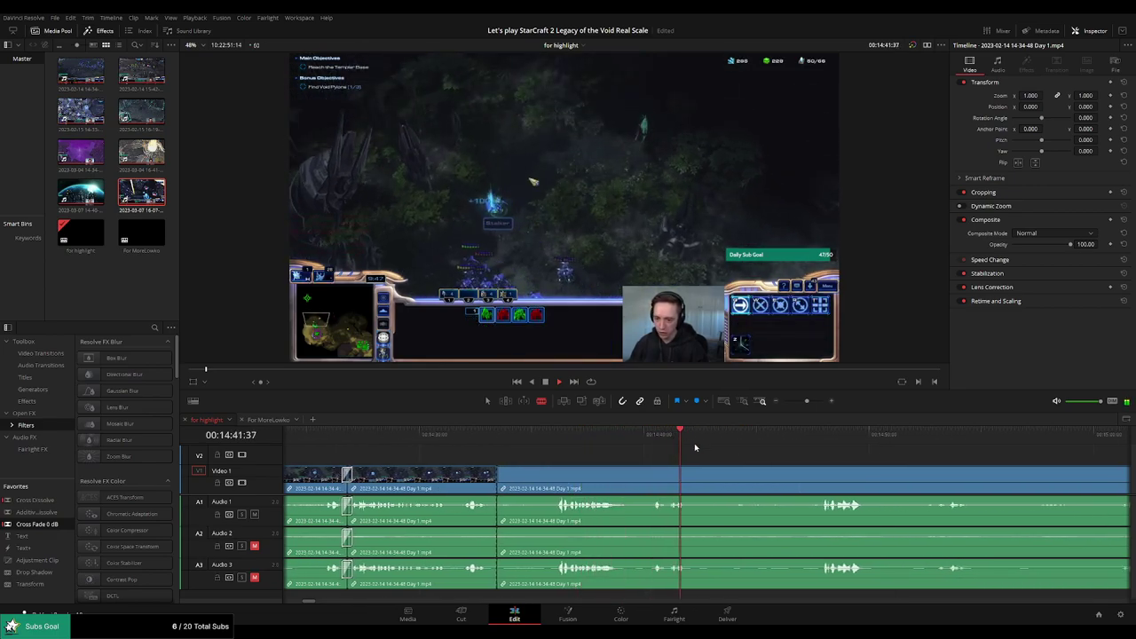
pyautogui.click(777, 439)
pyautogui.press('space')
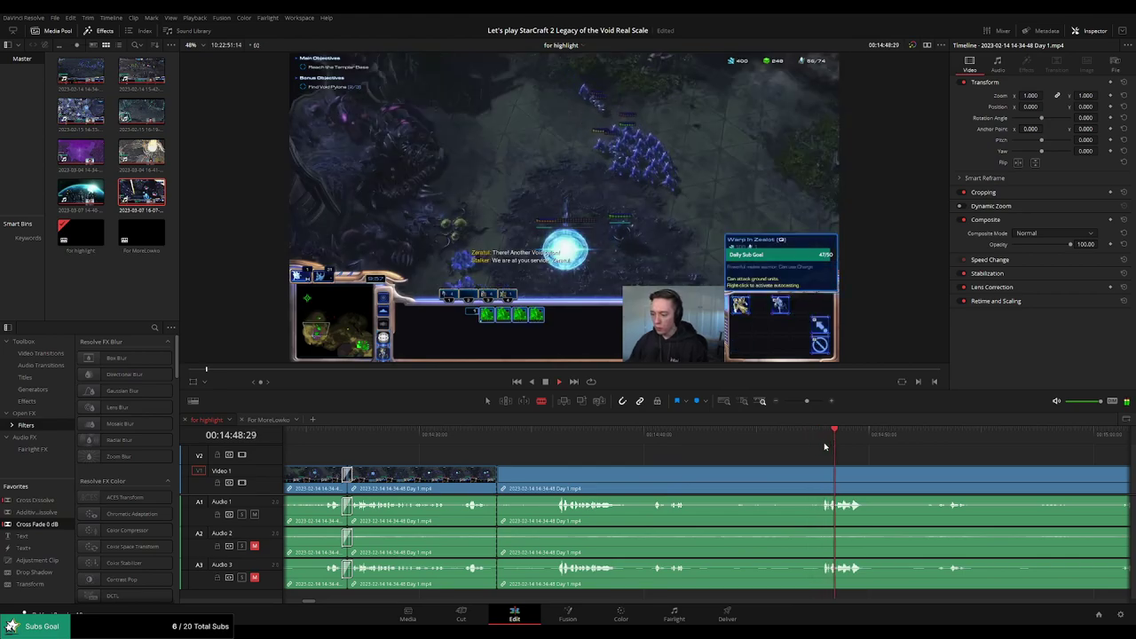
pyautogui.press('space')
pyautogui.click(809, 481)
pyautogui.press('a')
pyautogui.click(766, 485)
pyautogui.press('Delete')
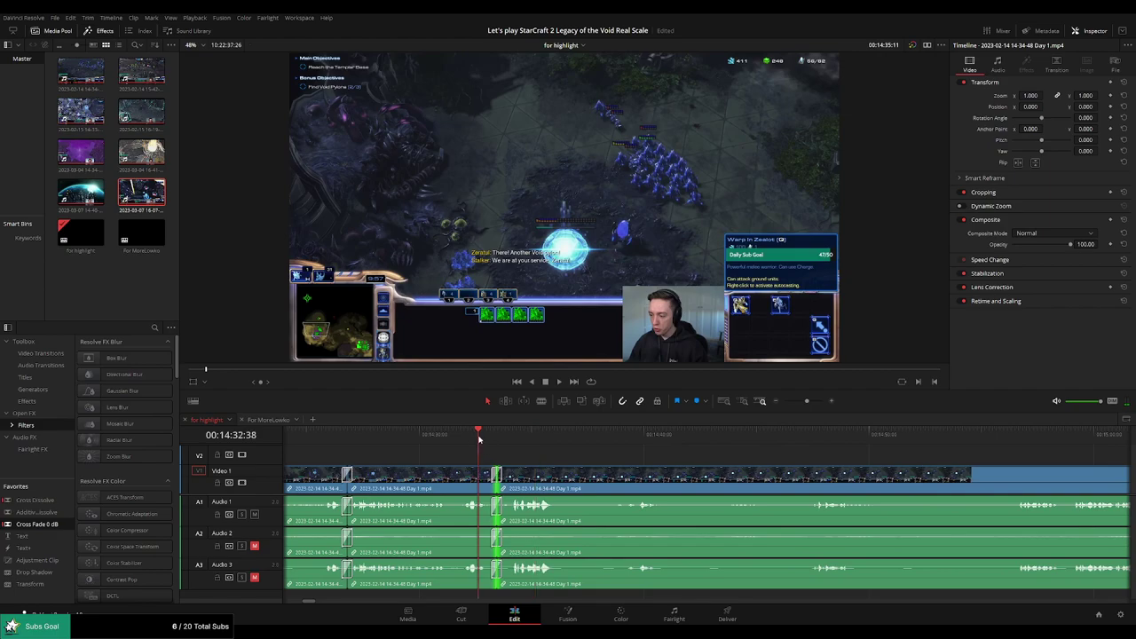
pyautogui.press('space')
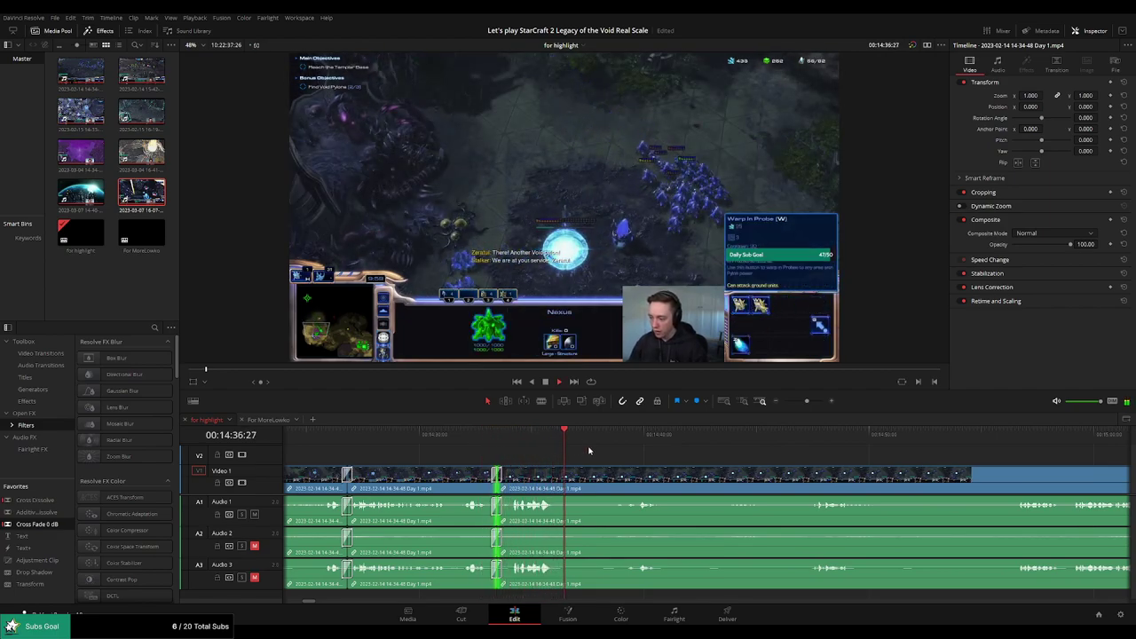
pyautogui.press('b')
pyautogui.click(583, 481)
pyautogui.click(629, 444)
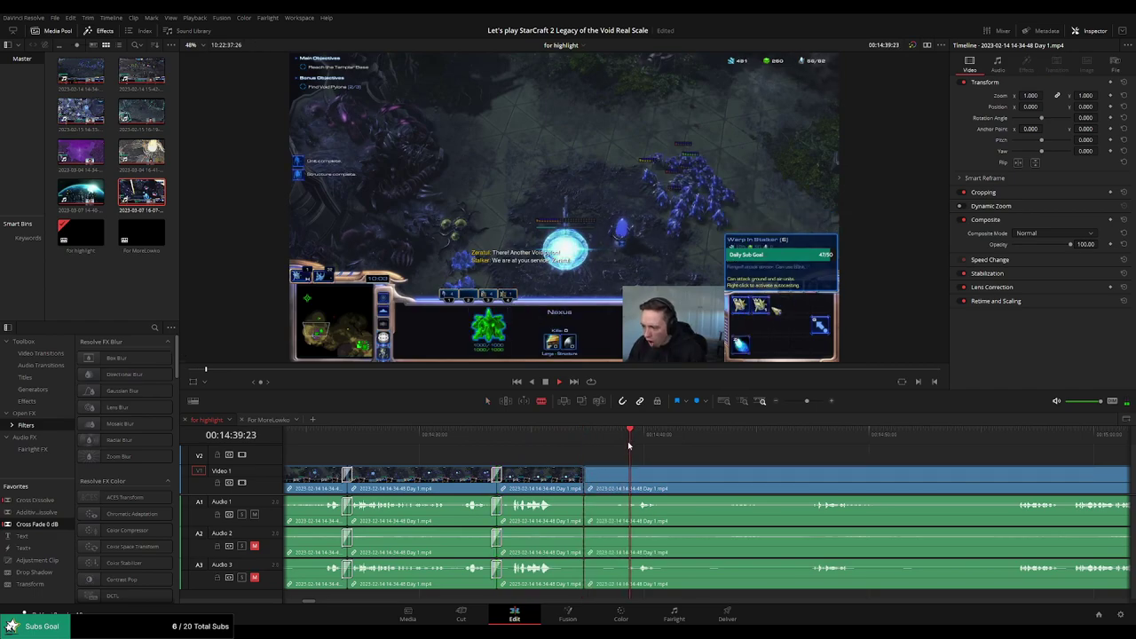
pyautogui.hotkey('ctrl', 'z')
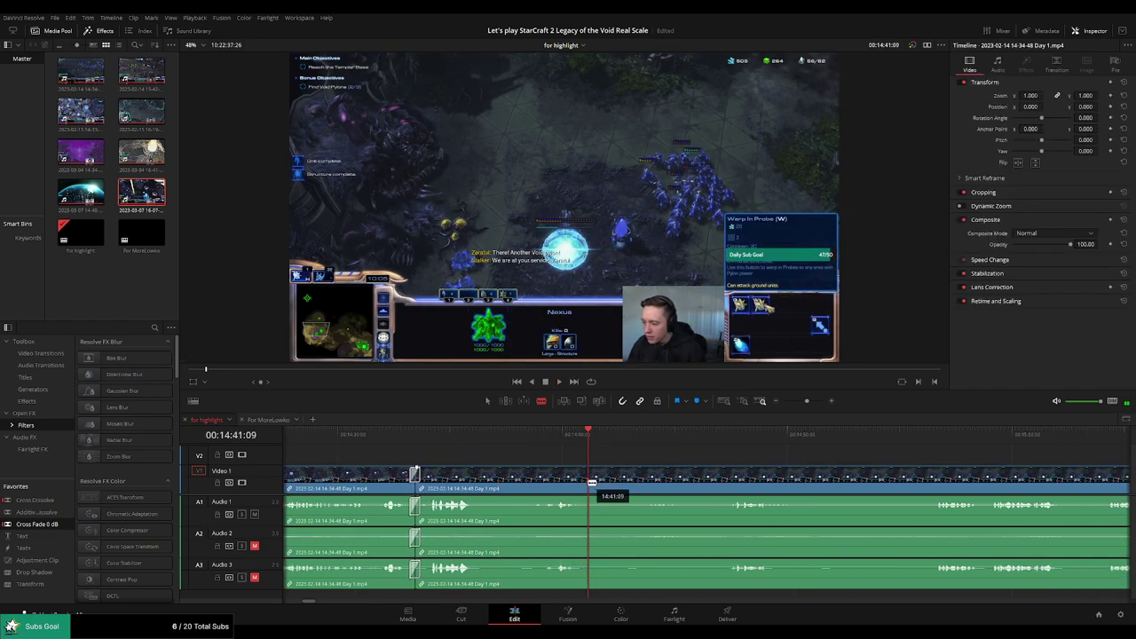
# Split the clip at about 00:14:41, 00:14:47 and 00:14:50, ripple-delete between the first two, and put a Cross Fade 0 dB on Audio 1 at the join
pyautogui.hotkey('ctrl', 'b')
pyautogui.click(726, 434)
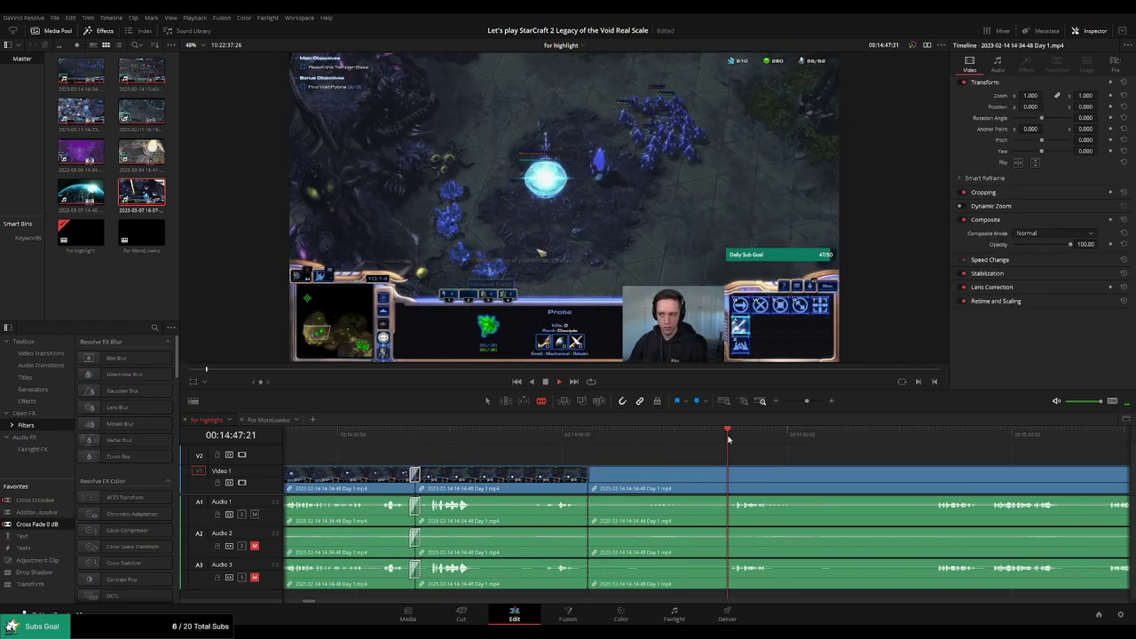
pyautogui.click(649, 484)
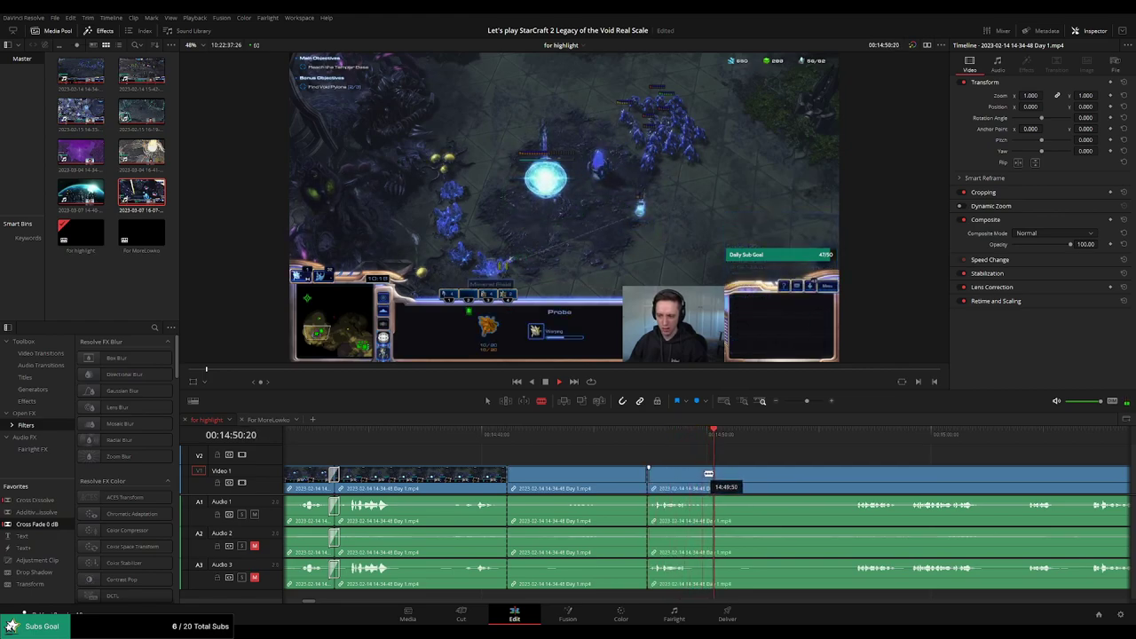
pyautogui.press('a')
pyautogui.click(602, 484)
pyautogui.press('Delete')
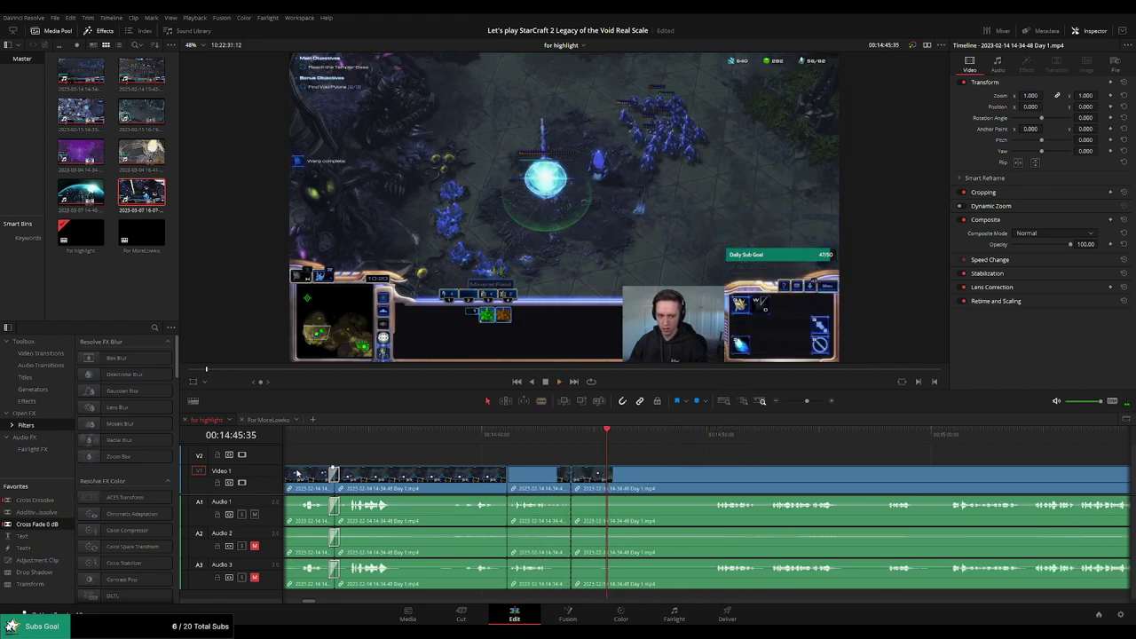
pyautogui.moveTo(60, 524); pyautogui.dragTo(537, 521)
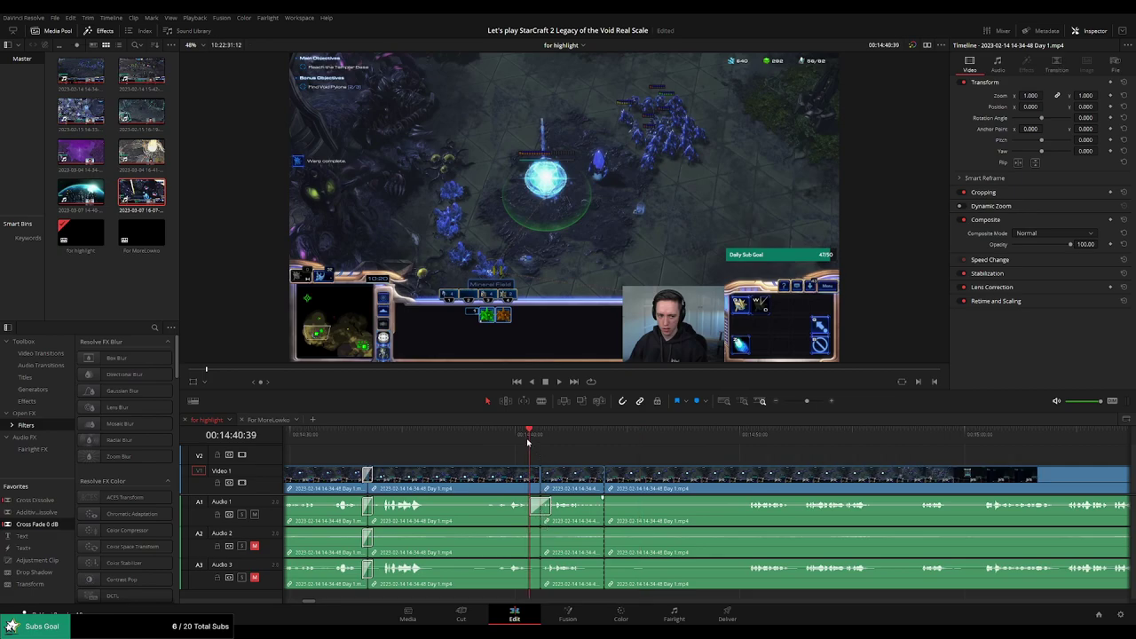
pyautogui.press('space')
# Split the clip at about 00:14:50, ripple-delete back to the split near 00:14:44, and put a Cross Fade 0 dB on Audio 1 at that join
pyautogui.click(602, 442)
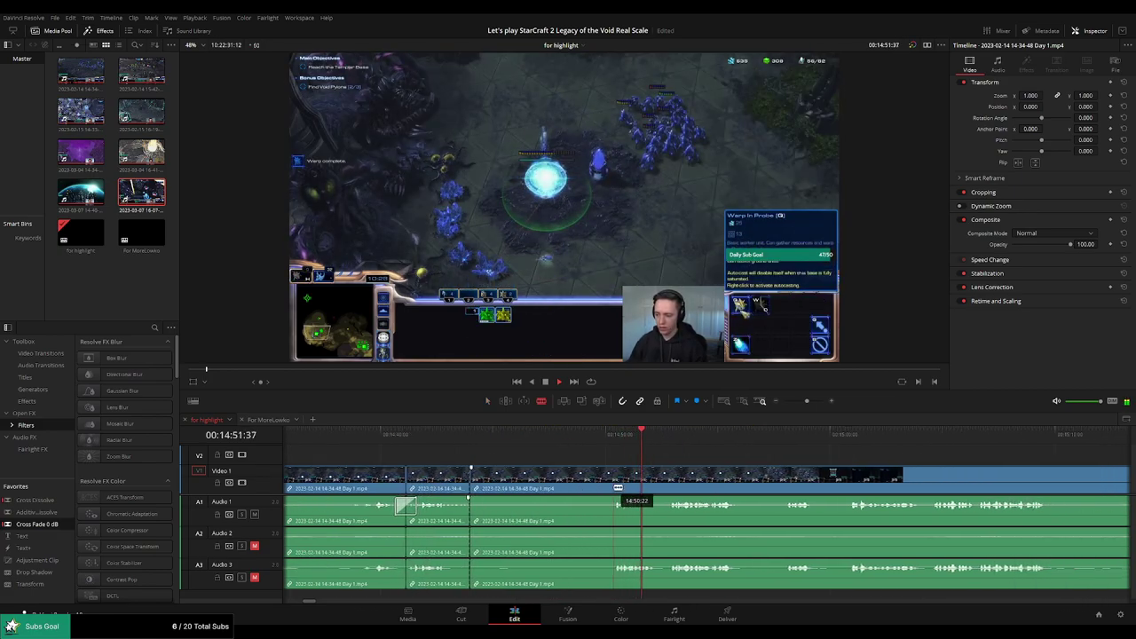
pyautogui.click(615, 487)
pyautogui.press('a')
pyautogui.click(571, 487)
pyautogui.press('Delete')
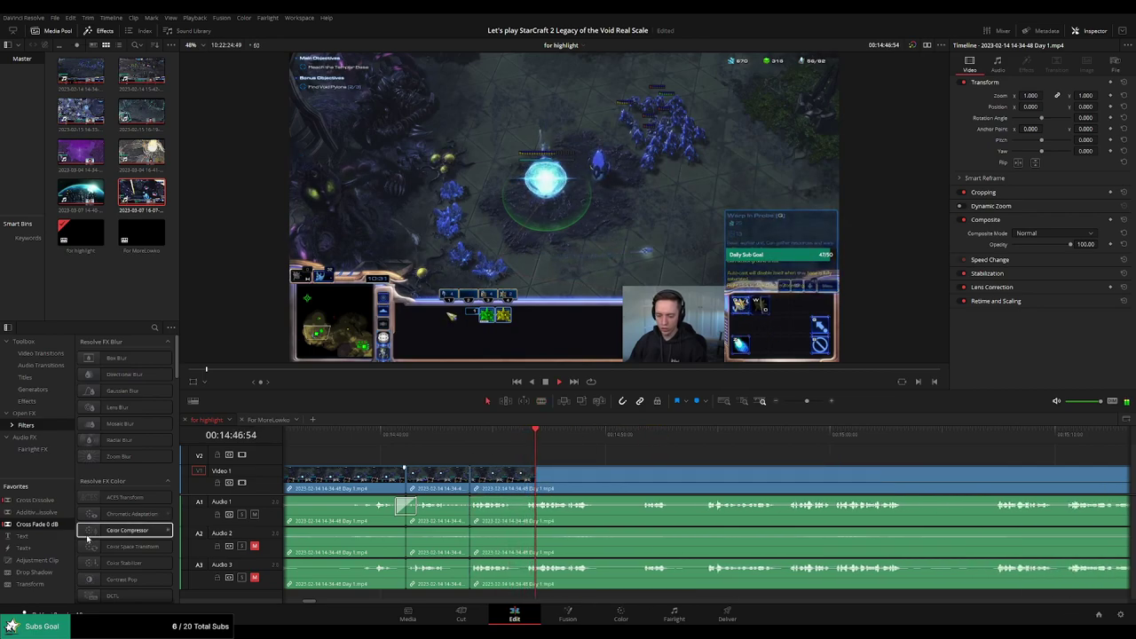
pyautogui.moveTo(39, 525); pyautogui.dragTo(380, 507)
# Split the gameplay clip at about 00:14:49 and 00:14:54, ripple-delete the footage between, and add short transitions on the video and audio at the join
pyautogui.hscroll(6, 572, 470)
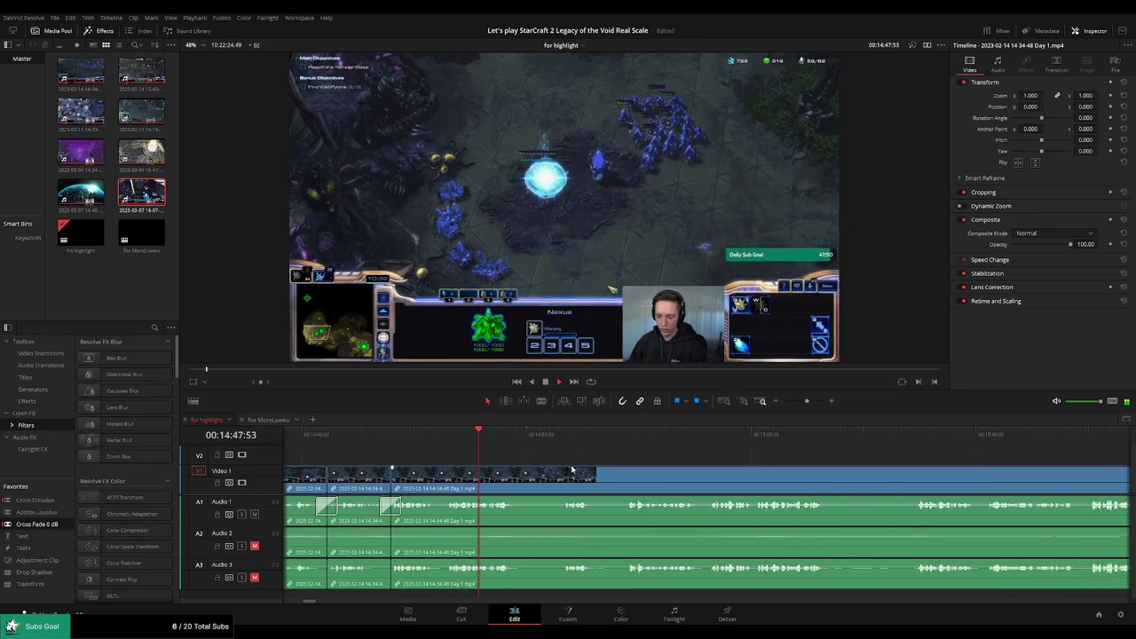
pyautogui.press('b')
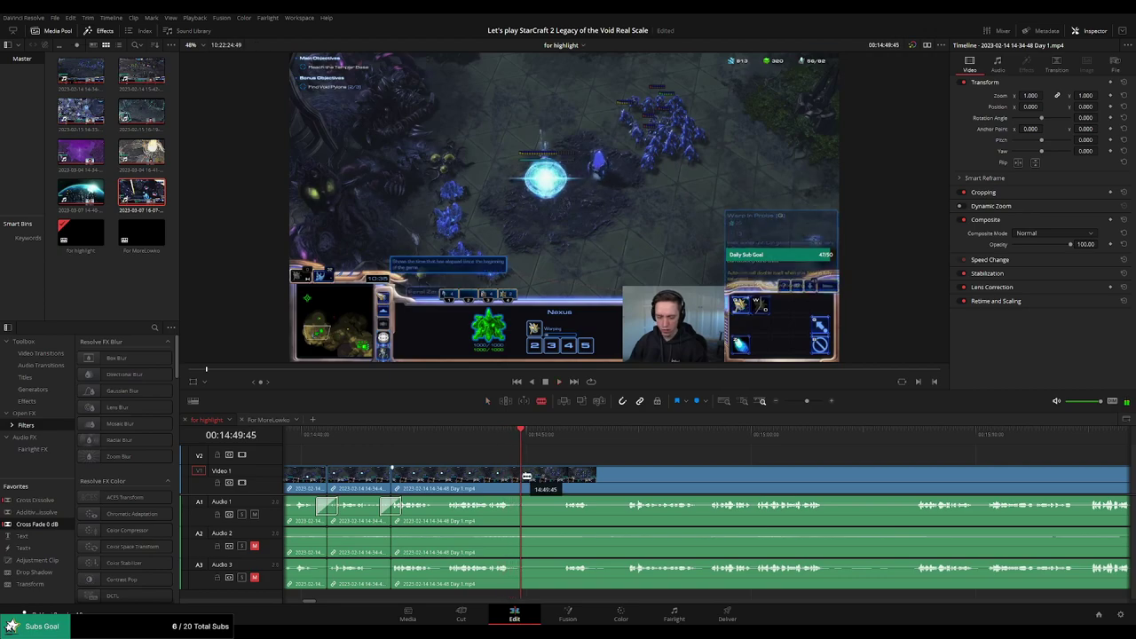
pyautogui.click(522, 475)
pyautogui.click(565, 440)
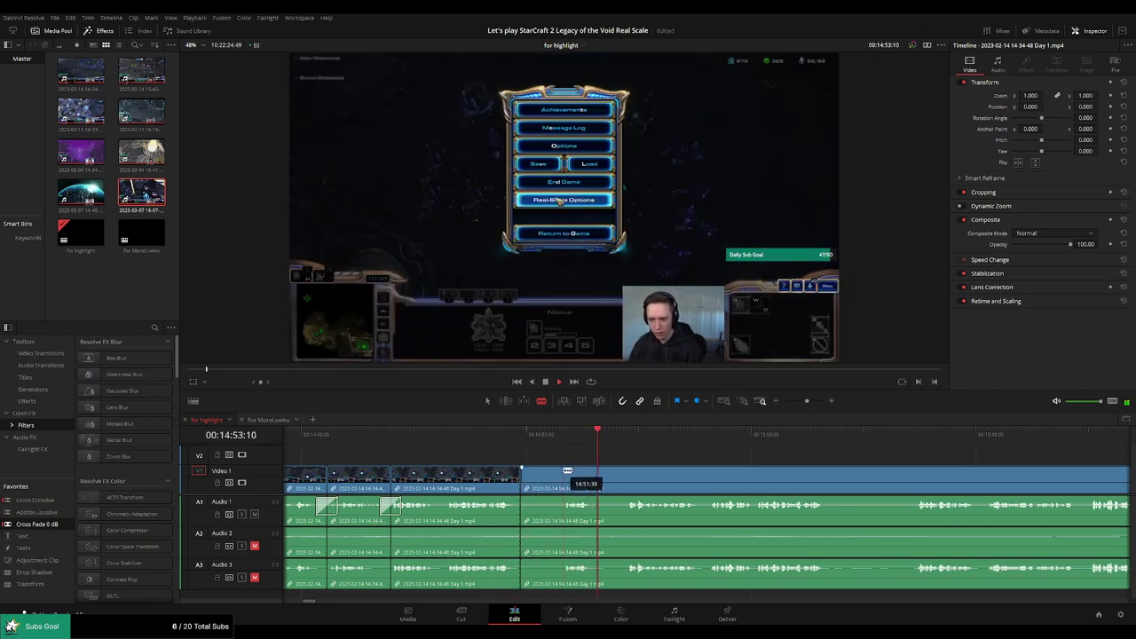
pyautogui.moveTo(609, 455); pyautogui.dragTo(625, 445)
pyautogui.click(627, 478)
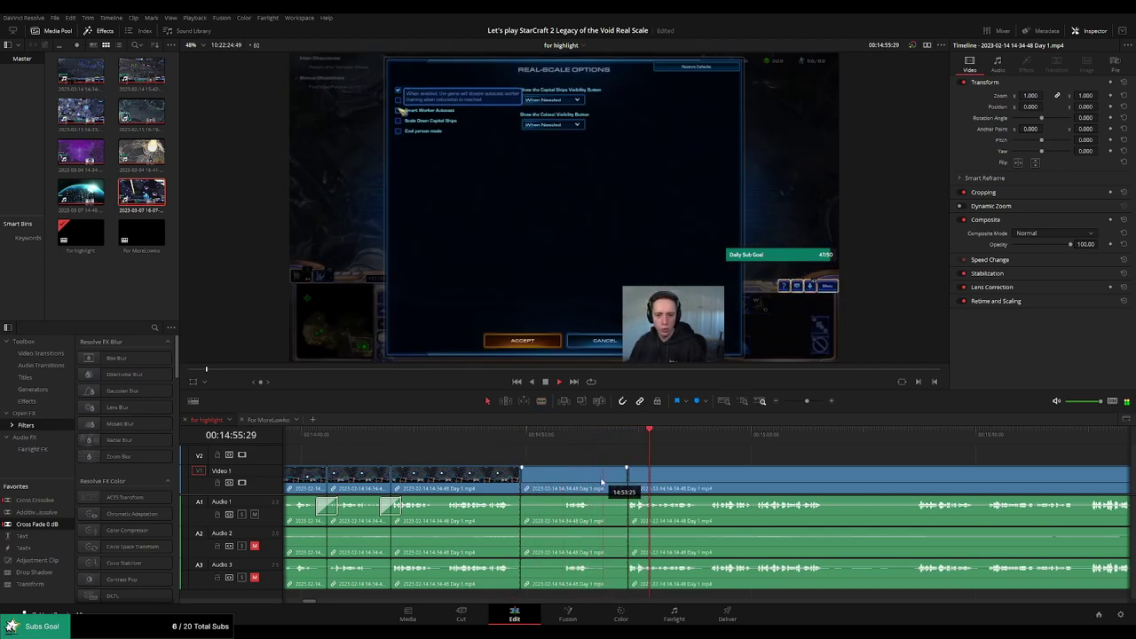
pyautogui.press('a')
pyautogui.click(599, 477)
pyautogui.press('Delete')
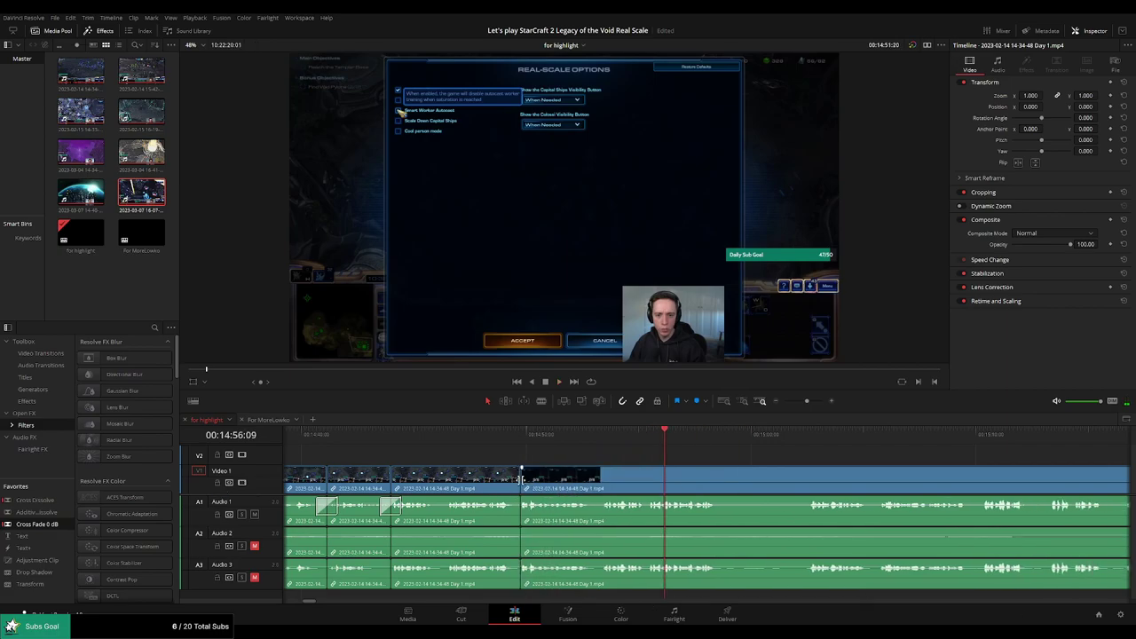
pyautogui.click(503, 443)
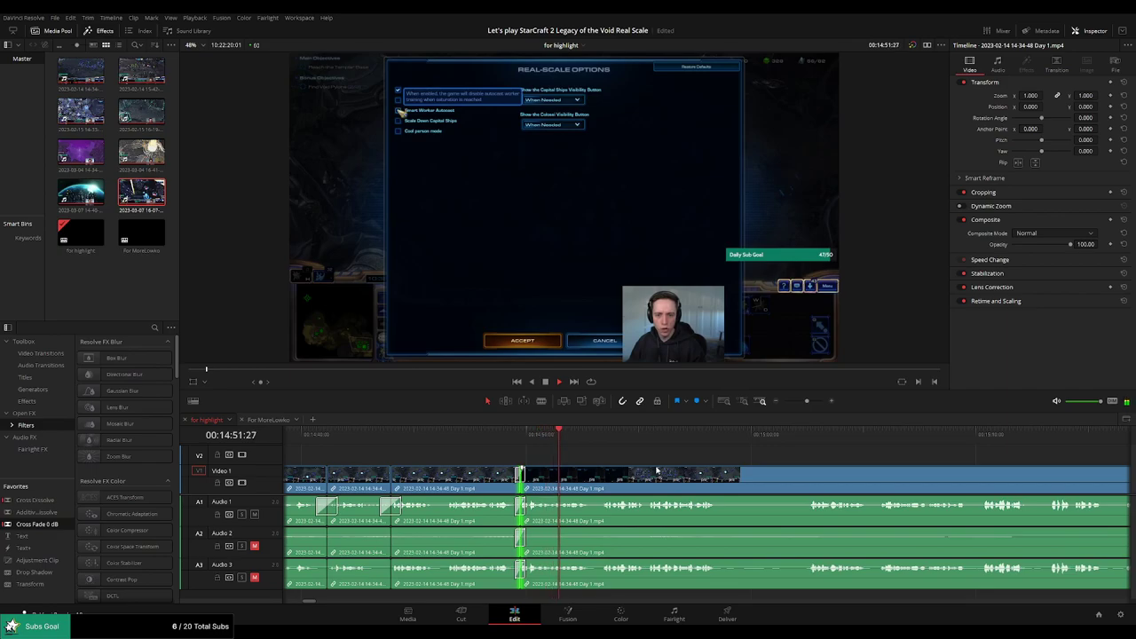
# Split the gameplay clip at about 00:14:58 and 00:15:02, ripple-delete the footage between, and add short transitions on the video and audio at the join
pyautogui.hscroll(3, 648, 472)
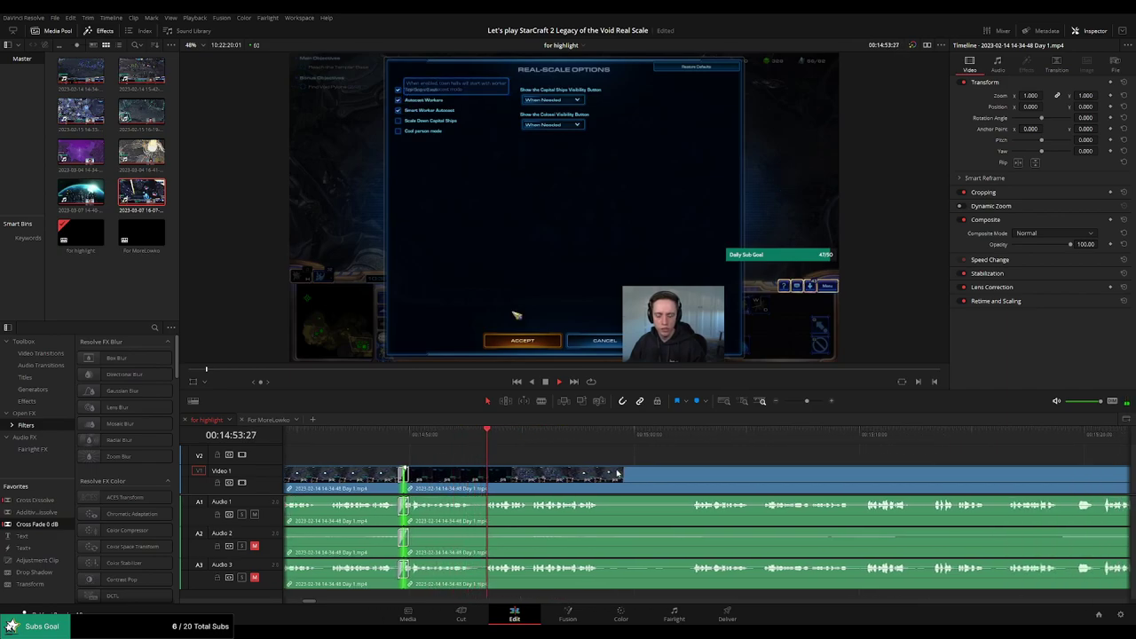
pyautogui.hscroll(2, 597, 465)
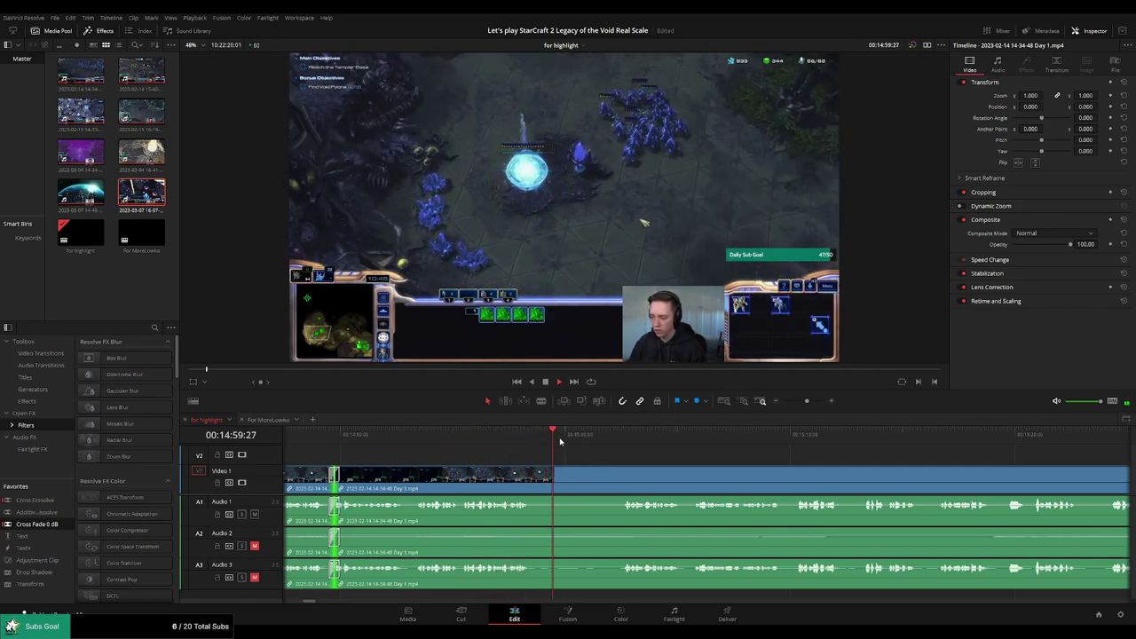
pyautogui.press('b')
pyautogui.click(531, 474)
pyautogui.click(614, 441)
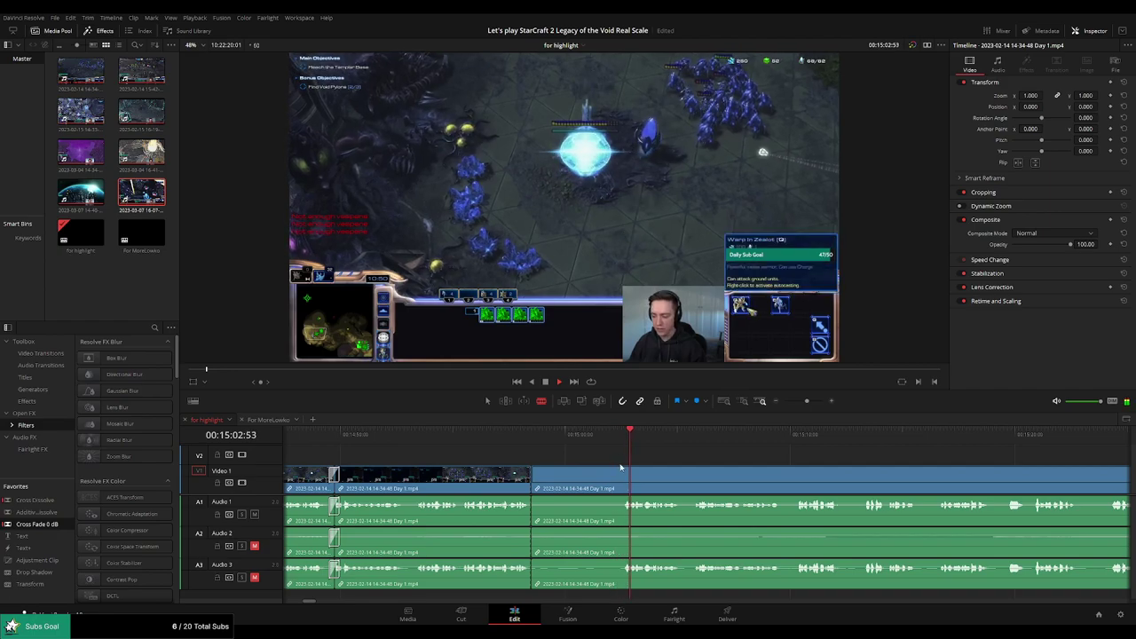
pyautogui.click(626, 472)
pyautogui.press('a')
pyautogui.click(603, 477)
pyautogui.press('Delete')
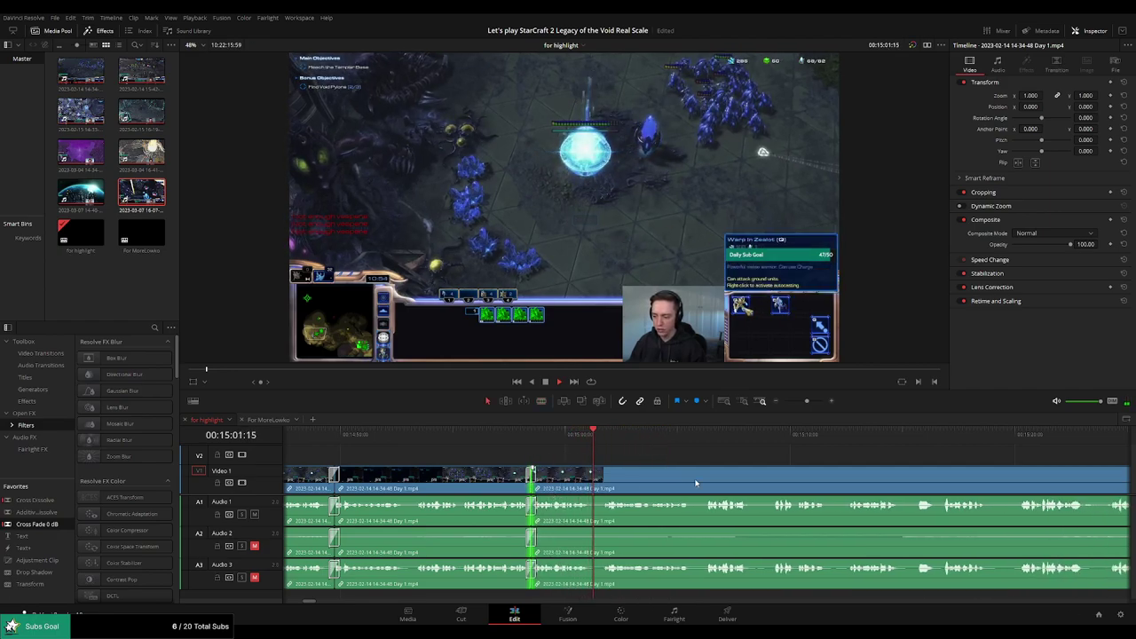
# Split the gameplay clip at about 00:15:15 and 00:15:17 and ripple-delete the footage between the two cuts
pyautogui.moveTo(740, 472); pyautogui.dragTo(591, 461)
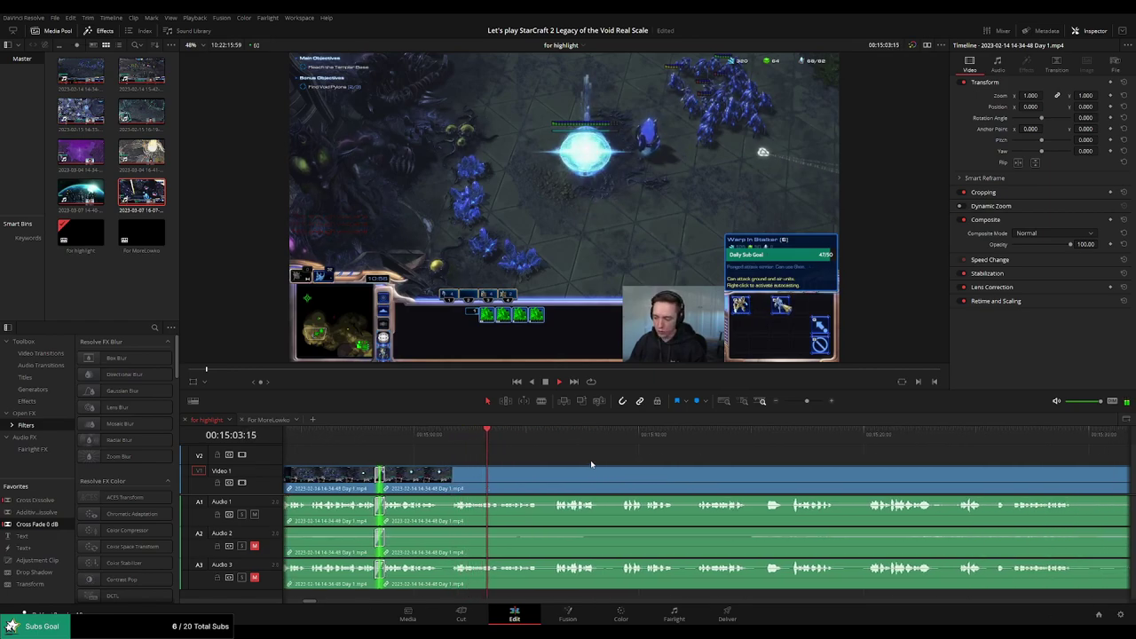
pyautogui.hscroll(3, 527, 462)
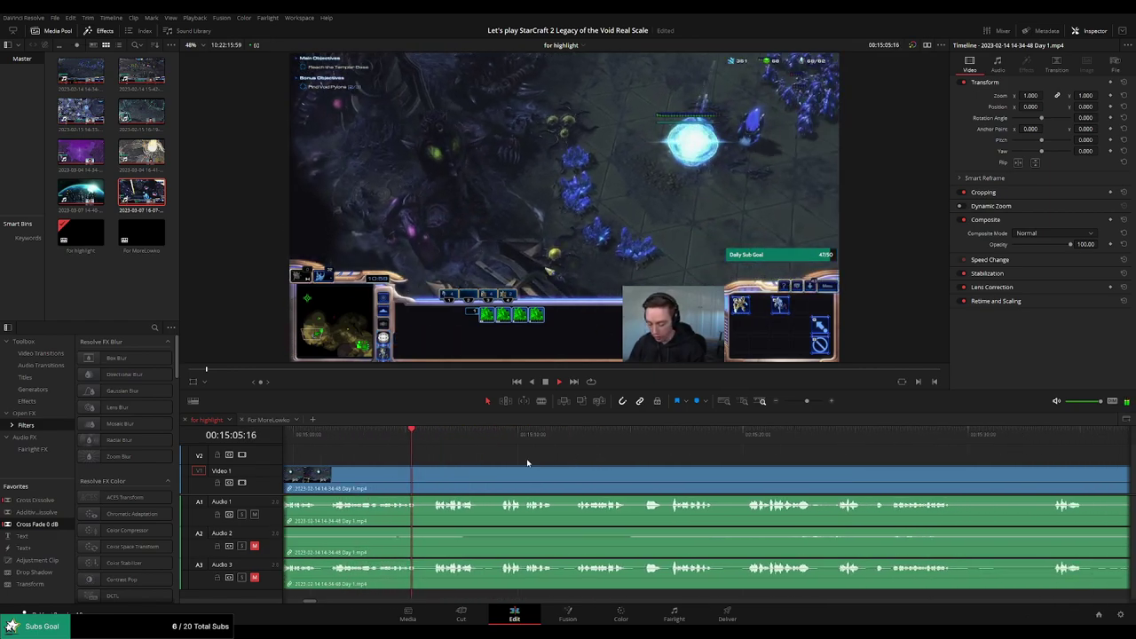
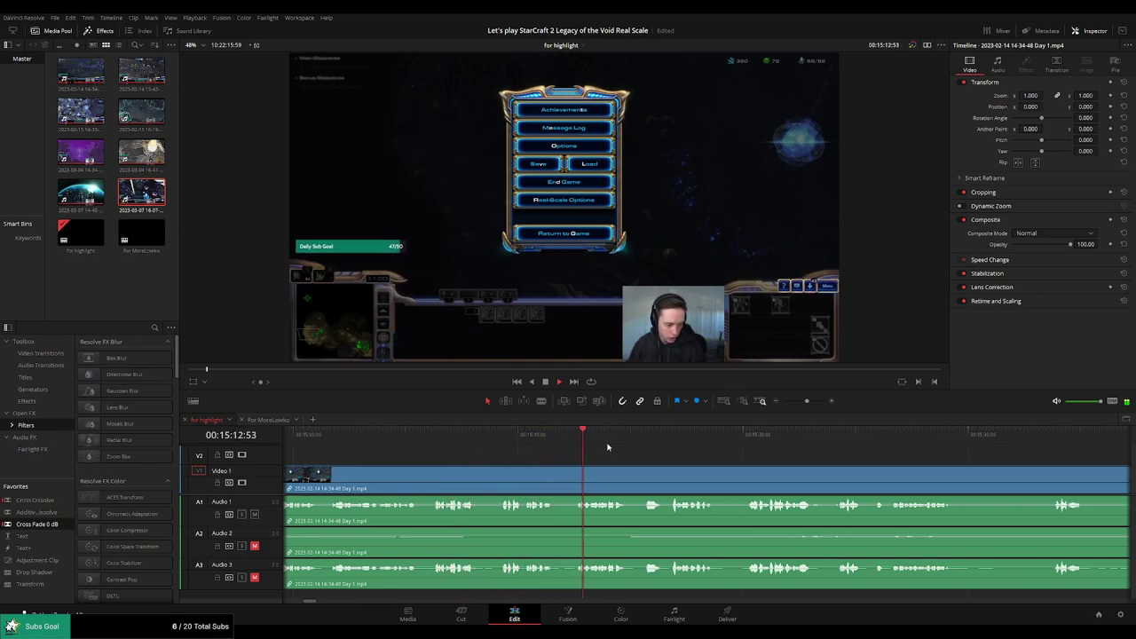
pyautogui.click(643, 434)
pyautogui.hscroll(3, 604, 454)
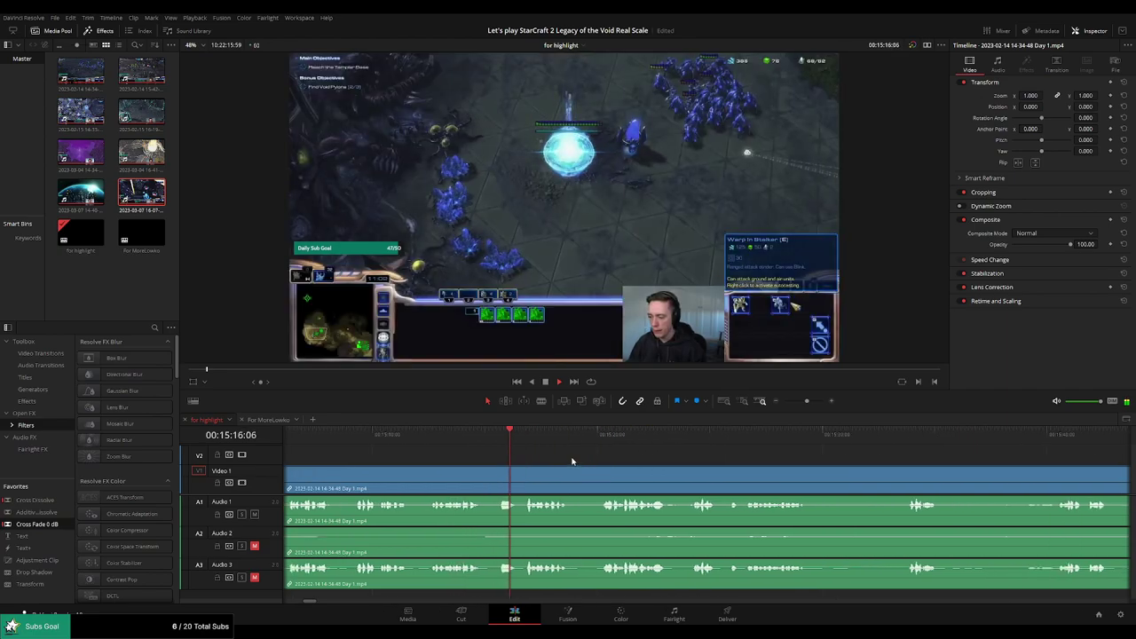
pyautogui.press('b')
pyautogui.click(463, 476)
pyautogui.click(506, 475)
pyautogui.press('a')
pyautogui.click(479, 481)
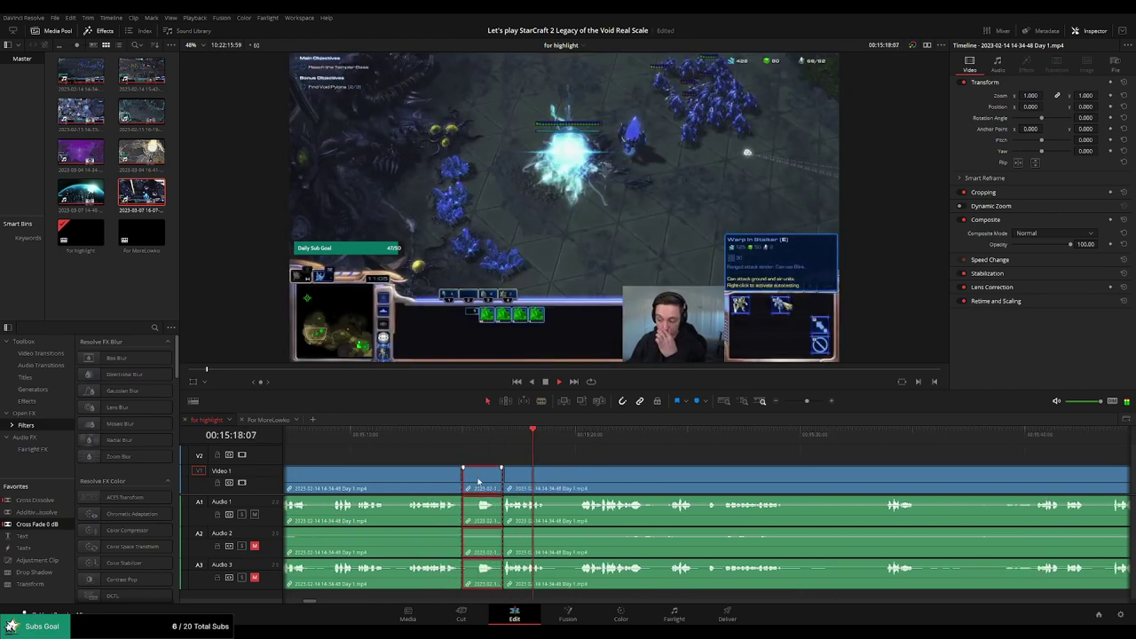
pyautogui.press('Delete')
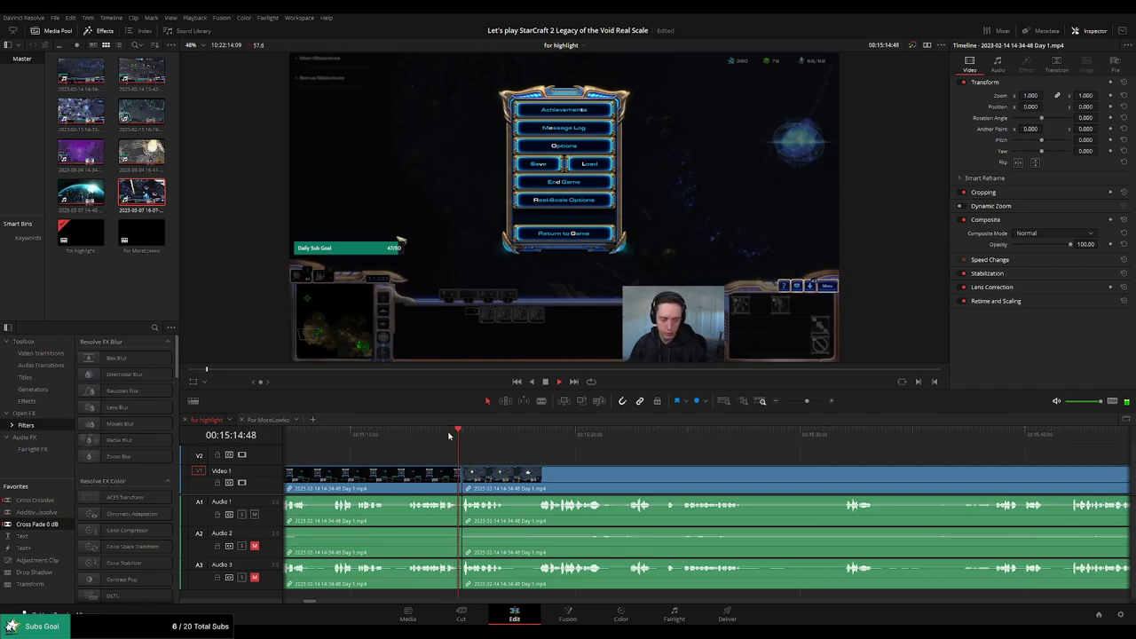
# Add short transitions on the video and audio at the join near 00:15:15 and play it back
pyautogui.click(463, 472)
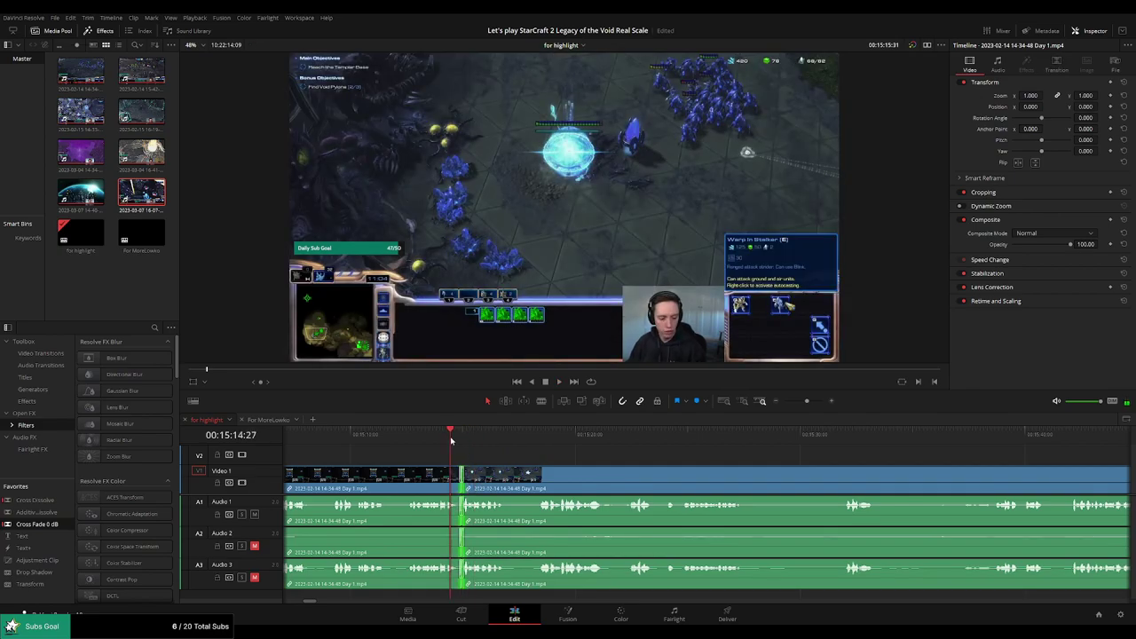
pyautogui.press('space')
pyautogui.hscroll(1, 547, 459)
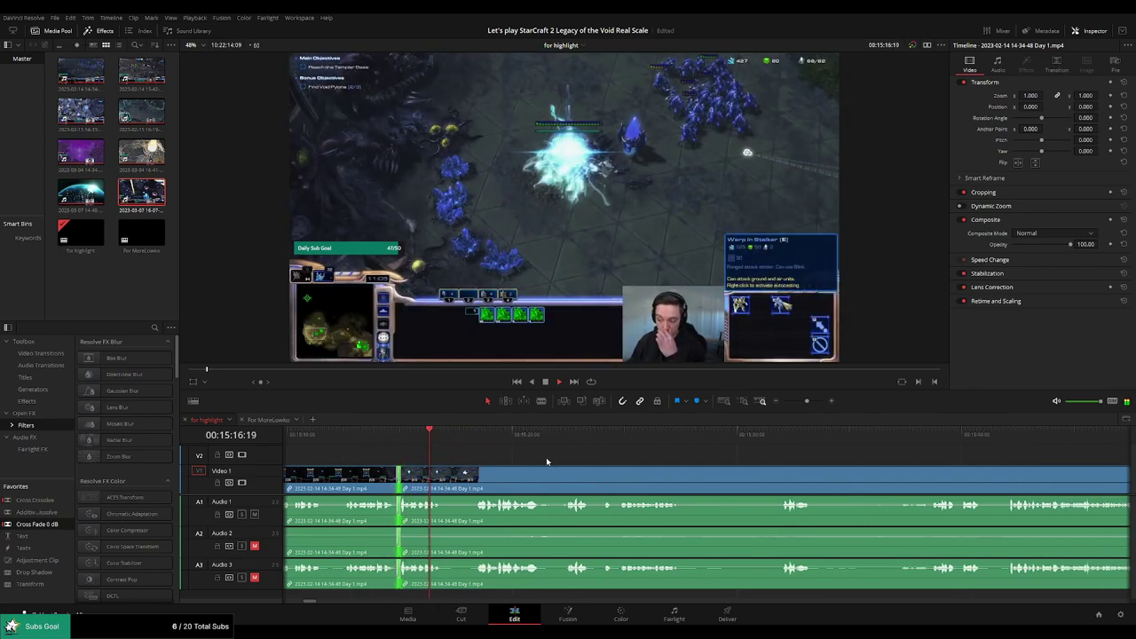
# Split the clip at about 00:15:17 and 00:15:18, ripple-delete the piece between, and put a Cross Fade 0 dB on Audio 1 at the join
pyautogui.click(467, 438)
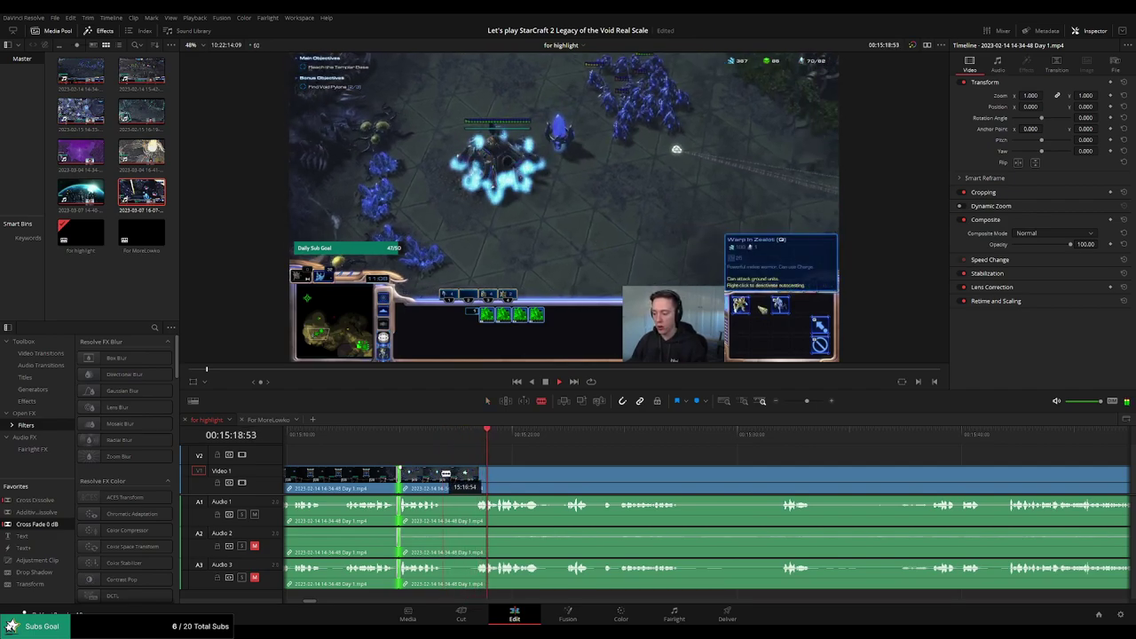
pyautogui.click(445, 474)
pyautogui.click(477, 473)
pyautogui.press('a')
pyautogui.click(462, 477)
pyautogui.press('Delete')
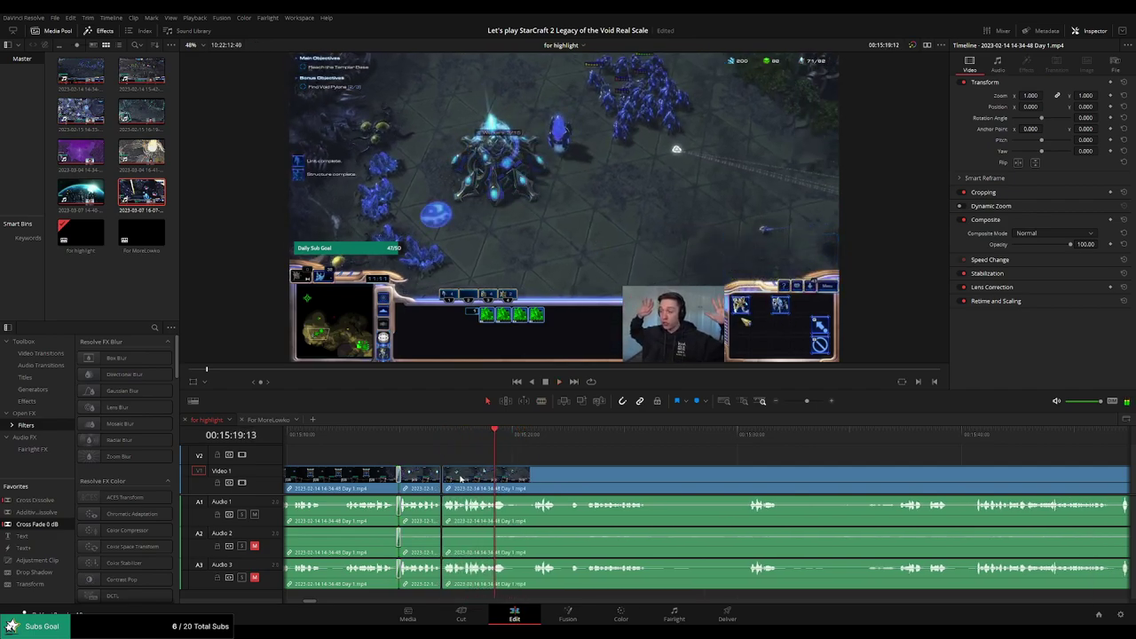
pyautogui.moveTo(59, 525); pyautogui.dragTo(461, 510)
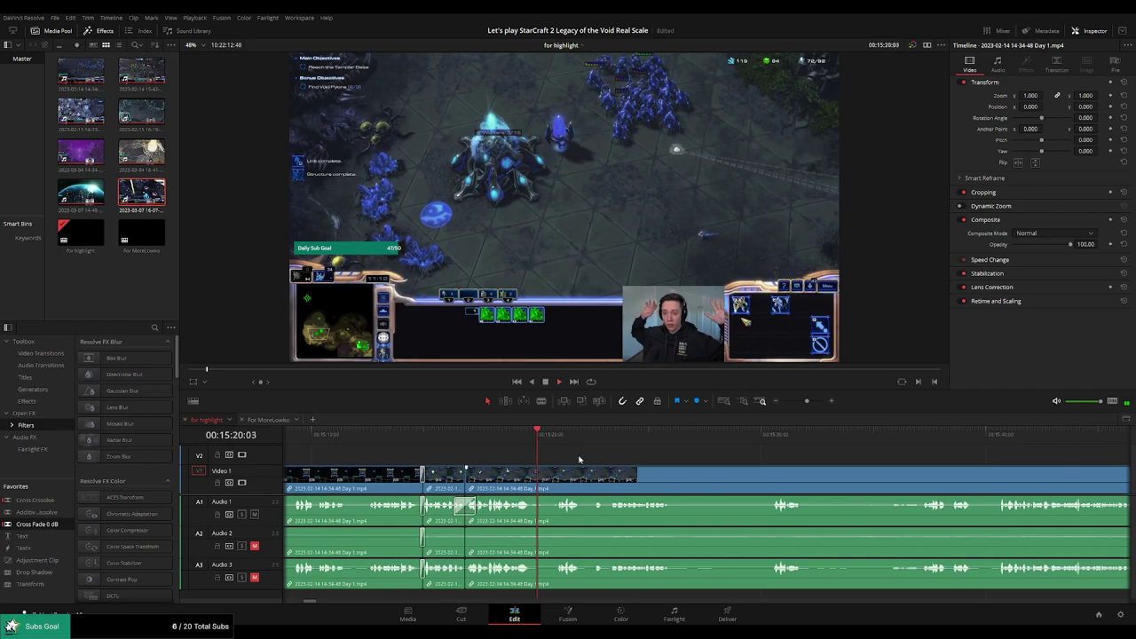
# Split the gameplay clip at about 00:15:32 and 00:15:40, ripple-delete the footage between, and add short transitions on the video and audio at the join
pyautogui.moveTo(675, 470); pyautogui.dragTo(555, 461)
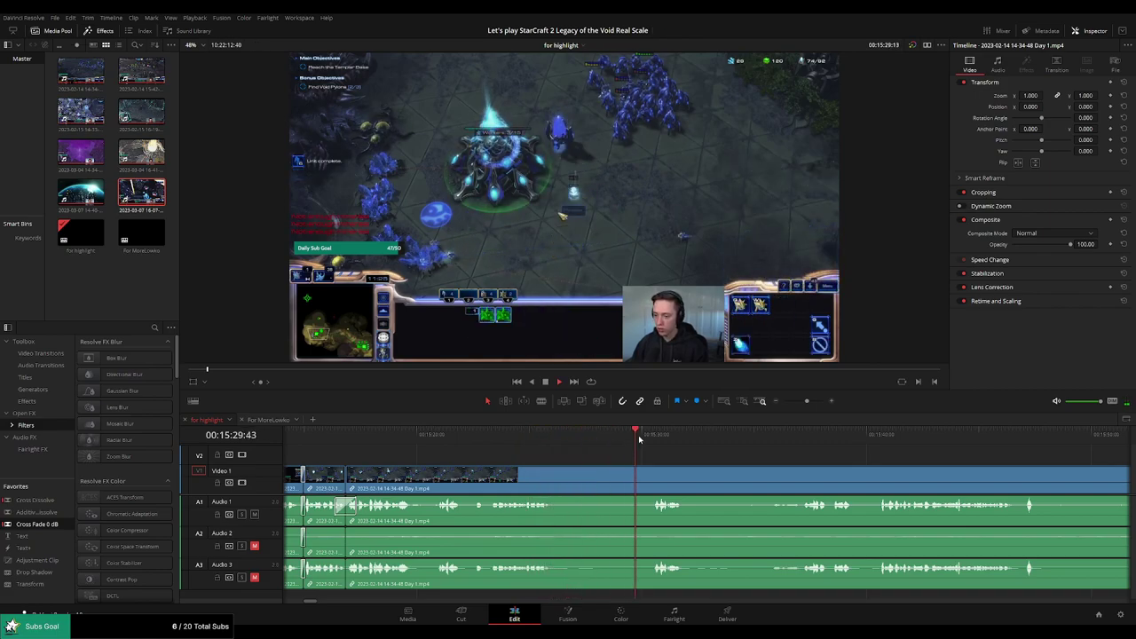
pyautogui.hscroll(3, 555, 456)
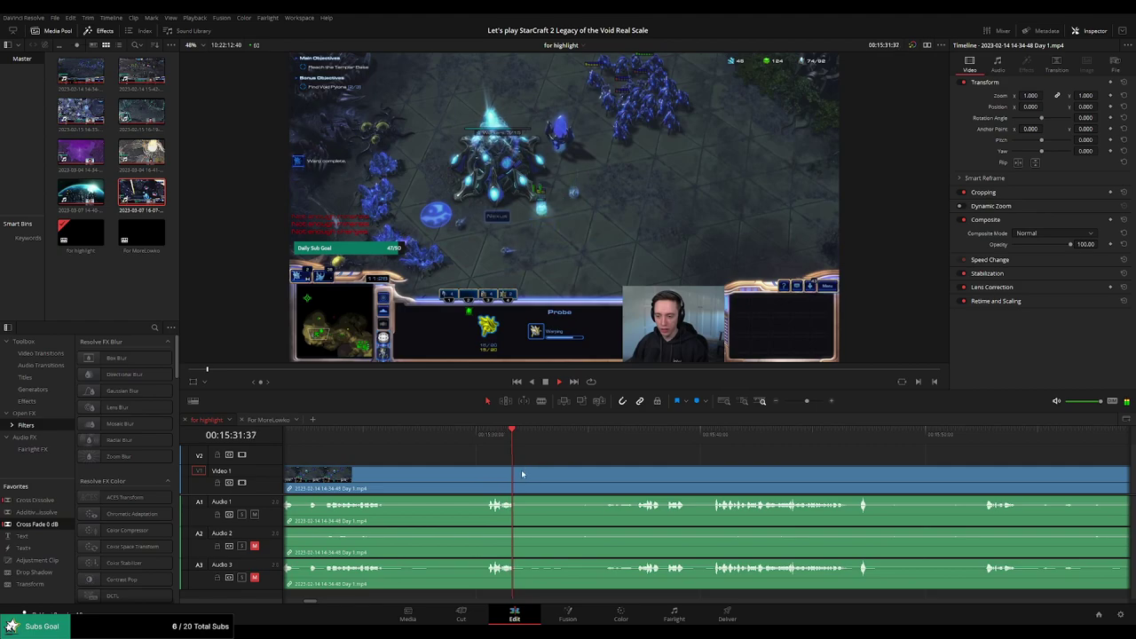
pyautogui.press('b')
pyautogui.click(521, 479)
pyautogui.click(611, 438)
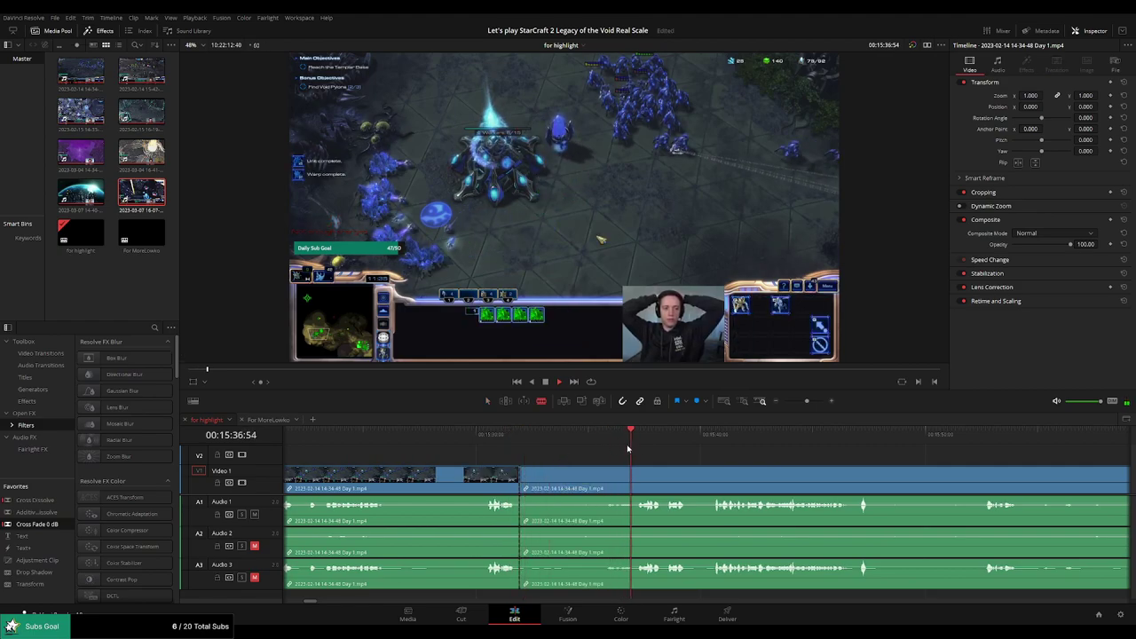
pyautogui.click(708, 437)
pyautogui.click(717, 472)
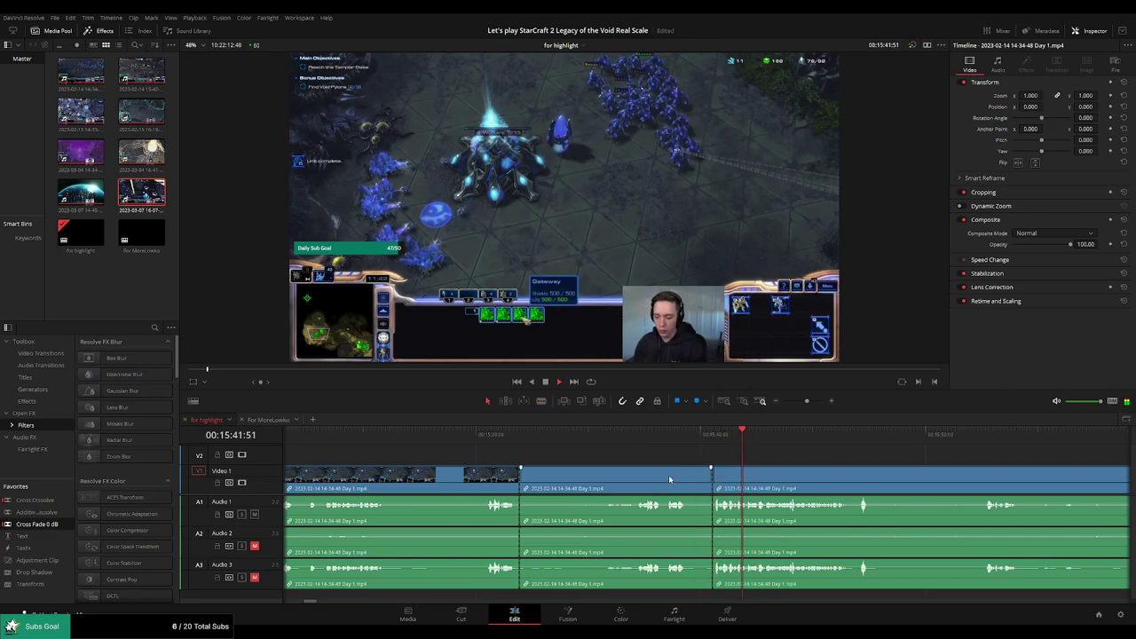
pyautogui.press('a')
pyautogui.click(669, 479)
pyautogui.press('Delete')
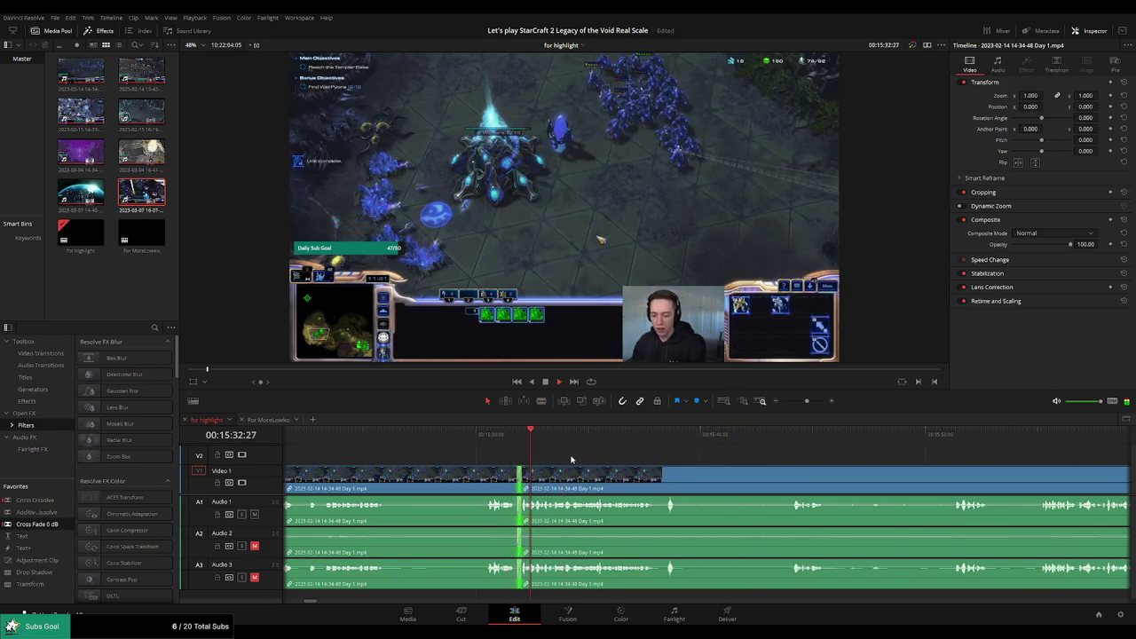
# Split the clip at about 00:15:39, 00:15:44 and 00:15:45, ripple-delete between the first two, and put a Cross Fade 0 dB on Audio 1 there
pyautogui.moveTo(721, 473); pyautogui.dragTo(616, 467)
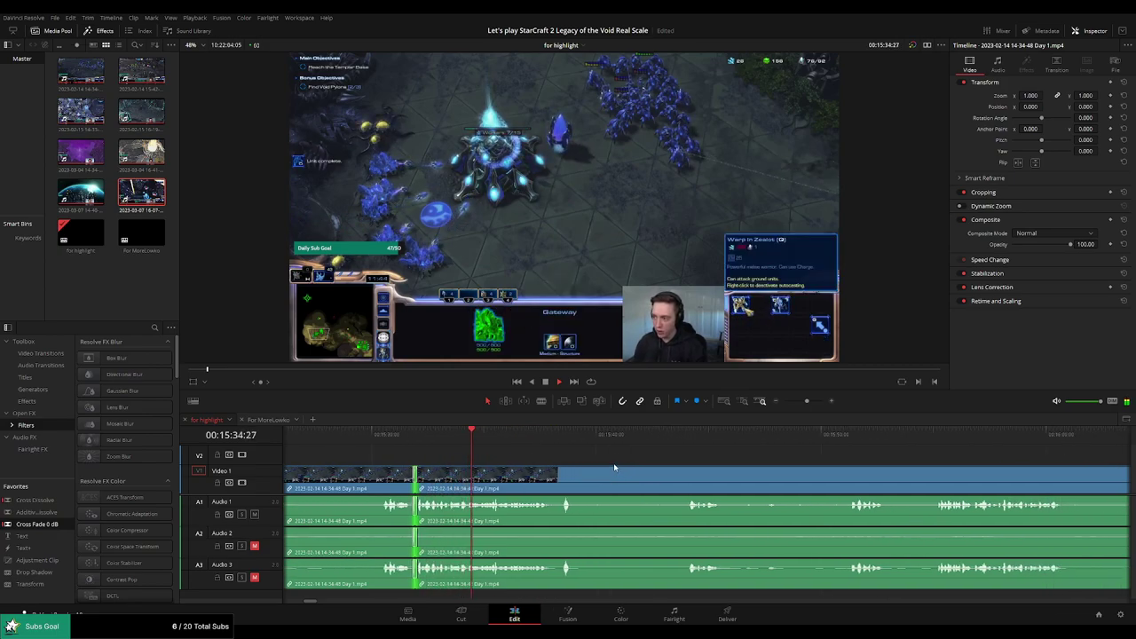
pyautogui.hscroll(2, 634, 470)
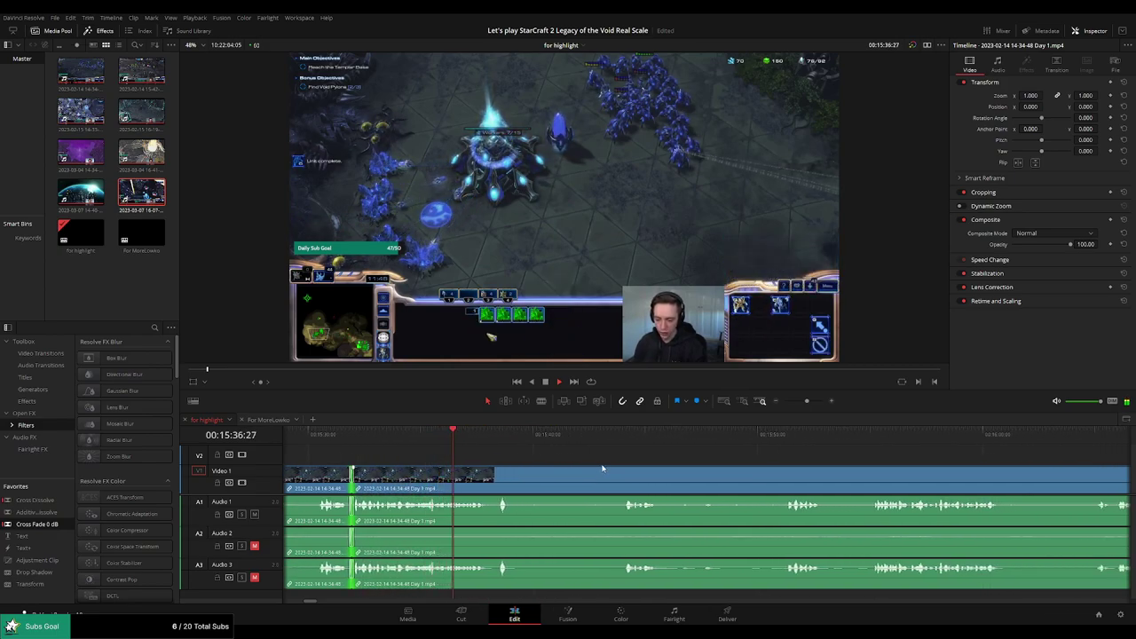
pyautogui.hscroll(2, 586, 465)
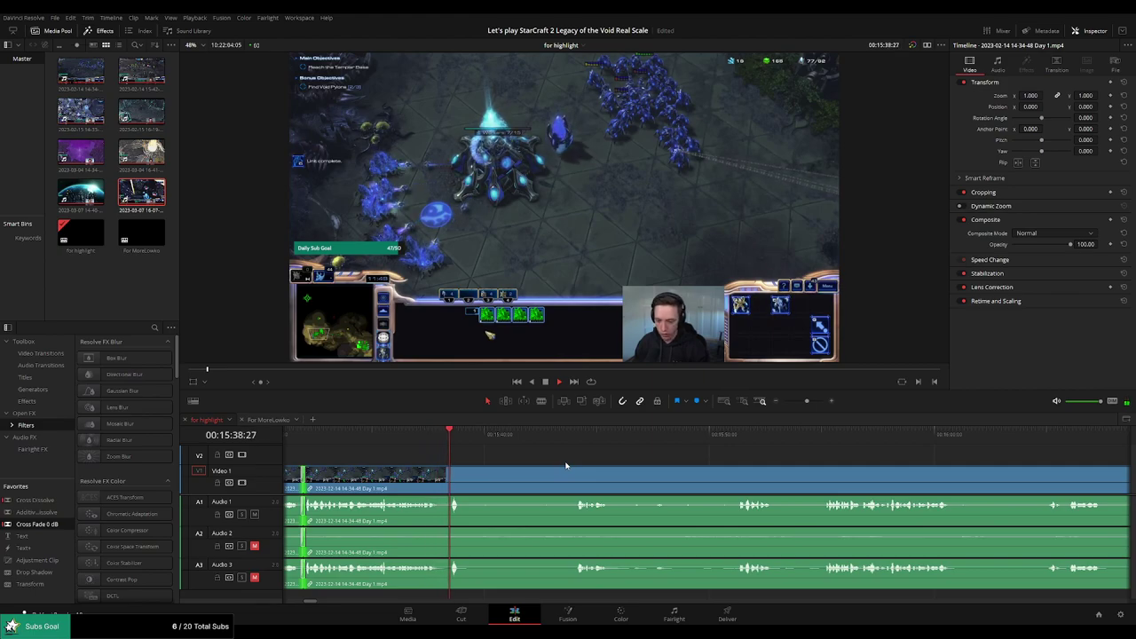
pyautogui.click(473, 479)
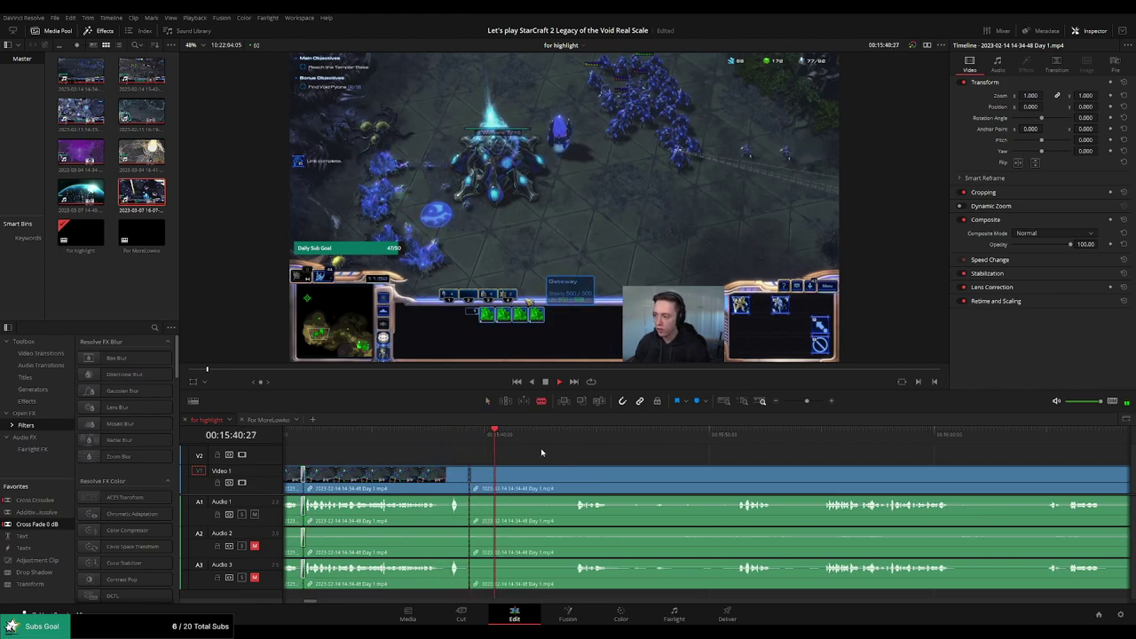
pyautogui.click(573, 437)
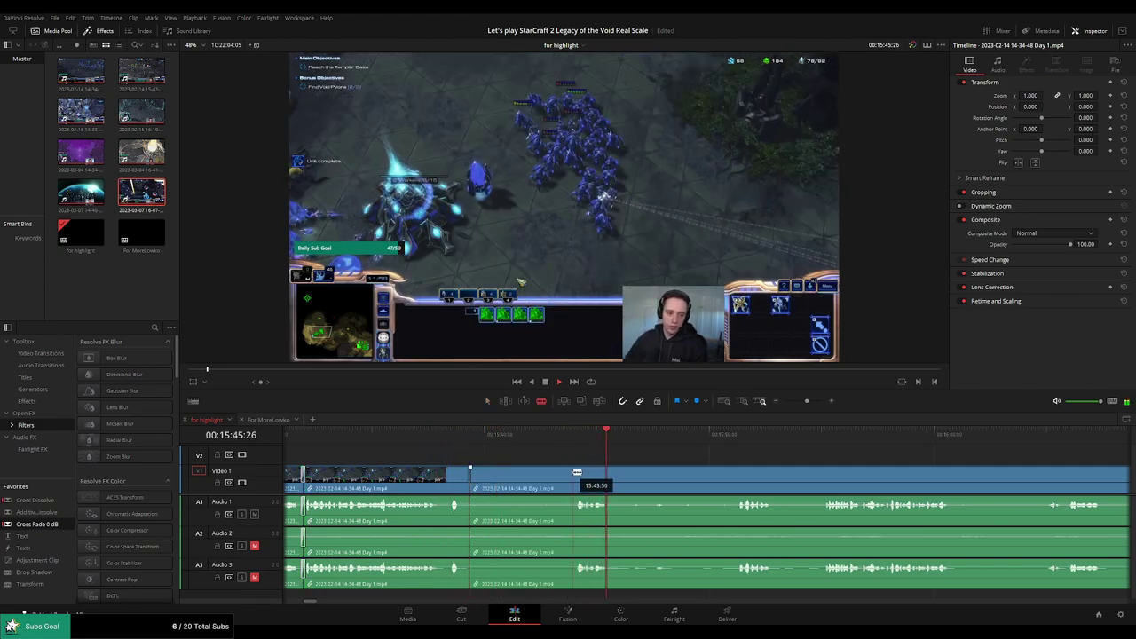
pyautogui.click(575, 473)
pyautogui.click(609, 473)
pyautogui.press('a')
pyautogui.click(544, 479)
pyautogui.press('Delete')
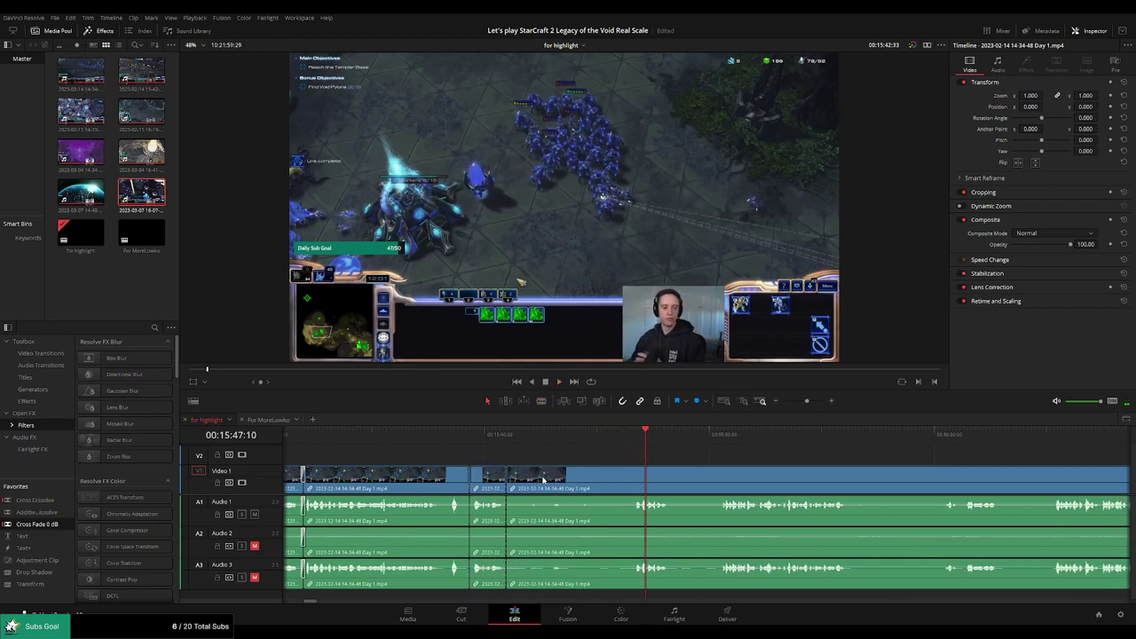
pyautogui.click(459, 438)
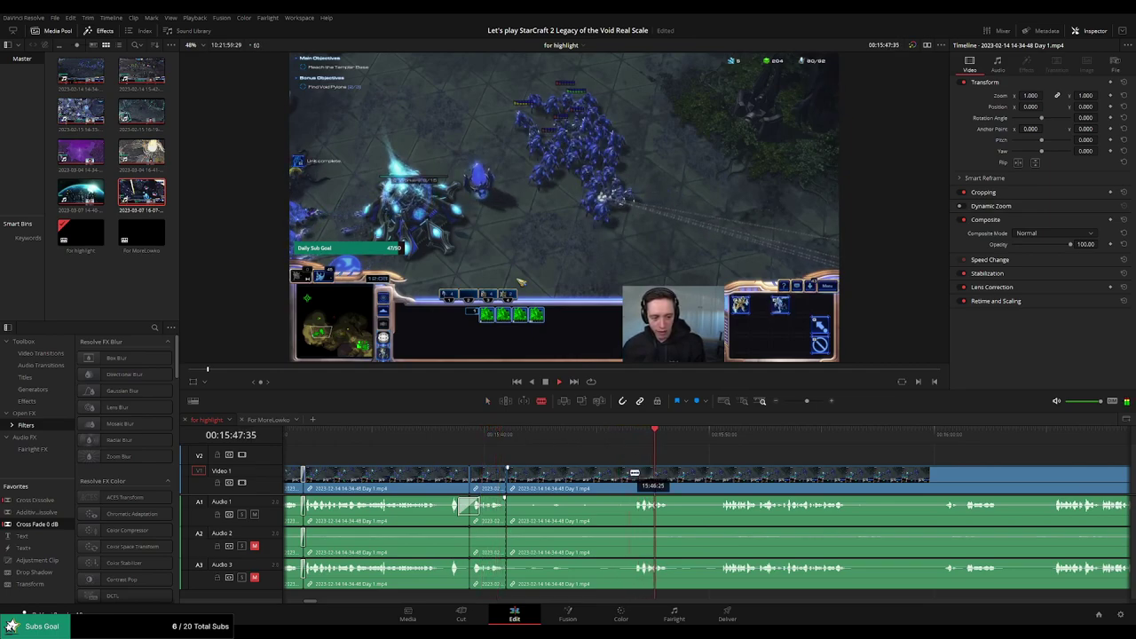
# Split the clip at about 00:15:46 and 00:15:48, ripple-delete from the split near 00:15:41 to 00:15:46, and cross-fade Audio 1 at the join
pyautogui.click(634, 477)
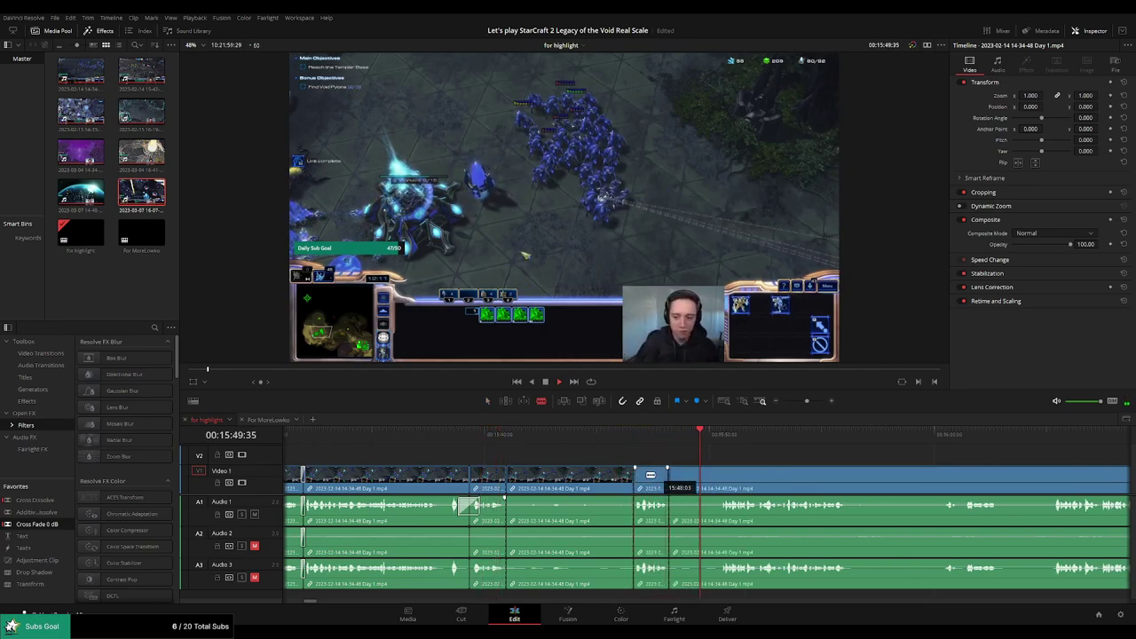
pyautogui.click(568, 484)
pyautogui.press('BackSpace')
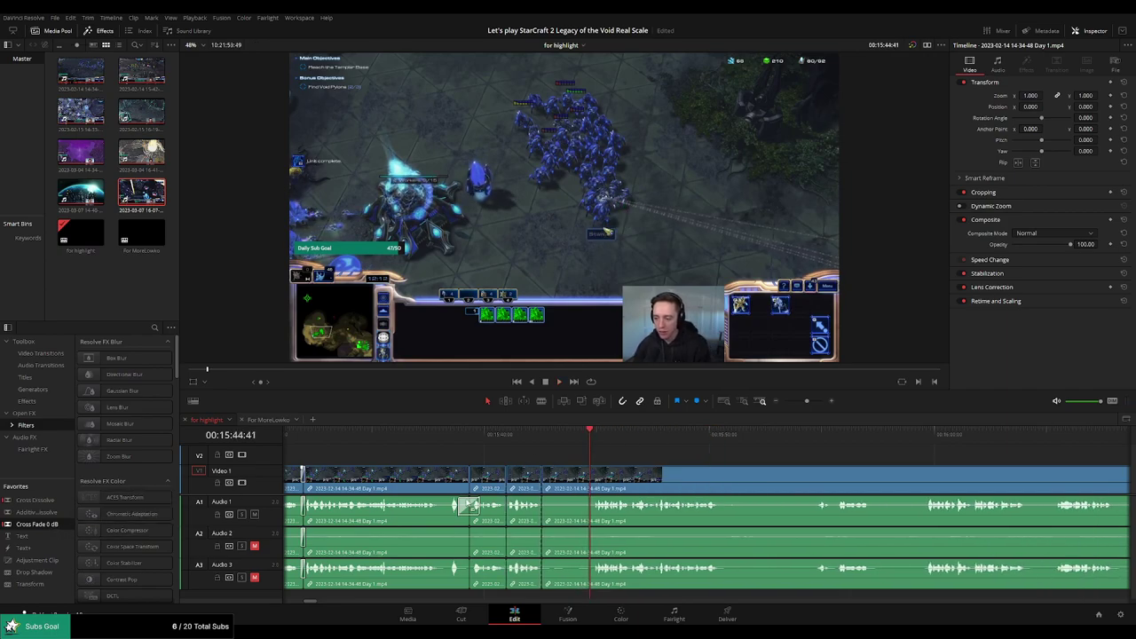
pyautogui.click(504, 435)
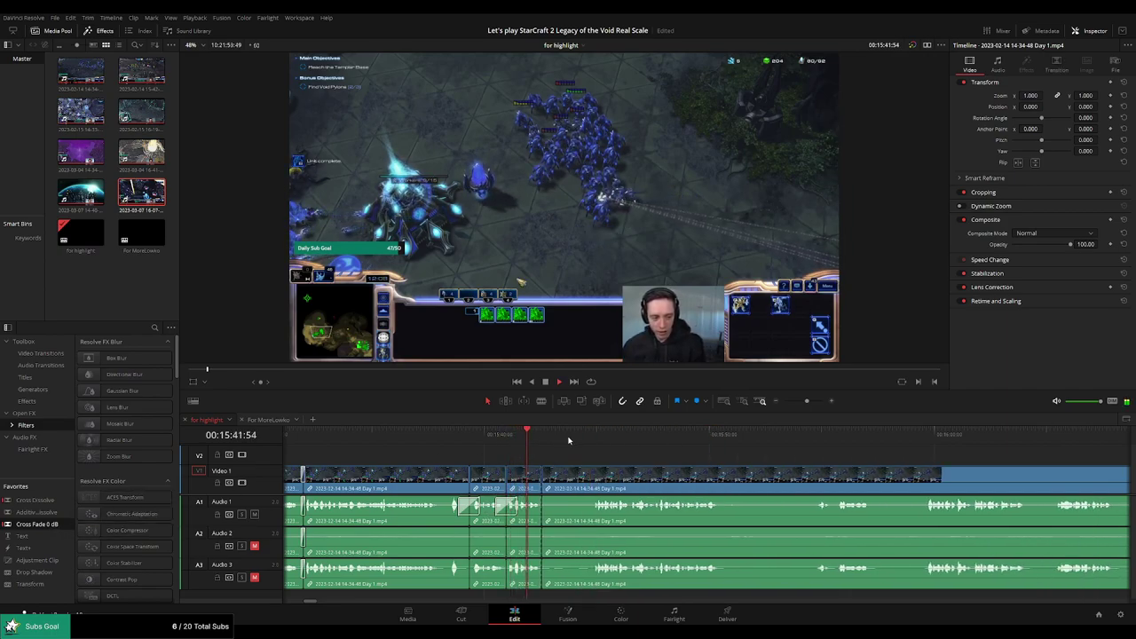
# Split the clip at about 00:15:45, ripple-delete back to the split near 00:15:42, and add short transitions on the video and audio at the join
pyautogui.press('b')
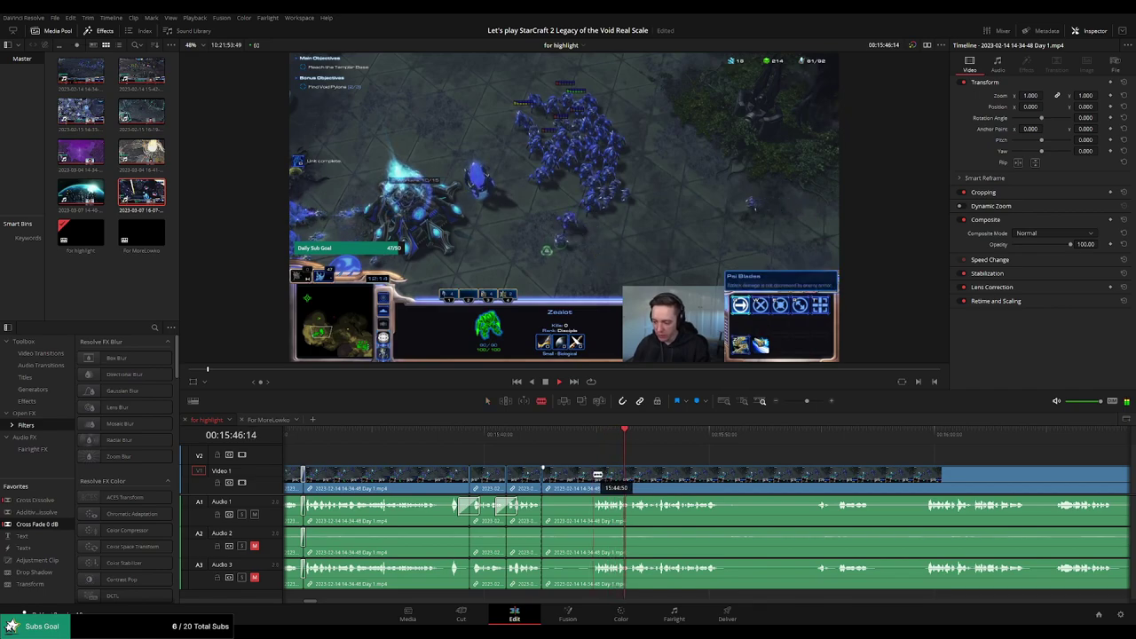
pyautogui.click(592, 475)
pyautogui.press('a')
pyautogui.click(569, 482)
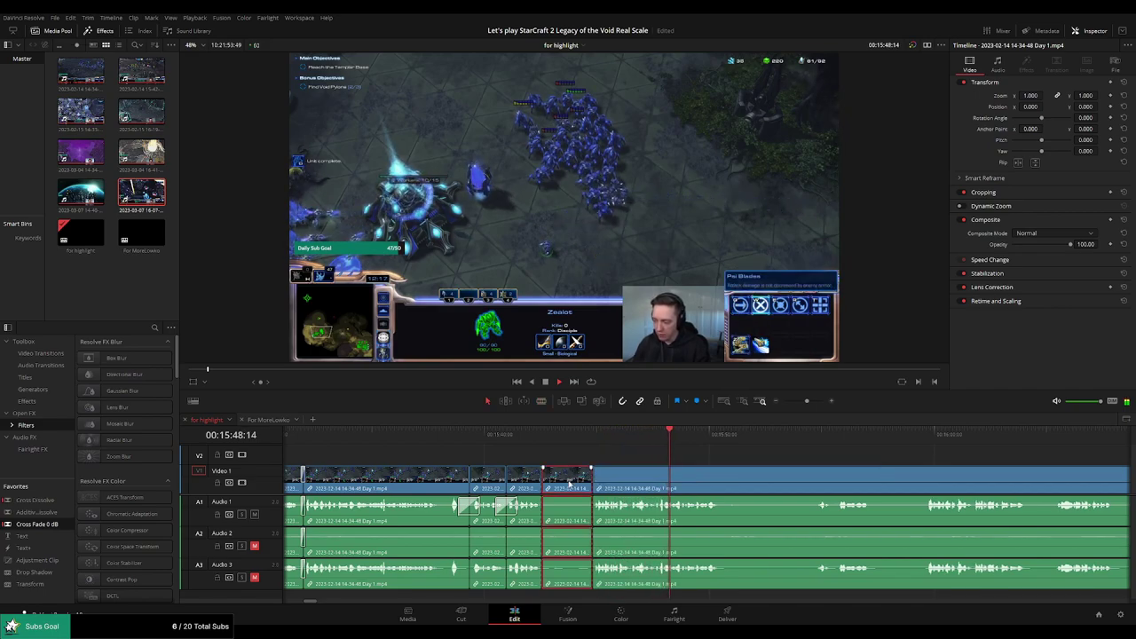
pyautogui.press('Delete')
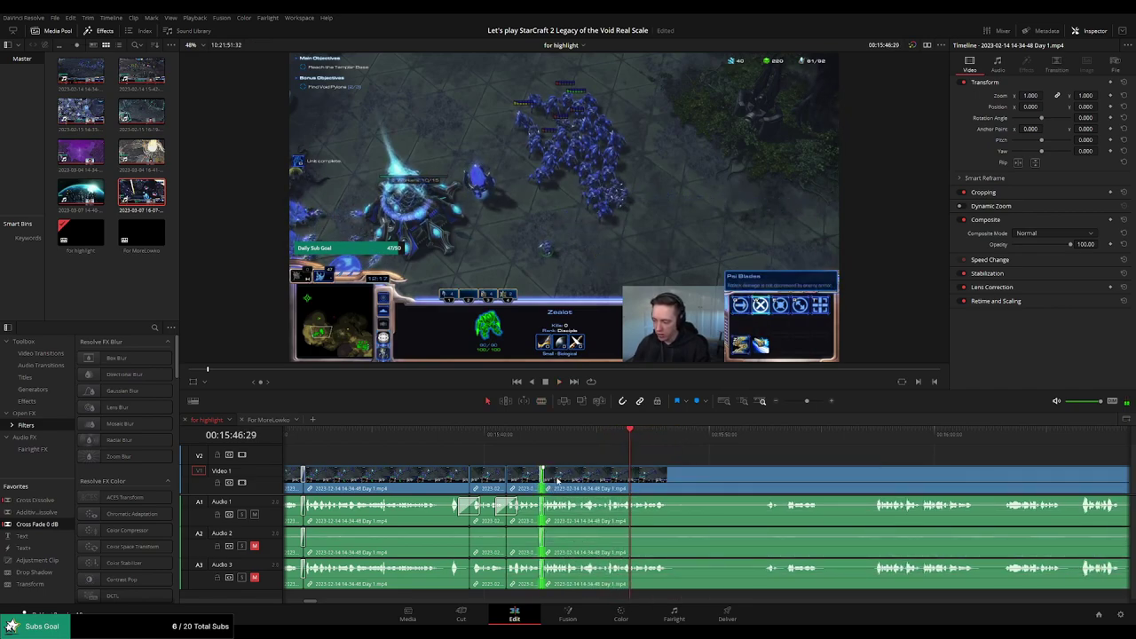
pyautogui.click(538, 441)
pyautogui.press('space')
# Split the clip at about 00:15:48 and 00:15:52, ripple-delete the footage between, and put a Cross Fade 0 dB on Audio 1 at the join
pyautogui.click(635, 439)
pyautogui.moveTo(723, 460); pyautogui.dragTo(580, 460)
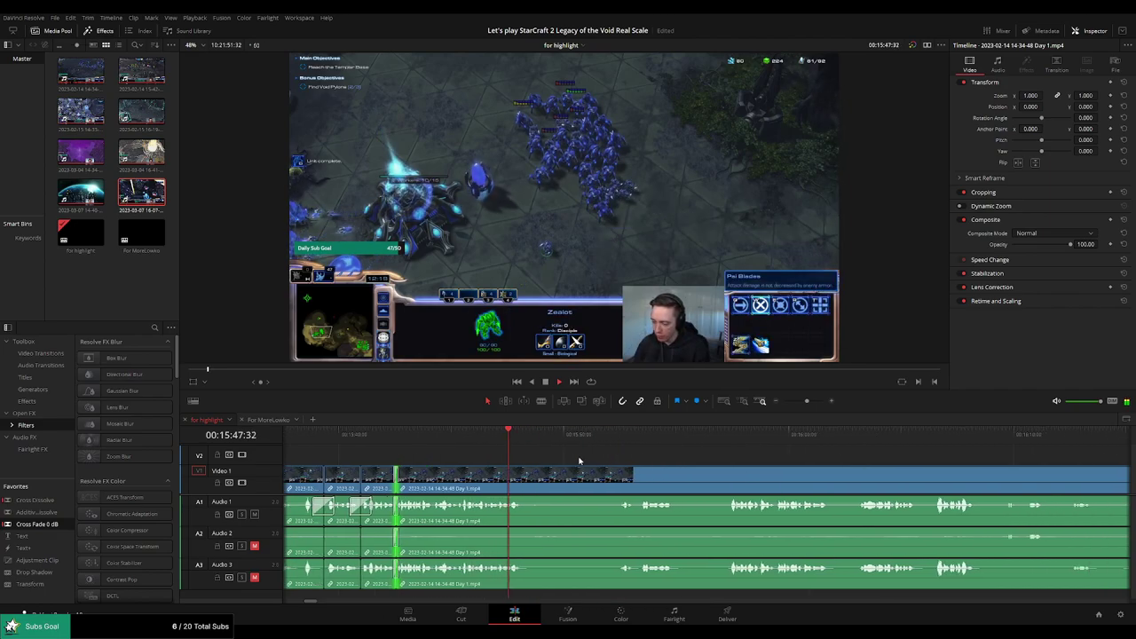
pyautogui.press('b')
pyautogui.click(532, 477)
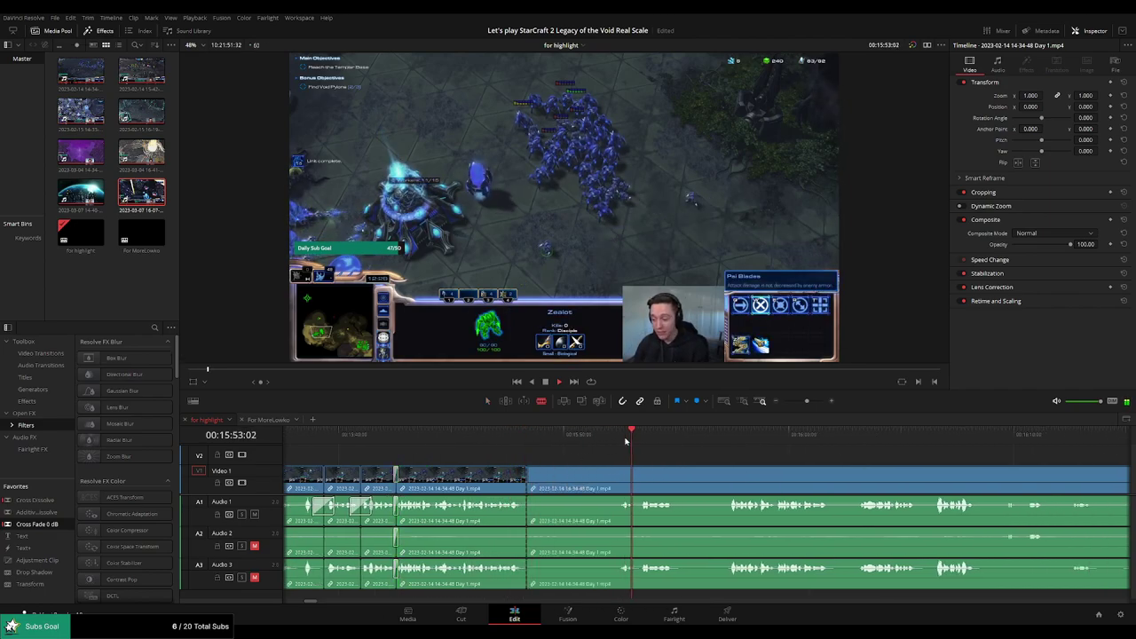
pyautogui.click(622, 475)
pyautogui.press('a')
pyautogui.click(594, 475)
pyautogui.press('Delete')
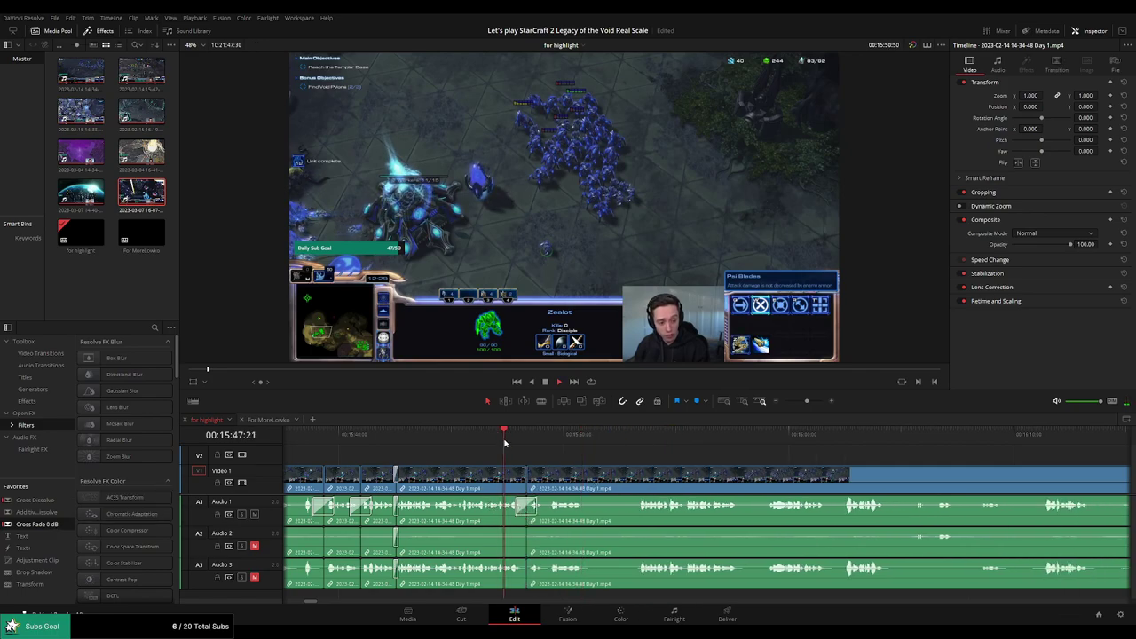
# Split the clip at about 00:15:51 and 00:15:53, ripple-delete the footage between, and put a Cross Fade 0 dB on Audio 1 at the join
pyautogui.hscroll(1, 612, 466)
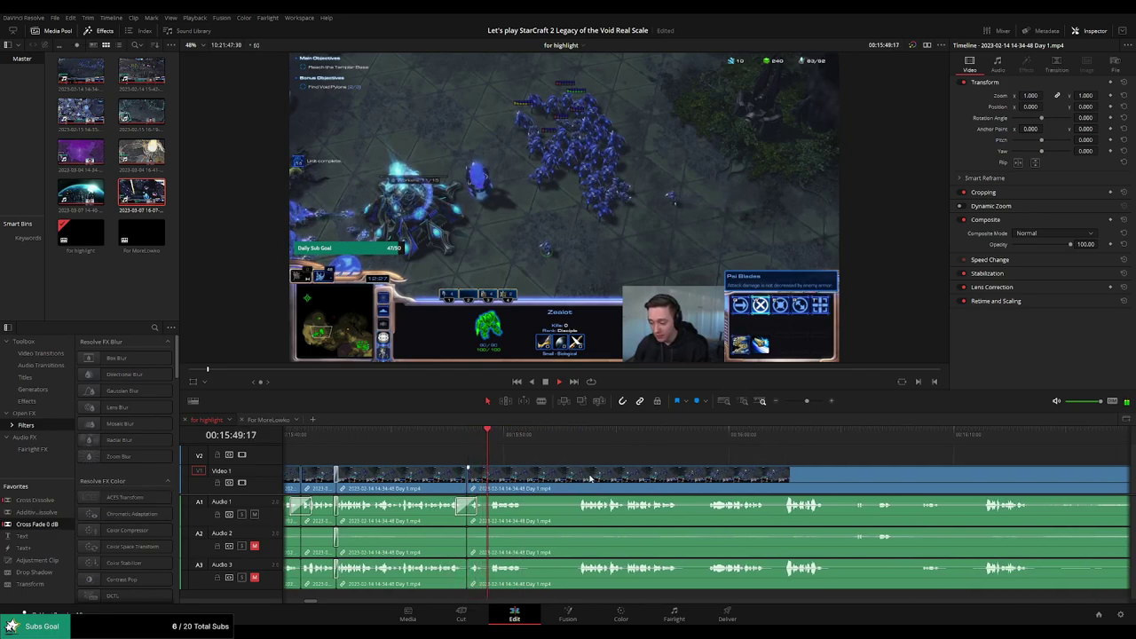
pyautogui.hscroll(1, 559, 465)
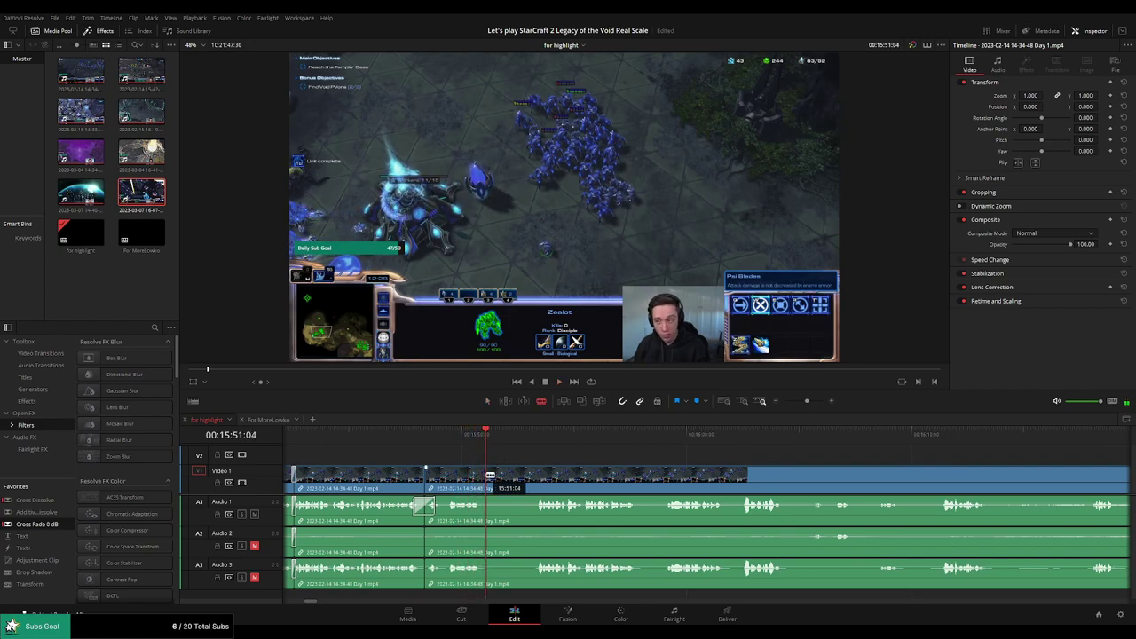
pyautogui.click(490, 475)
pyautogui.click(535, 441)
pyautogui.click(539, 475)
pyautogui.press('a')
pyautogui.click(506, 477)
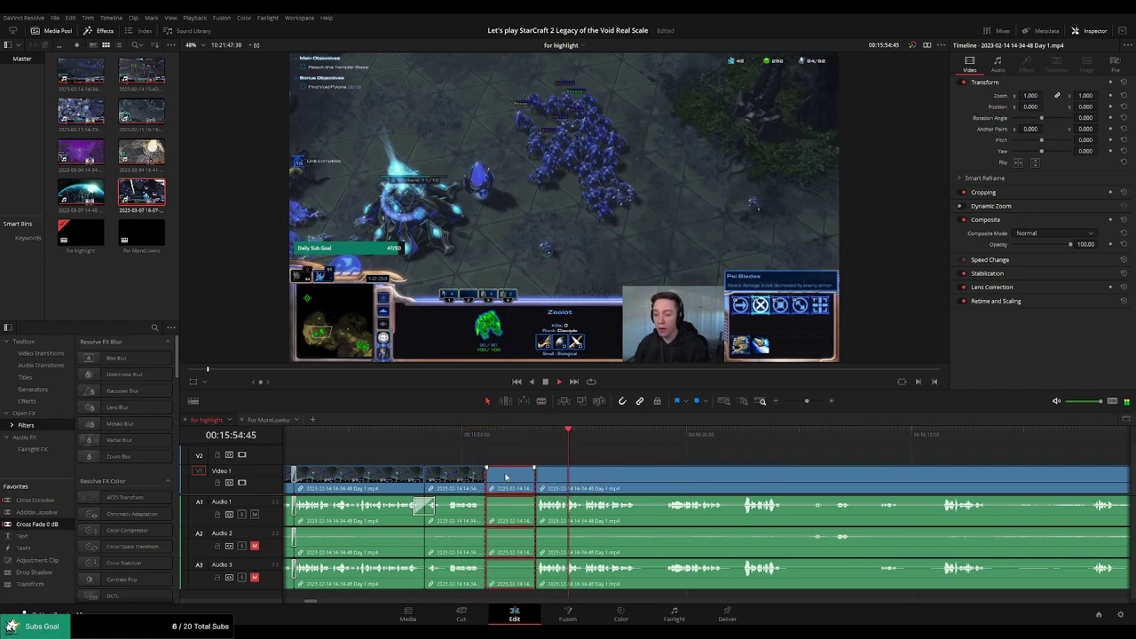
pyautogui.press('Delete')
pyautogui.moveTo(64, 524); pyautogui.dragTo(533, 527)
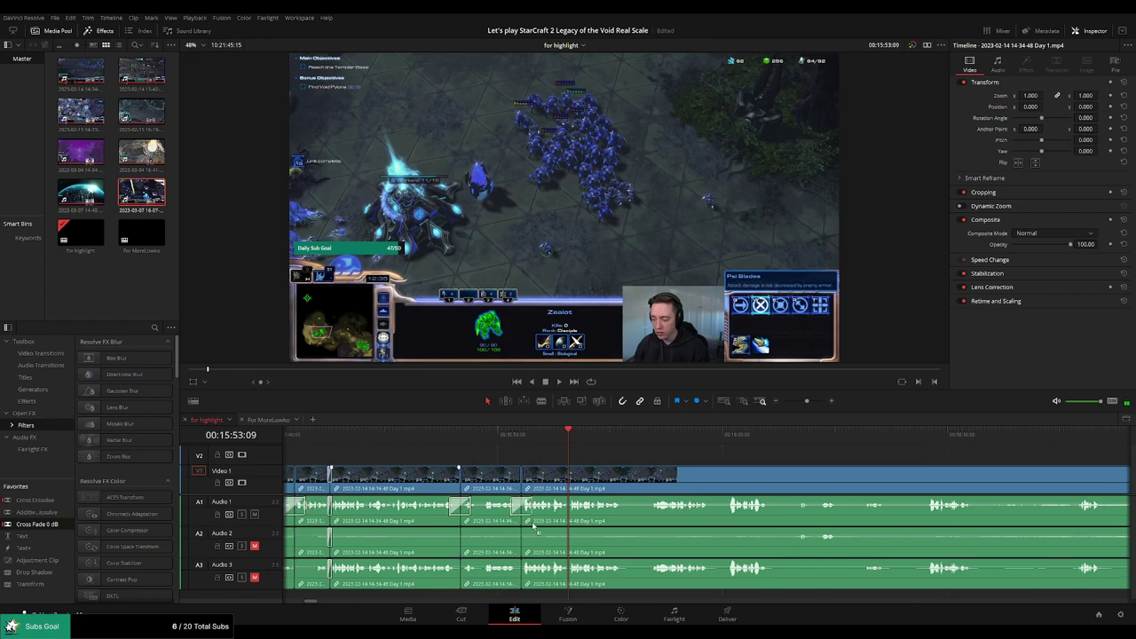
# Split the clip at about 00:15:55:40 and 00:15:56:50, ripple-delete the piece between, and put a Cross Fade 0 dB on Audio 1 there
pyautogui.moveTo(619, 476); pyautogui.dragTo(559, 467)
pyautogui.hscroll(1, 593, 474)
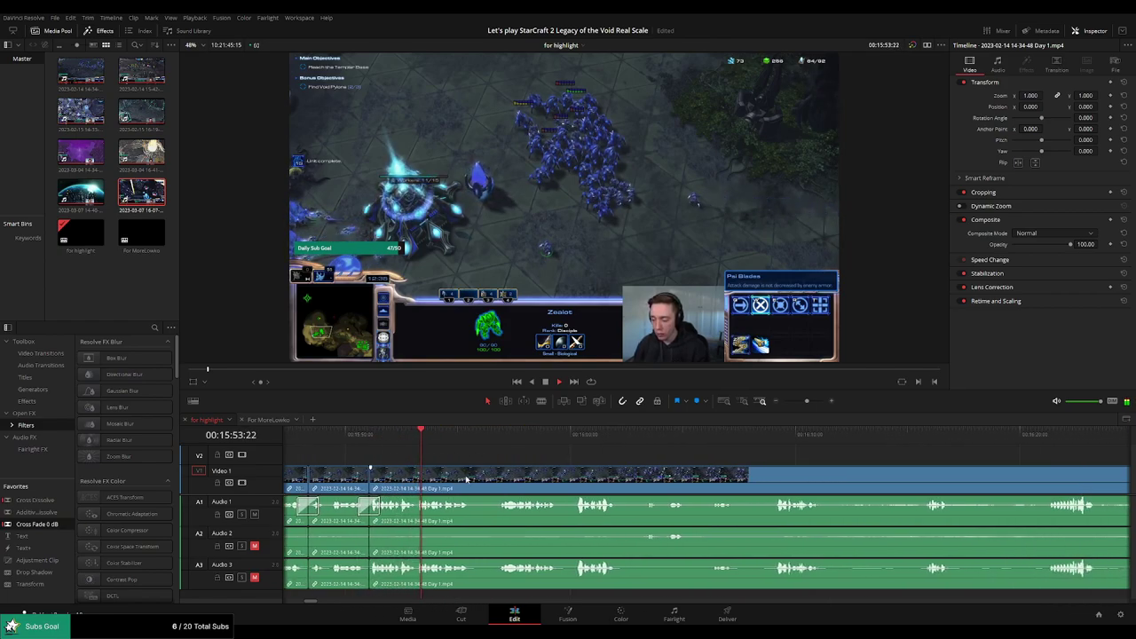
pyautogui.press('b')
pyautogui.click(472, 474)
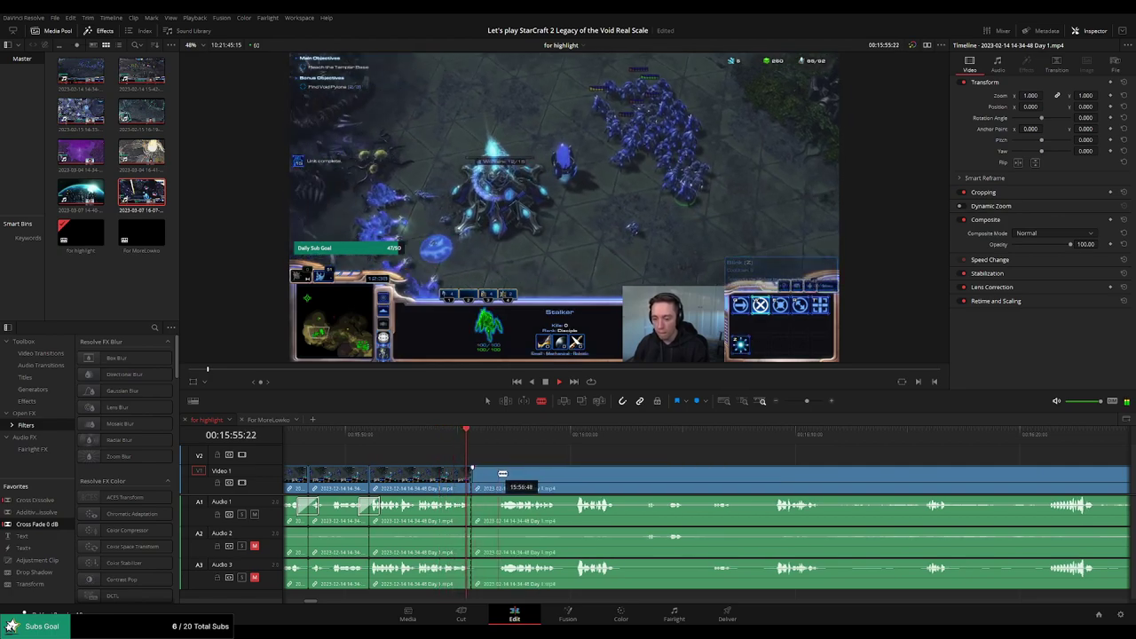
pyautogui.click(500, 474)
pyautogui.press('a')
pyautogui.click(488, 476)
pyautogui.press('Delete')
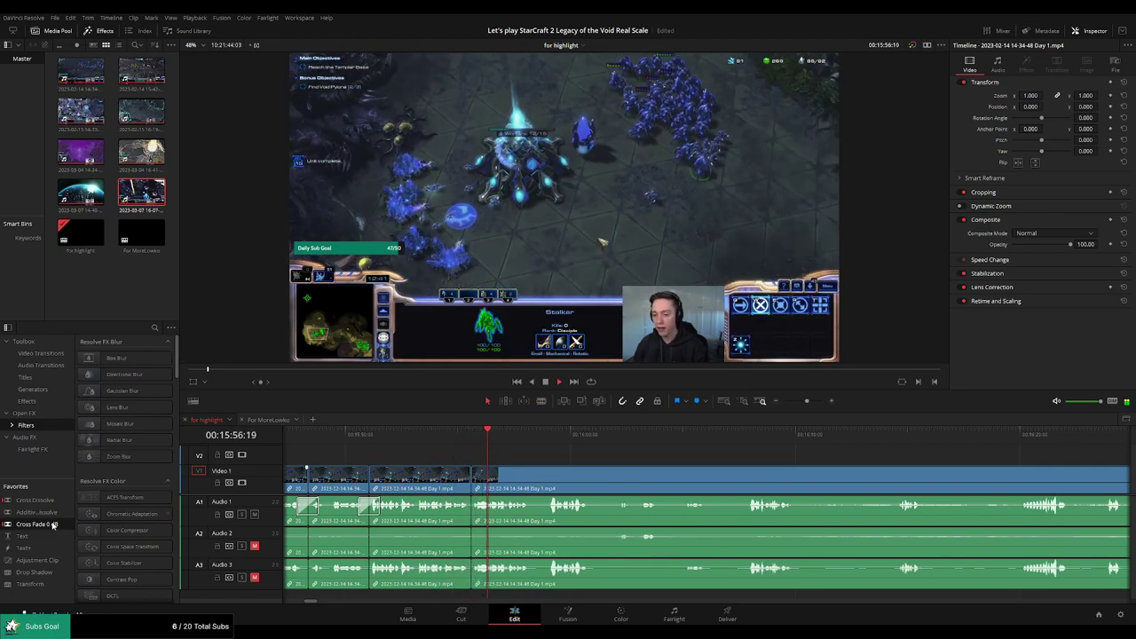
pyautogui.moveTo(53, 524); pyautogui.dragTo(462, 508)
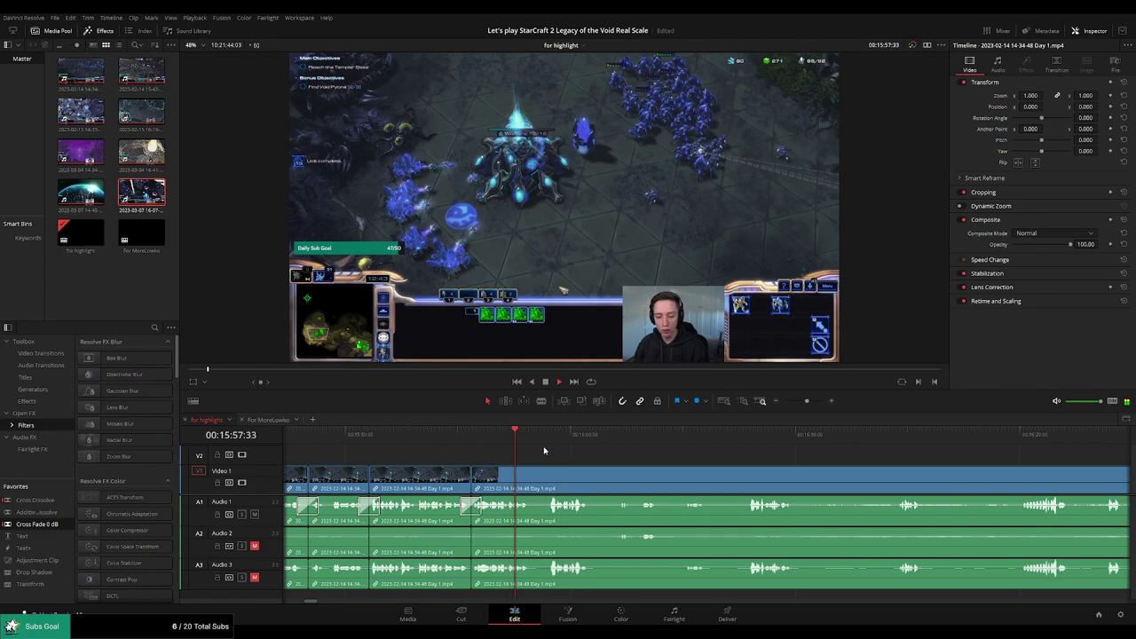
# Split the clip at about 00:16:01 and 00:16:07:50, ripple-delete the footage between, and cross-fade Audio 1 at the join
pyautogui.hscroll(3, 559, 454)
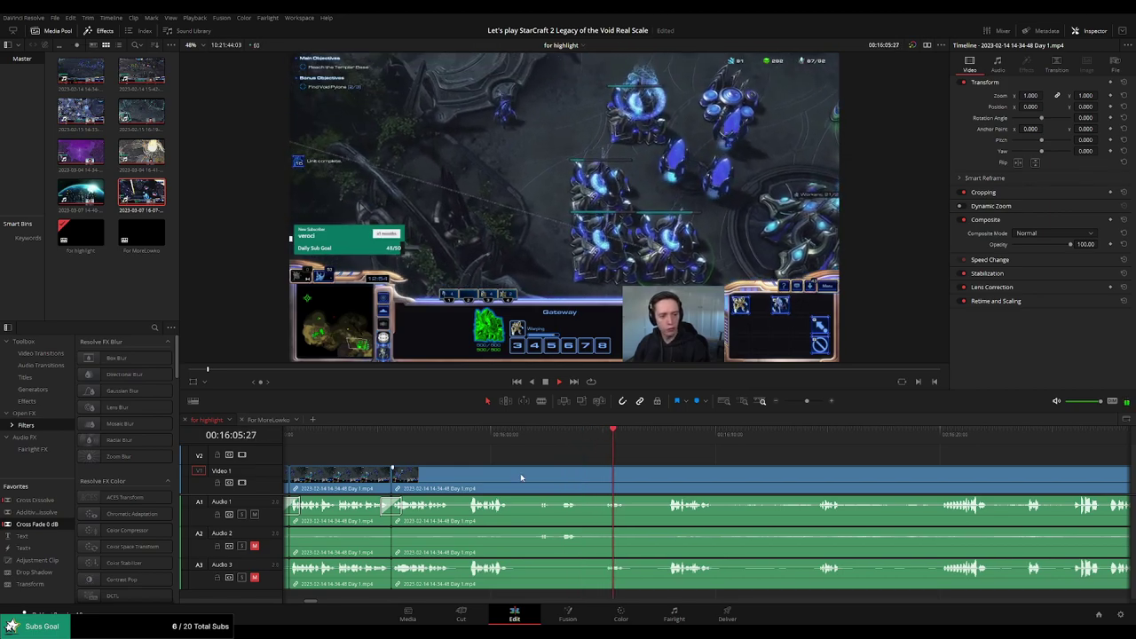
pyautogui.press('b')
pyautogui.click(517, 483)
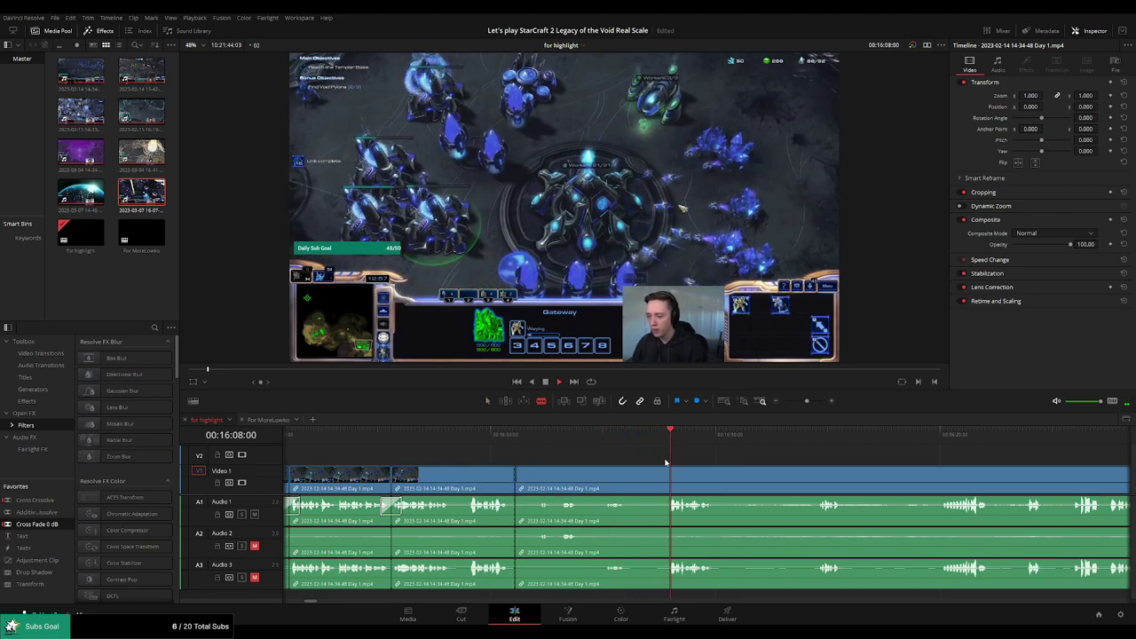
pyautogui.click(667, 472)
pyautogui.press('a')
pyautogui.click(639, 476)
pyautogui.press('Delete')
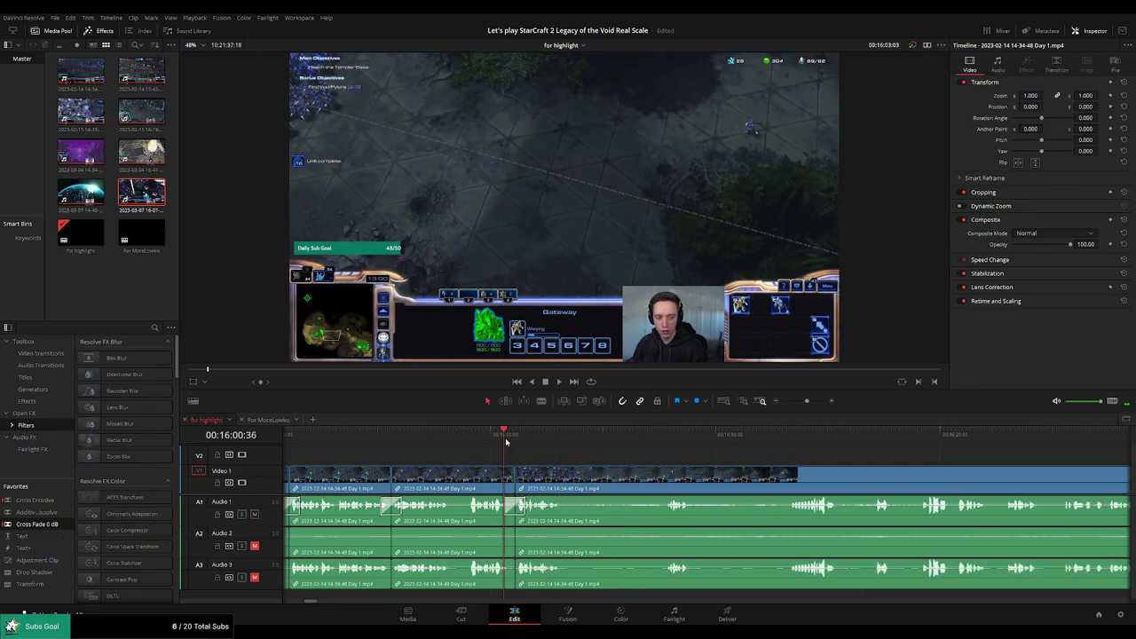
# Split the clip at about 00:16:03:30 and skim the battle footage after it up to about 00:16:30
pyautogui.press('space')
pyautogui.hscroll(3, 550, 466)
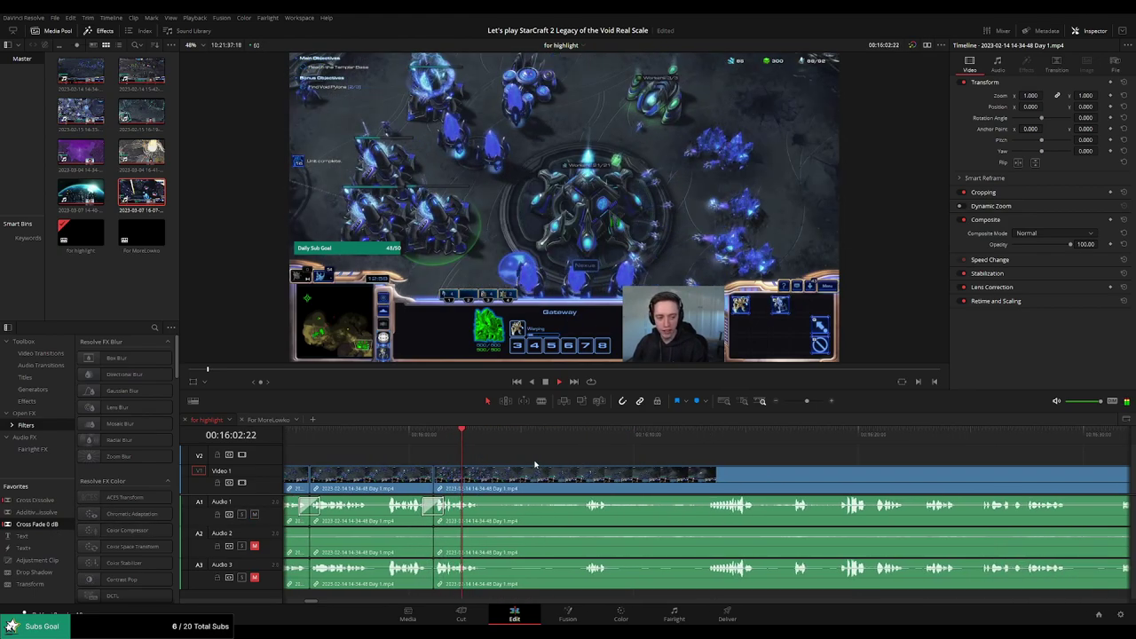
pyautogui.press('b')
pyautogui.click(486, 480)
pyautogui.click(580, 438)
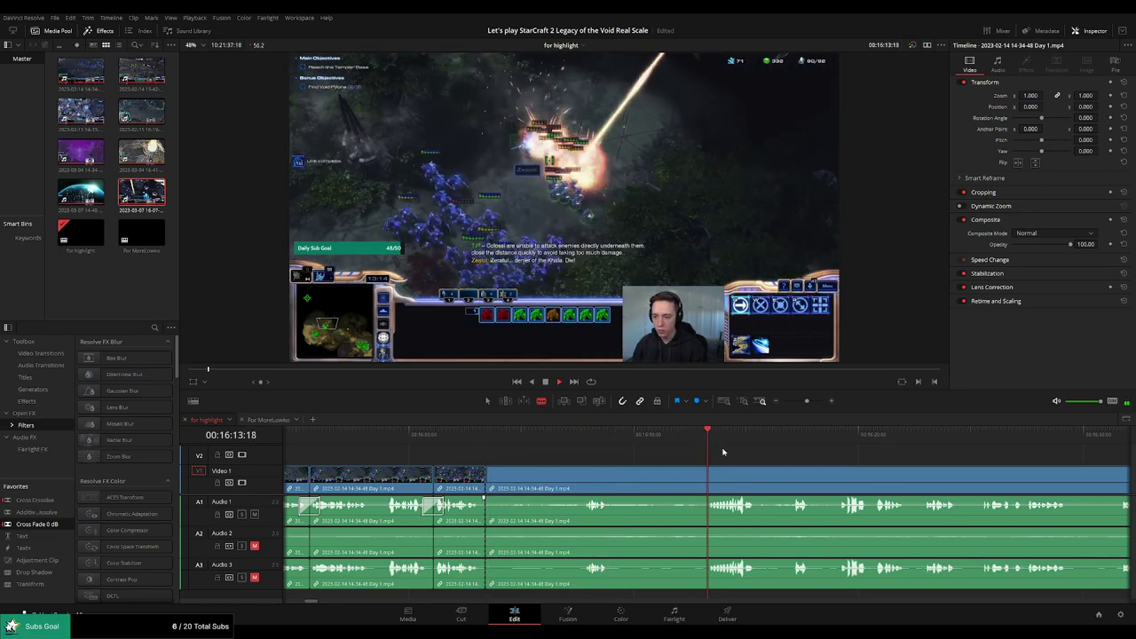
pyautogui.hscroll(3, 701, 448)
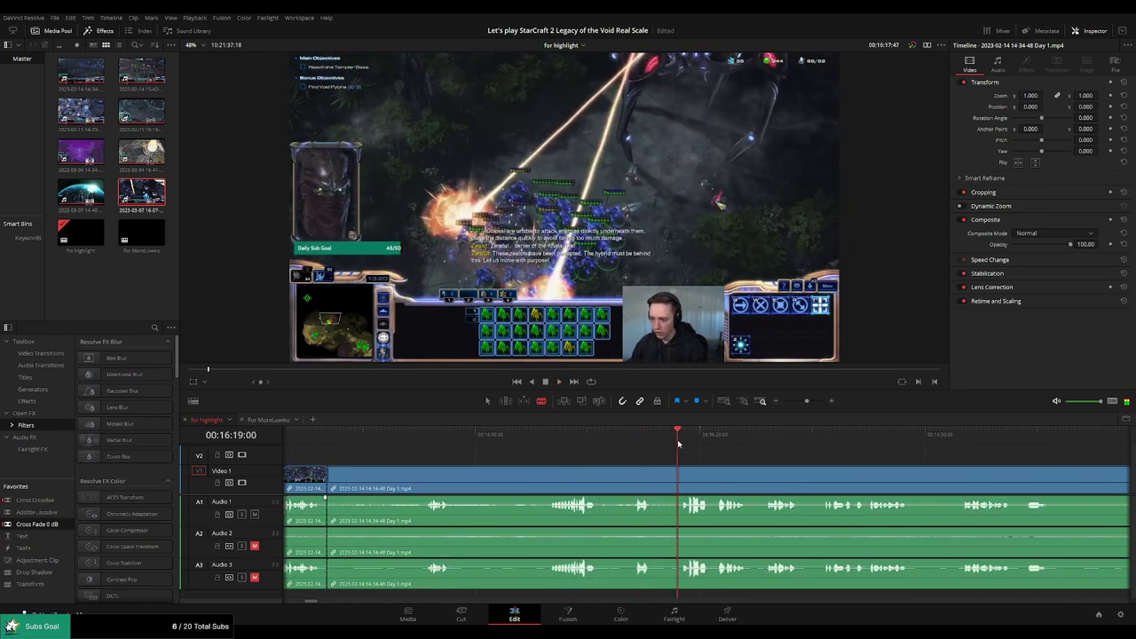
pyautogui.hscroll(4, 639, 448)
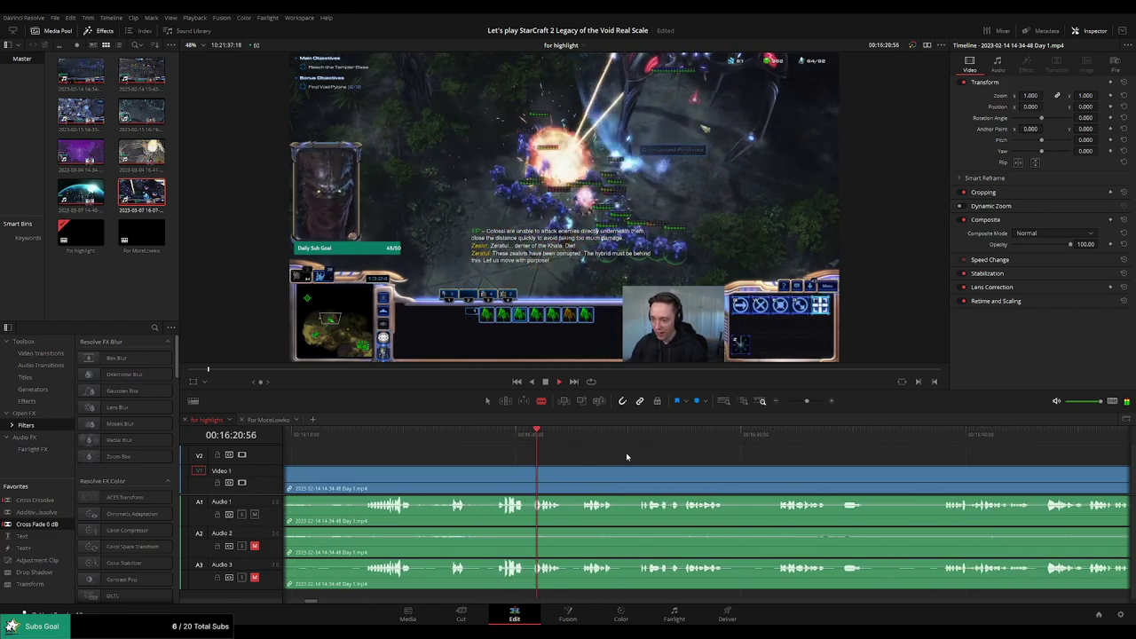
pyautogui.click(638, 441)
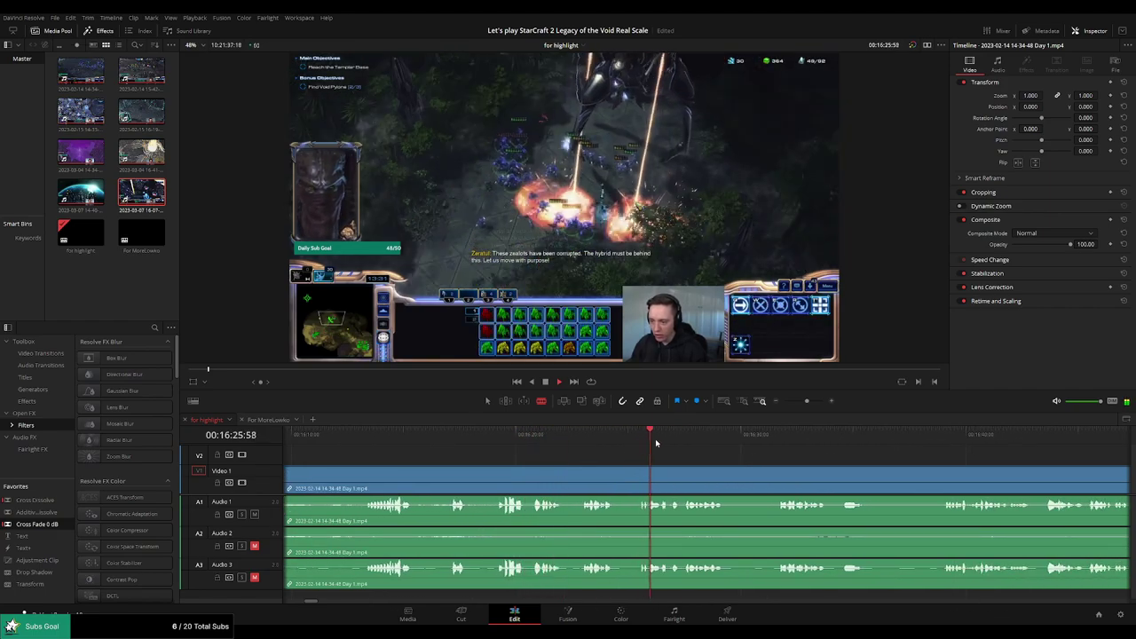
pyautogui.click(760, 436)
# Split the clip at about 00:16:31:35, ripple-delete back to the split near 00:16:03, and add short transitions on video and audio at the join
pyautogui.hscroll(5, 825, 468)
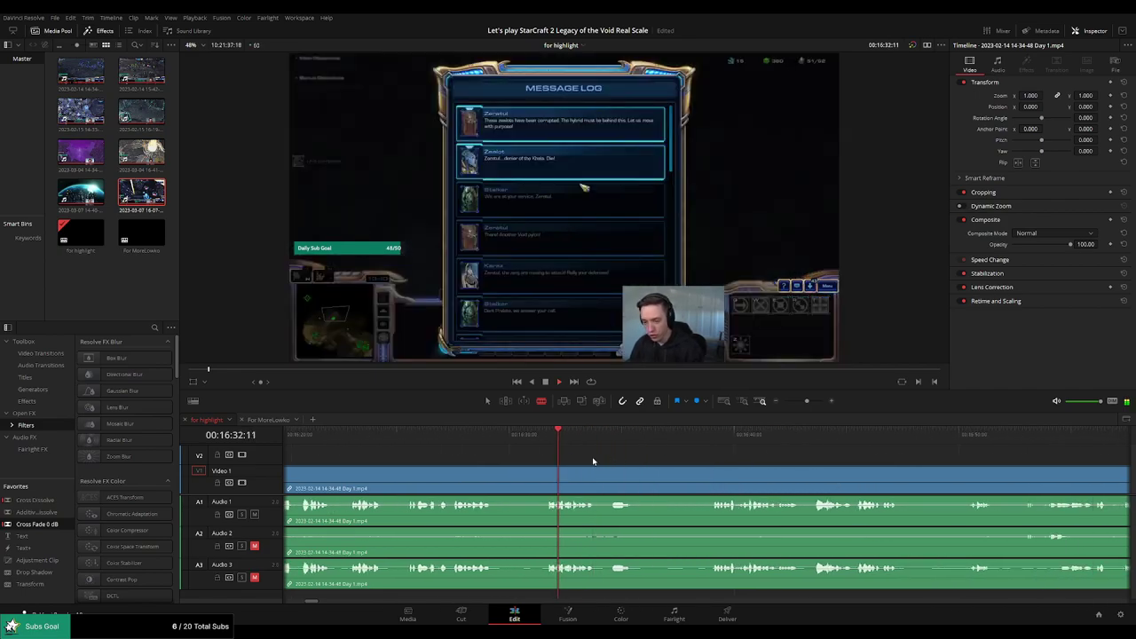
pyautogui.click(547, 478)
pyautogui.press('a')
pyautogui.click(514, 475)
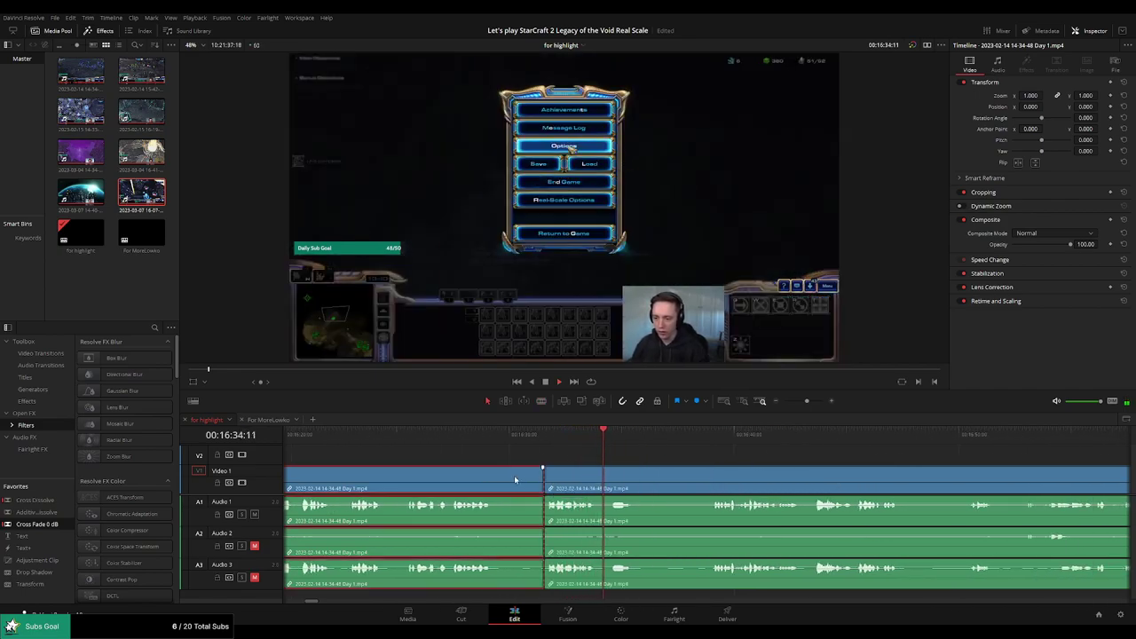
pyautogui.press('Delete')
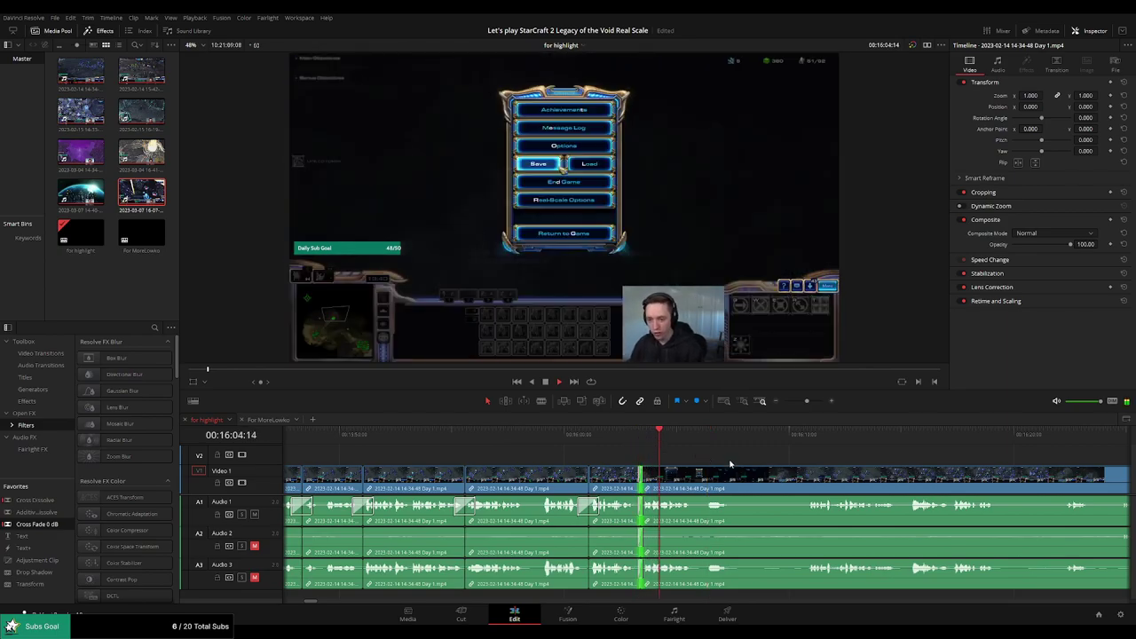
# Split the clip at about 00:16:05:50 and 00:16:07:30, and ripple-delete the game-menu footage between the splits
pyautogui.hscroll(4, 608, 464)
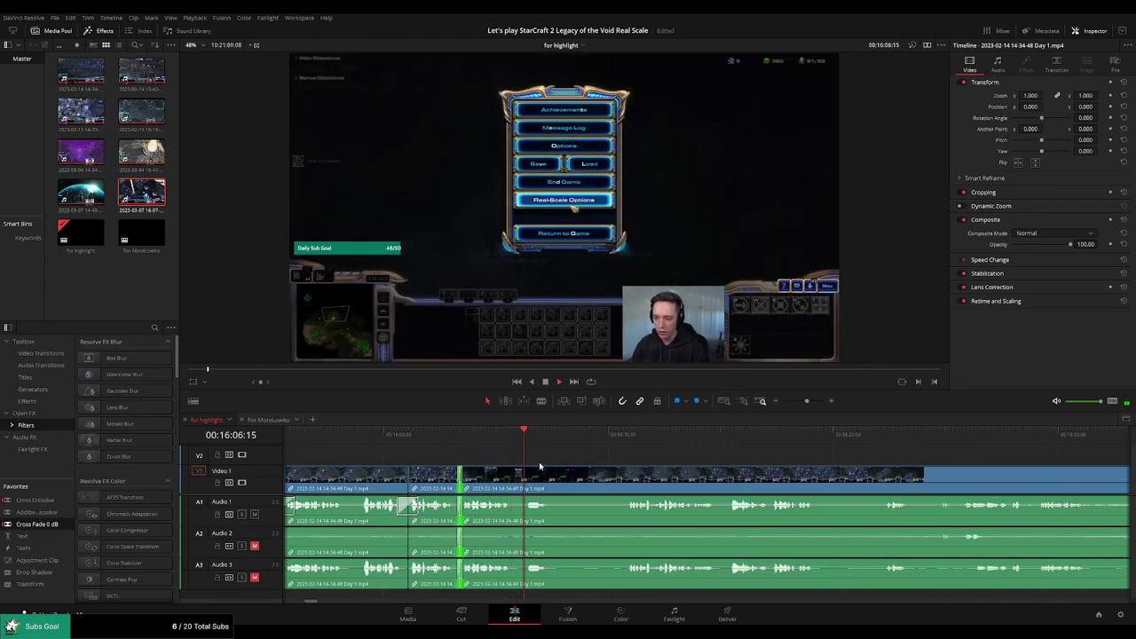
pyautogui.press('b')
pyautogui.click(514, 479)
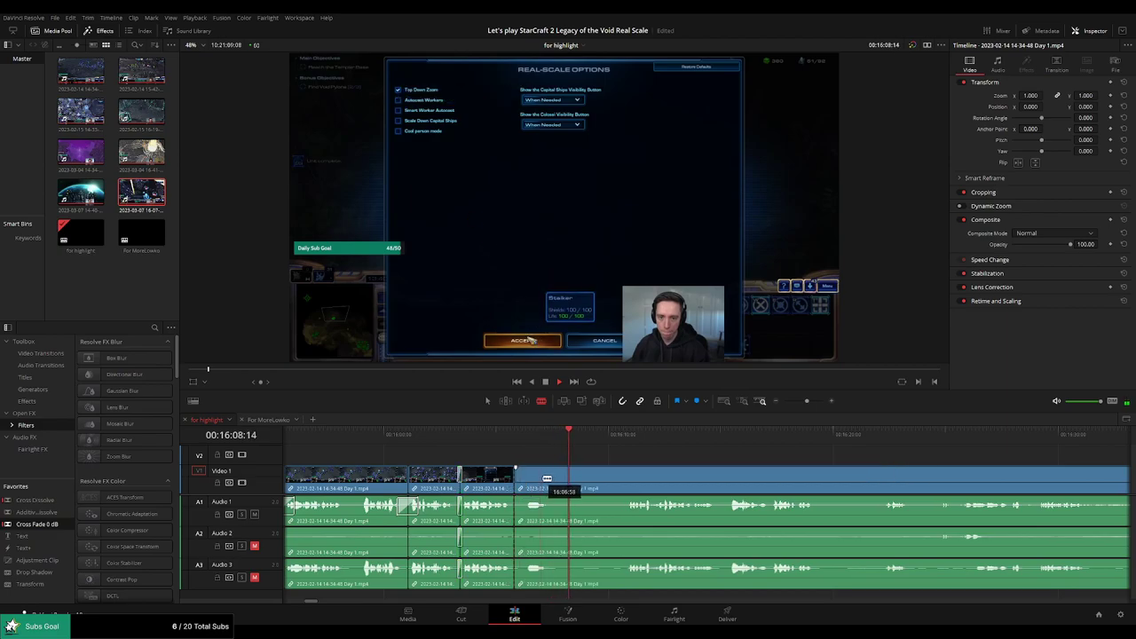
pyautogui.click(553, 478)
pyautogui.press('a')
pyautogui.click(531, 481)
pyautogui.press('Delete')
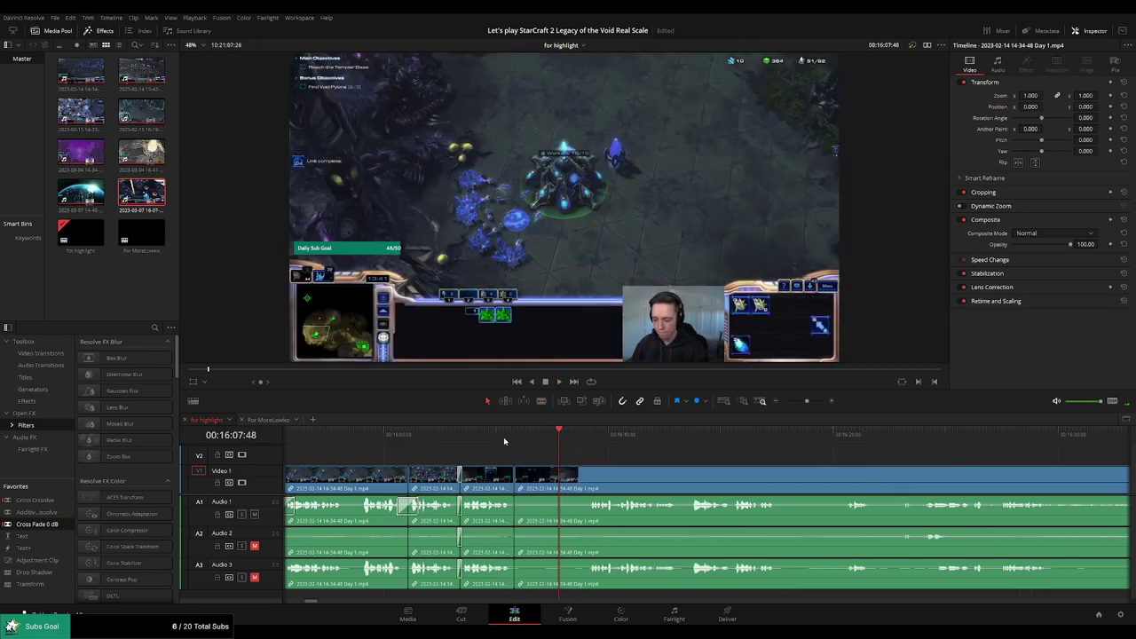
# Play the footage after the last cut and split the clip at about 00:16:13:15
pyautogui.click(503, 439)
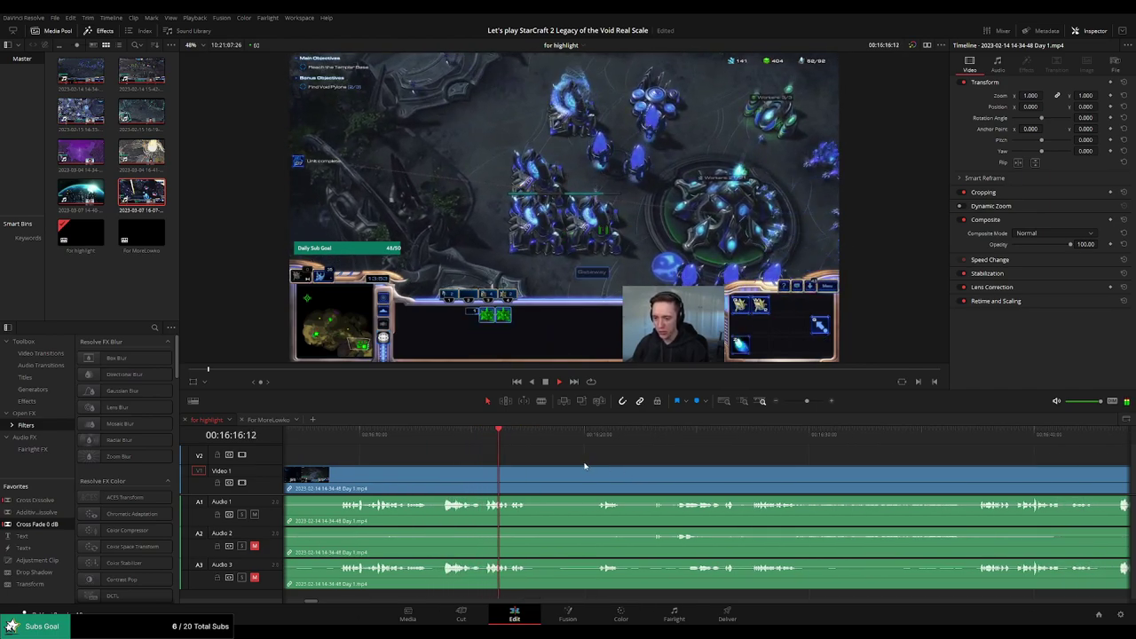
pyautogui.click(415, 436)
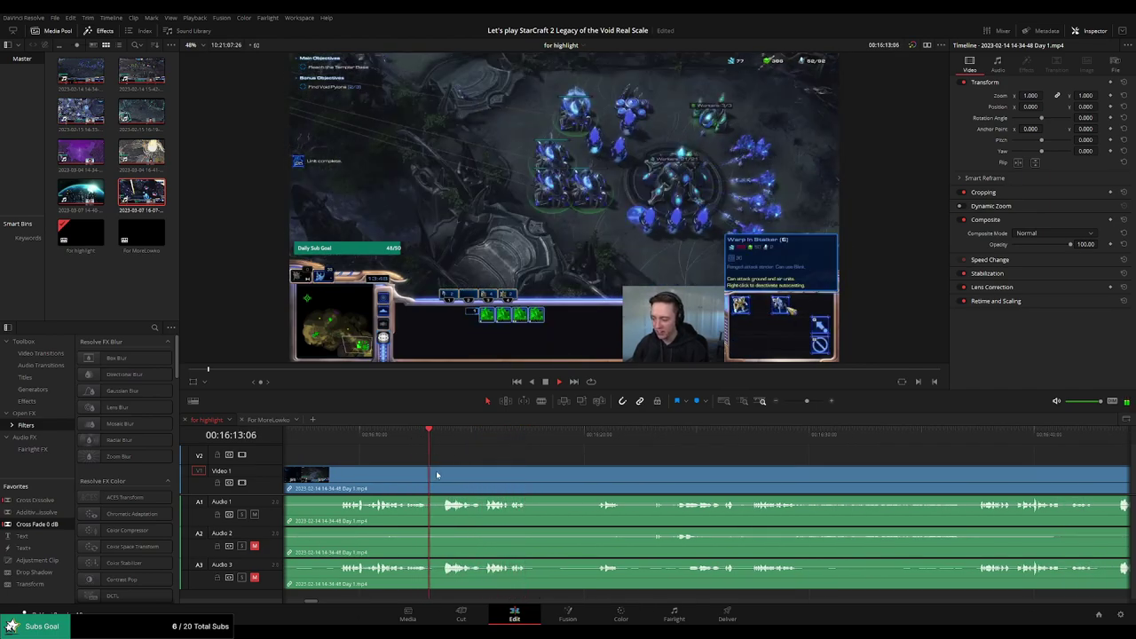
pyautogui.press('space')
pyautogui.press('b')
pyautogui.click(433, 474)
# Examine the footage from about 00:16:20 to 00:16:38 for the point where the stretch after the split should end
pyautogui.click(604, 434)
pyautogui.press('space')
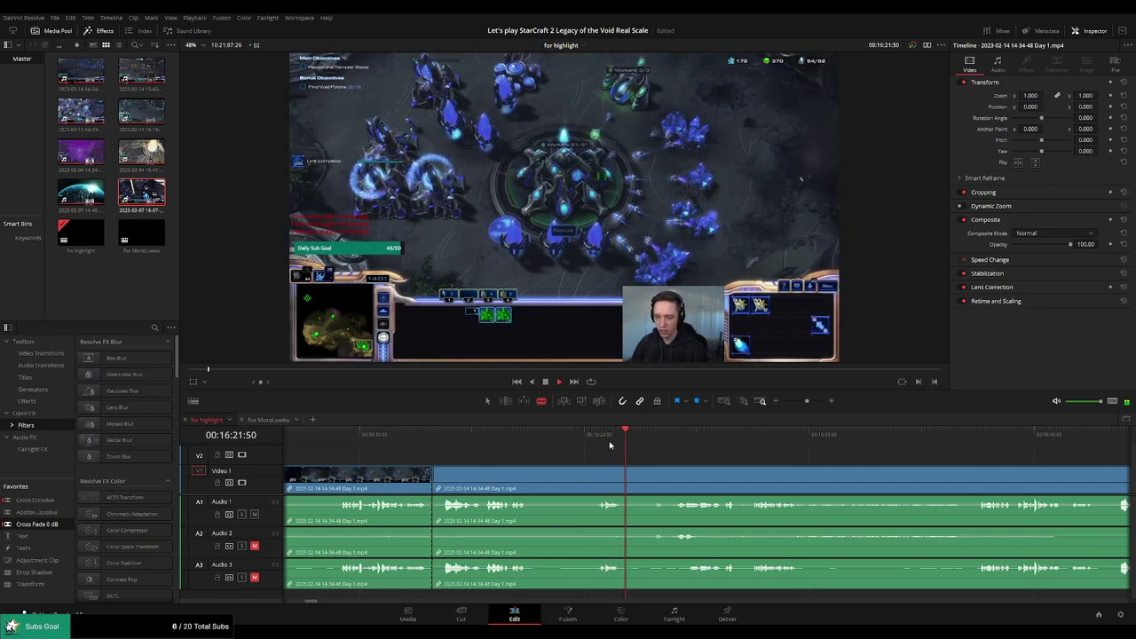
pyautogui.click(604, 444)
pyautogui.click(595, 442)
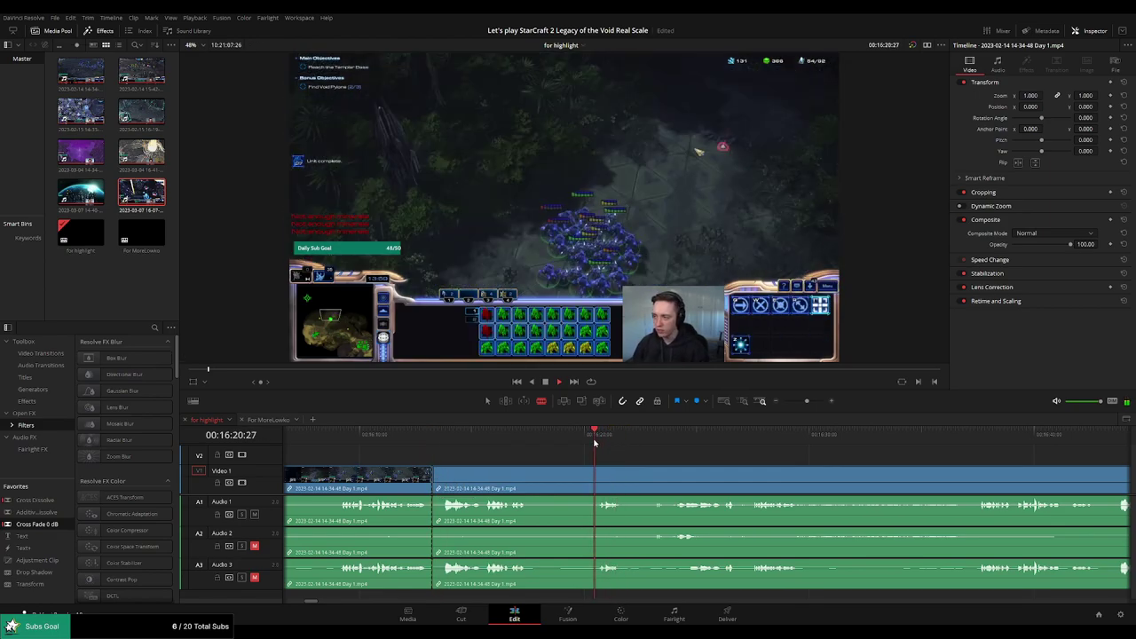
pyautogui.click(678, 437)
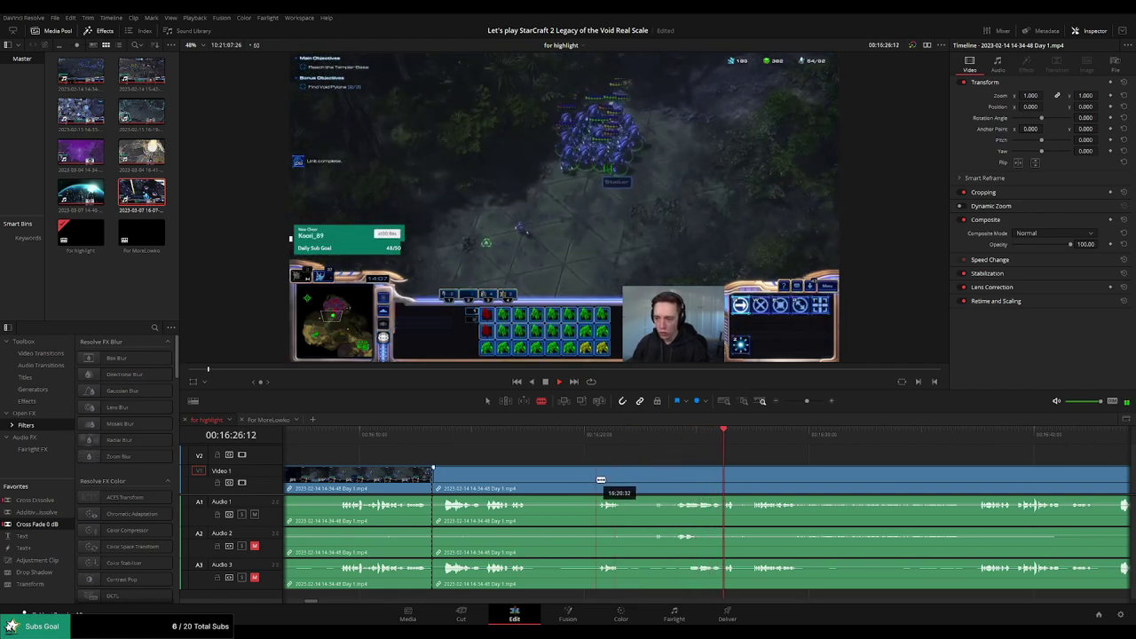
pyautogui.click(913, 435)
pyautogui.click(974, 434)
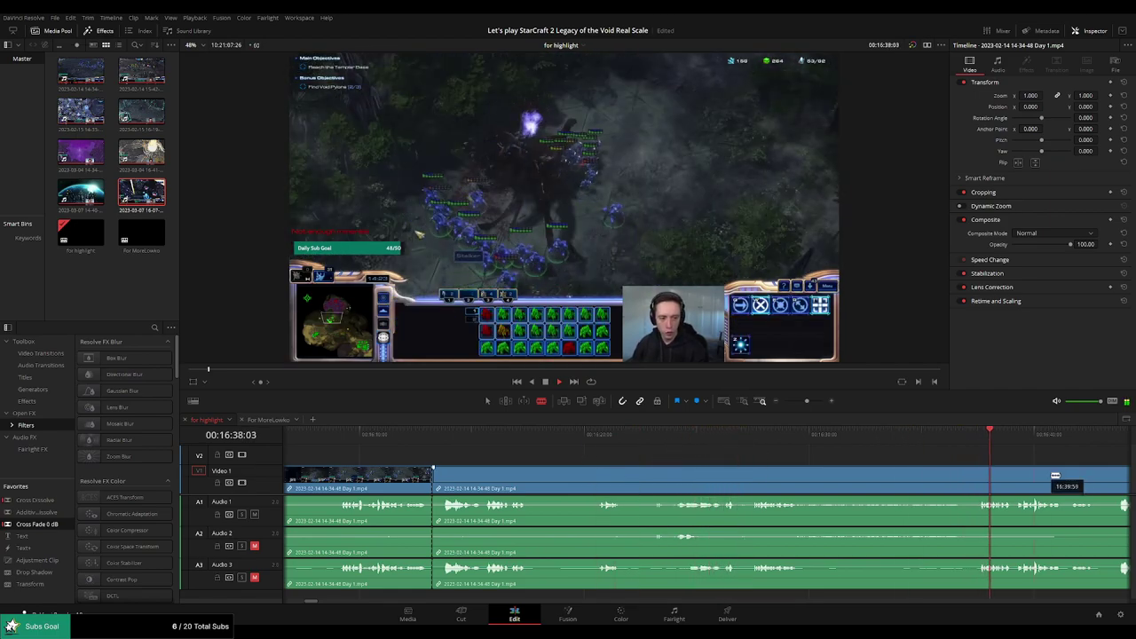
pyautogui.moveTo(1041, 470); pyautogui.dragTo(677, 454)
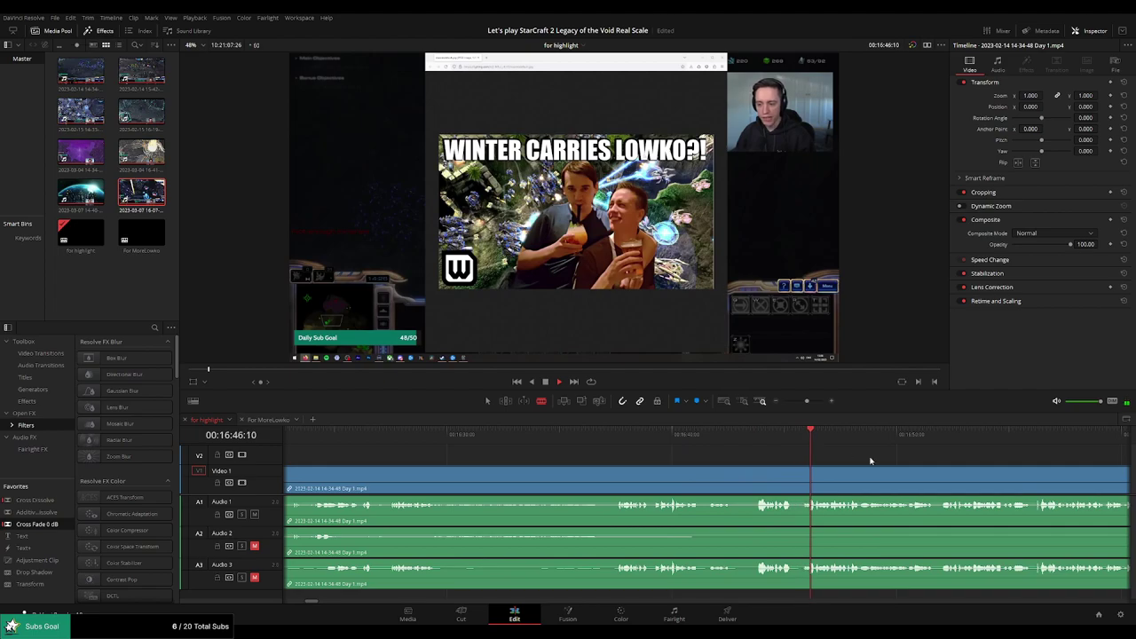
# Examine the footage from about 00:16:46 to 00:18:41 for the point where the section after the last split should end
pyautogui.scroll(-3, 826, 460)
pyautogui.scroll(-4, 812, 457)
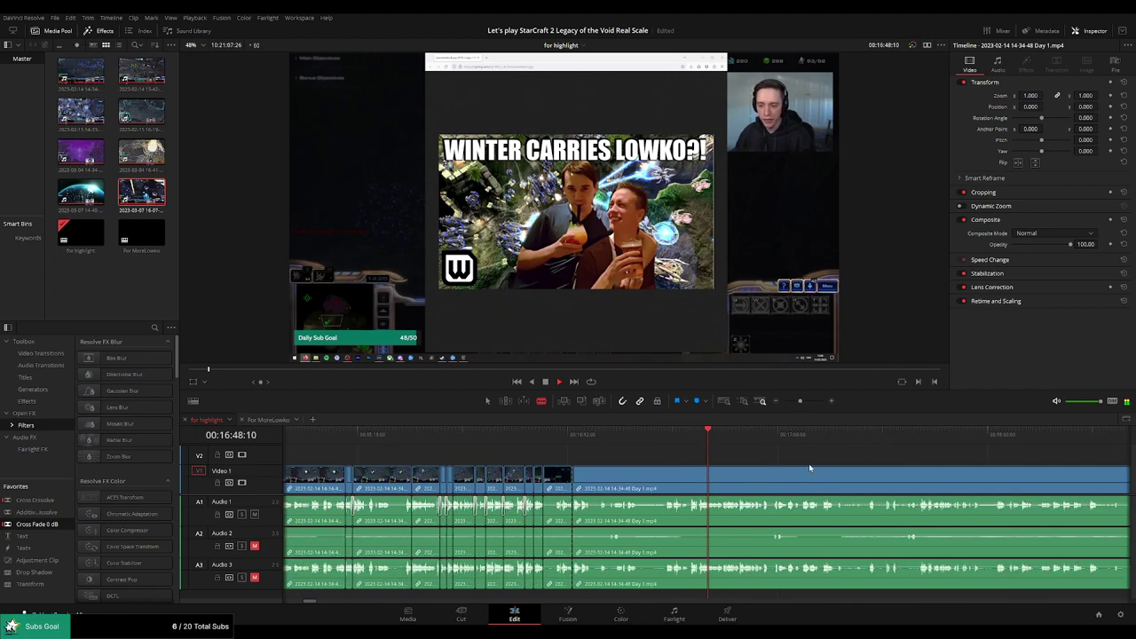
pyautogui.scroll(3, 674, 460)
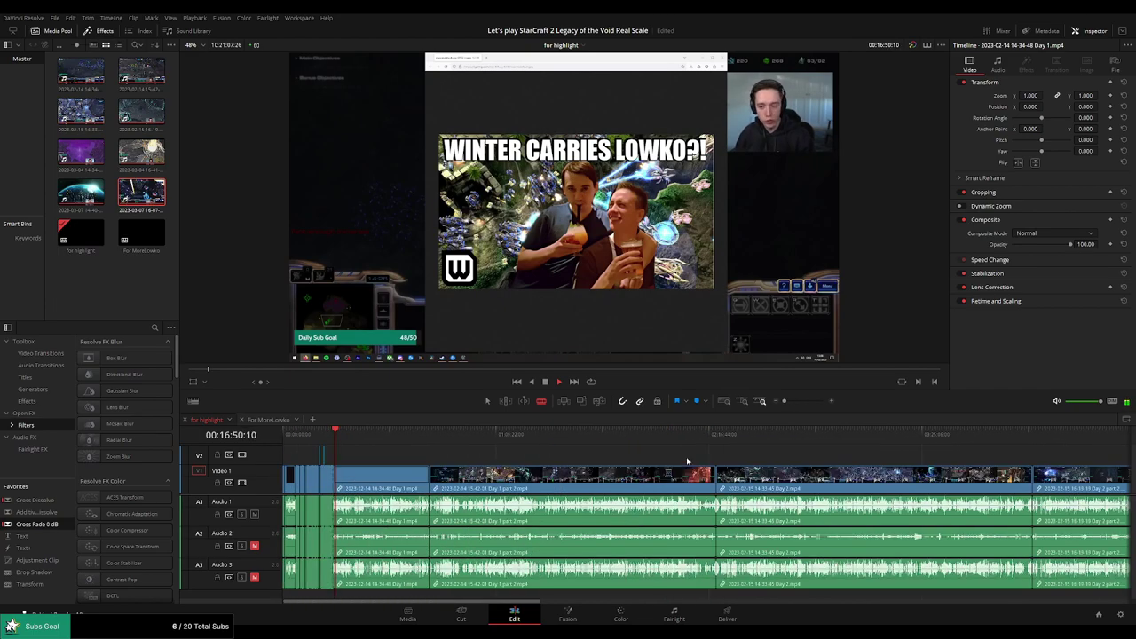
pyautogui.scroll(2, 779, 472)
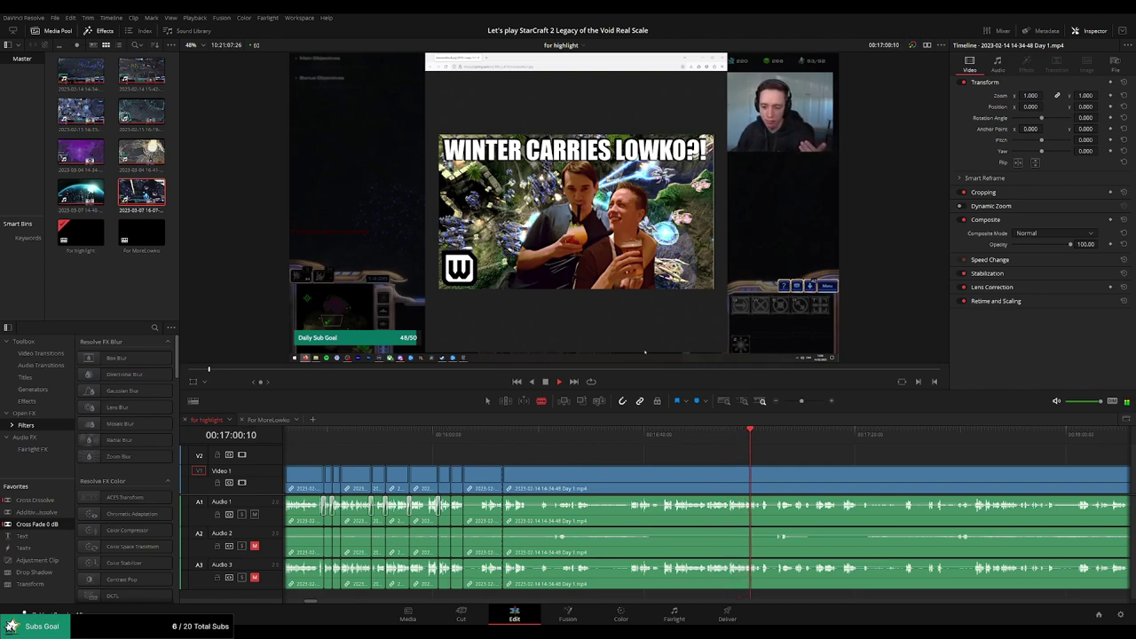
pyautogui.click(789, 451)
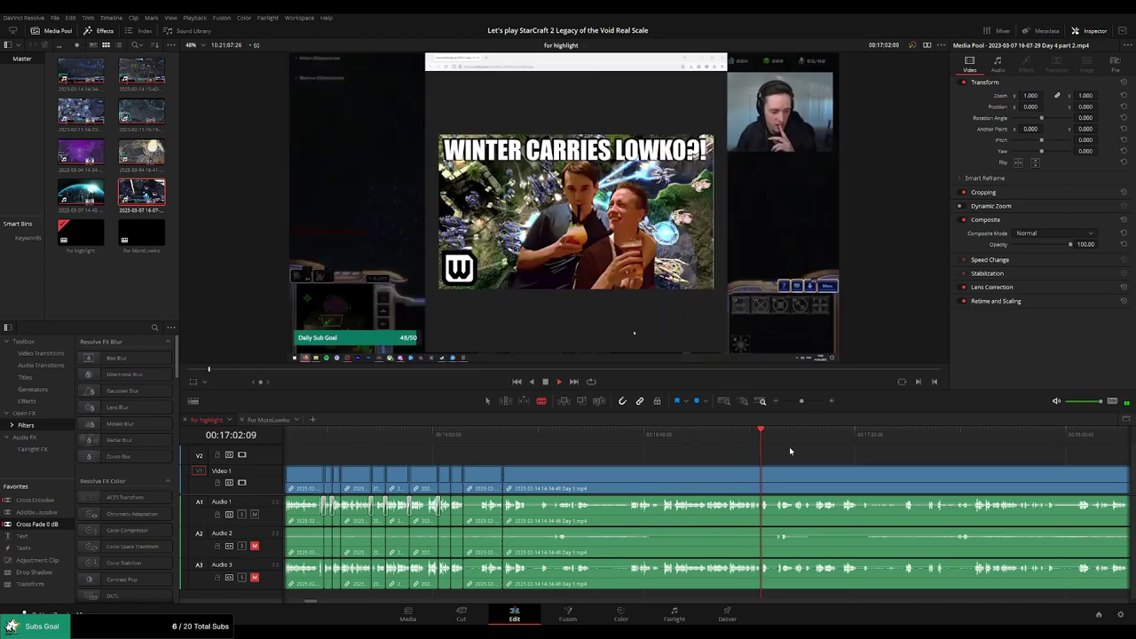
pyautogui.hscroll(3, 799, 463)
pyautogui.click(608, 437)
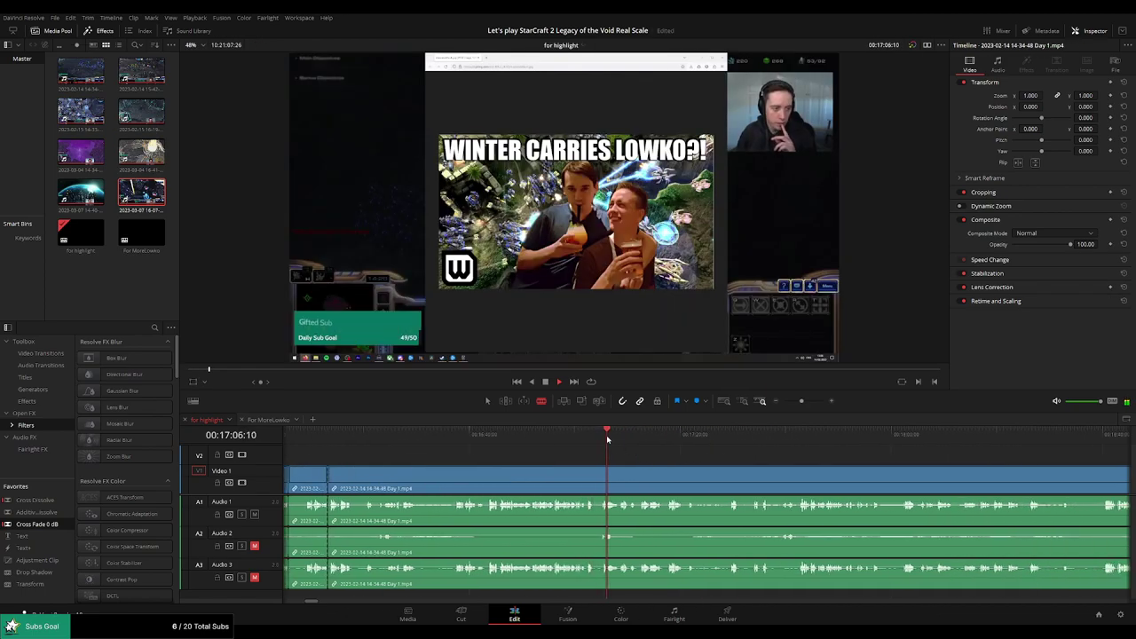
pyautogui.moveTo(683, 440); pyautogui.dragTo(796, 448)
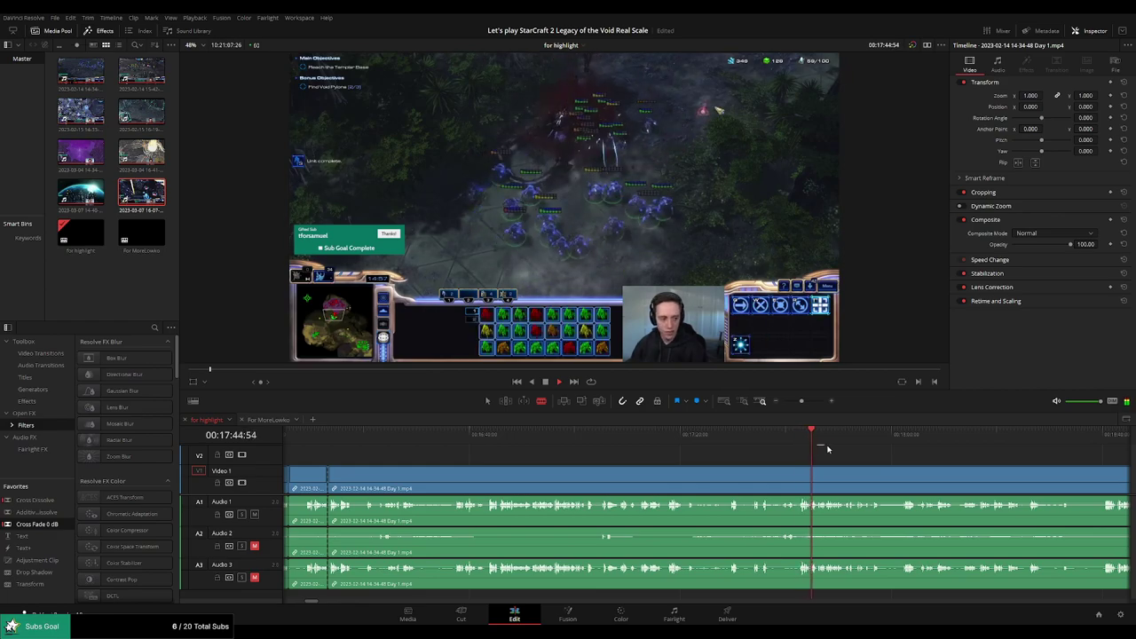
pyautogui.click(901, 437)
pyautogui.hscroll(5, 715, 451)
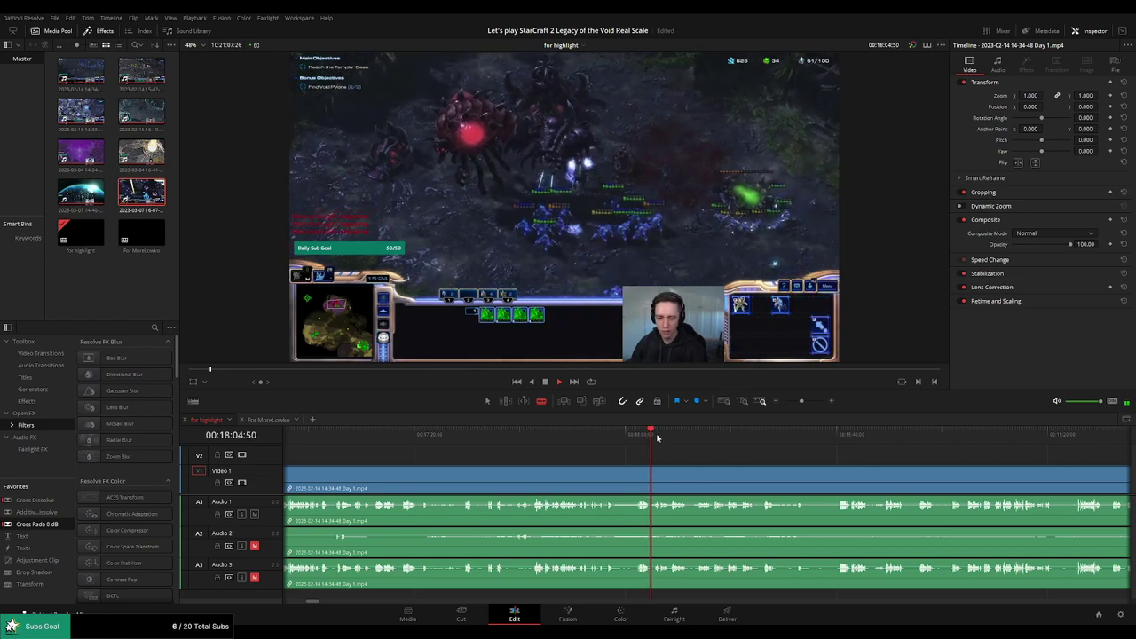
pyautogui.moveTo(657, 437); pyautogui.dragTo(841, 450)
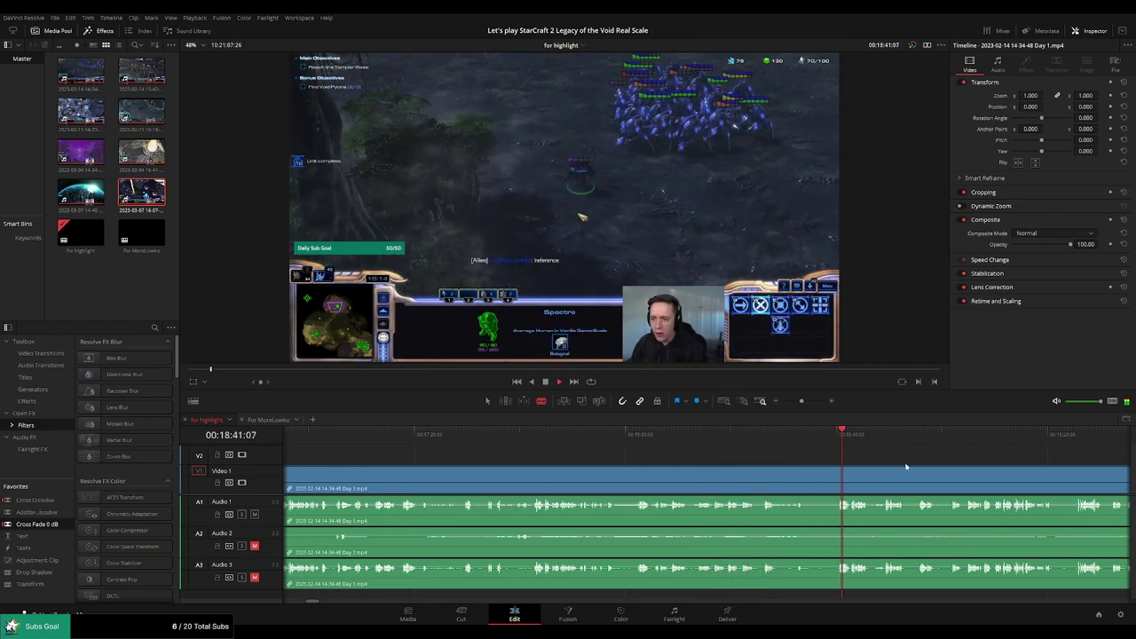
# Split the clip at about 00:18:32:40, ripple-delete back to the split at 00:16:13:15, and add 0.5-second video and audio transitions at the join
pyautogui.moveTo(906, 466); pyautogui.dragTo(667, 450)
pyautogui.scroll(1, 617, 448)
pyautogui.click(632, 439)
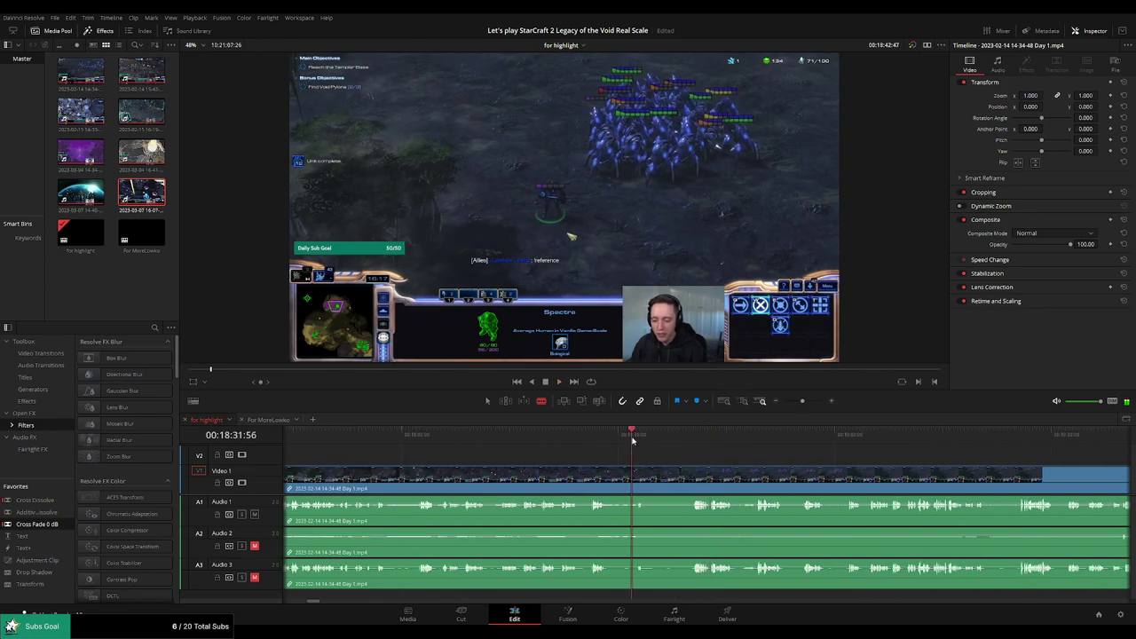
pyautogui.scroll(1, 666, 458)
pyautogui.click(654, 442)
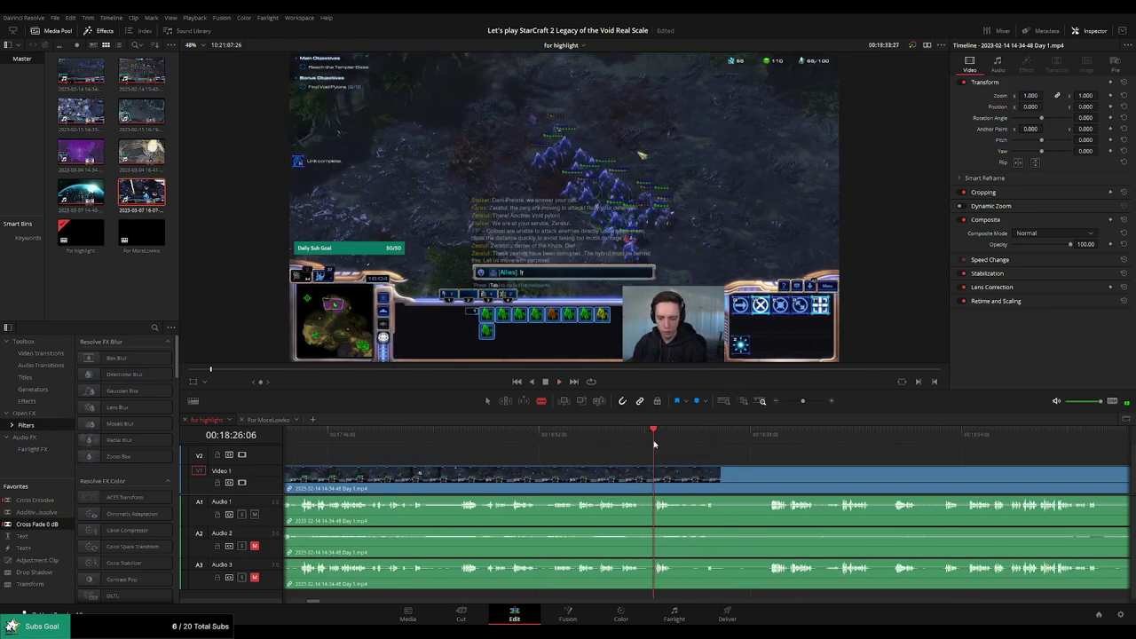
pyautogui.scroll(1, 676, 459)
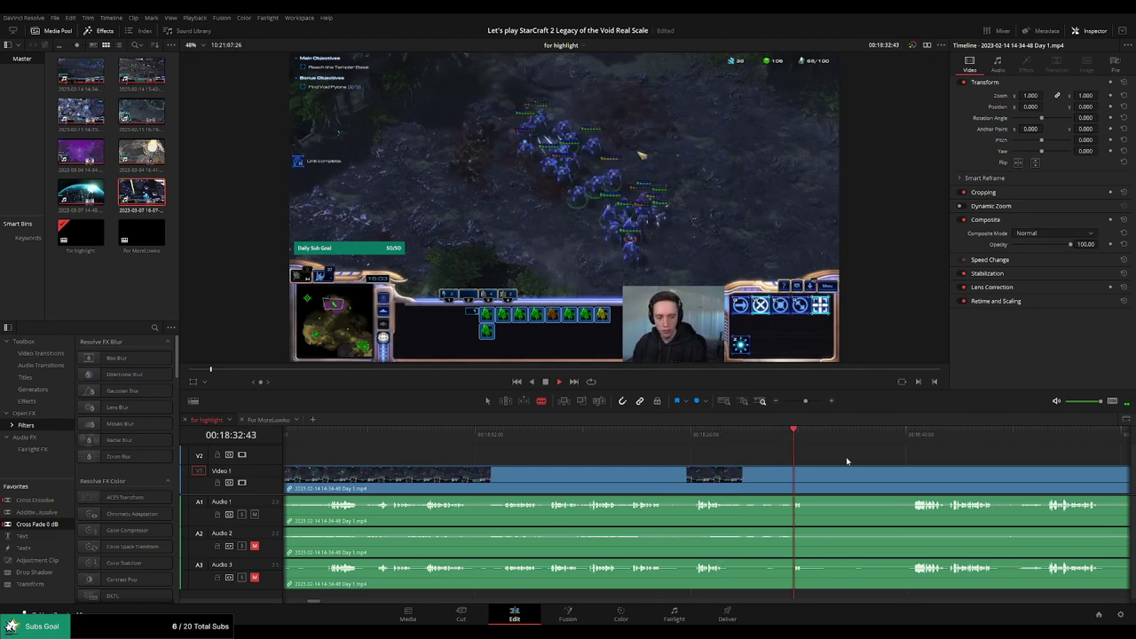
pyautogui.moveTo(862, 458); pyautogui.dragTo(667, 454)
pyautogui.press('space')
pyautogui.scroll(4, 682, 457)
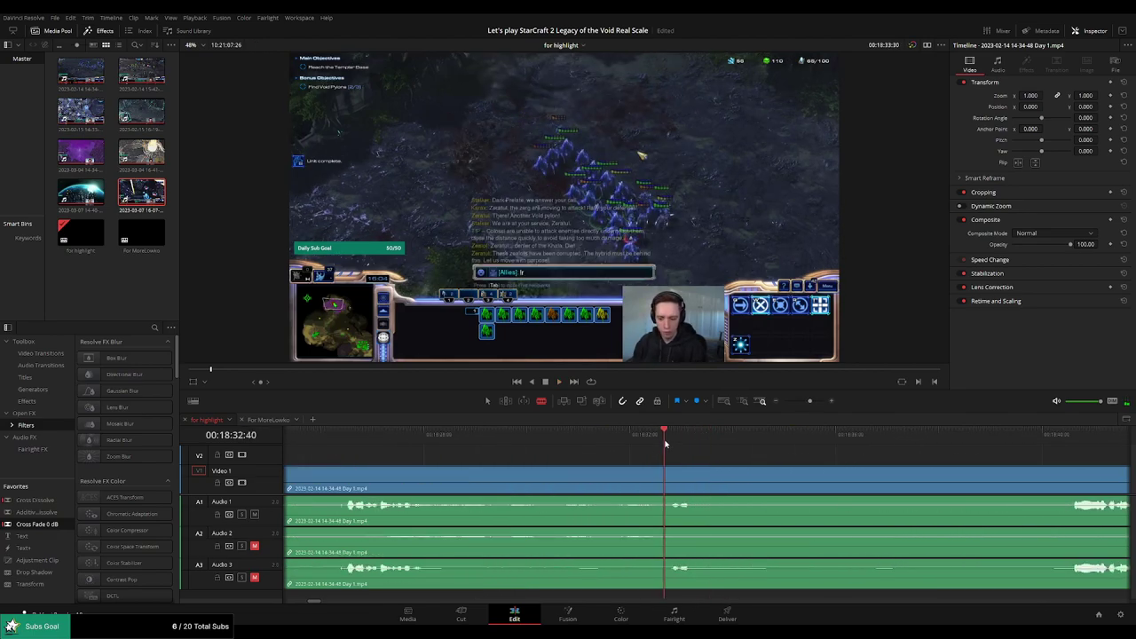
pyautogui.hotkey('ctrl', 'b')
pyautogui.click(629, 482)
pyautogui.press('Delete')
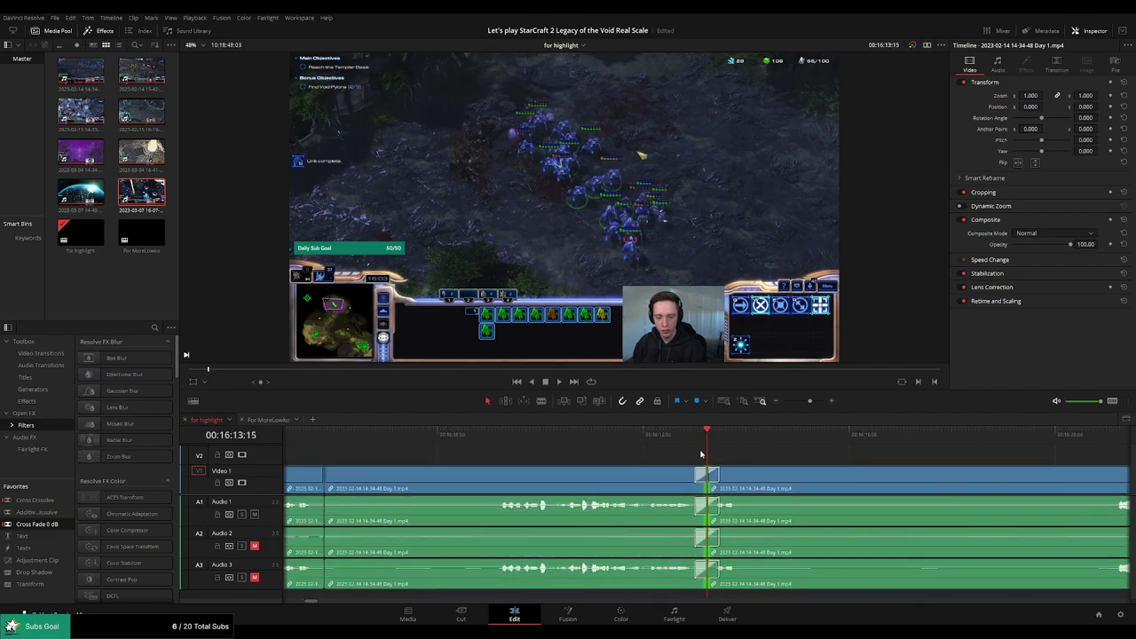
# Play across the new join, split the clip at about 00:16:16:03 and 00:16:18:56, and ripple-delete the footage between the splits
pyautogui.click(669, 437)
pyautogui.press('space')
pyautogui.moveTo(830, 462); pyautogui.dragTo(609, 450)
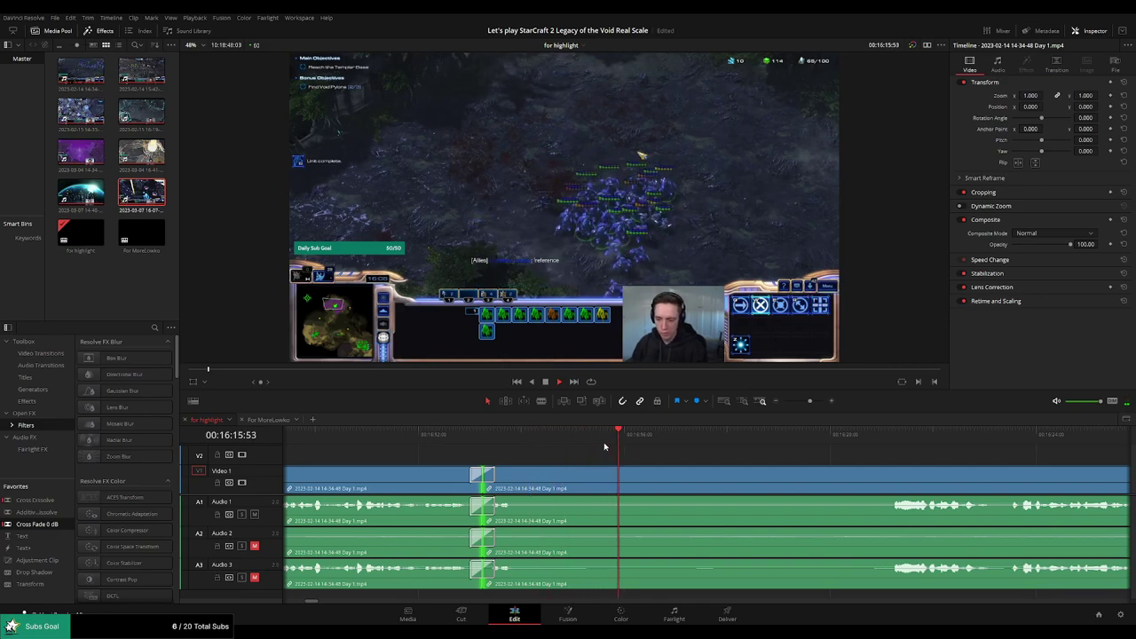
pyautogui.hotkey('ctrl', 'b')
pyautogui.click(821, 441)
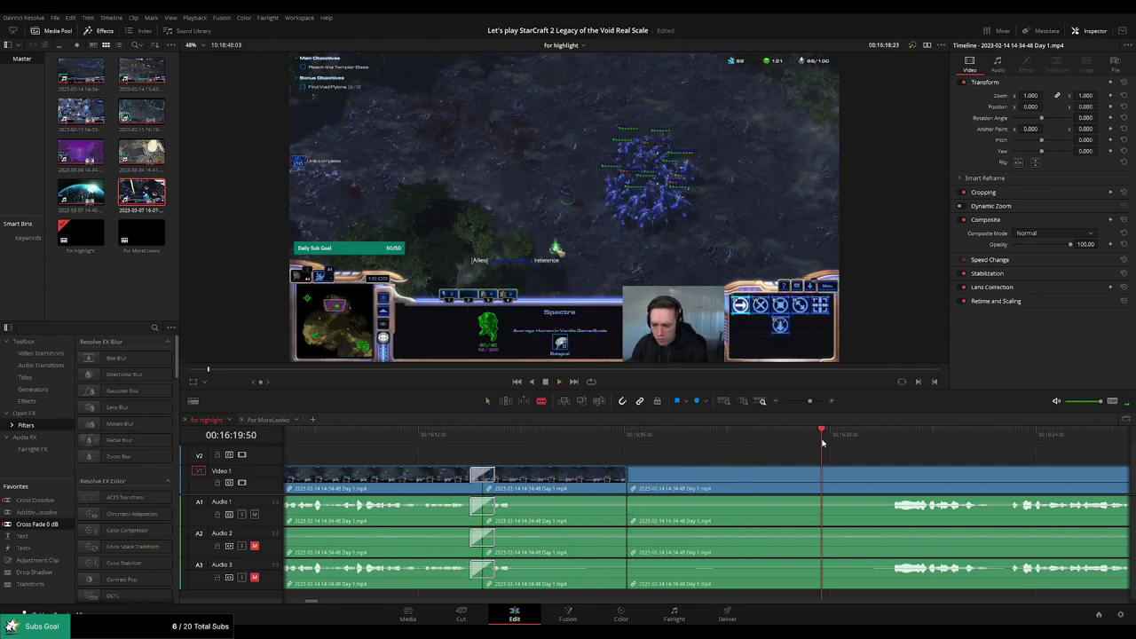
pyautogui.click(806, 441)
pyautogui.hotkey('ctrl', 'b')
pyautogui.click(750, 481)
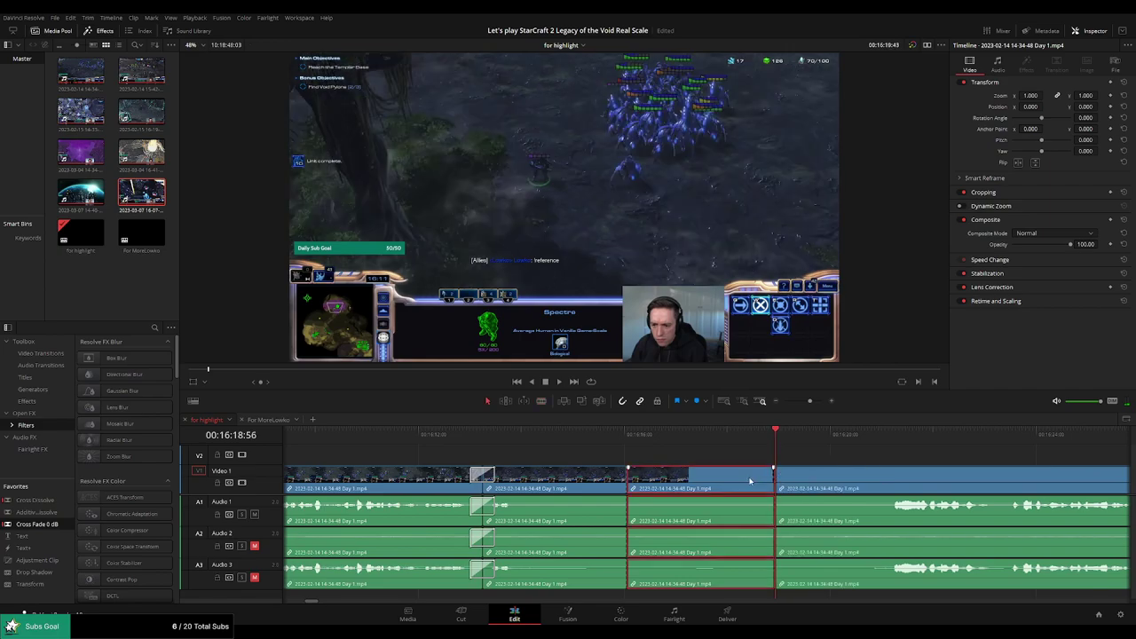
pyautogui.press('Delete')
pyautogui.moveTo(64, 526); pyautogui.dragTo(610, 524)
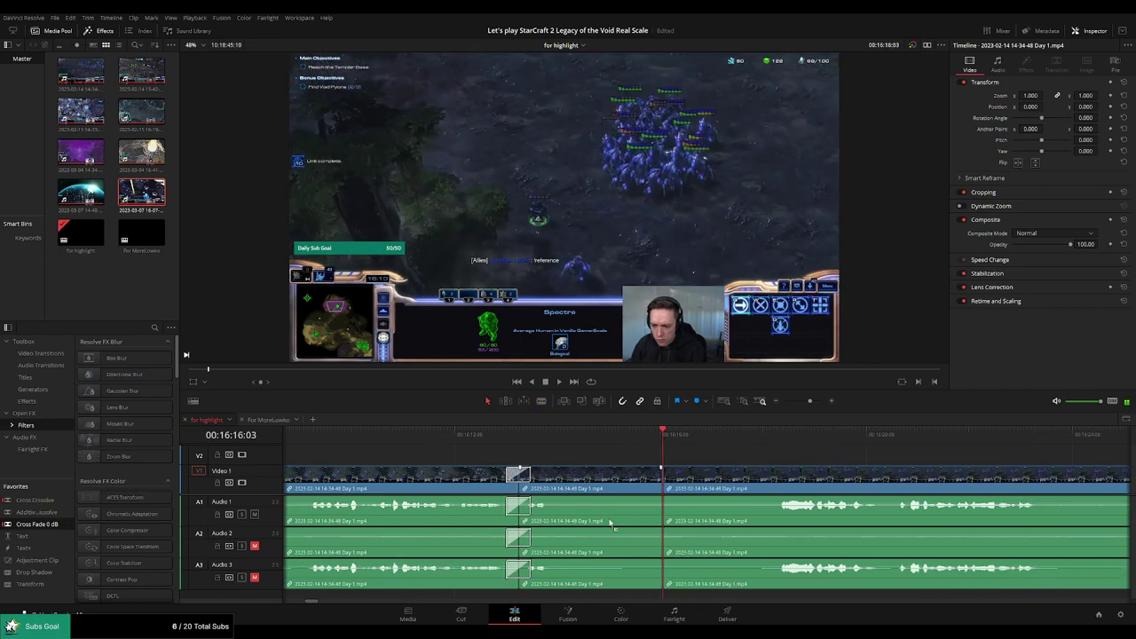
pyautogui.click(643, 505)
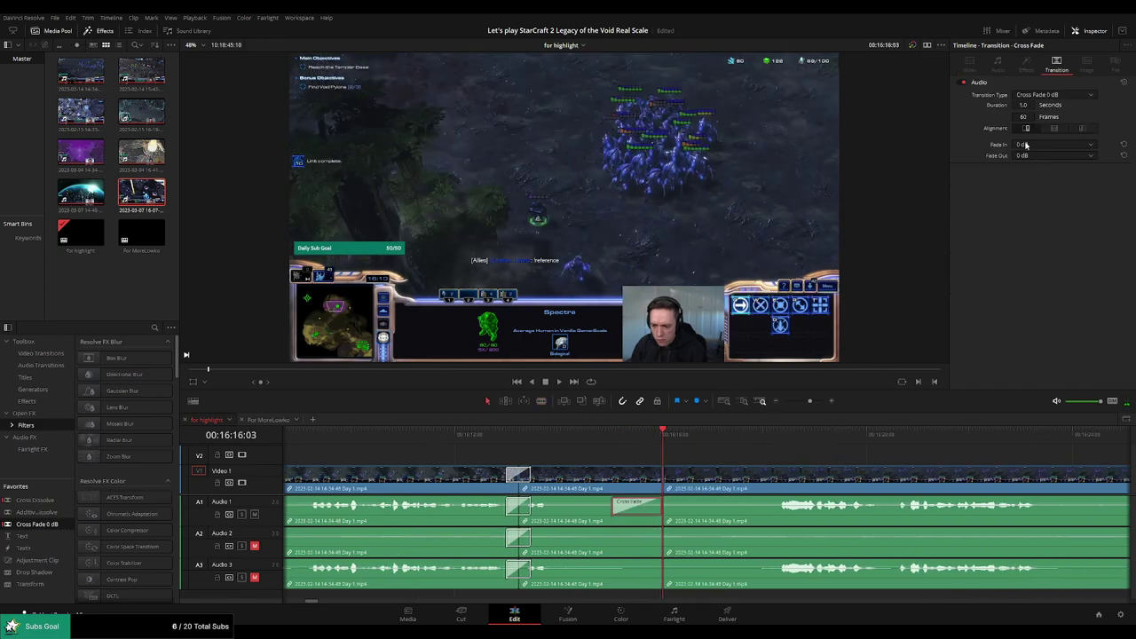
pyautogui.press('Delete')
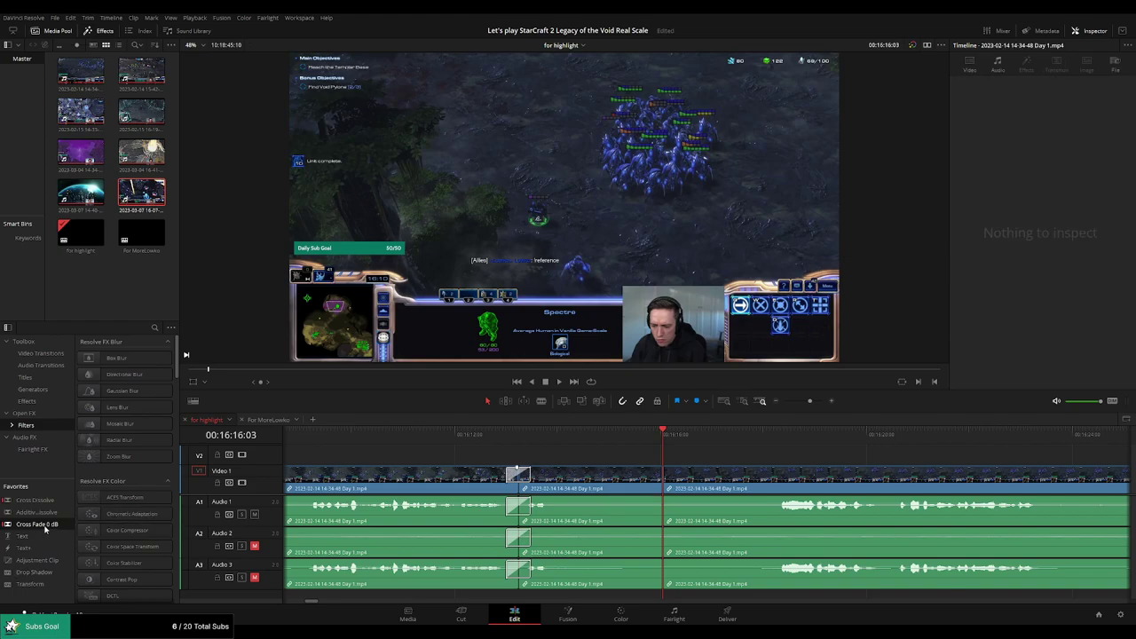
# Add a Cross Fade 0 dB centred on the Audio 1 join near 00:16:16 and play the footage across it
pyautogui.moveTo(45, 528); pyautogui.dragTo(678, 508)
pyautogui.click(643, 437)
pyautogui.press('space')
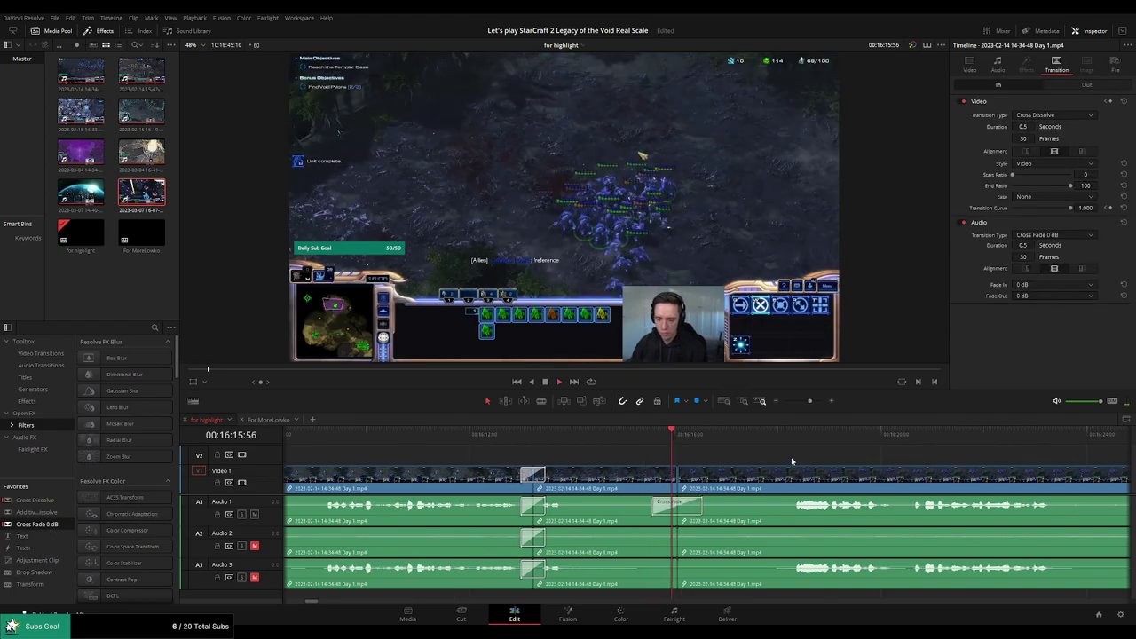
pyautogui.moveTo(791, 460); pyautogui.dragTo(652, 451)
pyautogui.click(636, 436)
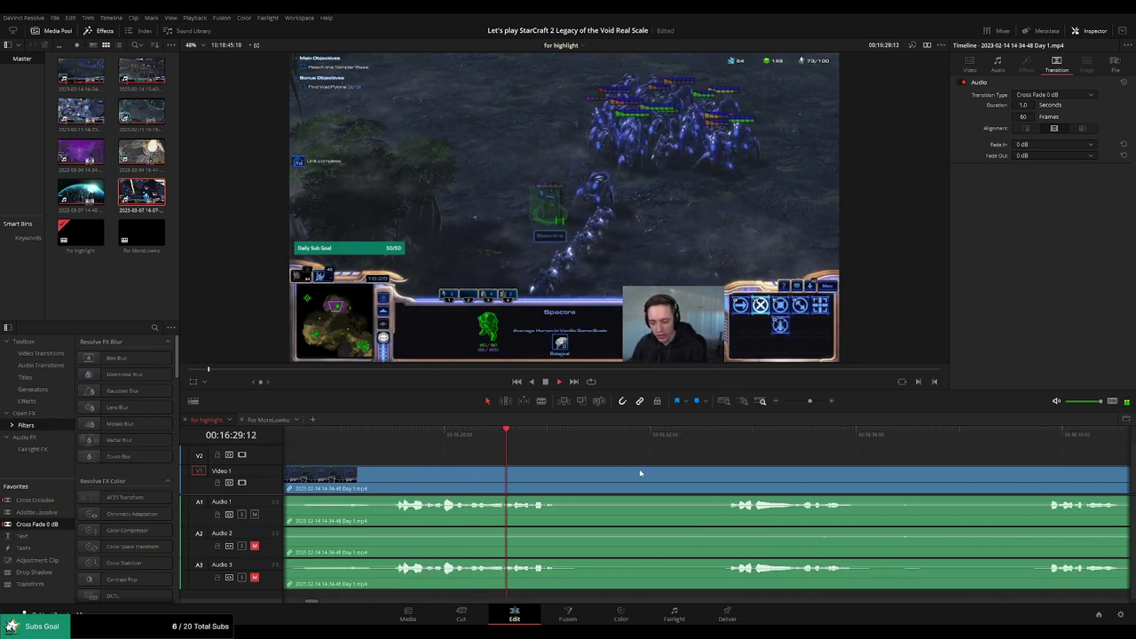
# Split the clip at about 00:16:30:30 and 00:16:33:30, ripple-delete the part between, and add a Cross Fade 0 dB to the Audio 1 join
pyautogui.press('b')
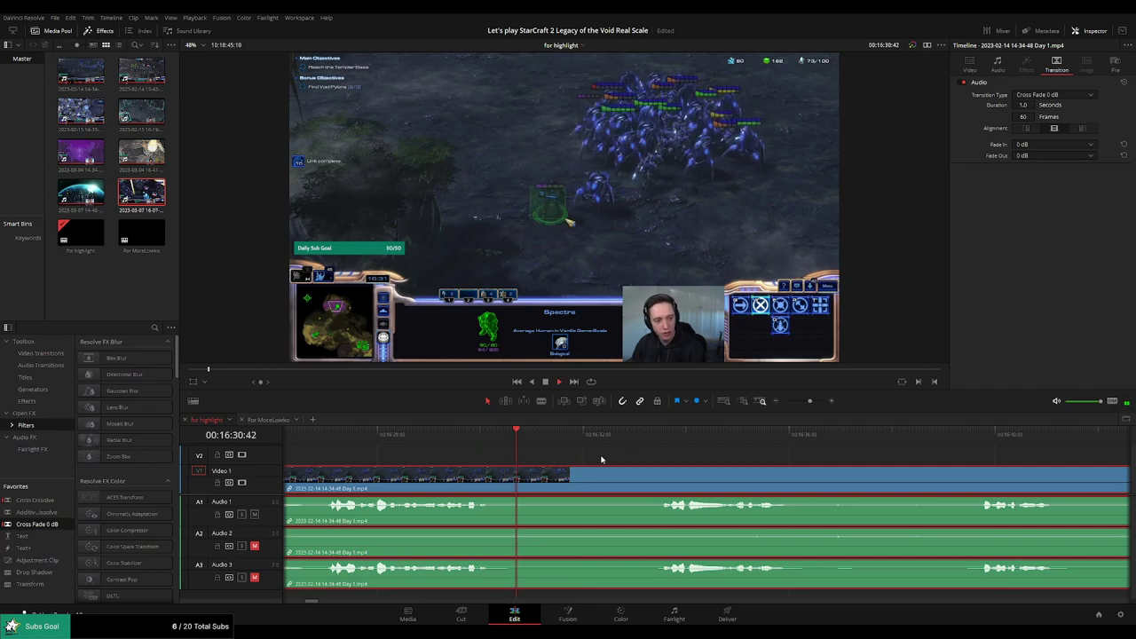
pyautogui.click(508, 484)
pyautogui.press('a')
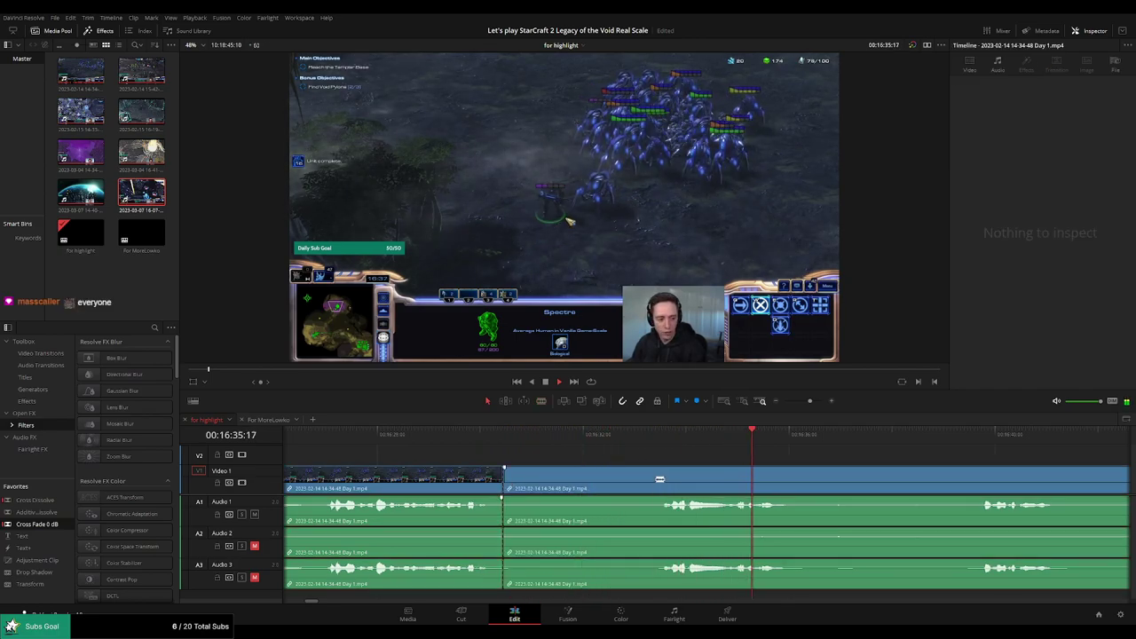
pyautogui.click(659, 479)
pyautogui.press('Delete')
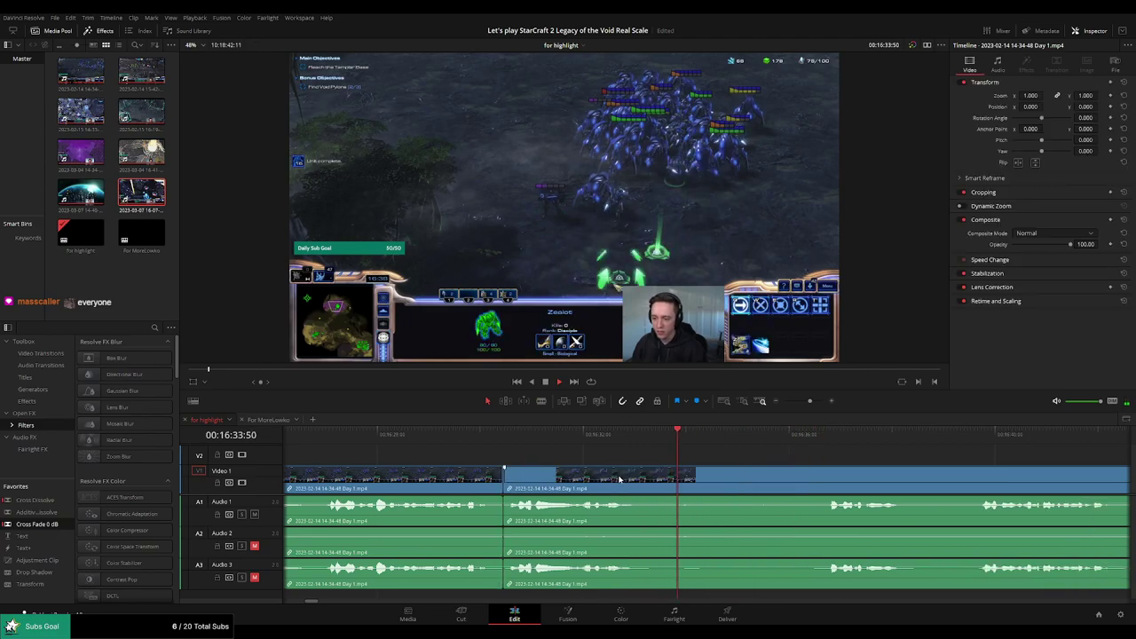
pyautogui.moveTo(54, 526); pyautogui.dragTo(503, 522)
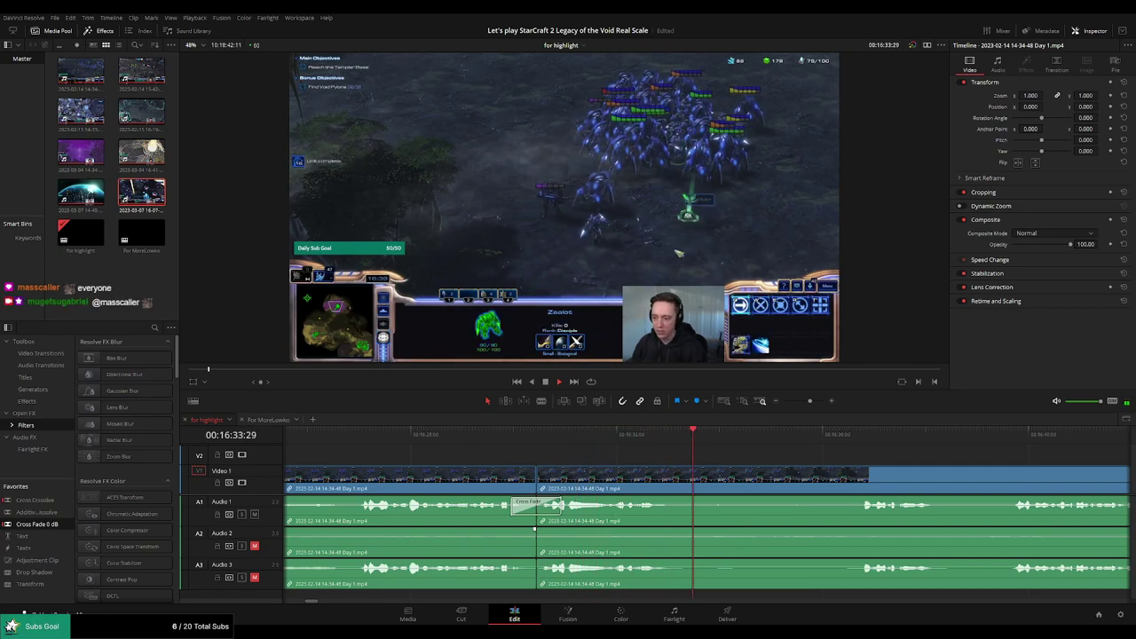
# Ripple-delete the quiet stretch from about 00:16:33:25 to 00:16:36:35 and put a Cross Fade 0 dB on the resulting Audio 1 join
pyautogui.hscroll(3, 820, 460)
pyautogui.press('b')
pyautogui.click(539, 481)
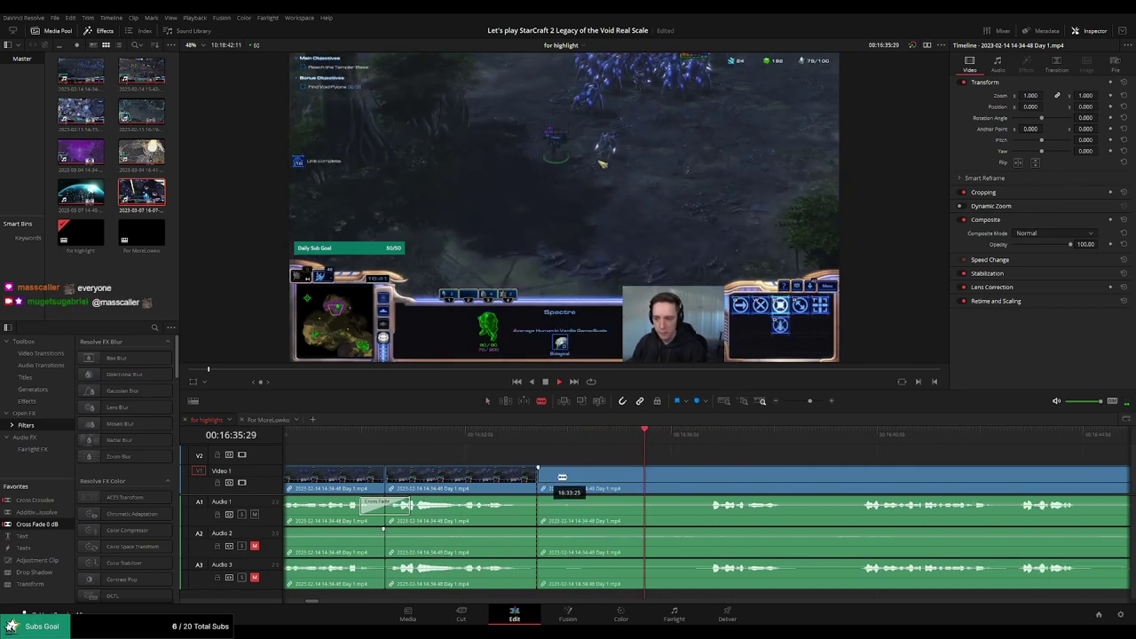
pyautogui.click(707, 435)
pyautogui.click(705, 475)
pyautogui.press('a')
pyautogui.click(672, 479)
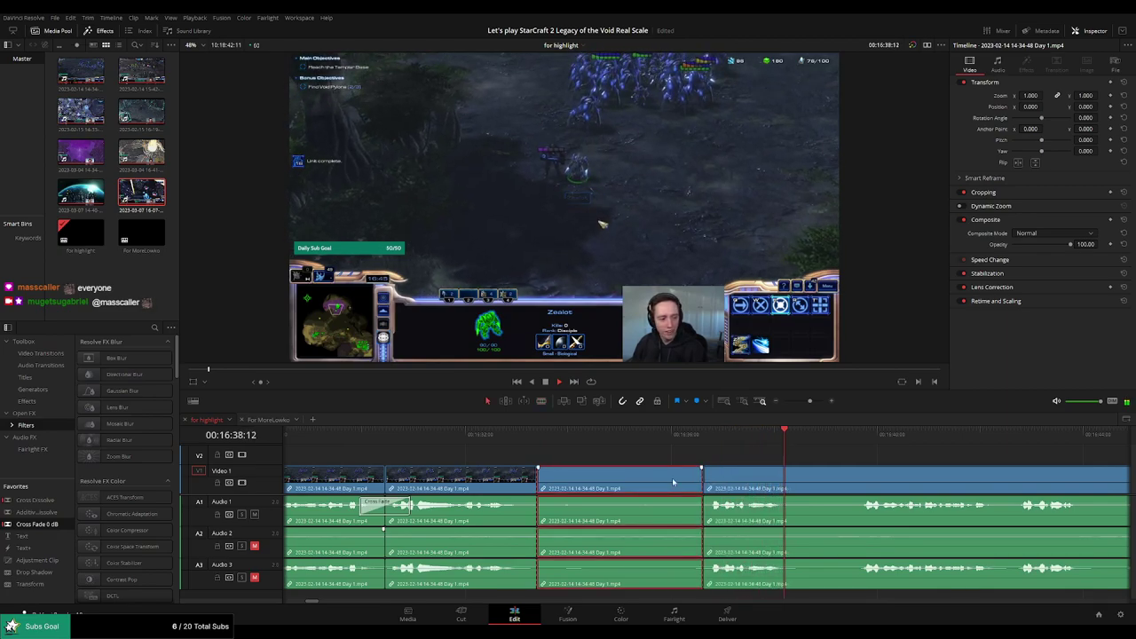
pyautogui.press('Delete')
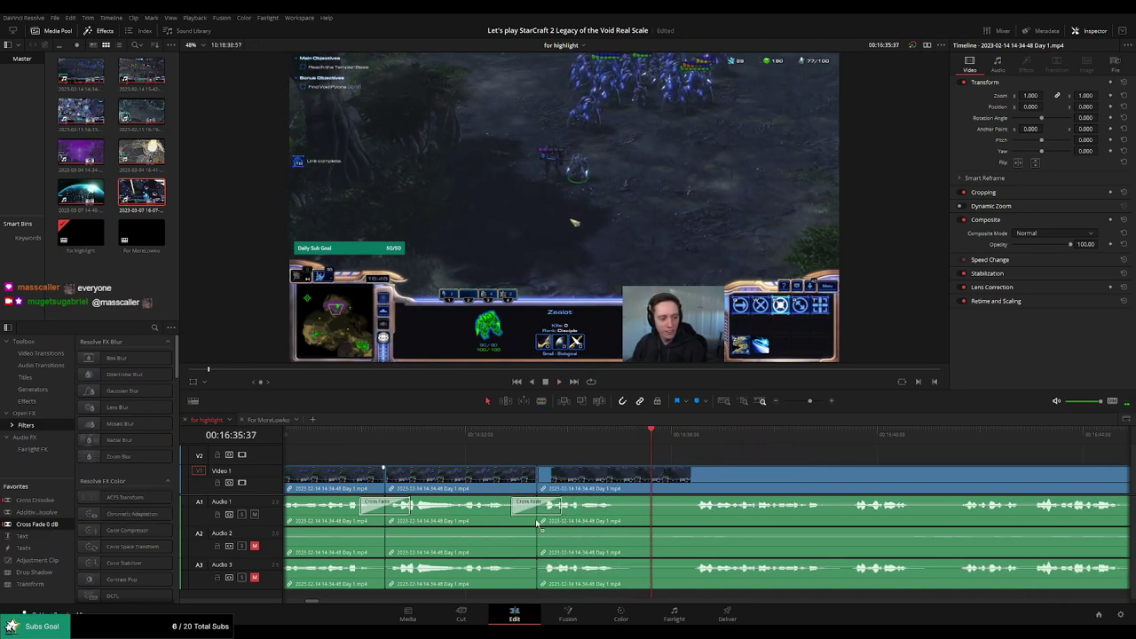
# Cut out the pause from about 00:16:35:05 to 00:16:36:25, closing the gap, and cross-fade the Audio 1 join
pyautogui.click(629, 478)
pyautogui.click(695, 475)
pyautogui.press('a')
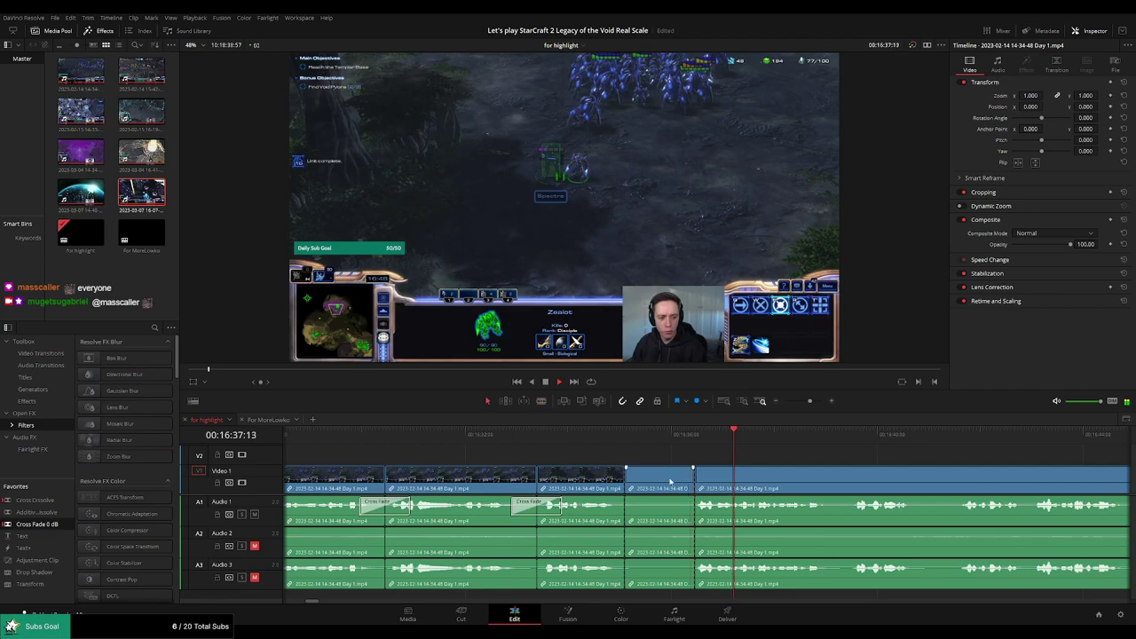
pyautogui.click(670, 480)
pyautogui.press('Delete')
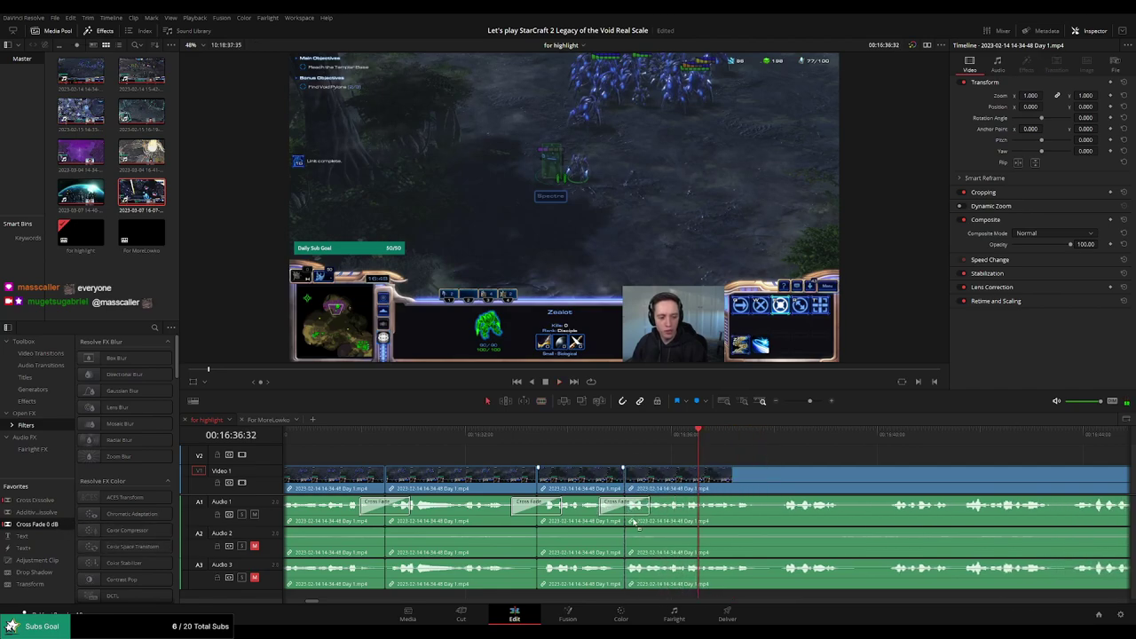
# Play on past the last join, ripple-delete the pause from about 00:16:39:25 to 00:16:40:05, and add a Cross Fade 0 dB on Audio 1
pyautogui.click(584, 434)
pyautogui.press('space')
pyautogui.hscroll(4, 565, 464)
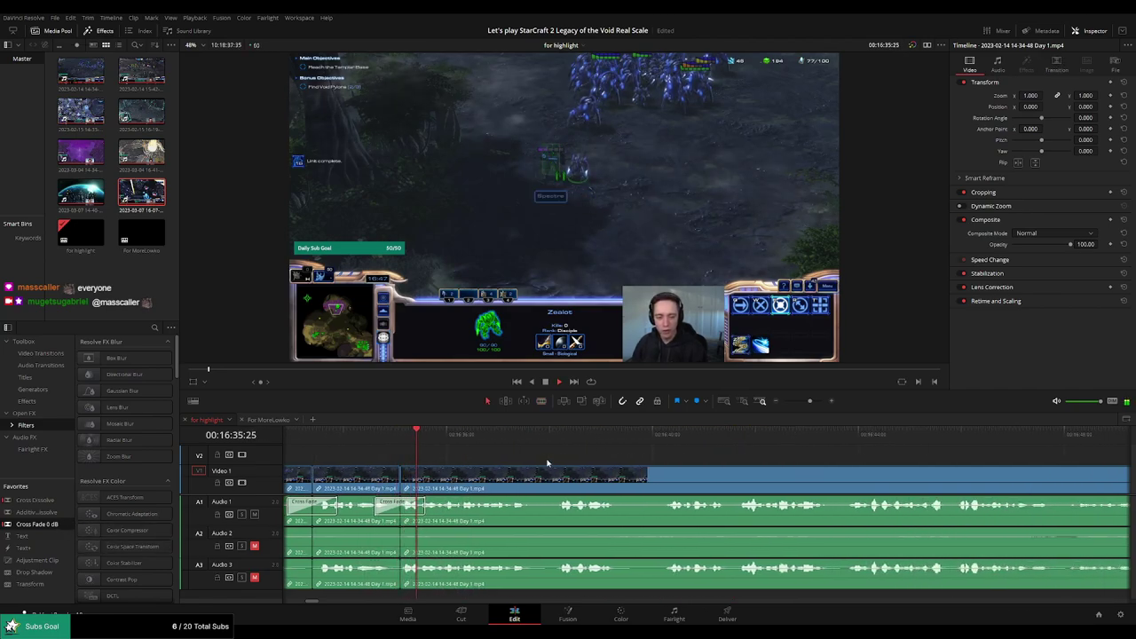
pyautogui.hscroll(1, 612, 461)
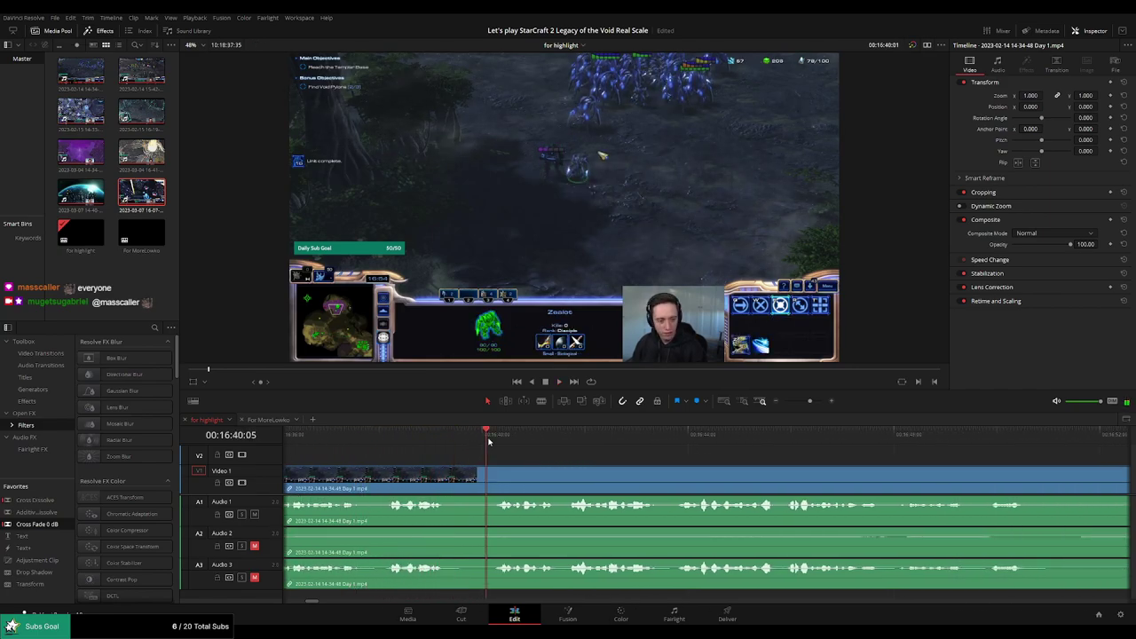
pyautogui.click(451, 475)
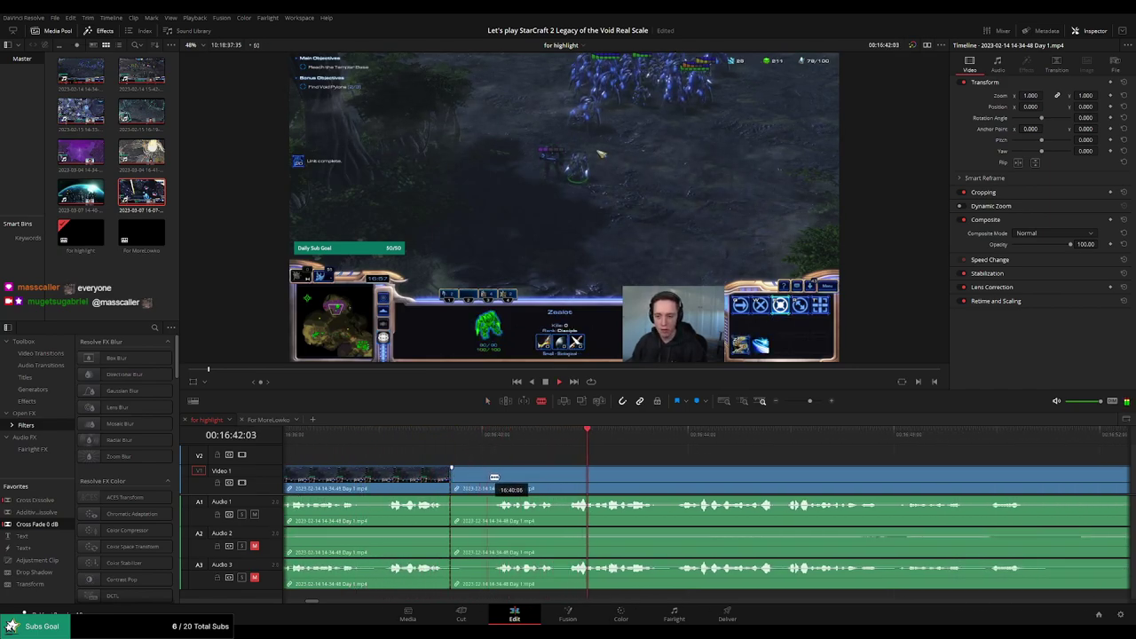
pyautogui.click(490, 477)
pyautogui.press('a')
pyautogui.click(465, 479)
pyautogui.press('Delete')
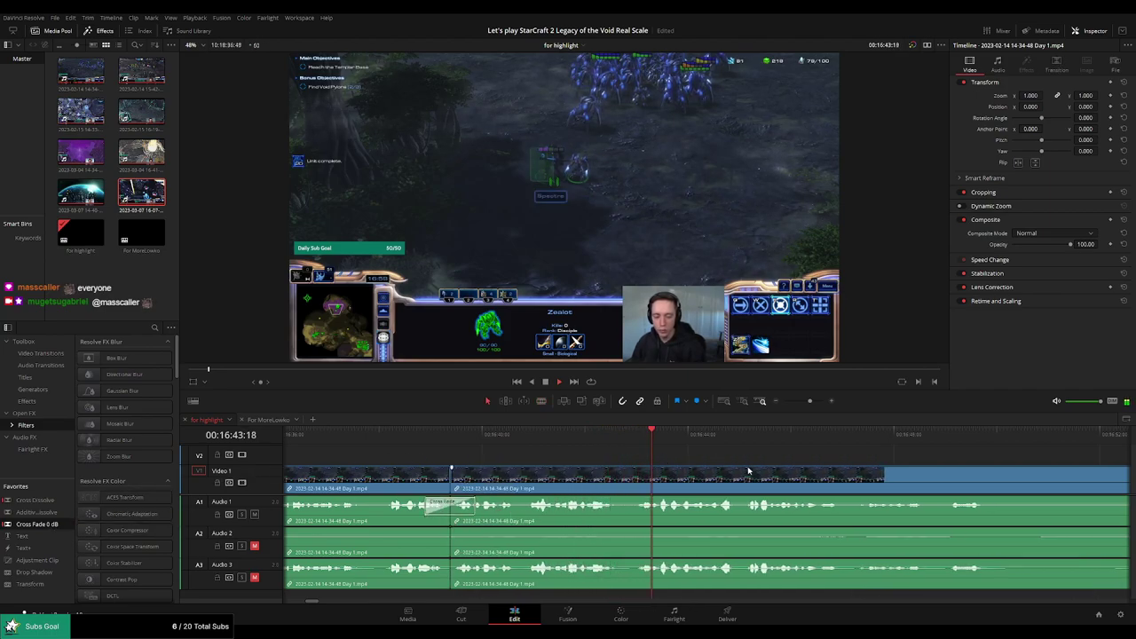
pyautogui.click(502, 437)
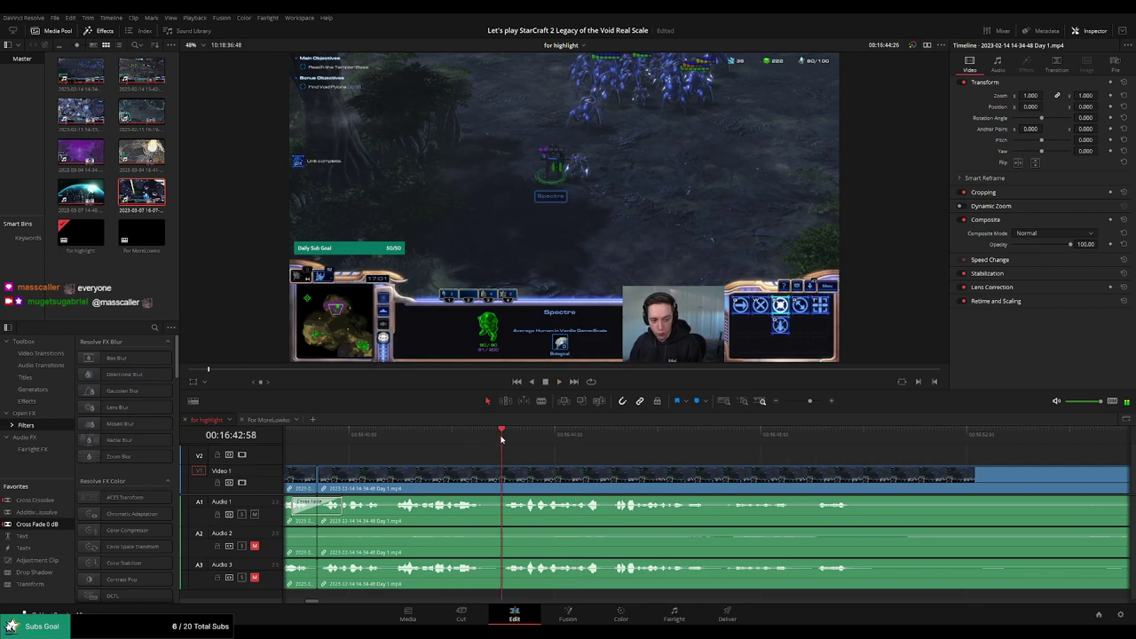
# Place an Adjustment Clip on V2 at 00:16:42:58 with zoom 1.380 and position X -242, Y 272, and extend its end to about 00:16:48:40
pyautogui.moveTo(43, 564); pyautogui.dragTo(546, 464)
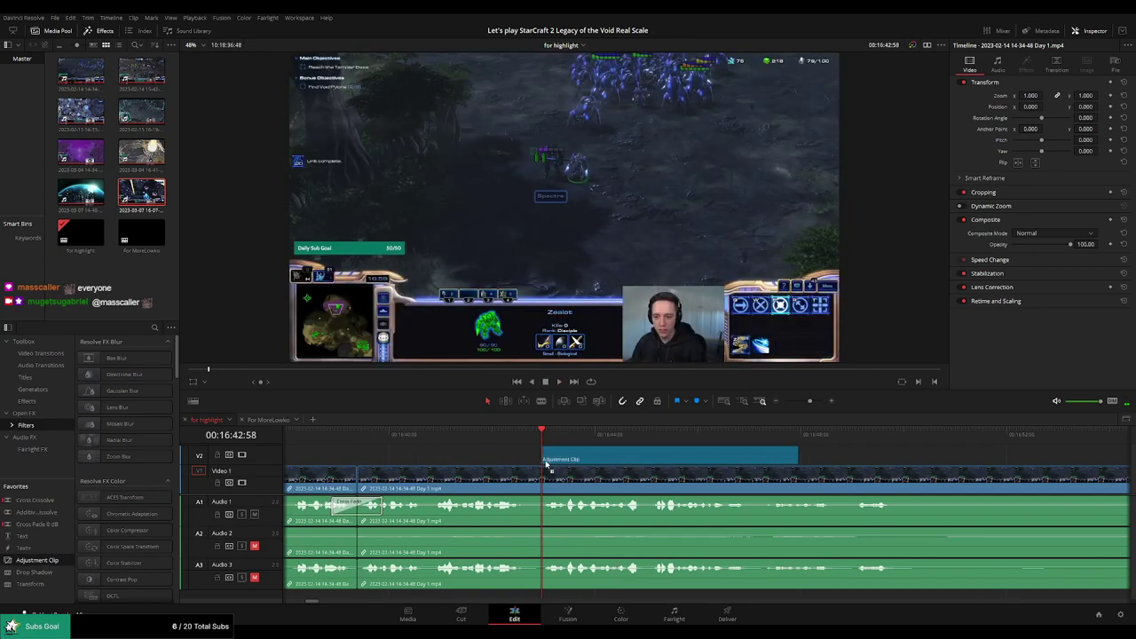
pyautogui.moveTo(1030, 97); pyautogui.dragTo(1080, 106)
pyautogui.press('space')
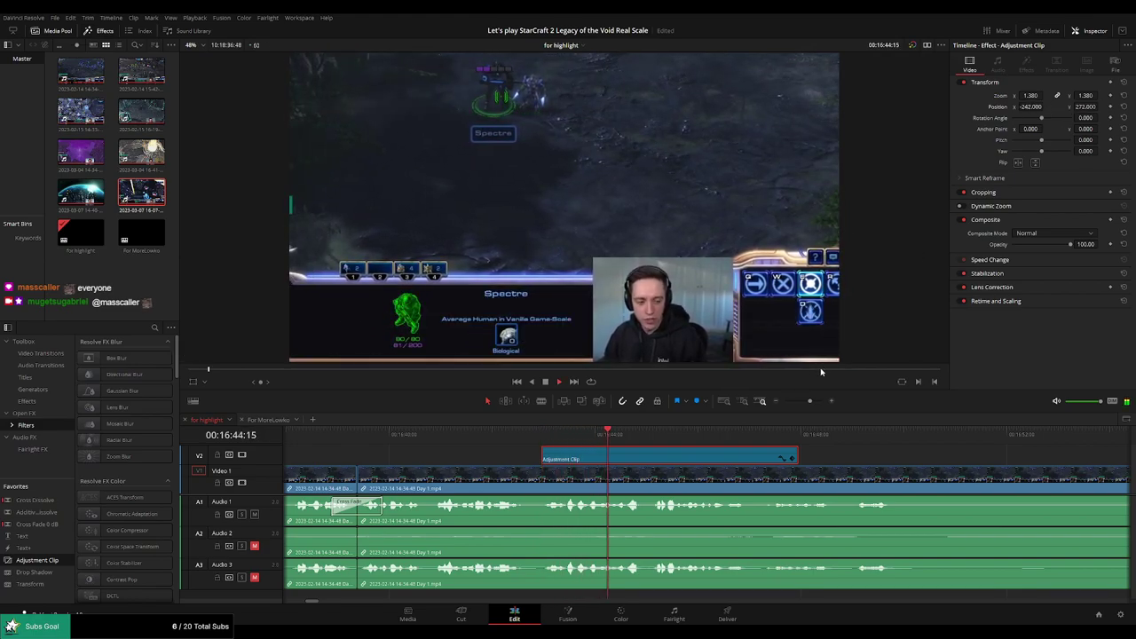
pyautogui.click(853, 452)
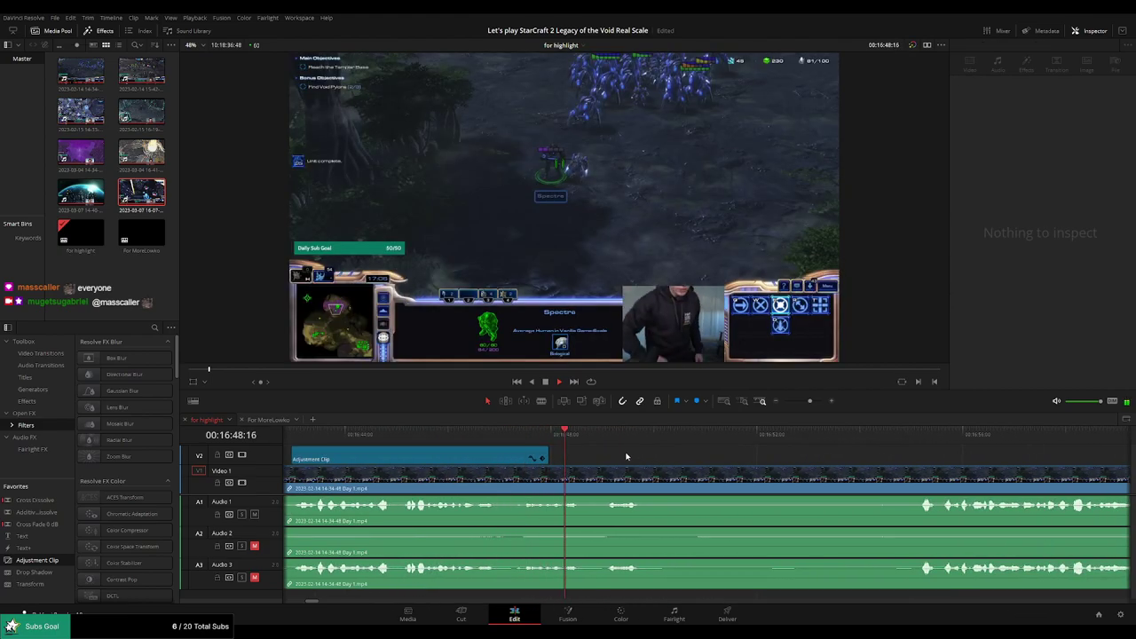
pyautogui.moveTo(546, 457); pyautogui.dragTo(583, 458)
pyautogui.press('space')
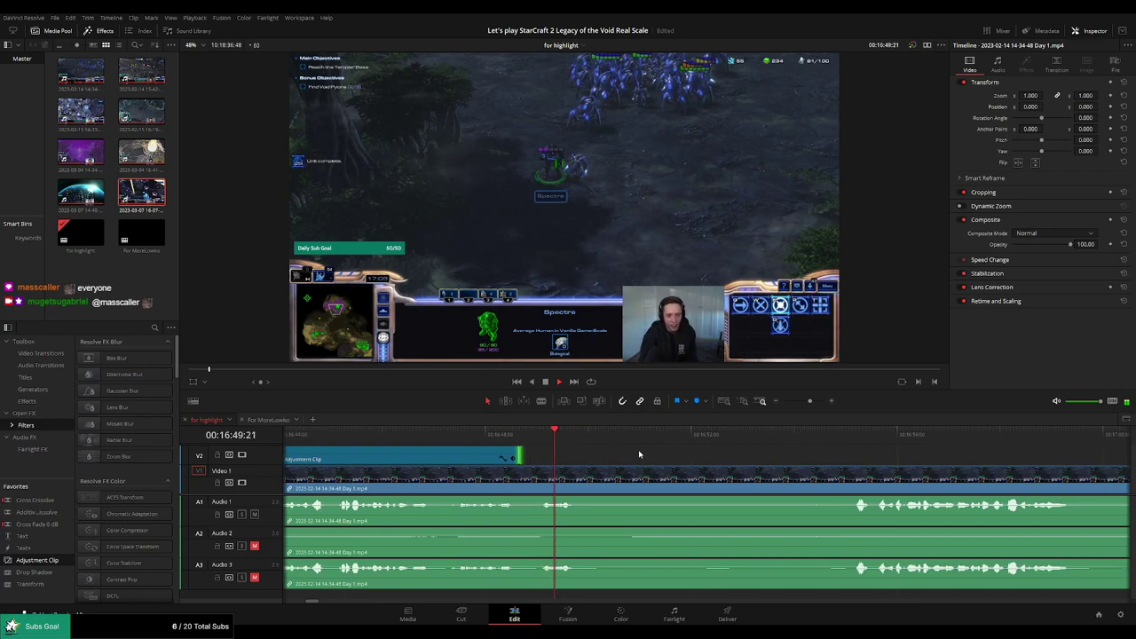
# Ripple-delete the quiet stretch from about 00:16:50:05 to 00:16:55:05 and put a Cross Fade 0 dB on the resulting Audio 1 join
pyautogui.press('b')
pyautogui.click(596, 477)
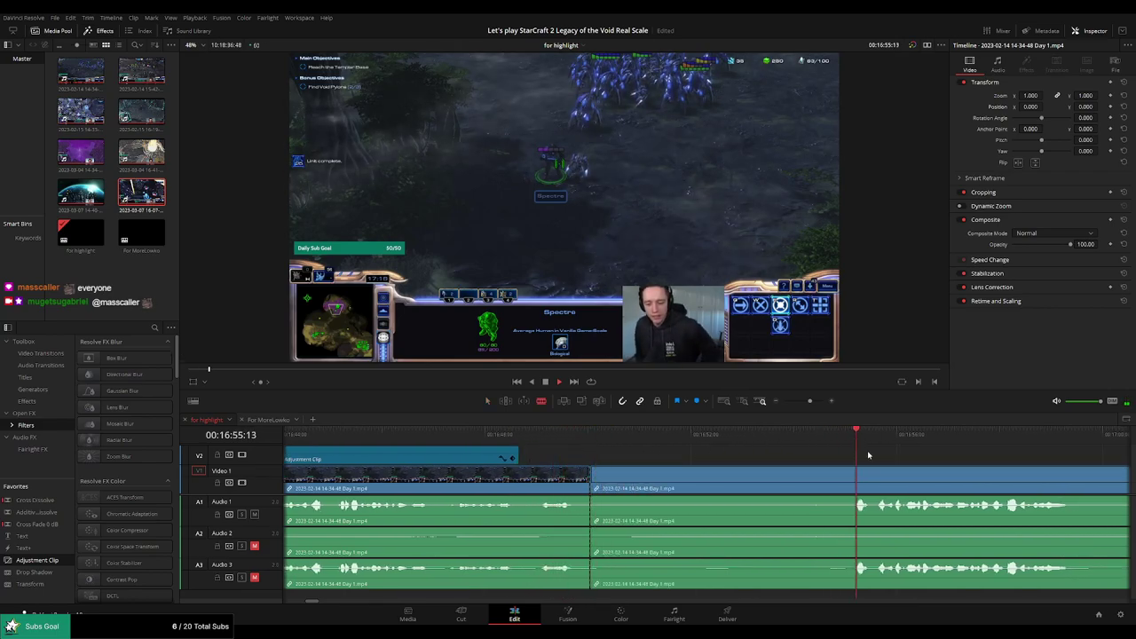
pyautogui.click(719, 483)
pyautogui.press('a')
pyautogui.click(657, 483)
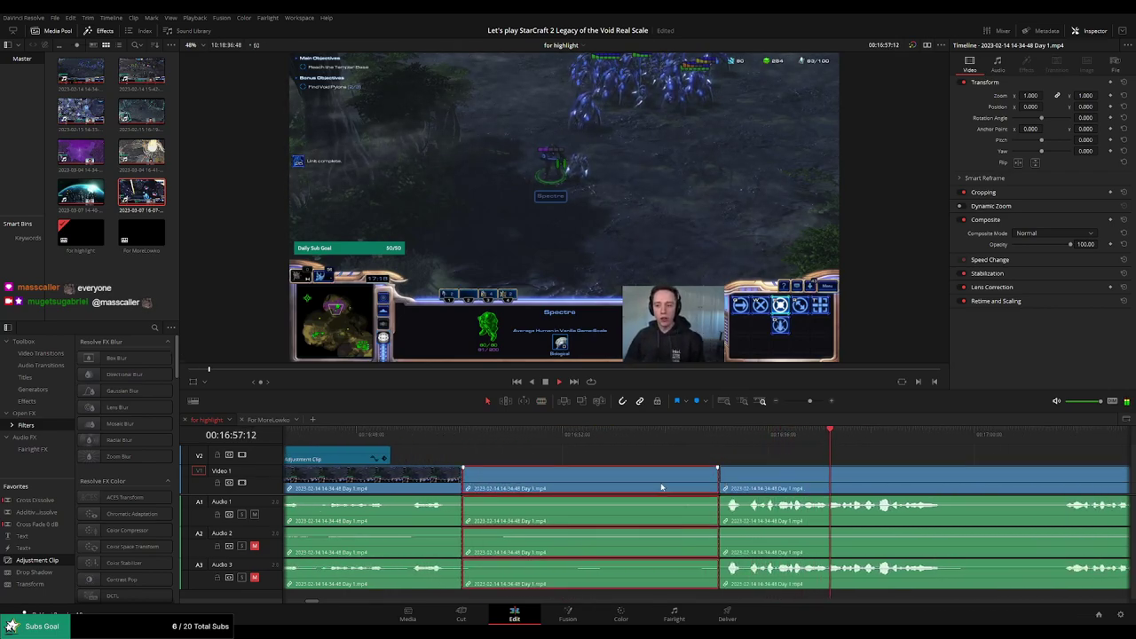
pyautogui.press('BackSpace')
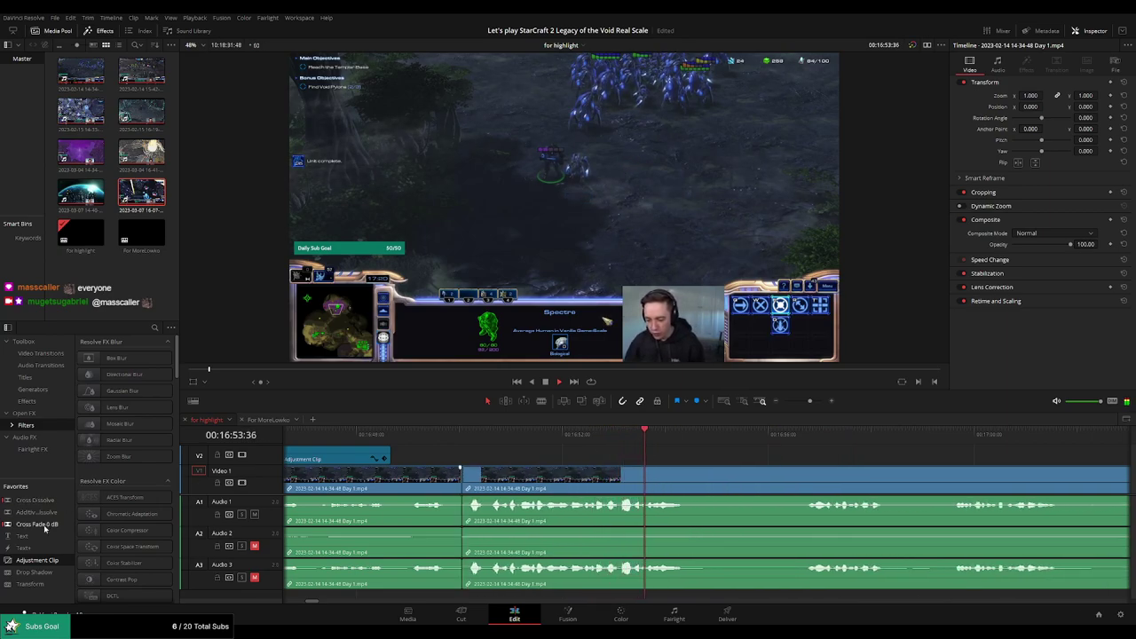
pyautogui.moveTo(44, 525); pyautogui.dragTo(498, 520)
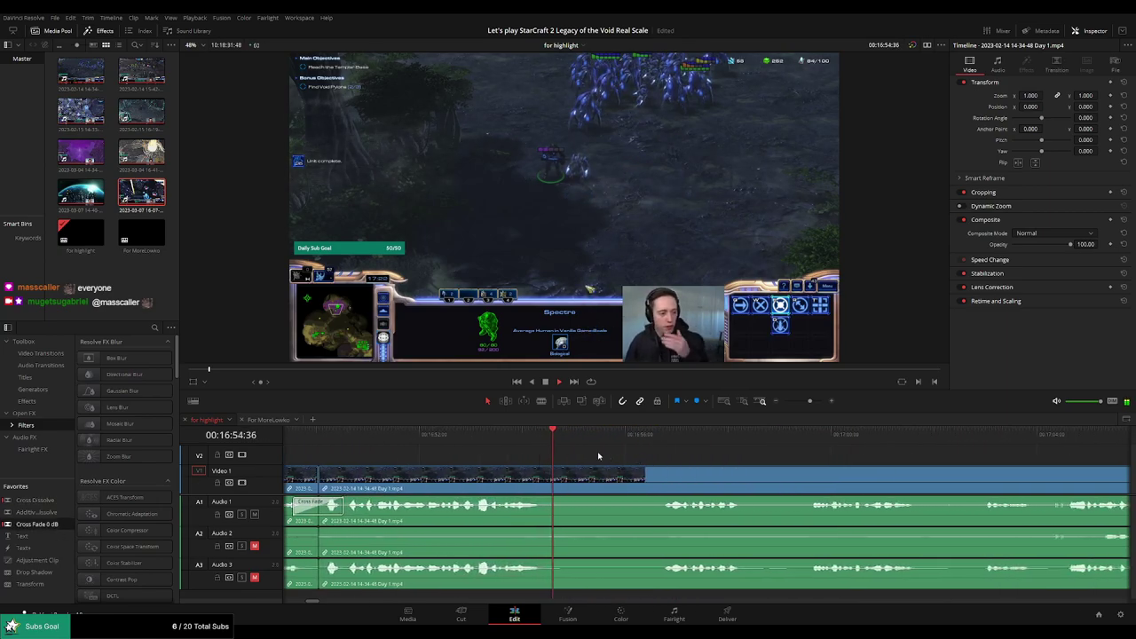
# Split the clip at about 00:16:54:36 and 00:16:56:42 and ripple-delete the part between
pyautogui.press('b')
pyautogui.click(553, 479)
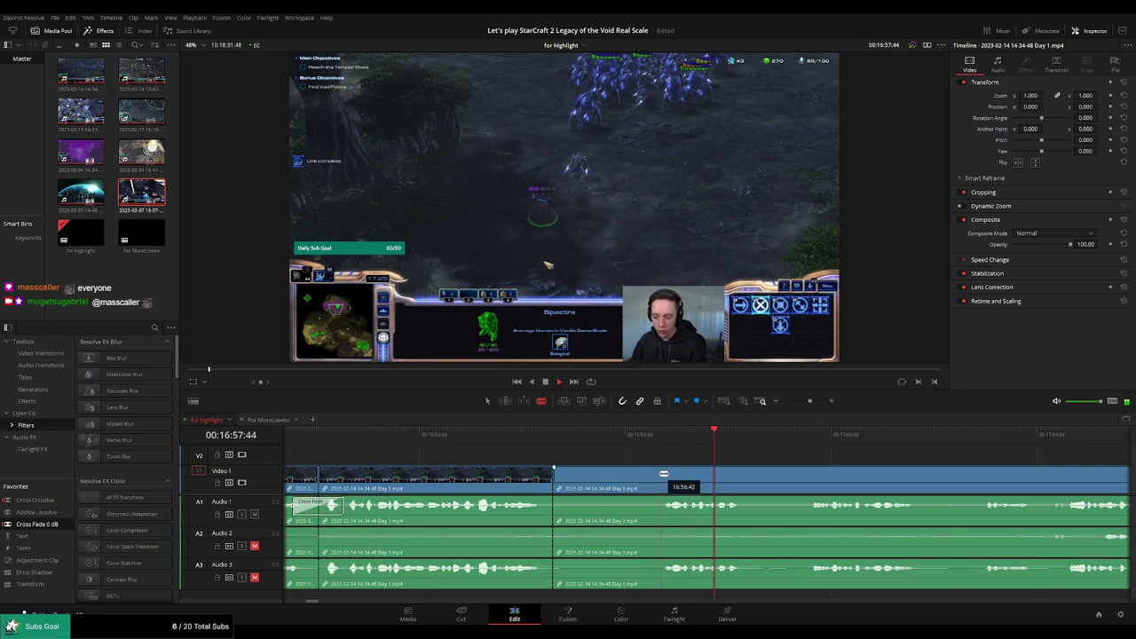
pyautogui.click(661, 474)
pyautogui.press('a')
pyautogui.click(637, 481)
pyautogui.press('Delete')
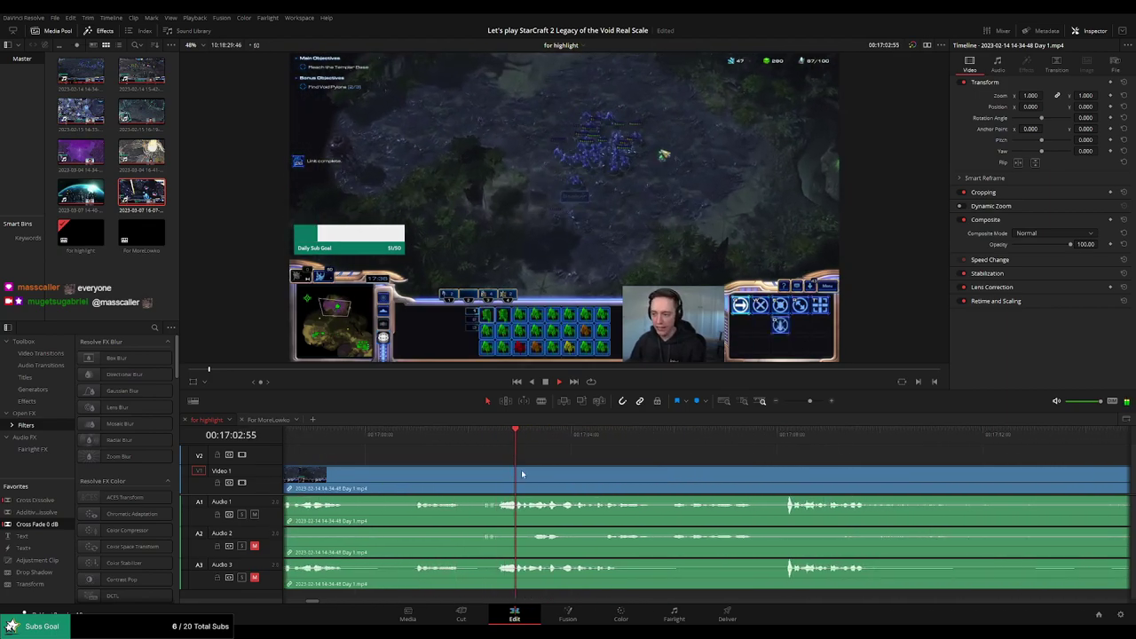
# Cut out the part from about 00:17:01:58 to 00:17:08:06, closing the gap, cross-fade the Audio 1 join, and play it back
pyautogui.press('b')
pyautogui.click(465, 479)
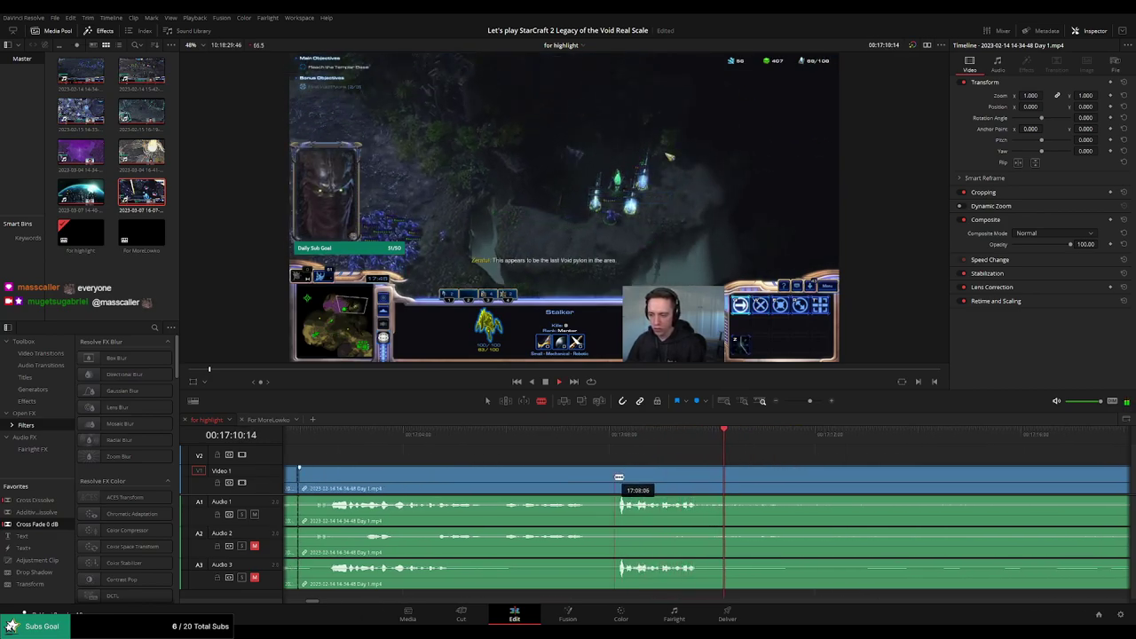
pyautogui.click(617, 477)
pyautogui.press('a')
pyautogui.click(590, 482)
pyautogui.press('Delete')
pyautogui.hscroll(-3, 518, 472)
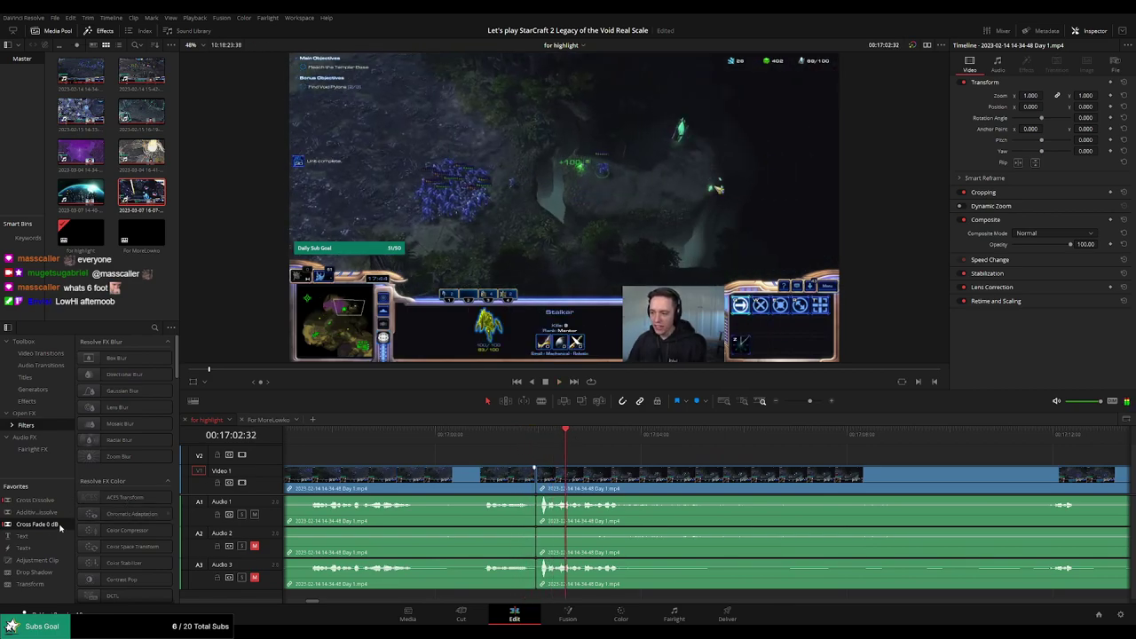
pyautogui.moveTo(60, 527); pyautogui.dragTo(562, 509)
pyautogui.press('space')
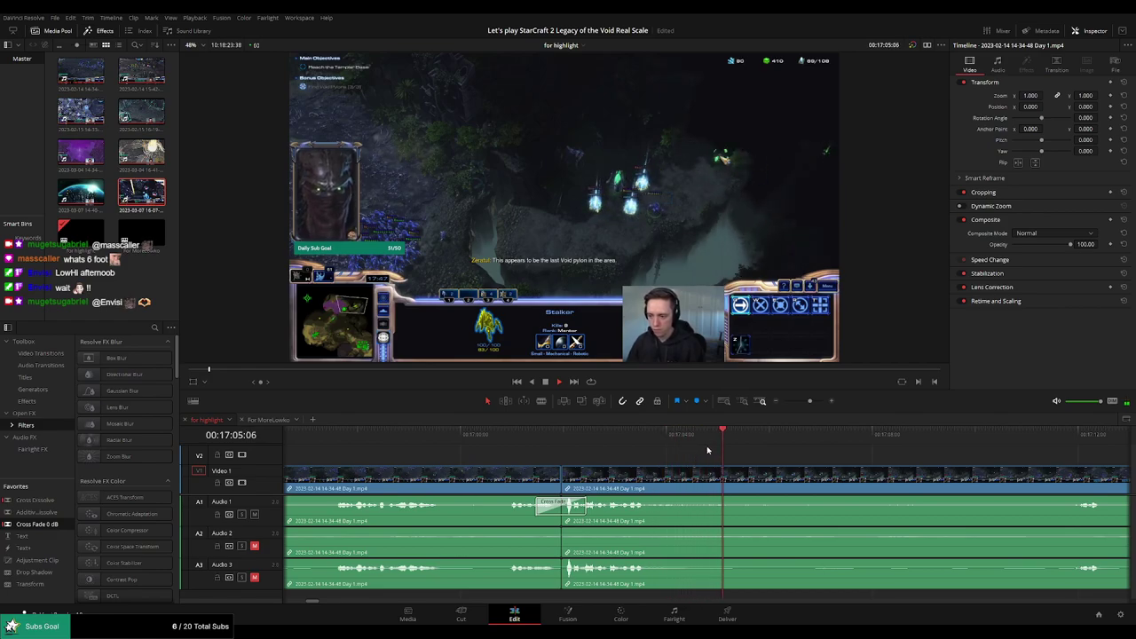
# Ripple-delete the stretch from about 00:17:07:40 to 00:17:14:27 and add short transitions at the join on the video and all audio tracks
pyautogui.press('space')
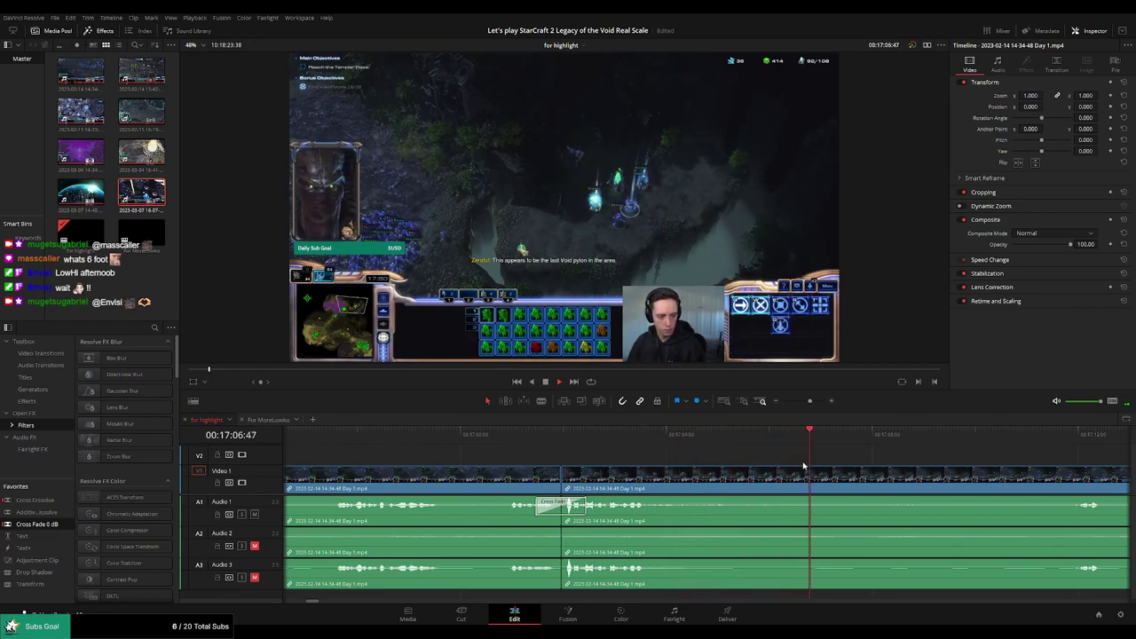
pyautogui.press('space')
pyautogui.press('b')
pyautogui.click(855, 480)
pyautogui.click(1071, 441)
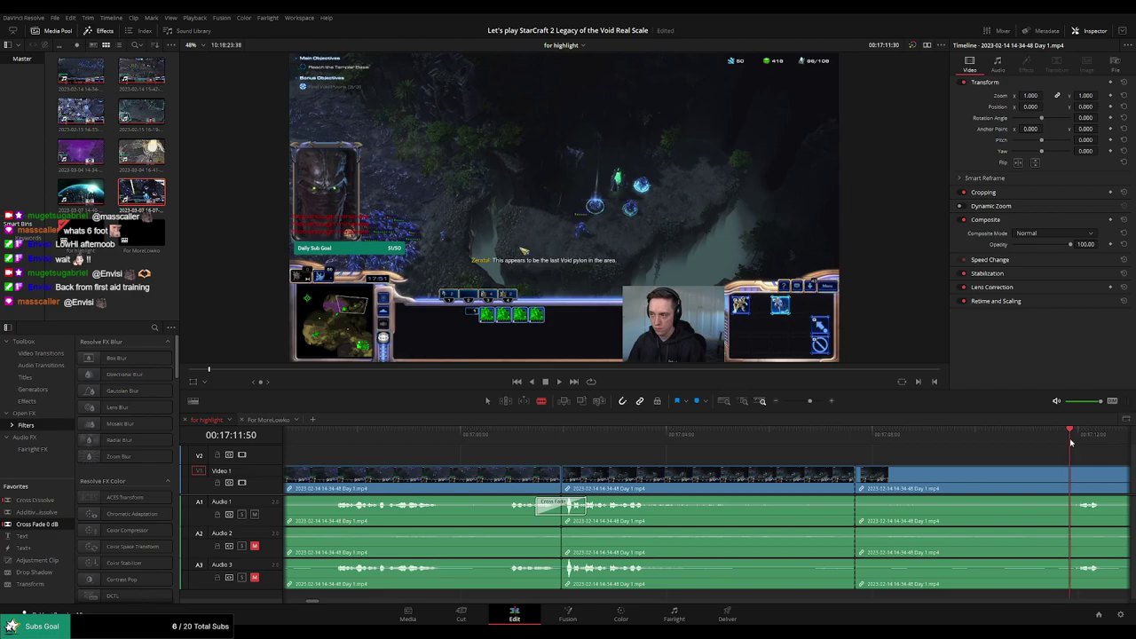
pyautogui.moveTo(1032, 464); pyautogui.dragTo(658, 462)
pyautogui.click(830, 435)
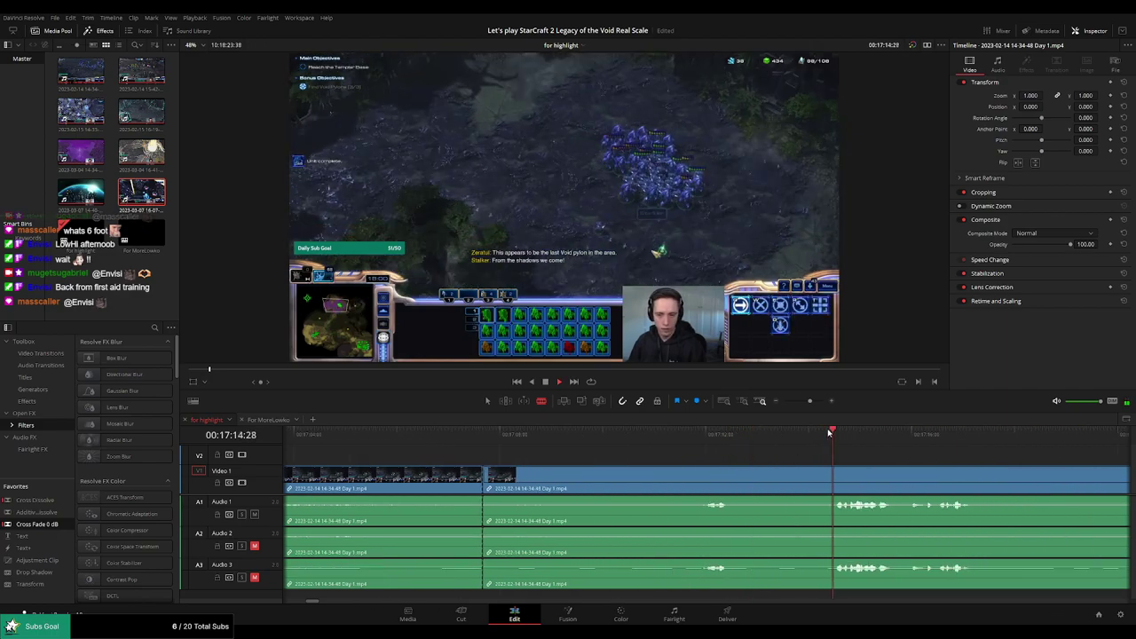
pyautogui.click(833, 479)
pyautogui.press('a')
pyautogui.click(764, 482)
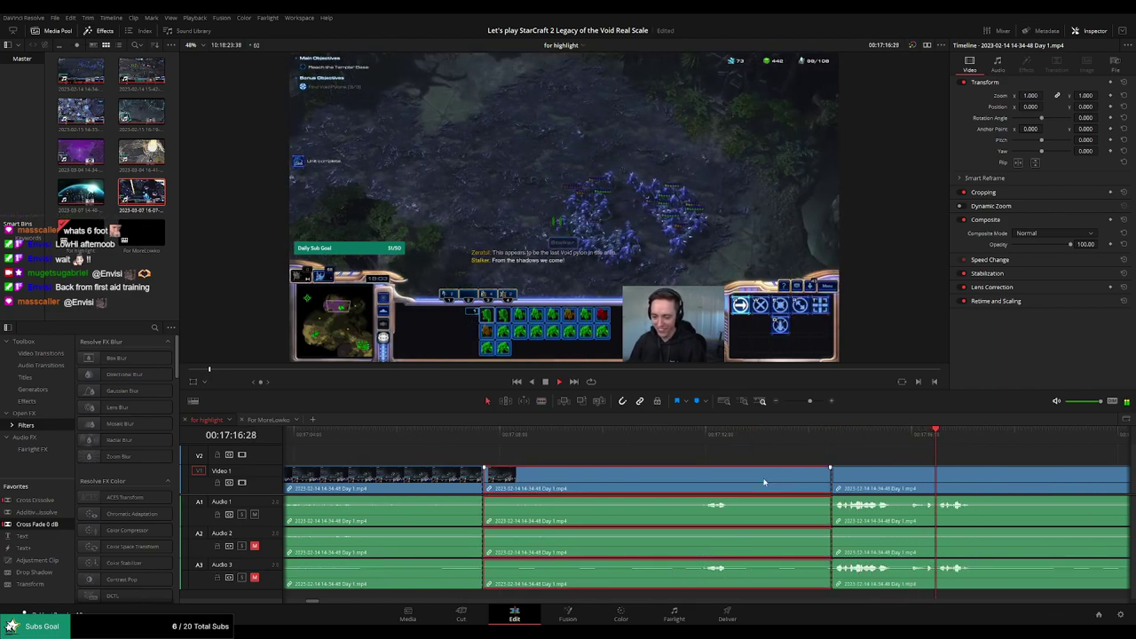
pyautogui.press('BackSpace')
pyautogui.click(763, 482)
pyautogui.press('BackSpace')
pyautogui.click(480, 480)
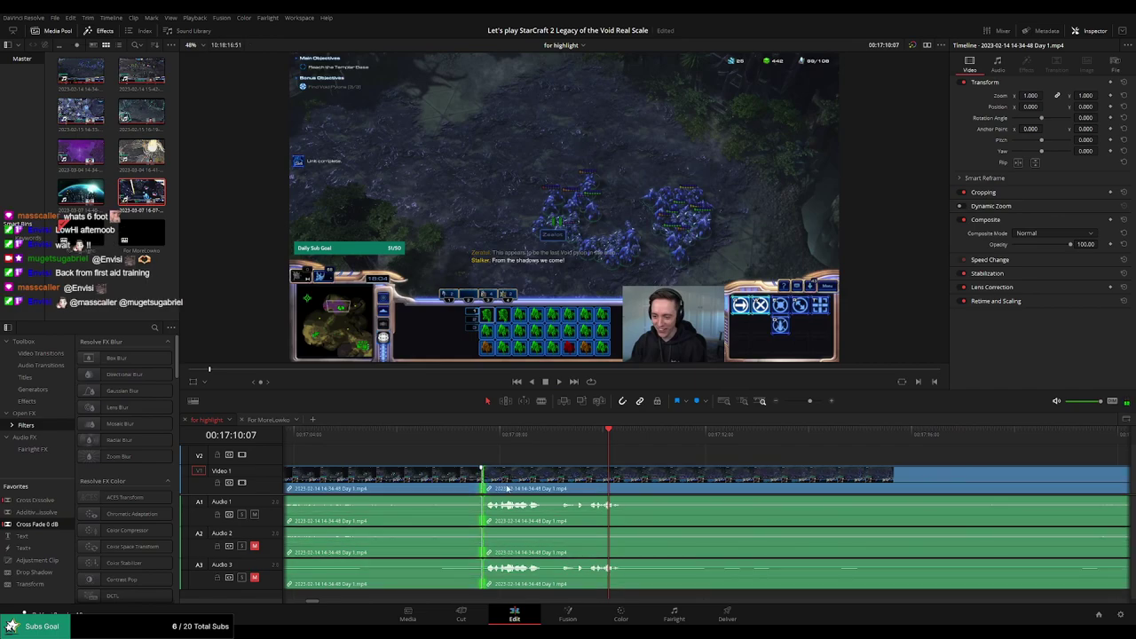
pyautogui.click(481, 443)
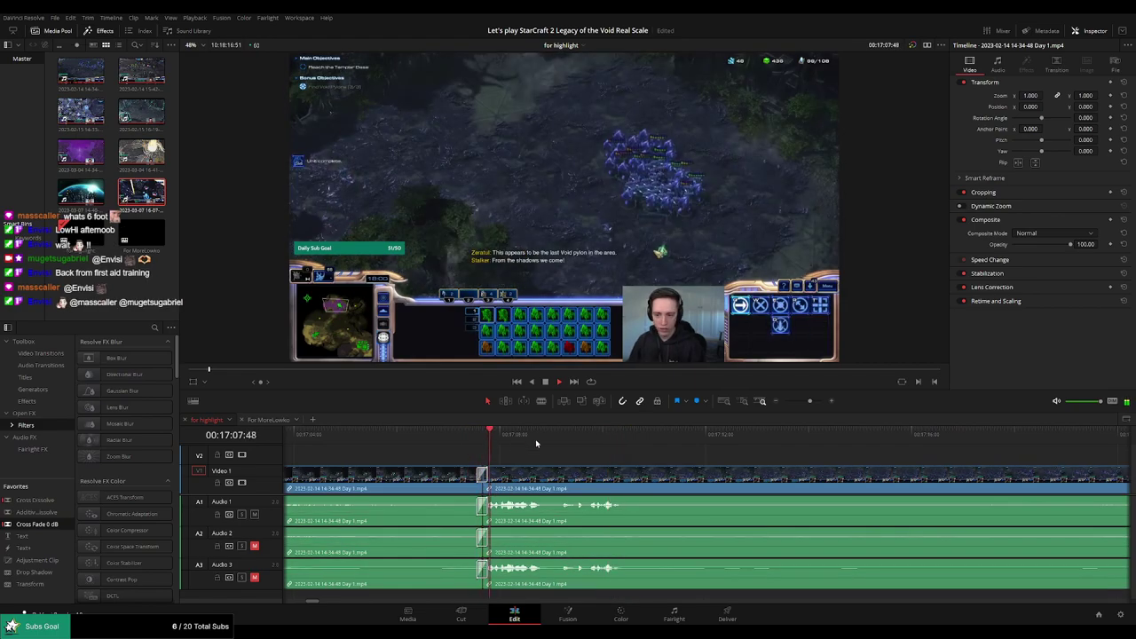
# Play and skim the footage from about 00:17:10 to 00:17:36 to find the next pause worth cutting
pyautogui.click(596, 441)
pyautogui.hscroll(3, 619, 455)
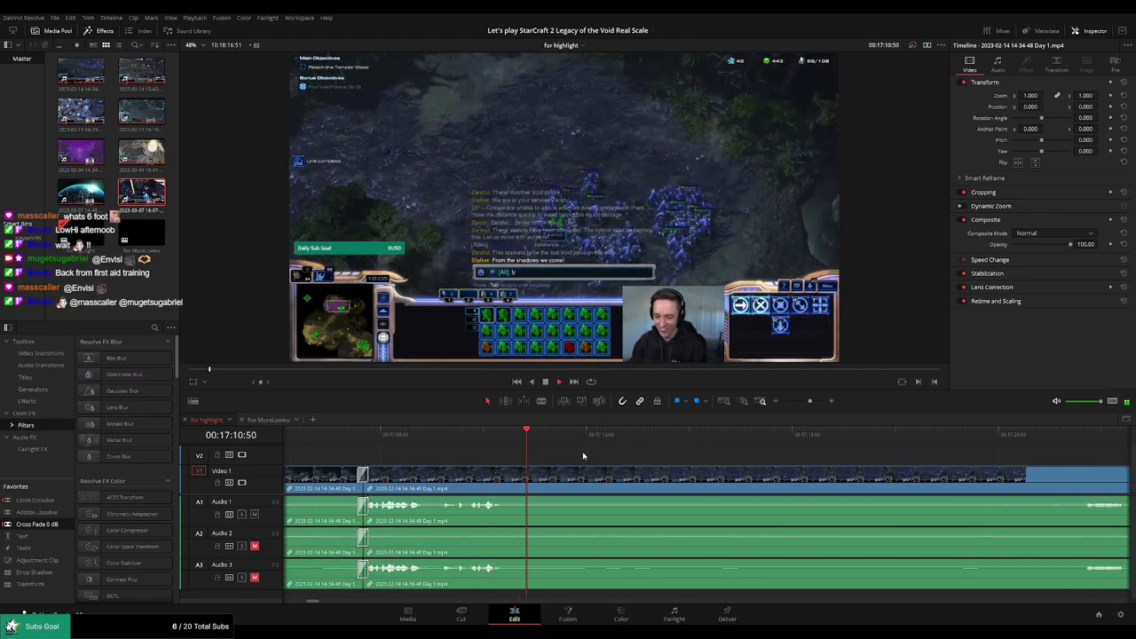
pyautogui.click(675, 444)
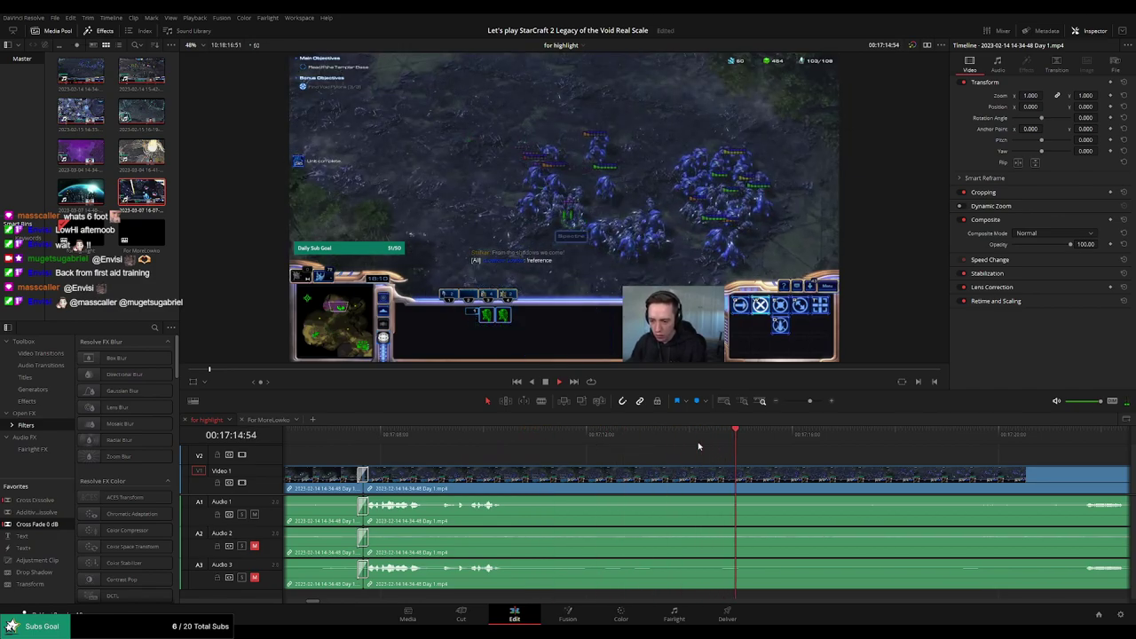
pyautogui.click(952, 439)
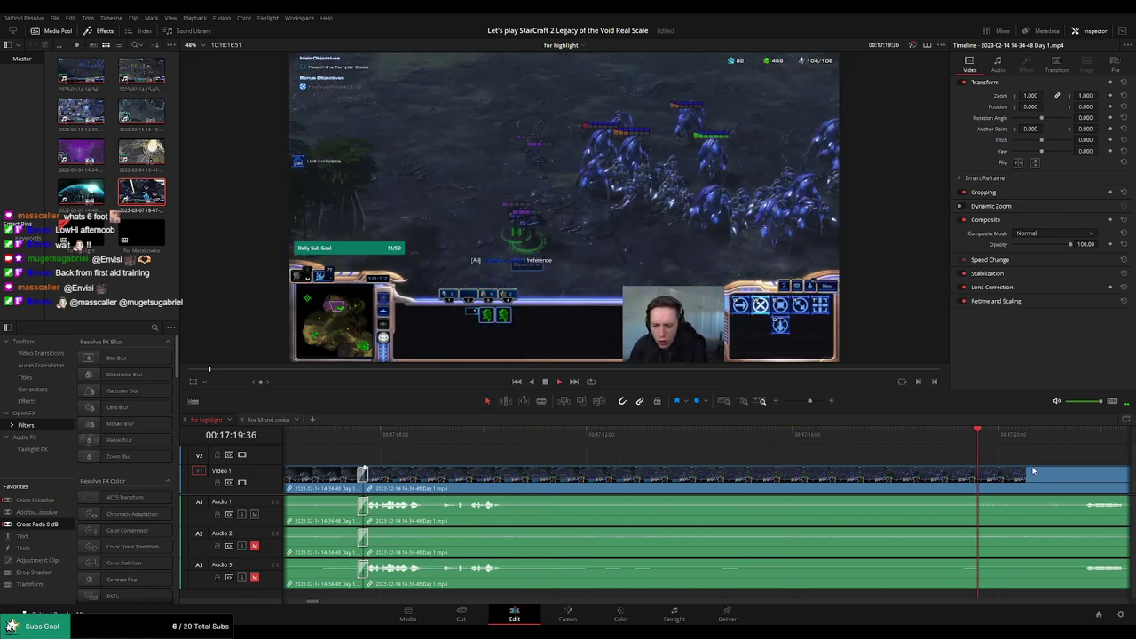
pyautogui.hscroll(8, 835, 445)
pyautogui.click(731, 441)
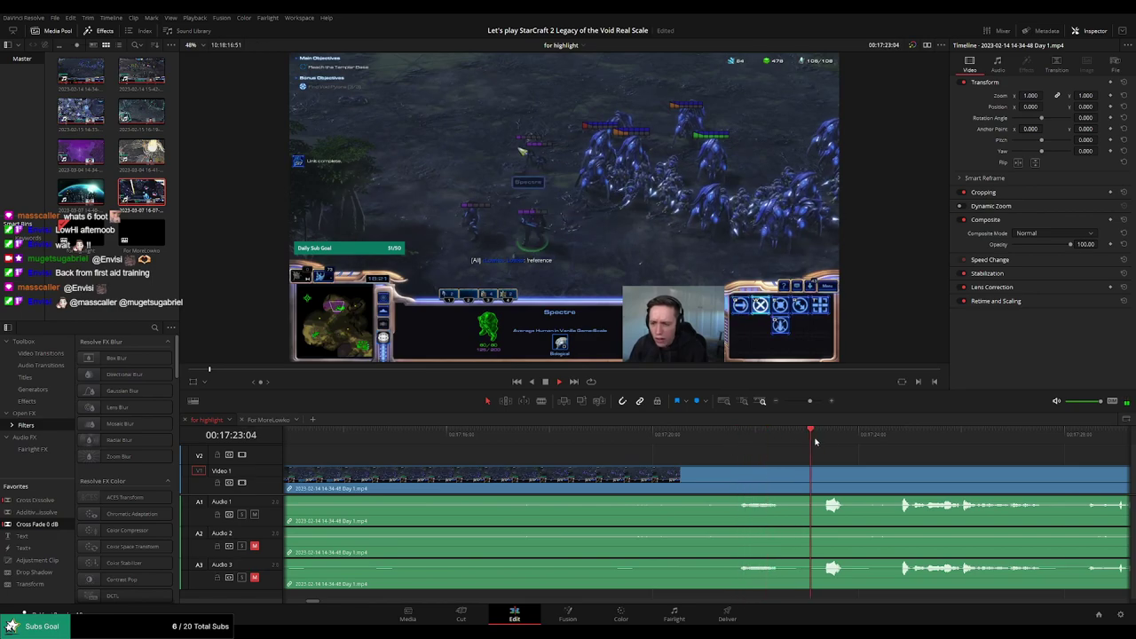
pyautogui.hscroll(6, 814, 444)
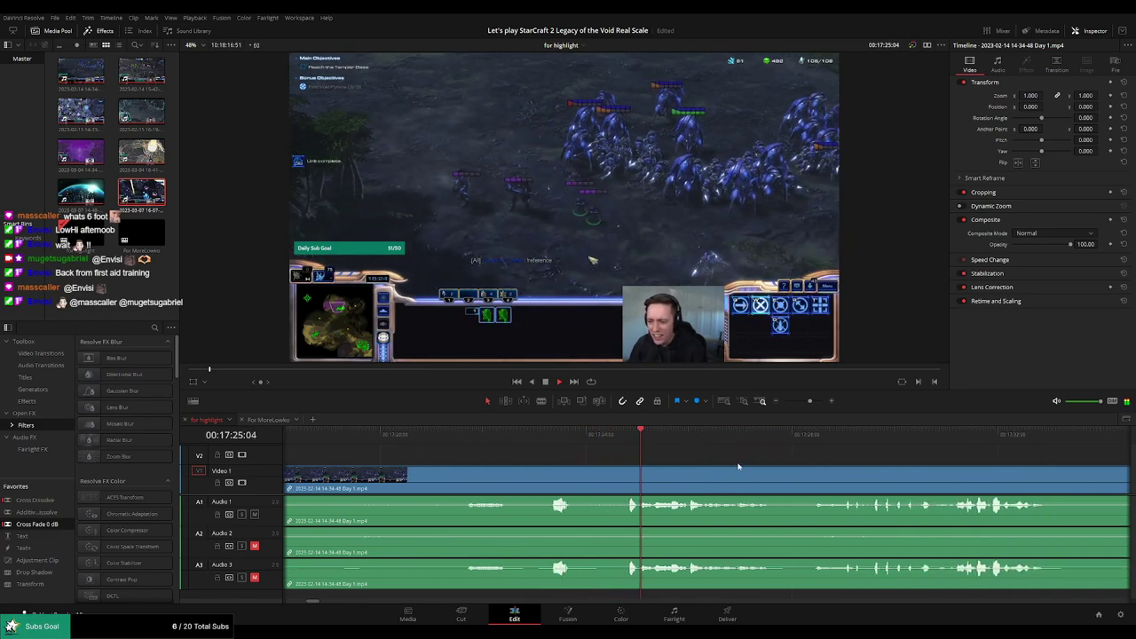
pyautogui.hscroll(3, 693, 461)
pyautogui.hscroll(1, 621, 451)
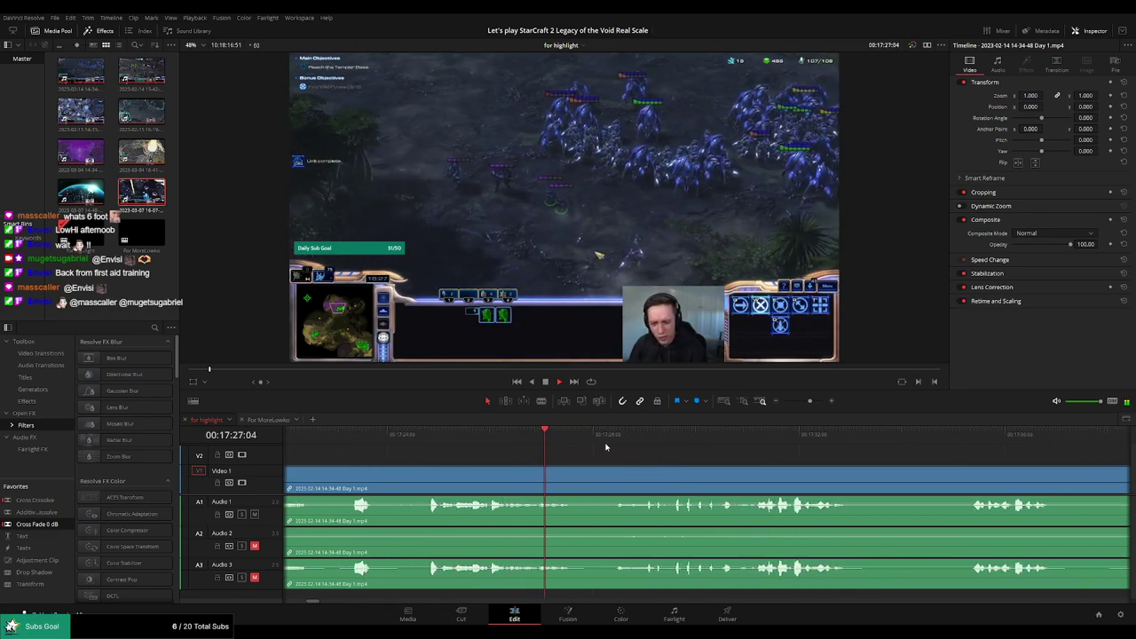
pyautogui.click(613, 442)
pyautogui.hscroll(3, 771, 454)
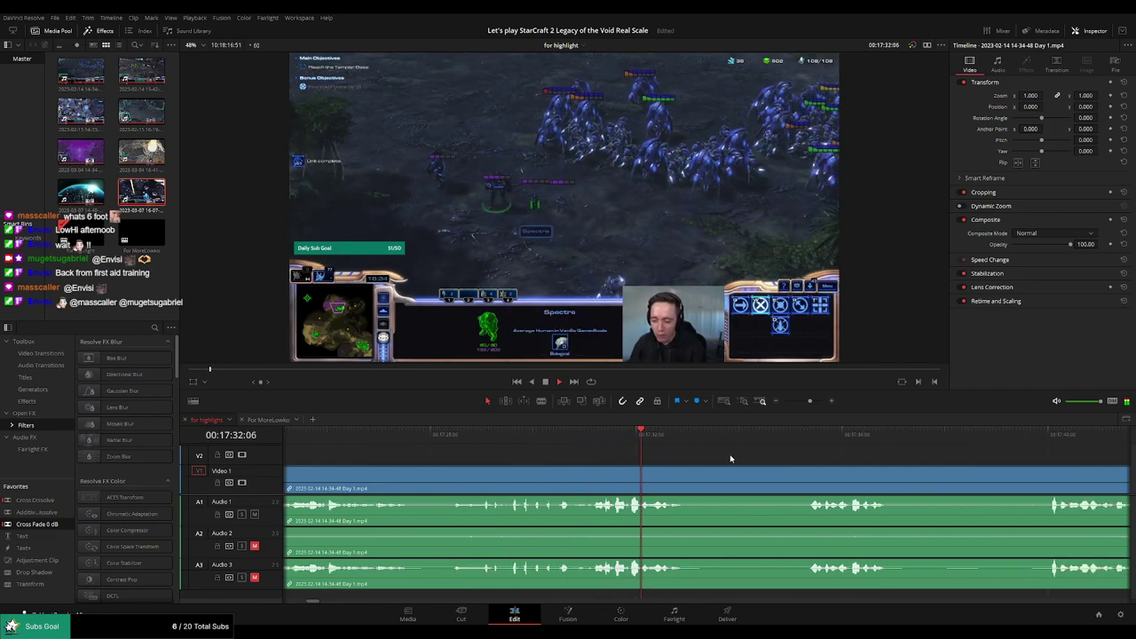
pyautogui.hscroll(1, 675, 454)
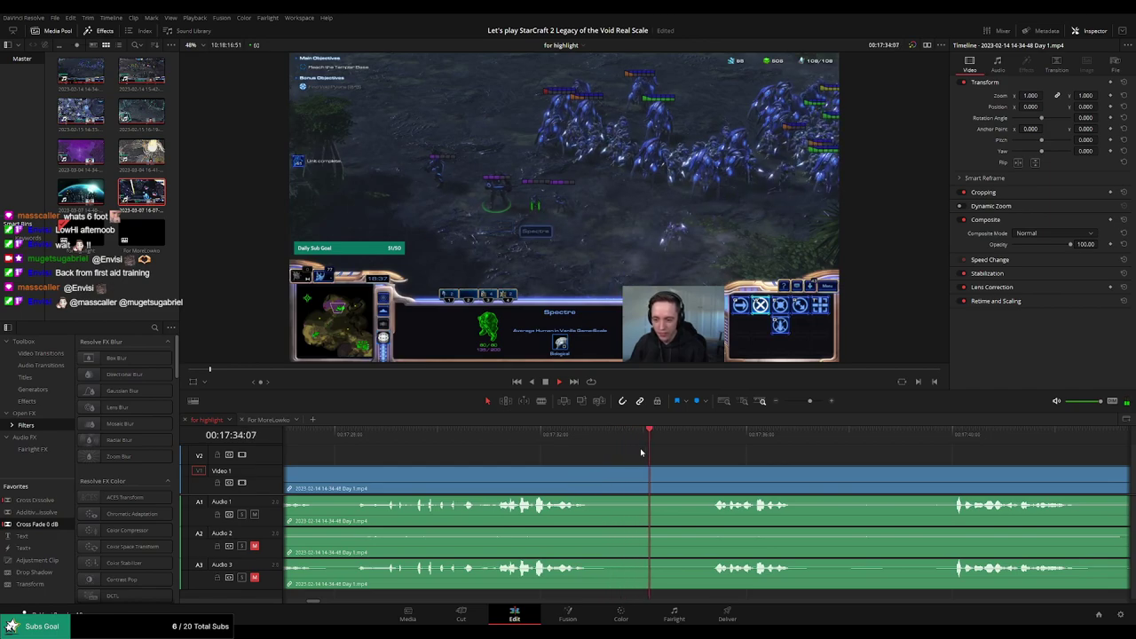
pyautogui.hscroll(2, 722, 445)
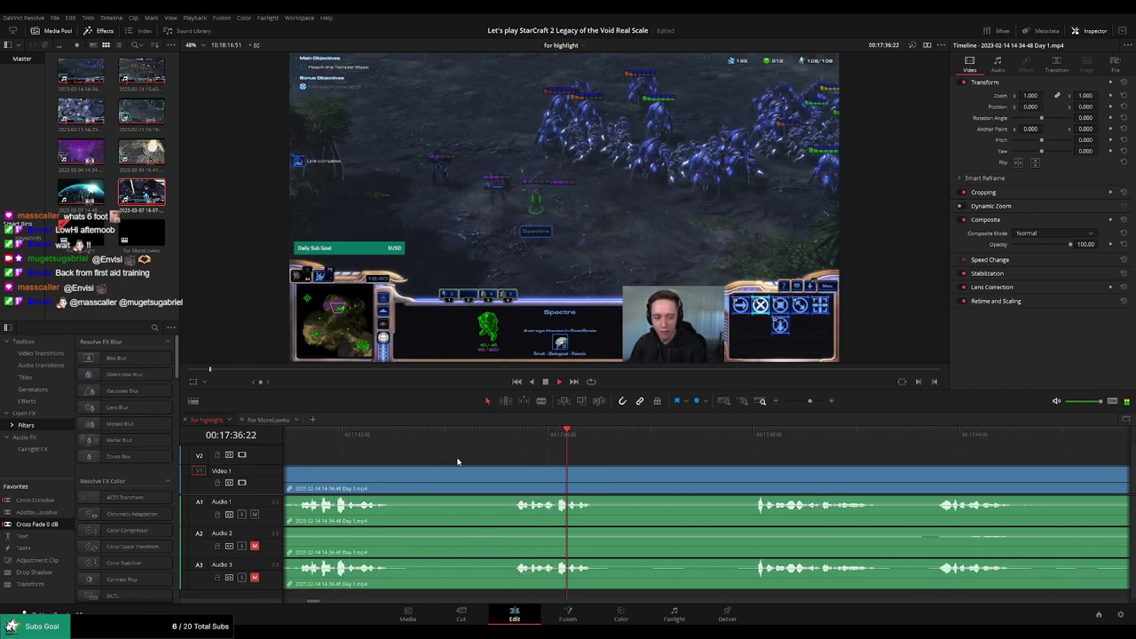
# Ripple-delete the pause from 00:17:33:15 to about 00:17:35:15 and add a Cross Fade 0 dB to the Audio 1 join
pyautogui.click(373, 435)
pyautogui.press('space')
pyautogui.click(405, 477)
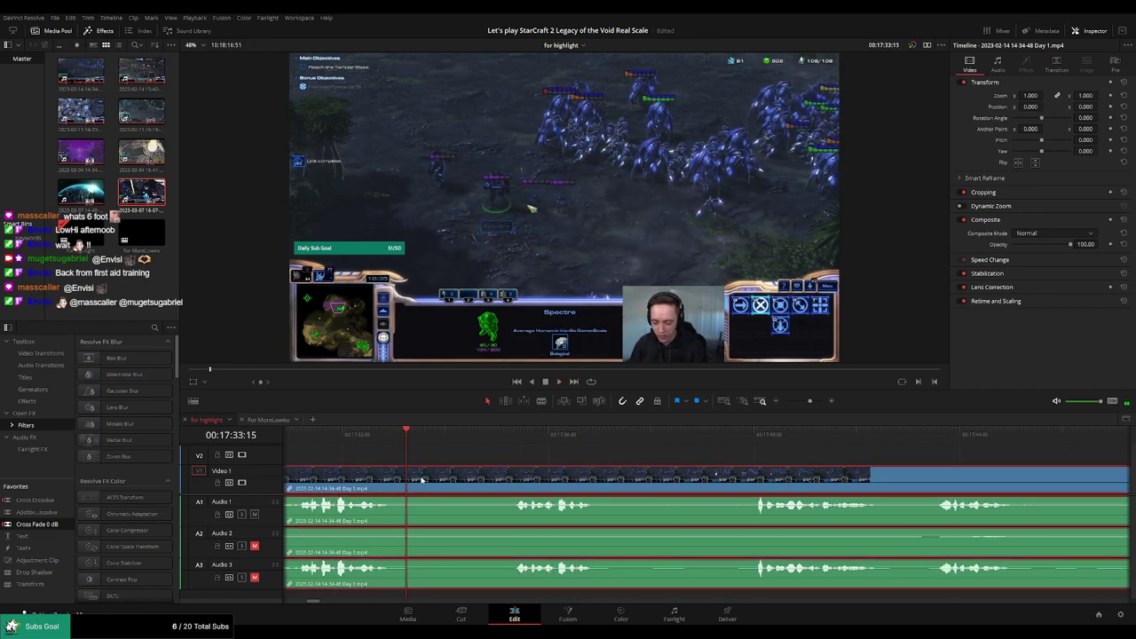
pyautogui.hotkey('ctrl', 'b')
pyautogui.press('b')
pyautogui.click(509, 480)
pyautogui.press('a')
pyautogui.click(480, 482)
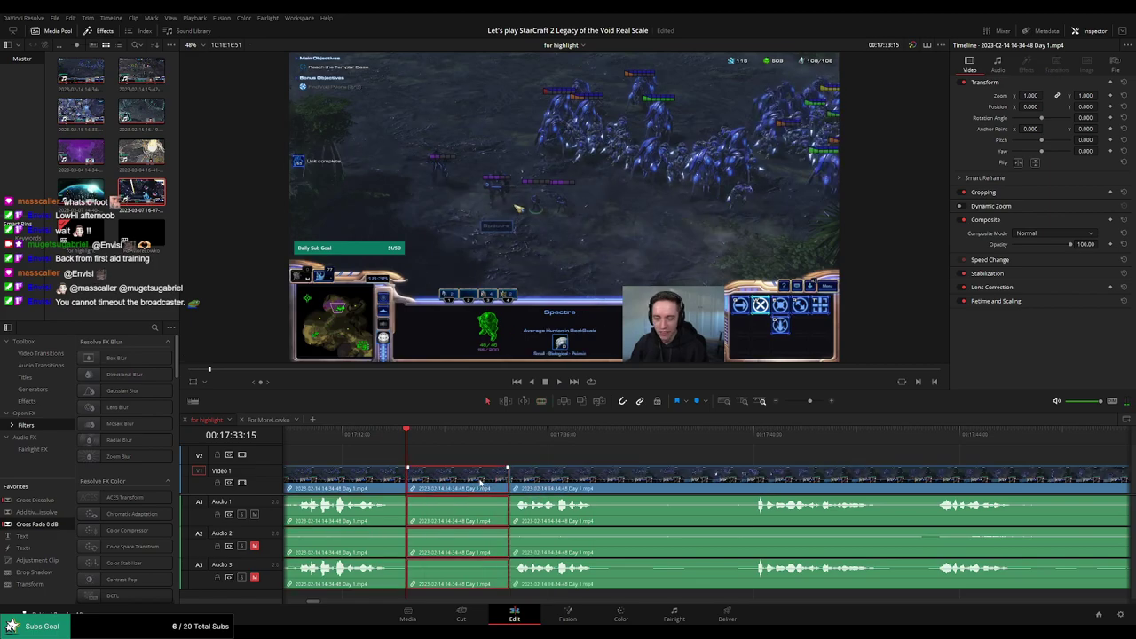
pyautogui.press('Delete')
pyautogui.moveTo(67, 527); pyautogui.dragTo(412, 518)
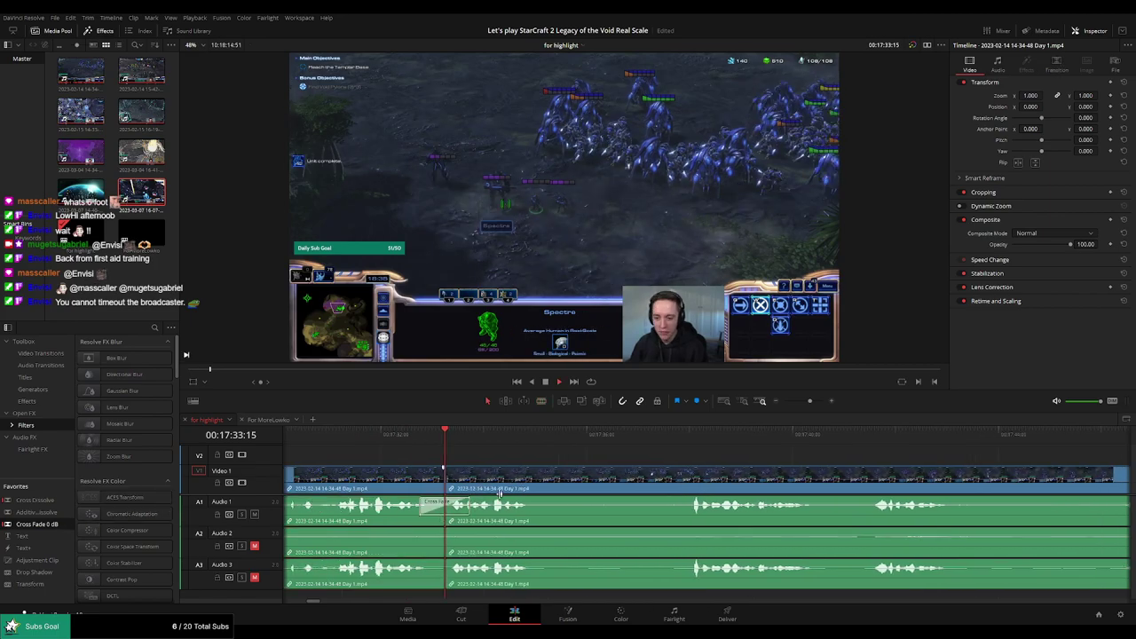
# Try to mark off the stretch from about 00:17:35:20 to 00:17:43:30 by splitting the clips at both ends
pyautogui.hscroll(2, 637, 477)
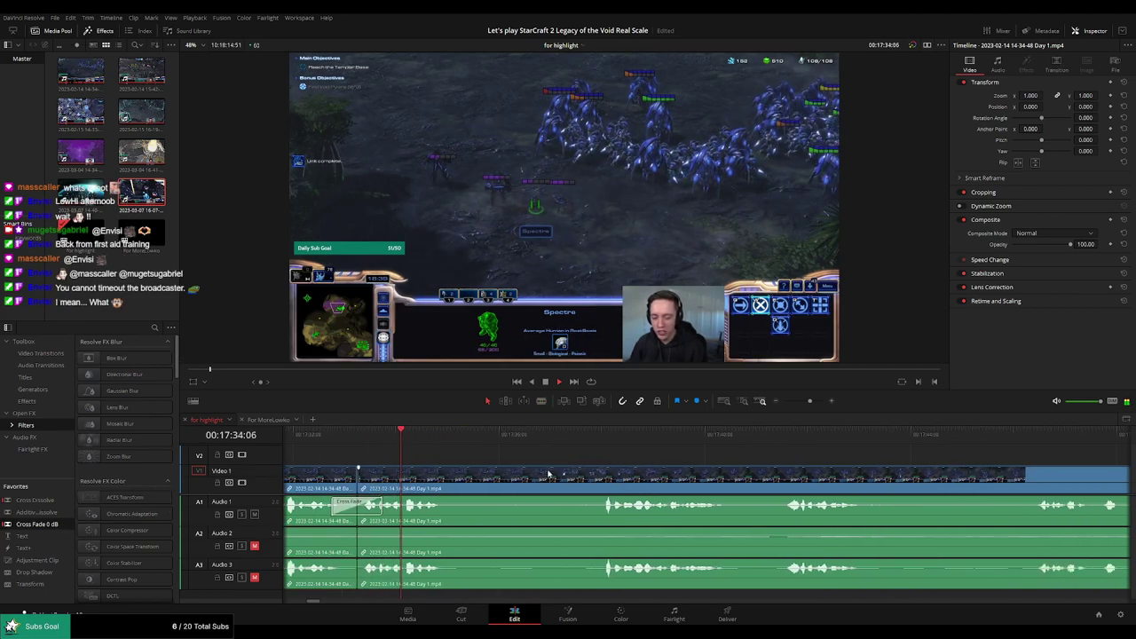
pyautogui.press('b')
pyautogui.click(464, 475)
pyautogui.click(603, 438)
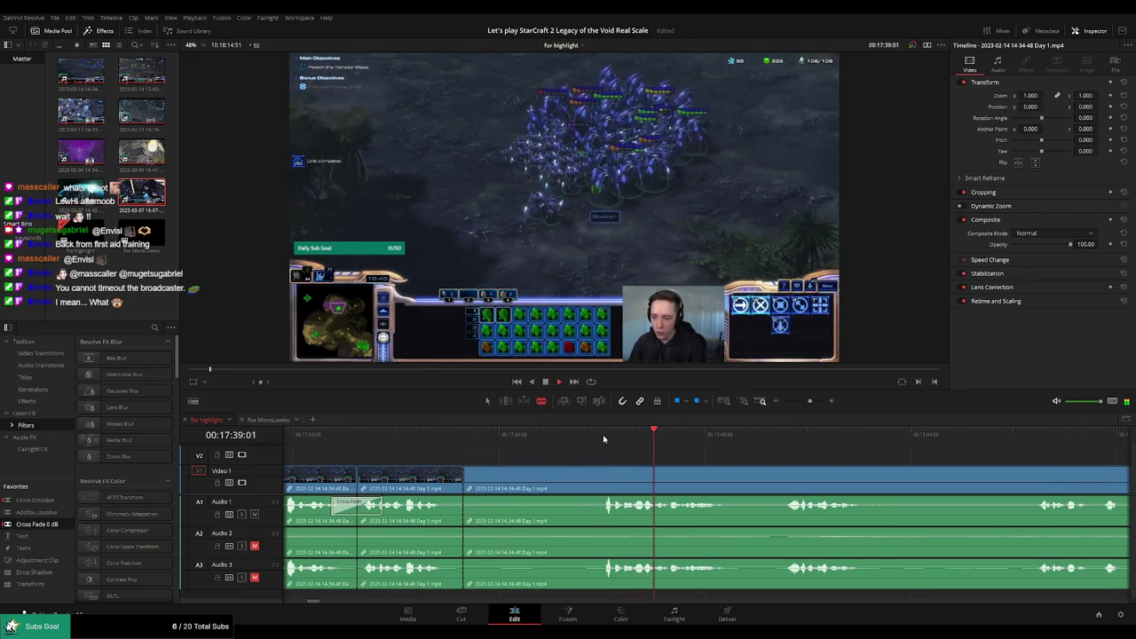
pyautogui.hscroll(4, 710, 479)
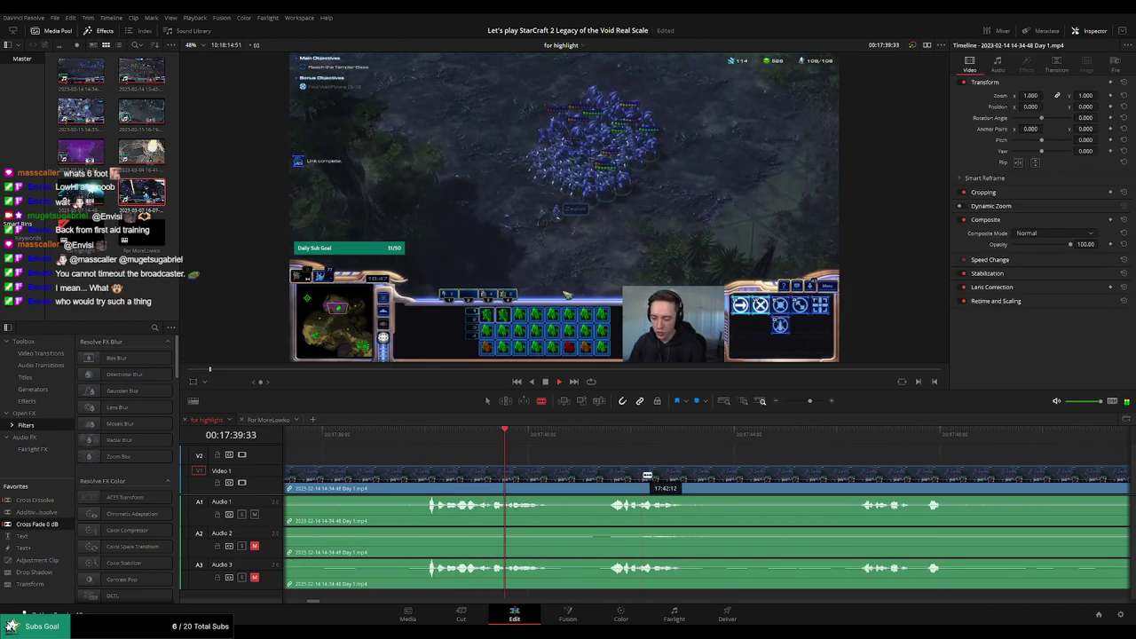
pyautogui.hscroll(3, 648, 477)
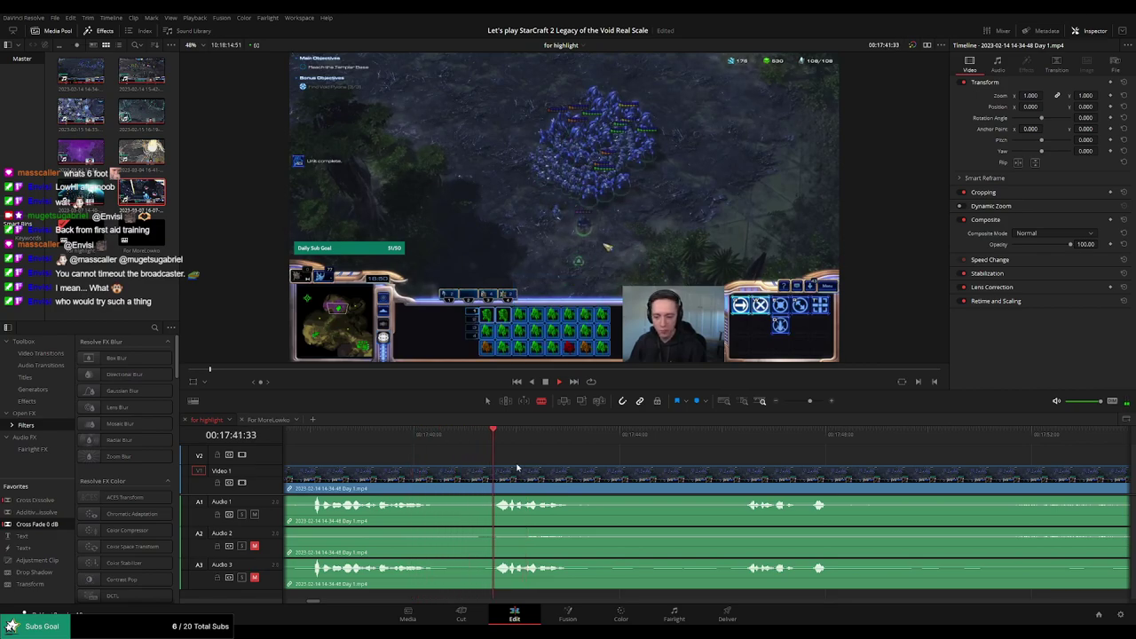
pyautogui.click(597, 479)
pyautogui.hotkey('ctrl', 'z')
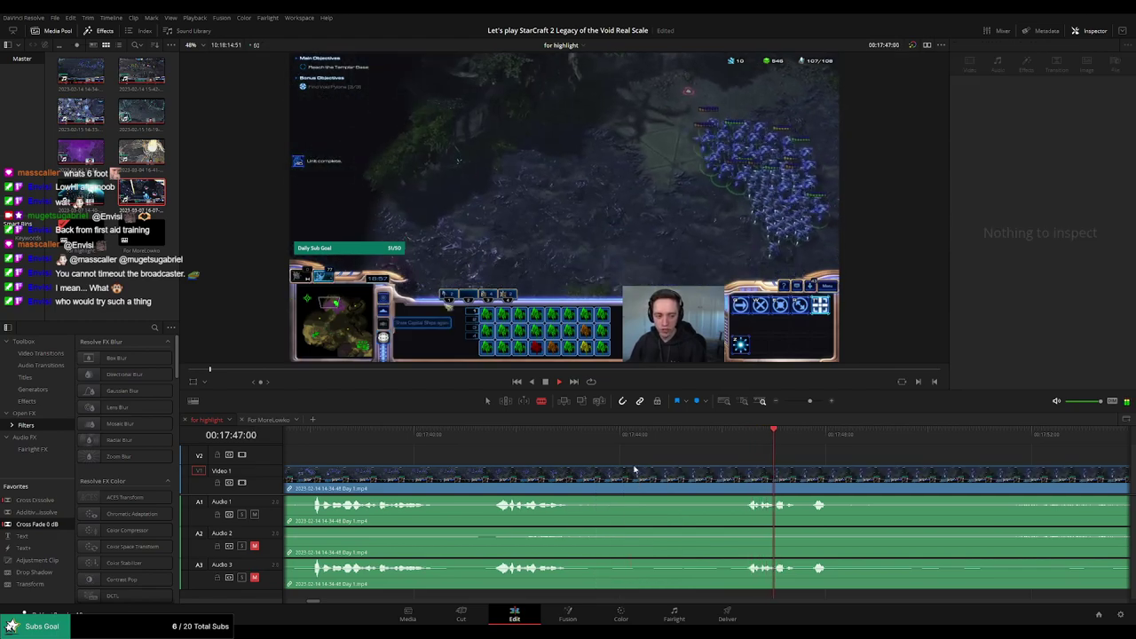
# Split the clips on all tracks at 00:17:48:45 and skim on to about 00:18:09 to find where the dull stretch ends
pyautogui.click(594, 440)
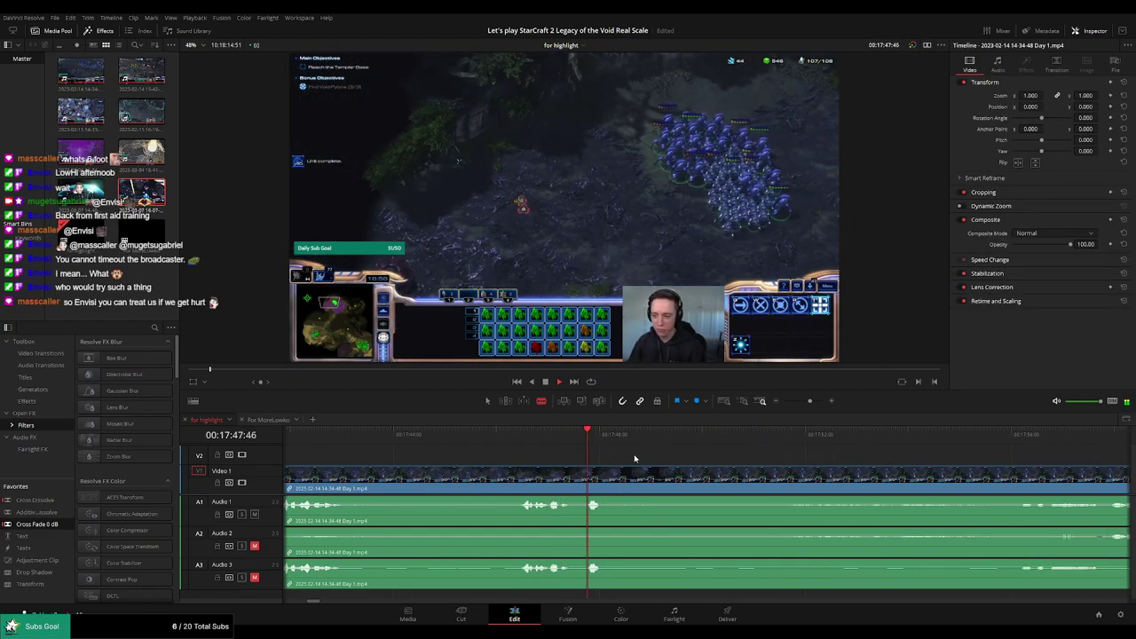
pyautogui.click(638, 478)
pyautogui.click(1005, 435)
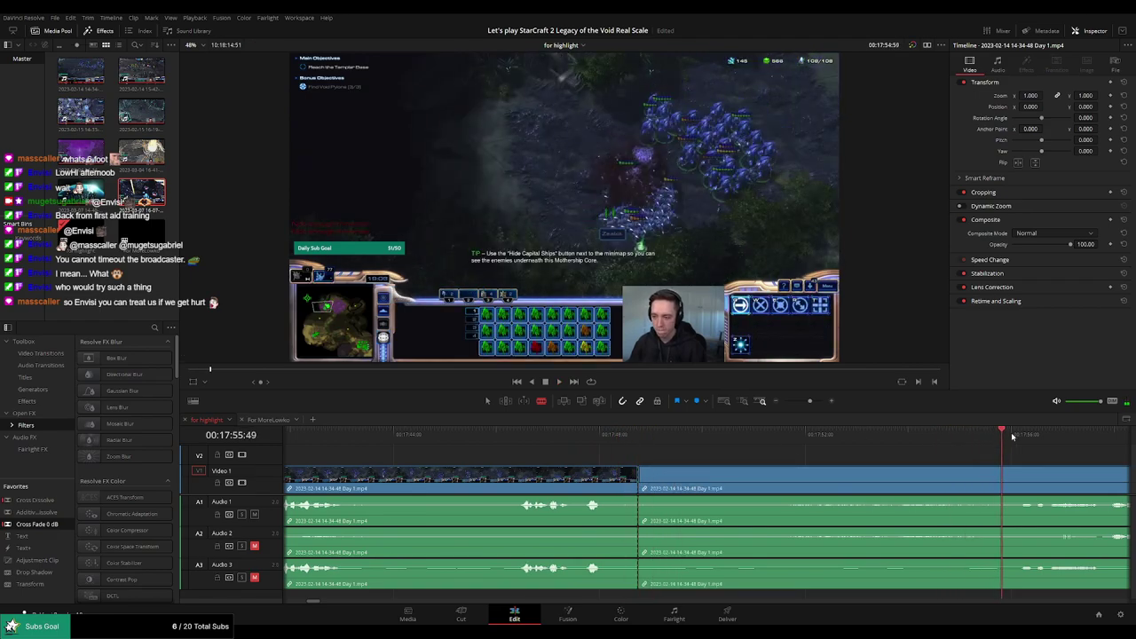
pyautogui.moveTo(809, 402); pyautogui.dragTo(806, 403)
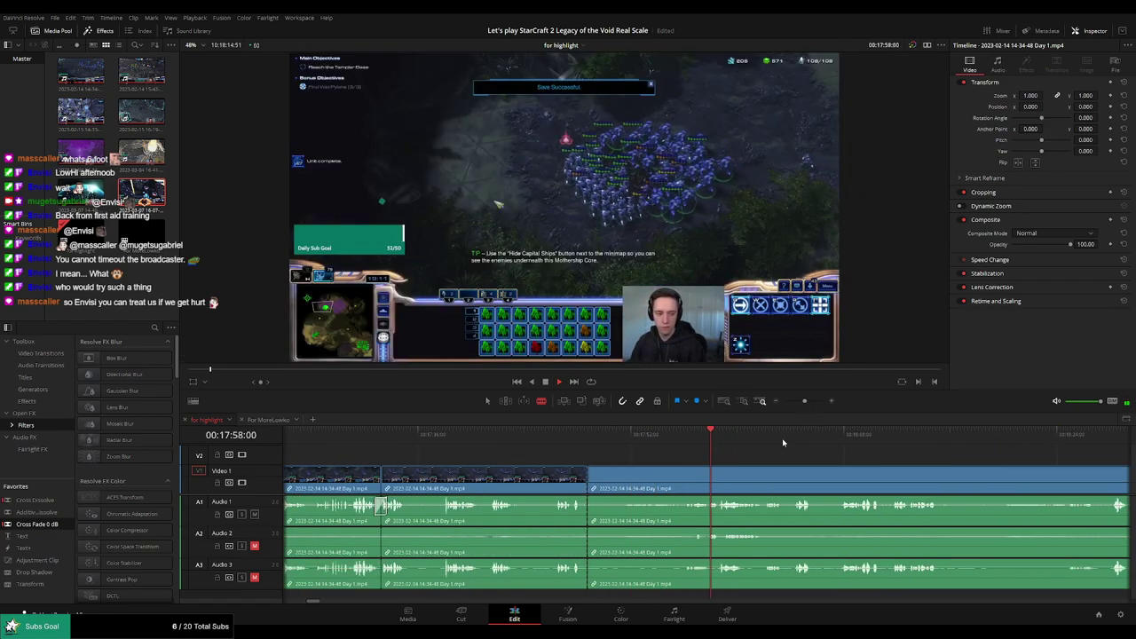
pyautogui.click(784, 437)
pyautogui.hscroll(2, 723, 459)
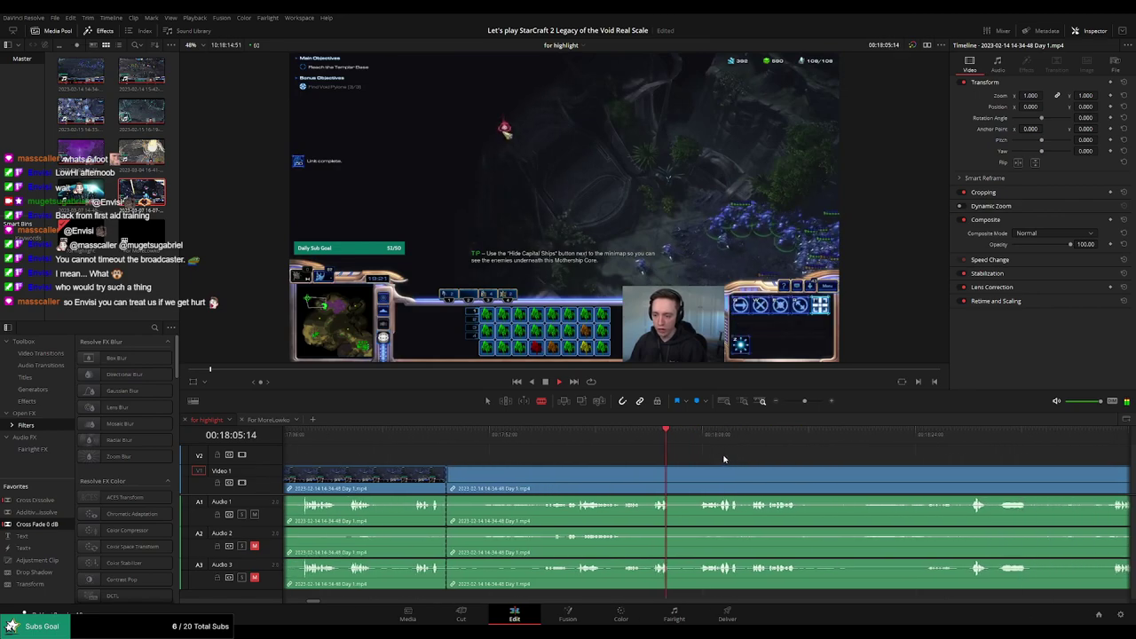
pyautogui.click(703, 435)
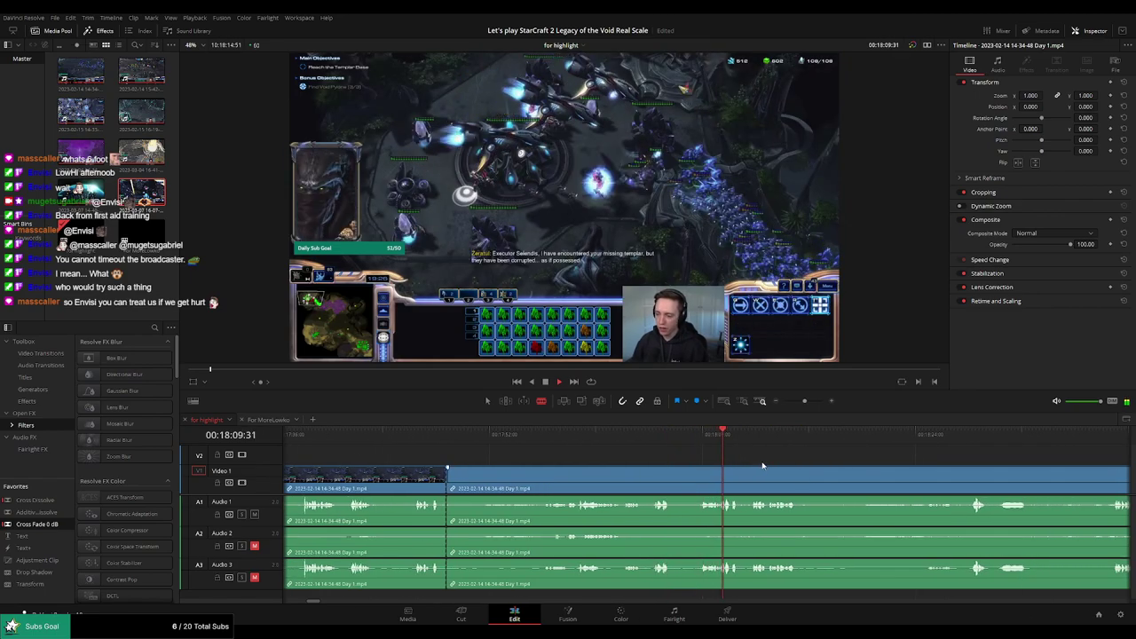
pyautogui.click(652, 448)
pyautogui.click(627, 445)
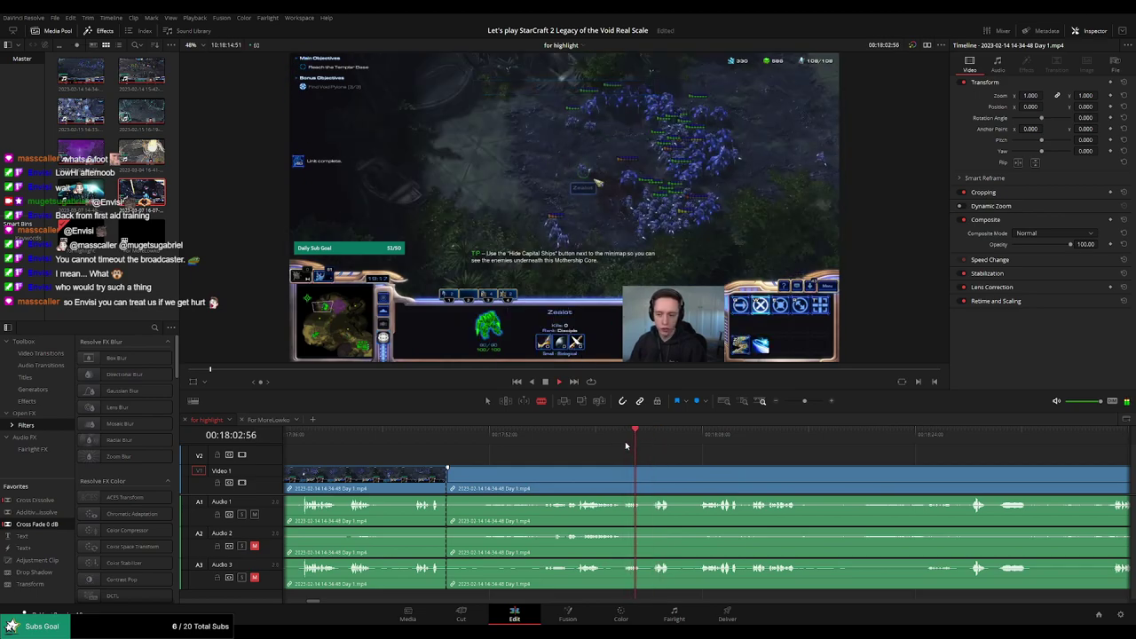
# Split the clips at 00:18:04:06 and ripple-delete the piece between 00:17:48:45 and that point
pyautogui.click(655, 477)
pyautogui.press('a')
pyautogui.click(624, 479)
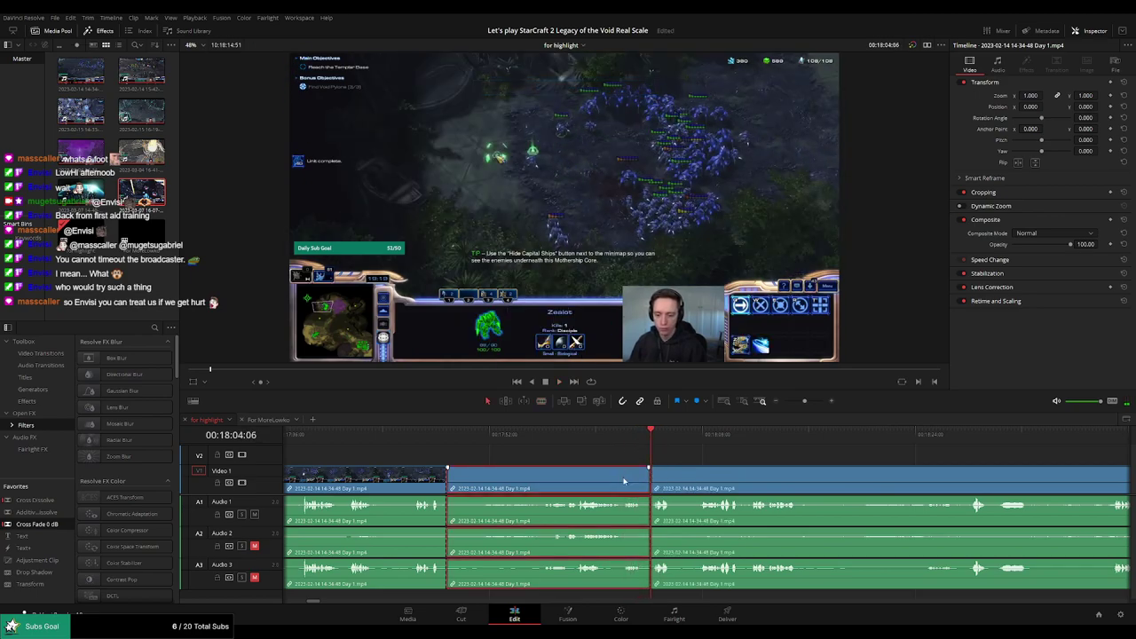
pyautogui.press('Delete')
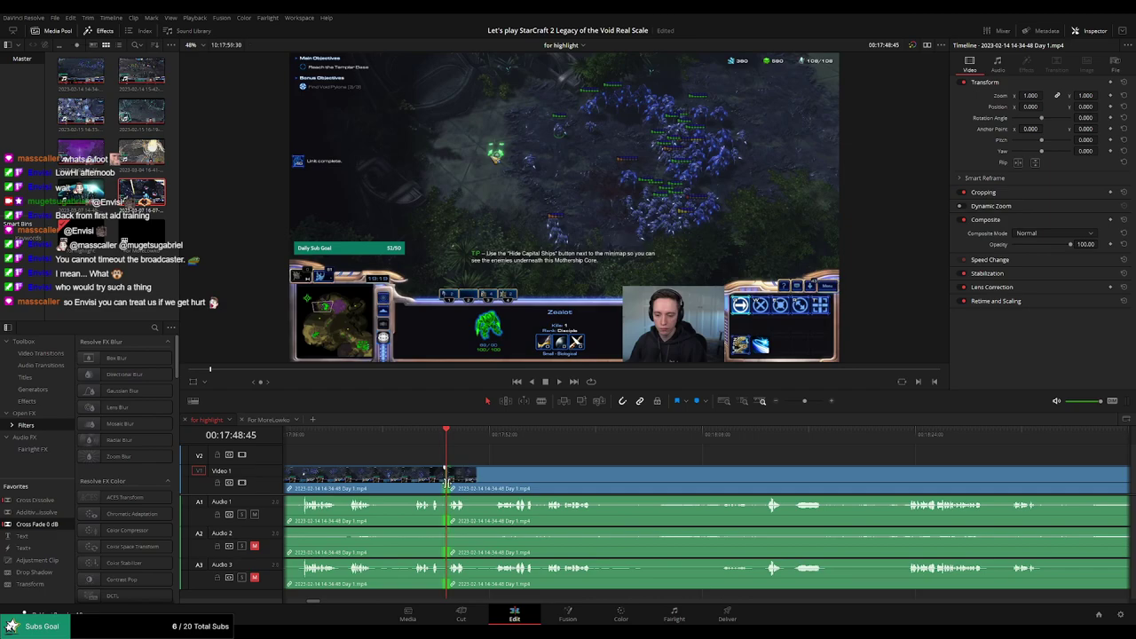
# Add short transitions at the 00:17:48:45 join on the video and all three audio tracks, and play it back
pyautogui.hotkey('ctrl', 't')
pyautogui.click(433, 445)
pyautogui.press('space')
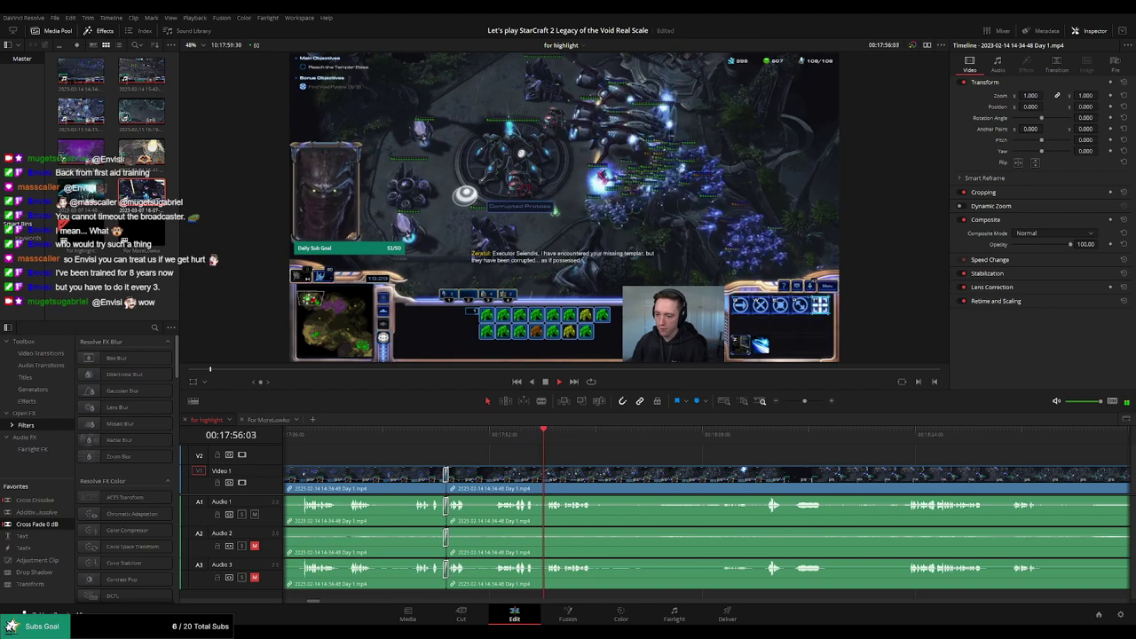
# Play and skim the battle and cutscene from about 00:17:56 to 00:18:32, and replay the join near 00:17:48
pyautogui.moveTo(633, 457); pyautogui.dragTo(537, 446)
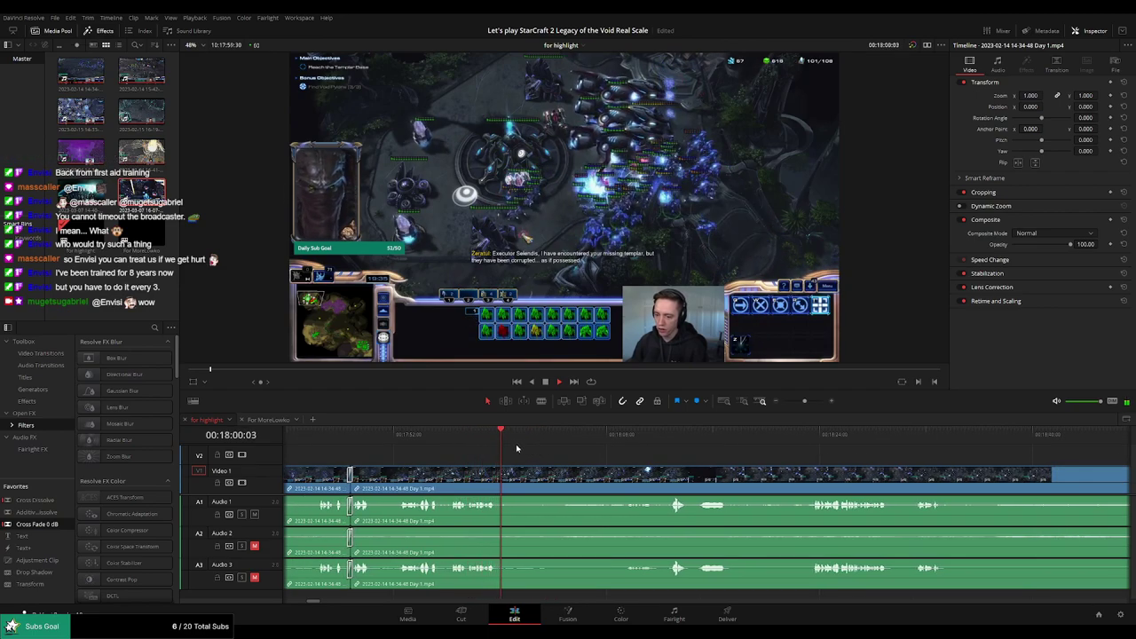
pyautogui.click(552, 434)
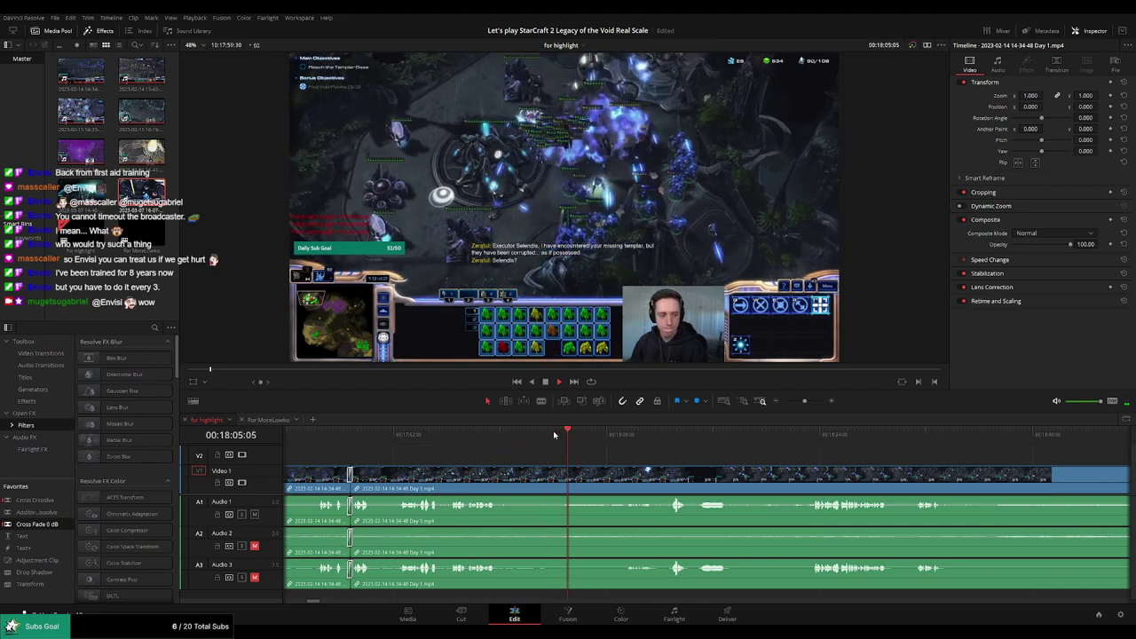
pyautogui.moveTo(623, 435); pyautogui.dragTo(664, 436)
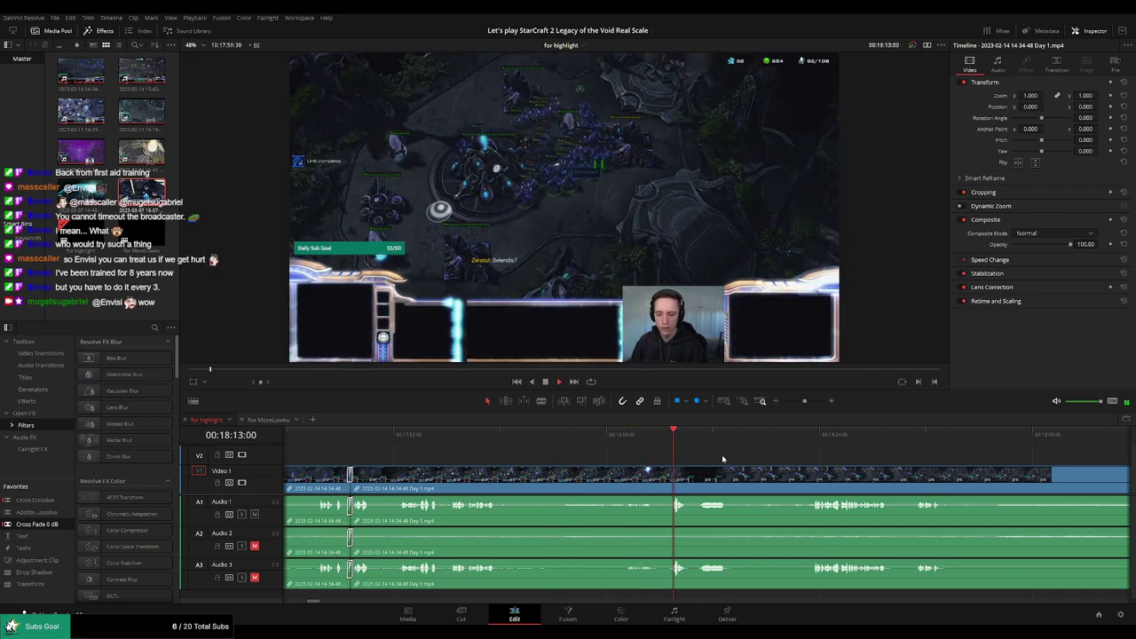
pyautogui.moveTo(777, 464); pyautogui.dragTo(617, 457)
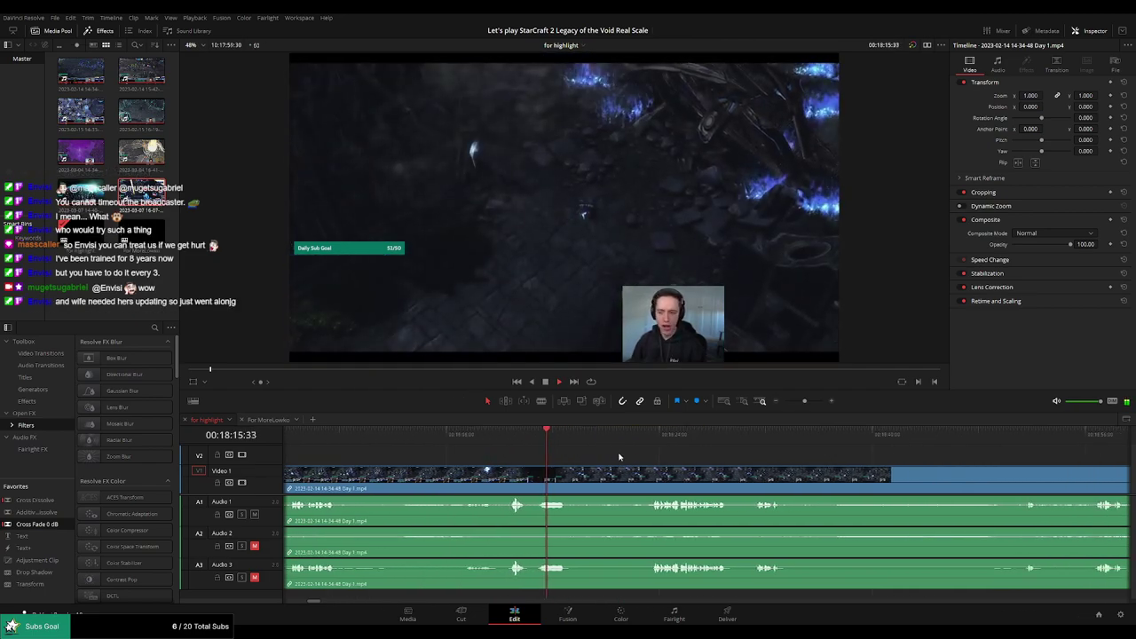
pyautogui.click(647, 435)
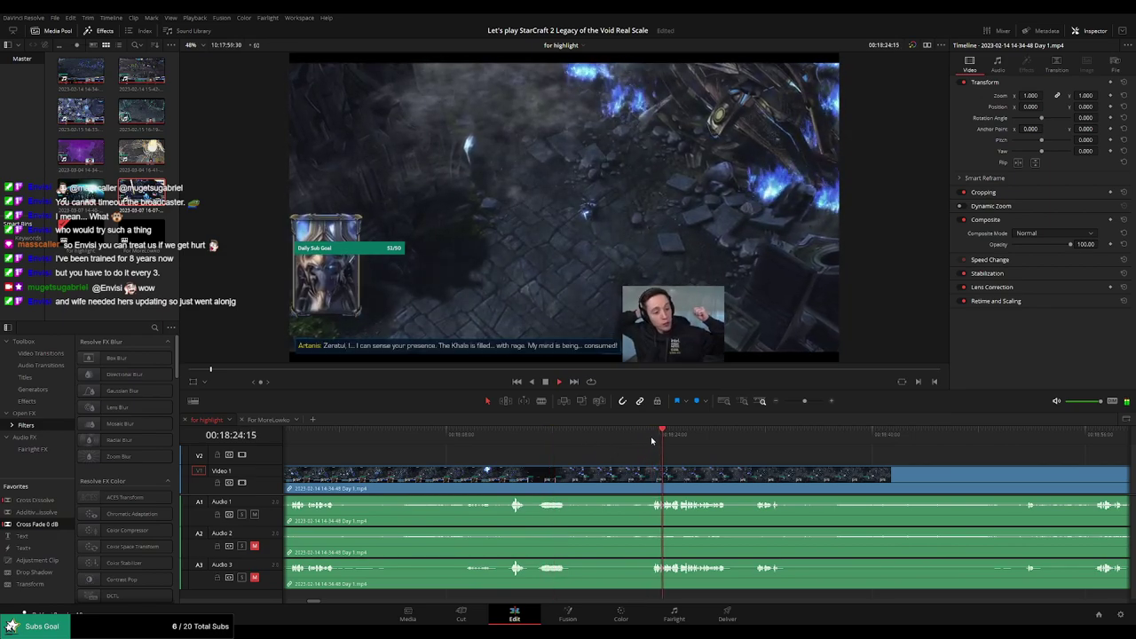
pyautogui.moveTo(671, 435); pyautogui.dragTo(758, 436)
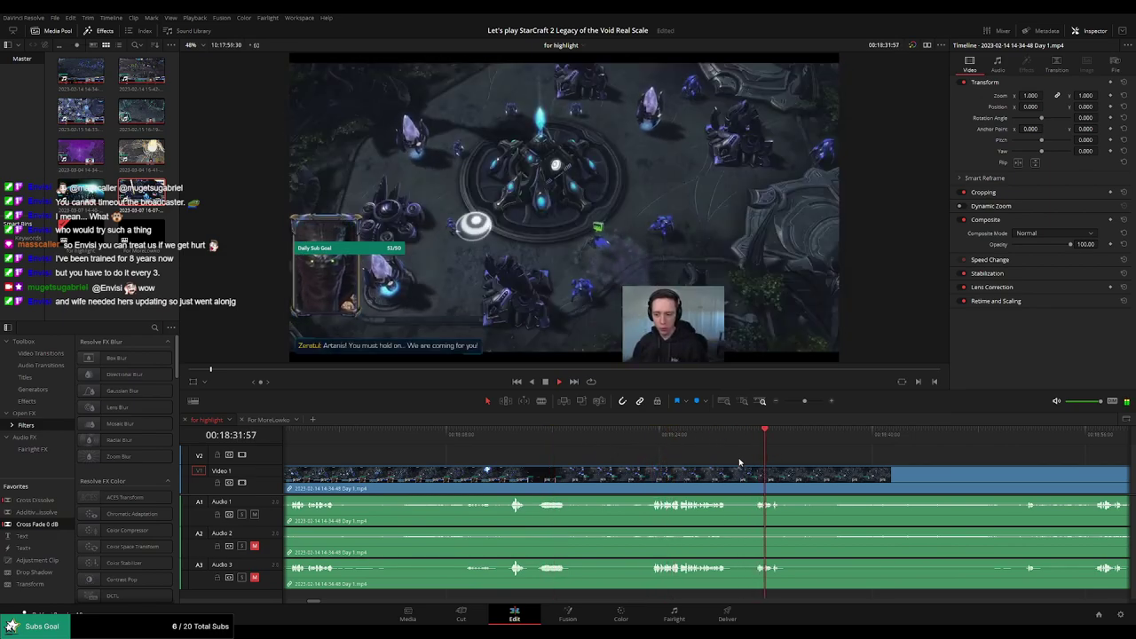
pyautogui.scroll(-3, 685, 466)
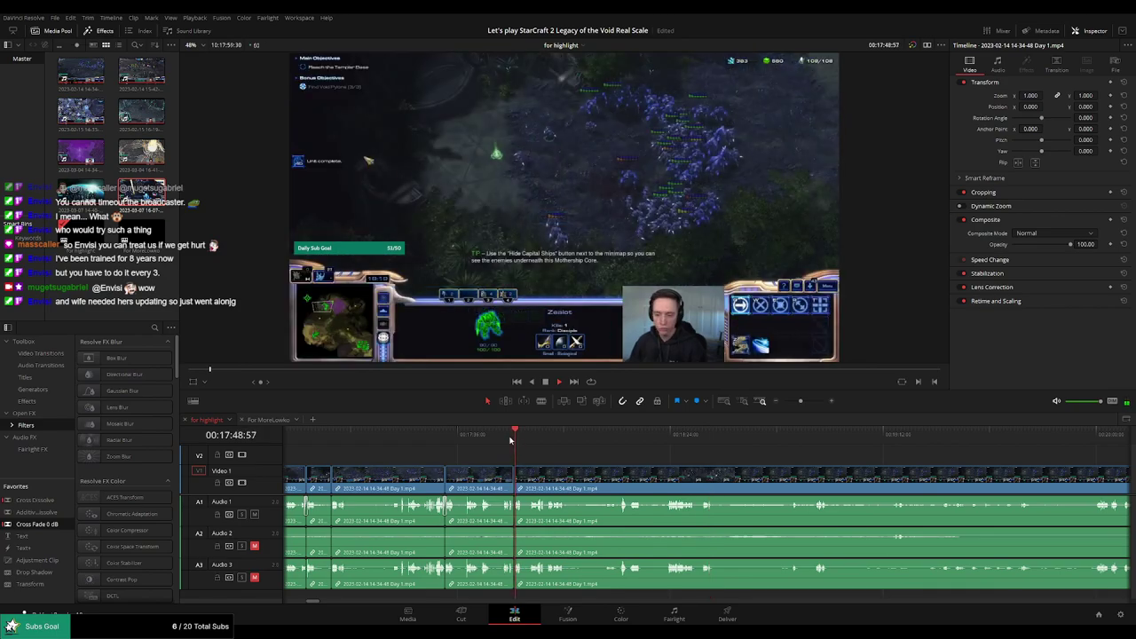
pyautogui.scroll(3, 826, 471)
pyautogui.press('space')
pyautogui.scroll(-5, 807, 443)
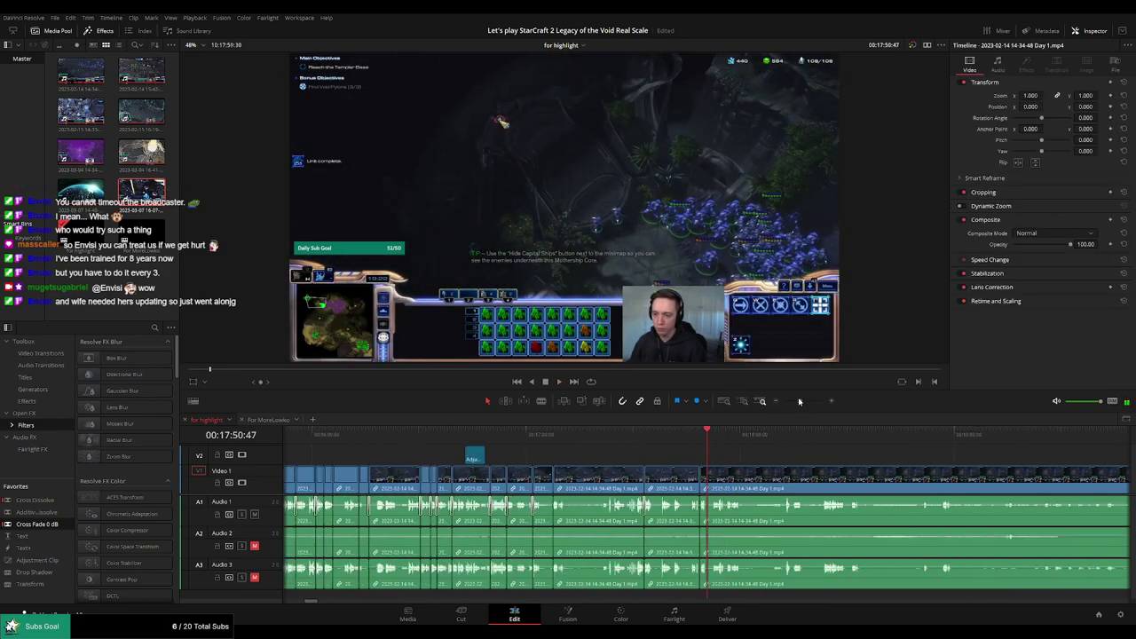
# Skim the footage from about 00:20:05 to 00:24:55 to judge which parts are worth keeping
pyautogui.press('space')
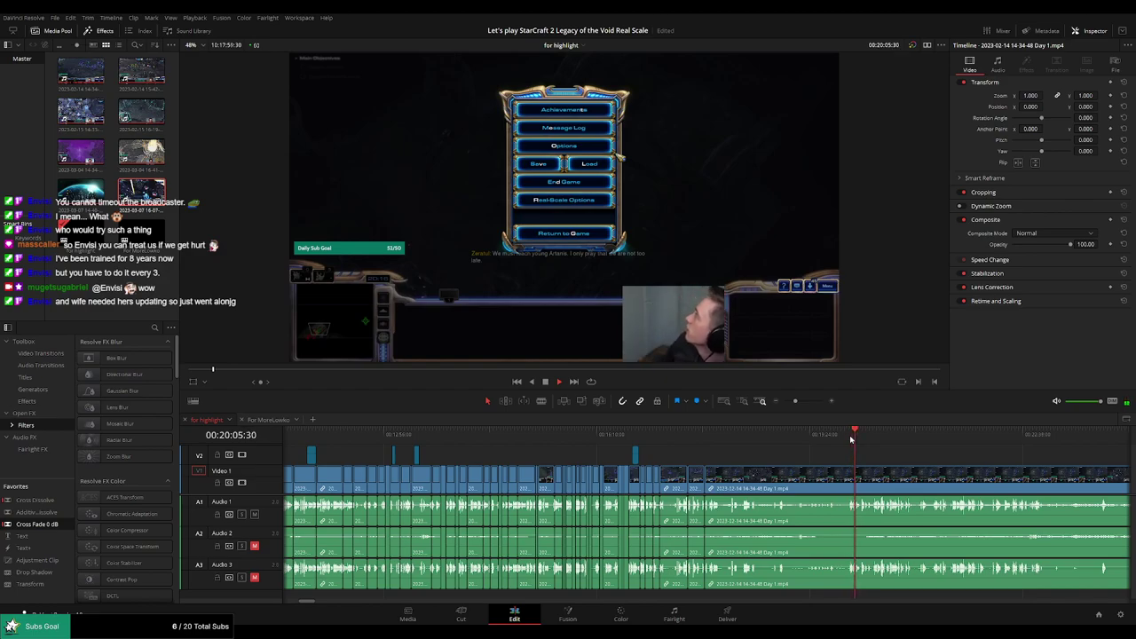
pyautogui.hscroll(5, 903, 506)
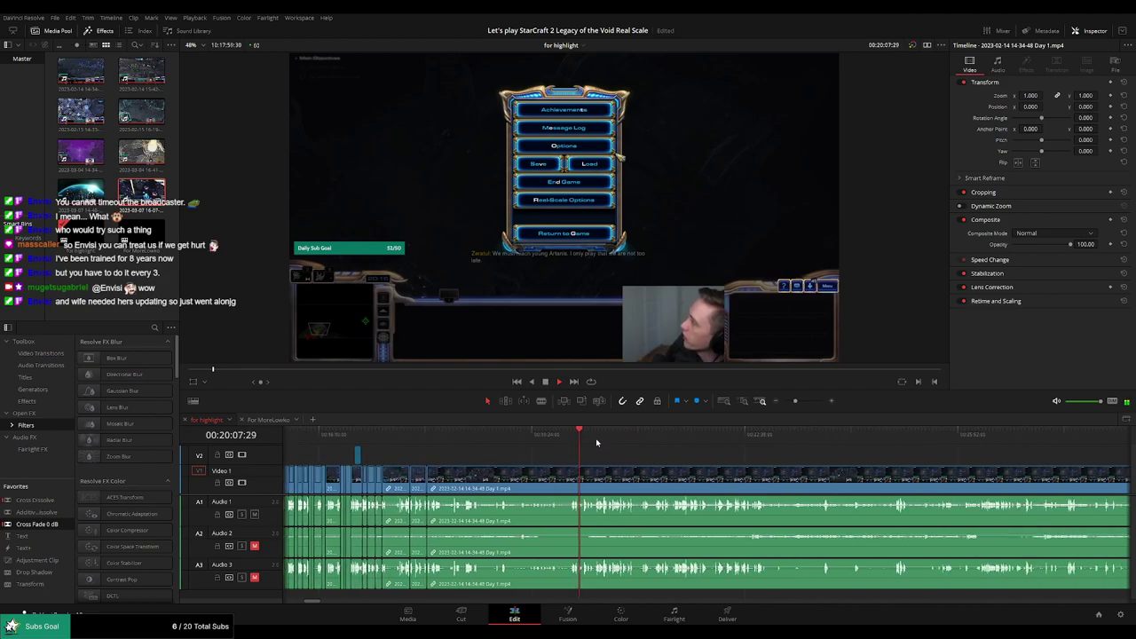
pyautogui.moveTo(630, 438); pyautogui.dragTo(726, 441)
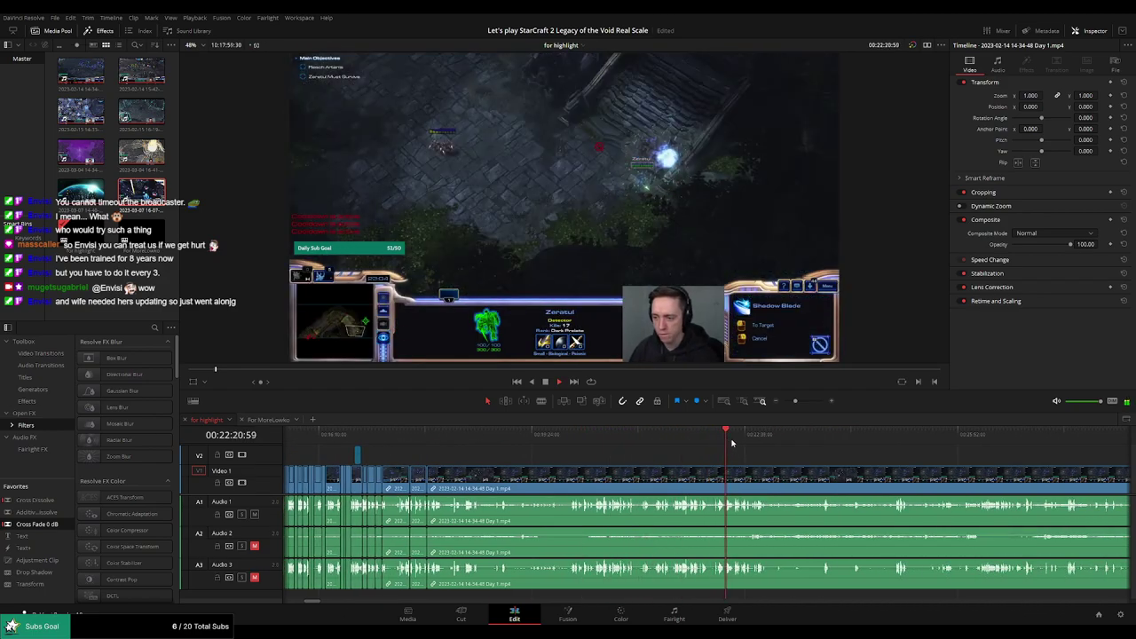
pyautogui.click(672, 440)
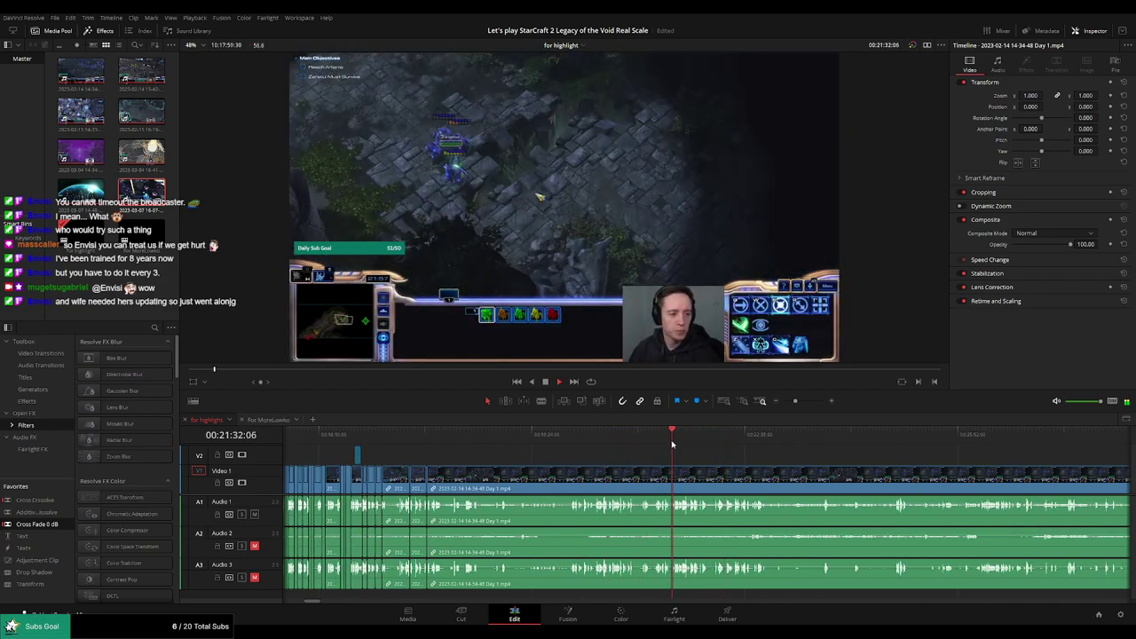
pyautogui.scroll(3, 745, 459)
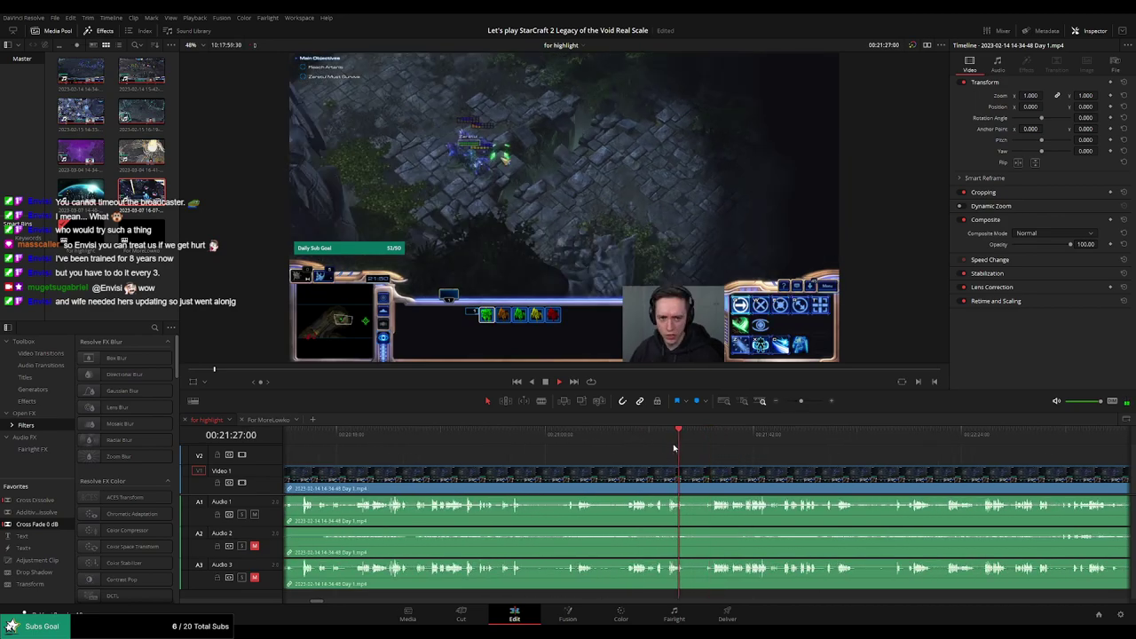
pyautogui.moveTo(678, 449); pyautogui.dragTo(927, 448)
pyautogui.moveTo(1002, 481); pyautogui.dragTo(773, 441)
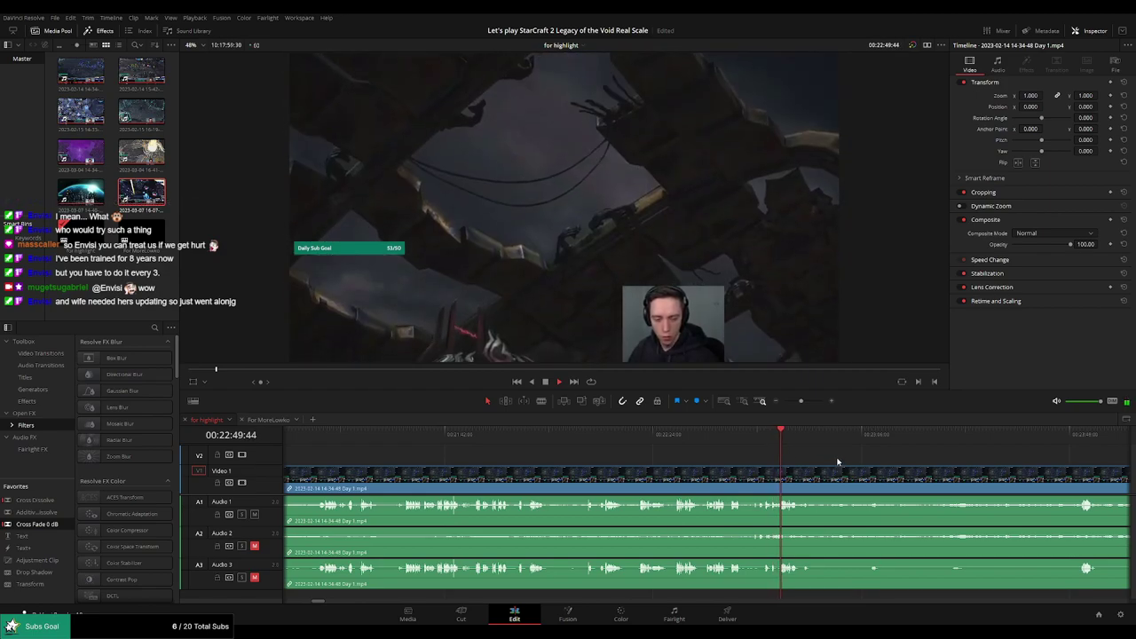
pyautogui.moveTo(838, 462); pyautogui.dragTo(657, 447)
pyautogui.moveTo(671, 437); pyautogui.dragTo(600, 455)
pyautogui.moveTo(730, 440); pyautogui.dragTo(923, 453)
pyautogui.moveTo(992, 474); pyautogui.dragTo(695, 457)
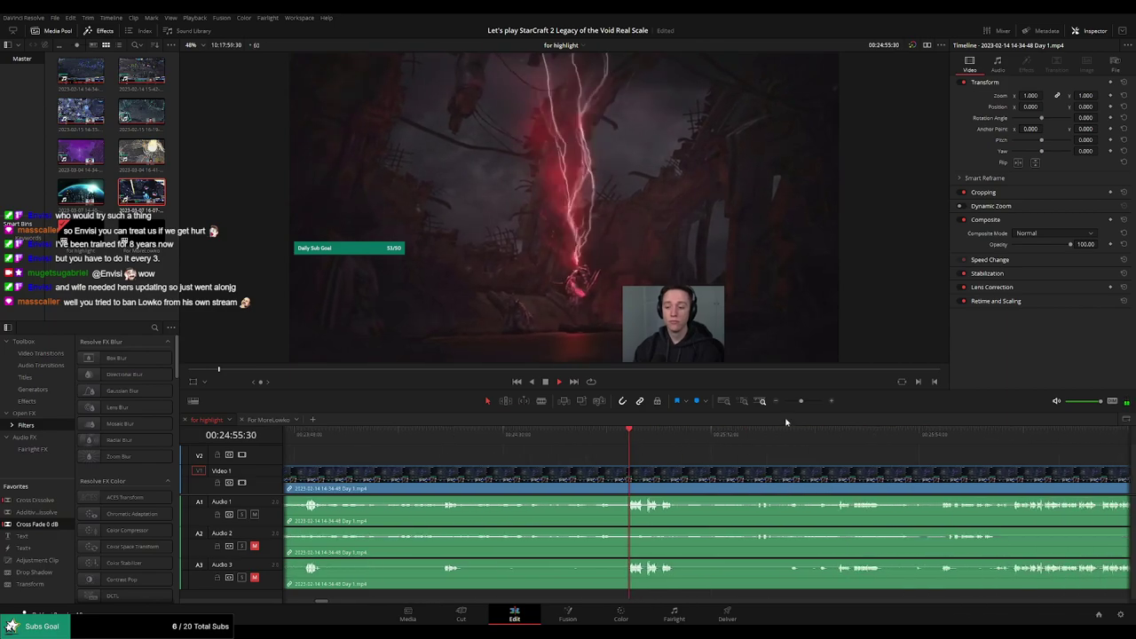
# Skim the following mission from about 00:24:57 to 00:32:34 to judge whether it belongs in the highlight
pyautogui.moveTo(800, 401); pyautogui.dragTo(792, 403)
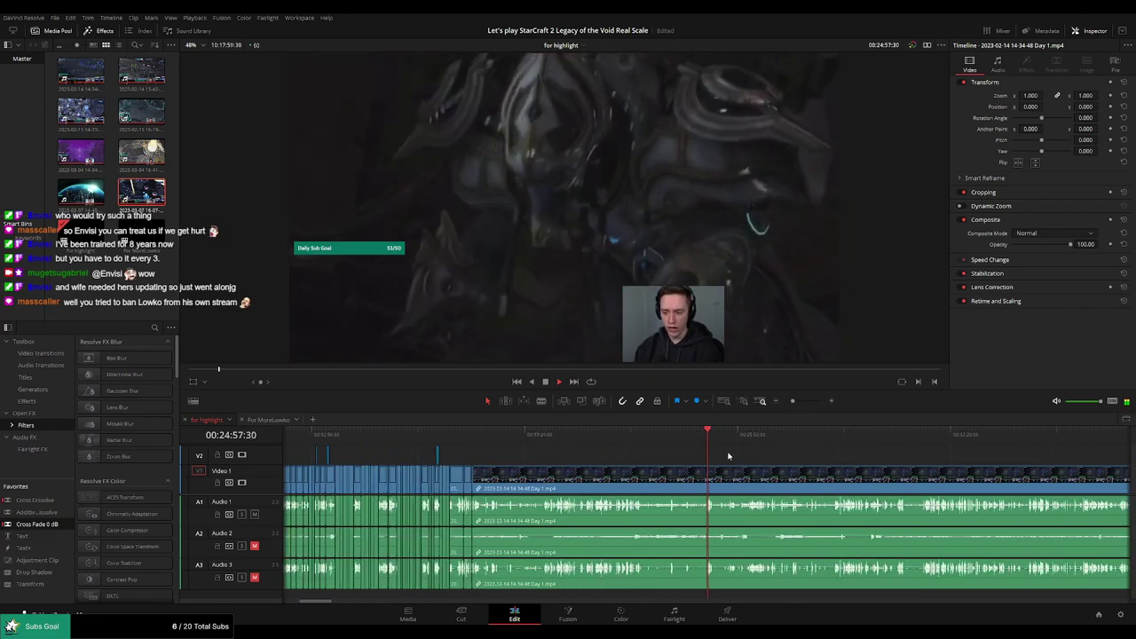
pyautogui.moveTo(728, 439); pyautogui.dragTo(702, 451)
pyautogui.click(925, 436)
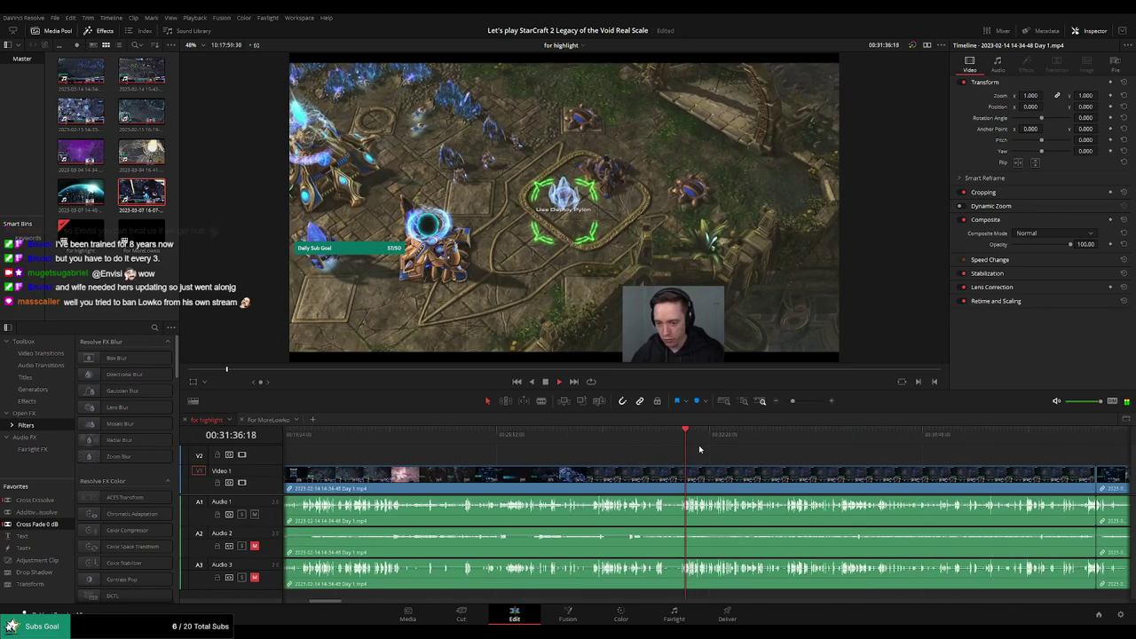
pyautogui.scroll(2, 678, 458)
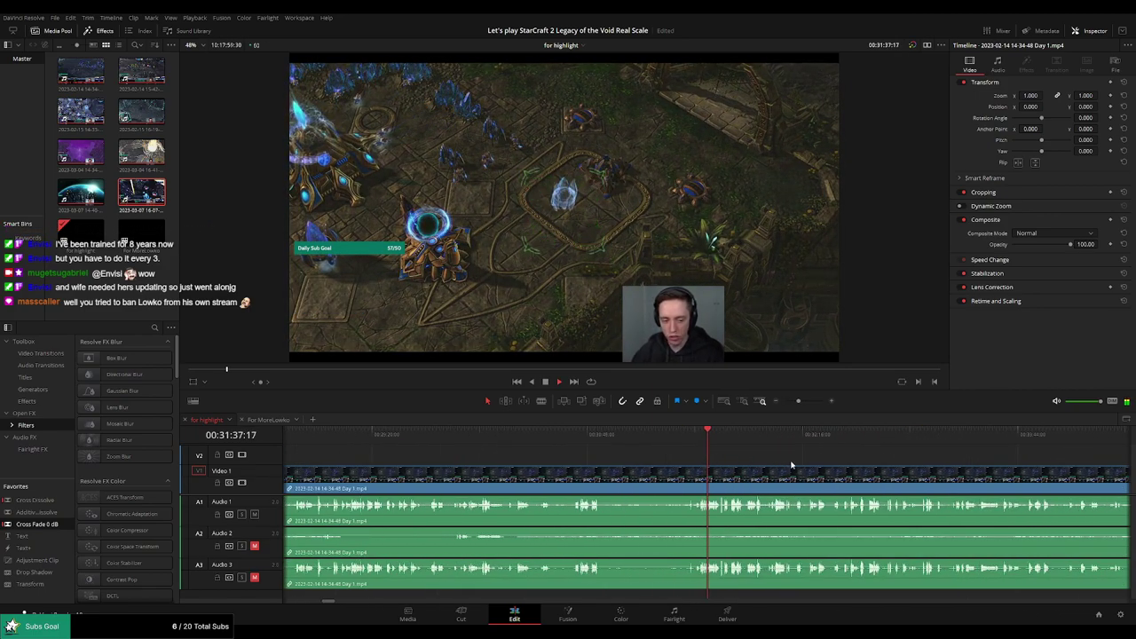
pyautogui.click(728, 441)
pyautogui.click(909, 441)
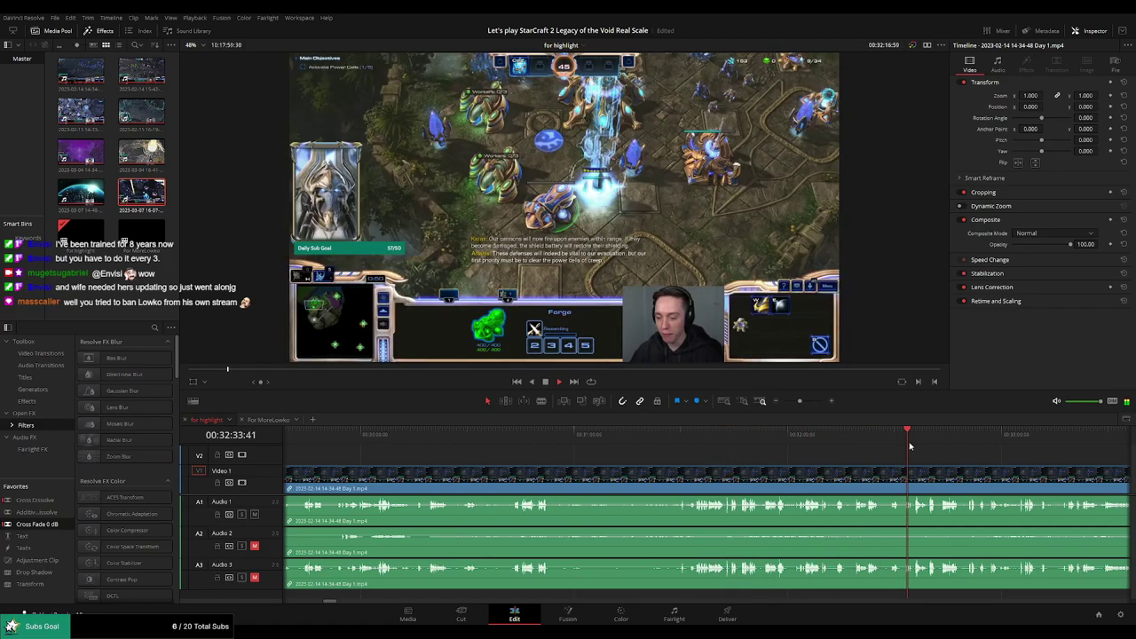
# Close the empty gap after 00:17:48:45 so the Day 1 part 2 clip directly follows the edited footage
pyautogui.moveTo(964, 451); pyautogui.dragTo(723, 450)
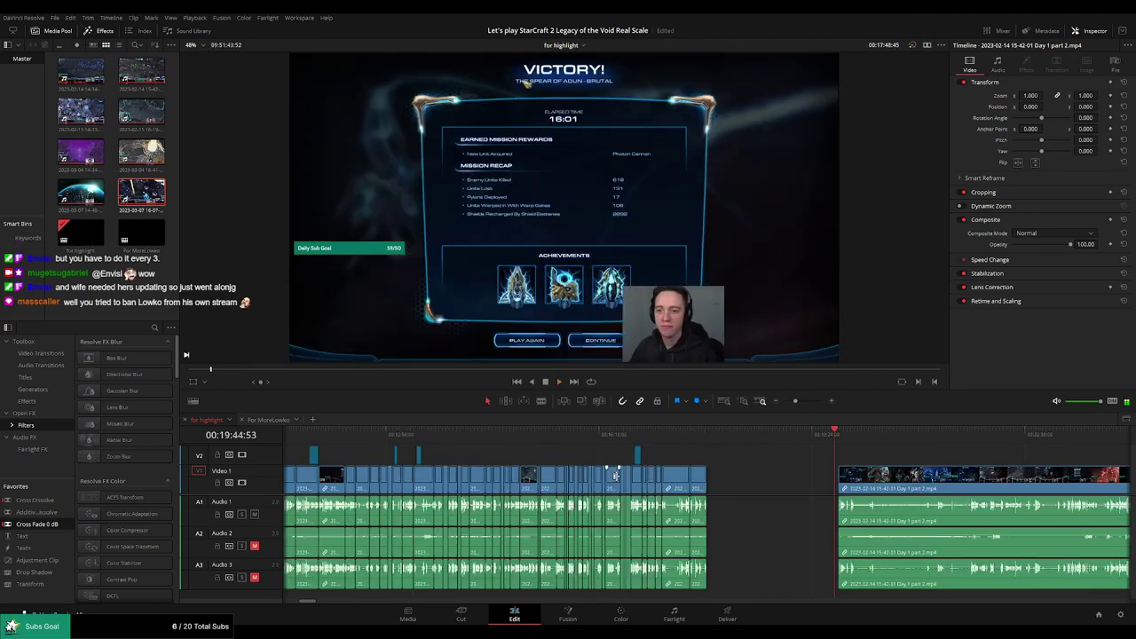
pyautogui.click(759, 471)
pyautogui.press('Delete')
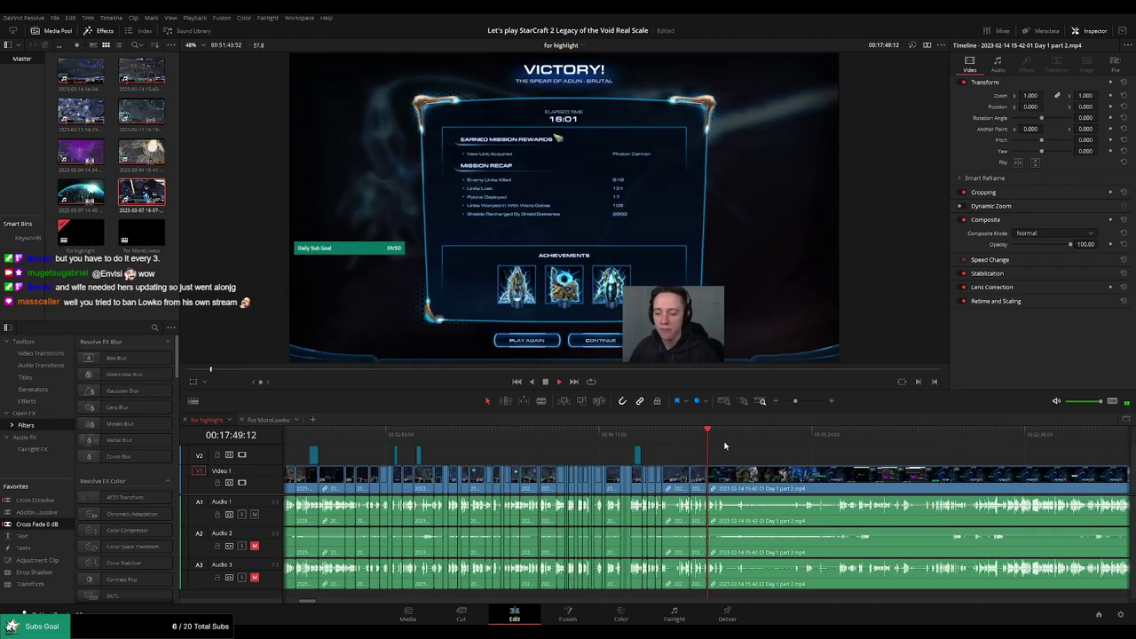
# Skim the Day 1 part 2 clip from 00:17:49 to about 00:37:20, including the start of the Sky Shield mission
pyautogui.moveTo(719, 440); pyautogui.dragTo(640, 447)
pyautogui.moveTo(673, 441)
pyautogui.mouseDown()
pyautogui.moveTo(923, 450)
pyautogui.moveTo(731, 454)
pyautogui.moveTo(859, 442)
pyautogui.moveTo(1024, 448)
pyautogui.moveTo(625, 448)
pyautogui.moveTo(652, 438)
pyautogui.moveTo(674, 446)
pyautogui.mouseUp()
pyautogui.press('space')
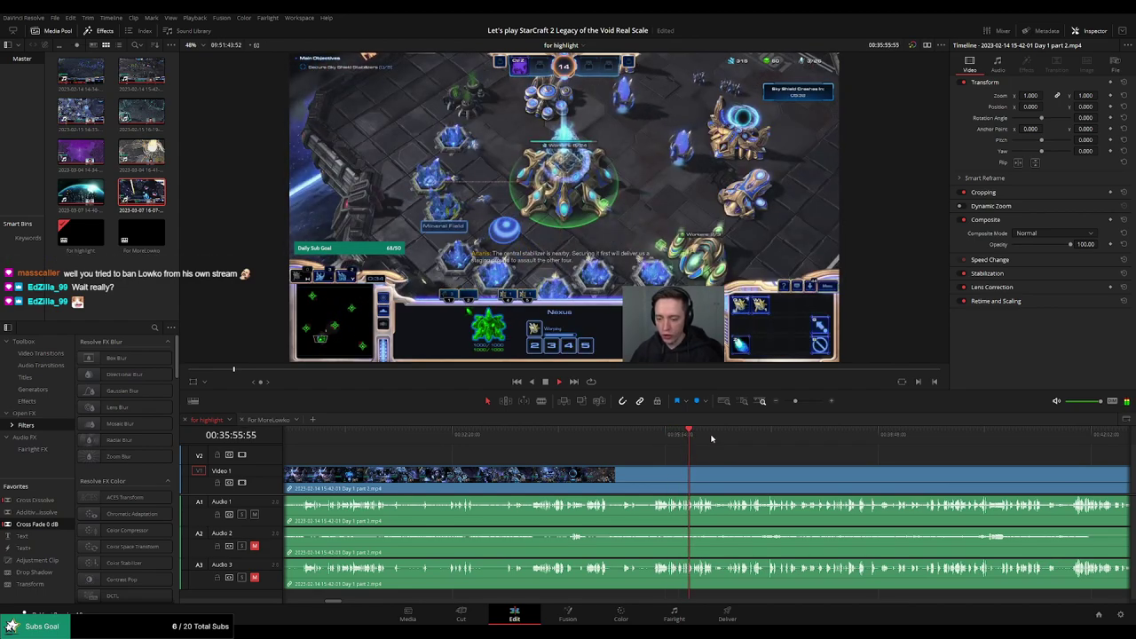
pyautogui.click(767, 435)
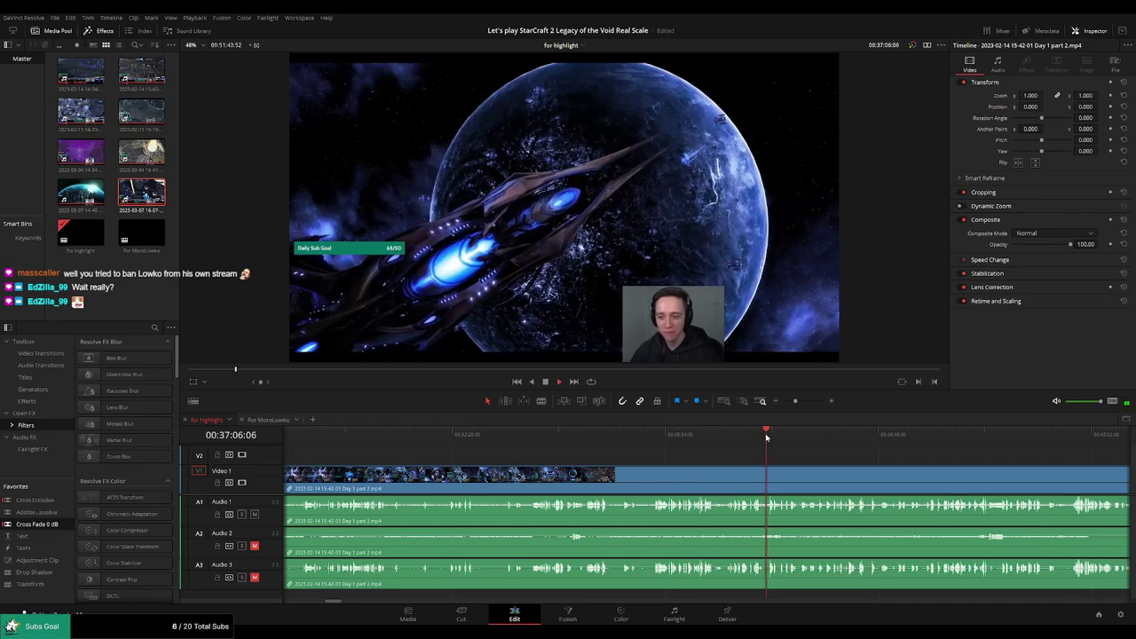
pyautogui.moveTo(767, 437); pyautogui.dragTo(773, 437)
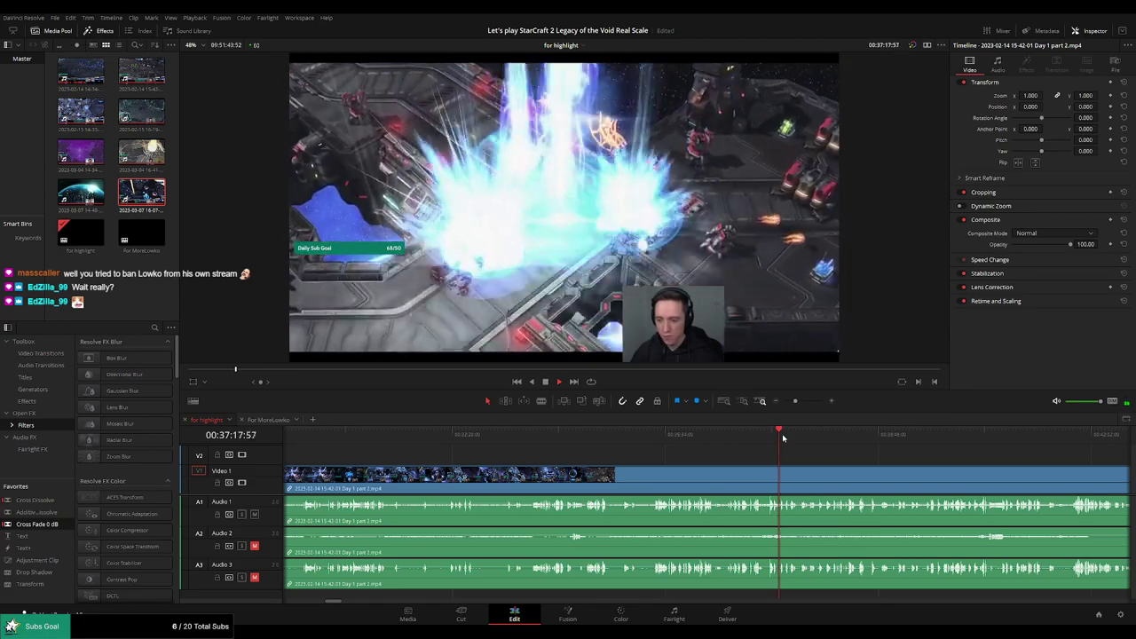
pyautogui.scroll(3, 798, 449)
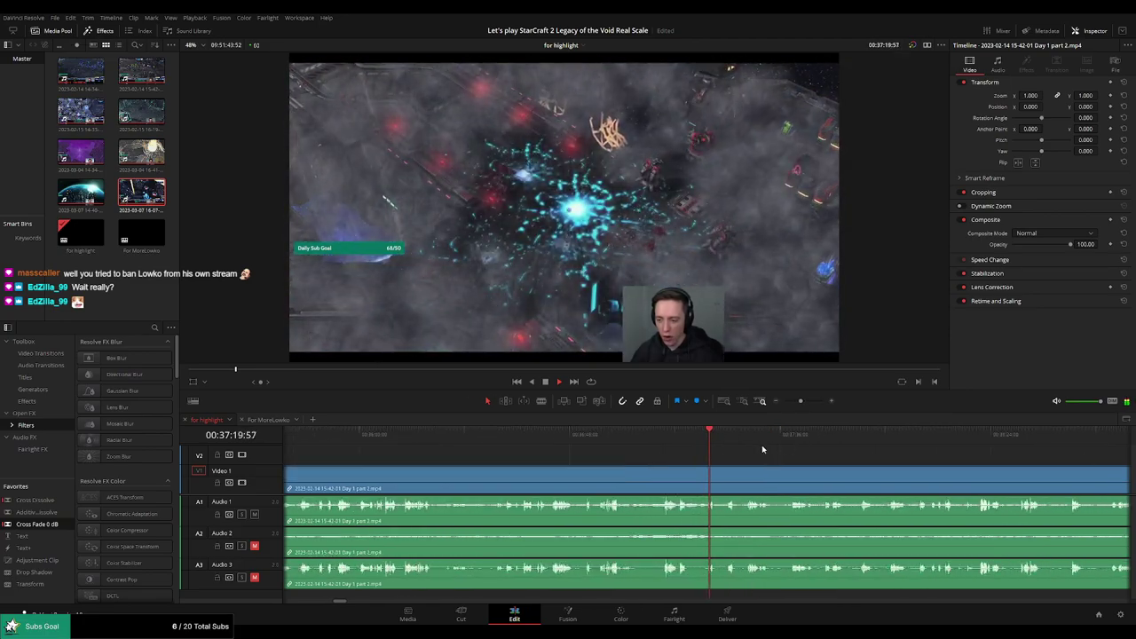
pyautogui.moveTo(732, 446); pyautogui.dragTo(678, 433)
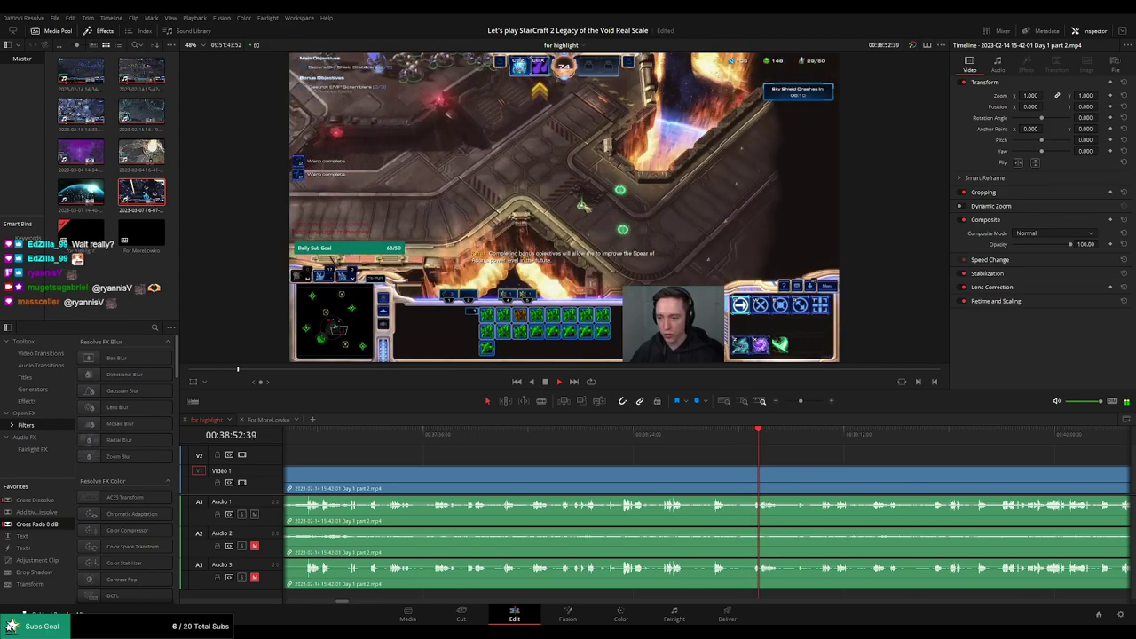
# Skim the Sky Shield mission from about 00:38:52 to 00:41:53 for moments worth keeping
pyautogui.moveTo(838, 459); pyautogui.dragTo(548, 436)
pyautogui.click(624, 435)
pyautogui.click(692, 435)
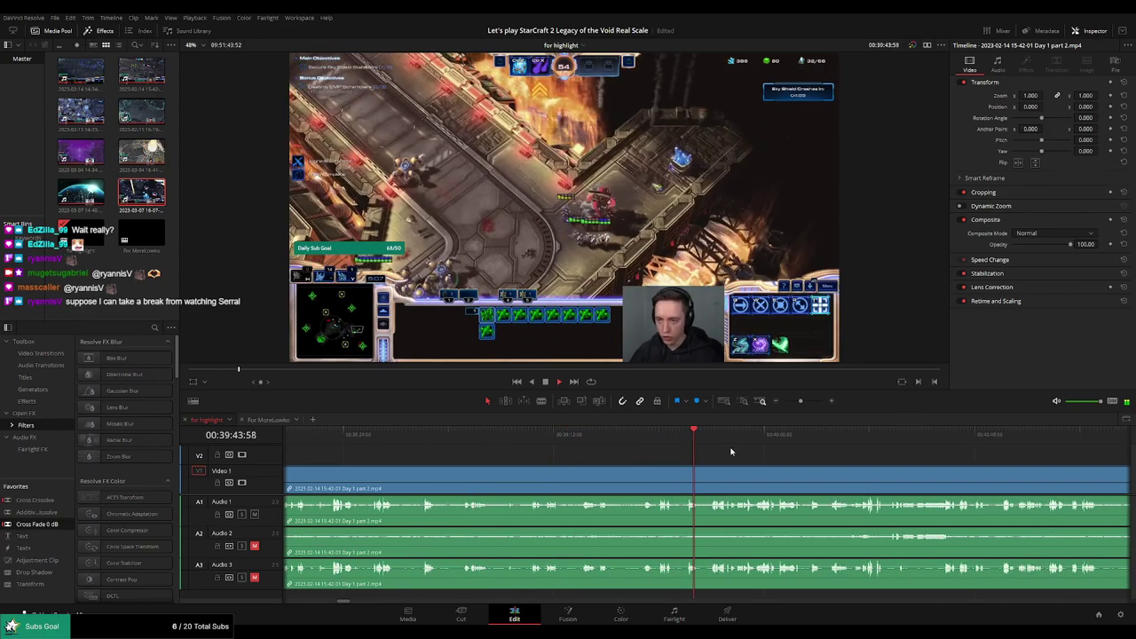
pyautogui.hscroll(2, 731, 443)
pyautogui.click(519, 440)
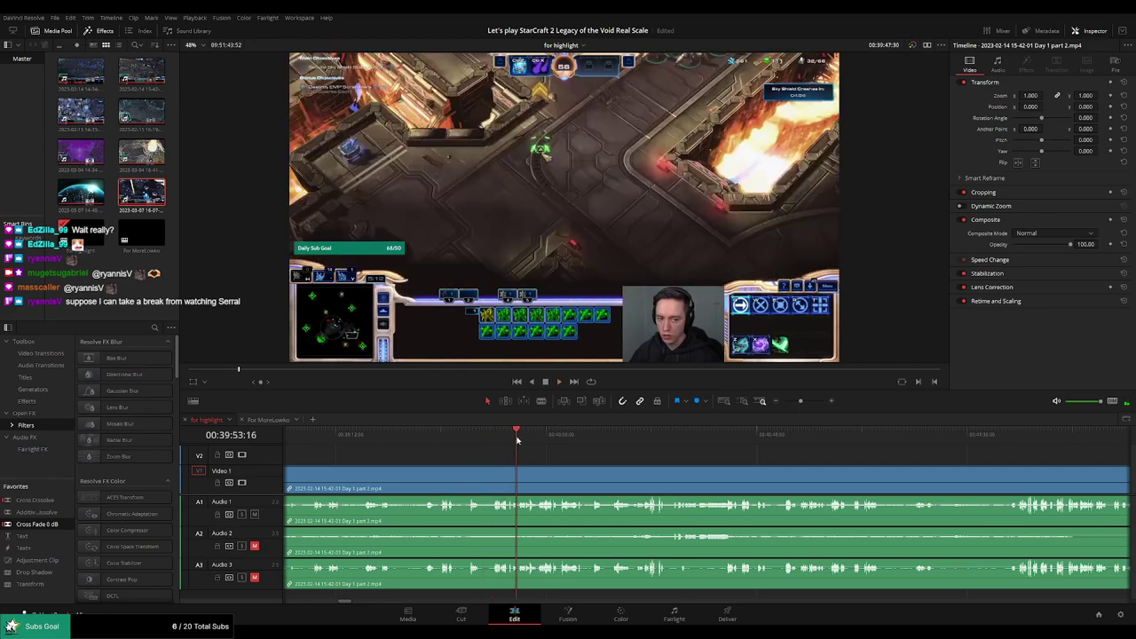
pyautogui.click(556, 441)
pyautogui.moveTo(595, 443); pyautogui.dragTo(812, 448)
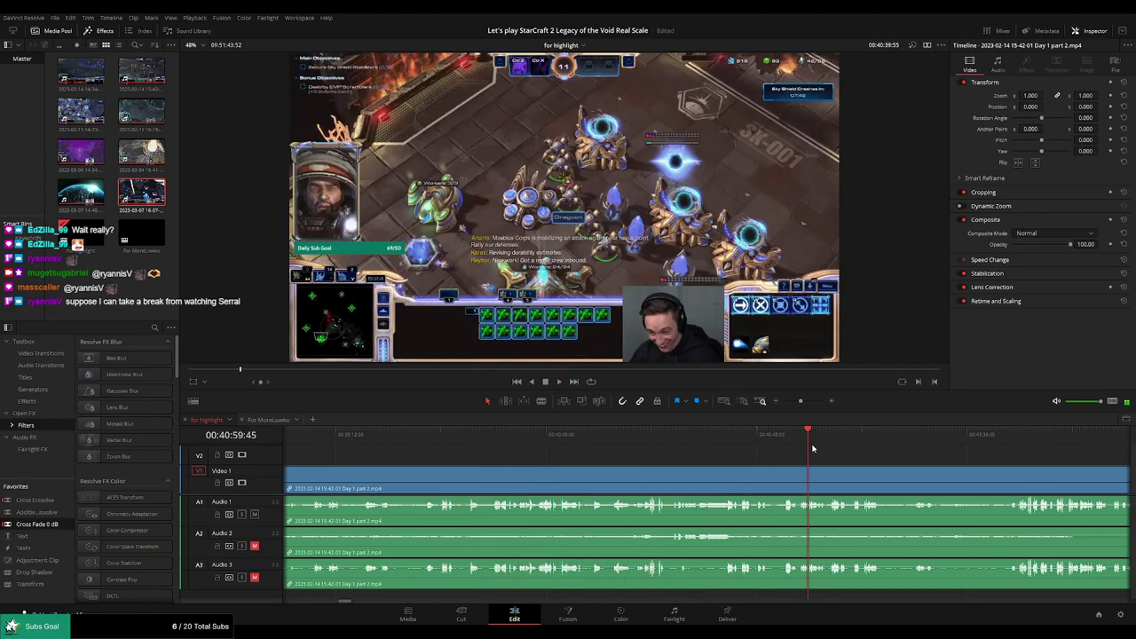
pyautogui.hscroll(2, 893, 464)
pyautogui.moveTo(671, 442); pyautogui.dragTo(786, 450)
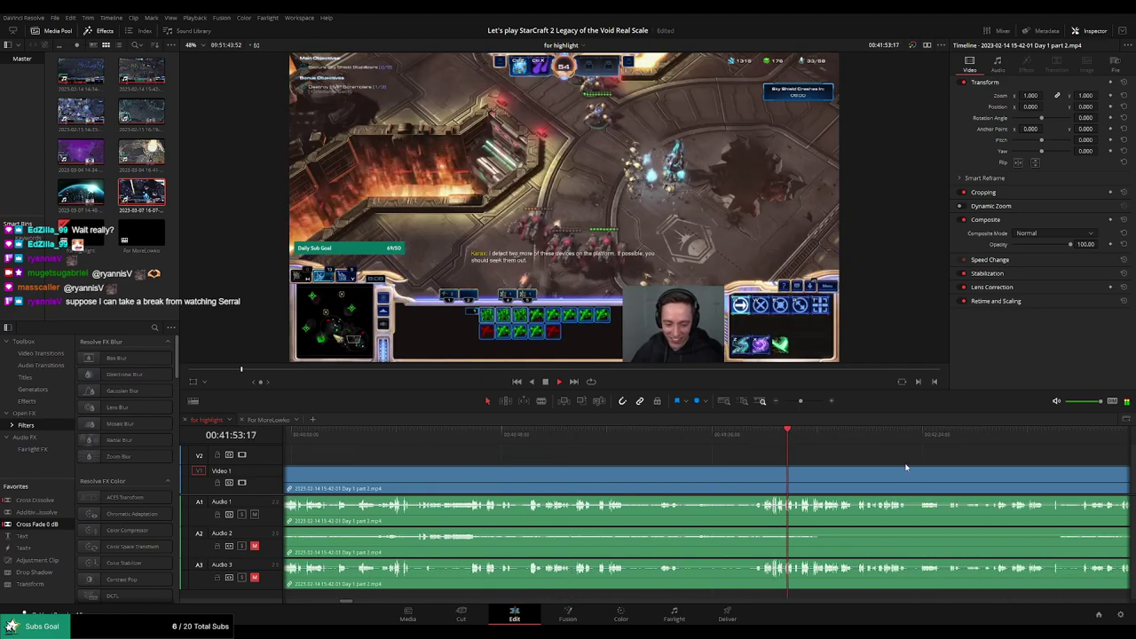
pyautogui.hscroll(2, 906, 466)
# Replay the battle and the following pause menu between about 00:41:34 and 00:42:10 to judge their highlight value
pyautogui.click(543, 443)
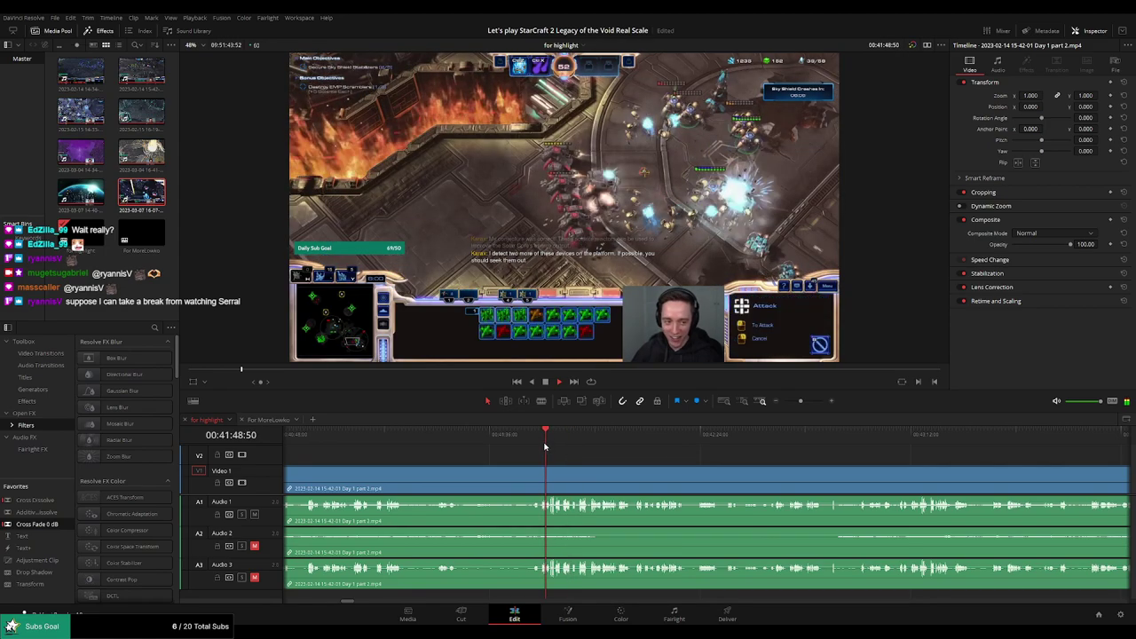
pyautogui.scroll(3, 621, 462)
pyautogui.click(655, 441)
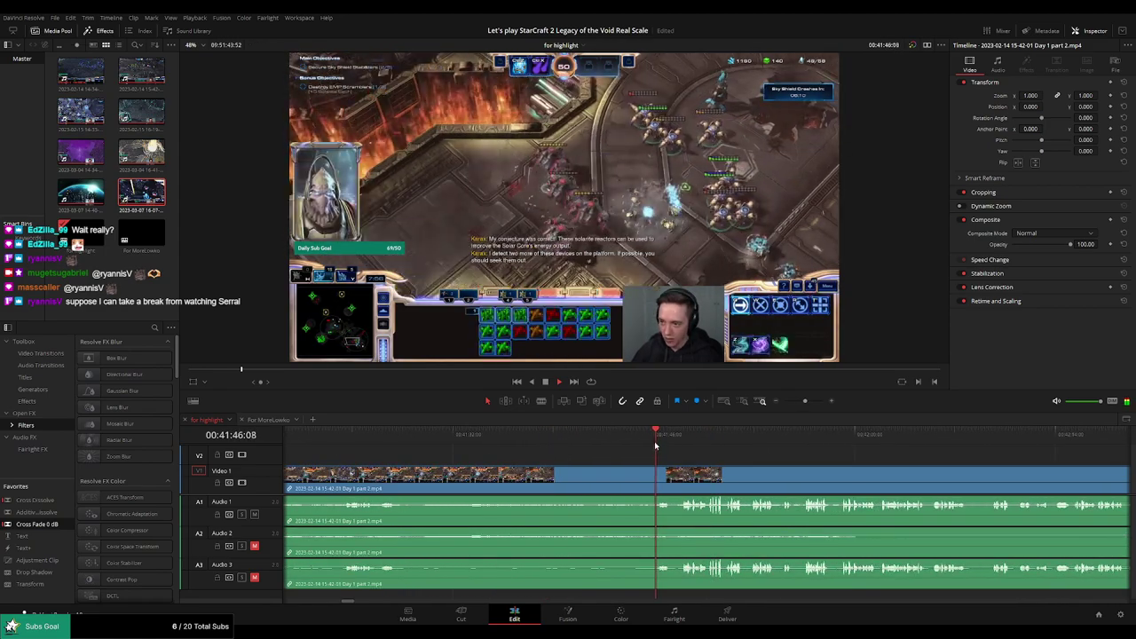
pyautogui.click(609, 441)
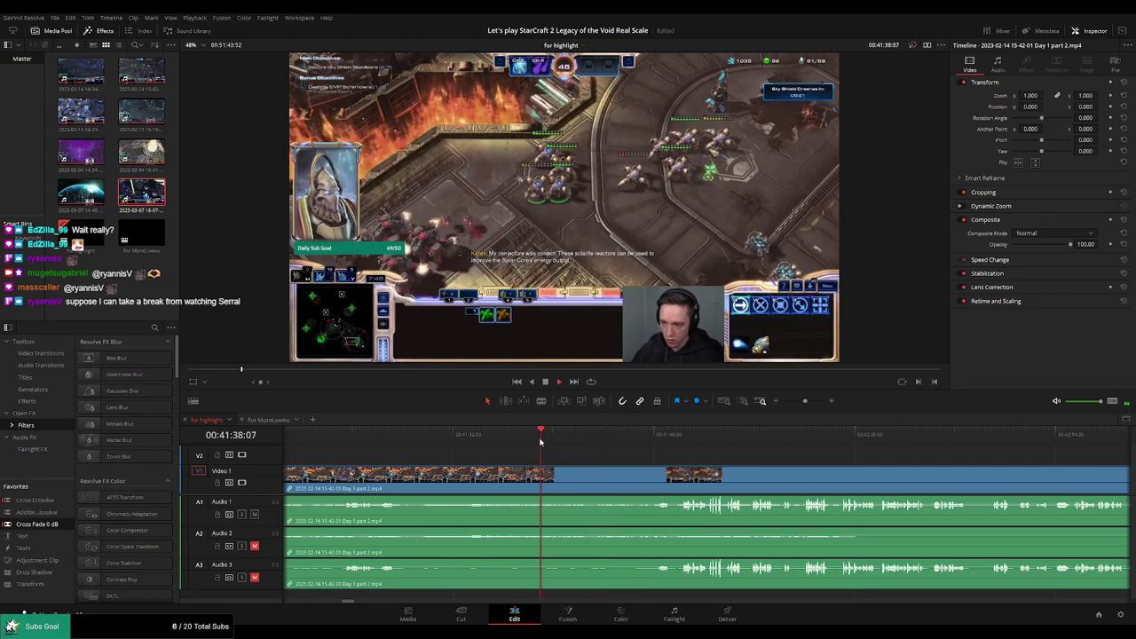
pyautogui.click(471, 442)
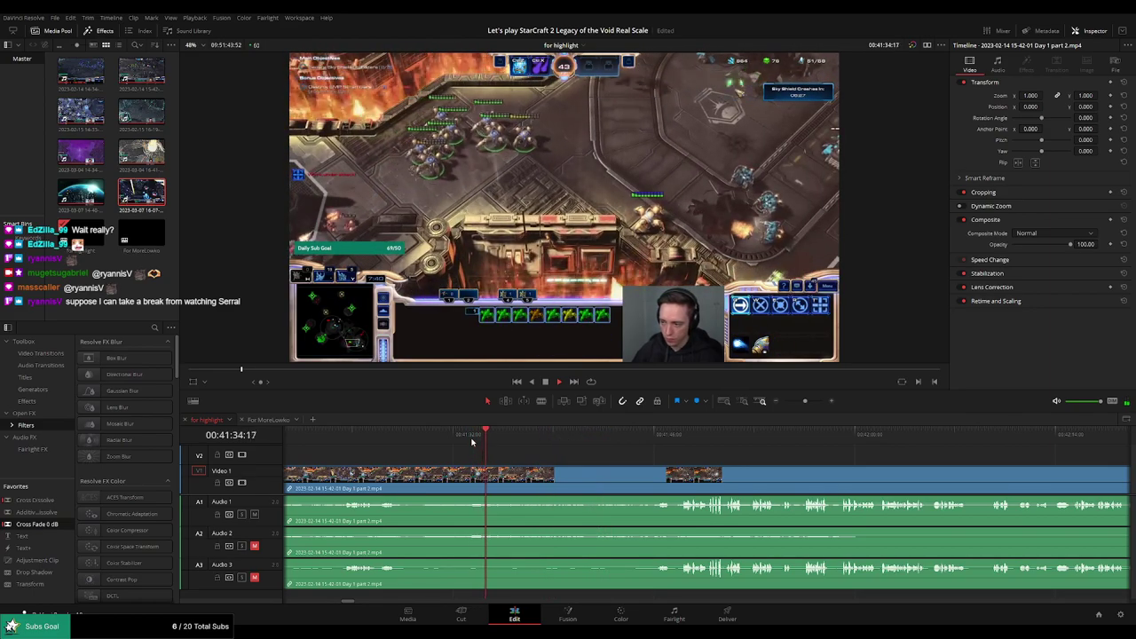
pyautogui.click(603, 442)
pyautogui.click(736, 445)
pyautogui.click(841, 451)
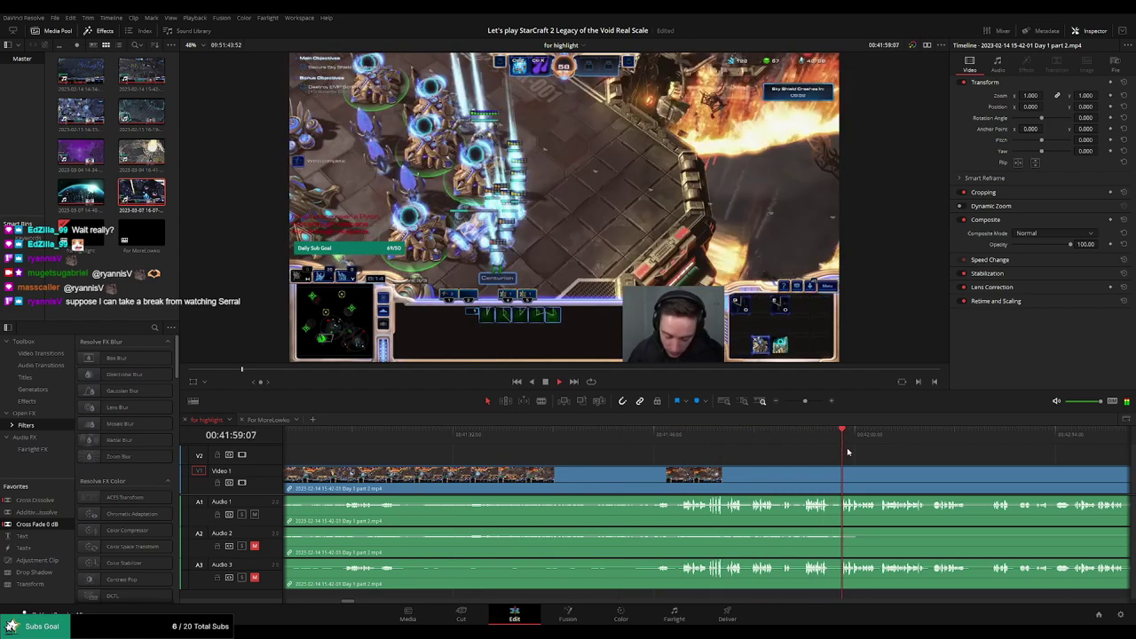
pyautogui.hscroll(1, 792, 456)
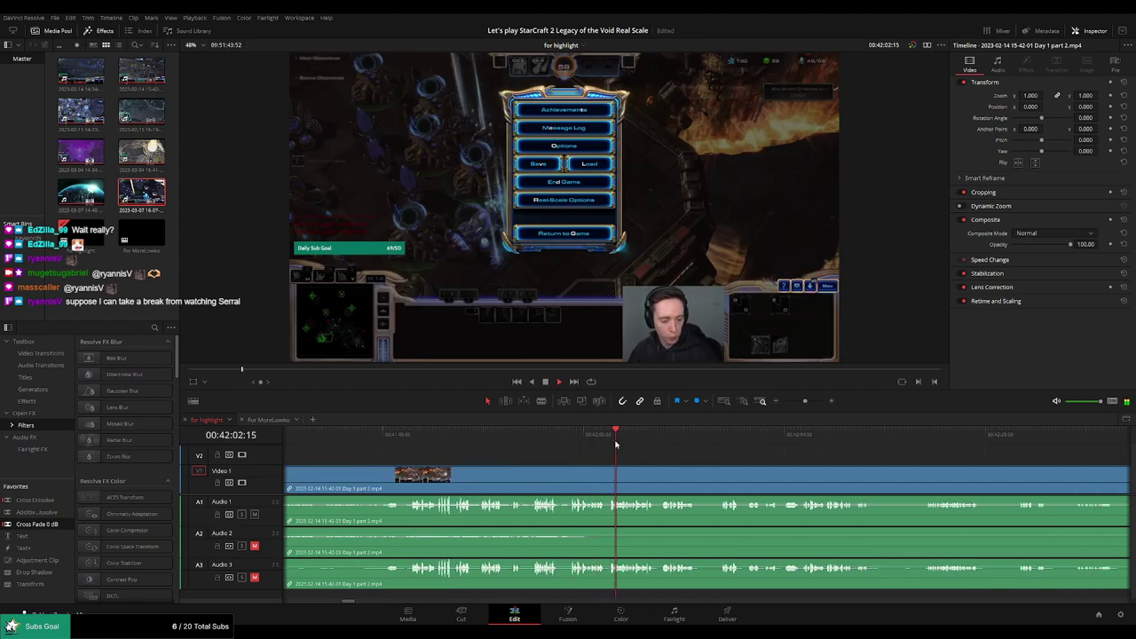
pyautogui.click(720, 442)
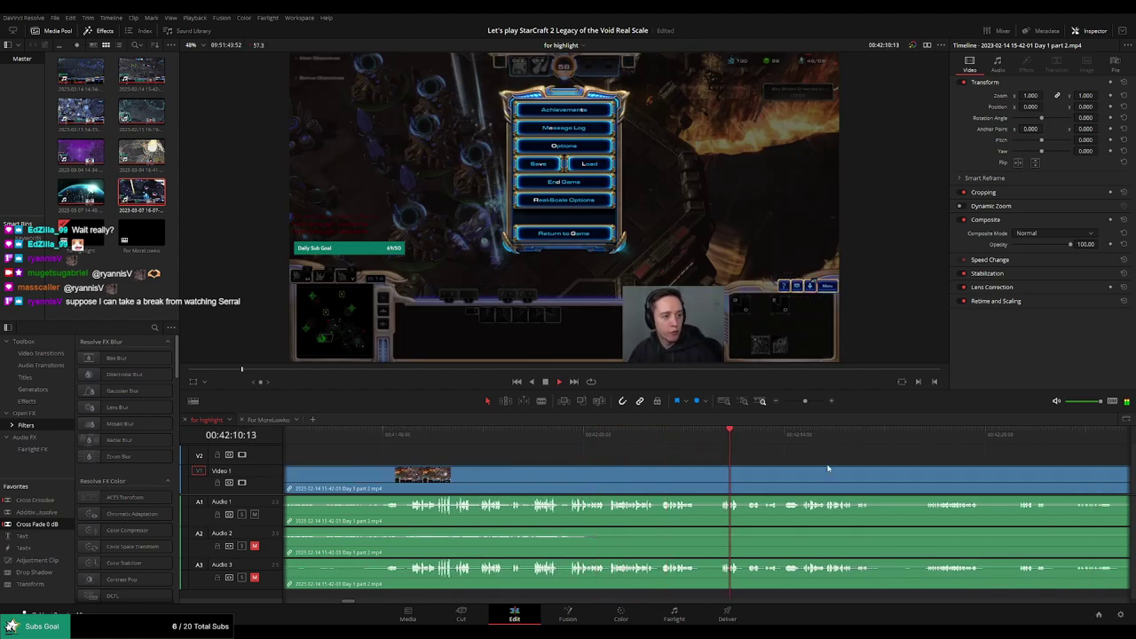
# Skim the rest of the Sky Shield mission from about 00:42:10 to 00:51:25 for highlight material
pyautogui.hscroll(3, 763, 463)
pyautogui.moveTo(656, 449); pyautogui.dragTo(771, 449)
pyautogui.moveTo(805, 401)
pyautogui.mouseDown()
pyautogui.moveTo(783, 406)
pyautogui.moveTo(793, 401)
pyautogui.mouseUp()
pyautogui.moveTo(727, 438); pyautogui.dragTo(851, 438)
pyautogui.hscroll(5, 629, 452)
pyautogui.scroll(4, 601, 464)
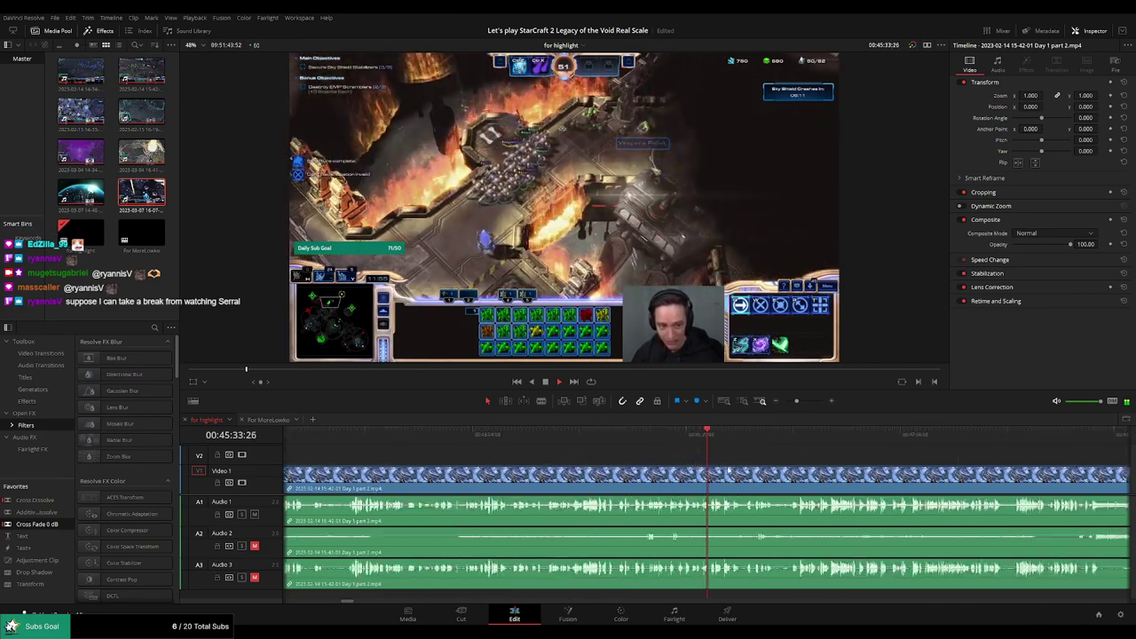
pyautogui.click(698, 439)
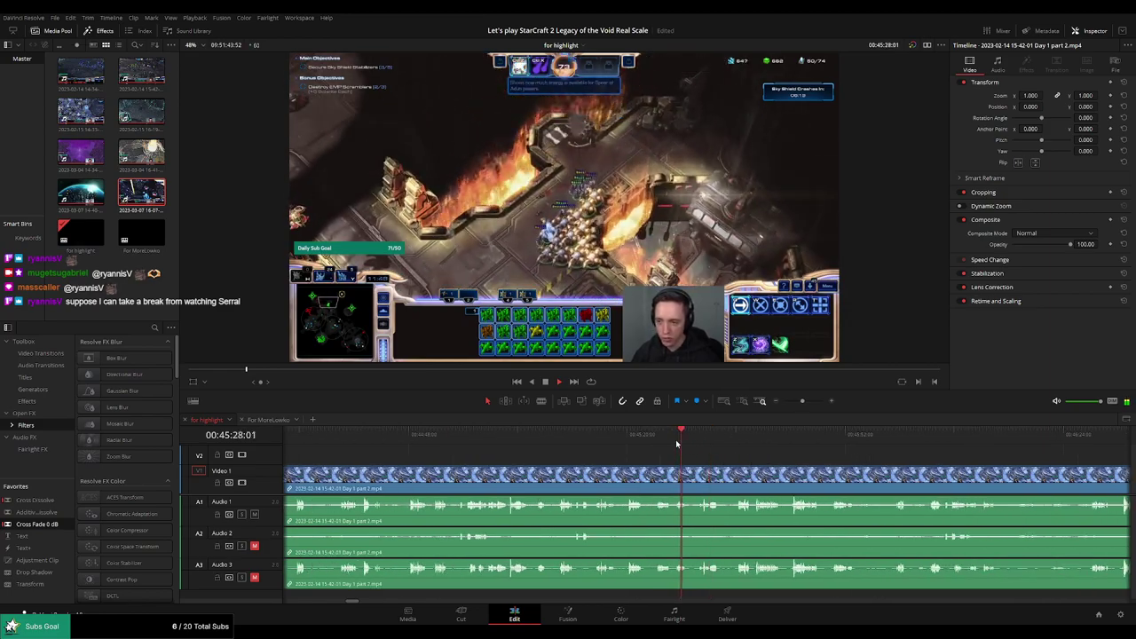
pyautogui.click(956, 441)
pyautogui.moveTo(958, 444); pyautogui.dragTo(540, 447)
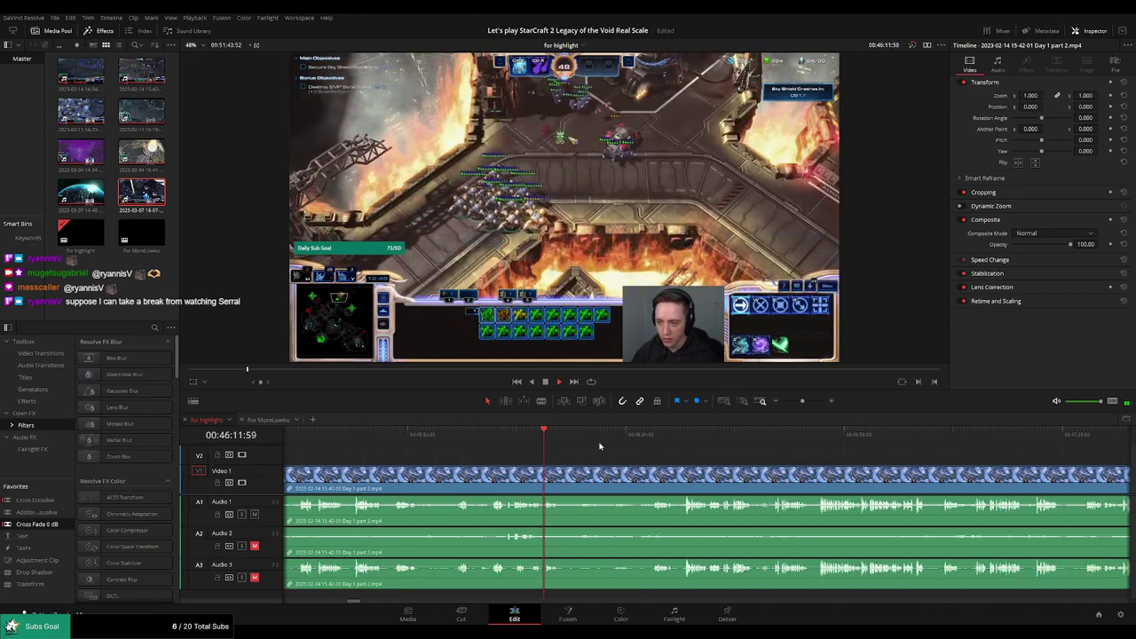
pyautogui.moveTo(744, 445); pyautogui.dragTo(832, 446)
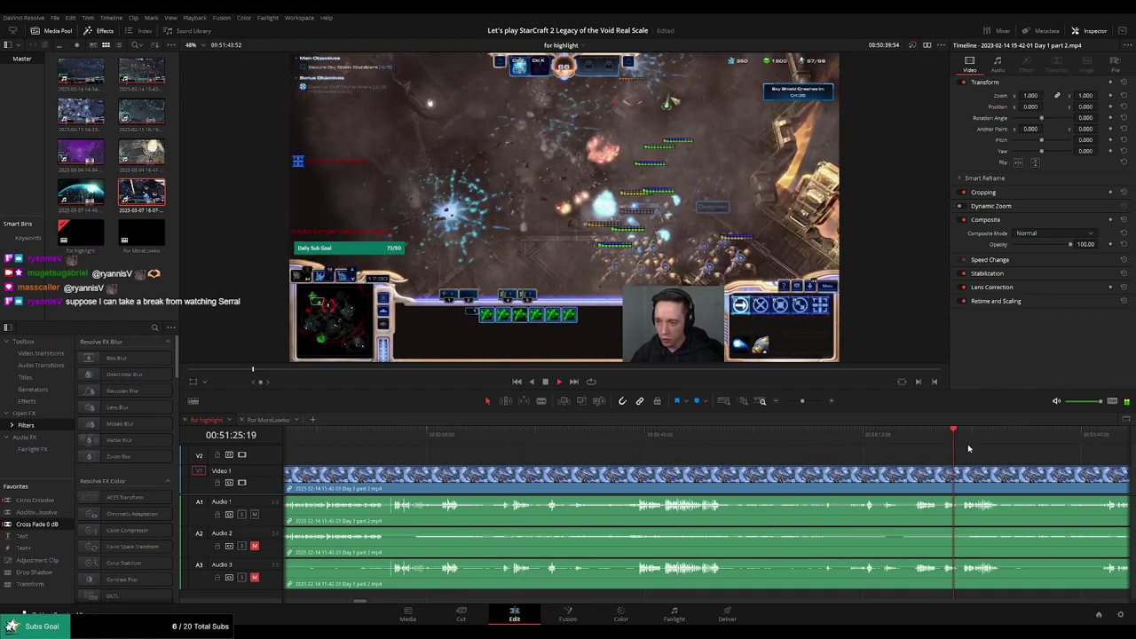
# Sample the footage from about 00:51:27 to 01:04:40, covering the Raynor cutscene and the opening of the Keystone mission
pyautogui.moveTo(792, 401); pyautogui.dragTo(787, 401)
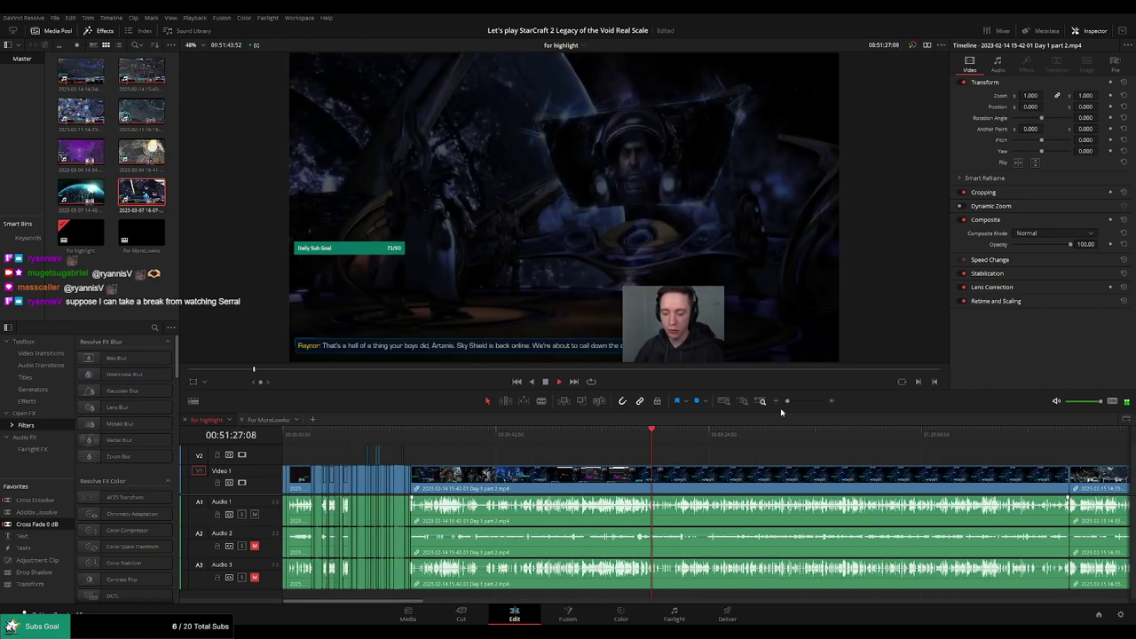
pyautogui.click(714, 440)
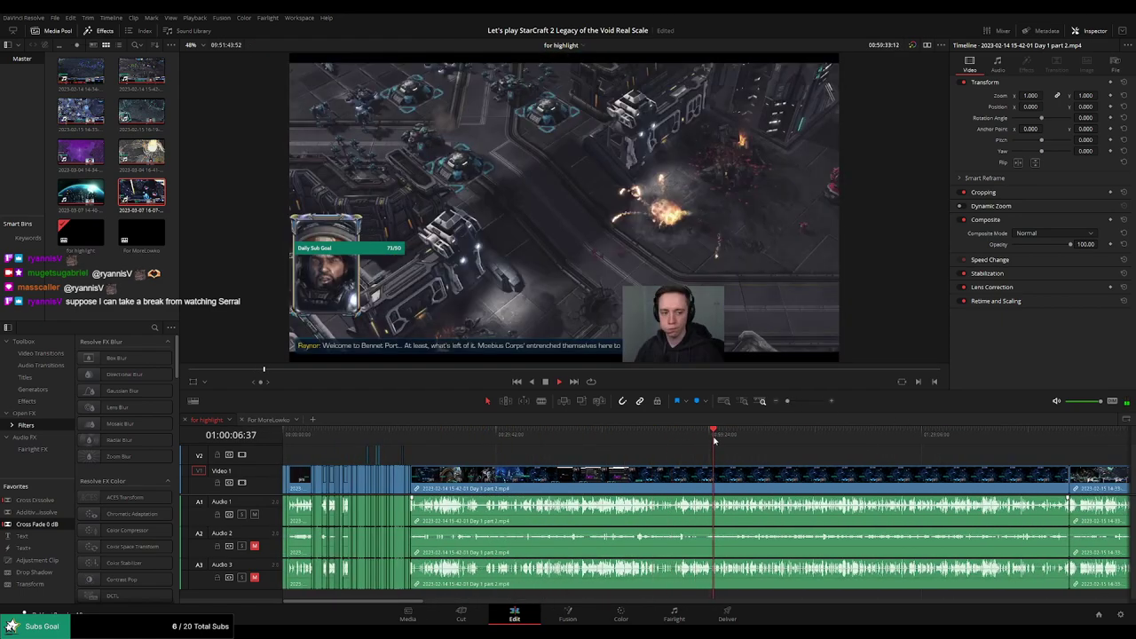
pyautogui.click(721, 435)
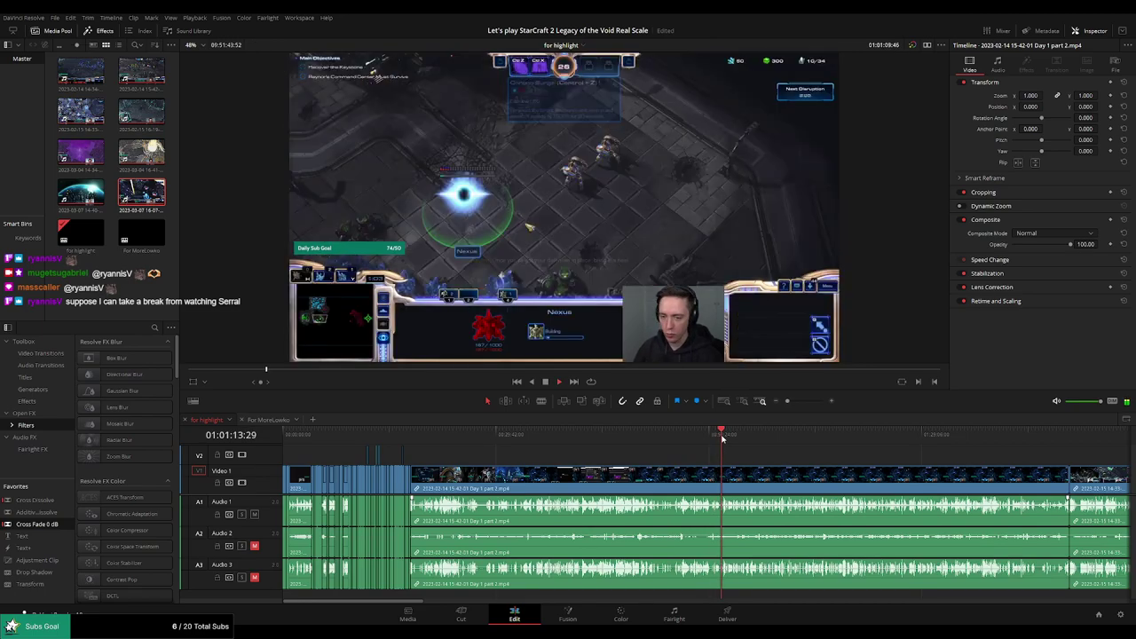
pyautogui.scroll(5, 733, 451)
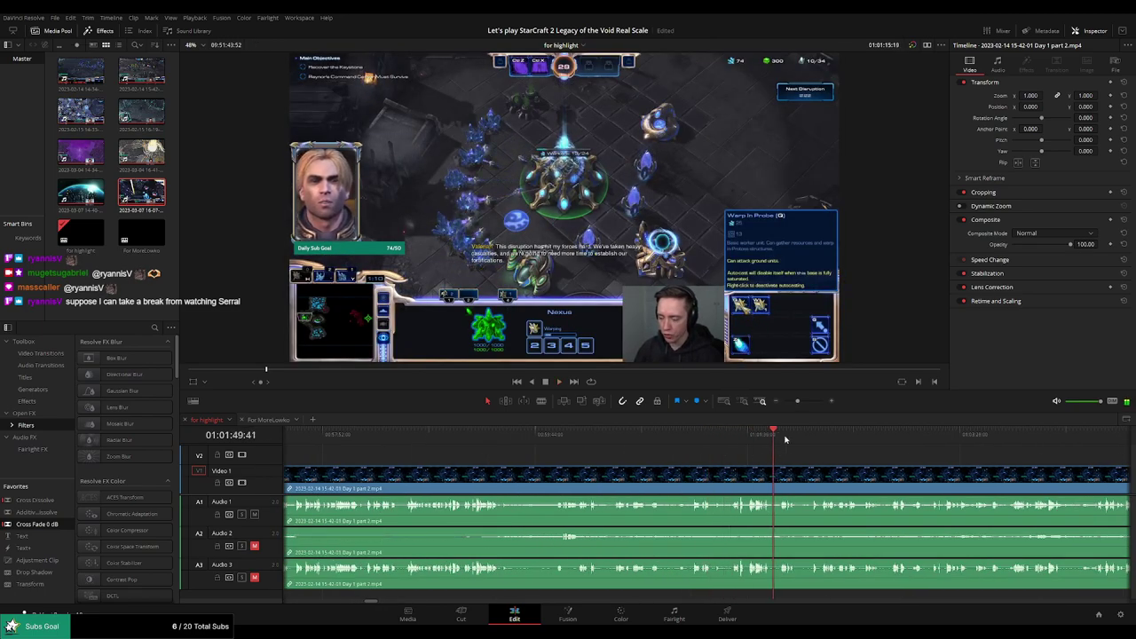
pyautogui.click(894, 437)
pyautogui.moveTo(915, 449); pyautogui.dragTo(706, 442)
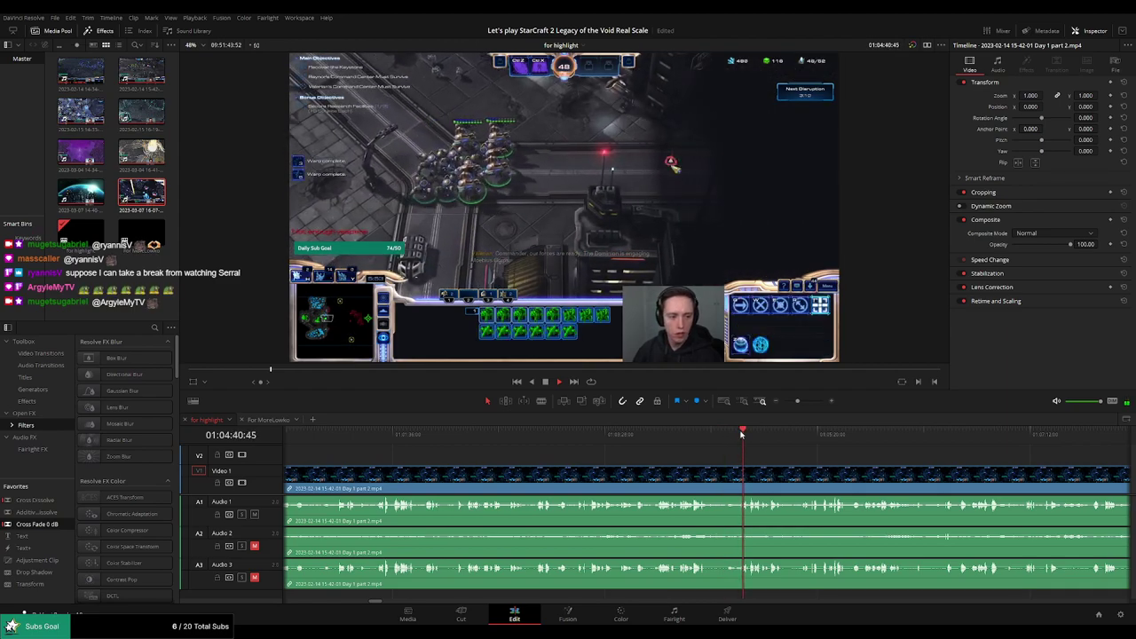
# Review the Keystone mission's base defence and battle from about 01:04:42 to 01:06:12
pyautogui.scroll(-8, 782, 474)
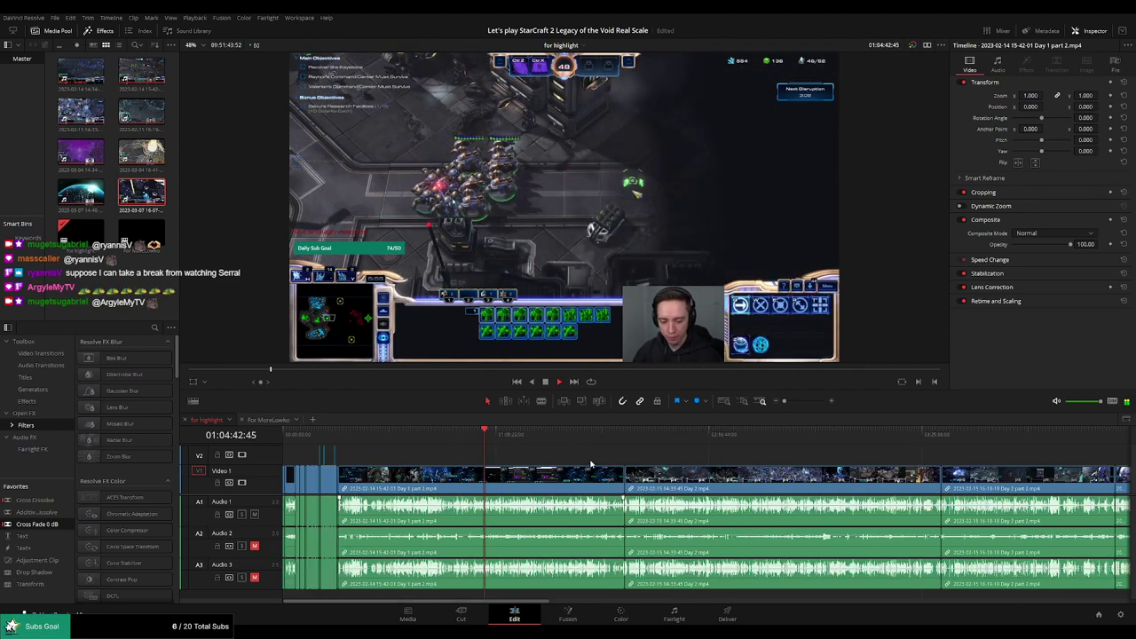
pyautogui.scroll(3, 590, 463)
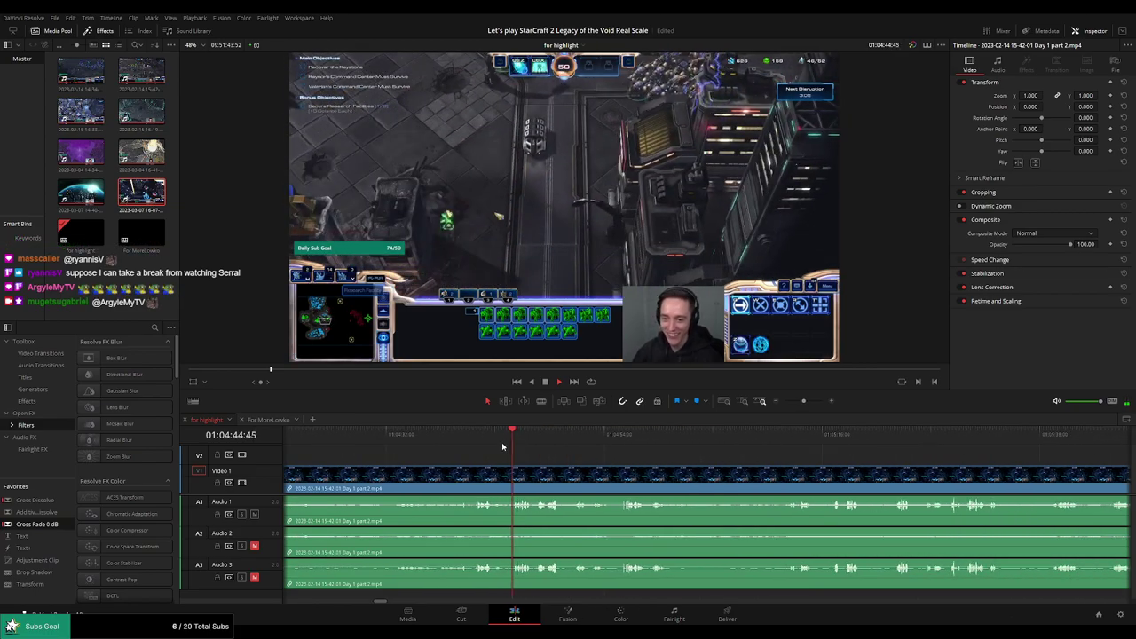
pyautogui.moveTo(677, 469); pyautogui.dragTo(584, 463)
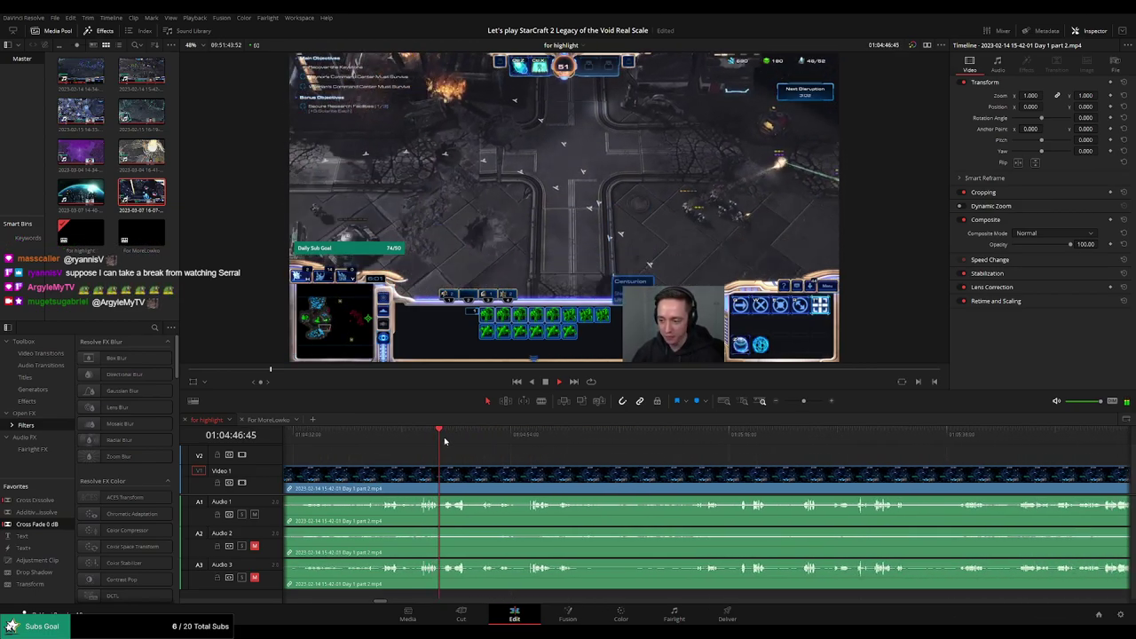
pyautogui.click(753, 433)
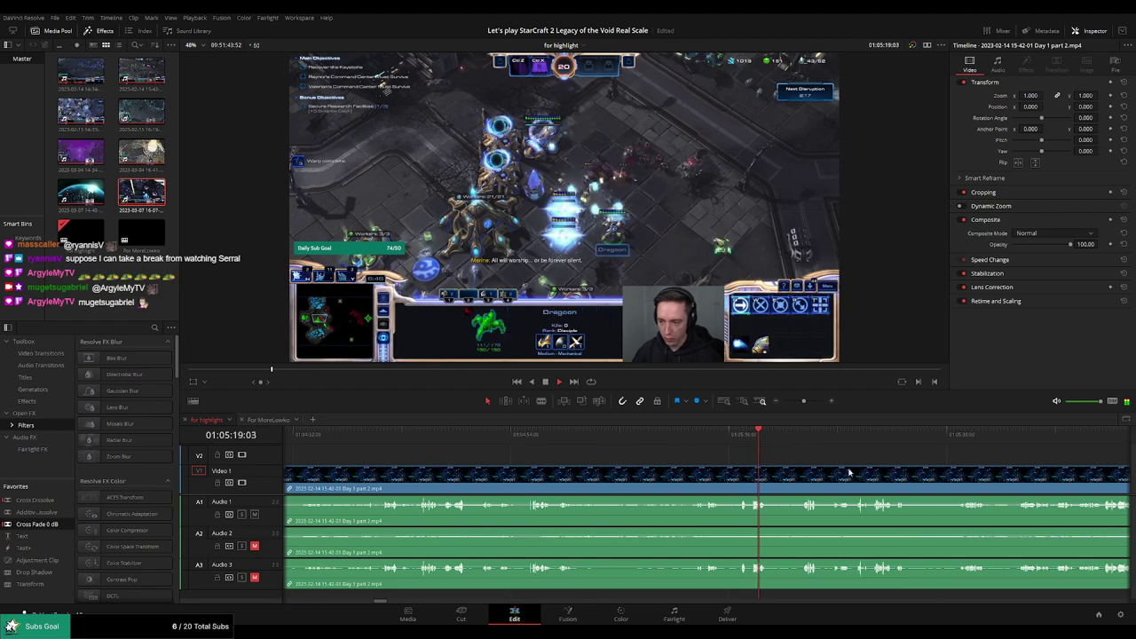
pyautogui.moveTo(850, 473); pyautogui.dragTo(617, 460)
pyautogui.click(575, 436)
pyautogui.click(663, 435)
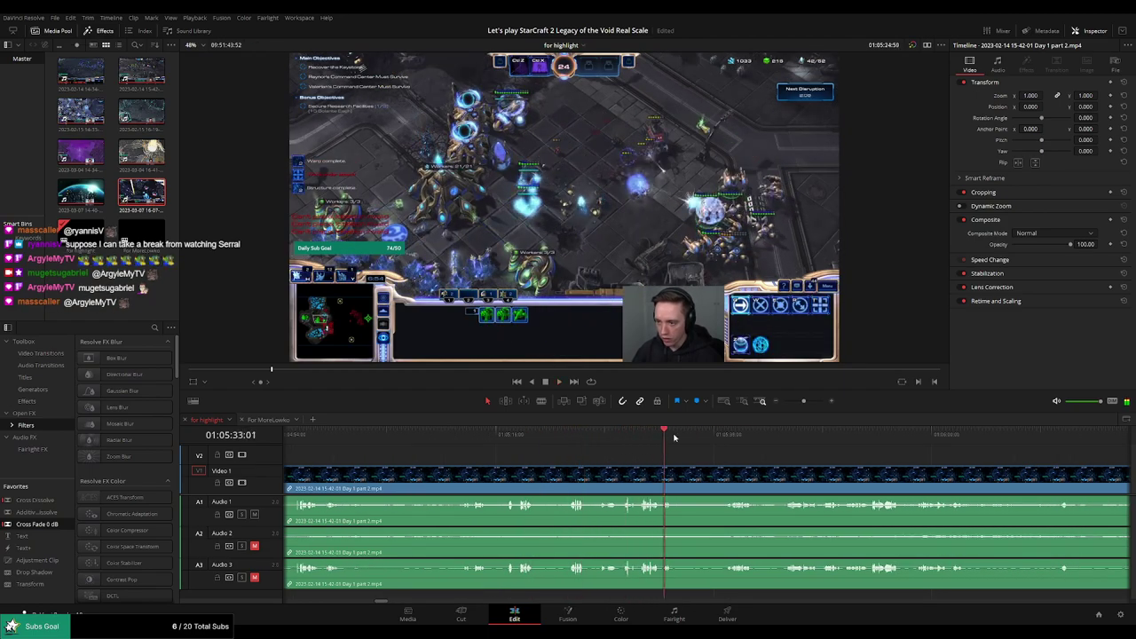
pyautogui.click(879, 434)
pyautogui.hscroll(6, 825, 479)
pyautogui.click(746, 434)
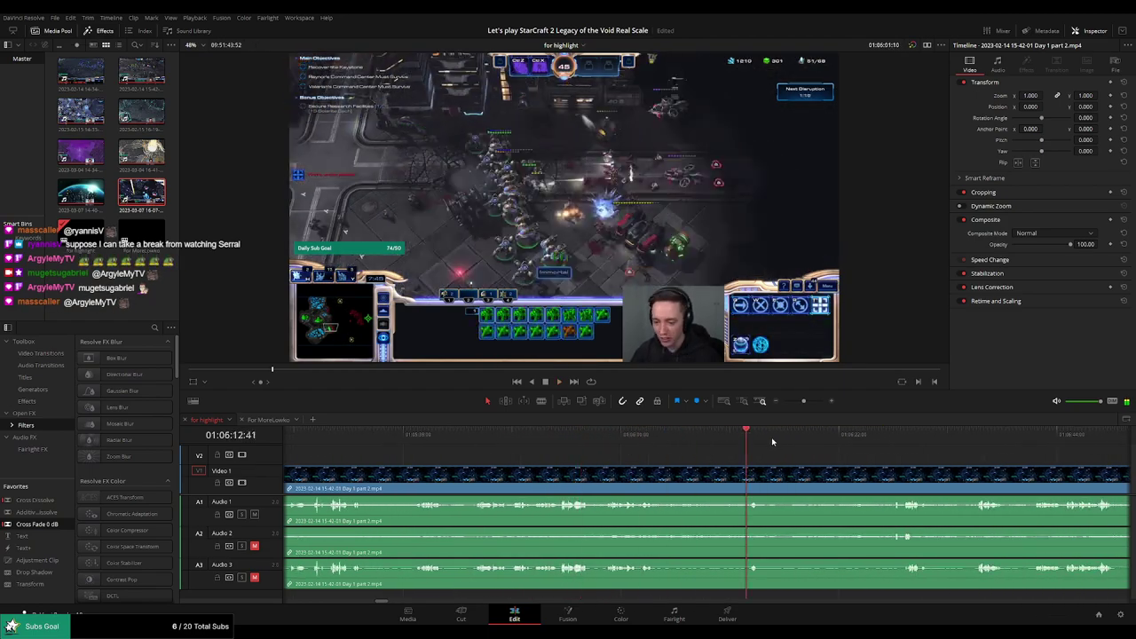
# Skim the Keystone mission from about 01:06:12 to 01:07:52, including the enemy disruption phase
pyautogui.click(979, 434)
pyautogui.hscroll(8, 887, 470)
pyautogui.click(779, 434)
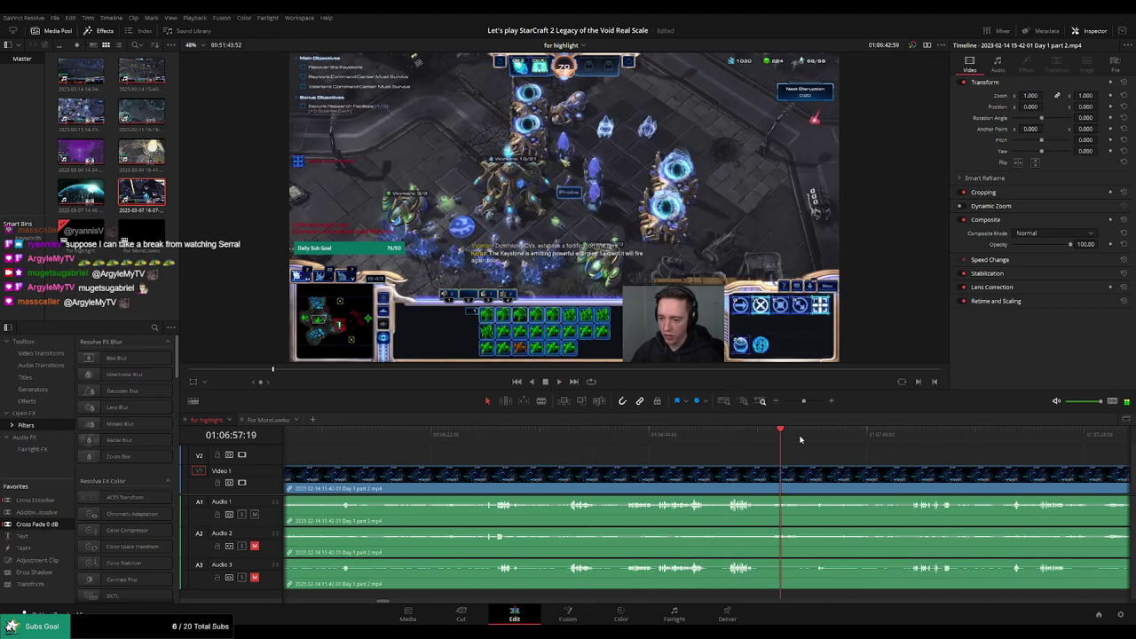
pyautogui.click(998, 438)
pyautogui.moveTo(1039, 479); pyautogui.dragTo(701, 470)
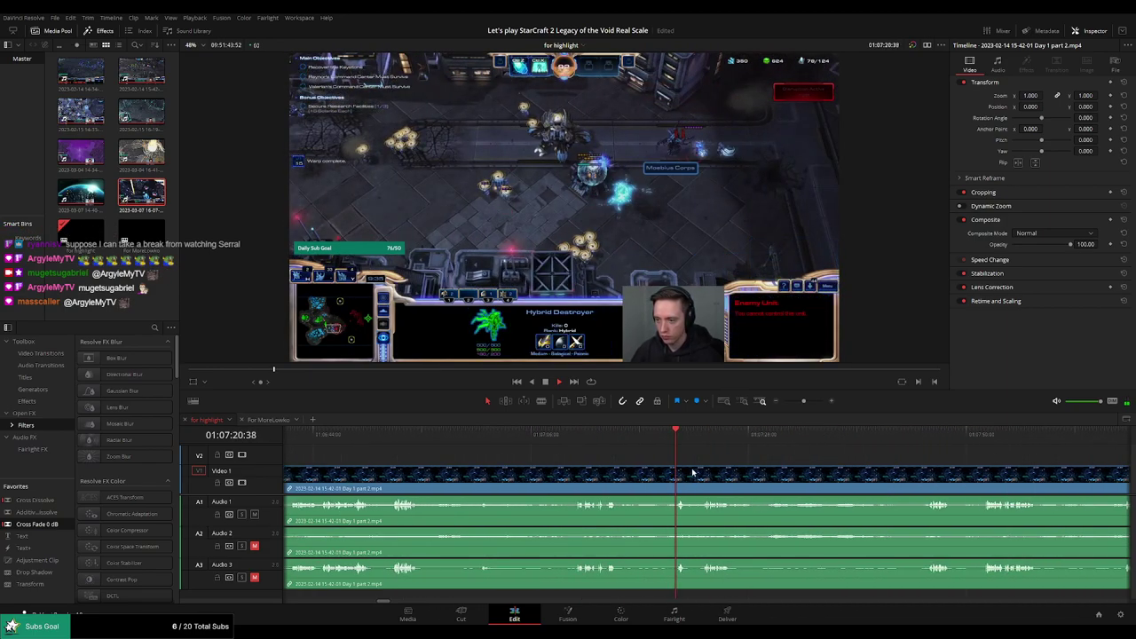
pyautogui.click(928, 433)
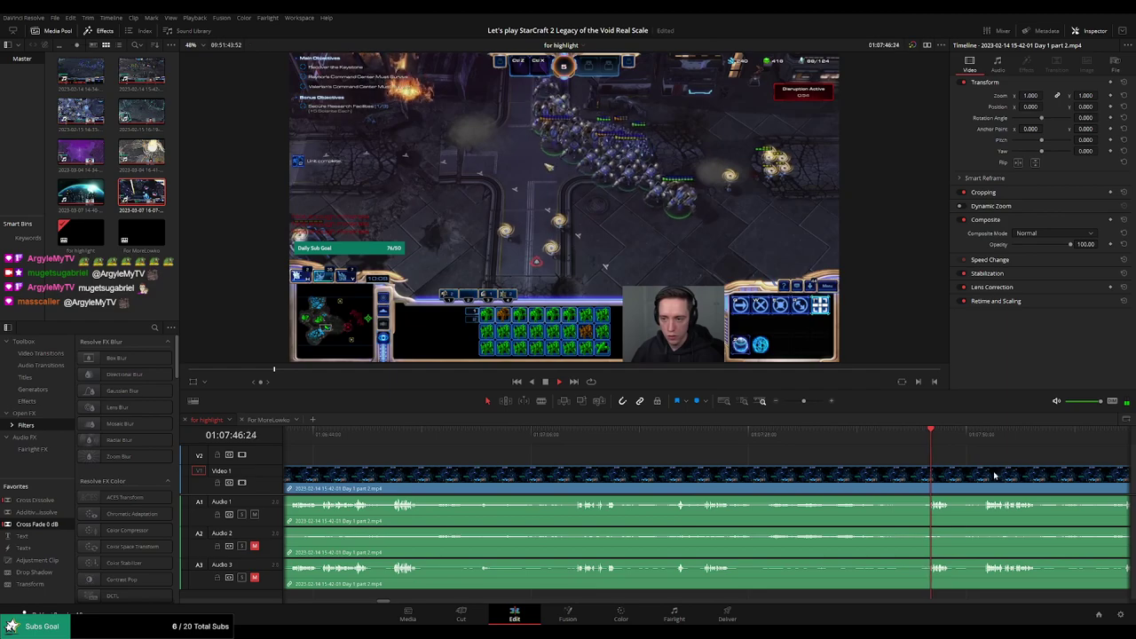
pyautogui.hscroll(6, 887, 444)
pyautogui.click(672, 434)
pyautogui.hscroll(3, 754, 463)
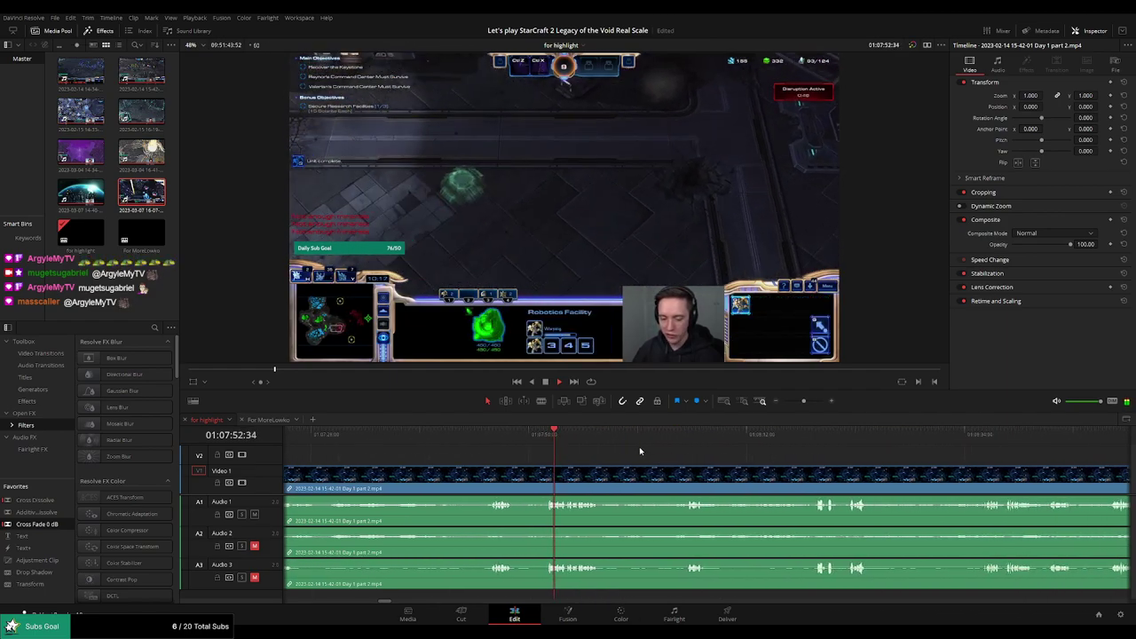
# Skim the Keystone mission from about 01:07:52 to 01:08:42, covering the army's fight around the end of the disruption
pyautogui.click(684, 434)
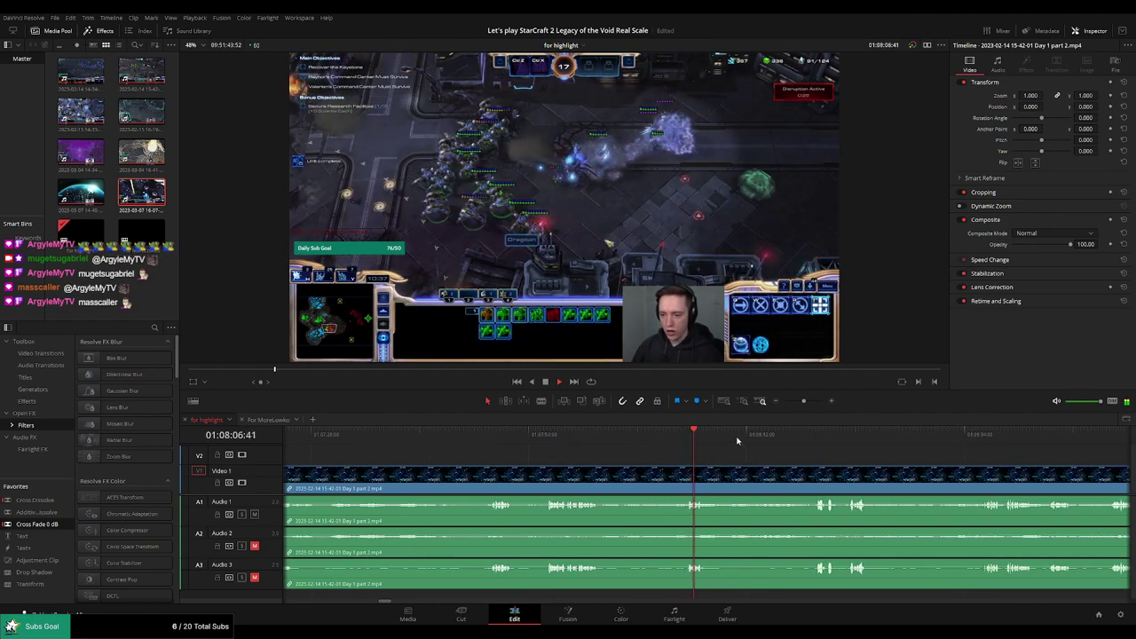
pyautogui.click(814, 434)
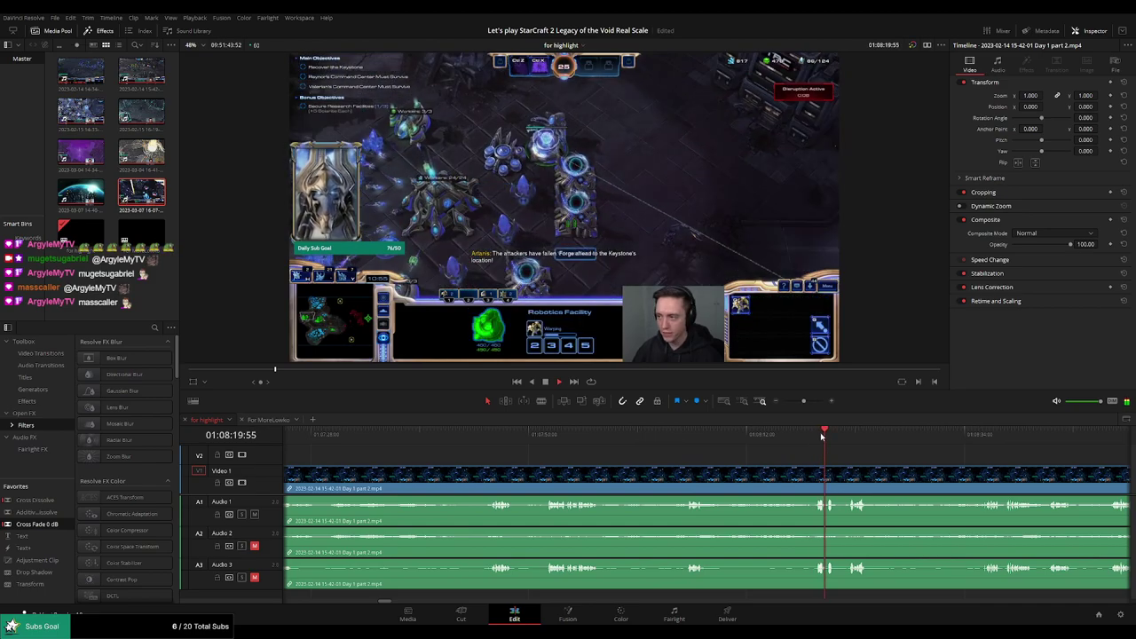
pyautogui.hscroll(1, 804, 463)
pyautogui.hscroll(4, 680, 456)
pyautogui.click(631, 441)
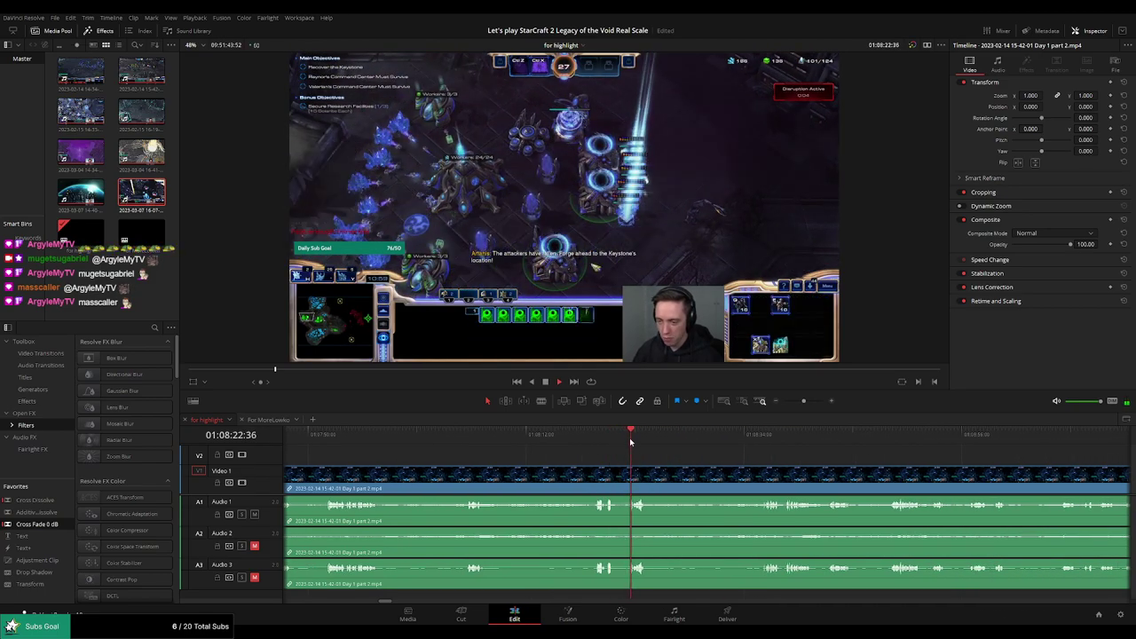
pyautogui.click(762, 436)
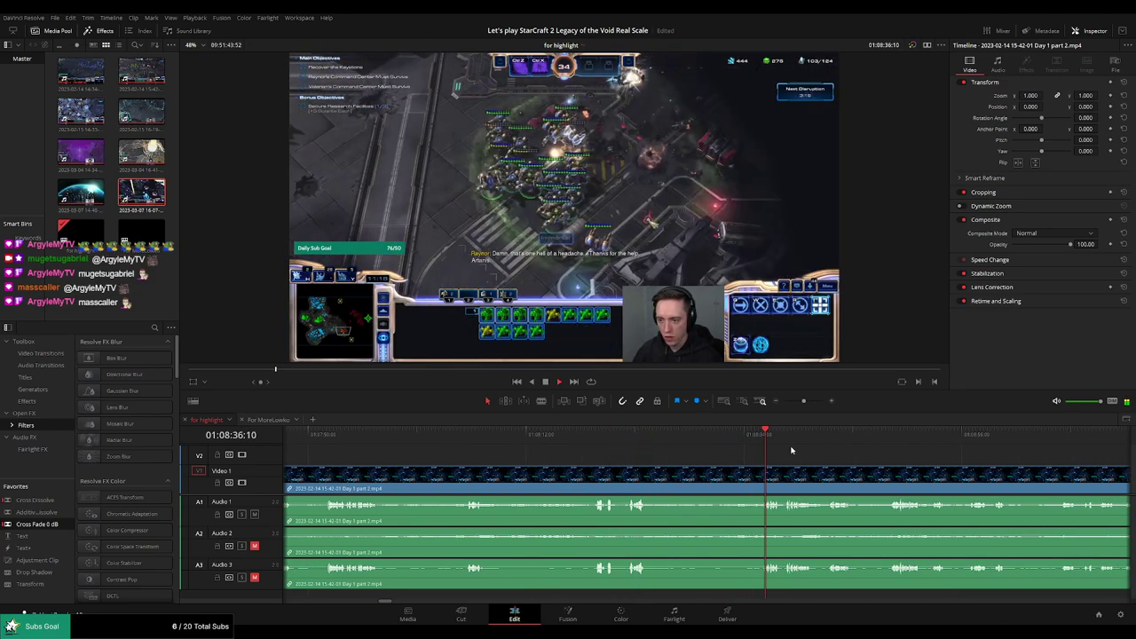
pyautogui.hscroll(4, 717, 459)
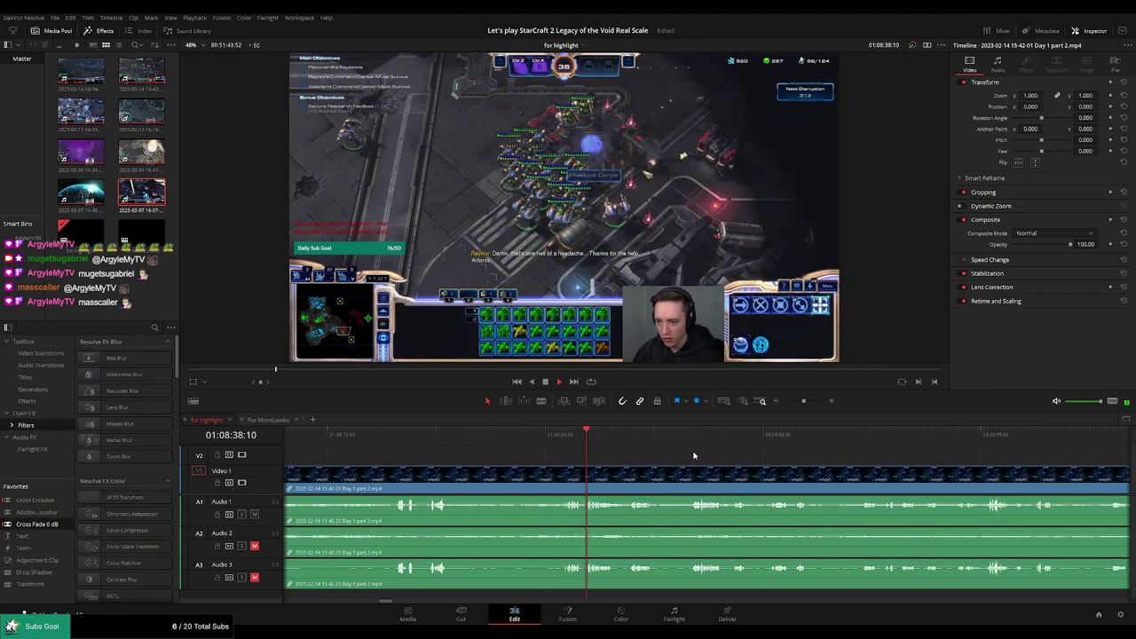
pyautogui.hscroll(2, 657, 456)
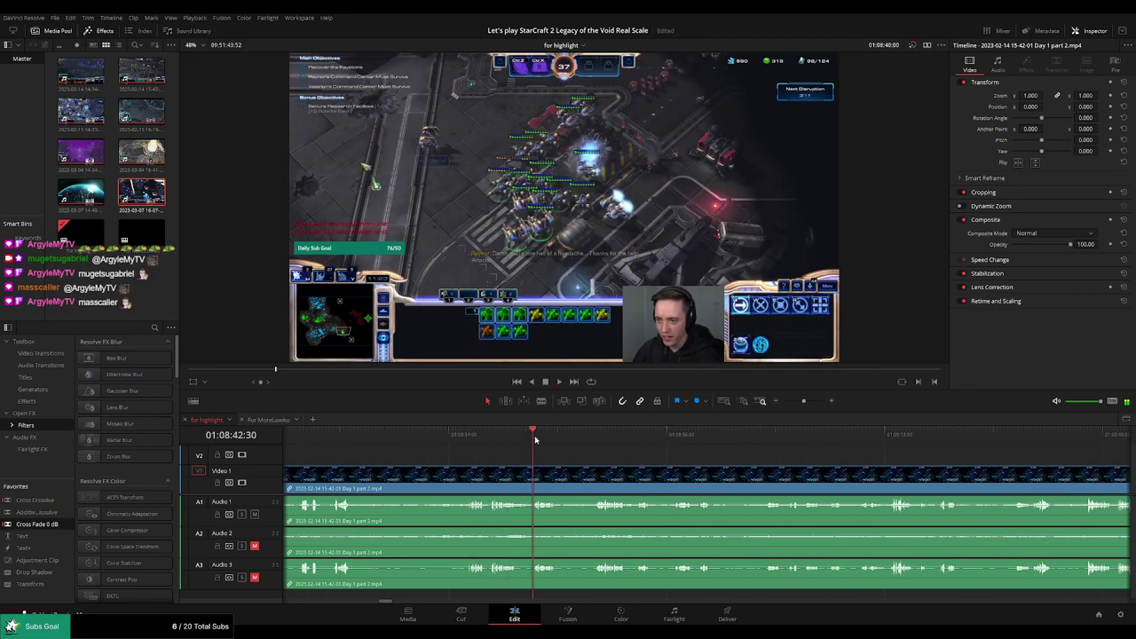
# Sample the Keystone mission's army push from about 01:08:42 to 01:09:19 for highlight material
pyautogui.click(621, 437)
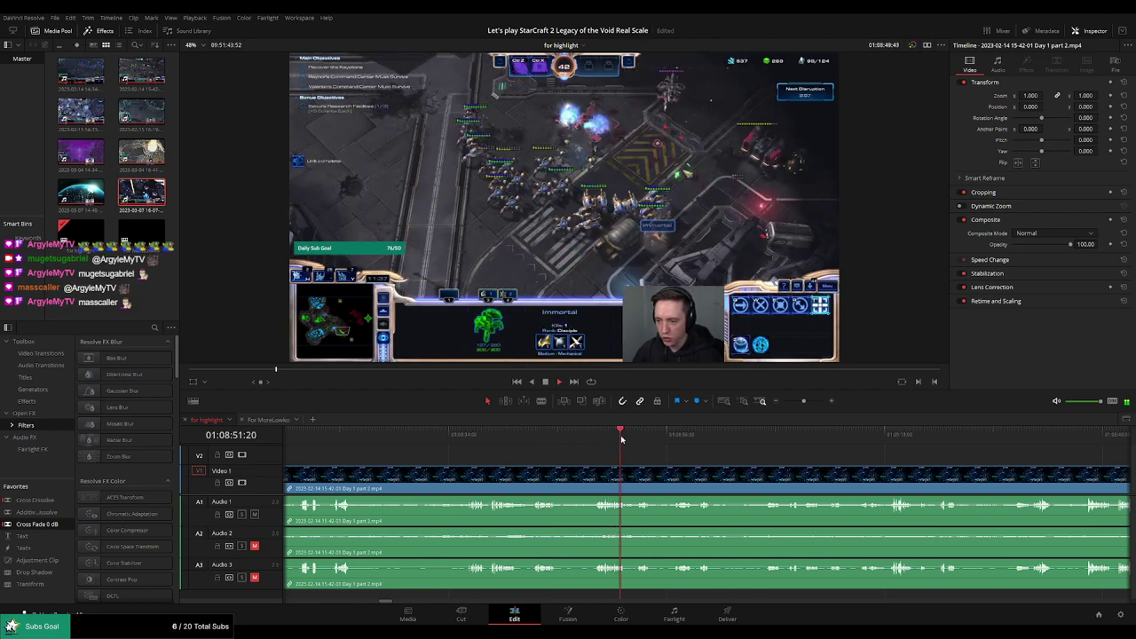
pyautogui.click(674, 435)
pyautogui.click(736, 435)
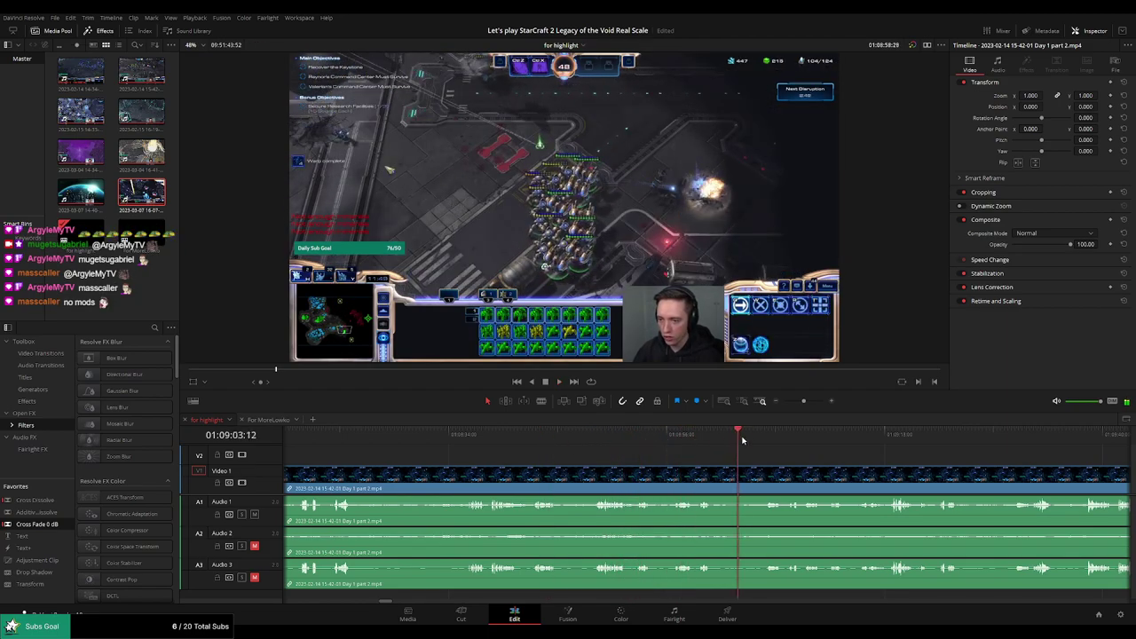
pyautogui.click(763, 435)
pyautogui.moveTo(856, 467); pyautogui.dragTo(665, 451)
pyautogui.click(677, 435)
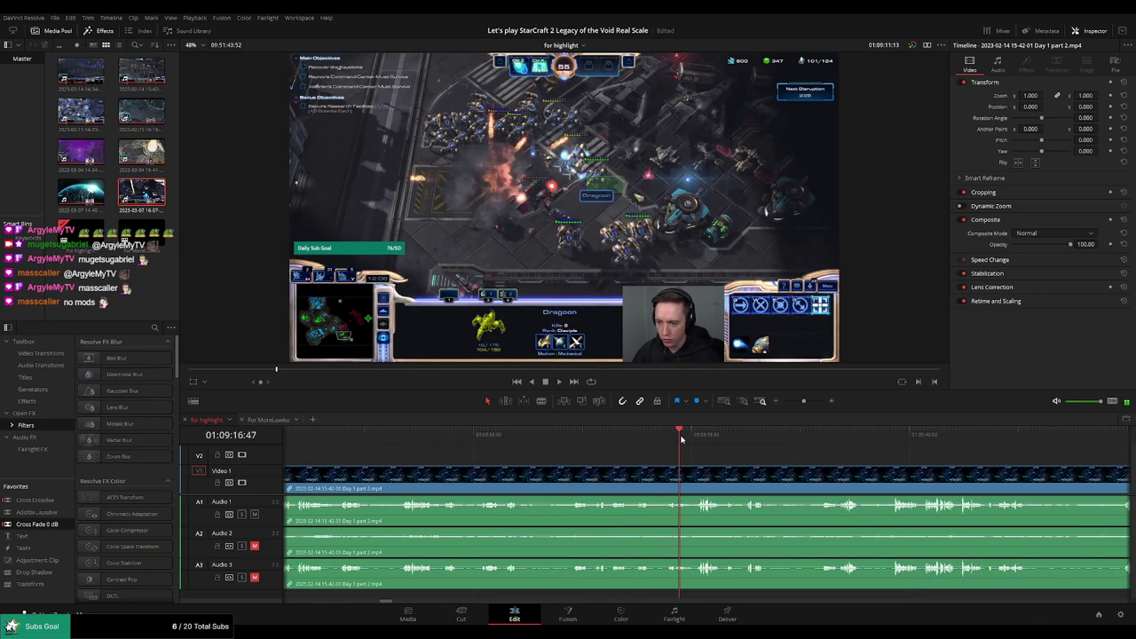
pyautogui.click(693, 435)
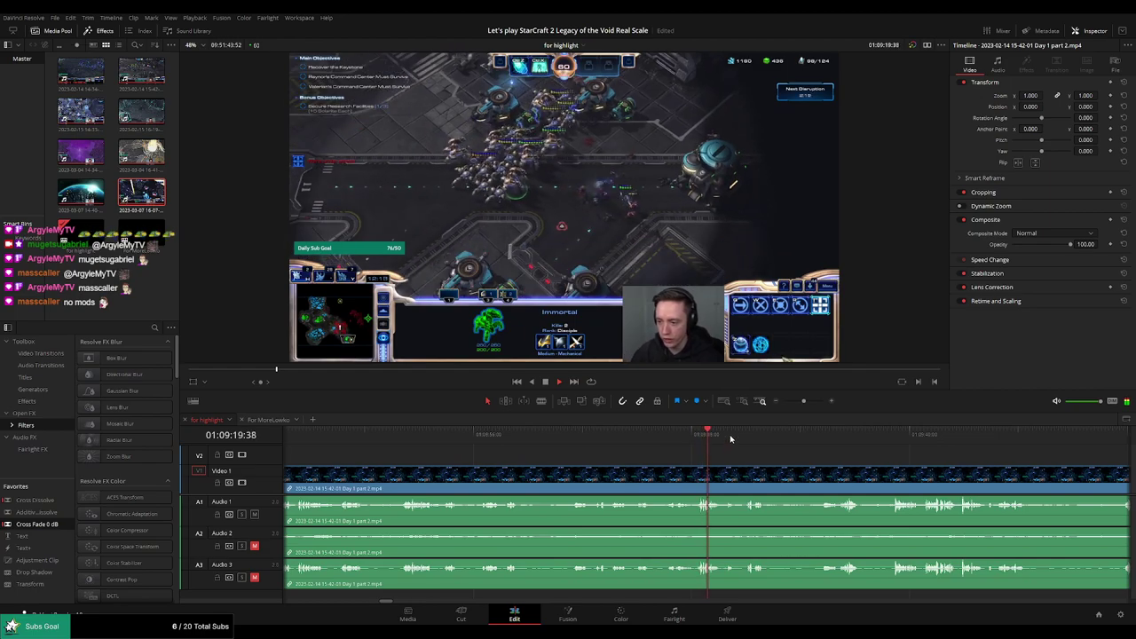
# Go back to about 01:09:15 and review the research facility assault on to about 01:09:38
pyautogui.moveTo(673, 434); pyautogui.dragTo(664, 433)
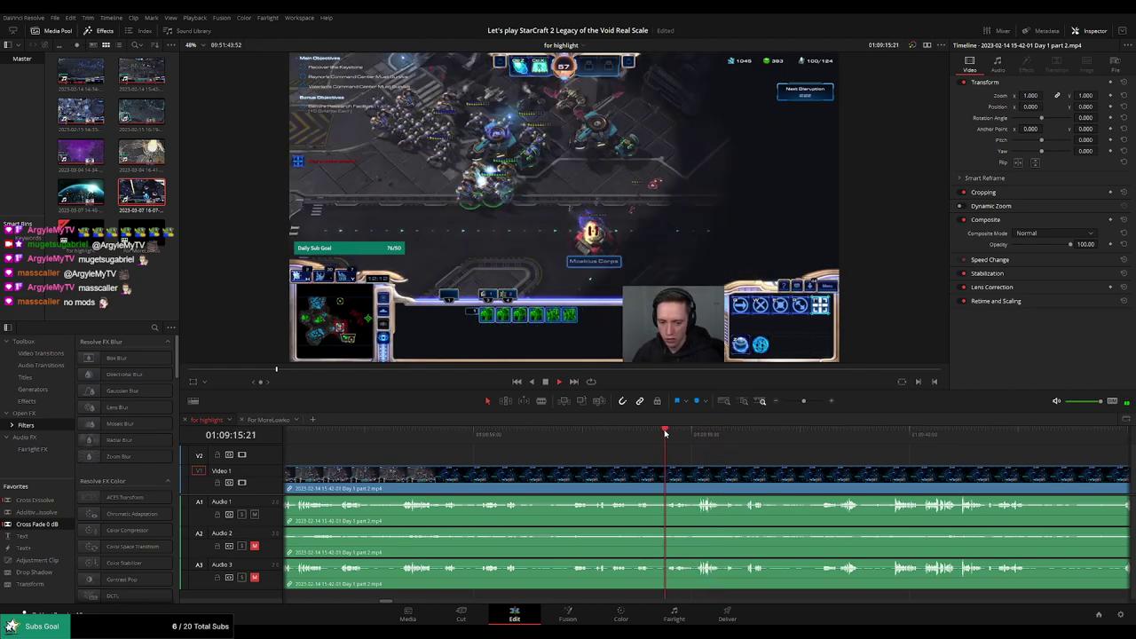
pyautogui.click(700, 434)
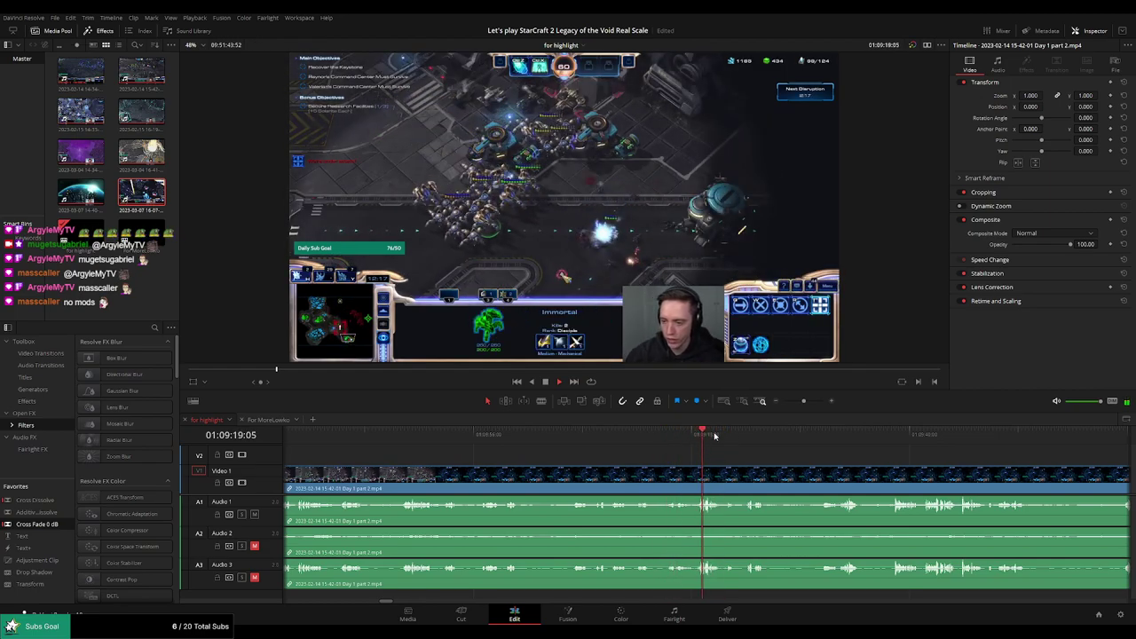
pyautogui.click(731, 435)
pyautogui.click(748, 435)
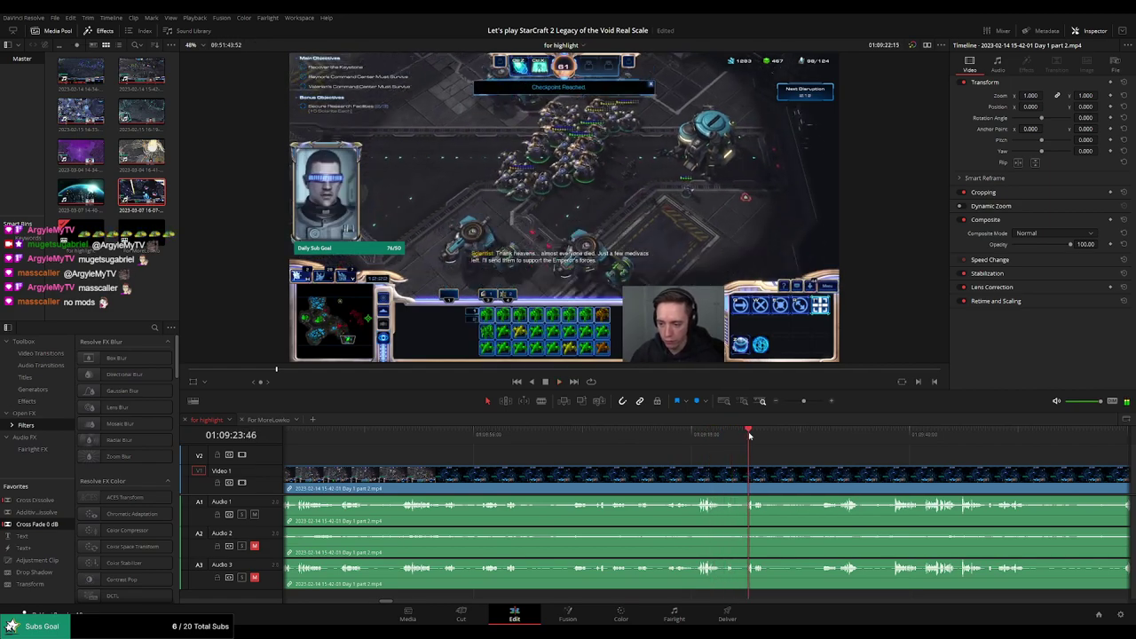
pyautogui.moveTo(822, 464); pyautogui.dragTo(667, 454)
pyautogui.click(710, 436)
pyautogui.click(733, 435)
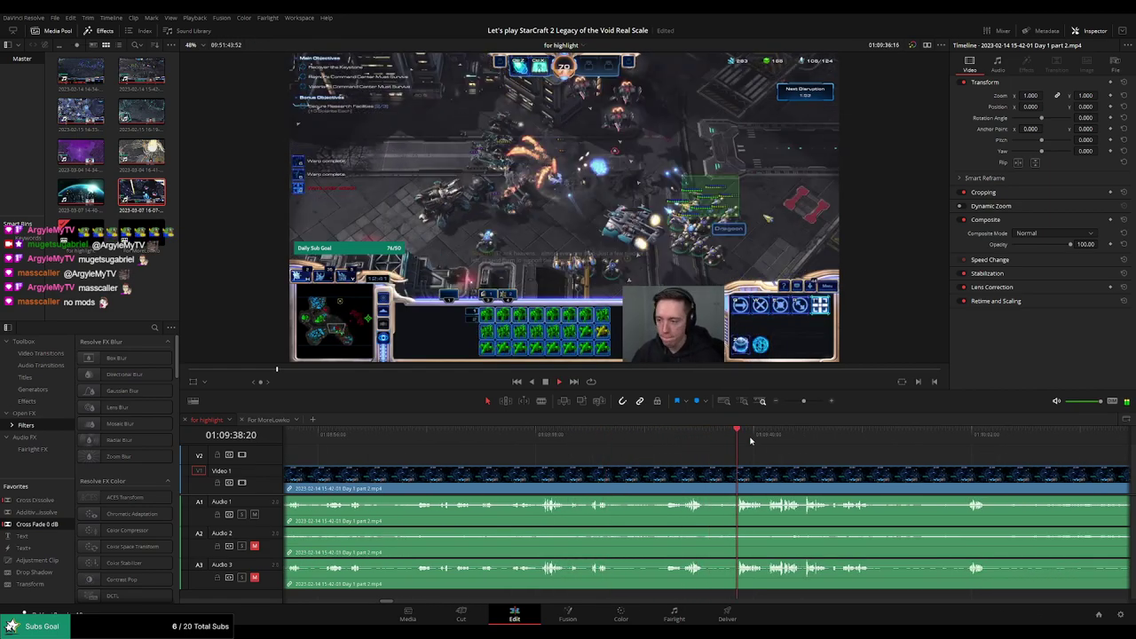
# Skim the Keystone mission's city battles from about 01:09:38 to beyond 01:10:48
pyautogui.moveTo(801, 462); pyautogui.dragTo(561, 439)
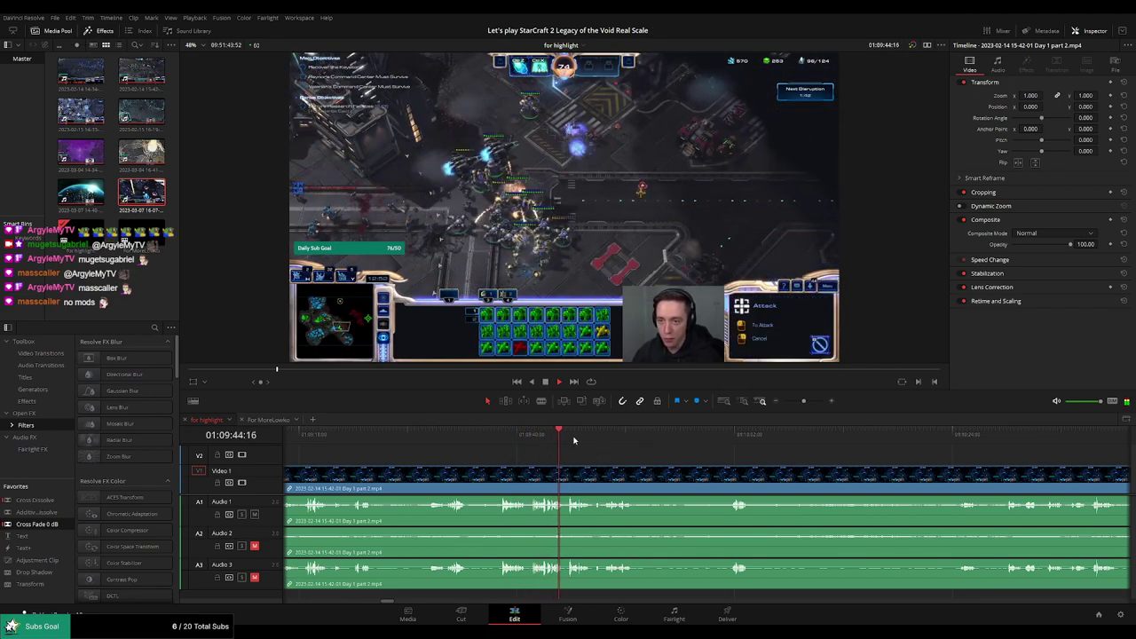
pyautogui.click(569, 438)
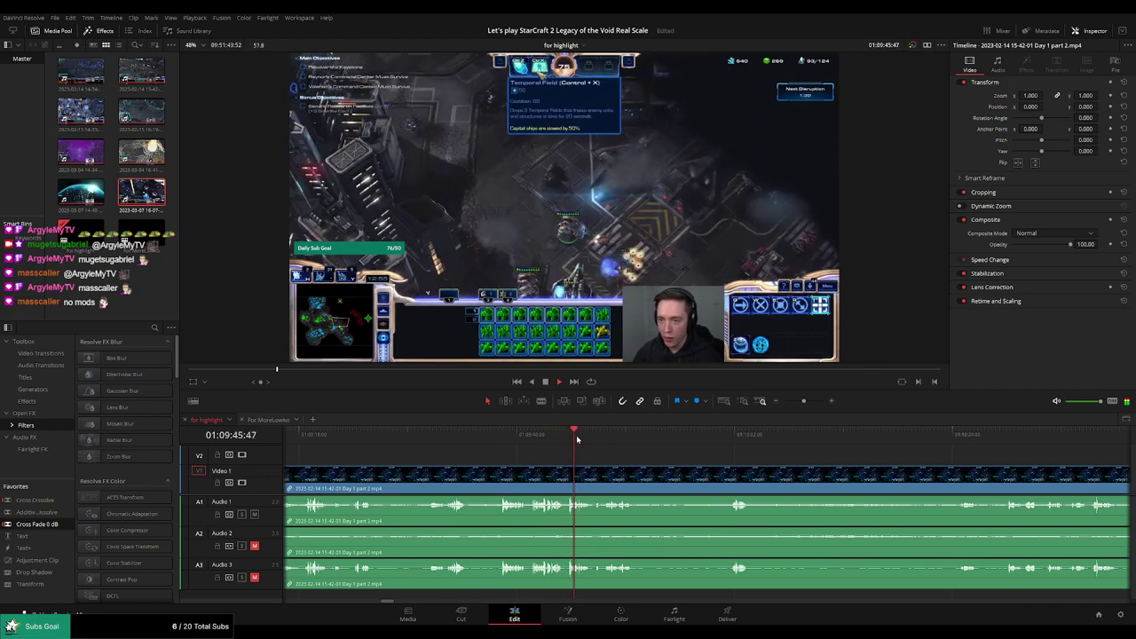
pyautogui.click(621, 438)
pyautogui.click(631, 438)
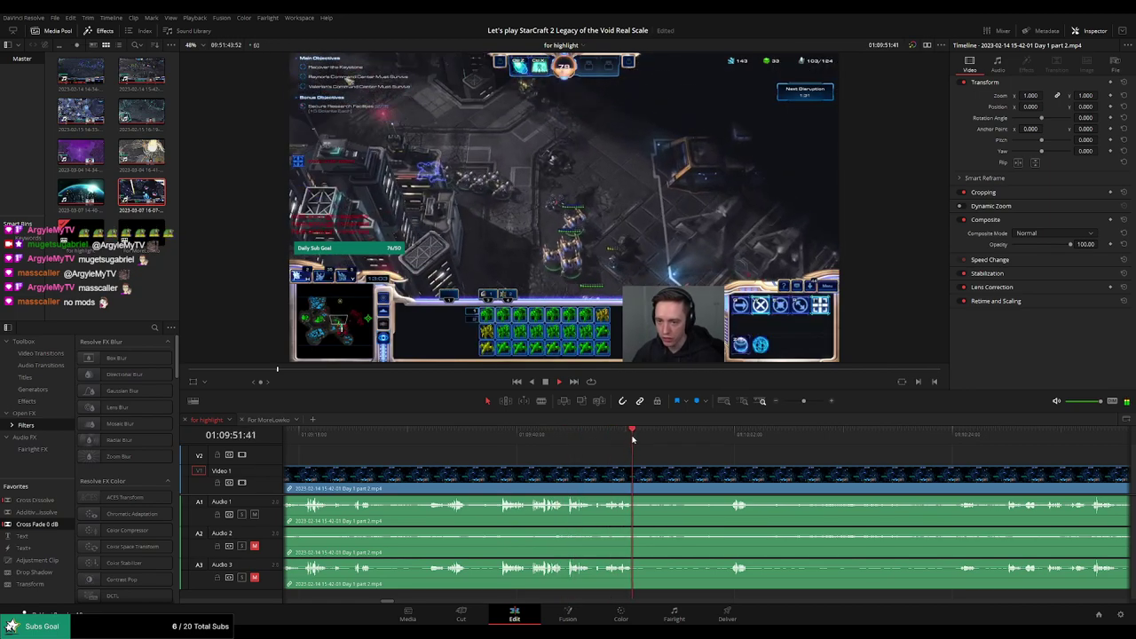
pyautogui.moveTo(712, 440); pyautogui.dragTo(673, 445)
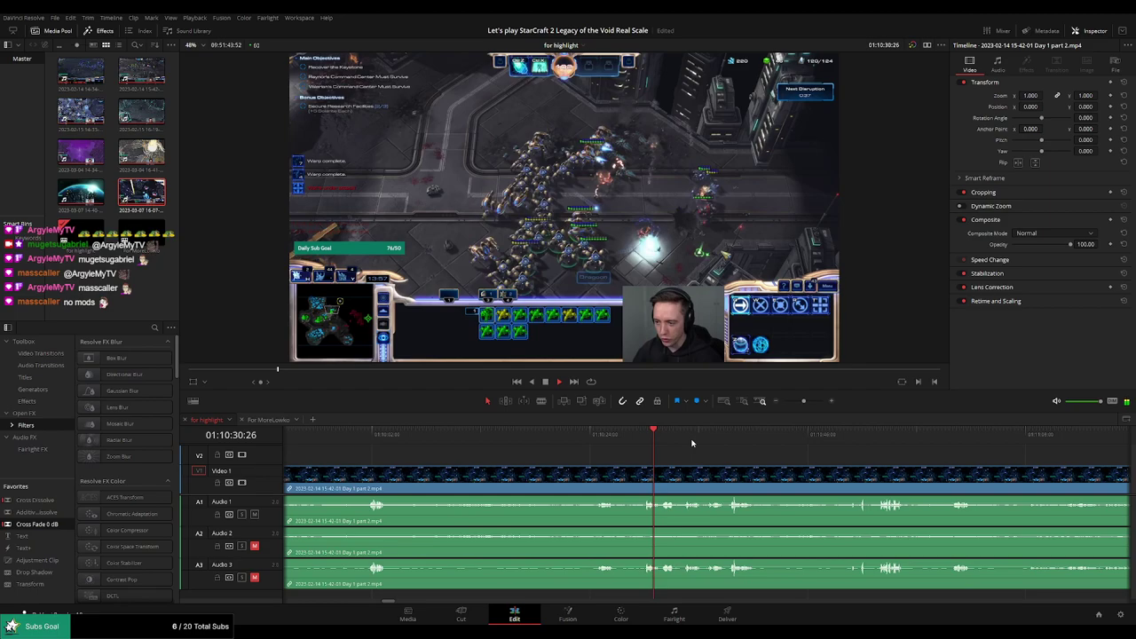
pyautogui.click(827, 437)
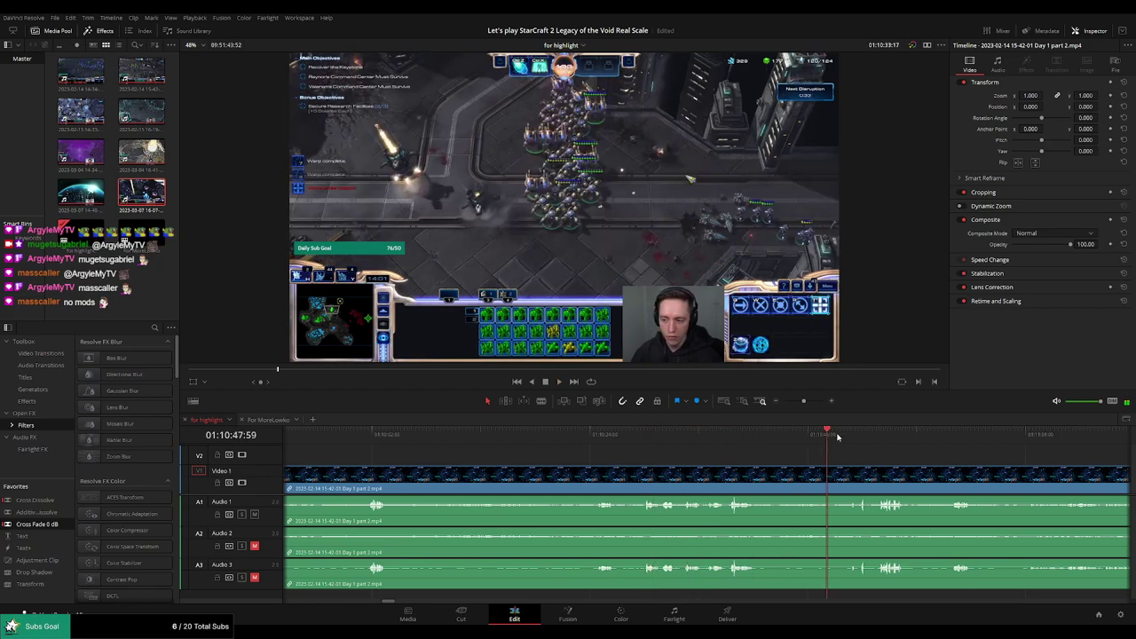
pyautogui.click(881, 437)
pyautogui.moveTo(851, 459); pyautogui.dragTo(566, 446)
pyautogui.moveTo(664, 440)
pyautogui.mouseDown()
pyautogui.moveTo(978, 444)
pyautogui.moveTo(663, 449)
pyautogui.mouseUp()
pyautogui.press('space')
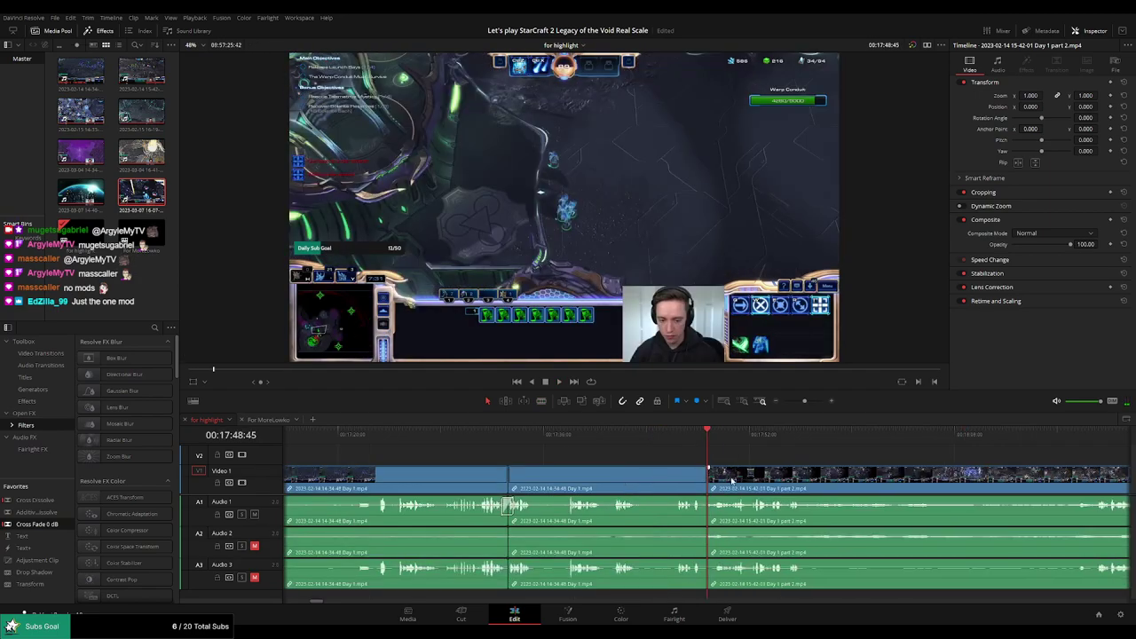
# Add the default video and audio transitions at the clip join near 00:17:48 and play across it
pyautogui.click(708, 483)
pyautogui.hotkey('ctrl', 't')
pyautogui.press('space')
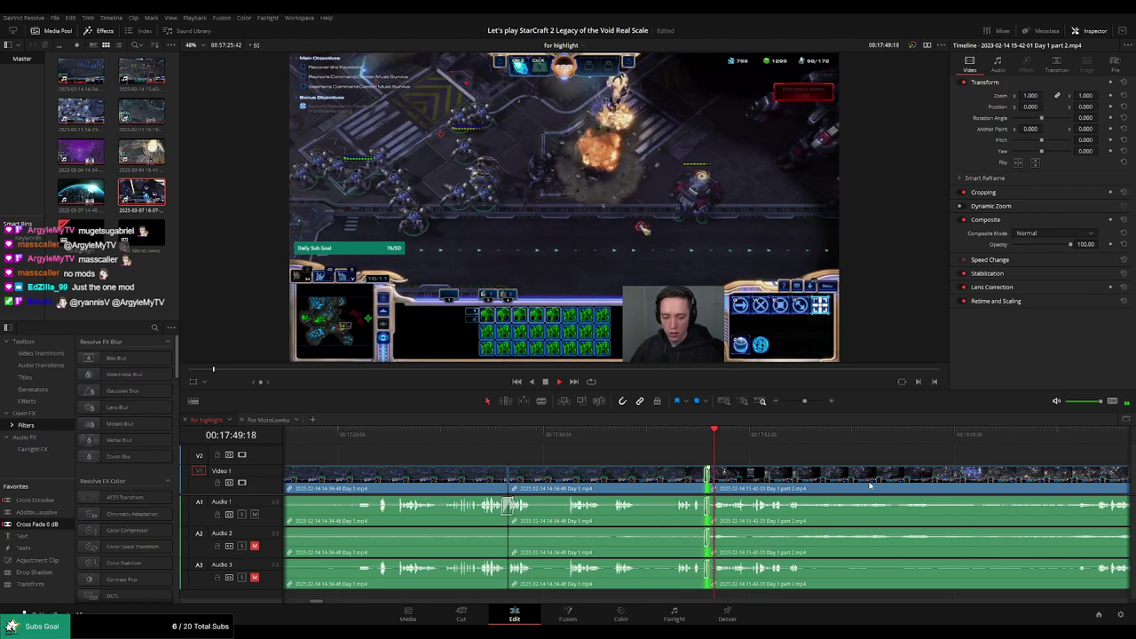
# Cut out the footage from about 00:18:03 to 00:18:12, close the gap and smooth the join with a transition
pyautogui.hscroll(2, 683, 465)
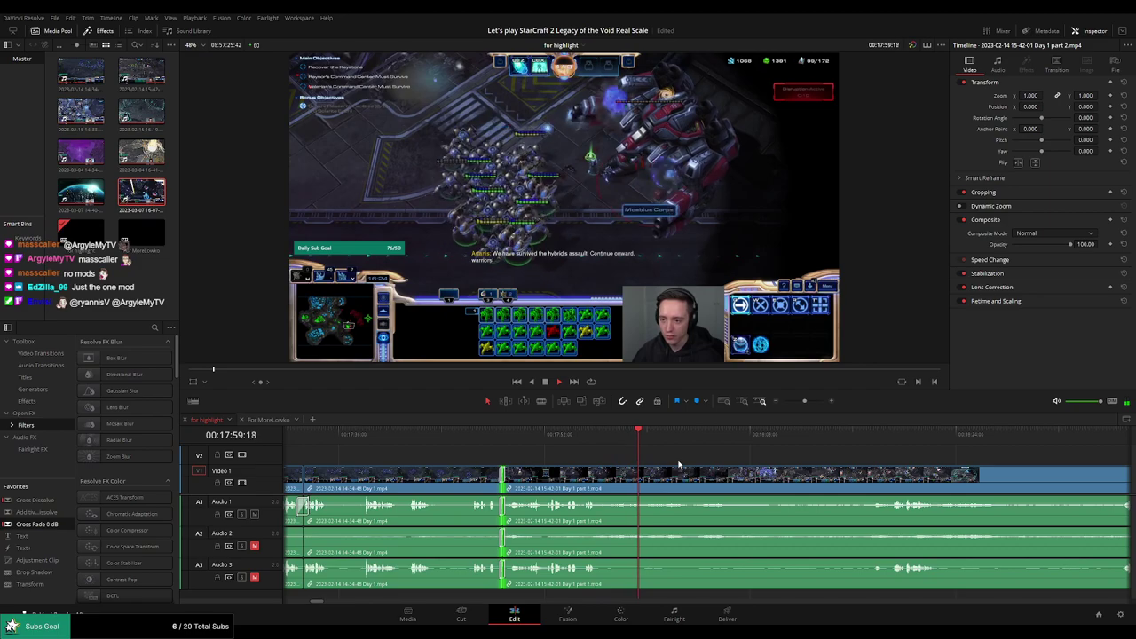
pyautogui.press('b')
pyautogui.click(625, 480)
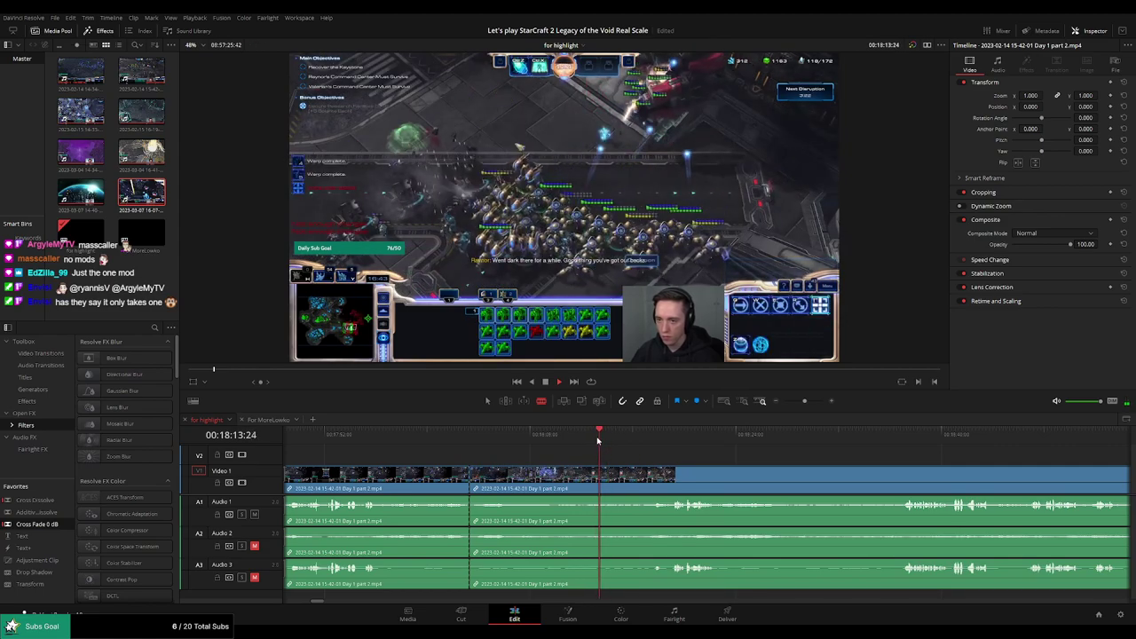
pyautogui.click(578, 443)
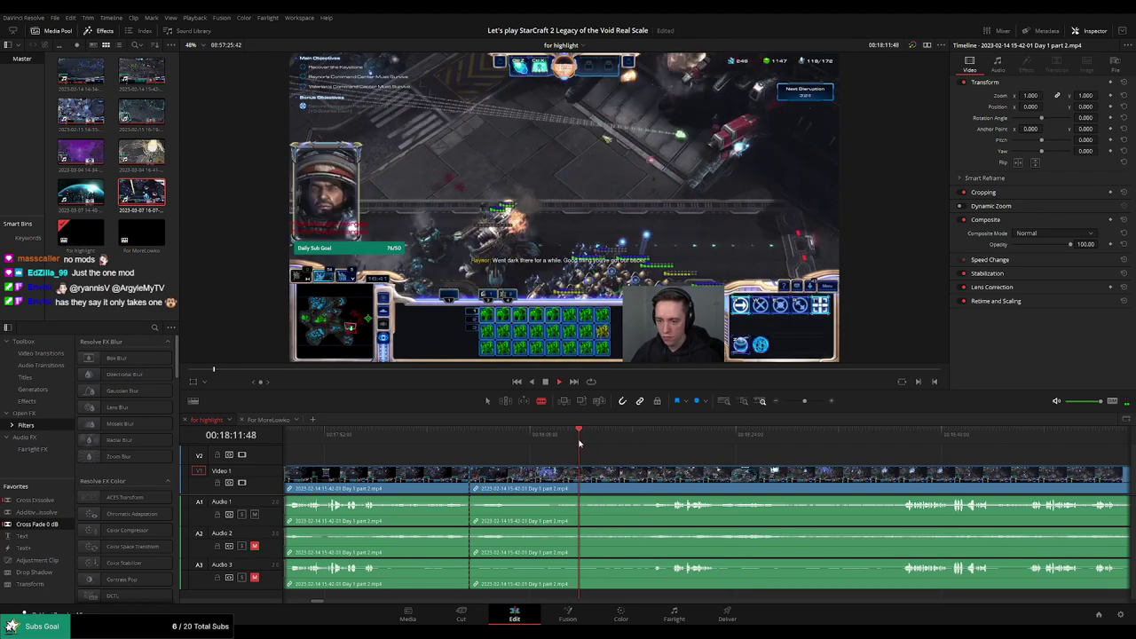
pyautogui.moveTo(542, 442); pyautogui.dragTo(560, 442)
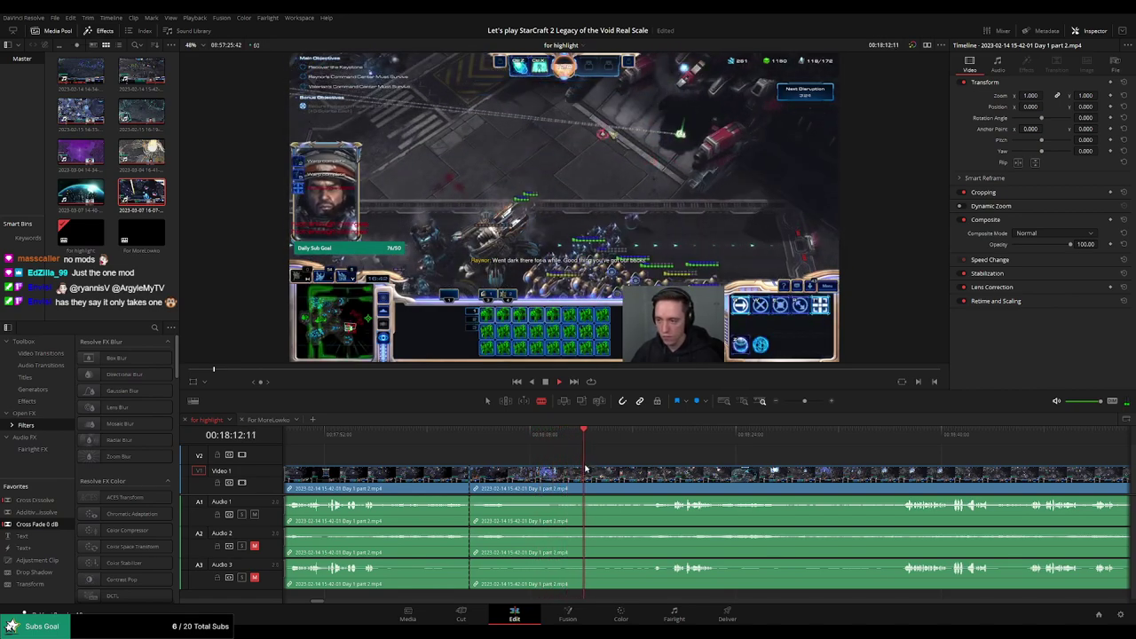
pyautogui.click(586, 476)
pyautogui.press('a')
pyautogui.click(571, 480)
pyautogui.press('Delete')
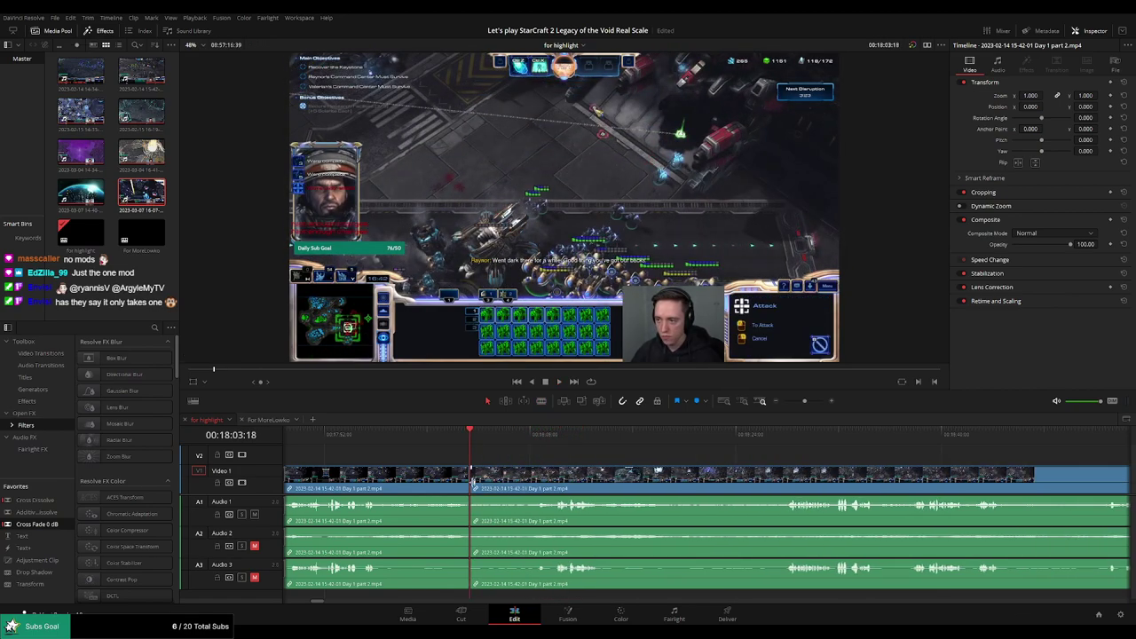
pyautogui.press('space')
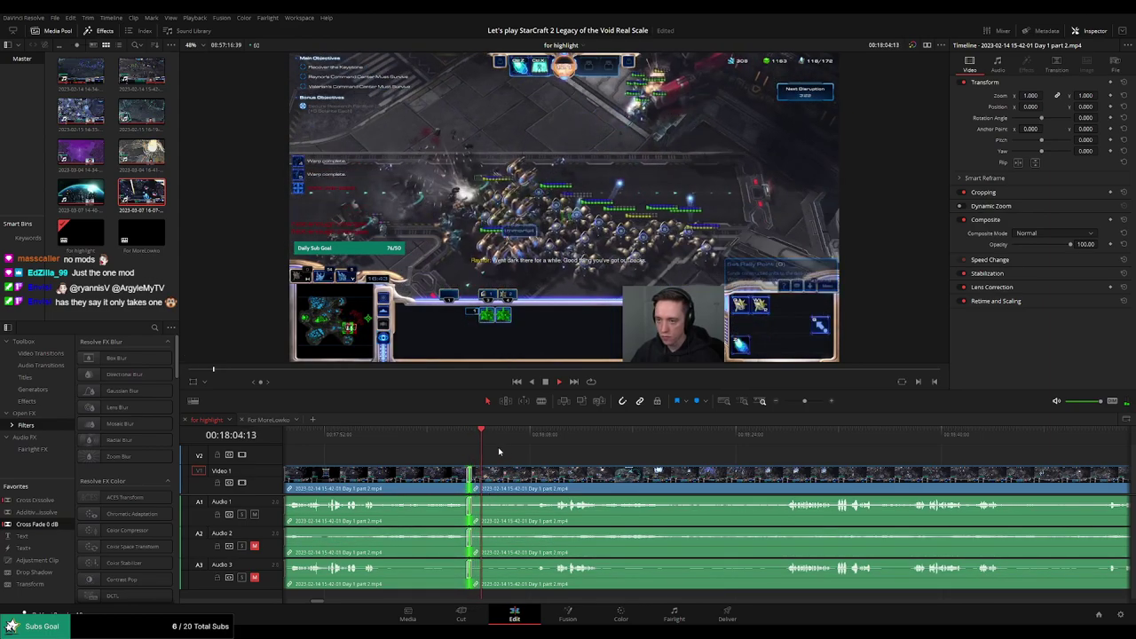
# Review the following battle, cut out the stretch from about 00:18:21 to 00:18:26 and close the gap
pyautogui.click(543, 434)
pyautogui.click(564, 435)
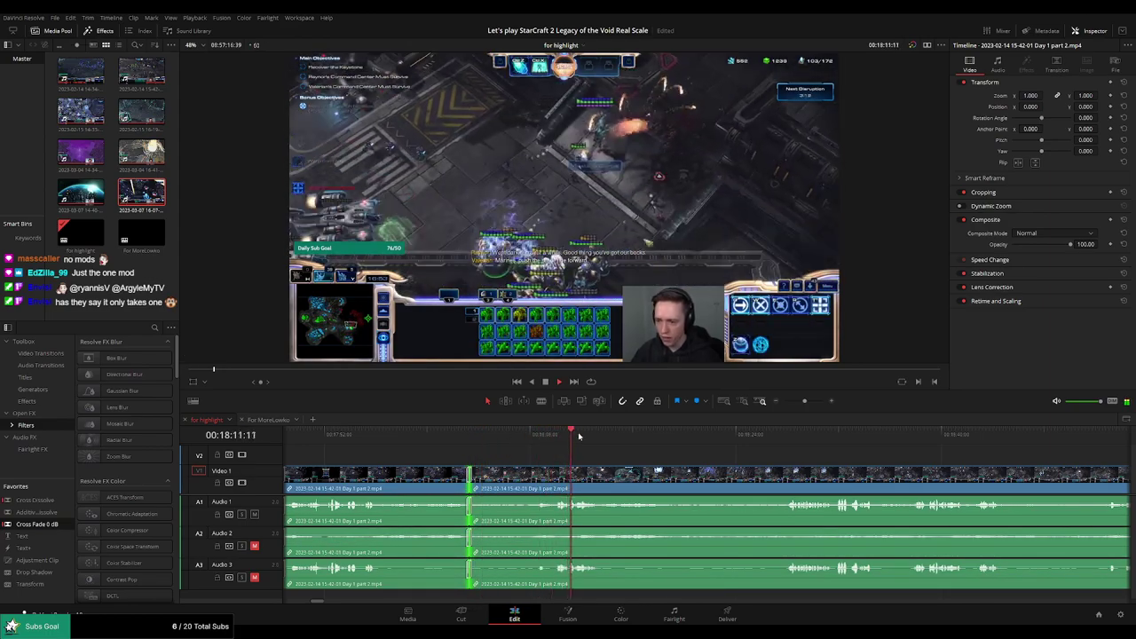
pyautogui.hscroll(3, 696, 457)
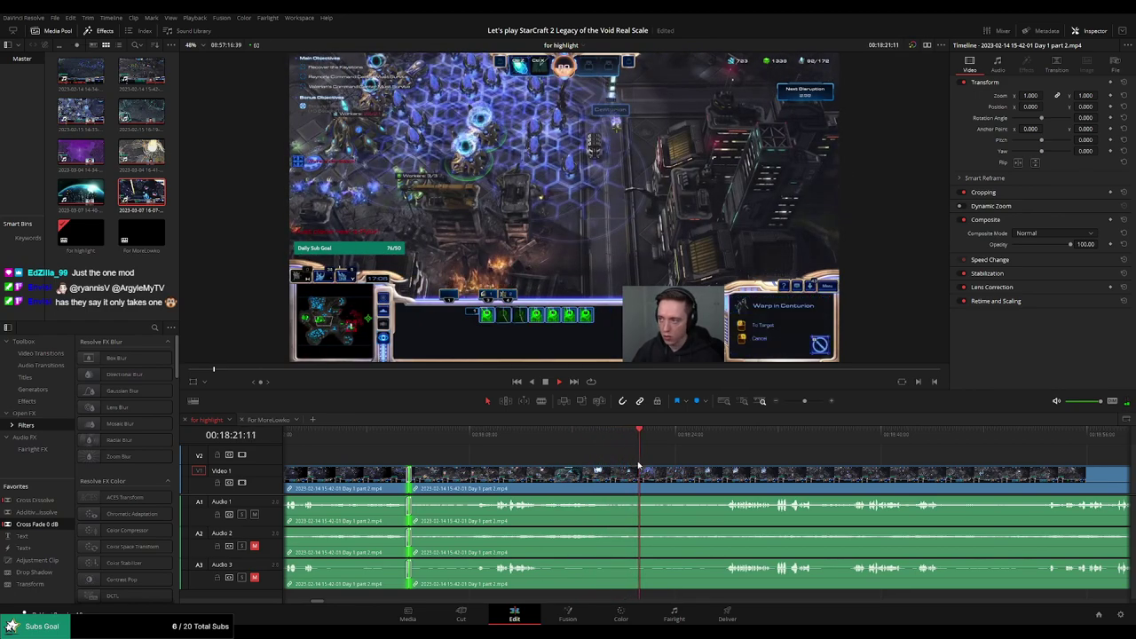
pyautogui.press('b')
pyautogui.click(640, 477)
pyautogui.click(723, 438)
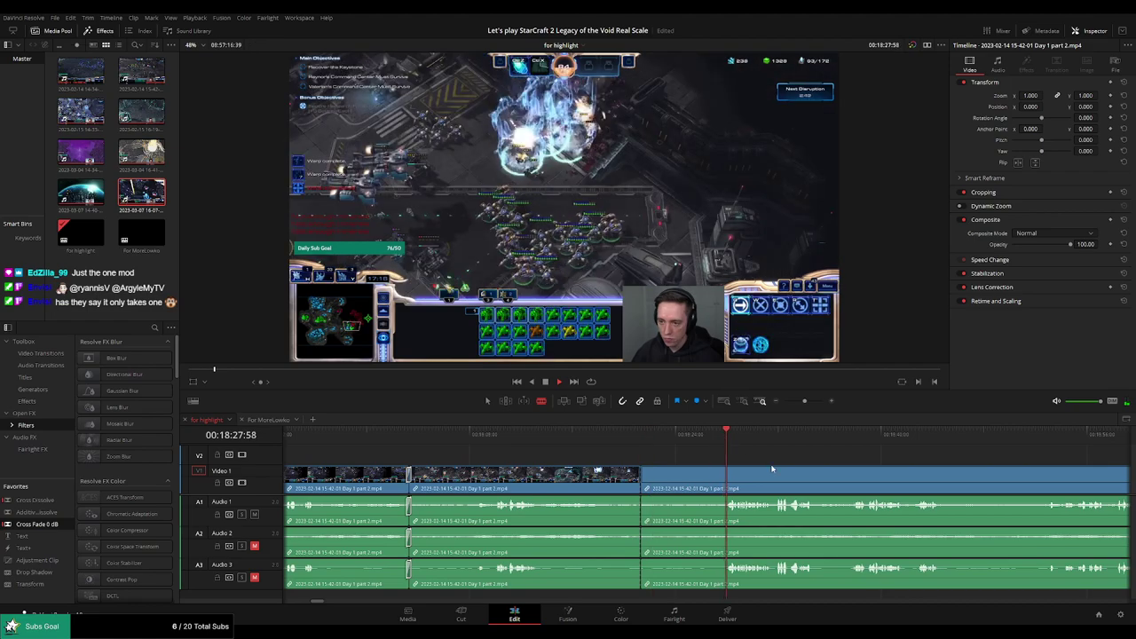
pyautogui.moveTo(768, 466); pyautogui.dragTo(680, 456)
pyautogui.scroll(3, 677, 458)
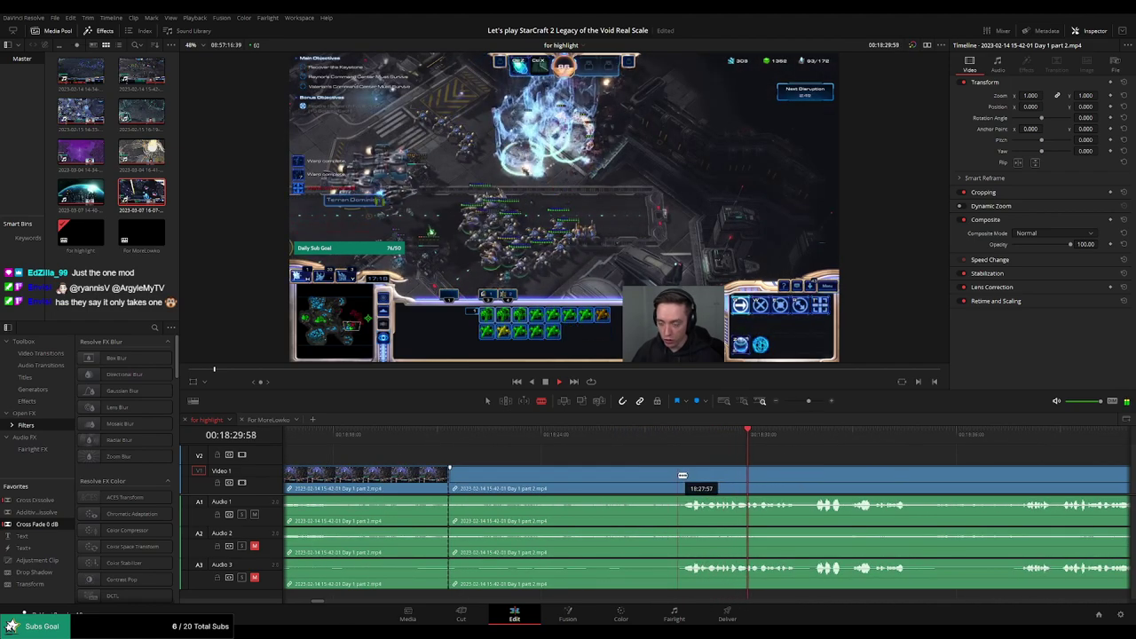
pyautogui.click(629, 468)
pyautogui.press('a')
pyautogui.click(604, 482)
pyautogui.press('Delete')
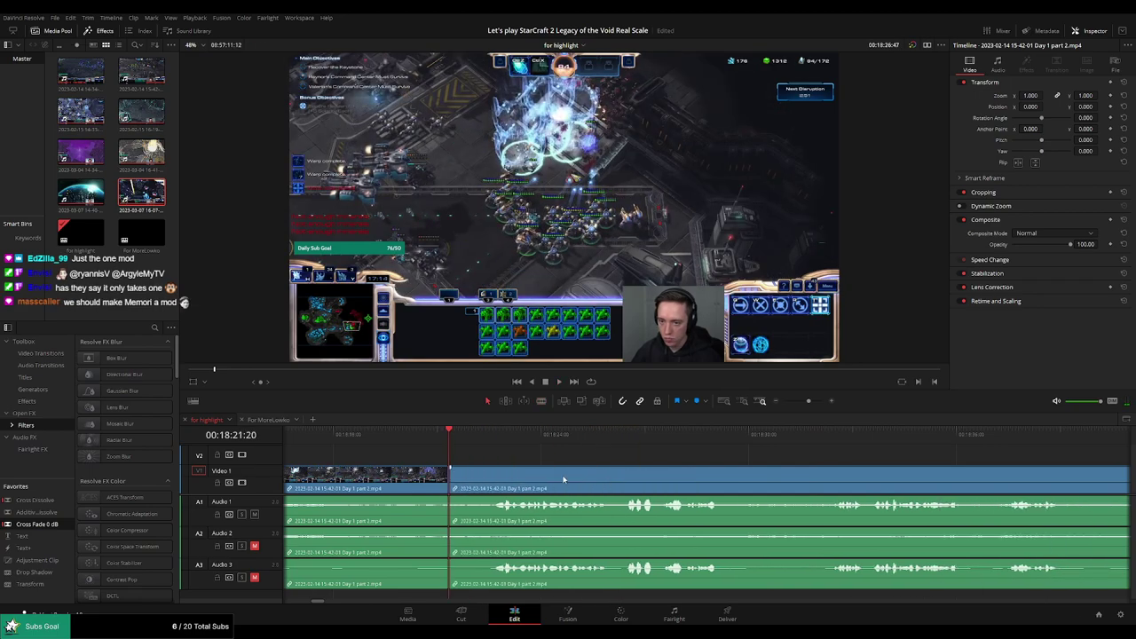
# Smooth the new join near 00:18:21 with video and audio transitions and play on to about 00:18:31
pyautogui.click(426, 441)
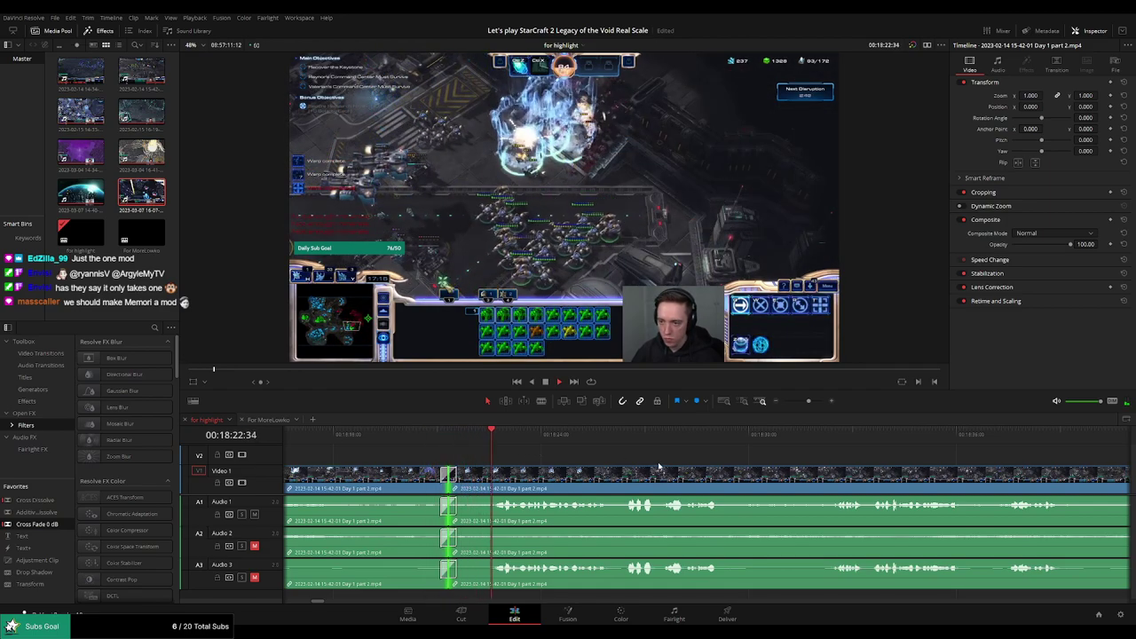
pyautogui.moveTo(659, 467); pyautogui.dragTo(582, 459)
pyautogui.hscroll(1, 612, 463)
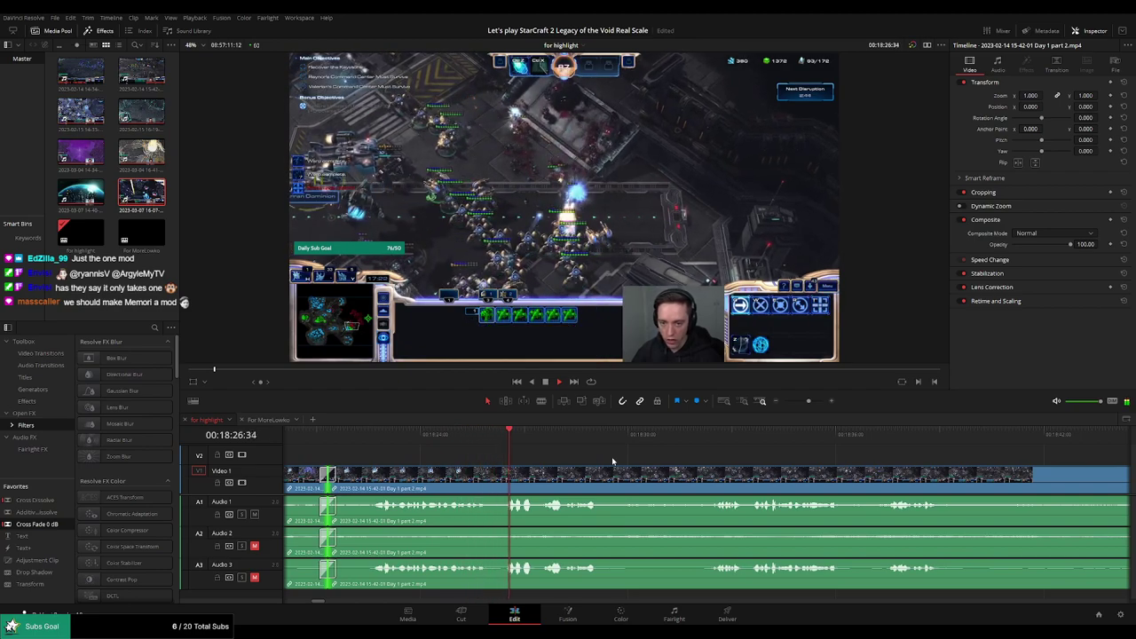
pyautogui.hscroll(2, 621, 460)
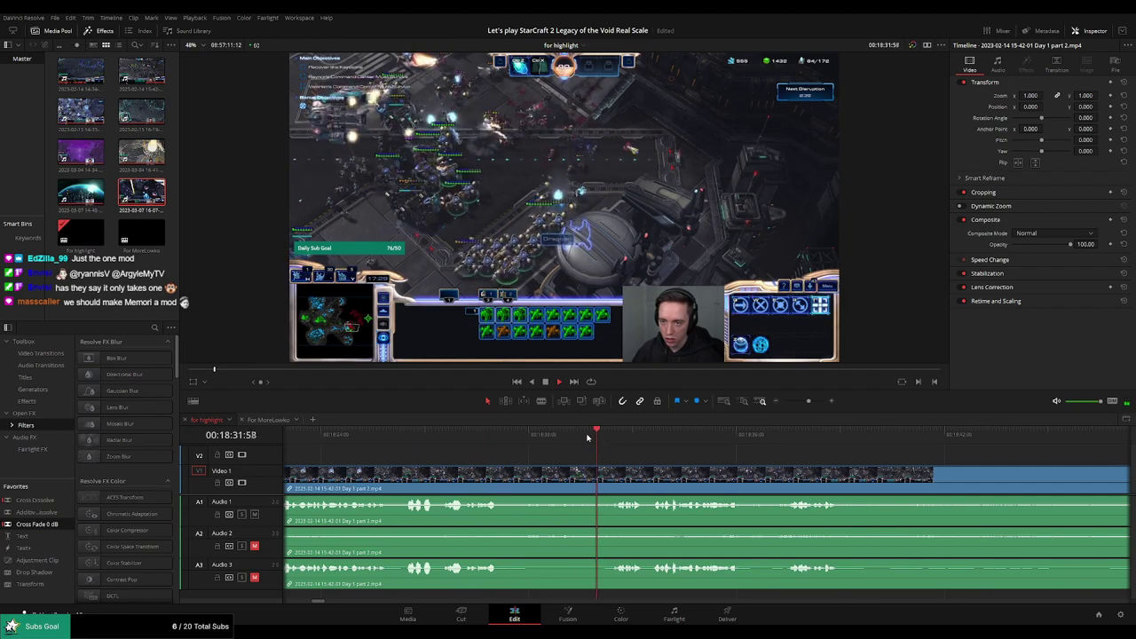
# Review the battle, cut out the stretch from about 00:18:39 to 00:18:47 on all tracks and close the gap
pyautogui.hscroll(2, 657, 455)
pyautogui.hscroll(2, 652, 453)
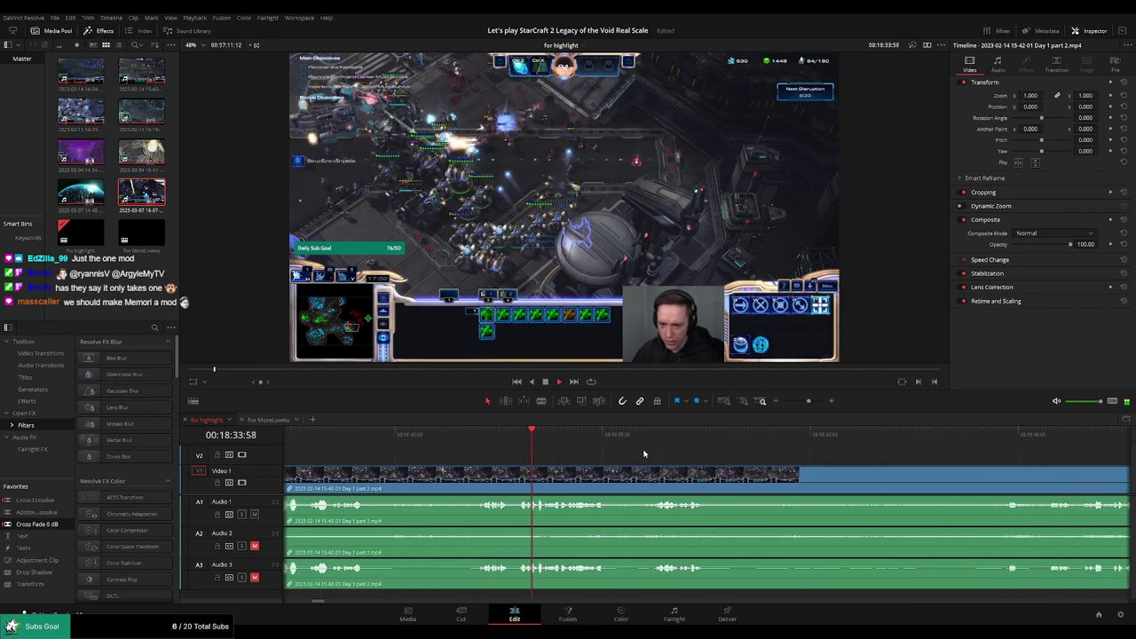
pyautogui.hscroll(2, 639, 455)
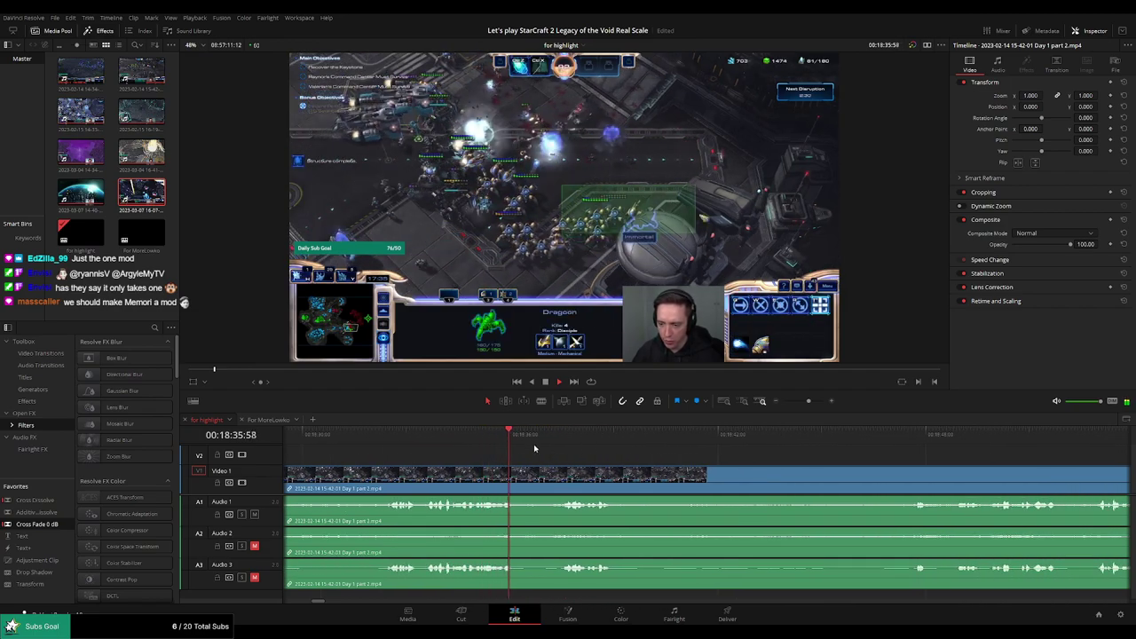
pyautogui.hscroll(2, 536, 455)
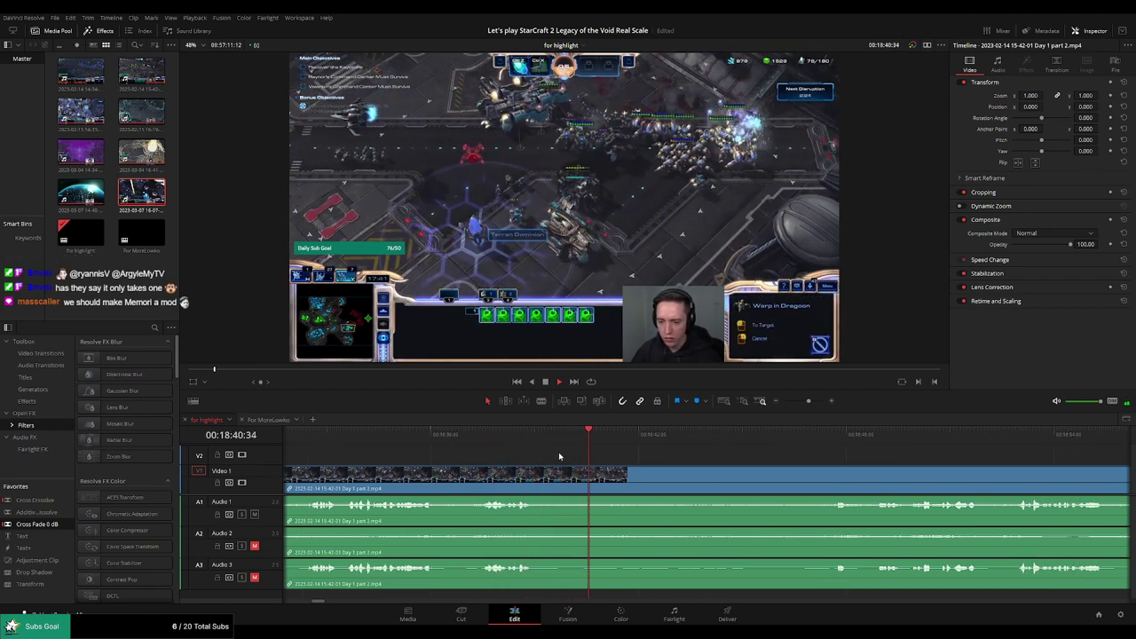
pyautogui.press('b')
pyautogui.click(552, 478)
pyautogui.click(803, 435)
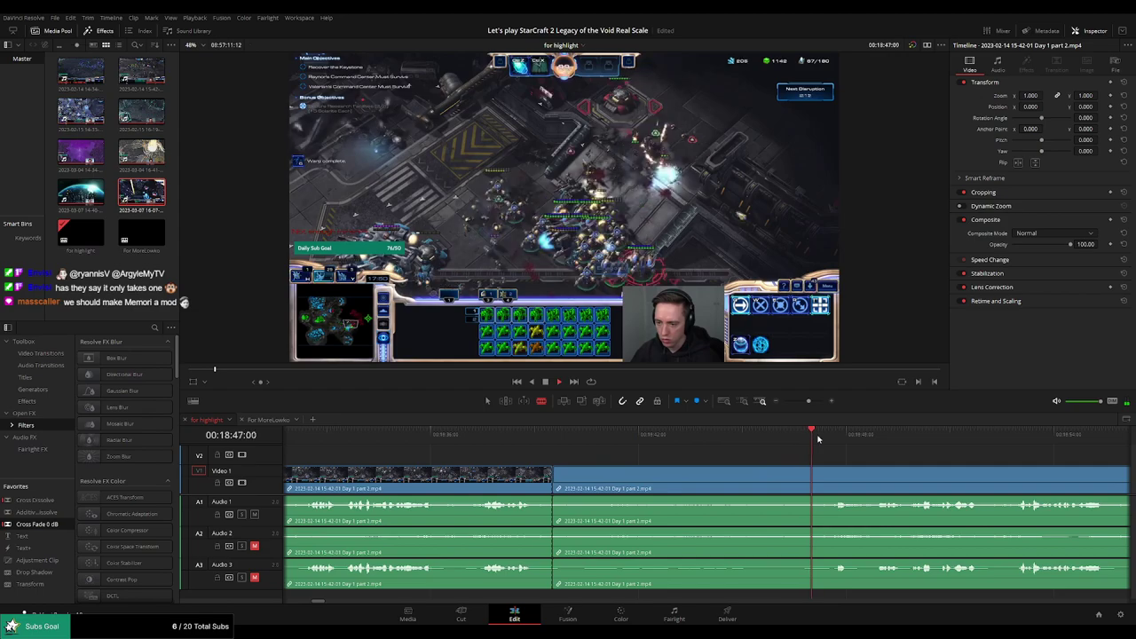
pyautogui.moveTo(882, 466); pyautogui.dragTo(645, 442)
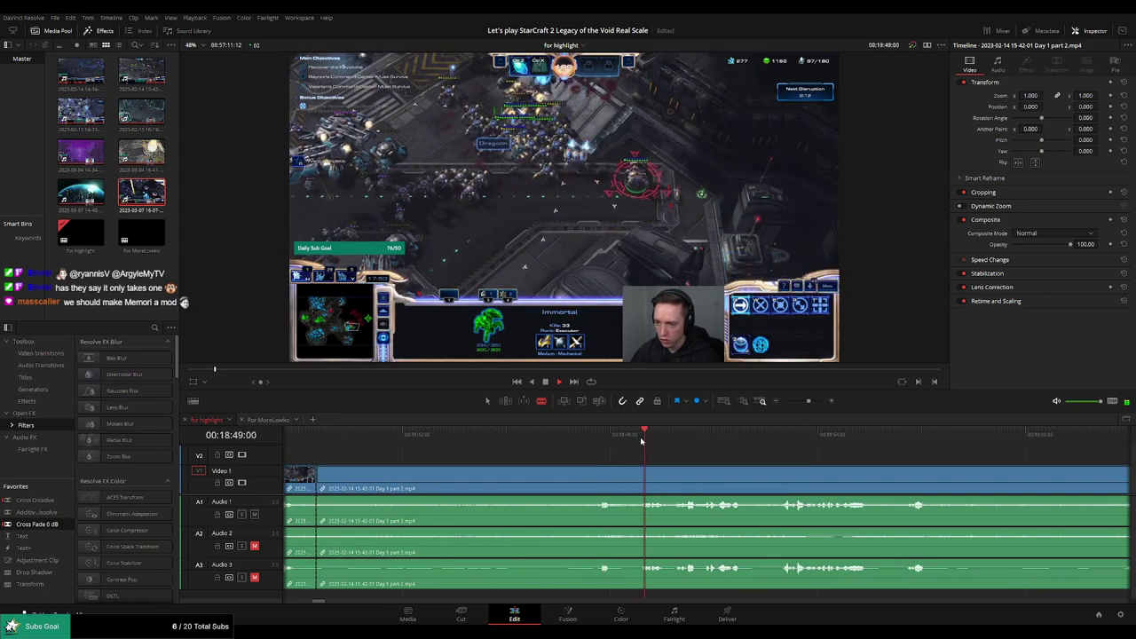
pyautogui.click(784, 435)
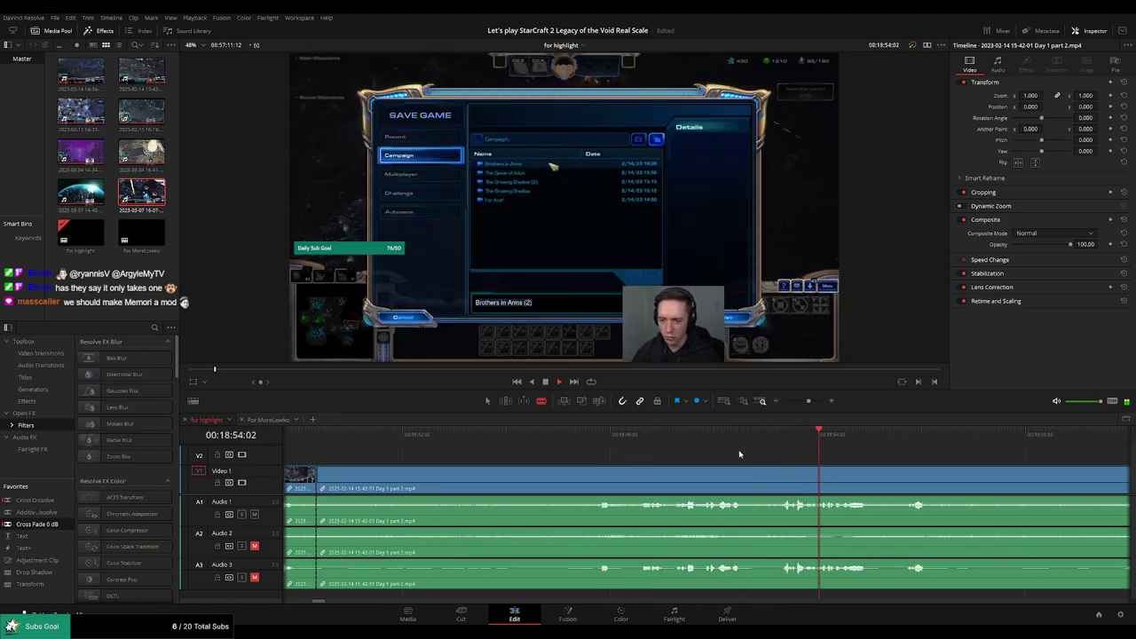
pyautogui.click(585, 471)
pyautogui.press('a')
pyautogui.click(561, 478)
pyautogui.press('Delete')
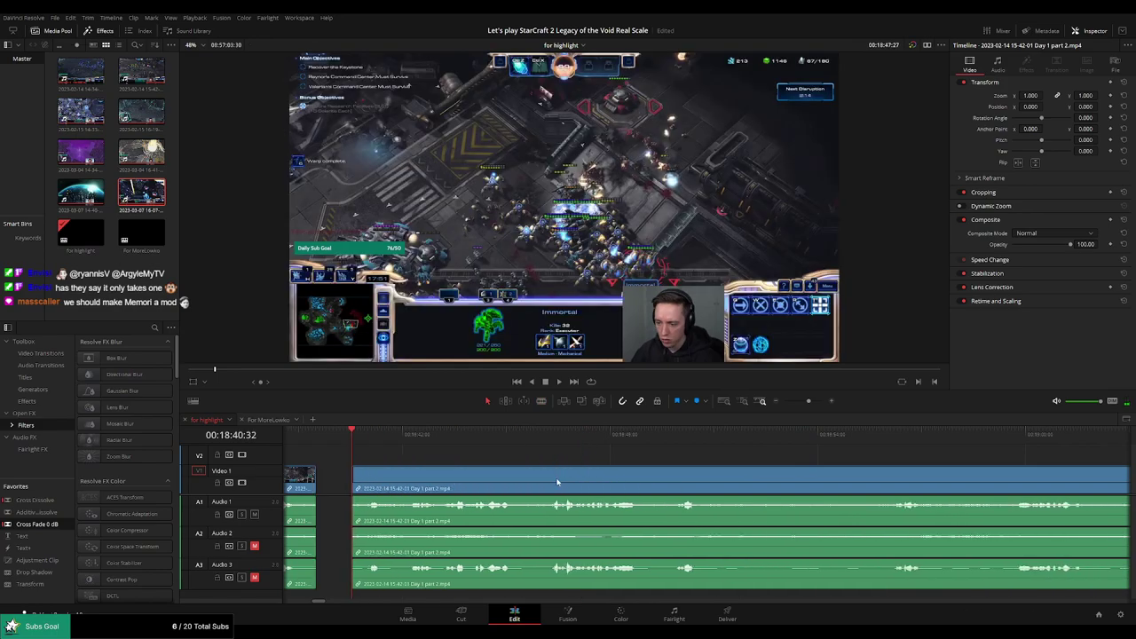
# Add the default video and audio transitions at the clip join near 00:18:39 and play on to about 00:18:46
pyautogui.hotkey('ctrl', 't')
pyautogui.press('space')
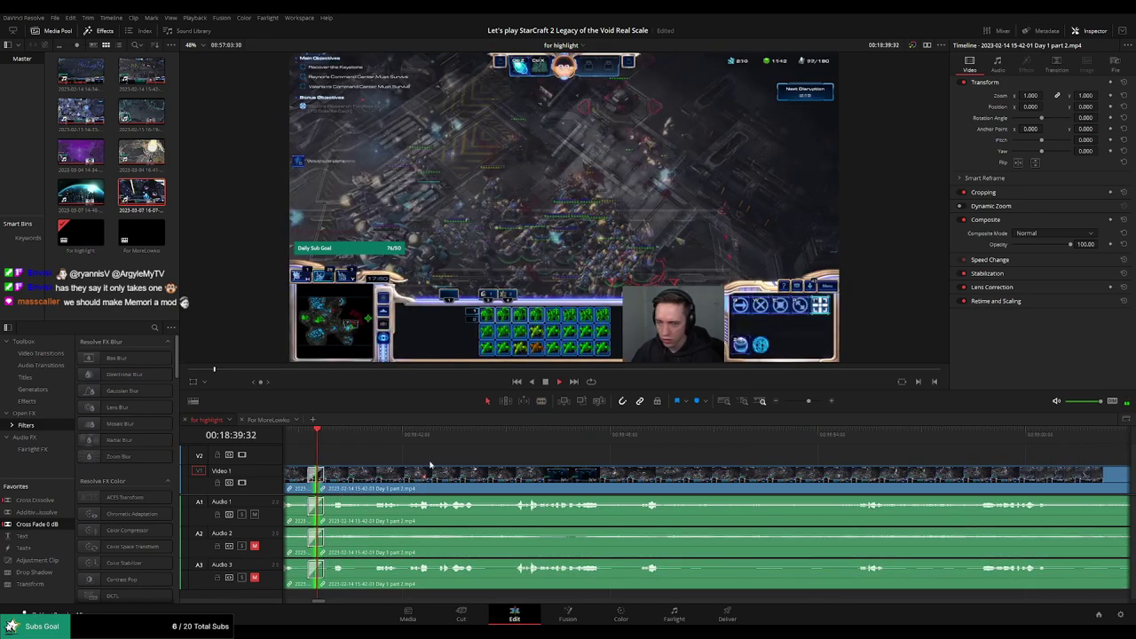
pyautogui.click(456, 437)
pyautogui.click(544, 437)
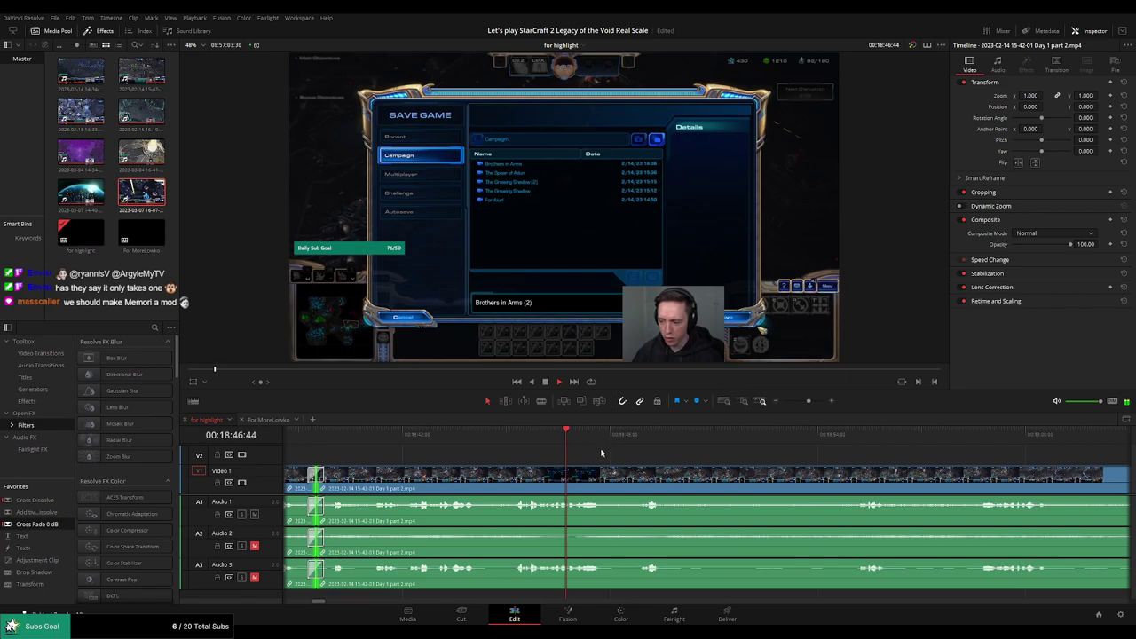
# Cut out the footage from about 00:18:50 to 00:18:55 and close the gap
pyautogui.moveTo(703, 462); pyautogui.dragTo(560, 468)
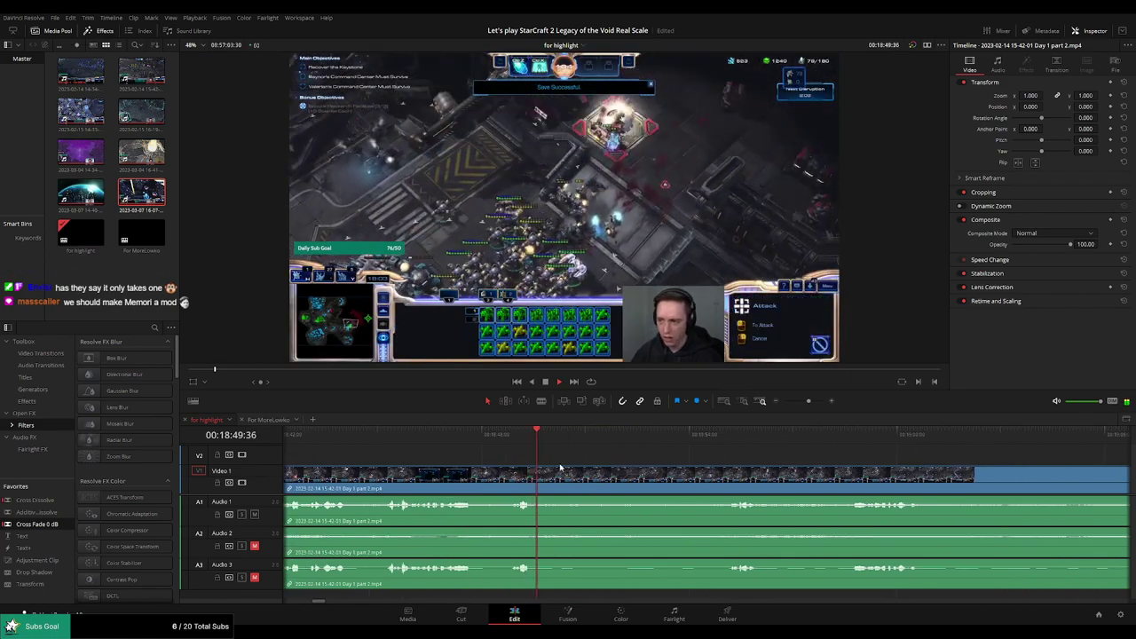
pyautogui.press('b')
pyautogui.click(550, 480)
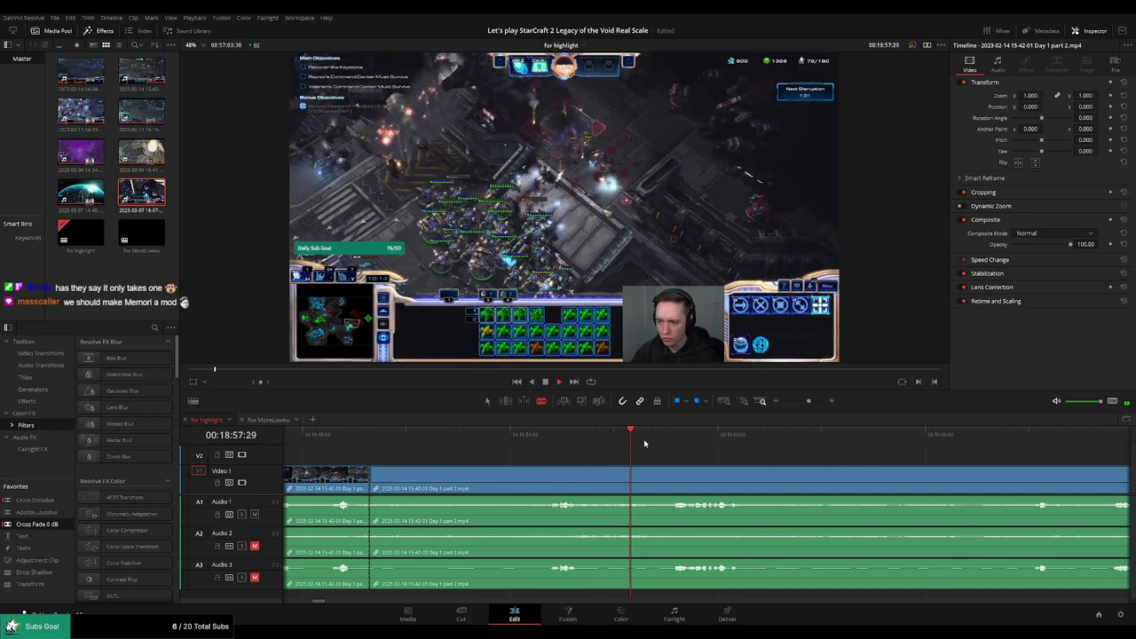
pyautogui.click(540, 467)
pyautogui.press('a')
pyautogui.click(516, 475)
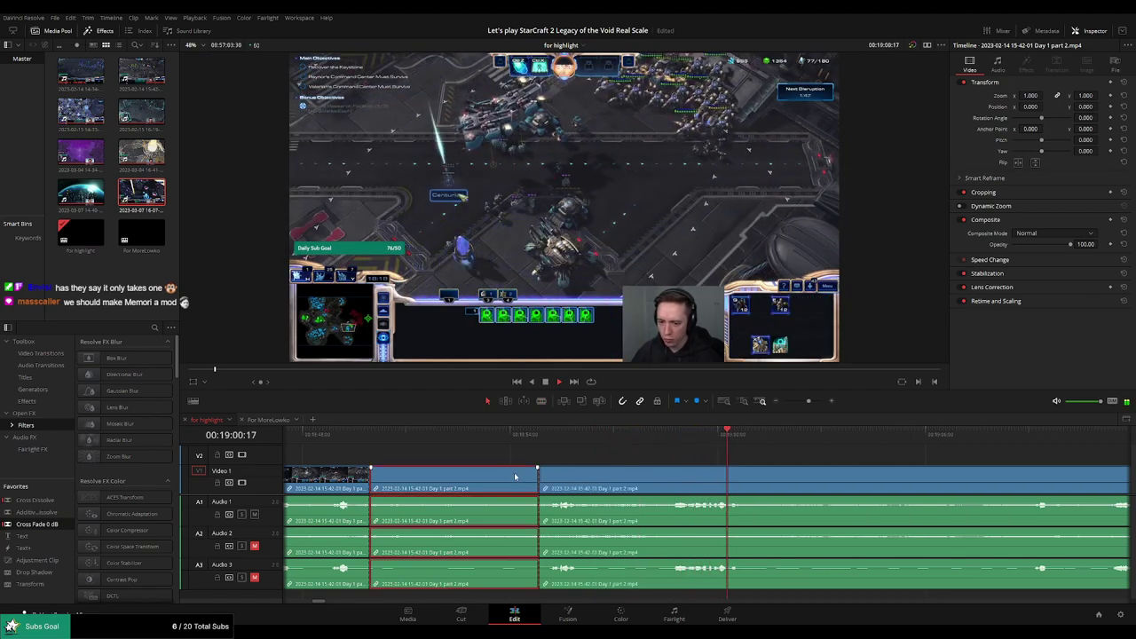
pyautogui.press('Delete')
# Put a Cross Fade 0 dB on the Audio 1 join near 00:18:50 and play across it
pyautogui.moveTo(58, 526); pyautogui.dragTo(386, 516)
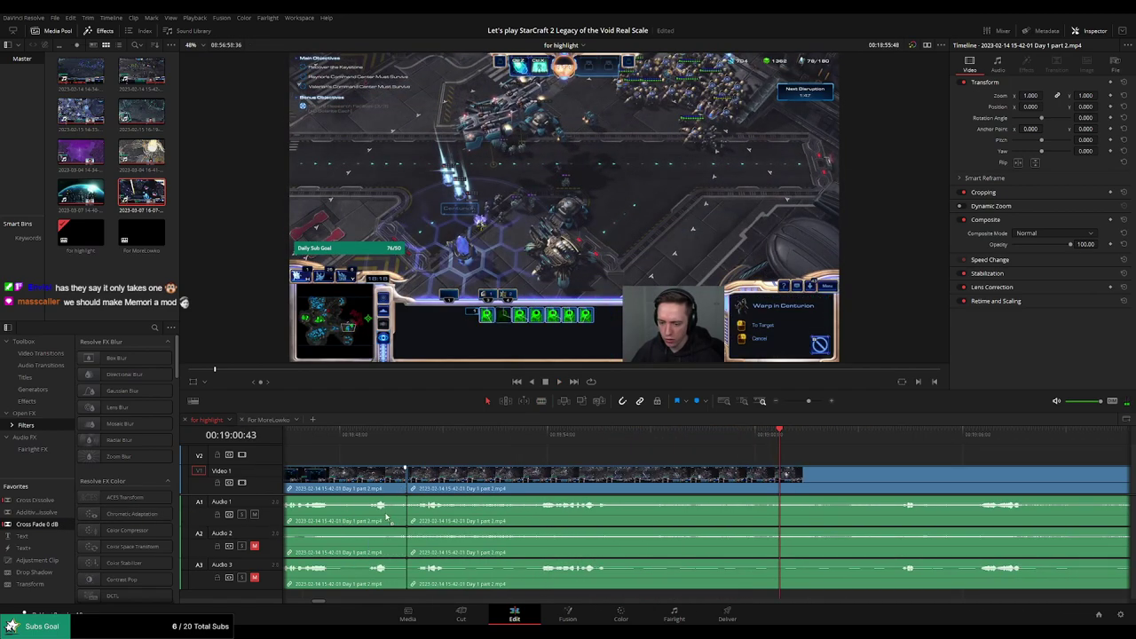
pyautogui.click(378, 440)
pyautogui.press('space')
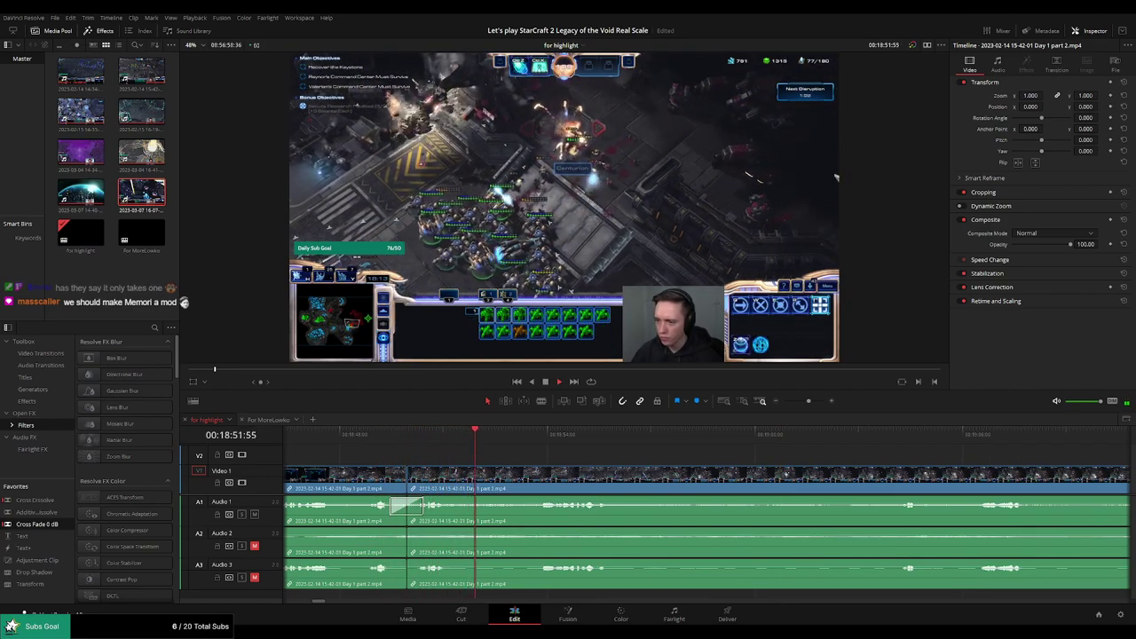
# Cut out the warp-in and following stretch from about 00:18:56 to 00:19:04 and close the gap
pyautogui.moveTo(623, 468); pyautogui.dragTo(522, 462)
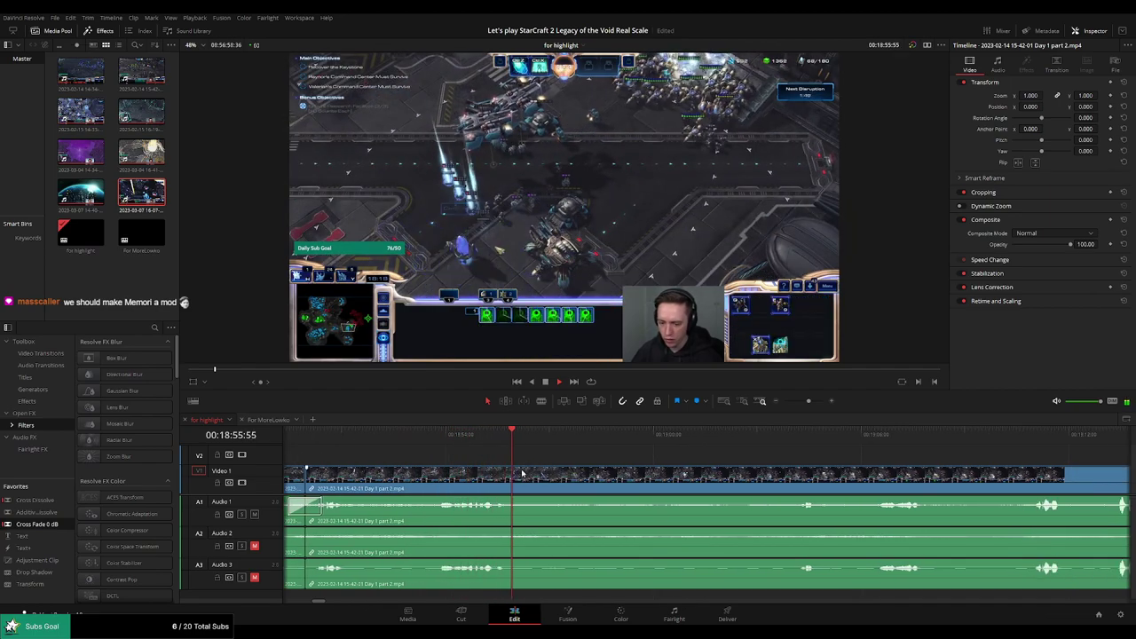
pyautogui.press('b')
pyautogui.click(528, 480)
pyautogui.click(790, 432)
pyautogui.hscroll(3, 676, 447)
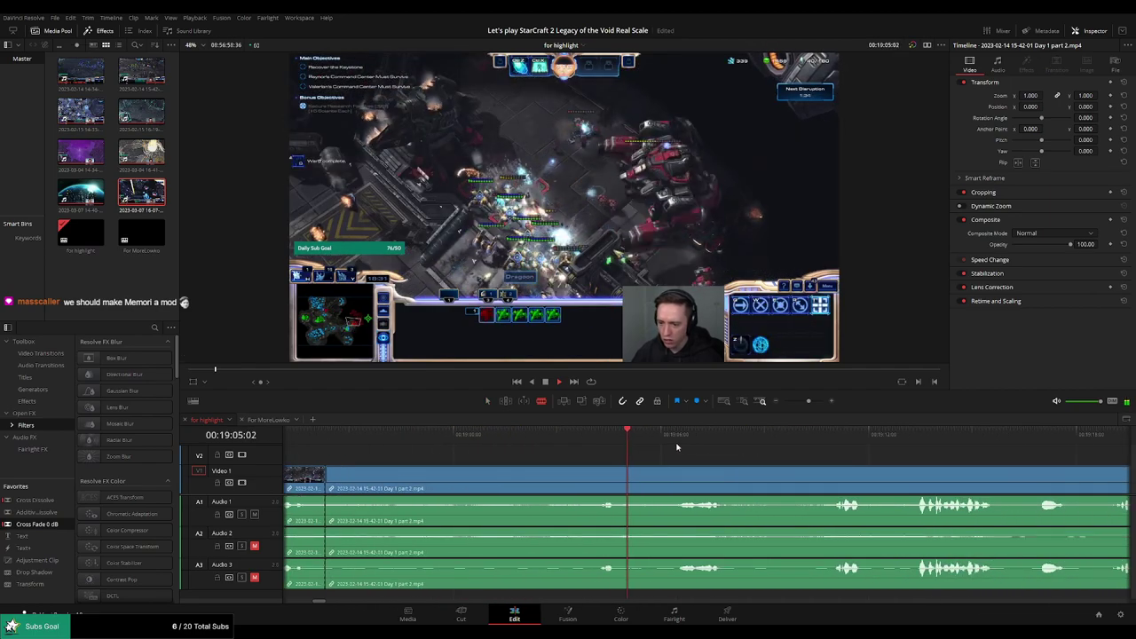
pyautogui.click(582, 478)
pyautogui.press('a')
pyautogui.click(542, 481)
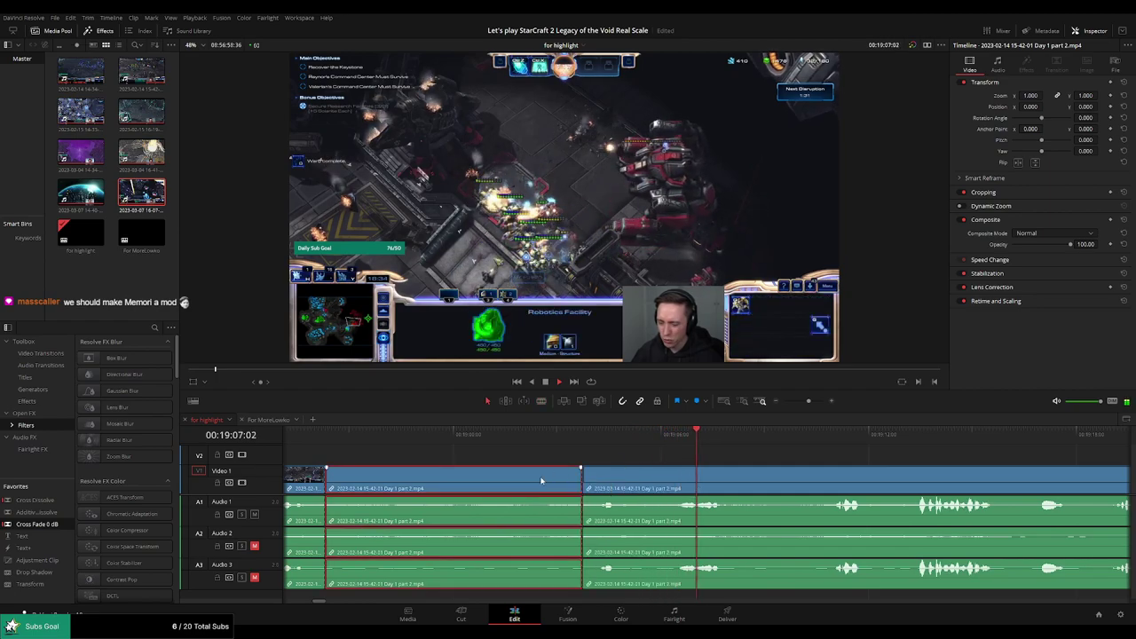
pyautogui.press('Delete')
# Smooth the Audio 1 join near 00:18:56 with a Cross Fade 0 dB and continue playback past 00:19:00
pyautogui.moveTo(106, 514); pyautogui.dragTo(343, 513)
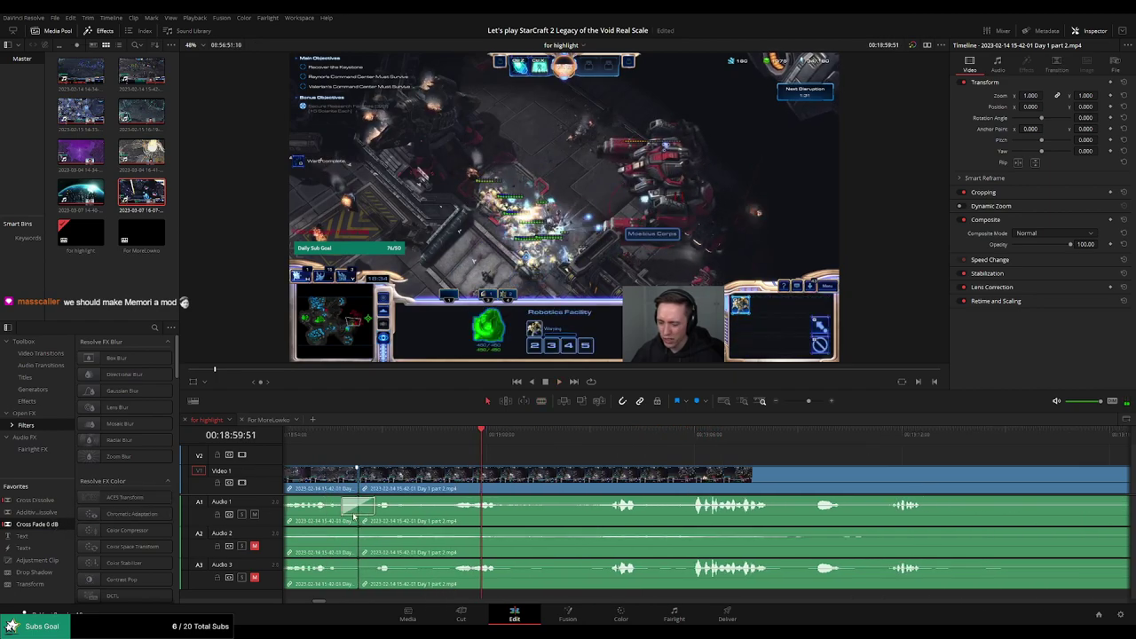
pyautogui.press('space')
pyautogui.click(575, 430)
# Review the lost fight and split the clip at about 00:19:08, just before the saved game is reloaded
pyautogui.hscroll(2, 576, 453)
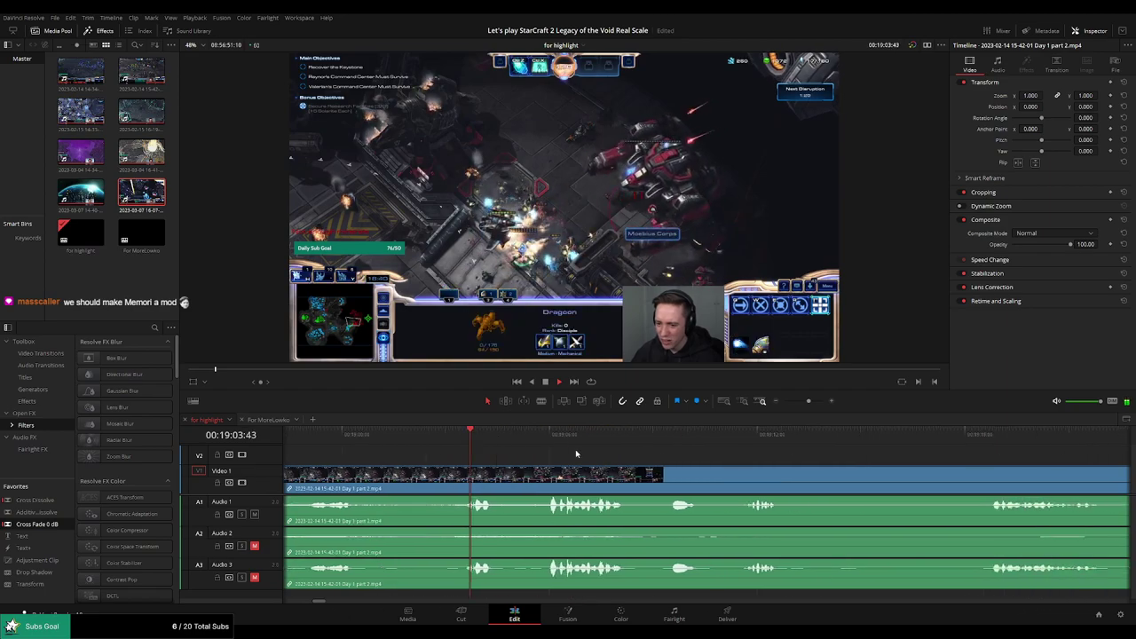
pyautogui.hscroll(1, 575, 454)
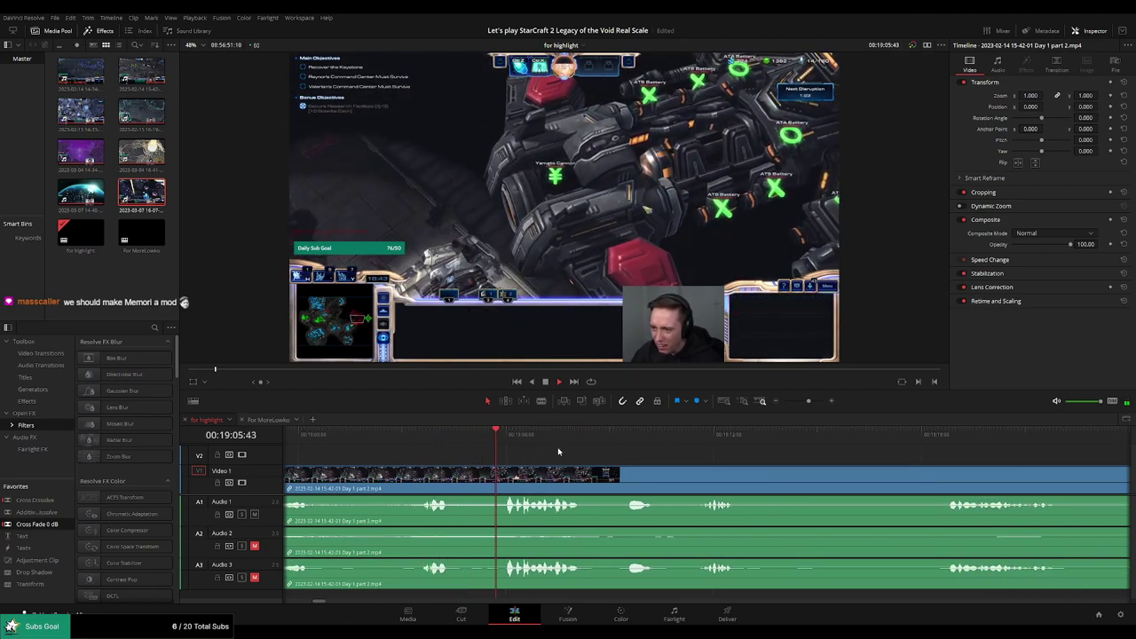
pyautogui.hscroll(2, 606, 461)
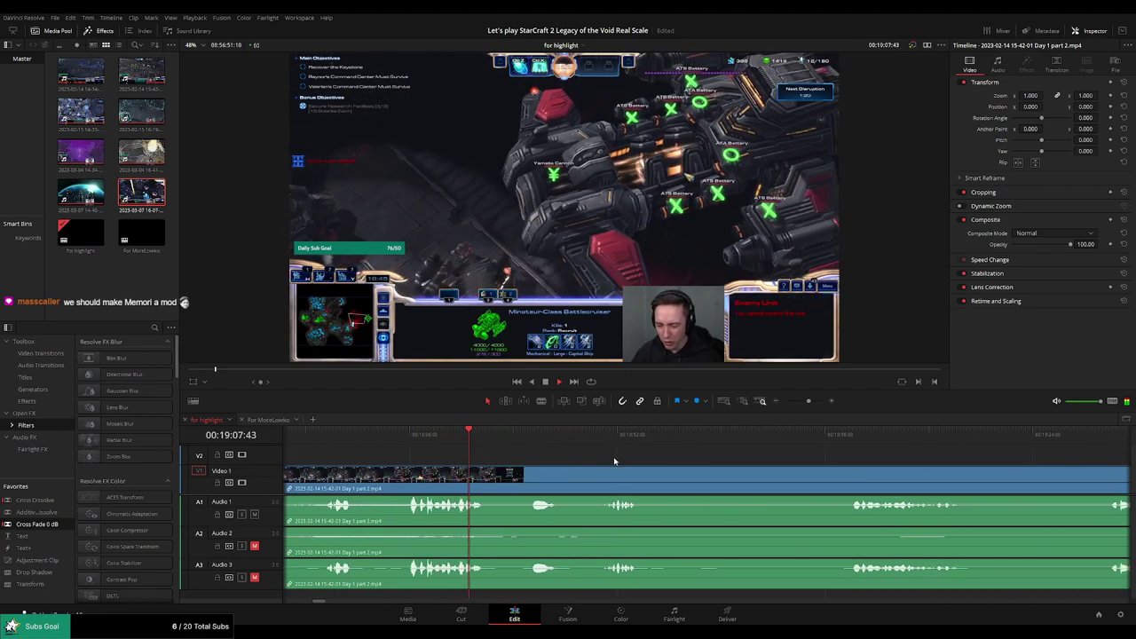
pyautogui.hscroll(1, 626, 465)
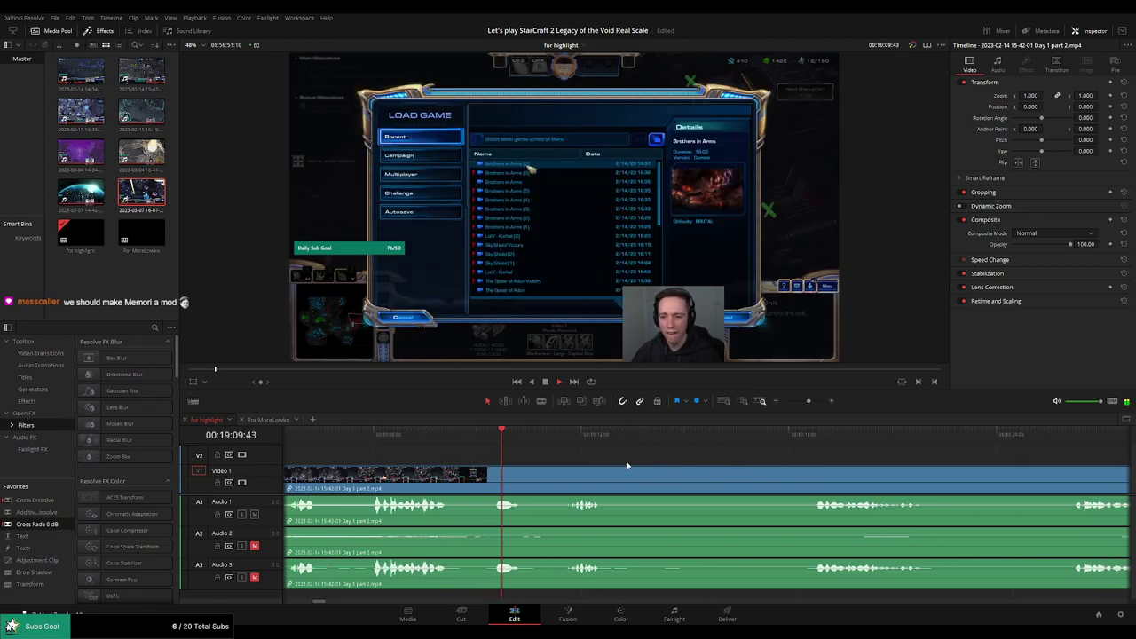
pyautogui.hscroll(2, 626, 465)
pyautogui.click(394, 473)
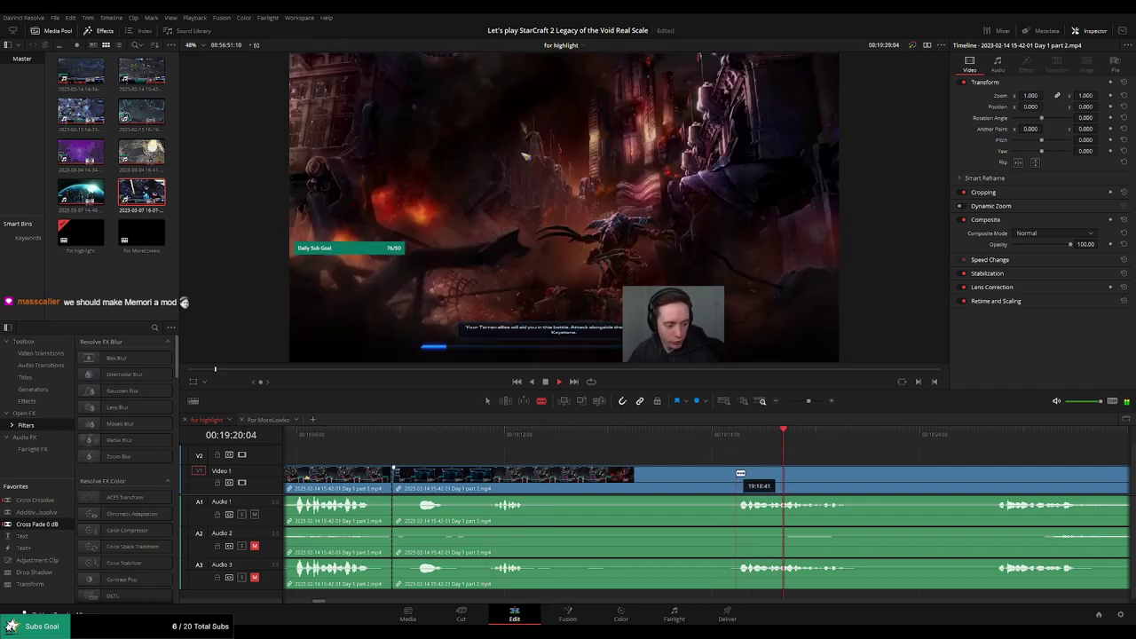
# Skim the loading screen and the replayed attempt up to about 00:20:25 for the point where the highlight should resume
pyautogui.hscroll(6, 773, 464)
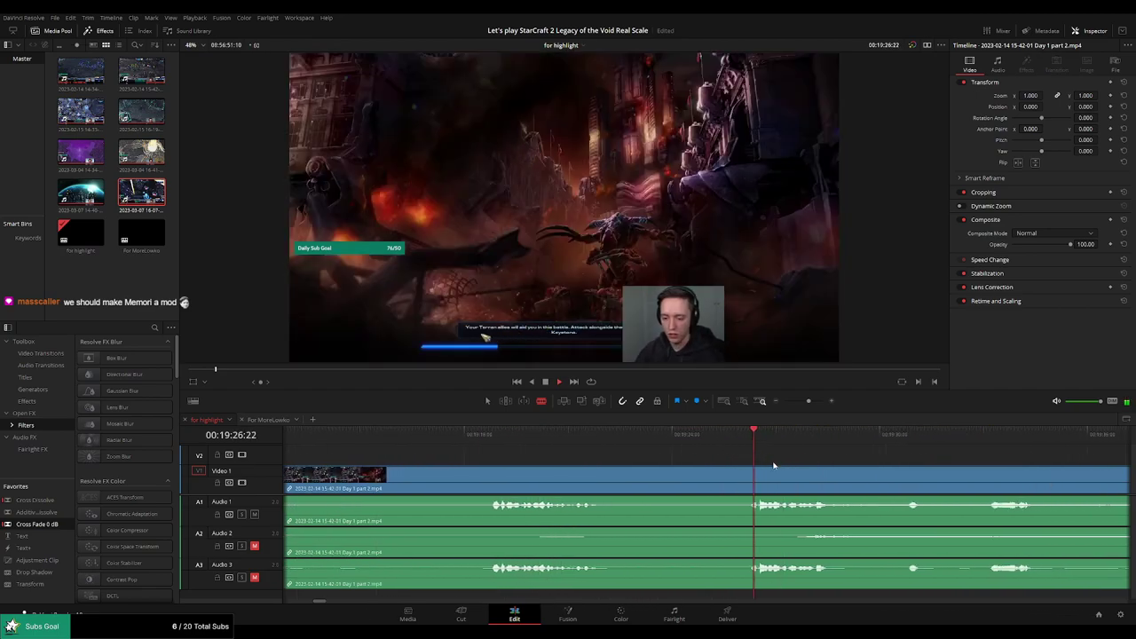
pyautogui.moveTo(804, 435); pyautogui.dragTo(980, 441)
pyautogui.moveTo(809, 401); pyautogui.dragTo(804, 402)
pyautogui.click(742, 441)
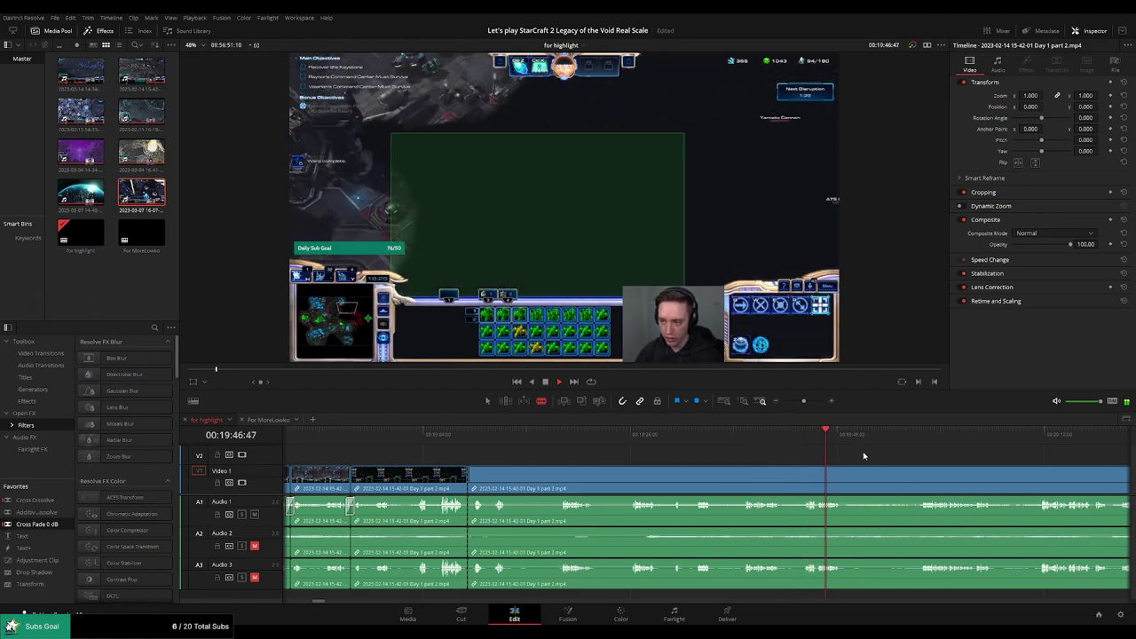
pyautogui.click(915, 436)
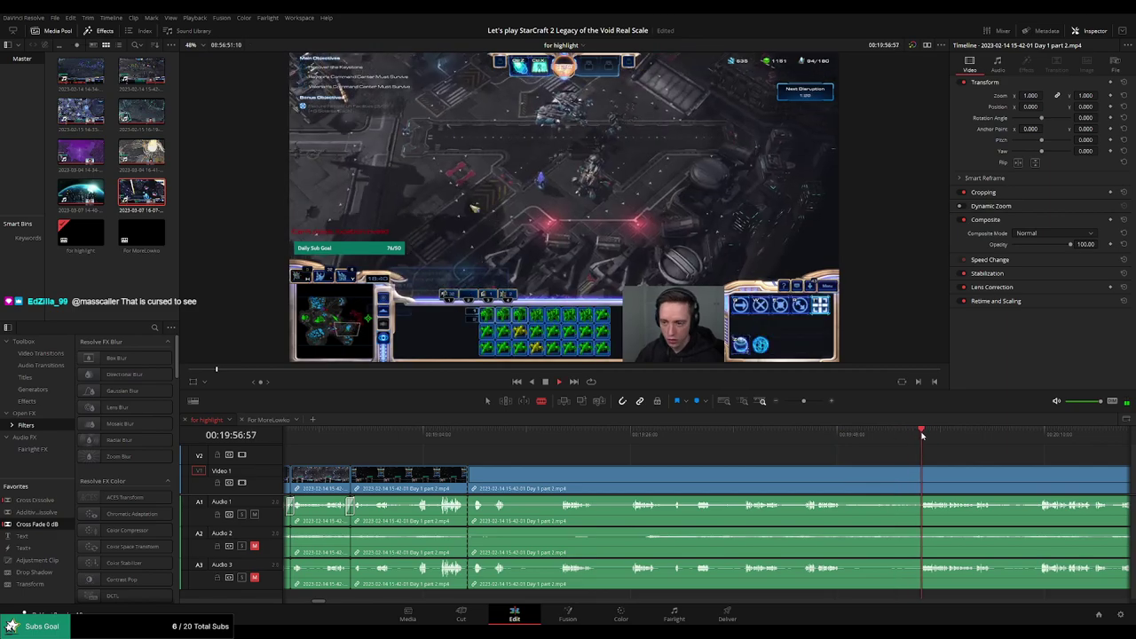
pyautogui.moveTo(938, 442); pyautogui.dragTo(797, 445)
pyautogui.click(697, 439)
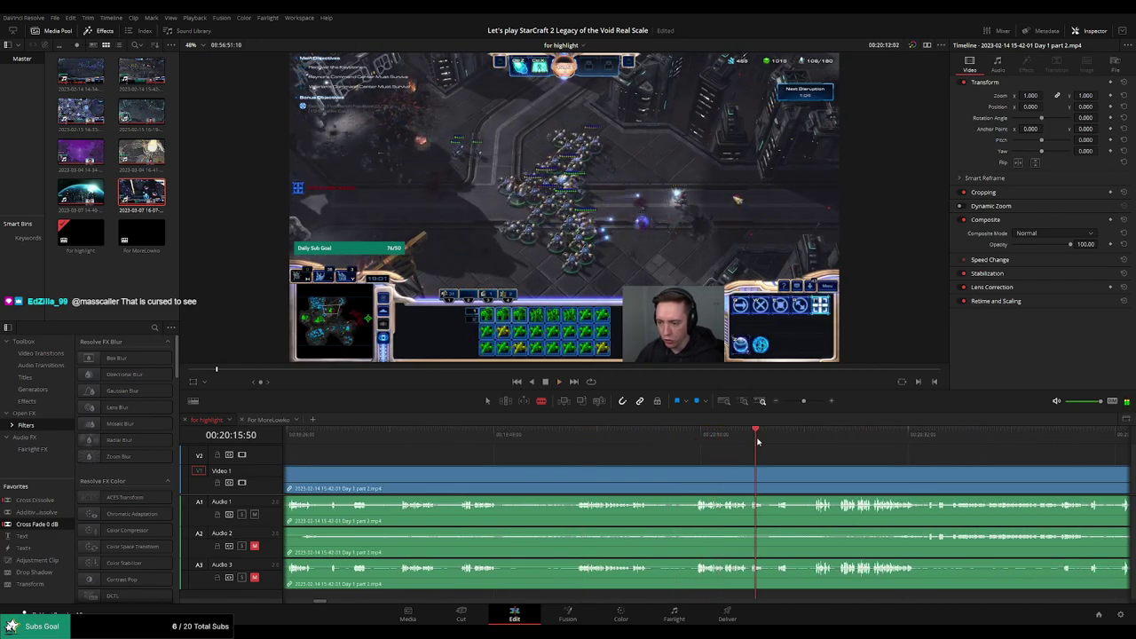
pyautogui.moveTo(757, 441); pyautogui.dragTo(811, 441)
pyautogui.moveTo(896, 457); pyautogui.dragTo(646, 443)
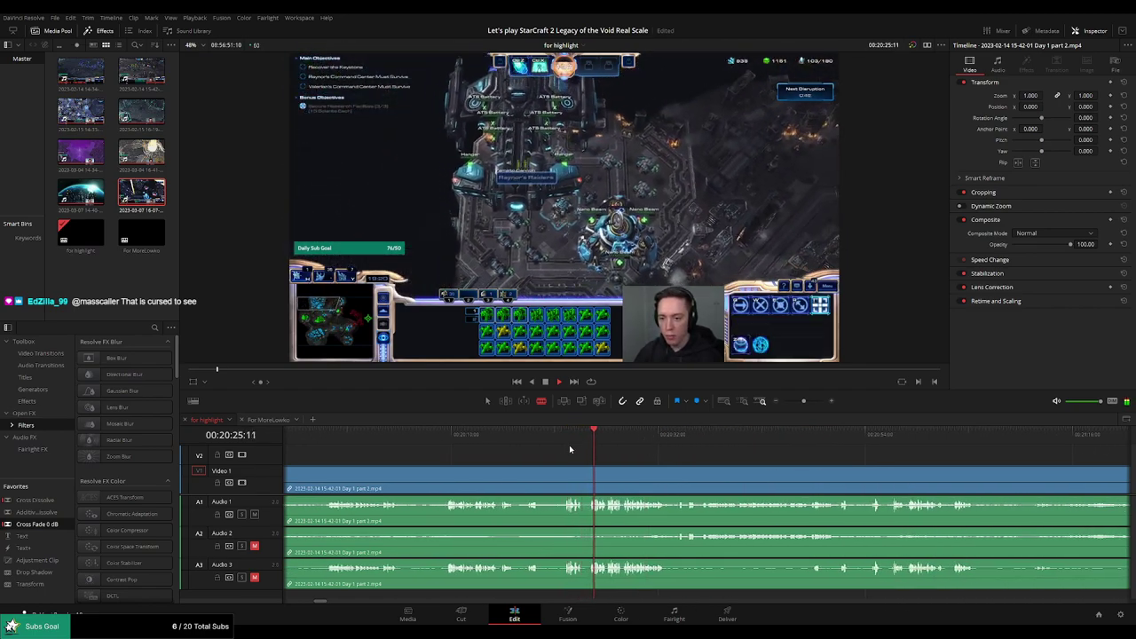
# Remove the footage from about 00:19:08 to 00:20:21, close the gap, add video and audio transitions at the join and play it
pyautogui.scroll(4, 649, 458)
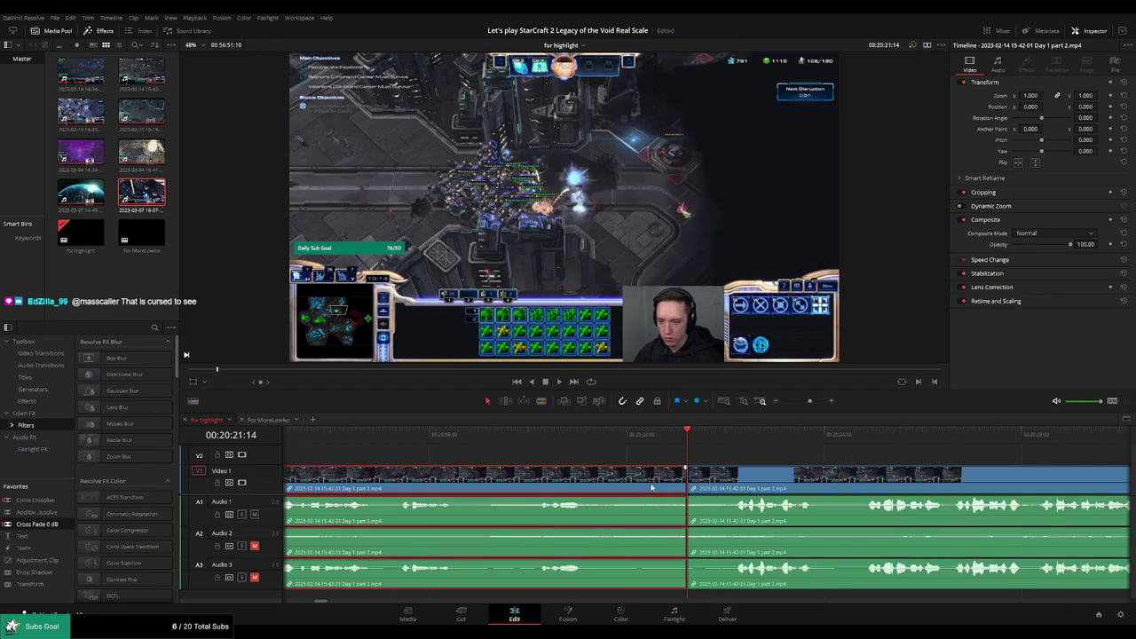
pyautogui.press('Up')
pyautogui.hotkey('ctrl', 't')
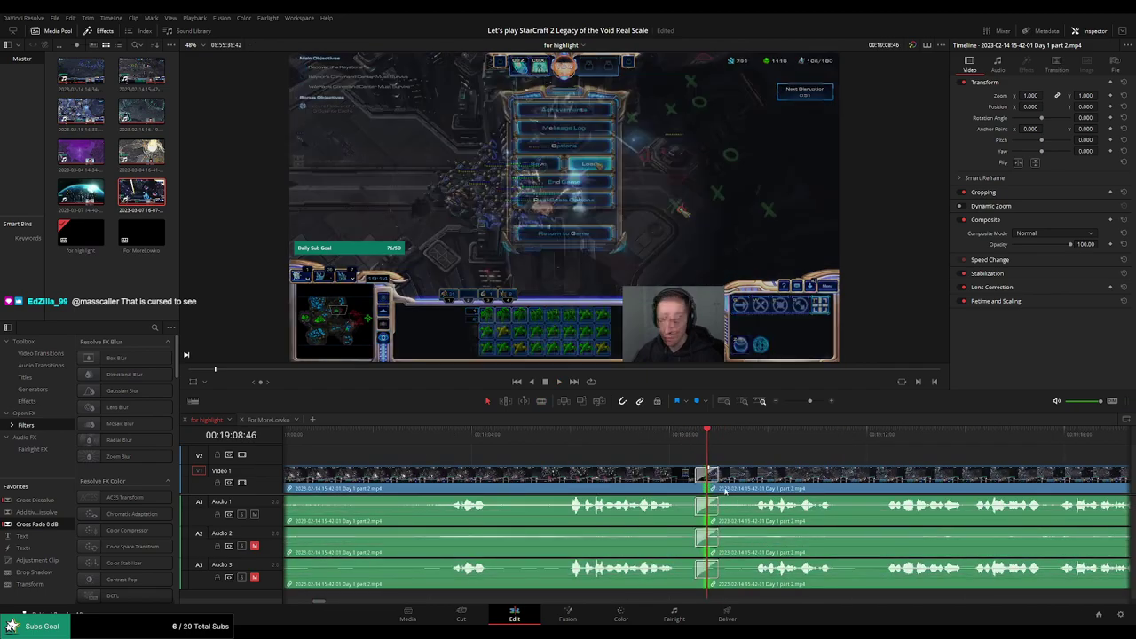
pyautogui.click(653, 432)
pyautogui.press('space')
# Play past the join at about 00:19:08 and skim the following fight up to about 00:20:18 for stretches worth cutting
pyautogui.moveTo(839, 475); pyautogui.dragTo(675, 458)
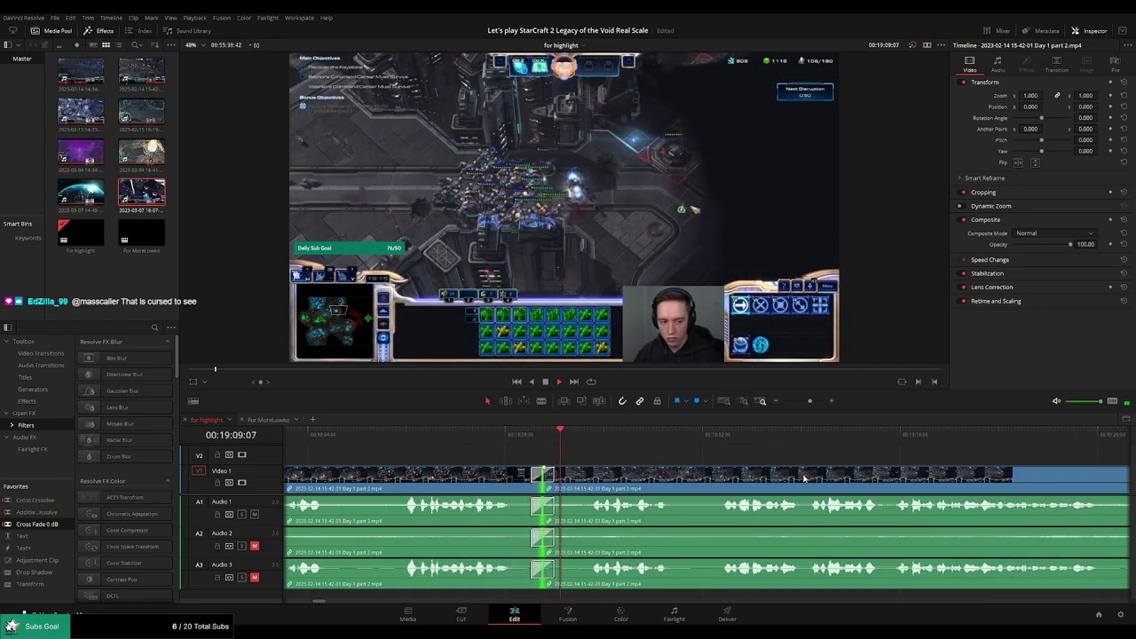
pyautogui.moveTo(805, 476); pyautogui.dragTo(687, 465)
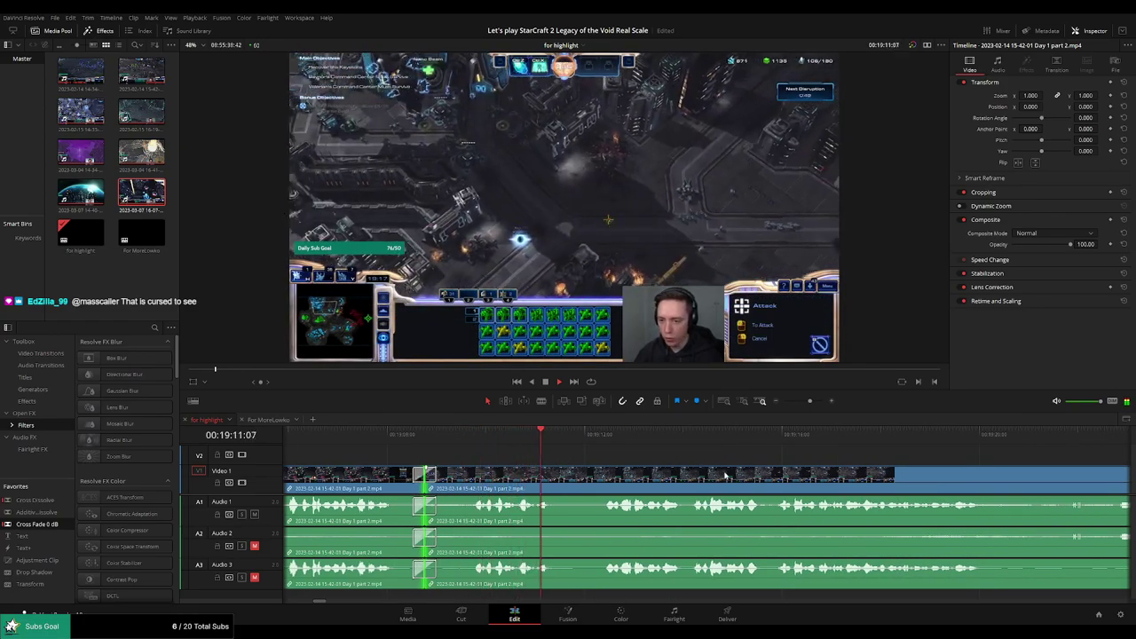
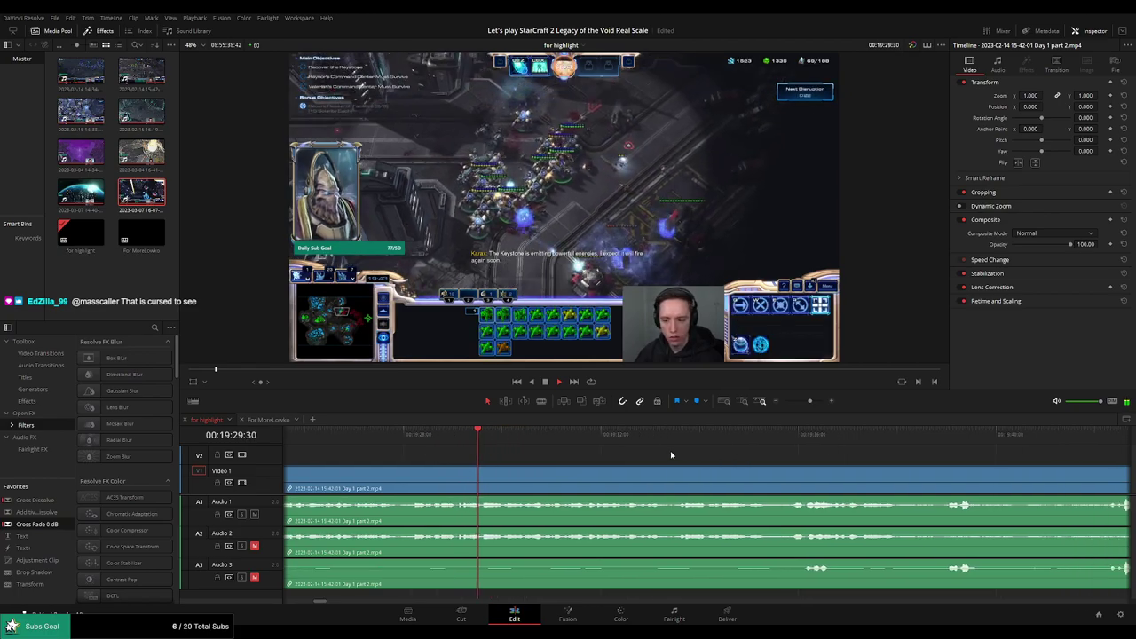
pyautogui.moveTo(809, 401)
pyautogui.mouseDown()
pyautogui.moveTo(783, 405)
pyautogui.moveTo(806, 401)
pyautogui.mouseUp()
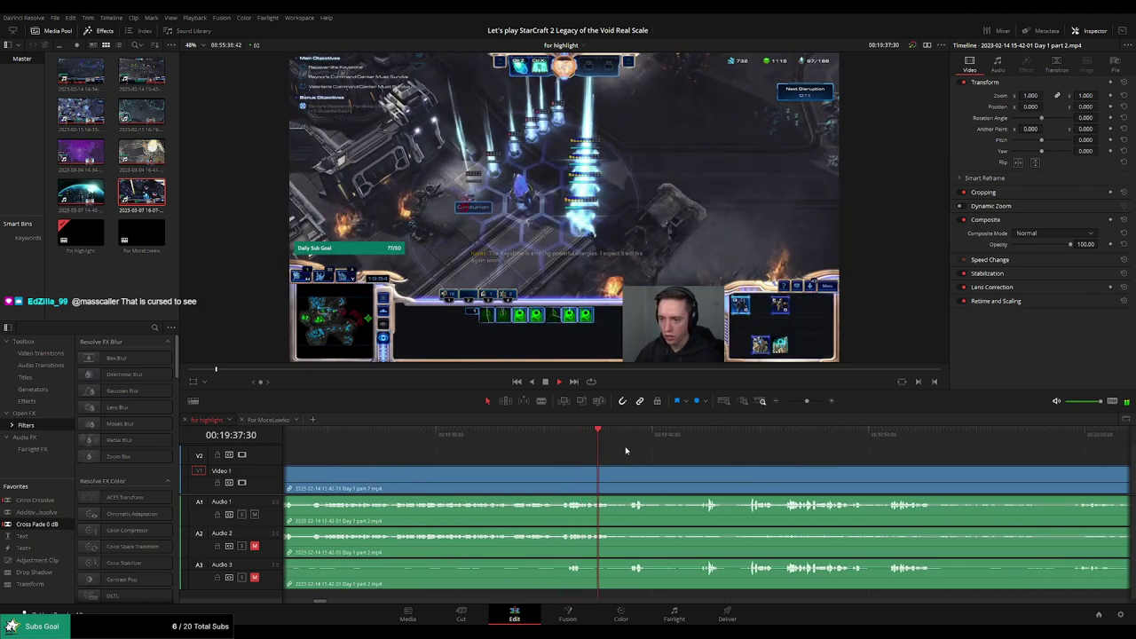
pyautogui.hscroll(1, 655, 453)
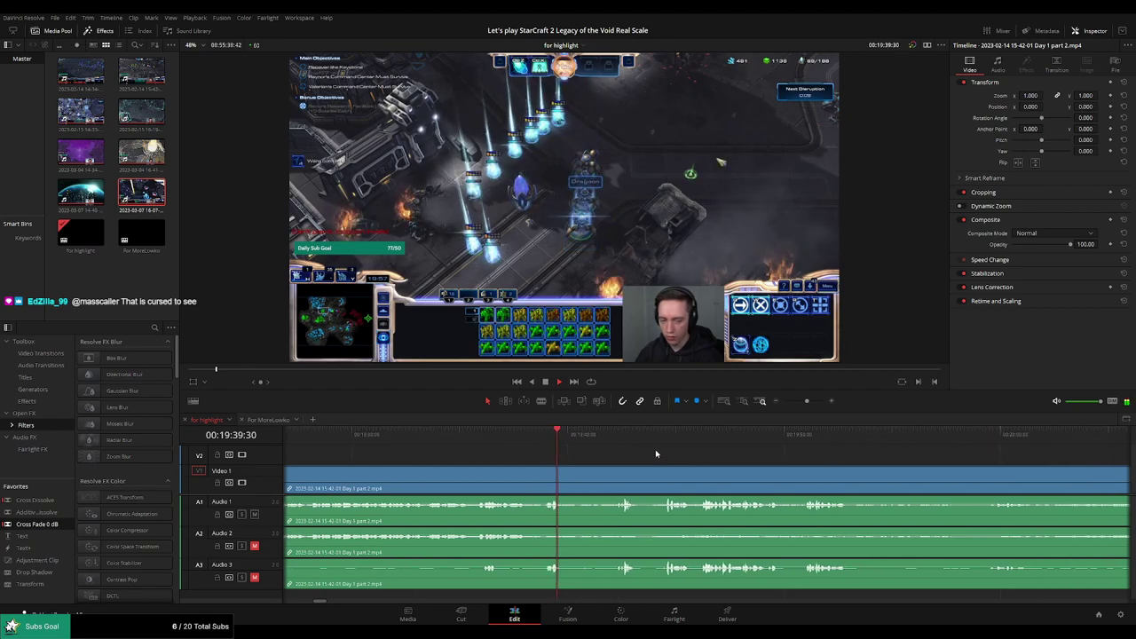
pyautogui.click(612, 438)
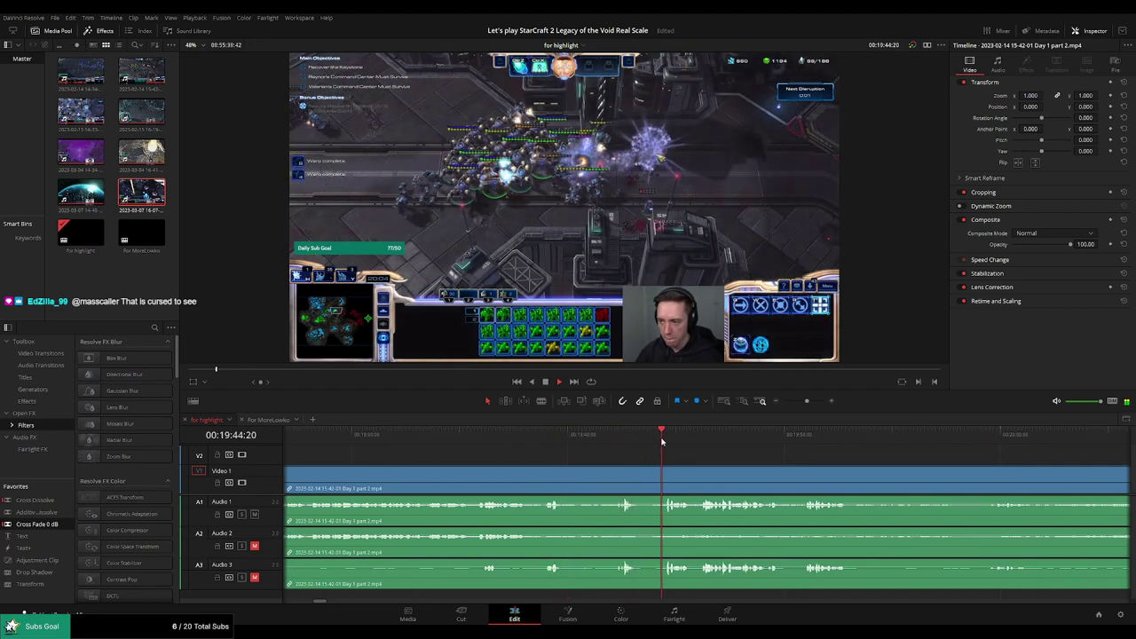
pyautogui.moveTo(623, 440); pyautogui.dragTo(663, 438)
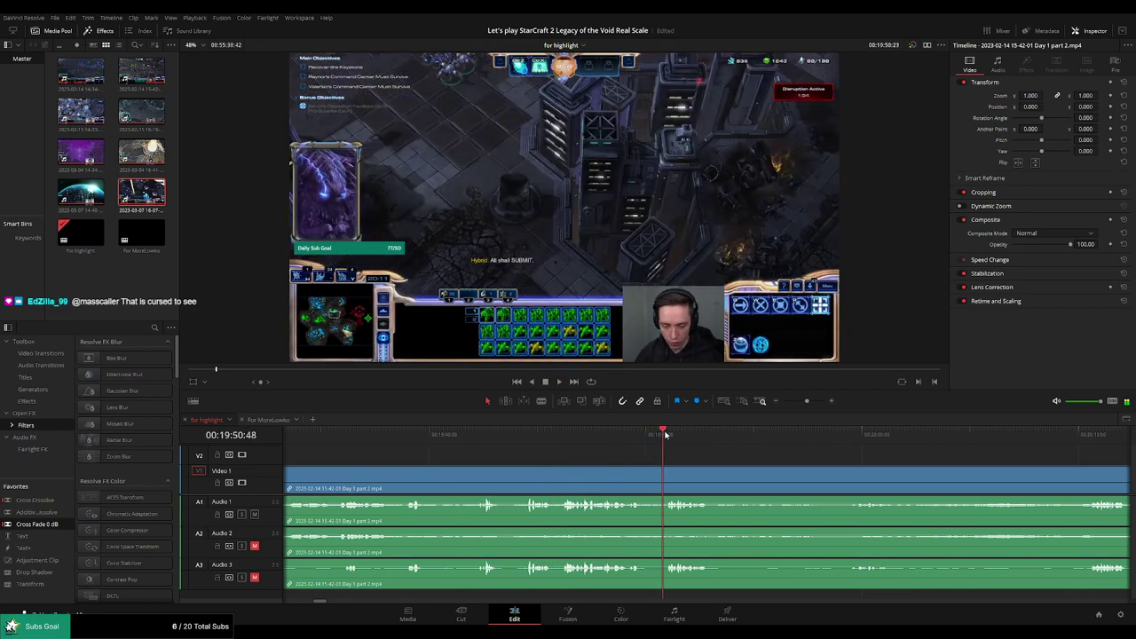
pyautogui.moveTo(770, 462); pyautogui.dragTo(609, 453)
pyautogui.moveTo(692, 441); pyautogui.dragTo(917, 454)
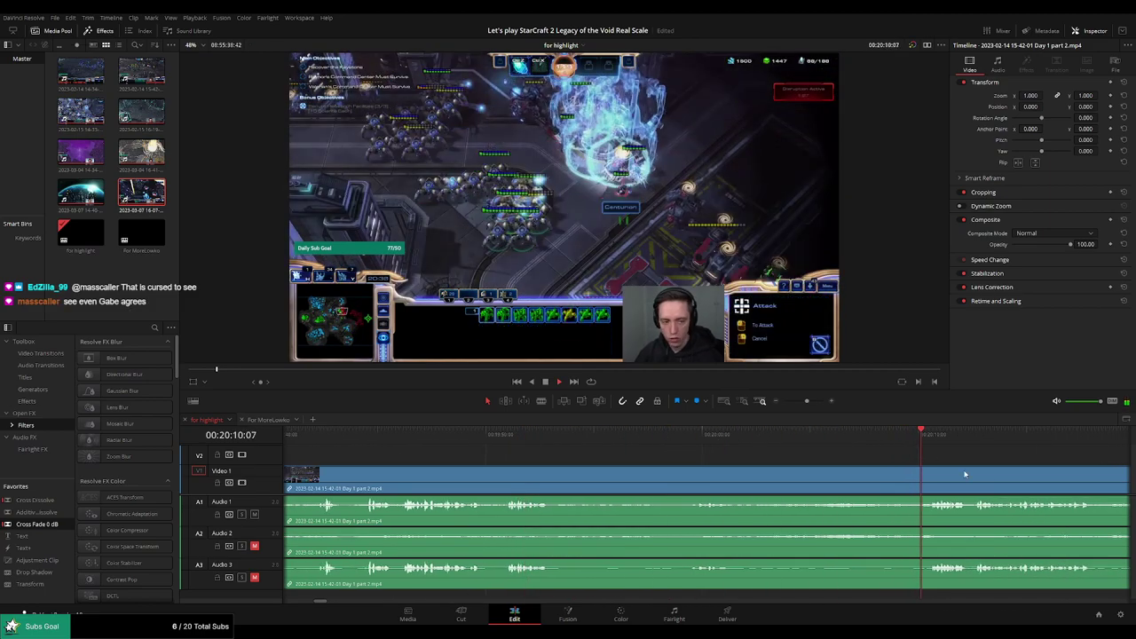
pyautogui.moveTo(979, 471); pyautogui.dragTo(664, 454)
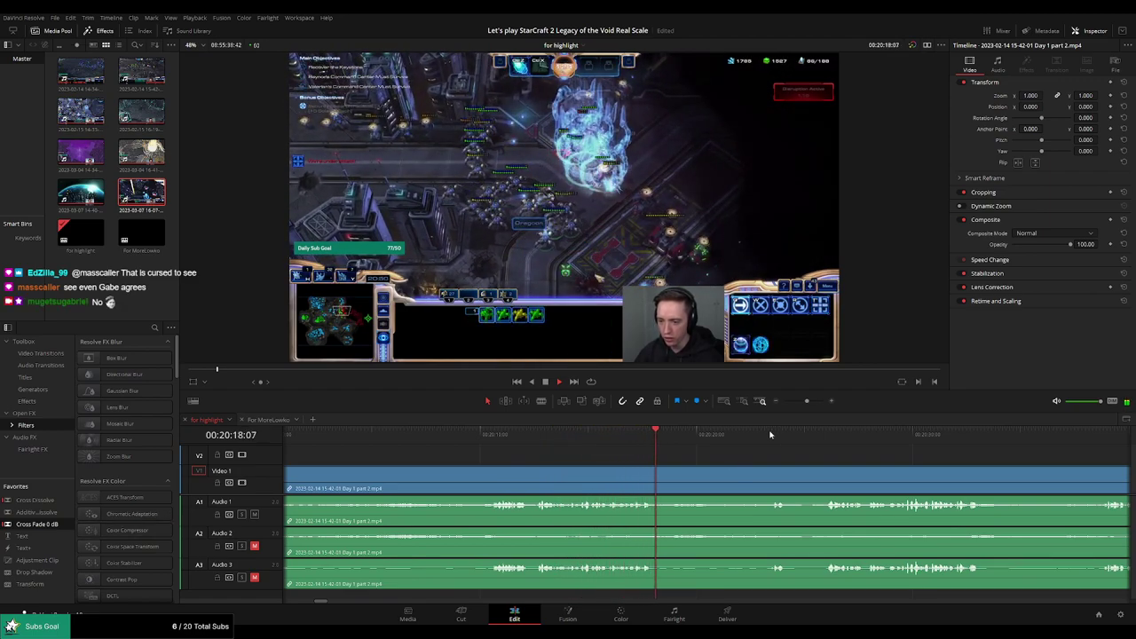
# Skim the continuing battle from about 00:20:18 to 00:21:10 in short jumps, checking gameplay and commentary for dull stretches
pyautogui.click(779, 434)
pyautogui.moveTo(959, 469); pyautogui.dragTo(737, 437)
pyautogui.click(530, 436)
pyautogui.moveTo(817, 456); pyautogui.dragTo(596, 456)
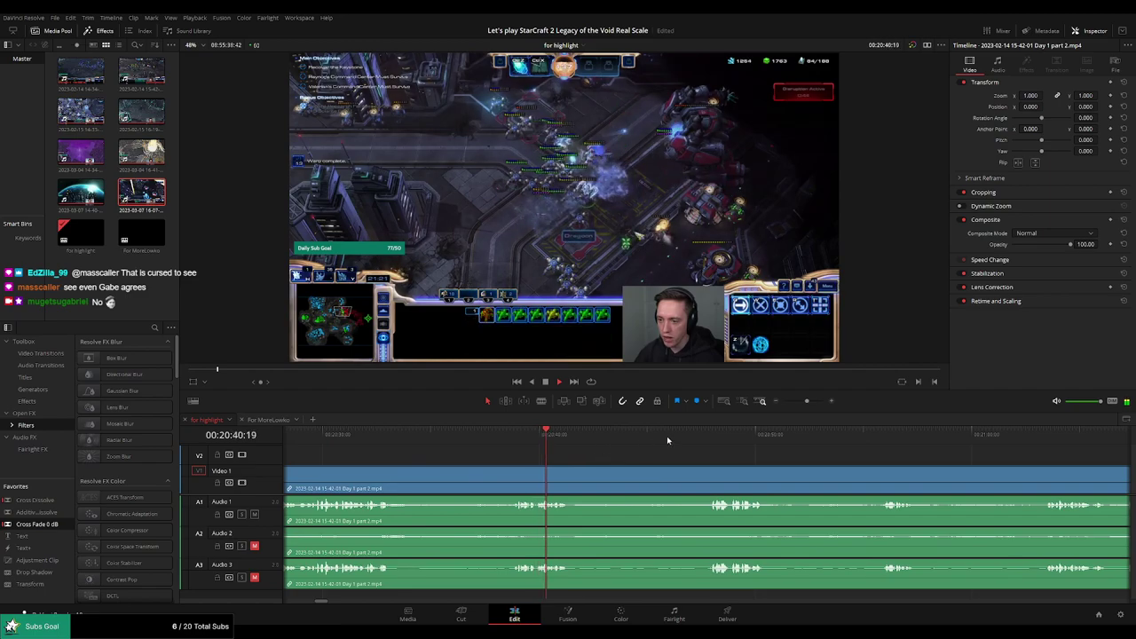
pyautogui.click(715, 436)
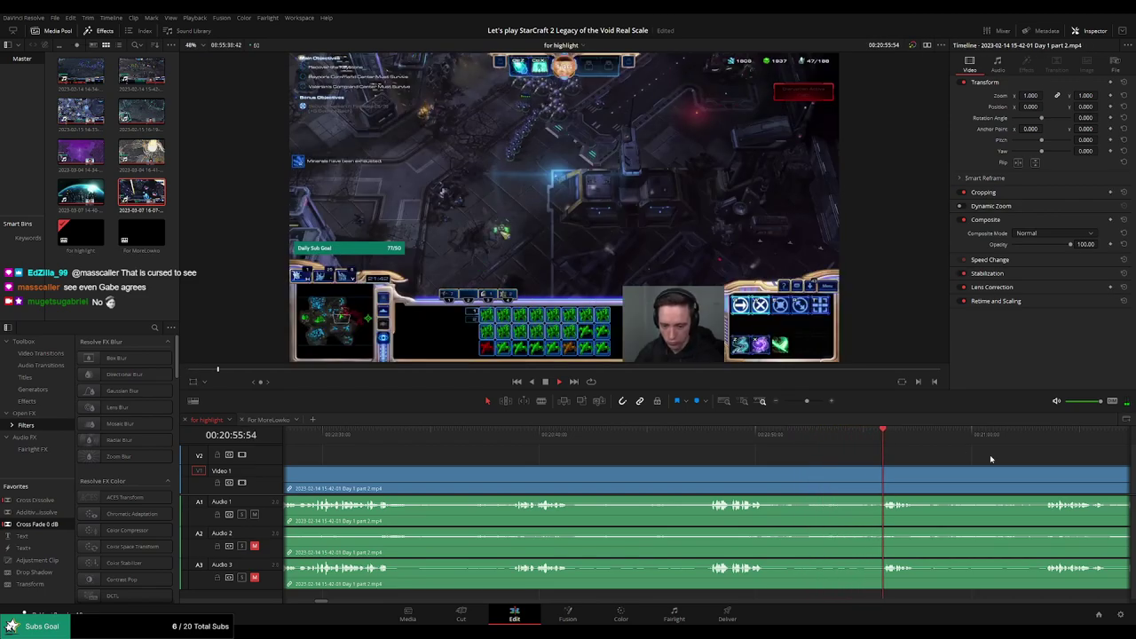
pyautogui.hscroll(4, 990, 454)
pyautogui.click(615, 432)
pyautogui.hscroll(3, 705, 456)
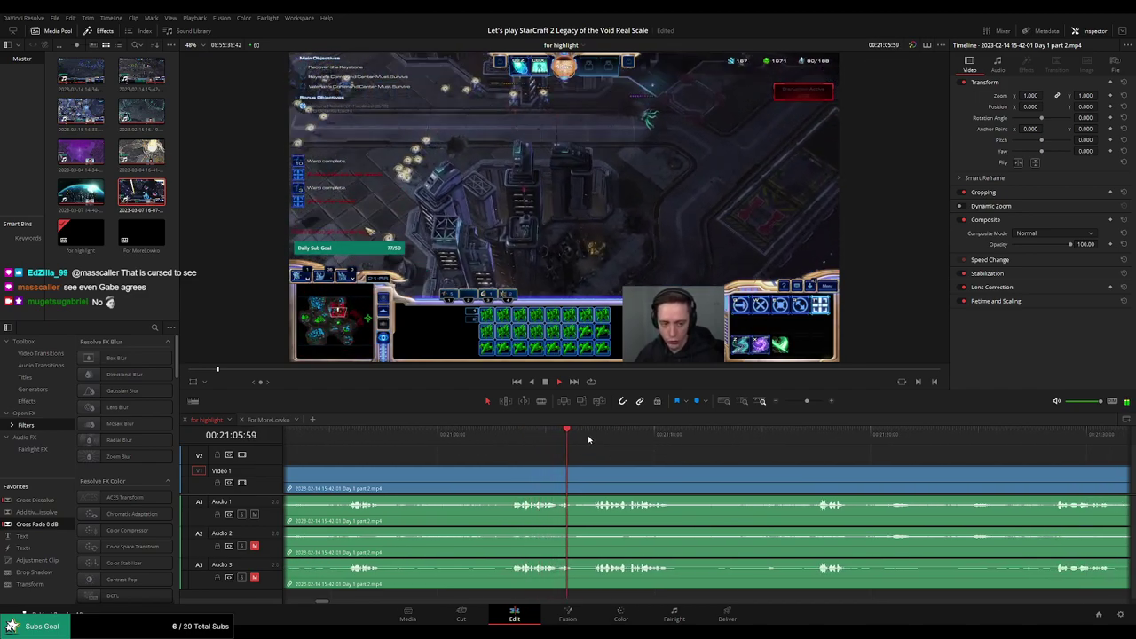
pyautogui.hscroll(3, 696, 460)
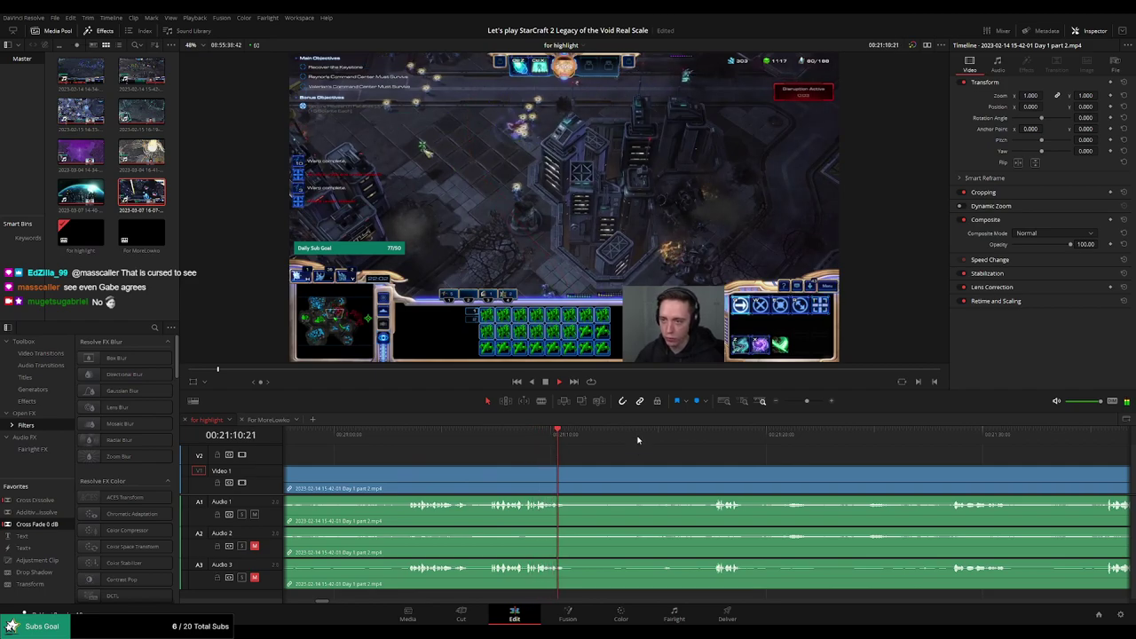
# Review the footage from about 00:21:10 up to the in-game menu at about 00:21:47 and examine the preceding timeline for a cut point
pyautogui.moveTo(681, 435); pyautogui.dragTo(715, 432)
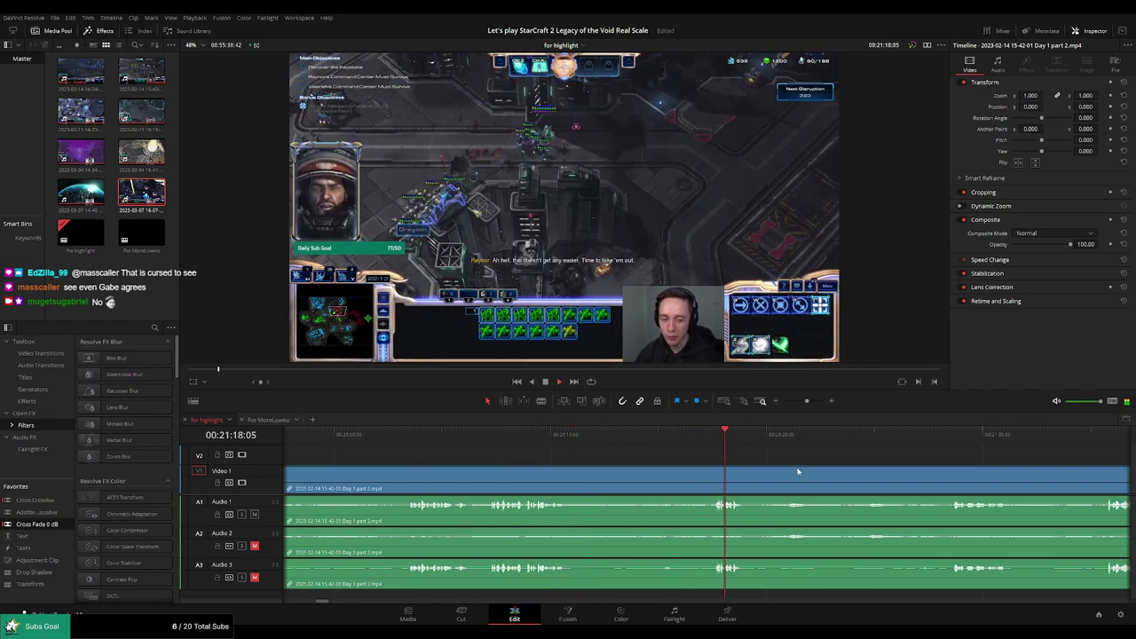
pyautogui.hscroll(4, 796, 470)
pyautogui.click(631, 435)
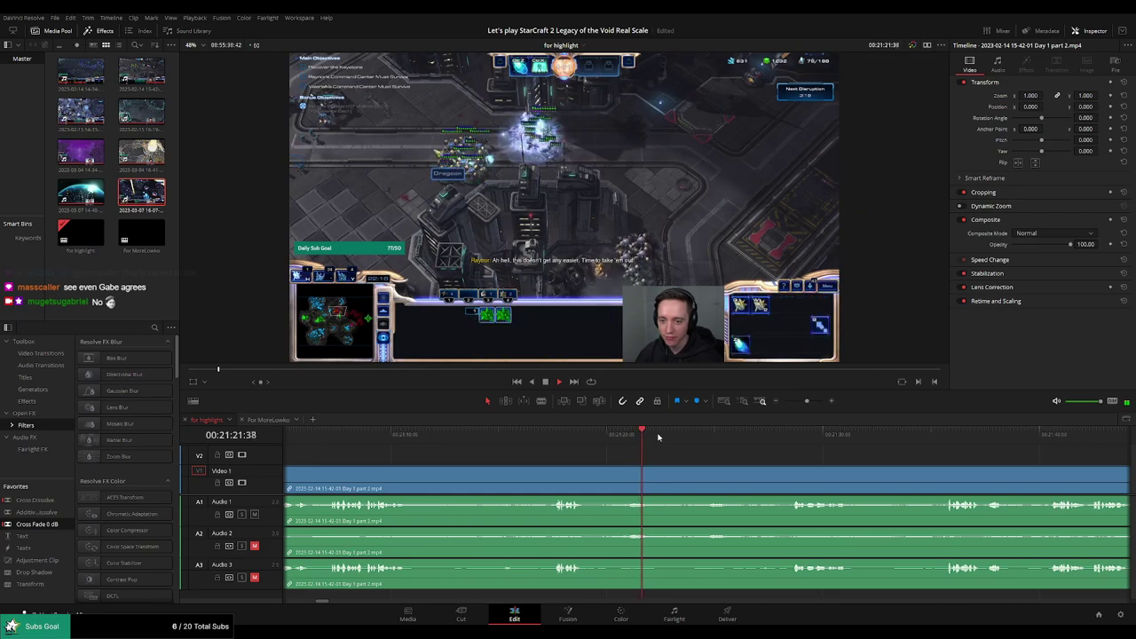
pyautogui.moveTo(744, 435); pyautogui.dragTo(784, 436)
pyautogui.moveTo(839, 459); pyautogui.dragTo(669, 463)
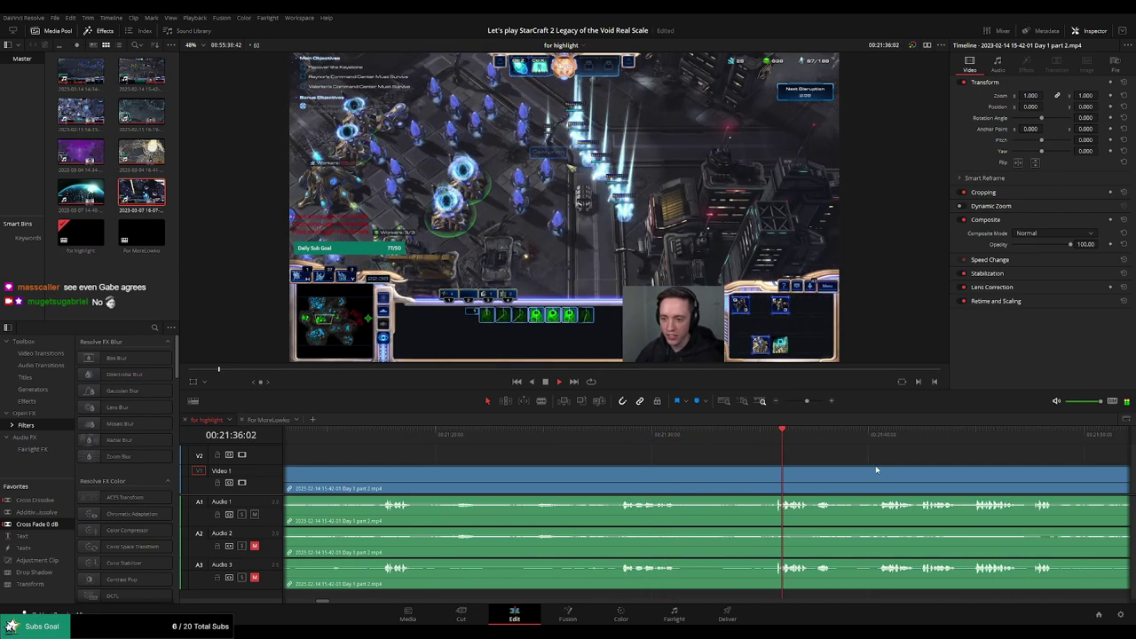
pyautogui.moveTo(875, 467); pyautogui.dragTo(668, 459)
pyautogui.press('space')
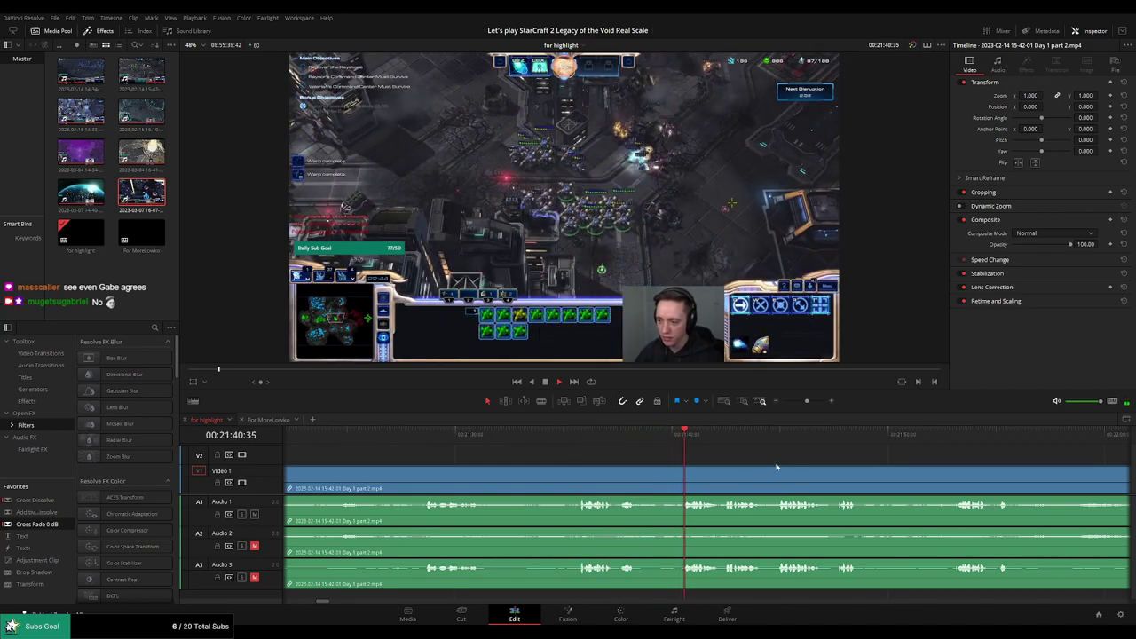
pyautogui.hscroll(3, 683, 460)
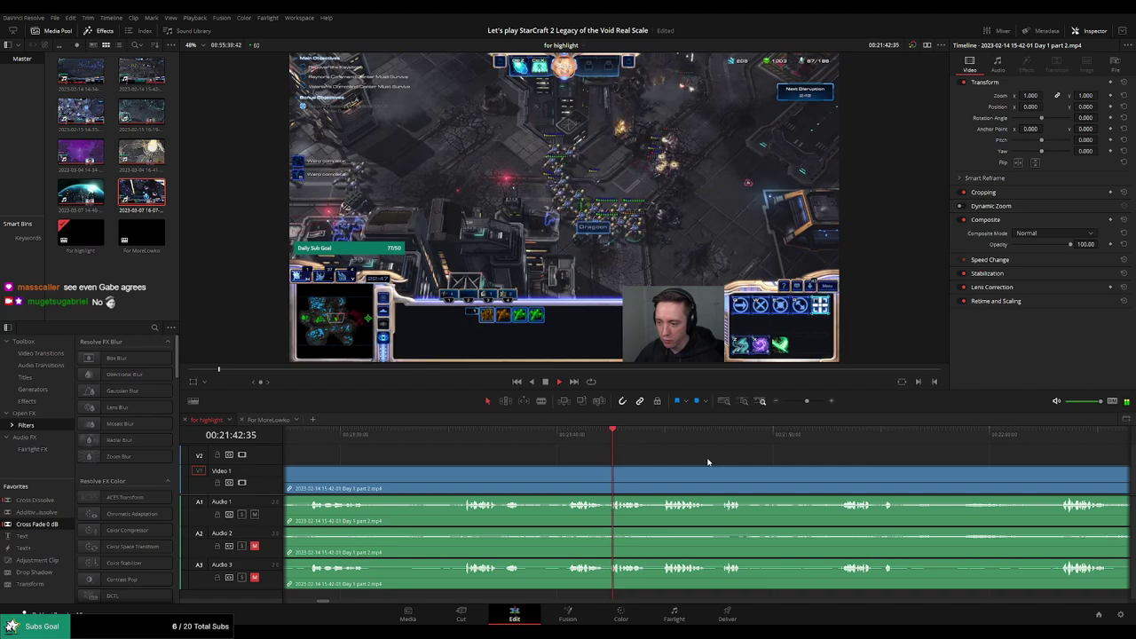
pyautogui.hscroll(-2, 598, 462)
pyautogui.hscroll(-8, 636, 464)
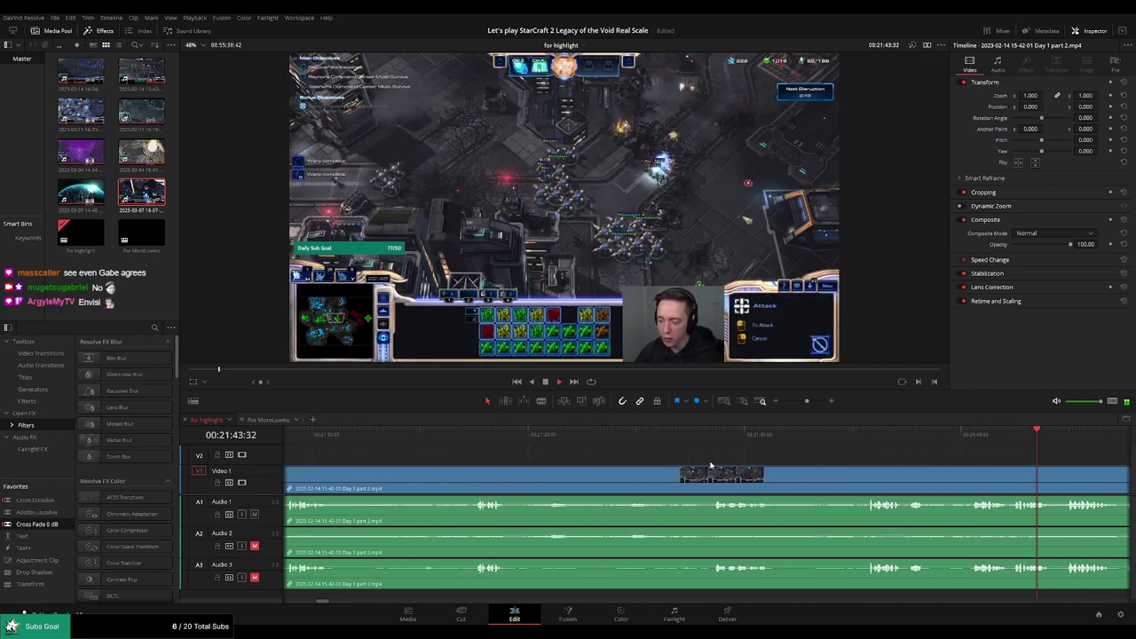
pyautogui.hscroll(8, 622, 457)
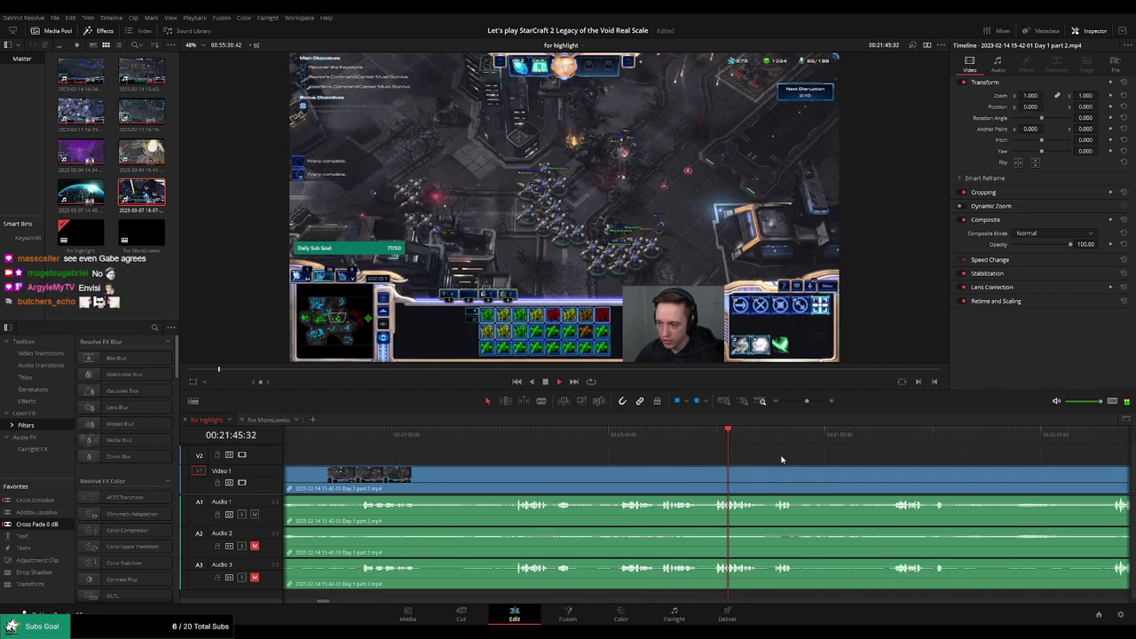
pyautogui.hscroll(-6, 520, 455)
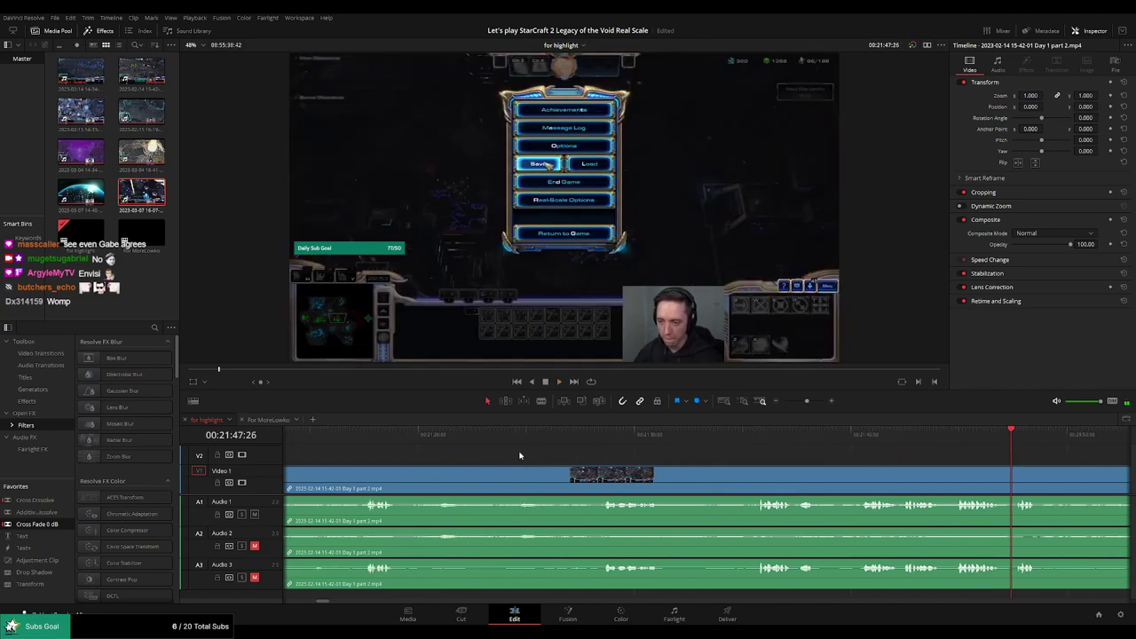
# Try to split the clip at 00:21:03:11 and ripple-delete the footage back to the previous edit
pyautogui.hscroll(-6, 551, 450)
pyautogui.click(366, 434)
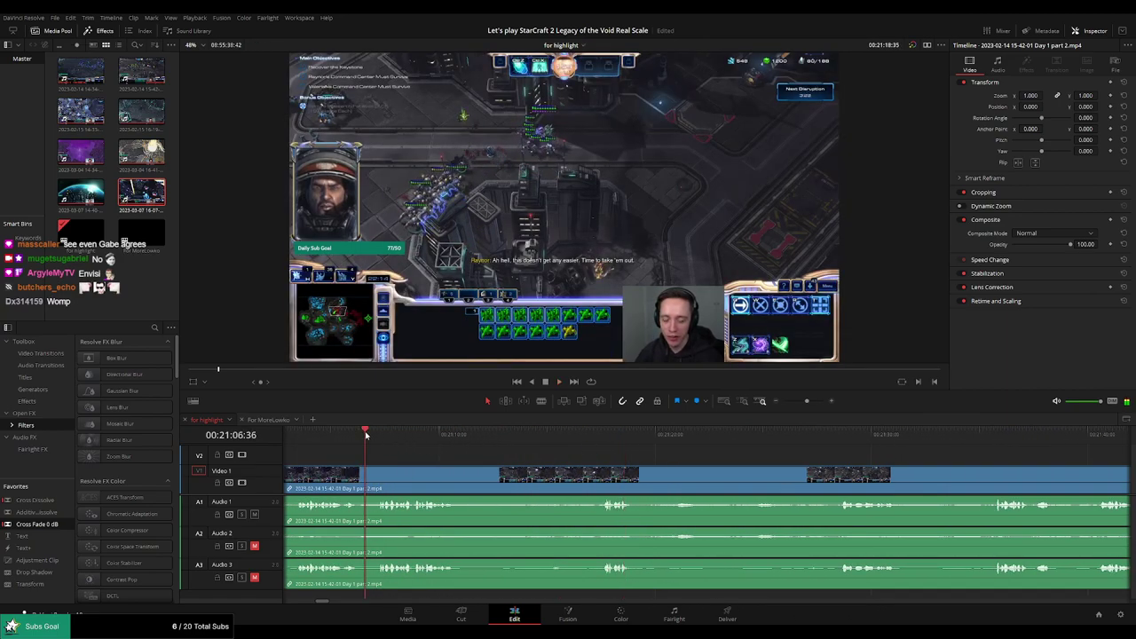
pyautogui.hscroll(-4, 510, 462)
pyautogui.click(500, 435)
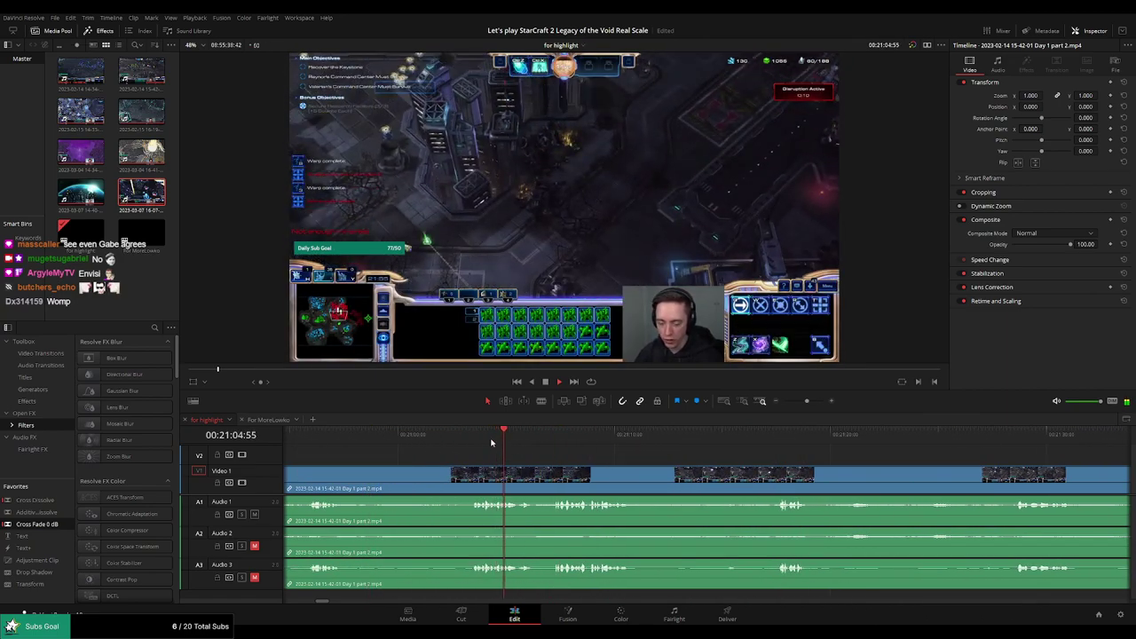
pyautogui.click(468, 440)
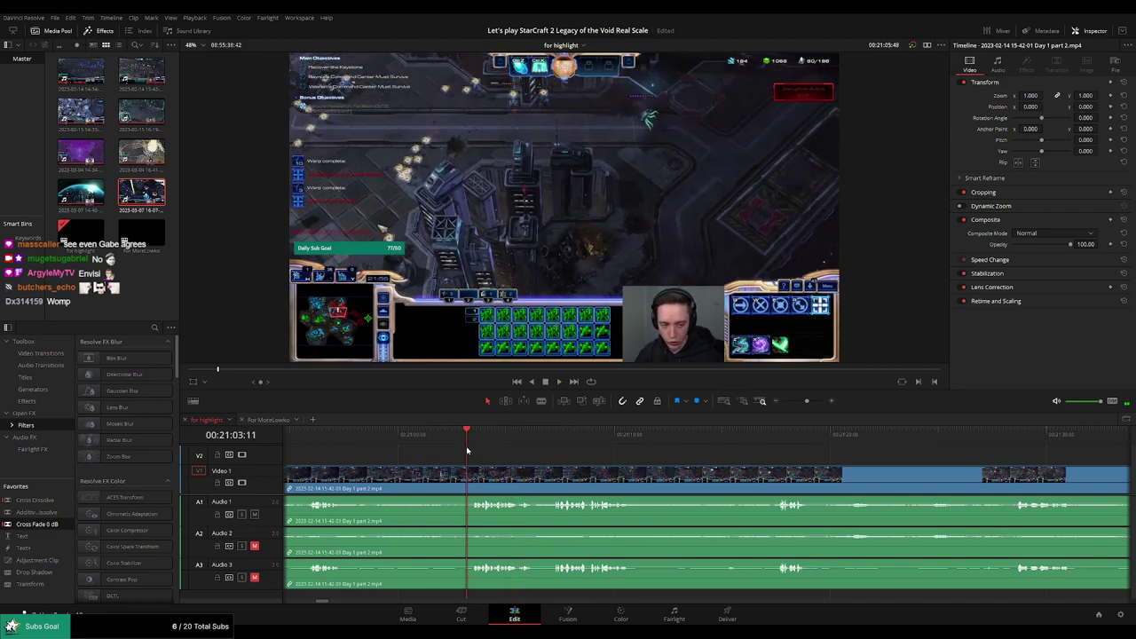
pyautogui.hotkey('ctrl', 'b')
pyautogui.click(442, 477)
pyautogui.press('Delete')
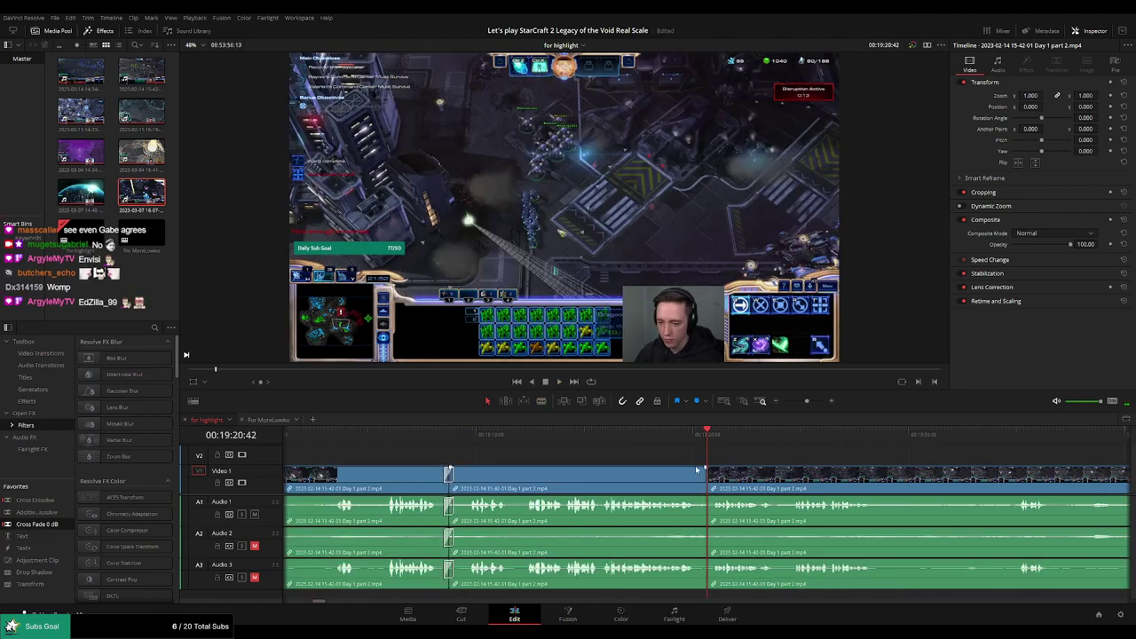
pyautogui.hotkey('ctrl', 'z')
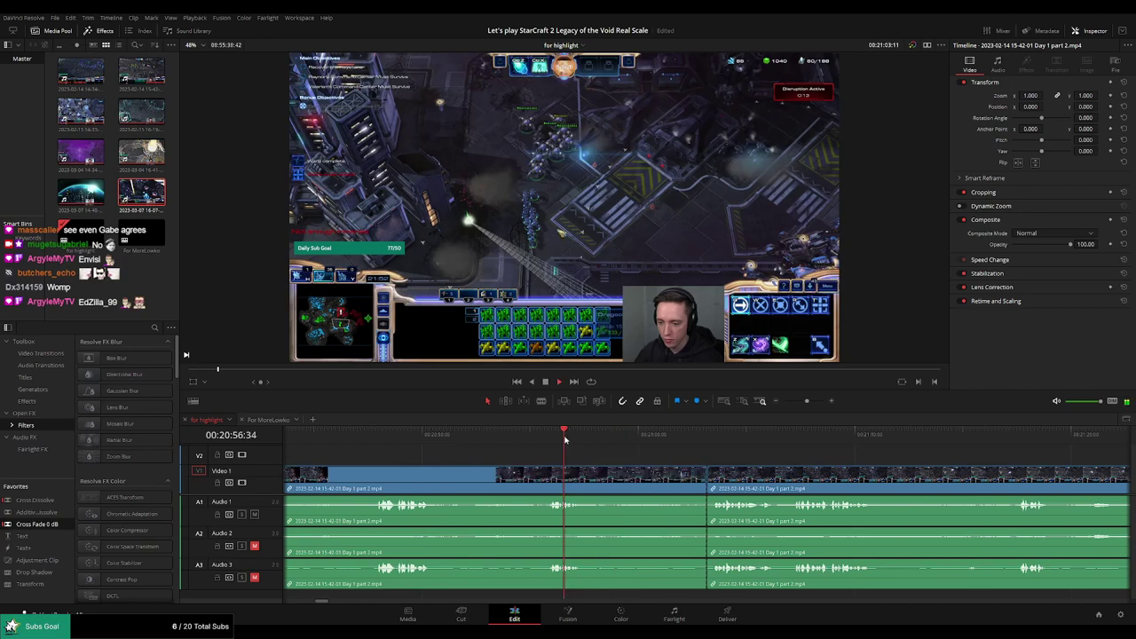
# Ripple-delete the footage between the 00:19:20:42 edit and 00:20:58:40, and add transitions at the join on the video and audio tracks
pyautogui.moveTo(564, 439); pyautogui.dragTo(609, 439)
pyautogui.hotkey('ctrl', 'z')
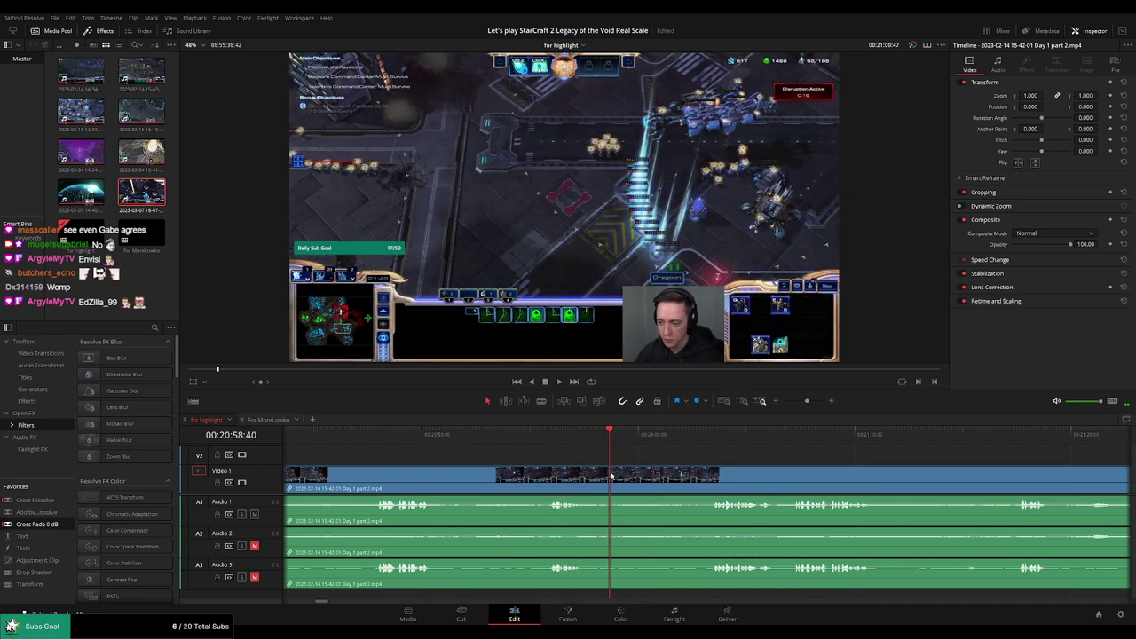
pyautogui.hotkey('ctrl', 'b')
pyautogui.click(574, 487)
pyautogui.press('Delete')
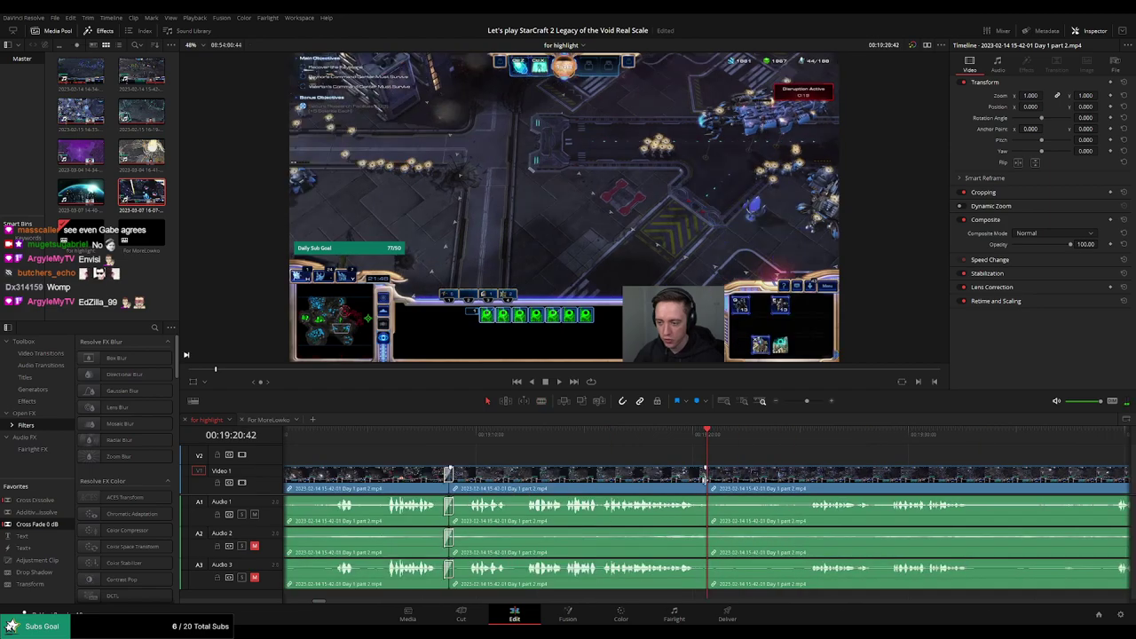
pyautogui.press('space')
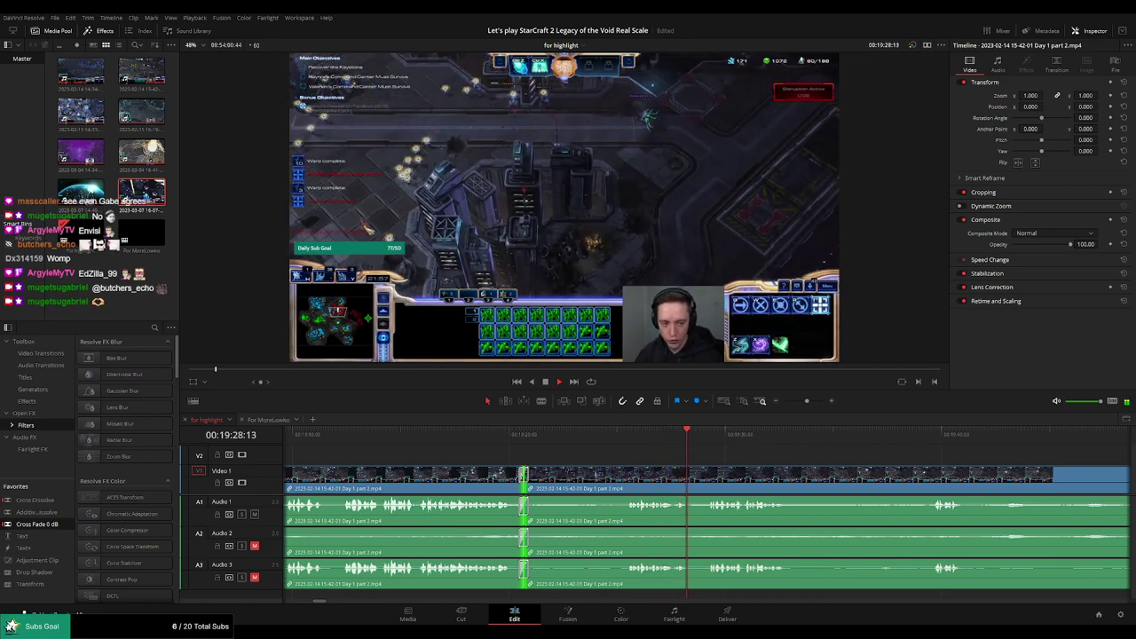
# Cut out the section from 00:19:32:58 to about 00:19:39:16, close the gap, and add a Cross Fade 0 dB on Audio 1 at the join
pyautogui.click(574, 456)
pyautogui.hscroll(5, 574, 456)
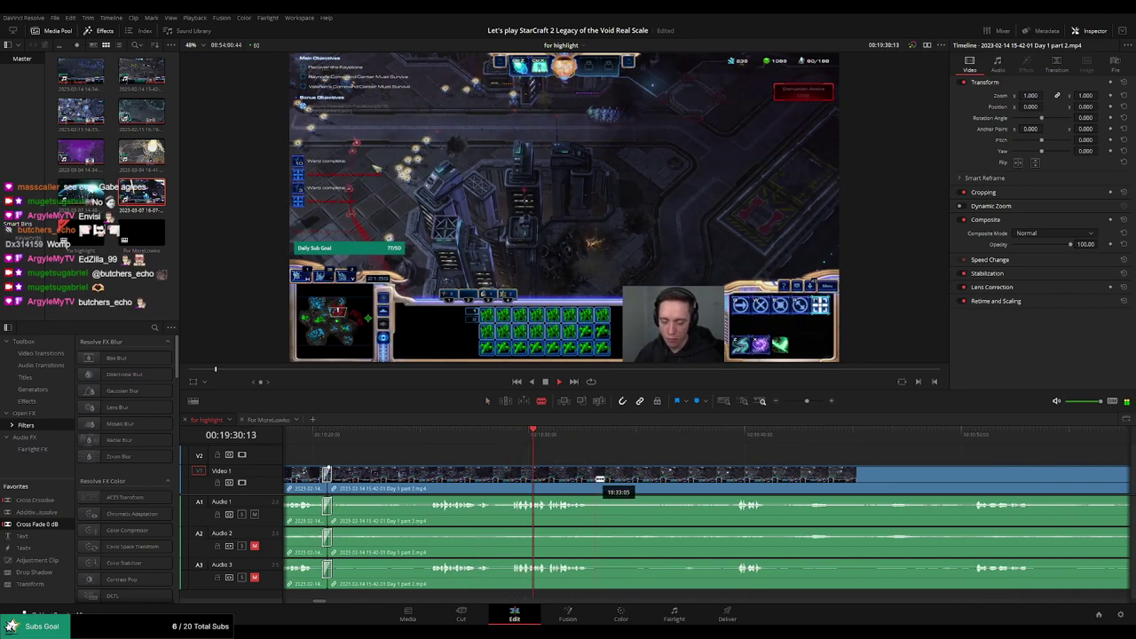
pyautogui.click(593, 480)
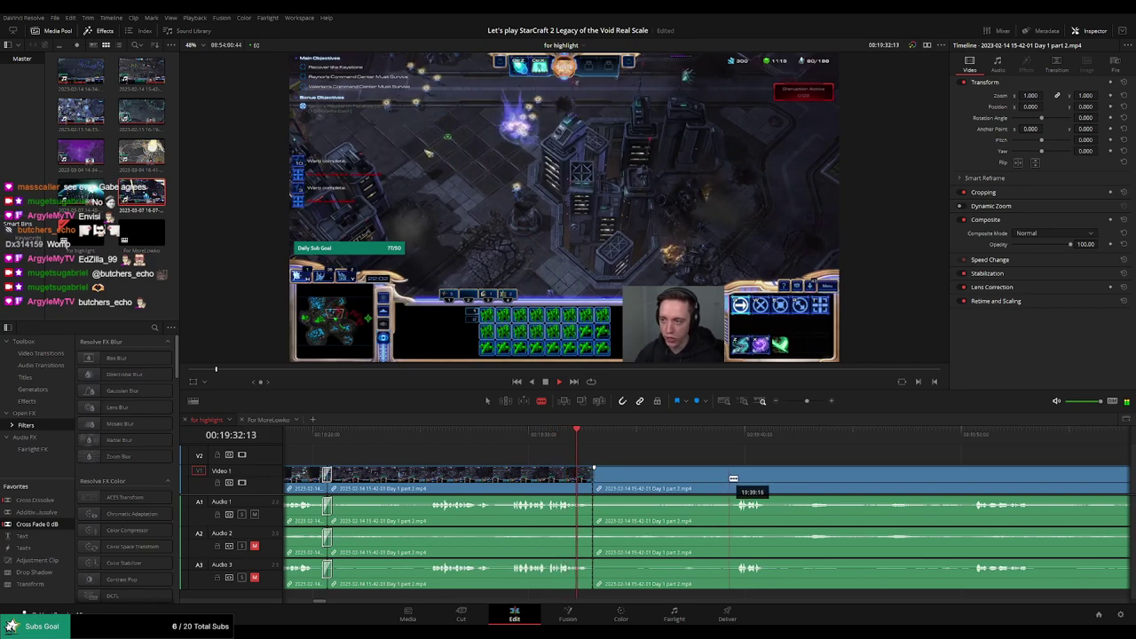
pyautogui.click(732, 478)
pyautogui.press('a')
pyautogui.click(687, 481)
pyautogui.press('Delete')
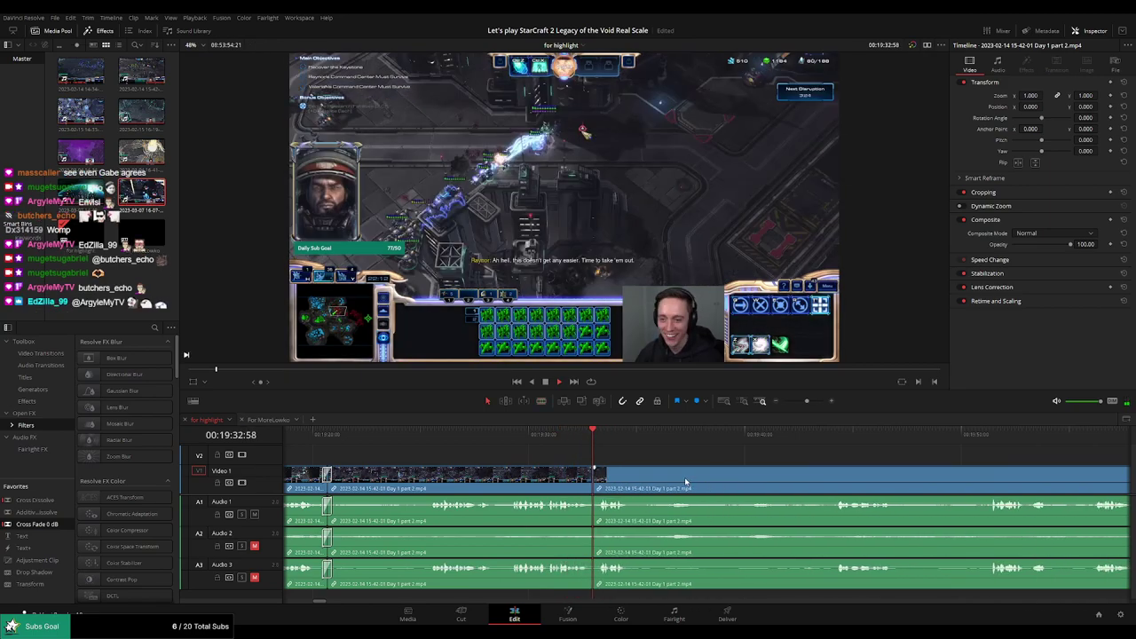
pyautogui.moveTo(46, 524); pyautogui.dragTo(631, 510)
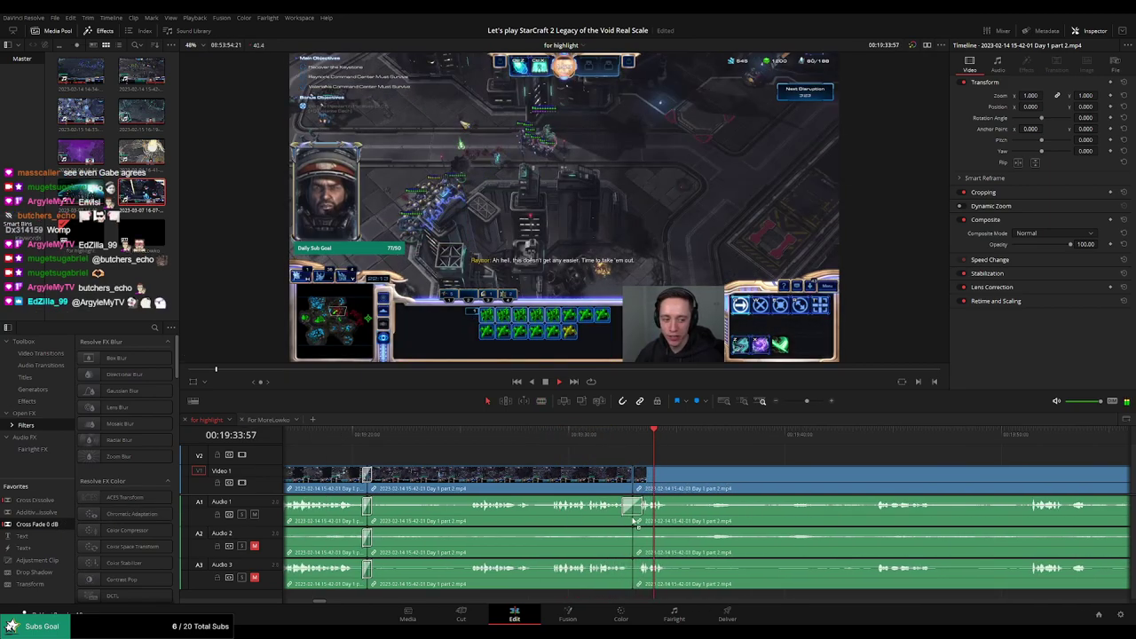
# Cut out about nine seconds of footage starting near 00:19:35 and close the gap
pyautogui.click(622, 436)
pyautogui.moveTo(753, 469); pyautogui.dragTo(599, 457)
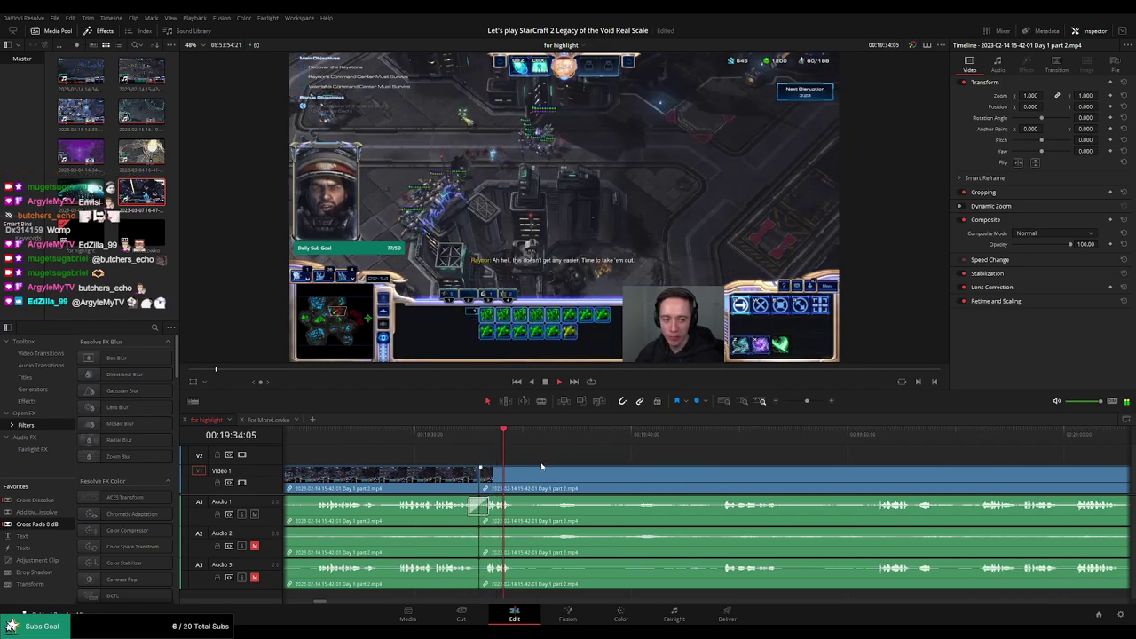
pyautogui.click(526, 480)
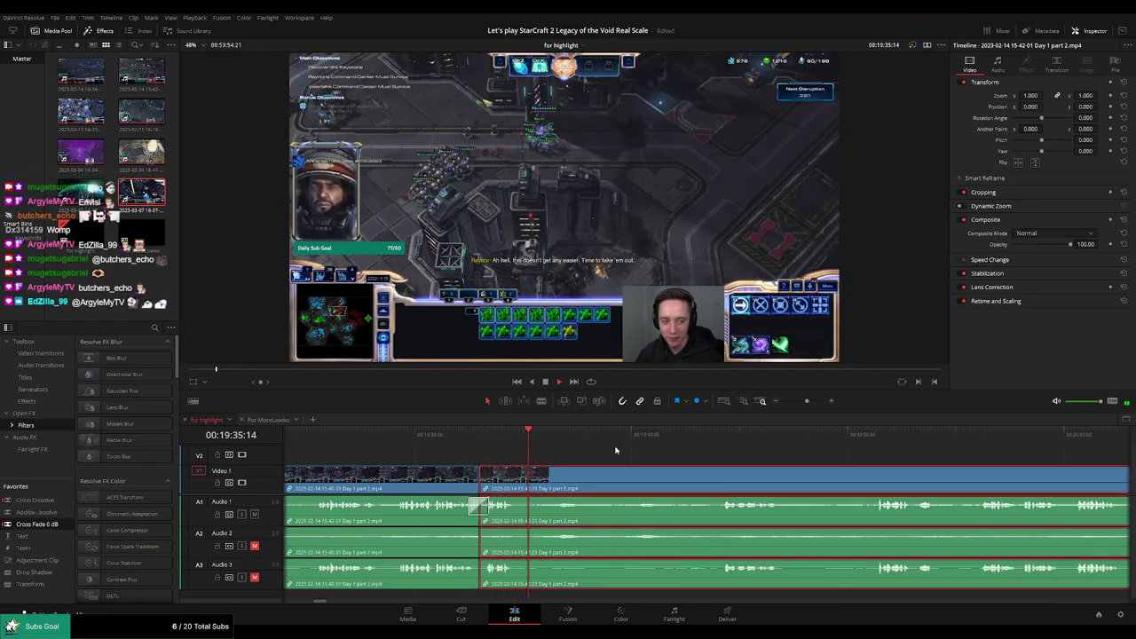
pyautogui.press('b')
pyautogui.click(525, 482)
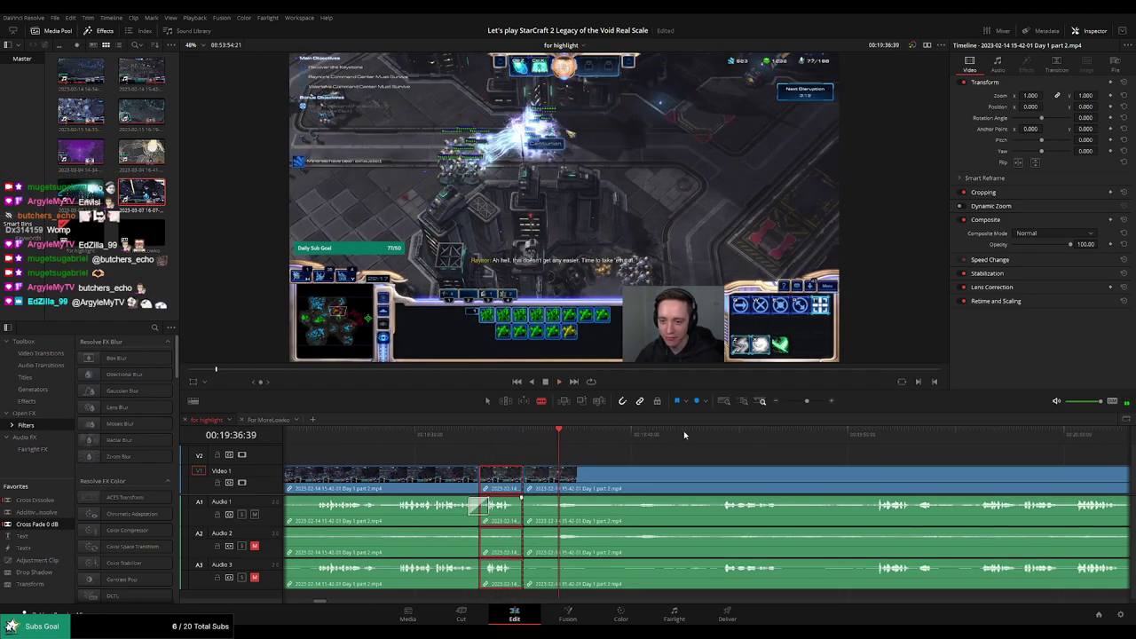
pyautogui.click(717, 474)
pyautogui.press('a')
pyautogui.click(683, 479)
pyautogui.press('Delete')
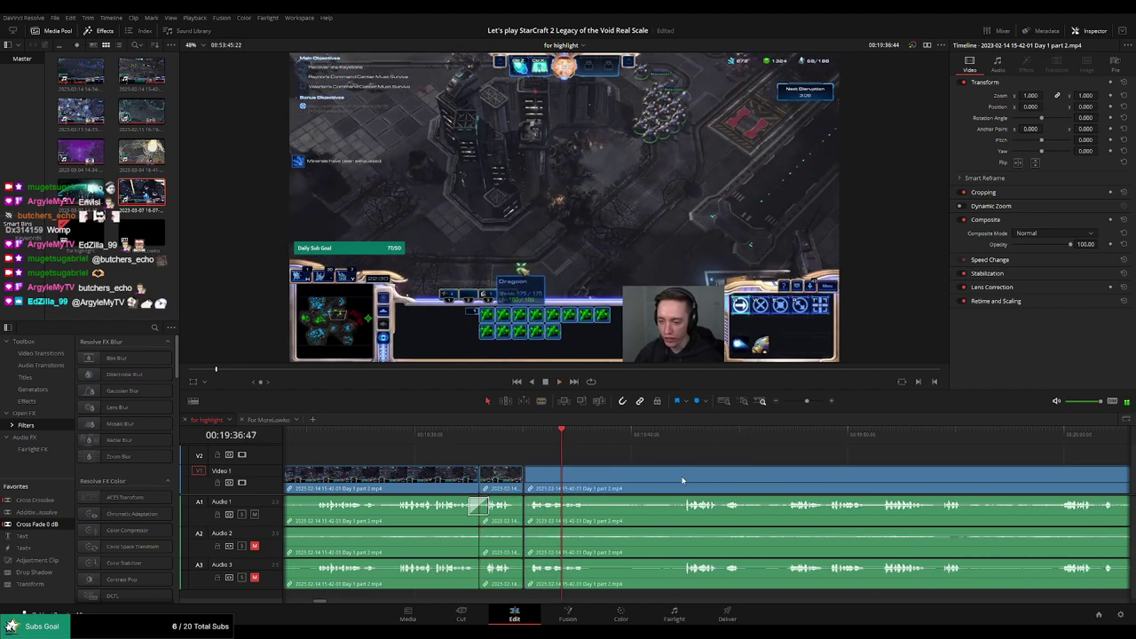
# Cut out about four seconds starting at 00:19:38:17, close the gap, and add Cross Fade 0 dB on Audio 1 at the last two joins
pyautogui.press('b')
pyautogui.click(593, 484)
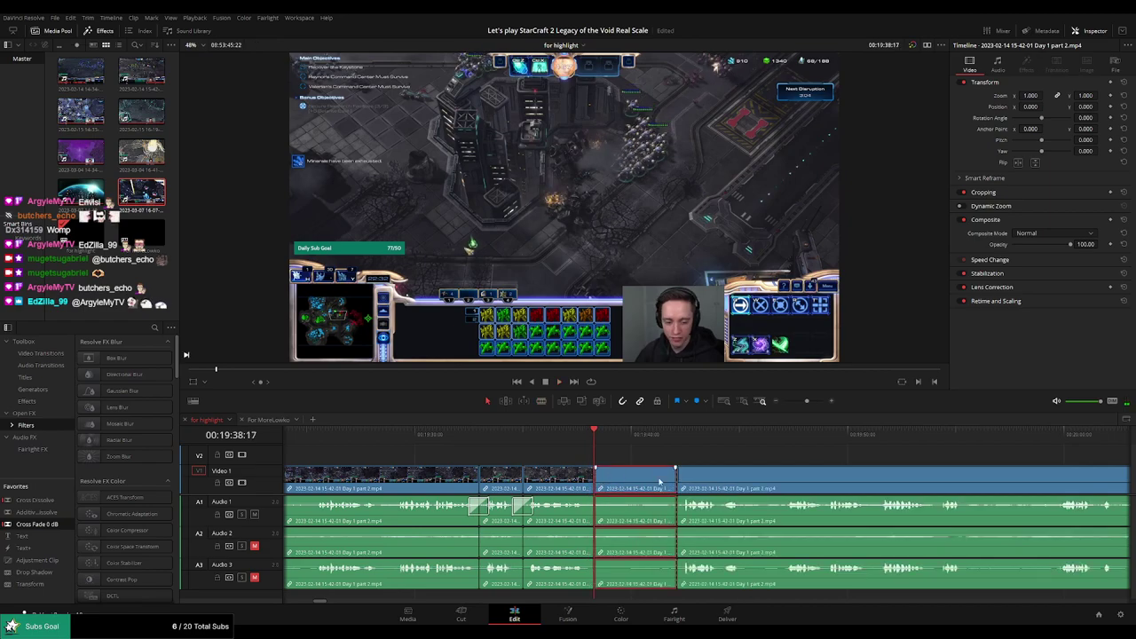
pyautogui.press('Delete')
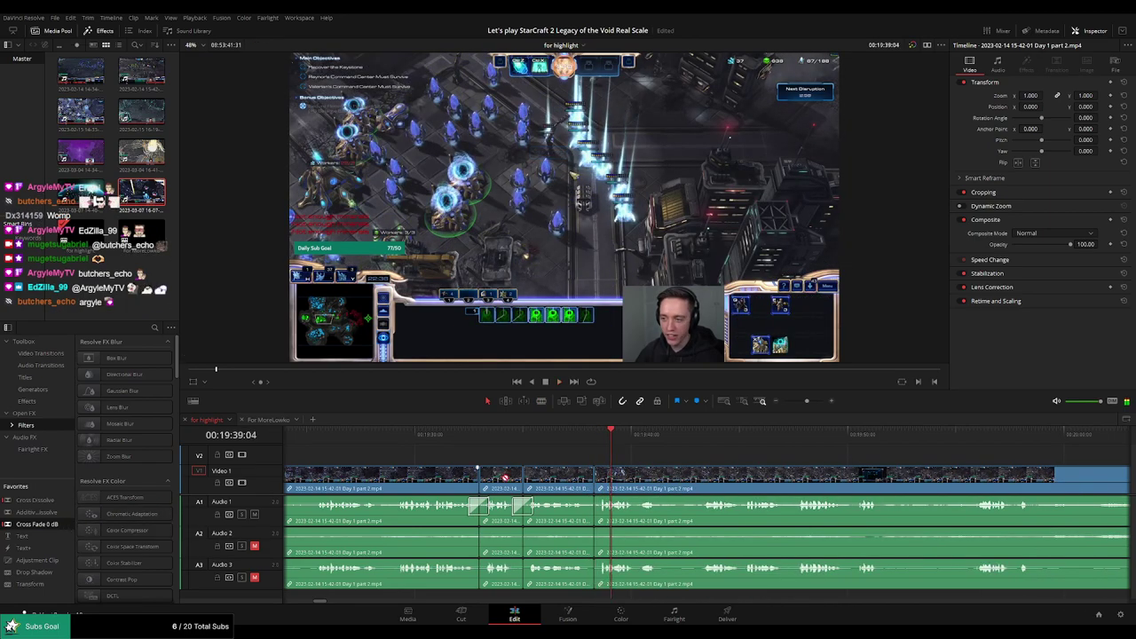
pyautogui.hscroll(4, 677, 473)
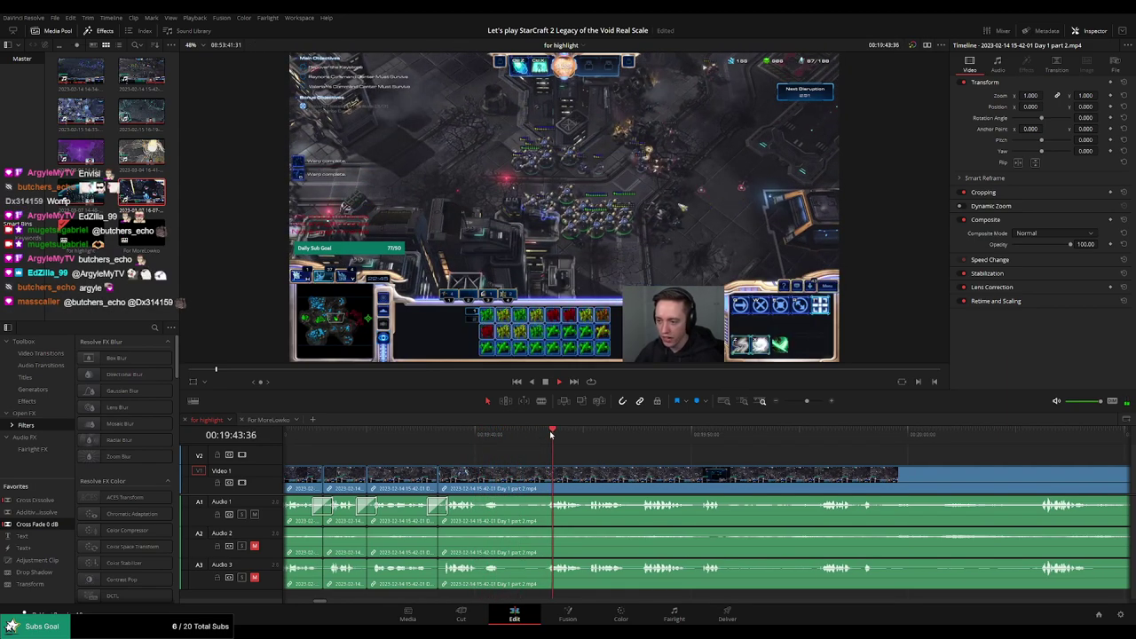
# Cut out about three seconds starting near 00:19:52, close the gap, and add a Cross Fade 0 dB on Audio 1 at the join
pyautogui.moveTo(739, 468); pyautogui.dragTo(632, 459)
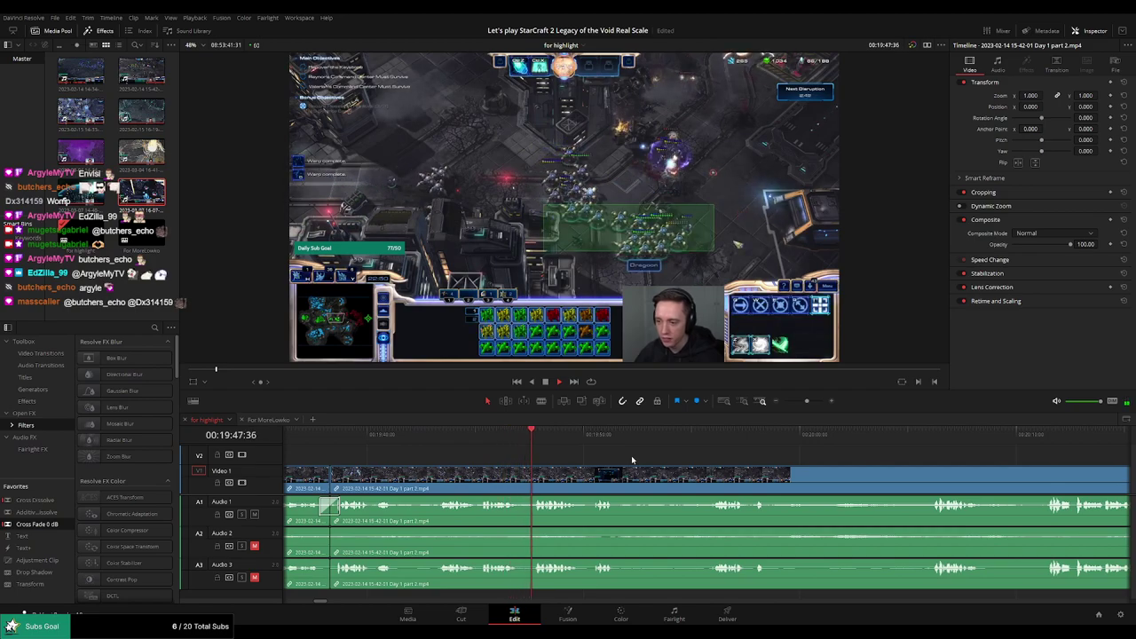
pyautogui.moveTo(645, 466); pyautogui.dragTo(577, 471)
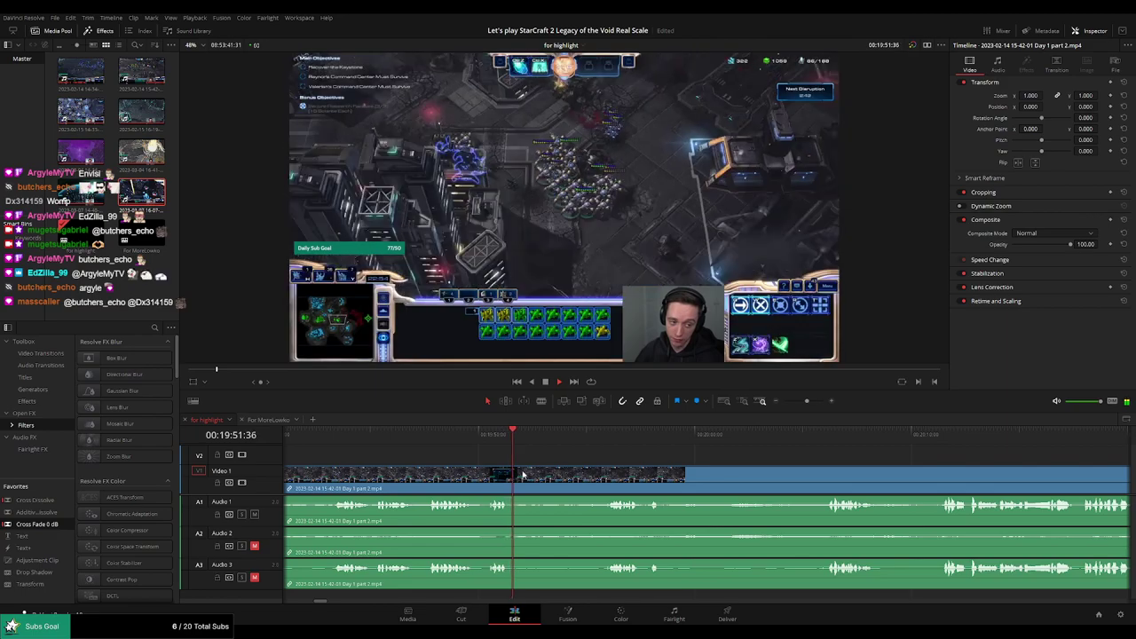
pyautogui.press('b')
pyautogui.click(528, 484)
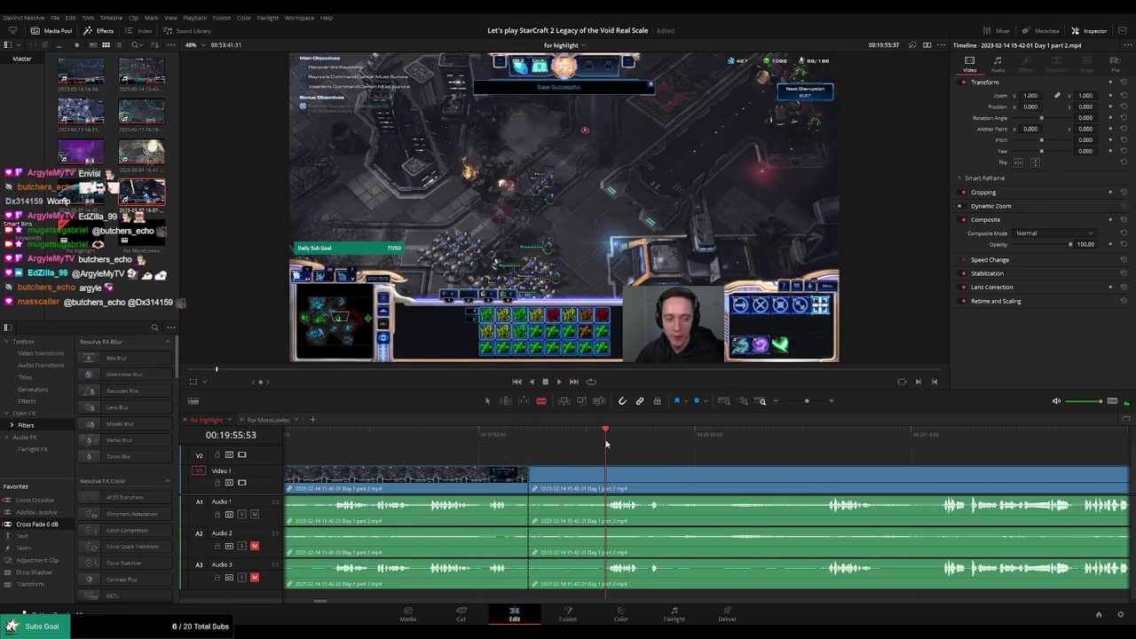
pyautogui.click(601, 483)
pyautogui.press('a')
pyautogui.click(575, 484)
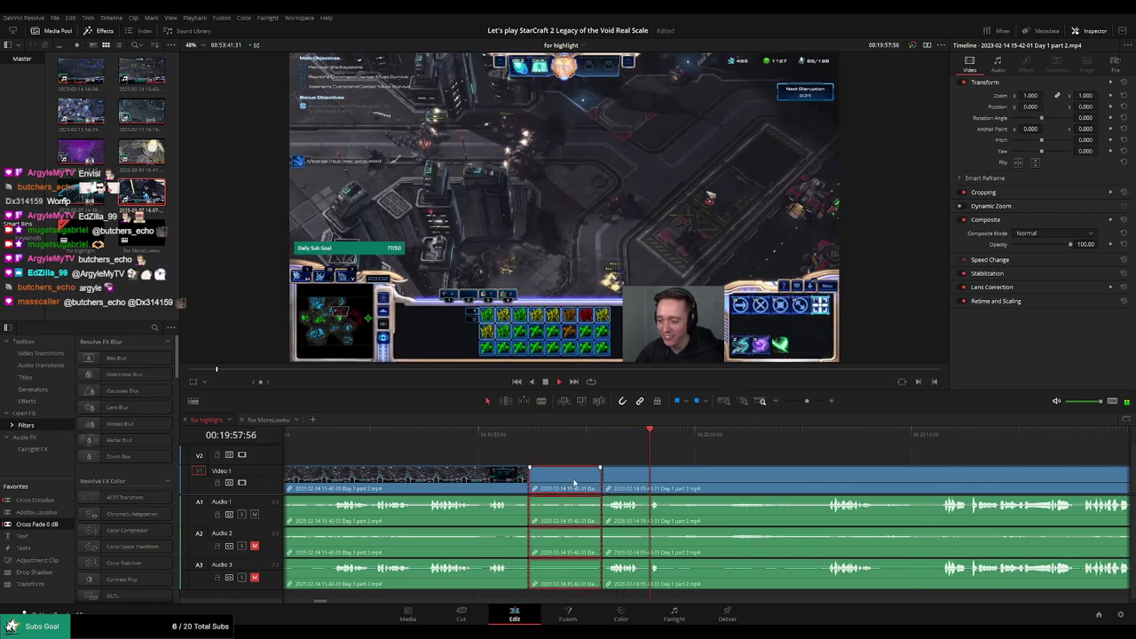
pyautogui.press('BackSpace')
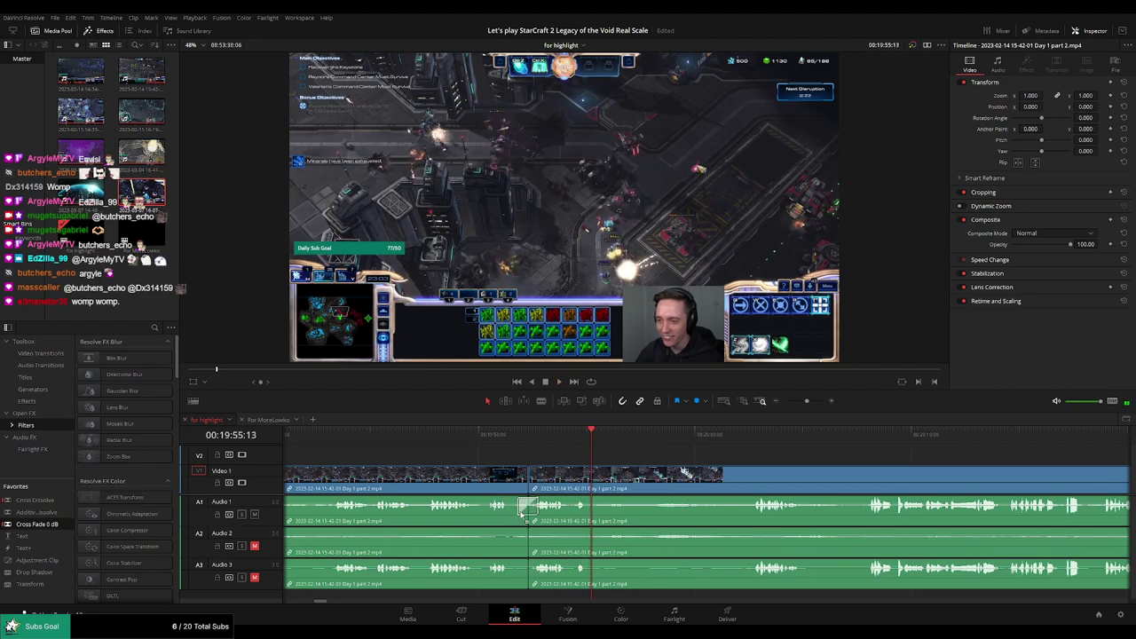
# Cut out about seven seconds starting near 00:19:55:14, close the gap, and add transitions at the join on the video and audio tracks
pyautogui.press('b')
pyautogui.click(592, 479)
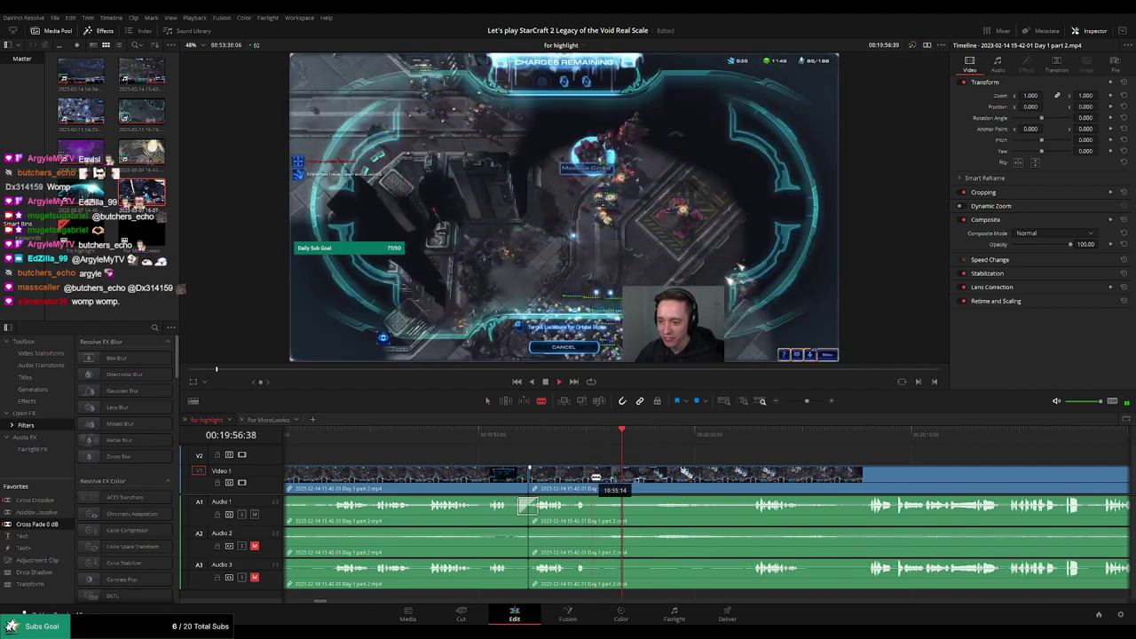
pyautogui.moveTo(817, 459); pyautogui.dragTo(710, 457)
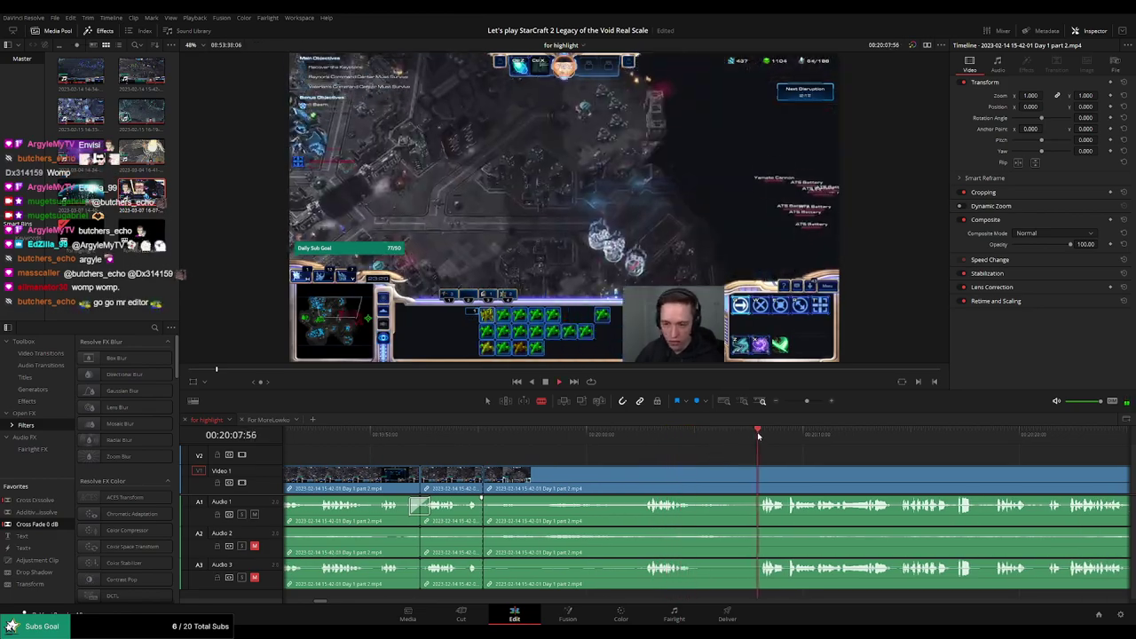
pyautogui.hscroll(2, 659, 448)
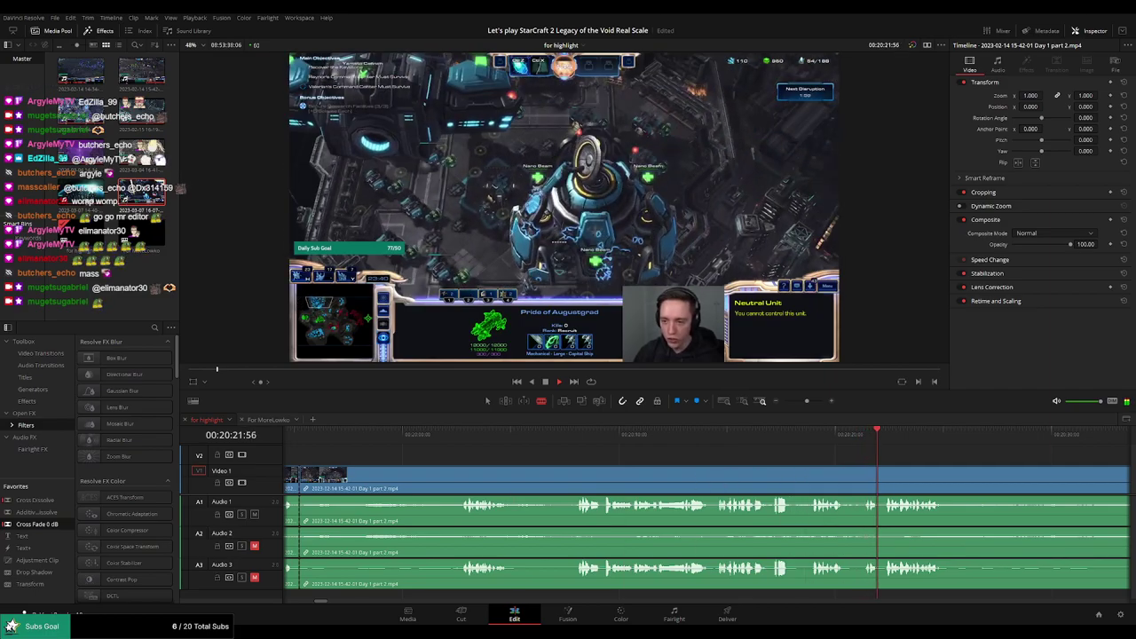
pyautogui.moveTo(951, 455); pyautogui.dragTo(752, 443)
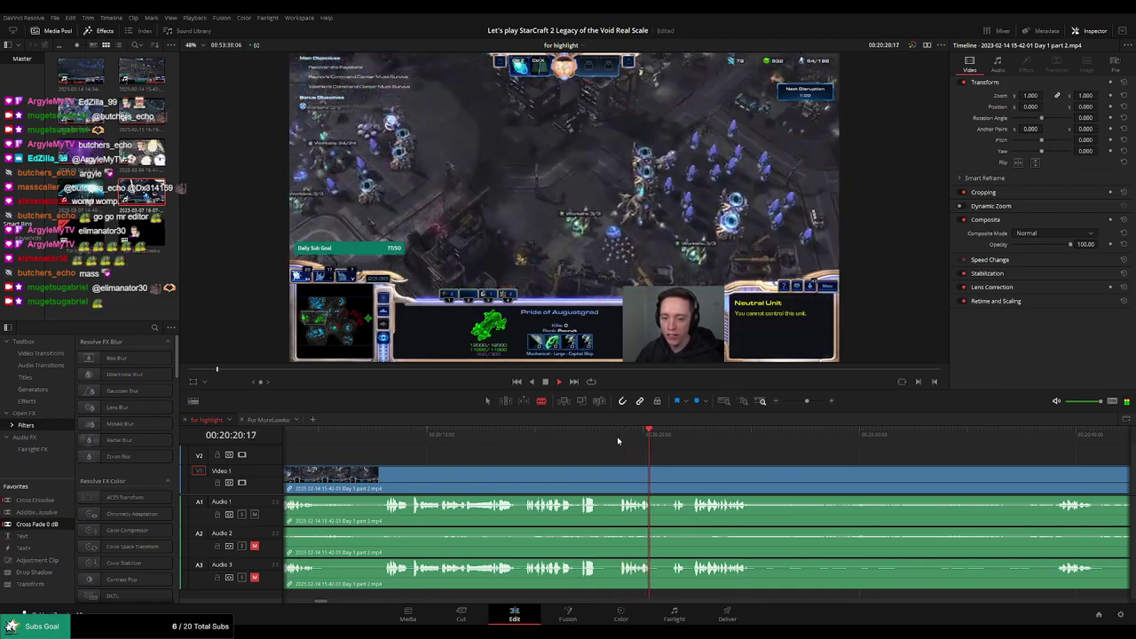
pyautogui.click(372, 435)
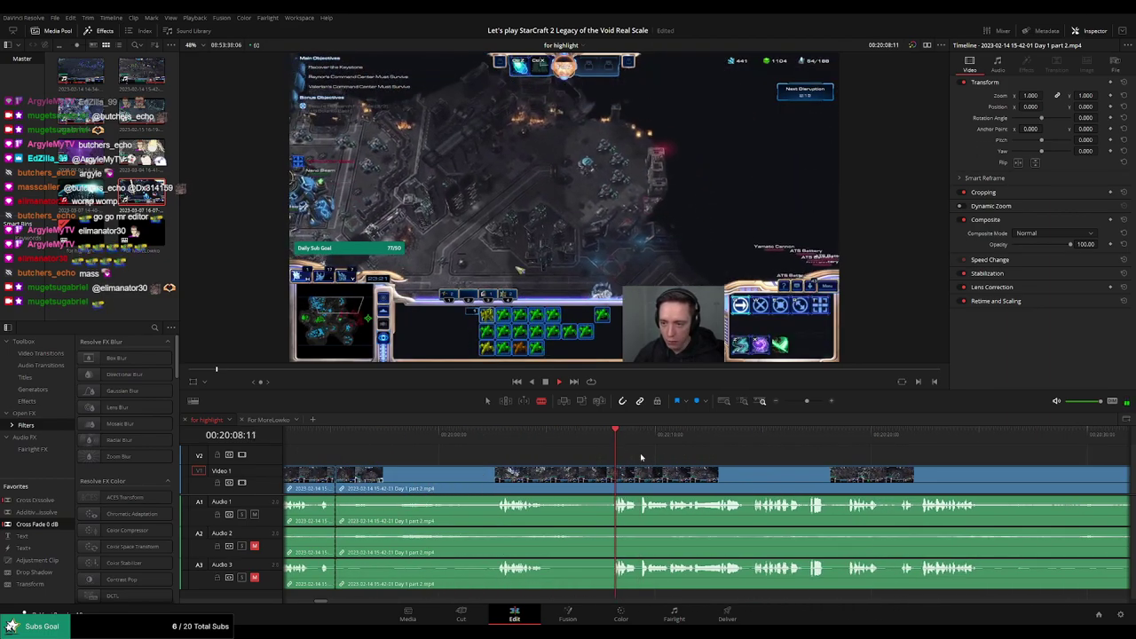
pyautogui.click(461, 482)
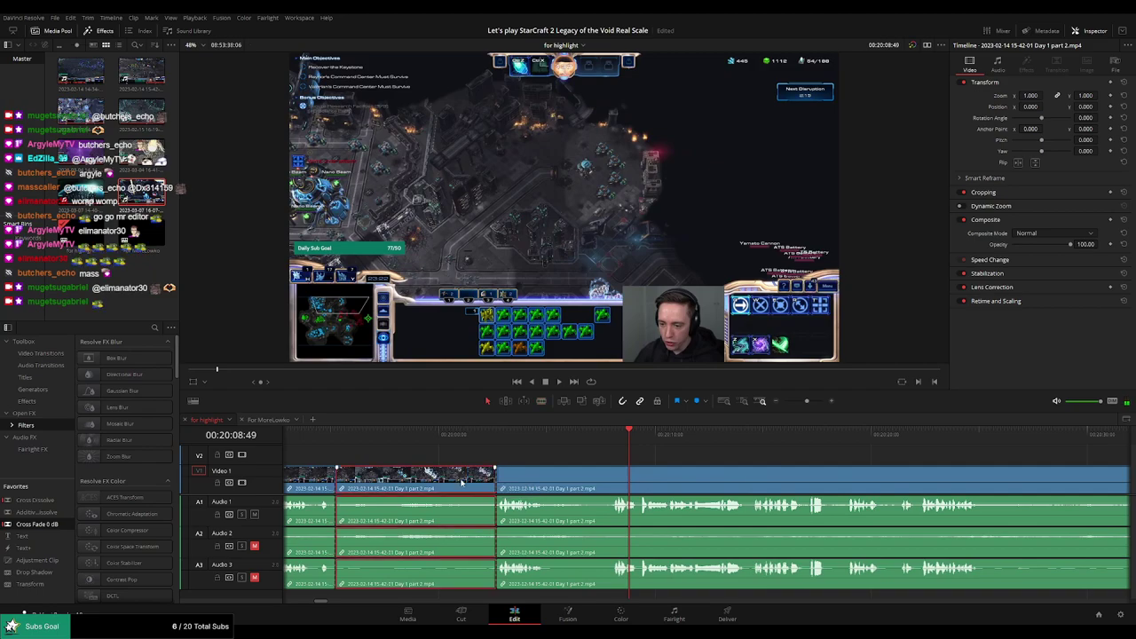
pyautogui.press('Delete')
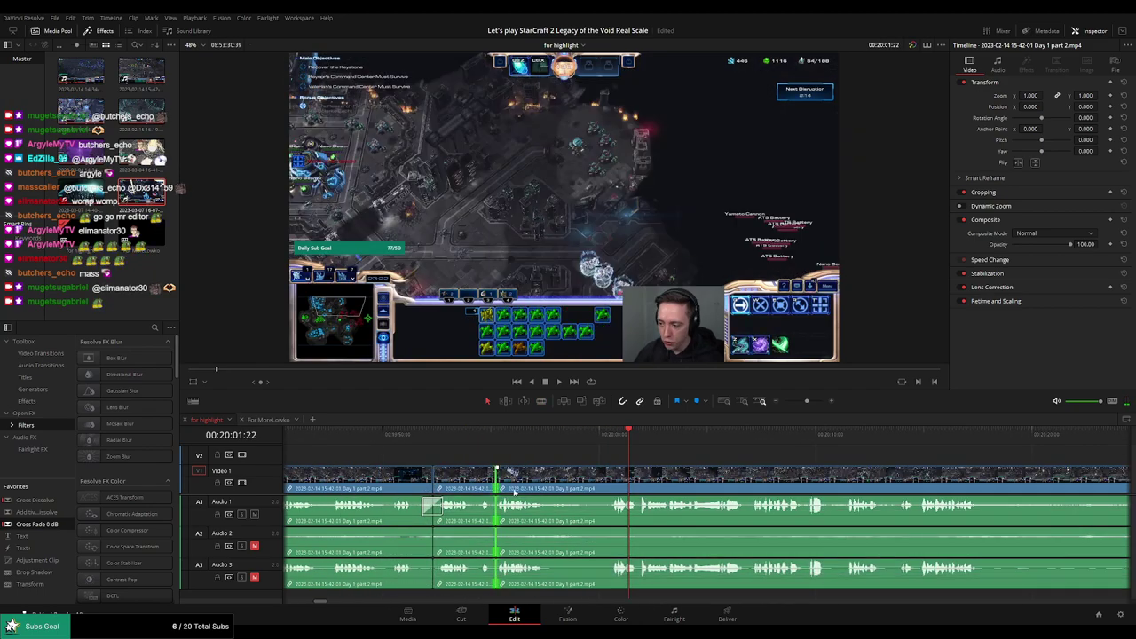
# Play the footage from the join near 00:19:55 to about 00:20:08 and examine the commentary around 00:20:07
pyautogui.press('space')
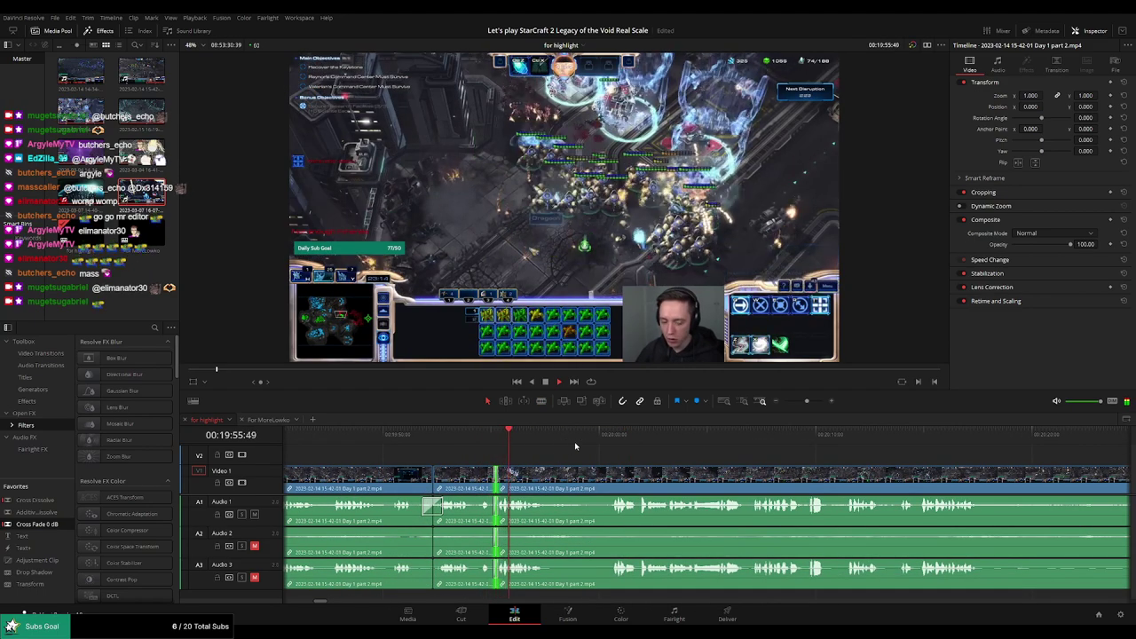
pyautogui.click(597, 437)
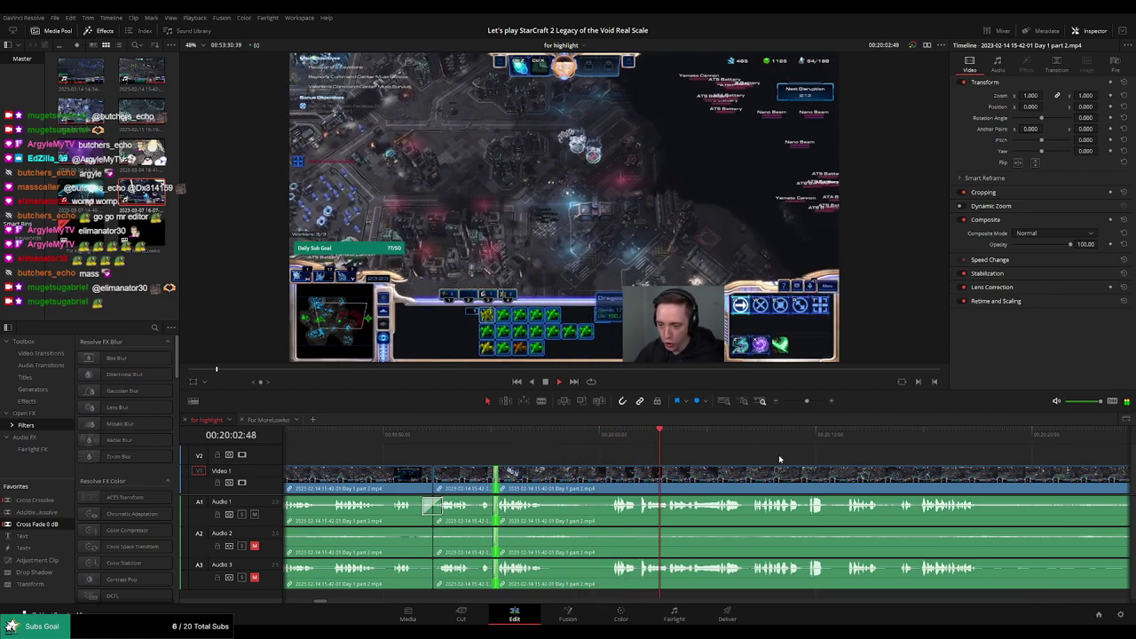
pyautogui.click(775, 458)
pyautogui.hscroll(2, 685, 456)
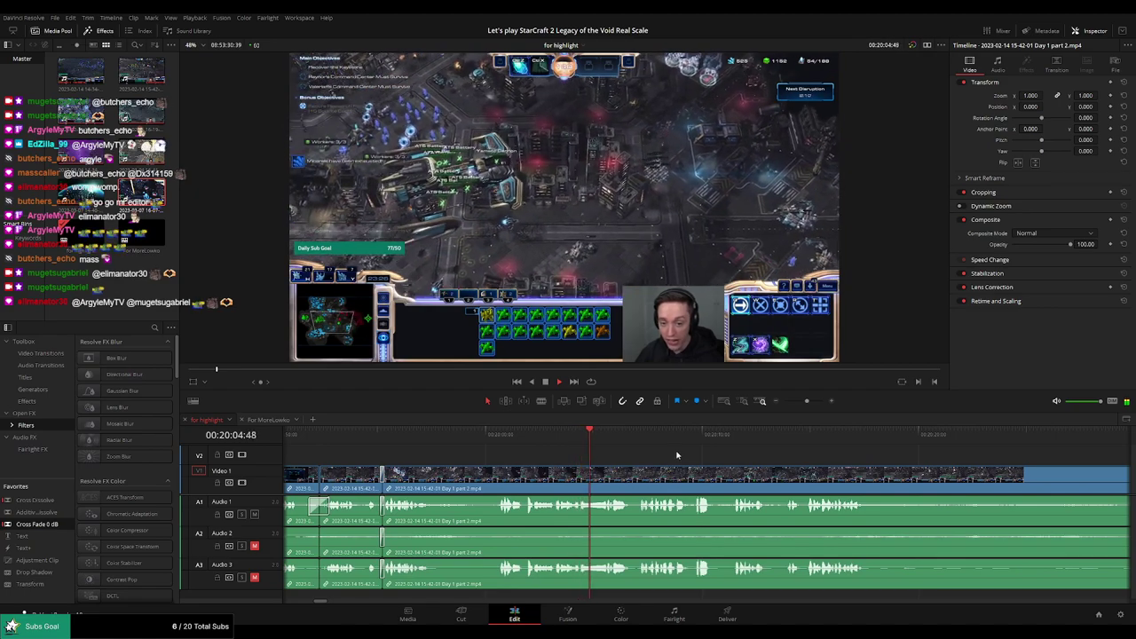
pyautogui.hscroll(2, 616, 451)
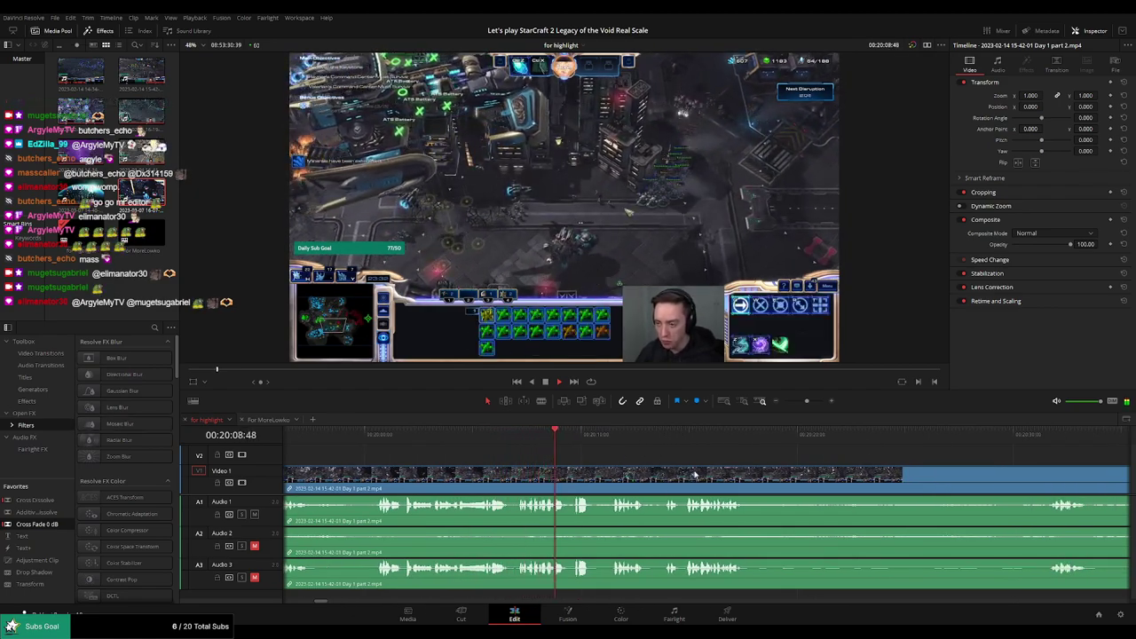
pyautogui.click(510, 435)
pyautogui.press('space')
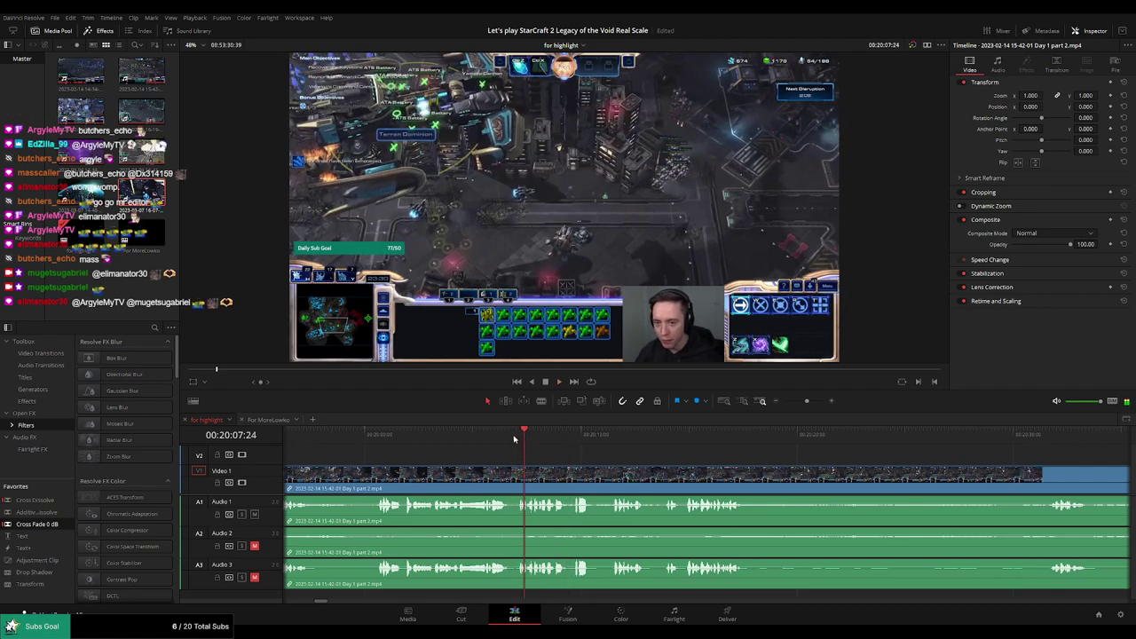
pyautogui.scroll(4, 619, 452)
pyautogui.press('space')
pyautogui.press('space')
pyautogui.click(680, 438)
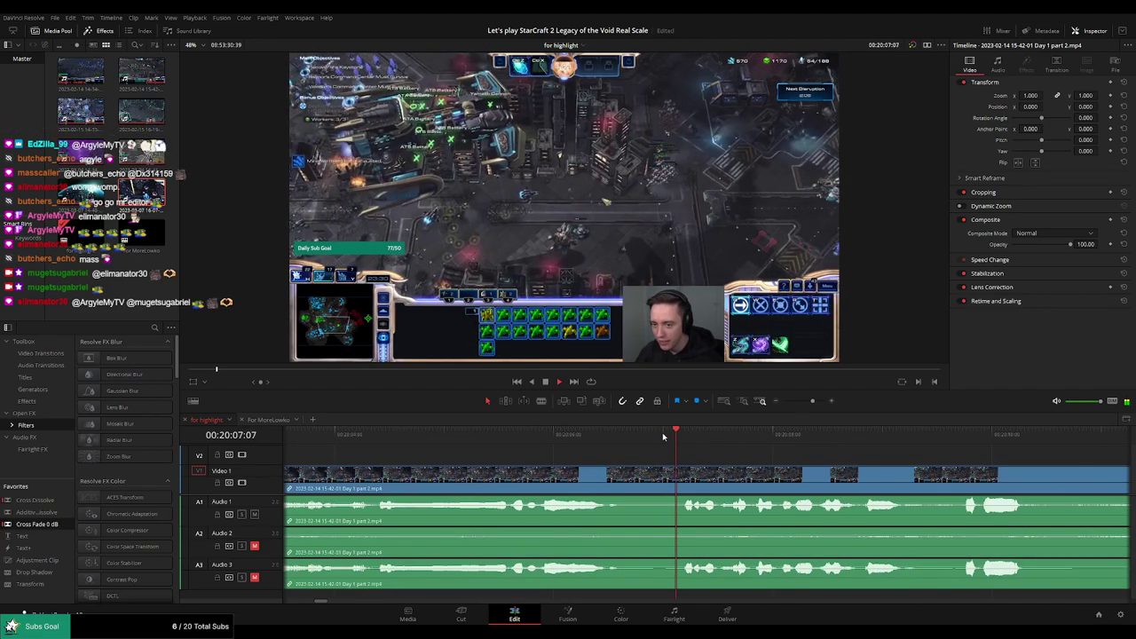
# Split the clips at 00:20:07:37 and 00:20:07:48, and disable only the Audio 1 piece between the two cuts
pyautogui.press('b')
pyautogui.click(736, 477)
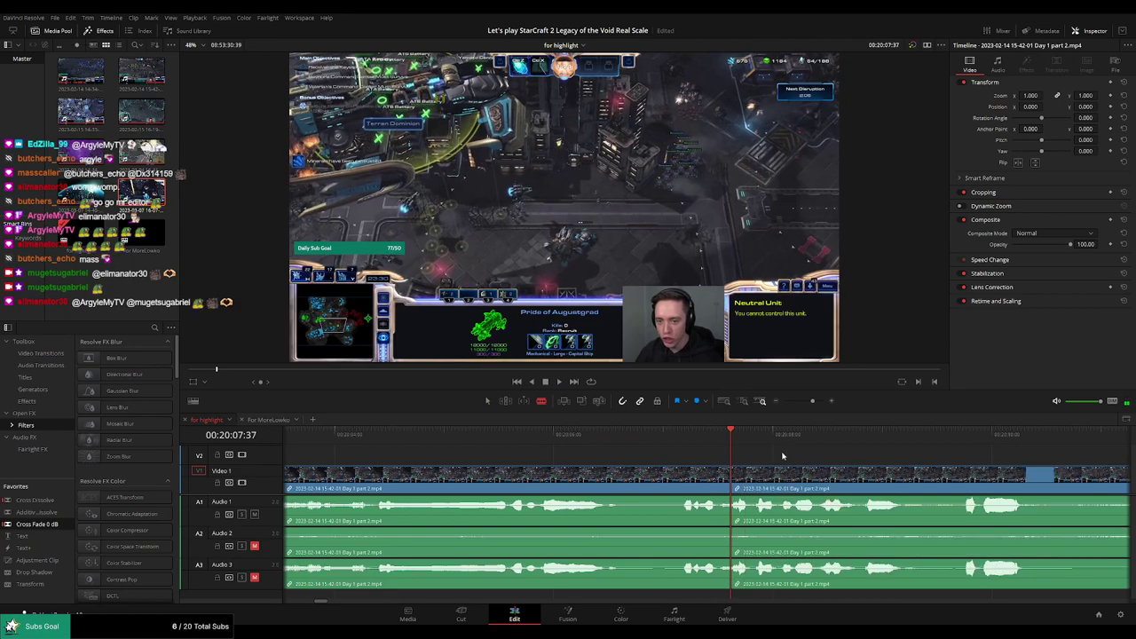
pyautogui.click(751, 476)
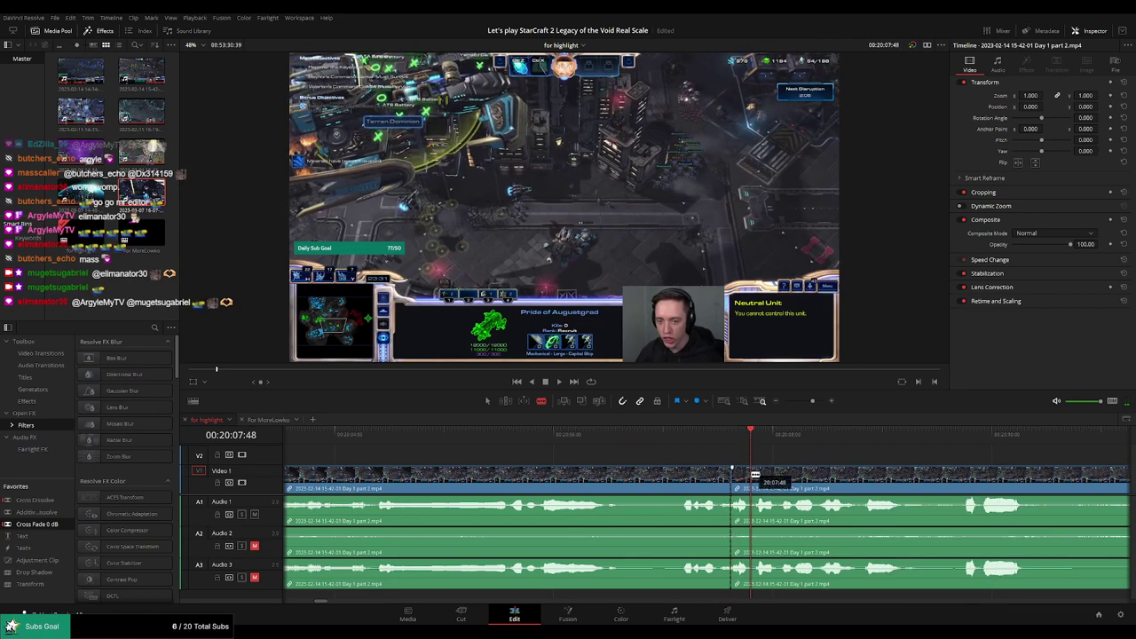
pyautogui.press('a')
pyautogui.keyDown('alt'); pyautogui.click(741, 509); pyautogui.keyUp('alt')
pyautogui.press('d')
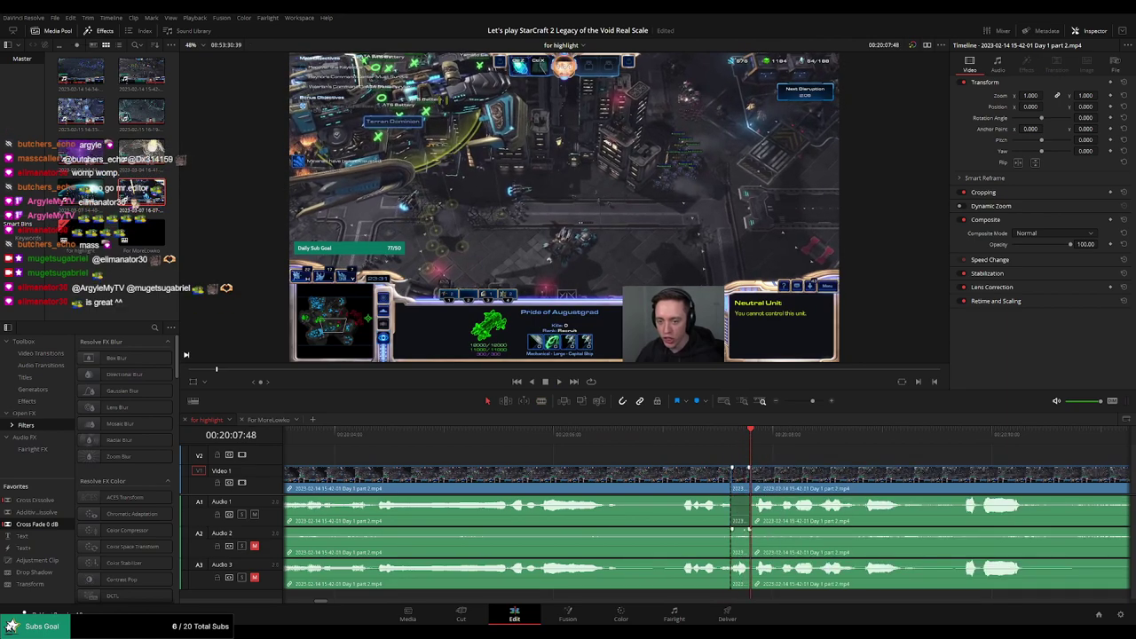
# Open StarCraft 2 - Roach Quotes.mp3 in a separate source viewer and mark the quote from about 00:00:12:15 to 00:00:13:16
pyautogui.moveTo(654, 461); pyautogui.dragTo(651, 461)
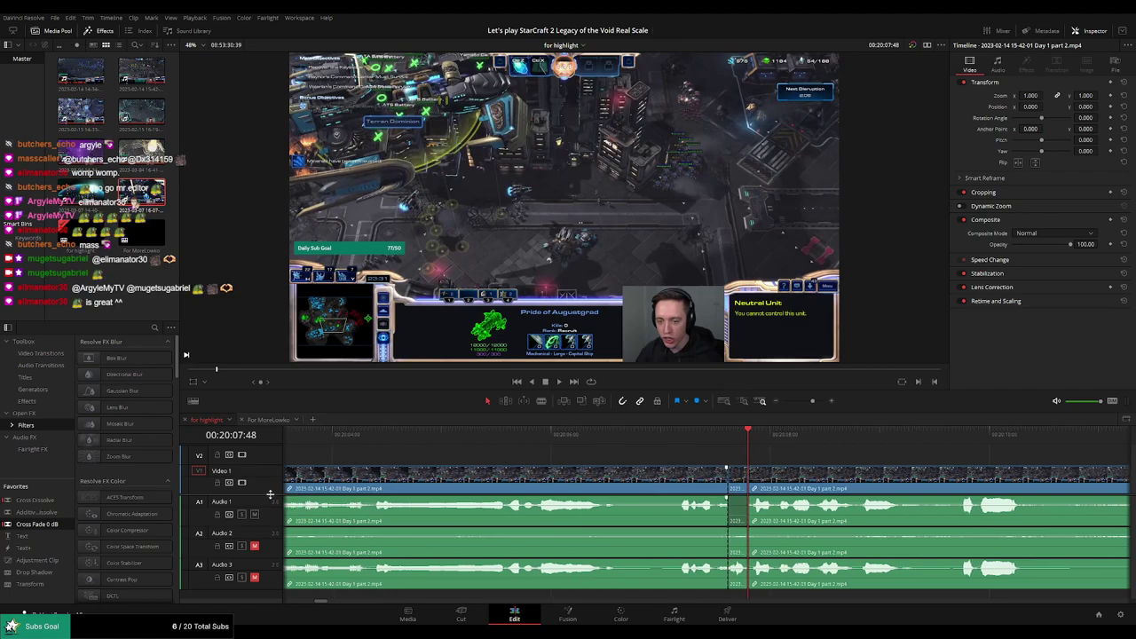
pyautogui.scroll(-1, 270, 494)
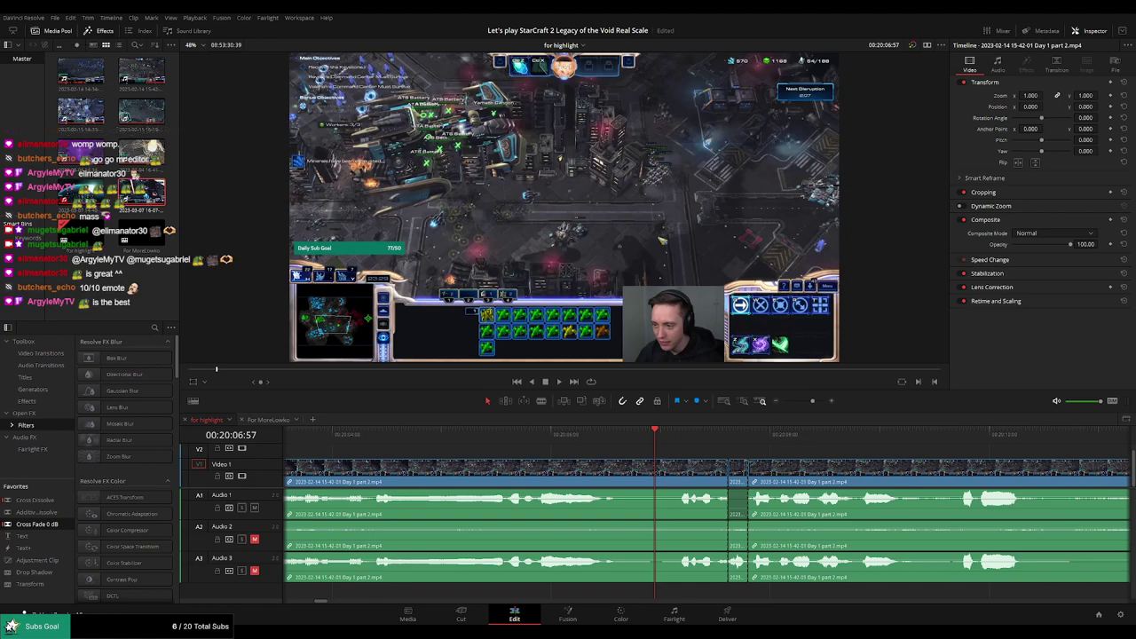
pyautogui.click(71, 270)
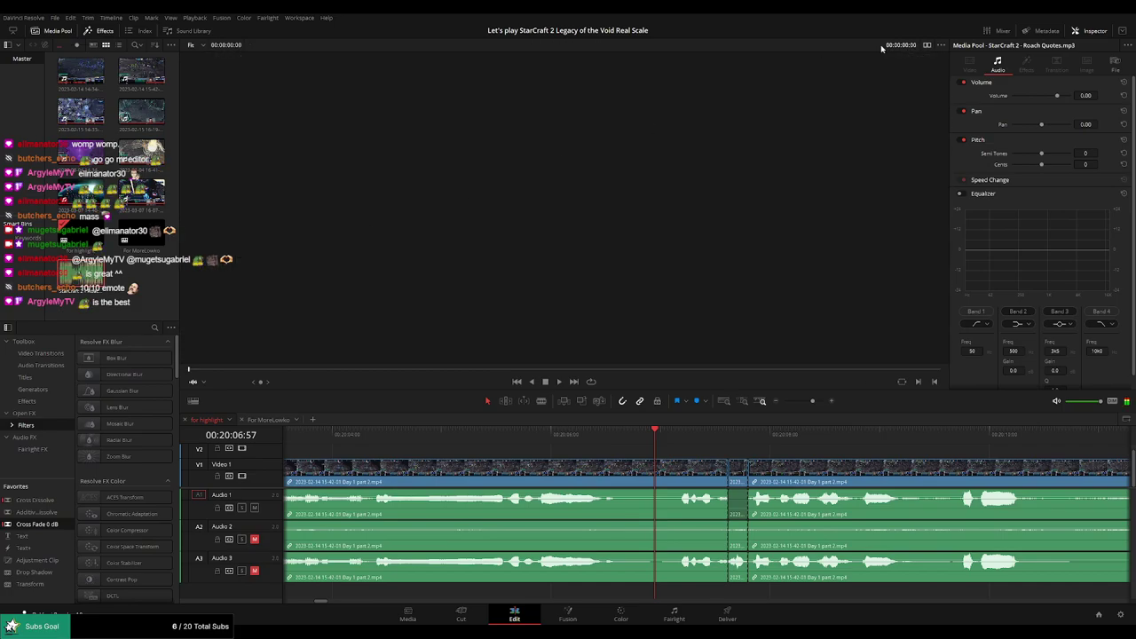
pyautogui.click(926, 46)
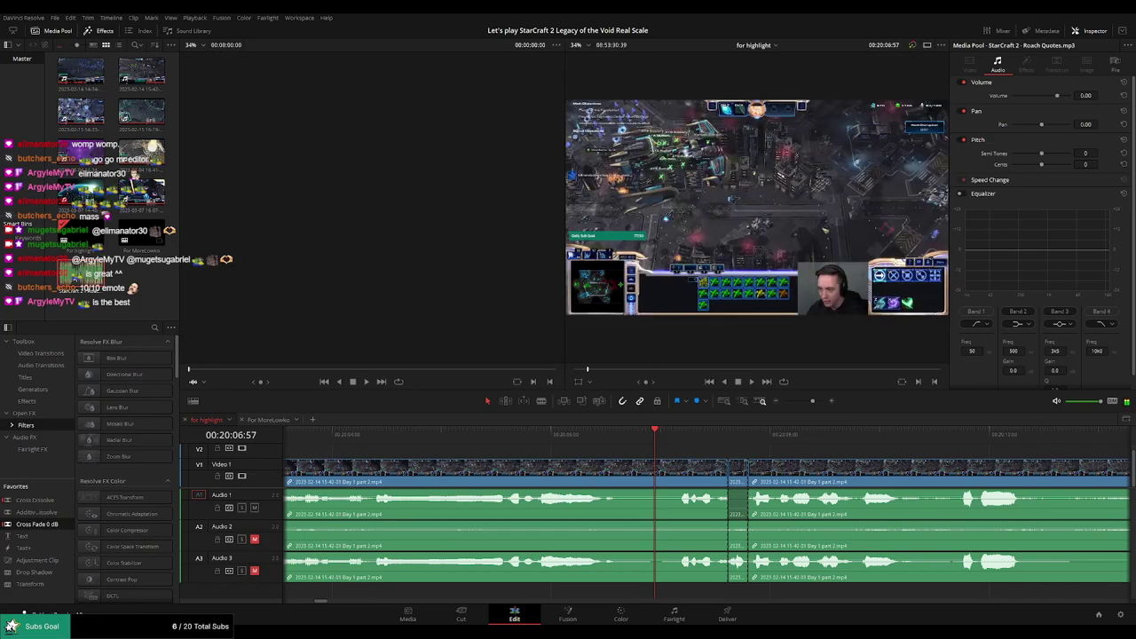
pyautogui.click(342, 369)
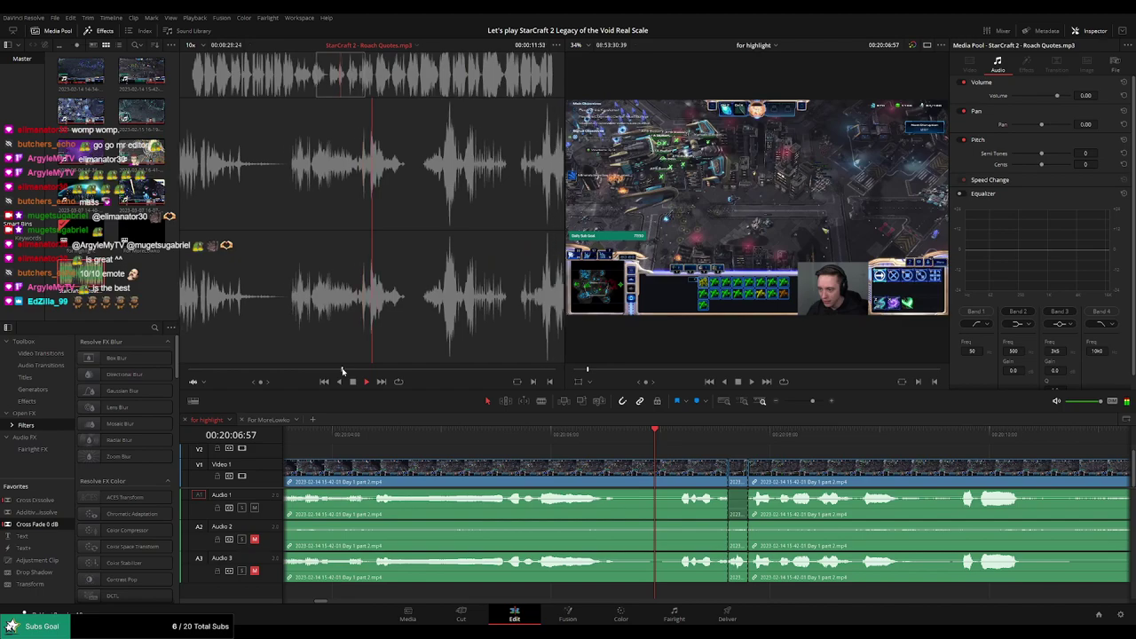
pyautogui.press('space')
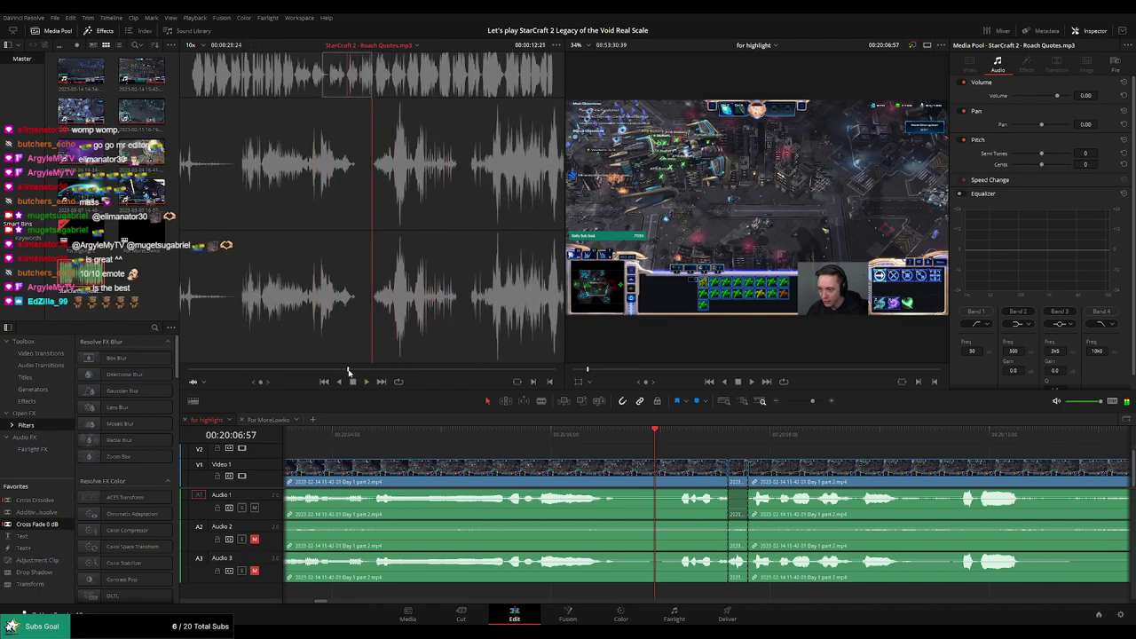
pyautogui.click(348, 371)
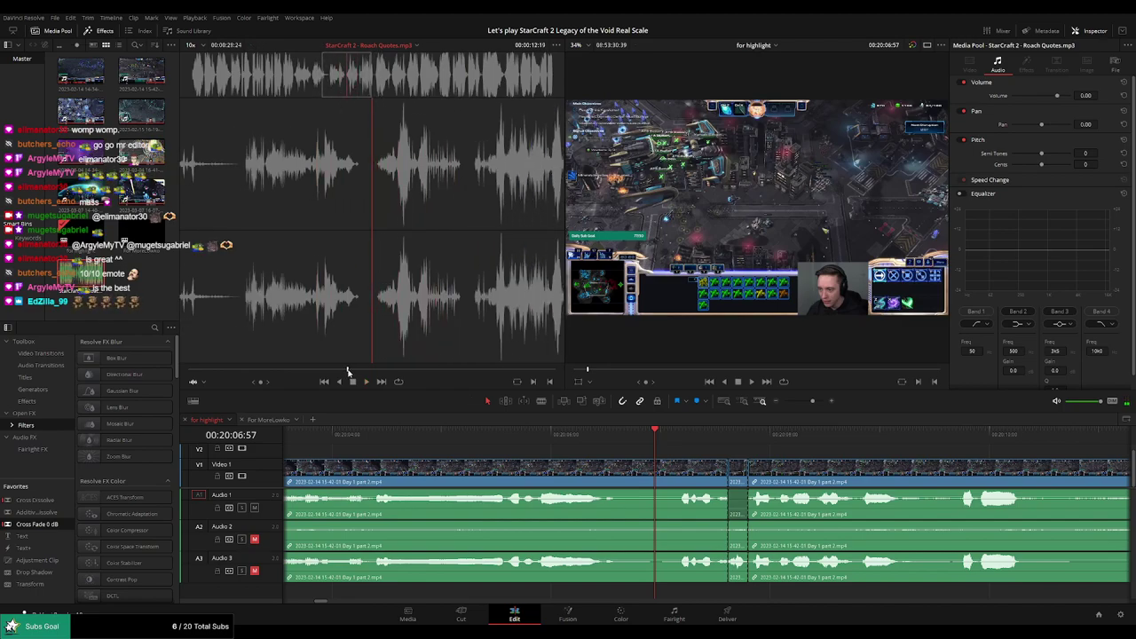
pyautogui.press('space')
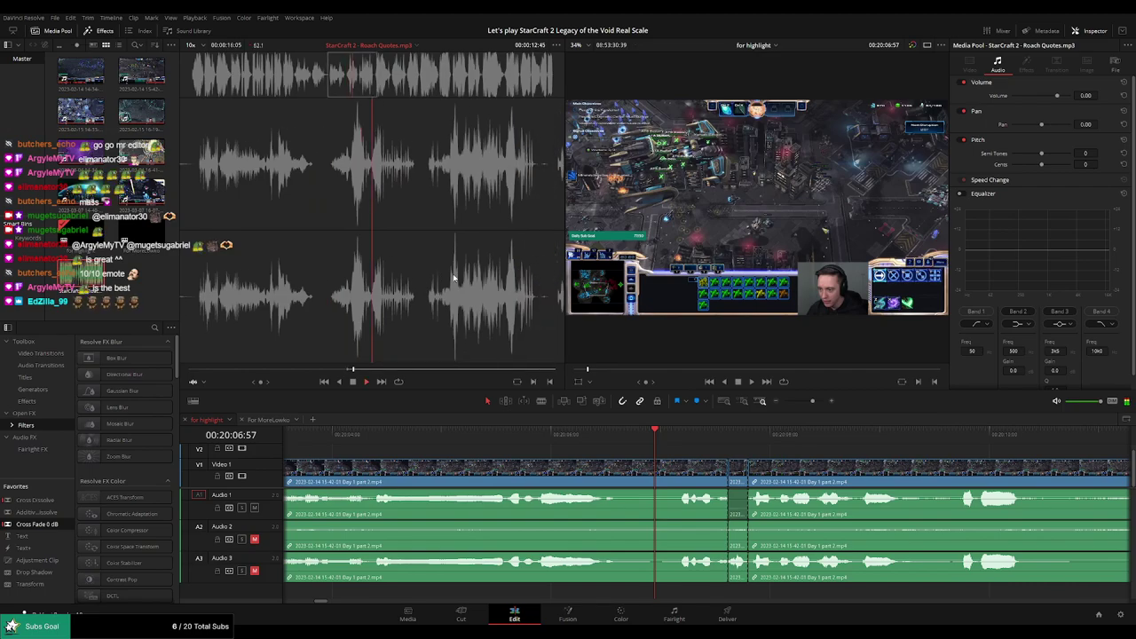
pyautogui.press('space')
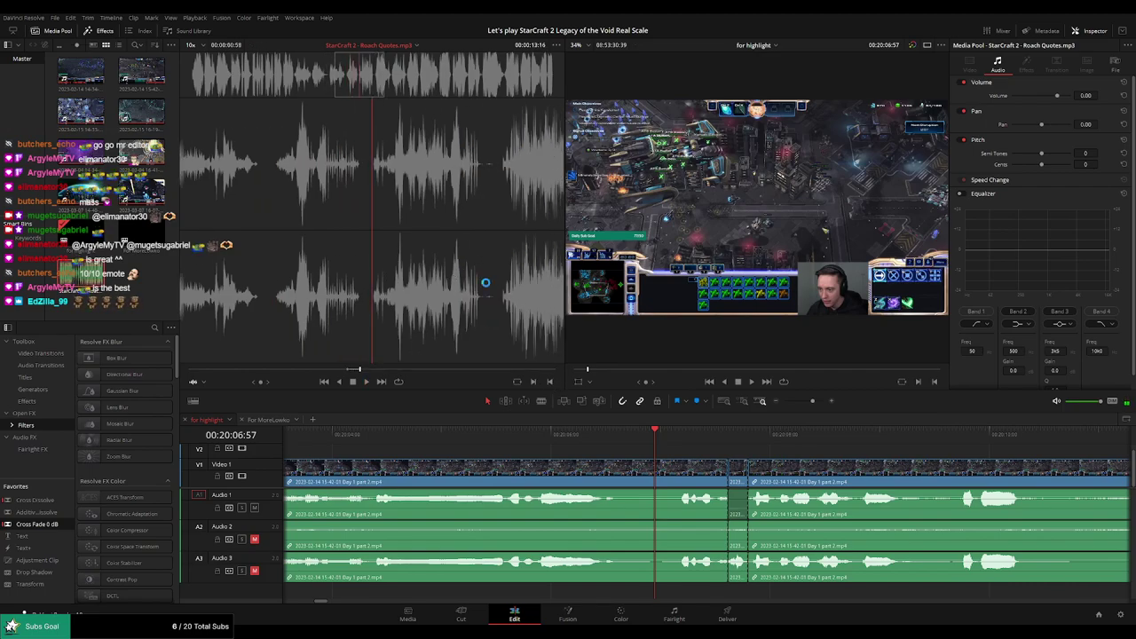
# Place the Roach quote on Audio 4 under the disabled Audio 1 piece, trim it to that length, and set its volume to -23
pyautogui.moveTo(842, 453); pyautogui.dragTo(727, 590)
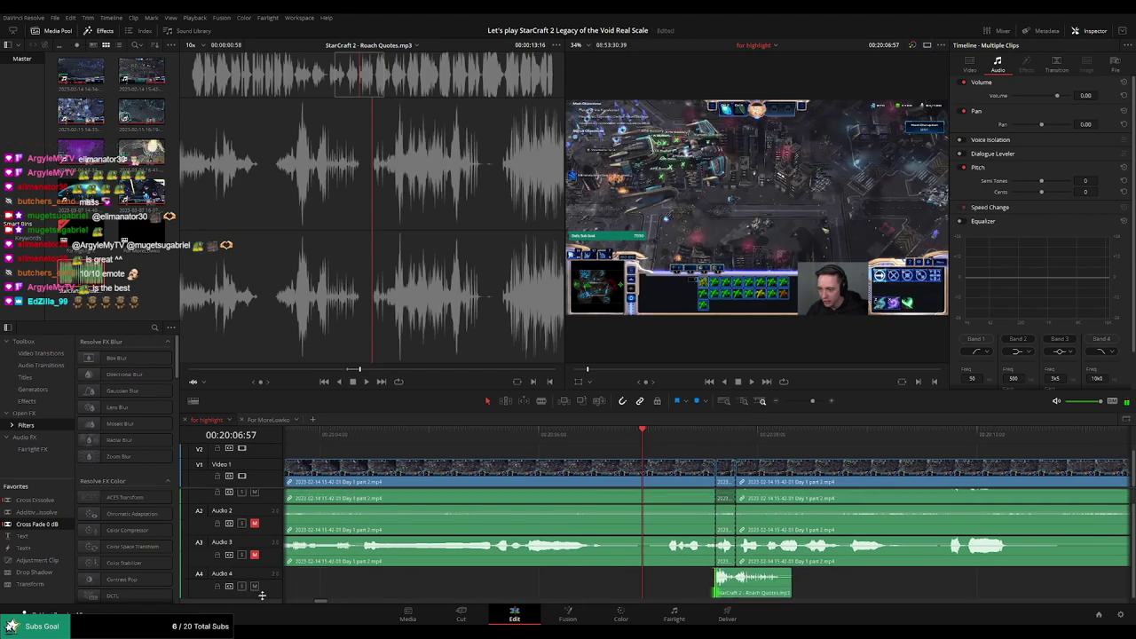
pyautogui.scroll(1, 440, 579)
pyautogui.moveTo(789, 589); pyautogui.dragTo(734, 590)
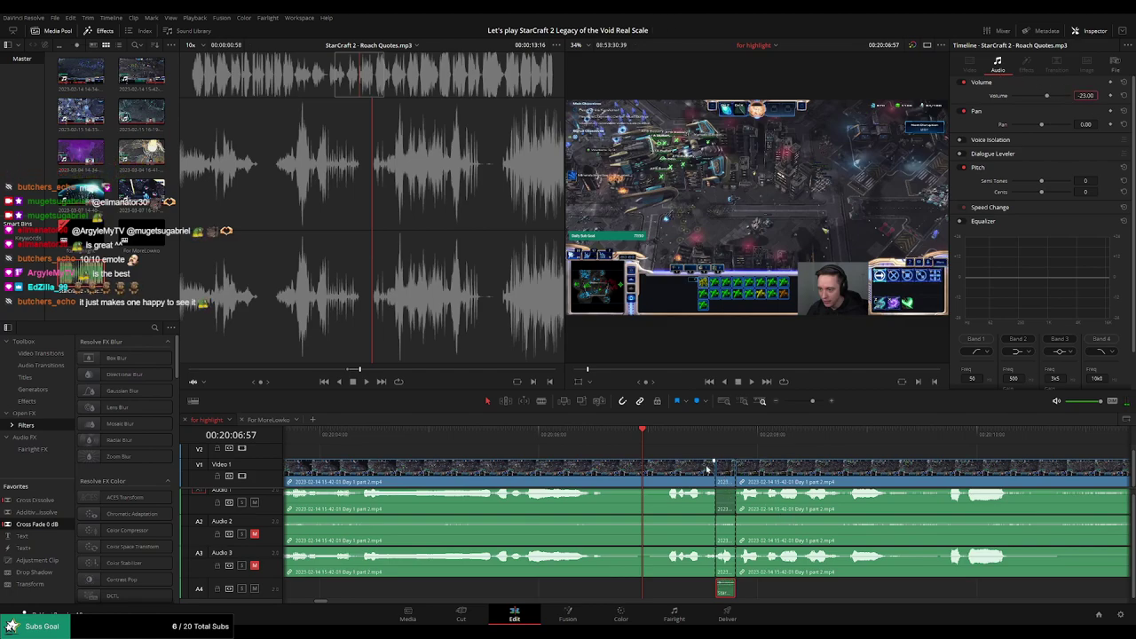
# Play back the section with the inserted quote and return to the single timeline viewer
pyautogui.scroll(1, 684, 541)
pyautogui.press('space')
pyautogui.moveTo(856, 468); pyautogui.dragTo(613, 467)
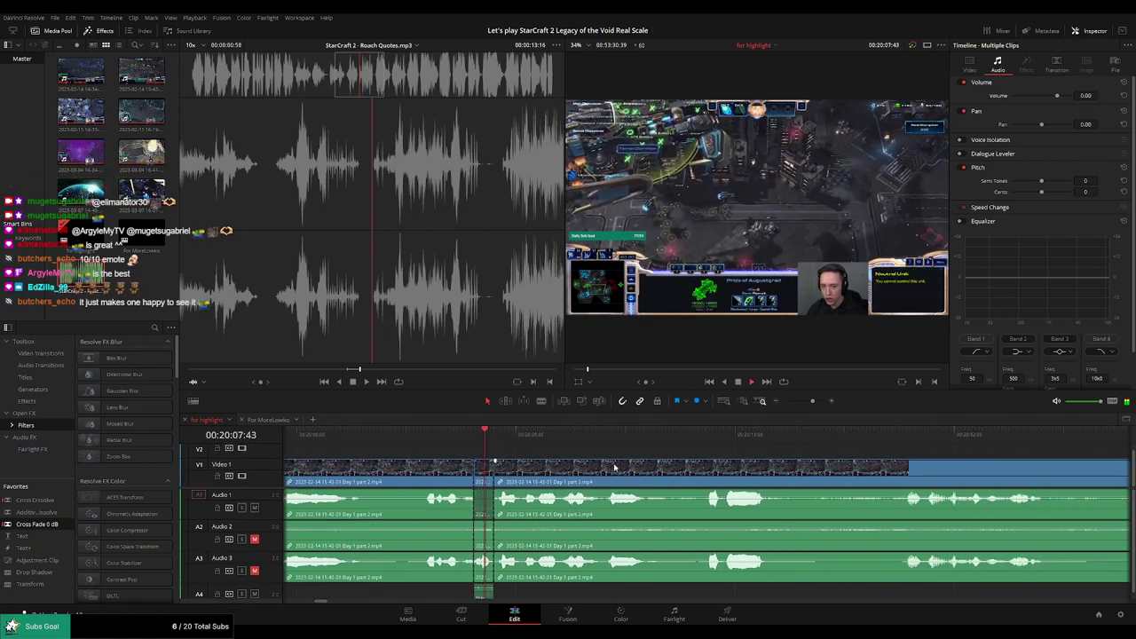
pyautogui.click(927, 44)
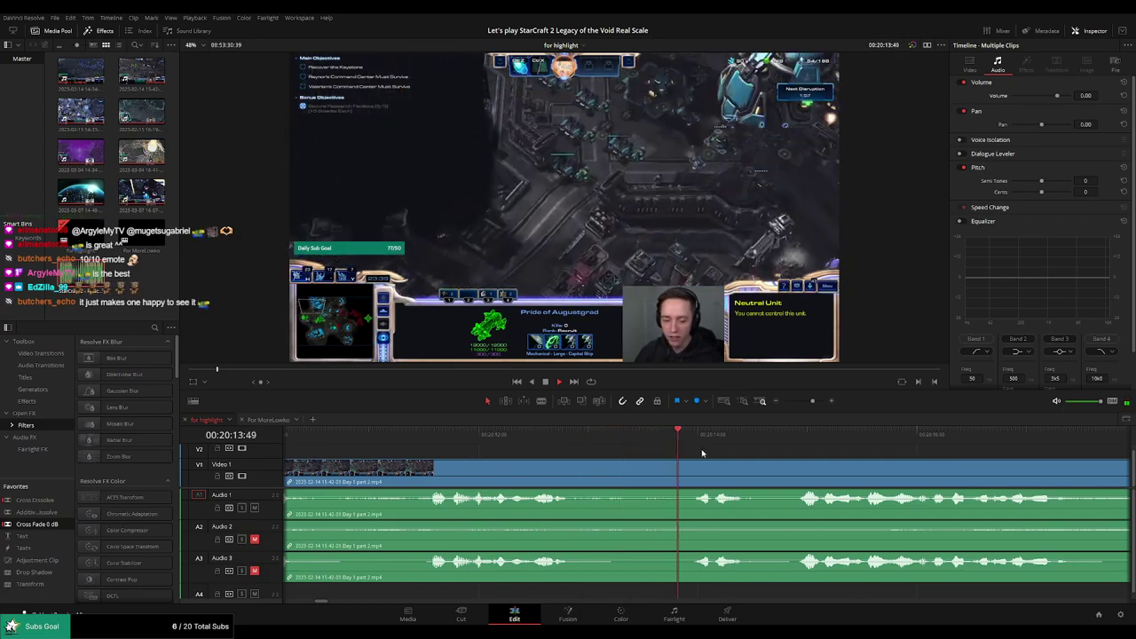
# Play on from the quote and split the video and audio clips at about 00:20:18
pyautogui.moveTo(812, 401); pyautogui.dragTo(807, 401)
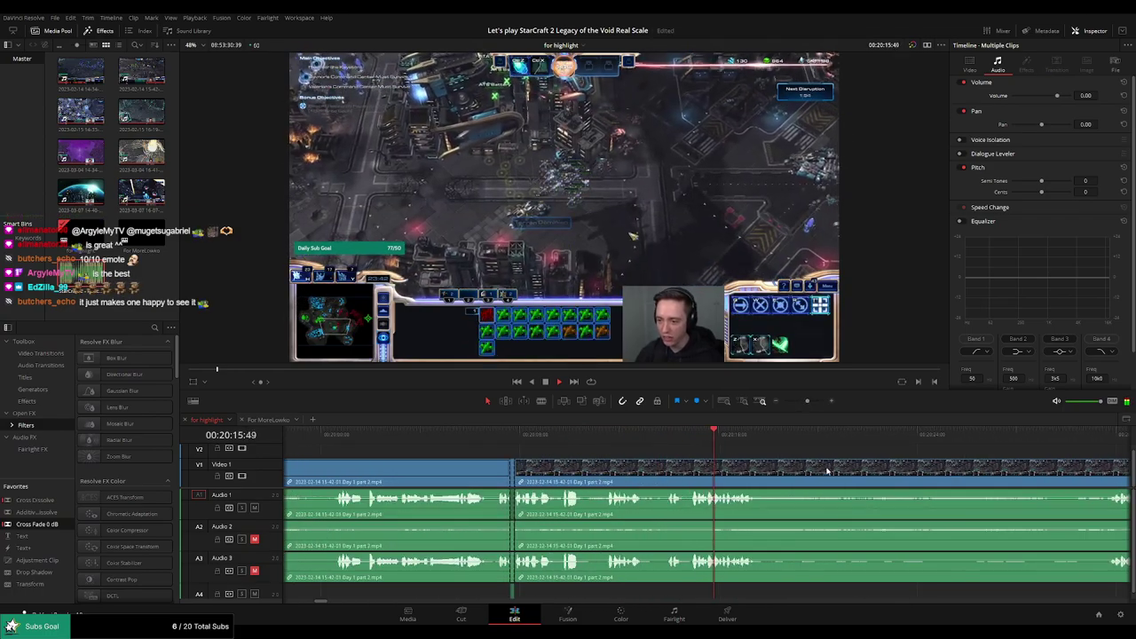
pyautogui.moveTo(826, 470); pyautogui.dragTo(655, 470)
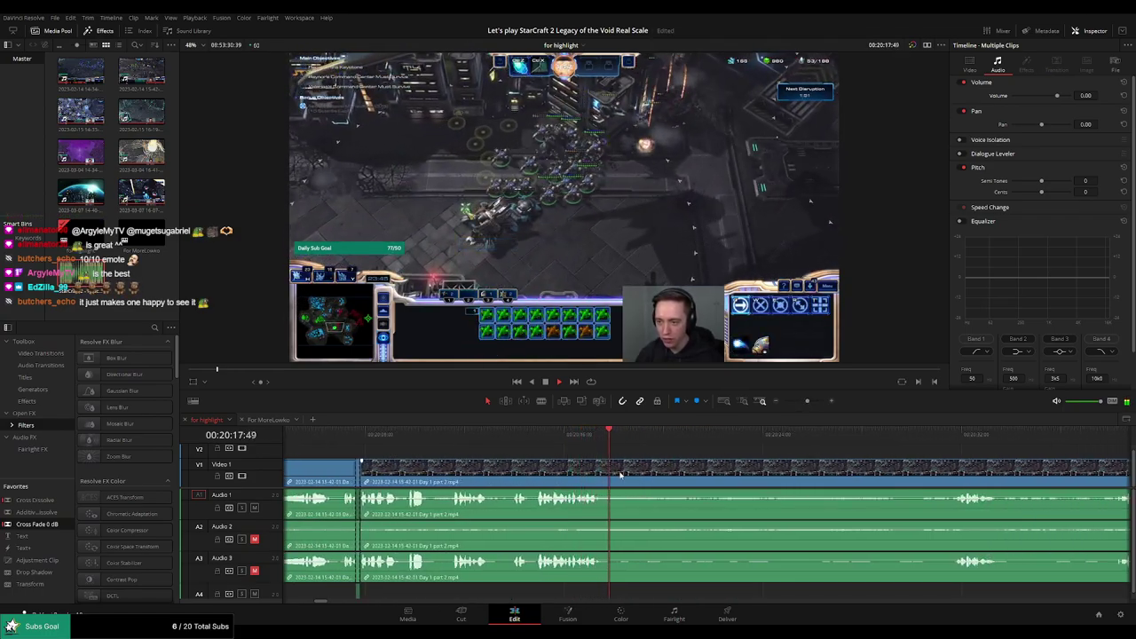
pyautogui.press('b')
pyautogui.click(618, 473)
pyautogui.press('space')
pyautogui.moveTo(922, 434); pyautogui.dragTo(770, 464)
pyautogui.click(771, 472)
pyautogui.press('a')
pyautogui.click(718, 475)
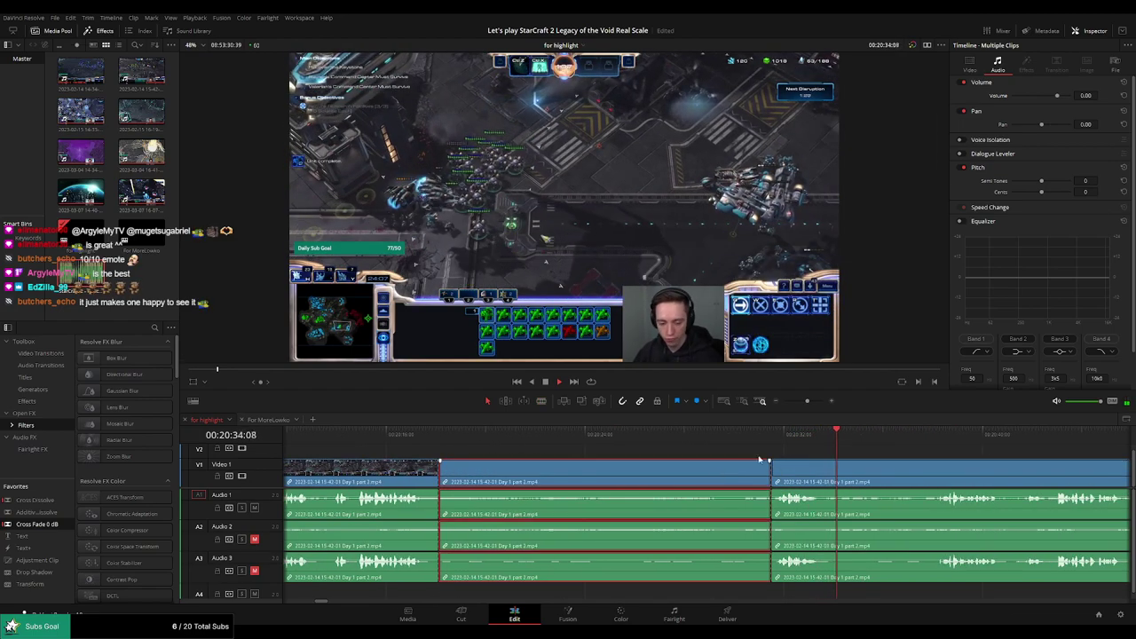
pyautogui.hotkey('ctrl', 'z')
# Split at 00:20:37:42, ripple-delete the section back to the previous cut, and add Cross Dissolve and Cross Fade transitions at the join
pyautogui.click(920, 434)
pyautogui.moveTo(950, 458); pyautogui.dragTo(848, 449)
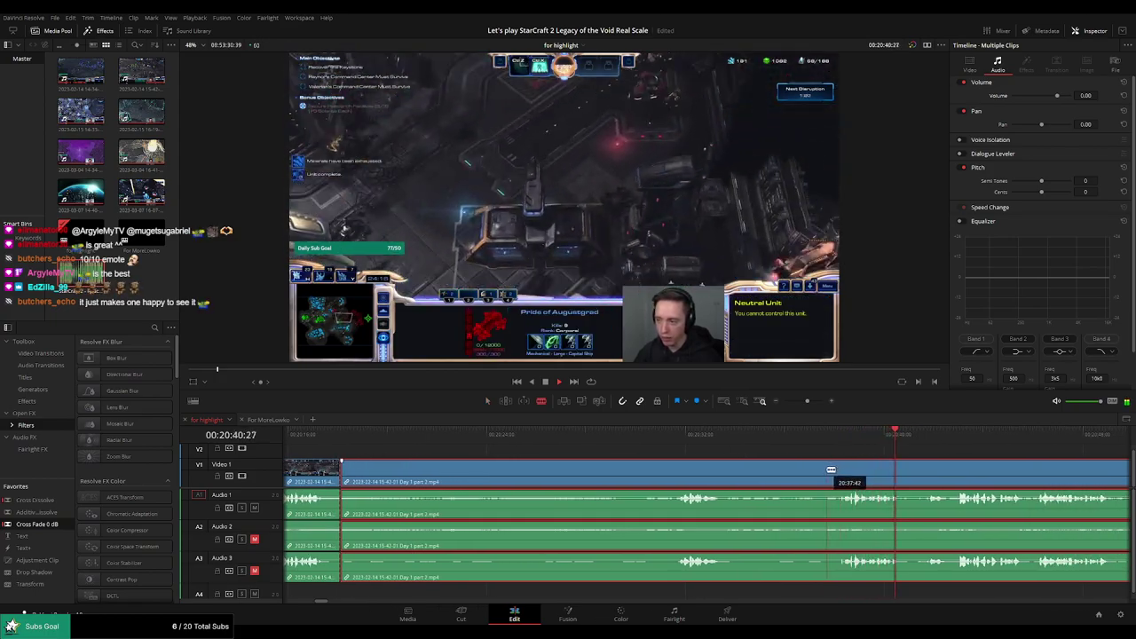
pyautogui.click(828, 469)
pyautogui.press('a')
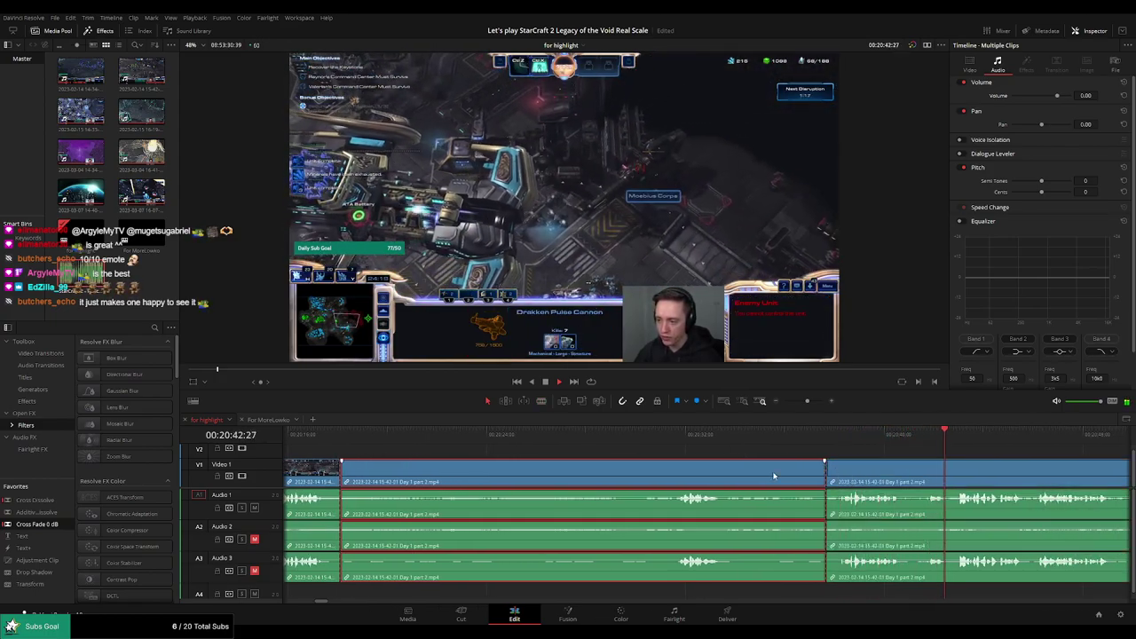
pyautogui.press('Delete')
pyautogui.moveTo(534, 480); pyautogui.dragTo(667, 481)
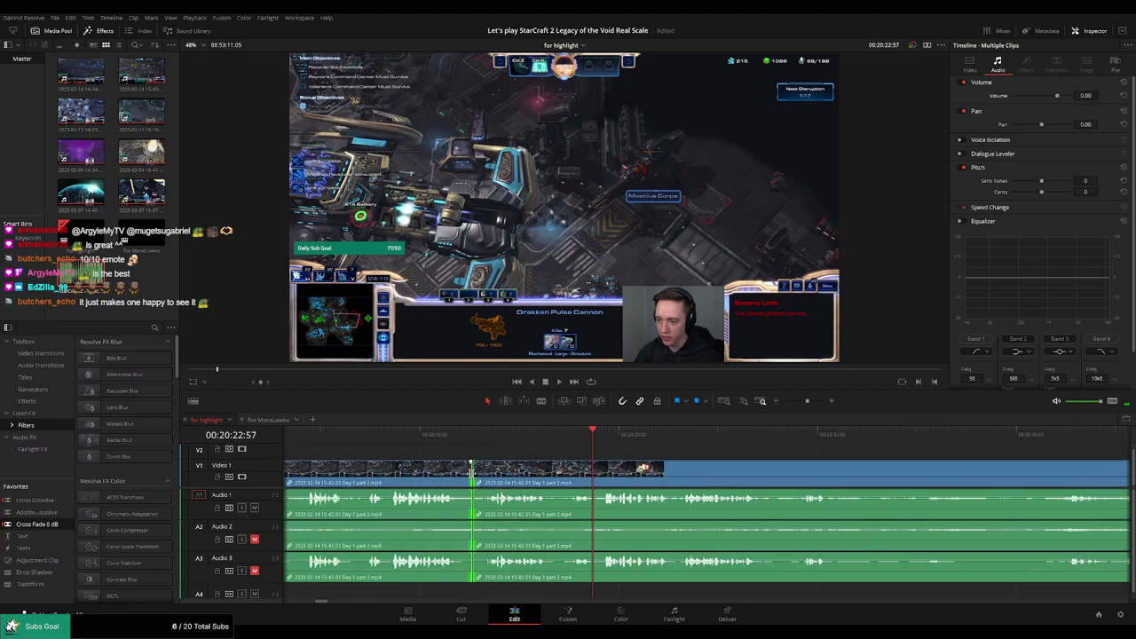
# Cut out about three frames starting near 00:20:18:43, just after the new transition, and close the gap
pyautogui.press('space')
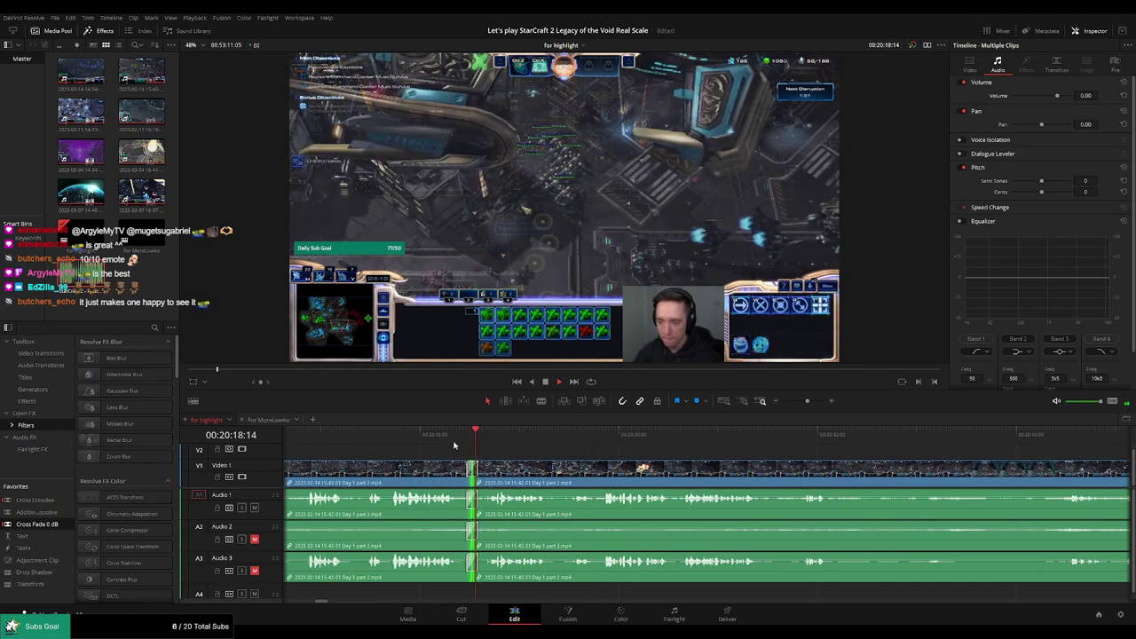
pyautogui.click(490, 437)
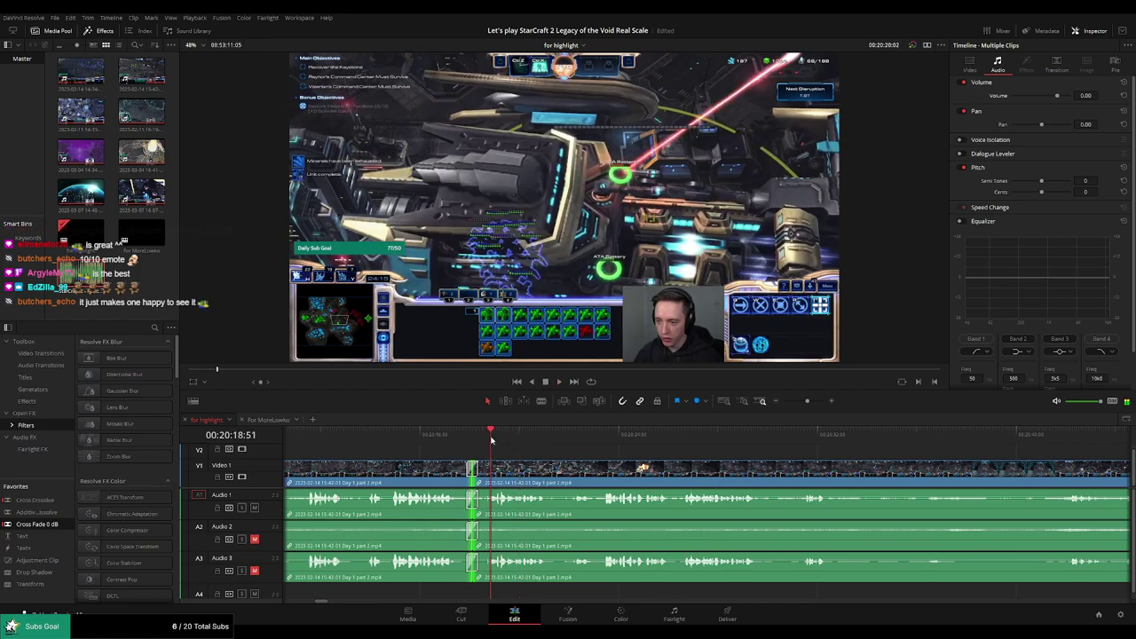
pyautogui.scroll(6, 503, 456)
pyautogui.press('b')
pyautogui.click(687, 477)
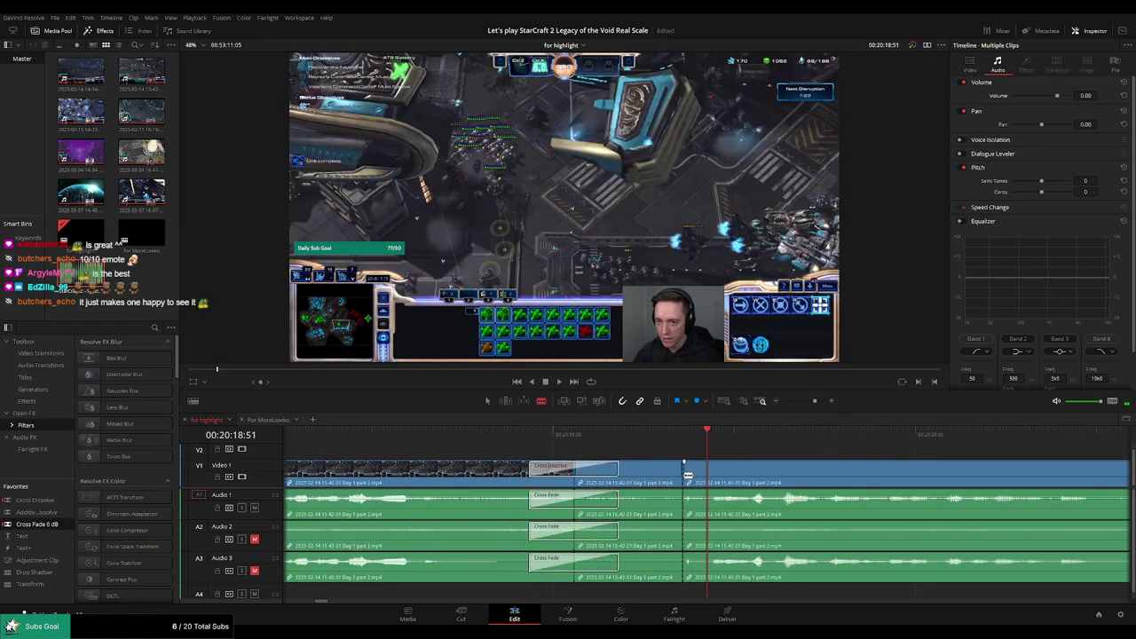
pyautogui.click(693, 474)
pyautogui.press('a')
pyautogui.click(688, 472)
pyautogui.press('Delete')
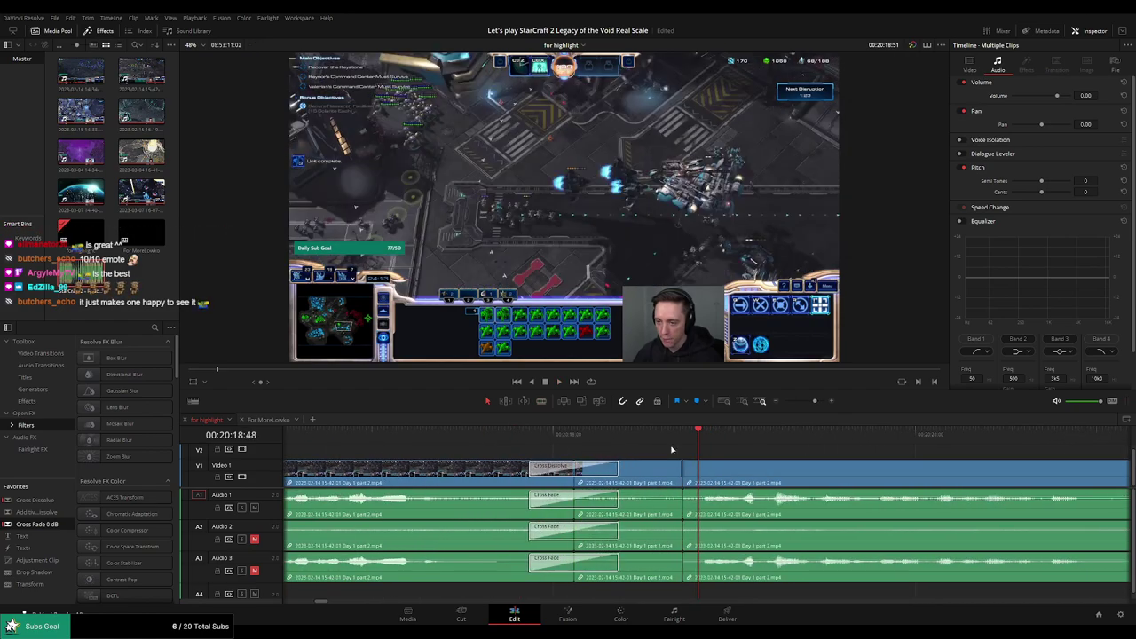
# Play on from the last join and split the video and audio clips at about 00:20:33
pyautogui.click(667, 437)
pyautogui.press('space')
pyautogui.moveTo(815, 404); pyautogui.dragTo(806, 402)
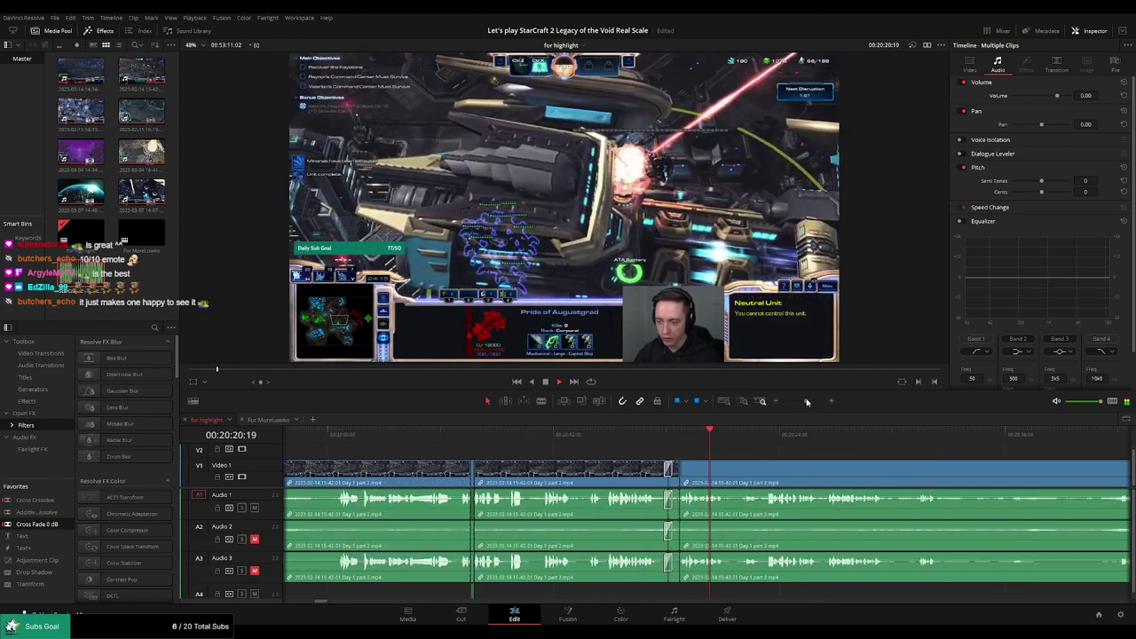
pyautogui.hotkey('shift', 'Right')
pyautogui.hscroll(2, 765, 464)
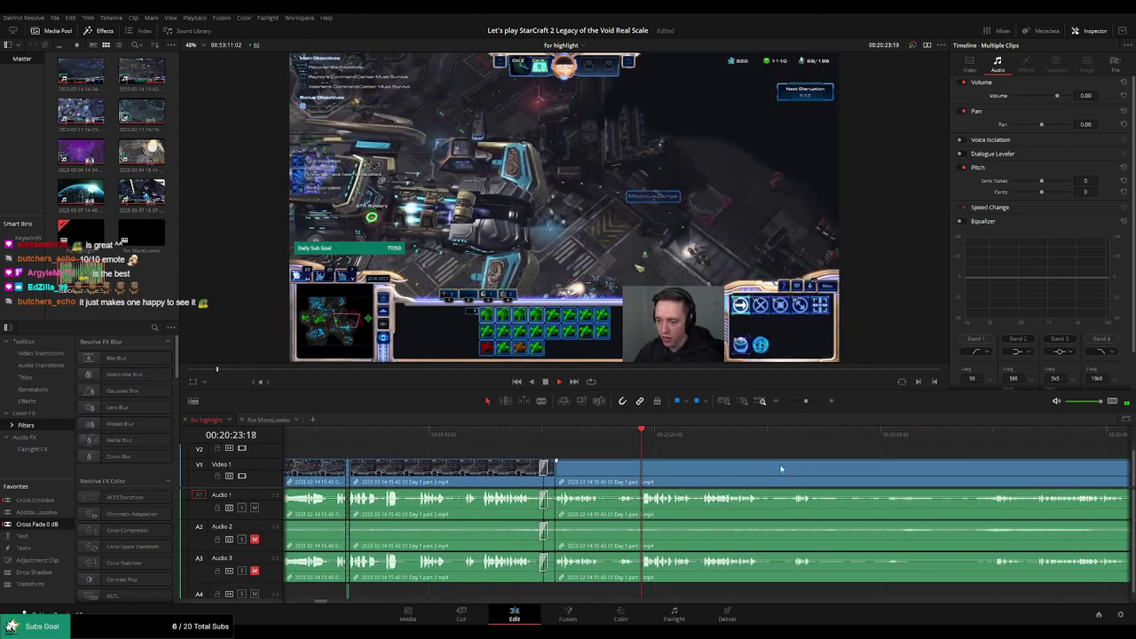
pyautogui.hscroll(2, 736, 464)
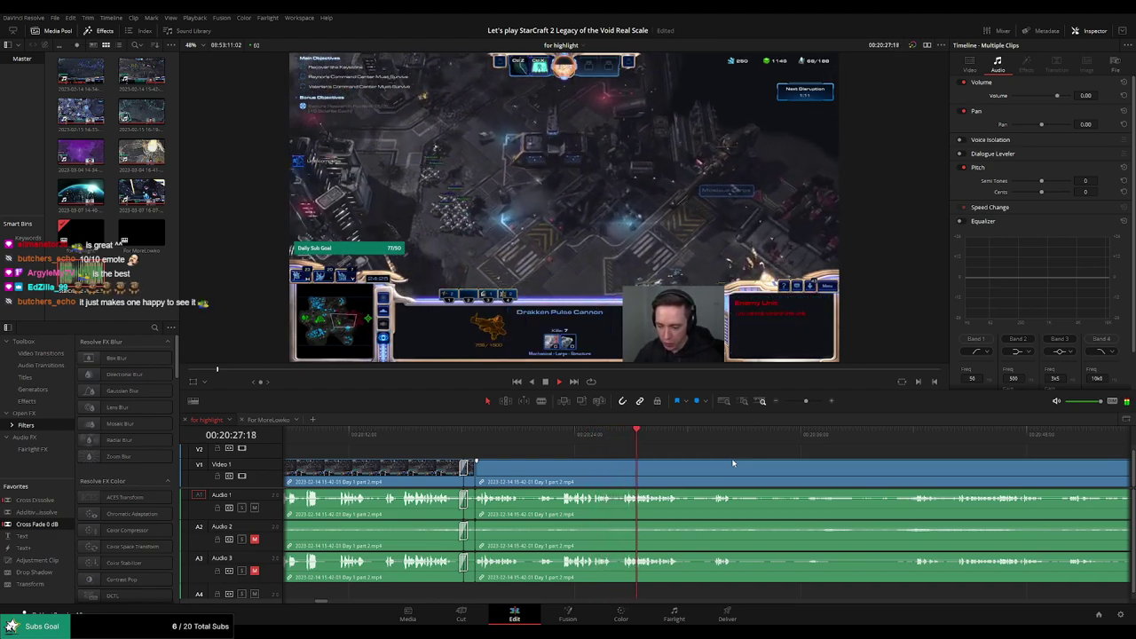
pyautogui.moveTo(772, 463); pyautogui.dragTo(650, 455)
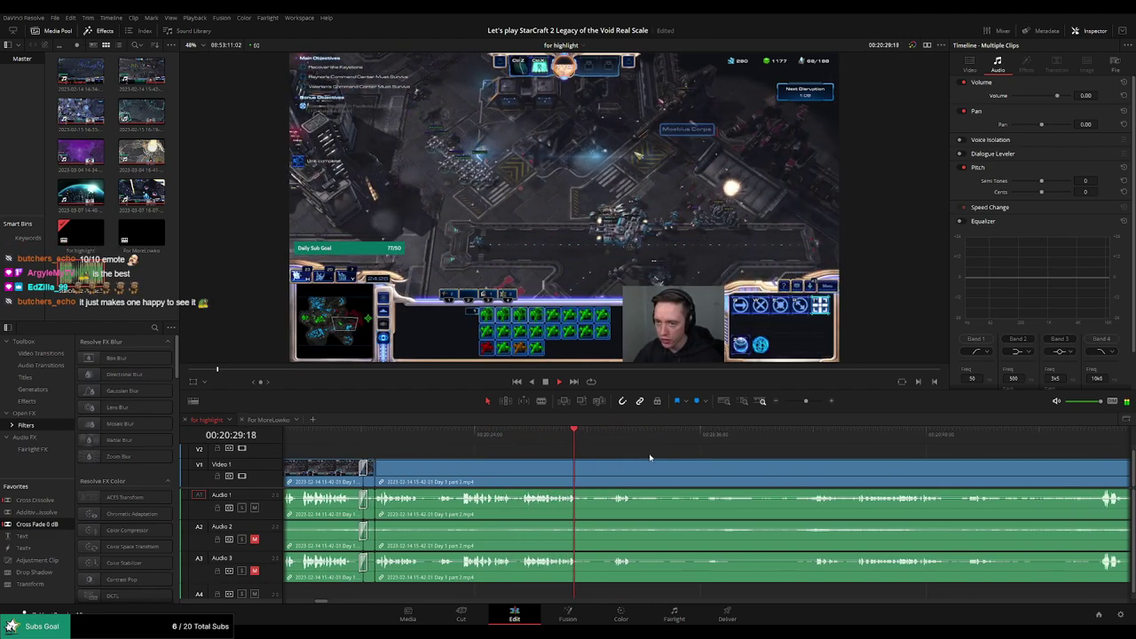
pyautogui.hscroll(2, 710, 466)
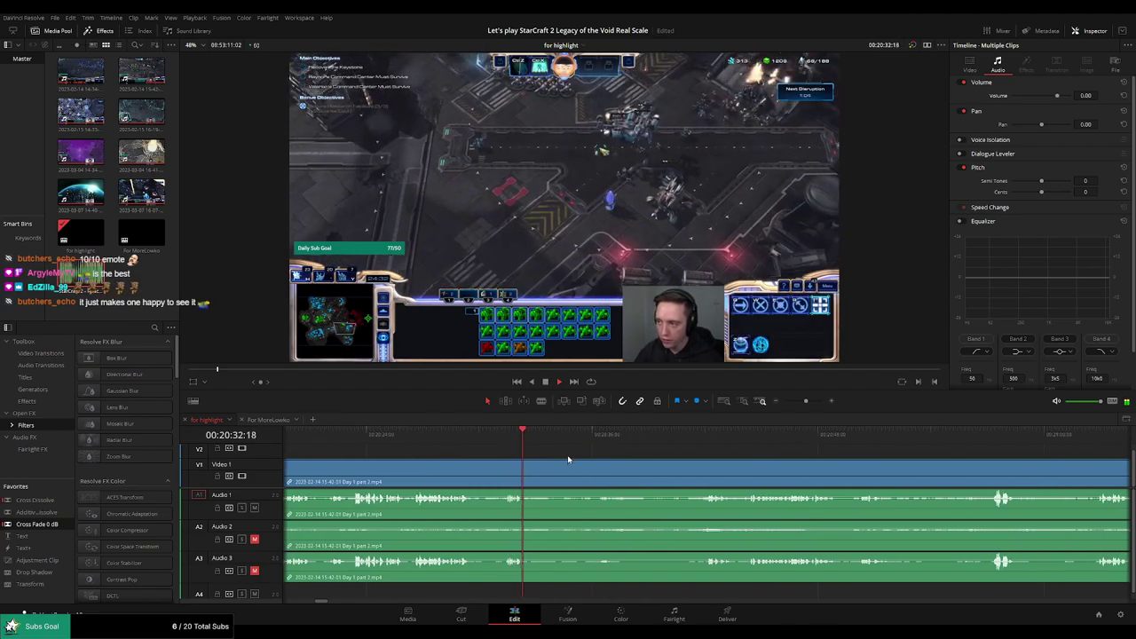
pyautogui.hotkey('ctrl', 'b')
# Split at 00:20:41:06, ripple-delete the section back to the previous cut, and add Cross Dissolve and Cross Fade transitions at the join
pyautogui.click(698, 435)
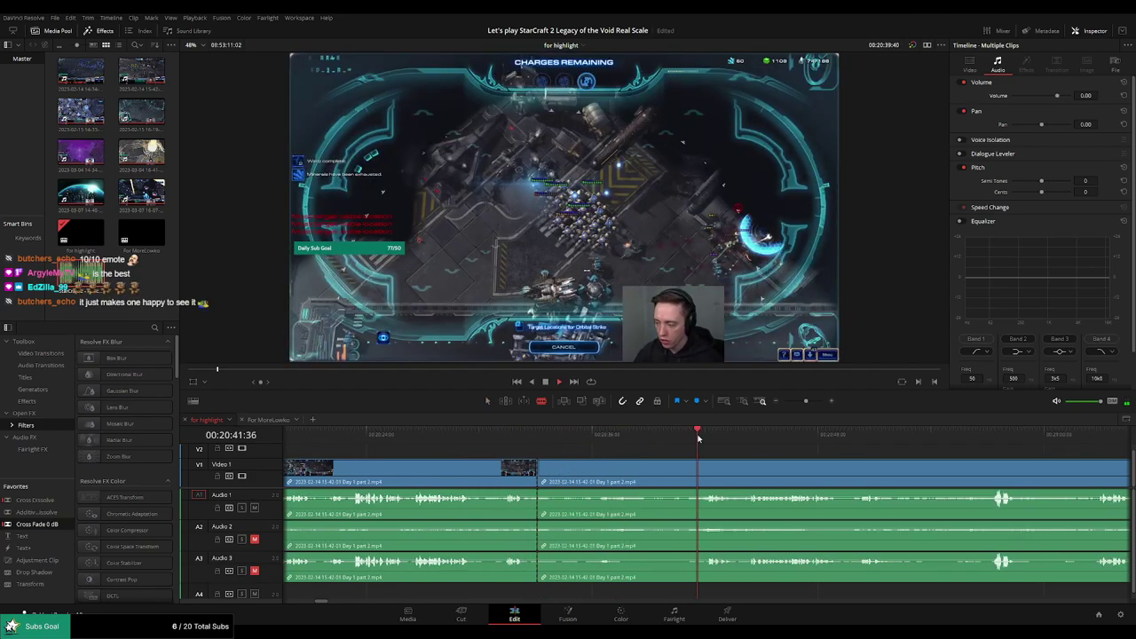
pyautogui.press('space')
pyautogui.click(689, 435)
pyautogui.hotkey('ctrl', 'b')
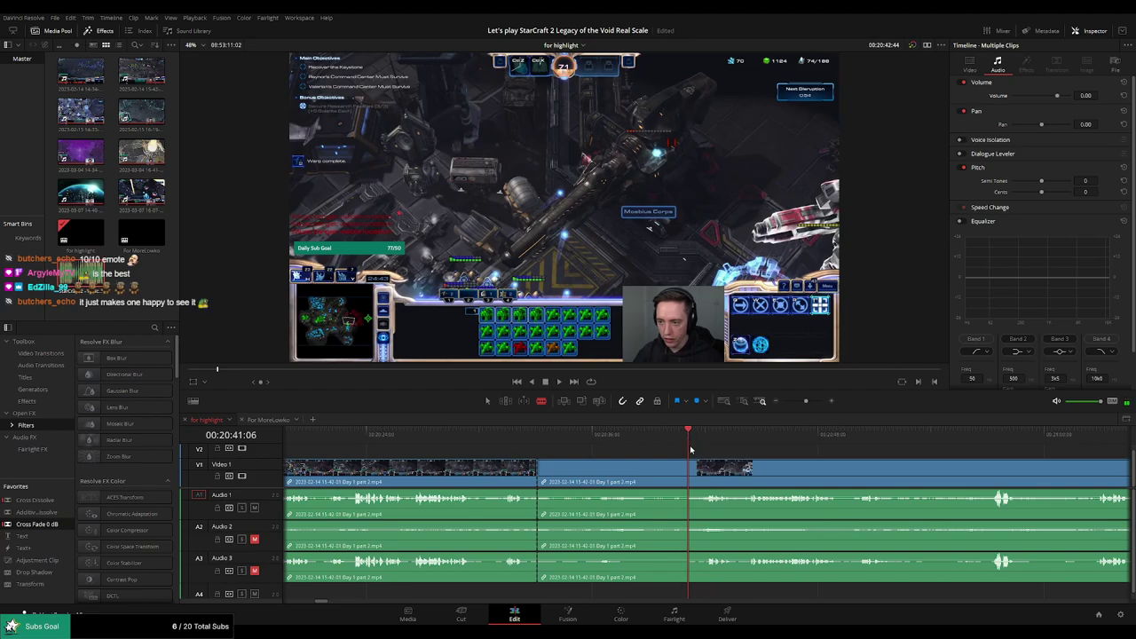
pyautogui.click(664, 477)
pyautogui.press('Delete')
pyautogui.click(543, 477)
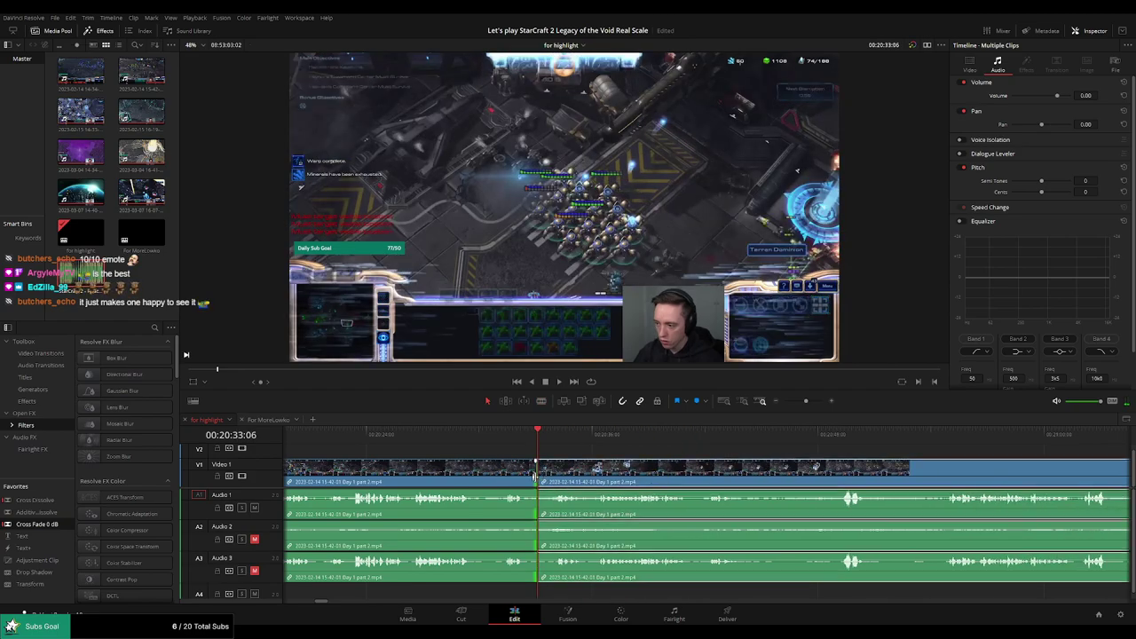
pyautogui.click(537, 477)
pyautogui.press('space')
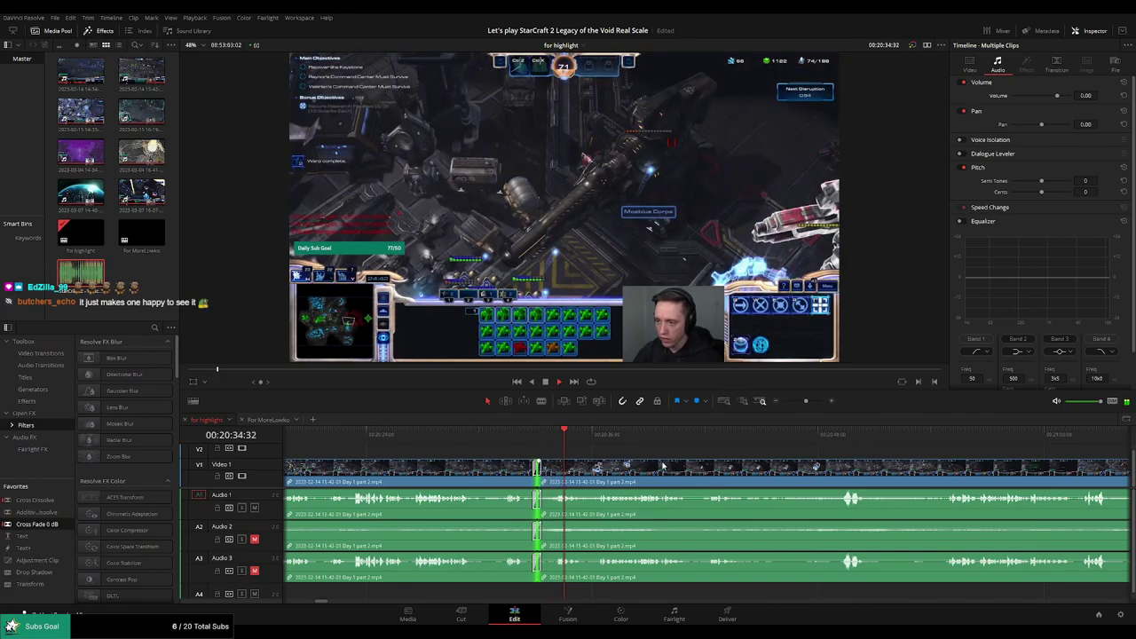
# Play on from the new transition and split the video and audio clips at about 00:20:50:50
pyautogui.moveTo(663, 466); pyautogui.dragTo(606, 465)
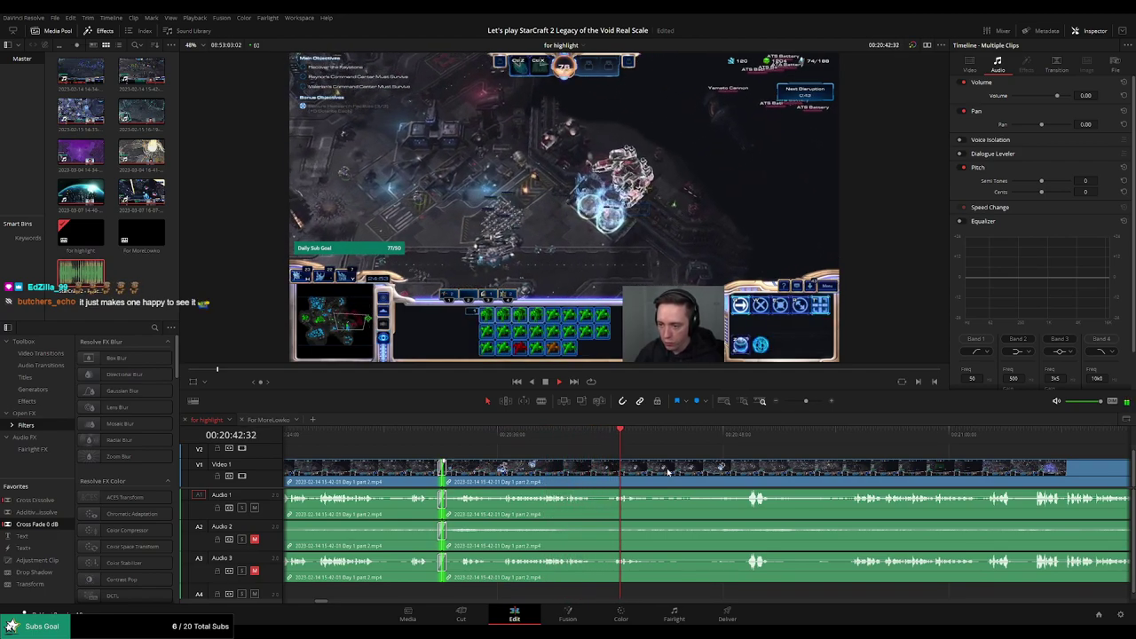
pyautogui.hscroll(3, 635, 466)
pyautogui.moveTo(588, 440); pyautogui.dragTo(659, 440)
pyautogui.hscroll(5, 613, 453)
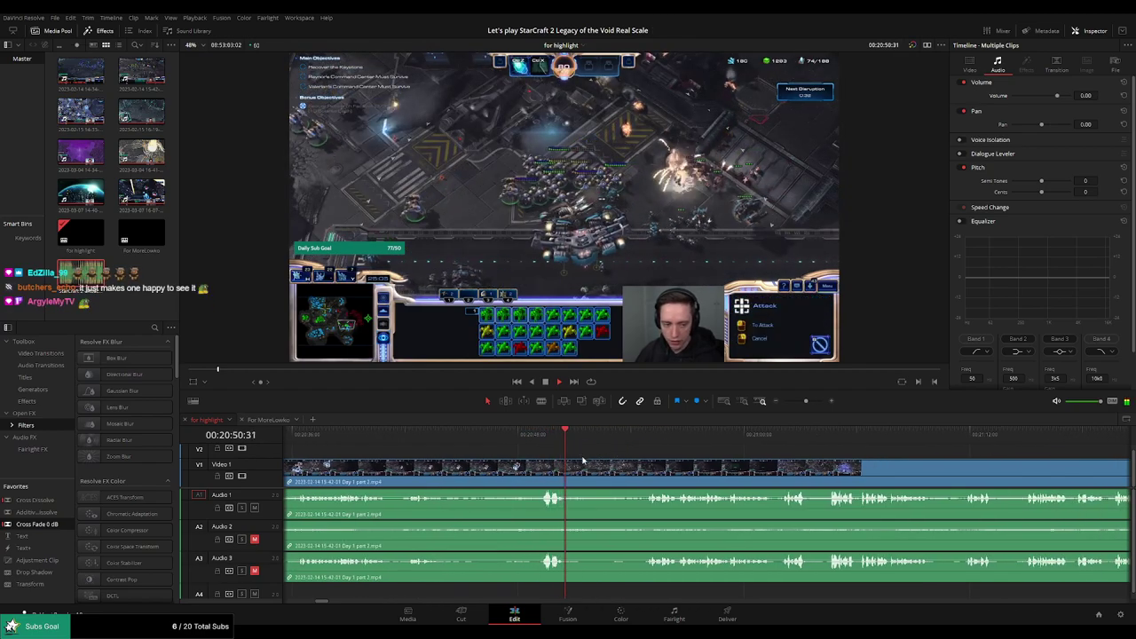
pyautogui.press('b')
pyautogui.click(574, 471)
# Split about four seconds after the 00:20:50:50 cut, ripple-delete the section between, and add video and audio transitions at the join
pyautogui.click(642, 439)
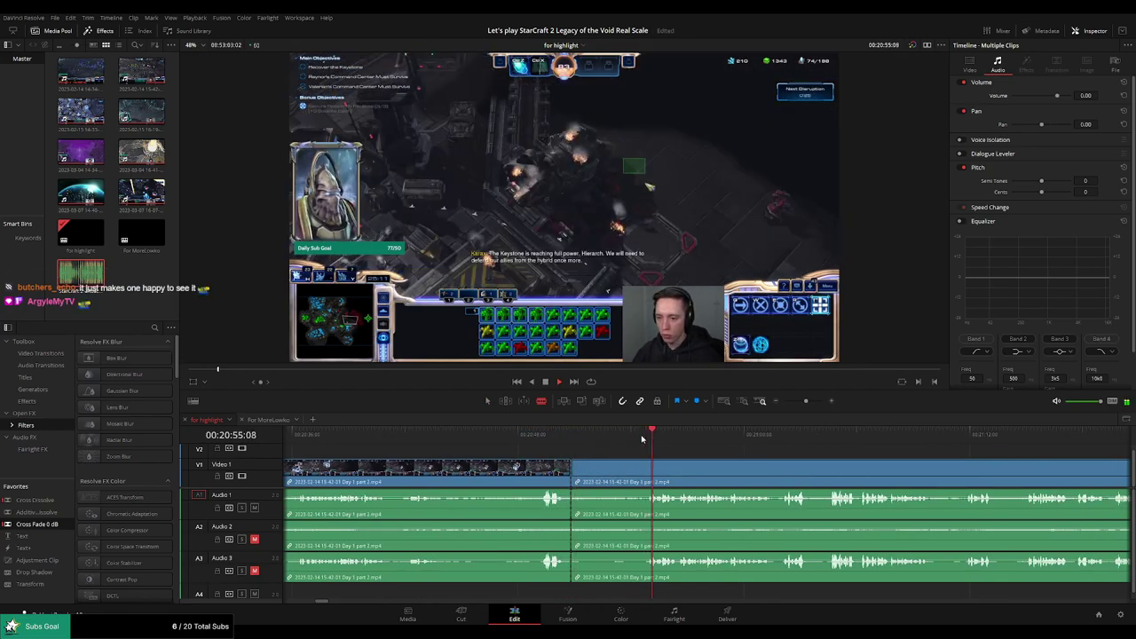
pyautogui.click(725, 432)
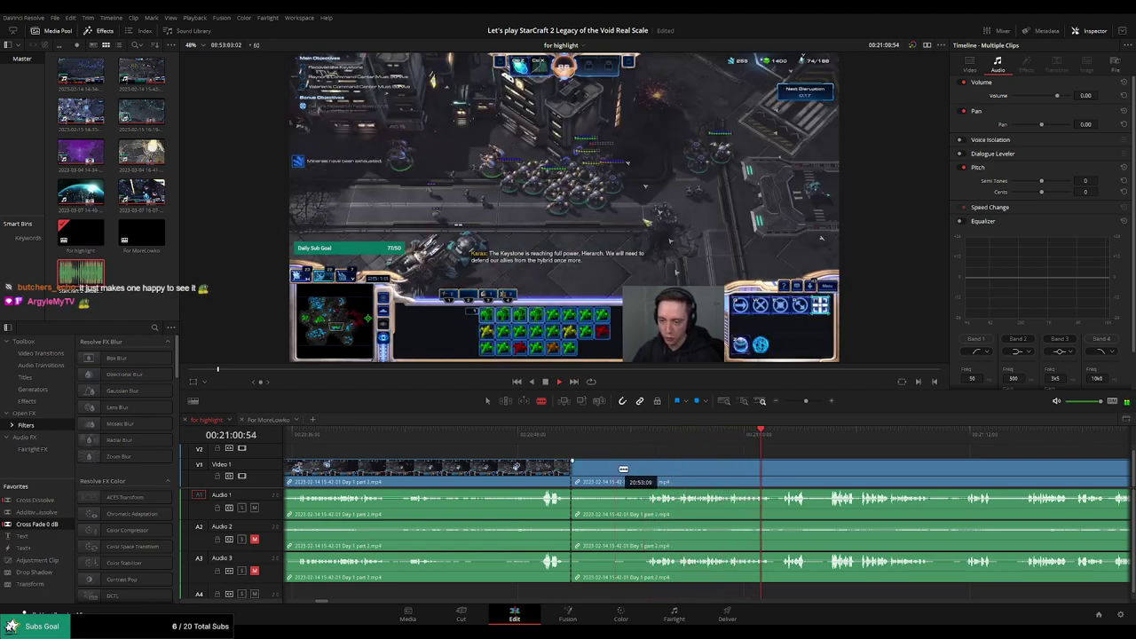
pyautogui.click(644, 471)
pyautogui.press('a')
pyautogui.click(625, 473)
pyautogui.press('Delete')
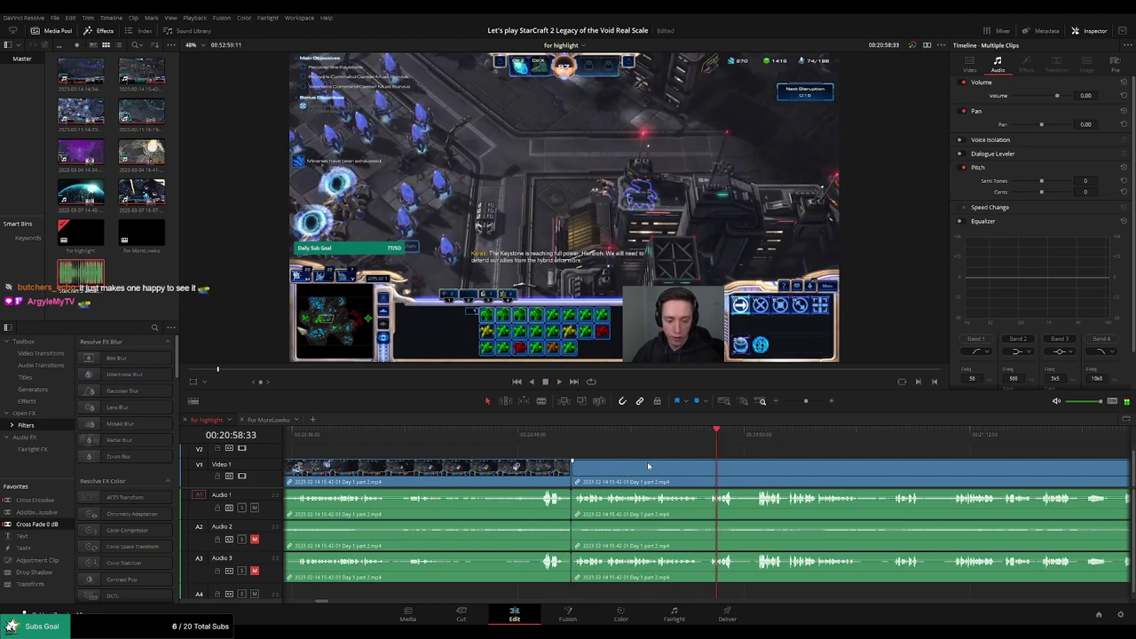
pyautogui.click(562, 432)
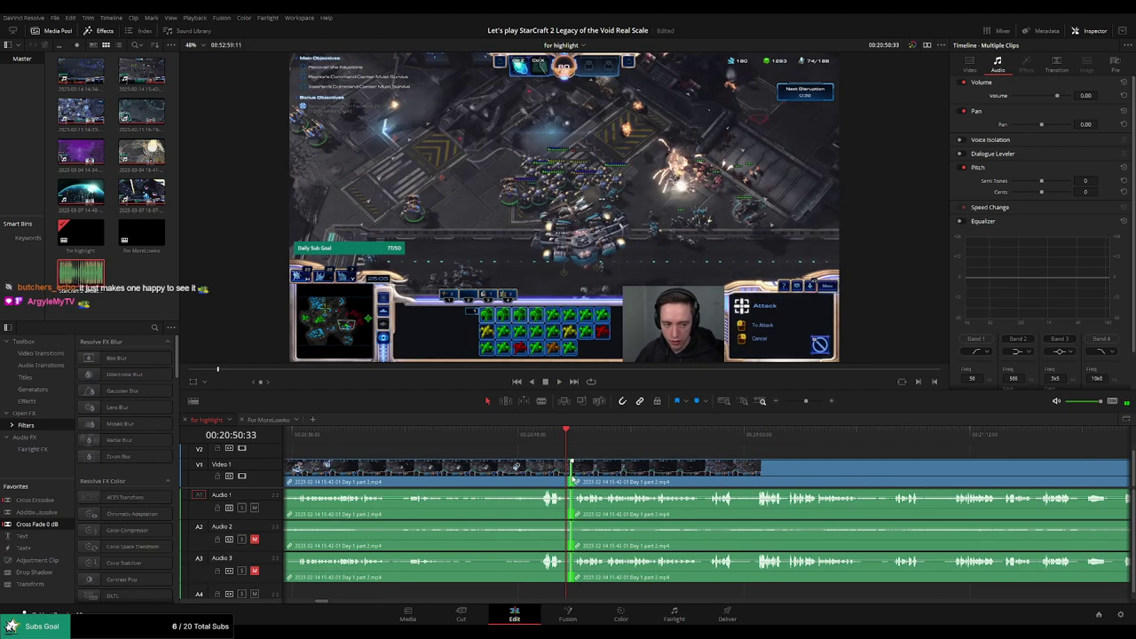
pyautogui.click(718, 434)
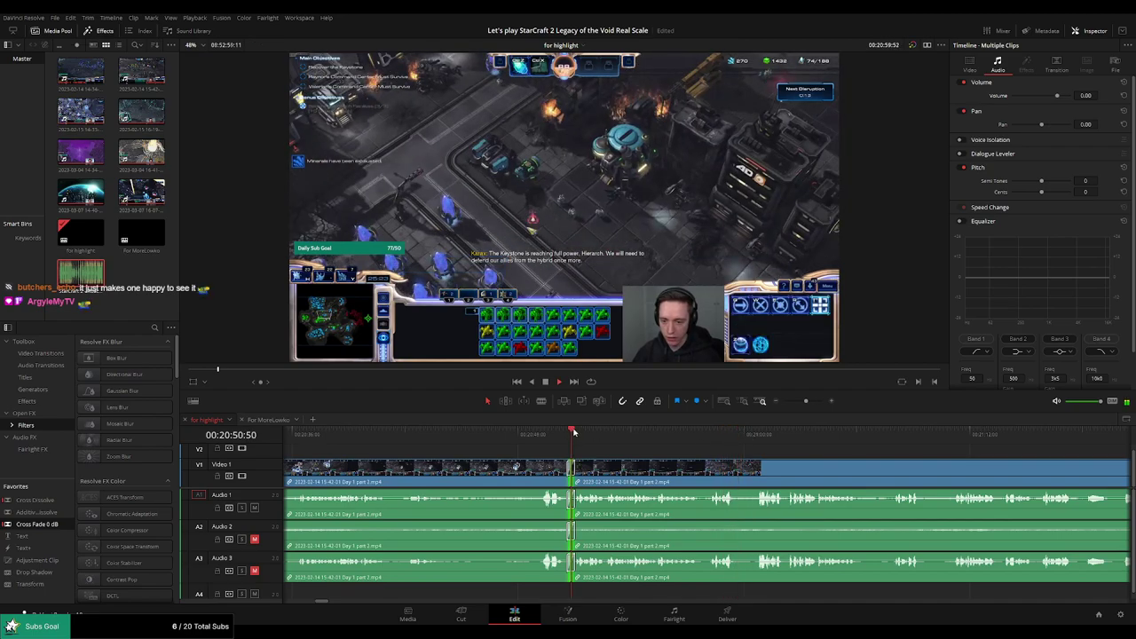
# Cut out the section from about 00:21:06 to 00:21:07:49, close the gap, and add a Cross Fade on Audio 1 at the join
pyautogui.click(781, 432)
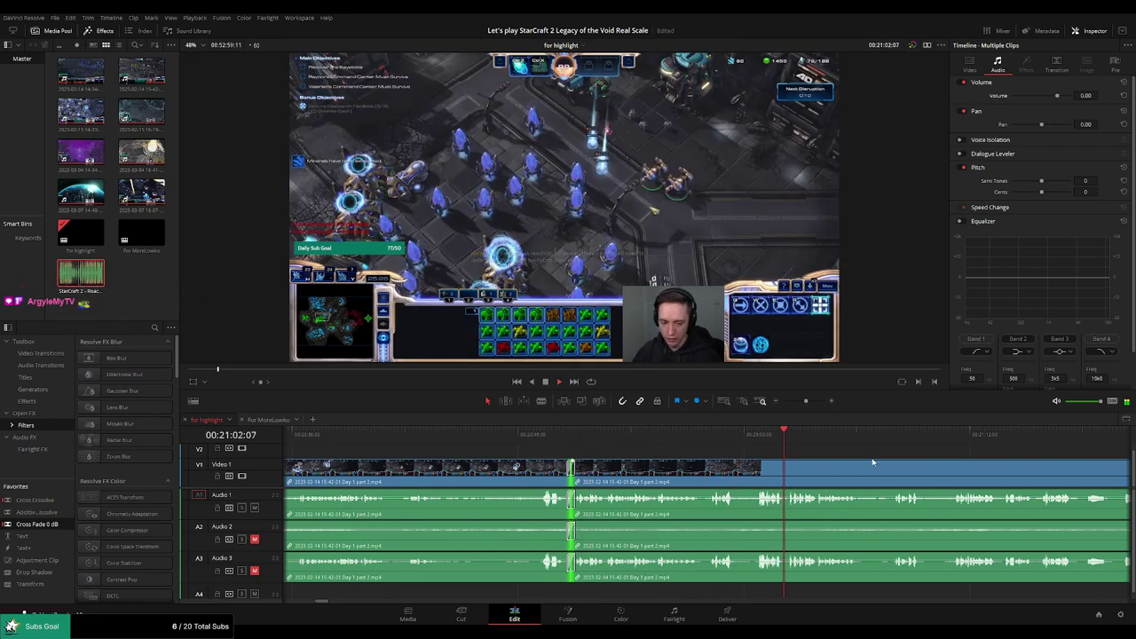
pyautogui.moveTo(870, 460); pyautogui.dragTo(635, 446)
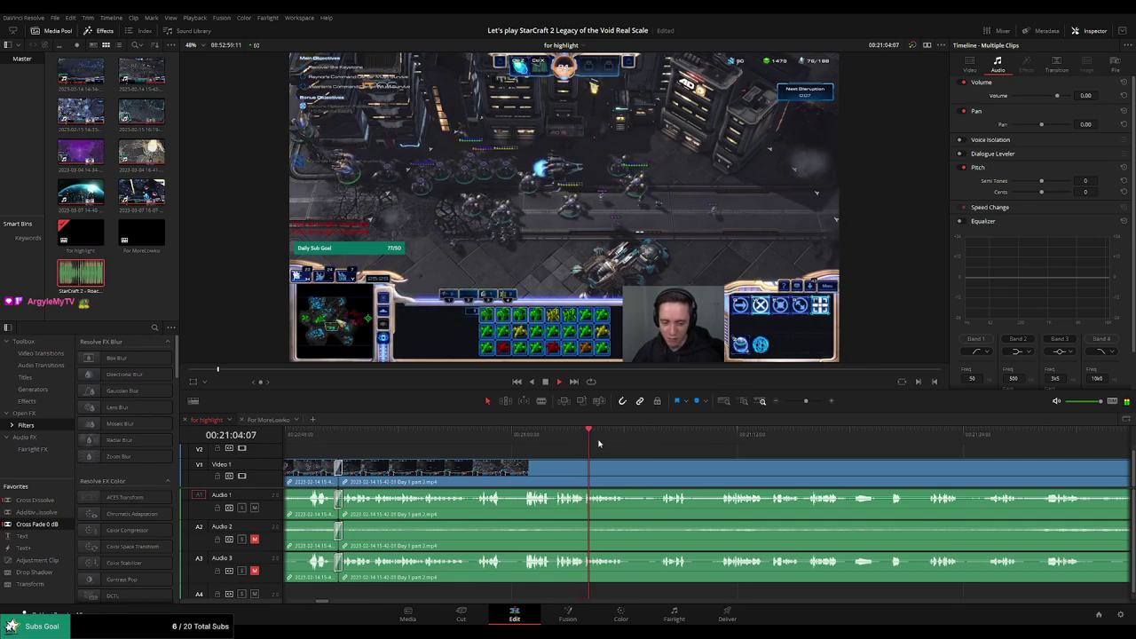
pyautogui.press('b')
pyautogui.click(632, 473)
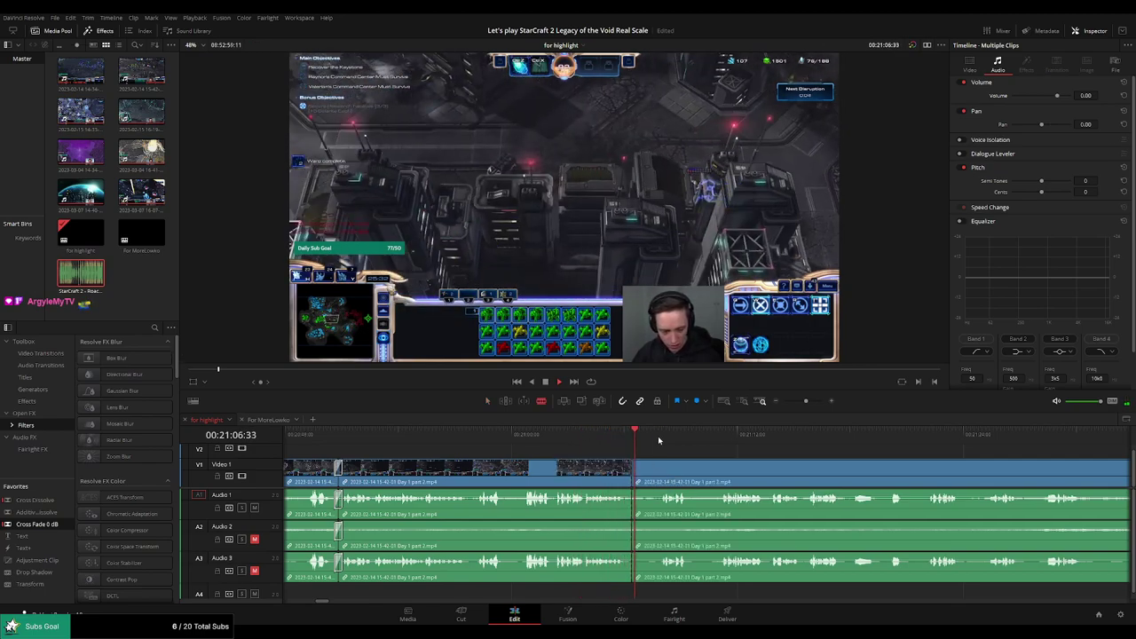
pyautogui.moveTo(711, 465); pyautogui.dragTo(614, 459)
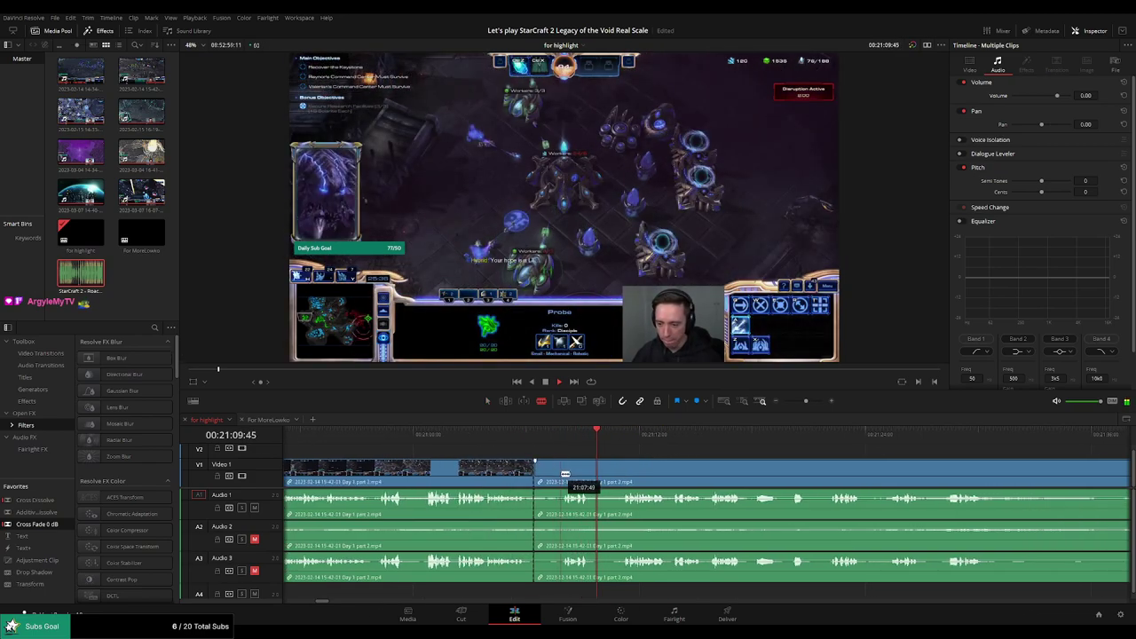
pyautogui.press('a')
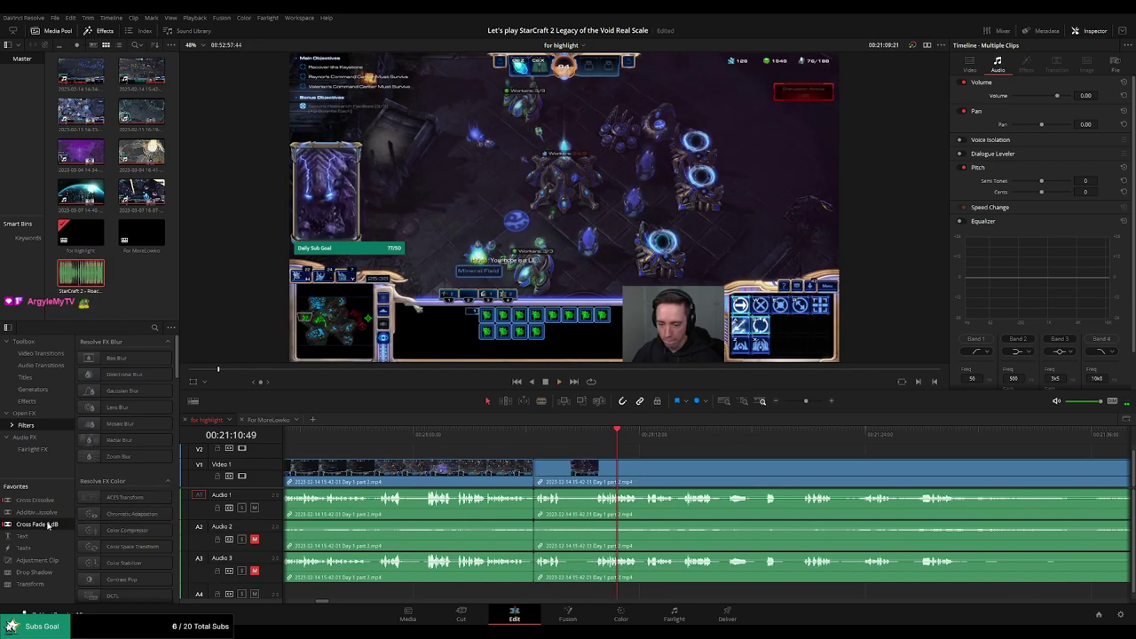
pyautogui.moveTo(49, 525); pyautogui.dragTo(536, 499)
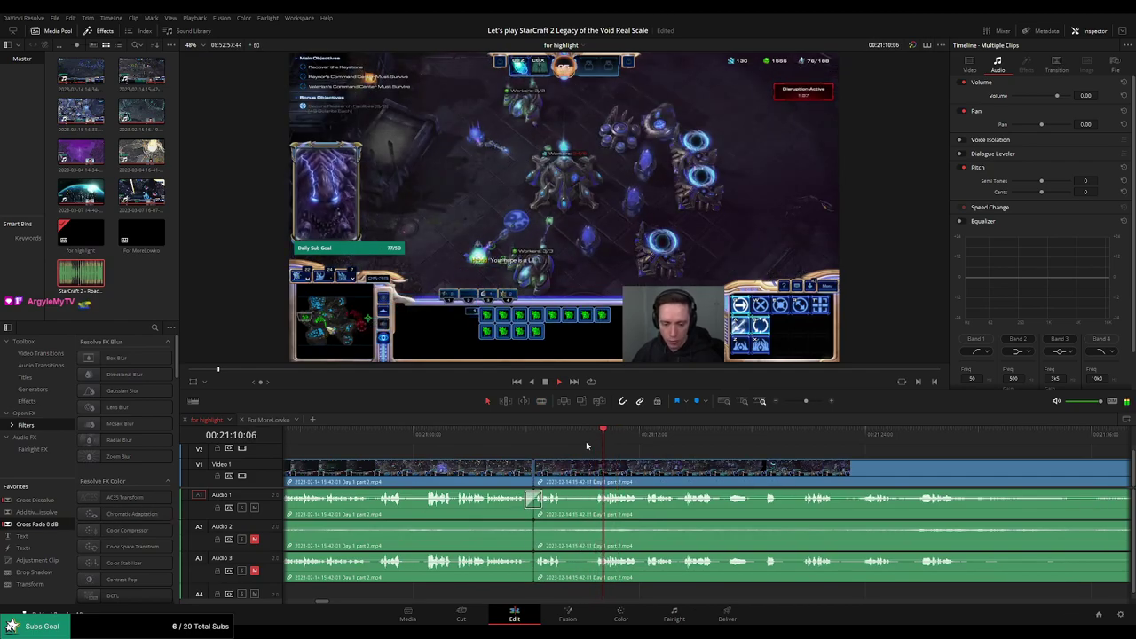
# Split the video and audio clips at about 00:21:08 and skip ahead in the footage that follows
pyautogui.click(570, 476)
pyautogui.press('a')
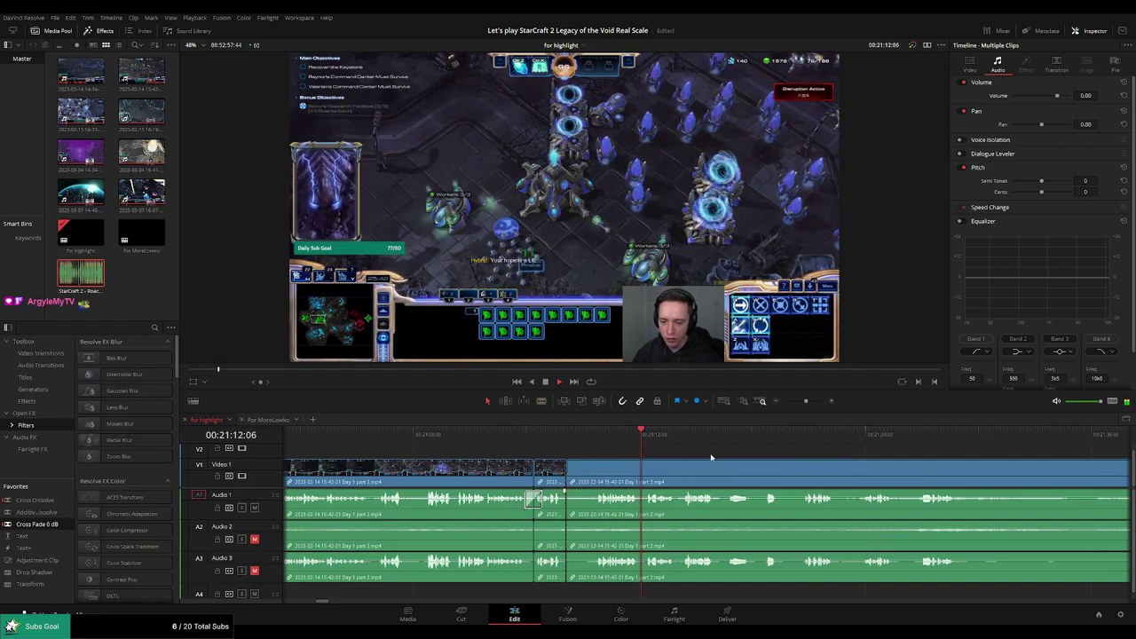
pyautogui.moveTo(835, 438); pyautogui.dragTo(687, 442)
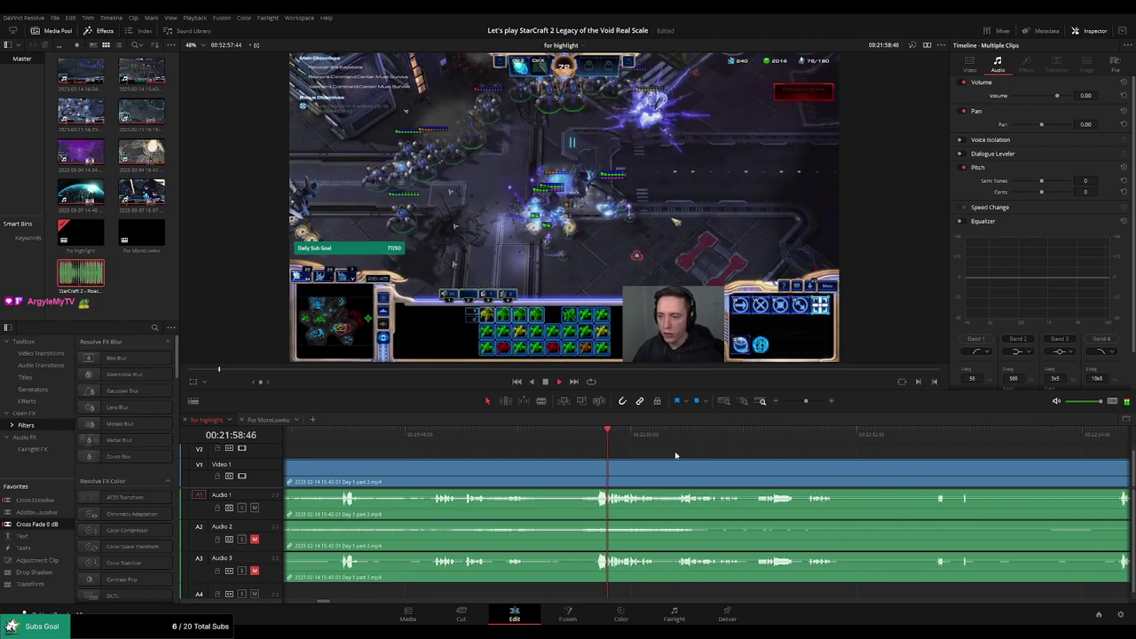
# Scan forward through the footage to about 00:28:41, sampling spots to find where the highlight should resume
pyautogui.moveTo(813, 405); pyautogui.dragTo(581, 437)
pyautogui.click(772, 433)
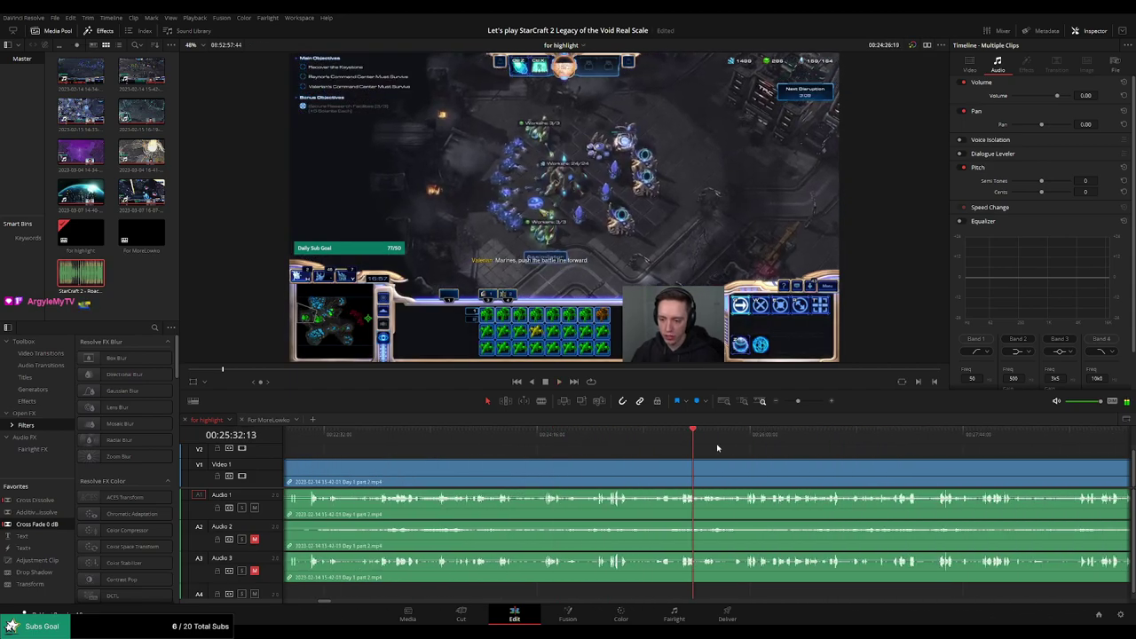
pyautogui.click(811, 434)
pyautogui.click(794, 436)
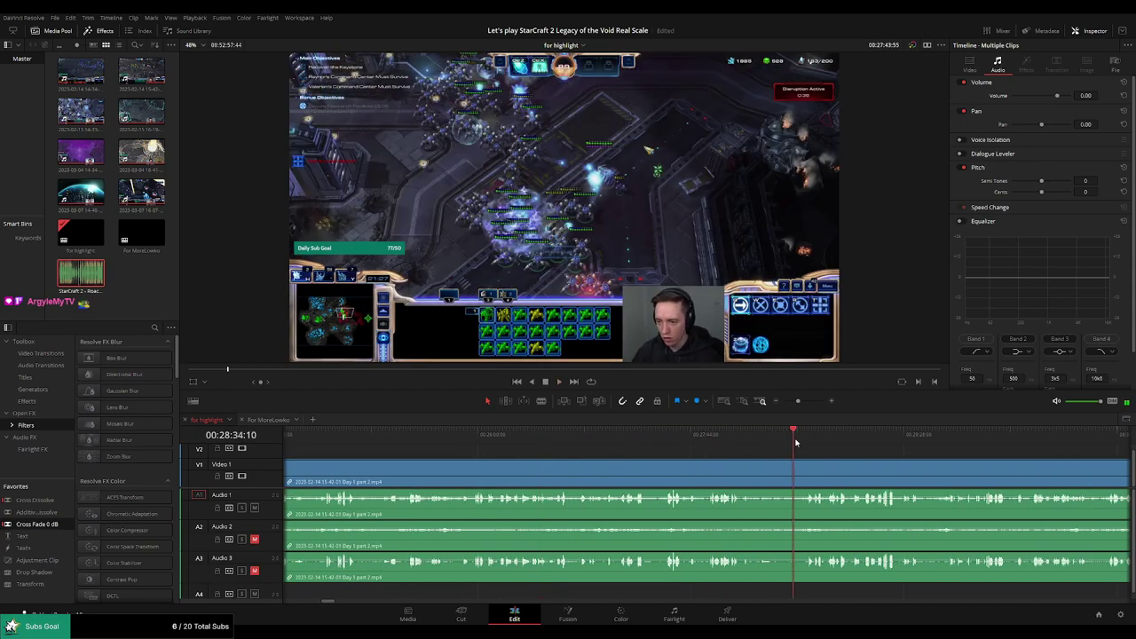
pyautogui.moveTo(796, 442); pyautogui.dragTo(802, 442)
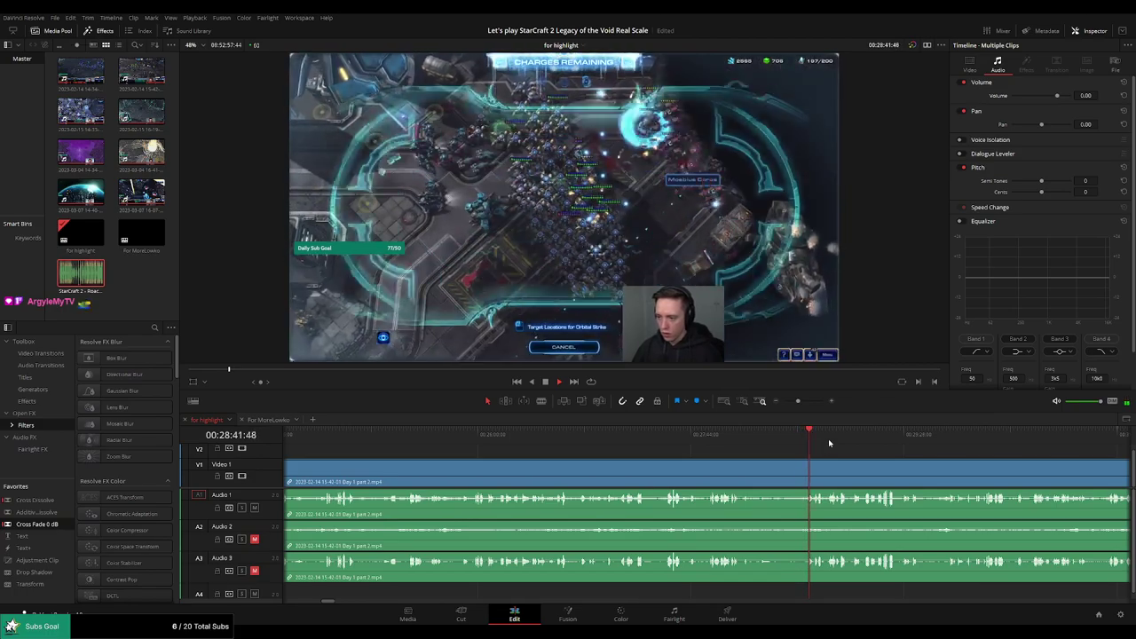
pyautogui.click(720, 433)
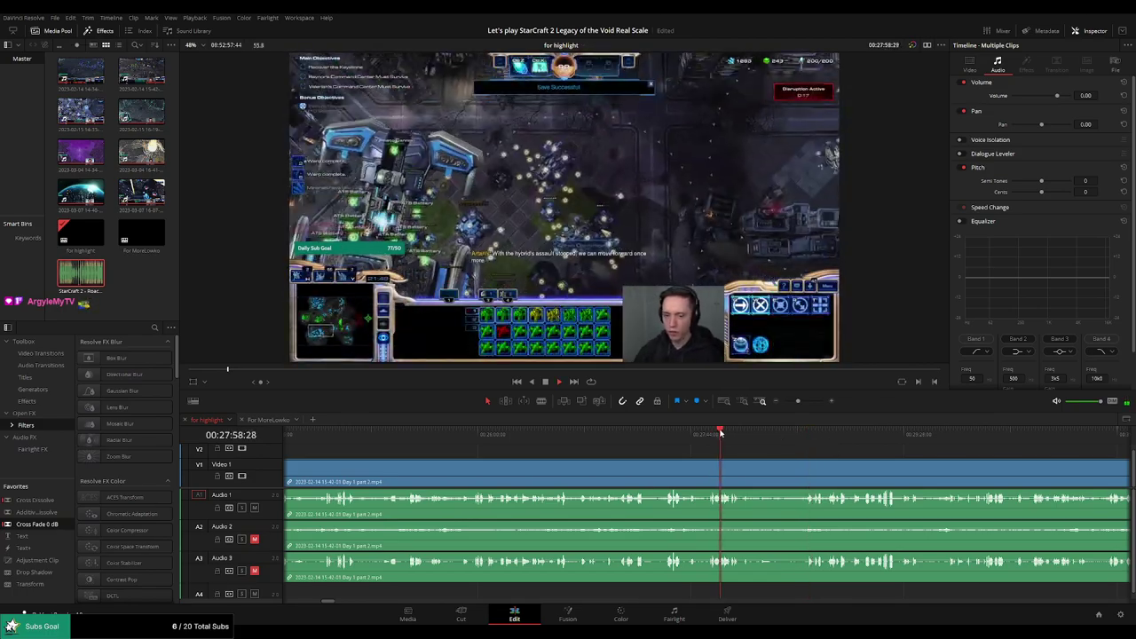
pyautogui.scroll(2, 786, 456)
pyautogui.scroll(2, 785, 458)
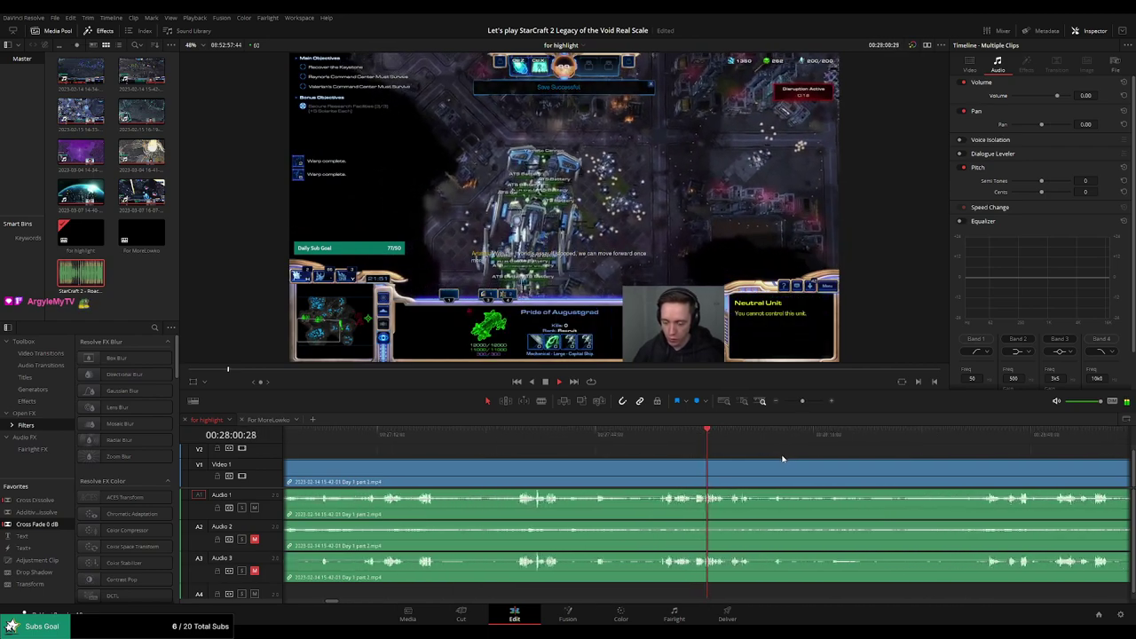
pyautogui.scroll(1, 750, 464)
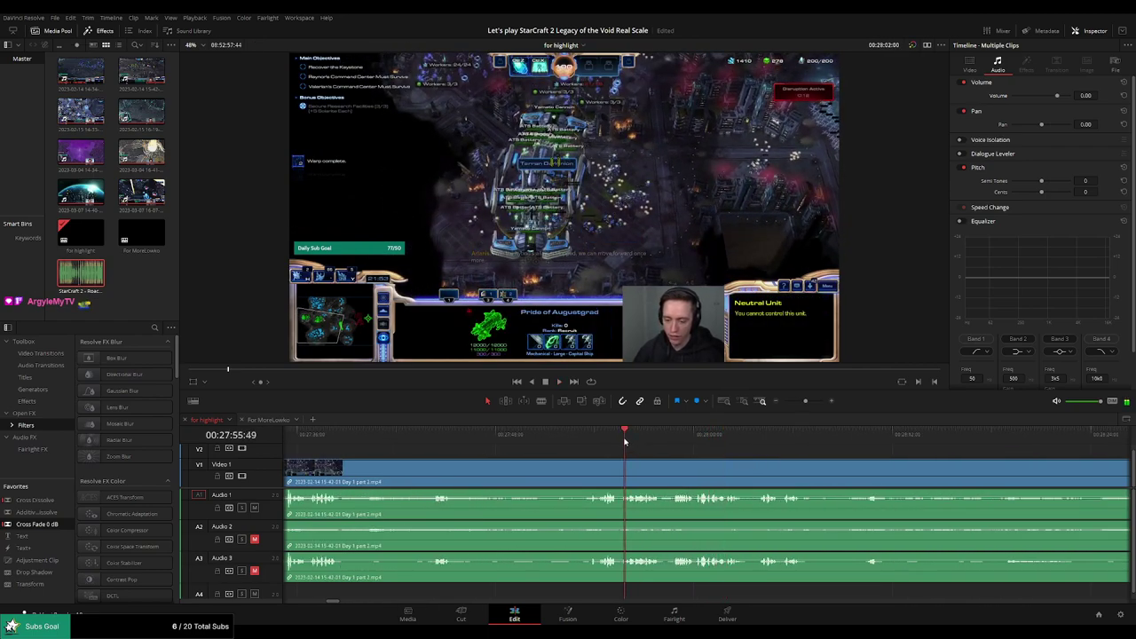
# Scan back through the footage from about 00:27:55 to 00:26:40, sampling spots to find where the highlight should resume
pyautogui.click(597, 435)
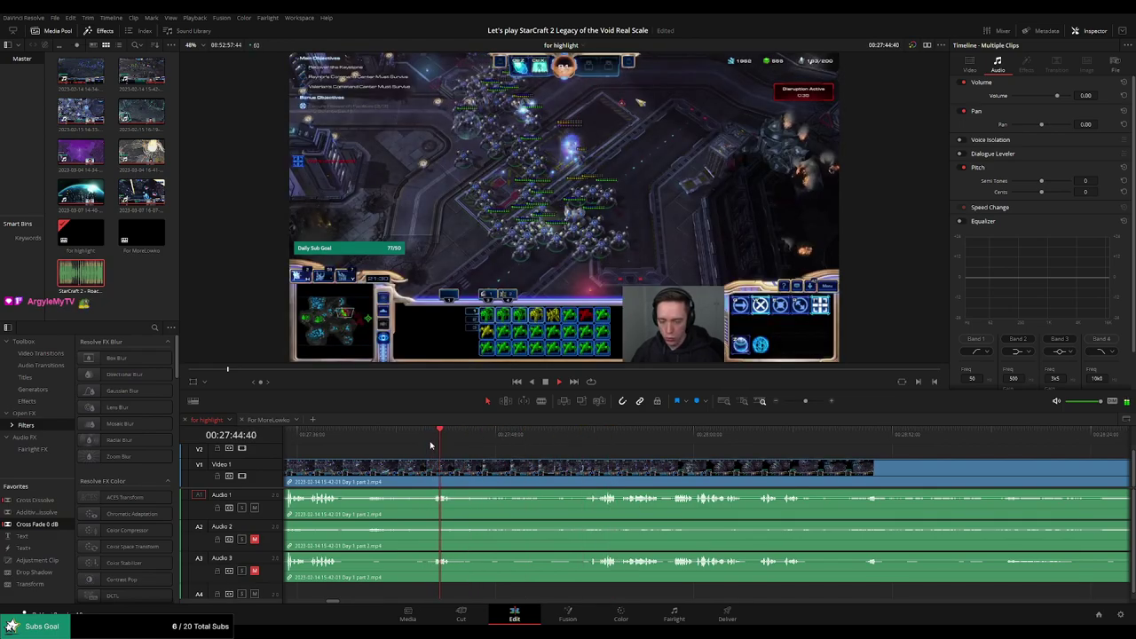
pyautogui.hscroll(-3, 436, 444)
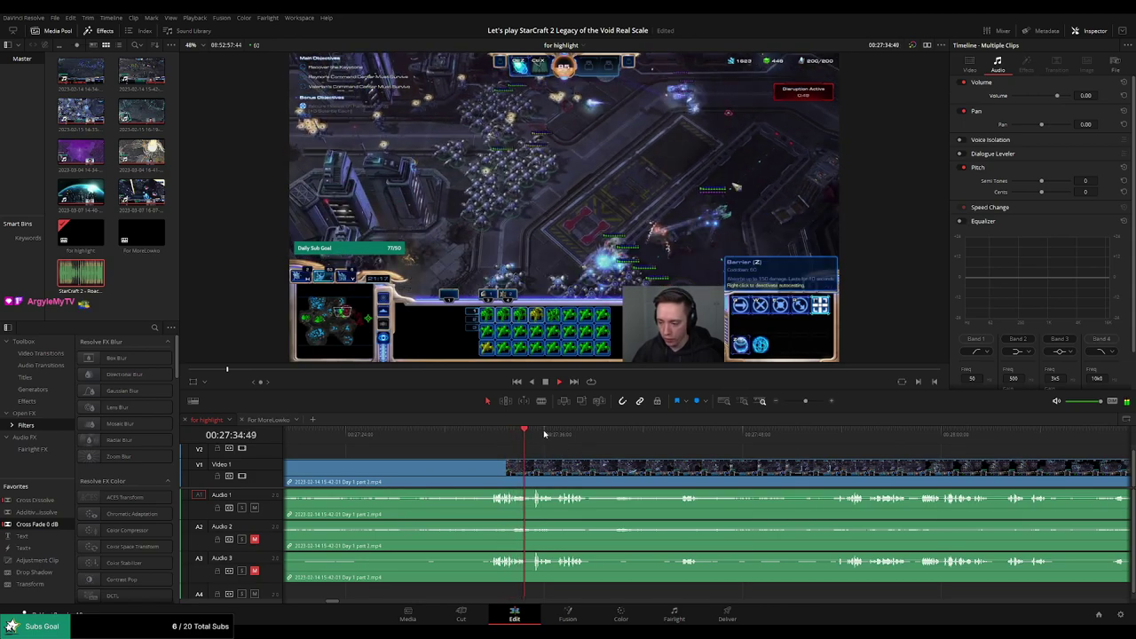
pyautogui.click(597, 434)
pyautogui.click(637, 435)
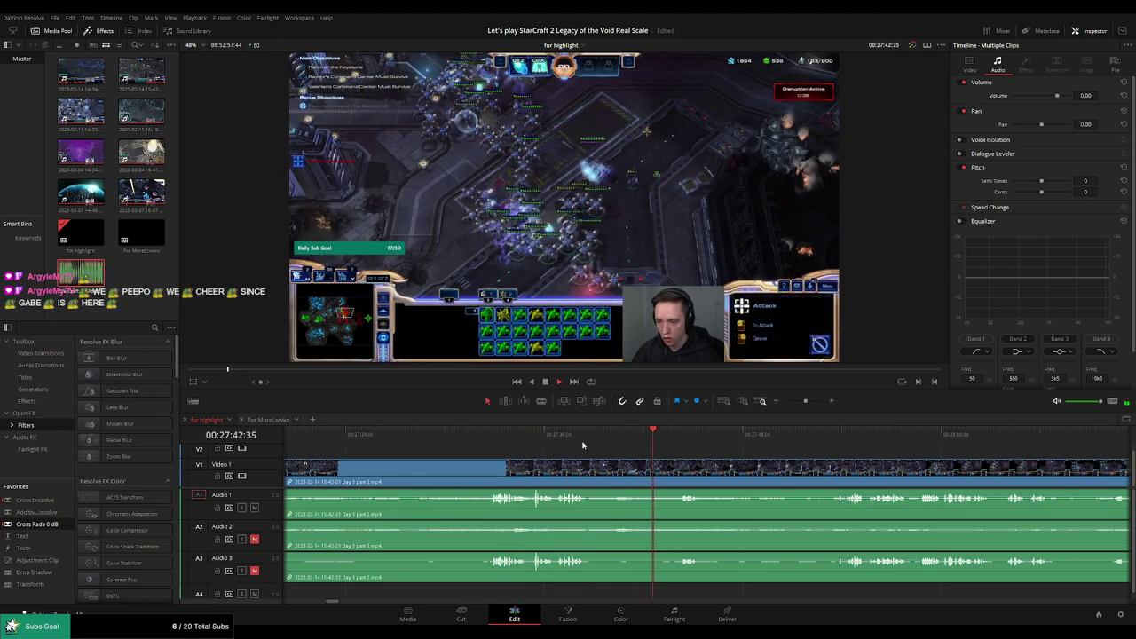
pyautogui.click(337, 441)
pyautogui.hscroll(-5, 770, 447)
pyautogui.click(583, 440)
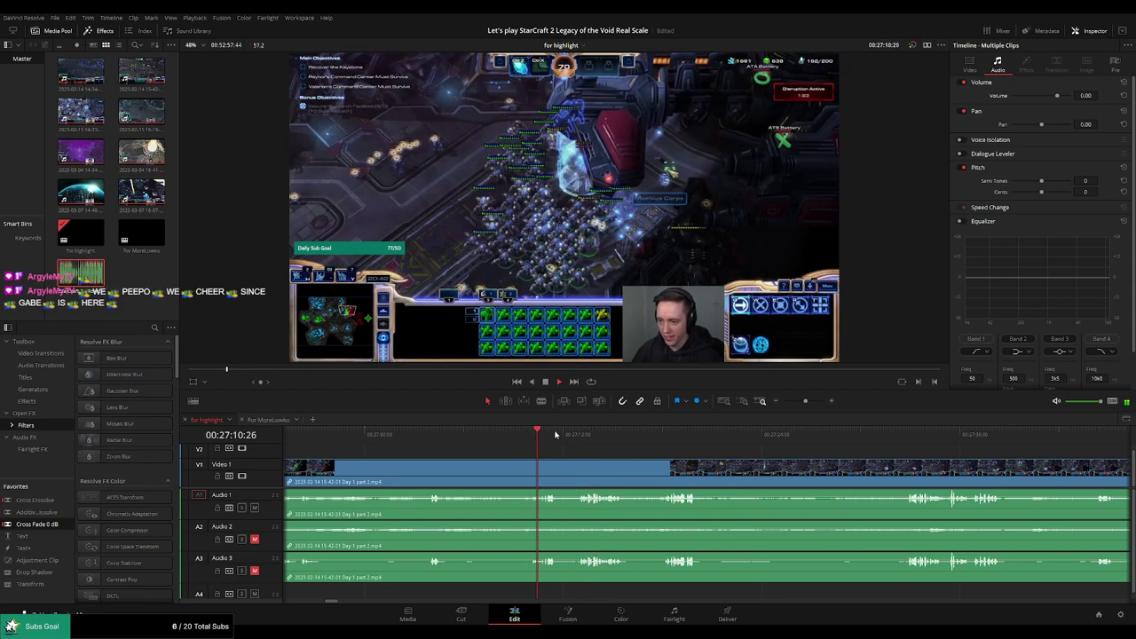
pyautogui.moveTo(533, 439); pyautogui.dragTo(415, 445)
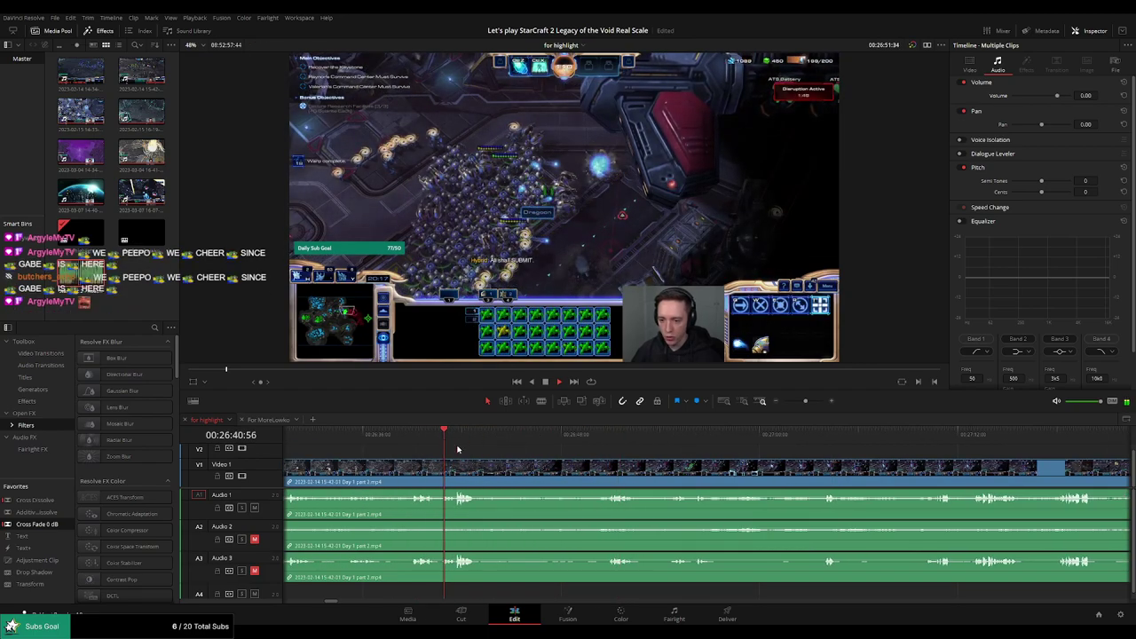
# Split the clips at about 00:26:49:10, ripple-delete the section back to the 00:21:08 cut, and add video and audio transitions at the join
pyautogui.click(554, 450)
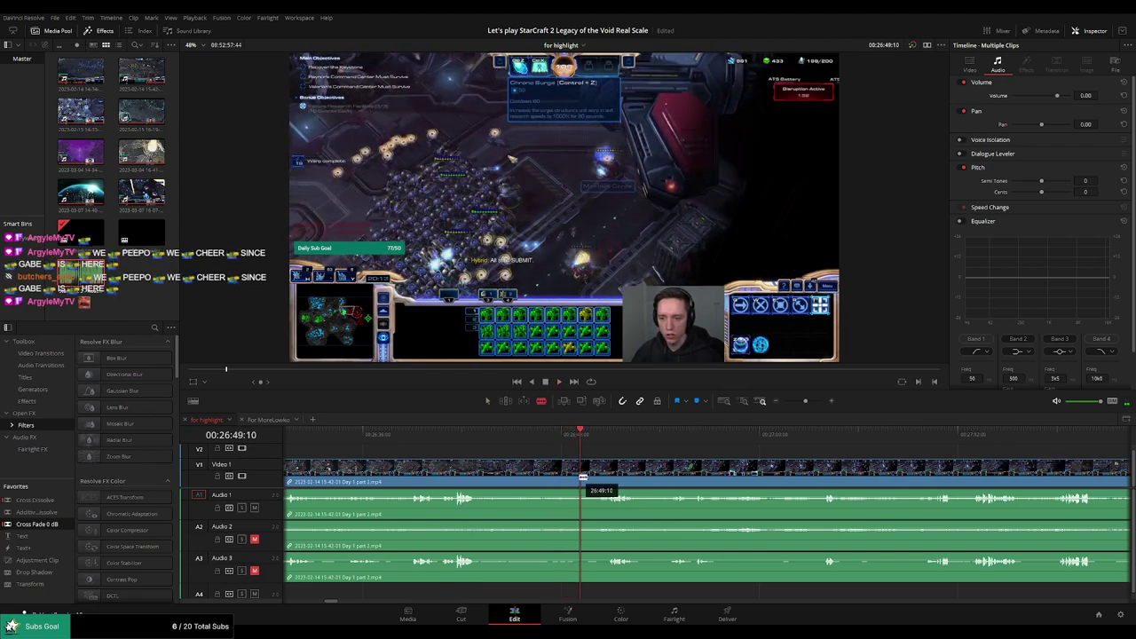
pyautogui.click(583, 477)
pyautogui.press('a')
pyautogui.click(555, 482)
pyautogui.press('Delete')
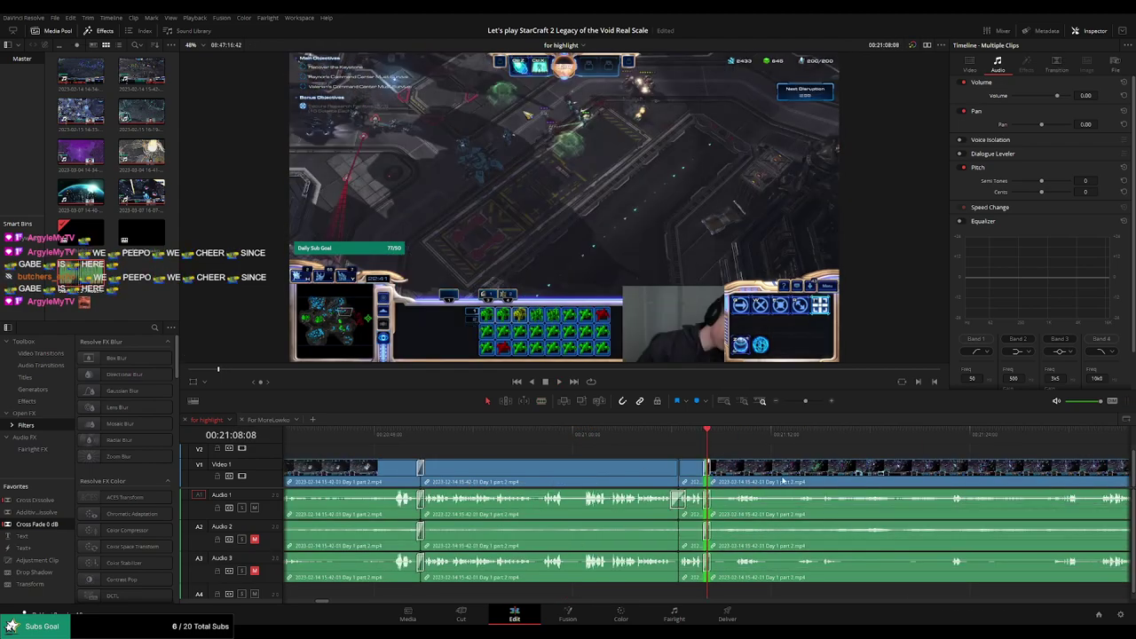
# Play through the footage after the 00:21:08 join and split the video and audio clips at about 00:21:39:40
pyautogui.press('space')
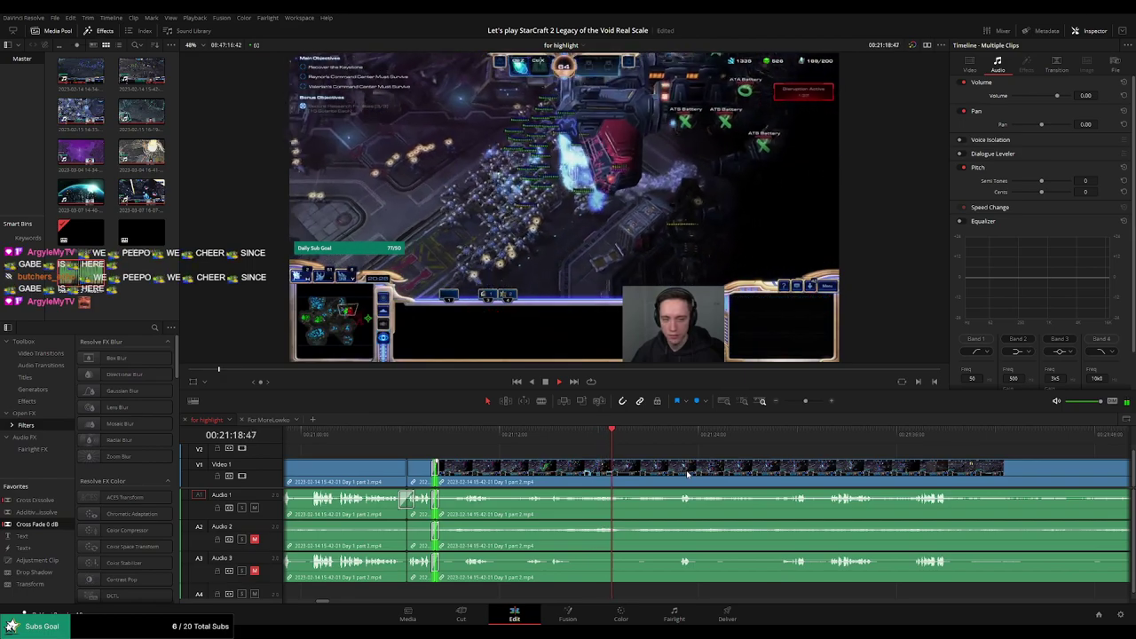
pyautogui.click(673, 435)
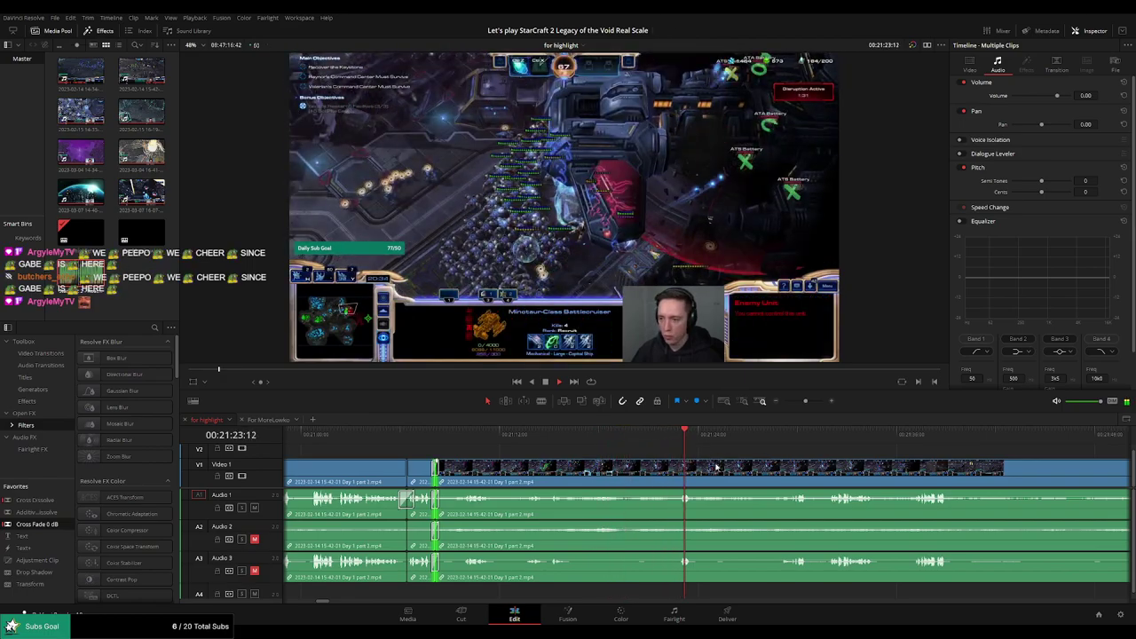
pyautogui.moveTo(710, 466); pyautogui.dragTo(555, 451)
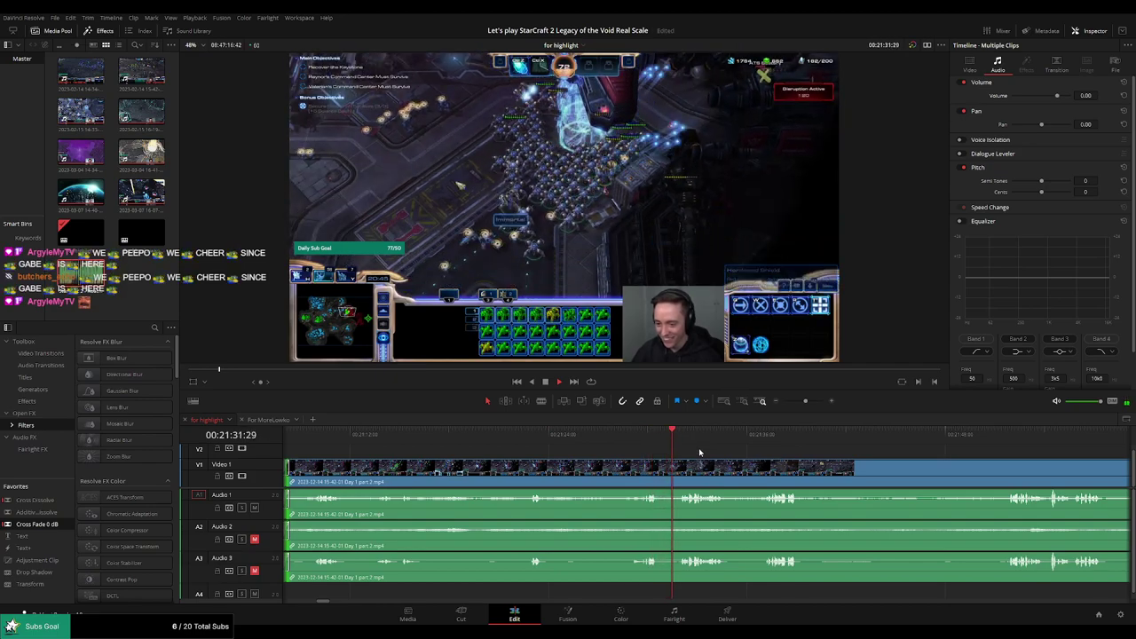
pyautogui.moveTo(750, 451); pyautogui.dragTo(581, 442)
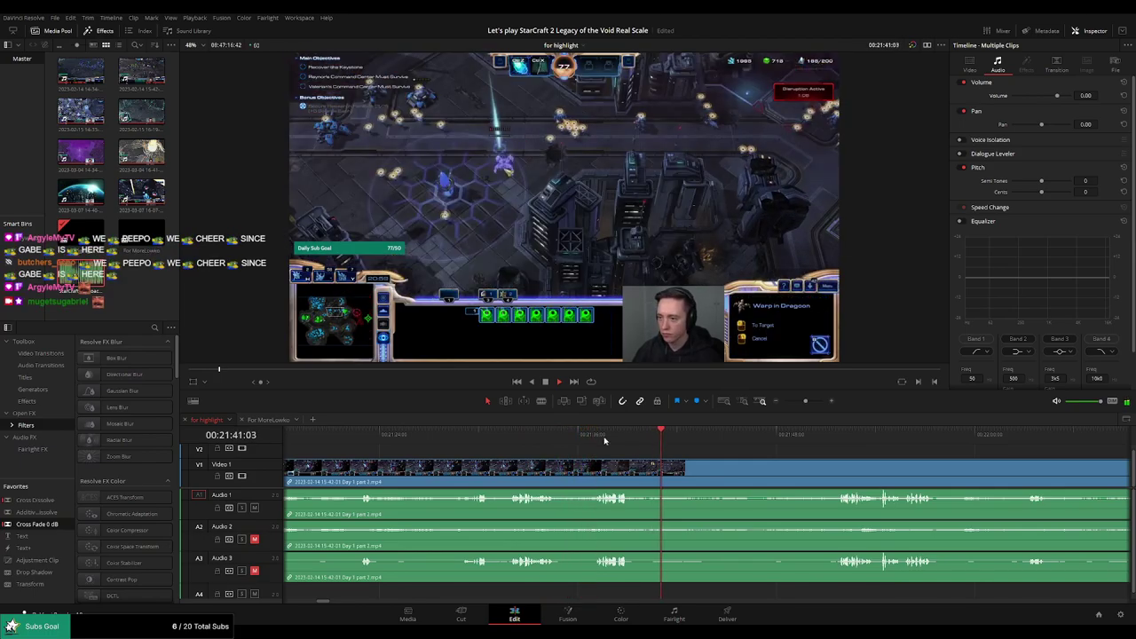
pyautogui.hscroll(2, 613, 449)
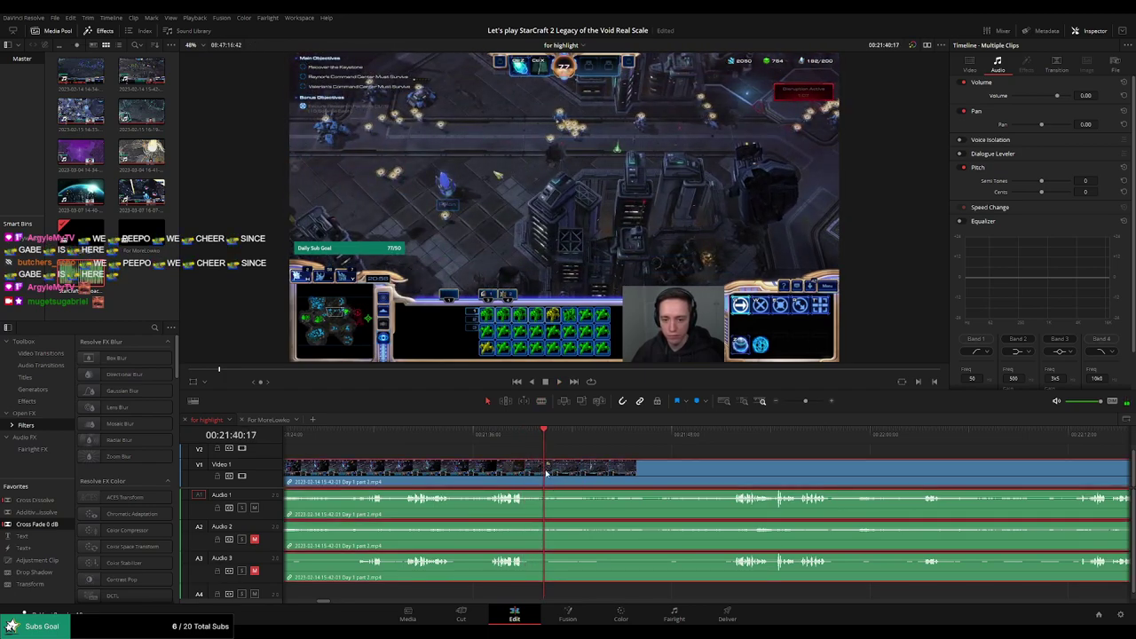
pyautogui.click(535, 475)
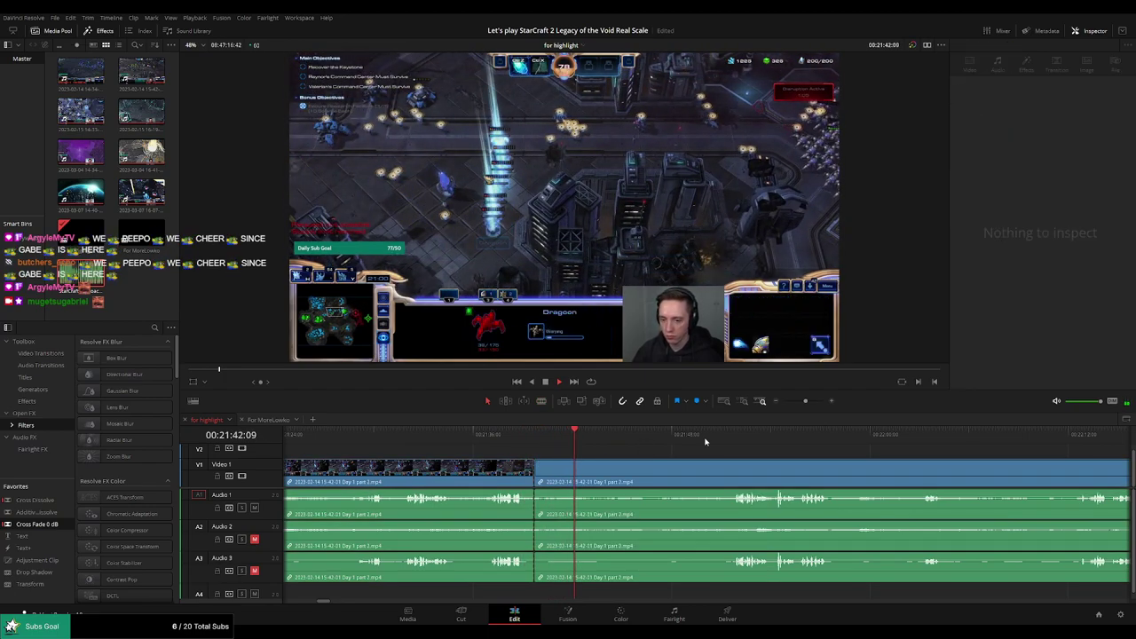
# Split again at about 00:22:12, ripple-delete the section back to the 00:21:39:40 cut, and add video and audio transitions at the join
pyautogui.click(733, 443)
pyautogui.press('b')
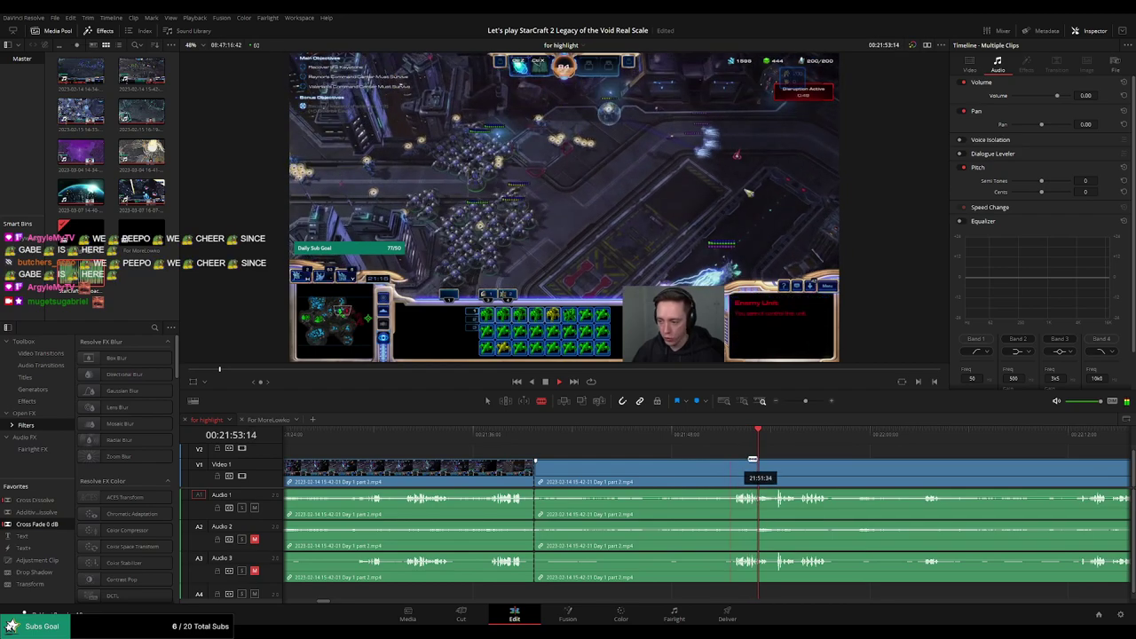
pyautogui.press('a')
pyautogui.hscroll(3, 675, 450)
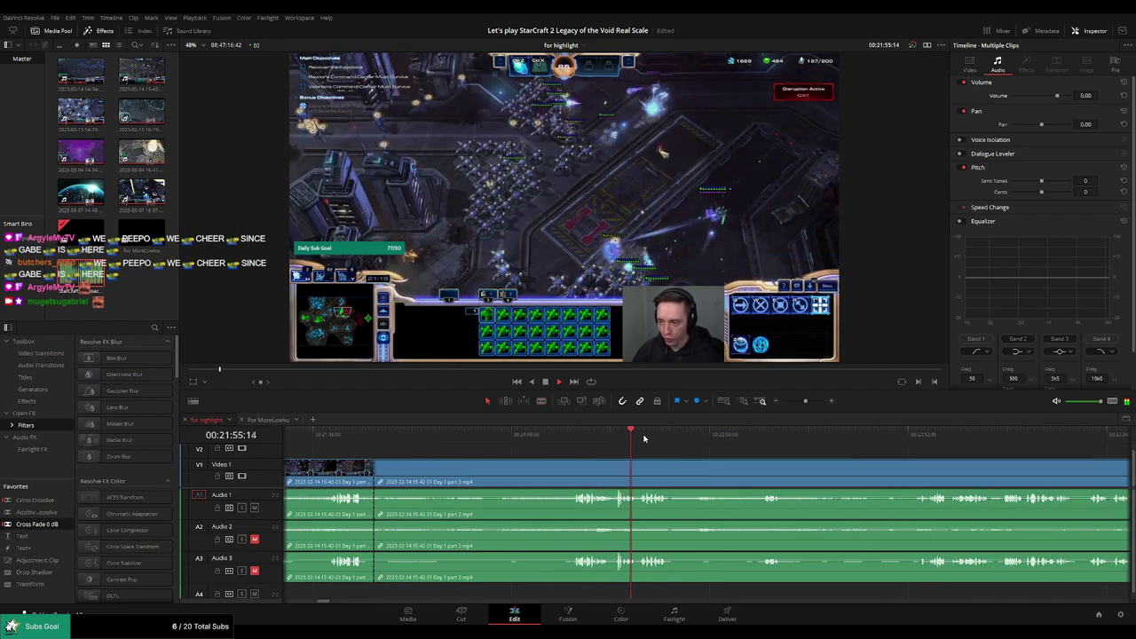
pyautogui.click(645, 438)
pyautogui.click(914, 448)
pyautogui.moveTo(982, 466); pyautogui.dragTo(671, 449)
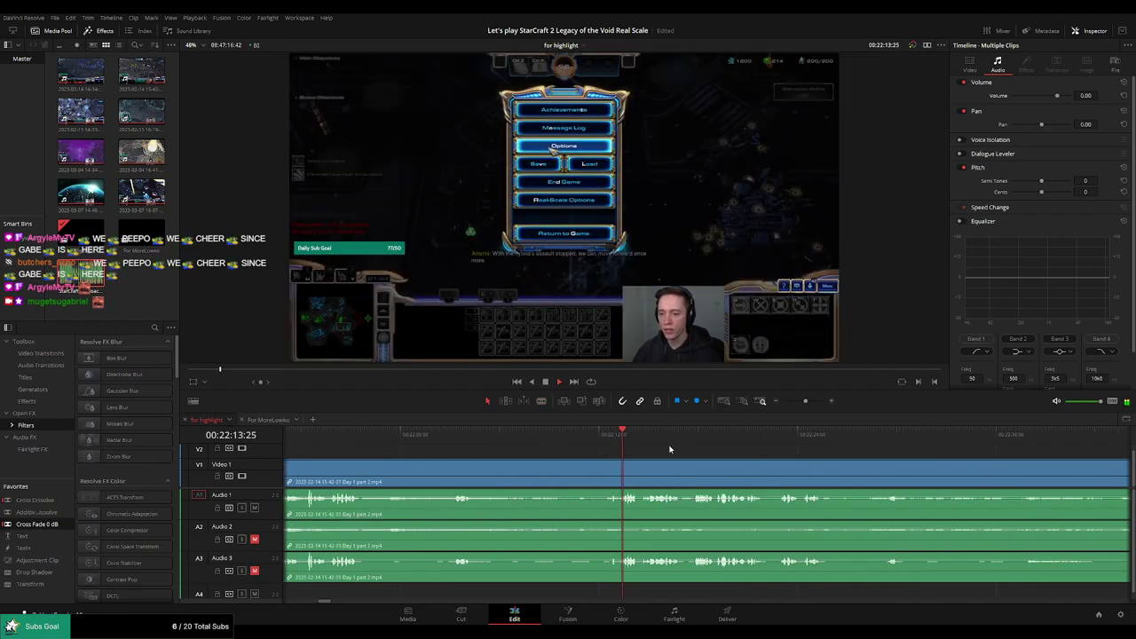
pyautogui.click(601, 474)
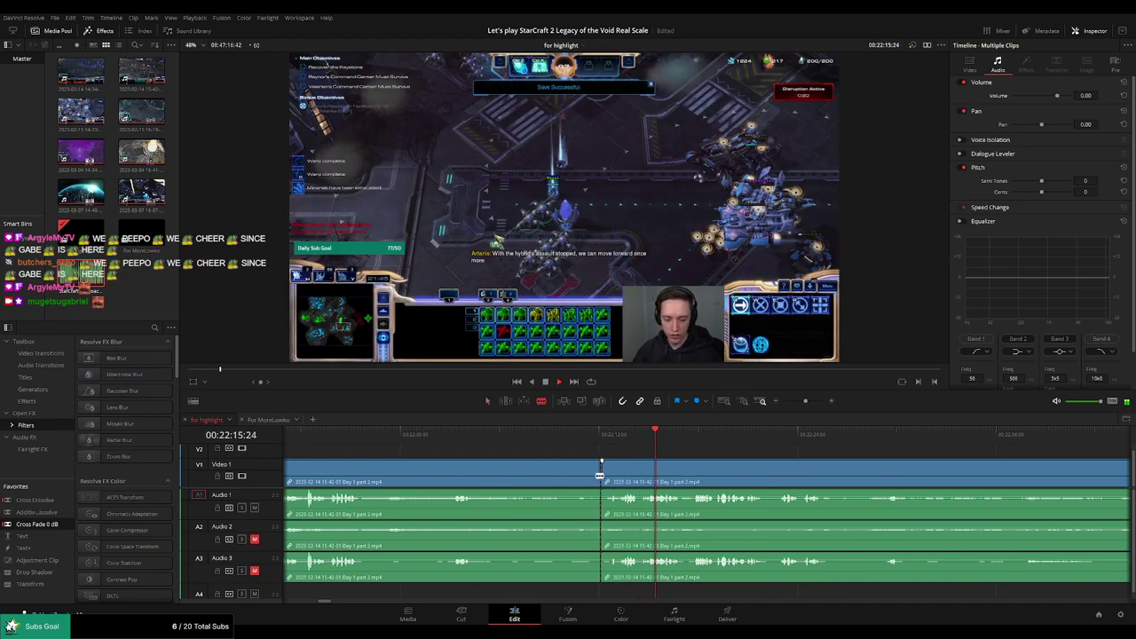
pyautogui.press('a')
pyautogui.click(561, 479)
pyautogui.press('Delete')
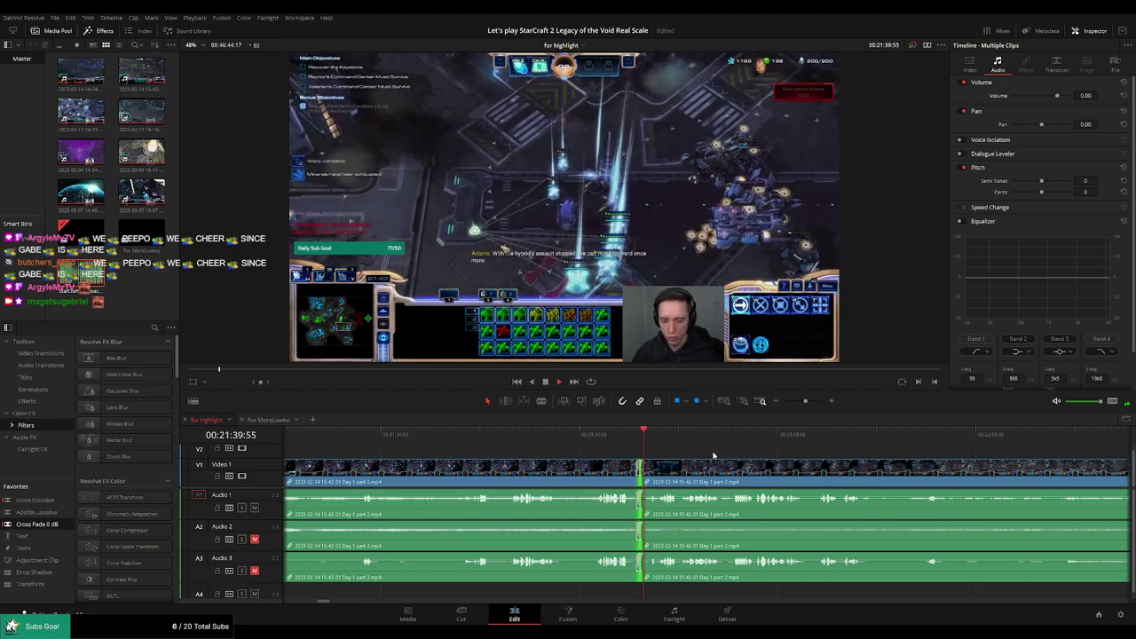
# Review the footage after the new join and split the video and audio clips at about 00:21:54:49
pyautogui.moveTo(743, 465); pyautogui.dragTo(620, 451)
pyautogui.click(664, 436)
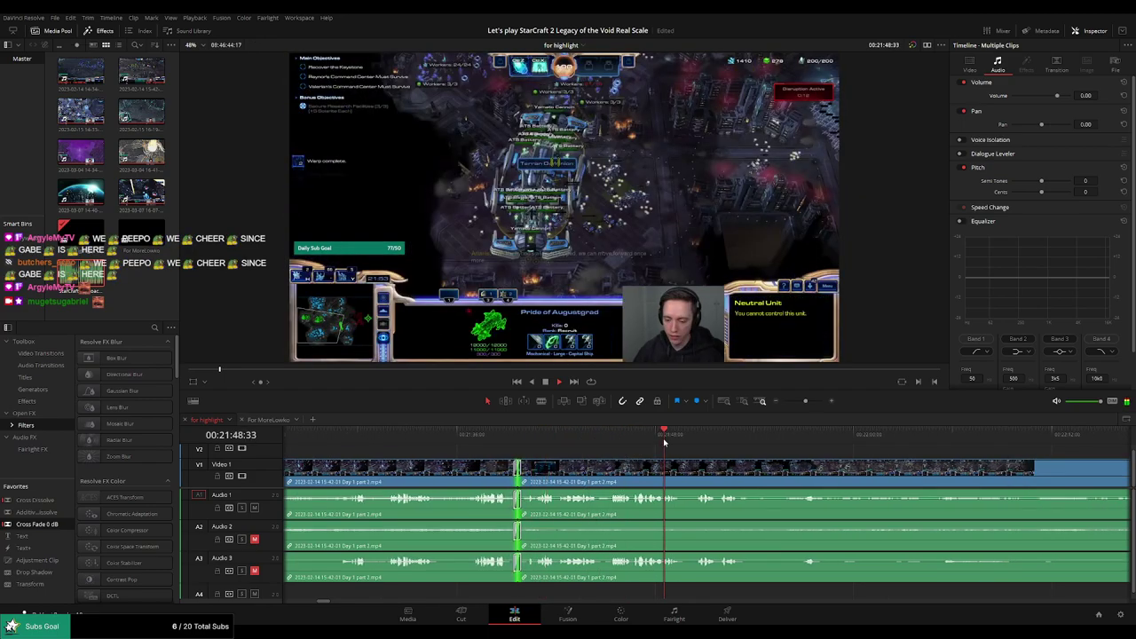
pyautogui.hscroll(4, 777, 465)
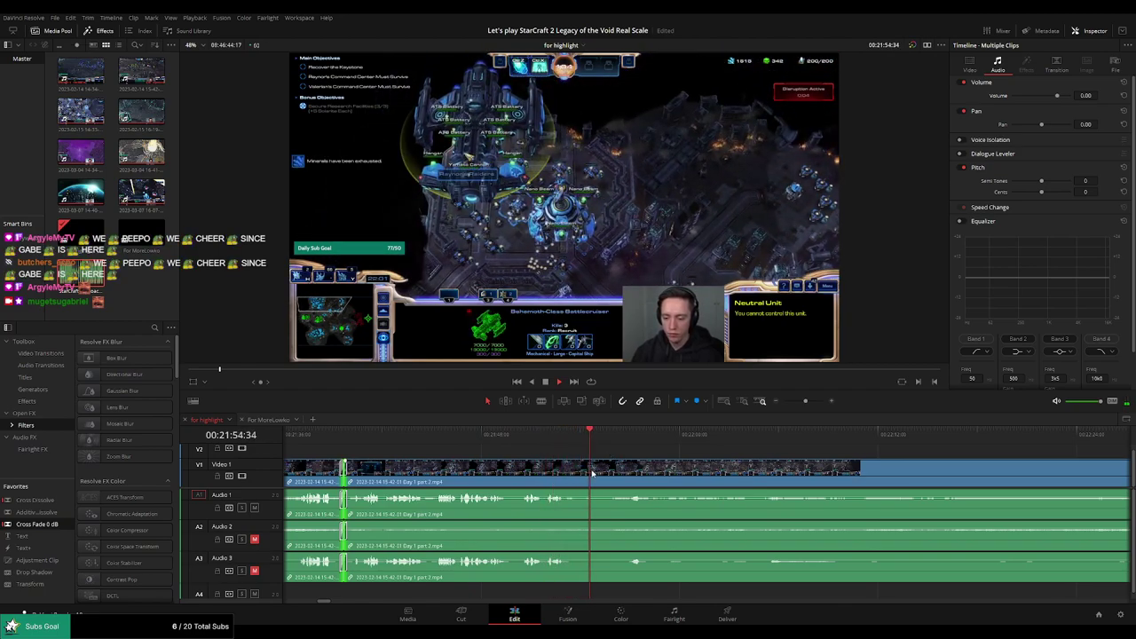
pyautogui.press('b')
pyautogui.click(594, 473)
# Find the resume point, split at about 00:22:55:20, ripple-delete back to the 00:21:54:49 cut, and add video and audio transitions at the join
pyautogui.moveTo(628, 440); pyautogui.dragTo(1091, 446)
pyautogui.hscroll(1, 1065, 465)
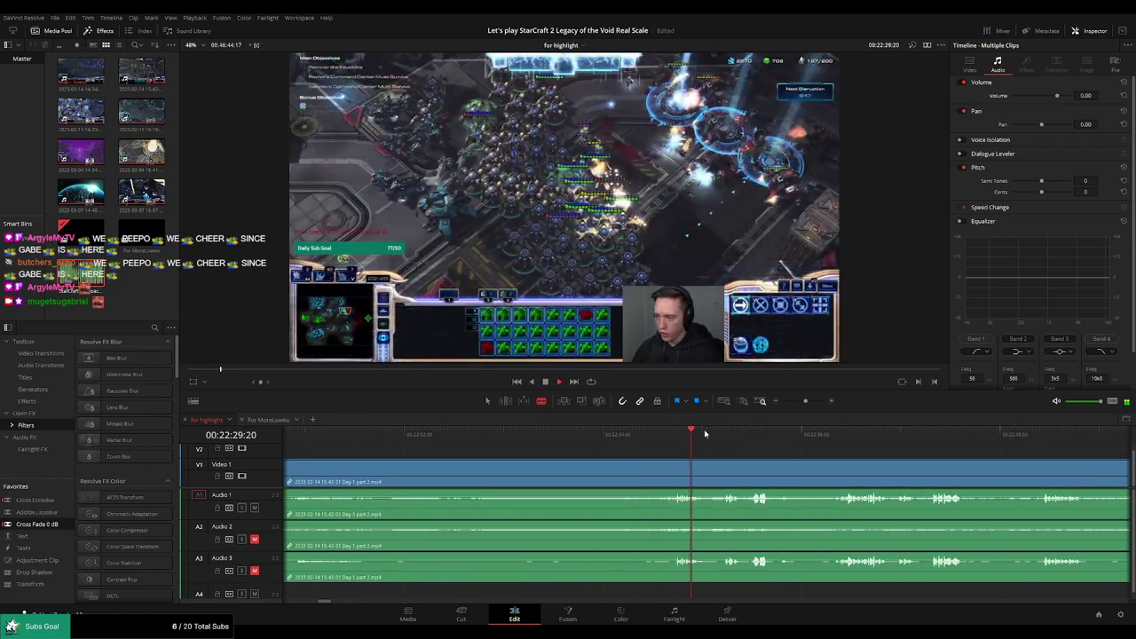
pyautogui.click(854, 435)
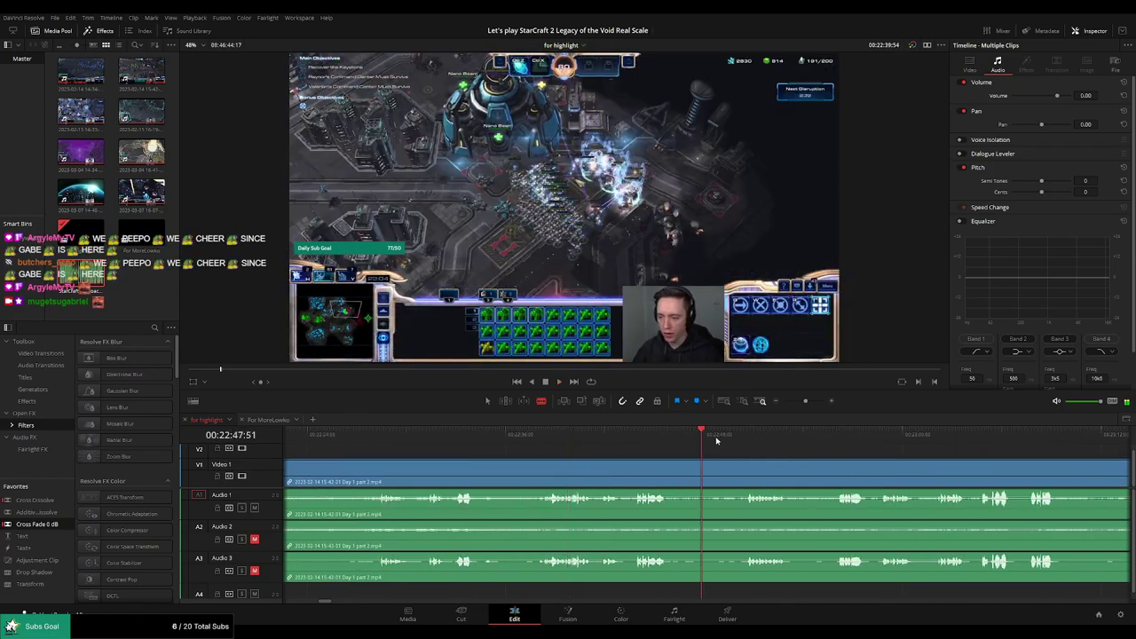
pyautogui.moveTo(893, 455); pyautogui.dragTo(696, 448)
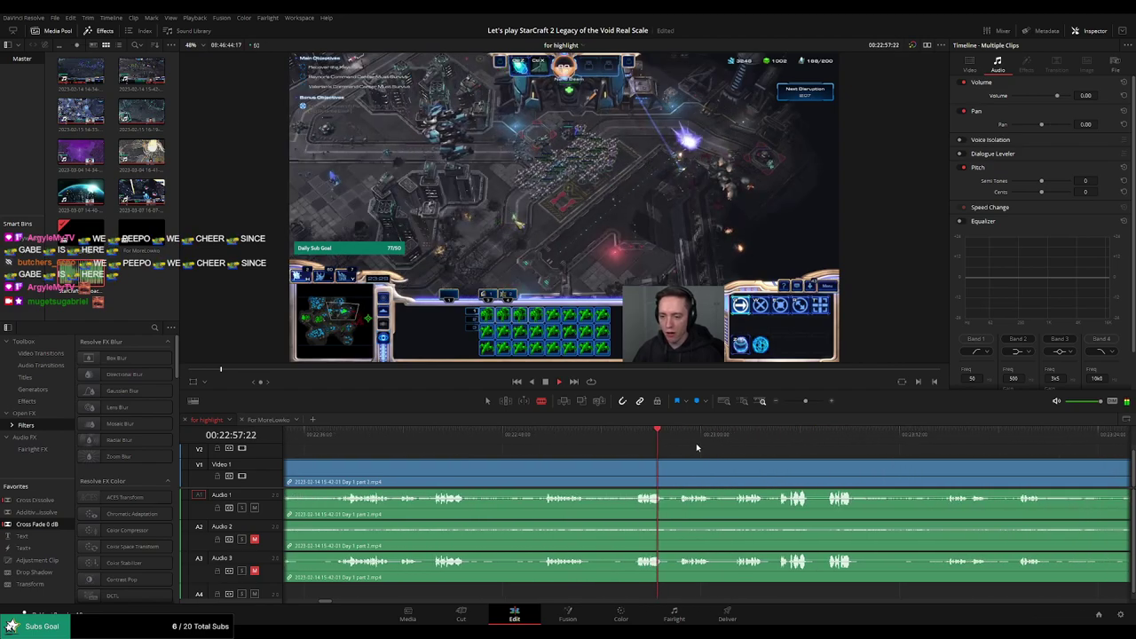
pyautogui.moveTo(612, 438); pyautogui.dragTo(609, 439)
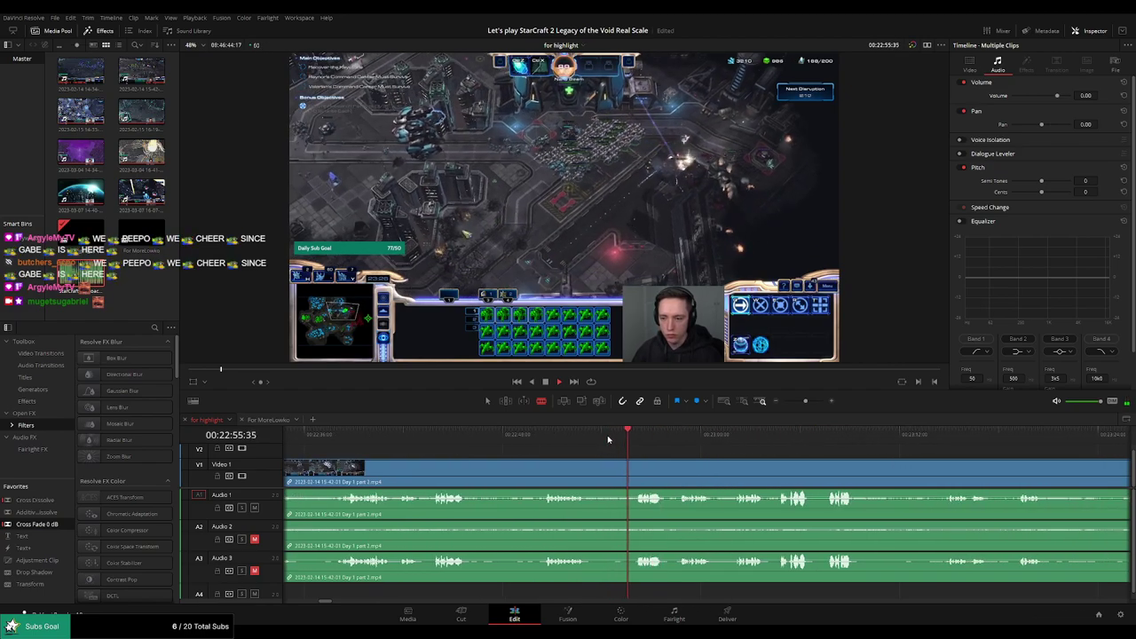
pyautogui.click(692, 440)
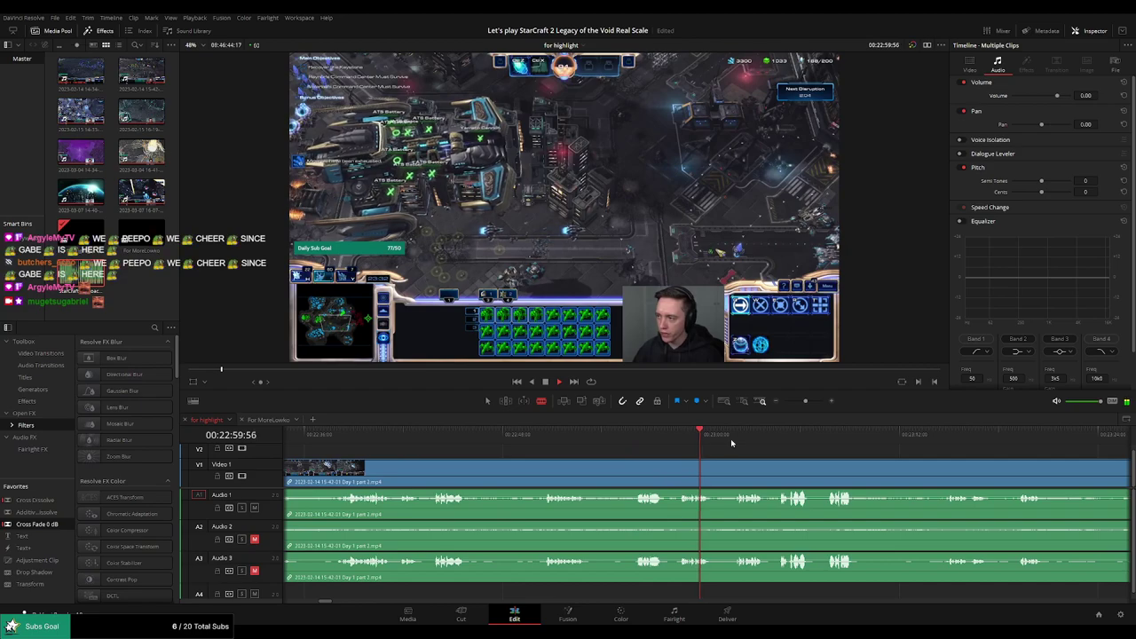
pyautogui.moveTo(621, 438); pyautogui.dragTo(547, 441)
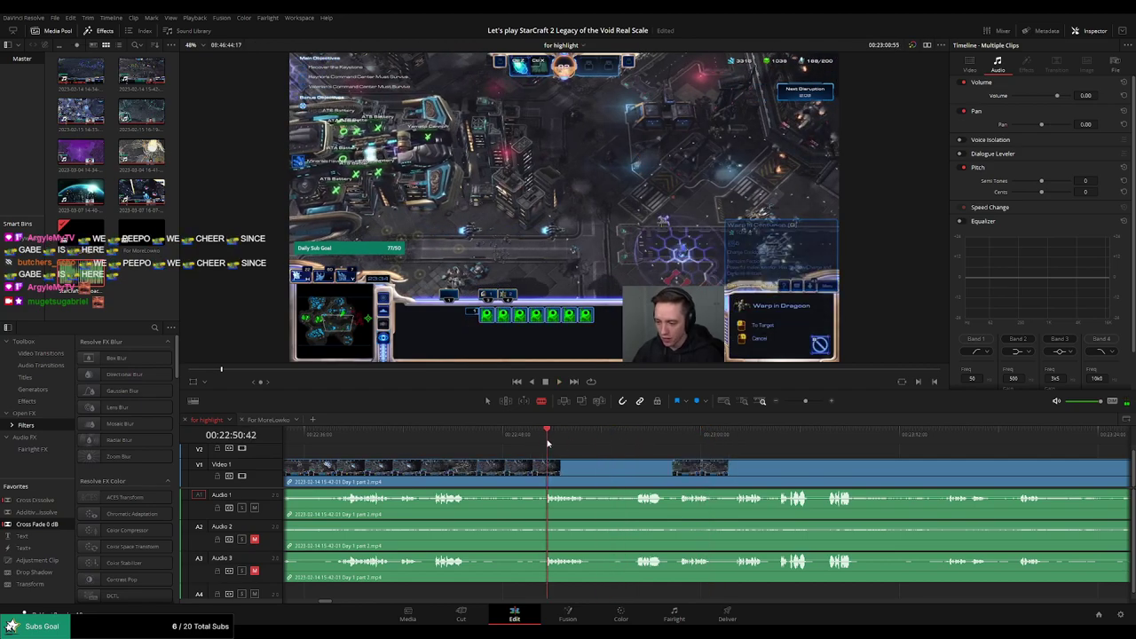
pyautogui.click(613, 440)
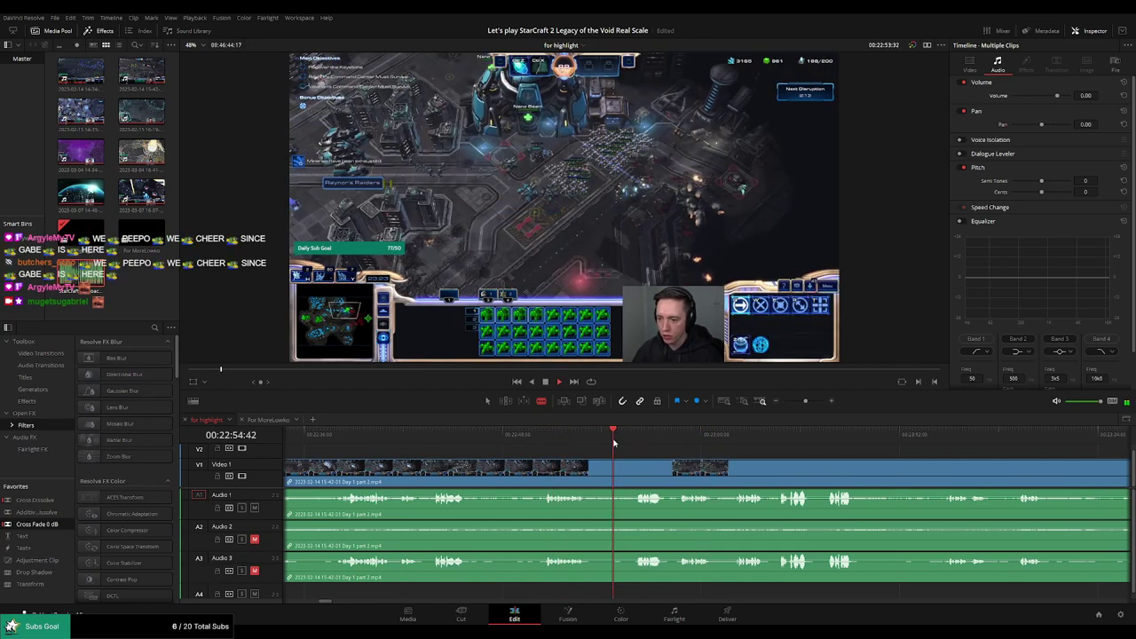
pyautogui.click(625, 465)
pyautogui.press('a')
pyautogui.click(601, 474)
pyautogui.press('Delete')
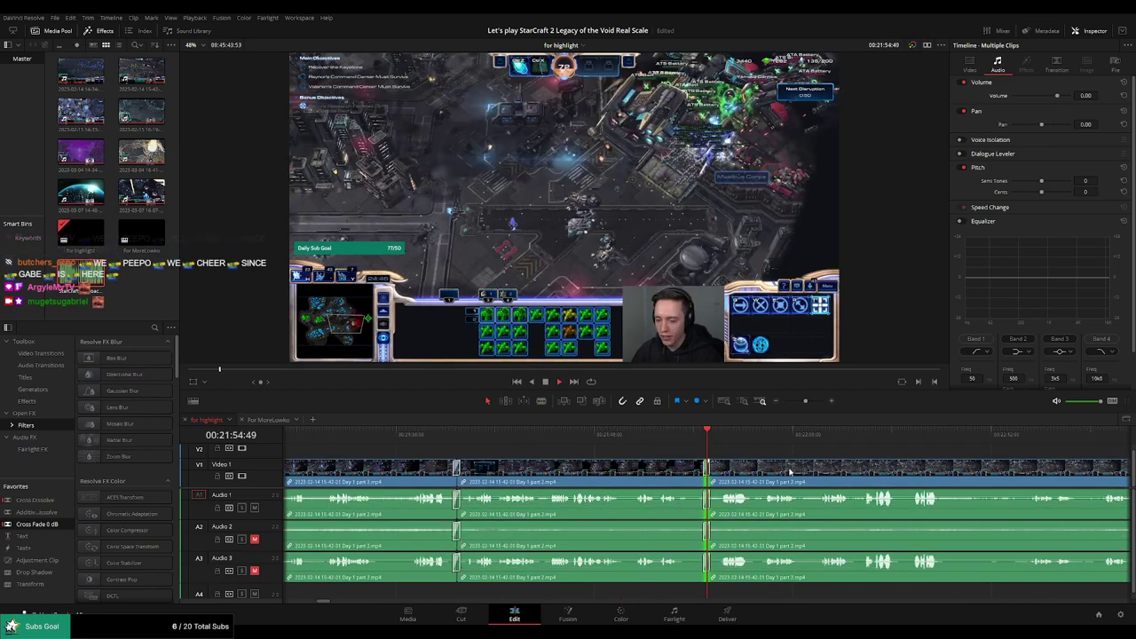
# Review the footage after the 00:21:54:49 join and split the video and audio clips at about 00:22:20:30
pyautogui.press('space')
pyautogui.moveTo(847, 452); pyautogui.dragTo(676, 442)
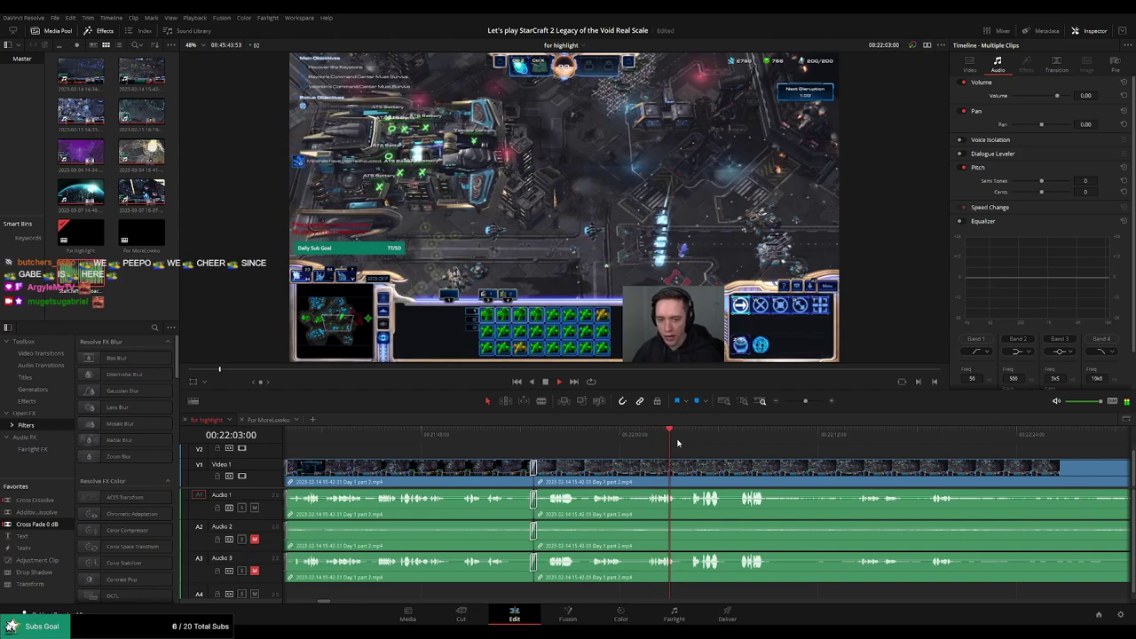
pyautogui.hscroll(3, 710, 453)
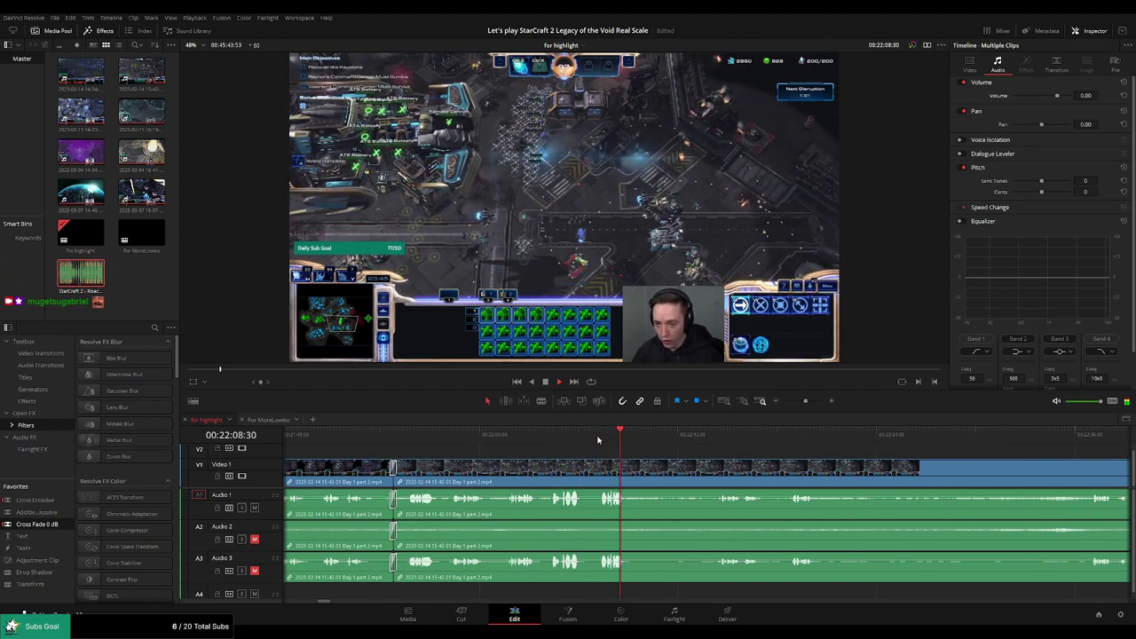
pyautogui.hscroll(2, 642, 452)
pyautogui.click(640, 433)
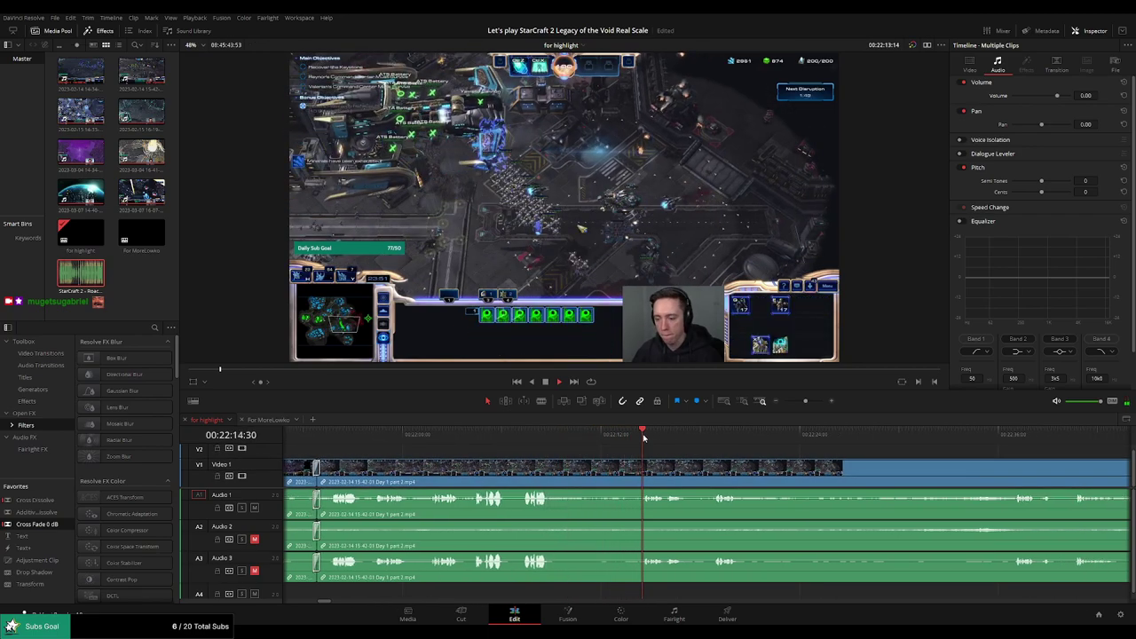
pyautogui.hscroll(3, 745, 454)
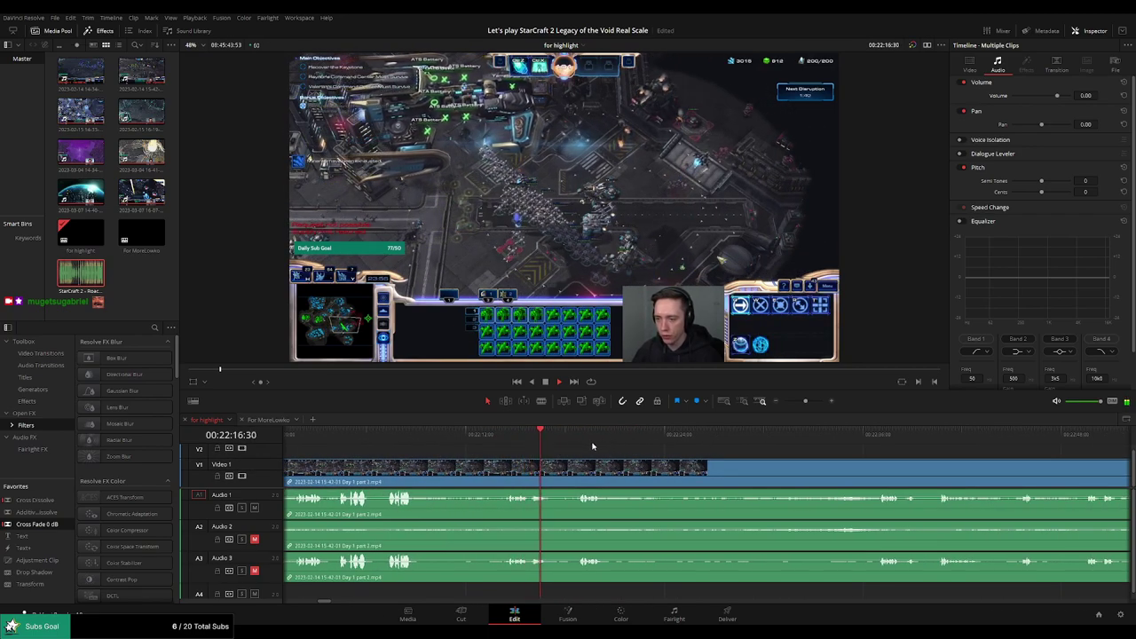
pyautogui.click(574, 436)
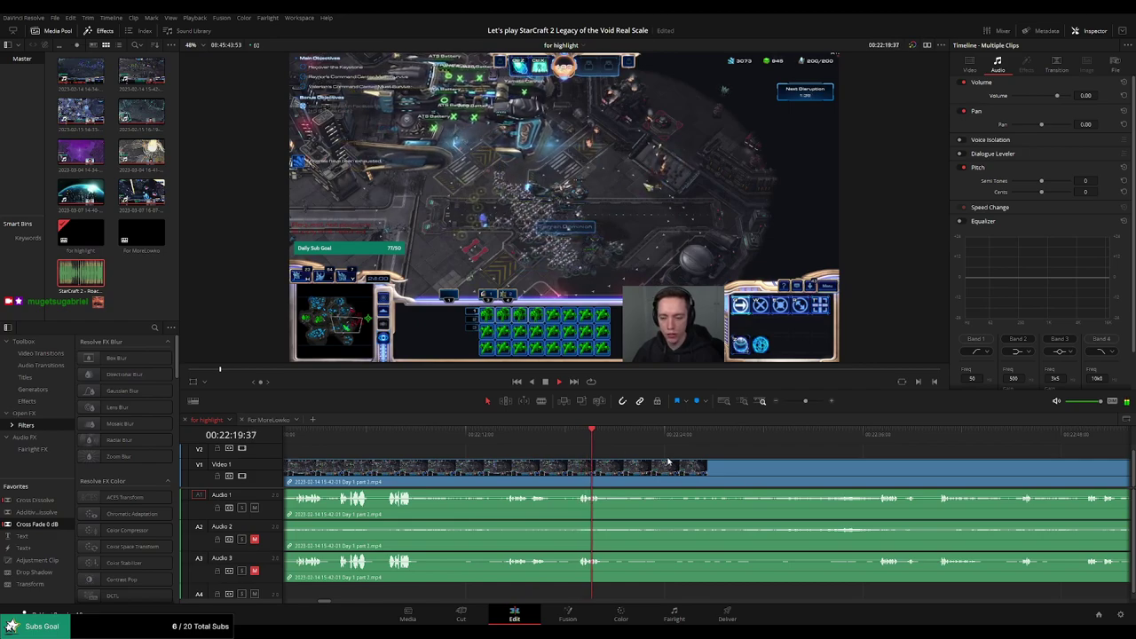
pyautogui.hotkey('ctrl', 'b')
# Find the resume point after the 00:22:20:30 cut and split the video and audio clips at about 00:22:36:44
pyautogui.click(806, 434)
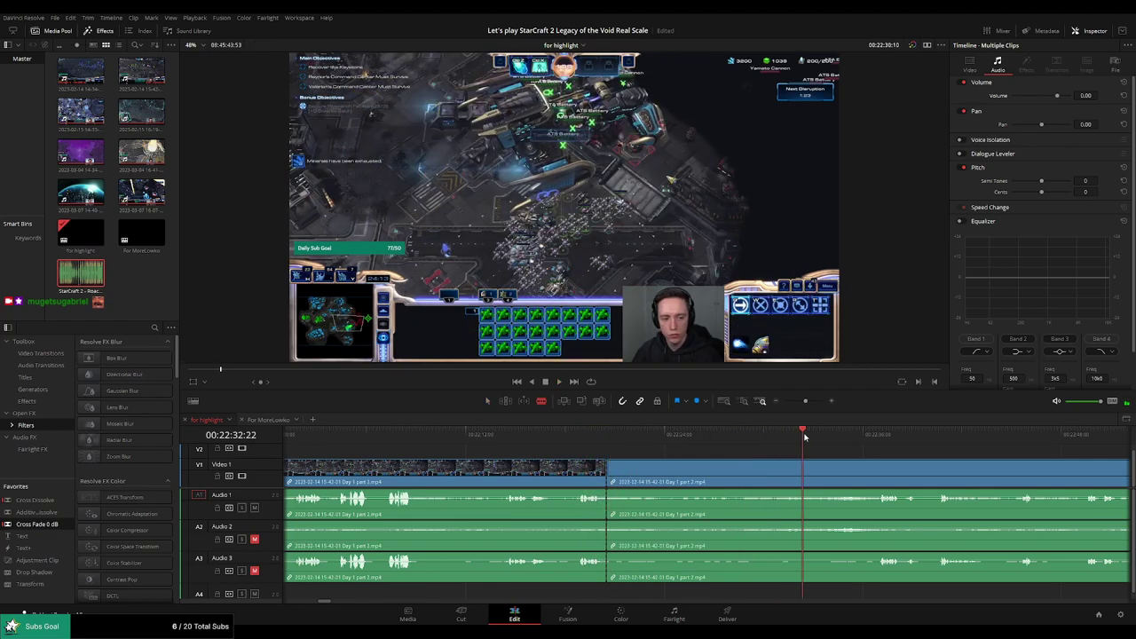
pyautogui.hscroll(3, 798, 448)
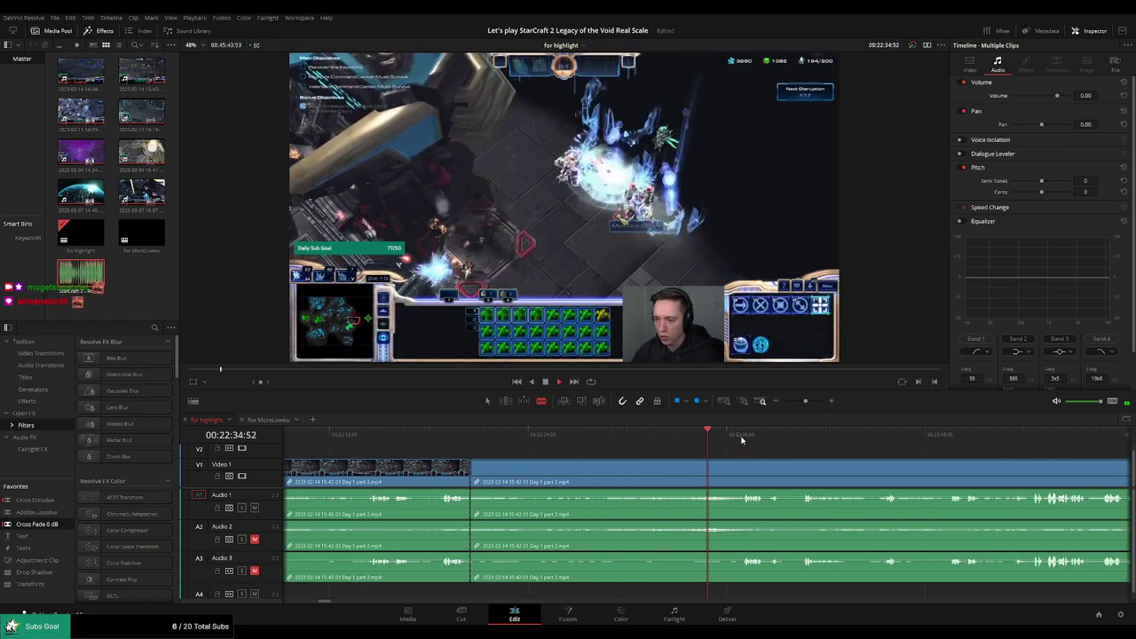
pyautogui.click(800, 436)
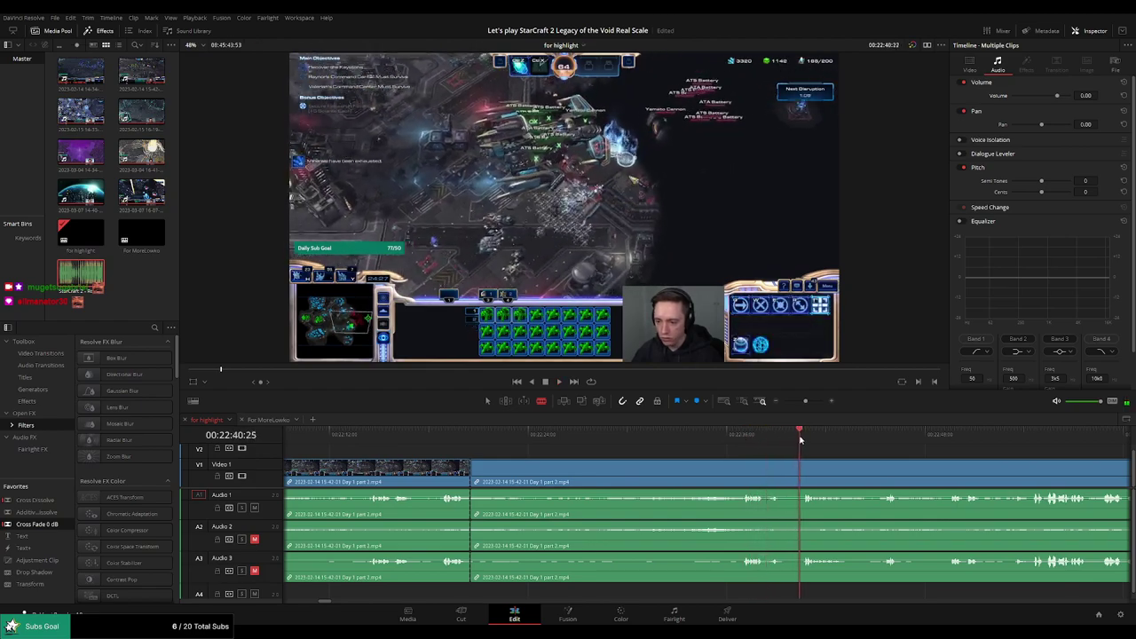
pyautogui.hscroll(4, 803, 438)
pyautogui.click(699, 435)
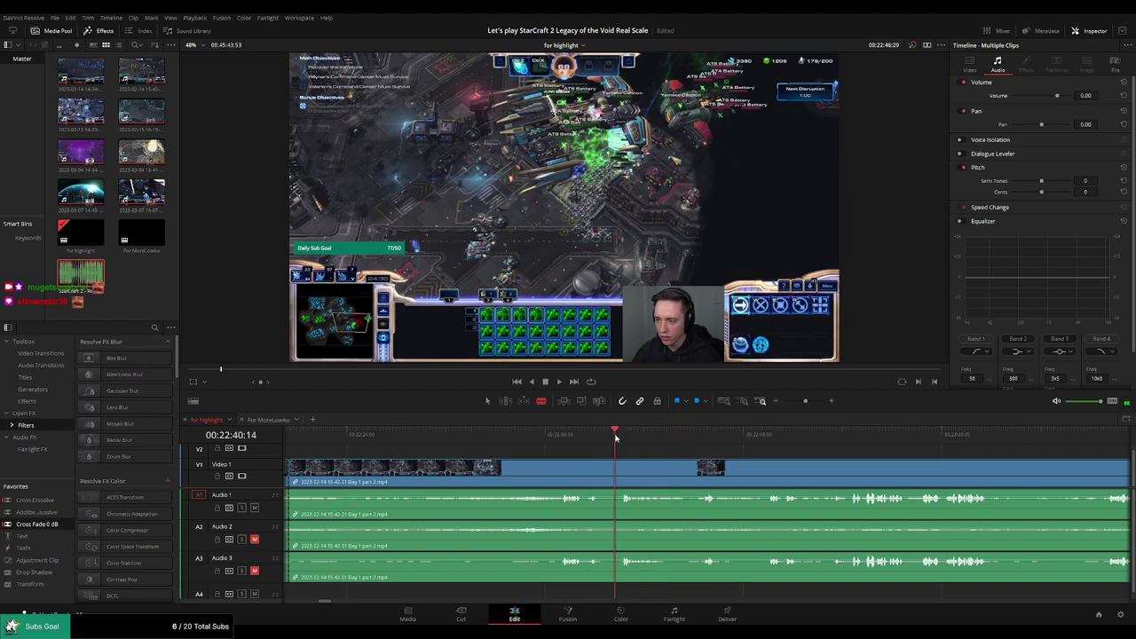
pyautogui.press('space')
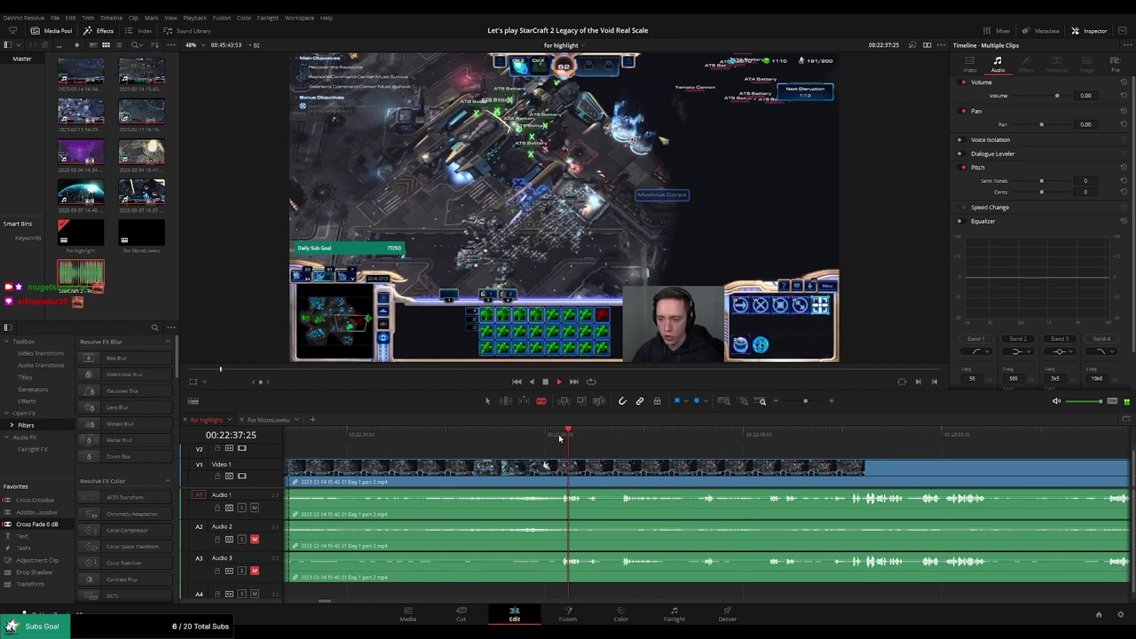
pyautogui.press('space')
pyautogui.click(560, 476)
# Ripple-delete the section back to the 00:22:20:30 cut and add video and audio transitions at the join
pyautogui.press('a')
pyautogui.click(545, 465)
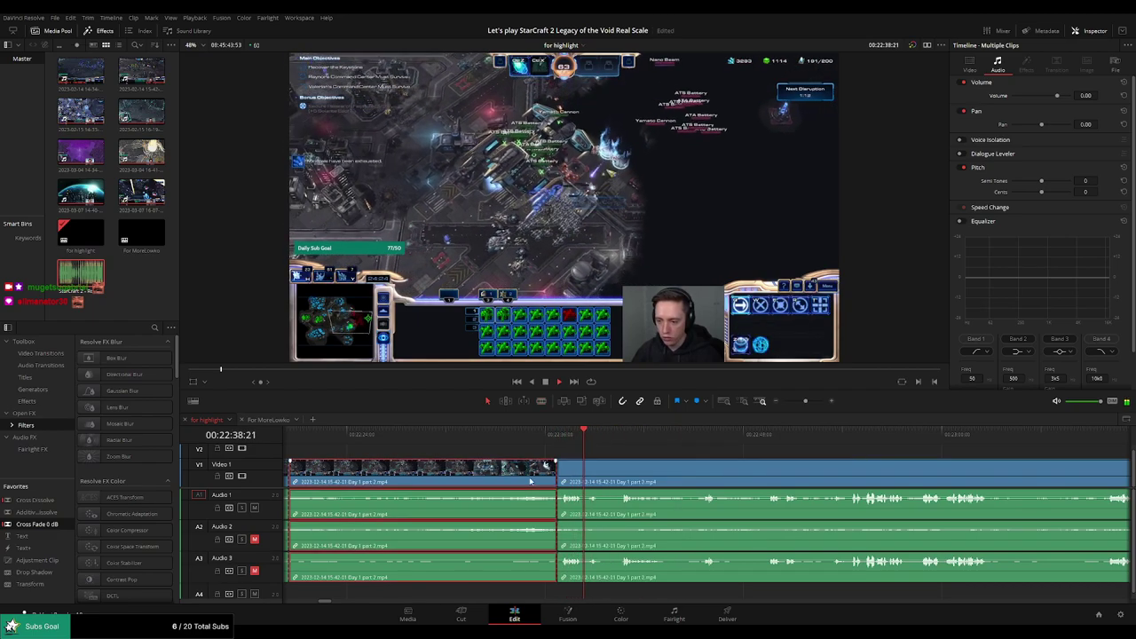
pyautogui.press('Delete')
pyautogui.hscroll(-5, 512, 469)
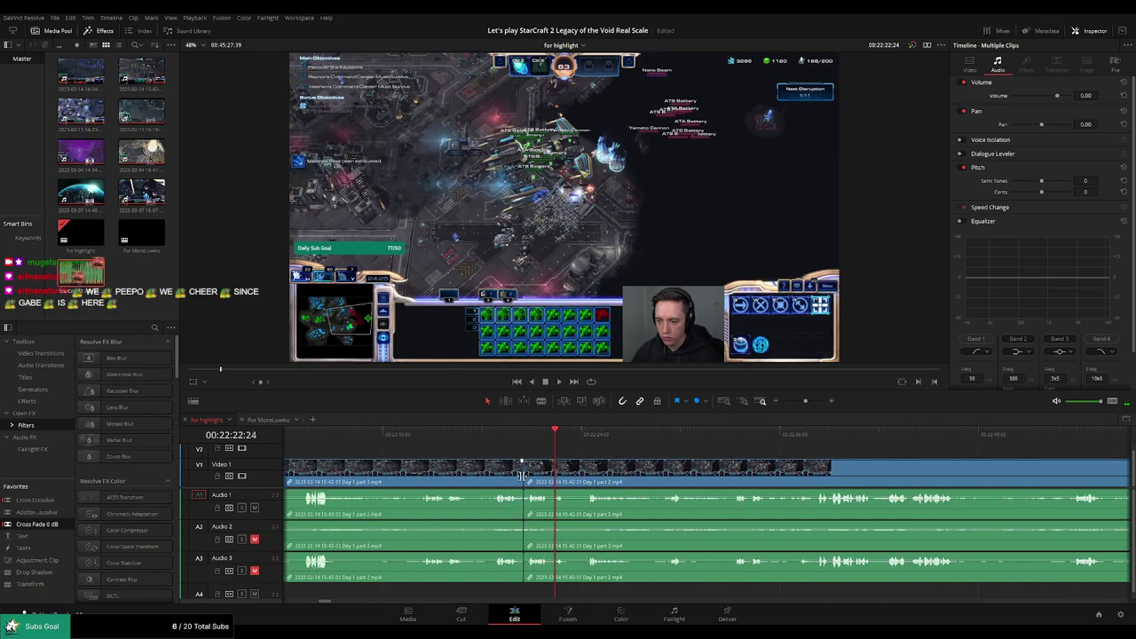
pyautogui.click(522, 475)
pyautogui.press('space')
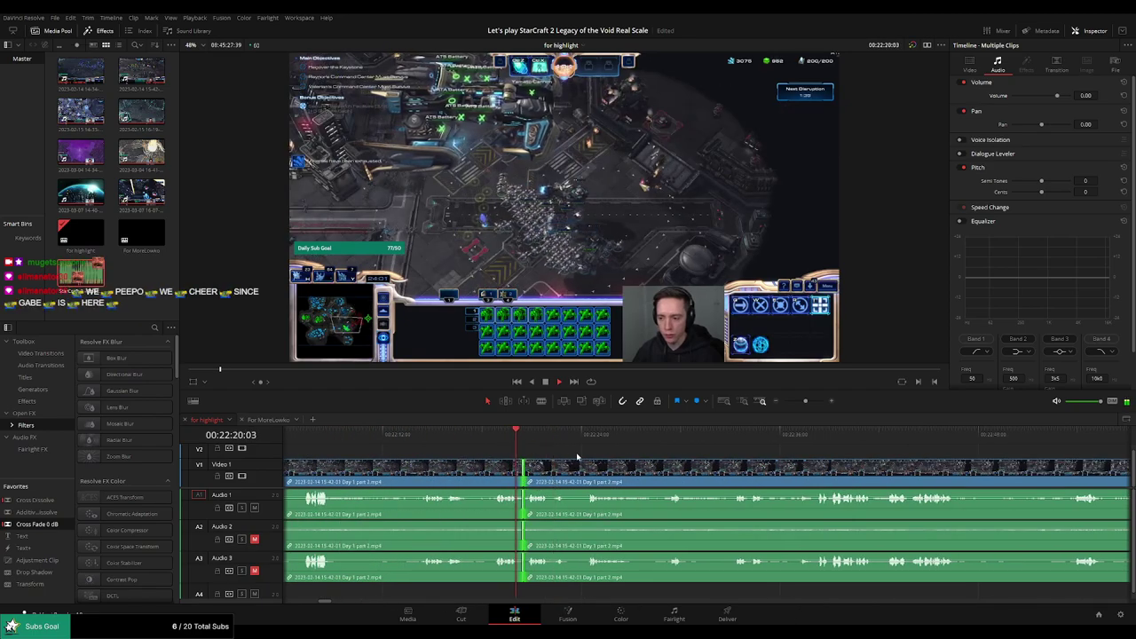
# Review the footage after the 00:22:20:30 join and split the video and audio clips at about 00:22:47:35
pyautogui.click(622, 453)
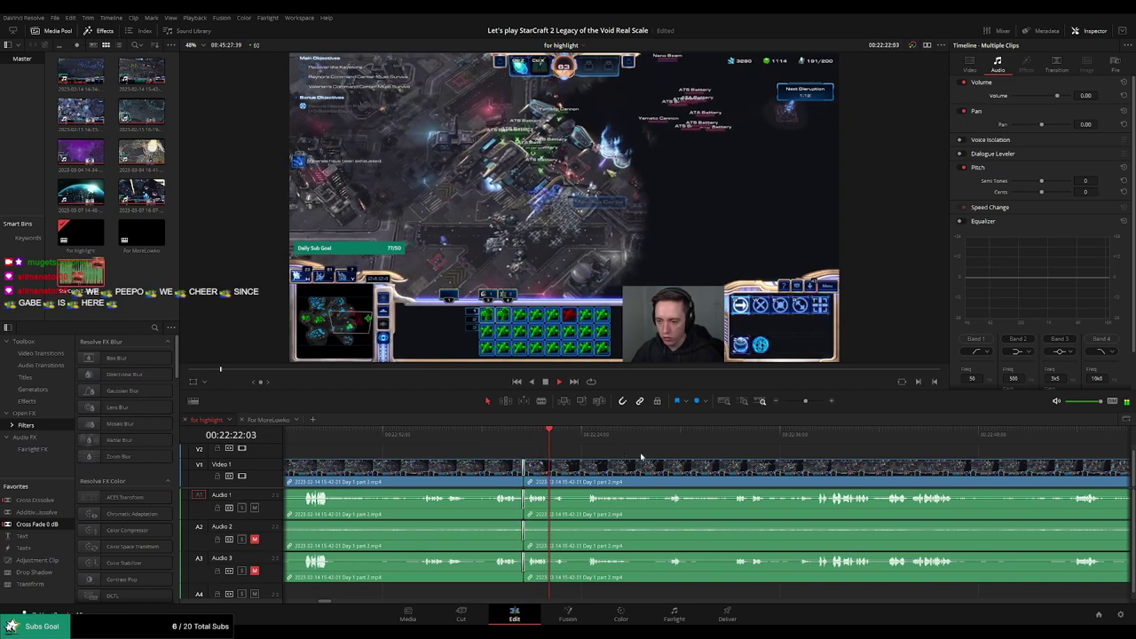
pyautogui.moveTo(648, 456); pyautogui.dragTo(641, 432)
pyautogui.moveTo(741, 437); pyautogui.dragTo(570, 437)
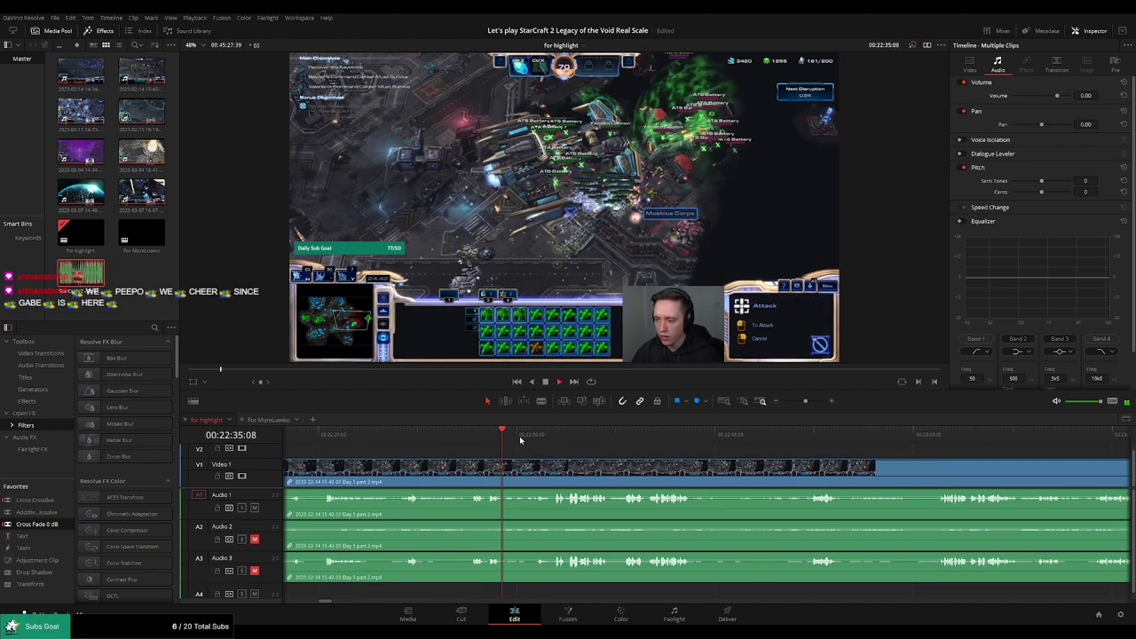
pyautogui.hscroll(1, 635, 459)
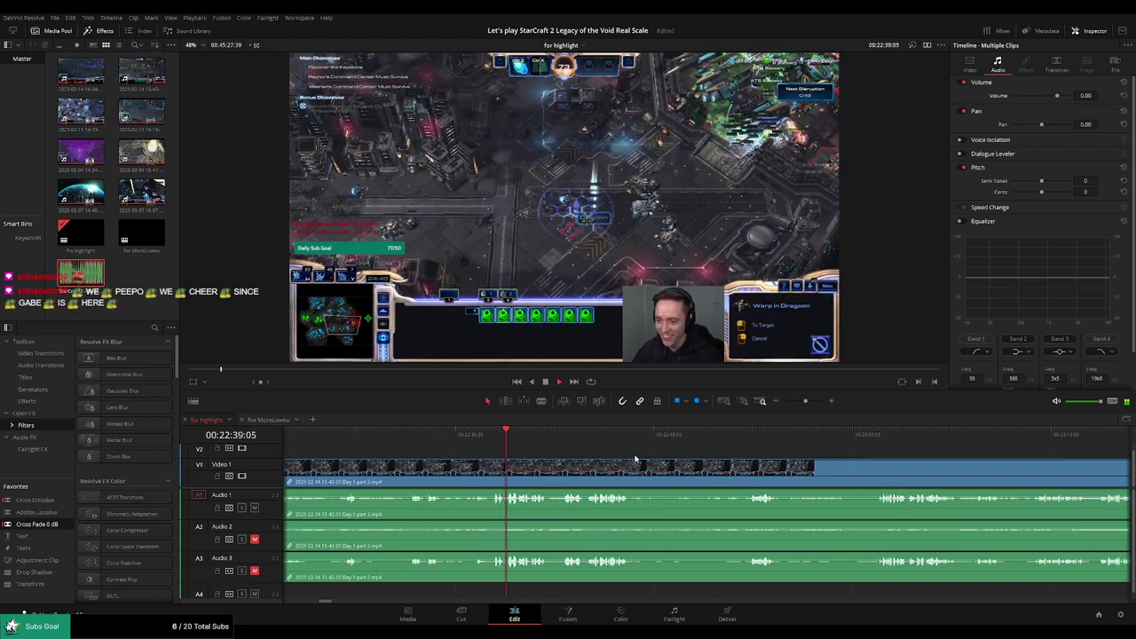
pyautogui.hscroll(1, 621, 457)
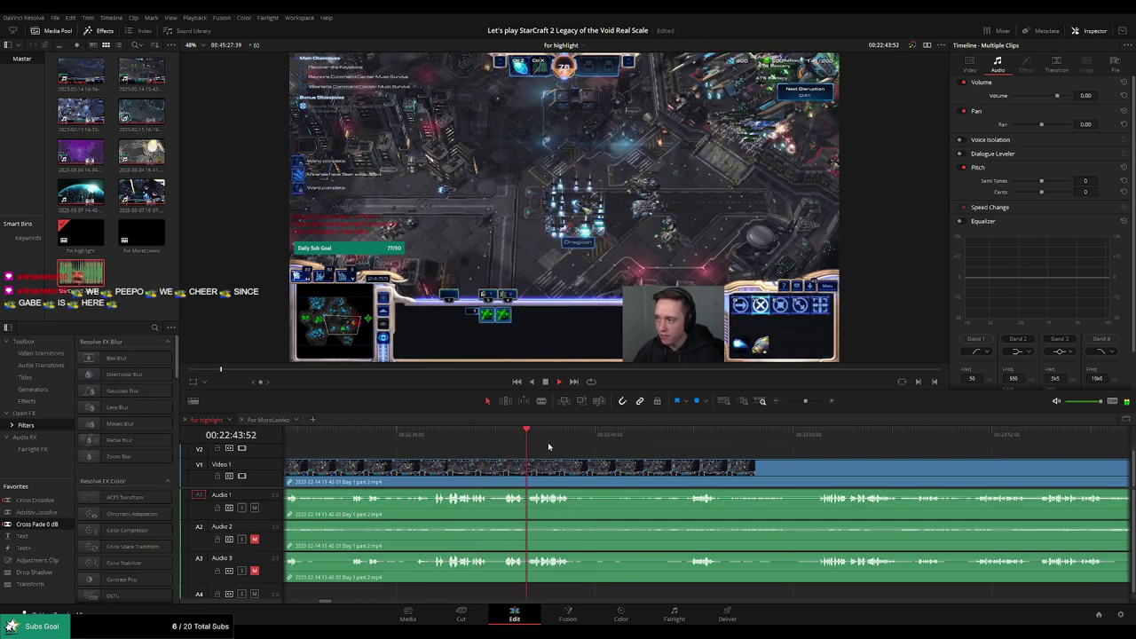
pyautogui.hscroll(2, 559, 457)
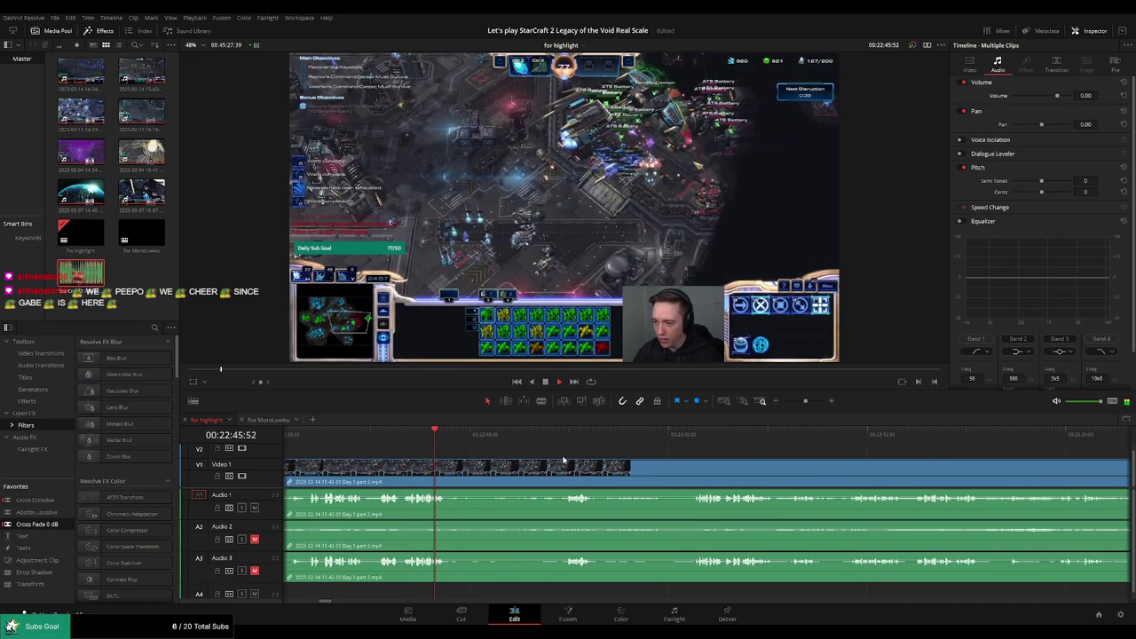
pyautogui.hotkey('ctrl', 'b')
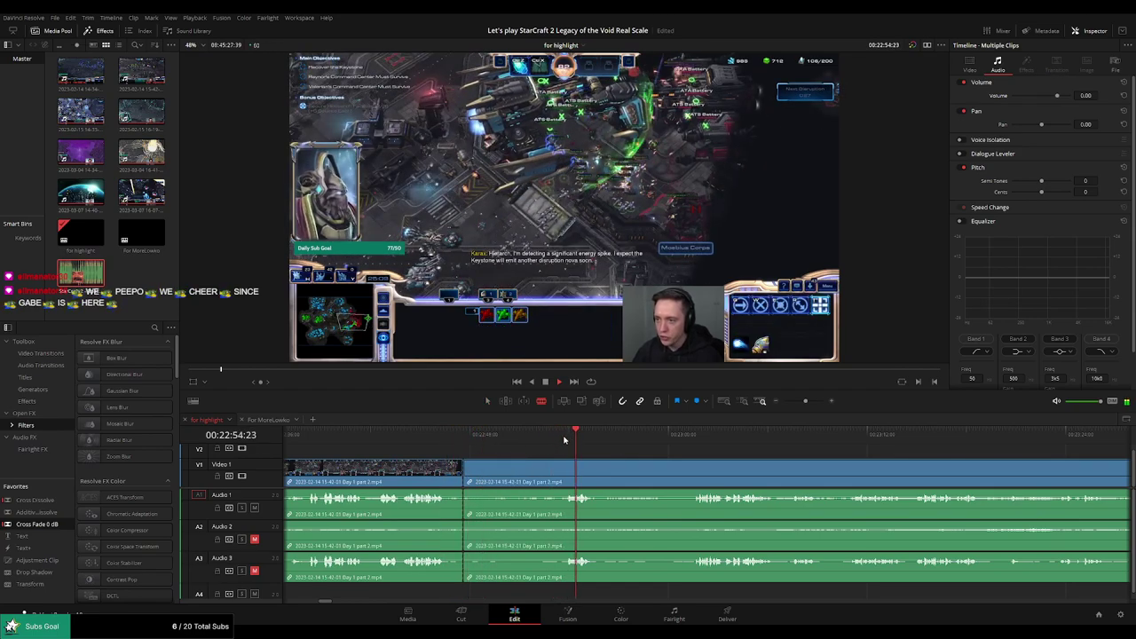
# Find the resume point, split at about 00:23:01:30, ripple-delete back to the 00:22:47:35 cut, and add video and audio transitions at the join
pyautogui.click(687, 433)
pyautogui.moveTo(751, 459); pyautogui.dragTo(597, 450)
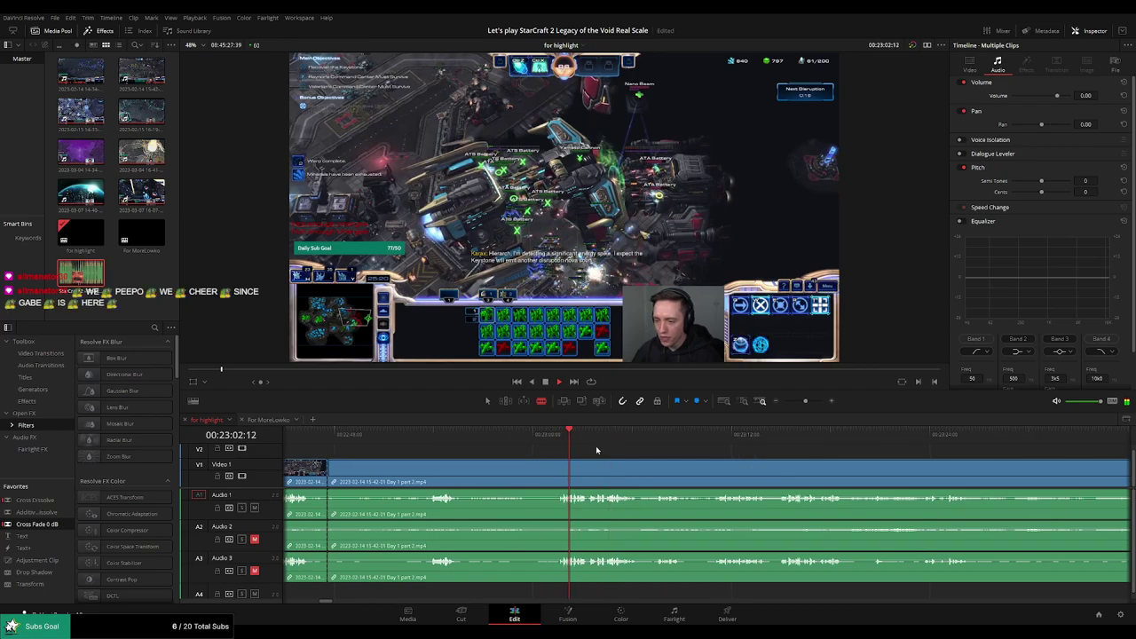
pyautogui.click(558, 477)
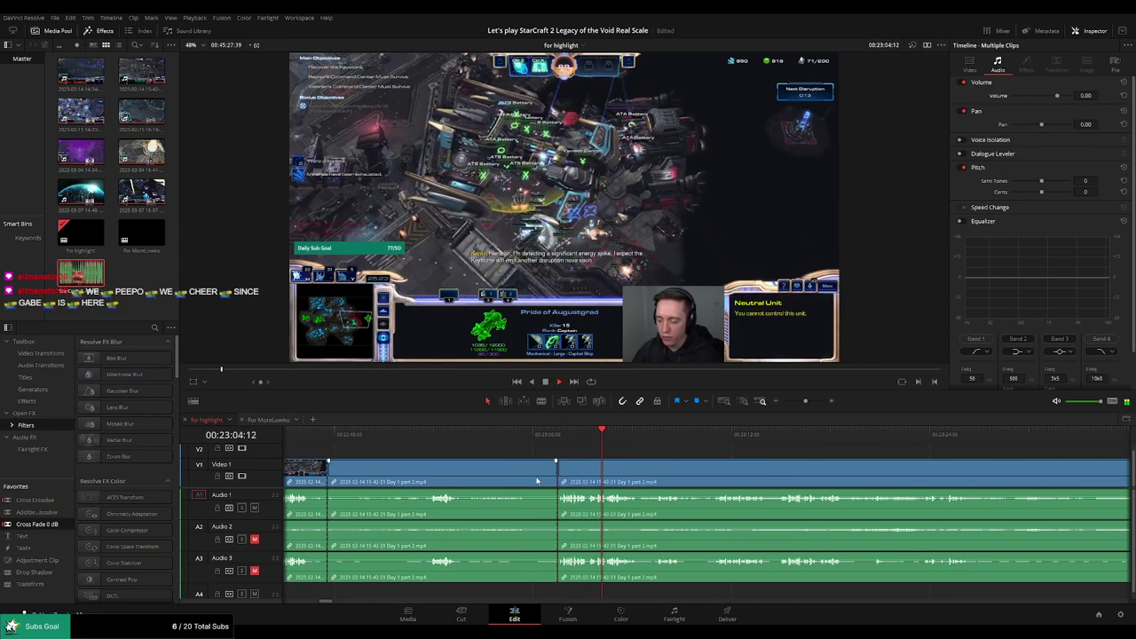
pyautogui.press('a')
pyautogui.click(536, 481)
pyautogui.press('Delete')
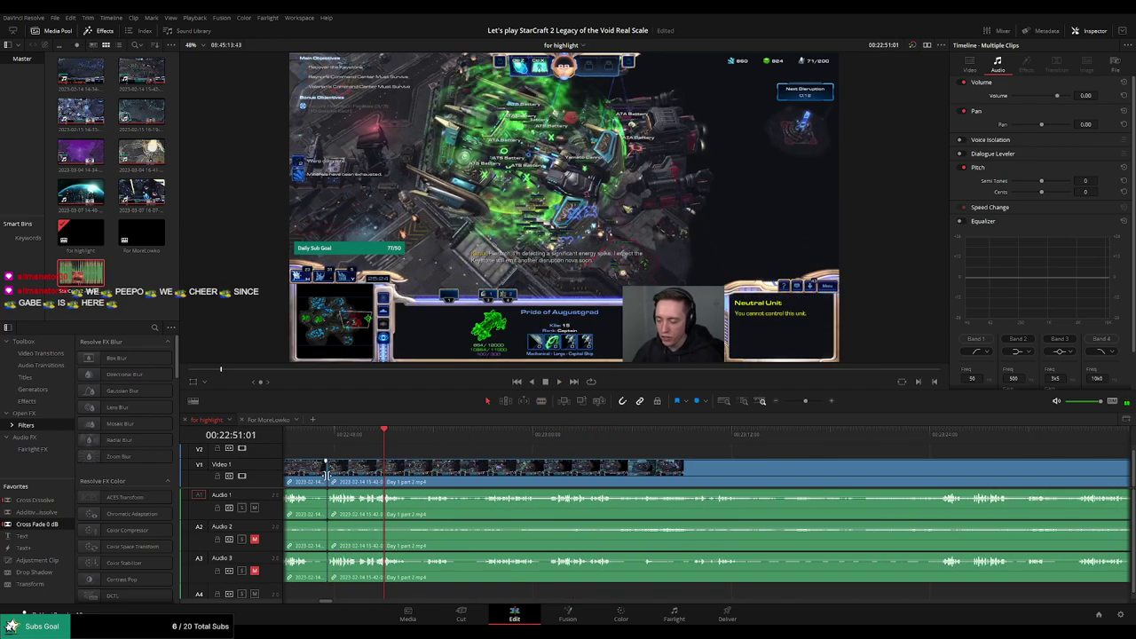
pyautogui.click(323, 435)
pyautogui.press('space')
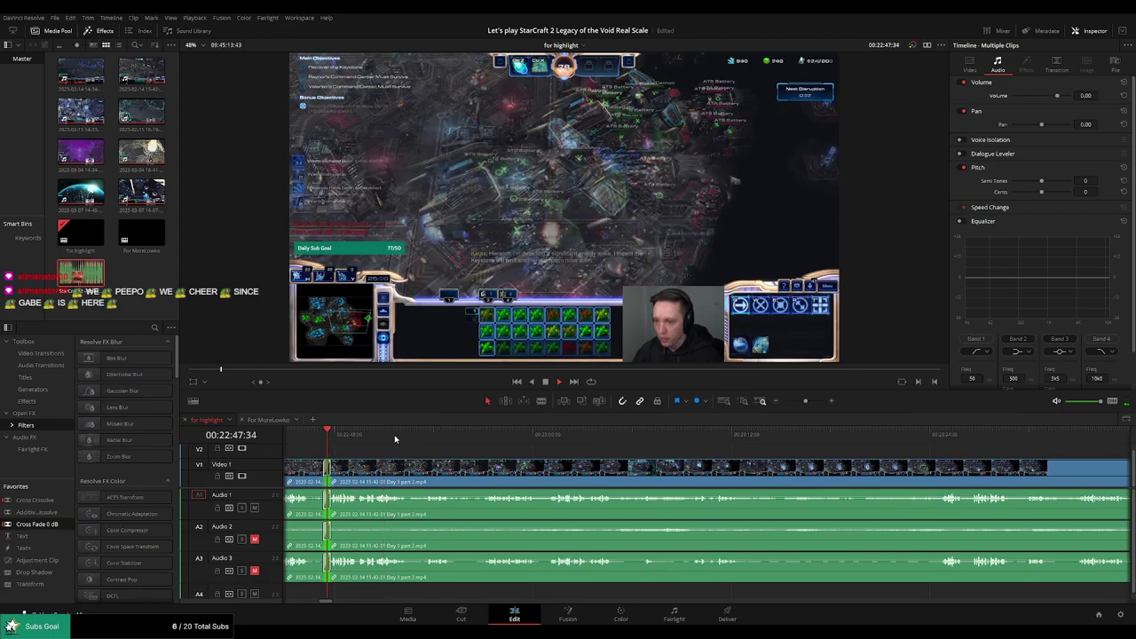
# Review the footage after the 00:22:47:35 join and split the video and audio clips at the load-game screen, about 00:23:43
pyautogui.click(400, 437)
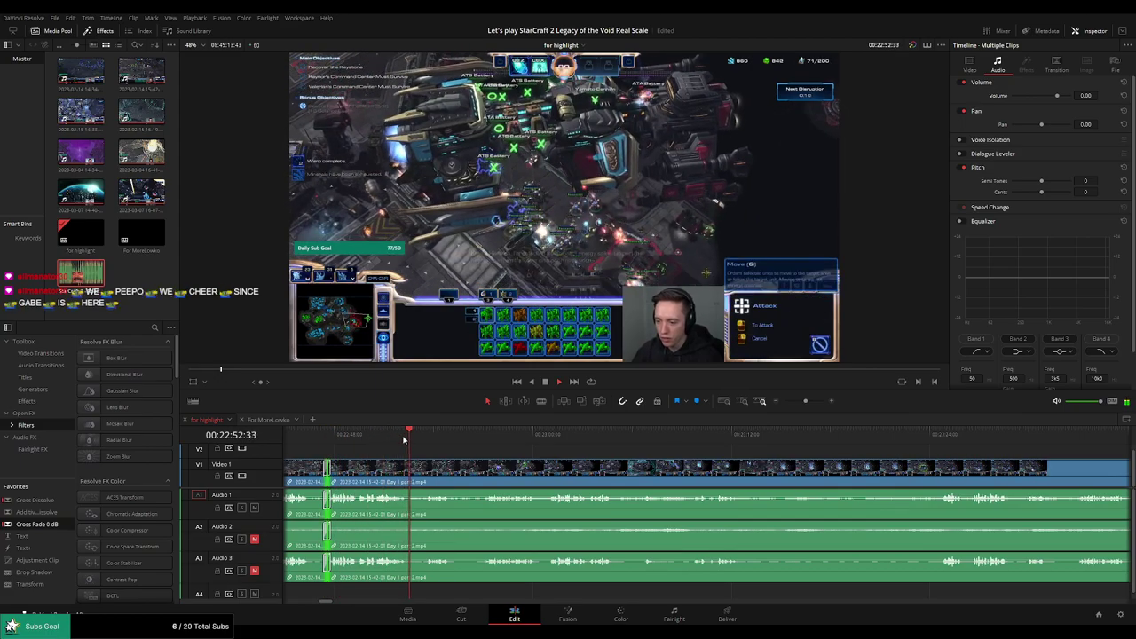
pyautogui.click(426, 436)
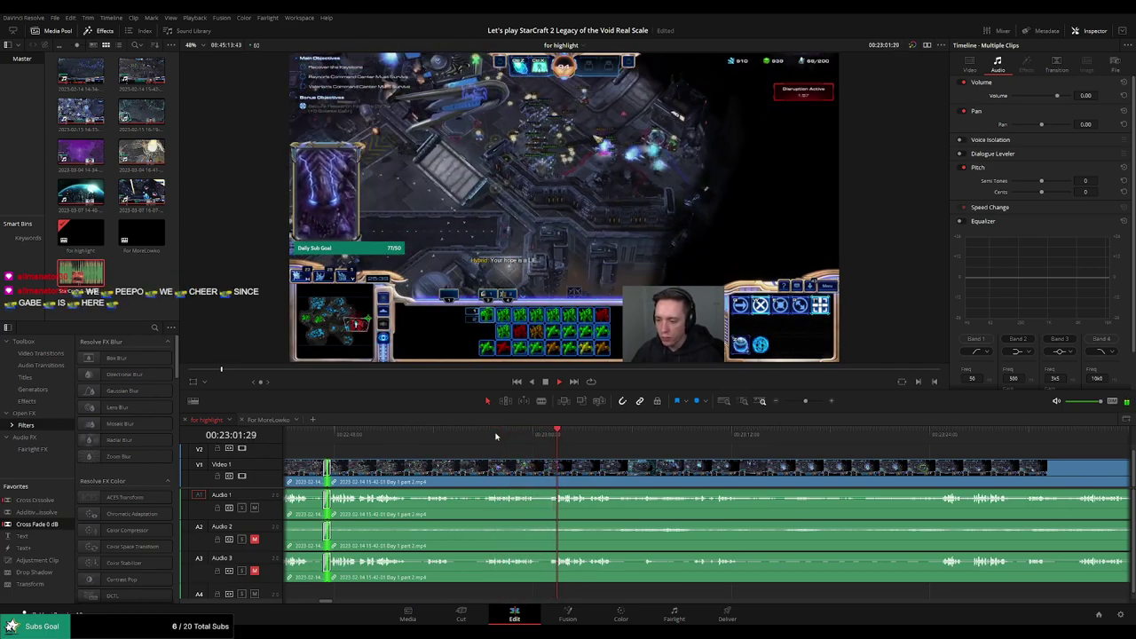
pyautogui.moveTo(681, 466); pyautogui.dragTo(607, 455)
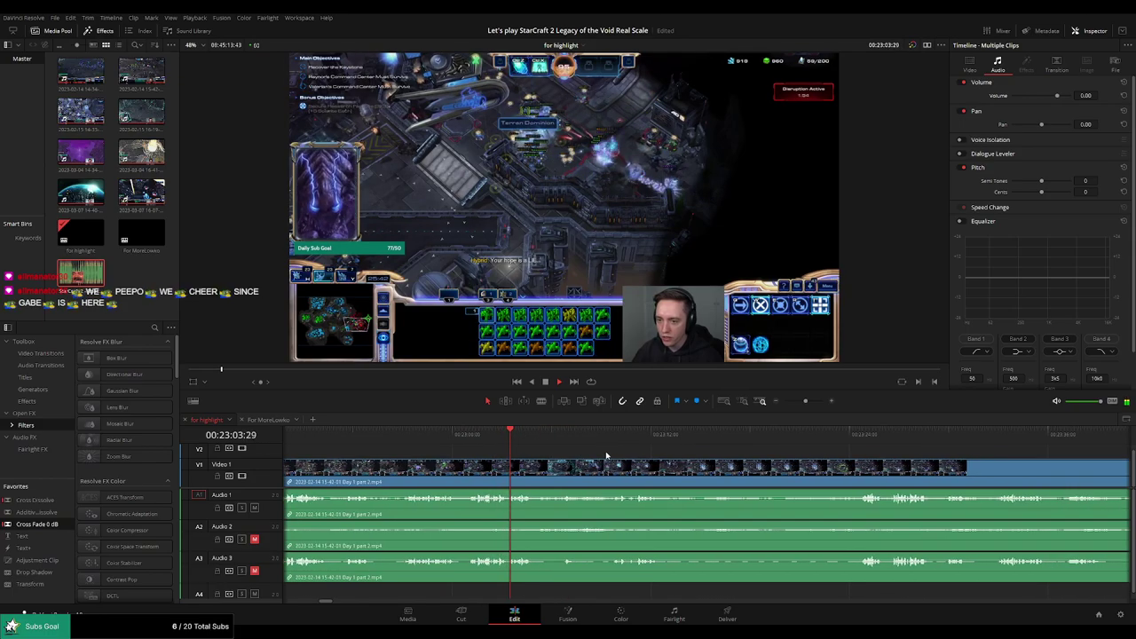
pyautogui.hscroll(3, 633, 458)
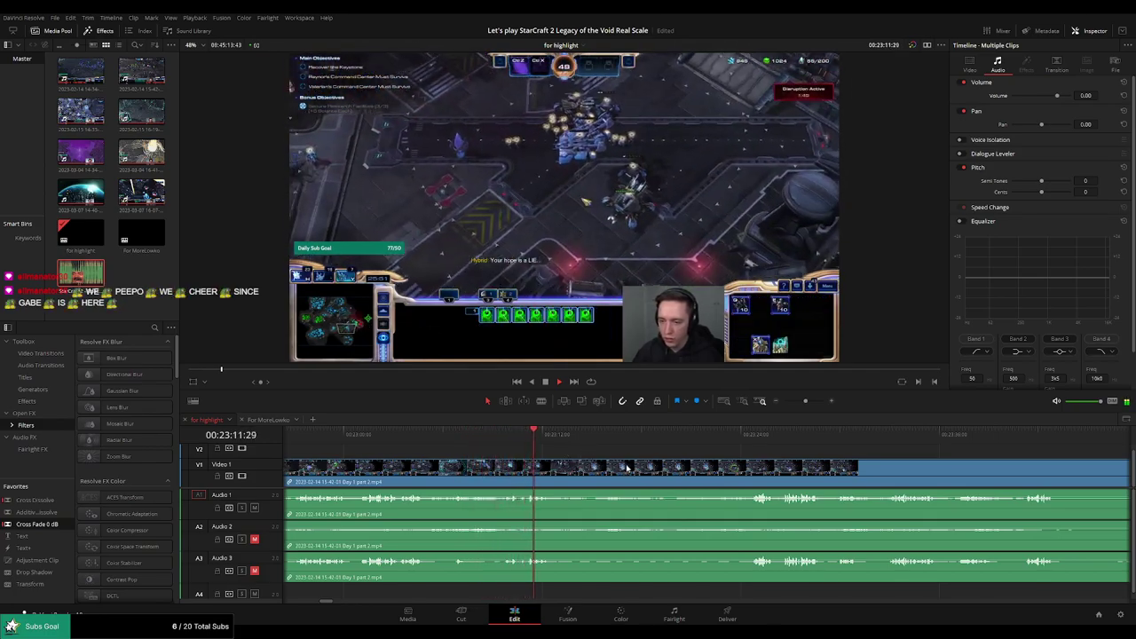
pyautogui.scroll(2, 586, 454)
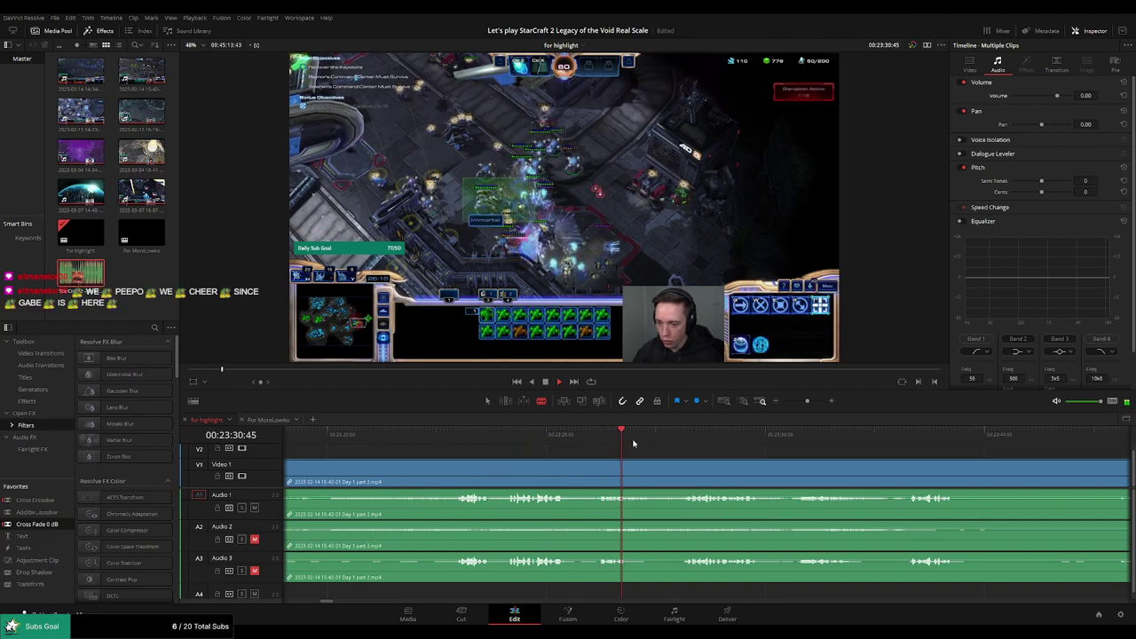
pyautogui.click(681, 434)
pyautogui.moveTo(794, 451); pyautogui.dragTo(617, 447)
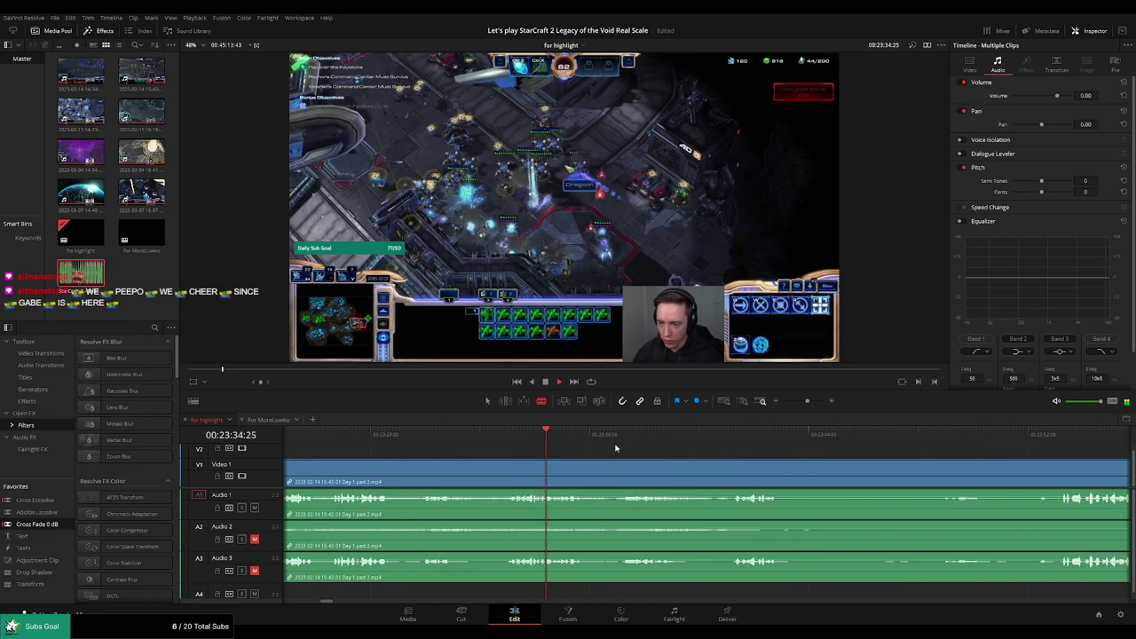
pyautogui.click(622, 437)
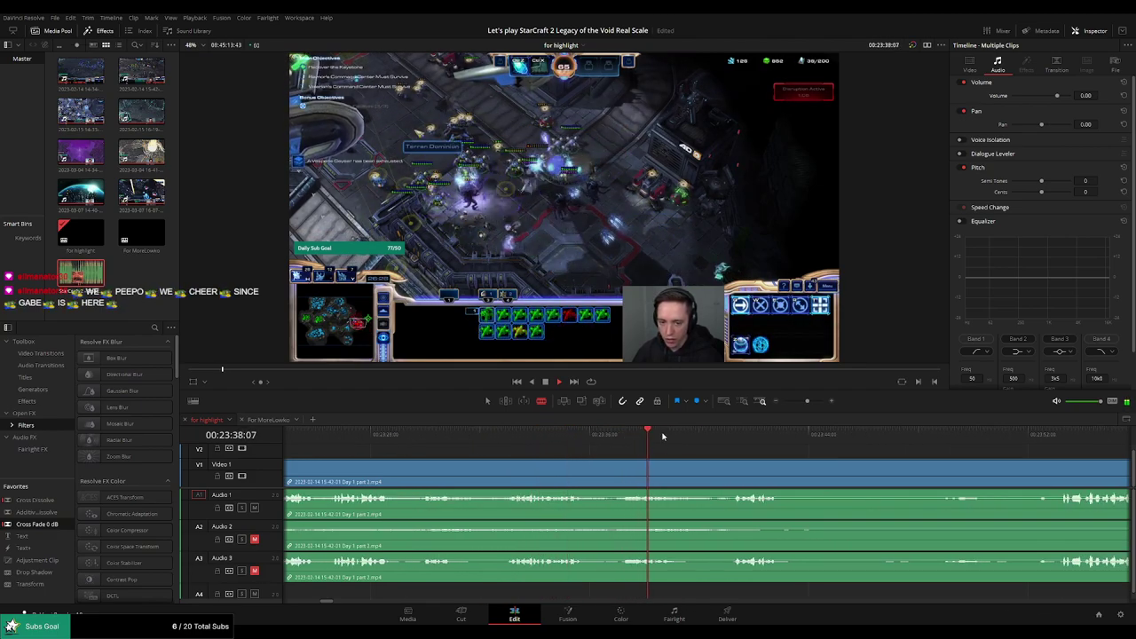
pyautogui.moveTo(836, 454); pyautogui.dragTo(592, 441)
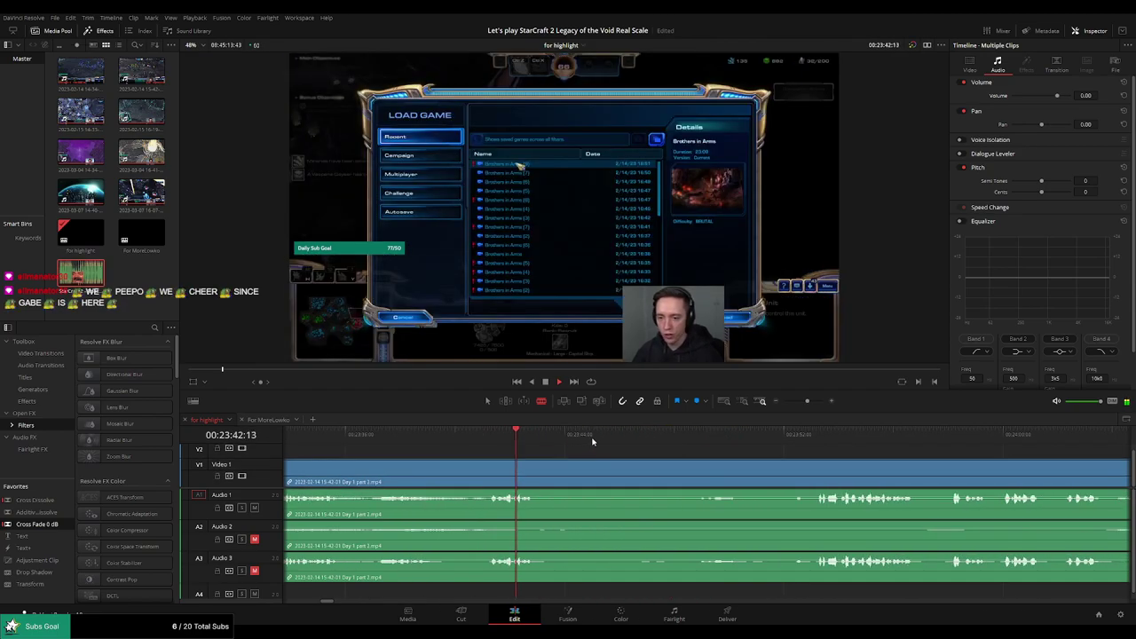
pyautogui.click(540, 470)
# Skim the recording from the 00:23:43 cut to about 00:30:20 for the point where the highlight should resume
pyautogui.click(811, 435)
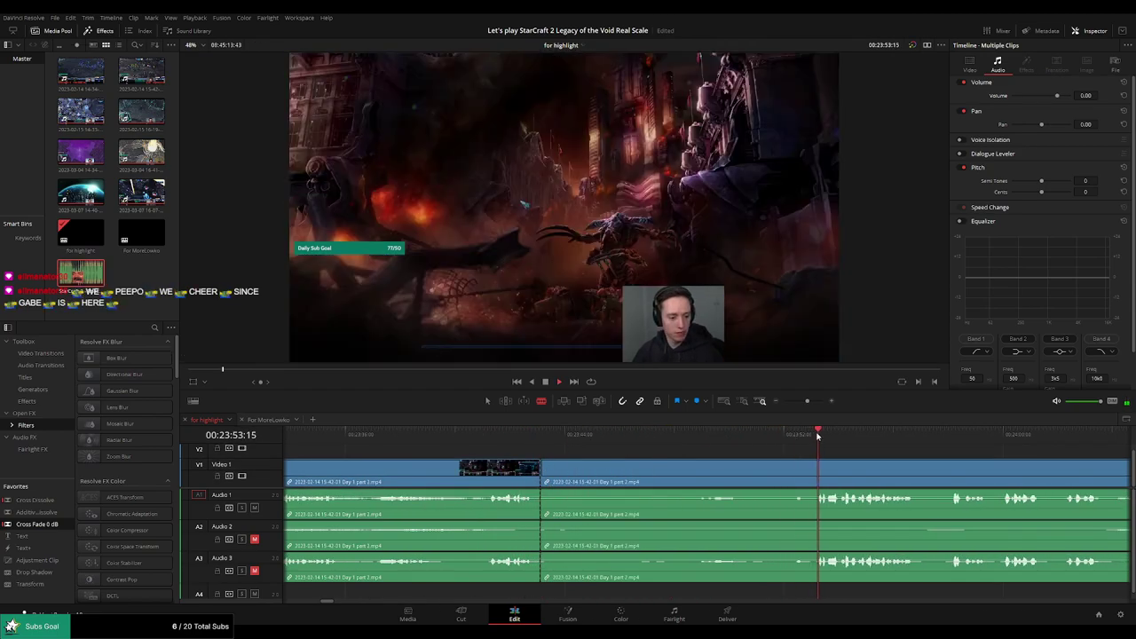
pyautogui.moveTo(806, 401); pyautogui.dragTo(799, 400)
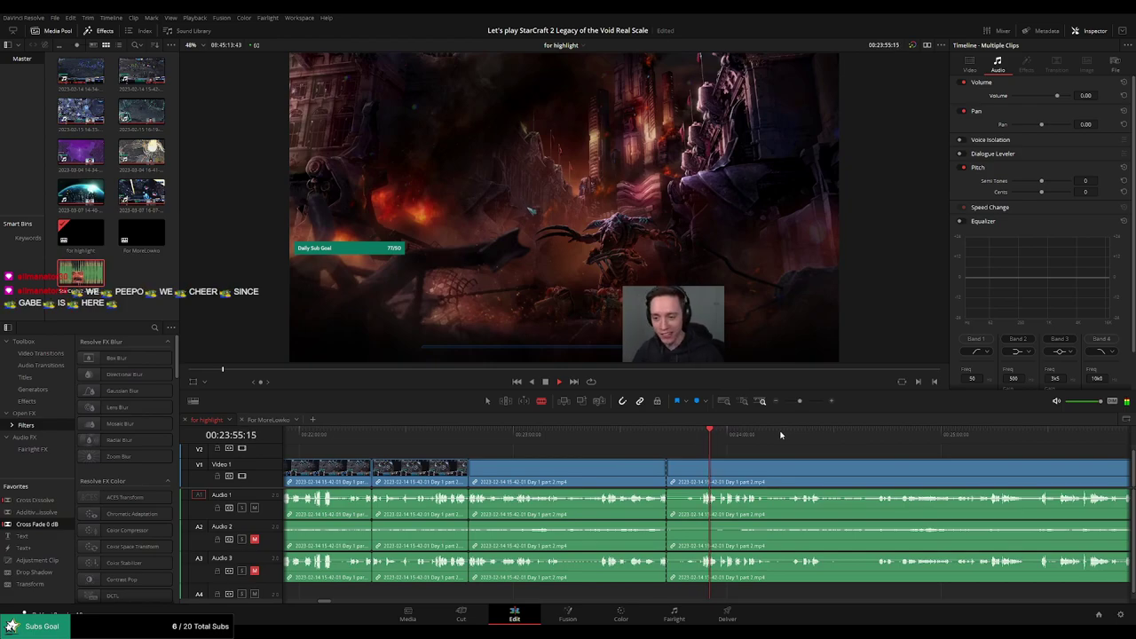
pyautogui.moveTo(936, 436); pyautogui.dragTo(573, 446)
pyautogui.moveTo(889, 436); pyautogui.dragTo(984, 447)
pyautogui.press('space')
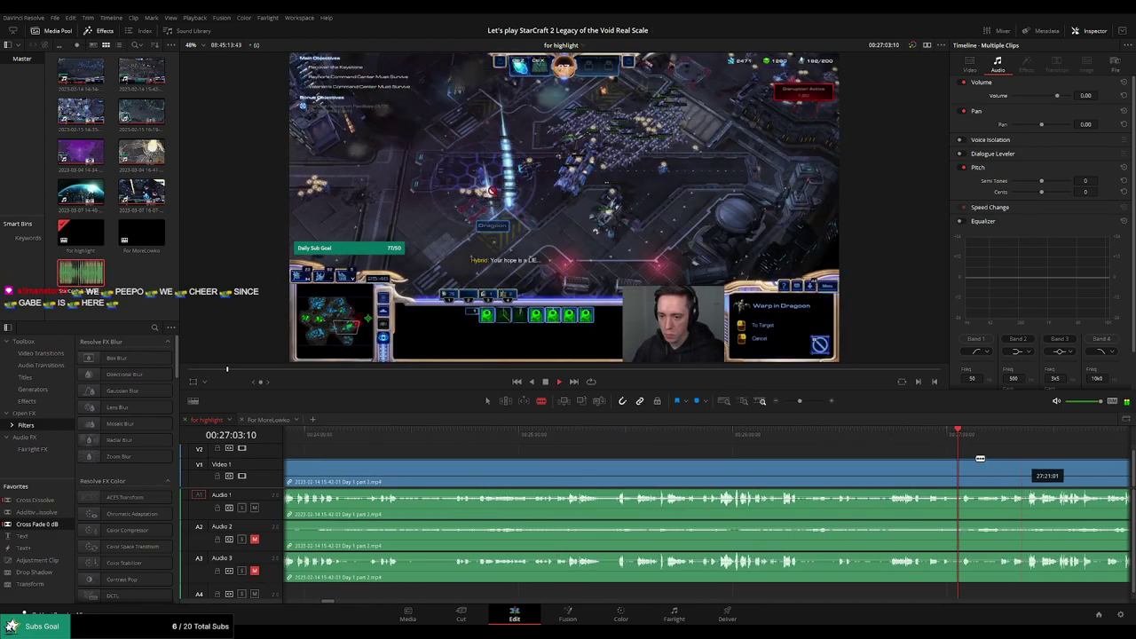
pyautogui.moveTo(898, 450); pyautogui.dragTo(851, 440)
pyautogui.moveTo(928, 455); pyautogui.dragTo(701, 450)
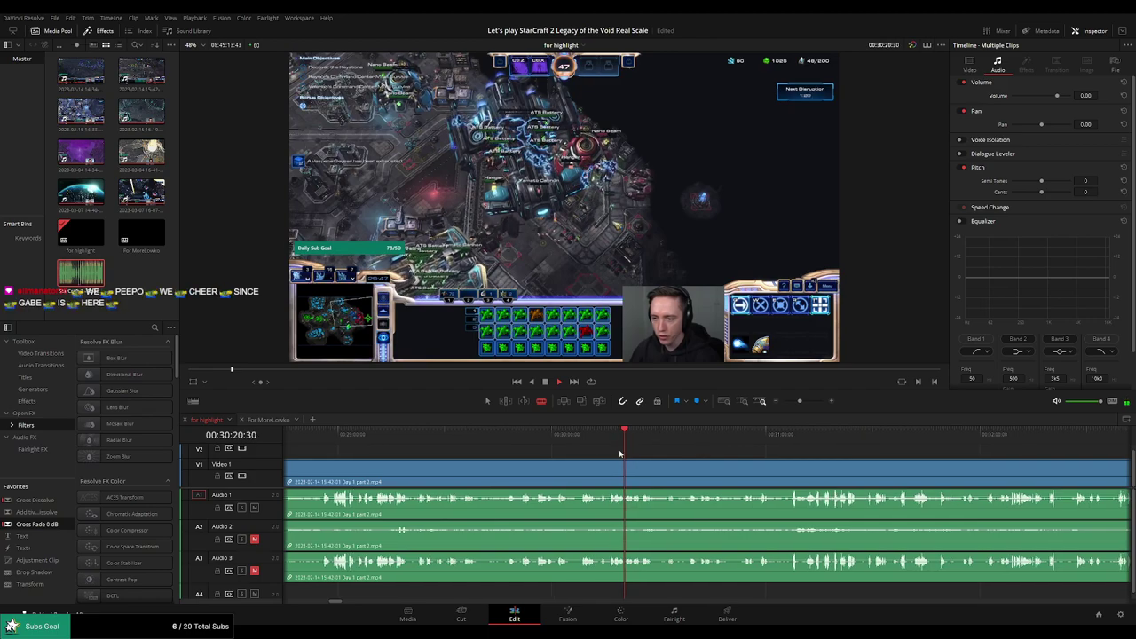
# Find the resume point by skimming back from 00:30:20 and split the video and audio clips at about 00:29:47:45
pyautogui.click(583, 441)
pyautogui.scroll(2, 653, 458)
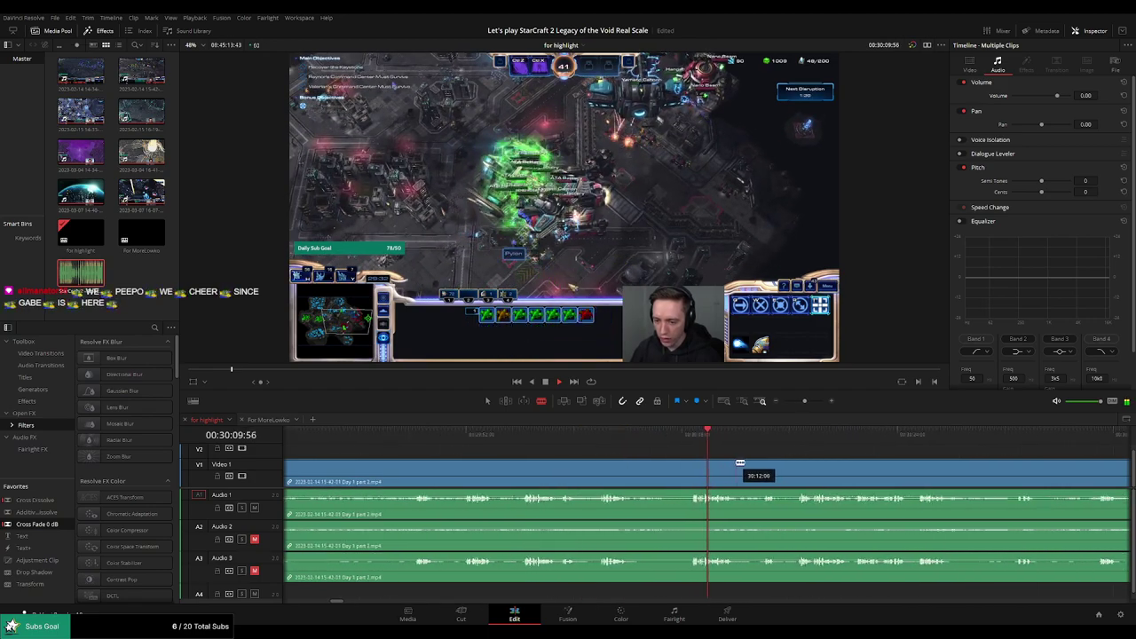
pyautogui.click(547, 439)
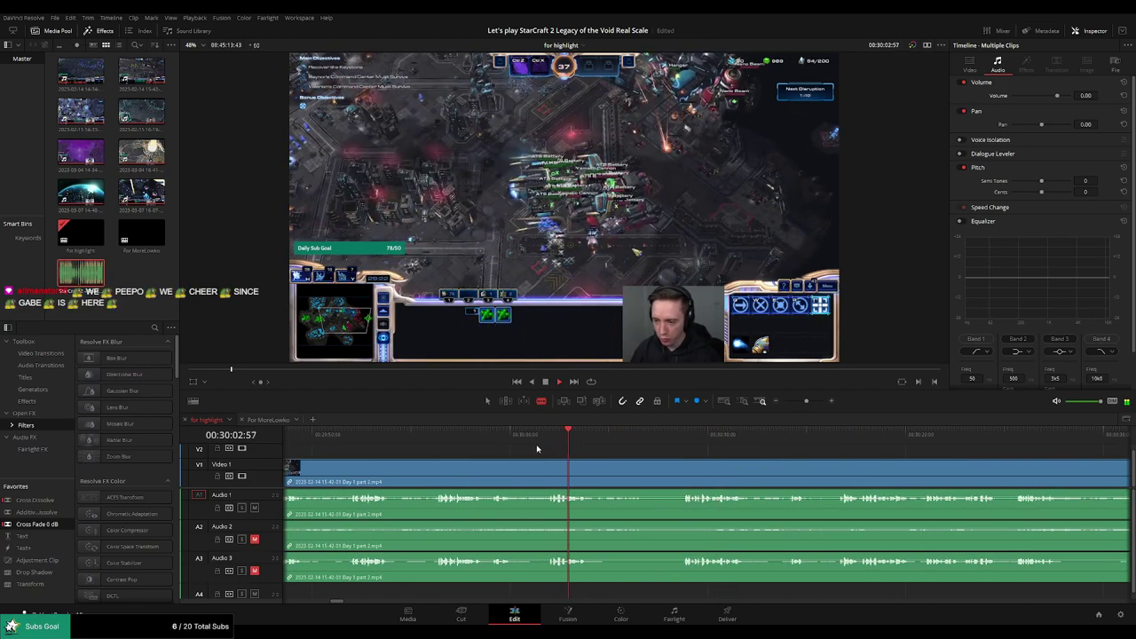
pyautogui.click(462, 441)
pyautogui.click(441, 443)
pyautogui.moveTo(532, 477); pyautogui.dragTo(685, 467)
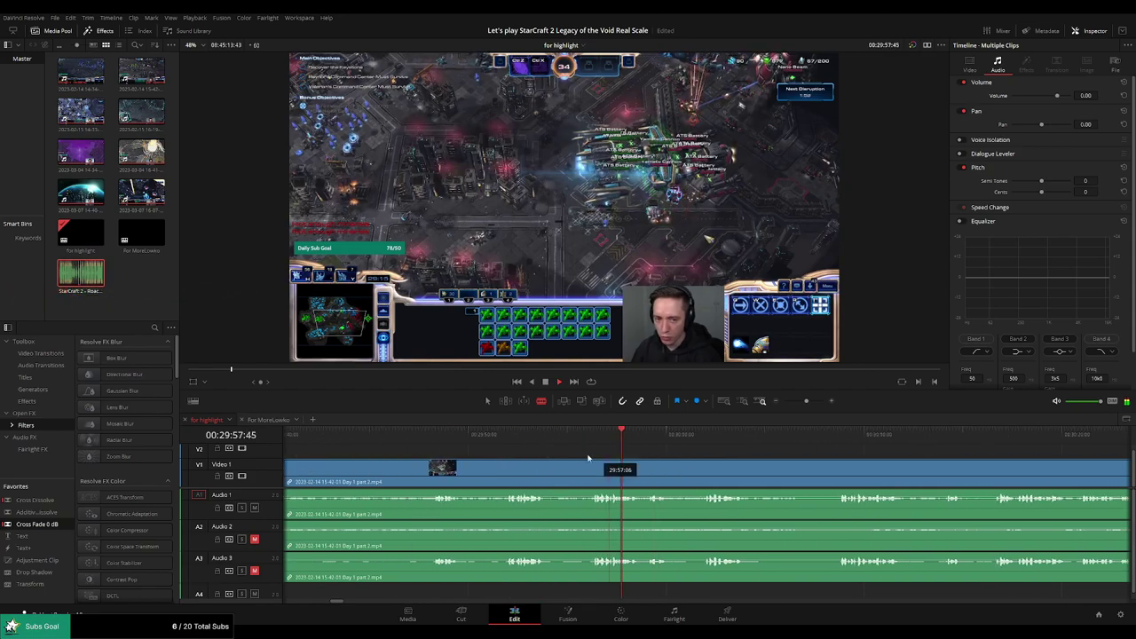
pyautogui.click(502, 438)
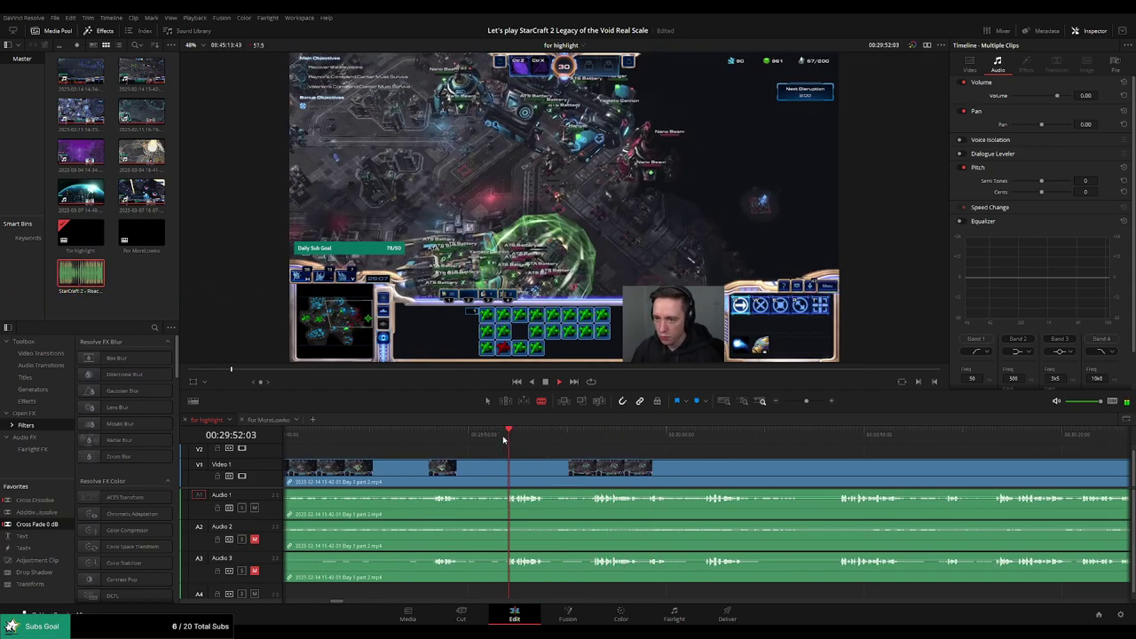
pyautogui.click(434, 441)
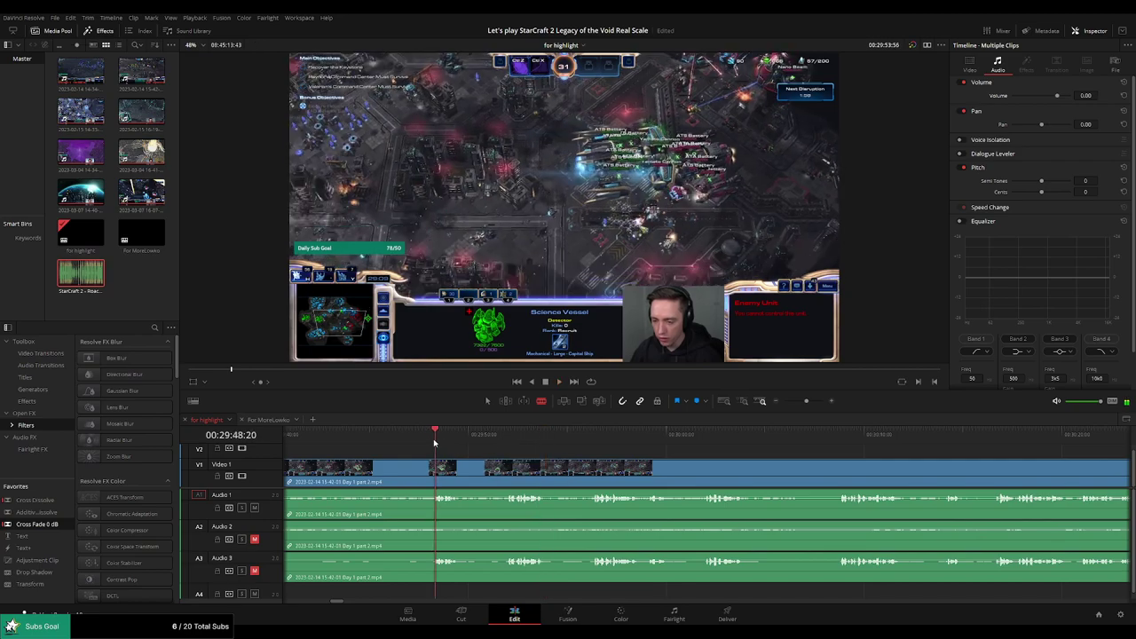
pyautogui.moveTo(462, 471); pyautogui.dragTo(644, 458)
pyautogui.click(612, 470)
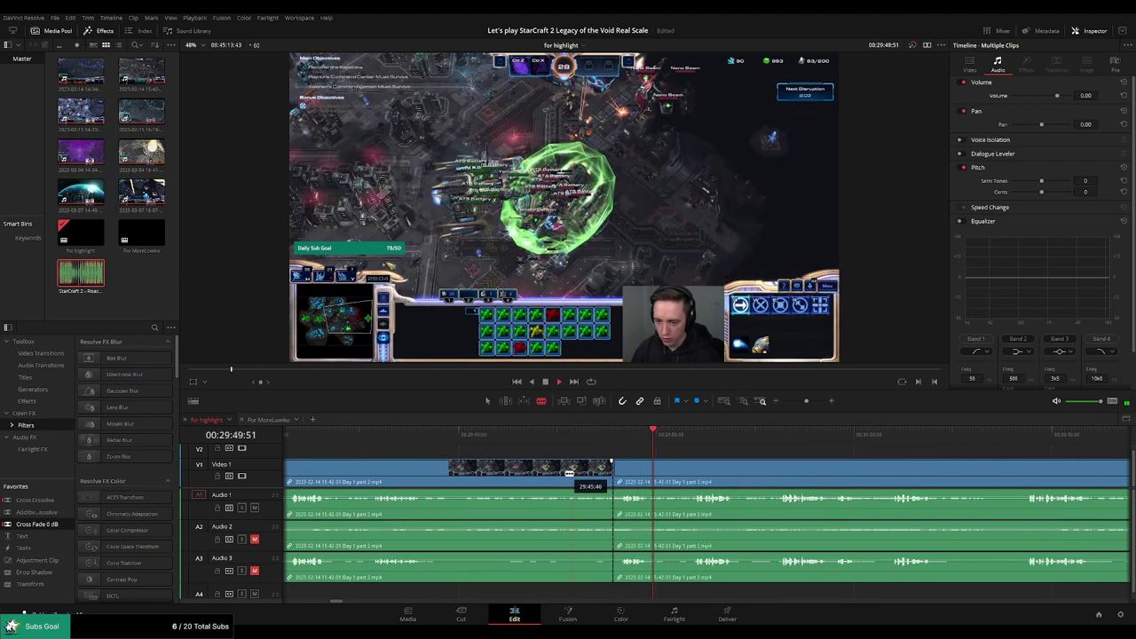
# Ripple-delete the section between the 00:23:43 cut and the resume point, and add video and audio transitions at the join
pyautogui.press('a')
pyautogui.click(565, 476)
pyautogui.press('Delete')
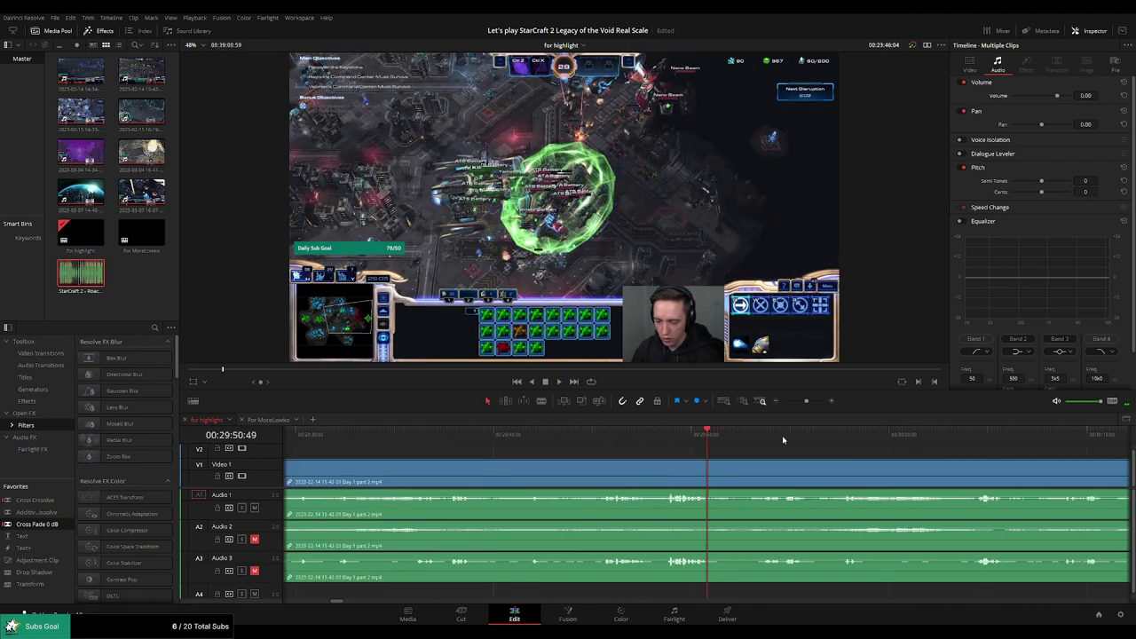
pyautogui.moveTo(807, 402); pyautogui.dragTo(793, 403)
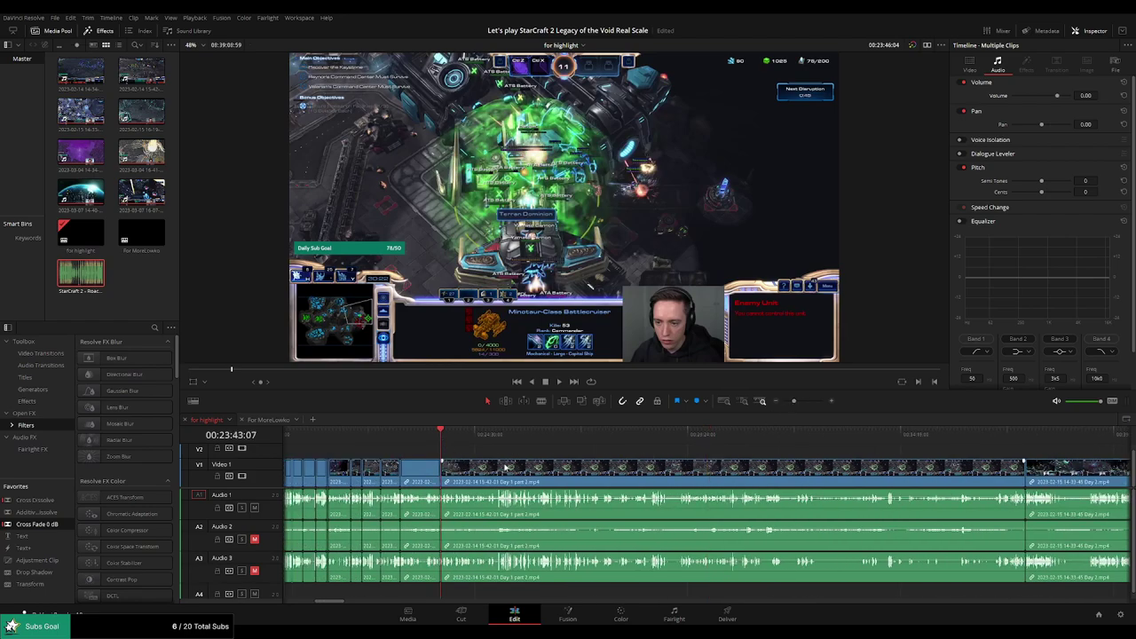
pyautogui.scroll(3, 506, 467)
pyautogui.press('space')
pyautogui.scroll(5, 750, 469)
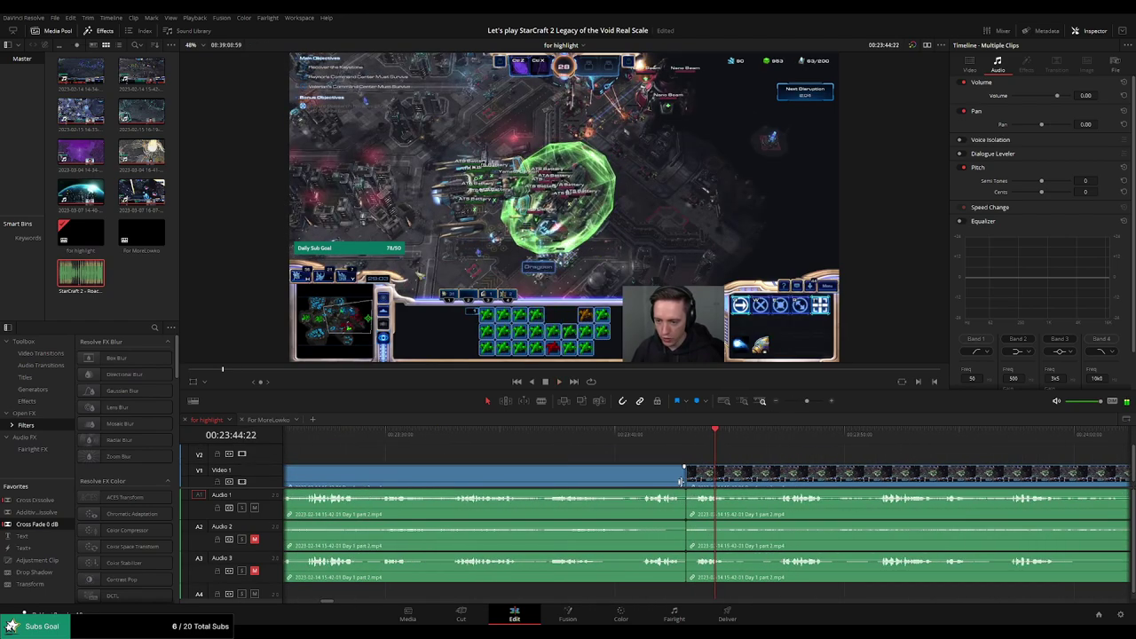
pyautogui.scroll(2, 692, 461)
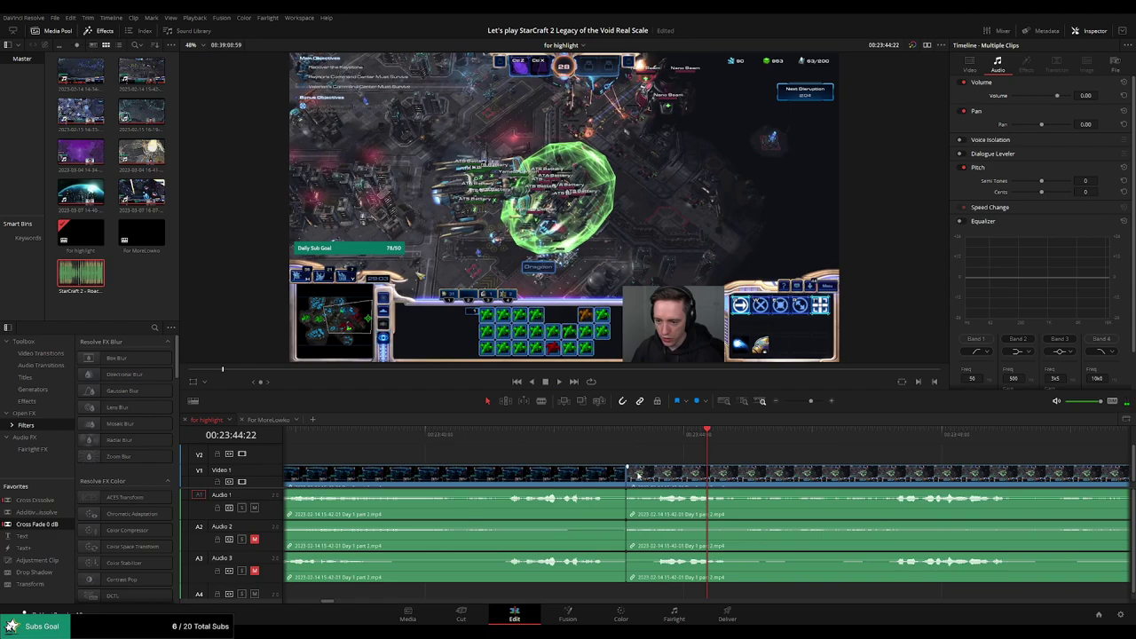
pyautogui.hotkey('ctrl', 't')
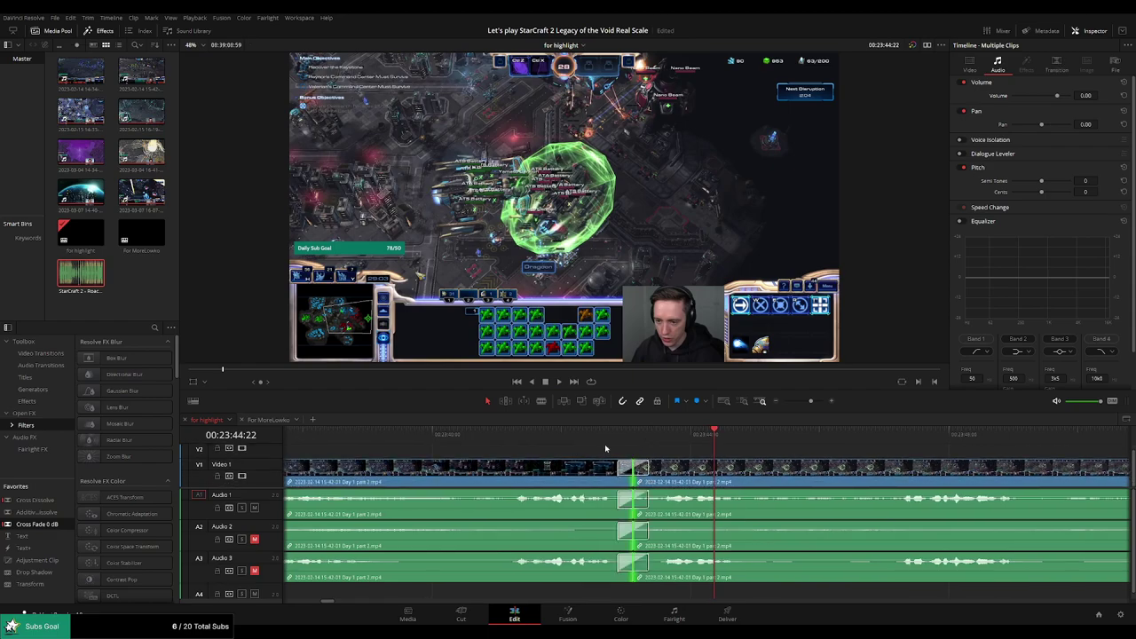
# Review the footage across and after the 00:23:43 join and split the video and audio clips at about 00:23:59:40
pyautogui.click(589, 437)
pyautogui.press('space')
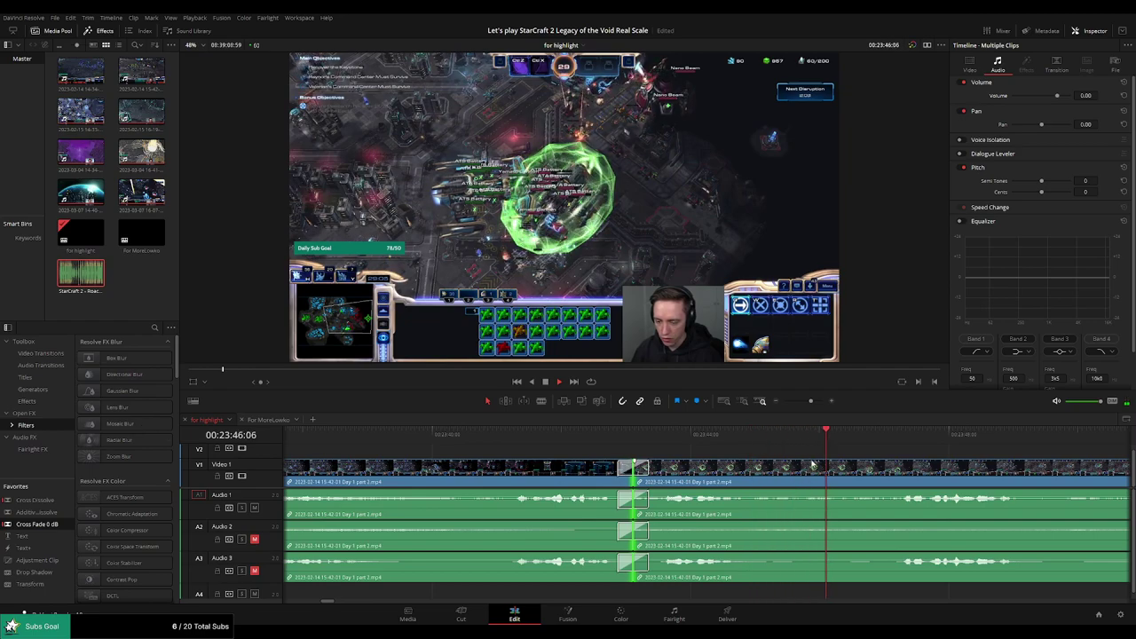
pyautogui.moveTo(859, 451); pyautogui.dragTo(530, 448)
pyautogui.moveTo(812, 402); pyautogui.dragTo(805, 404)
pyautogui.click(744, 438)
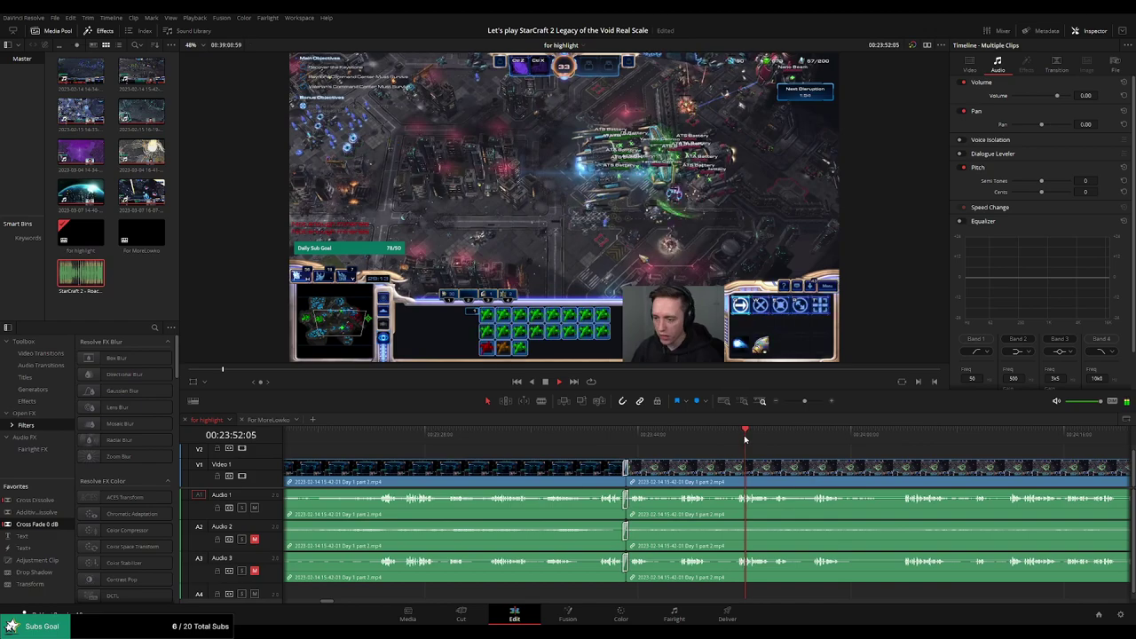
pyautogui.moveTo(843, 462); pyautogui.dragTo(659, 461)
pyautogui.scroll(2, 654, 462)
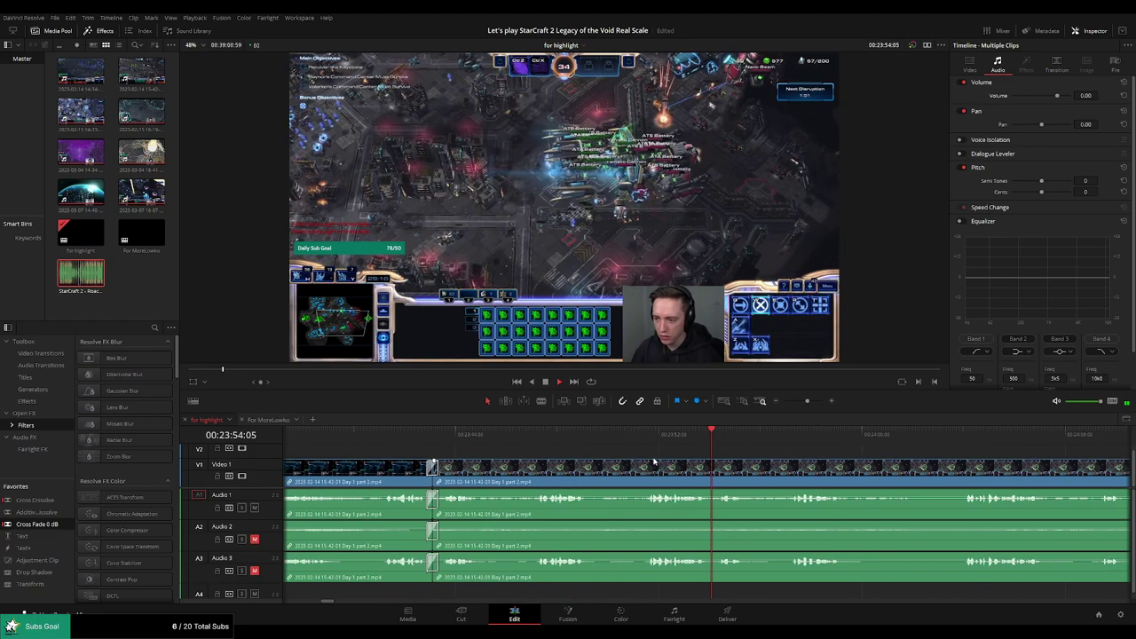
pyautogui.hscroll(5, 654, 462)
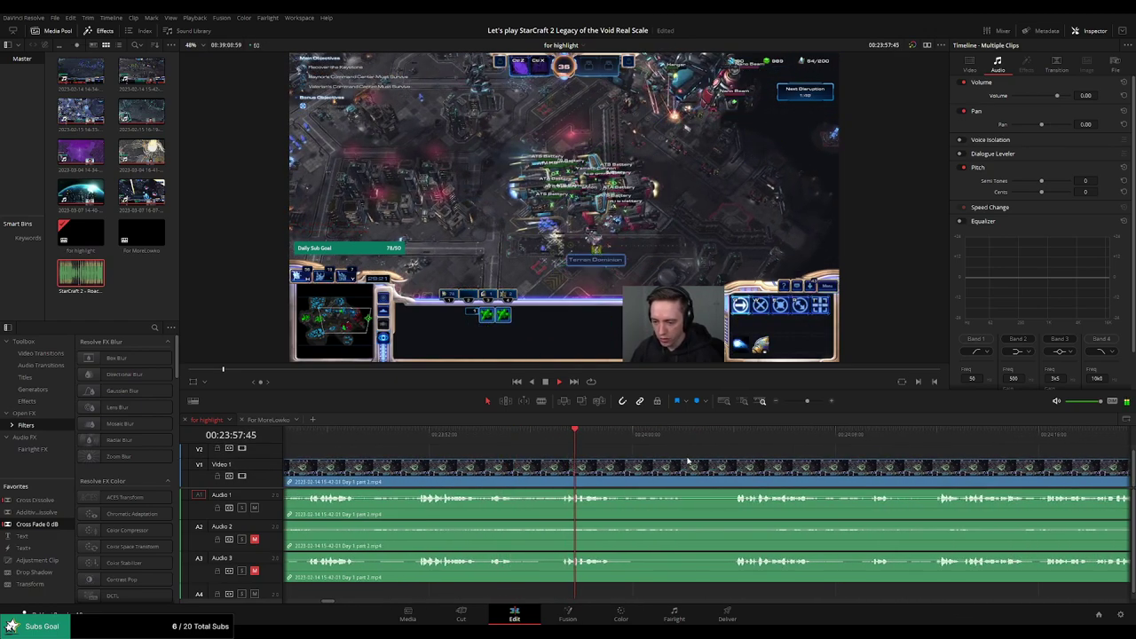
pyautogui.hscroll(3, 688, 461)
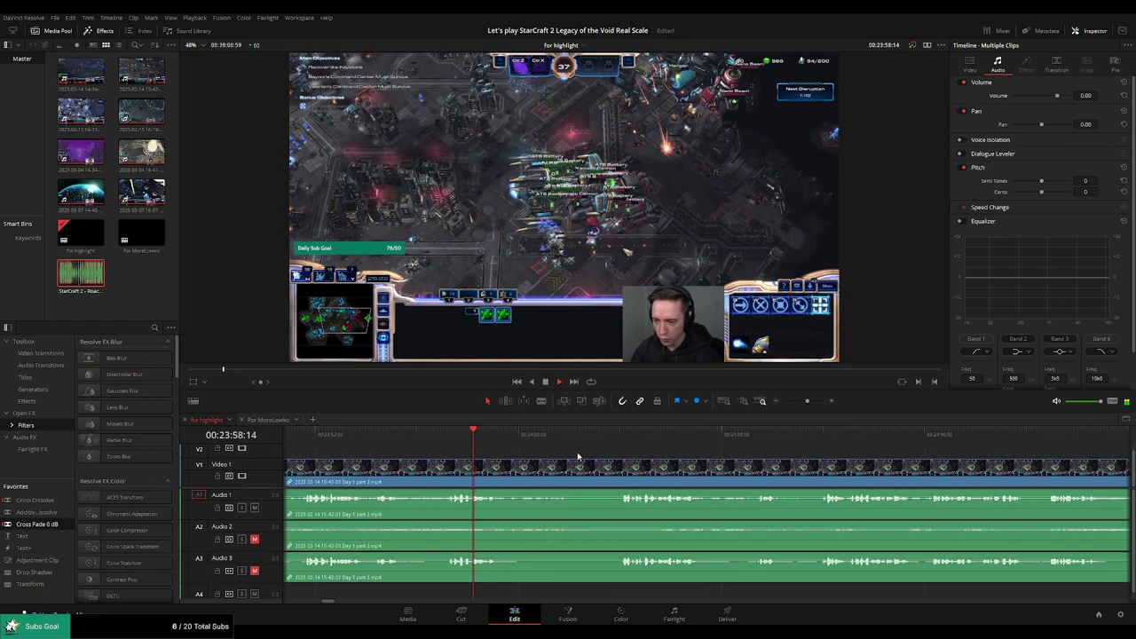
pyautogui.press('b')
pyautogui.click(510, 473)
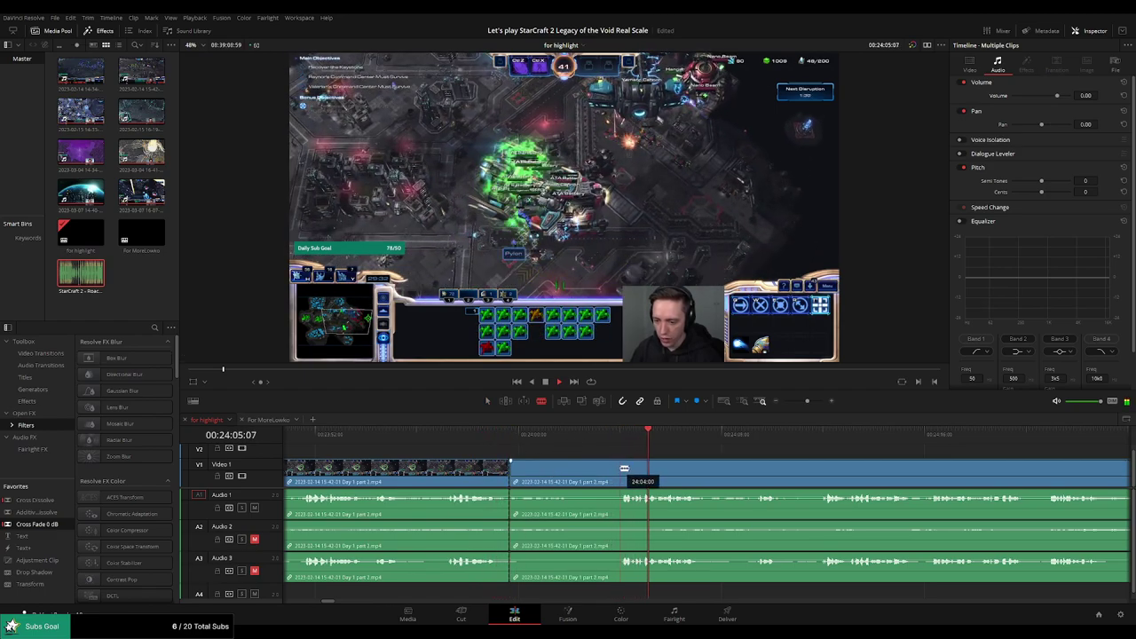
# Split at about 00:24:04, ripple-delete back to the 00:23:59:40 cut, and add a Cross Fade 0 dB to Audio 1 at the join
pyautogui.click(622, 469)
pyautogui.press('a')
pyautogui.click(578, 479)
pyautogui.press('Delete')
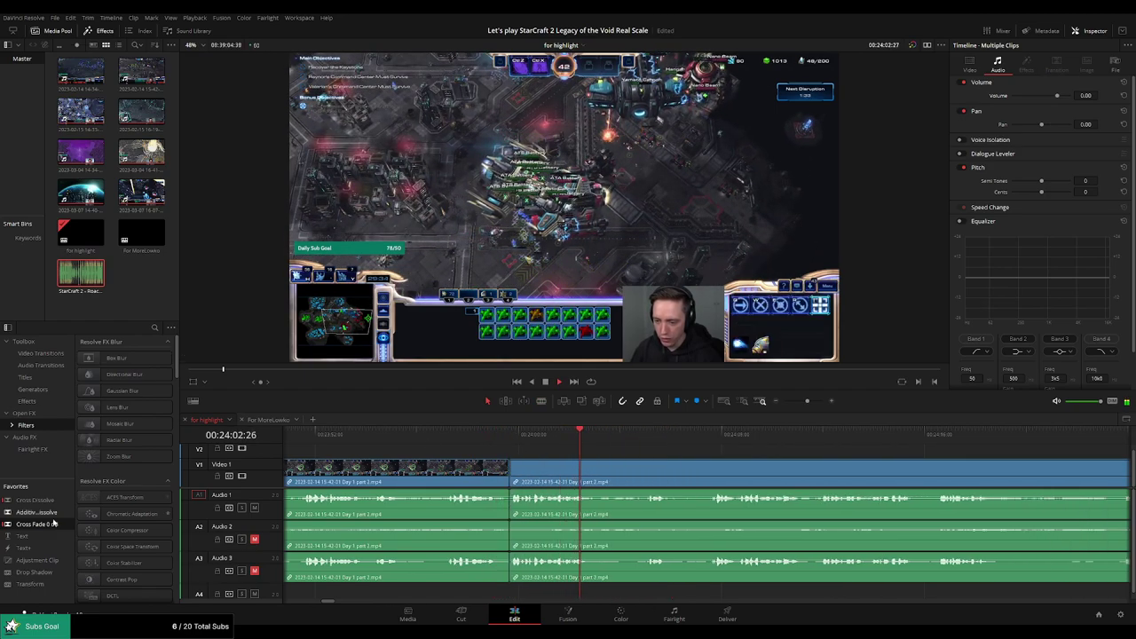
pyautogui.moveTo(53, 524); pyautogui.dragTo(525, 503)
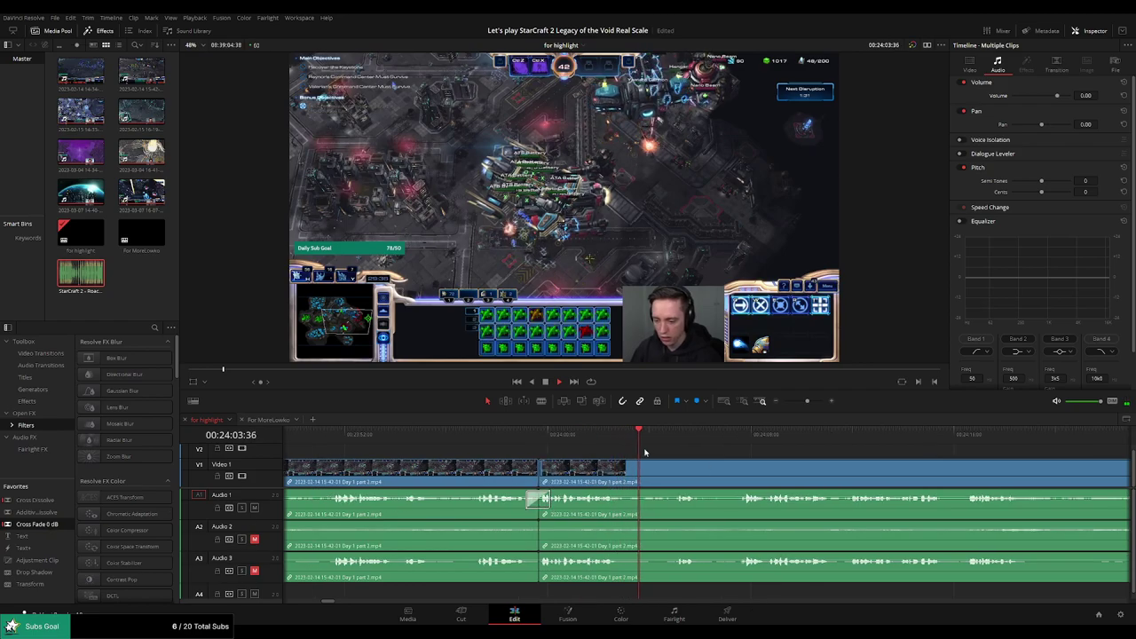
pyautogui.press('b')
pyautogui.click(581, 479)
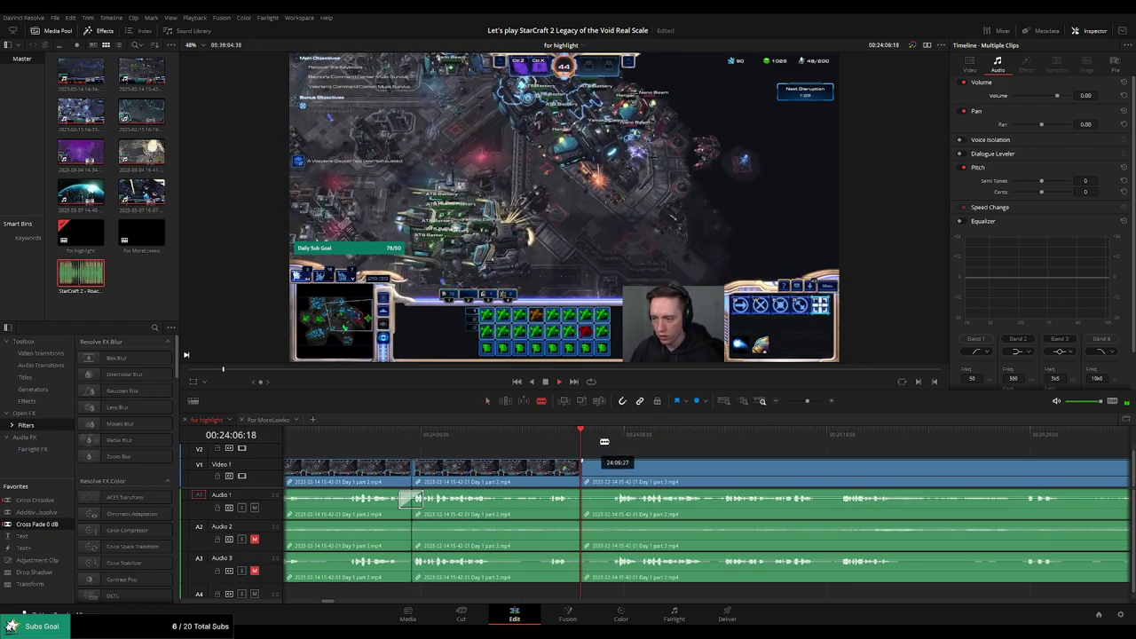
pyautogui.hotkey('ctrl', 'z')
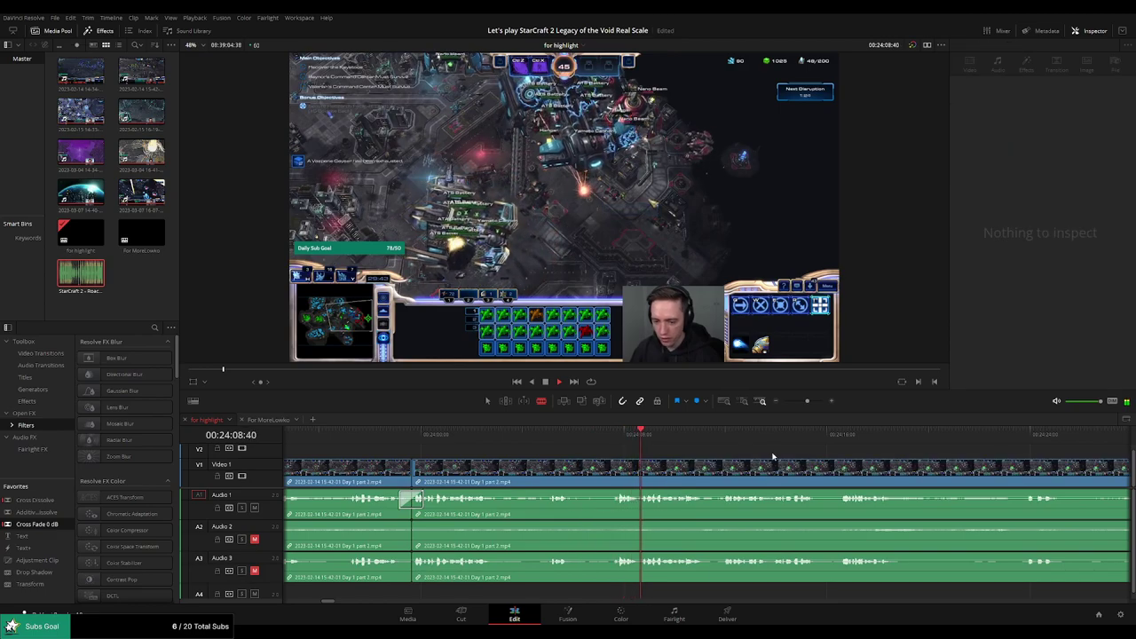
# Review the footage after the 00:23:59:40 join and split the video and audio clips at about 00:24:25:35
pyautogui.moveTo(773, 456); pyautogui.dragTo(679, 449)
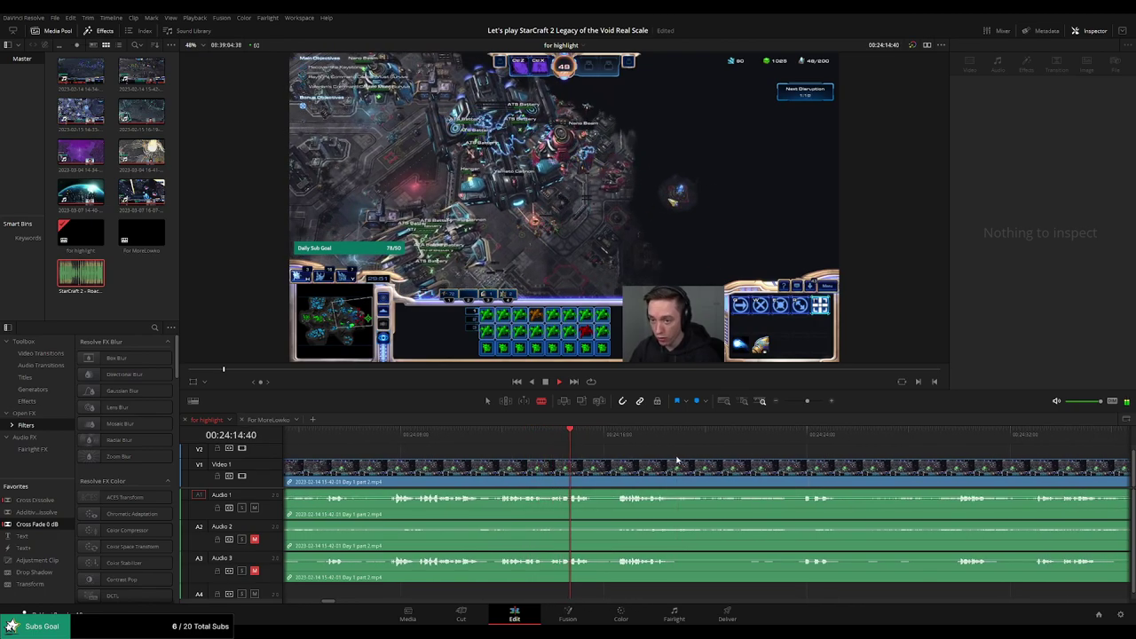
pyautogui.click(622, 436)
pyautogui.moveTo(744, 465); pyautogui.dragTo(630, 457)
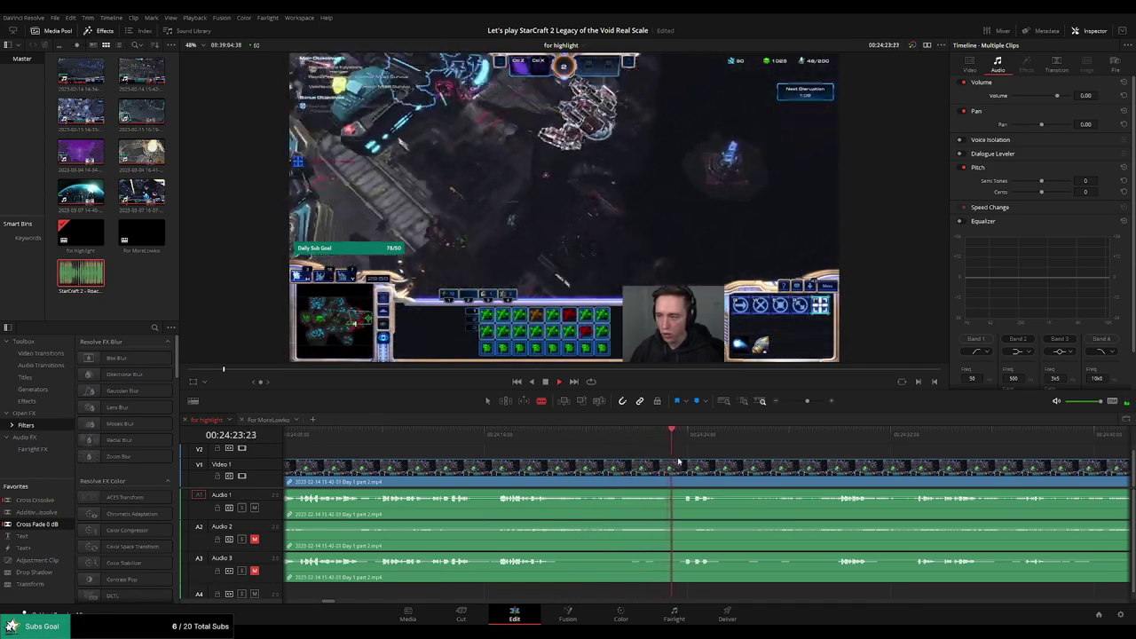
pyautogui.moveTo(767, 469); pyautogui.dragTo(658, 460)
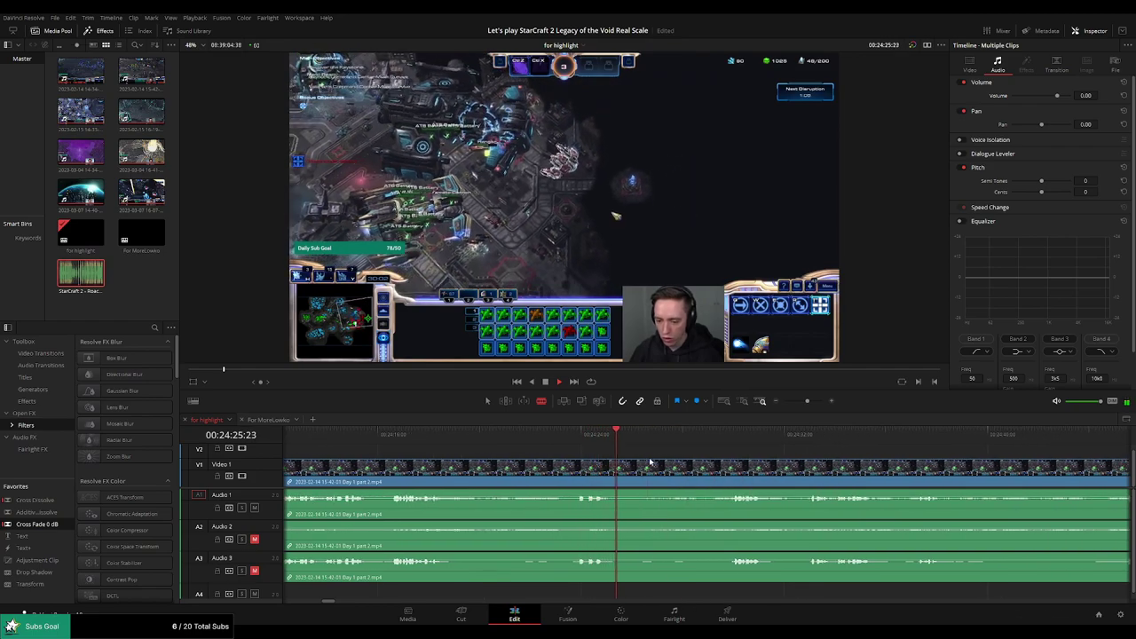
pyautogui.click(632, 471)
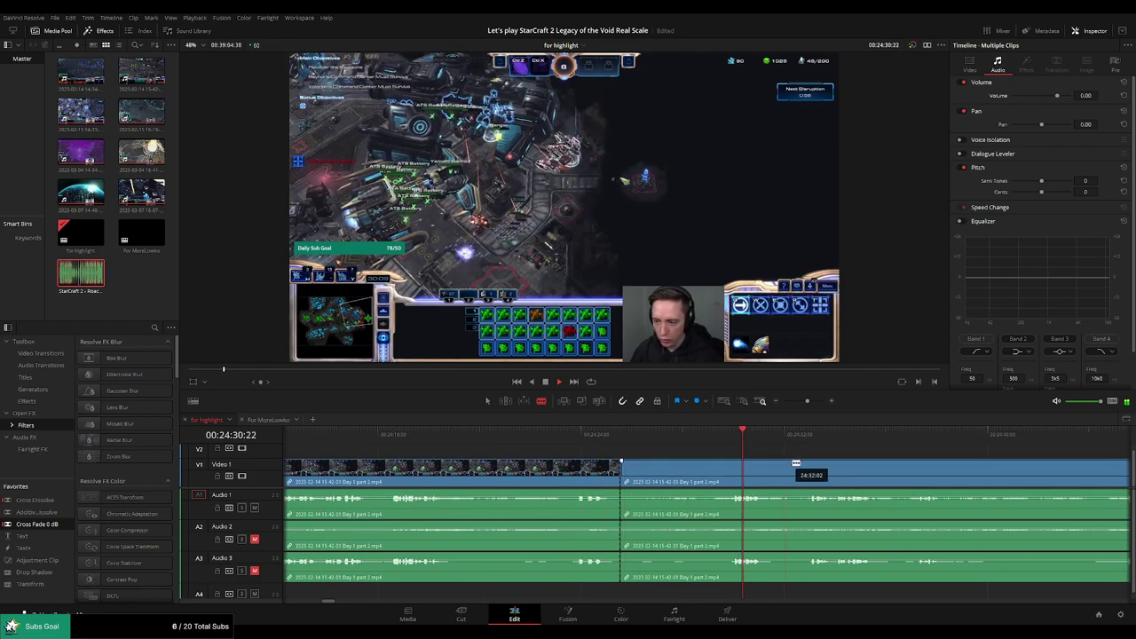
# Split at about 00:24:29:45, ripple-delete back to the 00:24:25:35 cut, and add video and audio transitions at the join
pyautogui.hscroll(2, 796, 463)
pyautogui.click(617, 466)
pyautogui.press('a')
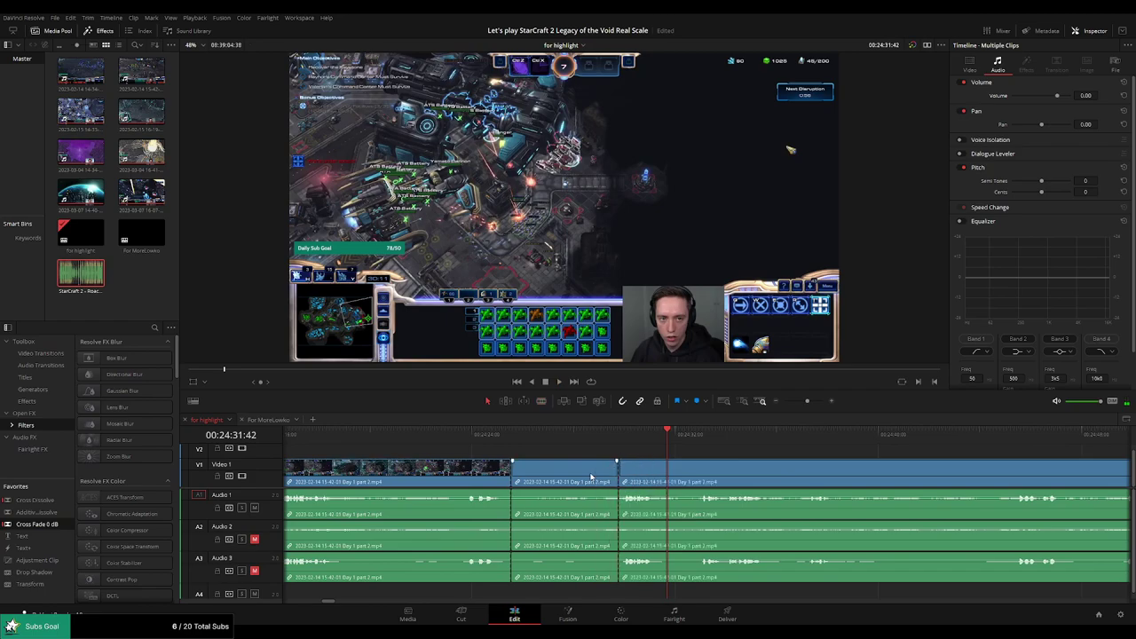
pyautogui.press('Delete')
pyautogui.click(511, 471)
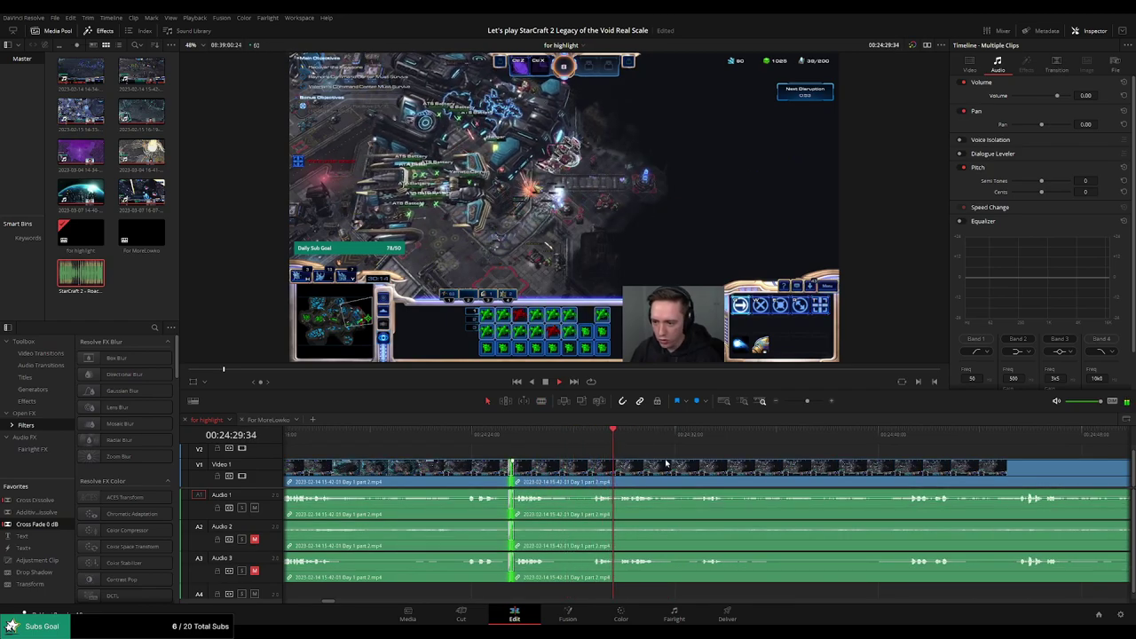
# Cut out the short section from about 00:24:27:20 to 00:24:28:40, close the gap, and add a Cross Fade 0 dB to Audio 1
pyautogui.scroll(3, 669, 463)
pyautogui.click(532, 467)
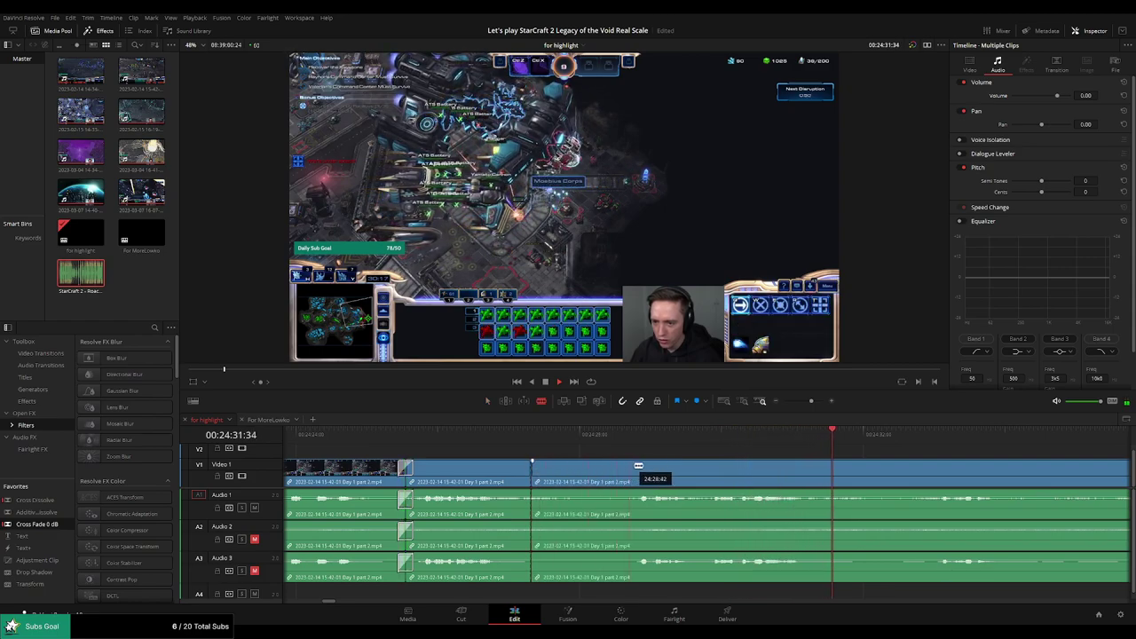
pyautogui.press('a')
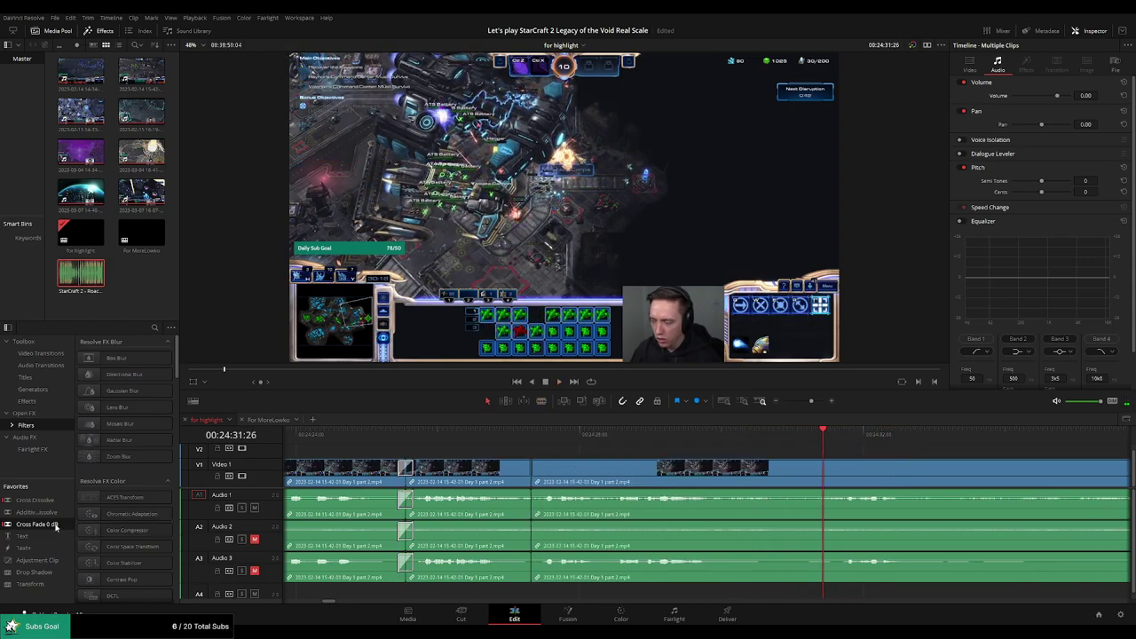
pyautogui.moveTo(53, 525); pyautogui.dragTo(567, 503)
# Review the following footage and split the video and audio clips at about 00:24:33:25
pyautogui.moveTo(994, 477); pyautogui.dragTo(616, 453)
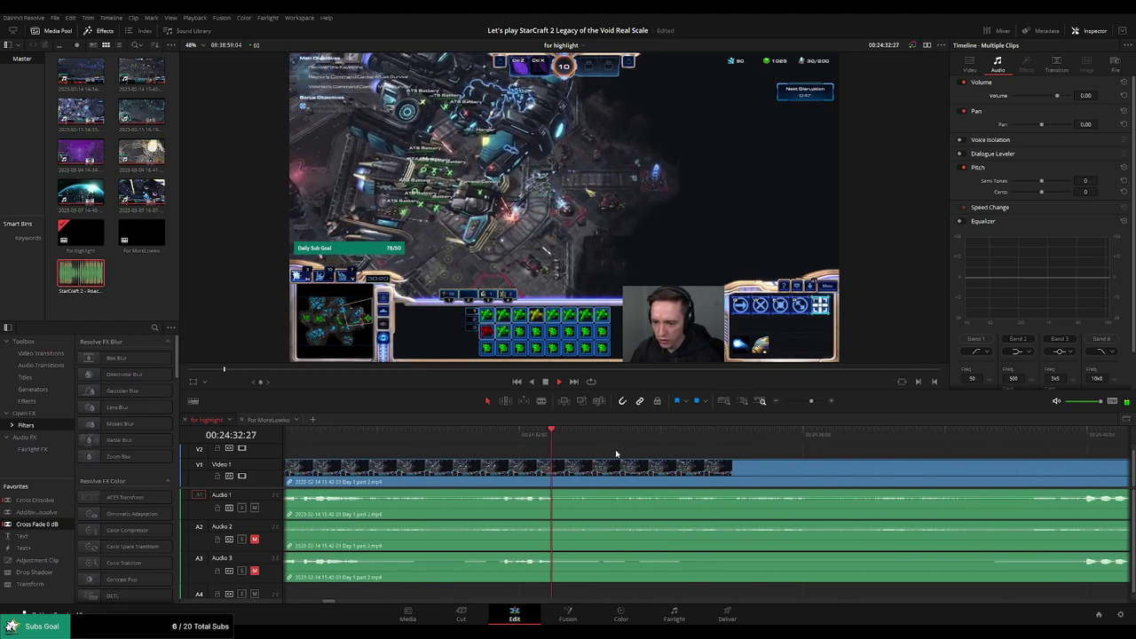
pyautogui.click(623, 482)
pyautogui.press('space')
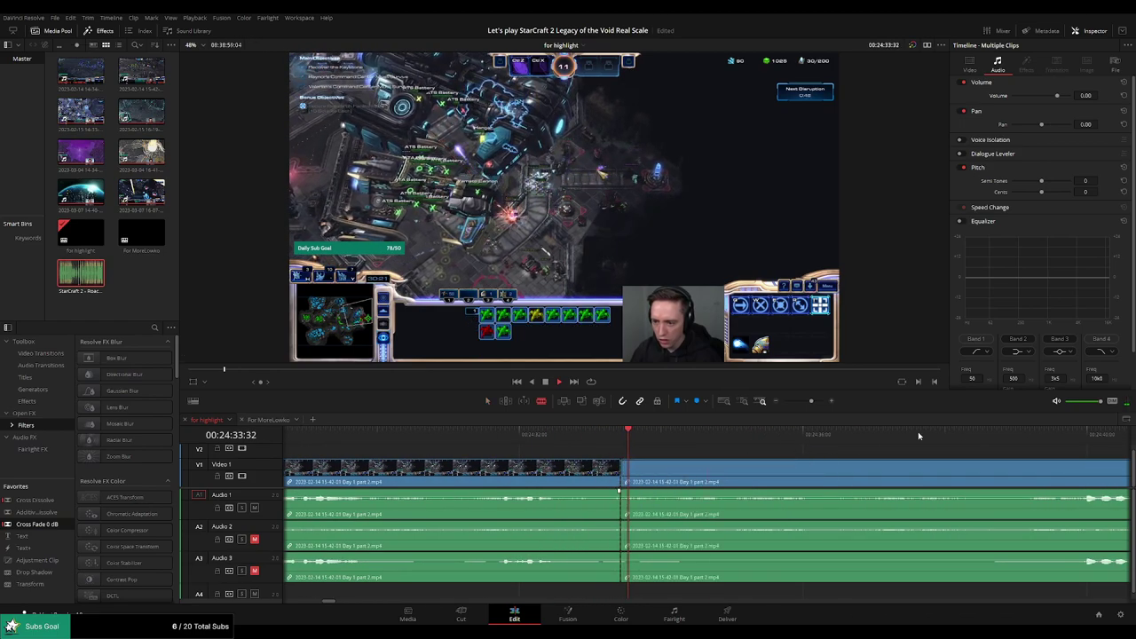
# Split at about 00:24:39:08, ripple-delete back to the 00:24:33:25 cut, and add a Cross Fade 0 dB to Audio 1 at the join
pyautogui.click(1032, 434)
pyautogui.moveTo(1035, 439); pyautogui.dragTo(736, 439)
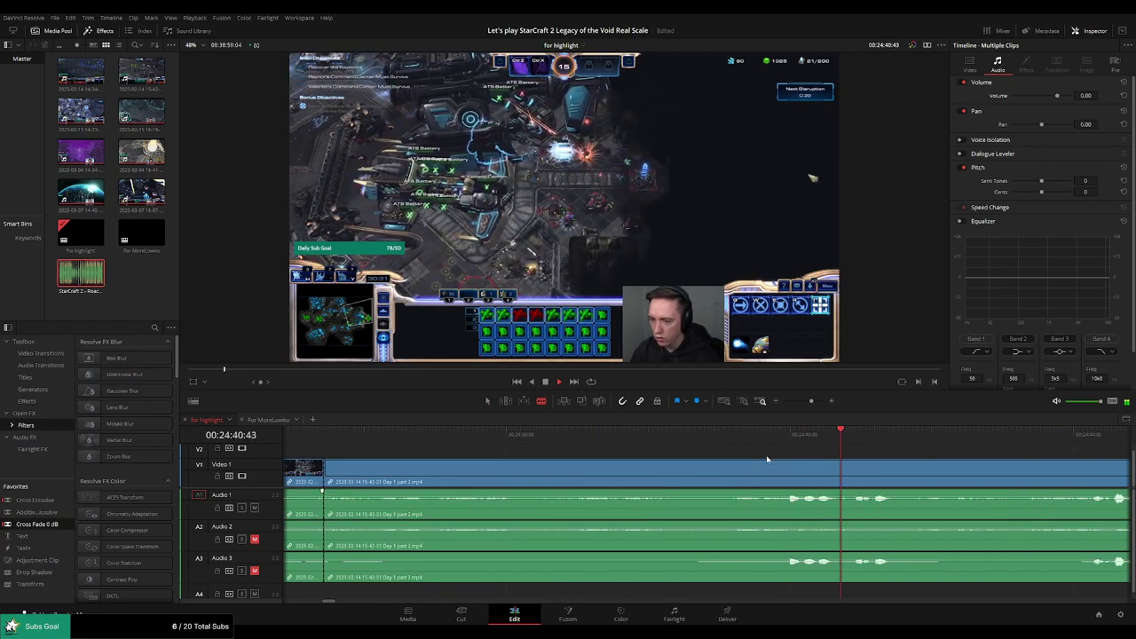
pyautogui.press('space')
pyautogui.click(729, 464)
pyautogui.press('a')
pyautogui.click(683, 471)
pyautogui.press('Delete')
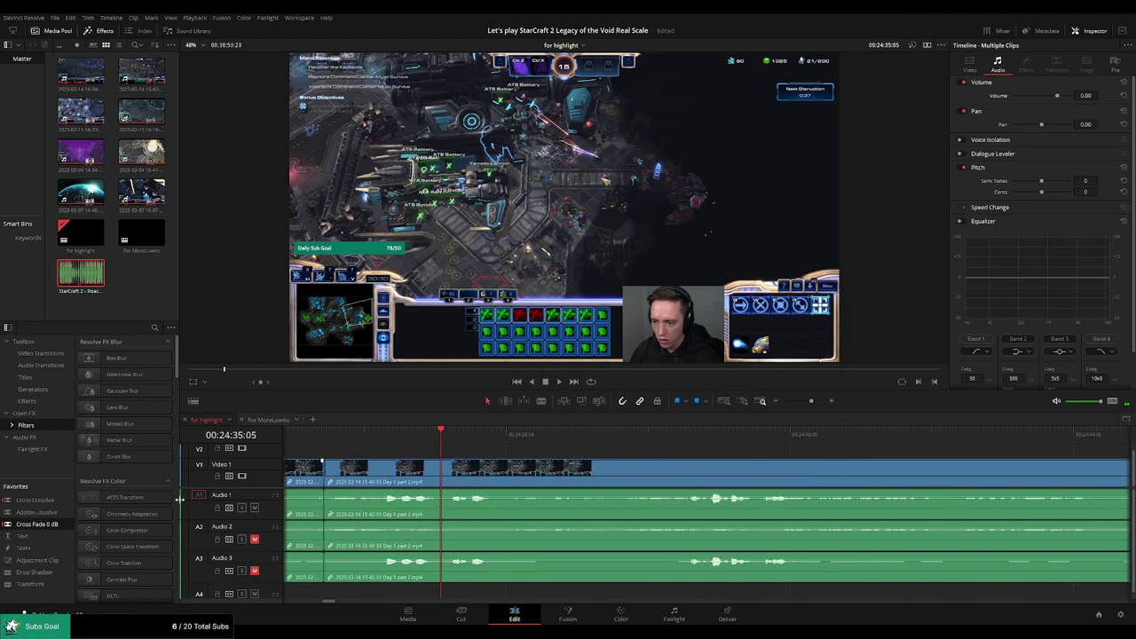
pyautogui.moveTo(37, 525); pyautogui.dragTo(371, 504)
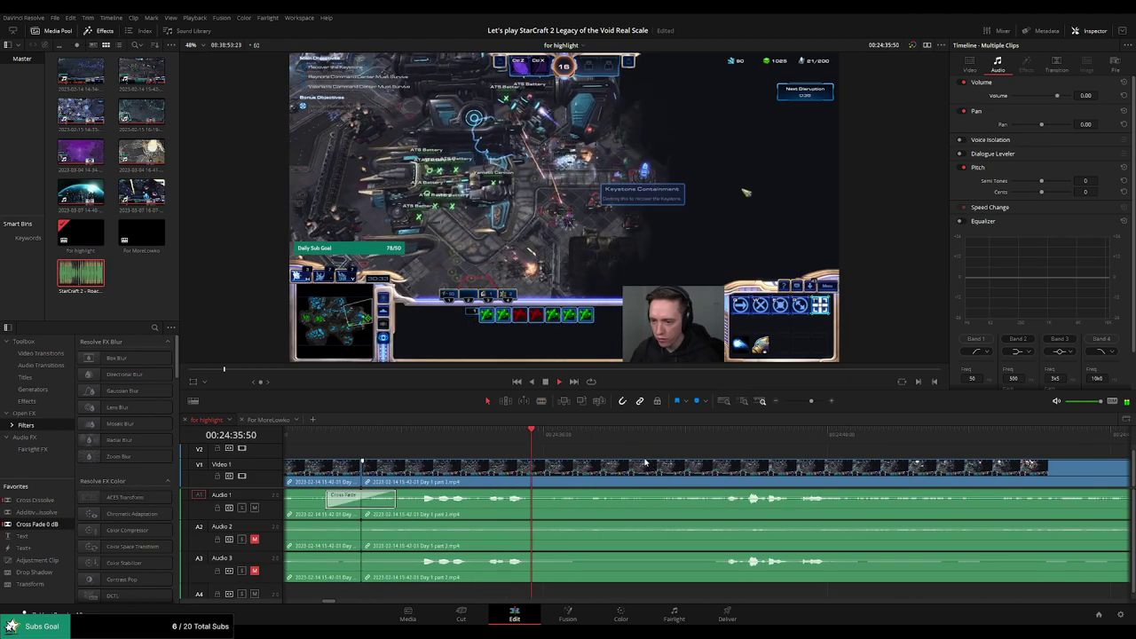
# Review the footage from about 00:24:38 to 00:25:21 for sections to cut
pyautogui.click(706, 435)
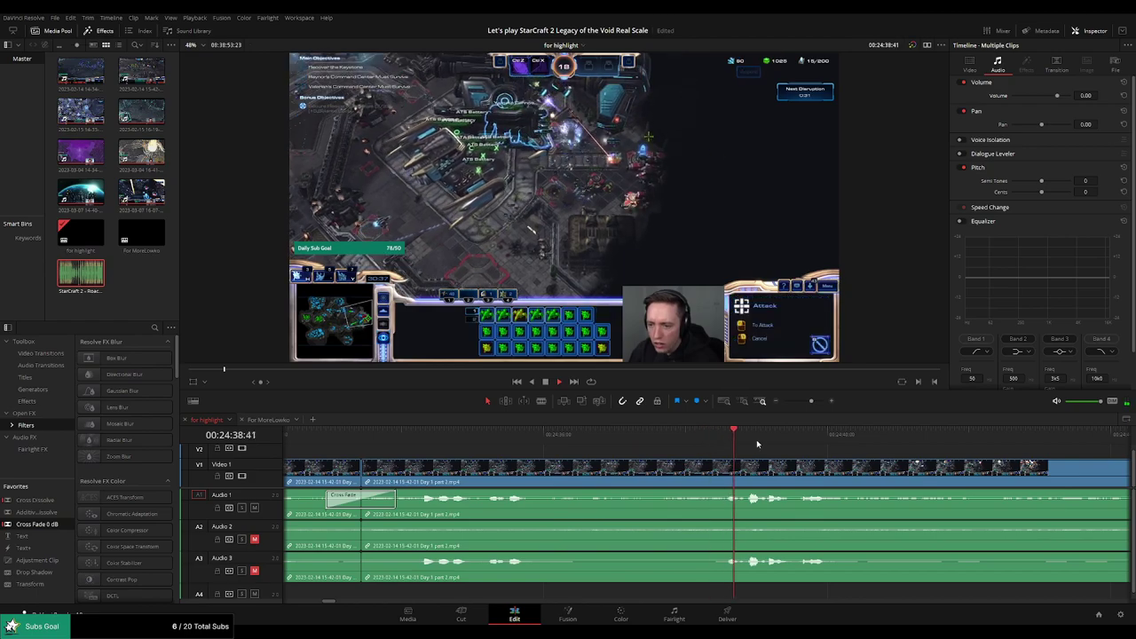
pyautogui.moveTo(874, 460); pyautogui.dragTo(691, 448)
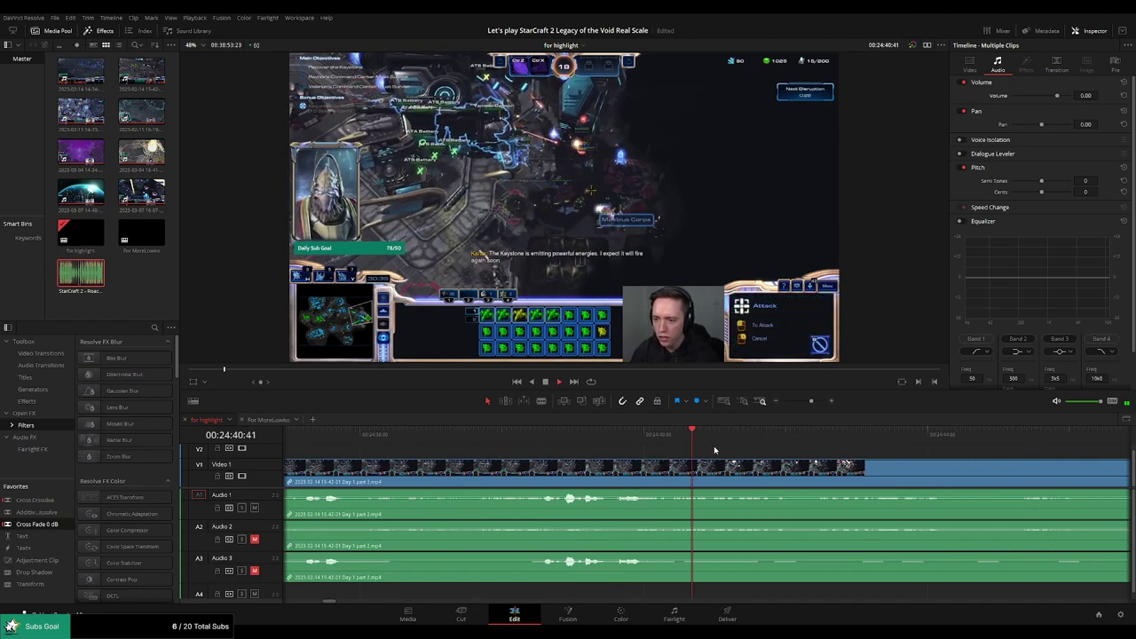
pyautogui.hscroll(3, 834, 462)
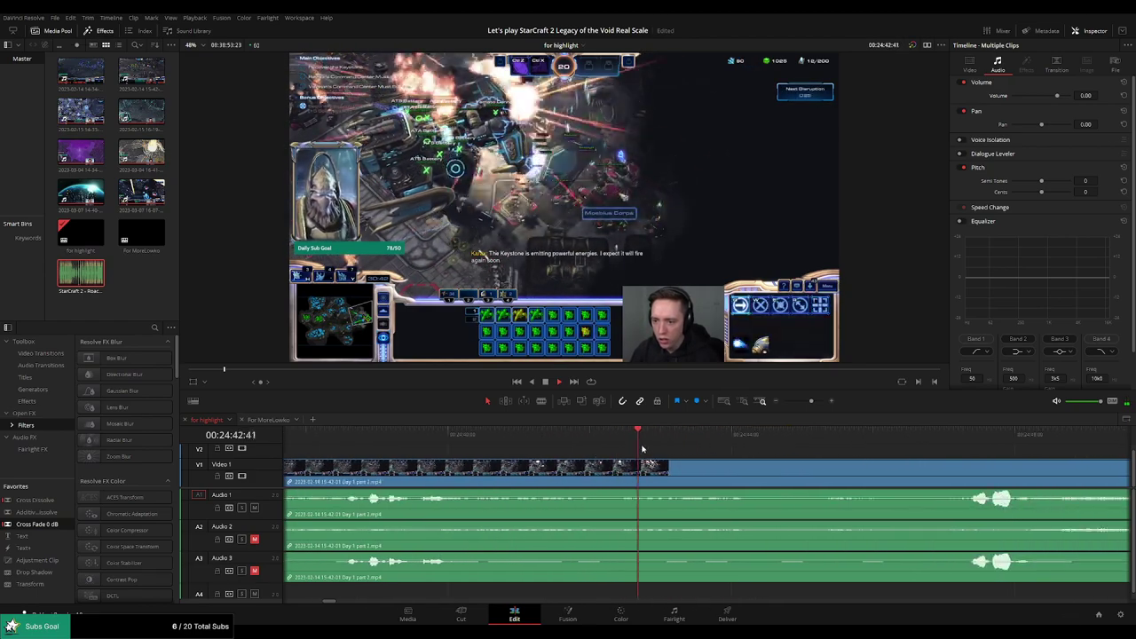
pyautogui.hscroll(2, 767, 463)
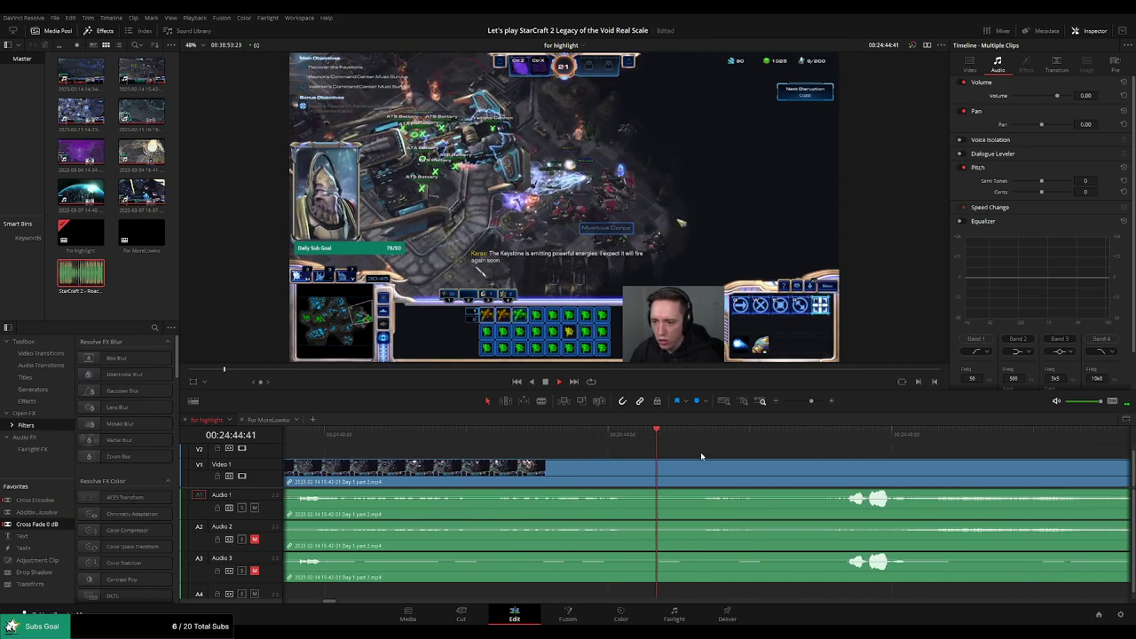
pyautogui.hscroll(4, 666, 450)
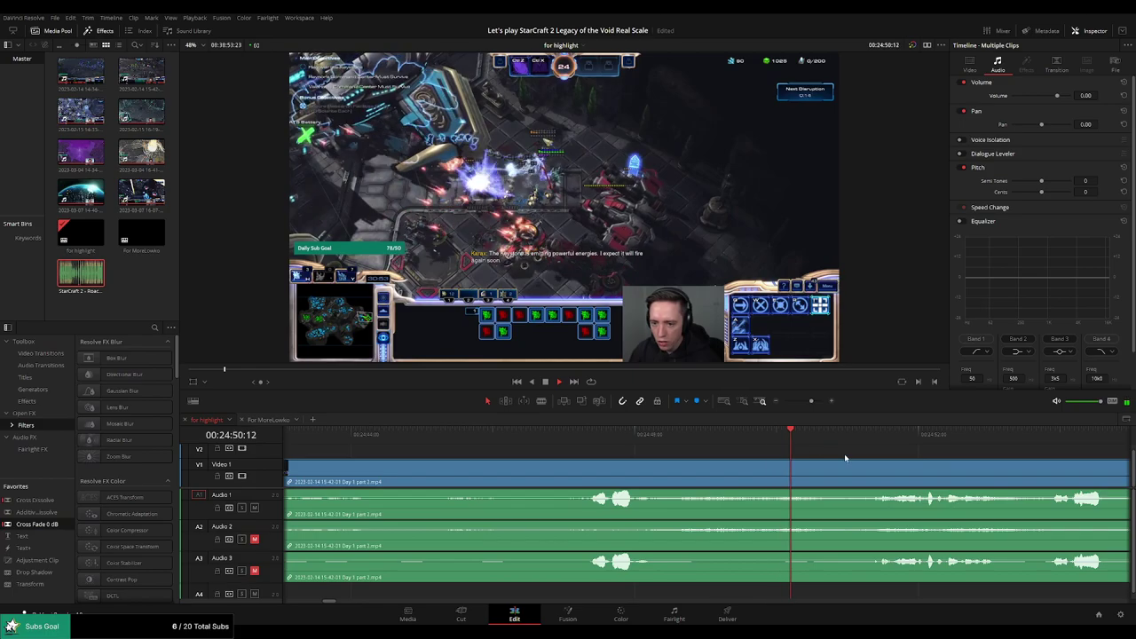
pyautogui.hscroll(3, 799, 457)
pyautogui.hscroll(2, 689, 454)
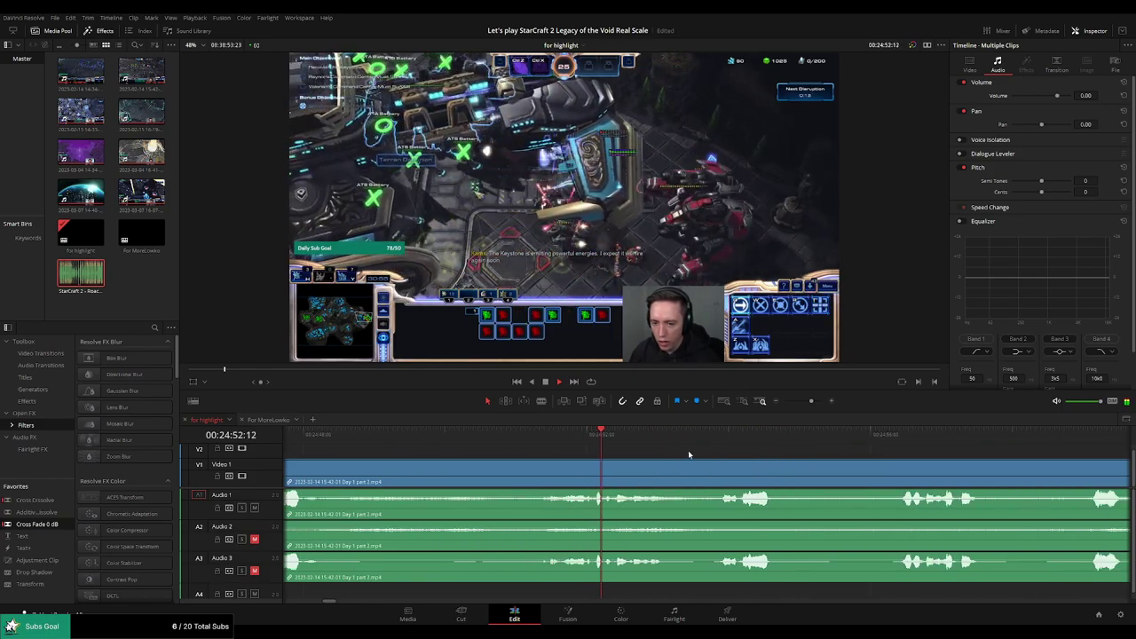
pyautogui.hscroll(3, 621, 454)
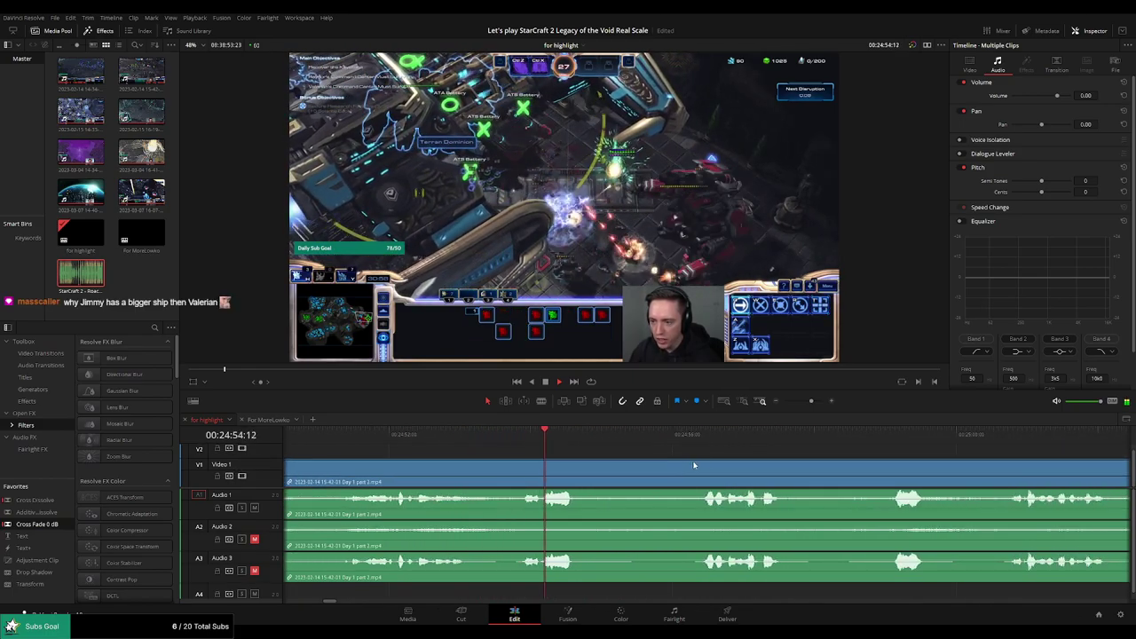
pyautogui.hscroll(4, 772, 467)
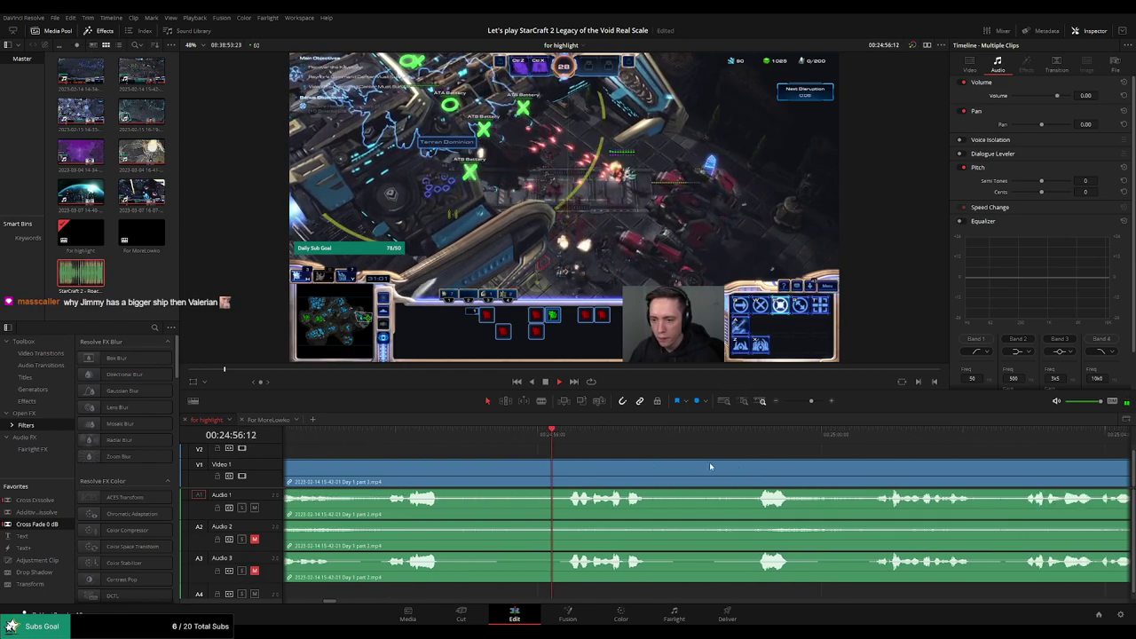
pyautogui.hscroll(3, 709, 469)
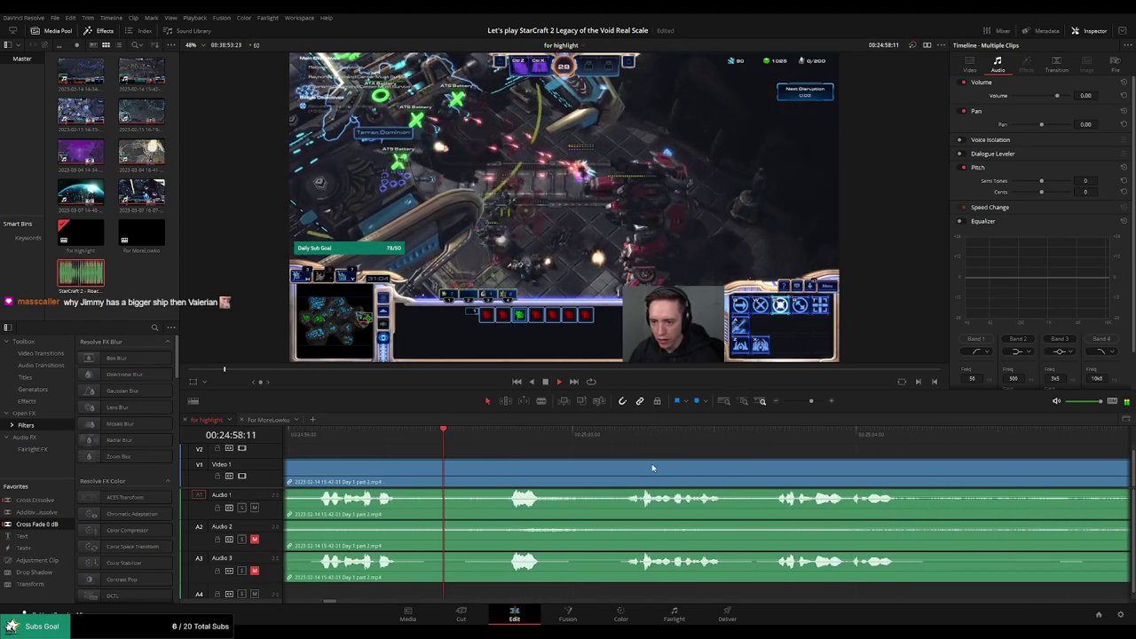
pyautogui.hscroll(1, 681, 472)
pyautogui.click(515, 444)
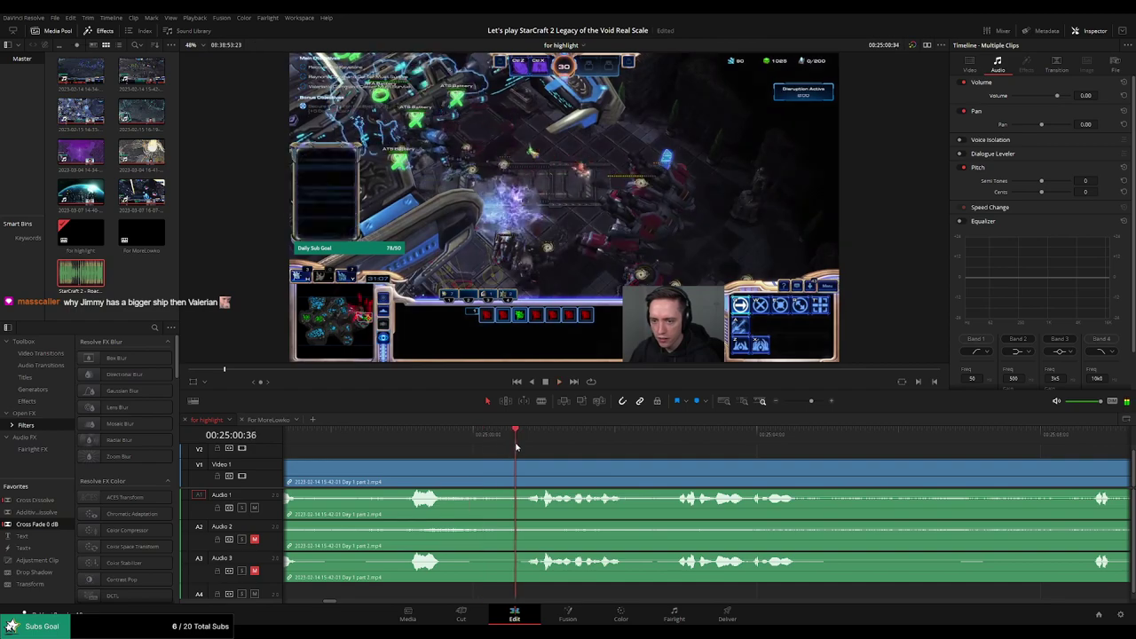
pyautogui.hscroll(2, 743, 464)
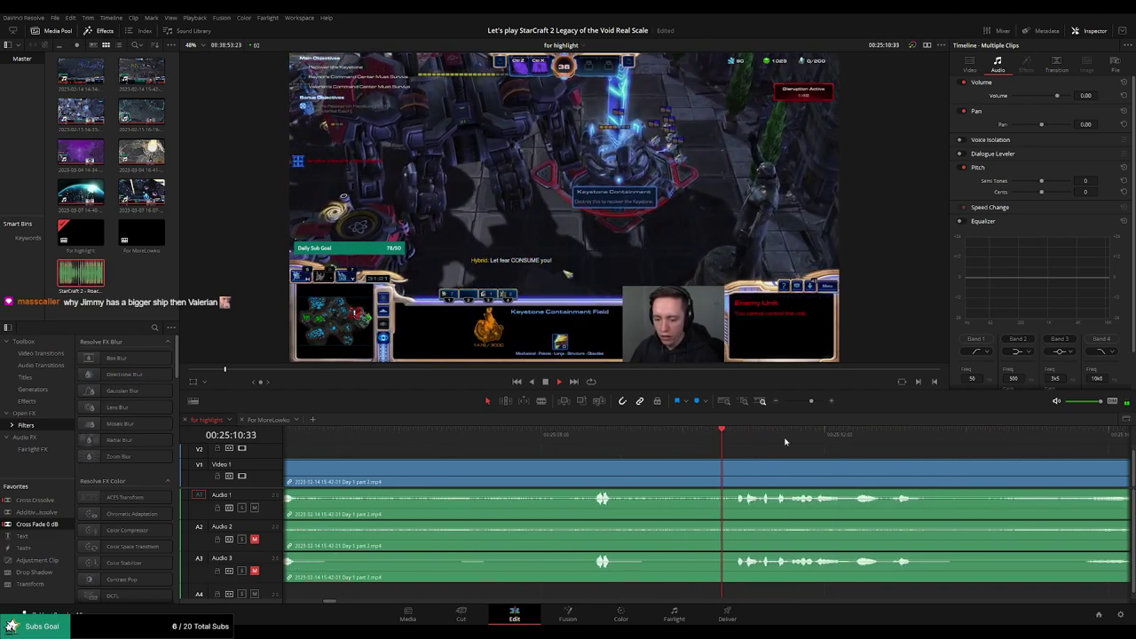
pyautogui.moveTo(811, 401); pyautogui.dragTo(809, 401)
pyautogui.hscroll(5, 680, 456)
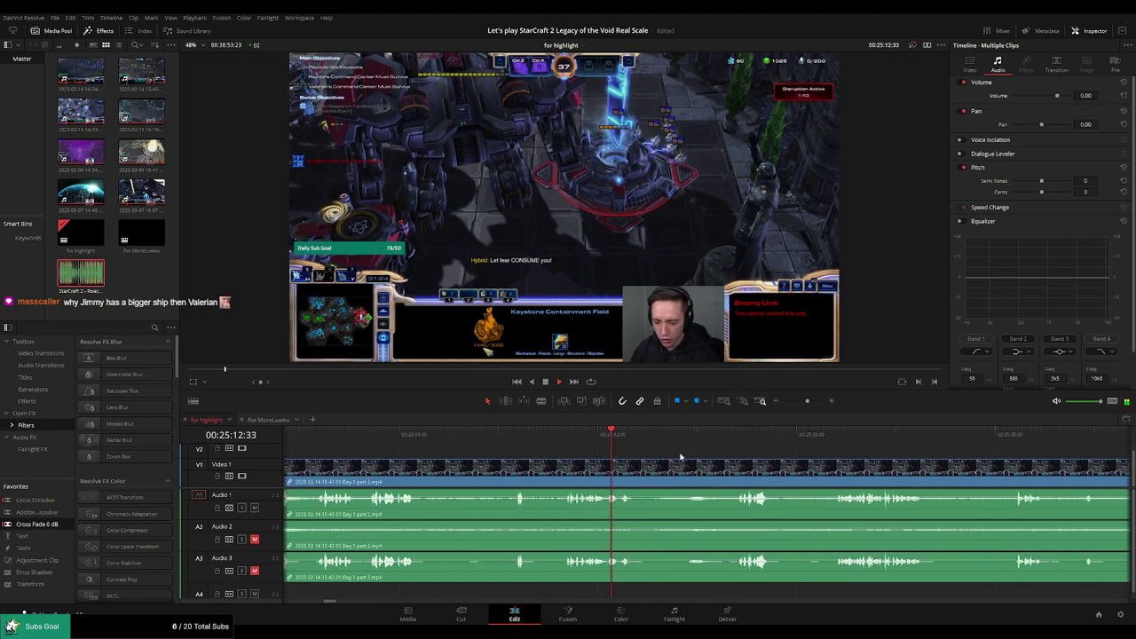
pyautogui.click(623, 441)
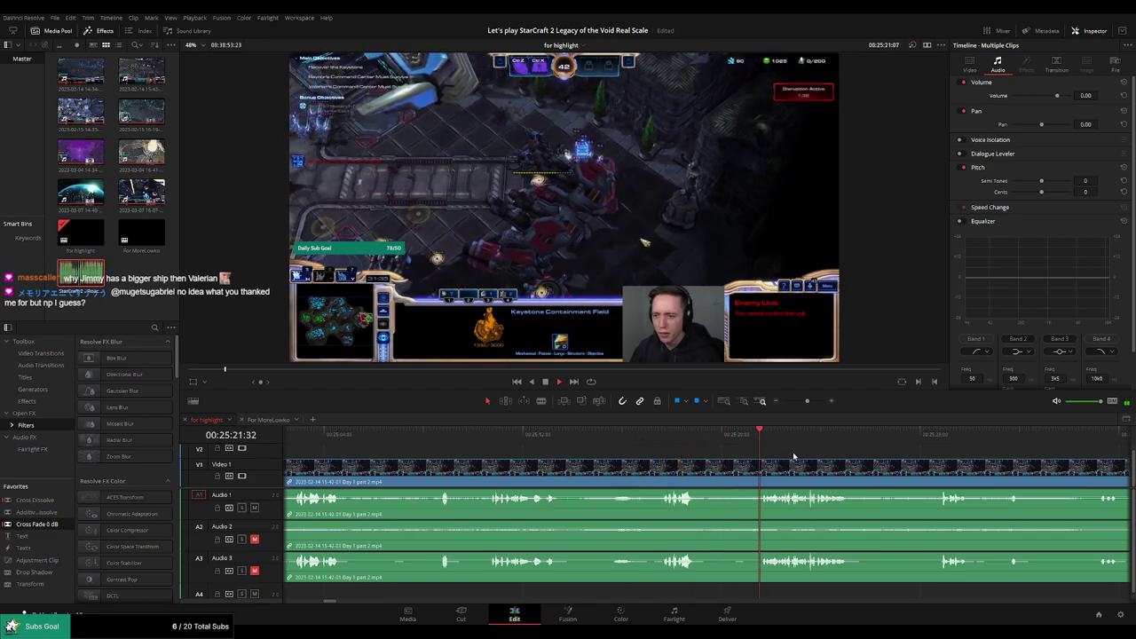
# Cut out the section from about 00:25:25:33 to 00:25:28:33, close the gap, and add a Cross Fade 0 dB to Audio 1 at the join
pyautogui.hscroll(5, 596, 453)
pyautogui.hscroll(1, 592, 456)
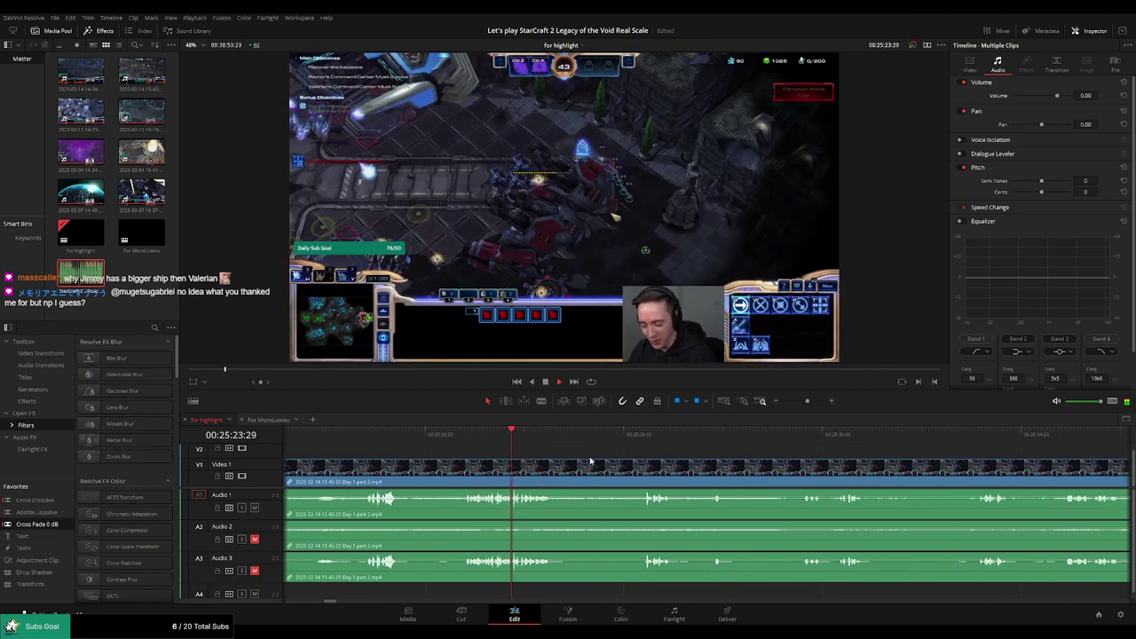
pyautogui.press('b')
pyautogui.click(531, 473)
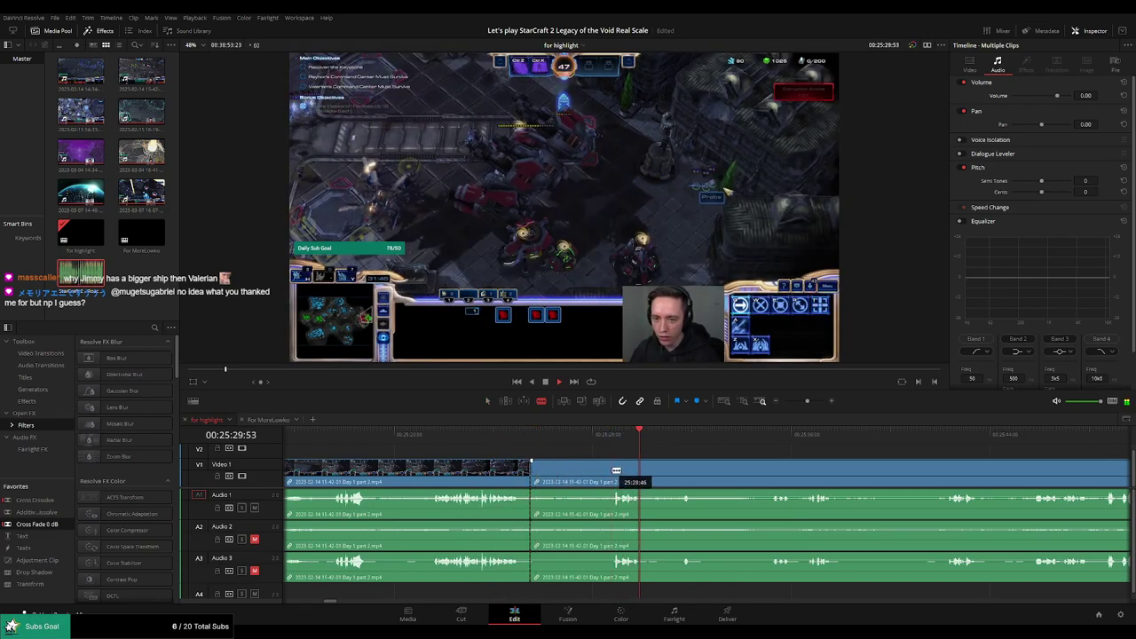
pyautogui.click(608, 474)
pyautogui.press('a')
pyautogui.click(583, 479)
pyautogui.press('Delete')
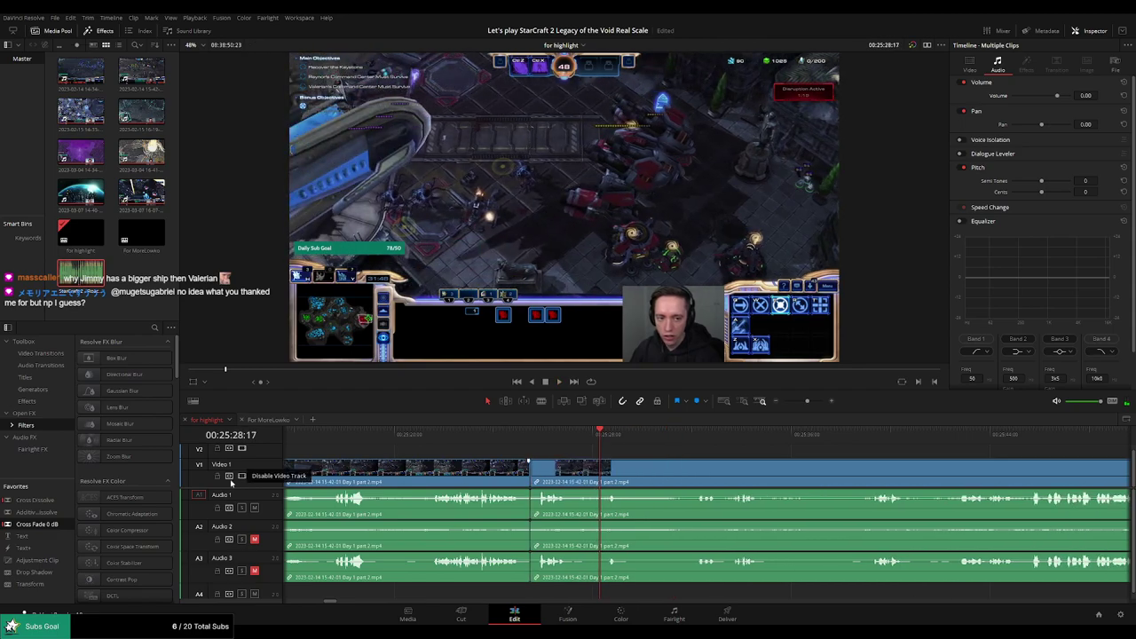
pyautogui.click(513, 434)
pyautogui.press('space')
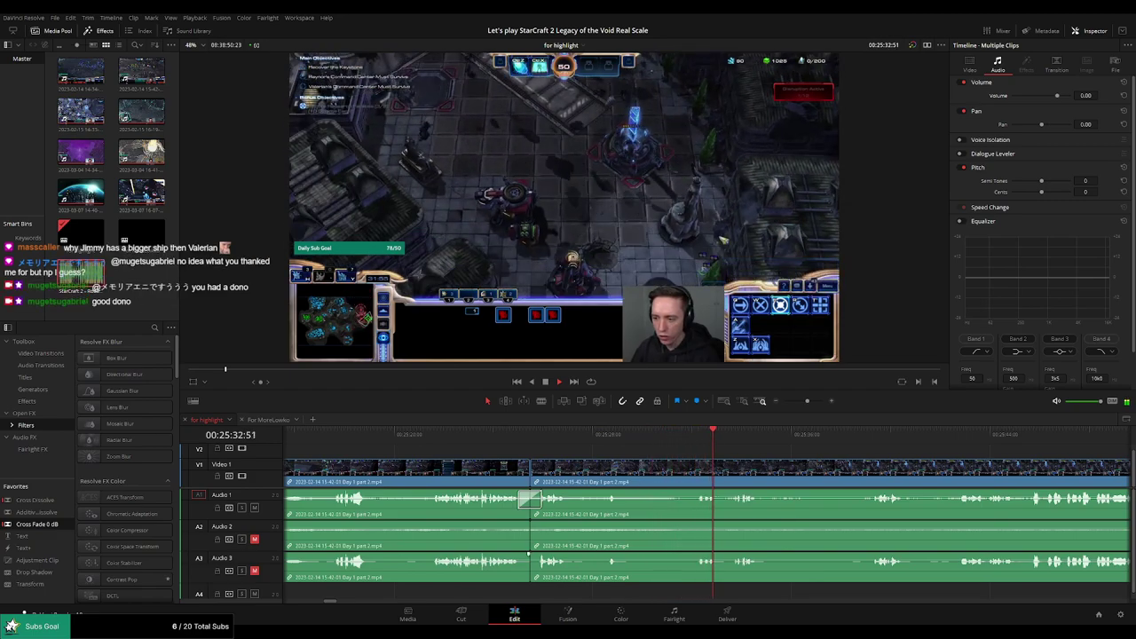
# Review the following footage, cut out the short section from about 00:25:51:30 to 00:25:52:10, and close the gap
pyautogui.moveTo(805, 454); pyautogui.dragTo(643, 439)
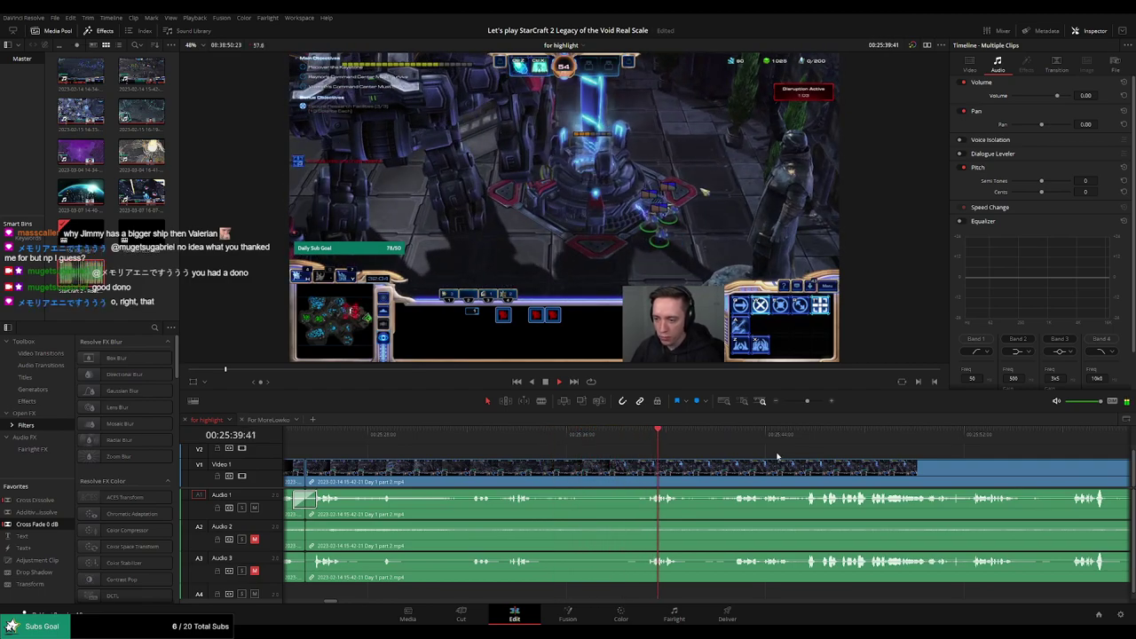
pyautogui.hscroll(3, 581, 452)
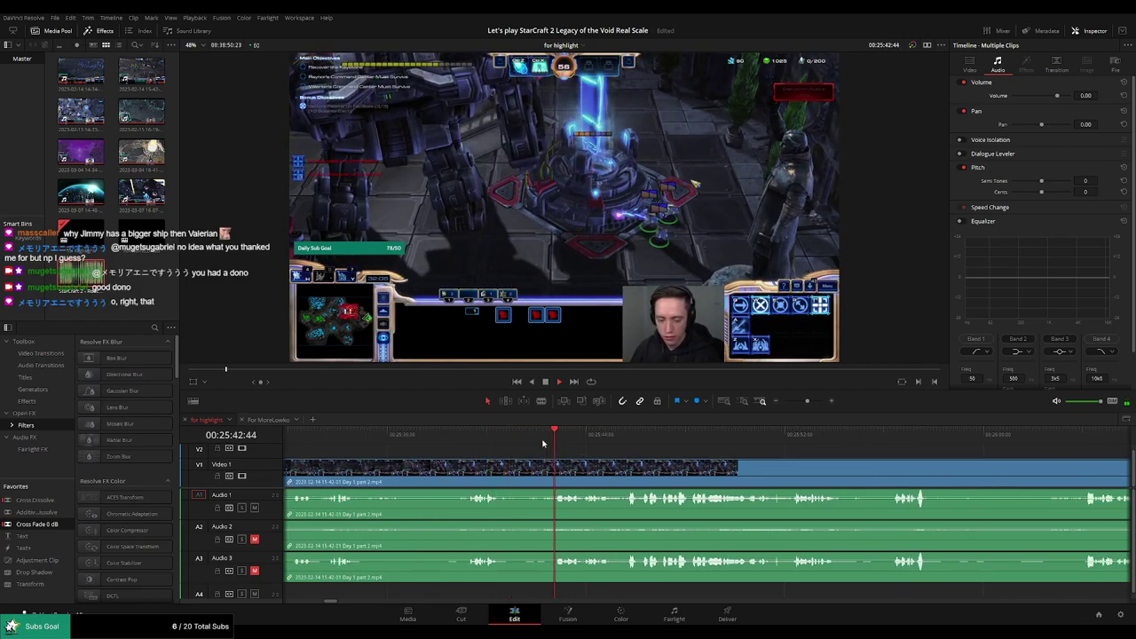
pyautogui.hscroll(2, 727, 455)
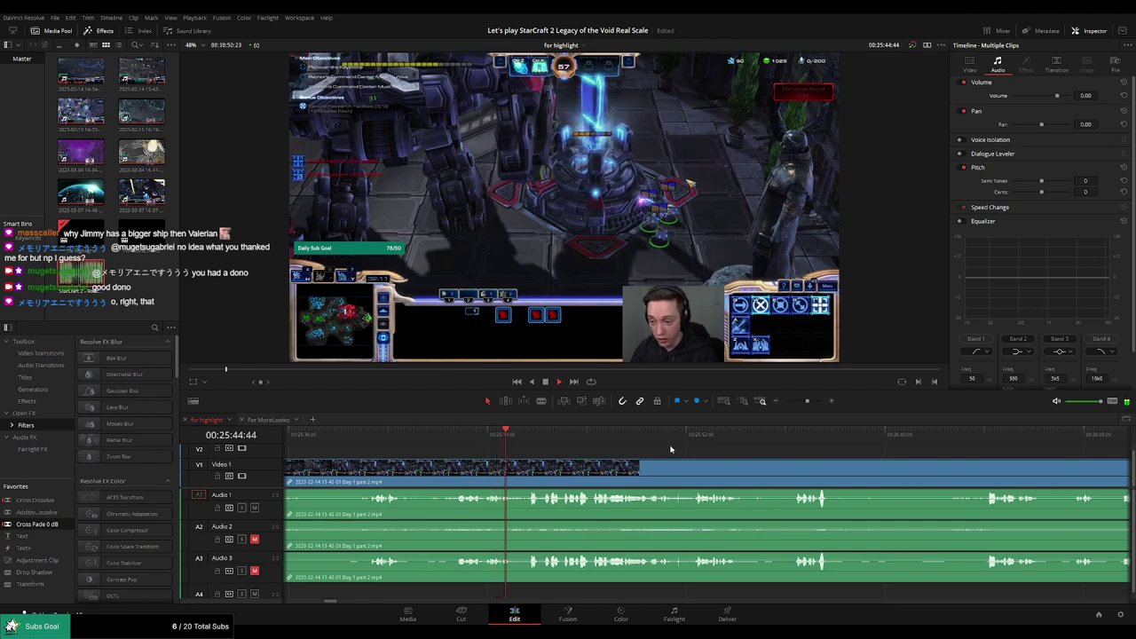
pyautogui.hscroll(2, 679, 450)
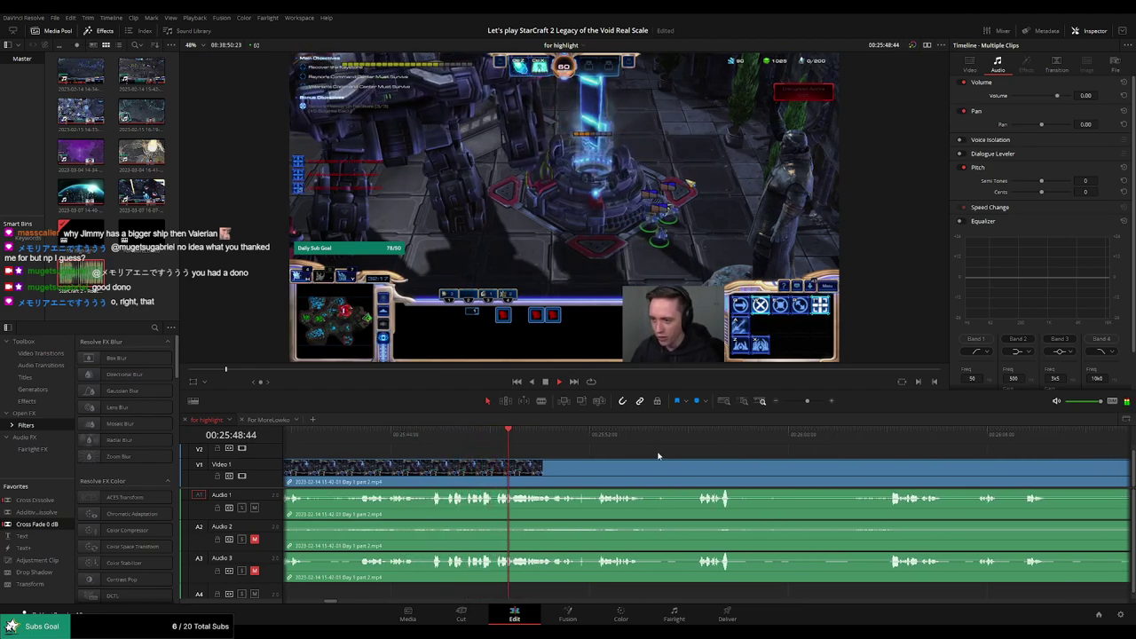
pyautogui.hscroll(2, 674, 460)
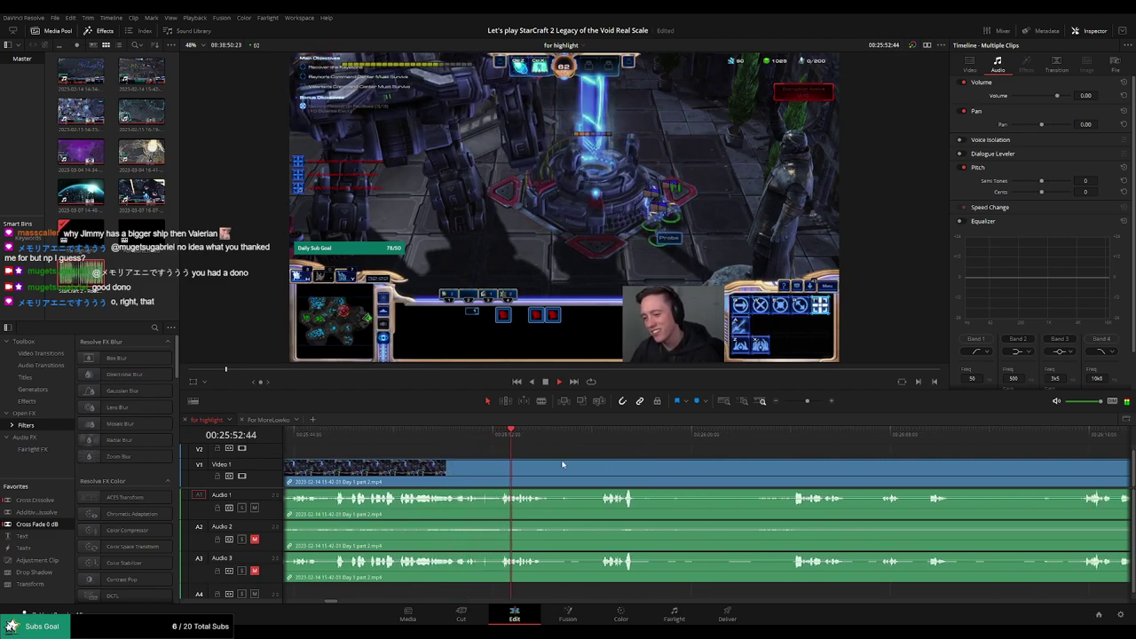
pyautogui.click(482, 477)
pyautogui.click(497, 477)
pyautogui.press('a')
pyautogui.click(489, 480)
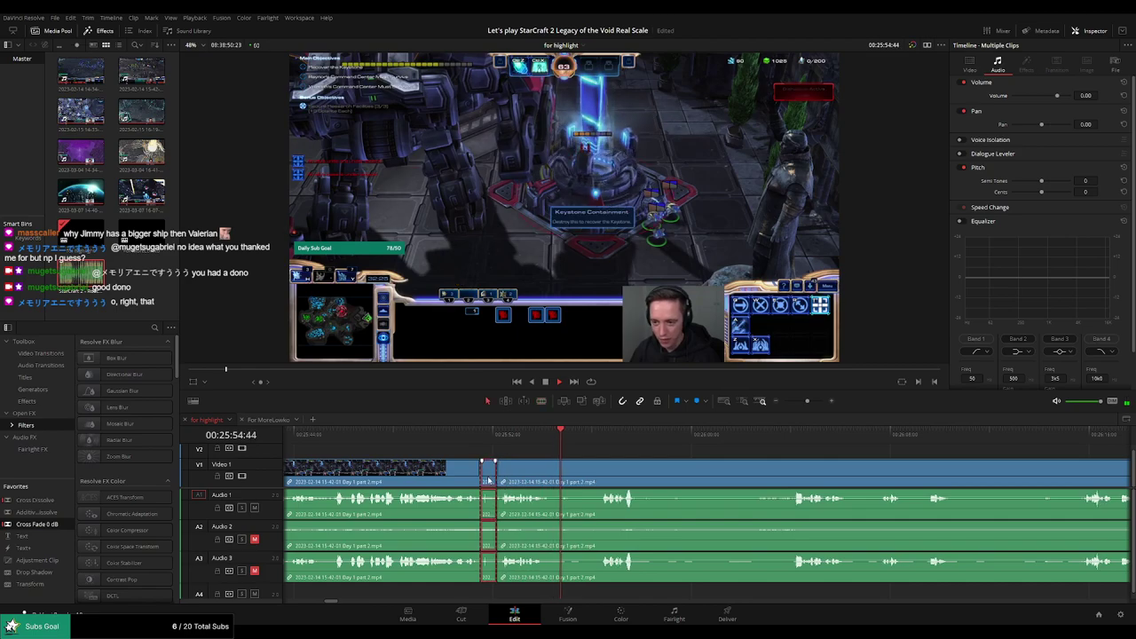
pyautogui.press('BackSpace')
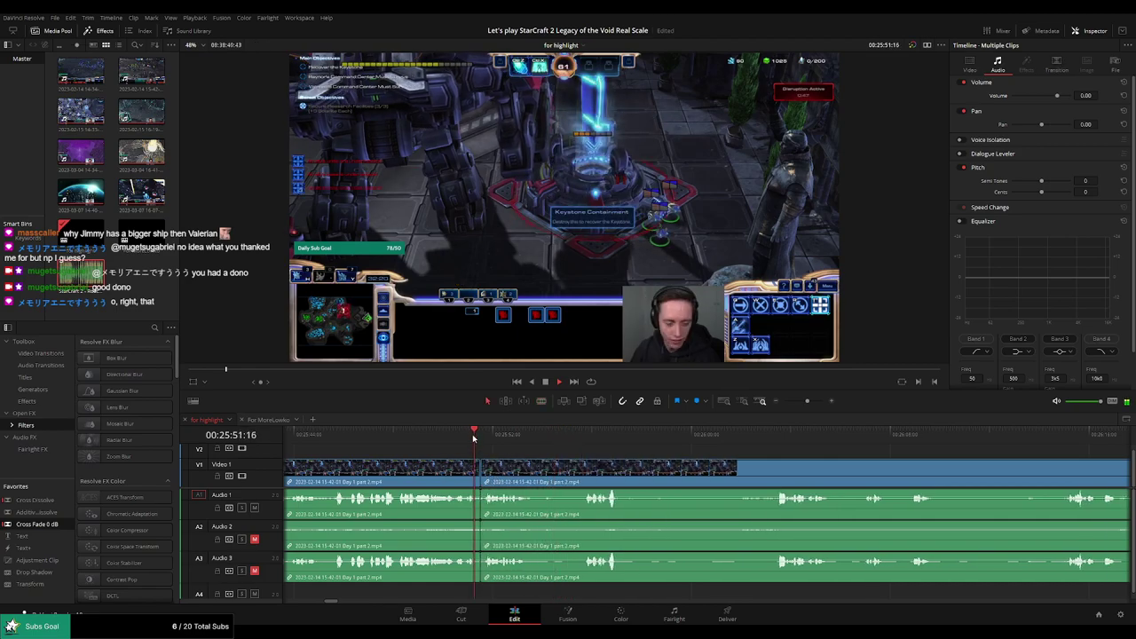
# Check the footage after the join and split the video and audio clips at about 00:25:58:32
pyautogui.click(576, 440)
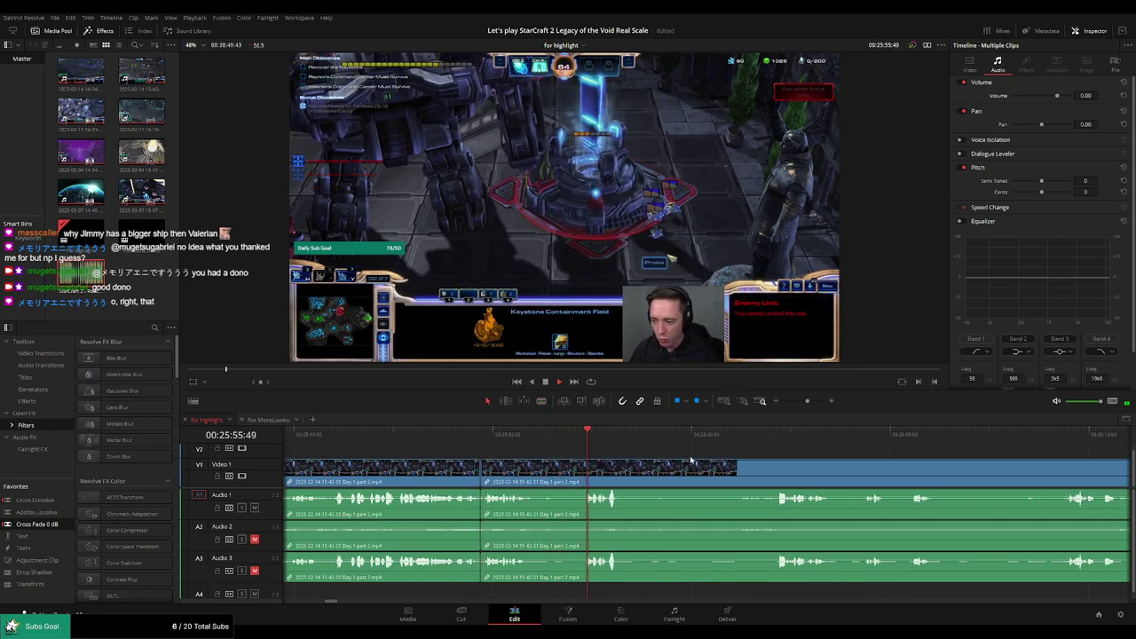
pyautogui.moveTo(689, 455); pyautogui.dragTo(575, 450)
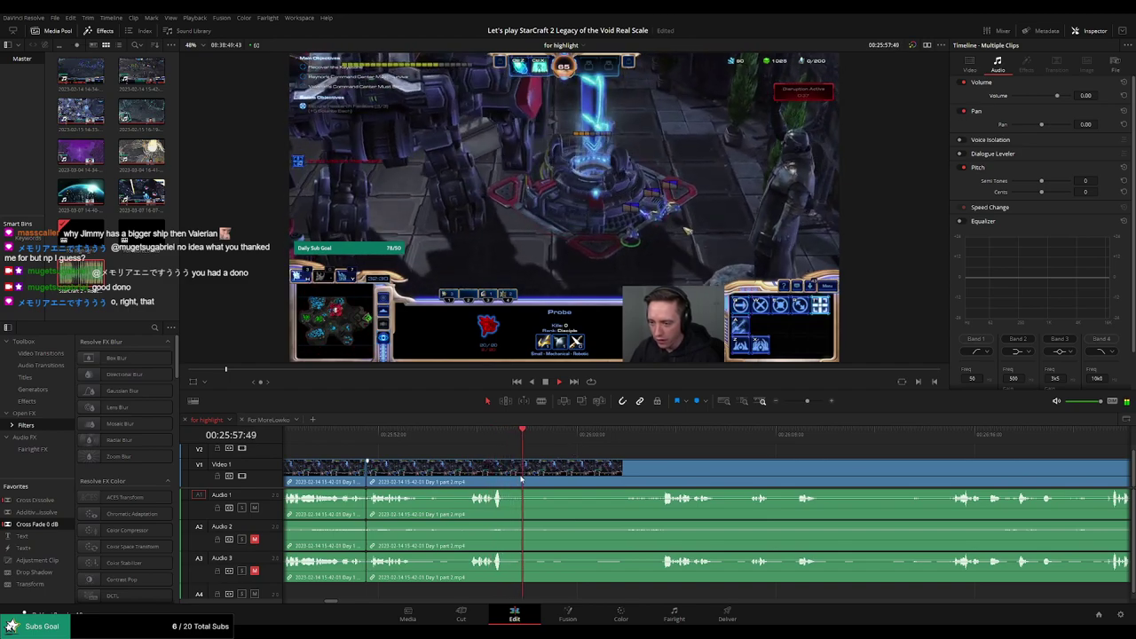
pyautogui.click(540, 473)
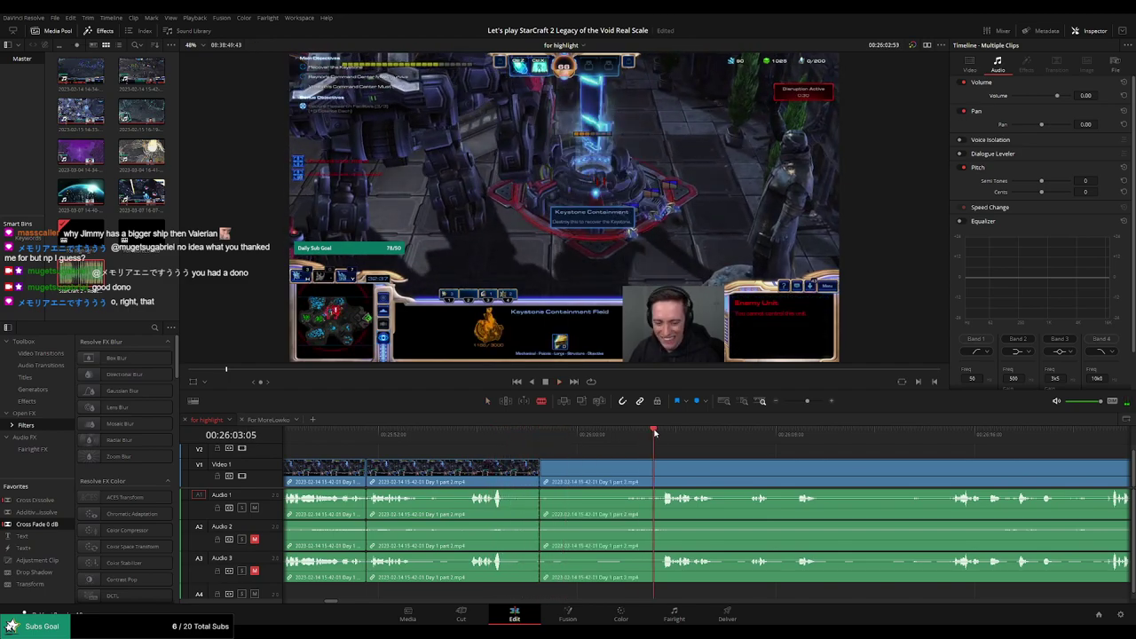
# Review the following footage up to about 00:26:32 and split the video and audio clips at about 00:26:21:33
pyautogui.hscroll(4, 577, 450)
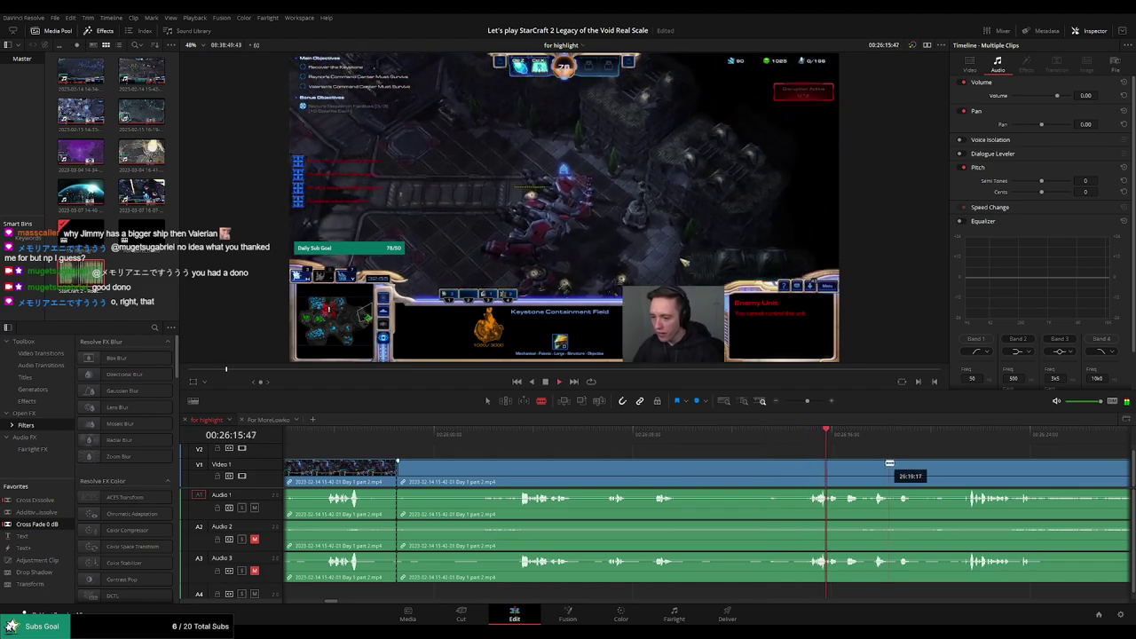
pyautogui.hscroll(7, 636, 454)
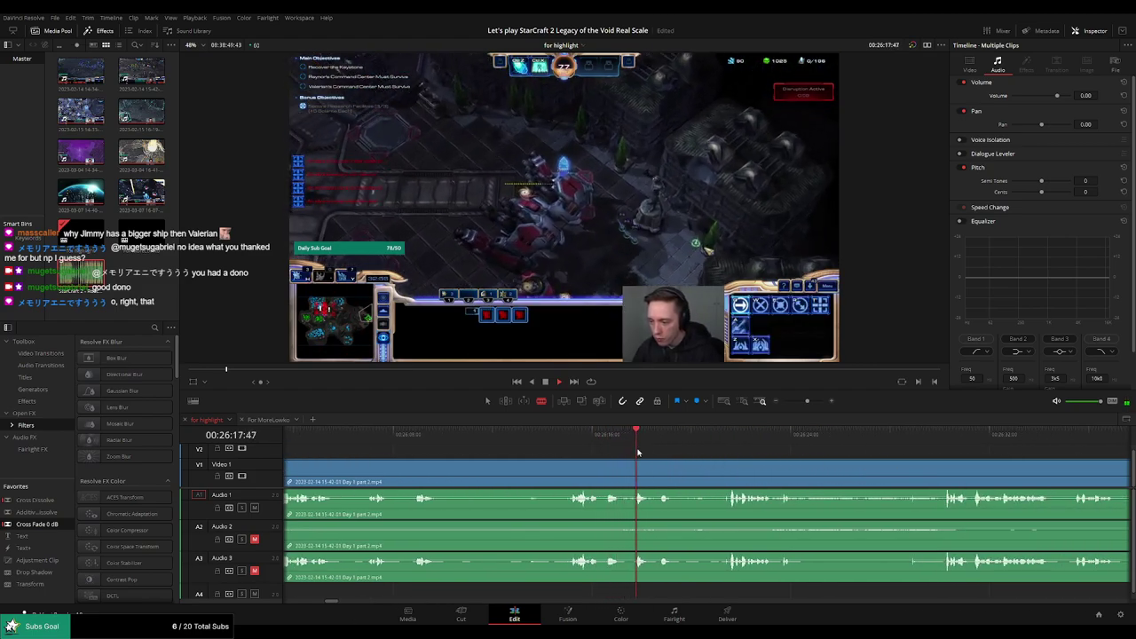
pyautogui.click(723, 434)
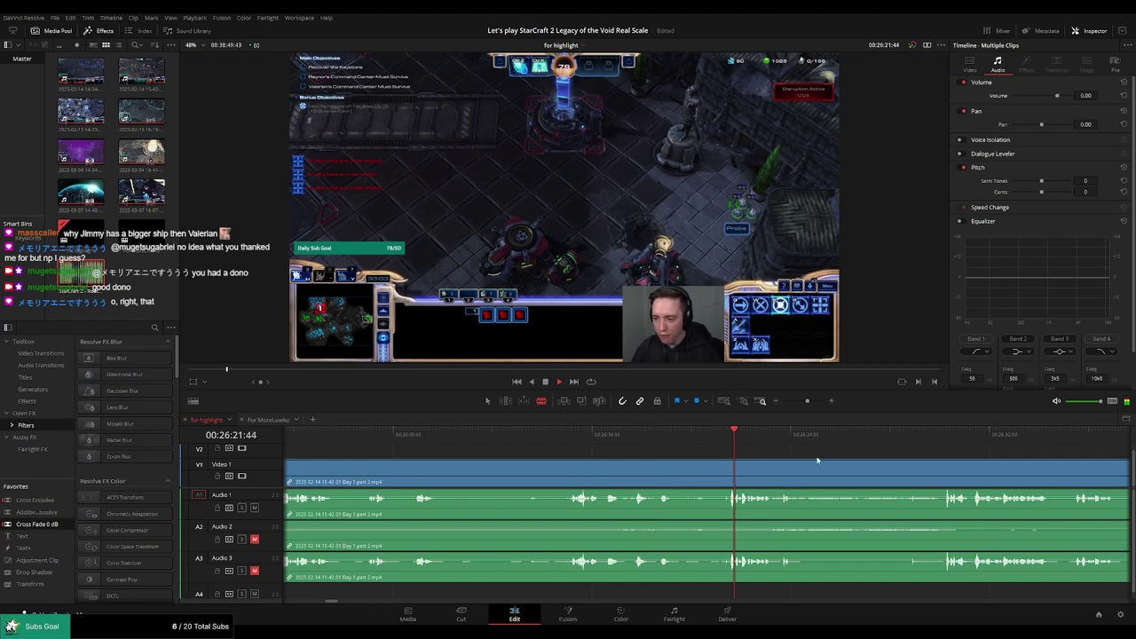
pyautogui.hscroll(6, 817, 458)
pyautogui.click(741, 434)
pyautogui.press('space')
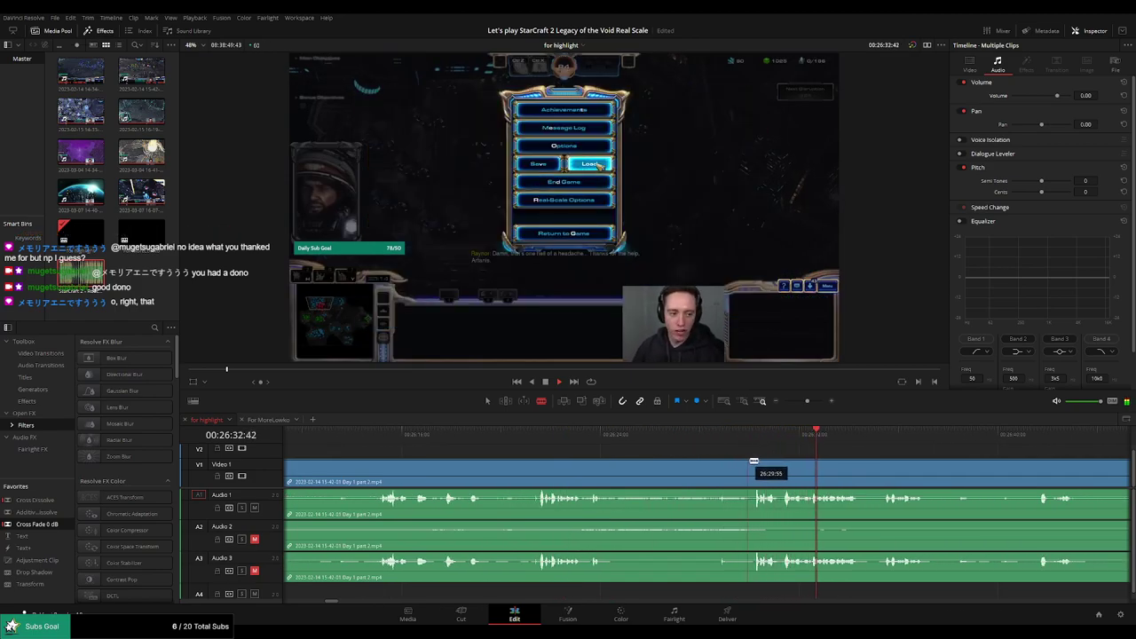
pyautogui.click(590, 435)
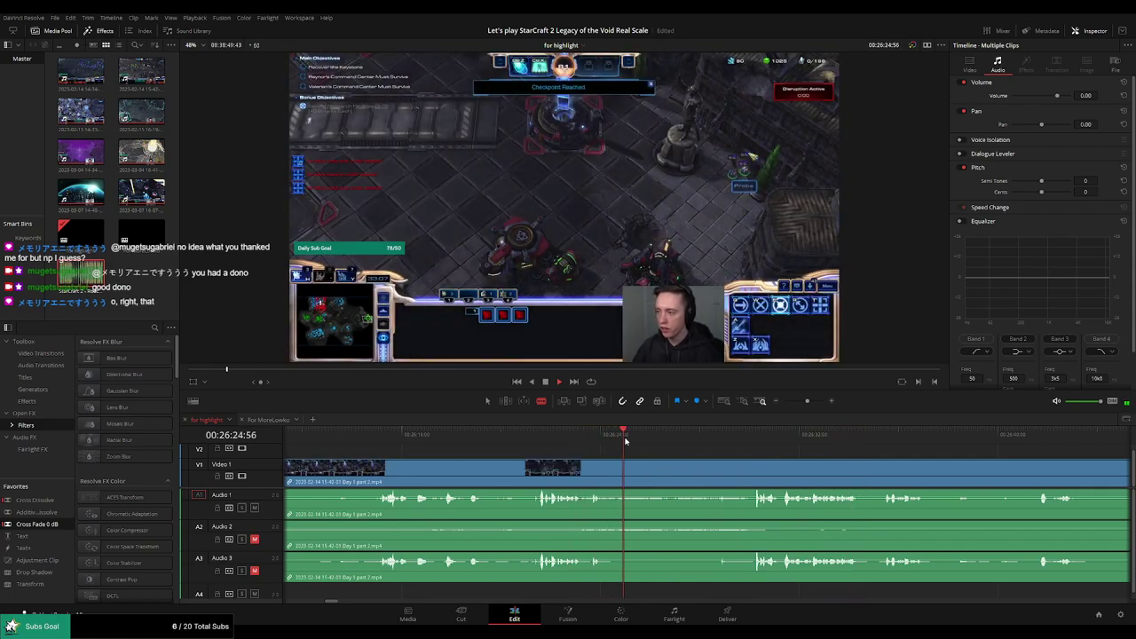
pyautogui.press('space')
pyautogui.moveTo(529, 437); pyautogui.dragTo(539, 437)
pyautogui.click(538, 466)
pyautogui.press('a')
# Try ripple-deleting the section between the cuts at about 00:25:58:32 and 00:26:21:33, check the join, and undo the deletion
pyautogui.click(520, 475)
pyautogui.press('Delete')
pyautogui.press('space')
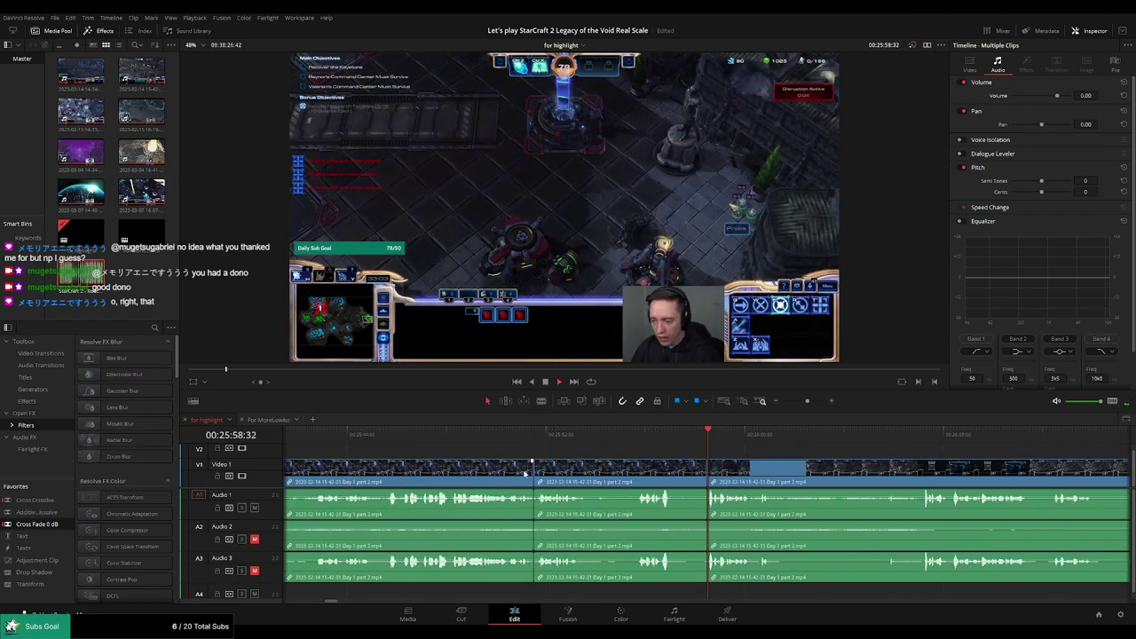
pyautogui.hscroll(2, 667, 449)
pyautogui.click(577, 441)
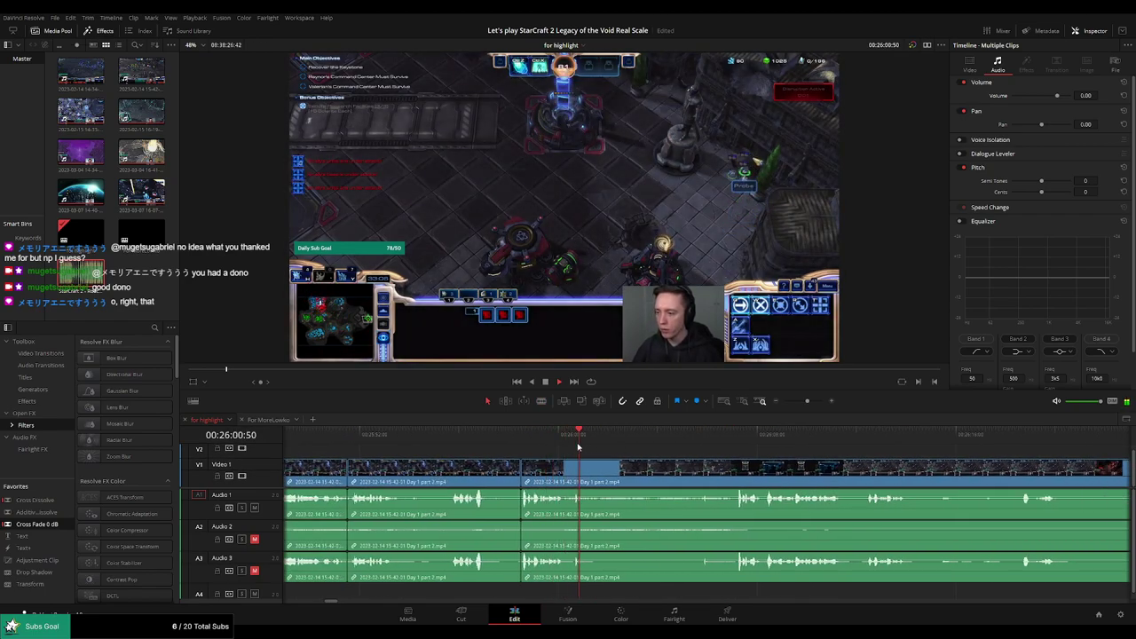
pyautogui.press('space')
pyautogui.hotkey('ctrl', 'z')
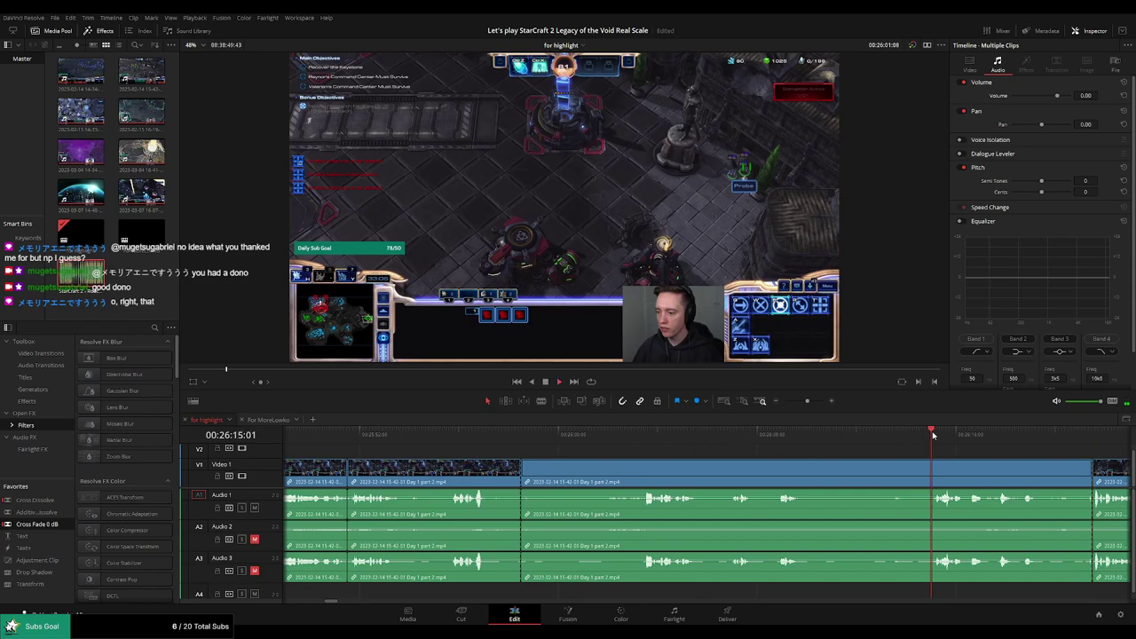
# Cut out the section from about 00:25:58:32 to 00:26:15:01, close the gap, and add a Cross Fade 0 dB on Audio 1 at the join
pyautogui.press('b')
pyautogui.click(931, 467)
pyautogui.press('a')
pyautogui.click(883, 477)
pyautogui.press('Delete')
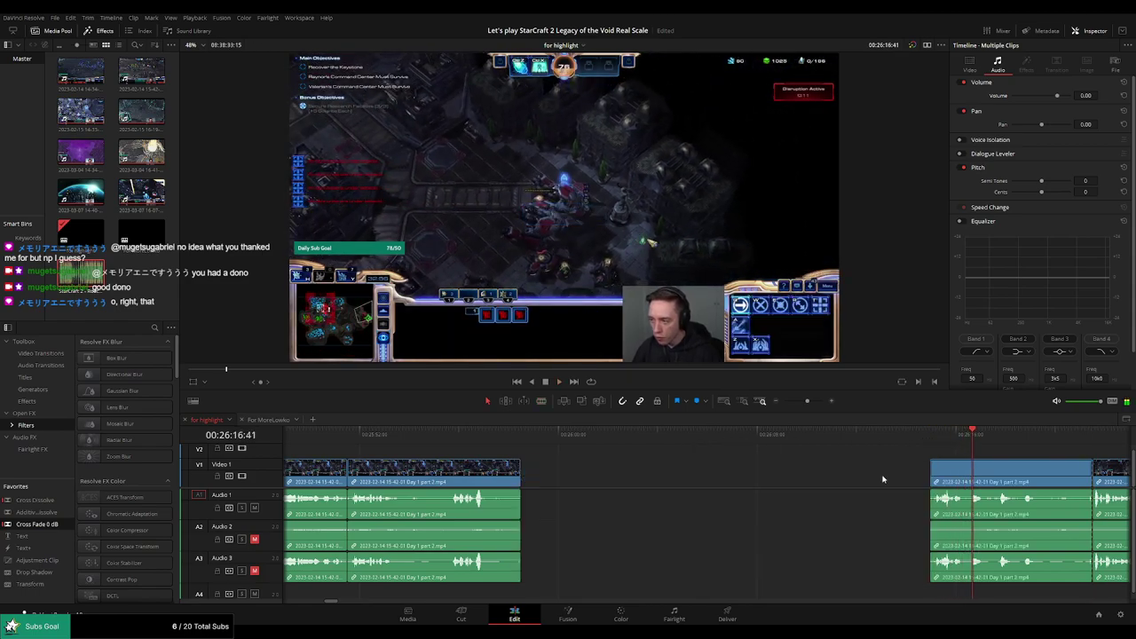
pyautogui.moveTo(58, 529); pyautogui.dragTo(586, 510)
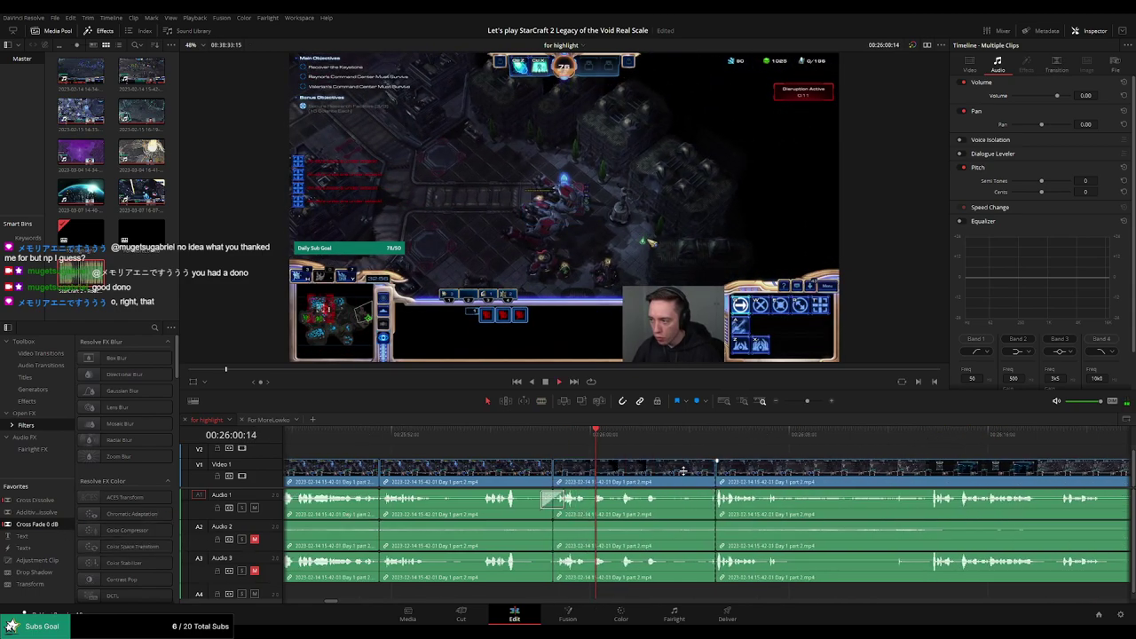
# Cut out about two seconds ending at the join near 00:26:05, close the gap, and check the new join
pyautogui.click(705, 436)
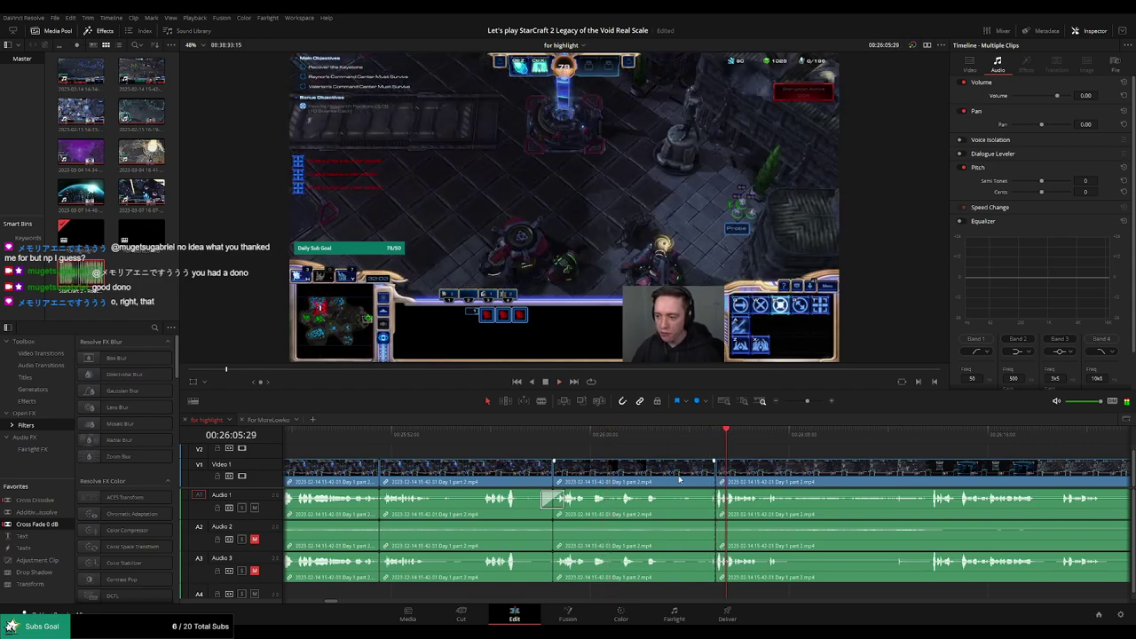
pyautogui.moveTo(668, 473); pyautogui.dragTo(666, 472)
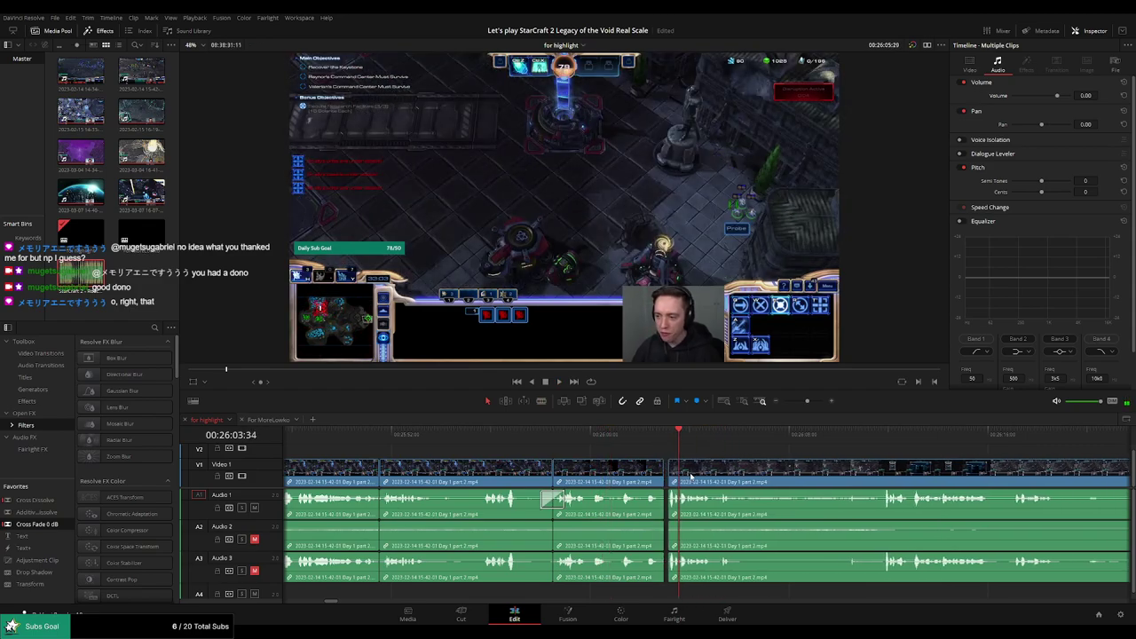
pyautogui.click(649, 436)
pyautogui.moveTo(791, 467); pyautogui.dragTo(652, 457)
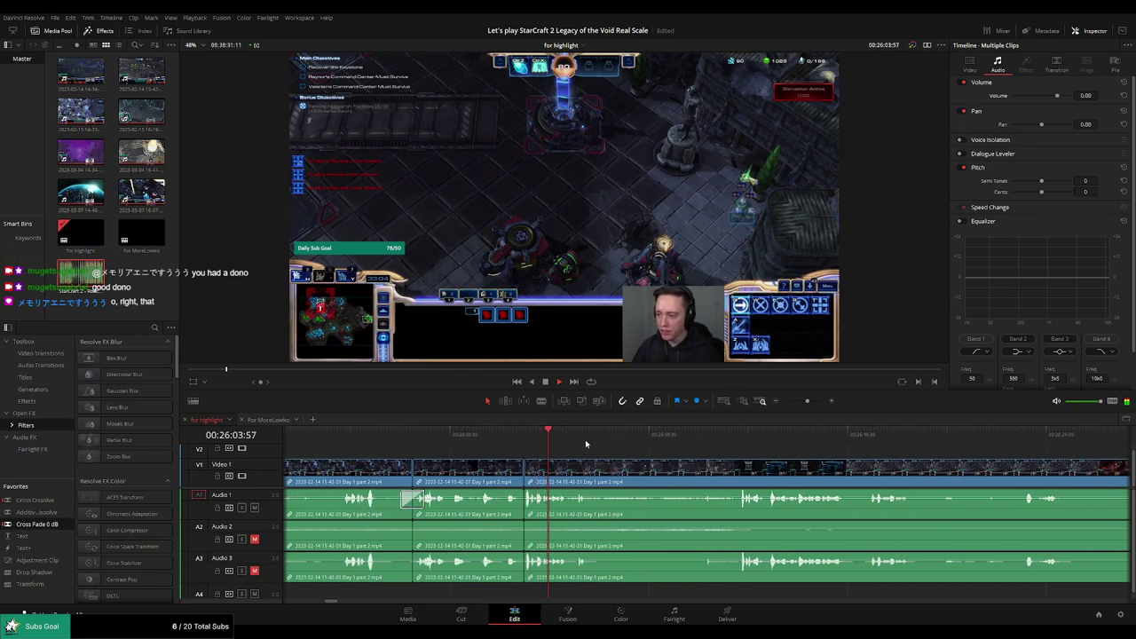
# Review the footage up to the load-game menu, cut out a few frames at about 00:26:10:27, and close the gap
pyautogui.moveTo(587, 439); pyautogui.dragTo(699, 441)
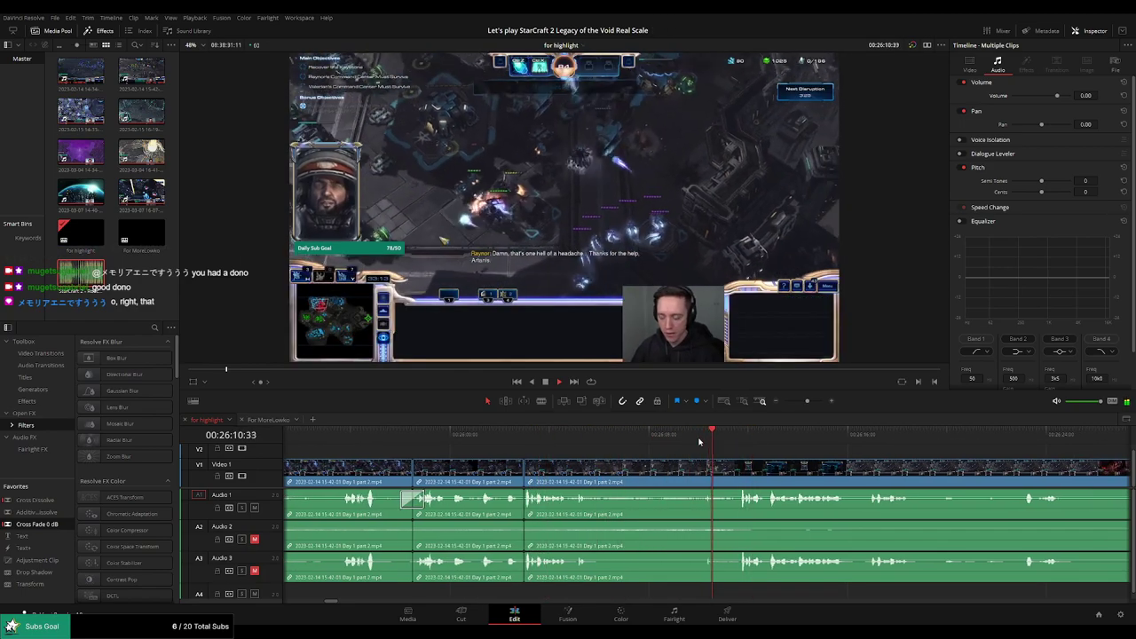
pyautogui.press('b')
pyautogui.click(708, 470)
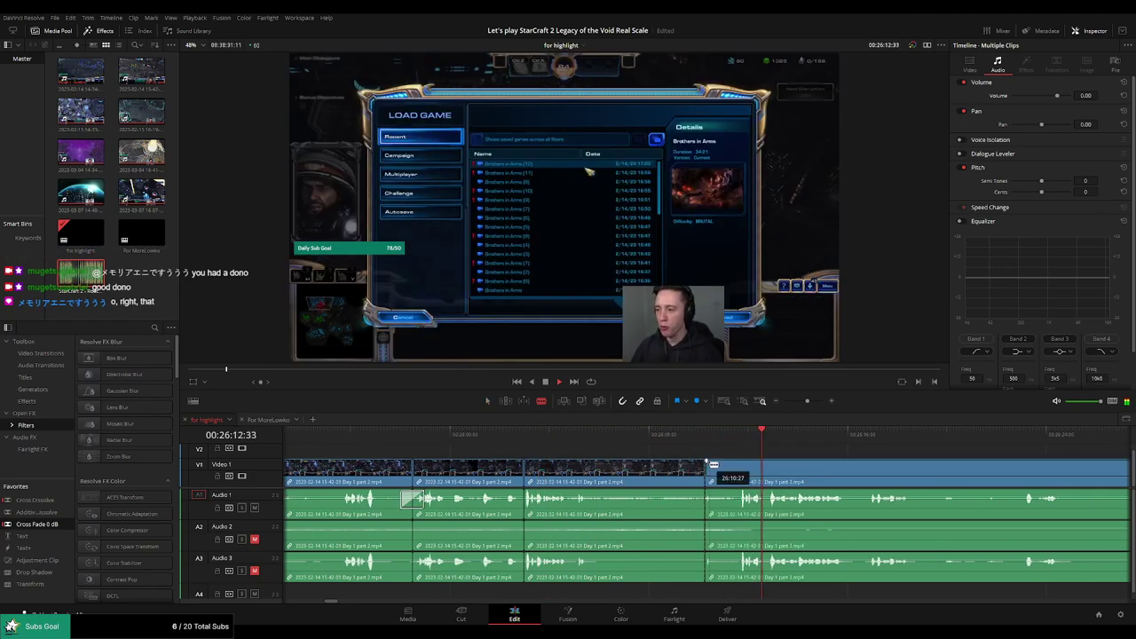
pyautogui.press('a')
pyautogui.click(708, 470)
pyautogui.press('Delete')
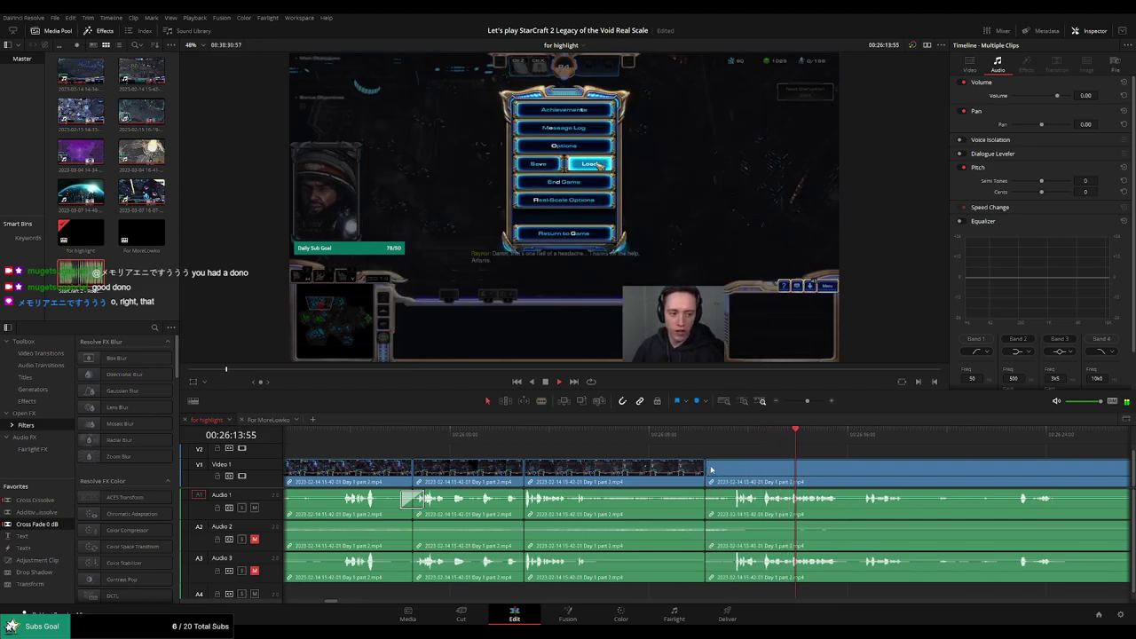
# Review the following footage, cut out the section from about 00:26:18 to 00:26:22, and close the gap
pyautogui.moveTo(808, 468); pyautogui.dragTo(562, 462)
pyautogui.click(621, 436)
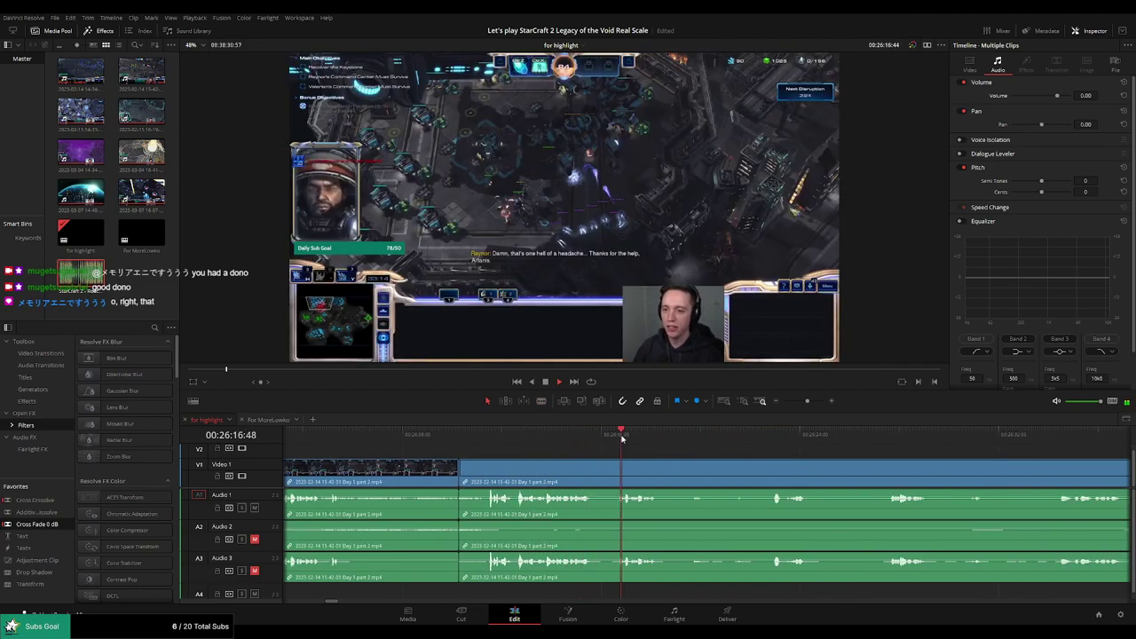
pyautogui.moveTo(695, 459); pyautogui.dragTo(610, 456)
pyautogui.hscroll(1, 586, 458)
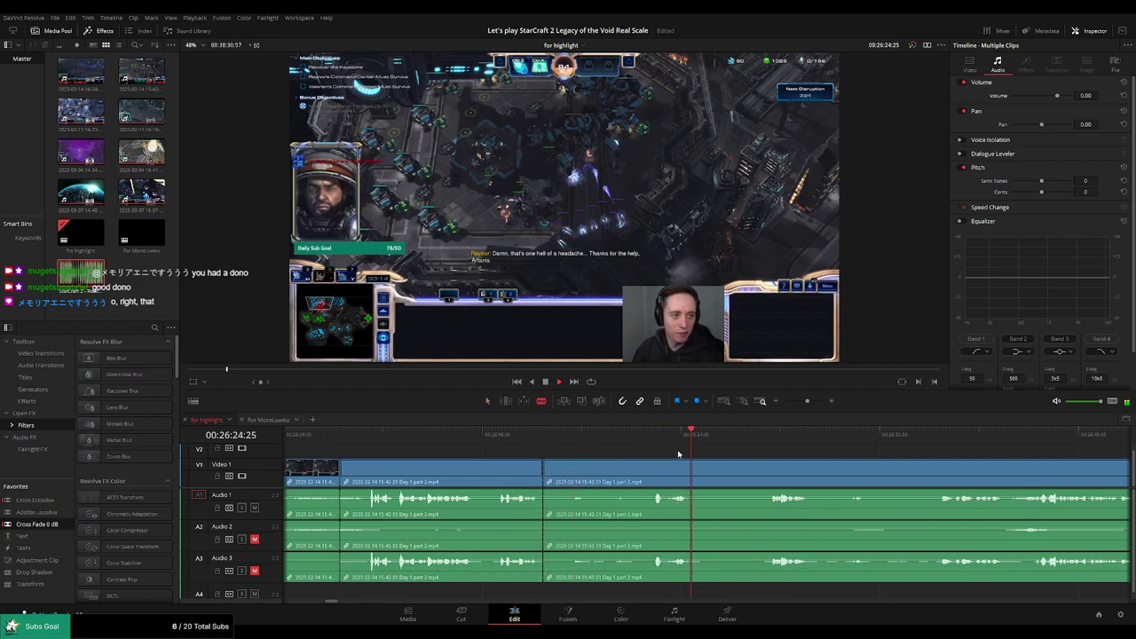
pyautogui.click(655, 474)
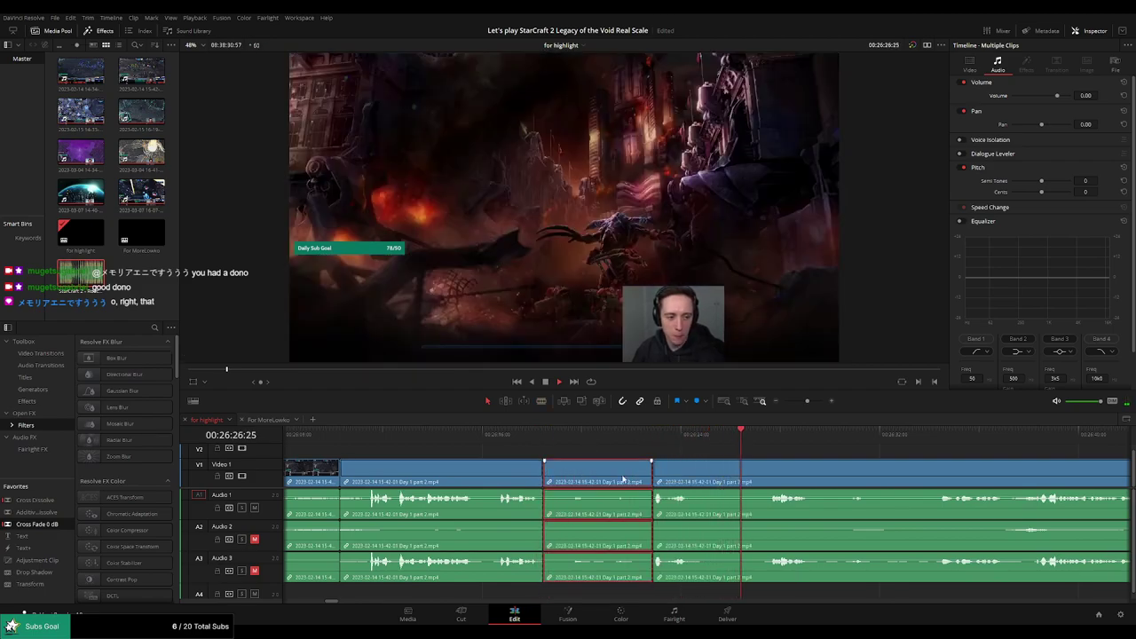
pyautogui.press('Delete')
# Split the video and audio clips at about 00:26:20:04 and check the loading-screen footage after the cut
pyautogui.press('b')
pyautogui.click(585, 475)
pyautogui.click(665, 432)
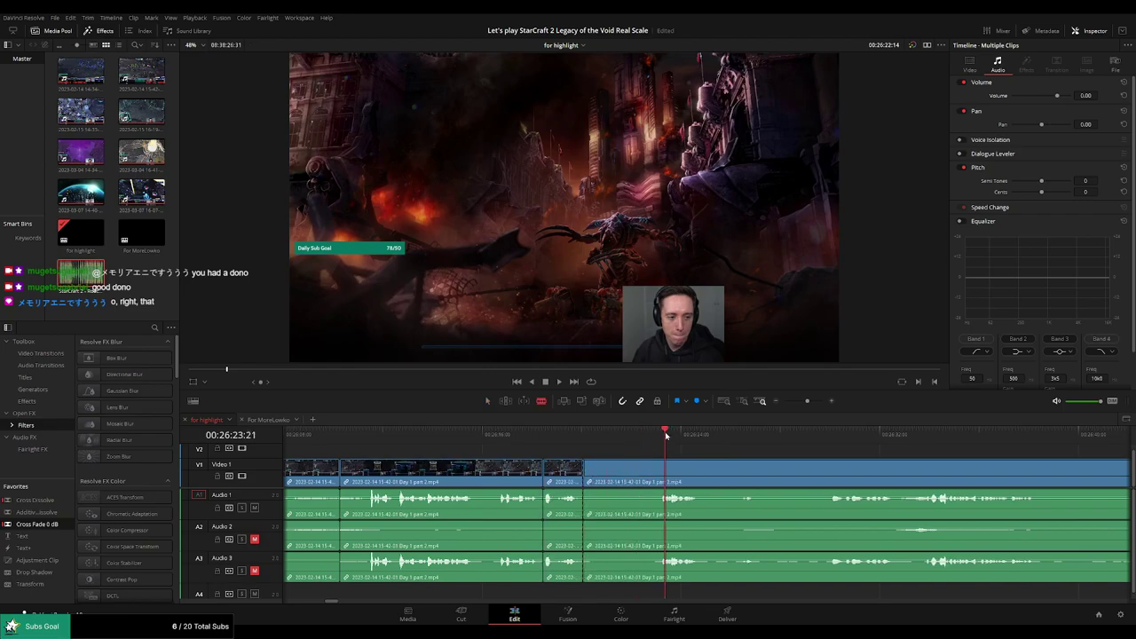
pyautogui.press('space')
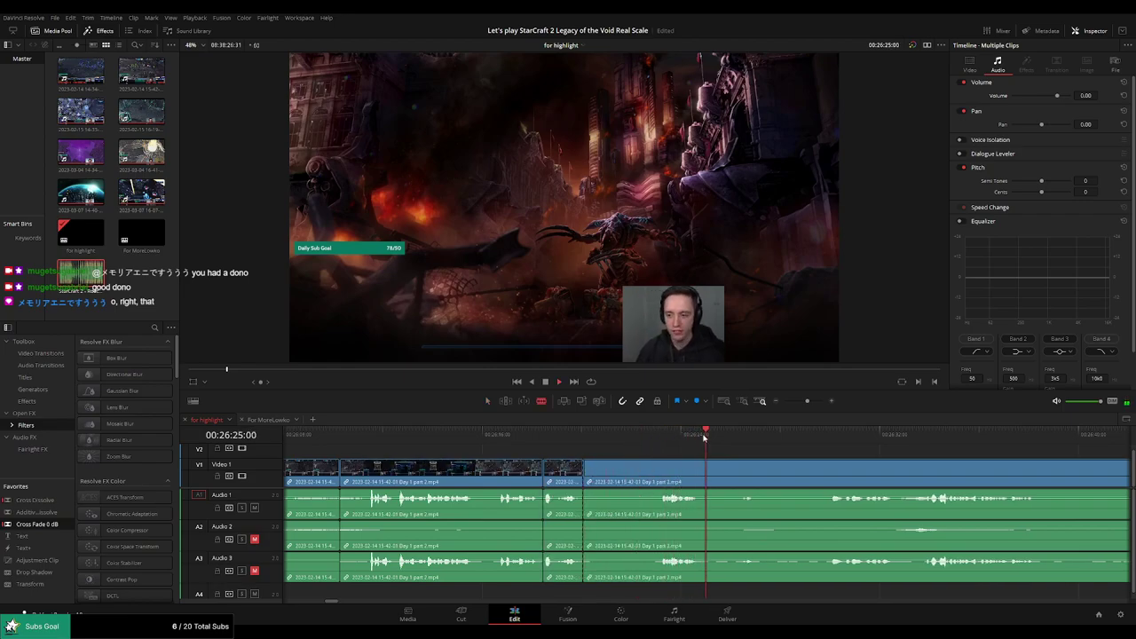
# Skim the footage up to about 00:30:22 and search back to around 00:29:25 for where the final mission attempt should resume
pyautogui.click(837, 434)
pyautogui.moveTo(804, 402); pyautogui.dragTo(732, 435)
pyautogui.click(786, 432)
pyautogui.click(797, 433)
pyautogui.click(831, 433)
pyautogui.scroll(3, 735, 463)
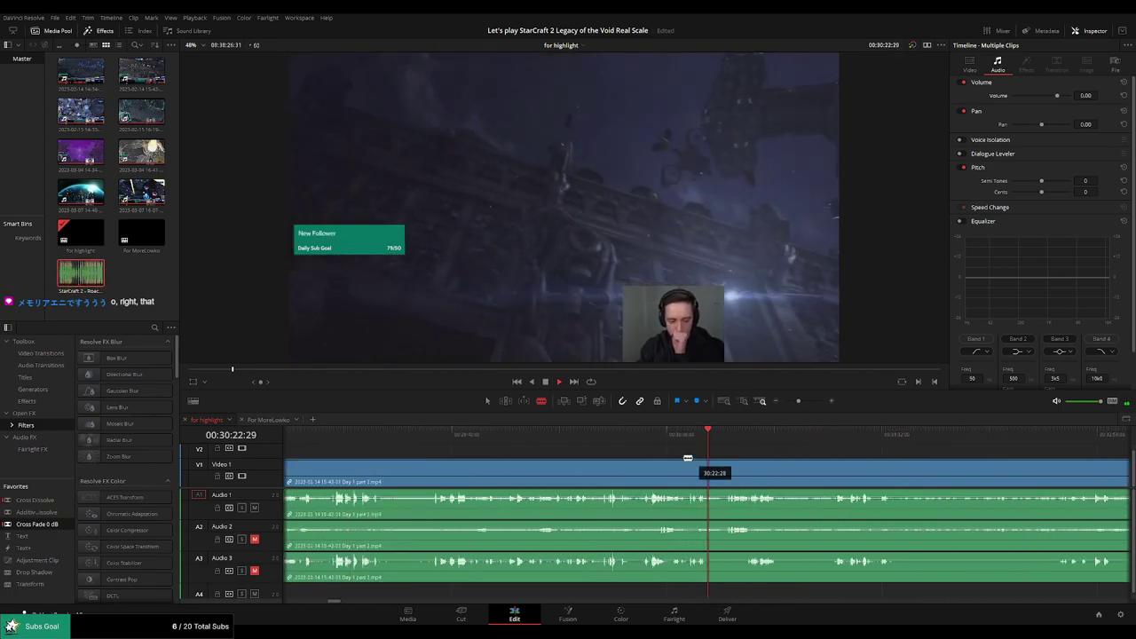
pyautogui.click(644, 436)
pyautogui.click(619, 439)
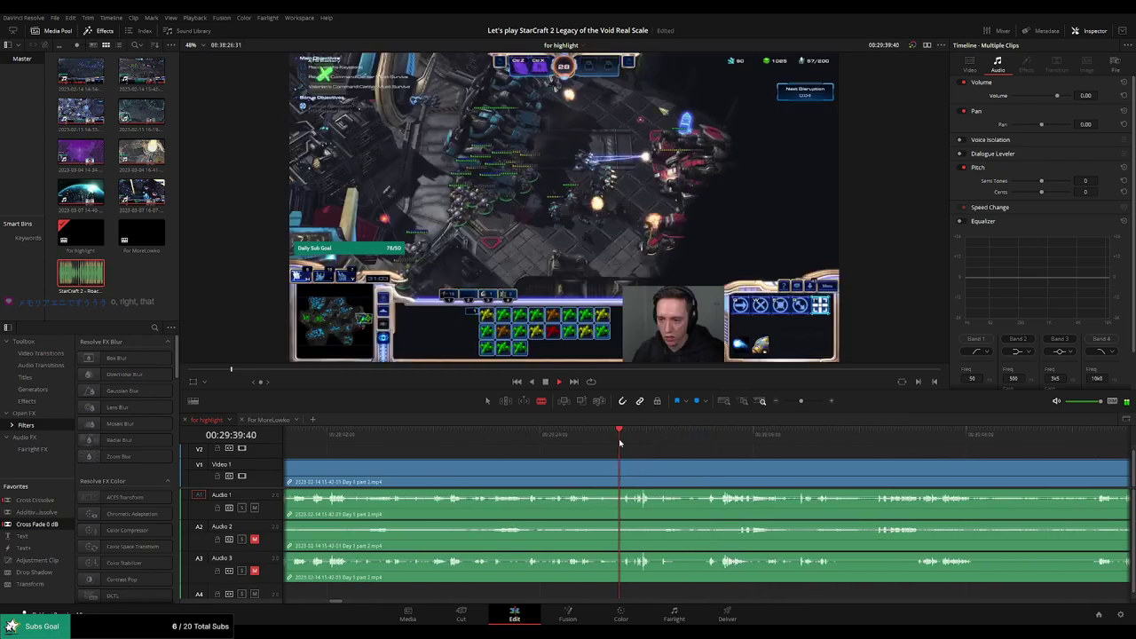
pyautogui.scroll(3, 655, 459)
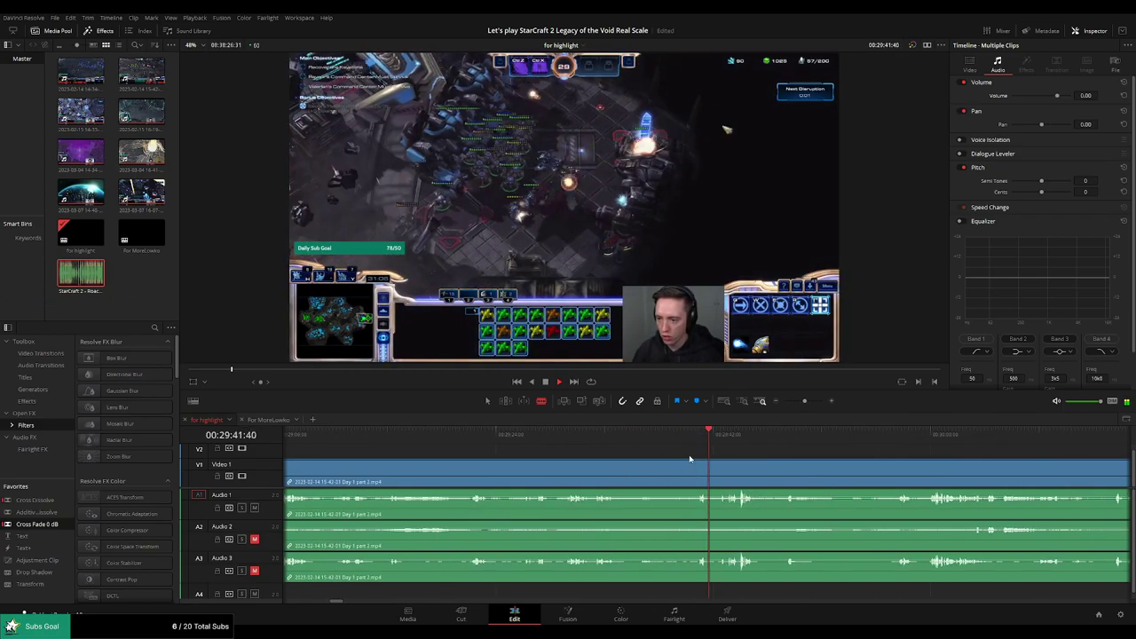
pyautogui.click(641, 436)
pyautogui.click(598, 435)
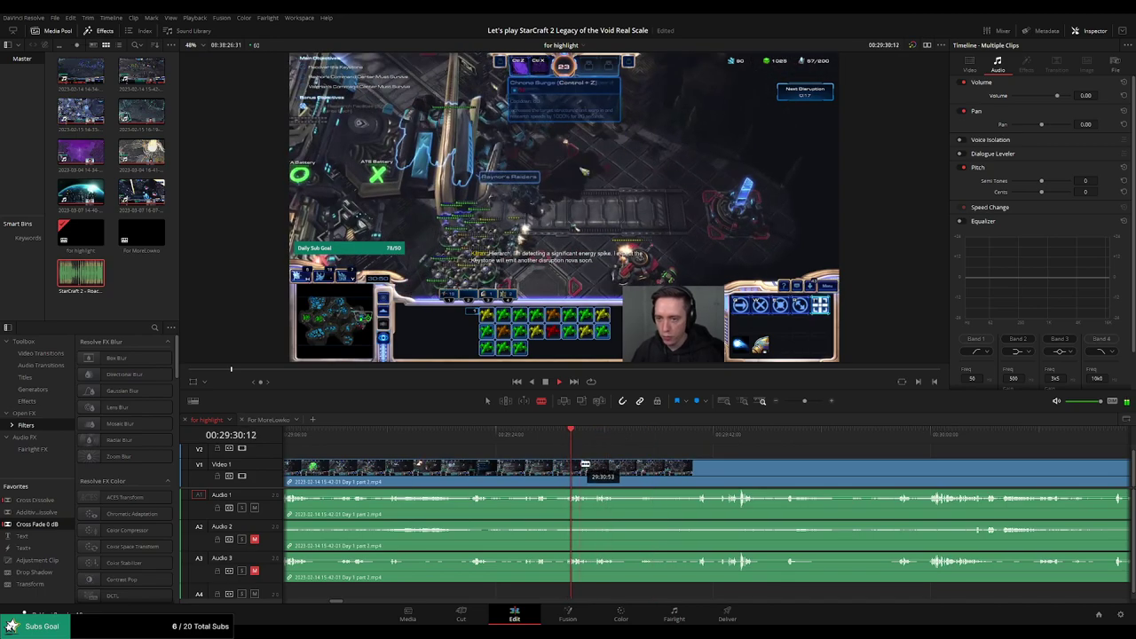
pyautogui.click(574, 438)
pyautogui.click(624, 436)
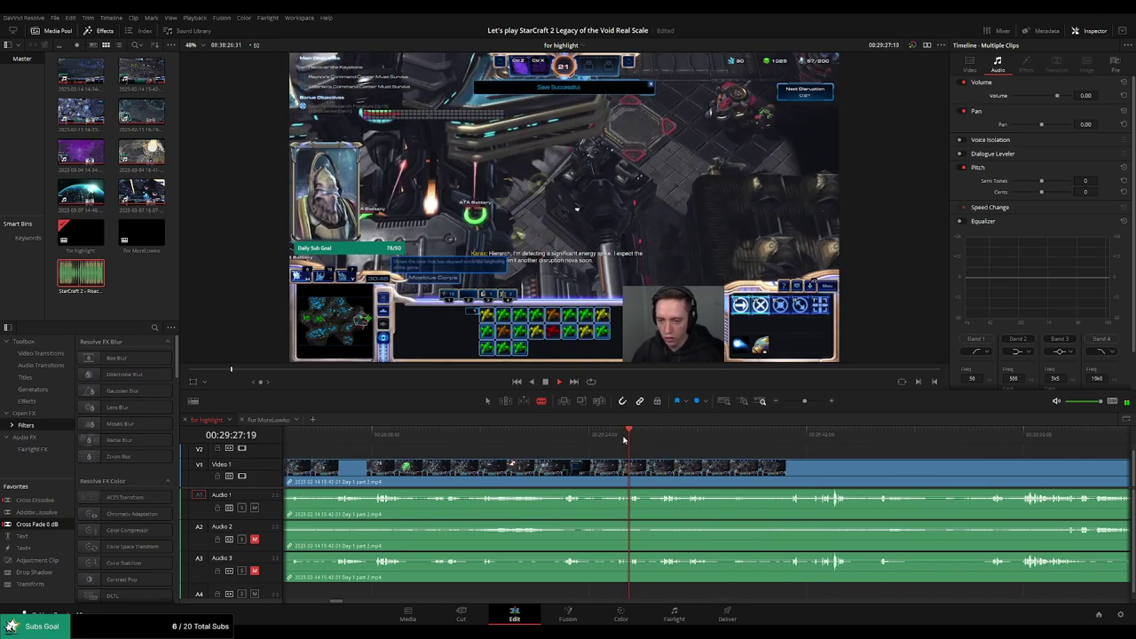
pyautogui.click(611, 437)
pyautogui.click(562, 435)
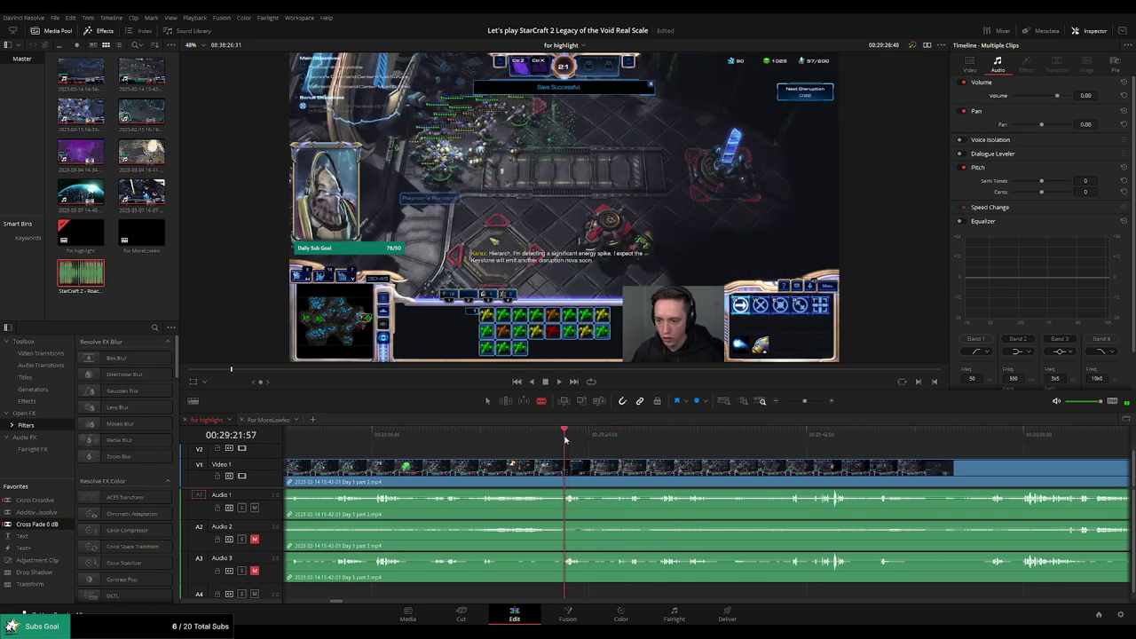
# Cut out the section from about 00:26:20:04 to 00:29:25, close the gap, and add a transition to the video and audio at the join
pyautogui.click(598, 435)
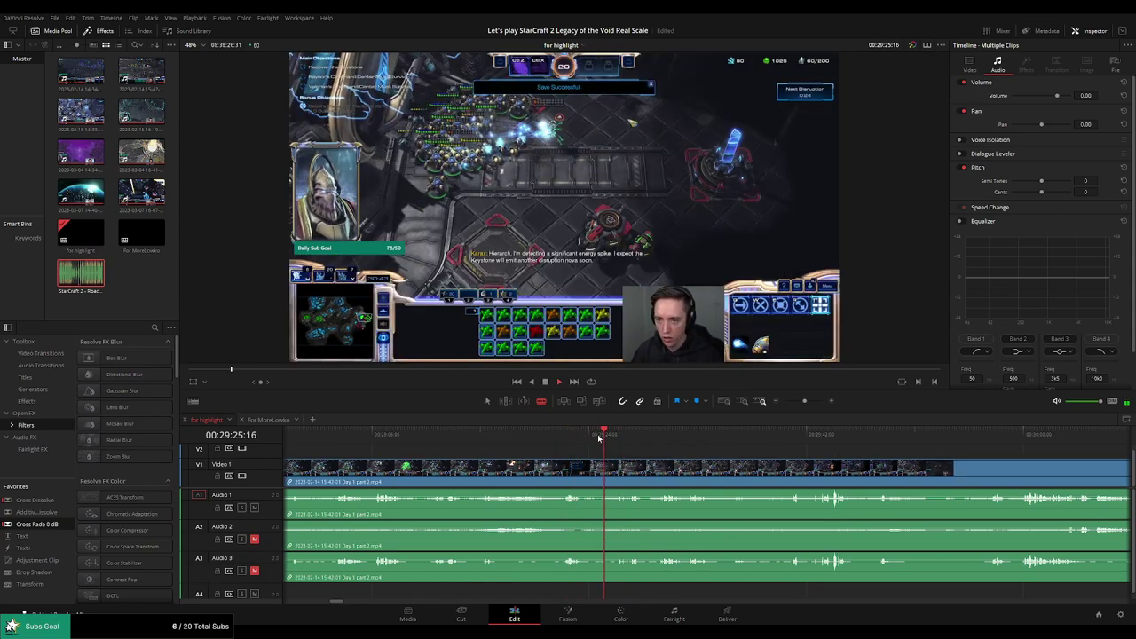
pyautogui.click(601, 434)
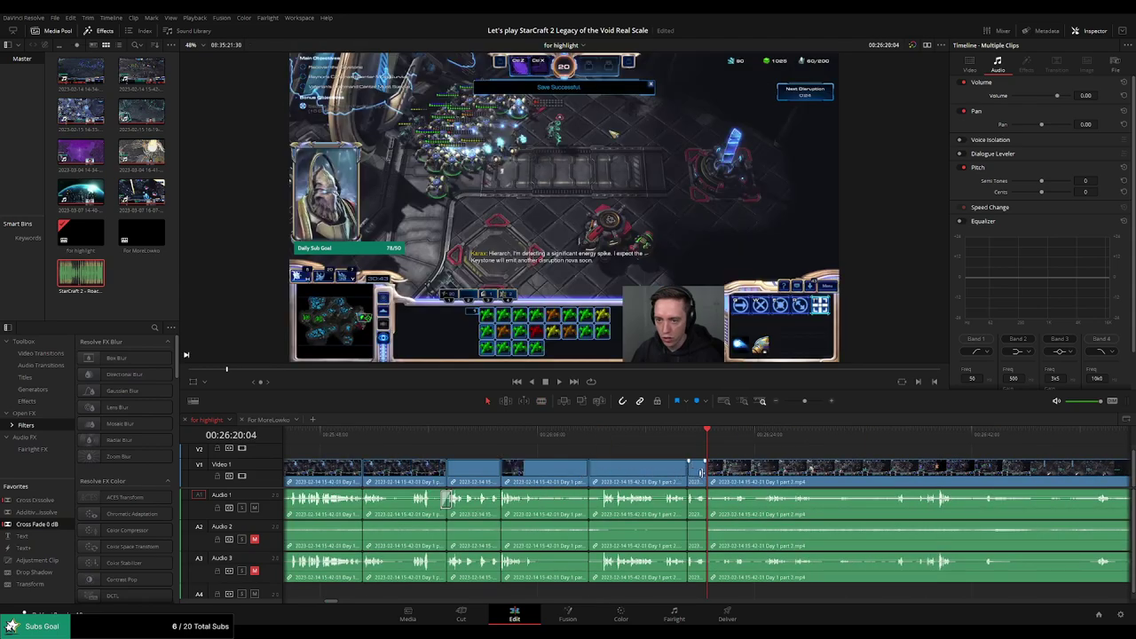
pyautogui.press('space')
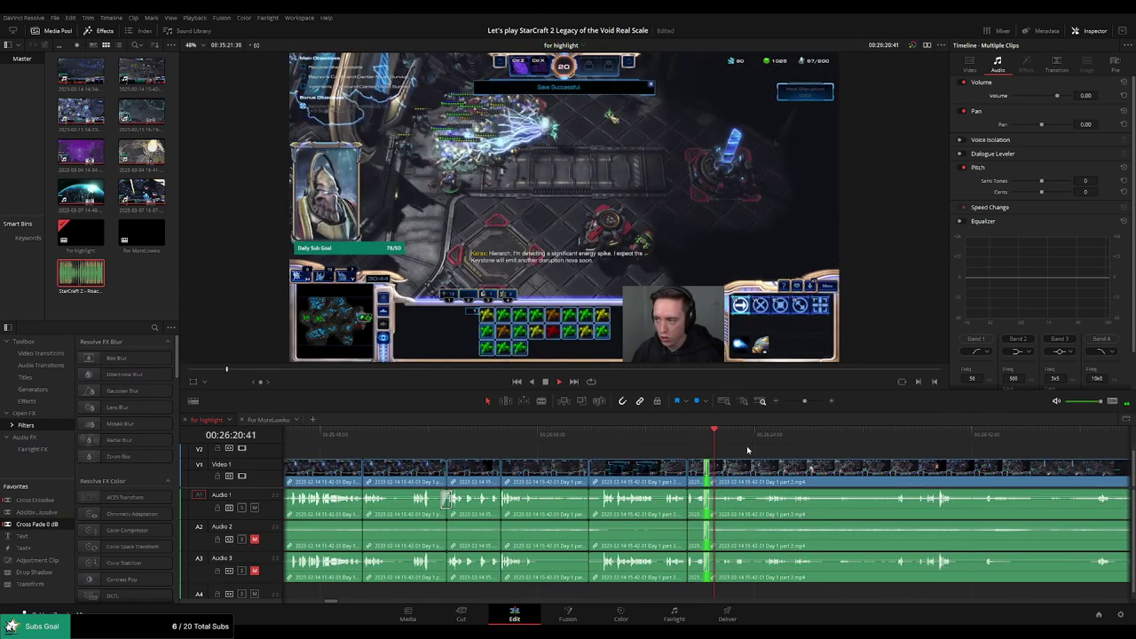
# Review the mission's ending and cutscene footage from about 00:26:20 to 00:26:55
pyautogui.moveTo(786, 446); pyautogui.dragTo(649, 453)
pyautogui.click(672, 441)
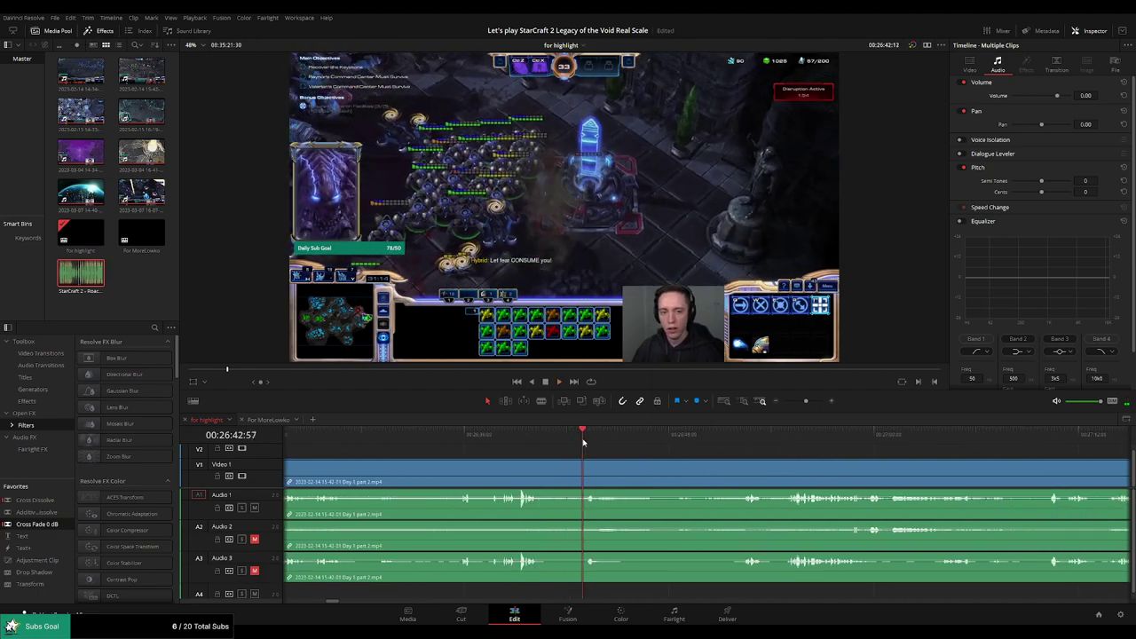
pyautogui.click(659, 439)
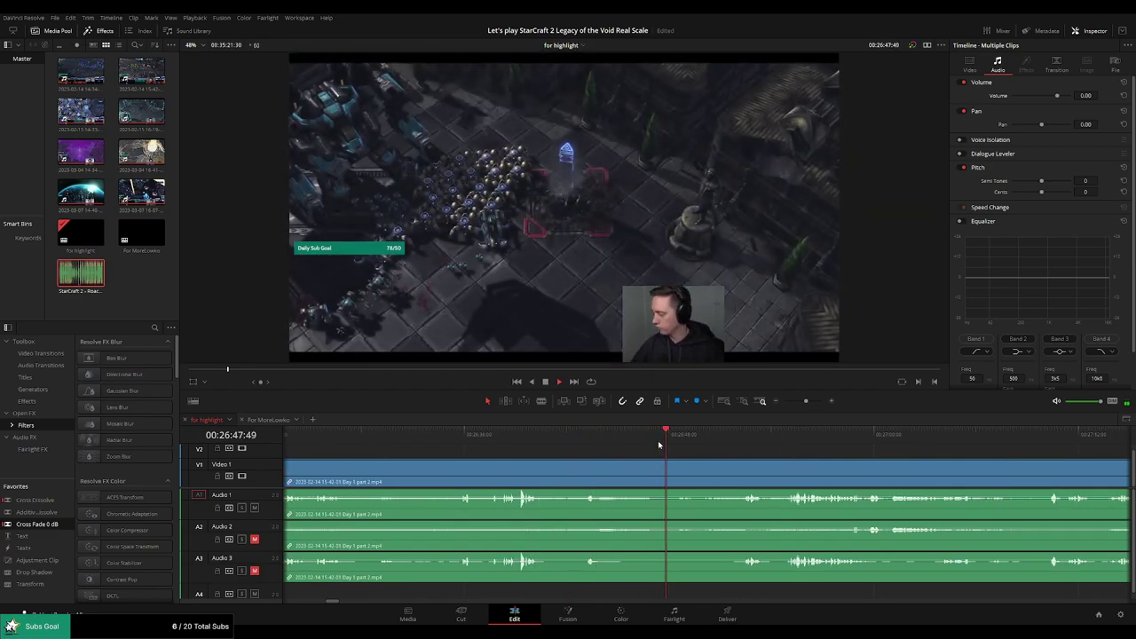
pyautogui.click(726, 443)
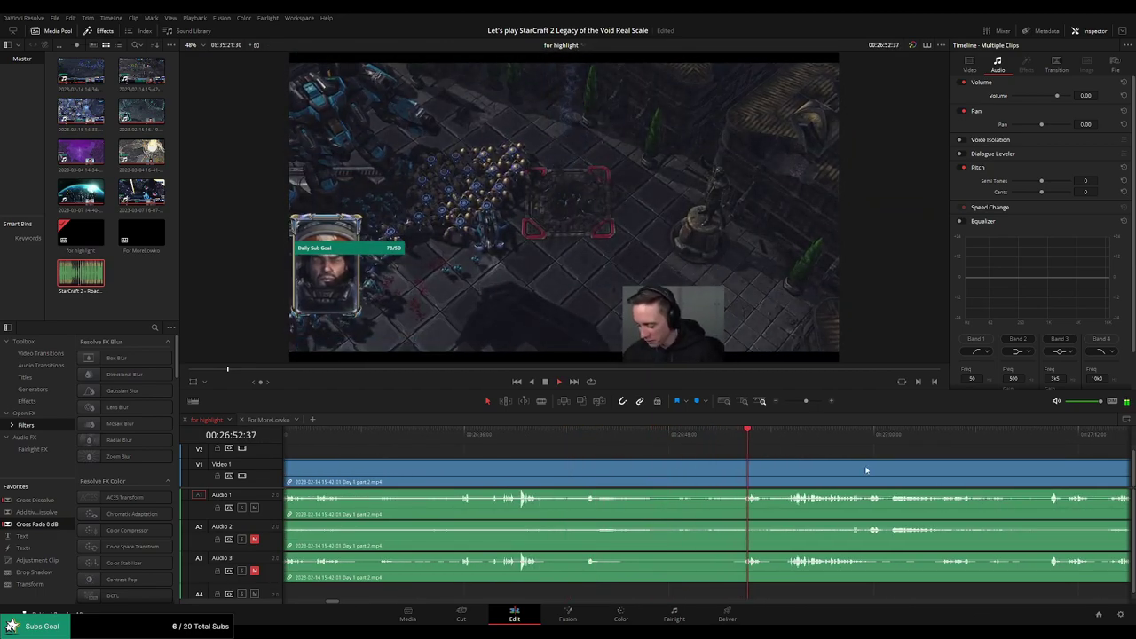
pyautogui.moveTo(866, 471); pyautogui.dragTo(643, 453)
pyautogui.click(594, 441)
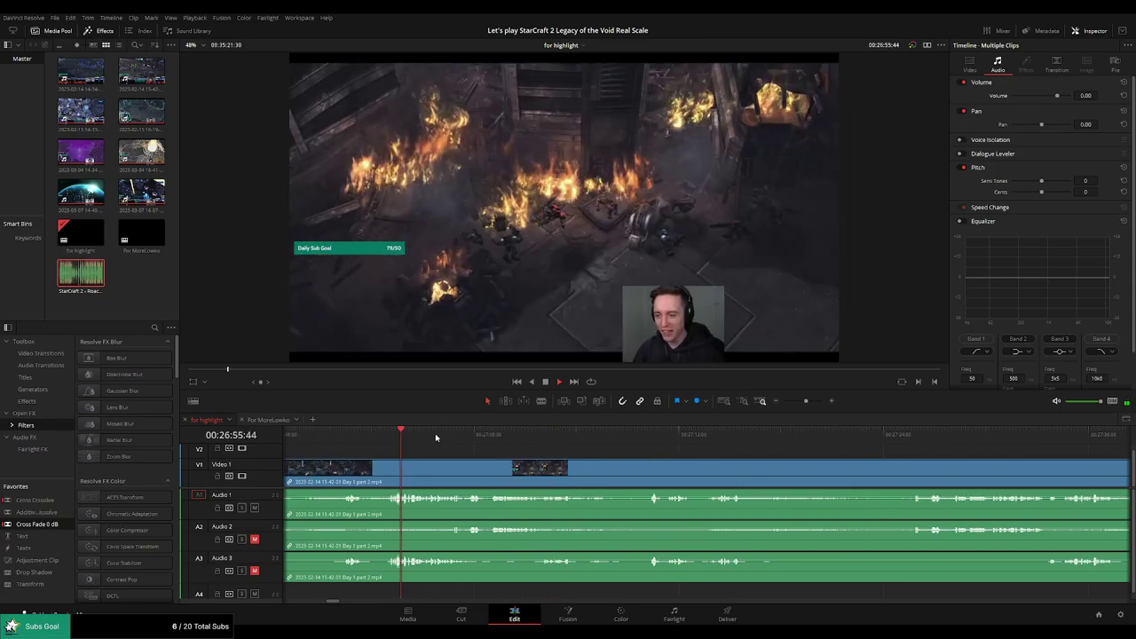
# Try a split at about 00:27:00:45, undo it, and split the video and audio clips at about 00:26:53:54 instead
pyautogui.click(469, 435)
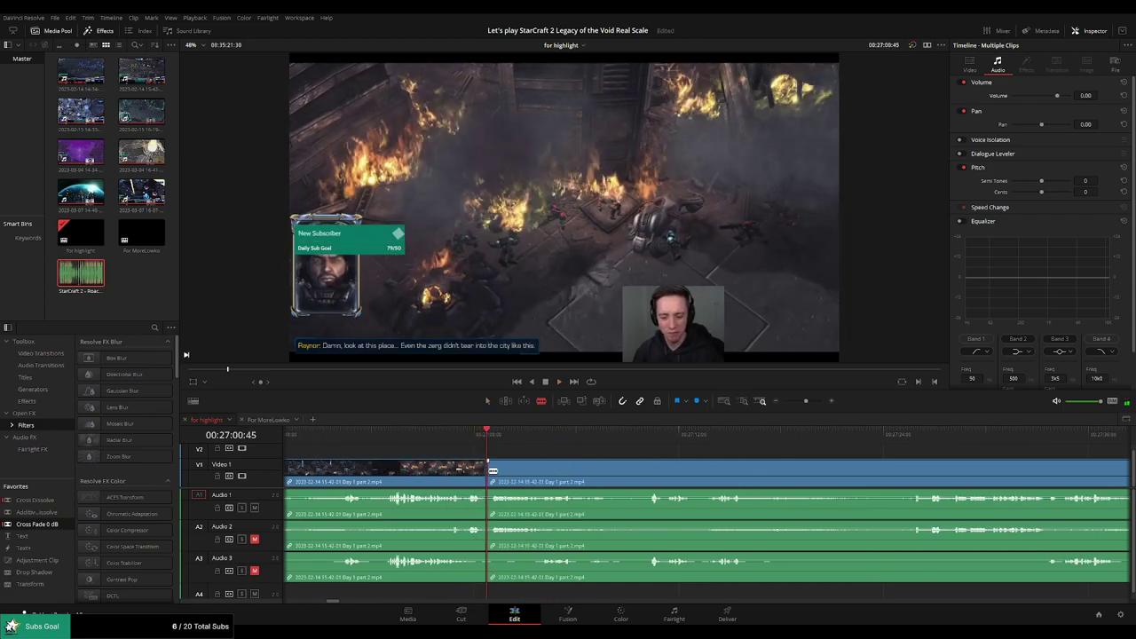
pyautogui.press('b')
pyautogui.moveTo(393, 448); pyautogui.dragTo(341, 443)
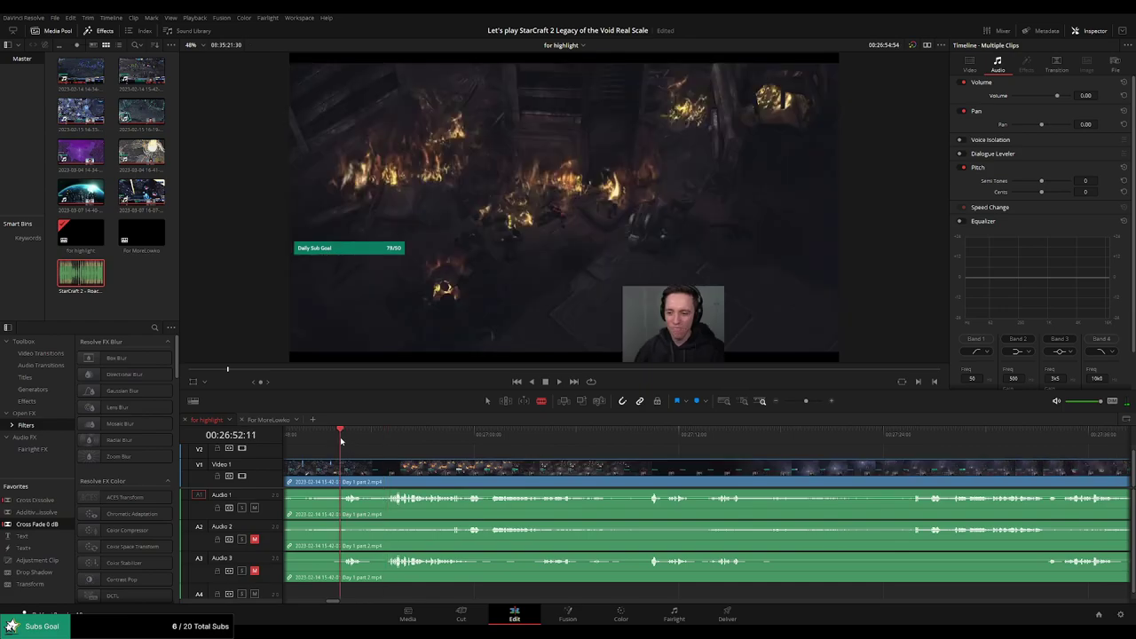
pyautogui.press('space')
pyautogui.hscroll(-3, 370, 446)
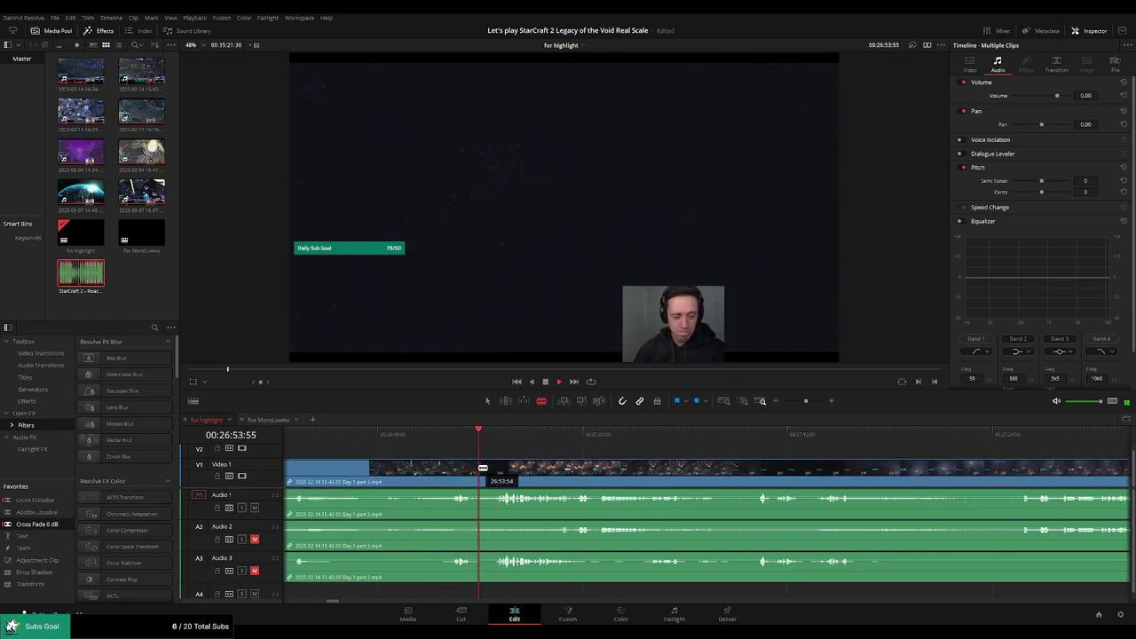
pyautogui.click(485, 468)
# Delete the remaining Day 1 part 2 footage up to the start of the Day 2 clip, close the gap, and play the join
pyautogui.moveTo(805, 401); pyautogui.dragTo(845, 439)
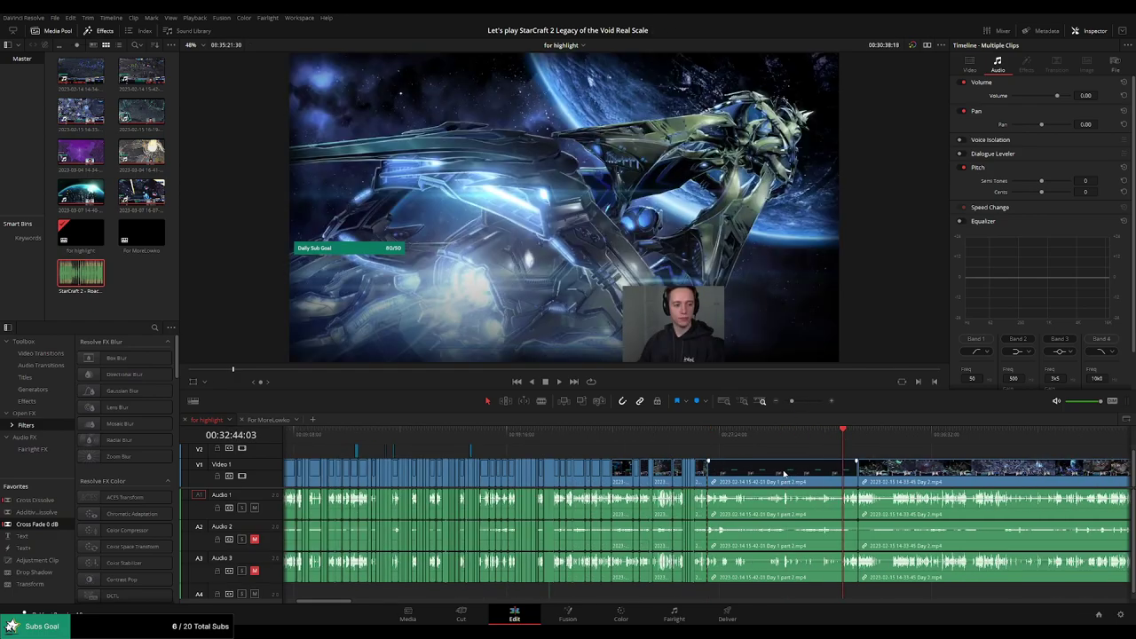
pyautogui.click(782, 474)
pyautogui.press('Delete')
pyautogui.press('space')
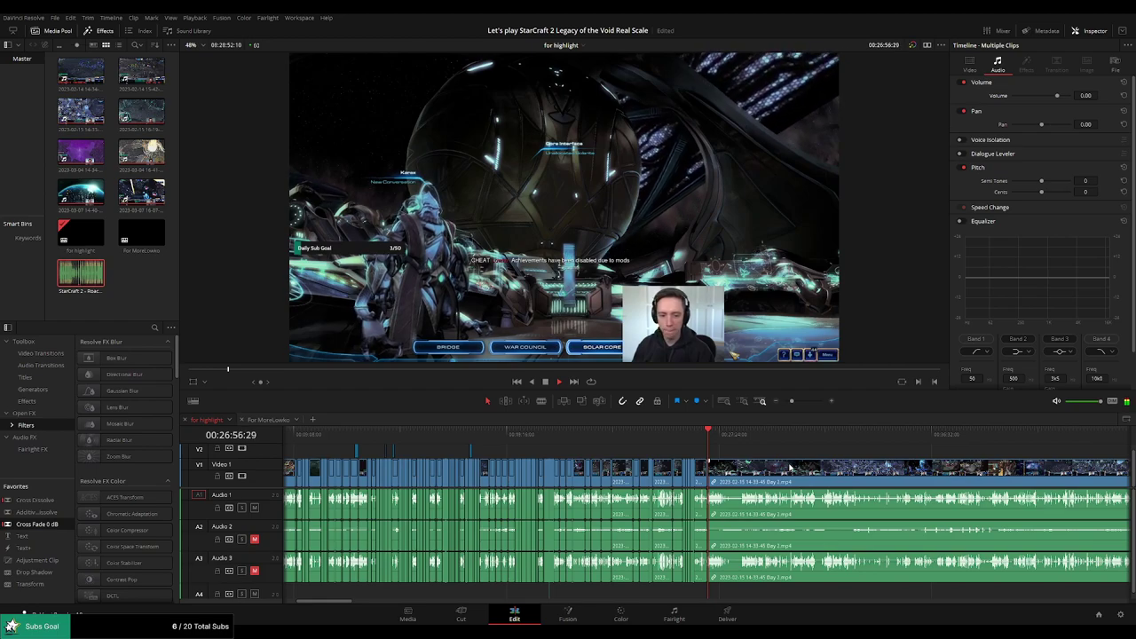
# Review the opening of the Day 2 clip from about 00:26:56 to 00:29:12
pyautogui.click(775, 400)
pyautogui.press('space')
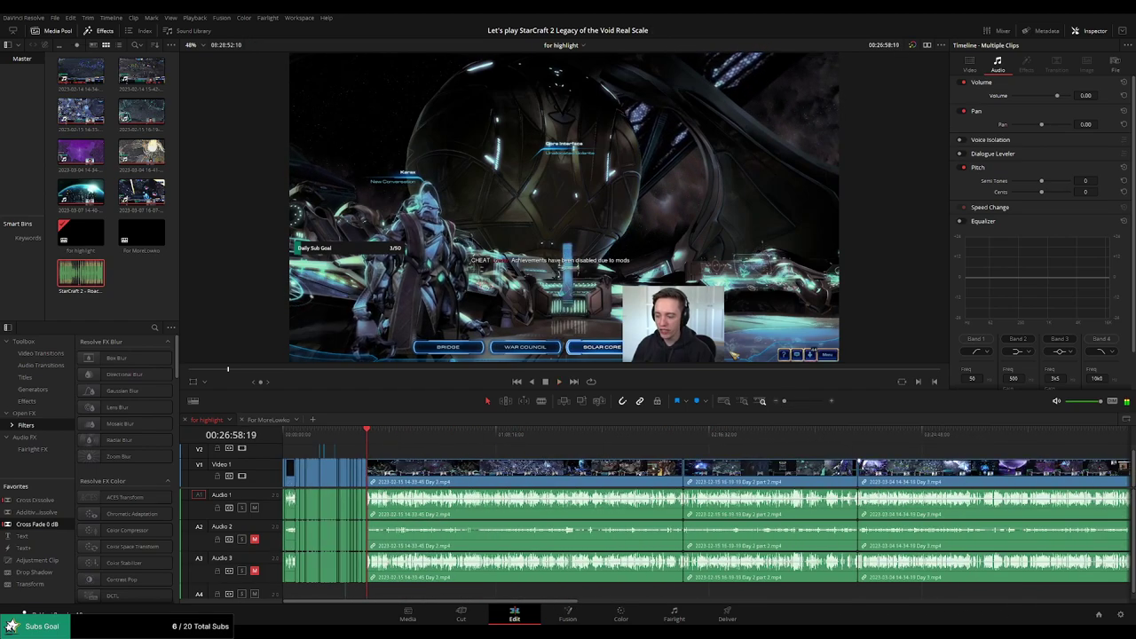
pyautogui.hscroll(10, 817, 462)
pyautogui.hscroll(-10, 817, 463)
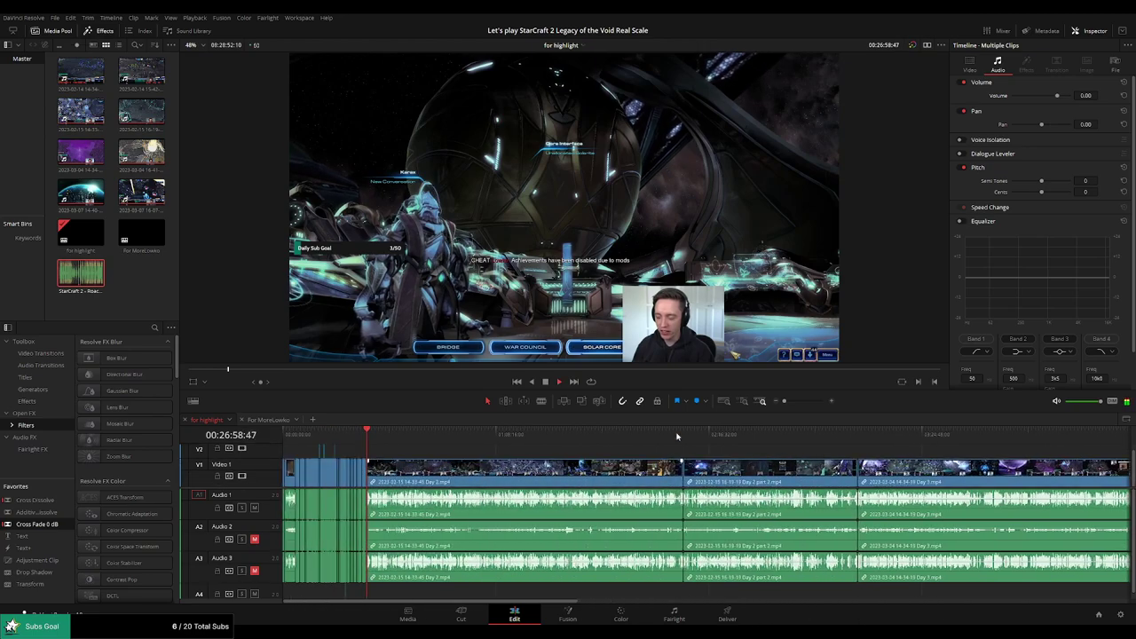
pyautogui.moveTo(796, 401); pyautogui.dragTo(803, 401)
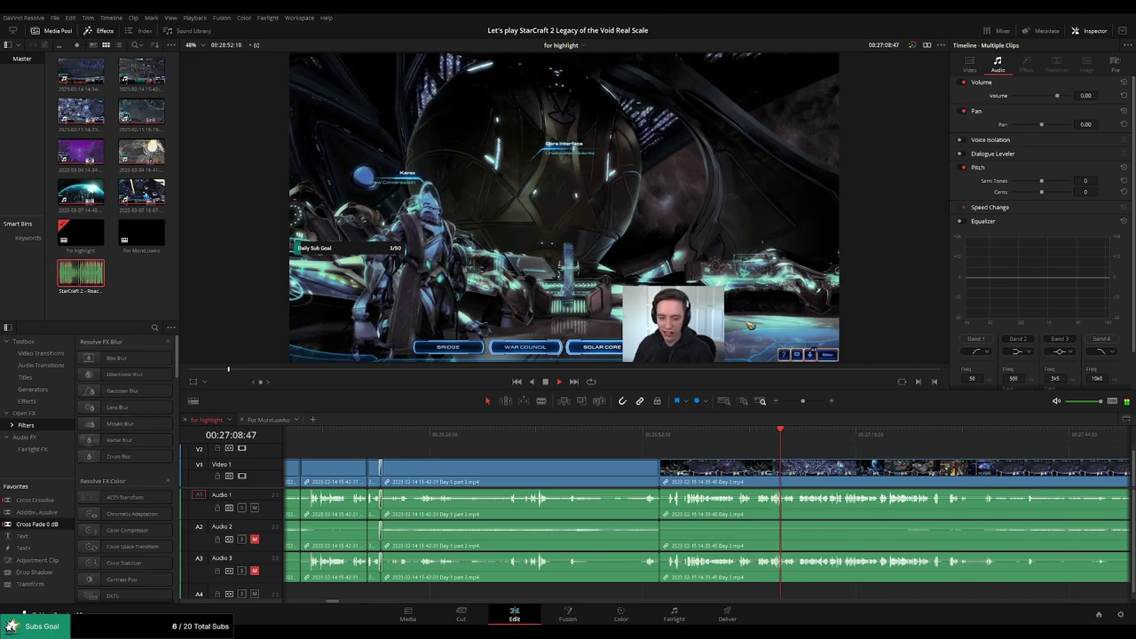
pyautogui.hscroll(3, 770, 443)
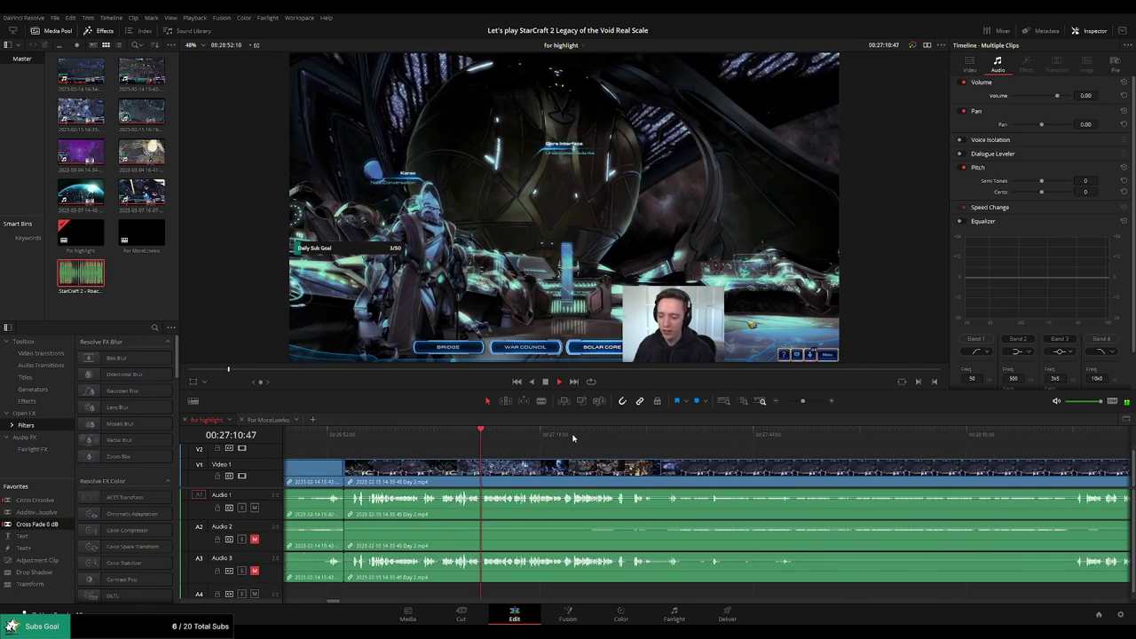
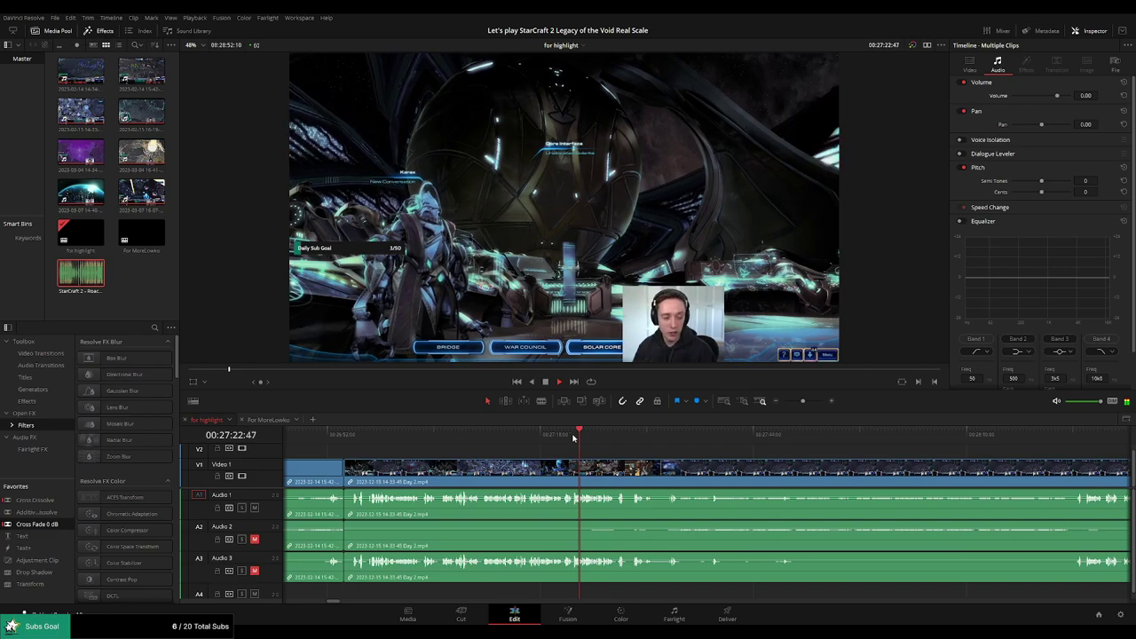
pyautogui.moveTo(611, 439)
pyautogui.mouseDown()
pyautogui.moveTo(1075, 469)
pyautogui.moveTo(616, 441)
pyautogui.mouseUp()
pyautogui.click(695, 434)
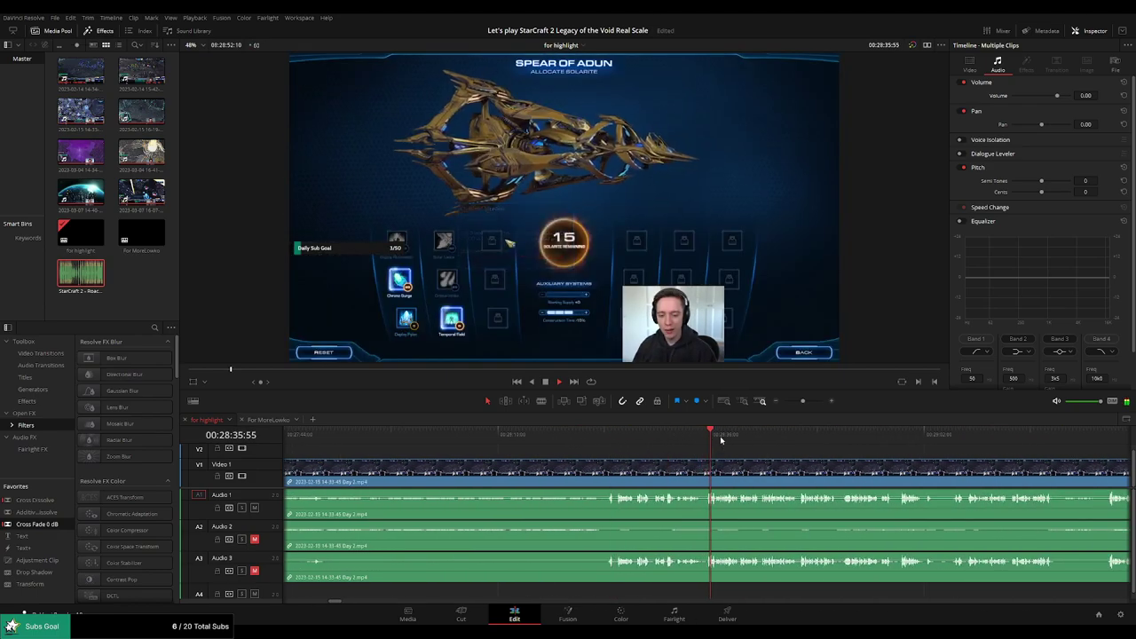
pyautogui.click(980, 432)
pyautogui.click(1004, 434)
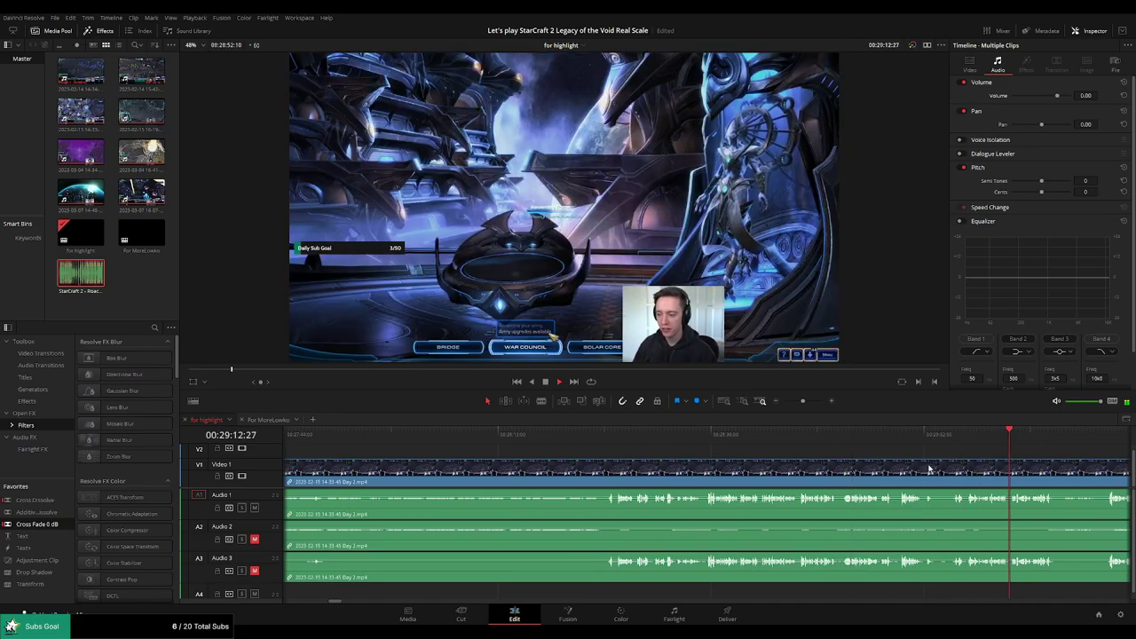
# Skim the Day 2 footage from about 00:29:14 to 00:41:17 for the mission start and early gameplay
pyautogui.moveTo(799, 402); pyautogui.dragTo(792, 404)
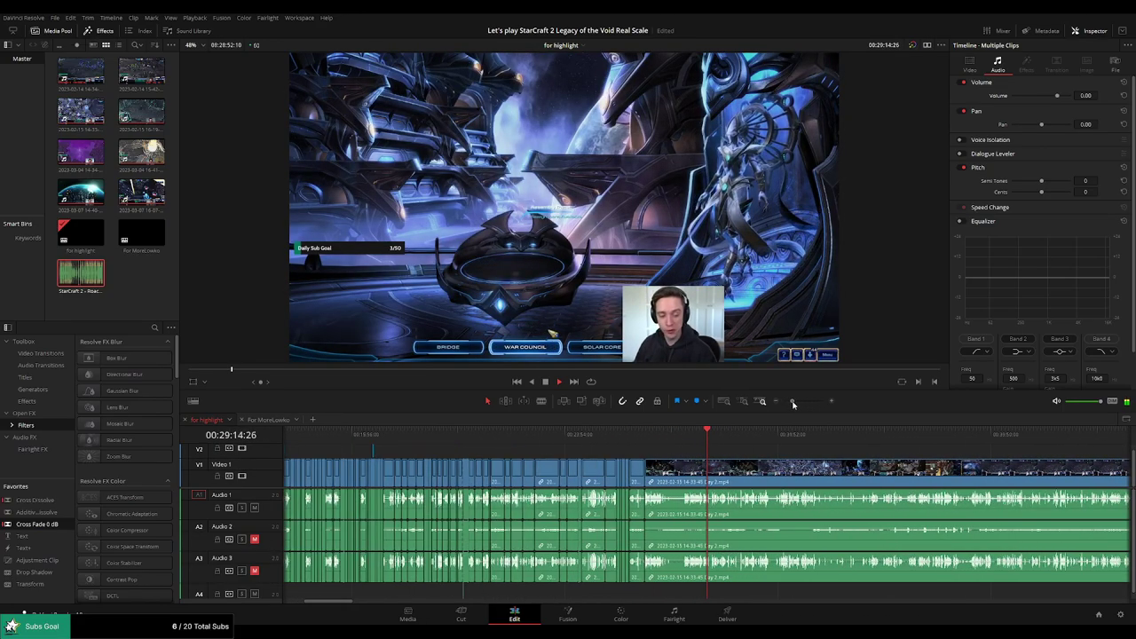
pyautogui.click(755, 434)
pyautogui.click(785, 434)
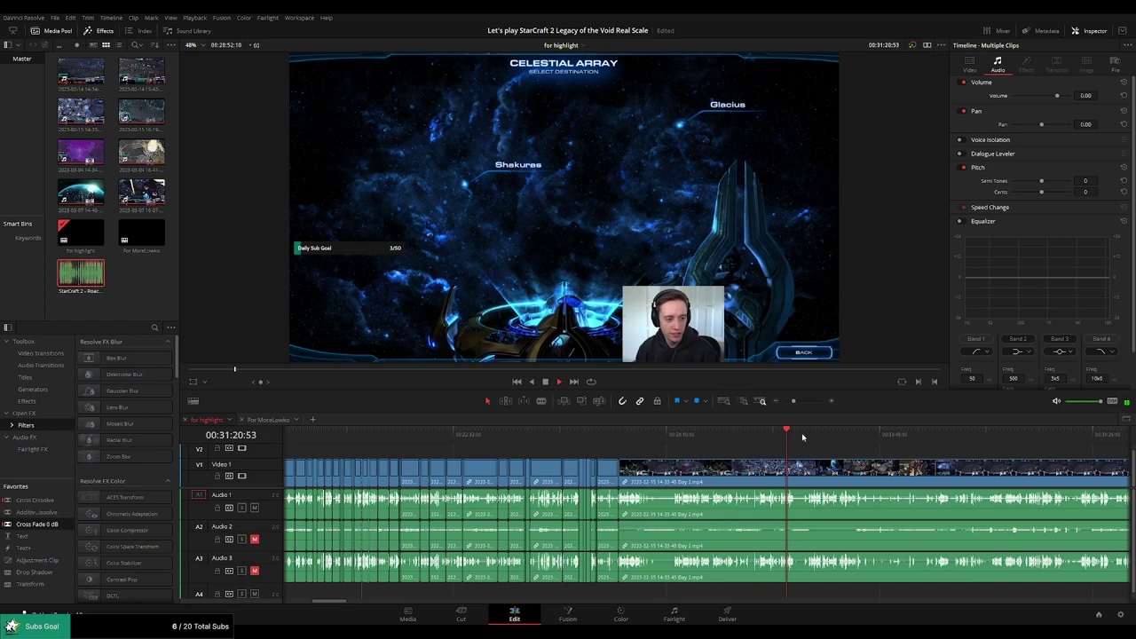
pyautogui.click(809, 434)
pyautogui.hscroll(8, 936, 443)
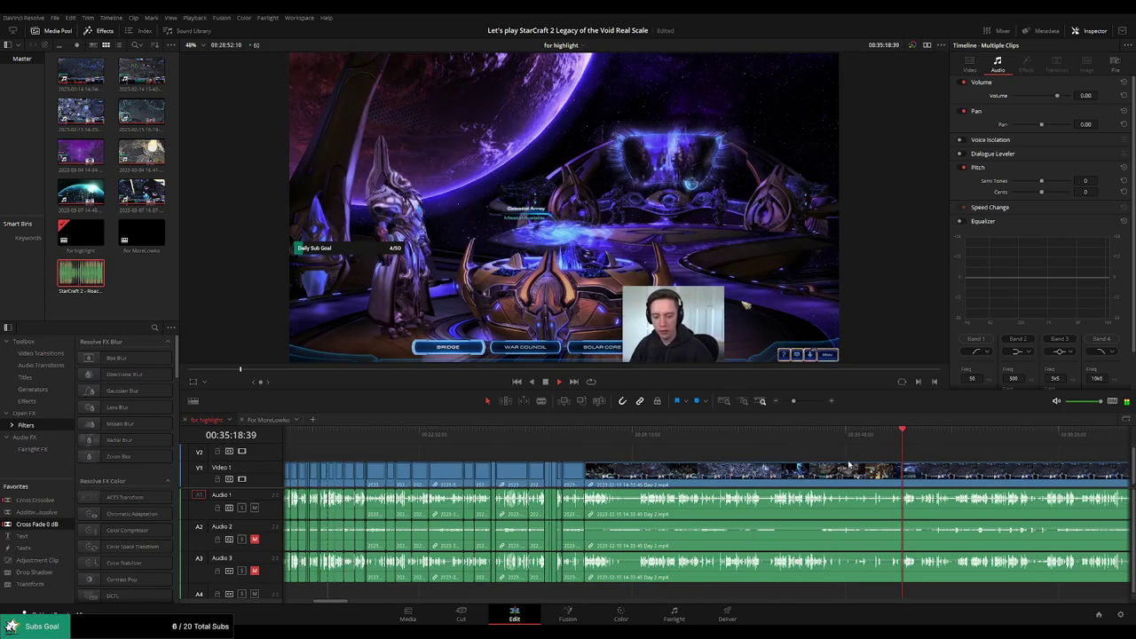
pyautogui.click(746, 439)
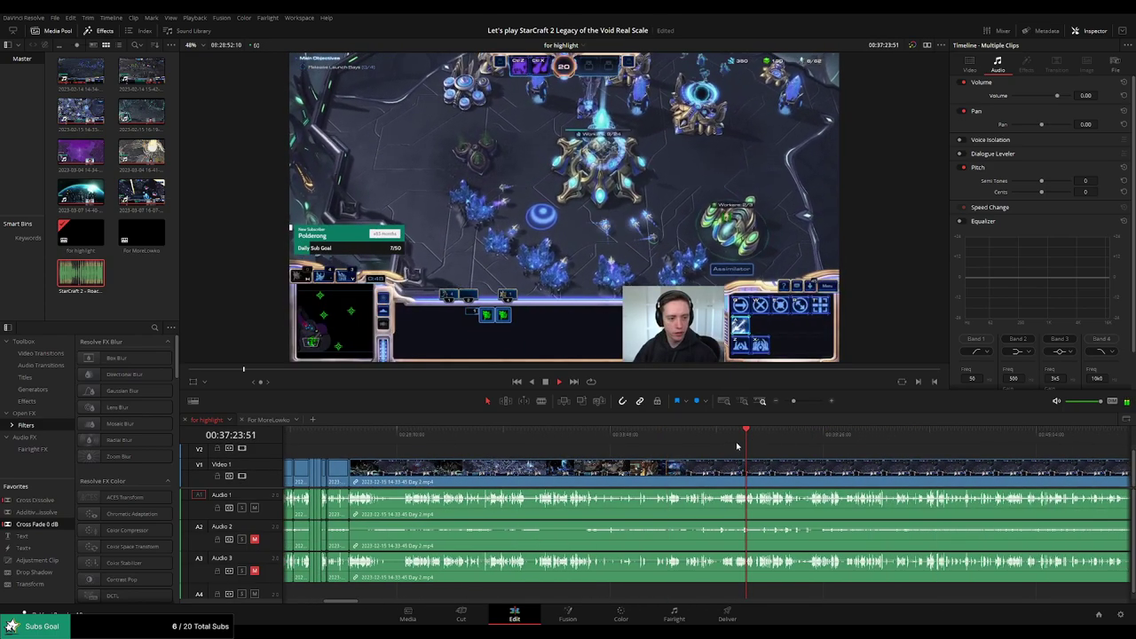
pyautogui.click(765, 434)
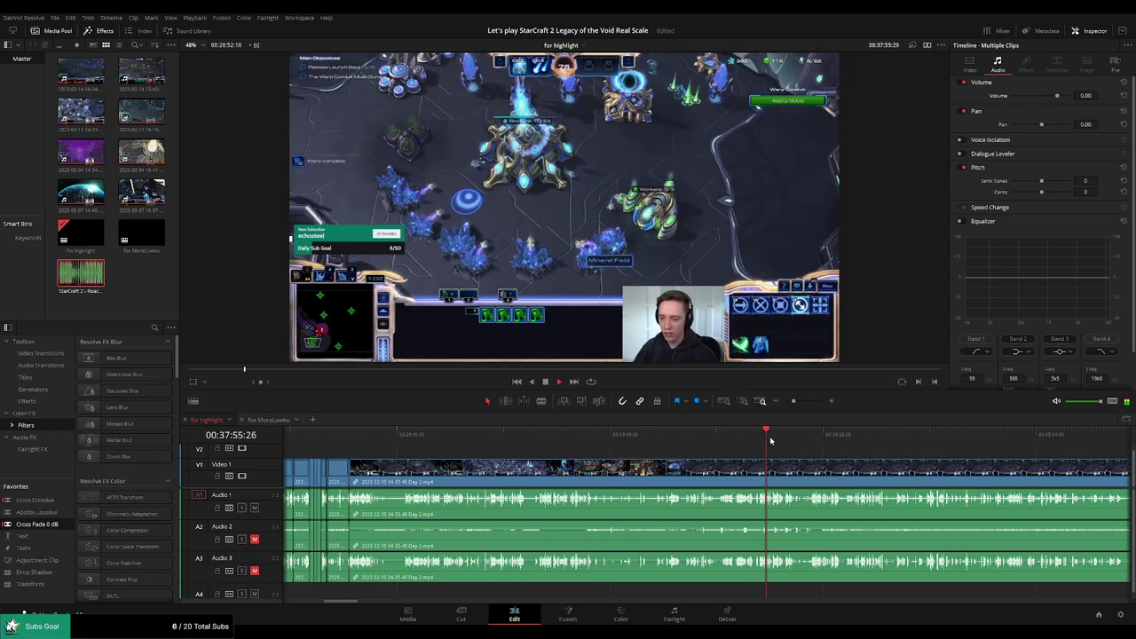
pyautogui.click(854, 434)
pyautogui.hscroll(5, 852, 444)
pyautogui.click(647, 434)
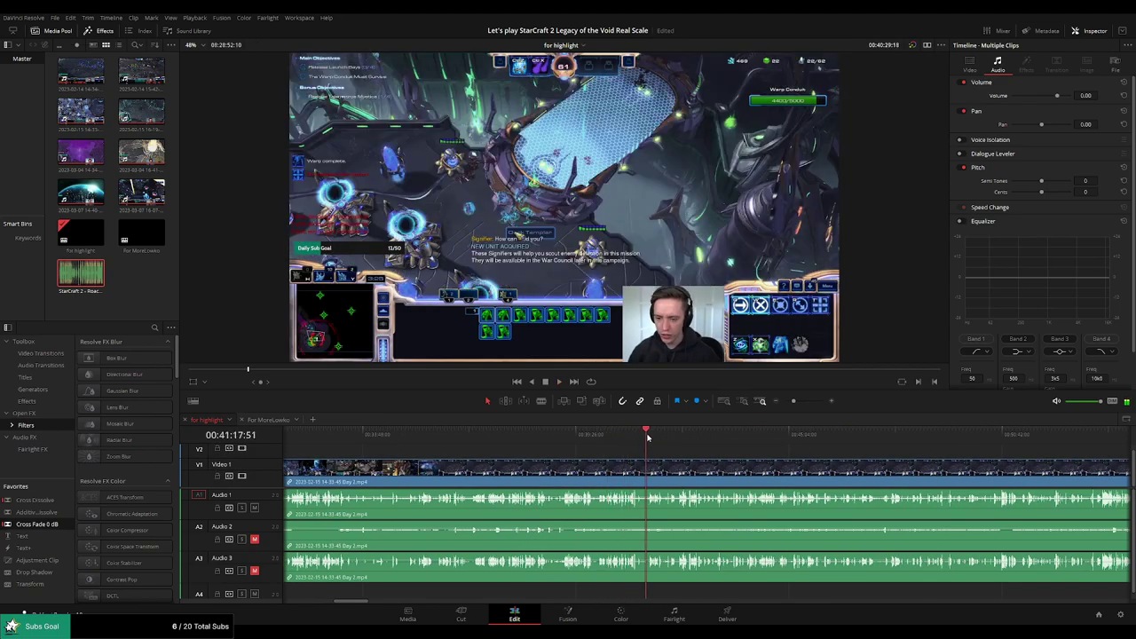
# Skim the Day 2 footage from about 00:41:17 to 01:08:01, past the first mission to the next mission's intro
pyautogui.press('space')
pyautogui.click(788, 435)
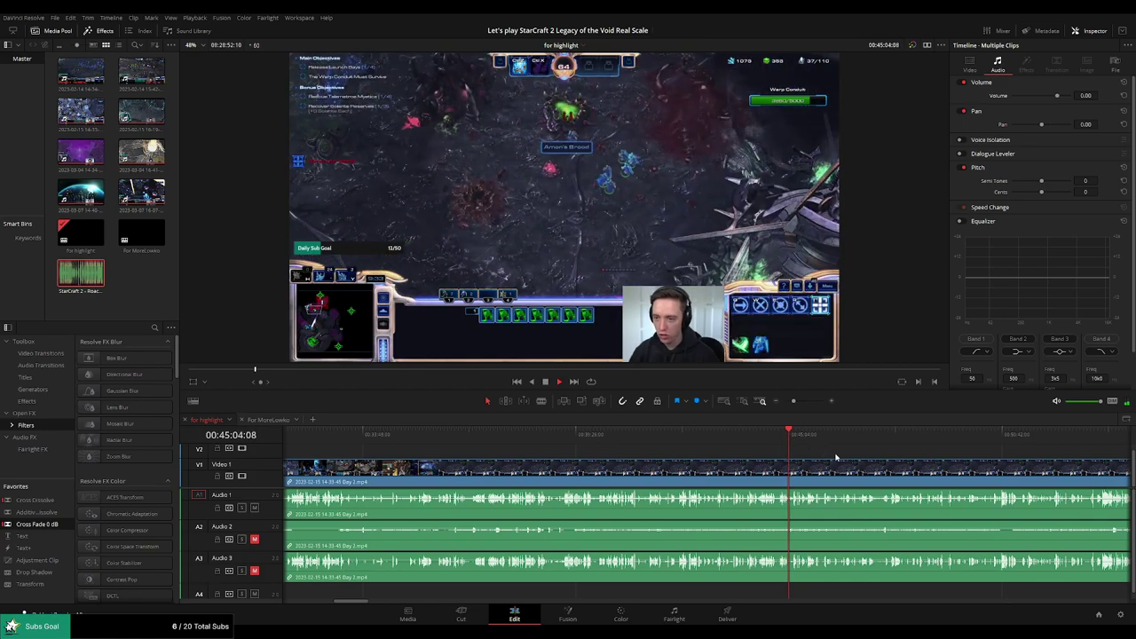
pyautogui.hscroll(4, 843, 457)
pyautogui.click(828, 434)
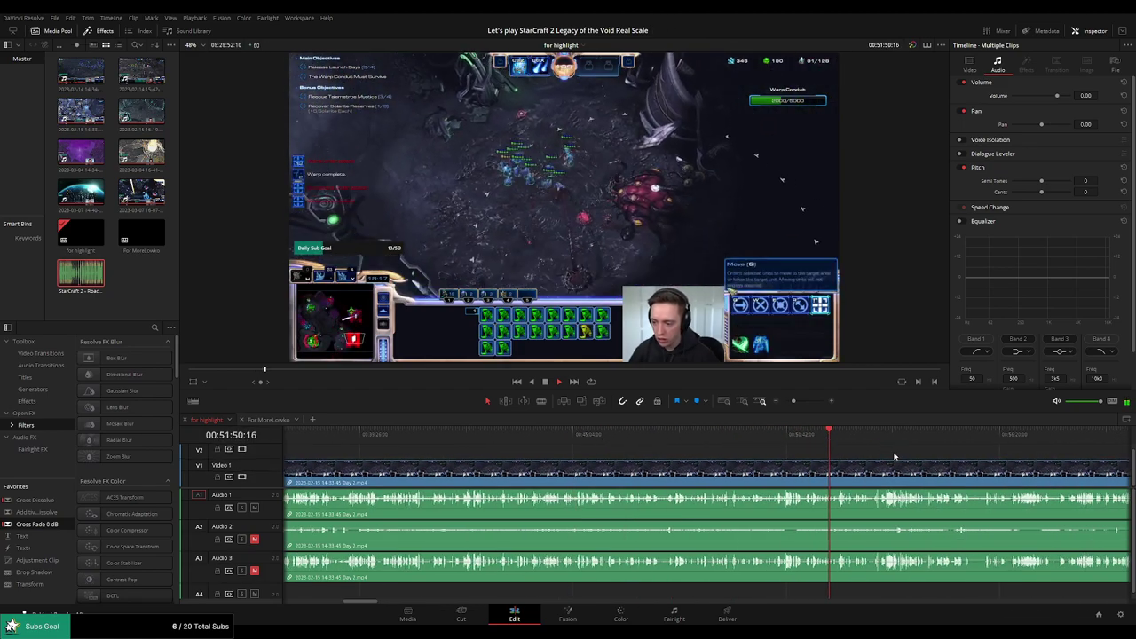
pyautogui.hscroll(4, 895, 457)
pyautogui.click(800, 437)
pyautogui.click(749, 438)
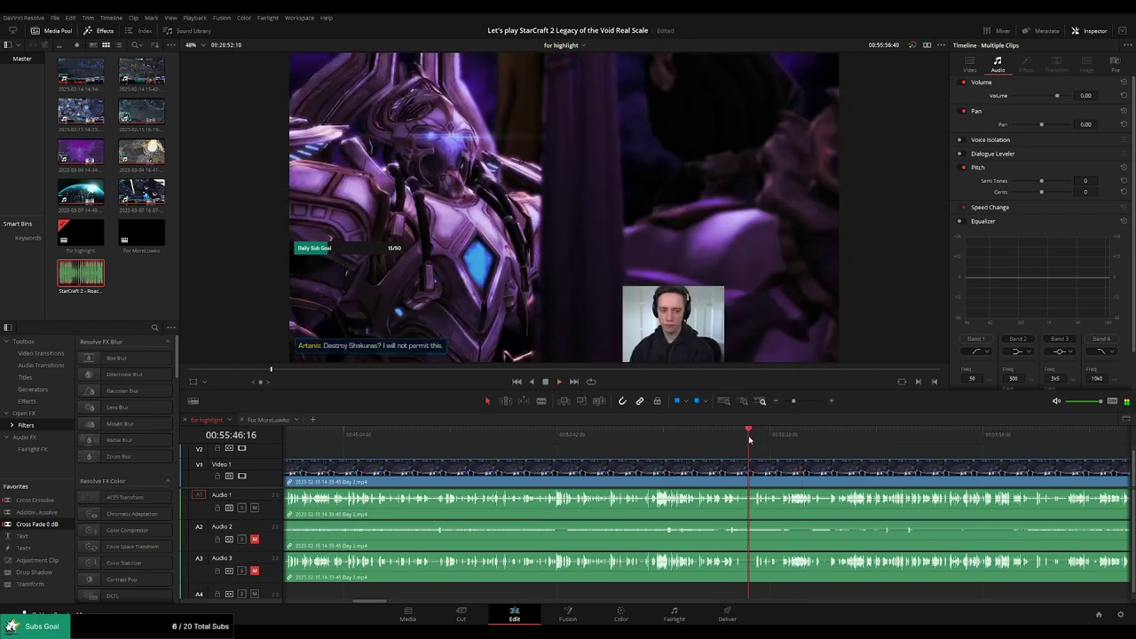
pyautogui.click(912, 441)
pyautogui.moveTo(944, 458); pyautogui.dragTo(627, 457)
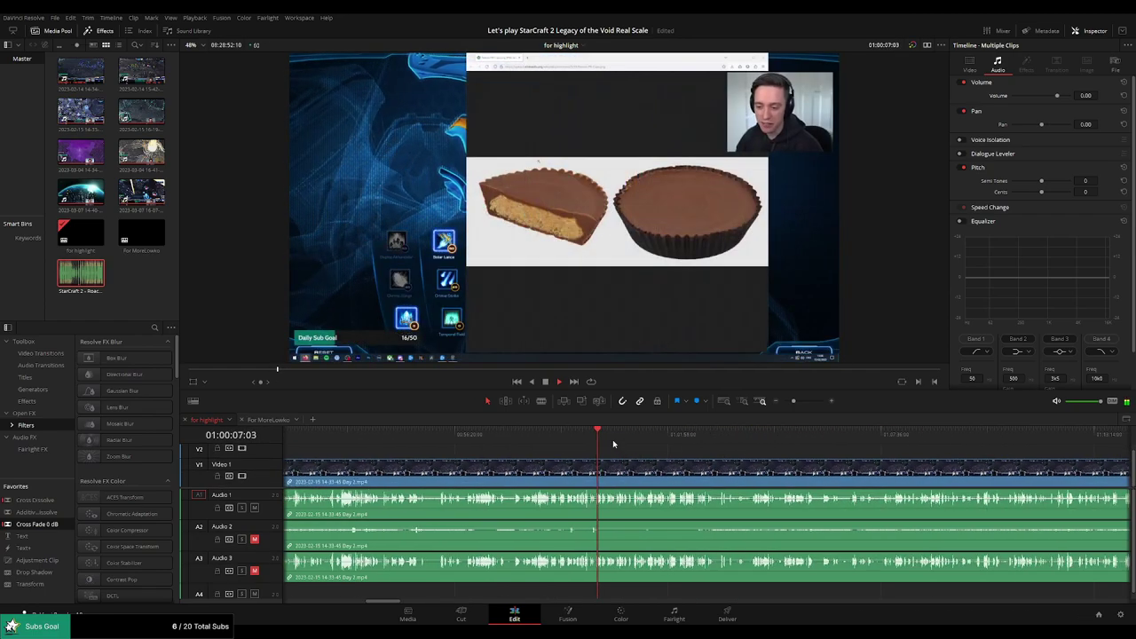
pyautogui.click(697, 438)
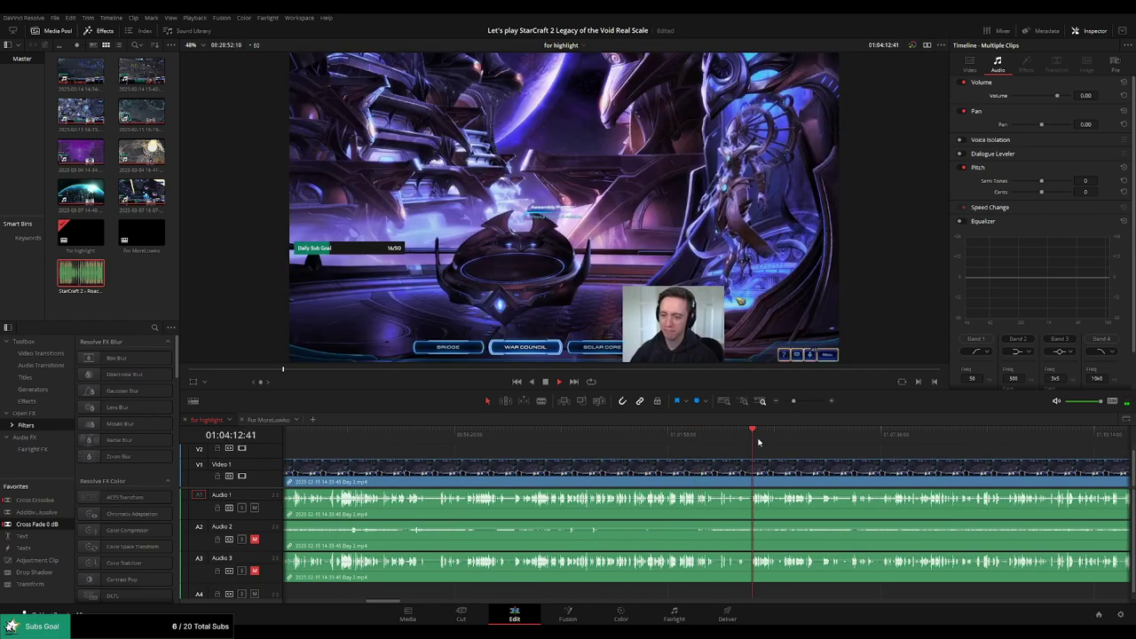
pyautogui.click(883, 438)
pyautogui.hscroll(5, 883, 440)
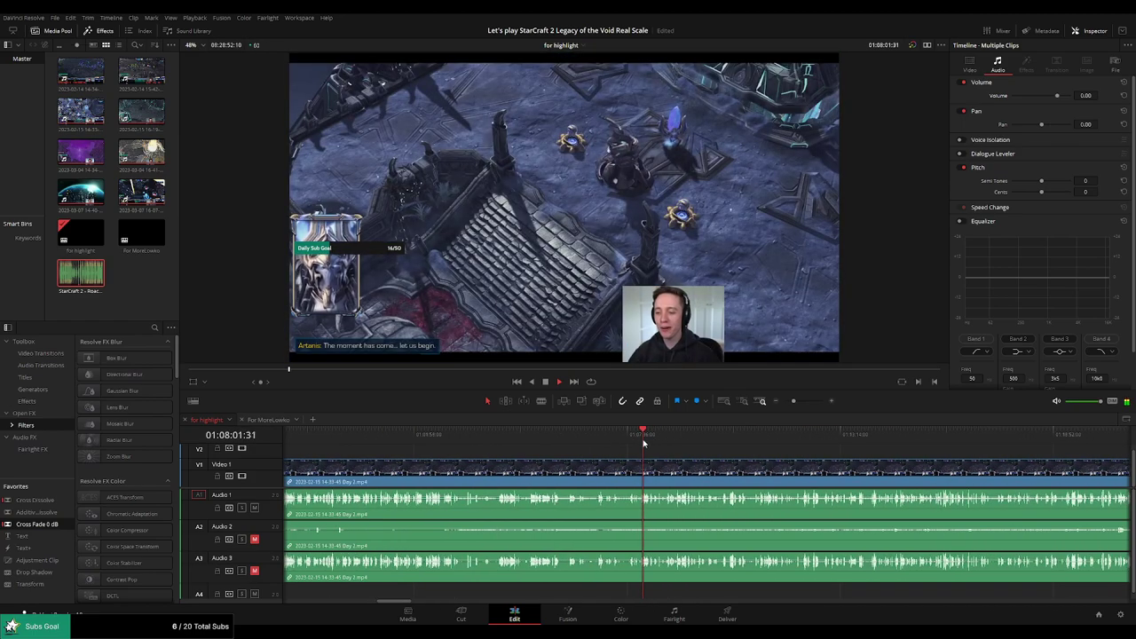
# Review the temple mission's intro cutscene from about 01:07:38 to the start of gameplay near 01:08:10
pyautogui.press('space')
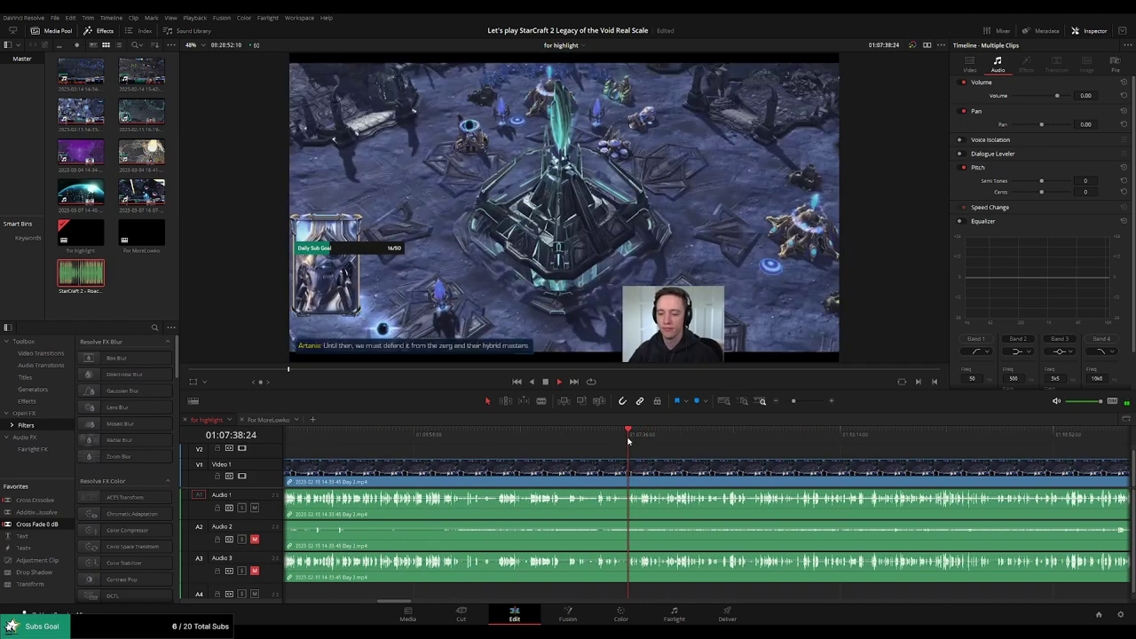
pyautogui.scroll(2, 724, 450)
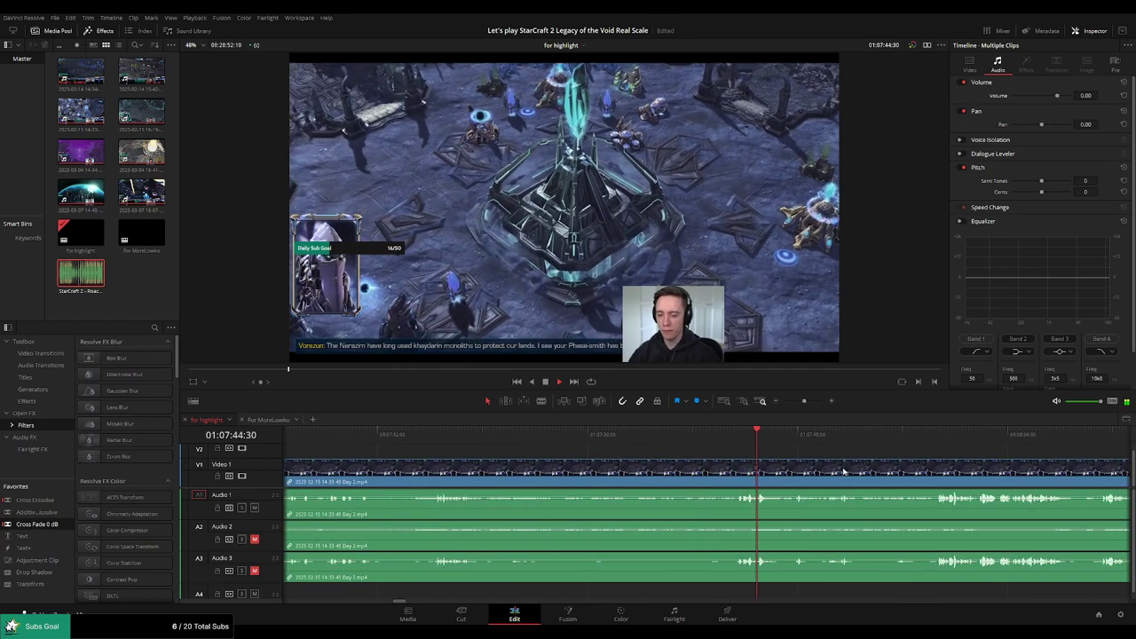
pyautogui.hscroll(3, 841, 473)
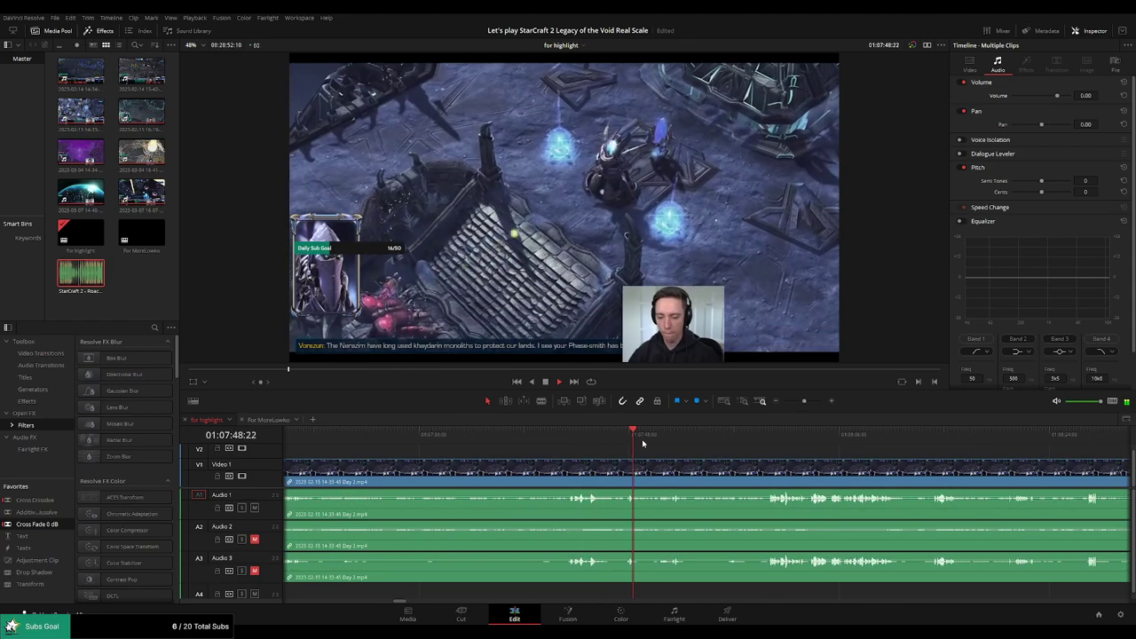
pyautogui.click(665, 441)
pyautogui.click(510, 435)
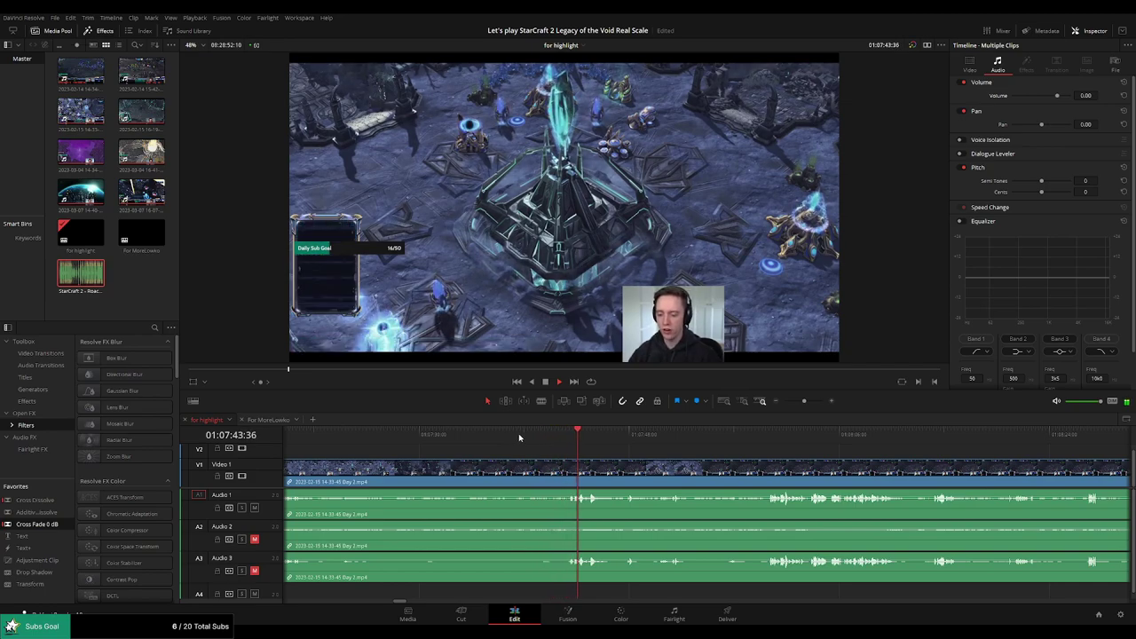
pyautogui.click(626, 436)
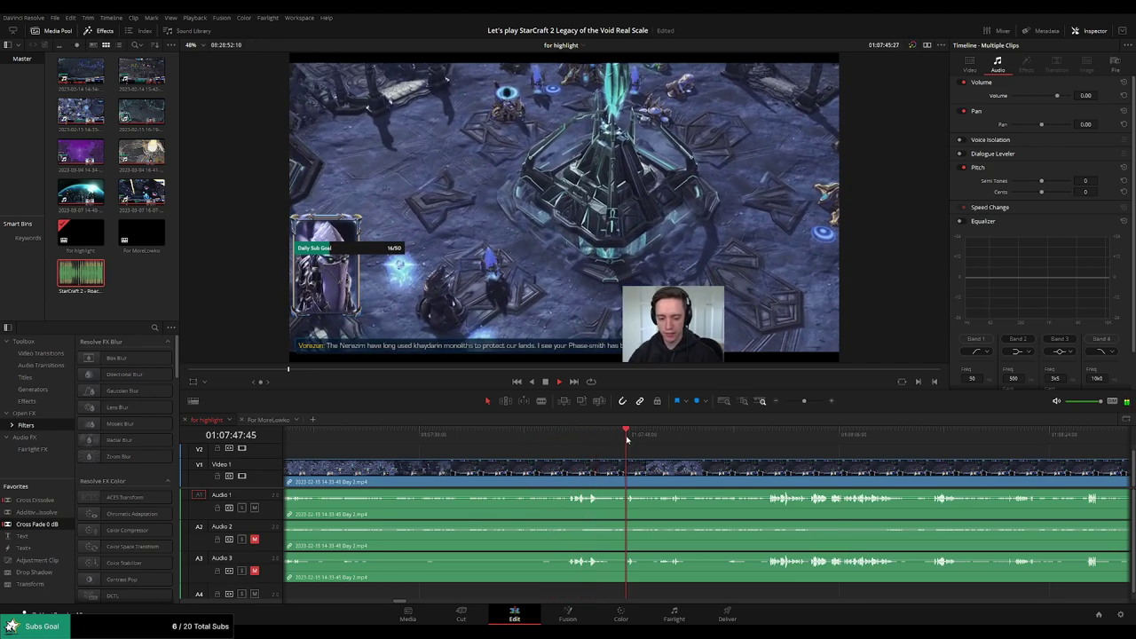
pyautogui.click(665, 435)
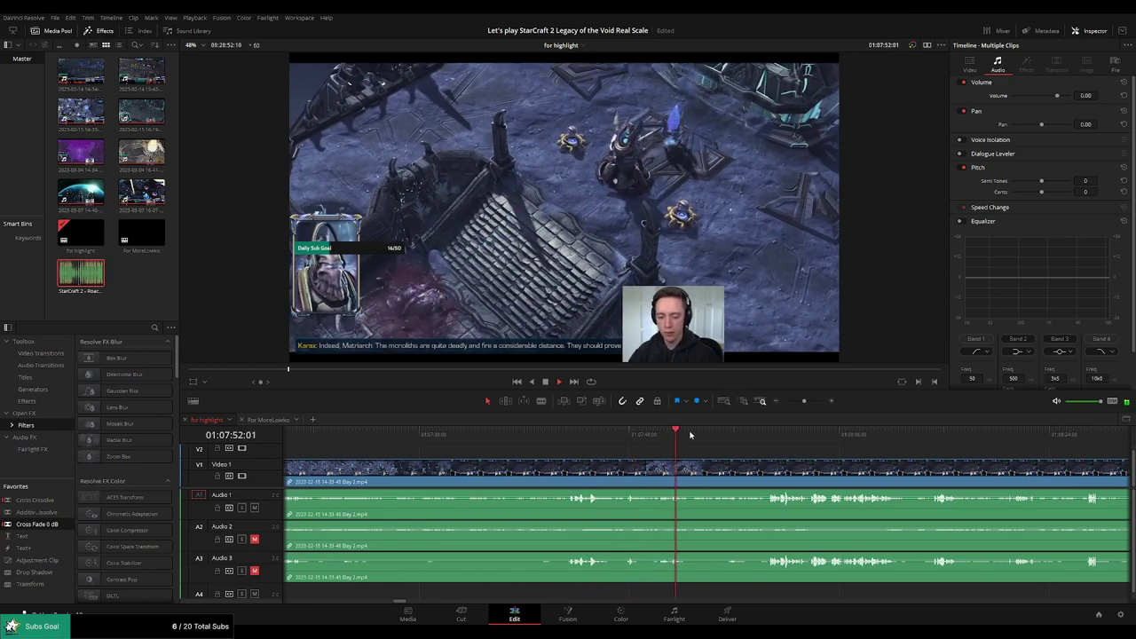
pyautogui.hscroll(5, 676, 454)
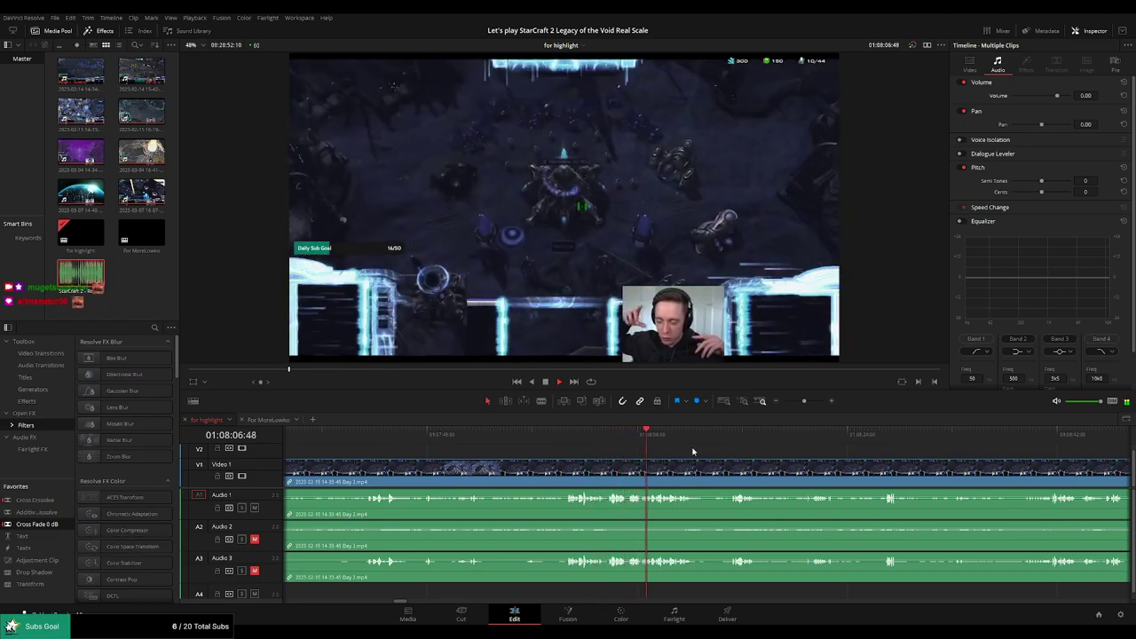
pyautogui.hscroll(2, 715, 448)
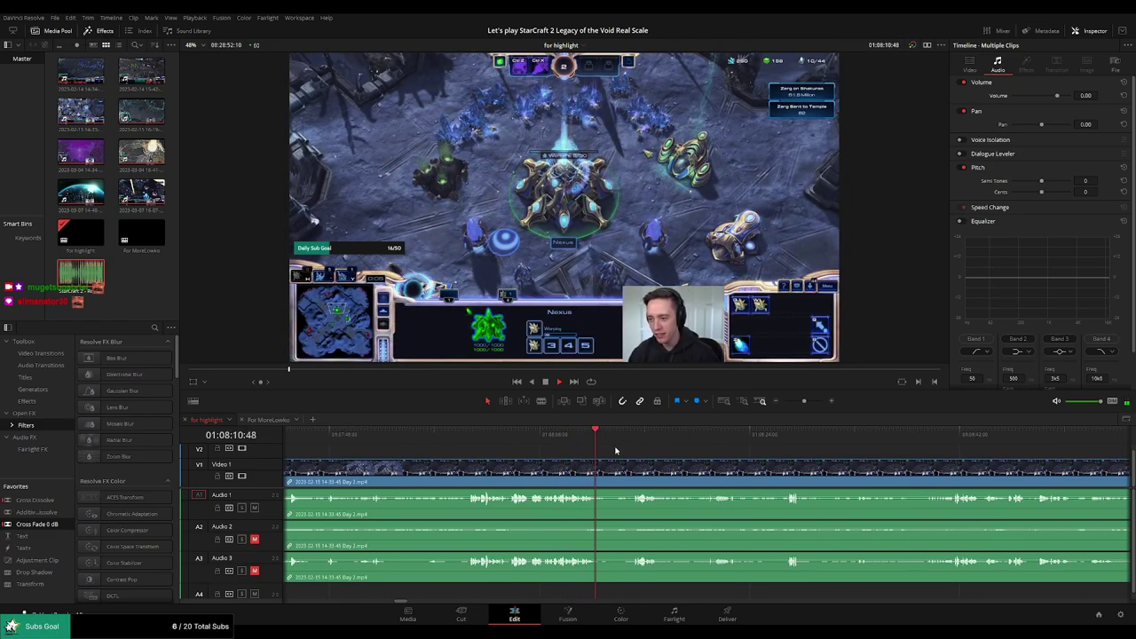
# Check the early mission gameplay to about 01:08:20, and replay the intro dialogue from about 01:07:17 to find a cut point
pyautogui.press('space')
pyautogui.hscroll(2, 648, 457)
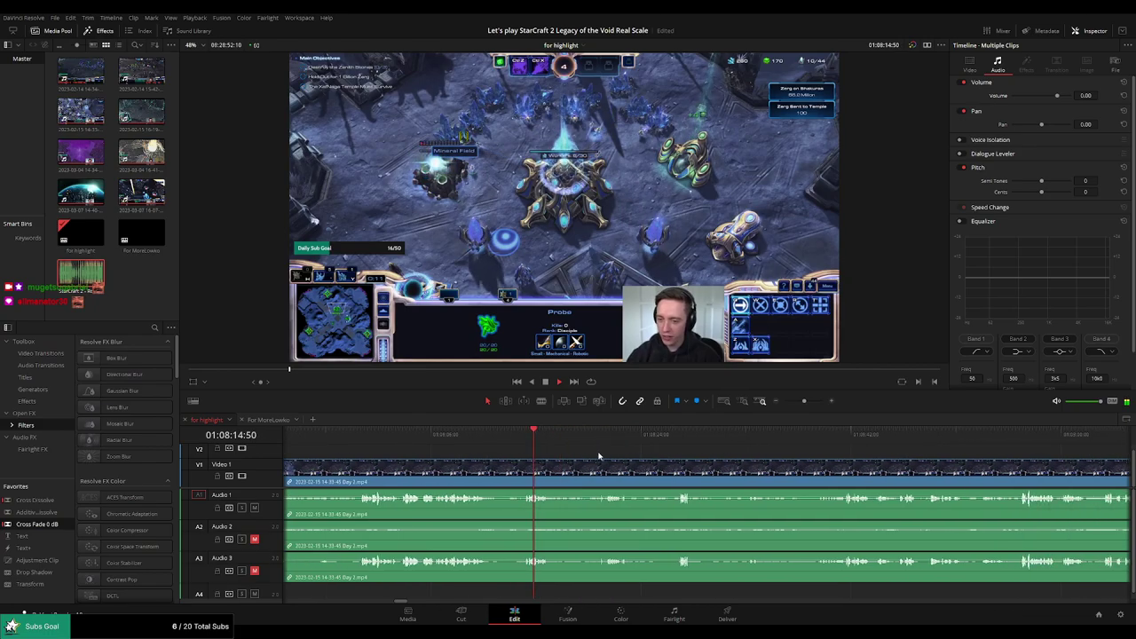
pyautogui.click(604, 433)
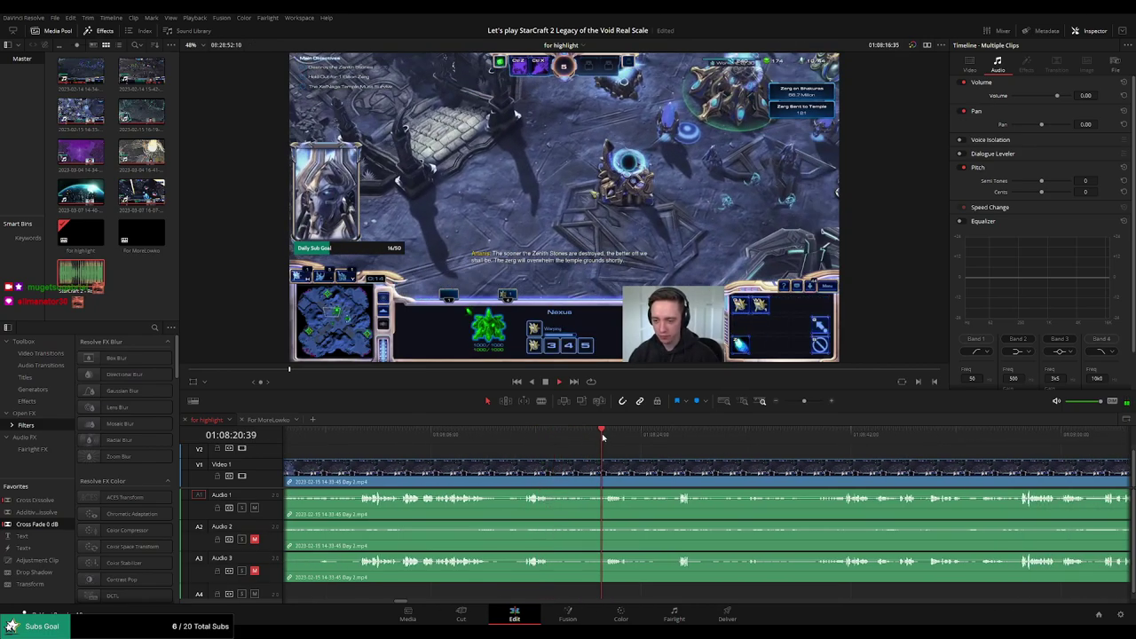
pyautogui.hscroll(-4, 497, 456)
pyautogui.click(399, 435)
pyautogui.hscroll(-6, 646, 454)
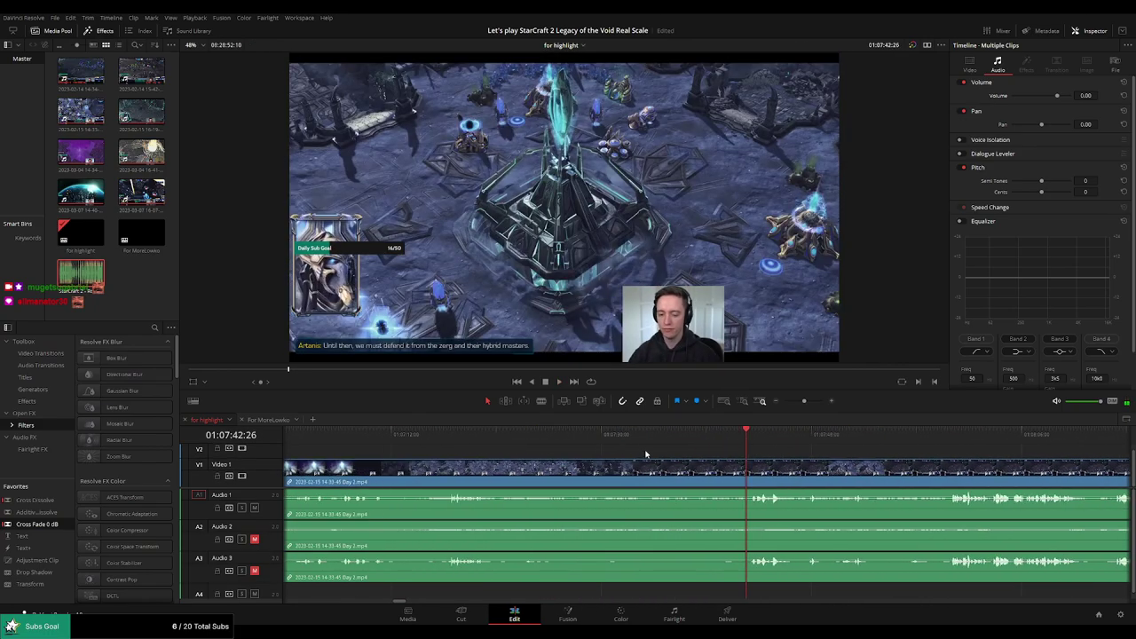
pyautogui.moveTo(522, 437); pyautogui.dragTo(437, 450)
pyautogui.press('space')
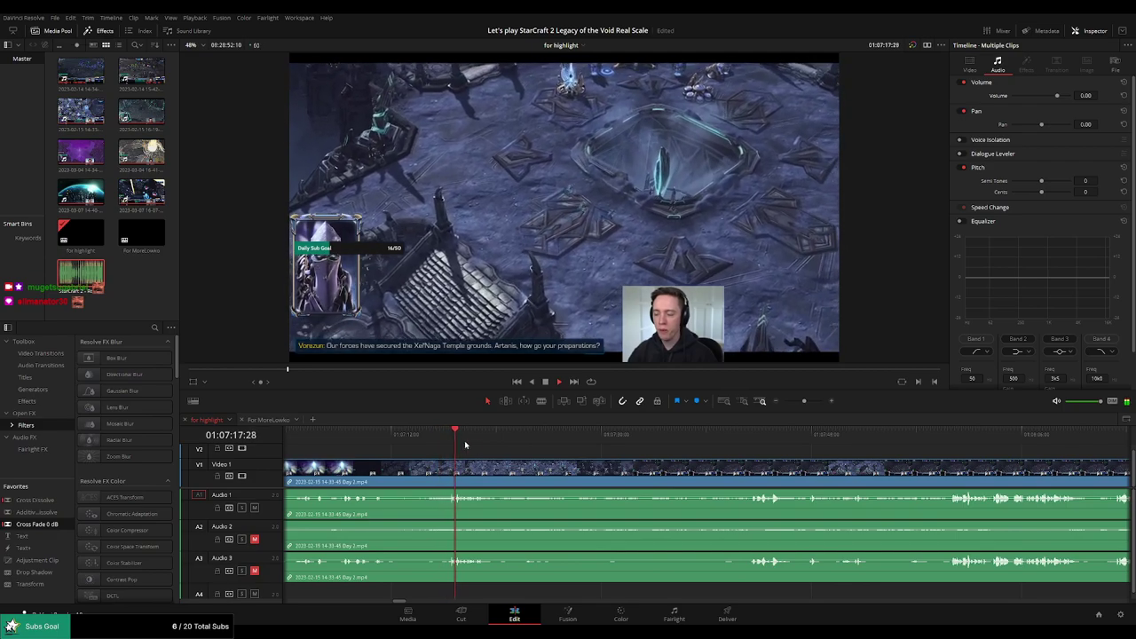
pyautogui.moveTo(489, 445); pyautogui.dragTo(672, 446)
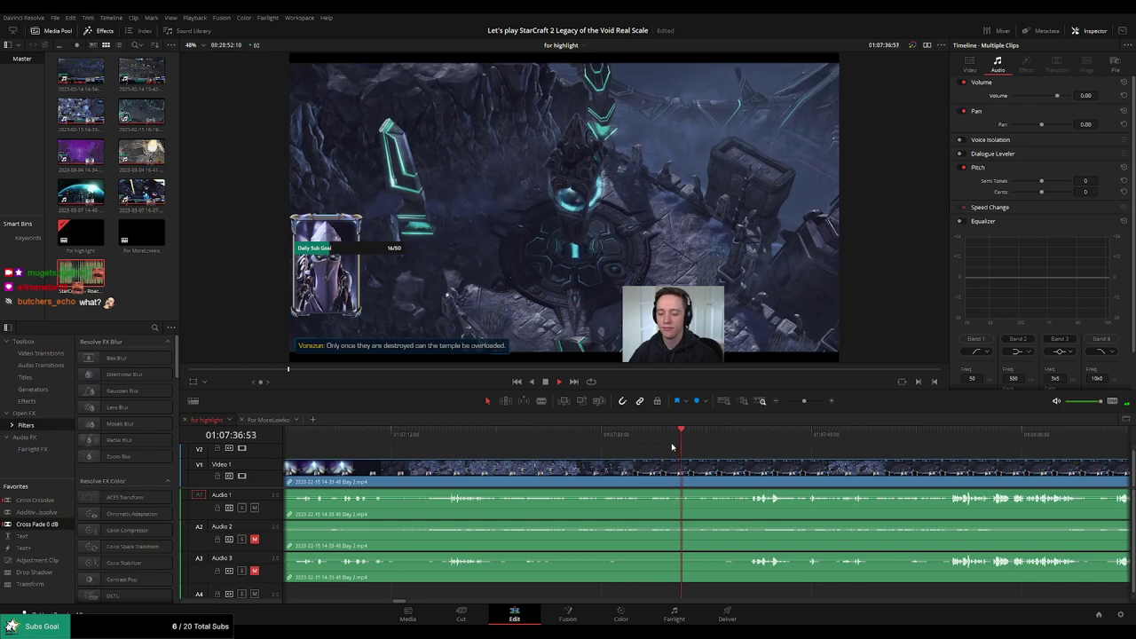
# Split the Day 2 video and audio clips at about 01:07:38:04 and delete the footage before it, closing the gap
pyautogui.press('space')
pyautogui.press('b')
pyautogui.click(695, 472)
pyautogui.press('a')
pyautogui.click(670, 477)
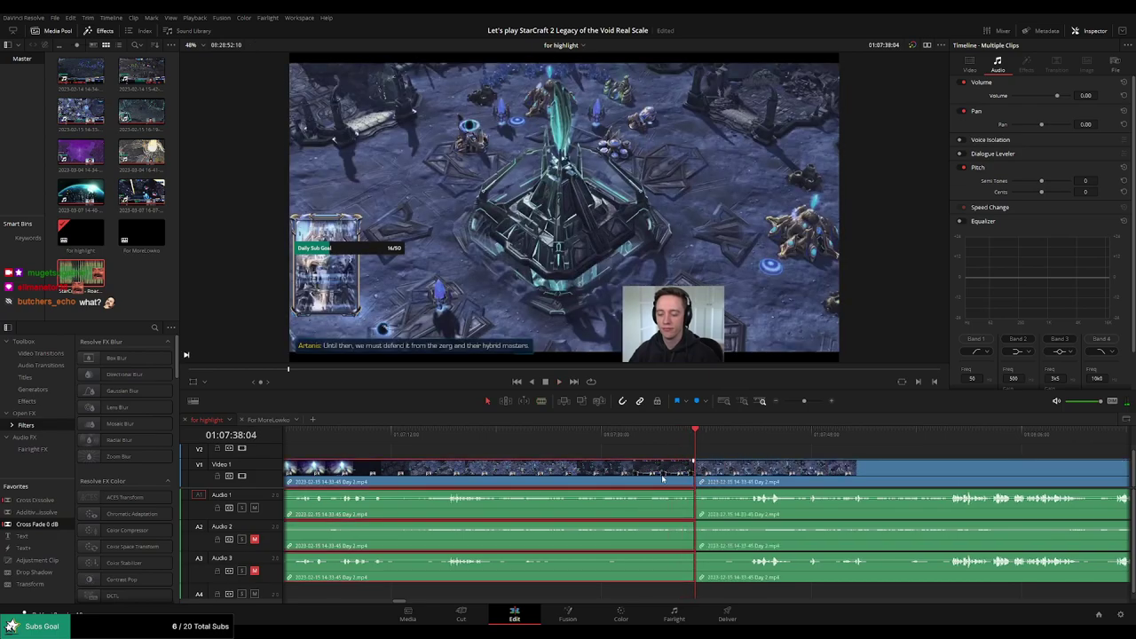
pyautogui.press('Delete')
# Add a transition to the video and audio at the Day 1 part 2 to Day 2 join, and play across it
pyautogui.click(707, 483)
pyautogui.hotkey('ctrl', 't')
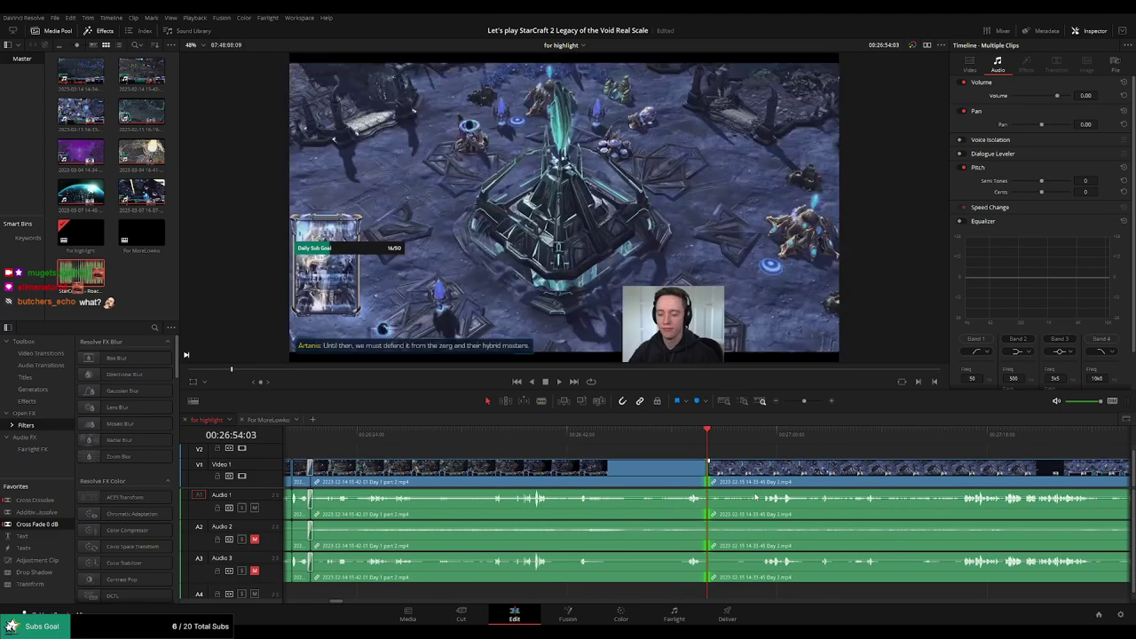
pyautogui.click(693, 443)
pyautogui.press('space')
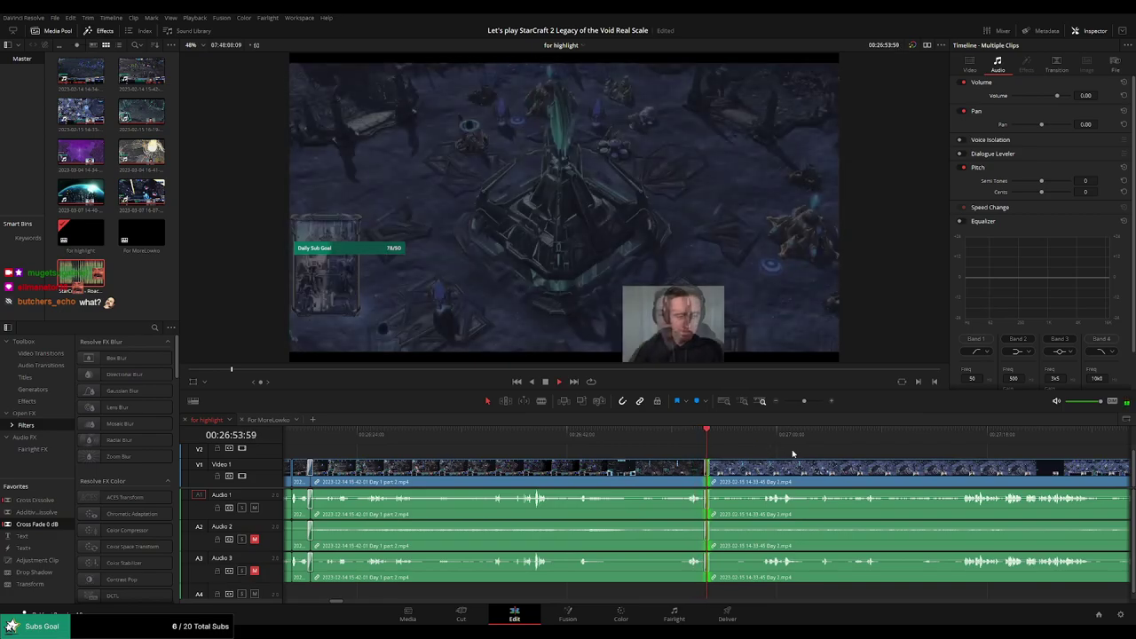
# Review the Day 2 mission intro and opening gameplay from about 00:26:54 to 00:27:30 to find a cut point
pyautogui.moveTo(791, 451); pyautogui.dragTo(609, 454)
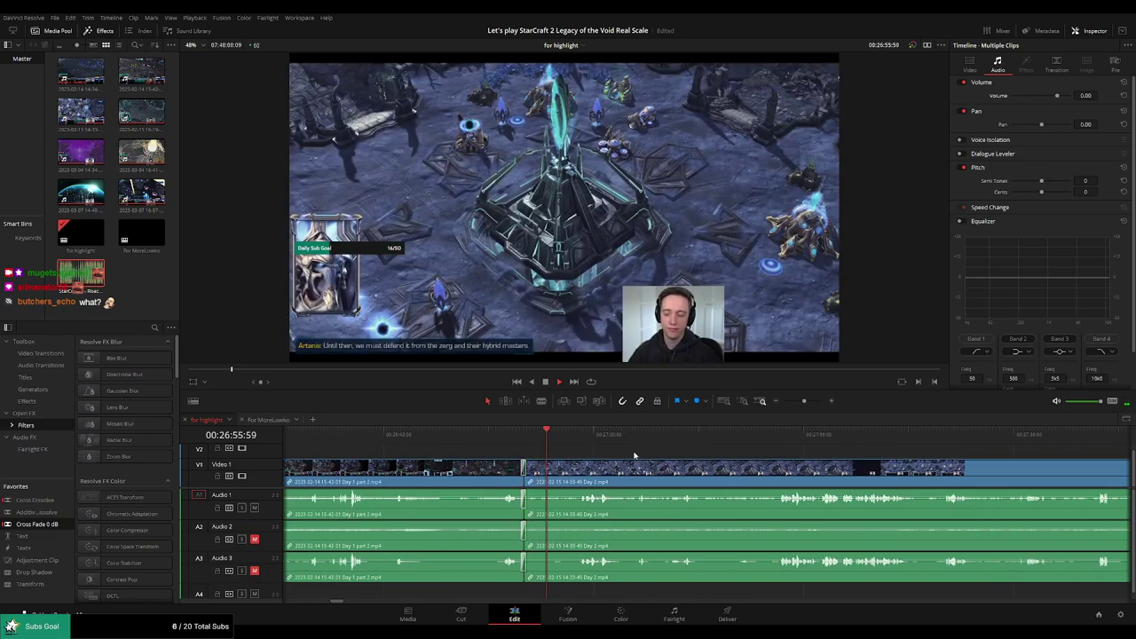
pyautogui.hscroll(1, 652, 455)
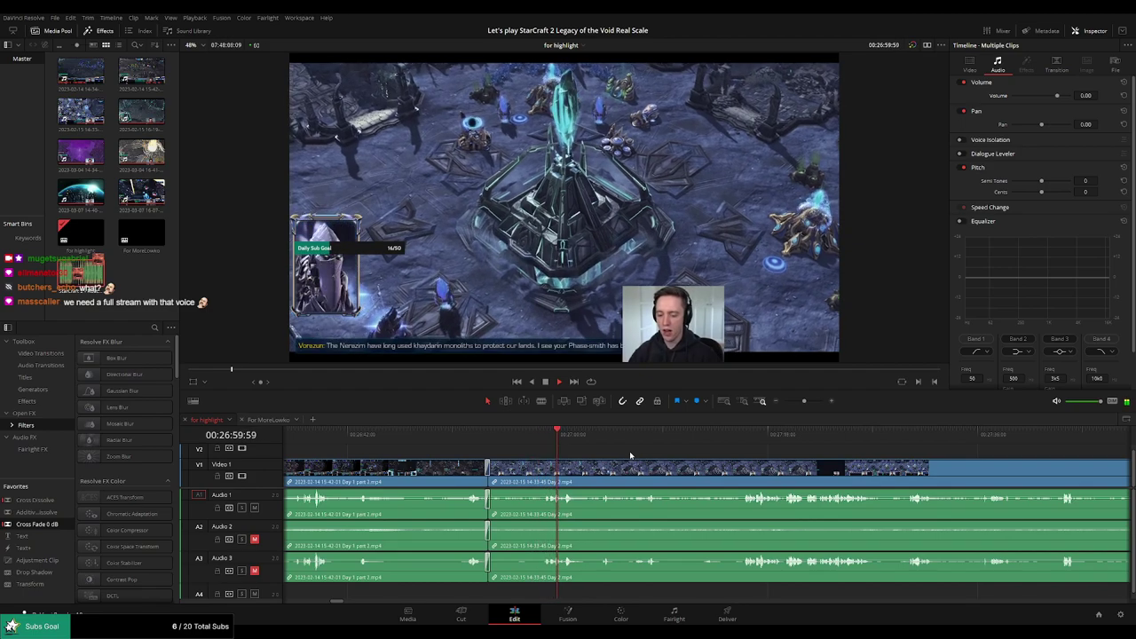
pyautogui.hscroll(2, 601, 457)
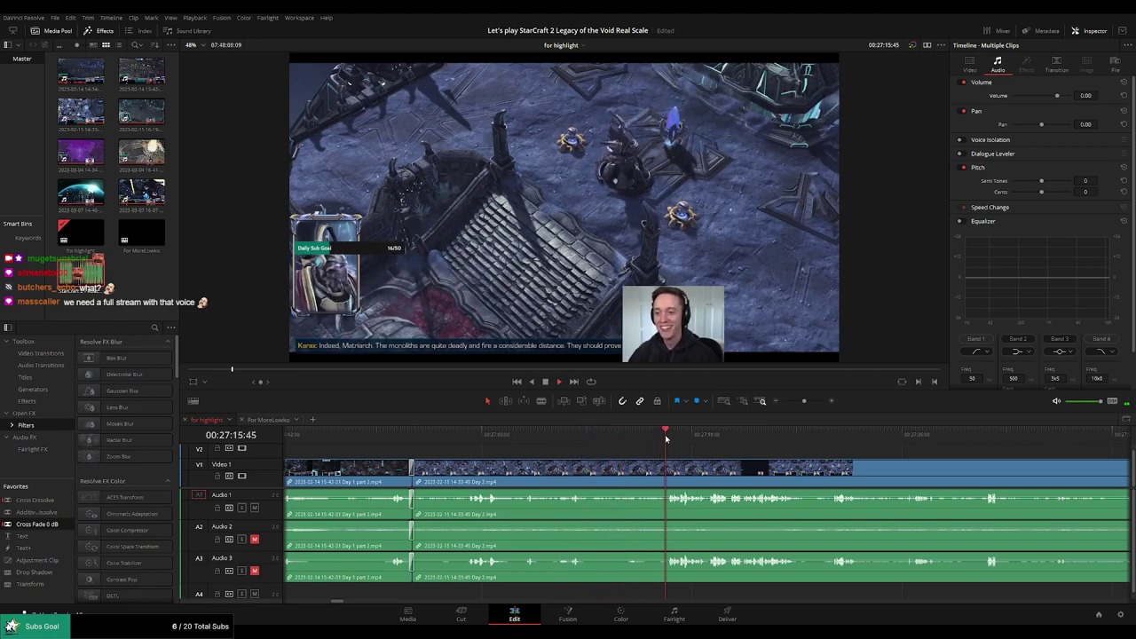
pyautogui.moveTo(777, 461); pyautogui.dragTo(648, 453)
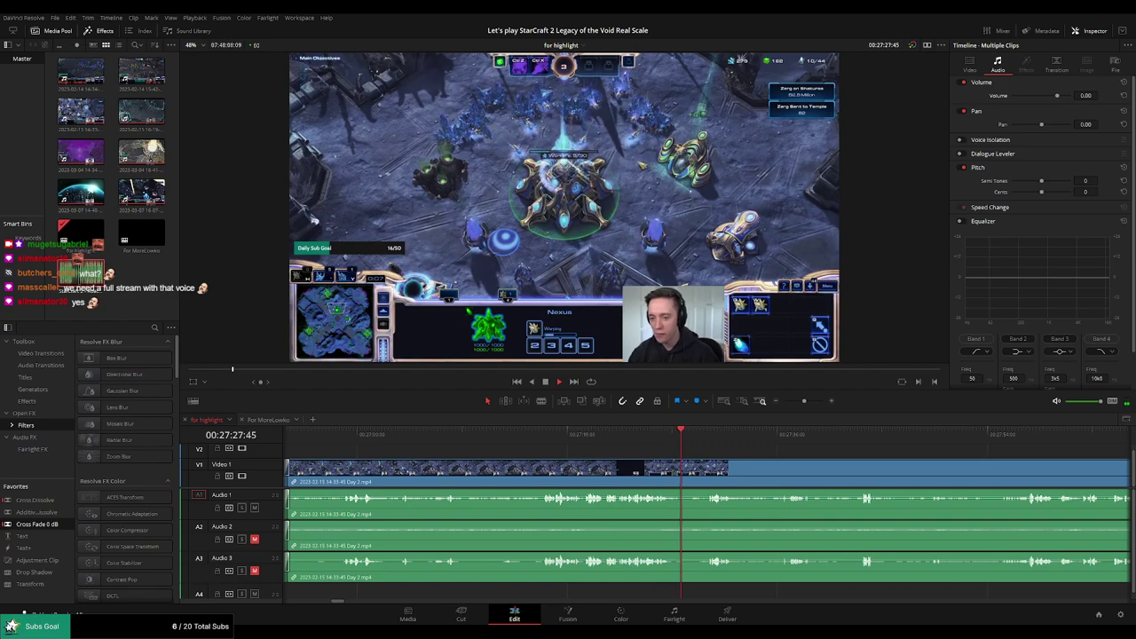
pyautogui.scroll(-2, 733, 450)
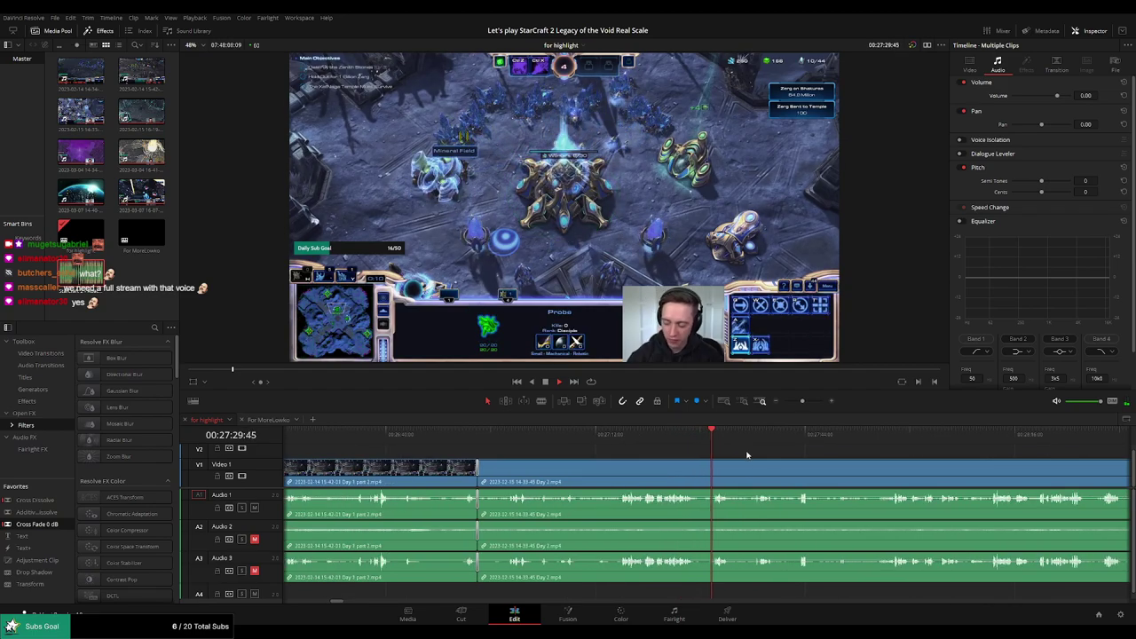
pyautogui.scroll(2, 747, 455)
pyautogui.click(660, 435)
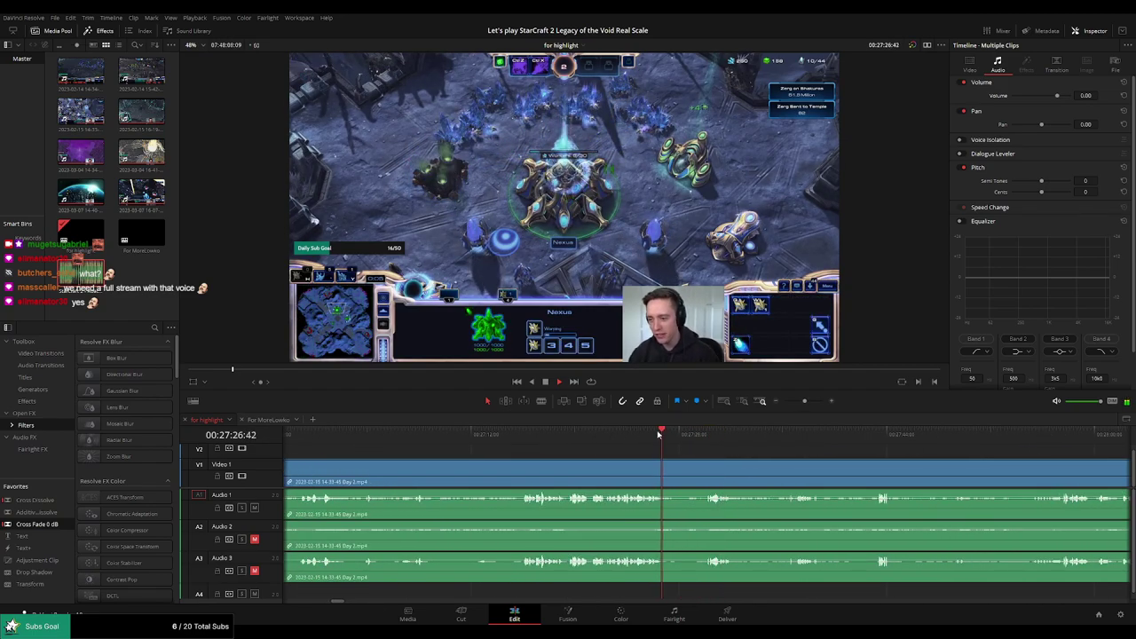
# Cut a stretch of about two seconds out of the Day 2 clips at about 00:27:27:47, closing the gap and crossfading Audio 1
pyautogui.press('b')
pyautogui.click(683, 476)
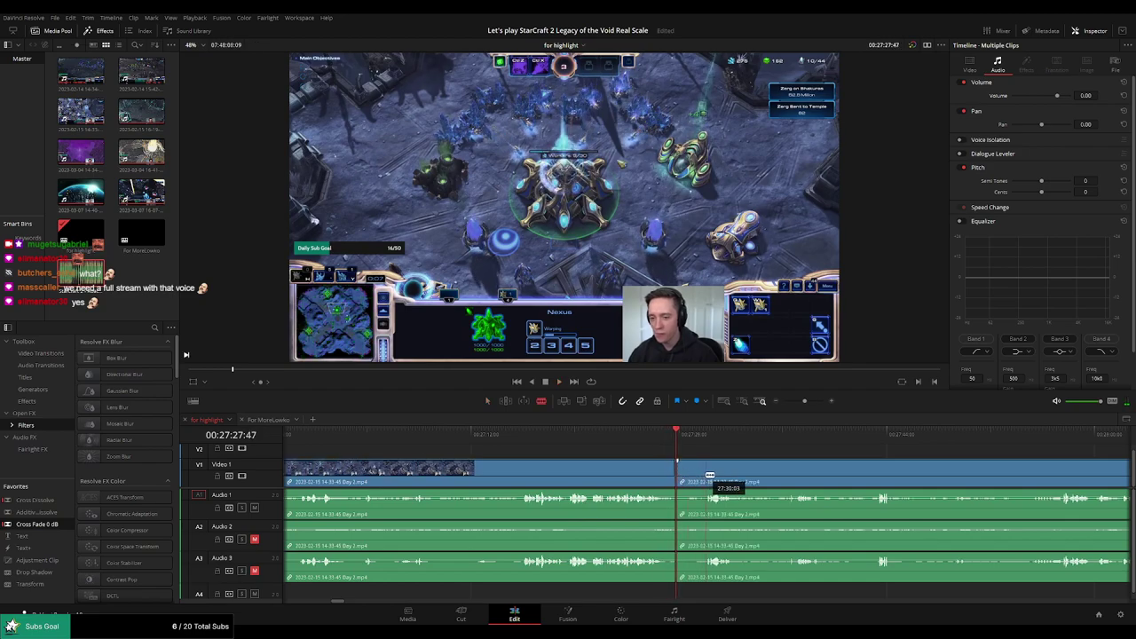
pyautogui.click(707, 475)
pyautogui.press('a')
pyautogui.click(689, 477)
pyautogui.press('Delete')
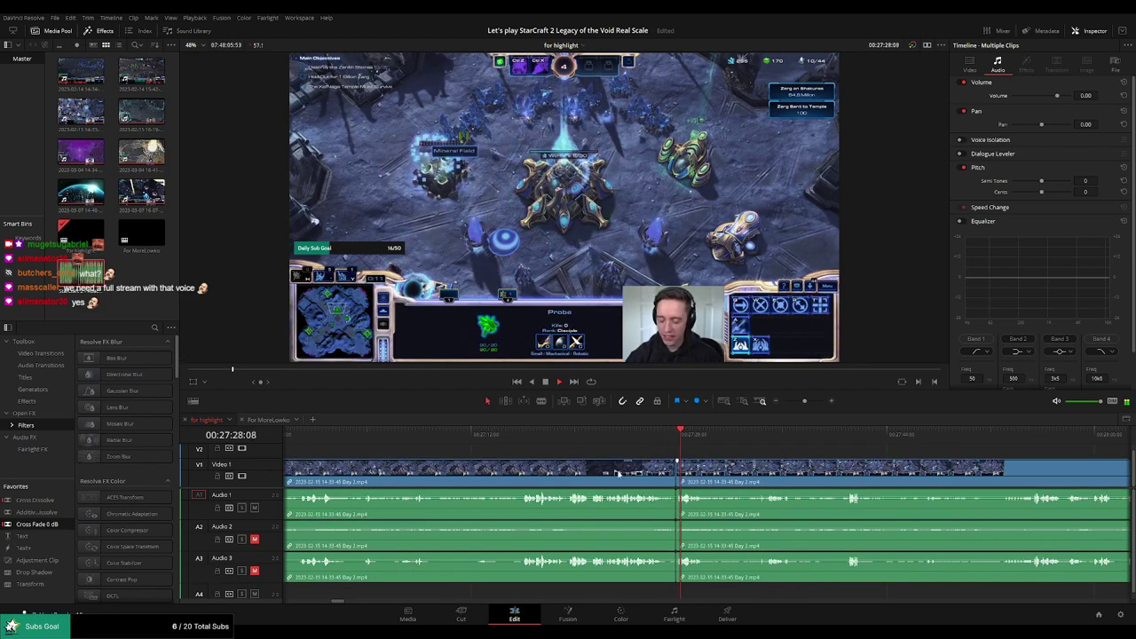
pyautogui.hscroll(-1, 606, 501)
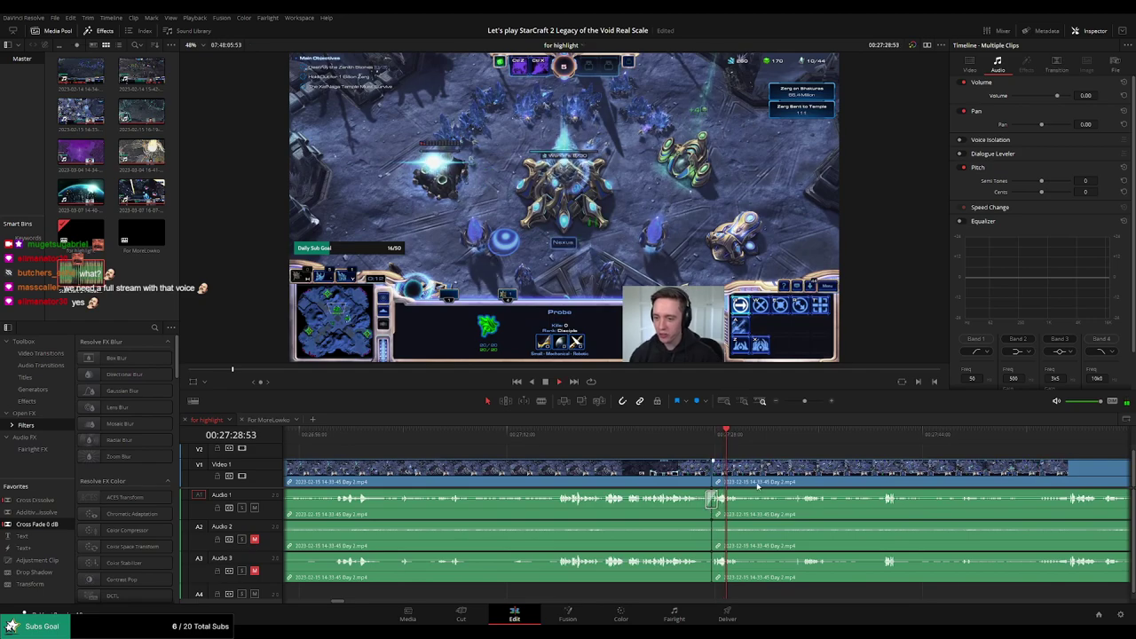
# Check the gameplay after the new join and split the Day 2 video and audio clips at about 00:27:30
pyautogui.hscroll(3, 757, 486)
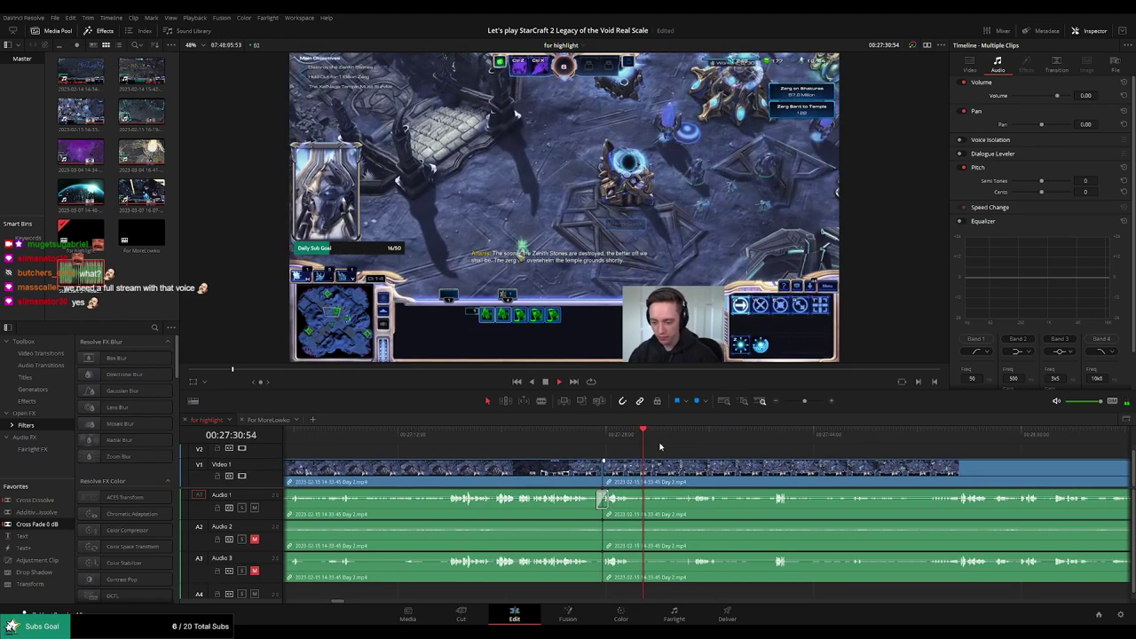
pyautogui.click(666, 433)
pyautogui.click(685, 433)
pyautogui.scroll(3, 697, 447)
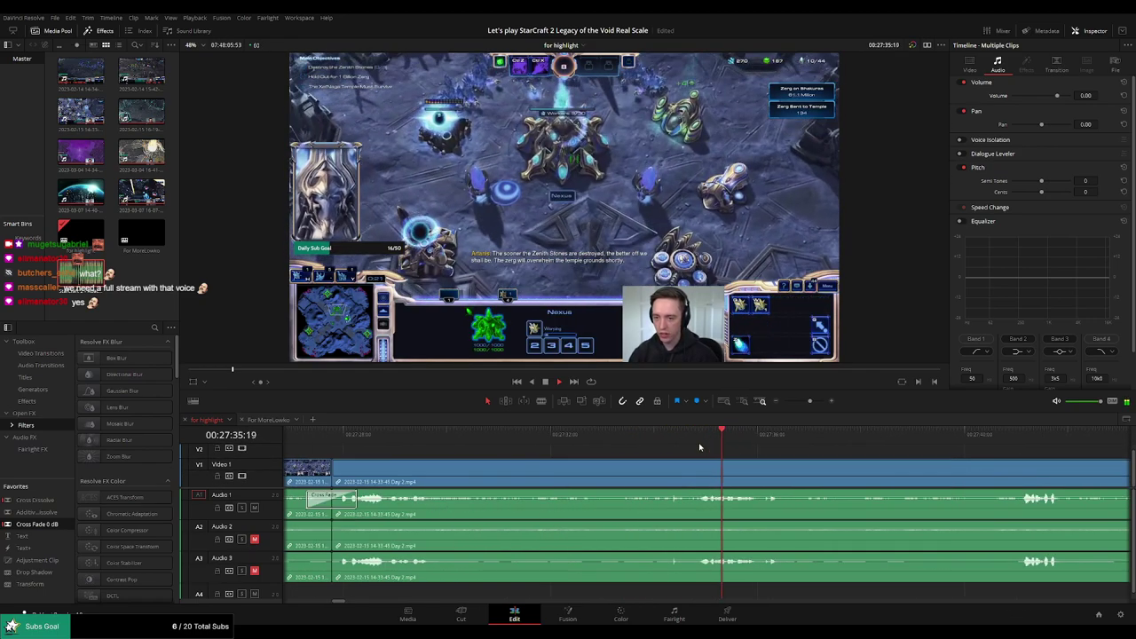
pyautogui.hscroll(-6, 699, 447)
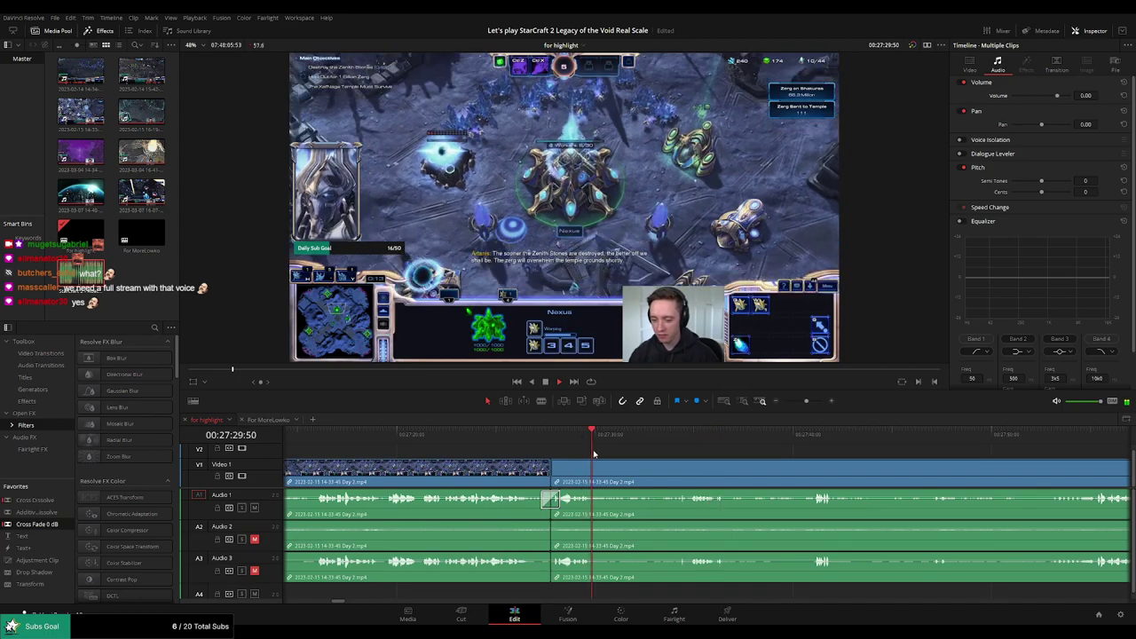
pyautogui.press('b')
pyautogui.click(595, 470)
# Find the next useful moment, split the Day 2 clips at about 00:28:10:07, and delete the section back to the previous split, closing the gap
pyautogui.click(811, 435)
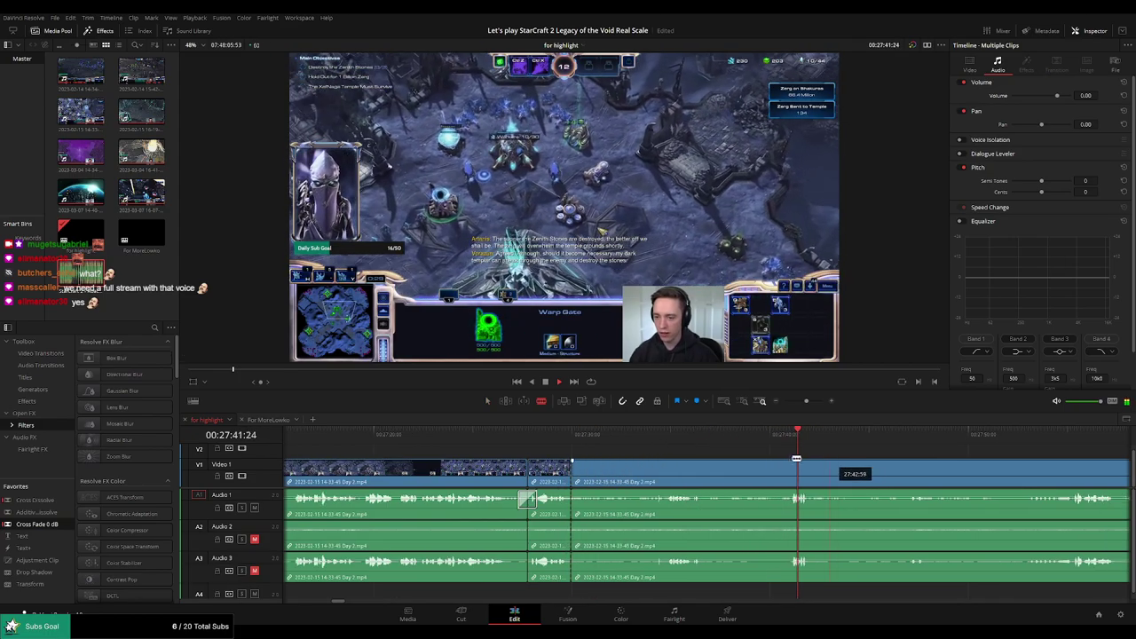
pyautogui.hscroll(4, 852, 446)
pyautogui.click(921, 435)
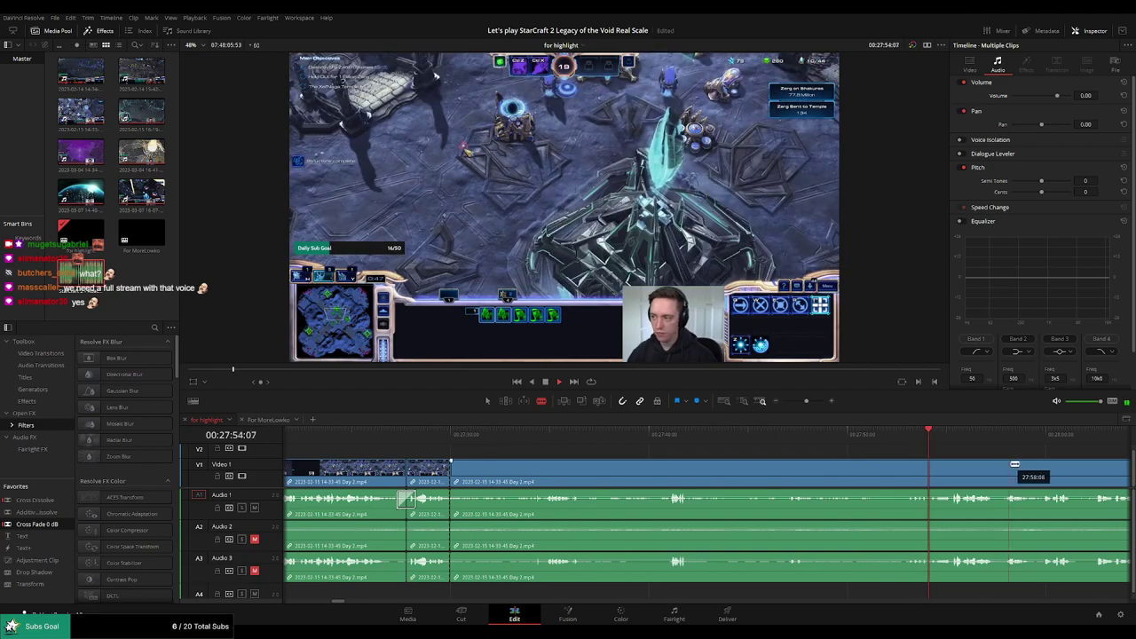
pyautogui.hscroll(9, 976, 461)
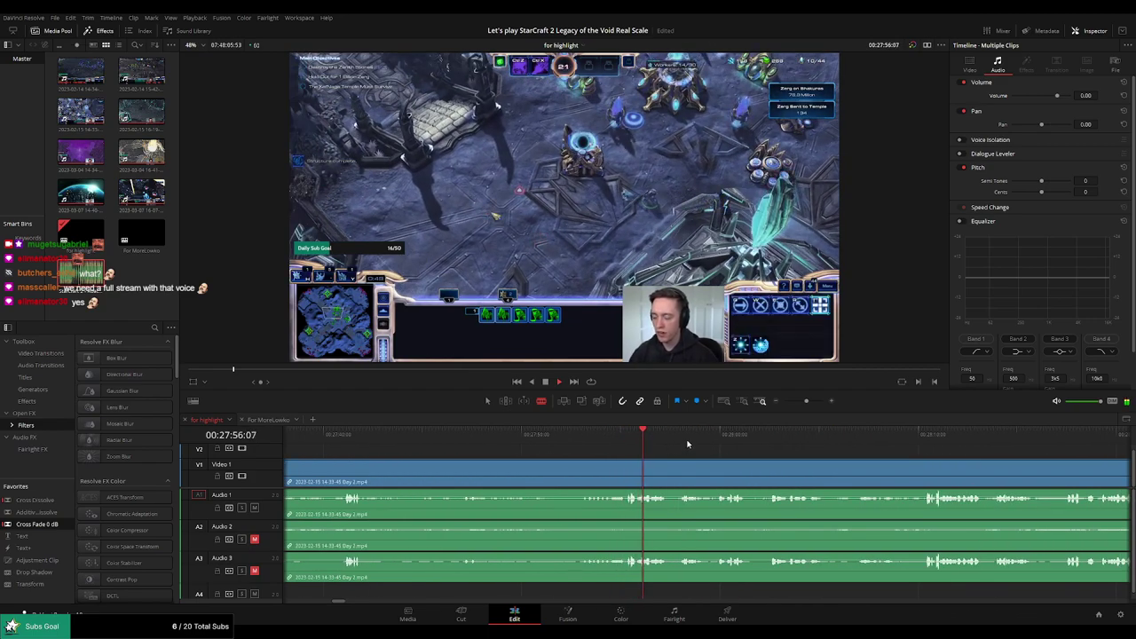
pyautogui.click(682, 435)
pyautogui.click(732, 437)
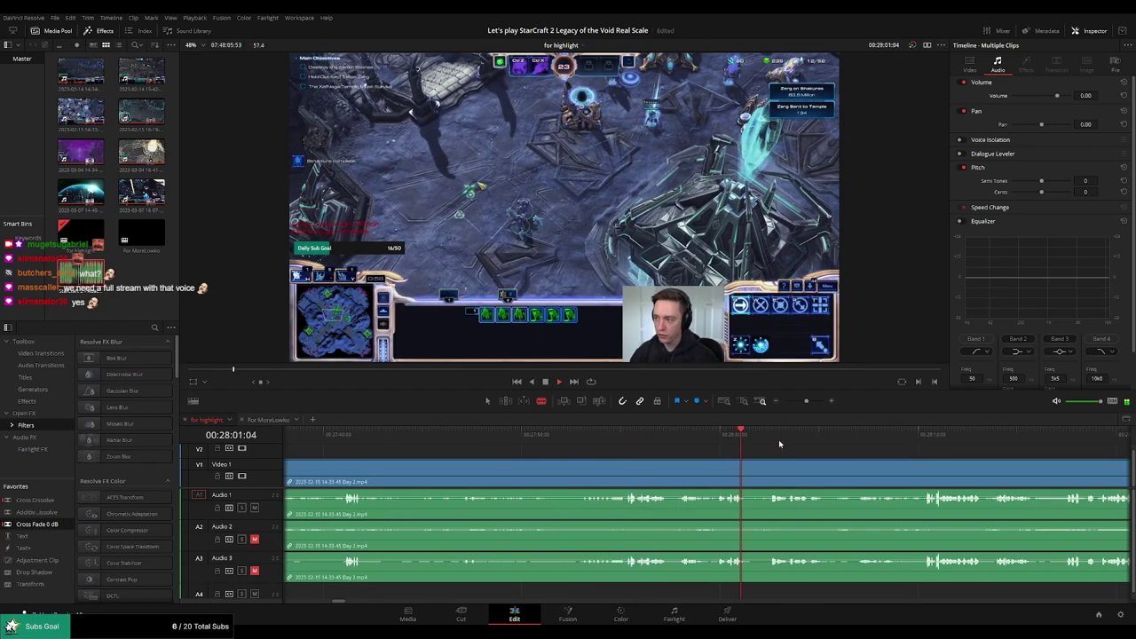
pyautogui.click(917, 441)
pyautogui.moveTo(1018, 470); pyautogui.dragTo(687, 453)
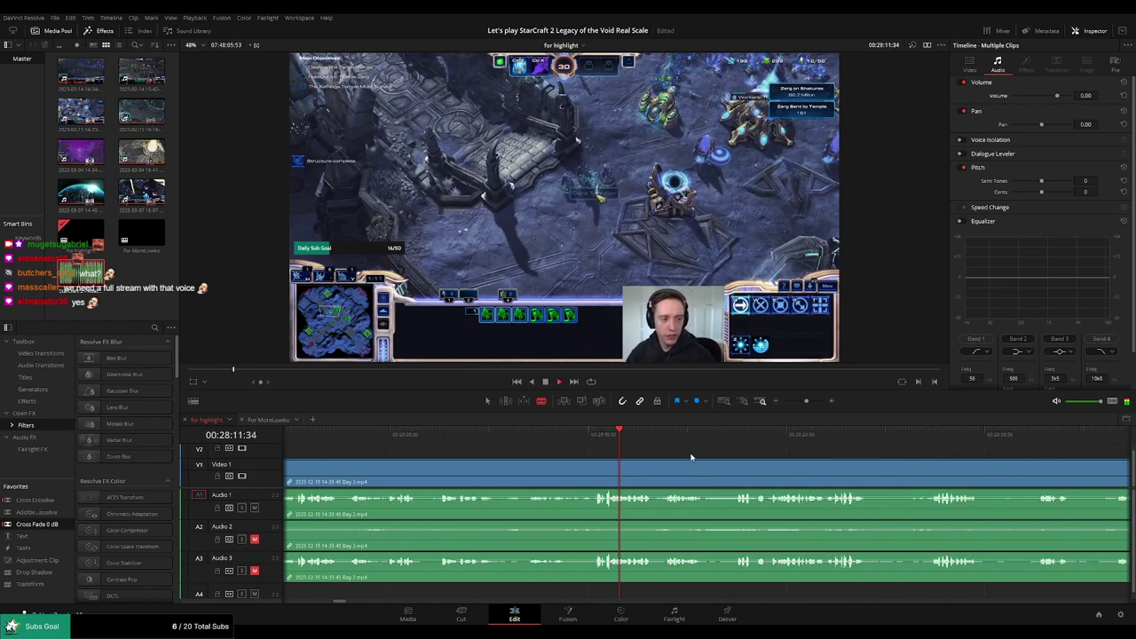
pyautogui.click(591, 469)
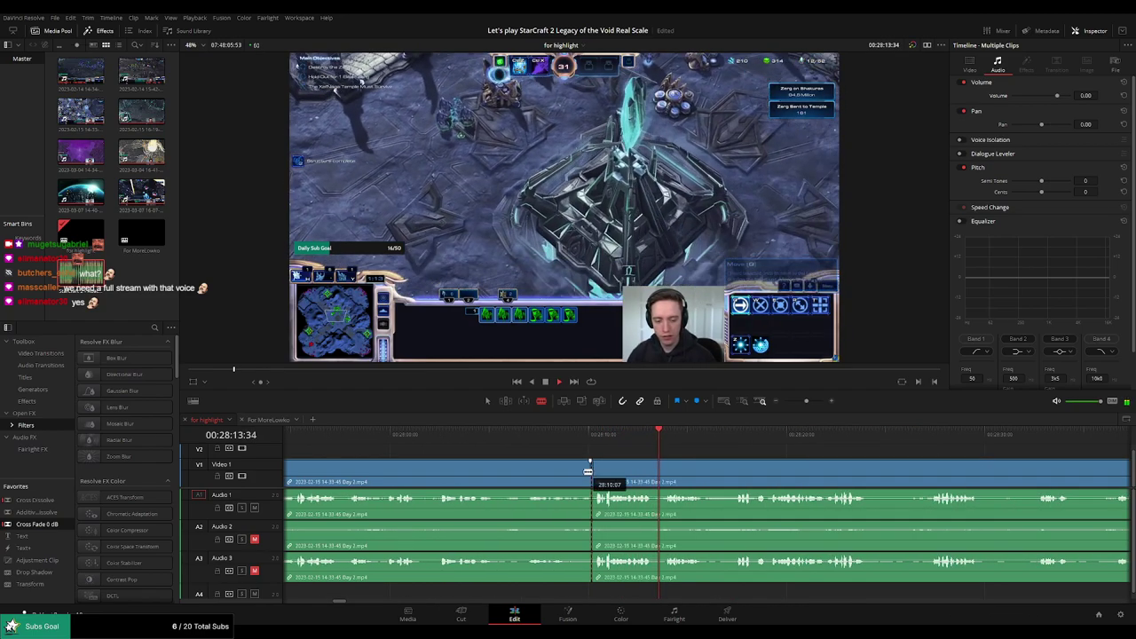
pyautogui.press('a')
pyautogui.click(572, 473)
pyautogui.press('Delete')
# Add a transition to the video and audio at the 00:27:30 join, and play across it to about 00:27:42
pyautogui.click(626, 474)
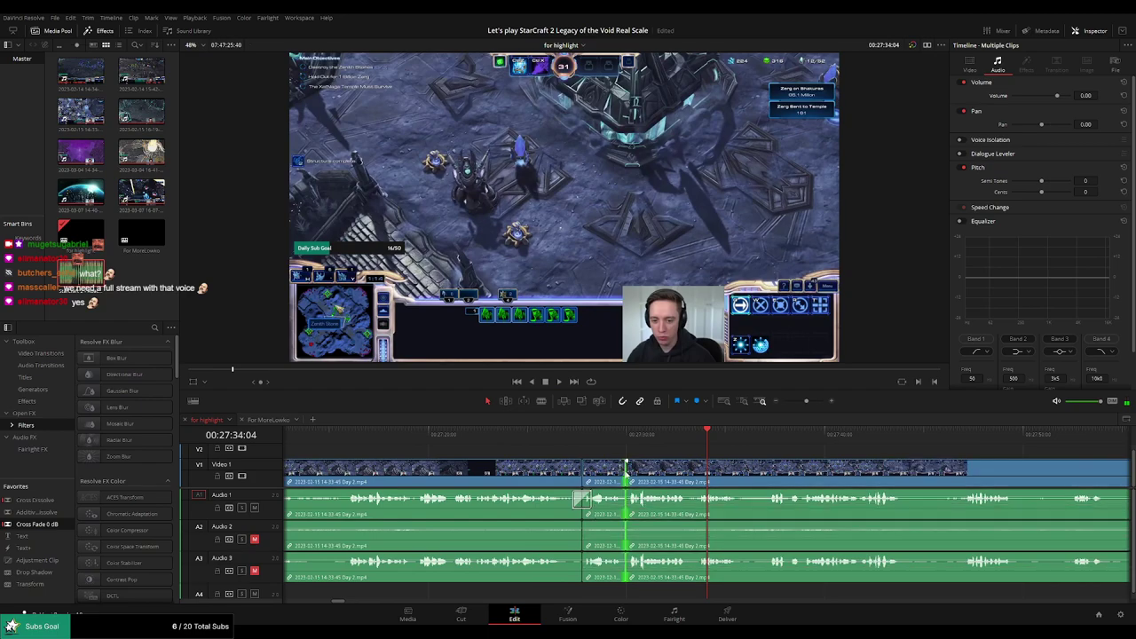
pyautogui.press('space')
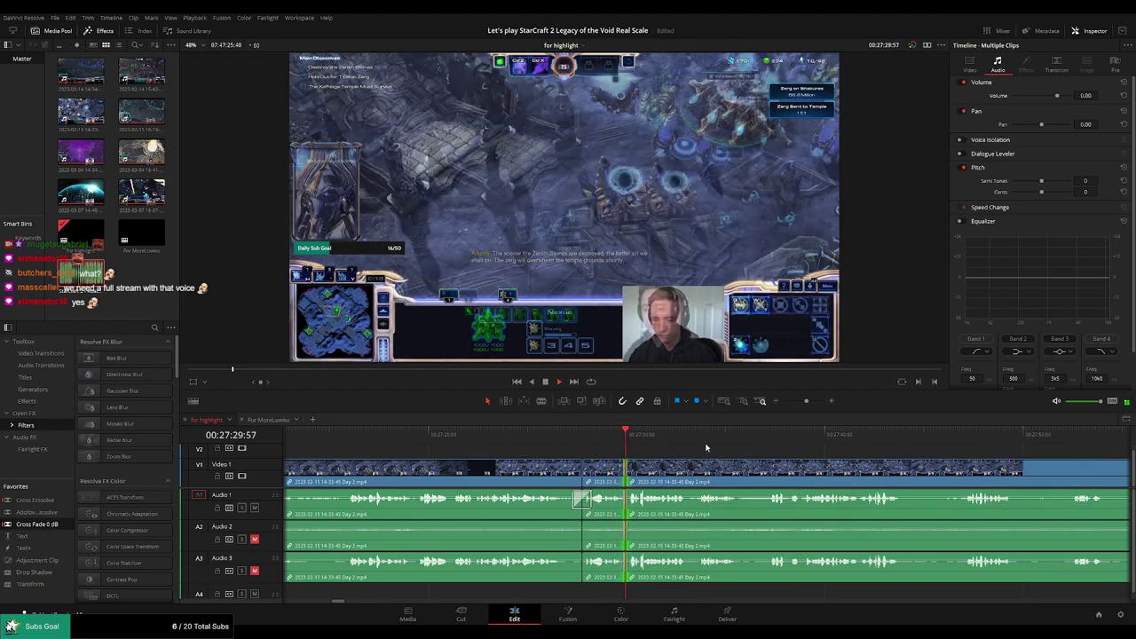
pyautogui.hscroll(2, 664, 447)
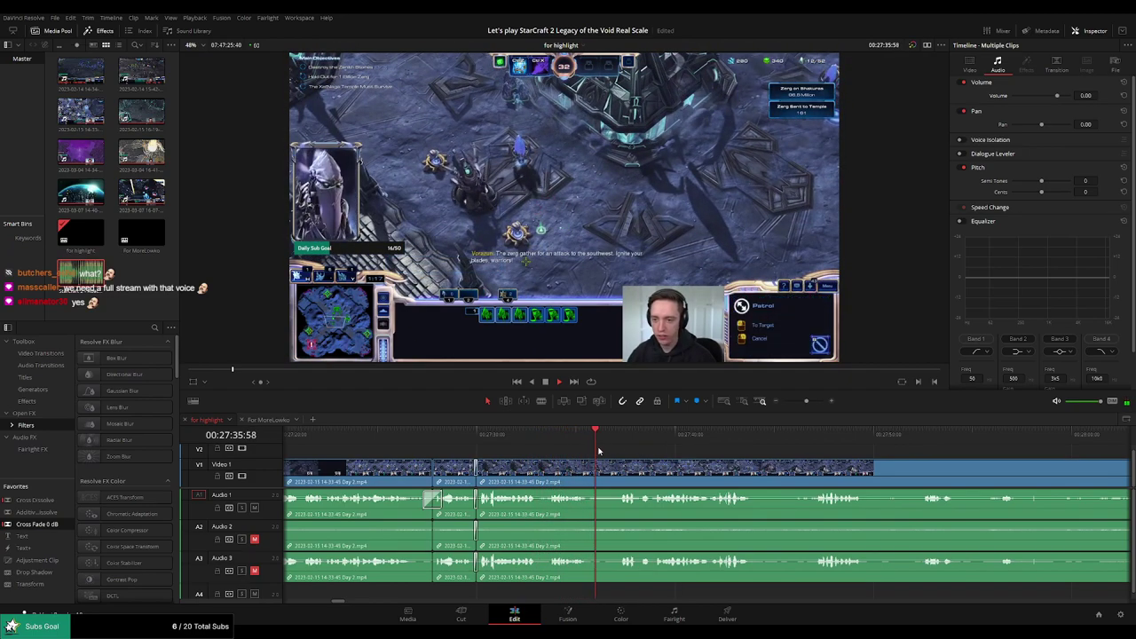
pyautogui.click(619, 434)
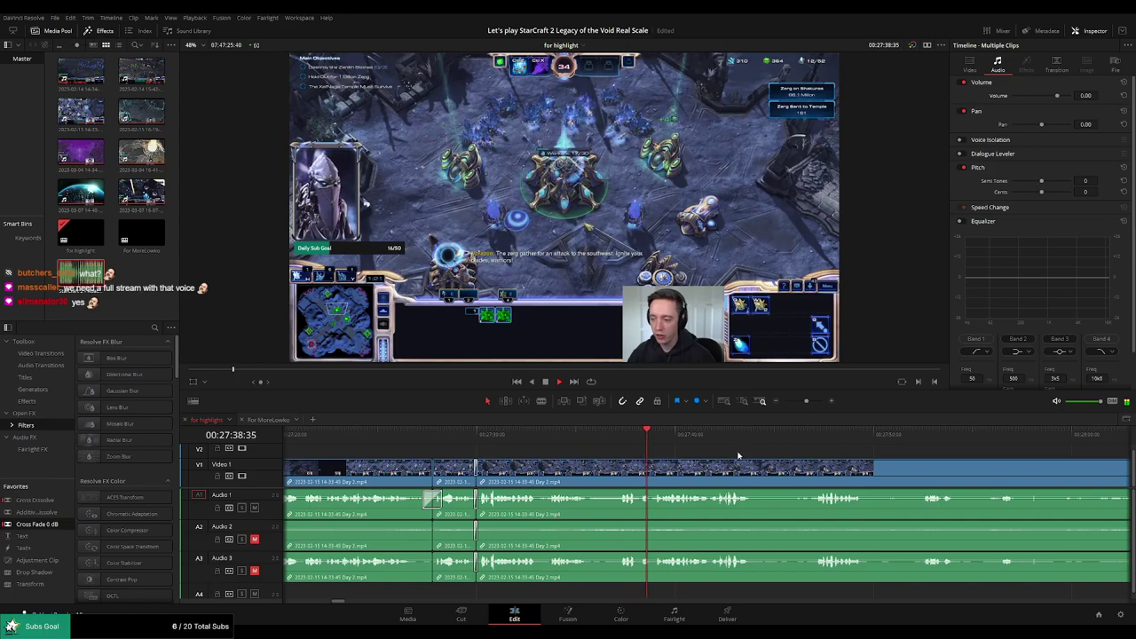
pyautogui.moveTo(762, 454); pyautogui.dragTo(625, 448)
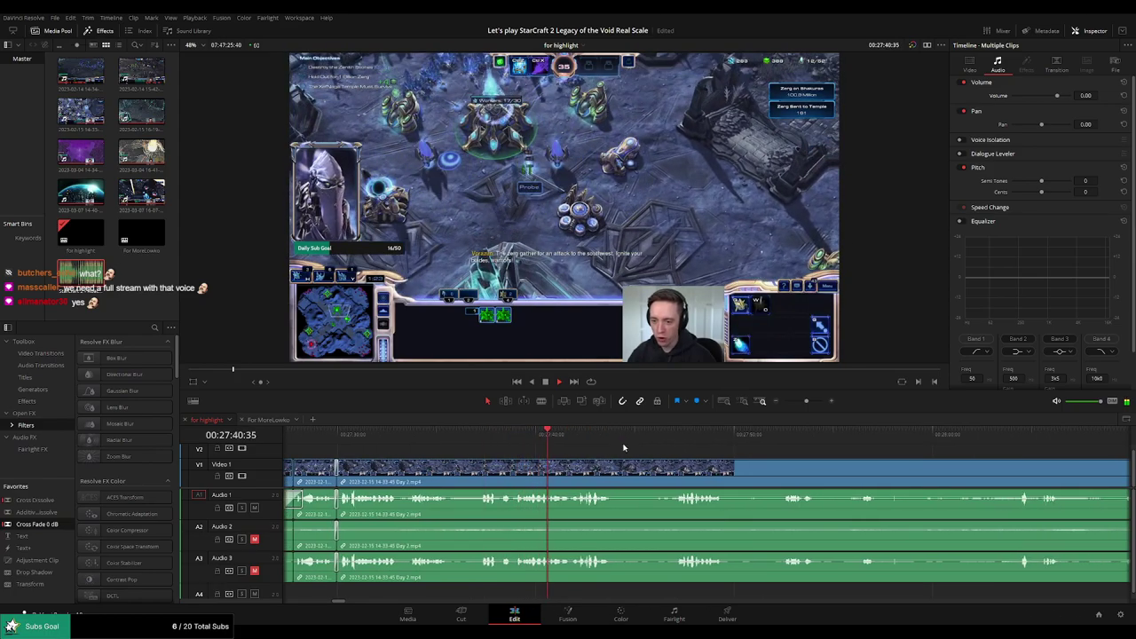
pyautogui.hscroll(1, 599, 450)
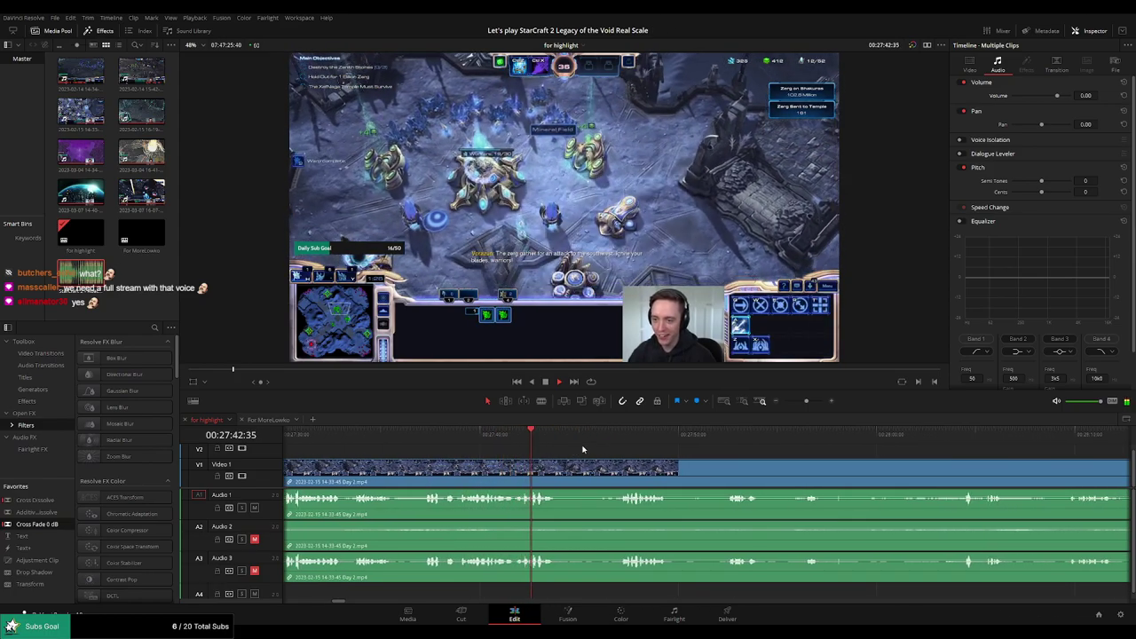
# Split the Day 2 clips at about 00:27:44, 00:27:47 and 00:27:50, and delete the first of the separated pieces, closing the gap
pyautogui.hotkey('ctrl', 'b')
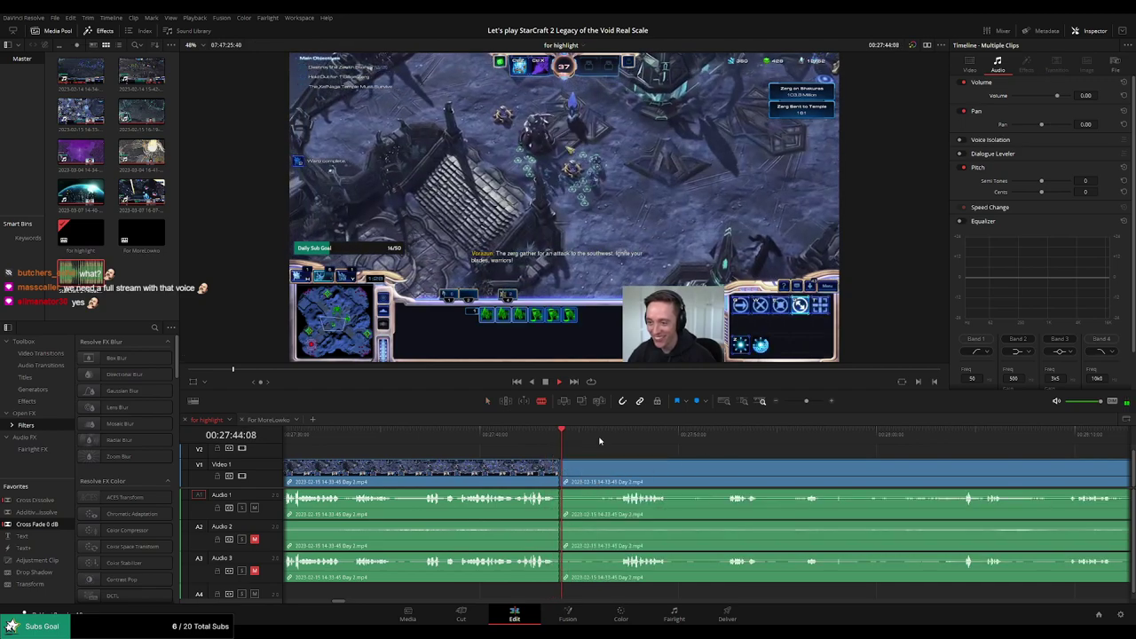
pyautogui.click(614, 436)
pyautogui.click(618, 463)
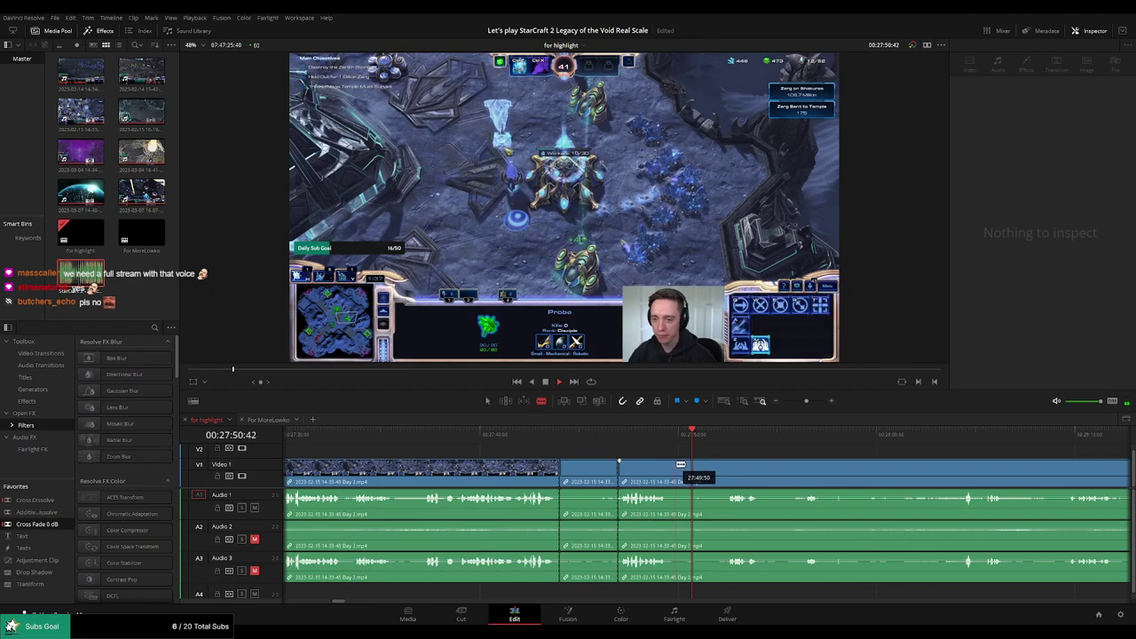
pyautogui.click(677, 464)
pyautogui.press('a')
pyautogui.click(601, 473)
pyautogui.press('Delete')
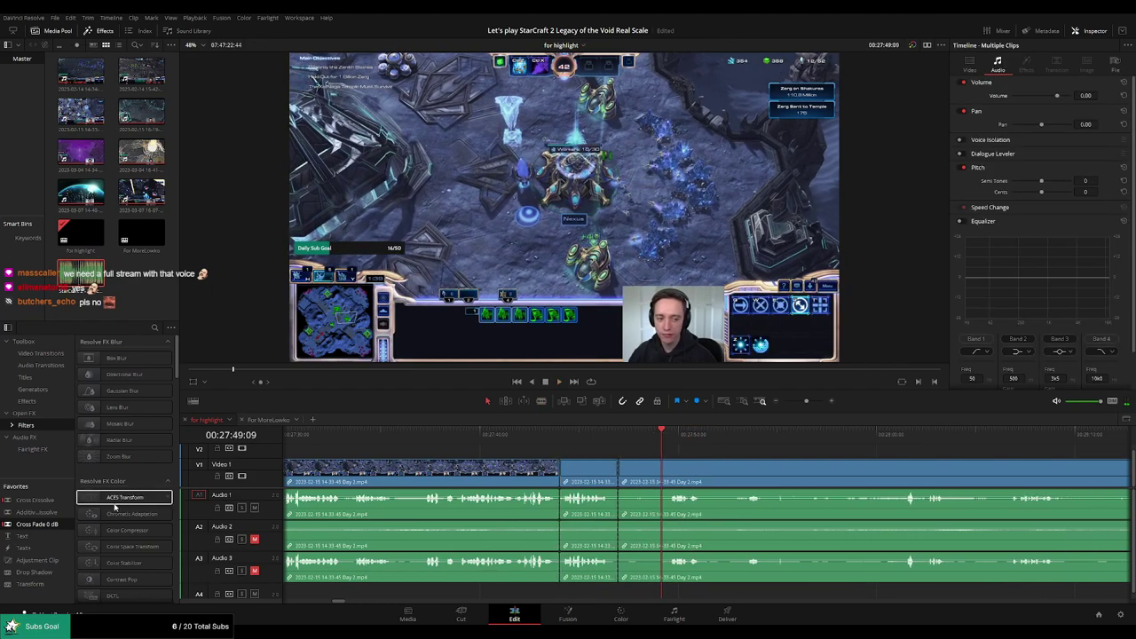
# Apply a Cross Fade 0 dB to the Audio 1 join at about 00:27:44, and play across it
pyautogui.moveTo(188, 507); pyautogui.dragTo(594, 502)
pyautogui.click(578, 444)
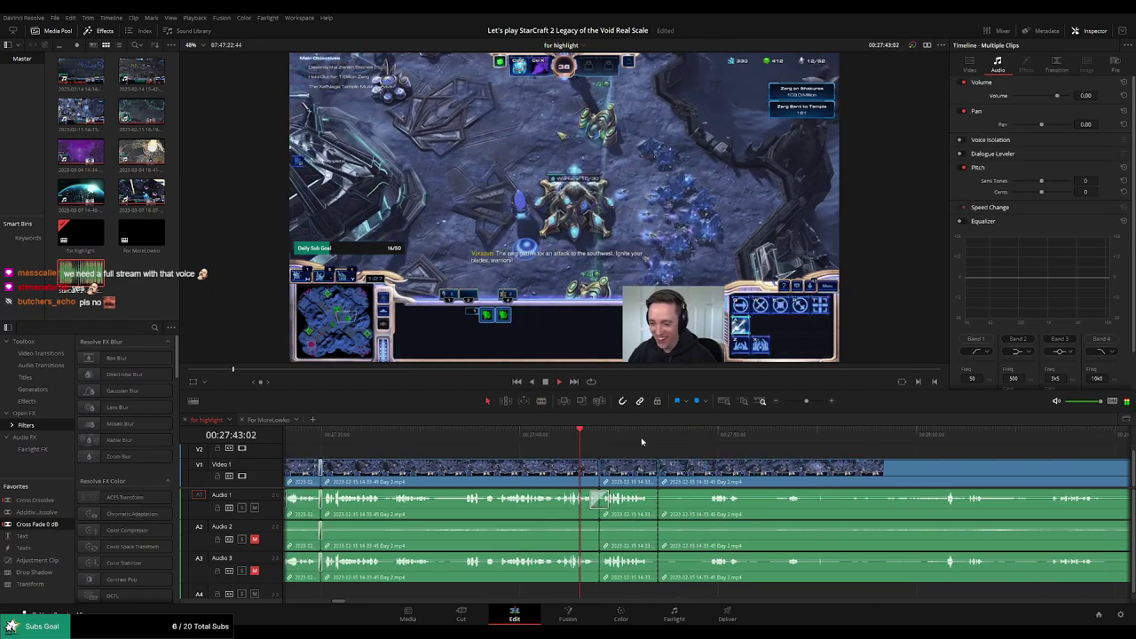
pyautogui.press('space')
pyautogui.hscroll(3, 574, 462)
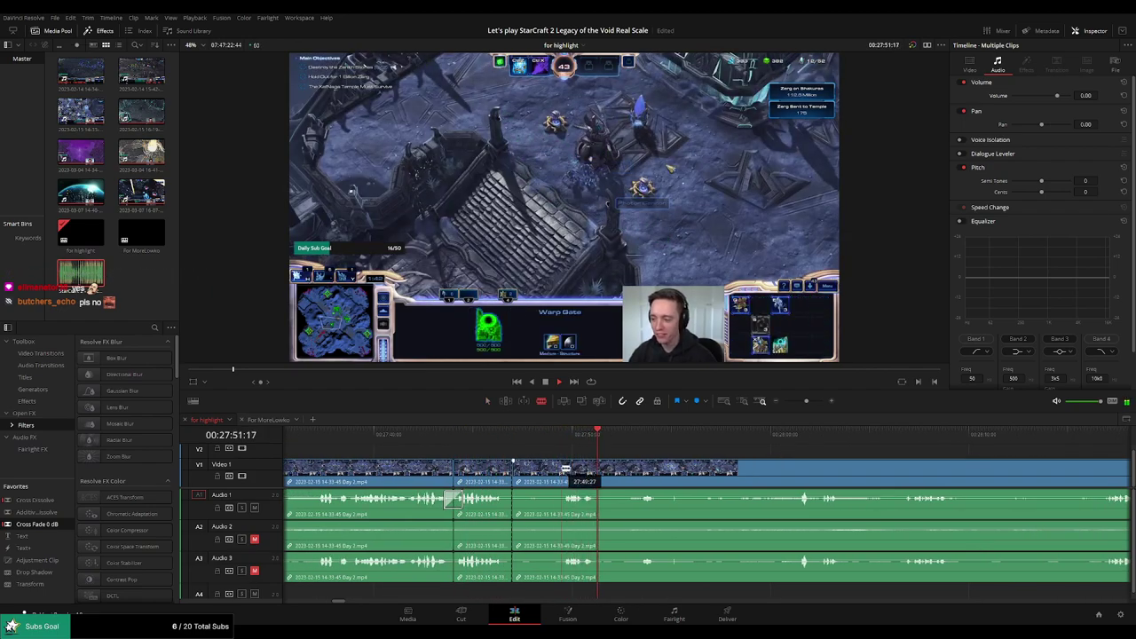
# Cut the Day 2 footage from about 00:27:47 to 00:27:49:27, closing the gap, and apply a Cross Fade 0 dB to the Audio 1 join
pyautogui.click(565, 467)
pyautogui.press('a')
pyautogui.click(545, 474)
pyautogui.press('Delete')
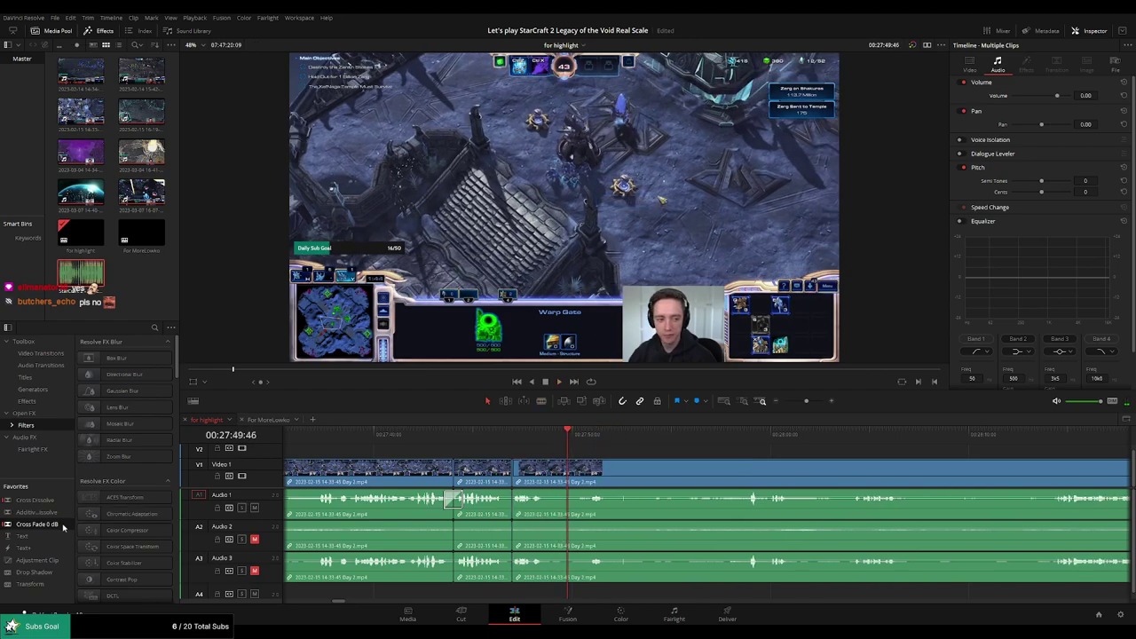
pyautogui.moveTo(62, 527); pyautogui.dragTo(539, 498)
# Split the Day 2 video and audio clips at about 00:27:49, and play on from there
pyautogui.press('b')
pyautogui.click(578, 471)
pyautogui.press('space')
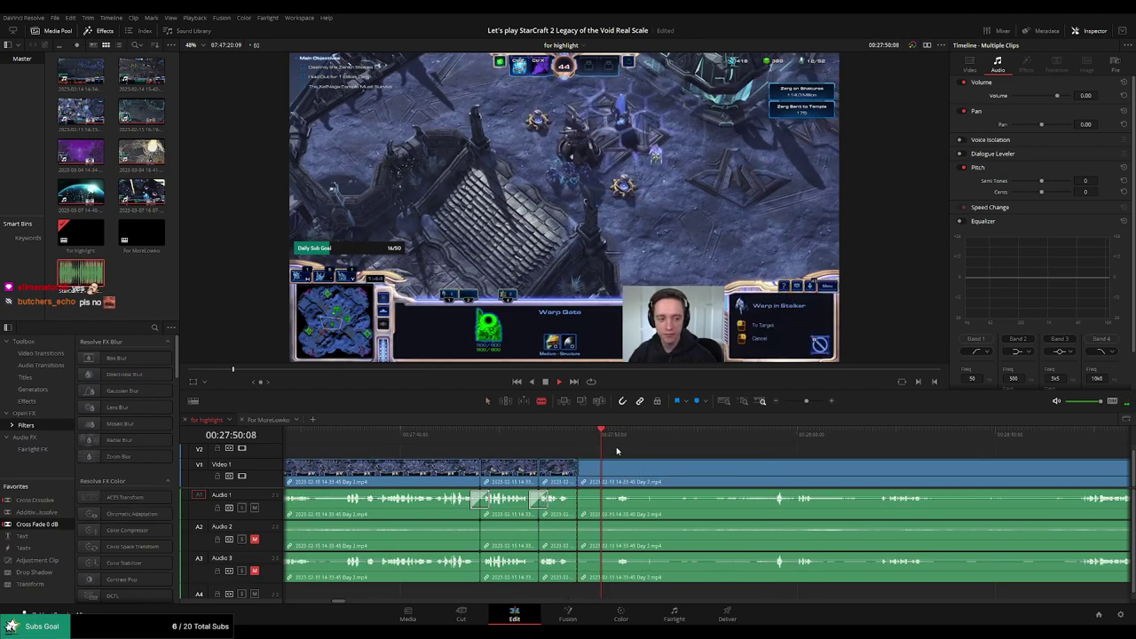
# Cut the Day 2 footage from about 00:27:49 to 00:42:14, closing the gap, and add transitions to the video and audio join
pyautogui.click(776, 435)
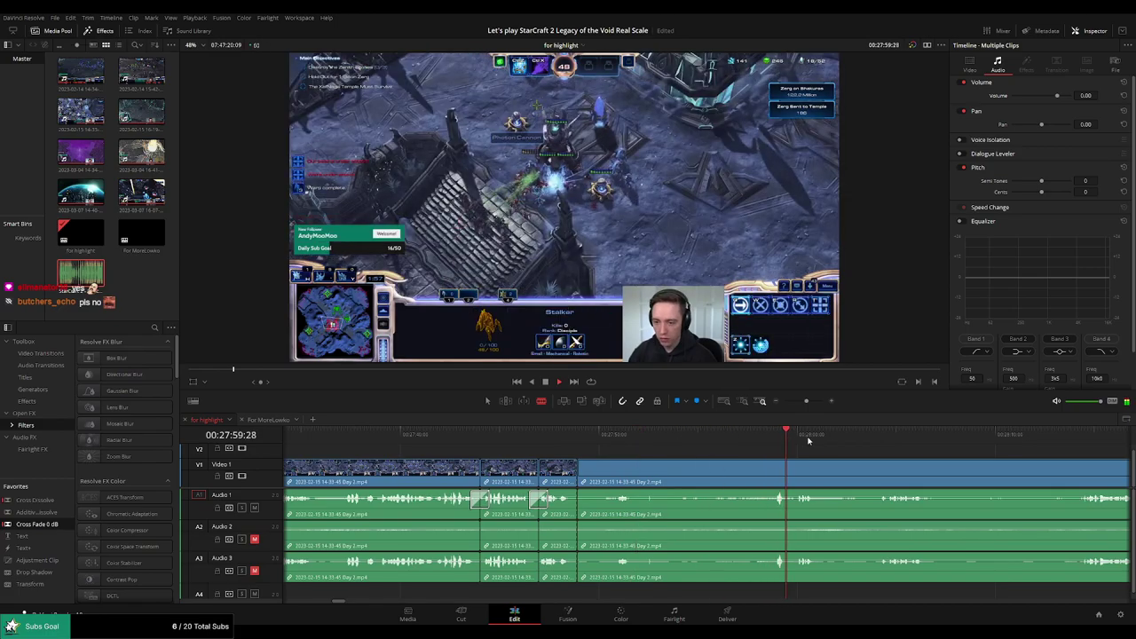
pyautogui.moveTo(808, 400); pyautogui.dragTo(789, 404)
pyautogui.click(595, 441)
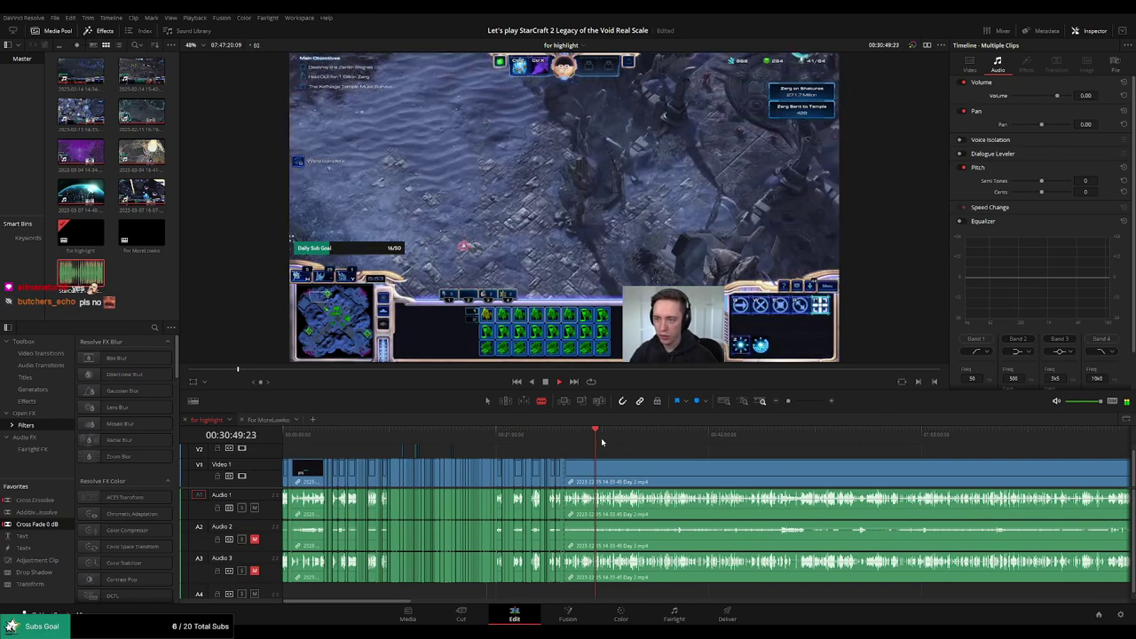
pyautogui.click(637, 440)
pyautogui.click(685, 438)
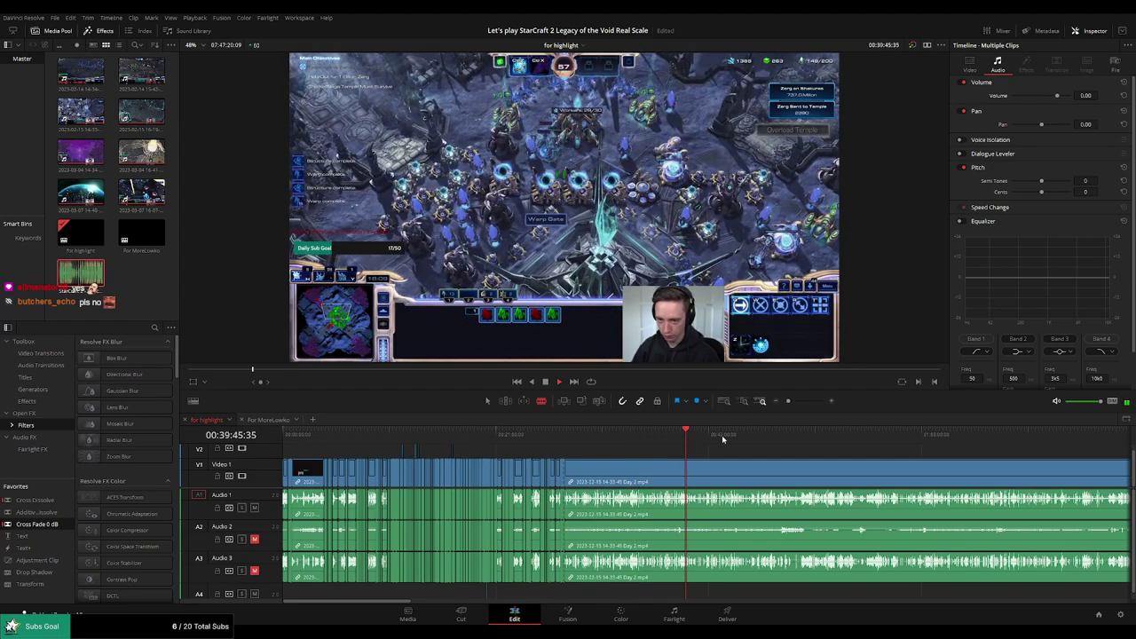
pyautogui.click(722, 435)
pyautogui.click(712, 438)
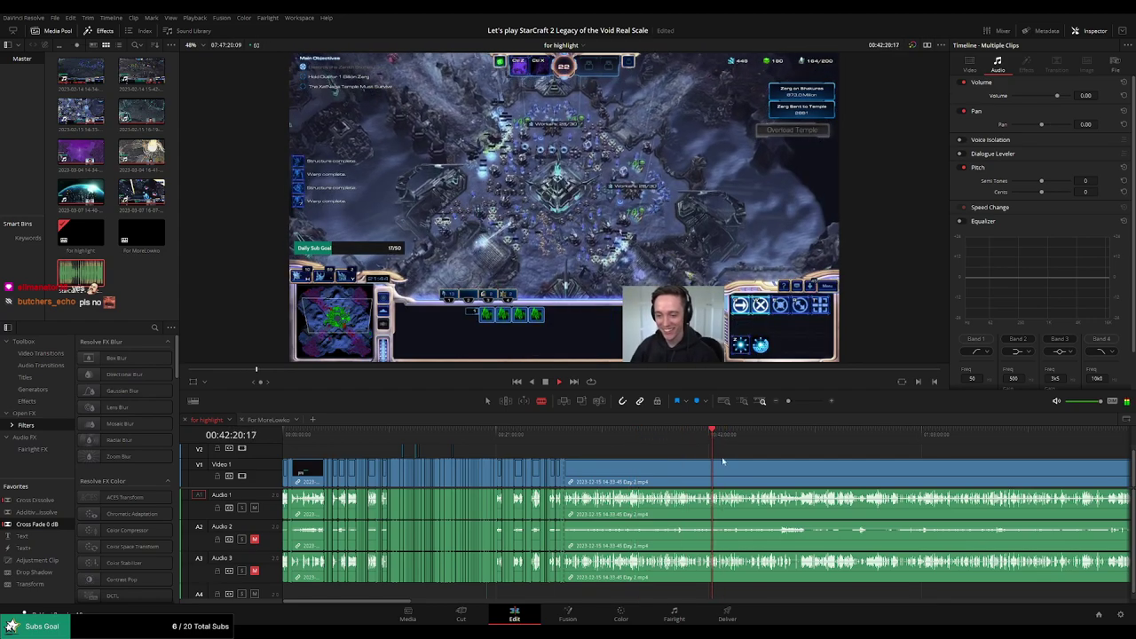
pyautogui.scroll(5, 723, 460)
pyautogui.click(664, 435)
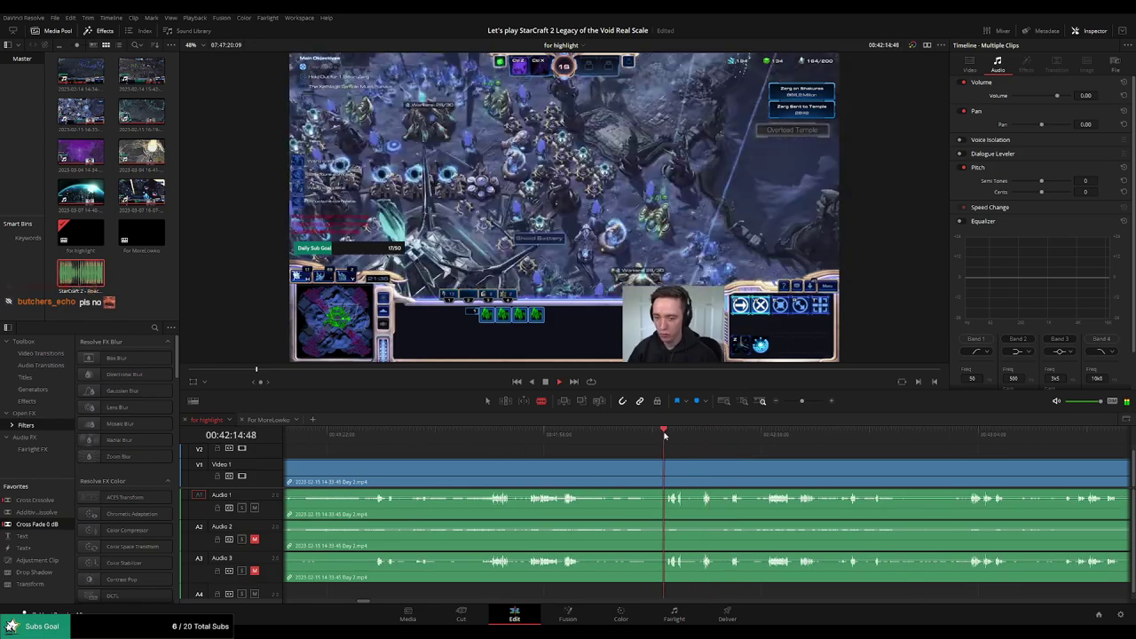
pyautogui.scroll(2, 675, 449)
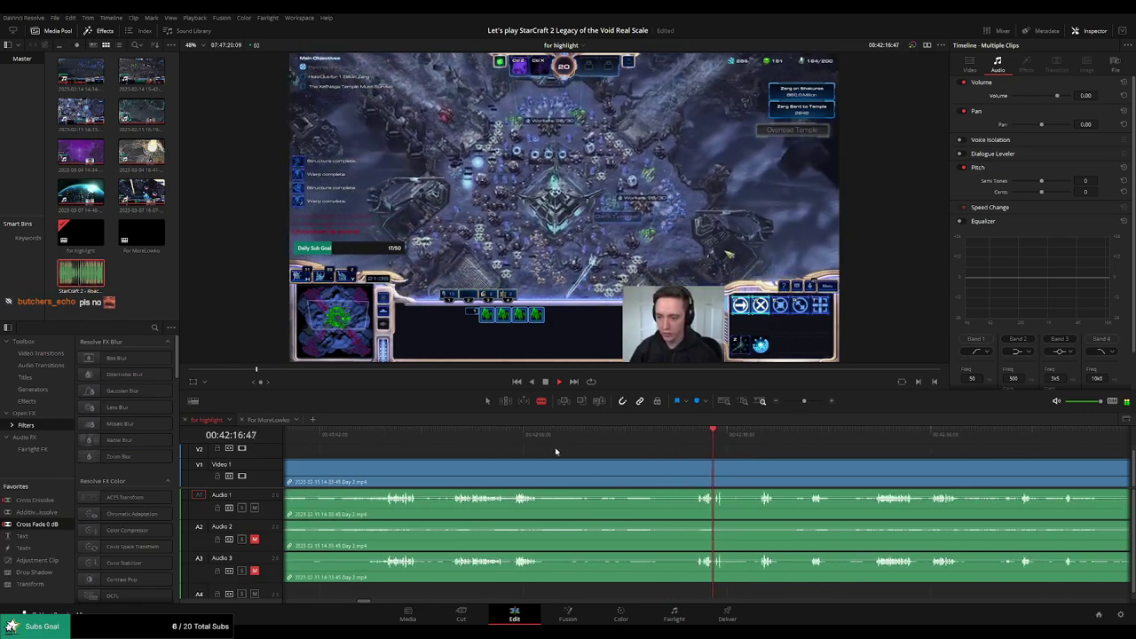
pyautogui.click(515, 442)
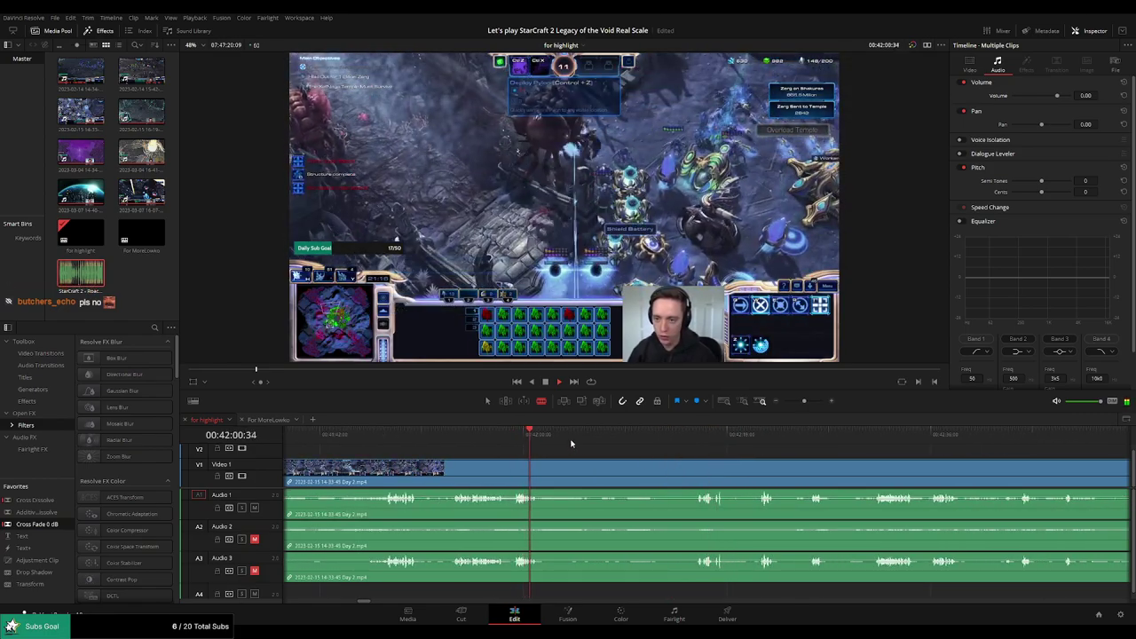
pyautogui.click(679, 435)
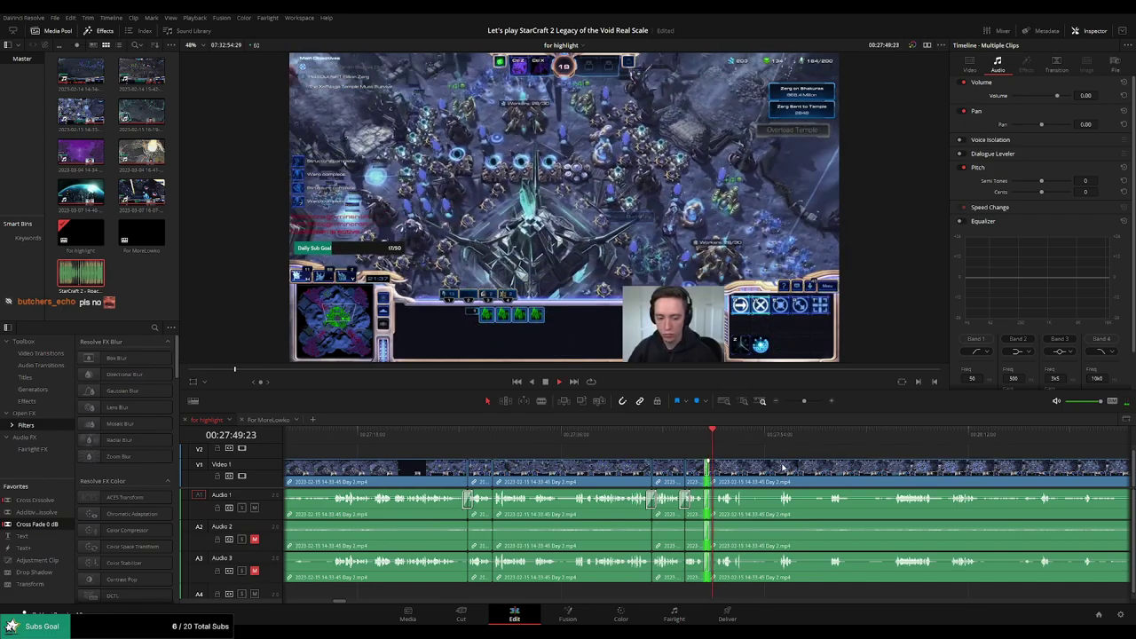
# Play on from the new join and split the Day 2 video and audio clips at about 00:28:02
pyautogui.moveTo(815, 461); pyautogui.dragTo(636, 451)
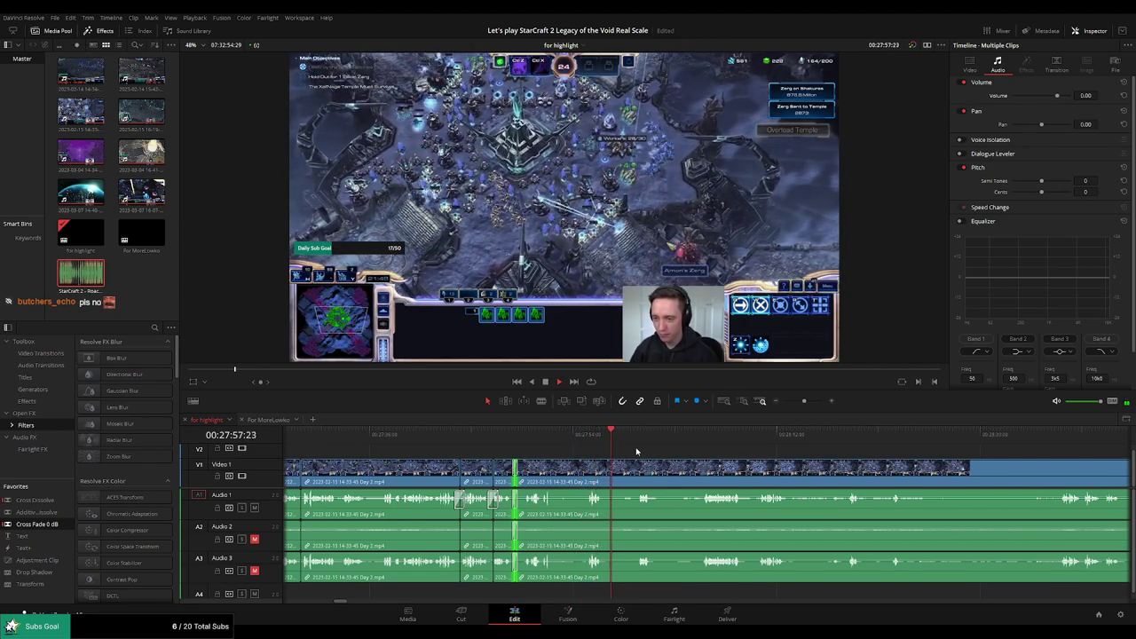
pyautogui.moveTo(671, 458); pyautogui.dragTo(634, 458)
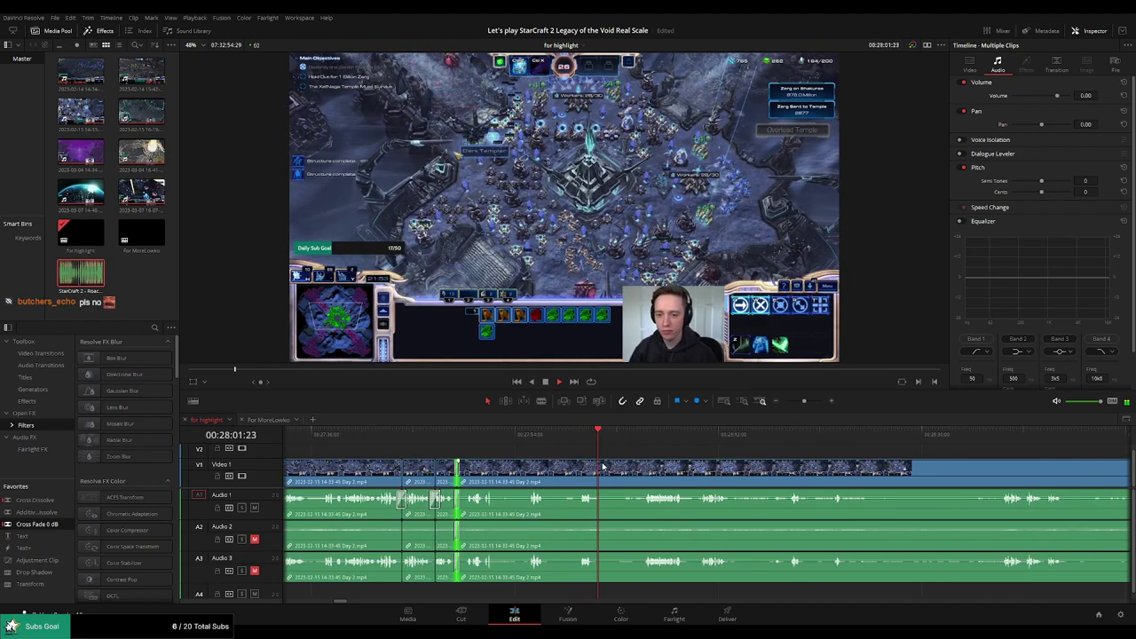
pyautogui.click(606, 470)
pyautogui.press('b')
pyautogui.click(604, 471)
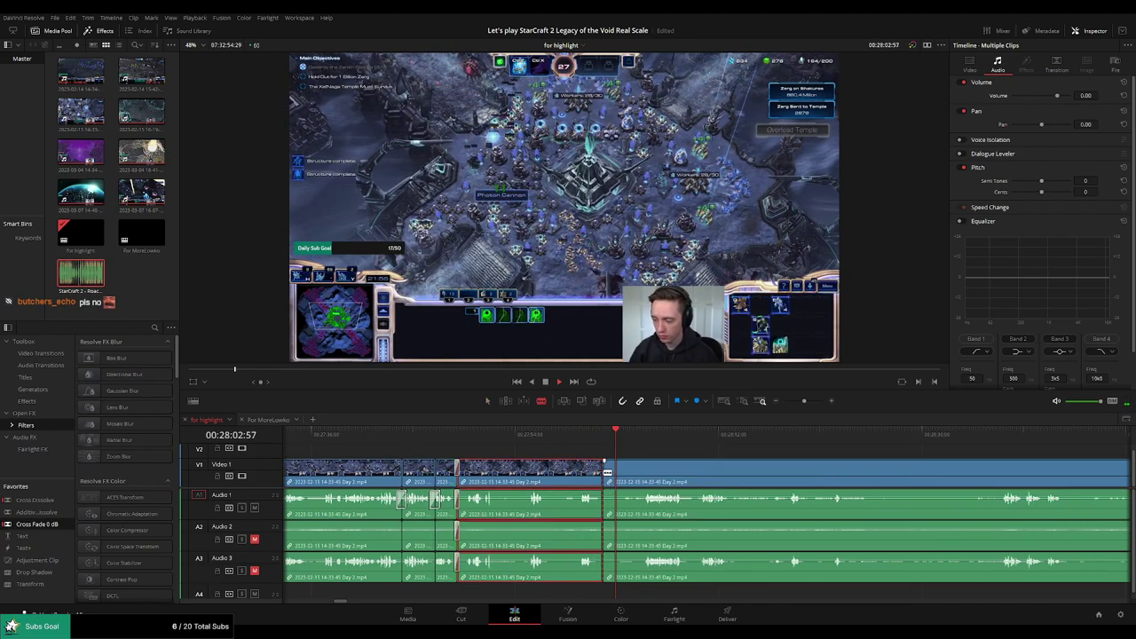
pyautogui.click(647, 435)
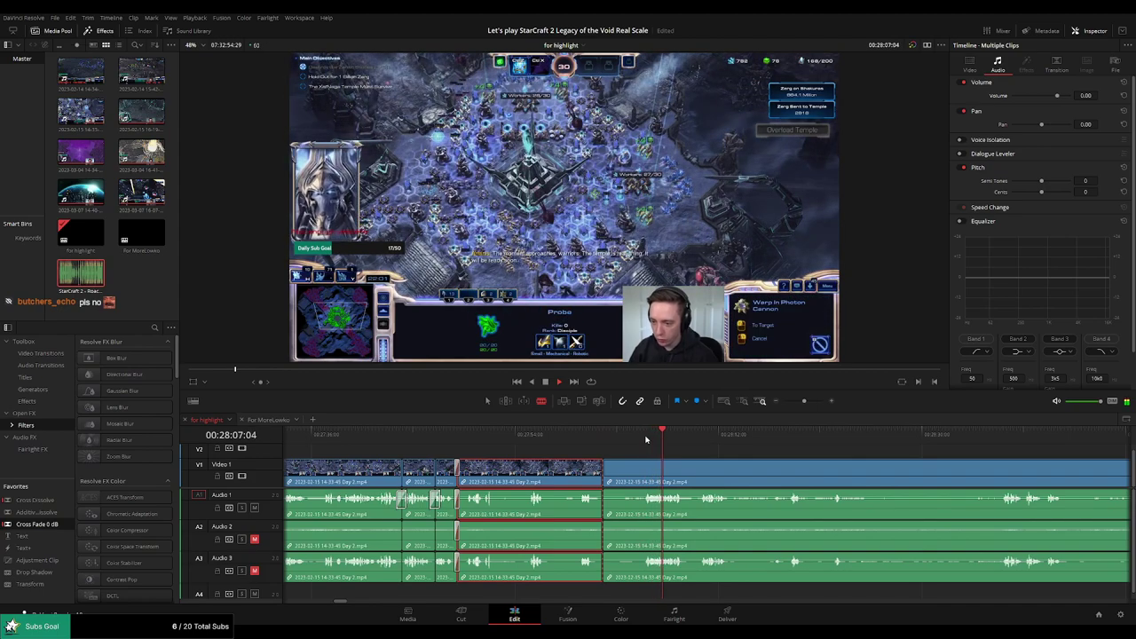
# Split the Day 2 clips again at about 00:28:05, delete the short piece before that cut, and close the gap
pyautogui.click(637, 470)
pyautogui.press('a')
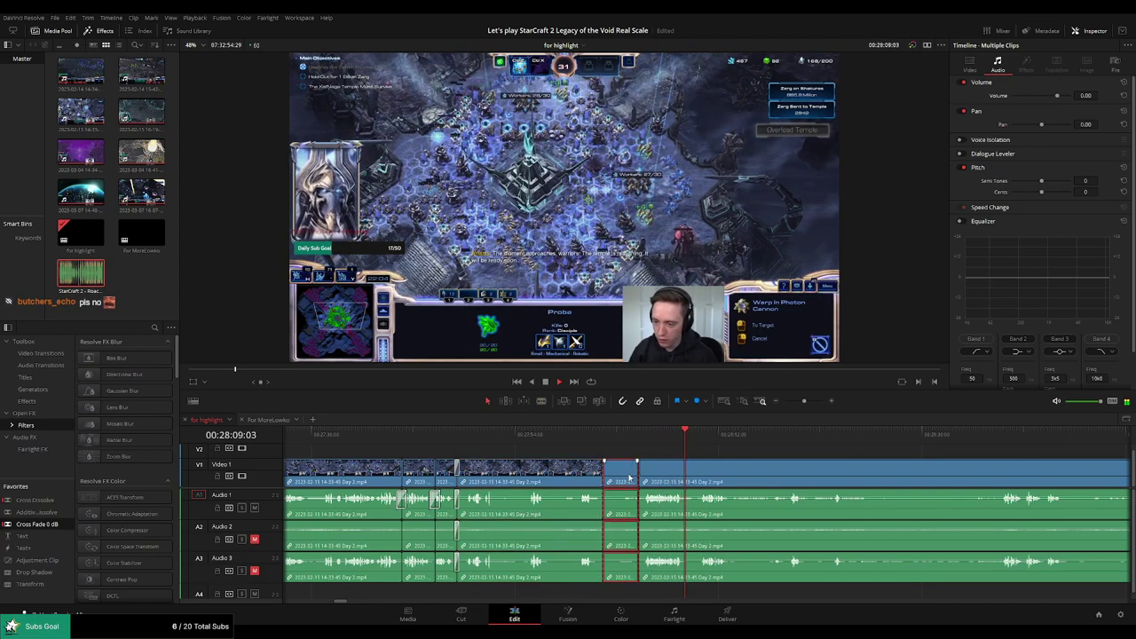
pyautogui.click(626, 439)
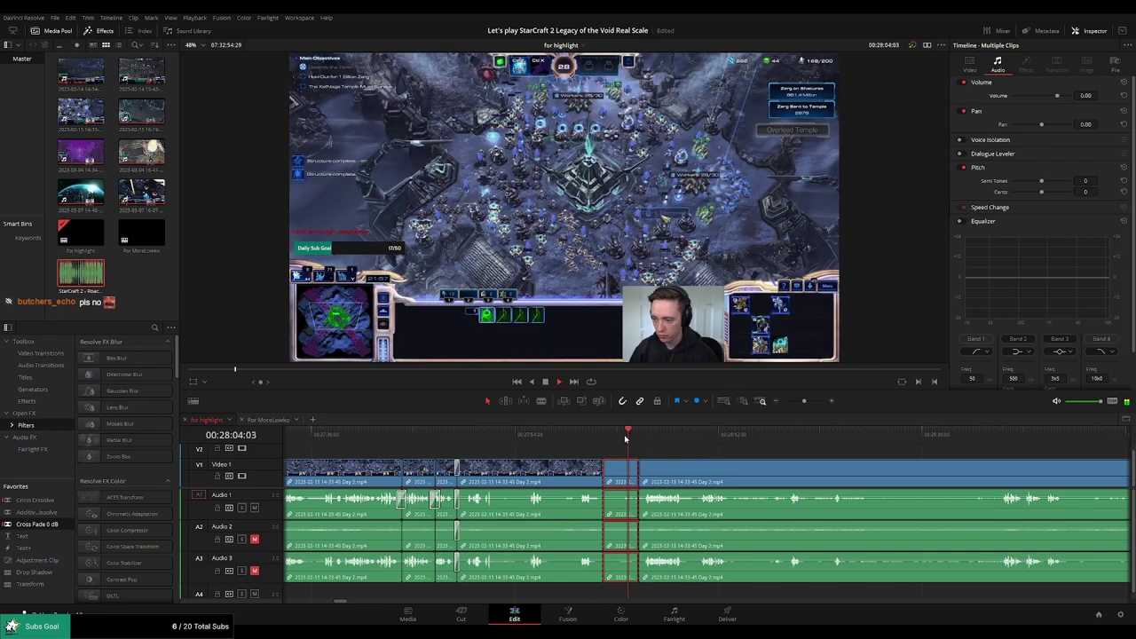
pyautogui.press('Delete')
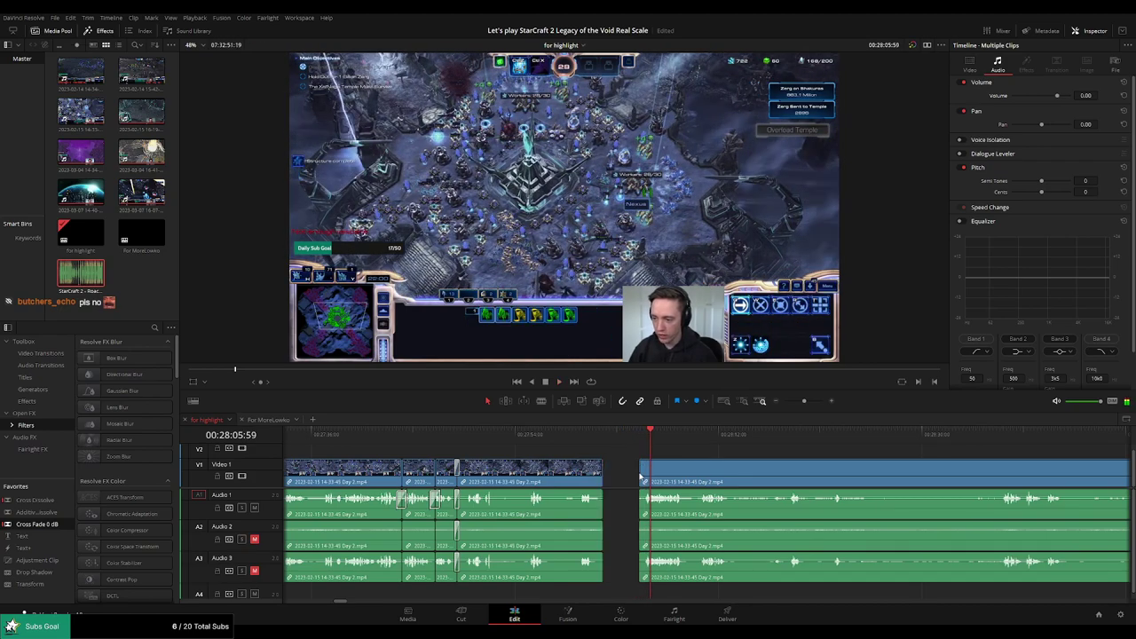
pyautogui.click(601, 437)
pyautogui.press('space')
pyautogui.click(680, 449)
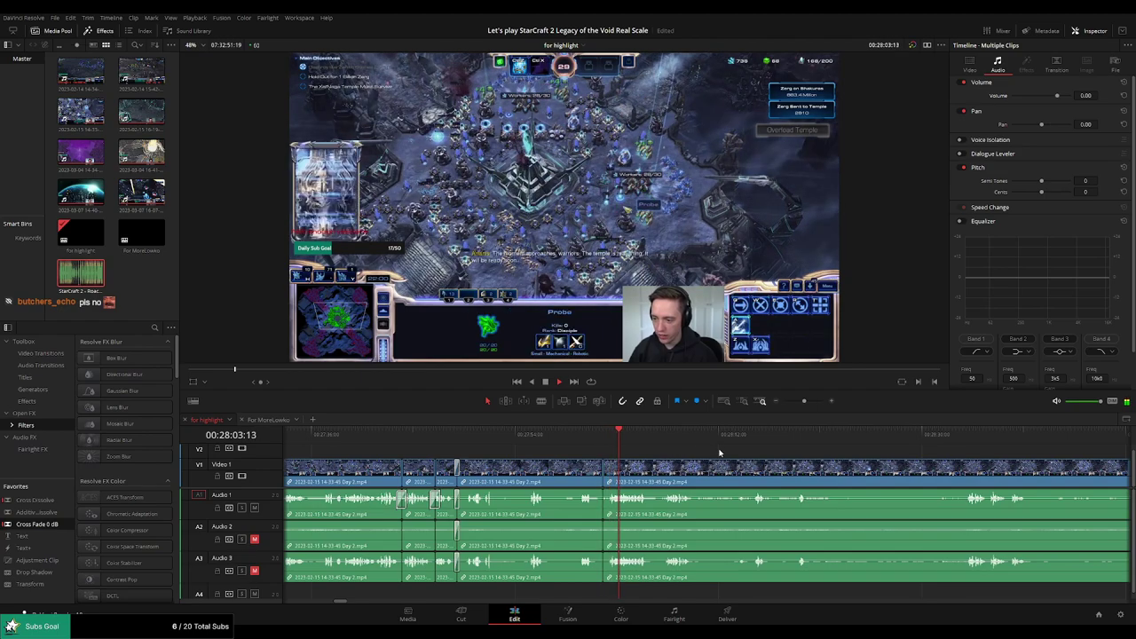
# Add transitions to the video and audio join at about 00:28:02, and play on to about 00:28:21
pyautogui.moveTo(719, 452); pyautogui.dragTo(621, 444)
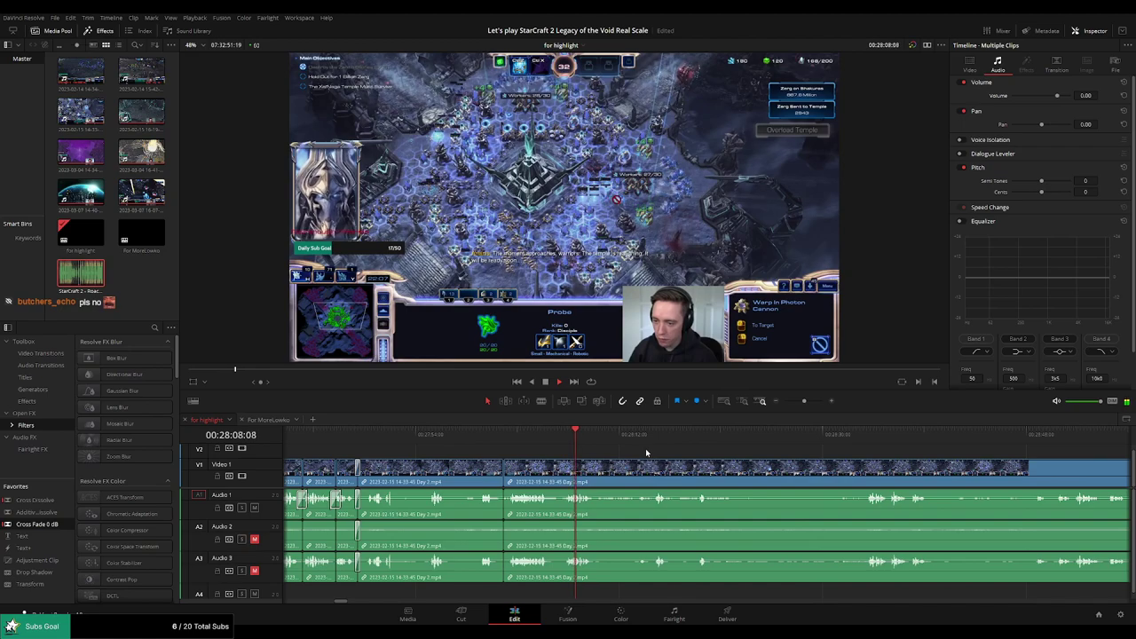
pyautogui.scroll(3, 645, 448)
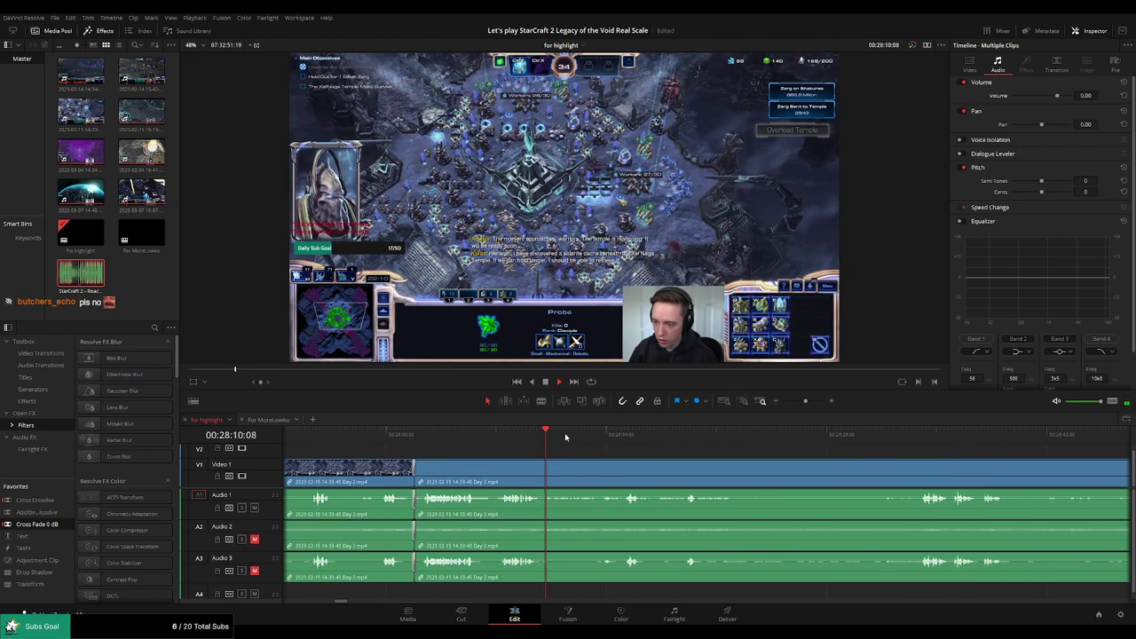
pyautogui.click(621, 433)
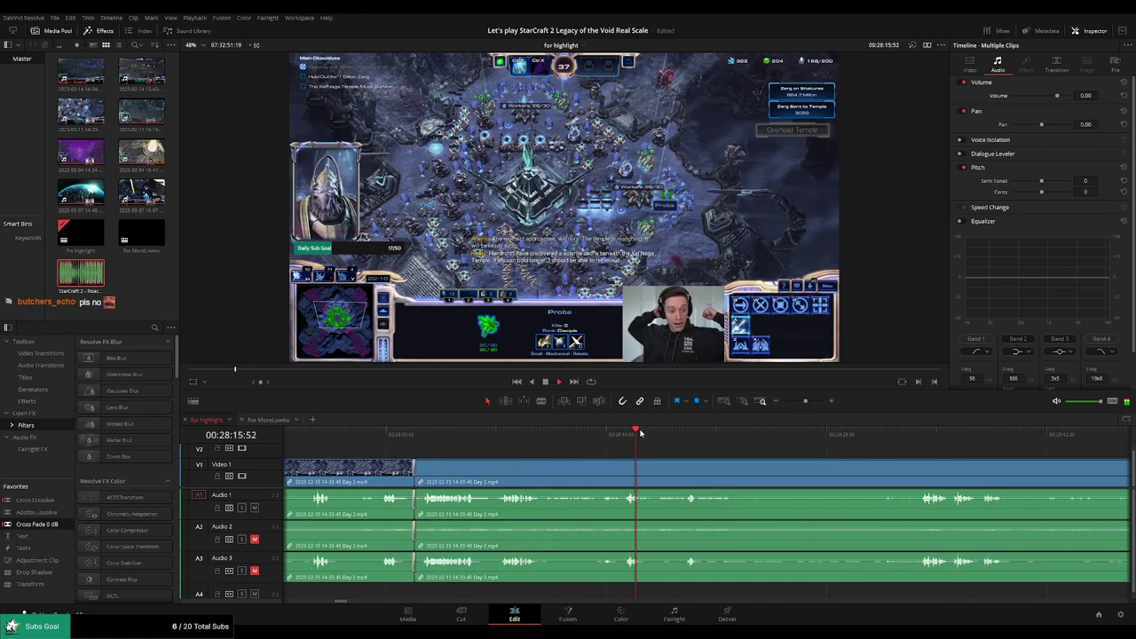
pyautogui.moveTo(772, 456); pyautogui.dragTo(590, 444)
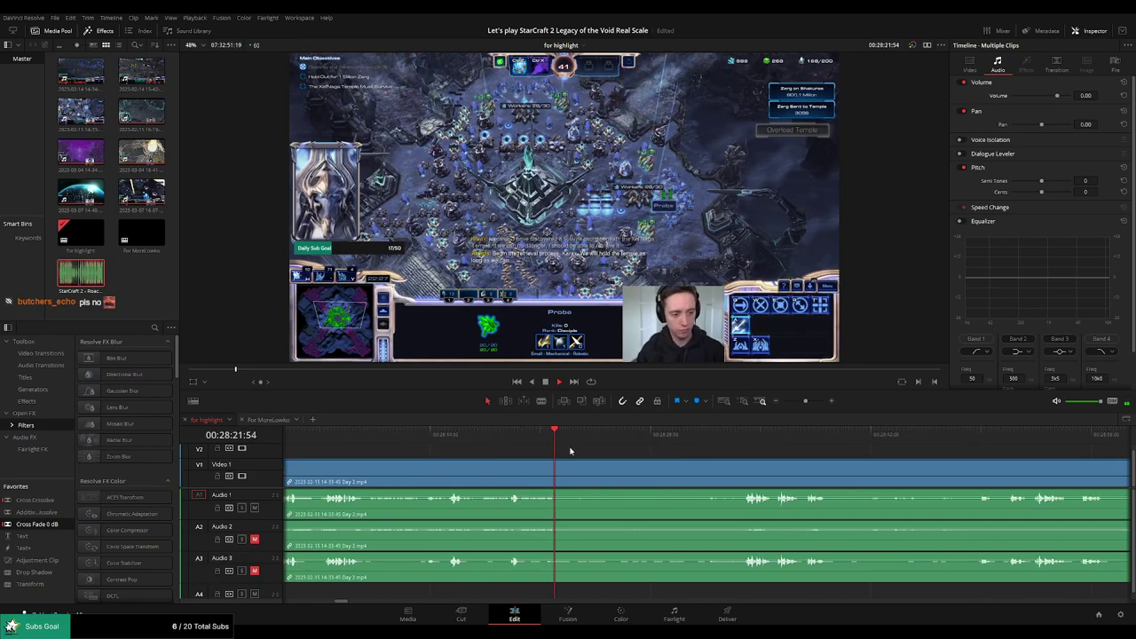
# Cut the Day 2 footage from about 00:28:22 to 00:28:33, closing the gap, and apply a Cross Fade 0 dB to the Audio 1 join
pyautogui.press('b')
pyautogui.click(565, 472)
pyautogui.press('space')
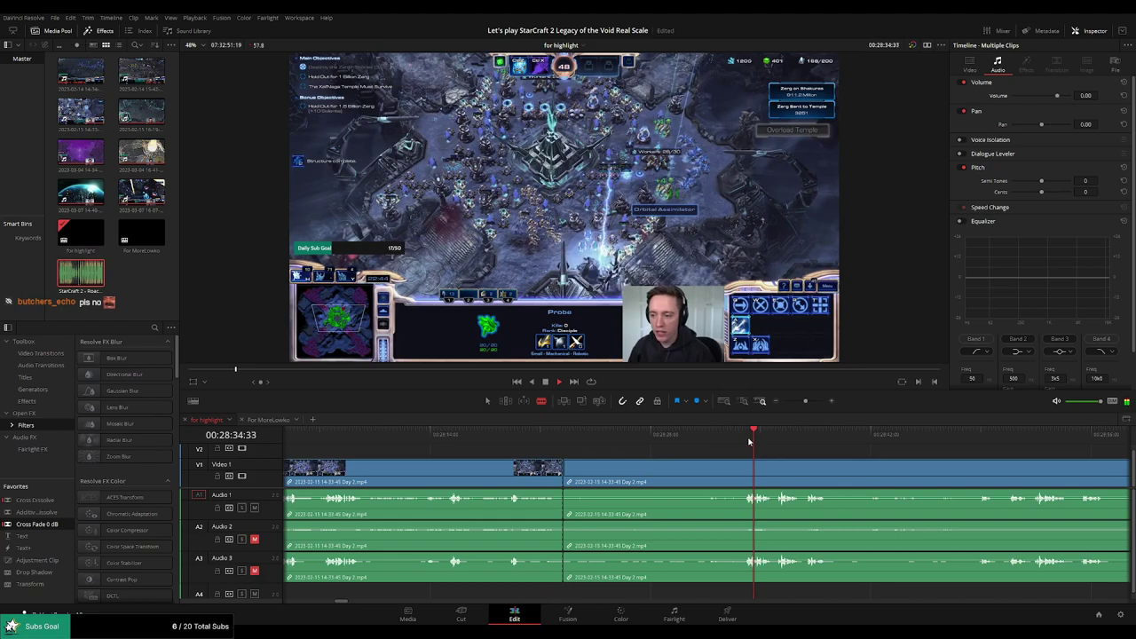
pyautogui.click(742, 468)
pyautogui.press('a')
pyautogui.click(706, 479)
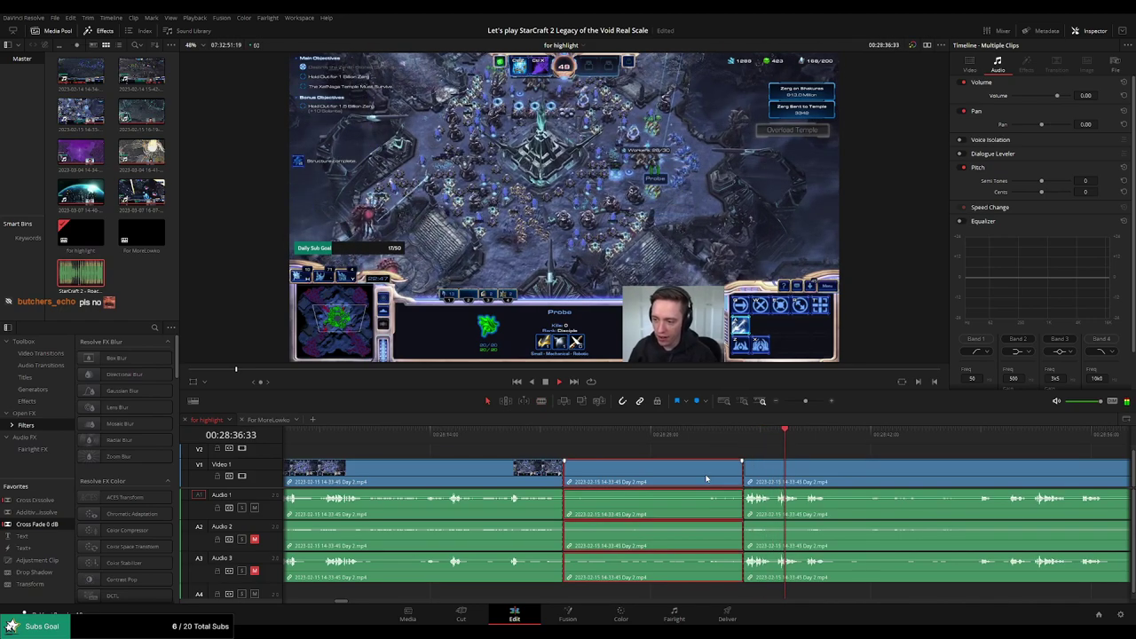
pyautogui.press('Delete')
pyautogui.press('space')
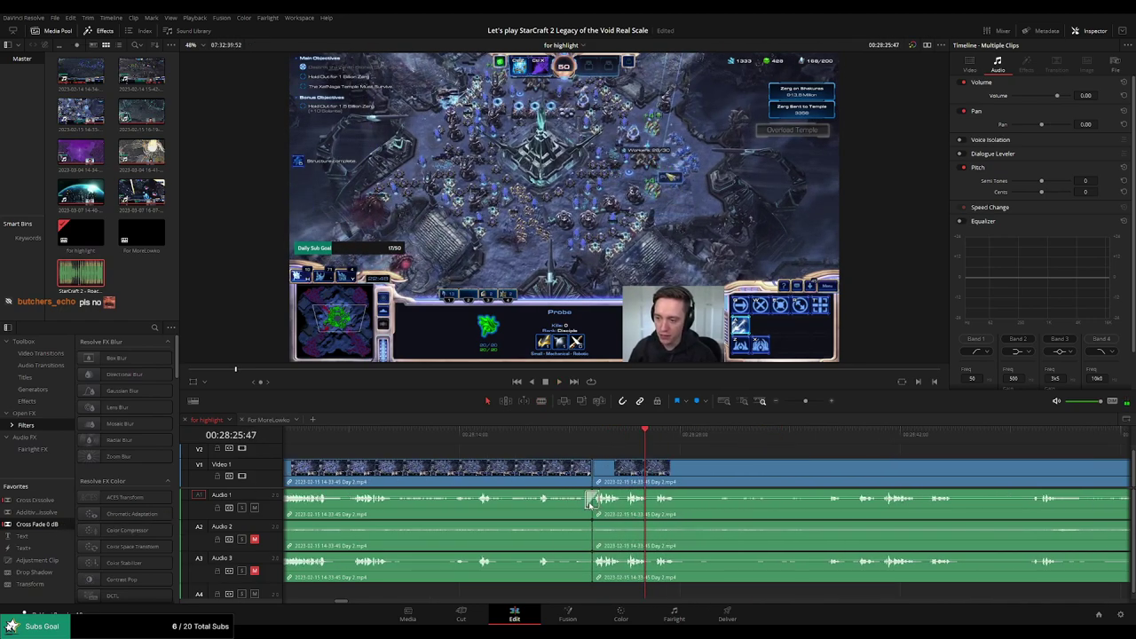
# Cut the Day 2 footage from about 00:28:28 to 00:28:37, closing the gap, and apply a Cross Fade 0 dB to the Audio 1 join
pyautogui.moveTo(743, 471); pyautogui.dragTo(634, 466)
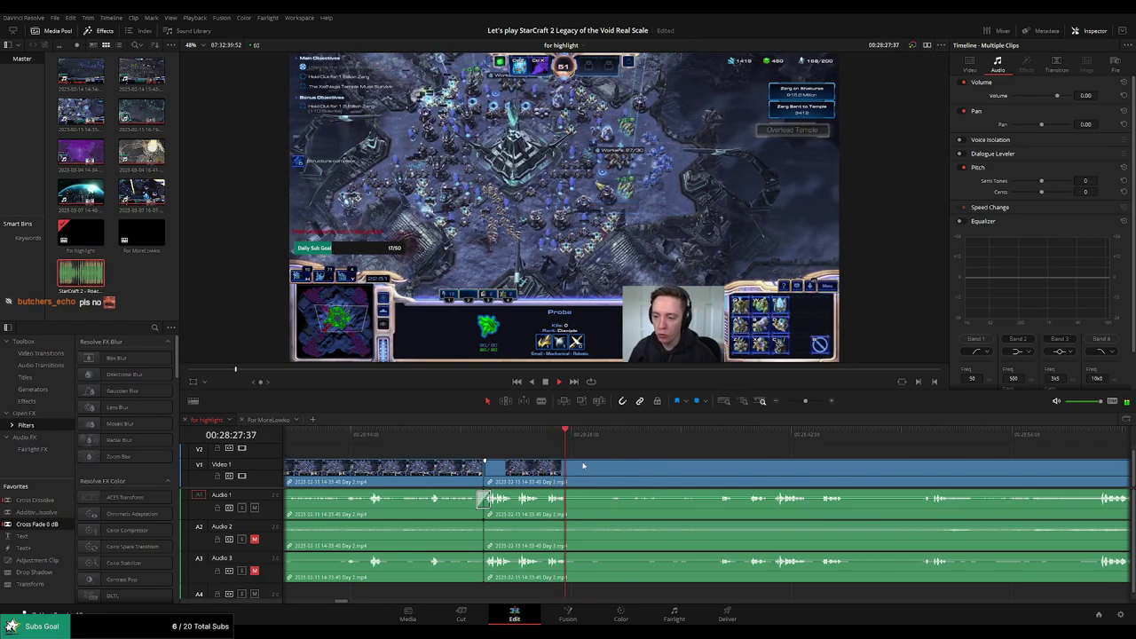
pyautogui.press('space')
pyautogui.click(715, 433)
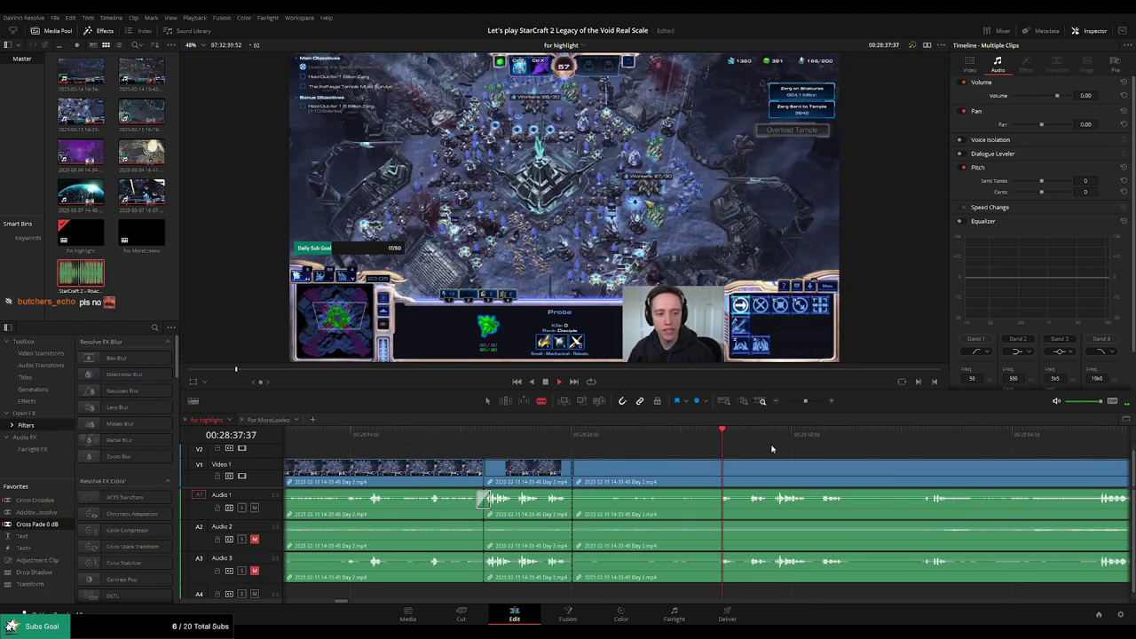
pyautogui.hscroll(3, 771, 449)
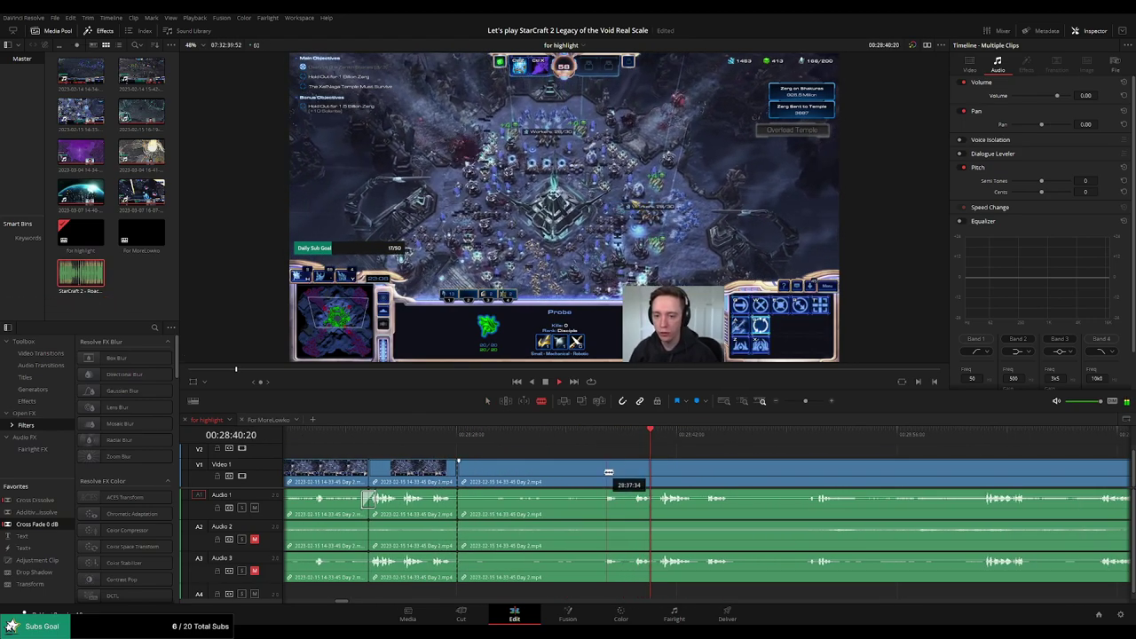
pyautogui.click(605, 472)
pyautogui.press('a')
pyautogui.click(560, 480)
pyautogui.press('Delete')
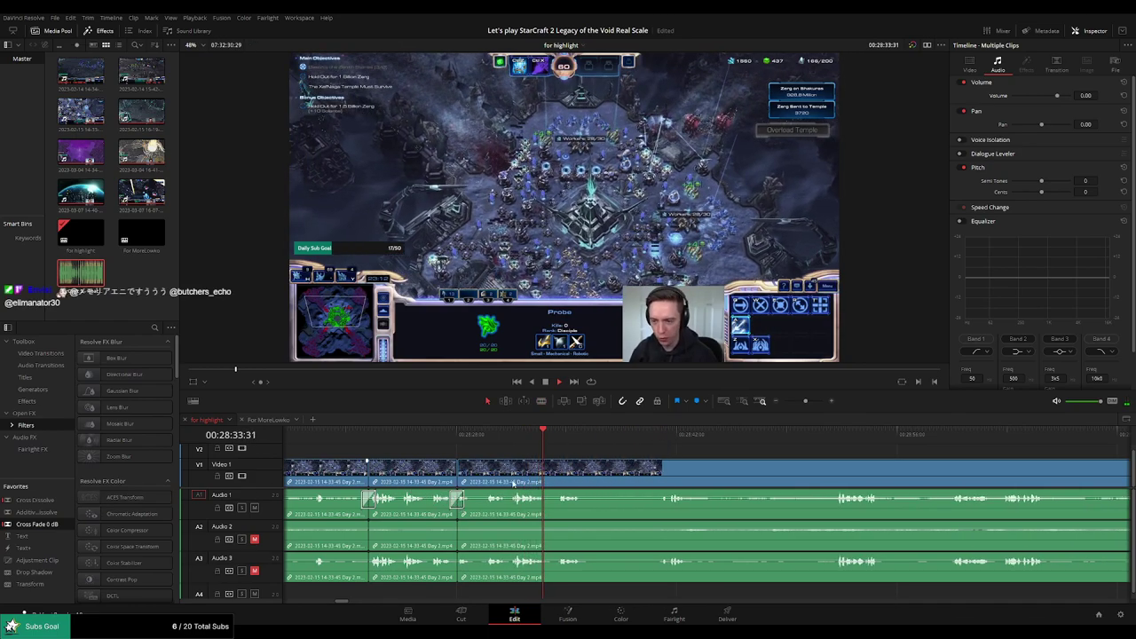
# Split the Day 2 video and audio clips at about 00:28:36
pyautogui.hscroll(2, 592, 451)
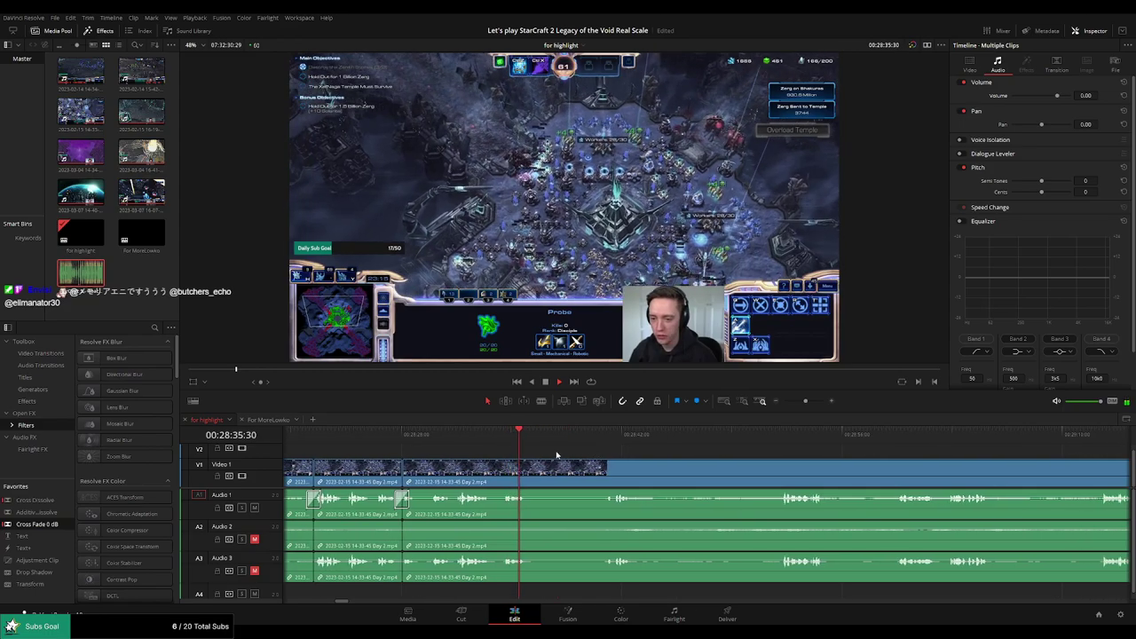
pyautogui.press('b')
pyautogui.click(531, 467)
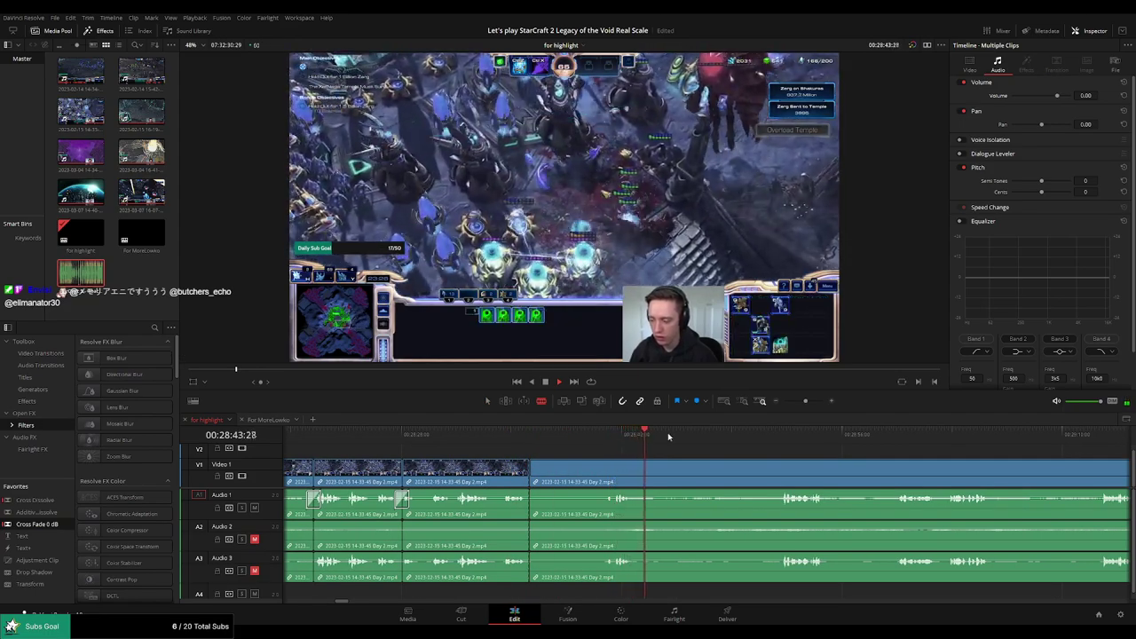
# Skim the Day 2 footage between about 00:28:43 and 00:34:00 to find the next section worth keeping
pyautogui.moveTo(802, 404); pyautogui.dragTo(793, 404)
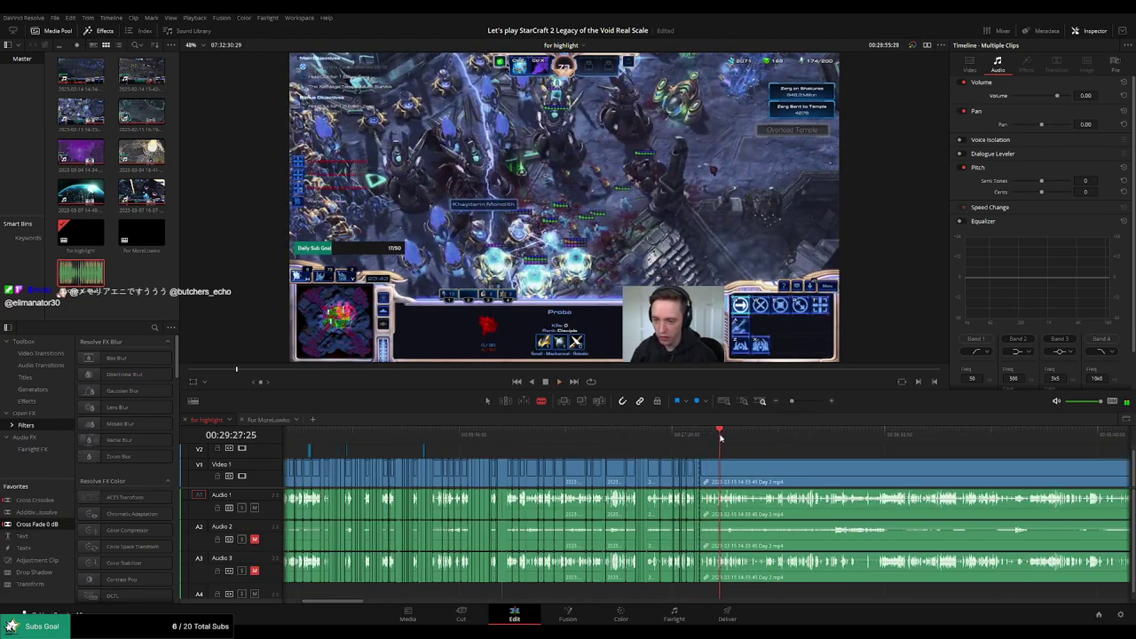
pyautogui.moveTo(719, 437); pyautogui.dragTo(826, 437)
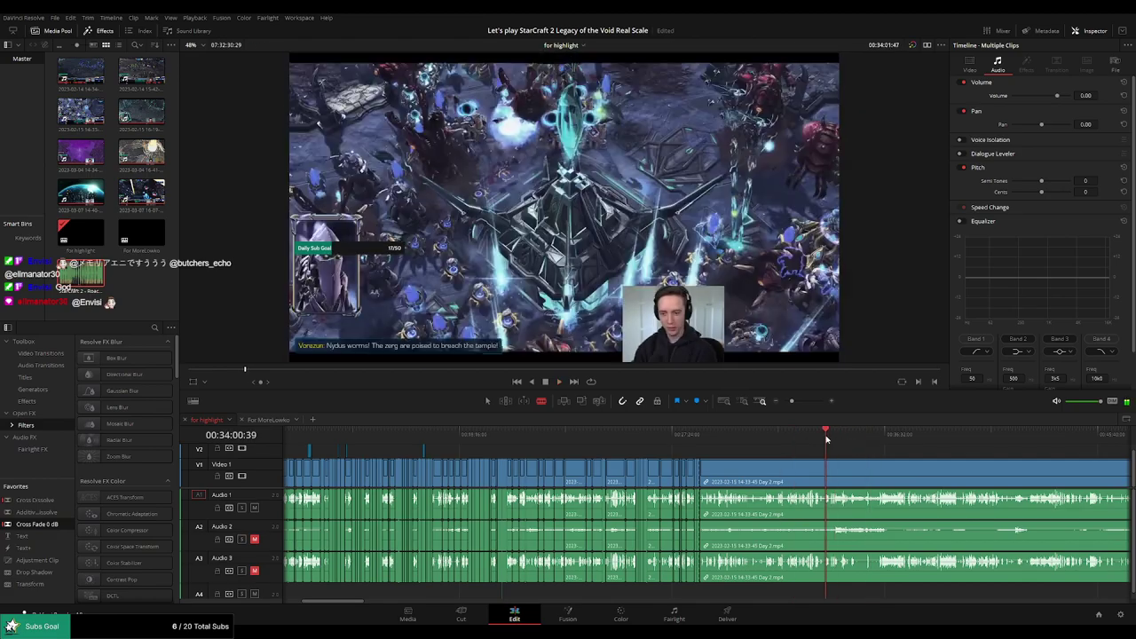
pyautogui.moveTo(791, 402); pyautogui.dragTo(800, 402)
pyautogui.click(636, 433)
pyautogui.moveTo(636, 432); pyautogui.dragTo(631, 432)
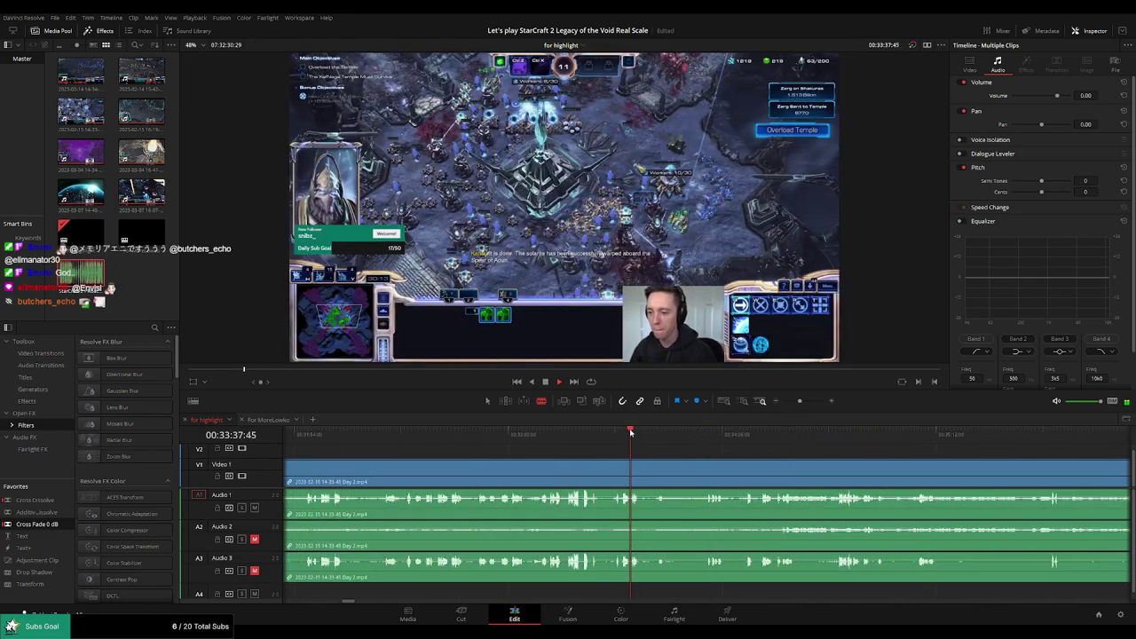
pyautogui.scroll(4, 661, 445)
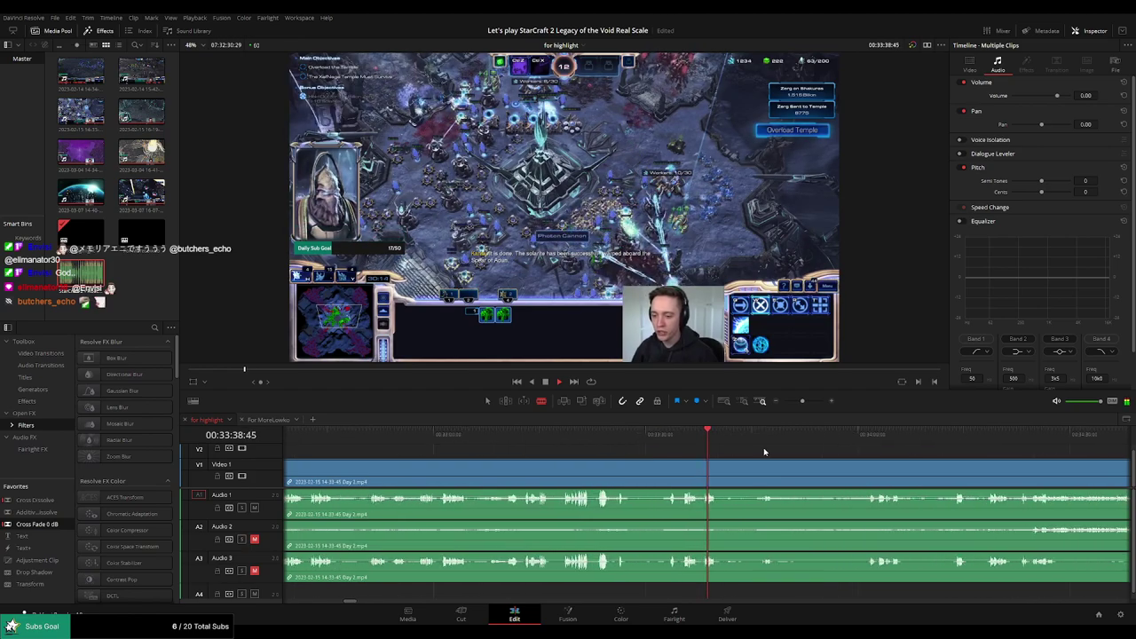
pyautogui.click(664, 438)
pyautogui.moveTo(663, 439); pyautogui.dragTo(665, 438)
pyautogui.moveTo(539, 444); pyautogui.dragTo(646, 456)
pyautogui.click(485, 445)
pyautogui.click(448, 446)
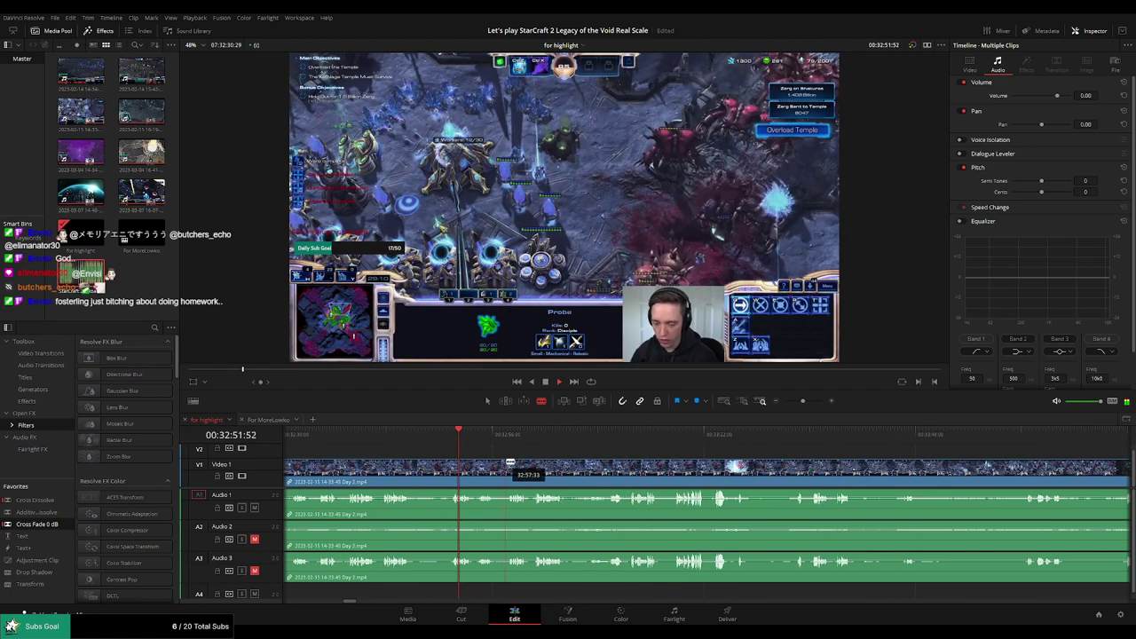
# Cut the Day 2 footage from about 00:28:36 to 00:33:10, closing the gap
pyautogui.hscroll(-2, 657, 460)
pyautogui.moveTo(605, 442); pyautogui.dragTo(666, 438)
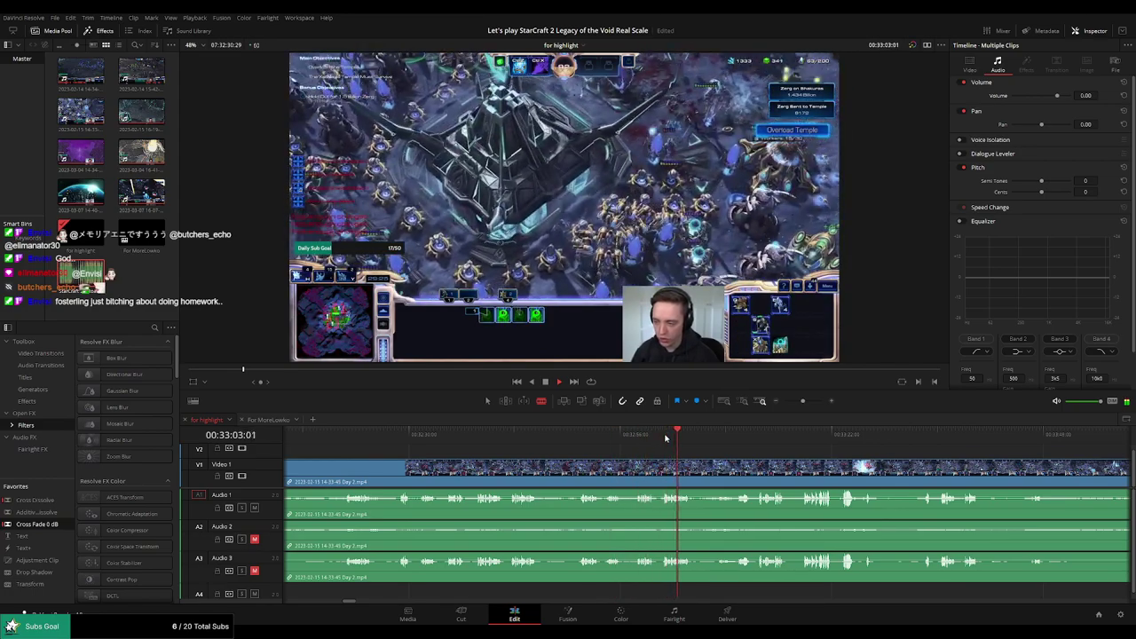
pyautogui.click(728, 436)
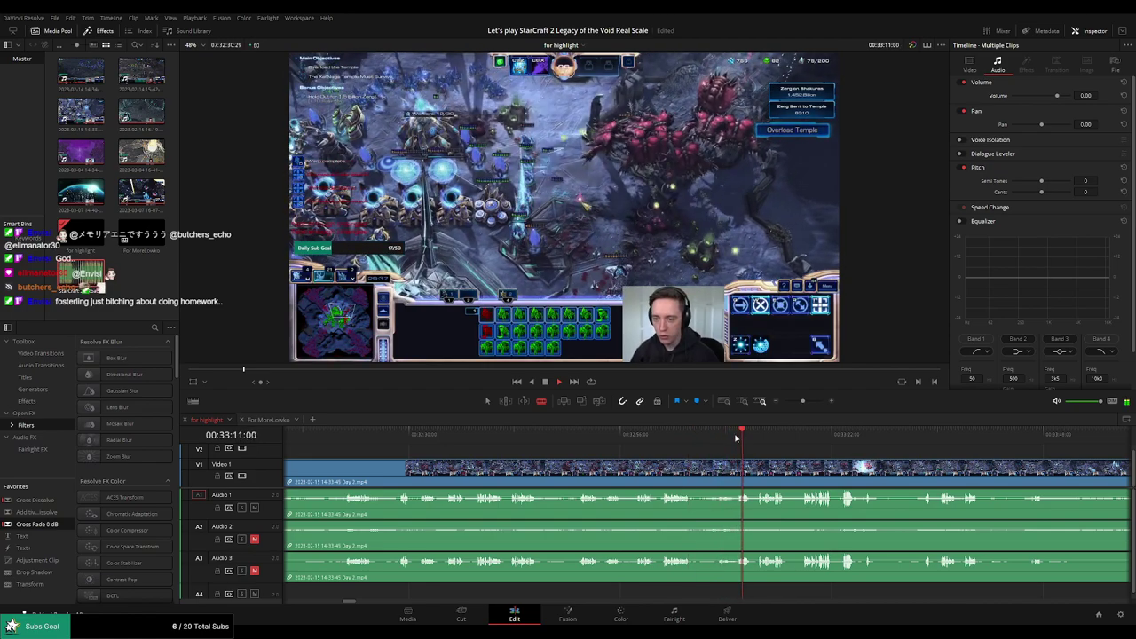
pyautogui.scroll(2, 719, 471)
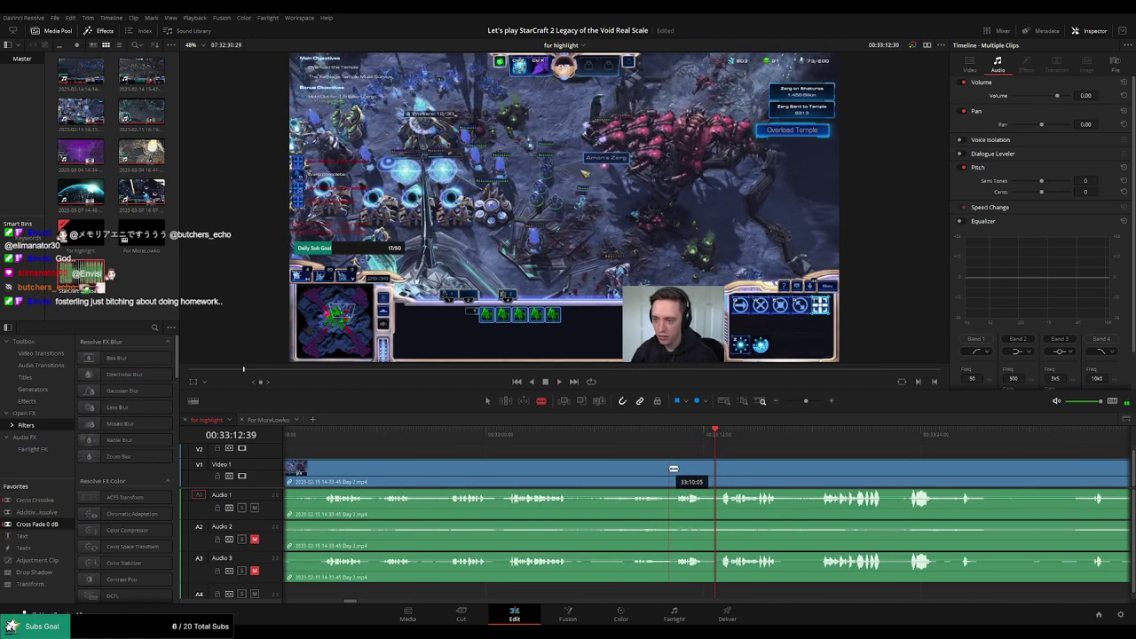
pyautogui.click(671, 468)
pyautogui.press('a')
pyautogui.click(640, 468)
pyautogui.press('Delete')
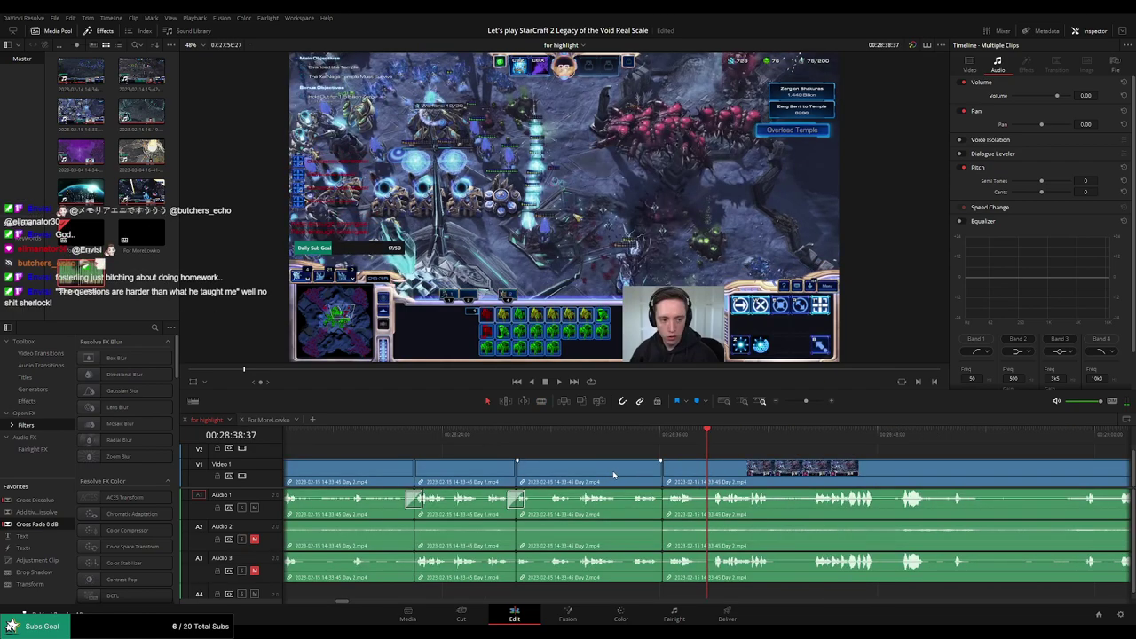
# Add transitions to the video and audio join at about 00:28:36, and play back across it
pyautogui.click(659, 437)
pyautogui.press('space')
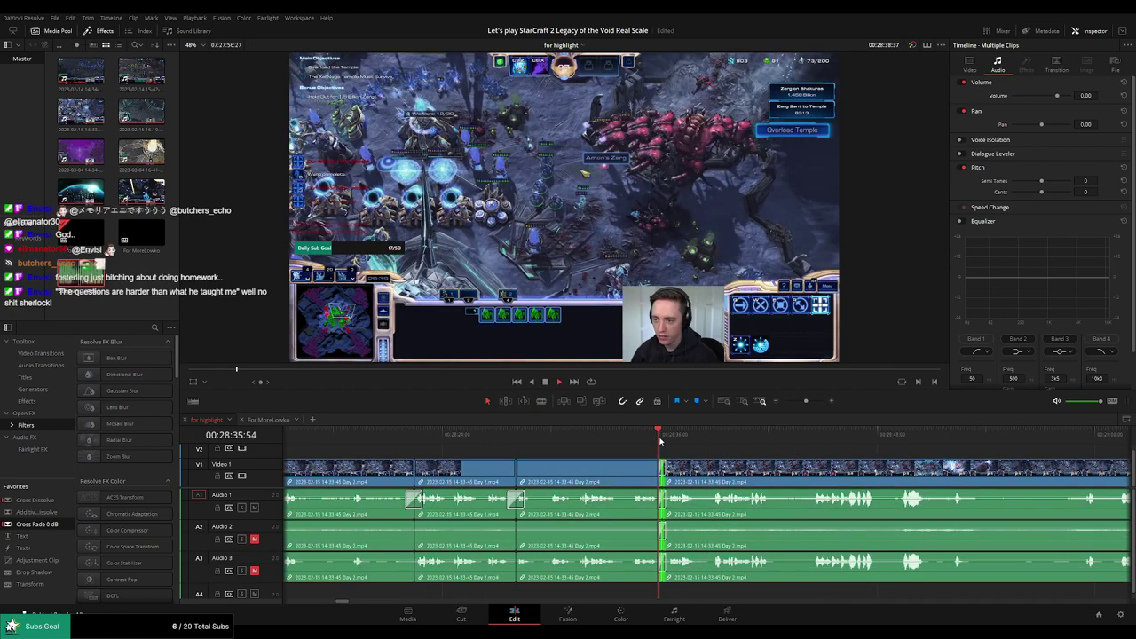
pyautogui.click(665, 436)
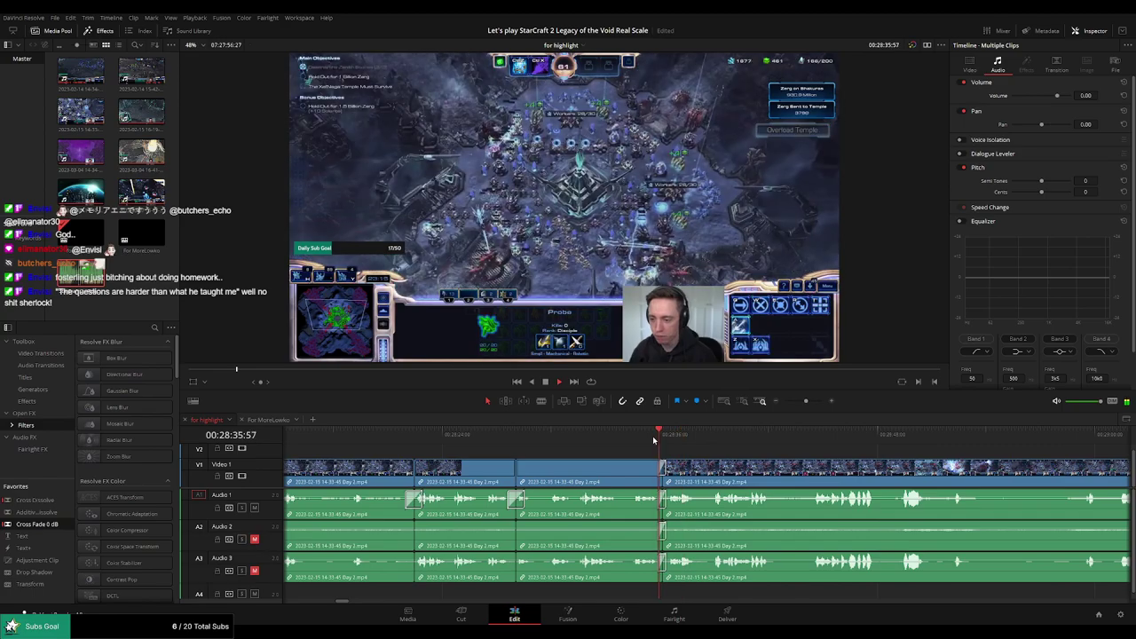
pyautogui.click(642, 436)
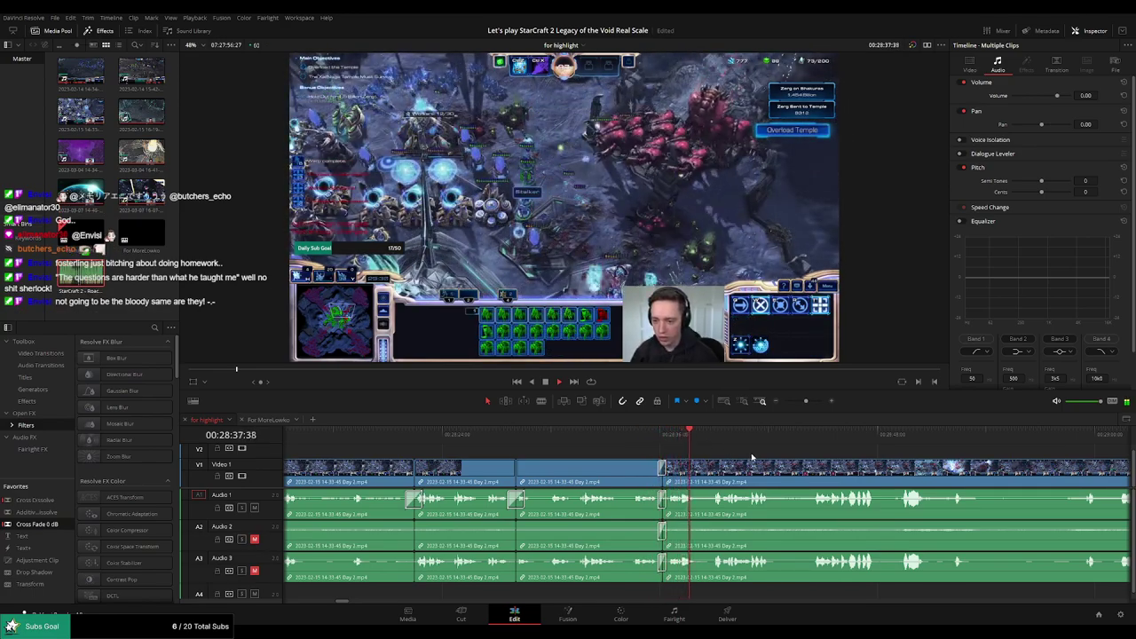
# Cut the Day 2 footage from about 00:28:42 to 00:28:44, closing the gap, and apply a Cross Fade 0 dB to the Audio 1 join
pyautogui.moveTo(783, 456); pyautogui.dragTo(649, 454)
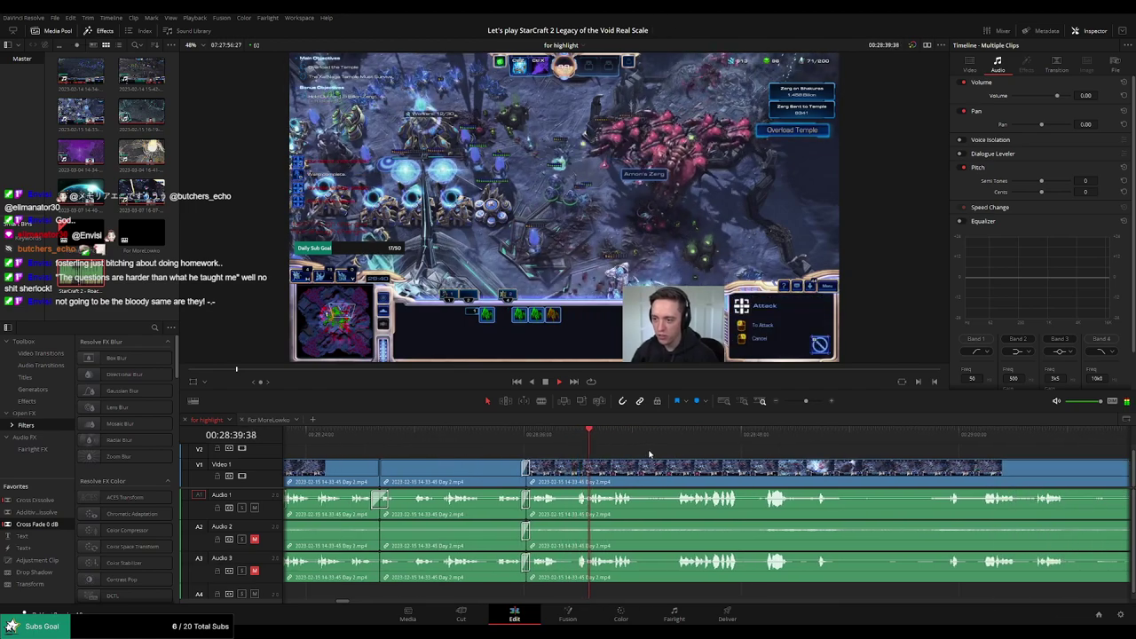
pyautogui.hscroll(3, 621, 450)
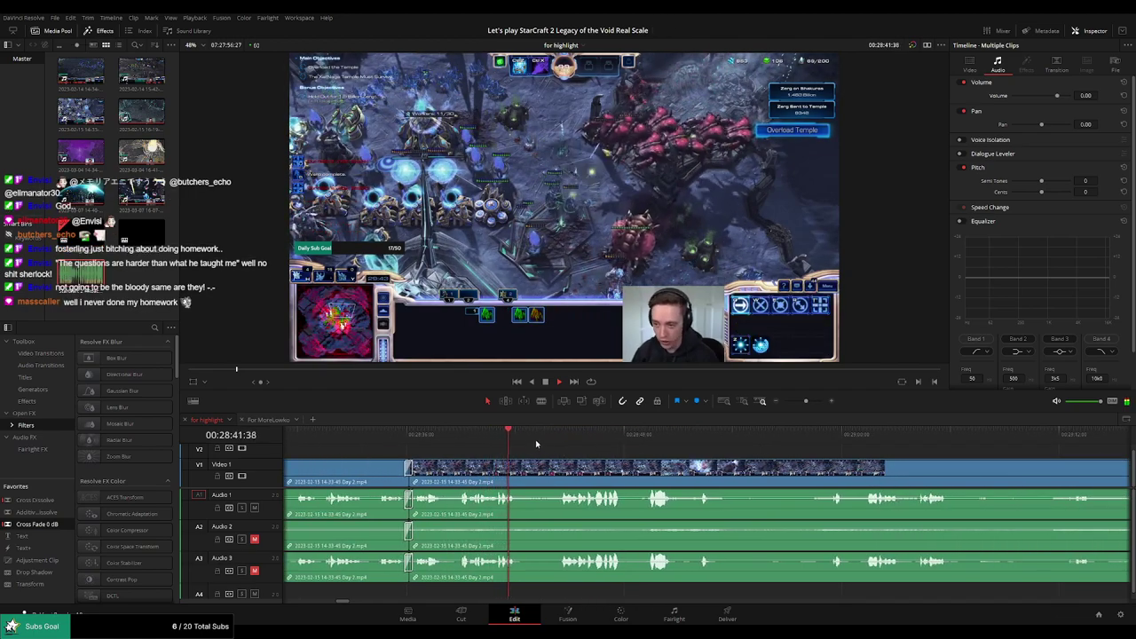
pyautogui.moveTo(522, 438); pyautogui.dragTo(548, 437)
pyautogui.hotkey('ctrl', 'b')
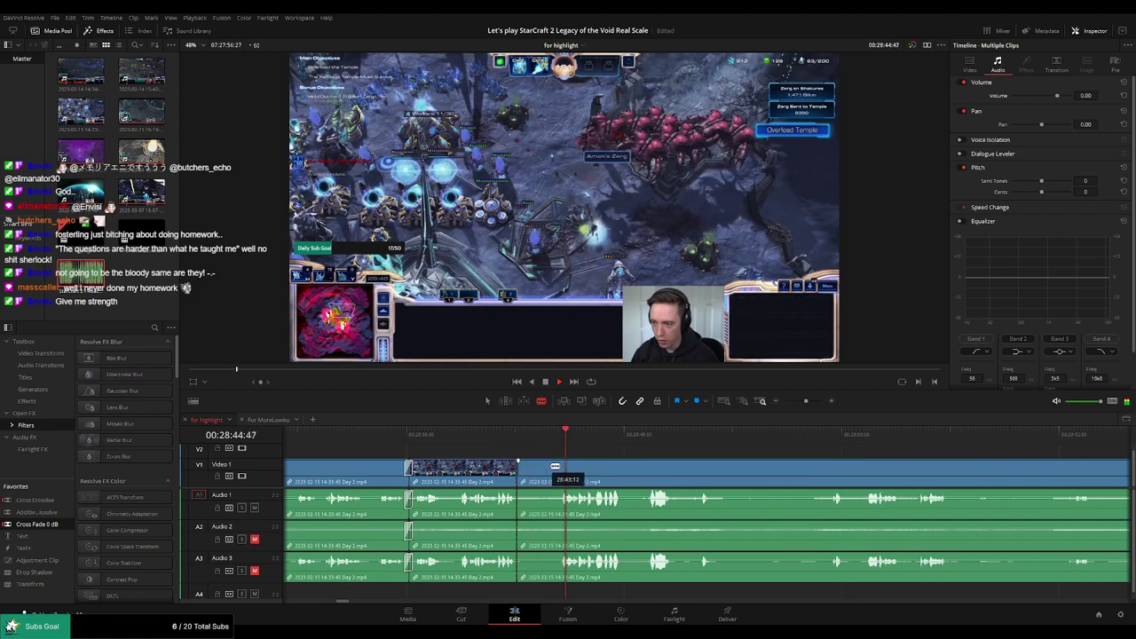
pyautogui.click(538, 470)
pyautogui.press('Delete')
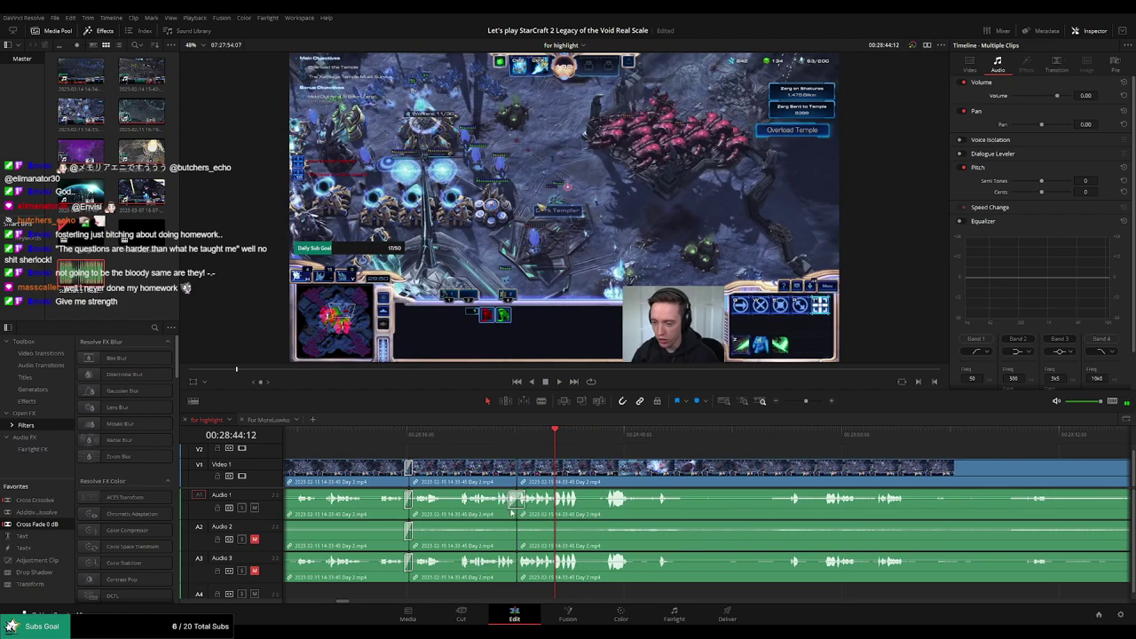
pyautogui.press('space')
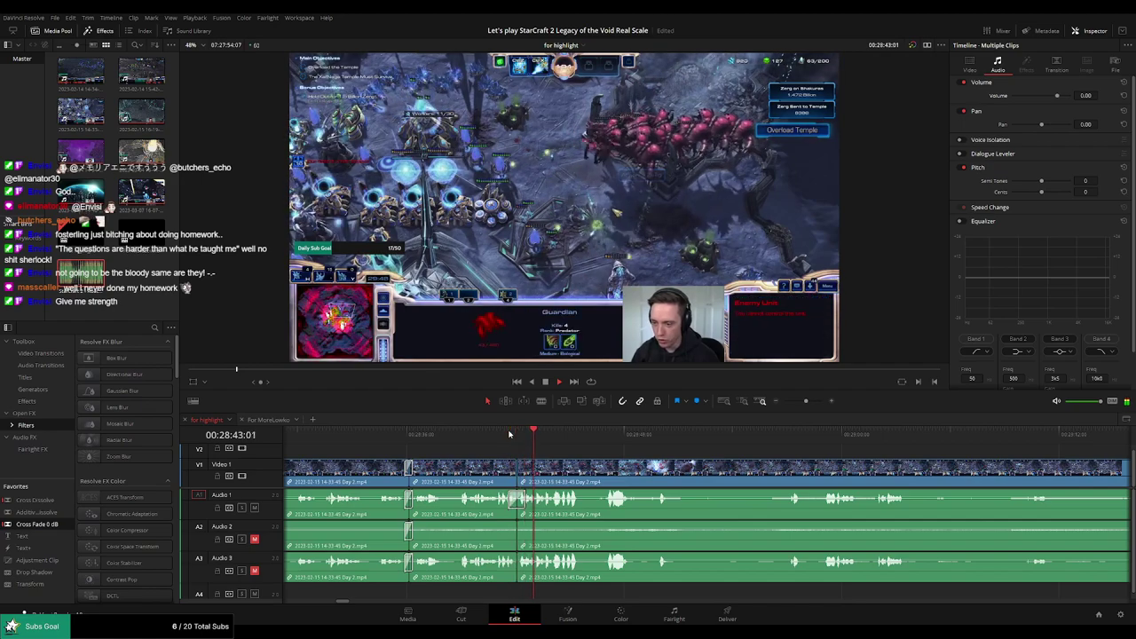
# Cut the Day 2 footage from about 00:28:52 to 00:28:56, closing the gap, and apply a Cross Fade 0 dB to the Audio 1 join
pyautogui.moveTo(678, 455); pyautogui.dragTo(612, 452)
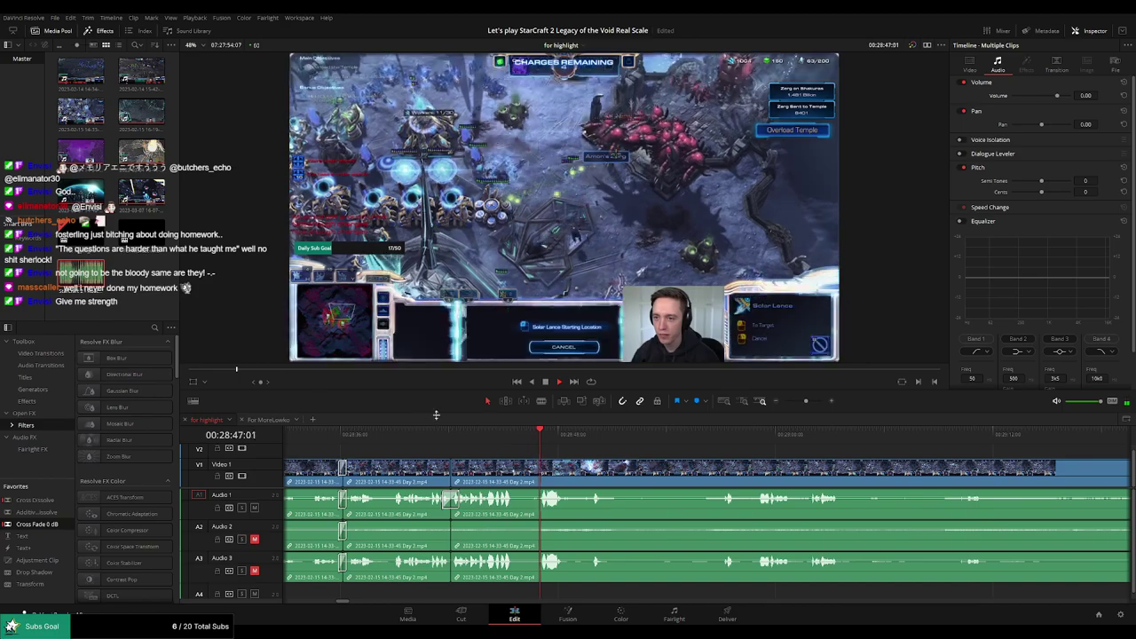
pyautogui.hscroll(2, 579, 453)
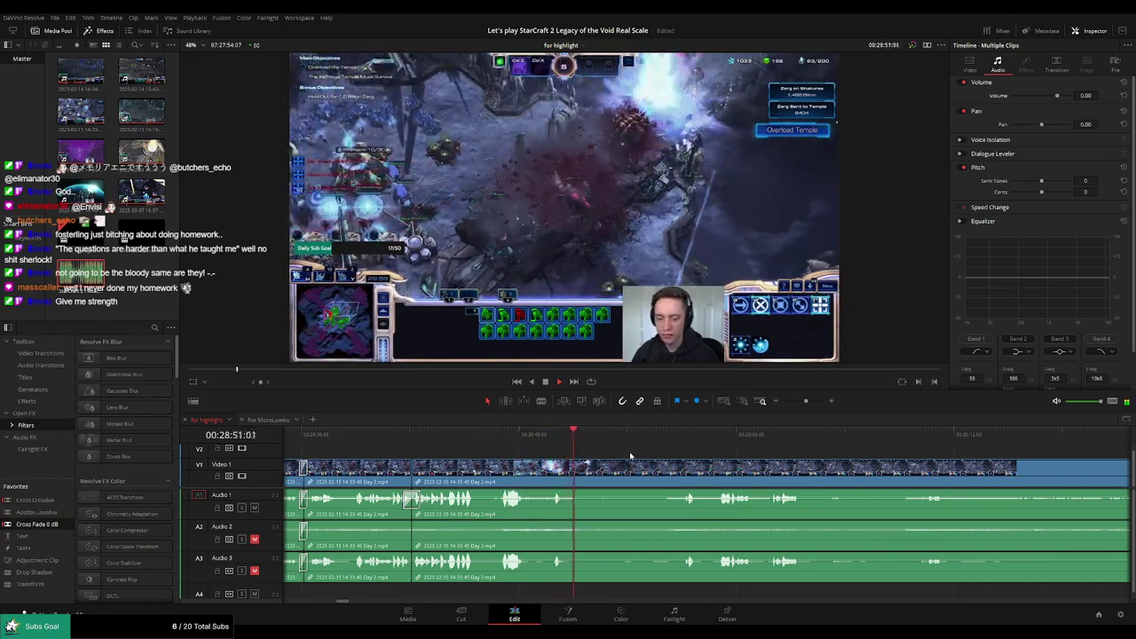
pyautogui.hotkey('ctrl', 'b')
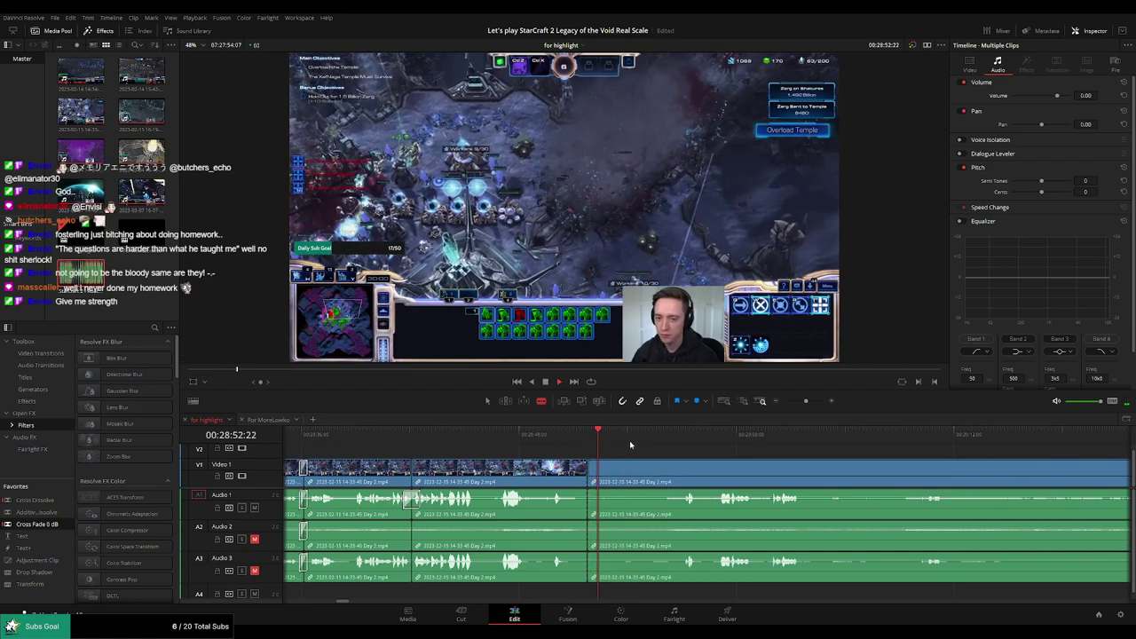
pyautogui.click(664, 440)
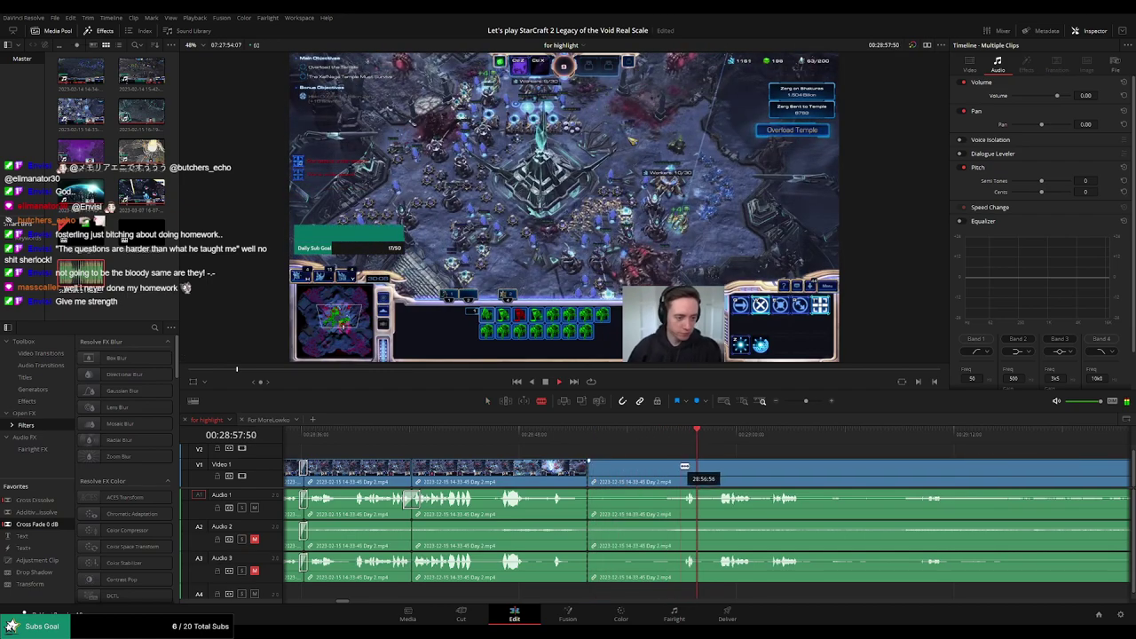
pyautogui.click(666, 470)
pyautogui.press('a')
pyautogui.click(628, 476)
pyautogui.press('Delete')
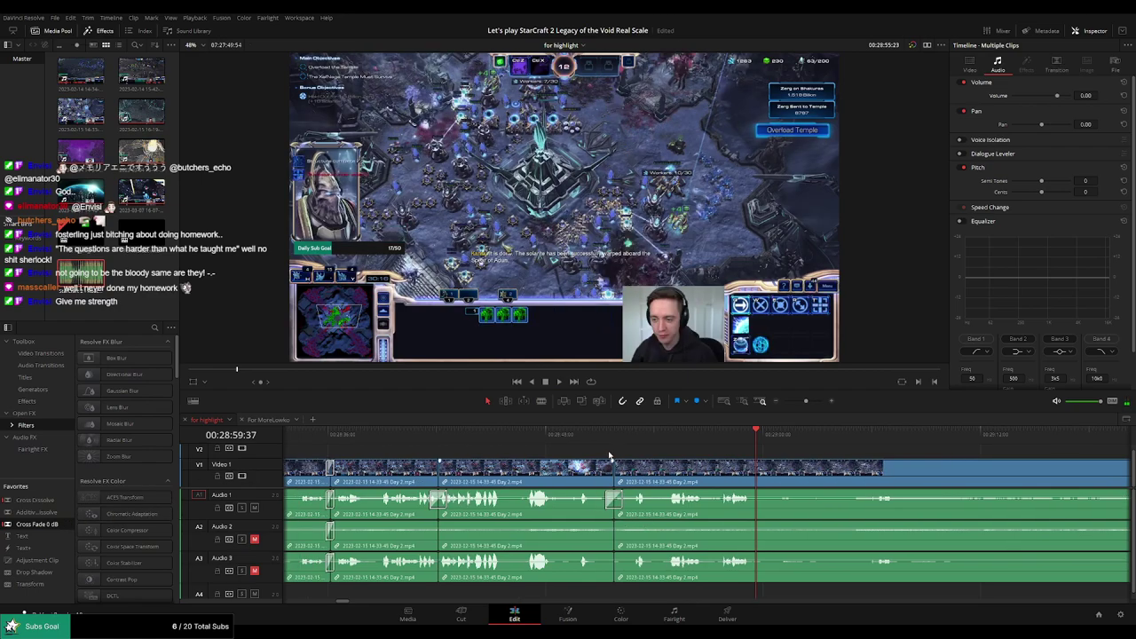
# Replace the Audio 1 cross fade at about 00:28:52 with transitions on all video and audio tracks, and play on to about 00:28:58
pyautogui.click(607, 440)
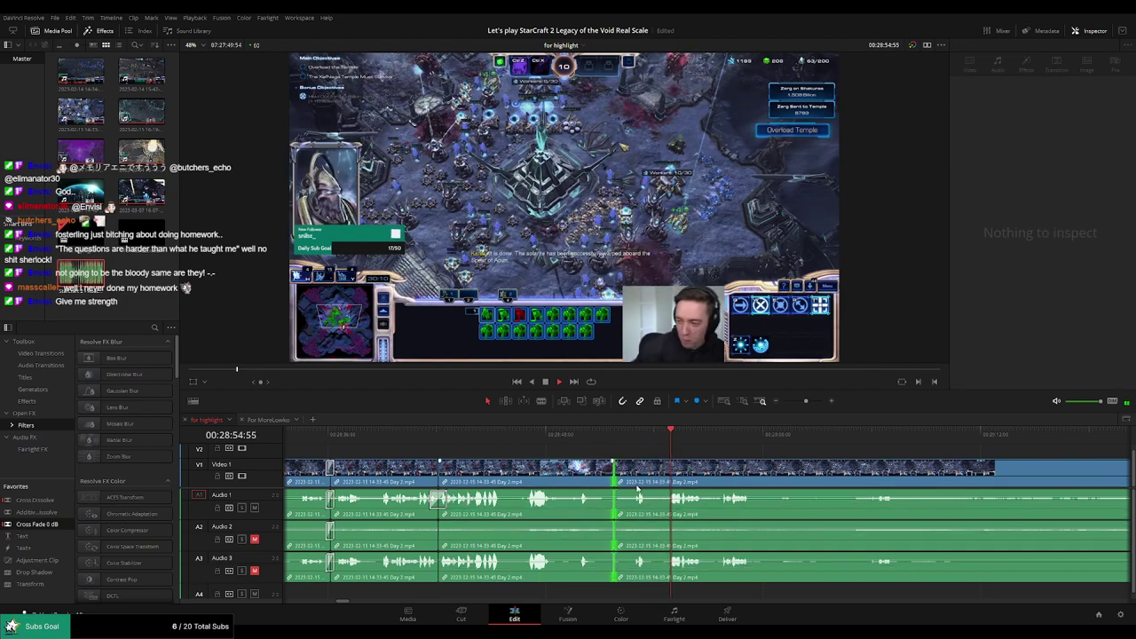
pyautogui.click(605, 444)
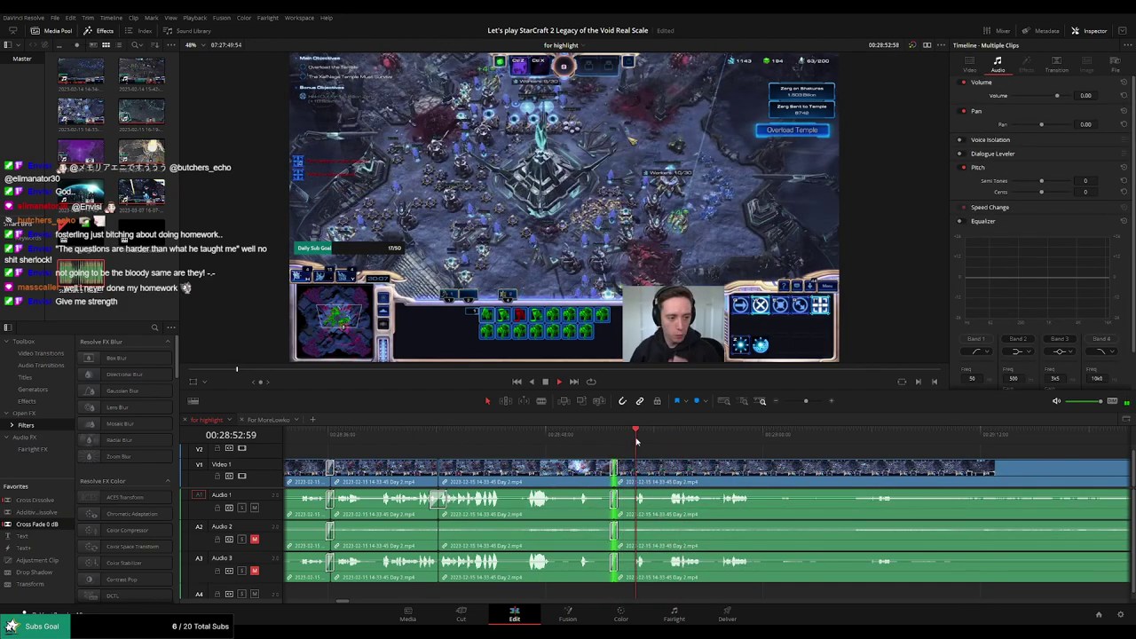
pyautogui.moveTo(763, 460); pyautogui.dragTo(605, 448)
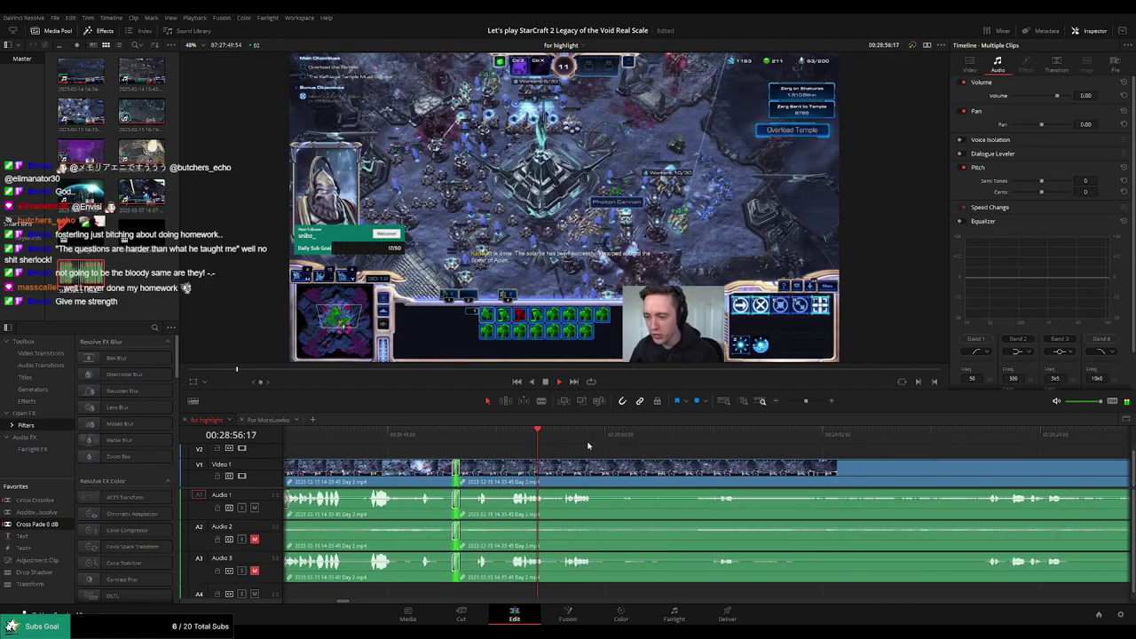
pyautogui.click(562, 441)
pyautogui.hscroll(2, 568, 445)
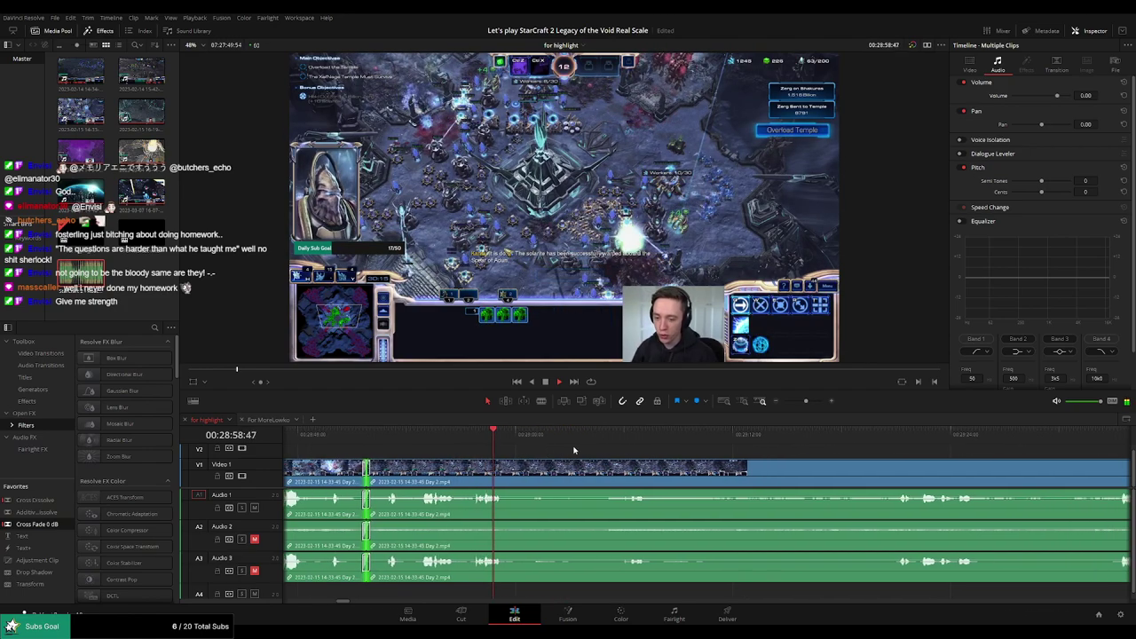
# Split the Day 2 video and audio clips at about 00:28:59 and 00:29:06
pyautogui.press('b')
pyautogui.click(508, 470)
pyautogui.click(607, 436)
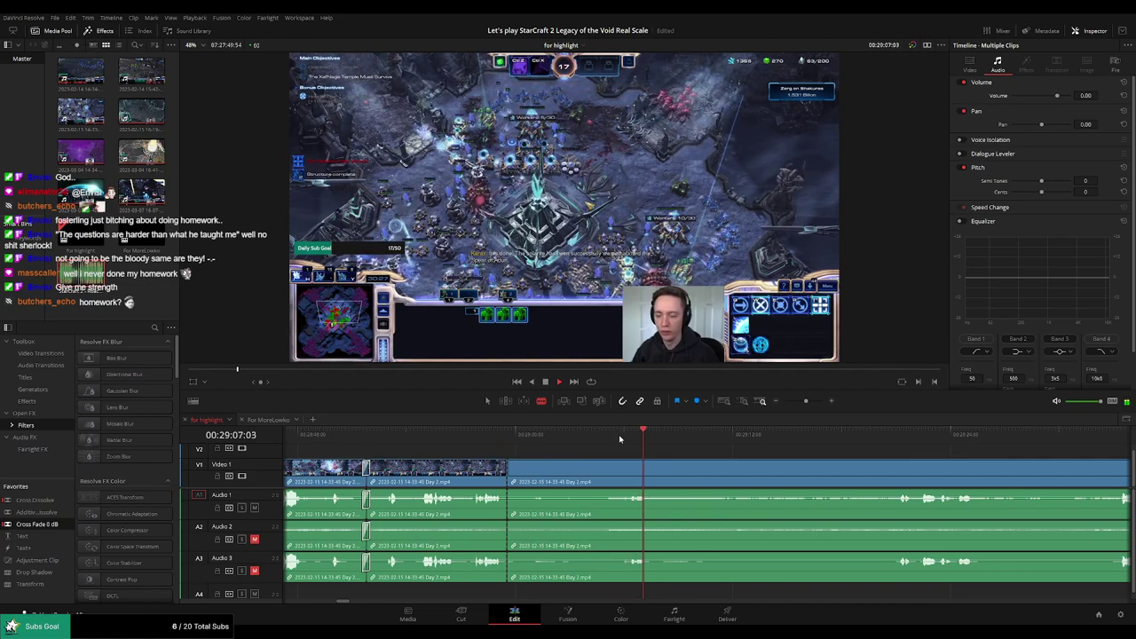
# Try removing the section between the two new splits with transitions on the join, and undo the removal
pyautogui.press('a')
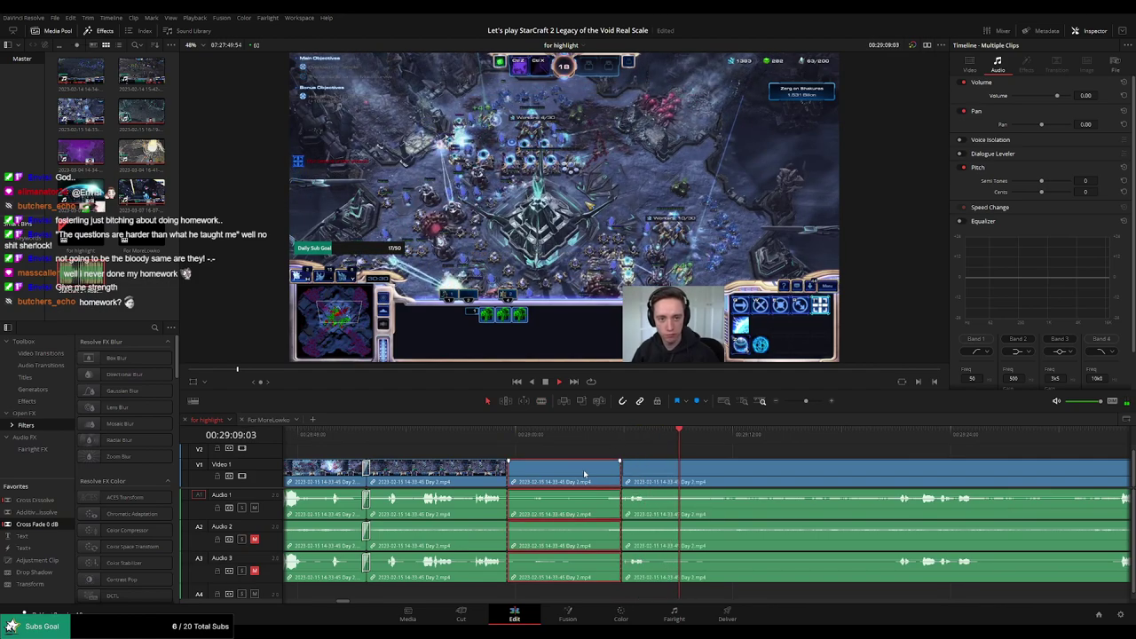
pyautogui.click(507, 479)
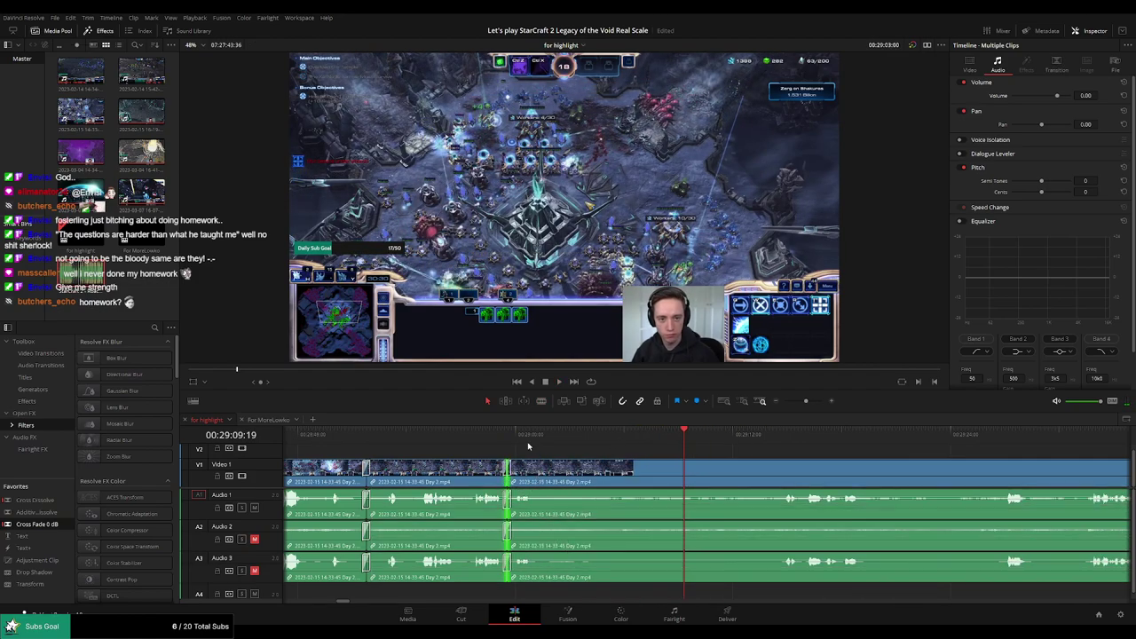
pyautogui.hotkey('ctrl', 'z')
pyautogui.hotkey('ctrl', 'z')
pyautogui.hotkey('ctrl', 'z')
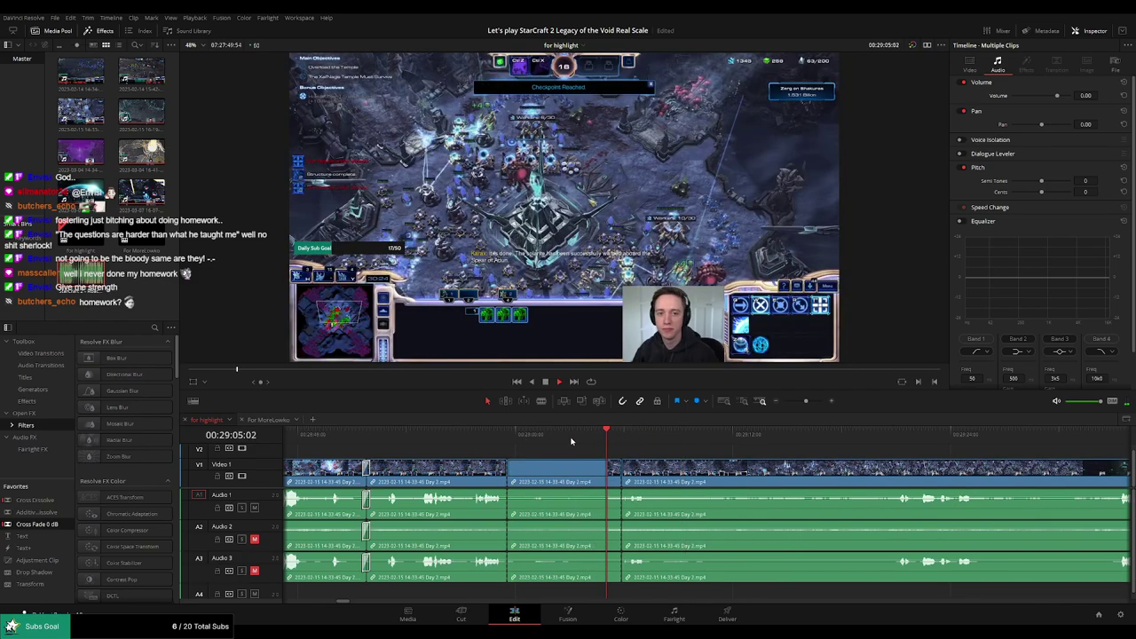
# Delete the Day 2 section from about 00:28:59 to 00:29:06, closing the gap, and add transitions to the video and audio join
pyautogui.moveTo(602, 437)
pyautogui.mouseDown()
pyautogui.moveTo(557, 439)
pyautogui.moveTo(598, 440)
pyautogui.mouseUp()
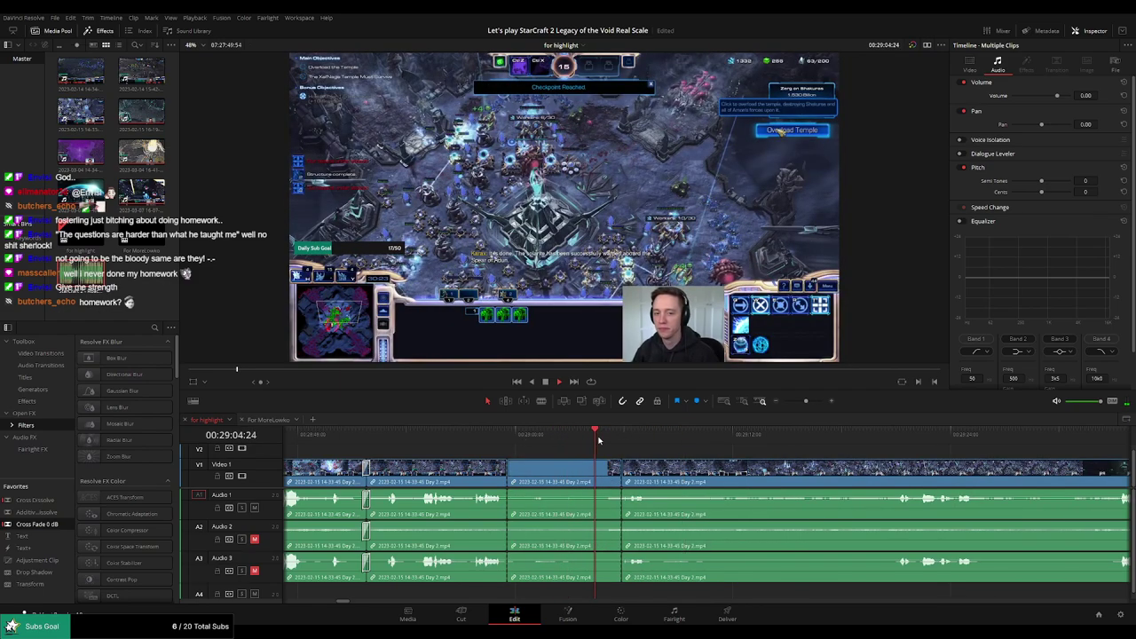
pyautogui.click(571, 477)
pyautogui.press('Delete')
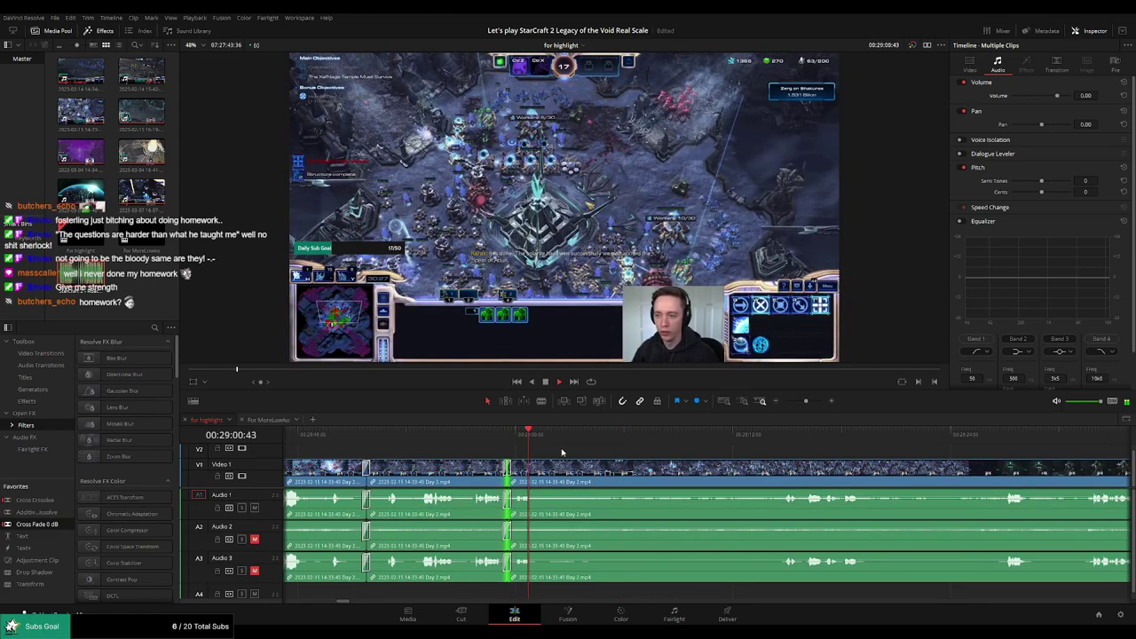
# Split the clip at about 29:01 and 29:26 on all tracks and ripple delete the footage between the two cuts
pyautogui.click(737, 433)
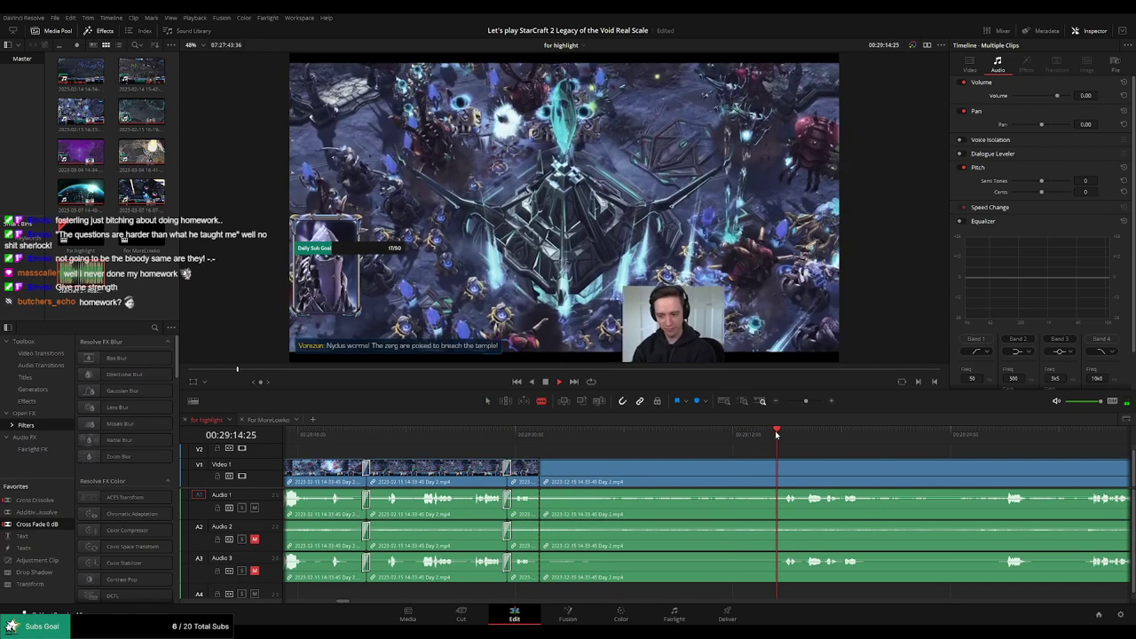
pyautogui.hscroll(2, 751, 454)
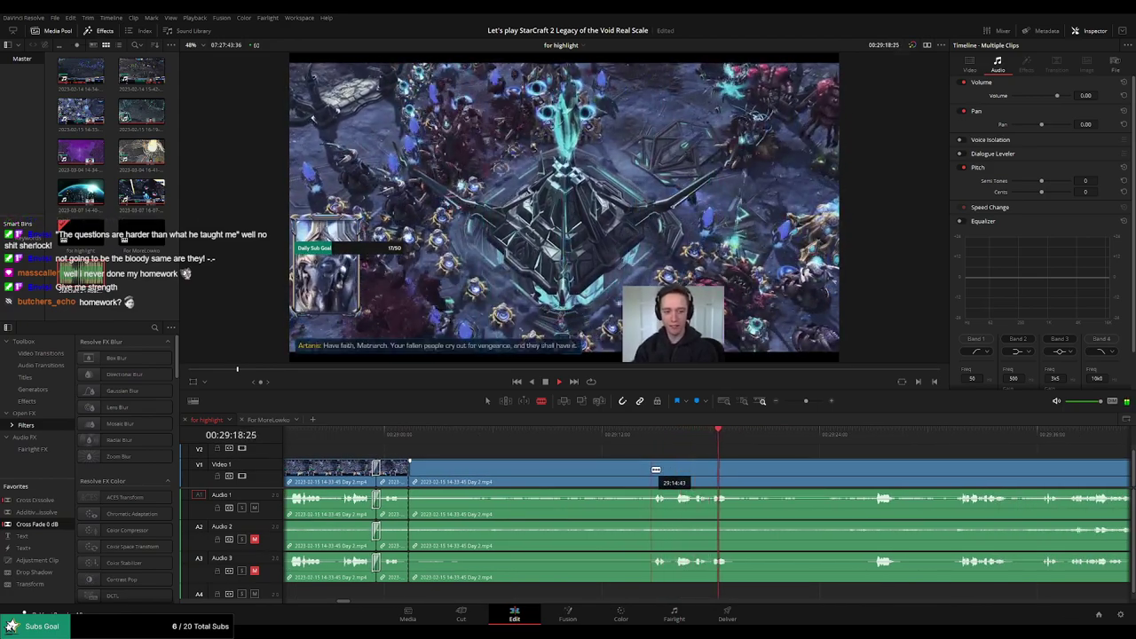
pyautogui.click(877, 437)
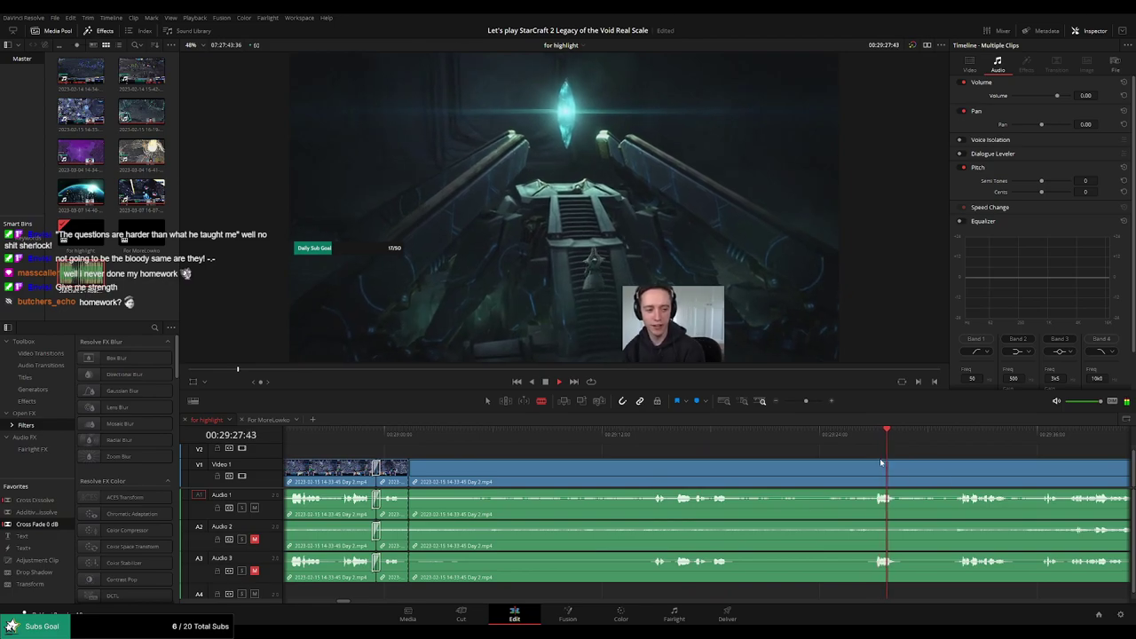
pyautogui.hscroll(4, 763, 459)
pyautogui.click(764, 437)
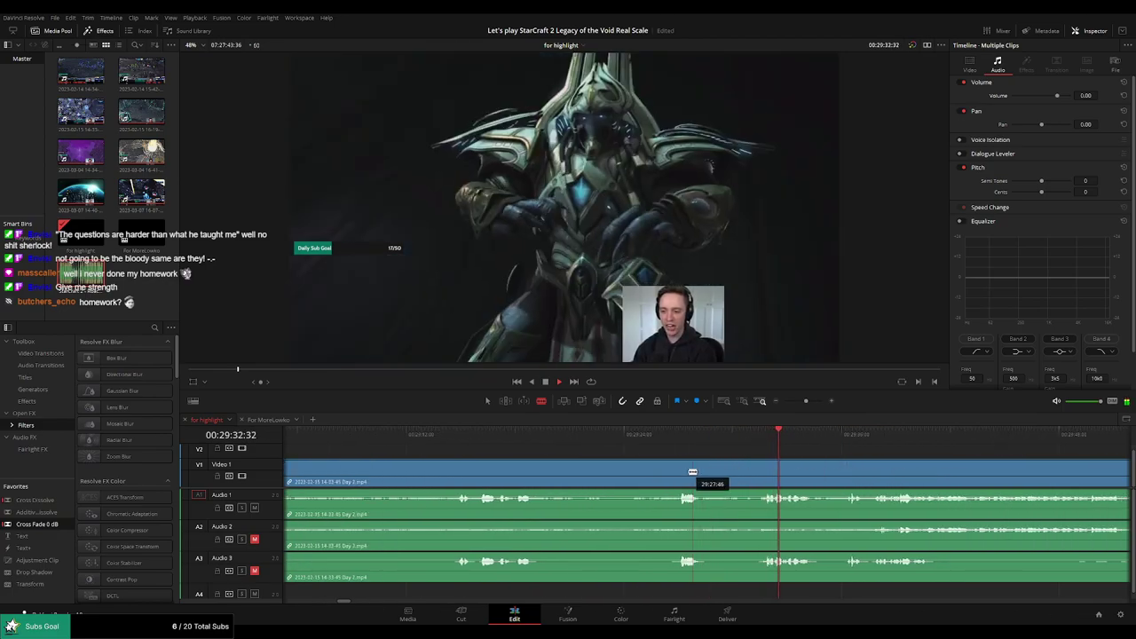
pyautogui.click(669, 473)
pyautogui.press('a')
pyautogui.click(630, 478)
pyautogui.press('Delete')
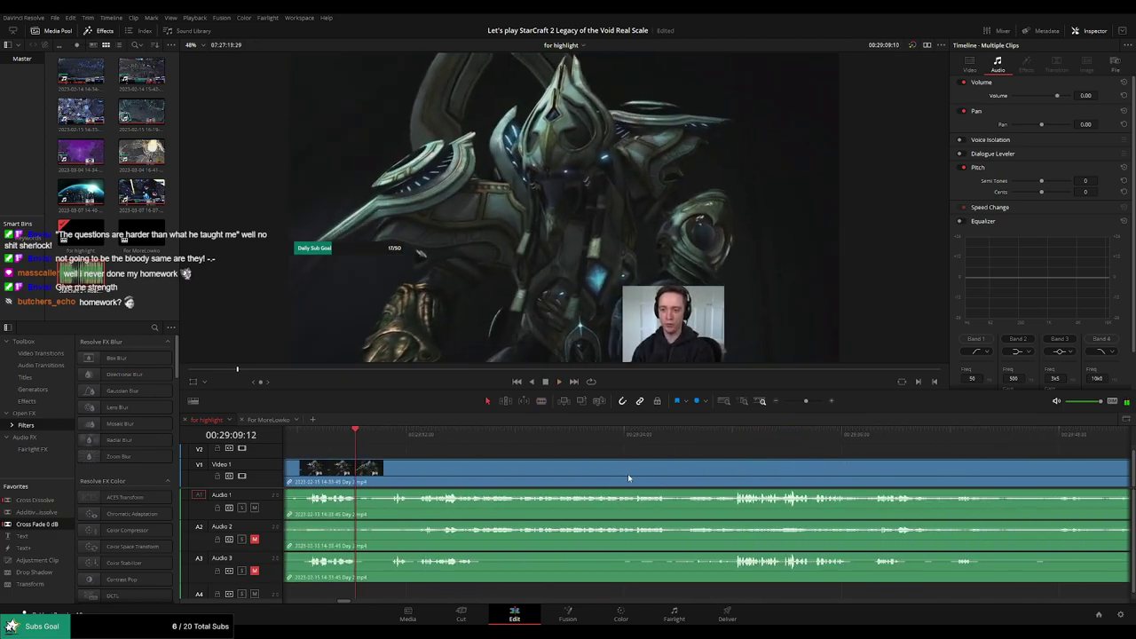
# Add crossfade transitions to the video and audio at the join at about 29:01 and play across it
pyautogui.hscroll(-4, 627, 477)
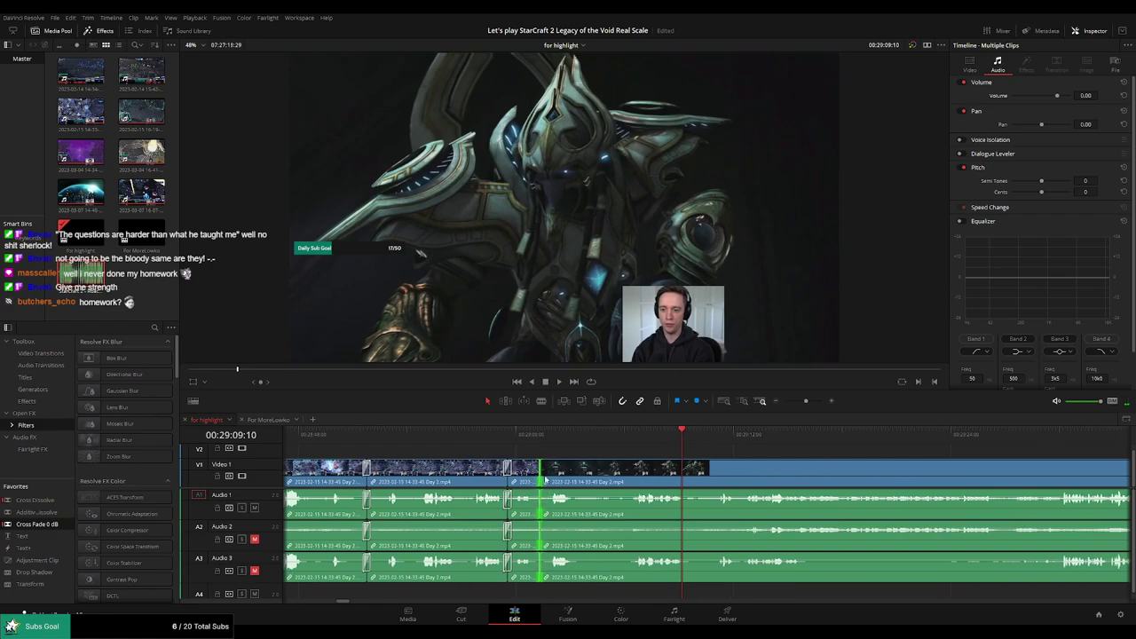
pyautogui.click(545, 449)
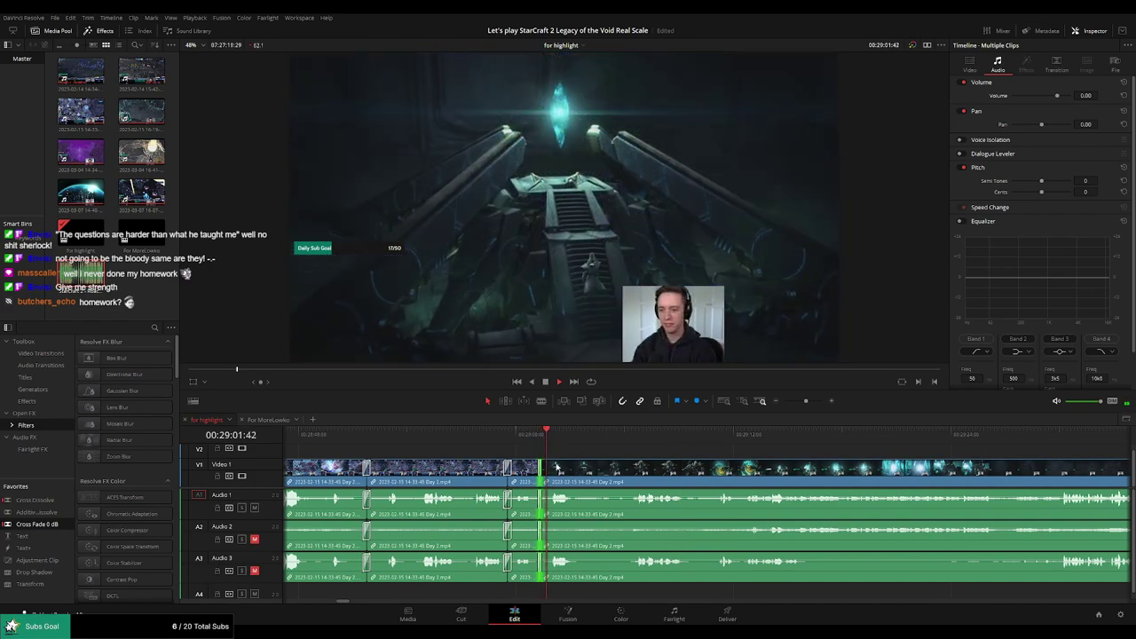
pyautogui.click(548, 449)
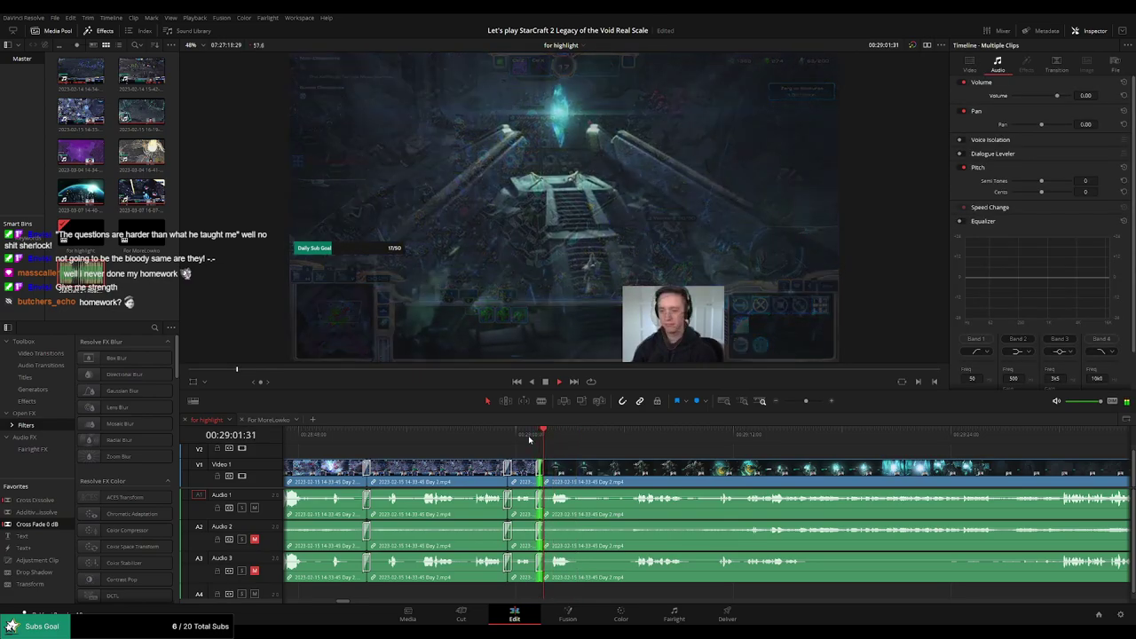
pyautogui.click(514, 435)
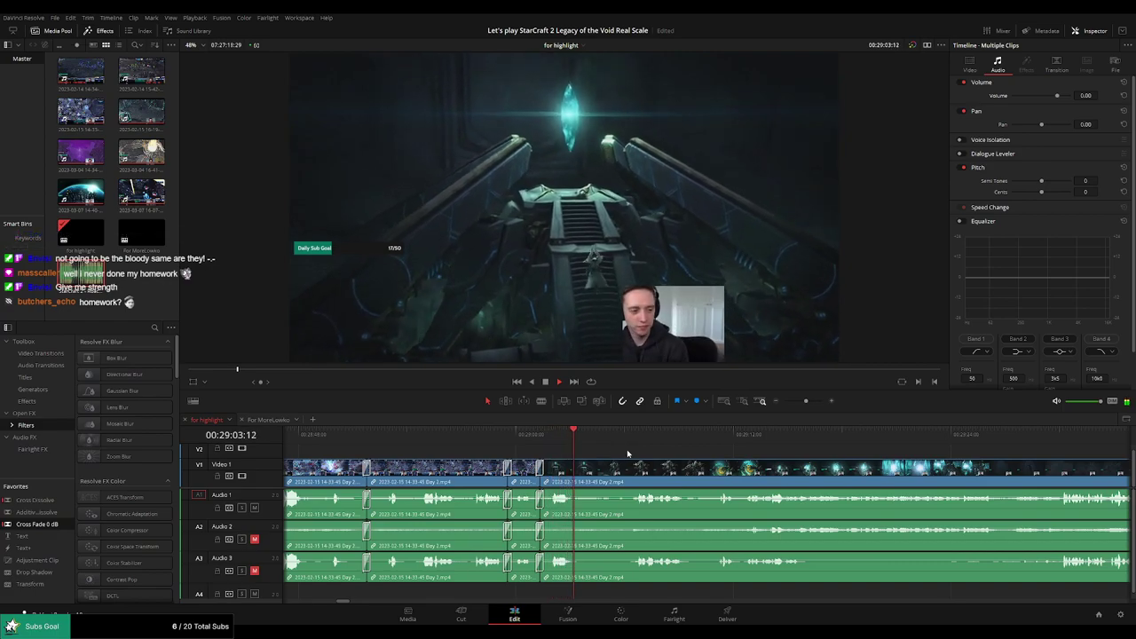
# Play through the cutscene from about 29:03 and split the clip at about 29:43 on all tracks
pyautogui.click(628, 436)
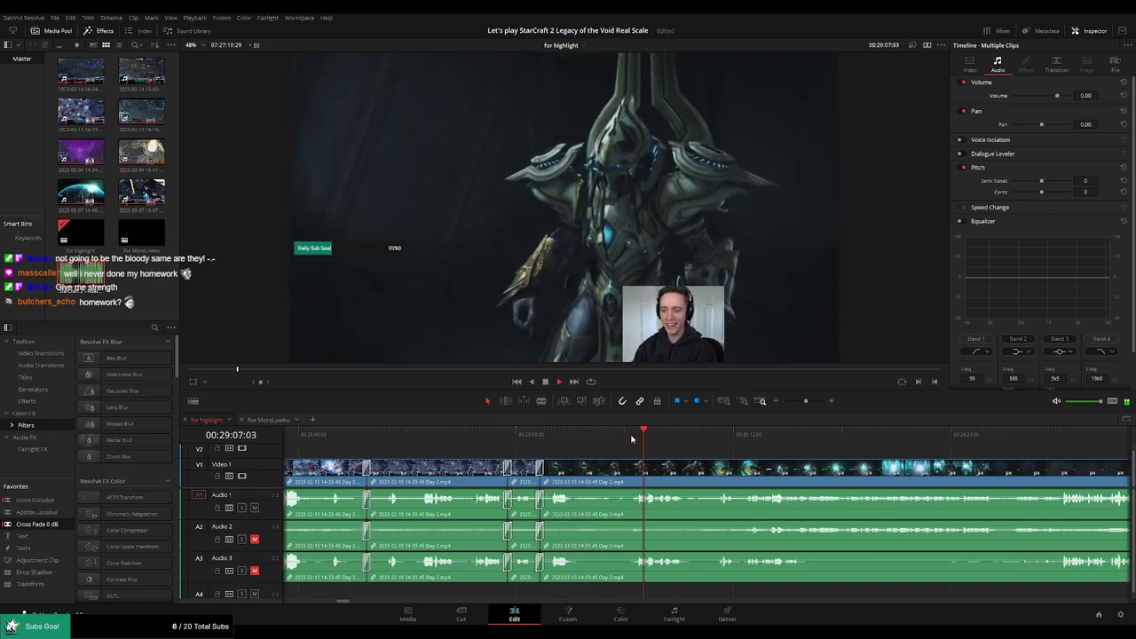
pyautogui.click(709, 439)
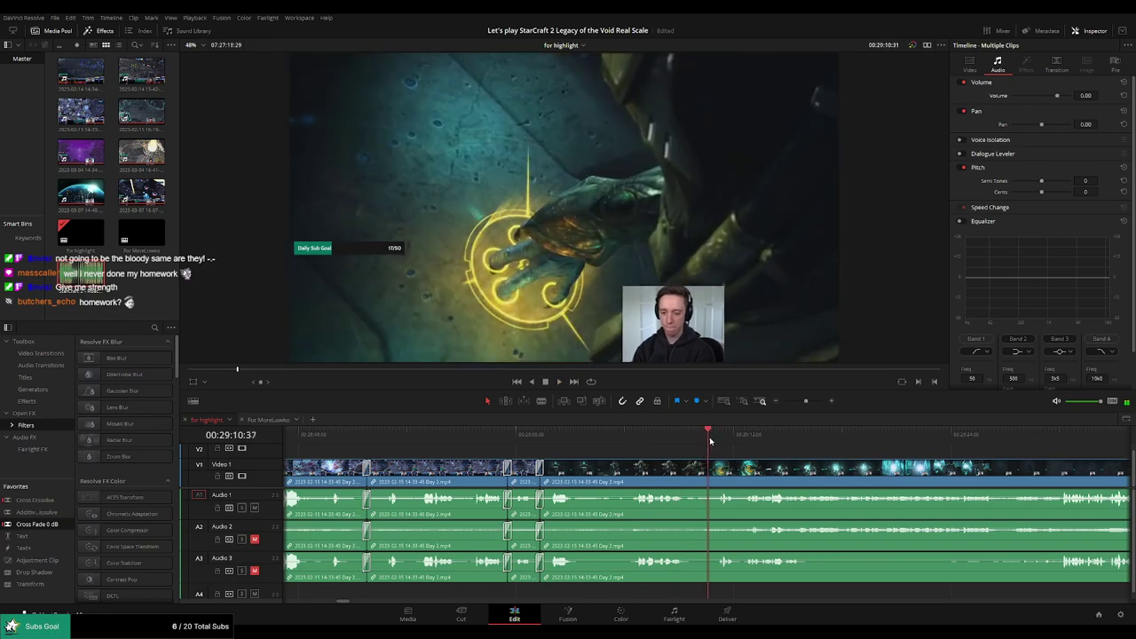
pyautogui.hscroll(5, 780, 466)
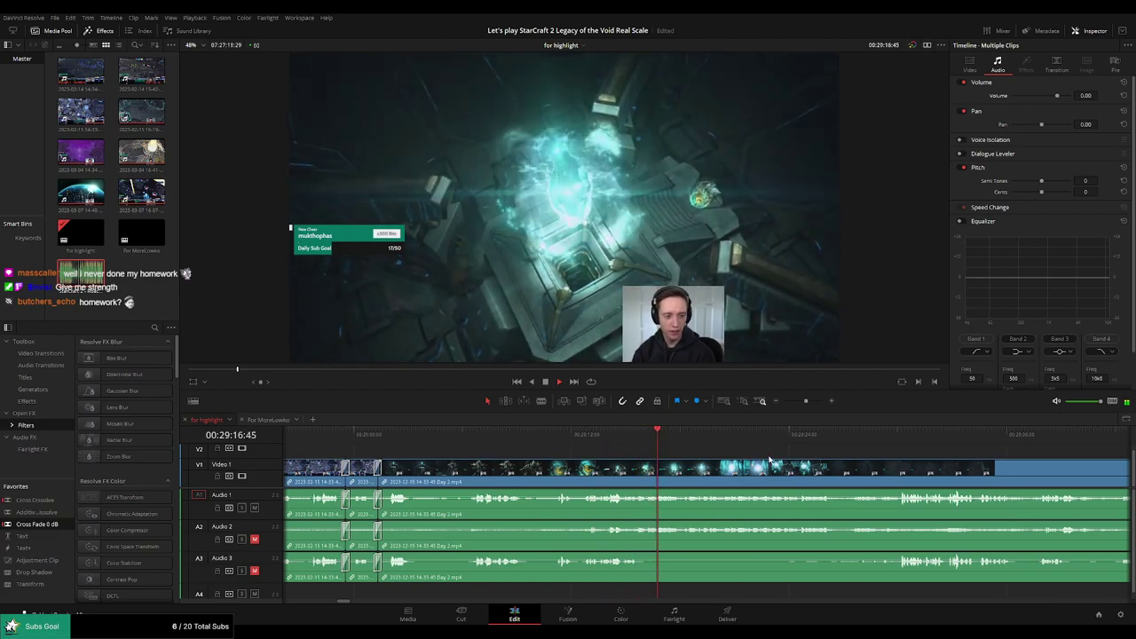
pyautogui.hscroll(2, 770, 460)
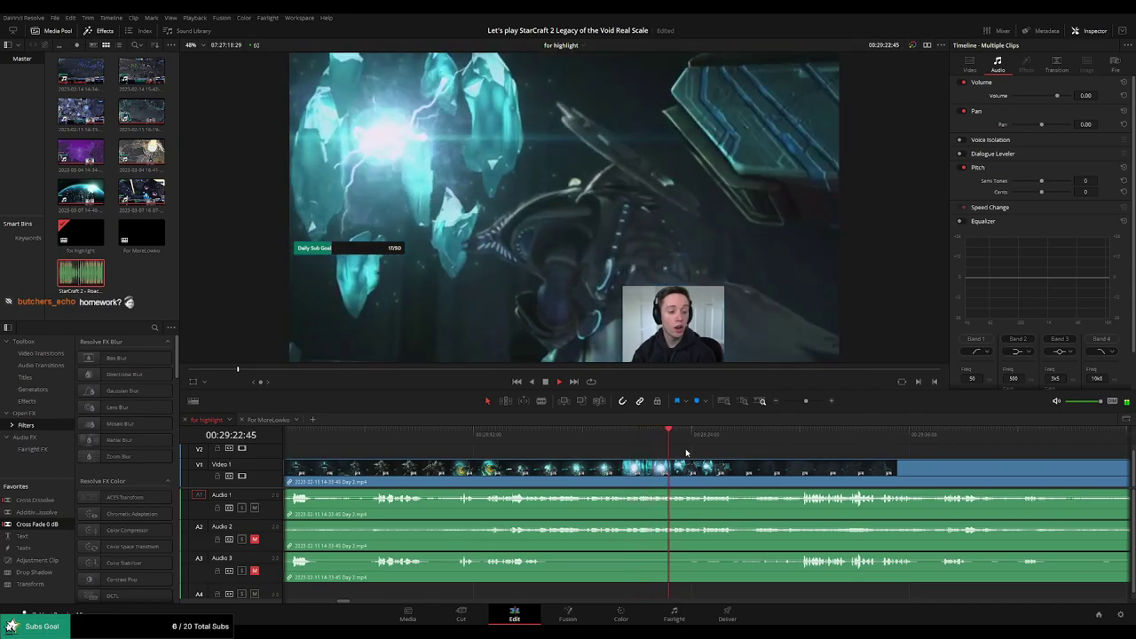
pyautogui.hscroll(3, 680, 455)
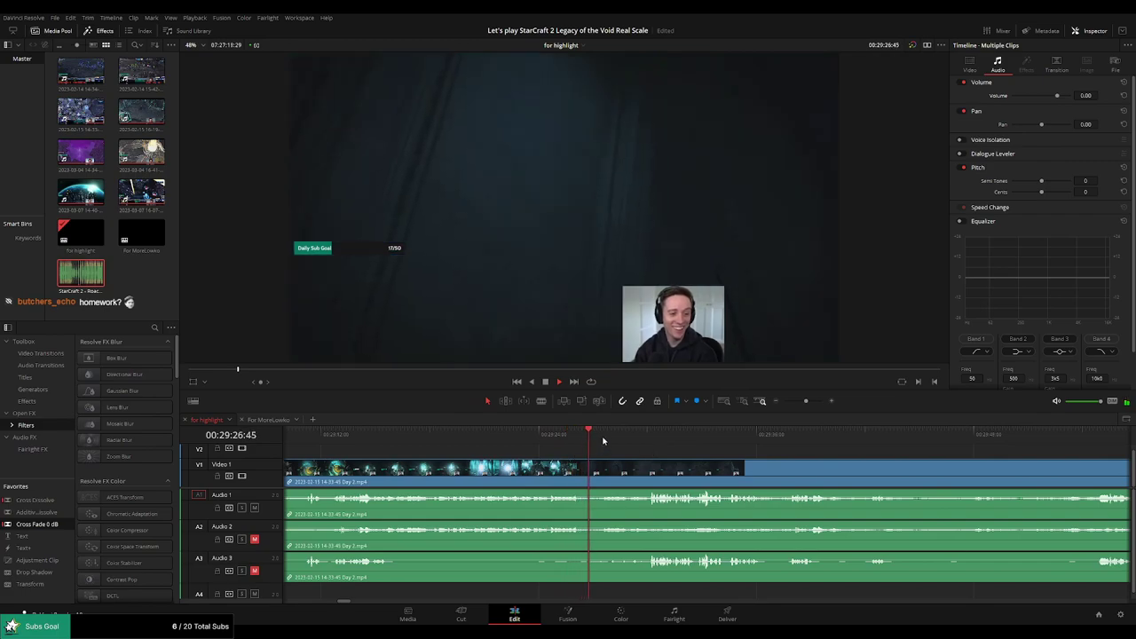
pyautogui.moveTo(602, 441); pyautogui.dragTo(652, 440)
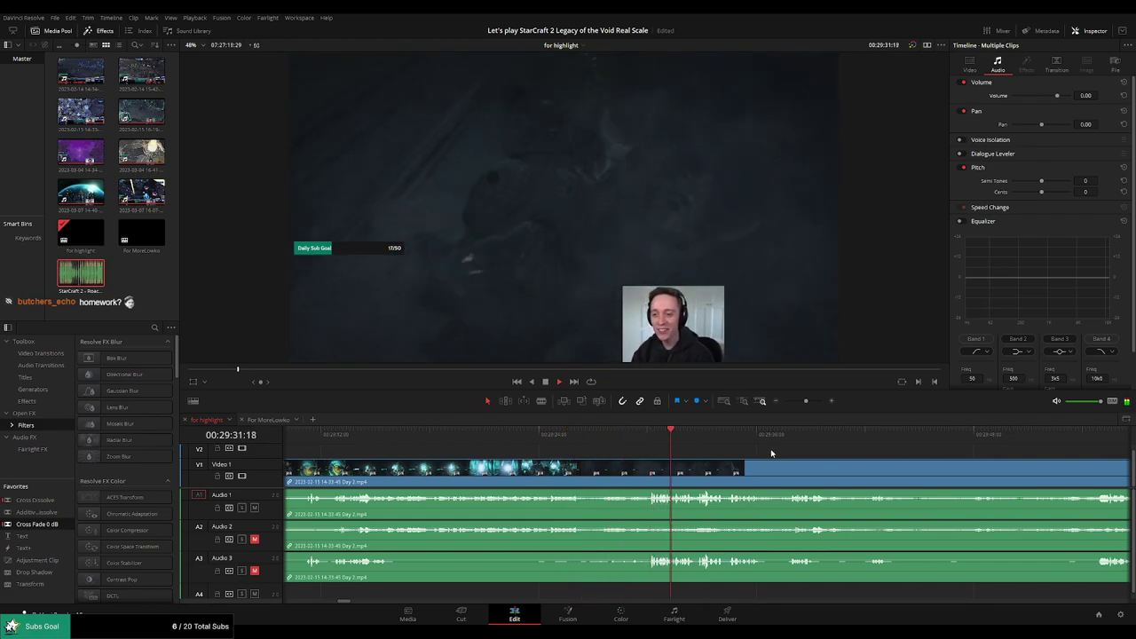
pyautogui.hscroll(4, 827, 459)
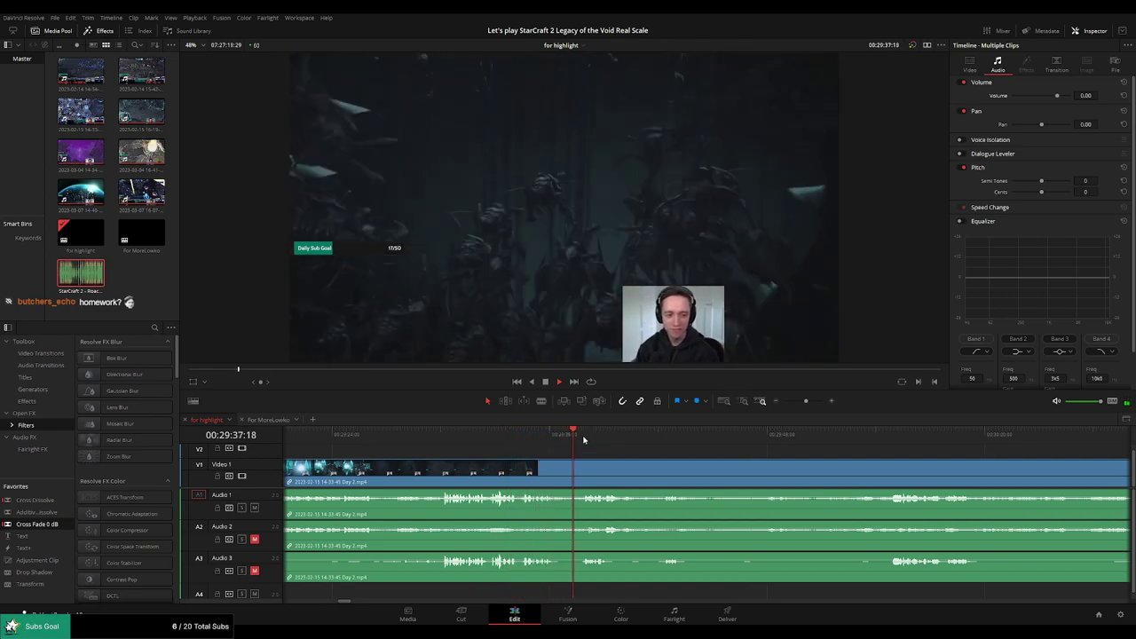
pyautogui.hscroll(2, 581, 441)
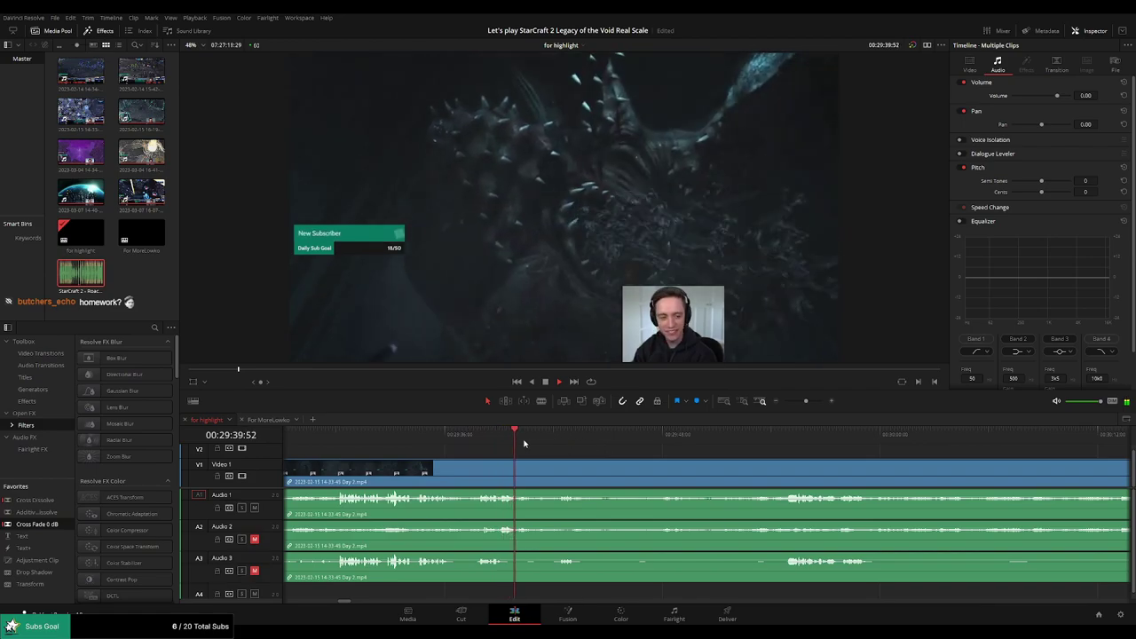
pyautogui.click(558, 441)
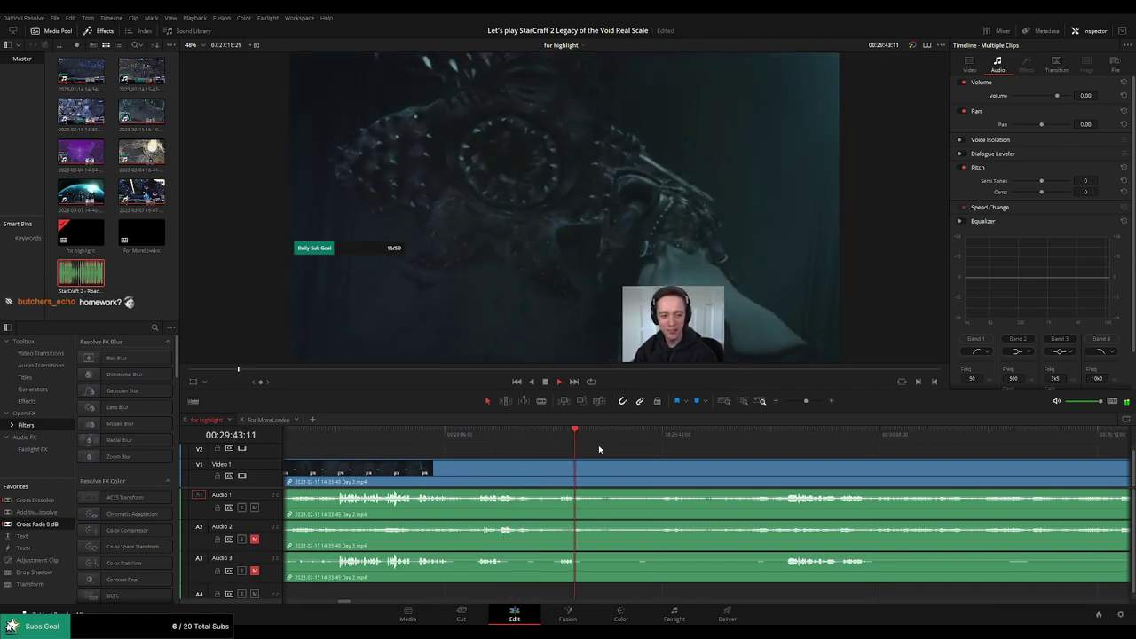
pyautogui.press('b')
pyautogui.click(583, 469)
# Skim the cutscene from about 29:48 to 31:06 for the point where the footage should resume
pyautogui.click(664, 435)
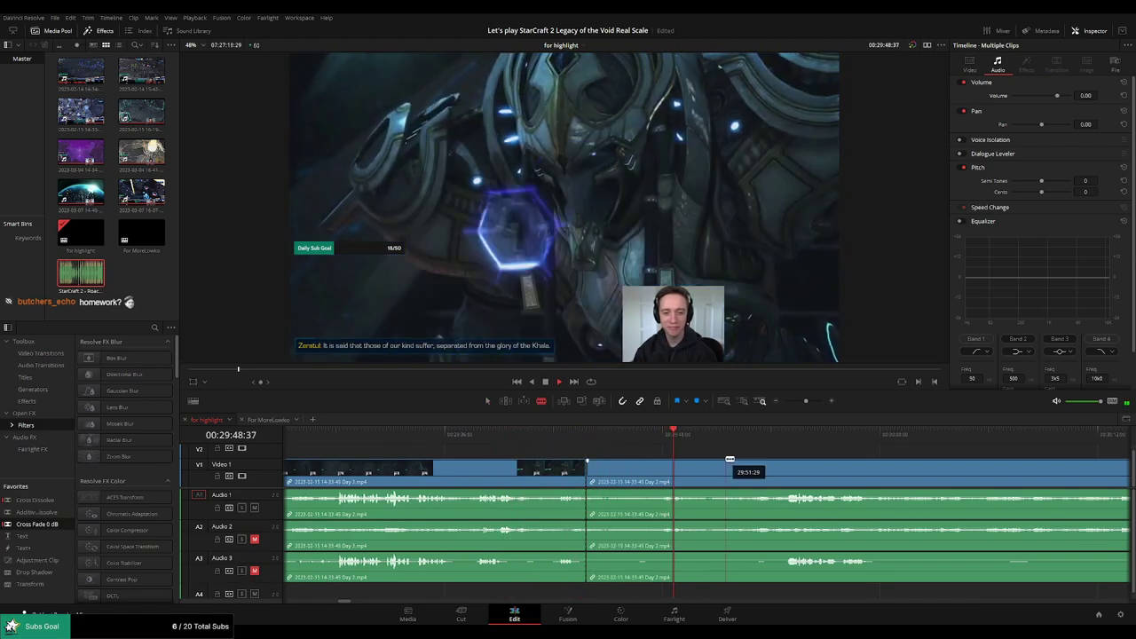
pyautogui.click(770, 435)
pyautogui.hscroll(4, 653, 439)
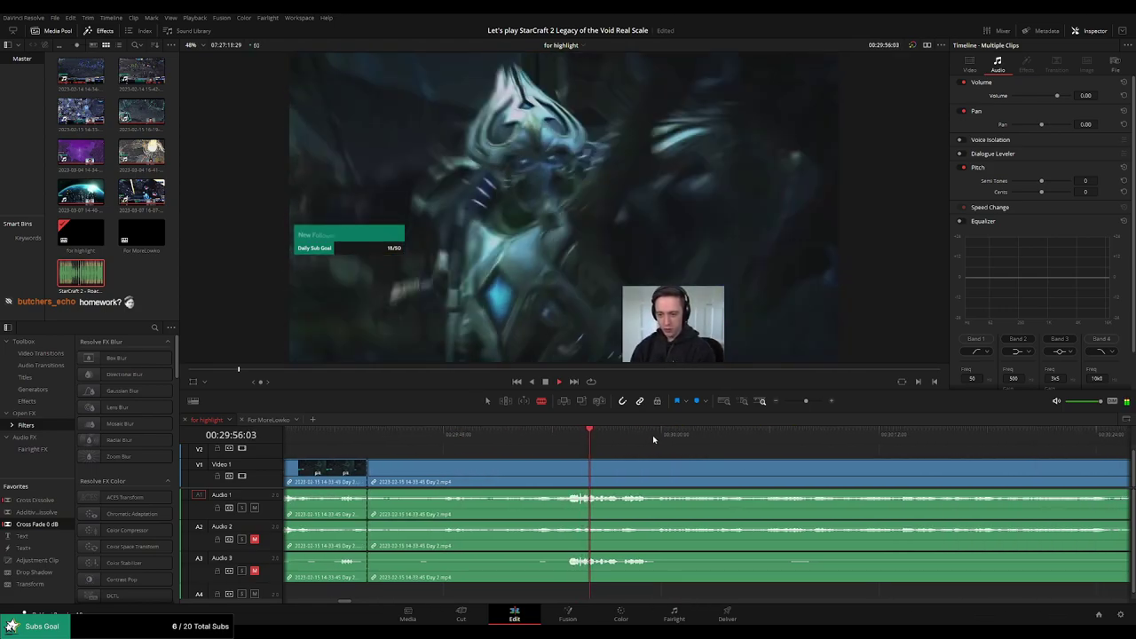
pyautogui.click(1024, 436)
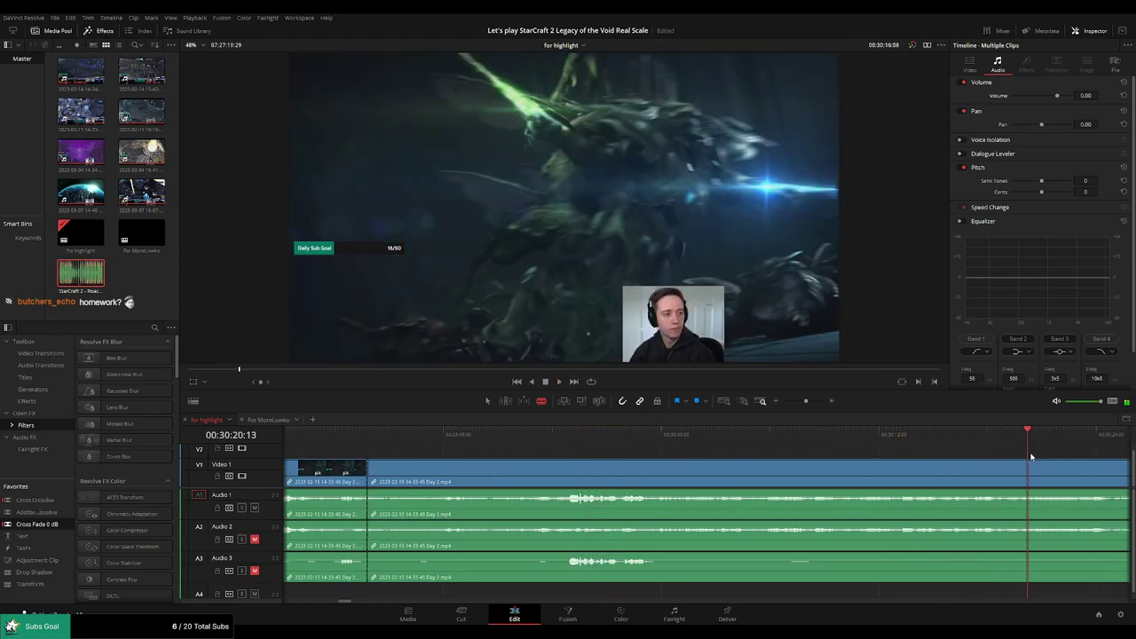
pyautogui.hscroll(8, 1029, 456)
pyautogui.click(713, 435)
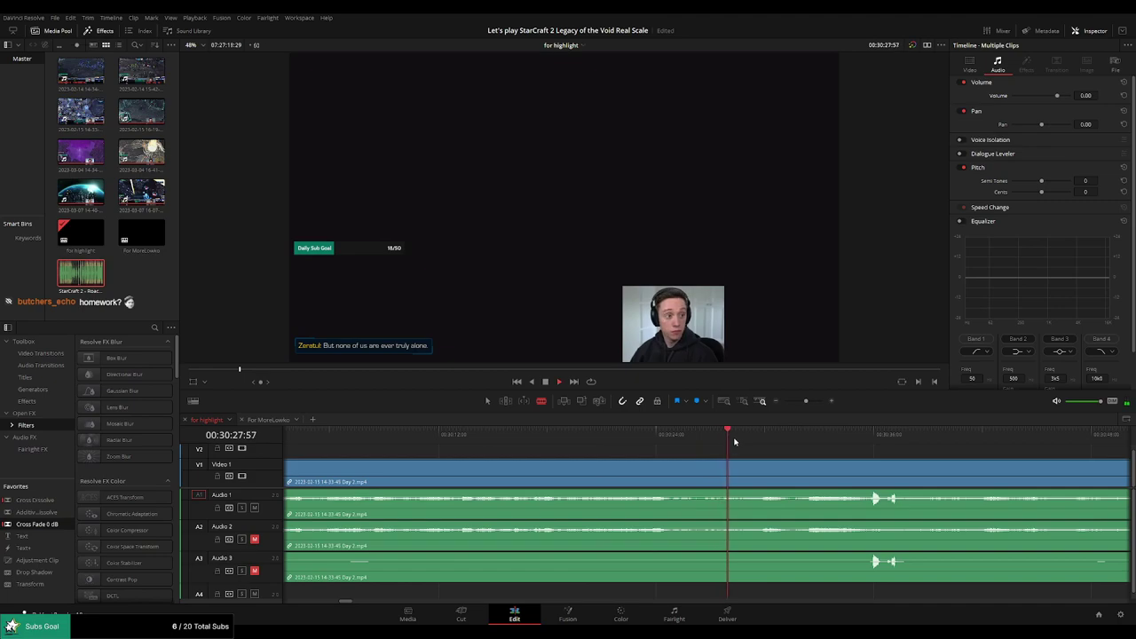
pyautogui.click(767, 435)
pyautogui.click(864, 435)
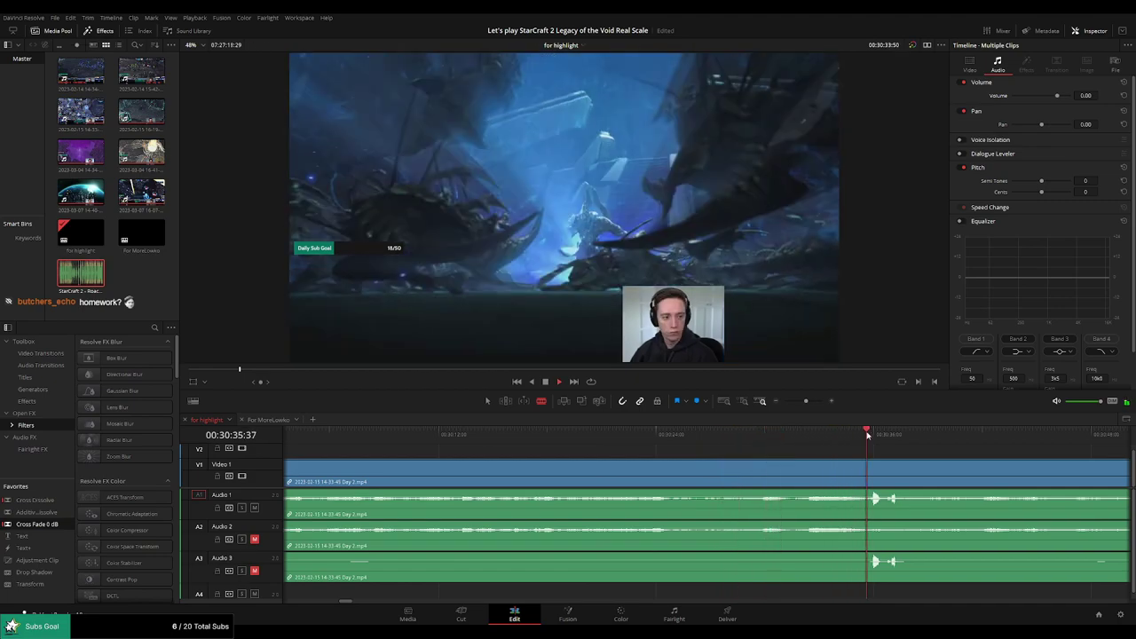
pyautogui.moveTo(931, 456); pyautogui.dragTo(676, 442)
pyautogui.click(885, 436)
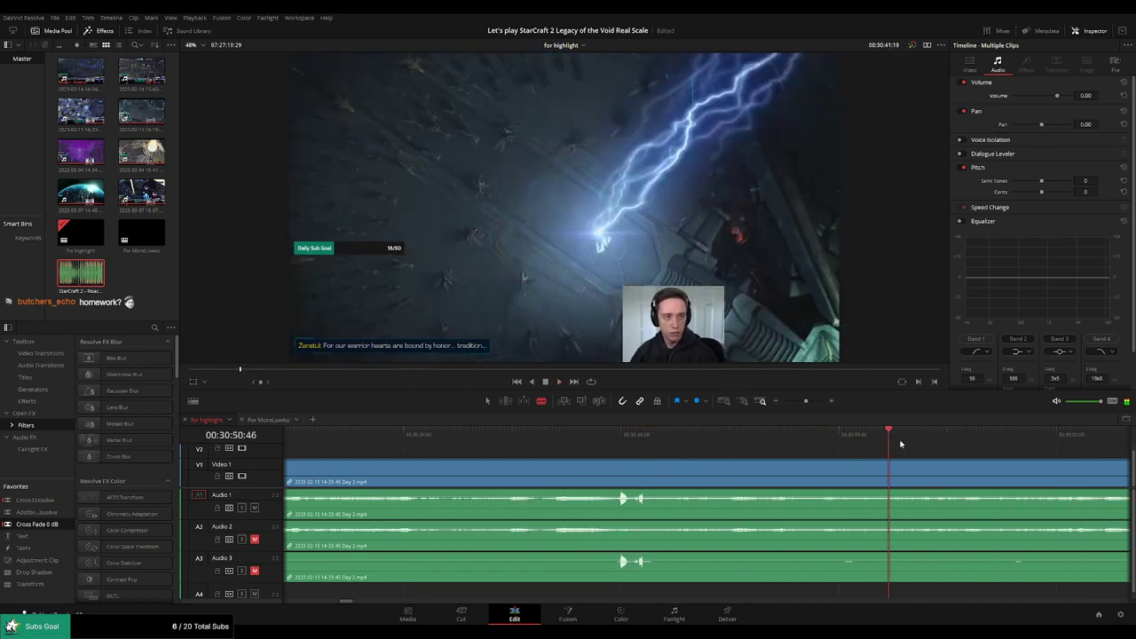
pyautogui.click(927, 435)
pyautogui.moveTo(1010, 456); pyautogui.dragTo(685, 448)
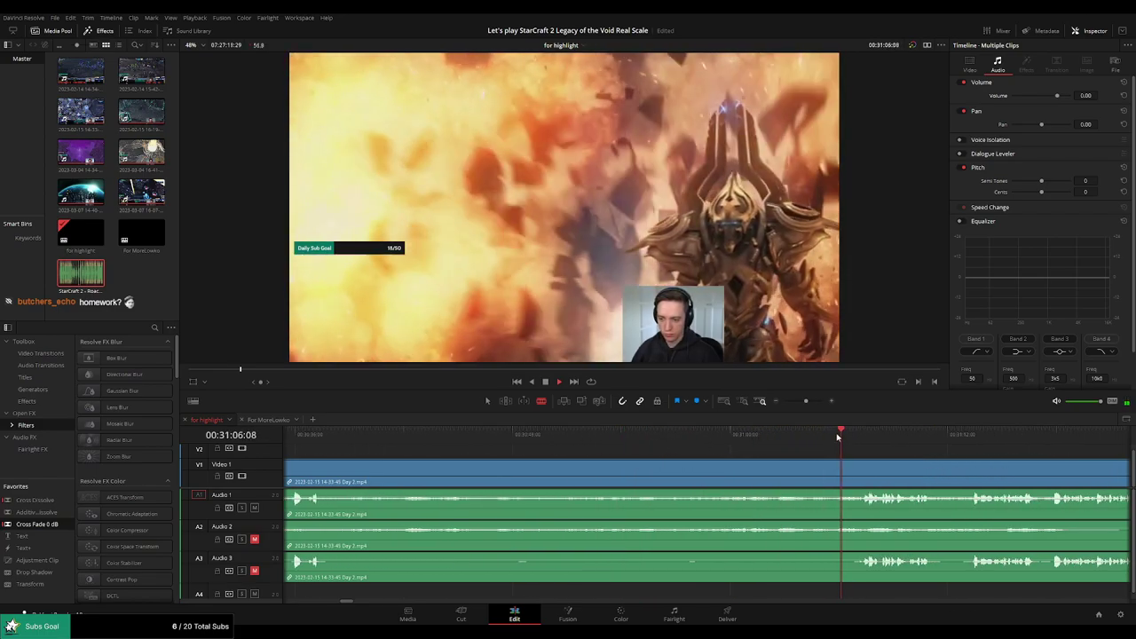
# Split the clip at about 30:50 and ripple delete the segment back to the cut at about 29:43
pyautogui.click(760, 435)
pyautogui.click(724, 435)
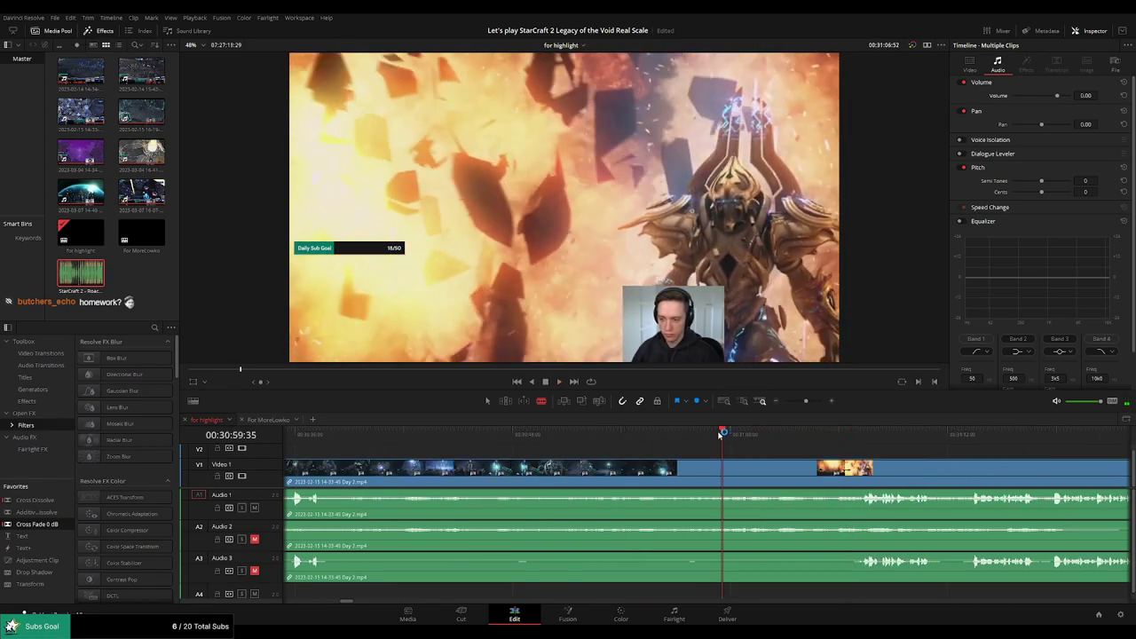
pyautogui.click(683, 434)
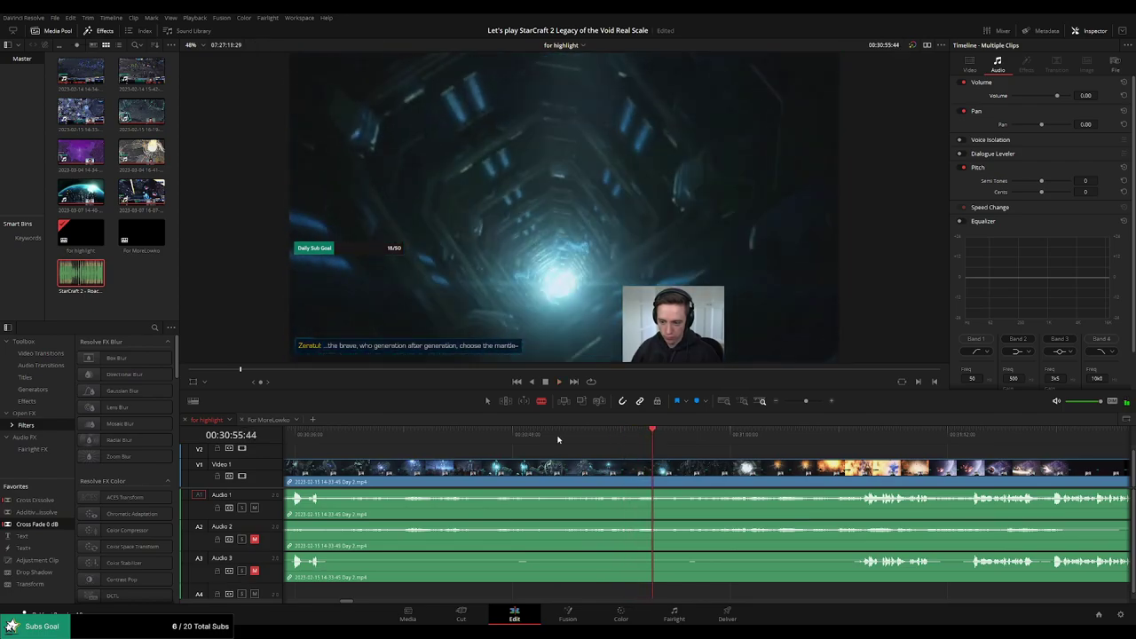
pyautogui.press('space')
pyautogui.click(558, 467)
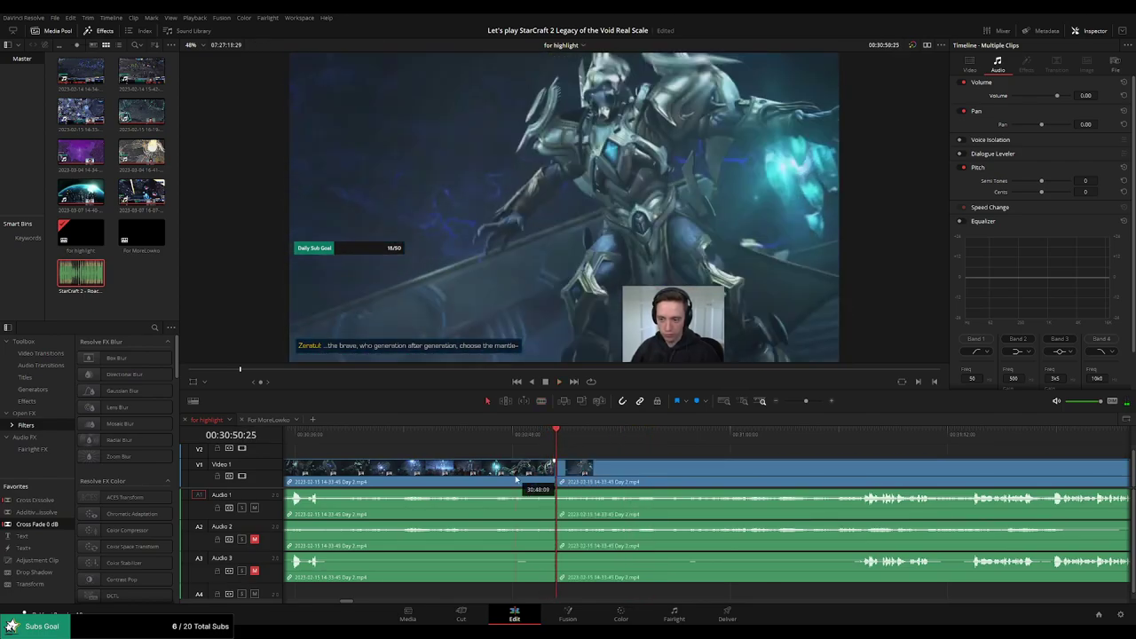
pyautogui.press('a')
pyautogui.click(517, 479)
pyautogui.press('Delete')
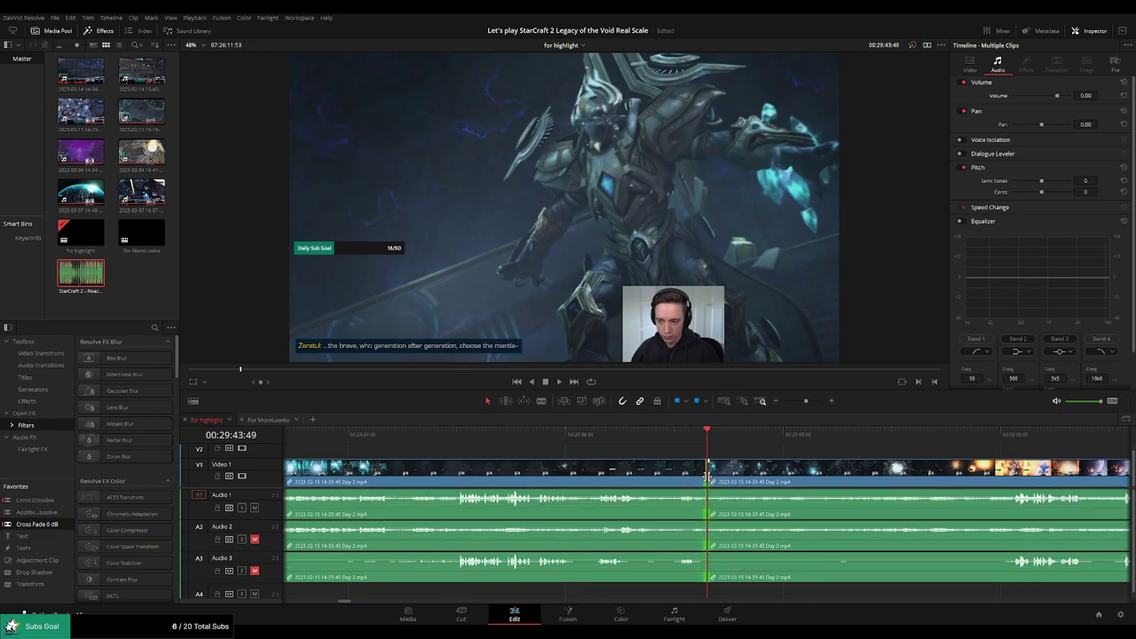
# Add crossfade transitions at the join at about 29:43, play across it and skip ahead to the explosion scene
pyautogui.click(691, 440)
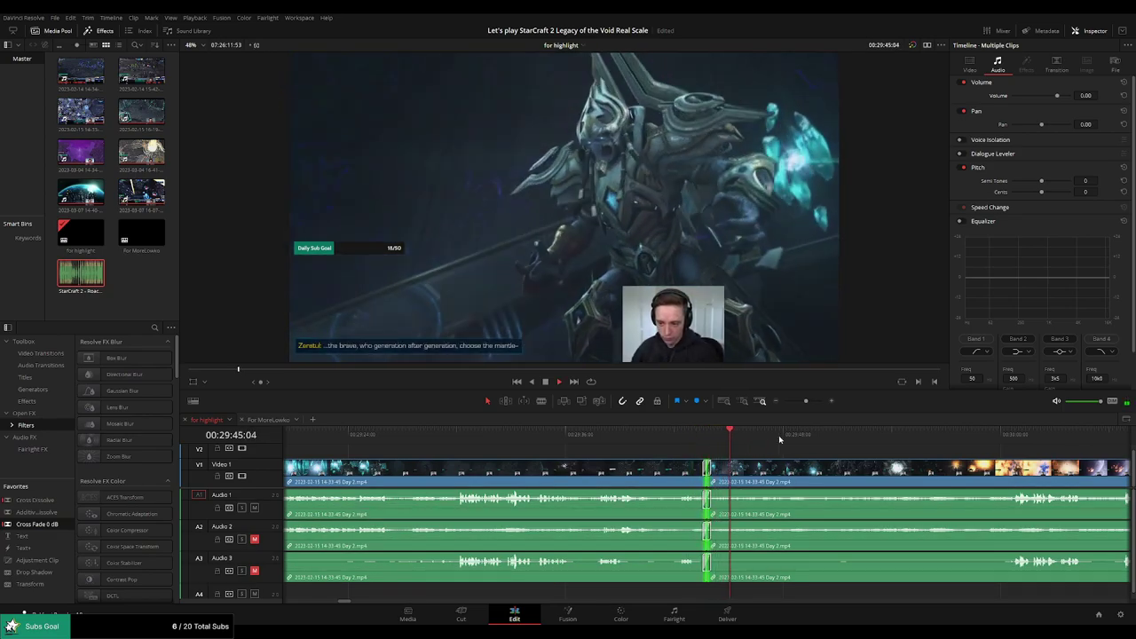
pyautogui.click(974, 440)
pyautogui.hscroll(5, 624, 455)
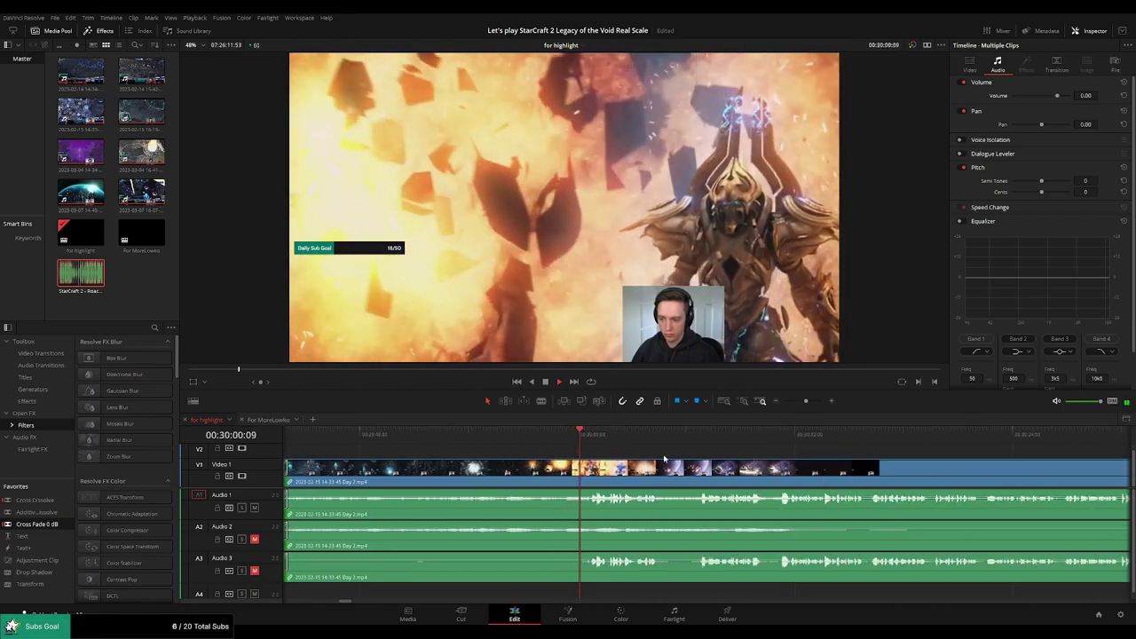
# Split the victory-screen footage at about 30:47 and 30:51 on all tracks and ripple delete the segment between the cuts
pyautogui.hscroll(2, 666, 465)
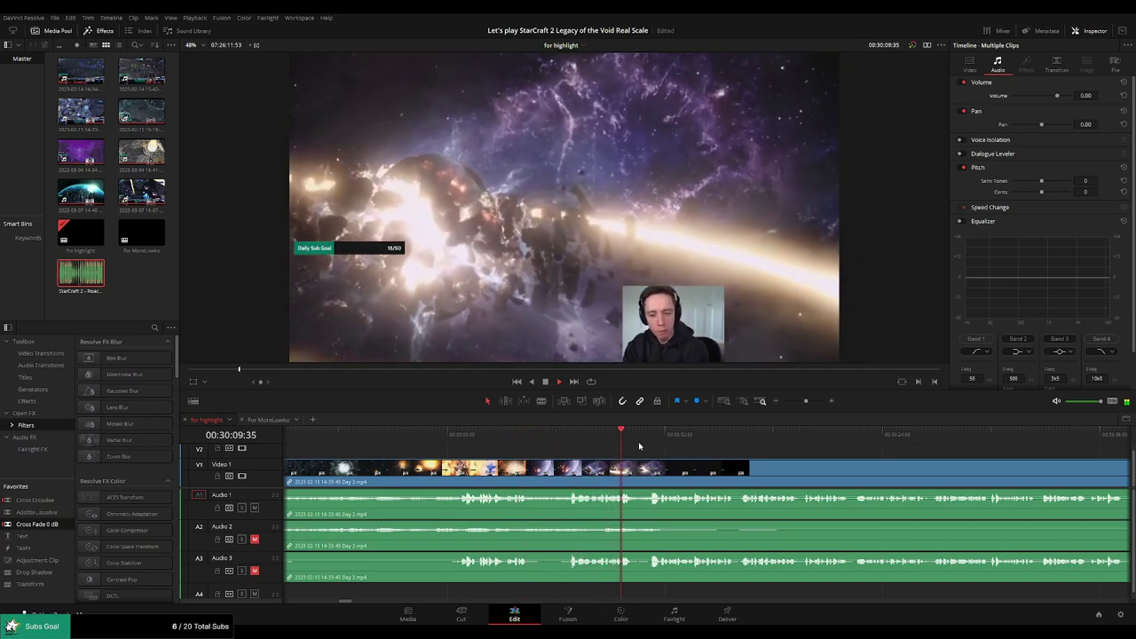
pyautogui.click(650, 441)
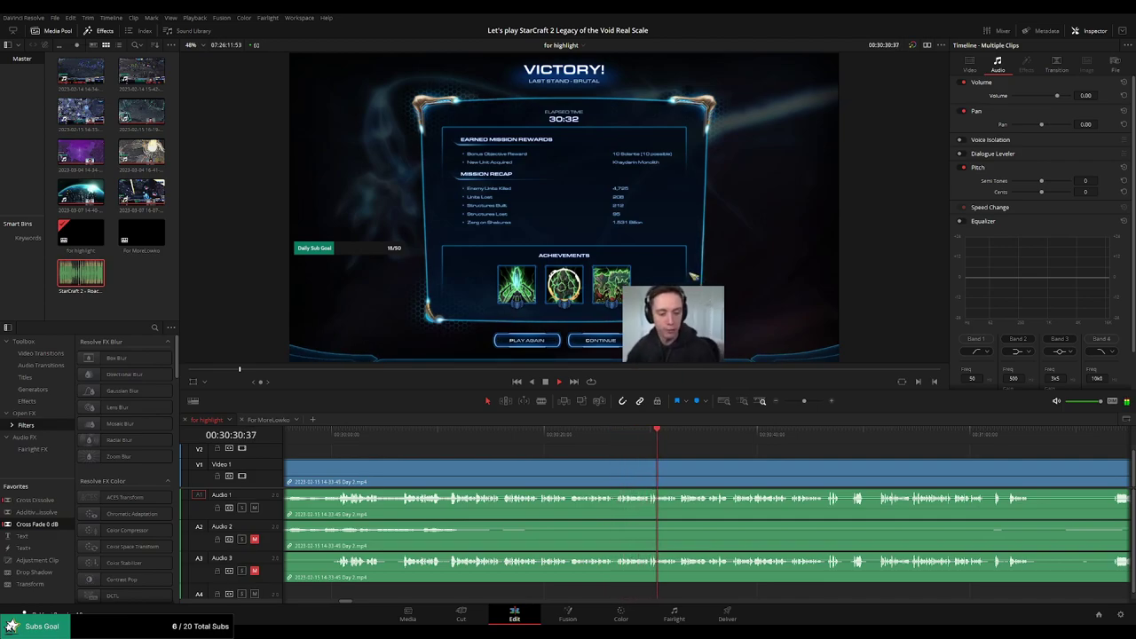
pyautogui.press('q')
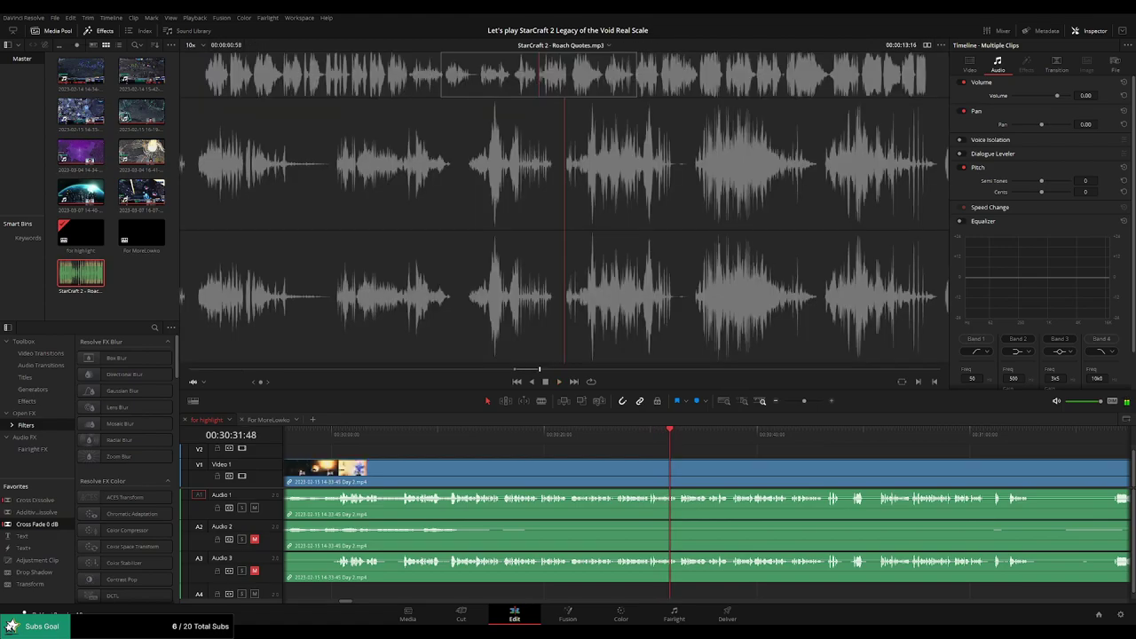
pyautogui.press('q')
pyautogui.press('space')
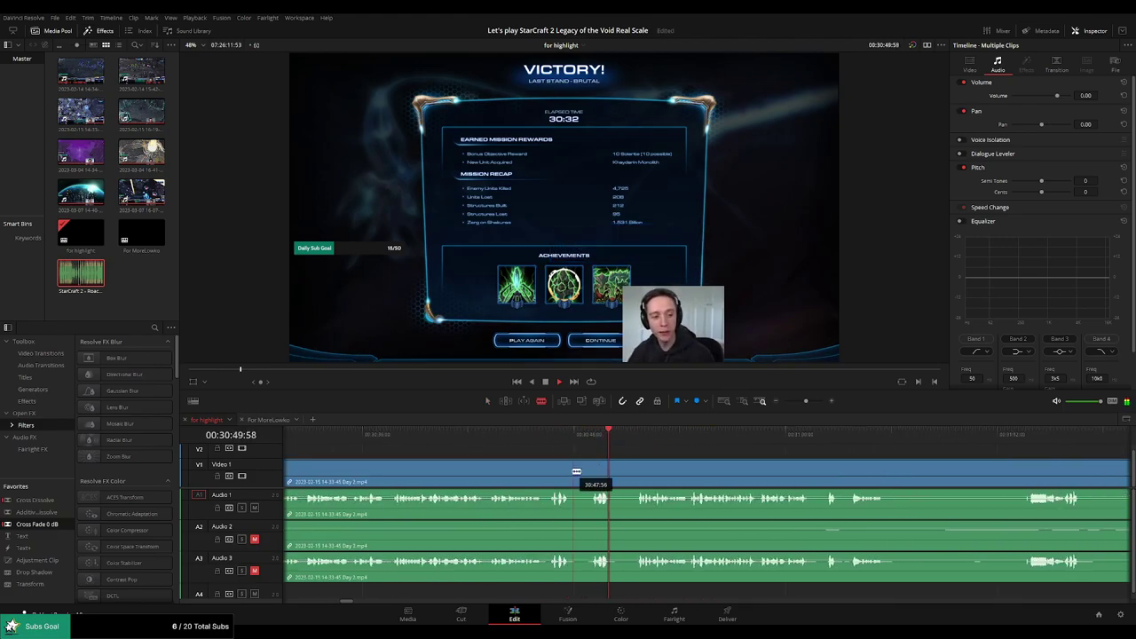
pyautogui.click(572, 471)
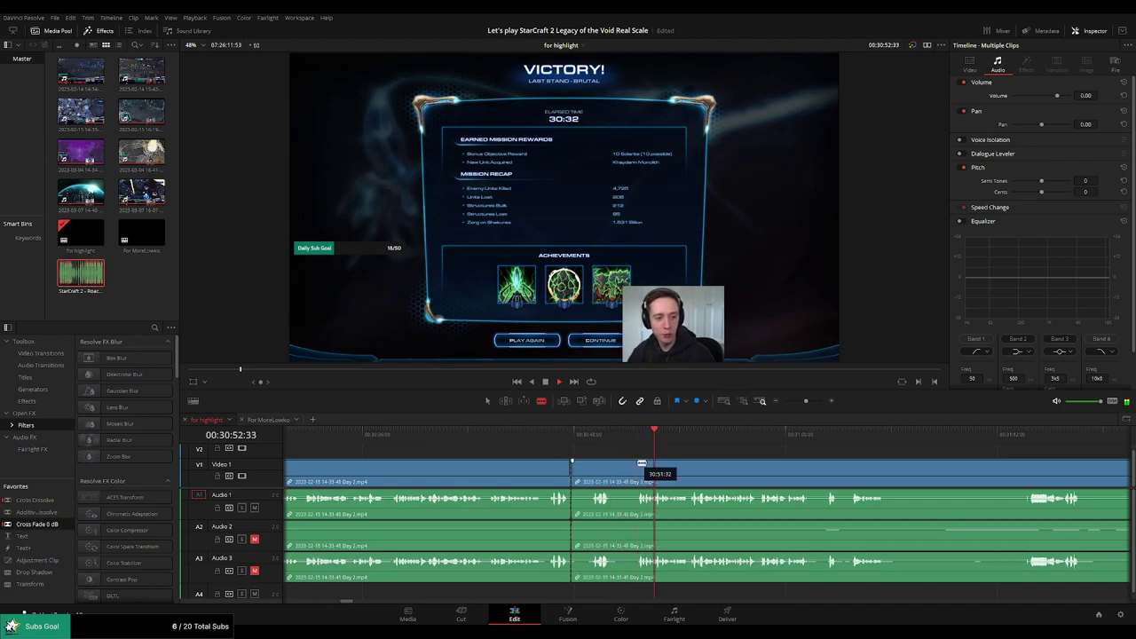
pyautogui.click(636, 468)
pyautogui.press('a')
pyautogui.click(616, 478)
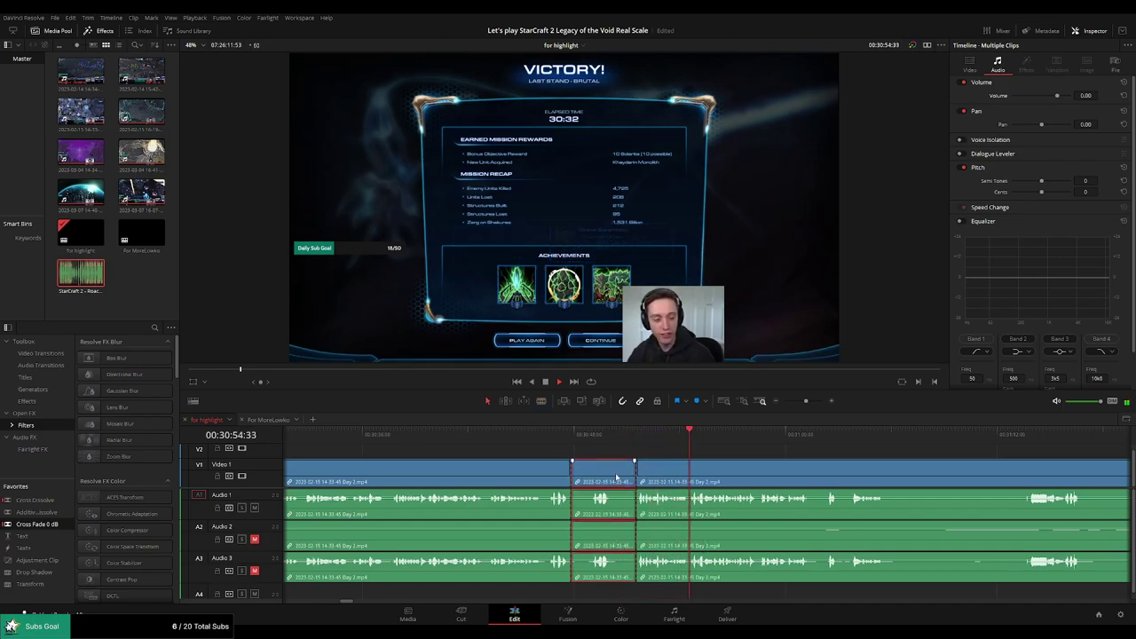
pyautogui.press('Delete')
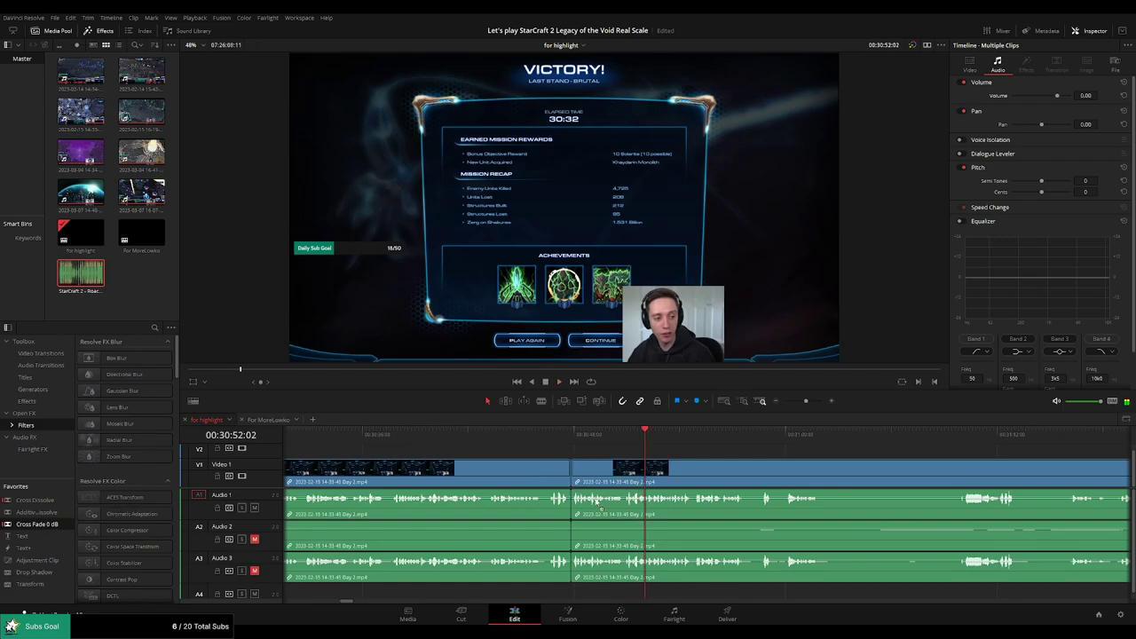
# Add a crossfade on Audio 1 at the join at about 30:47 and play across it through the victory screen
pyautogui.click(559, 439)
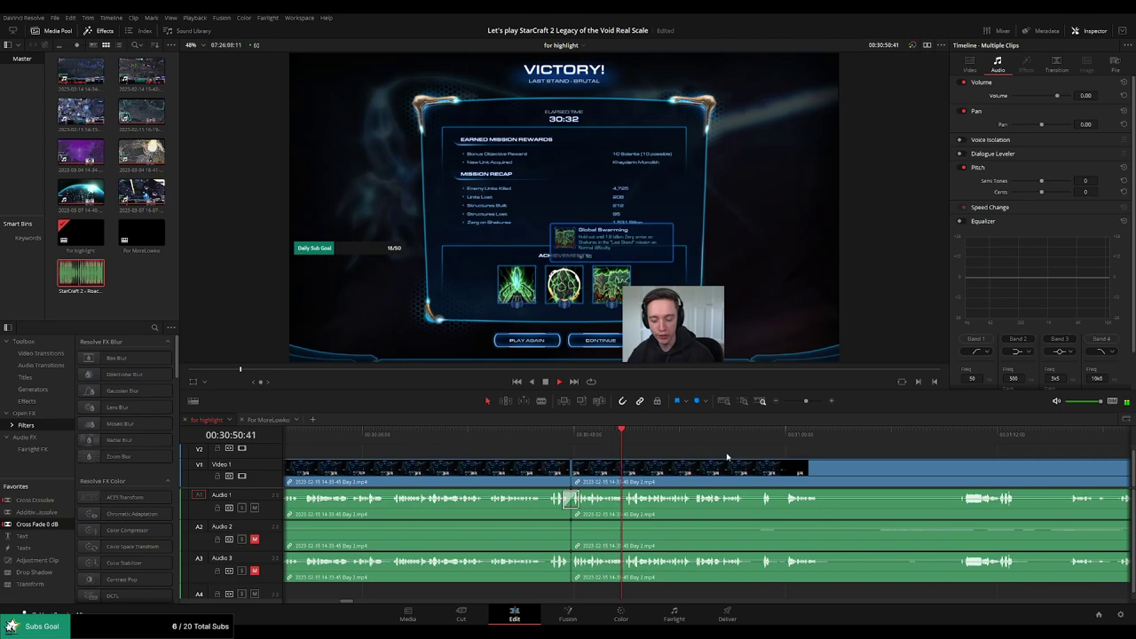
pyautogui.hscroll(2, 636, 454)
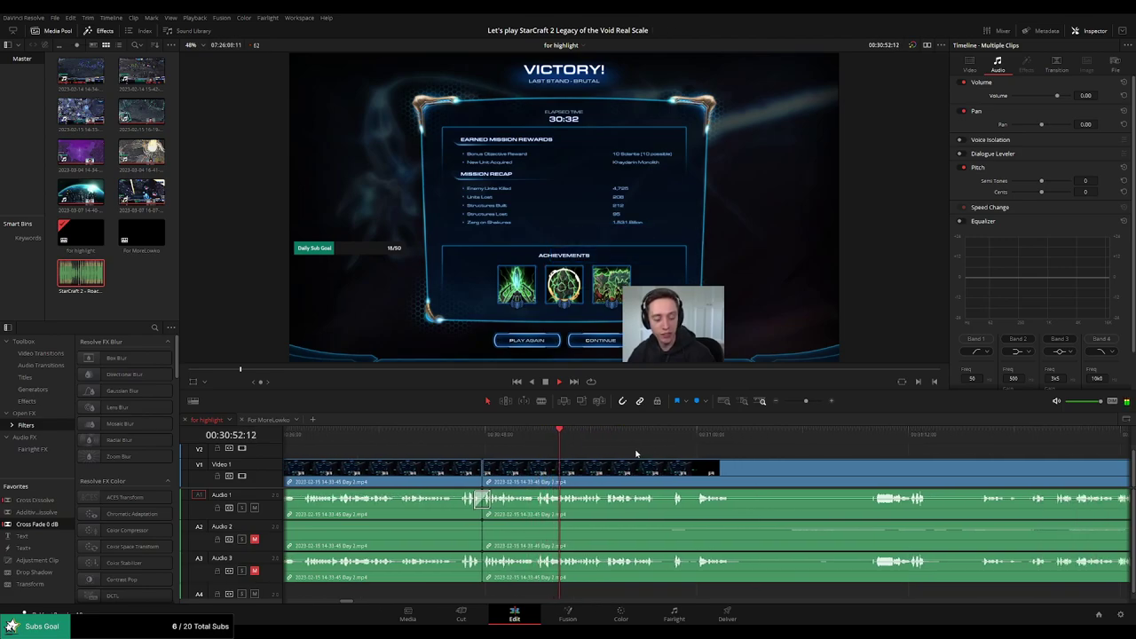
pyautogui.hscroll(2, 636, 454)
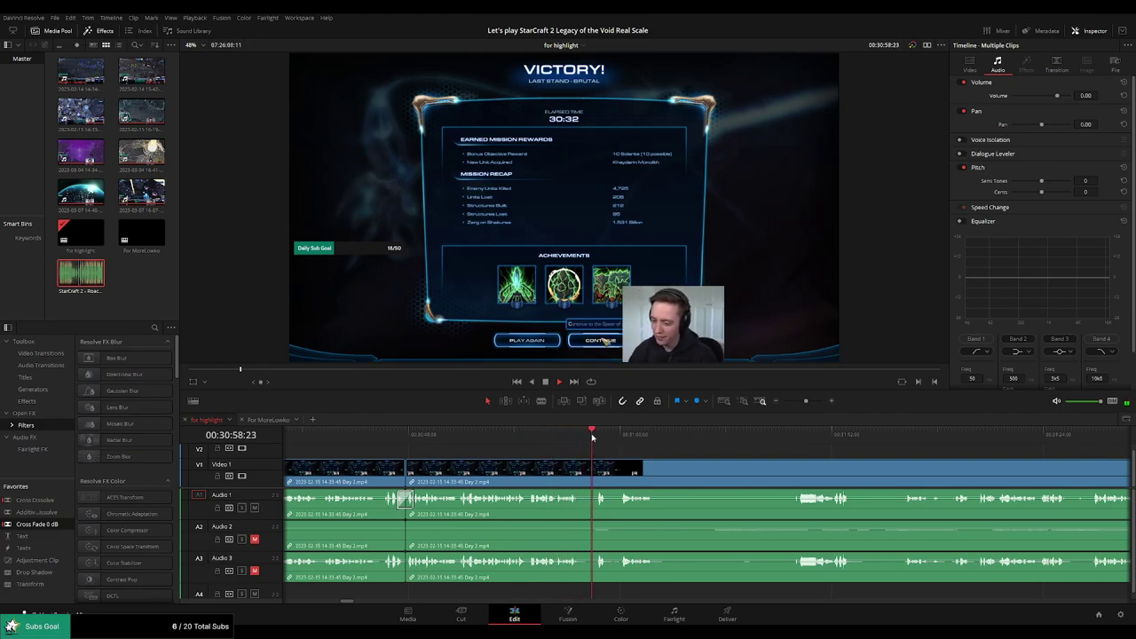
# Split the clip at about 30:57 and 30:58 on all tracks and ripple delete the short segment between the cuts
pyautogui.press('b')
pyautogui.click(577, 471)
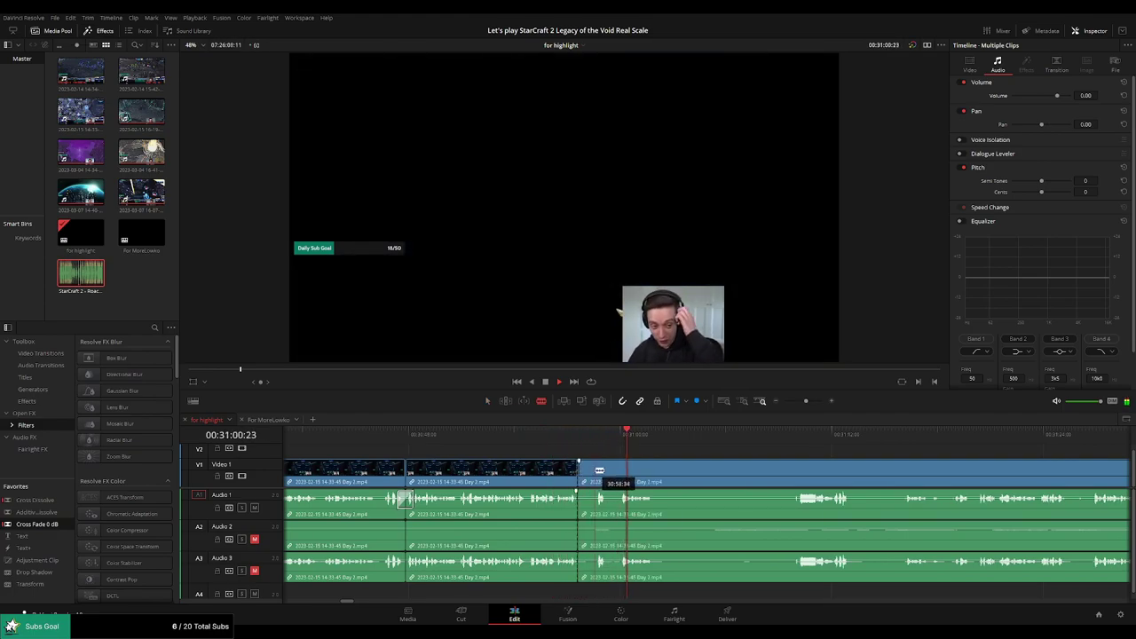
pyautogui.click(596, 472)
pyautogui.press('a')
pyautogui.moveTo(585, 475); pyautogui.dragTo(585, 475)
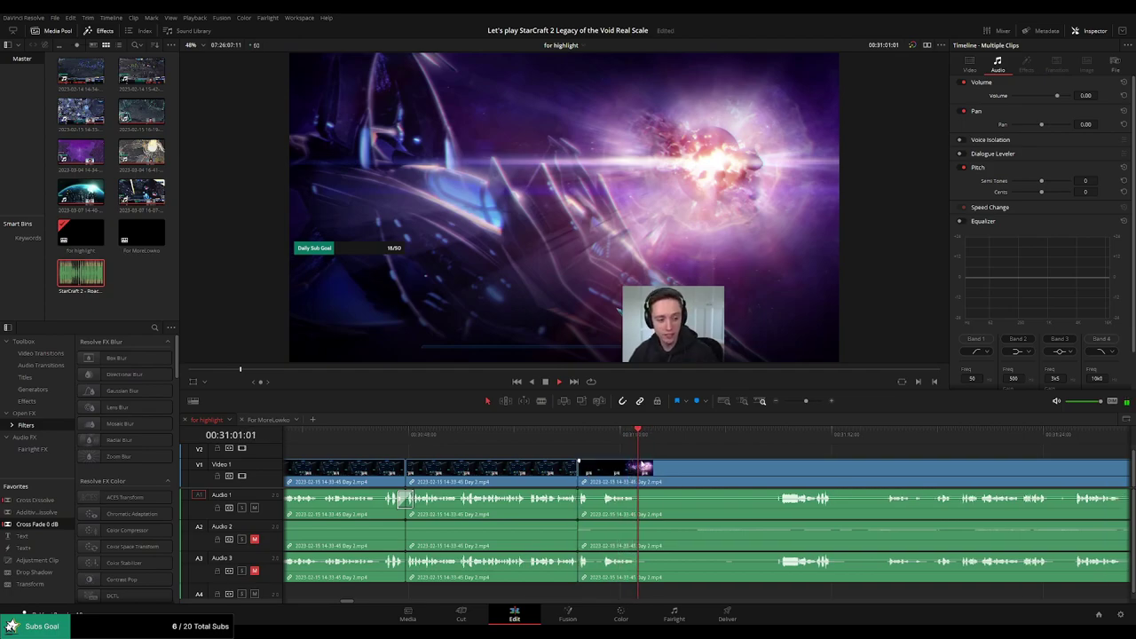
# Split the clip on all tracks at about 31:01 and skip ahead to the ship bridge scene at about 31:08
pyautogui.click(638, 471)
pyautogui.moveTo(760, 433); pyautogui.dragTo(777, 439)
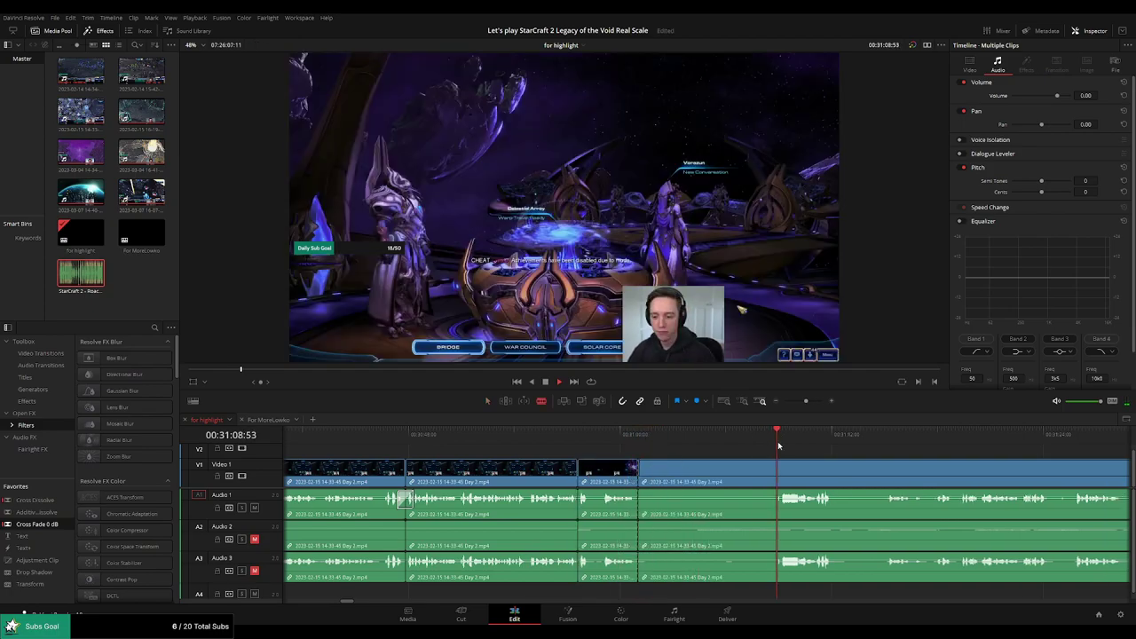
pyautogui.press('space')
pyautogui.moveTo(805, 401); pyautogui.dragTo(787, 401)
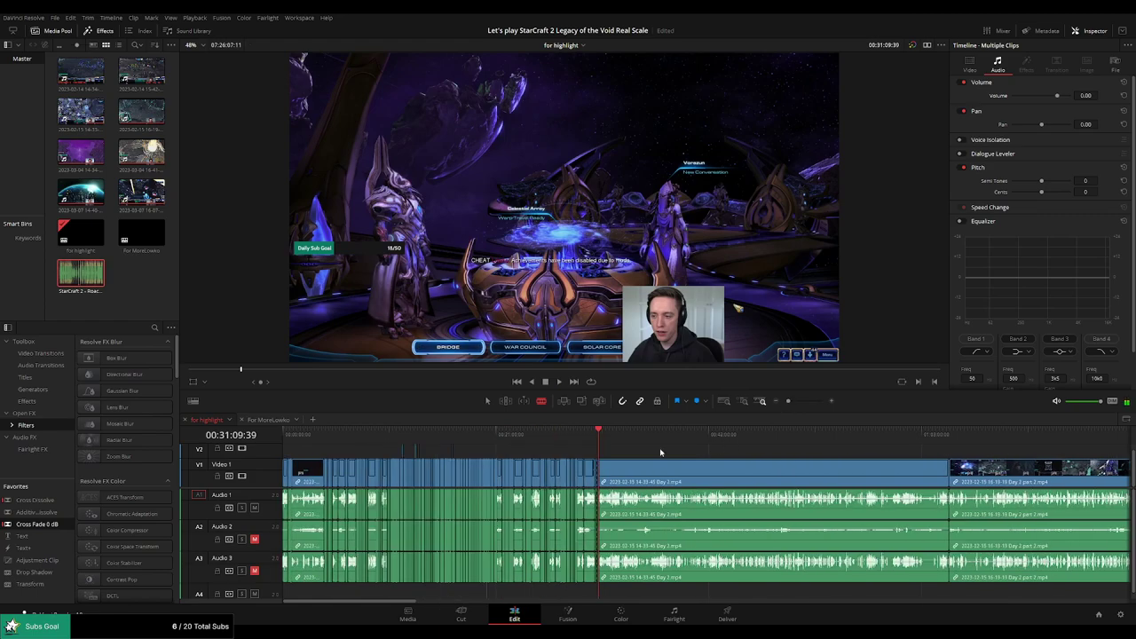
# Skim the rest of the current recording up to about 1:03:26 and ripple delete everything in it after the cut at about 31:01
pyautogui.click(679, 436)
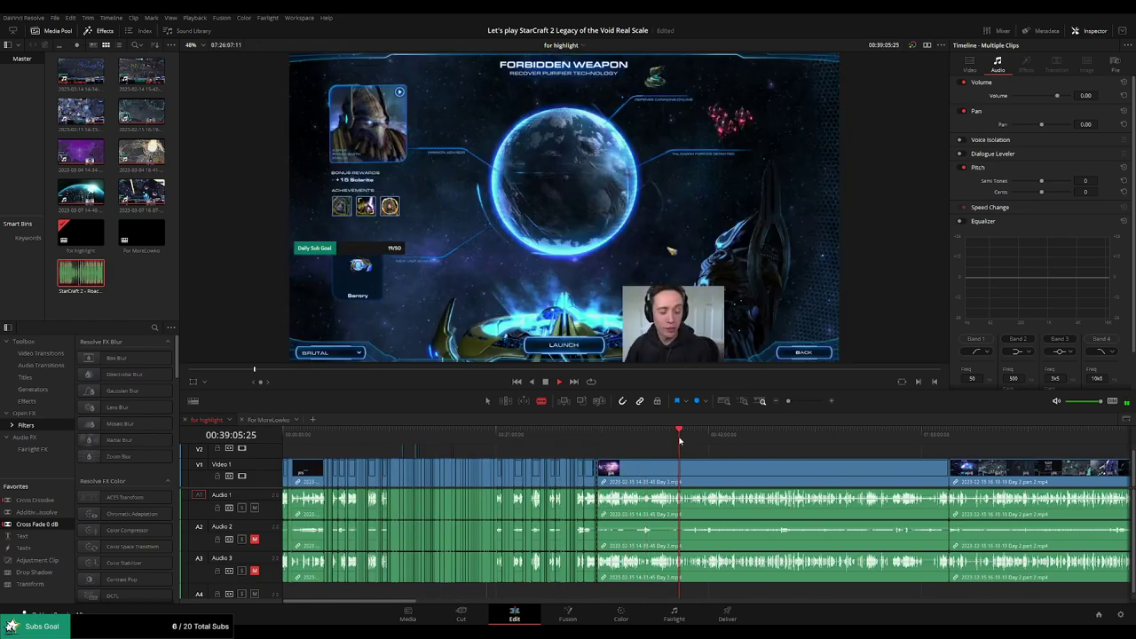
pyautogui.click(714, 441)
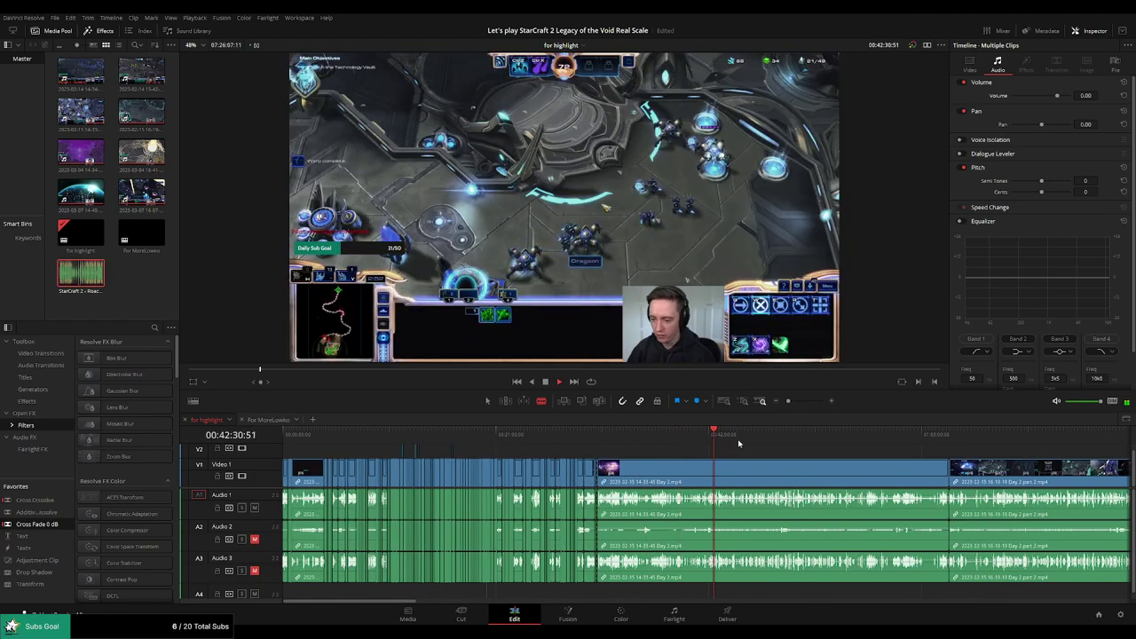
pyautogui.click(743, 445)
pyautogui.click(782, 441)
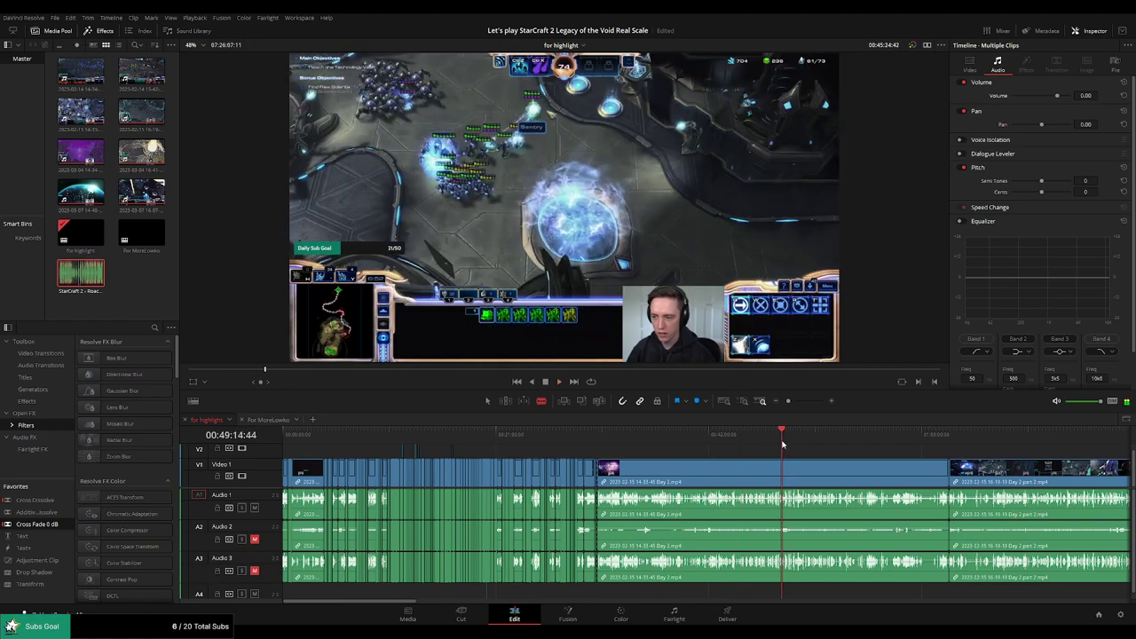
pyautogui.click(852, 441)
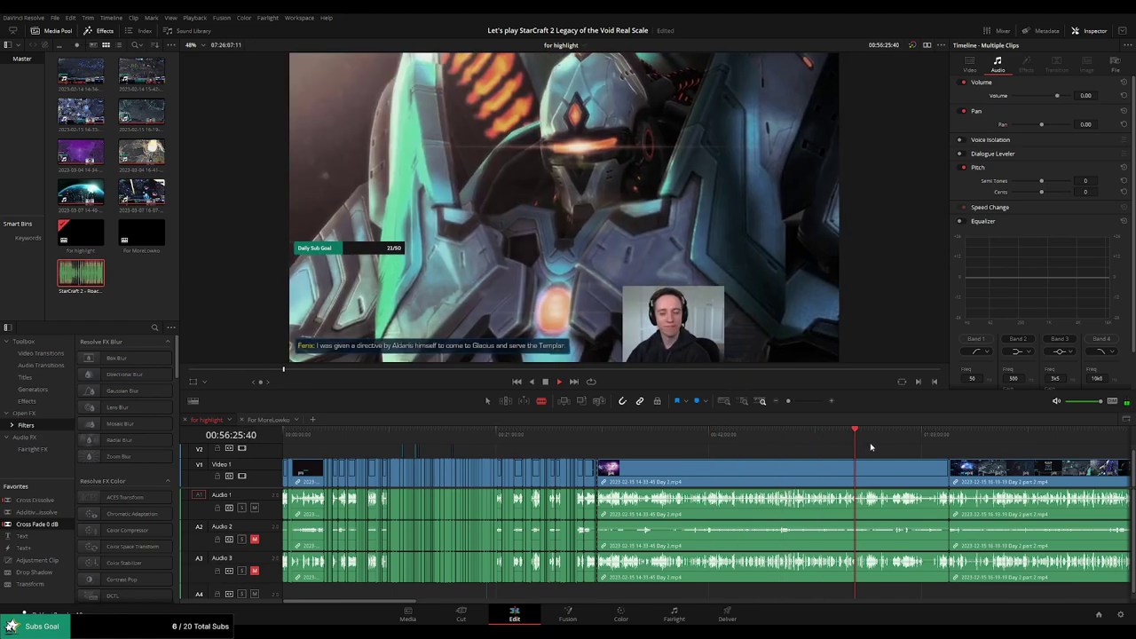
pyautogui.click(901, 441)
pyautogui.click(925, 441)
pyautogui.press('a')
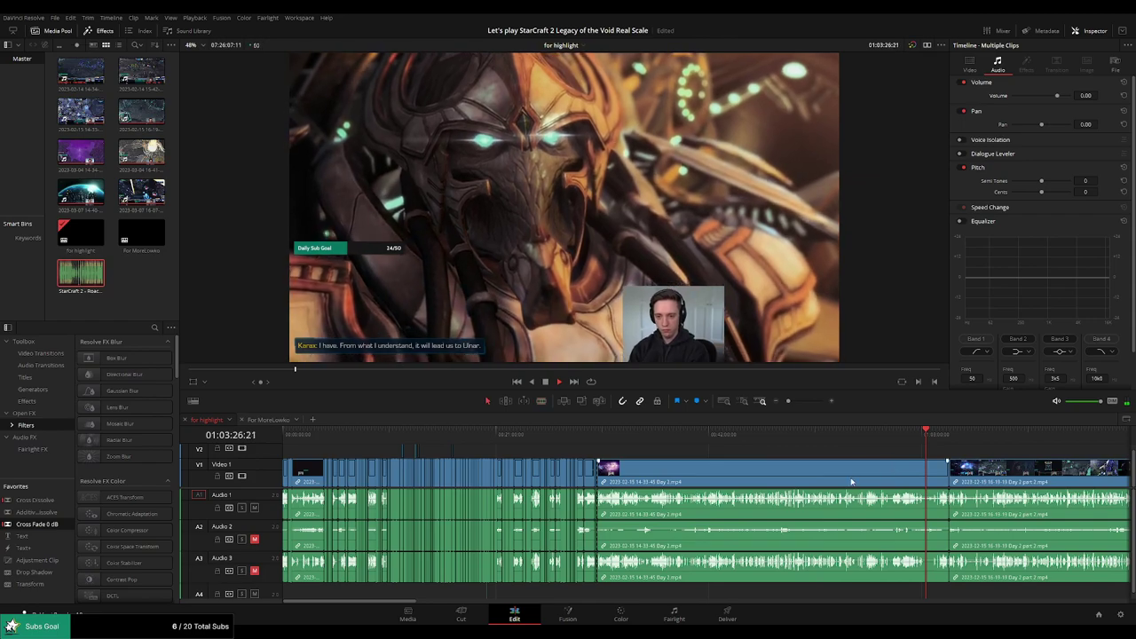
pyautogui.click(851, 481)
pyautogui.press('Delete')
pyautogui.press('space')
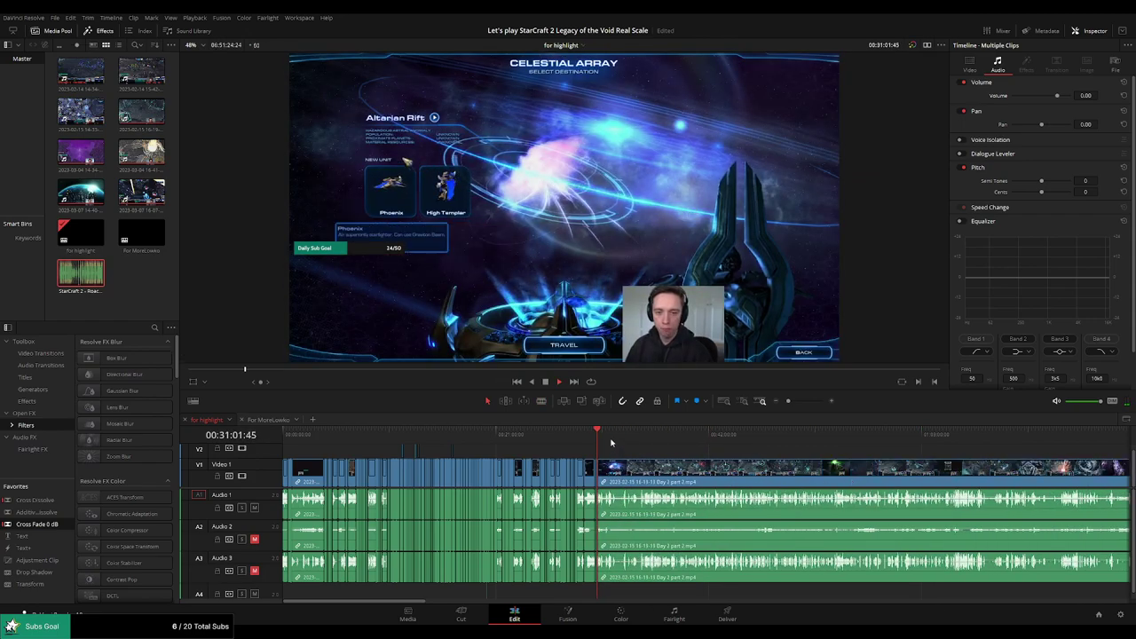
# Skim the next recording from about 31:01 to 37:55 for the point where the mission gameplay begins
pyautogui.click(613, 441)
pyautogui.click(648, 438)
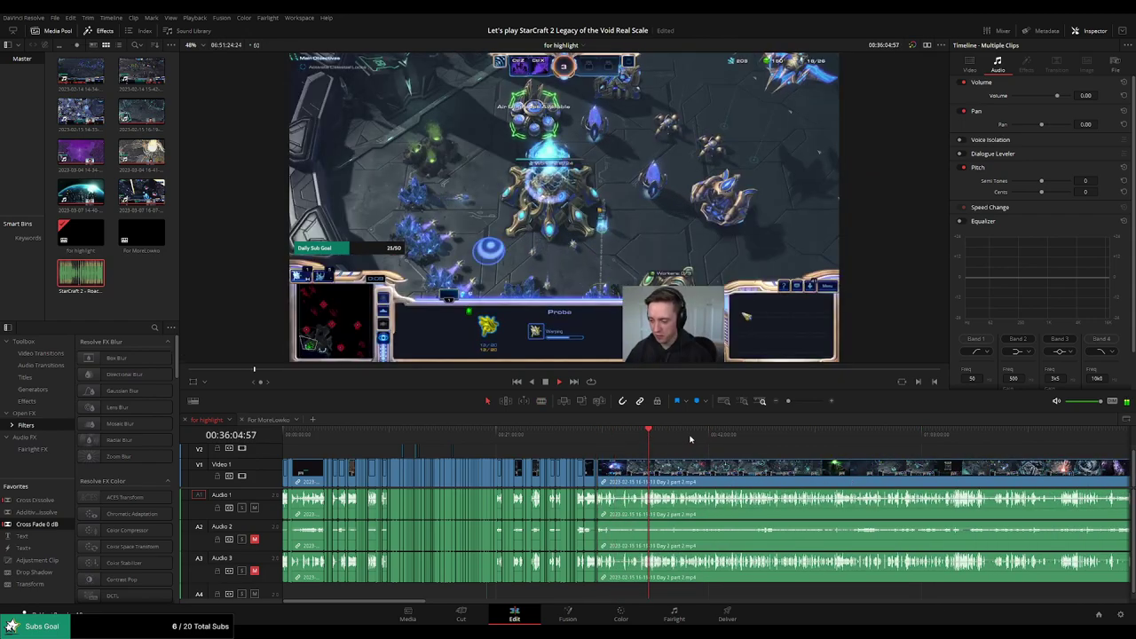
pyautogui.click(668, 437)
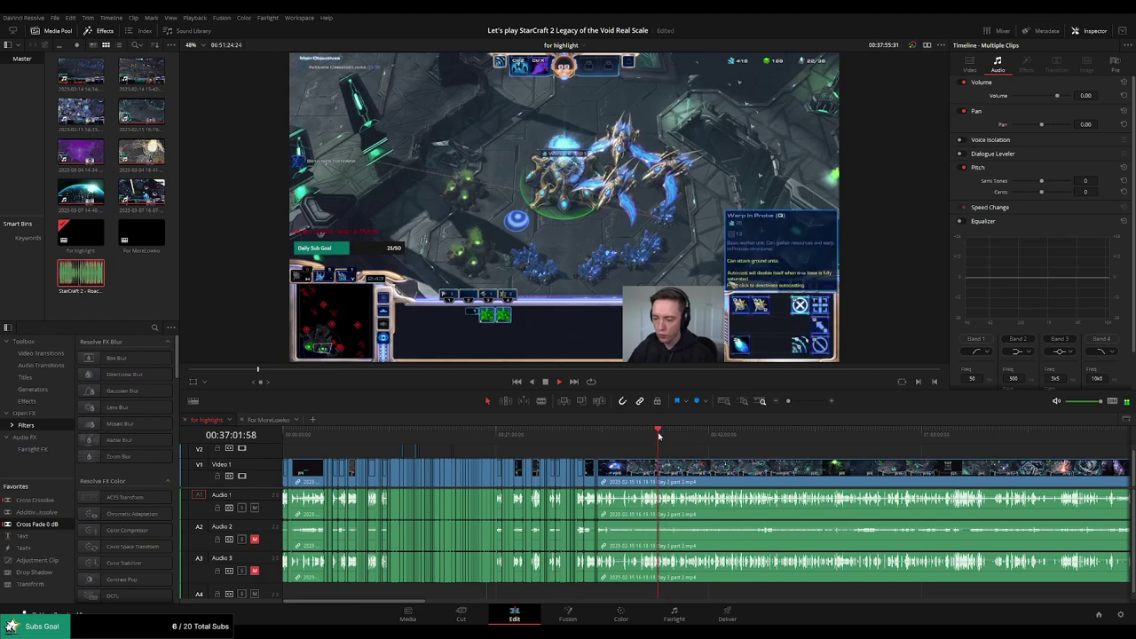
pyautogui.scroll(5, 659, 442)
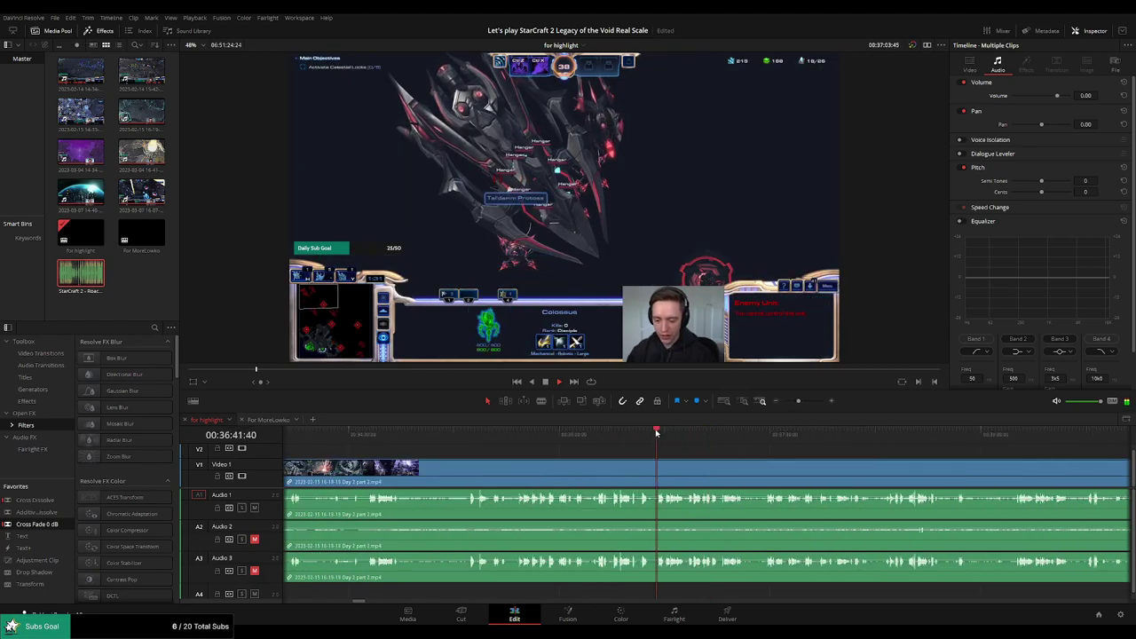
pyautogui.scroll(4, 701, 447)
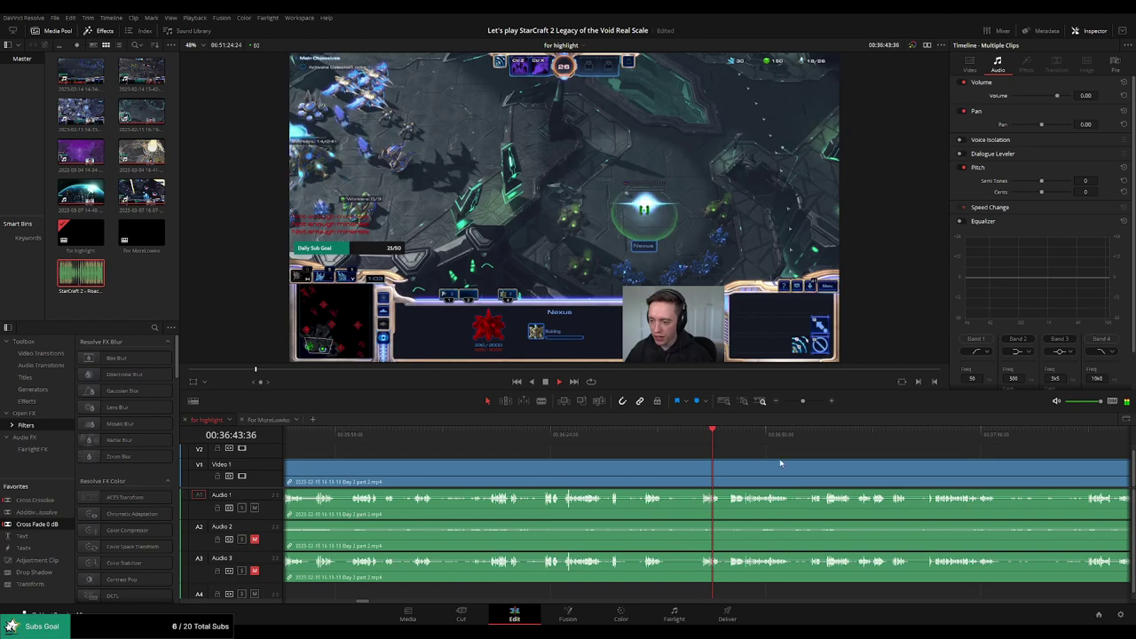
pyautogui.hscroll(3, 781, 462)
pyautogui.click(557, 432)
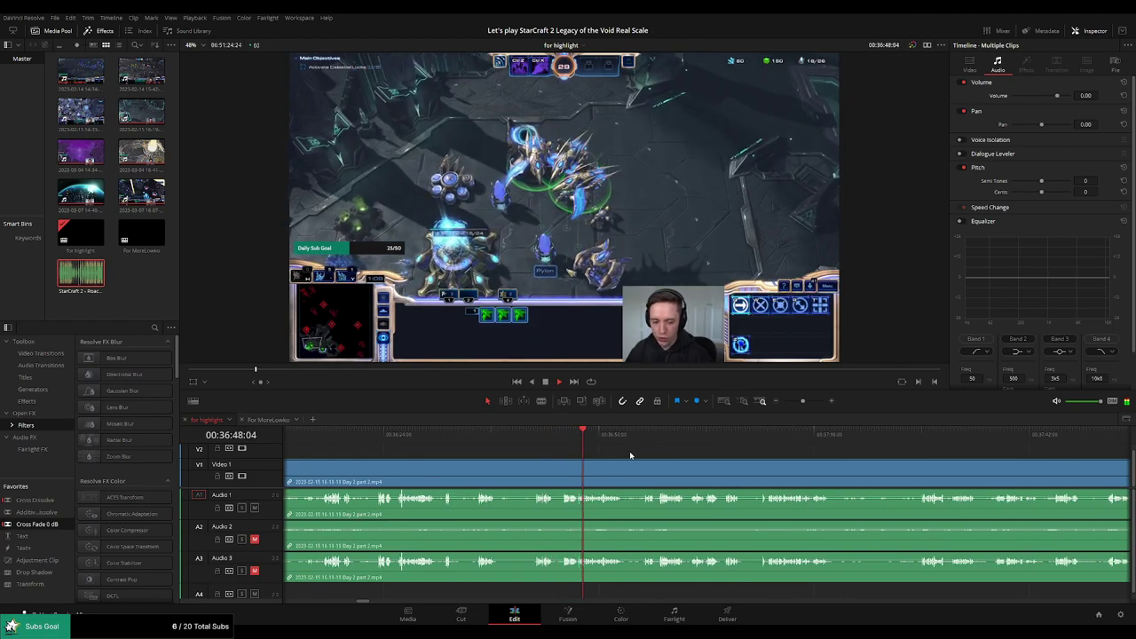
pyautogui.hscroll(-4, 577, 460)
pyautogui.click(526, 434)
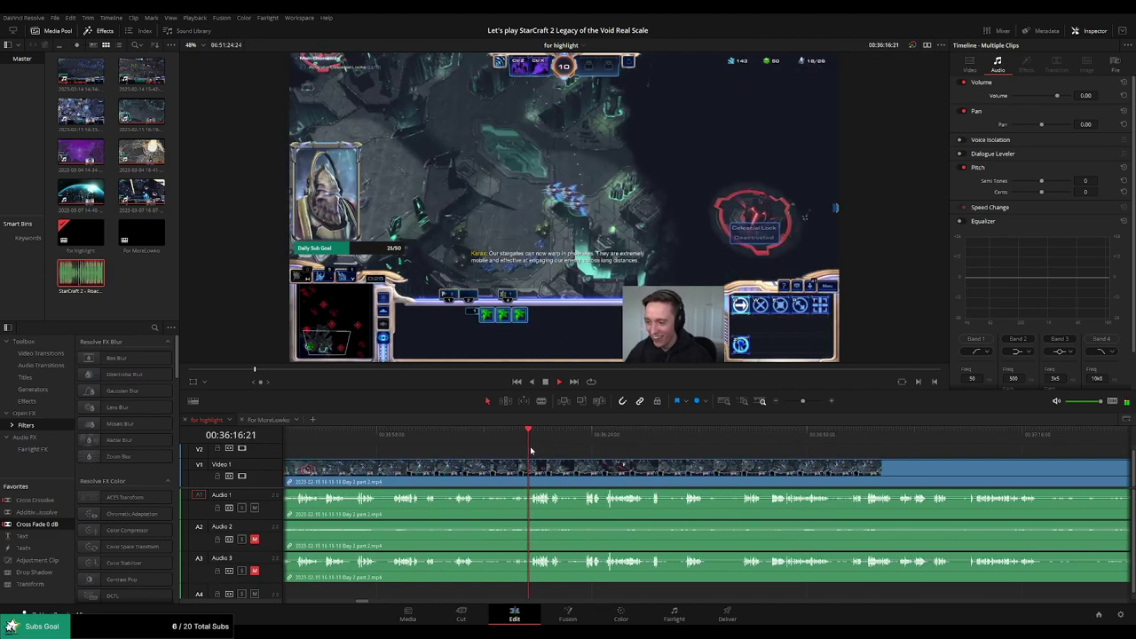
pyautogui.hscroll(-2, 623, 463)
pyautogui.moveTo(584, 436); pyautogui.dragTo(540, 441)
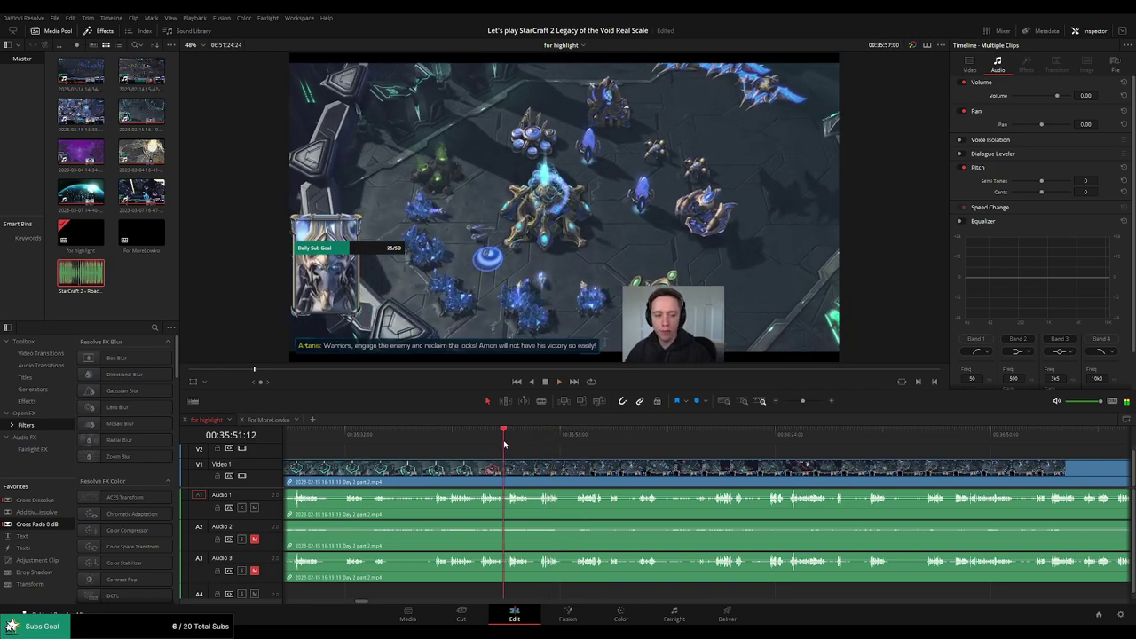
pyautogui.moveTo(456, 441); pyautogui.dragTo(436, 441)
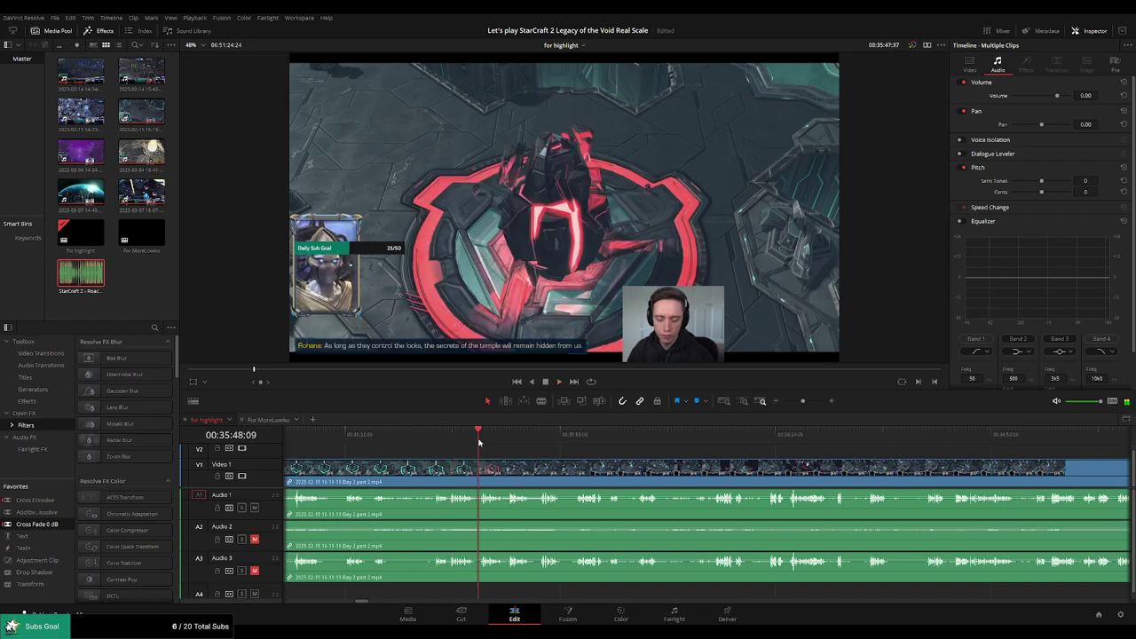
pyautogui.click(505, 442)
# Split the clip at about 35:51 on all tracks and ripple delete the footage back to the cut at about 31:01
pyautogui.hscroll(-4, 601, 464)
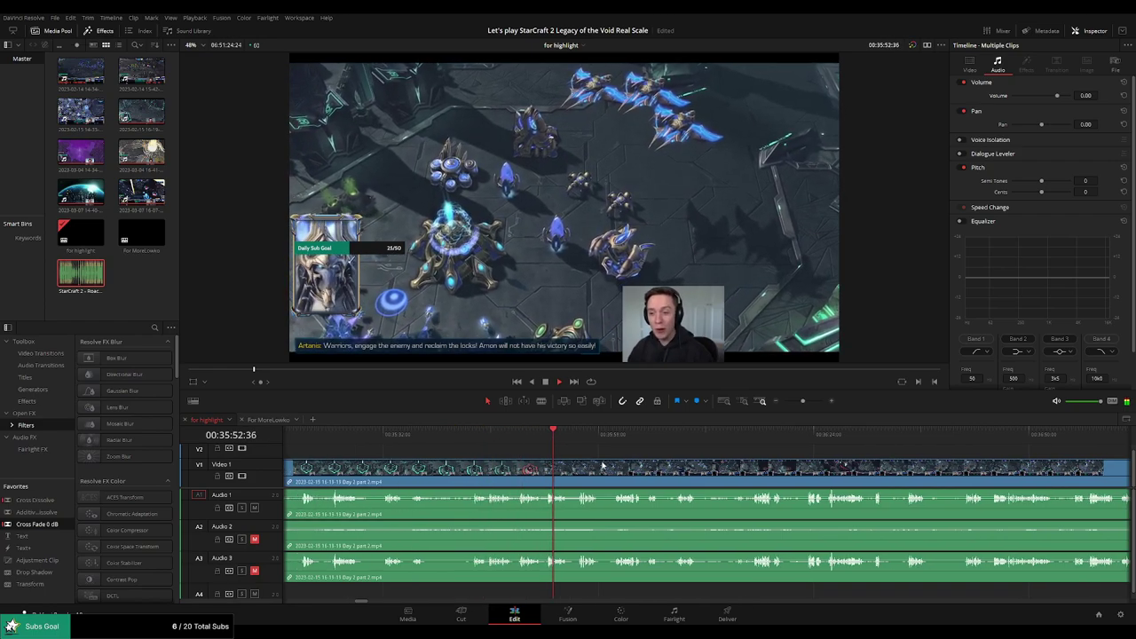
pyautogui.moveTo(661, 467); pyautogui.dragTo(698, 459)
pyautogui.press('b')
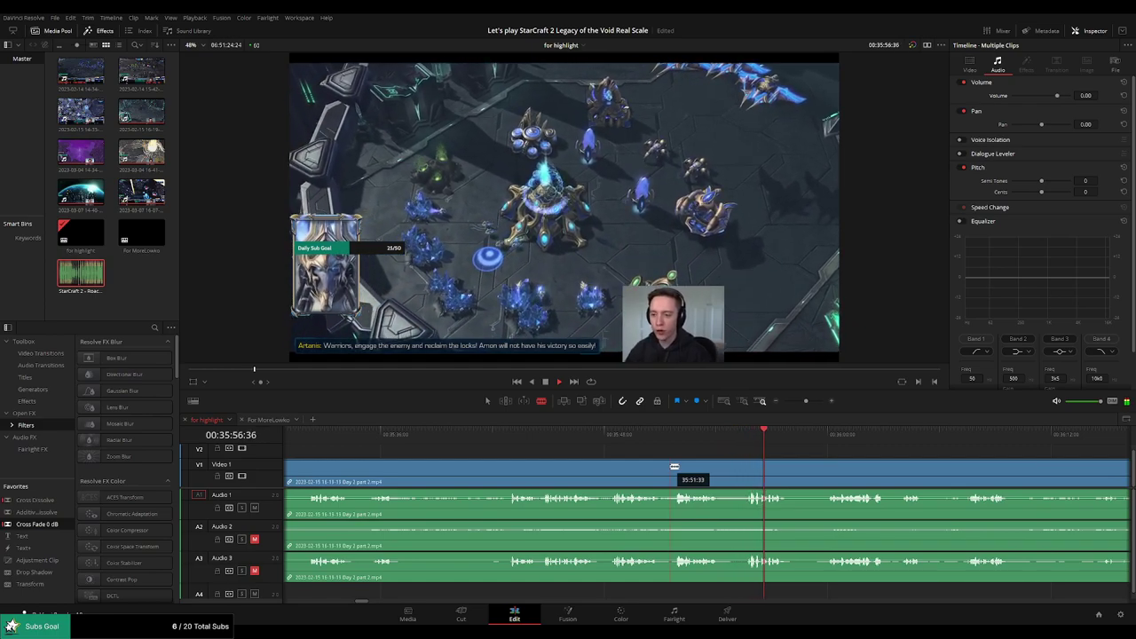
pyautogui.click(670, 467)
pyautogui.press('a')
pyautogui.click(641, 474)
pyautogui.press('Delete')
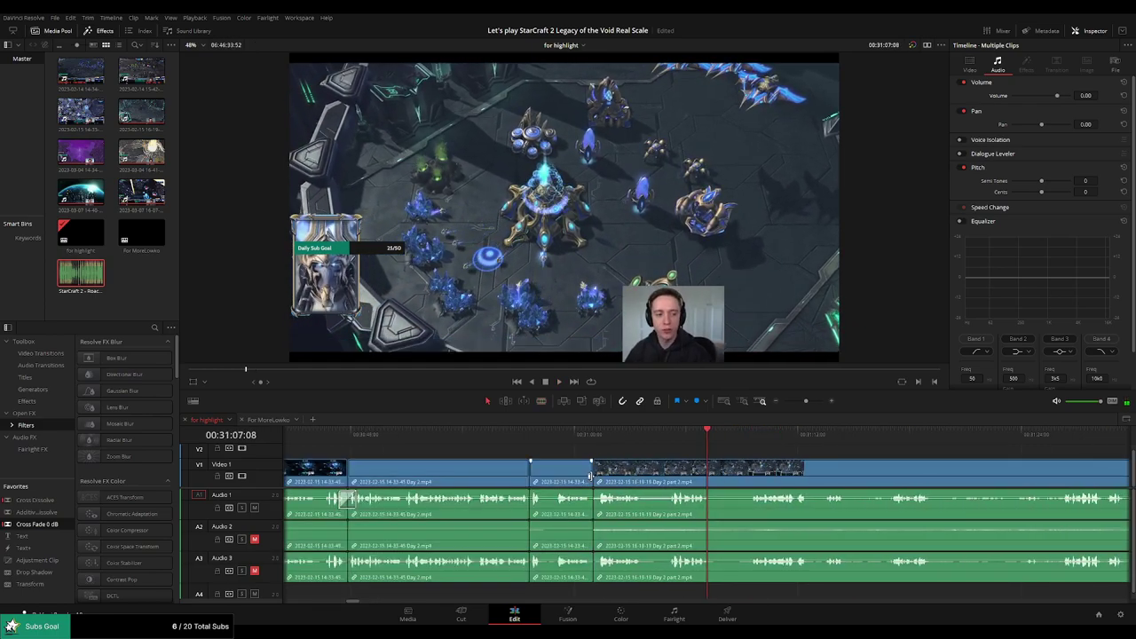
# Add crossfade transitions on the video and audio tracks at the join near 31:01 and play across it into the mission intro
pyautogui.hotkey('ctrl', 't')
pyautogui.click(571, 434)
pyautogui.press('space')
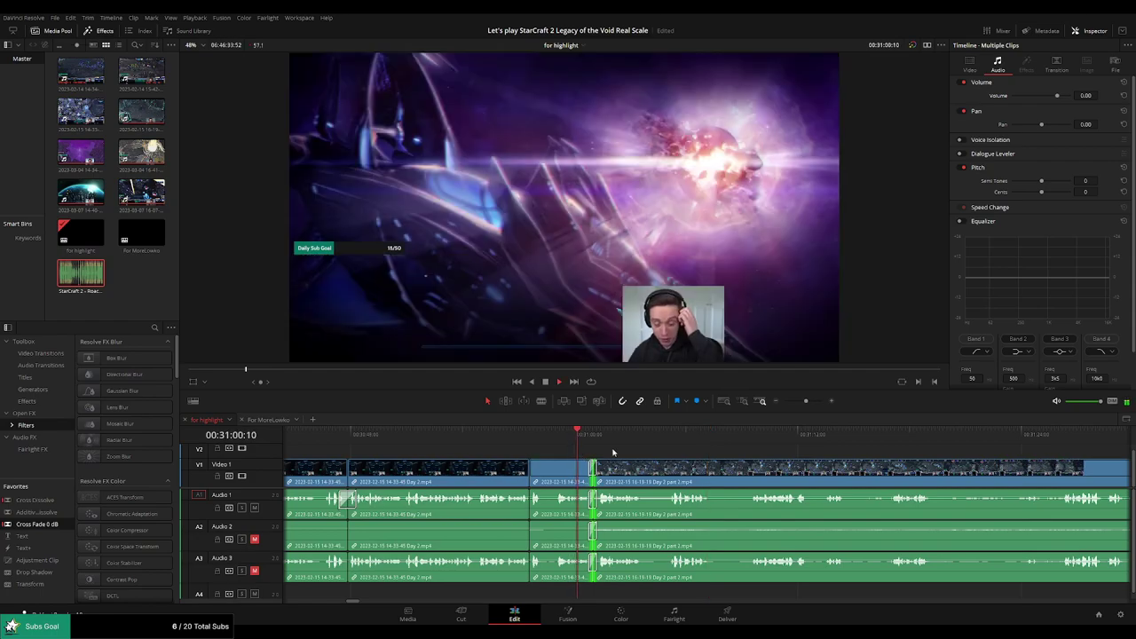
pyautogui.hscroll(3, 587, 461)
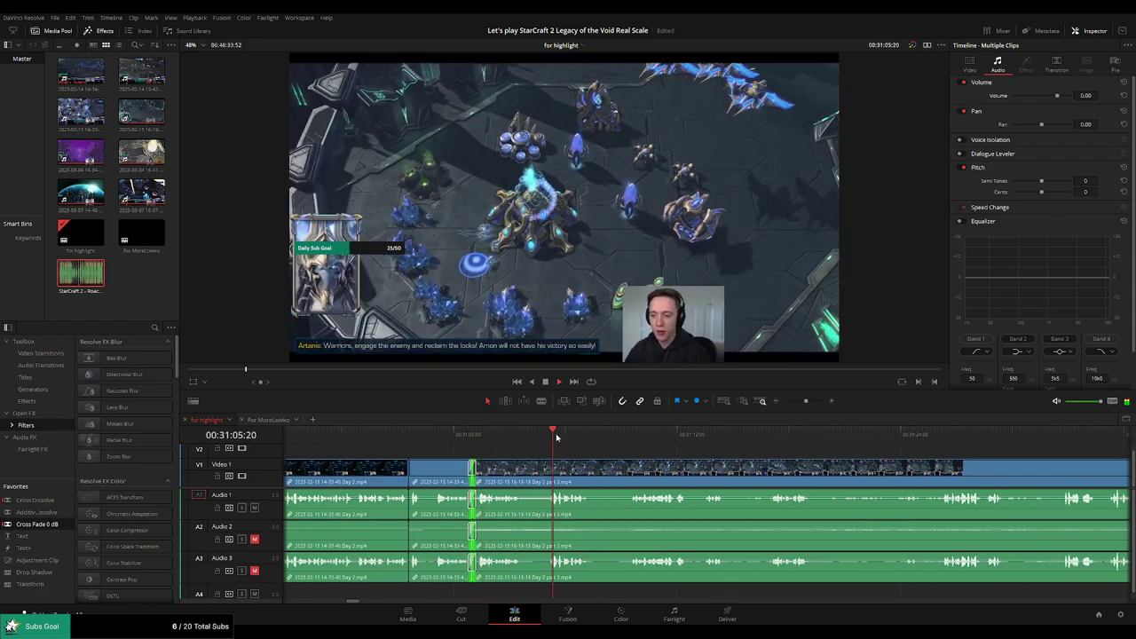
pyautogui.hscroll(2, 590, 453)
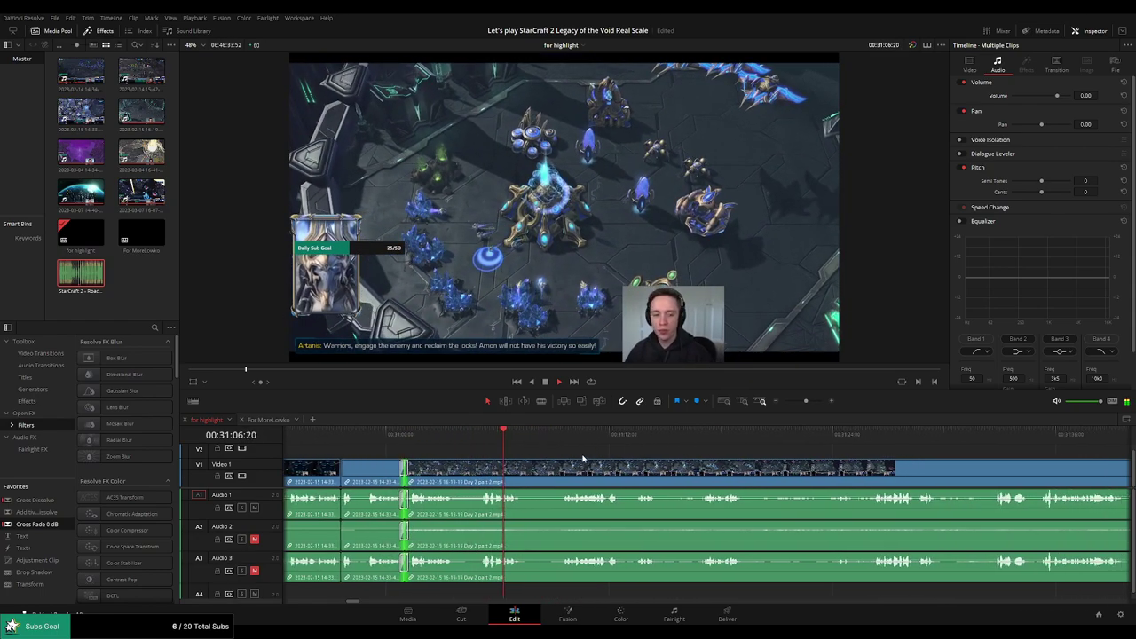
# Split the clip at about 31:07 on all tracks and skim forward to about 31:26 for where to resume
pyautogui.press('b')
pyautogui.click(530, 467)
pyautogui.click(559, 437)
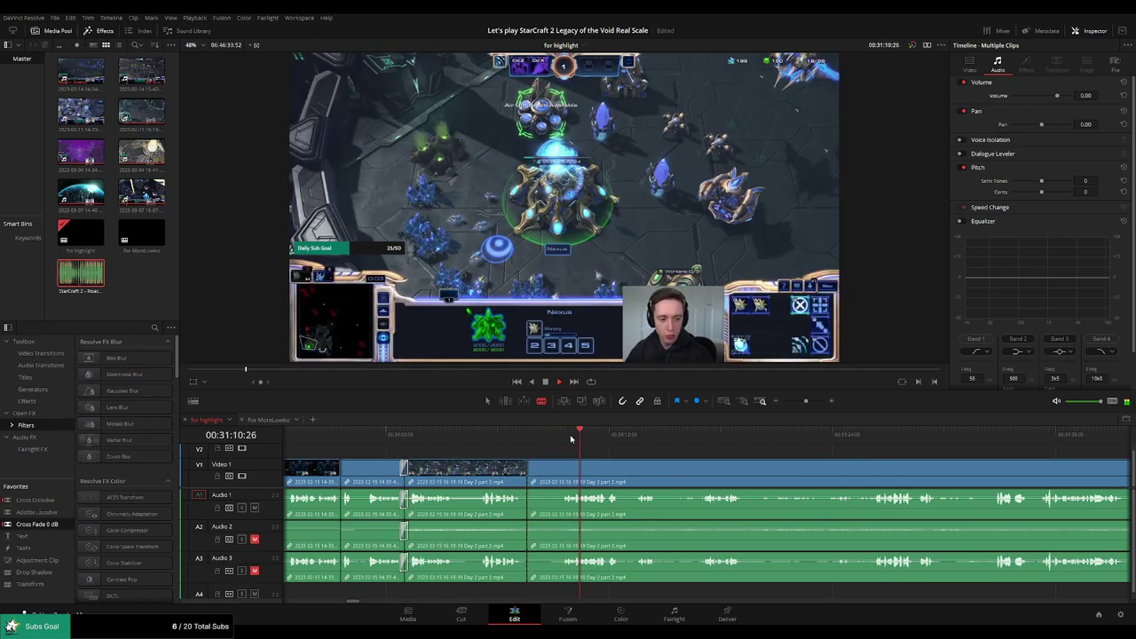
pyautogui.click(639, 436)
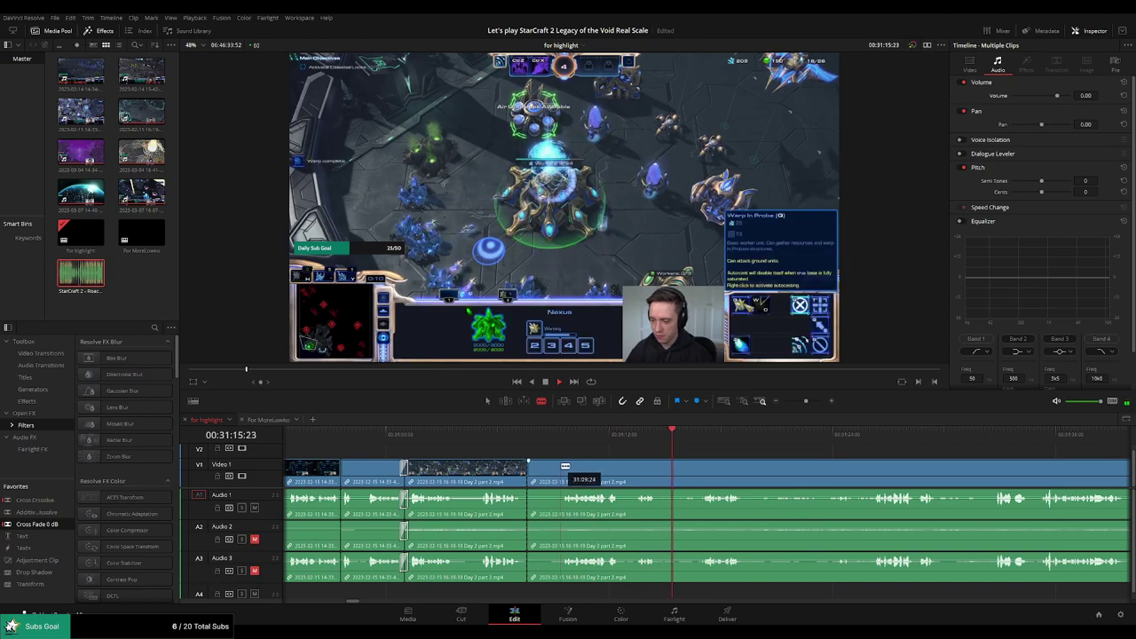
pyautogui.click(702, 435)
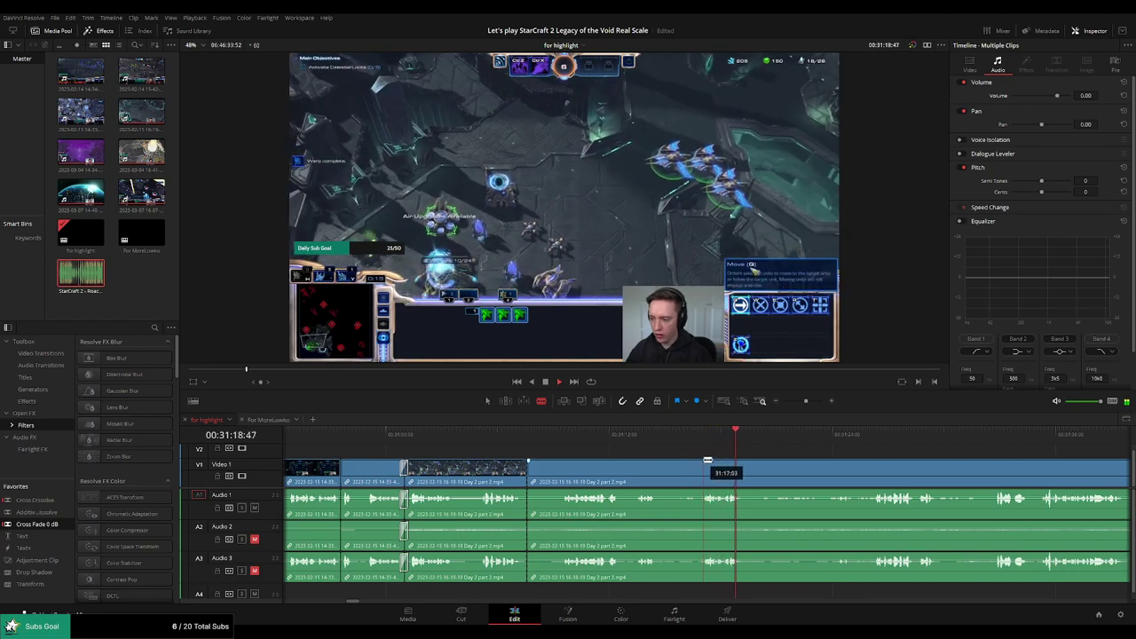
pyautogui.click(834, 435)
pyautogui.click(869, 435)
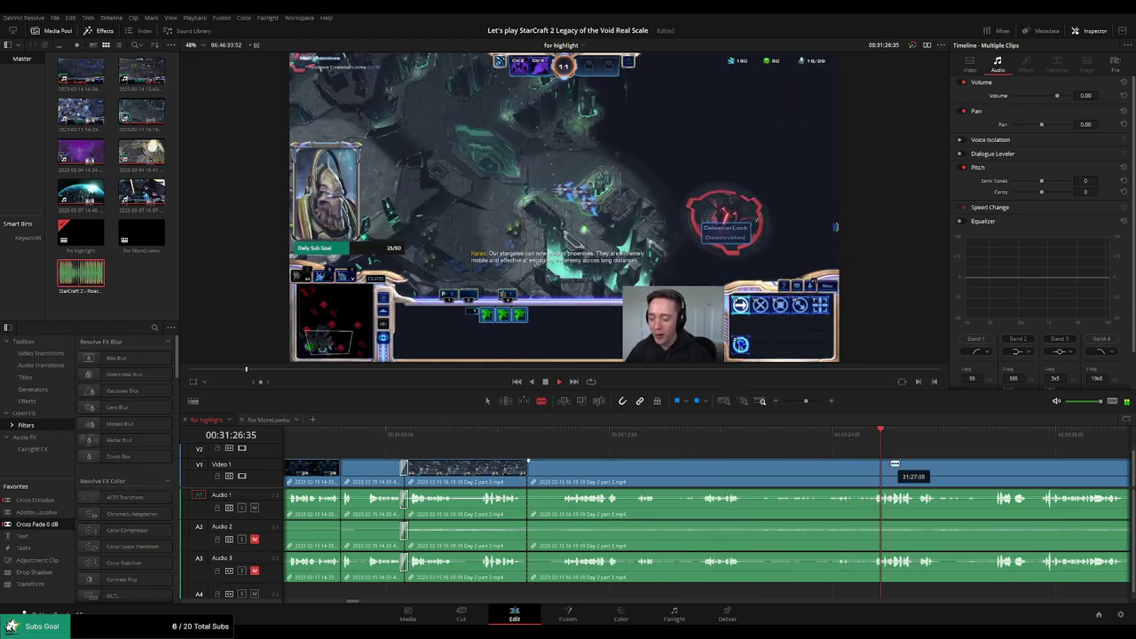
# Split the clip again at about 31:20 and ripple delete the footage back to the cut at about 31:07
pyautogui.hscroll(3, 893, 464)
pyautogui.press('space')
pyautogui.click(656, 441)
pyautogui.press('space')
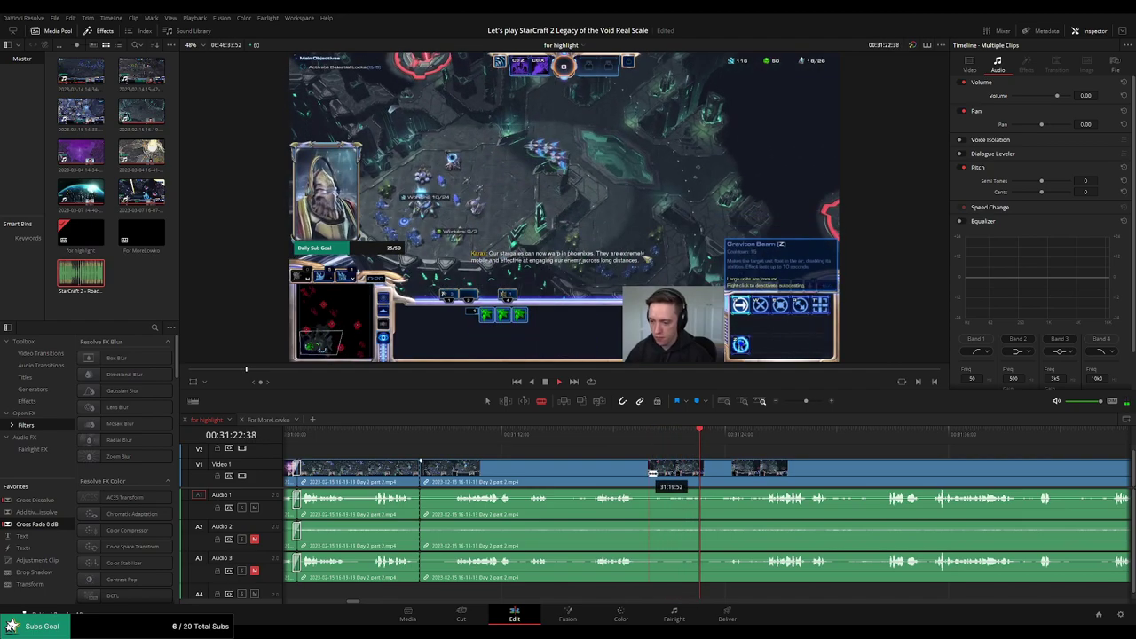
pyautogui.click(652, 471)
pyautogui.press('a')
pyautogui.click(628, 476)
pyautogui.press('Delete')
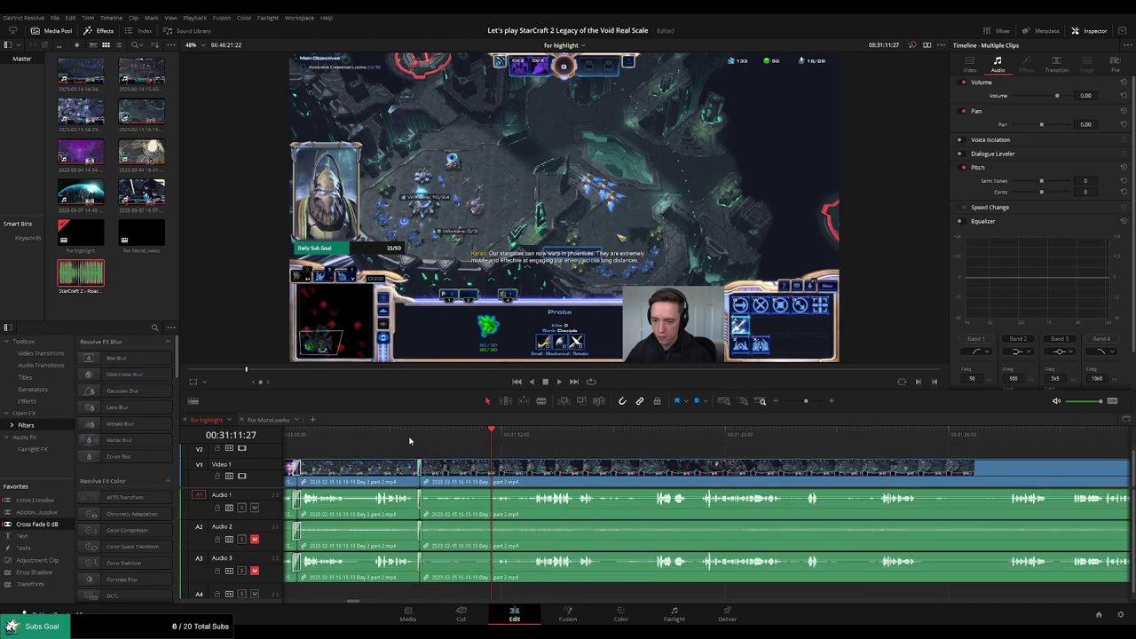
# Crossfade the video and audio tracks at the join near 31:07 and play across it to check the transition
pyautogui.click(409, 435)
pyautogui.press('space')
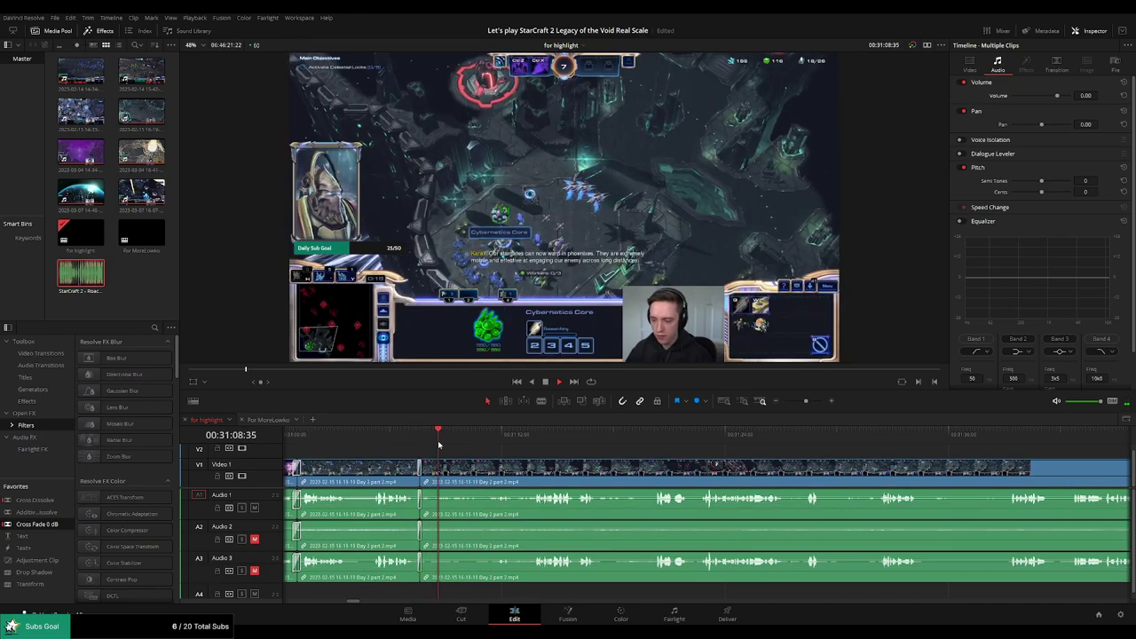
pyautogui.click(425, 458)
pyautogui.click(412, 444)
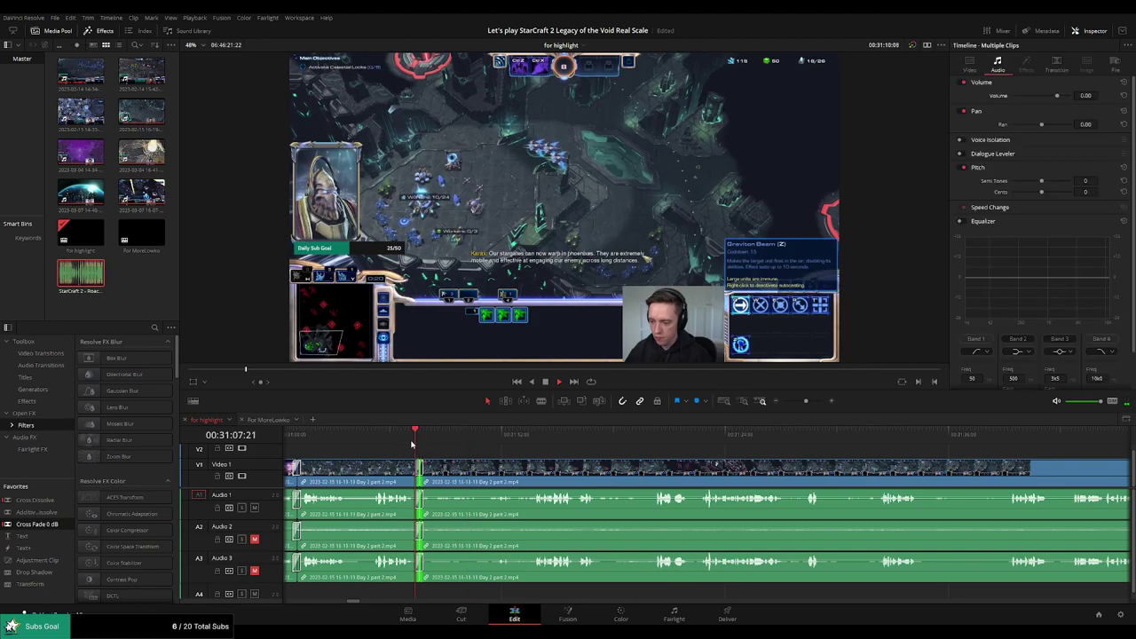
pyautogui.click(409, 443)
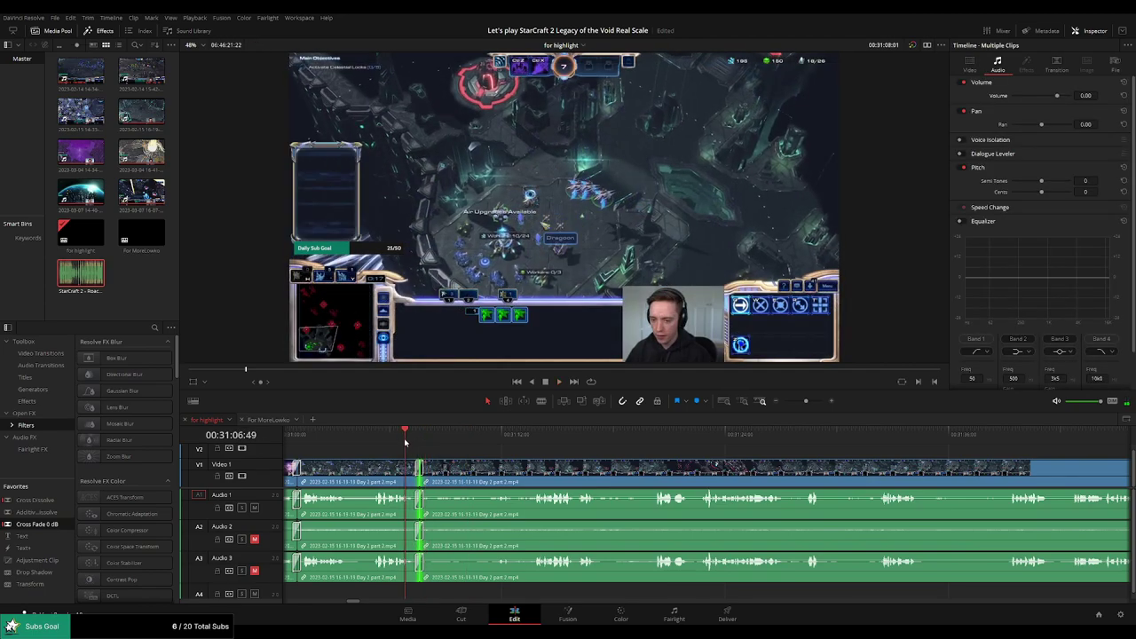
pyautogui.click(513, 453)
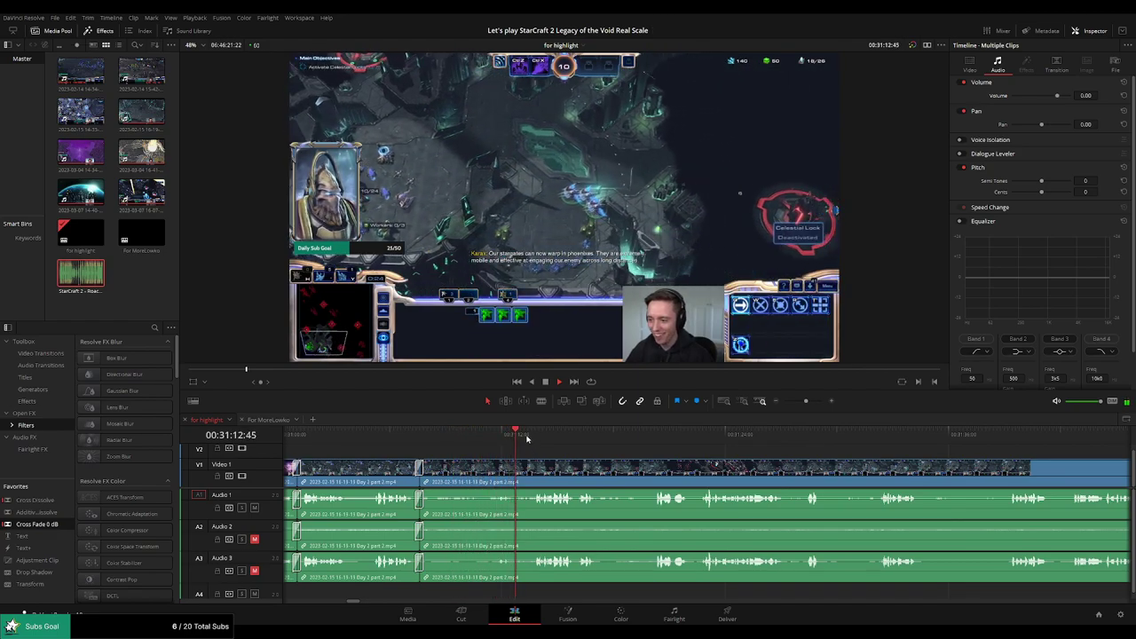
# Split the clip at about 31:17 and 31:22 on all tracks and ripple delete the section between the cuts
pyautogui.hscroll(3, 612, 449)
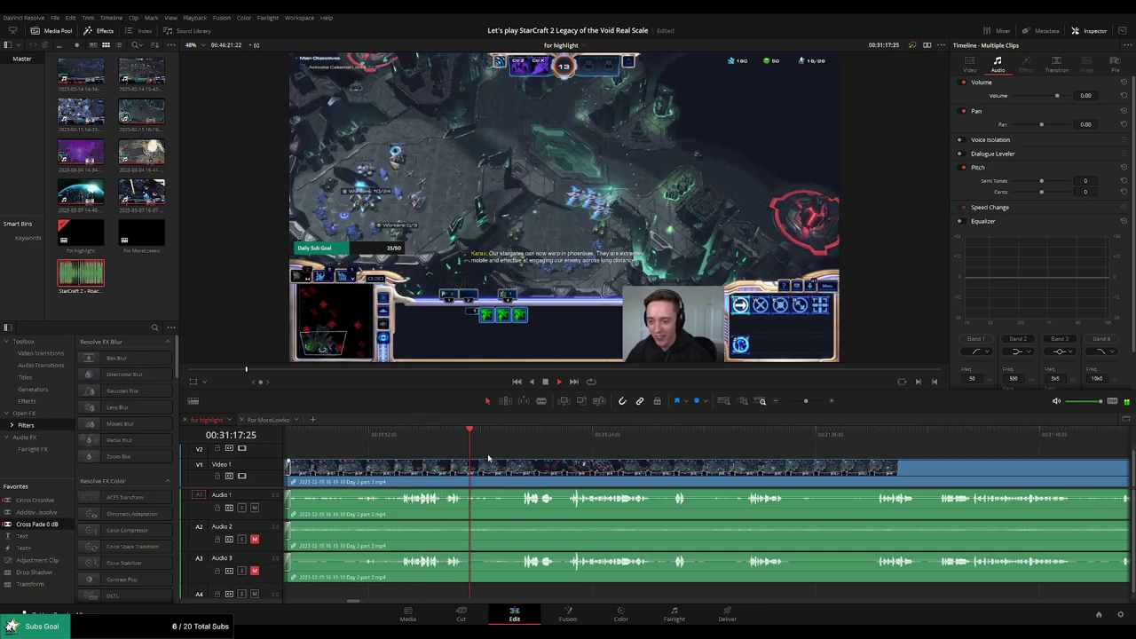
pyautogui.click(510, 434)
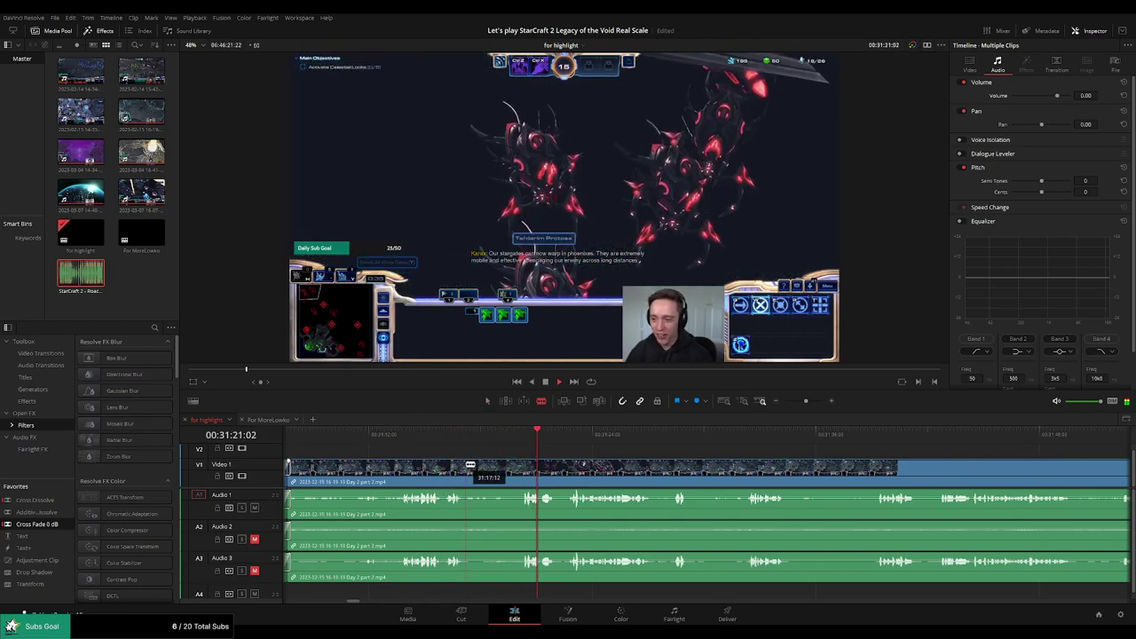
pyautogui.click(468, 465)
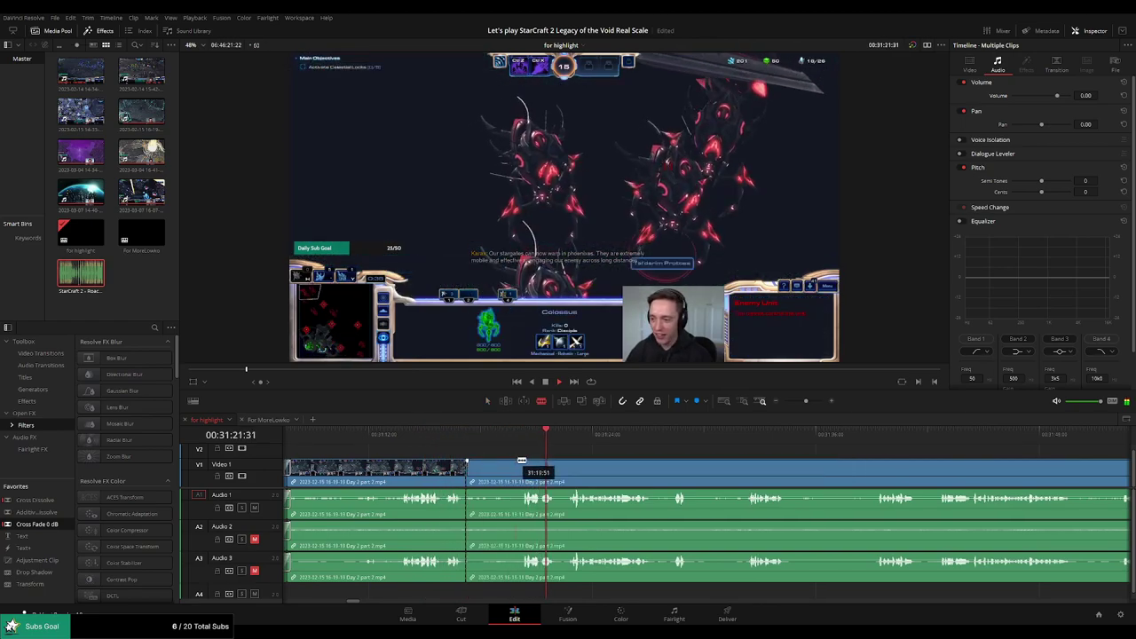
pyautogui.click(571, 460)
pyautogui.press('a')
pyautogui.click(543, 466)
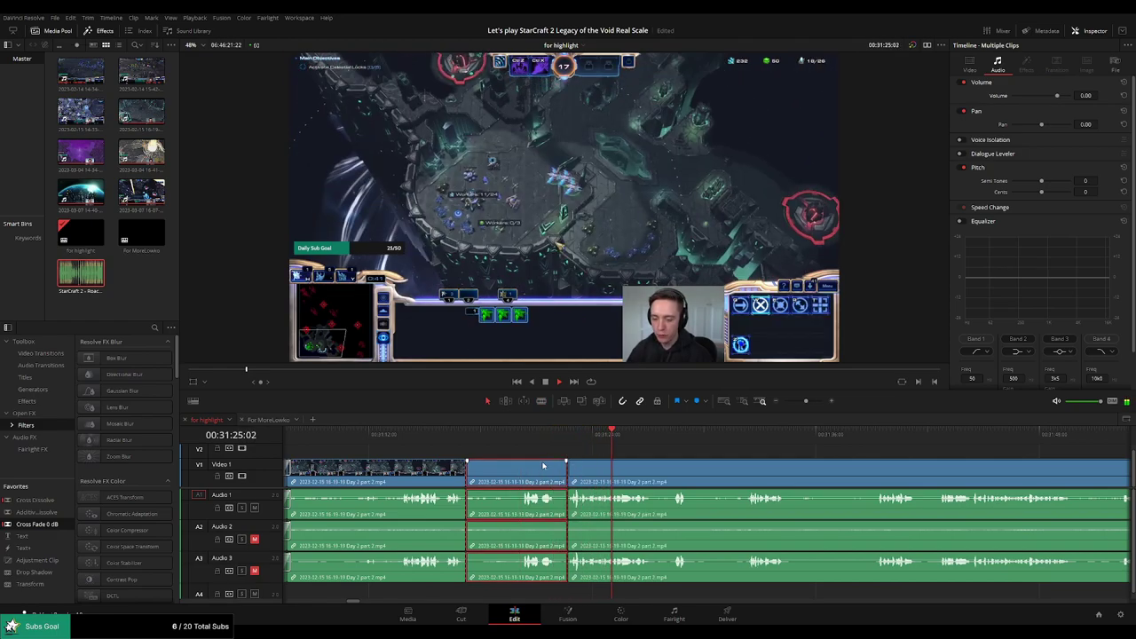
pyautogui.press('Delete')
# Add crossfades on the video and audio tracks at the join near 31:17 and play across it
pyautogui.click(467, 473)
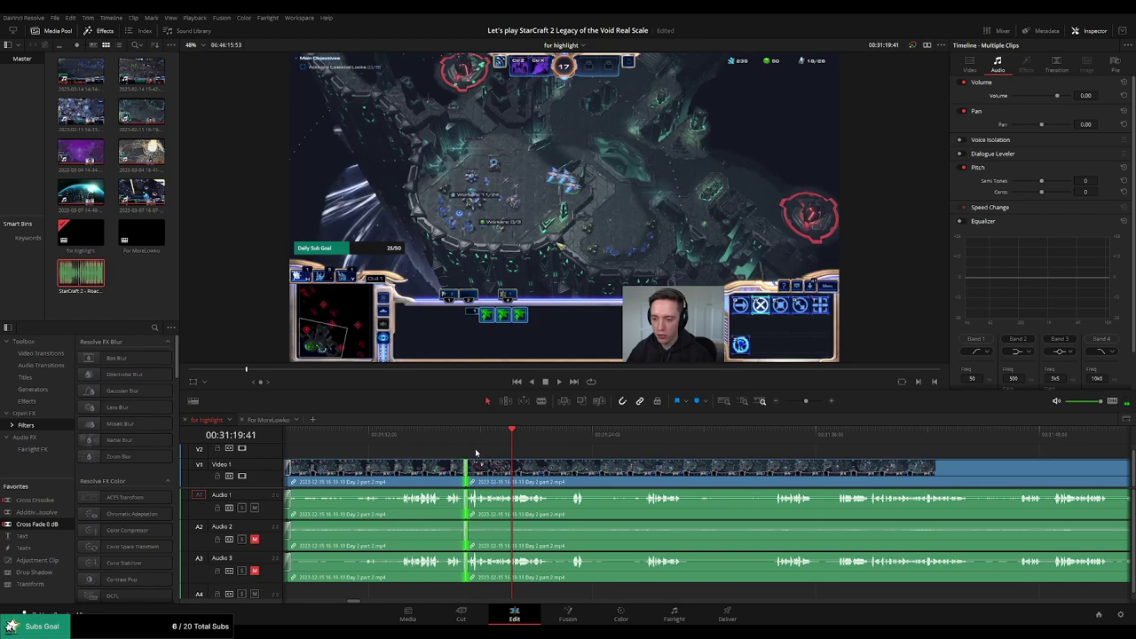
pyautogui.moveTo(468, 441); pyautogui.dragTo(457, 438)
pyautogui.press('space')
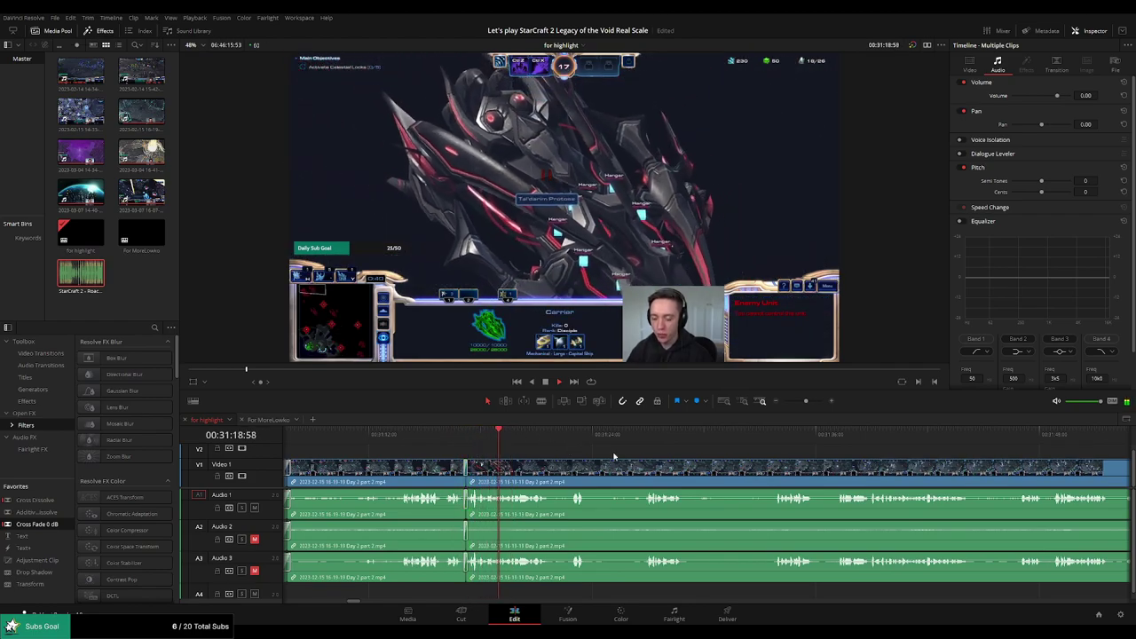
# Split the clip at about 31:23 and 31:26 on all tracks and ripple delete the section between the cuts
pyautogui.hscroll(1, 586, 449)
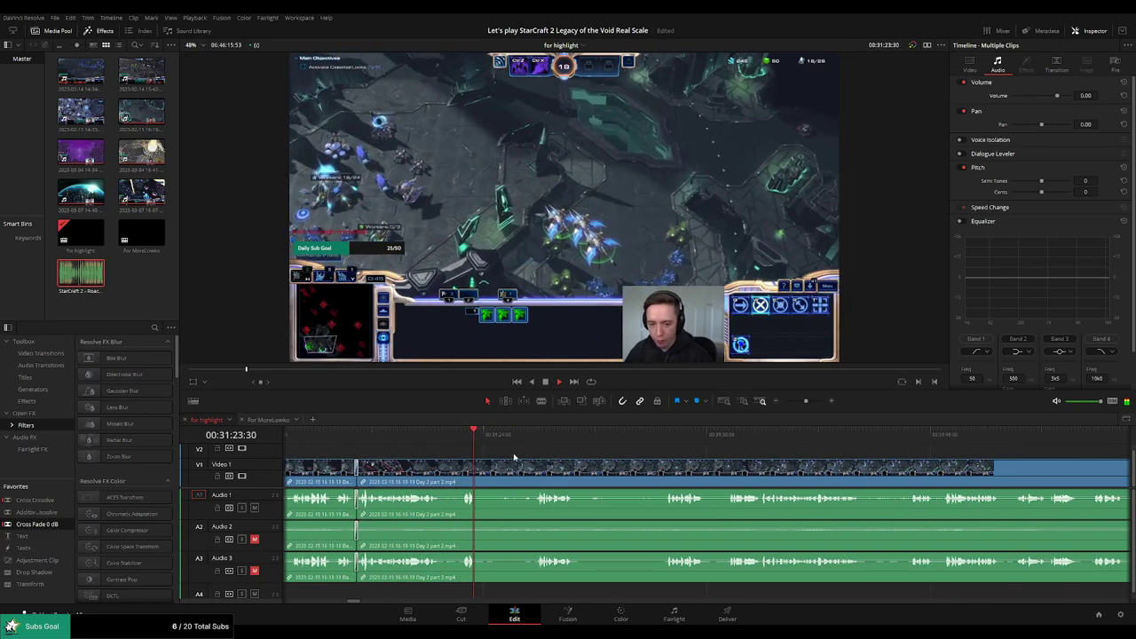
pyautogui.press('b')
pyautogui.click(479, 471)
pyautogui.click(538, 439)
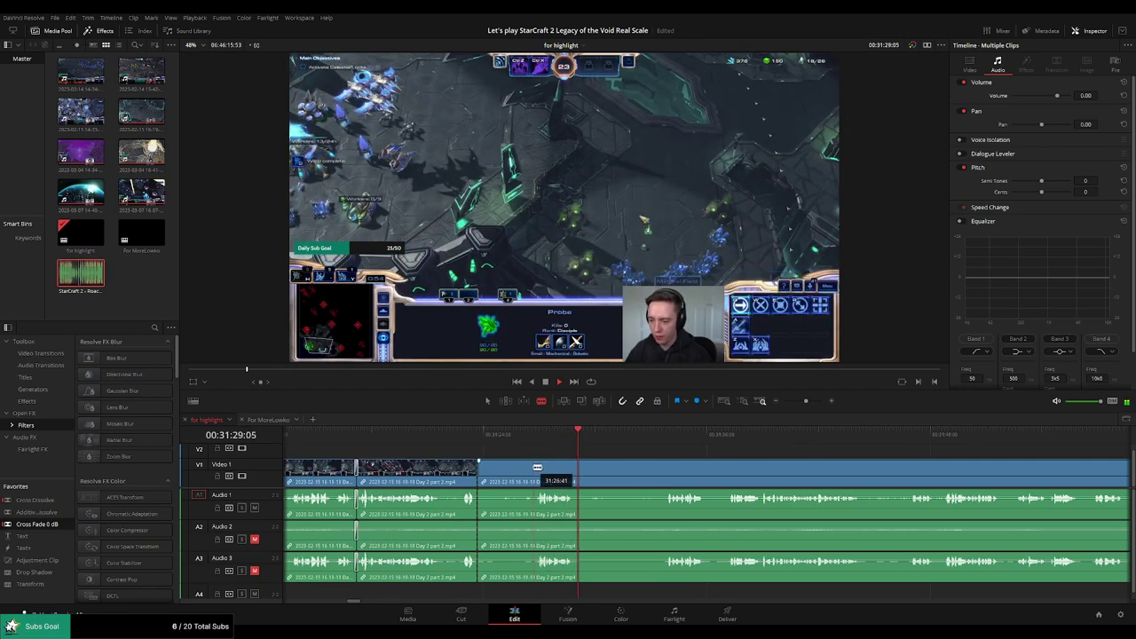
pyautogui.click(536, 467)
pyautogui.press('a')
pyautogui.click(515, 474)
pyautogui.press('Delete')
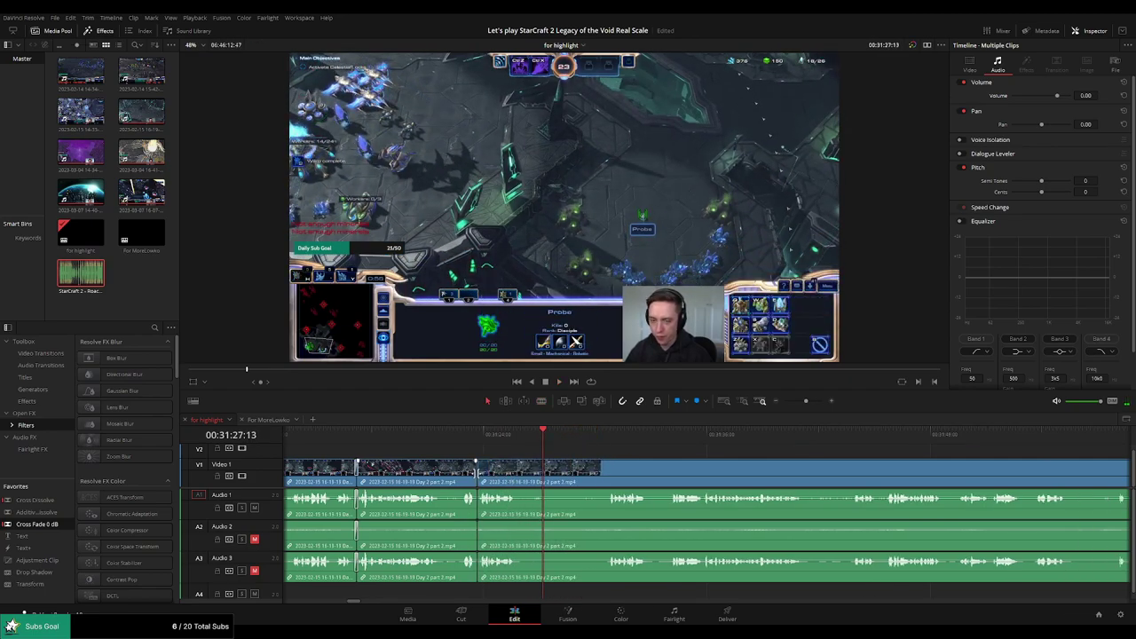
# Apply Cross Fade 0 dB to Audio 1 at the join near 31:23 and split all tracks at about 31:25
pyautogui.press('space')
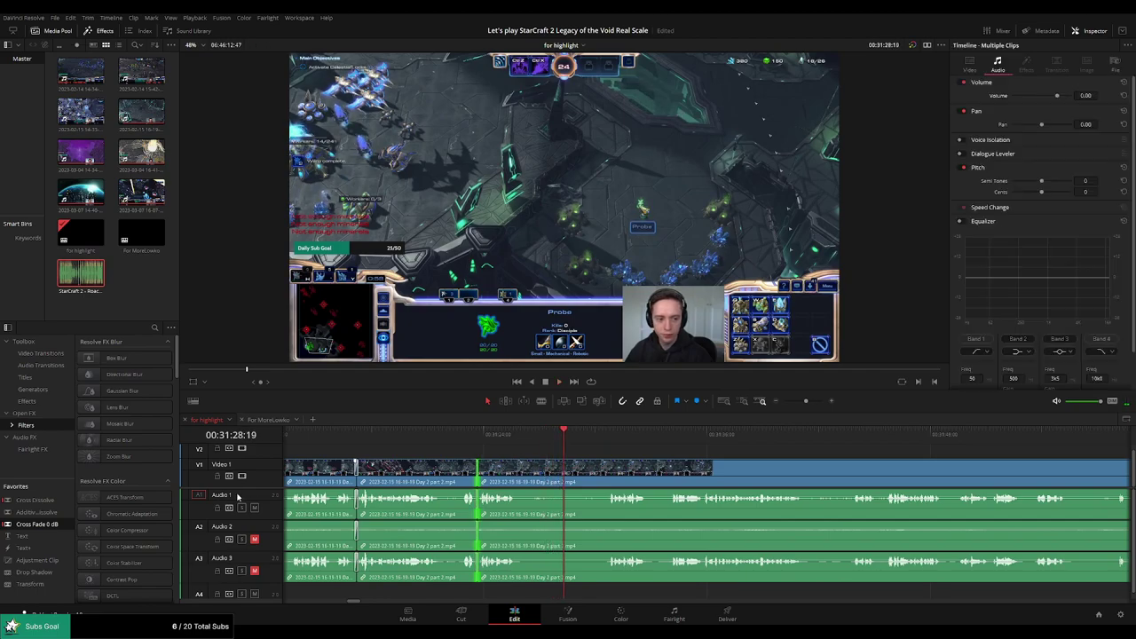
pyautogui.moveTo(58, 527); pyautogui.dragTo(512, 503)
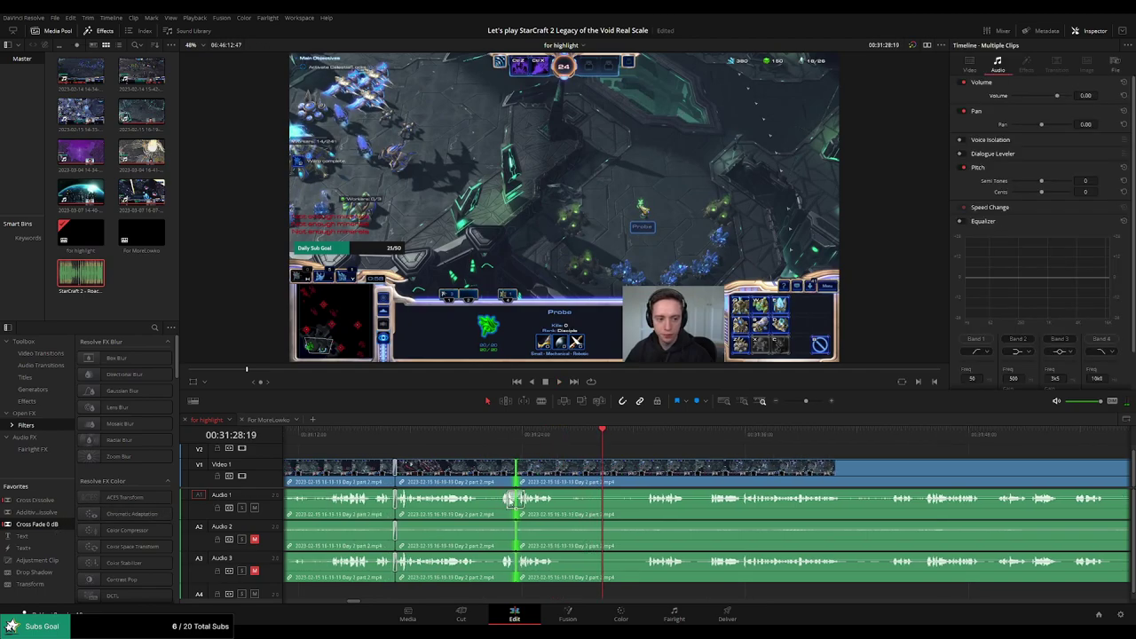
pyautogui.click(560, 471)
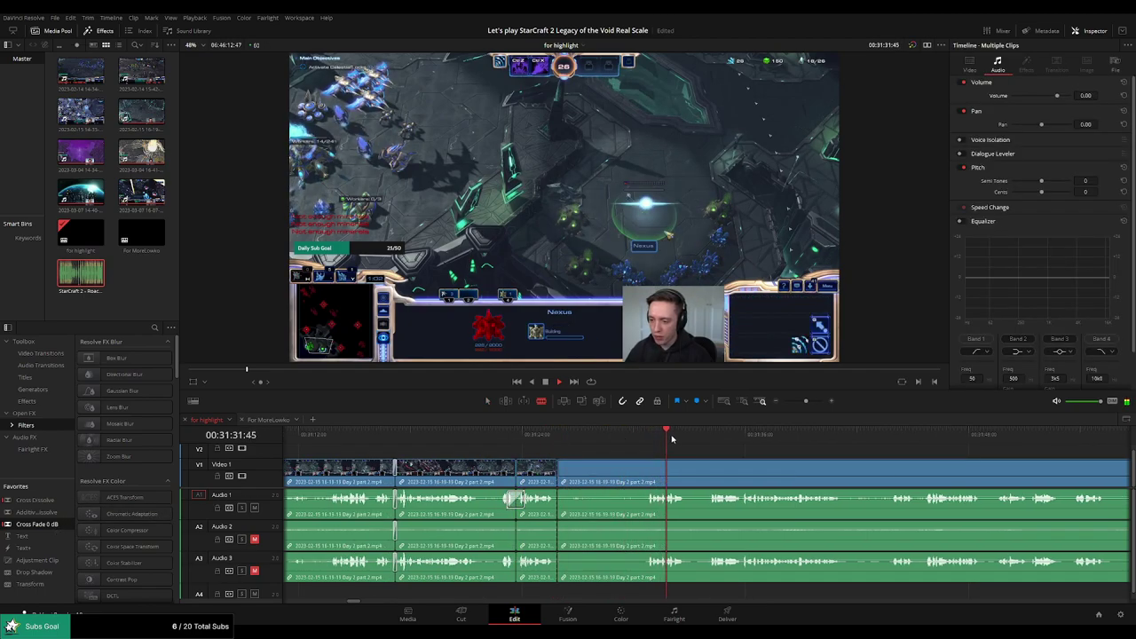
# Skim the mission footage from about 31:35 to 46:50 for the next section worth keeping
pyautogui.click(789, 402)
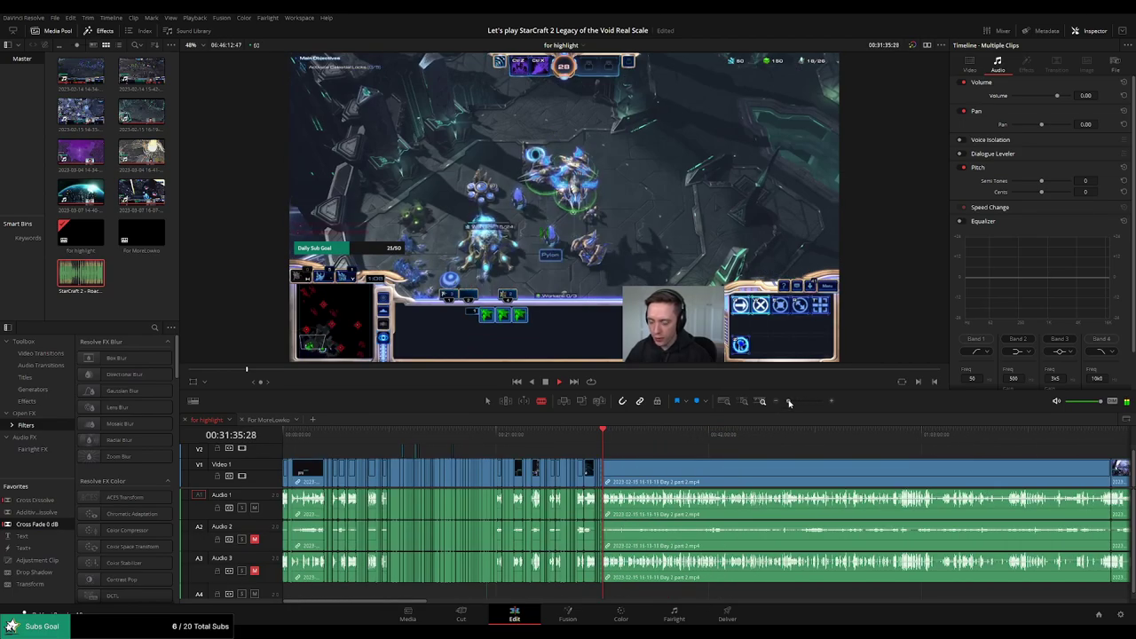
pyautogui.moveTo(630, 434); pyautogui.dragTo(680, 434)
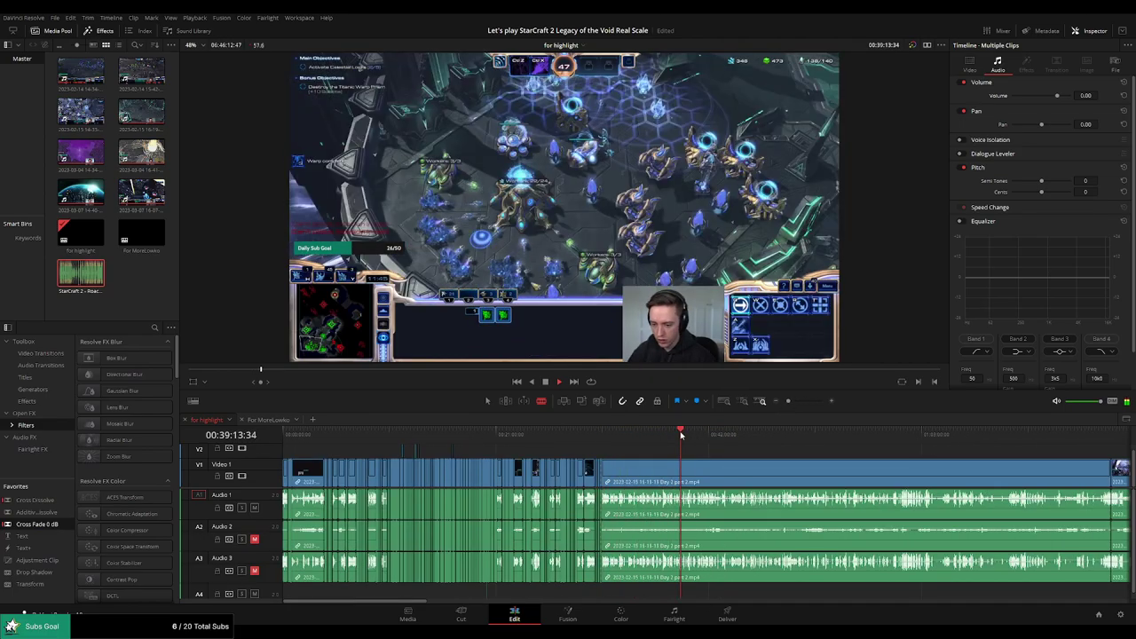
pyautogui.click(707, 435)
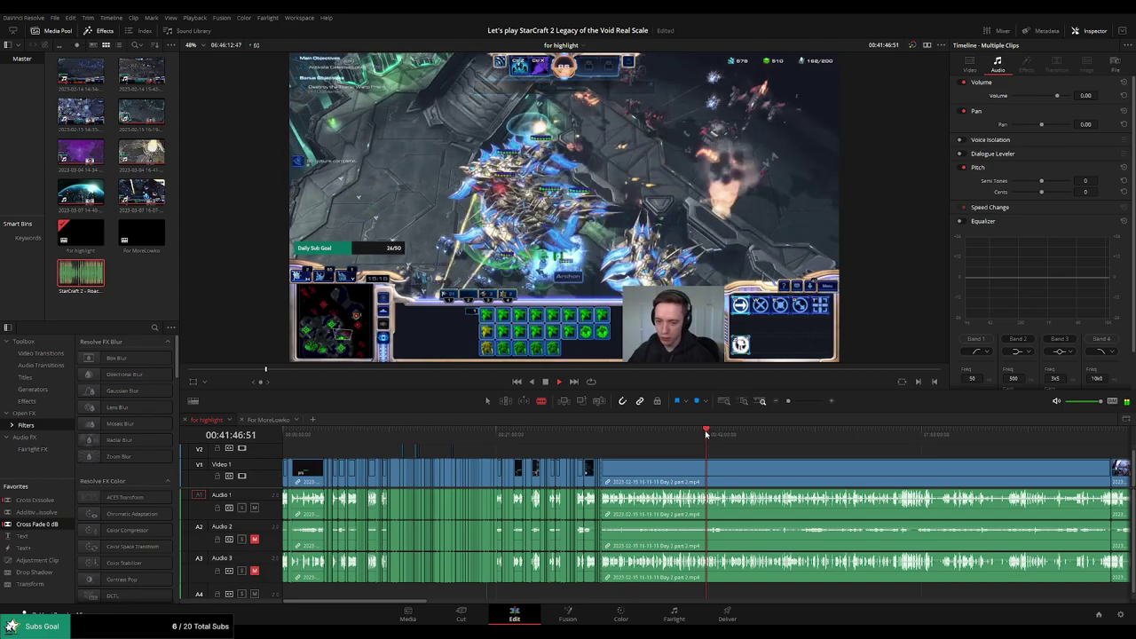
pyautogui.moveTo(730, 435); pyautogui.dragTo(757, 435)
pyautogui.click(758, 434)
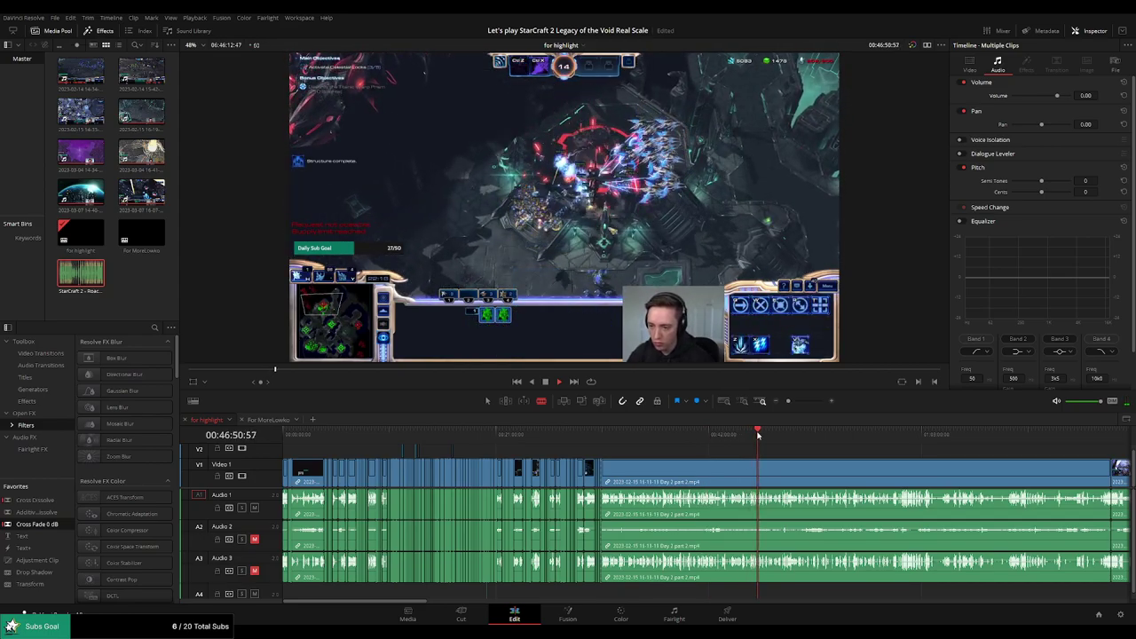
pyautogui.moveTo(757, 434); pyautogui.dragTo(748, 436)
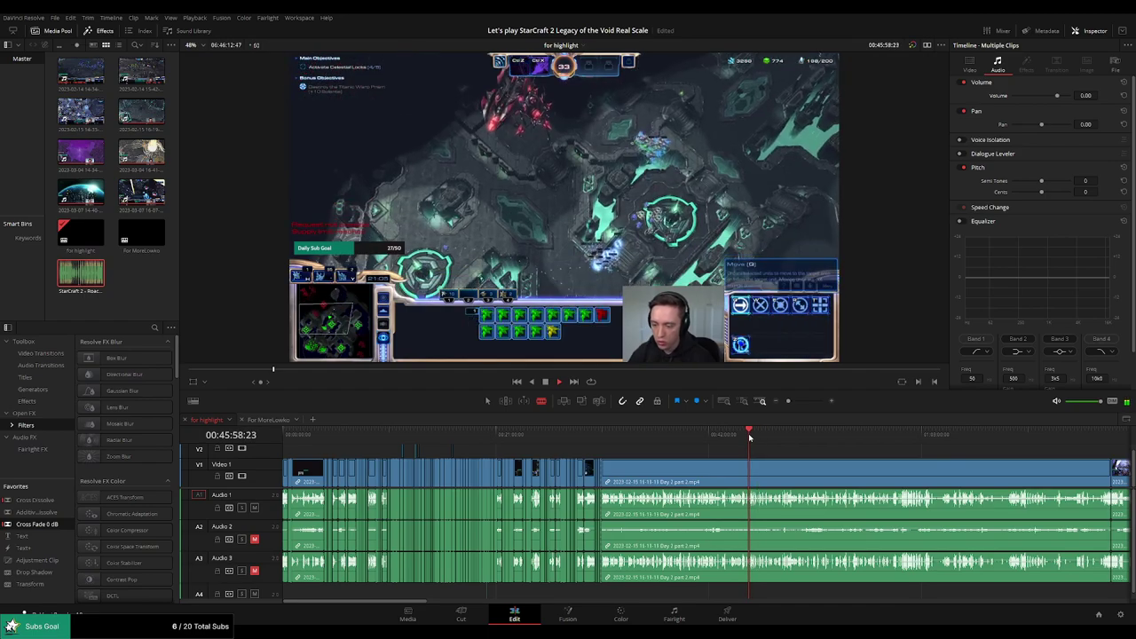
# Examine the battle footage between about 46:08 and 47:03 more closely to find where the highlight should begin
pyautogui.scroll(5, 778, 452)
pyautogui.click(728, 436)
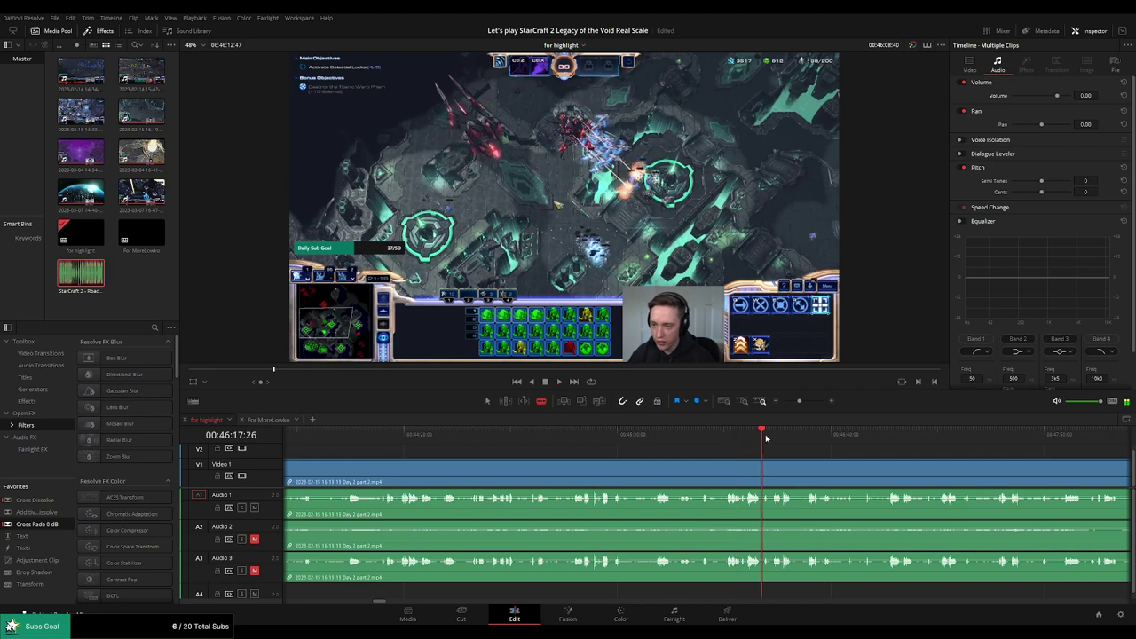
pyautogui.moveTo(766, 436); pyautogui.dragTo(885, 438)
pyautogui.moveTo(950, 458); pyautogui.dragTo(697, 447)
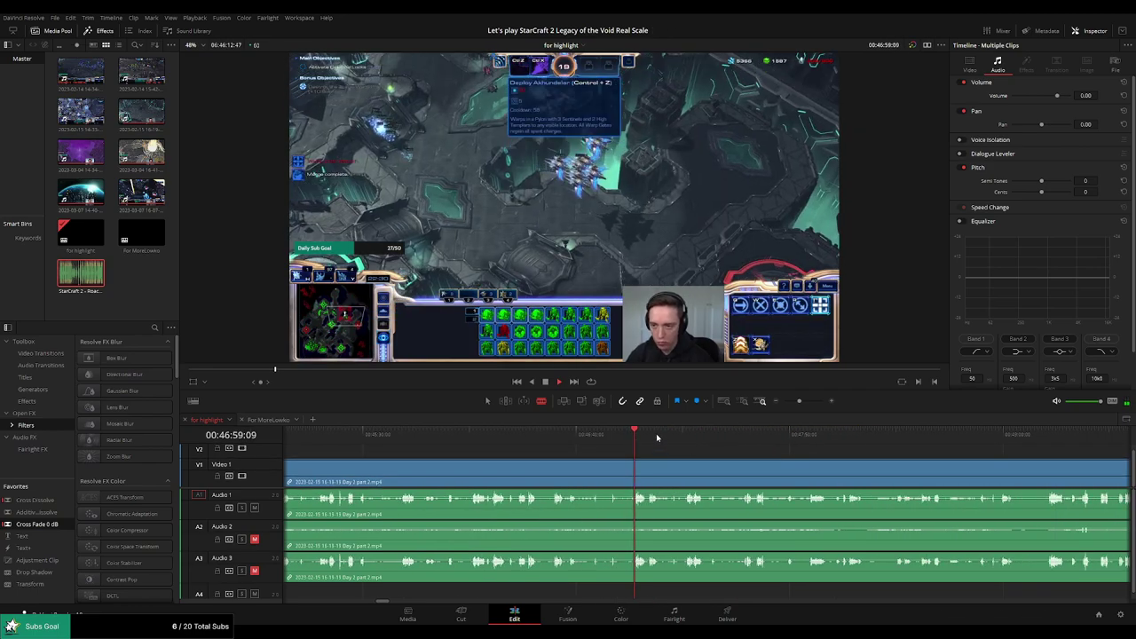
pyautogui.click(789, 436)
pyautogui.moveTo(789, 439); pyautogui.dragTo(644, 446)
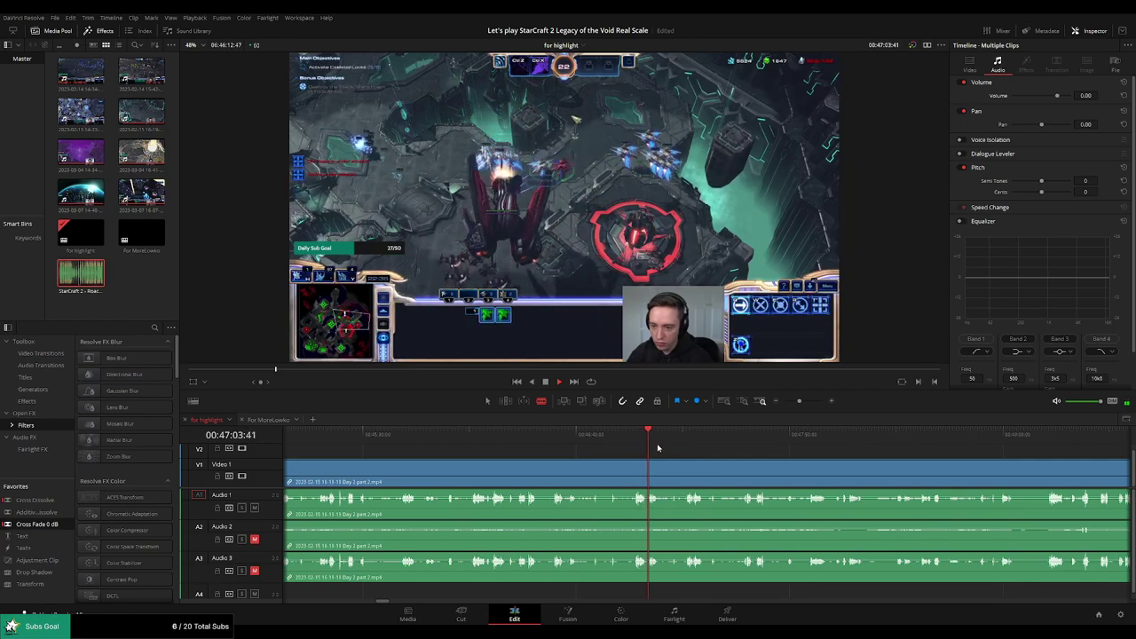
pyautogui.click(555, 443)
pyautogui.moveTo(561, 458); pyautogui.dragTo(721, 461)
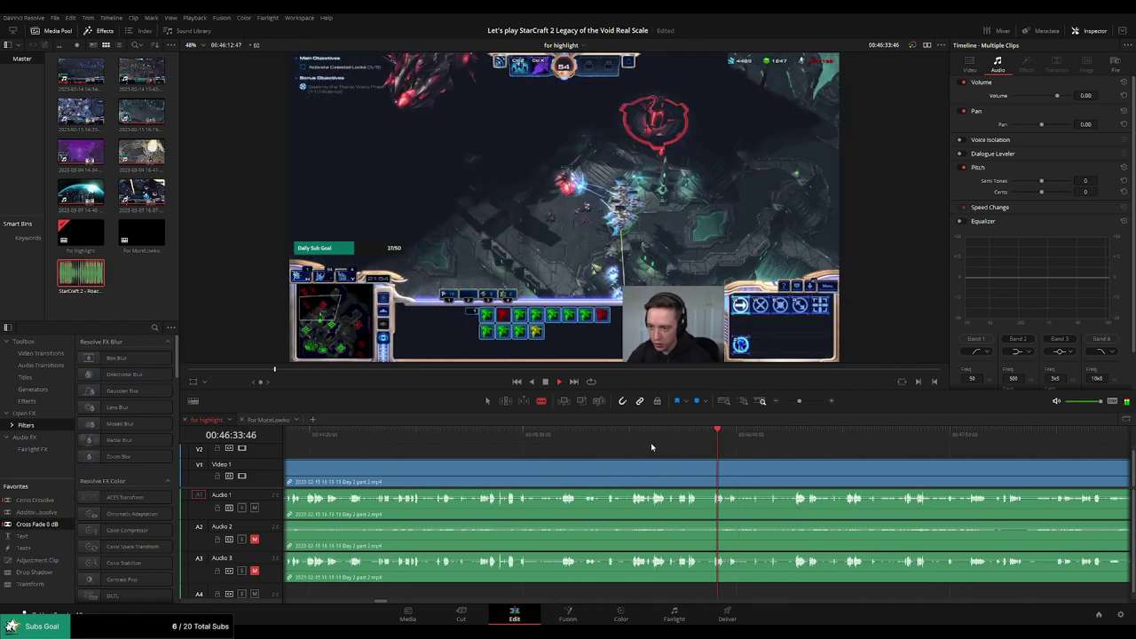
# Split the clip at about 45:57 on all tracks and ripple delete the footage back to the cut at about 31:25
pyautogui.click(634, 441)
pyautogui.moveTo(632, 441)
pyautogui.mouseDown()
pyautogui.moveTo(784, 450)
pyautogui.moveTo(677, 449)
pyautogui.moveTo(636, 435)
pyautogui.moveTo(648, 434)
pyautogui.mouseUp()
pyautogui.scroll(3, 706, 450)
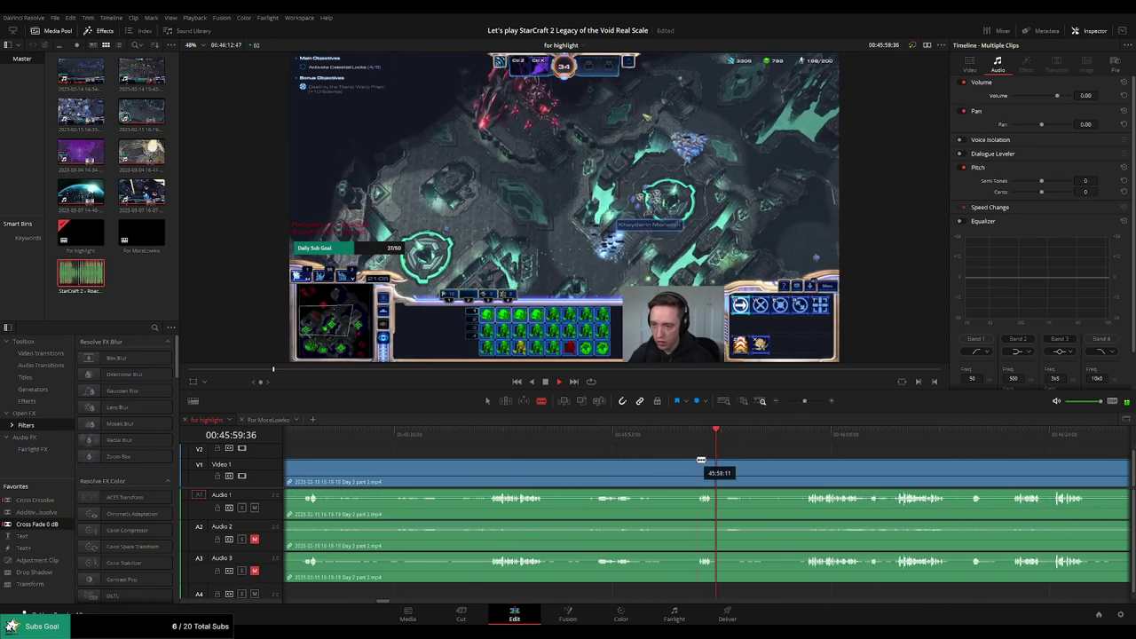
pyautogui.click(692, 460)
pyautogui.press('a')
pyautogui.click(673, 469)
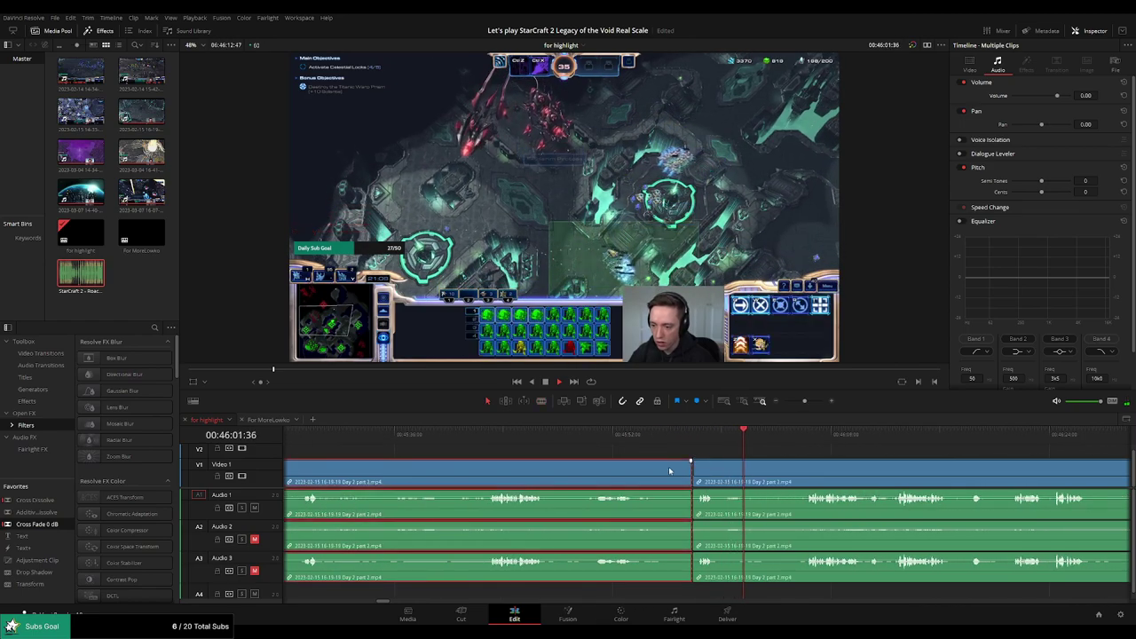
pyautogui.press('Delete')
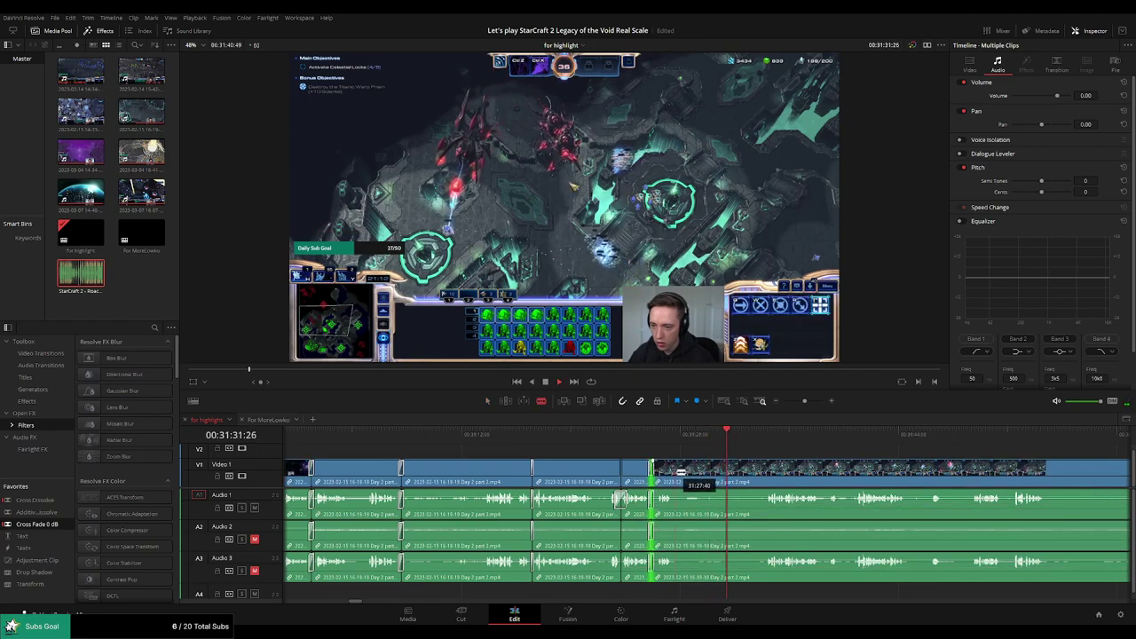
# Ripple delete the battle footage between cuts at about 31:28 and 31:33 on all tracks
pyautogui.click(759, 472)
pyautogui.press('a')
pyautogui.click(741, 472)
pyautogui.press('Delete')
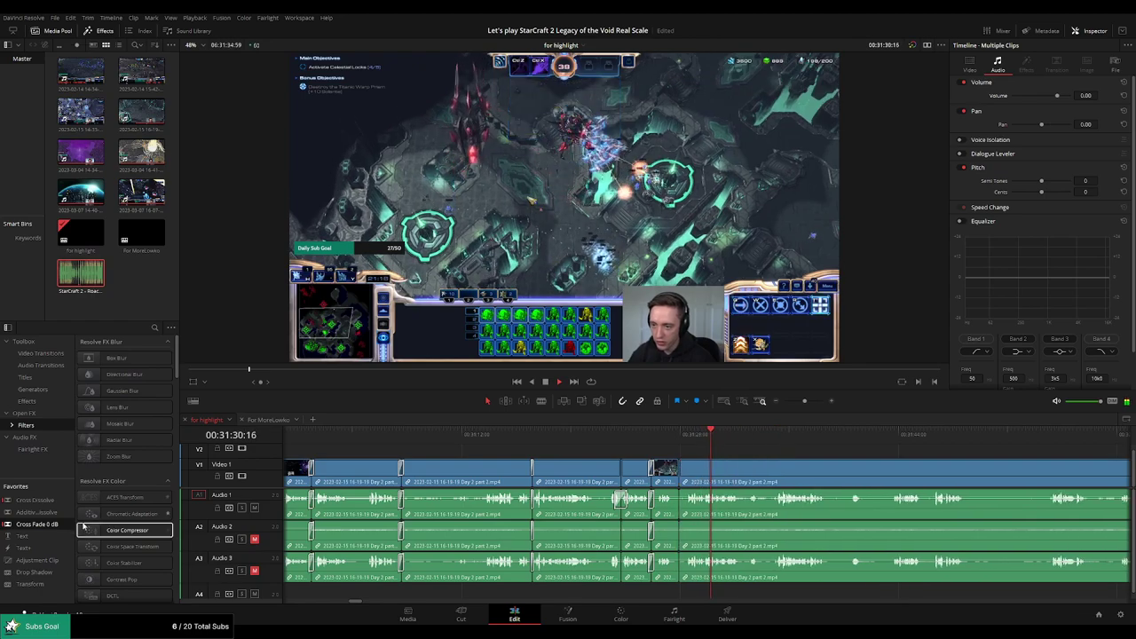
# Add a Cross Fade 0 dB to the Audio 1 join at about 31:28
pyautogui.moveTo(45, 524); pyautogui.dragTo(651, 492)
pyautogui.moveTo(713, 508); pyautogui.dragTo(713, 507)
pyautogui.moveTo(837, 471); pyautogui.dragTo(662, 460)
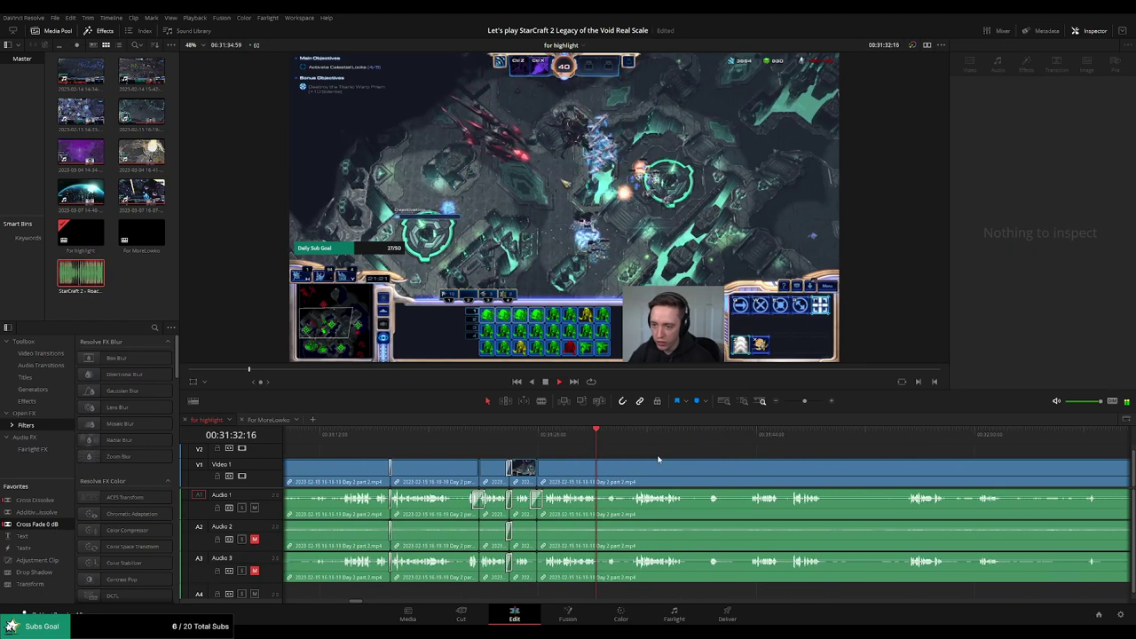
# Review the battle footage after the join and split the clip at about 31:49 on all tracks
pyautogui.click(609, 438)
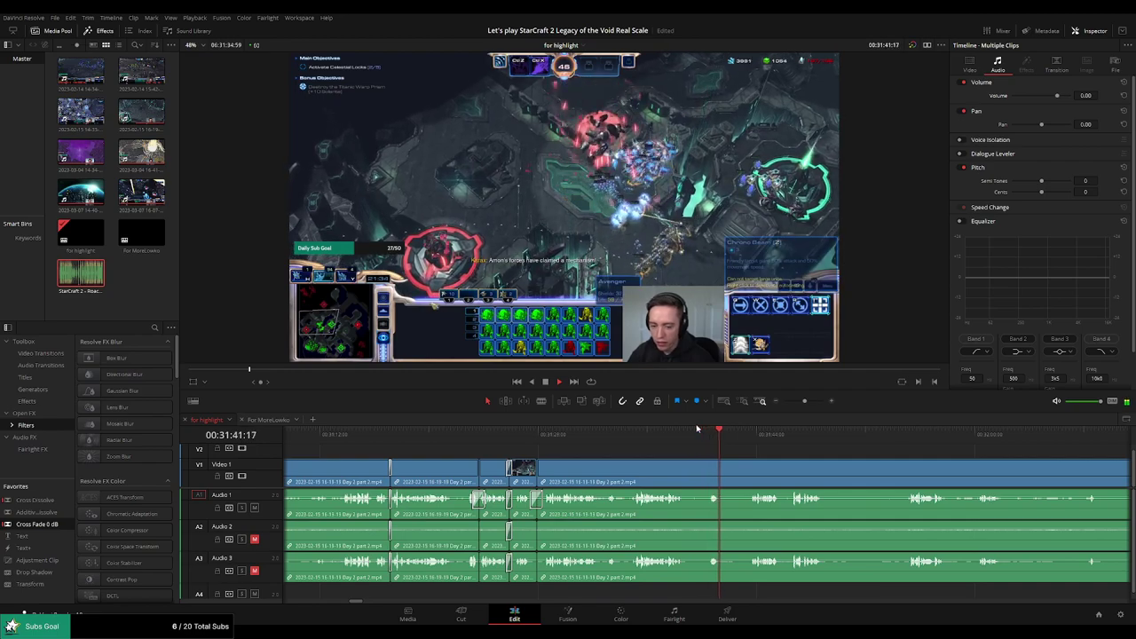
pyautogui.moveTo(790, 451); pyautogui.dragTo(595, 444)
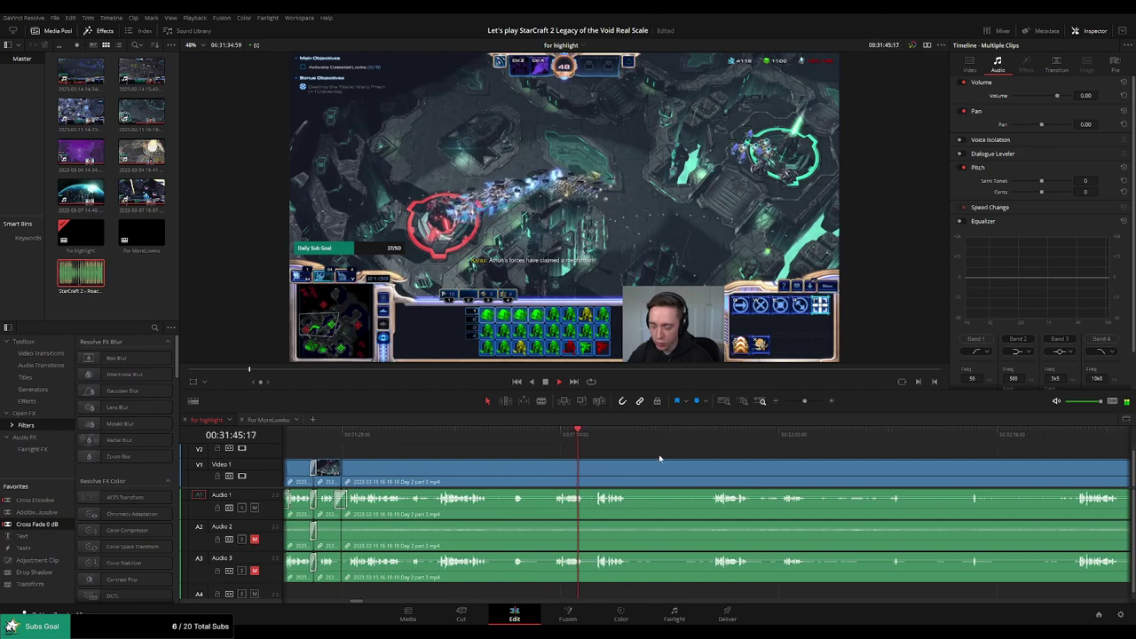
pyautogui.hscroll(1, 607, 452)
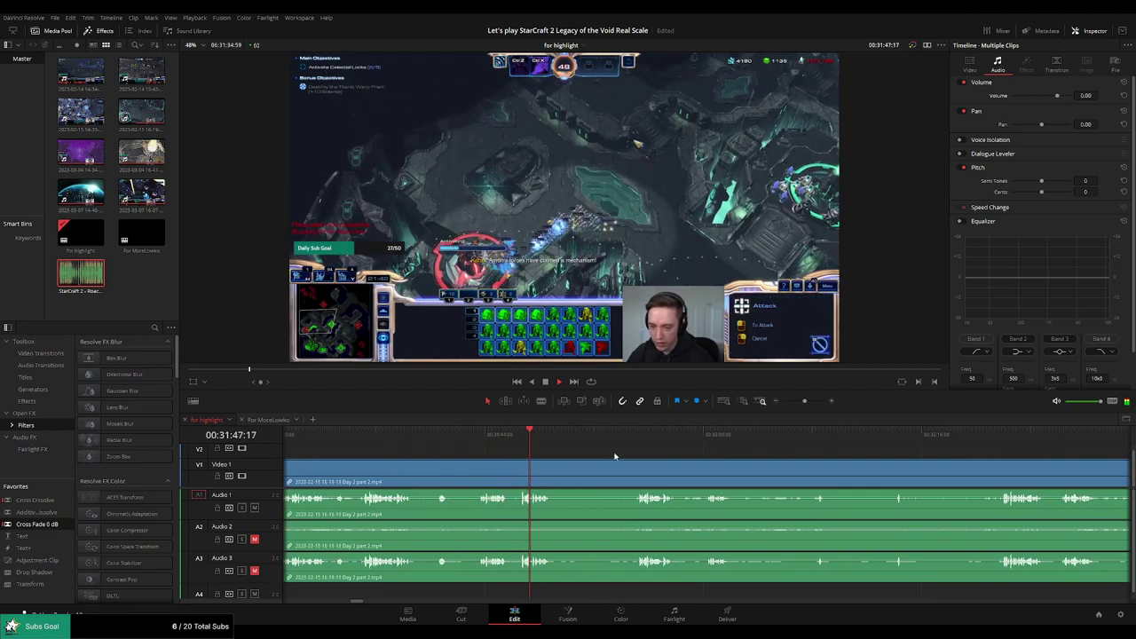
pyautogui.hscroll(1, 559, 457)
pyautogui.press('b')
pyautogui.click(498, 468)
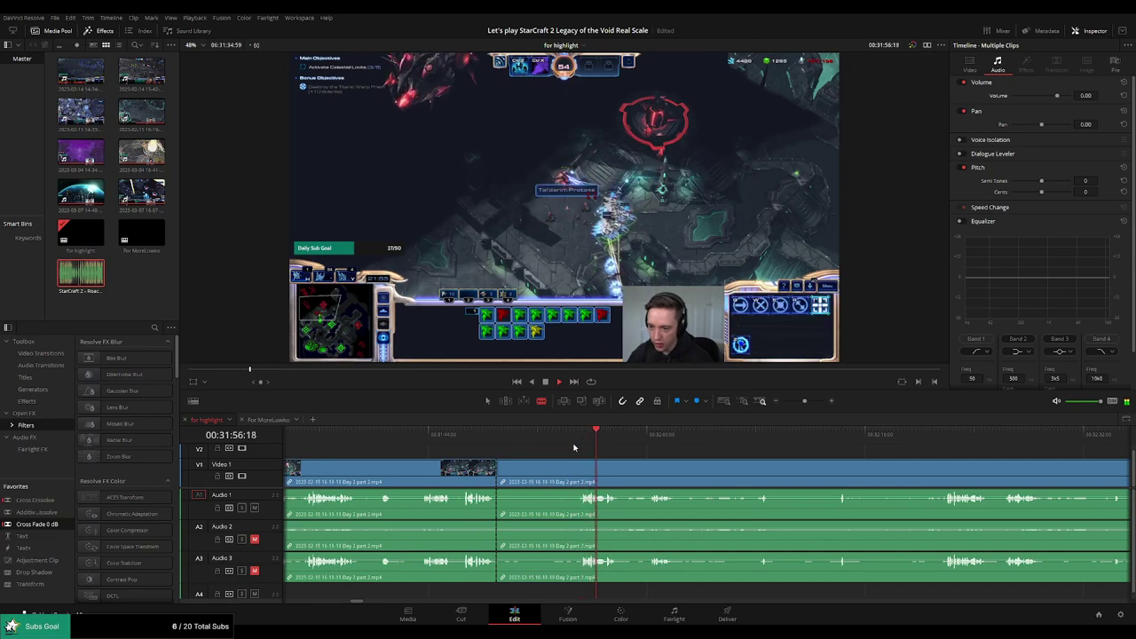
# Check the fighting up to about 32:24 and split the clip at about 31:53 on all tracks
pyautogui.click(650, 434)
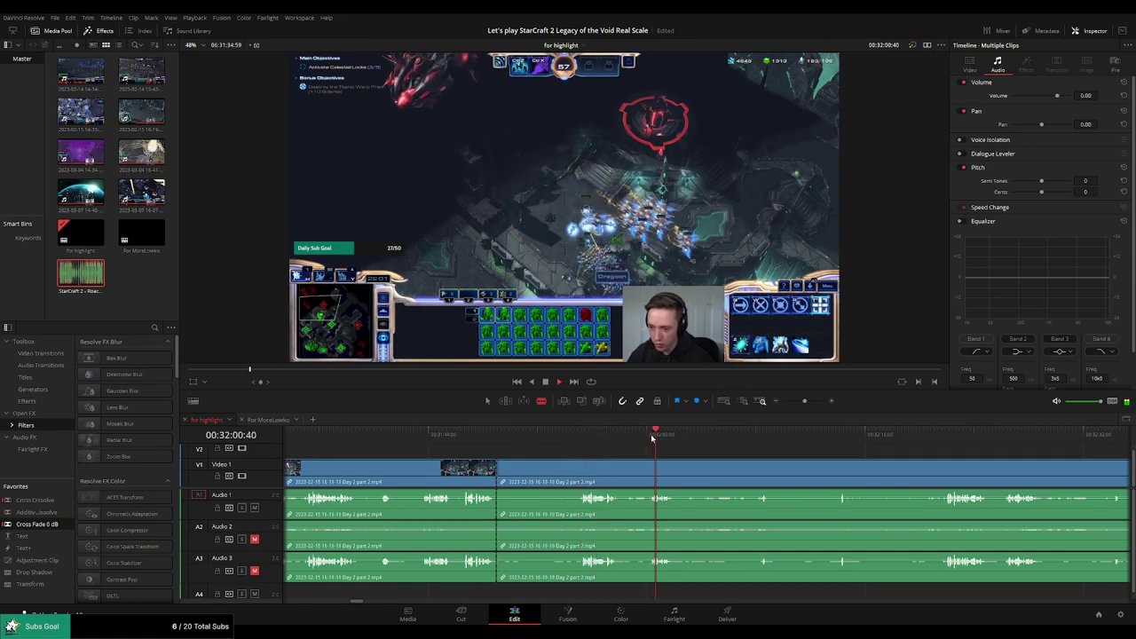
pyautogui.moveTo(707, 437)
pyautogui.mouseDown()
pyautogui.moveTo(922, 442)
pyautogui.moveTo(726, 442)
pyautogui.mouseUp()
pyautogui.hscroll(1, 726, 442)
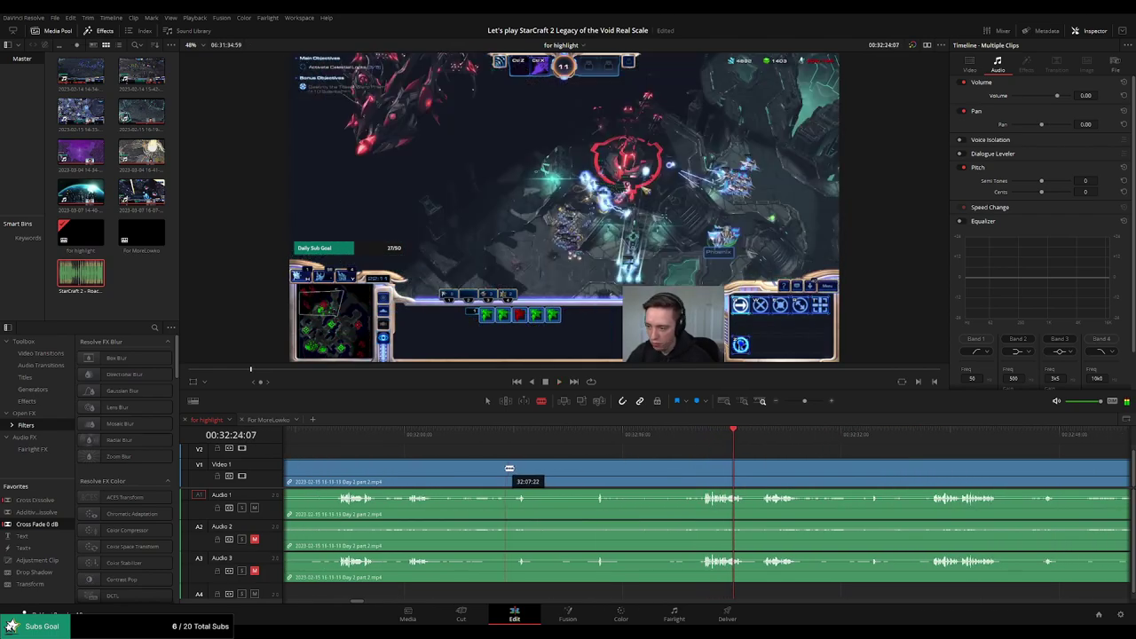
pyautogui.hscroll(-3, 526, 460)
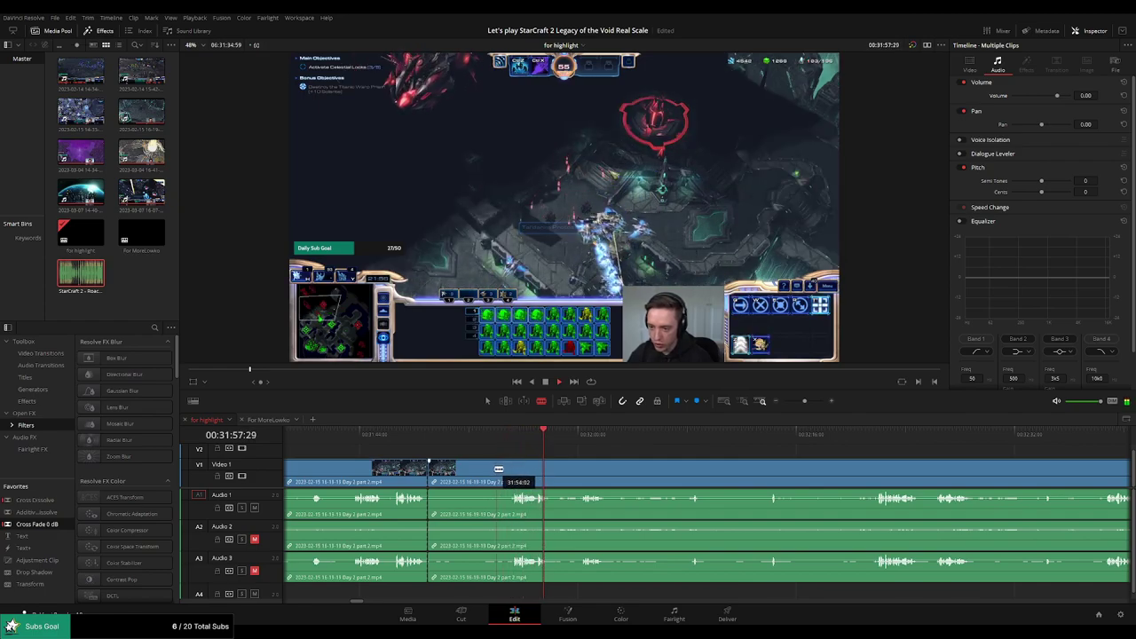
pyautogui.click(480, 436)
pyautogui.press('space')
pyautogui.click(489, 474)
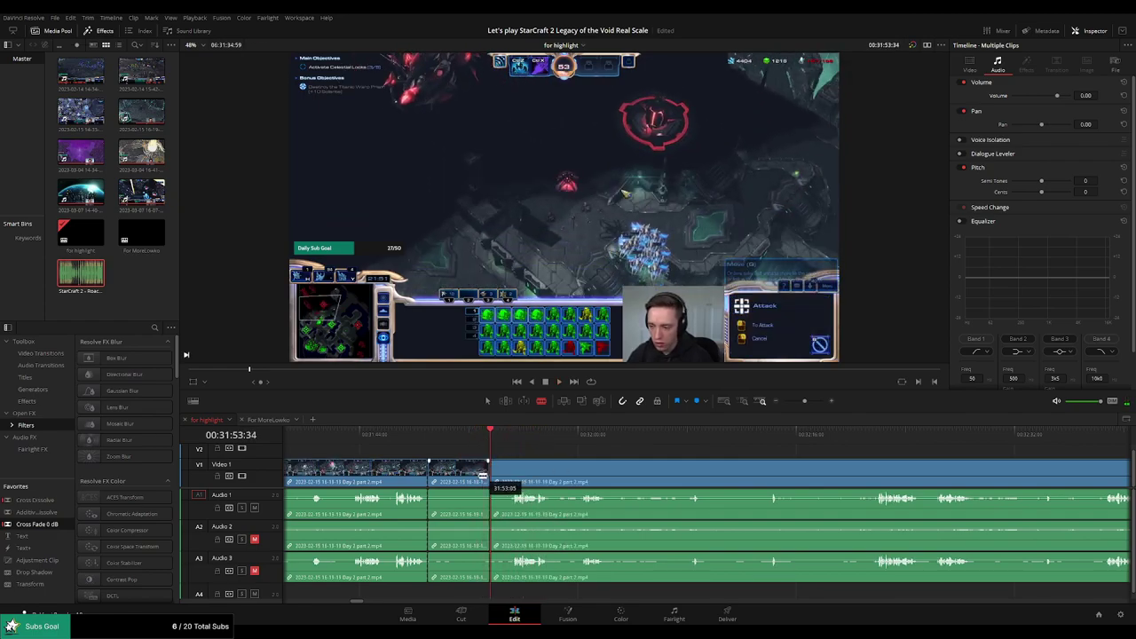
# Ripple delete the footage between the cuts at about 31:49 and 31:53, and add a Cross Fade 0 dB to the audio join
pyautogui.press('a')
pyautogui.click(476, 479)
pyautogui.press('Delete')
pyautogui.press('space')
pyautogui.moveTo(27, 524); pyautogui.dragTo(468, 519)
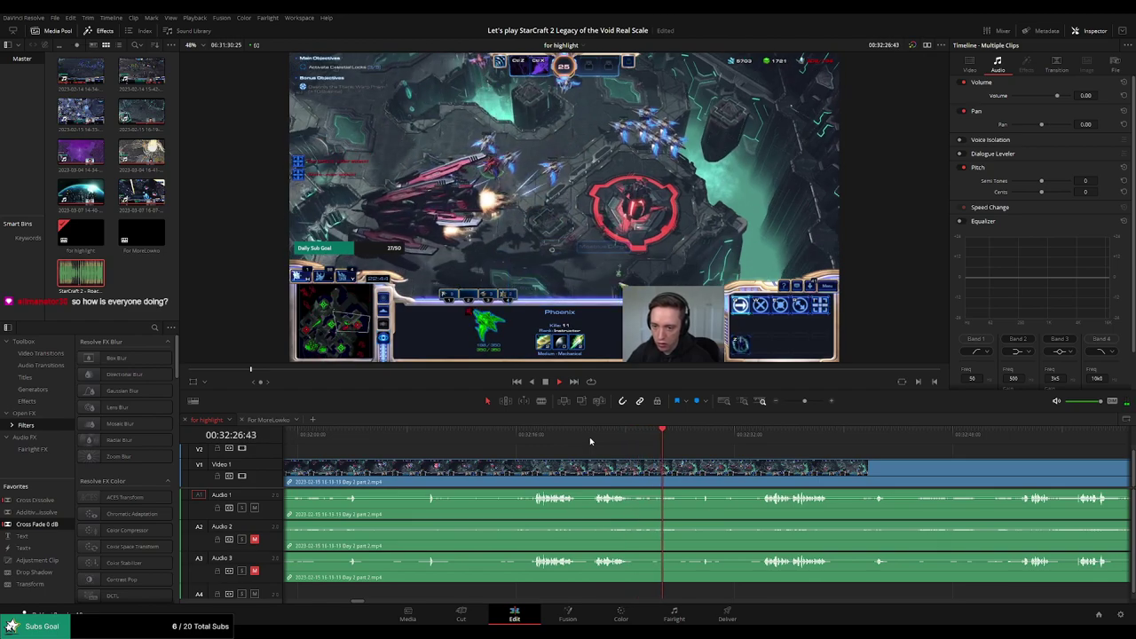
pyautogui.click(683, 473)
pyautogui.moveTo(700, 435); pyautogui.dragTo(741, 441)
pyautogui.press('space')
pyautogui.hotkey('ctrl', 'z')
# Split the clip on all tracks at about 32:43, where the gameplay fades into the cutscene
pyautogui.click(762, 436)
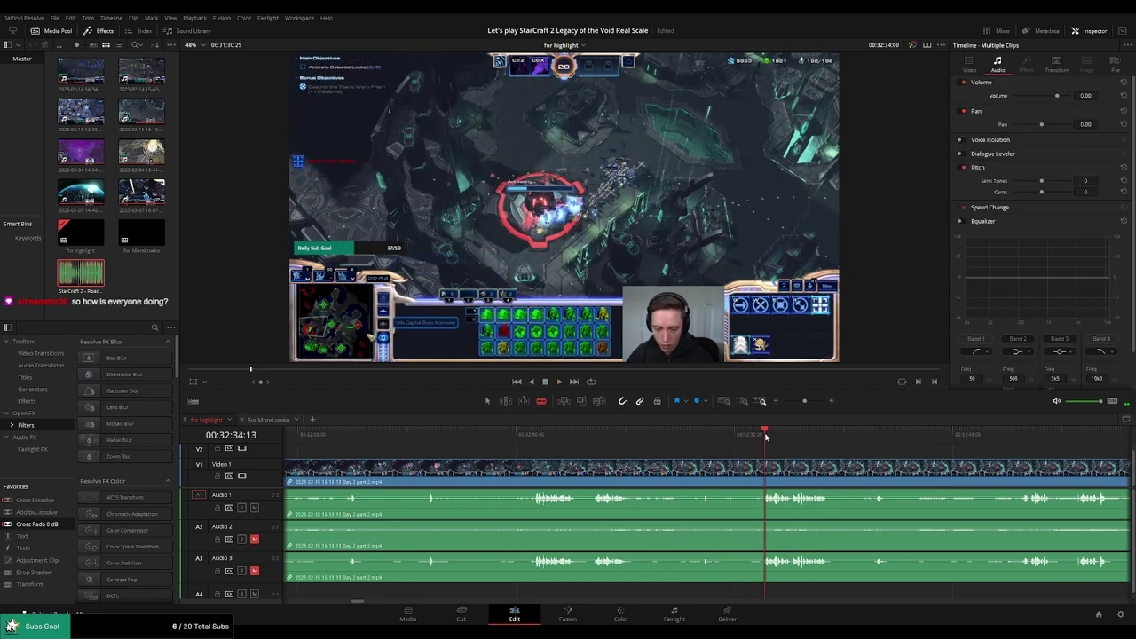
pyautogui.moveTo(851, 458); pyautogui.dragTo(640, 450)
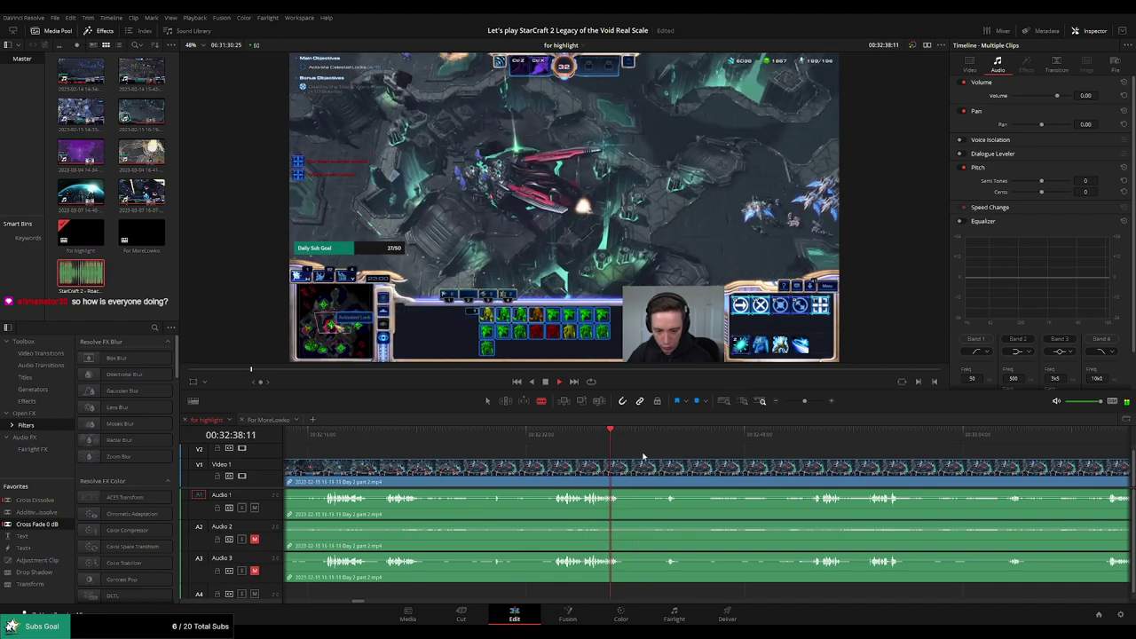
pyautogui.click(651, 433)
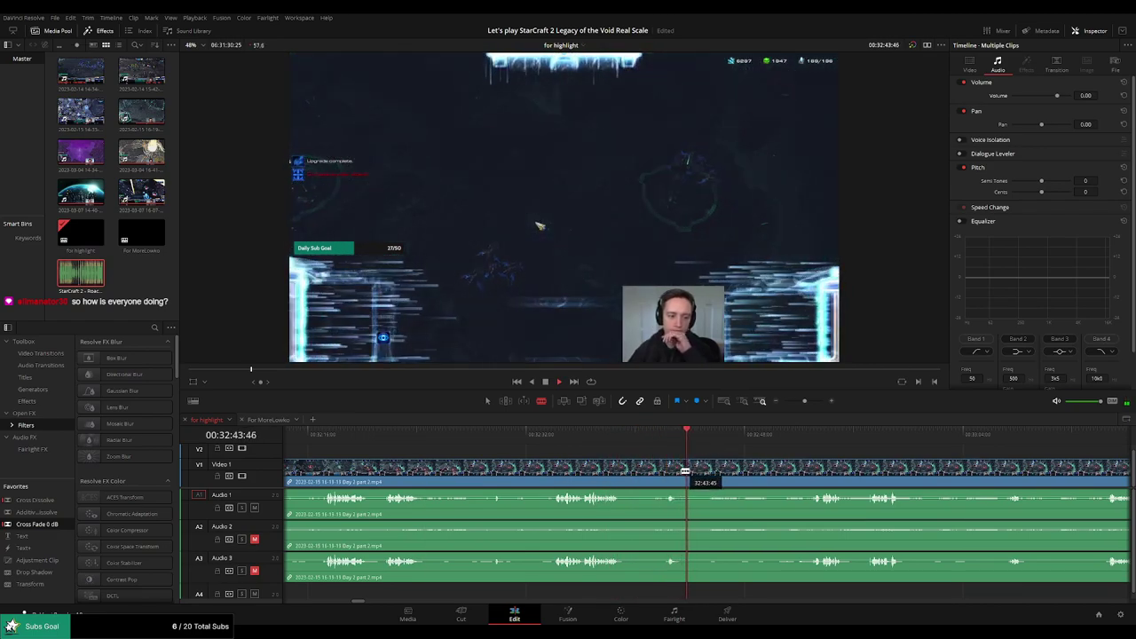
pyautogui.scroll(2, 672, 456)
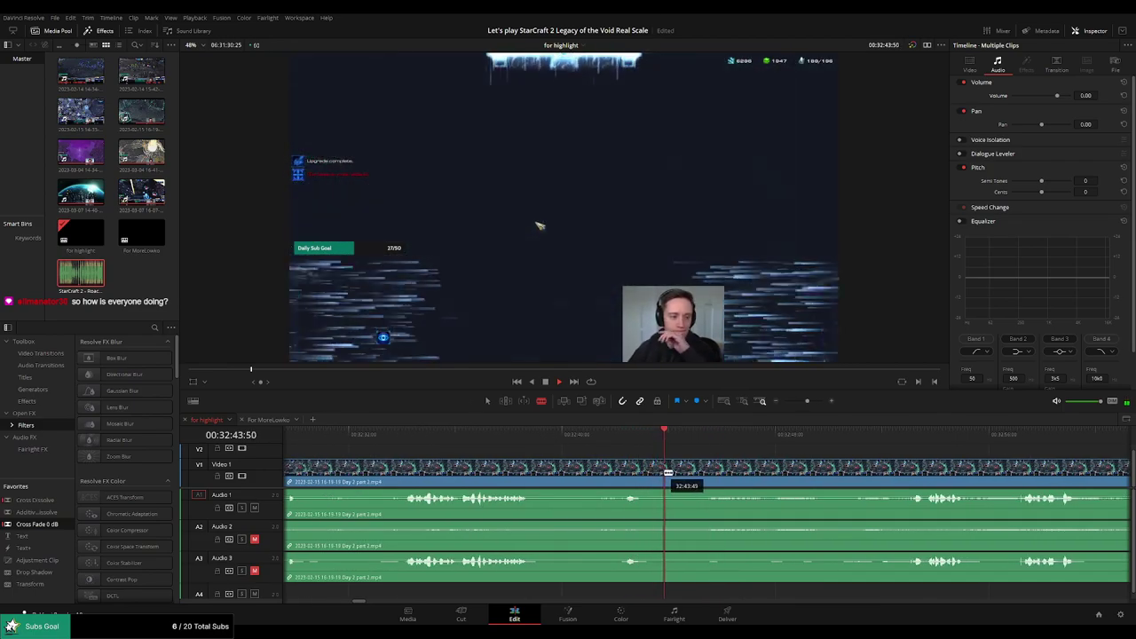
pyautogui.click(672, 475)
# Skim the cutscene and following mission footage from about 32:50 to 51:00 for the next section worth keeping
pyautogui.click(816, 435)
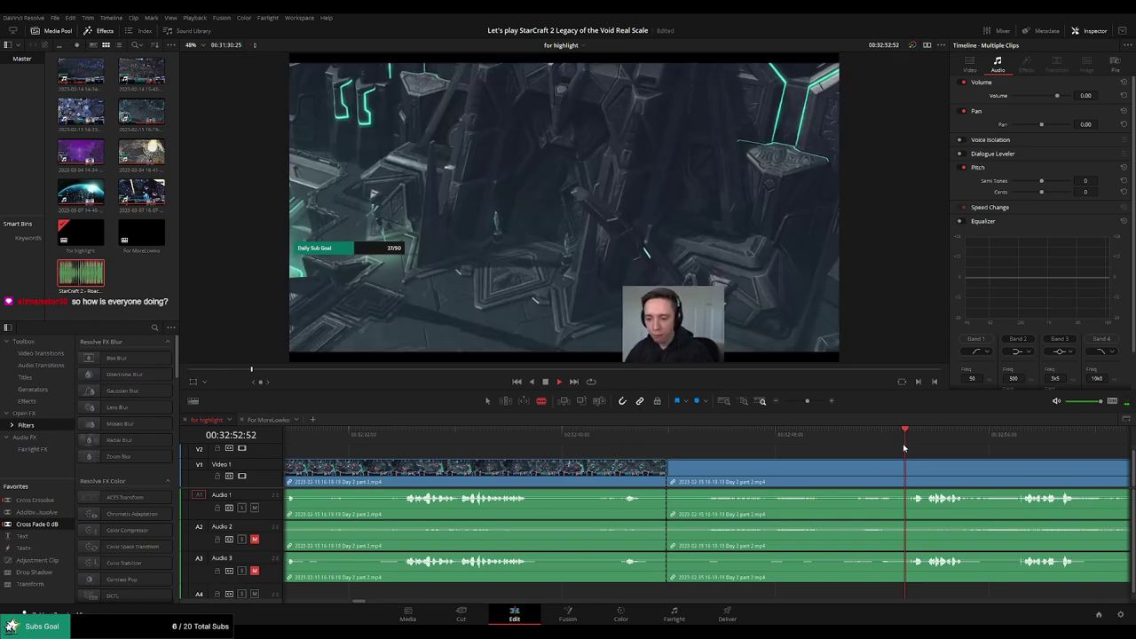
pyautogui.moveTo(947, 456); pyautogui.dragTo(691, 444)
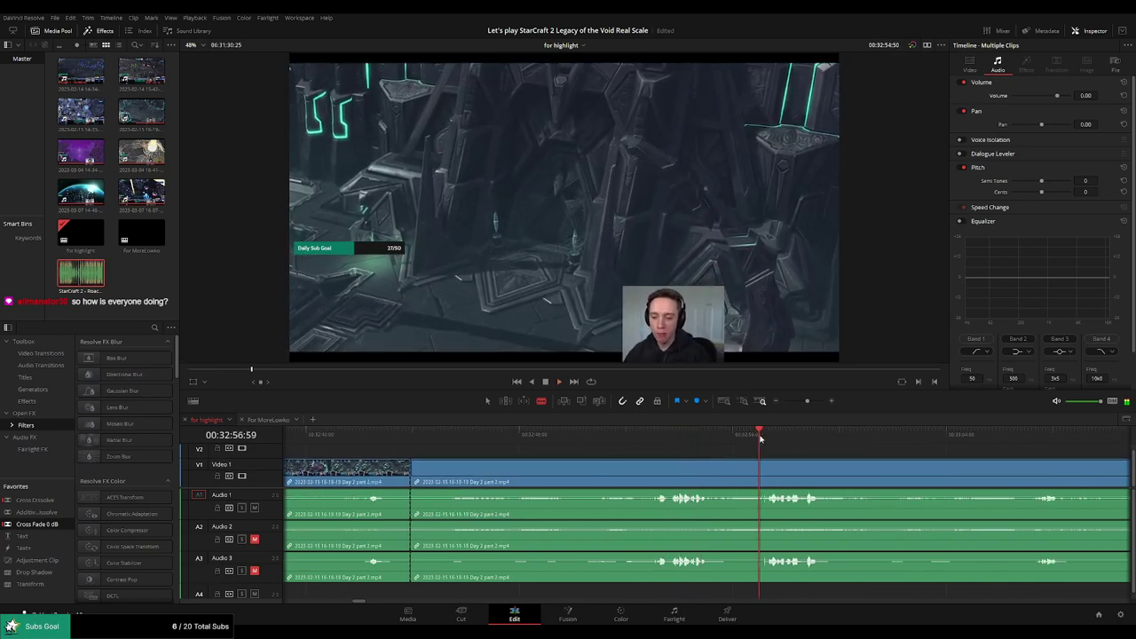
pyautogui.moveTo(1011, 436); pyautogui.dragTo(633, 443)
pyautogui.click(836, 441)
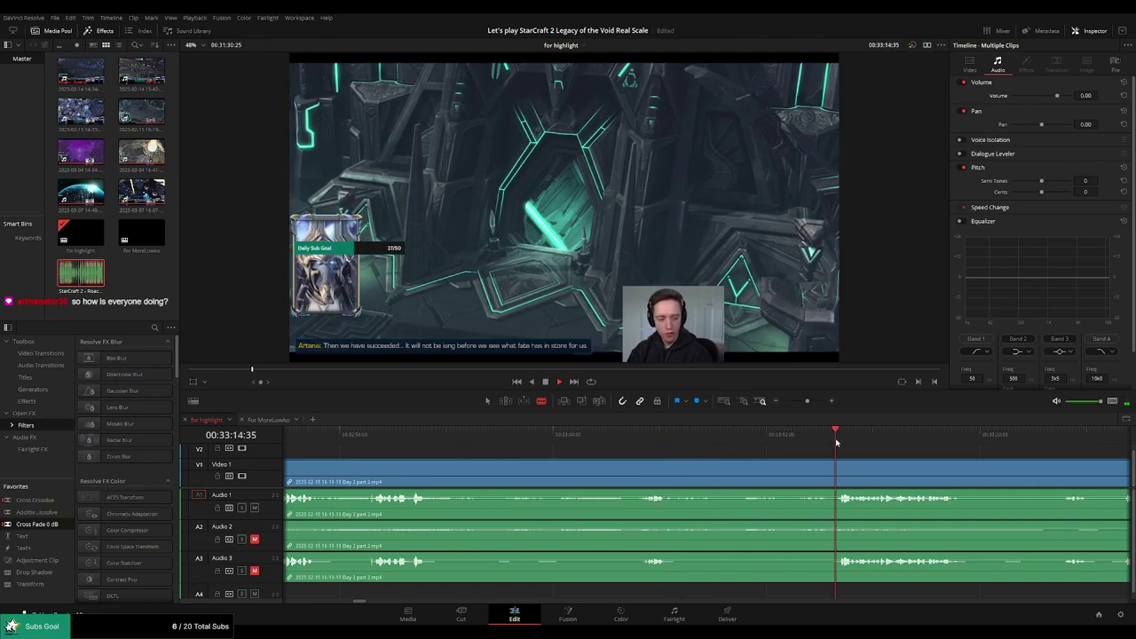
pyautogui.scroll(-4, 789, 454)
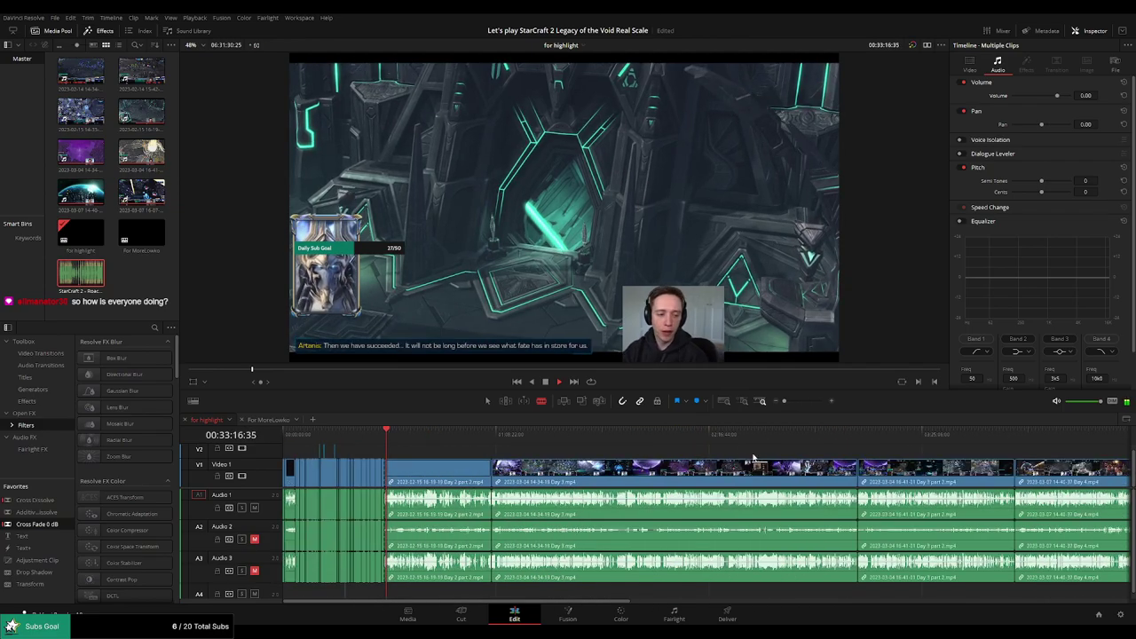
pyautogui.moveTo(742, 436); pyautogui.dragTo(760, 437)
pyautogui.moveTo(827, 445); pyautogui.dragTo(621, 451)
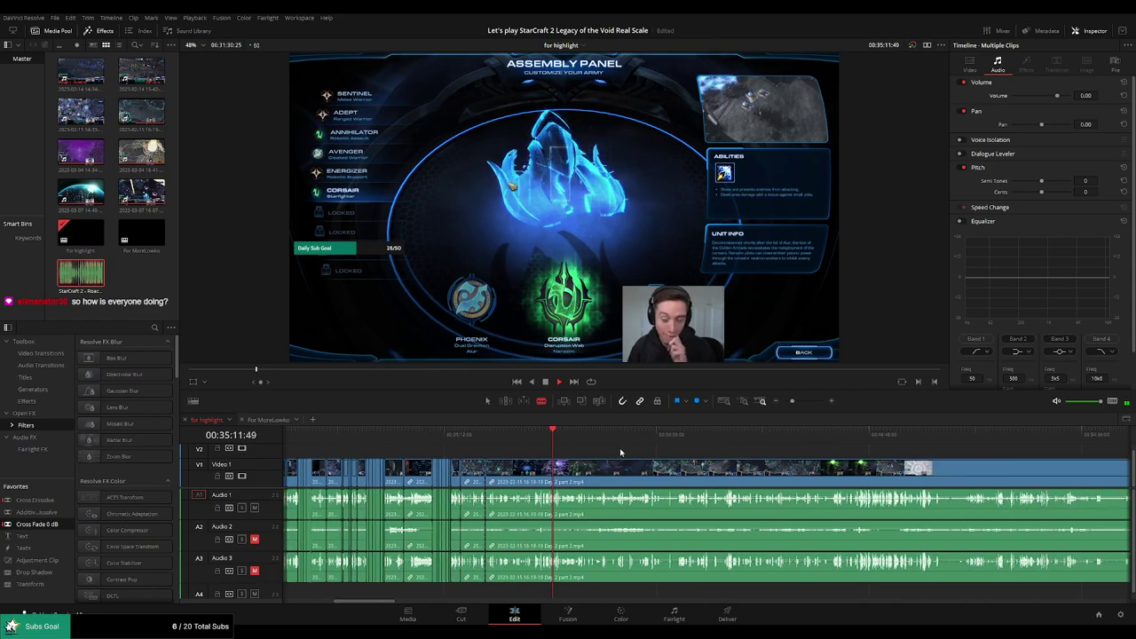
pyautogui.click(655, 436)
pyautogui.click(696, 435)
pyautogui.click(781, 434)
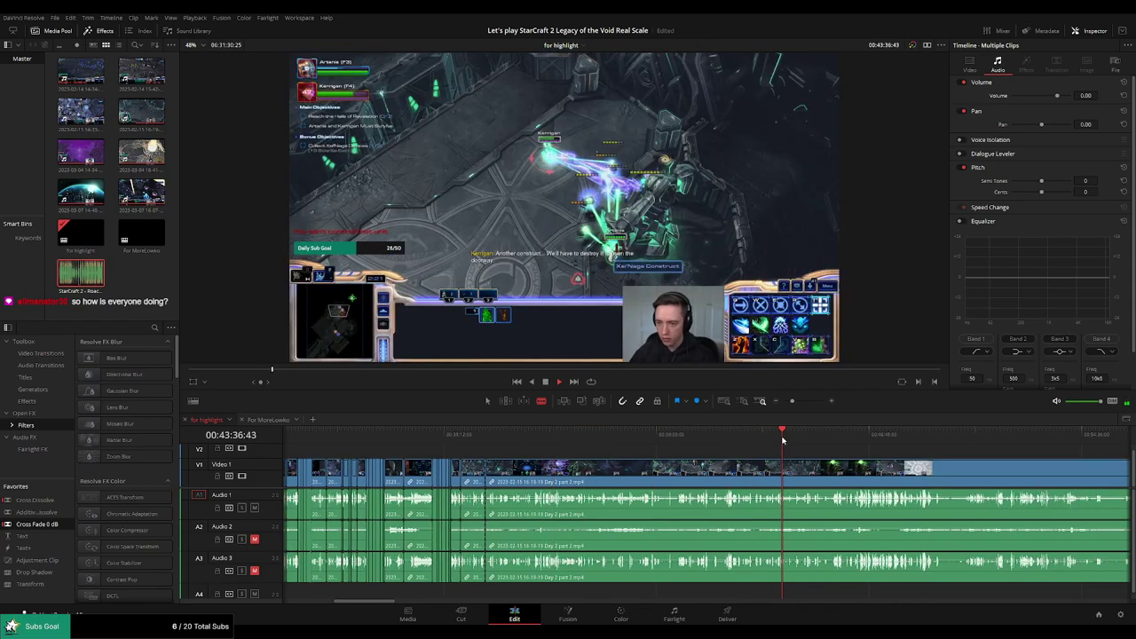
pyautogui.click(852, 436)
pyautogui.click(875, 442)
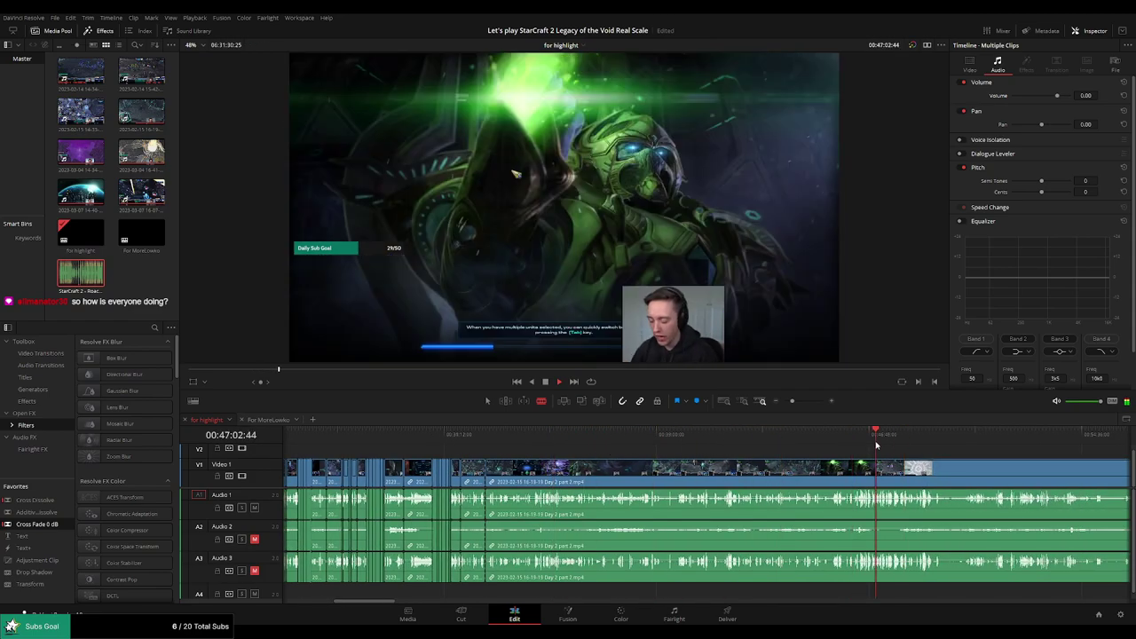
pyautogui.click(969, 441)
pyautogui.click(982, 444)
pyautogui.click(877, 437)
pyautogui.click(868, 441)
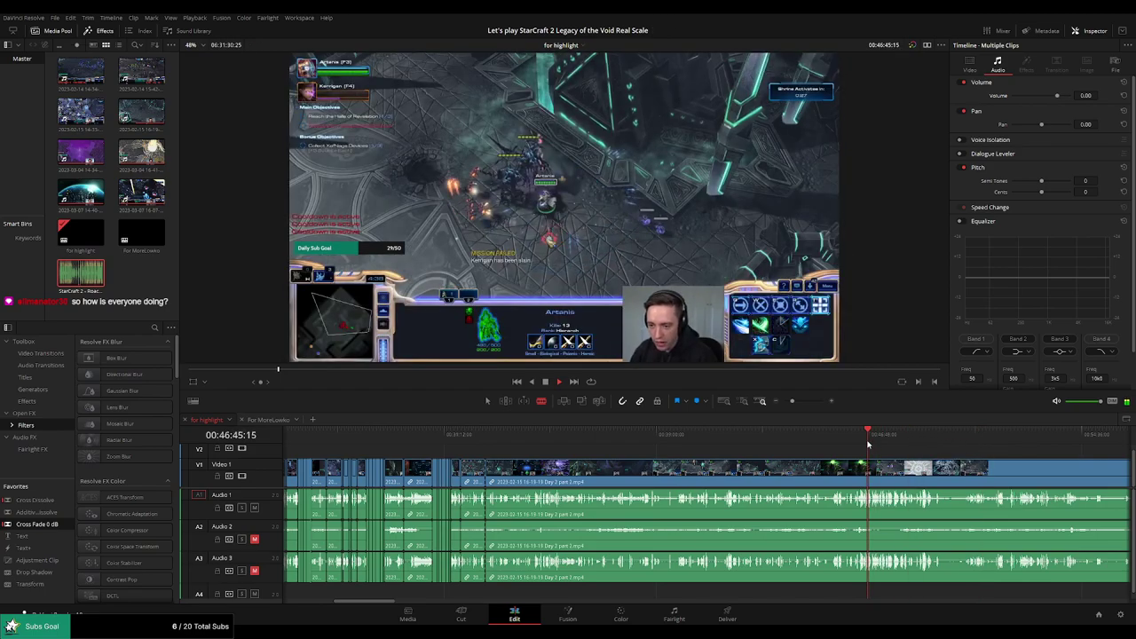
pyautogui.click(884, 442)
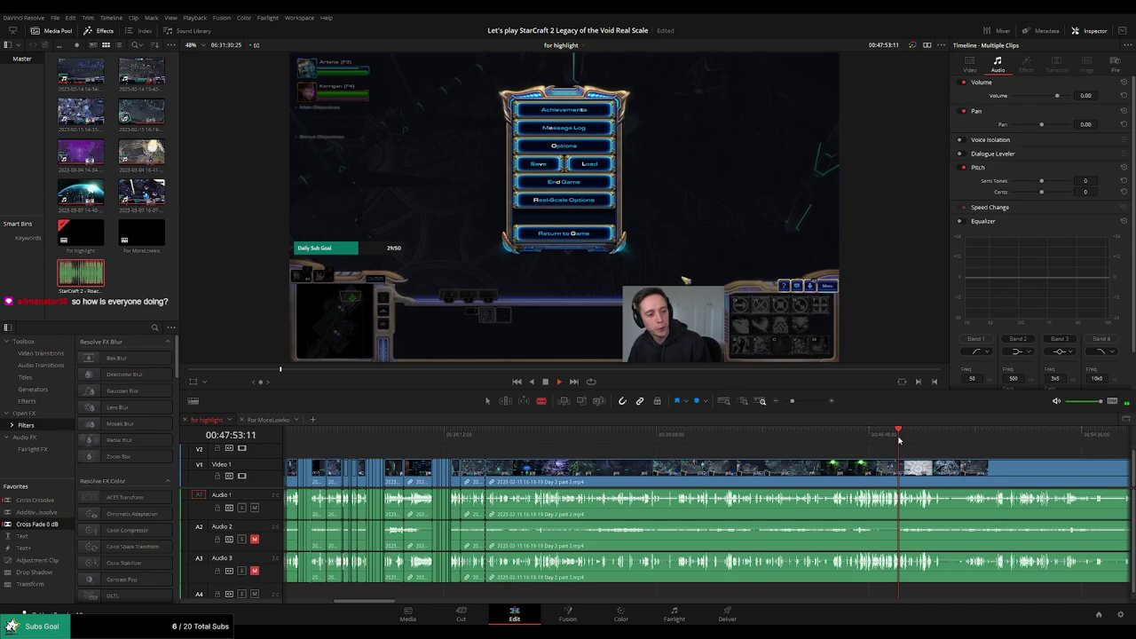
# Review the Day 2 part 2 footage from about 46:48 to 48:20, from the defeat screen through the resumed mission, for anything worth keeping
pyautogui.click(875, 441)
pyautogui.scroll(5, 878, 463)
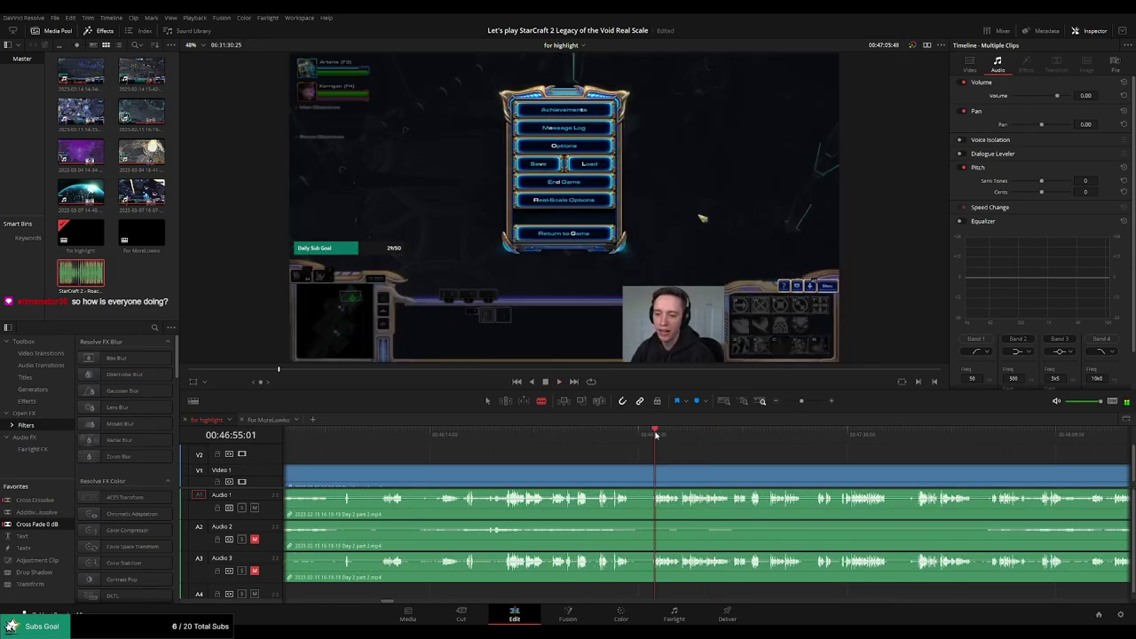
pyautogui.click(617, 435)
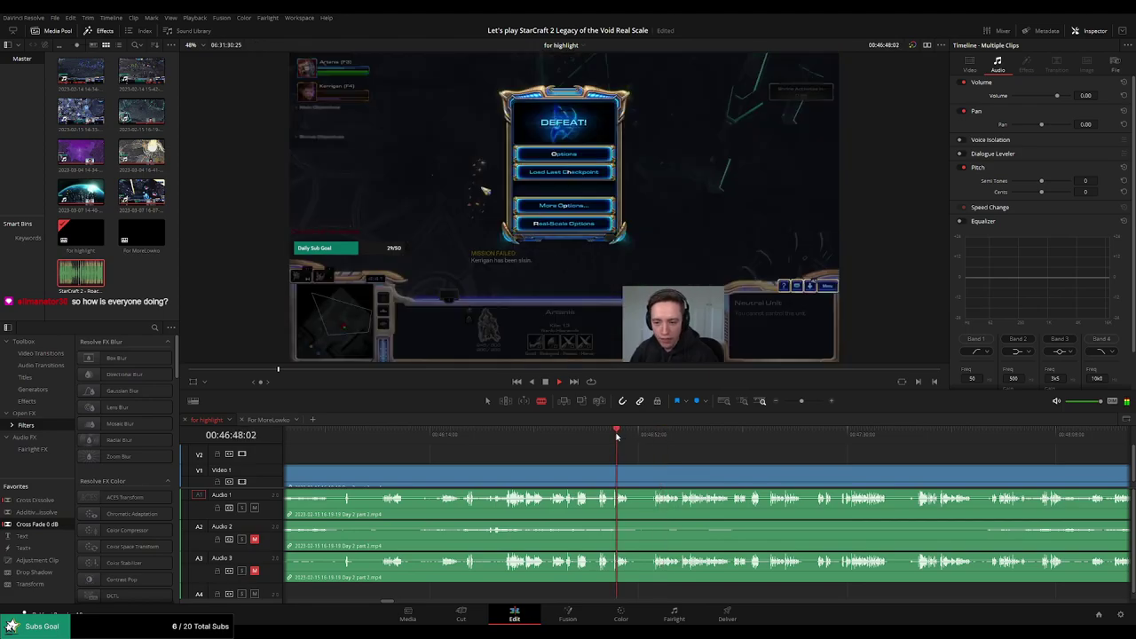
pyautogui.moveTo(624, 436); pyautogui.dragTo(674, 432)
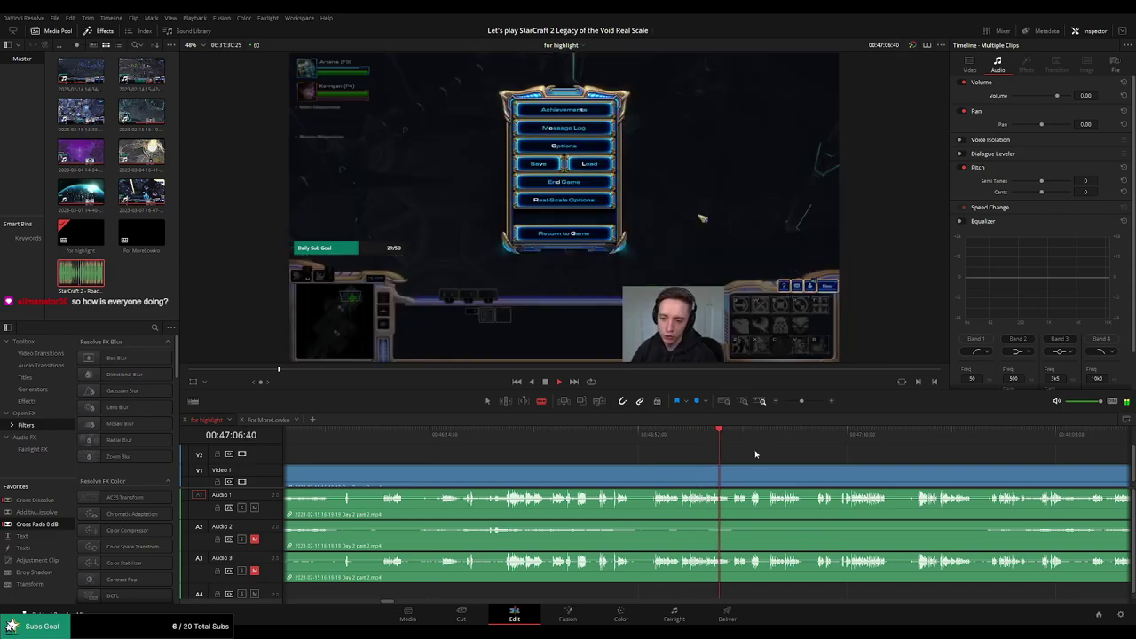
pyautogui.moveTo(755, 452); pyautogui.dragTo(755, 436)
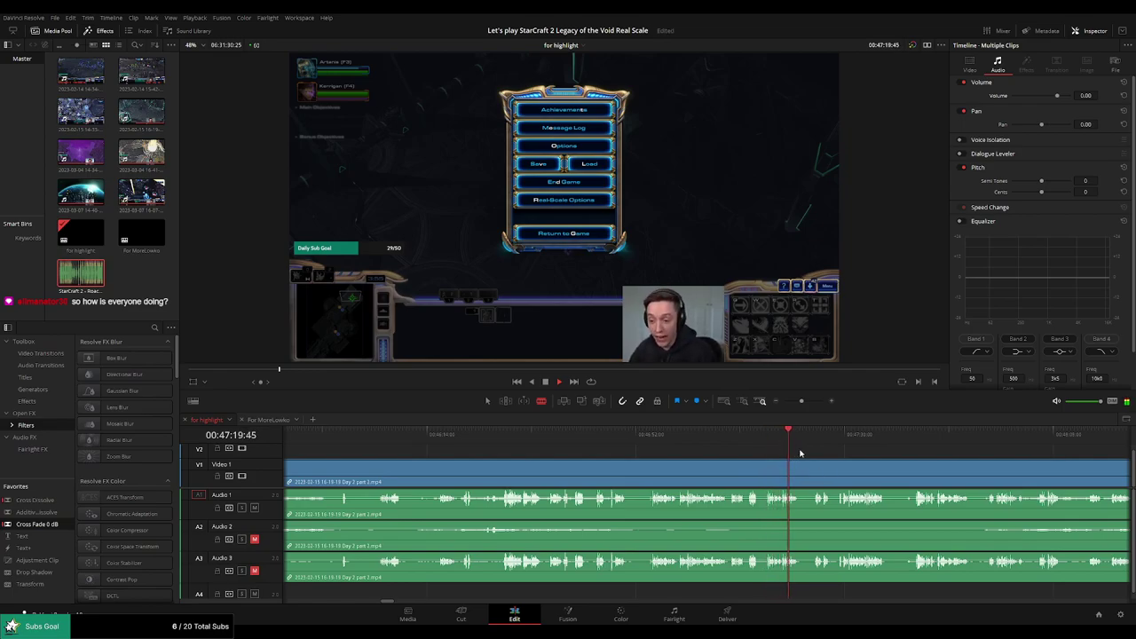
pyautogui.hscroll(8, 654, 451)
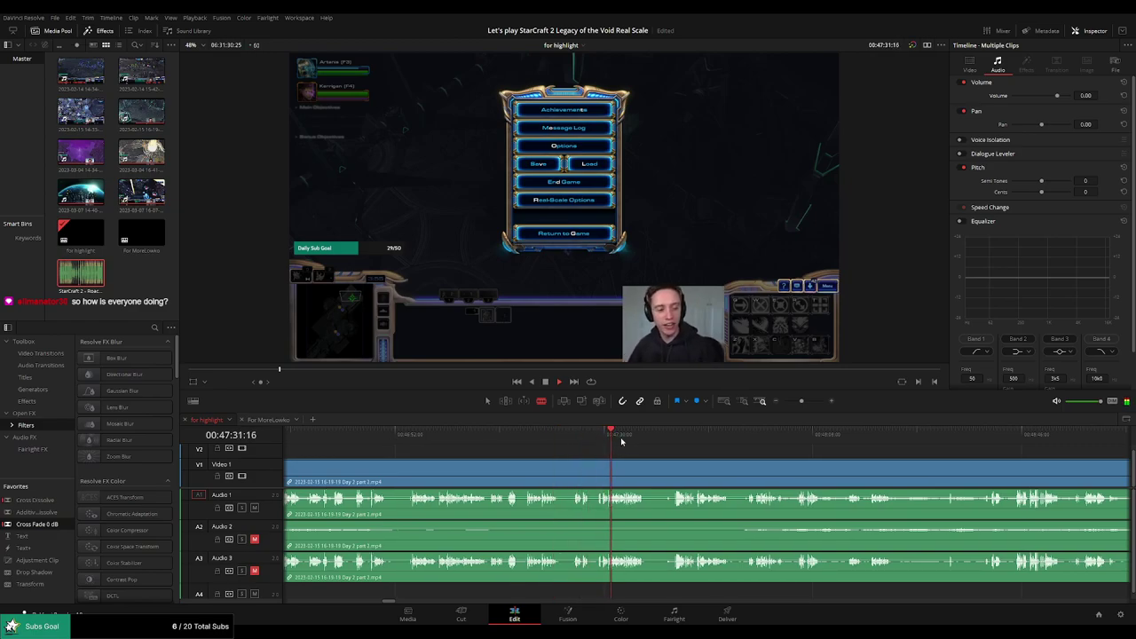
pyautogui.hscroll(2, 700, 454)
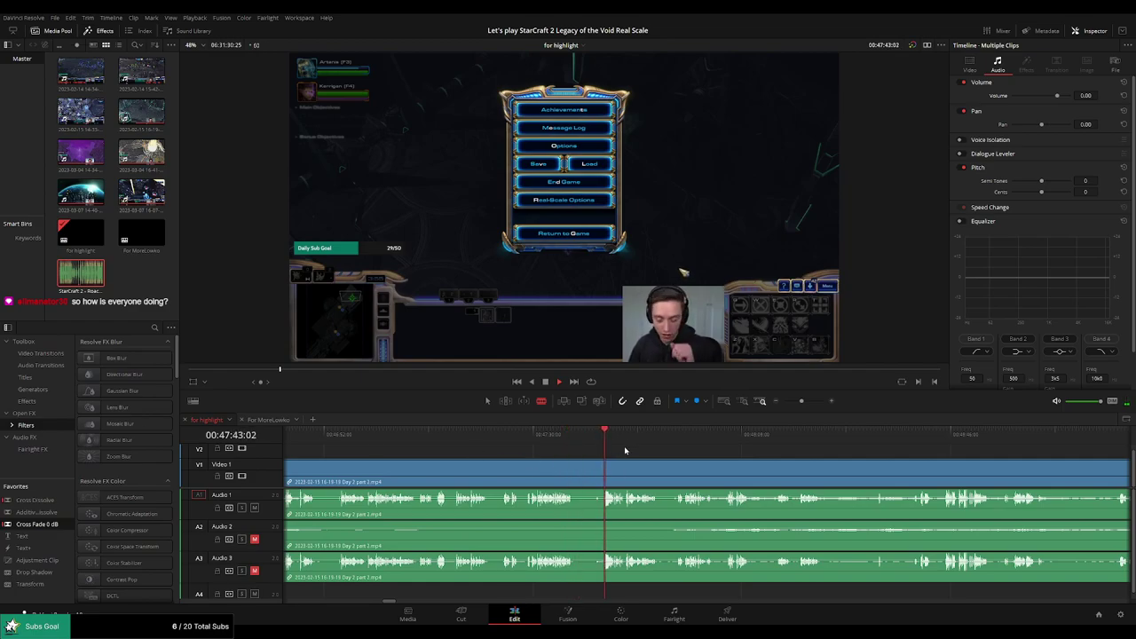
pyautogui.hscroll(1, 672, 458)
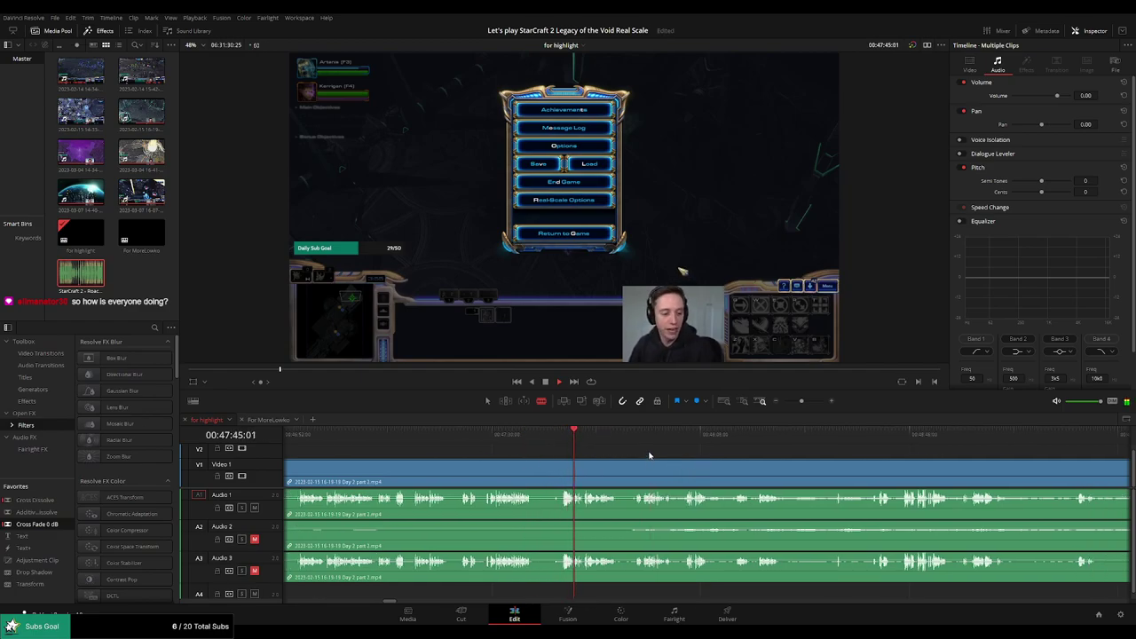
pyautogui.moveTo(803, 402)
pyautogui.mouseDown()
pyautogui.moveTo(783, 402)
pyautogui.moveTo(807, 402)
pyautogui.mouseUp()
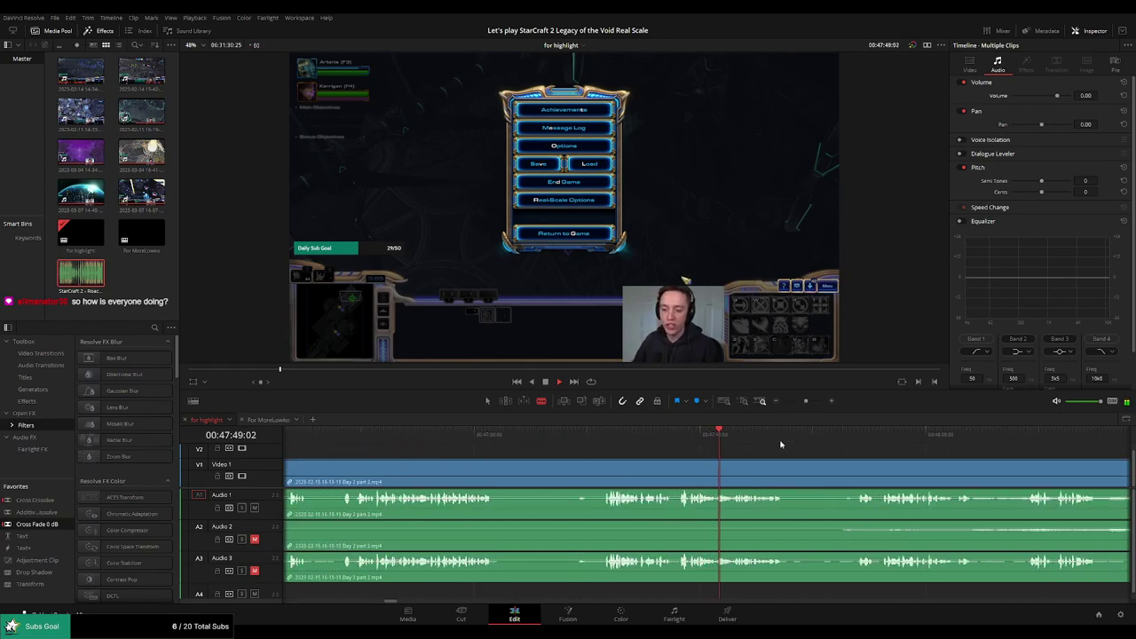
pyautogui.moveTo(820, 458); pyautogui.dragTo(639, 451)
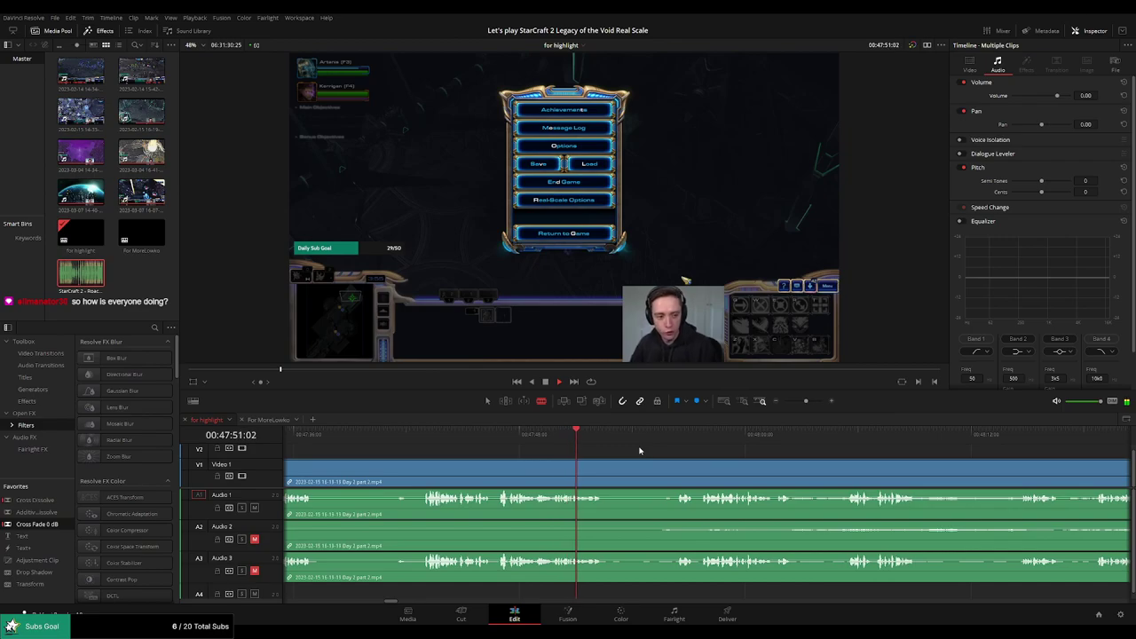
pyautogui.click(678, 433)
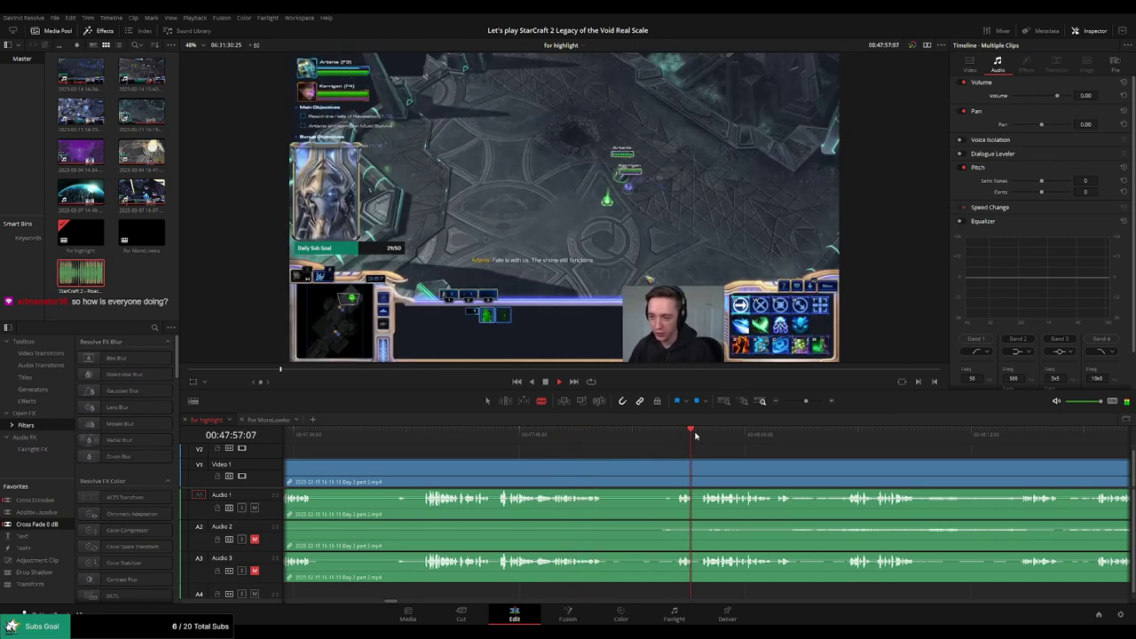
pyautogui.moveTo(808, 432); pyautogui.dragTo(622, 436)
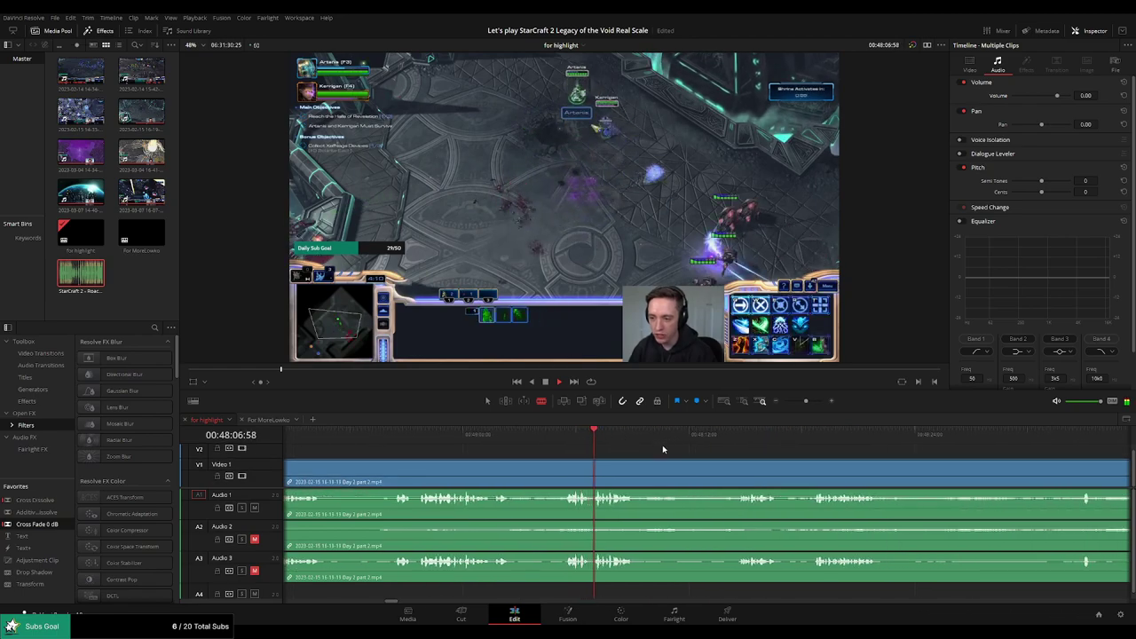
pyautogui.click(737, 434)
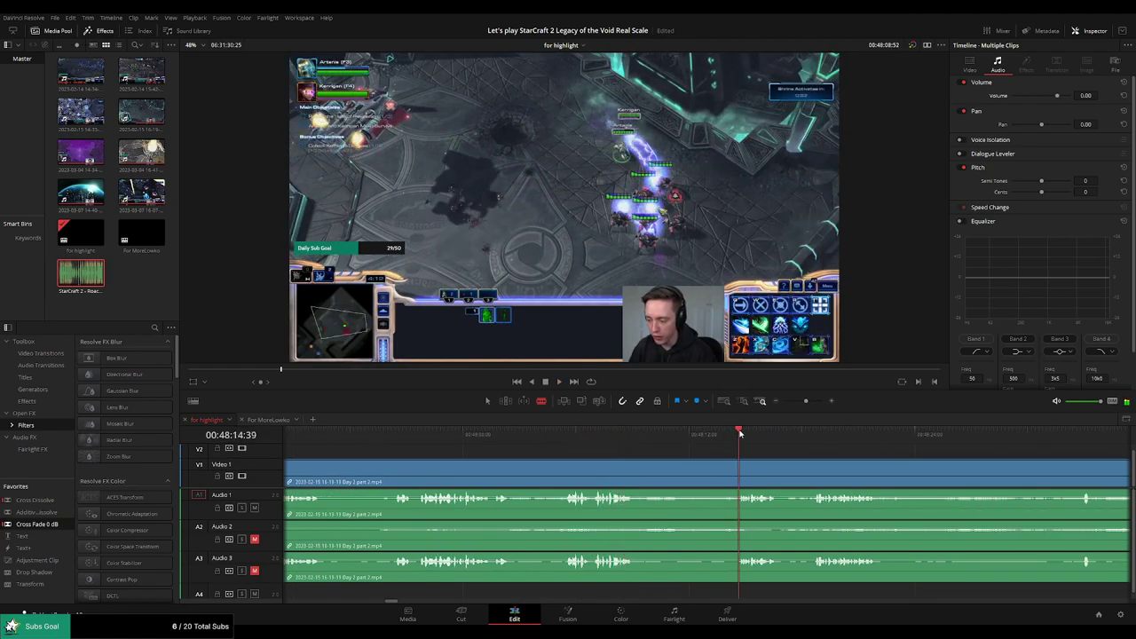
pyautogui.click(817, 434)
# Ripple delete the remaining Day 2 part 2 clip on all tracks, from the cut at about 32:43 up to the Day 3 clip
pyautogui.moveTo(805, 401); pyautogui.dragTo(790, 402)
pyautogui.click(730, 468)
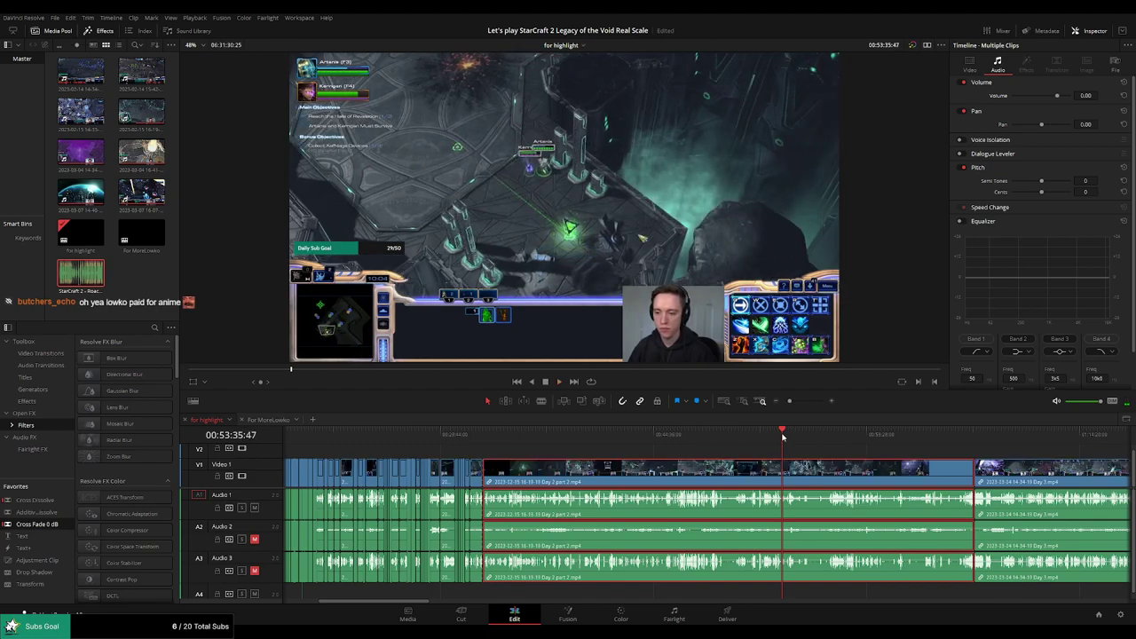
pyautogui.press('Delete')
pyautogui.press('space')
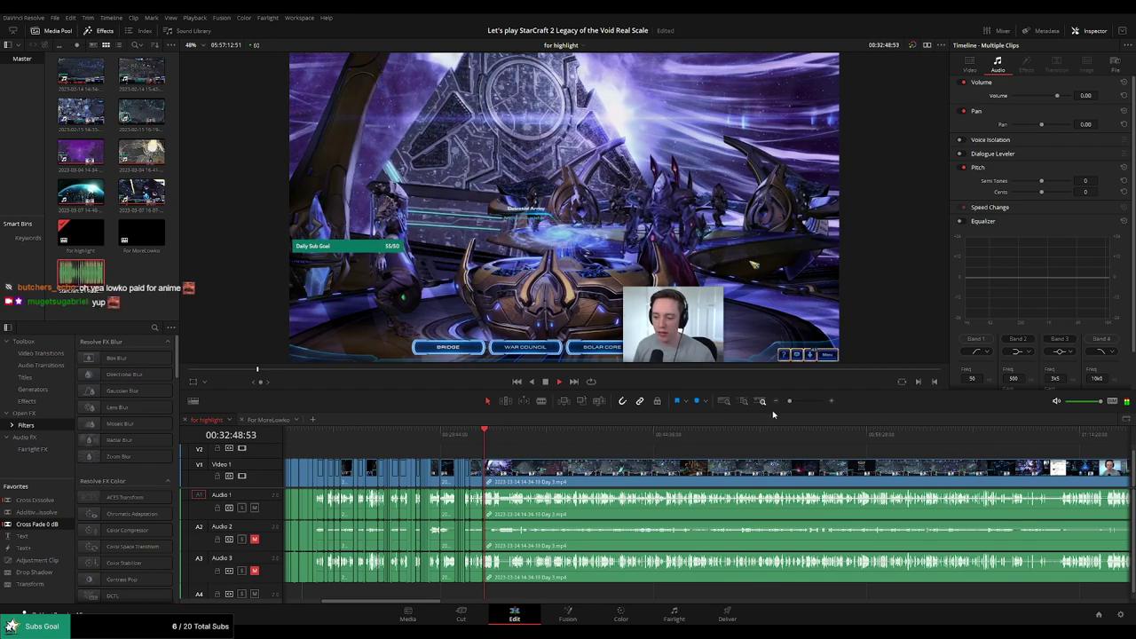
# Check how much Day 3 and Day 4 footage remains up to the end of the timeline, and play the opening of the Day 3 clip
pyautogui.moveTo(788, 401); pyautogui.dragTo(781, 402)
pyautogui.hscroll(5, 692, 468)
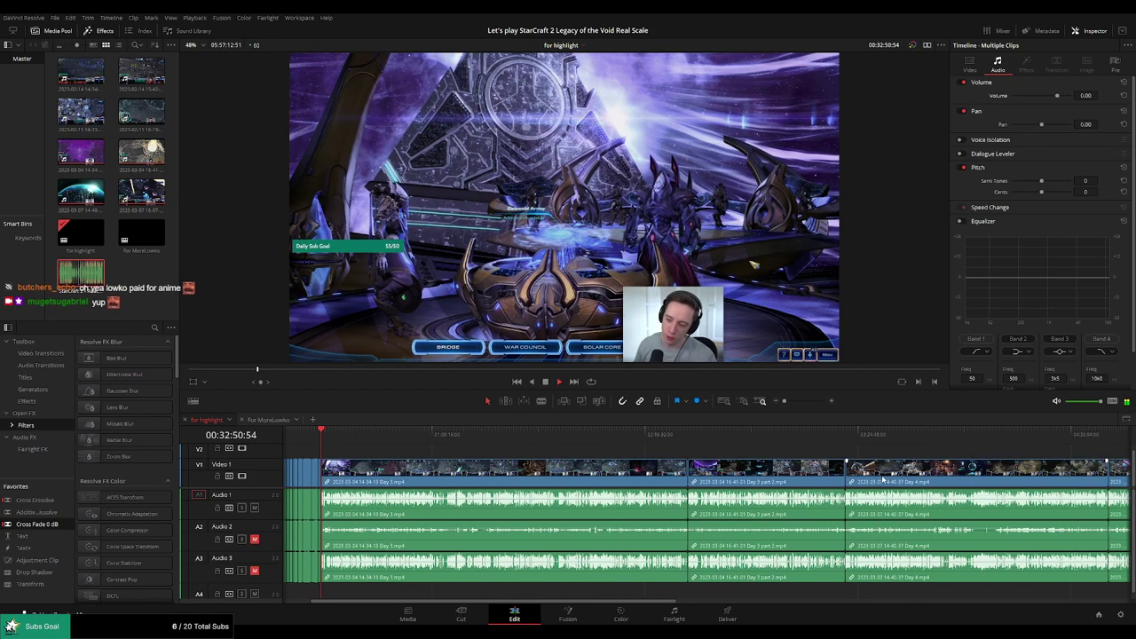
pyautogui.click(985, 435)
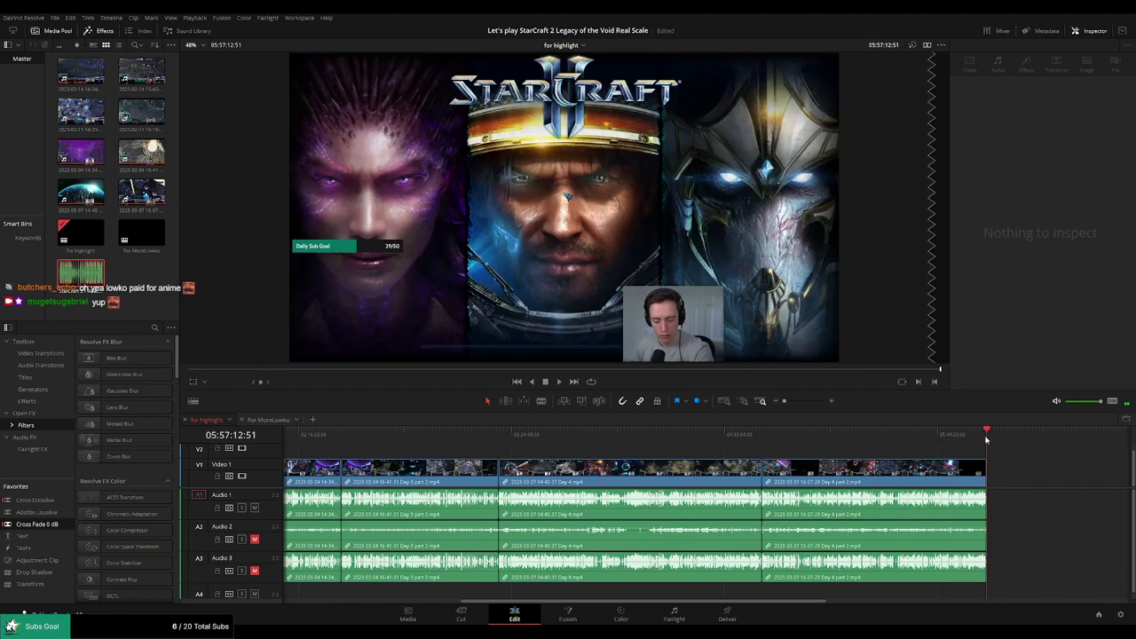
pyautogui.hscroll(-6, 444, 455)
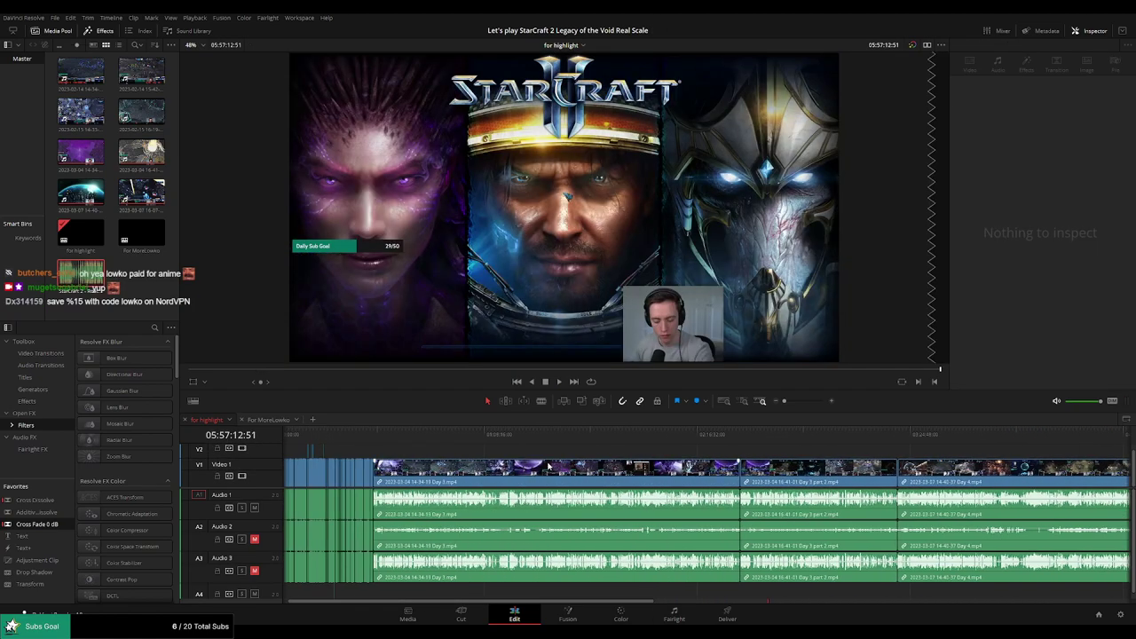
pyautogui.click(389, 436)
pyautogui.press('space')
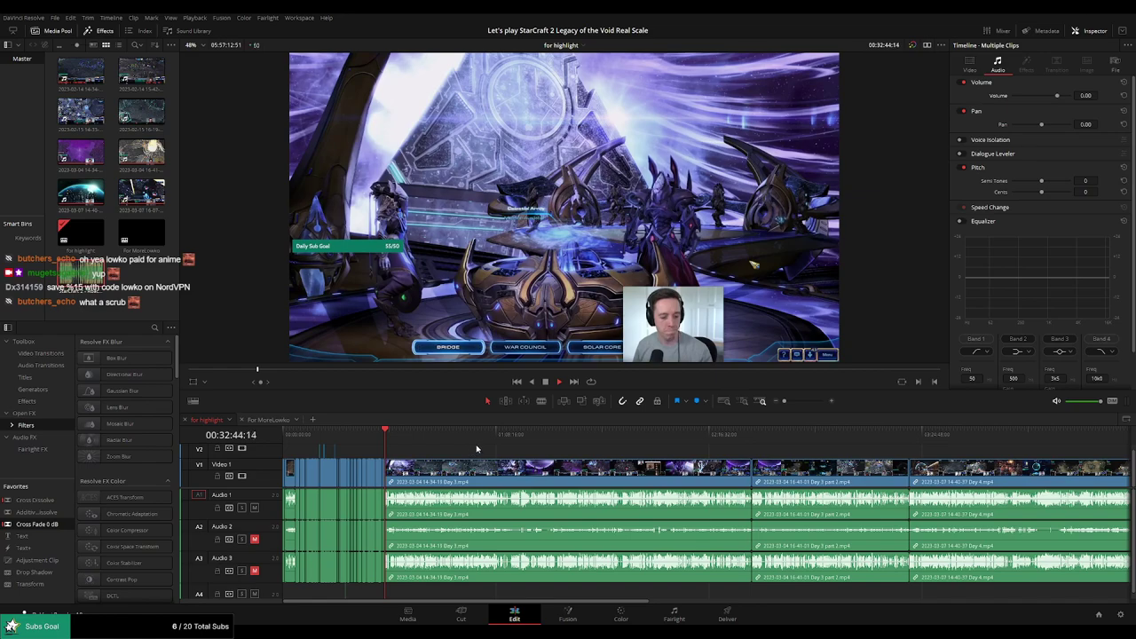
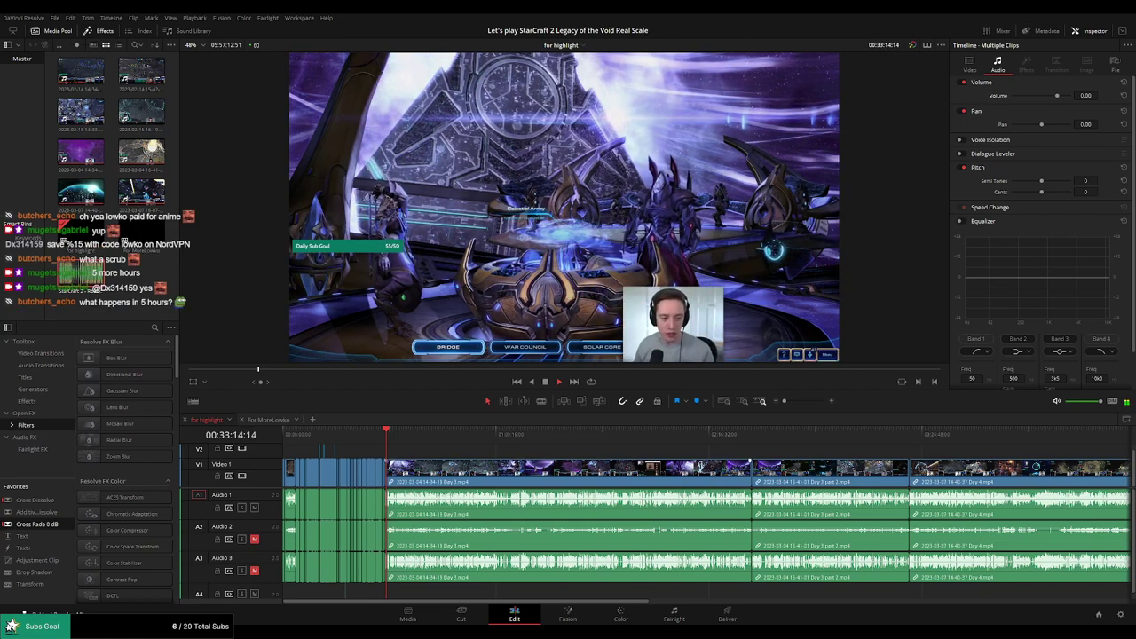
pyautogui.click(666, 435)
pyautogui.hscroll(3, 668, 438)
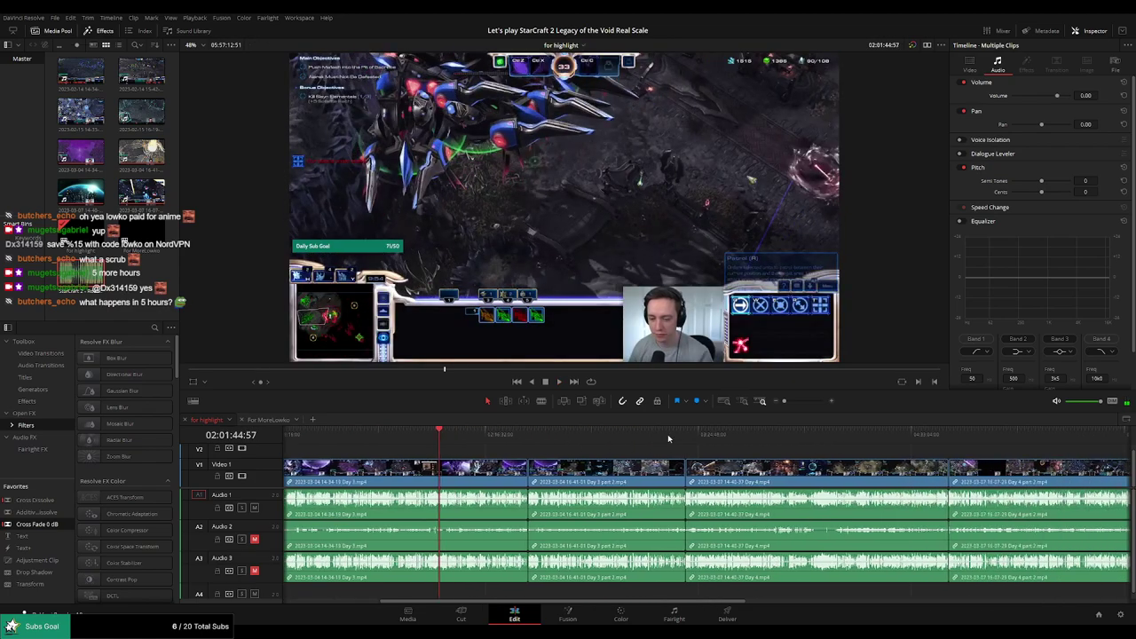
pyautogui.hscroll(4, 766, 455)
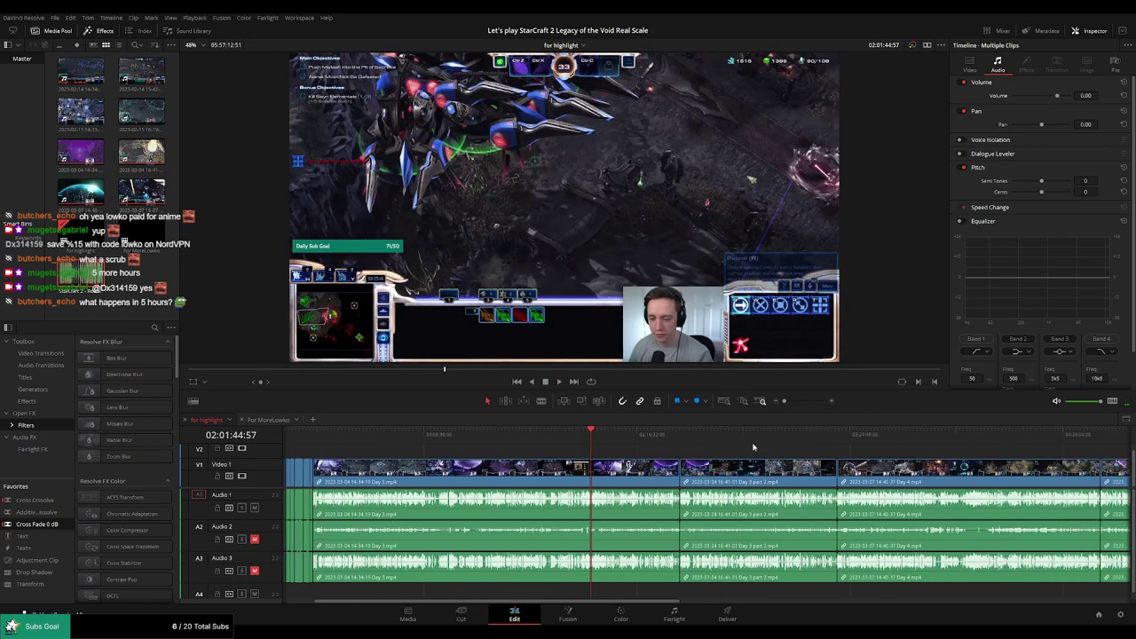
pyautogui.hscroll(3, 767, 455)
pyautogui.moveTo(896, 435); pyautogui.dragTo(907, 437)
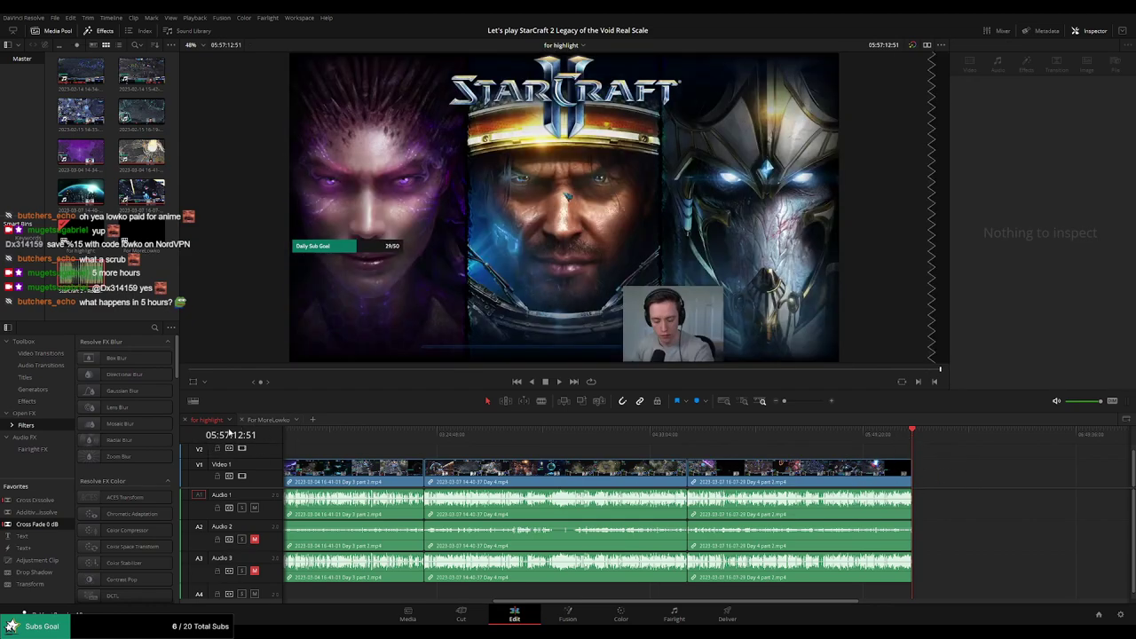
pyautogui.hscroll(-10, 393, 456)
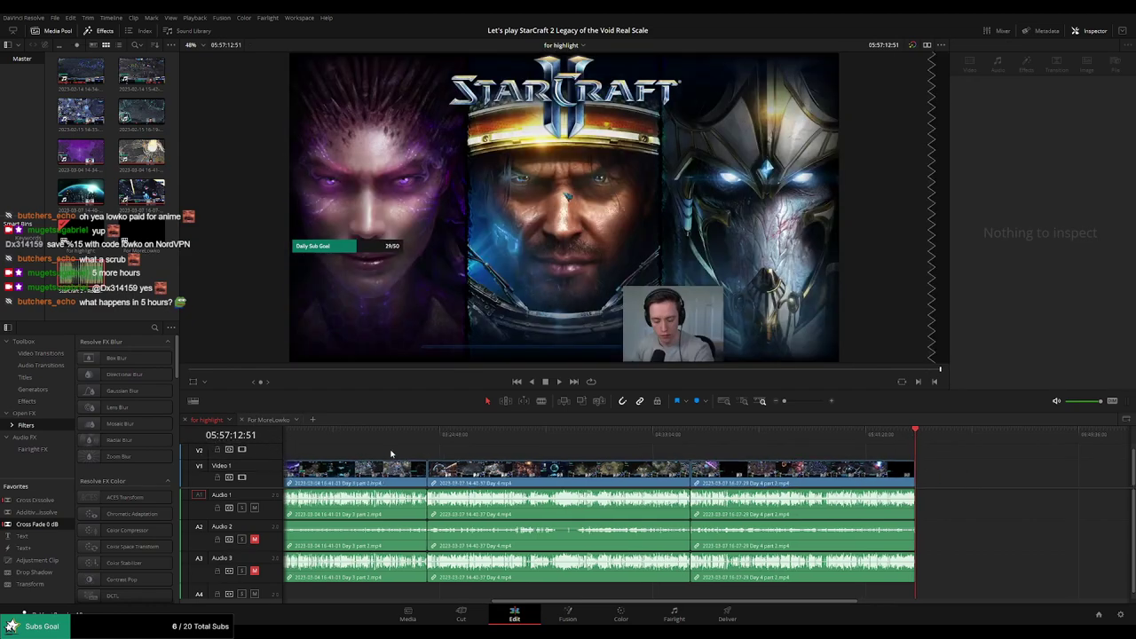
pyautogui.click(394, 437)
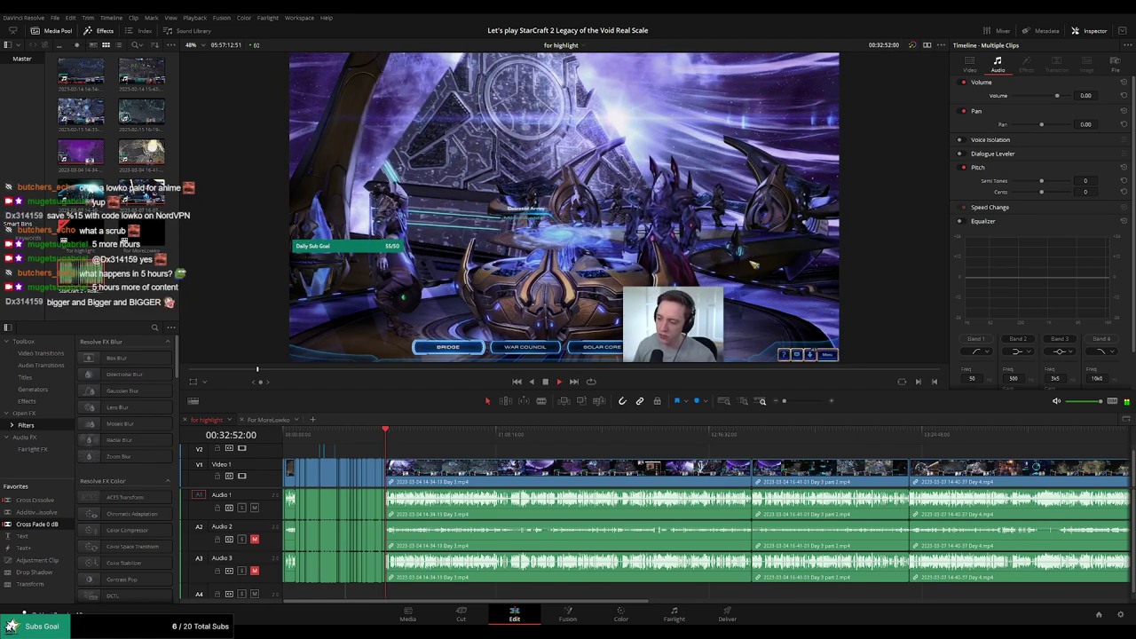
# Skim the first mission in the Day 3 clip from about 36:40 to 50:20 for sections worth keeping
pyautogui.click(397, 435)
pyautogui.scroll(6, 414, 461)
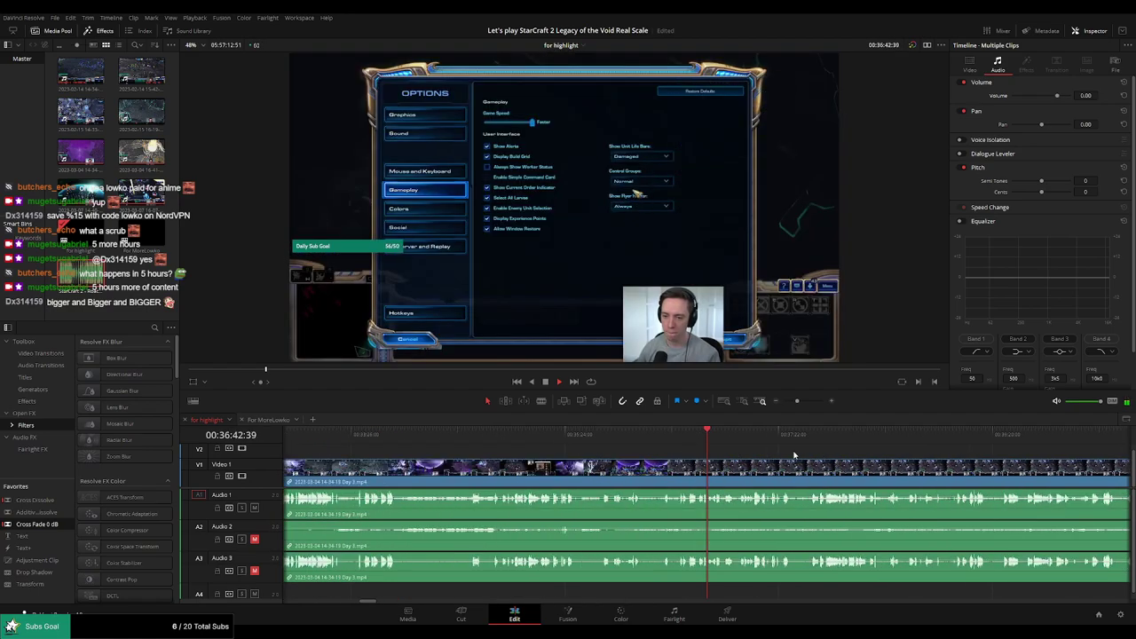
pyautogui.scroll(-3, 726, 457)
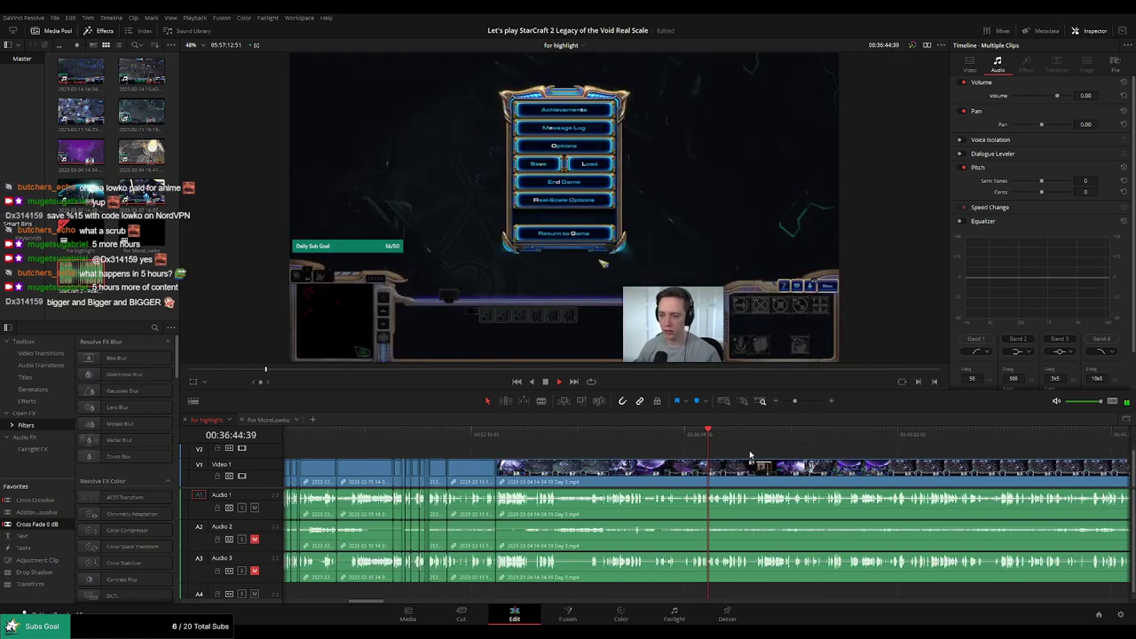
pyautogui.hscroll(2, 809, 453)
pyautogui.moveTo(624, 436); pyautogui.dragTo(640, 437)
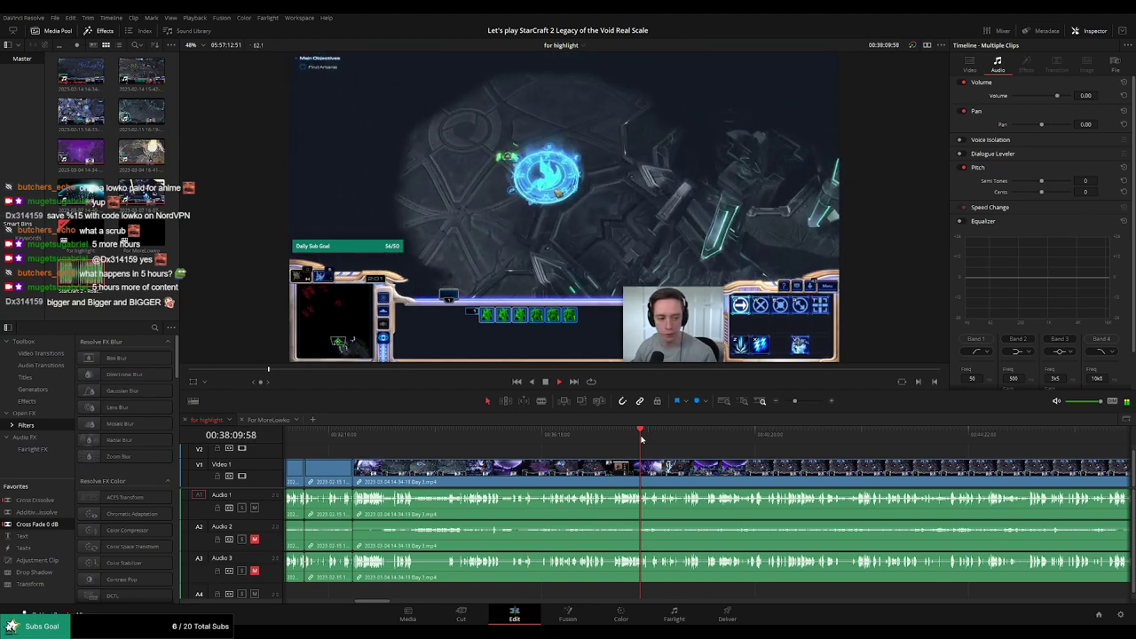
pyautogui.click(754, 438)
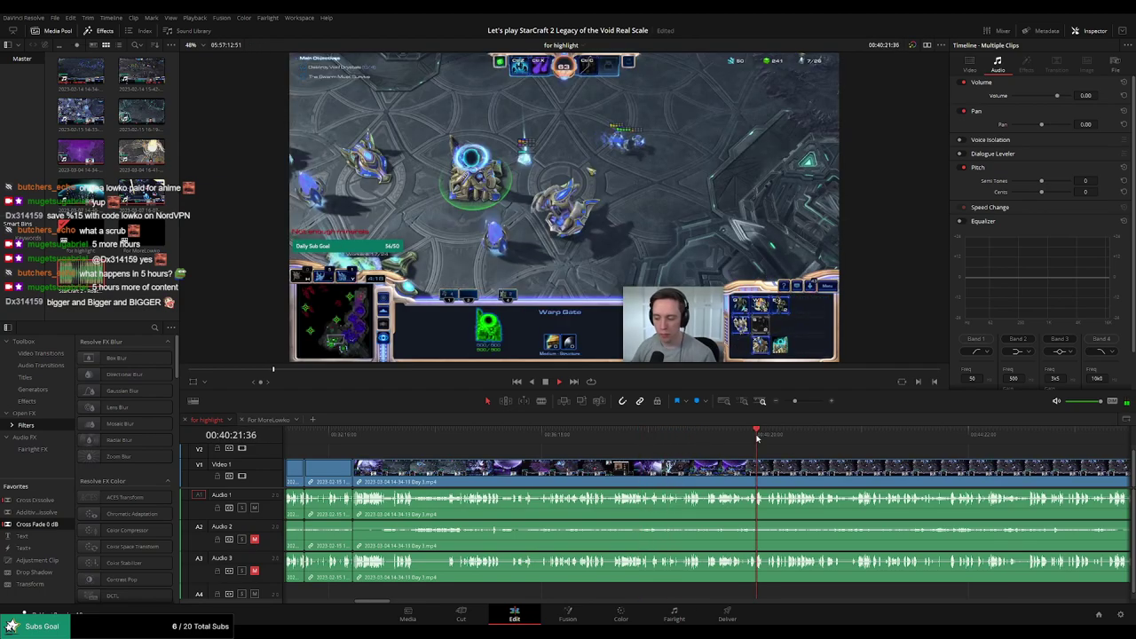
pyautogui.click(822, 441)
pyautogui.hscroll(4, 778, 444)
pyautogui.click(684, 438)
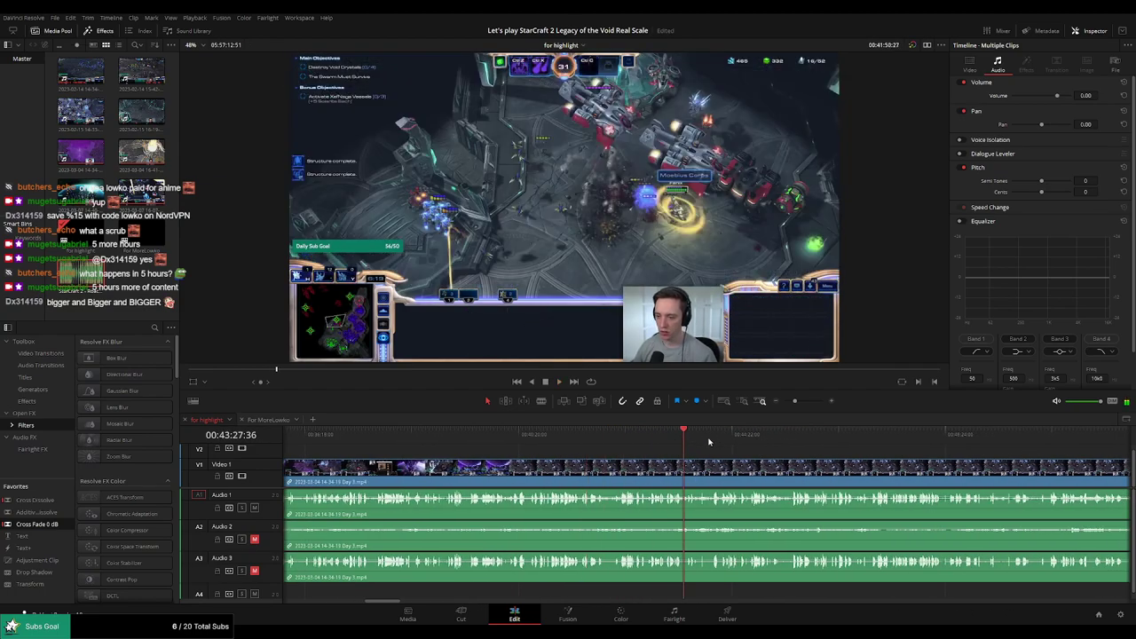
pyautogui.click(838, 439)
pyautogui.hscroll(5, 846, 452)
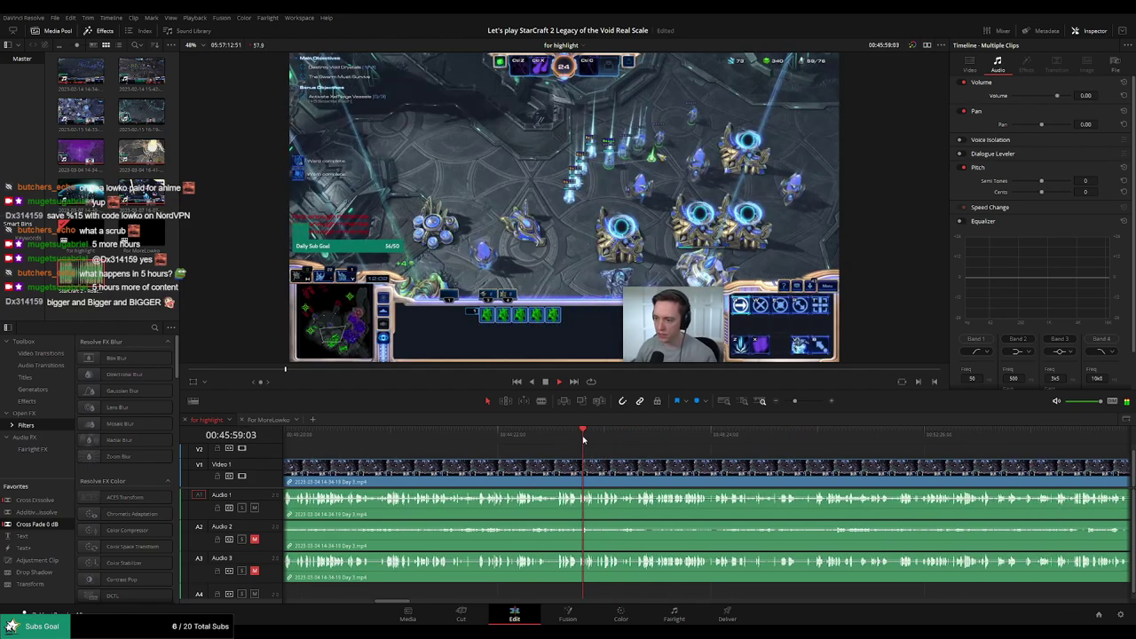
pyautogui.click(814, 438)
pyautogui.hscroll(5, 806, 452)
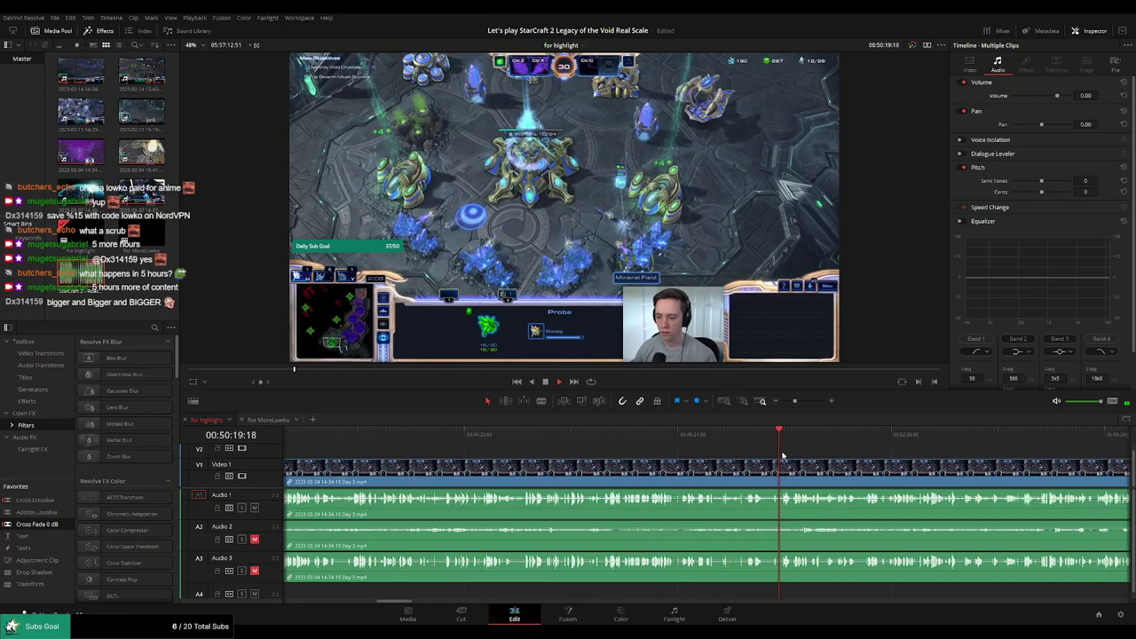
# Skim the rest of the Harbinger of Oblivion mission from about 54:20 to its end screen at about 1:10:00
pyautogui.click(824, 434)
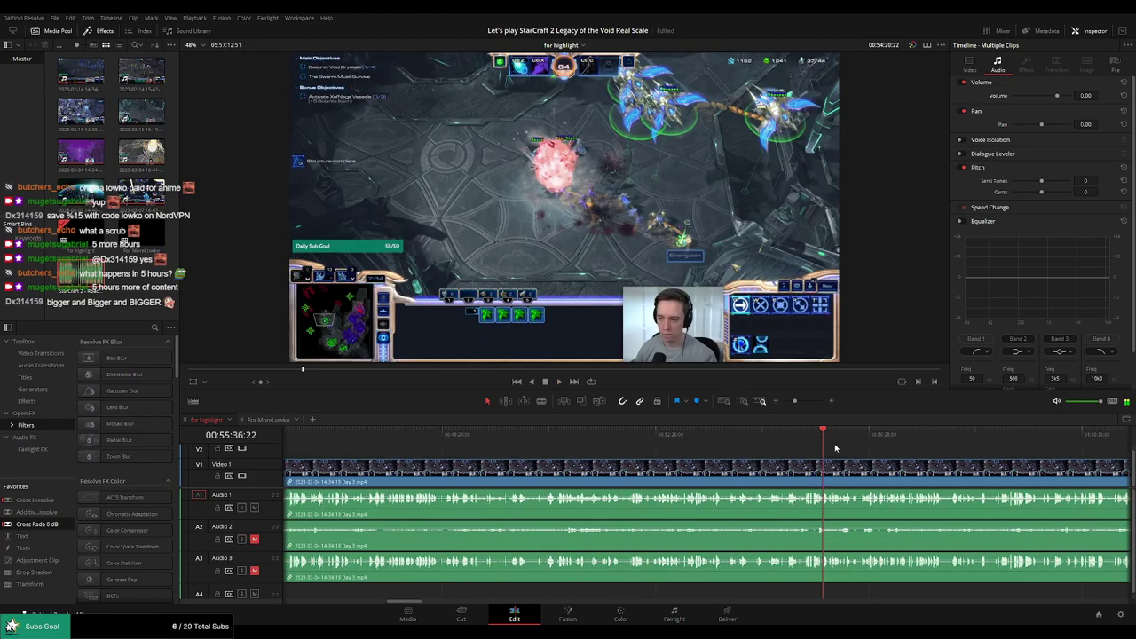
pyautogui.hscroll(1, 822, 458)
pyautogui.hscroll(5, 822, 457)
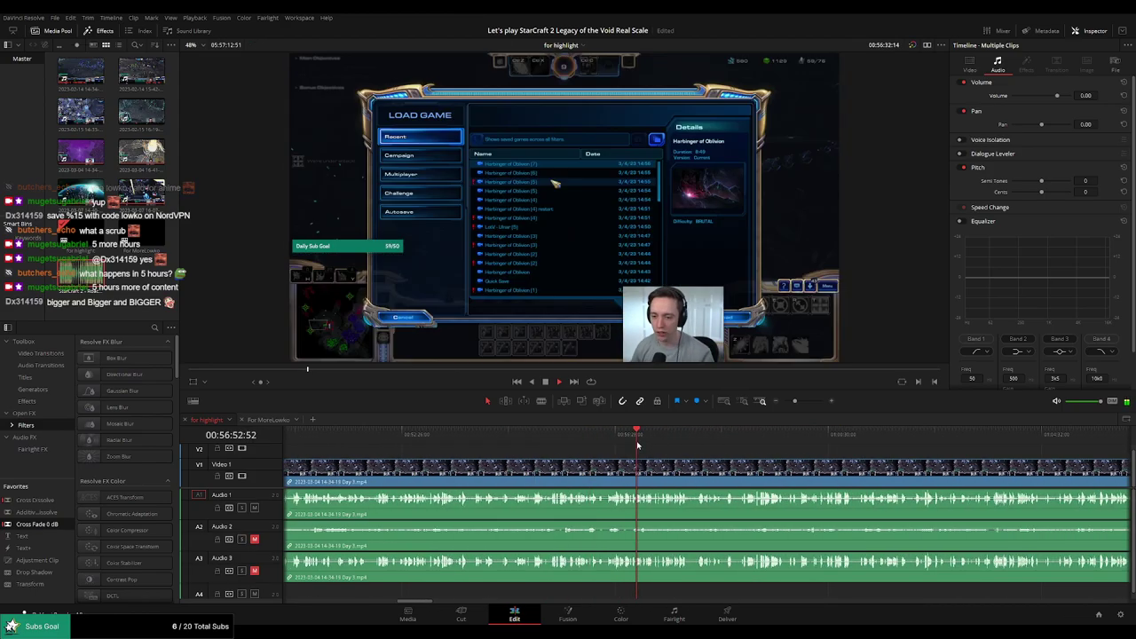
pyautogui.click(792, 434)
pyautogui.click(923, 434)
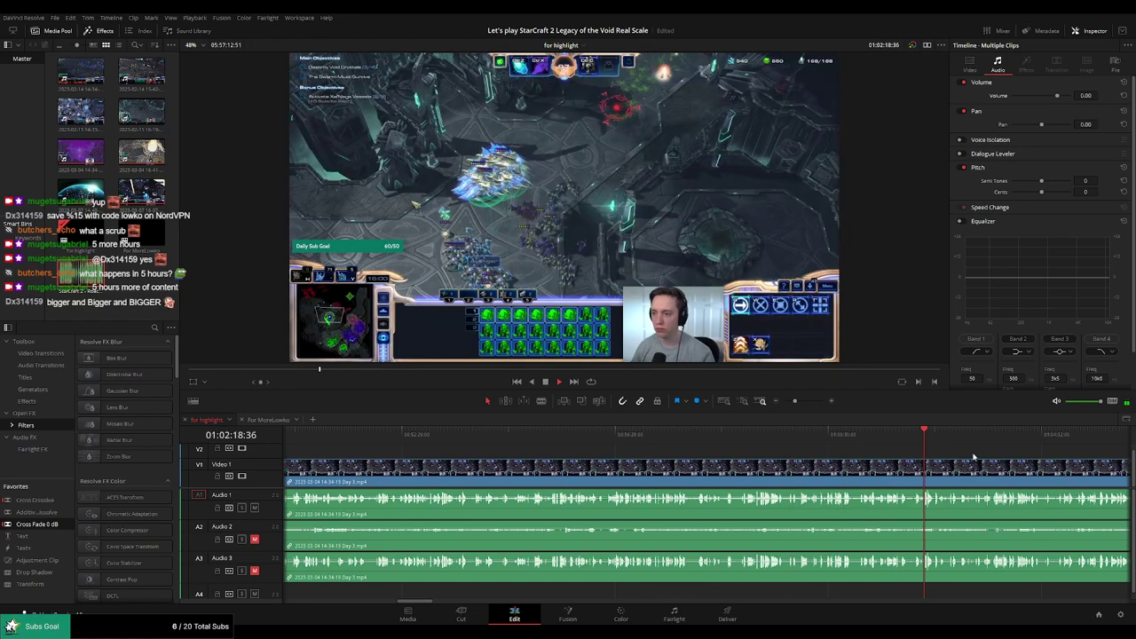
pyautogui.hscroll(7, 663, 460)
pyautogui.click(683, 440)
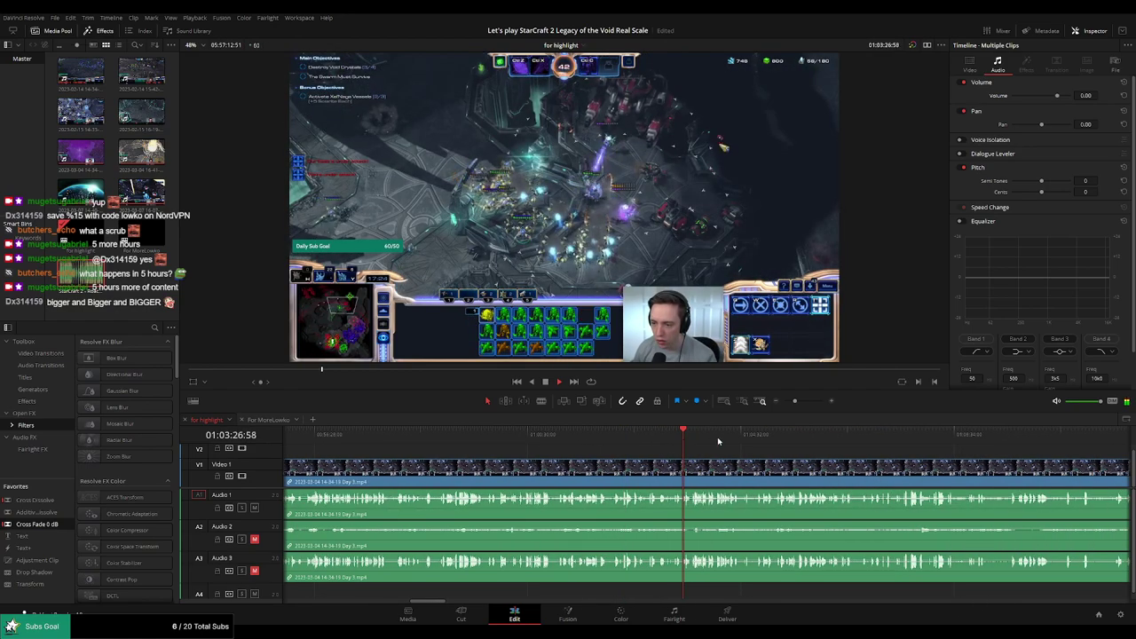
pyautogui.click(756, 437)
pyautogui.click(824, 435)
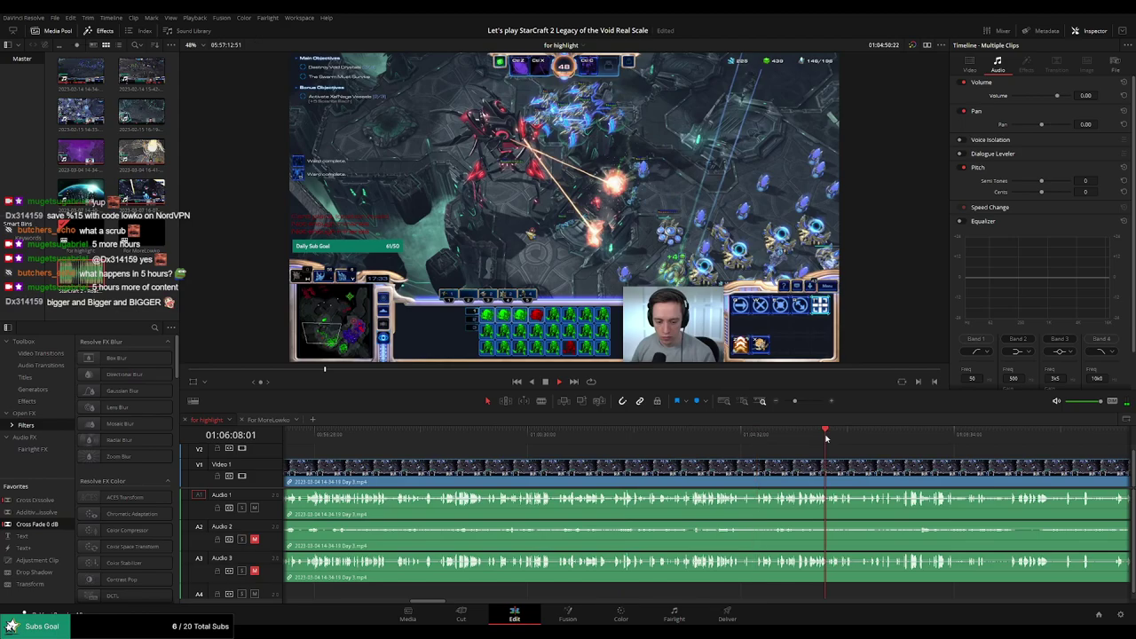
pyautogui.hscroll(6, 647, 448)
pyautogui.click(790, 435)
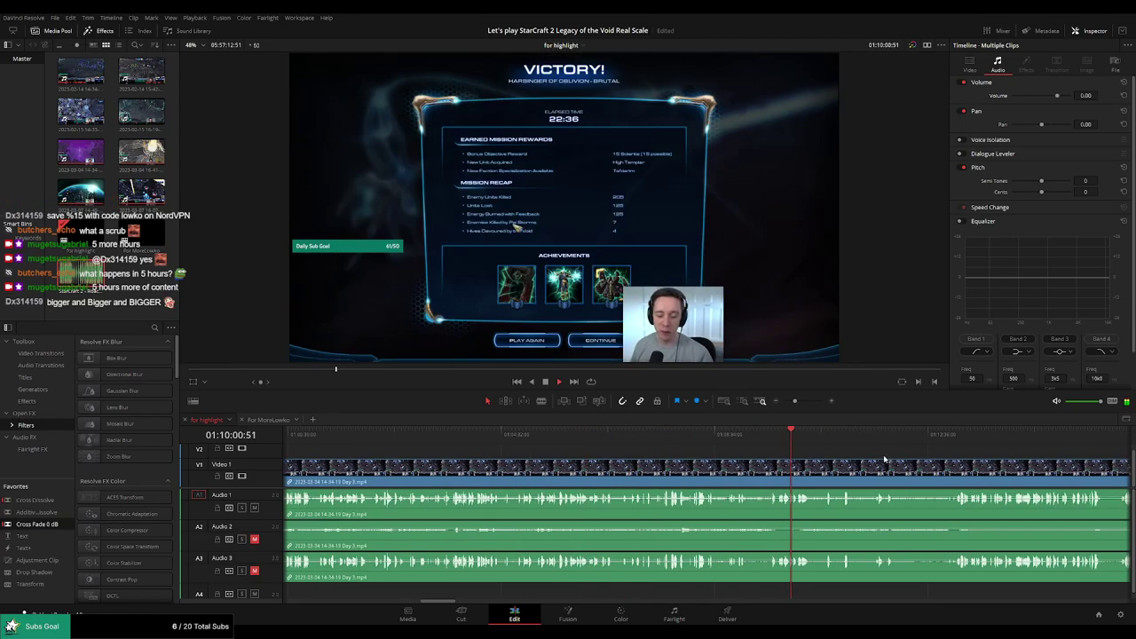
# Skim the Day 3 footage between missions, from about 1:10:00 to the next mission's intro at about 1:30:18
pyautogui.hscroll(5, 882, 458)
pyautogui.moveTo(663, 443)
pyautogui.mouseDown()
pyautogui.moveTo(847, 448)
pyautogui.moveTo(945, 466)
pyautogui.moveTo(664, 447)
pyautogui.mouseUp()
pyautogui.click(889, 437)
pyautogui.click(707, 447)
pyautogui.click(779, 447)
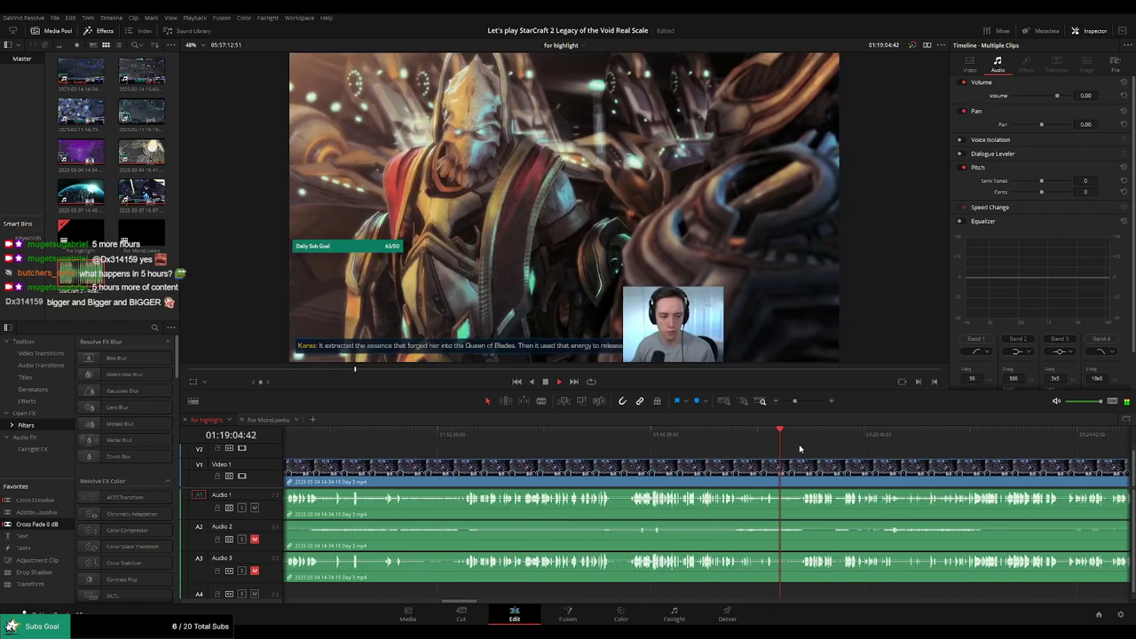
pyautogui.moveTo(807, 447); pyautogui.dragTo(809, 441)
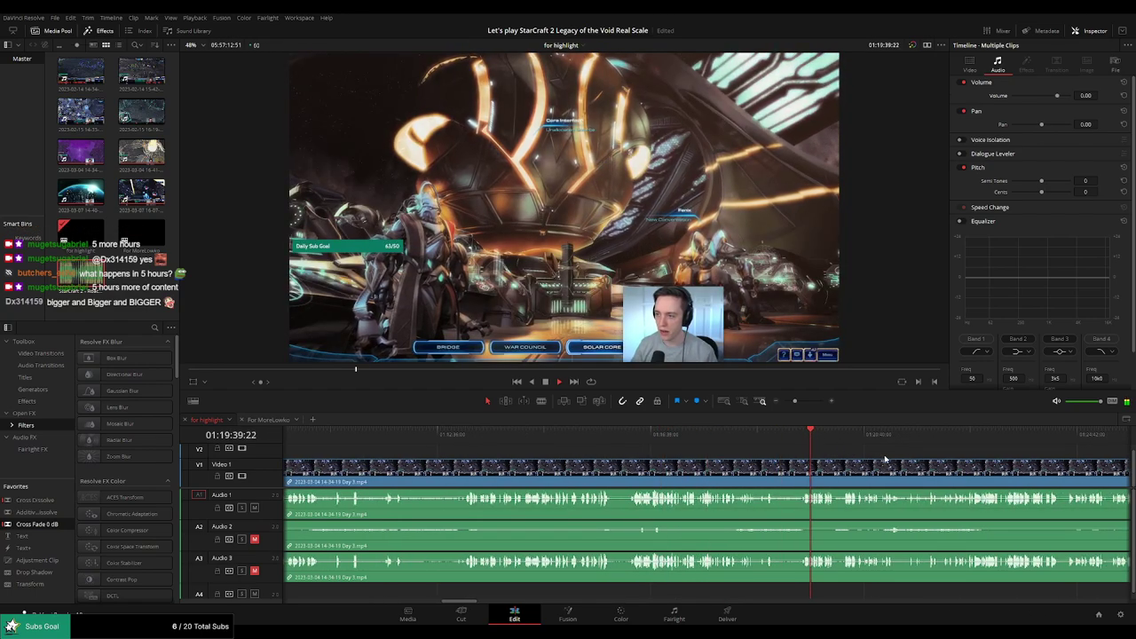
pyautogui.moveTo(795, 401); pyautogui.dragTo(792, 403)
pyautogui.click(741, 435)
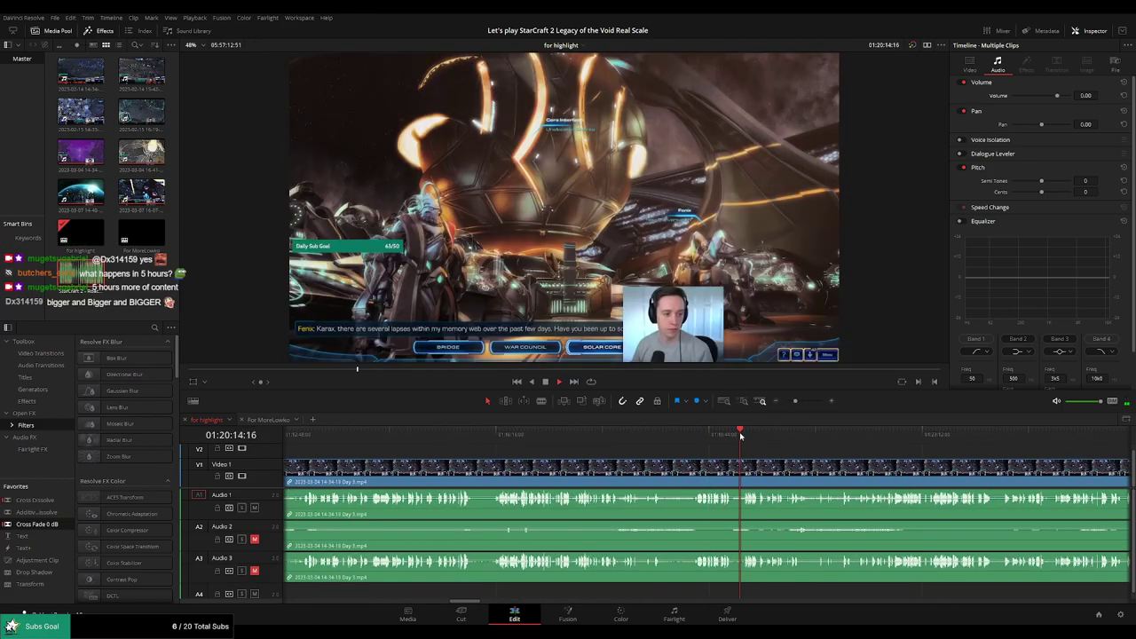
pyautogui.moveTo(825, 437); pyautogui.dragTo(781, 440)
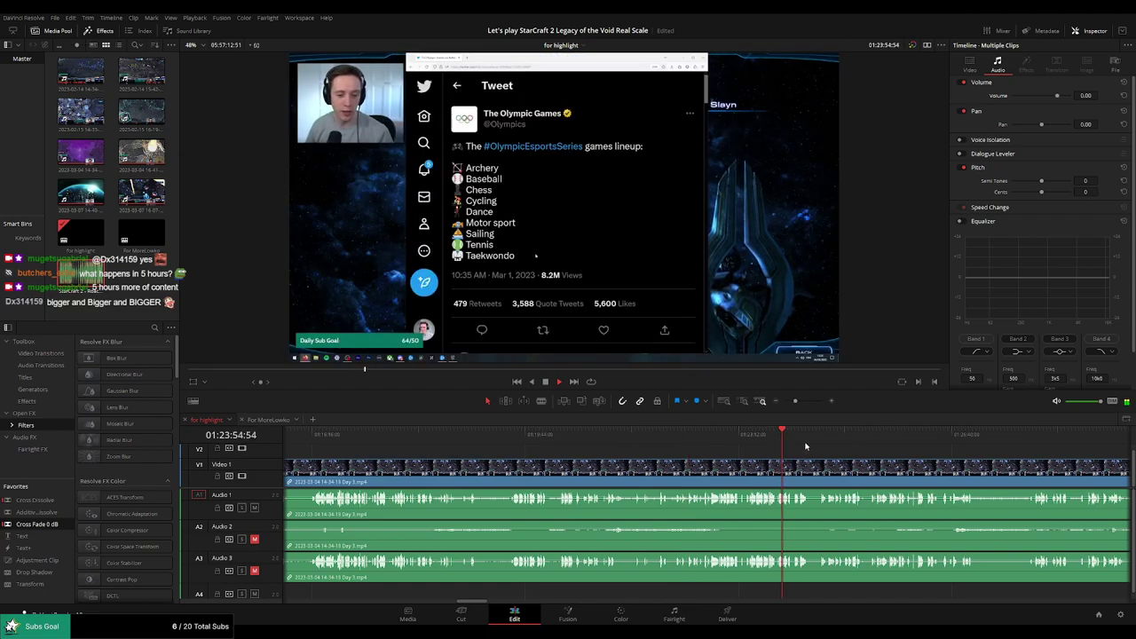
pyautogui.moveTo(904, 439); pyautogui.dragTo(694, 452)
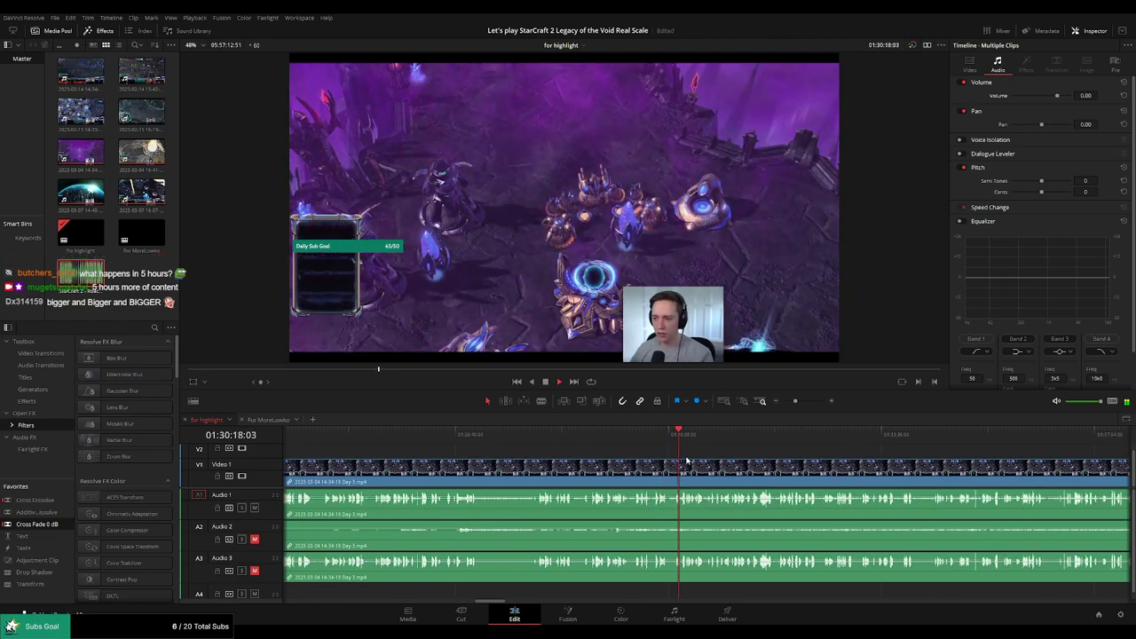
# Review the start of the terrazine fog mission closely, from about 1:30:23 to 1:30:52
pyautogui.scroll(2, 710, 441)
pyautogui.click(746, 440)
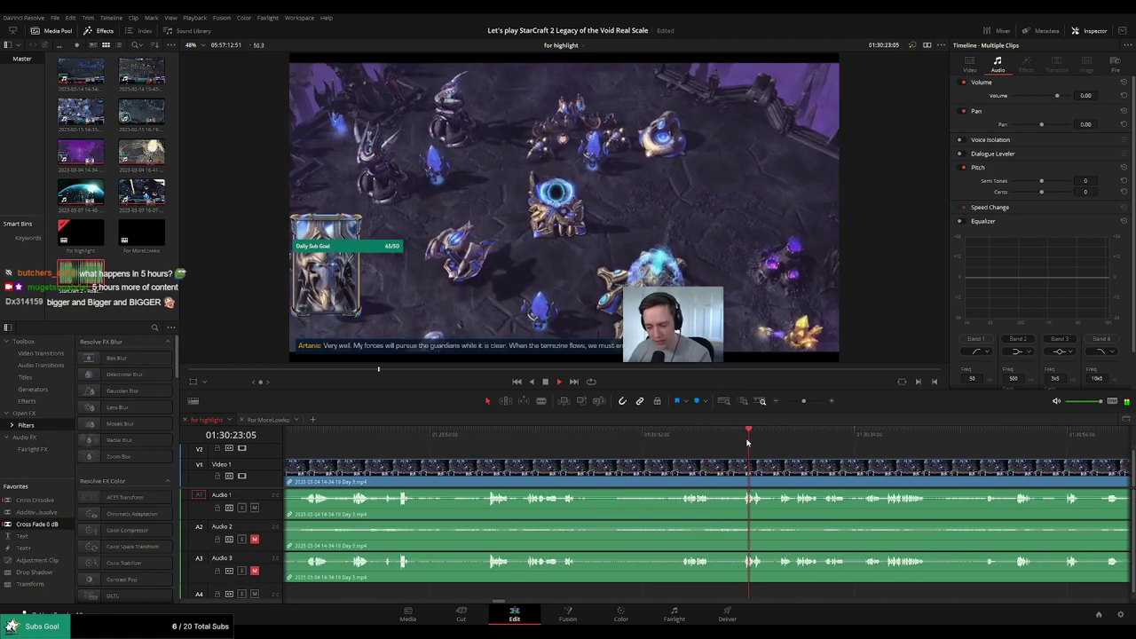
pyautogui.click(869, 439)
pyautogui.click(909, 439)
pyautogui.moveTo(977, 459); pyautogui.dragTo(690, 443)
pyautogui.click(730, 435)
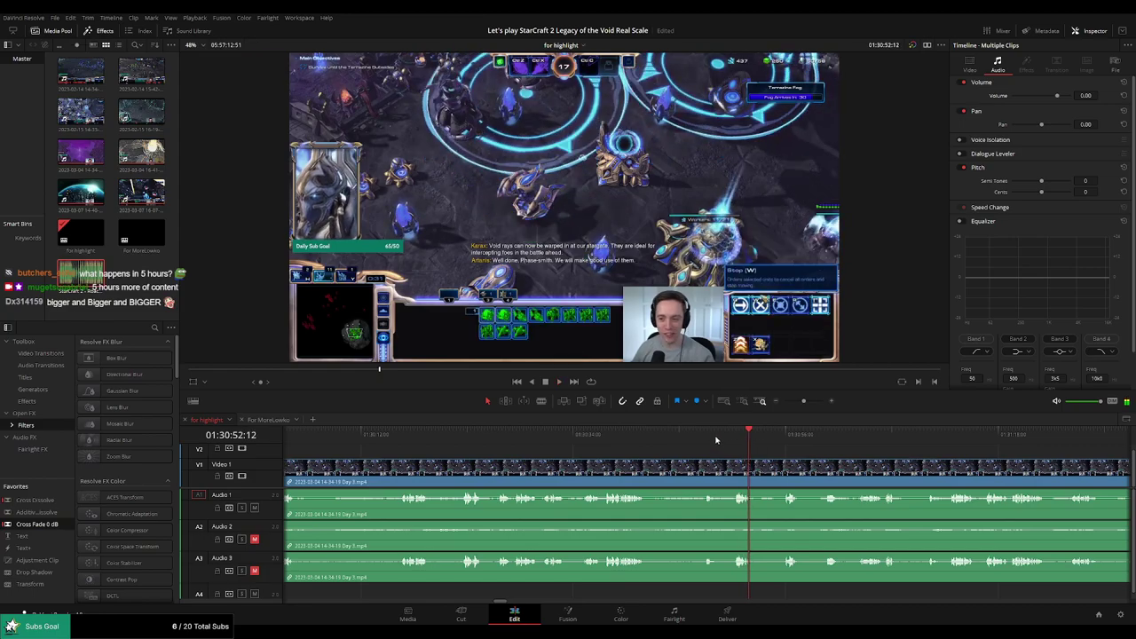
pyautogui.click(702, 435)
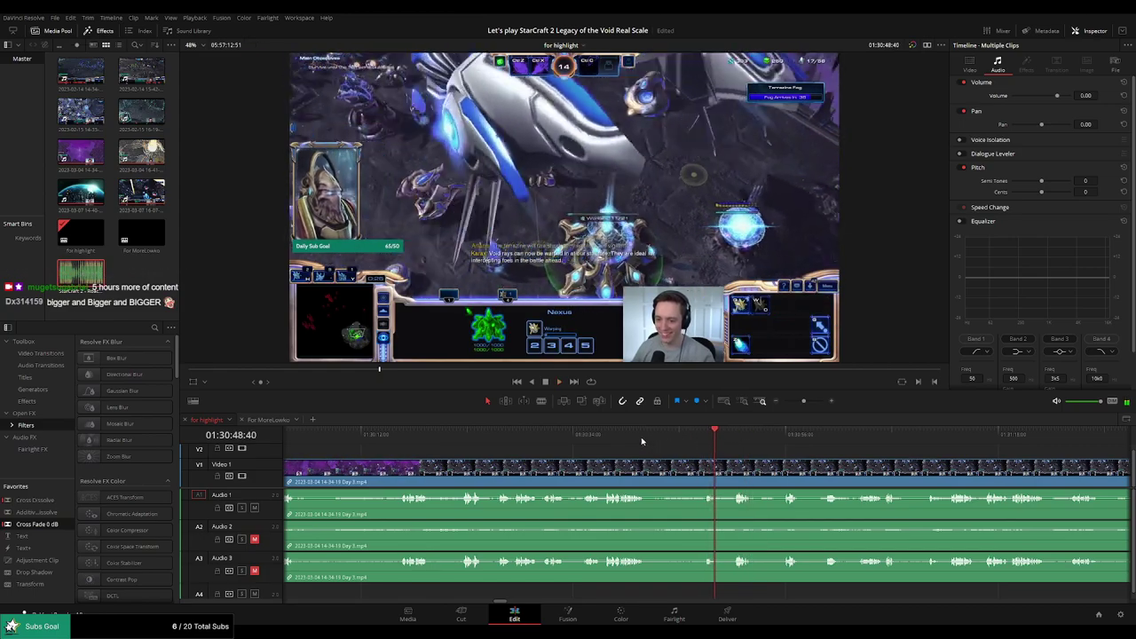
pyautogui.click(621, 435)
pyautogui.moveTo(585, 468); pyautogui.dragTo(707, 464)
pyautogui.click(722, 439)
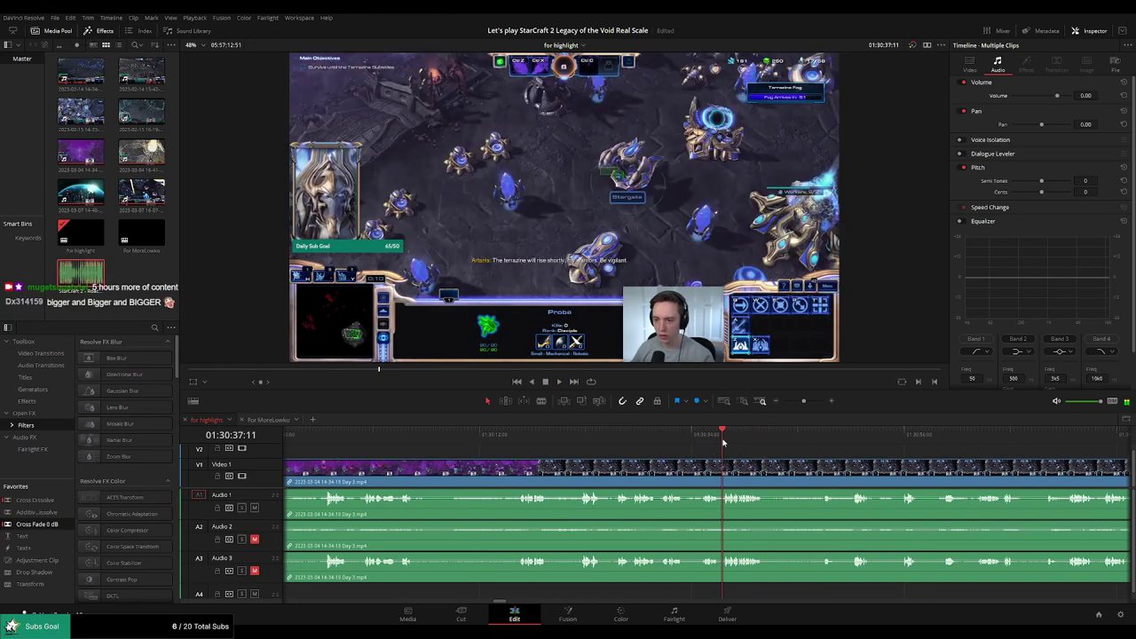
pyautogui.click(701, 440)
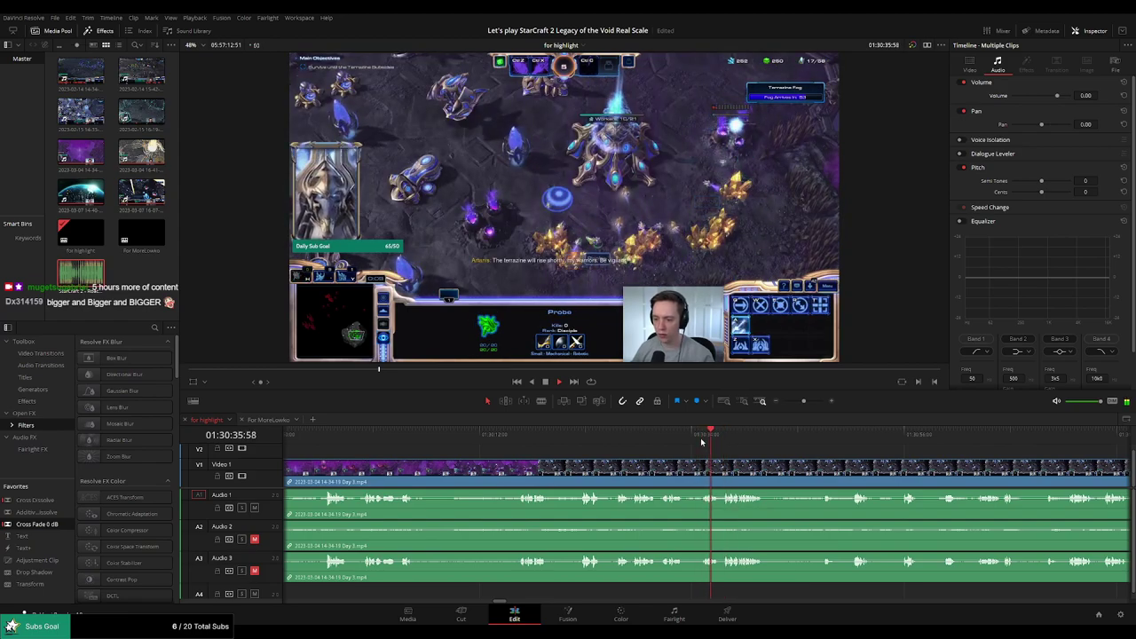
pyautogui.click(658, 441)
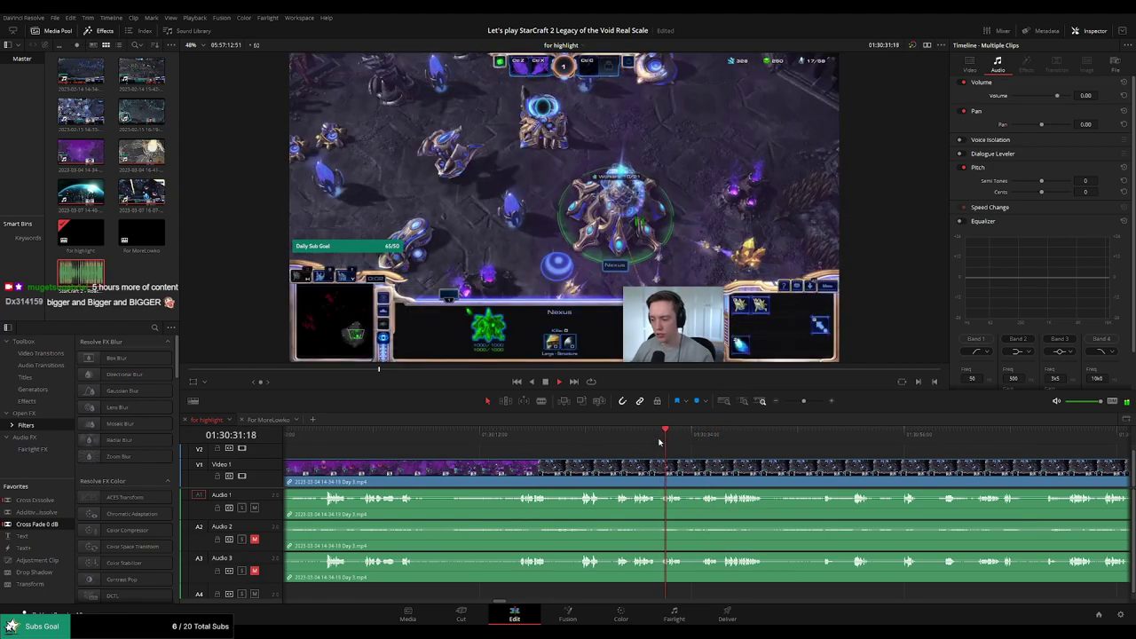
pyautogui.click(635, 441)
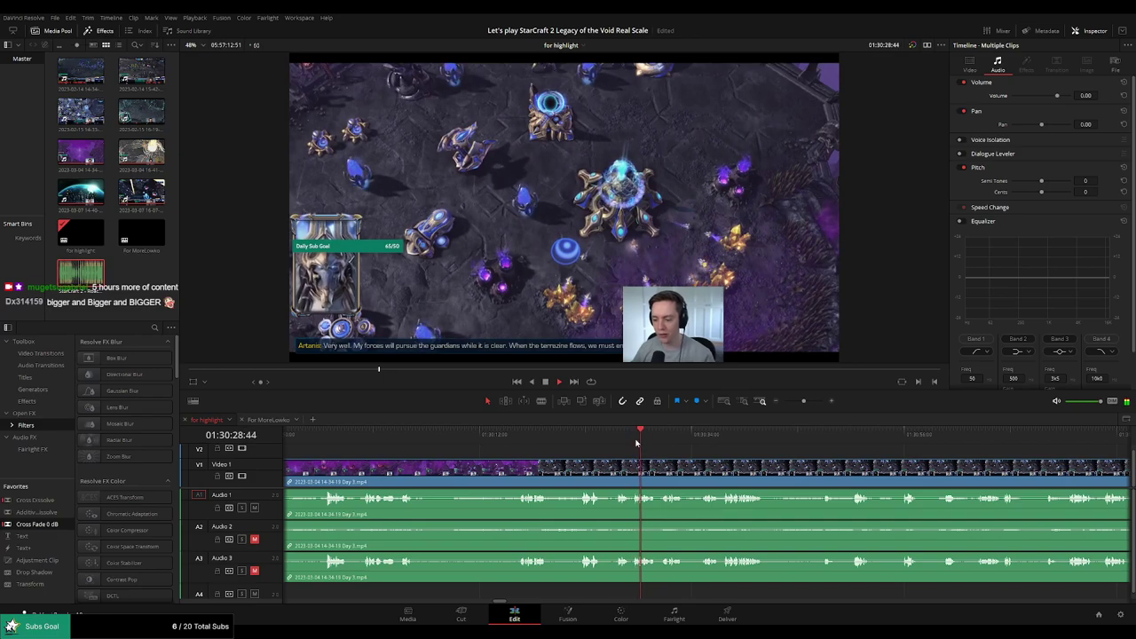
pyautogui.click(611, 440)
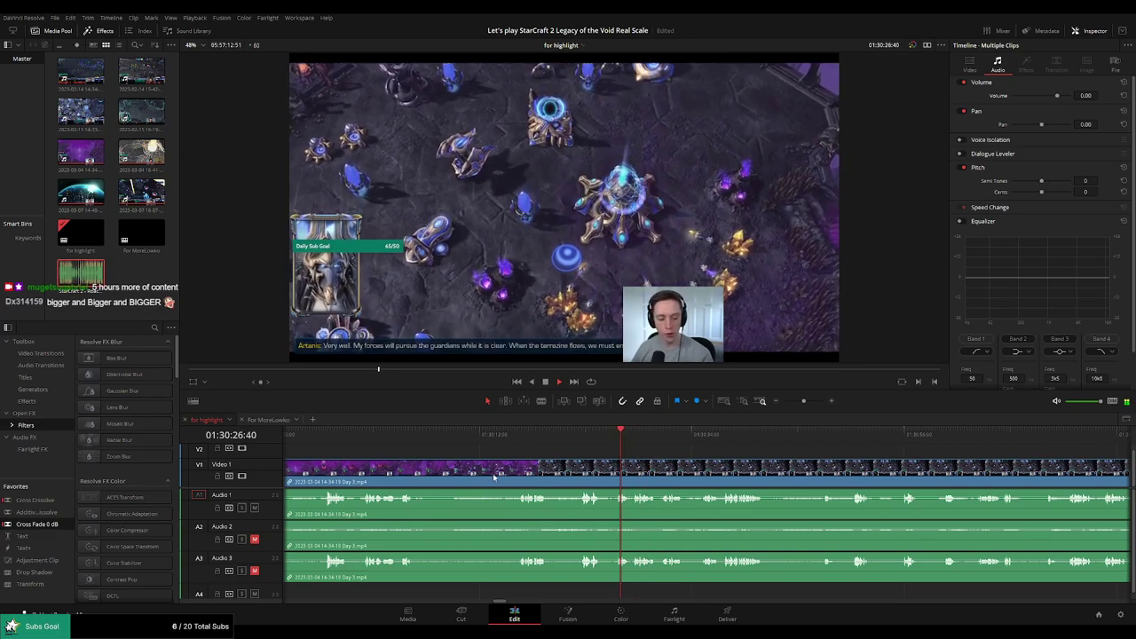
# Play through the terrazine mission's intro dialogue and opening moments, from about 1:29:56 to 1:30:40
pyautogui.moveTo(488, 461); pyautogui.dragTo(689, 459)
pyautogui.click(522, 443)
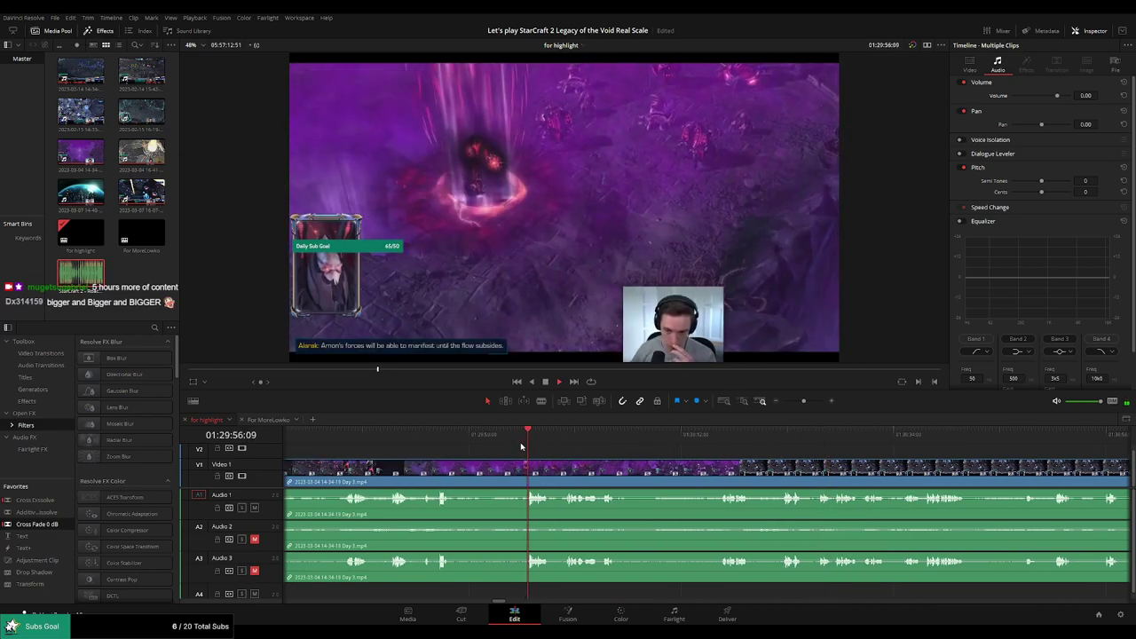
pyautogui.click(569, 442)
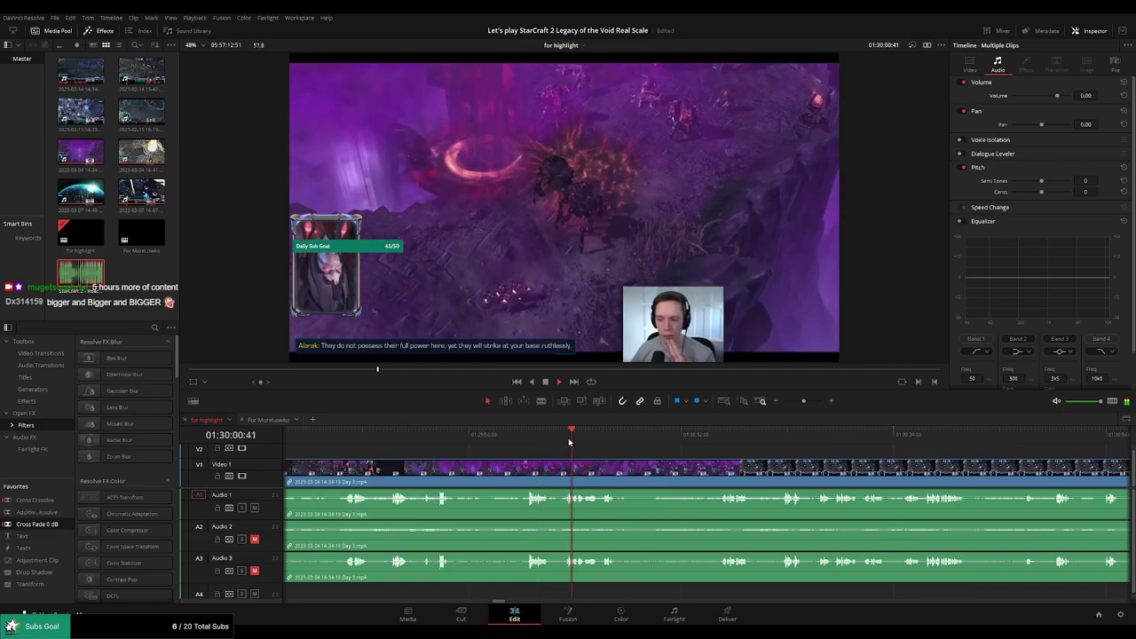
pyautogui.click(722, 441)
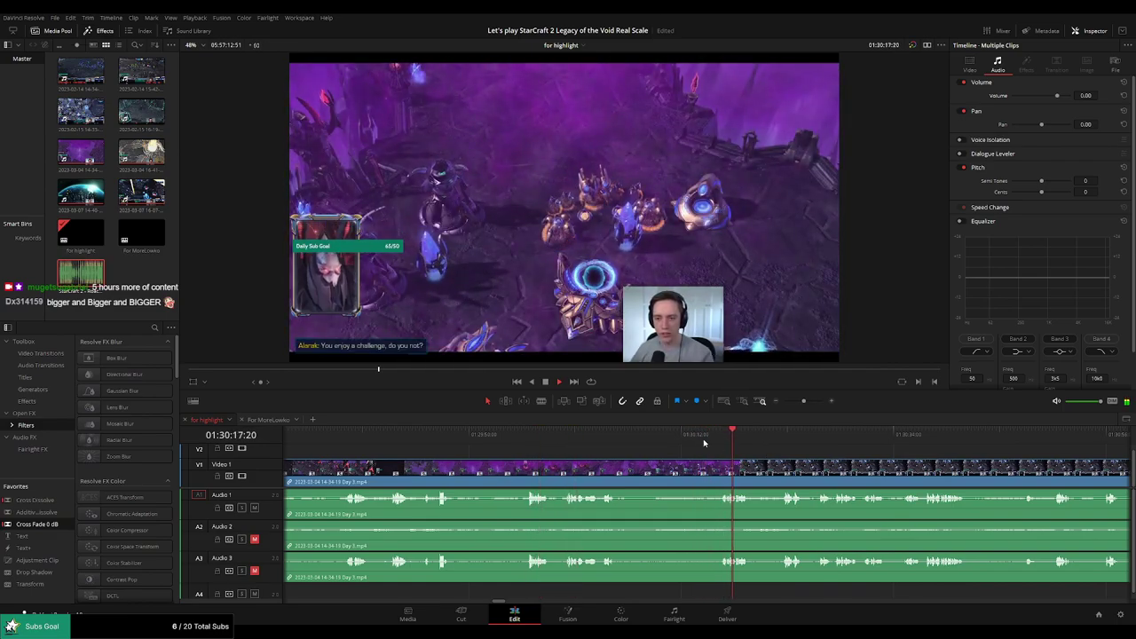
pyautogui.click(666, 436)
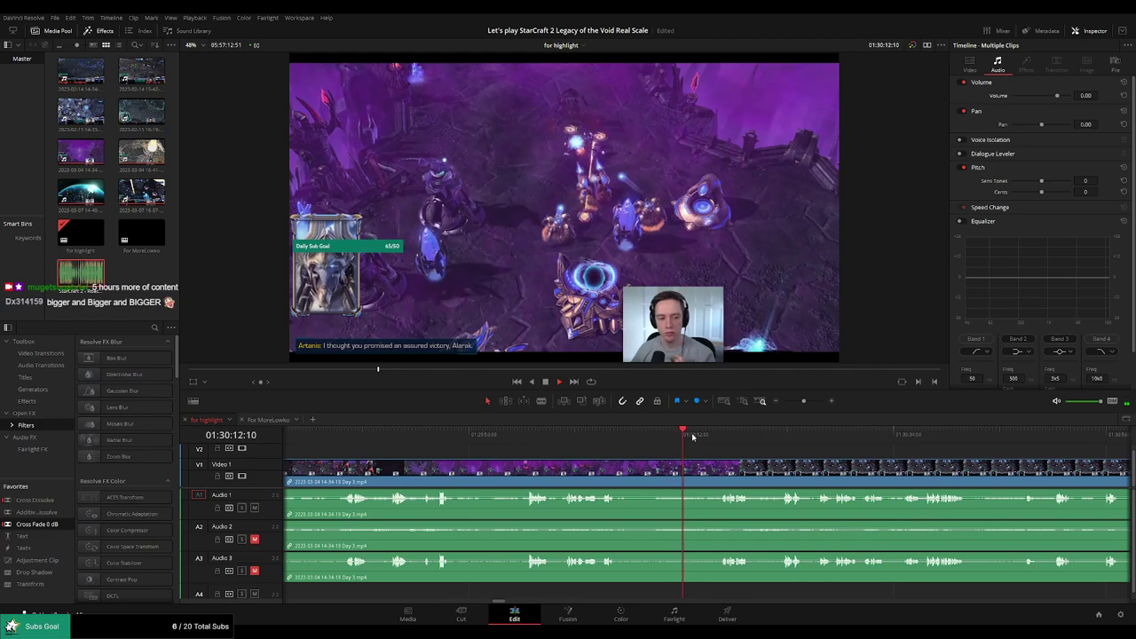
pyautogui.click(706, 436)
pyautogui.click(778, 438)
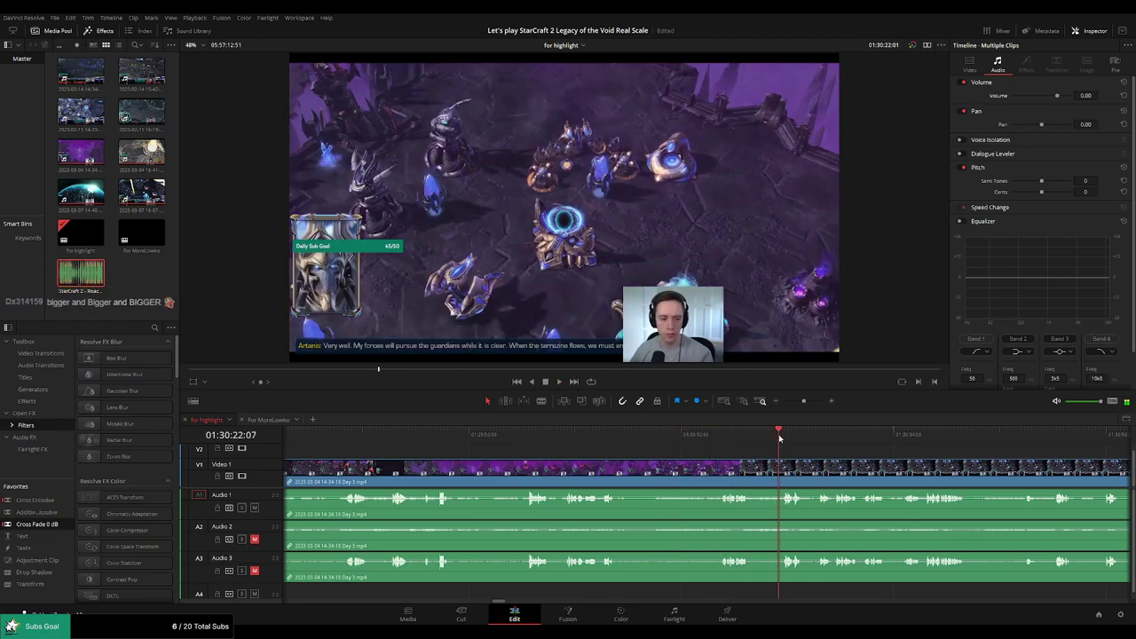
pyautogui.click(852, 440)
pyautogui.moveTo(874, 447); pyautogui.dragTo(631, 444)
pyautogui.click(691, 441)
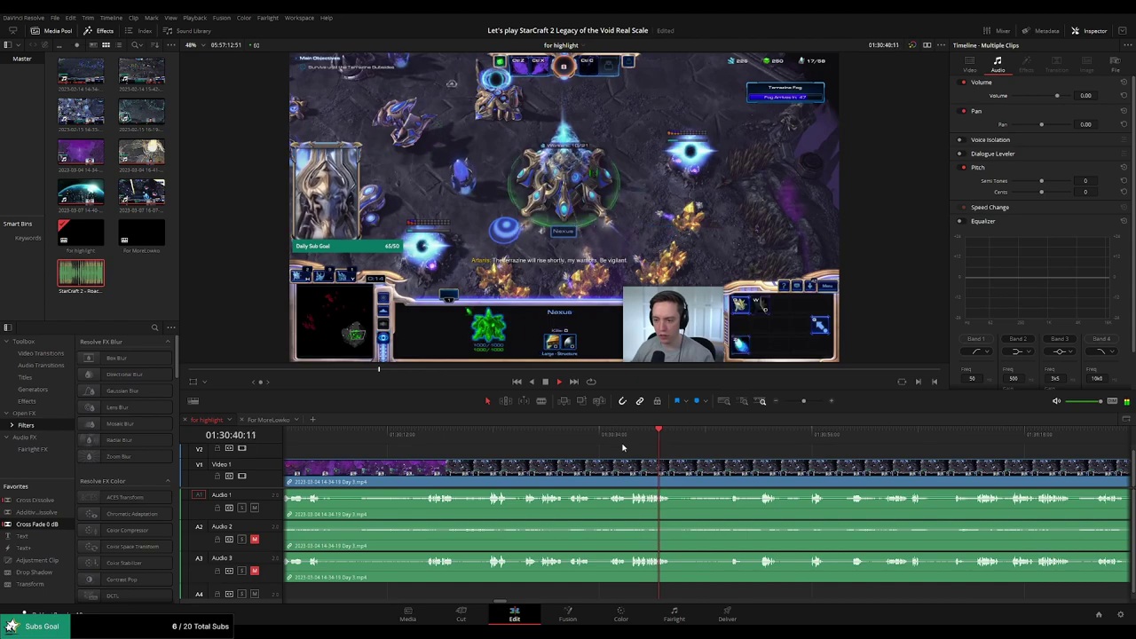
# Skim backwards through the footage before the terrazine mission, from about 1:30:41 to about 1:28:03, checking the intro and Spear of Adun scenes
pyautogui.press('b')
pyautogui.press('space')
pyautogui.hscroll(-5, 568, 470)
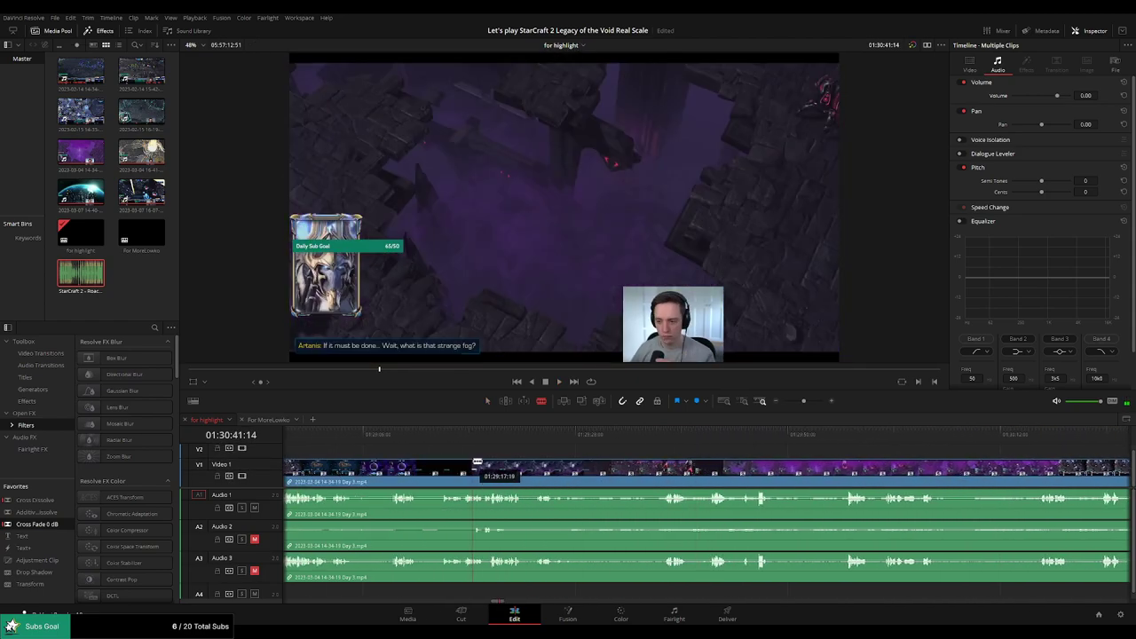
pyautogui.click(447, 438)
pyautogui.press('space')
pyautogui.hscroll(-3, 458, 467)
pyautogui.click(574, 438)
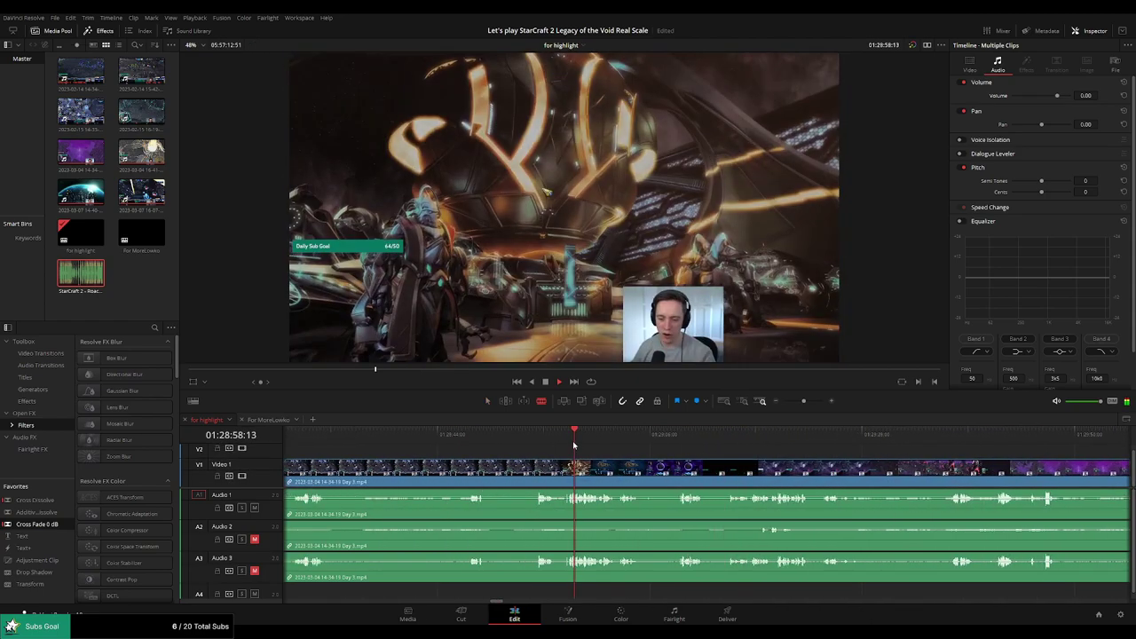
pyautogui.click(529, 444)
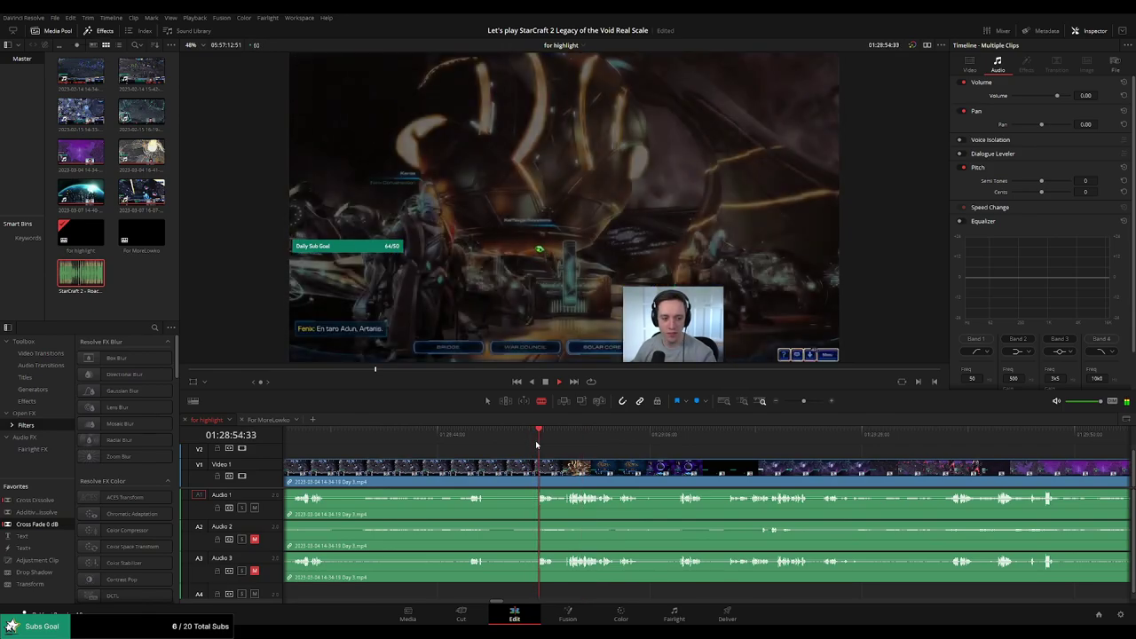
pyautogui.moveTo(497, 462); pyautogui.dragTo(693, 454)
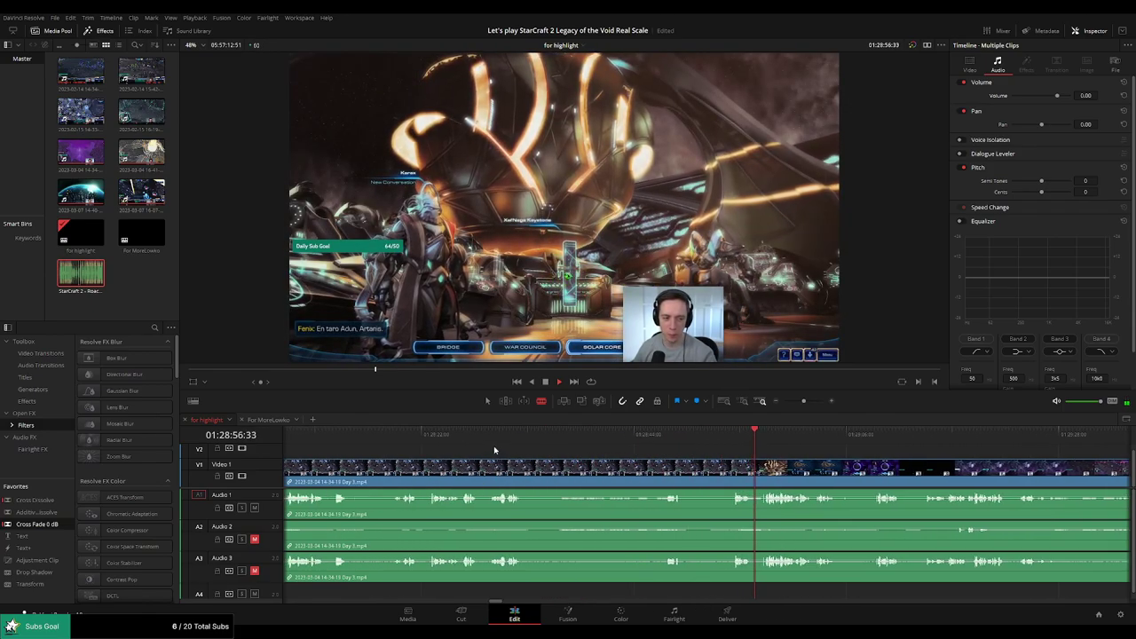
pyautogui.click(495, 447)
pyautogui.moveTo(531, 477); pyautogui.dragTo(634, 470)
pyautogui.click(530, 443)
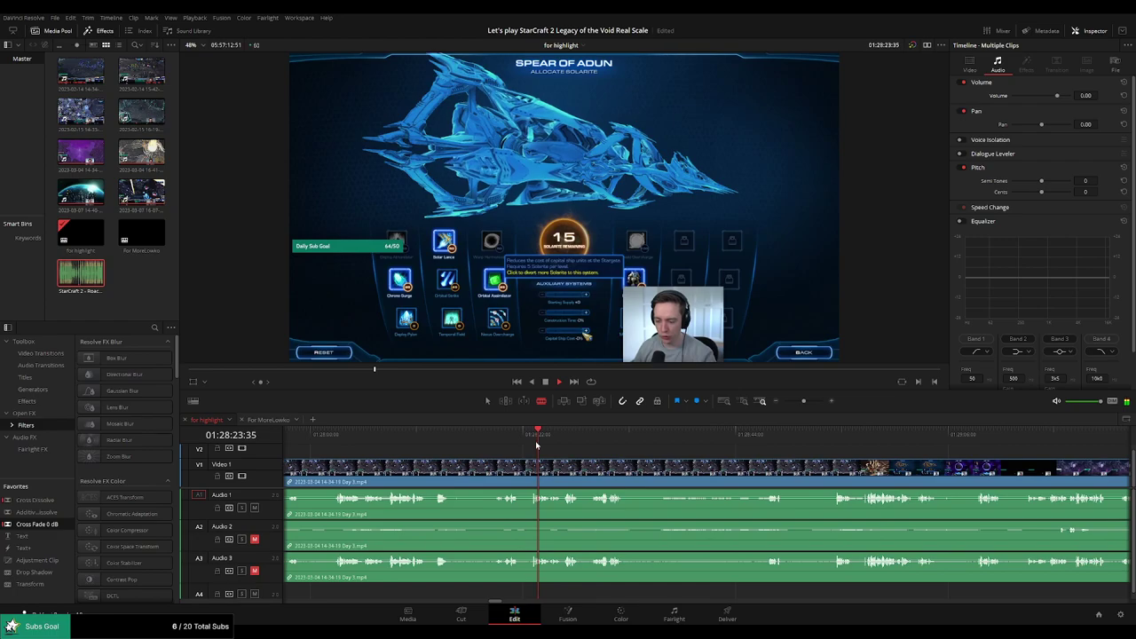
pyautogui.moveTo(386, 460); pyautogui.dragTo(558, 456)
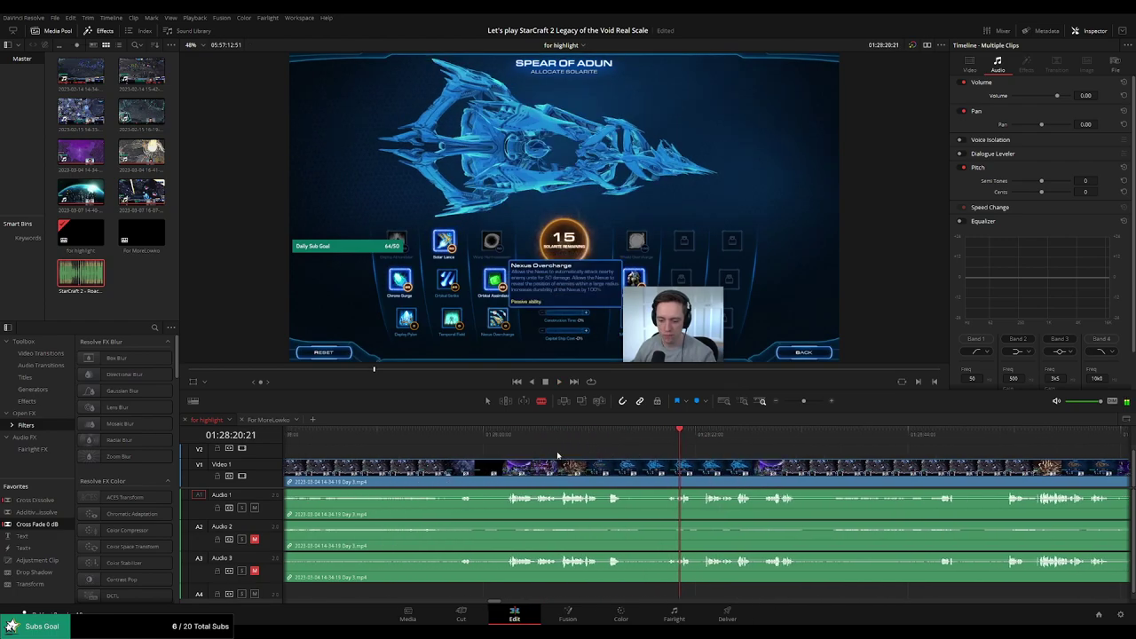
pyautogui.click(506, 443)
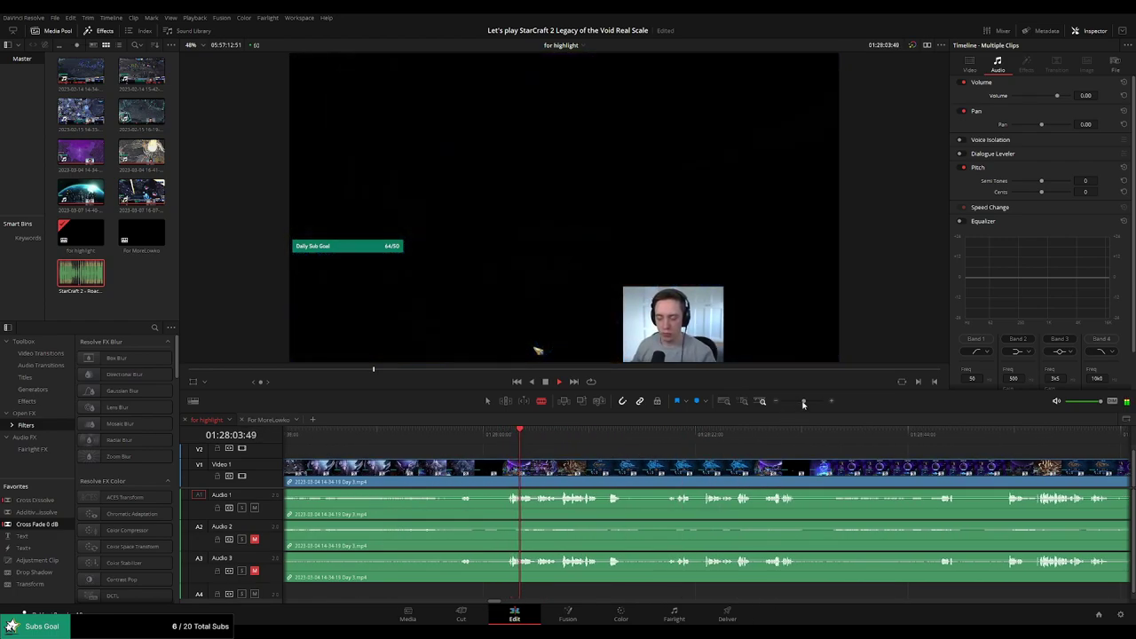
pyautogui.moveTo(804, 401); pyautogui.dragTo(796, 403)
# Split the Day 3 footage at about 1:30:34, at the start of terrazine gameplay, and ripple-delete the segment before the cut
pyautogui.click(782, 440)
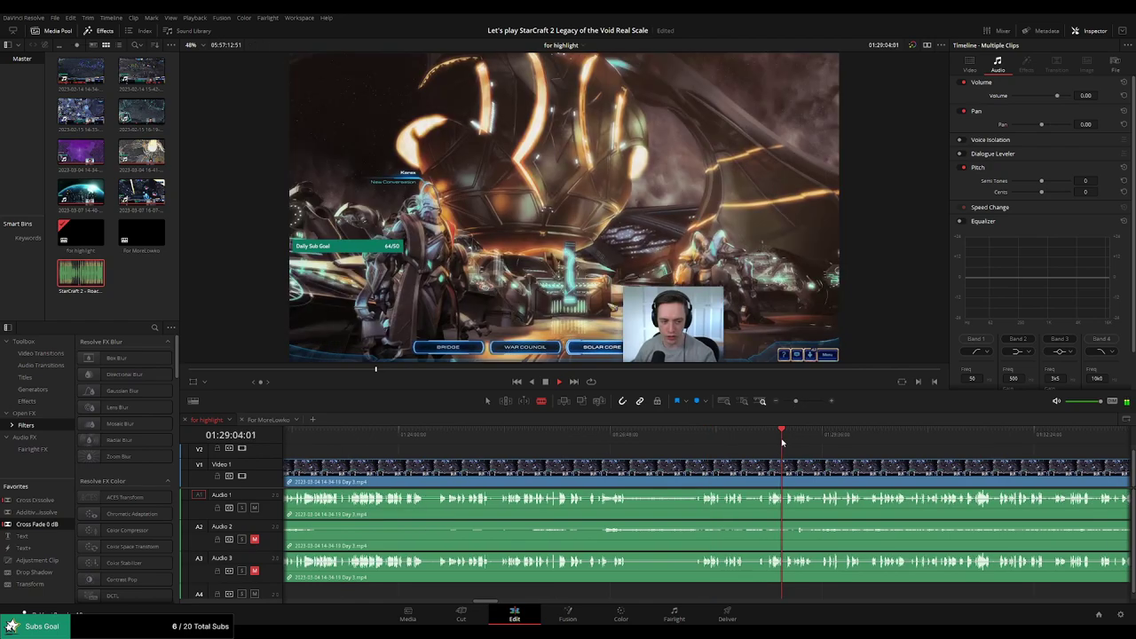
pyautogui.scroll(3, 817, 454)
pyautogui.moveTo(831, 439); pyautogui.dragTo(837, 440)
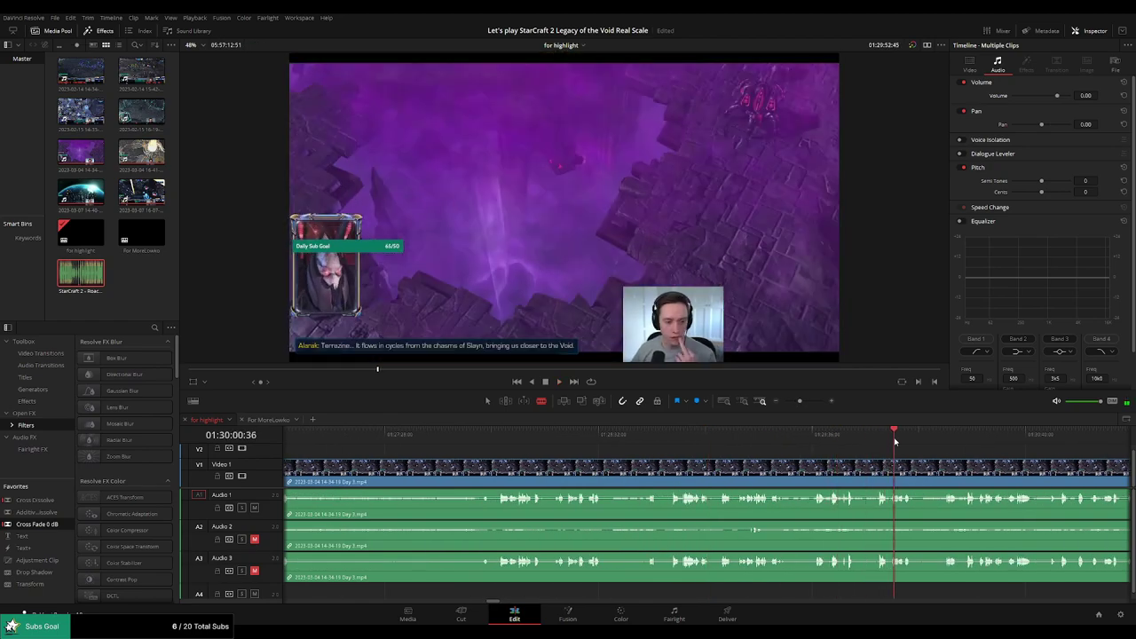
pyautogui.hscroll(3, 754, 444)
pyautogui.click(692, 433)
pyautogui.moveTo(692, 438); pyautogui.dragTo(695, 439)
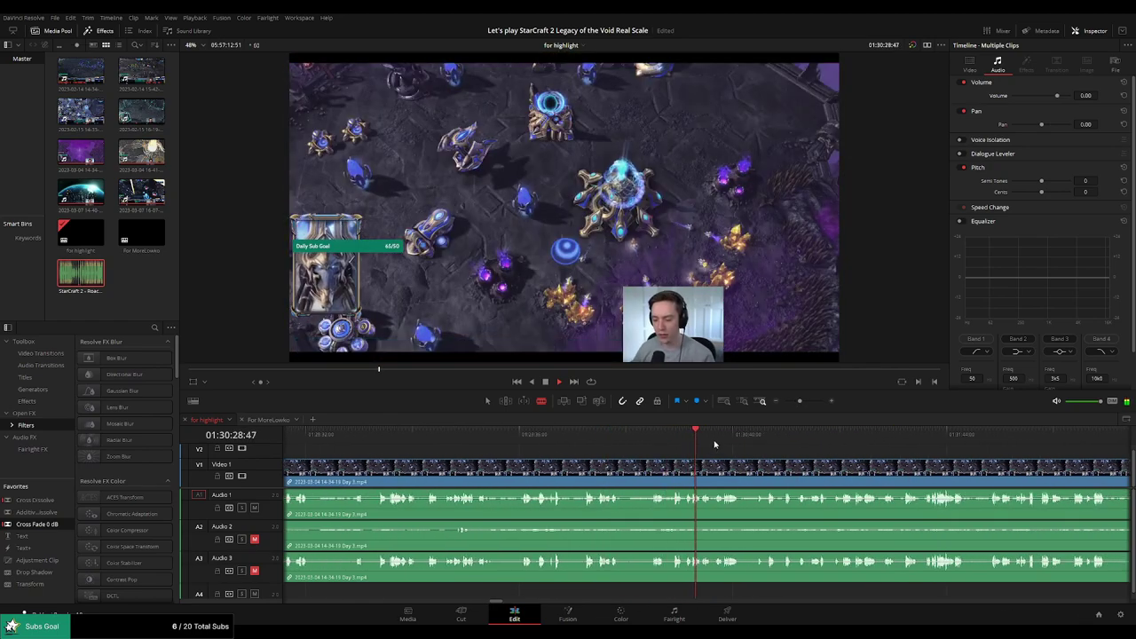
pyautogui.scroll(4, 731, 447)
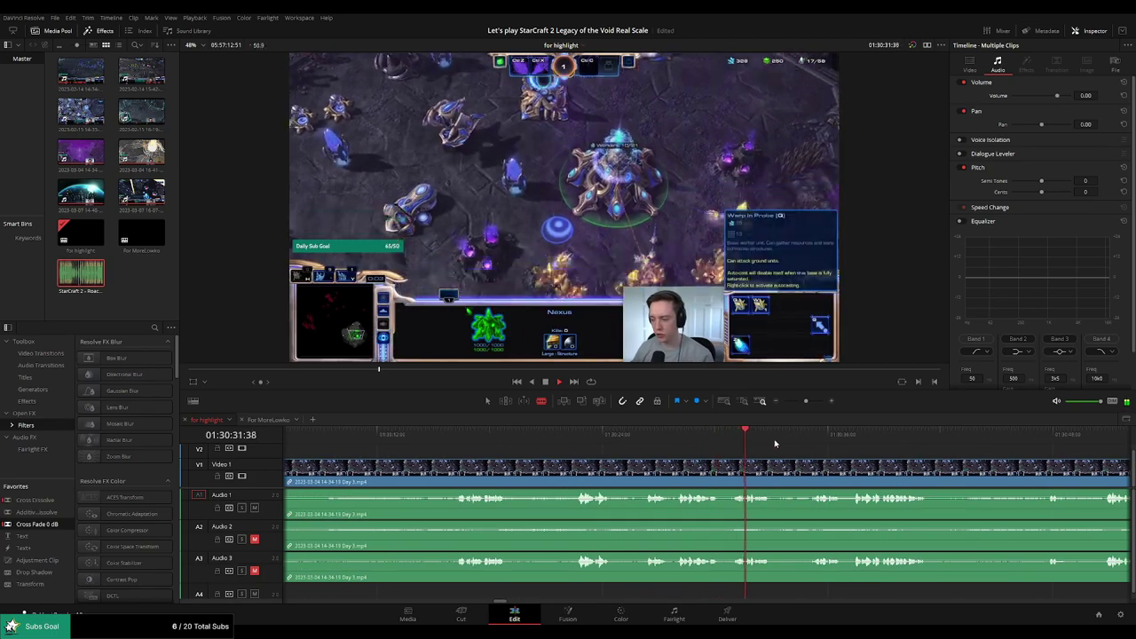
pyautogui.click(807, 434)
pyautogui.click(803, 473)
pyautogui.press('a')
pyautogui.click(793, 471)
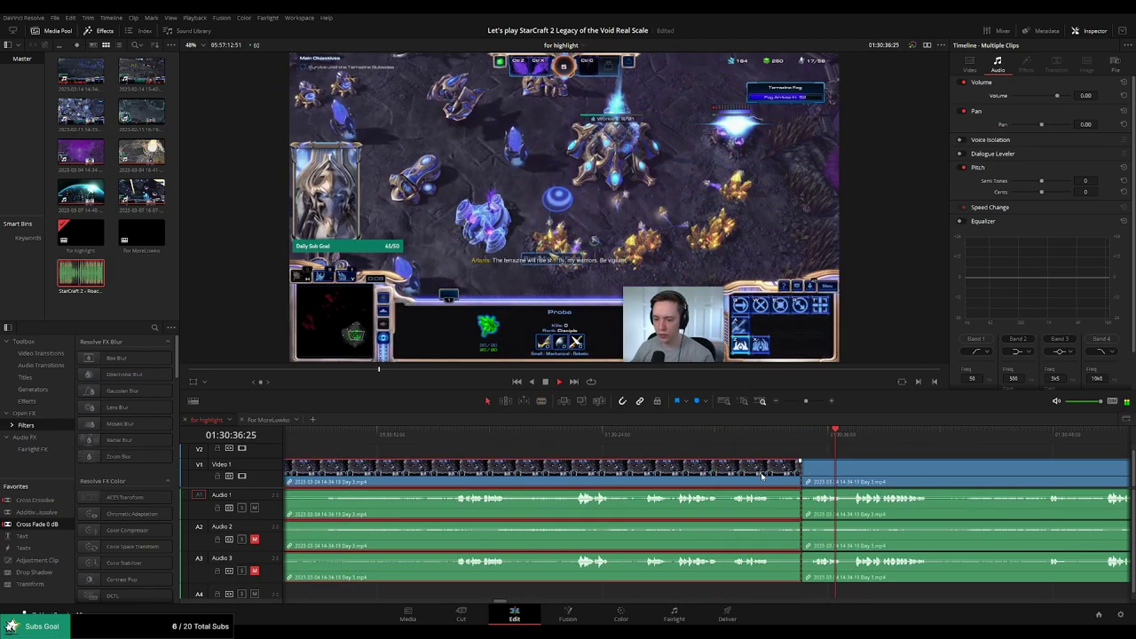
pyautogui.press('Delete')
# Add the default transition on all tracks at the join before the terrazine mission, near 32:44, and play across it
pyautogui.click(666, 476)
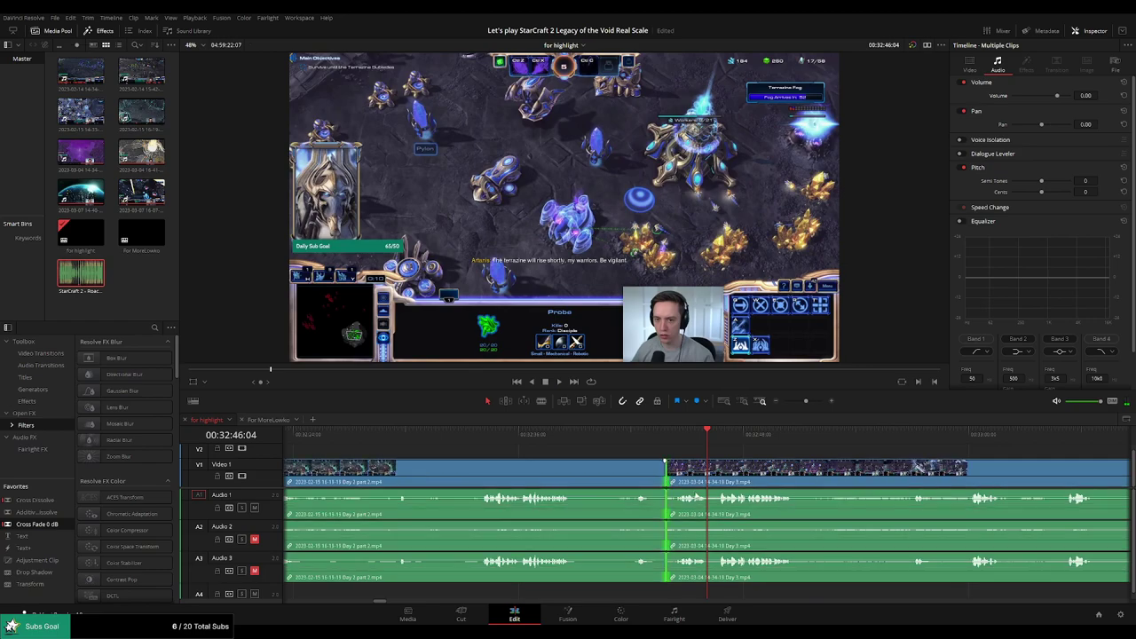
pyautogui.hotkey('ctrl', 't')
pyautogui.click(643, 438)
pyautogui.press('space')
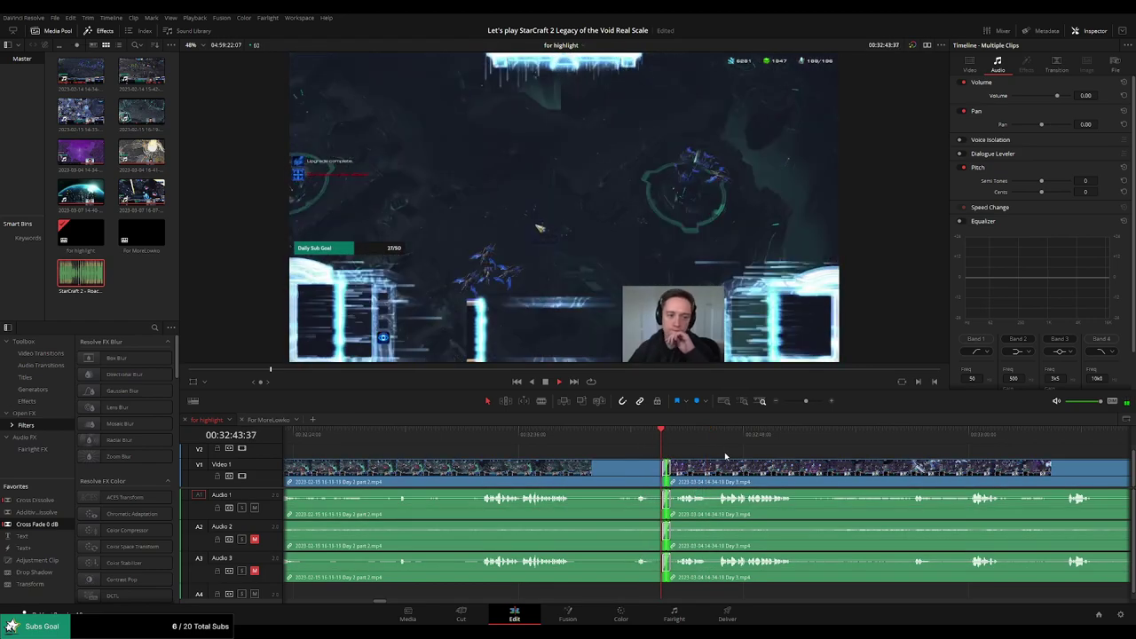
pyautogui.click(768, 456)
pyautogui.hscroll(3, 684, 444)
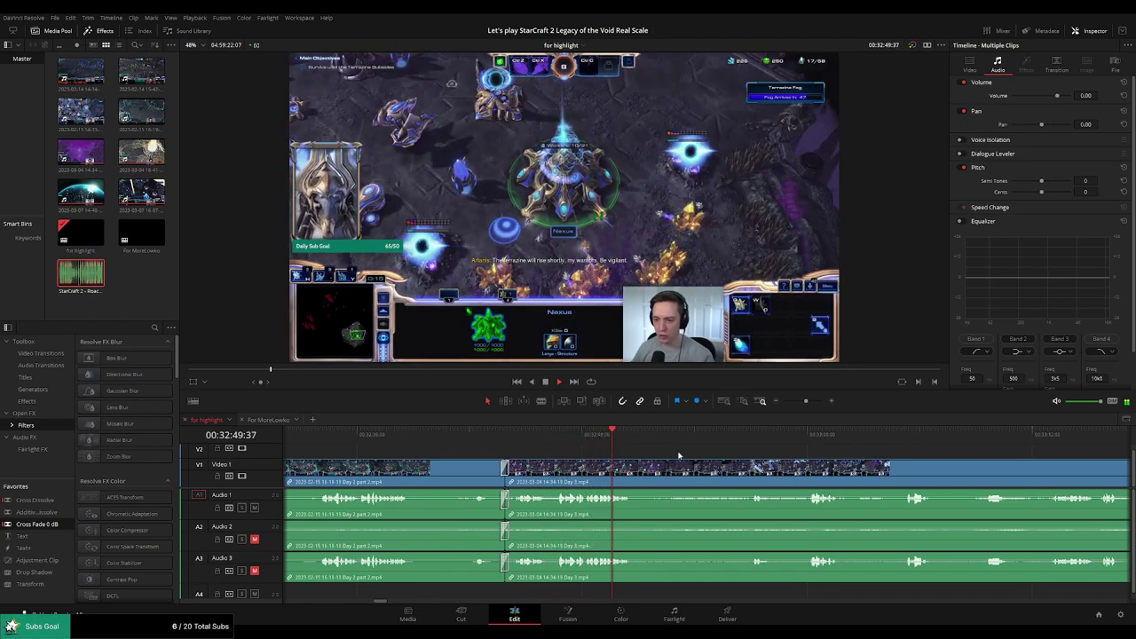
pyautogui.click(633, 470)
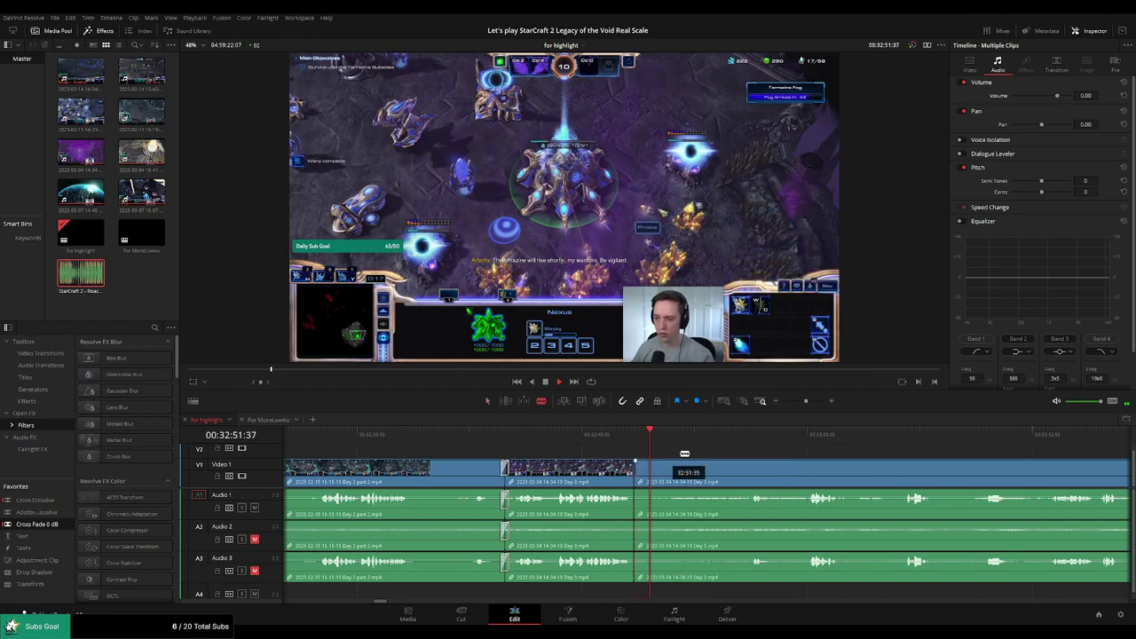
pyautogui.moveTo(724, 435)
pyautogui.mouseDown()
pyautogui.moveTo(742, 435)
pyautogui.moveTo(719, 450)
pyautogui.mouseUp()
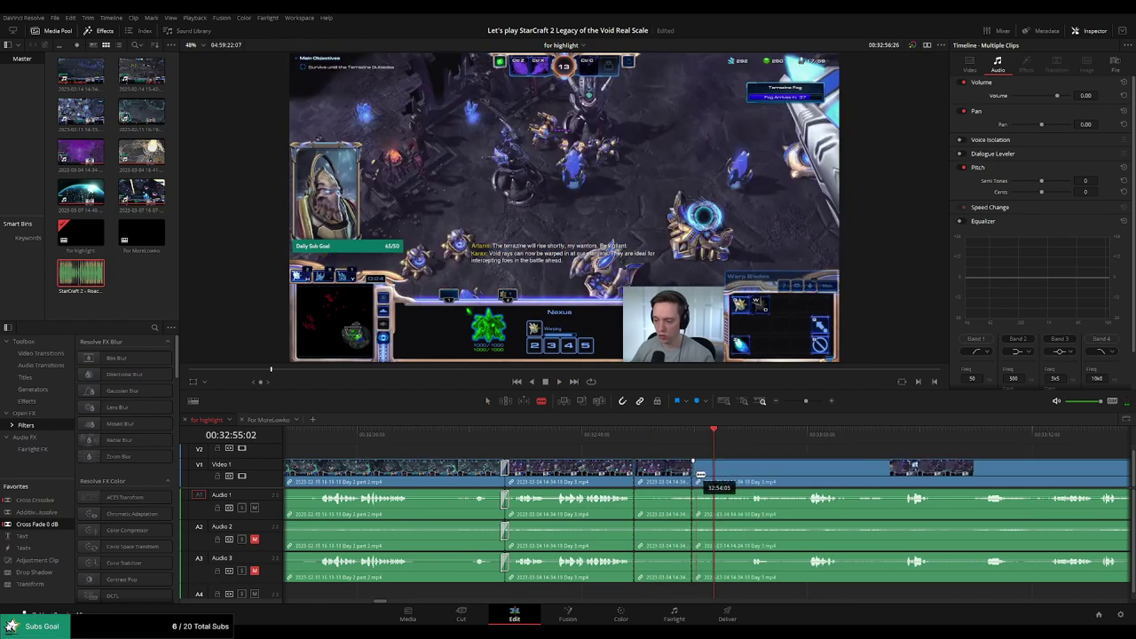
pyautogui.click(714, 480)
pyautogui.click(703, 447)
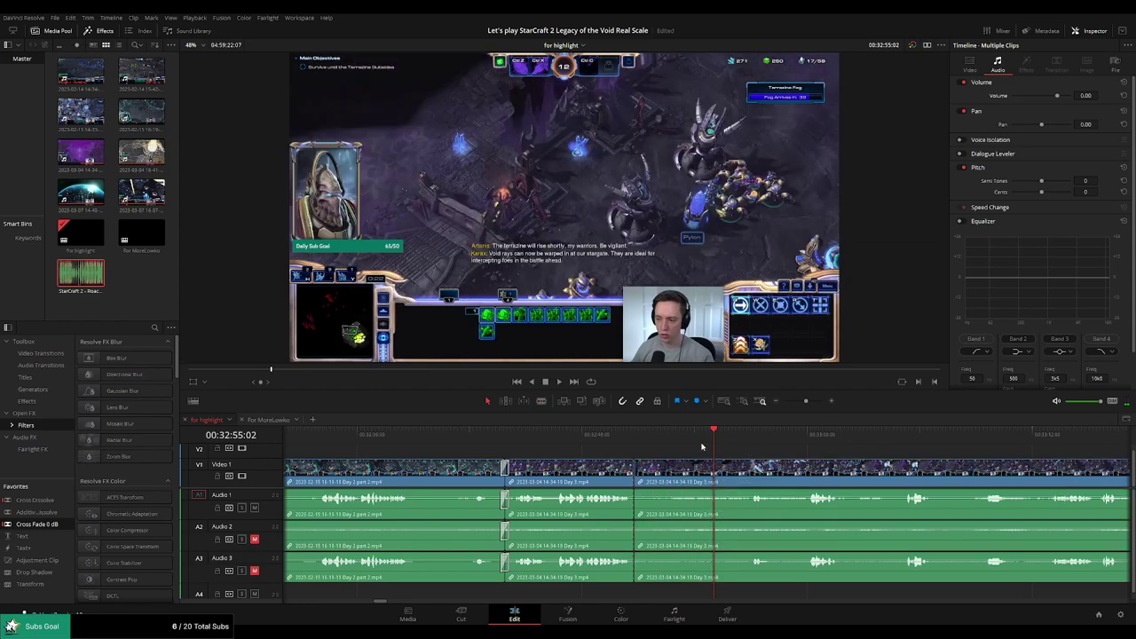
pyautogui.press('space')
pyautogui.hotkey('ctrl', 'z')
# Play on through the terrazine mission's opening and split the footage at about 33:06
pyautogui.click(664, 433)
pyautogui.hscroll(3, 693, 444)
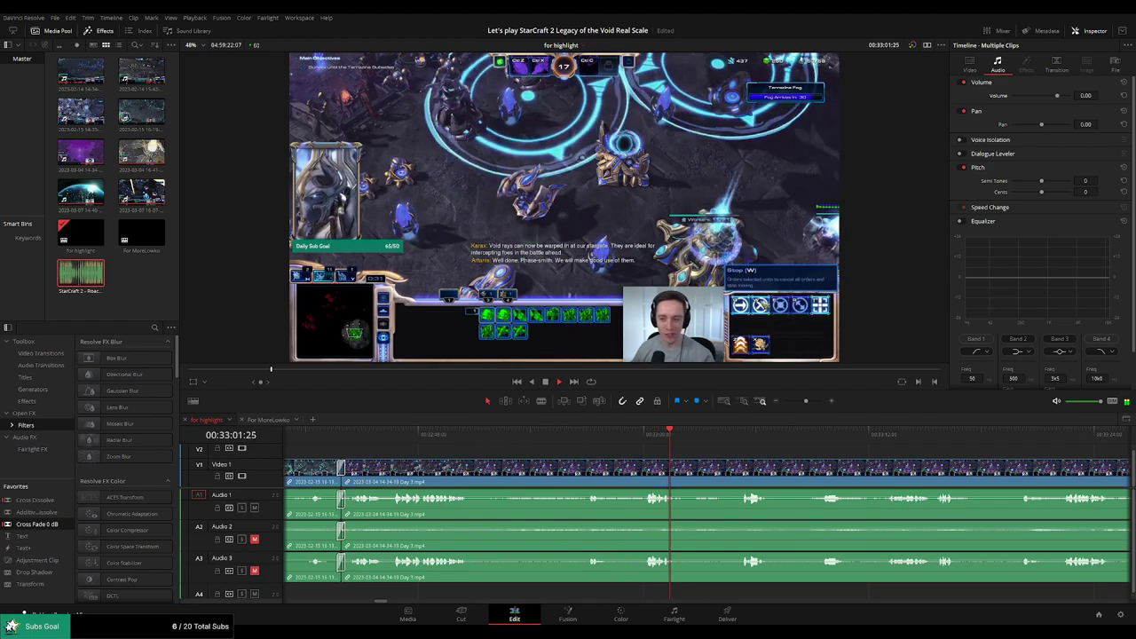
pyautogui.hscroll(3, 740, 453)
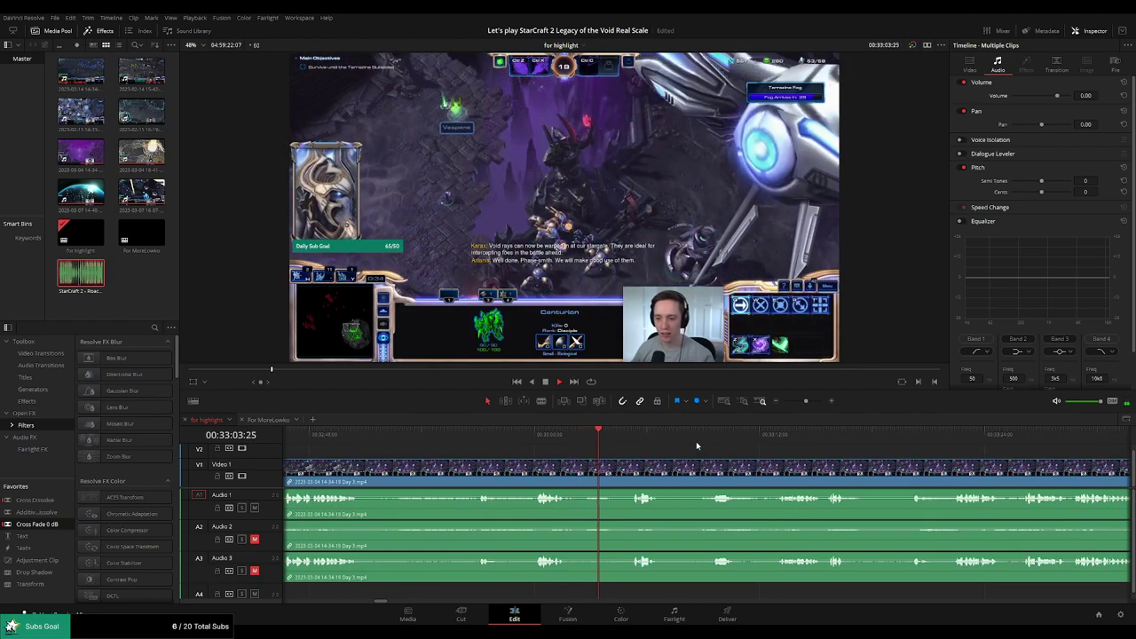
pyautogui.hscroll(2, 661, 444)
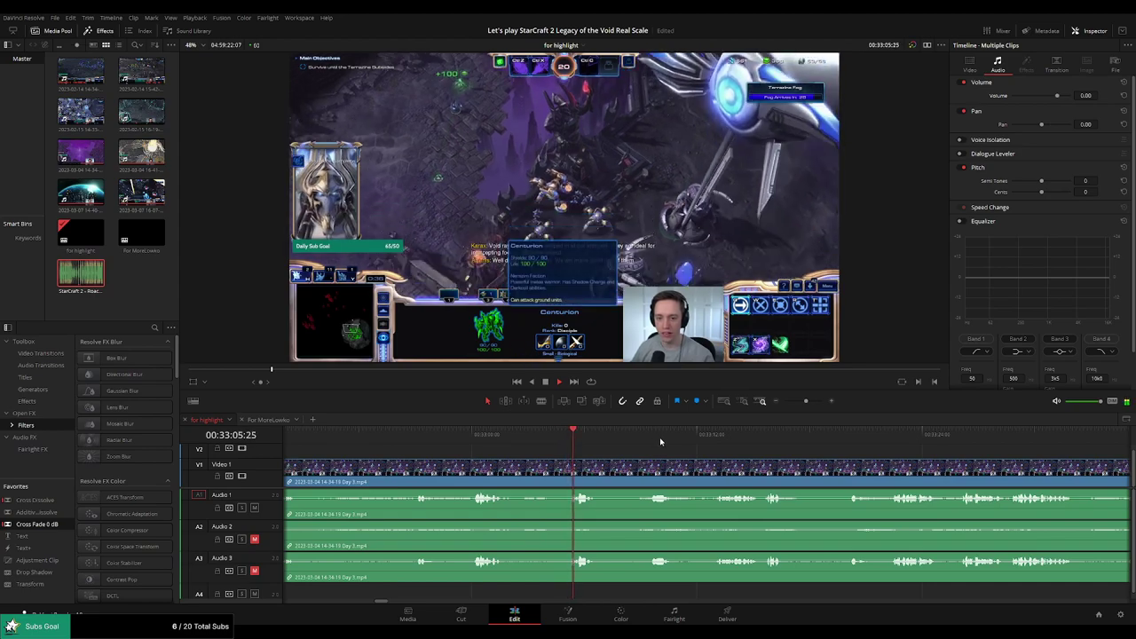
pyautogui.press('b')
pyautogui.click(601, 465)
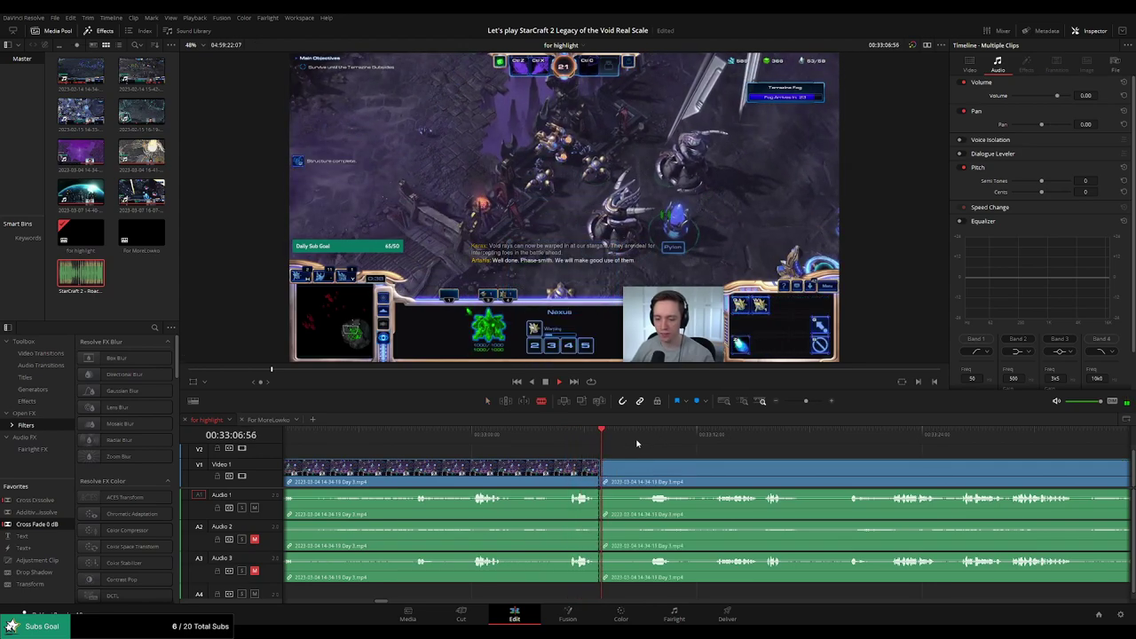
# Split the terrazine mission footage again at about 33:15 and ripple-delete the section between the two cuts
pyautogui.click(719, 442)
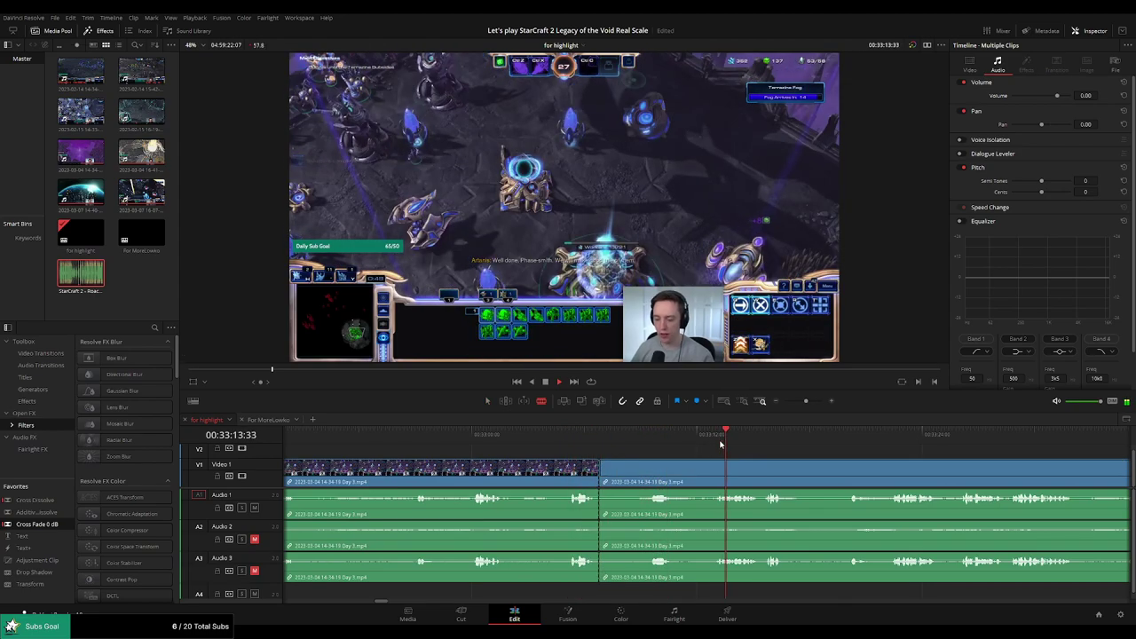
pyautogui.click(763, 443)
pyautogui.moveTo(764, 444); pyautogui.dragTo(668, 433)
pyautogui.click(633, 466)
pyautogui.press('a')
pyautogui.click(607, 477)
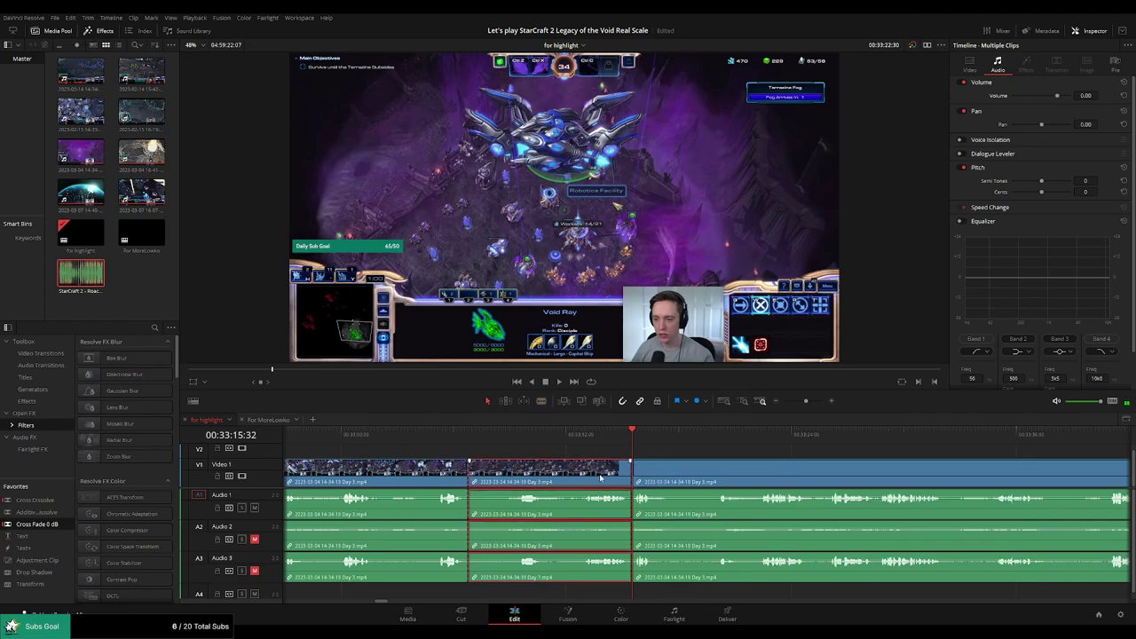
pyautogui.press('Delete')
# Add a Cross Fade 0 dB to the Audio 1 join at about 33:06 and play across it
pyautogui.moveTo(170, 516); pyautogui.dragTo(496, 513)
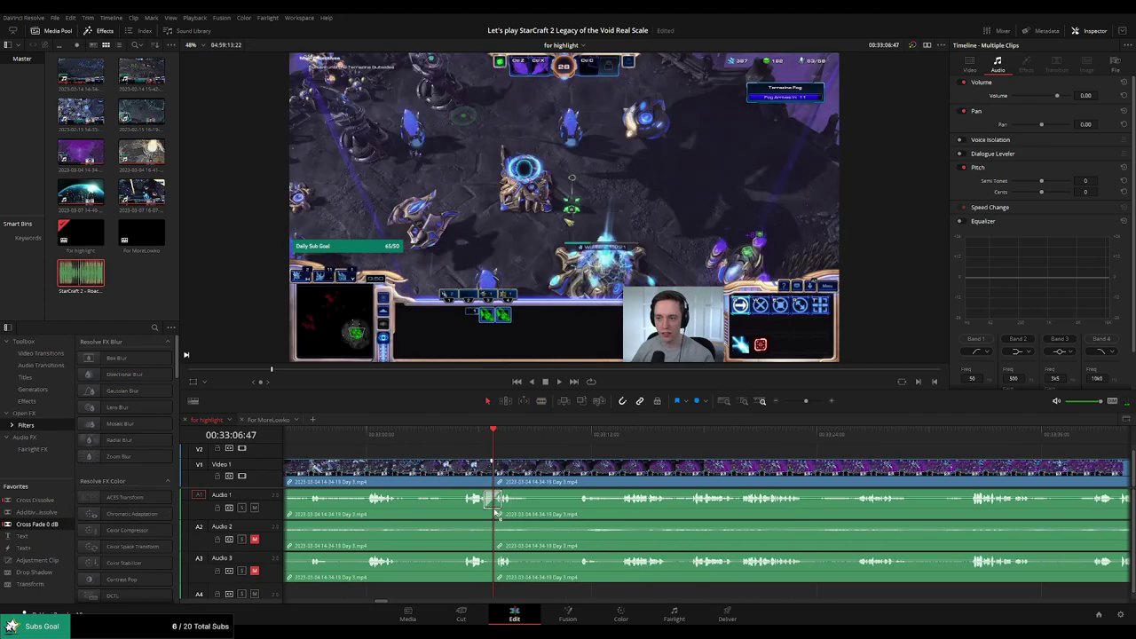
pyautogui.press('space')
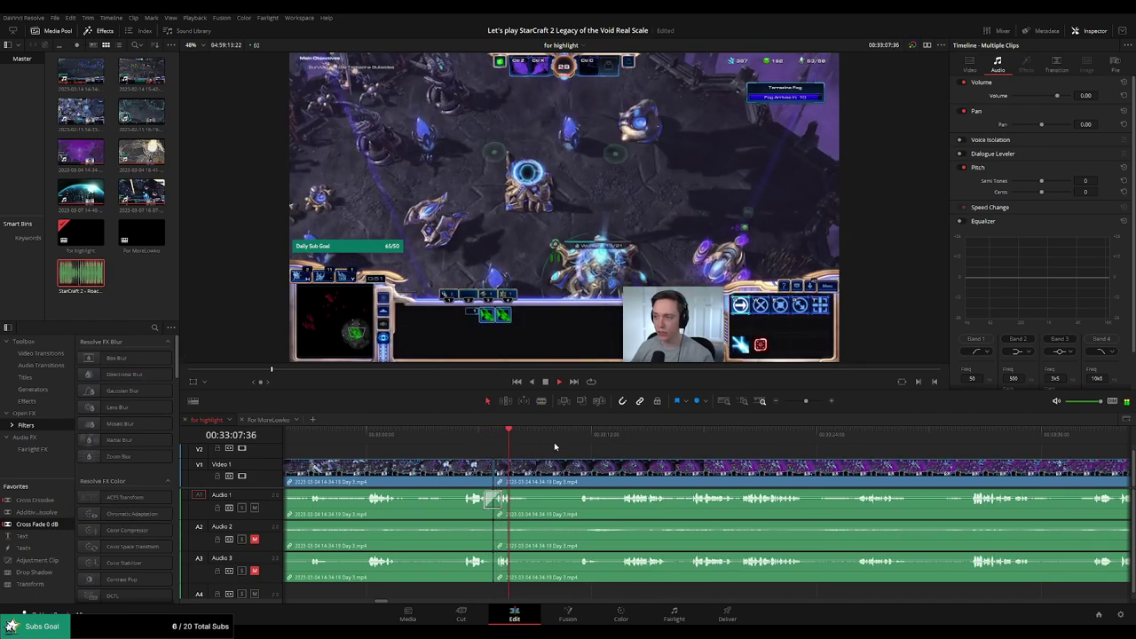
pyautogui.click(559, 441)
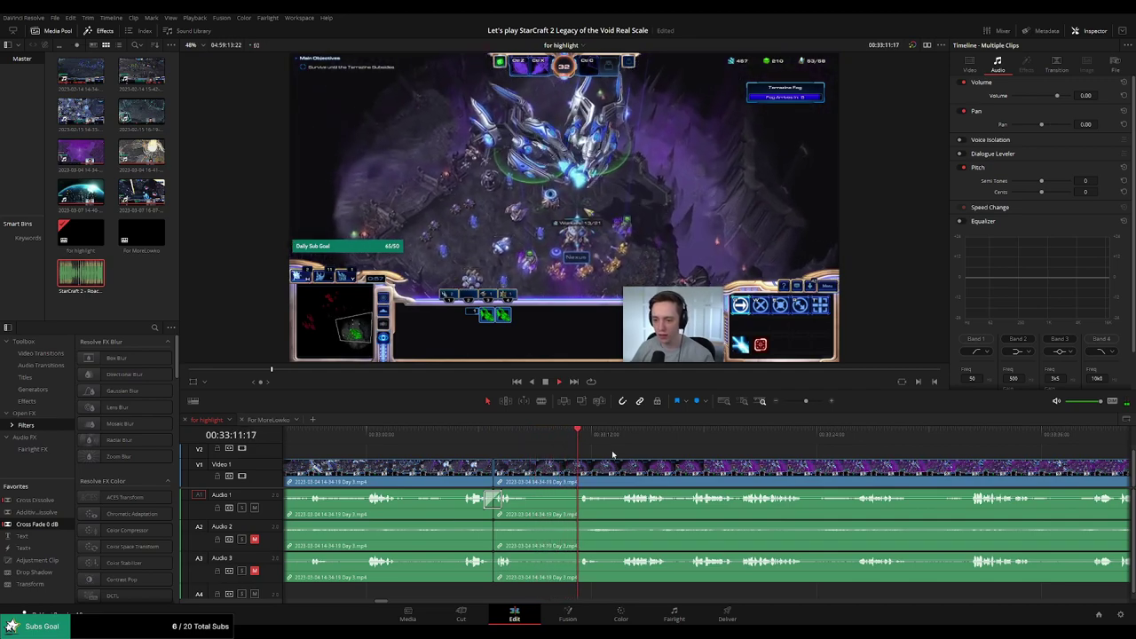
pyautogui.moveTo(647, 452); pyautogui.dragTo(571, 449)
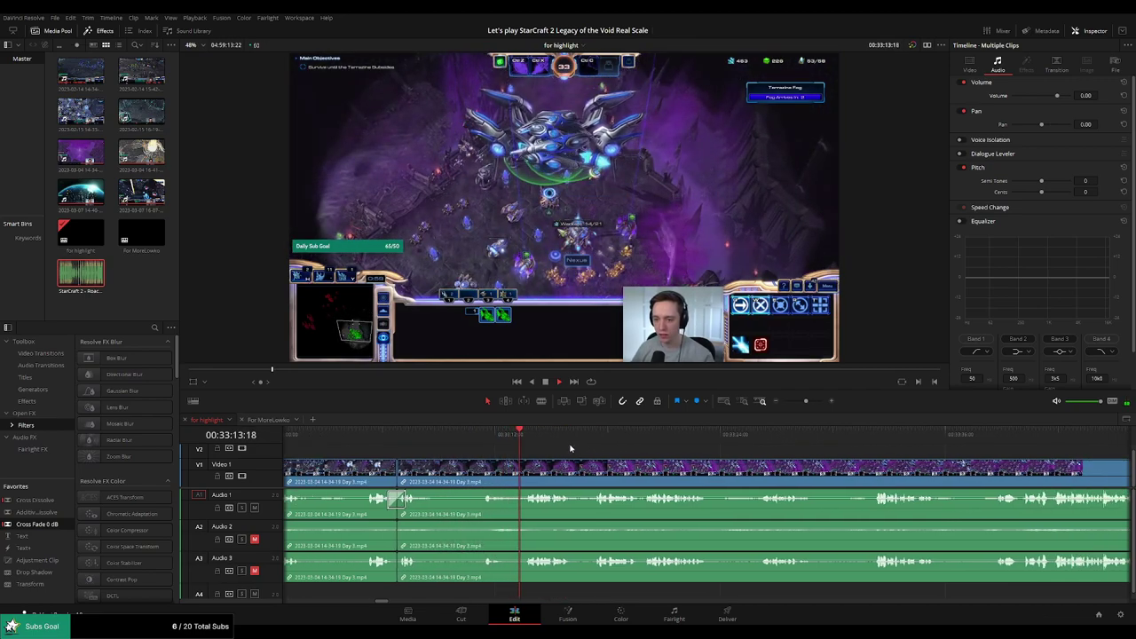
# Play on to about 33:31, then split the footage at about 33:28 and 33:32 and ripple-delete the section between
pyautogui.hscroll(2, 621, 446)
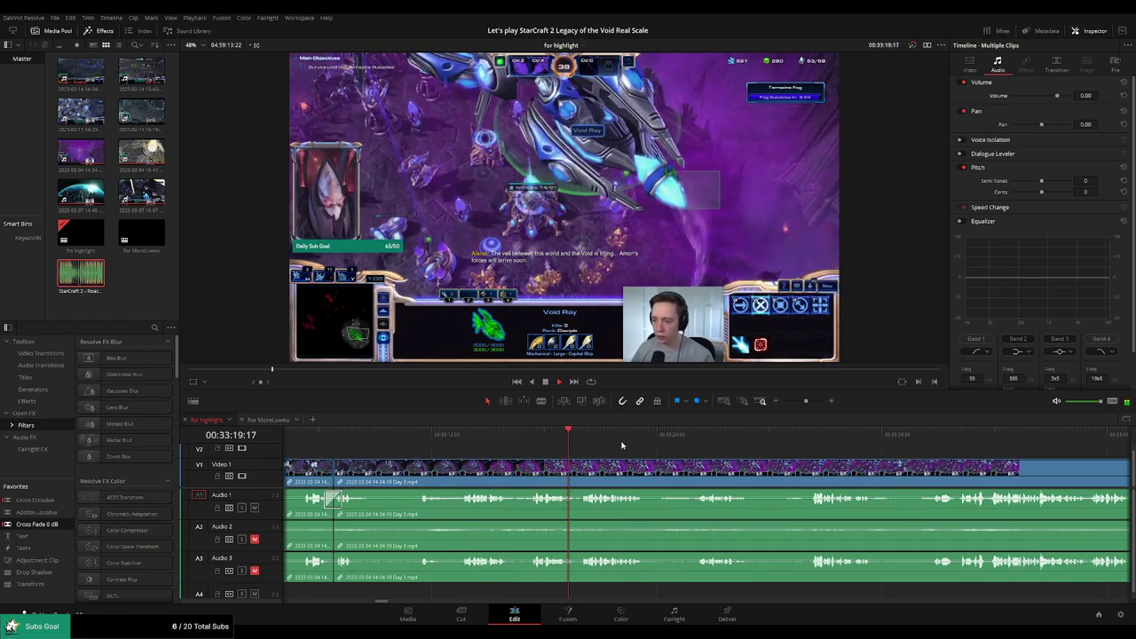
pyautogui.hscroll(3, 608, 445)
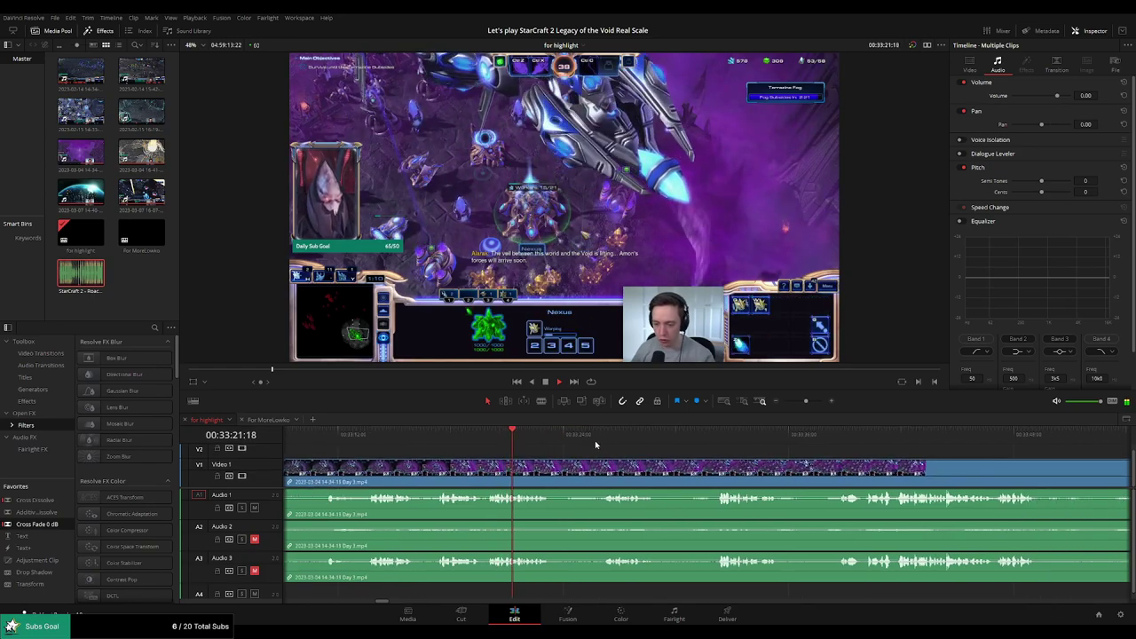
pyautogui.hscroll(2, 600, 449)
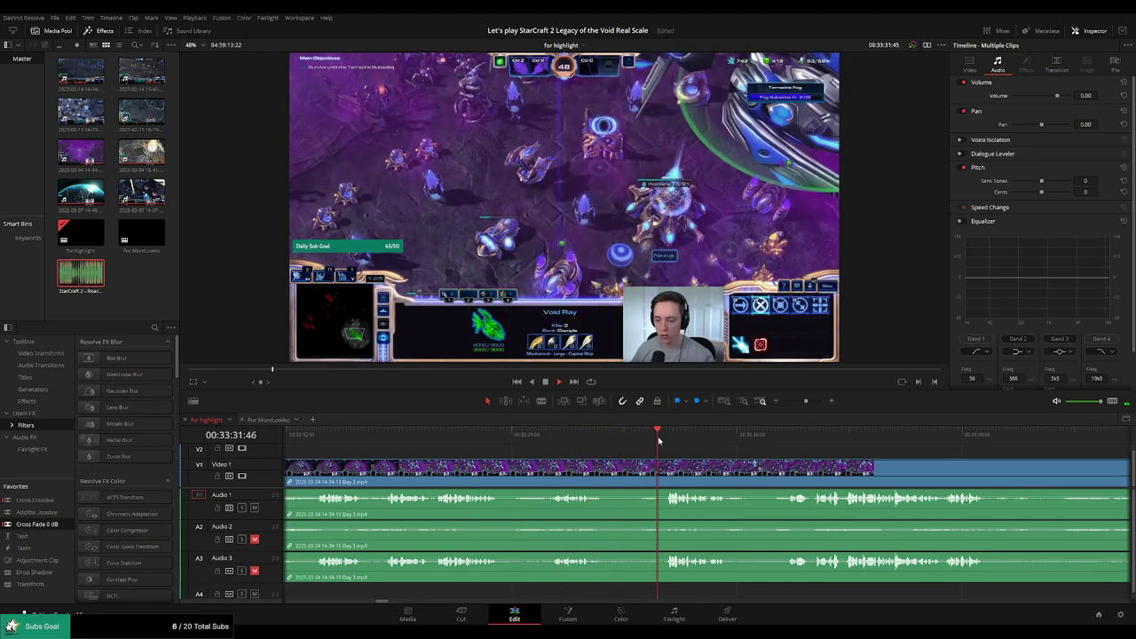
pyautogui.press('b')
pyautogui.click(603, 468)
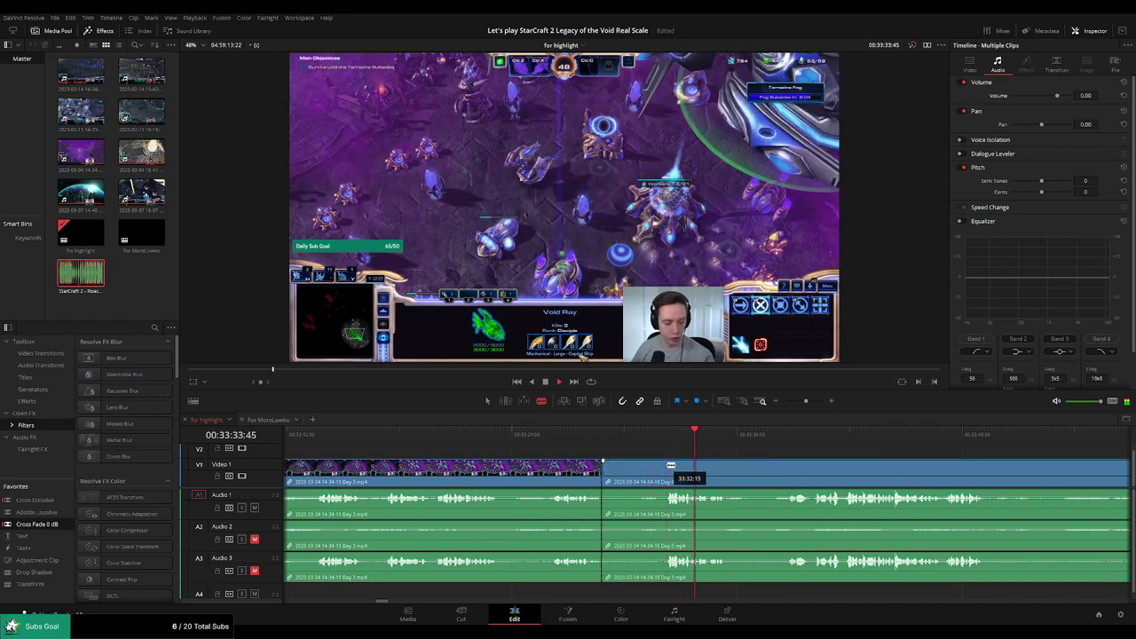
pyautogui.click(666, 469)
pyautogui.press('a')
pyautogui.click(641, 471)
pyautogui.press('Delete')
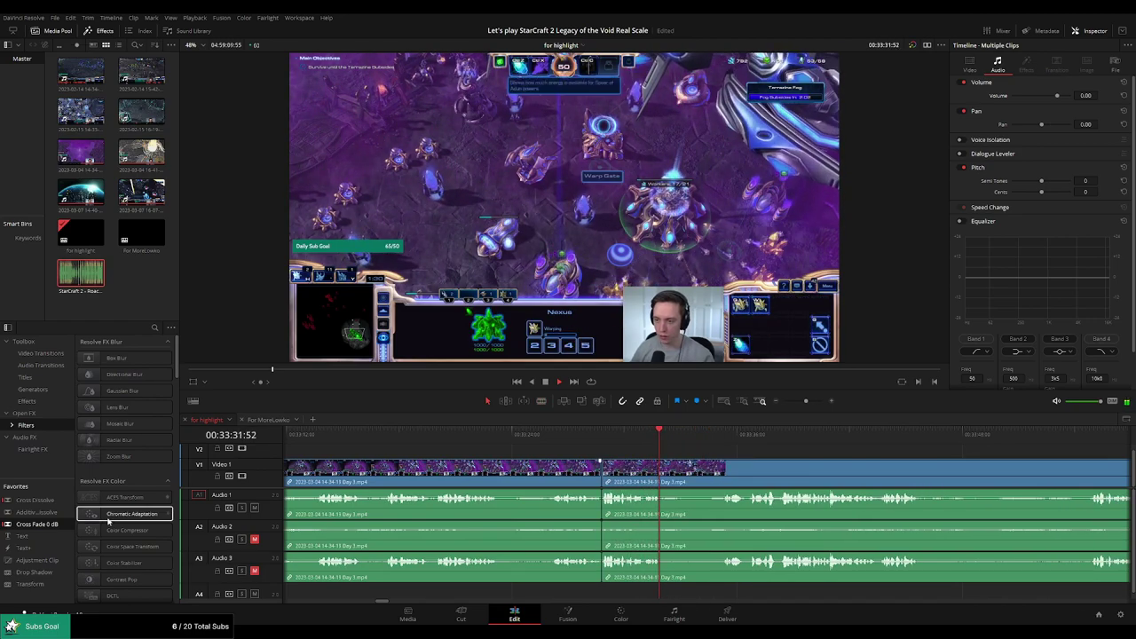
# Add a Cross Fade 0 dB to the Audio 1 join at about 33:28 and play past it
pyautogui.moveTo(647, 507); pyautogui.dragTo(647, 507)
pyautogui.press('space')
pyautogui.hscroll(3, 612, 470)
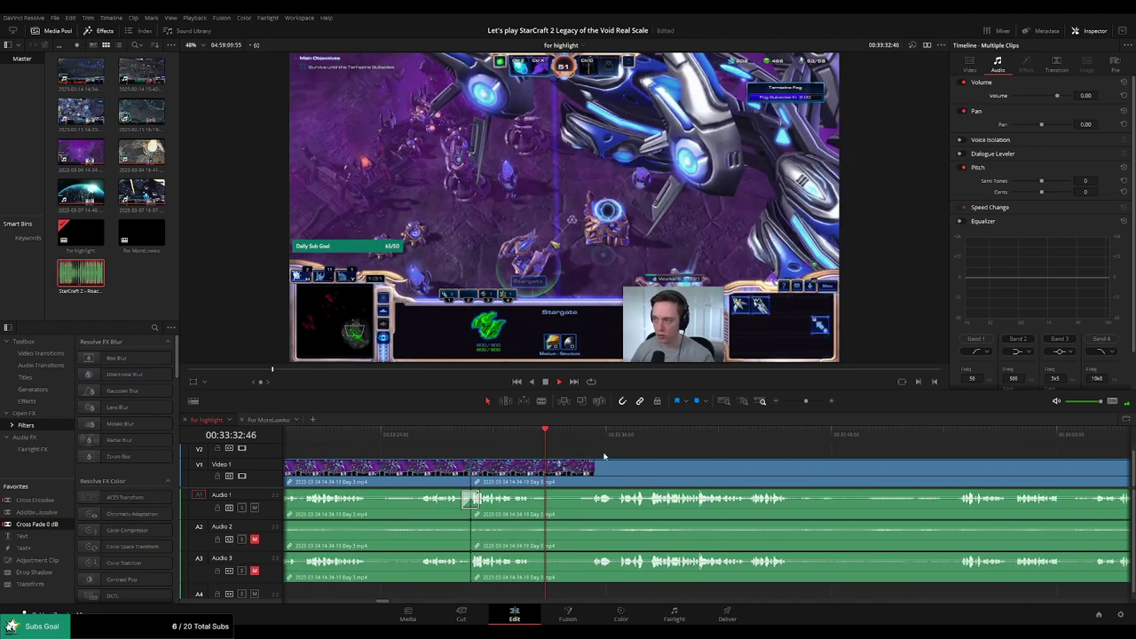
# Split the footage at about 33:32 and 33:35 and ripple-delete the section between the two cuts
pyautogui.press('b')
pyautogui.click(534, 471)
pyautogui.click(596, 437)
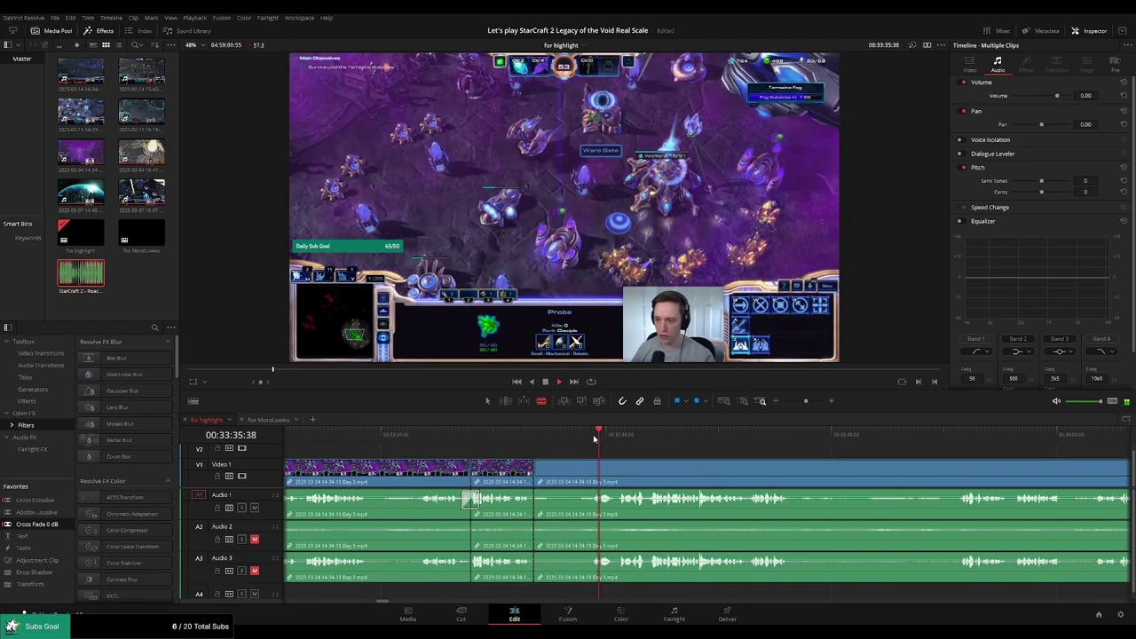
pyautogui.click(591, 470)
pyautogui.press('a')
pyautogui.click(563, 478)
pyautogui.press('Delete')
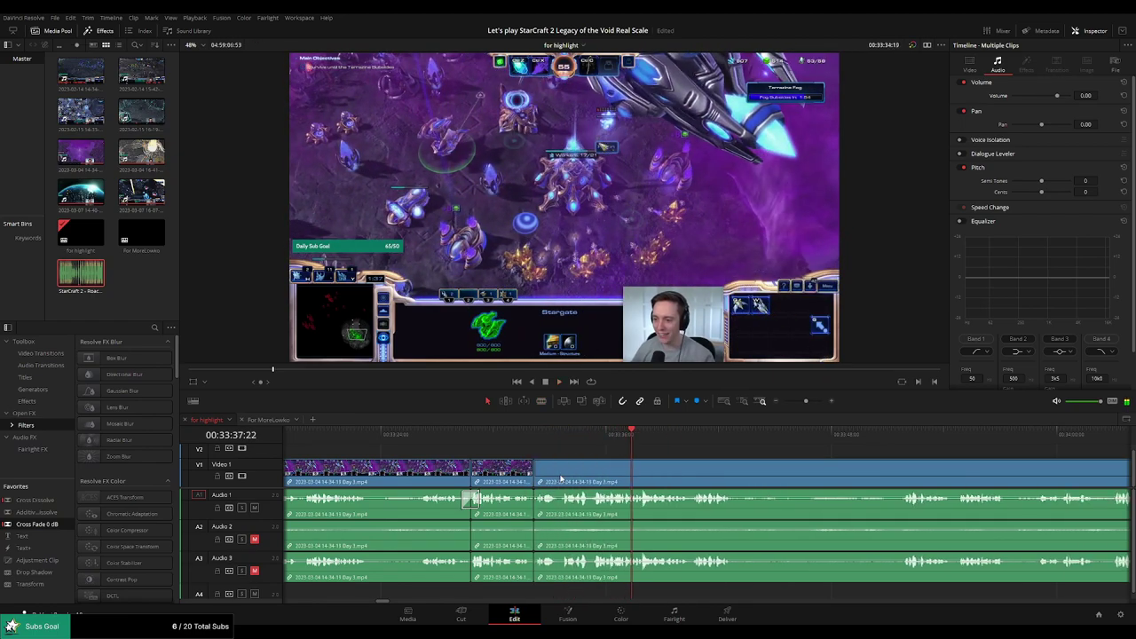
# Add a Cross Fade 0 dB to the Audio 1 join at about 33:32 and play across it
pyautogui.moveTo(86, 526); pyautogui.dragTo(463, 483)
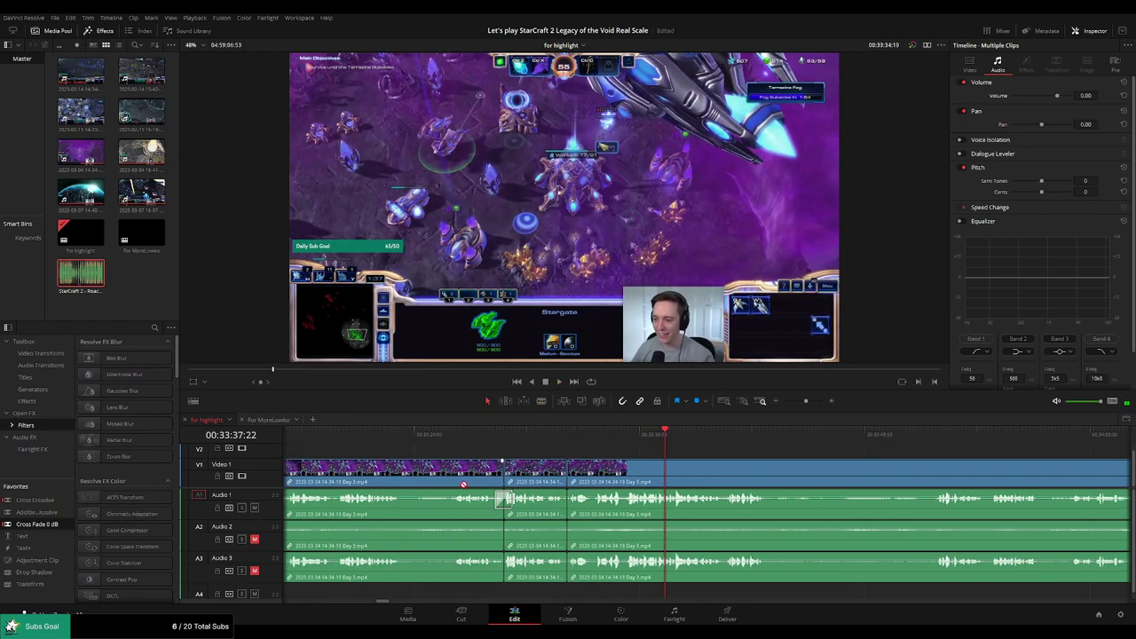
pyautogui.click(568, 435)
pyautogui.press('space')
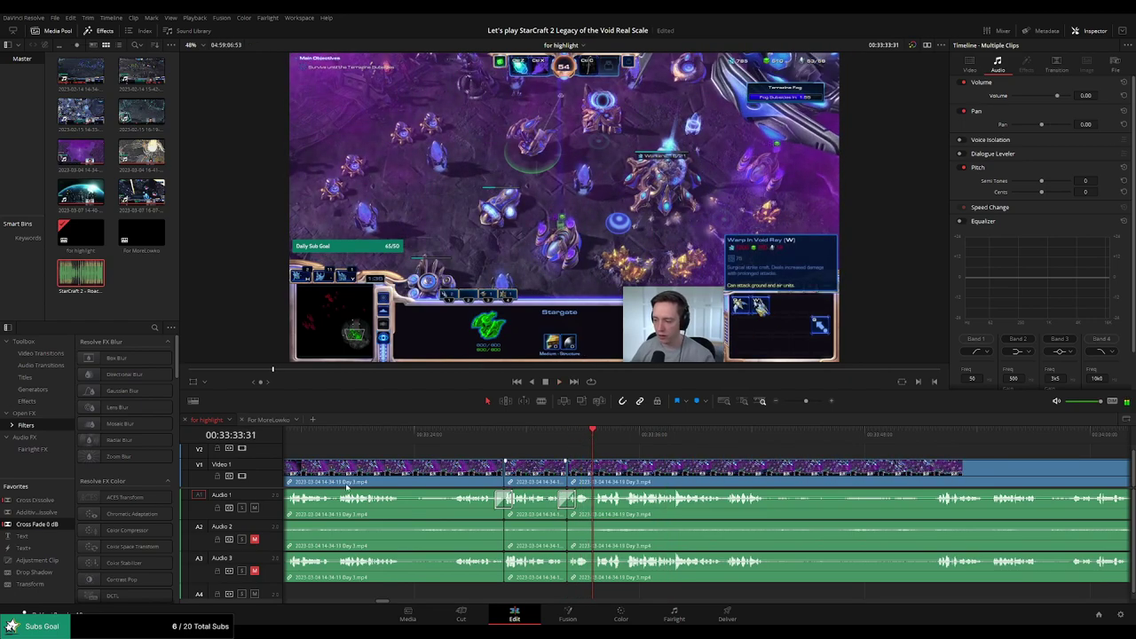
# Place an Adjustment Clip on V2 from about 33:33 to 33:40 with Zoom 1.700 and Position X -898, Y 493 to enlarge the Void Ray tooltip
pyautogui.moveTo(63, 560); pyautogui.dragTo(628, 454)
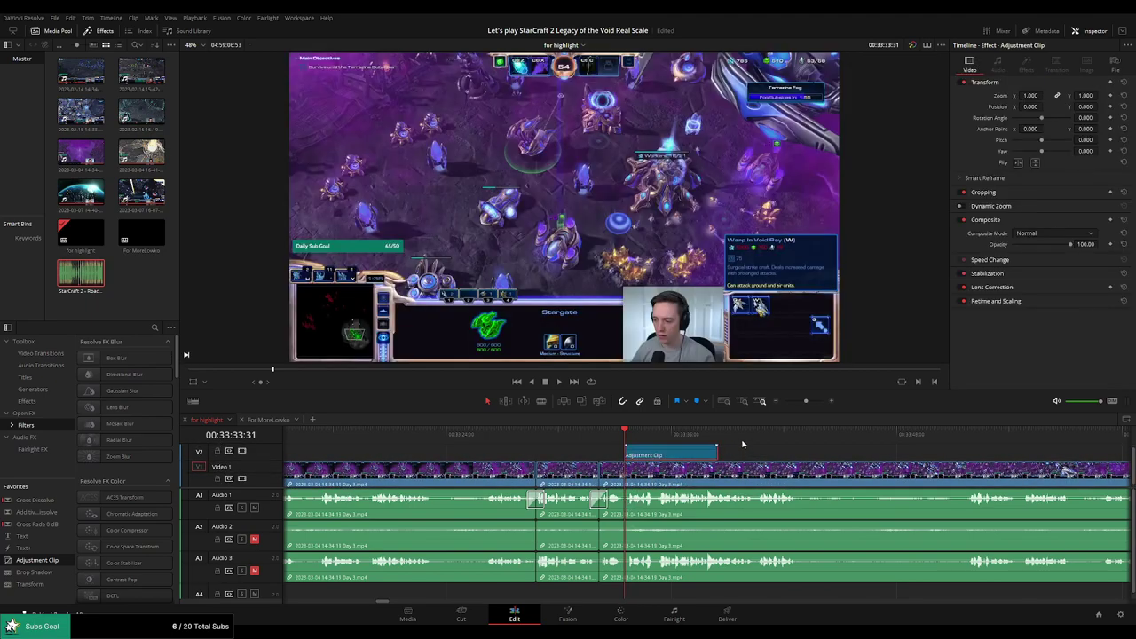
pyautogui.moveTo(1031, 96); pyautogui.dragTo(1093, 107)
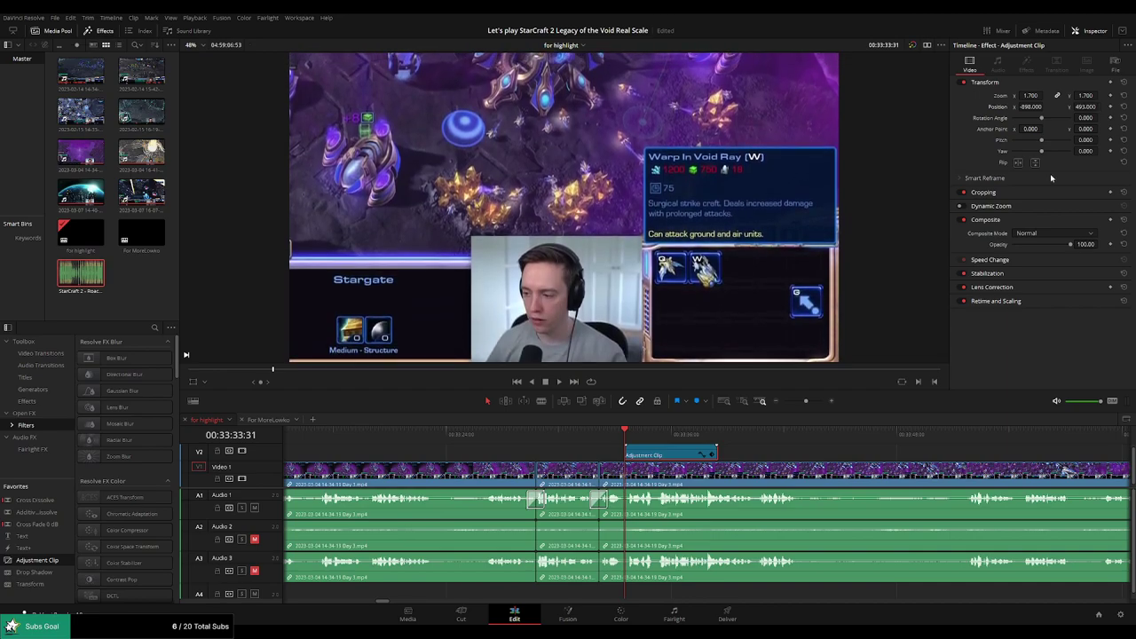
pyautogui.click(784, 456)
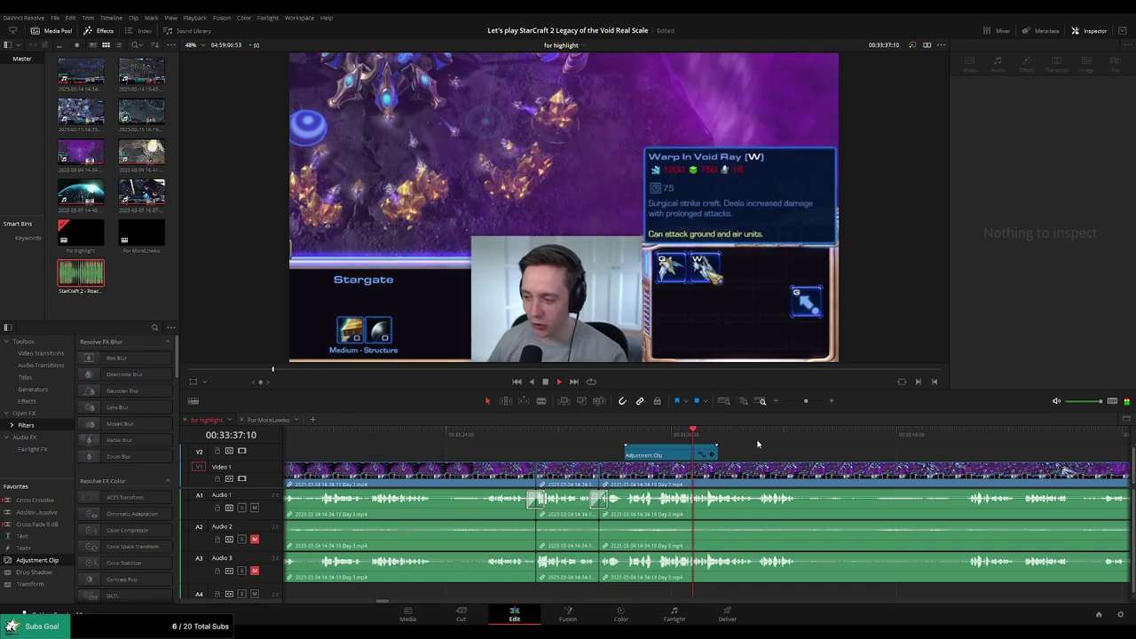
pyautogui.moveTo(716, 453); pyautogui.dragTo(757, 452)
pyautogui.click(710, 437)
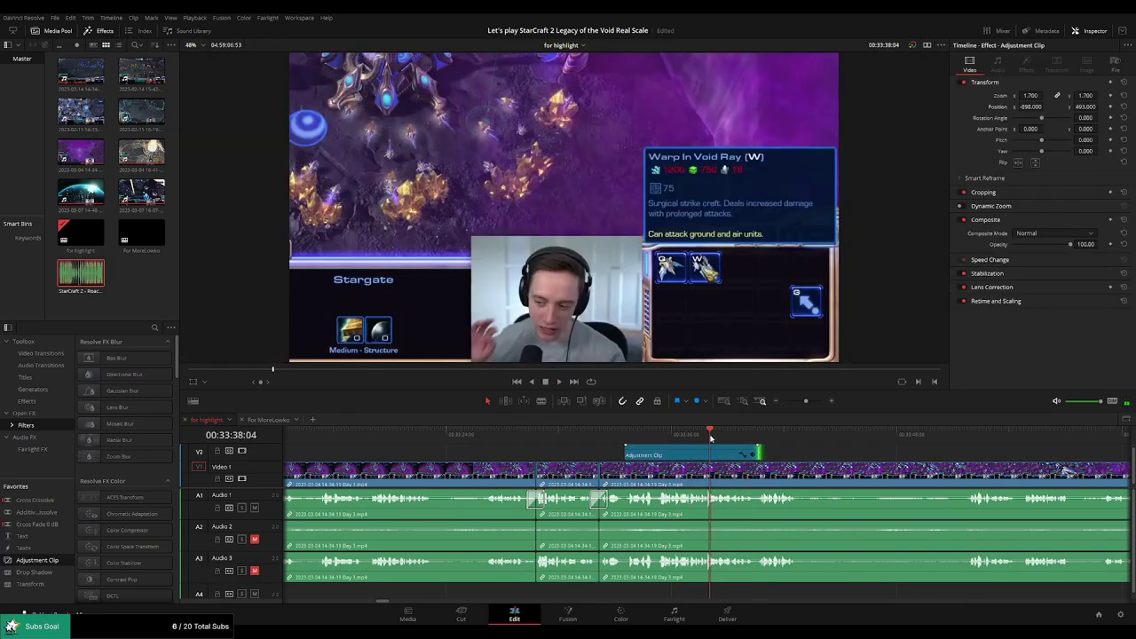
# Isolate the footage between about 33:39:42 and 33:40:01 with two splits and pull down its Audio 1 volume
pyautogui.scroll(3, 665, 451)
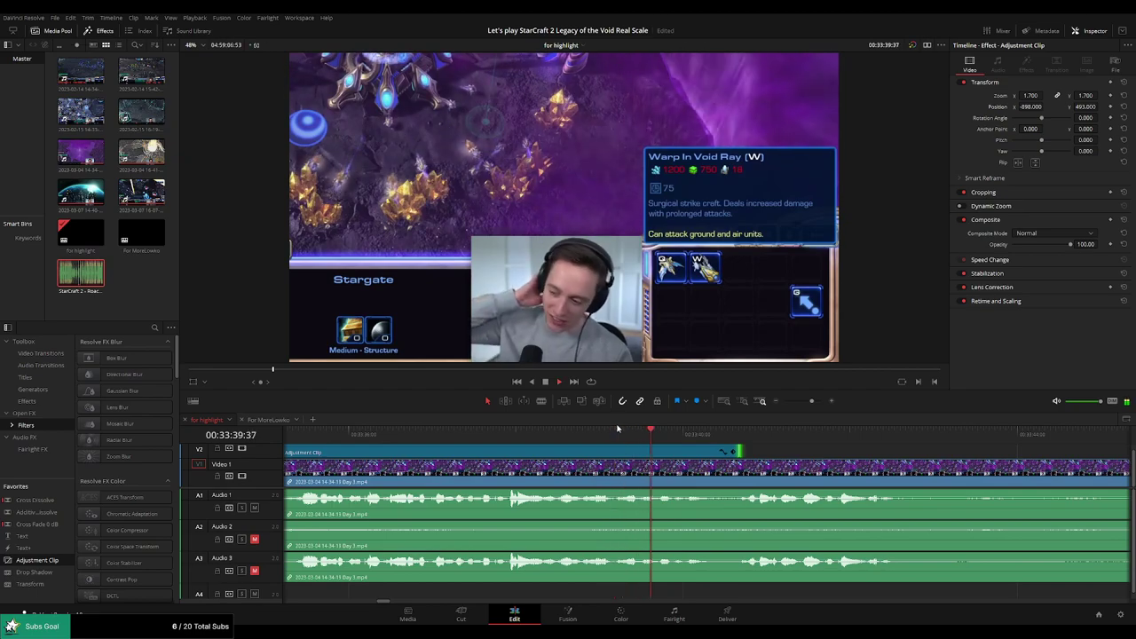
pyautogui.press('b')
pyautogui.click(660, 466)
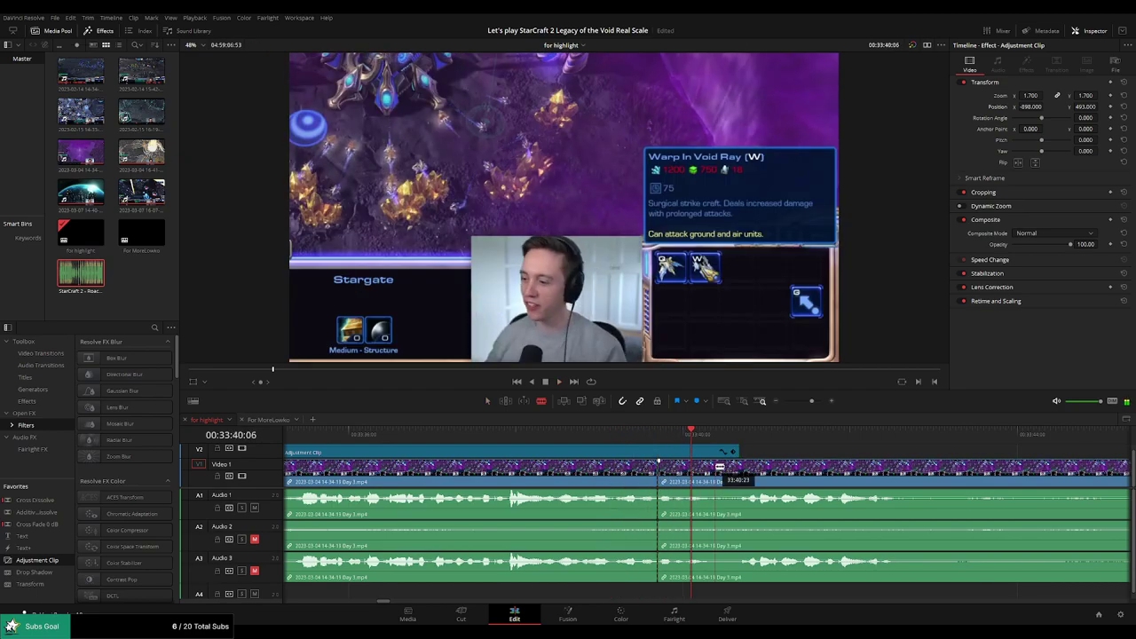
pyautogui.click(654, 434)
pyautogui.press('space')
pyautogui.click(684, 476)
pyautogui.press('a')
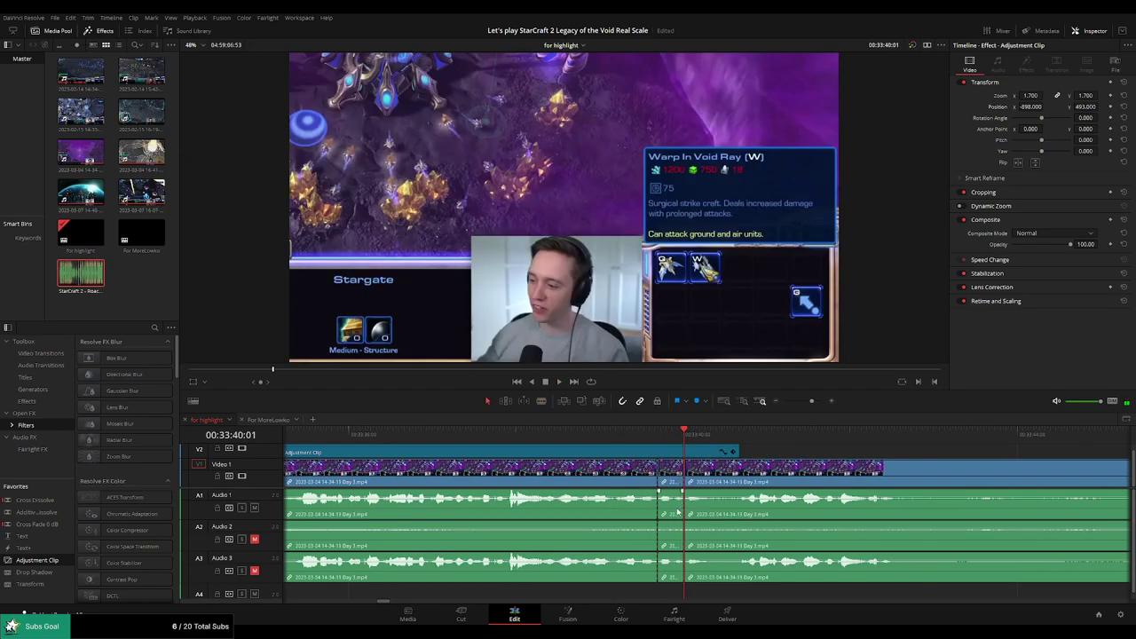
pyautogui.moveTo(672, 497); pyautogui.dragTo(672, 521)
pyautogui.moveTo(715, 557); pyautogui.dragTo(712, 519)
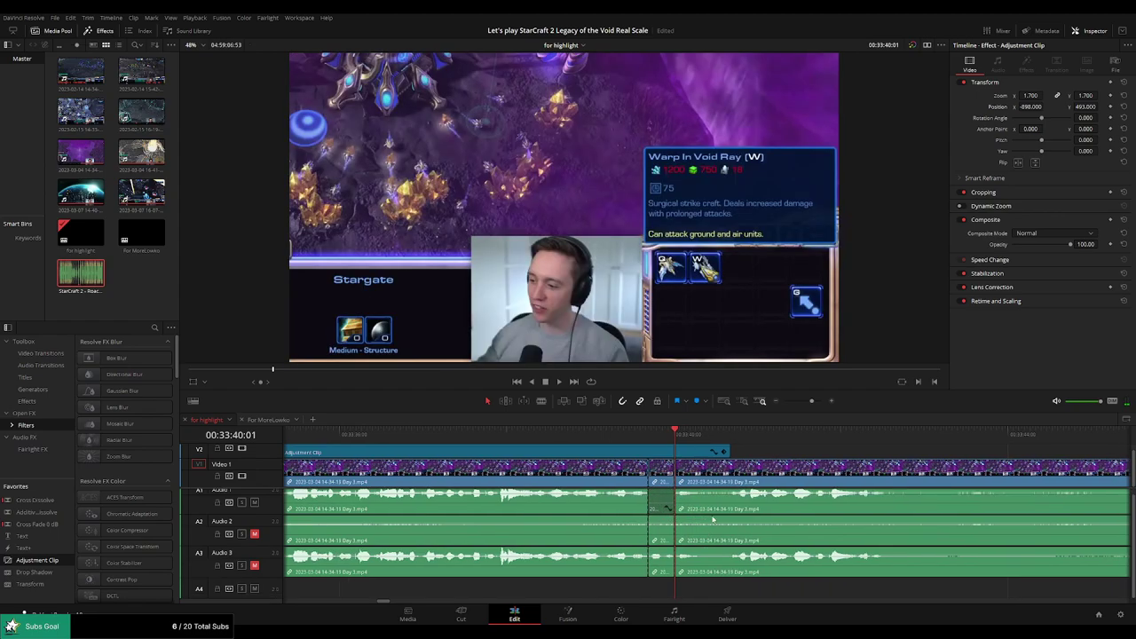
# Lay a short excerpt of the StarCraft 2 Roach Quotes audio on Audio 4 under the silenced piece, with volume -23.00
pyautogui.doubleClick(99, 271)
pyautogui.moveTo(590, 401); pyautogui.dragTo(673, 588)
pyautogui.click(661, 592)
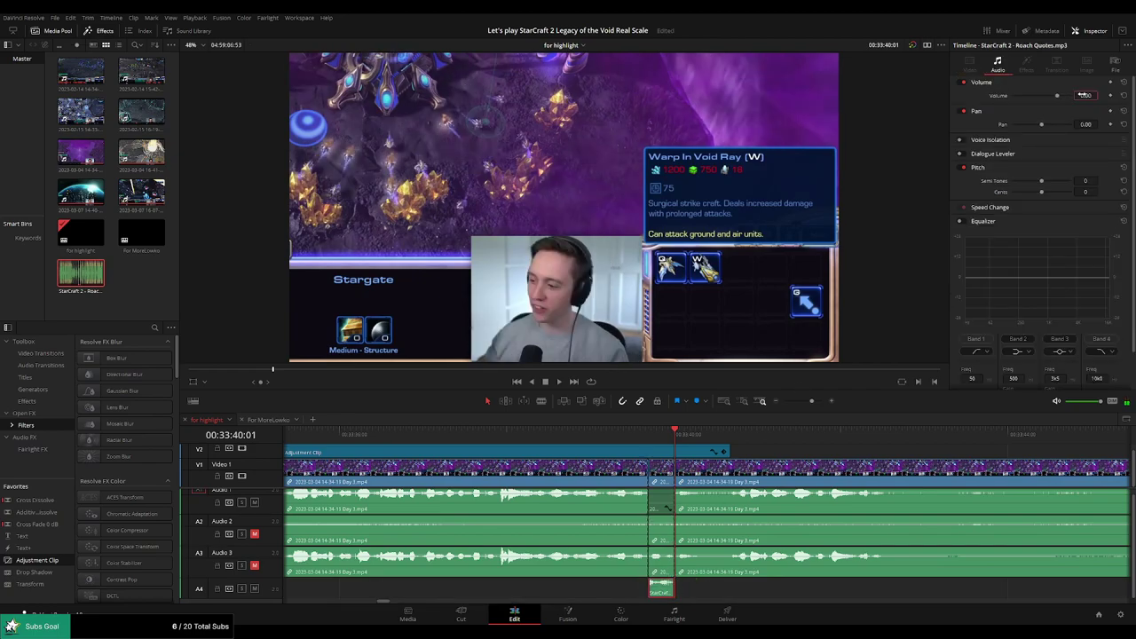
pyautogui.scroll(1, 786, 524)
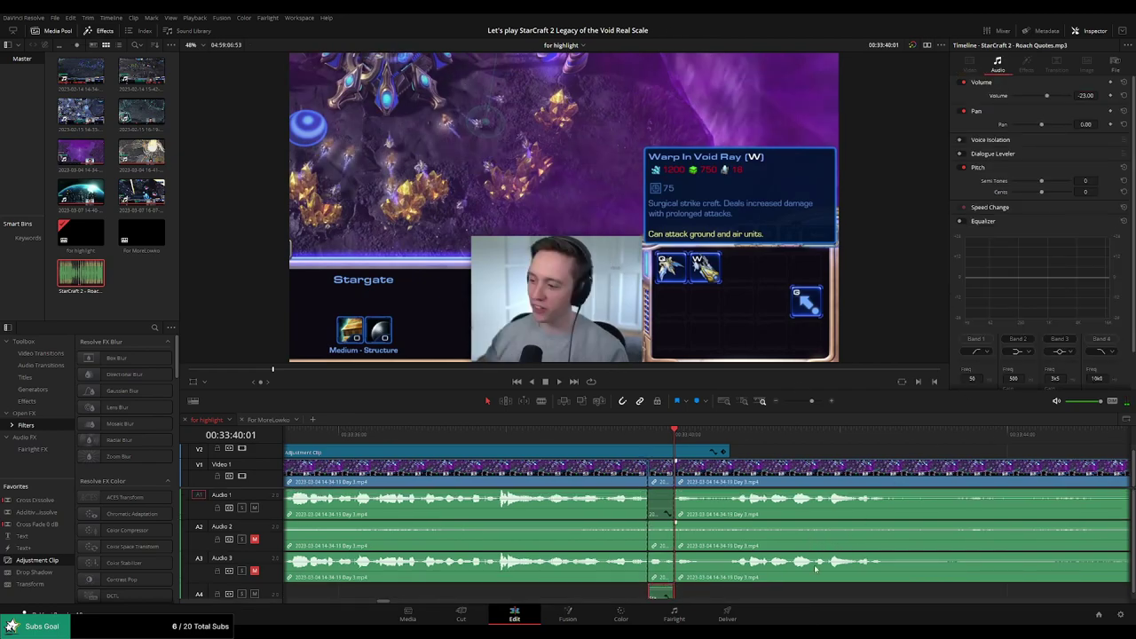
# Play past the covered word and trim the Adjustment Clip's end slightly, to about 33:40:30
pyautogui.click(785, 454)
pyautogui.press('space')
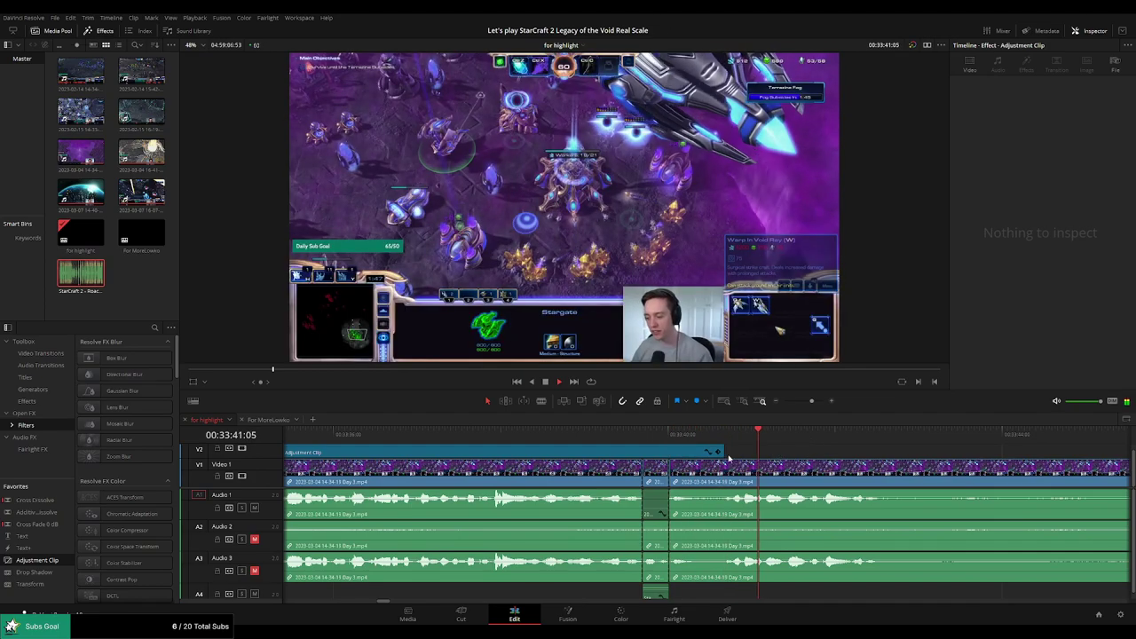
pyautogui.scroll(1, 779, 468)
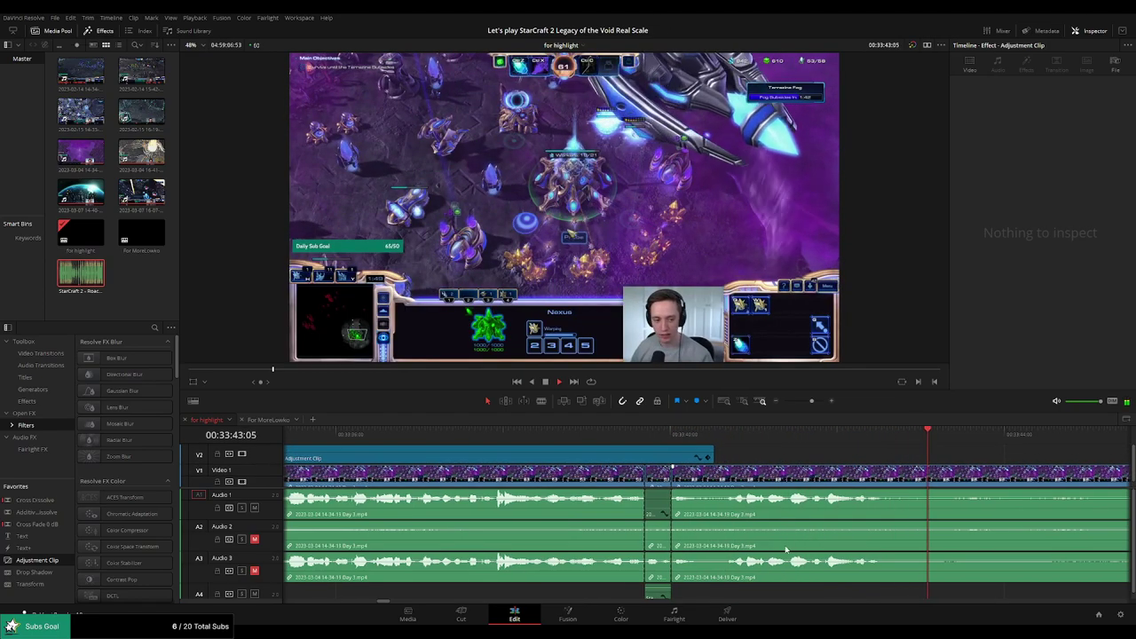
pyautogui.scroll(-1, 798, 506)
pyautogui.scroll(1, 834, 494)
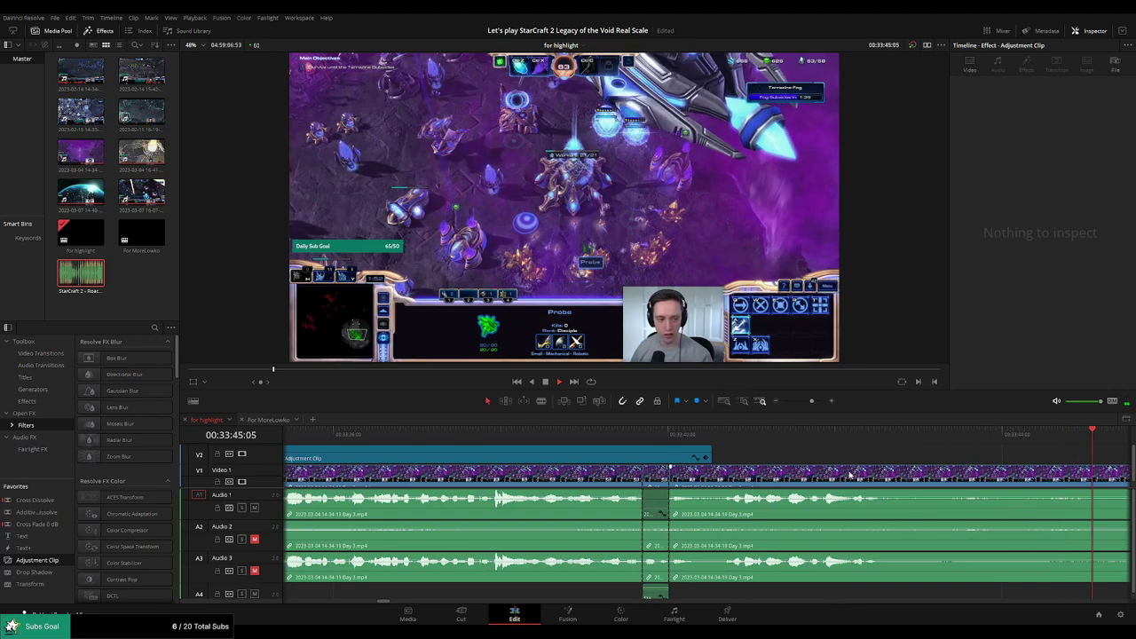
pyautogui.scroll(-1, 850, 474)
# Split the footage at about 33:43 and 33:54:40 and ripple-delete the section between the two cuts
pyautogui.moveTo(812, 401); pyautogui.dragTo(807, 401)
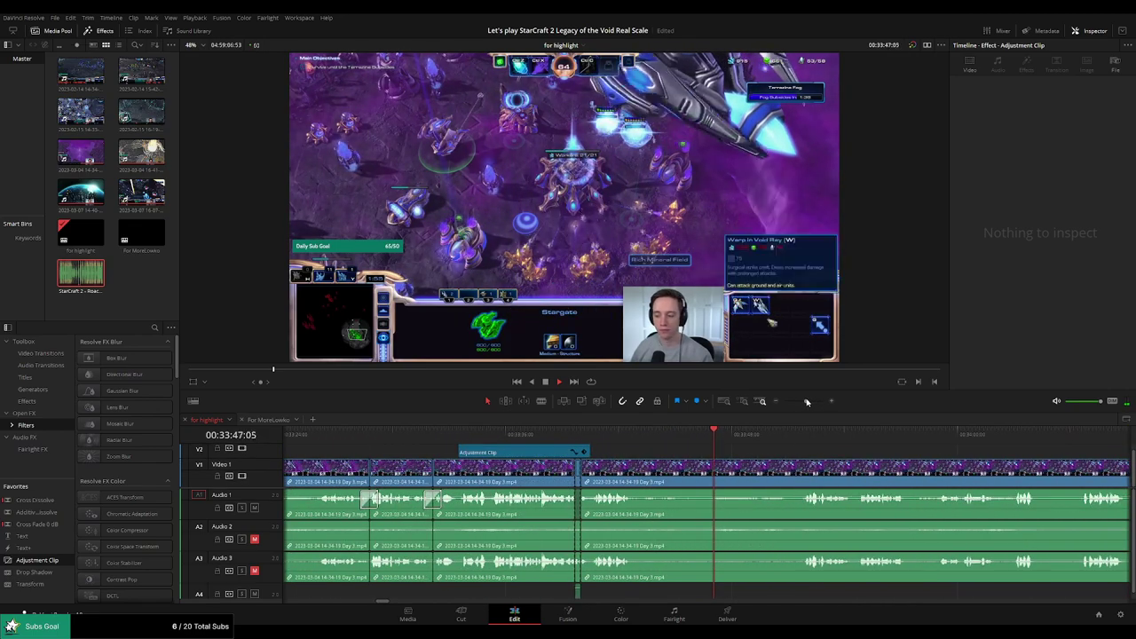
pyautogui.click(642, 469)
pyautogui.click(795, 435)
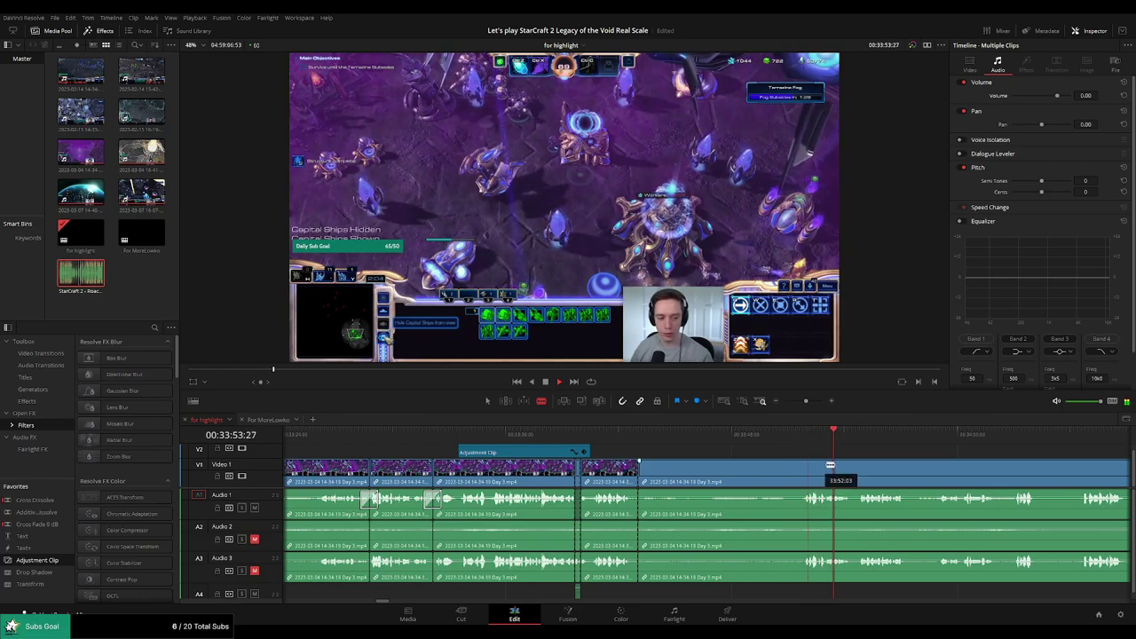
pyautogui.click(861, 436)
pyautogui.hscroll(2, 739, 453)
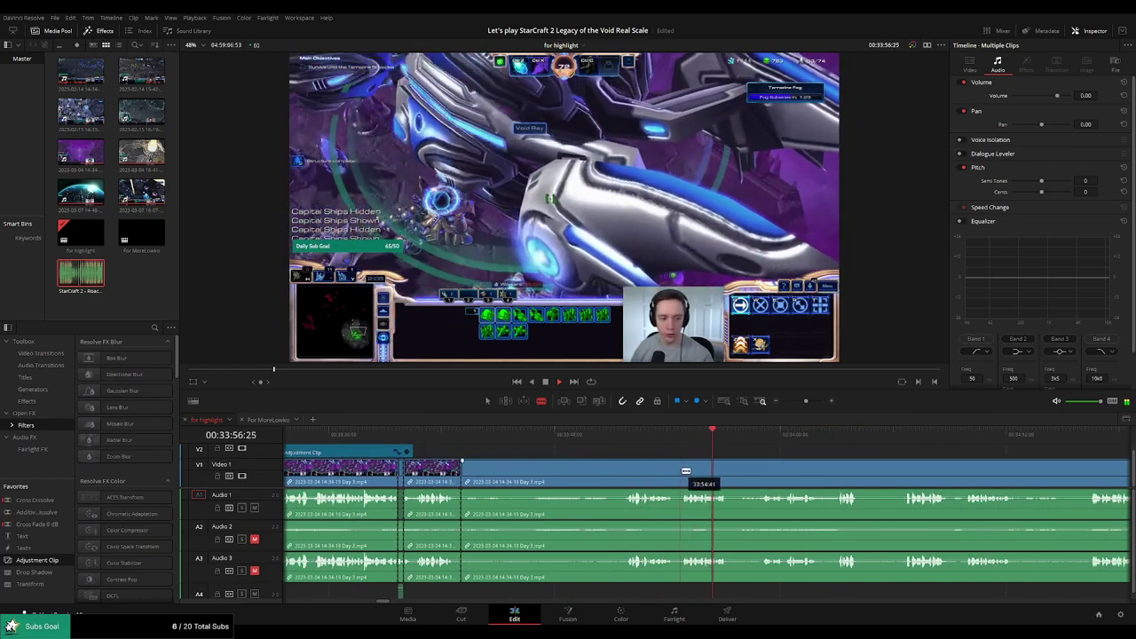
pyautogui.click(681, 471)
pyautogui.press('a')
pyautogui.click(642, 477)
pyautogui.press('Delete')
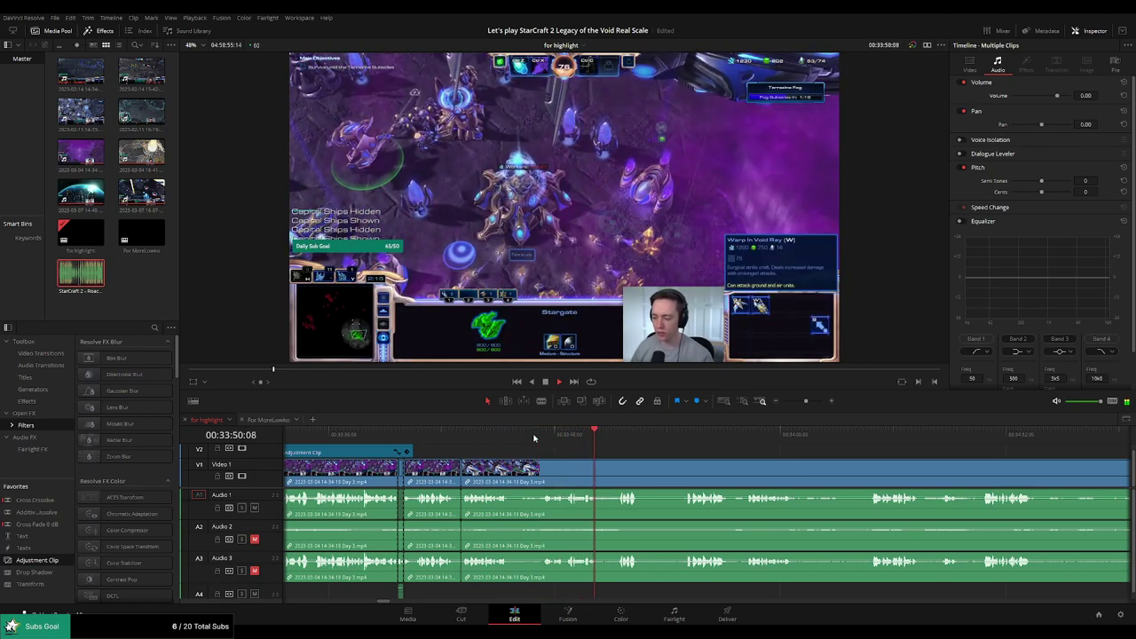
# Split the footage at about 33:52:40 and 33:55 and ripple-delete the section between the two cuts
pyautogui.moveTo(659, 456); pyautogui.dragTo(575, 454)
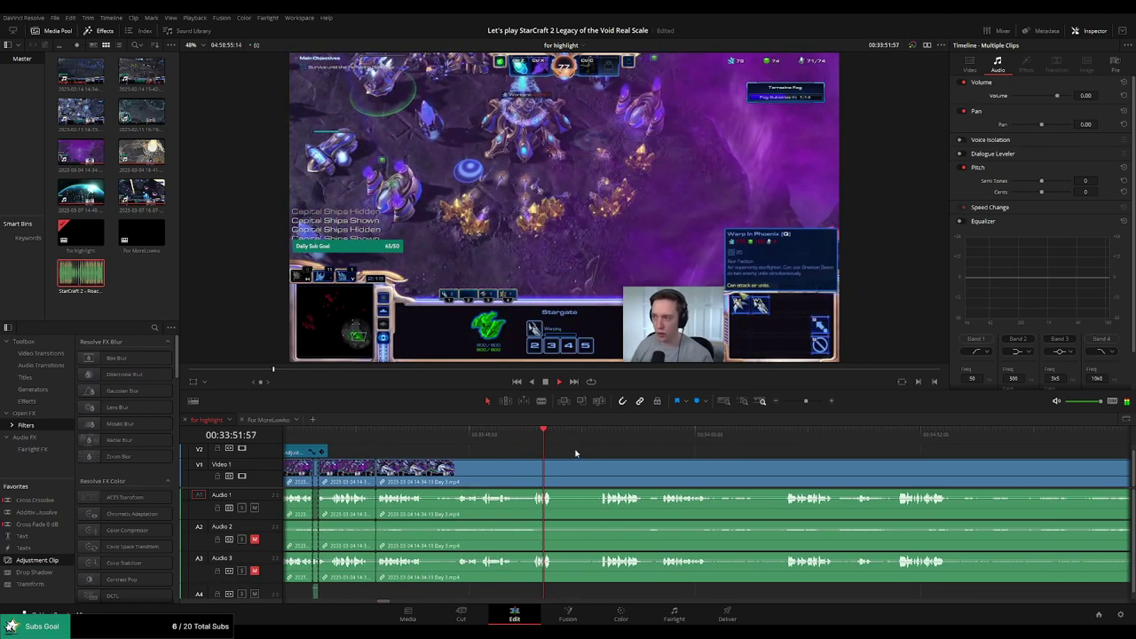
pyautogui.click(557, 468)
pyautogui.click(602, 435)
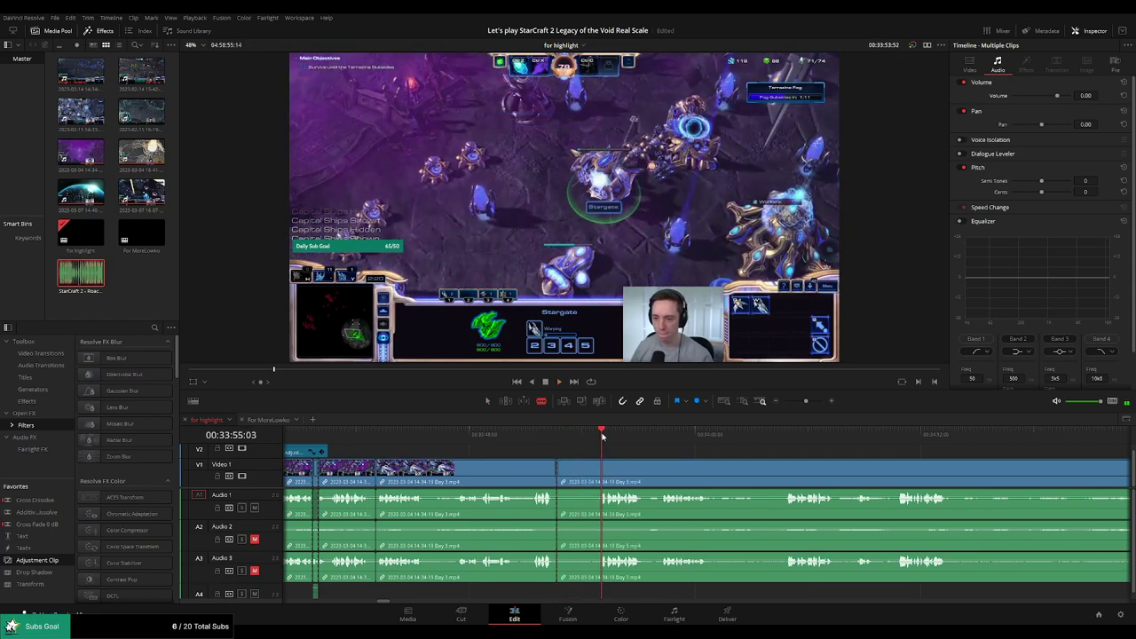
pyautogui.click(601, 472)
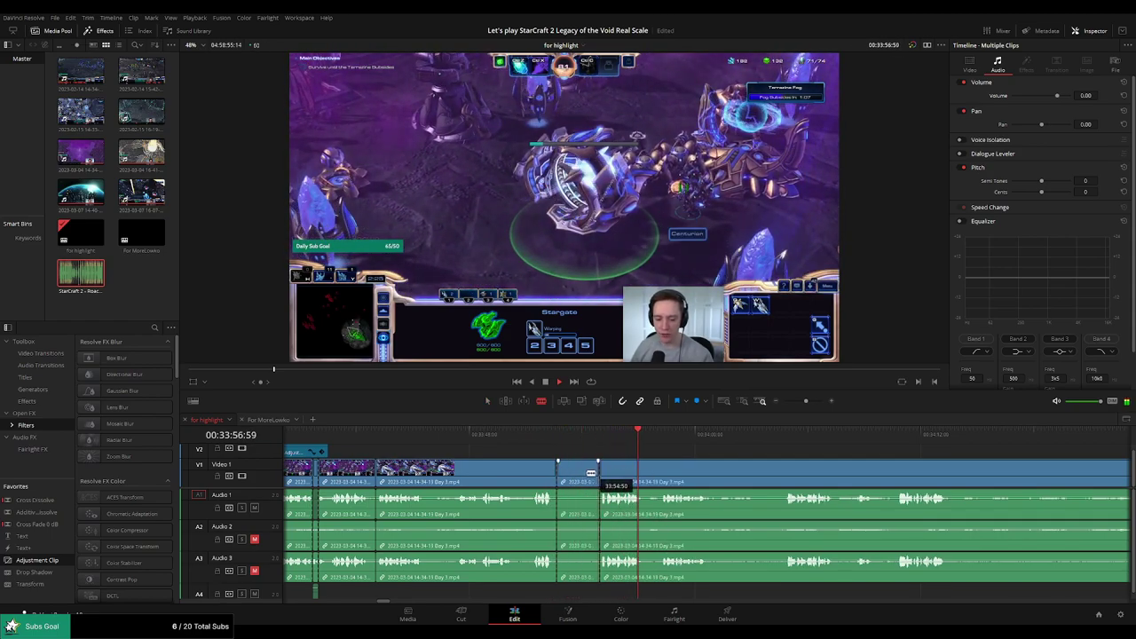
pyautogui.press('a')
pyautogui.click(582, 476)
pyautogui.press('Delete')
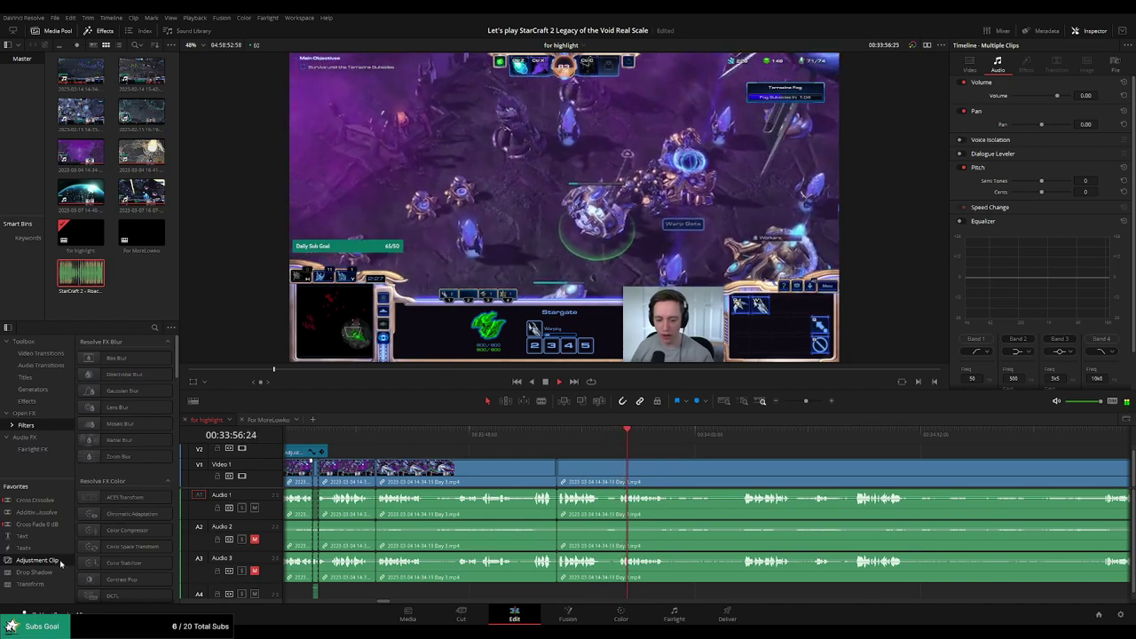
# Add a Cross Fade 0 dB to the Audio 1 join at about 33:52:40 and play on past it
pyautogui.moveTo(148, 555); pyautogui.dragTo(557, 499)
pyautogui.press('space')
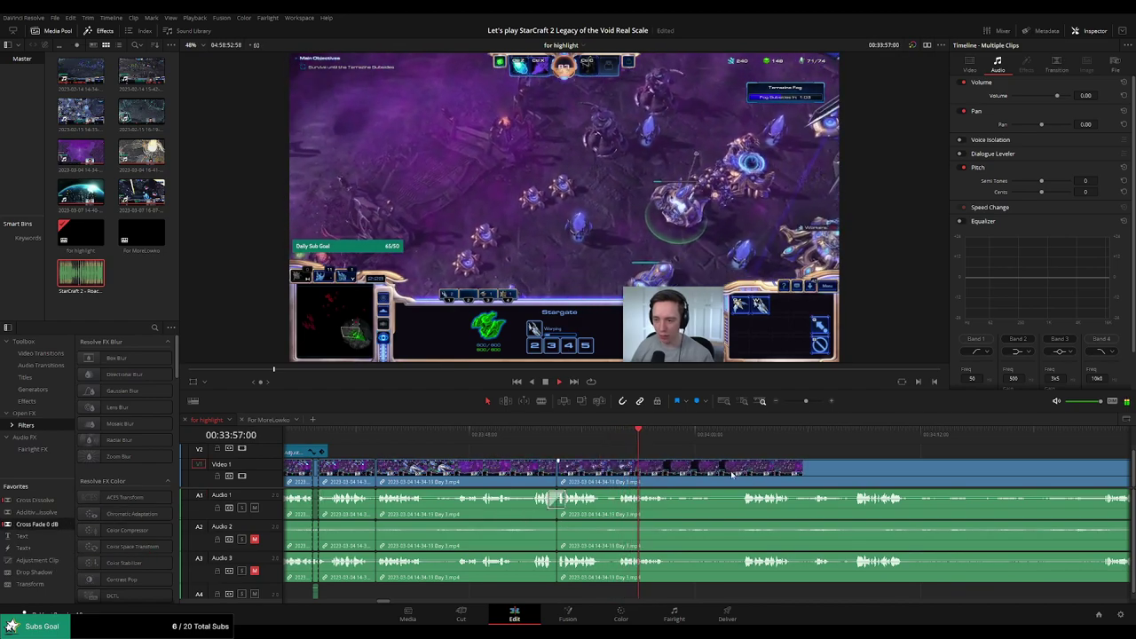
pyautogui.hscroll(4, 731, 475)
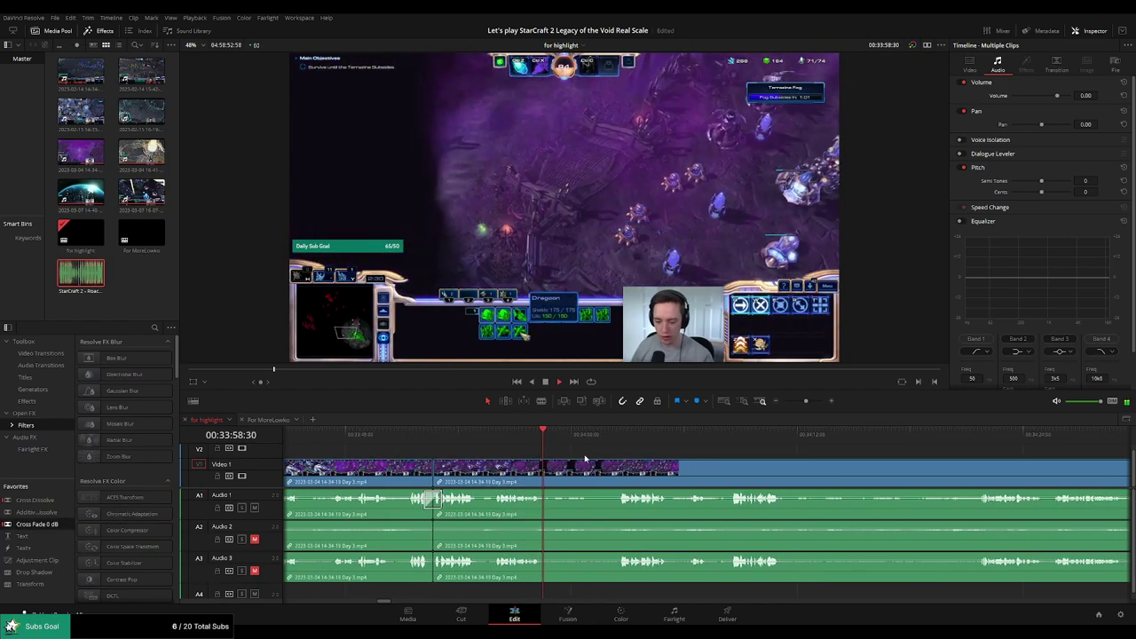
# Split the footage at about 33:58:50 and 34:02:30 and ripple-delete the section between the two cuts
pyautogui.click(551, 470)
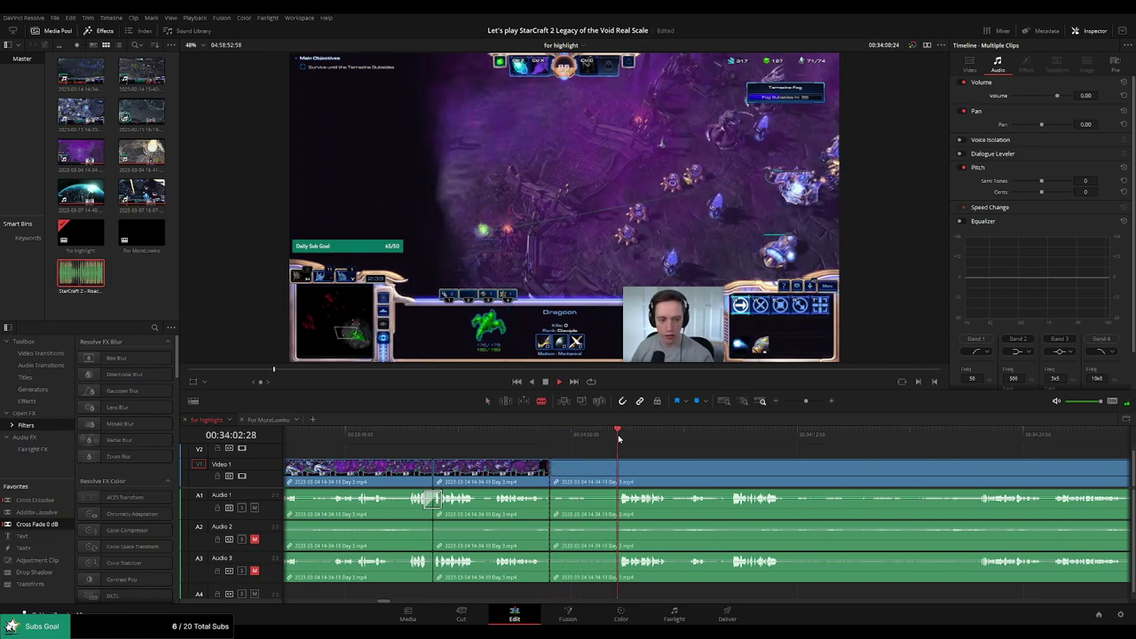
pyautogui.hotkey('ctrl', 'b')
pyautogui.click(606, 480)
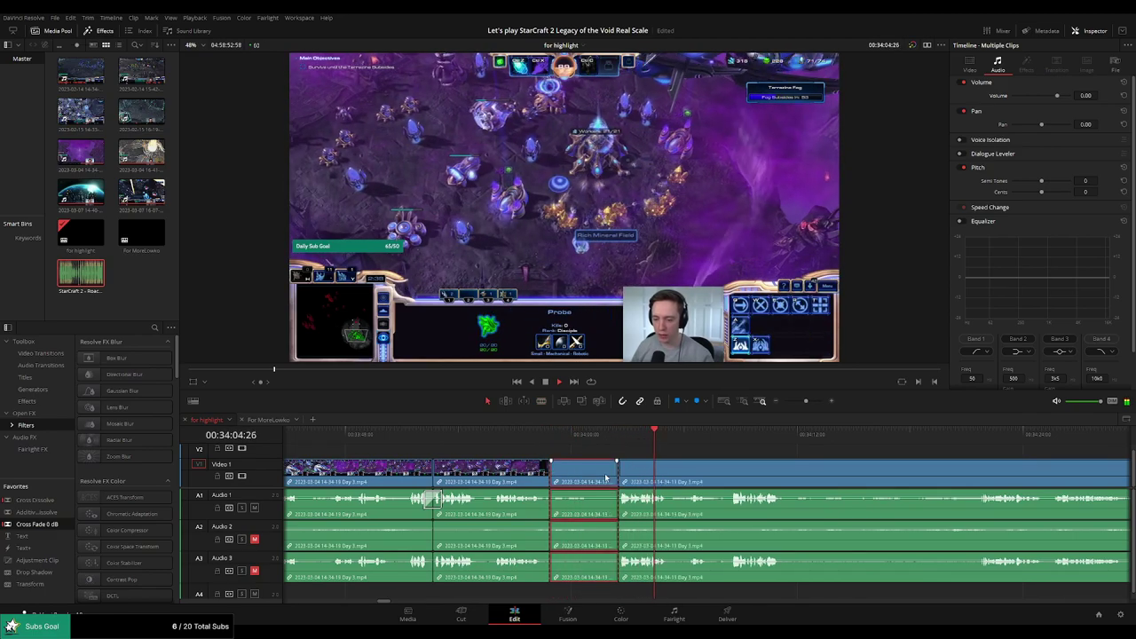
pyautogui.press('Delete')
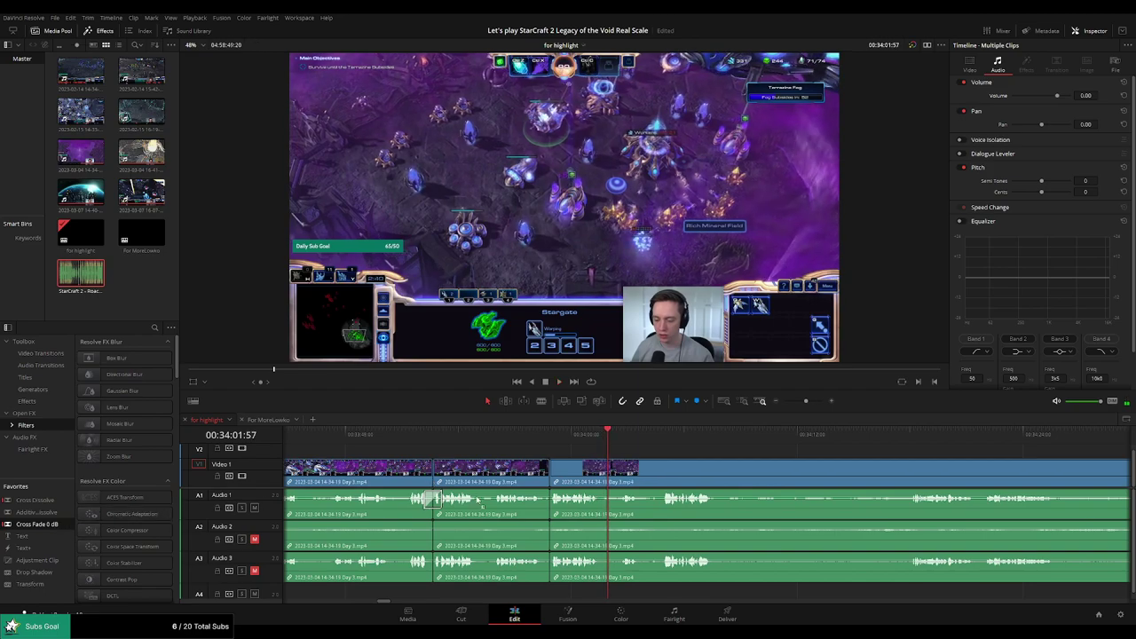
# Add a Cross Fade 0 dB to the Audio 1 join at about 33:58:50 and play on to about 34:06
pyautogui.moveTo(549, 512); pyautogui.dragTo(550, 511)
pyautogui.hscroll(1, 621, 459)
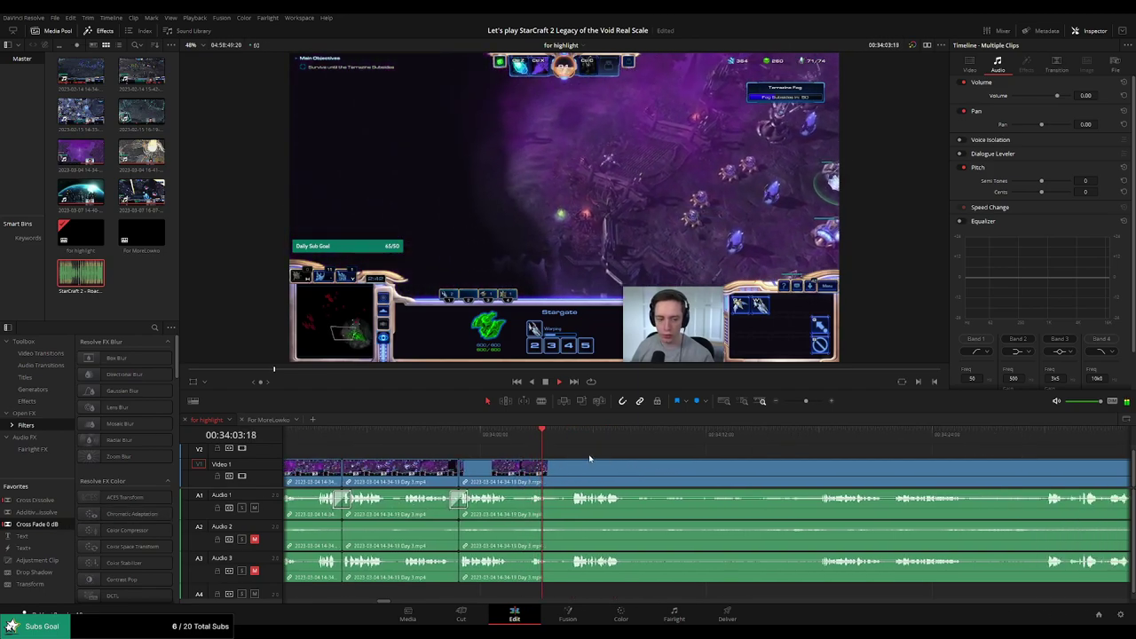
pyautogui.click(566, 438)
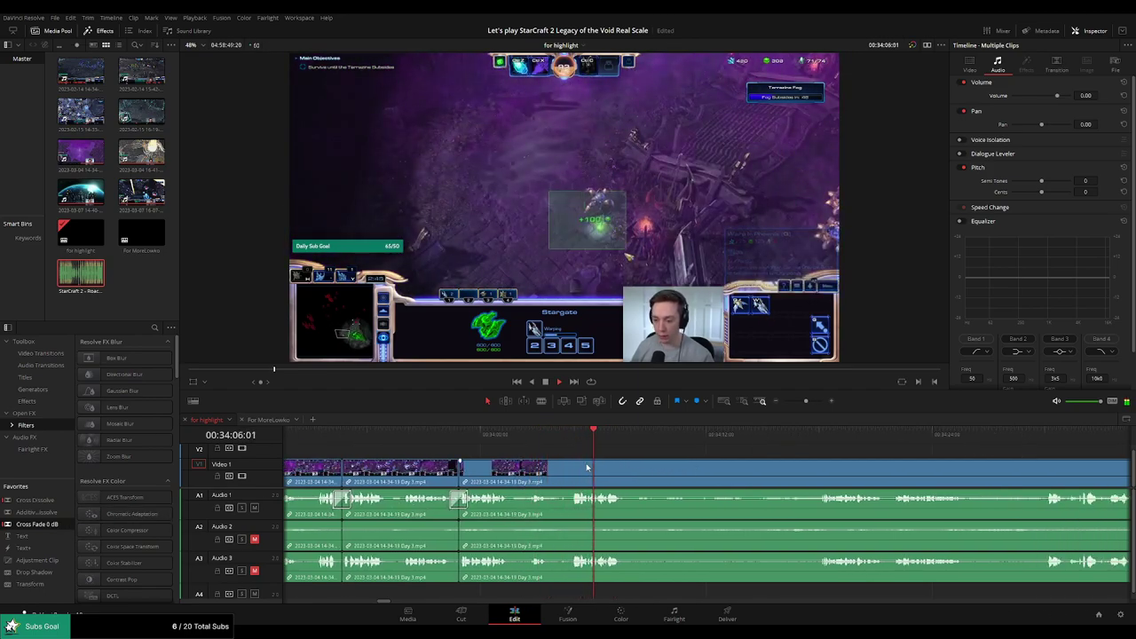
# Split the footage at about 34:03:47
pyautogui.press('b')
pyautogui.click(551, 473)
pyautogui.press('a')
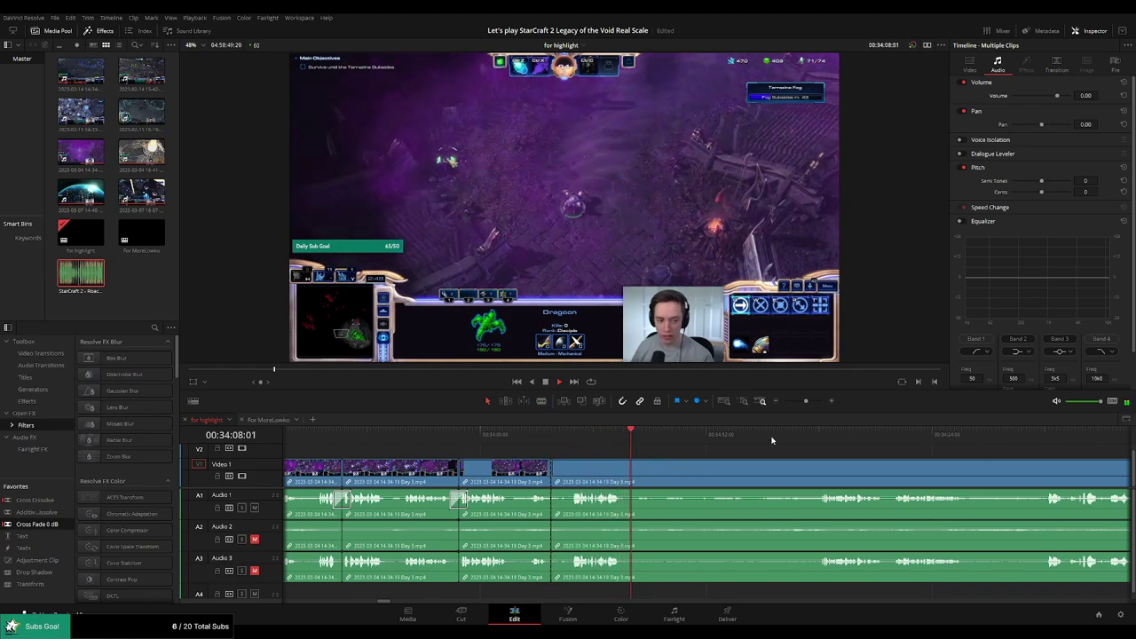
# Split the footage at about 34:26:36 and ripple-delete the section back to the previous cut at about 34:03:47
pyautogui.hscroll(3, 763, 449)
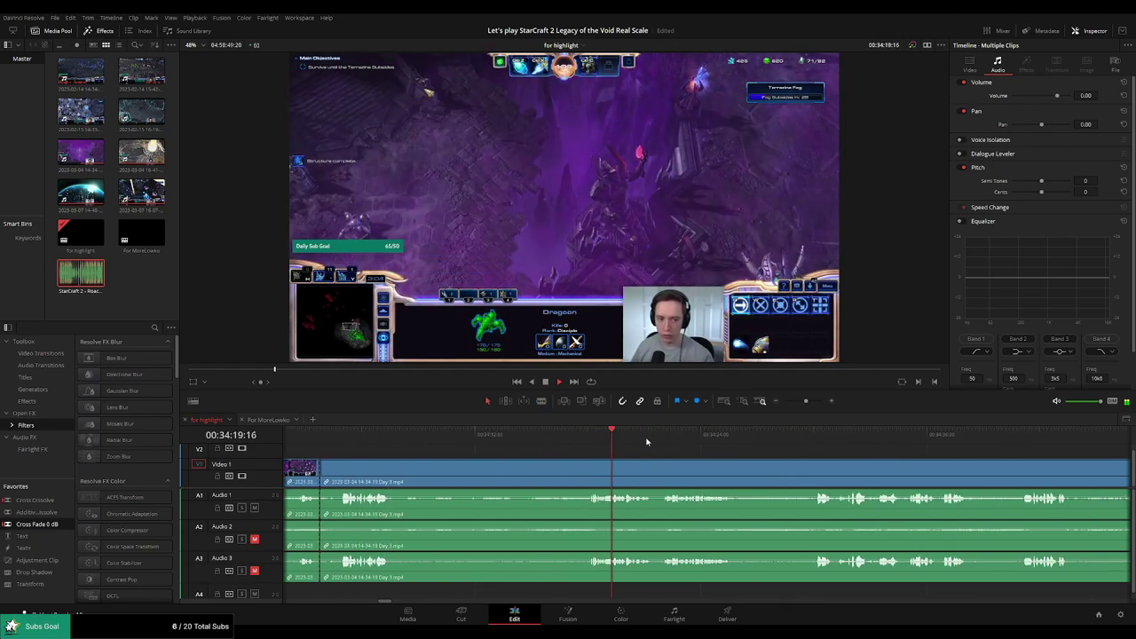
pyautogui.click(653, 440)
pyautogui.click(807, 439)
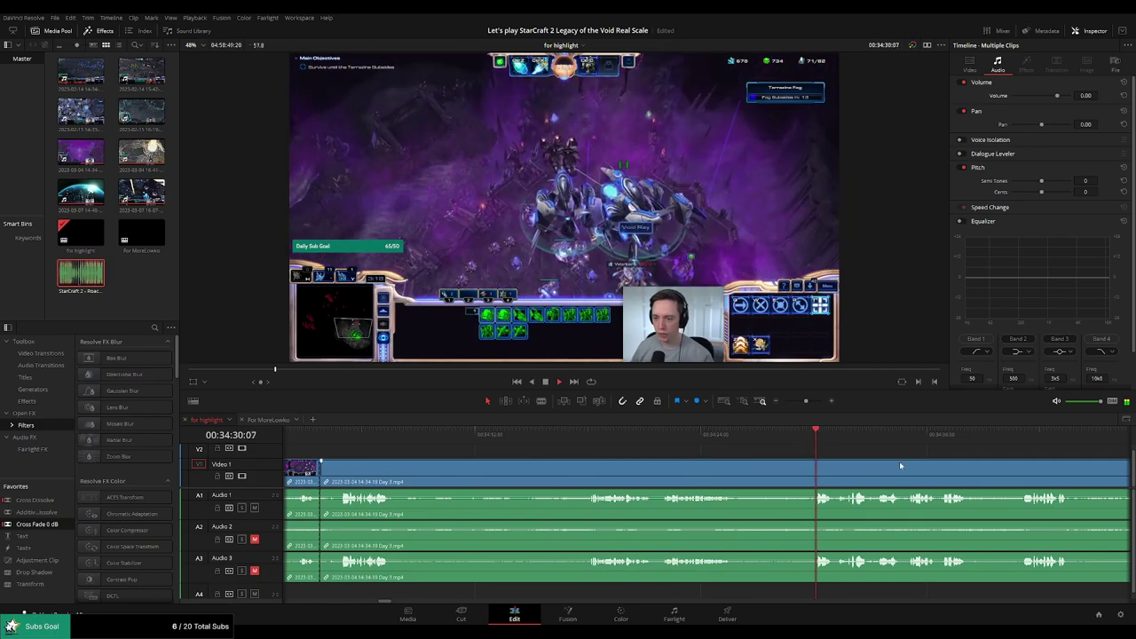
pyautogui.hscroll(1, 899, 461)
pyautogui.click(682, 441)
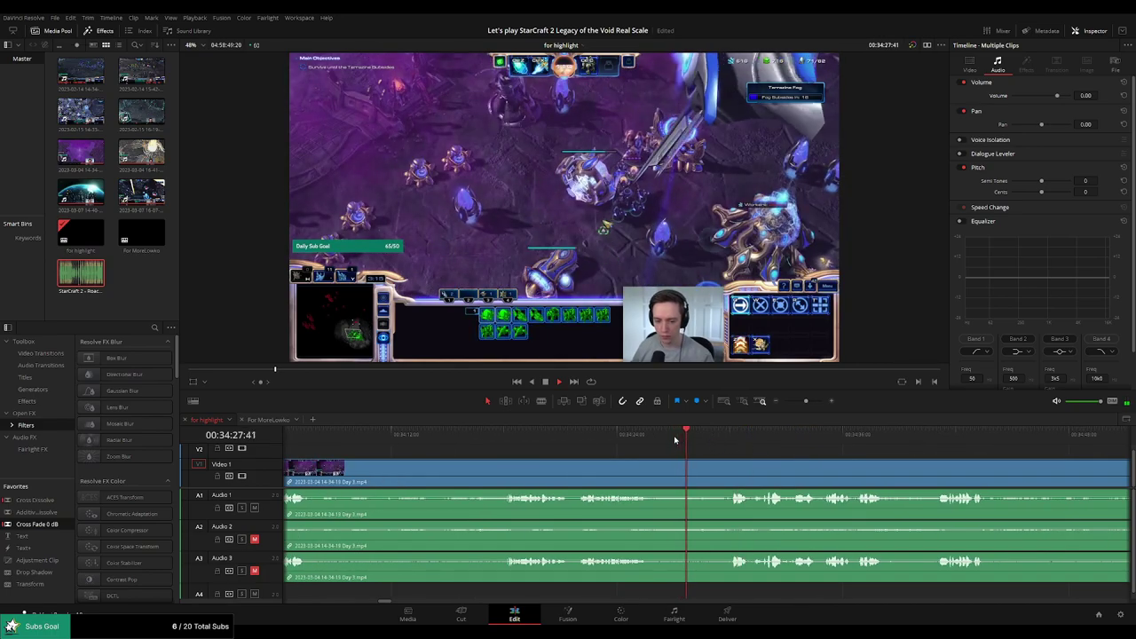
pyautogui.moveTo(683, 438); pyautogui.dragTo(667, 435)
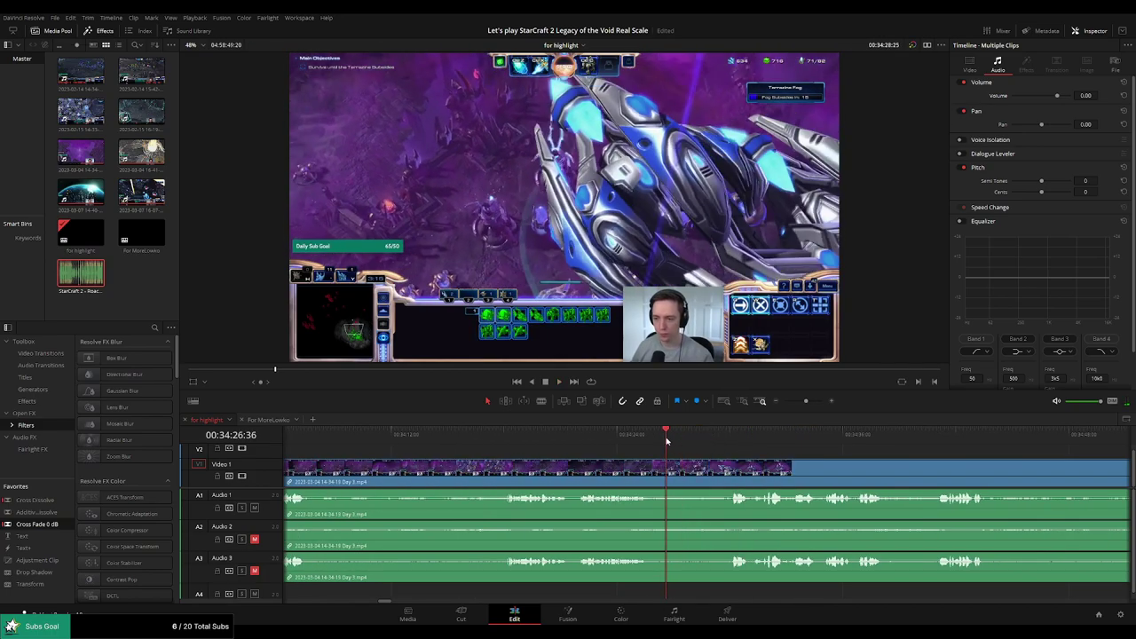
pyautogui.press('b')
pyautogui.click(668, 467)
pyautogui.press('a')
pyautogui.click(639, 476)
pyautogui.press('Delete')
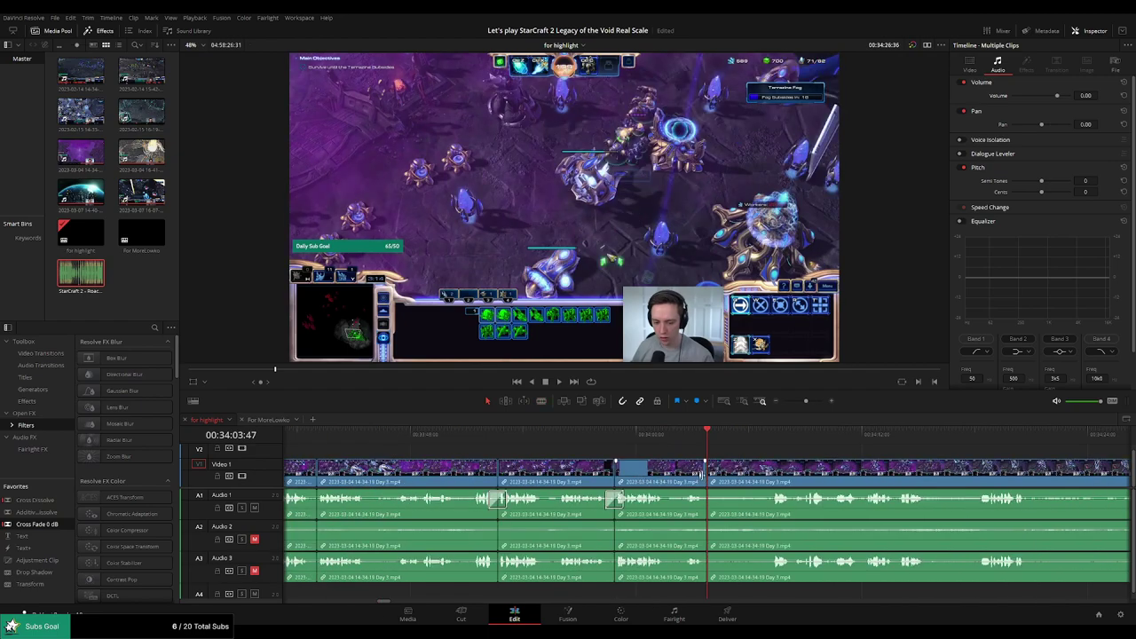
# Add transitions to the video and audio tracks at the join at about 34:03:47 and play on to about 34:18
pyautogui.press('space')
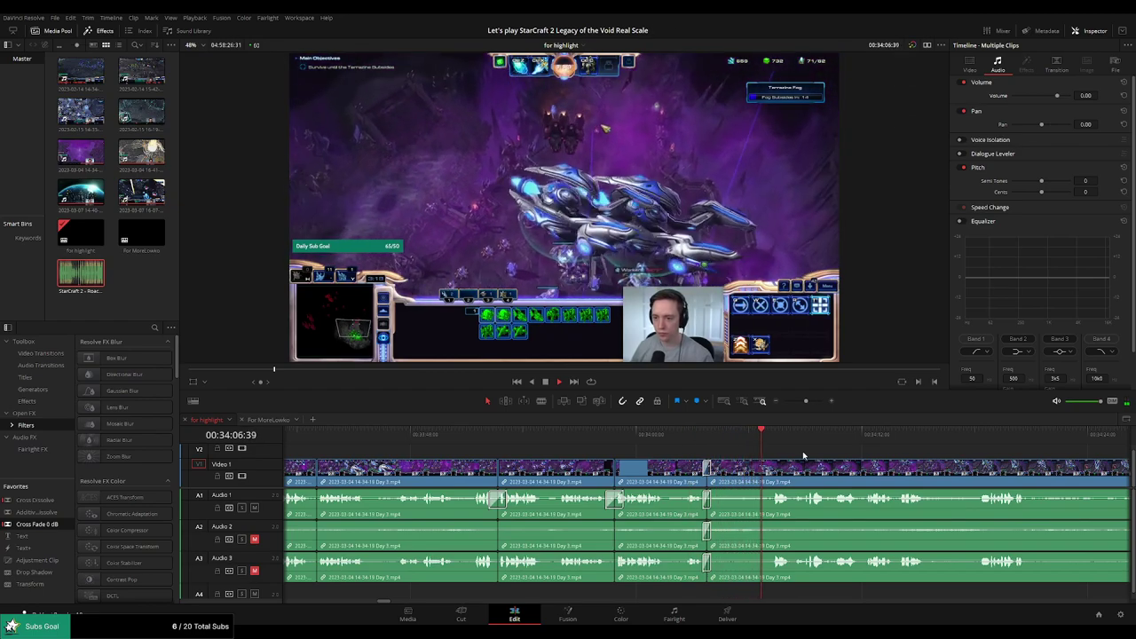
pyautogui.hscroll(4, 810, 459)
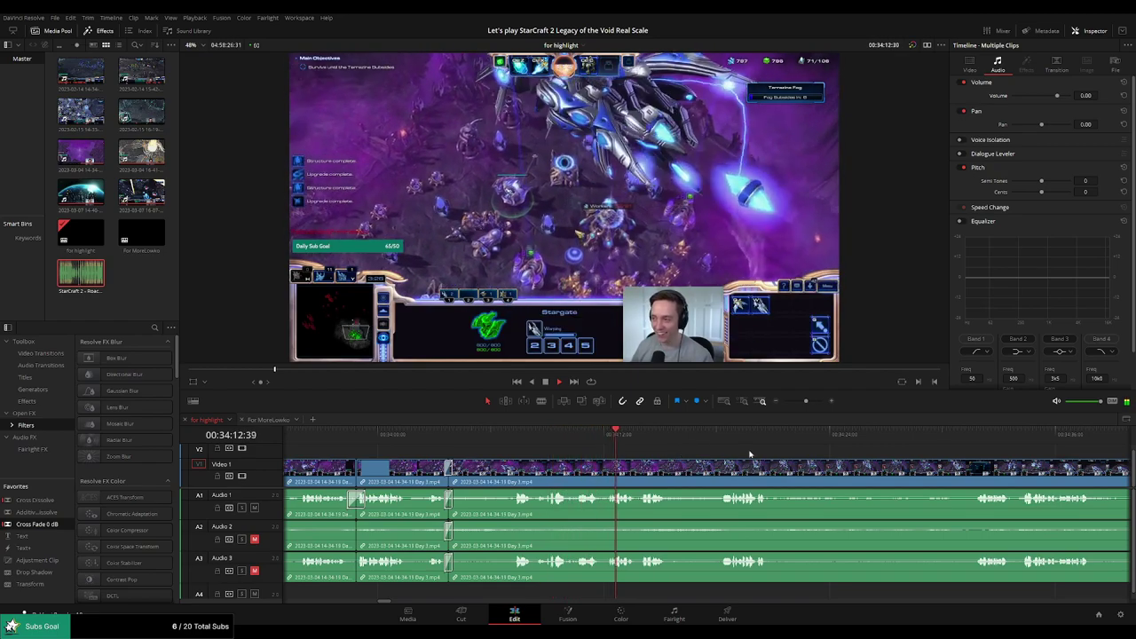
pyautogui.hscroll(4, 622, 441)
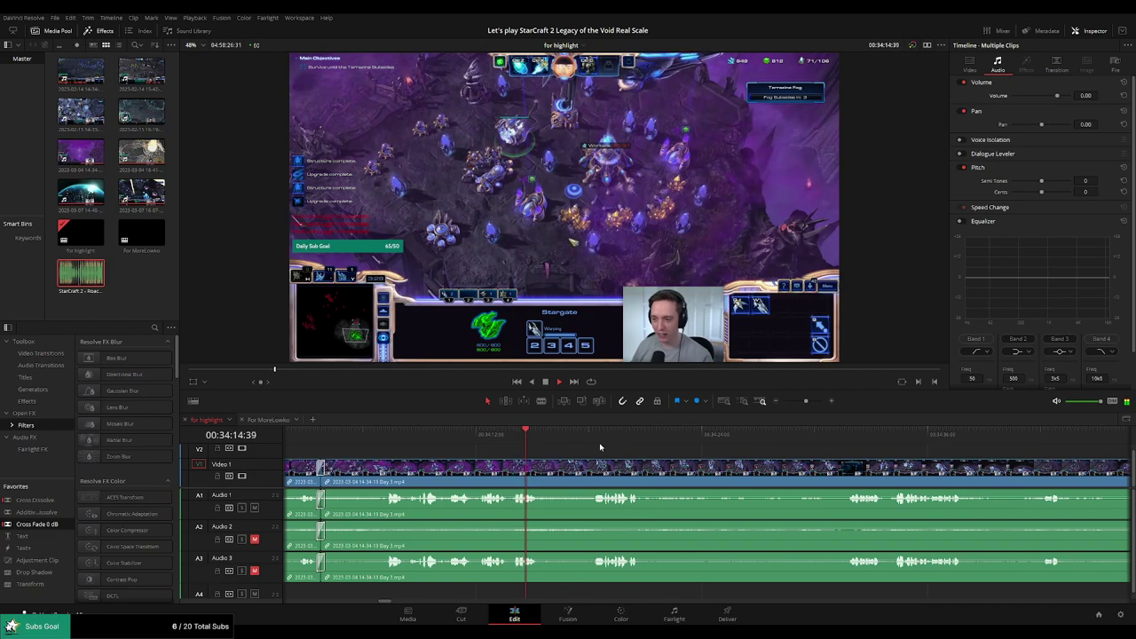
pyautogui.click(578, 436)
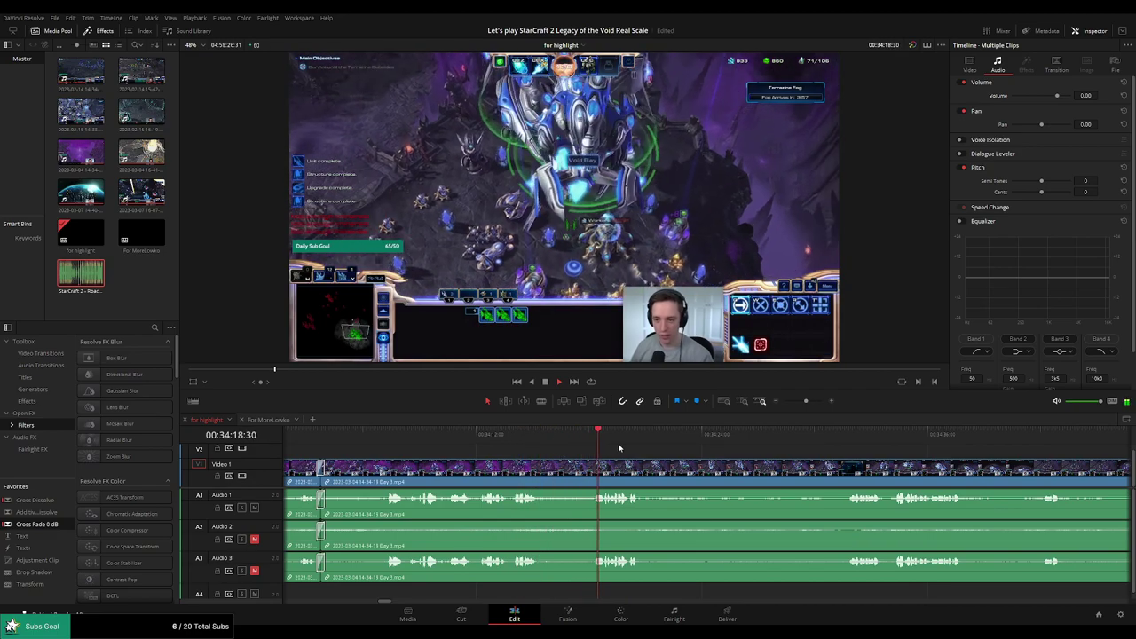
# Split the footage at about 34:15:22 and 34:18:38 and ripple-delete the section between the two cuts
pyautogui.press('b')
pyautogui.click(542, 470)
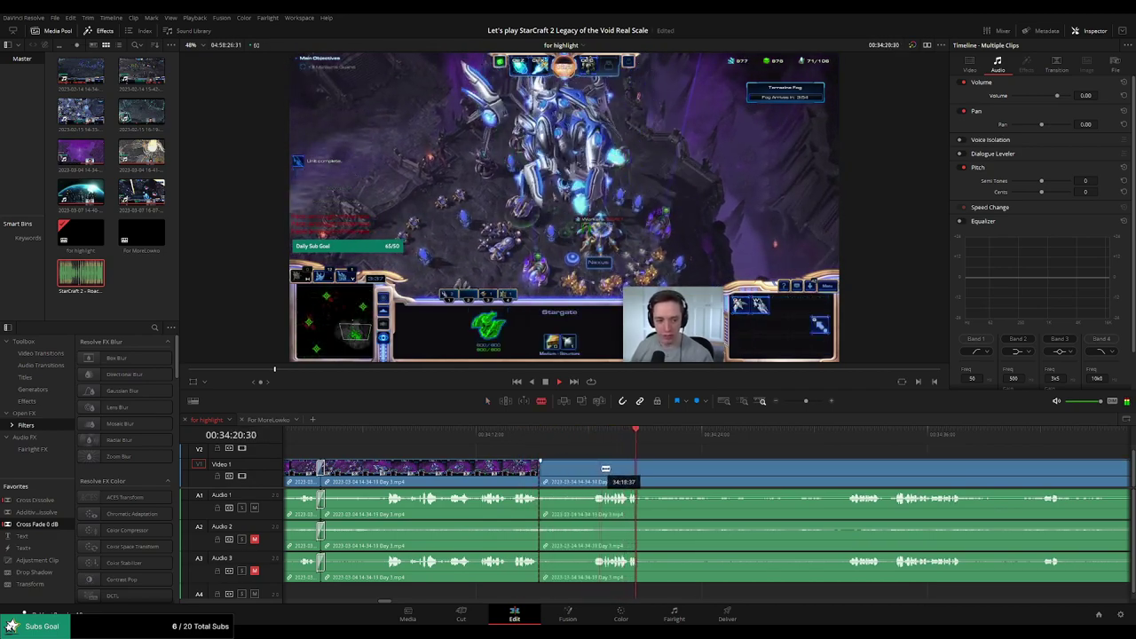
pyautogui.click(602, 471)
pyautogui.press('a')
pyautogui.click(577, 472)
pyautogui.press('Delete')
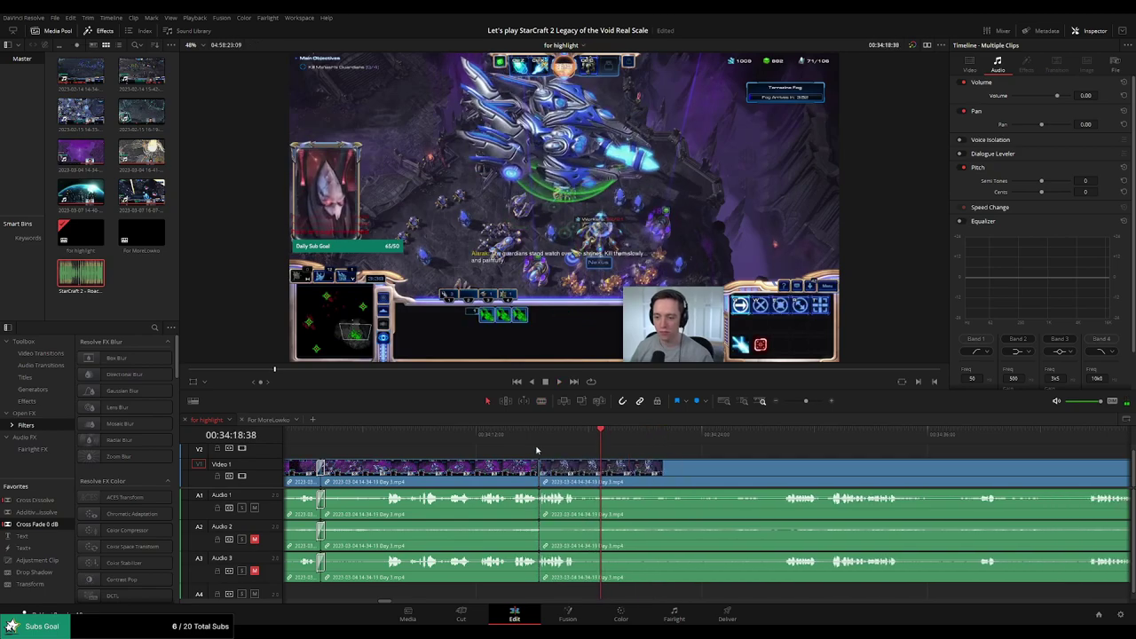
# Ripple-delete a sliver of a few frames right after the join at about 34:15:22 and play across it
pyautogui.scroll(4, 690, 464)
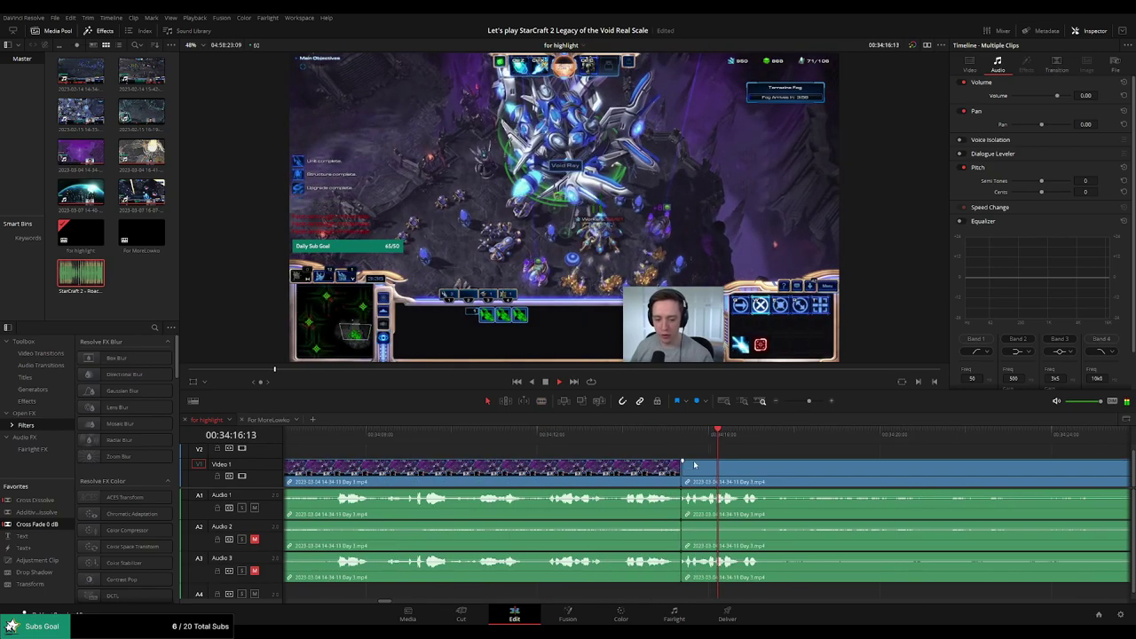
pyautogui.press('space')
pyautogui.click(569, 467)
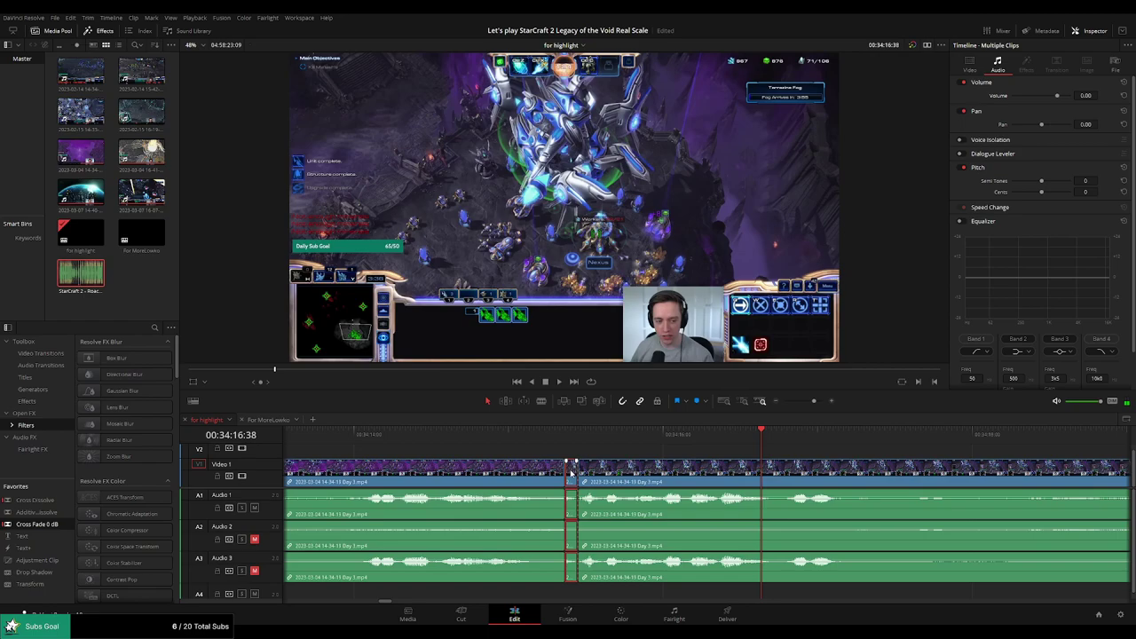
pyautogui.press('Delete')
pyautogui.press('space')
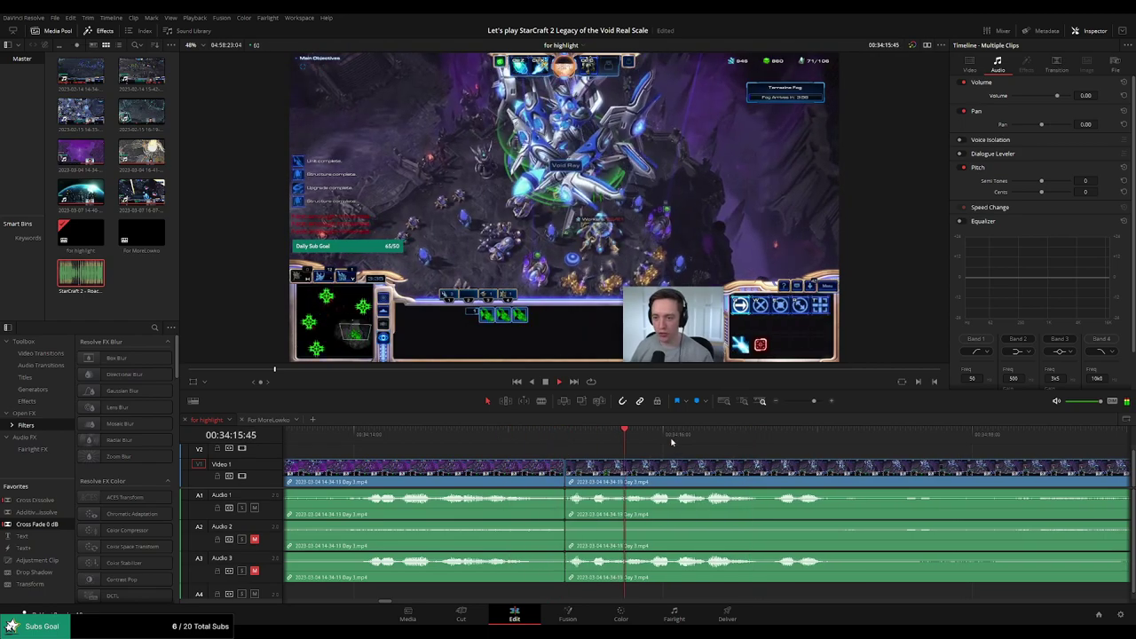
# Ripple-delete the section between cuts at about 34:17:30 and 34:28:07, and add a Cross Fade 0 dB to the Audio 1 join
pyautogui.moveTo(813, 401); pyautogui.dragTo(805, 403)
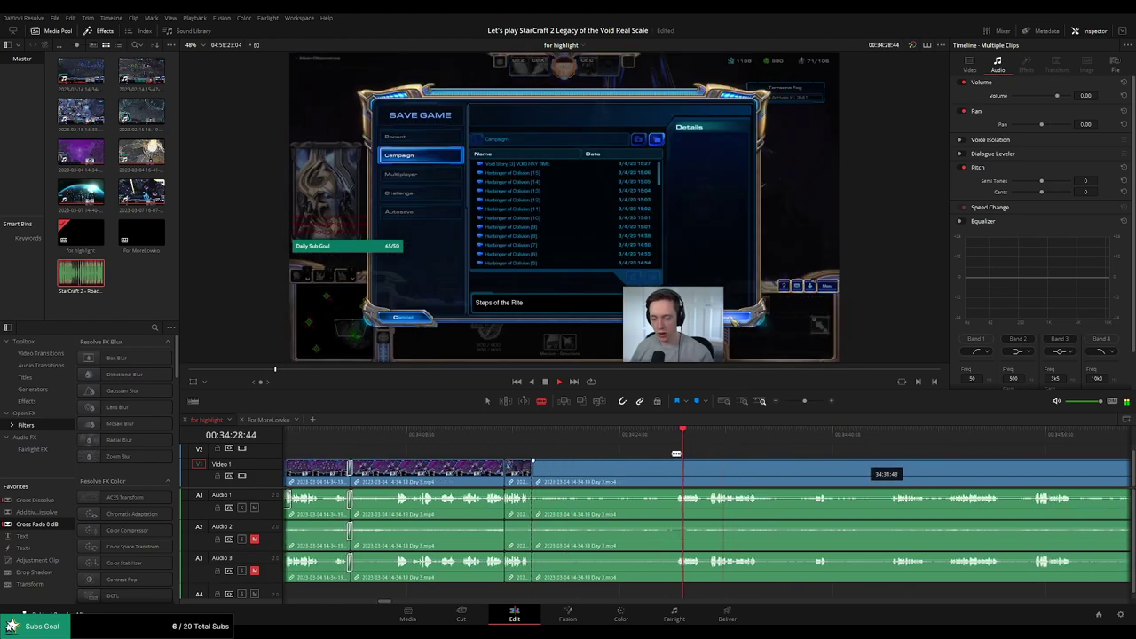
pyautogui.moveTo(676, 454); pyautogui.dragTo(599, 452)
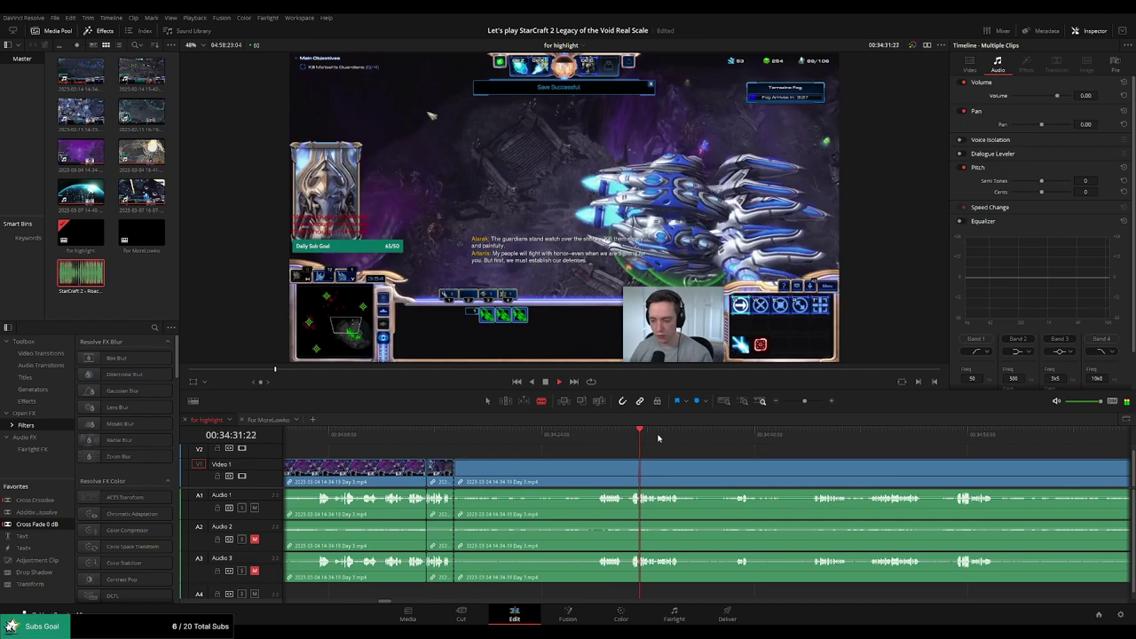
pyautogui.click(599, 464)
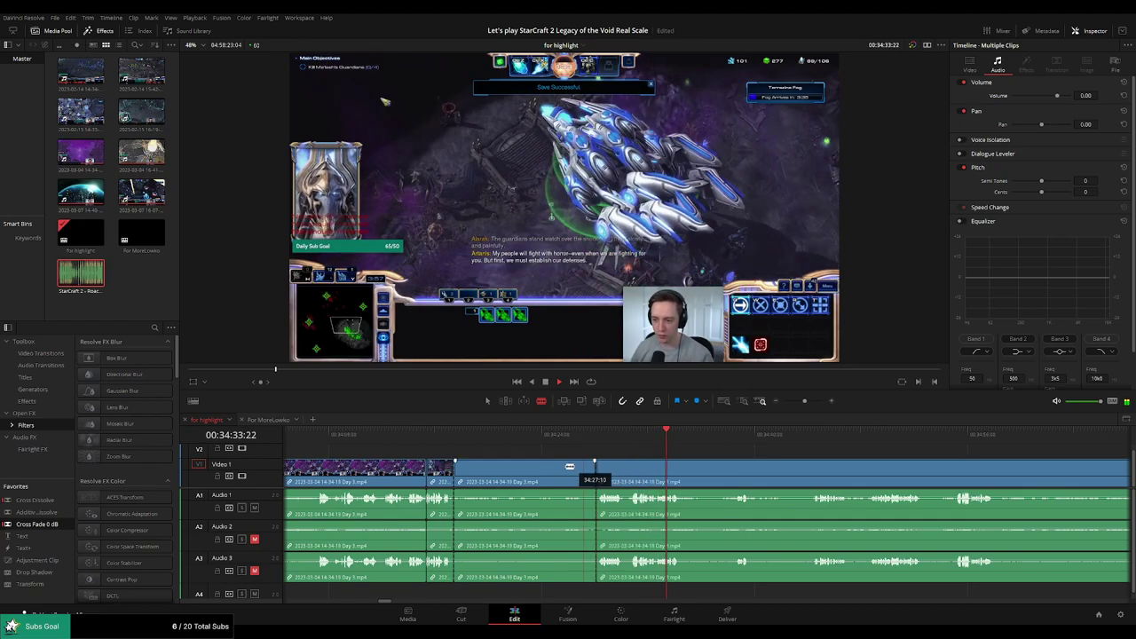
pyautogui.press('a')
pyautogui.click(563, 469)
pyautogui.press('Delete')
pyautogui.hscroll(-1, 398, 508)
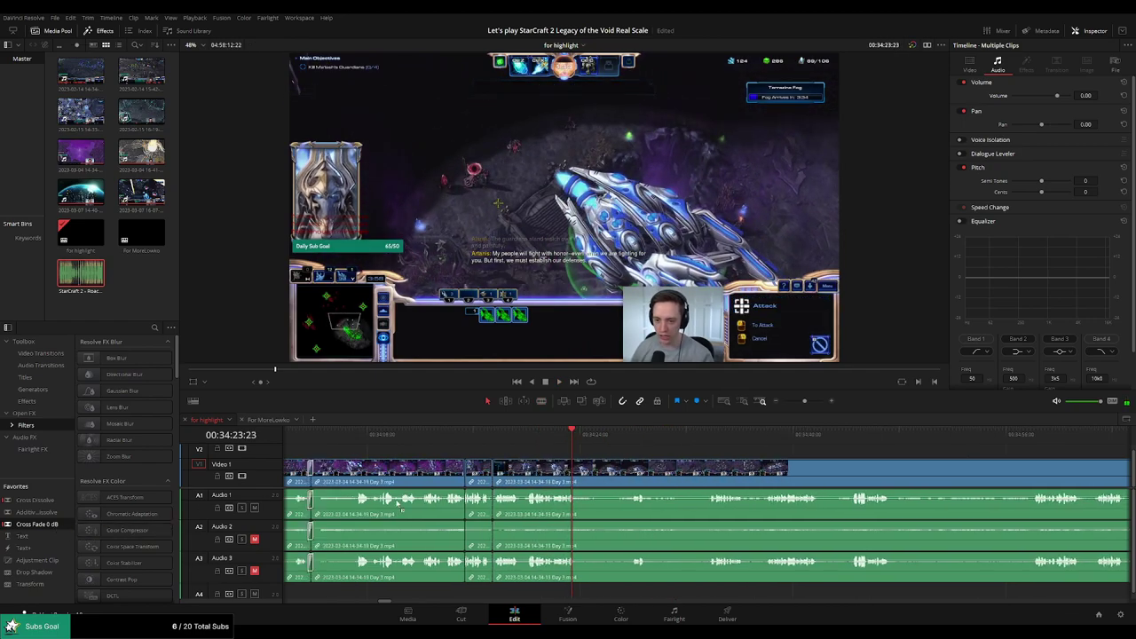
pyautogui.press('space')
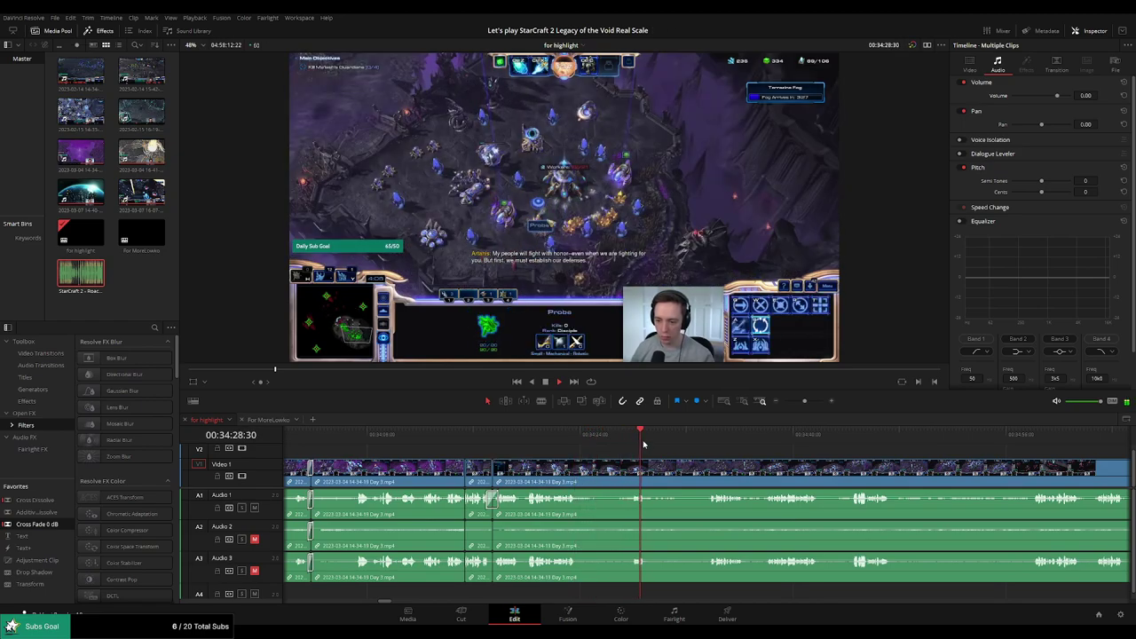
# Split the footage at about 34:23:50 and 34:37:50 and ripple-delete the section between the two cuts
pyautogui.press('b')
pyautogui.click(582, 470)
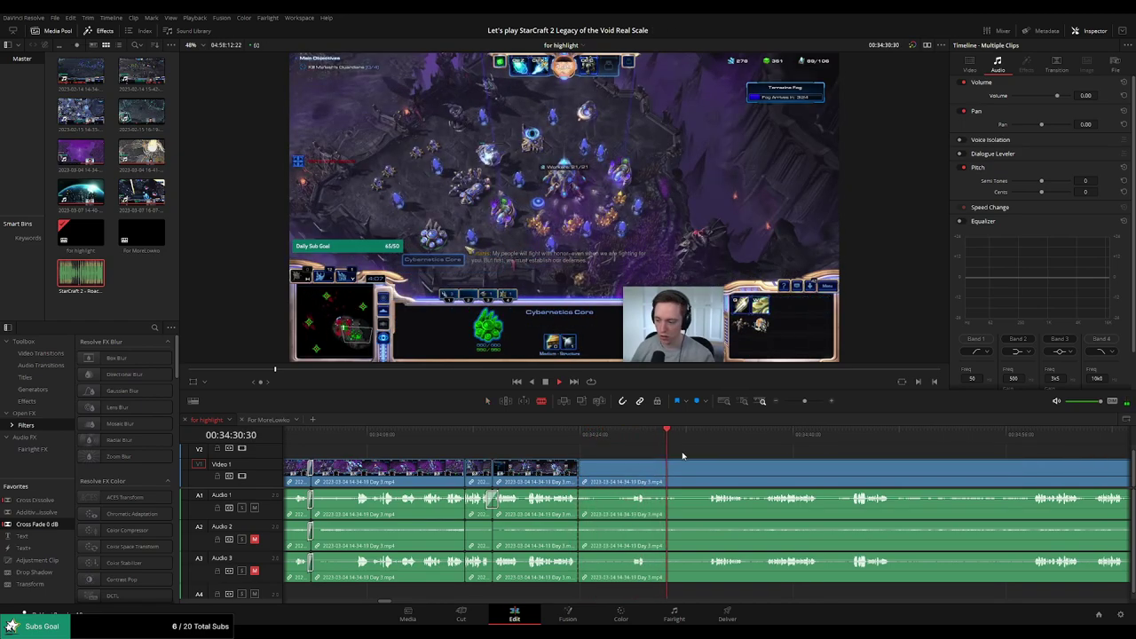
pyautogui.click(706, 436)
pyautogui.click(761, 437)
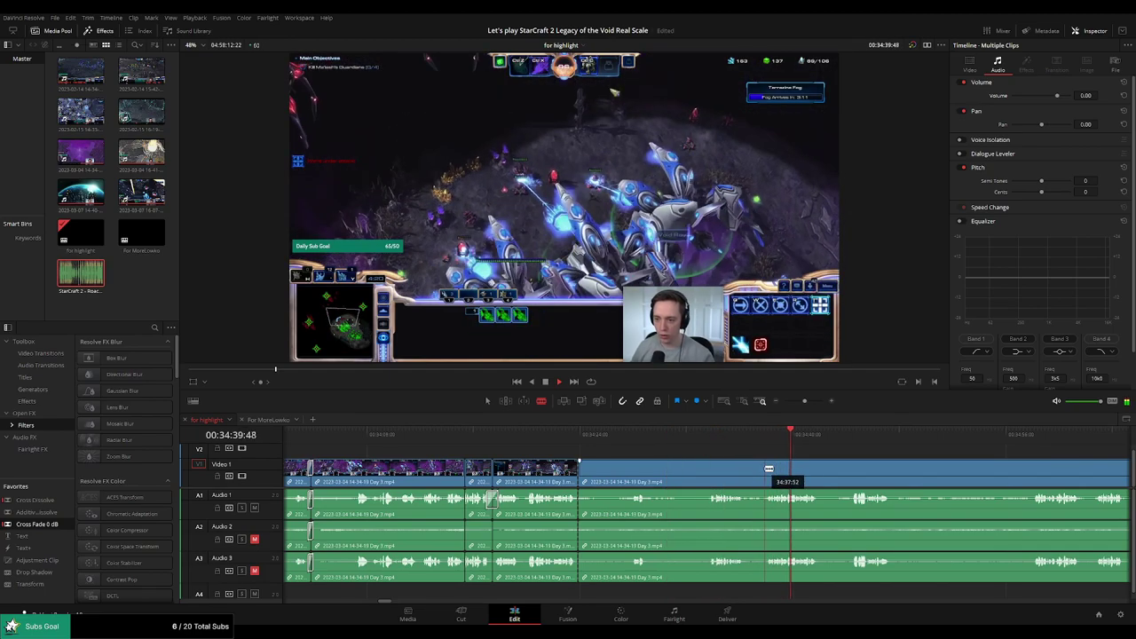
pyautogui.click(763, 470)
pyautogui.press('a')
pyautogui.click(717, 479)
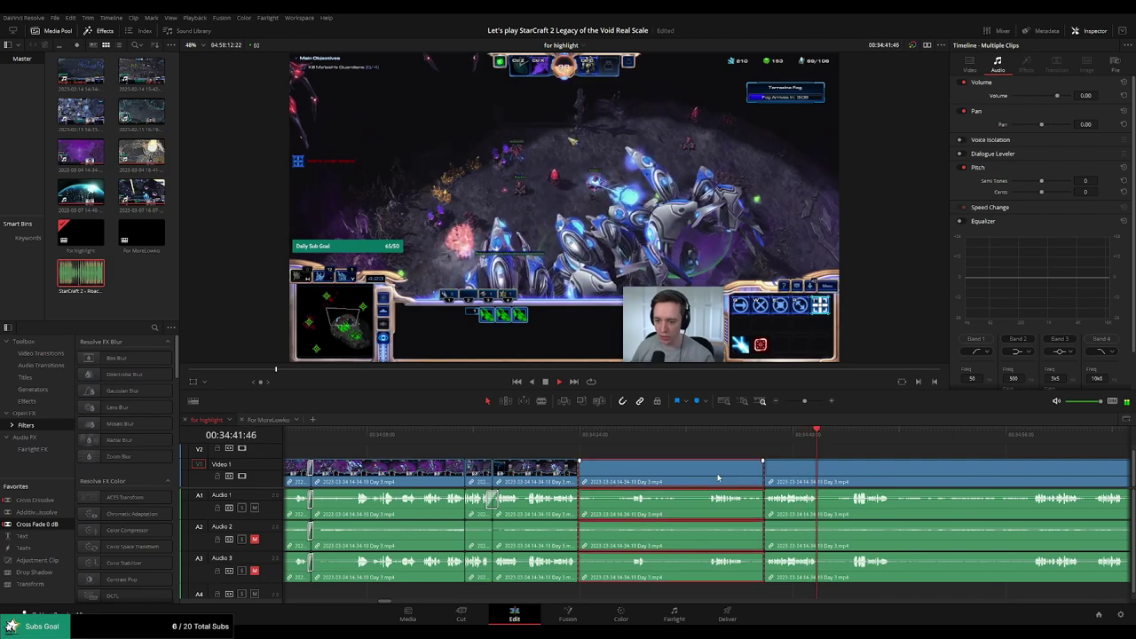
pyautogui.press('Delete')
# Try a Cross Fade 0 dB on the Audio 1 join at about 34:23:50 and play across it
pyautogui.moveTo(47, 527); pyautogui.dragTo(614, 500)
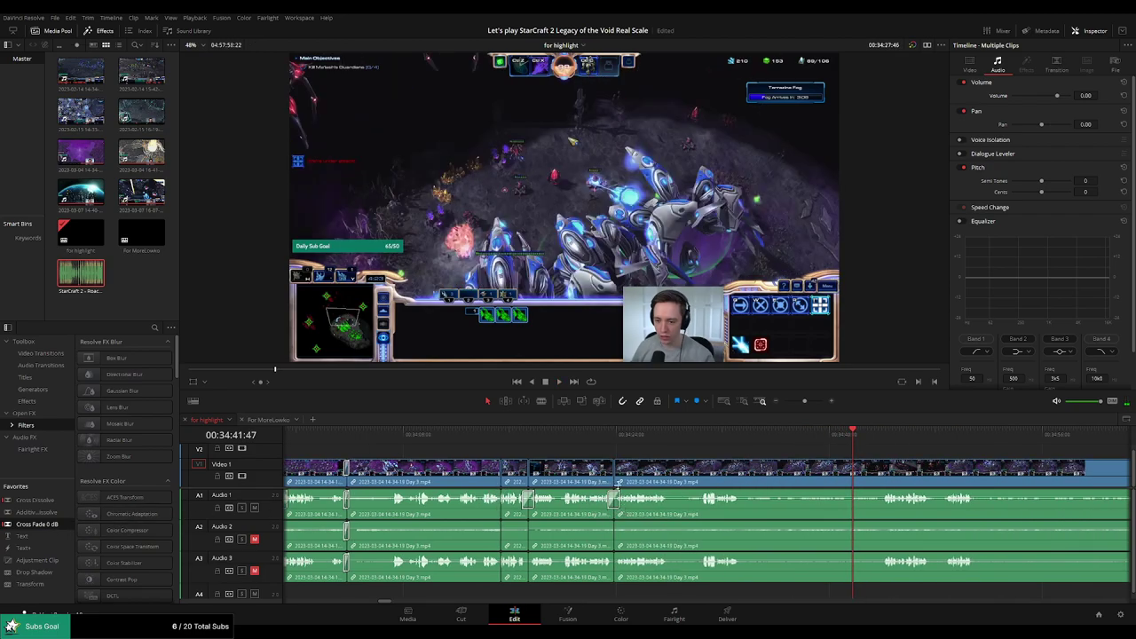
pyautogui.press('space')
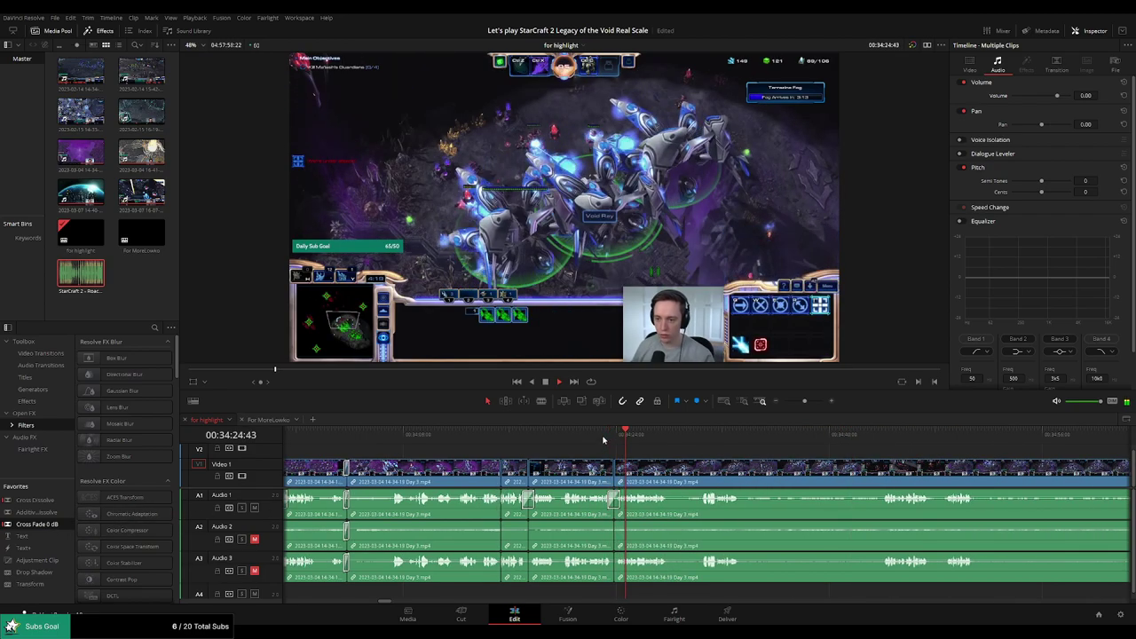
pyautogui.click(603, 440)
# Replace the Audio 1 cross fade at about 34:23:50 with short transitions on the video and audio tracks of that join
pyautogui.click(615, 483)
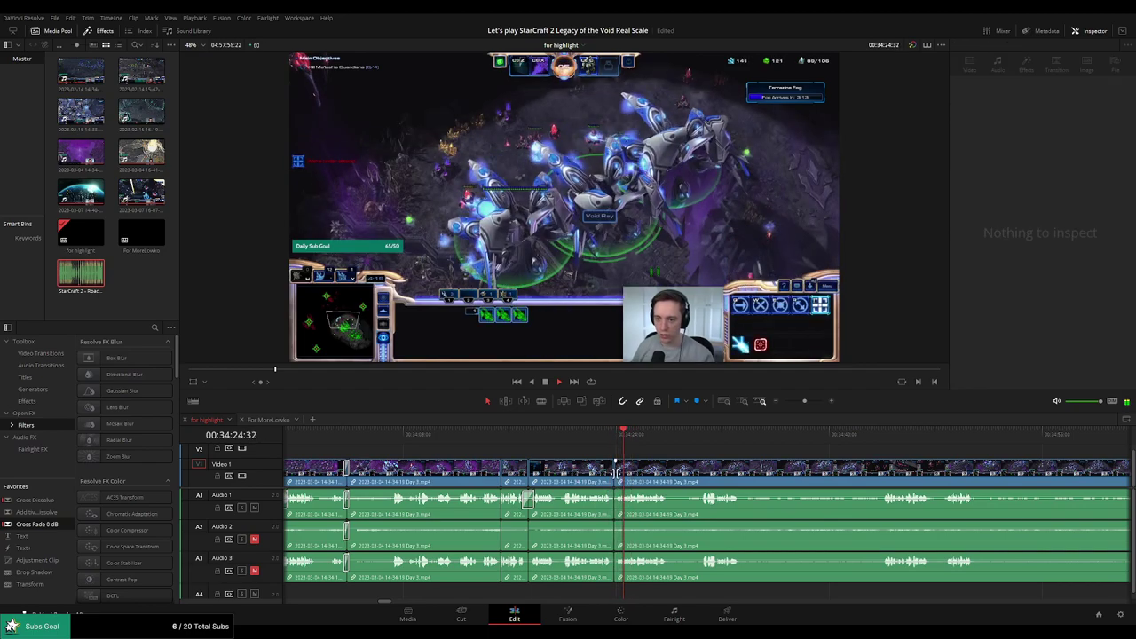
pyautogui.click(602, 433)
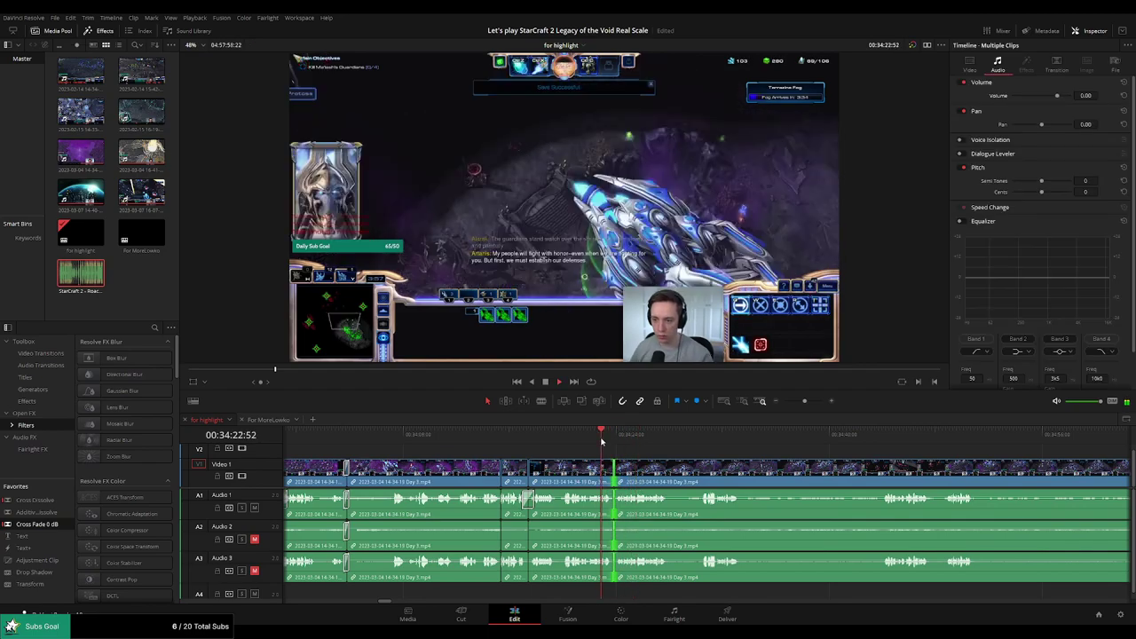
pyautogui.click(661, 452)
# Play on past the join and split the footage at about 34:33:28
pyautogui.hscroll(2, 659, 447)
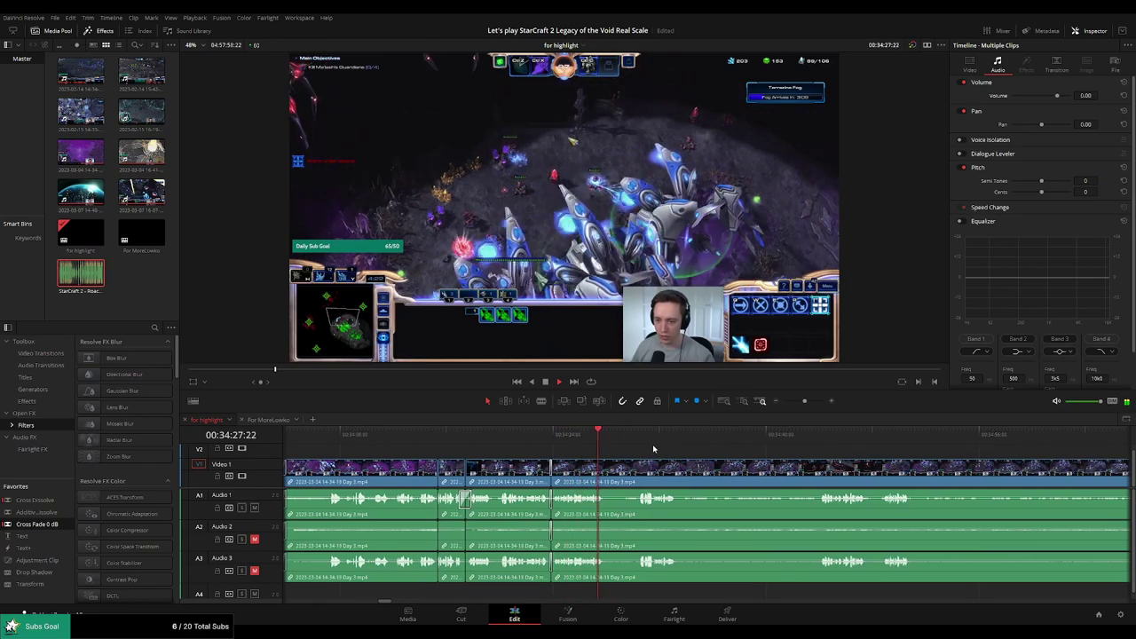
pyautogui.click(634, 442)
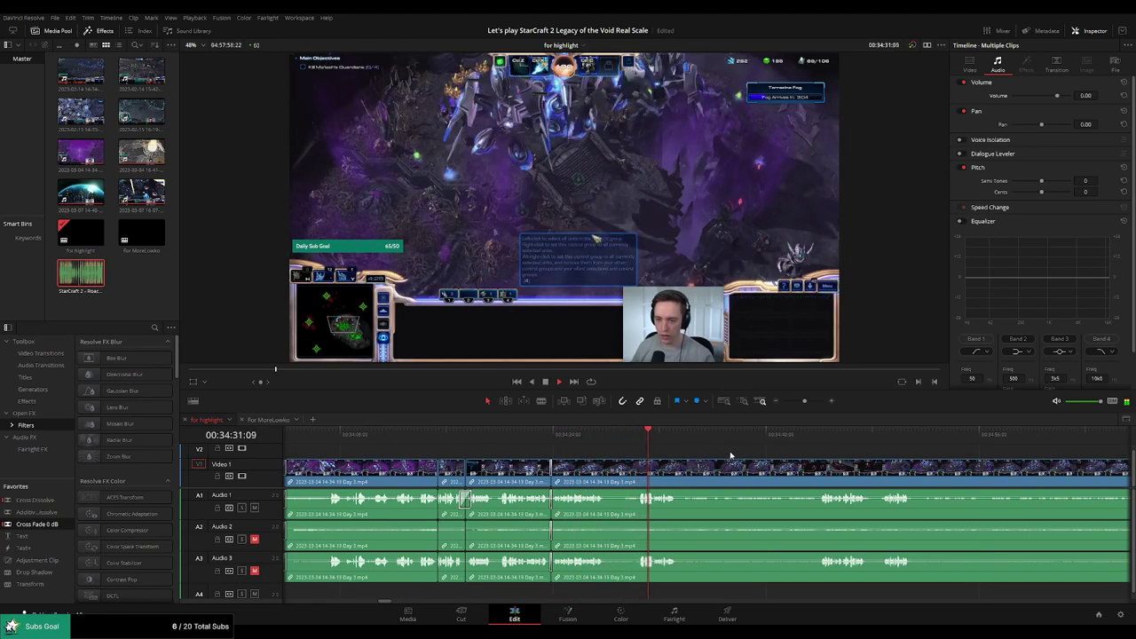
pyautogui.hscroll(3, 633, 443)
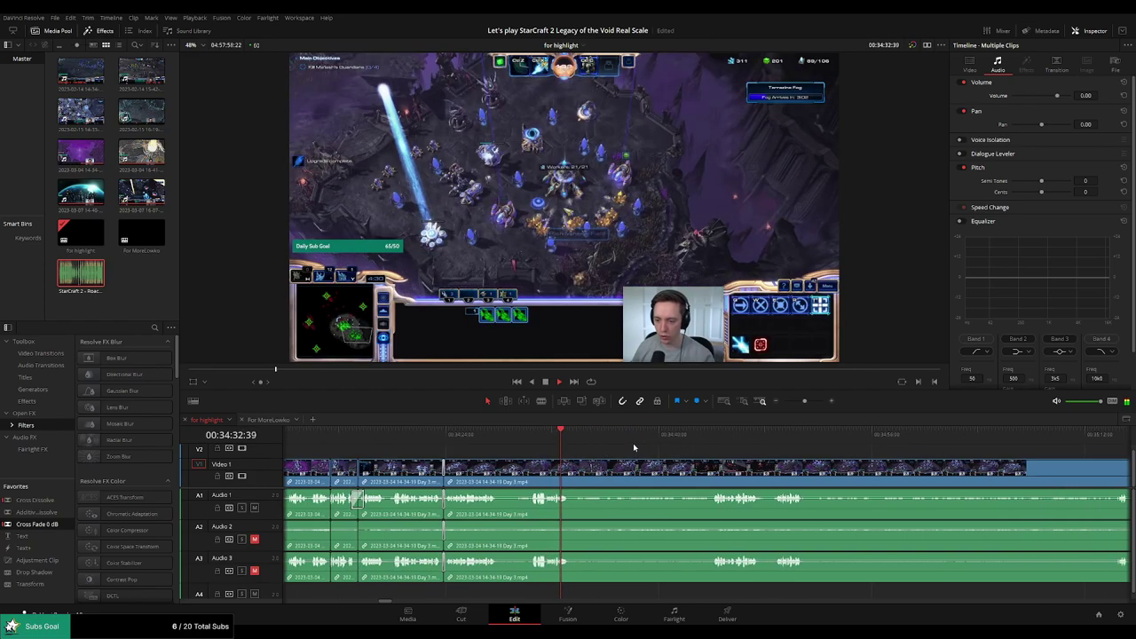
pyautogui.press('b')
pyautogui.click(582, 474)
# Split the footage at about 35:16:07 and ripple-delete the section between the cut at about 34:33:28 and this one
pyautogui.click(710, 439)
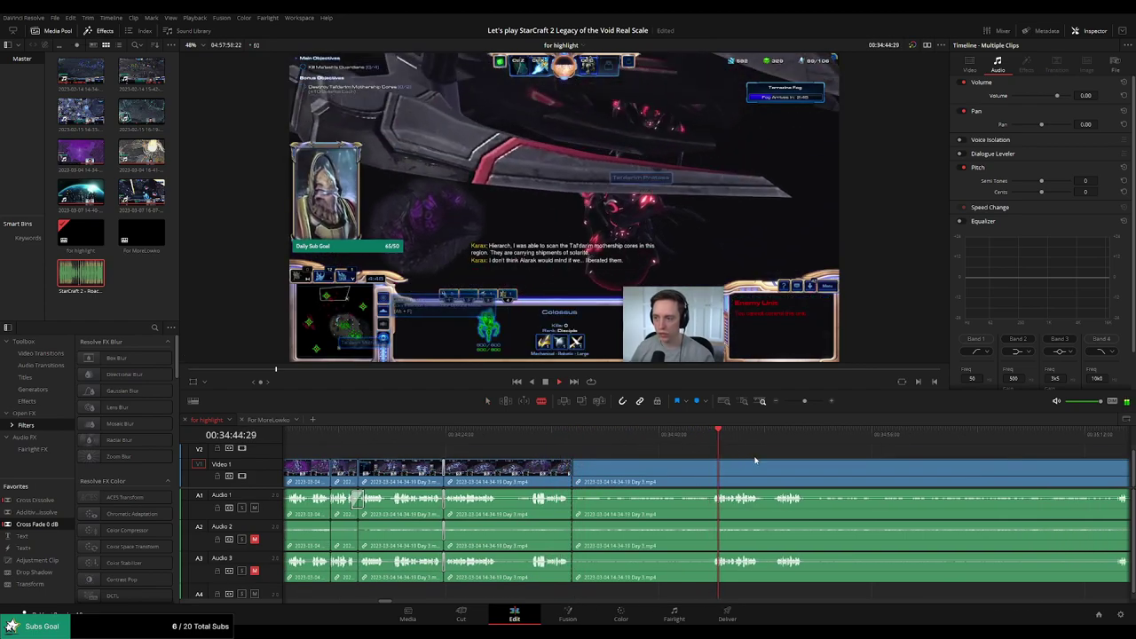
pyautogui.hscroll(3, 750, 457)
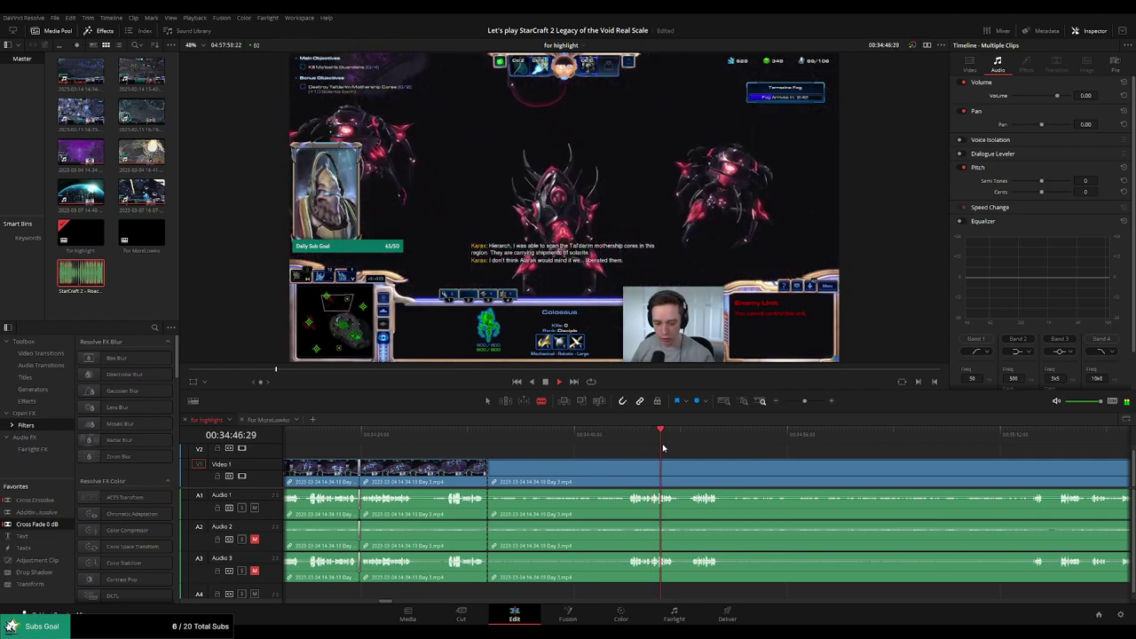
pyautogui.hscroll(3, 663, 447)
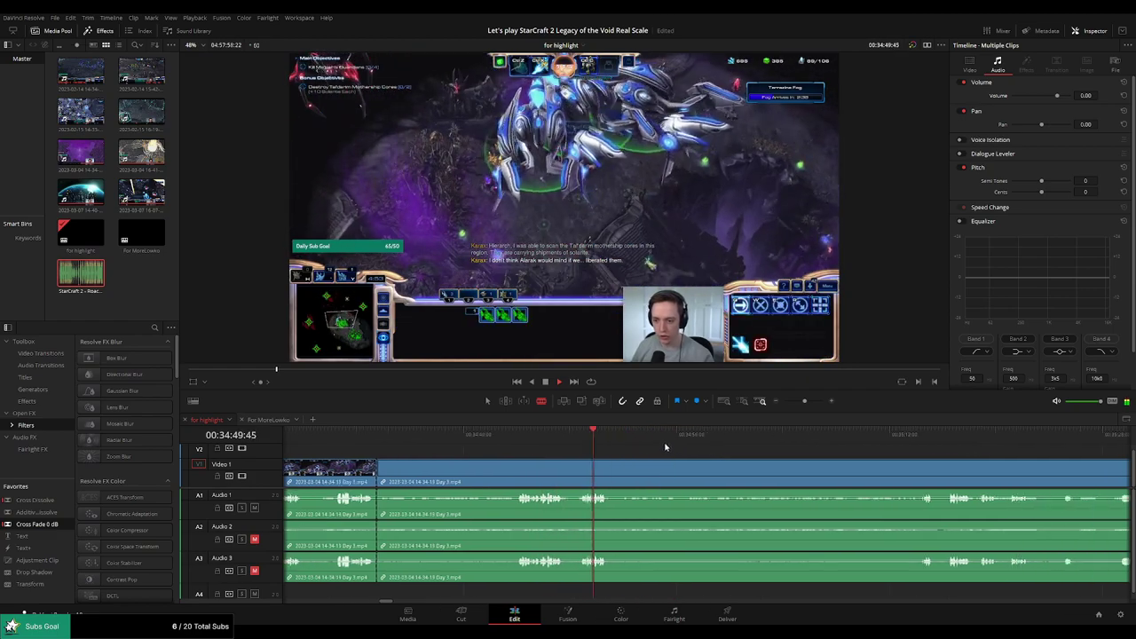
pyautogui.click(878, 443)
pyautogui.click(908, 446)
pyautogui.hscroll(6, 686, 449)
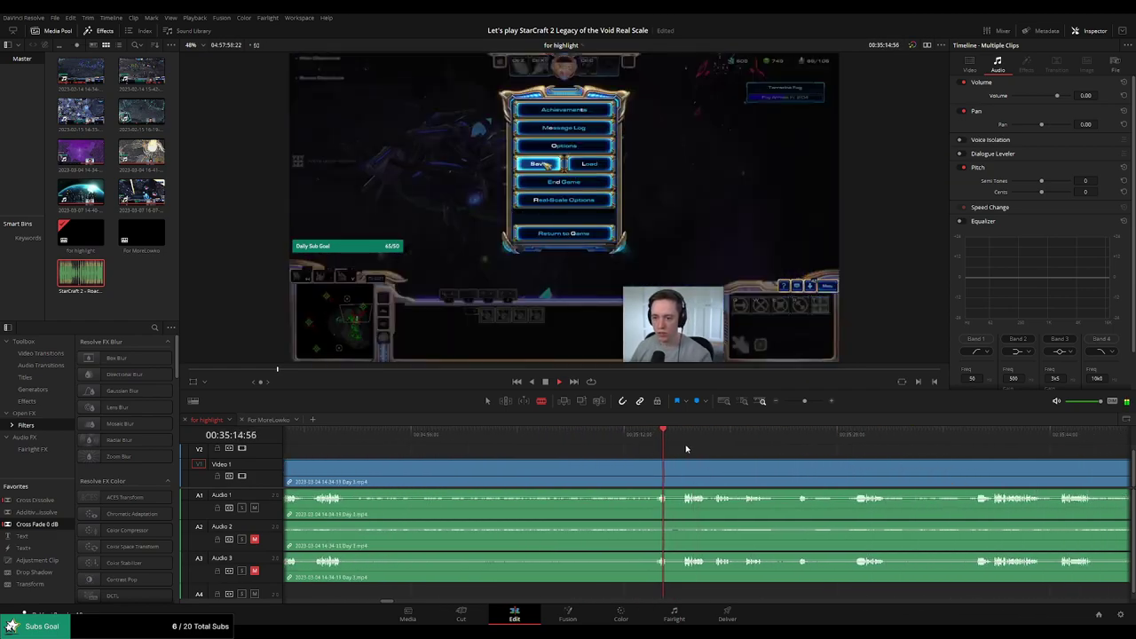
pyautogui.click(618, 434)
pyautogui.click(701, 440)
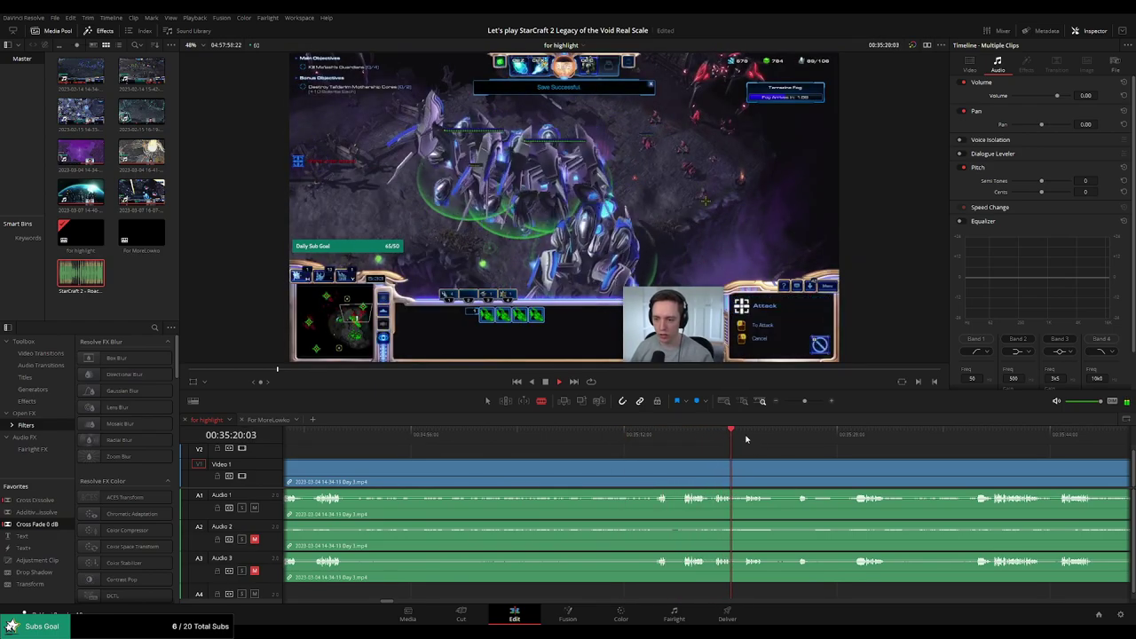
pyautogui.click(710, 435)
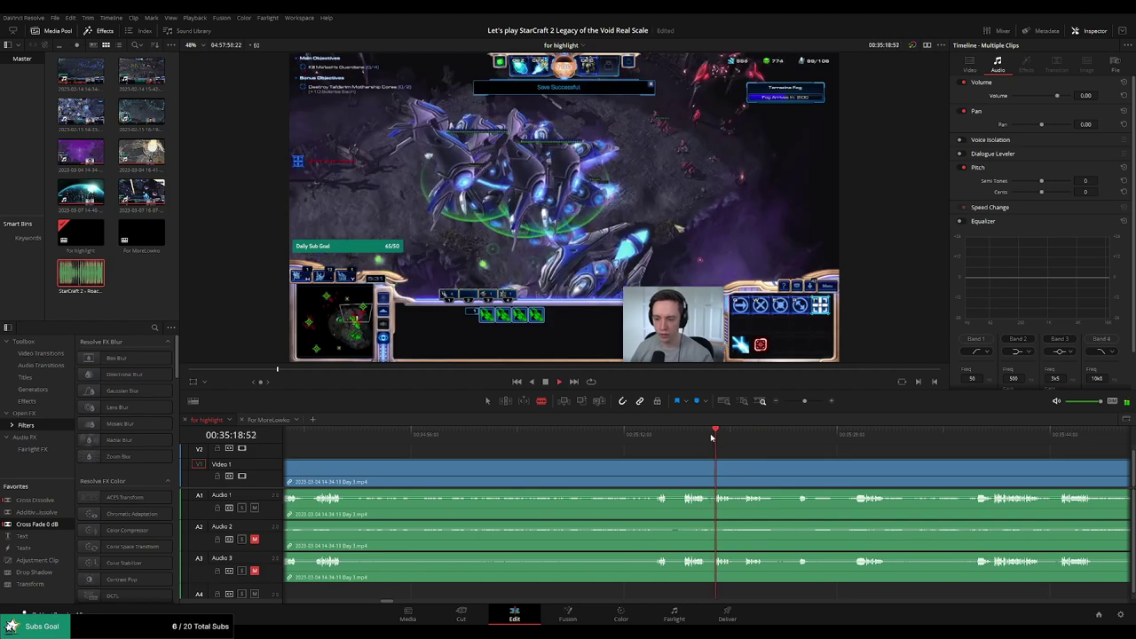
pyautogui.click(679, 434)
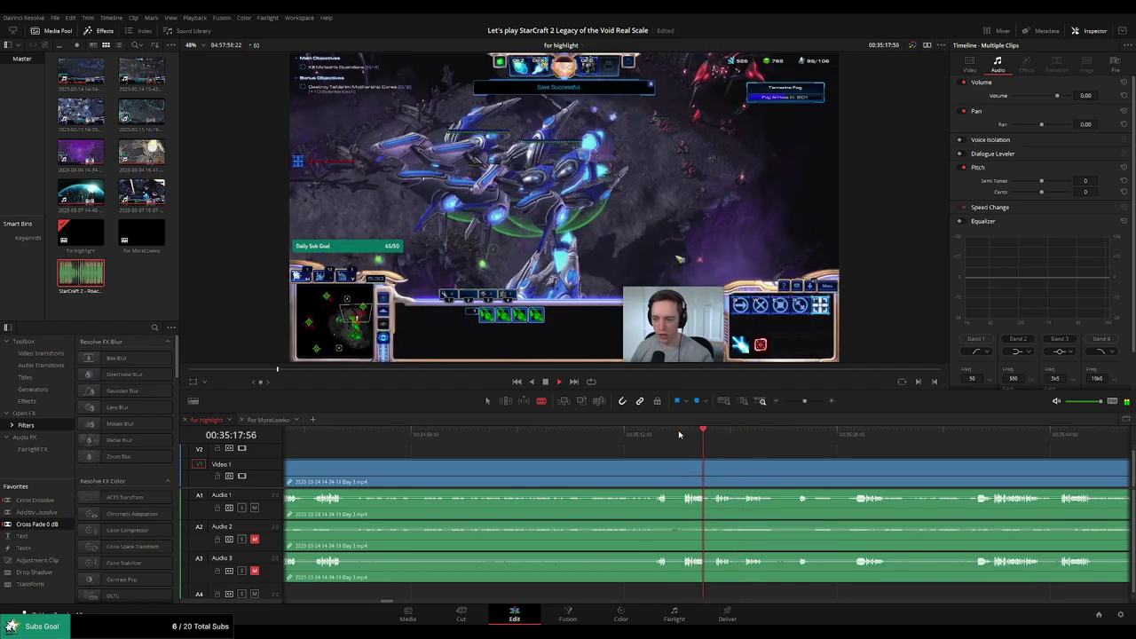
pyautogui.click(679, 471)
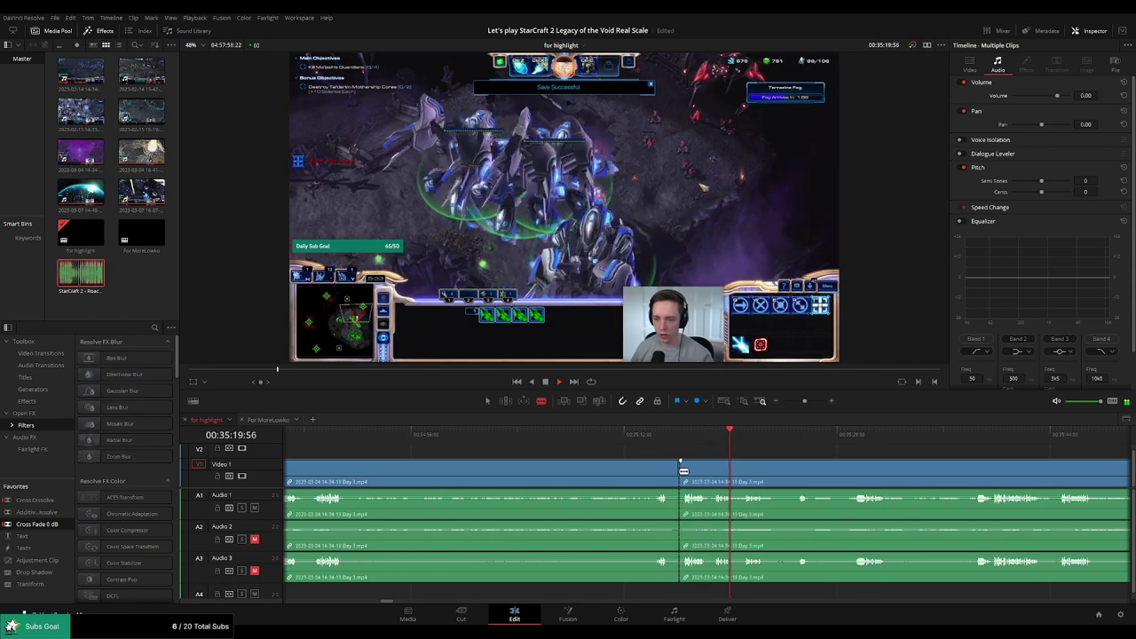
pyautogui.press('a')
pyautogui.click(638, 477)
pyautogui.press('Delete')
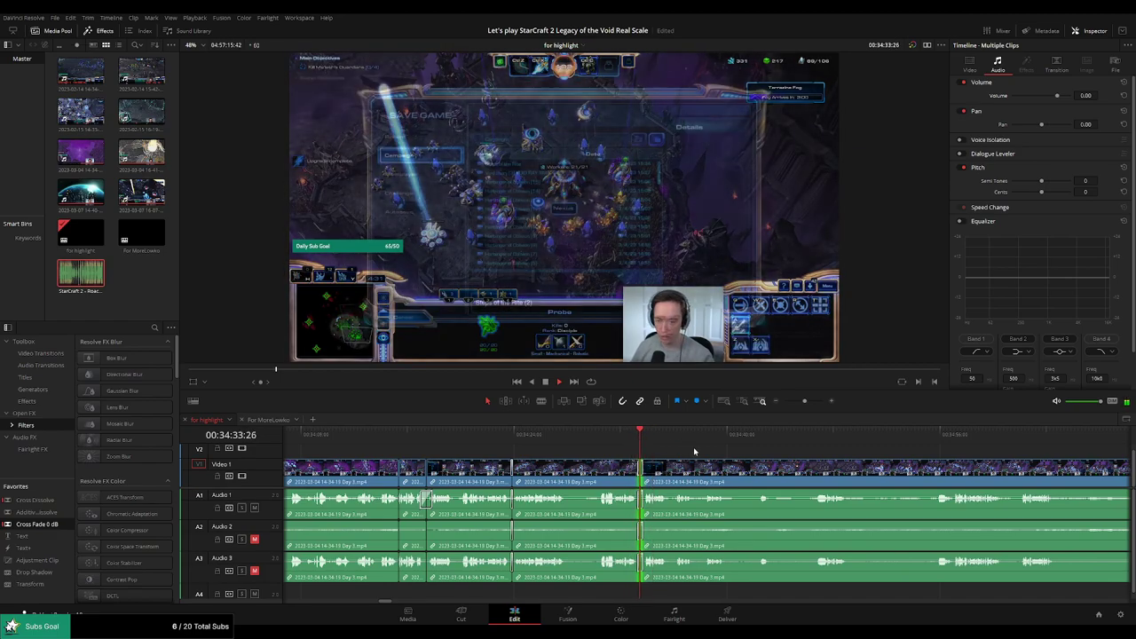
# Split the footage again at 34:33:43 and ripple-delete the short piece directly after the join at about 34:33:30
pyautogui.press('space')
pyautogui.scroll(3, 709, 462)
pyautogui.scroll(2, 716, 461)
pyautogui.moveTo(674, 435); pyautogui.dragTo(709, 438)
pyautogui.hotkey('ctrl', 'z')
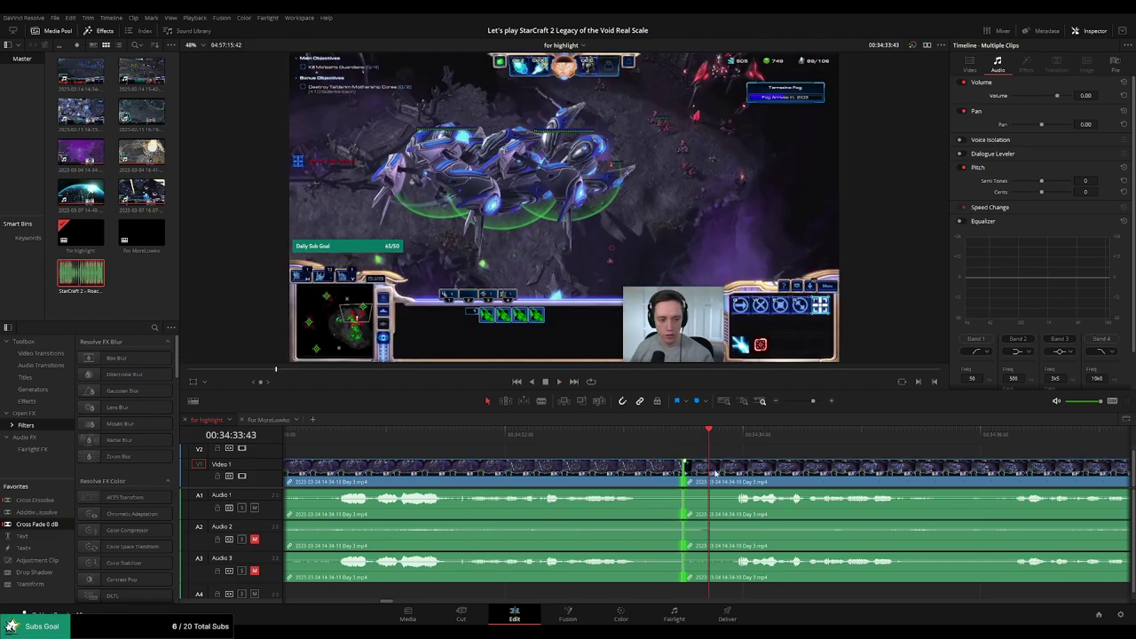
pyautogui.hotkey('ctrl', 'b')
pyautogui.click(693, 480)
pyautogui.press('Delete')
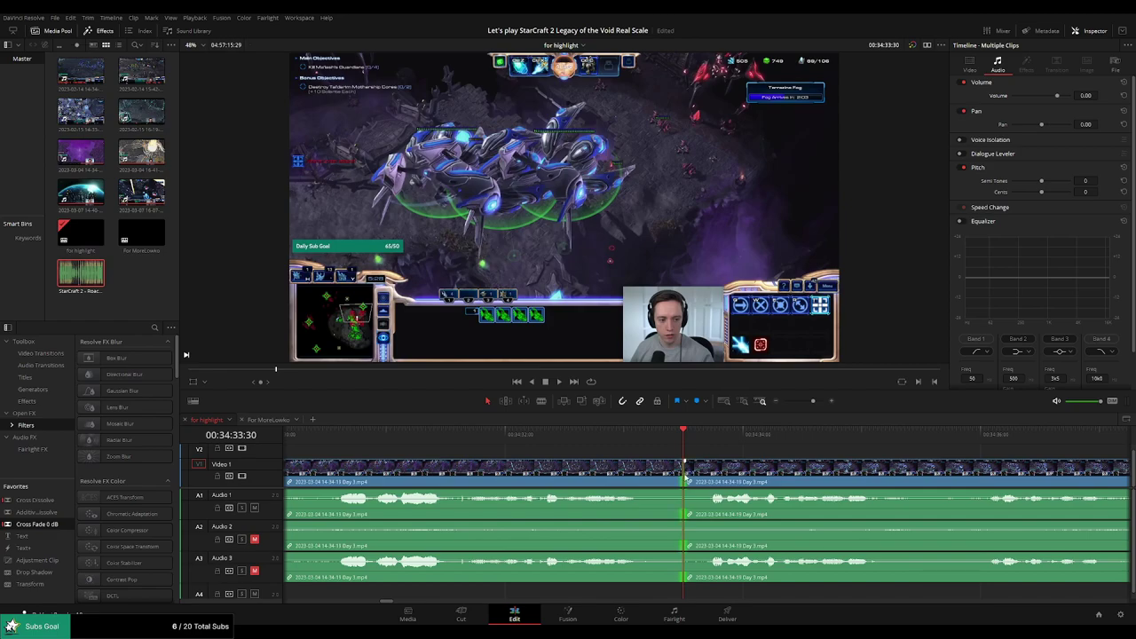
# Add transitions to the video and audio tracks at the join at about 34:33:30 and play across it
pyautogui.hotkey('ctrl', 't')
pyautogui.press('space')
pyautogui.click(627, 443)
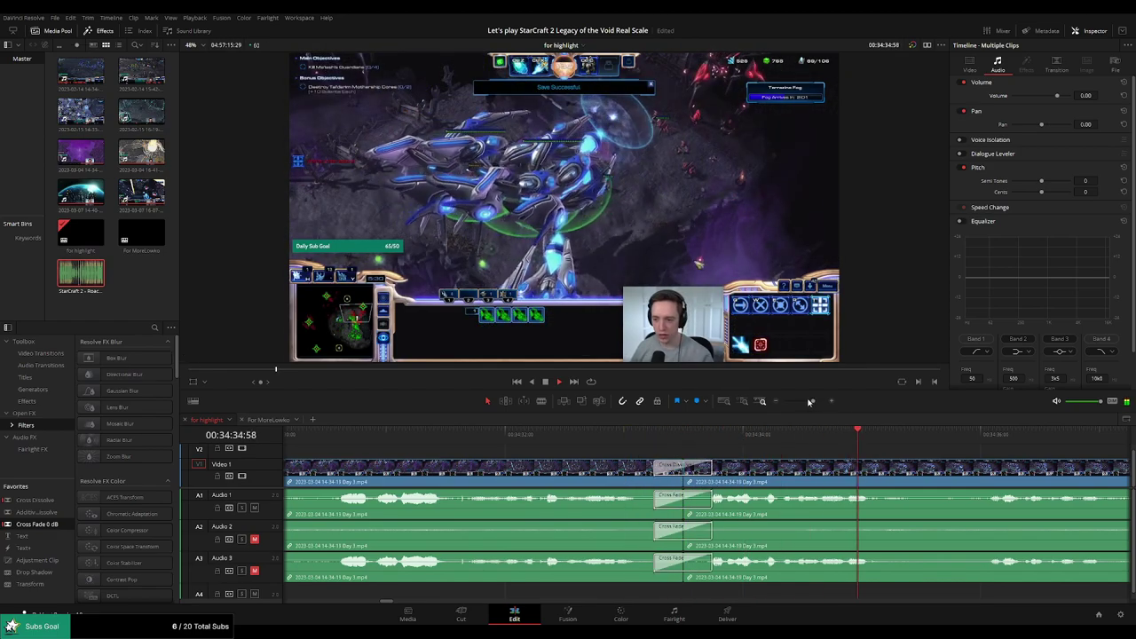
# Split the footage at about 34:40:38 and 34:55 and ripple-delete the section between the two cuts
pyautogui.moveTo(809, 401); pyautogui.dragTo(801, 402)
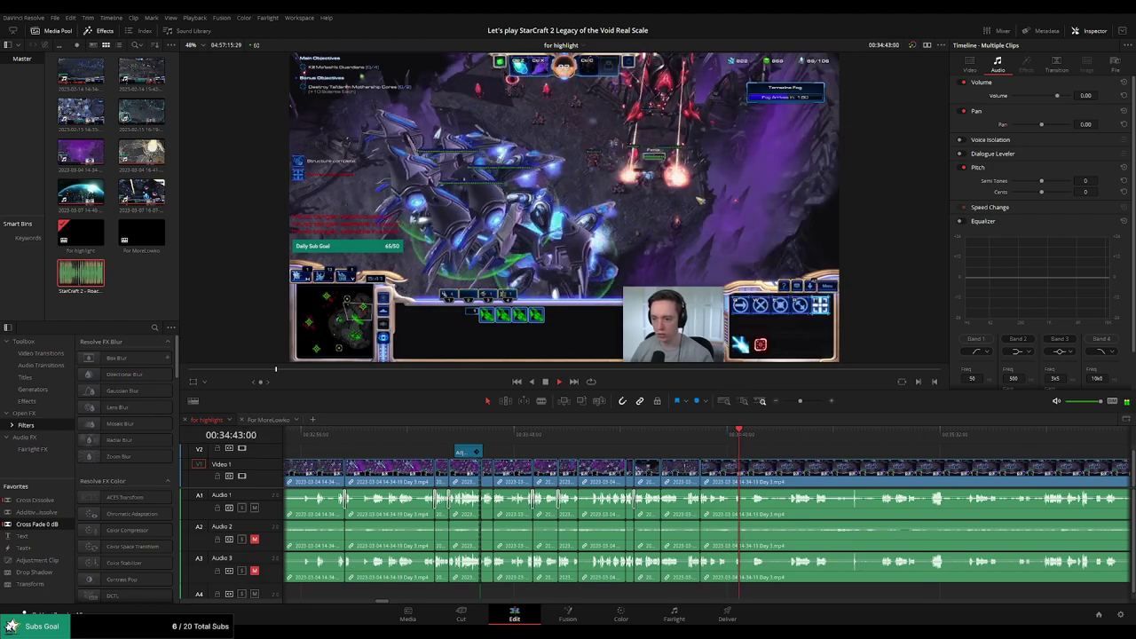
pyautogui.scroll(3, 786, 454)
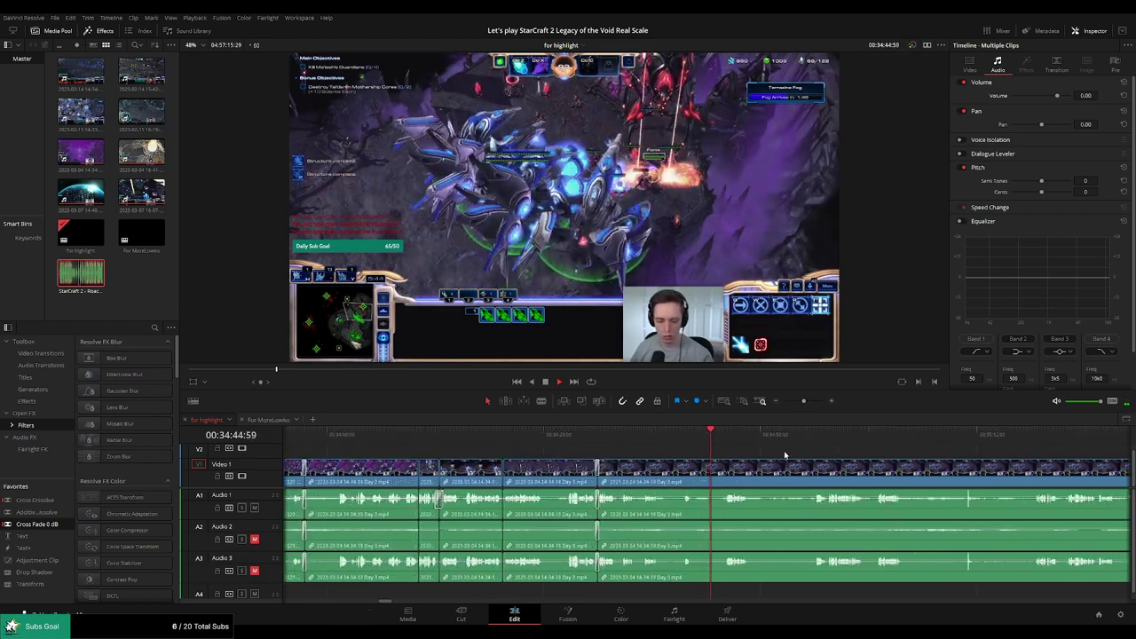
pyautogui.click(722, 433)
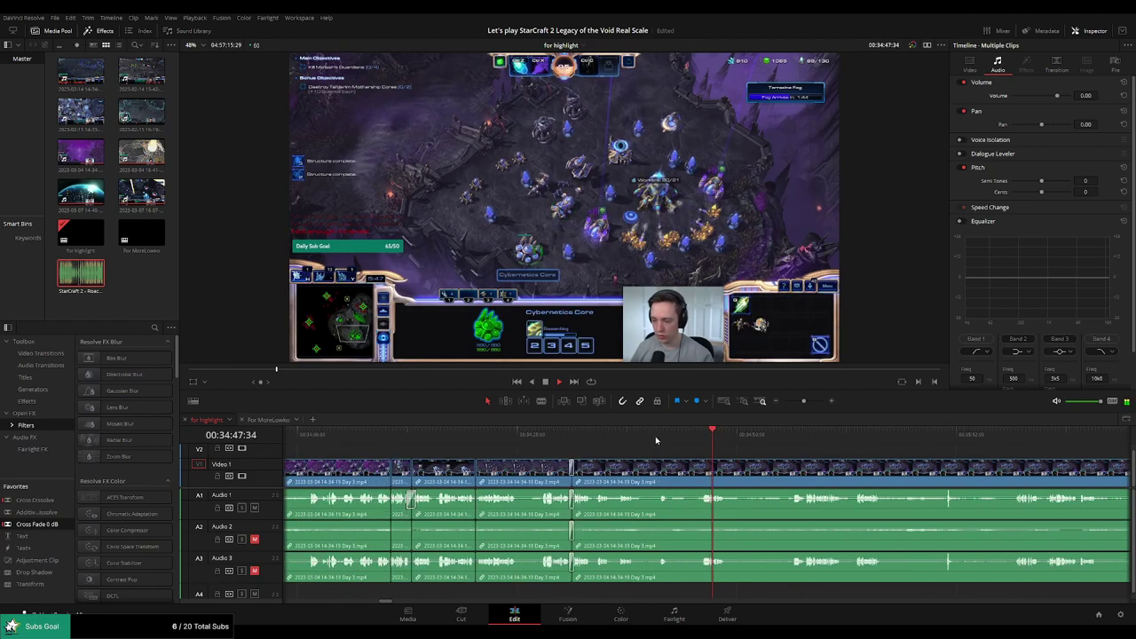
pyautogui.moveTo(656, 435); pyautogui.dragTo(630, 438)
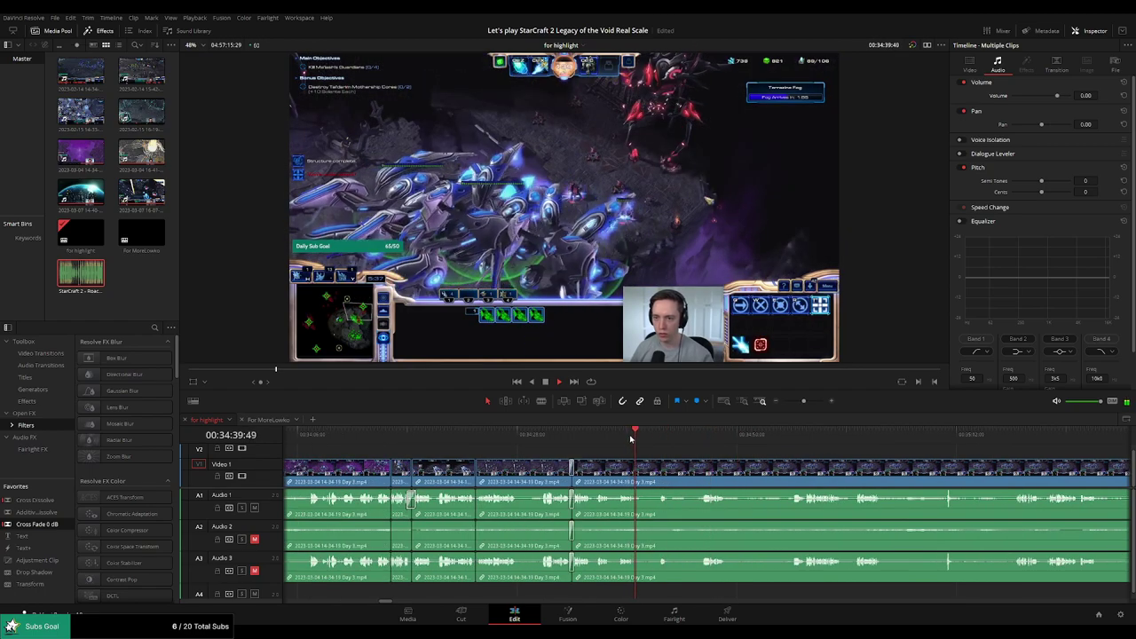
pyautogui.click(646, 472)
pyautogui.press('space')
pyautogui.click(797, 434)
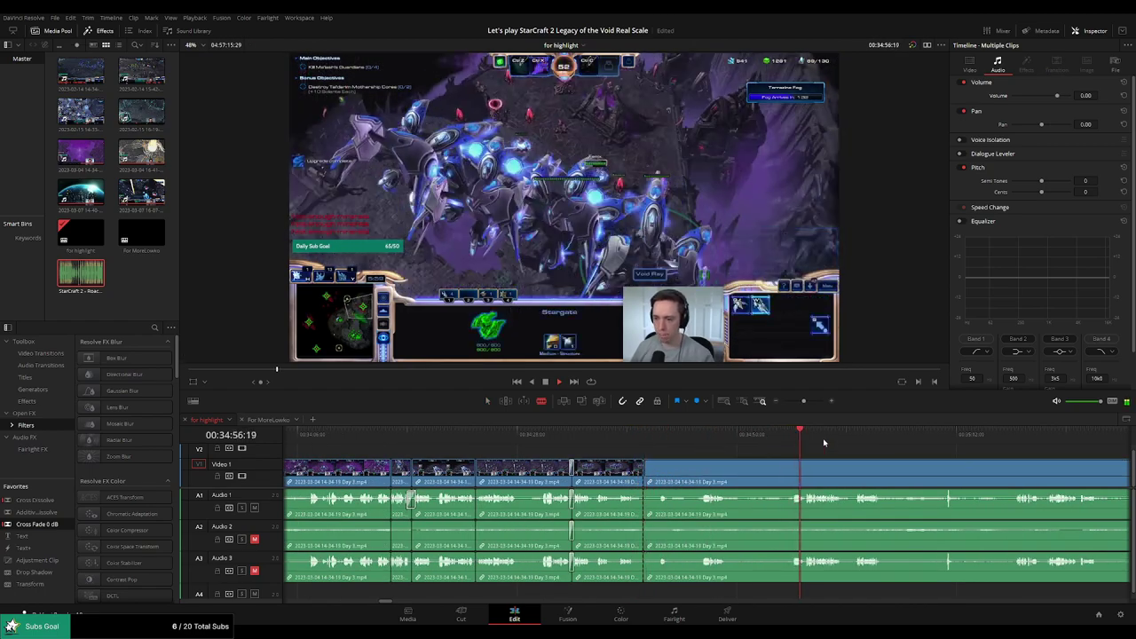
pyautogui.moveTo(873, 442); pyautogui.dragTo(636, 441)
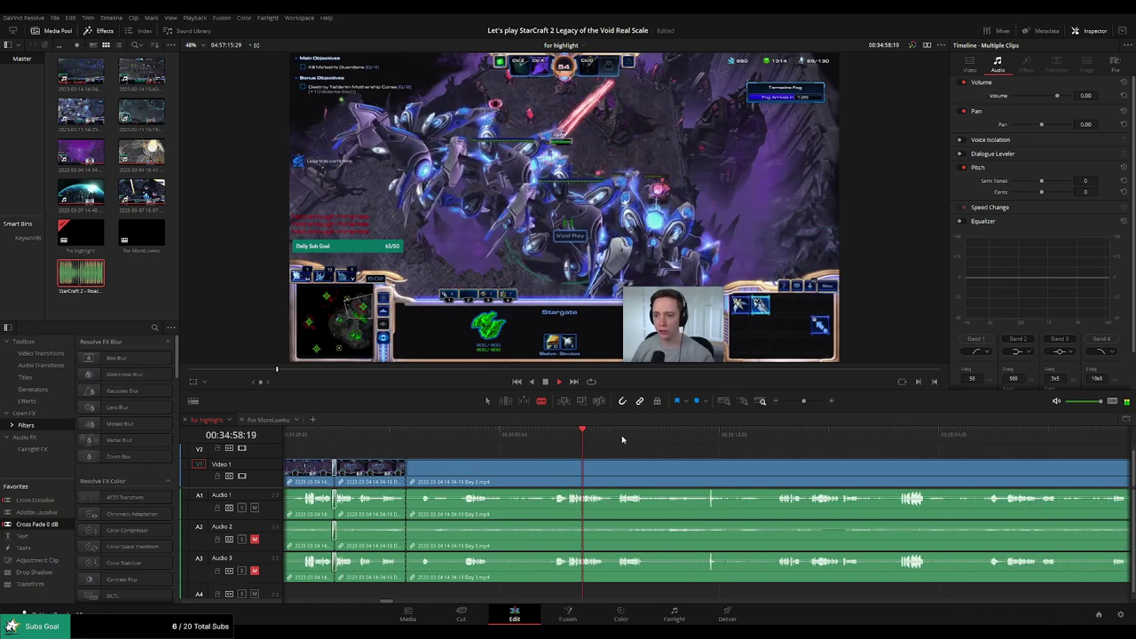
pyautogui.click(551, 471)
pyautogui.press('a')
pyautogui.click(522, 473)
pyautogui.press('Delete')
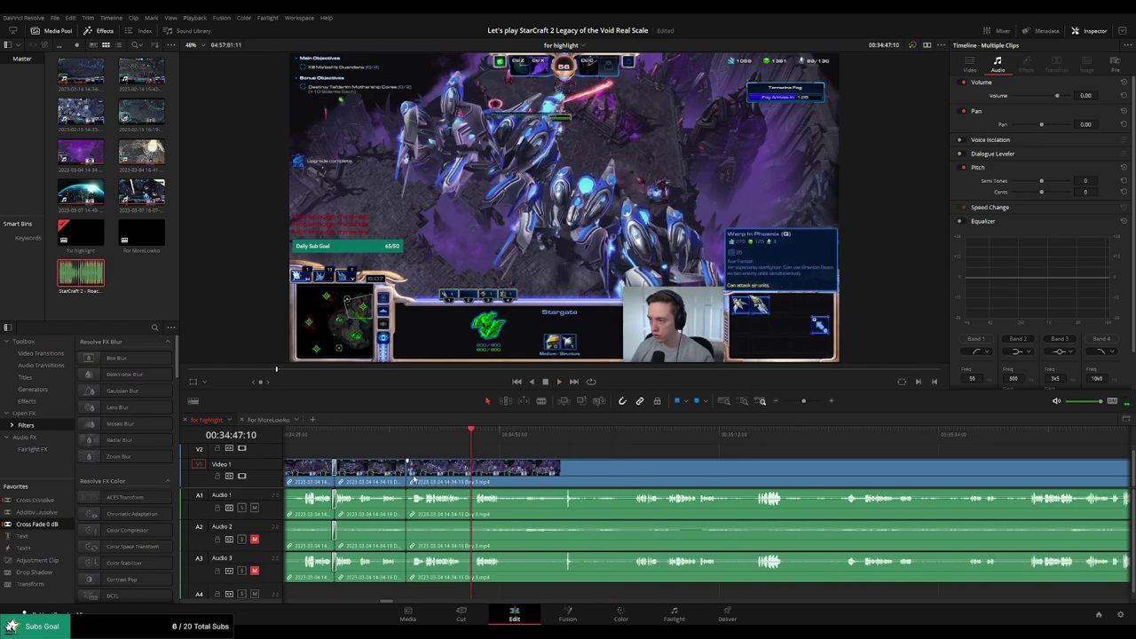
pyautogui.click(407, 478)
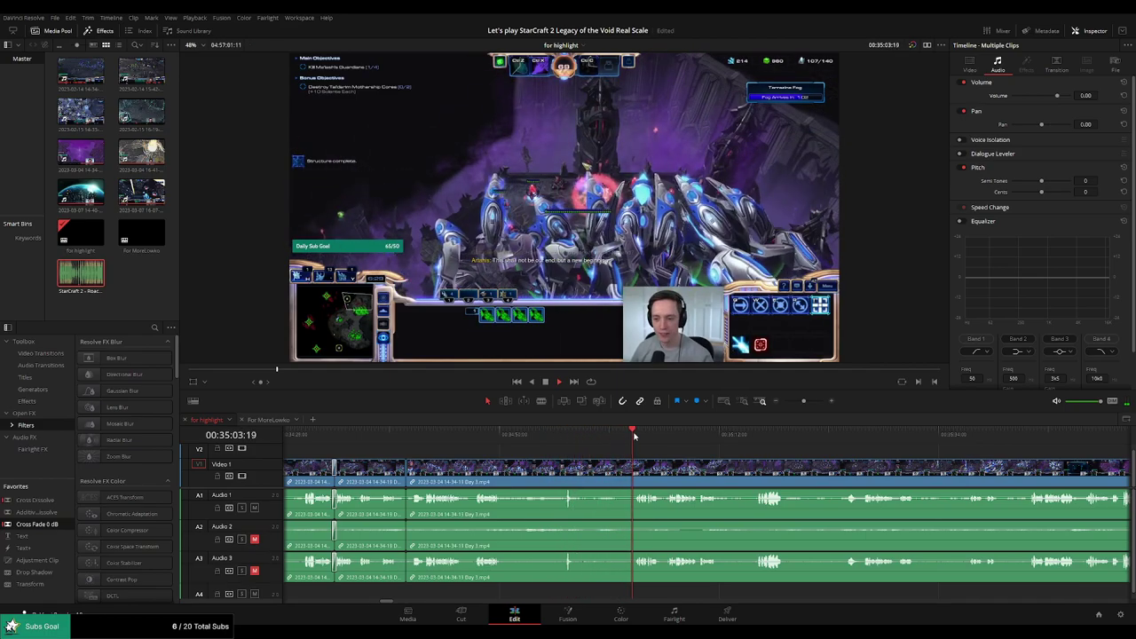
# Split the footage at about 35:01 and 35:15 and ripple-delete the section between the two cuts
pyautogui.press('b')
pyautogui.click(615, 467)
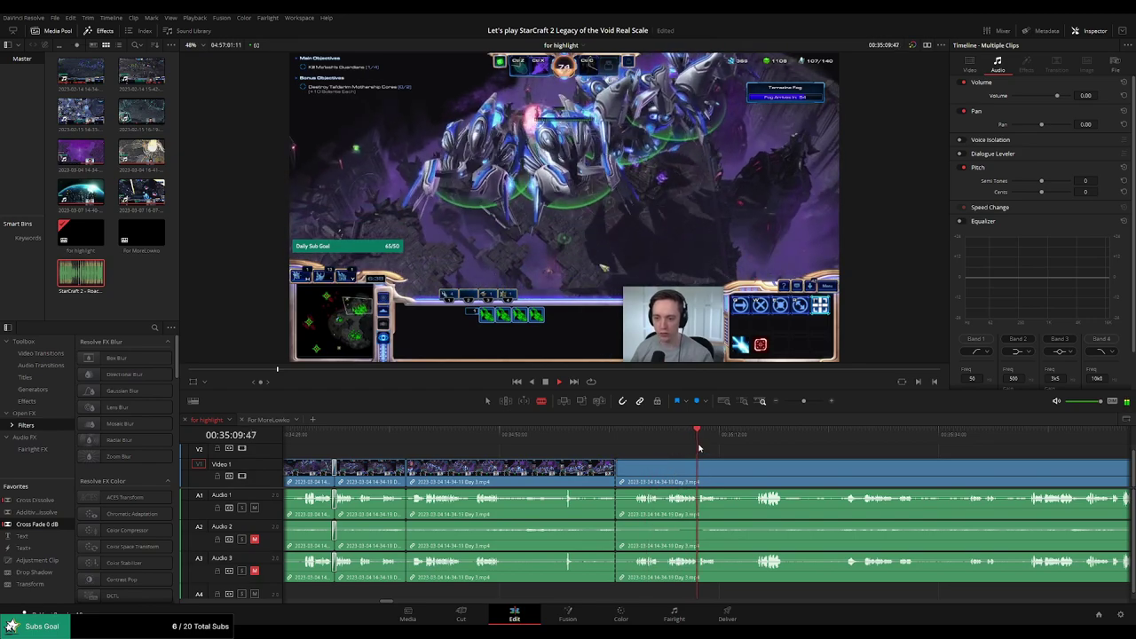
pyautogui.moveTo(699, 445); pyautogui.dragTo(753, 445)
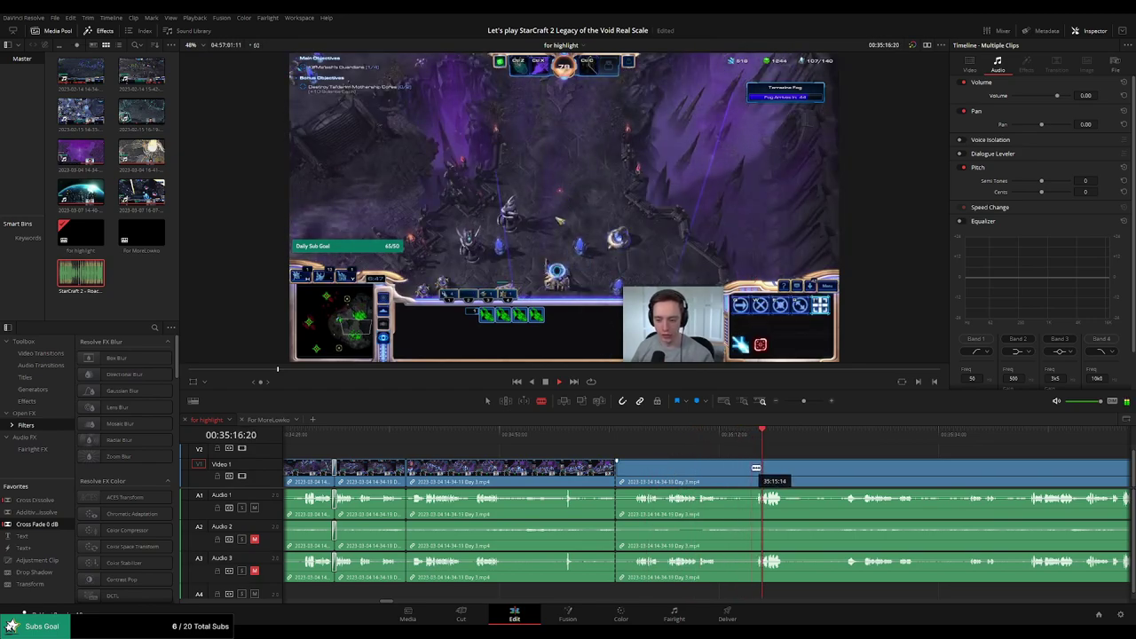
pyautogui.click(756, 469)
pyautogui.press('a')
pyautogui.click(720, 474)
pyautogui.press('Delete')
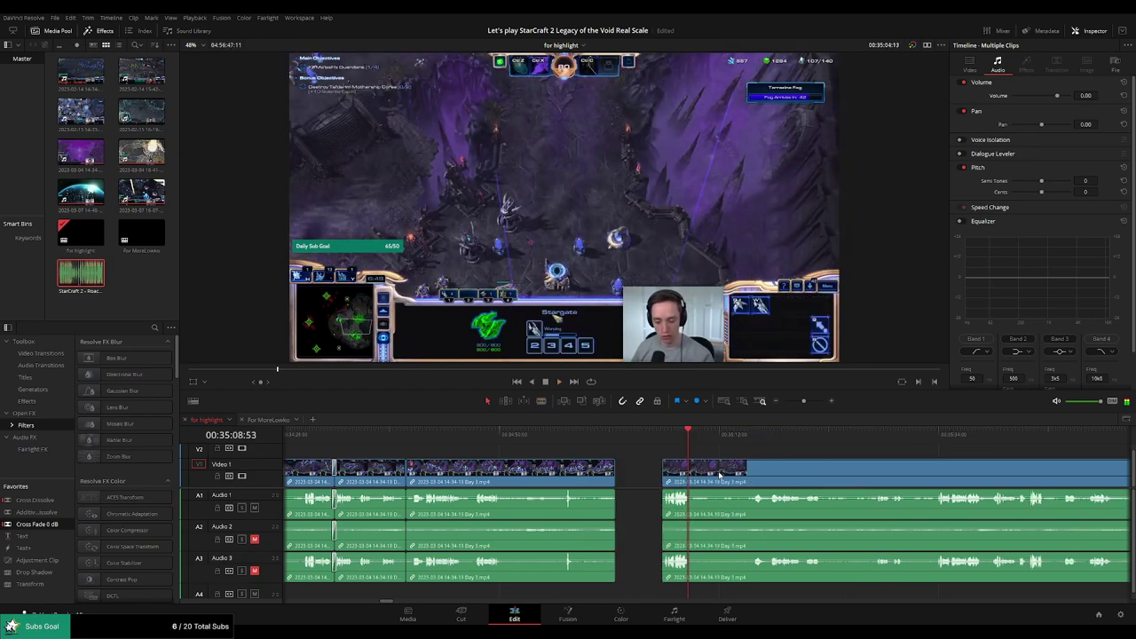
# Add a Cross Fade 0 dB to the Audio 1 join at about 35:01 and play across it
pyautogui.click(598, 435)
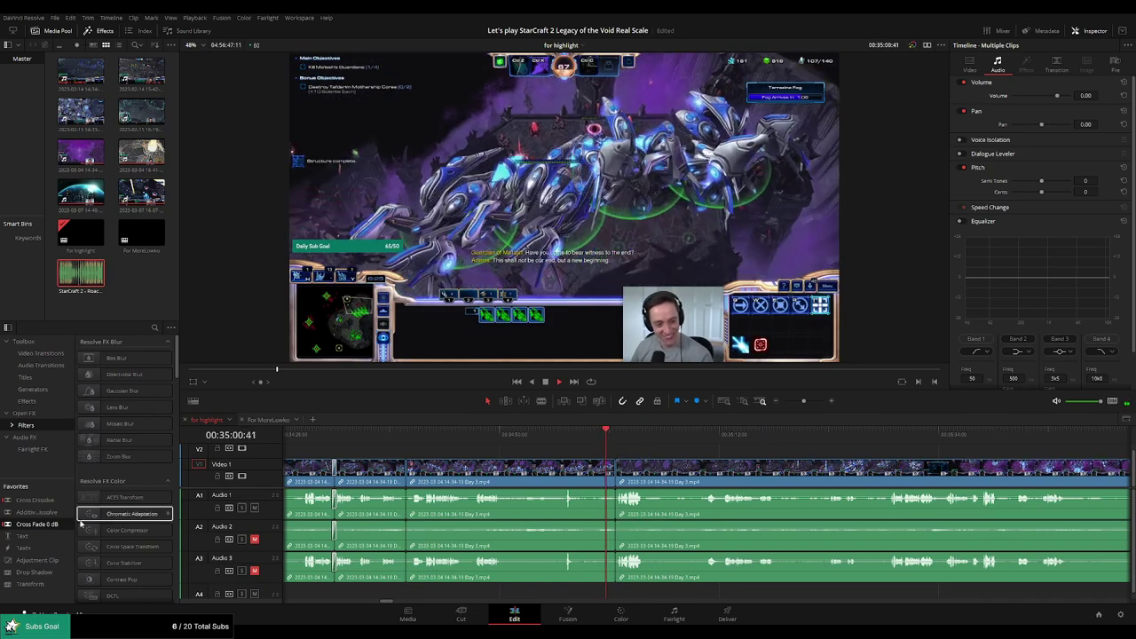
pyautogui.moveTo(41, 525); pyautogui.dragTo(638, 507)
pyautogui.click(614, 436)
pyautogui.press('space')
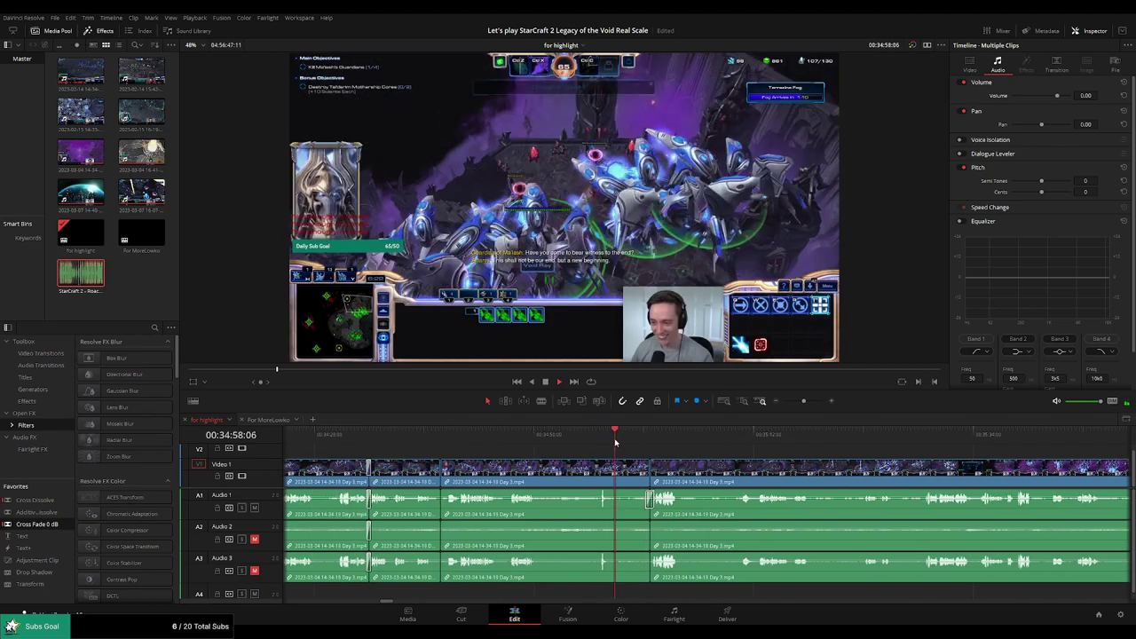
# Split the footage at about 35:06:30 and 35:29 and ripple-delete the section between the two cuts
pyautogui.moveTo(739, 464); pyautogui.dragTo(589, 454)
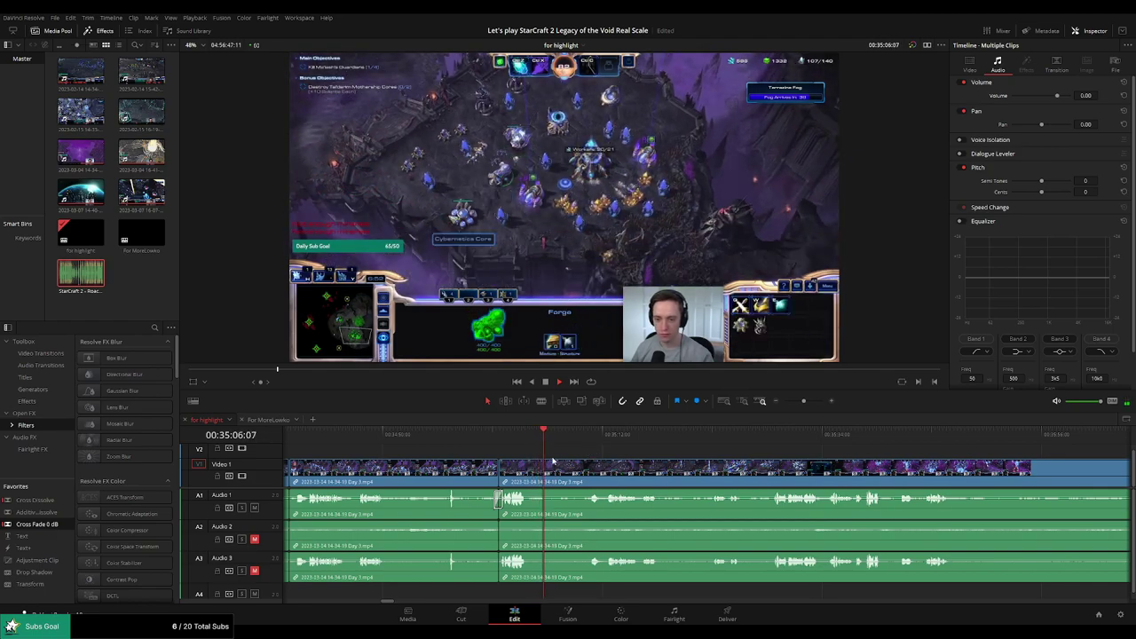
pyautogui.hotkey('ctrl', 'b')
pyautogui.click(586, 435)
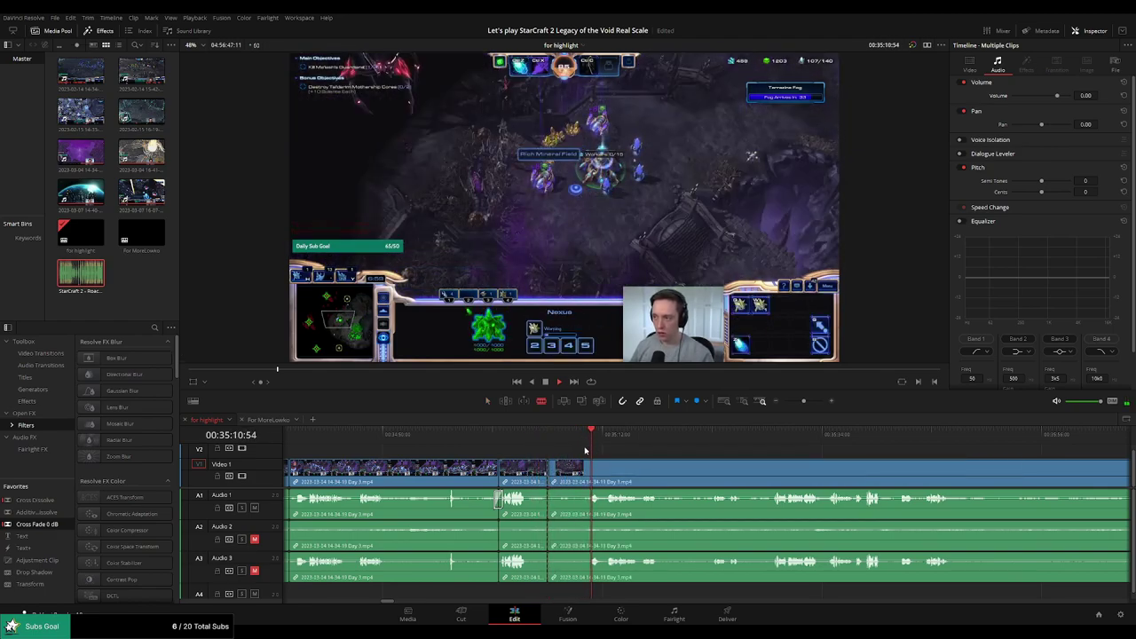
pyautogui.click(647, 435)
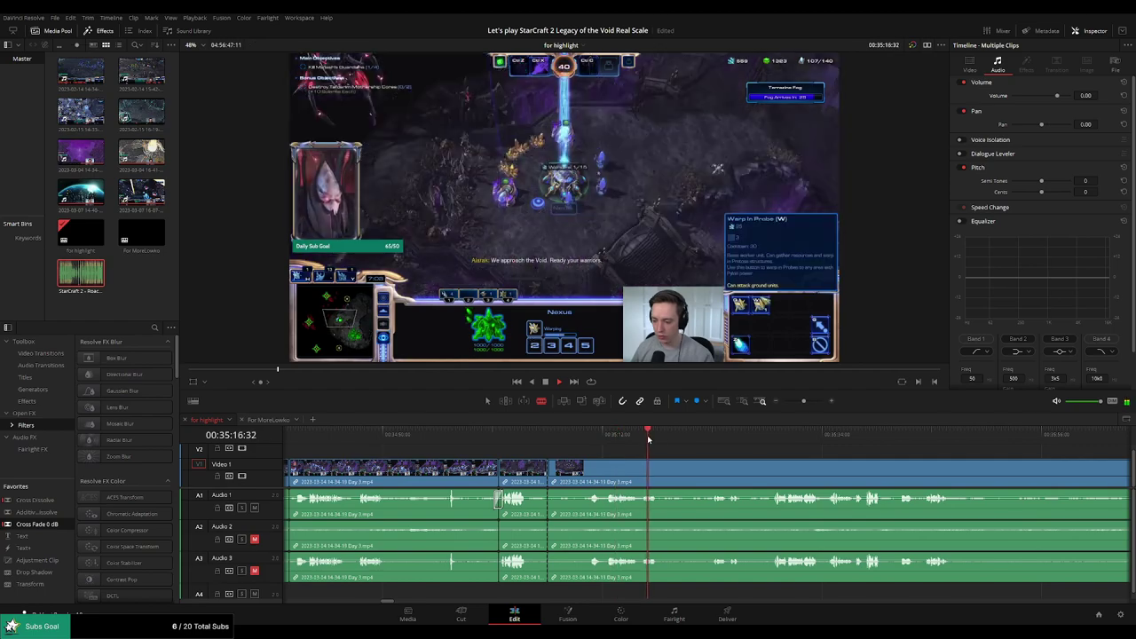
pyautogui.click(708, 434)
pyautogui.click(773, 435)
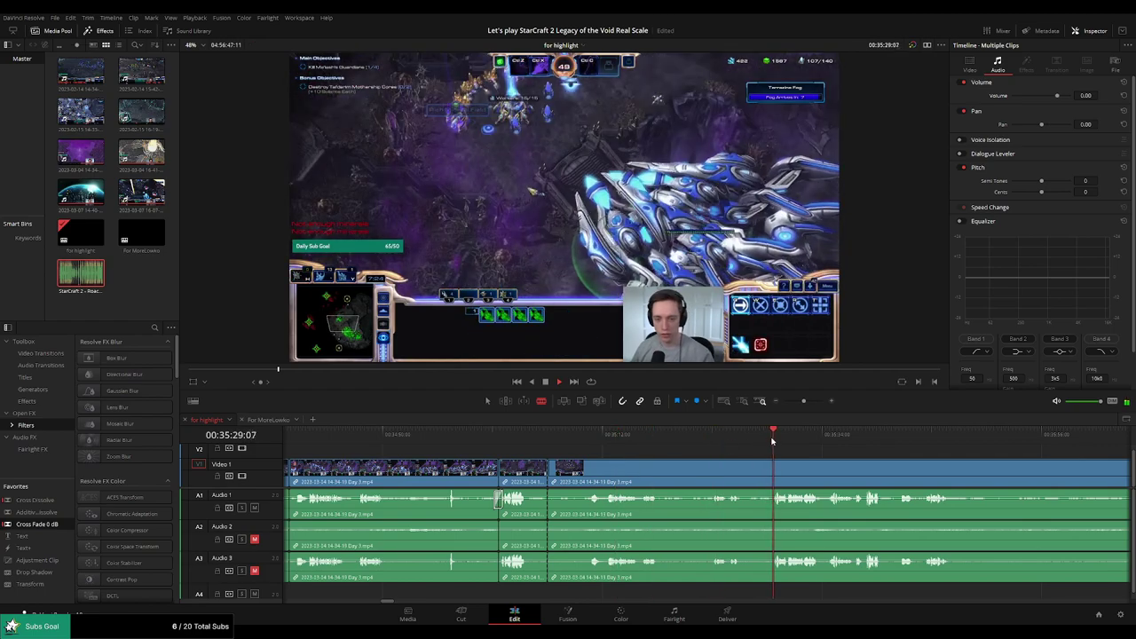
pyautogui.click(773, 470)
pyautogui.press('a')
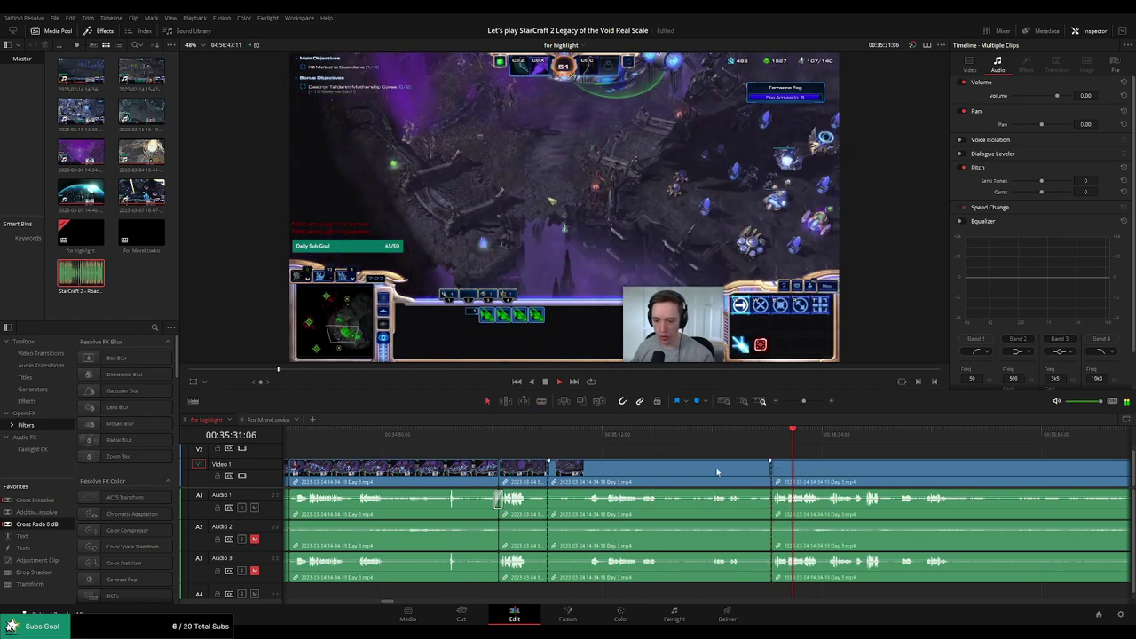
pyautogui.click(717, 471)
pyautogui.press('Delete')
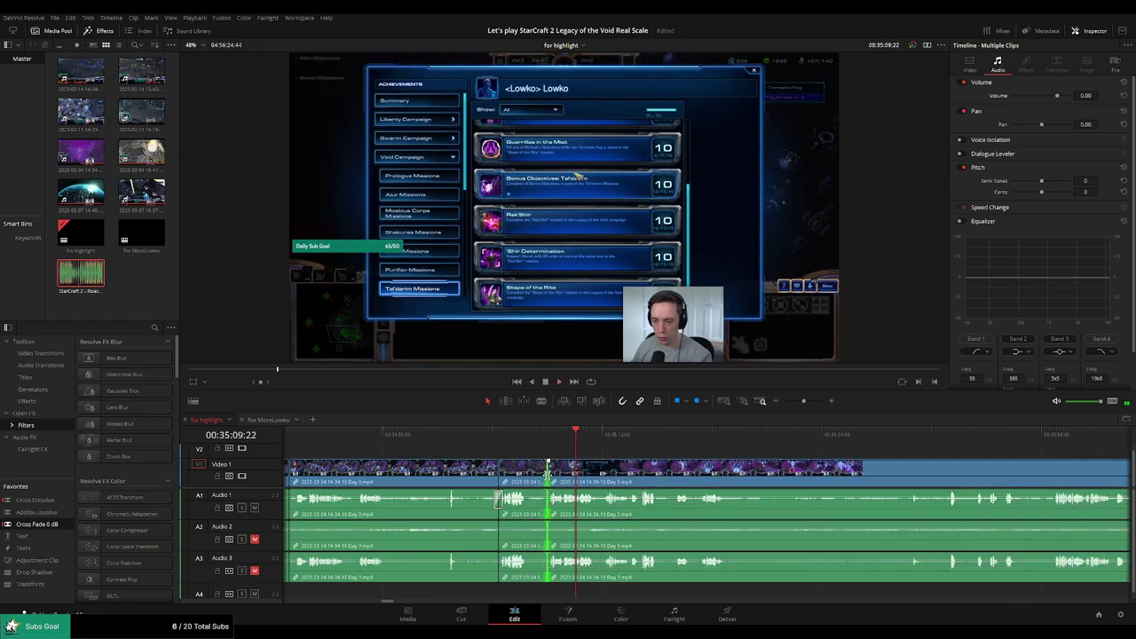
# Play across the joins at about 35:01 and 35:06:30 to check how the cuts flow
pyautogui.click(536, 435)
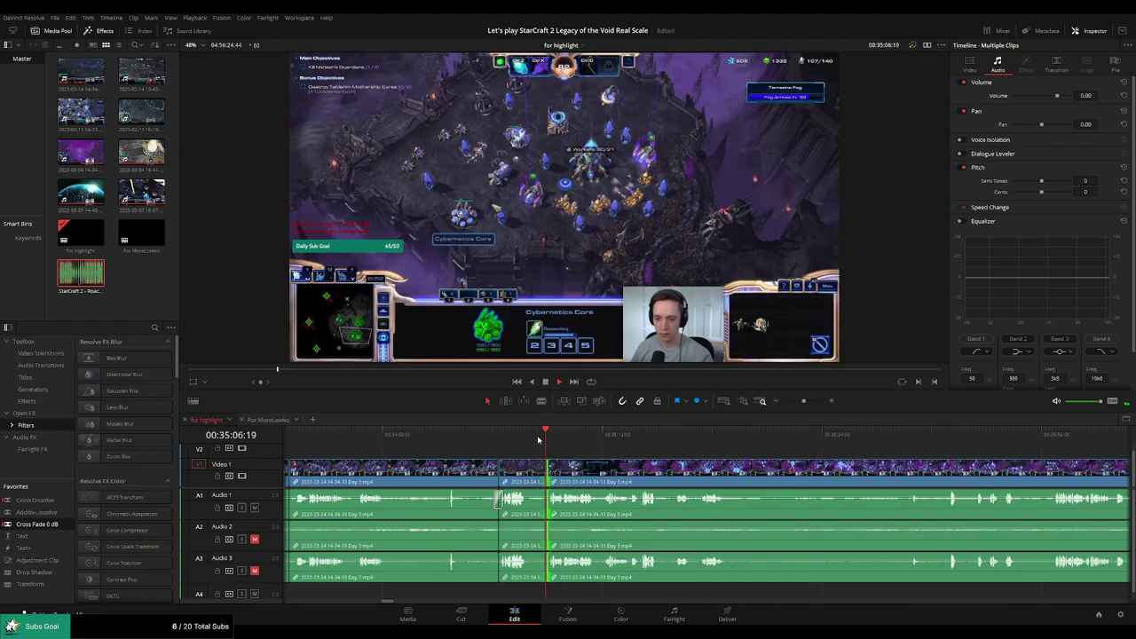
pyautogui.scroll(2, 612, 457)
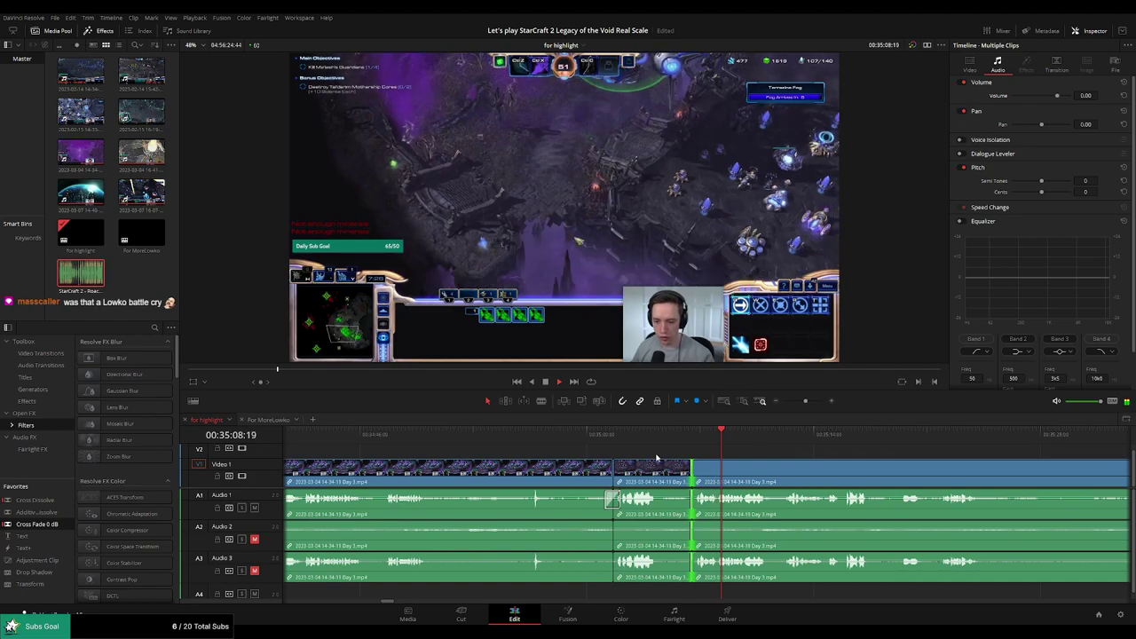
pyautogui.click(639, 434)
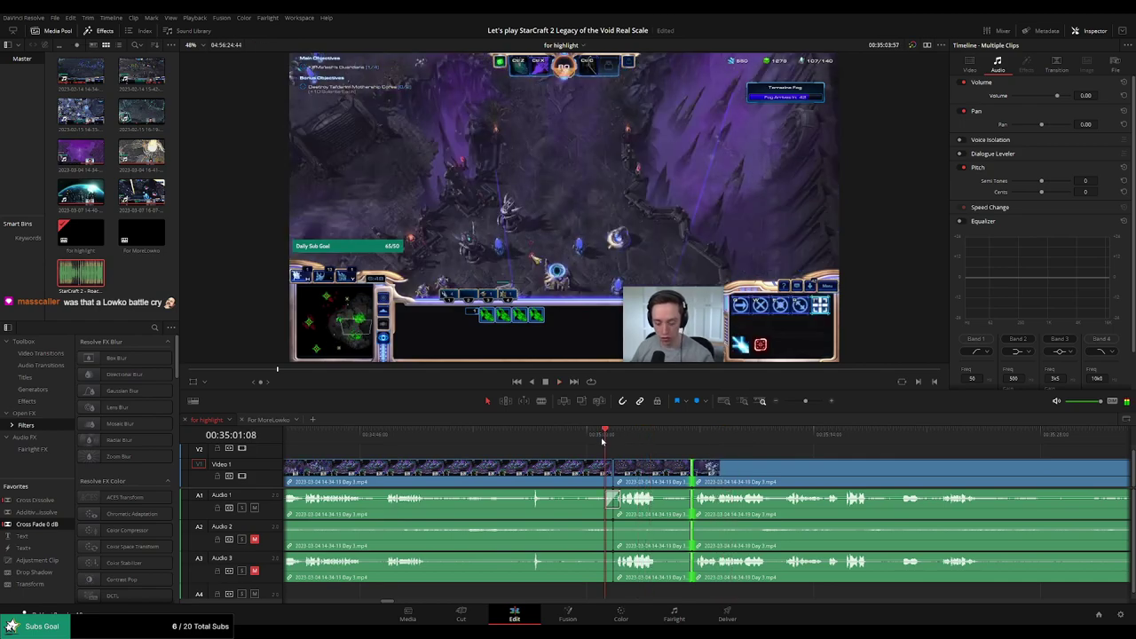
pyautogui.moveTo(711, 454); pyautogui.dragTo(622, 447)
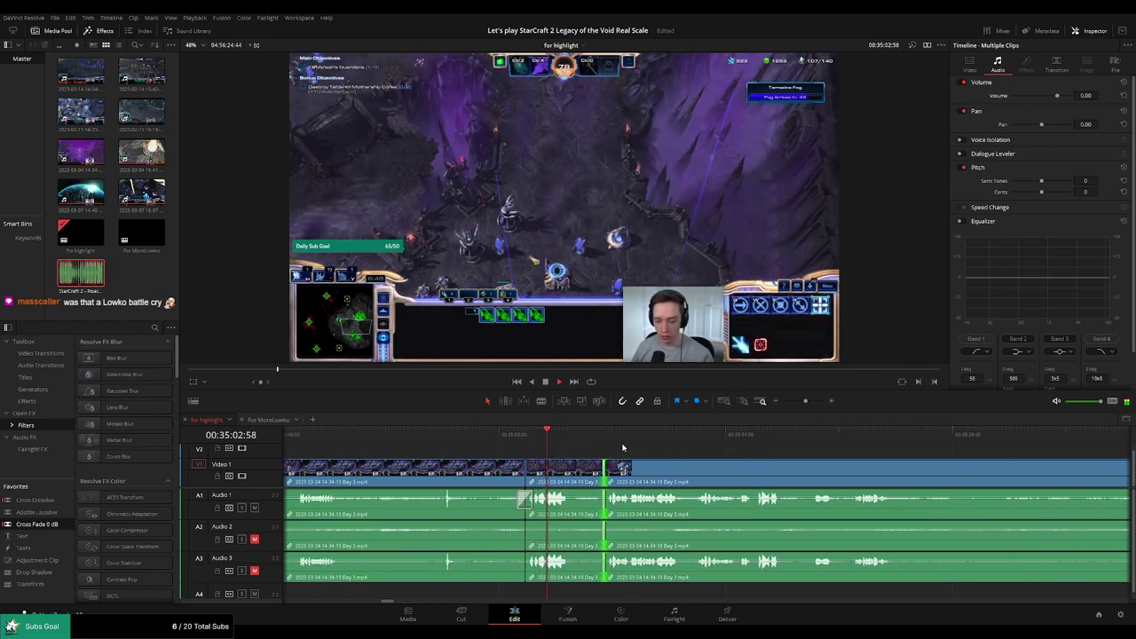
# Split the footage at 35:04:34, ripple-delete the short piece up to the next join, and play across the cut
pyautogui.press('b')
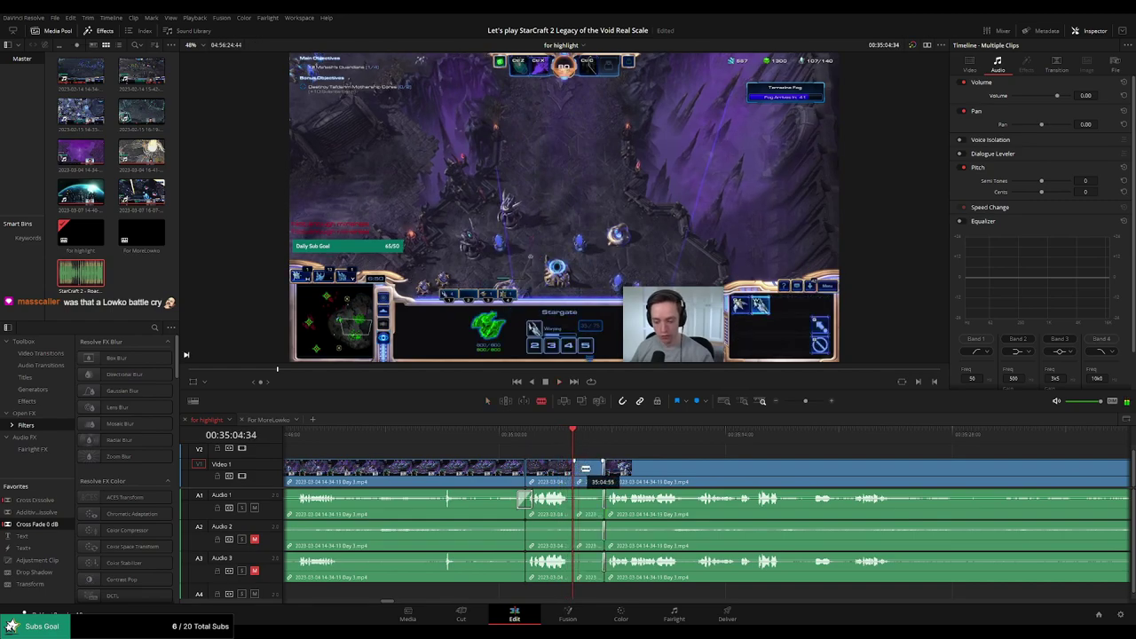
pyautogui.press('Delete')
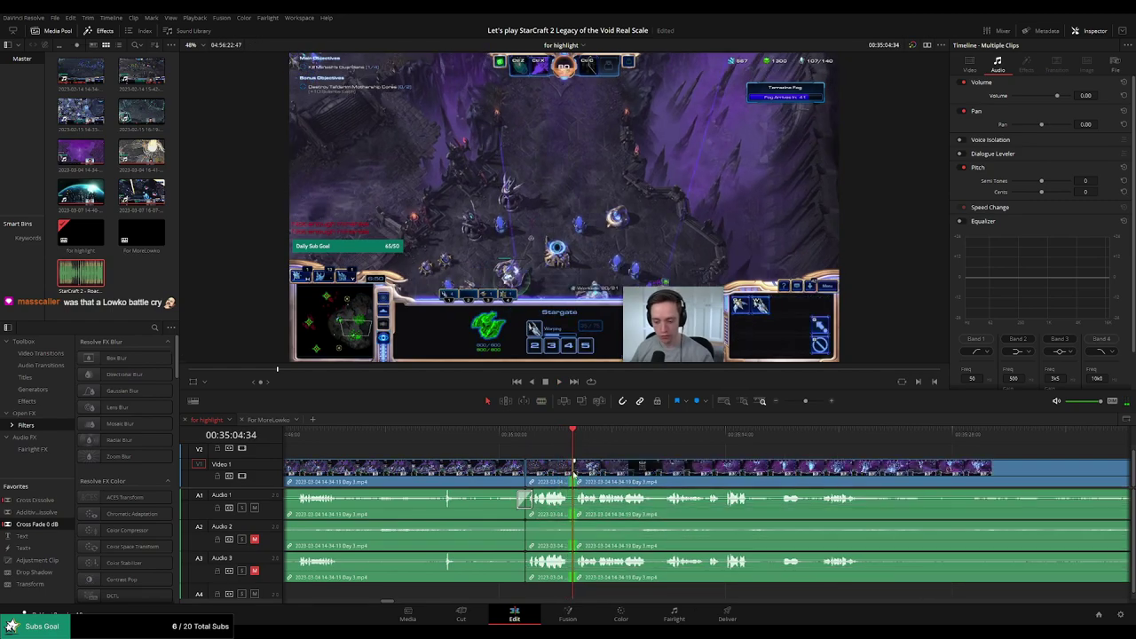
pyautogui.click(526, 439)
pyautogui.press('space')
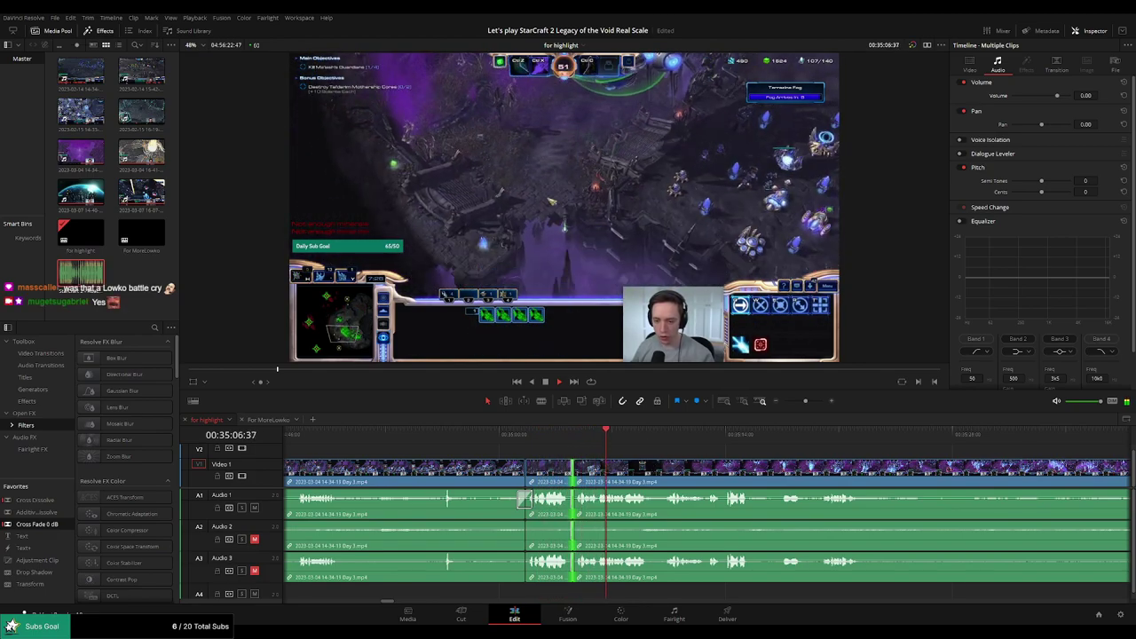
pyautogui.press('space')
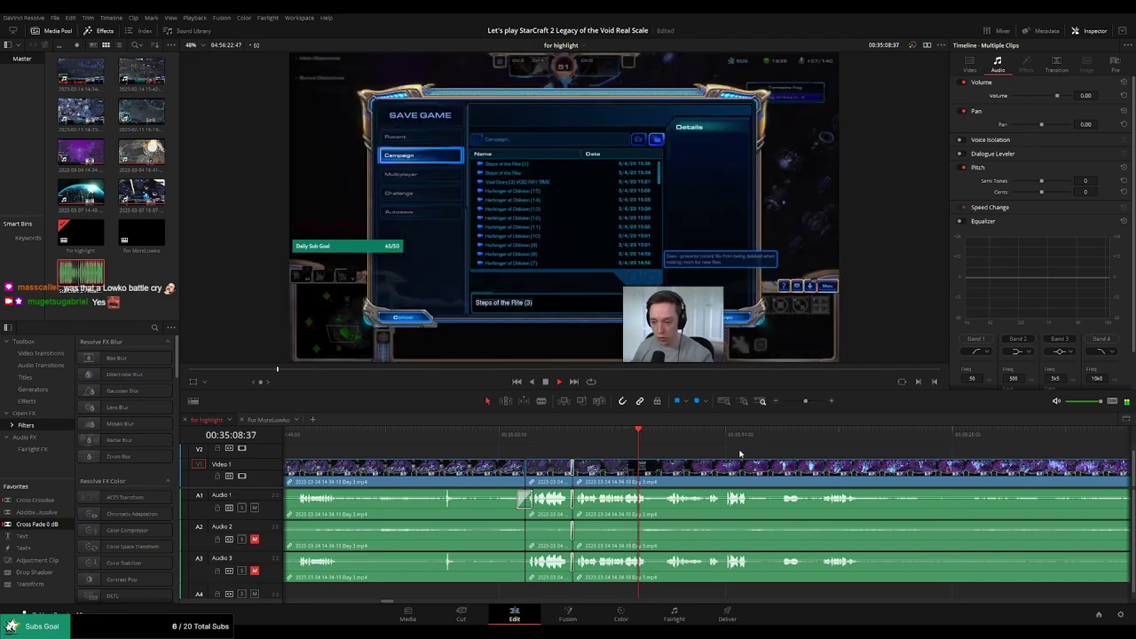
# Split the footage at about 35:22 and 35:44 and ripple-delete the section between the two cuts
pyautogui.moveTo(732, 452); pyautogui.dragTo(603, 441)
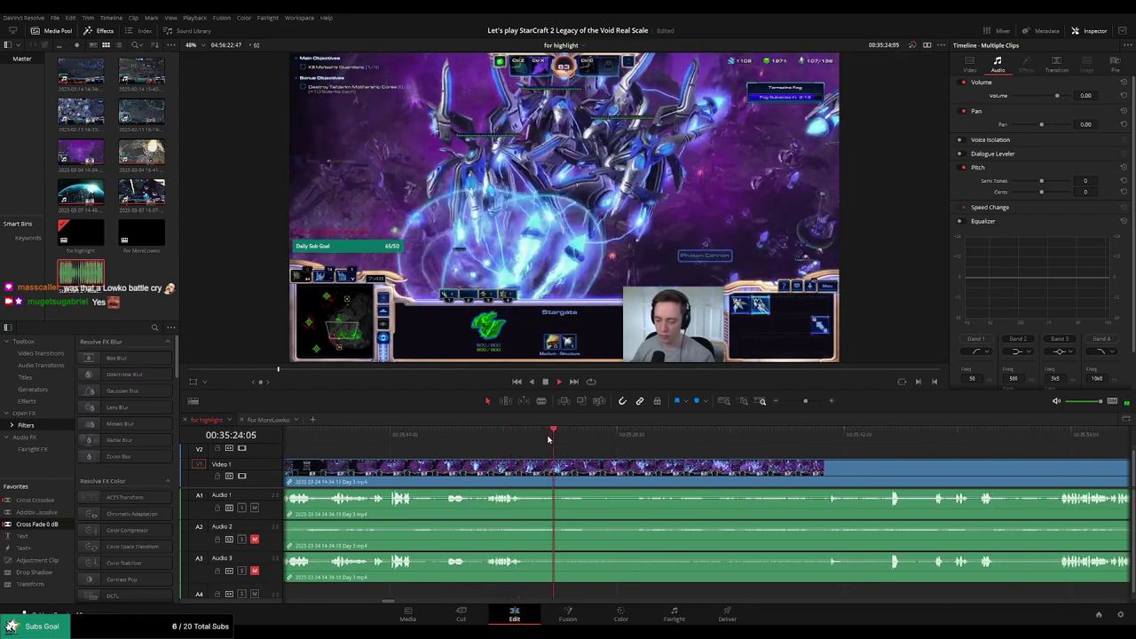
pyautogui.press('b')
pyautogui.click(529, 467)
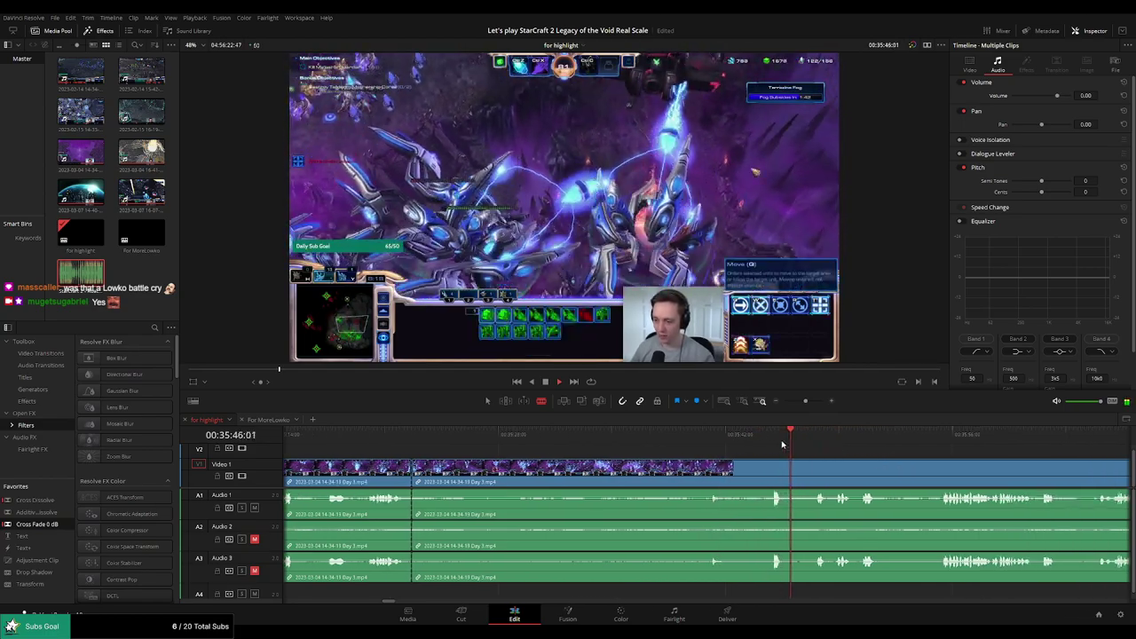
pyautogui.click(763, 466)
pyautogui.press('a')
pyautogui.click(721, 477)
pyautogui.press('Delete')
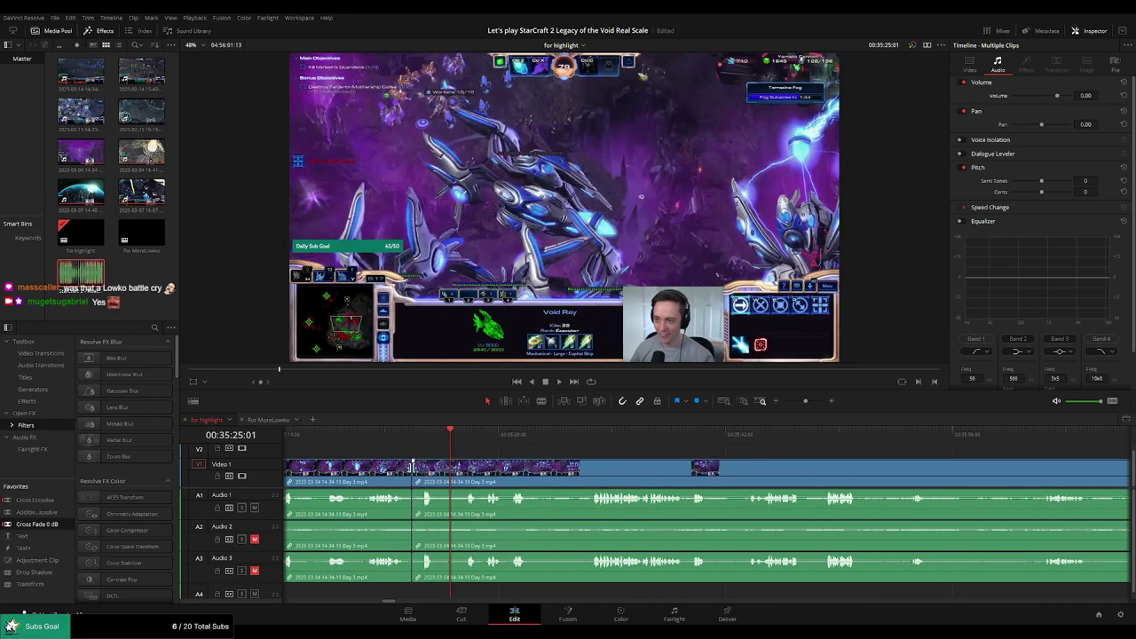
# Review the footage after the join at about 35:22 and split it at 35:56:58
pyautogui.press('space')
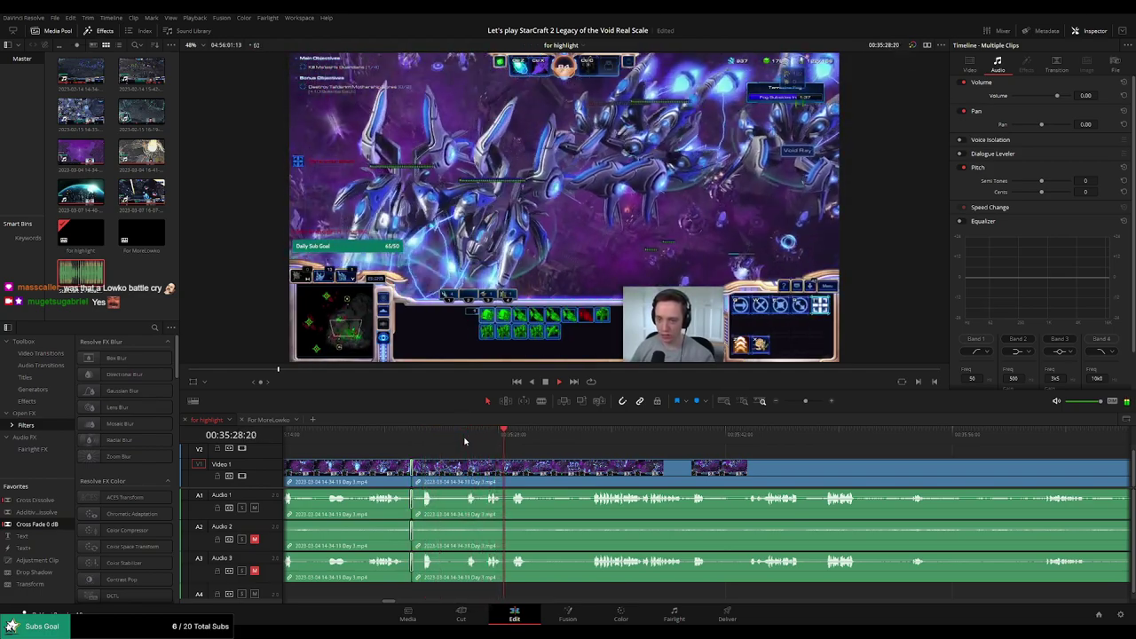
pyautogui.moveTo(544, 441); pyautogui.dragTo(576, 437)
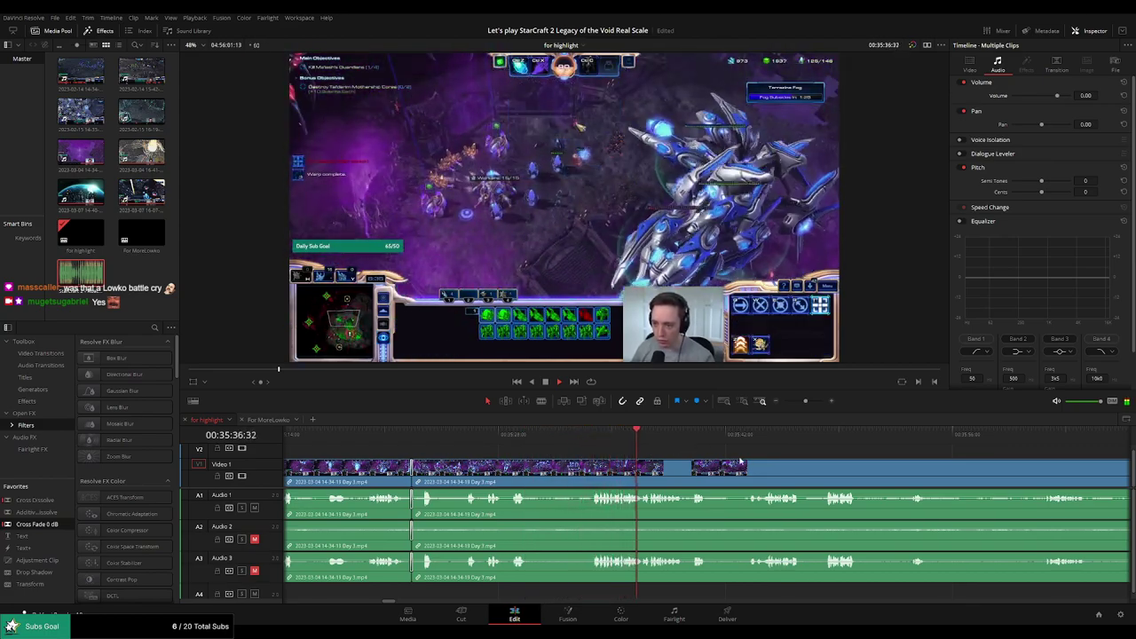
pyautogui.moveTo(740, 460); pyautogui.dragTo(622, 450)
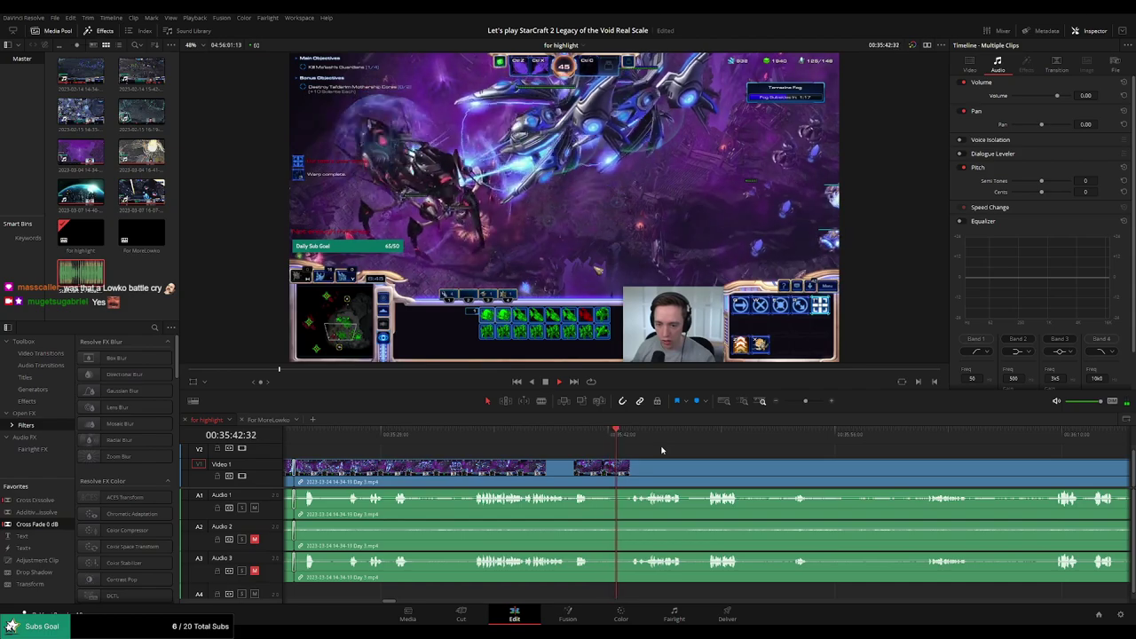
pyautogui.moveTo(720, 458); pyautogui.dragTo(642, 457)
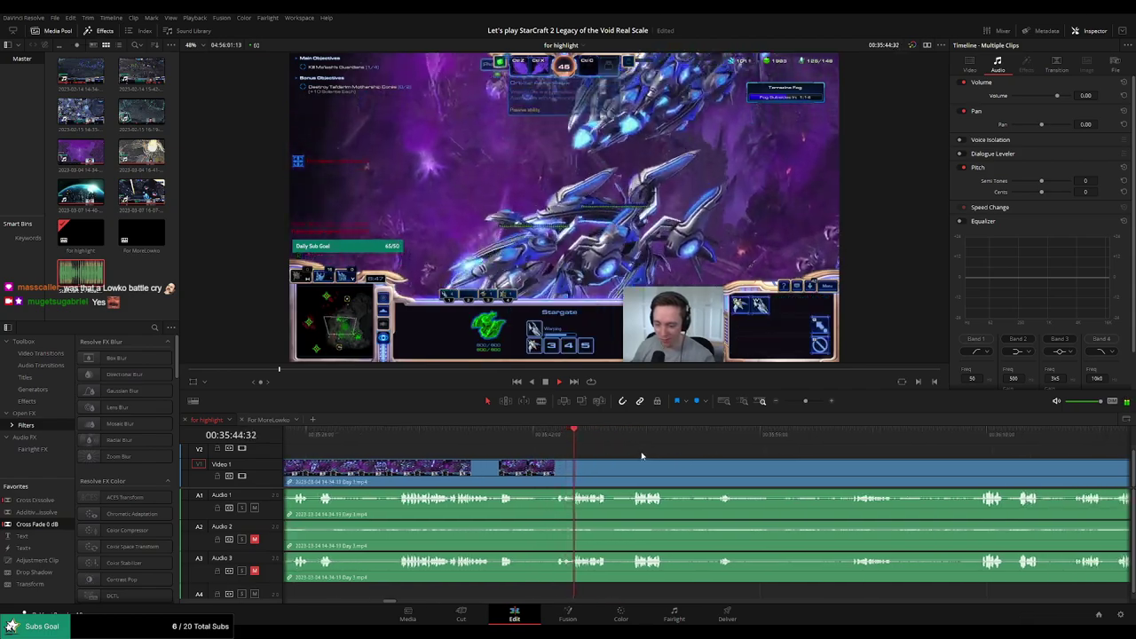
pyautogui.hscroll(2, 657, 455)
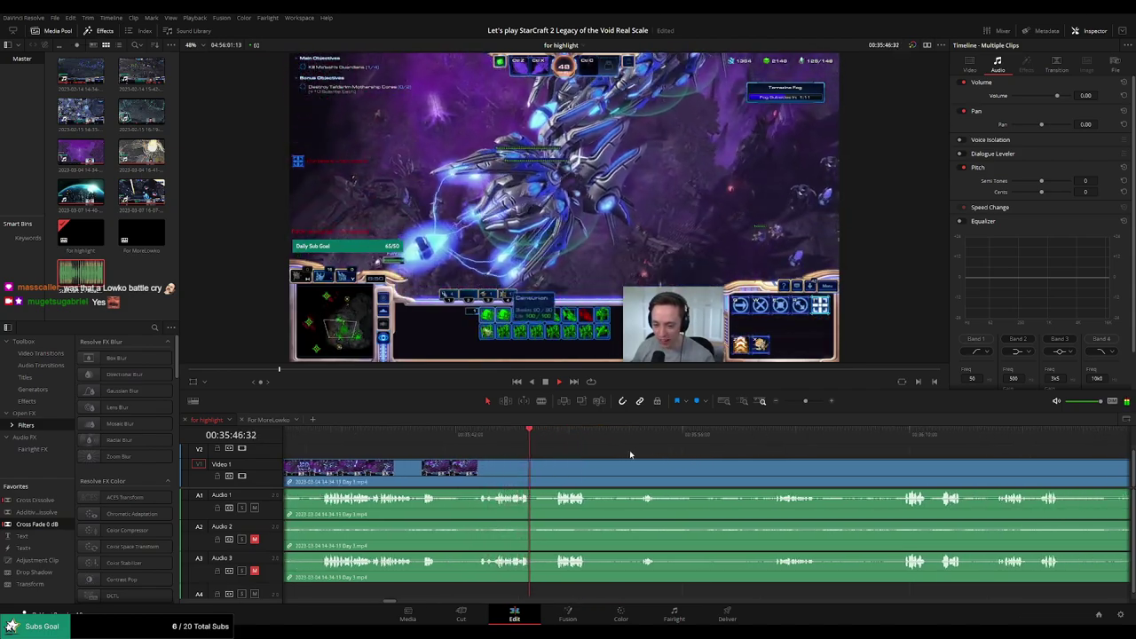
pyautogui.hscroll(2, 575, 443)
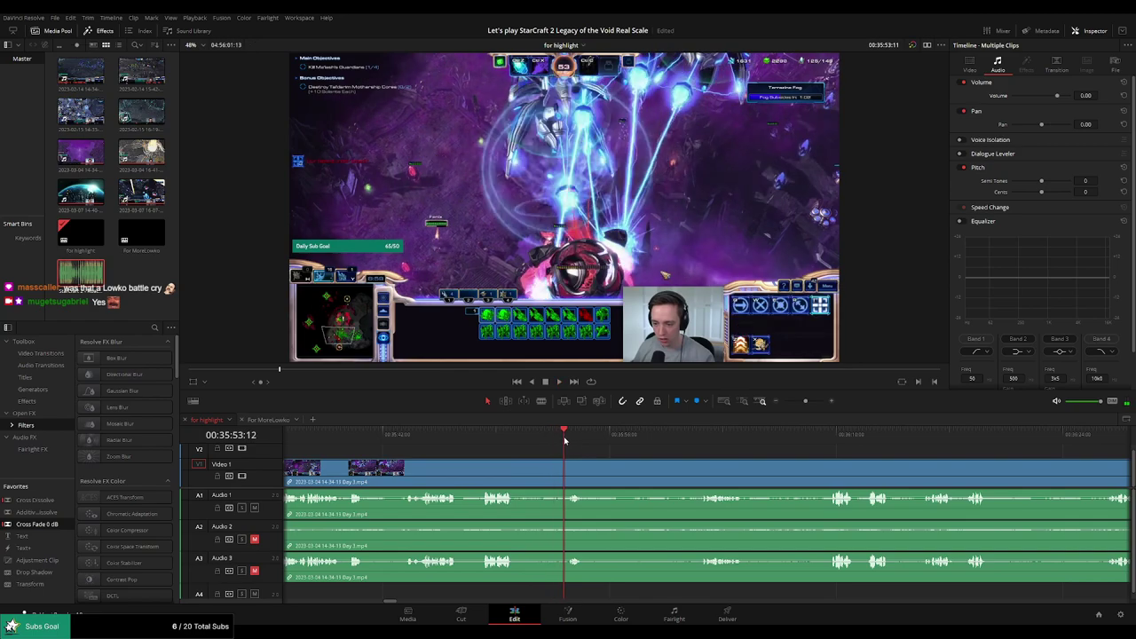
pyautogui.hscroll(2, 574, 453)
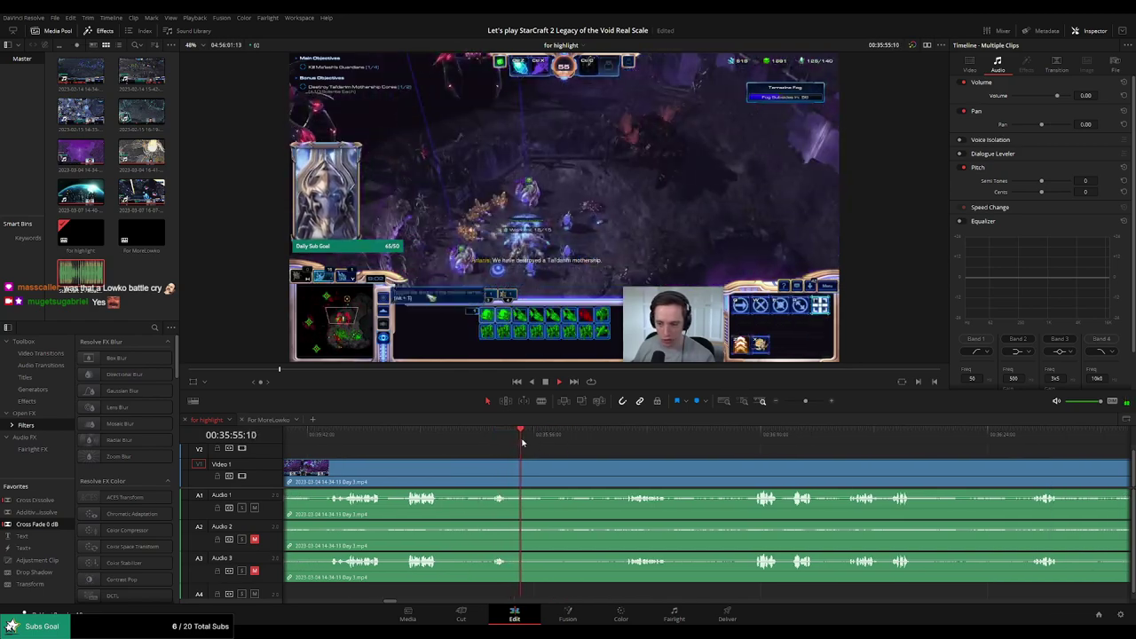
pyautogui.press('b')
pyautogui.click(549, 468)
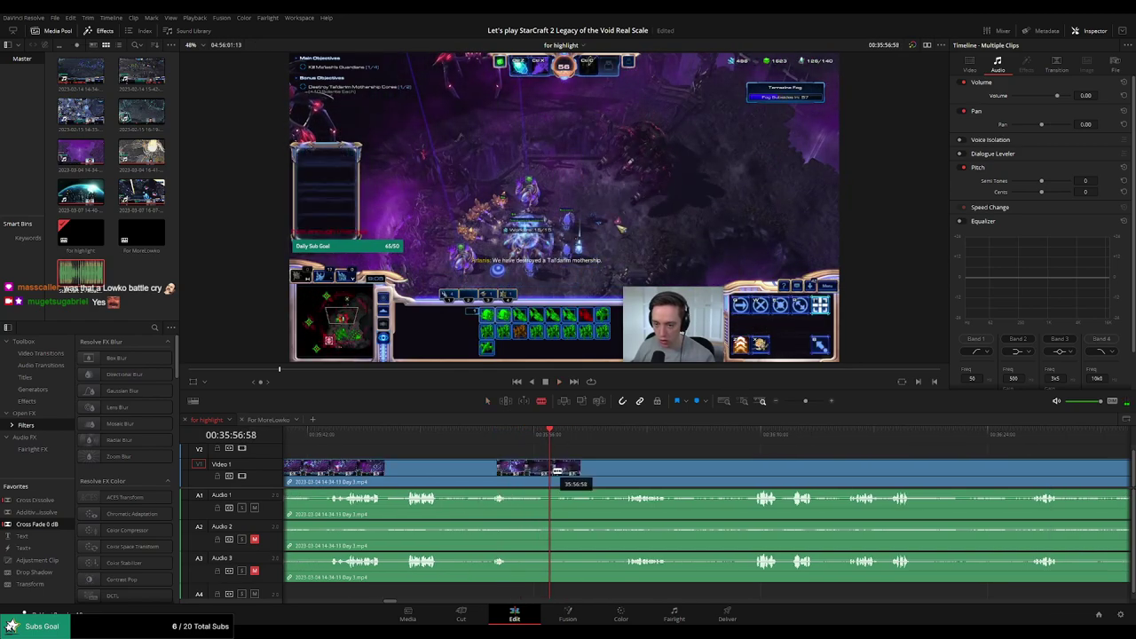
# Skim the footage from 35:56:58 to about 38:40 to find where the next section worth keeping begins
pyautogui.click(625, 435)
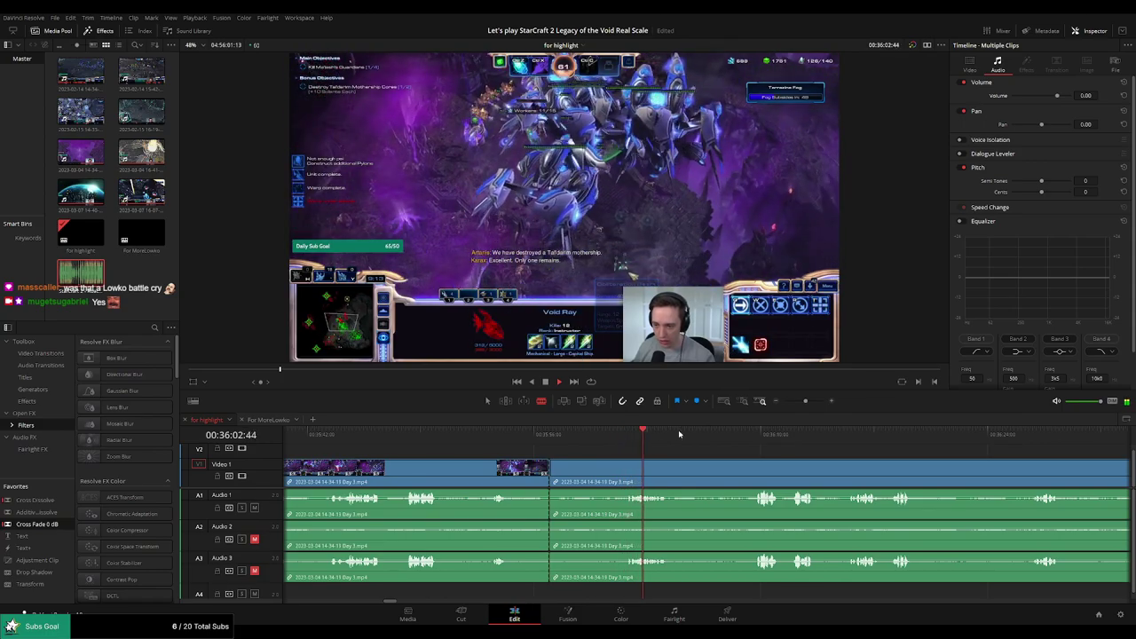
pyautogui.moveTo(720, 434); pyautogui.dragTo(750, 434)
pyautogui.hscroll(3, 764, 452)
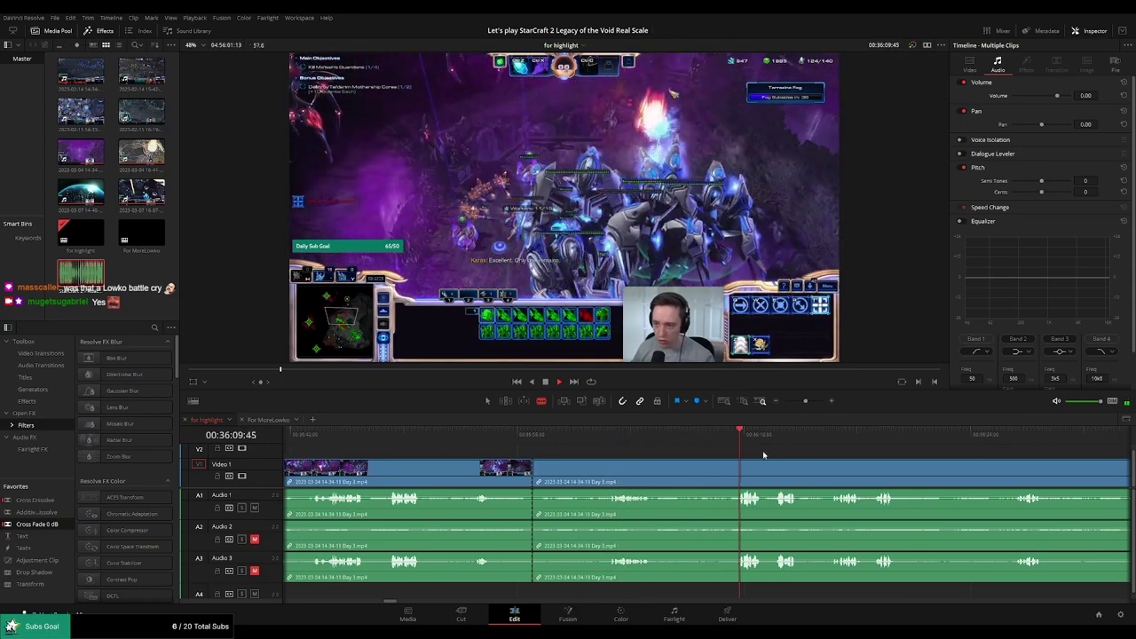
pyautogui.click(650, 438)
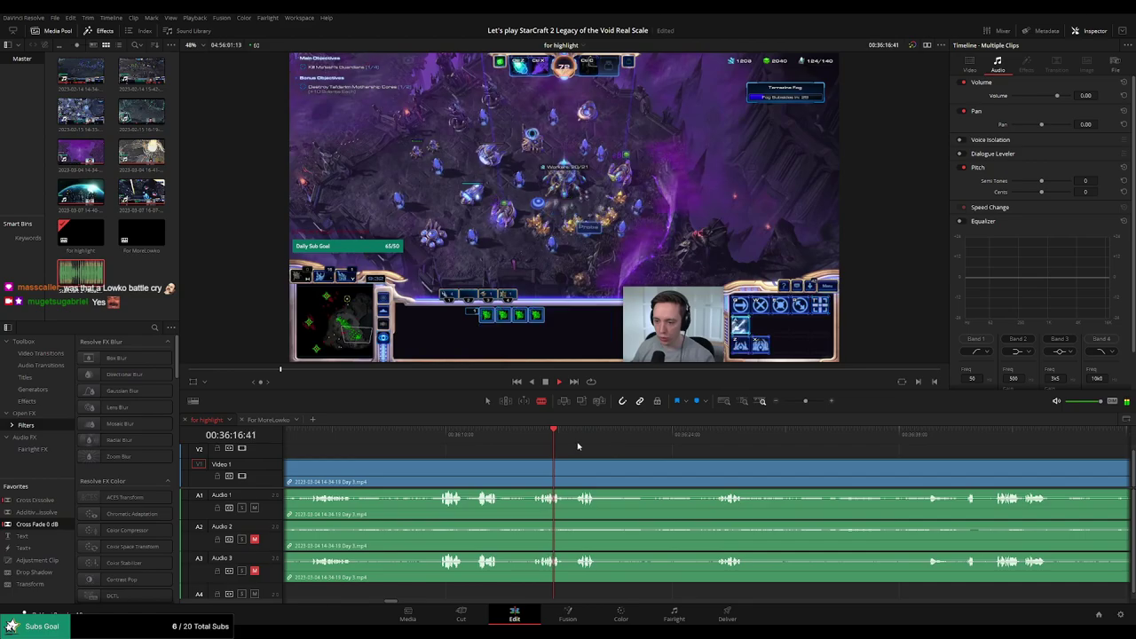
pyautogui.click(717, 439)
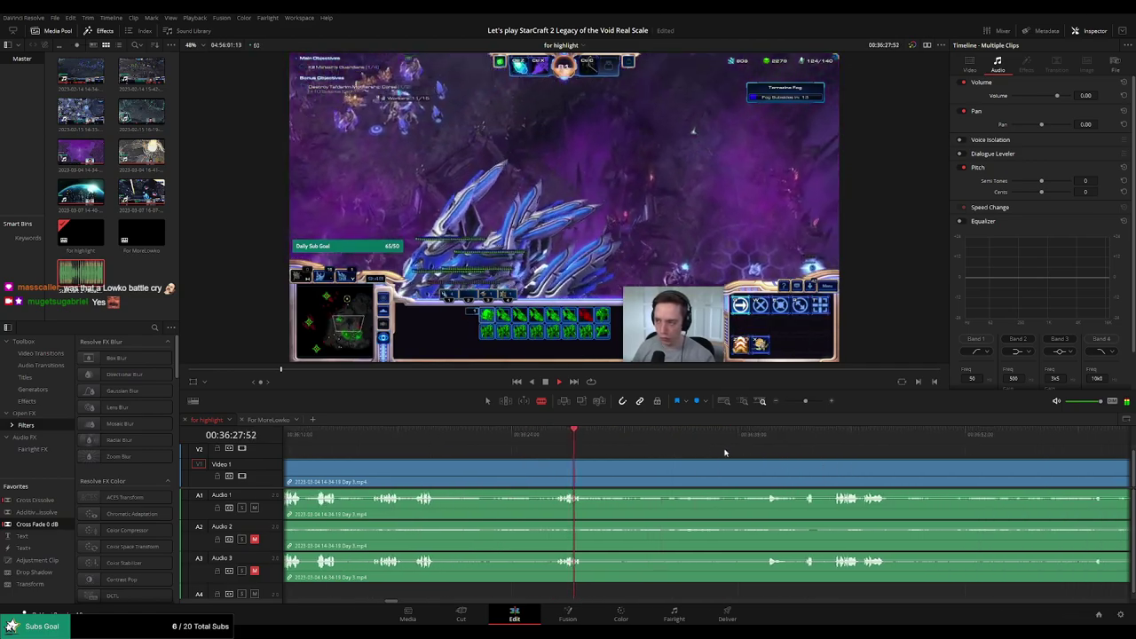
pyautogui.click(815, 438)
pyautogui.click(832, 441)
pyautogui.moveTo(878, 454); pyautogui.dragTo(644, 456)
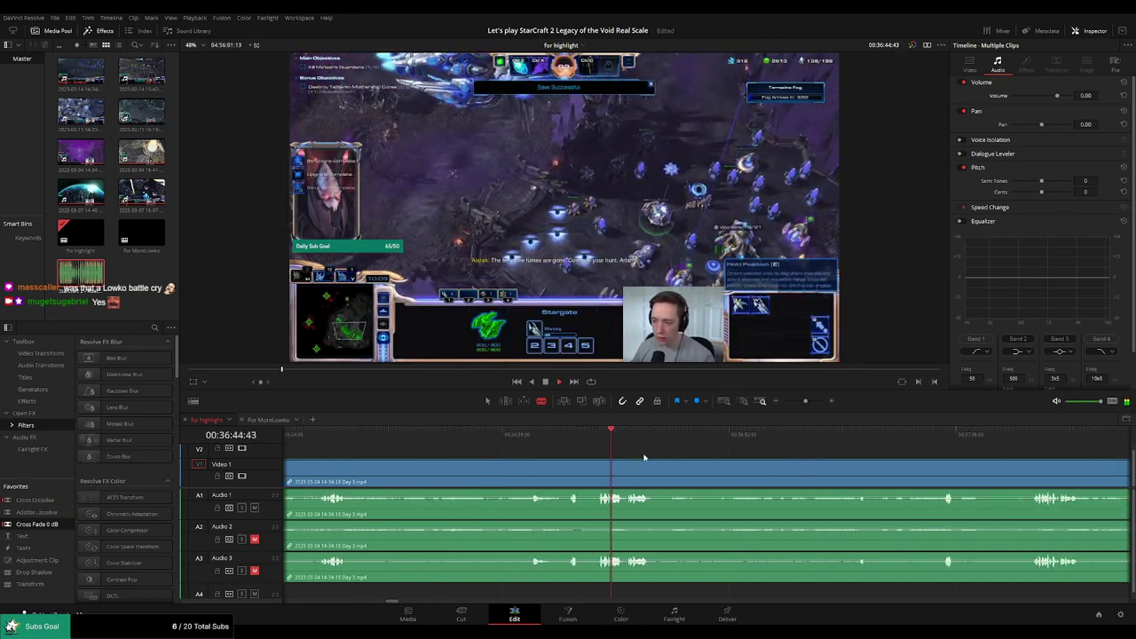
pyautogui.click(939, 438)
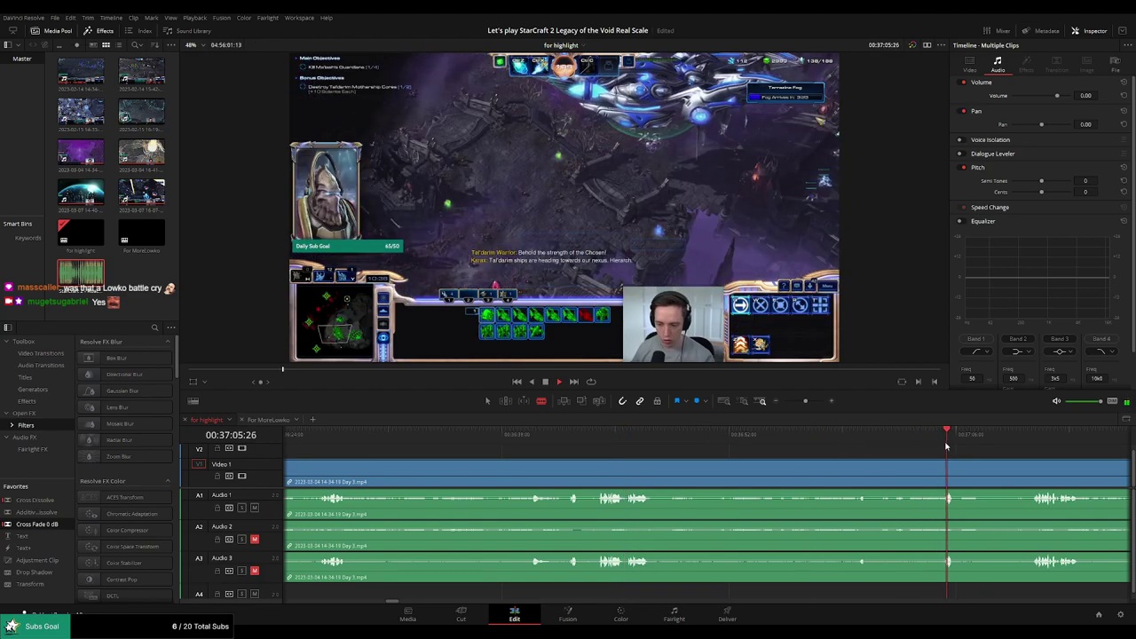
pyautogui.moveTo(806, 408); pyautogui.dragTo(799, 404)
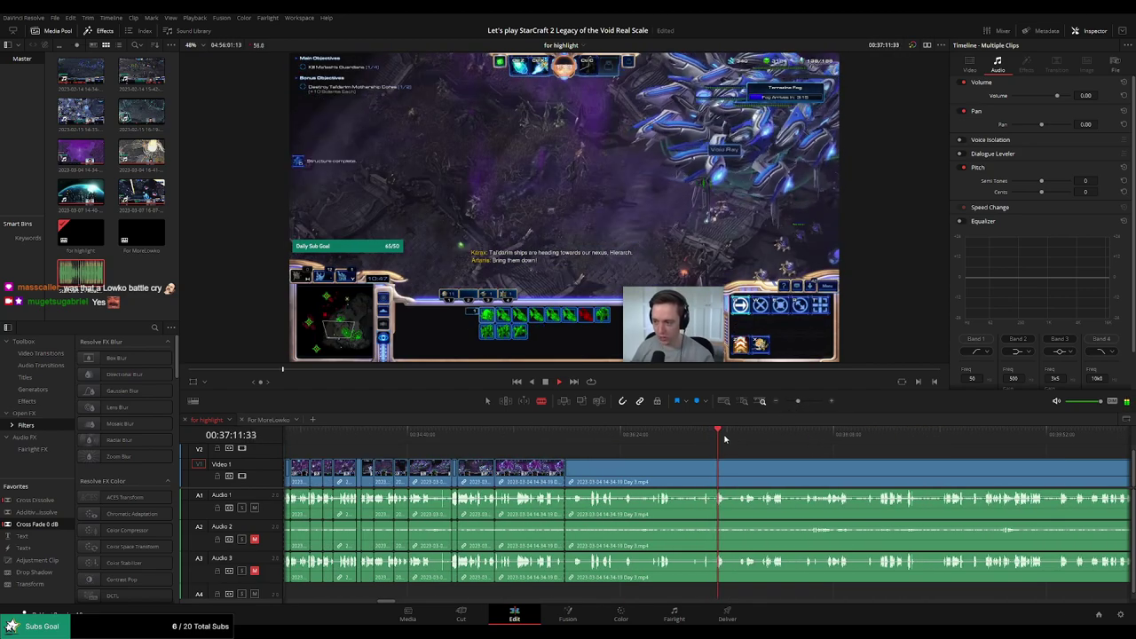
pyautogui.click(741, 438)
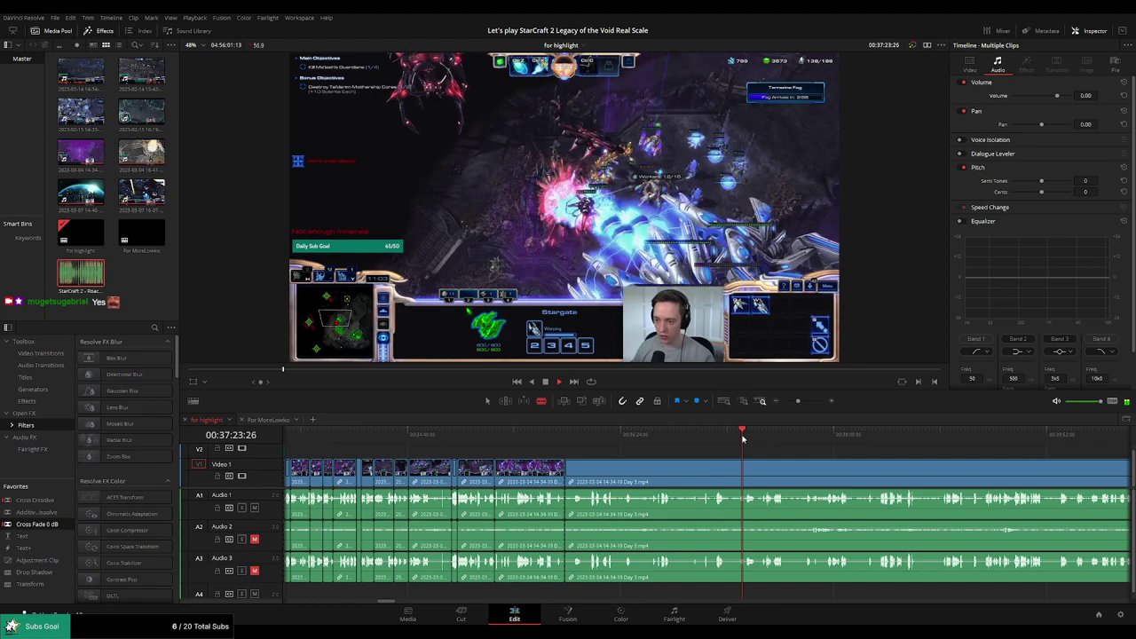
pyautogui.click(874, 454)
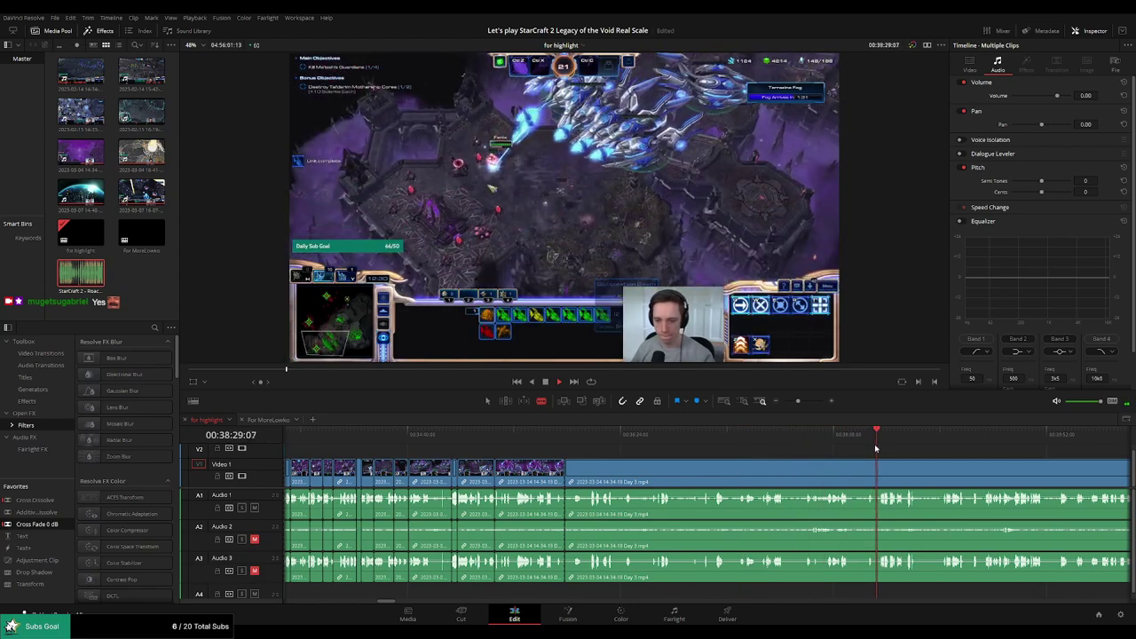
pyautogui.scroll(4, 876, 457)
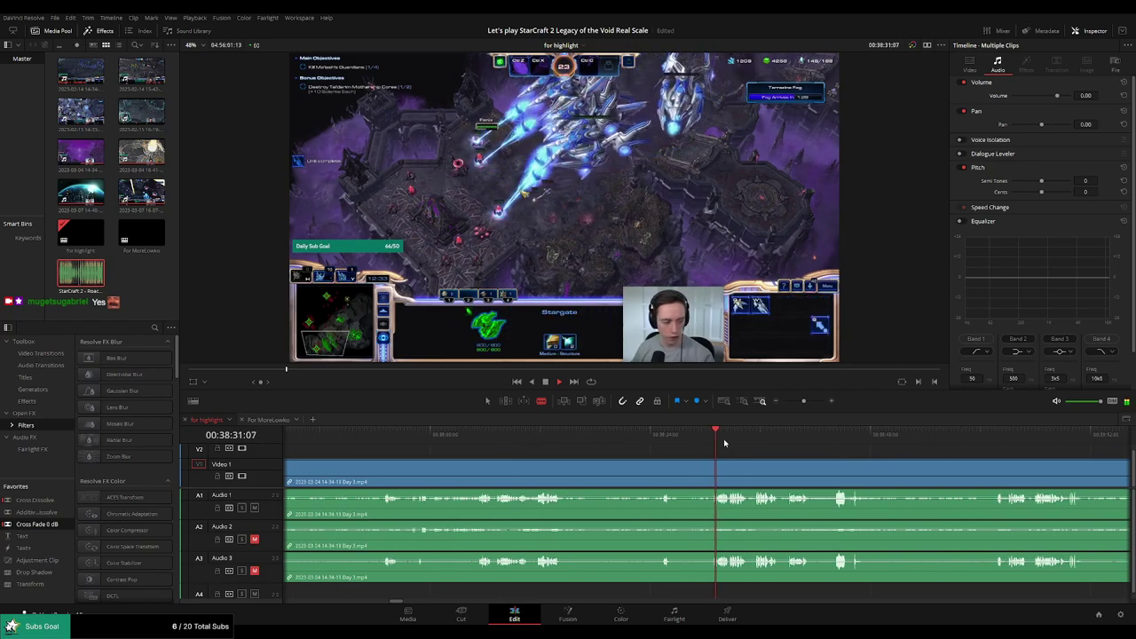
pyautogui.moveTo(753, 436)
pyautogui.mouseDown()
pyautogui.moveTo(831, 439)
pyautogui.moveTo(753, 440)
pyautogui.mouseUp()
pyautogui.press('space')
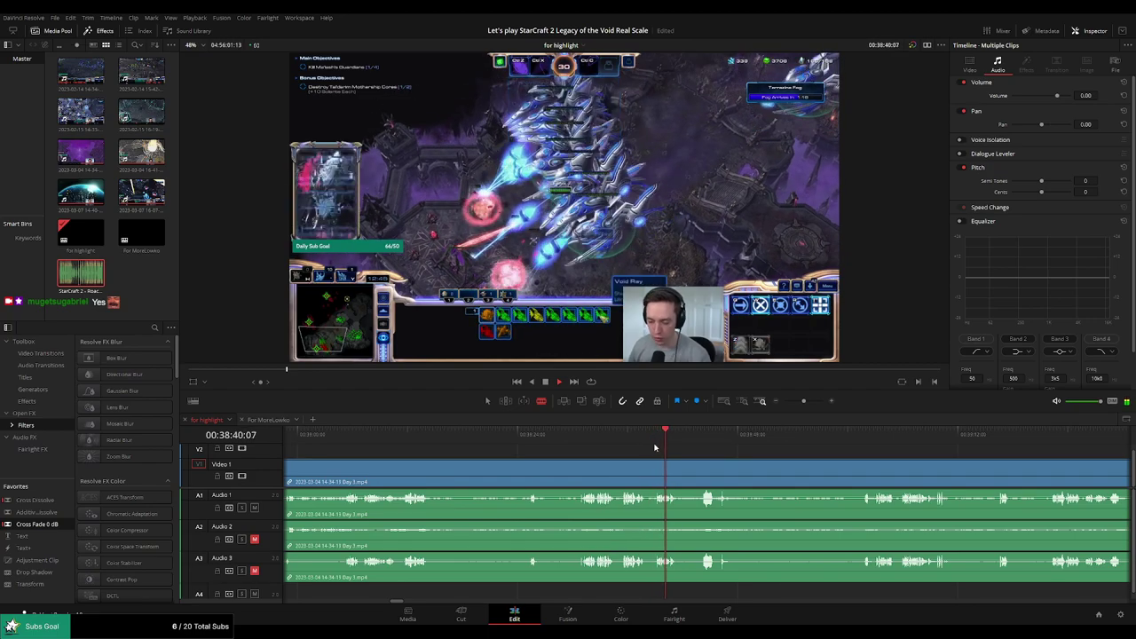
# Split the footage at 38:41:52 and ripple-delete the section back to the cut at 35:56:58
pyautogui.click(683, 436)
pyautogui.scroll(3, 684, 437)
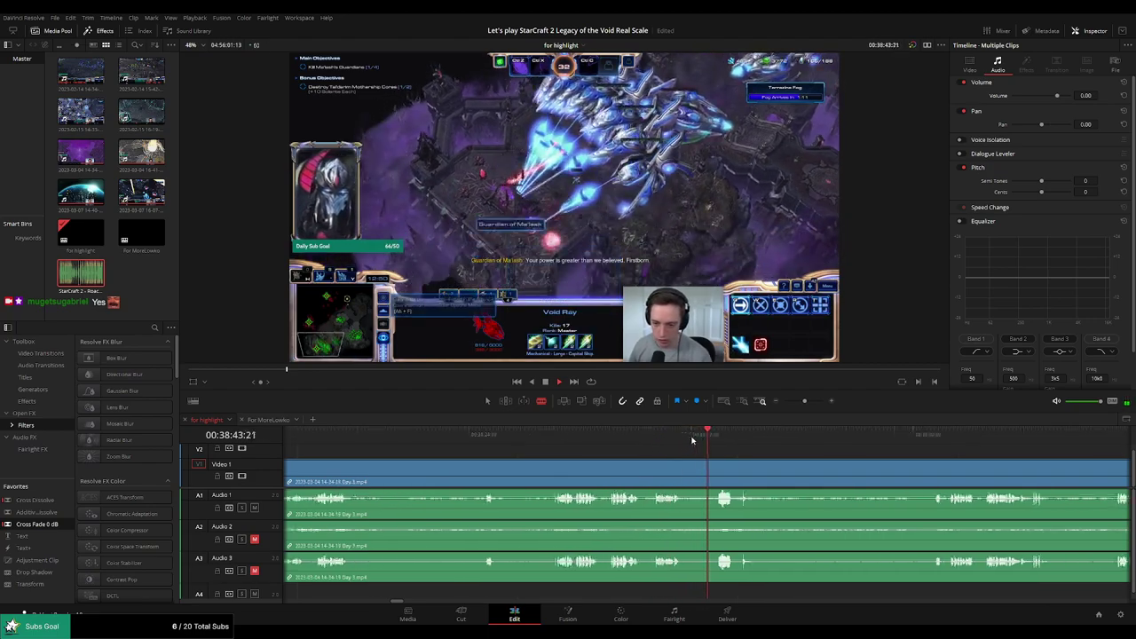
pyautogui.press('space')
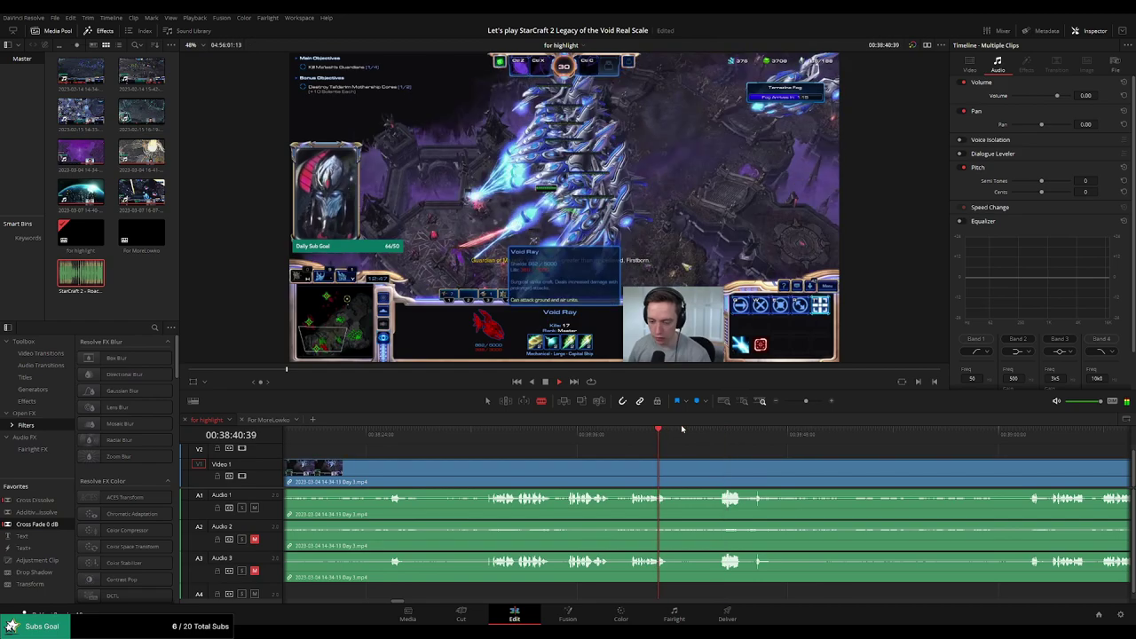
pyautogui.press('space')
pyautogui.click(681, 467)
pyautogui.press('a')
pyautogui.click(662, 471)
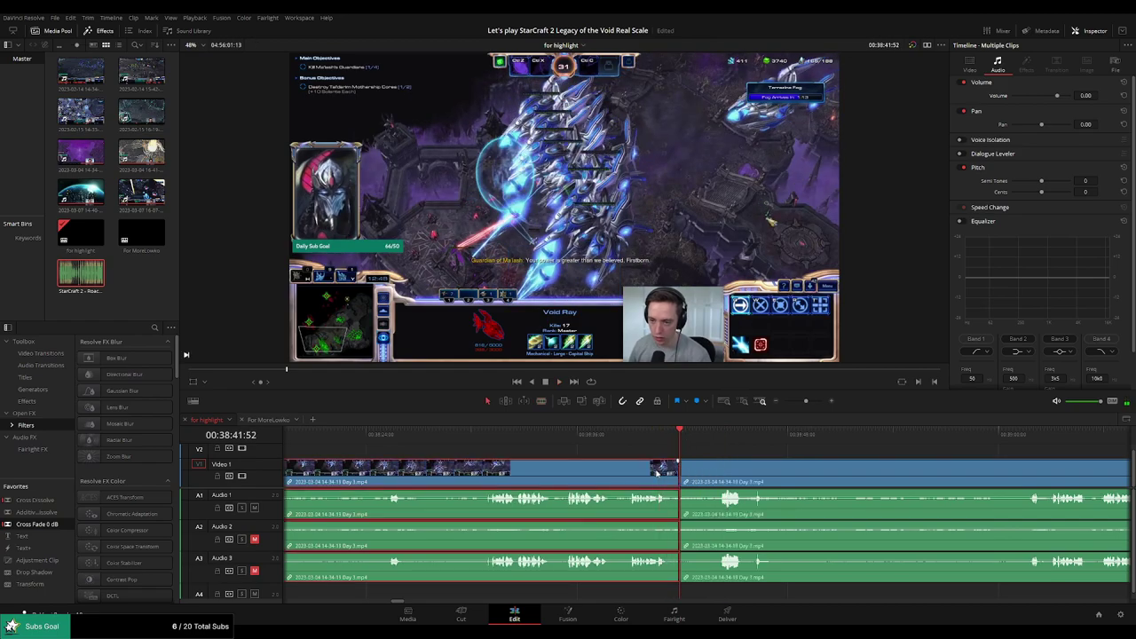
pyautogui.press('Delete')
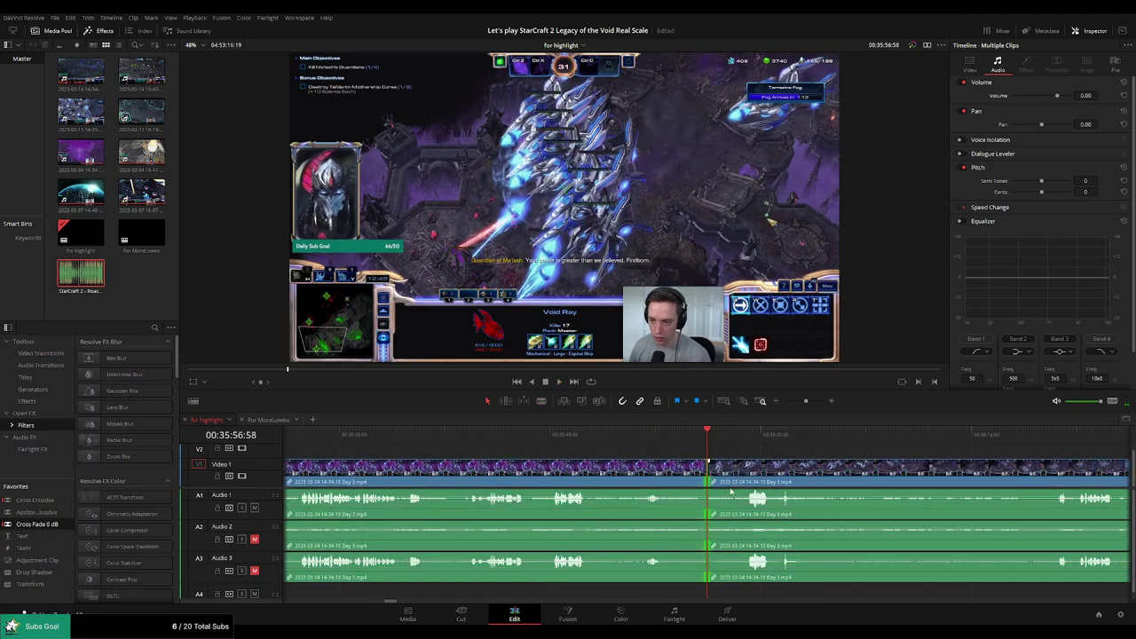
# Add the default transitions to the video and audio joins at 35:56:58 and play across them
pyautogui.hotkey('ctrl', 't')
pyautogui.hotkey('shift', 'Left')
pyautogui.press('space')
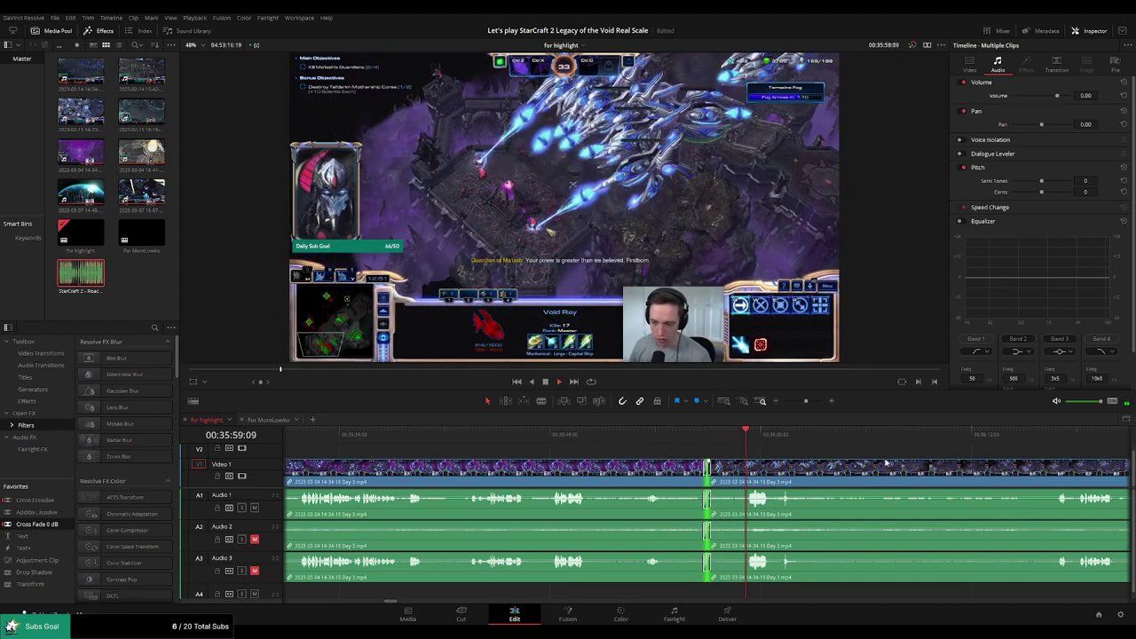
pyautogui.moveTo(886, 462); pyautogui.dragTo(681, 449)
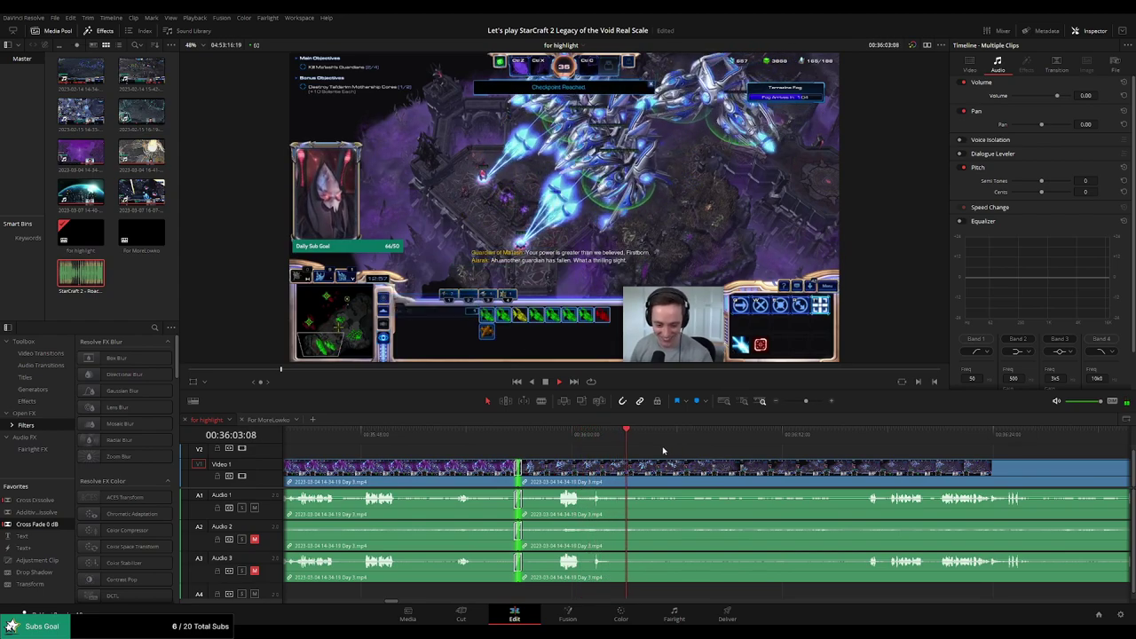
pyautogui.hscroll(1, 660, 454)
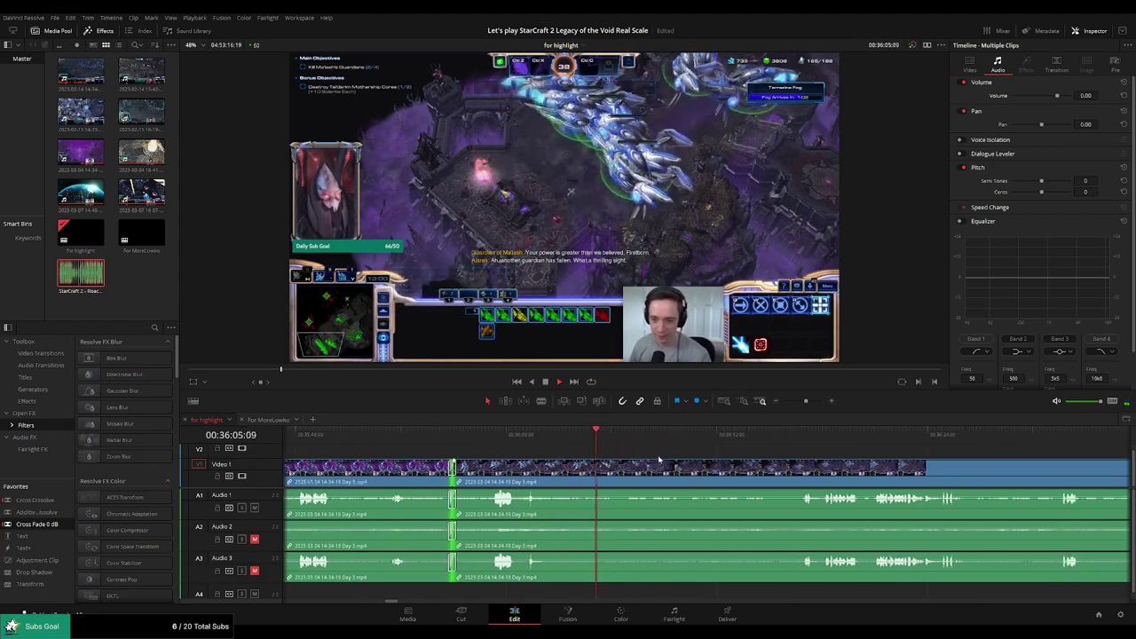
# Split the footage at about 36:06:40 and skim ahead to about 36:38 for the next section worth keeping
pyautogui.press('b')
pyautogui.click(622, 469)
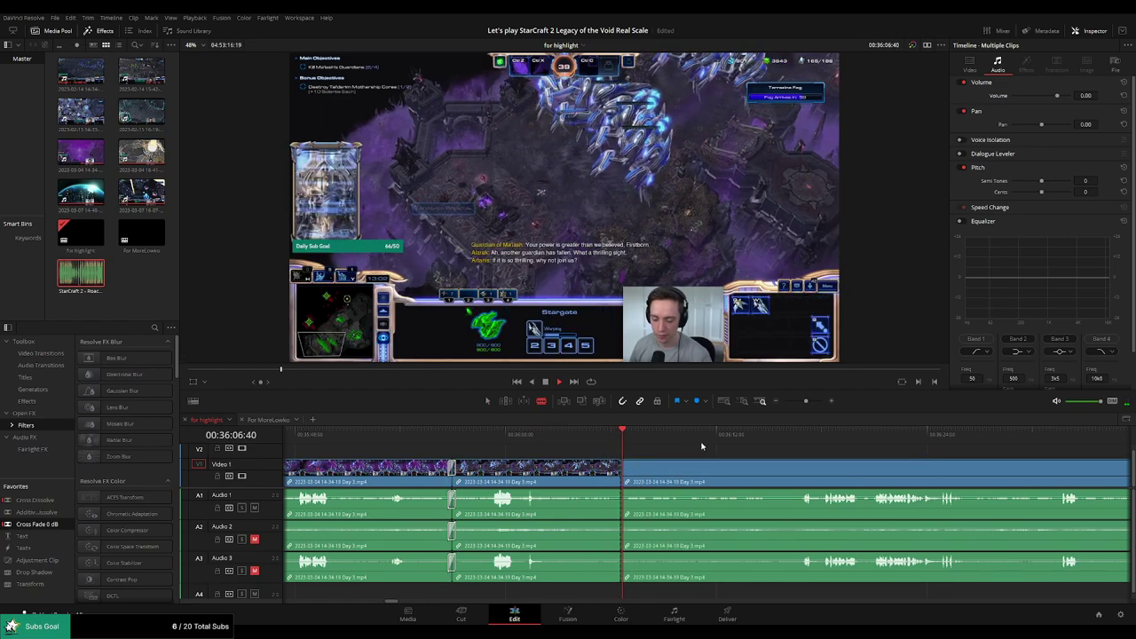
pyautogui.click(801, 432)
pyautogui.moveTo(849, 453); pyautogui.dragTo(677, 442)
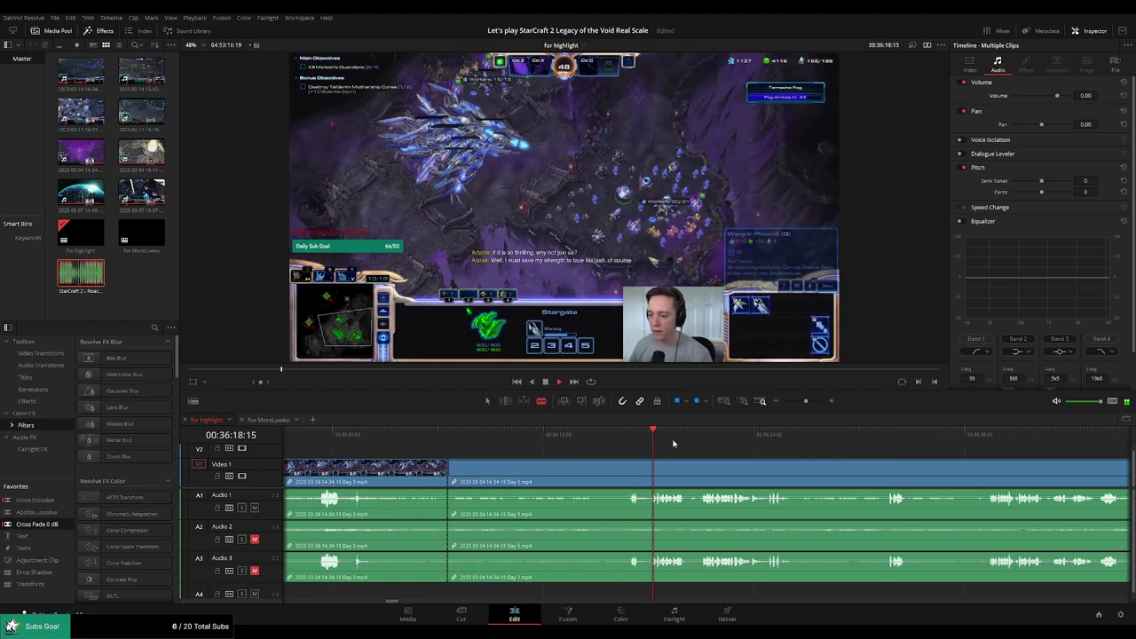
pyautogui.click(695, 433)
pyautogui.click(770, 434)
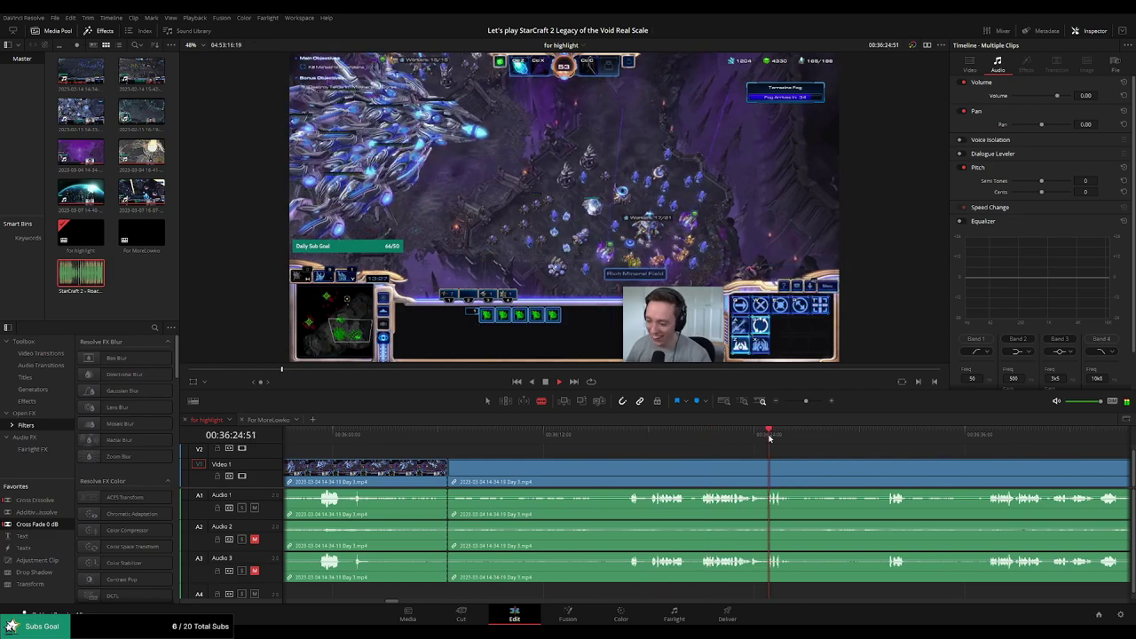
pyautogui.click(839, 435)
pyautogui.click(880, 434)
pyautogui.moveTo(954, 460); pyautogui.dragTo(672, 442)
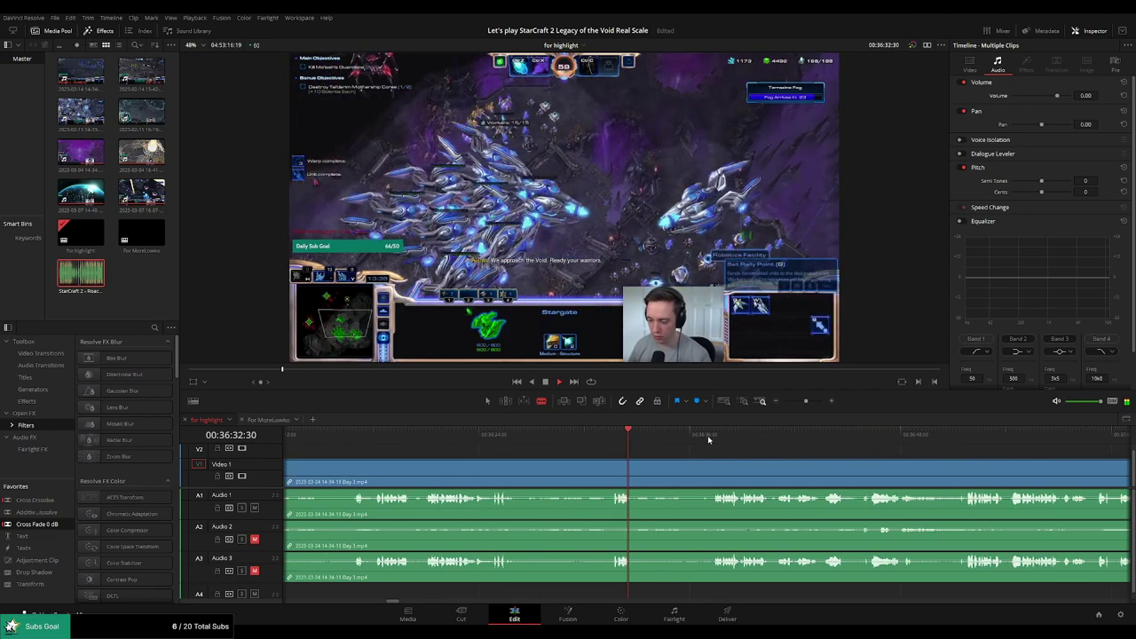
pyautogui.click(708, 436)
pyautogui.moveTo(803, 455); pyautogui.dragTo(664, 446)
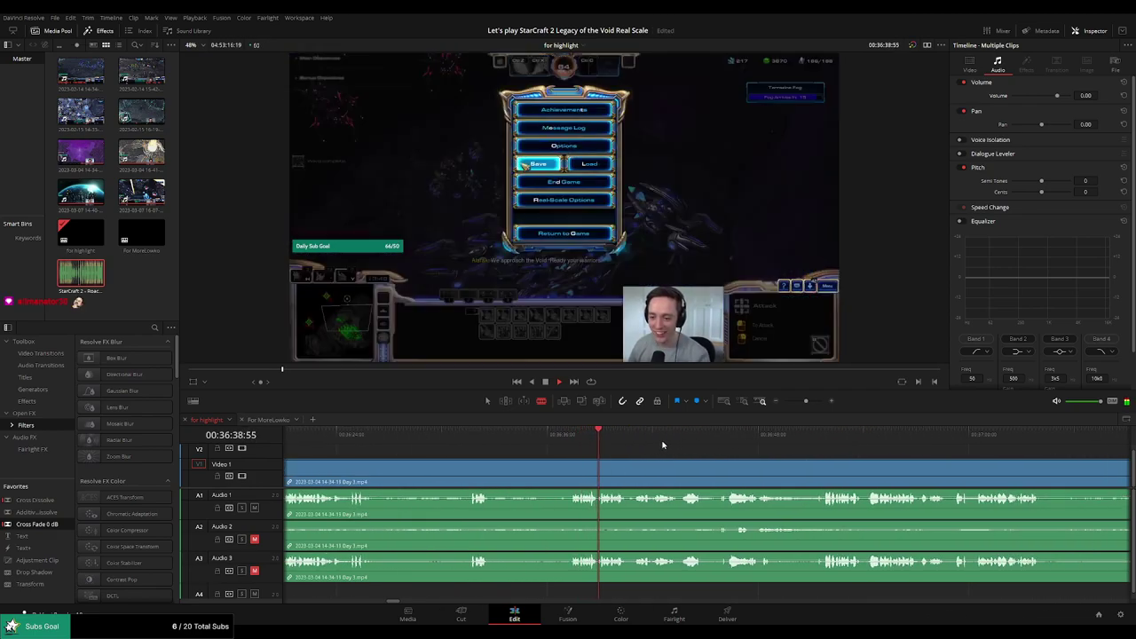
# Split the footage at about 36:37 and ripple-delete the section back to the cut at 36:06:40
pyautogui.click(565, 467)
pyautogui.press('a')
pyautogui.click(534, 470)
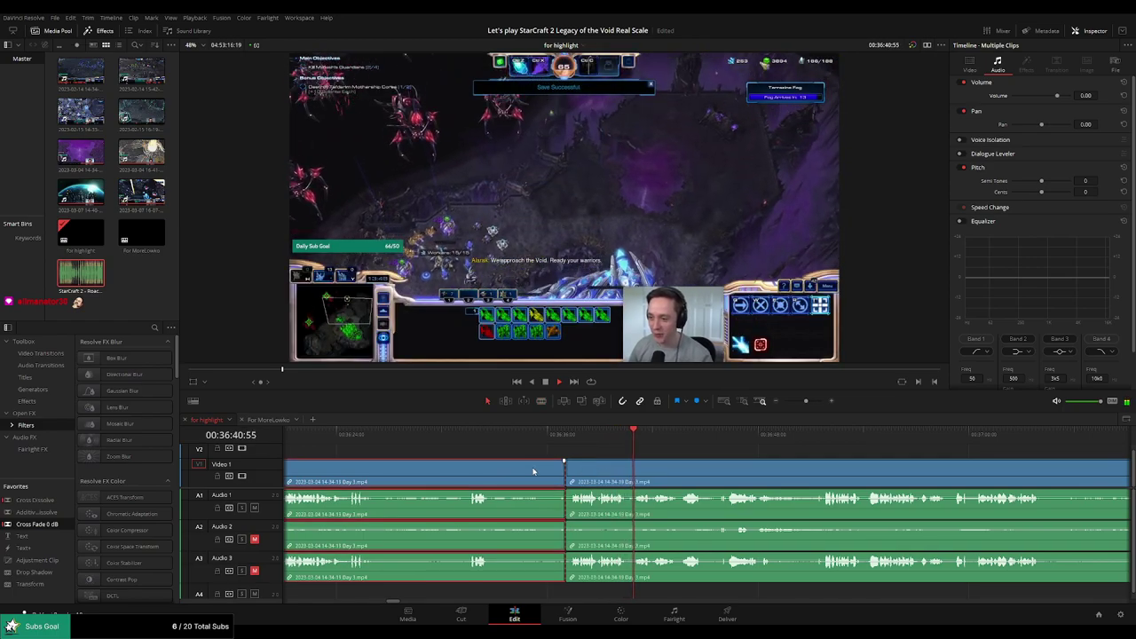
pyautogui.press('Delete')
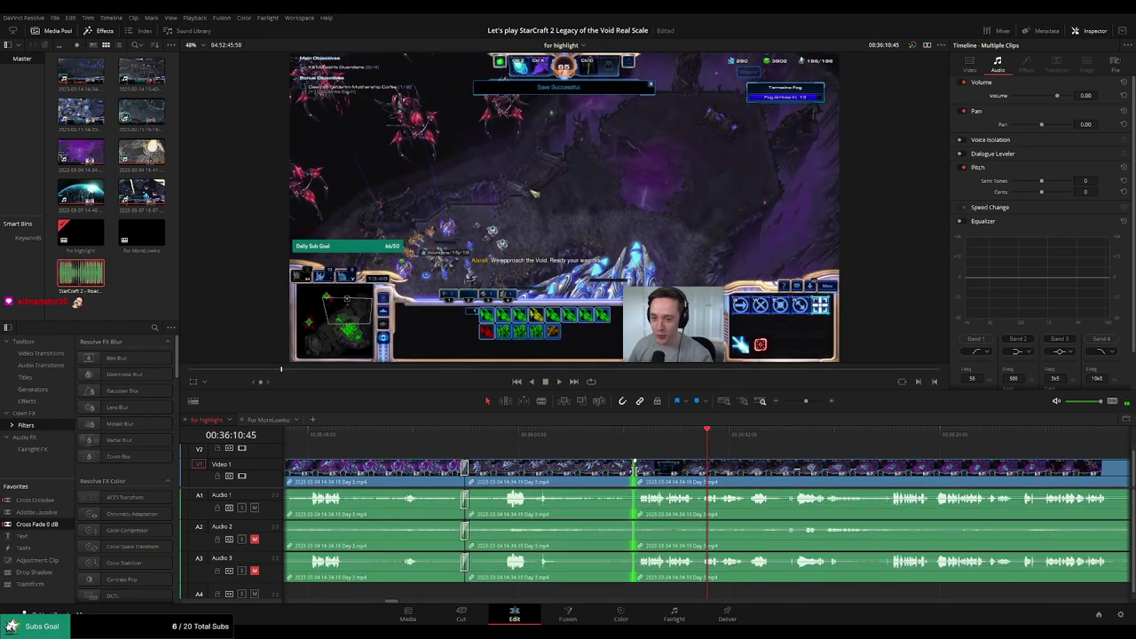
# Add the default transitions to the join at 36:06:40, play across it and split the footage at 36:14:33
pyautogui.press('space')
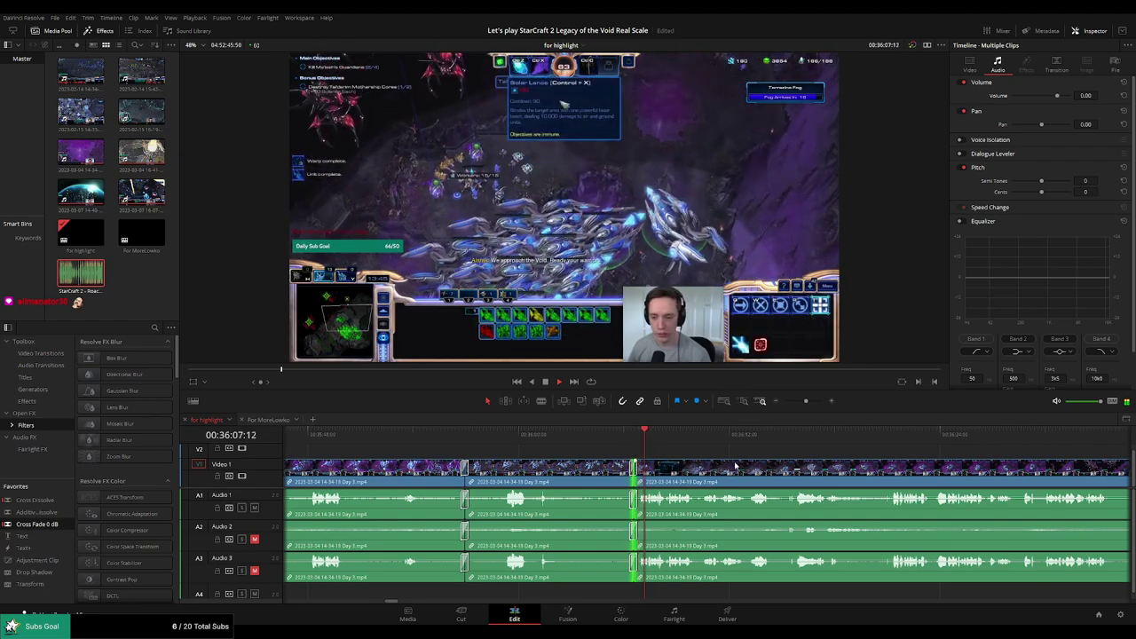
pyautogui.press('space')
pyautogui.moveTo(801, 455); pyautogui.dragTo(665, 450)
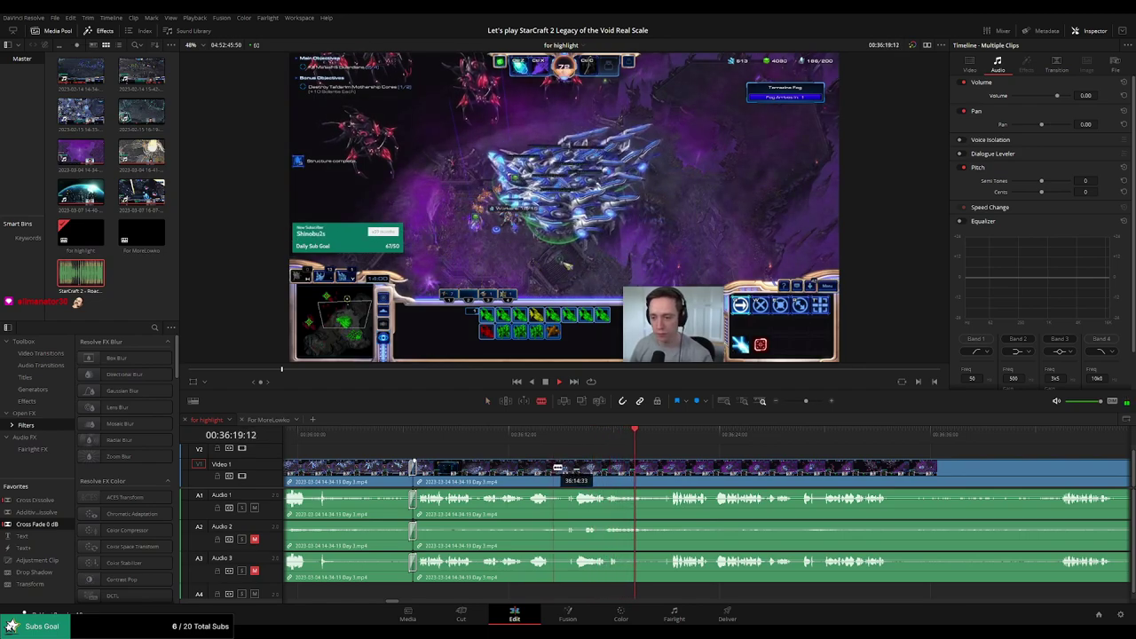
pyautogui.click(559, 468)
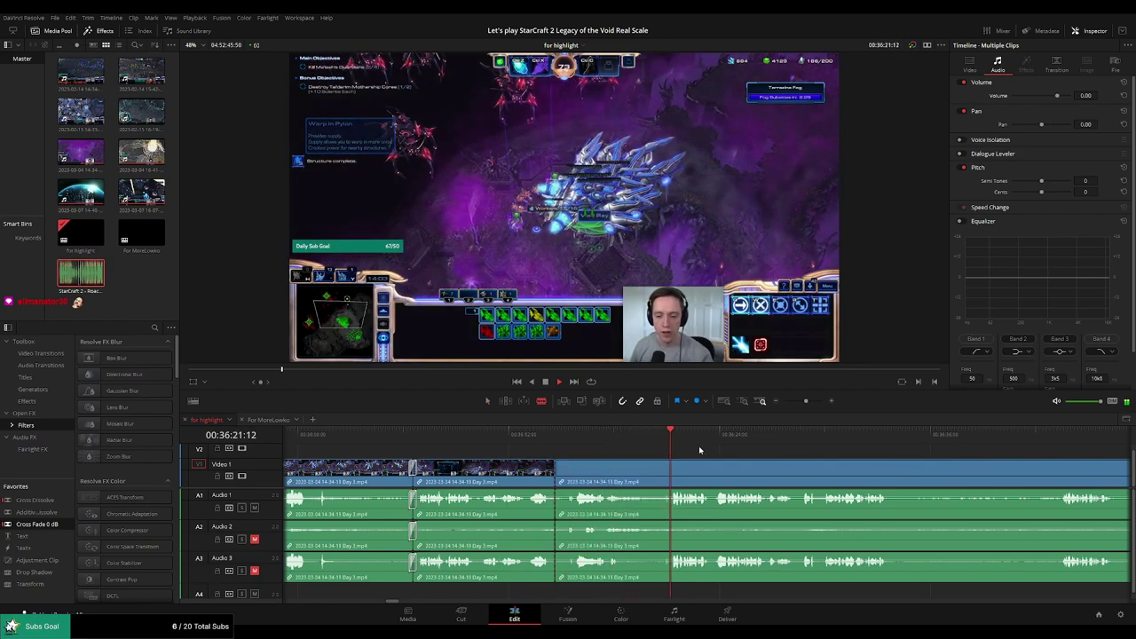
# Skim the footage from 36:14:33 to about 38:57 to find the next section worth keeping
pyautogui.hscroll(3, 760, 453)
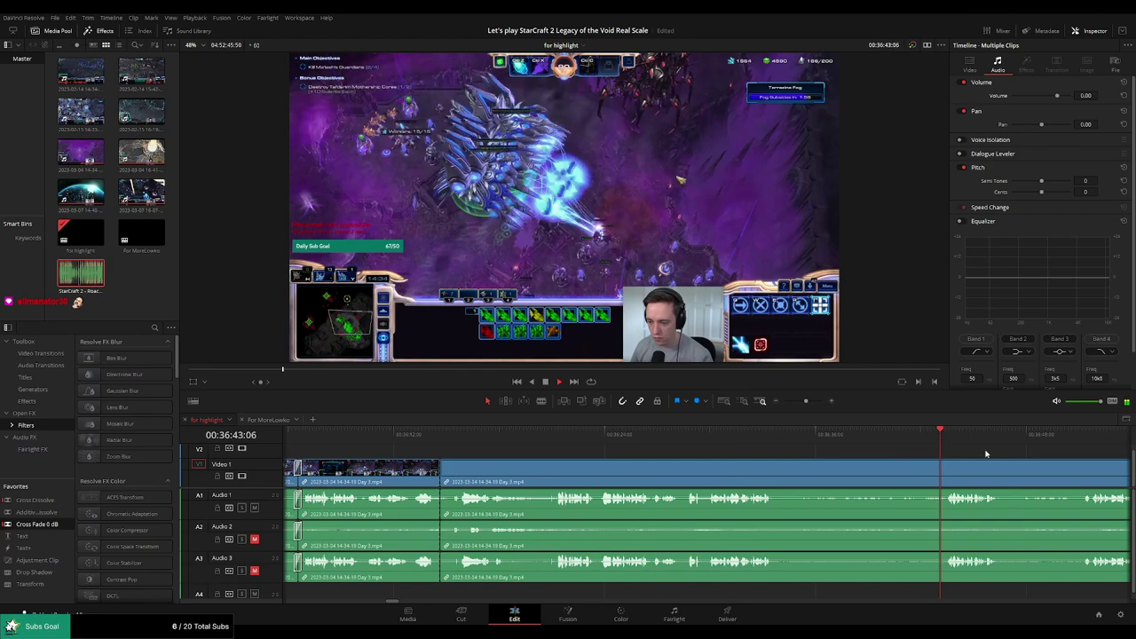
pyautogui.hscroll(8, 706, 436)
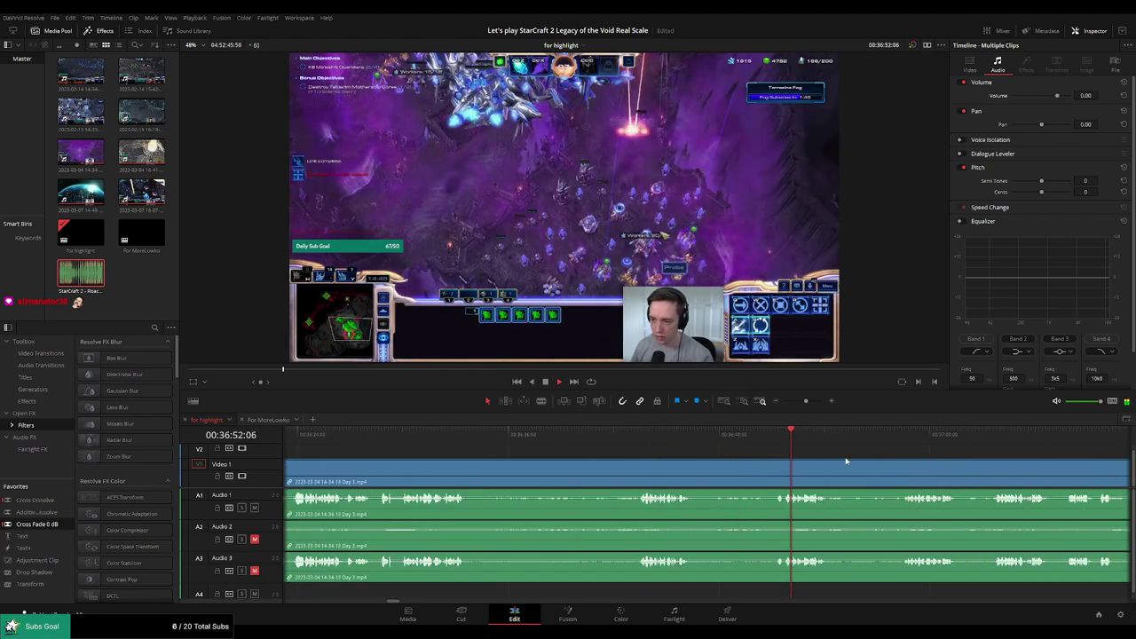
pyautogui.hscroll(7, 678, 445)
pyautogui.click(679, 442)
pyautogui.moveTo(806, 401); pyautogui.dragTo(794, 403)
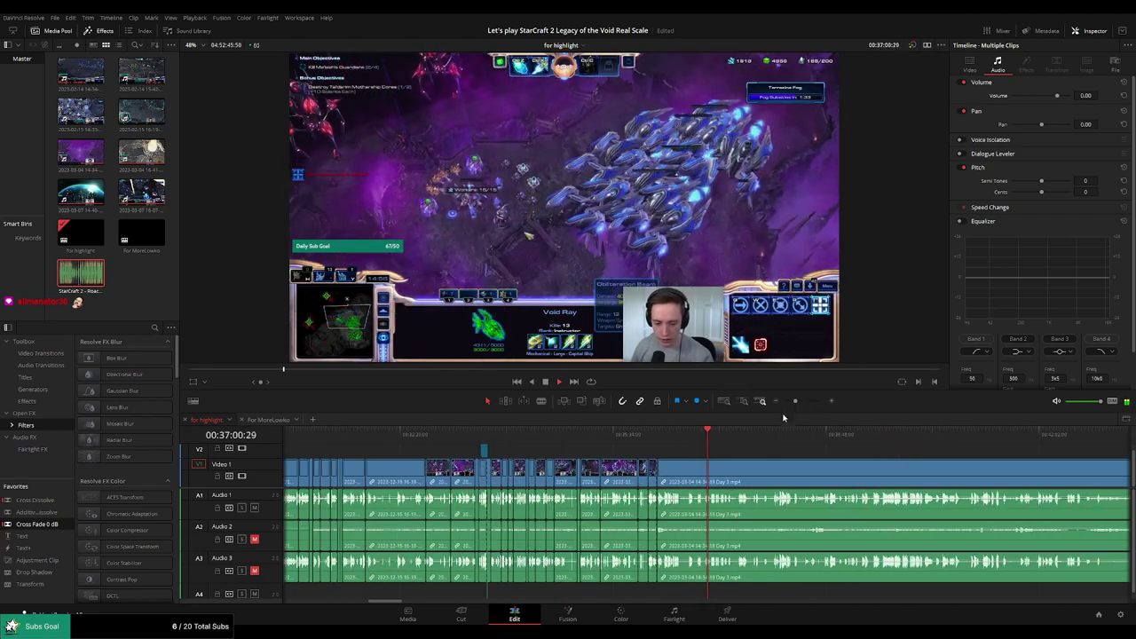
pyautogui.moveTo(724, 436); pyautogui.dragTo(752, 438)
pyautogui.press('space')
pyautogui.click(789, 435)
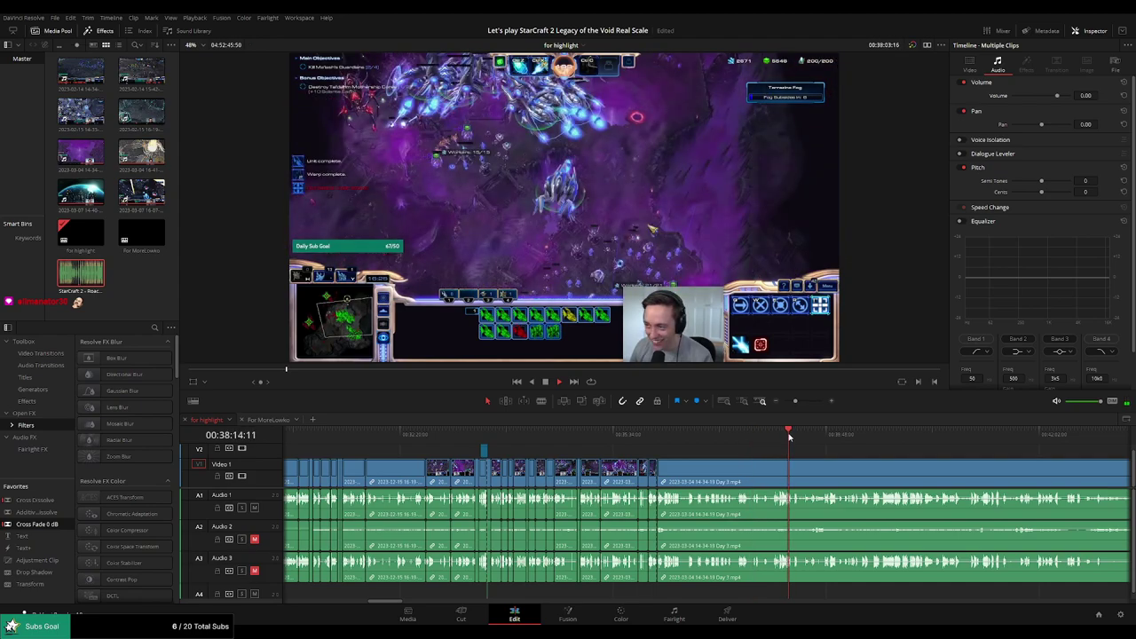
pyautogui.click(836, 435)
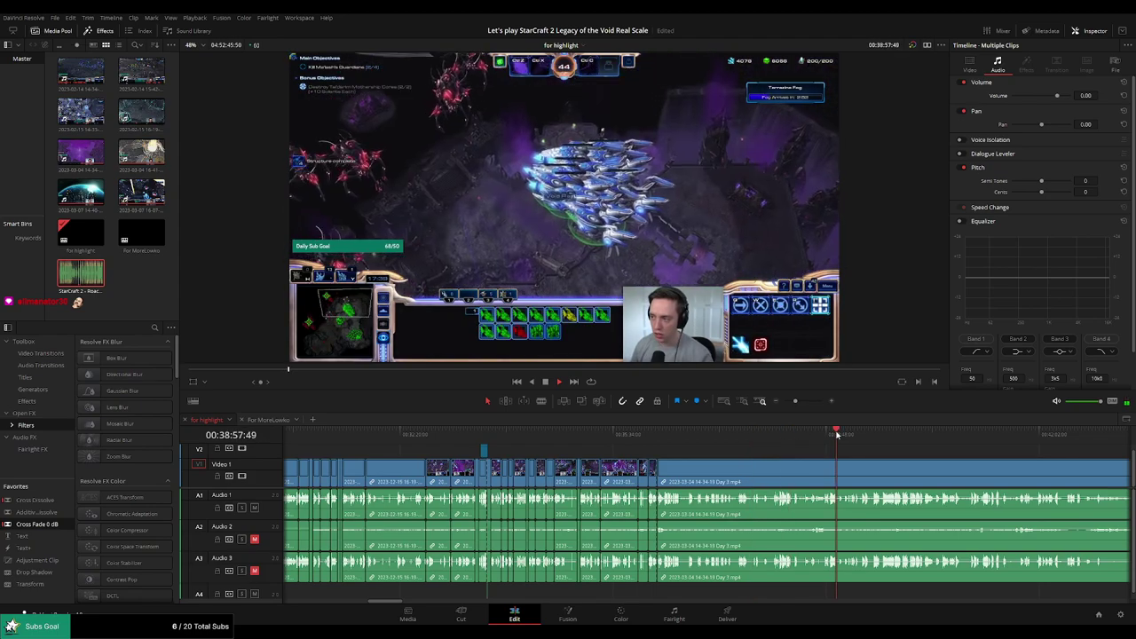
# Review the footage between about 38:52 and 39:35 to choose where the next section should start
pyautogui.scroll(5, 803, 442)
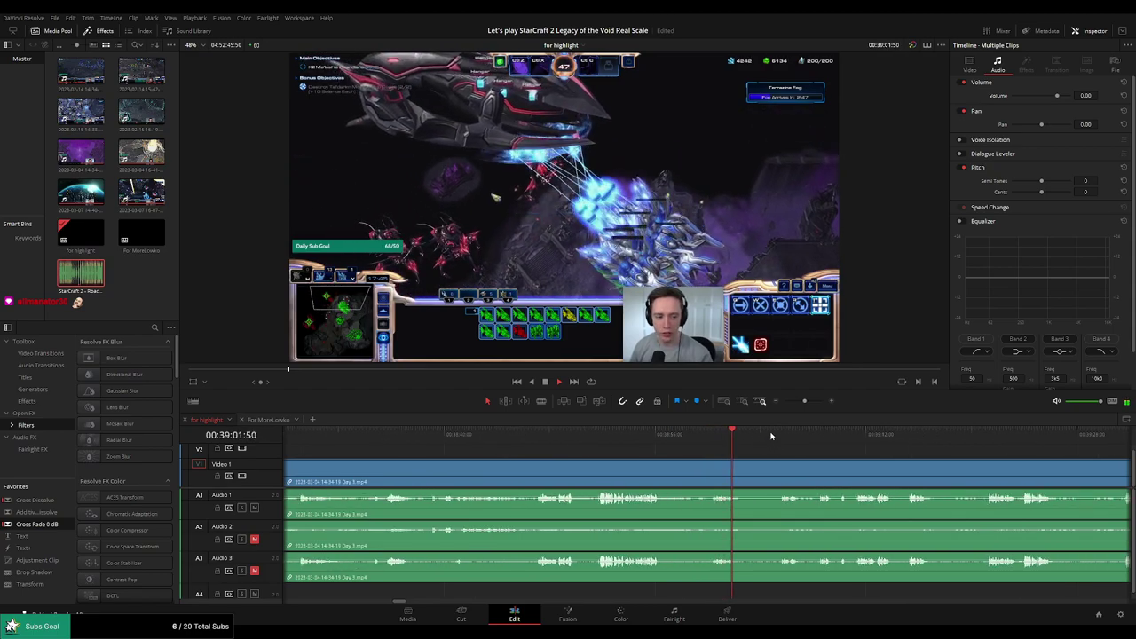
pyautogui.click(600, 435)
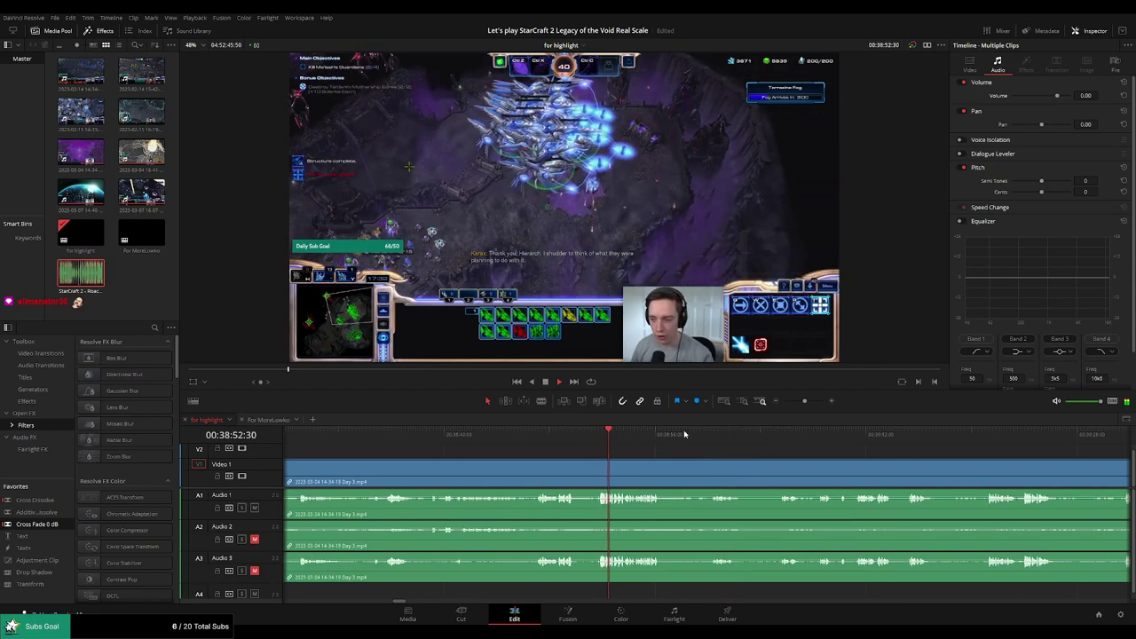
pyautogui.click(703, 435)
pyautogui.click(776, 435)
pyautogui.hscroll(3, 811, 449)
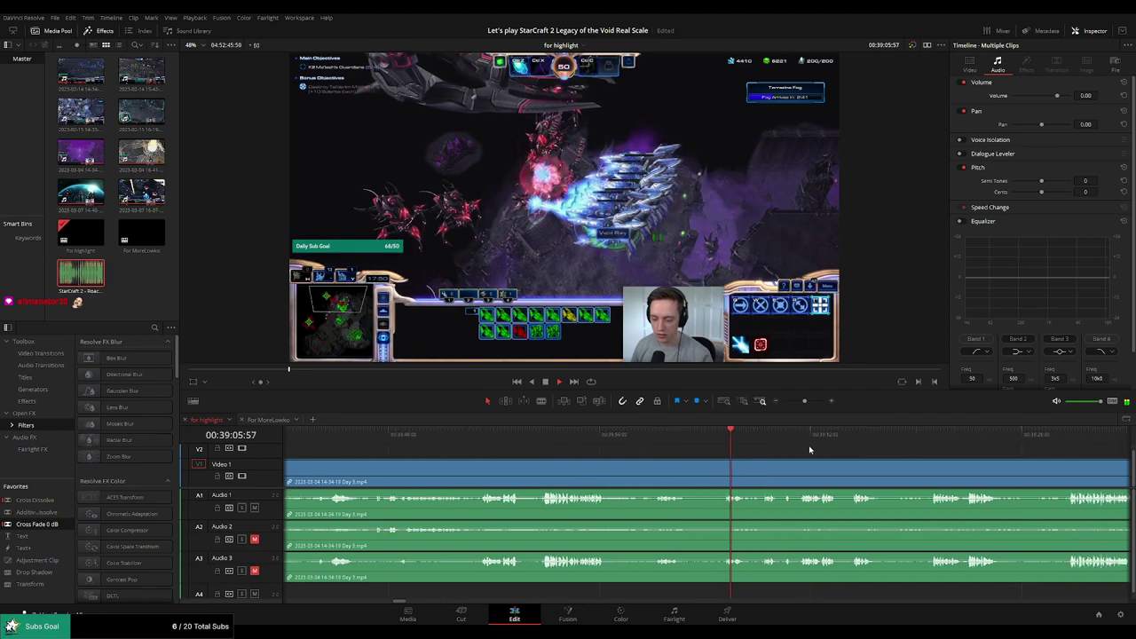
pyautogui.click(751, 435)
pyautogui.moveTo(752, 436); pyautogui.dragTo(837, 436)
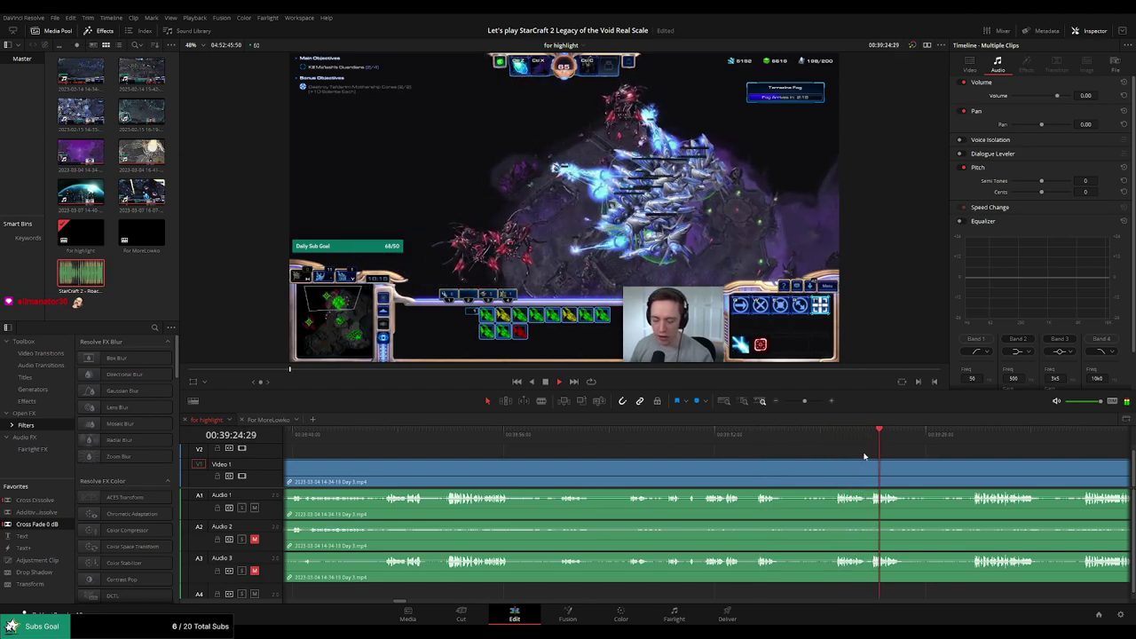
pyautogui.moveTo(929, 464); pyautogui.dragTo(659, 459)
pyautogui.click(697, 437)
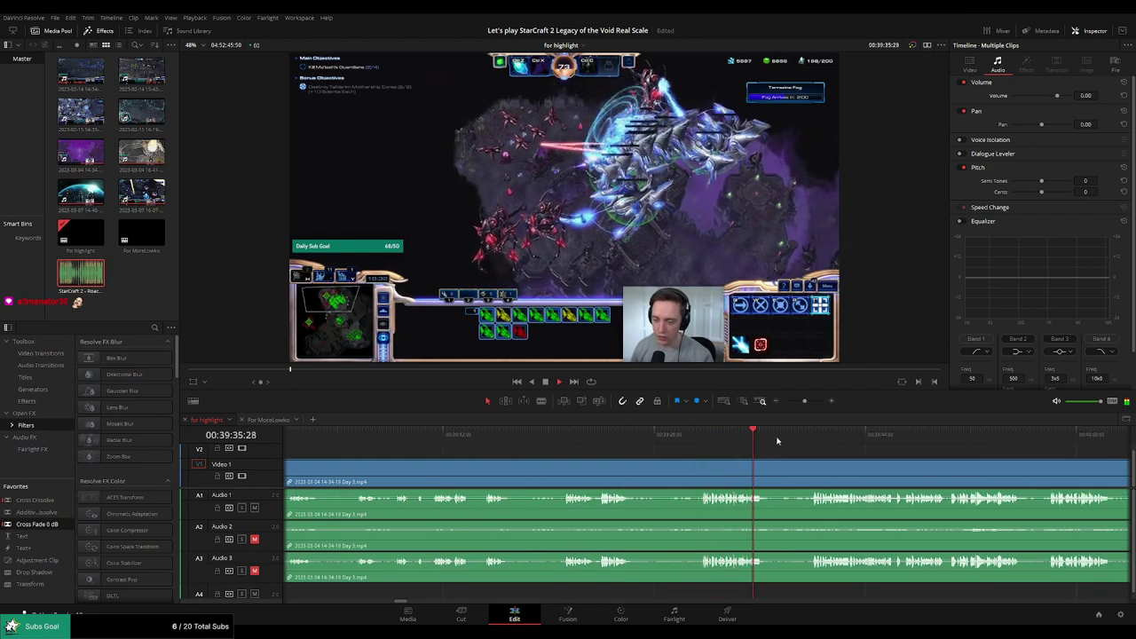
pyautogui.click(809, 435)
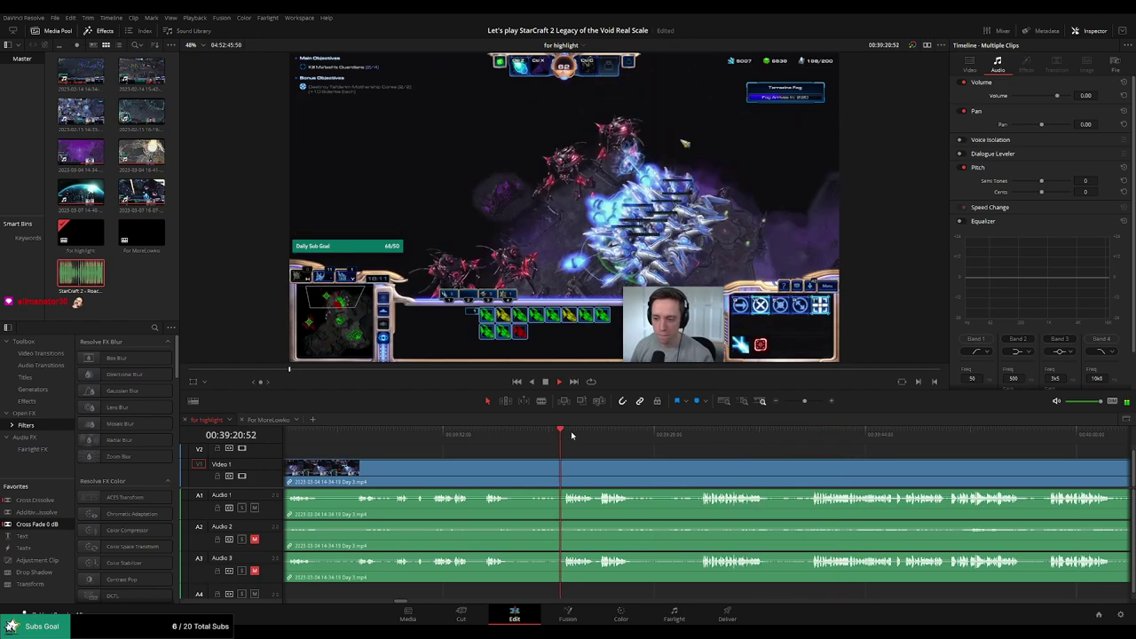
# Split the footage at about 39:21, ripple-delete the section back to the cut at 36:14:33 and crossfade the join
pyautogui.click(564, 474)
pyautogui.press('a')
pyautogui.click(534, 480)
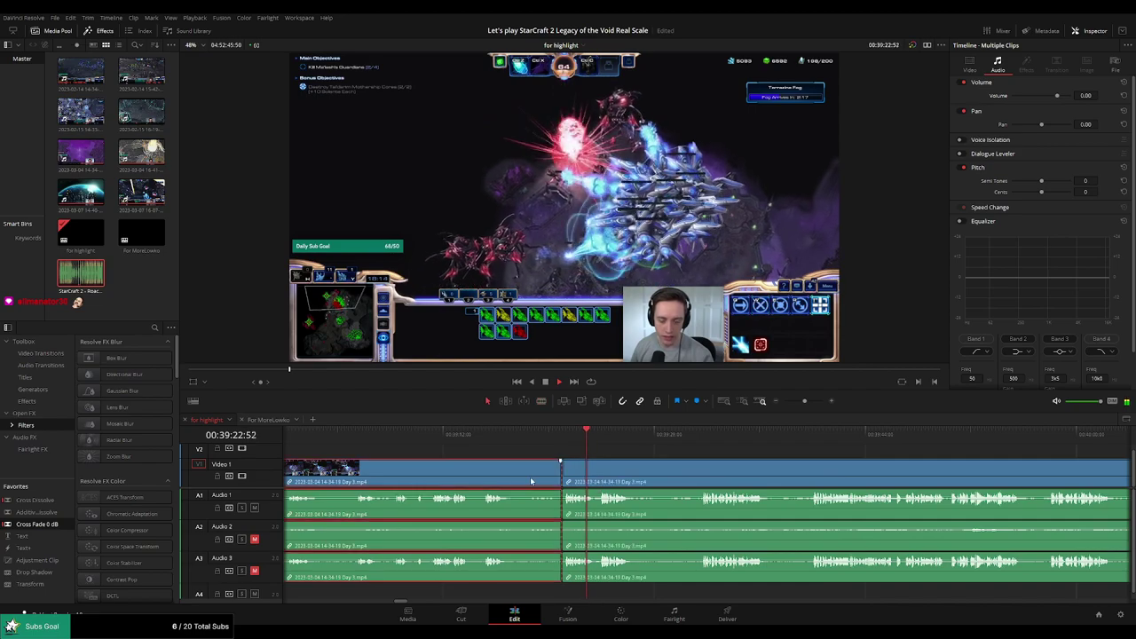
pyautogui.press('Delete')
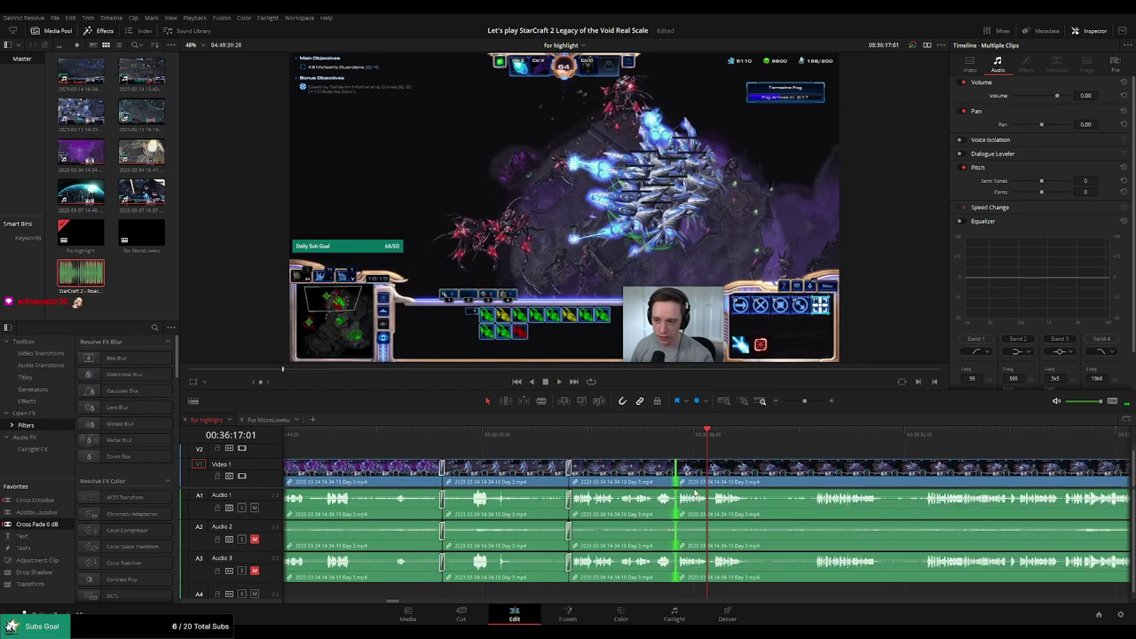
# Split the footage at about 36:20 and 36:25, ripple-delete the section between and crossfade the Audio 1 join
pyautogui.click(746, 473)
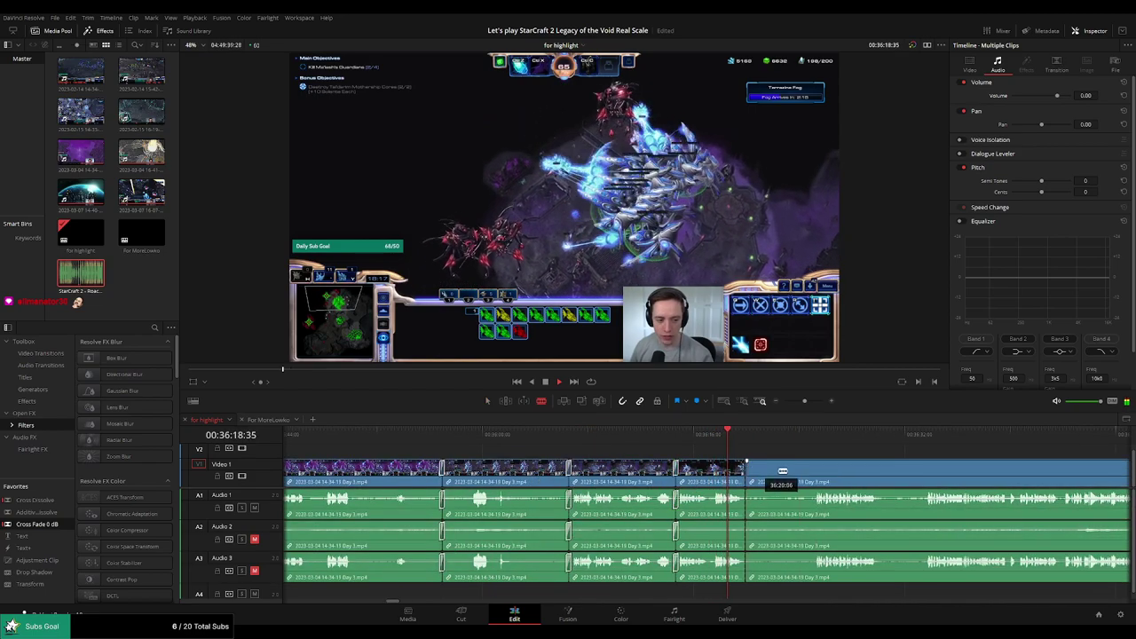
pyautogui.click(815, 473)
pyautogui.press('a')
pyautogui.click(789, 474)
pyautogui.press('Delete')
pyautogui.click(789, 475)
pyautogui.press('Delete')
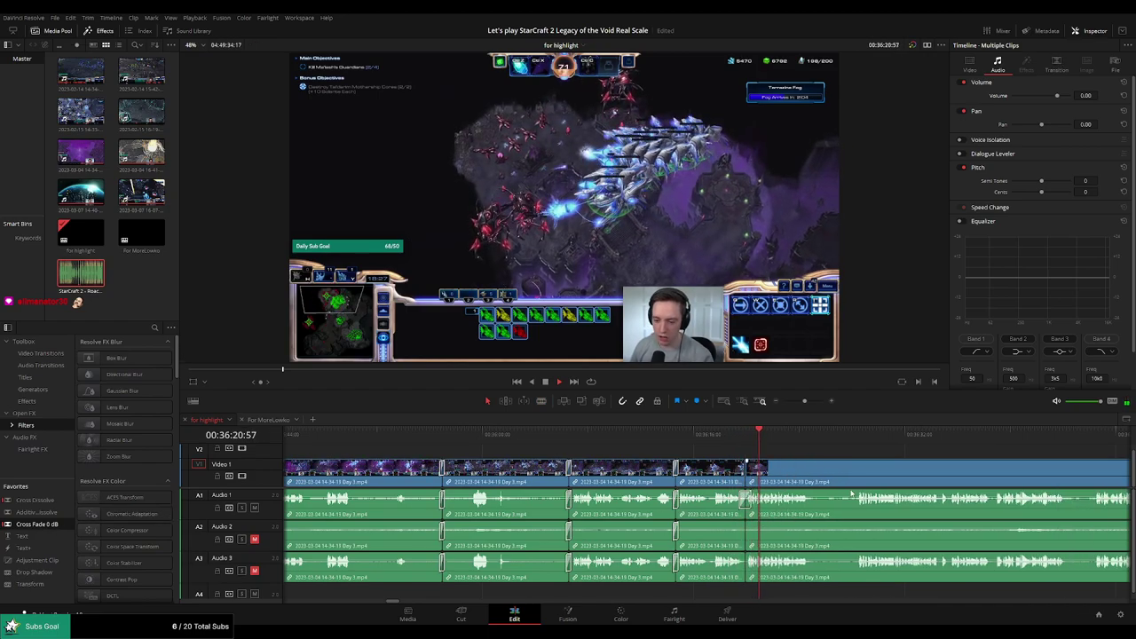
# Split the footage at 36:24:49 and about 36:28, ripple-delete the section between and crossfade the Audio 1 join
pyautogui.hscroll(5, 831, 467)
pyautogui.press('b')
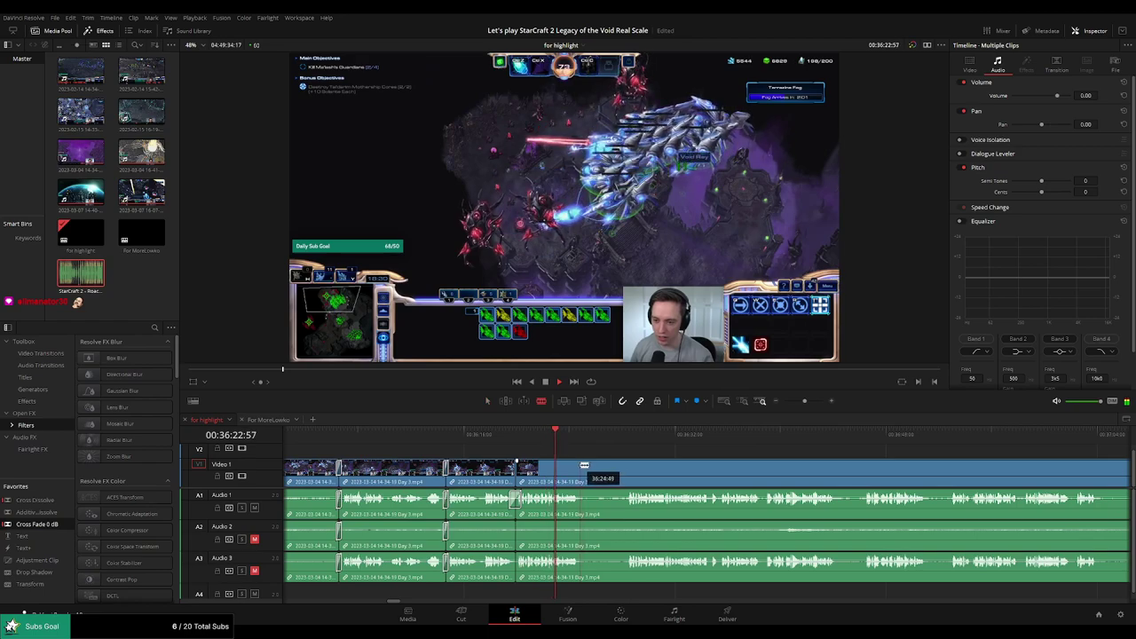
pyautogui.click(584, 465)
pyautogui.click(626, 465)
pyautogui.press('a')
pyautogui.click(602, 469)
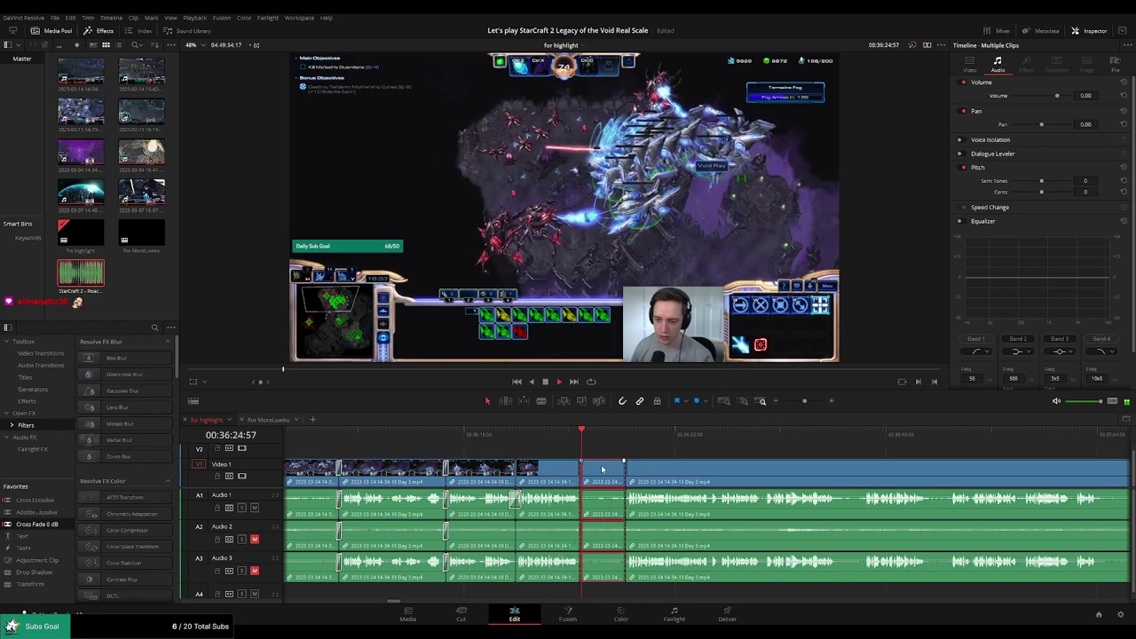
pyautogui.press('Delete')
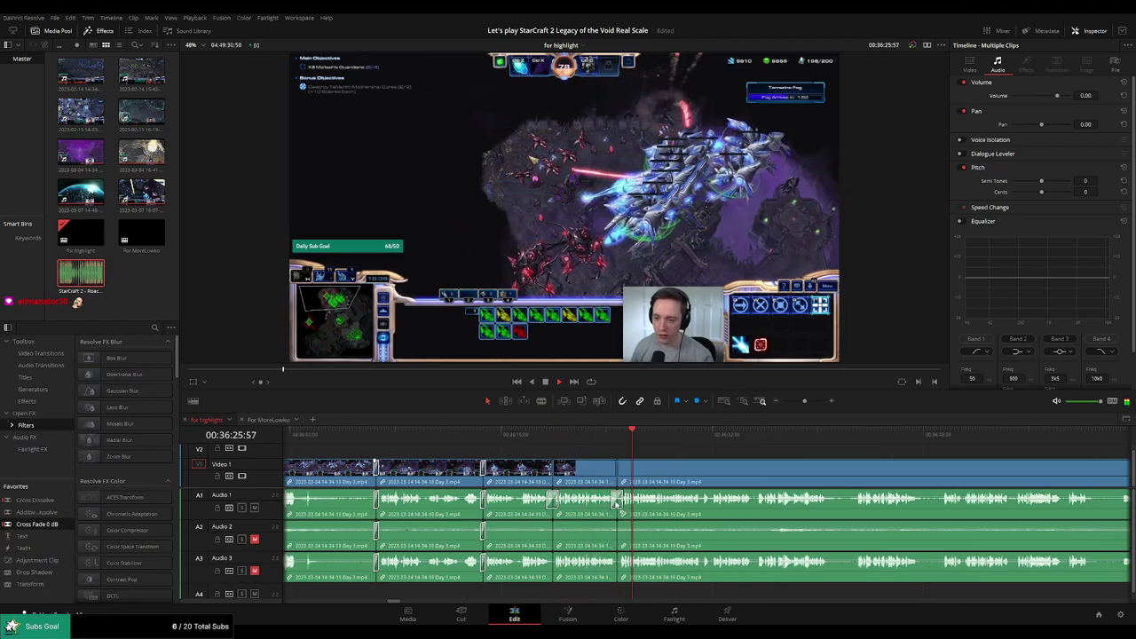
# Split the footage at about 36:41 and 36:43, ripple-delete the short section between and crossfade the Audio 1 join
pyautogui.click(726, 465)
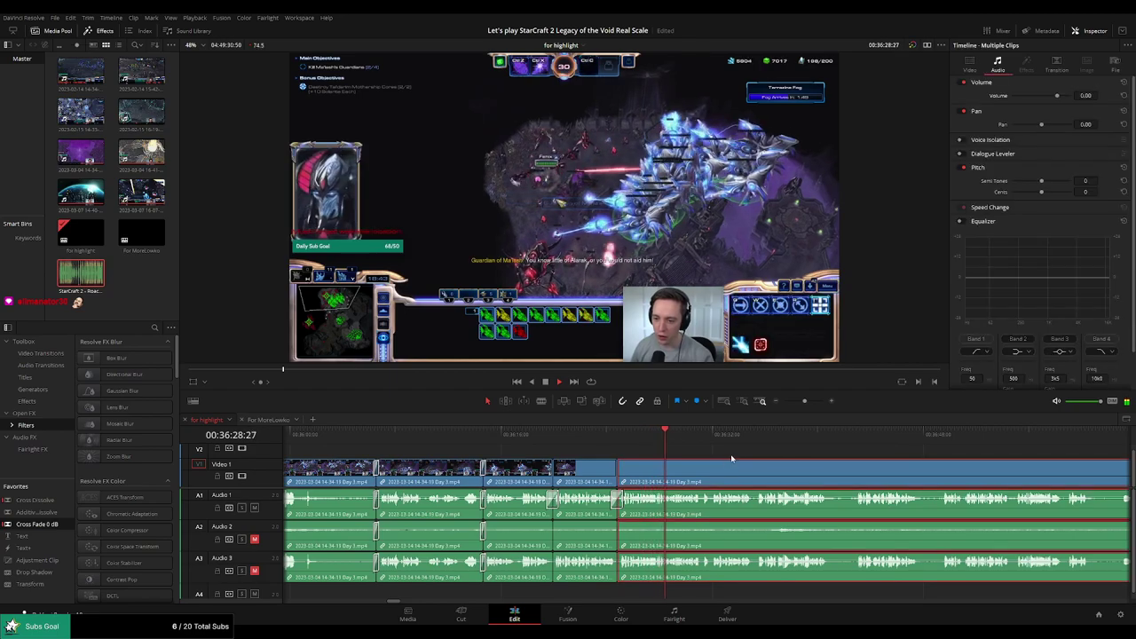
pyautogui.click(735, 456)
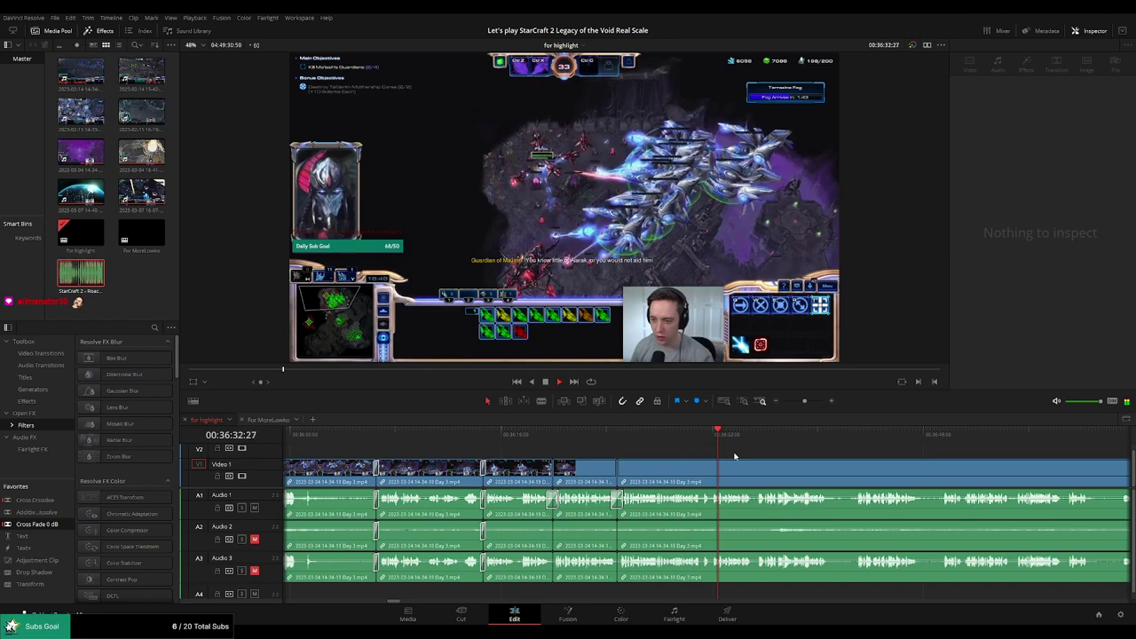
pyautogui.moveTo(815, 457); pyautogui.dragTo(565, 458)
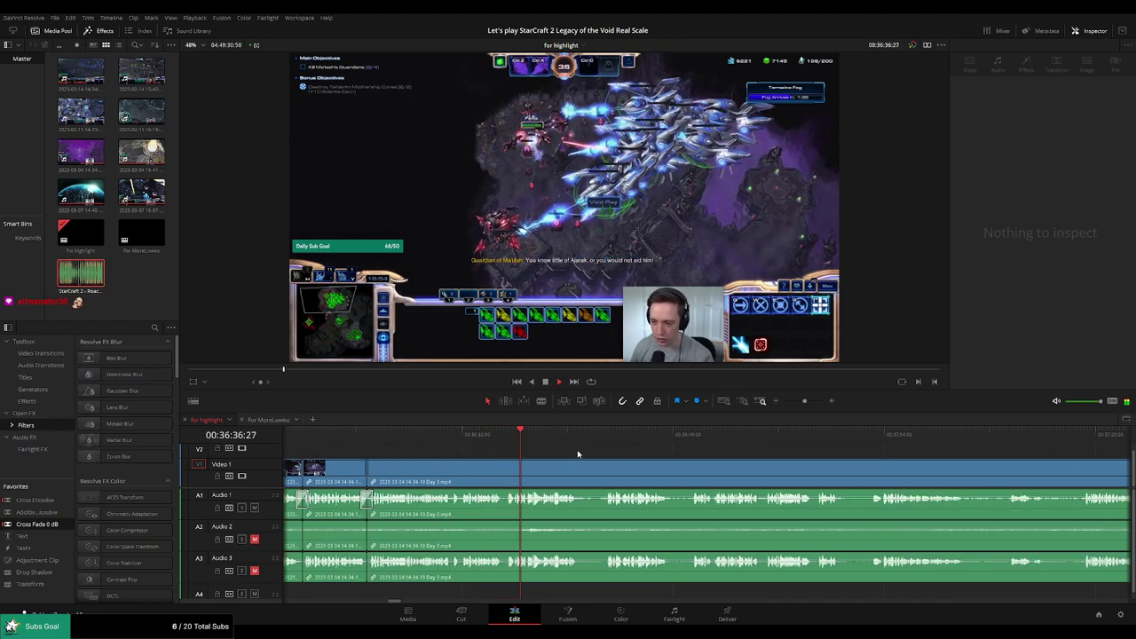
pyautogui.moveTo(602, 460); pyautogui.dragTo(551, 469)
pyautogui.press('b')
pyautogui.click(529, 475)
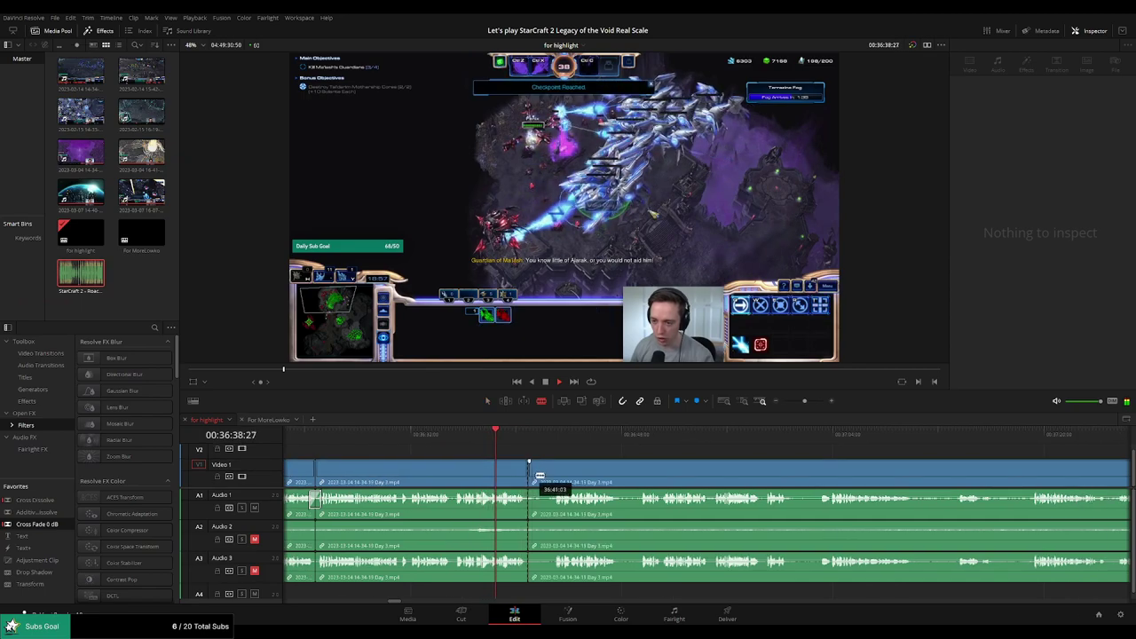
pyautogui.click(551, 475)
pyautogui.press('a')
pyautogui.click(538, 477)
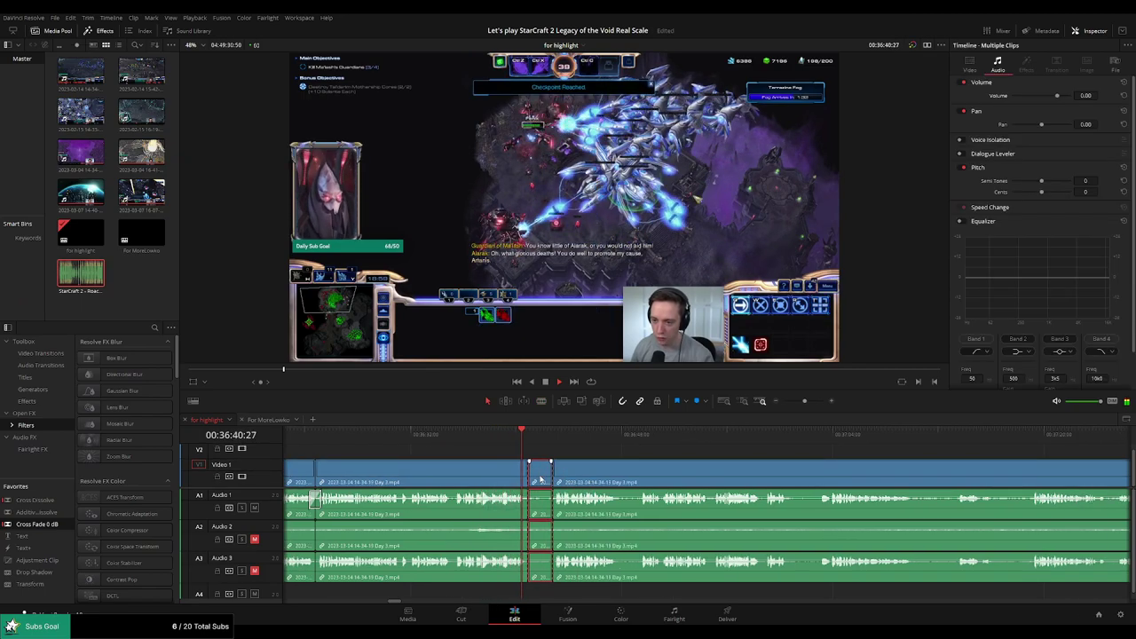
pyautogui.press('Delete')
pyautogui.click(525, 502)
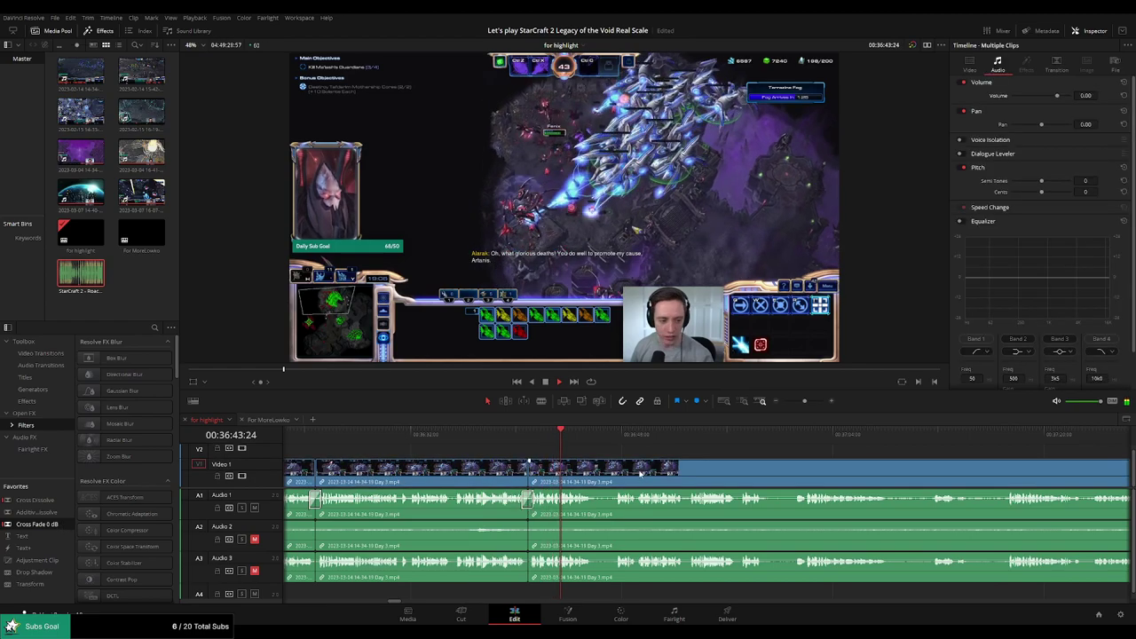
# Split the footage at about 36:59 and 37:02, ripple-delete the section between and play across the join
pyautogui.moveTo(637, 472); pyautogui.dragTo(561, 461)
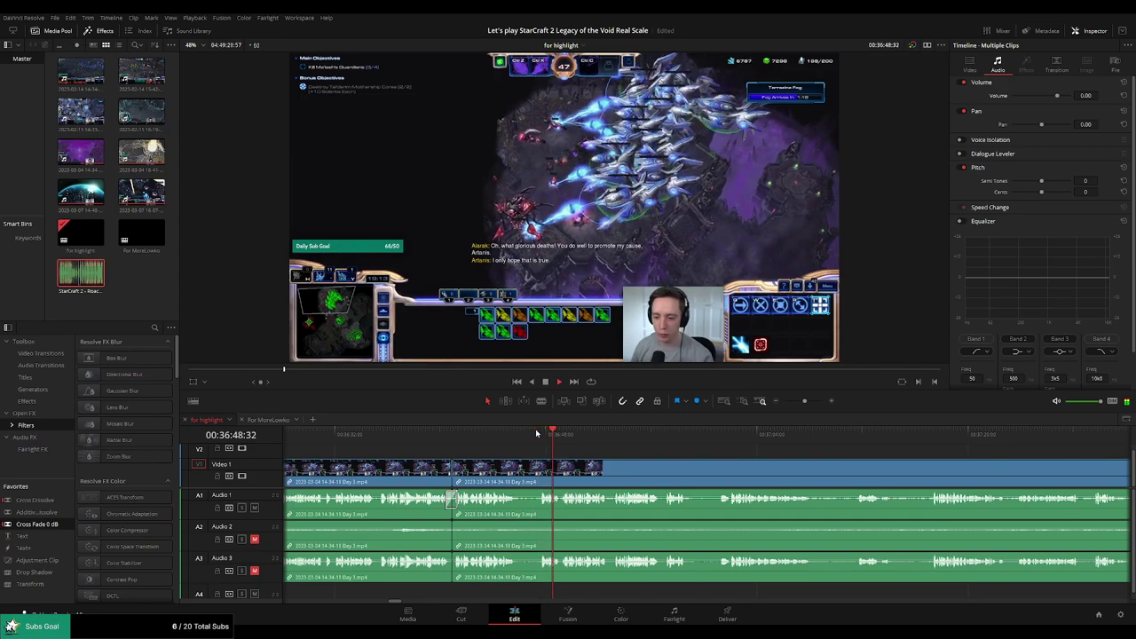
pyautogui.hscroll(3, 621, 457)
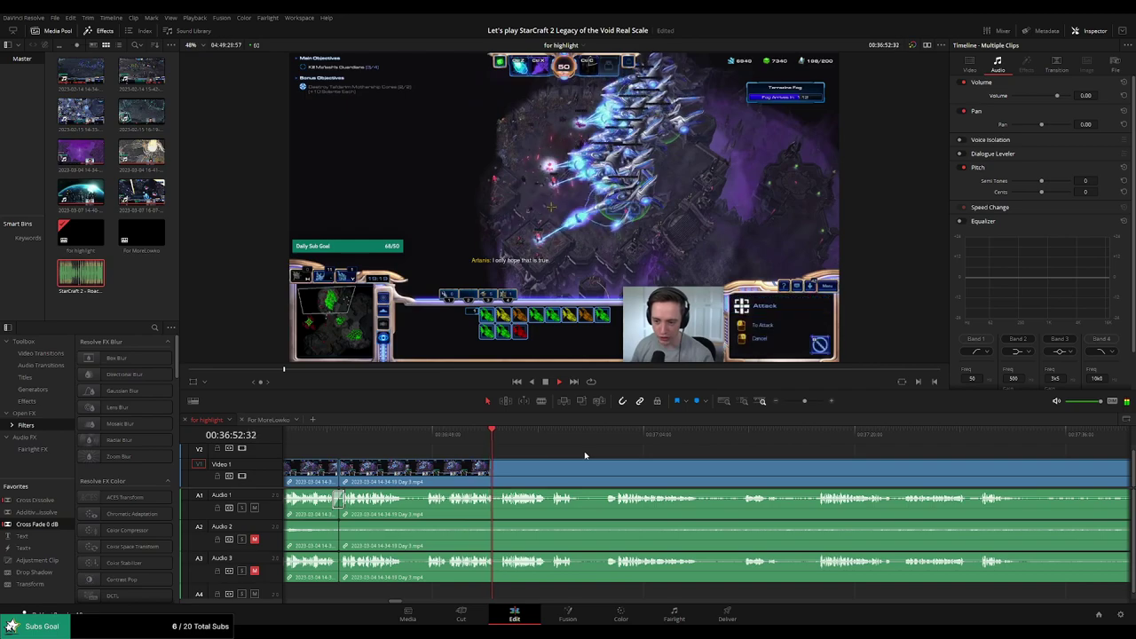
pyautogui.hscroll(2, 621, 461)
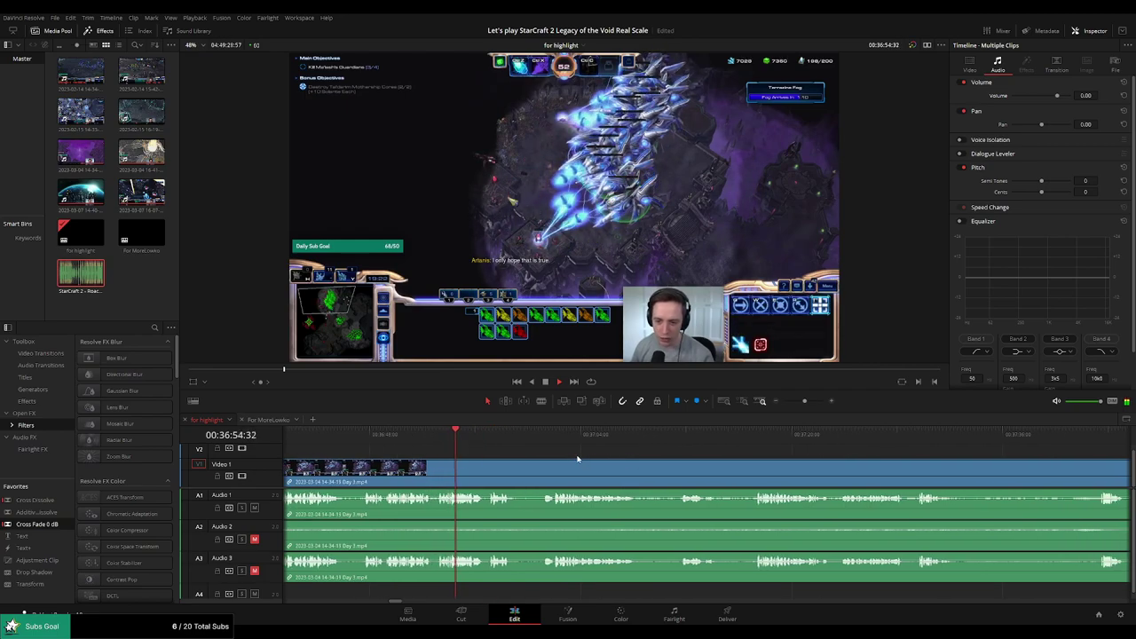
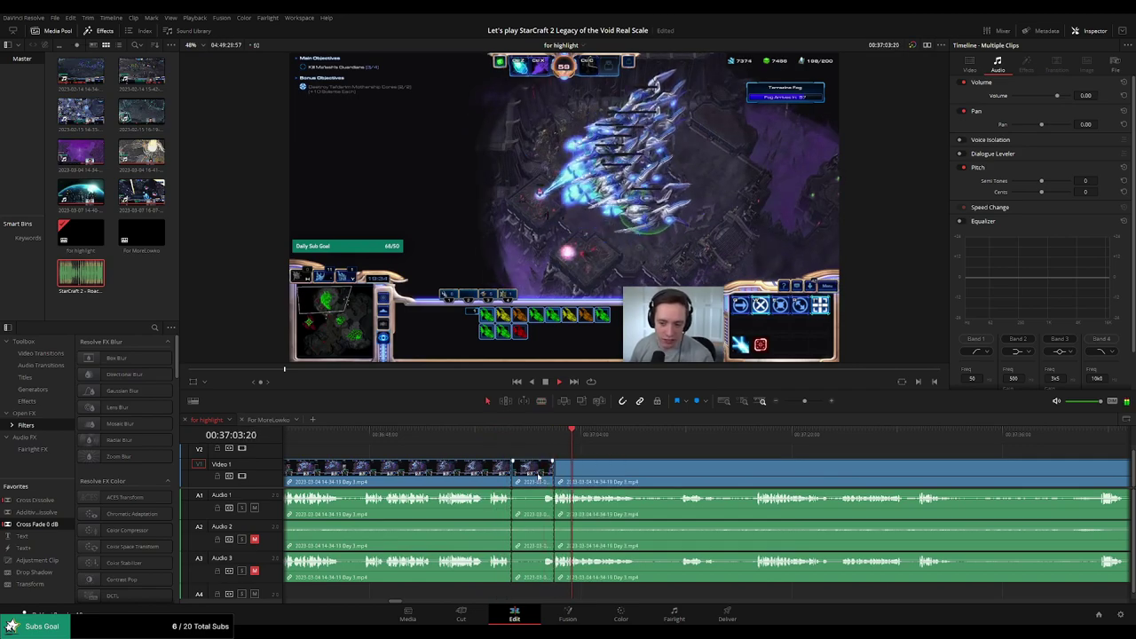
pyautogui.click(537, 480)
pyautogui.click(504, 441)
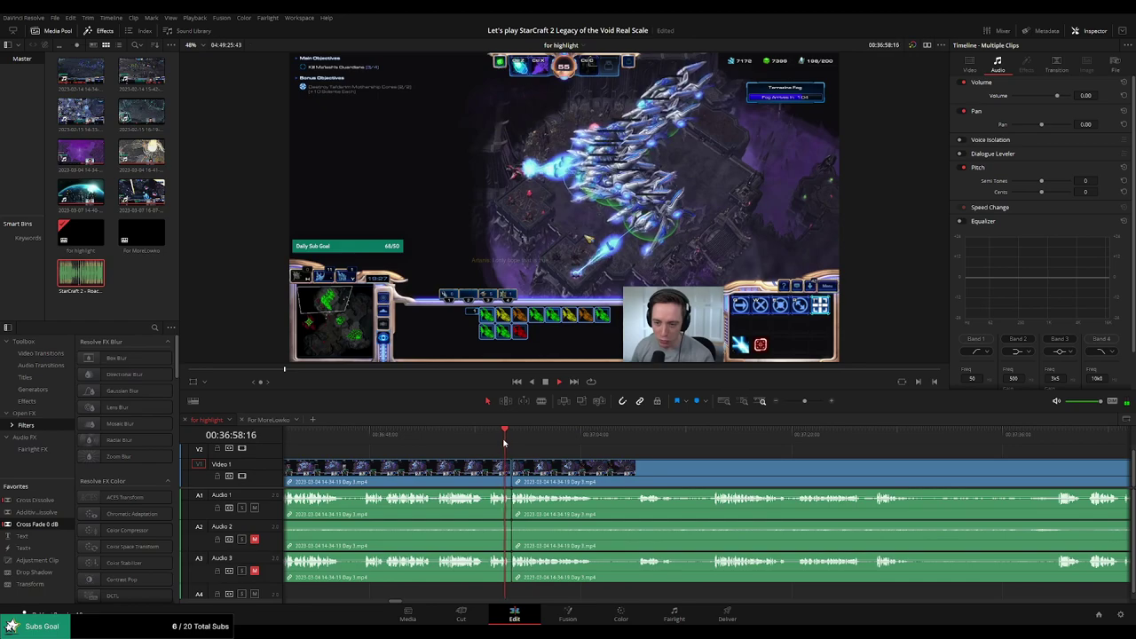
pyautogui.moveTo(650, 461); pyautogui.dragTo(607, 454)
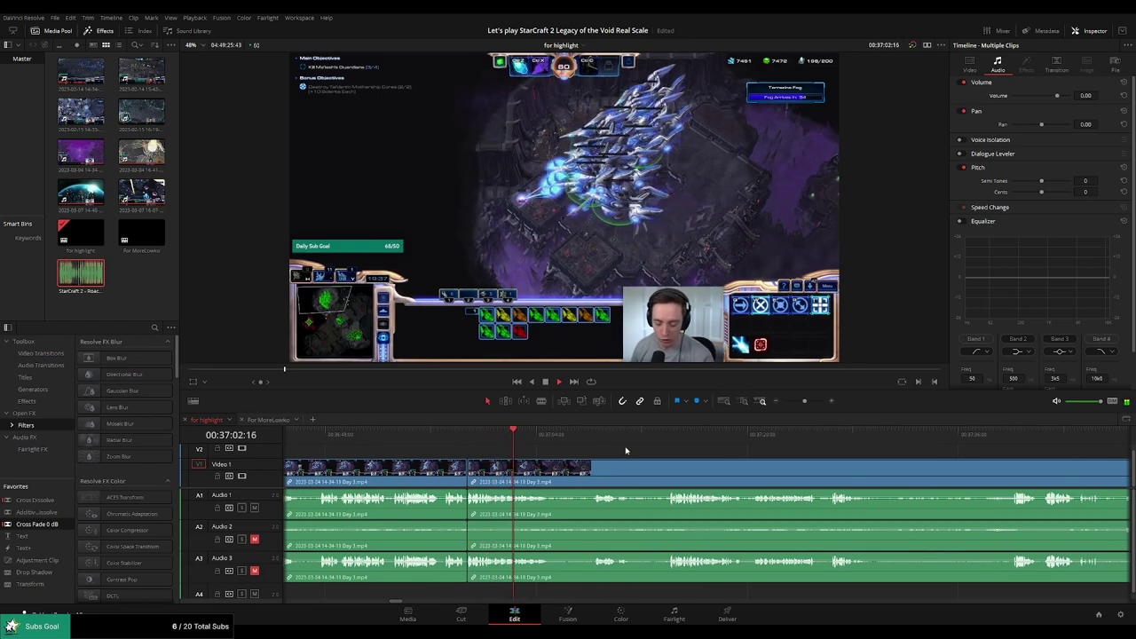
# Cut out the section from about 00:37:05 to 00:37:08, closing the gap, and add a Cross Fade 0 dB on Audio 1 at the cut
pyautogui.moveTo(606, 450); pyautogui.dragTo(576, 448)
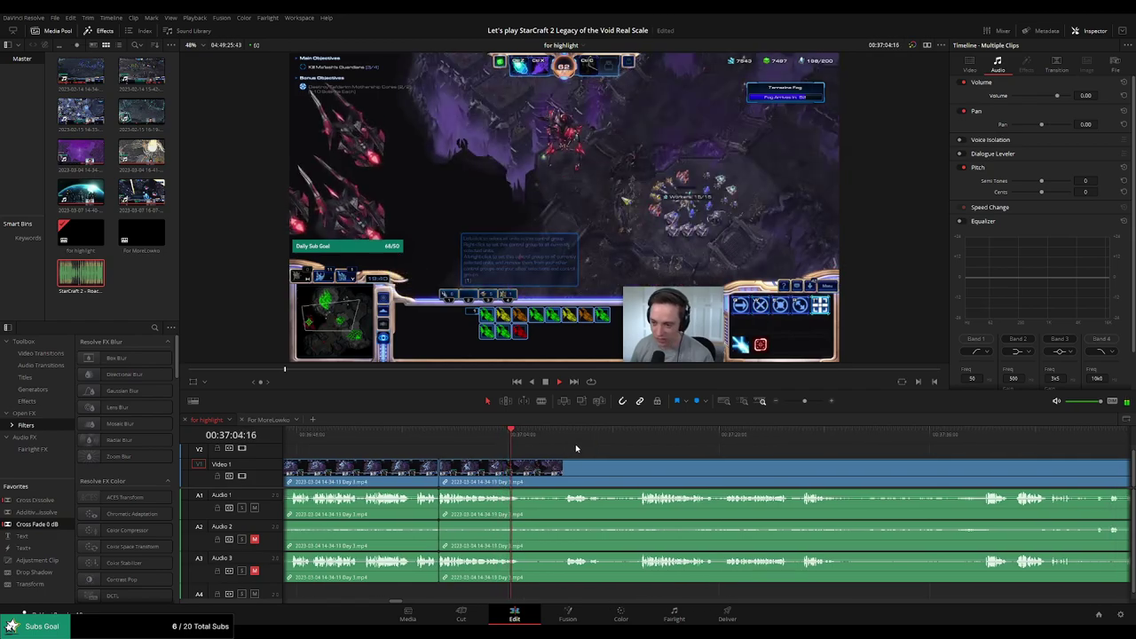
pyautogui.press('b')
pyautogui.click(525, 472)
pyautogui.click(563, 437)
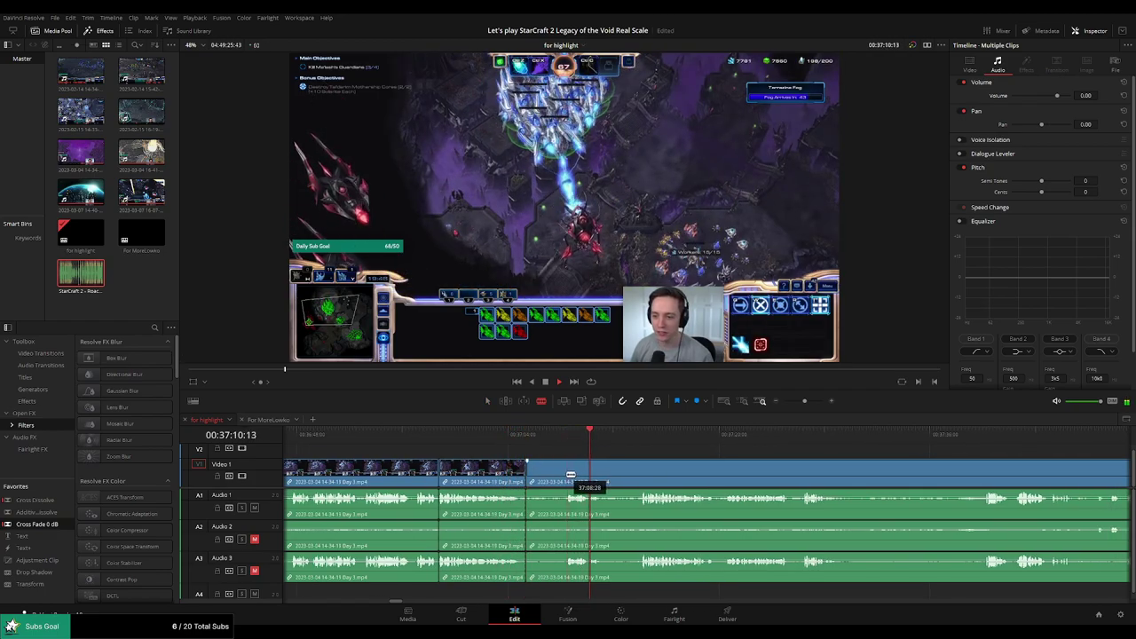
pyautogui.click(565, 474)
pyautogui.press('a')
pyautogui.click(552, 476)
pyautogui.press('Delete')
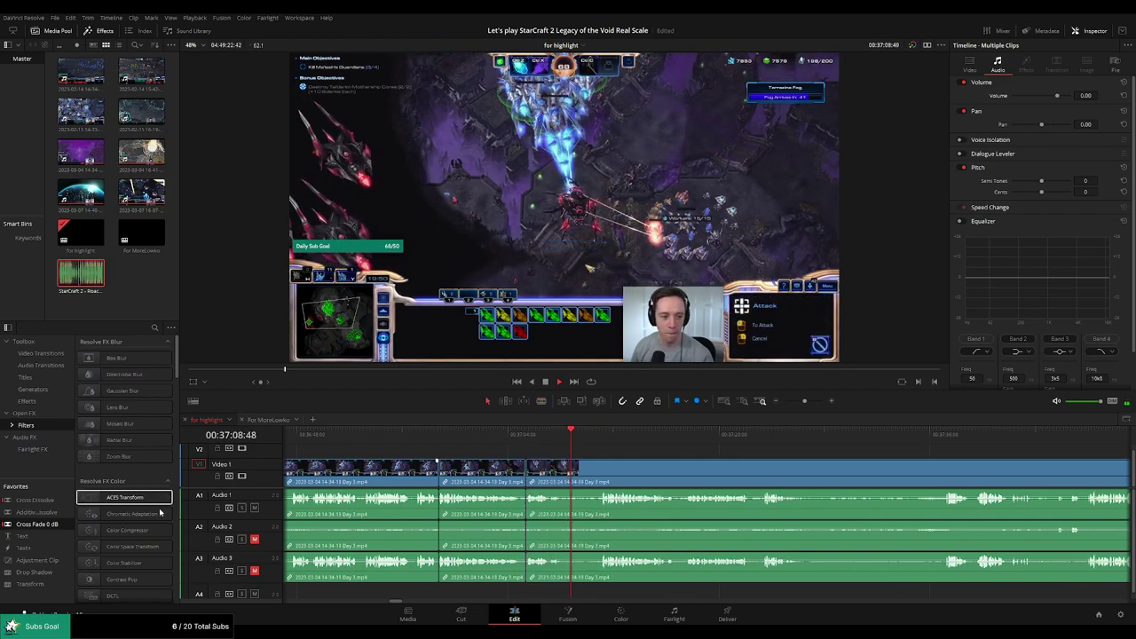
pyautogui.moveTo(530, 509); pyautogui.dragTo(530, 508)
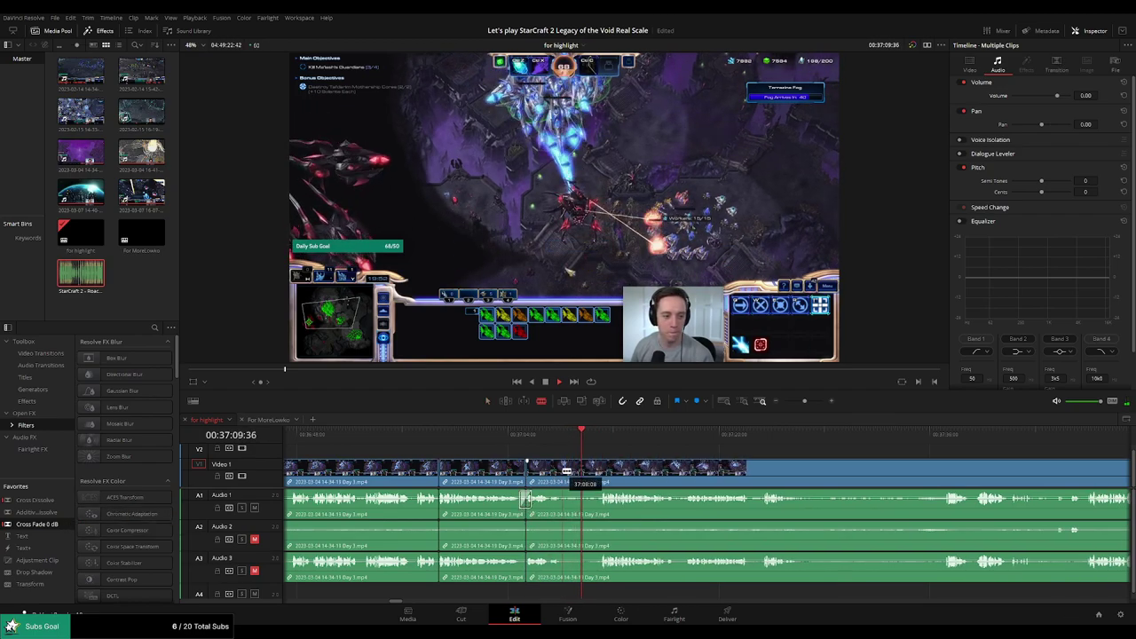
# Remove the quiet section from about 00:37:08 to 00:37:11 and place a Cross Fade 0 dB on Audio 1 at the join
pyautogui.click(565, 469)
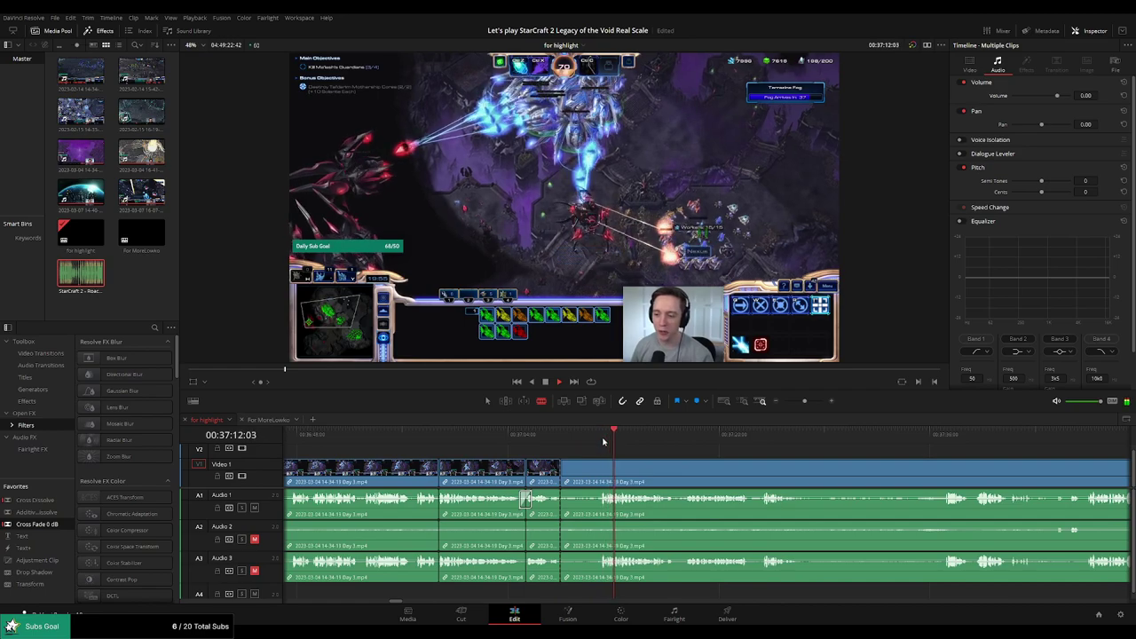
pyautogui.click(602, 468)
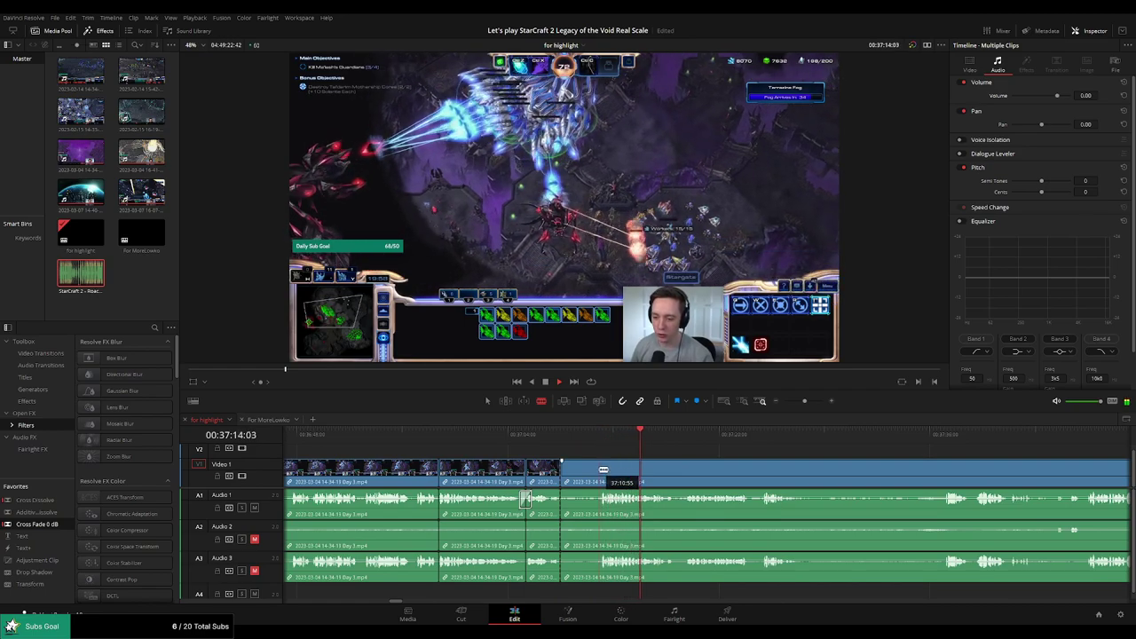
pyautogui.press('a')
pyautogui.click(580, 468)
pyautogui.press('Delete')
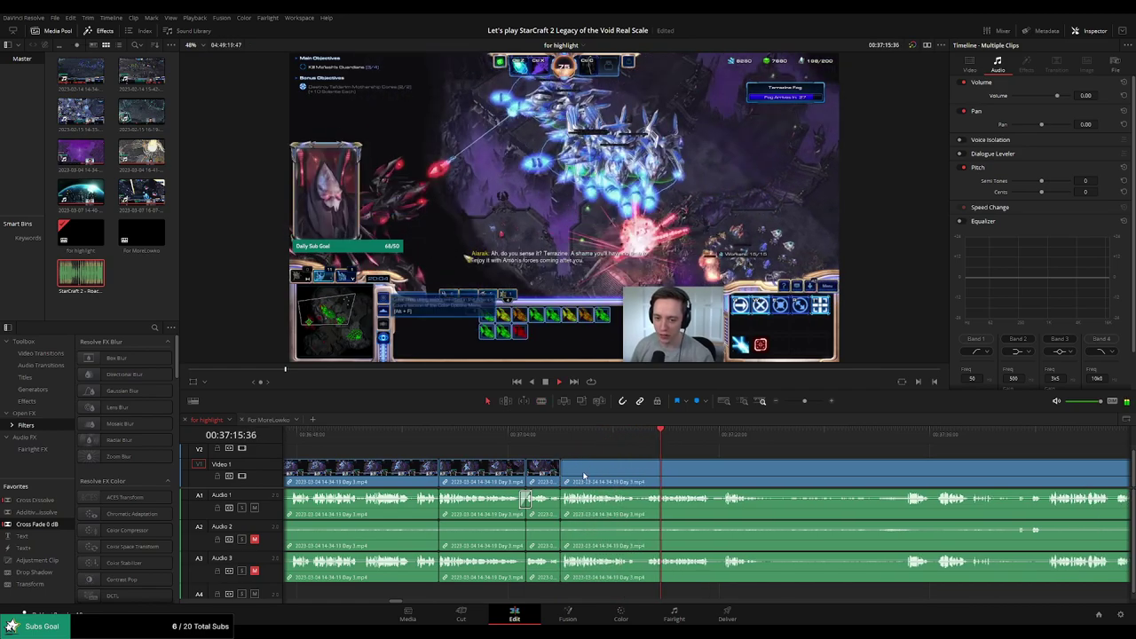
pyautogui.moveTo(66, 526); pyautogui.dragTo(584, 507)
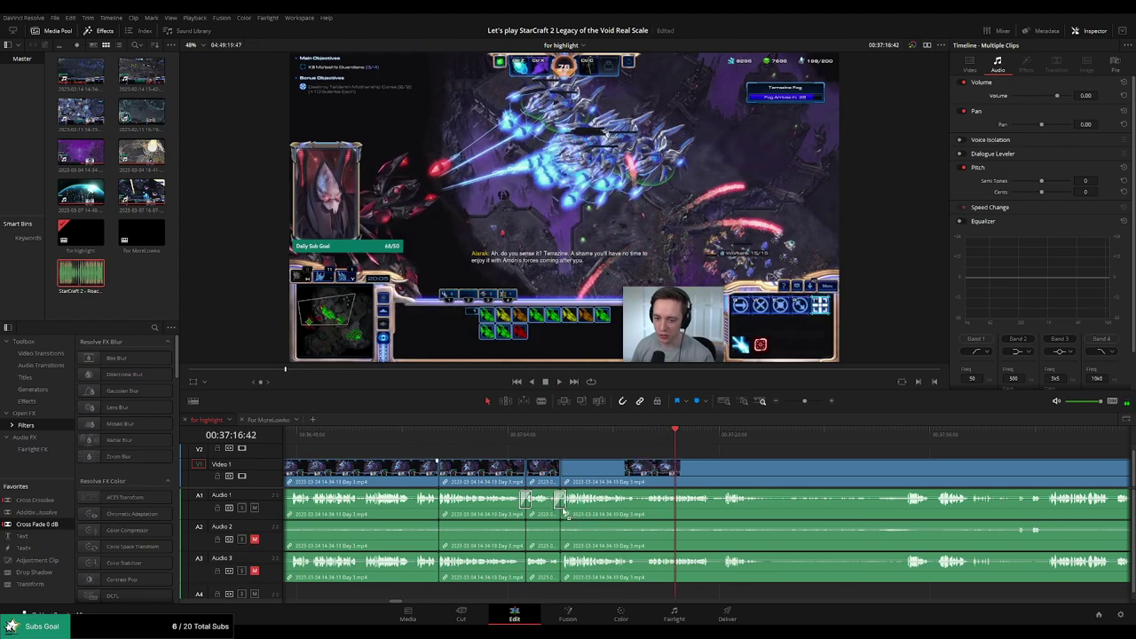
# Ripple delete the footage from about 00:37:25 to 00:37:34 and add a Cross Fade 0 dB on Audio 1 where the clips meet
pyautogui.press('space')
pyautogui.moveTo(776, 465); pyautogui.dragTo(595, 456)
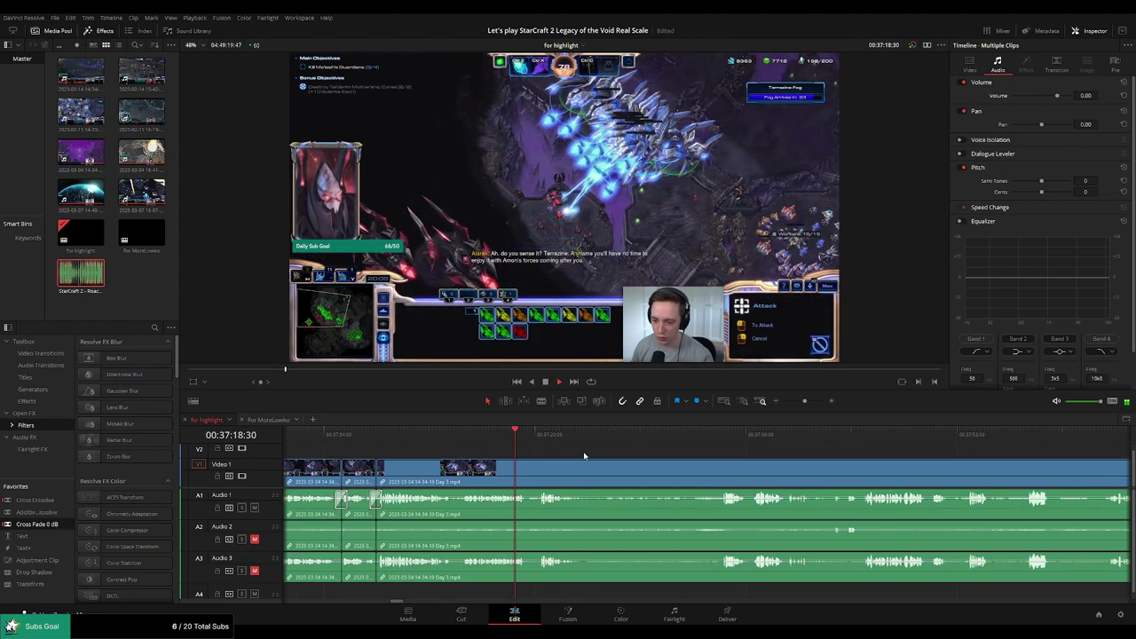
pyautogui.hscroll(1, 578, 454)
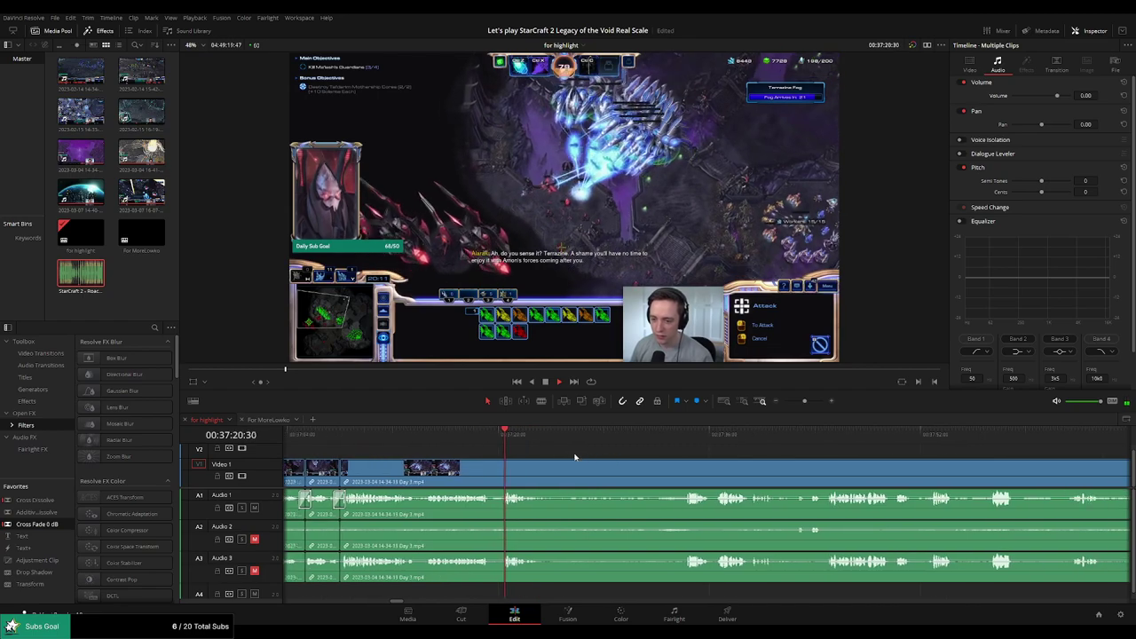
pyautogui.hscroll(1, 574, 457)
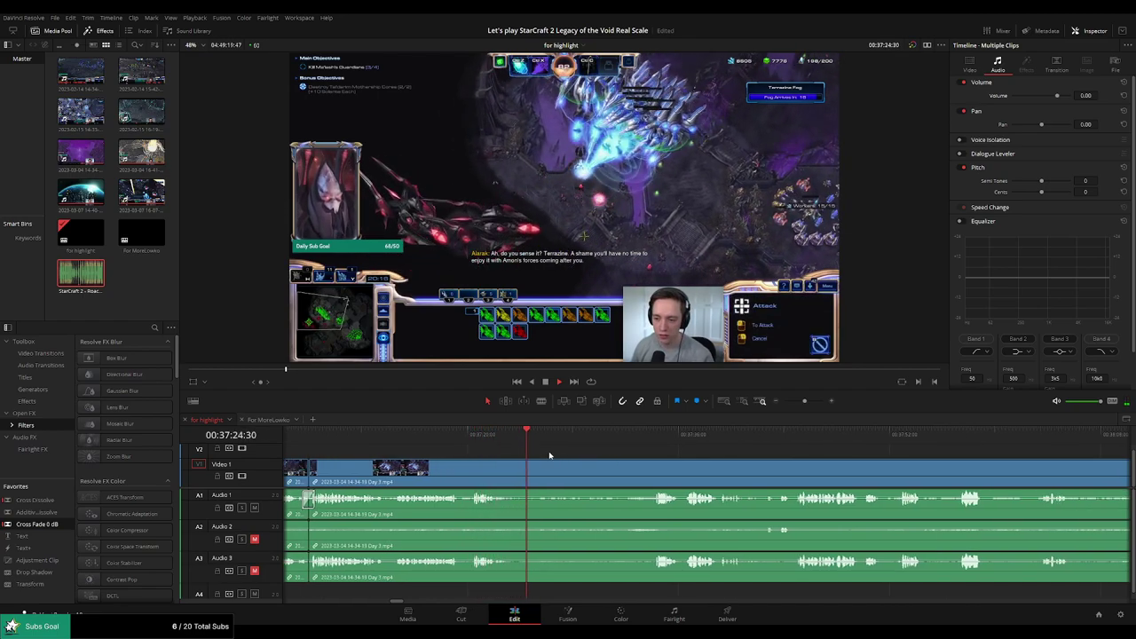
pyautogui.hotkey('ctrl', 'b')
pyautogui.click(645, 435)
pyautogui.press('space')
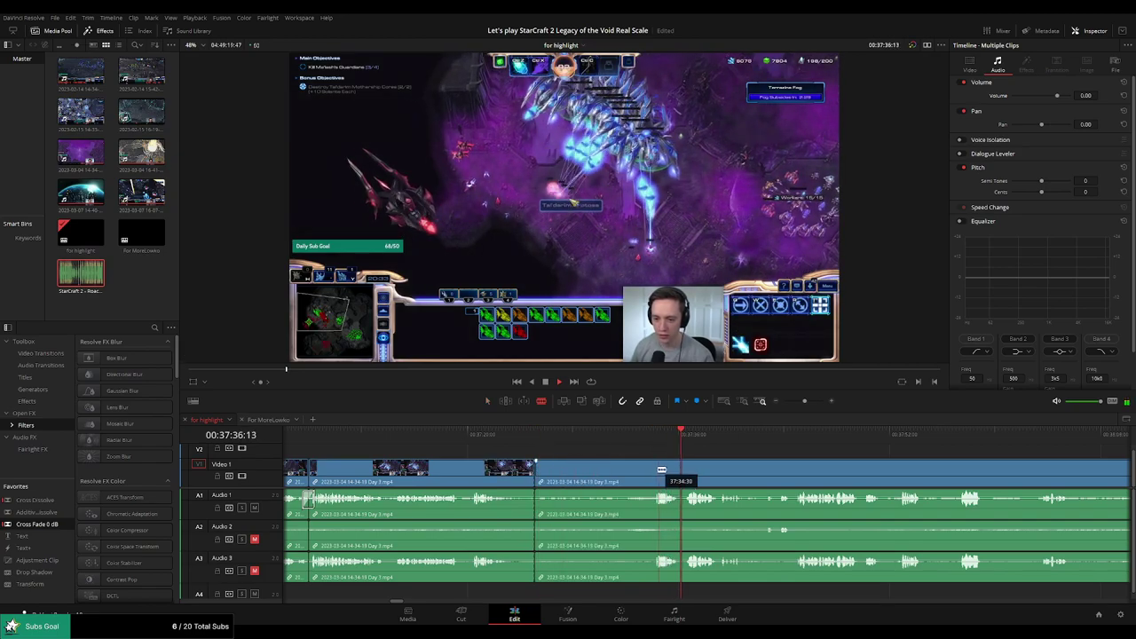
pyautogui.click(655, 470)
pyautogui.press('a')
pyautogui.click(624, 478)
pyautogui.press('Delete')
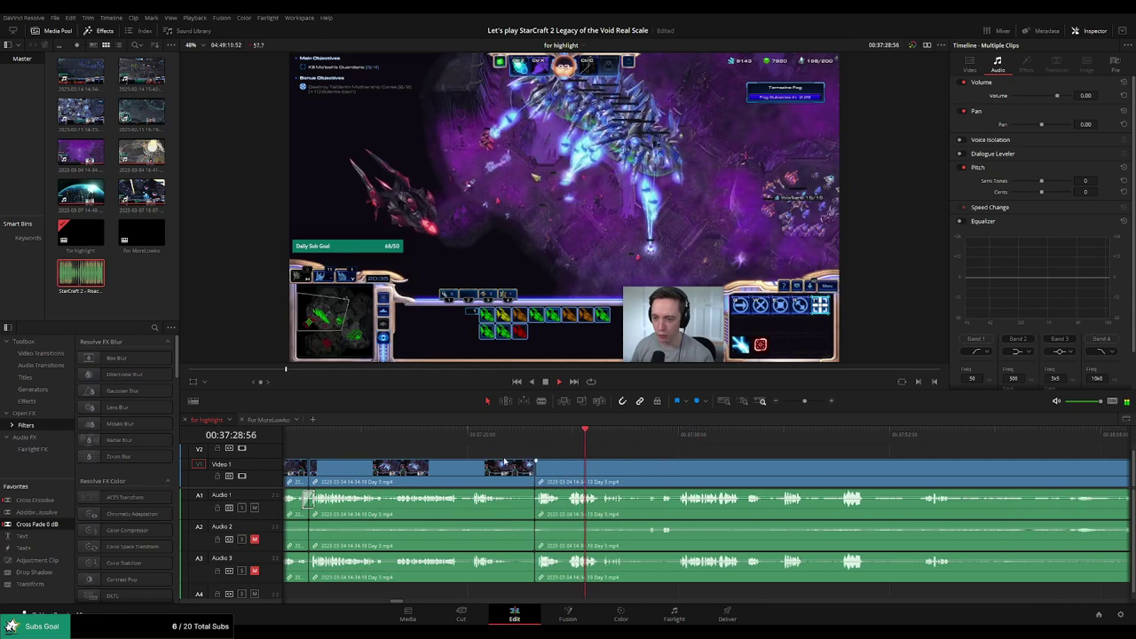
pyautogui.moveTo(59, 526); pyautogui.dragTo(563, 513)
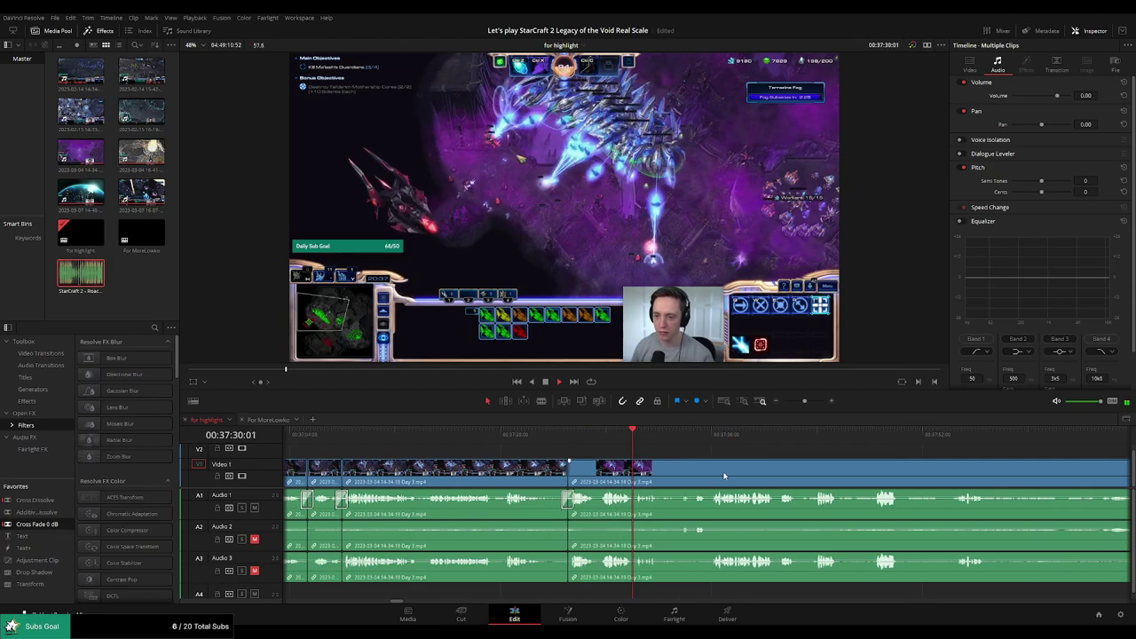
# Split the clip at about 00:37:32 and 00:37:36 and delete the section between the splits, closing the gap
pyautogui.hscroll(4, 595, 461)
pyautogui.click(550, 433)
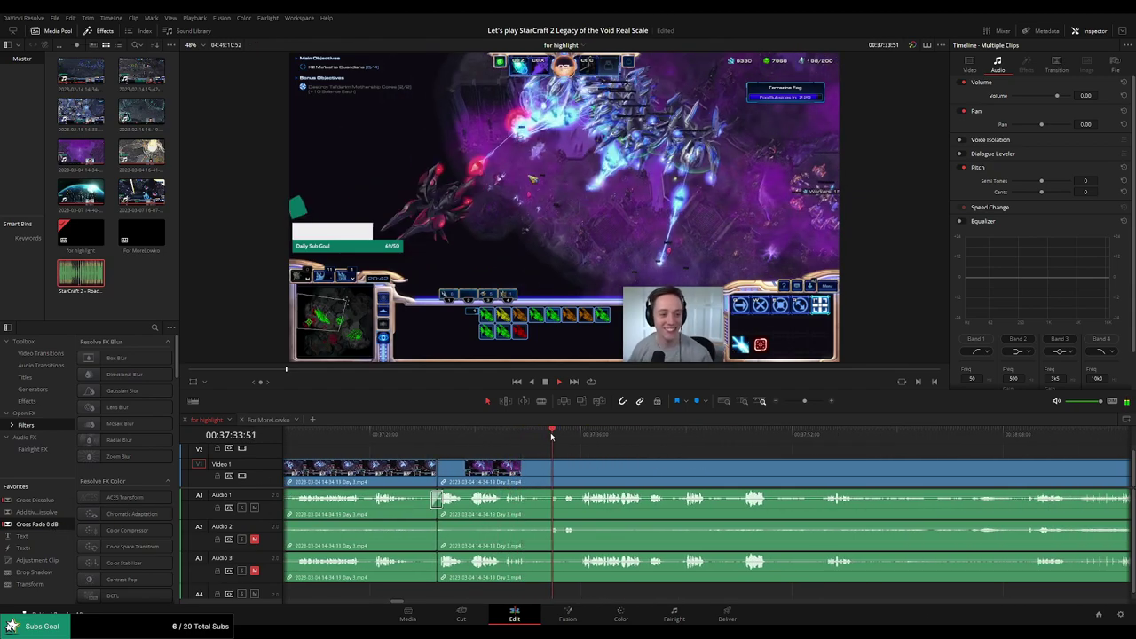
pyautogui.press('b')
pyautogui.click(530, 475)
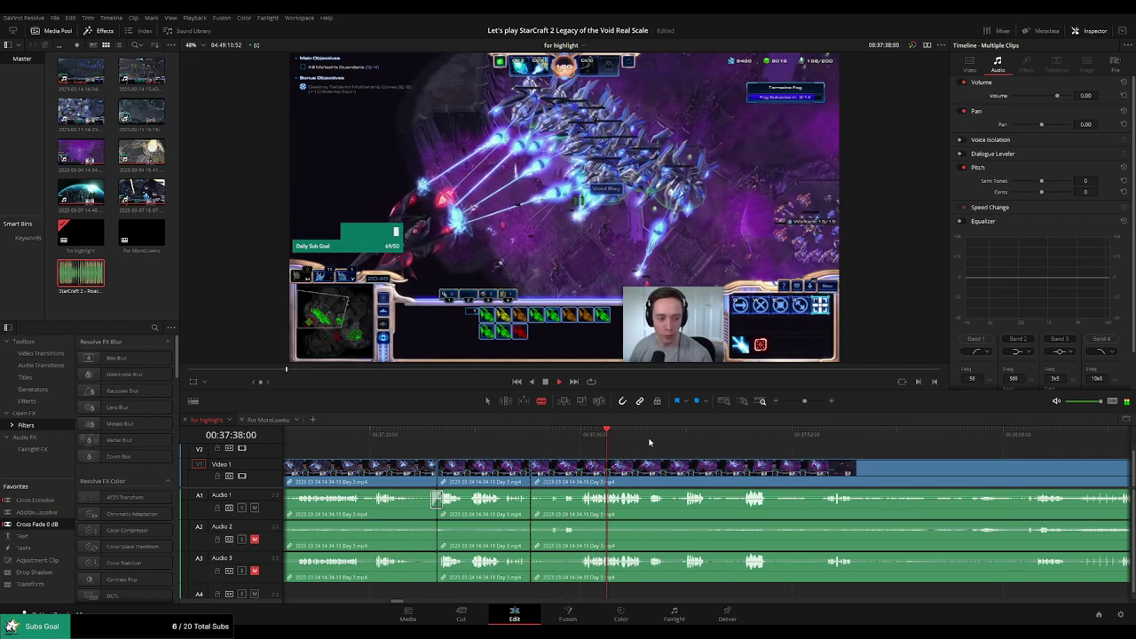
pyautogui.click(580, 436)
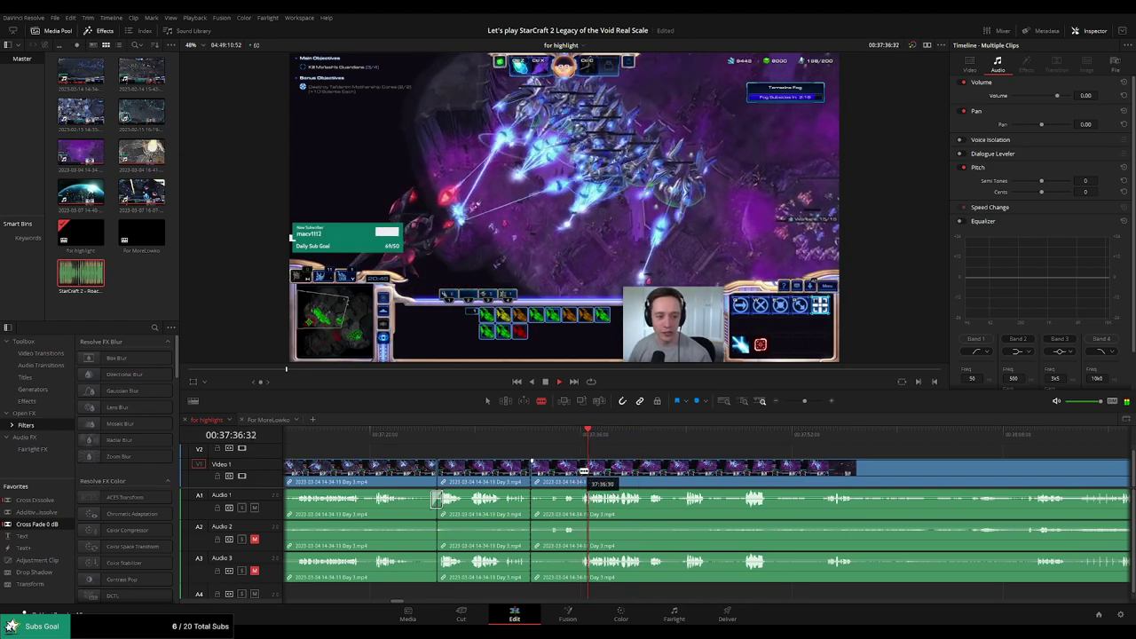
pyautogui.click(580, 472)
pyautogui.press('a')
pyautogui.click(569, 471)
pyautogui.press('Delete')
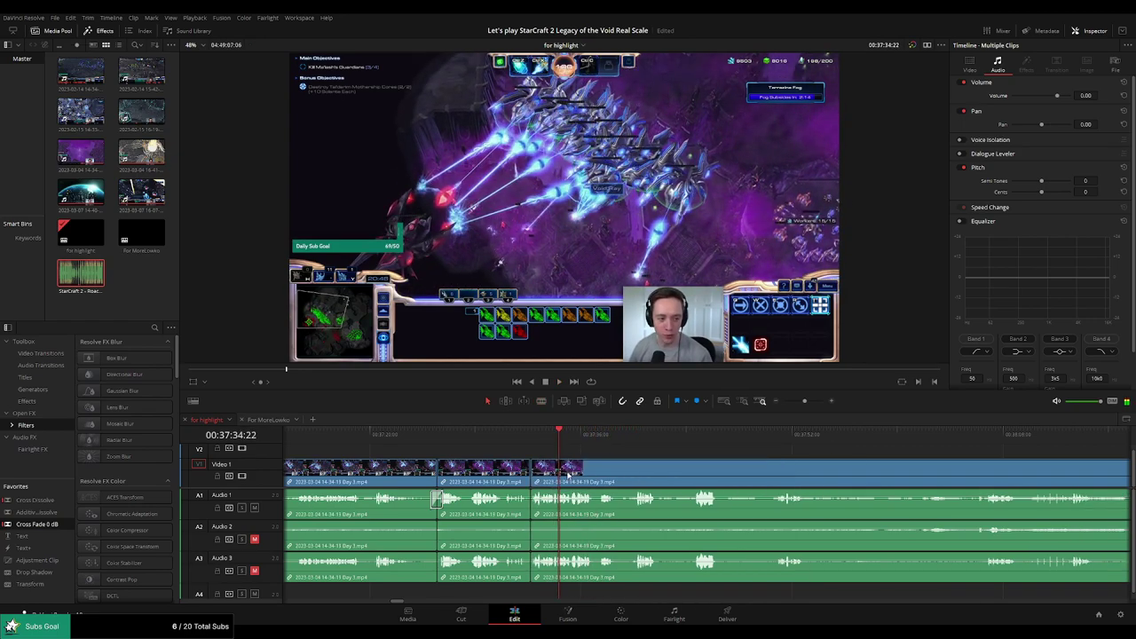
# Add a Cross Fade 0 dB on Audio 1 at the cut near 00:37:32 and play back the transition
pyautogui.click(527, 442)
pyautogui.press('space')
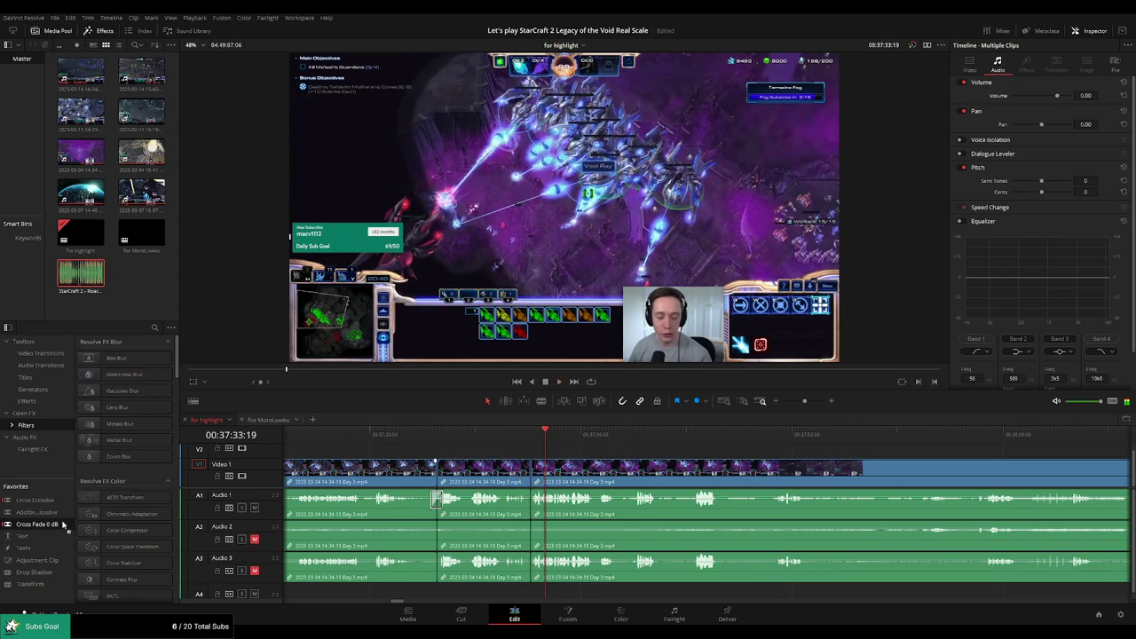
pyautogui.click(524, 441)
pyautogui.press('space')
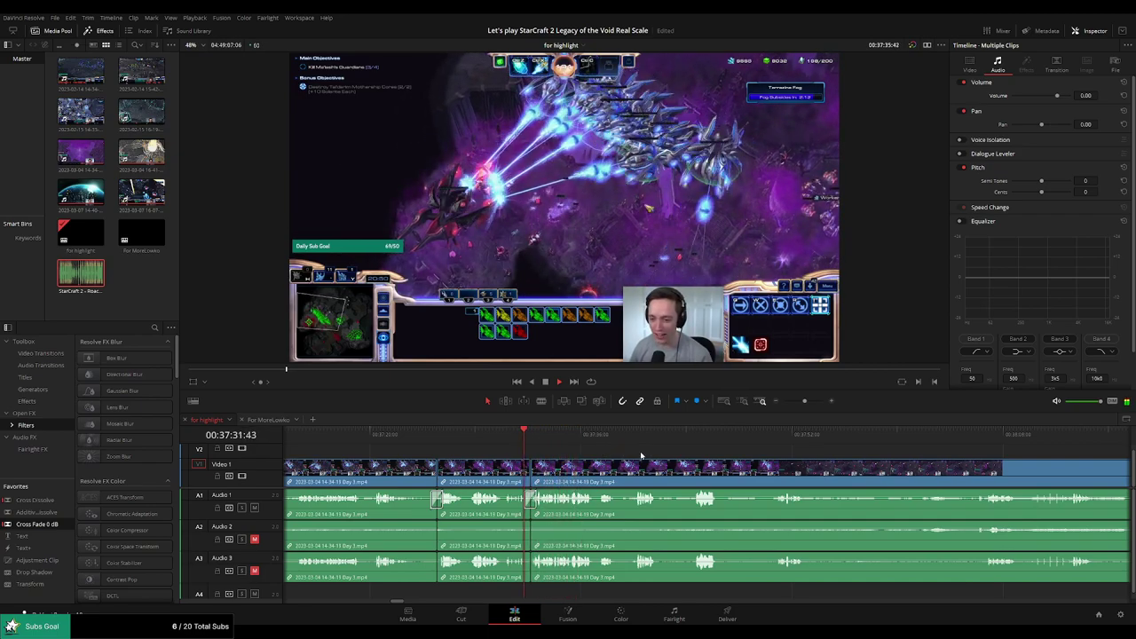
pyautogui.moveTo(657, 453); pyautogui.dragTo(524, 442)
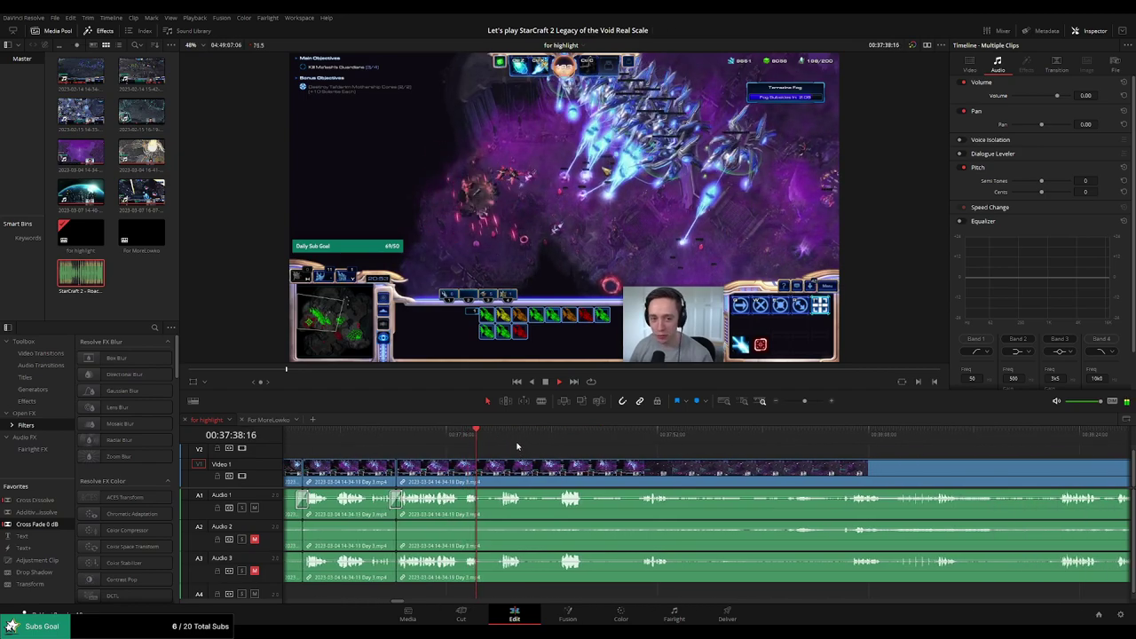
pyautogui.click(497, 439)
pyautogui.press('b')
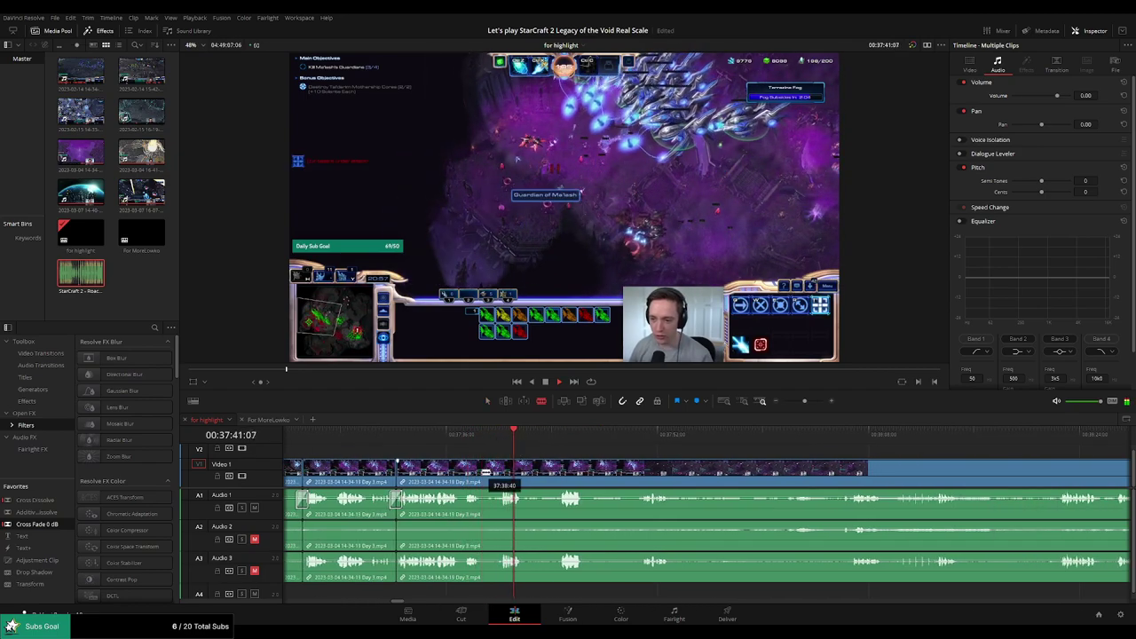
pyautogui.click(481, 473)
pyautogui.hotkey('ctrl', 'z')
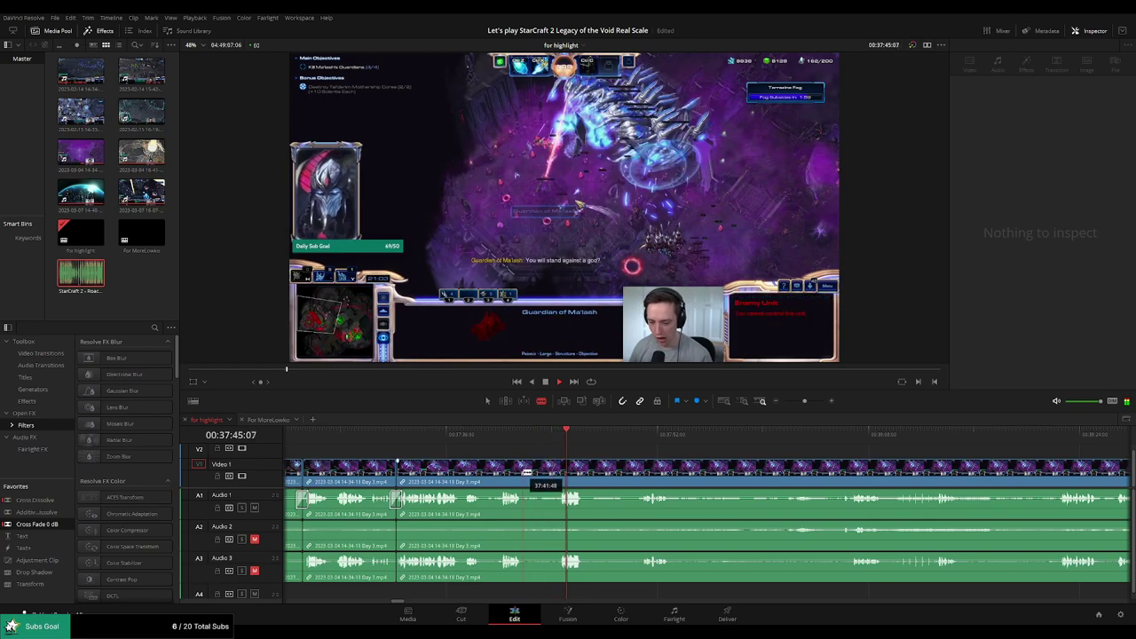
pyautogui.press('a')
# Cut out the silent section from about 00:37:47 to 00:37:50 before the cutscene dialogue, closing the gap
pyautogui.hscroll(2, 629, 455)
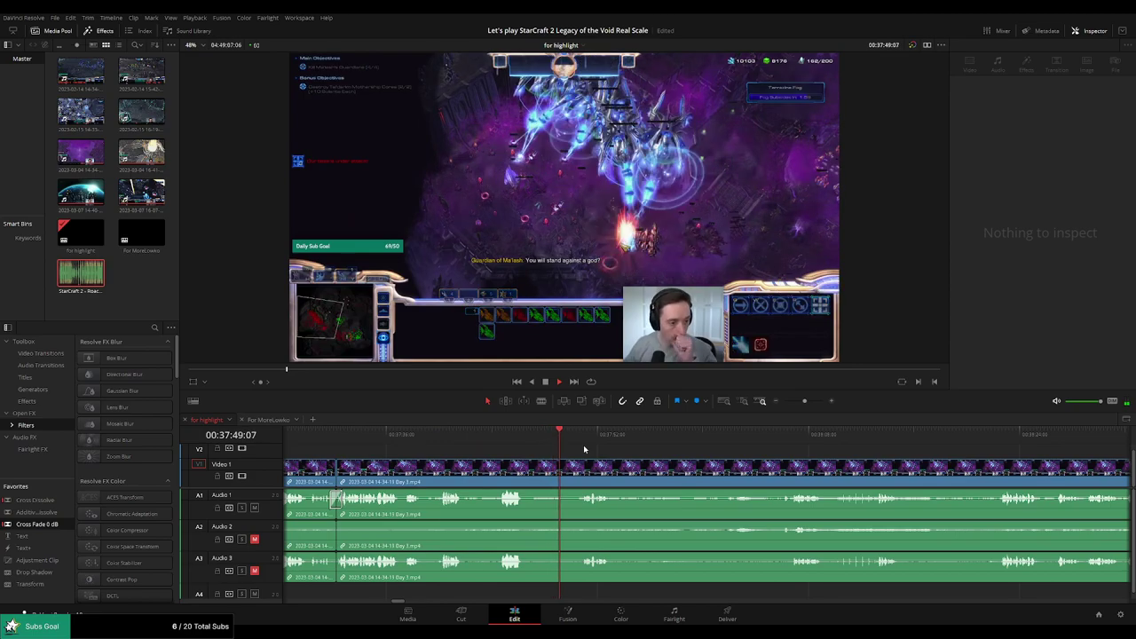
pyautogui.click(583, 441)
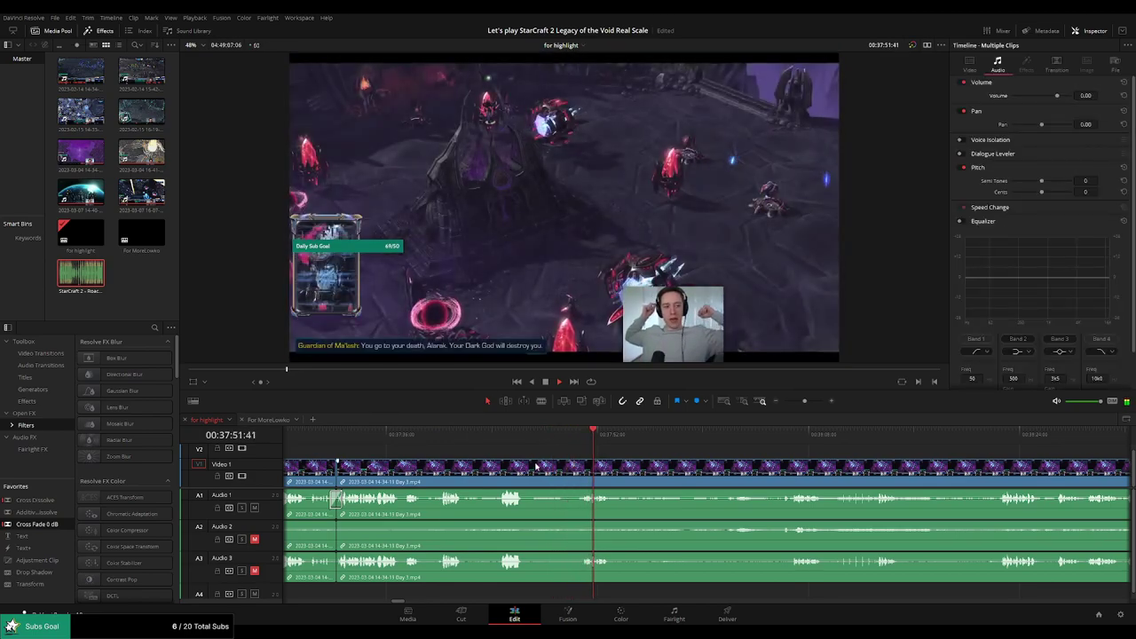
pyautogui.press('b')
pyautogui.click(530, 466)
pyautogui.click(578, 466)
pyautogui.press('a')
pyautogui.click(560, 470)
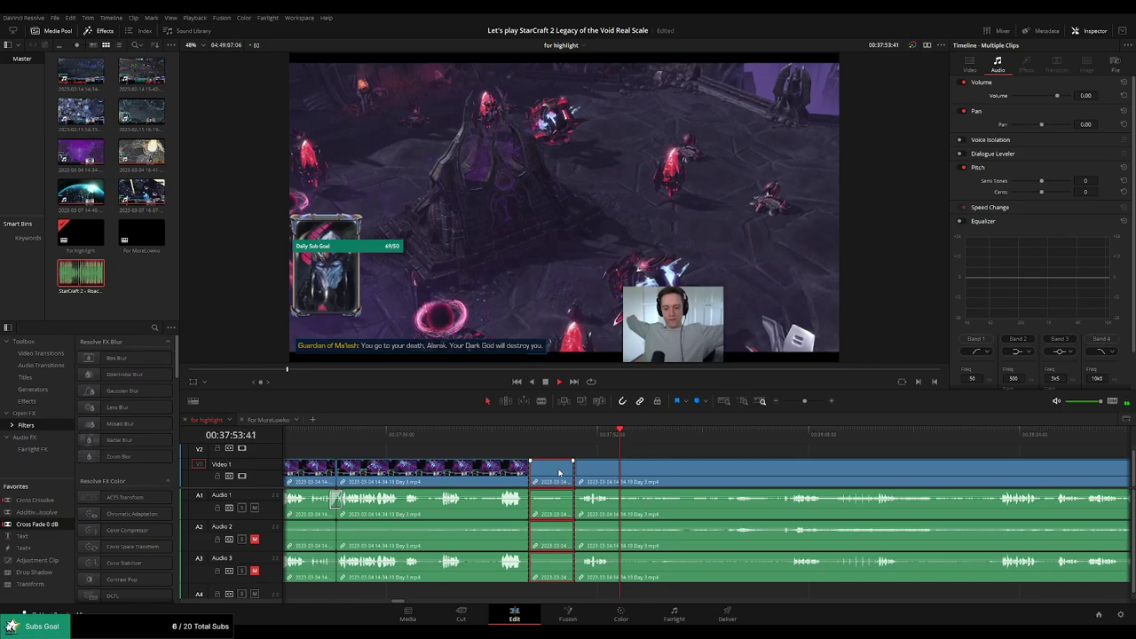
pyautogui.press('Delete')
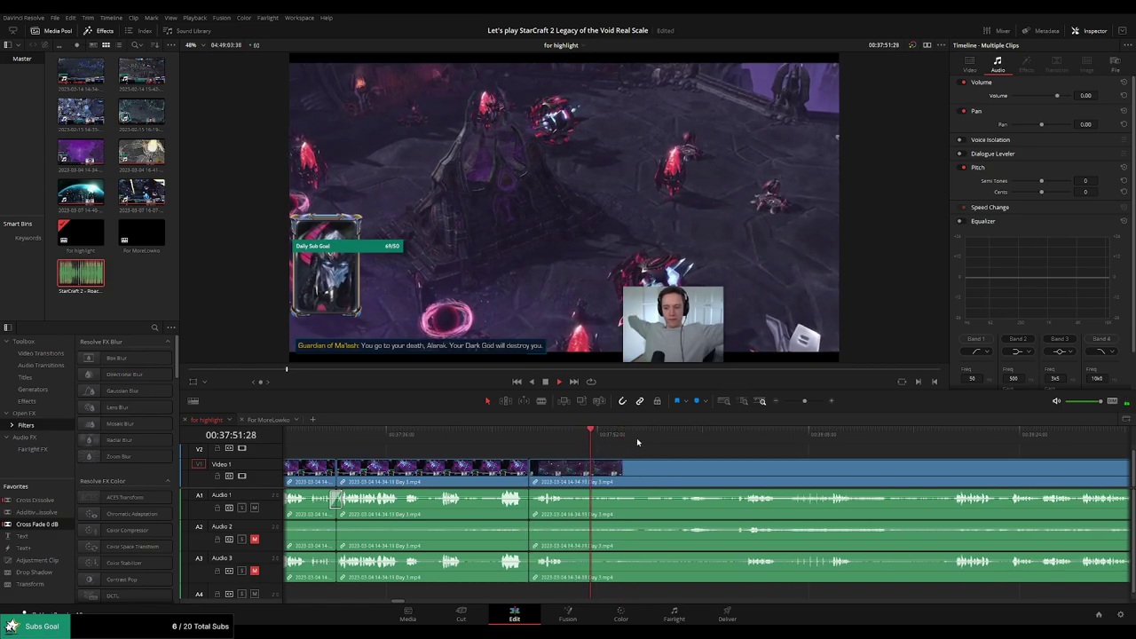
# Try a Cross Fade 0 dB on Audio 1 at the cut into the cutscene and play back the transition
pyautogui.moveTo(538, 507); pyautogui.dragTo(538, 507)
pyautogui.press('space')
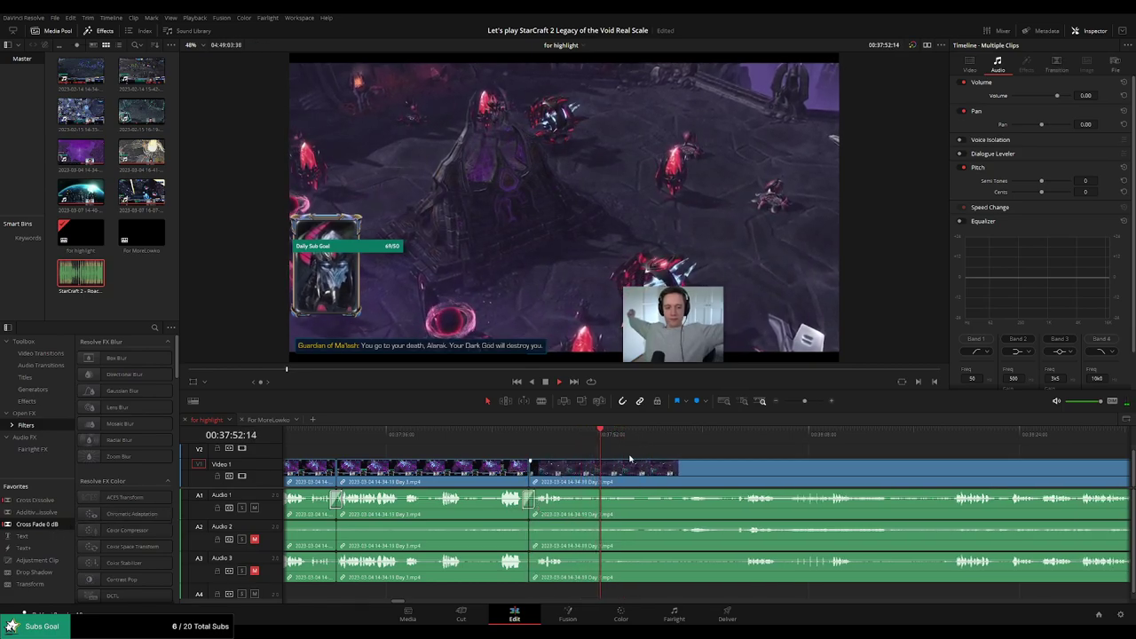
pyautogui.click(703, 434)
pyautogui.click(731, 434)
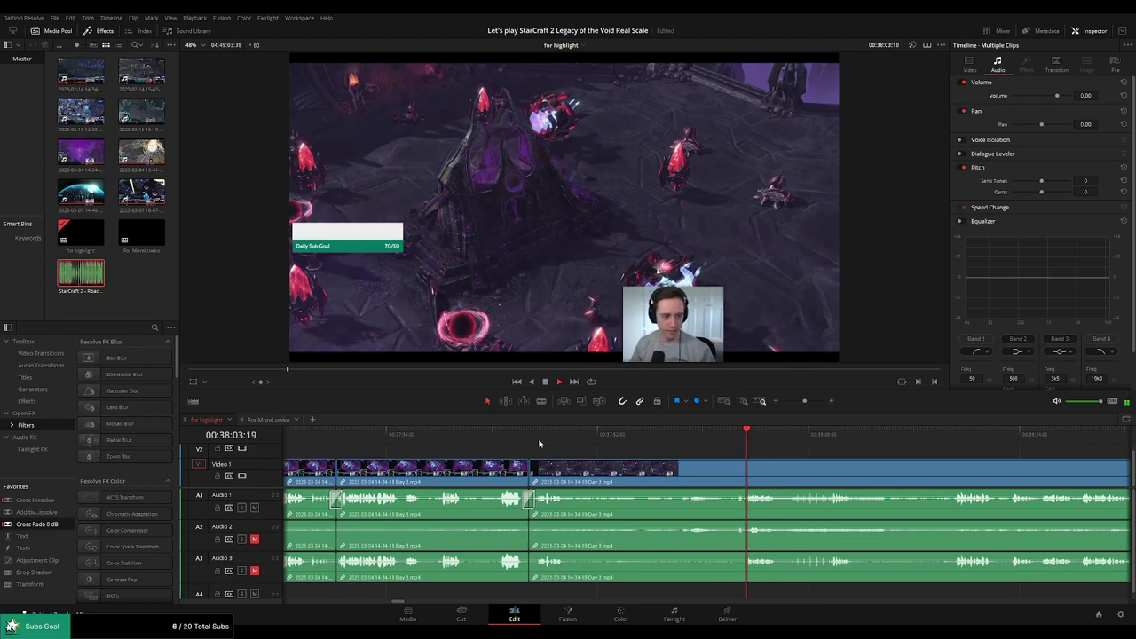
pyautogui.click(518, 434)
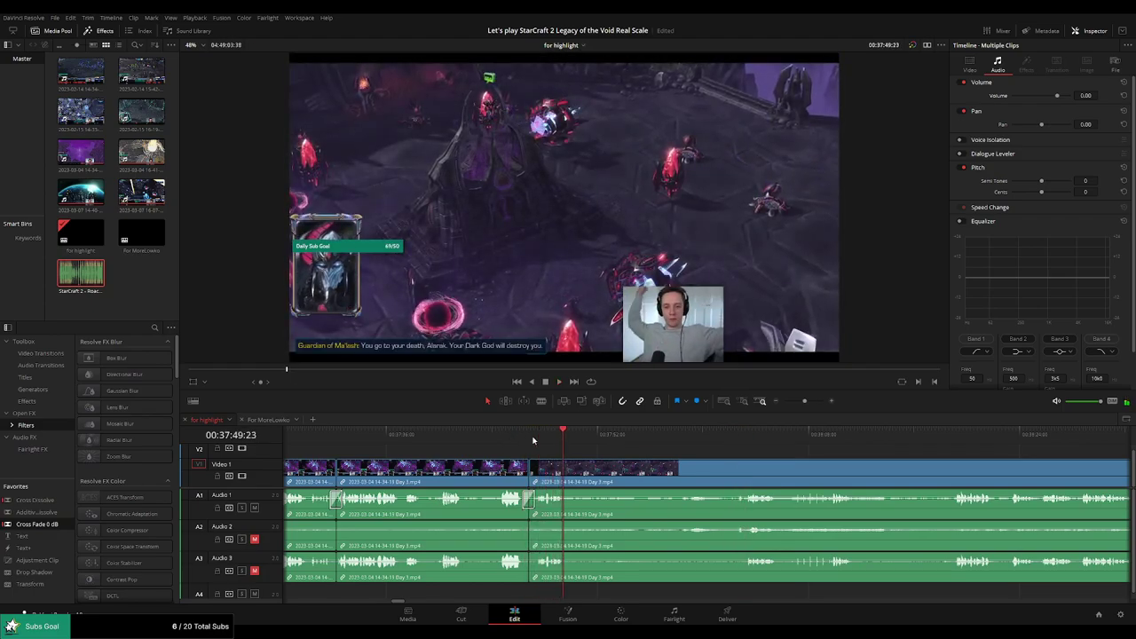
pyautogui.click(513, 437)
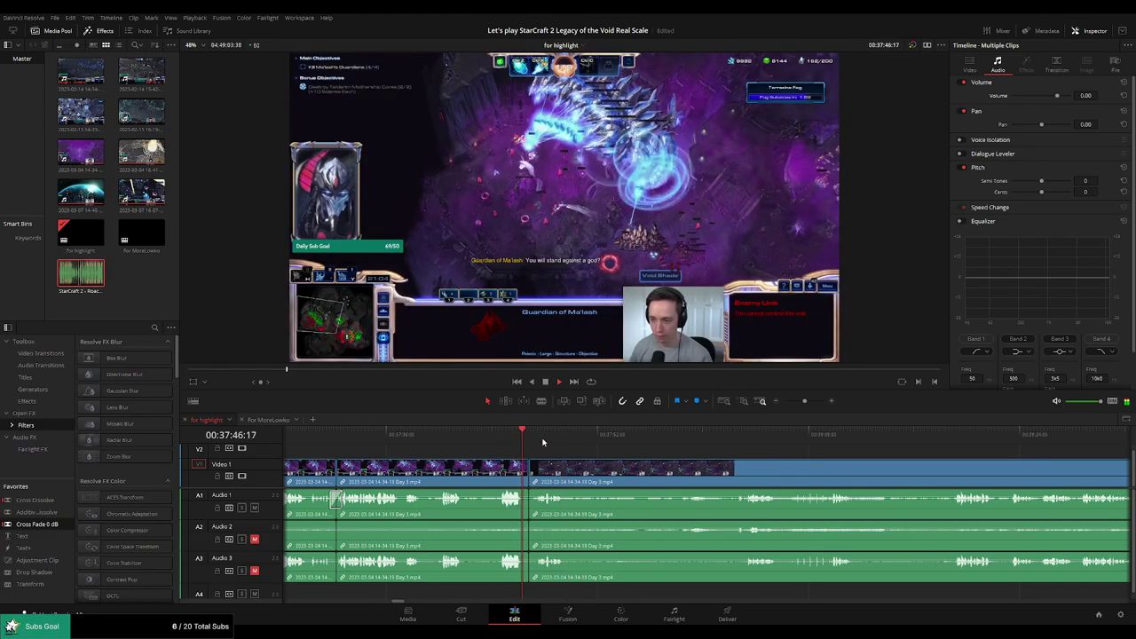
# Review the footage from the cutscene through the victory screen and on into the next mission around 00:45:11
pyautogui.click(577, 435)
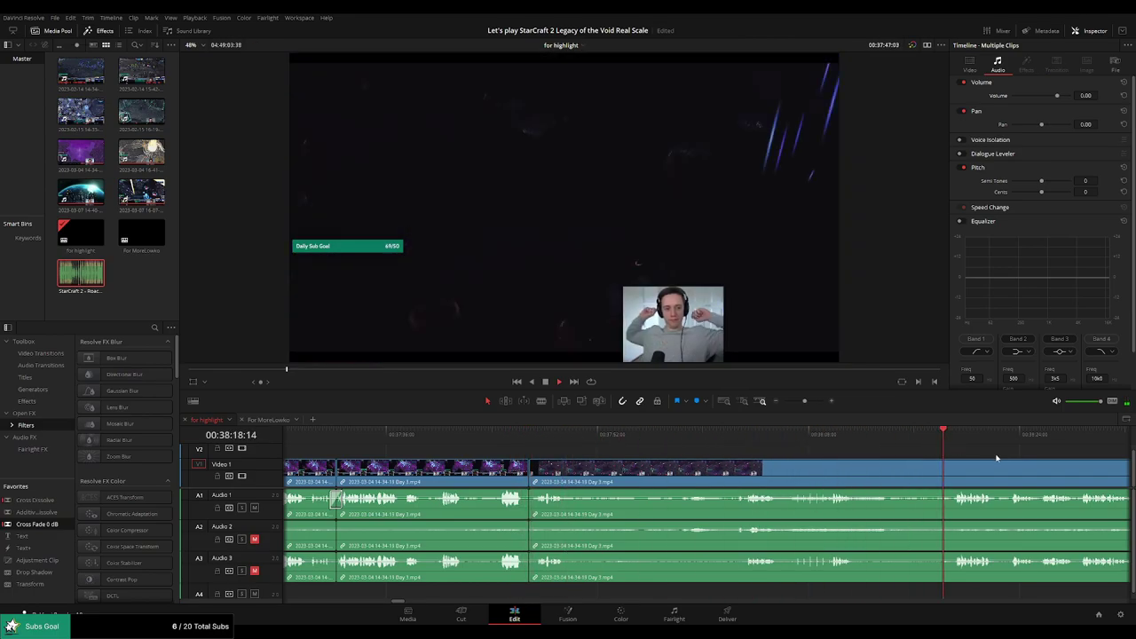
pyautogui.click(730, 434)
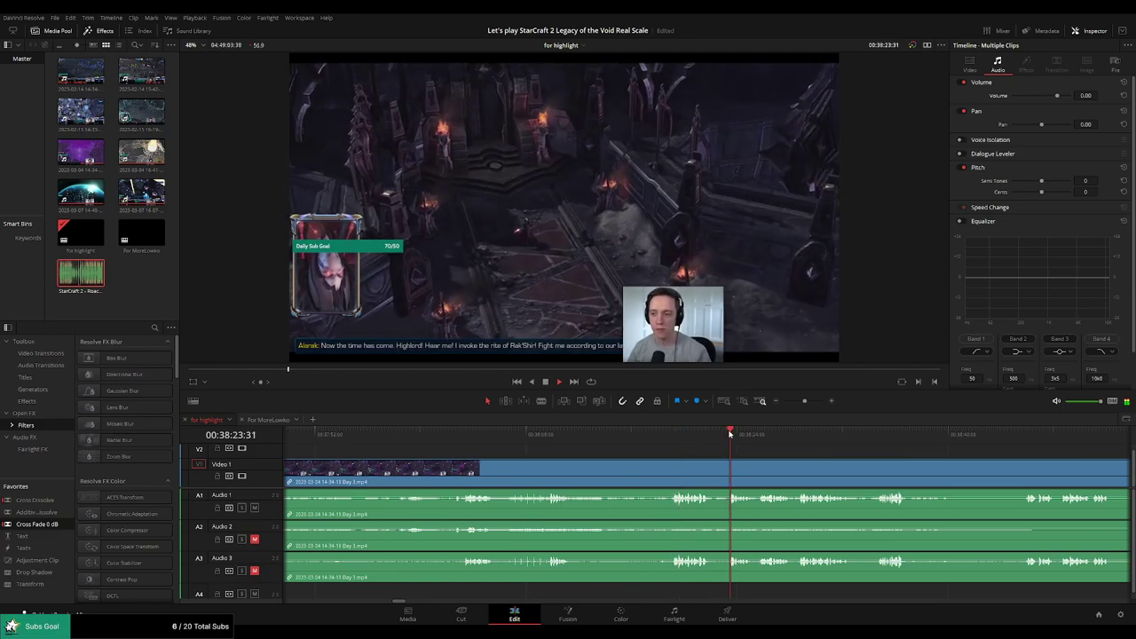
pyautogui.click(887, 434)
pyautogui.moveTo(877, 447); pyautogui.dragTo(609, 449)
pyautogui.click(748, 434)
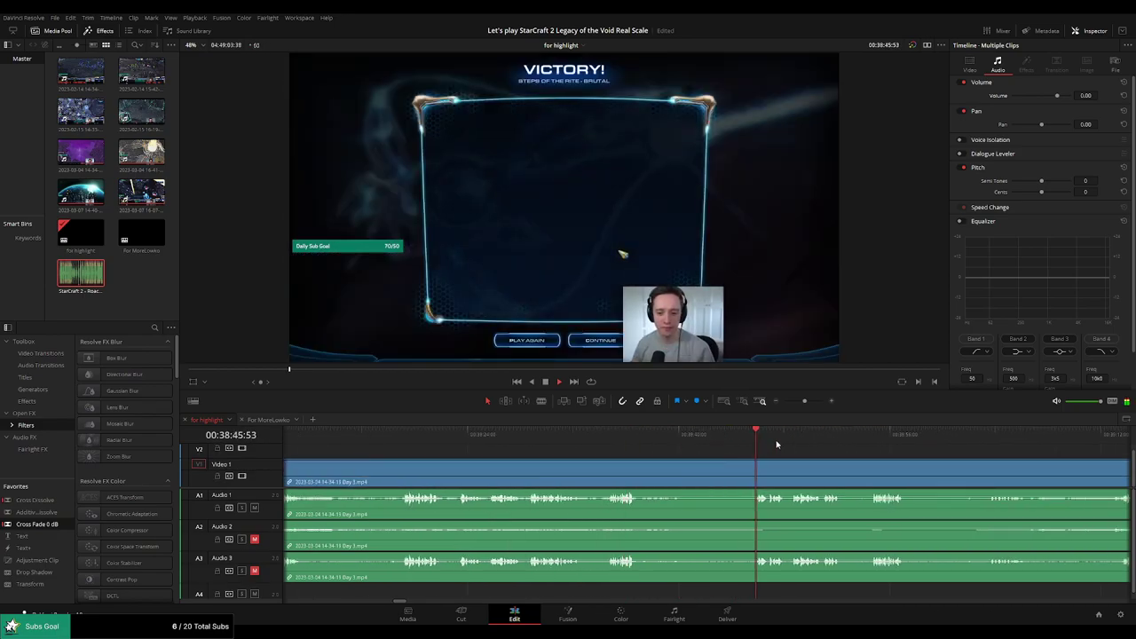
pyautogui.moveTo(803, 404); pyautogui.dragTo(785, 401)
pyautogui.moveTo(490, 439); pyautogui.dragTo(512, 439)
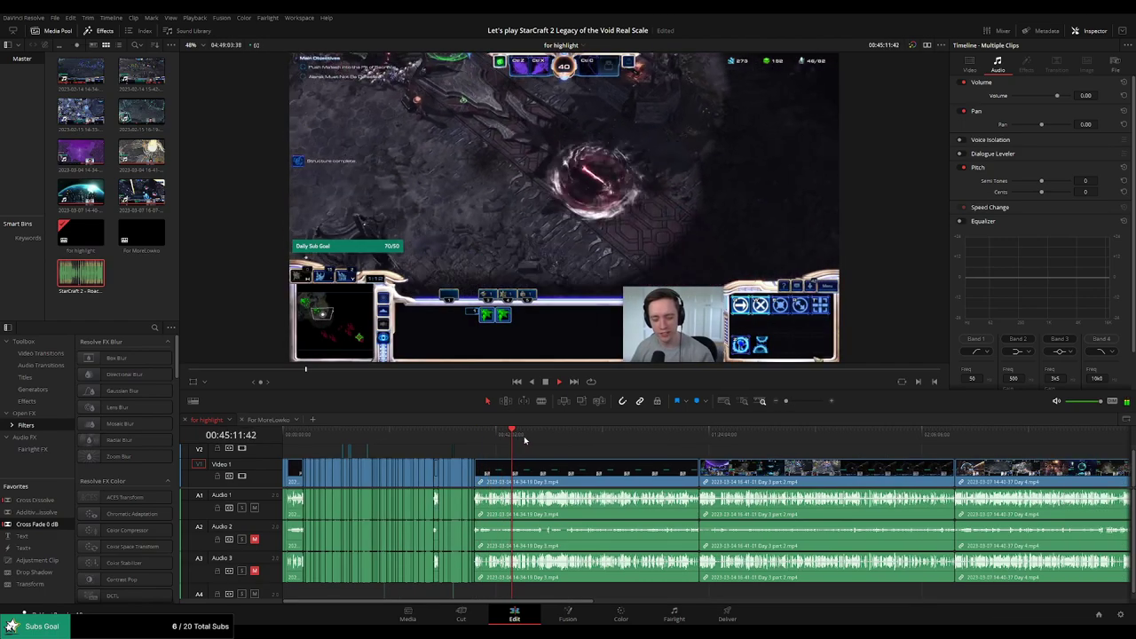
# Review the gameplay footage at intervals between about 00:48:26 and 01:12:25 on the highlight timeline
pyautogui.click(528, 437)
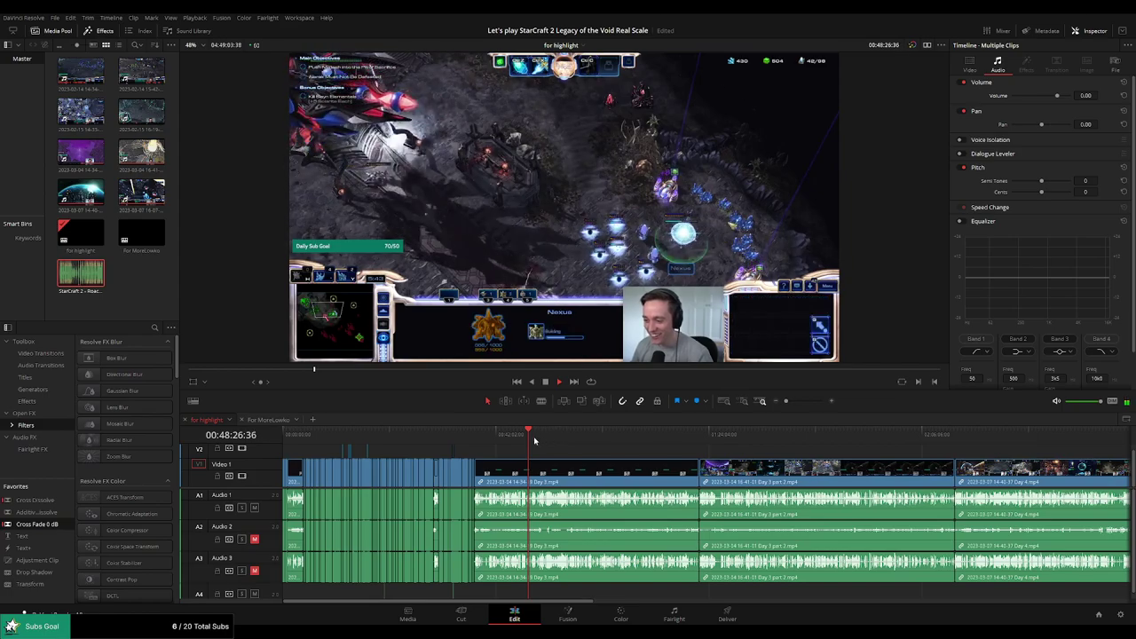
pyautogui.click(803, 401)
pyautogui.click(663, 435)
pyautogui.click(844, 436)
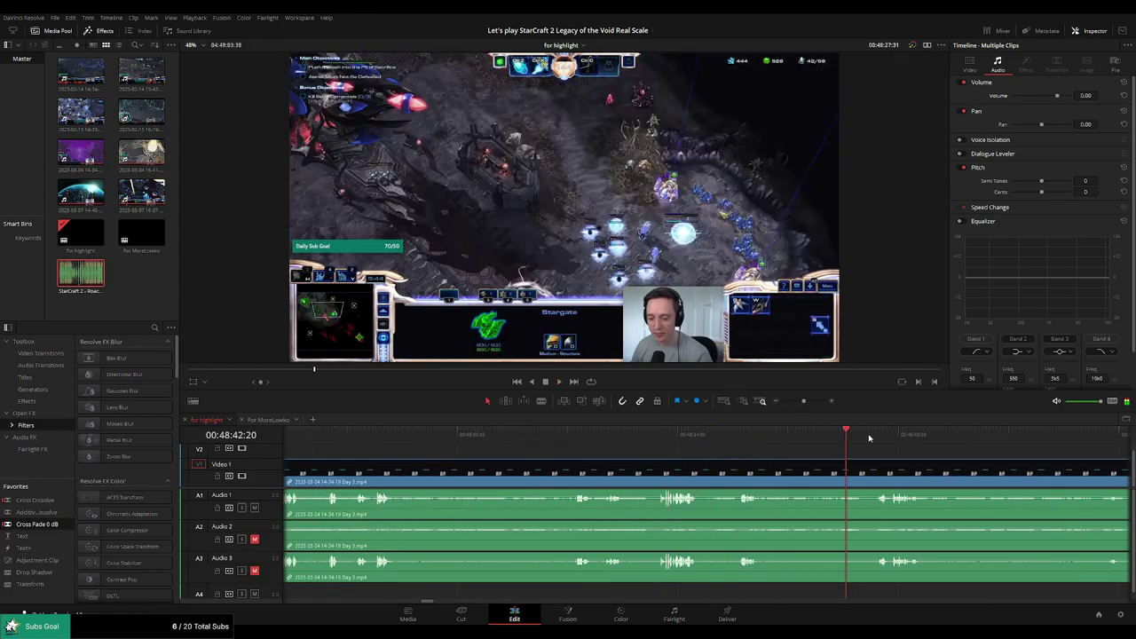
pyautogui.click(901, 436)
pyautogui.moveTo(958, 463); pyautogui.dragTo(628, 456)
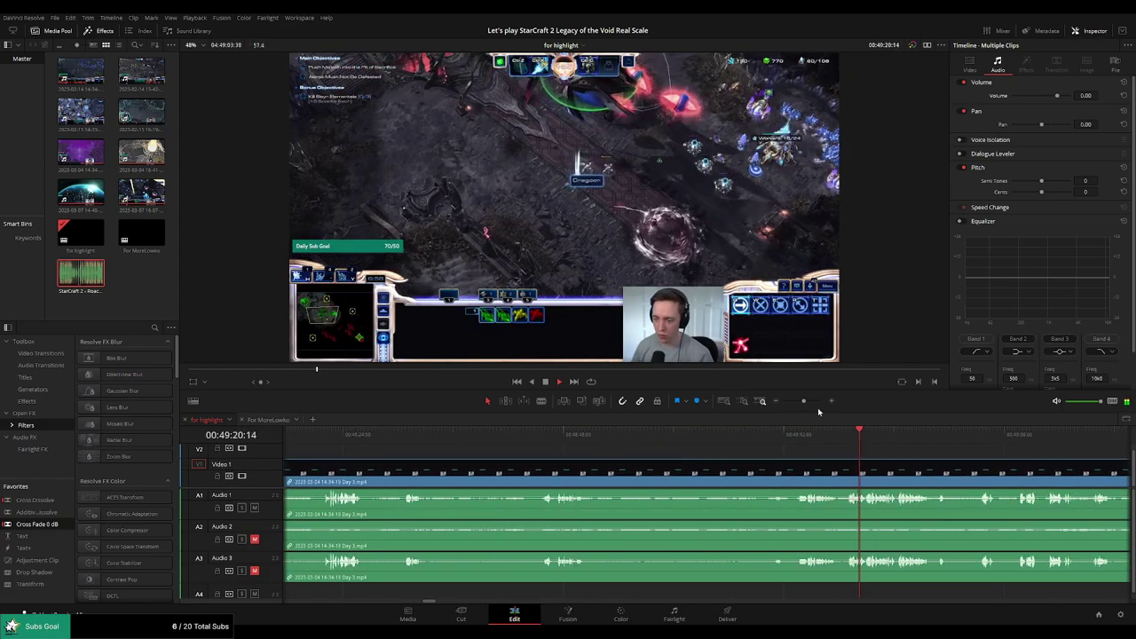
pyautogui.moveTo(803, 402); pyautogui.dragTo(786, 405)
pyautogui.click(558, 441)
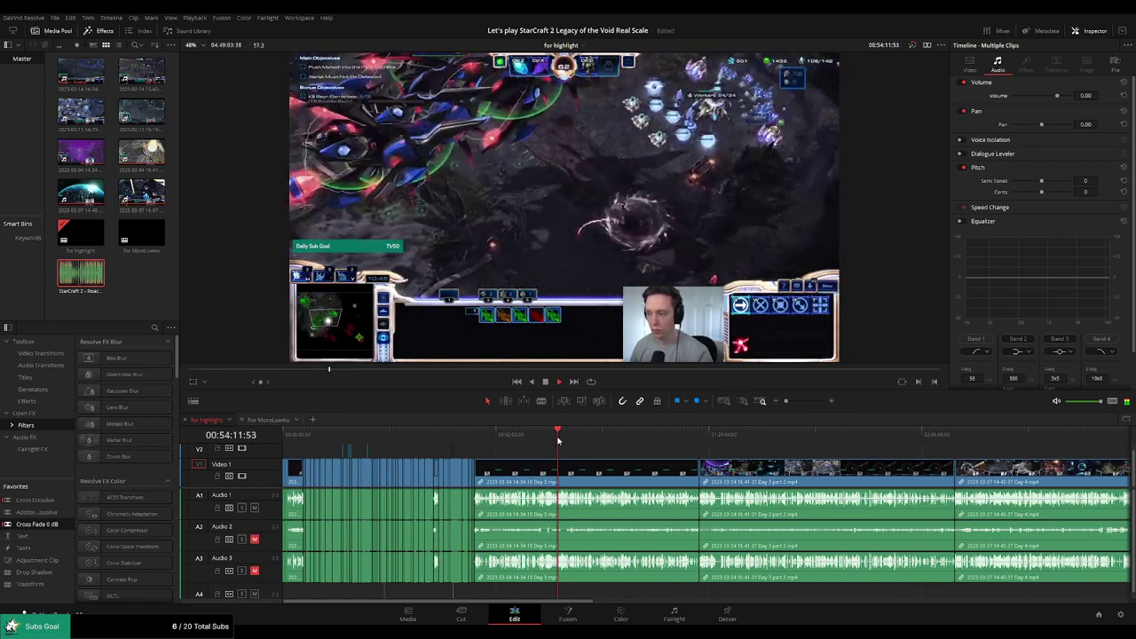
pyautogui.click(583, 439)
pyautogui.click(605, 434)
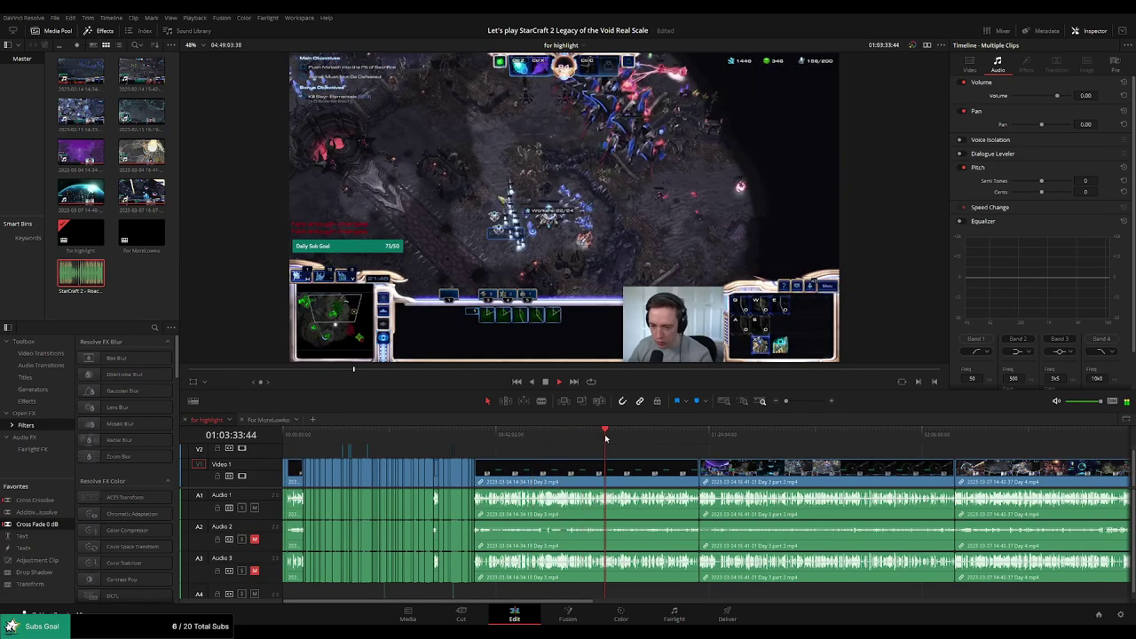
pyautogui.click(626, 437)
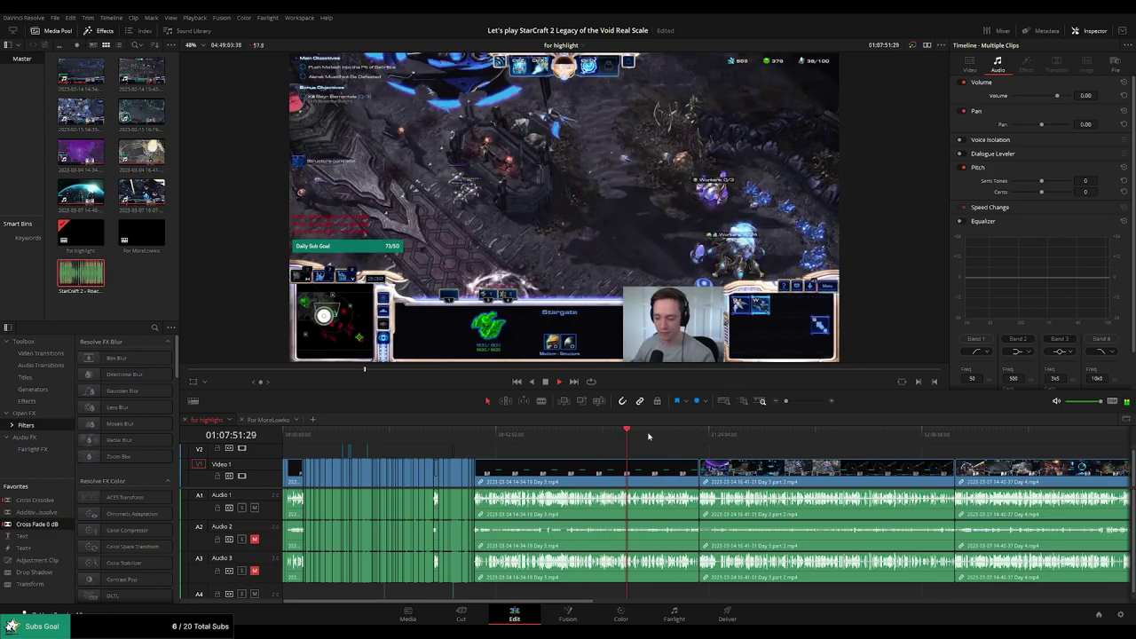
pyautogui.click(648, 436)
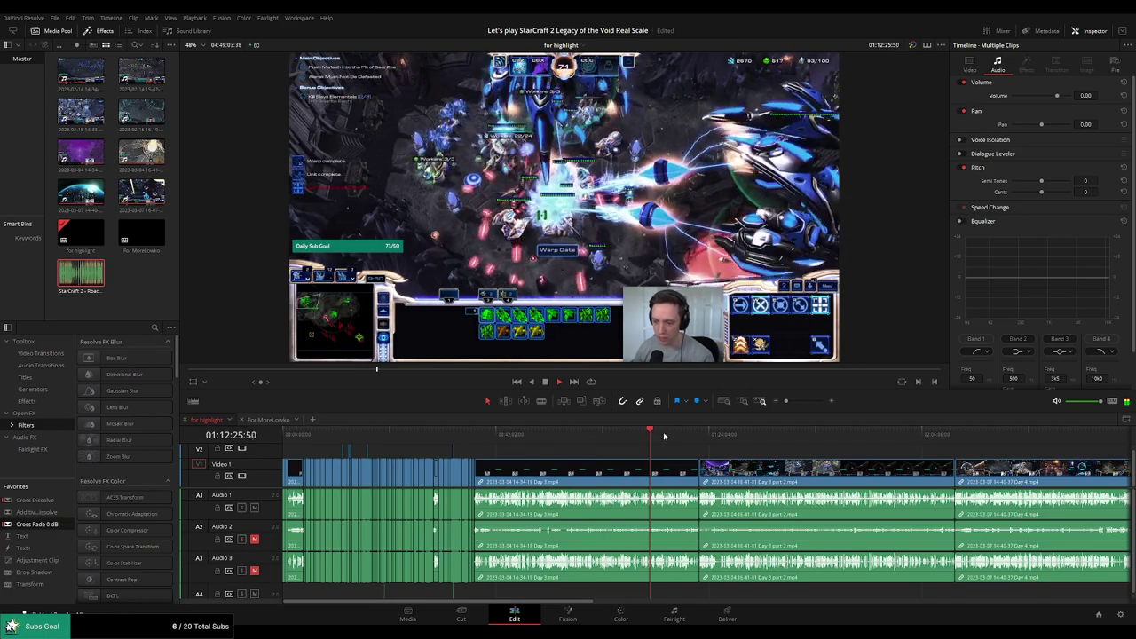
# Split the recording just before the commentary at about 01:12:18 and ripple delete the long section back to the cut near 00:37:47
pyautogui.scroll(3, 670, 446)
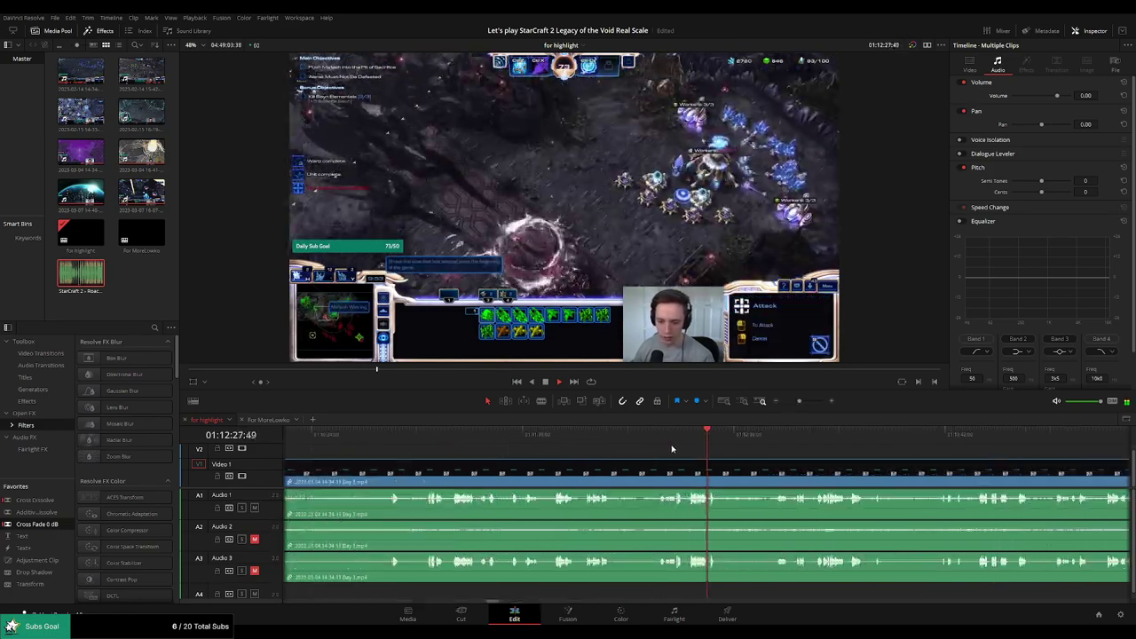
pyautogui.click(630, 434)
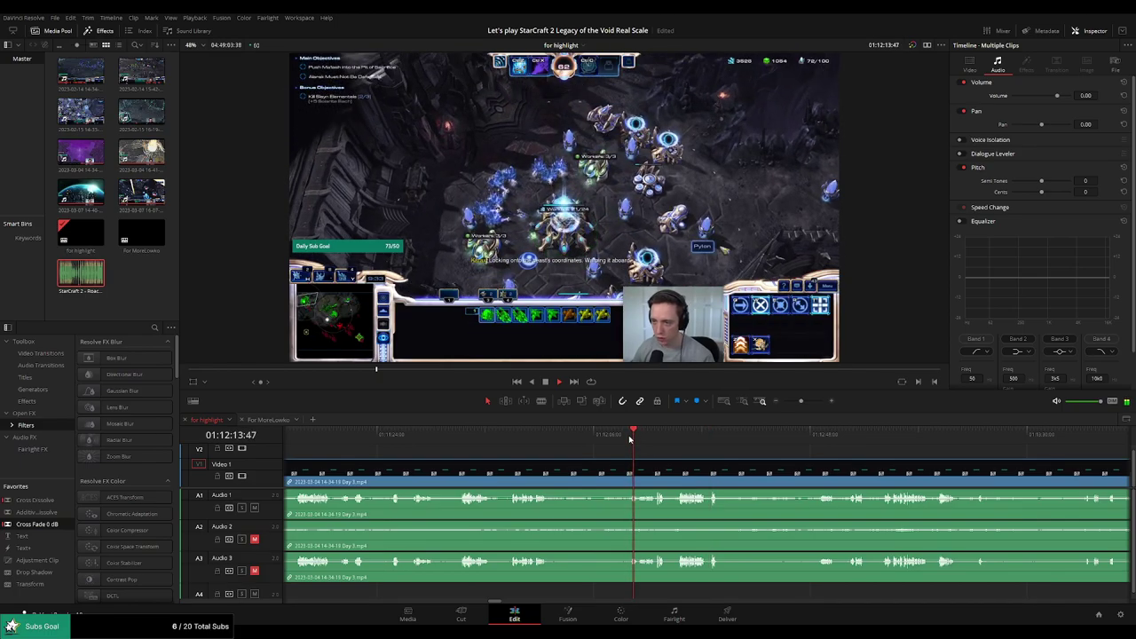
pyautogui.click(659, 435)
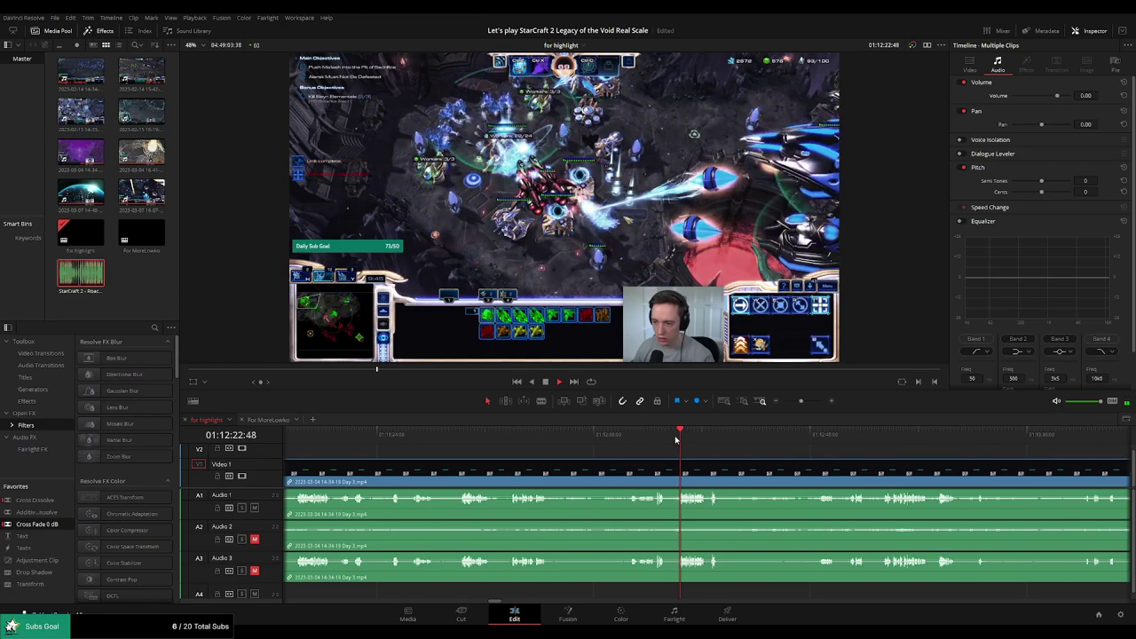
pyautogui.scroll(3, 672, 445)
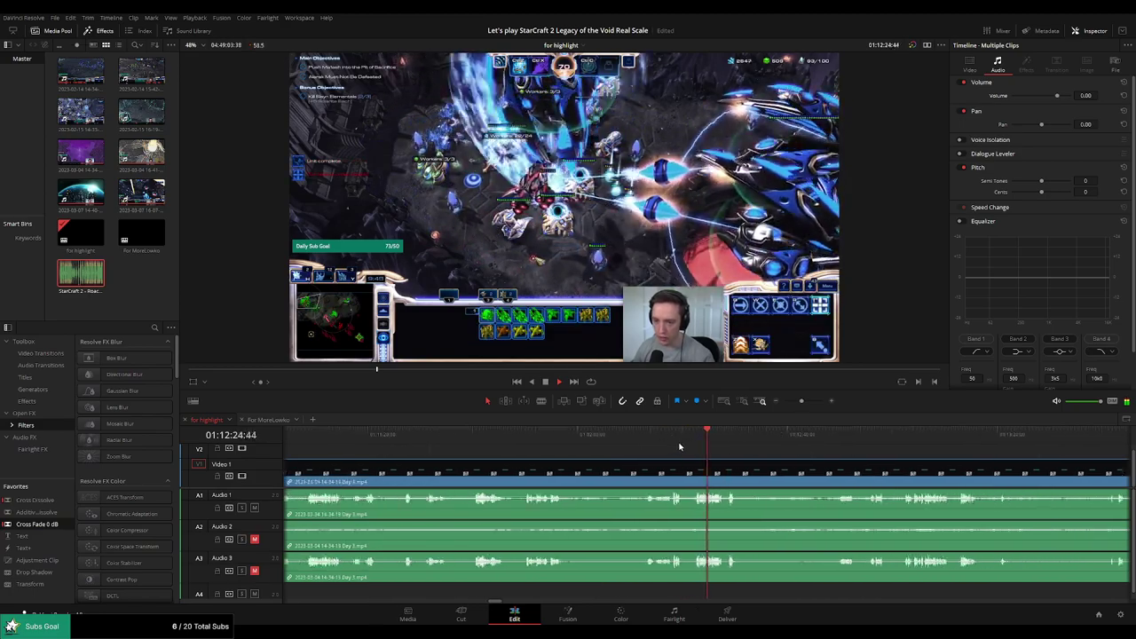
pyautogui.hscroll(3, 600, 439)
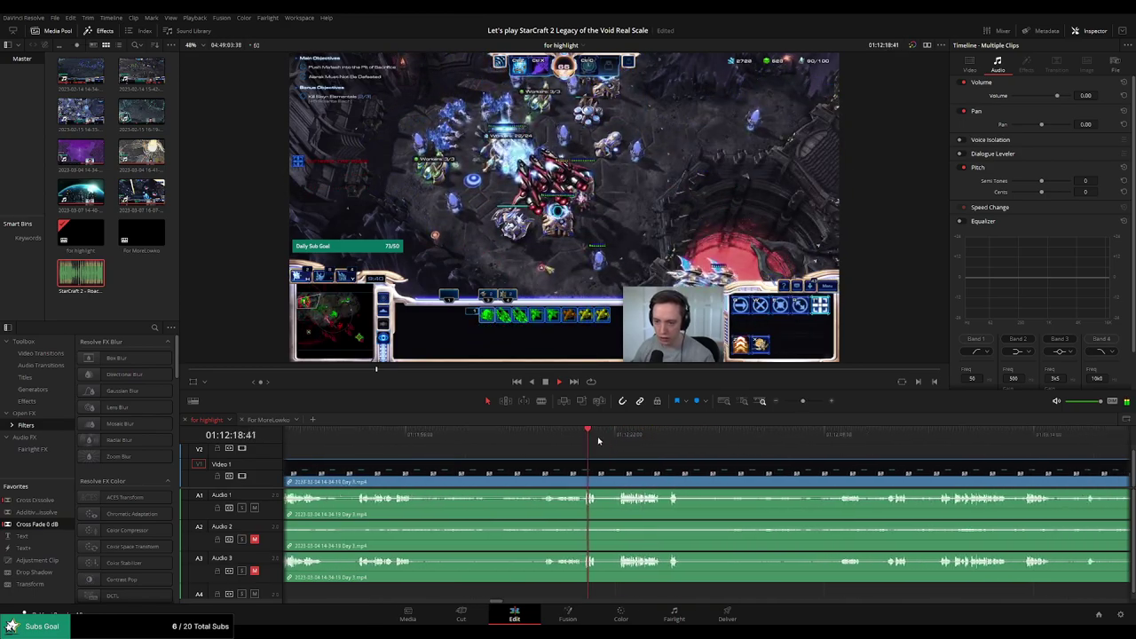
pyautogui.press('space')
pyautogui.press('b')
pyautogui.click(554, 476)
pyautogui.press('a')
pyautogui.click(535, 478)
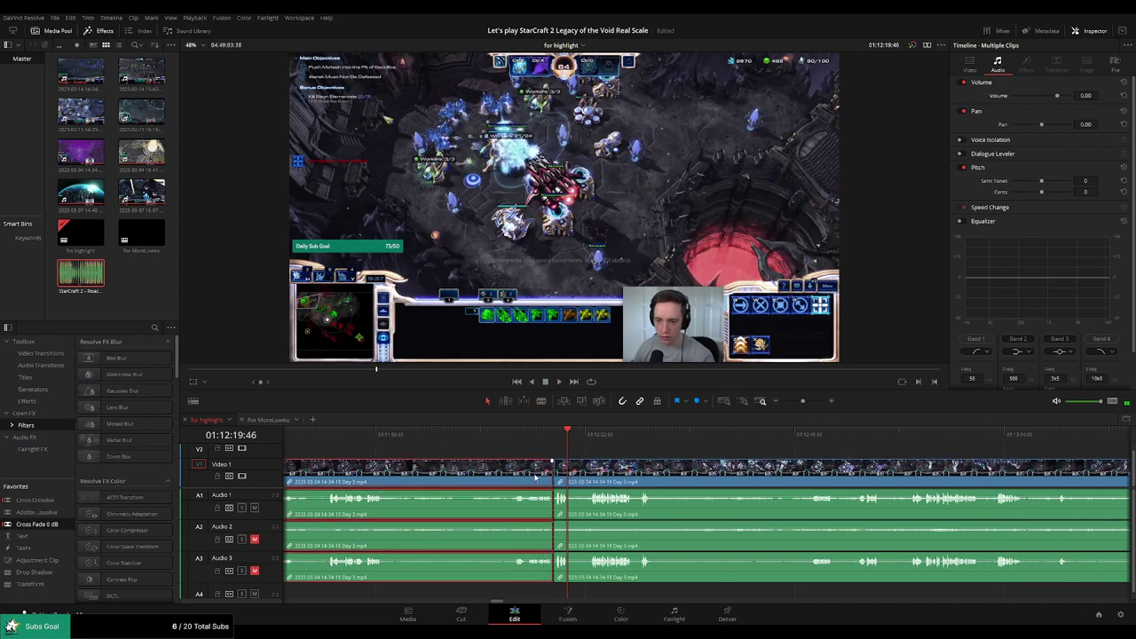
pyautogui.press('Delete')
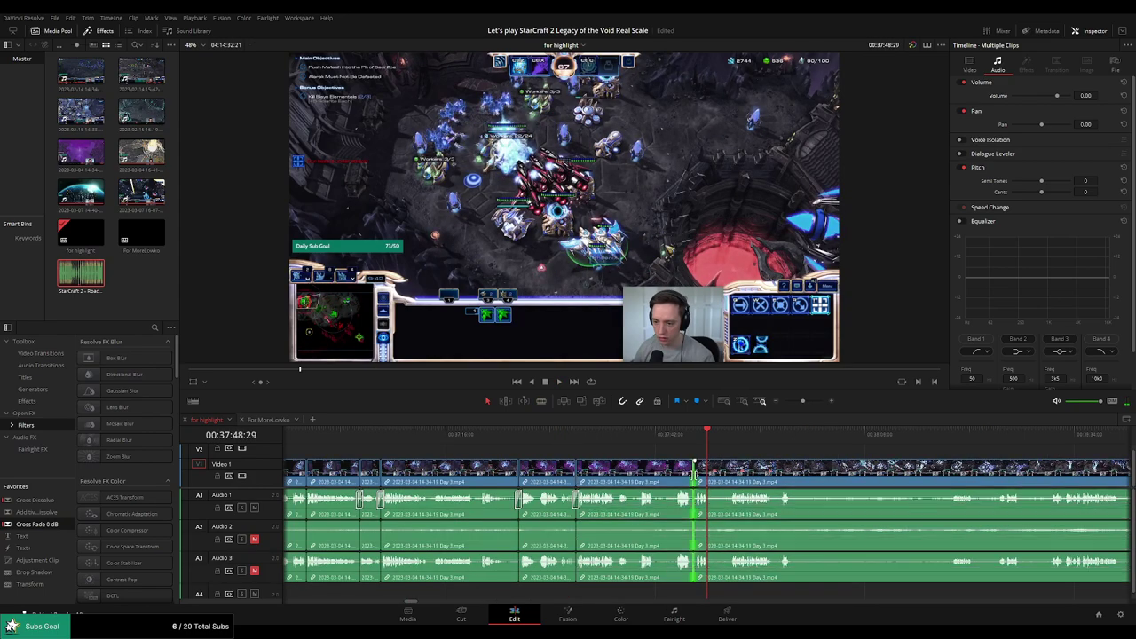
# Add short transitions across the video and audio tracks at the cut near 00:37:47 and play them back
pyautogui.scroll(-2, 682, 444)
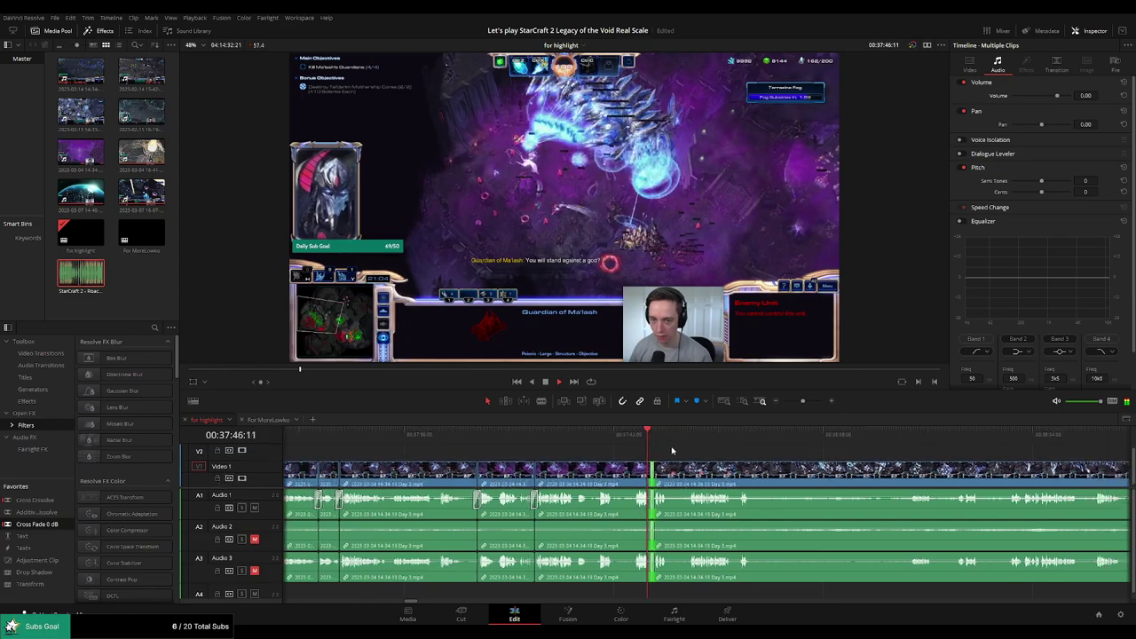
pyautogui.scroll(1, 681, 456)
pyautogui.moveTo(733, 462); pyautogui.dragTo(550, 440)
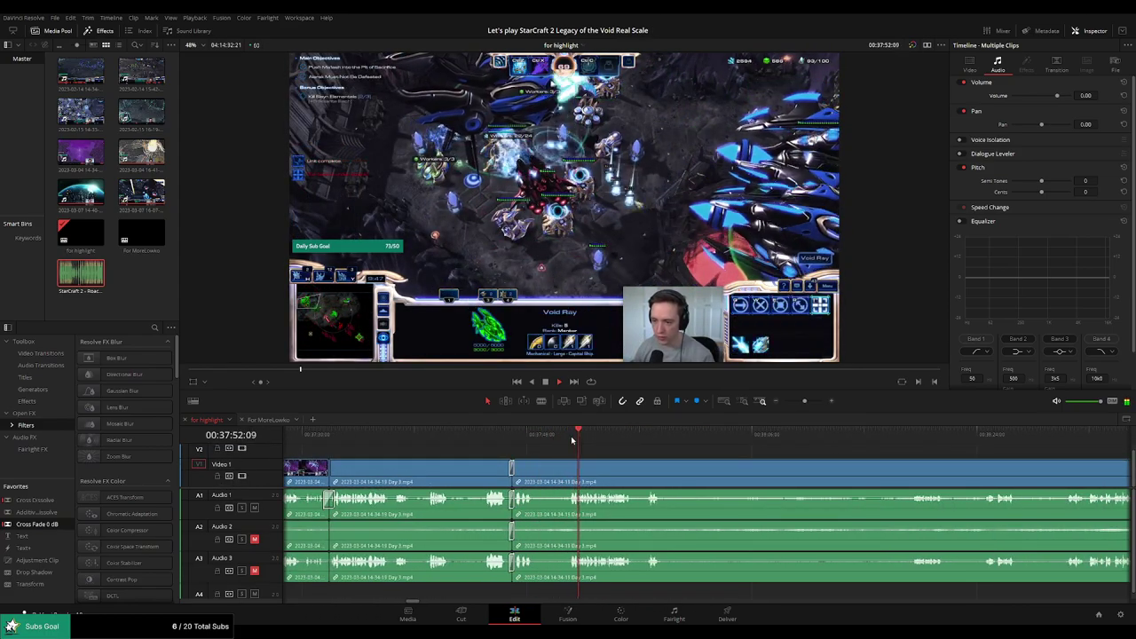
# Play on to the end of the commentary and split the recording at about 00:37:59
pyautogui.scroll(-3, 670, 450)
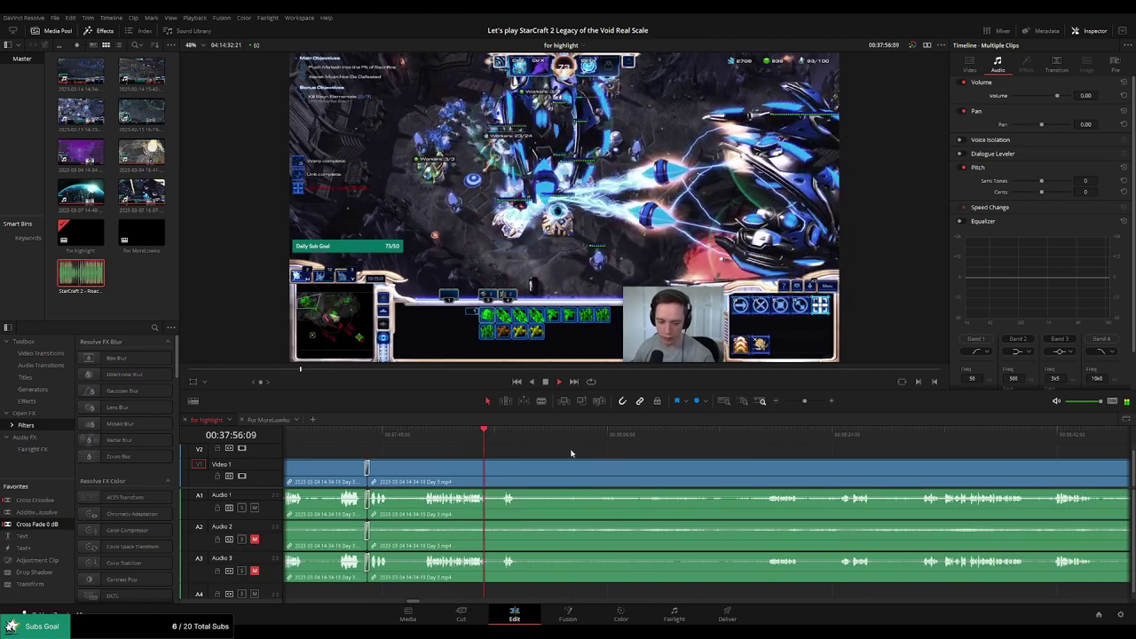
pyautogui.scroll(-2, 571, 453)
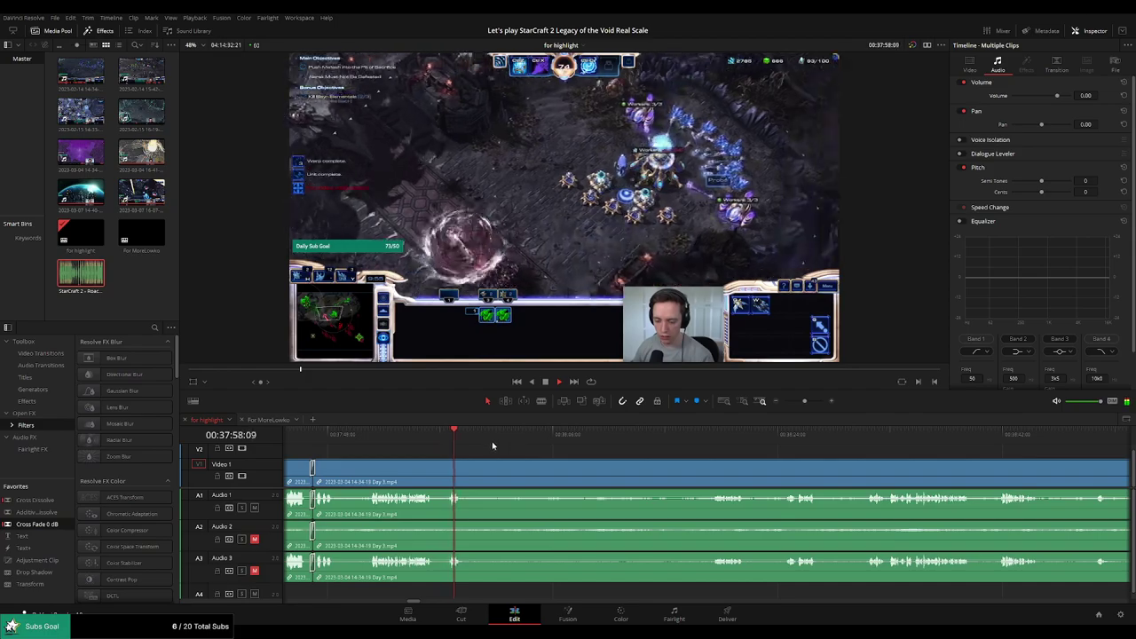
pyautogui.press('b')
pyautogui.click(467, 471)
# Review the footage after the split from about 00:38:18 through the large battle around 00:43:27
pyautogui.click(707, 432)
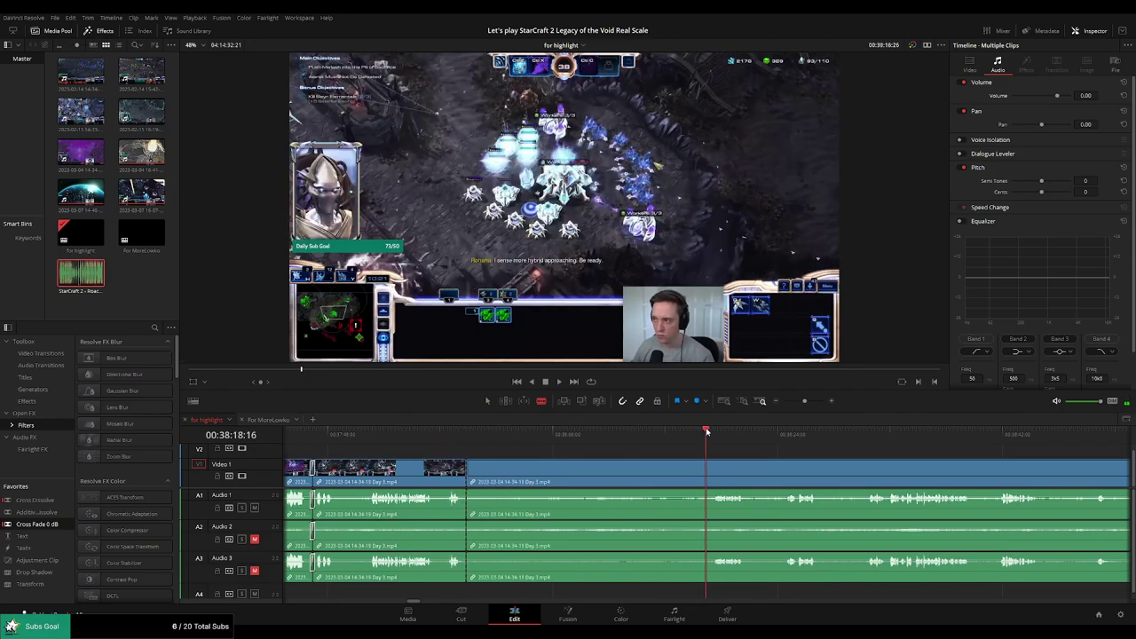
pyautogui.press('space')
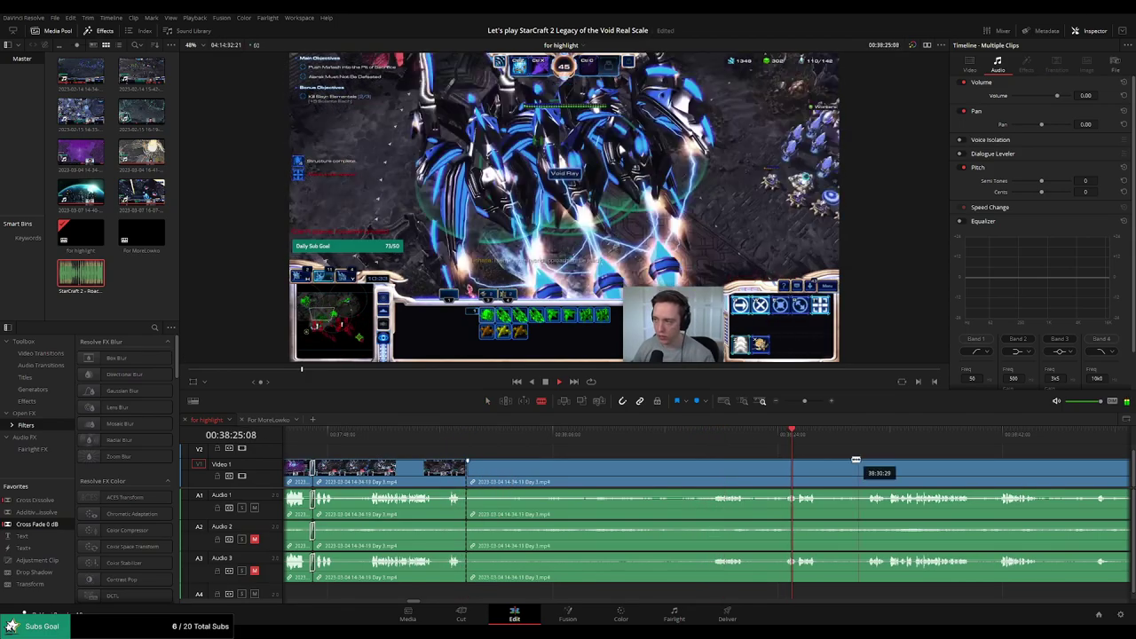
pyautogui.scroll(-3, 858, 460)
pyautogui.click(702, 434)
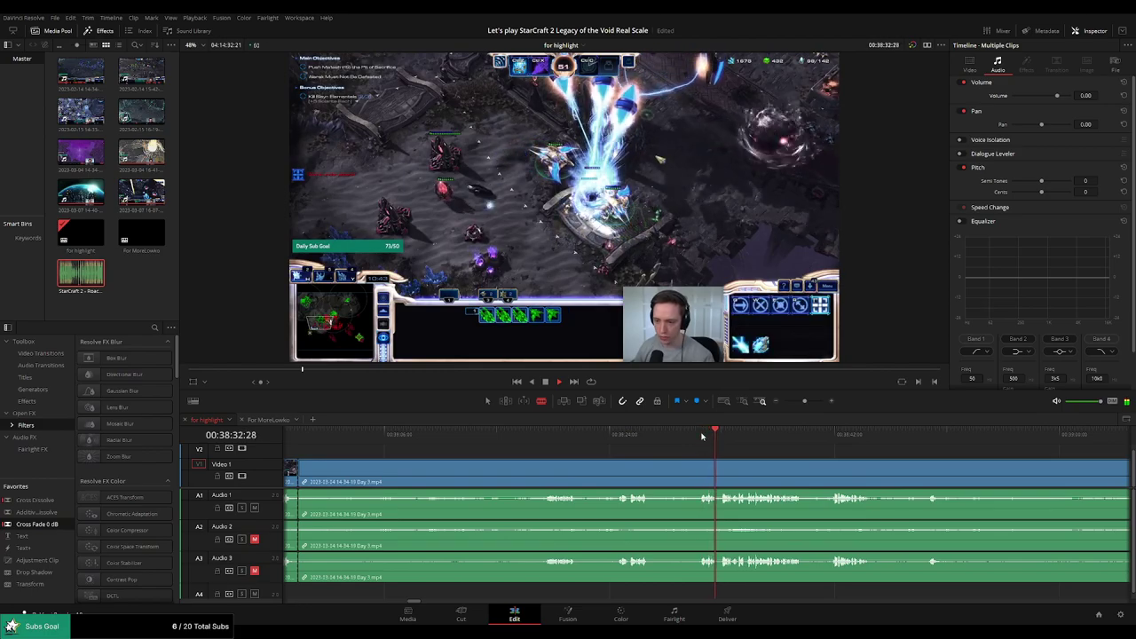
pyautogui.click(828, 435)
pyautogui.scroll(-5, 701, 439)
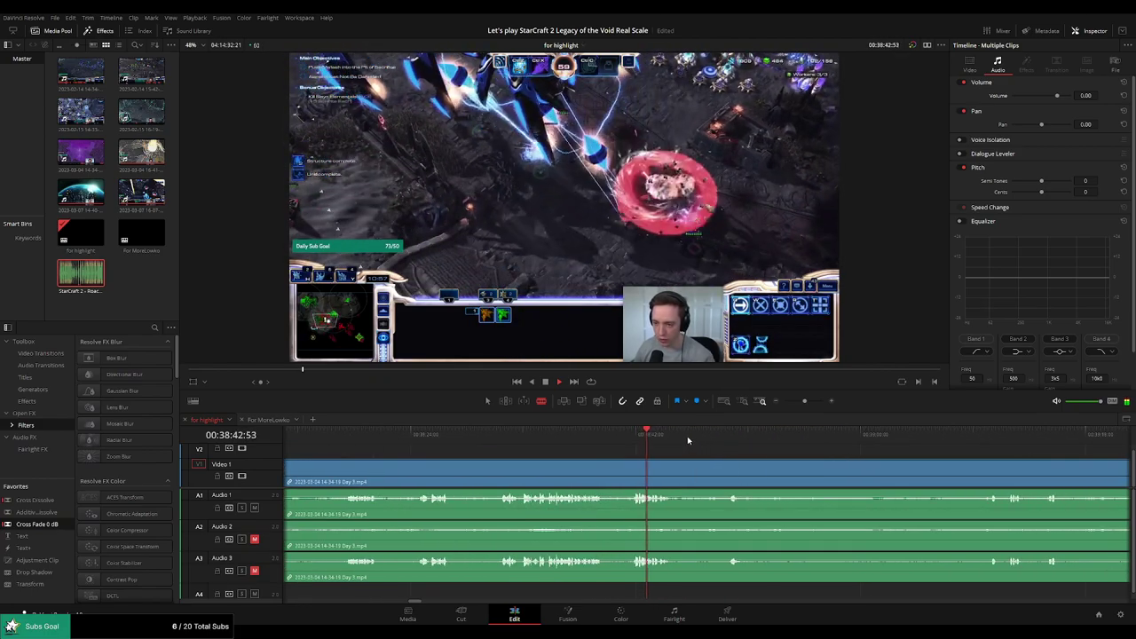
pyautogui.click(702, 435)
pyautogui.moveTo(703, 437); pyautogui.dragTo(725, 439)
pyautogui.moveTo(805, 402); pyautogui.dragTo(795, 404)
pyautogui.click(739, 434)
pyautogui.click(854, 437)
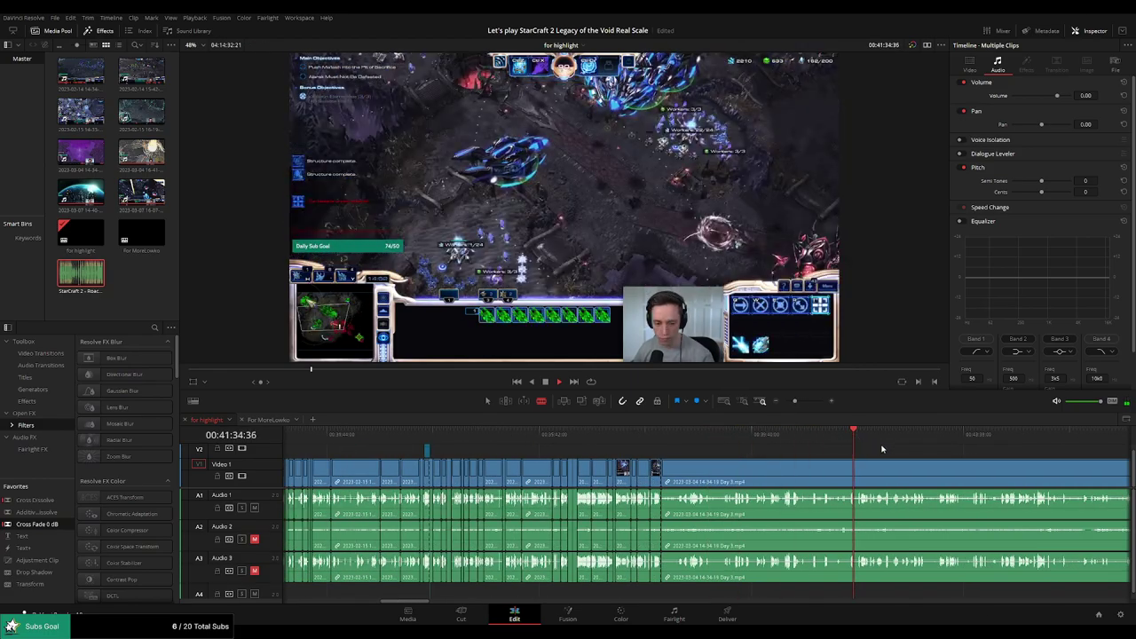
pyautogui.scroll(-6, 662, 445)
pyautogui.click(634, 438)
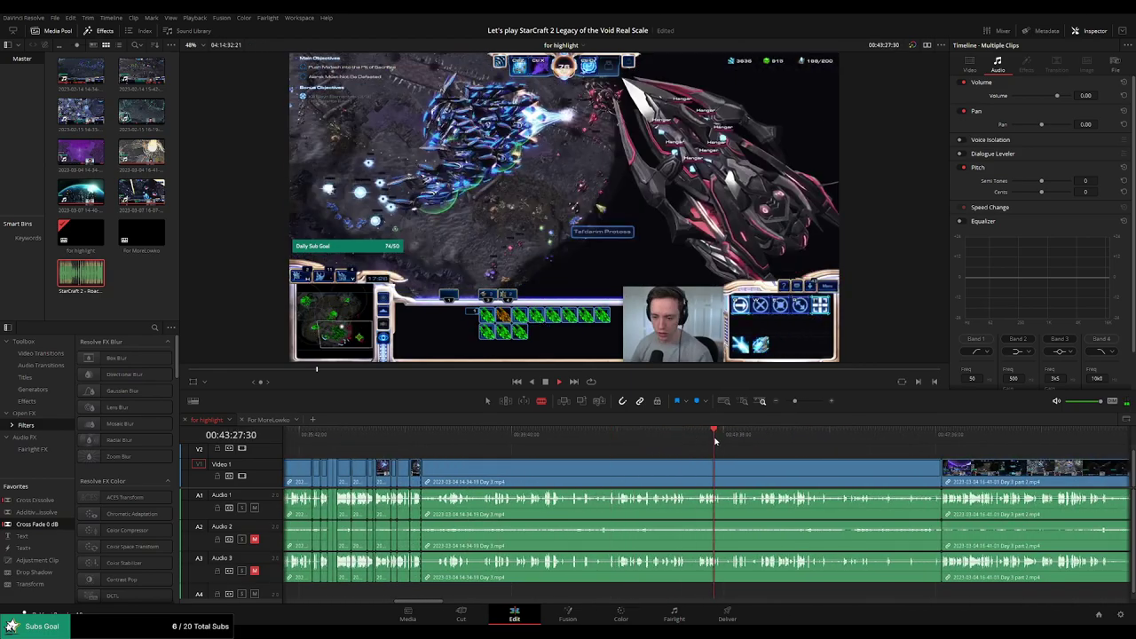
pyautogui.click(707, 439)
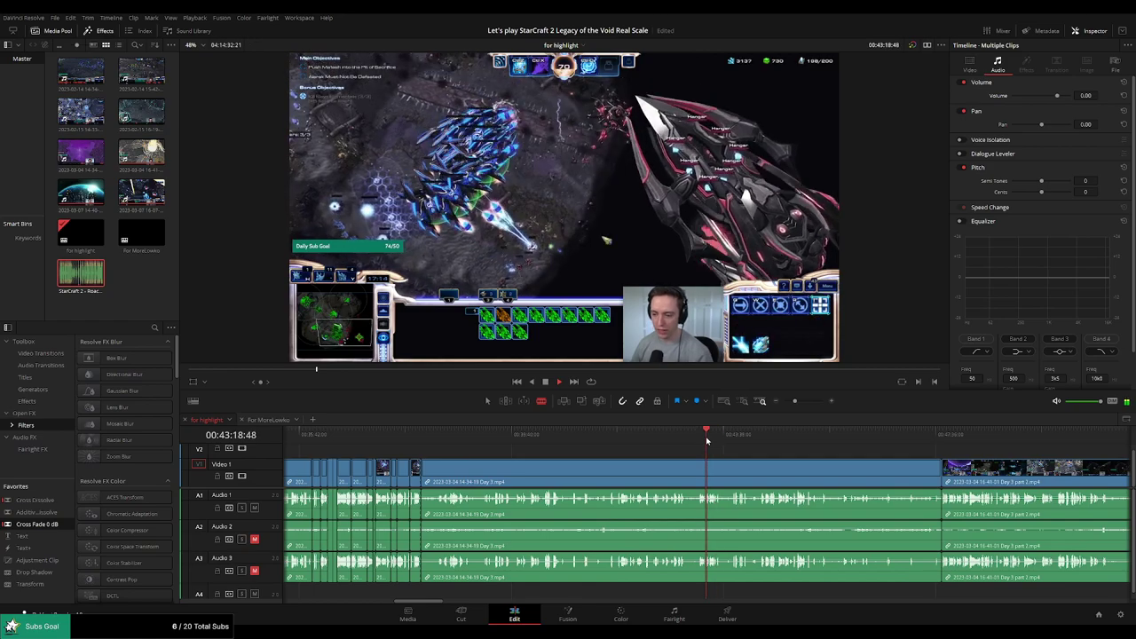
# Examine the battle between about 00:43:12 and 00:43:46 for the point where the commentary starts
pyautogui.scroll(3, 734, 452)
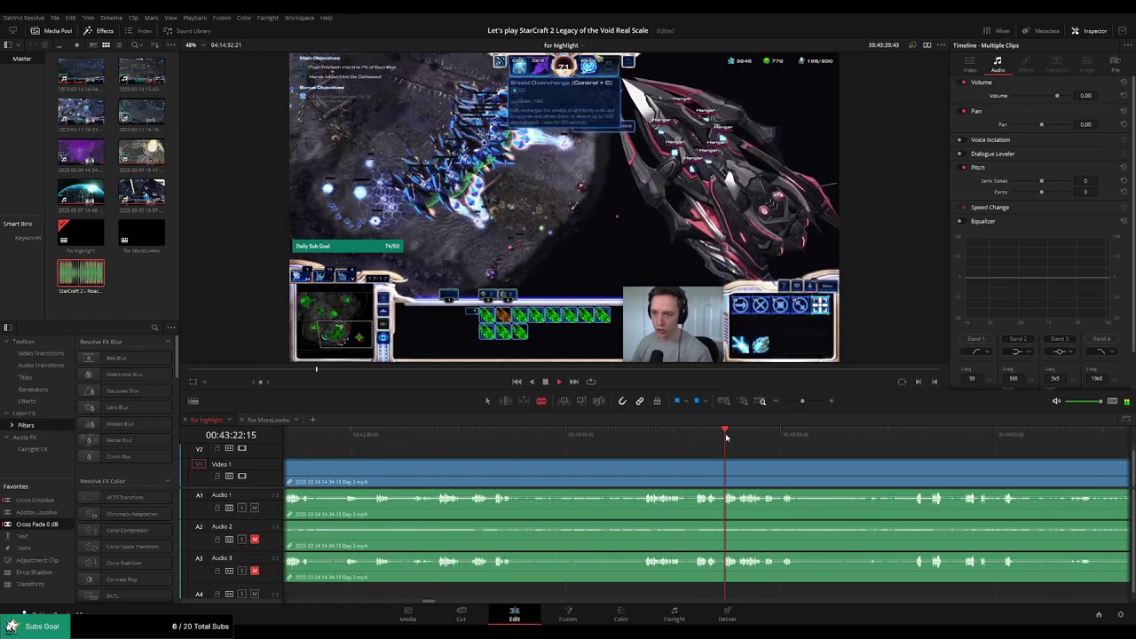
pyautogui.moveTo(733, 439); pyautogui.dragTo(641, 441)
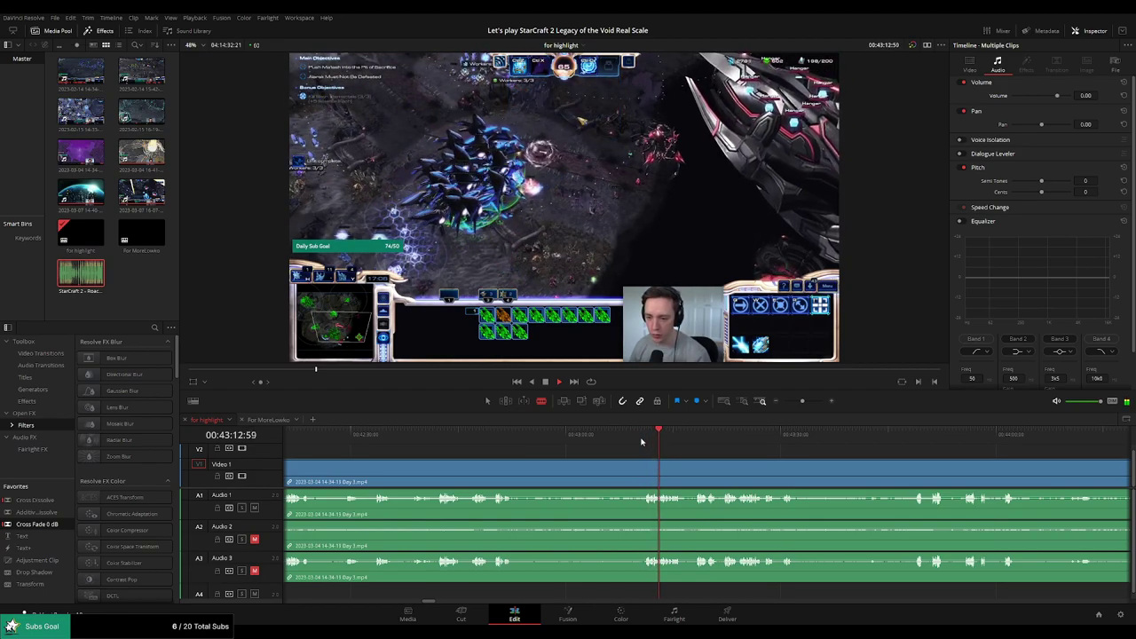
pyautogui.click(706, 435)
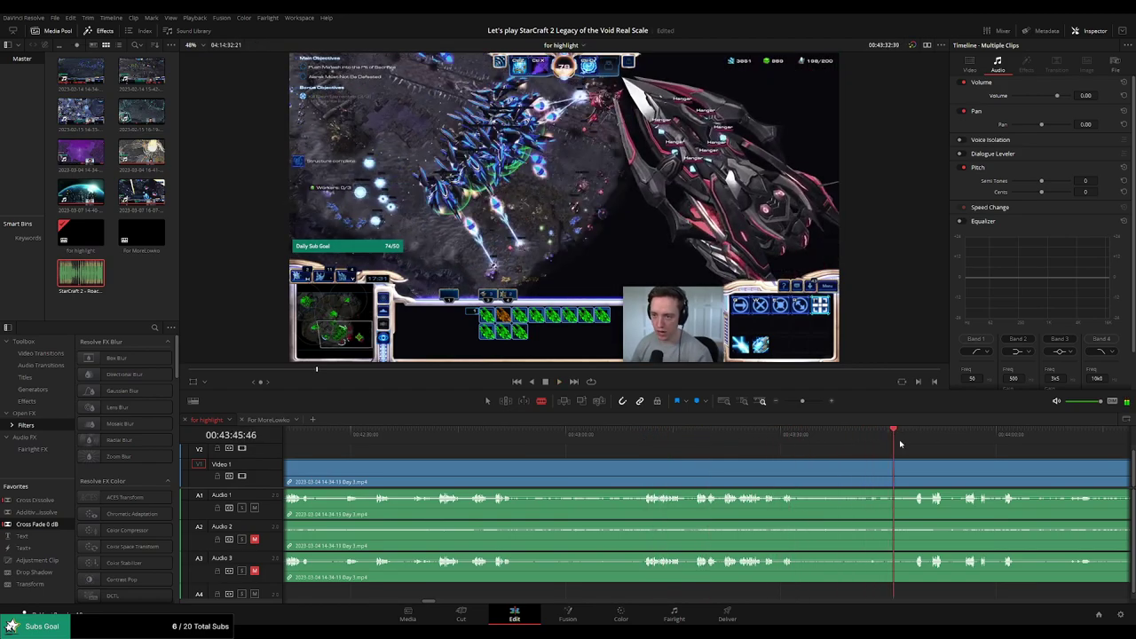
pyautogui.moveTo(900, 442); pyautogui.dragTo(707, 448)
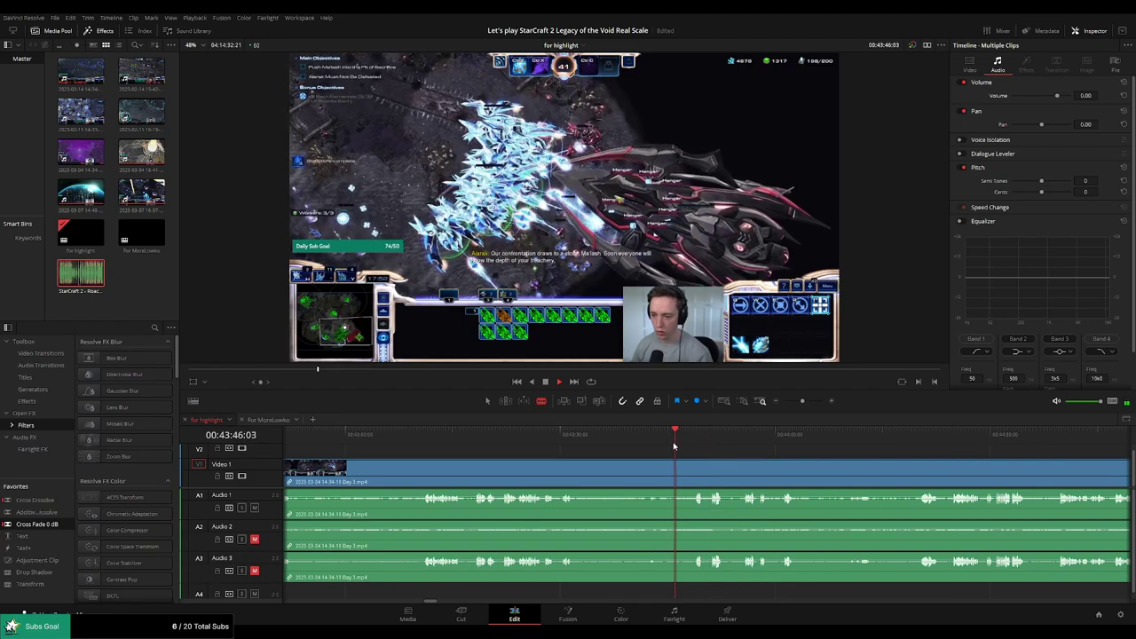
pyautogui.moveTo(540, 446); pyautogui.dragTo(505, 446)
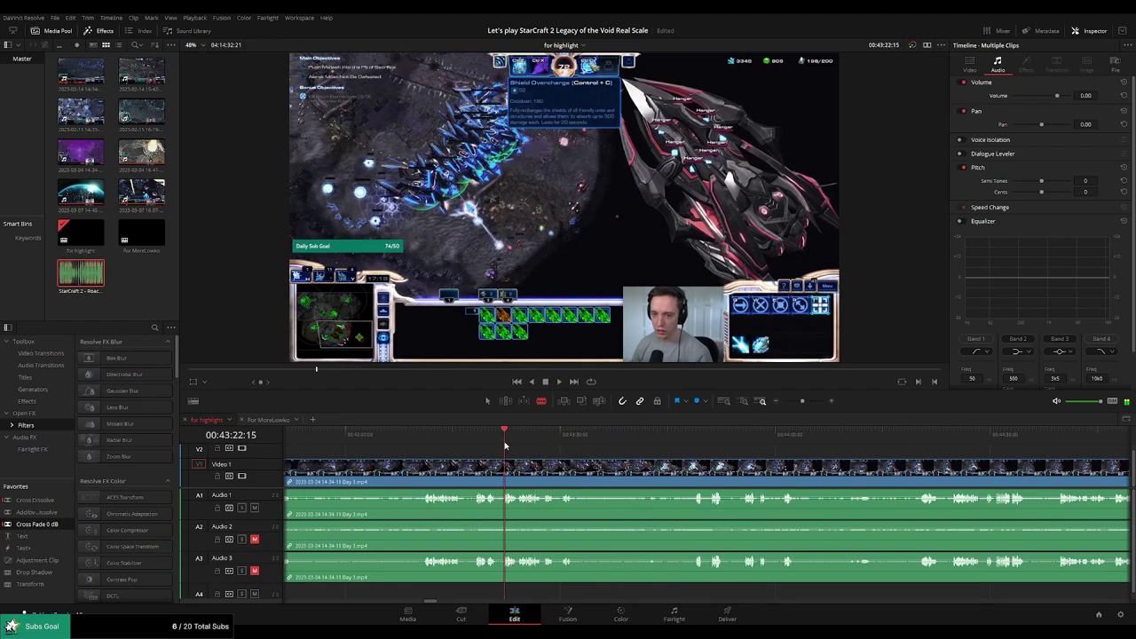
pyautogui.hscroll(-1, 549, 464)
pyautogui.click(548, 437)
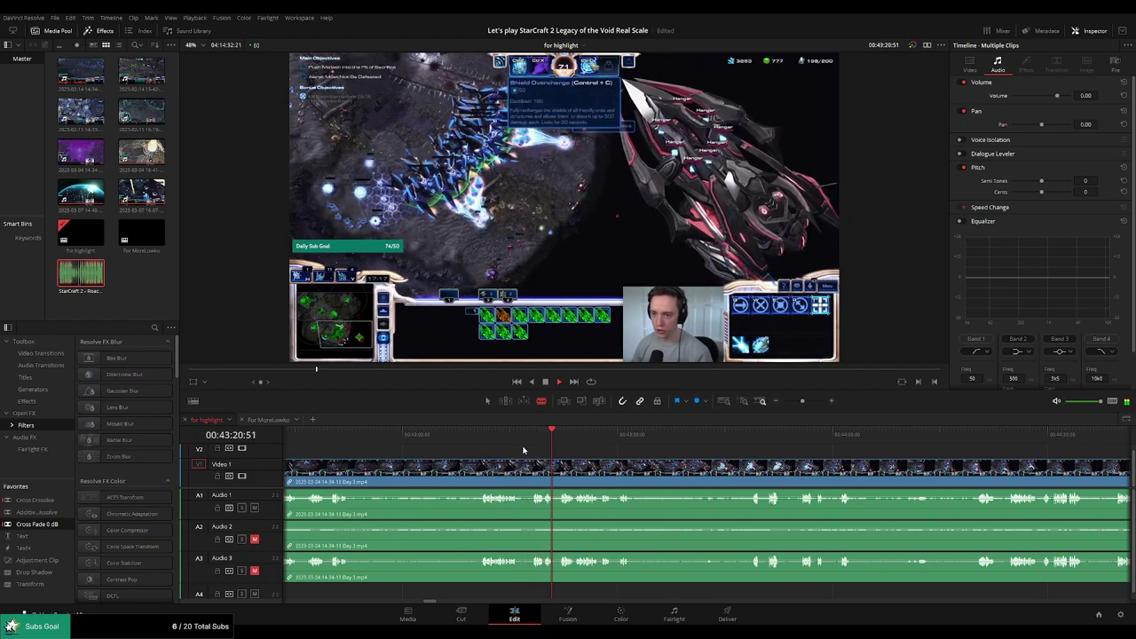
pyautogui.click(489, 435)
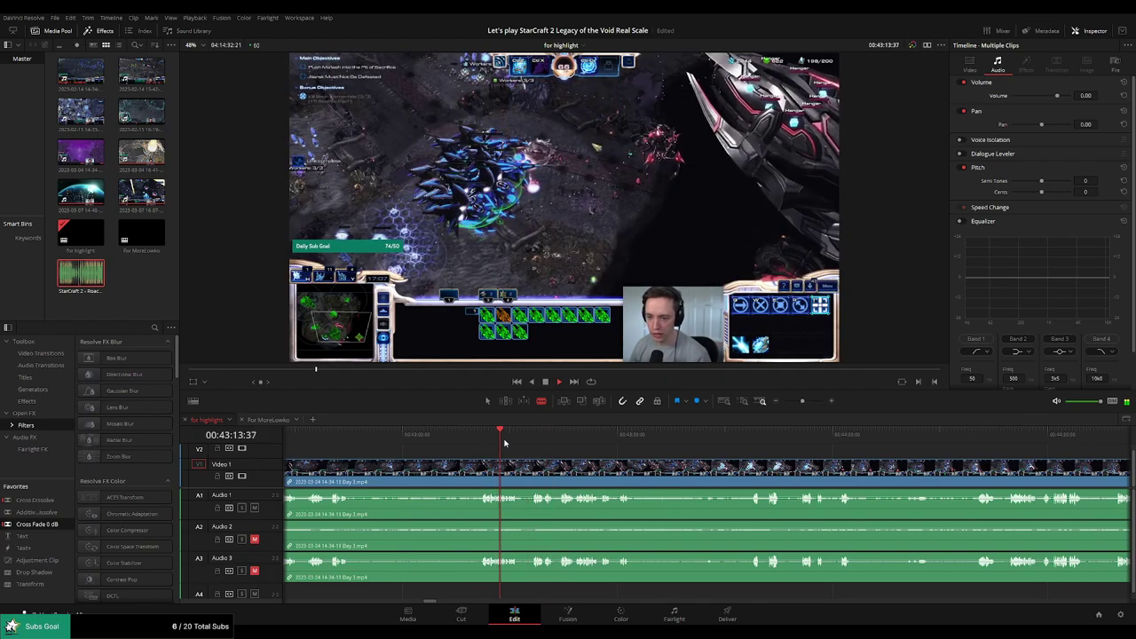
# Split the recording at about 00:43:11 and ripple delete the section back to 00:37:59
pyautogui.click(480, 478)
pyautogui.press('a')
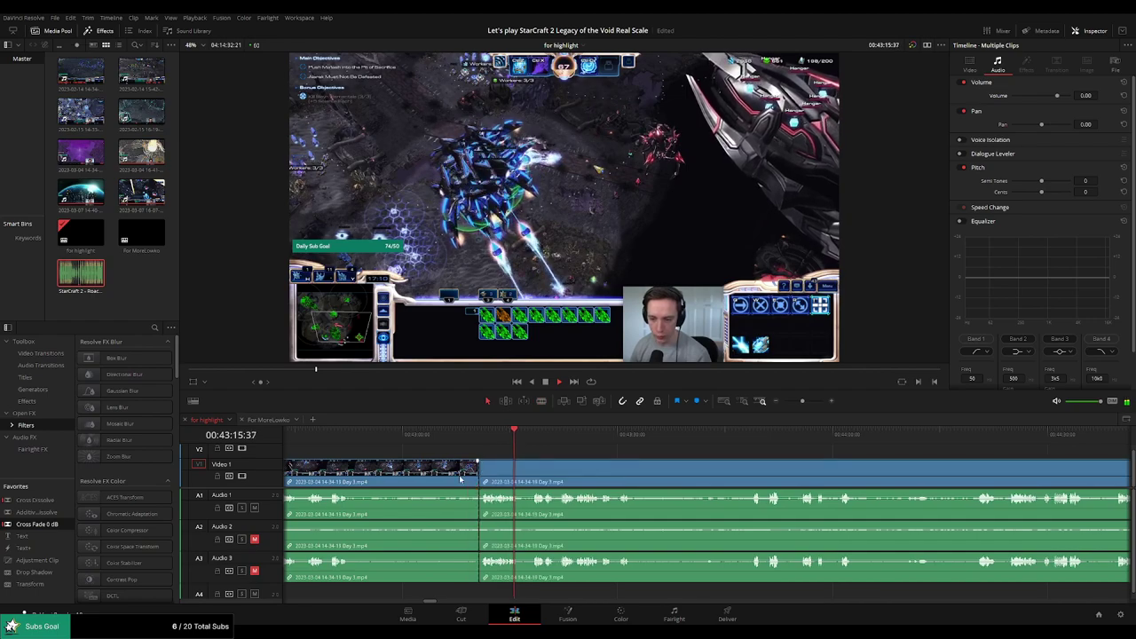
pyautogui.click(472, 478)
pyautogui.press('Delete')
pyautogui.click(673, 478)
pyautogui.press('Delete')
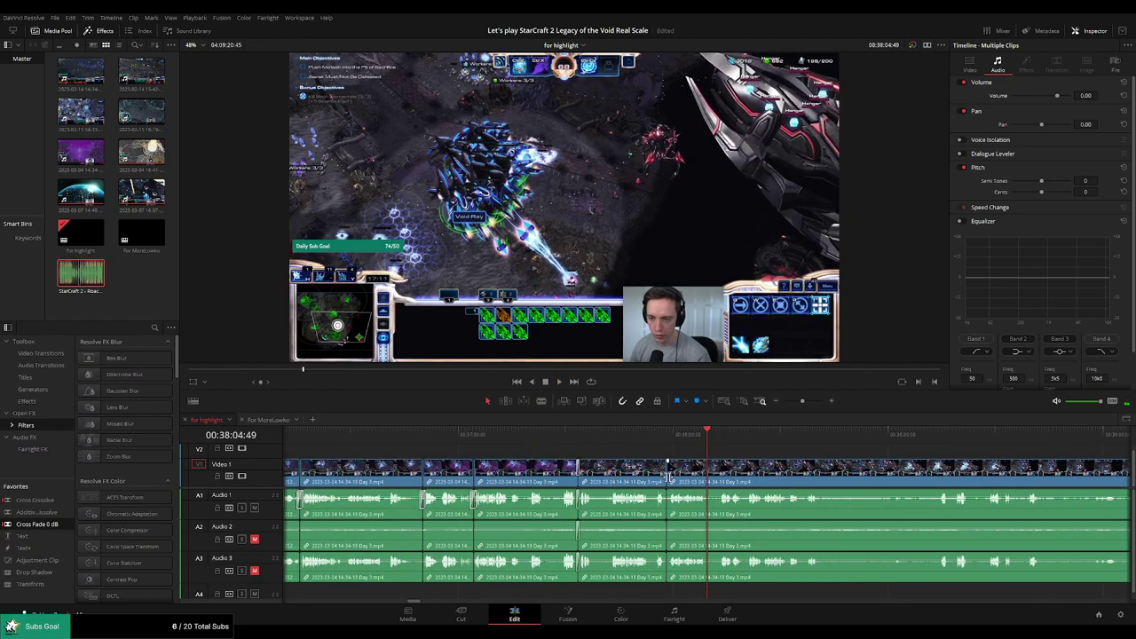
# Add a transition at the cut near 00:37:59 and review the footage after it up to about 00:38:19
pyautogui.click(667, 475)
pyautogui.click(737, 440)
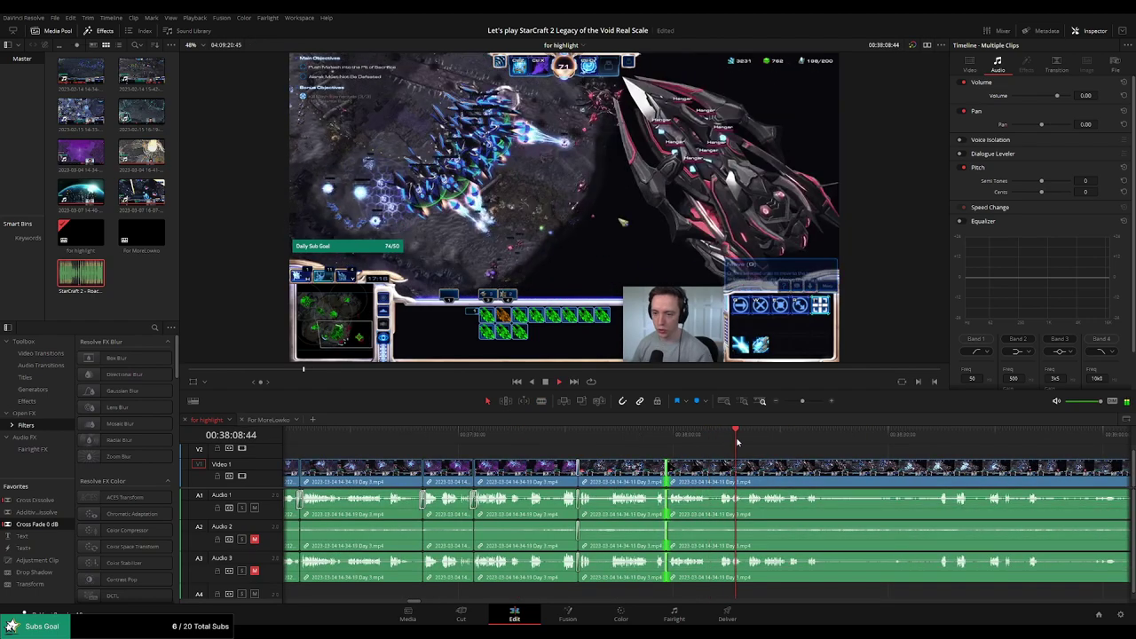
pyautogui.moveTo(790, 440); pyautogui.dragTo(805, 441)
pyautogui.hscroll(2, 694, 455)
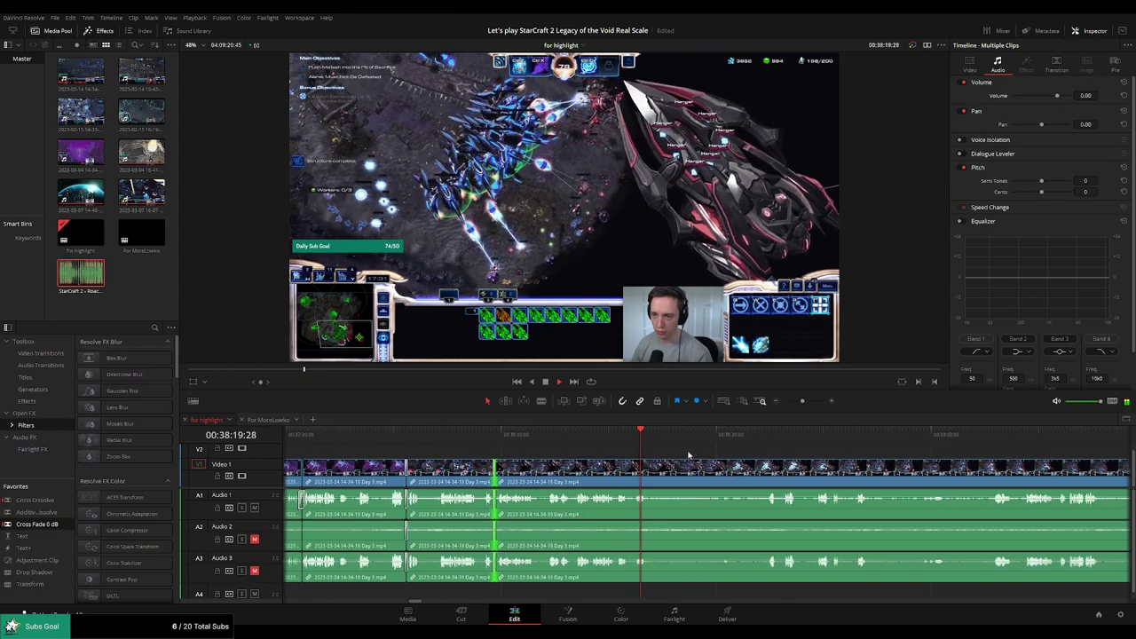
# Try splitting the recording at about 00:38:20 and check the battle between there and 00:38:30
pyautogui.click(689, 436)
pyautogui.click(717, 436)
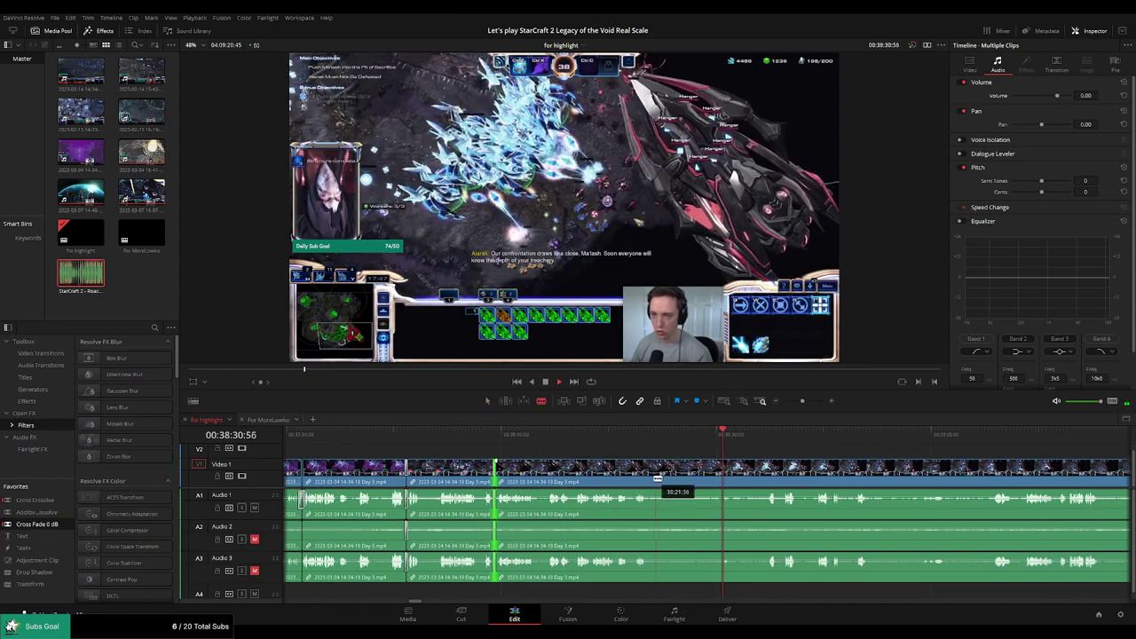
pyautogui.click(648, 480)
pyautogui.click(699, 435)
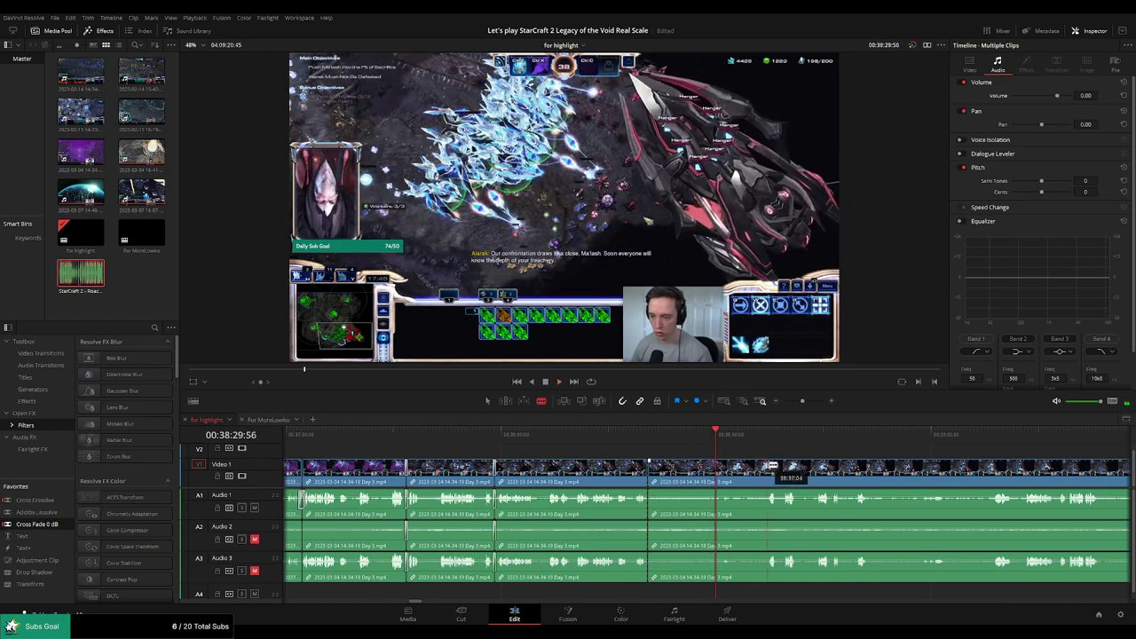
pyautogui.press('space')
pyautogui.scroll(3, 714, 453)
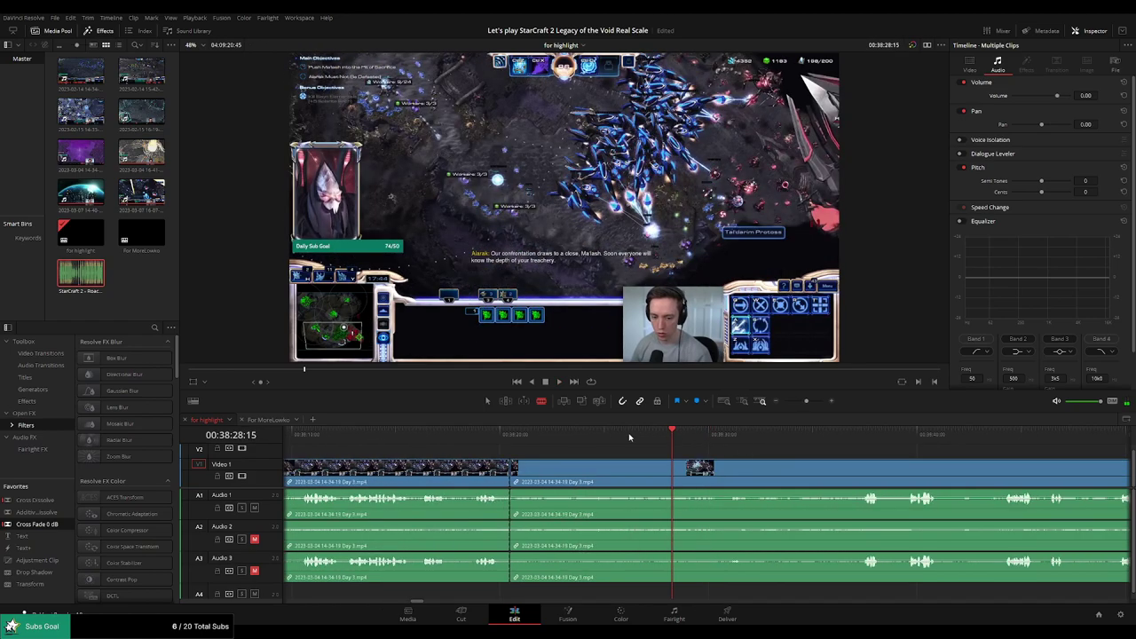
pyautogui.click(623, 435)
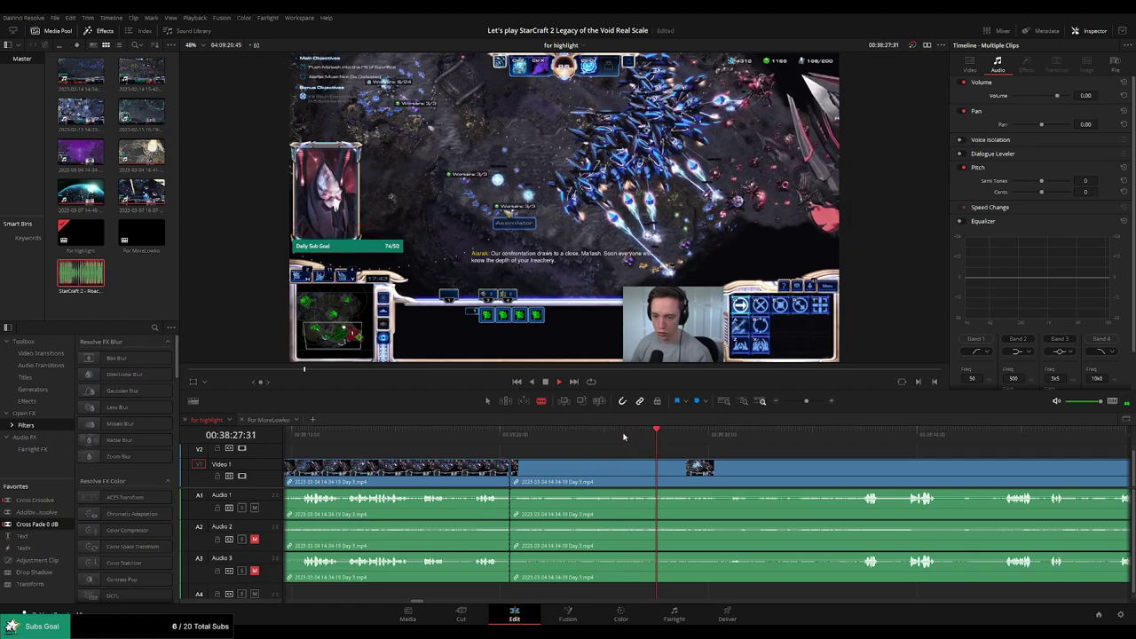
# Review the battle from about 00:38:37 and split the recording at about 00:38:51
pyautogui.click(798, 435)
pyautogui.moveTo(805, 438); pyautogui.dragTo(855, 438)
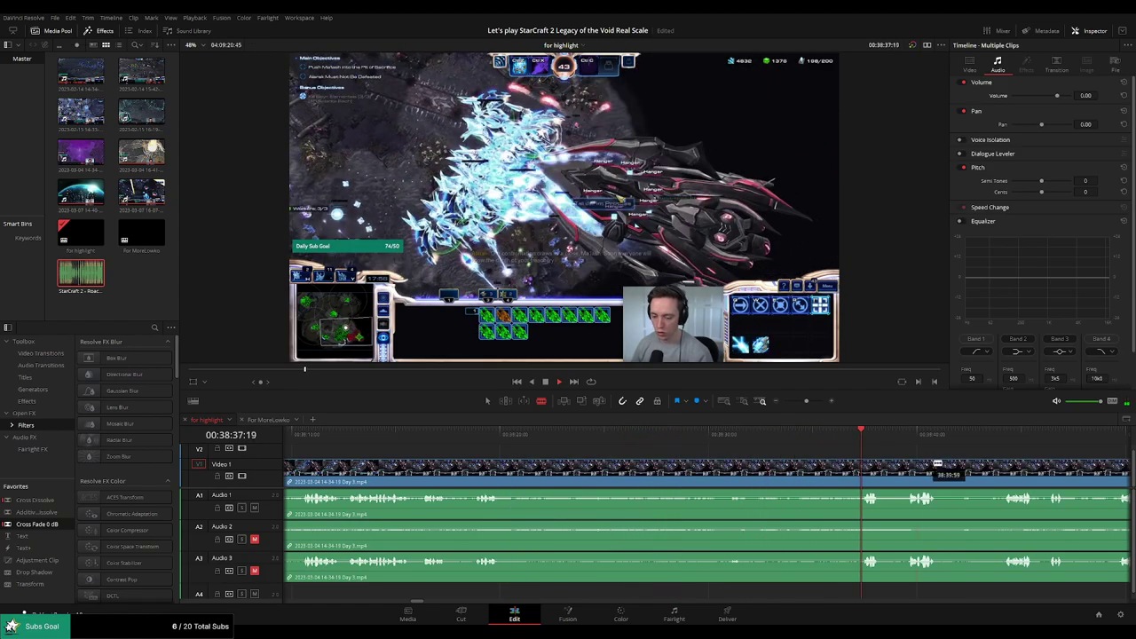
pyautogui.moveTo(938, 464); pyautogui.dragTo(606, 441)
pyautogui.moveTo(695, 449); pyautogui.dragTo(593, 444)
pyautogui.click(597, 434)
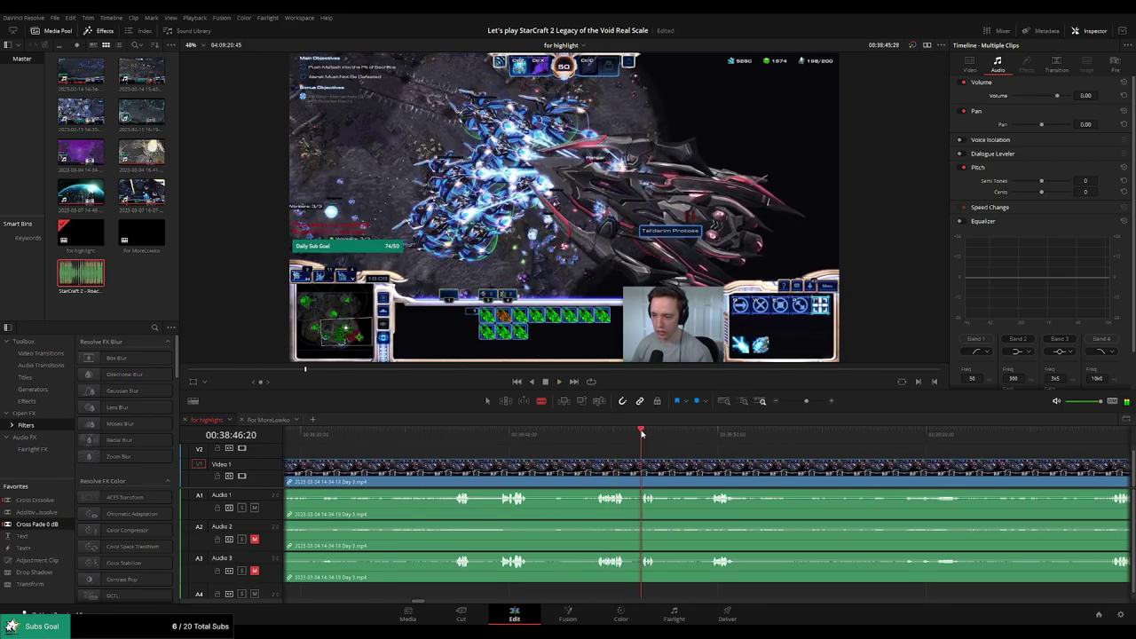
pyautogui.hscroll(3, 602, 445)
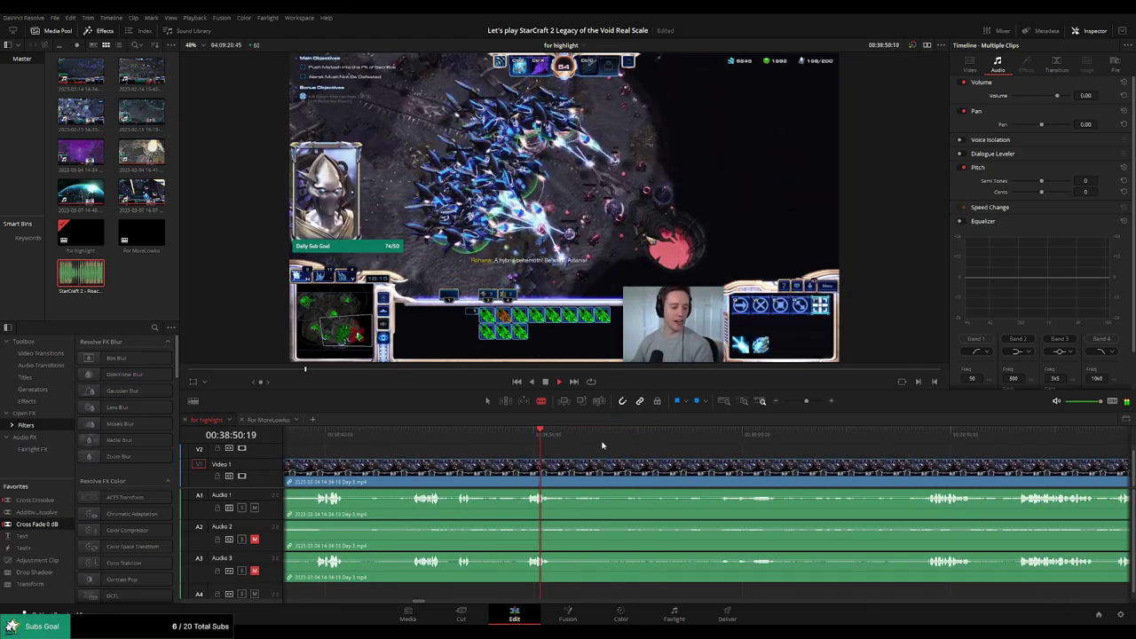
pyautogui.click(578, 472)
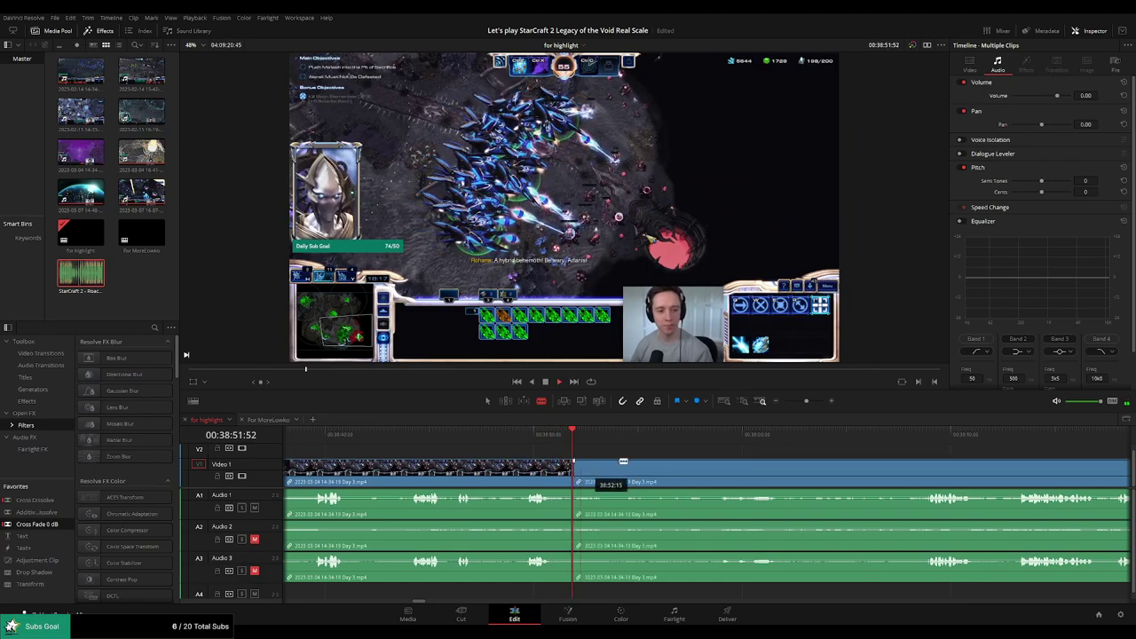
# Review the following footage, split the recording at about 00:39:49 and ripple delete the section back to 00:38:51
pyautogui.moveTo(720, 435); pyautogui.dragTo(653, 459)
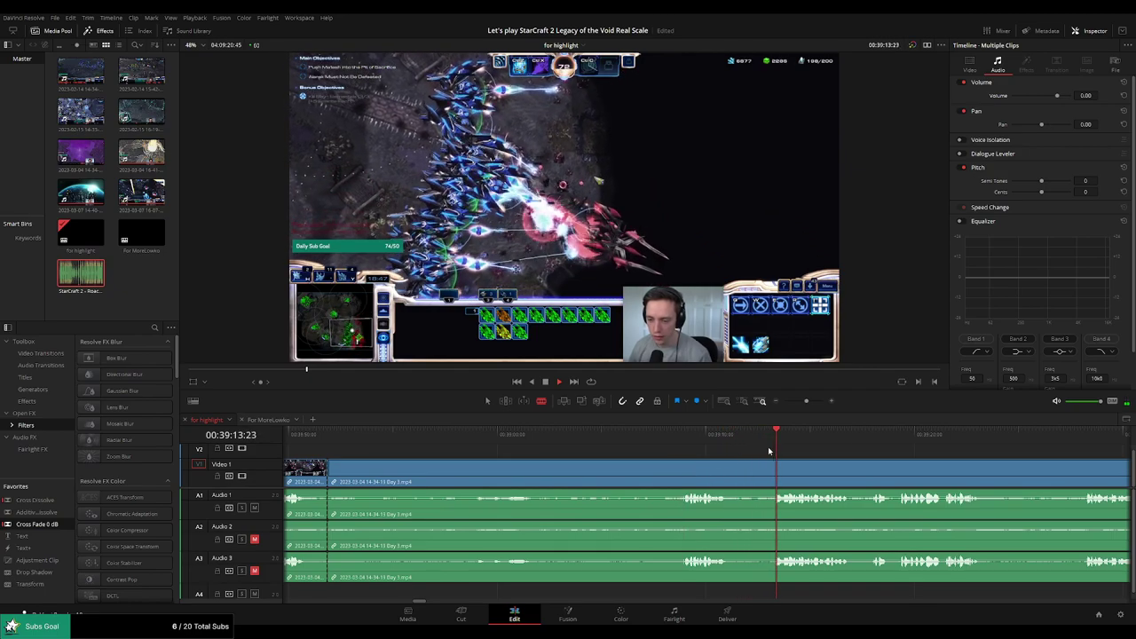
pyautogui.hscroll(2, 769, 451)
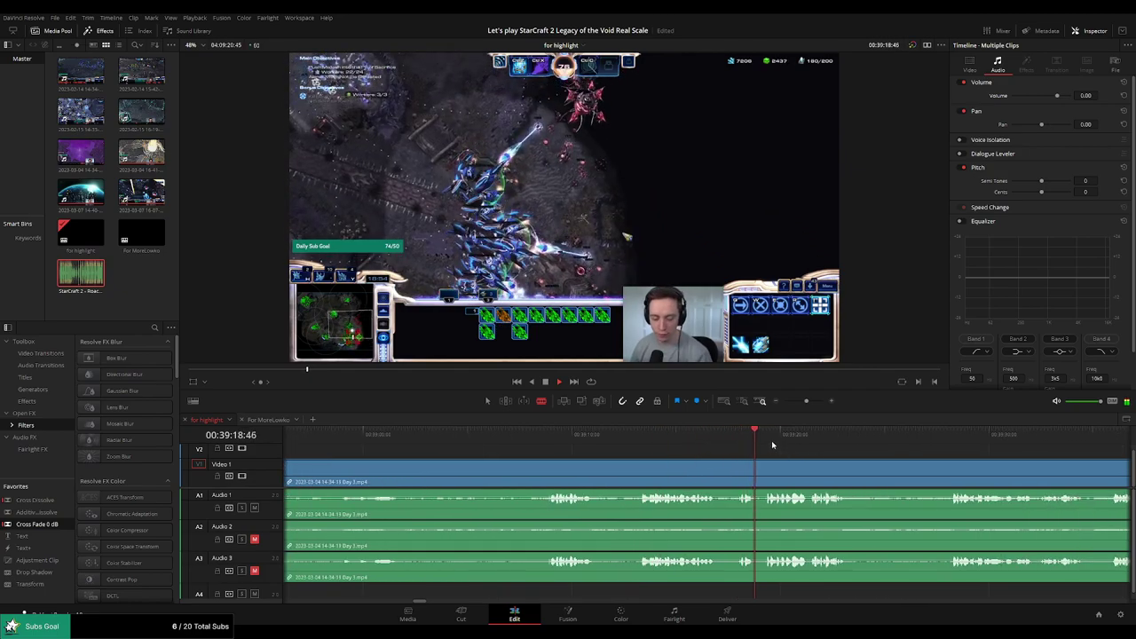
pyautogui.hscroll(4, 710, 448)
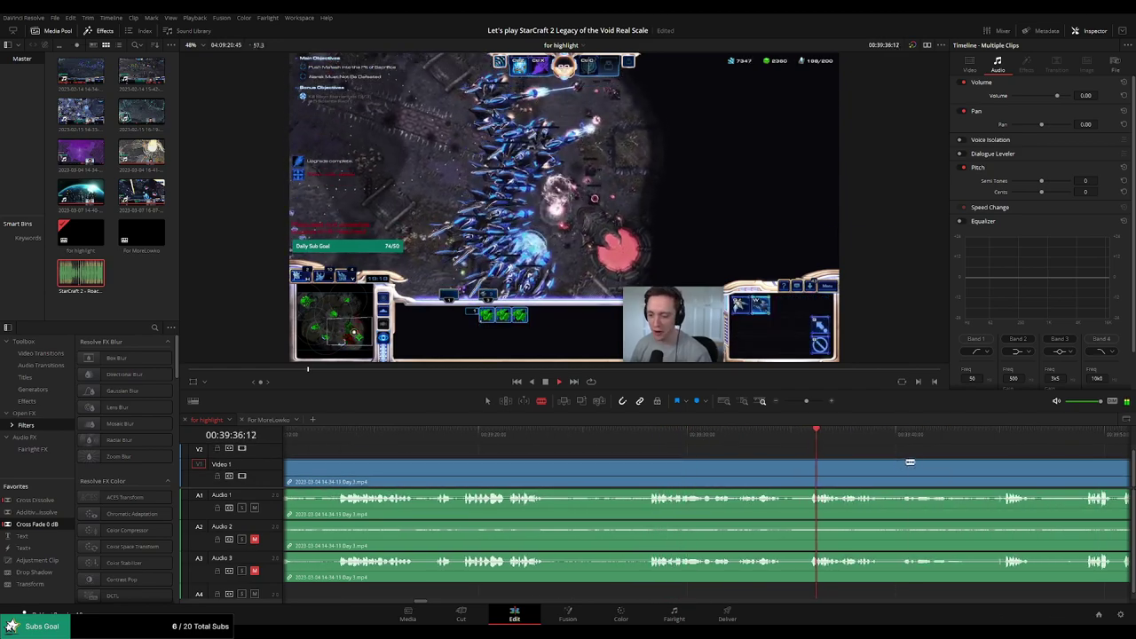
pyautogui.hscroll(3, 658, 444)
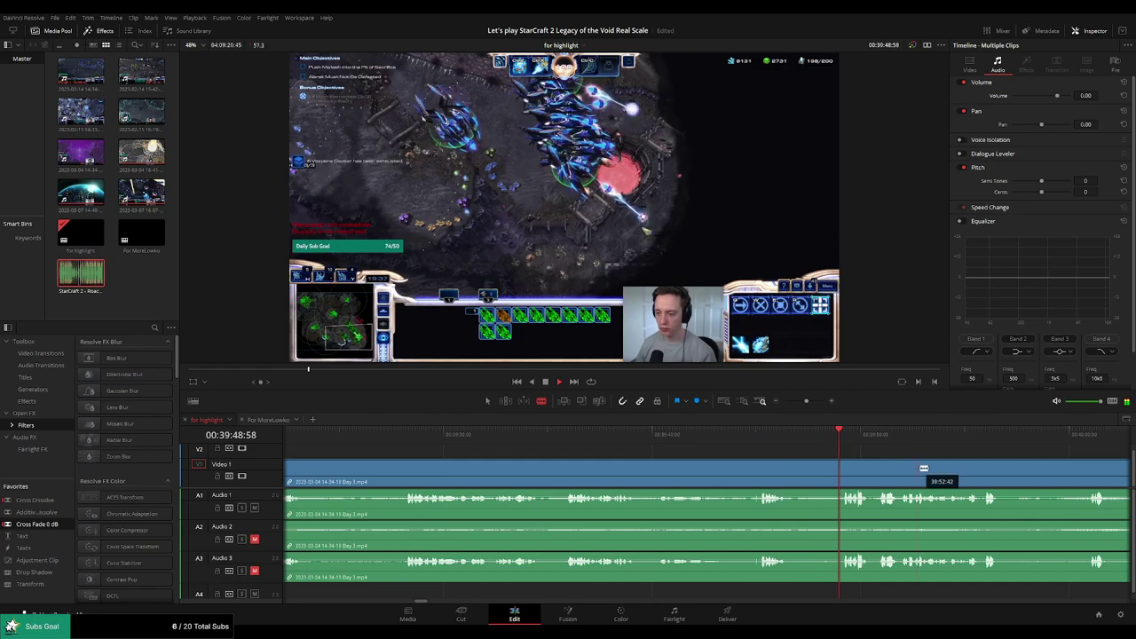
pyautogui.hscroll(2, 635, 448)
pyautogui.click(654, 465)
pyautogui.press('a')
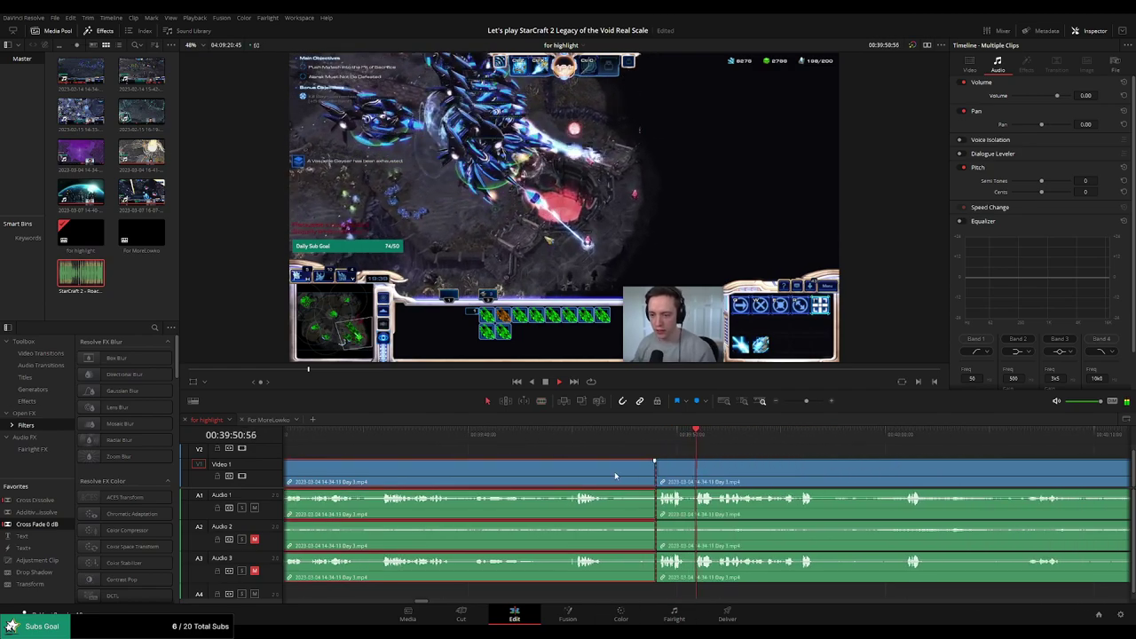
pyautogui.press('Delete')
# Add transitions to the video and audio at the new cut near 00:38:51 and play the footage across it
pyautogui.click(655, 472)
pyautogui.hotkey('ctrl', 't')
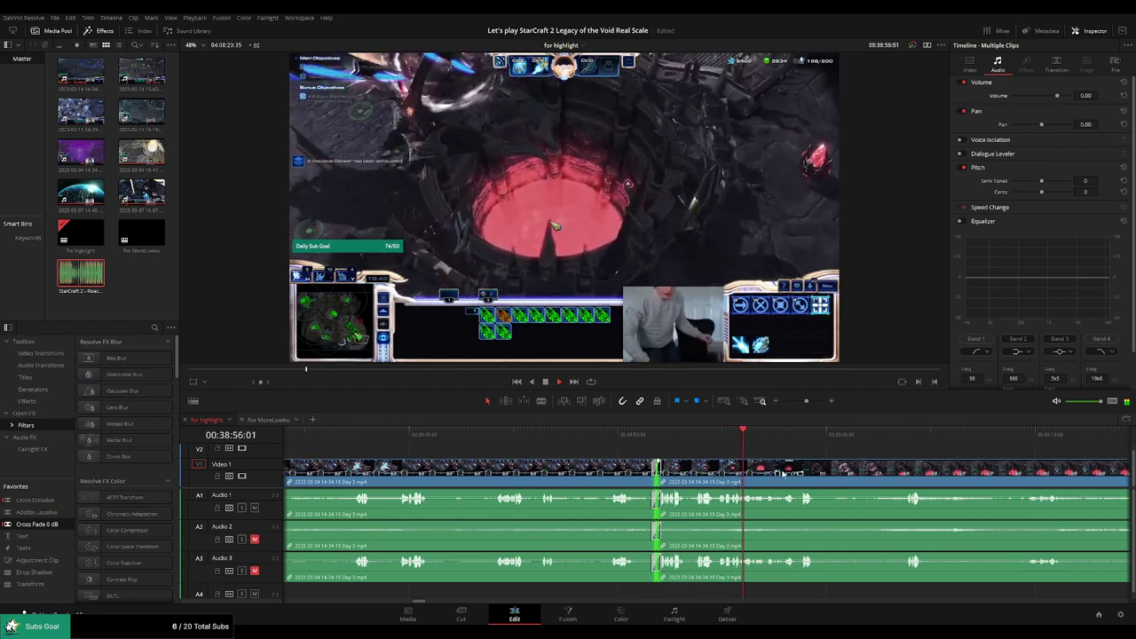
pyautogui.press('space')
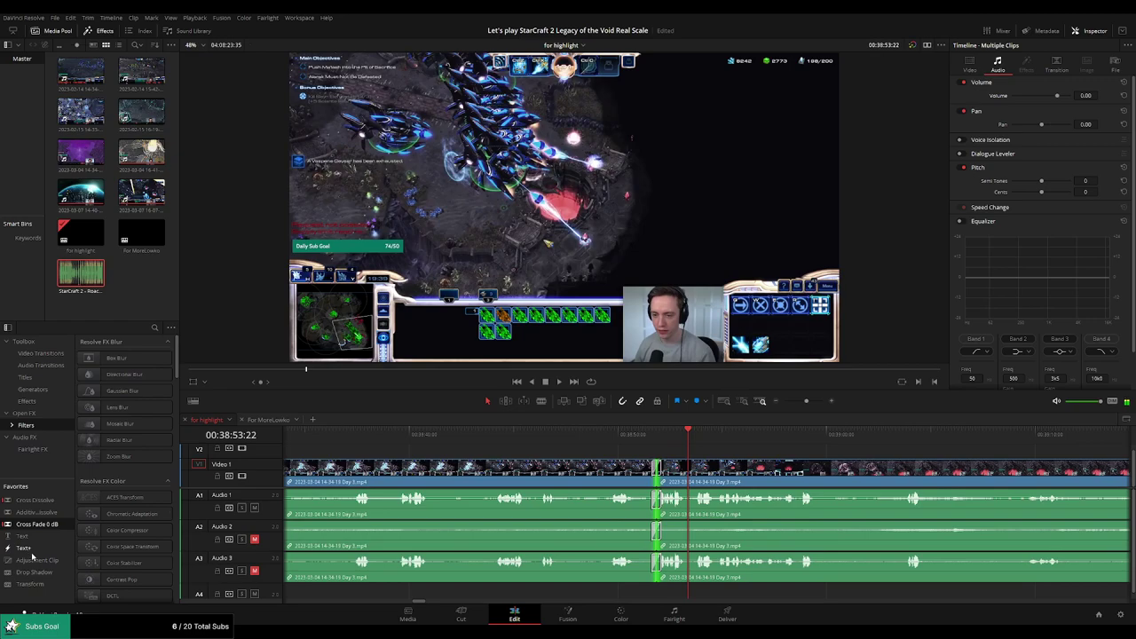
# Place an adjustment clip above the recording at 00:38:53 with zoom 1.640, position X -380 and position Y 452
pyautogui.moveTo(32, 556); pyautogui.dragTo(692, 459)
pyautogui.click(696, 454)
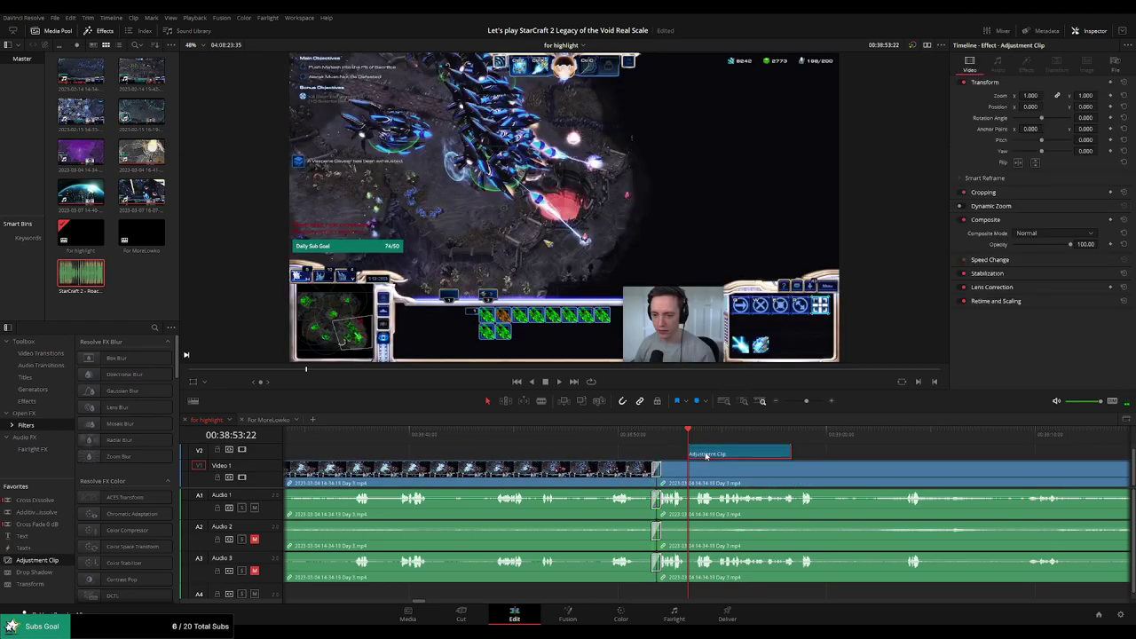
pyautogui.moveTo(1030, 96)
pyautogui.mouseDown()
pyautogui.moveTo(1101, 107)
pyautogui.moveTo(1033, 108)
pyautogui.mouseUp()
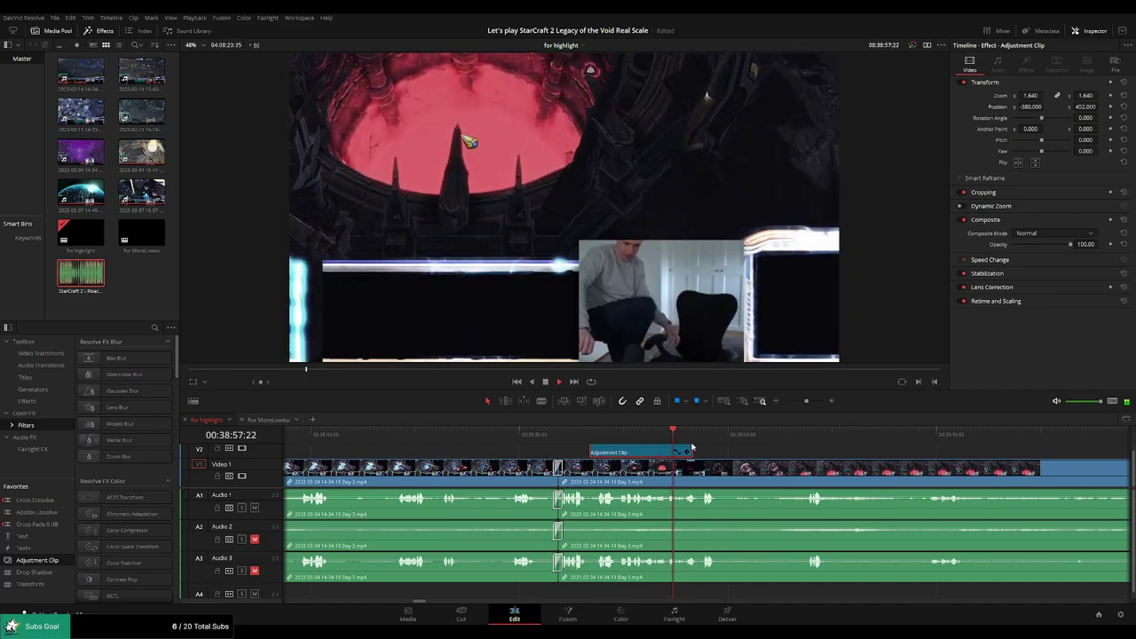
# Adjust the length of the adjustment clip so that it ends at about 00:38:58, checking the zoomed shot
pyautogui.moveTo(691, 452); pyautogui.dragTo(686, 453)
pyautogui.press('space')
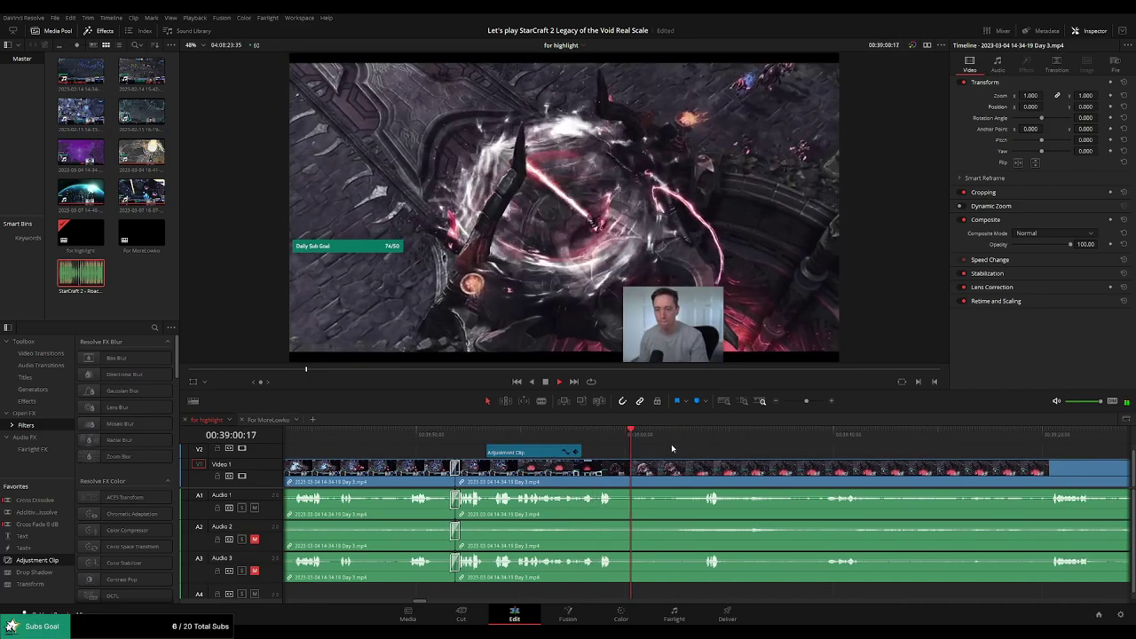
pyautogui.moveTo(579, 451); pyautogui.dragTo(591, 451)
pyautogui.click(595, 434)
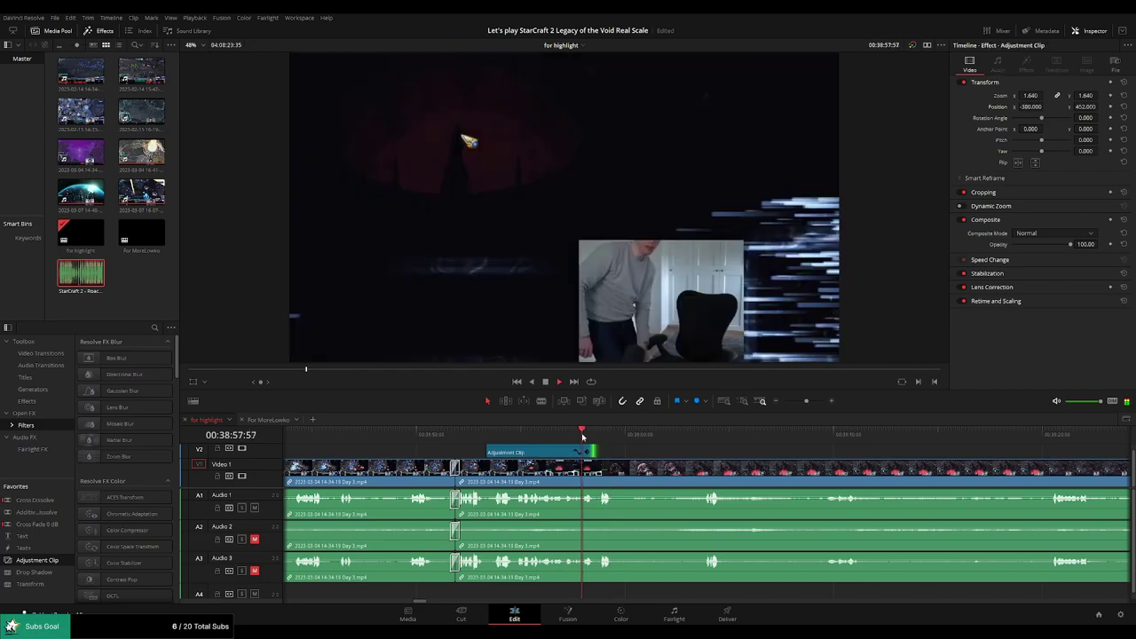
# Play the cutscene after the zoomed shot and split the recording at about 00:39:25
pyautogui.click(689, 434)
pyautogui.moveTo(769, 450); pyautogui.dragTo(612, 445)
pyautogui.hscroll(2, 652, 446)
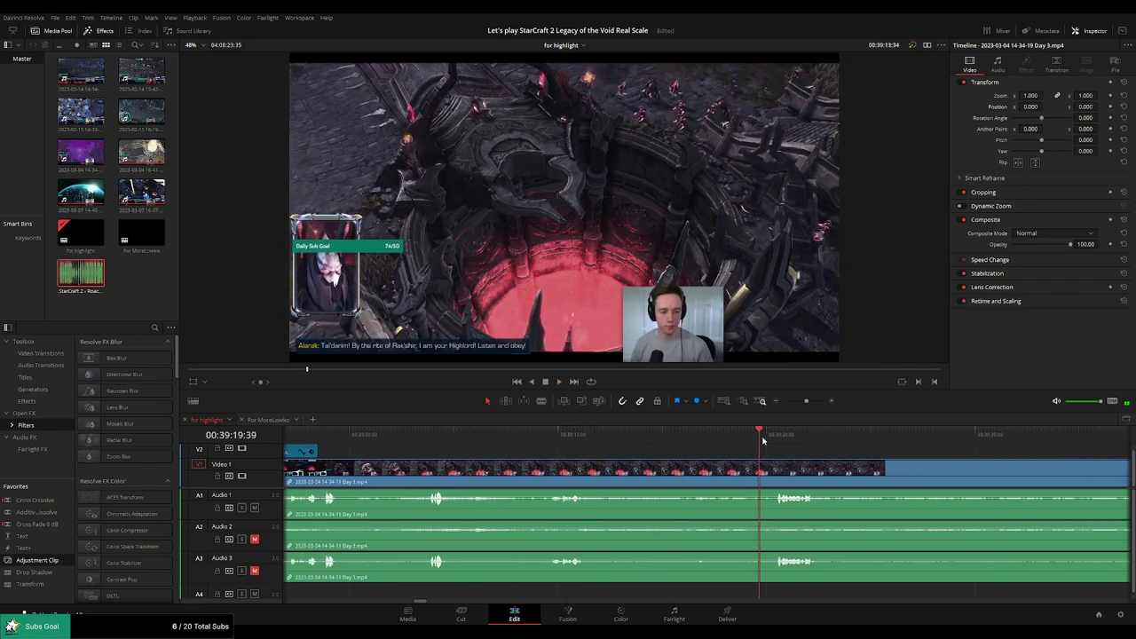
pyautogui.hscroll(3, 648, 448)
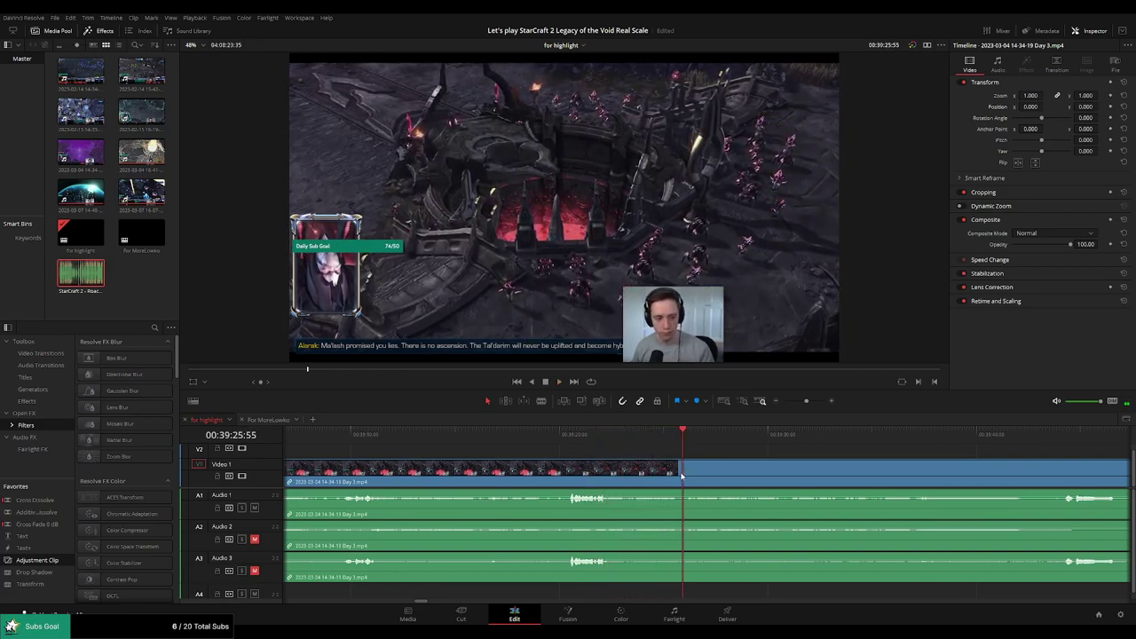
# Check the footage after the split up to about 00:40:06 and ripple delete the rest of that clip up to Day 3 part 2
pyautogui.click(1041, 433)
pyautogui.hscroll(5, 1056, 459)
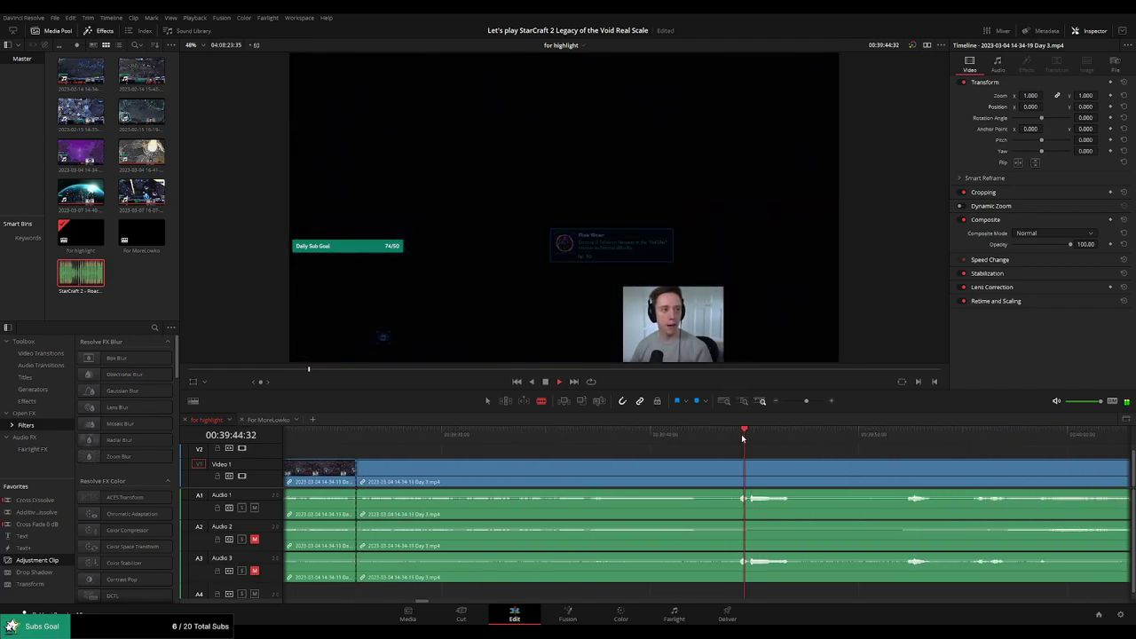
pyautogui.click(895, 434)
pyautogui.hscroll(4, 932, 449)
pyautogui.click(714, 440)
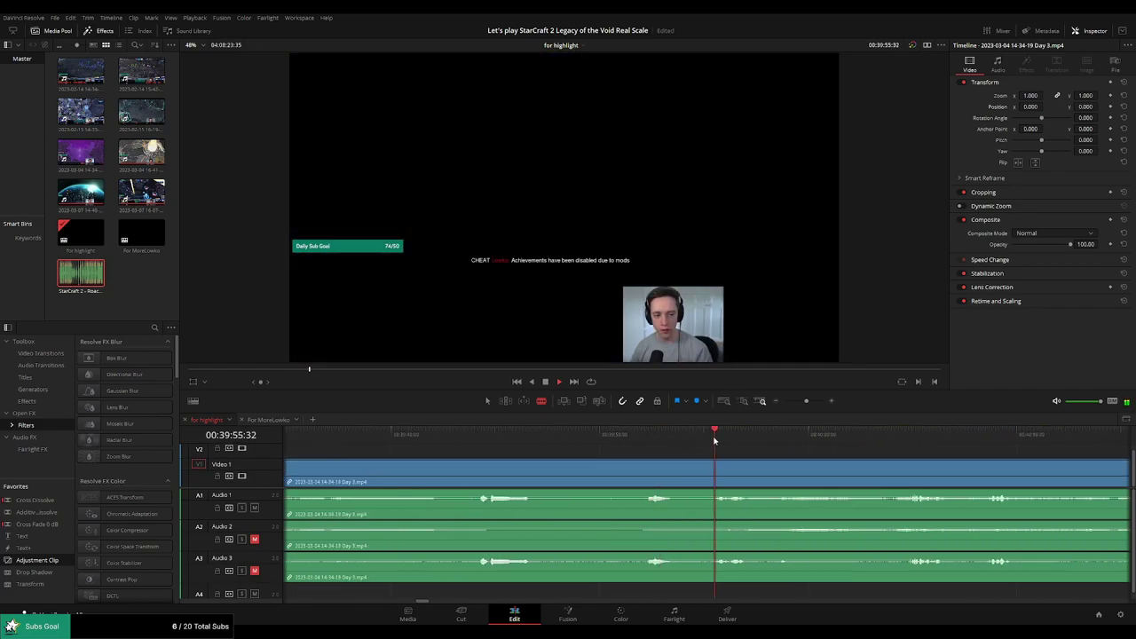
pyautogui.click(898, 434)
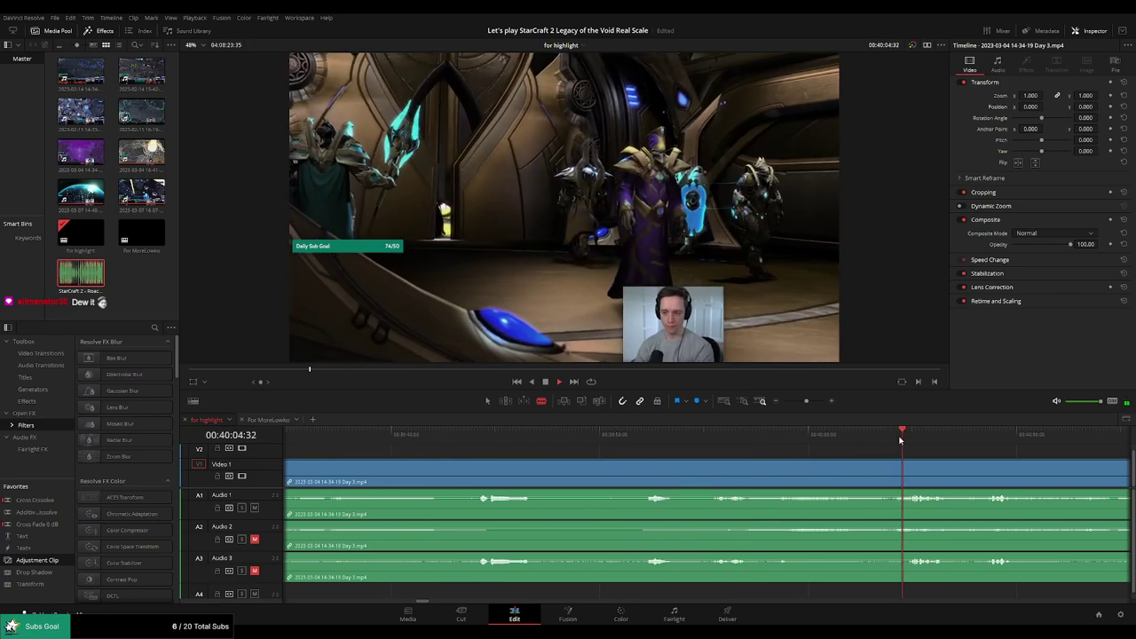
pyautogui.scroll(-5, 861, 457)
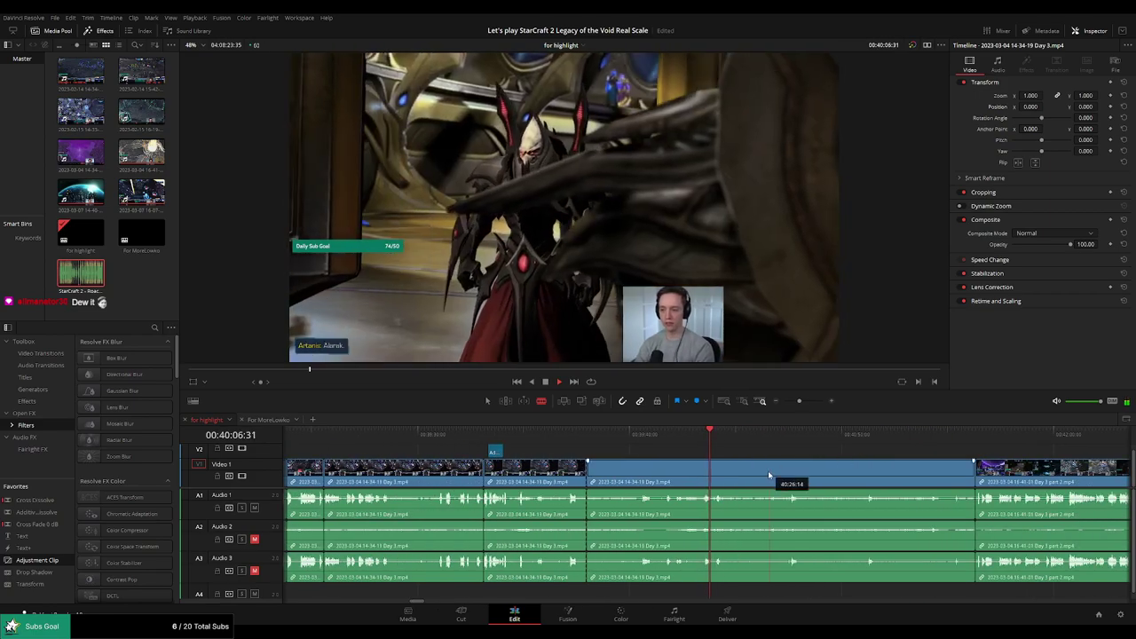
pyautogui.press('a')
pyautogui.click(769, 475)
pyautogui.press('Delete')
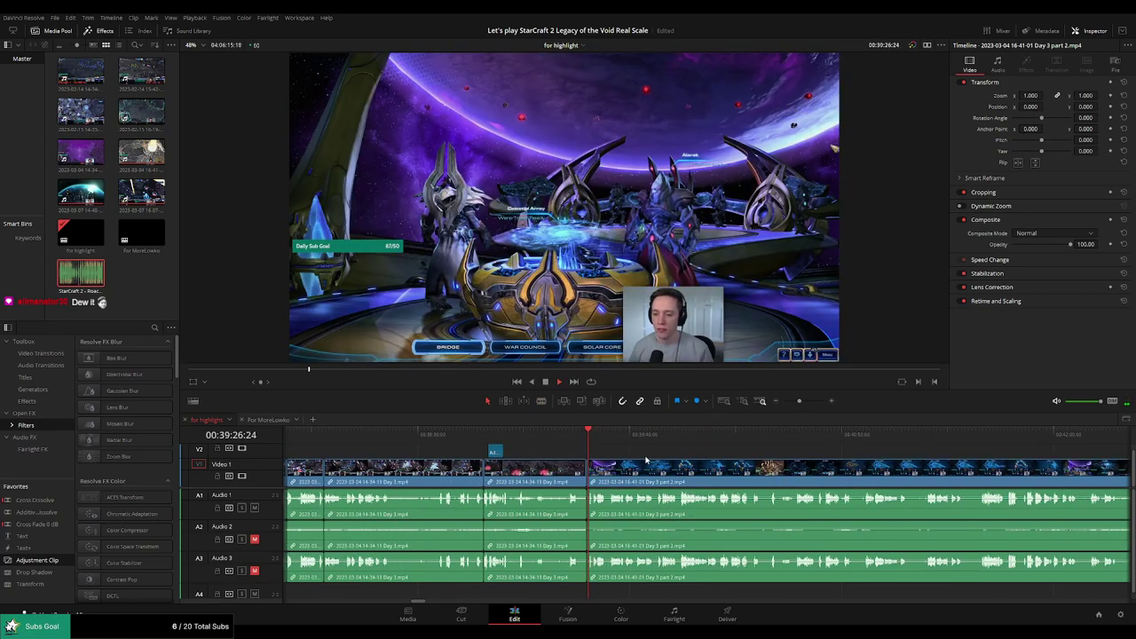
# Skim the Day 3 part 2 recording from 00:39:26 up to about 00:47:42 for the start of the next mission
pyautogui.moveTo(798, 402)
pyautogui.mouseDown()
pyautogui.moveTo(779, 403)
pyautogui.moveTo(806, 404)
pyautogui.mouseUp()
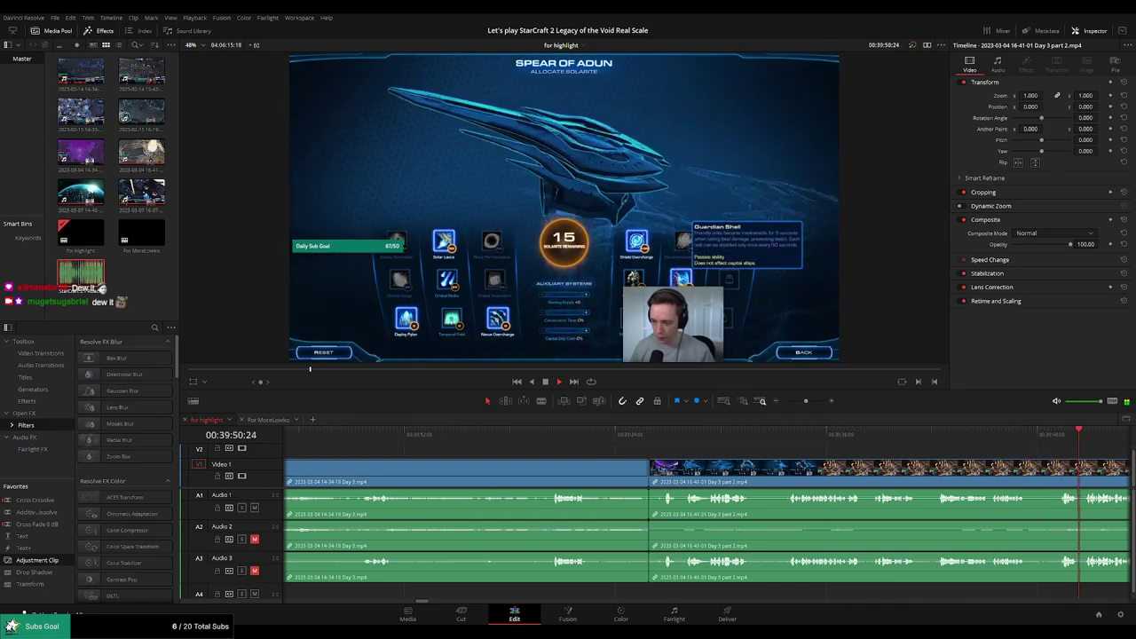
pyautogui.moveTo(1012, 453); pyautogui.dragTo(574, 430)
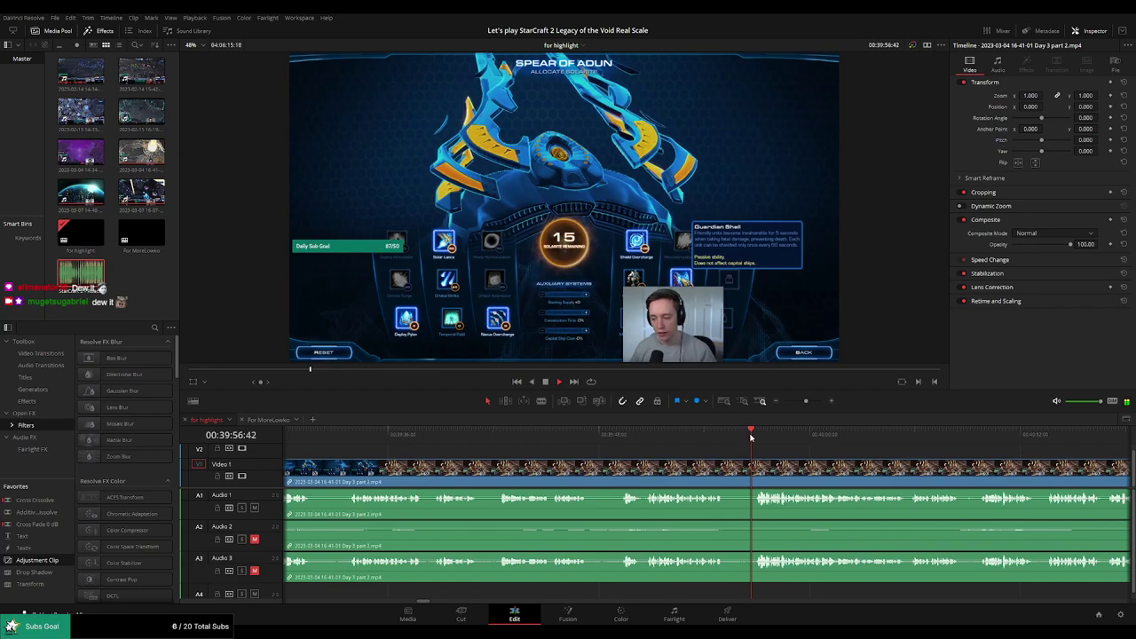
pyautogui.moveTo(806, 401); pyautogui.dragTo(564, 444)
pyautogui.click(778, 435)
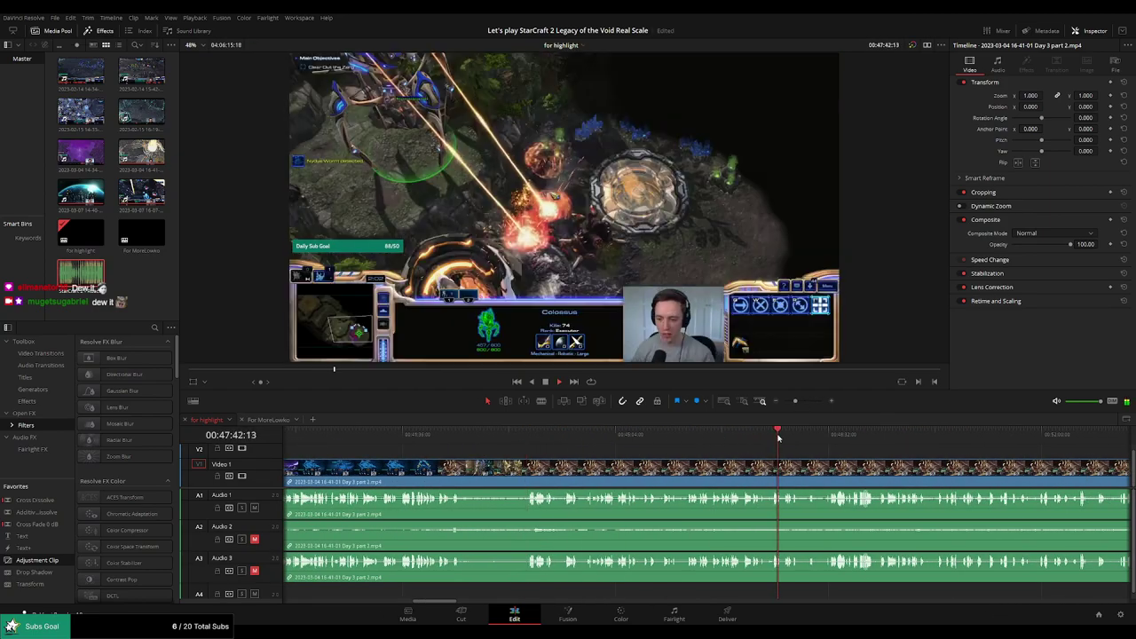
pyautogui.click(721, 435)
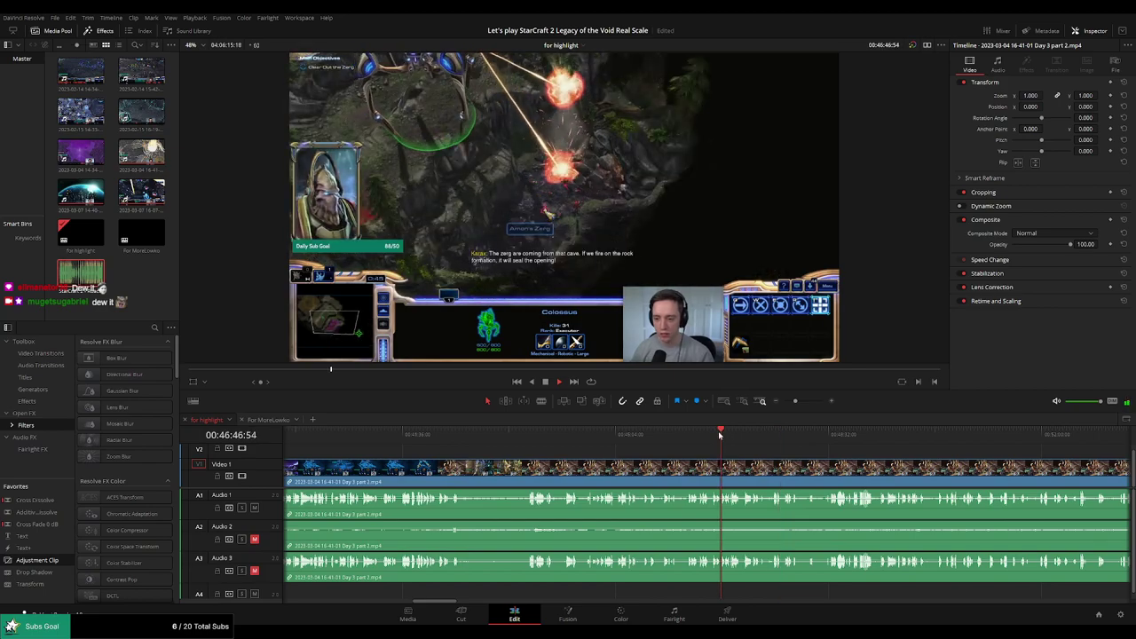
pyautogui.click(679, 434)
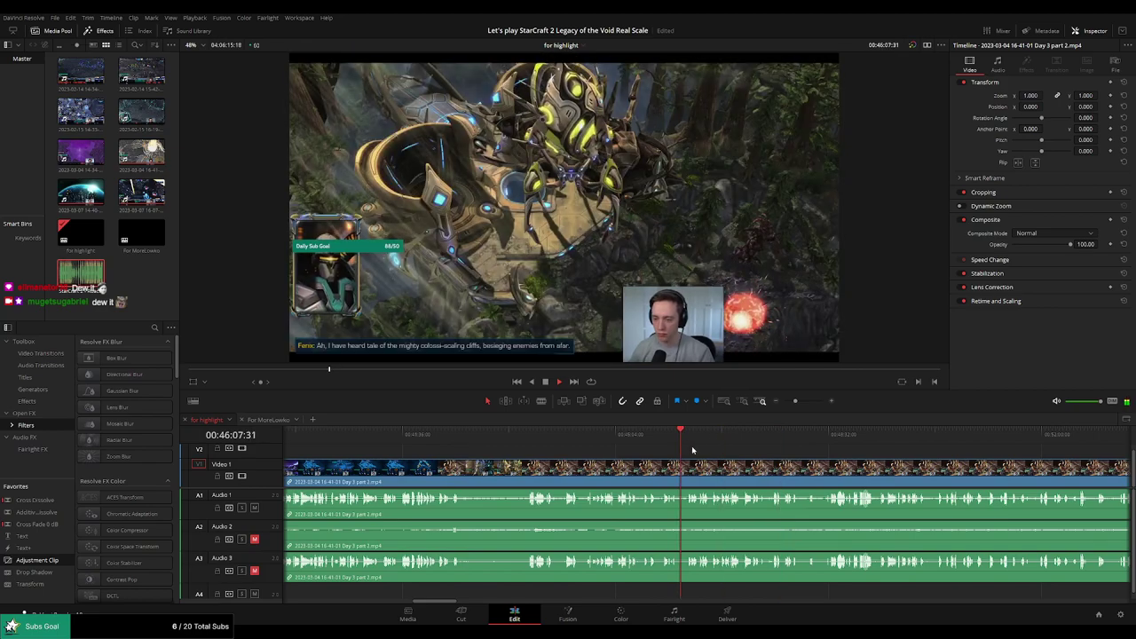
pyautogui.scroll(3, 711, 453)
pyautogui.scroll(1, 712, 453)
pyautogui.click(631, 435)
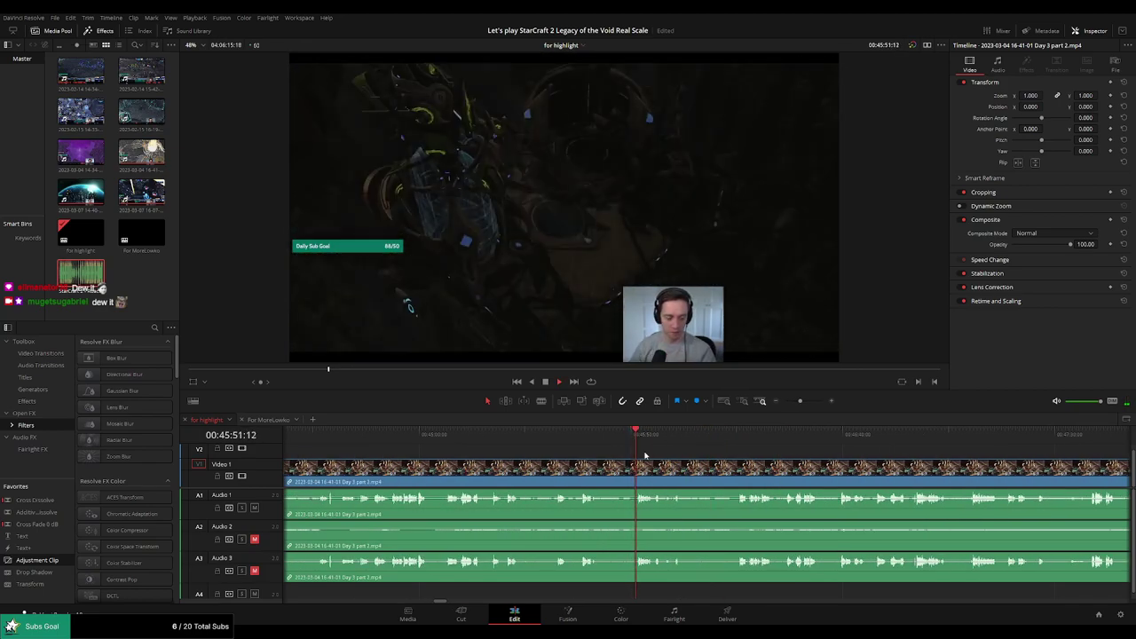
pyautogui.scroll(3, 752, 458)
pyautogui.moveTo(737, 435); pyautogui.dragTo(662, 446)
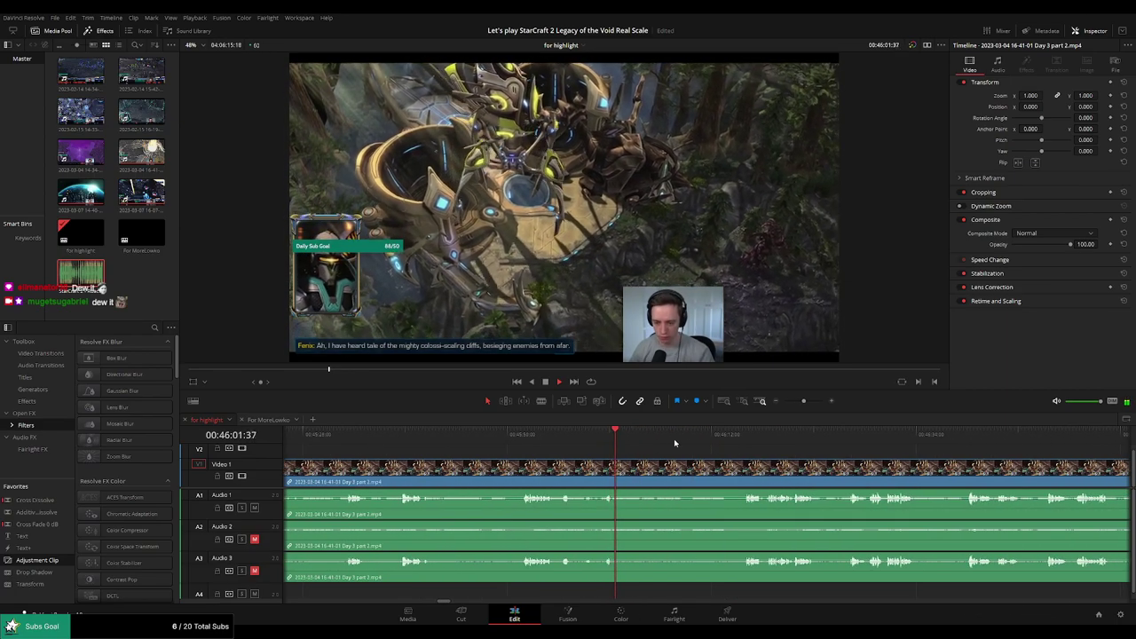
# Review the Colossus gameplay from about 00:46:16 to 00:47:52 for the next section worth keeping
pyautogui.click(742, 440)
pyautogui.press('space')
pyautogui.hscroll(1, 705, 460)
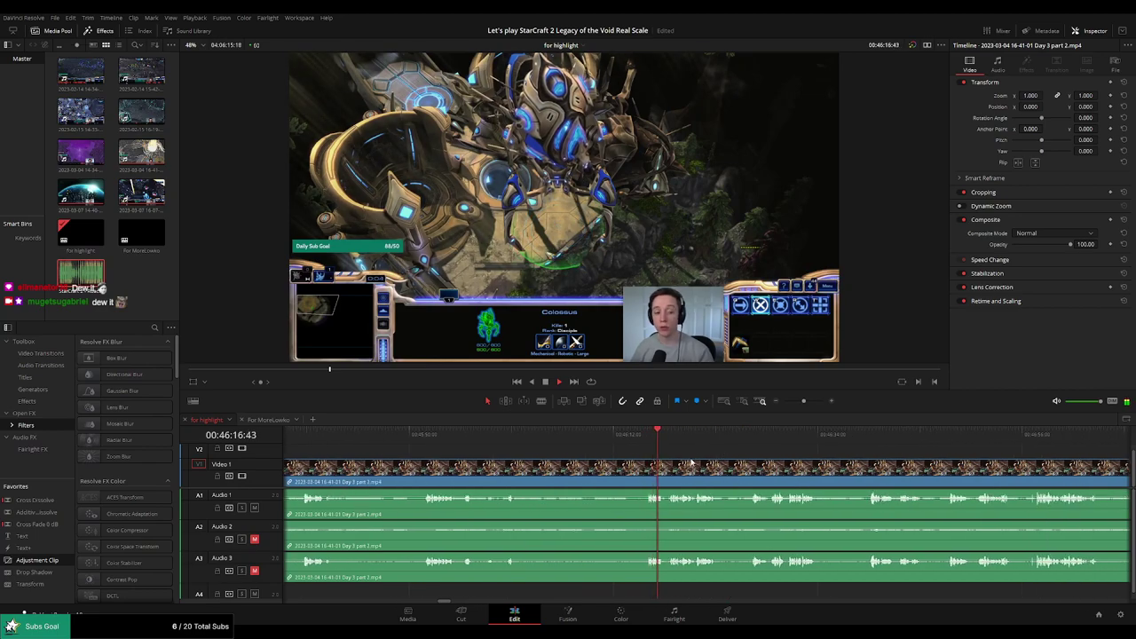
pyautogui.click(675, 446)
pyautogui.click(754, 448)
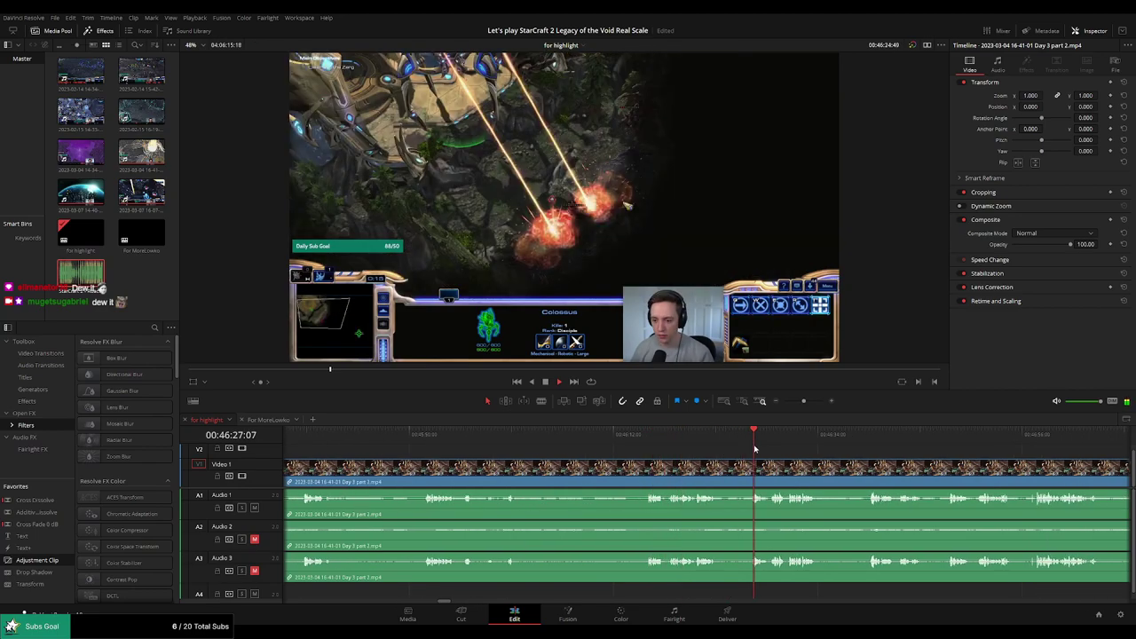
pyautogui.moveTo(839, 462); pyautogui.dragTo(687, 449)
pyautogui.click(725, 439)
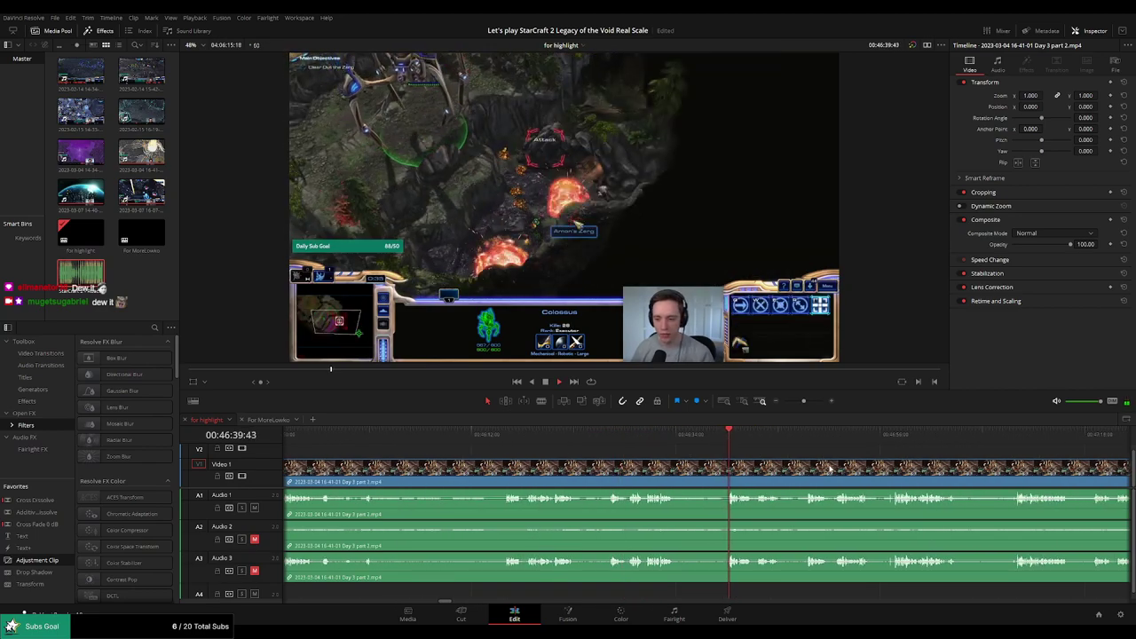
pyautogui.moveTo(829, 466); pyautogui.dragTo(670, 454)
pyautogui.click(664, 435)
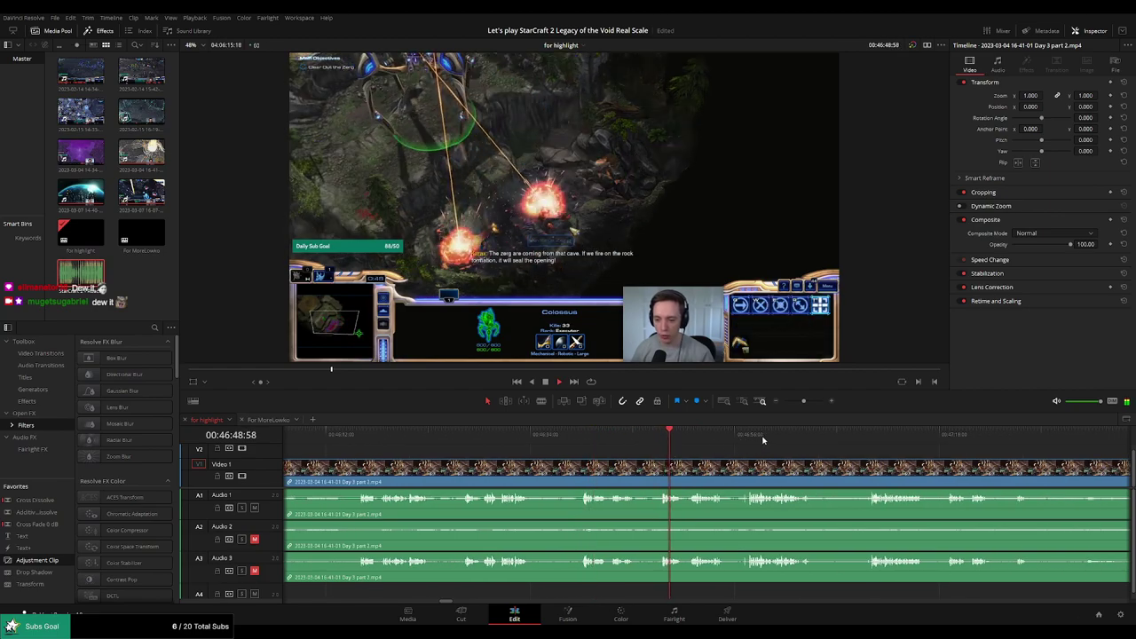
pyautogui.click(869, 436)
pyautogui.moveTo(960, 454); pyautogui.dragTo(606, 442)
pyautogui.click(621, 436)
pyautogui.click(805, 438)
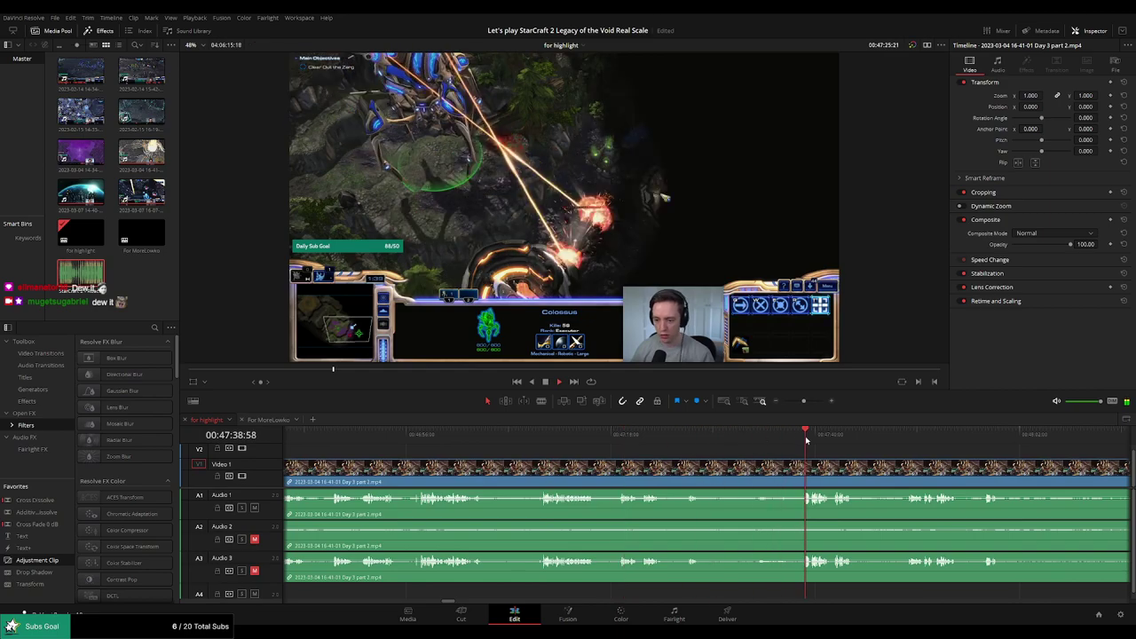
pyautogui.moveTo(827, 451); pyautogui.dragTo(607, 444)
pyautogui.click(684, 439)
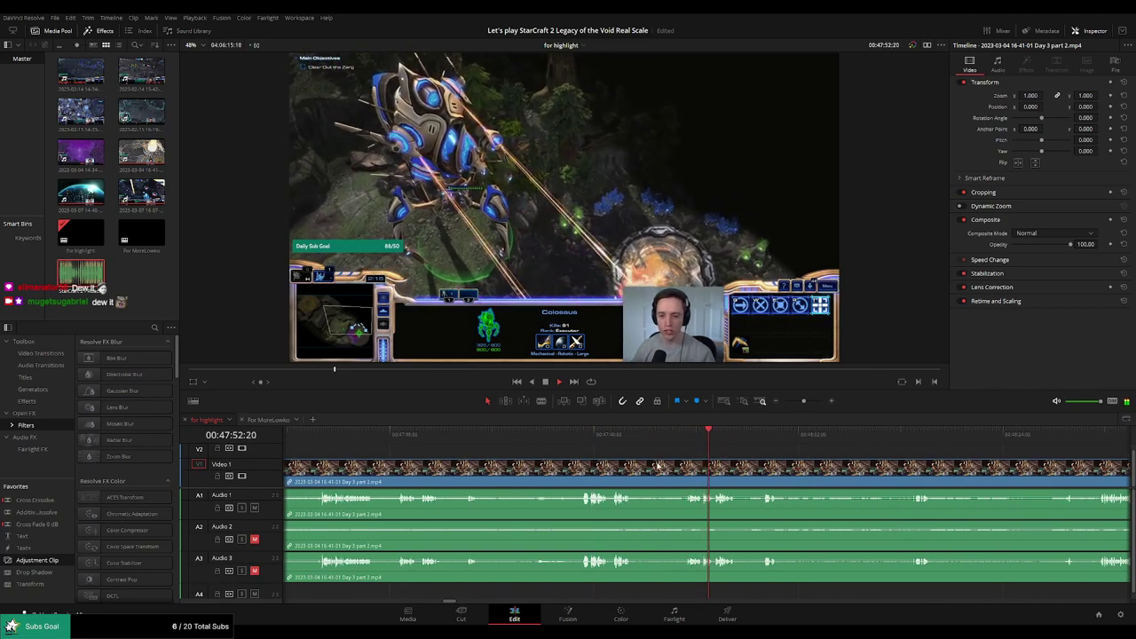
# Split Day 3 part 2 at 00:47:47:20 and ripple delete everything before the cut back to the start of that recording
pyautogui.scroll(2, 664, 466)
pyautogui.press('space')
pyautogui.click(617, 441)
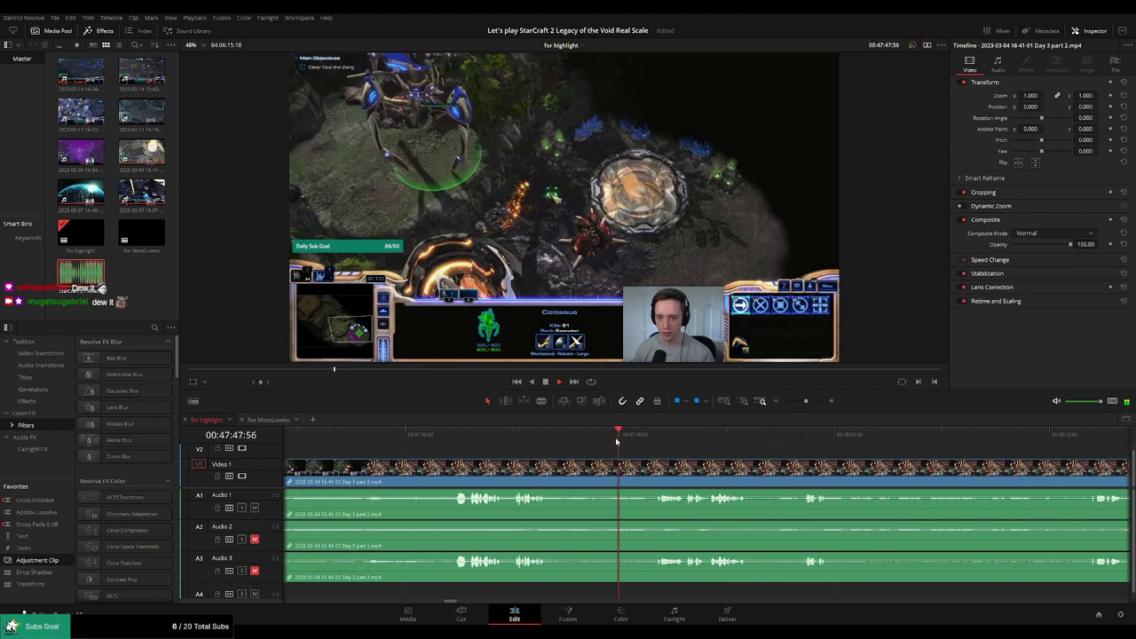
pyautogui.click(608, 441)
pyautogui.press('space')
pyautogui.press('b')
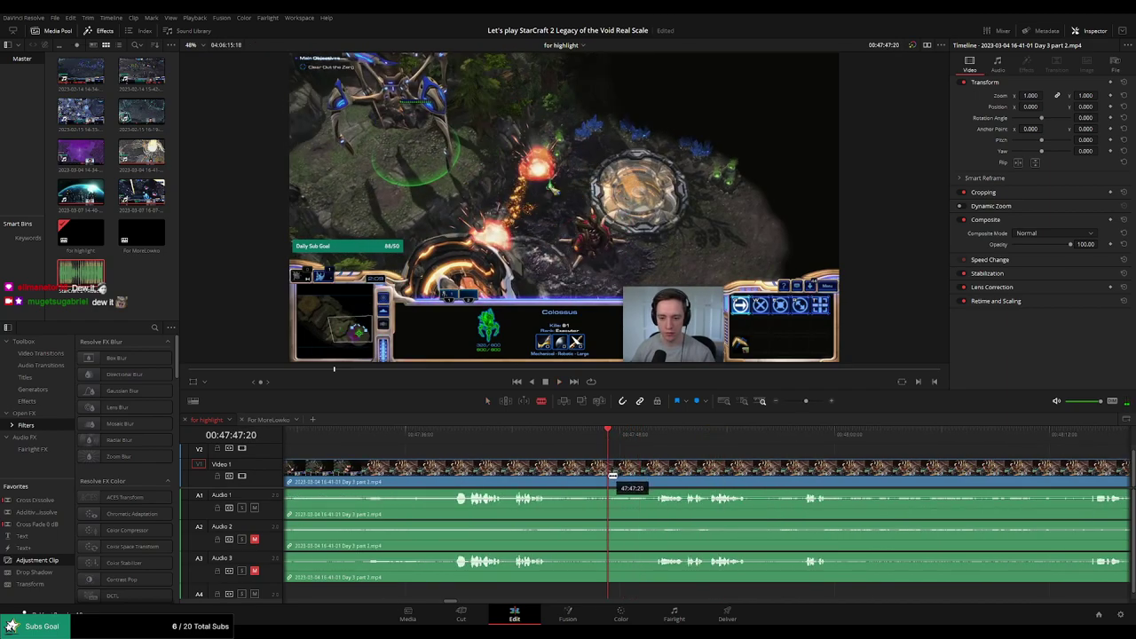
pyautogui.click(610, 476)
pyautogui.press('a')
pyautogui.click(580, 486)
pyautogui.press('Delete')
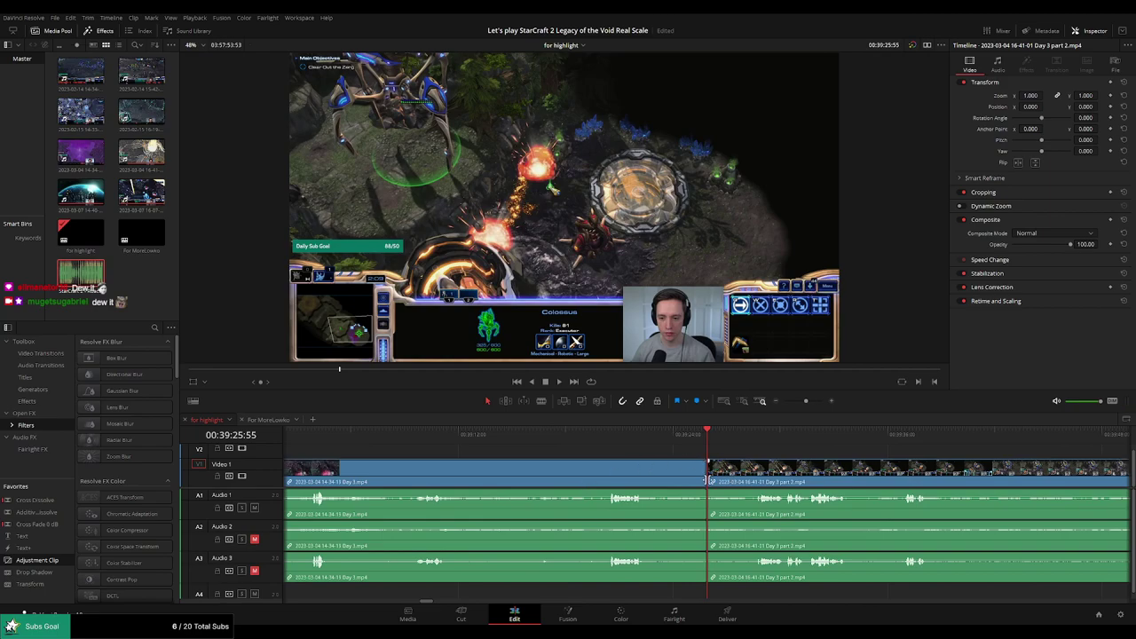
# Add a transition where Day 3 meets Day 3 part 2 and ripple delete the end of the Day 3 clip from 00:39:23:19
pyautogui.click(686, 437)
pyautogui.press('space')
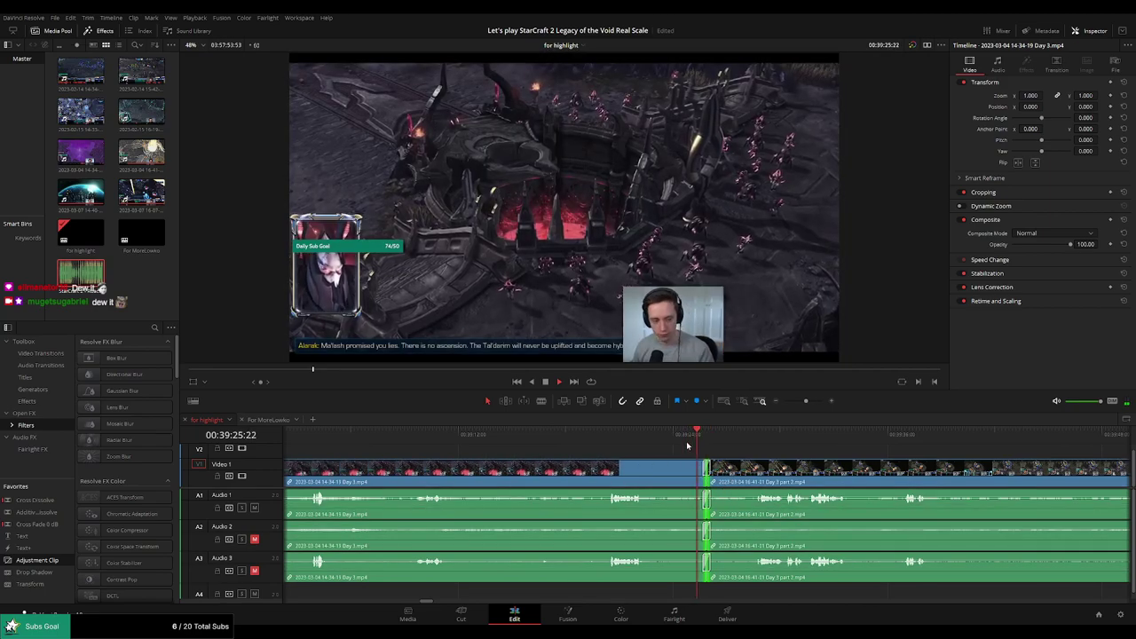
pyautogui.click(631, 443)
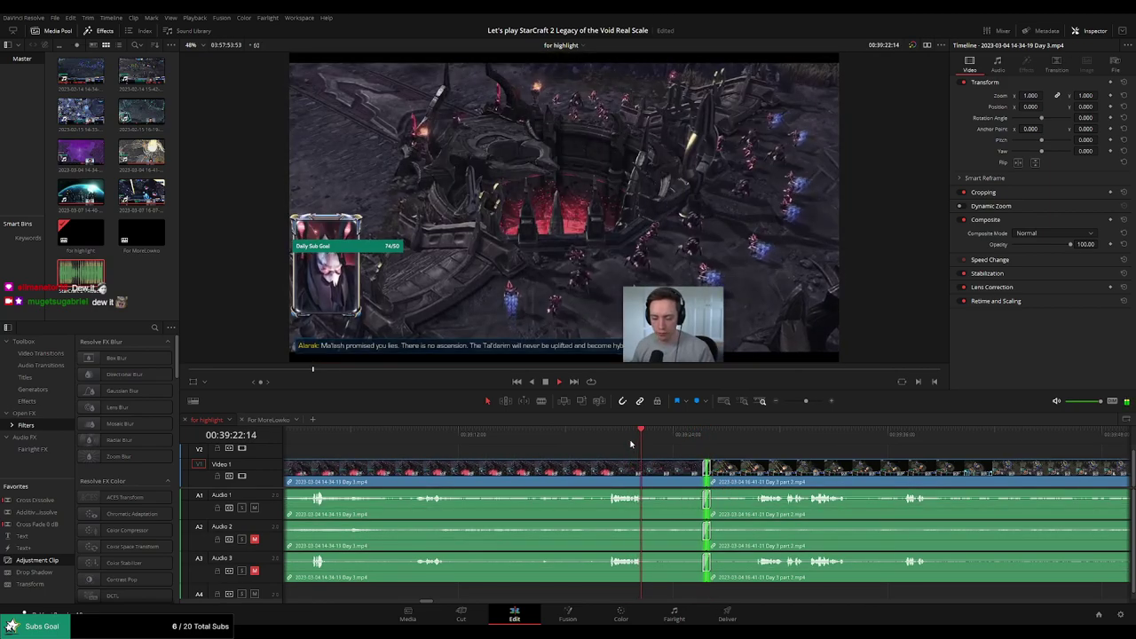
pyautogui.press('b')
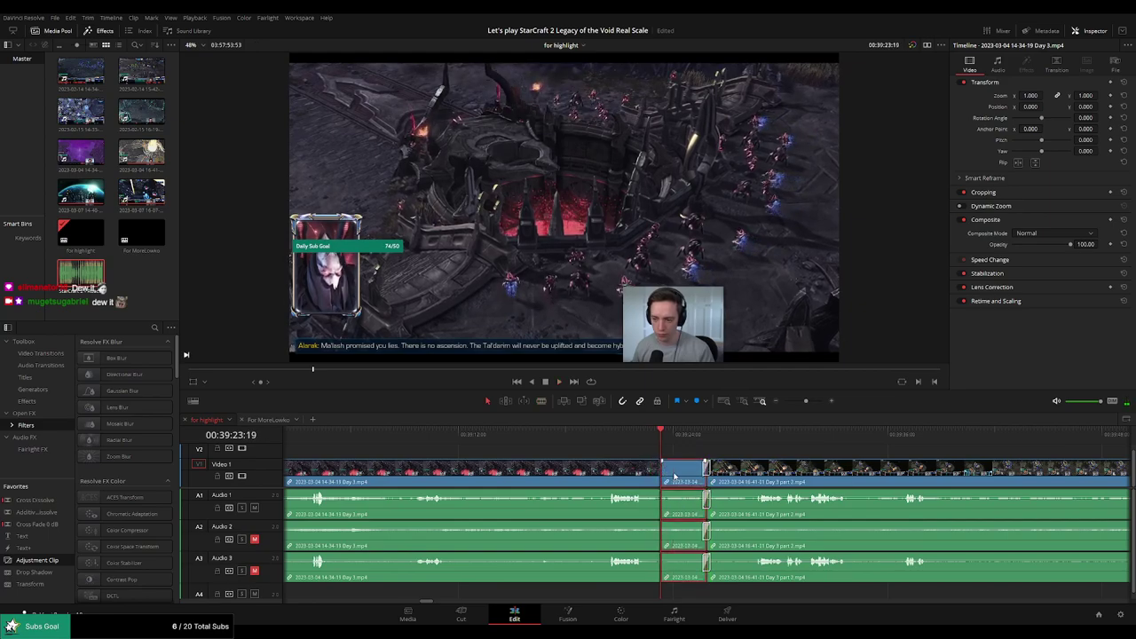
pyautogui.press('BackSpace')
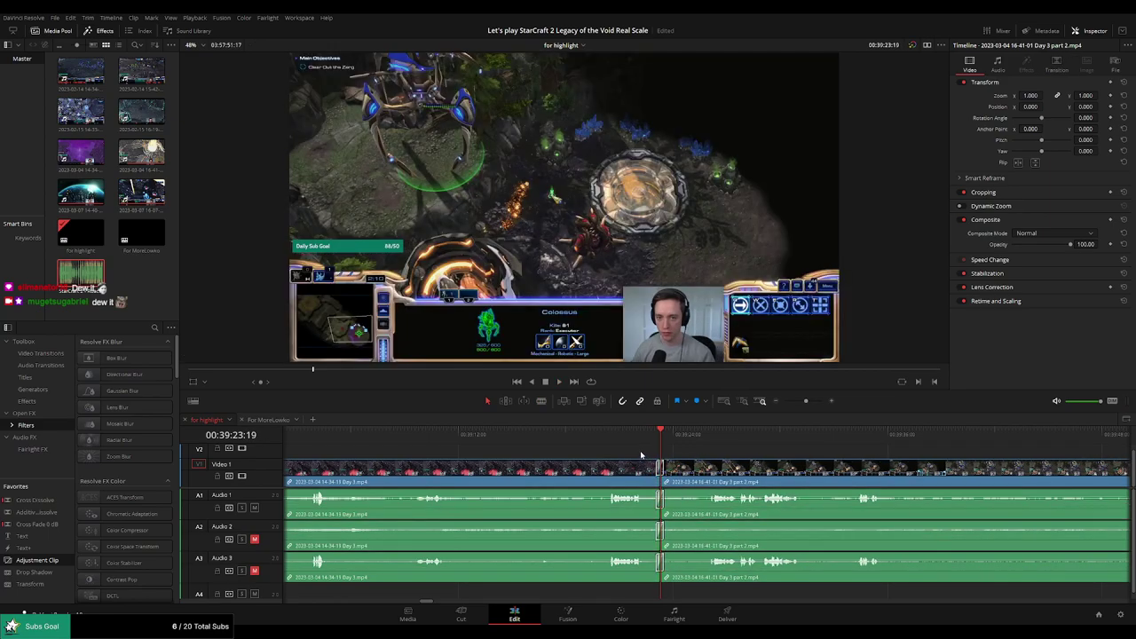
pyautogui.click(633, 436)
pyautogui.press('space')
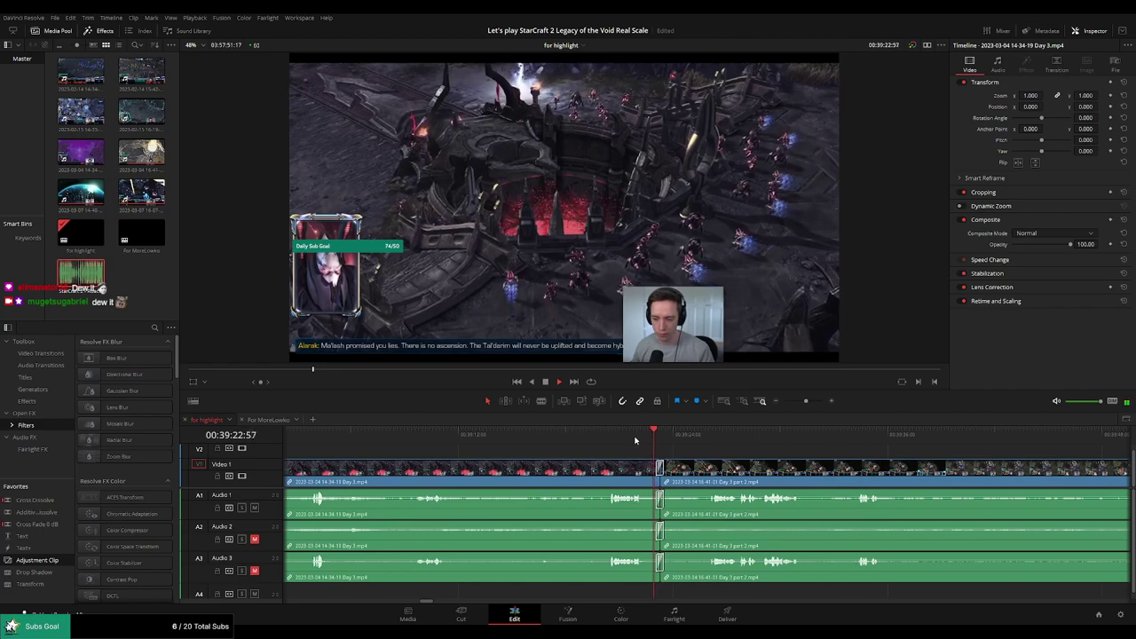
# Play the Colossus footage after the transition and split the Day 3 part 2 clip at about 00:39:31
pyautogui.click(712, 436)
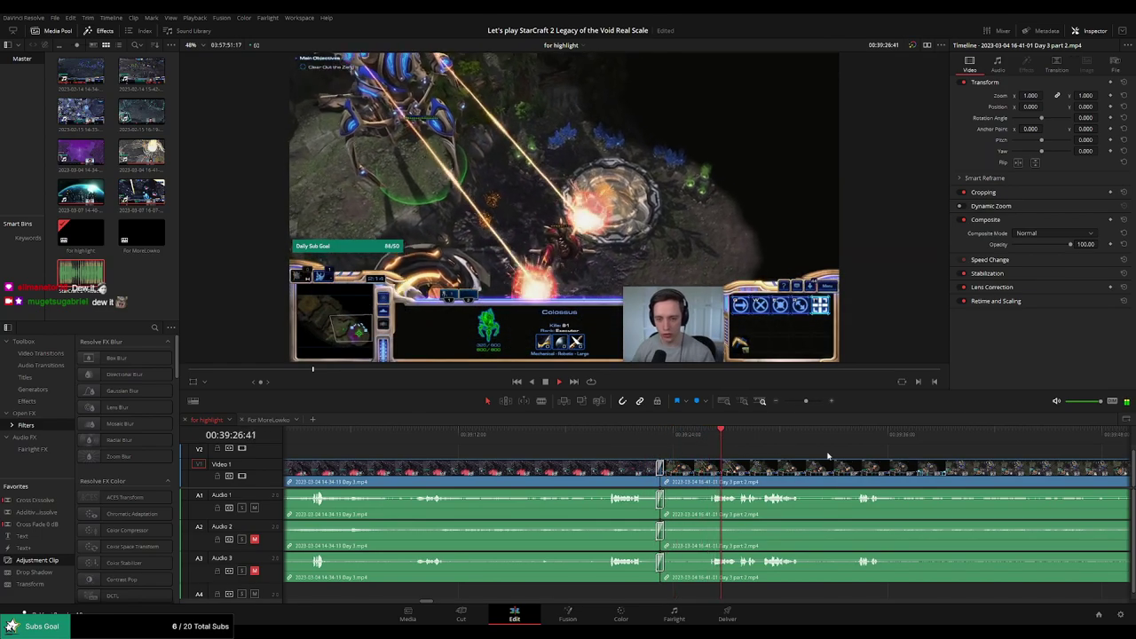
pyautogui.moveTo(852, 458); pyautogui.dragTo(688, 446)
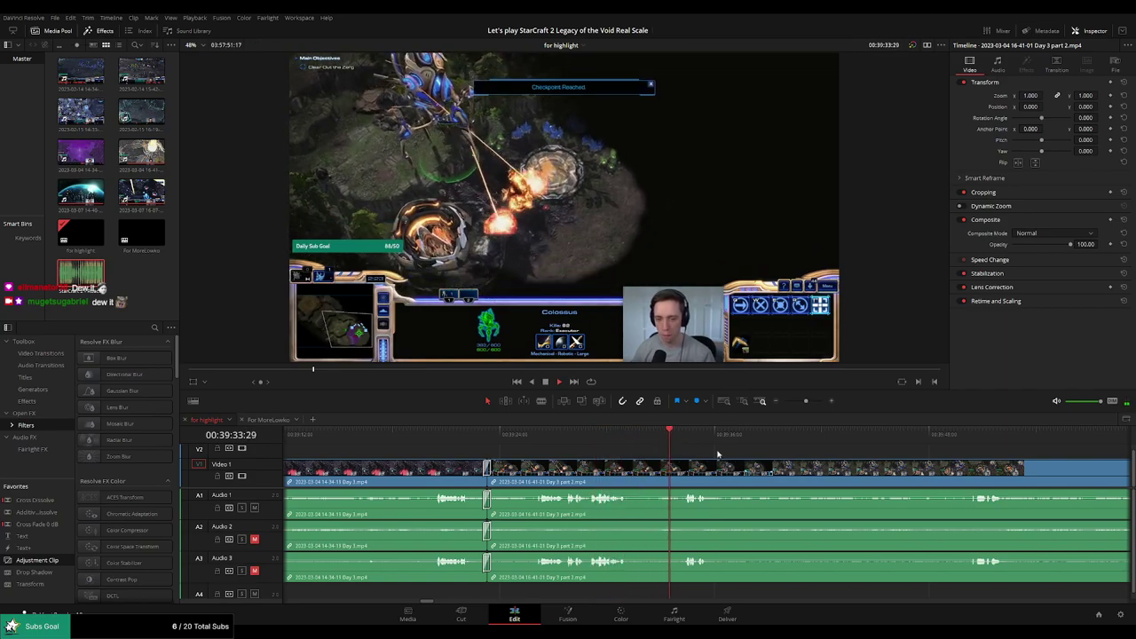
pyautogui.hscroll(2, 717, 454)
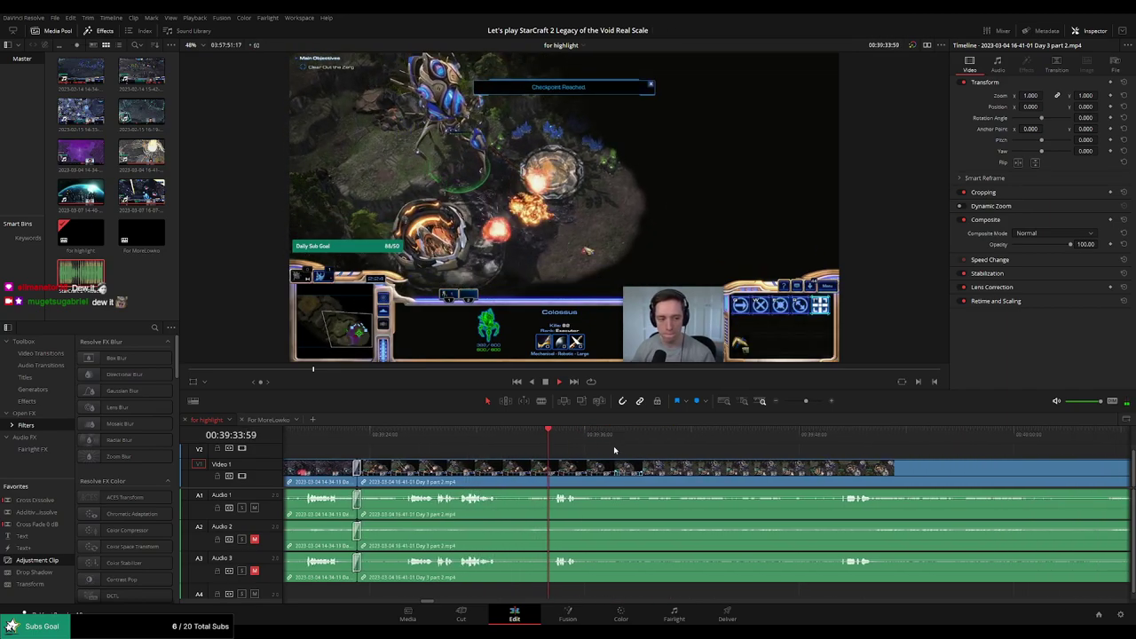
pyautogui.click(504, 471)
# Review the footage after the split up to about 00:40:39 for the point where the commentary resumes
pyautogui.click(822, 435)
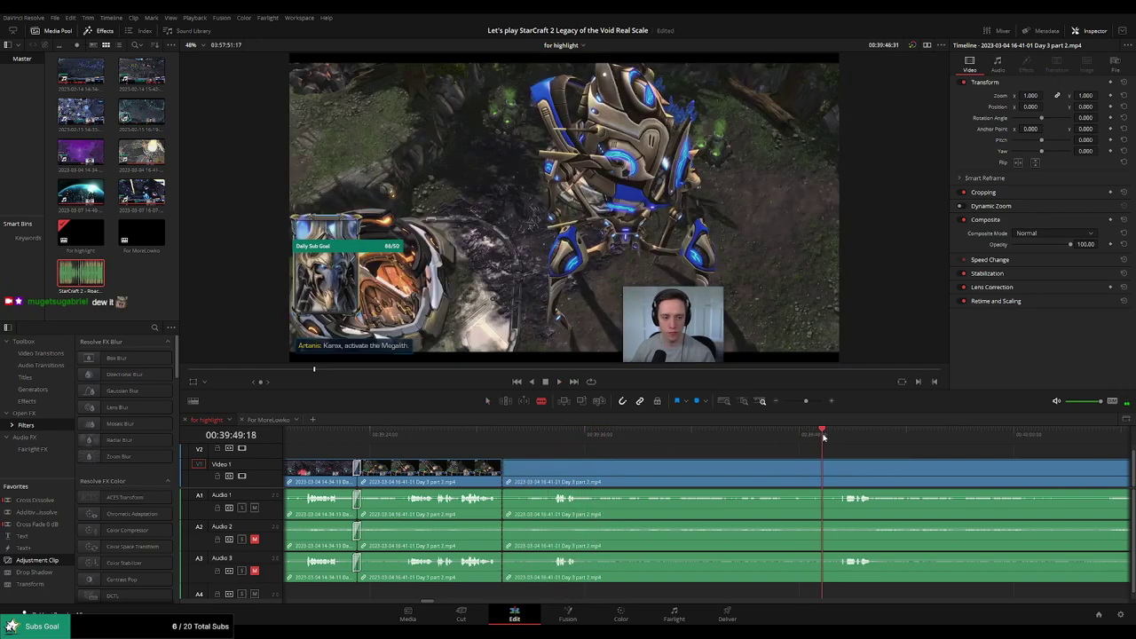
pyautogui.hscroll(4, 852, 457)
pyautogui.click(912, 439)
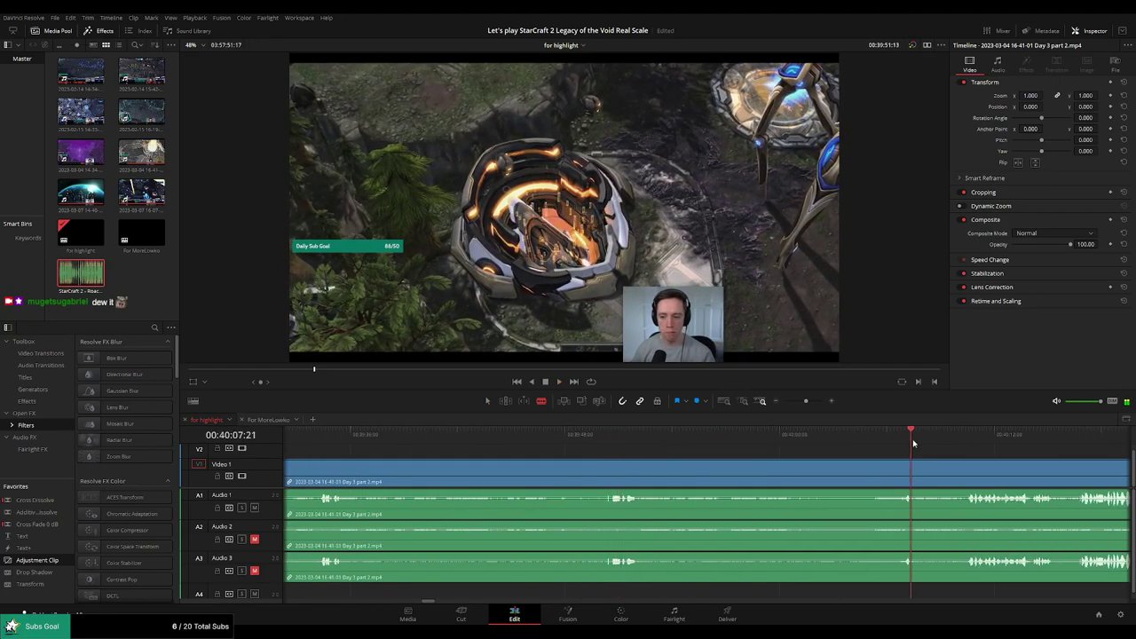
pyautogui.moveTo(913, 443); pyautogui.dragTo(707, 450)
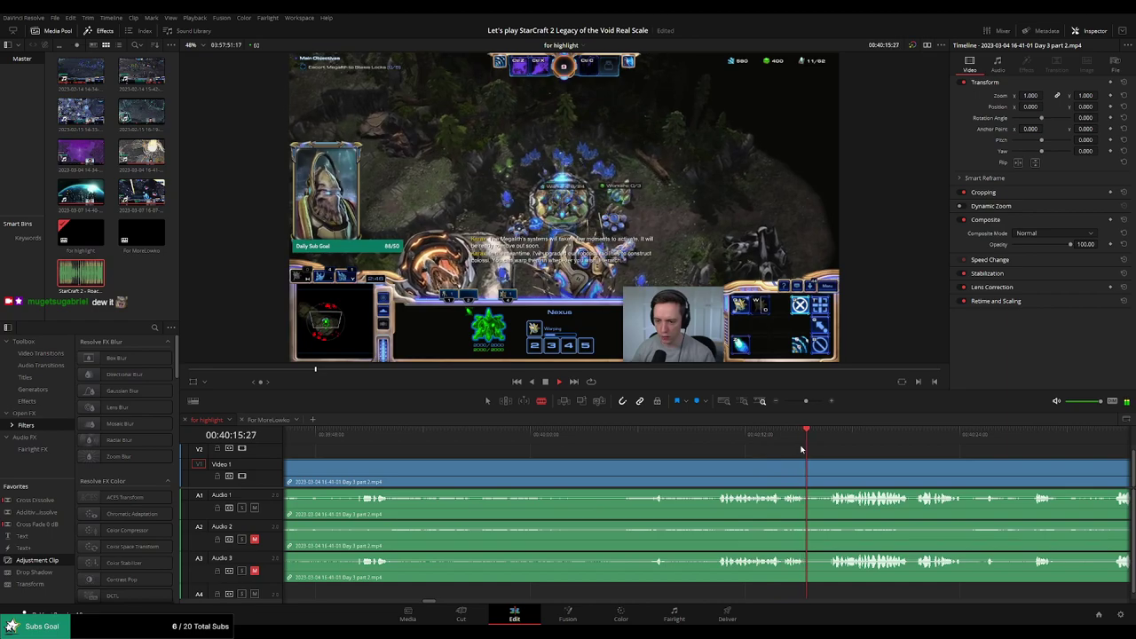
pyautogui.click(650, 439)
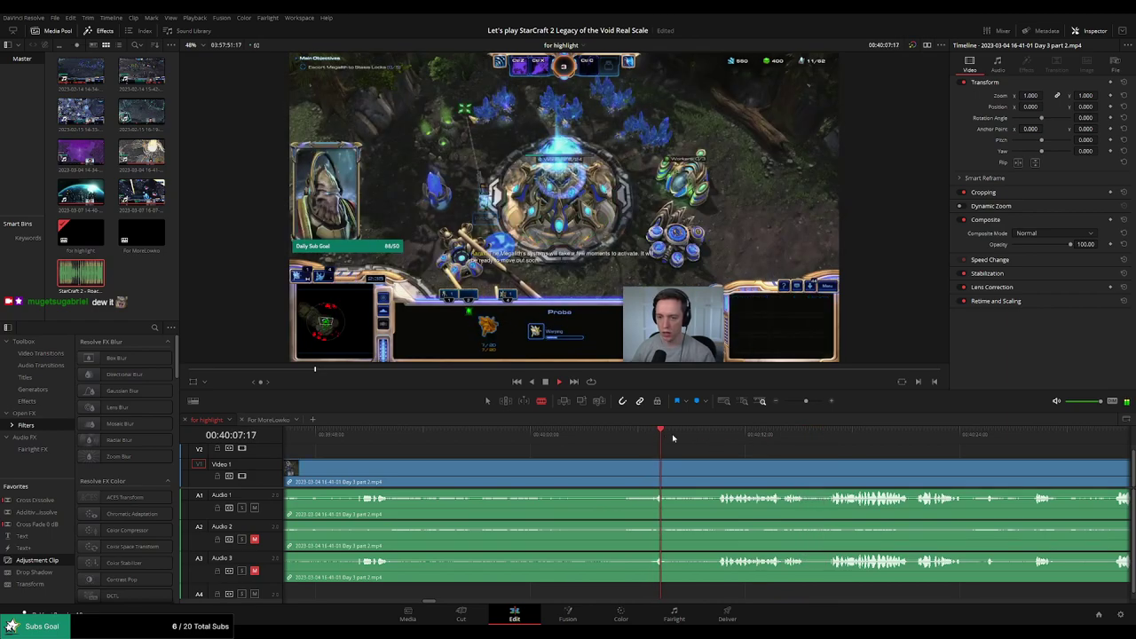
pyautogui.click(711, 439)
pyautogui.click(847, 438)
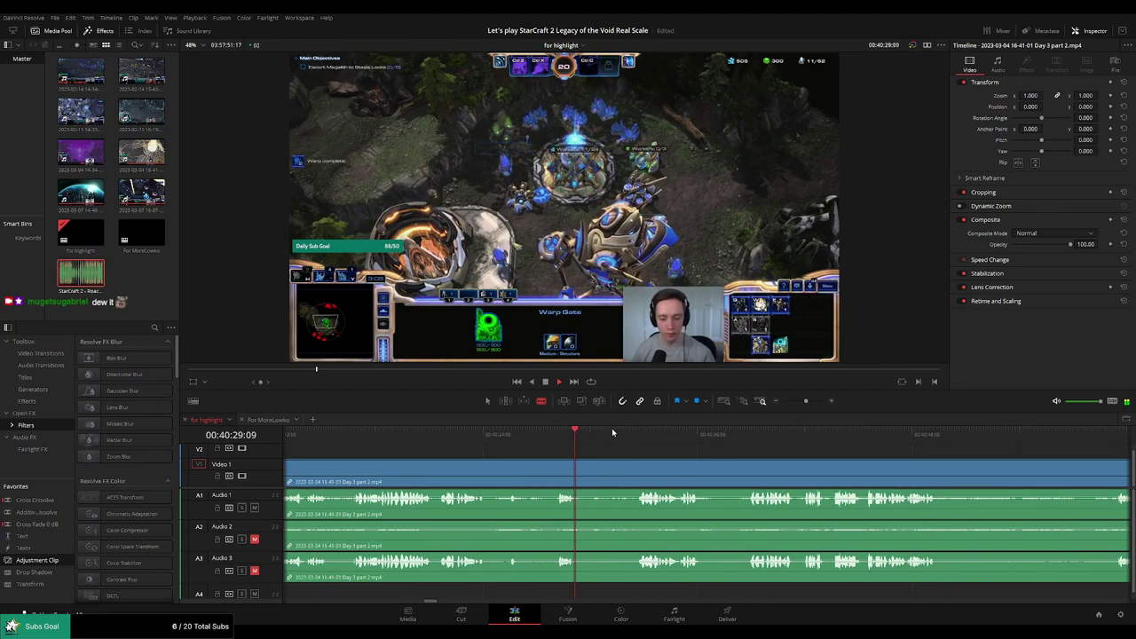
pyautogui.click(636, 433)
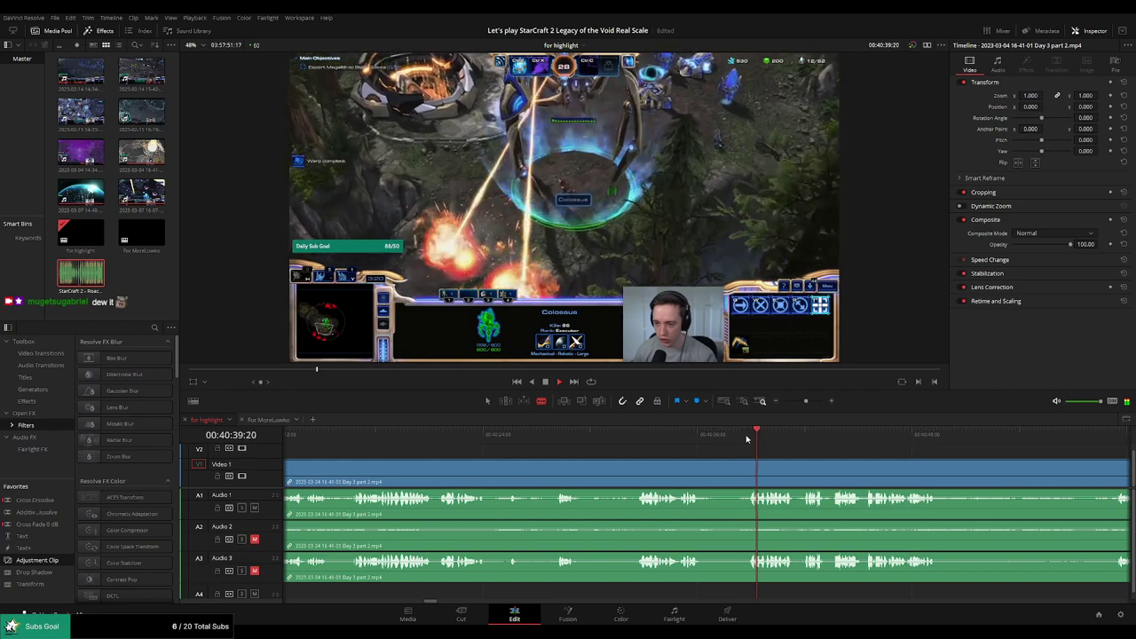
# Ripple delete the Day 3 part 2 section from the last split up to about 00:40:10 and add a transition at the join
pyautogui.click(492, 466)
pyautogui.hscroll(-3, 532, 463)
pyautogui.click(633, 463)
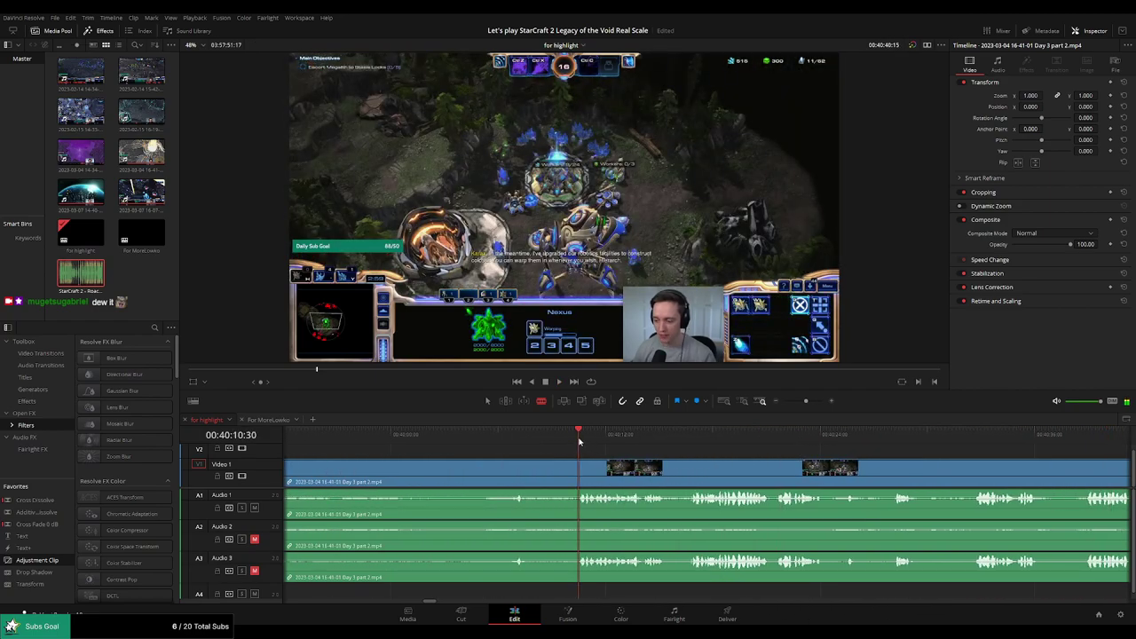
pyautogui.click(510, 436)
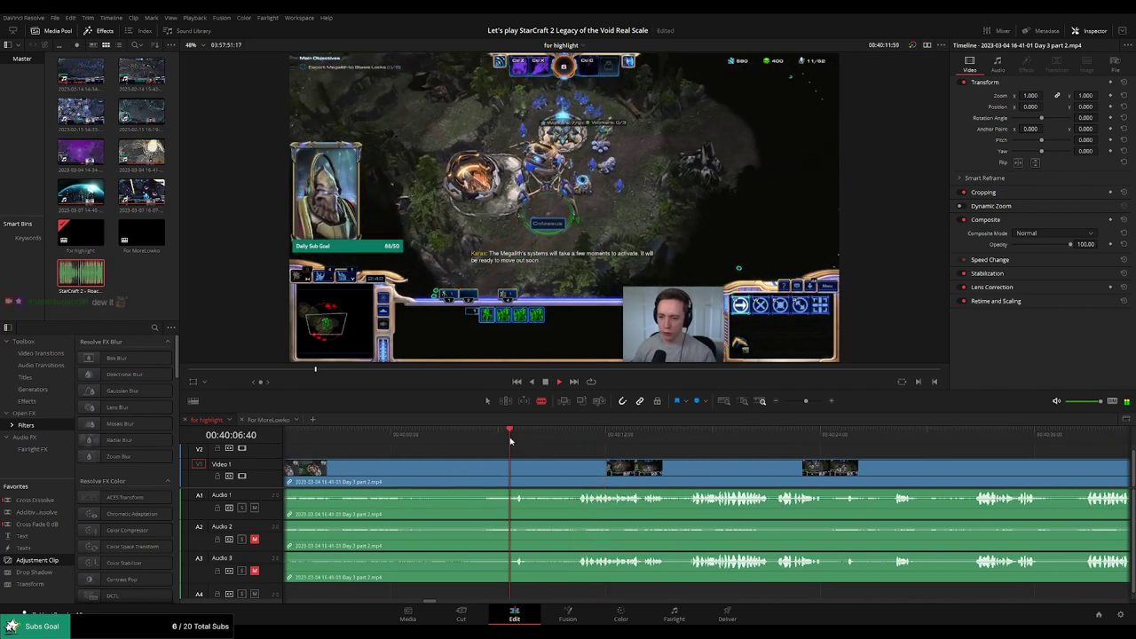
pyautogui.click(578, 465)
pyautogui.press('a')
pyautogui.click(565, 473)
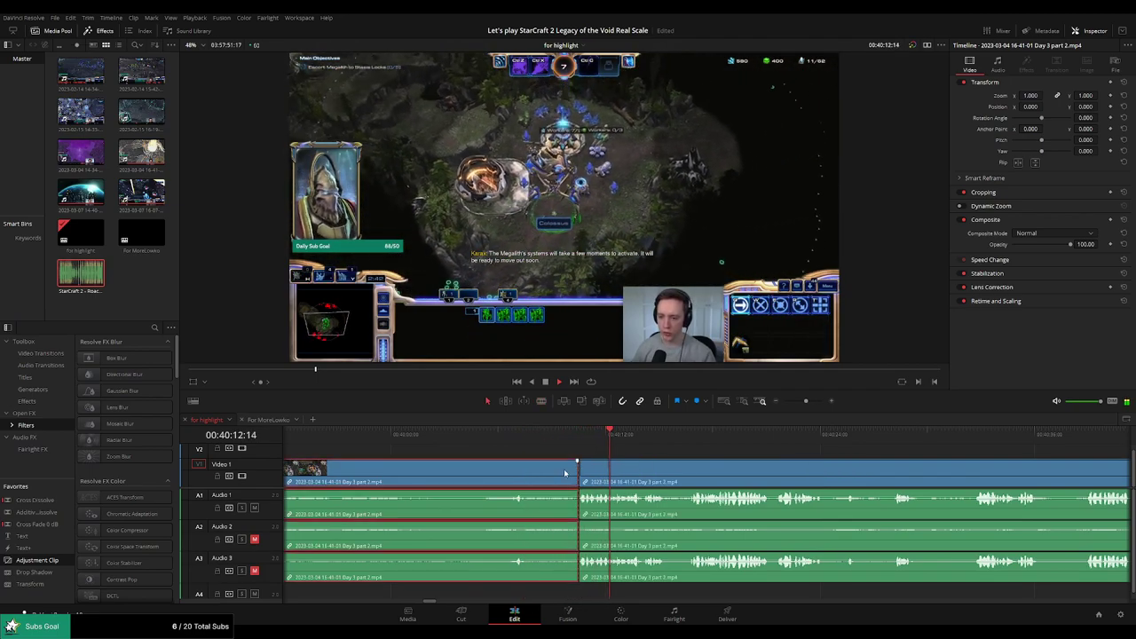
pyautogui.press('Delete')
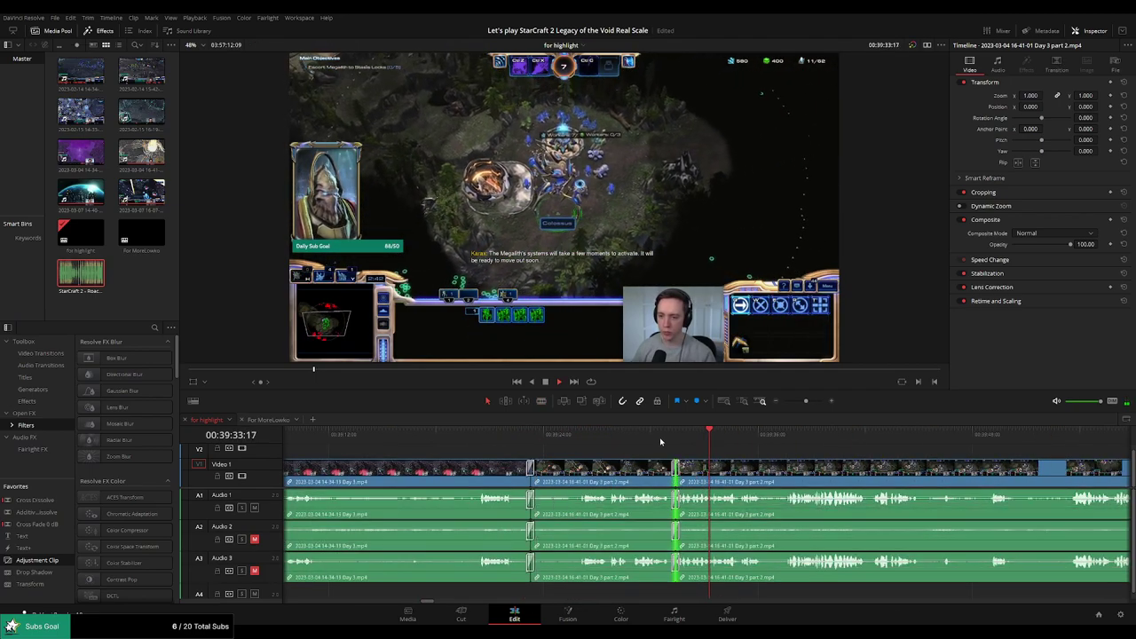
pyautogui.click(659, 435)
pyautogui.click(772, 438)
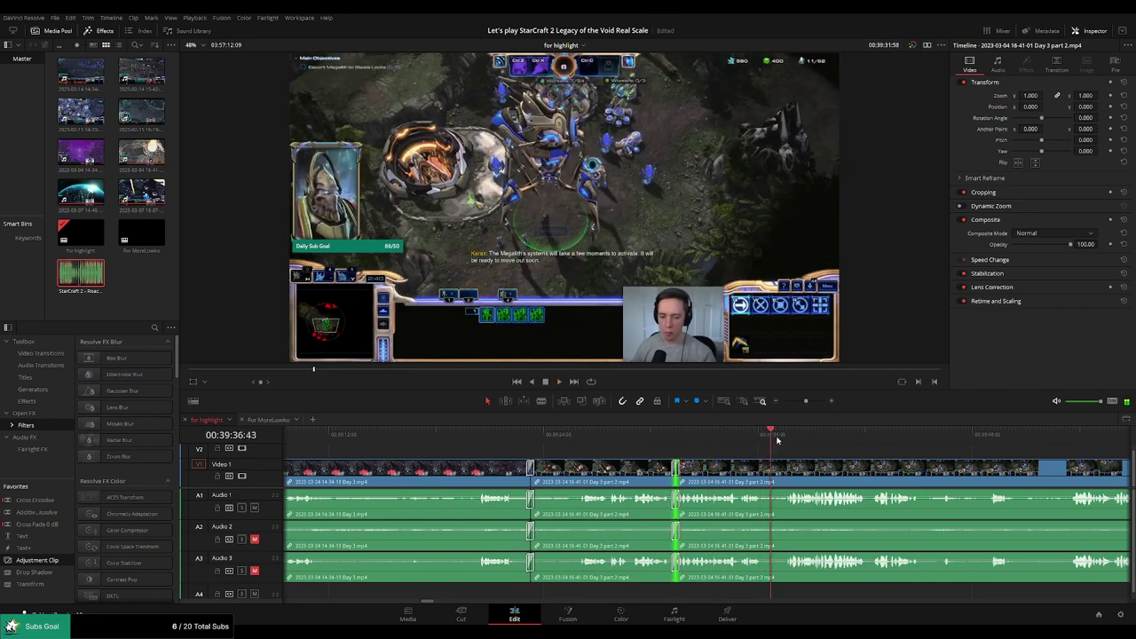
# Play the Colossus footage after the last transition and split the Day 3 part 2 clip at about 00:39:45
pyautogui.click(806, 437)
pyautogui.click(871, 438)
pyautogui.click(814, 438)
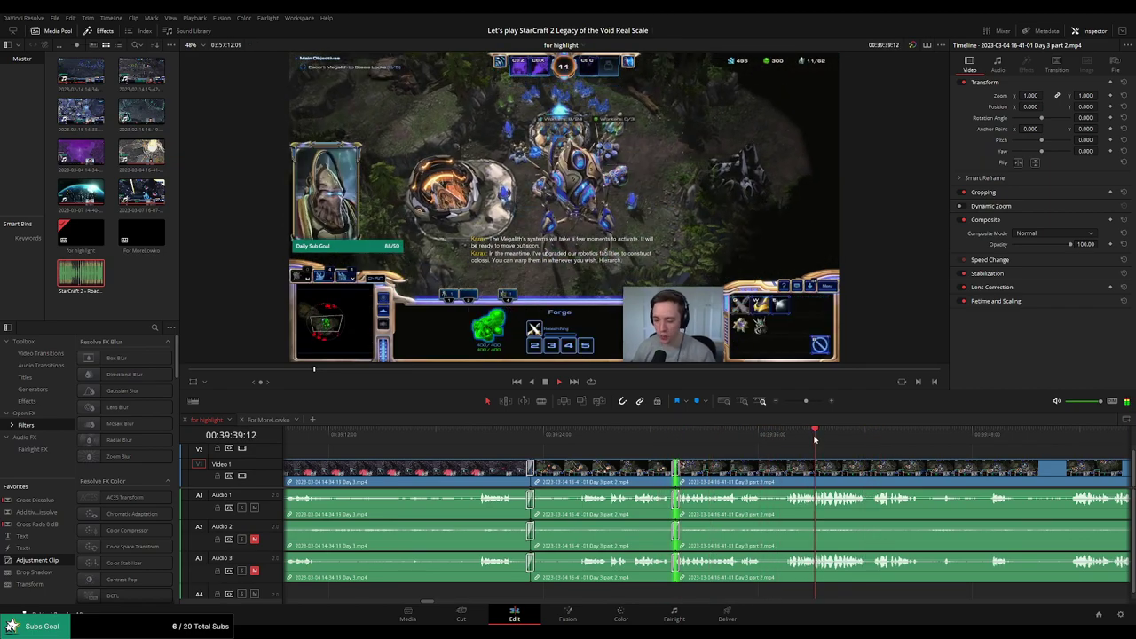
pyautogui.moveTo(901, 459); pyautogui.dragTo(548, 449)
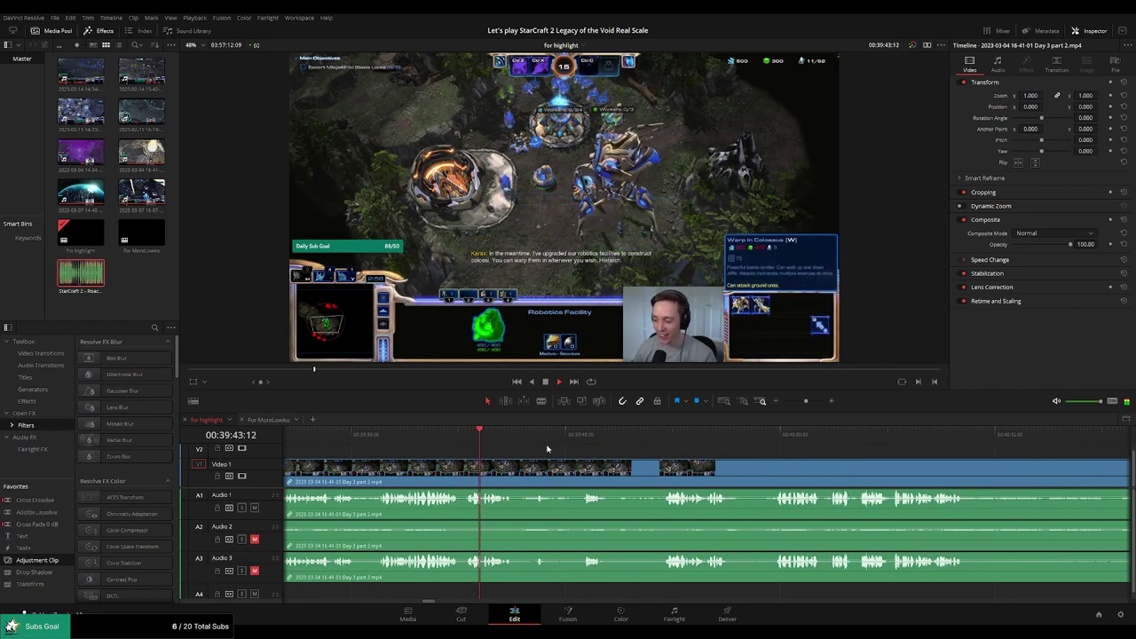
pyautogui.press('b')
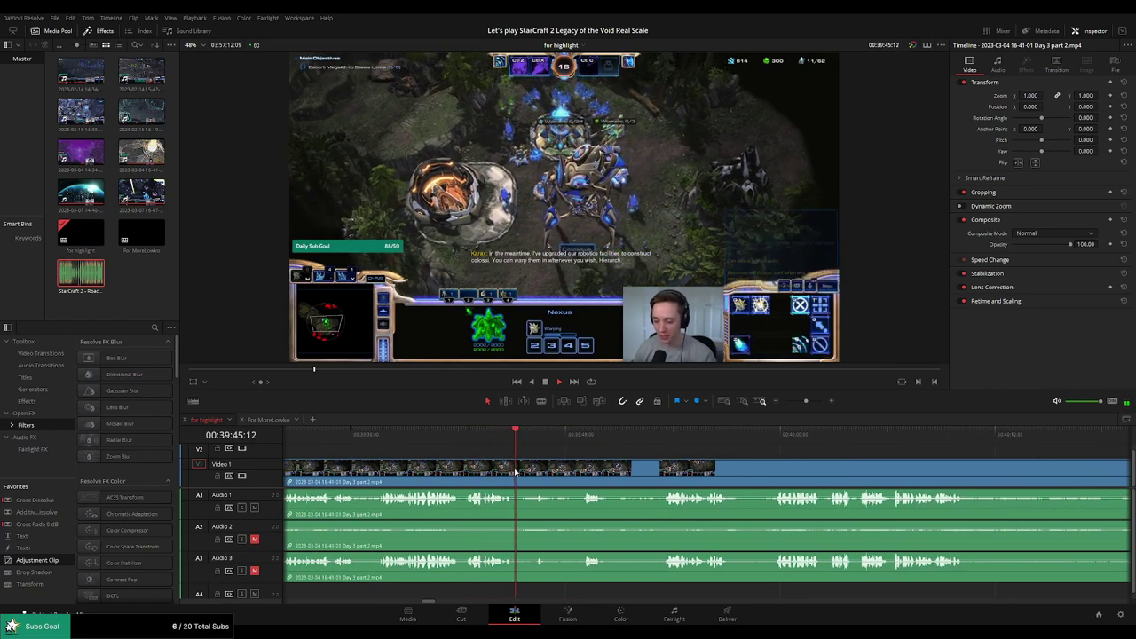
pyautogui.click(515, 472)
# Ripple delete the Day 3 part 2 section from the last split up to about 00:39:49 and put a Cross Fade 0 dB on the Audio 1 join
pyautogui.click(545, 440)
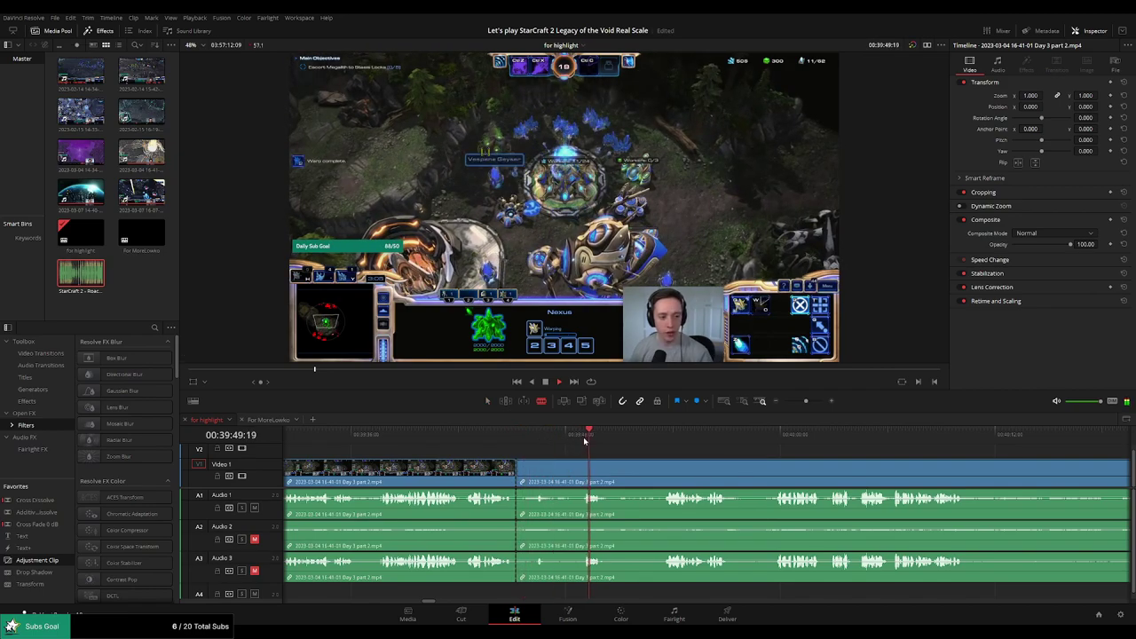
pyautogui.click(582, 465)
pyautogui.press('a')
pyautogui.click(556, 474)
pyautogui.press('Delete')
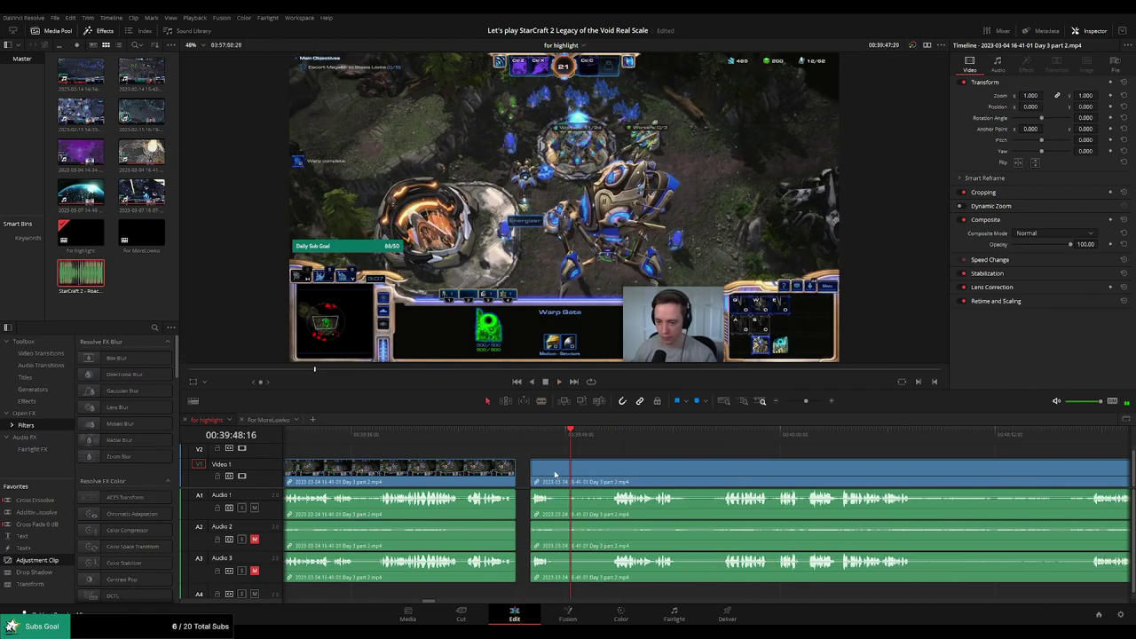
pyautogui.moveTo(48, 525); pyautogui.dragTo(556, 515)
pyautogui.press('space')
# Ripple delete the section between about 00:39:47 and 00:39:50 and put a Cross Fade 0 dB on the Audio 1 join
pyautogui.click(582, 472)
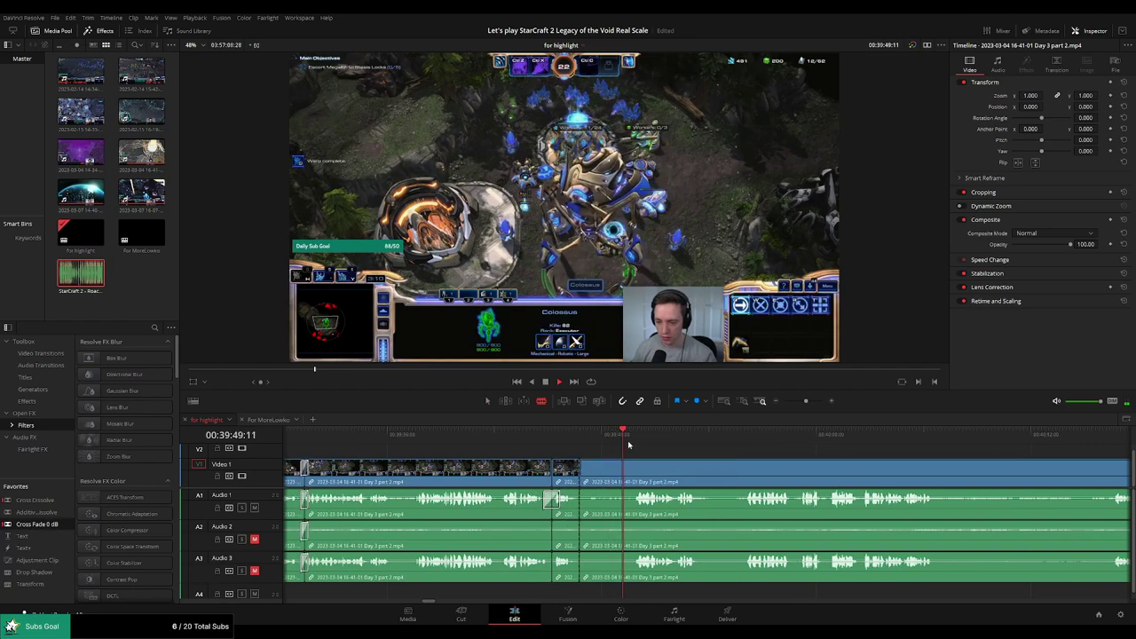
pyautogui.moveTo(638, 471); pyautogui.dragTo(633, 472)
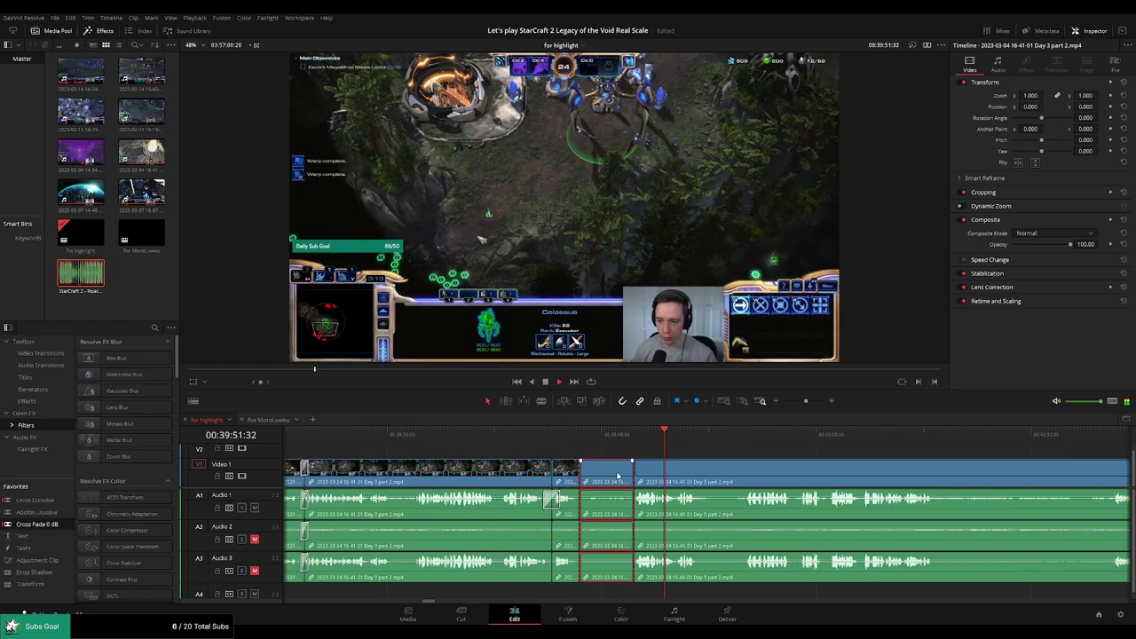
pyautogui.press('Delete')
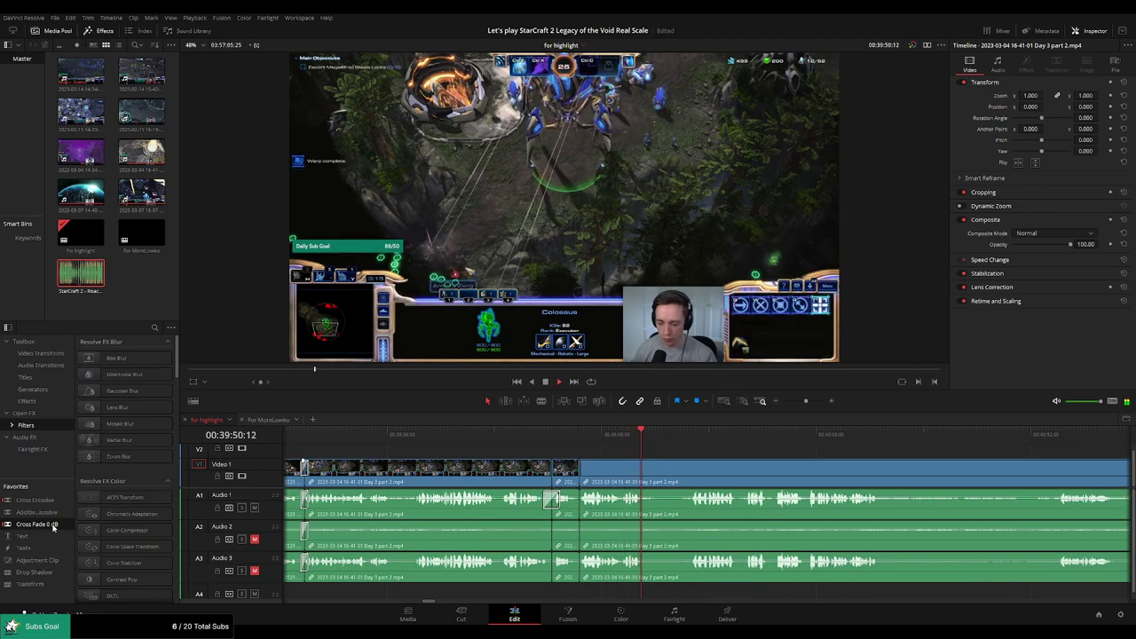
# Play the battle footage after the crossfades and split the Day 3 part 2 clip at about 00:40:04
pyautogui.moveTo(689, 442); pyautogui.dragTo(699, 441)
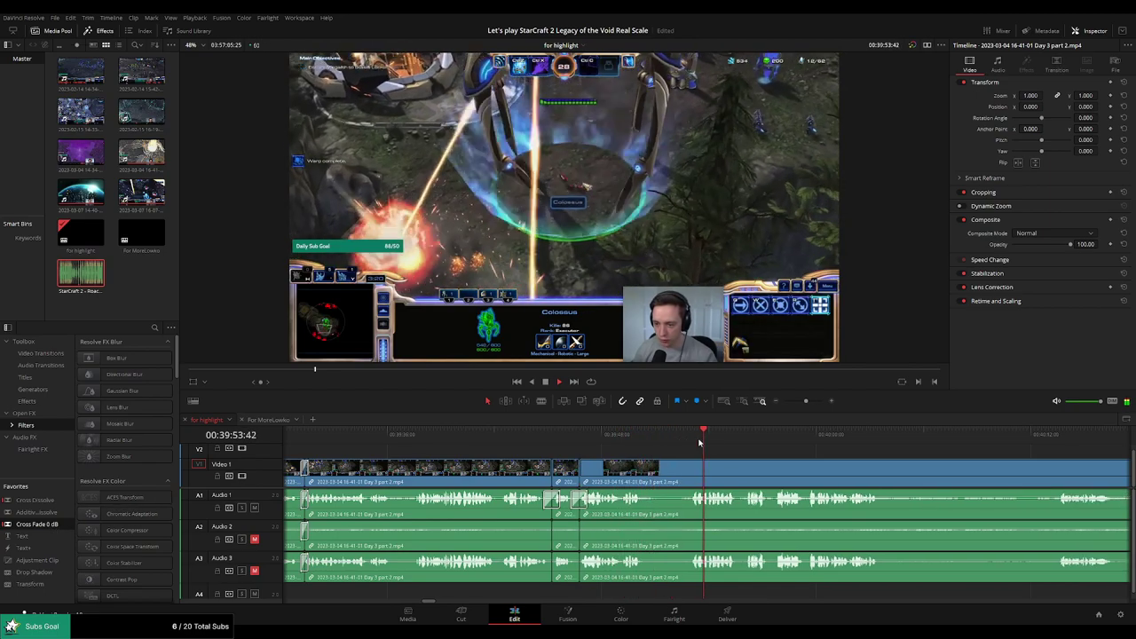
pyautogui.moveTo(822, 459); pyautogui.dragTo(662, 451)
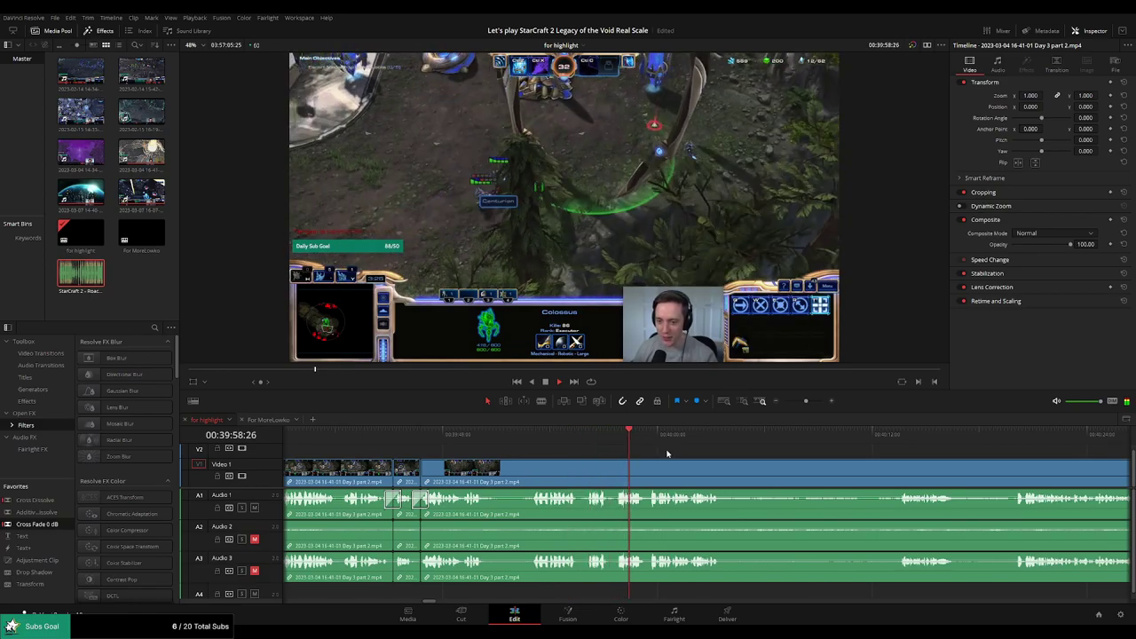
pyautogui.hscroll(3, 630, 449)
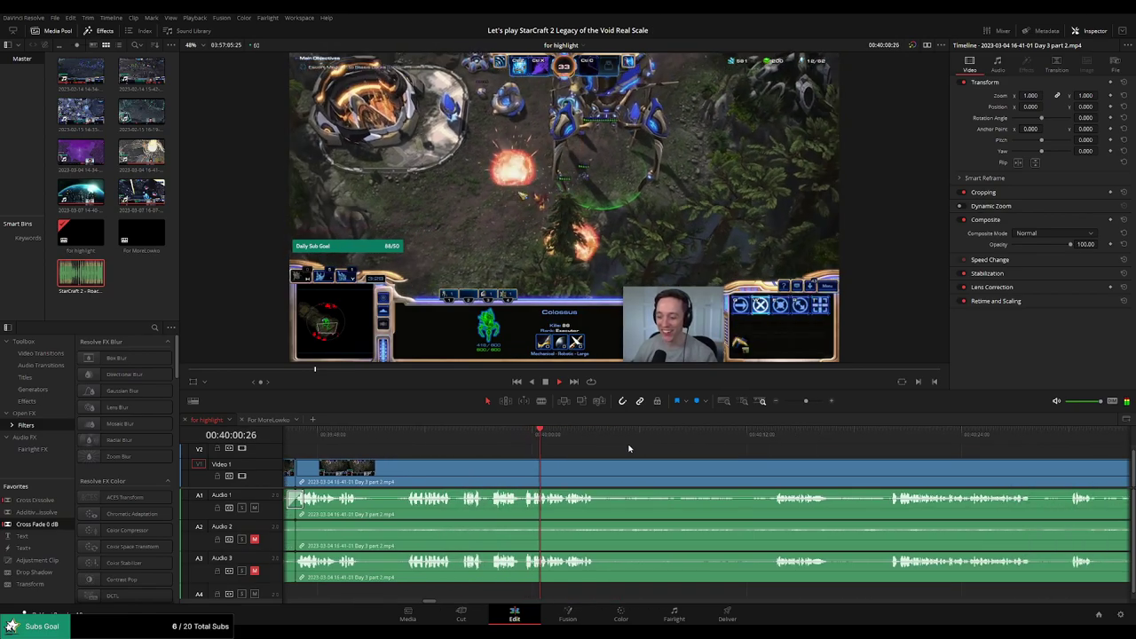
pyautogui.hscroll(2, 621, 449)
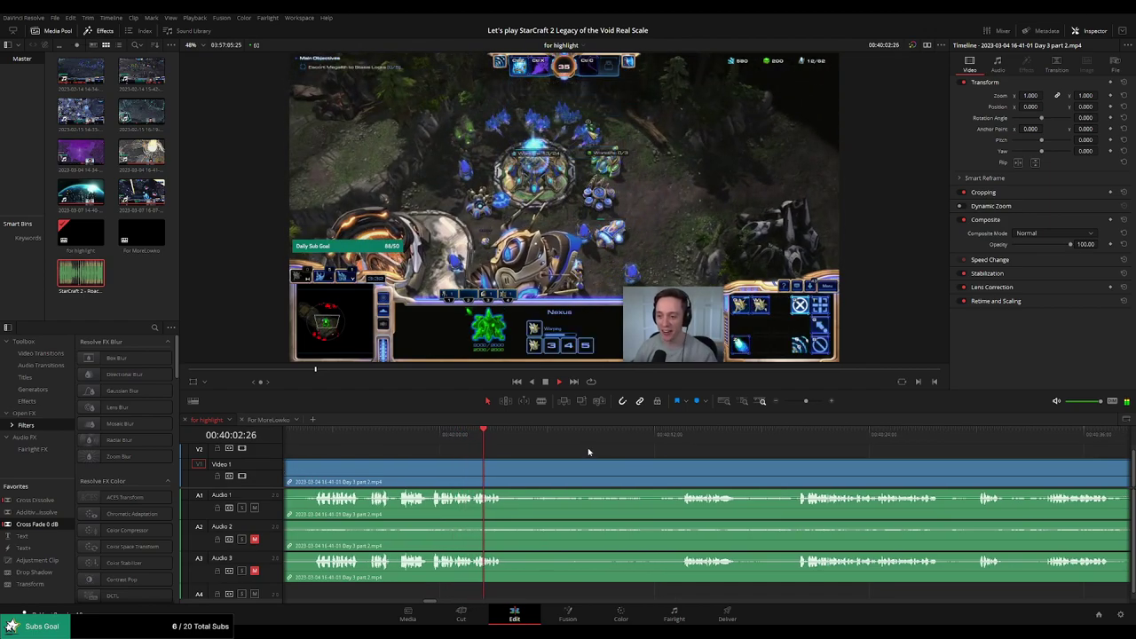
pyautogui.press('b')
pyautogui.click(507, 468)
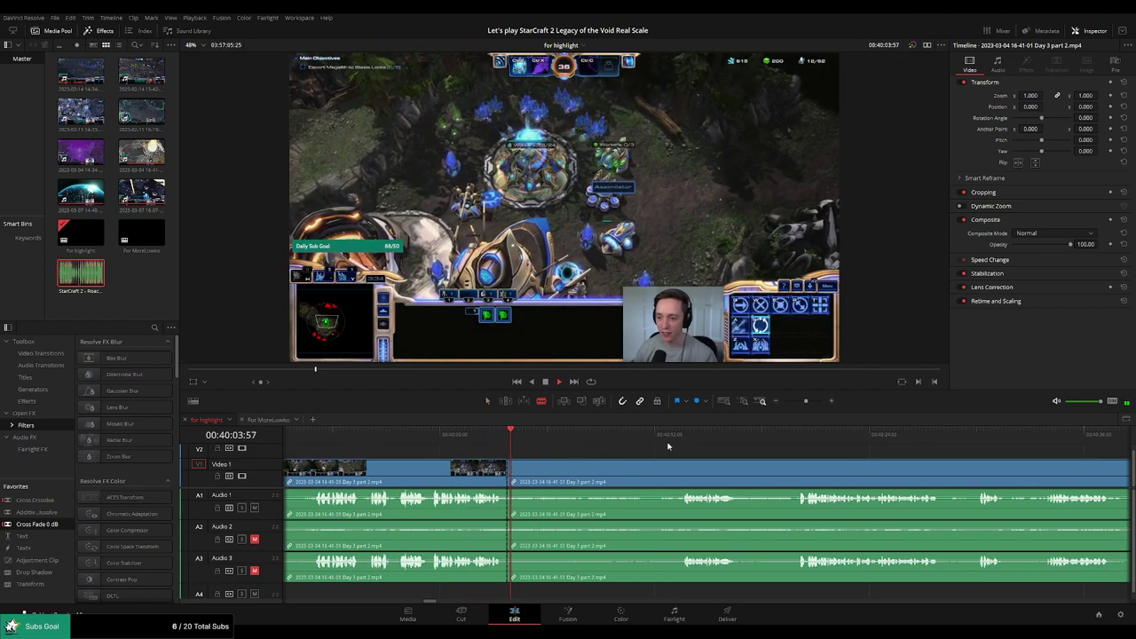
# Review the footage after the split up to about 00:41:17 for the point where the highlight should resume
pyautogui.click(682, 434)
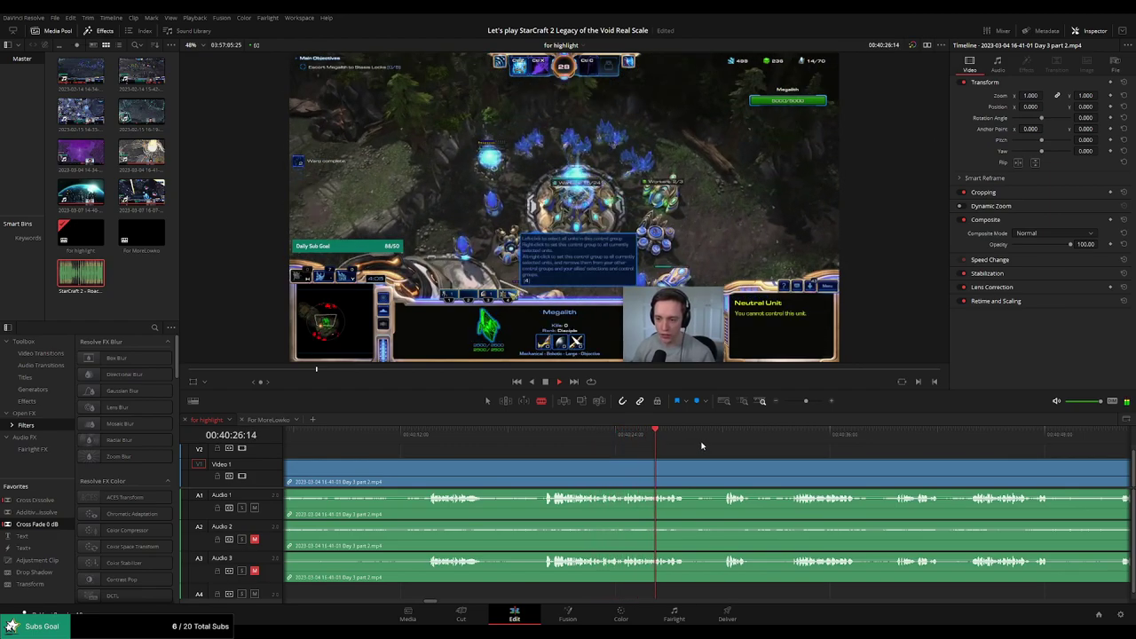
pyautogui.click(719, 437)
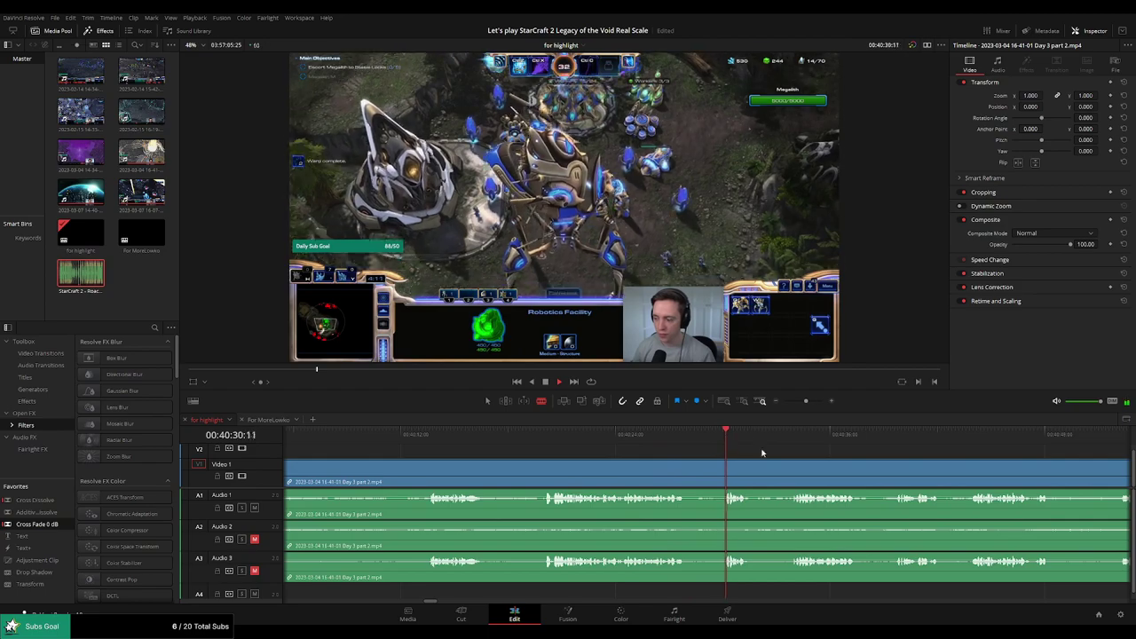
pyautogui.click(787, 440)
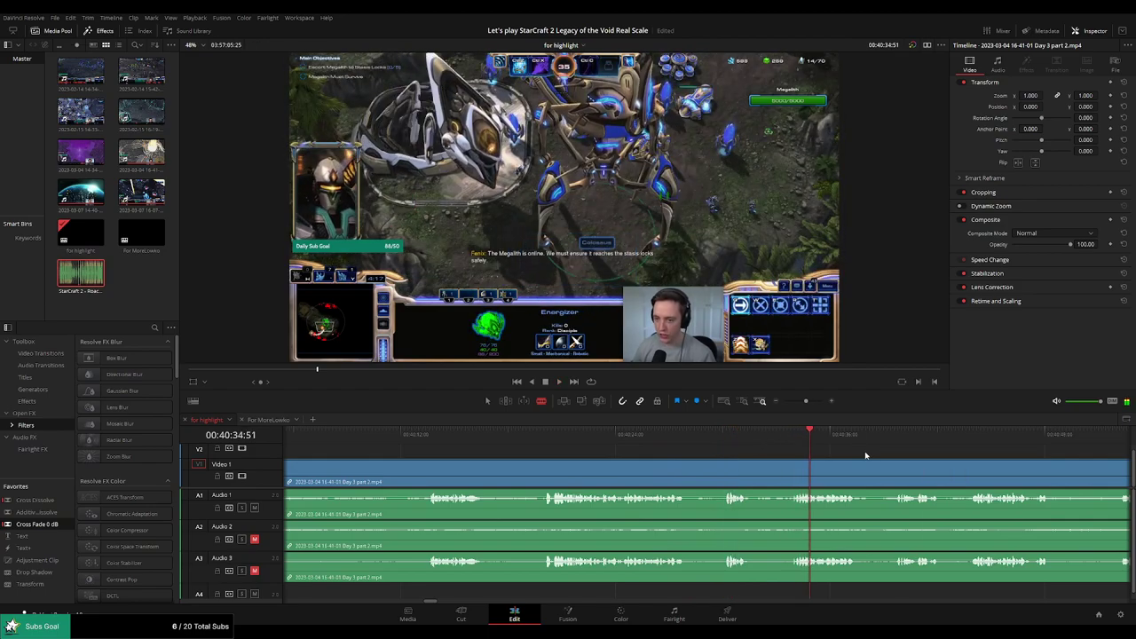
pyautogui.moveTo(865, 454); pyautogui.dragTo(649, 444)
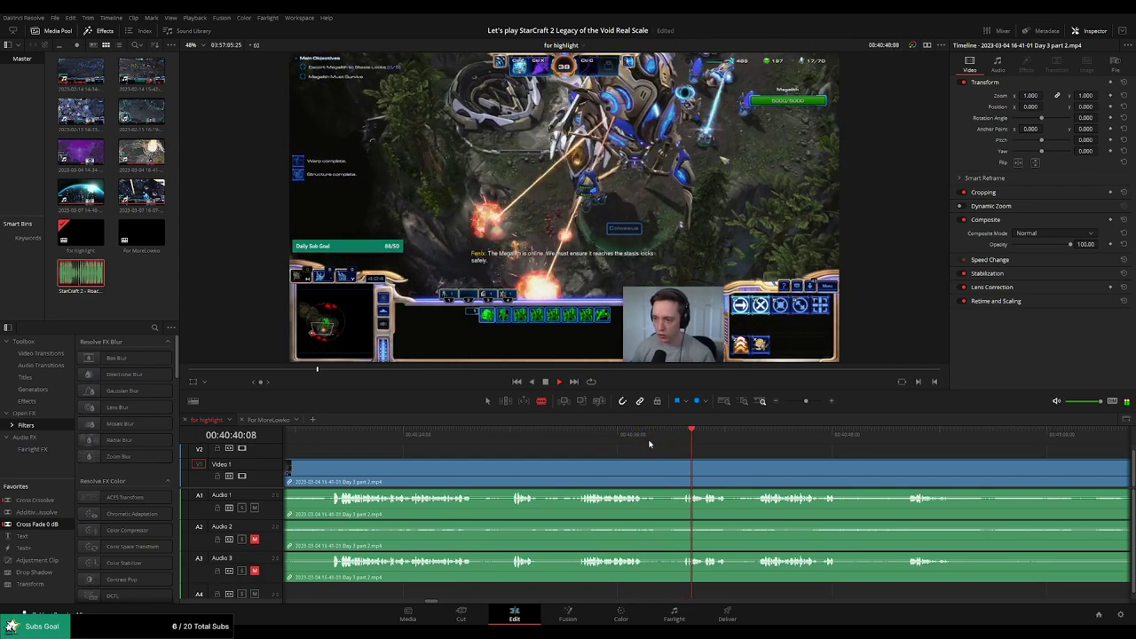
pyautogui.moveTo(756, 453); pyautogui.dragTo(675, 447)
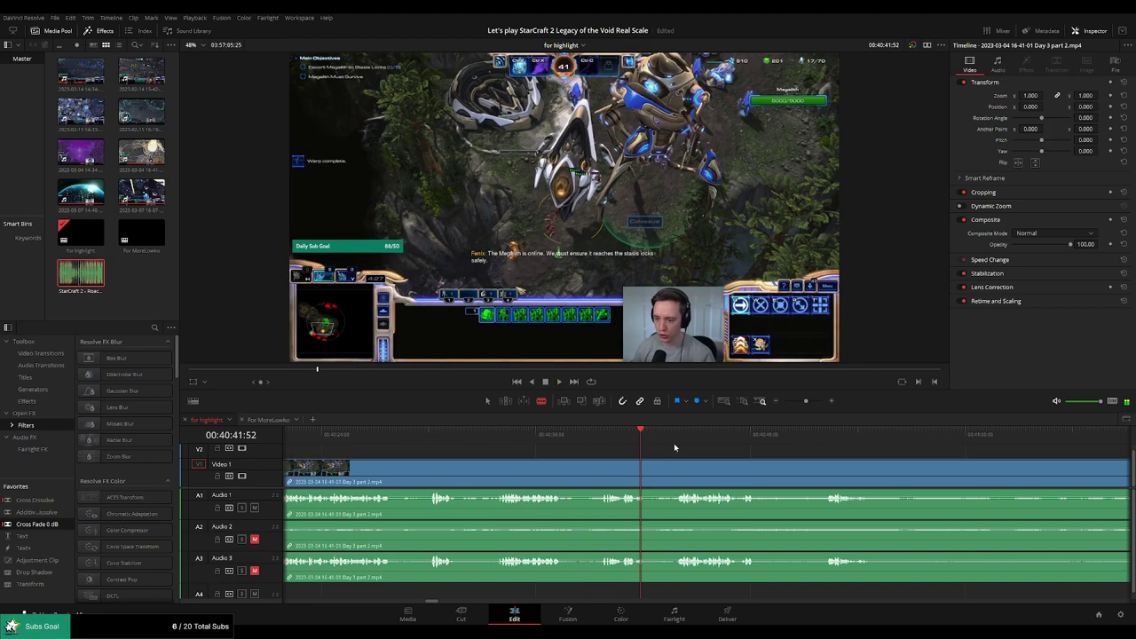
pyautogui.click(678, 435)
pyautogui.press('space')
pyautogui.moveTo(807, 406); pyautogui.dragTo(803, 405)
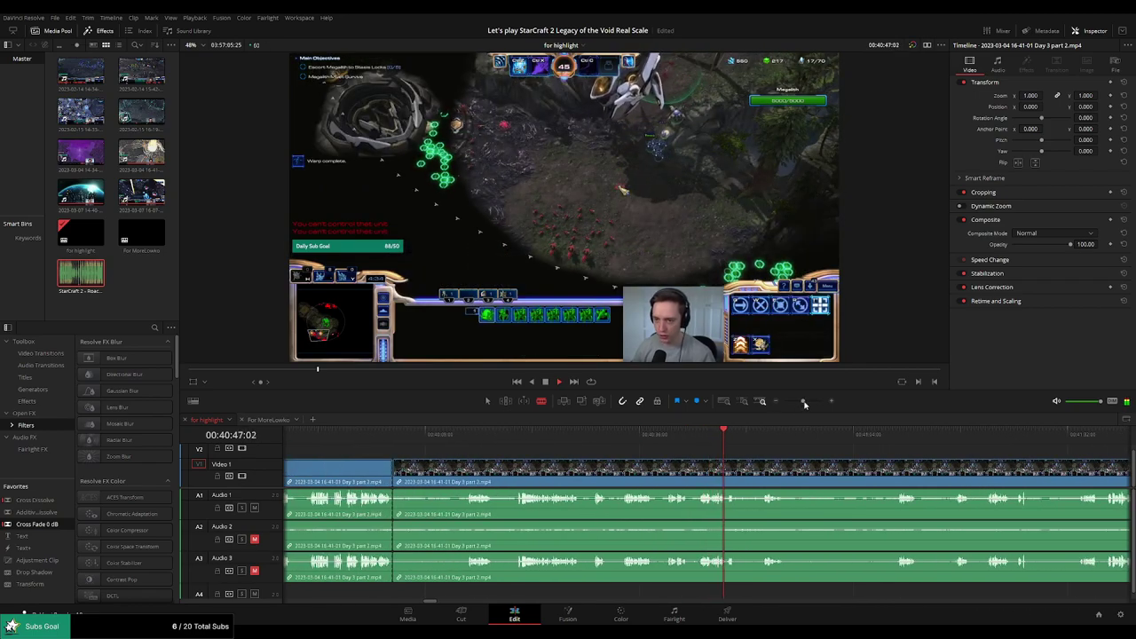
pyautogui.press('space')
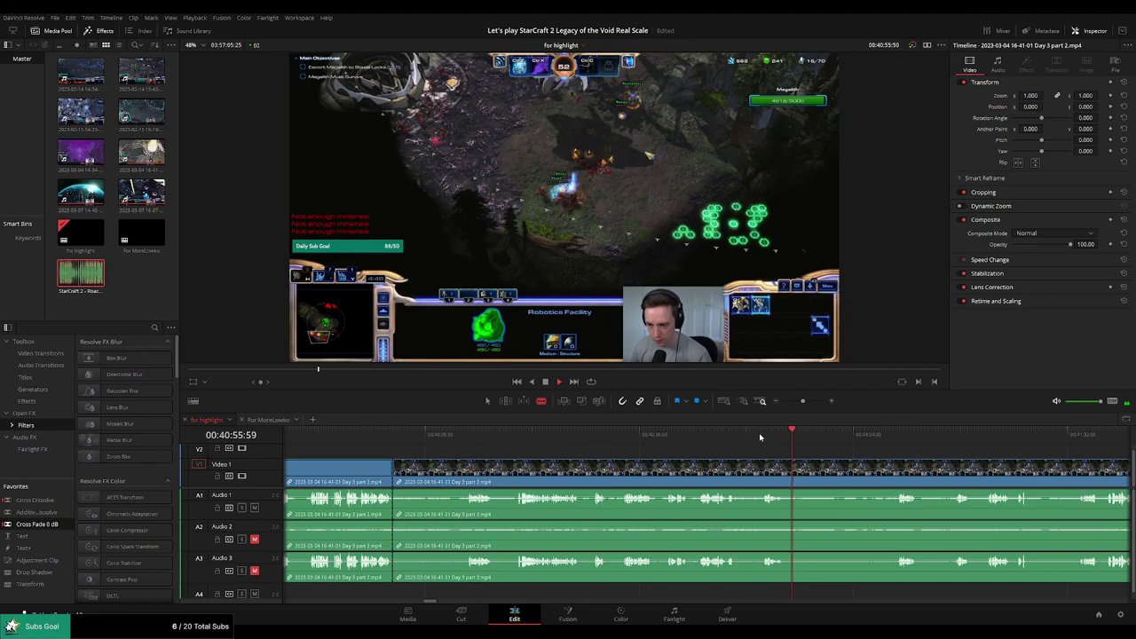
pyautogui.moveTo(845, 466); pyautogui.dragTo(643, 466)
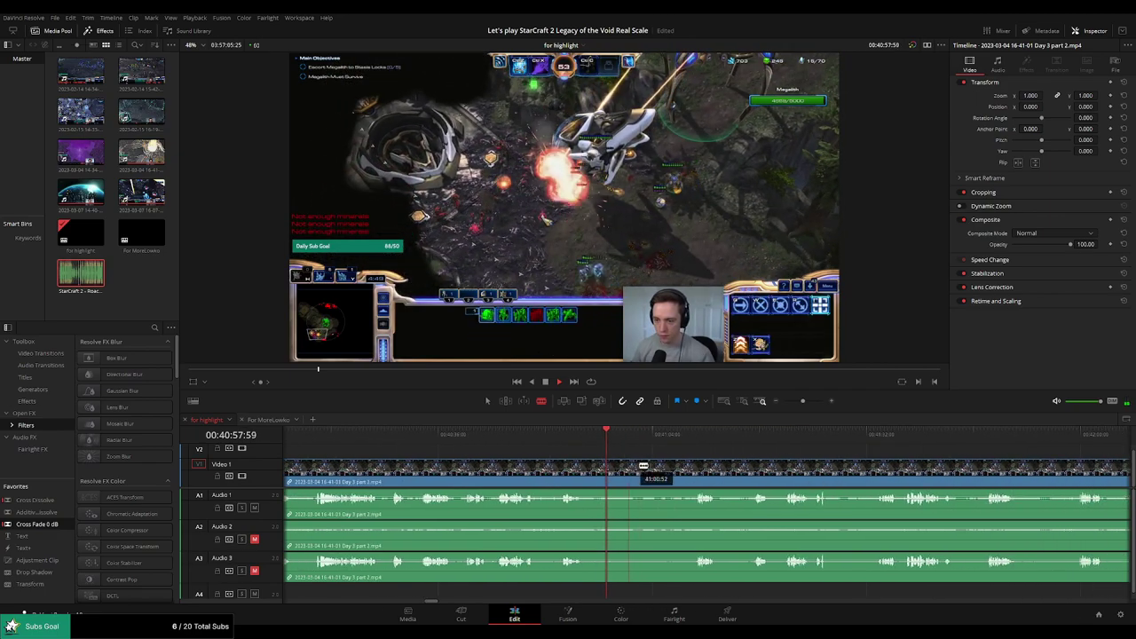
pyautogui.moveTo(687, 435); pyautogui.dragTo(697, 434)
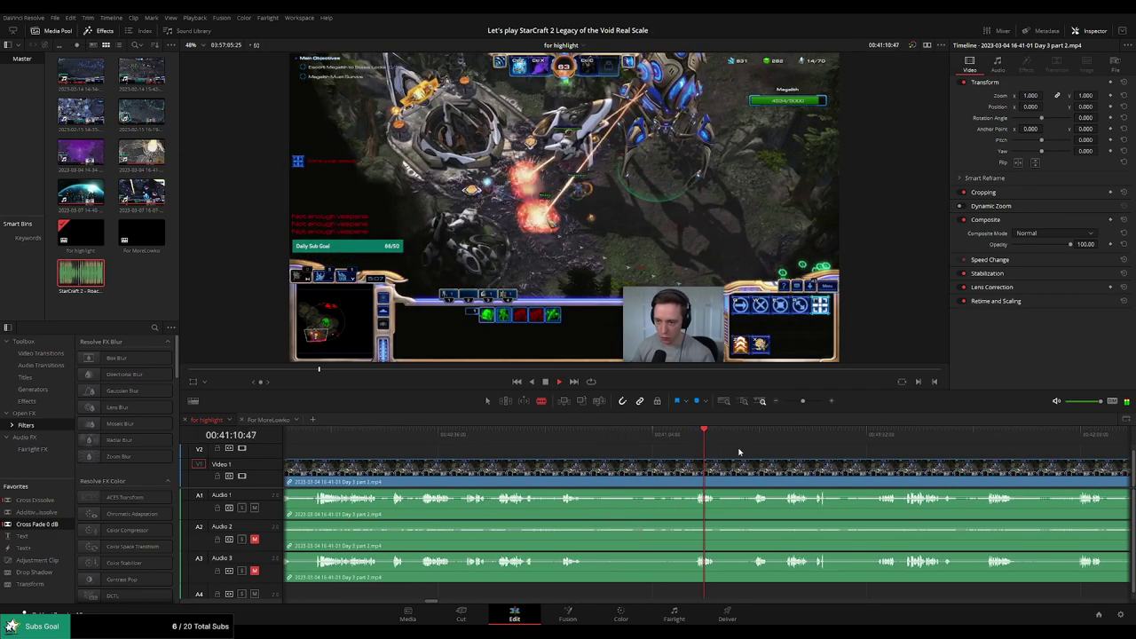
pyautogui.click(779, 401)
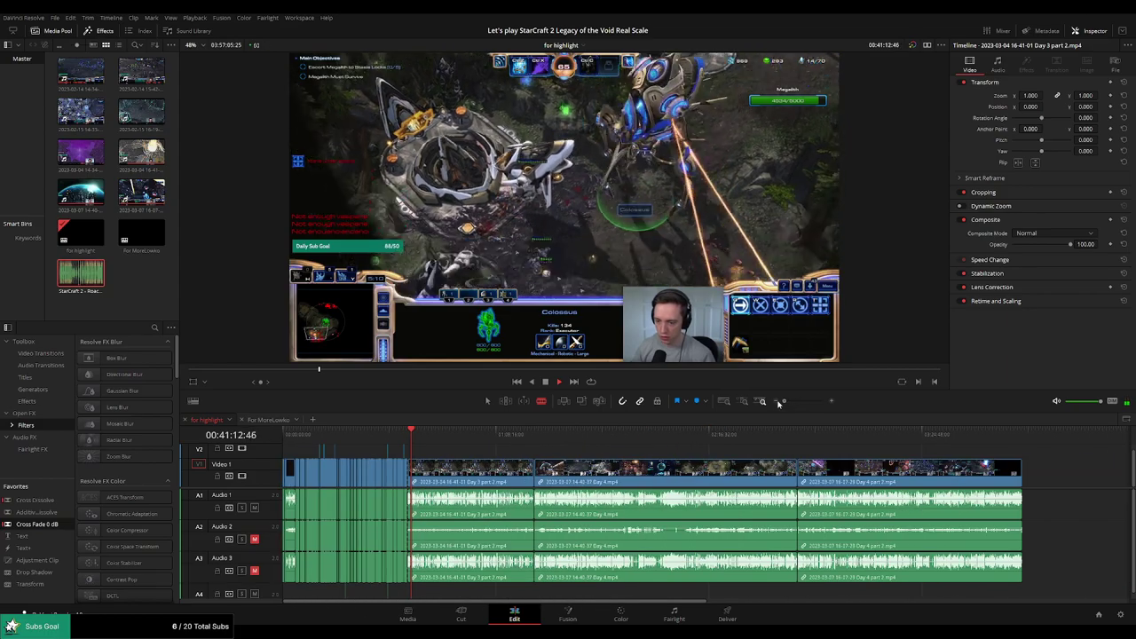
pyautogui.moveTo(779, 401); pyautogui.dragTo(804, 401)
pyautogui.click(748, 433)
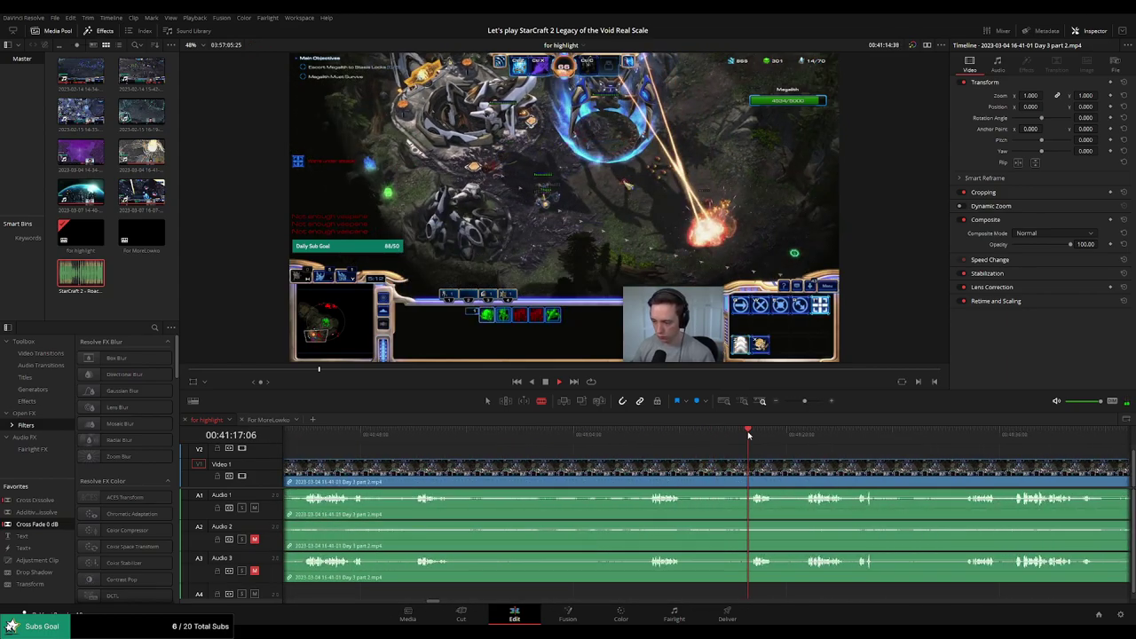
pyautogui.moveTo(837, 453); pyautogui.dragTo(492, 442)
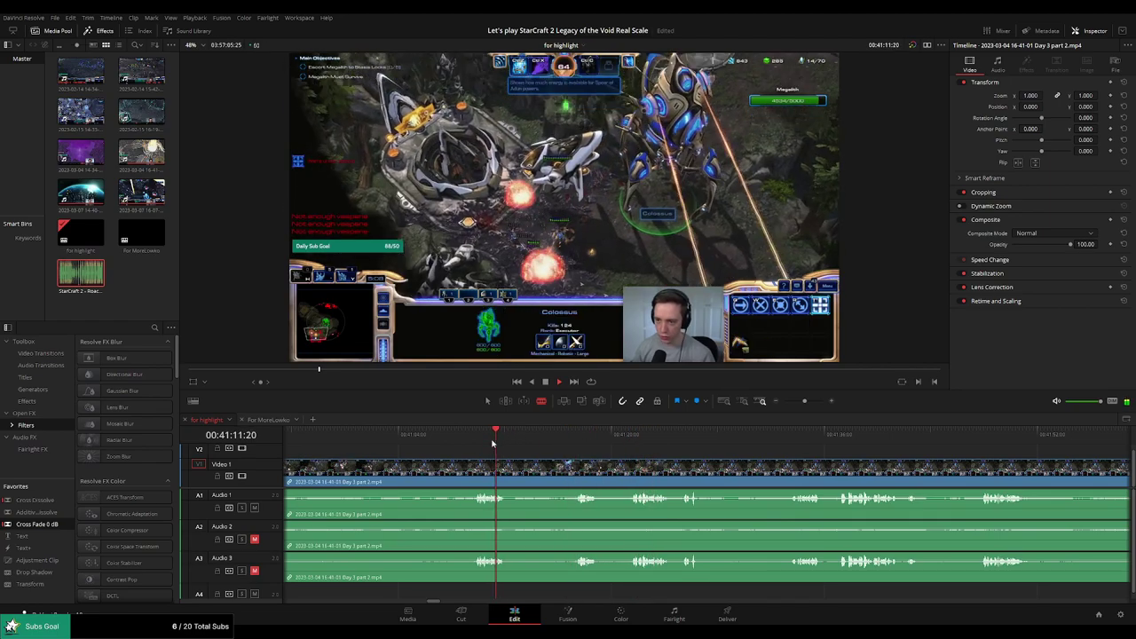
# Ripple delete the Day 3 part 2 section from the last split up to about 00:41:09 and add a transition at the join
pyautogui.click(476, 443)
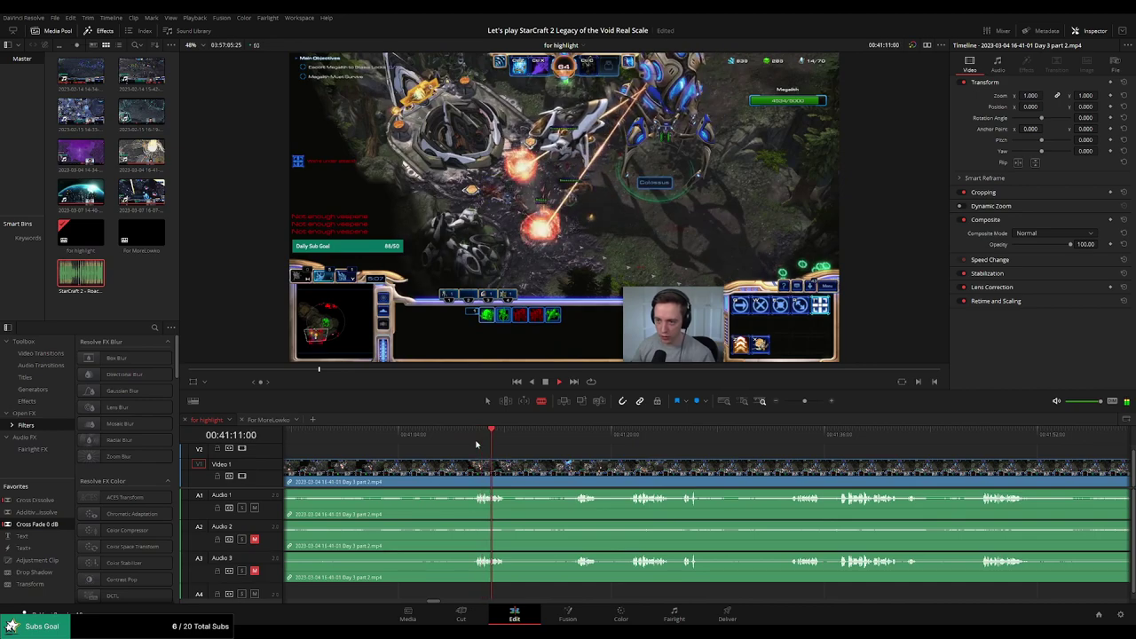
pyautogui.press('space')
pyautogui.click(472, 444)
pyautogui.click(472, 471)
pyautogui.press('a')
pyautogui.click(450, 478)
pyautogui.press('Delete')
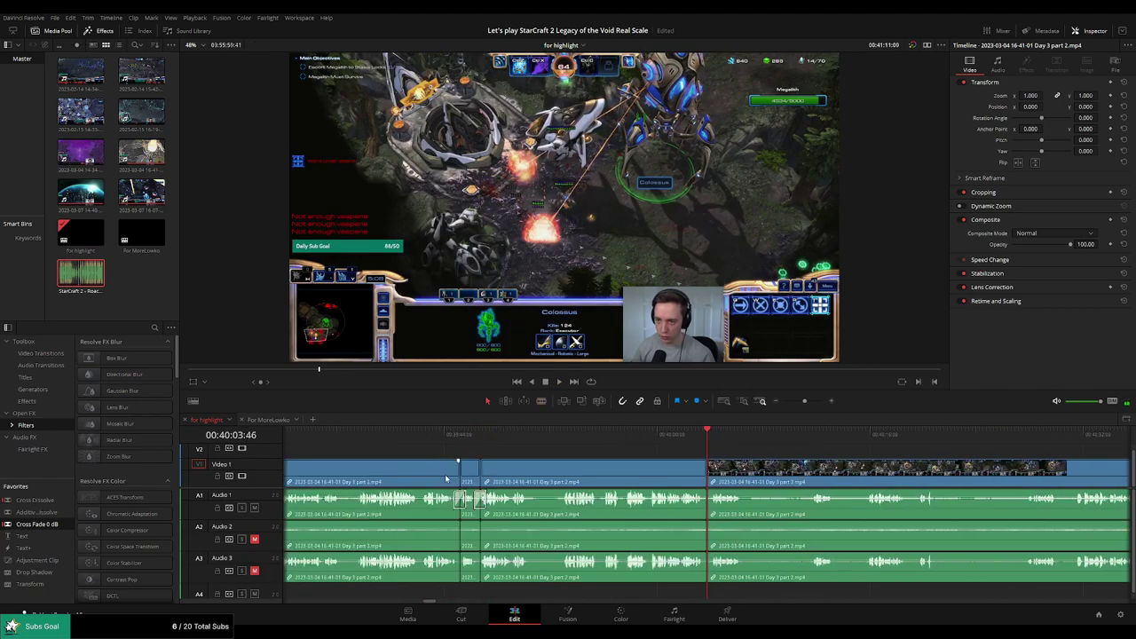
pyautogui.press('space')
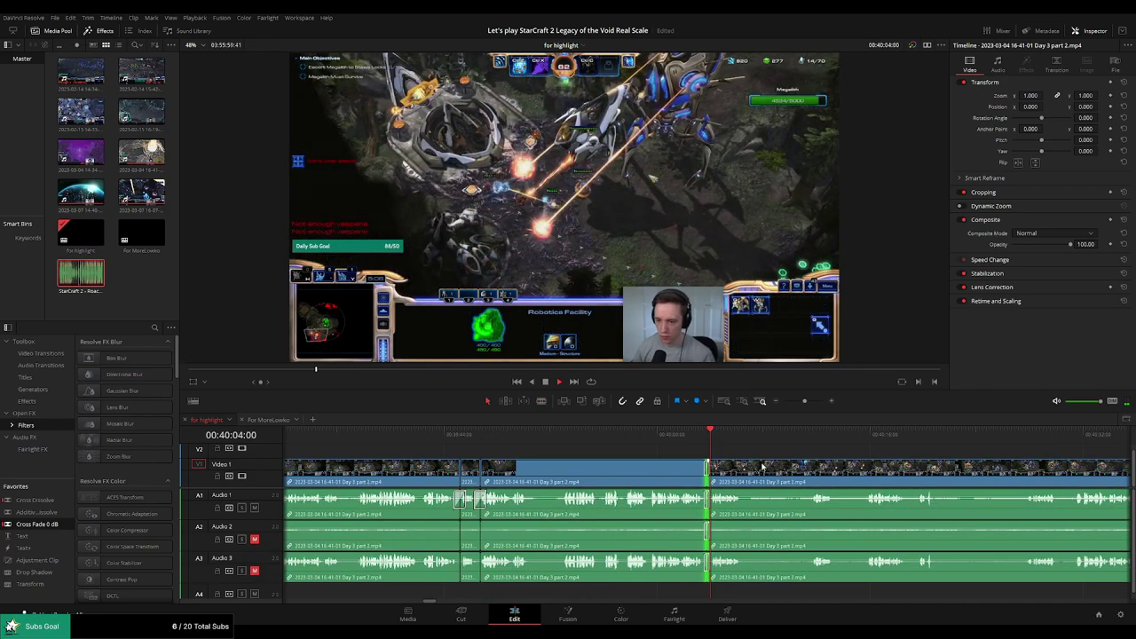
# Play the Megalith footage after the new transition and split the Day 3 part 2 clip at about 00:40:23
pyautogui.moveTo(795, 466); pyautogui.dragTo(624, 452)
pyautogui.click(624, 452)
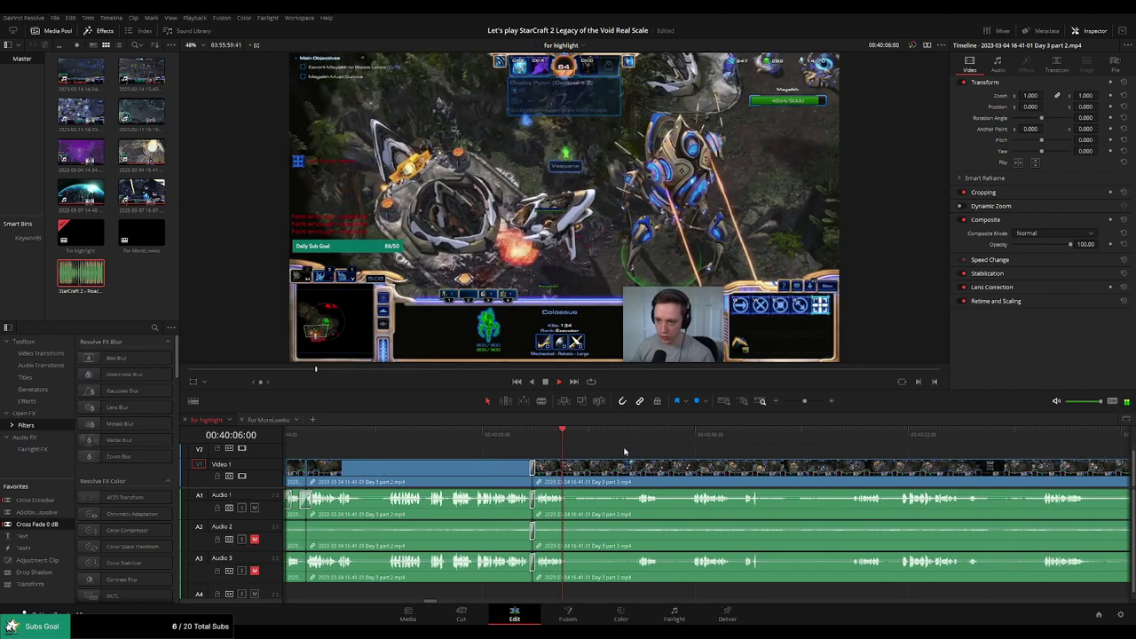
pyautogui.click(612, 437)
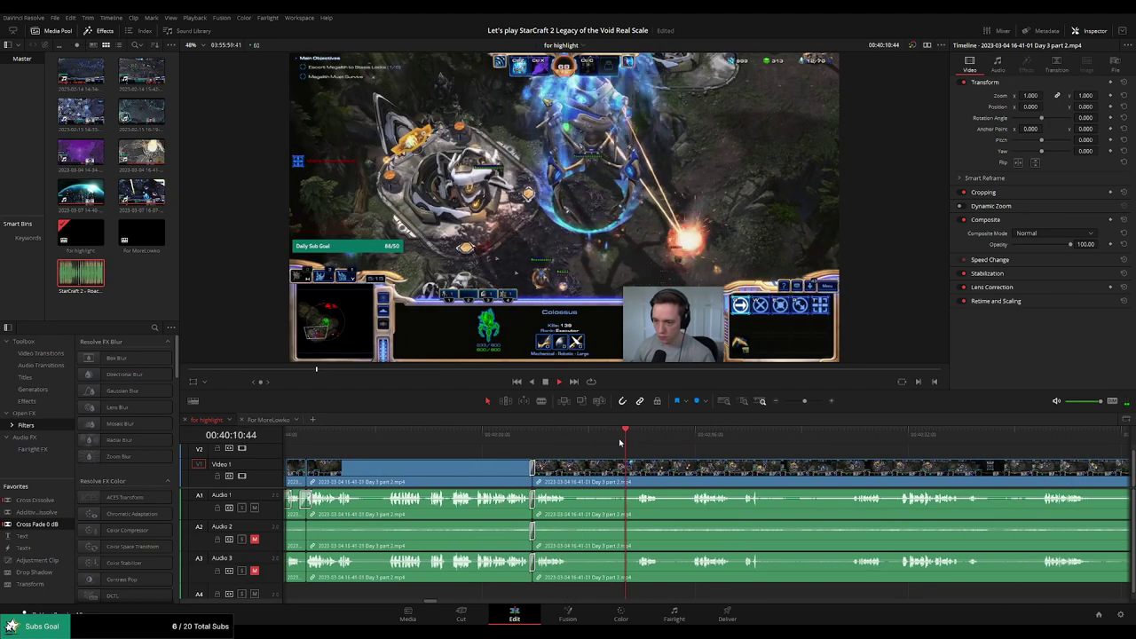
pyautogui.click(671, 442)
pyautogui.click(693, 442)
pyautogui.hscroll(6, 628, 443)
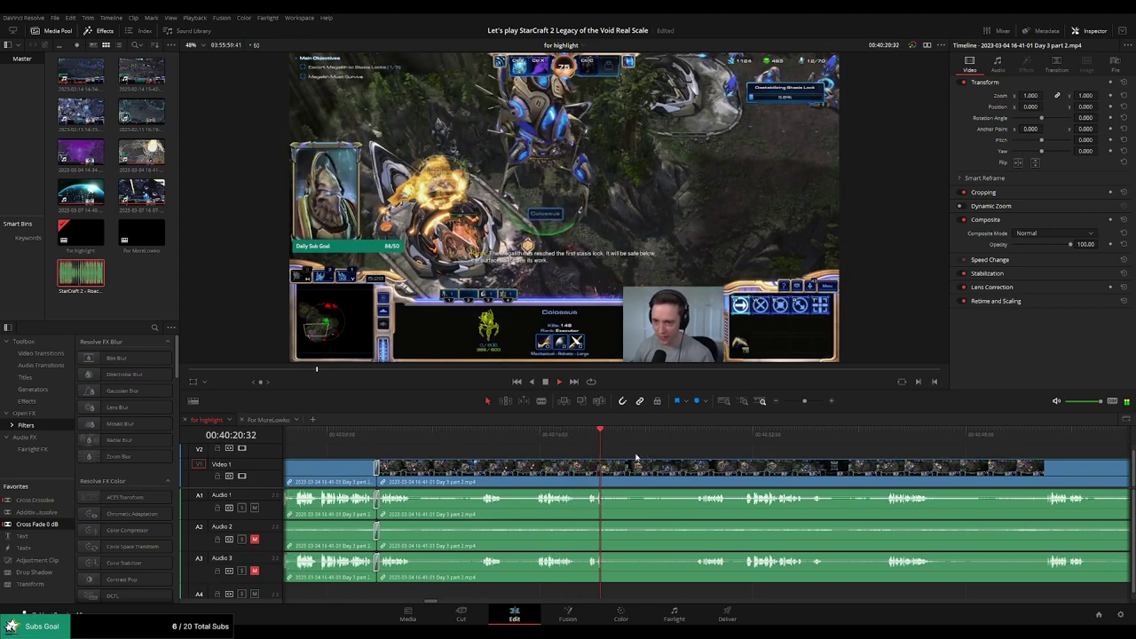
pyautogui.hscroll(1, 589, 449)
pyautogui.click(556, 447)
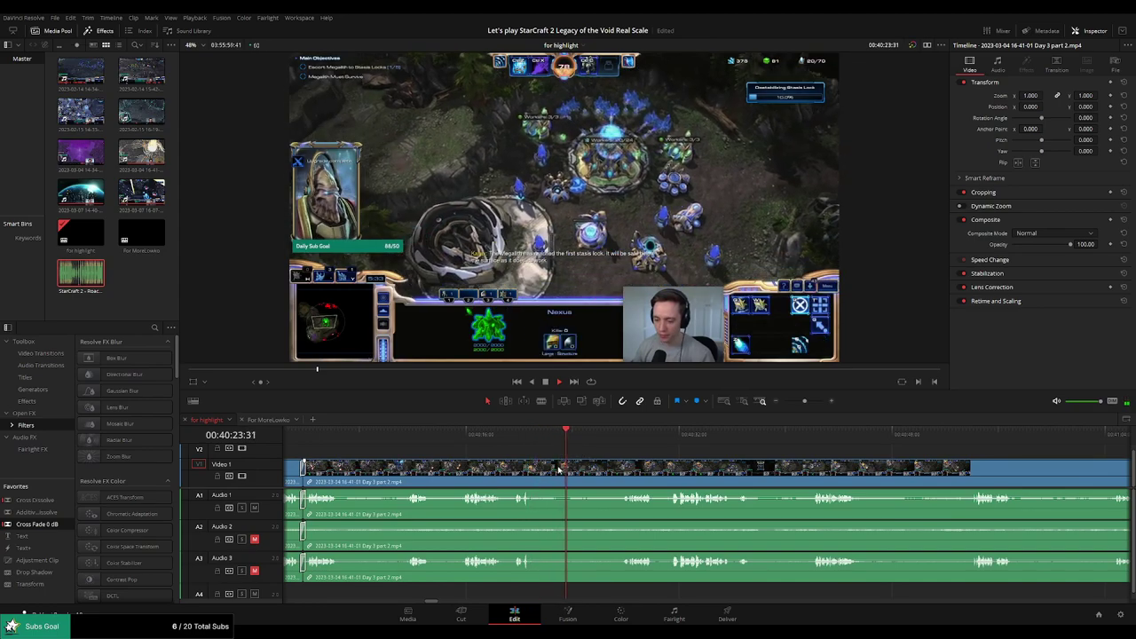
pyautogui.press('b')
pyautogui.click(560, 465)
# Ripple delete the Day 3 part 2 section from the last split up to about 00:40:31
pyautogui.click(627, 437)
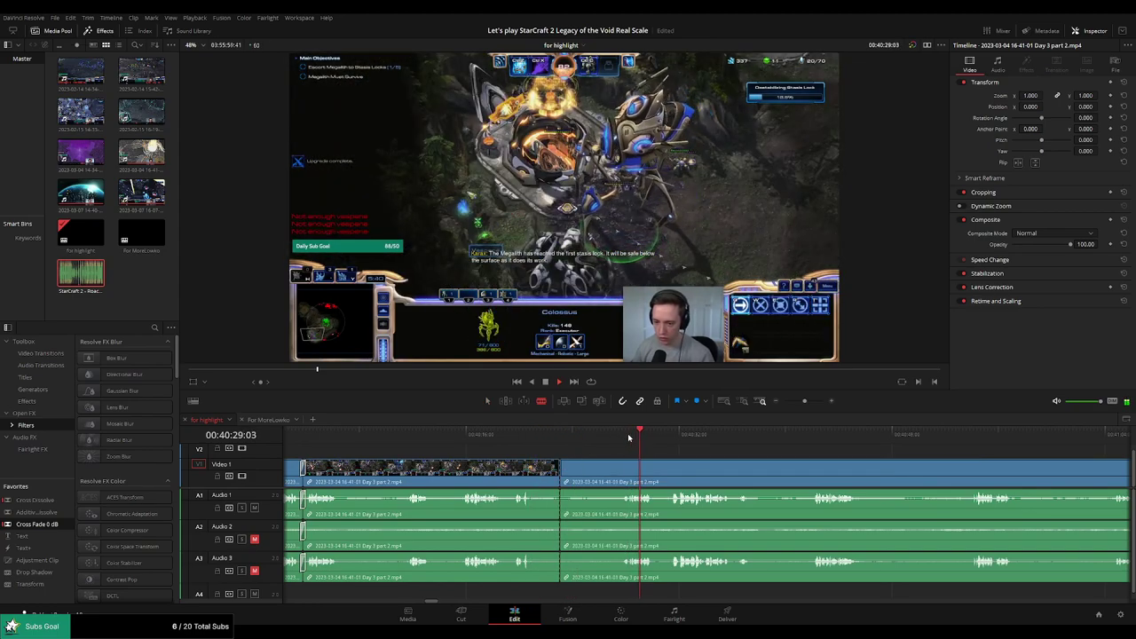
pyautogui.hscroll(2, 640, 446)
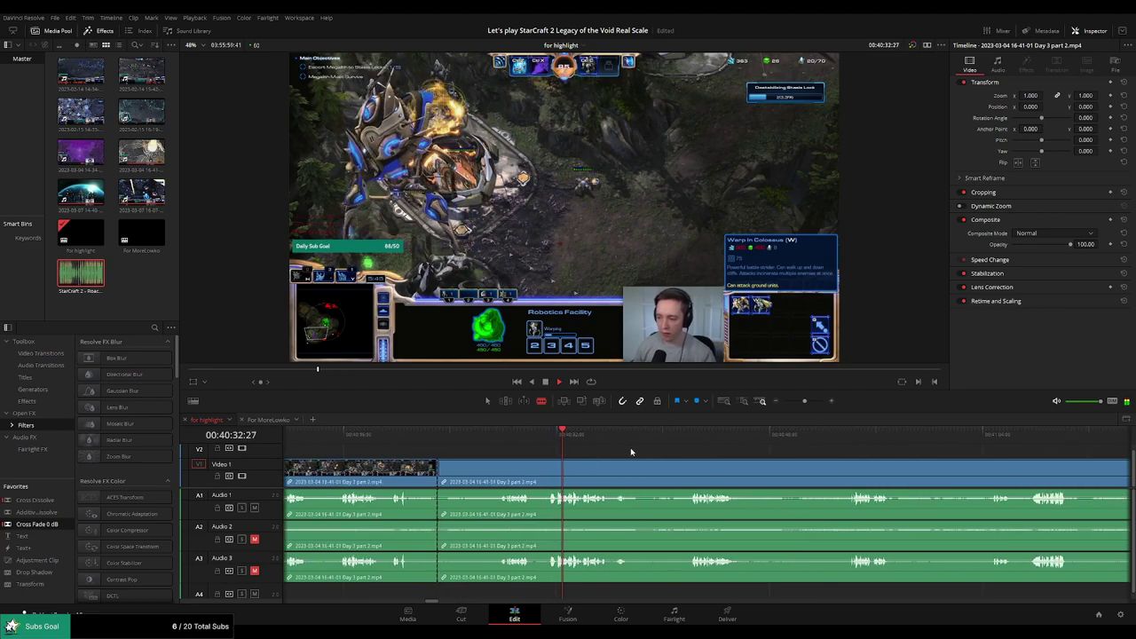
pyautogui.click(548, 467)
pyautogui.press('a')
pyautogui.click(518, 471)
pyautogui.press('Delete')
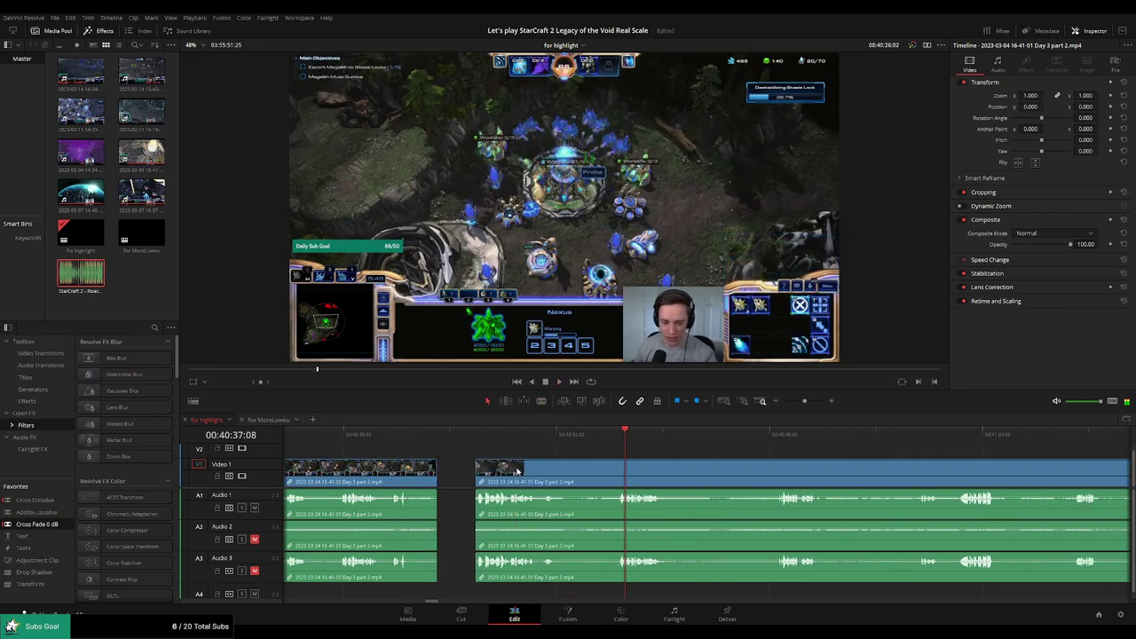
# Close the gap at about 00:40:23, add a transition at the join and play through it
pyautogui.click(418, 437)
pyautogui.press('space')
pyautogui.click(439, 478)
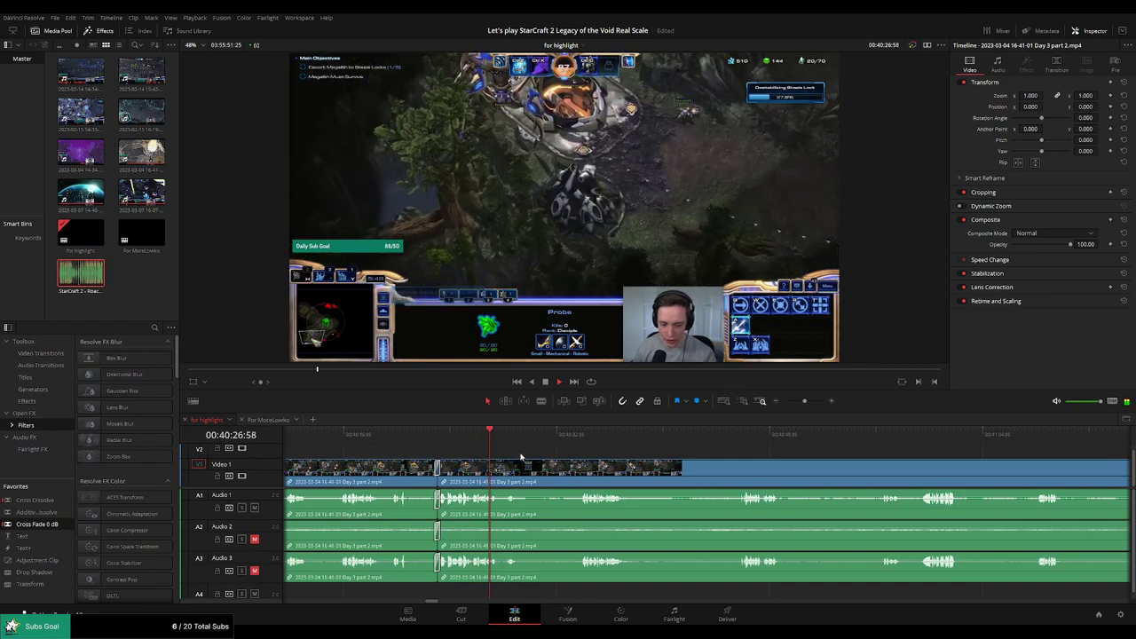
# Split the Day 3 part 2 clip at about 00:40:29, undoing a cut made about one second further on
pyautogui.moveTo(568, 458); pyautogui.dragTo(504, 436)
pyautogui.click(453, 471)
pyautogui.press('space')
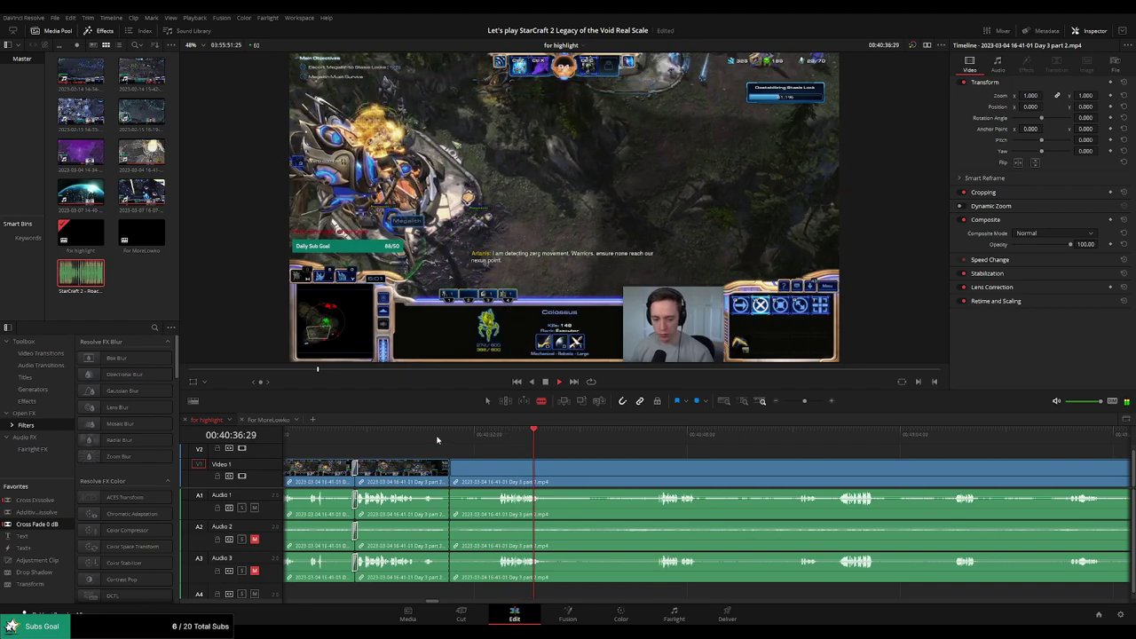
pyautogui.hotkey('ctrl', 'z')
pyautogui.click(428, 437)
pyautogui.click(442, 468)
# Skim the Day 3 part 2 footage after the split up to about 00:42:33 for a point where the highlight should resume
pyautogui.moveTo(473, 442); pyautogui.dragTo(655, 439)
pyautogui.click(829, 439)
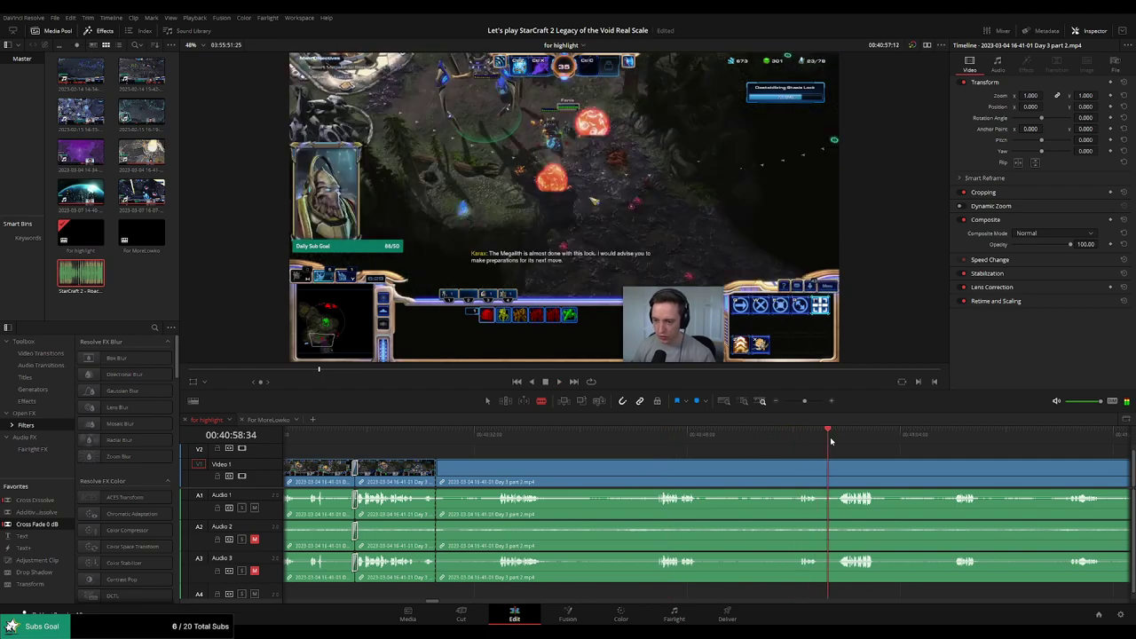
pyautogui.moveTo(903, 457); pyautogui.dragTo(611, 444)
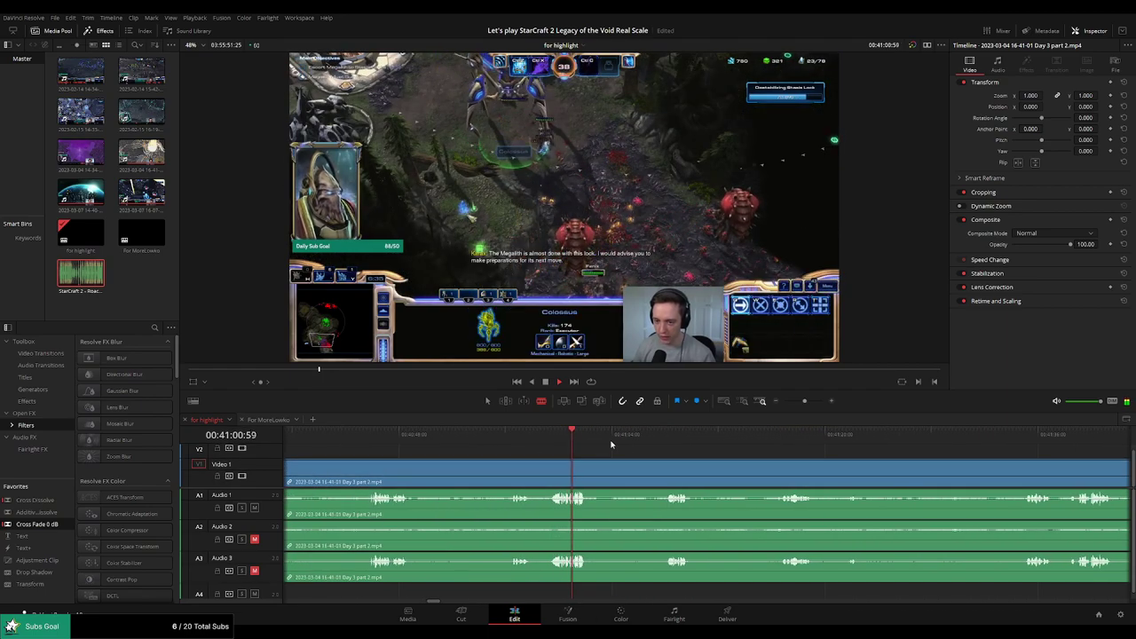
pyautogui.click(639, 439)
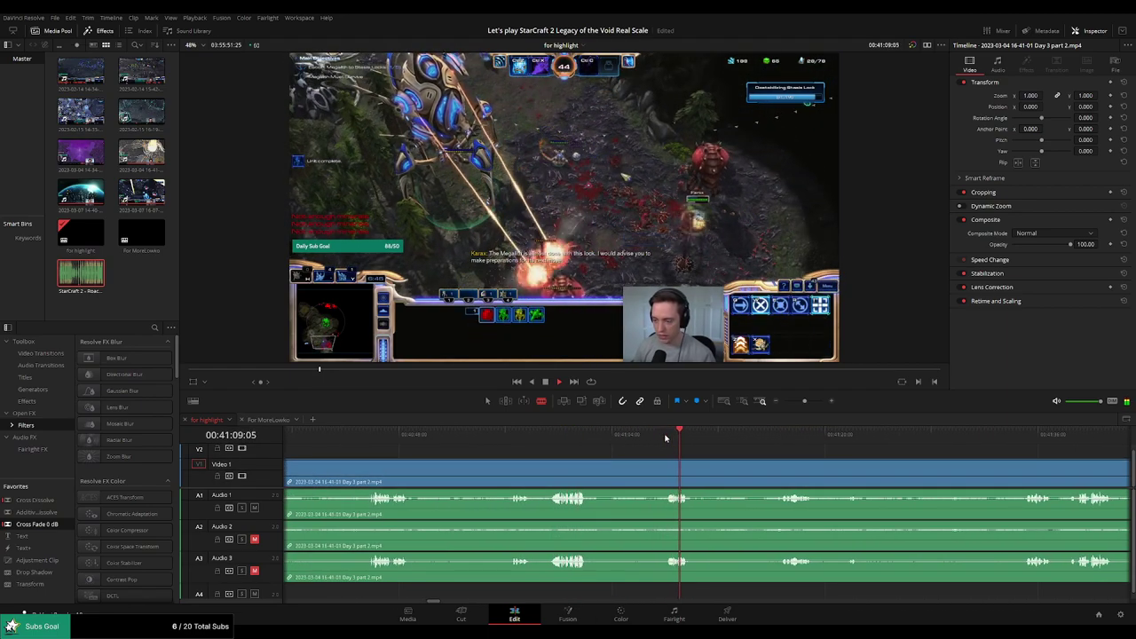
pyautogui.click(774, 438)
pyautogui.moveTo(867, 459); pyautogui.dragTo(678, 451)
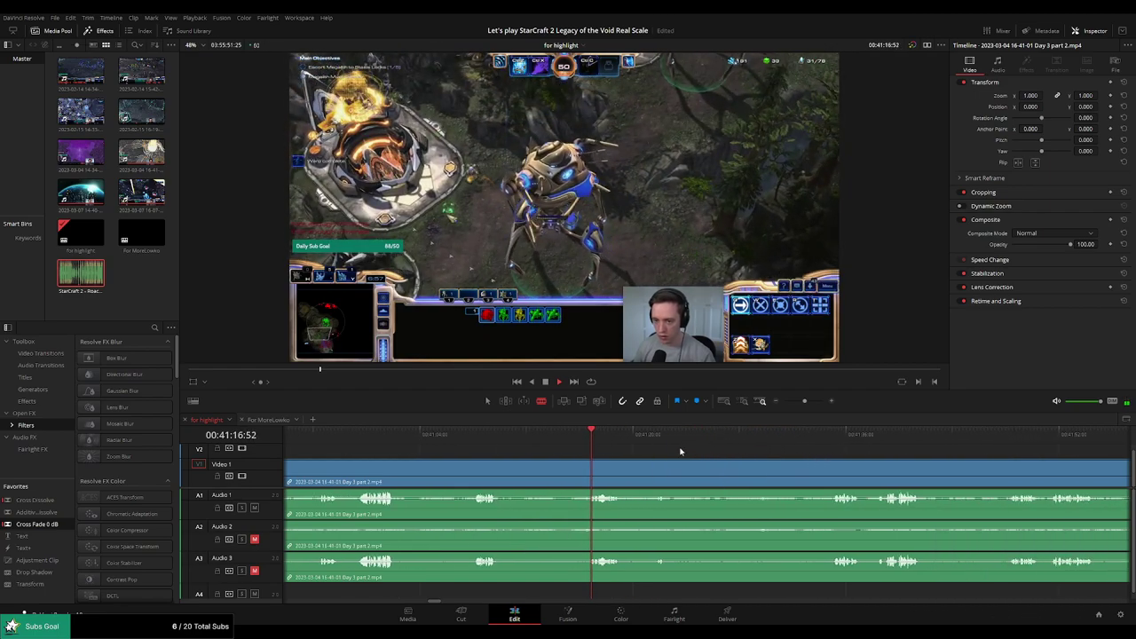
pyautogui.click(823, 439)
pyautogui.hscroll(3, 621, 451)
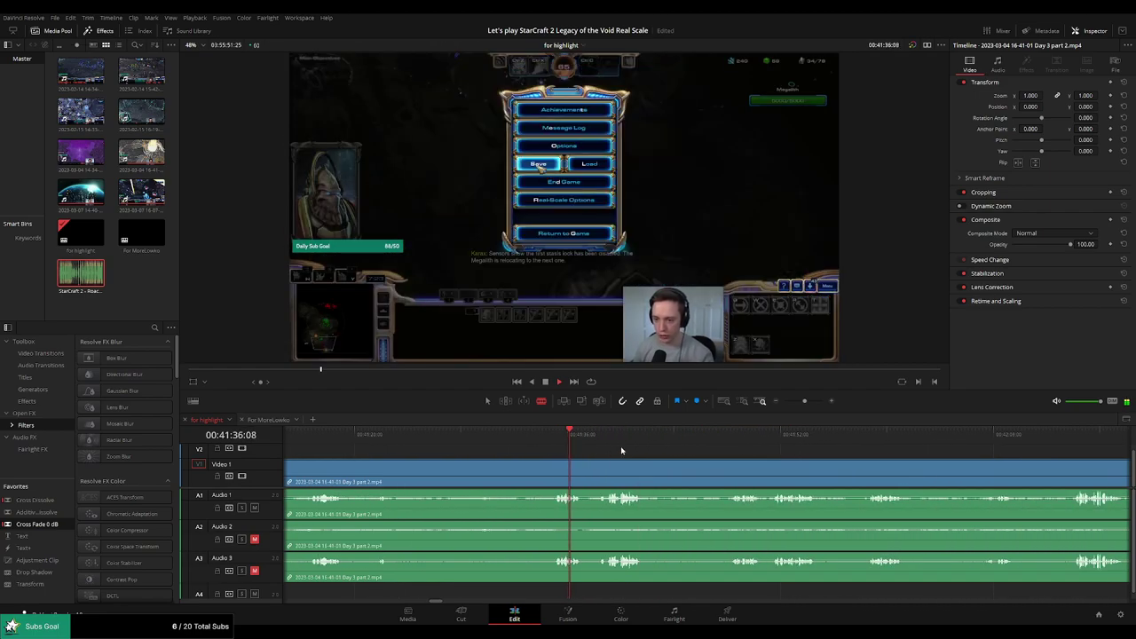
pyautogui.click(770, 436)
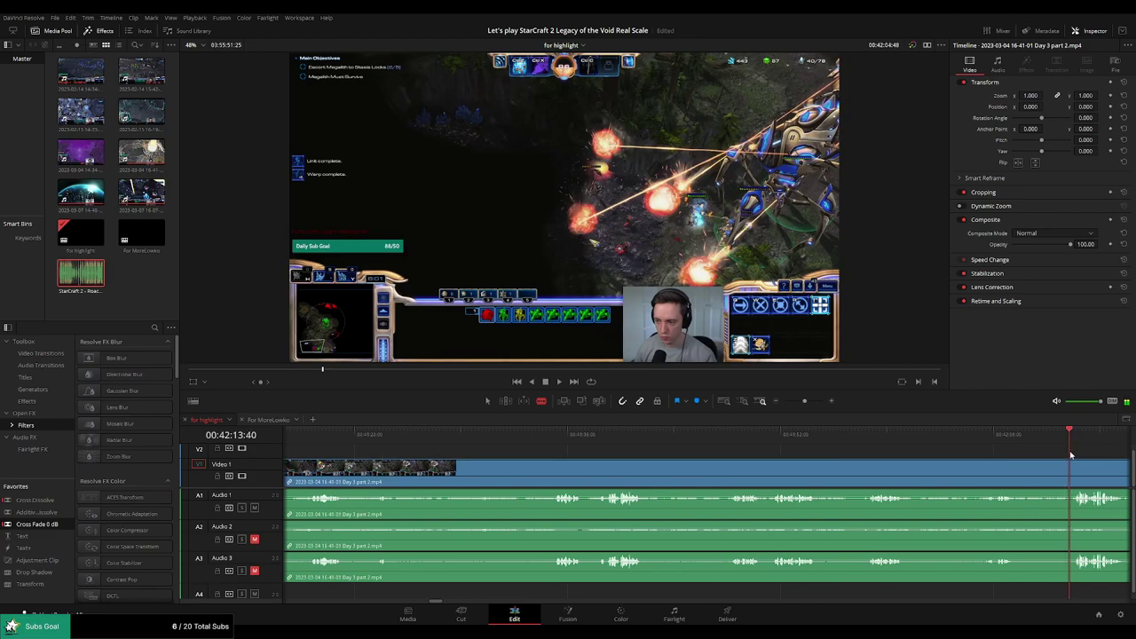
pyautogui.hscroll(4, 634, 447)
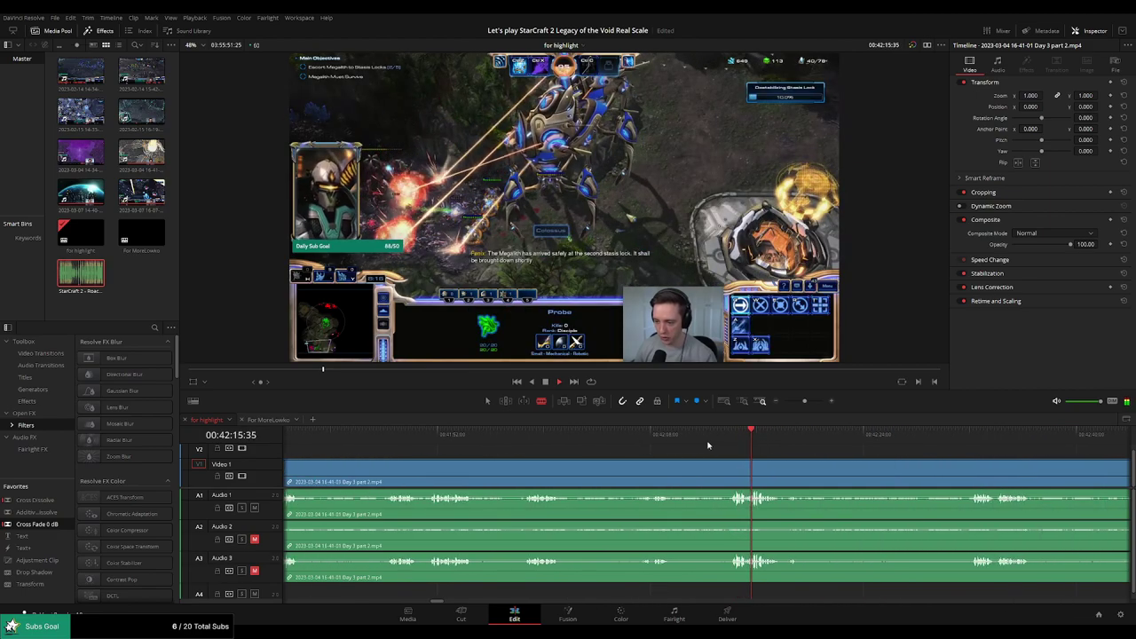
pyautogui.click(649, 437)
pyautogui.moveTo(649, 438); pyautogui.dragTo(971, 447)
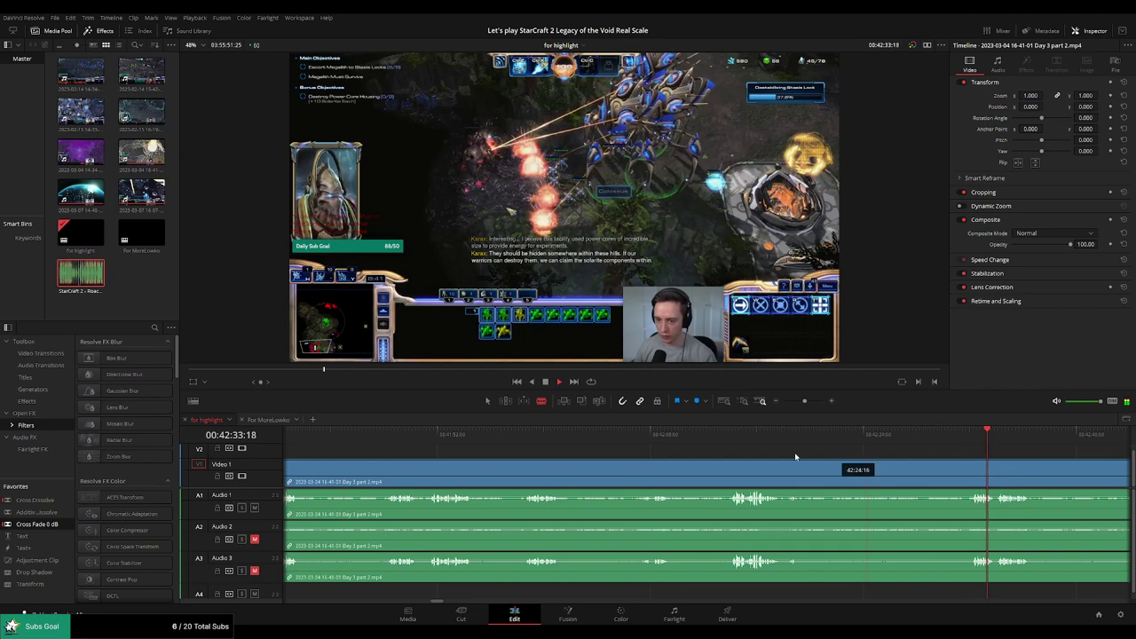
pyautogui.press('space')
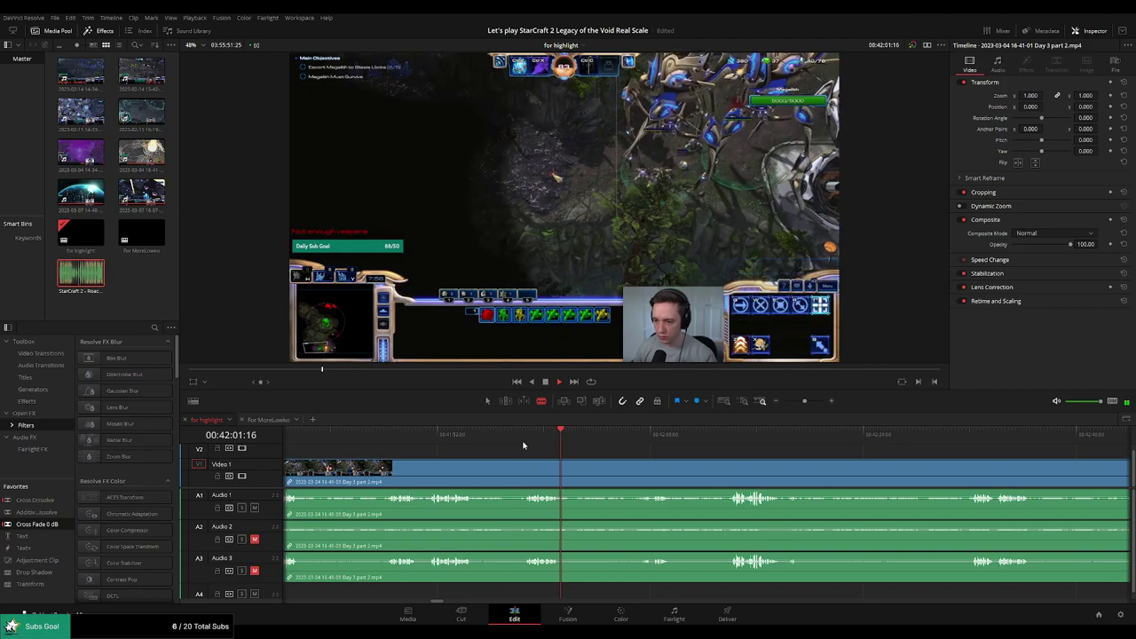
# Recheck the Megalith footage between about 00:41:35 and 00:42:01 for moments worth keeping
pyautogui.hscroll(-2, 479, 464)
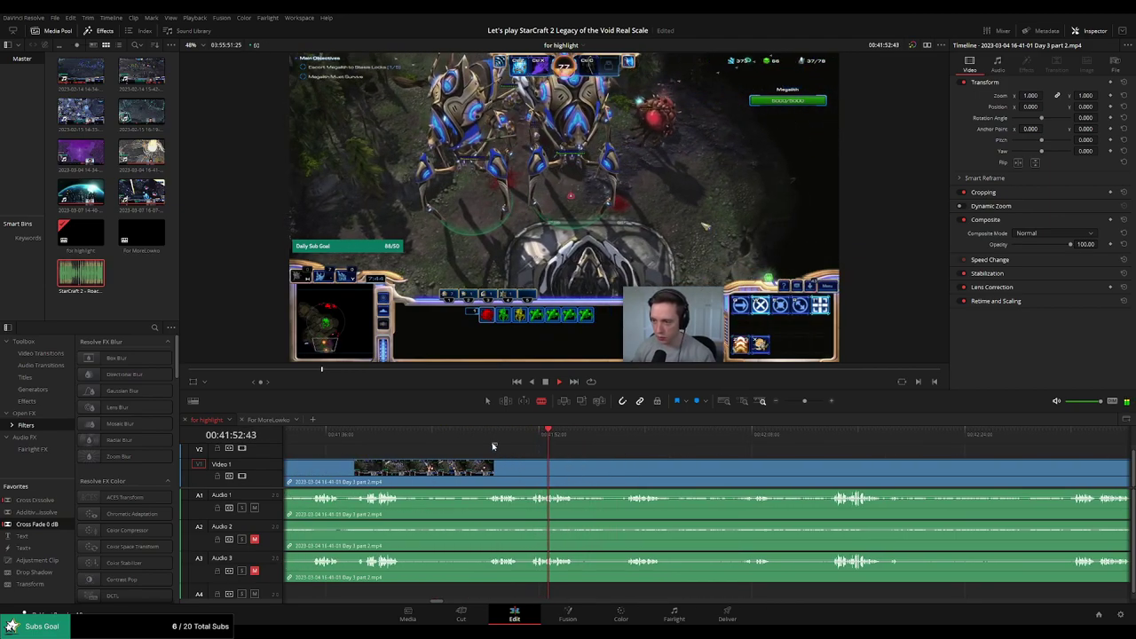
pyautogui.click(486, 441)
pyautogui.hscroll(-2, 483, 438)
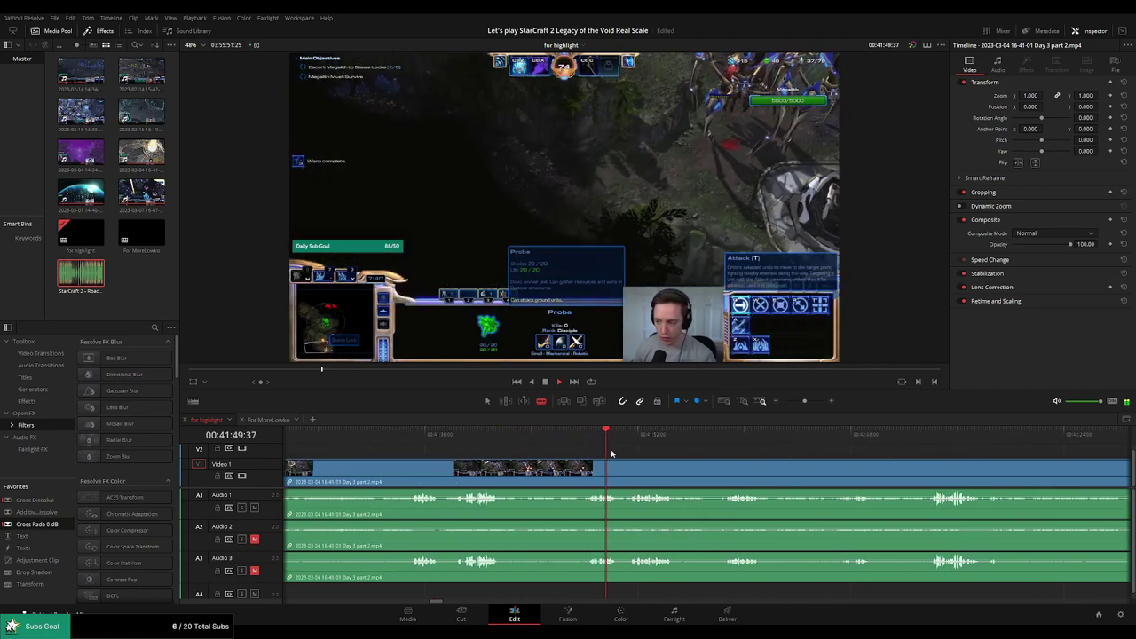
pyautogui.click(465, 434)
pyautogui.hscroll(-1, 466, 435)
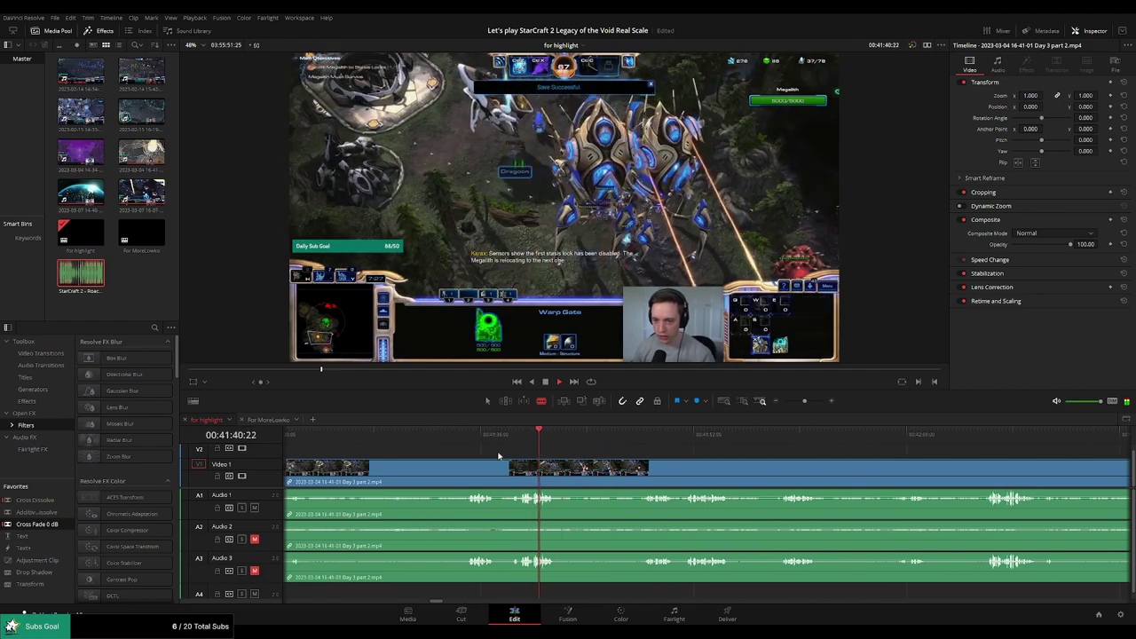
pyautogui.click(468, 438)
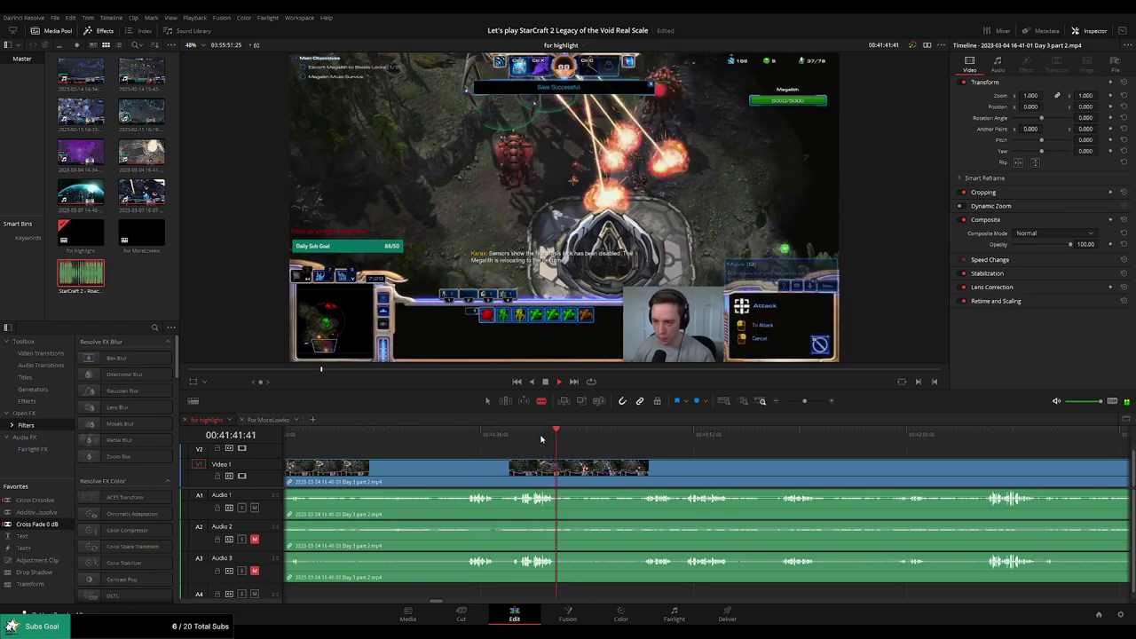
# Ripple delete the Day 3 part 2 section from the last split up to about 00:42:31
pyautogui.click(848, 438)
pyautogui.click(988, 438)
pyautogui.moveTo(1022, 462); pyautogui.dragTo(538, 442)
pyautogui.moveTo(637, 435); pyautogui.dragTo(729, 441)
pyautogui.click(1030, 443)
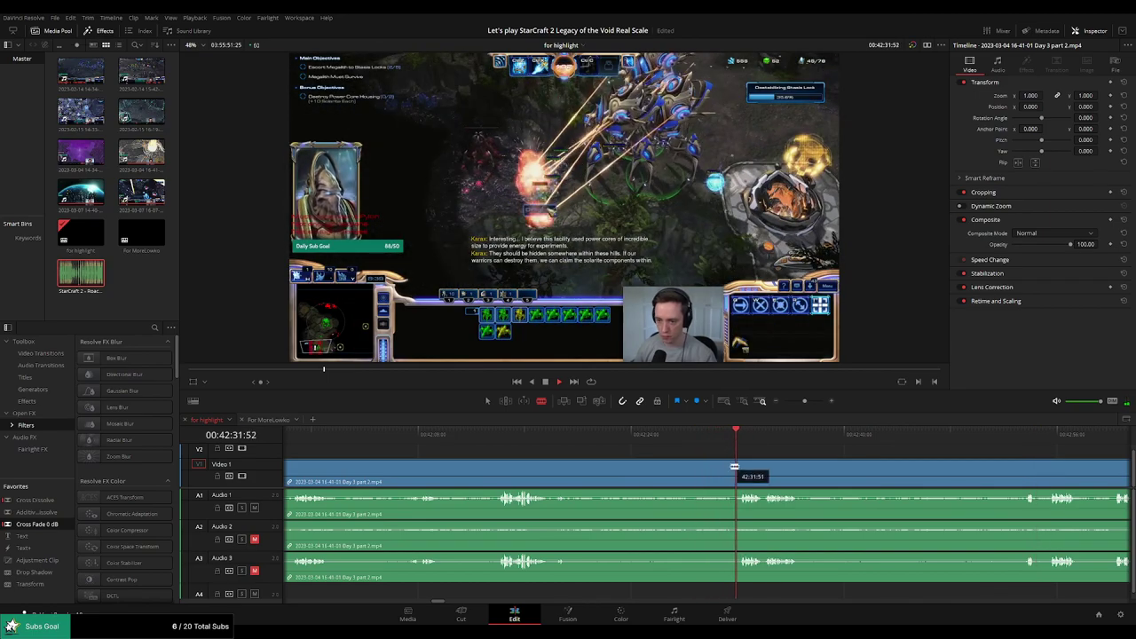
pyautogui.click(735, 471)
pyautogui.press('a')
pyautogui.click(711, 475)
pyautogui.press('Delete')
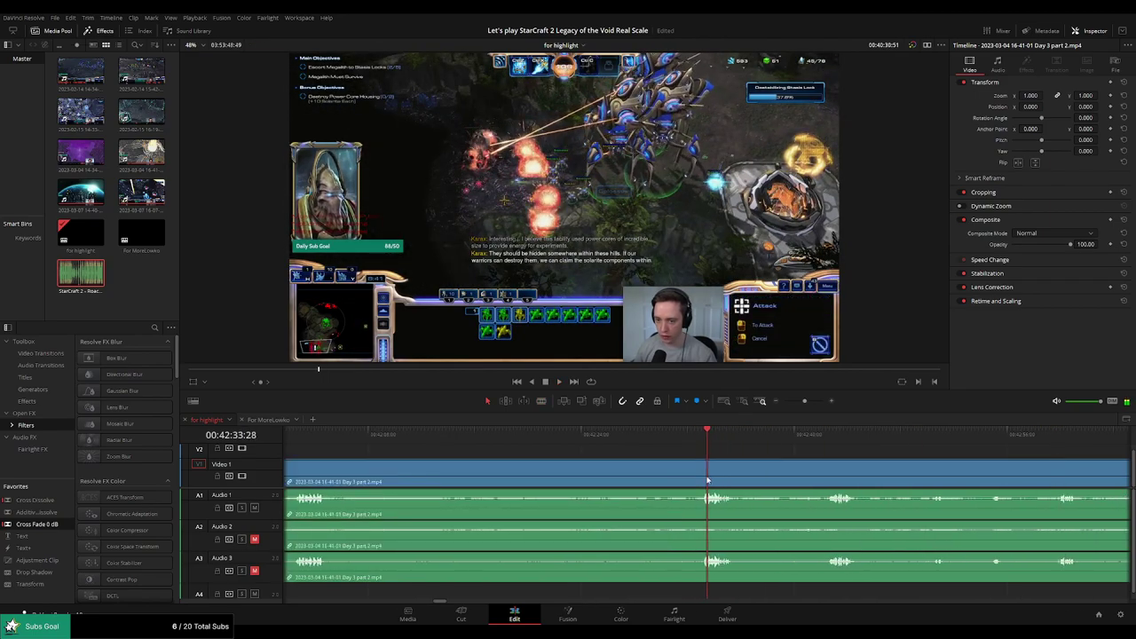
# Add a transition at the new join at about 00:40:29 and play through it
pyautogui.moveTo(448, 464); pyautogui.dragTo(1083, 463)
pyautogui.moveTo(601, 469); pyautogui.dragTo(1065, 466)
pyautogui.moveTo(431, 460); pyautogui.dragTo(655, 463)
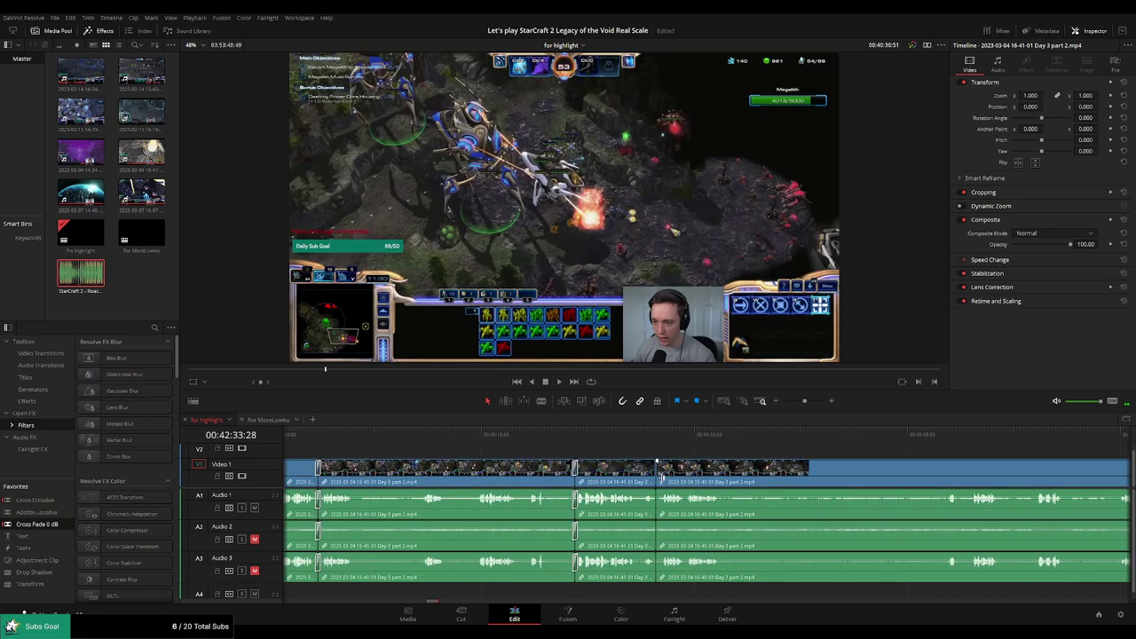
pyautogui.press('space')
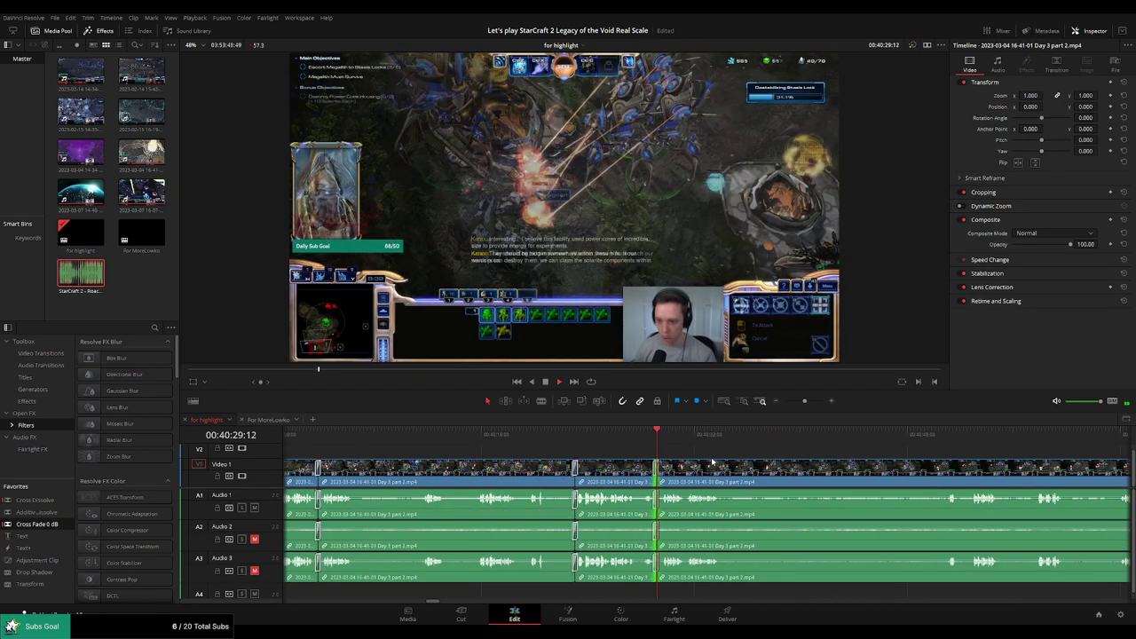
pyautogui.moveTo(795, 468); pyautogui.dragTo(653, 457)
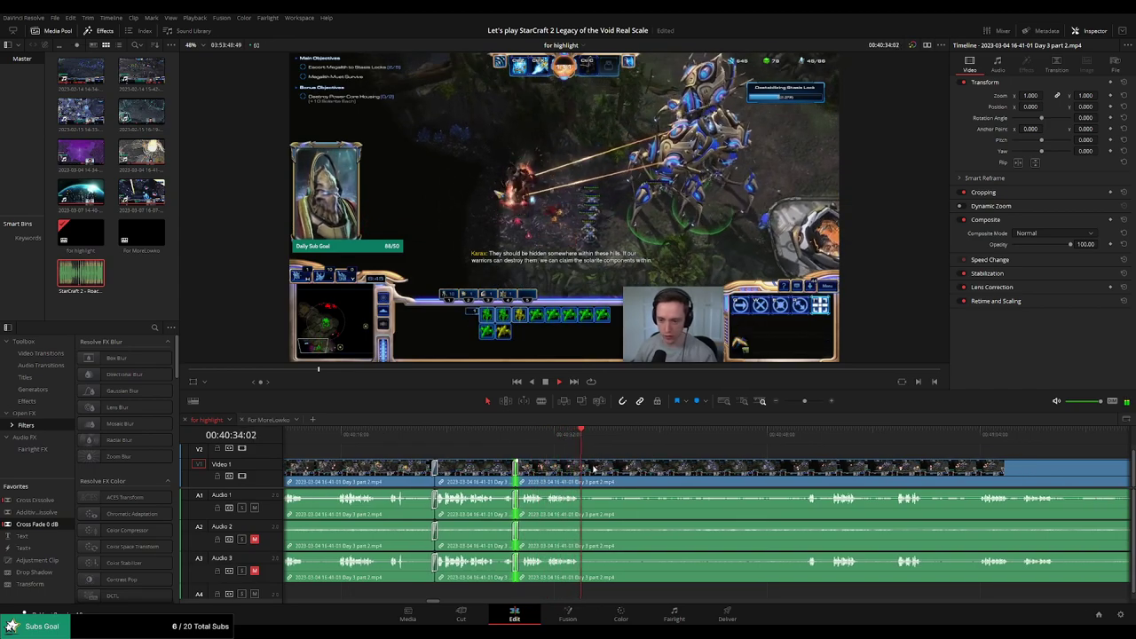
# Cut the Day 3 part 2 clip at about 00:40:34 and 00:40:49 and ripple delete the section between the cuts
pyautogui.press('b')
pyautogui.click(592, 467)
pyautogui.moveTo(756, 433); pyautogui.dragTo(805, 436)
pyautogui.scroll(-2, 781, 439)
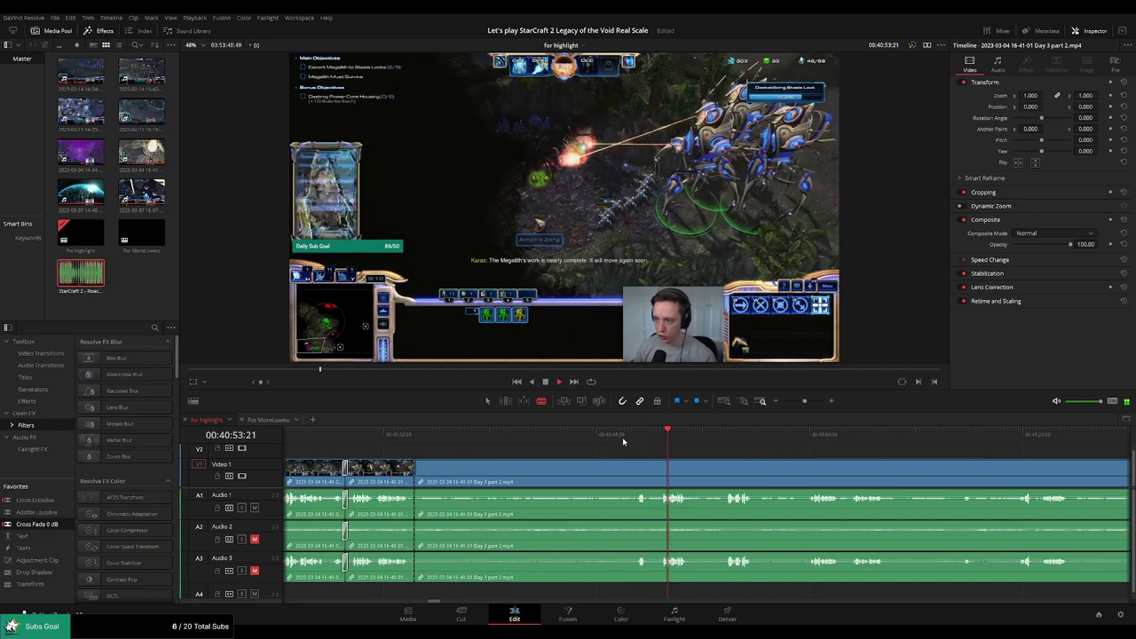
pyautogui.click(568, 436)
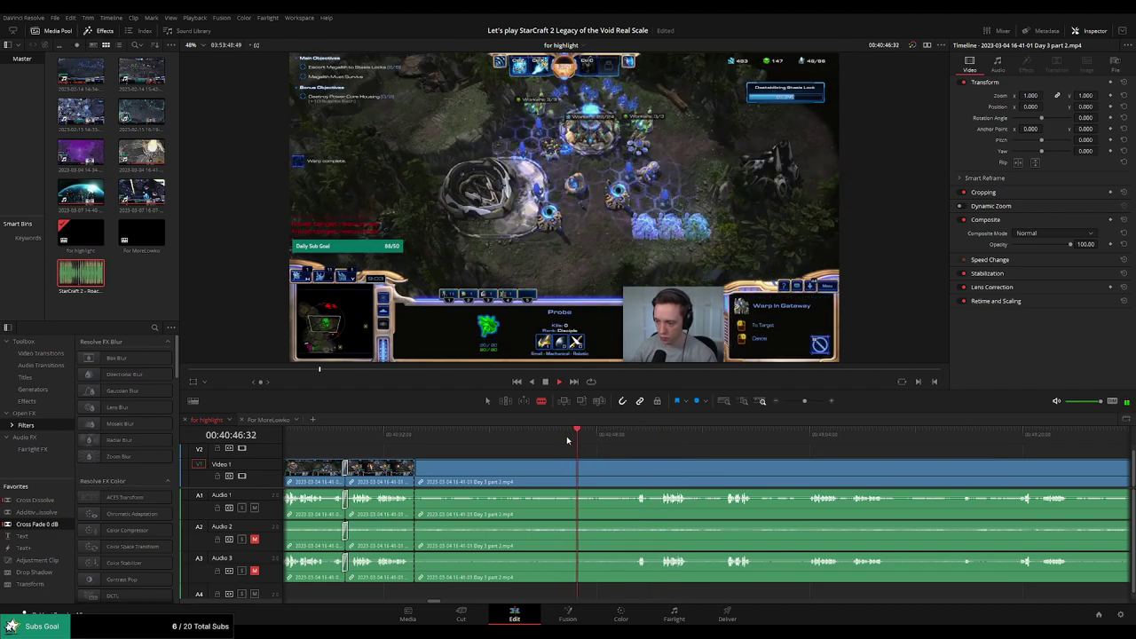
pyautogui.click(603, 436)
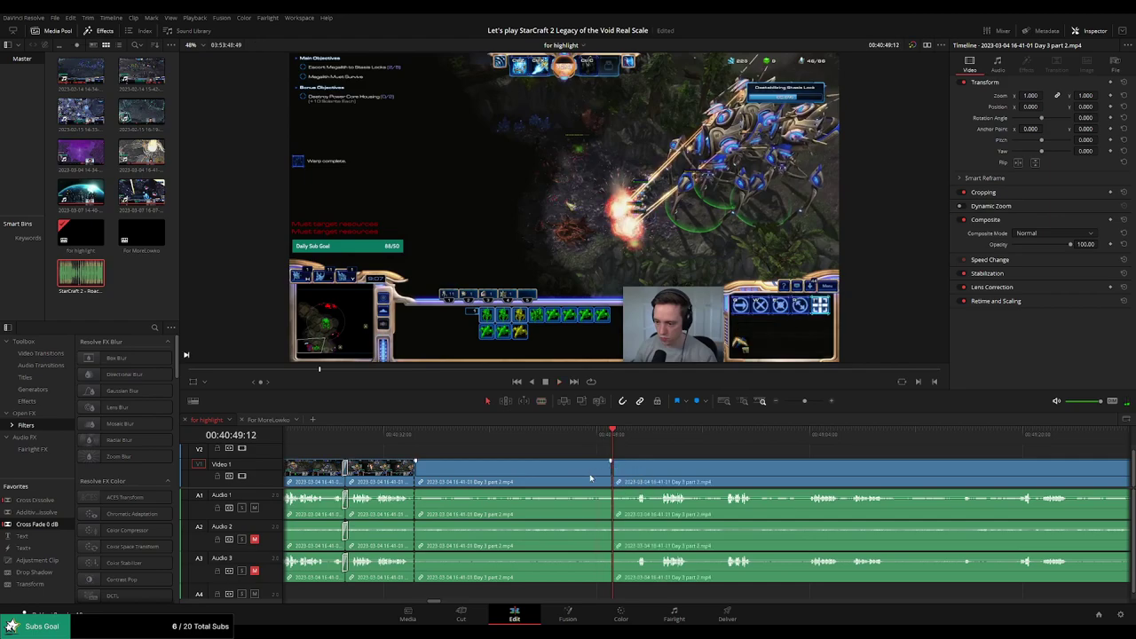
pyautogui.click(590, 477)
pyautogui.press('Delete')
# Apply a Cross Fade 0 dB to Audio 1 at the join at about 00:40:34 and play through it
pyautogui.press('space')
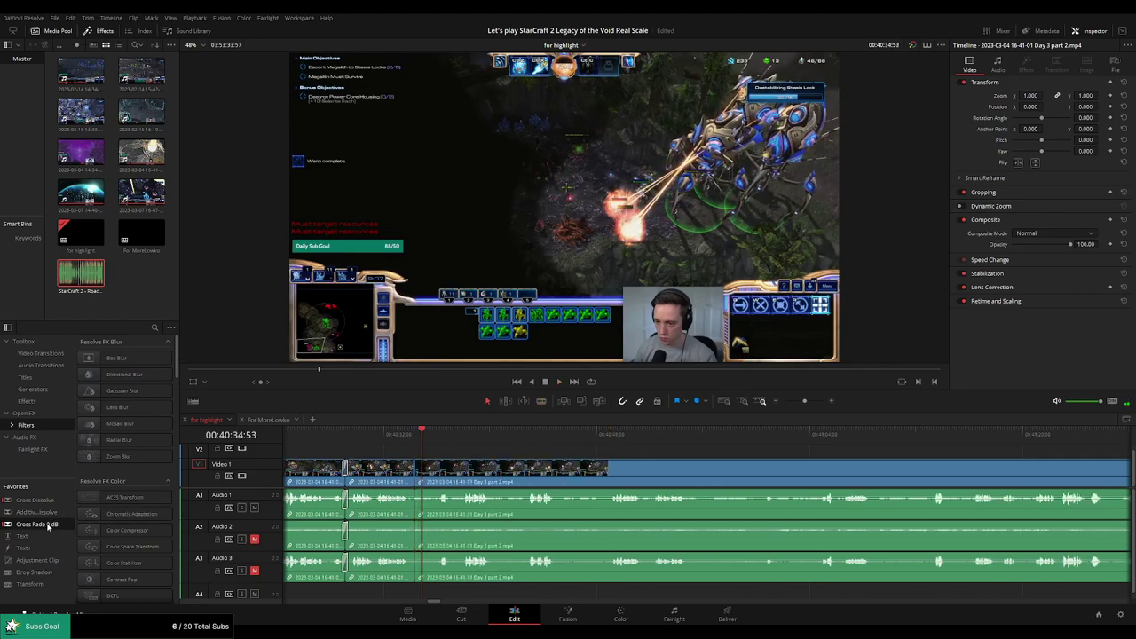
pyautogui.moveTo(50, 524); pyautogui.dragTo(458, 518)
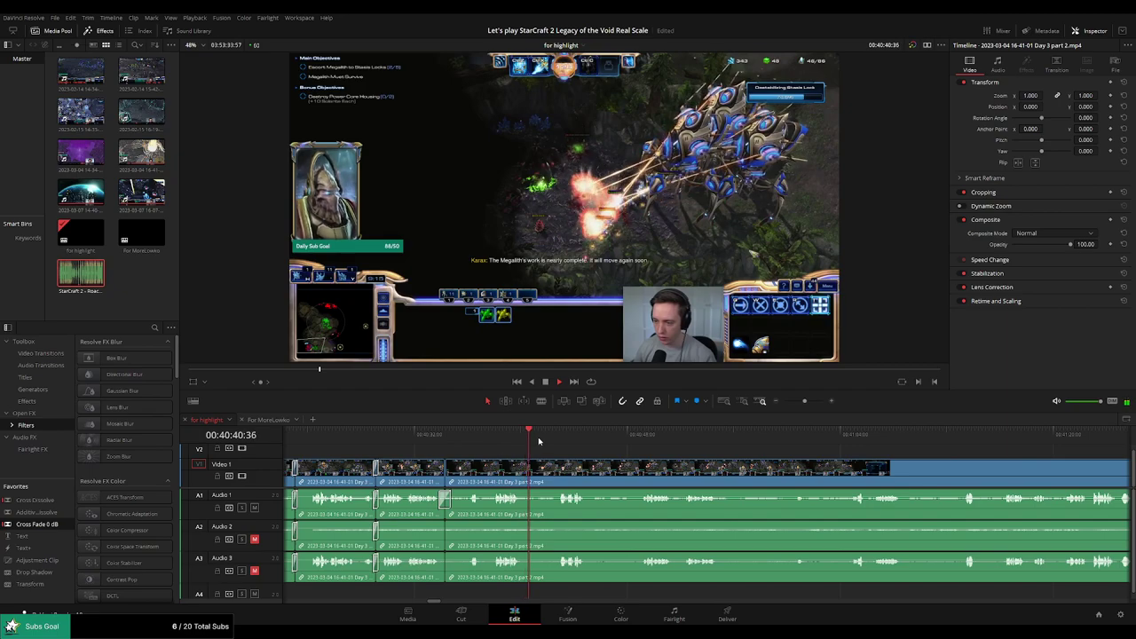
pyautogui.moveTo(637, 461); pyautogui.dragTo(552, 451)
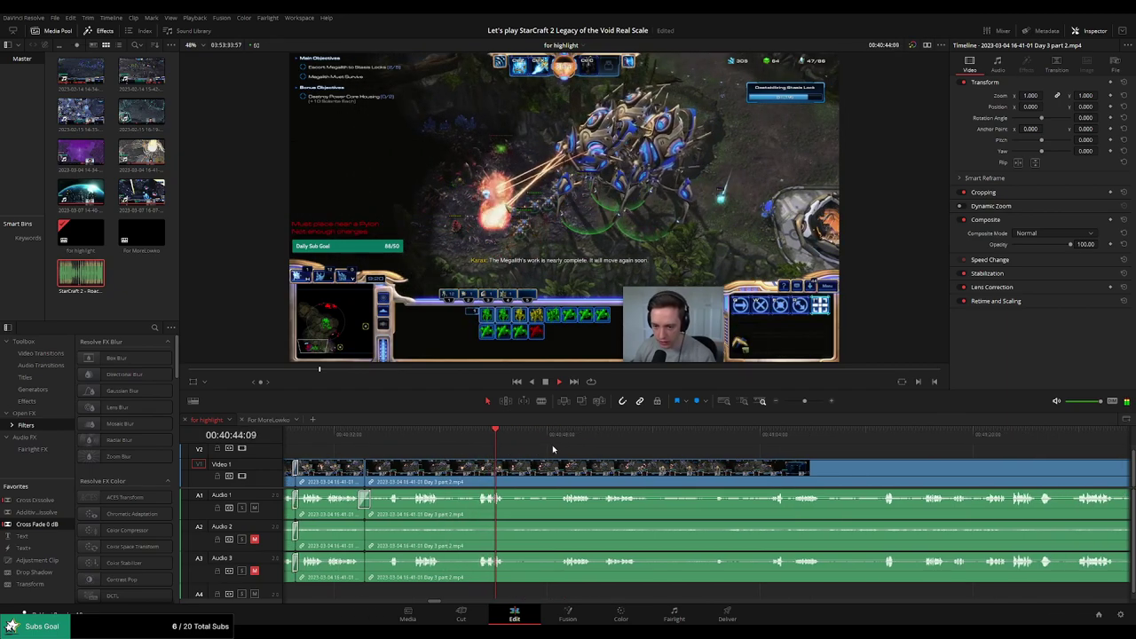
# Play the stasis lock fight after the crossfade and split the Day 3 part 2 clip at about 00:40:55
pyautogui.click(553, 435)
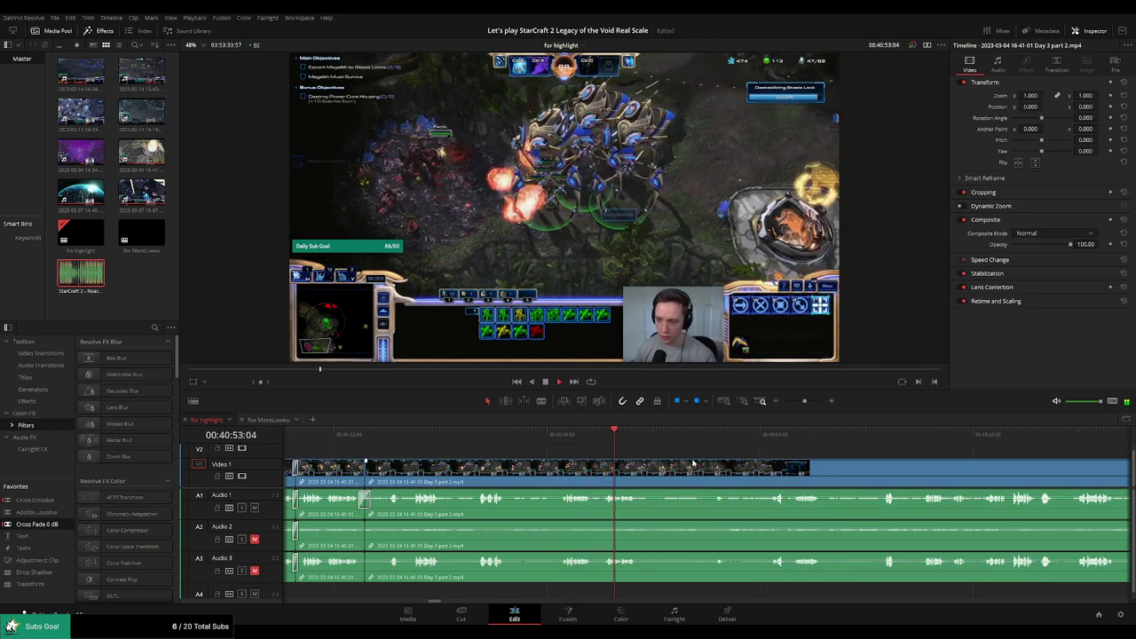
pyautogui.hscroll(2, 609, 459)
pyautogui.press('b')
pyautogui.click(559, 466)
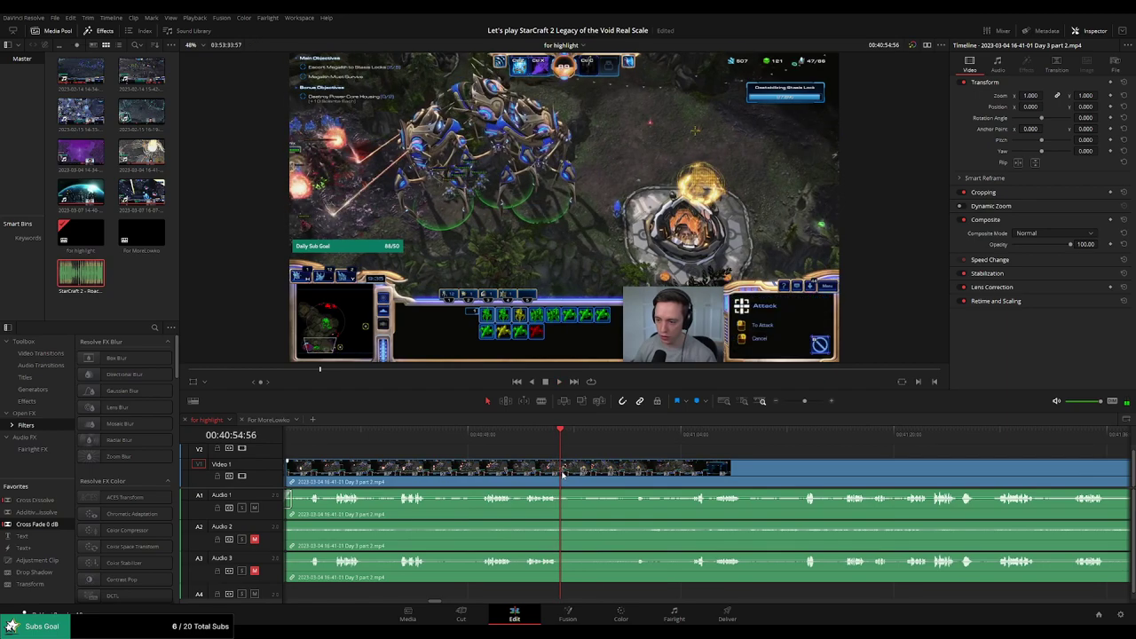
pyautogui.click(688, 436)
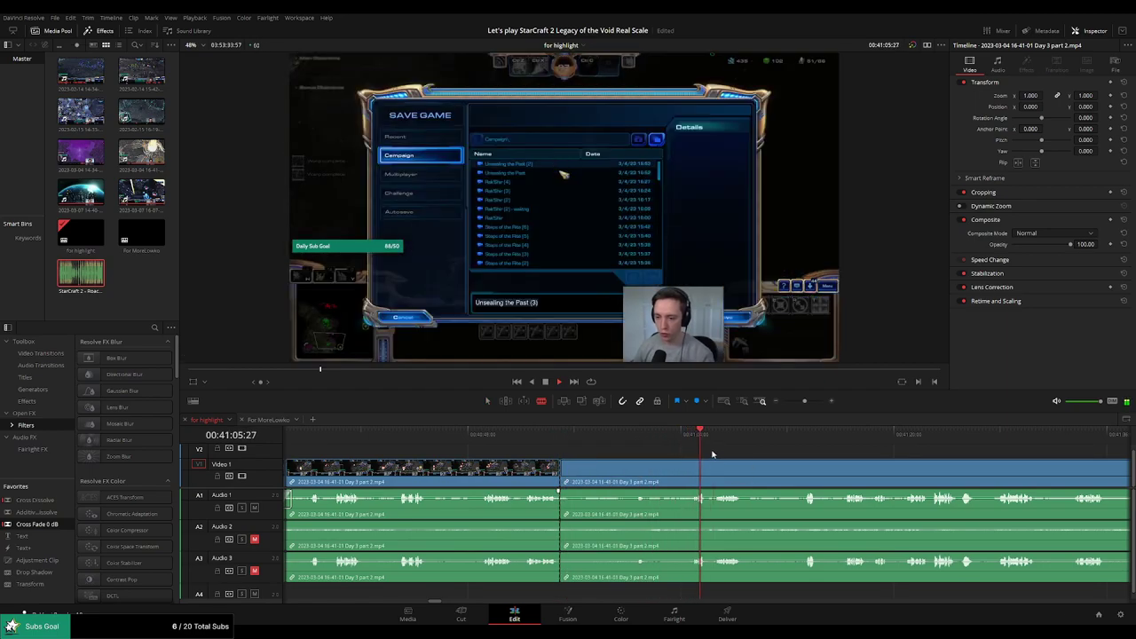
pyautogui.click(692, 473)
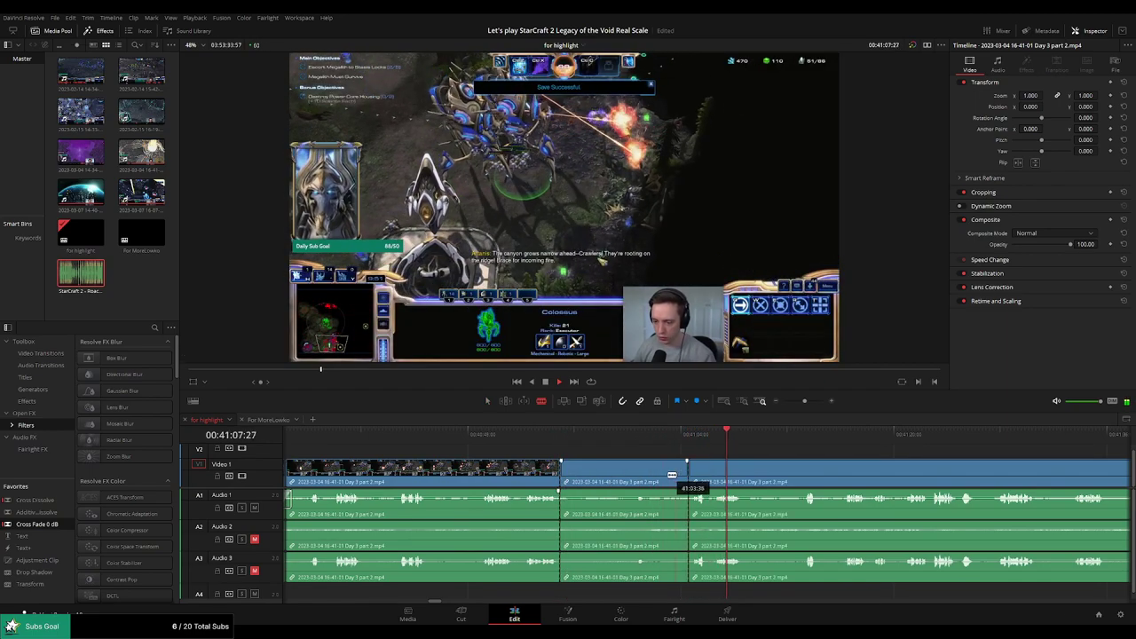
pyautogui.press('a')
pyautogui.hotkey('ctrl', 'z')
# Cut the Day 3 part 2 clip at about 00:41:09, ripple delete the section back to 00:40:55 and add a transition at the join
pyautogui.click(797, 435)
pyautogui.moveTo(862, 455); pyautogui.dragTo(705, 445)
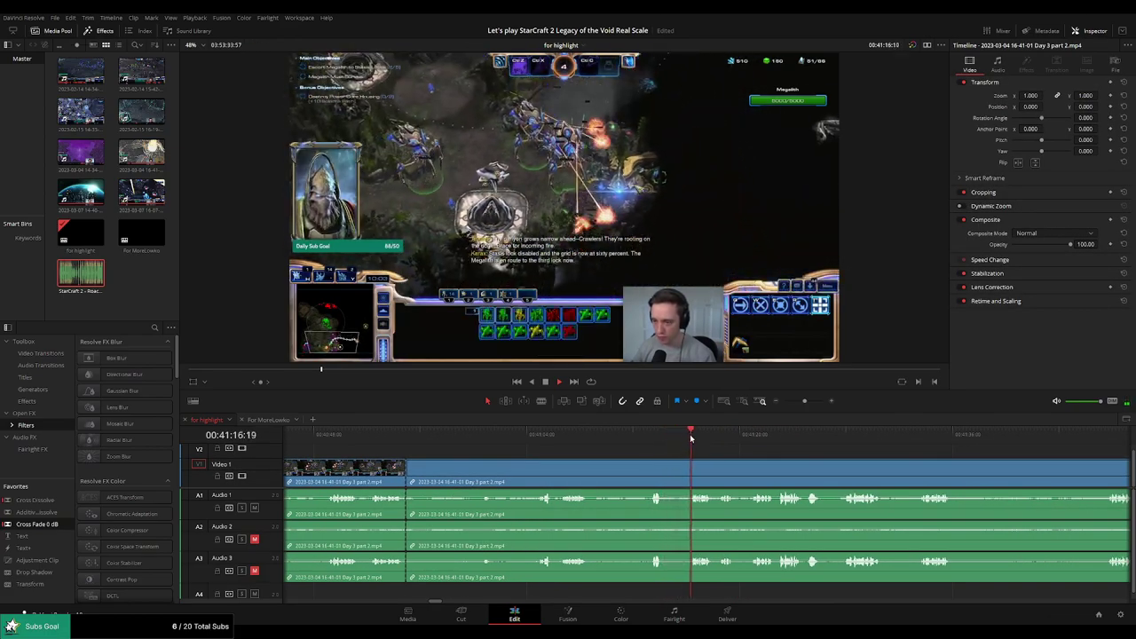
pyautogui.hscroll(3, 565, 447)
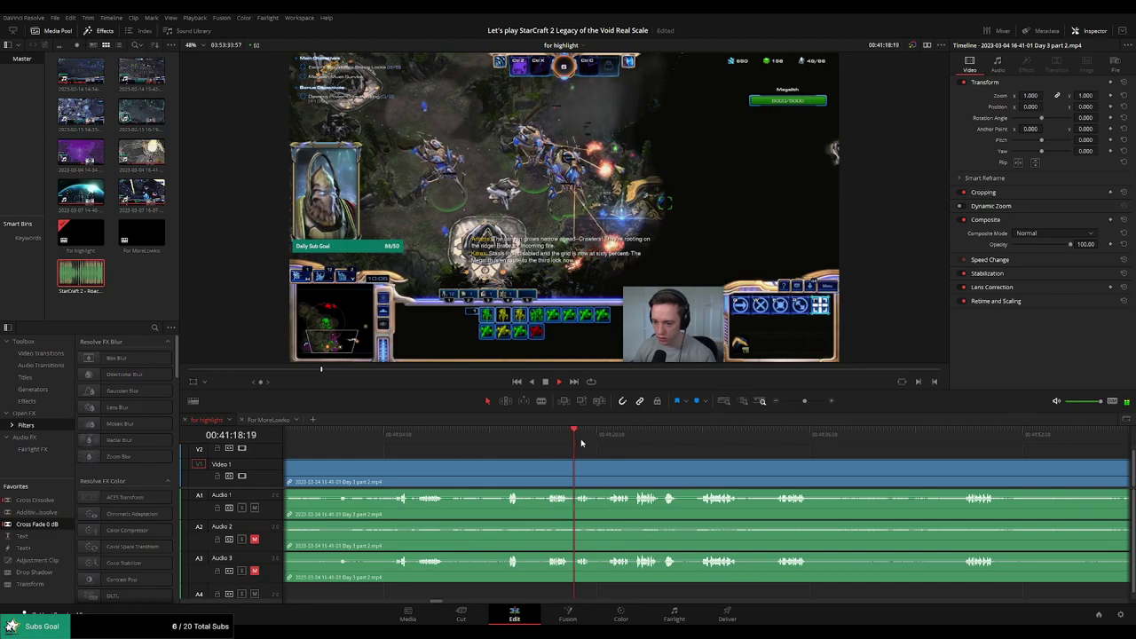
pyautogui.click(512, 435)
pyautogui.click(485, 434)
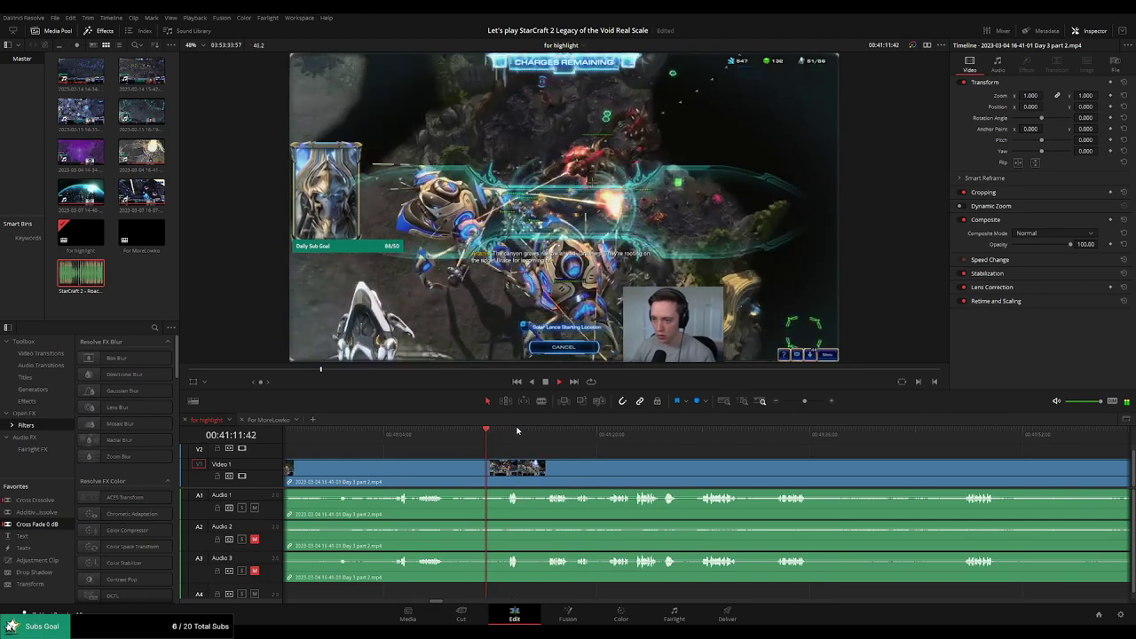
pyautogui.click(445, 433)
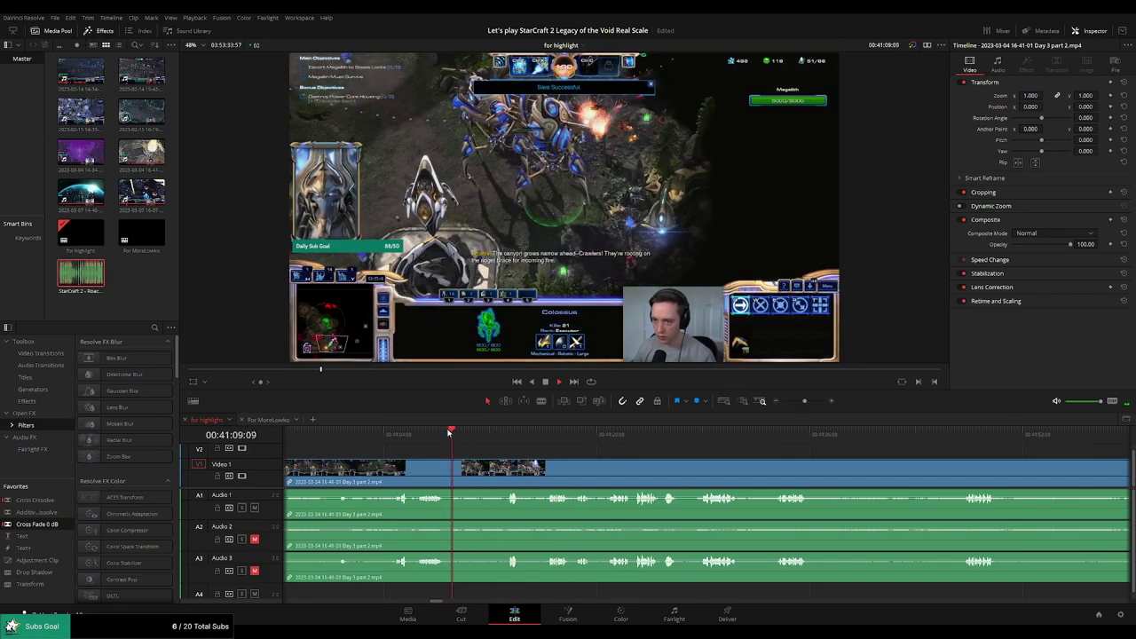
pyautogui.click(450, 470)
pyautogui.press('a')
pyautogui.click(434, 473)
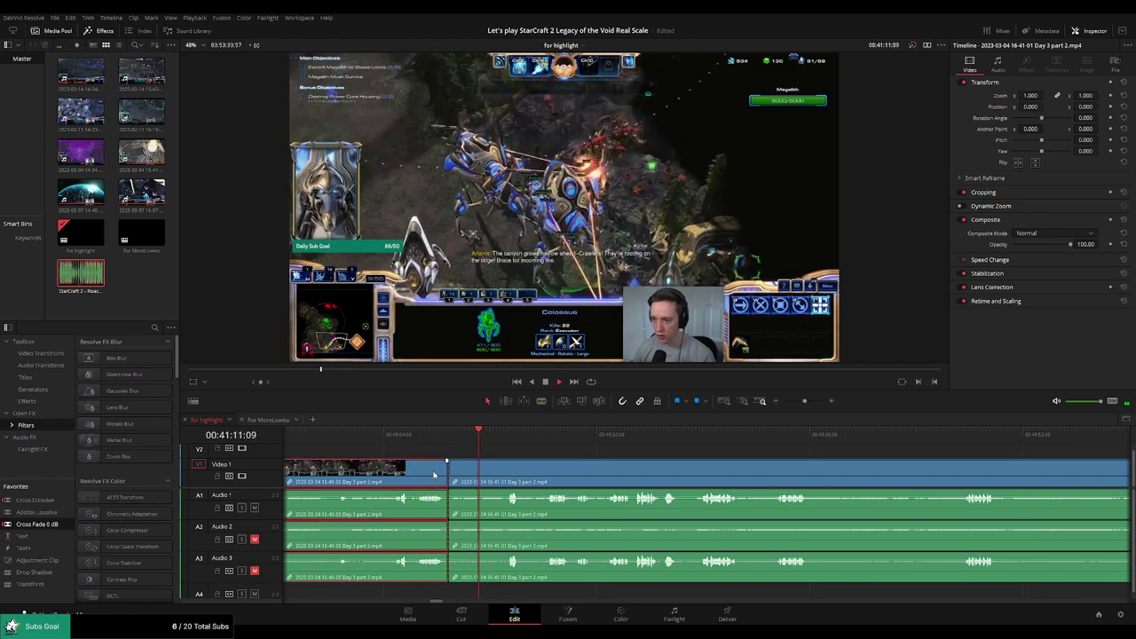
pyautogui.click(422, 435)
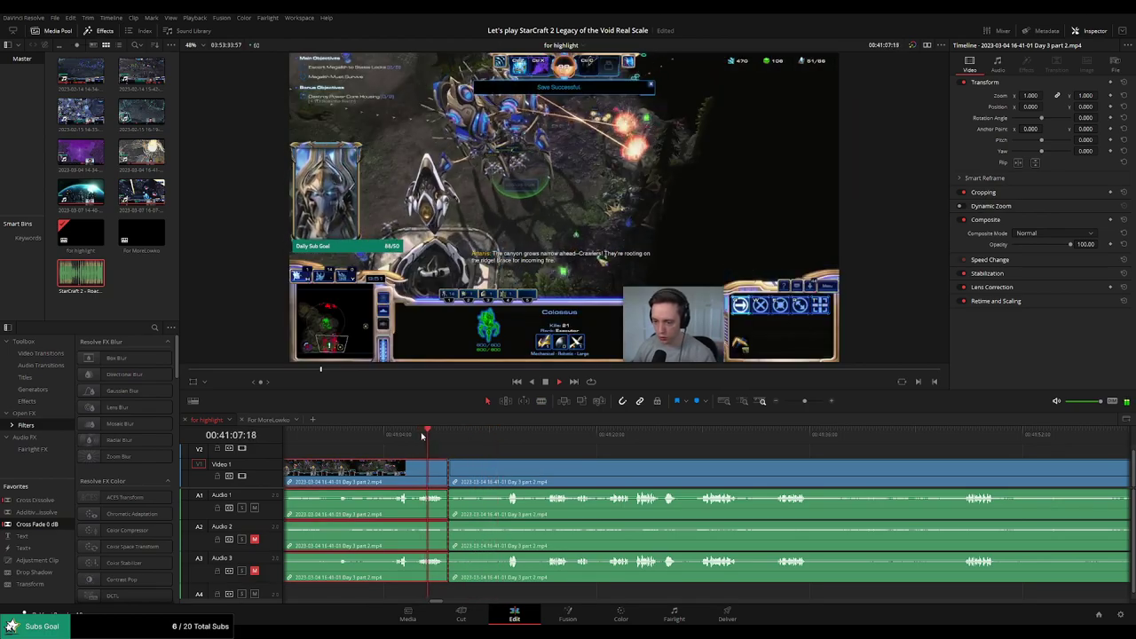
pyautogui.press('Delete')
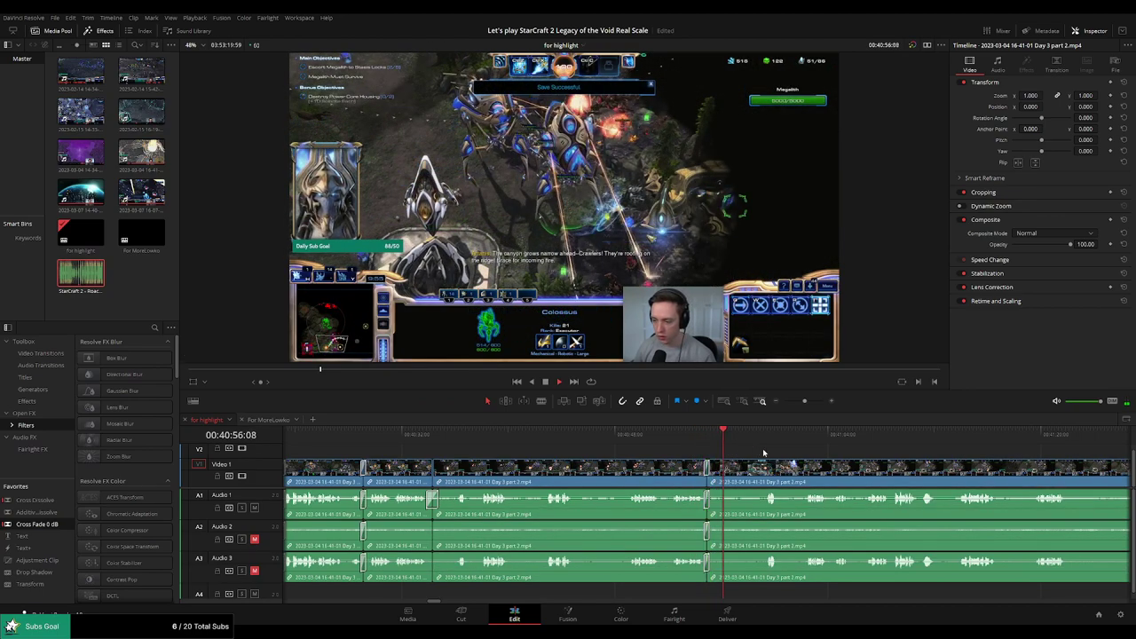
# Play the Day 3 part 2 clip on from the 00:40:55 join and split it at about 00:41:22
pyautogui.moveTo(785, 454); pyautogui.dragTo(636, 446)
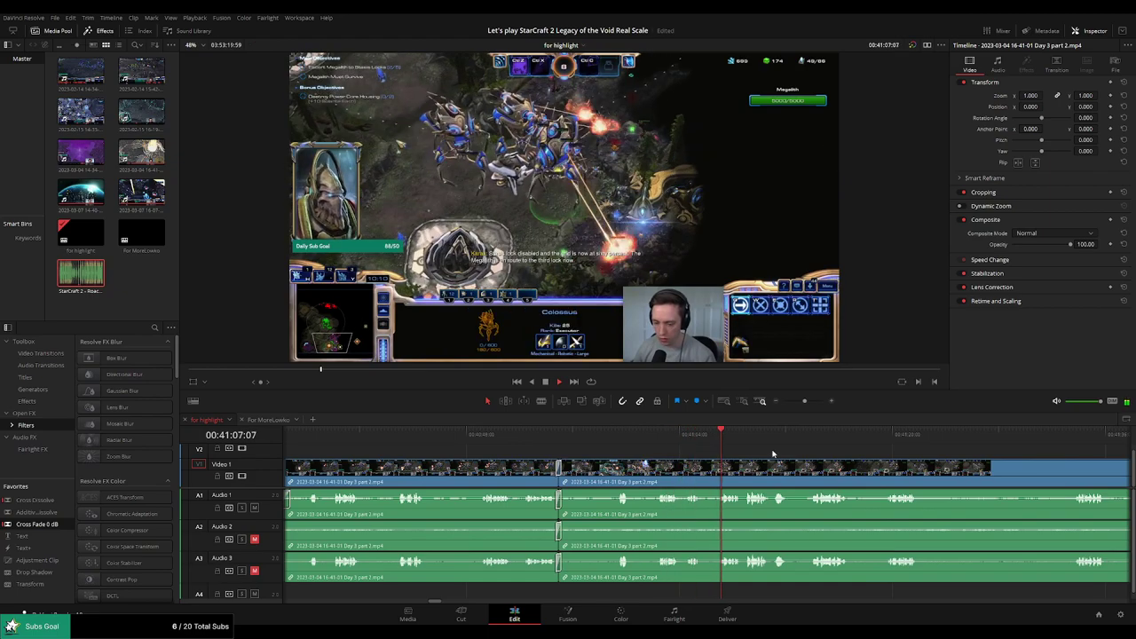
pyautogui.hscroll(3, 658, 449)
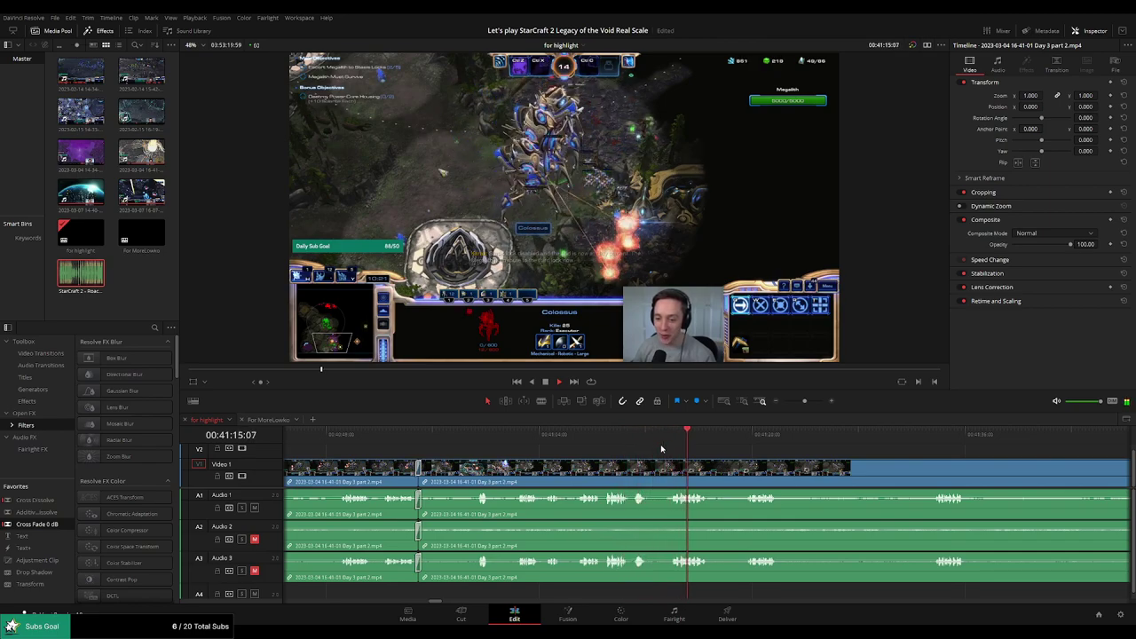
pyautogui.hscroll(3, 612, 451)
pyautogui.click(586, 443)
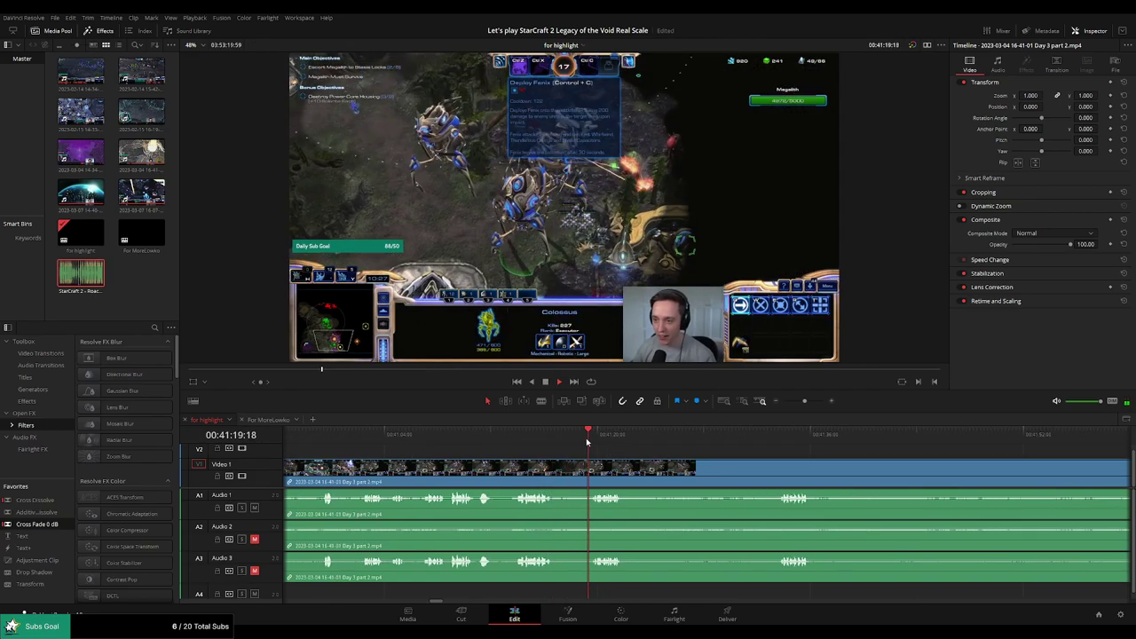
pyautogui.scroll(2, 679, 470)
pyautogui.moveTo(669, 458); pyautogui.dragTo(533, 448)
pyautogui.press('space')
pyautogui.press('b')
pyautogui.click(618, 467)
# Skim the Day 3 part 2 clip from about 00:41:33 to 00:48:02 for the next eventful moment
pyautogui.click(913, 435)
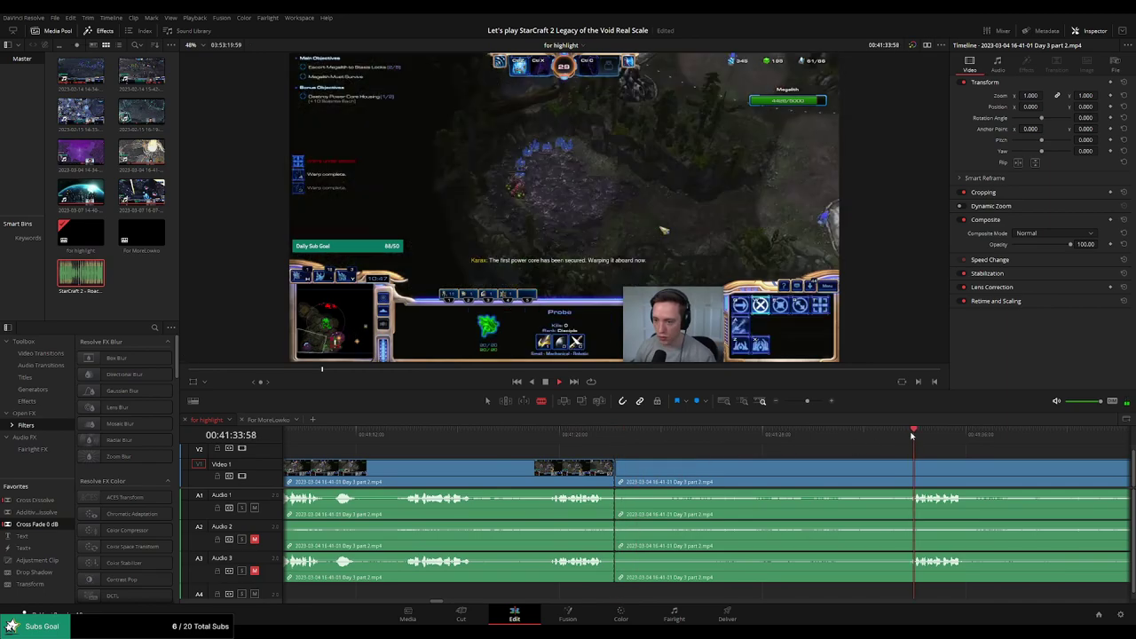
pyautogui.press('space')
pyautogui.moveTo(1047, 454); pyautogui.dragTo(790, 442)
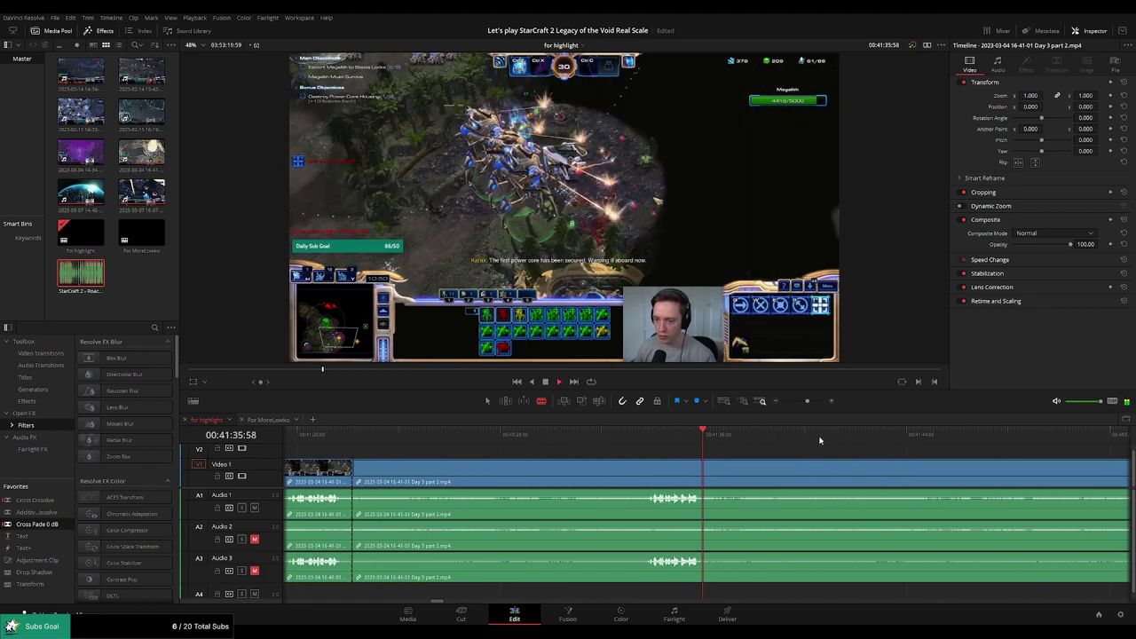
pyautogui.moveTo(807, 401); pyautogui.dragTo(803, 403)
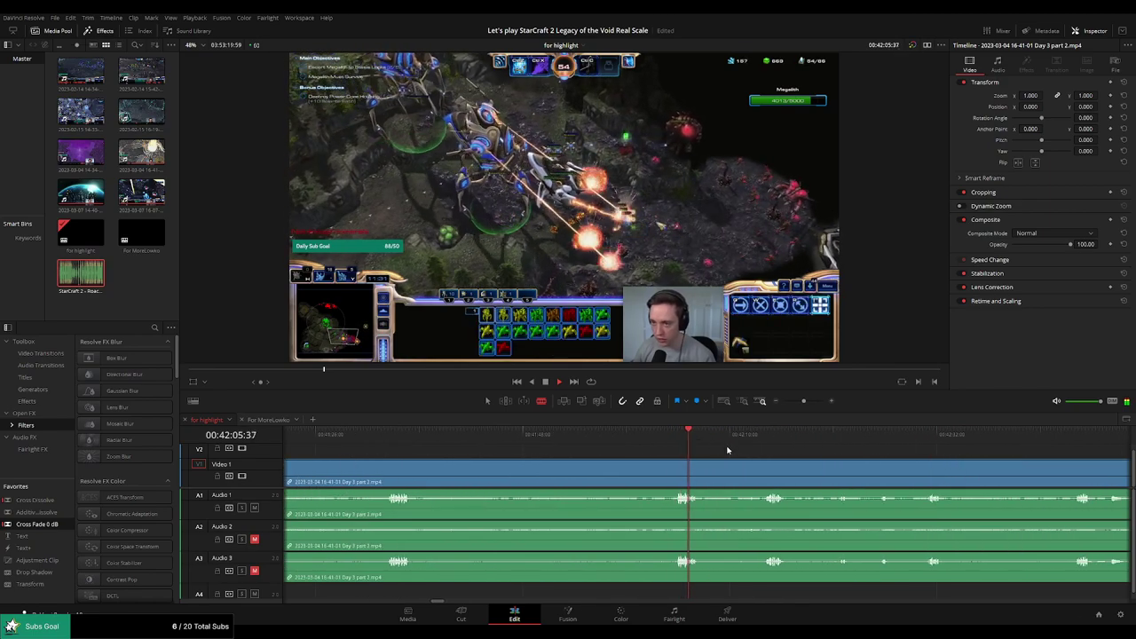
pyautogui.moveTo(805, 400); pyautogui.dragTo(796, 402)
pyautogui.click(756, 435)
pyautogui.click(783, 437)
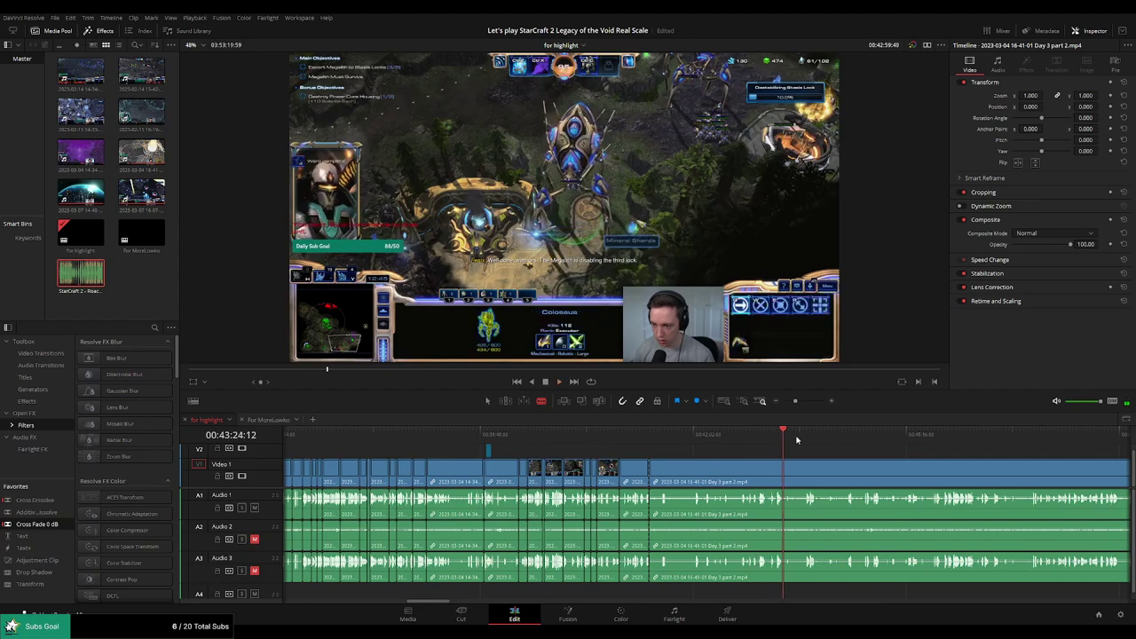
pyautogui.click(898, 437)
pyautogui.click(937, 438)
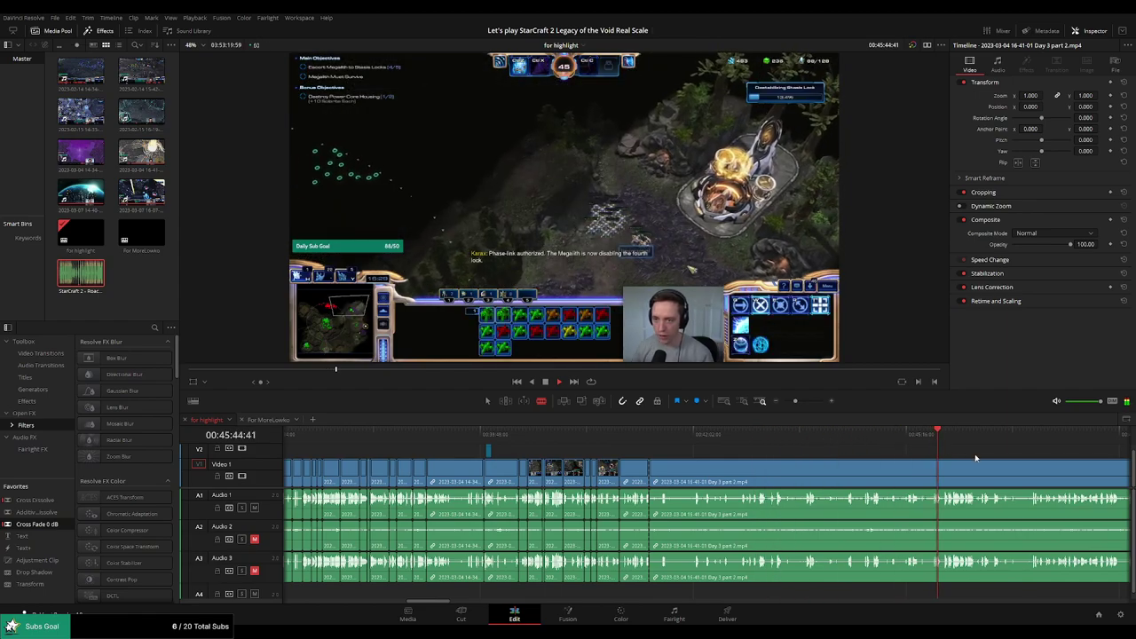
pyautogui.moveTo(975, 458); pyautogui.dragTo(780, 448)
pyautogui.click(842, 440)
pyautogui.click(864, 441)
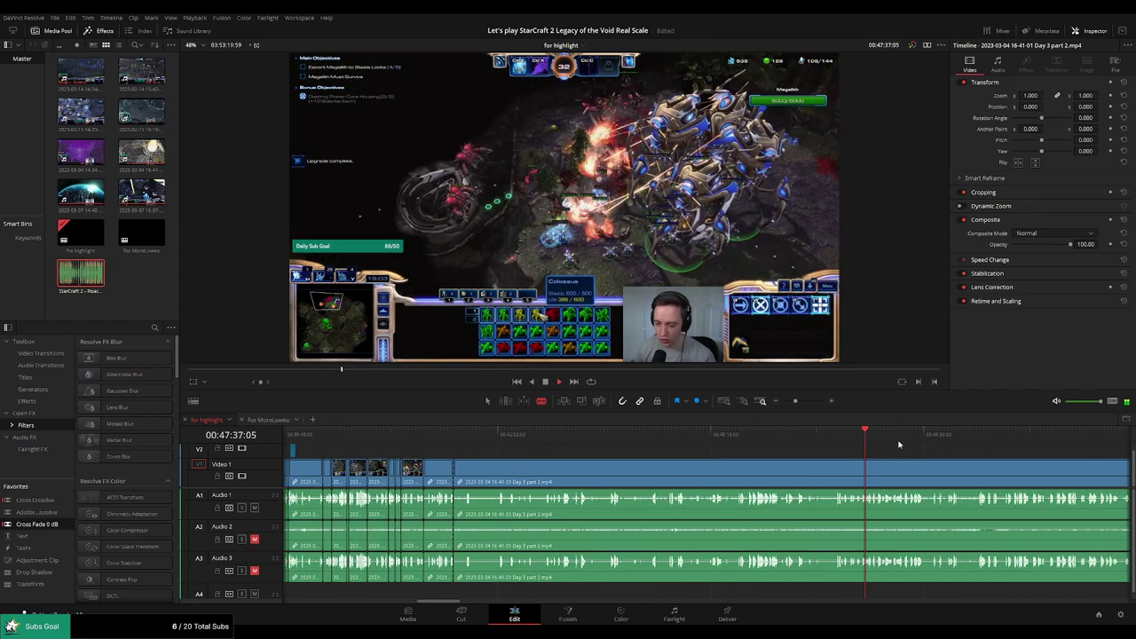
pyautogui.click(893, 436)
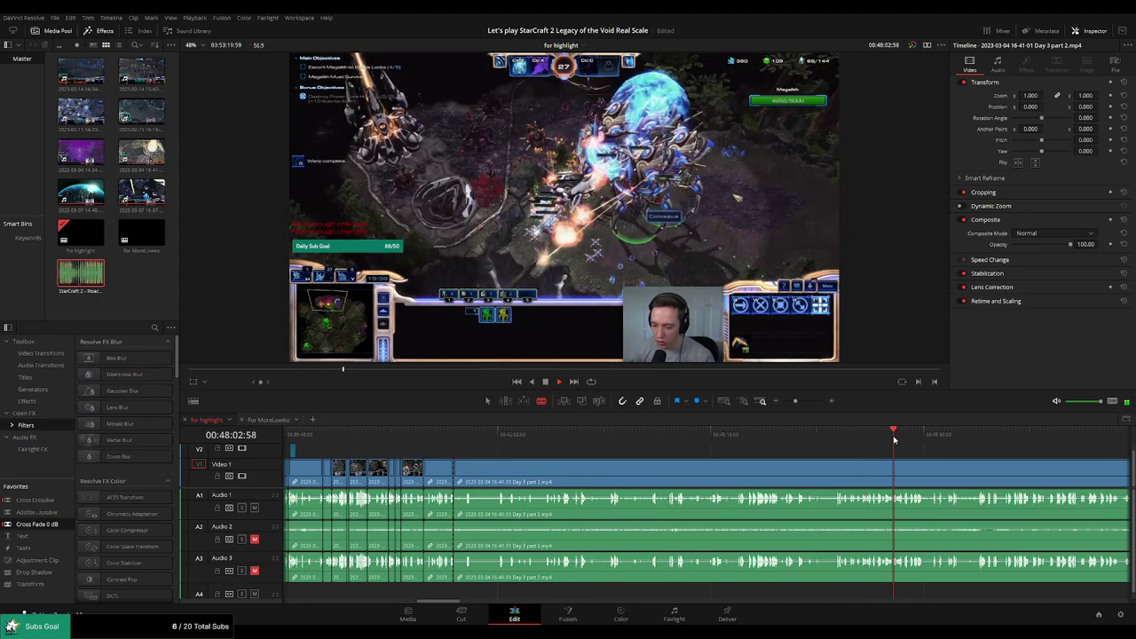
# Remove the footage between the 00:41:22 cut and the Megalith fight shortly before 00:47:54, closing the gap with a transition at the join
pyautogui.scroll(5, 877, 457)
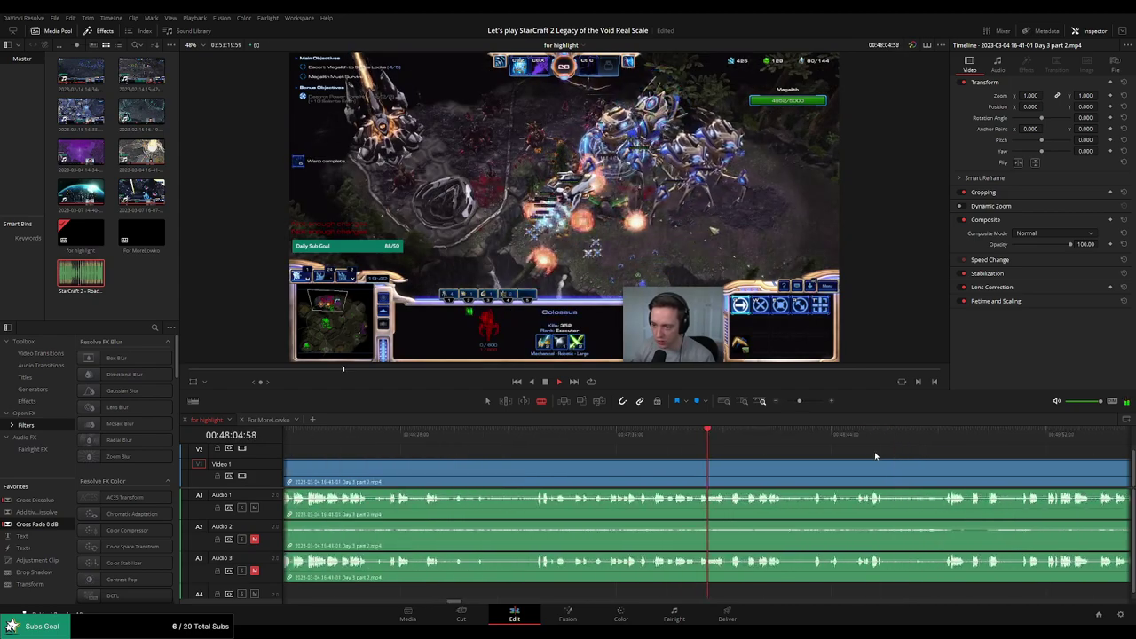
pyautogui.click(652, 437)
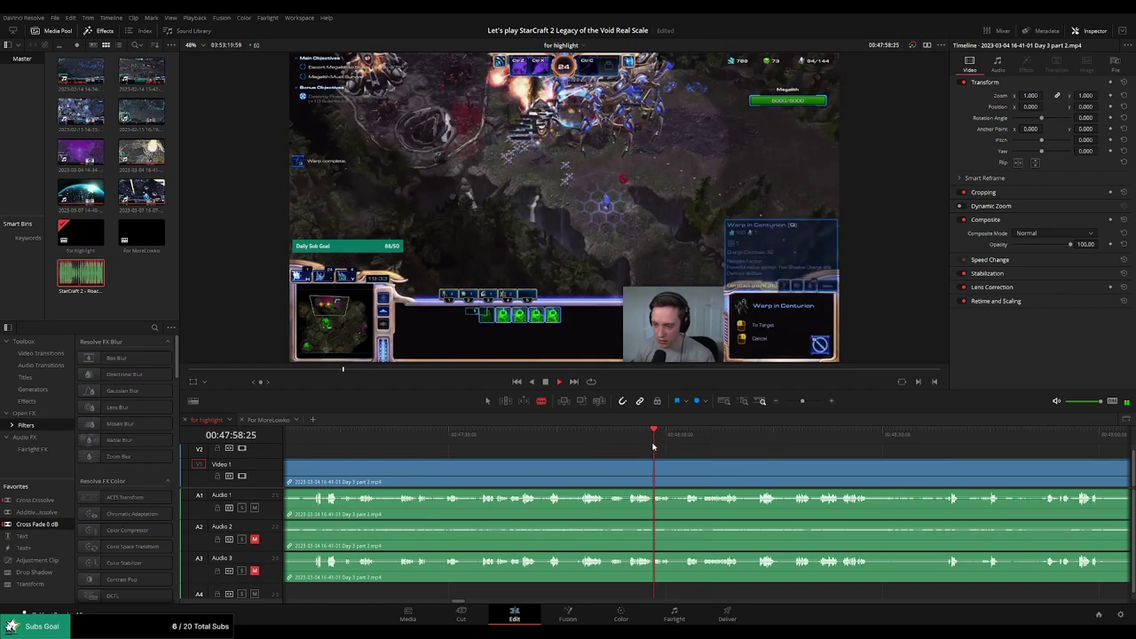
pyautogui.click(639, 436)
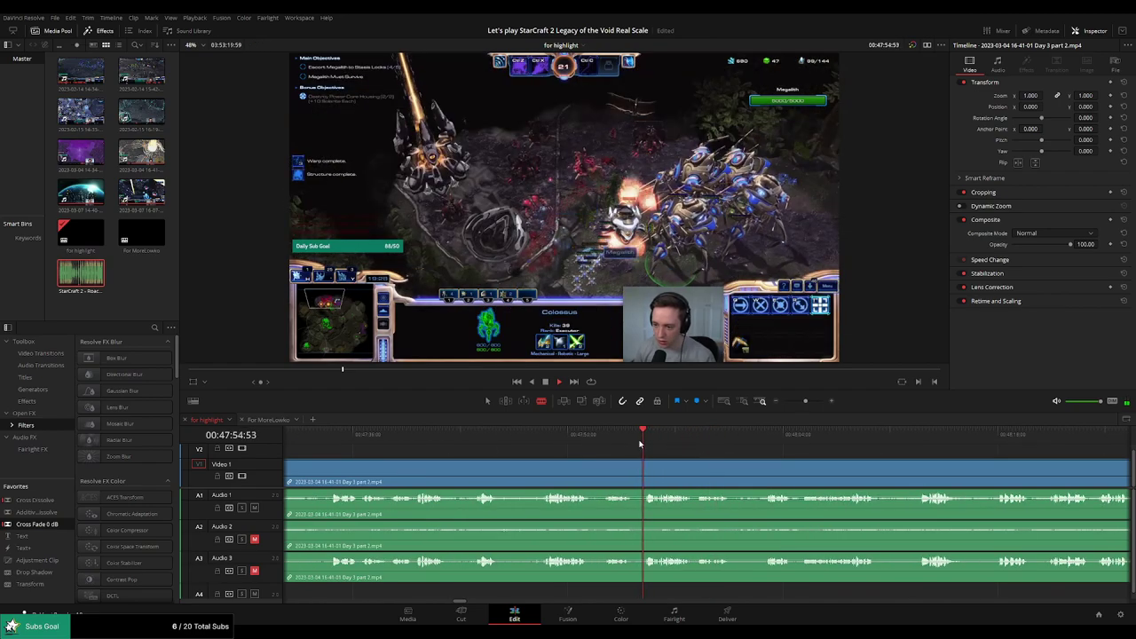
pyautogui.click(606, 441)
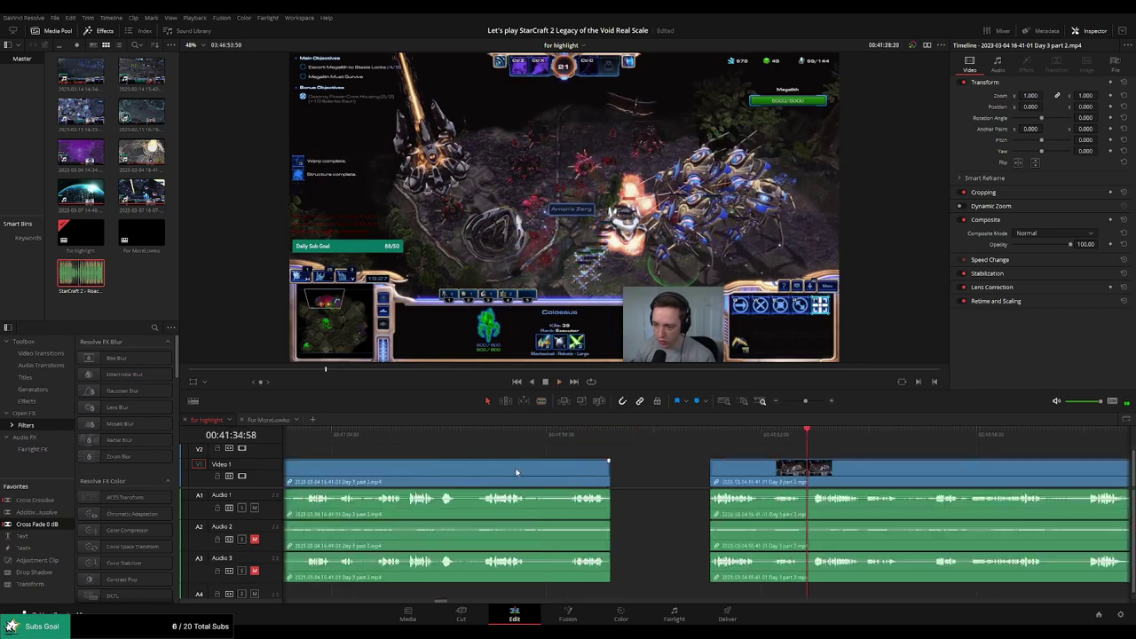
pyautogui.click(629, 477)
pyautogui.press('Delete')
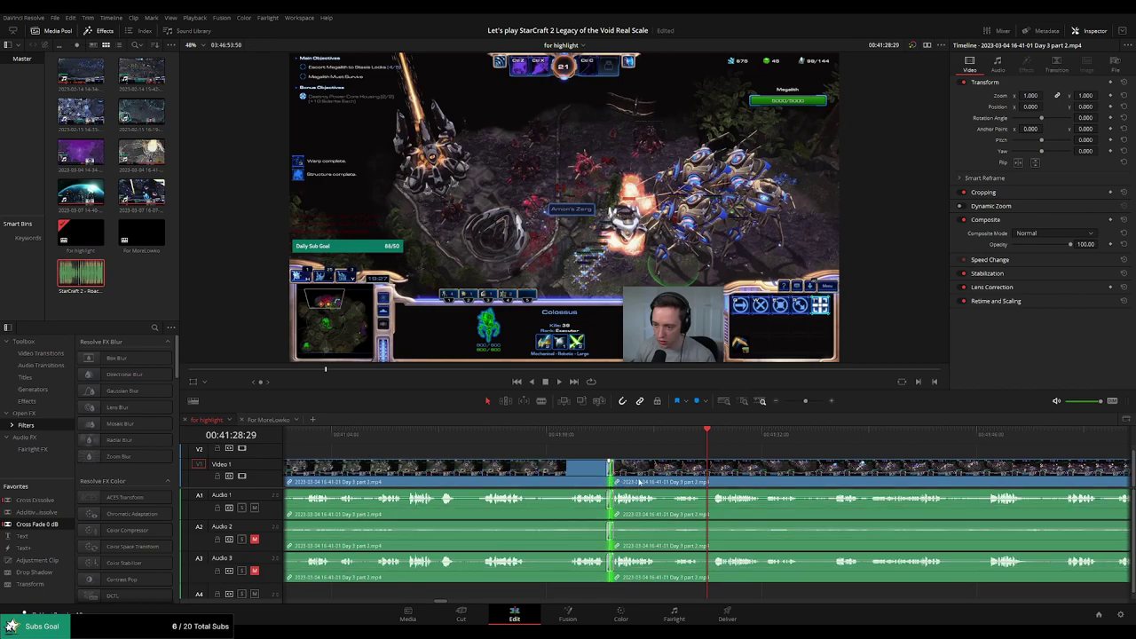
# Play through the transition at about 00:41:22 and check the start of the fight that follows
pyautogui.click(595, 437)
pyautogui.press('space')
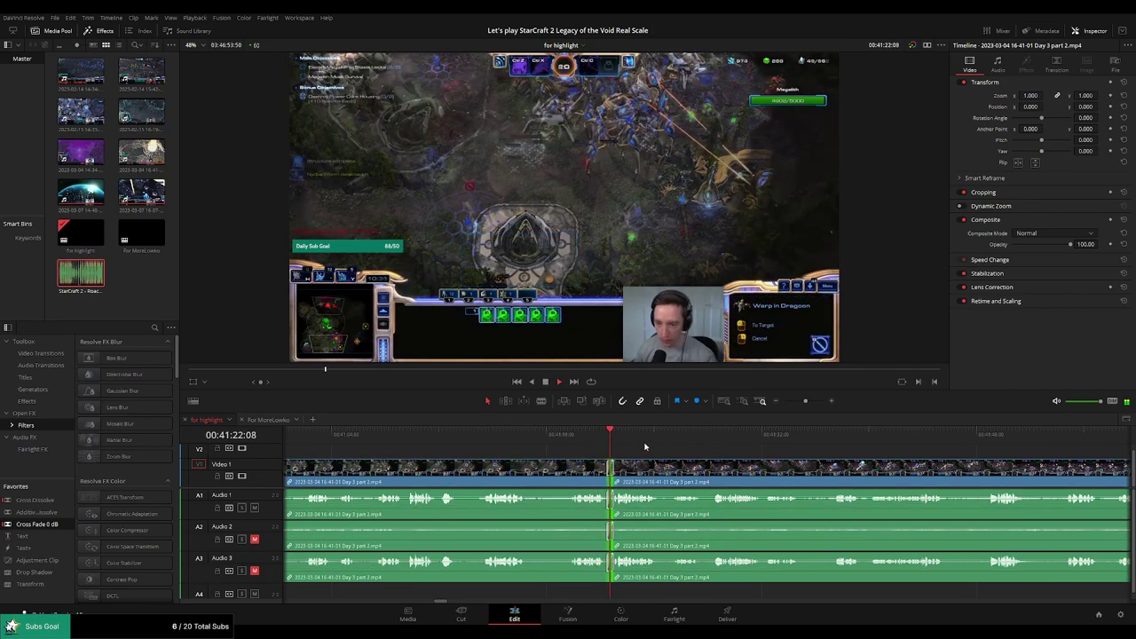
pyautogui.click(649, 440)
pyautogui.click(676, 439)
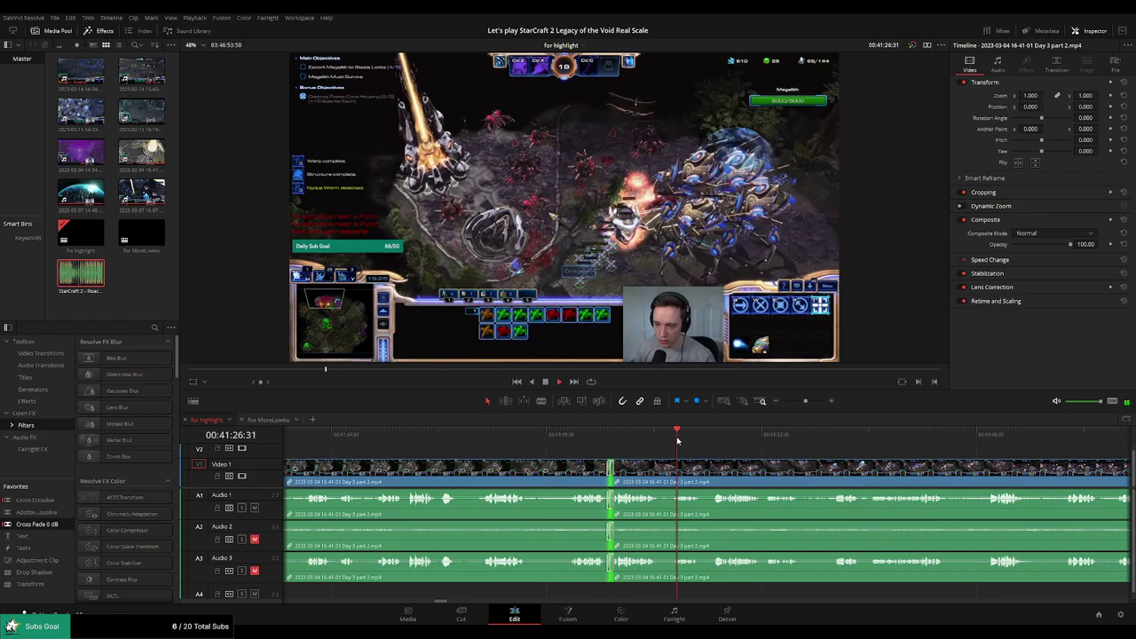
pyautogui.click(717, 440)
pyautogui.moveTo(717, 441); pyautogui.dragTo(734, 443)
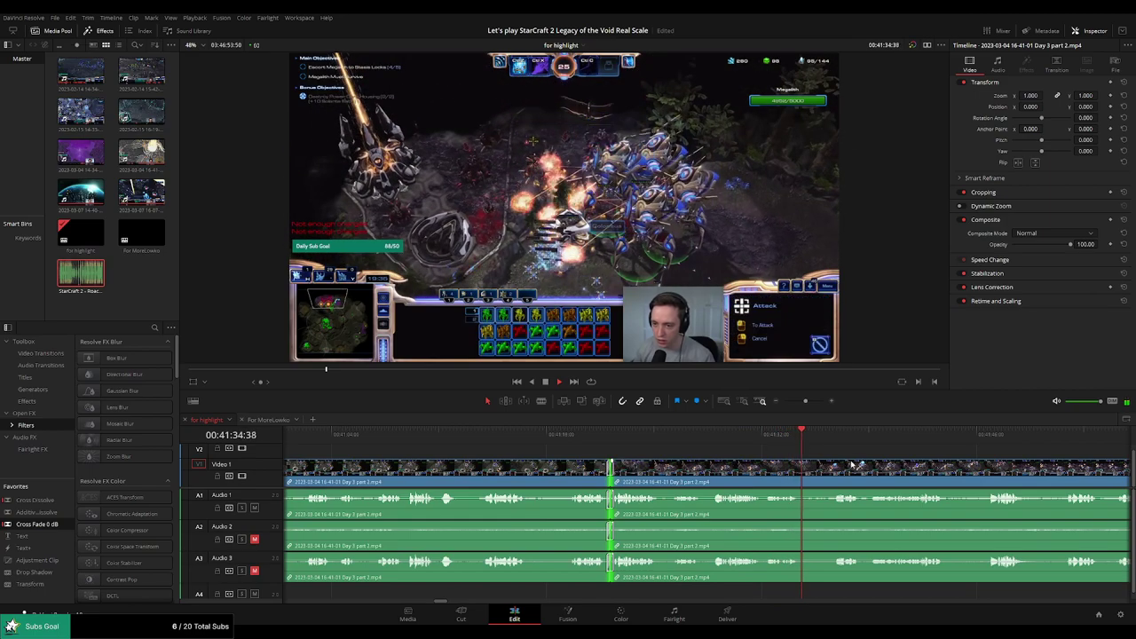
# Cut the Day 3 part 2 clip at about 00:41:44 and 00:41:46 and ripple delete the section between the cuts
pyautogui.moveTo(856, 463); pyautogui.dragTo(660, 442)
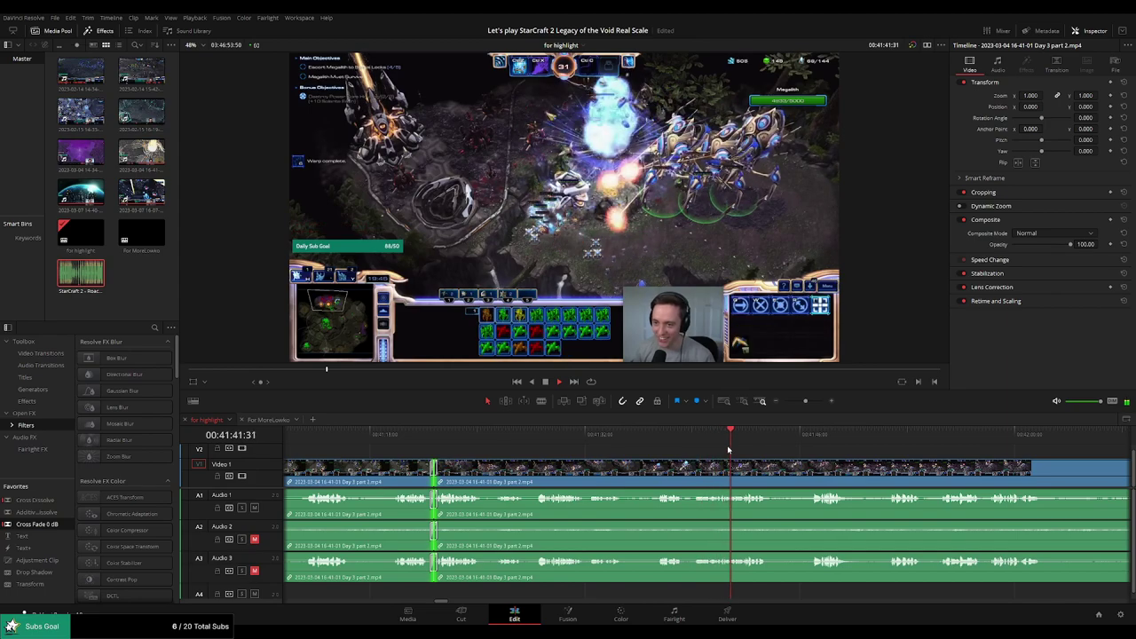
pyautogui.moveTo(779, 442); pyautogui.dragTo(642, 449)
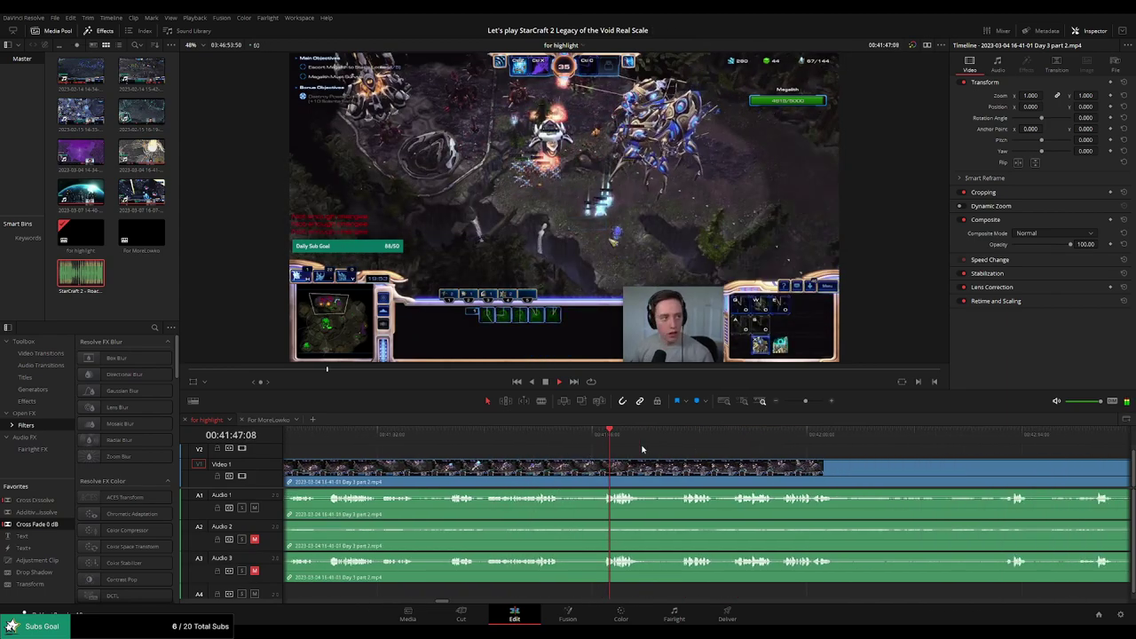
pyautogui.press('b')
pyautogui.click(563, 467)
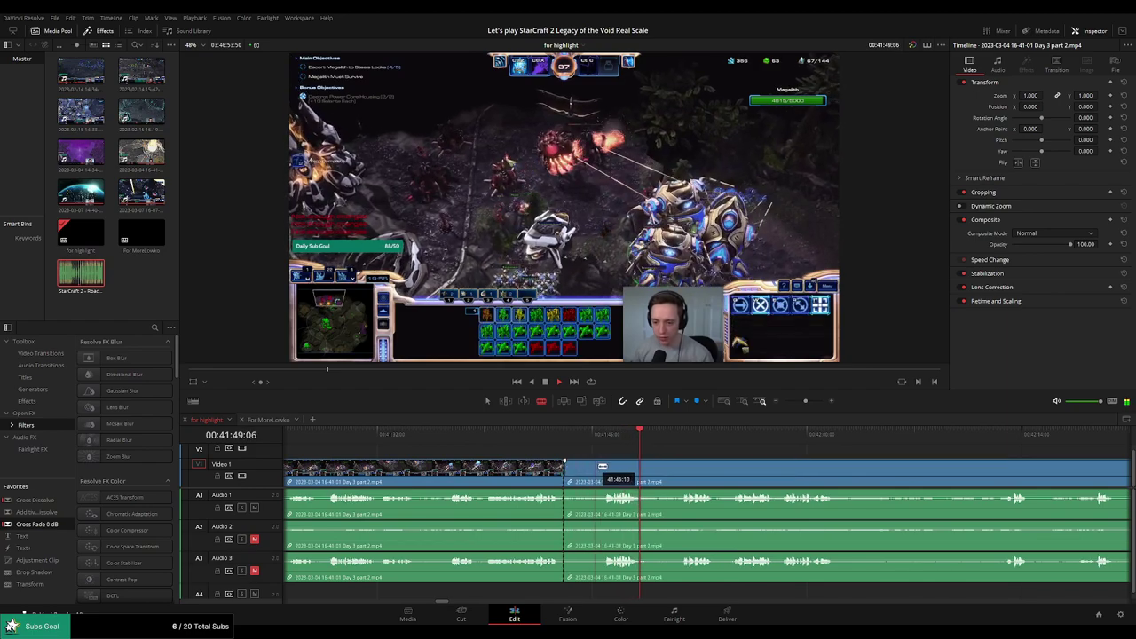
pyautogui.click(602, 467)
pyautogui.press('a')
pyautogui.click(588, 471)
pyautogui.press('Delete')
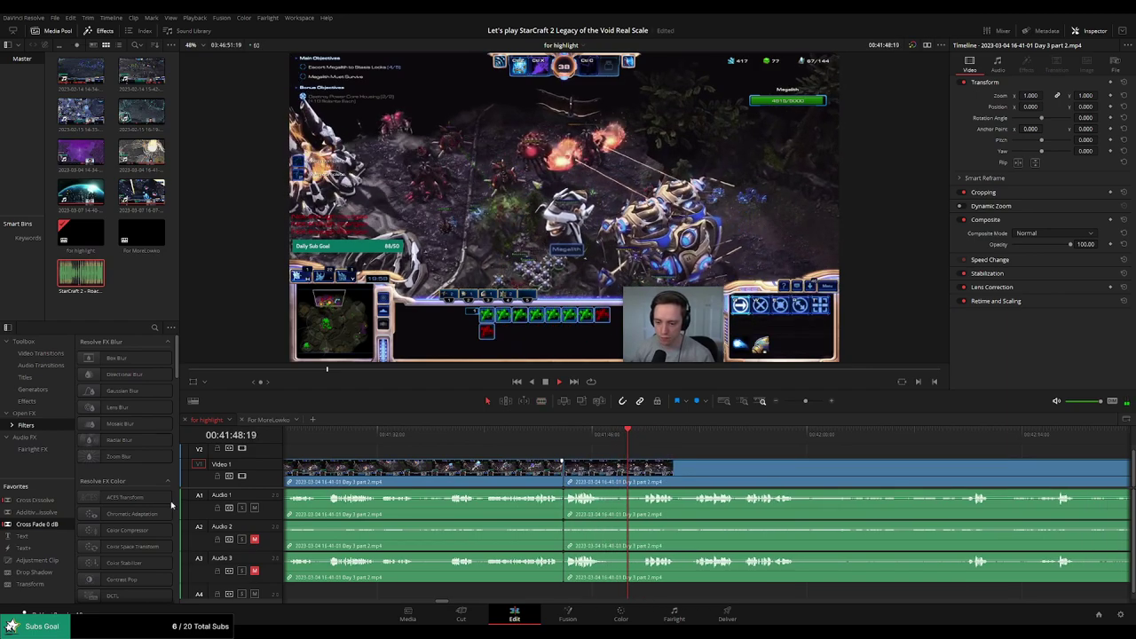
# Apply a Cross Fade 0 dB to Audio 1 at the join at about 00:41:44
pyautogui.moveTo(219, 503); pyautogui.dragTo(595, 500)
pyautogui.press('b')
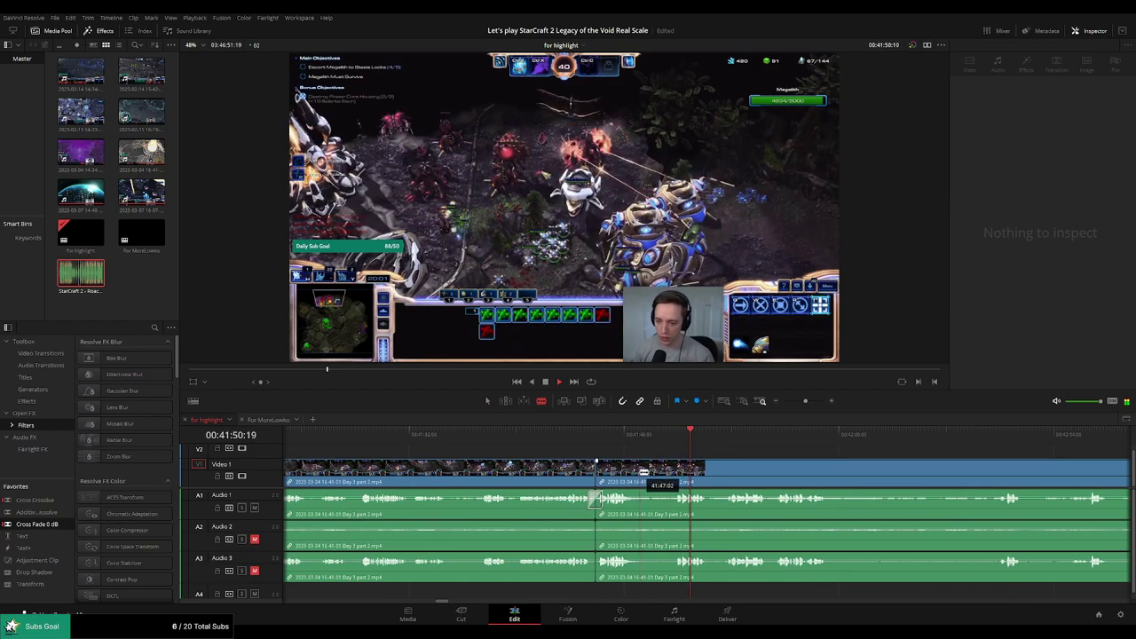
pyautogui.press('a')
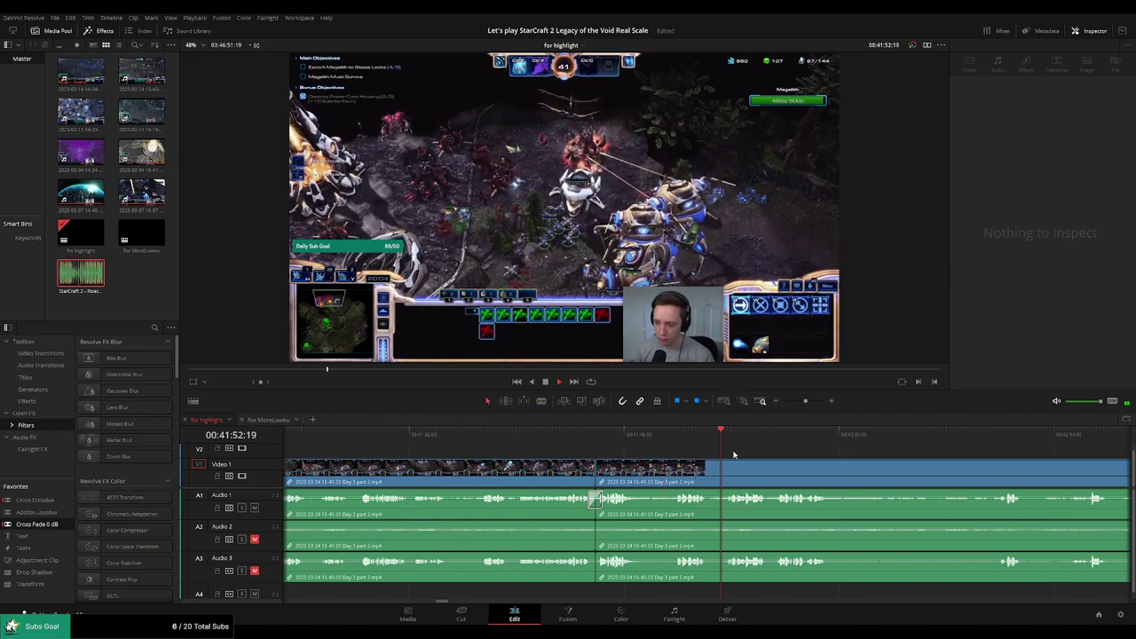
# Play the fight on after the crossfade and split the Day 3 part 2 clip at about 00:42:00
pyautogui.moveTo(781, 459); pyautogui.dragTo(636, 448)
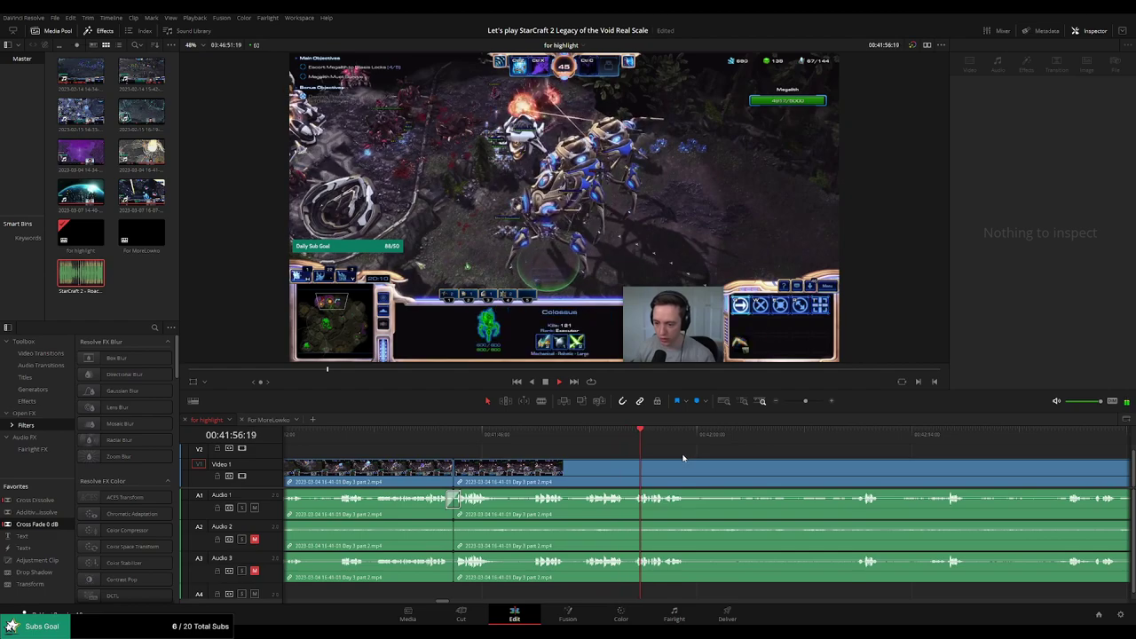
pyautogui.hscroll(3, 620, 452)
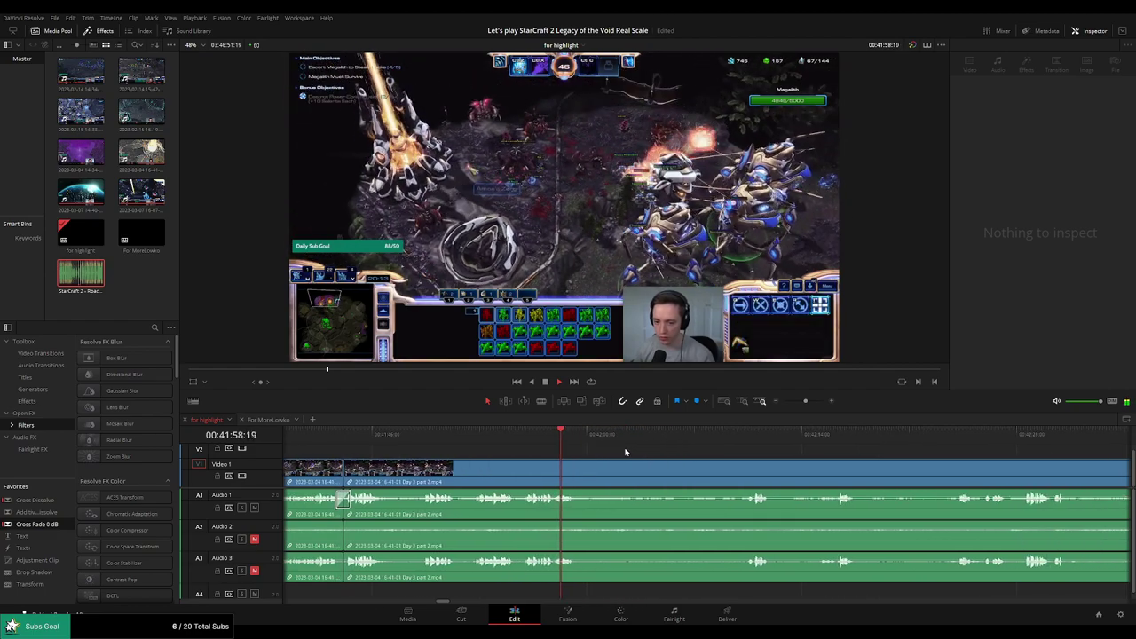
pyautogui.click(590, 435)
pyautogui.press('b')
pyautogui.click(586, 467)
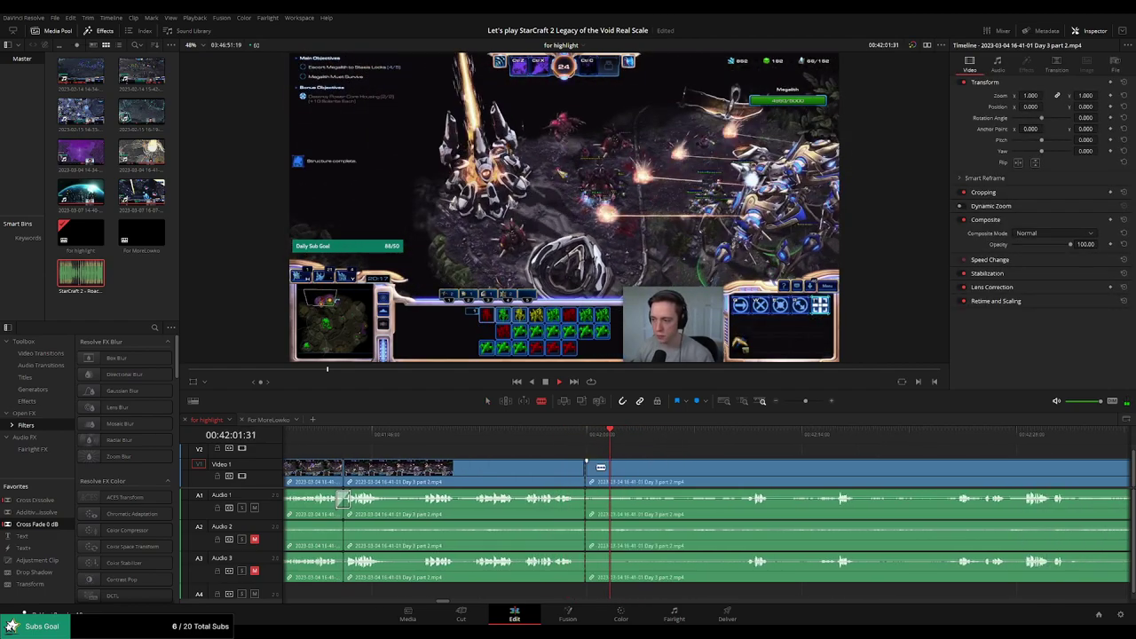
# Cut the Day 3 part 2 clip at about 00:42:10 and ripple delete the section back to the cut at 00:42:00
pyautogui.moveTo(679, 436); pyautogui.dragTo(732, 437)
pyautogui.press('space')
pyautogui.hscroll(3, 666, 444)
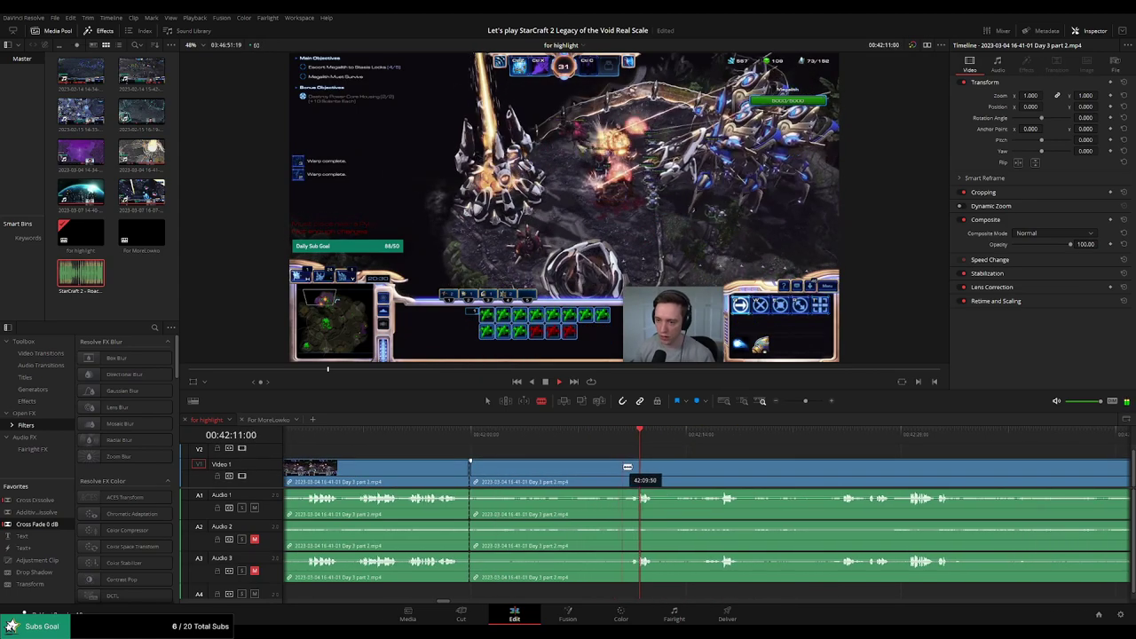
pyautogui.click(702, 435)
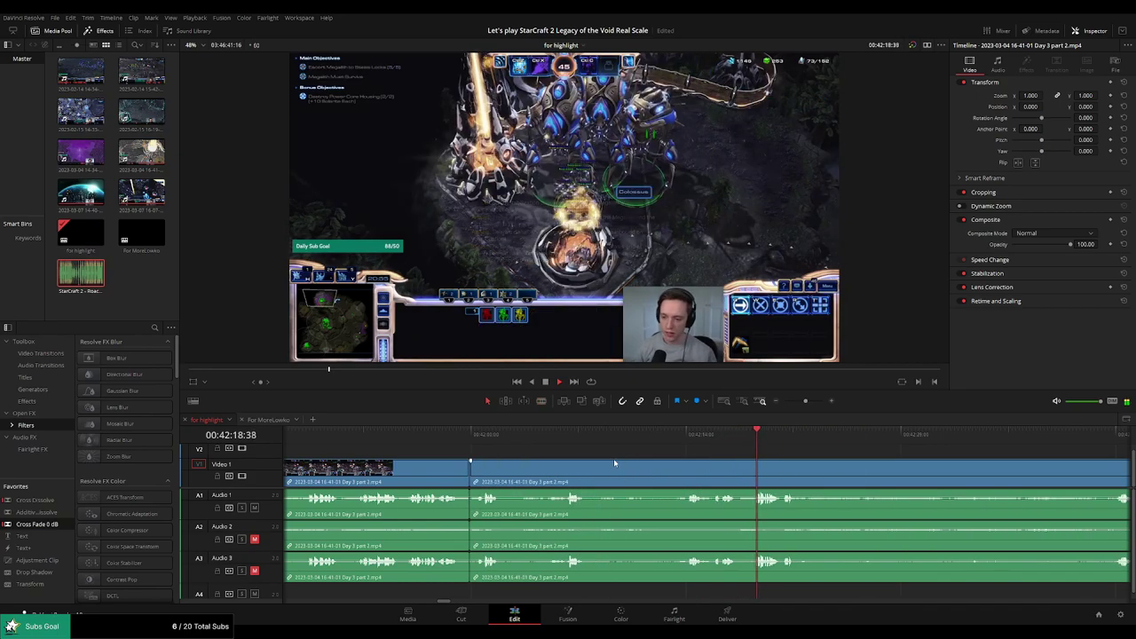
# Apply a Cross Fade 0 dB to Audio 1 at the join at about 00:42:00 and check the footage up to about 00:42:06
pyautogui.moveTo(37, 524); pyautogui.dragTo(377, 494)
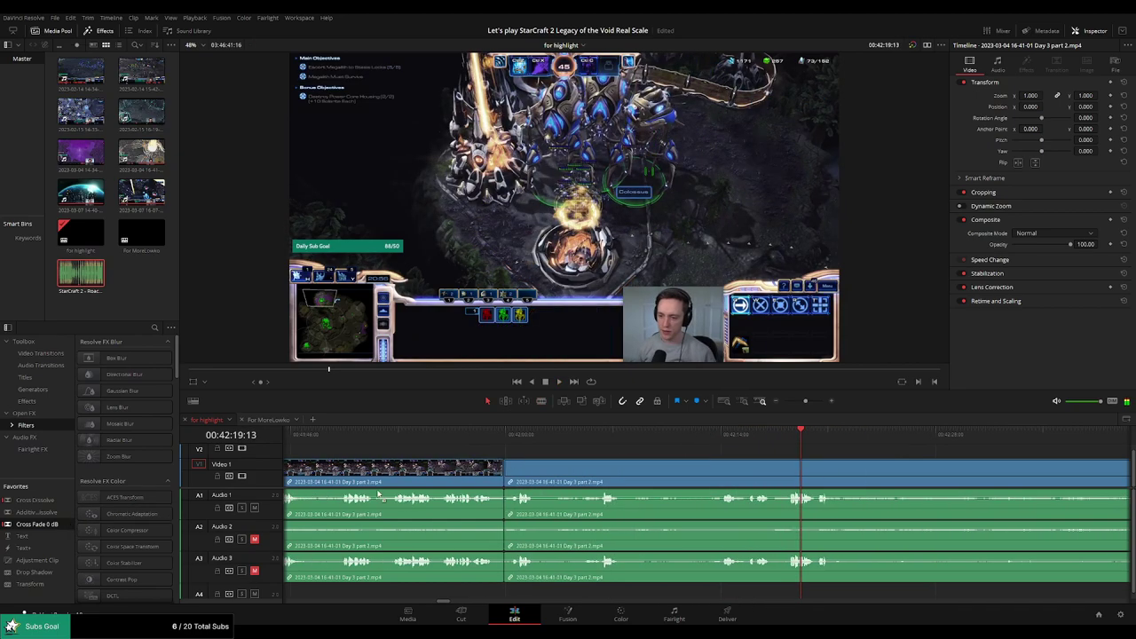
pyautogui.click(551, 436)
pyautogui.click(595, 433)
pyautogui.moveTo(679, 450); pyautogui.dragTo(590, 445)
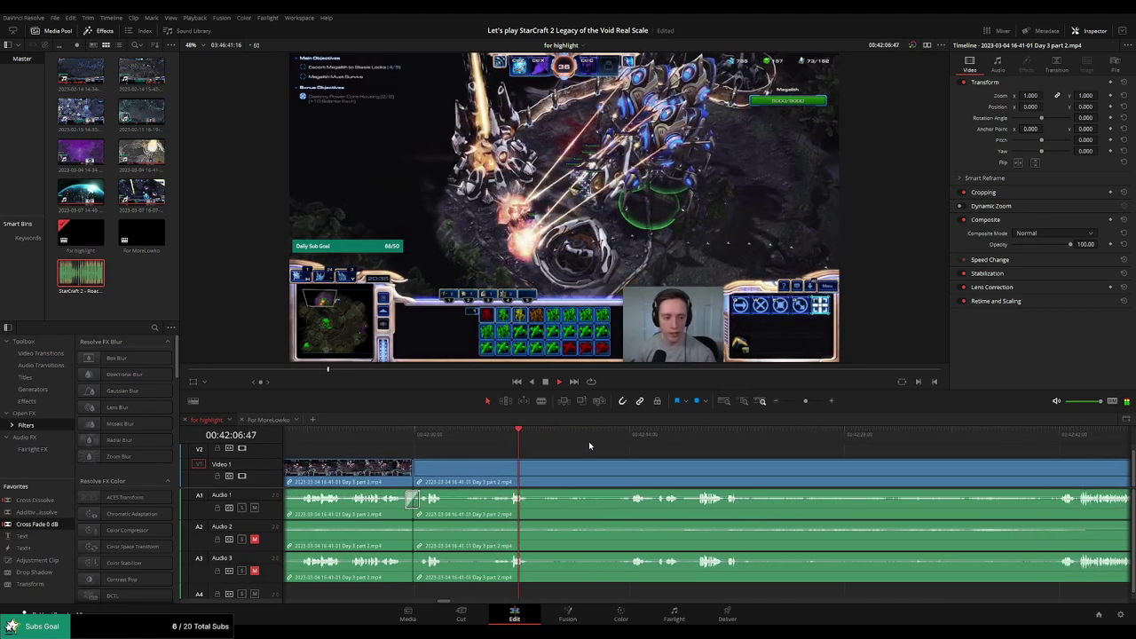
# Cut the Day 3 part 2 clip at about 00:42:07 and 00:42:13 and ripple delete the section between the cuts
pyautogui.press('b')
pyautogui.click(533, 470)
pyautogui.click(607, 433)
pyautogui.click(626, 435)
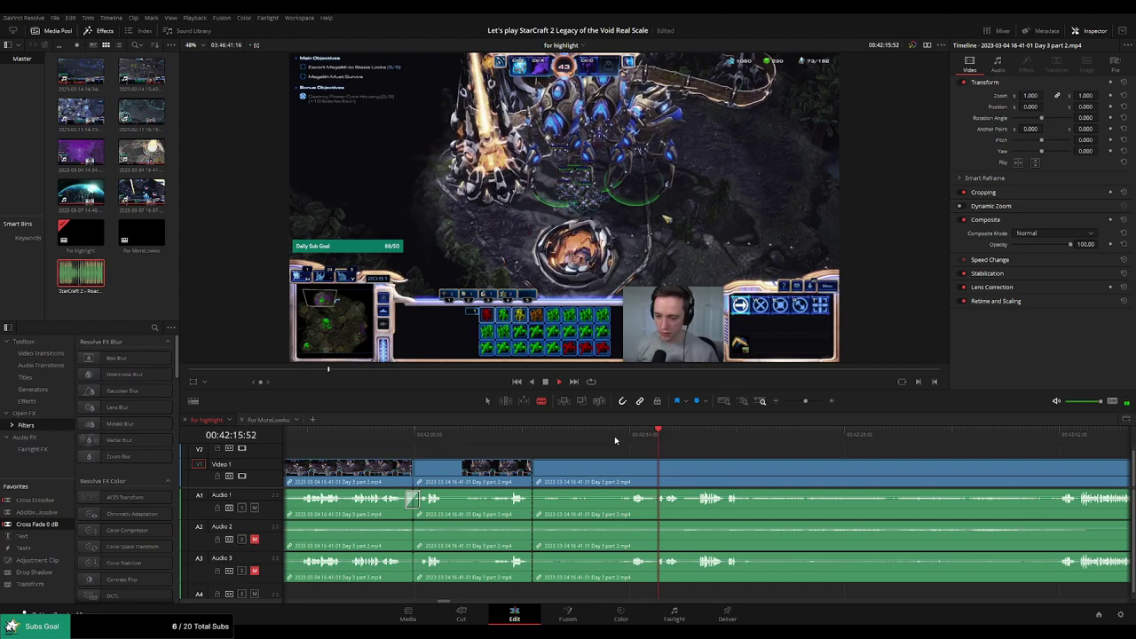
pyautogui.moveTo(586, 436); pyautogui.dragTo(570, 435)
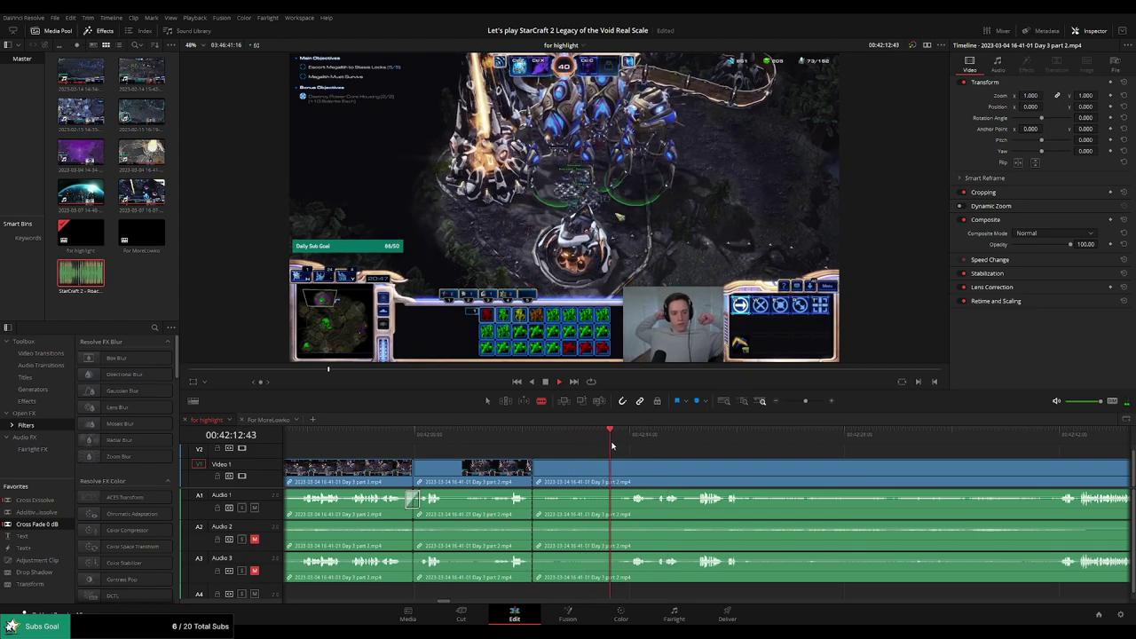
pyautogui.click(618, 469)
pyautogui.press('a')
pyautogui.click(597, 474)
pyautogui.press('Delete')
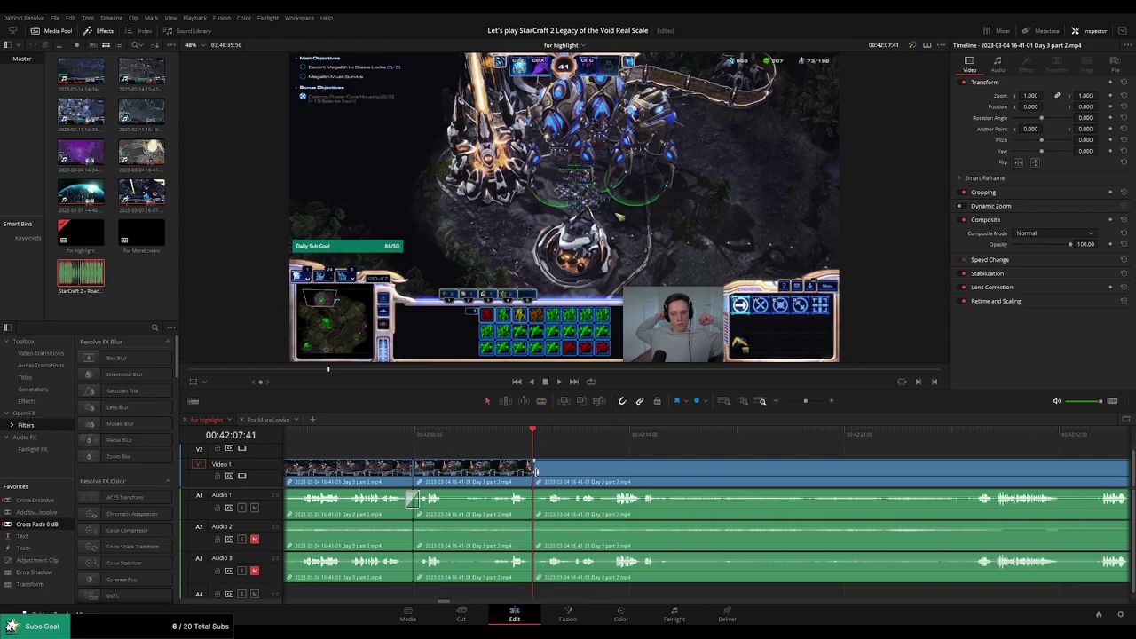
# Add a short transition to the video and audio at the join at about 00:42:07 and play on to about 00:42:15
pyautogui.click(533, 471)
pyautogui.click(520, 437)
pyautogui.press('space')
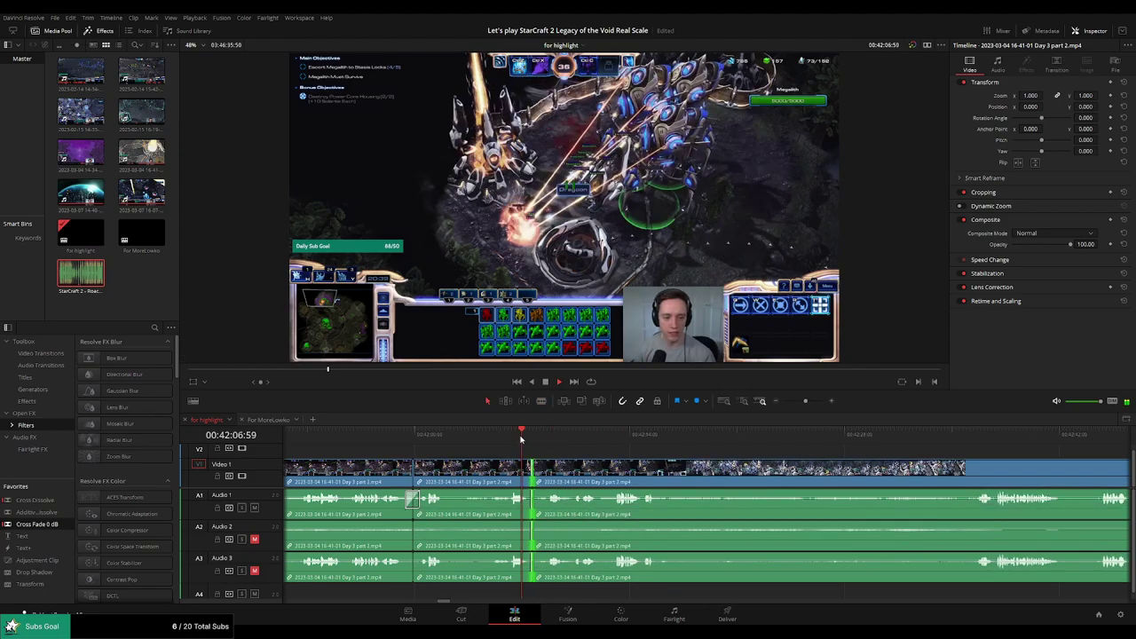
pyautogui.click(583, 438)
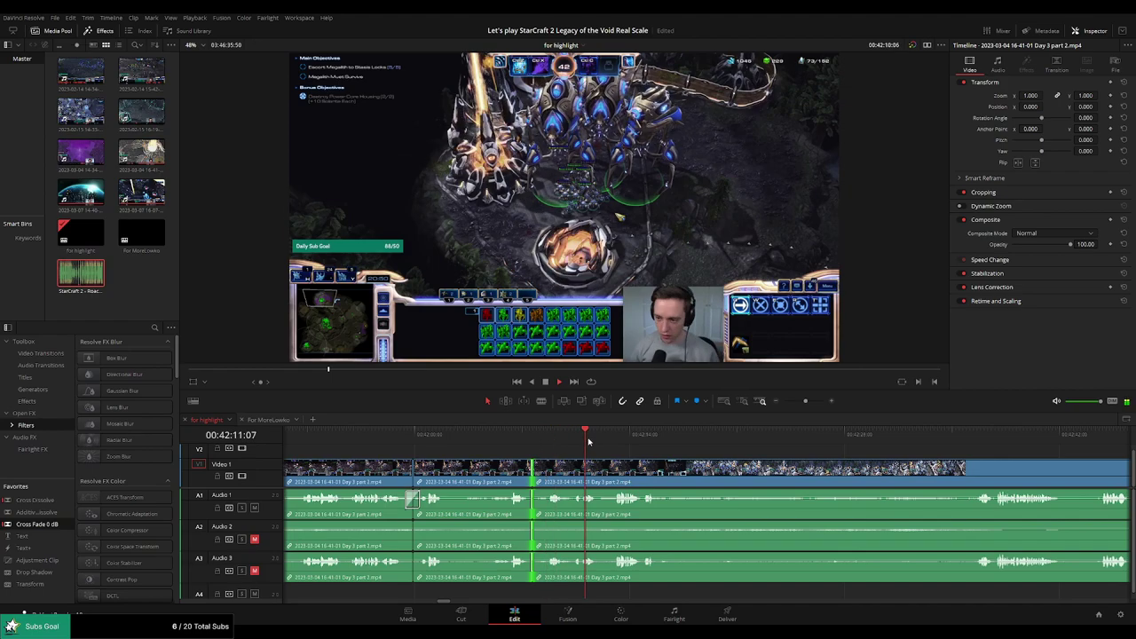
pyautogui.click(623, 440)
pyautogui.moveTo(723, 460); pyautogui.dragTo(627, 456)
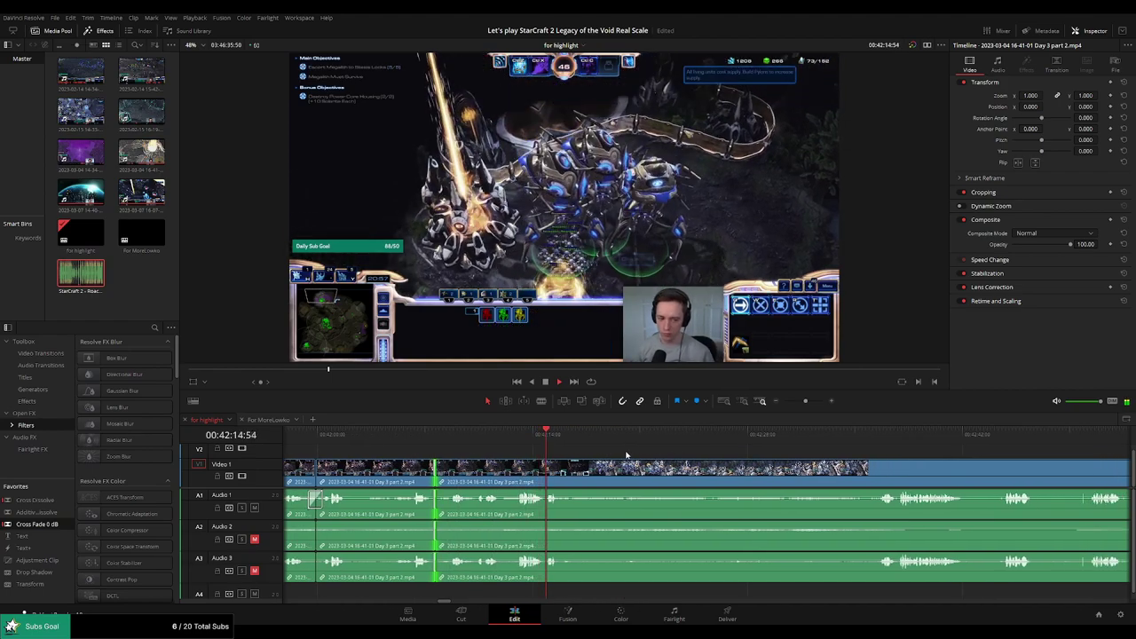
# Split the Day 3 part 2 clip at 00:42:16:17, where the closing cutscene fades to black
pyautogui.click(569, 442)
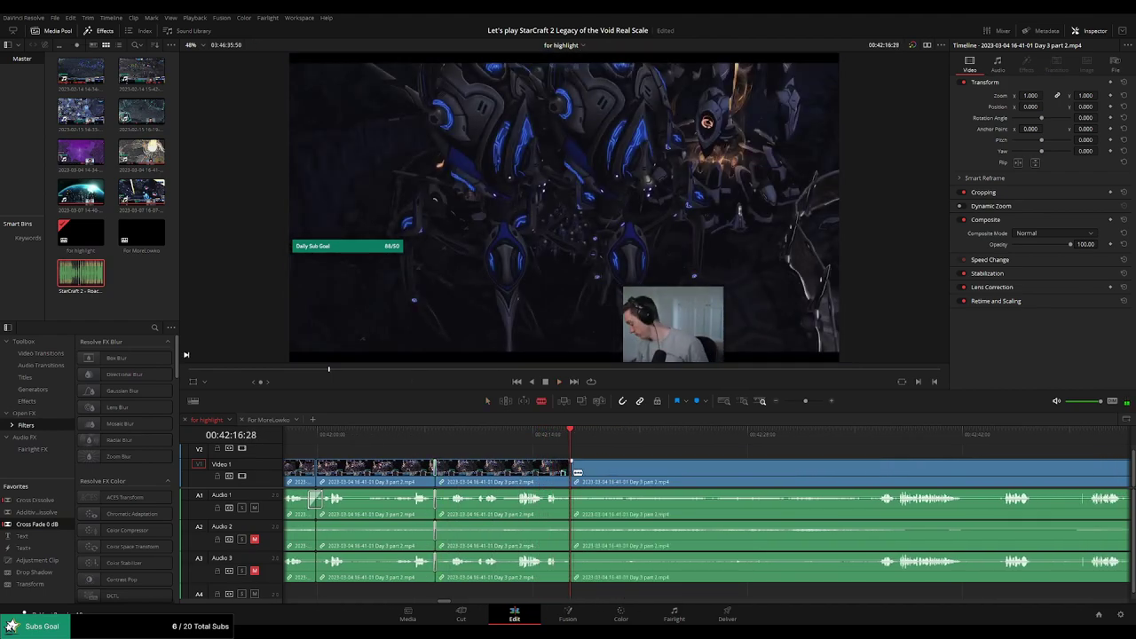
pyautogui.click(567, 442)
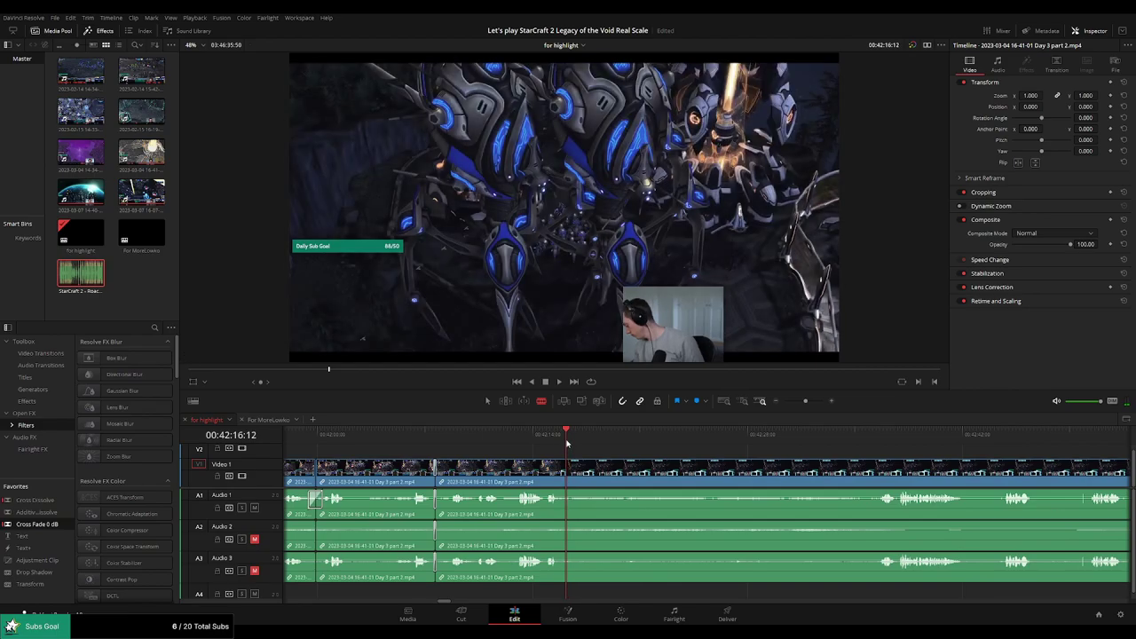
pyautogui.scroll(5, 626, 462)
pyautogui.press('space')
pyautogui.click(643, 442)
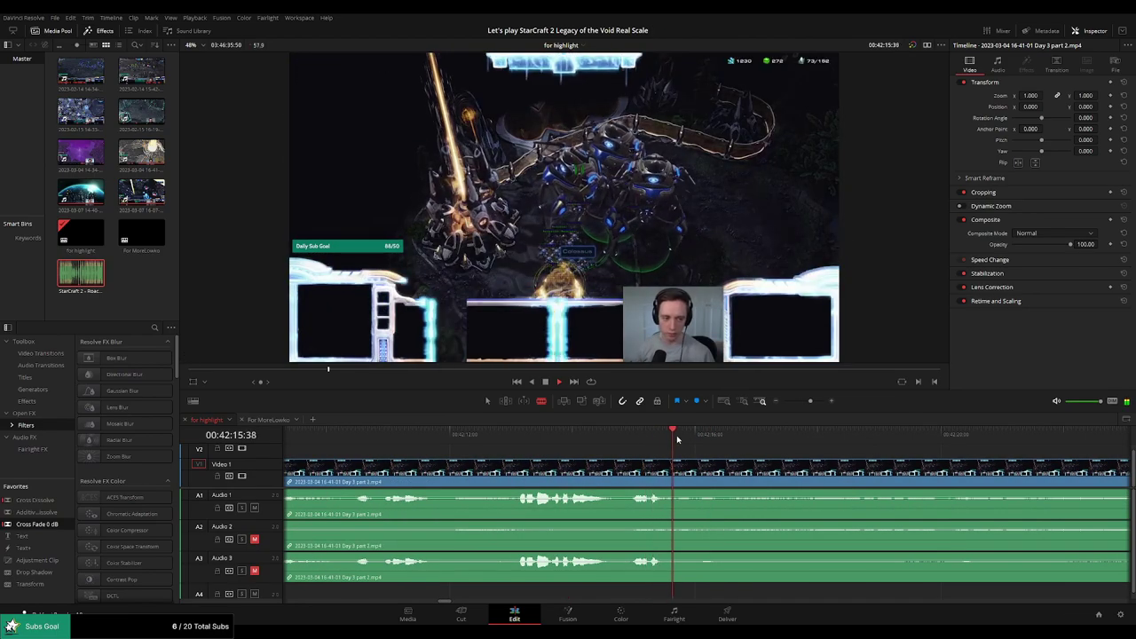
pyautogui.moveTo(676, 438); pyautogui.dragTo(712, 439)
pyautogui.hotkey('ctrl', 'b')
pyautogui.moveTo(811, 401); pyautogui.dragTo(798, 407)
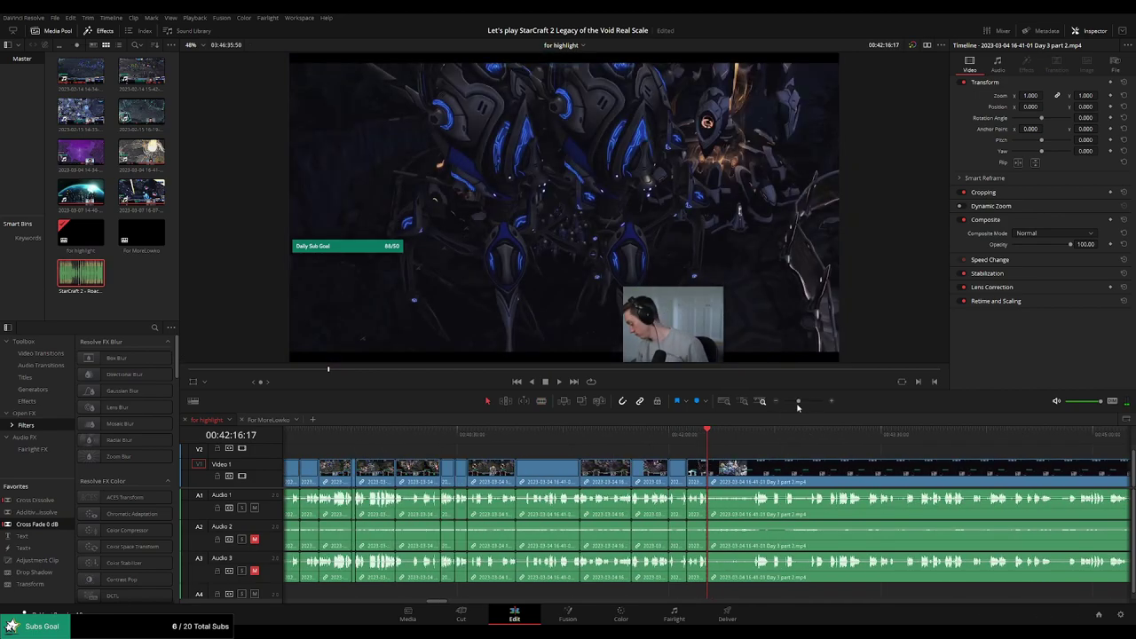
# Skim the Day 3 part 2 footage after the cut, from the victory screen through the assembly panel into the following mission
pyautogui.press('space')
pyautogui.moveTo(805, 463); pyautogui.dragTo(661, 451)
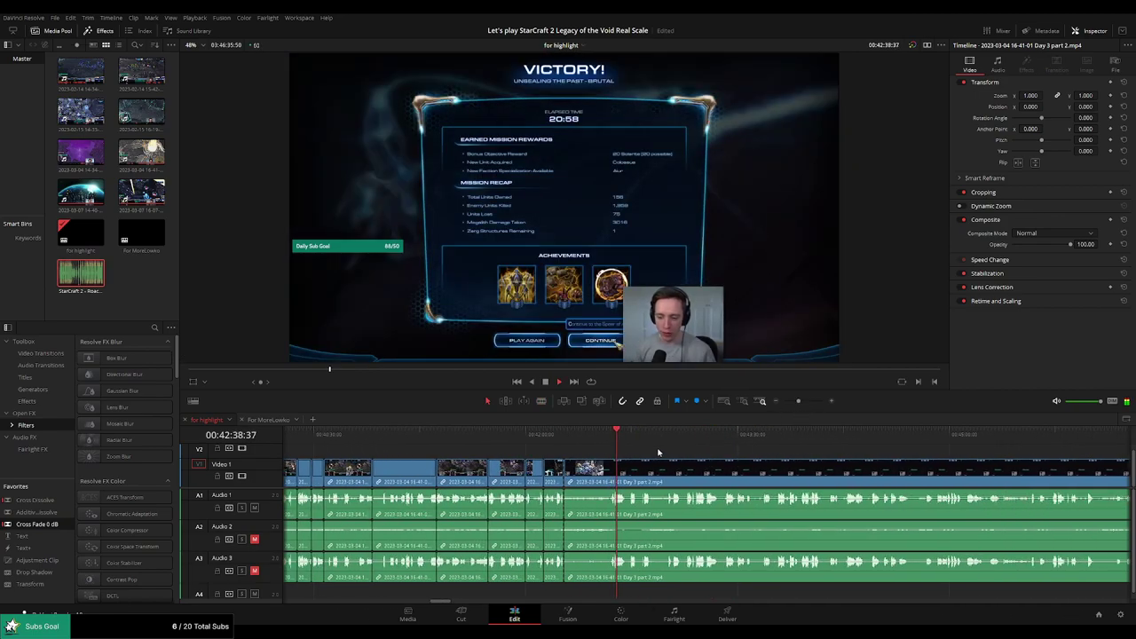
pyautogui.scroll(-6, 710, 459)
pyautogui.scroll(4, 733, 460)
pyautogui.click(763, 440)
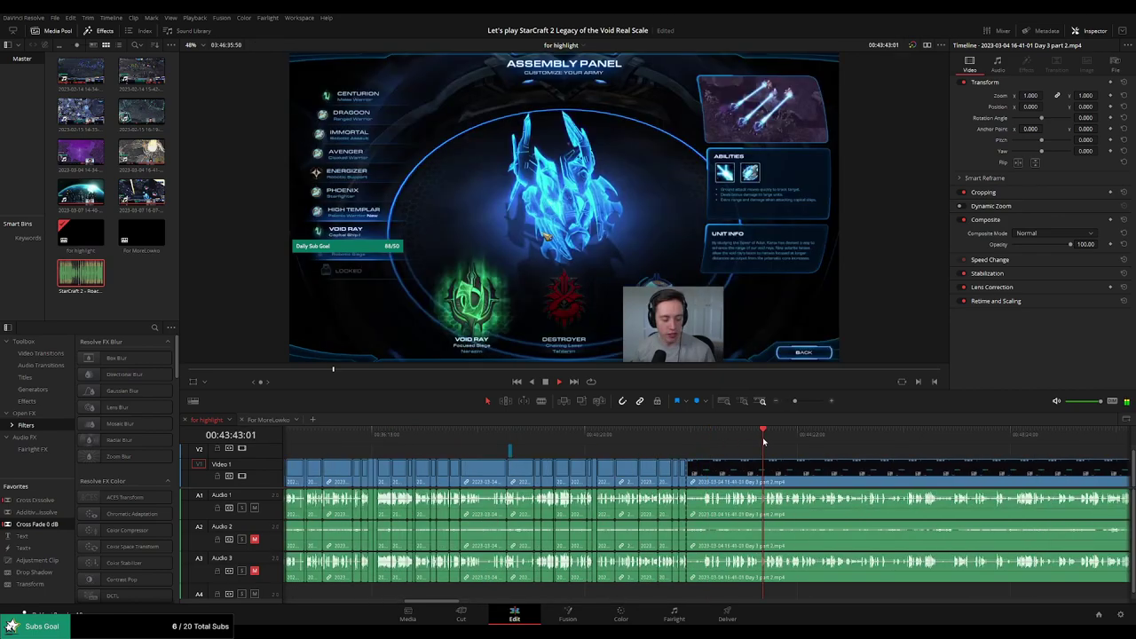
pyautogui.moveTo(763, 441); pyautogui.dragTo(555, 441)
pyautogui.click(581, 441)
pyautogui.click(661, 441)
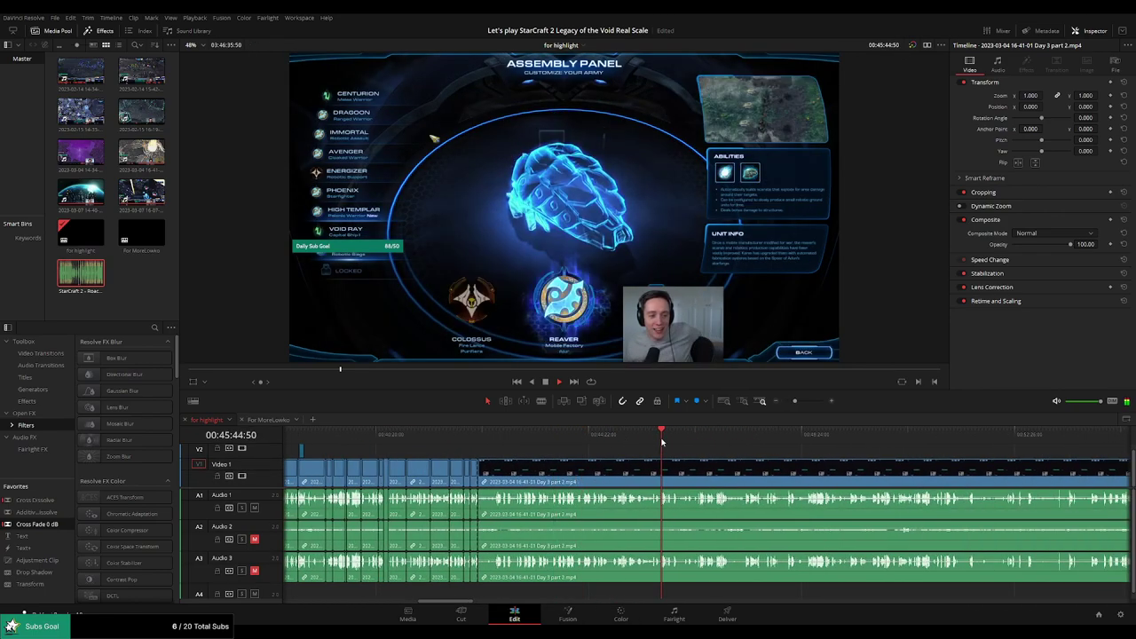
pyautogui.click(801, 438)
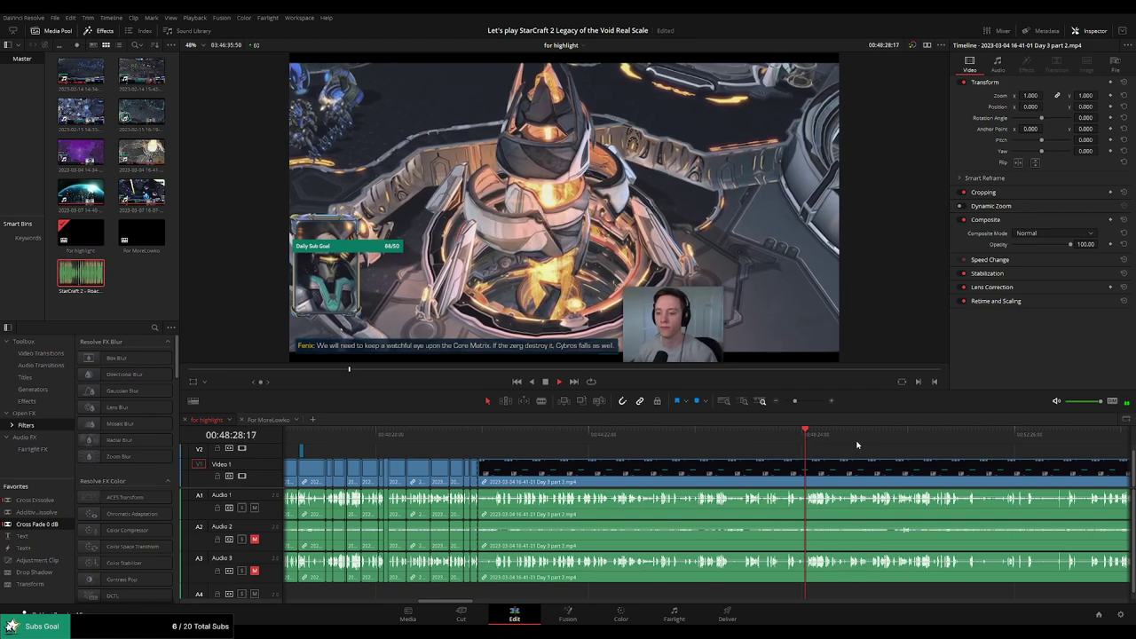
pyautogui.click(867, 438)
pyautogui.click(928, 441)
pyautogui.moveTo(962, 466); pyautogui.dragTo(662, 457)
pyautogui.click(711, 441)
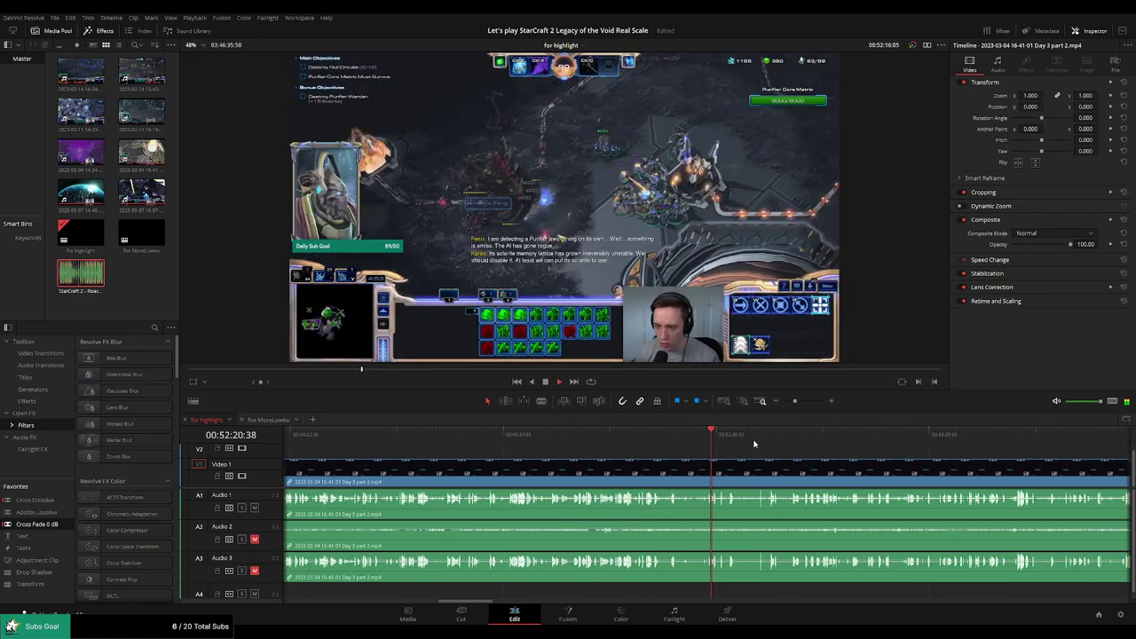
pyautogui.click(829, 440)
# Skim the remaining mission to the end of the Day 3 part 2 clip and ripple delete everything in it after 00:42:16:17
pyautogui.moveTo(859, 452); pyautogui.dragTo(562, 451)
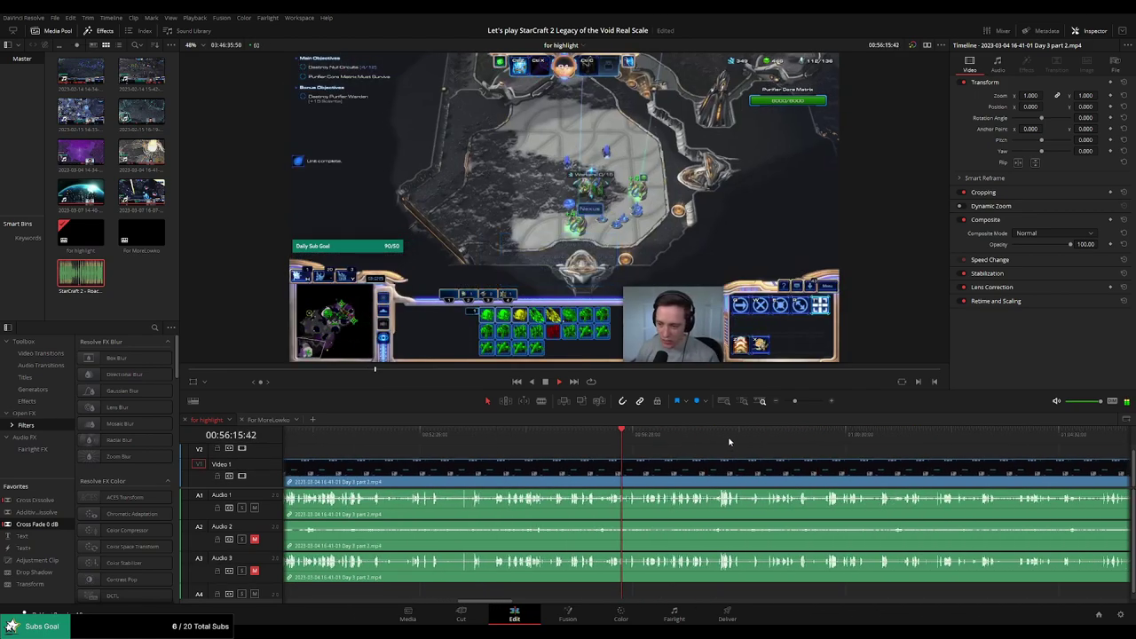
pyautogui.click(729, 441)
pyautogui.click(860, 441)
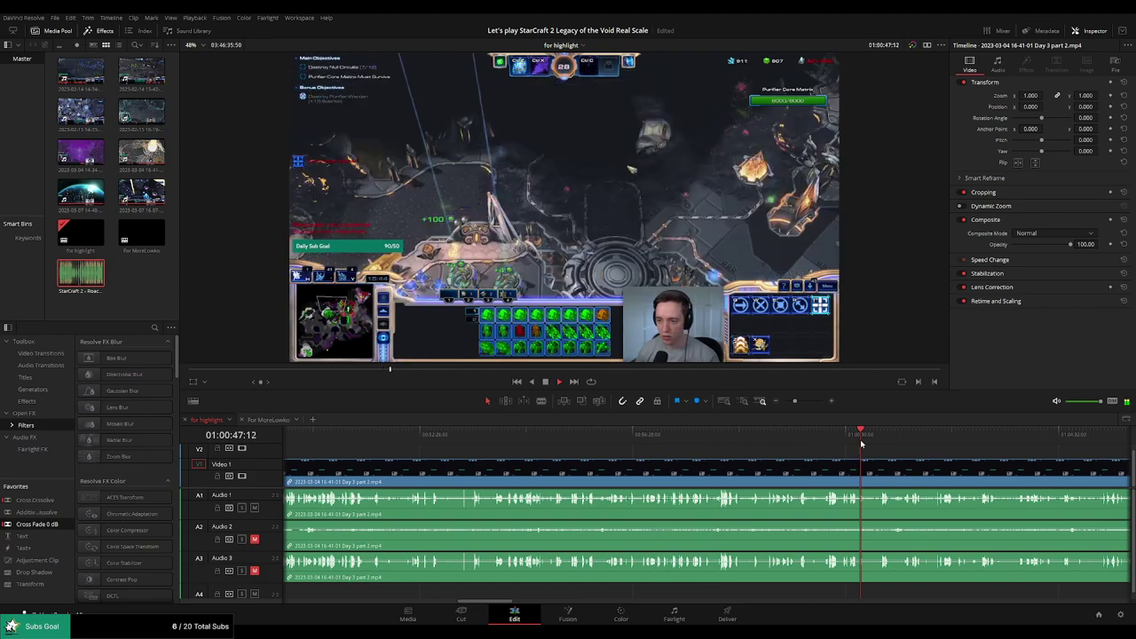
pyautogui.click(985, 439)
pyautogui.hscroll(5, 670, 442)
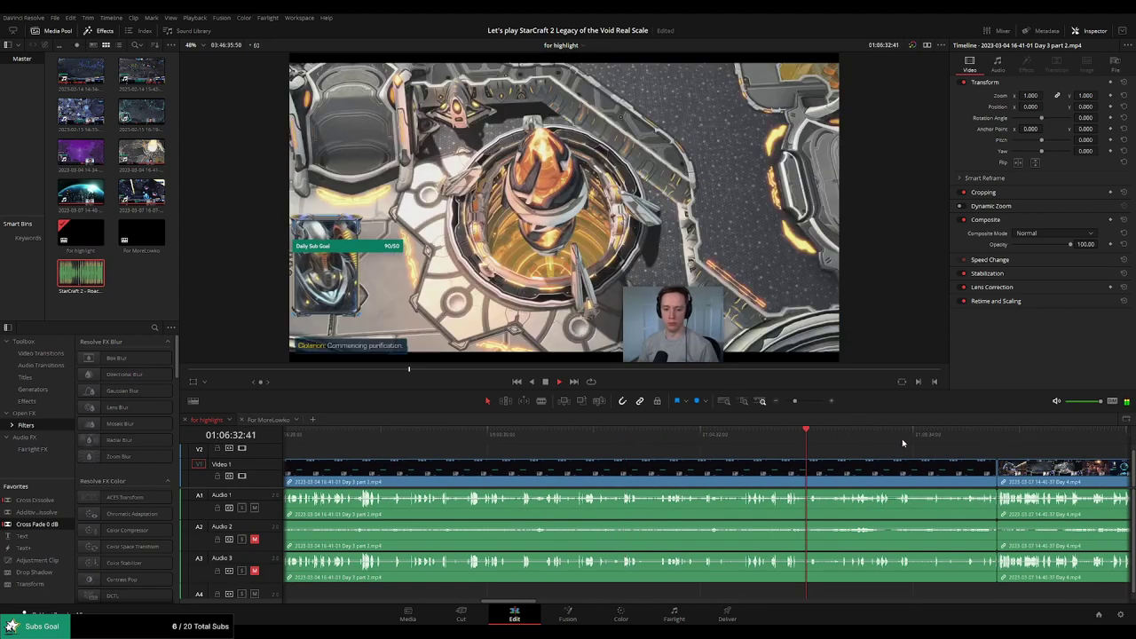
pyautogui.click(904, 439)
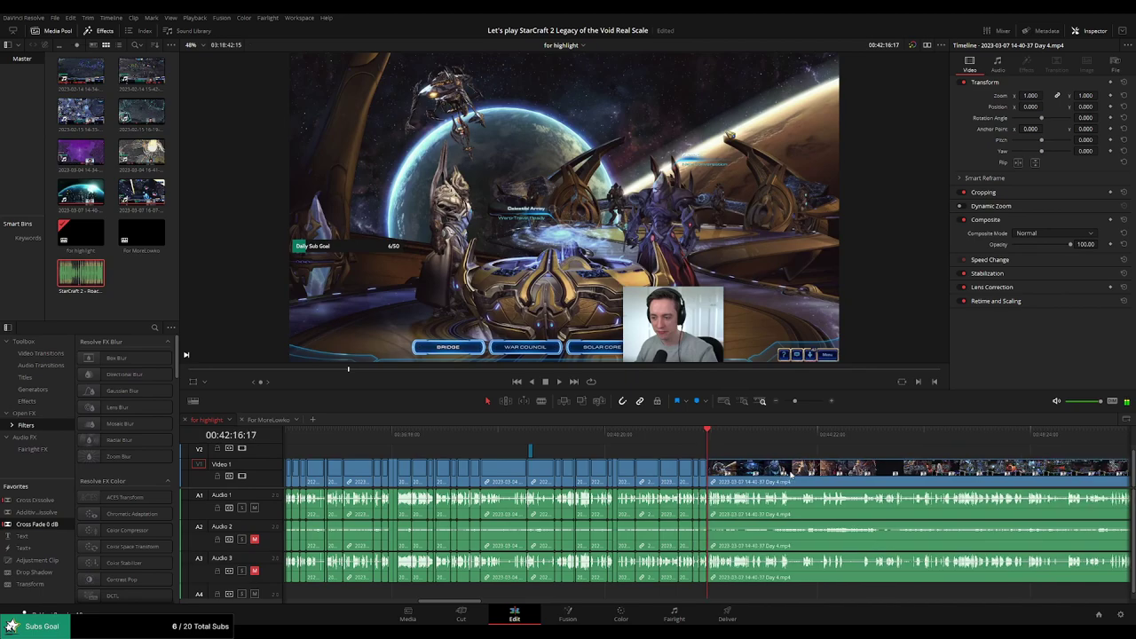
# Scan the opening of the Day 4 clip between about 00:42:16 and 00:46:37 for the loading screen and mission start
pyautogui.click(793, 438)
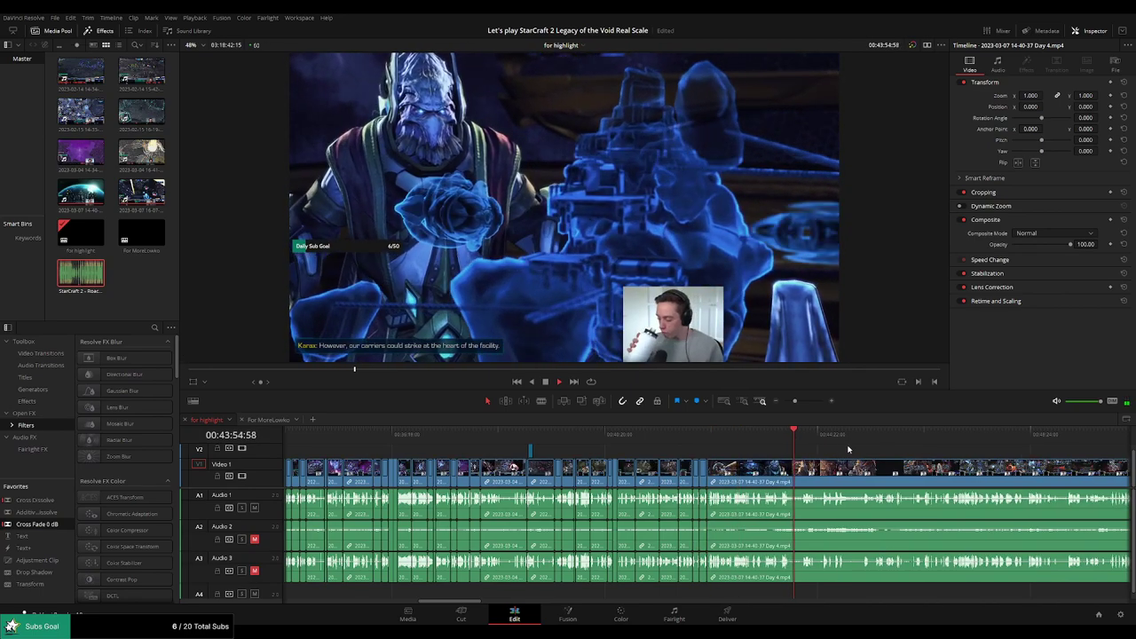
pyautogui.click(796, 402)
pyautogui.click(795, 404)
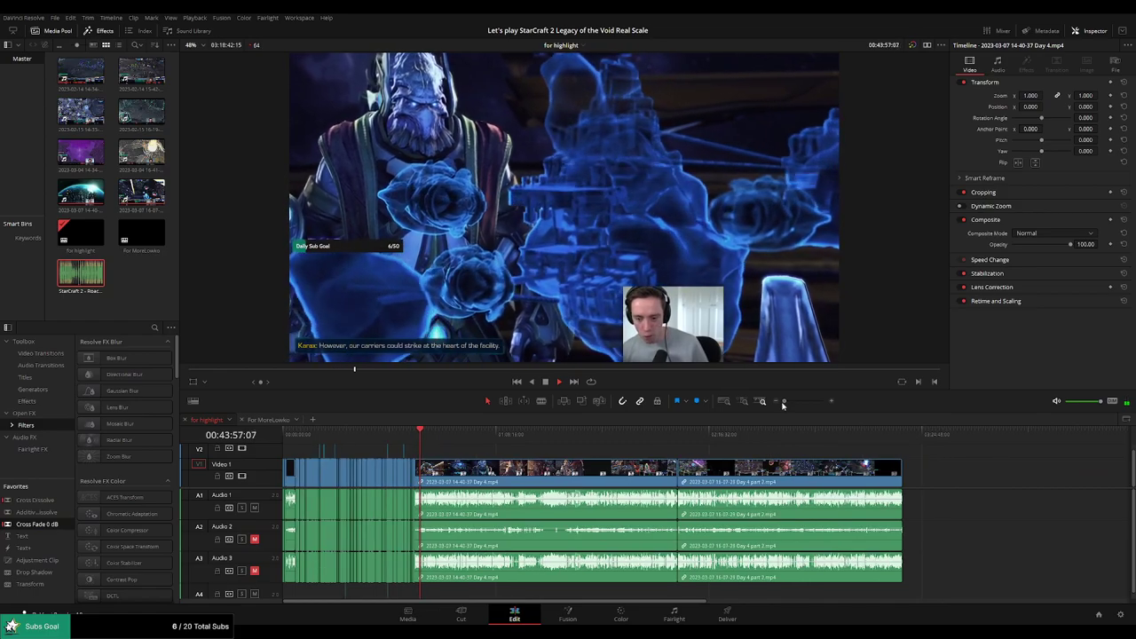
pyautogui.click(795, 403)
pyautogui.moveTo(740, 433); pyautogui.dragTo(907, 438)
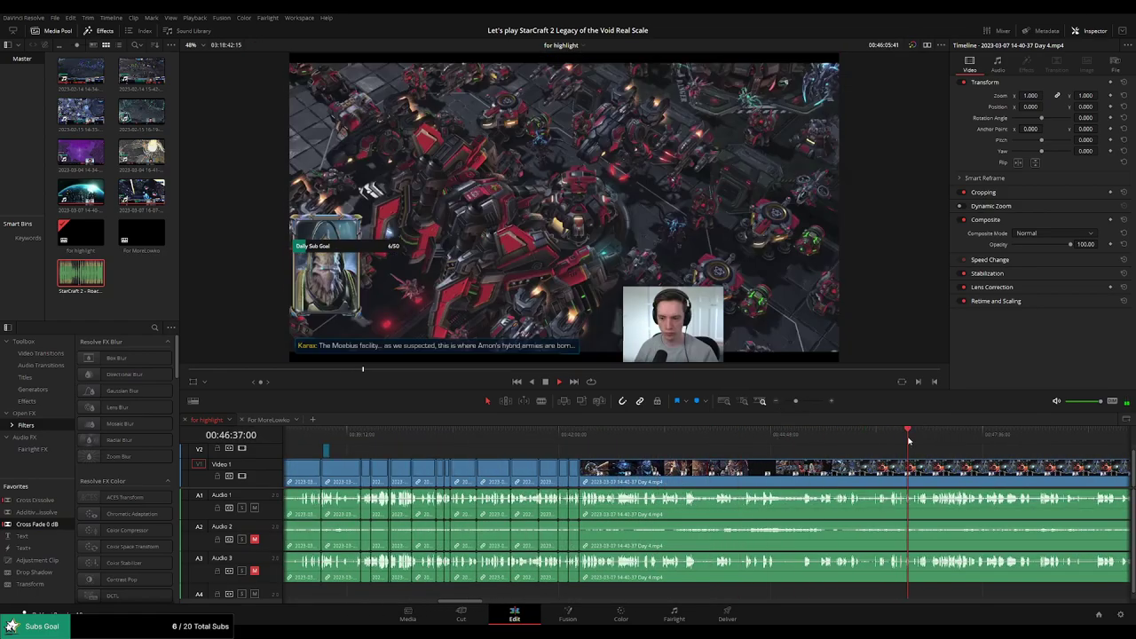
pyautogui.hscroll(3, 876, 454)
pyautogui.click(606, 435)
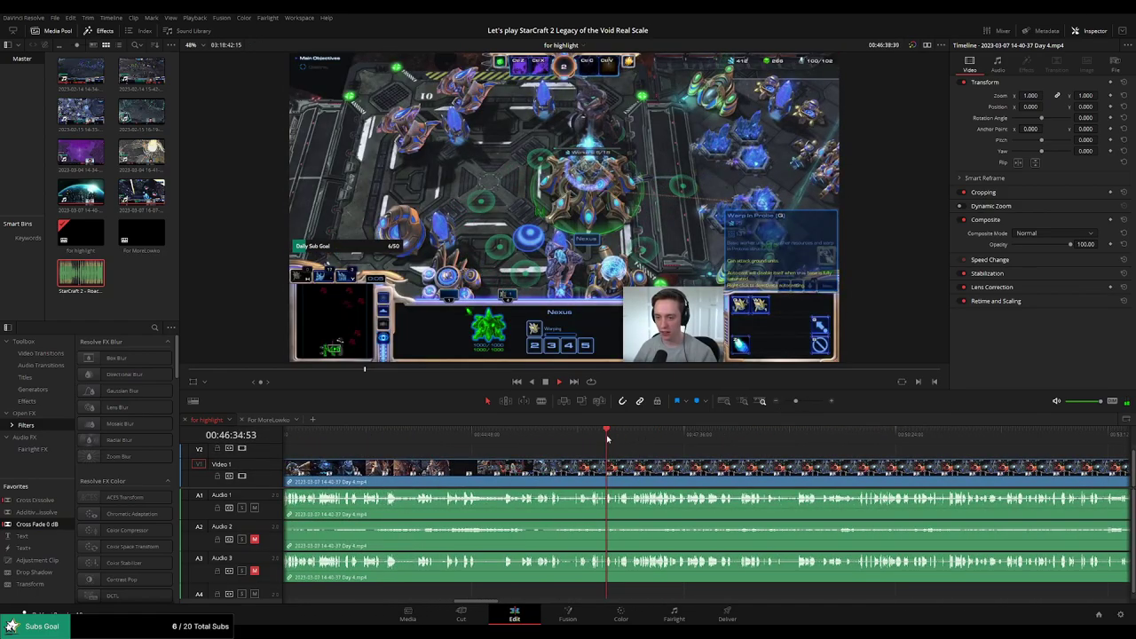
pyautogui.click(575, 441)
pyautogui.click(539, 441)
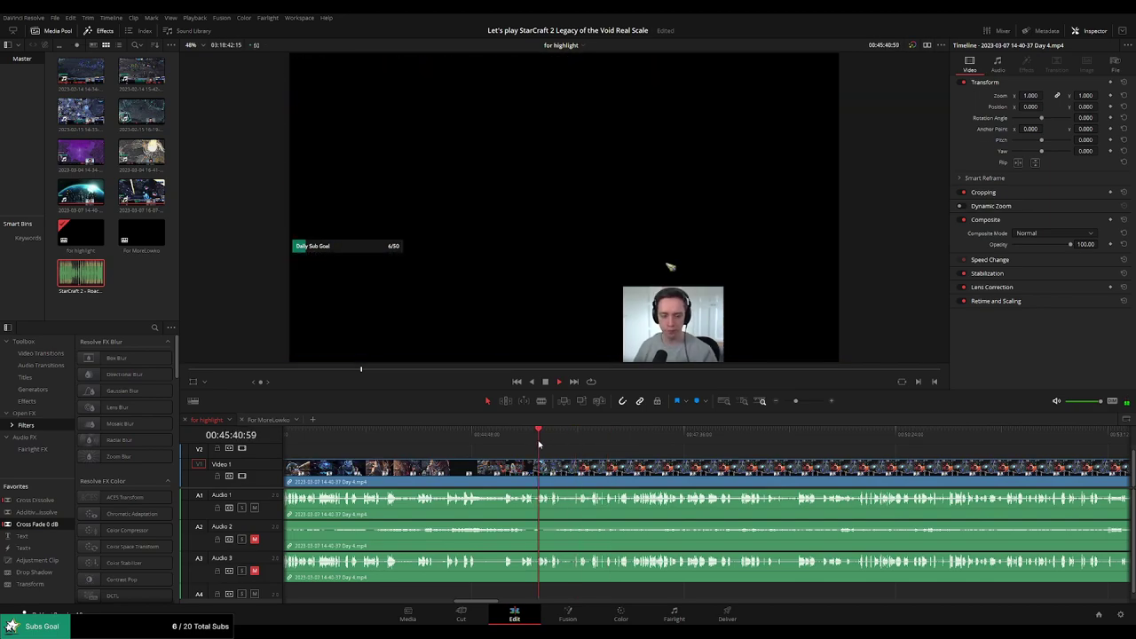
pyautogui.scroll(1, 612, 456)
pyautogui.scroll(3, 611, 455)
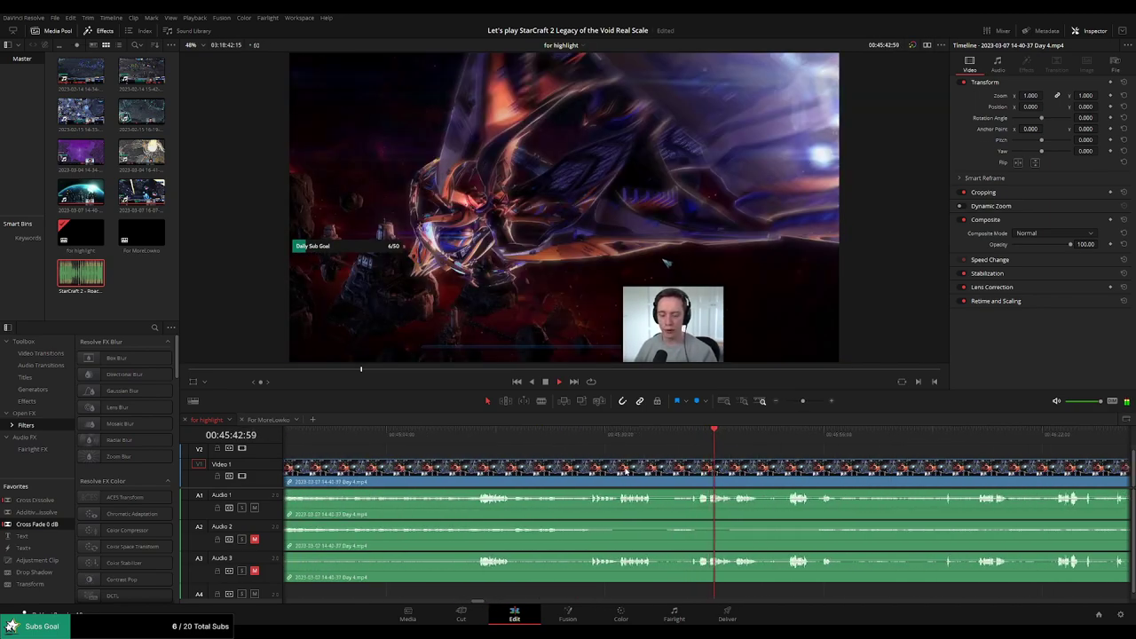
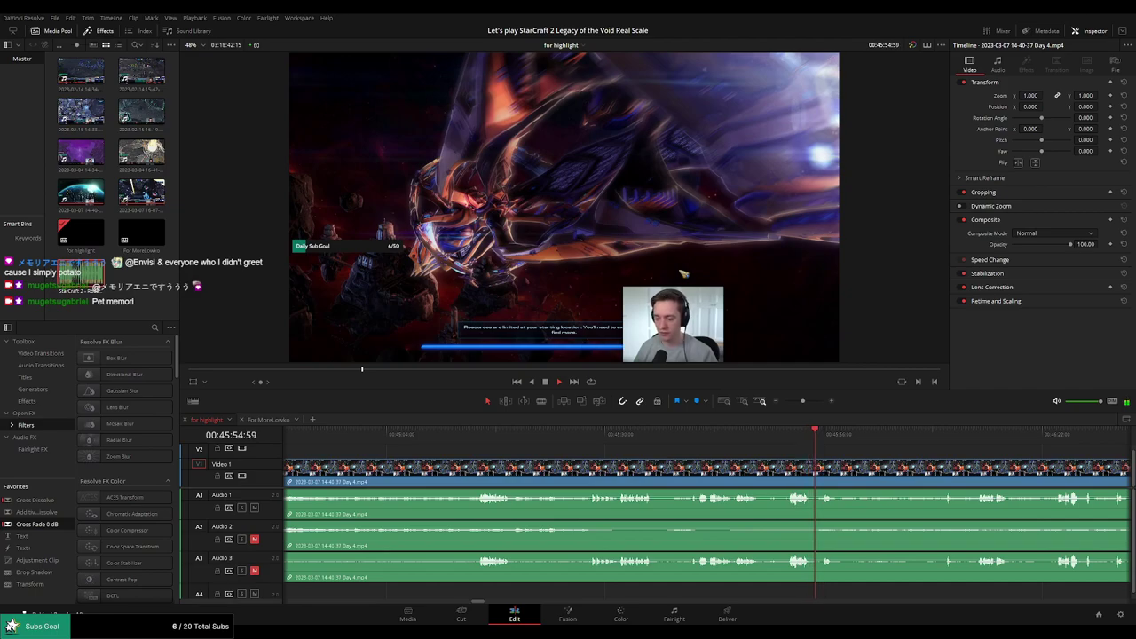
# Split the Day 4 clip at 00:46:22:05 during the mission intro, ripple delete its opening and return to the join at 00:42:16:17
pyautogui.moveTo(910, 438); pyautogui.dragTo(974, 436)
pyautogui.hscroll(4, 1004, 457)
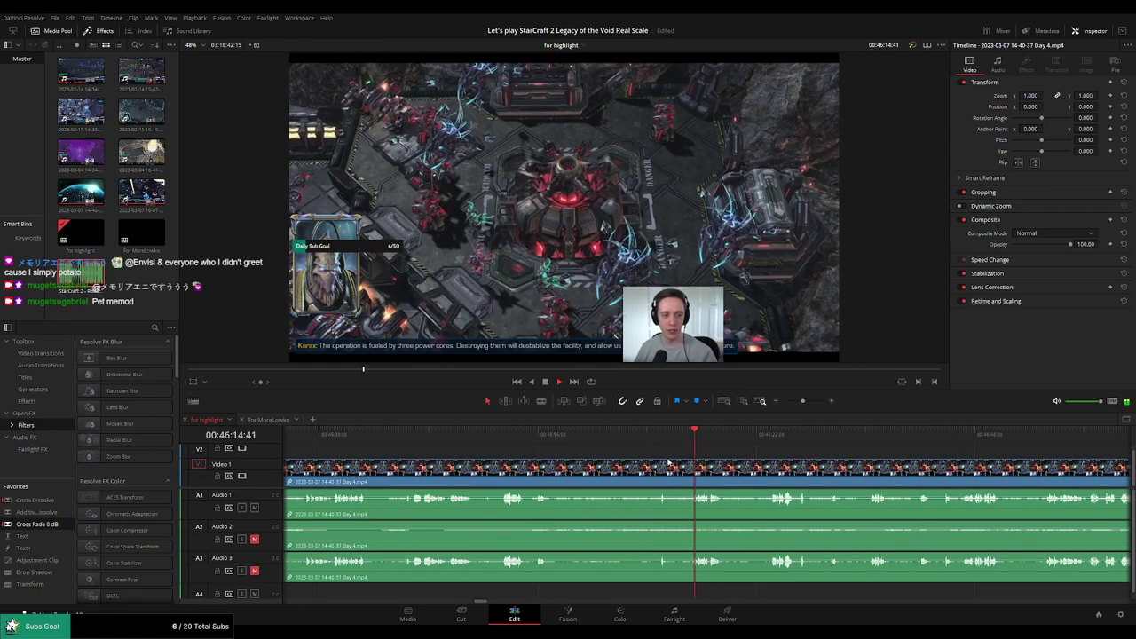
pyautogui.moveTo(756, 436); pyautogui.dragTo(765, 438)
pyautogui.press('space')
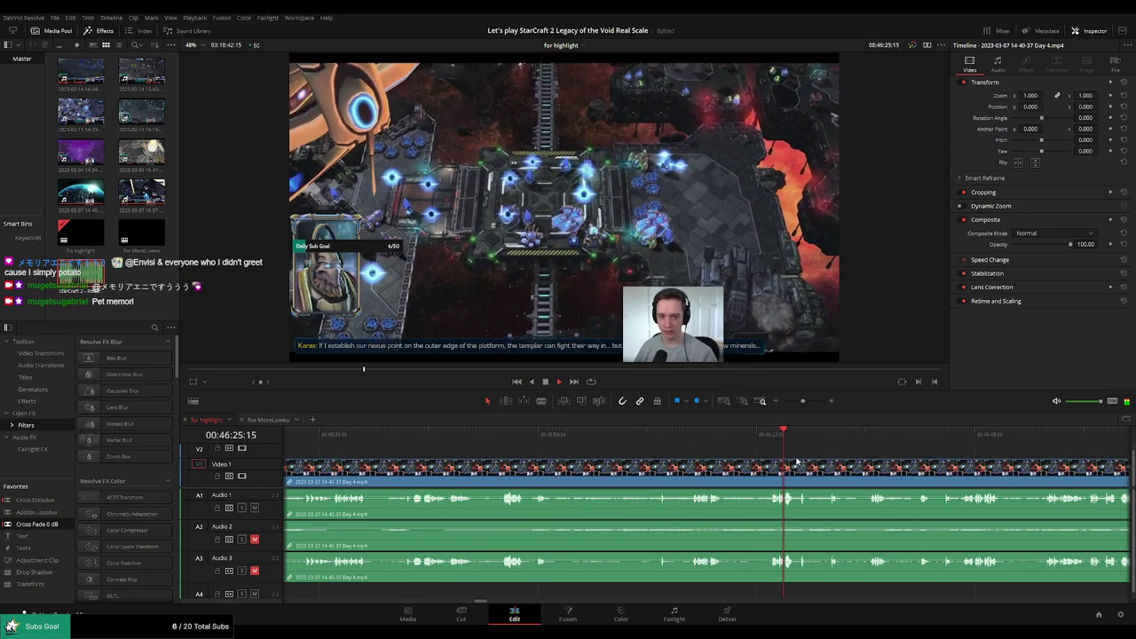
pyautogui.click(673, 439)
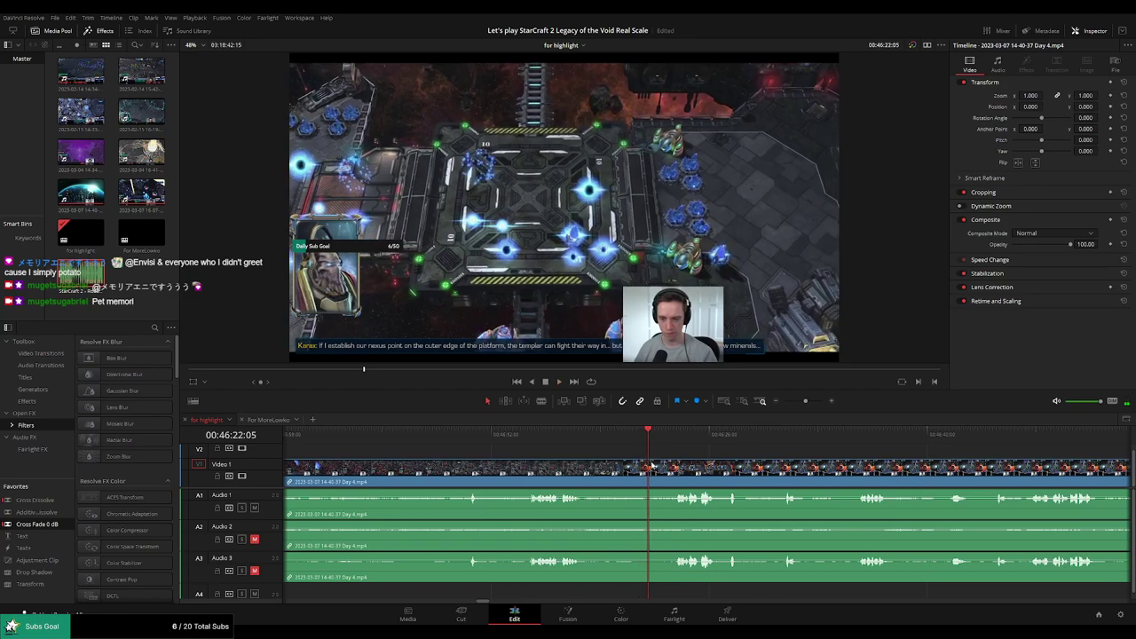
pyautogui.press('Up')
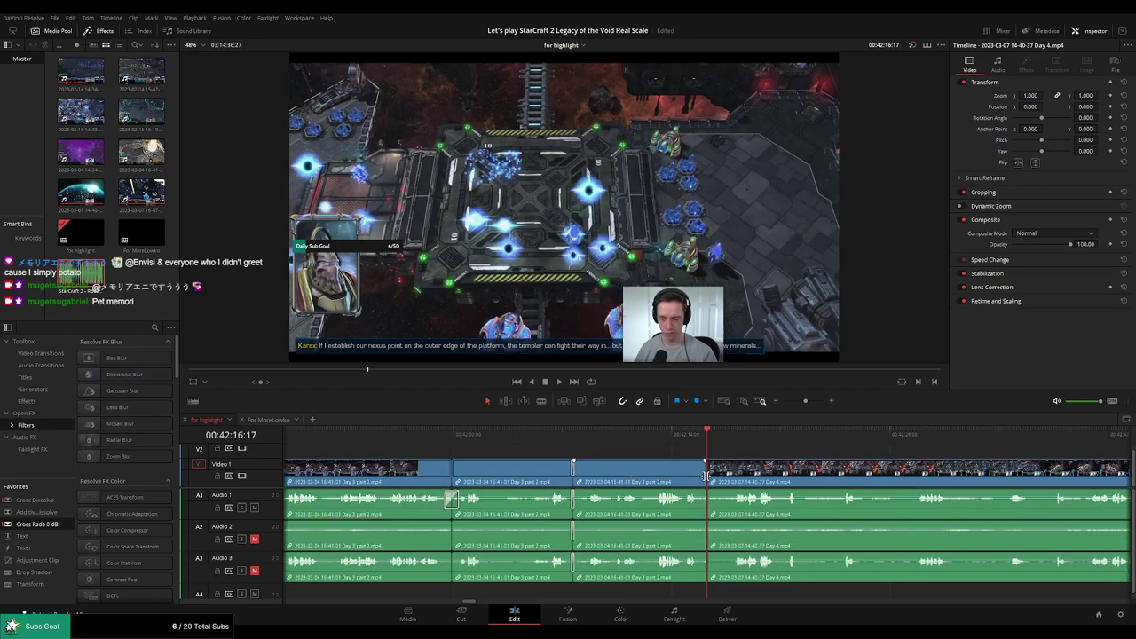
# Add a short transition to the video and audio where Day 3 part 2 meets Day 4, and play through it
pyautogui.click(710, 480)
pyautogui.click(690, 441)
pyautogui.press('space')
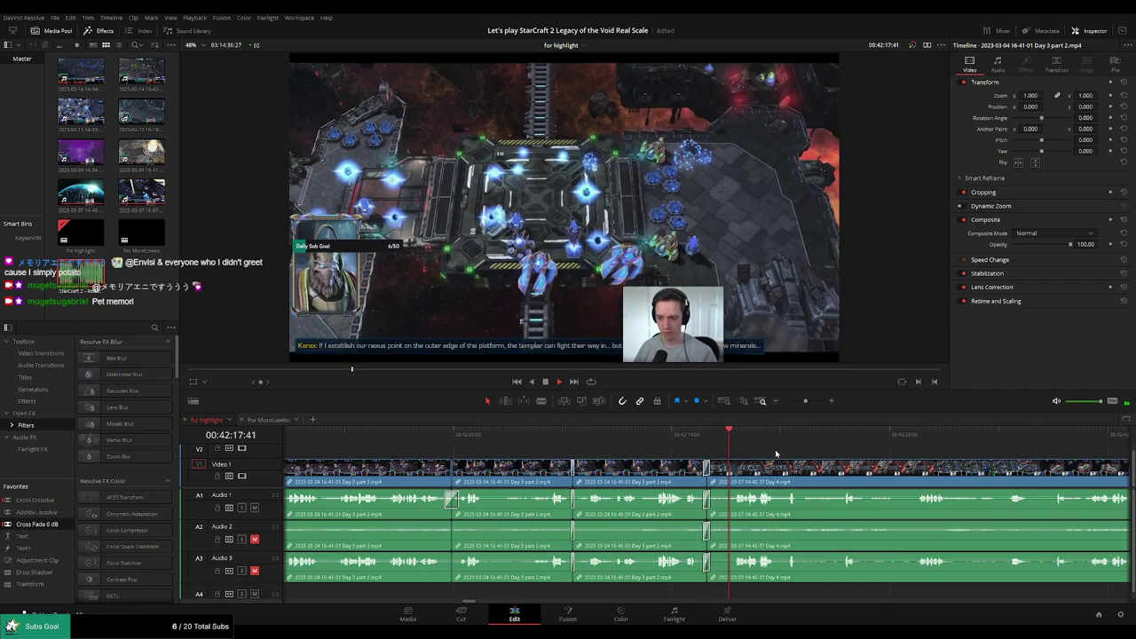
# Play through the Day 4 mission intro and split the clip at about 00:42:32, just as gameplay begins
pyautogui.moveTo(808, 457); pyautogui.dragTo(589, 440)
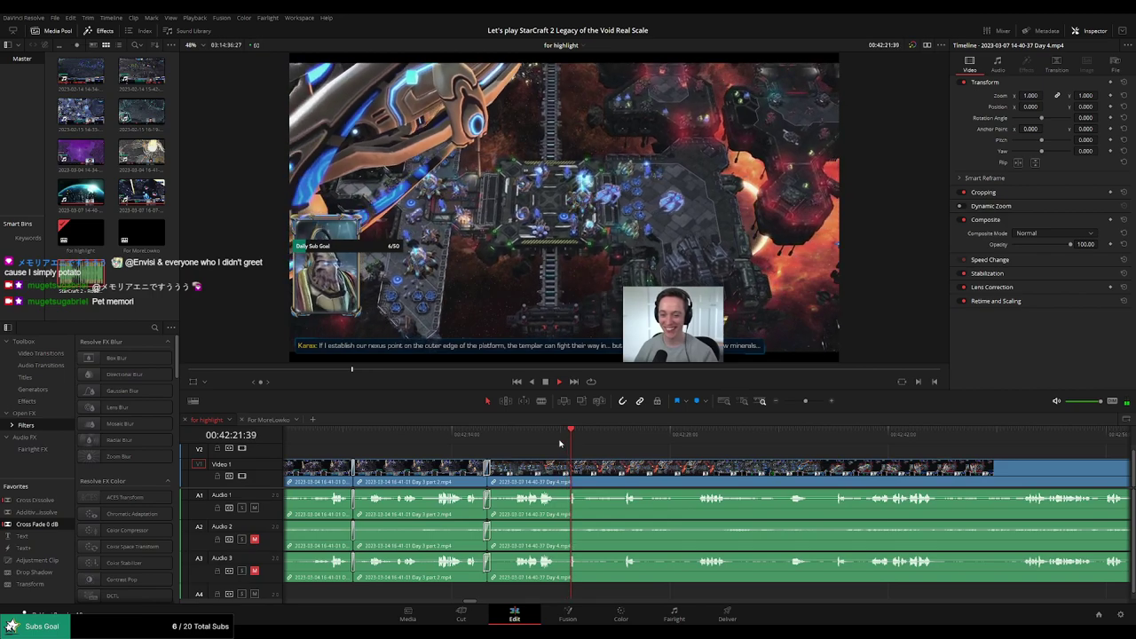
pyautogui.hscroll(2, 617, 444)
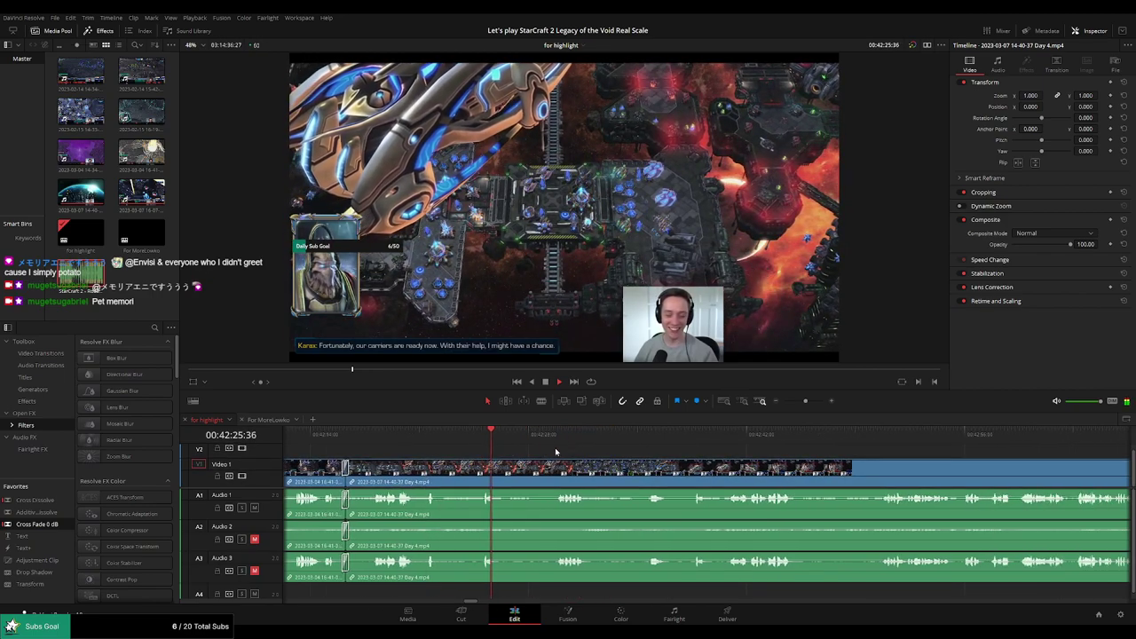
pyautogui.click(547, 435)
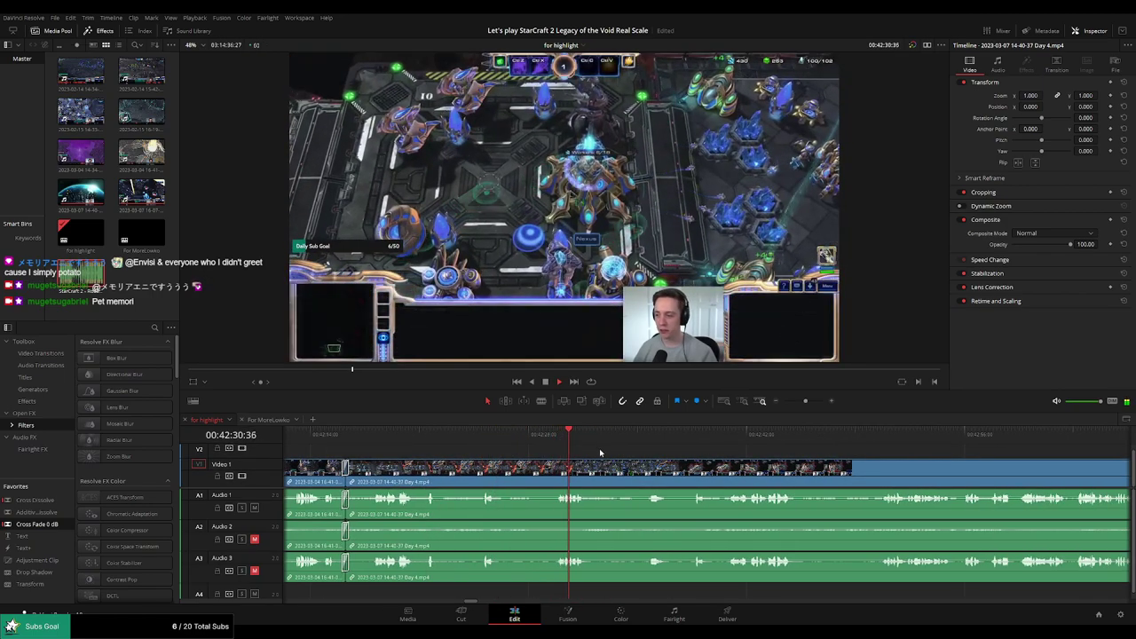
pyautogui.press('b')
pyautogui.click(589, 470)
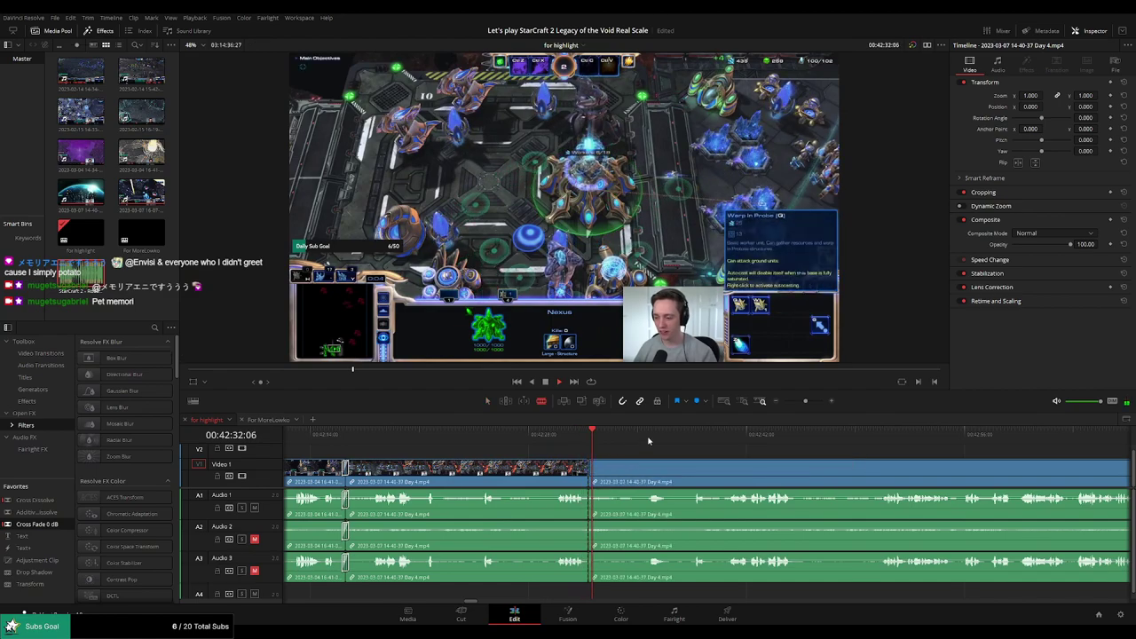
# Split the Day 4 clip again at about 00:42:37:35 and ripple delete the section between the two cuts
pyautogui.click(651, 438)
pyautogui.click(692, 440)
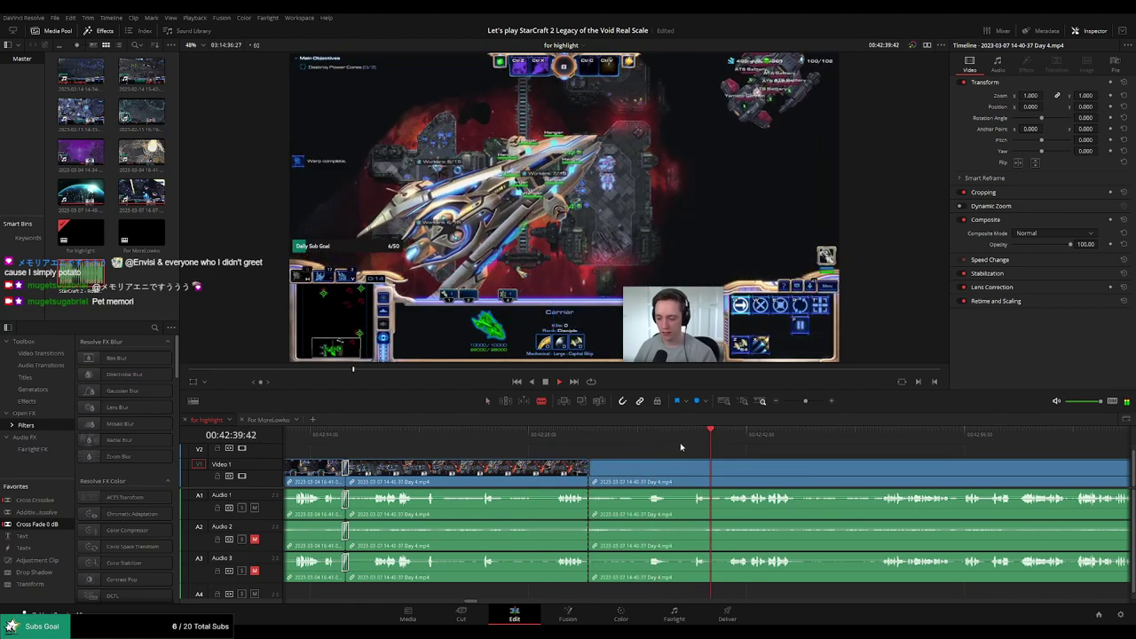
pyautogui.moveTo(652, 439); pyautogui.dragTo(673, 441)
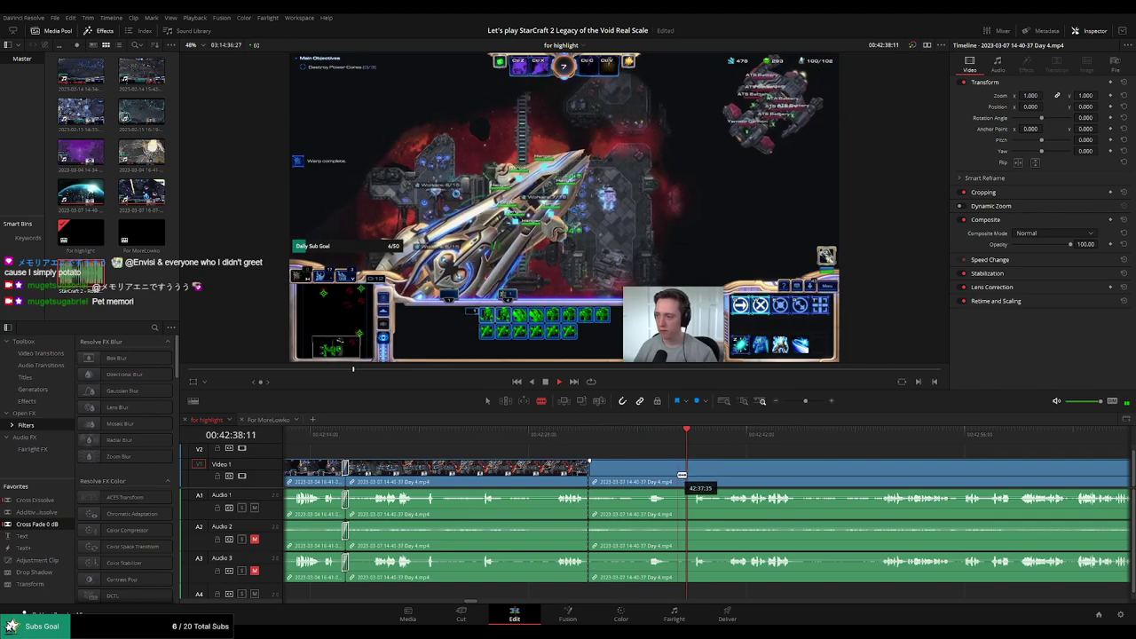
pyautogui.click(682, 475)
pyautogui.press('a')
pyautogui.click(657, 480)
pyautogui.press('Delete')
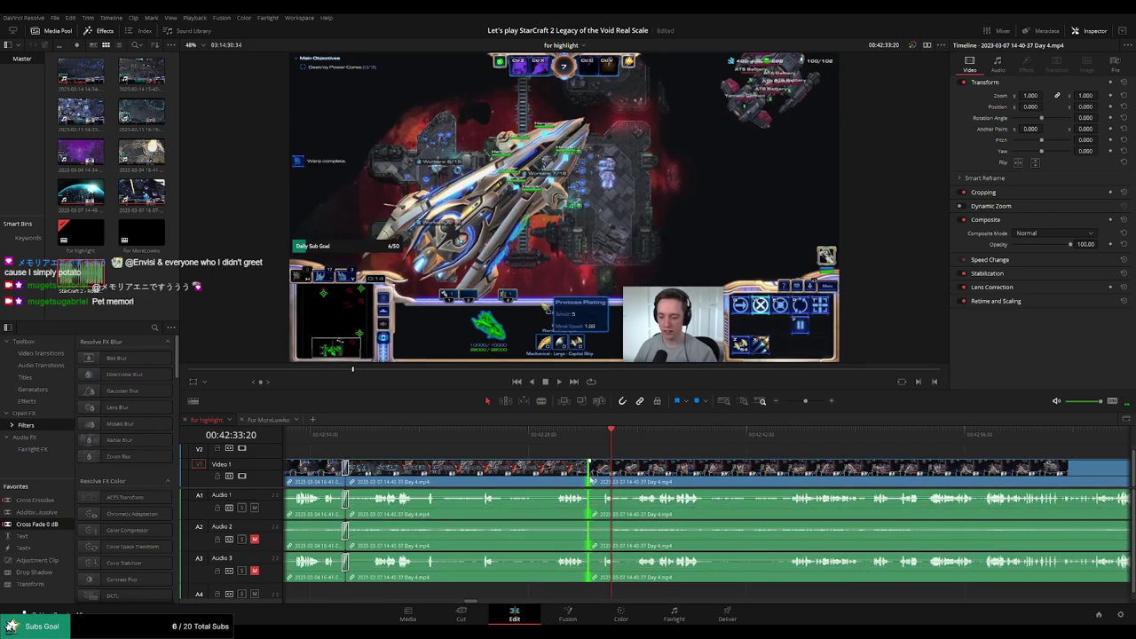
# Add a short transition to the video and audio at the 00:42:32 cut and play through it
pyautogui.click(574, 435)
pyautogui.press('space')
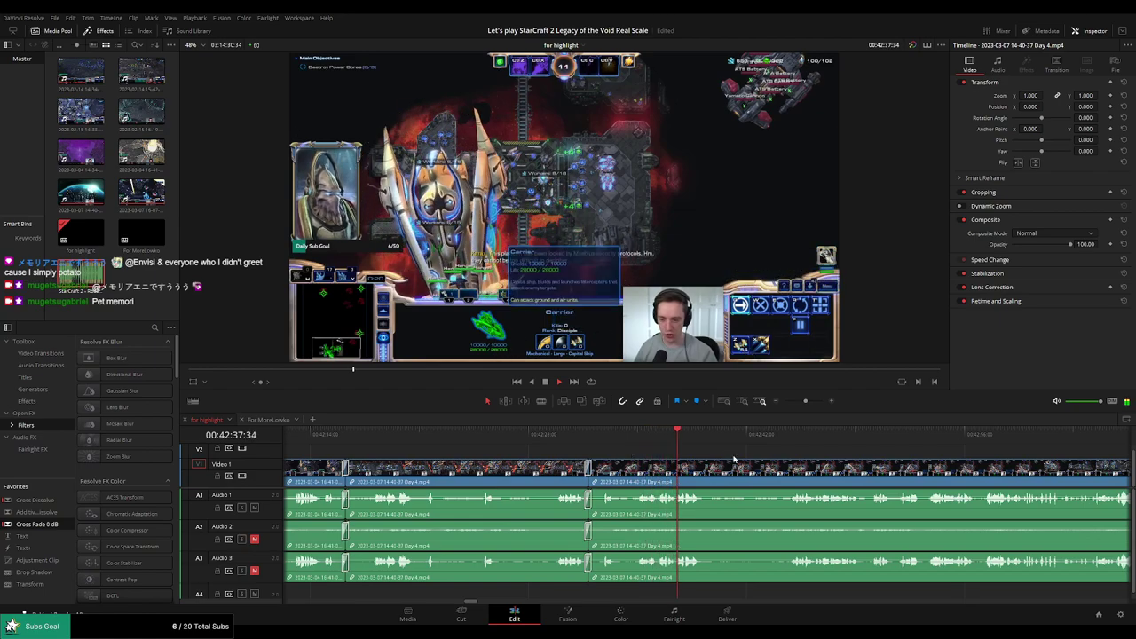
pyautogui.moveTo(751, 459); pyautogui.dragTo(580, 438)
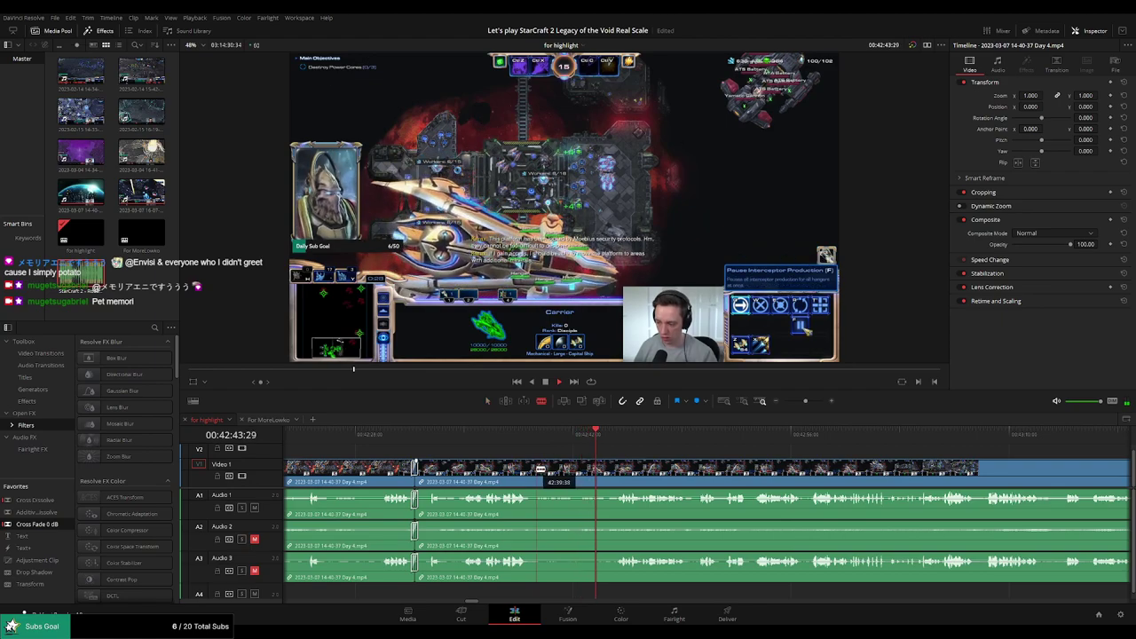
# Split the Day 4 clip at about 00:42:39:38 and 00:42:44:34, ripple delete the part between, and crossfade Audio 1 at the join
pyautogui.click(535, 469)
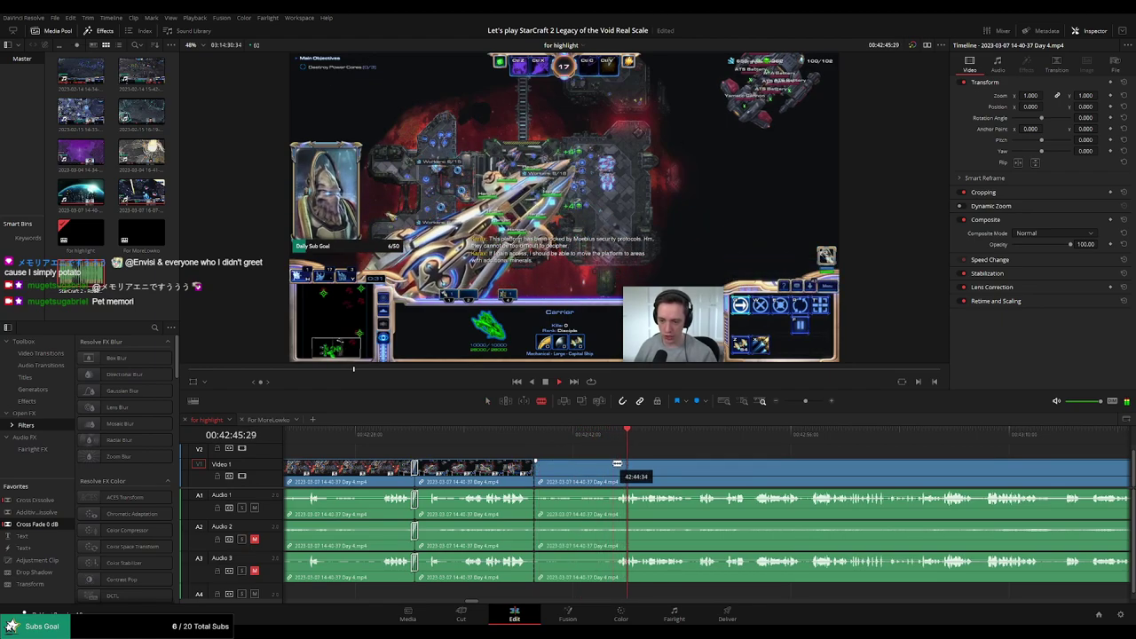
pyautogui.click(618, 464)
pyautogui.press('a')
pyautogui.click(586, 472)
pyautogui.press('Delete')
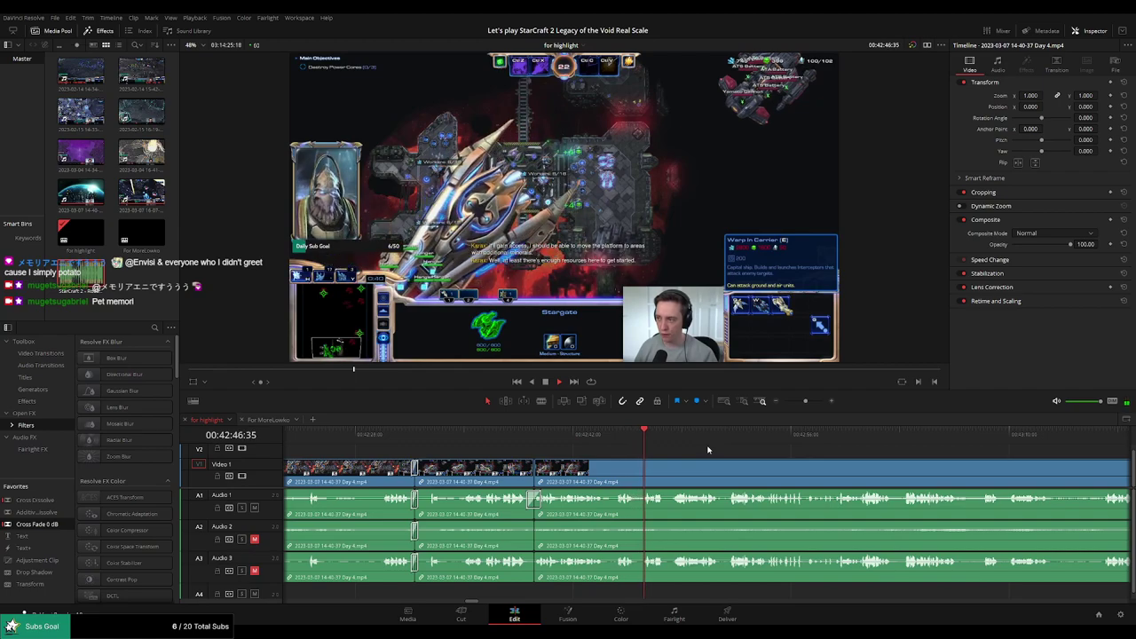
# Place an adjustment clip above the footage at 00:42:45:57 with zoom 1.650 and position -830, 464 to enlarge the Warp In Carrier tooltip
pyautogui.click(616, 441)
pyautogui.press('space')
pyautogui.press('space')
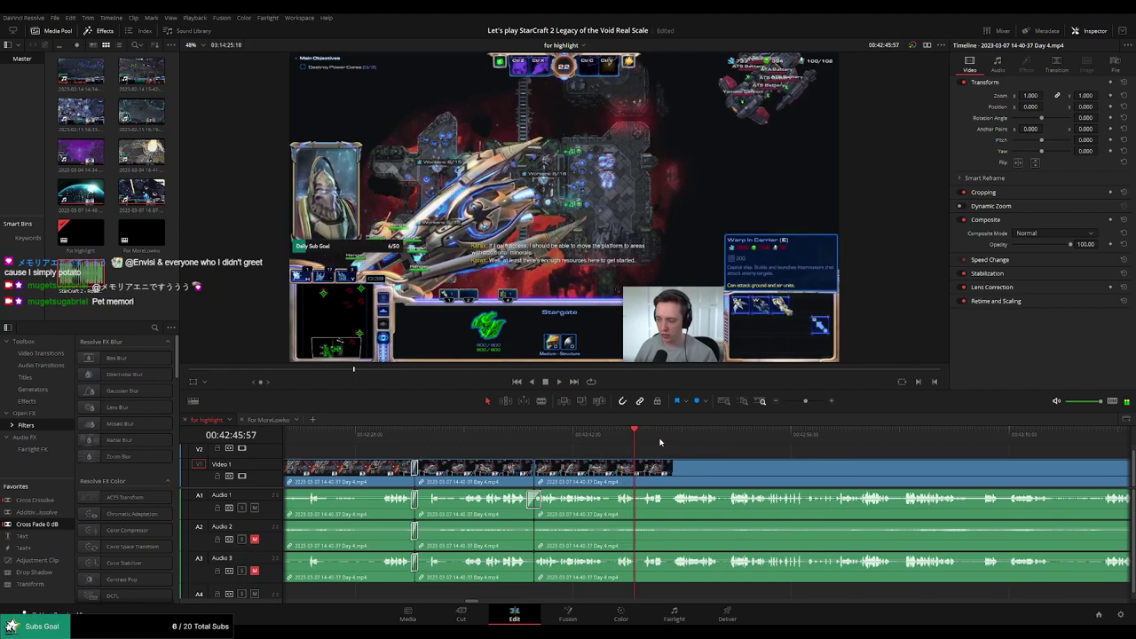
pyautogui.moveTo(37, 560); pyautogui.dragTo(673, 462)
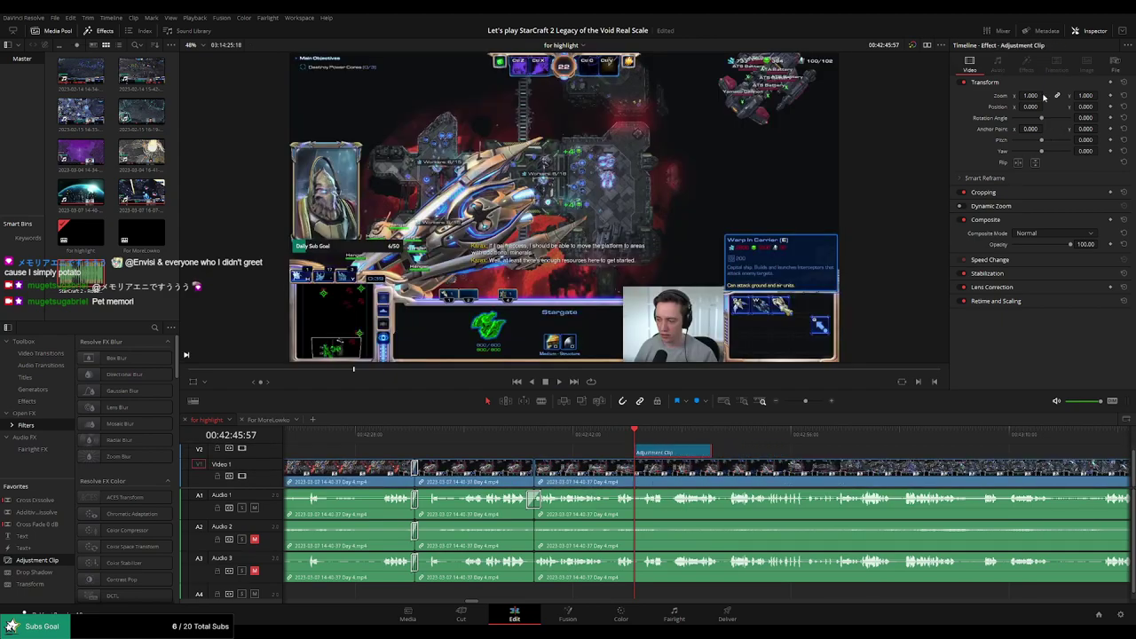
pyautogui.moveTo(1041, 95); pyautogui.dragTo(1096, 107)
pyautogui.press('space')
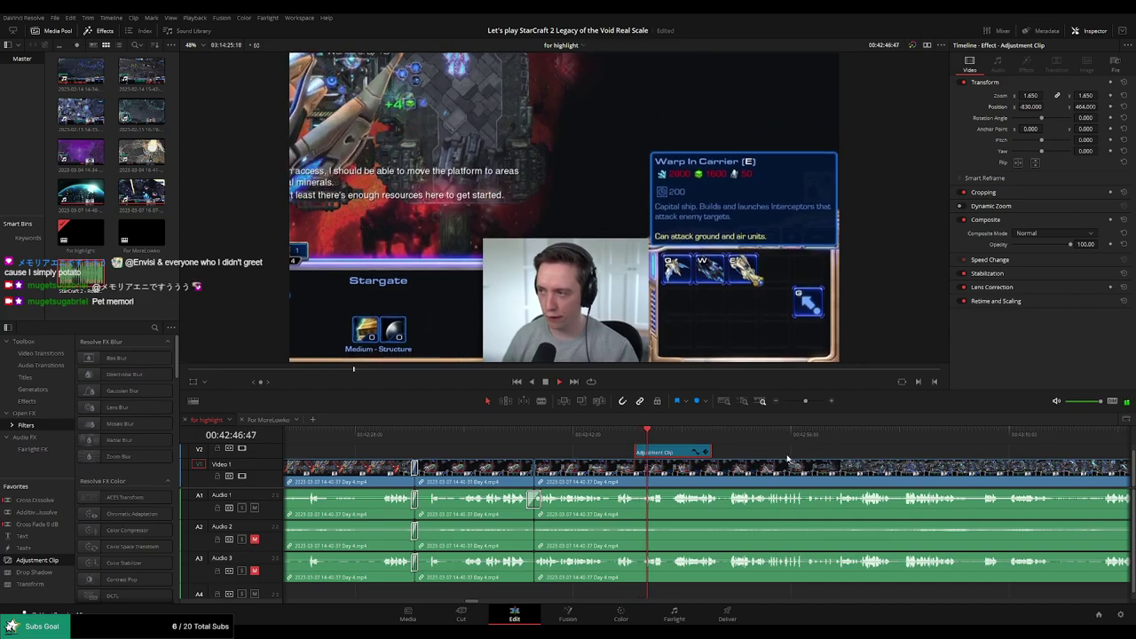
# Play through the zoomed section and extend the end of the adjustment clip to about 00:42:52
pyautogui.click(789, 456)
pyautogui.moveTo(791, 456); pyautogui.dragTo(679, 445)
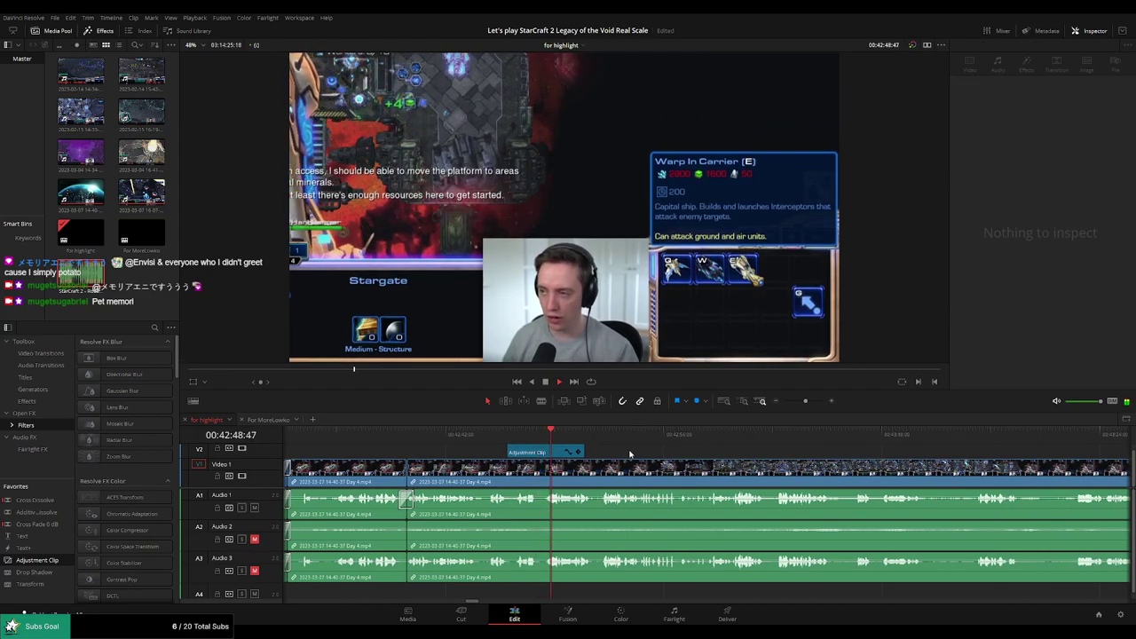
pyautogui.scroll(1, 583, 450)
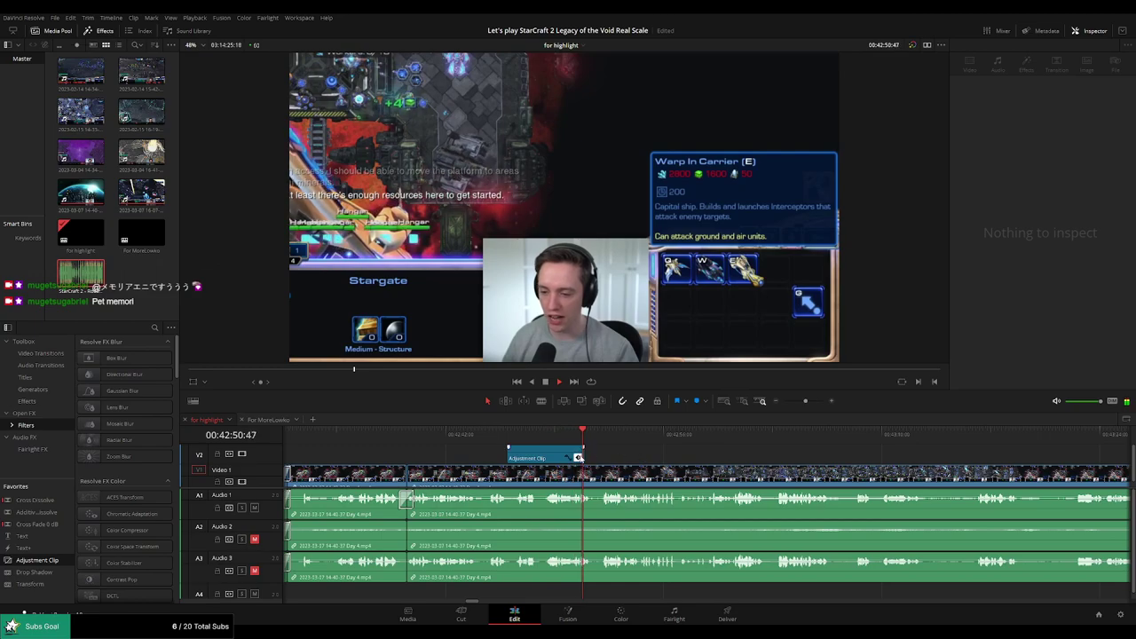
pyautogui.moveTo(583, 451); pyautogui.dragTo(598, 452)
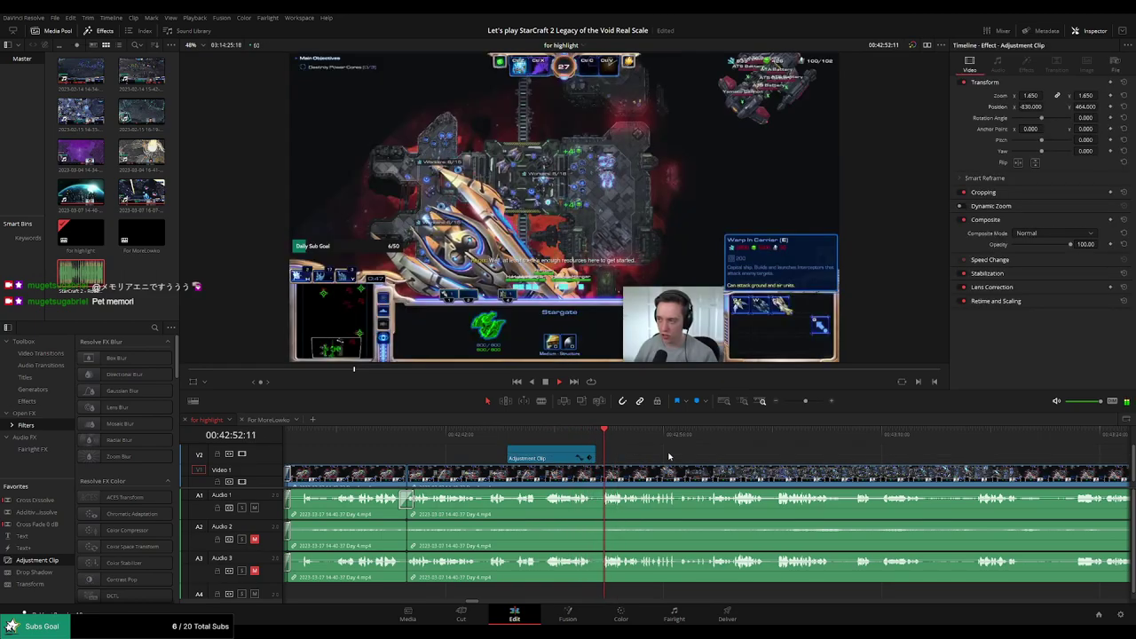
# Review the Day 4 footage following the adjustment clip and split it at about 00:43:07:29
pyautogui.moveTo(736, 461); pyautogui.dragTo(672, 457)
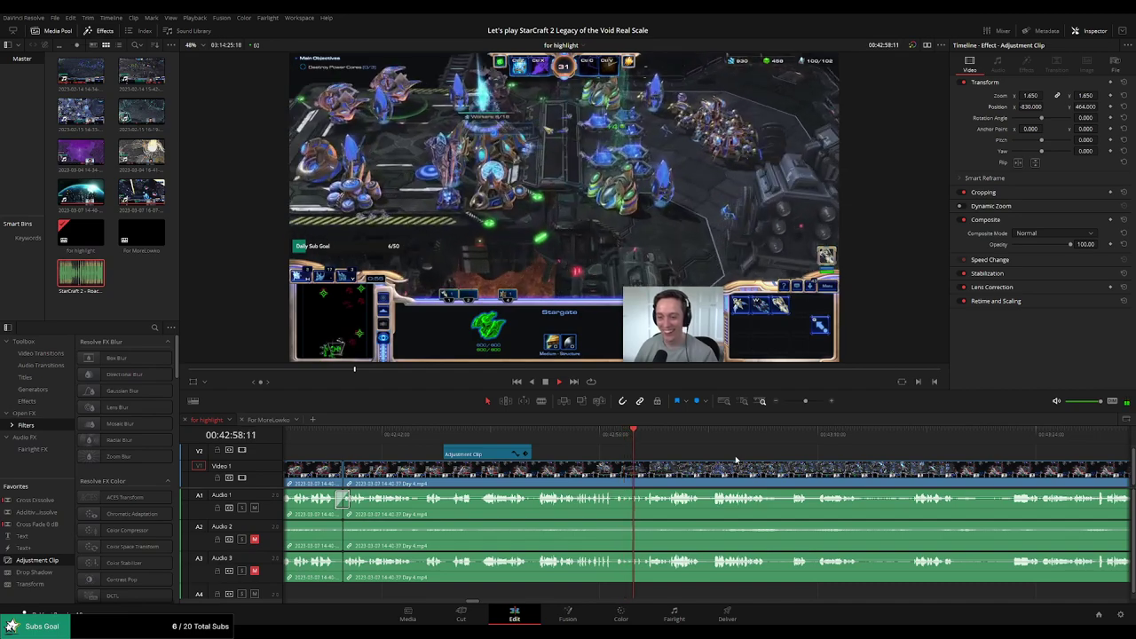
pyautogui.hscroll(4, 742, 458)
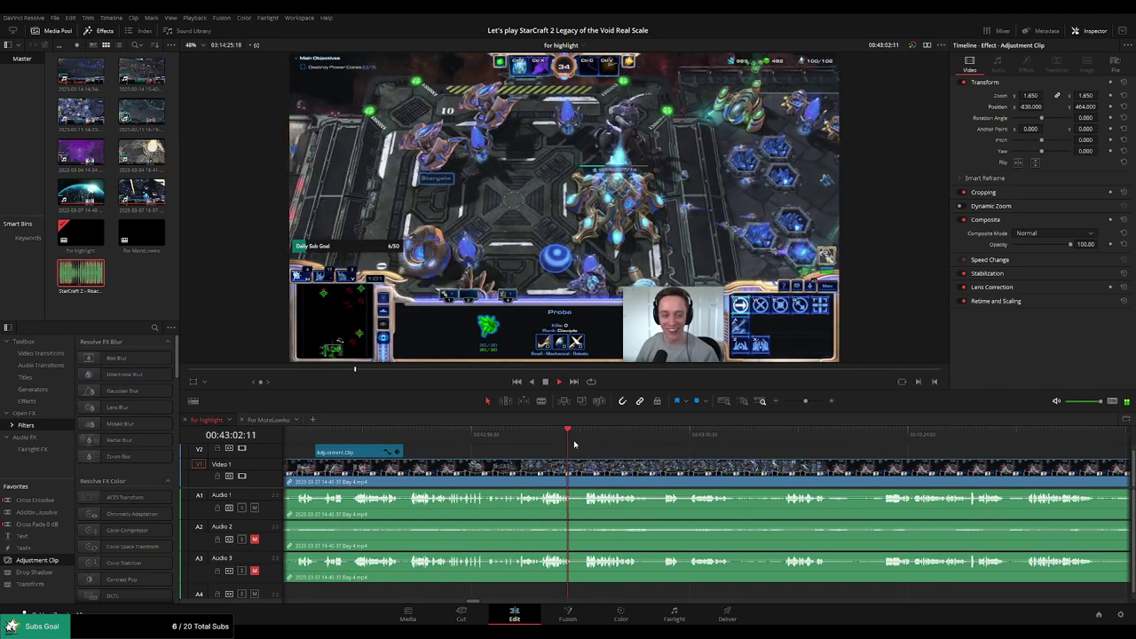
pyautogui.click(701, 462)
pyautogui.hscroll(3, 632, 451)
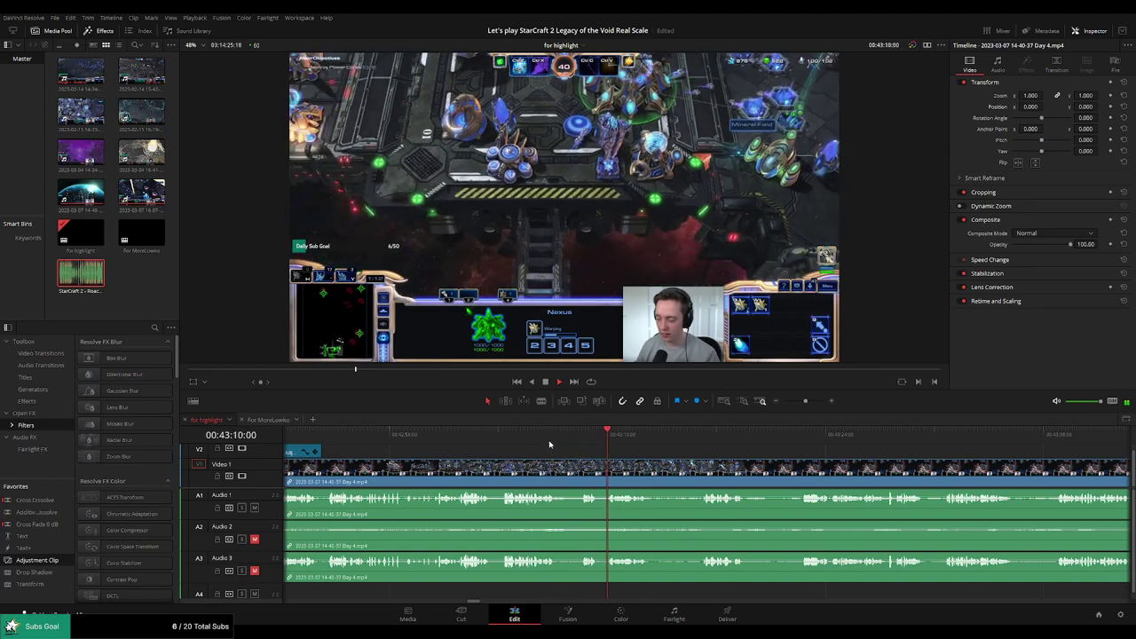
pyautogui.click(546, 443)
pyautogui.press('b')
pyautogui.click(569, 473)
# Skim the base-building footage between about 00:43:10 and 00:45:17 for the next eventful moment of the mission
pyautogui.click(610, 442)
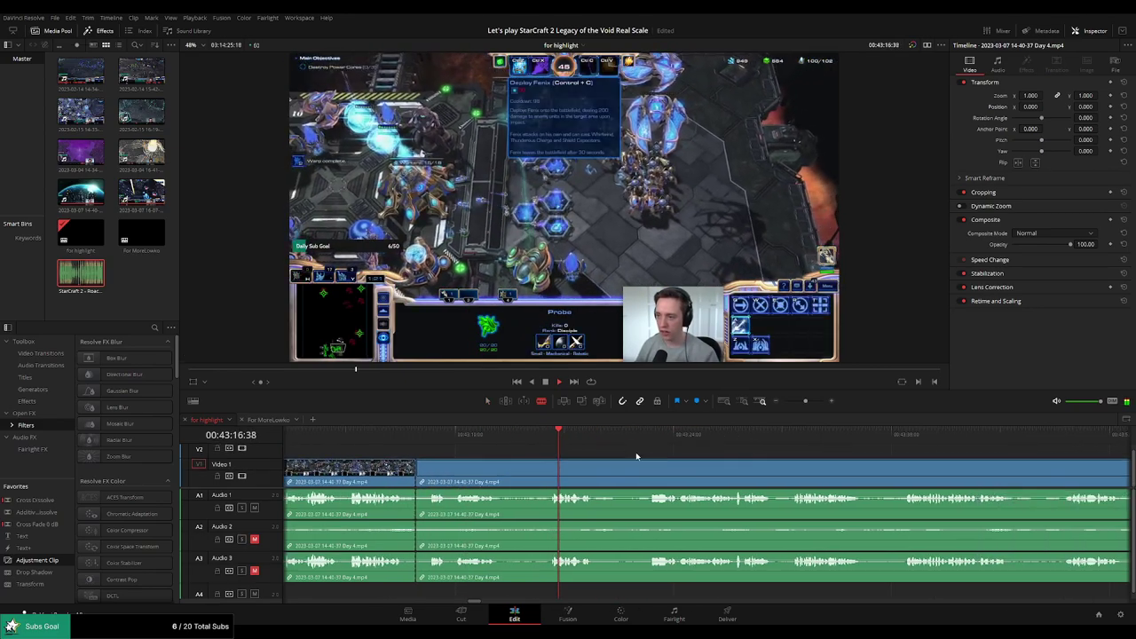
pyautogui.click(652, 440)
pyautogui.click(741, 439)
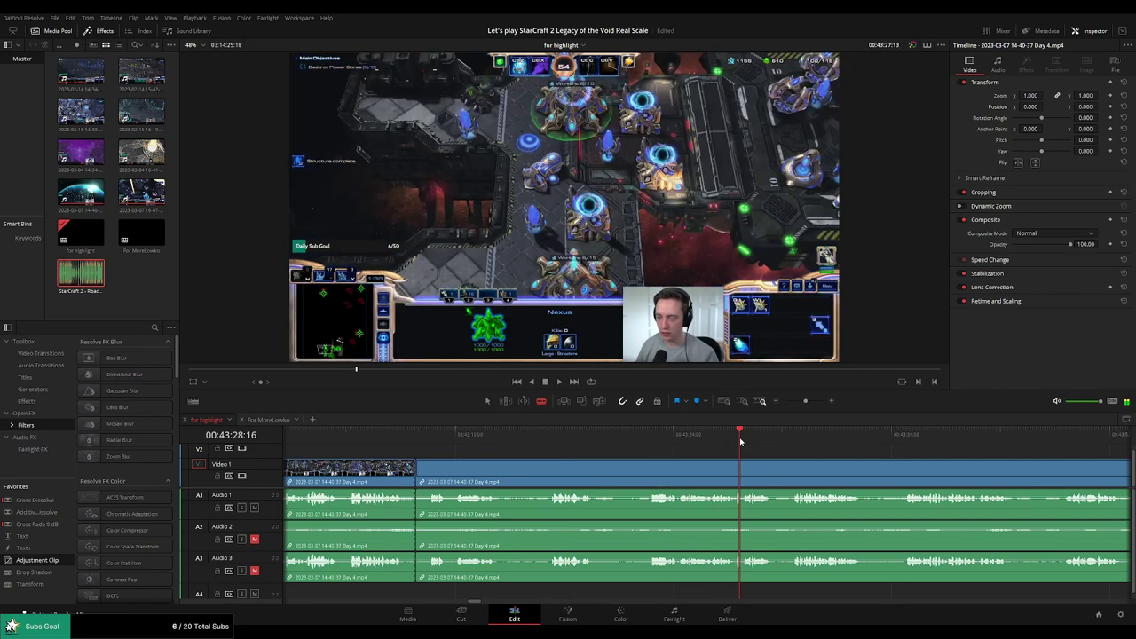
pyautogui.press('space')
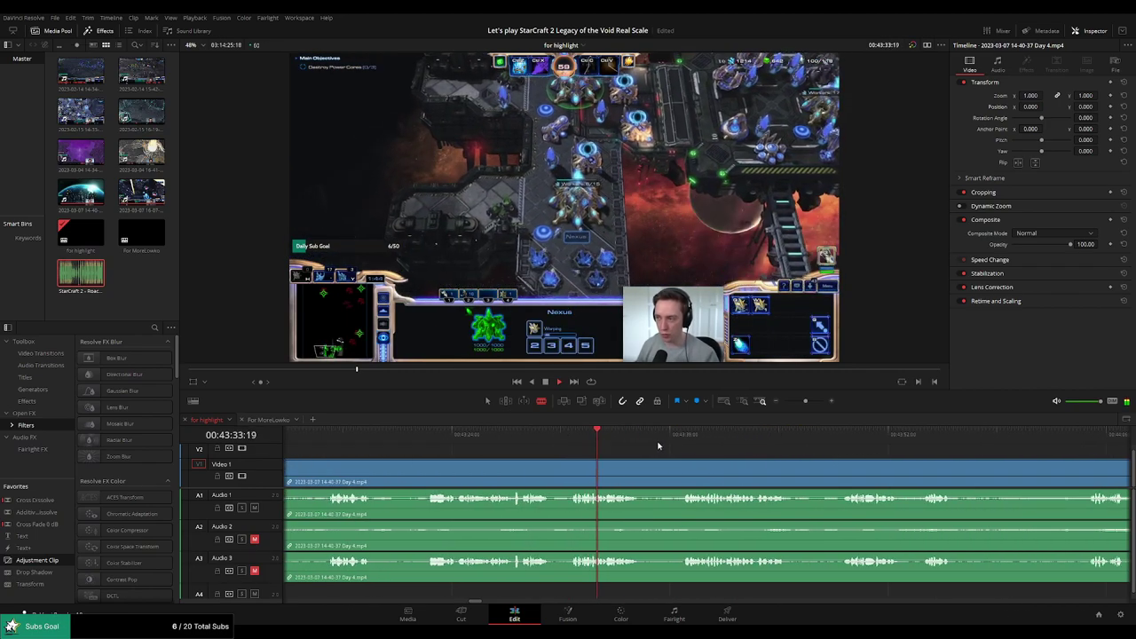
pyautogui.click(694, 438)
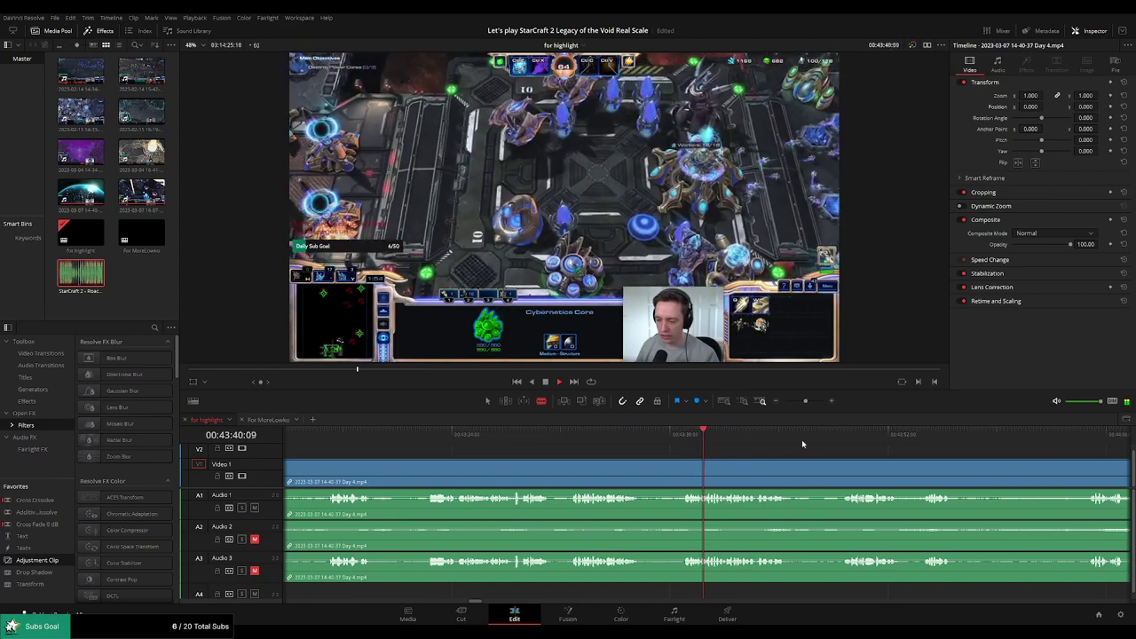
pyautogui.click(842, 440)
pyautogui.moveTo(917, 453); pyautogui.dragTo(685, 445)
pyautogui.click(695, 439)
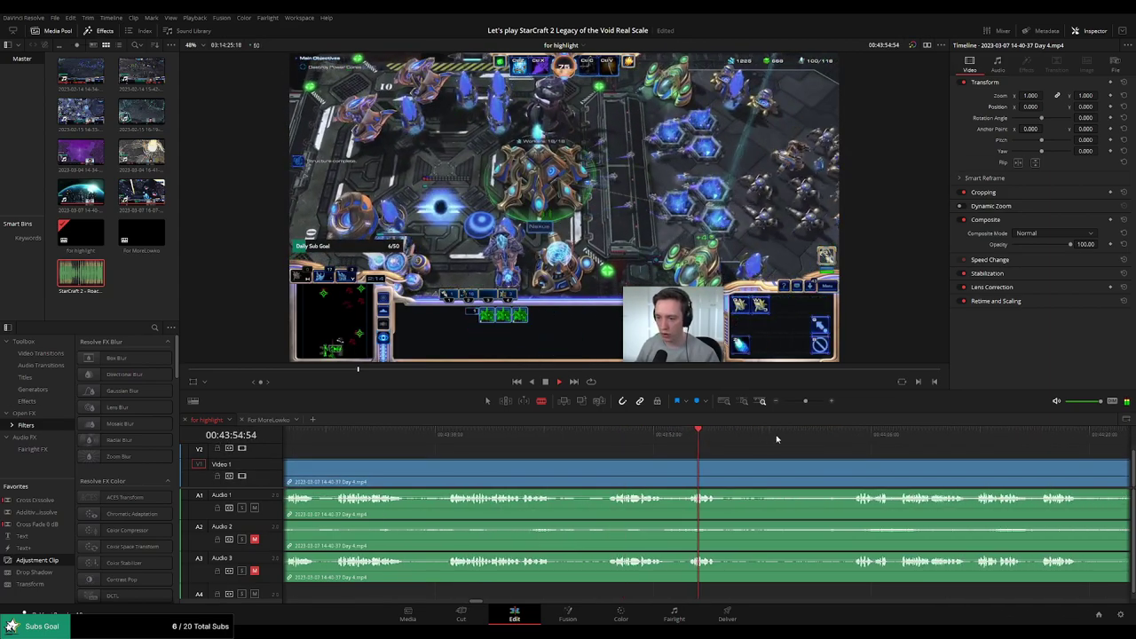
pyautogui.click(854, 439)
pyautogui.moveTo(921, 450); pyautogui.dragTo(643, 443)
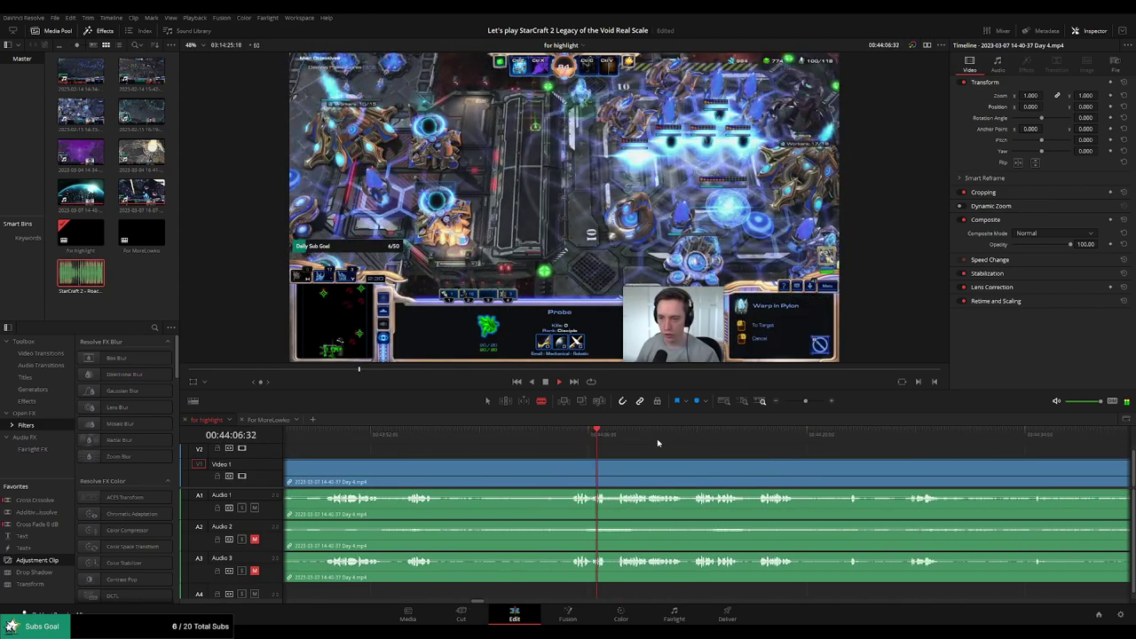
pyautogui.click(881, 435)
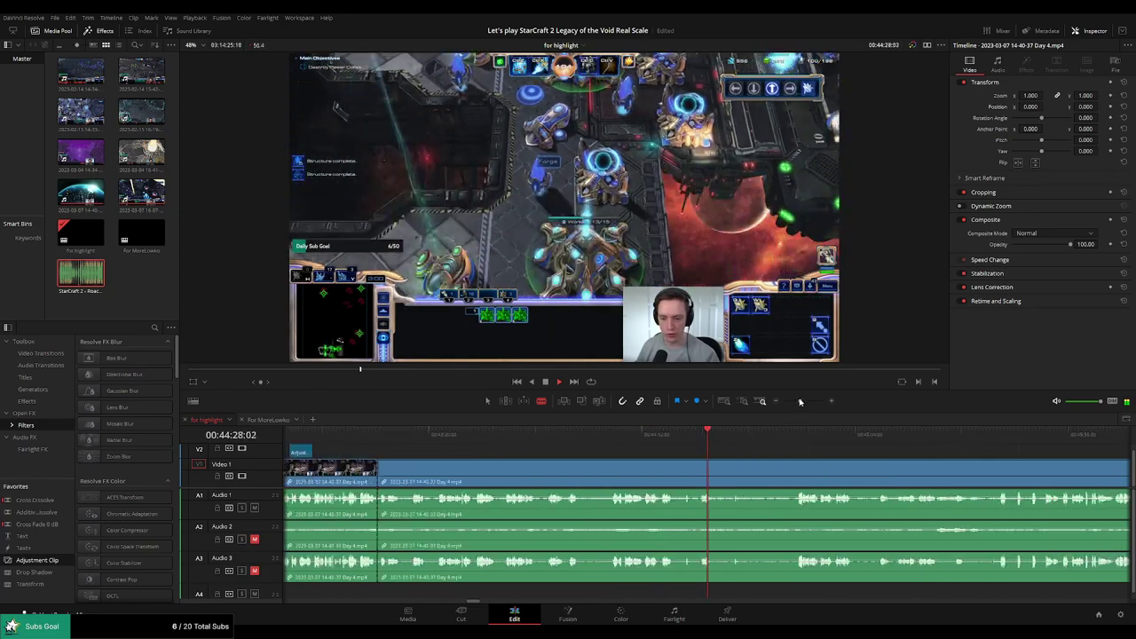
pyautogui.click(769, 436)
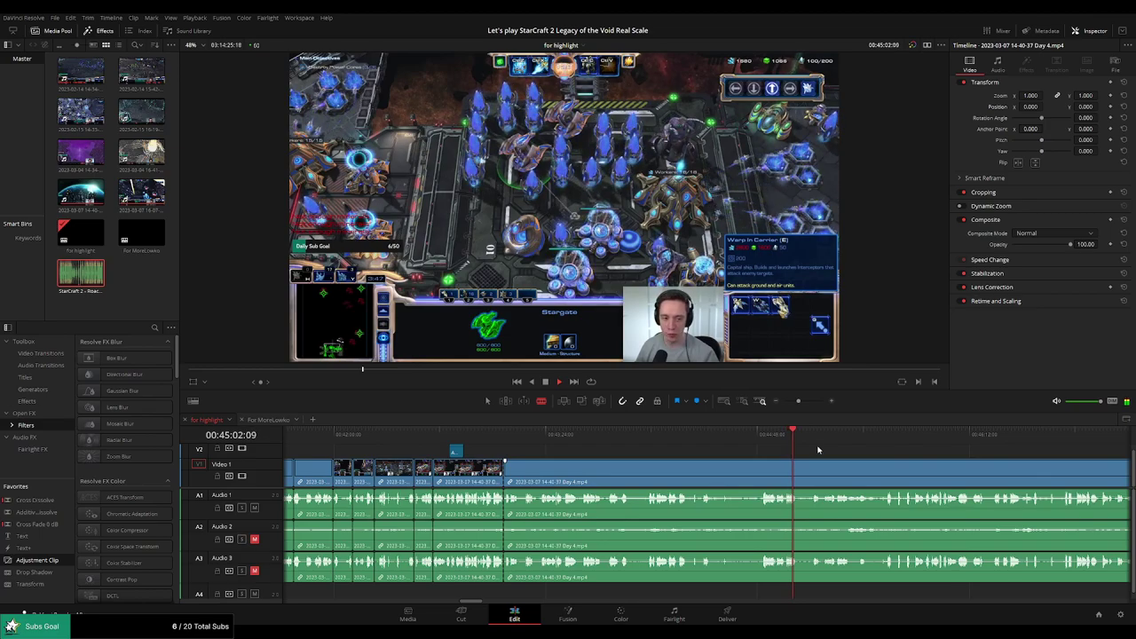
pyautogui.moveTo(800, 404); pyautogui.dragTo(803, 401)
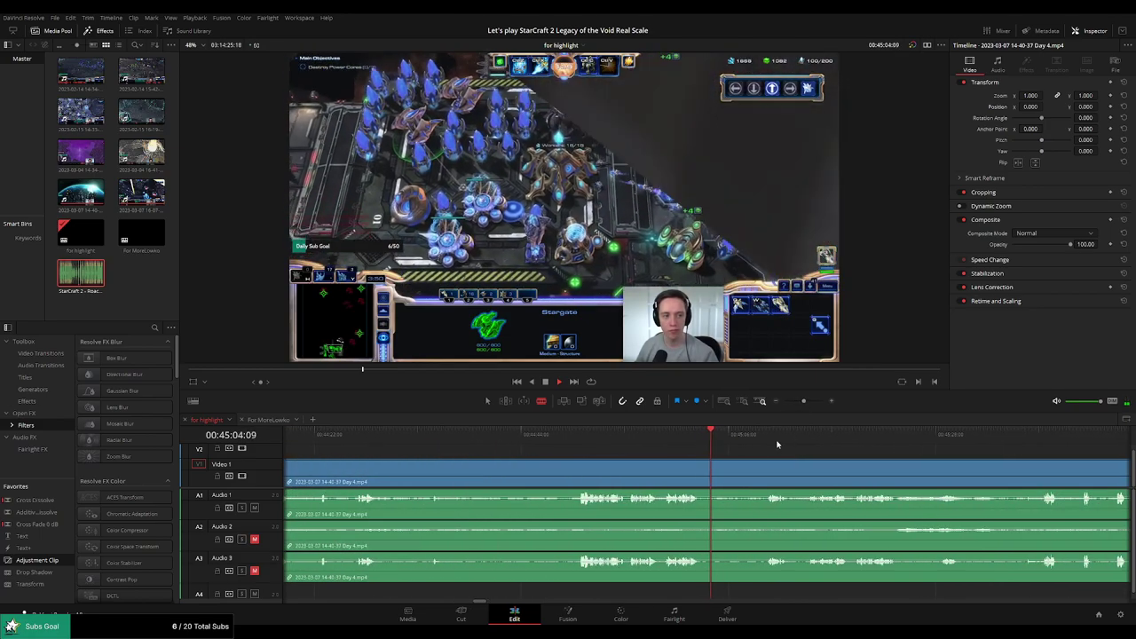
pyautogui.click(770, 434)
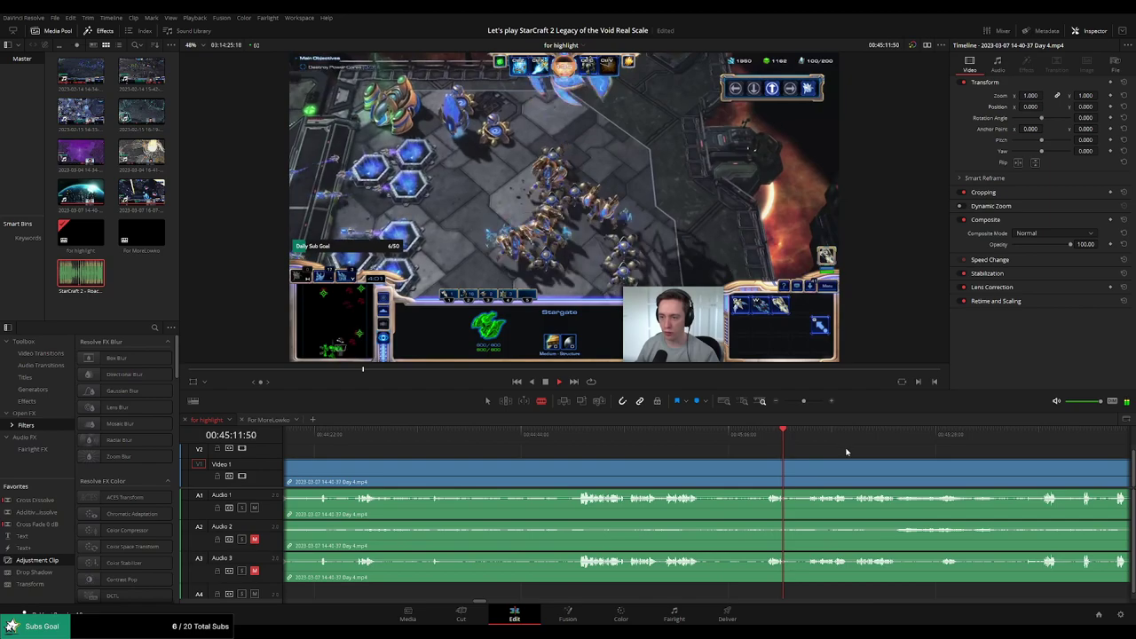
pyautogui.moveTo(849, 447); pyautogui.dragTo(633, 445)
pyautogui.click(573, 439)
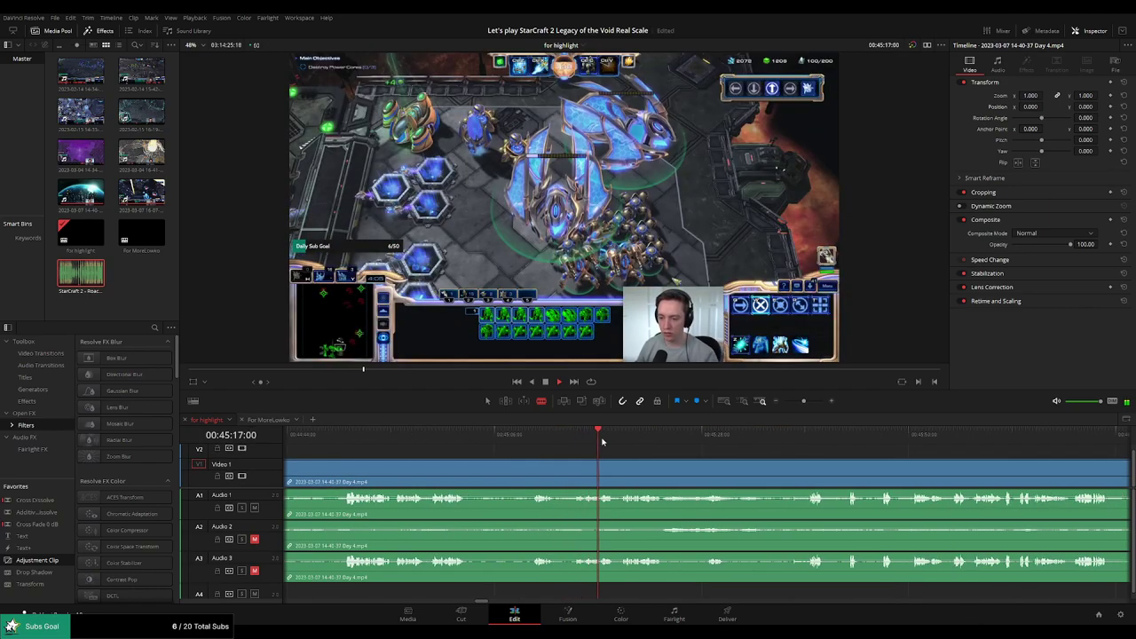
# Split the Day 4 clip at 00:45:39:03 and ripple delete the base-building section back to the cut at 00:43:07:29
pyautogui.click(809, 435)
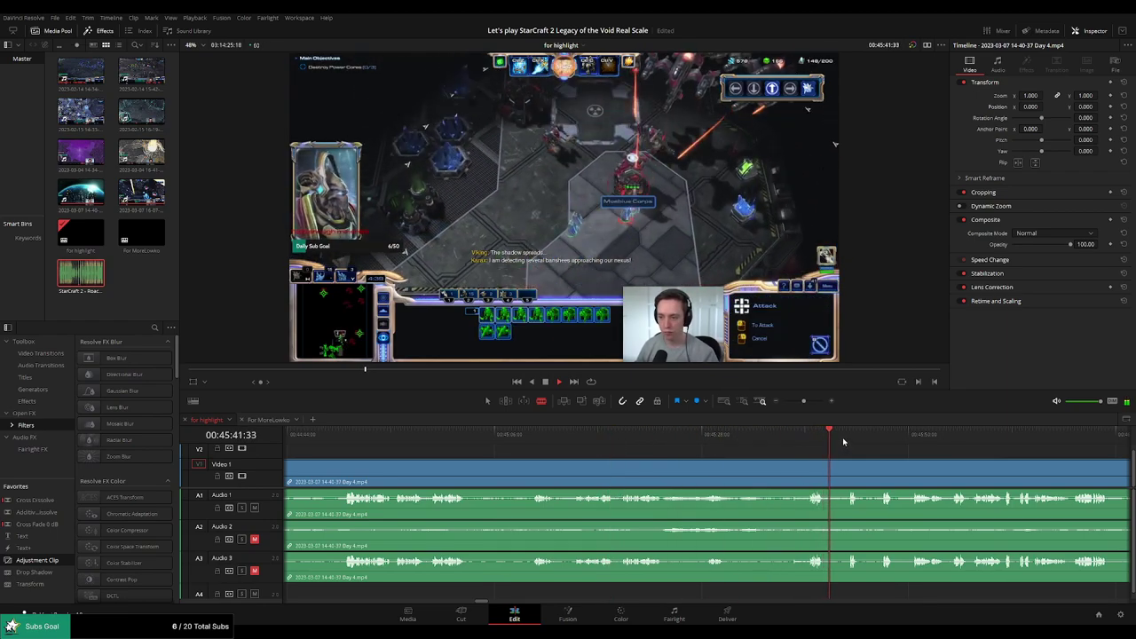
pyautogui.click(800, 435)
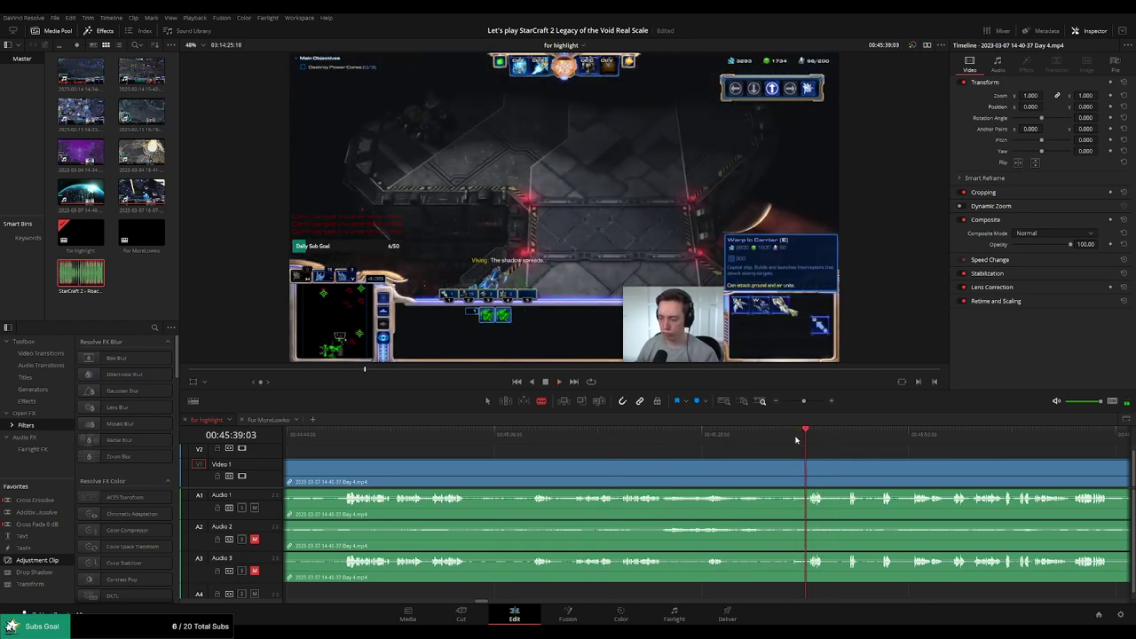
pyautogui.hotkey('ctrl', 'b')
pyautogui.click(759, 479)
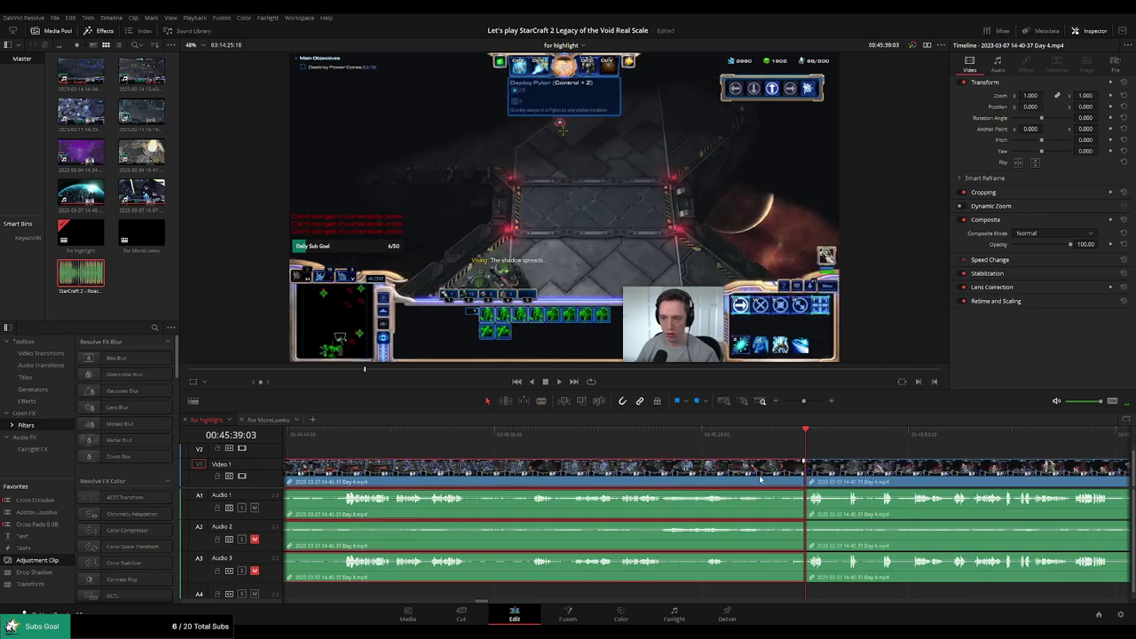
pyautogui.press('Delete')
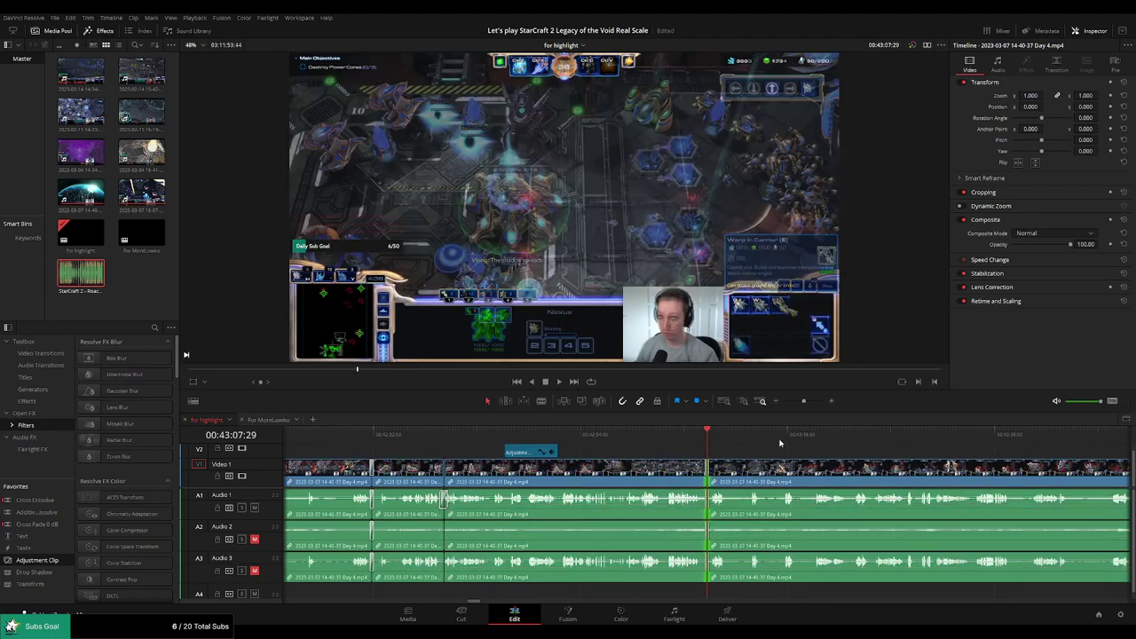
# Isolate a short piece of the Day 4 clip from about 00:43:26:37 to 00:43:26:49 and silence its audio
pyautogui.press('space')
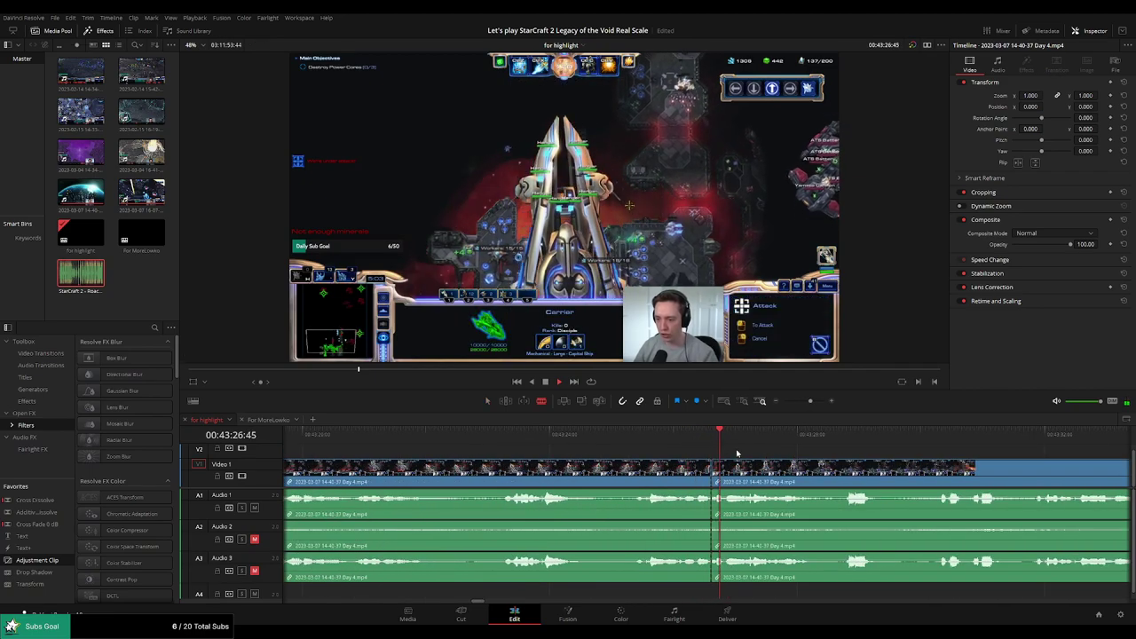
pyautogui.click(715, 468)
pyautogui.press('a')
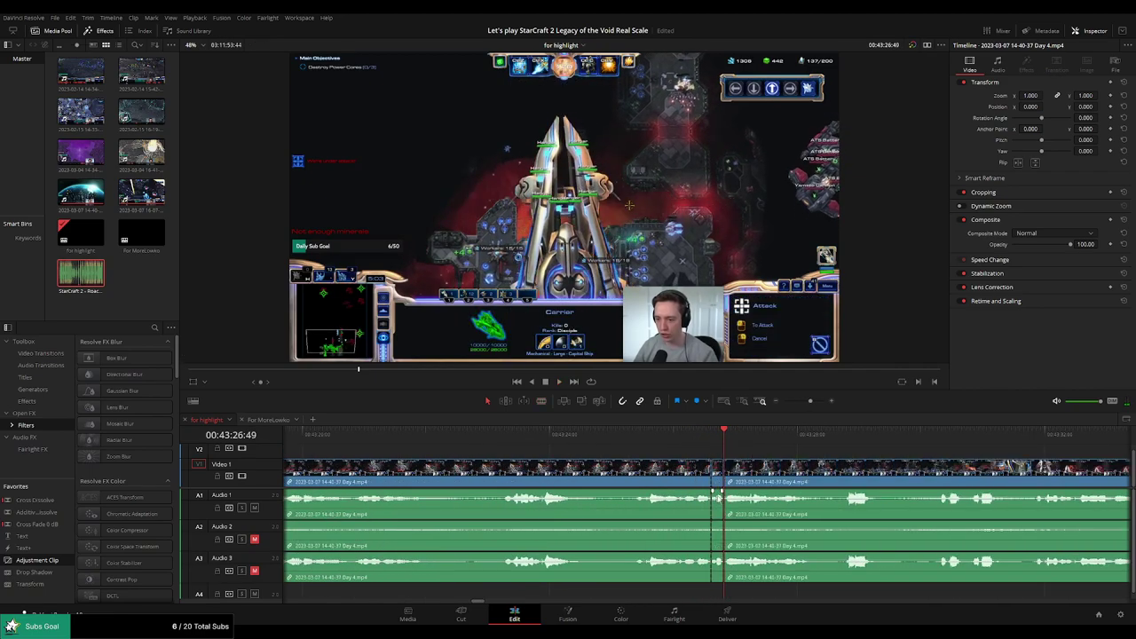
pyautogui.scroll(2, 716, 491)
pyautogui.moveTo(698, 497); pyautogui.dragTo(697, 554)
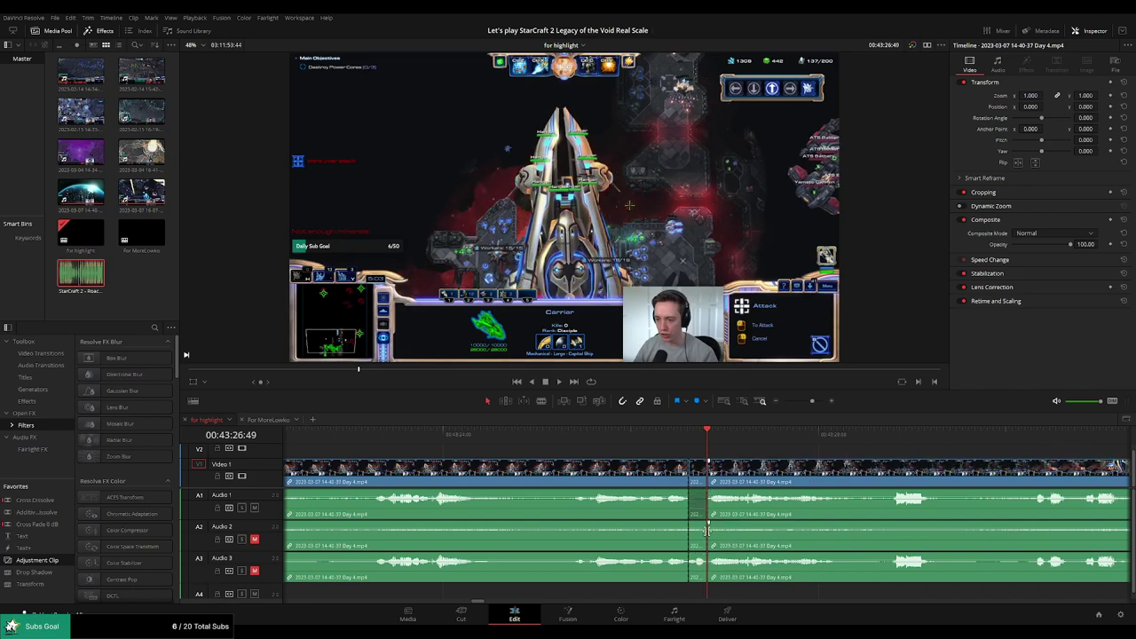
# Place the StarCraft 2 Roach Quotes audio under the silenced piece on the fourth audio track at volume -23, and play it back
pyautogui.moveTo(81, 273); pyautogui.dragTo(701, 594)
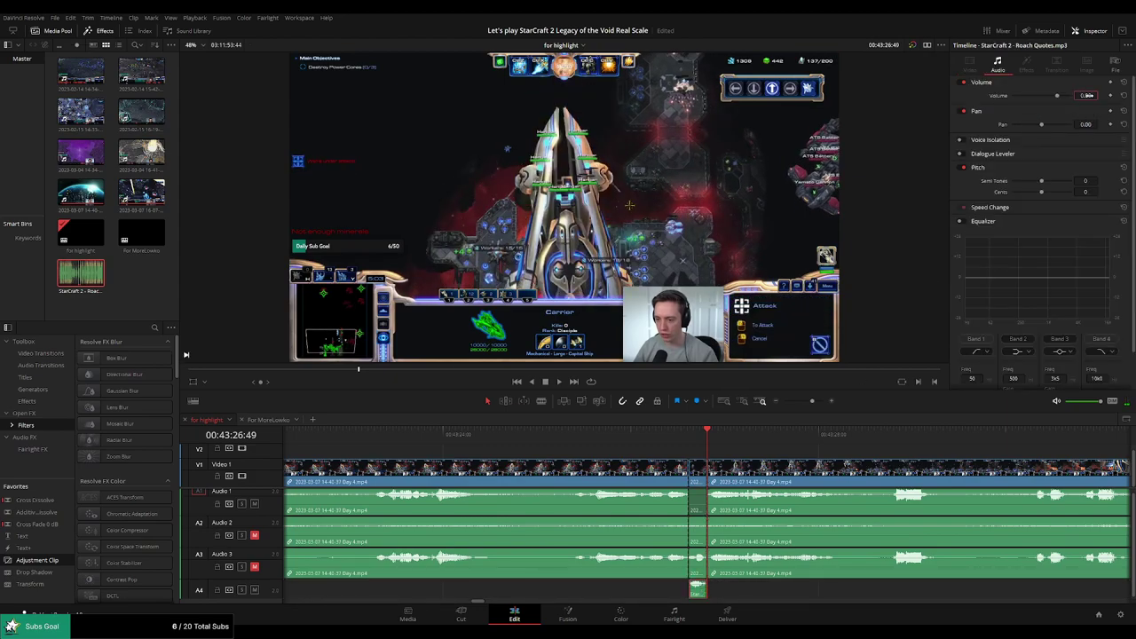
pyautogui.click(649, 440)
pyautogui.press('space')
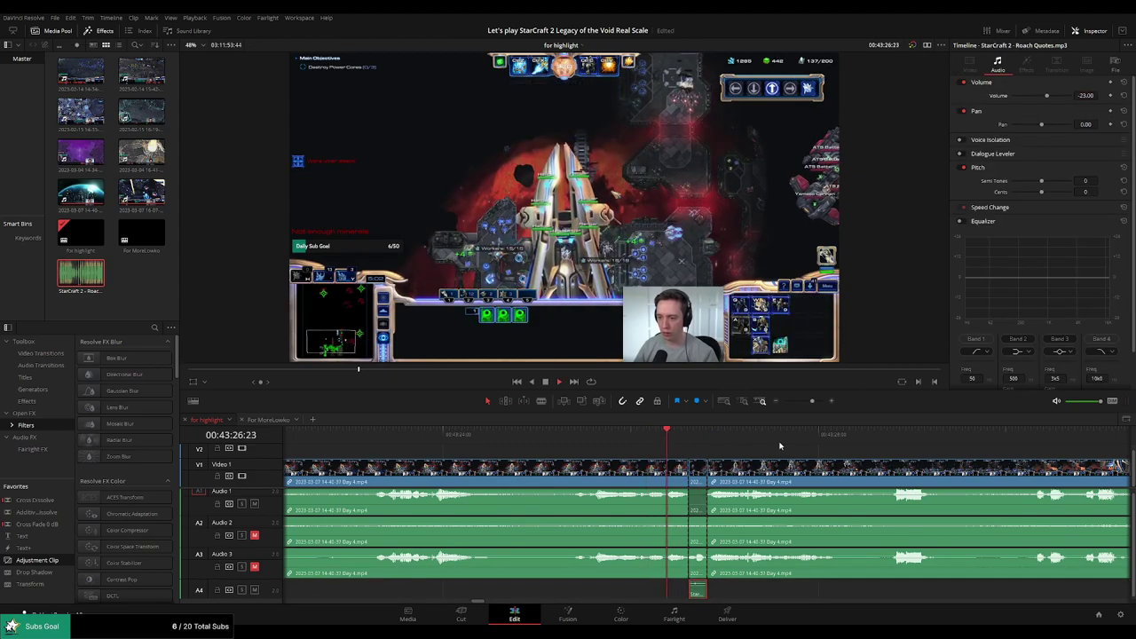
pyautogui.moveTo(790, 443); pyautogui.dragTo(685, 433)
pyautogui.click(806, 454)
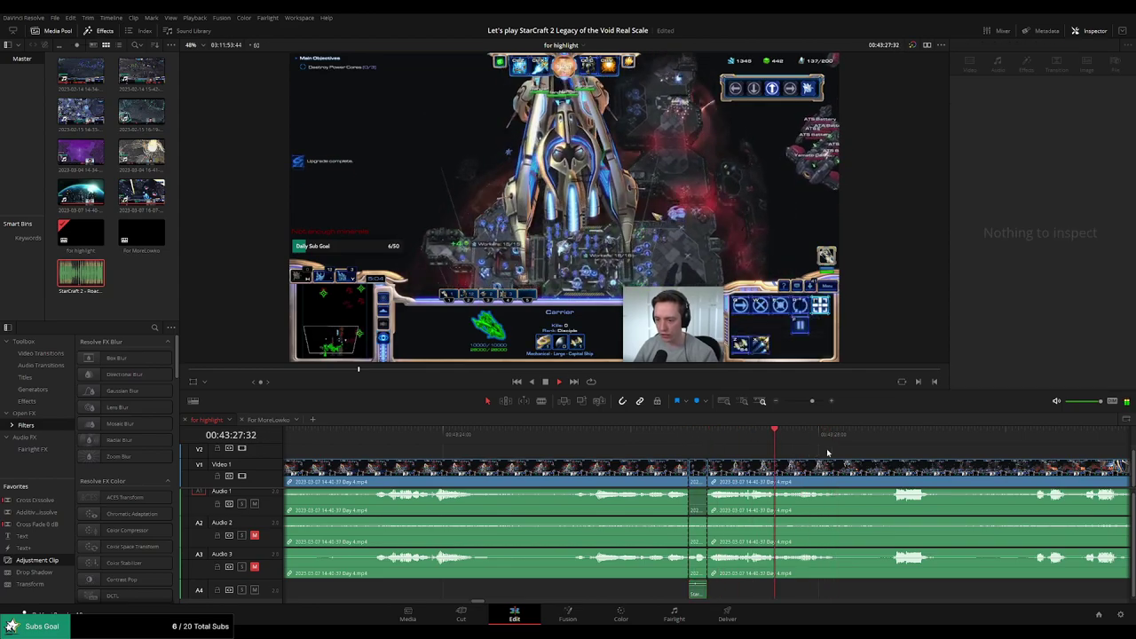
# Review the Day 4 footage from about 00:43:27 to 00:43:38 for a section to remove
pyautogui.hscroll(1, 864, 548)
pyautogui.moveTo(812, 402); pyautogui.dragTo(809, 402)
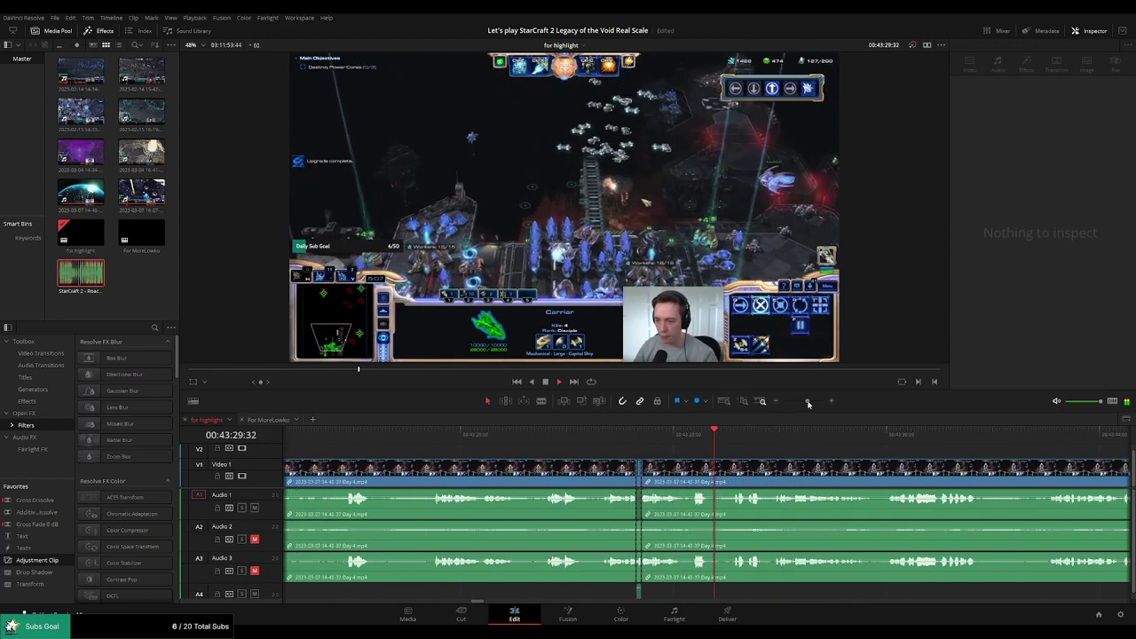
pyautogui.moveTo(823, 451); pyautogui.dragTo(743, 449)
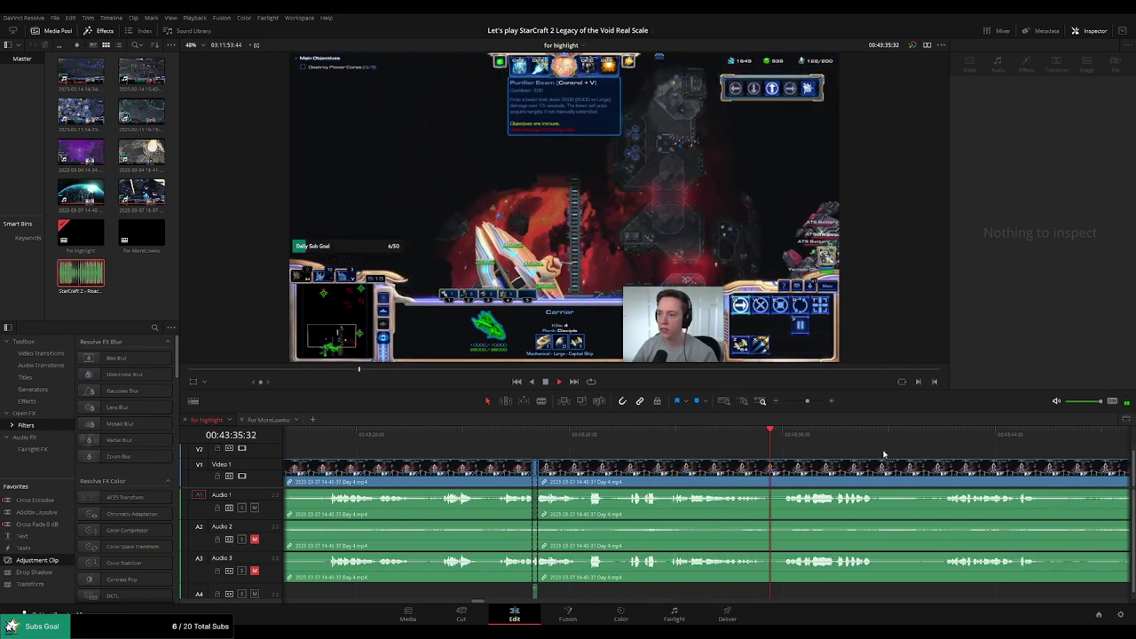
pyautogui.hscroll(4, 680, 440)
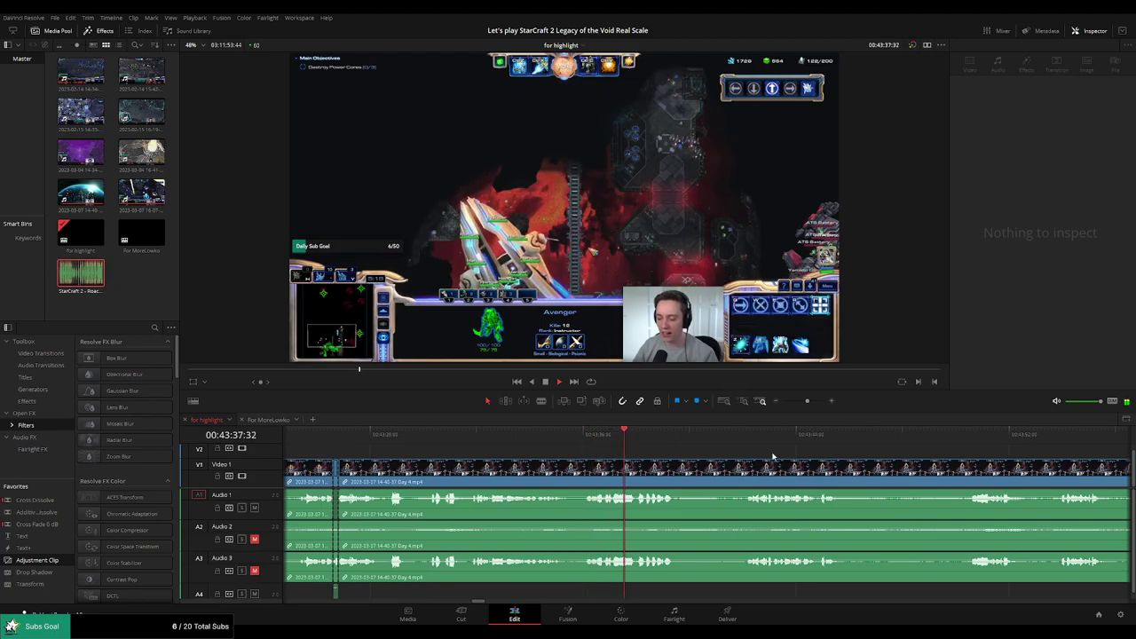
pyautogui.hscroll(2, 678, 443)
pyautogui.moveTo(592, 434); pyautogui.dragTo(624, 434)
# Try cutting out the Day 4 section between about 00:43:39:30 and 00:43:42, and undo the splits and deletion
pyautogui.press('b')
pyautogui.click(584, 471)
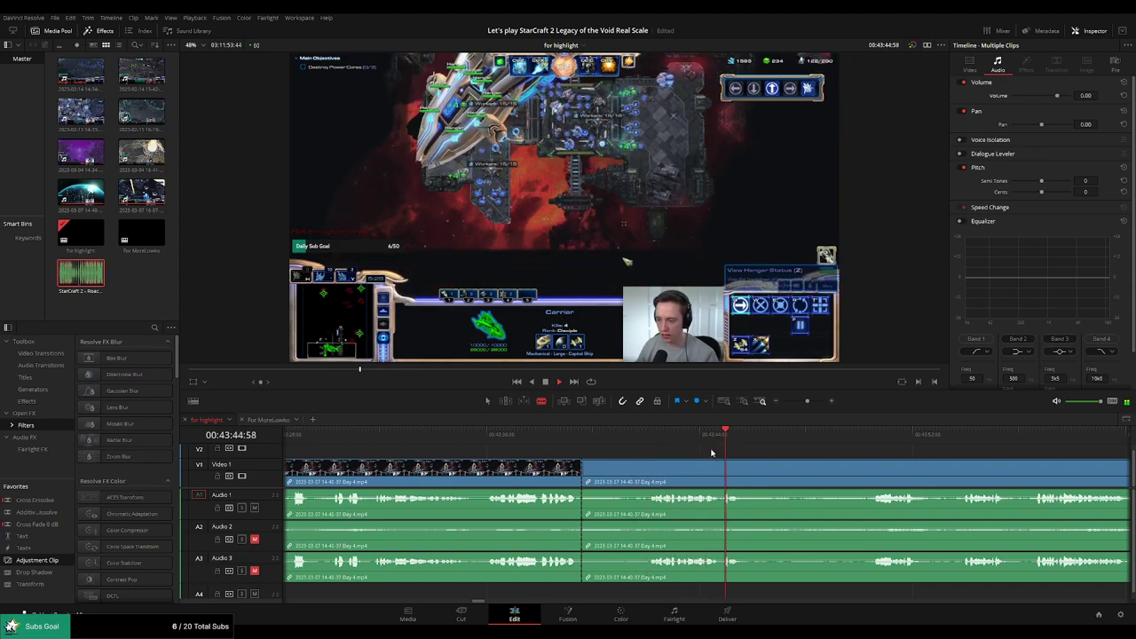
pyautogui.click(646, 475)
pyautogui.press('a')
pyautogui.click(633, 476)
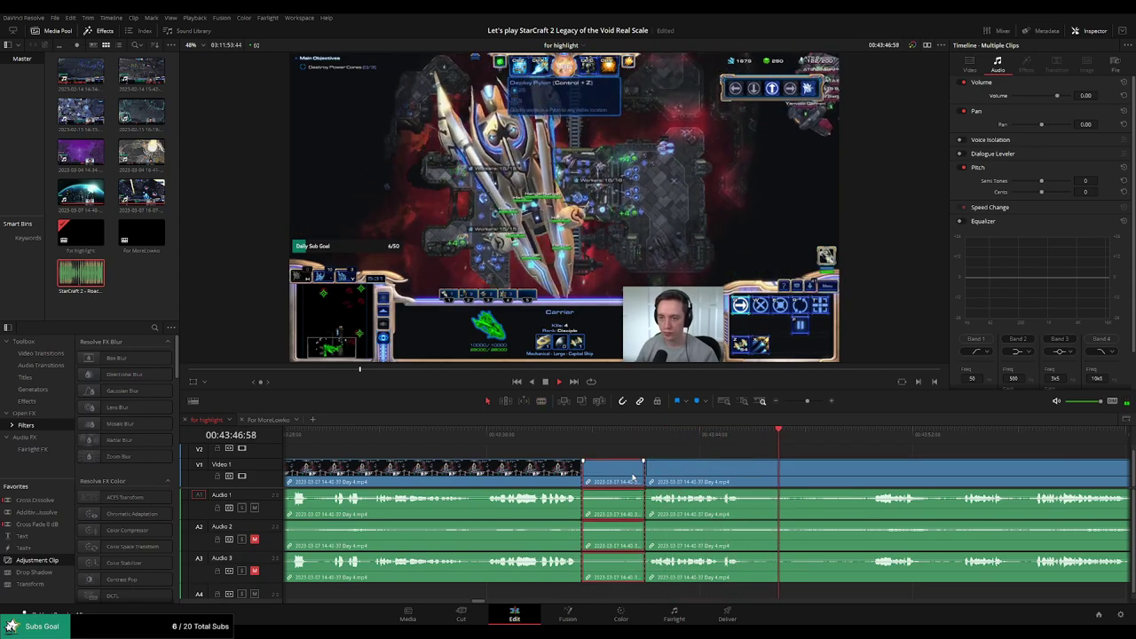
pyautogui.press('Delete')
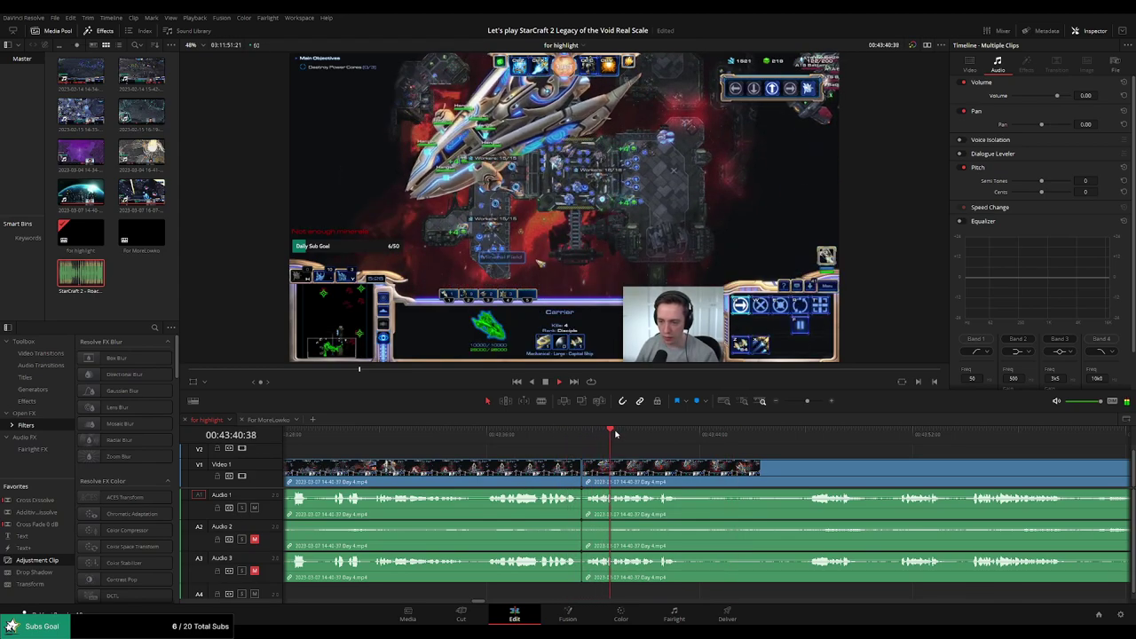
pyautogui.hotkey('ctrl', 'z')
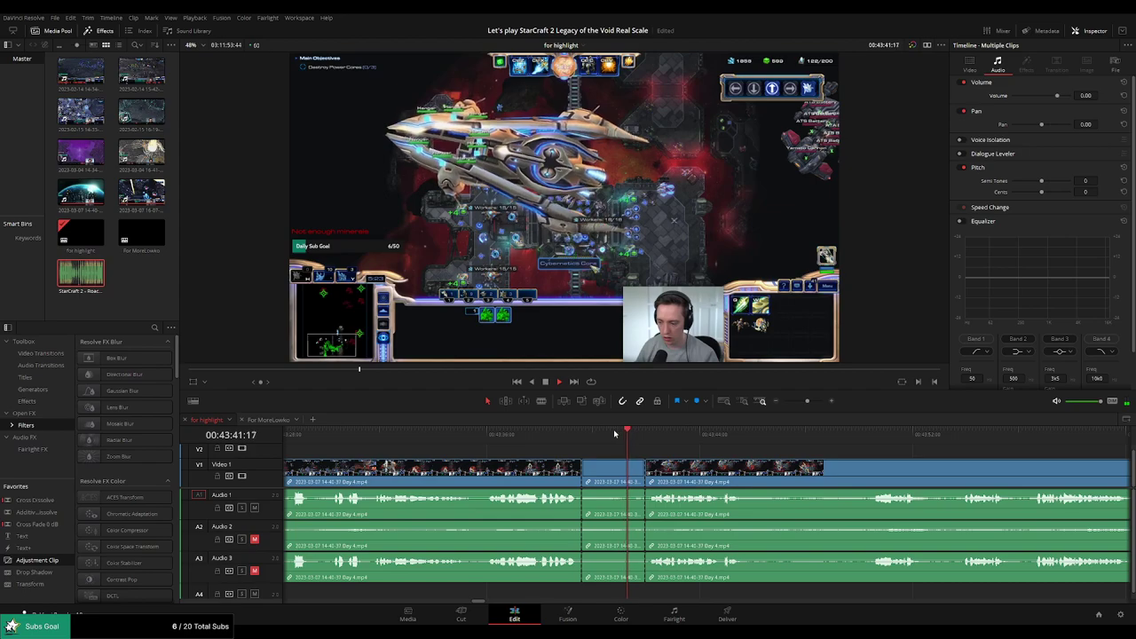
pyautogui.hotkey('ctrl', 'z')
pyautogui.hotkey('ctrl', 'z')
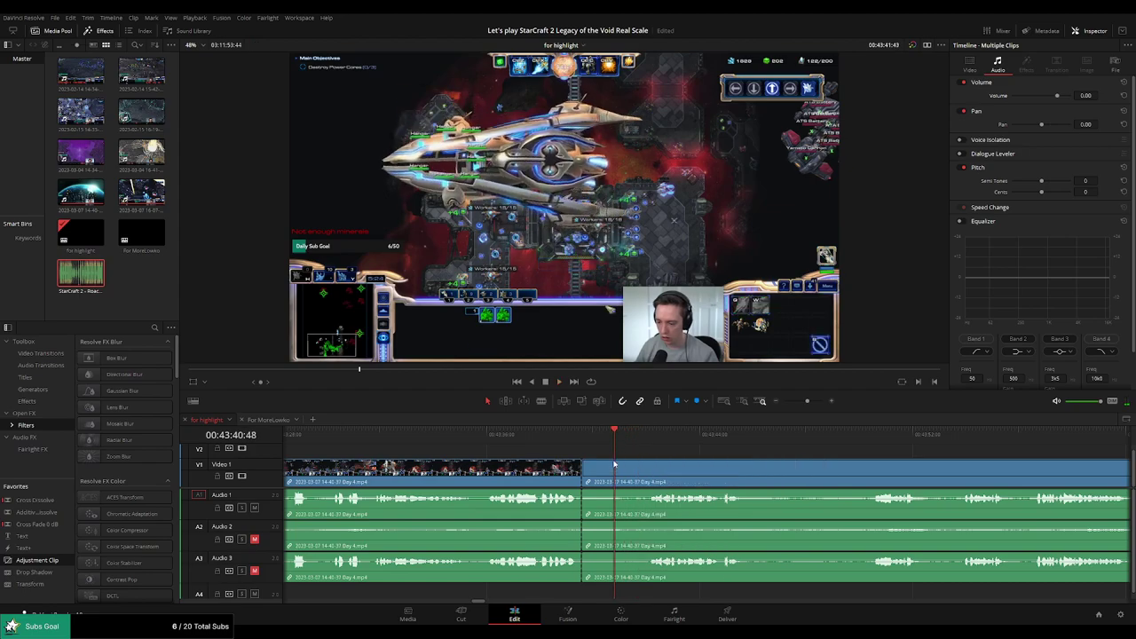
# Play on from about 00:43:41 and split the Day 4 clip at 00:43:45:50
pyautogui.press('space')
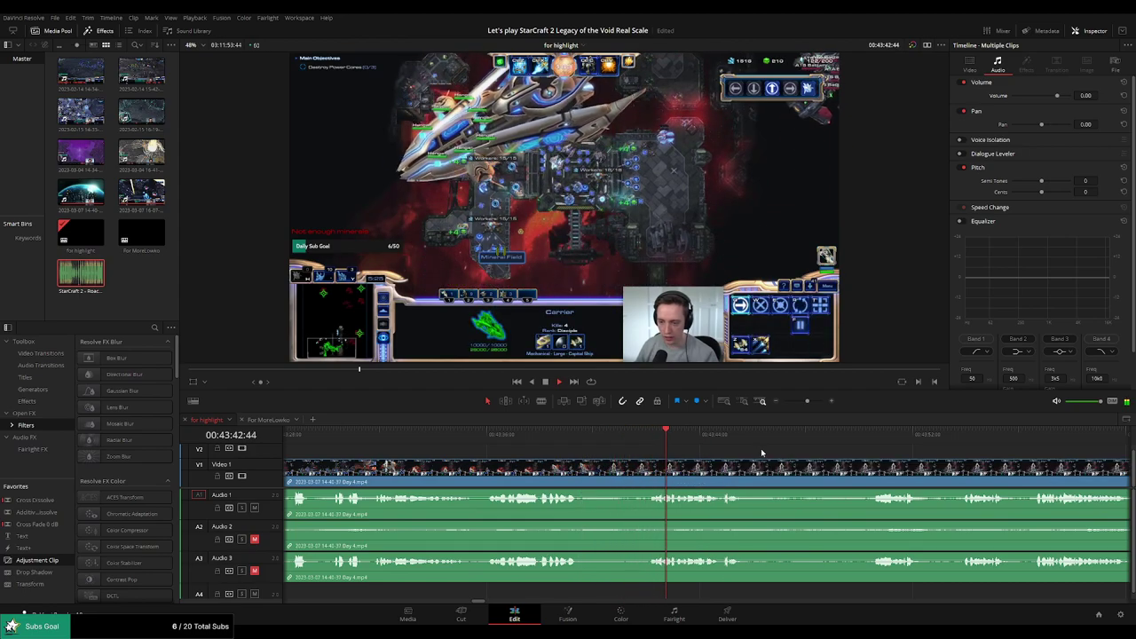
pyautogui.moveTo(760, 448); pyautogui.dragTo(579, 457)
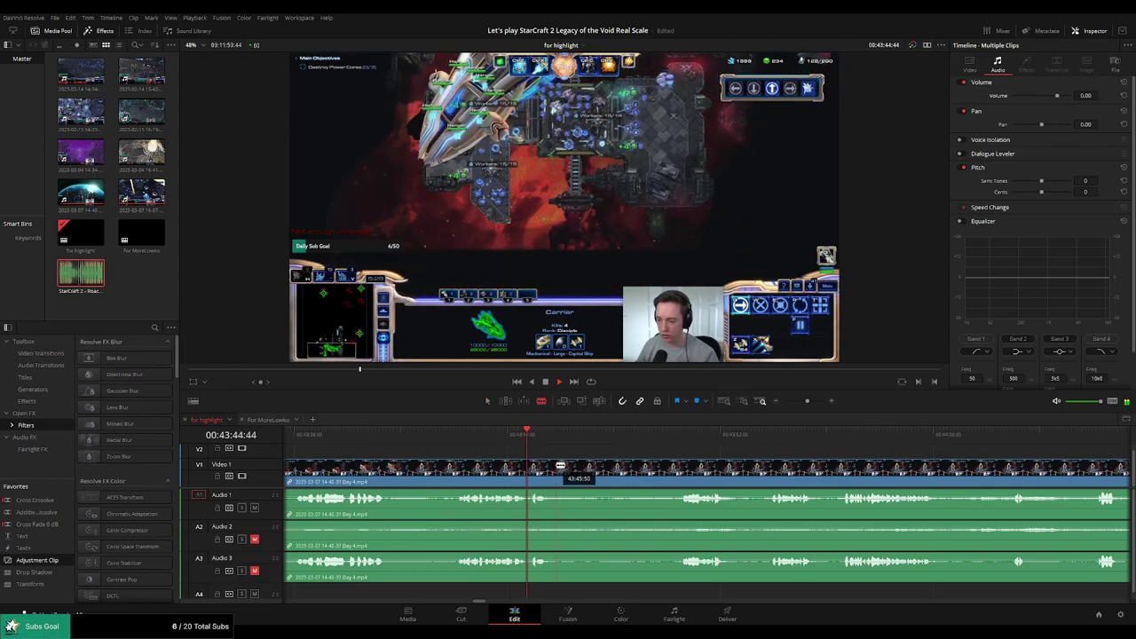
pyautogui.click(558, 465)
# Skim ahead to the explosion, split the Day 4 clip at about 00:43:53:50 and ripple delete back to the 00:43:45:50 cut
pyautogui.click(671, 438)
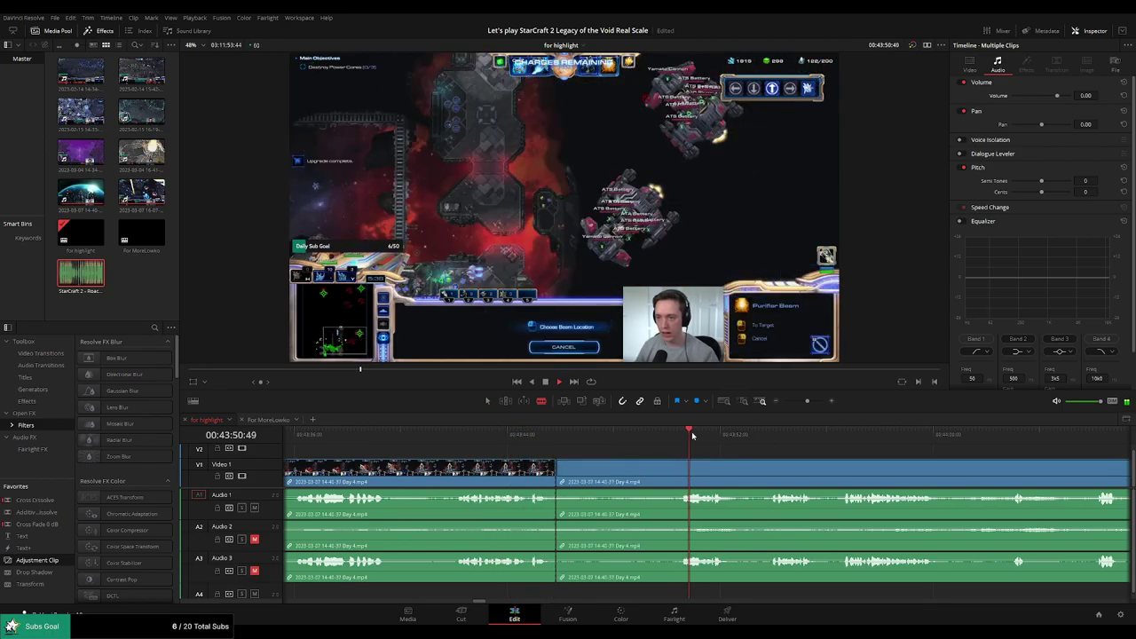
pyautogui.click(773, 435)
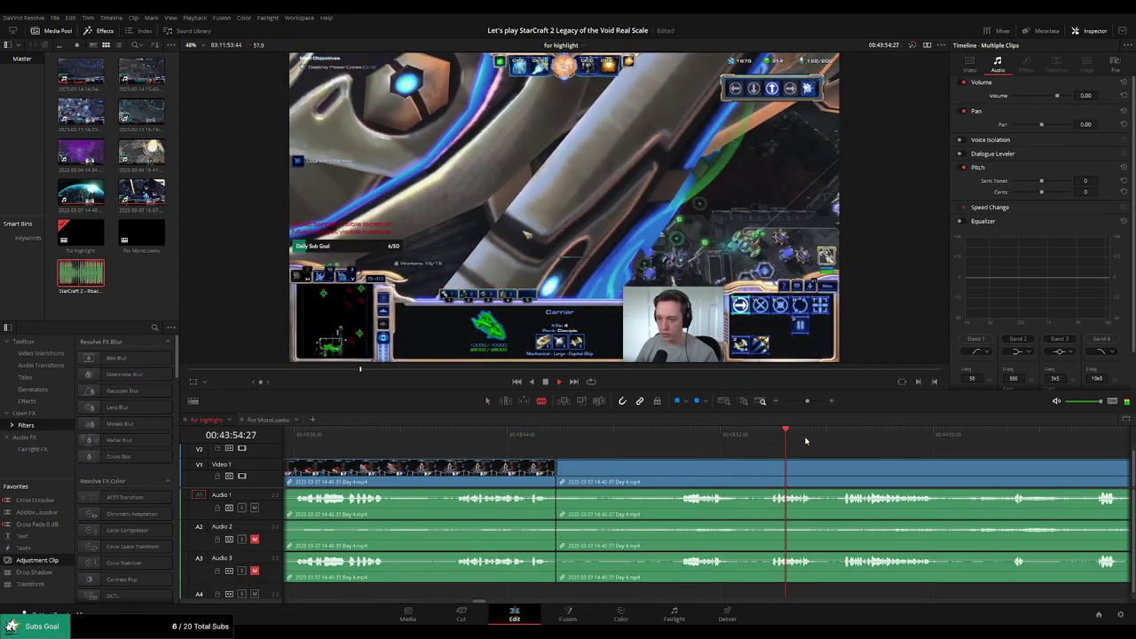
pyautogui.click(843, 436)
pyautogui.moveTo(883, 444); pyautogui.dragTo(664, 446)
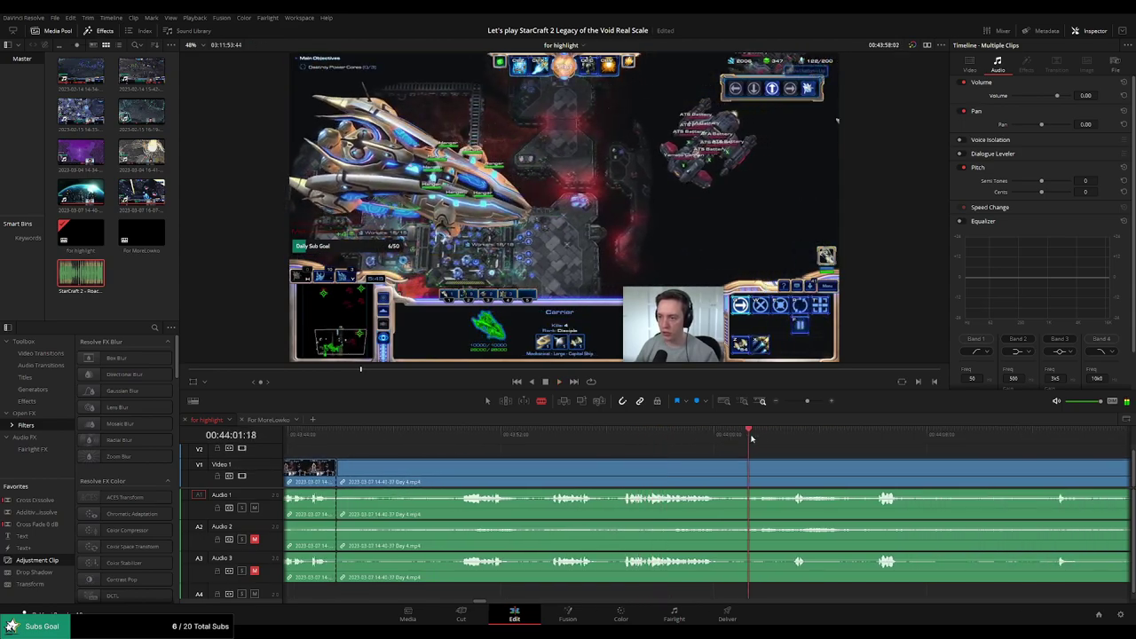
pyautogui.click(779, 435)
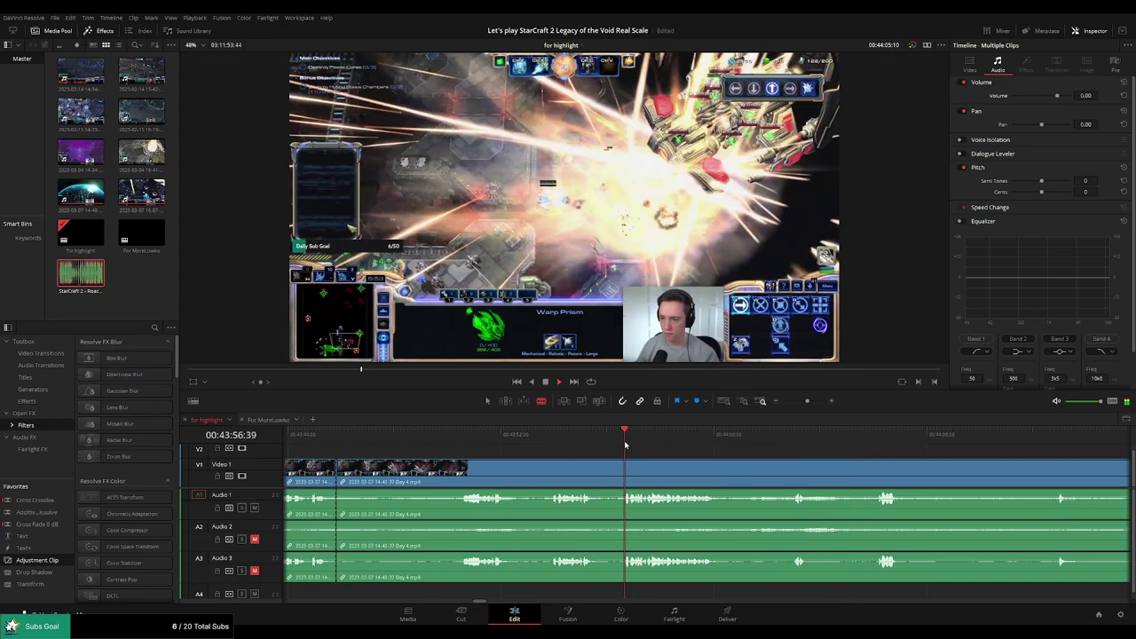
pyautogui.click(550, 473)
pyautogui.press('a')
pyautogui.click(514, 475)
pyautogui.press('Delete')
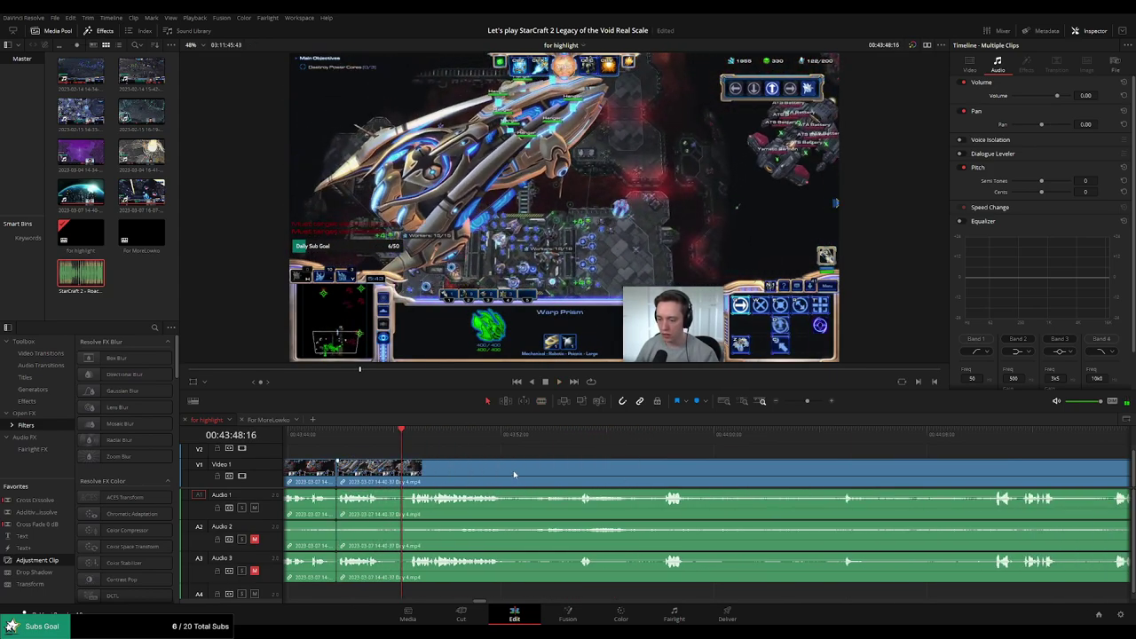
# Review the join at 00:43:45:50 and the battle footage following it up to about 00:44:12
pyautogui.click(331, 434)
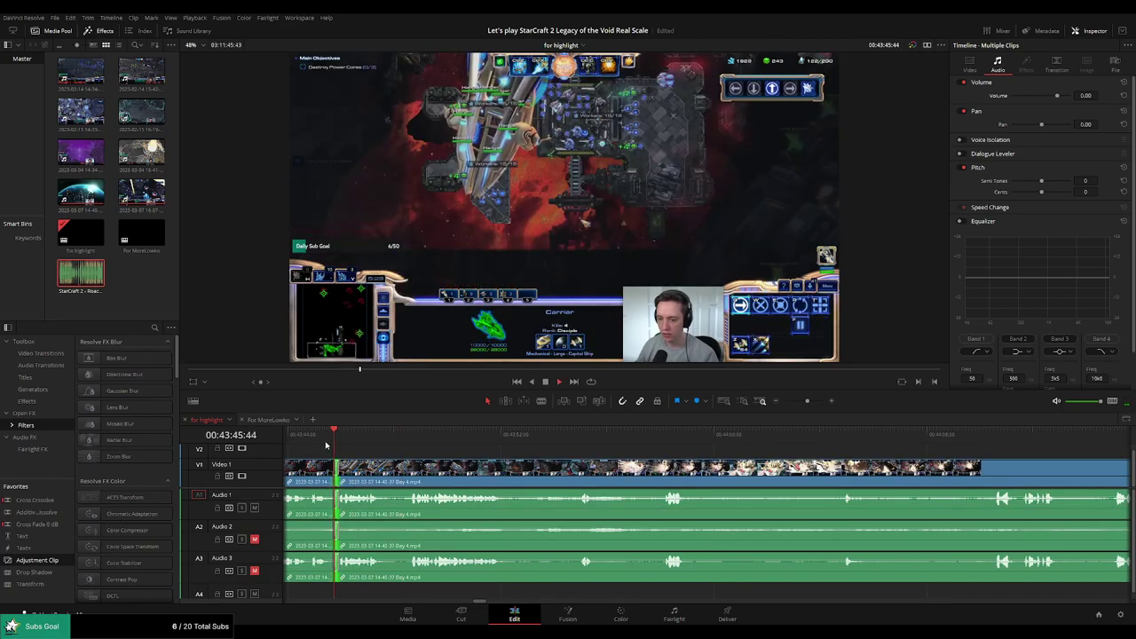
pyautogui.moveTo(393, 441); pyautogui.dragTo(582, 436)
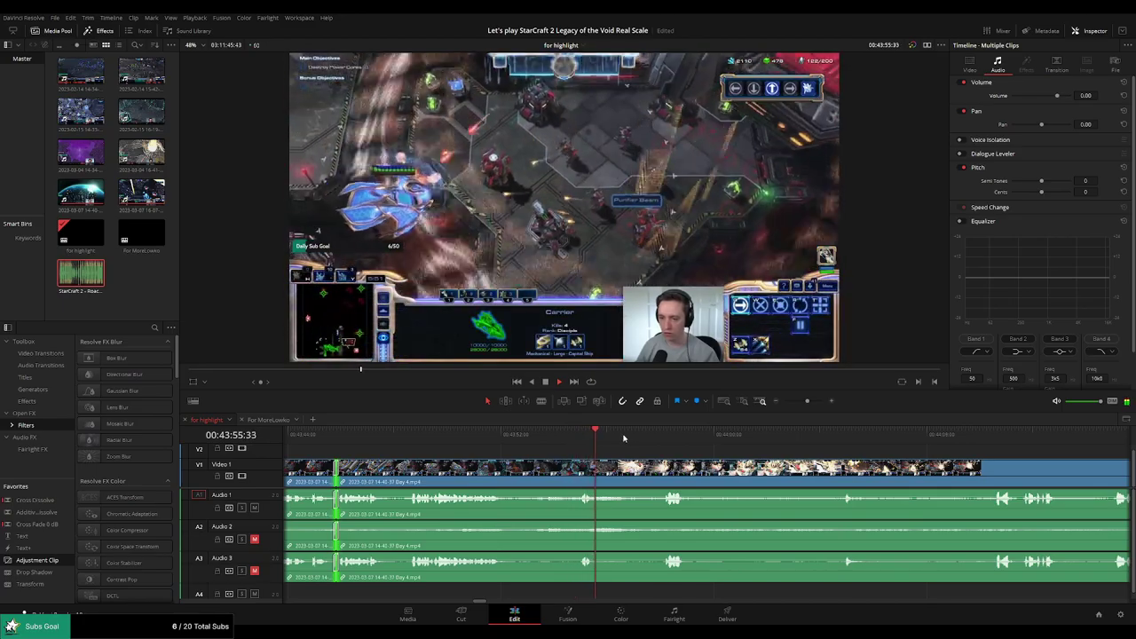
pyautogui.click(652, 438)
pyautogui.hscroll(3, 589, 451)
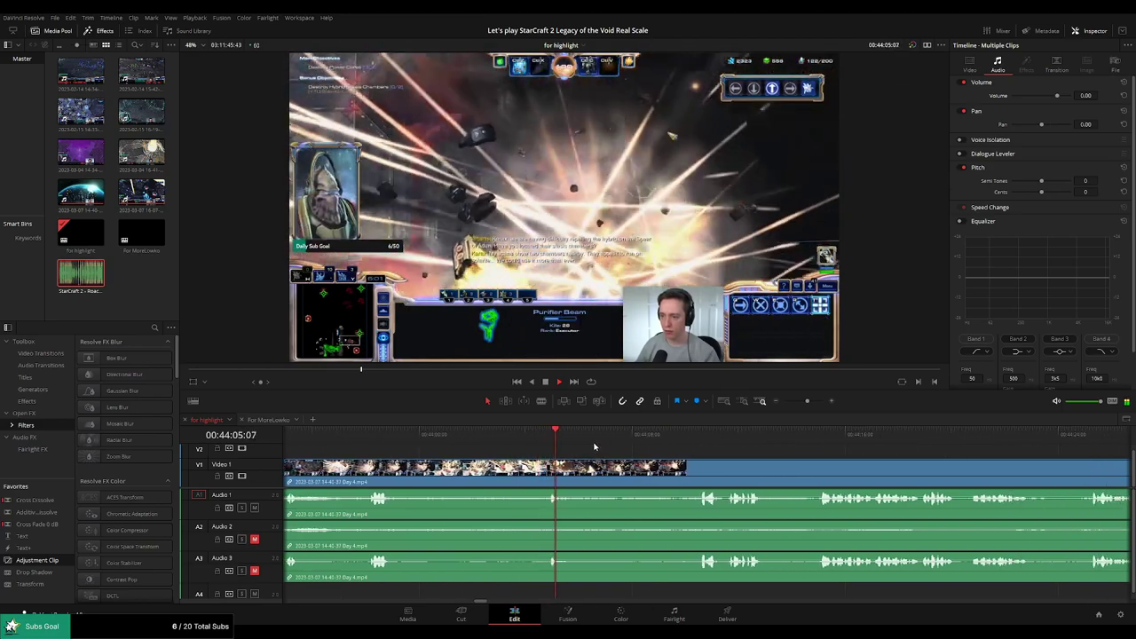
pyautogui.moveTo(655, 441); pyautogui.dragTo(698, 441)
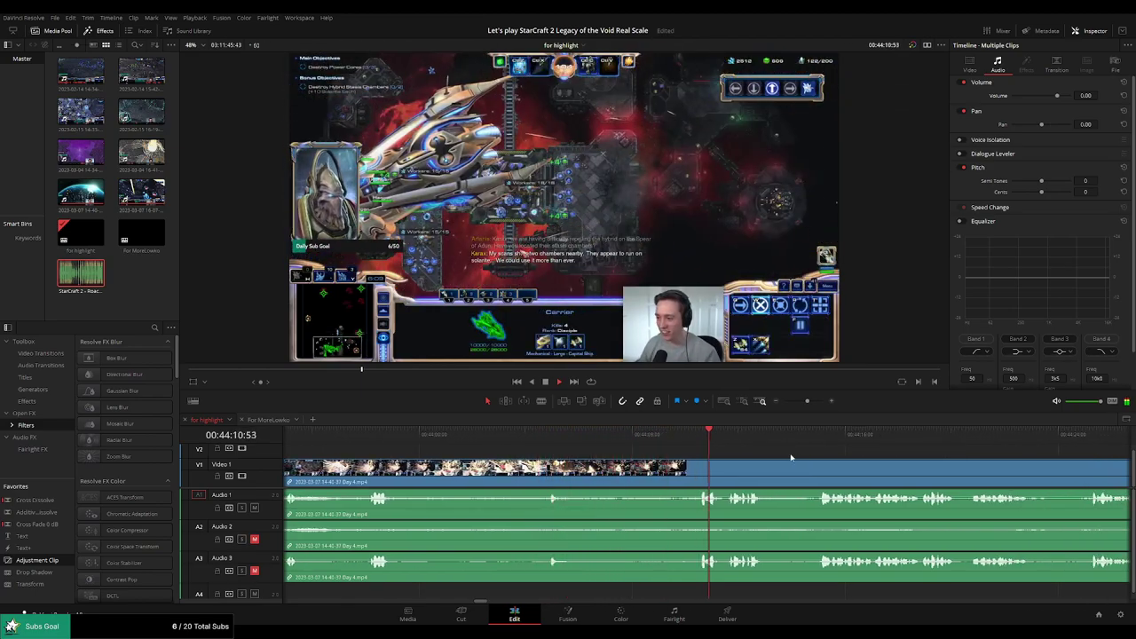
pyautogui.moveTo(791, 458); pyautogui.dragTo(621, 455)
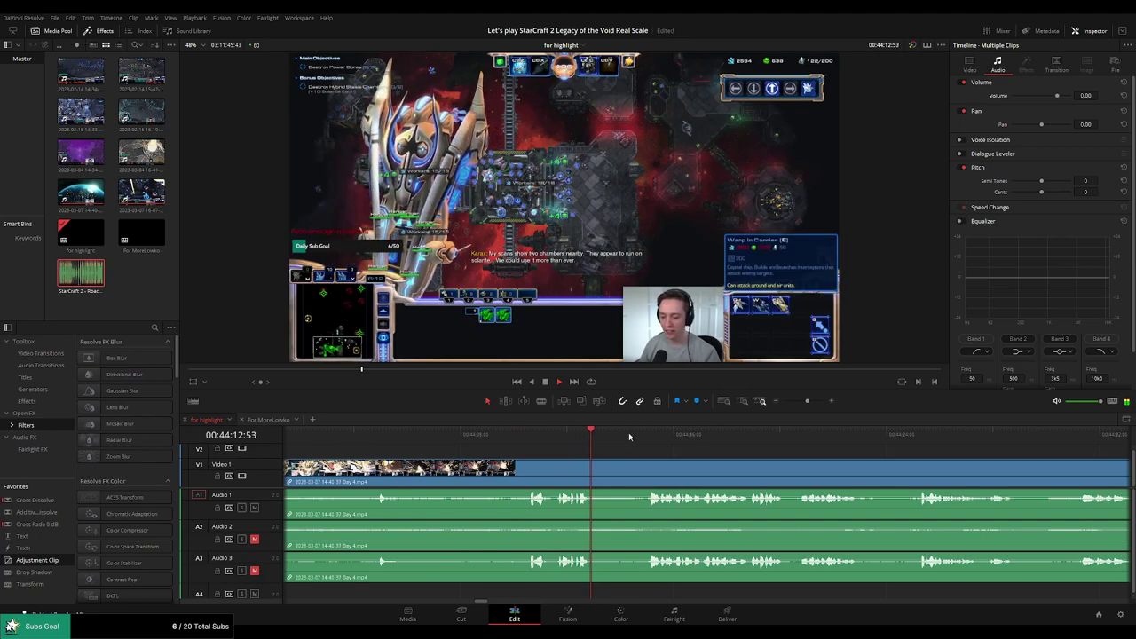
# Ripple delete the Day 4 section between about 00:44:12:57 and 00:44:15:03 and add a Cross Fade 0 dB on Audio 1 at the join
pyautogui.click(644, 434)
pyautogui.click(593, 468)
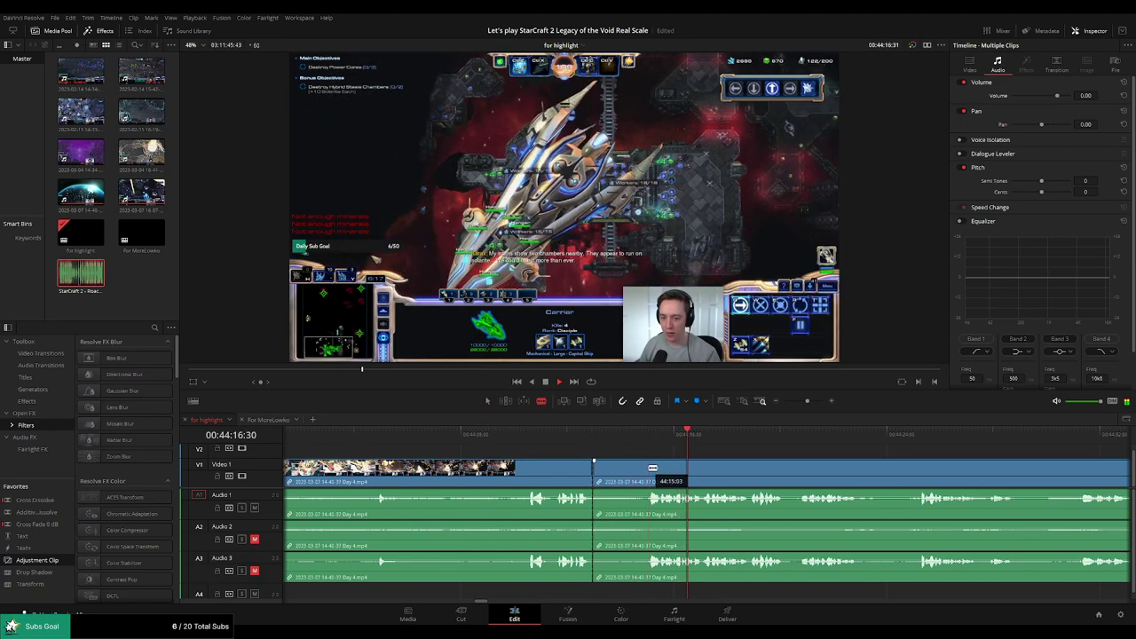
pyautogui.click(650, 467)
pyautogui.press('a')
pyautogui.click(617, 470)
pyautogui.press('BackSpace')
pyautogui.click(617, 468)
pyautogui.press('BackSpace')
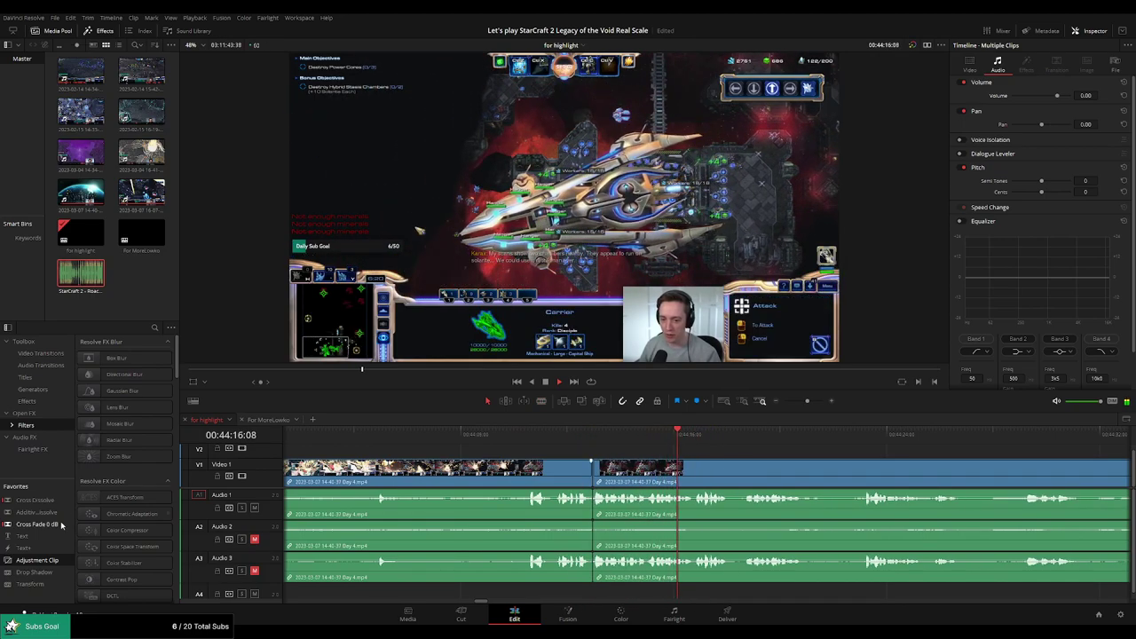
pyautogui.moveTo(765, 462); pyautogui.dragTo(608, 445)
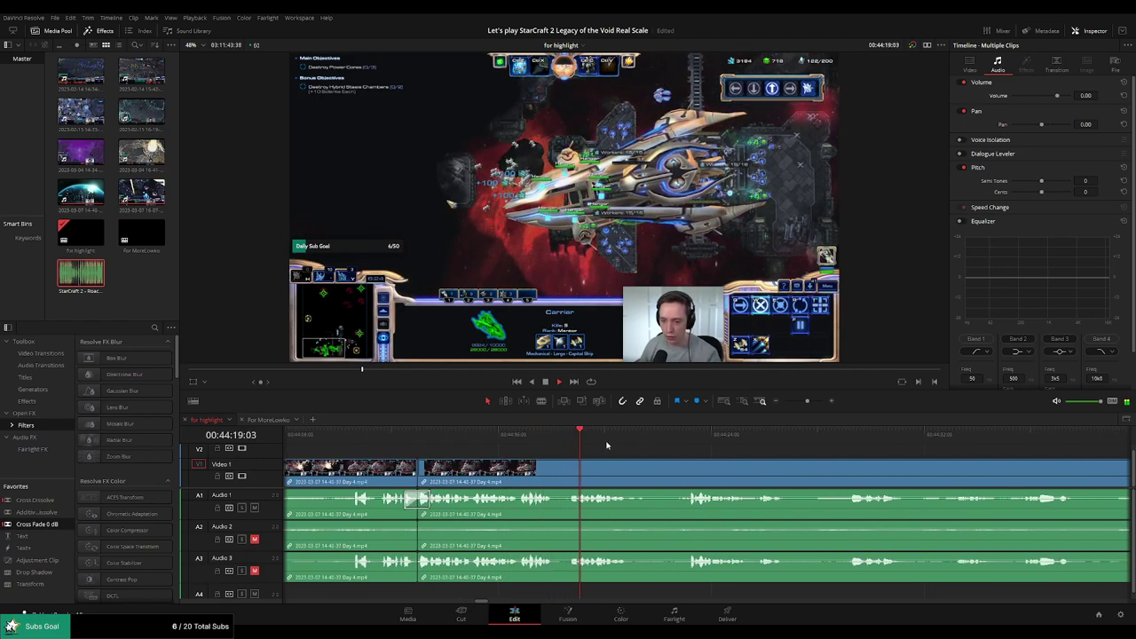
# Review the footage following the crossfade and split the Day 4 clip at about 00:44:21:30
pyautogui.hscroll(2, 617, 447)
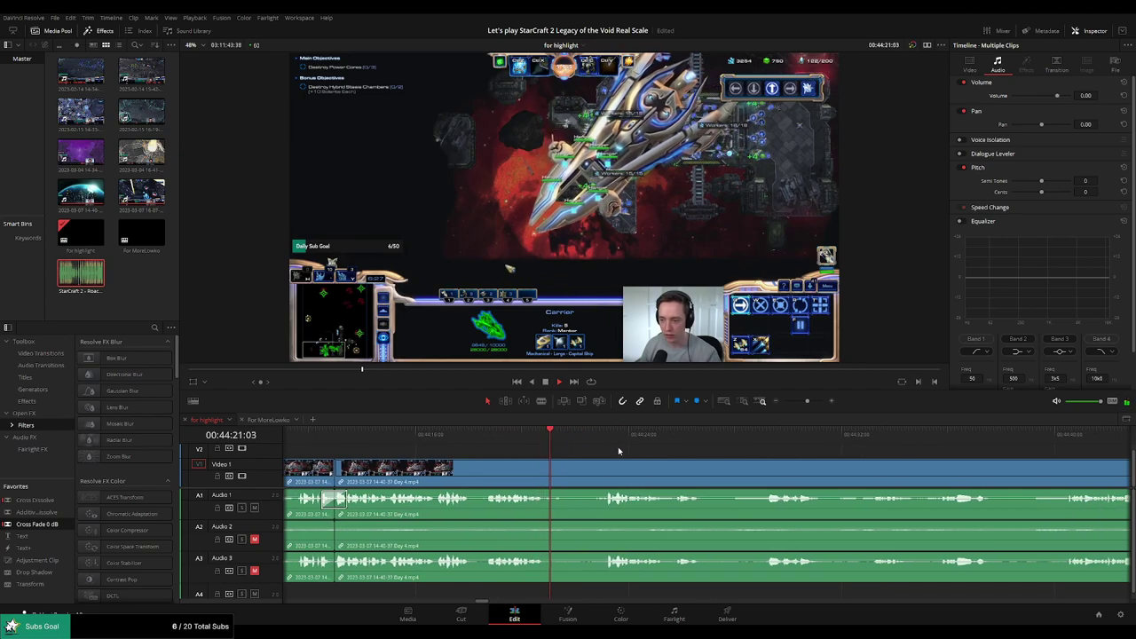
pyautogui.moveTo(584, 436); pyautogui.dragTo(607, 434)
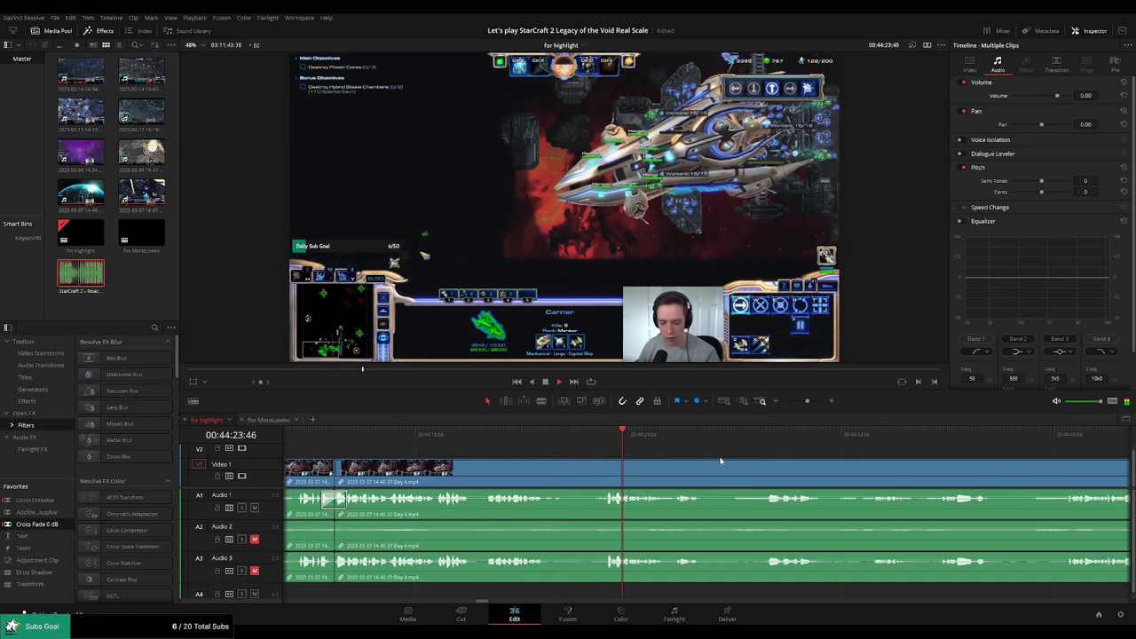
pyautogui.hscroll(3, 607, 453)
pyautogui.hscroll(2, 615, 452)
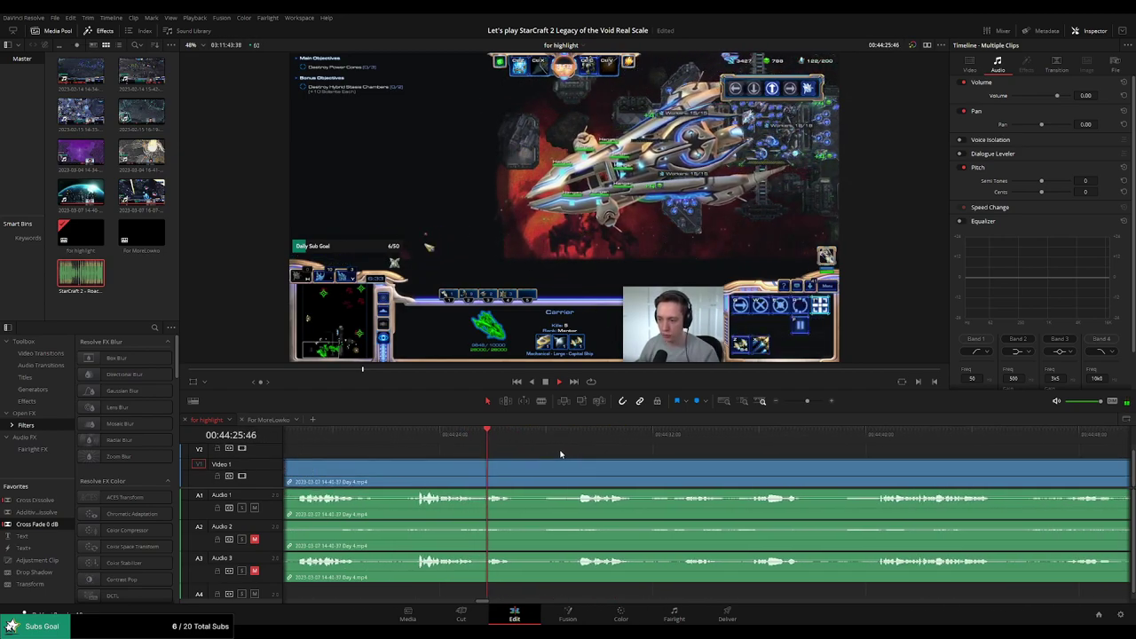
pyautogui.press('b')
pyautogui.click(373, 476)
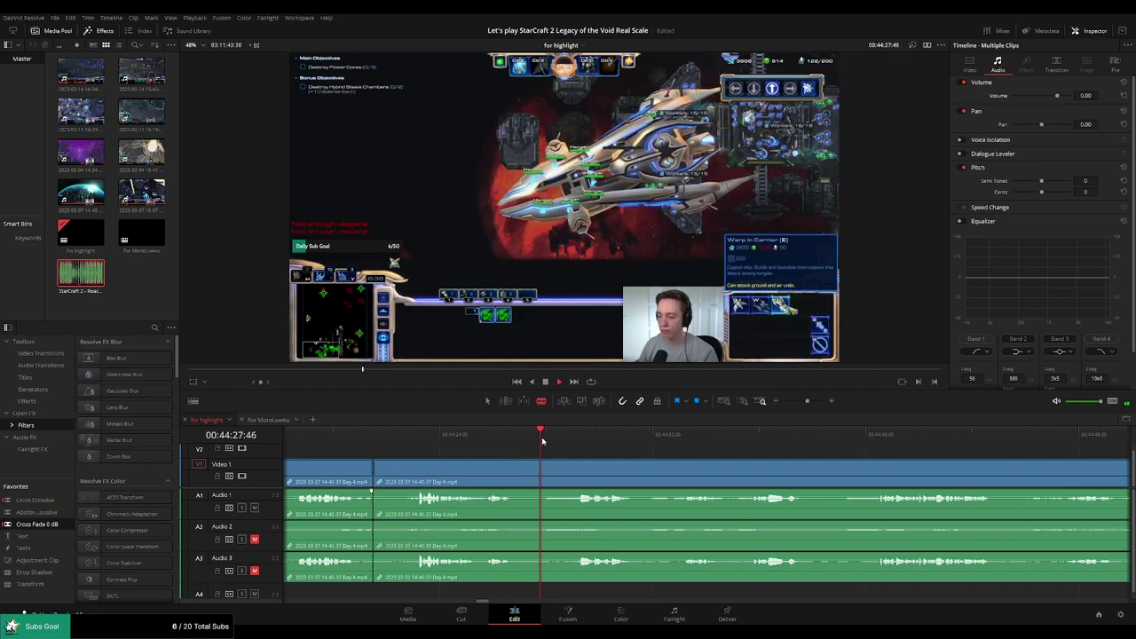
# Skim ahead, split the Day 4 clip at about 00:44:54:05, ripple delete back to the 00:44:21:30 cut, and add video and audio transitions at the join
pyautogui.click(904, 433)
pyautogui.hscroll(8, 778, 448)
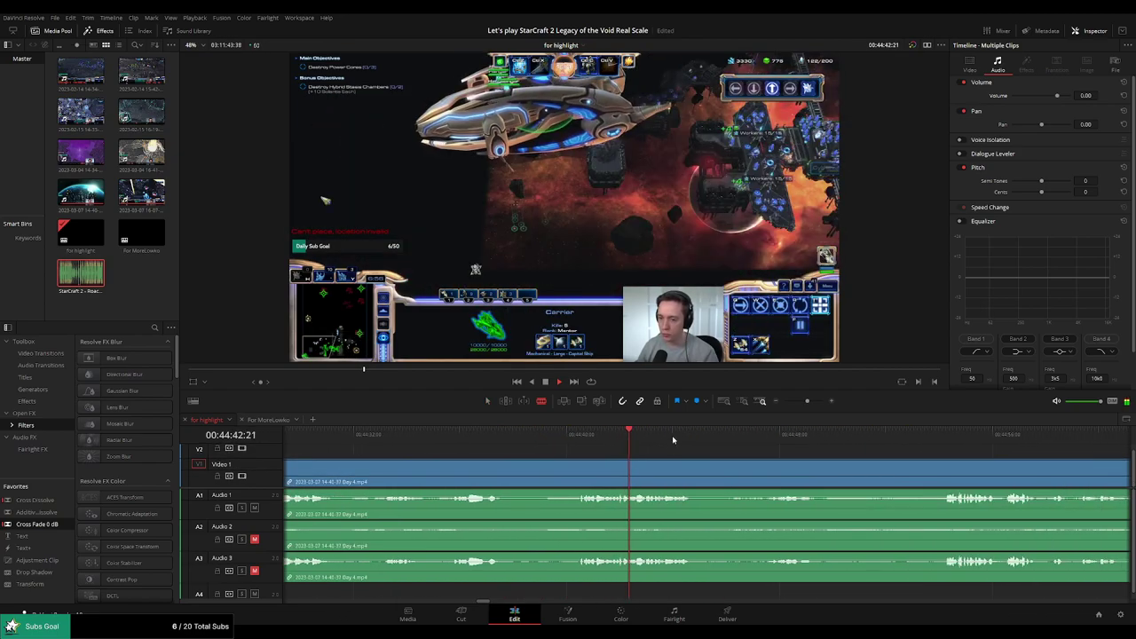
pyautogui.click(919, 437)
pyautogui.hscroll(3, 992, 458)
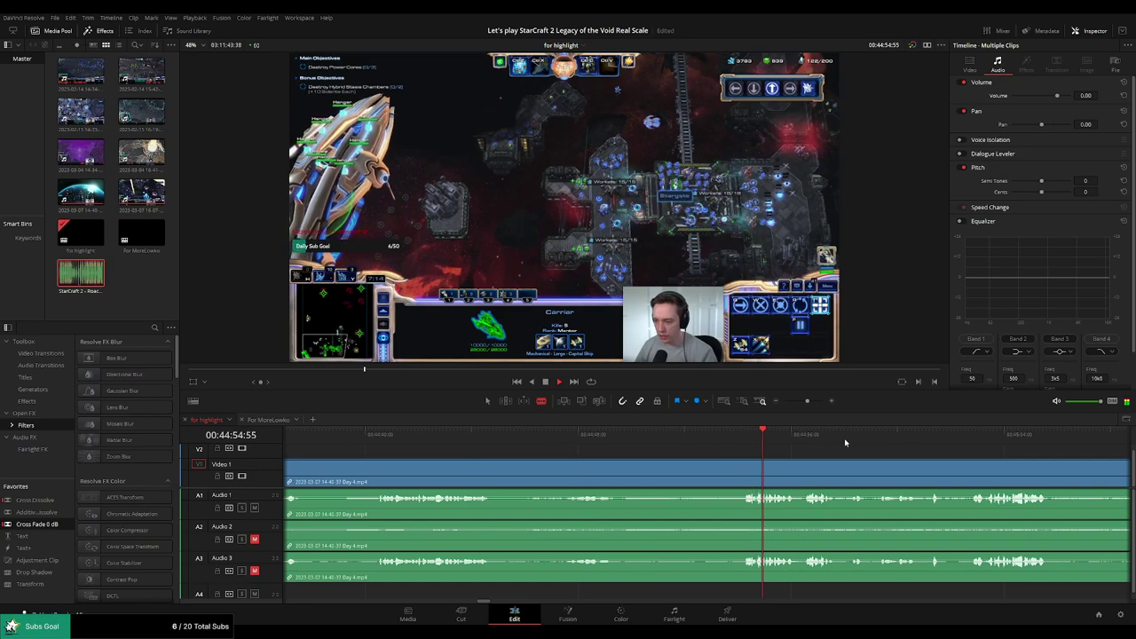
pyautogui.click(923, 435)
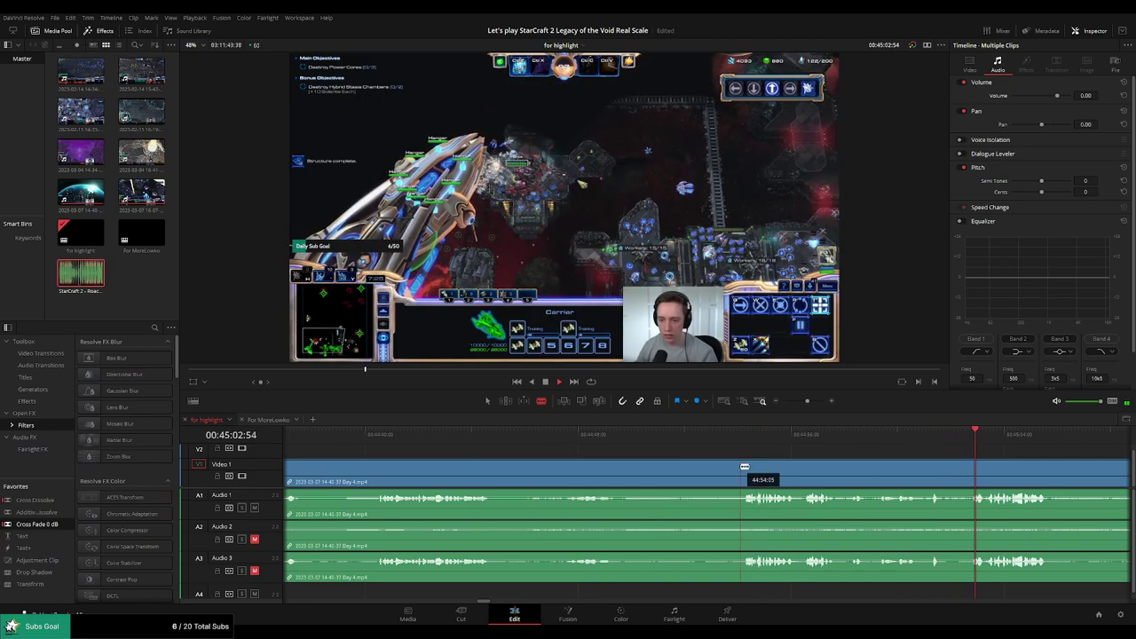
pyautogui.click(746, 434)
pyautogui.click(742, 466)
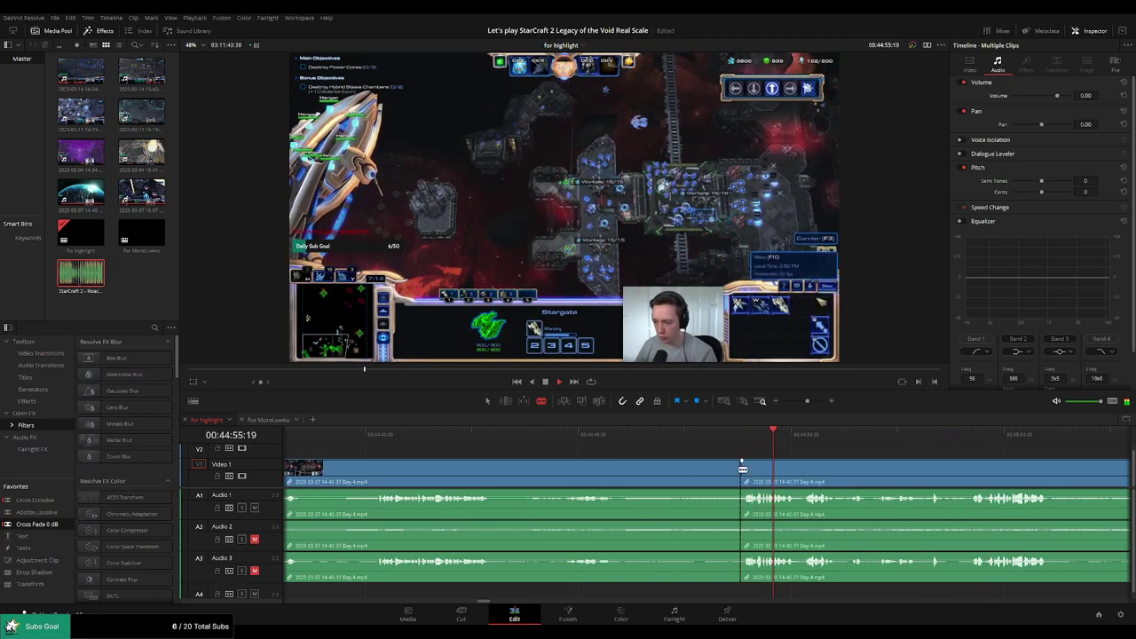
pyautogui.press('a')
pyautogui.click(693, 476)
pyautogui.press('Delete')
pyautogui.click(655, 480)
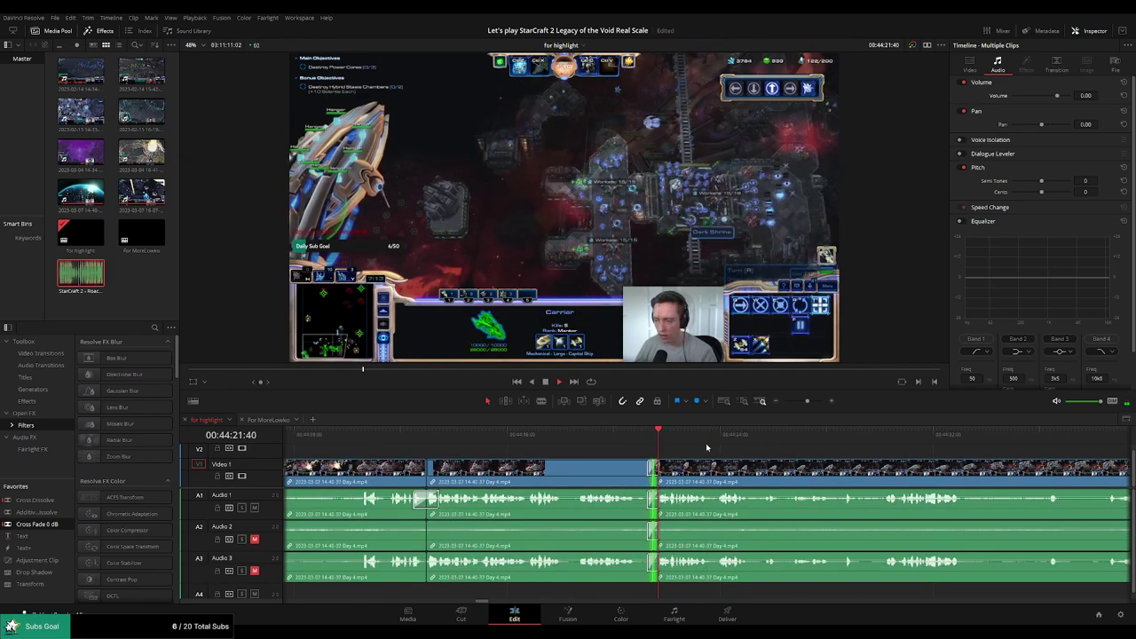
# Review the join at 00:44:21:30 and the battle footage following it, and split the Day 4 clip at about 00:44:43:15
pyautogui.click(811, 454)
pyautogui.moveTo(821, 456); pyautogui.dragTo(707, 450)
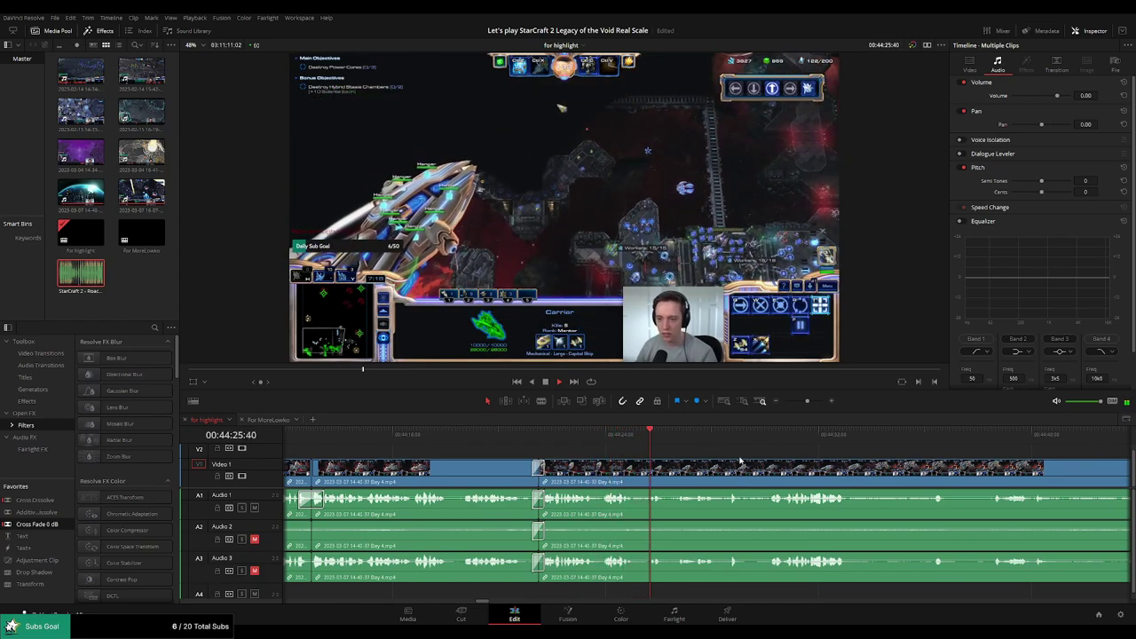
pyautogui.hscroll(2, 740, 460)
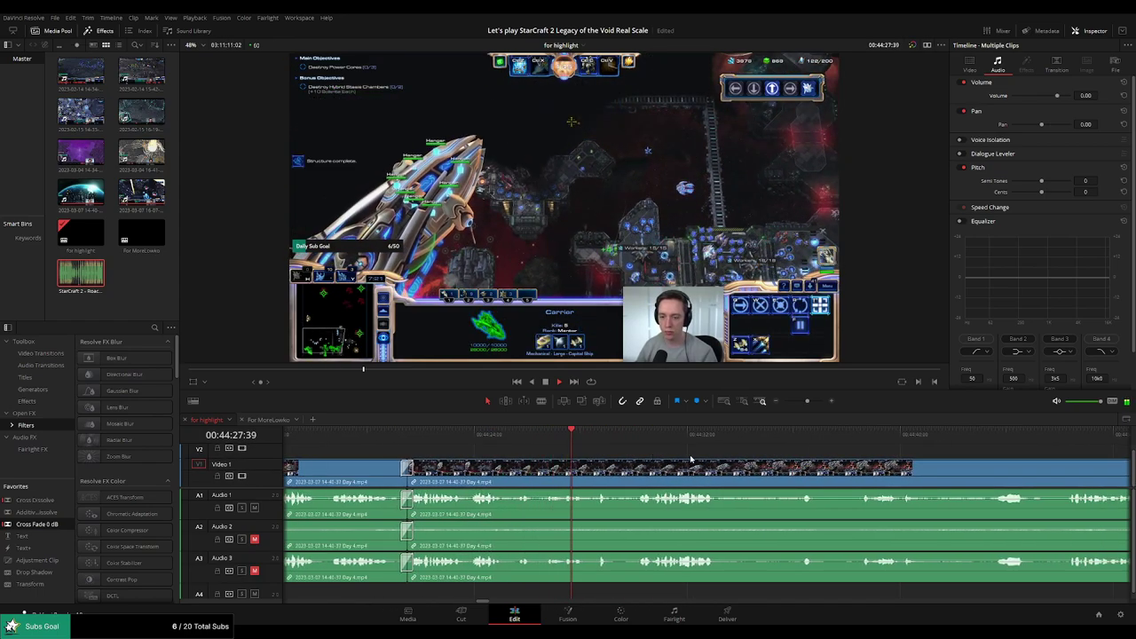
pyautogui.hscroll(1, 616, 452)
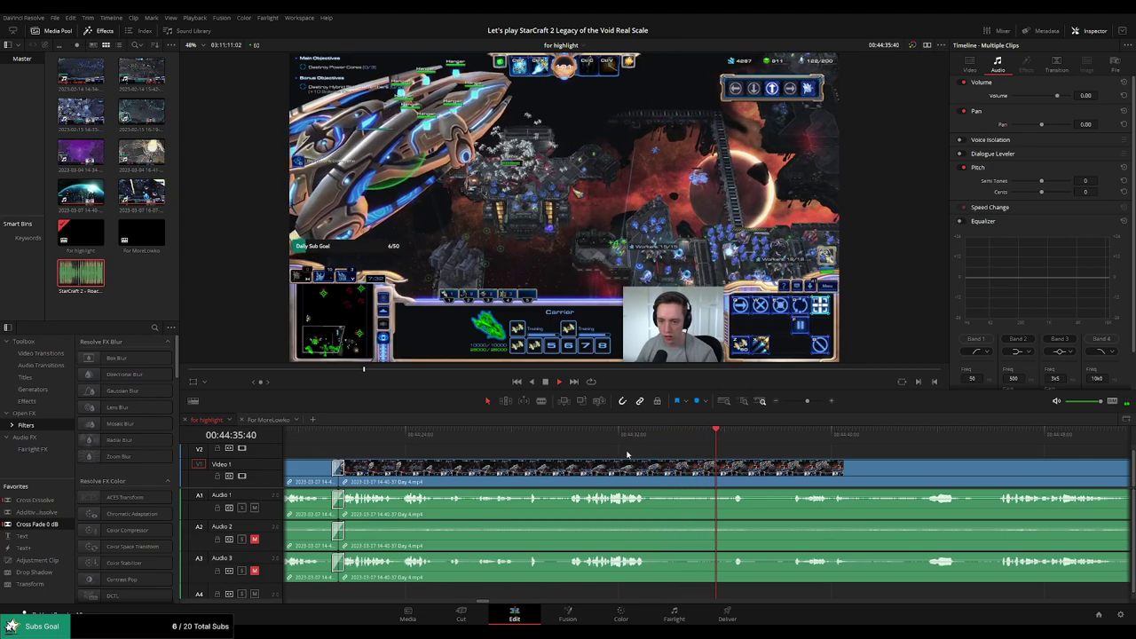
pyautogui.hscroll(3, 697, 465)
pyautogui.click(610, 442)
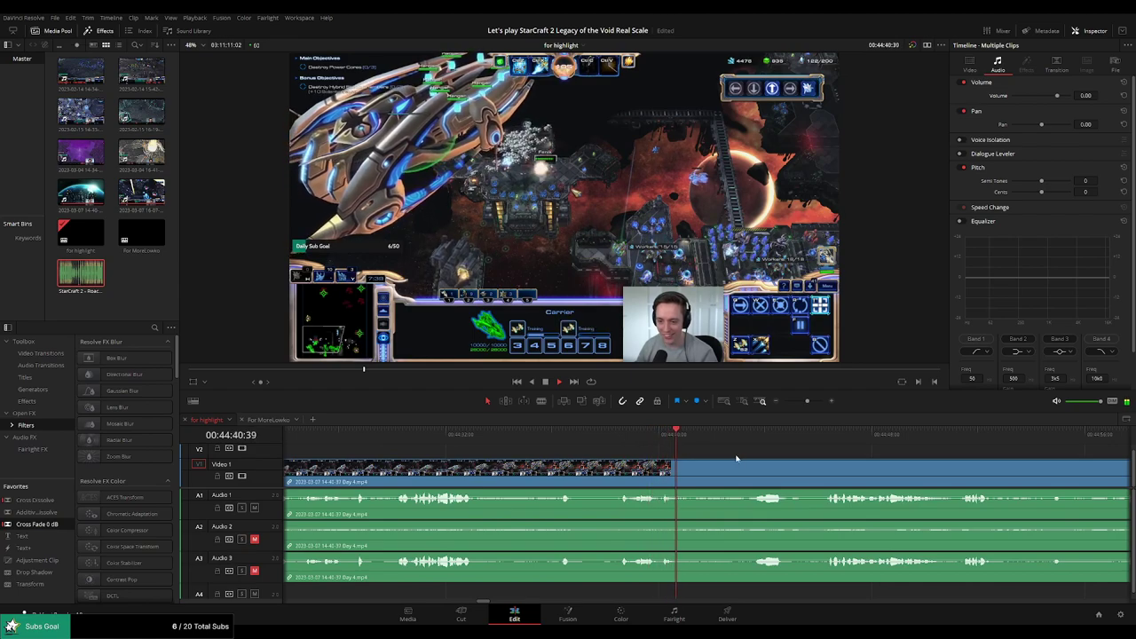
pyautogui.hscroll(3, 736, 459)
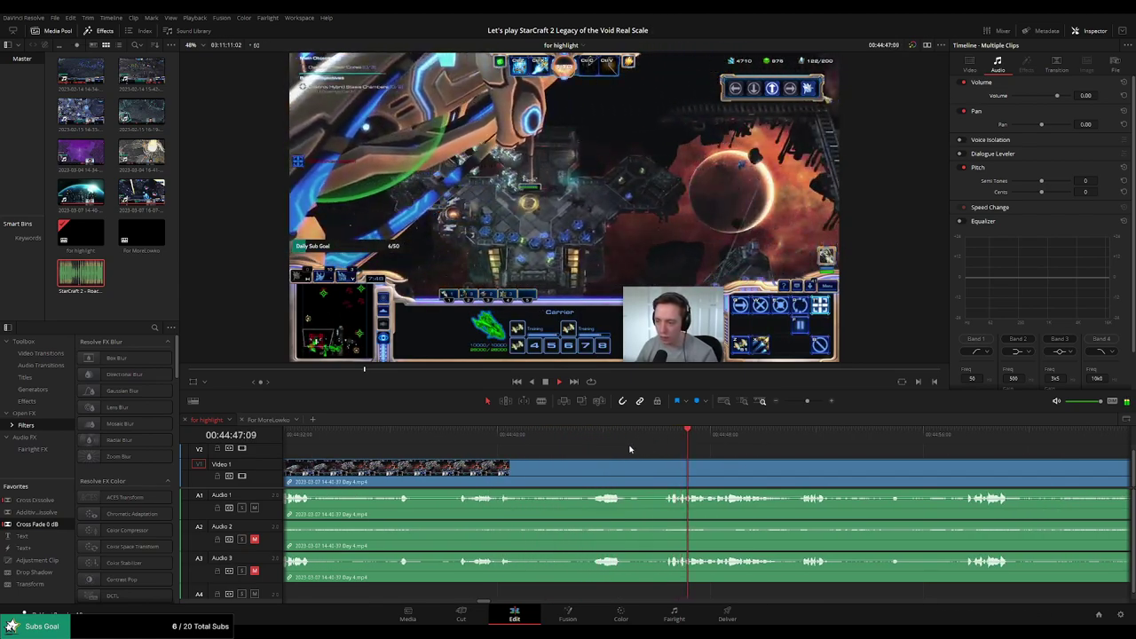
pyautogui.click(585, 462)
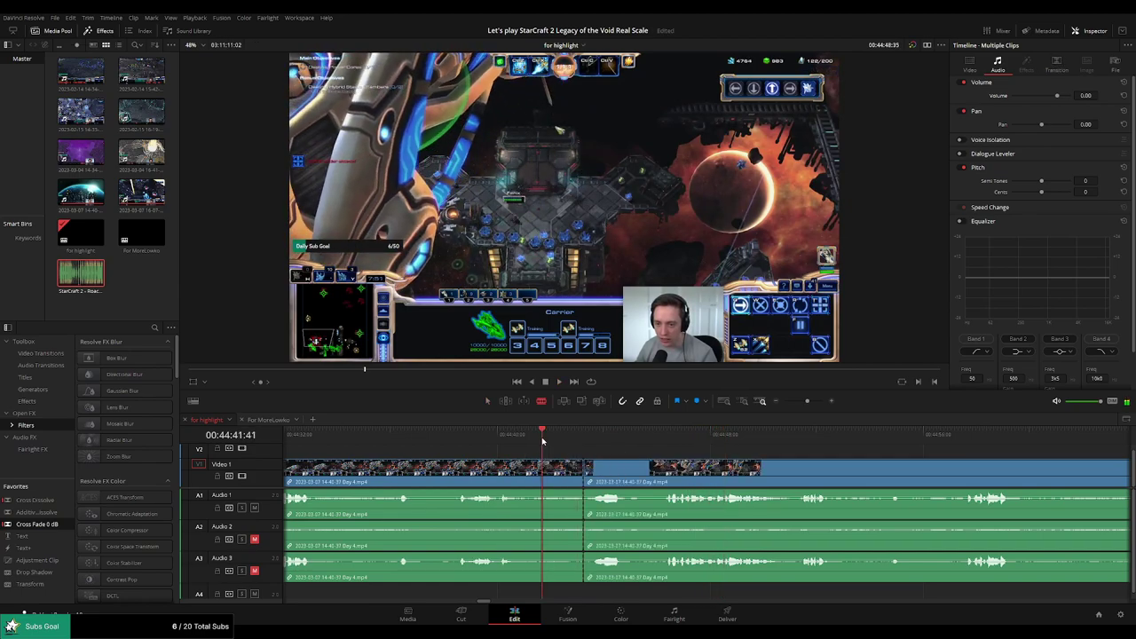
# Split the Day 4 clip at 00:44:55:29, ripple delete back to the 00:44:43:15 cut, and add video and audio transitions at the join
pyautogui.click(650, 435)
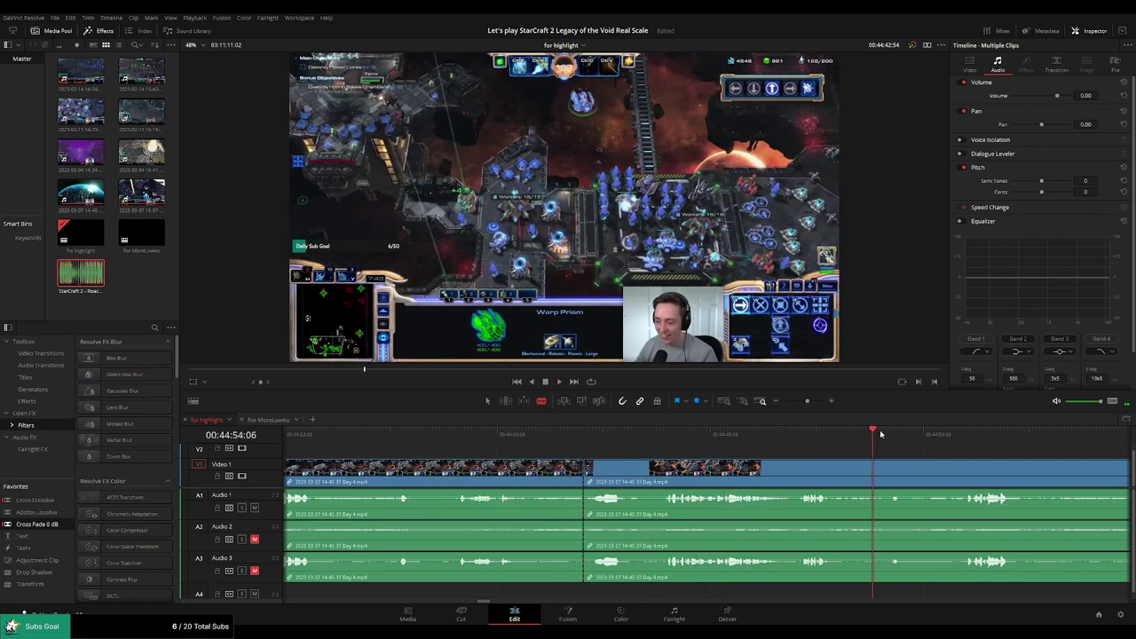
pyautogui.moveTo(984, 446); pyautogui.dragTo(607, 437)
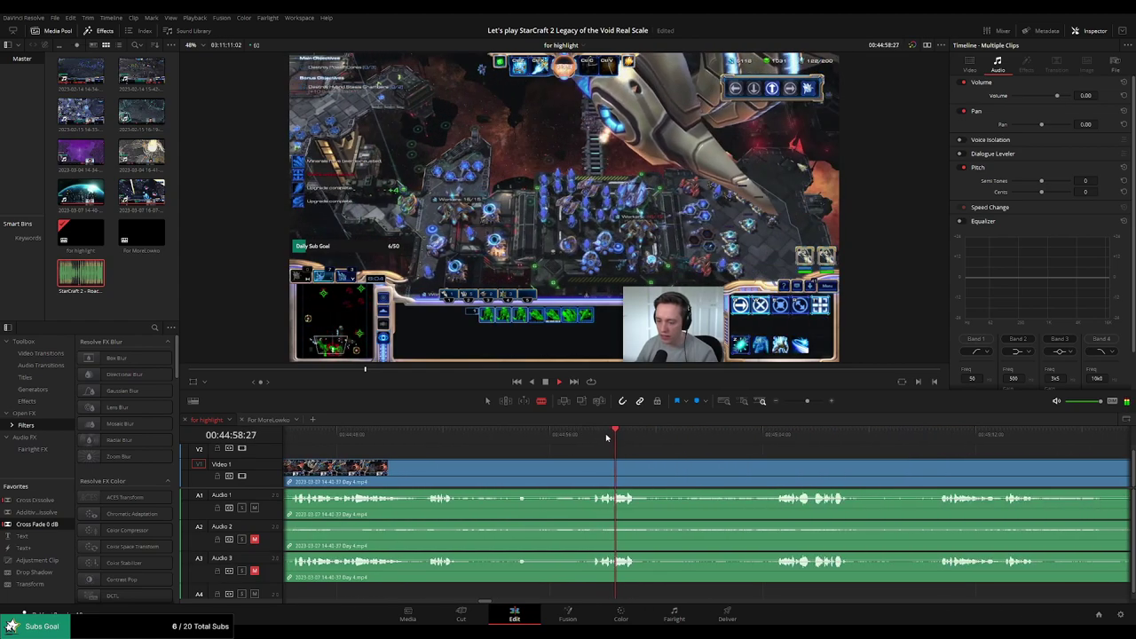
pyautogui.click(533, 435)
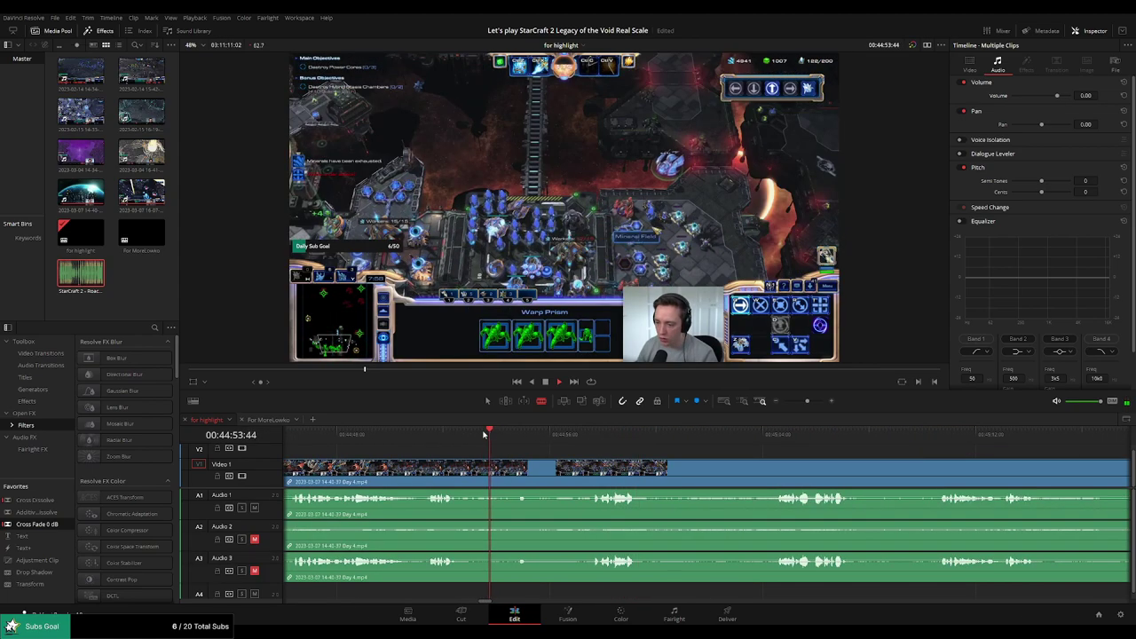
pyautogui.click(536, 435)
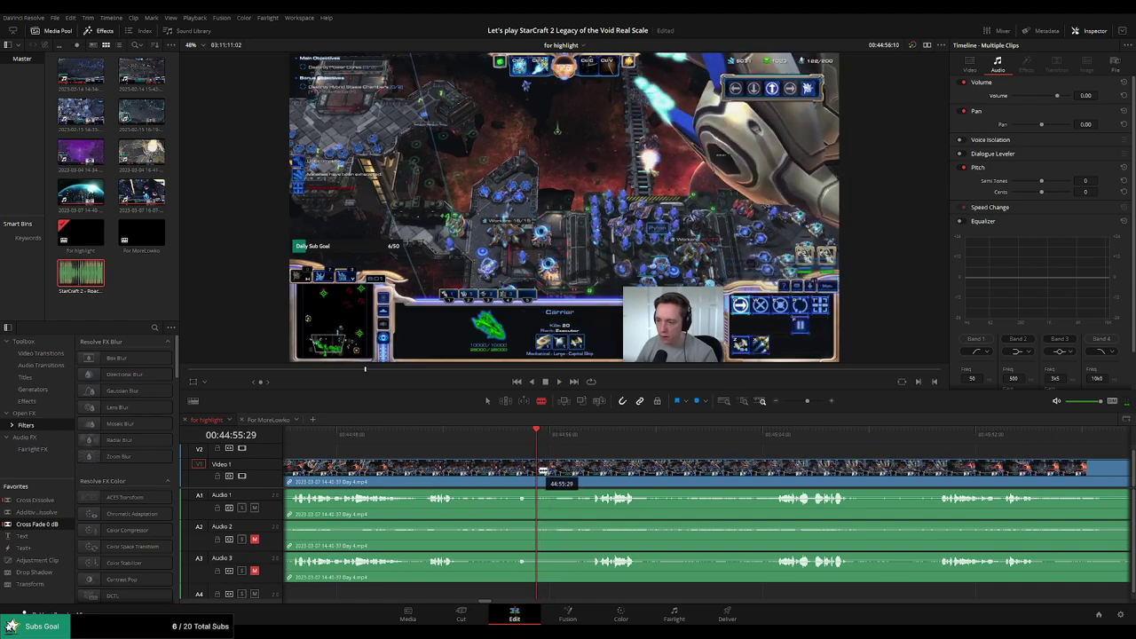
pyautogui.click(537, 470)
pyautogui.press('a')
pyautogui.click(520, 474)
pyautogui.press('Delete')
pyautogui.click(709, 470)
pyautogui.press('Delete')
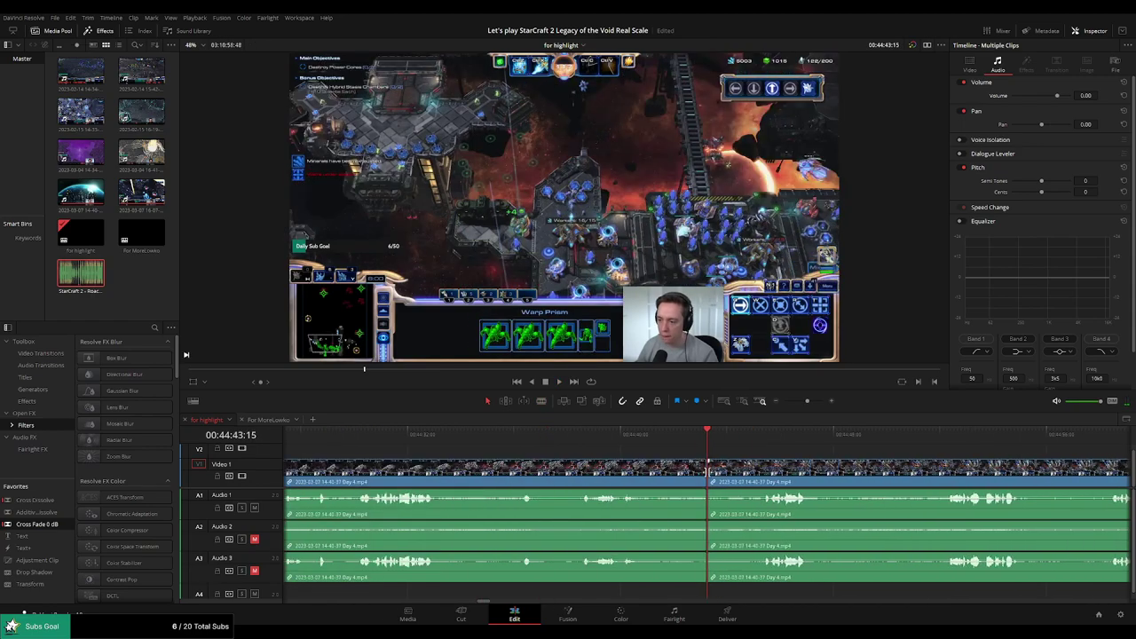
pyautogui.press('space')
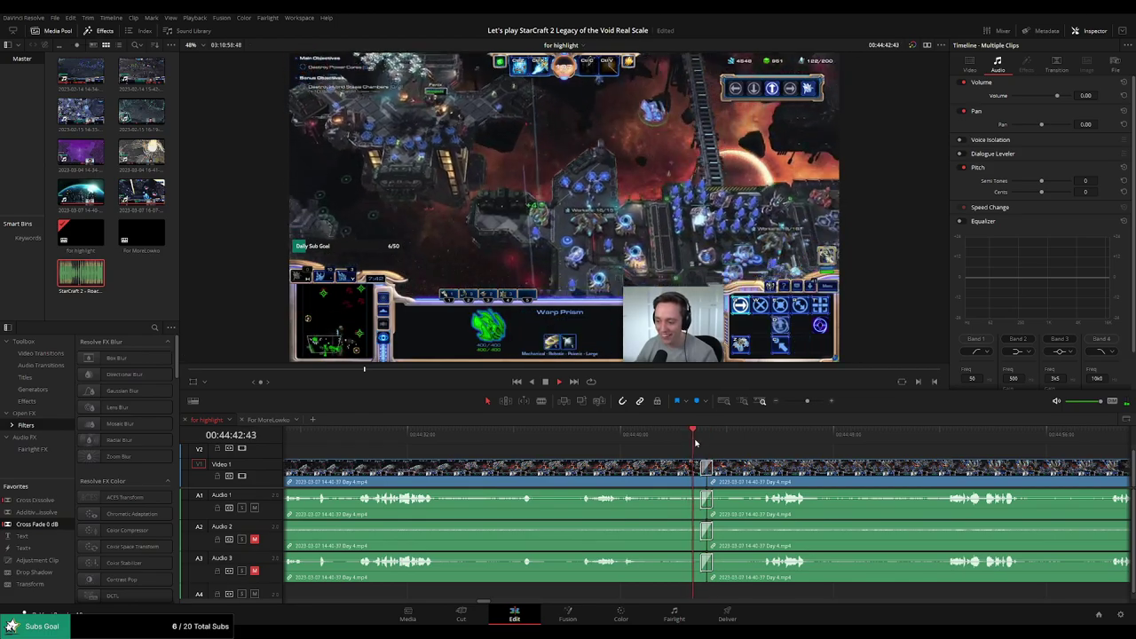
# Review the footage following the 00:44:43:15 join and split the Day 4 clip at about 00:45:02:18
pyautogui.moveTo(806, 453); pyautogui.dragTo(626, 435)
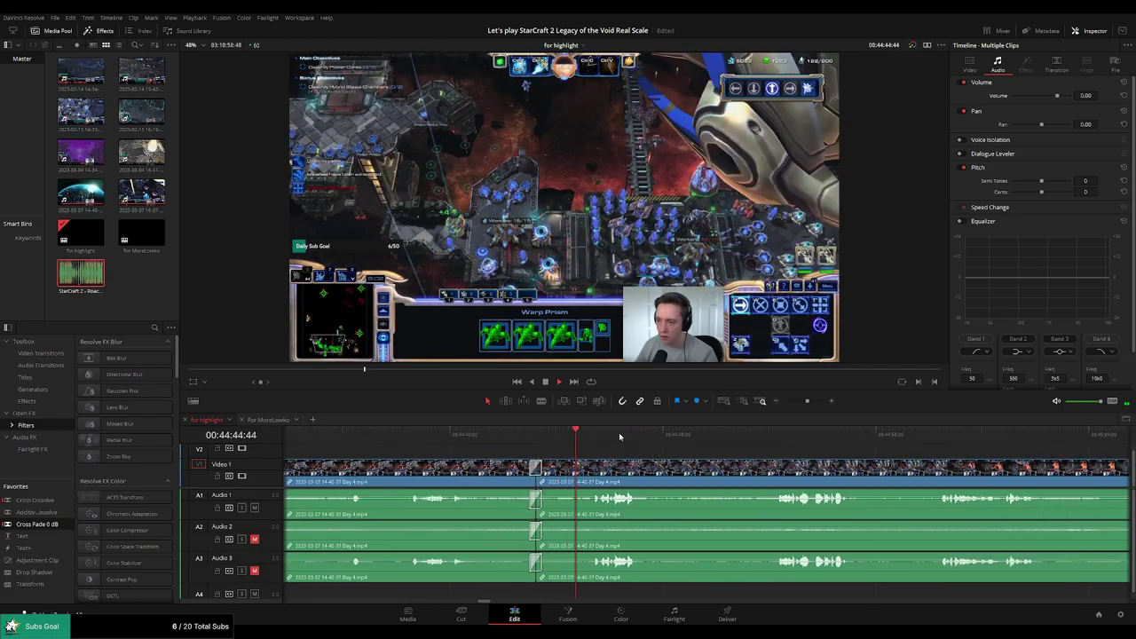
pyautogui.hscroll(3, 596, 439)
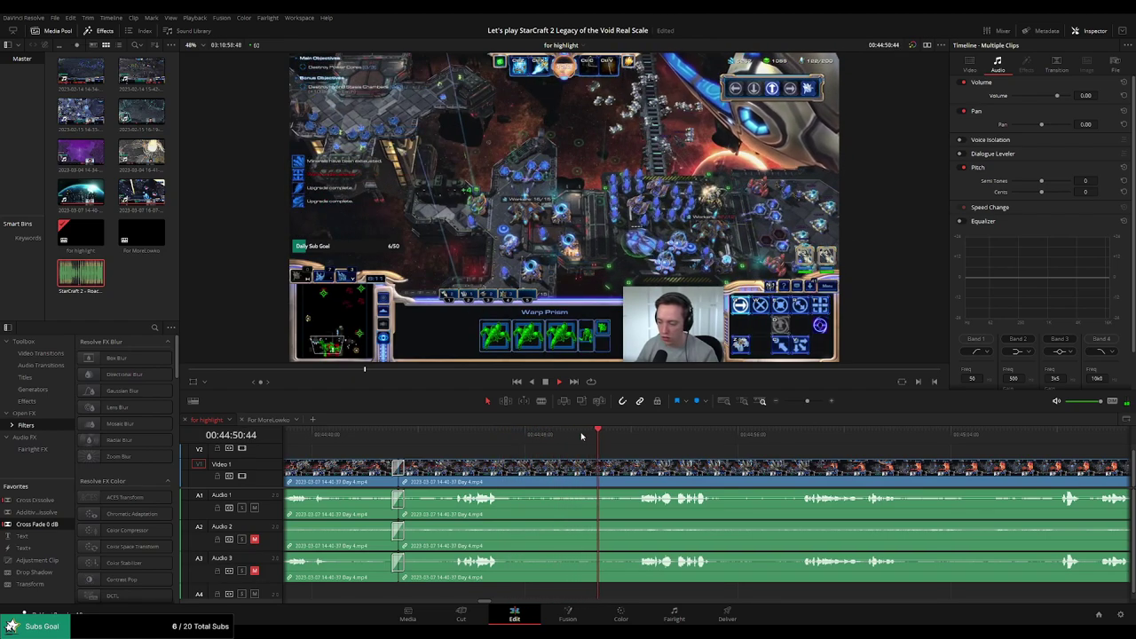
pyautogui.hscroll(3, 582, 439)
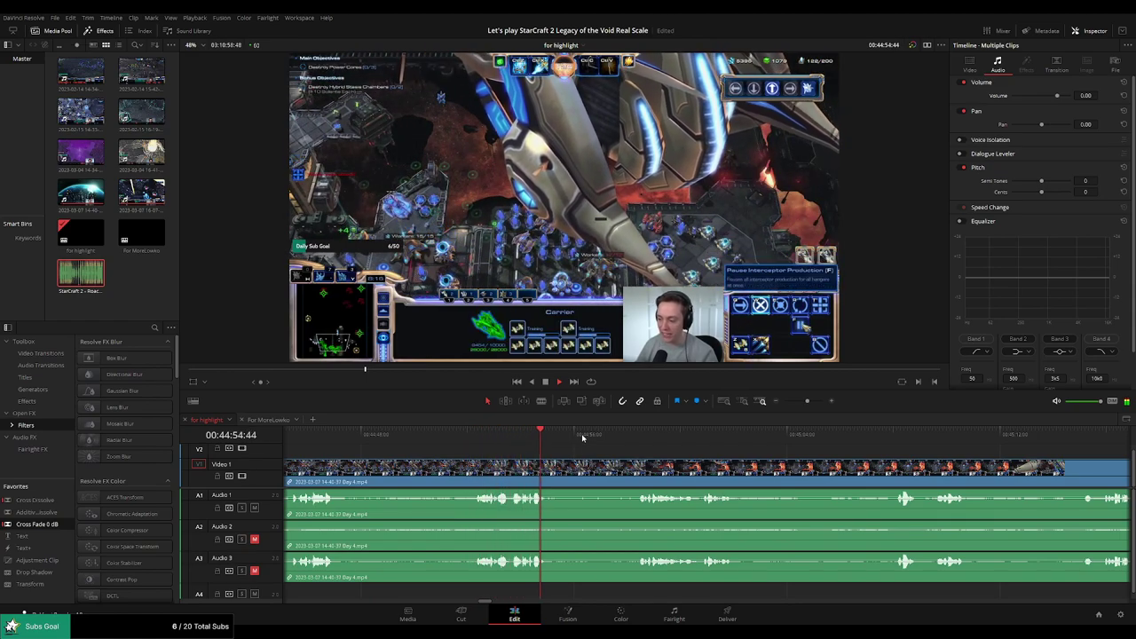
pyautogui.click(594, 434)
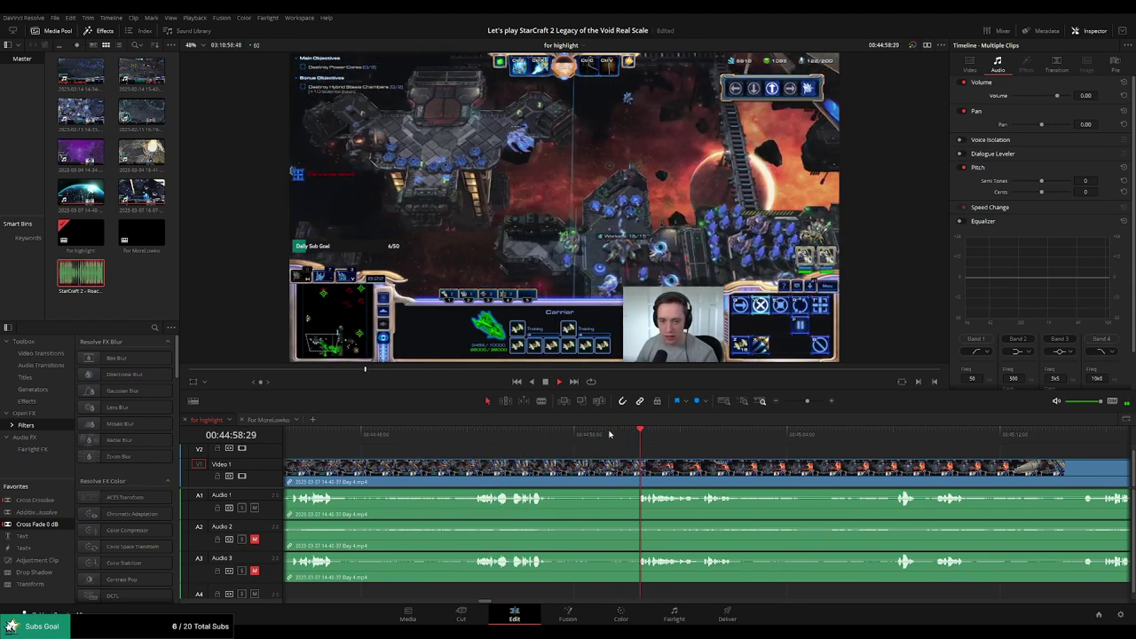
pyautogui.hscroll(4, 597, 445)
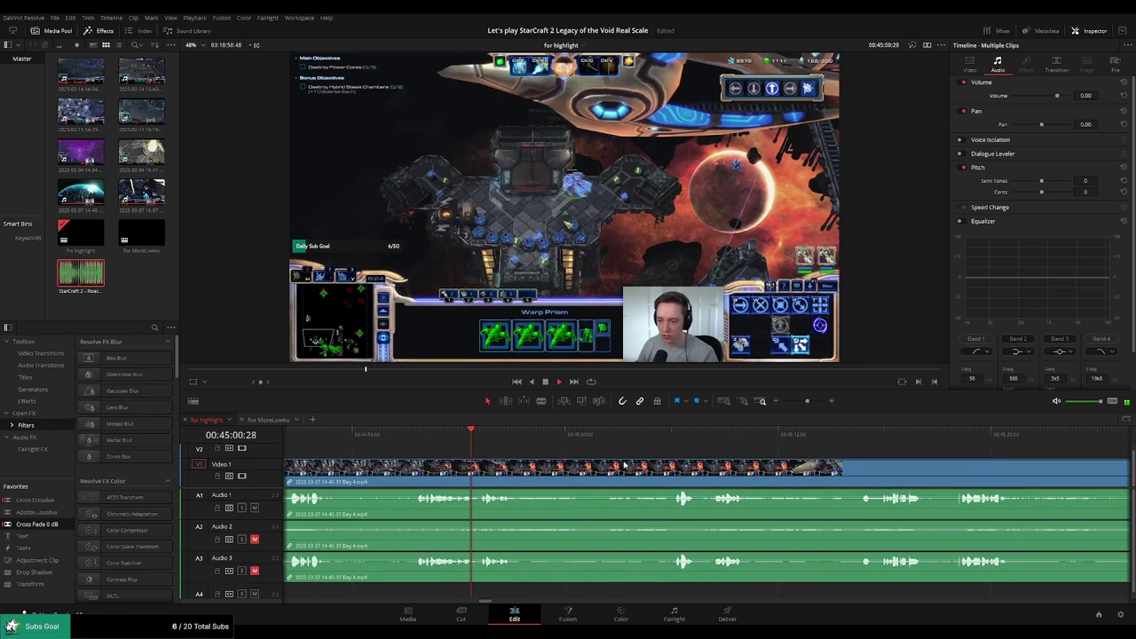
pyautogui.hscroll(1, 614, 462)
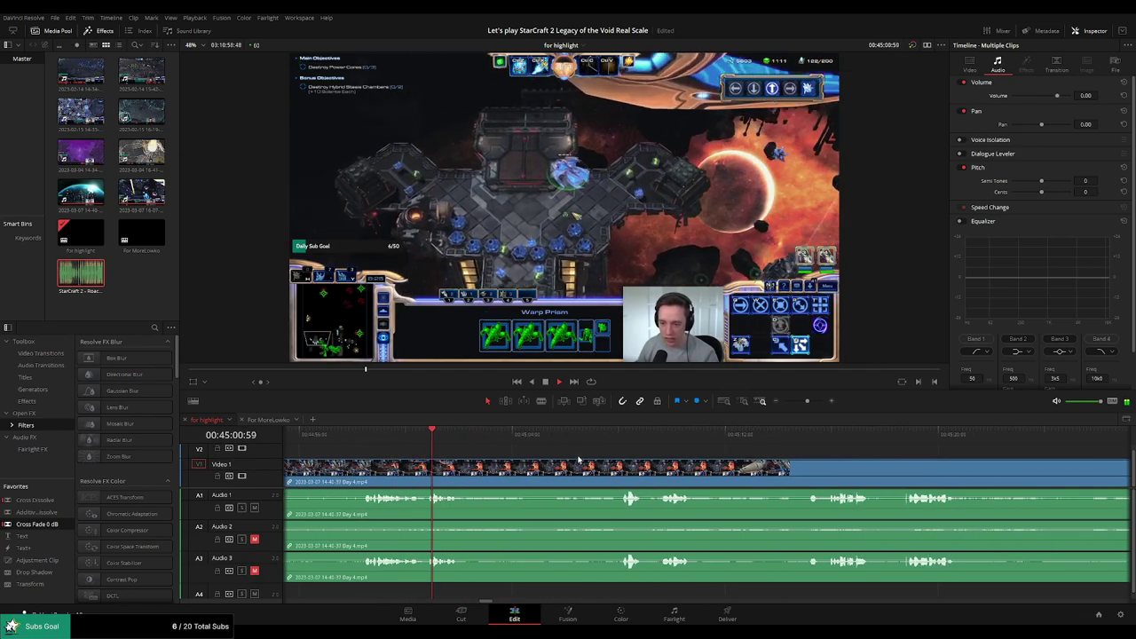
pyautogui.click(471, 468)
# Split the Day 4 clip at 00:45:14:51, ripple delete back to the 00:45:02:18 cut, and add video and audio transitions at the join
pyautogui.click(620, 434)
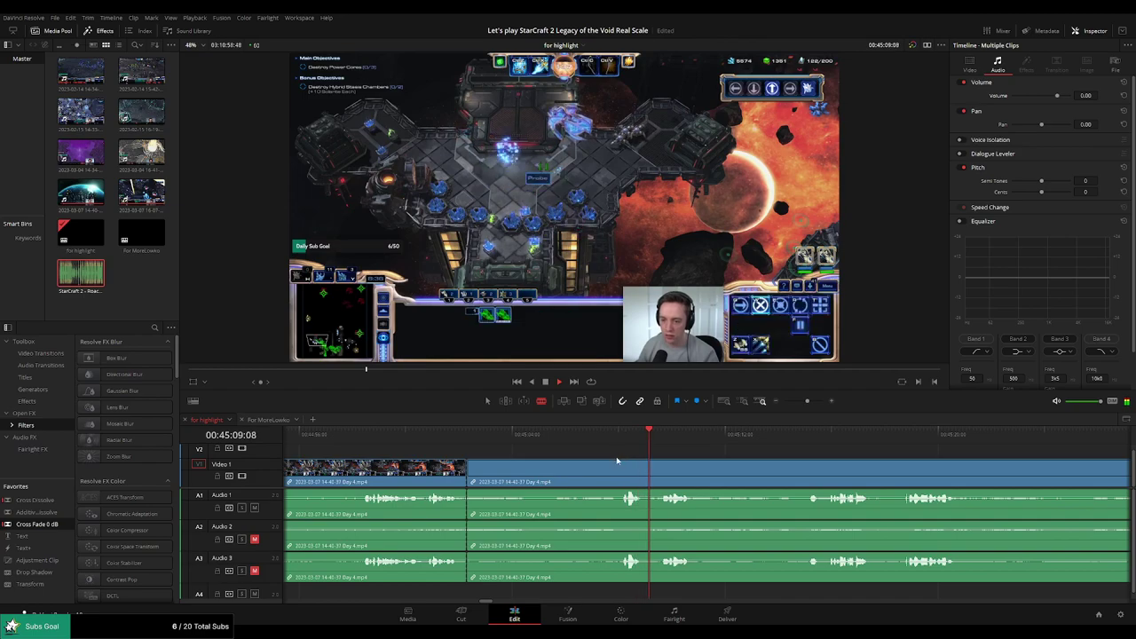
pyautogui.click(815, 434)
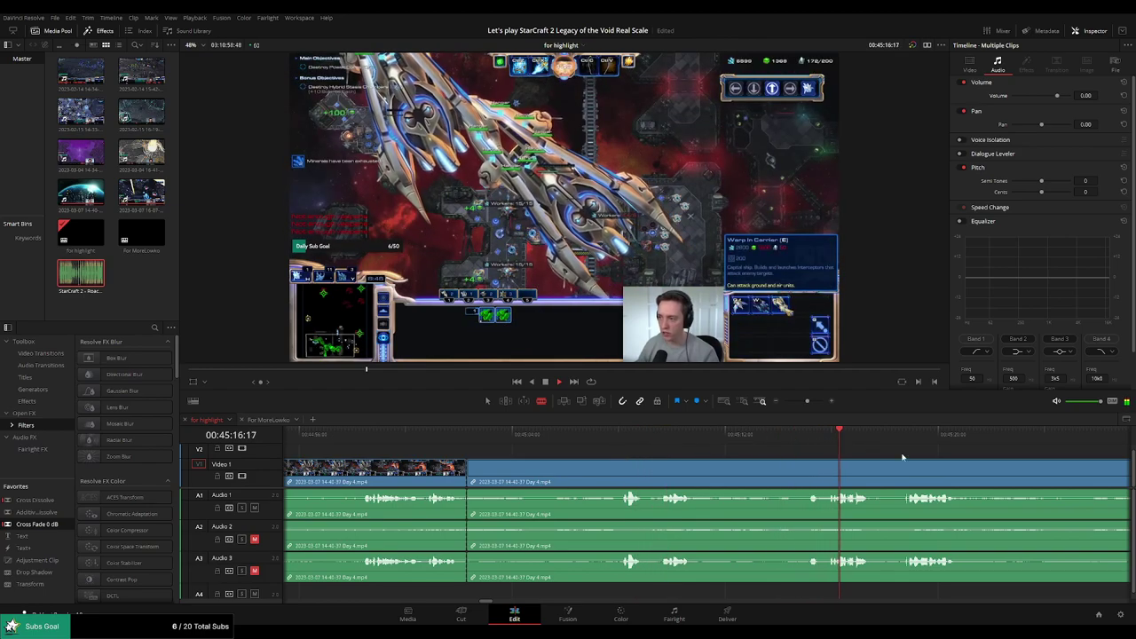
pyautogui.click(802, 439)
pyautogui.click(805, 468)
pyautogui.press('a')
pyautogui.click(765, 477)
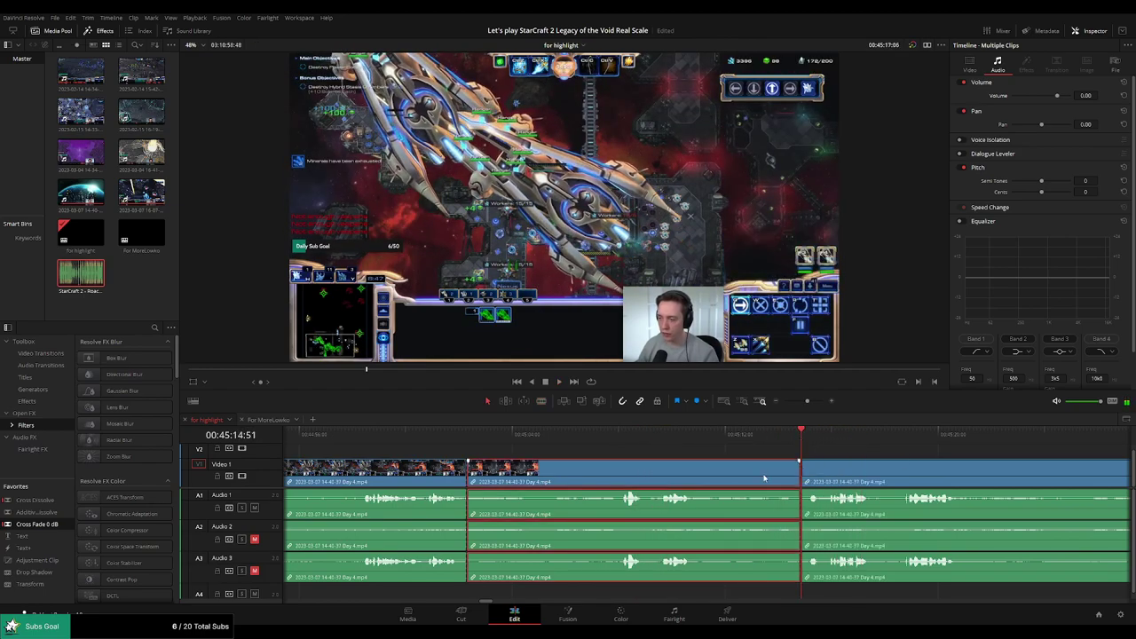
pyautogui.press('Delete')
pyautogui.click(465, 482)
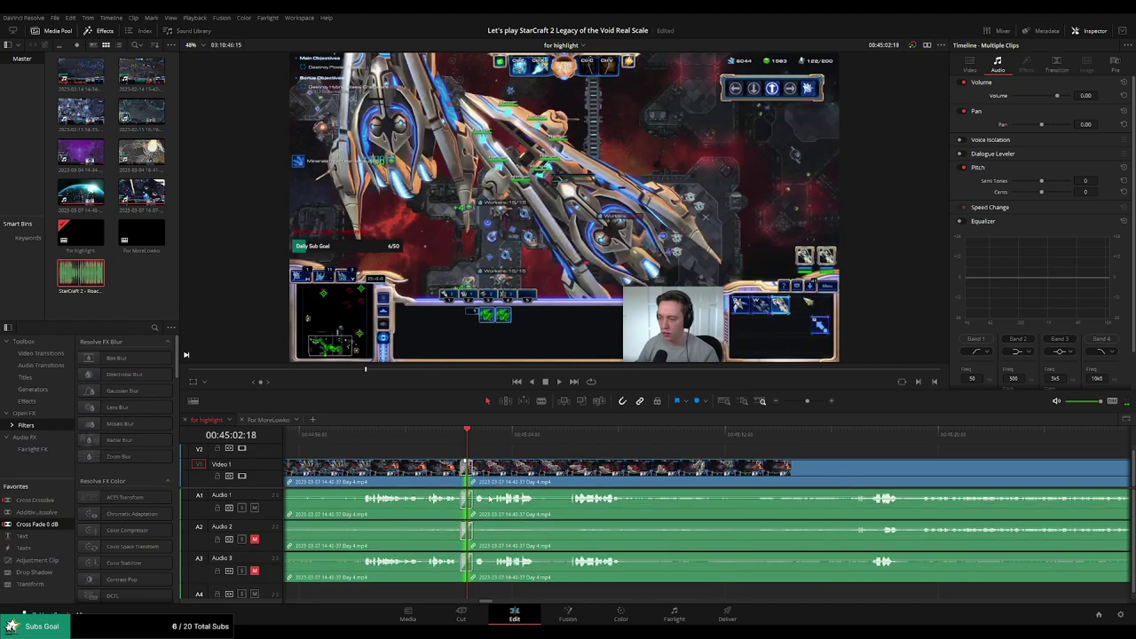
# Play across the 00:45:02:18 join and ripple delete the quiet Day 4 section between about 00:45:05:02 and 00:45:06:20
pyautogui.click(447, 452)
pyautogui.press('space')
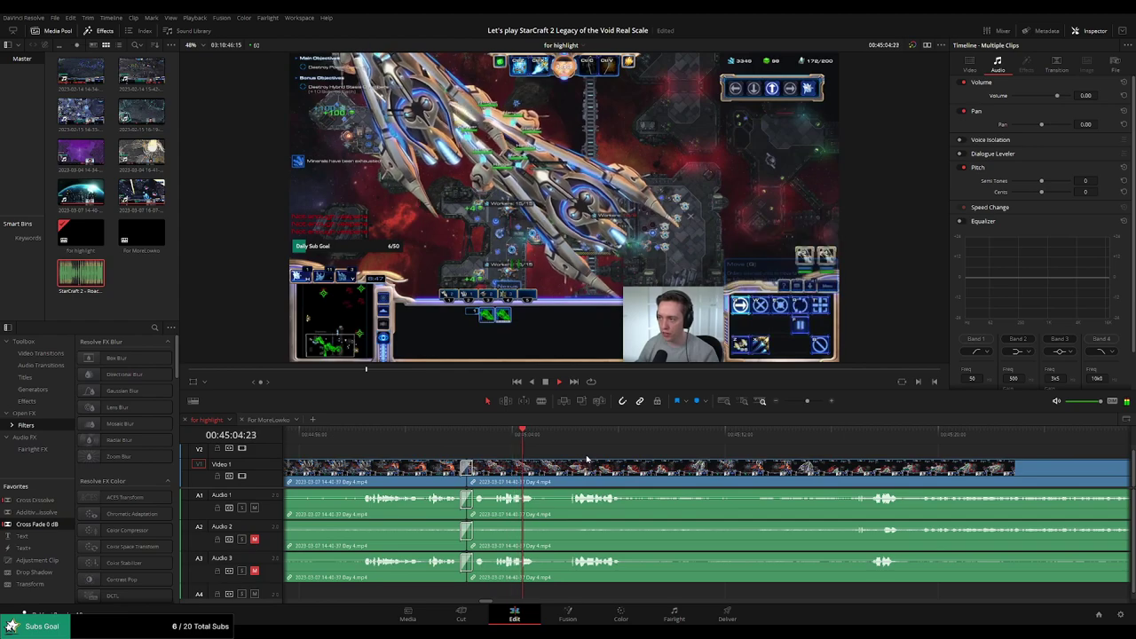
pyautogui.press('b')
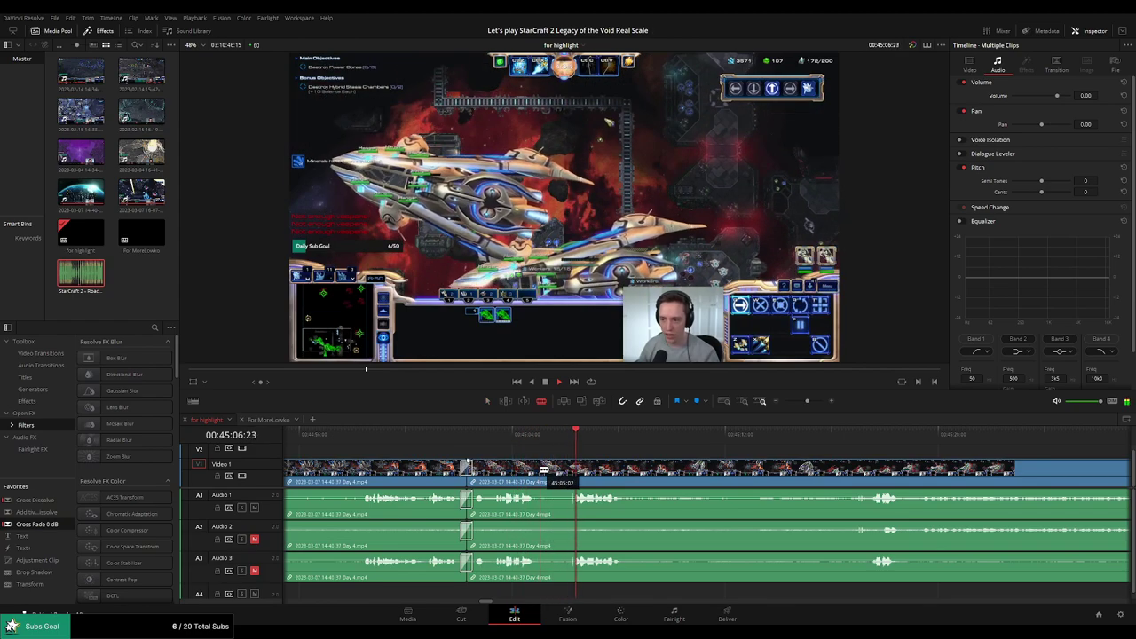
pyautogui.click(542, 469)
pyautogui.scroll(3, 584, 462)
pyautogui.press('space')
pyautogui.click(653, 462)
pyautogui.press('a')
pyautogui.click(623, 466)
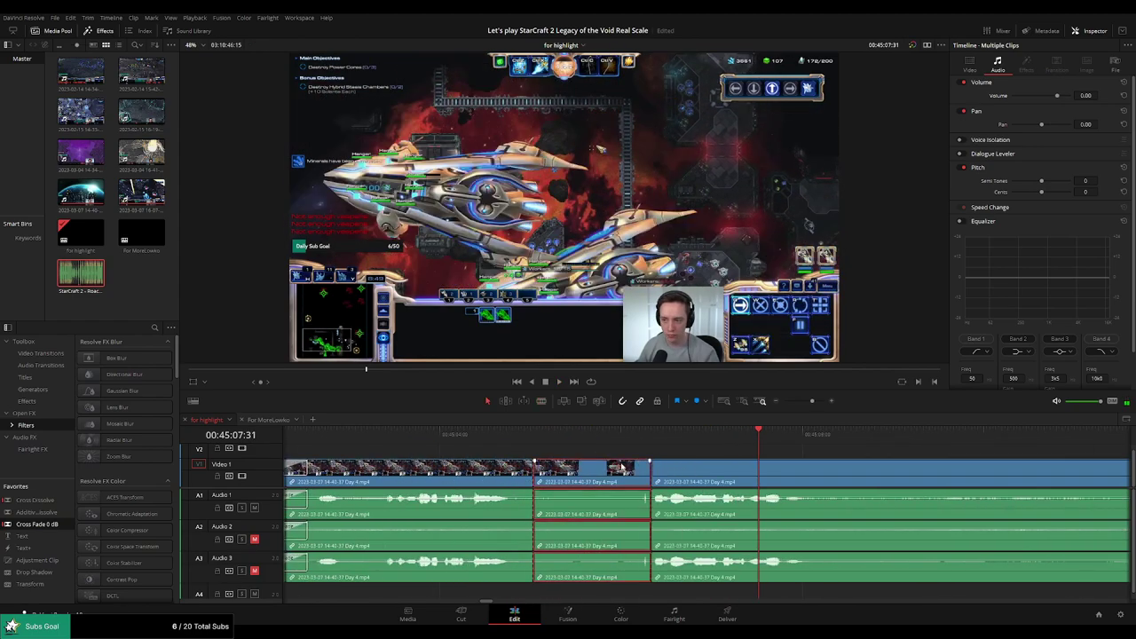
pyautogui.press('Delete')
# Review the join at 00:45:05:02 and split the Day 4 clip at about 00:45:08, right after the speech
pyautogui.click(508, 433)
pyautogui.press('space')
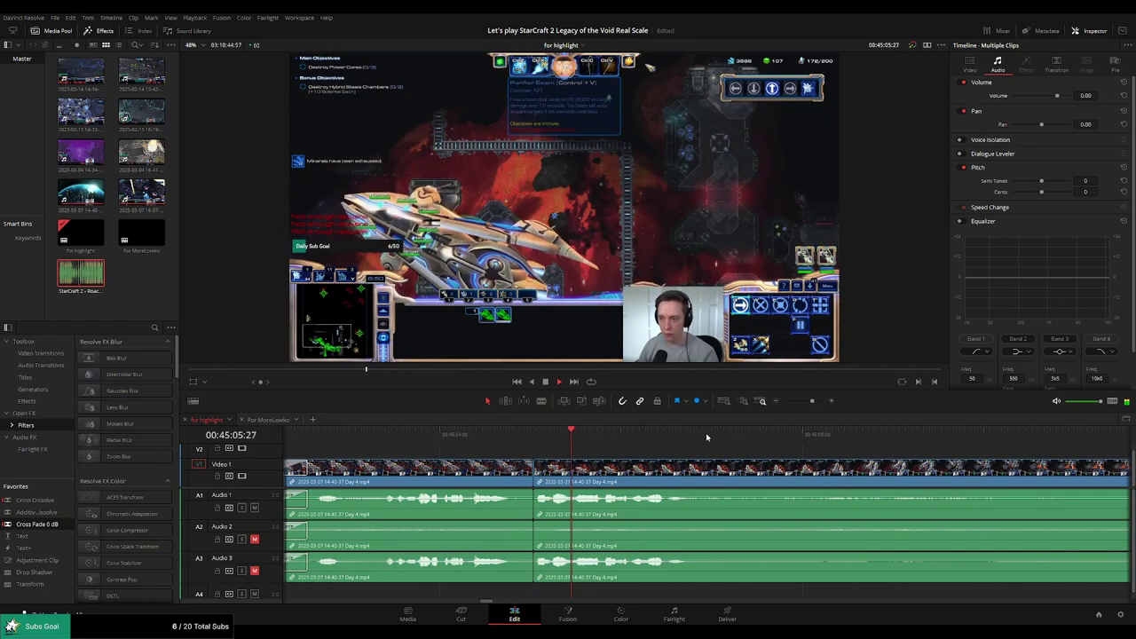
pyautogui.moveTo(811, 402); pyautogui.dragTo(804, 402)
pyautogui.hscroll(1, 676, 457)
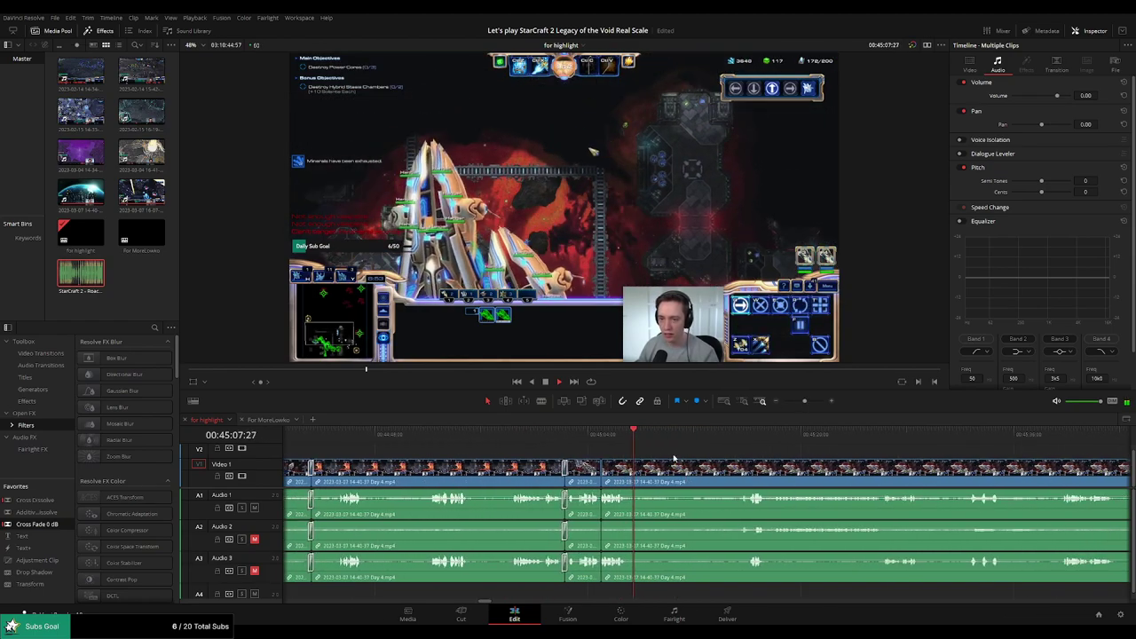
pyautogui.click(640, 468)
# Review the Day 4 footage from about 00:45:14 to 00:45:53 to find the next section worth keeping
pyautogui.click(726, 433)
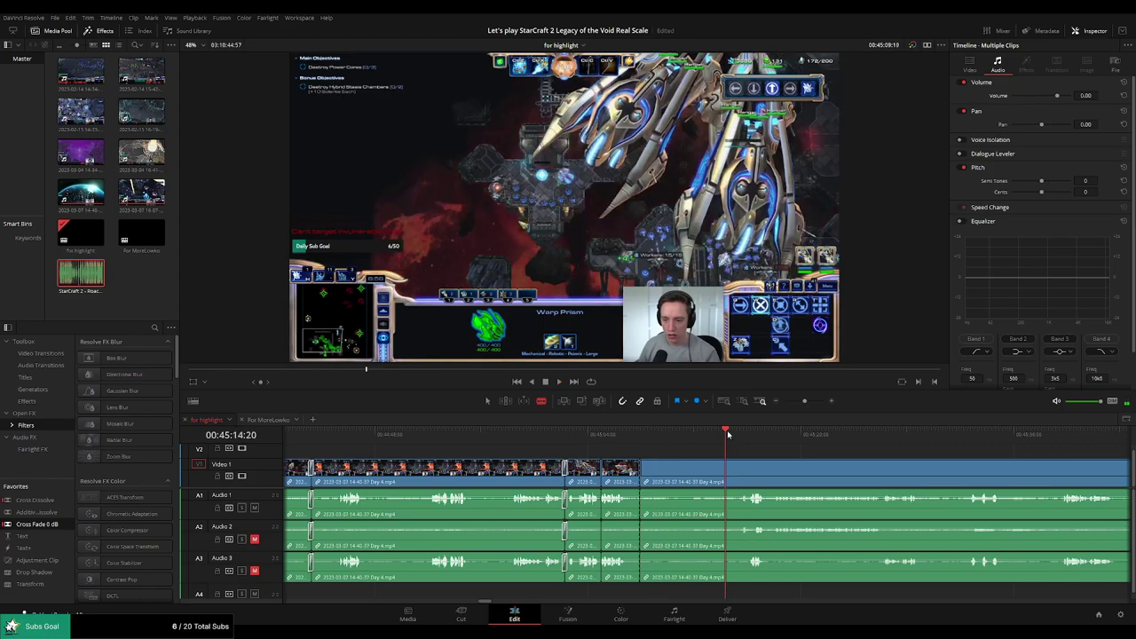
pyautogui.hscroll(3, 717, 455)
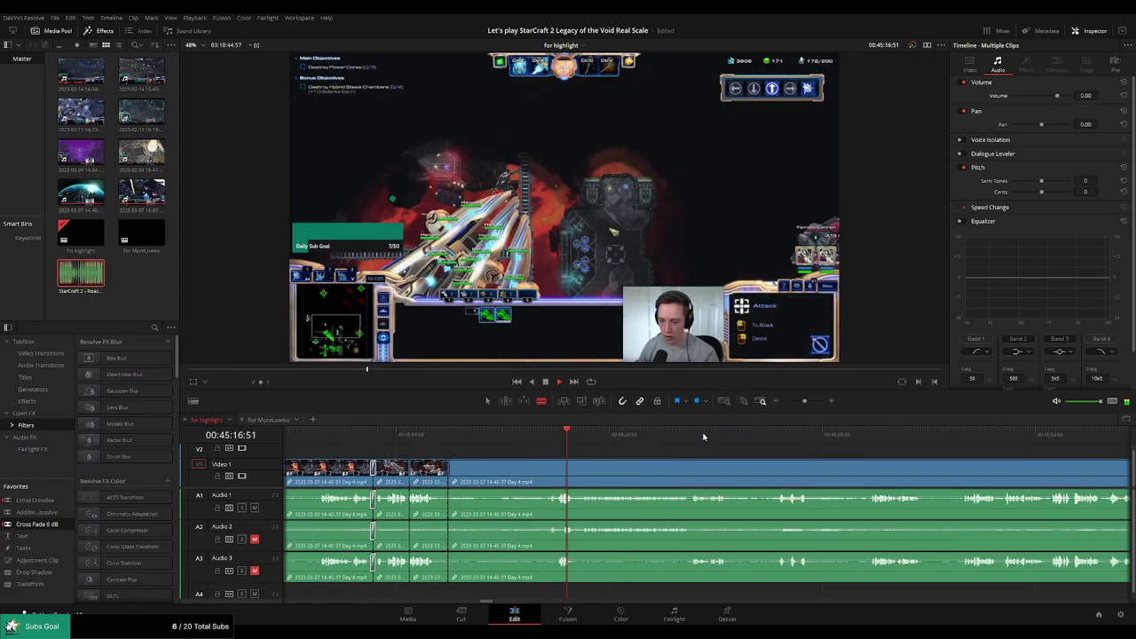
pyautogui.moveTo(760, 433); pyautogui.dragTo(779, 432)
pyautogui.hscroll(3, 668, 436)
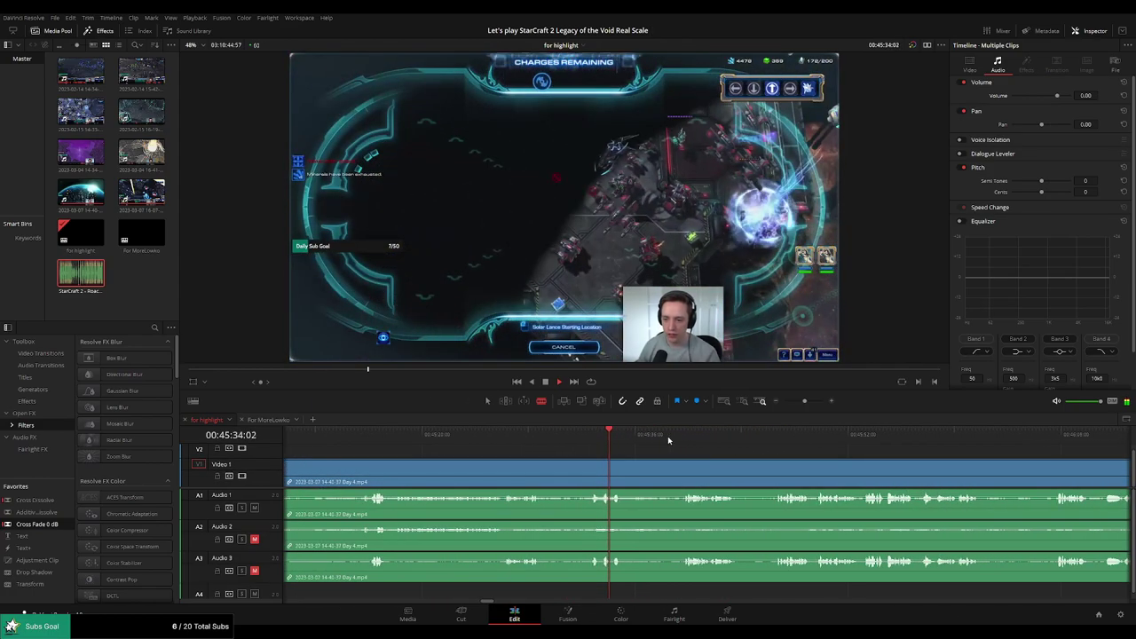
pyautogui.click(699, 437)
pyautogui.click(780, 434)
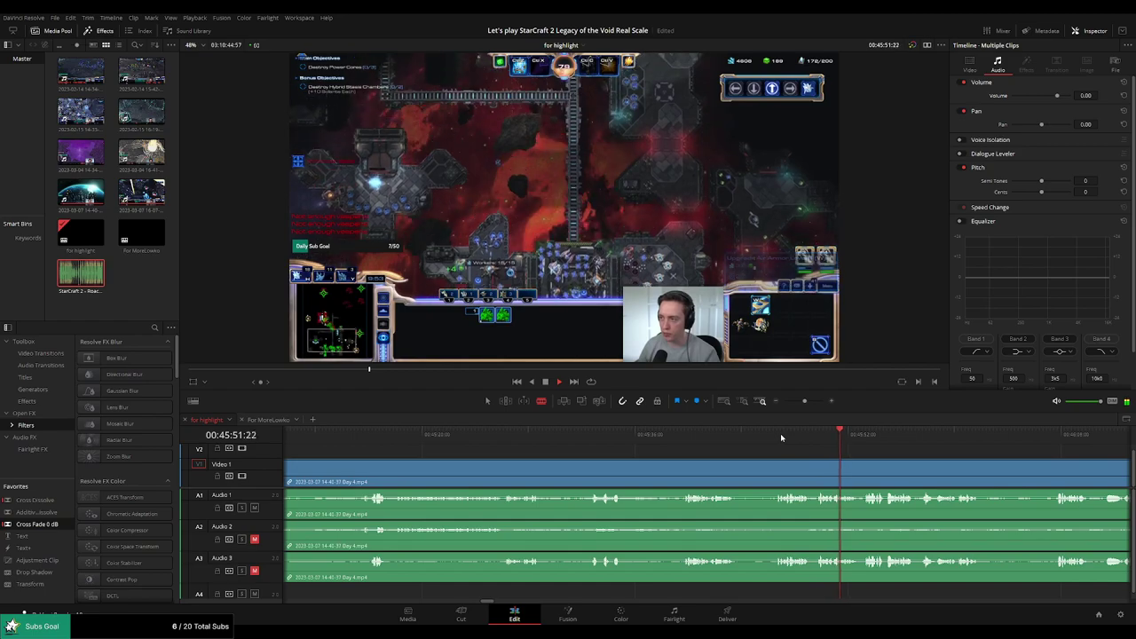
pyautogui.click(867, 435)
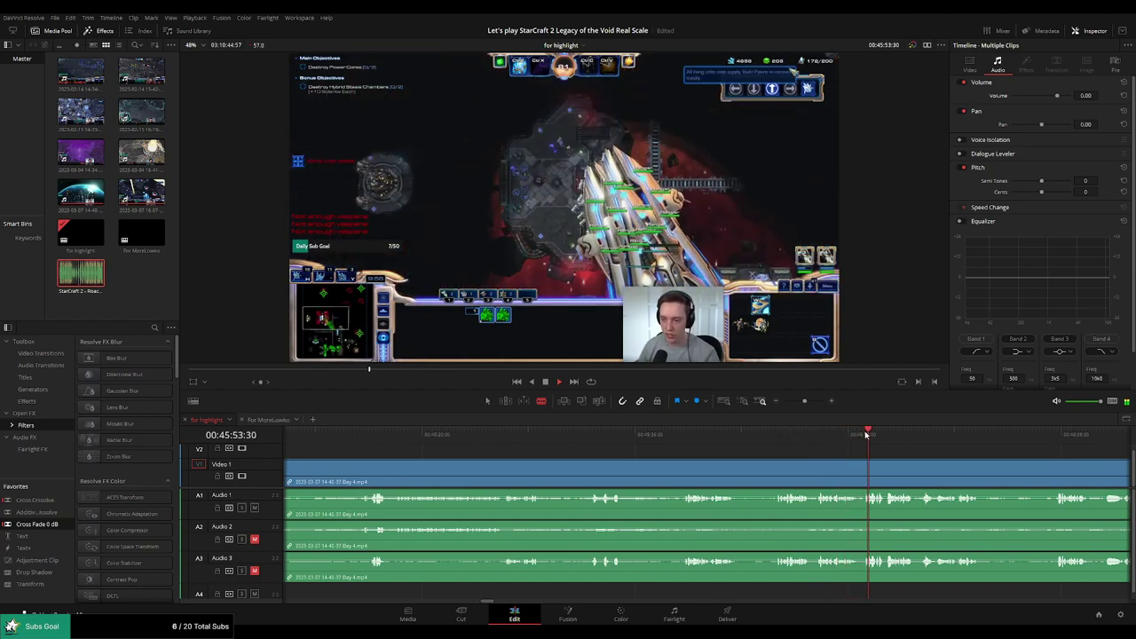
pyautogui.click(773, 461)
pyautogui.press('a')
pyautogui.click(733, 472)
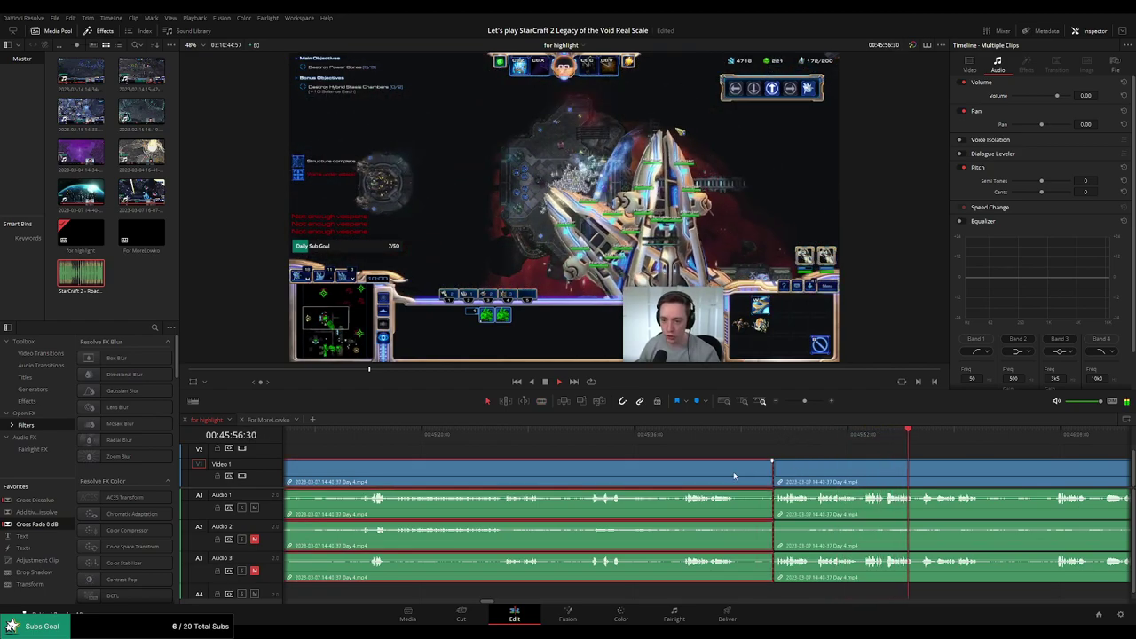
pyautogui.click(700, 435)
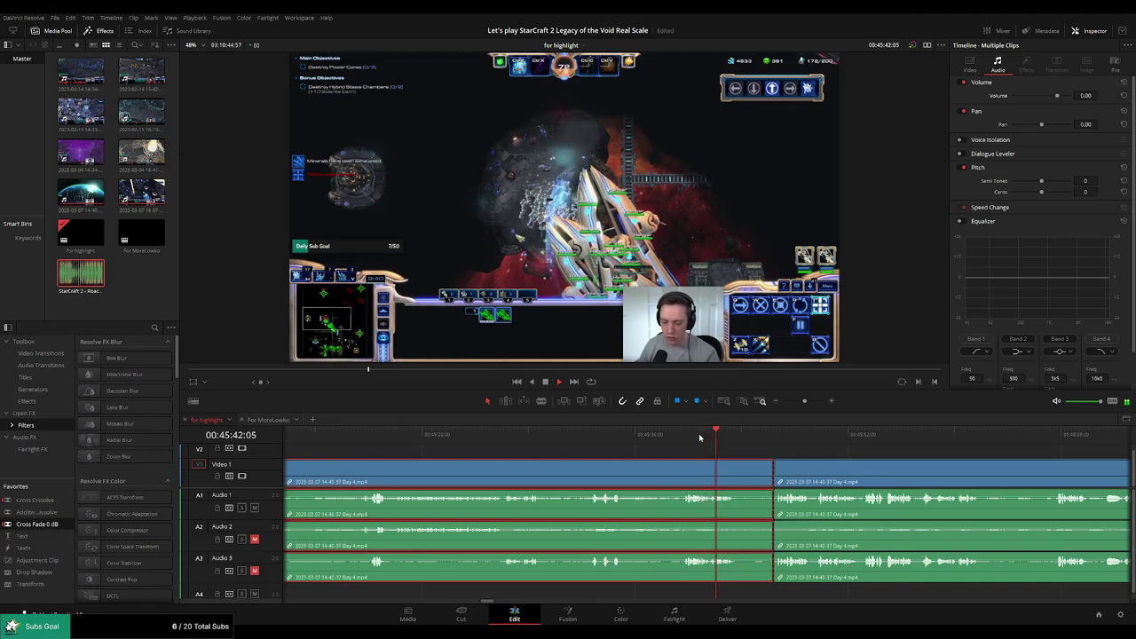
pyautogui.hotkey('ctrl', 'z')
# Split the Day 4 clip at about 00:45:39:36 and 00:45:43:50, and ripple delete the section from the 00:45:08 cut to the first split
pyautogui.click(683, 468)
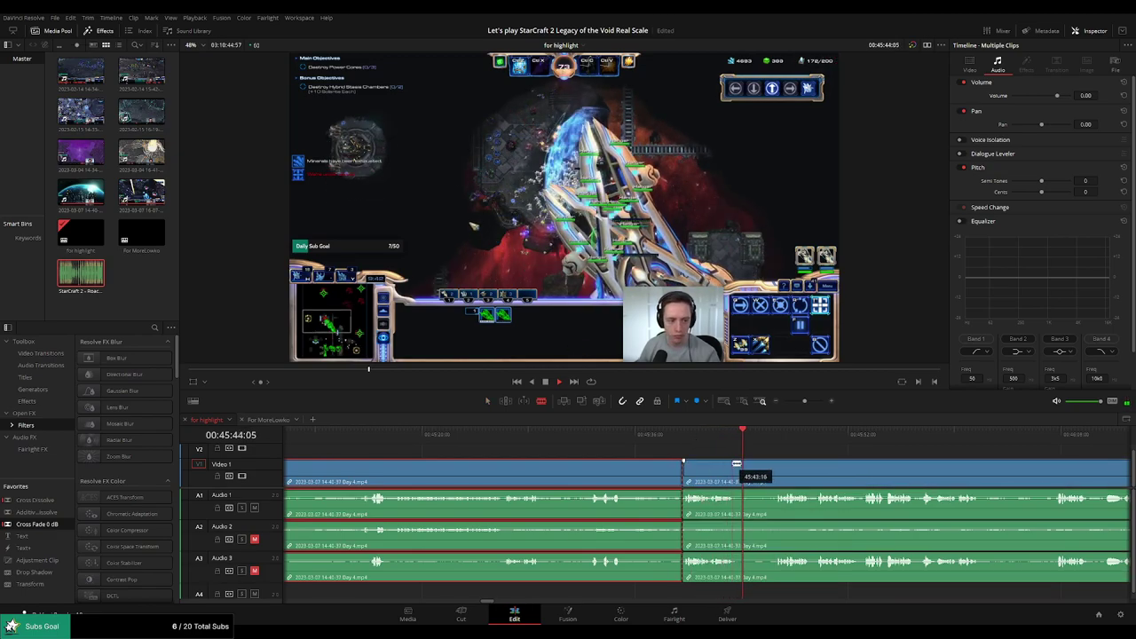
pyautogui.click(741, 465)
pyautogui.press('a')
pyautogui.press('Delete')
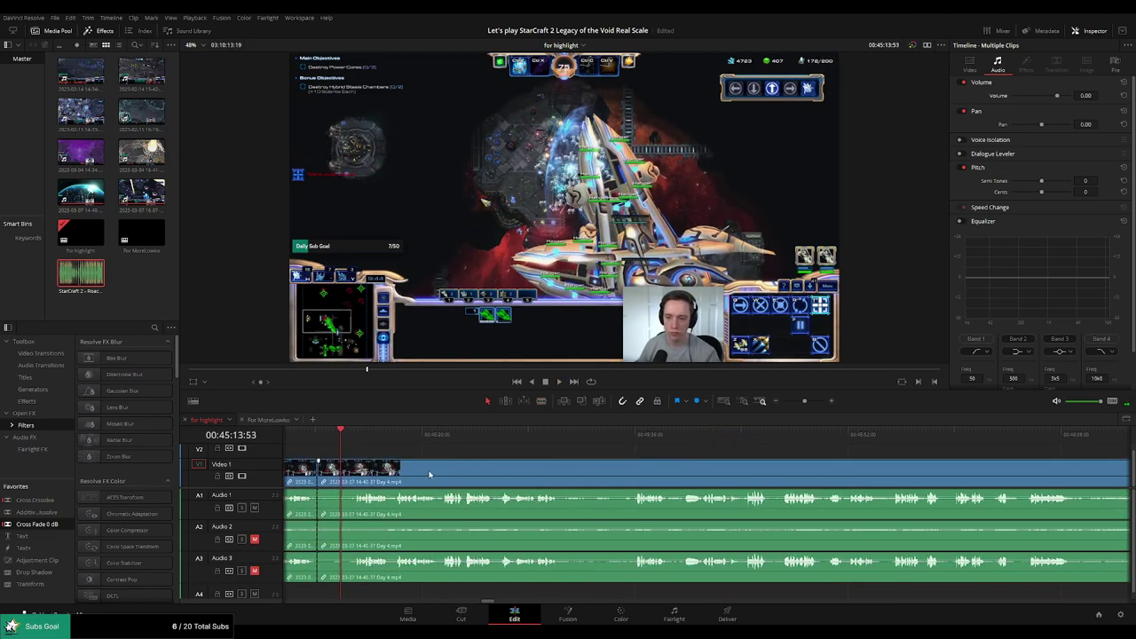
# Play up to the new join at about 00:45:08 and add video and audio transitions there
pyautogui.hscroll(-3, 431, 474)
pyautogui.moveTo(530, 441); pyautogui.dragTo(511, 440)
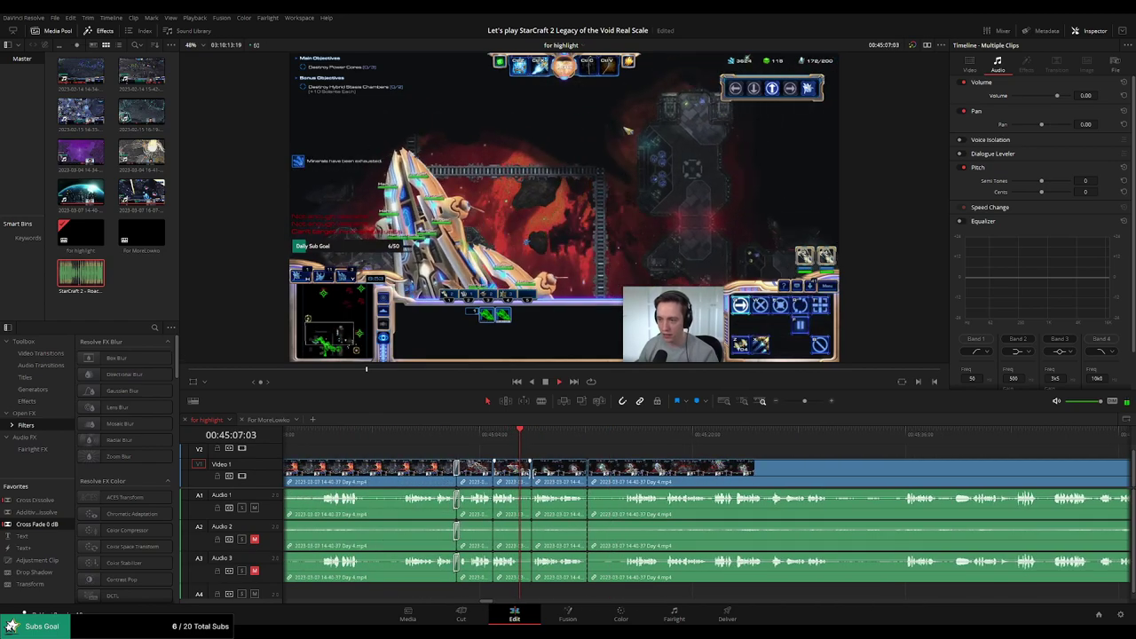
pyautogui.click(530, 480)
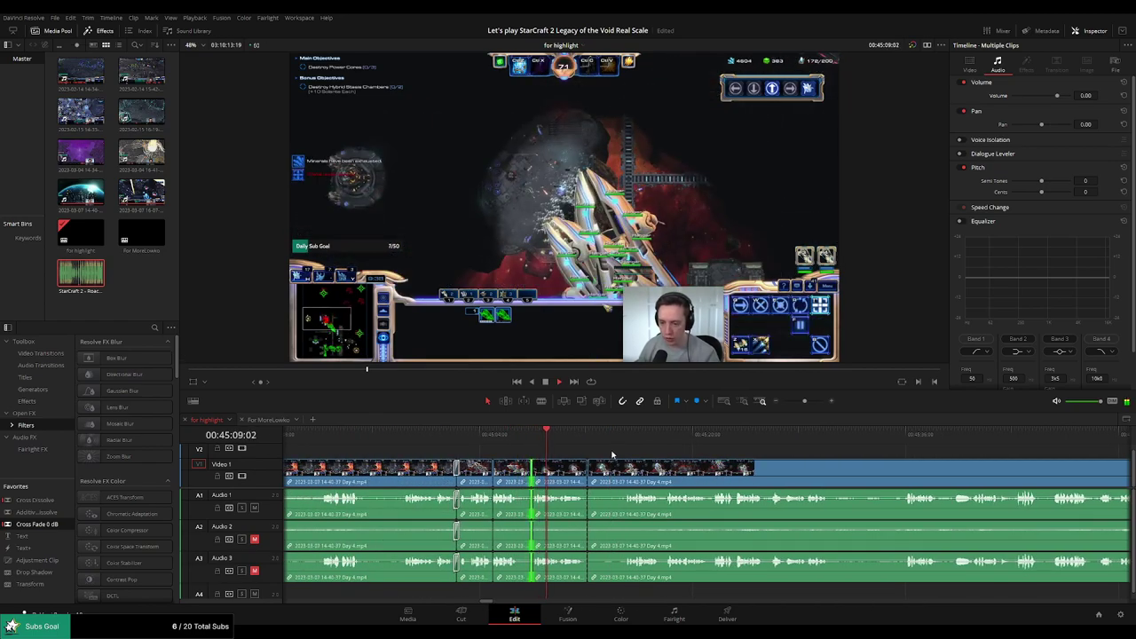
# Split the Day 4 clip at about 00:45:15 and ripple delete the section back to the 00:45:12:08 cut
pyautogui.moveTo(529, 432); pyautogui.dragTo(579, 433)
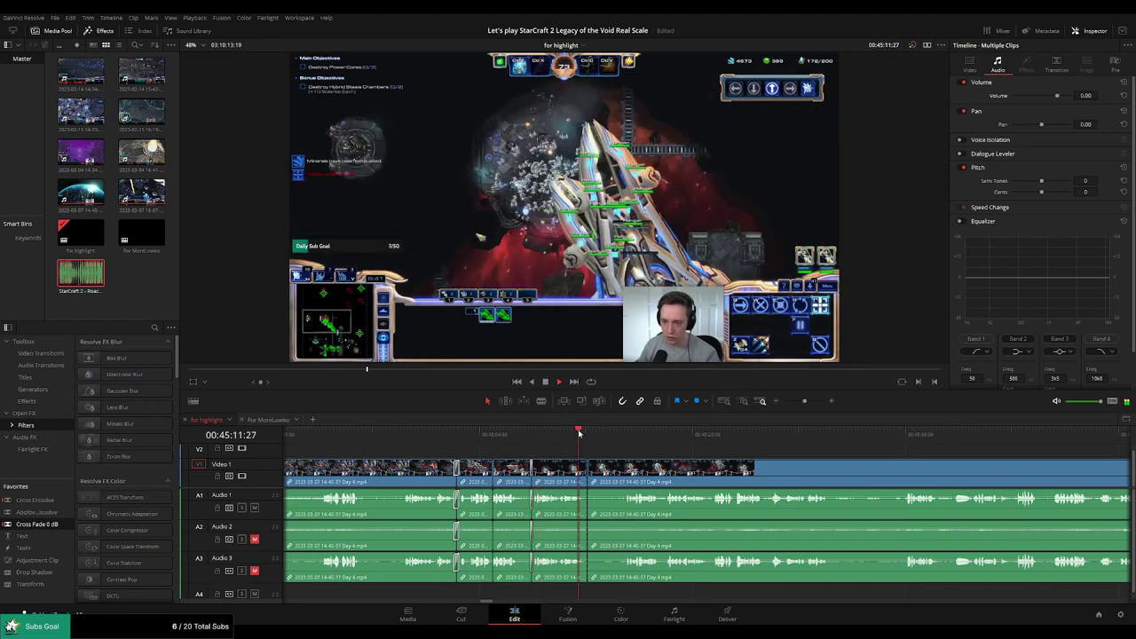
pyautogui.click(628, 465)
pyautogui.press('a')
pyautogui.click(613, 471)
pyautogui.press('Delete')
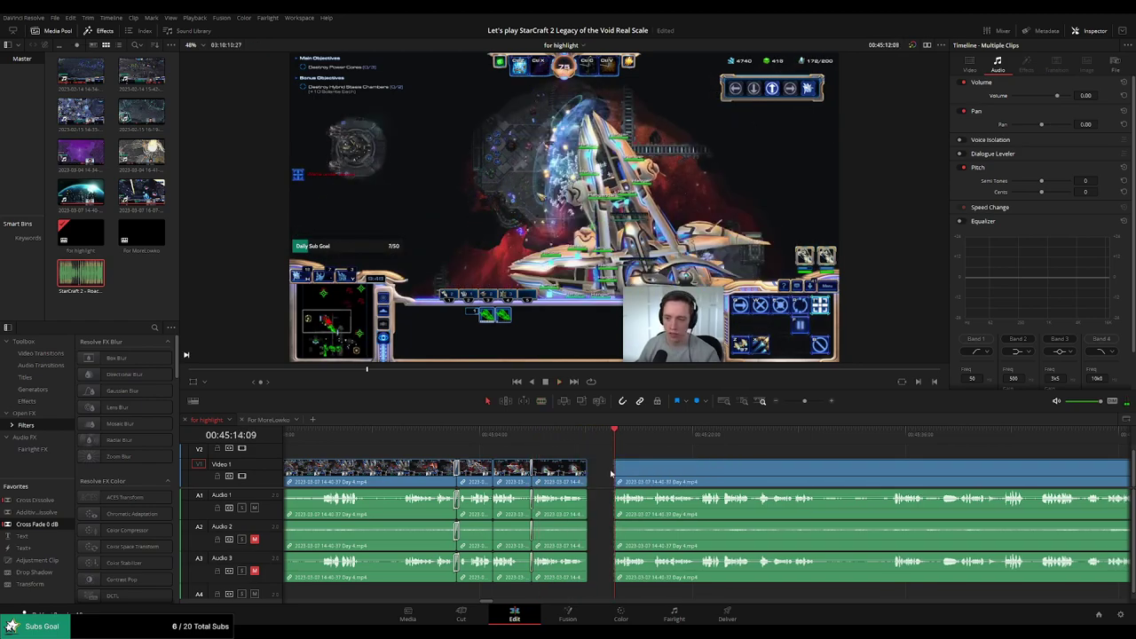
# Add a Cross Fade 0 dB to the Audio 1 join at about 00:45:12:08 and review the footage following it
pyautogui.moveTo(61, 522); pyautogui.dragTo(587, 500)
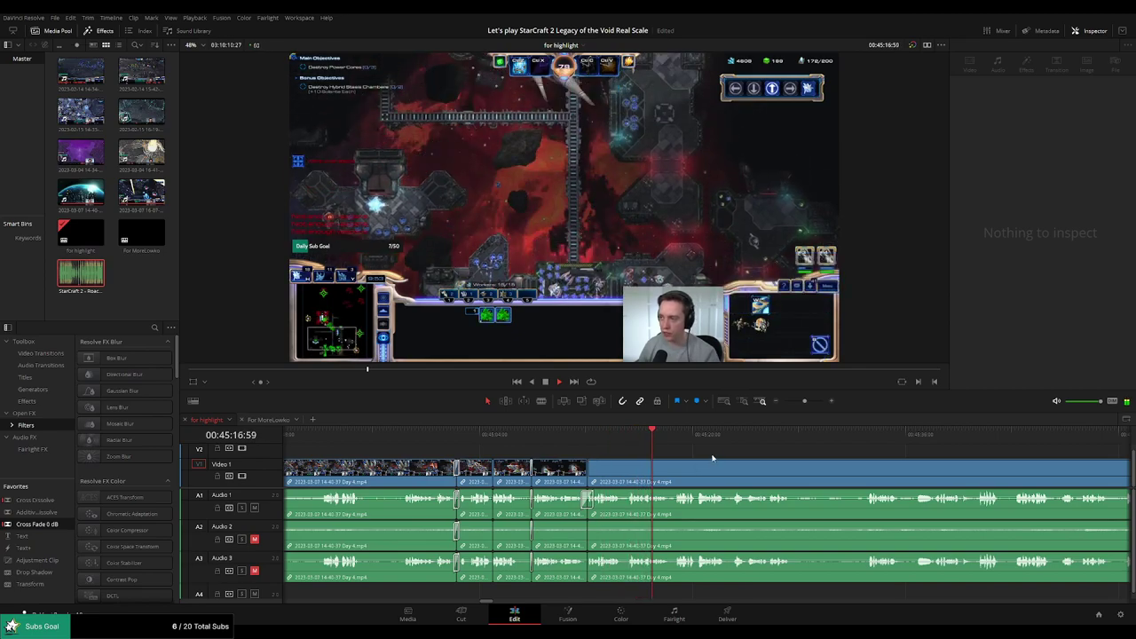
pyautogui.moveTo(713, 458); pyautogui.dragTo(572, 447)
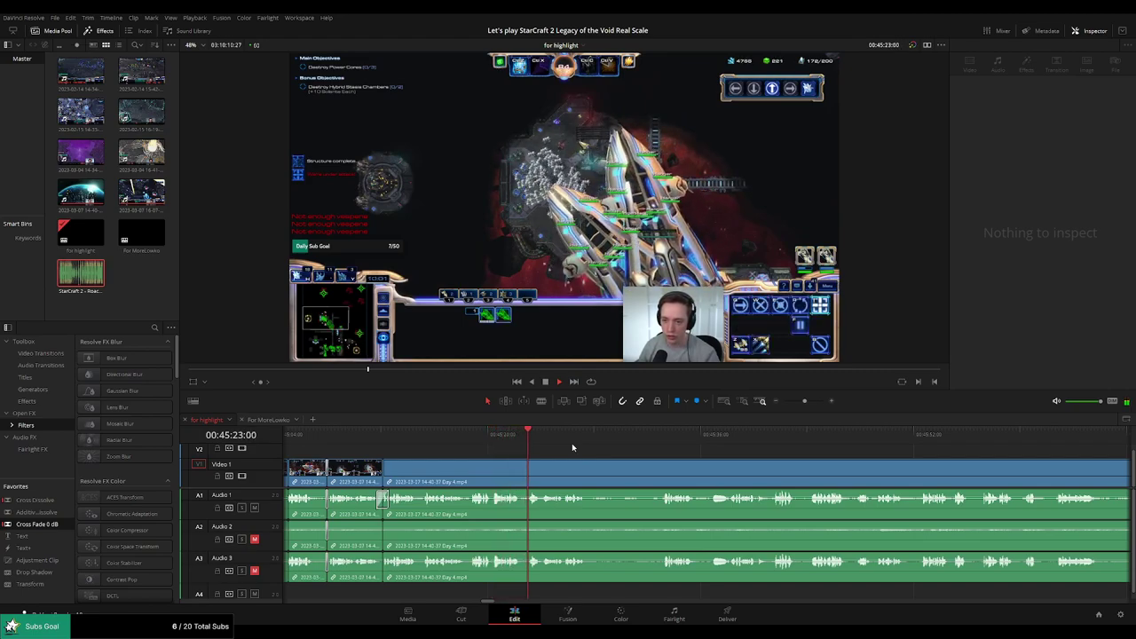
pyautogui.hscroll(2, 578, 453)
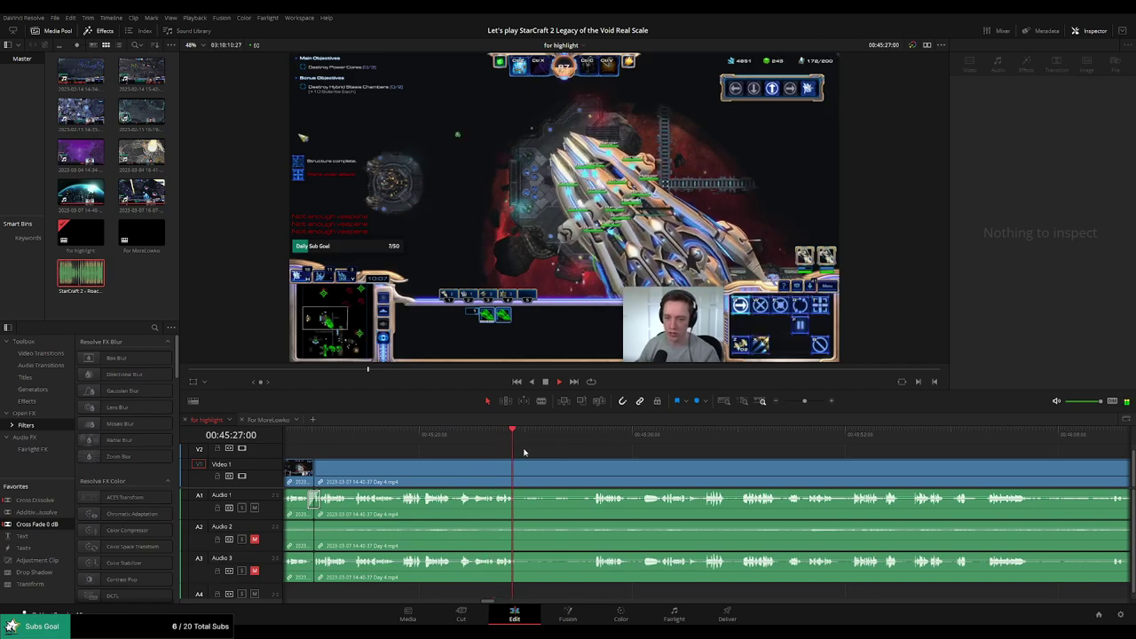
# Split the Day 4 footage near 00:45:27 and 00:45:33 on all tracks and ripple-delete the quiet section between
pyautogui.press('b')
pyautogui.click(521, 463)
pyautogui.click(593, 434)
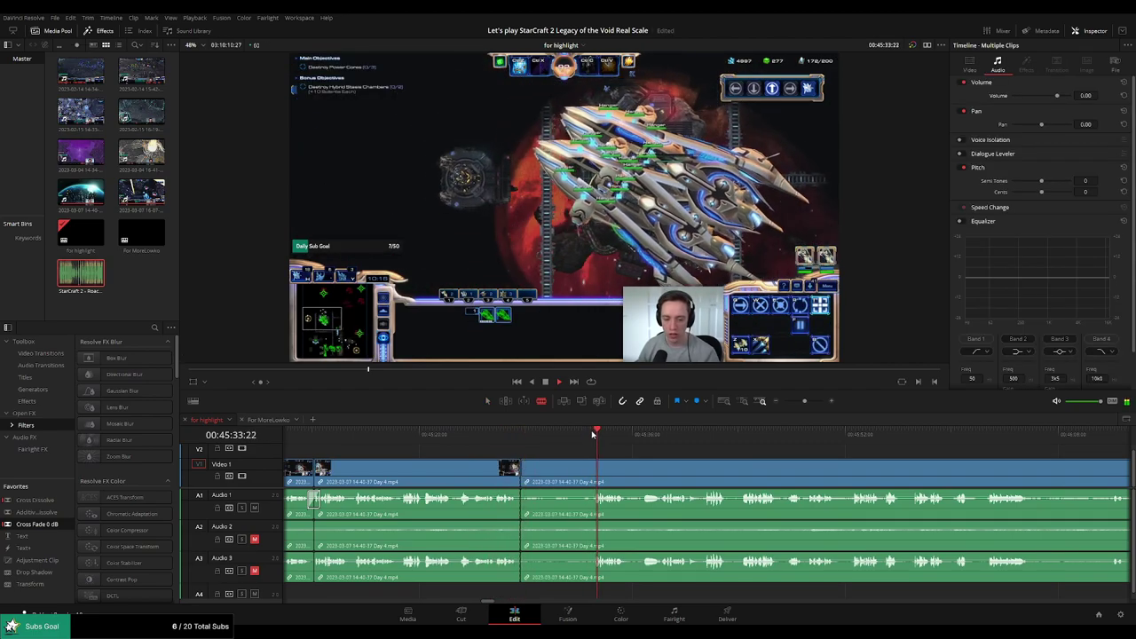
pyautogui.scroll(2, 597, 461)
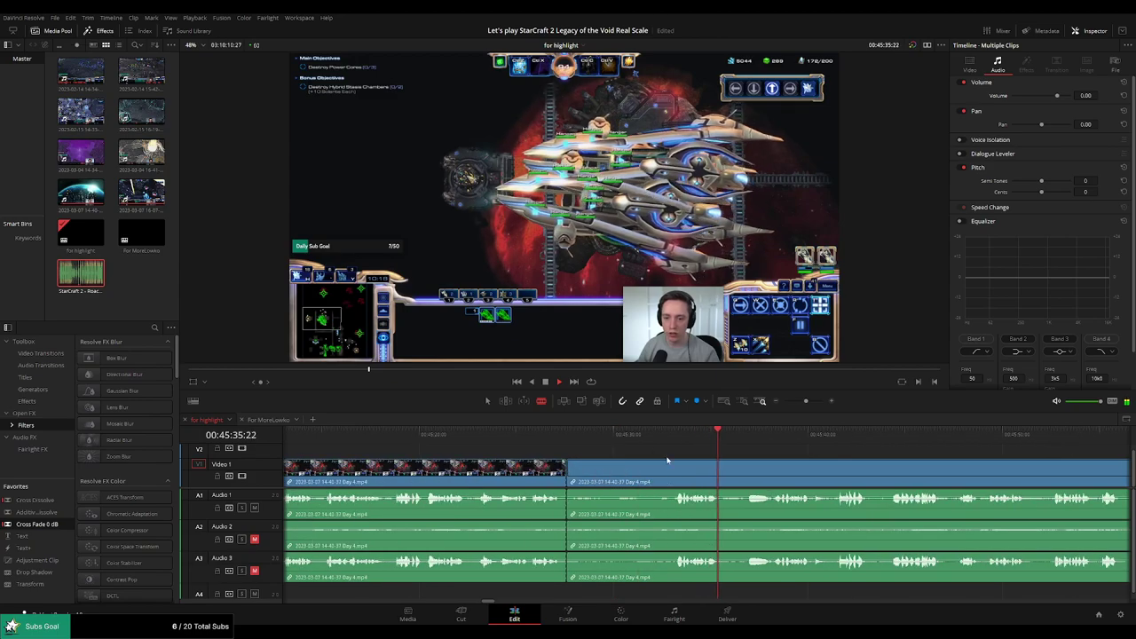
pyautogui.click(748, 435)
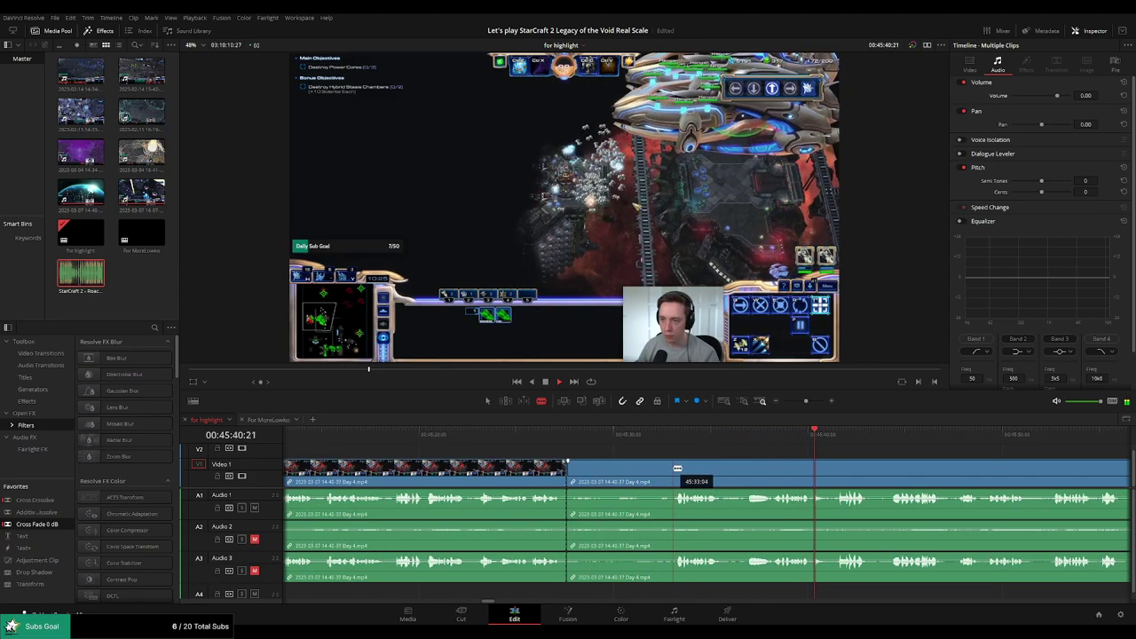
pyautogui.click(672, 468)
pyautogui.press('a')
pyautogui.click(652, 474)
pyautogui.press('BackSpace')
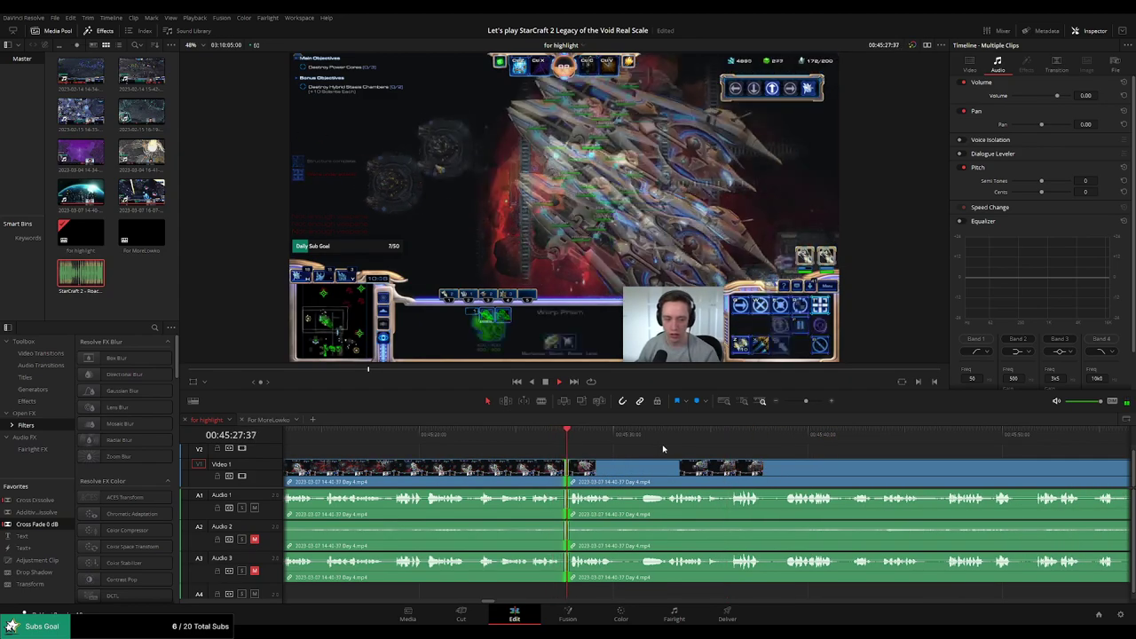
# Add transitions on the video and audio tracks at the new cut, and ripple-delete the short fragment near 00:45:28
pyautogui.scroll(5, 644, 459)
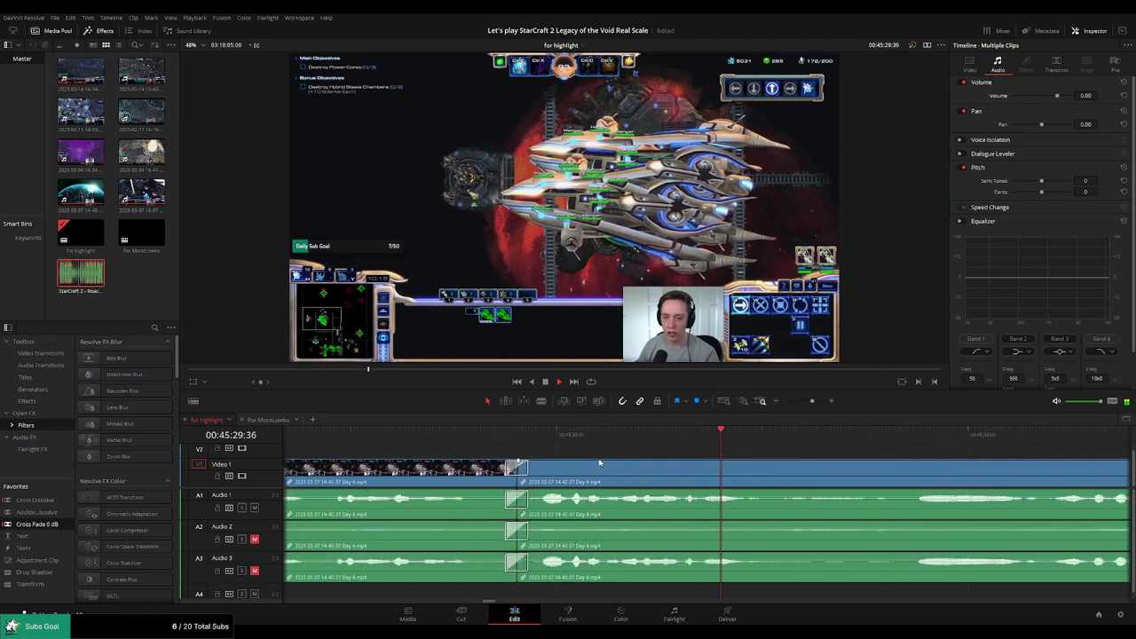
pyautogui.click(542, 469)
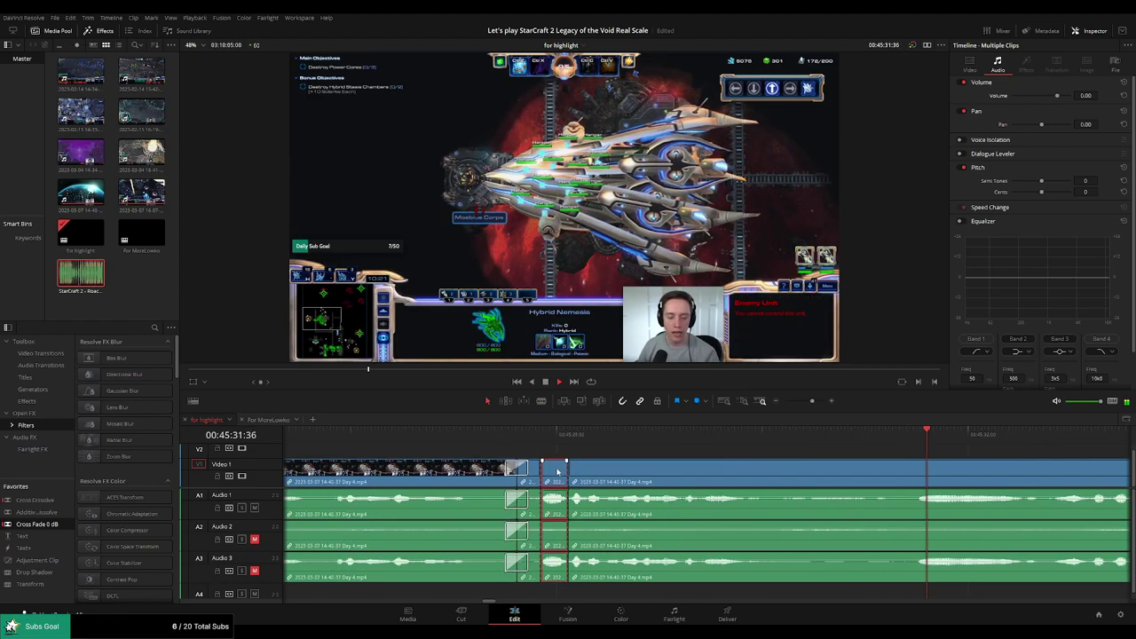
pyautogui.press('space')
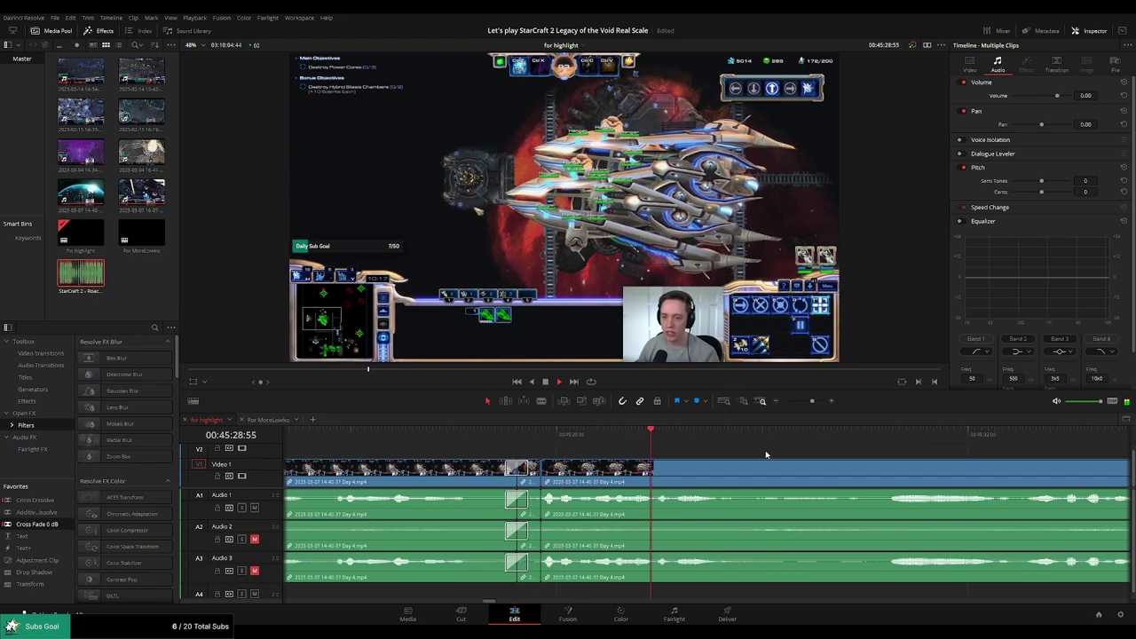
# Cut out the short stretch of footage between about 00:45:37 and 00:45:39 and close the gap
pyautogui.moveTo(808, 405)
pyautogui.mouseDown()
pyautogui.moveTo(781, 400)
pyautogui.moveTo(804, 401)
pyautogui.mouseUp()
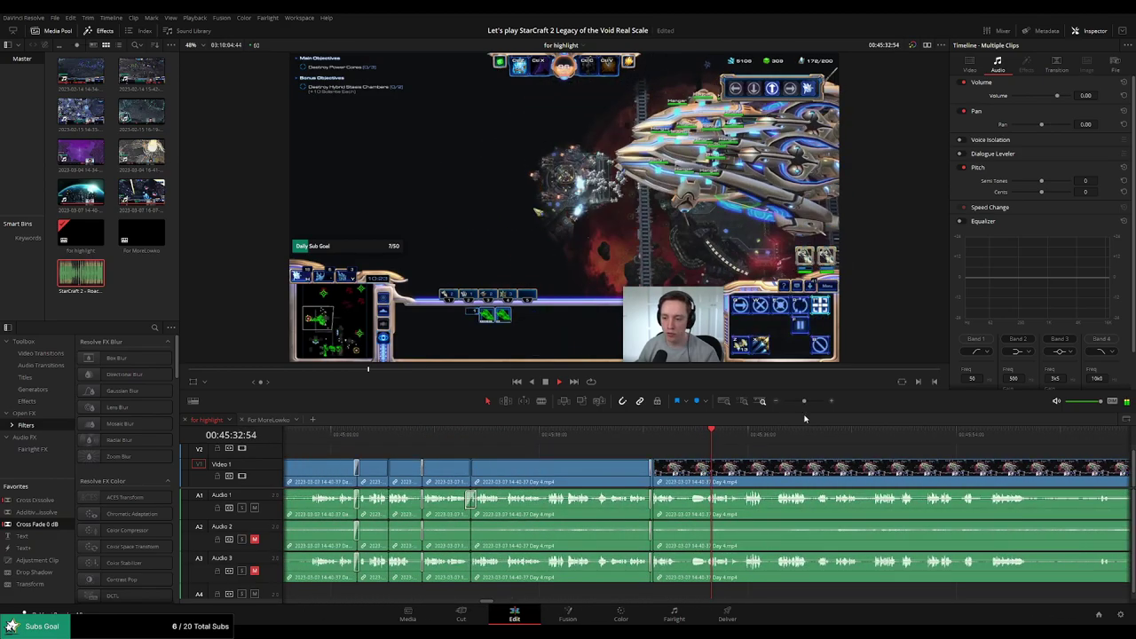
pyautogui.moveTo(852, 458); pyautogui.dragTo(650, 447)
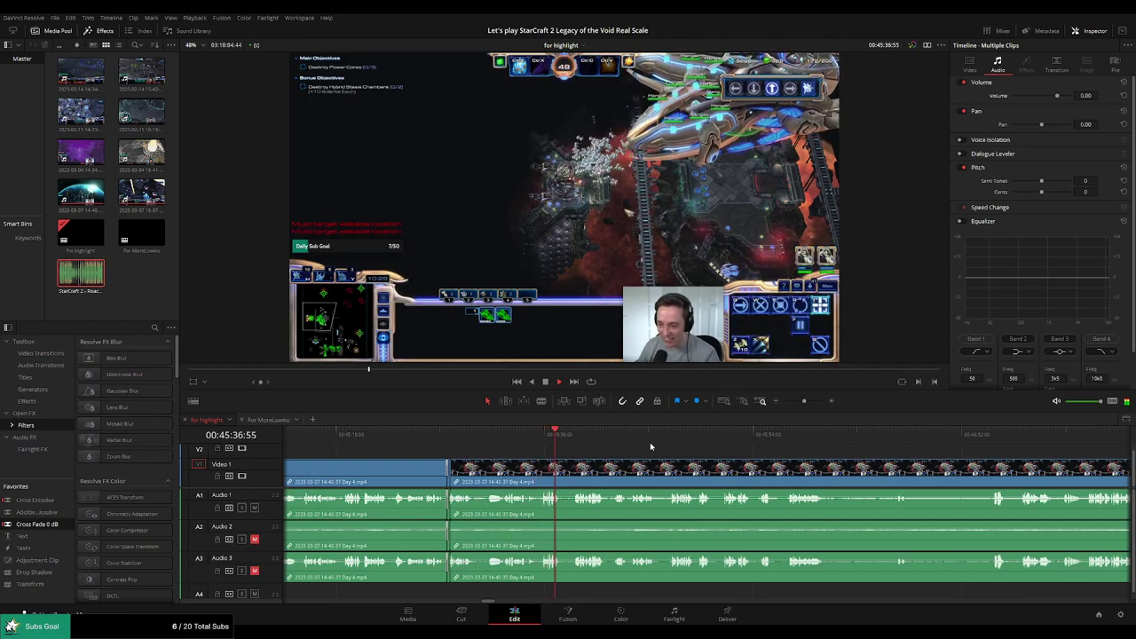
pyautogui.scroll(1, 654, 447)
pyautogui.hscroll(3, 717, 458)
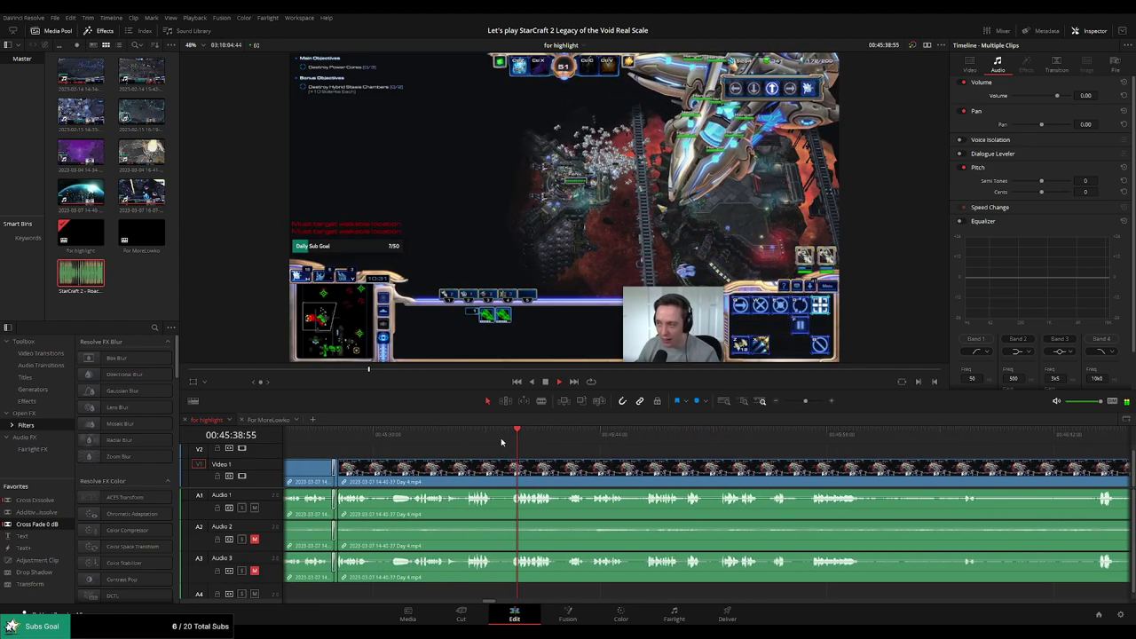
pyautogui.press('b')
pyautogui.click(494, 463)
pyautogui.scroll(1, 501, 463)
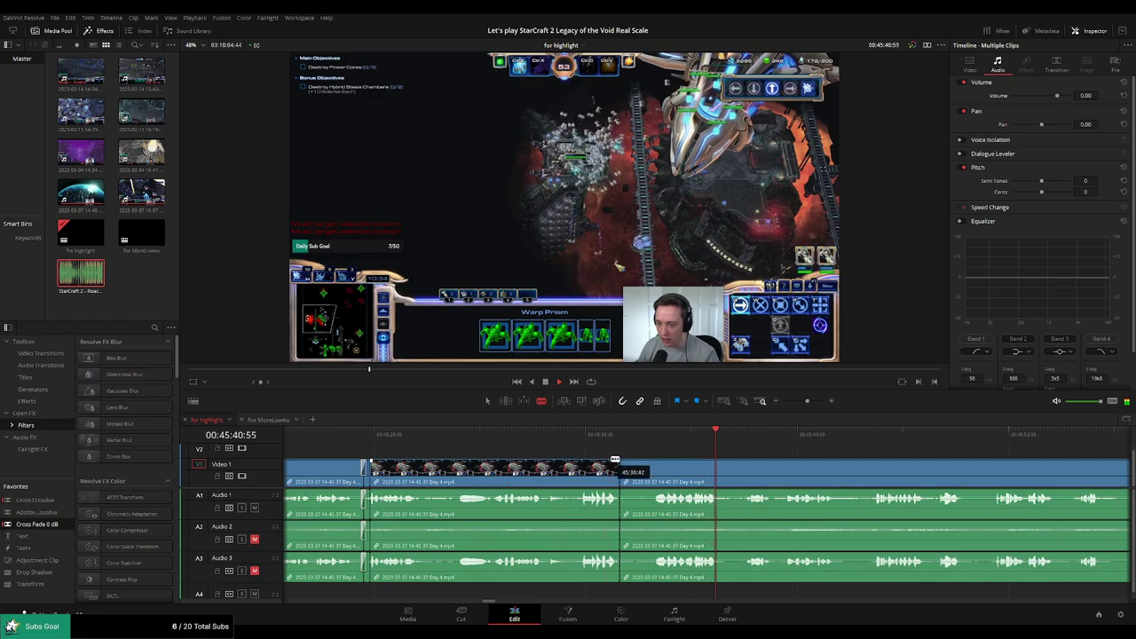
pyautogui.moveTo(670, 461); pyautogui.dragTo(667, 462)
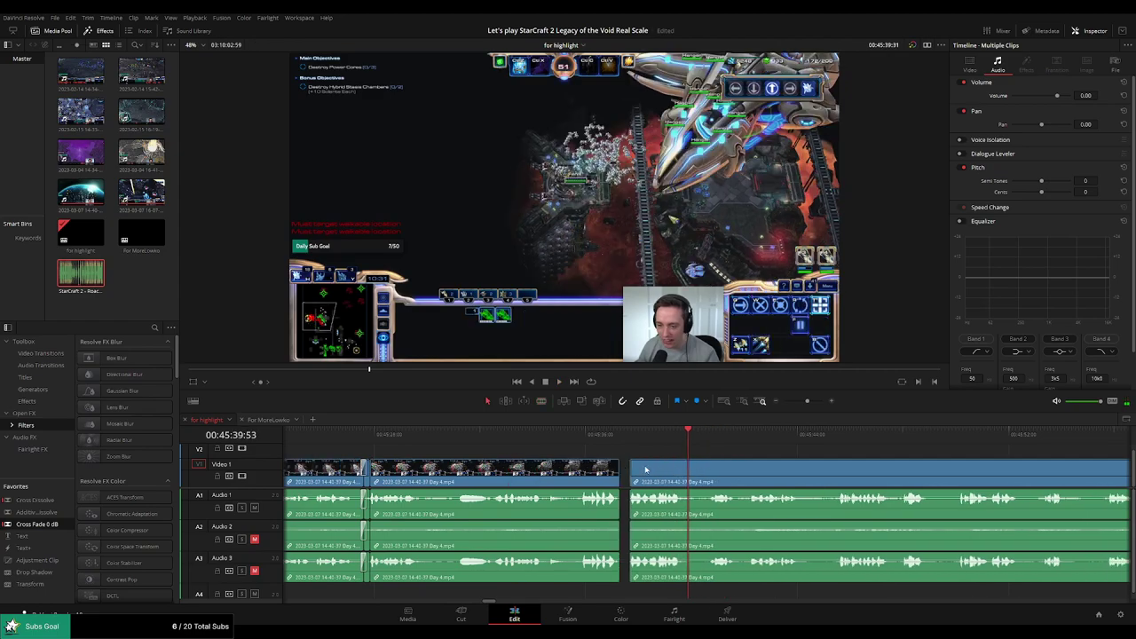
# Ripple-delete the pause between about 00:45:48 and 00:45:50, and add a cross fade to Audio 1 at the cut
pyautogui.click(586, 437)
pyautogui.hscroll(2, 610, 441)
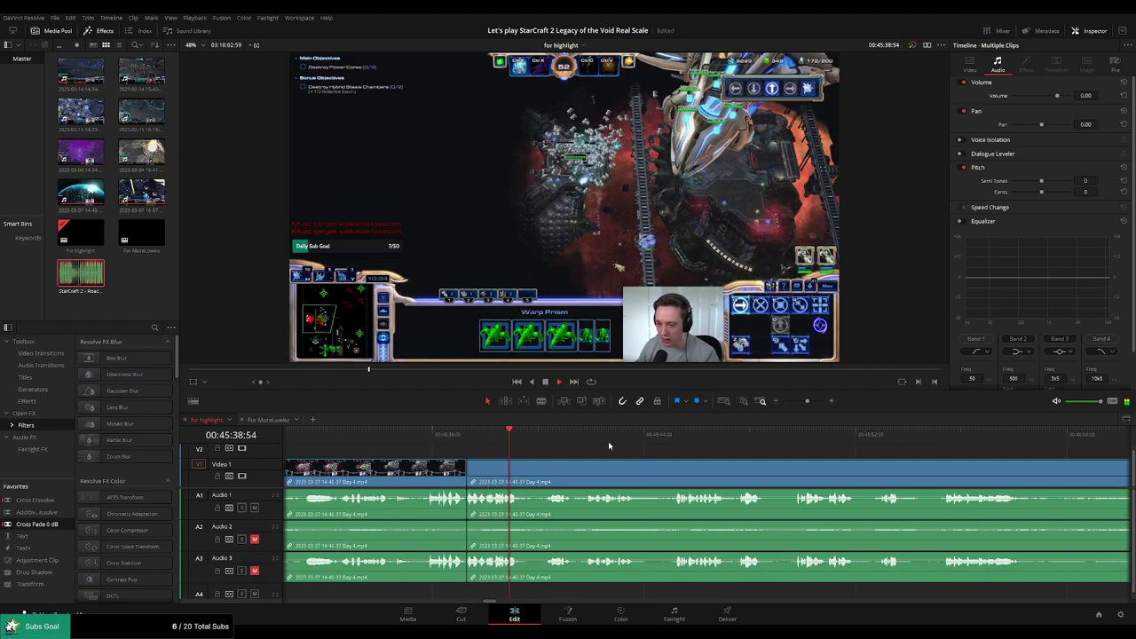
pyautogui.hscroll(2, 596, 441)
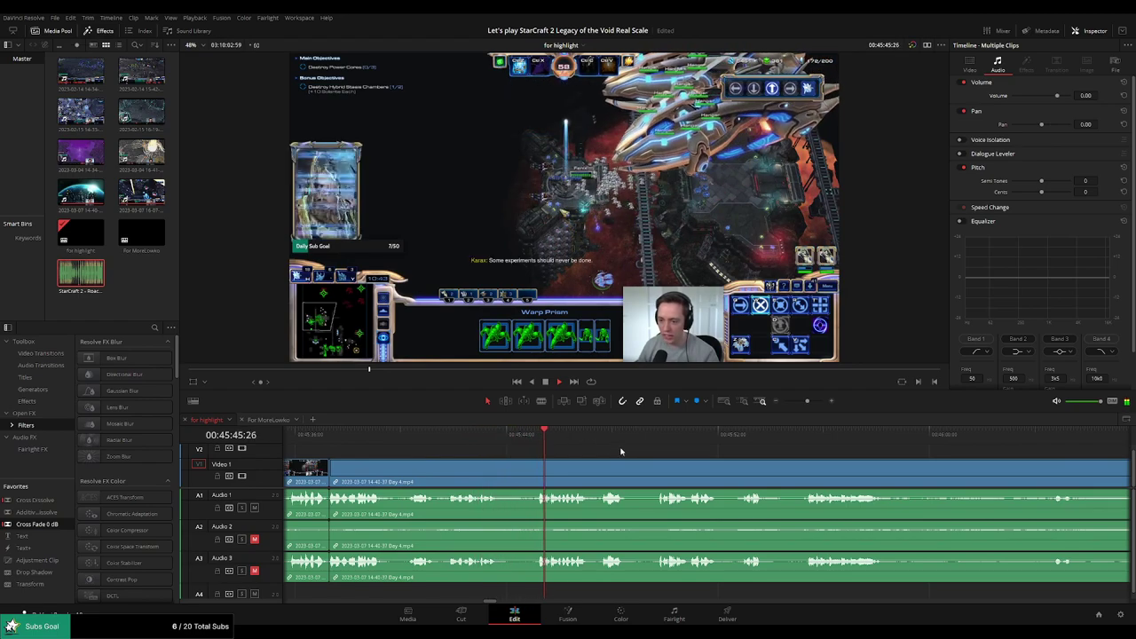
pyautogui.hscroll(2, 693, 456)
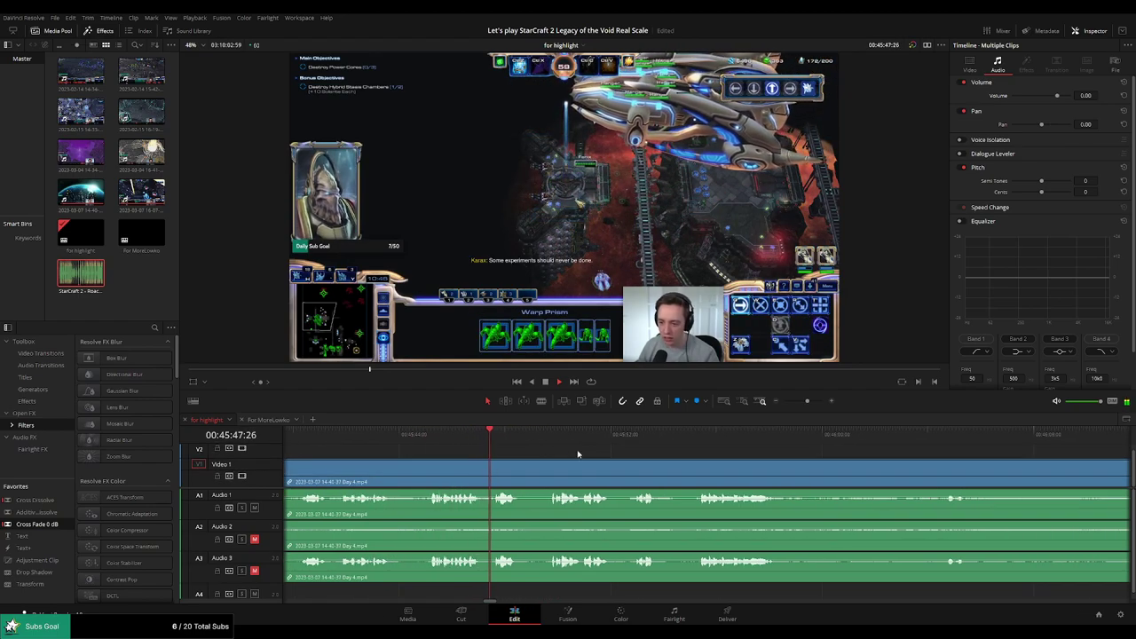
pyautogui.click(549, 435)
pyautogui.press('b')
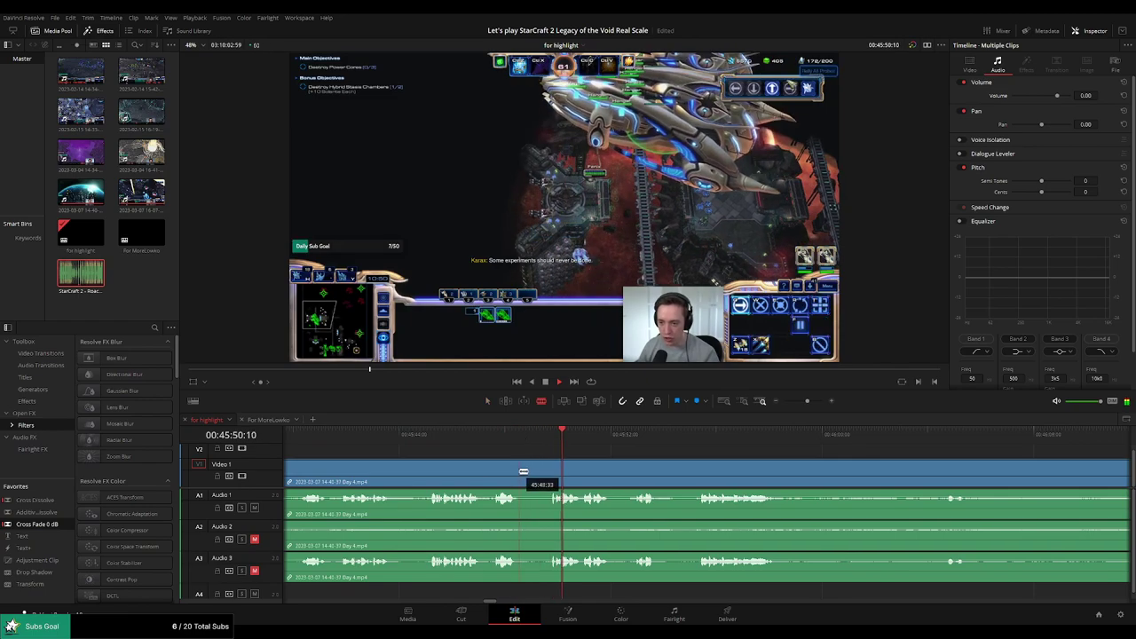
pyautogui.click(520, 471)
pyautogui.click(550, 468)
pyautogui.press('a')
pyautogui.click(528, 474)
pyautogui.press('BackSpace')
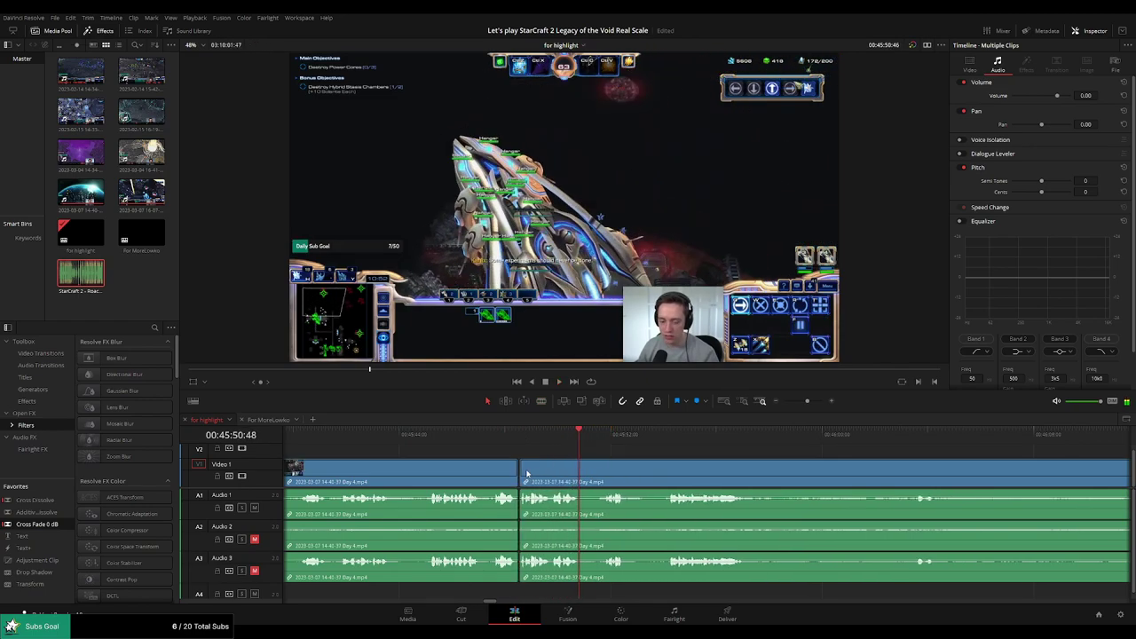
pyautogui.moveTo(549, 521); pyautogui.dragTo(554, 508)
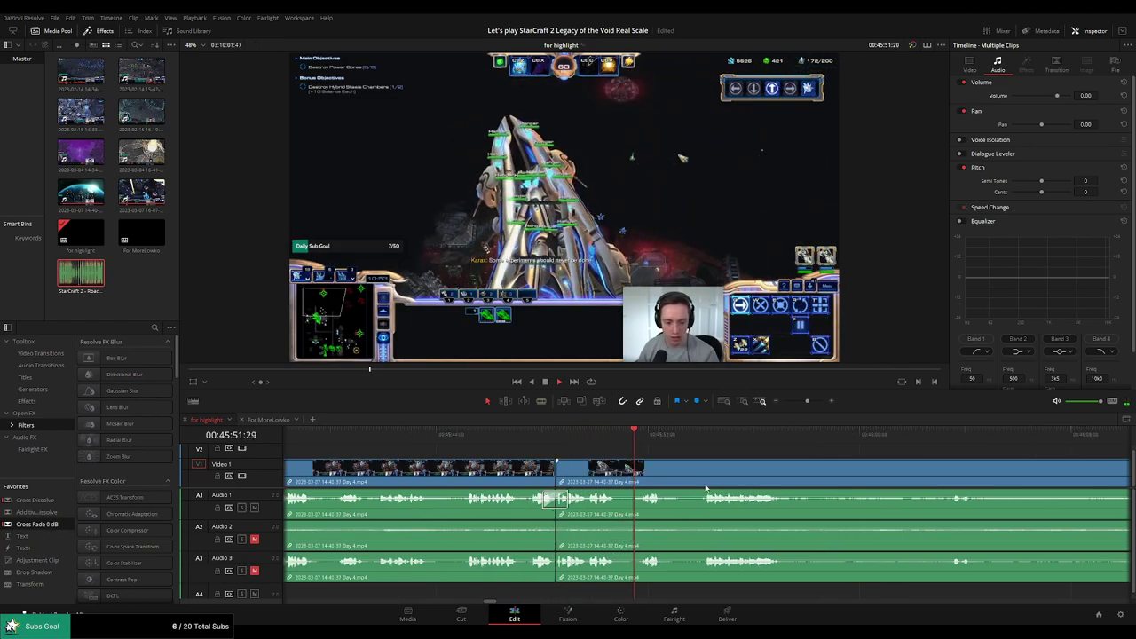
# Split the footage near 00:45:53 and 00:46:14 and ripple-delete the long quiet stretch between the two cuts
pyautogui.moveTo(700, 471); pyautogui.dragTo(529, 448)
pyautogui.click(536, 437)
pyautogui.hscroll(2, 555, 441)
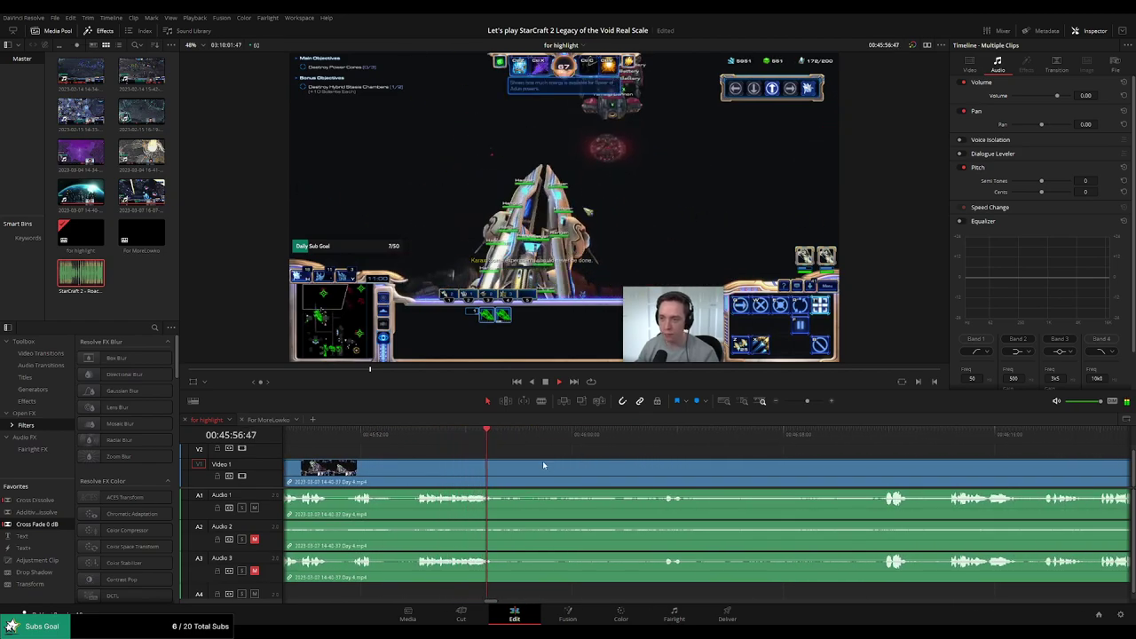
pyautogui.click(383, 471)
pyautogui.moveTo(667, 432); pyautogui.dragTo(869, 432)
pyautogui.moveTo(931, 451); pyautogui.dragTo(675, 429)
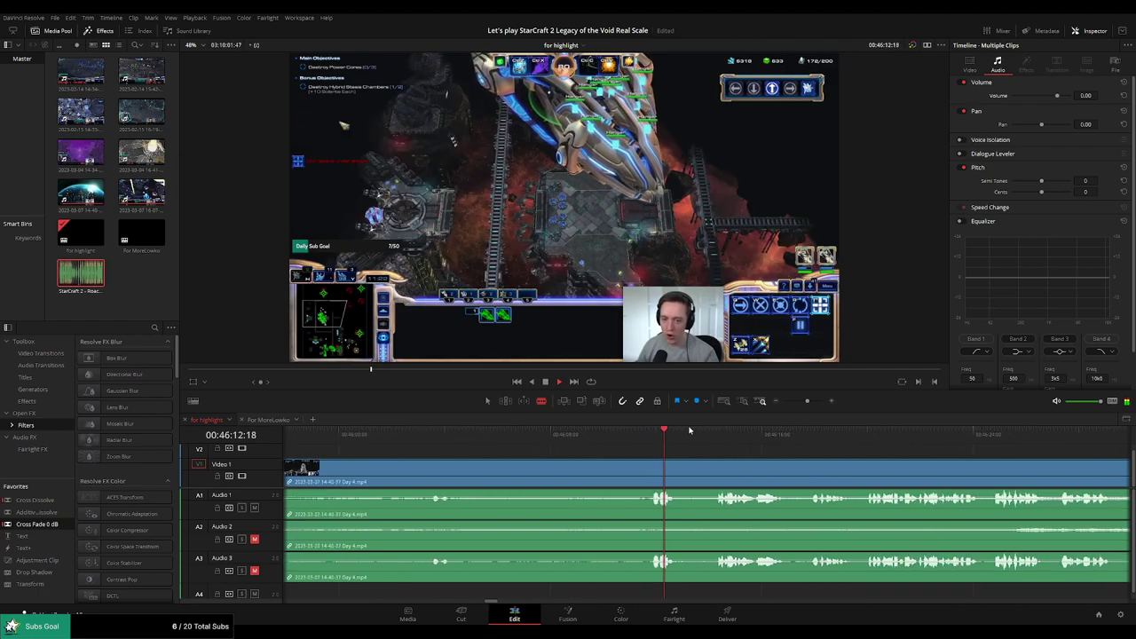
pyautogui.click(710, 436)
pyautogui.hscroll(2, 600, 448)
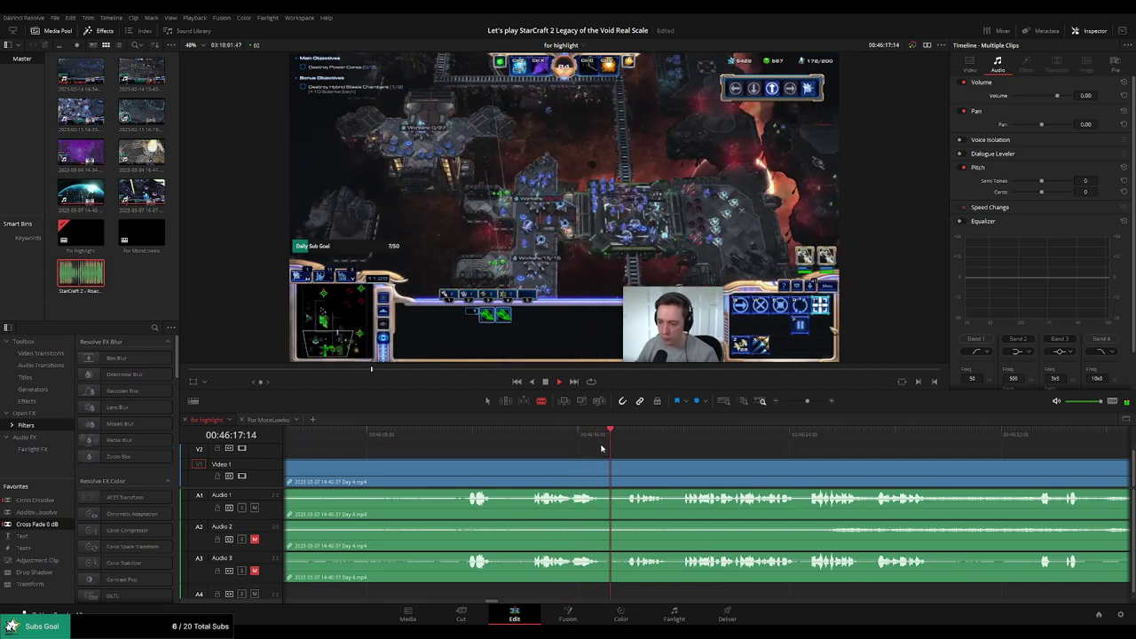
pyautogui.click(527, 465)
pyautogui.press('a')
pyautogui.click(499, 470)
pyautogui.press('Delete')
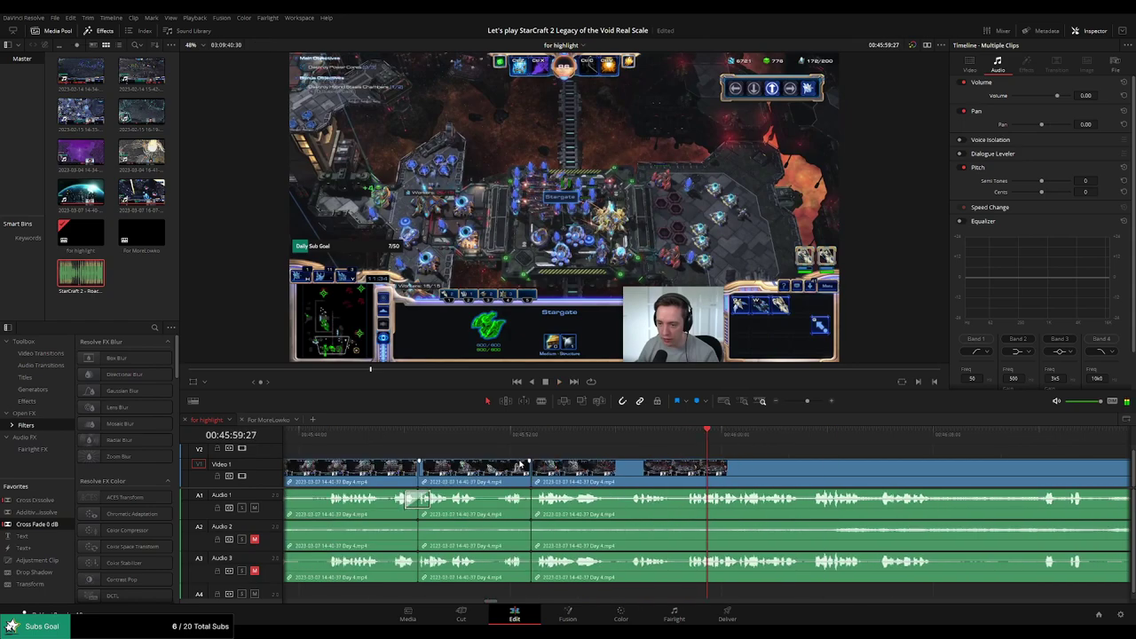
# Isolate the brief segment from 00:46:03:43 to 00:46:04:01 with two cuts and disable its Audio 1 clip
pyautogui.press('space')
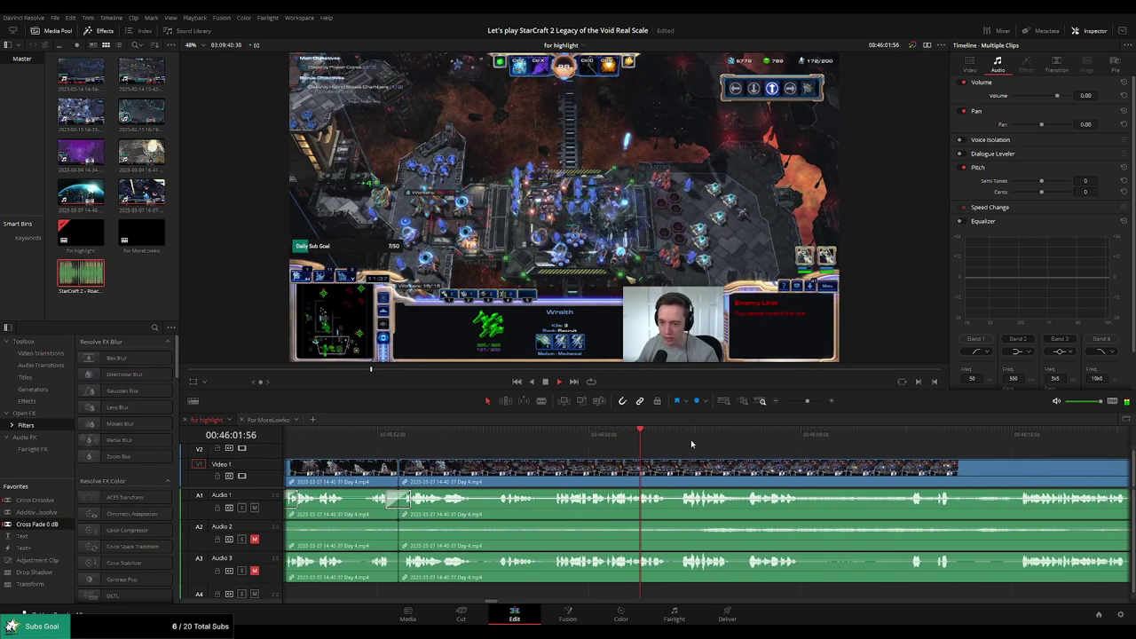
pyautogui.click(646, 434)
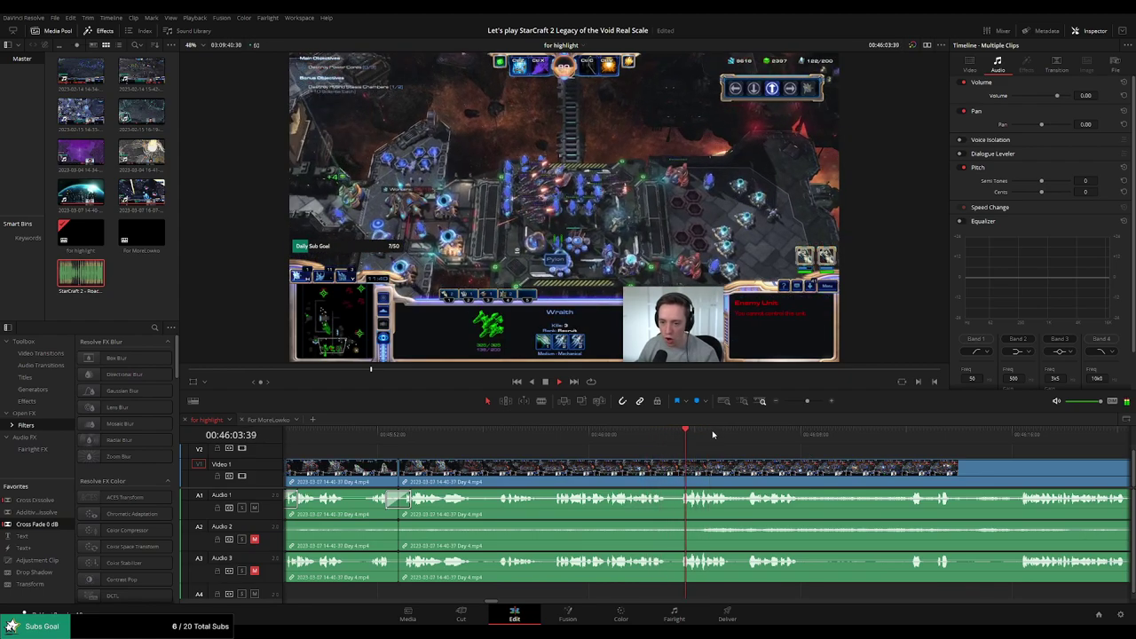
pyautogui.press('space')
pyautogui.scroll(5, 697, 447)
pyautogui.click(714, 469)
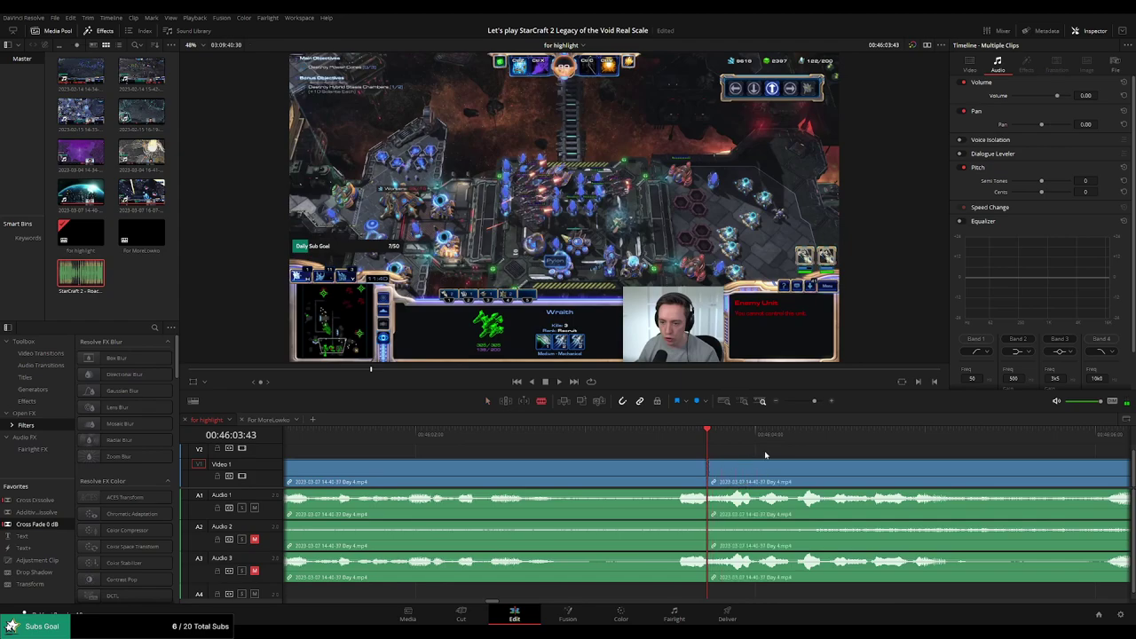
pyautogui.click(759, 462)
pyautogui.press('a')
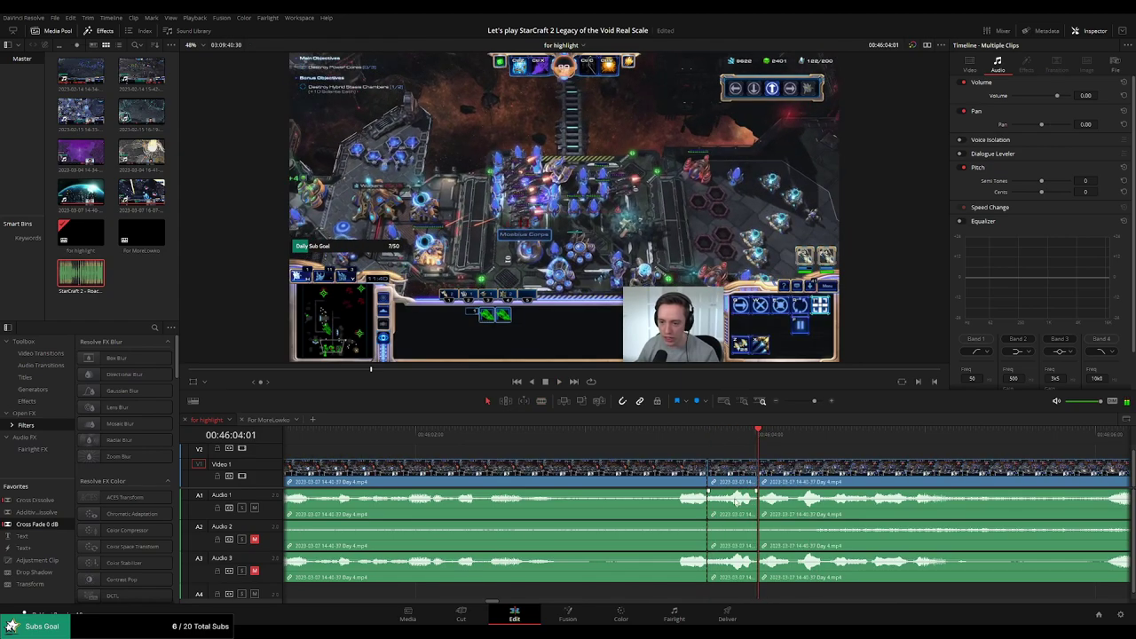
pyautogui.moveTo(744, 498); pyautogui.dragTo(745, 527)
# Place the StarCraft 2 - Roach Quotes.mp3 sound on Audio 4 under the disabled segment, trim it to match, and set its volume to -23
pyautogui.hscroll(2, 745, 528)
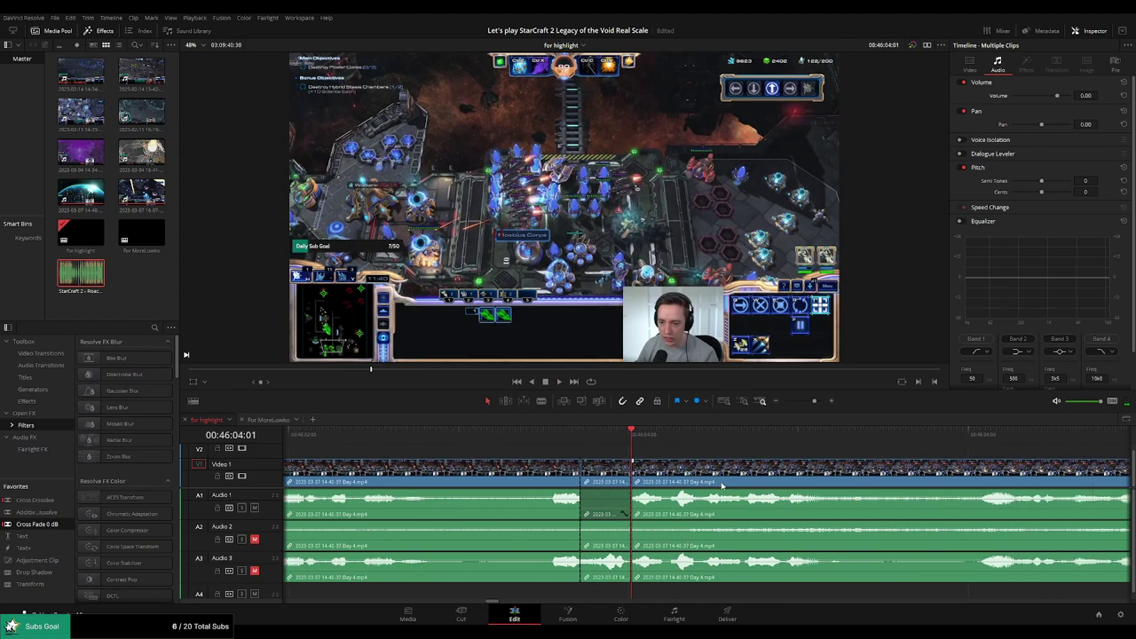
pyautogui.moveTo(88, 270); pyautogui.dragTo(582, 590)
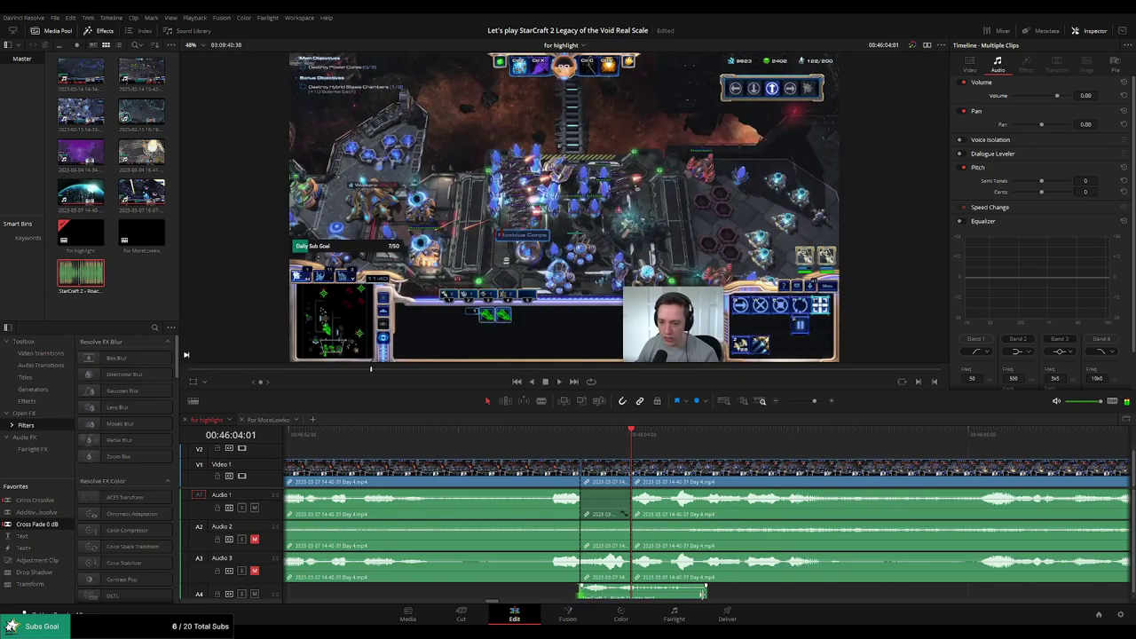
pyautogui.moveTo(706, 590); pyautogui.dragTo(632, 590)
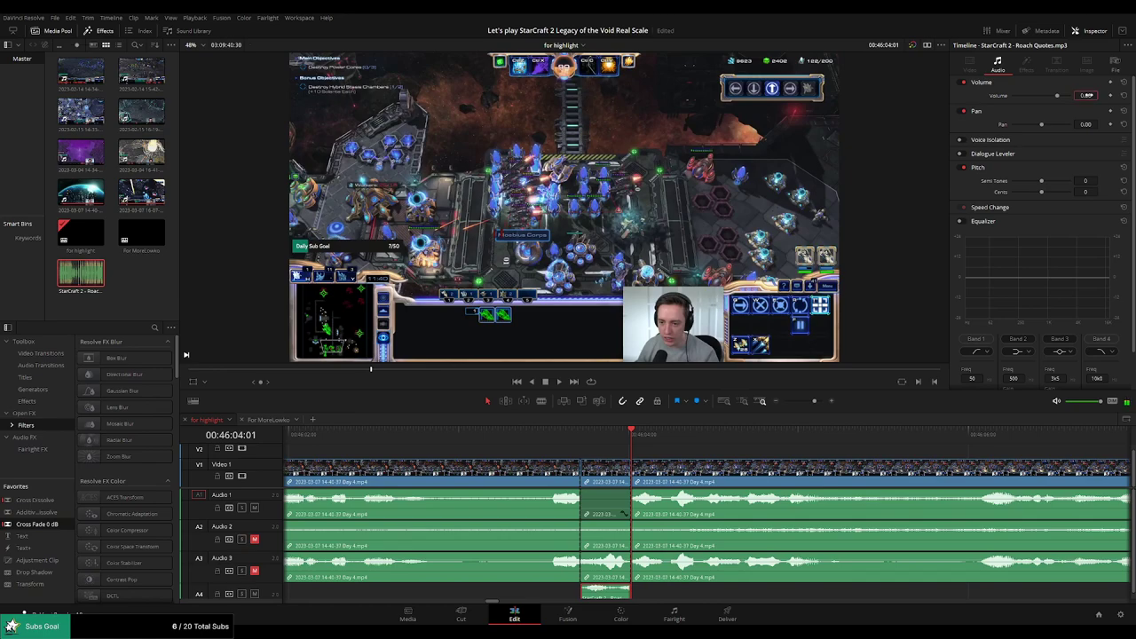
pyautogui.press('space')
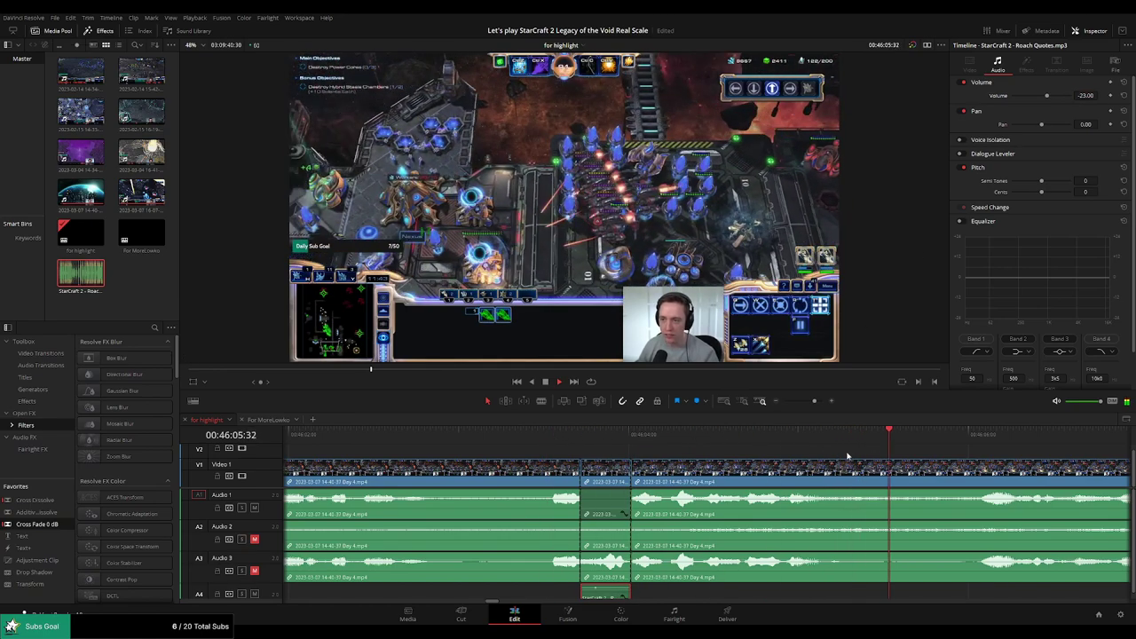
# Ripple-delete the footage between about 00:46:08 and 00:46:12, and add a cross fade to Audio 1 at the cut
pyautogui.click(845, 455)
pyautogui.moveTo(814, 401); pyautogui.dragTo(809, 402)
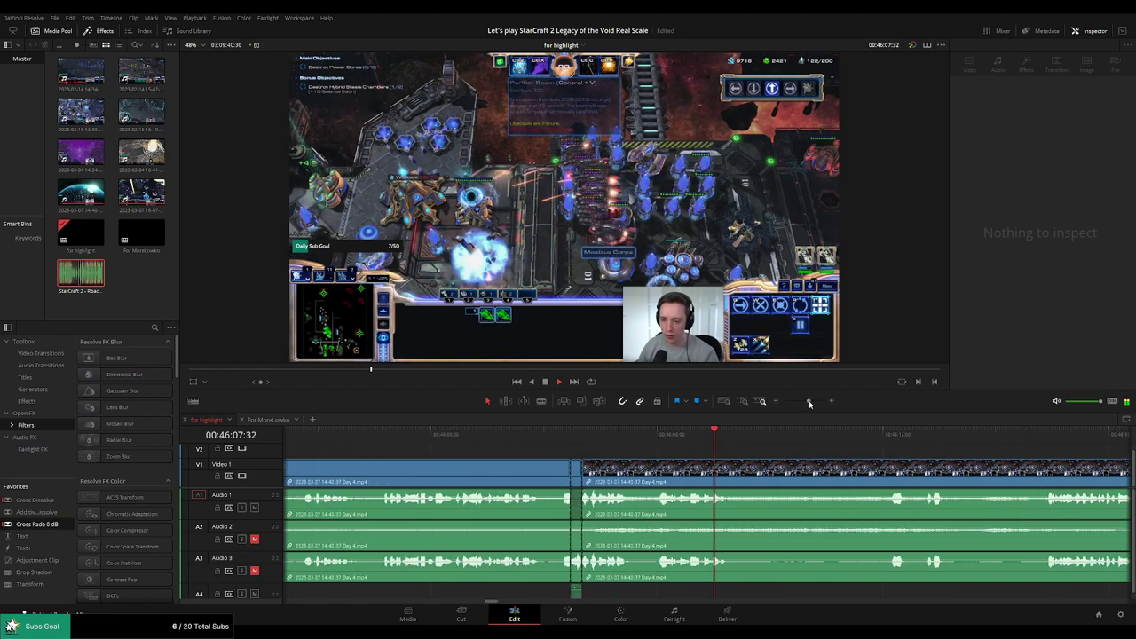
pyautogui.hscroll(2, 660, 449)
pyautogui.press('b')
pyautogui.click(561, 473)
pyautogui.click(700, 435)
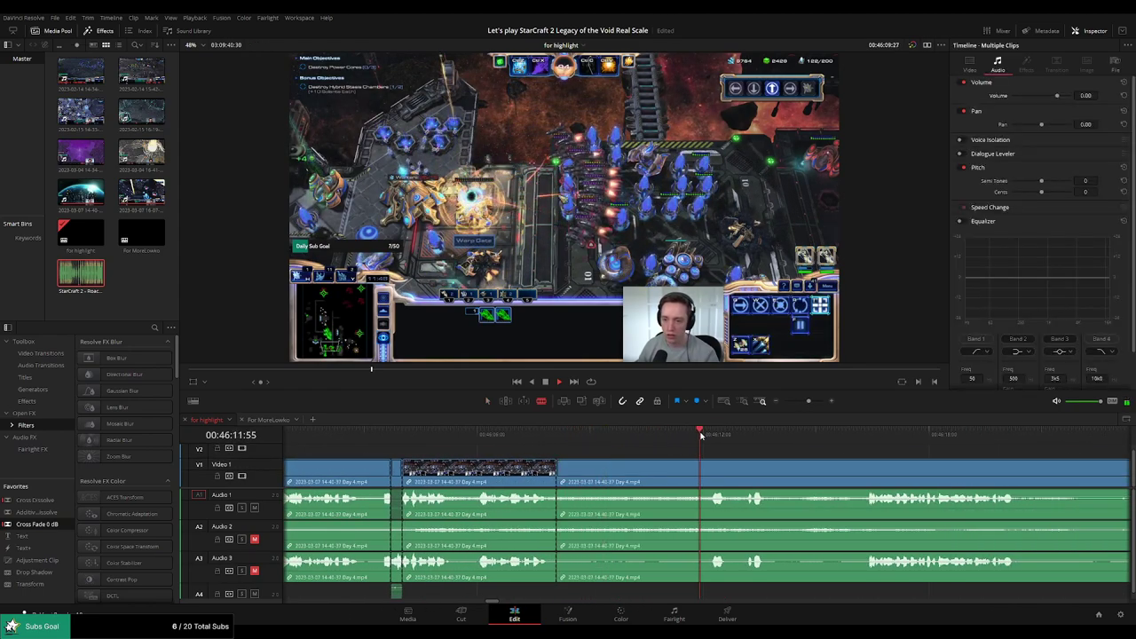
pyautogui.click(706, 474)
pyautogui.press('a')
pyautogui.click(669, 477)
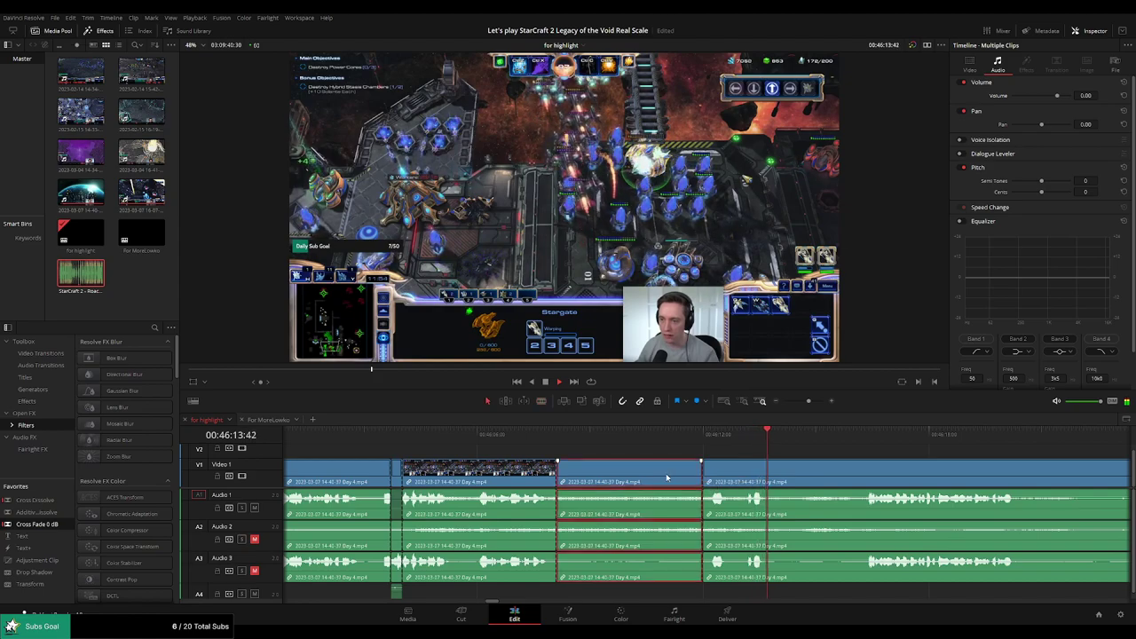
pyautogui.press('Delete')
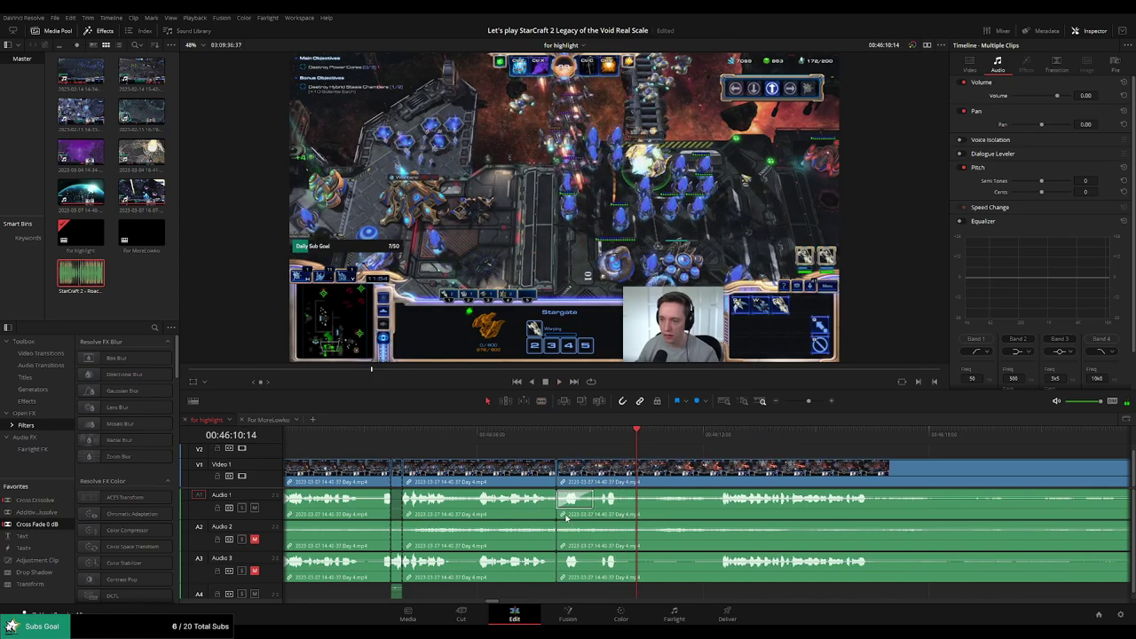
pyautogui.moveTo(148, 509); pyautogui.dragTo(598, 515)
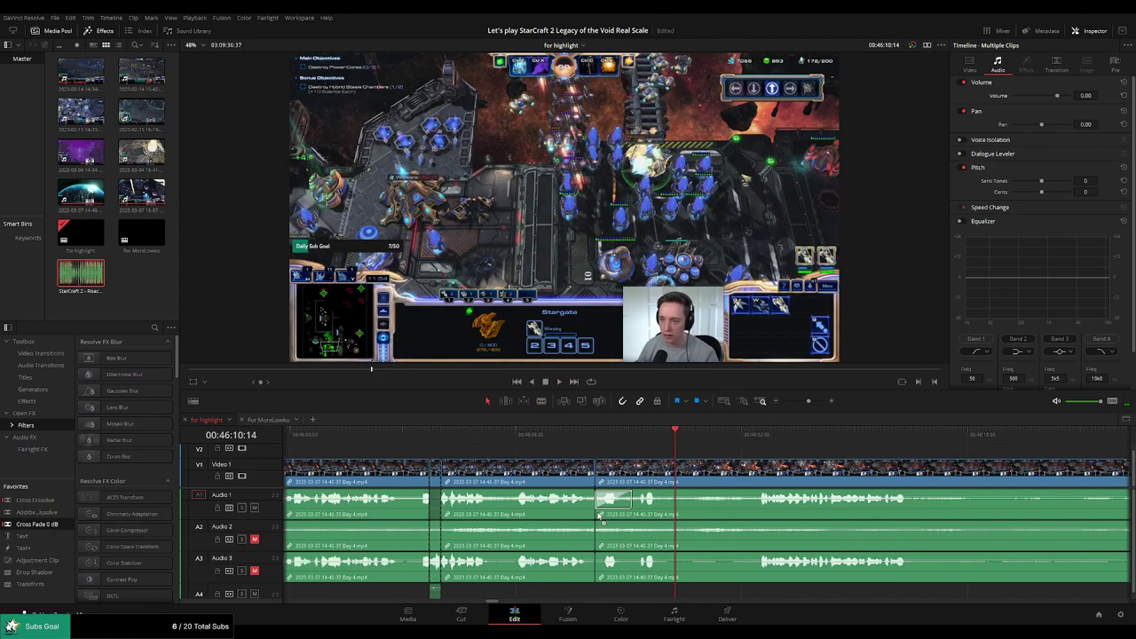
# Place a Cross Fade 0 dB on Audio 1 at the cut near 00:46:08 and split the footage near 00:46:17
pyautogui.moveTo(34, 526); pyautogui.dragTo(621, 500)
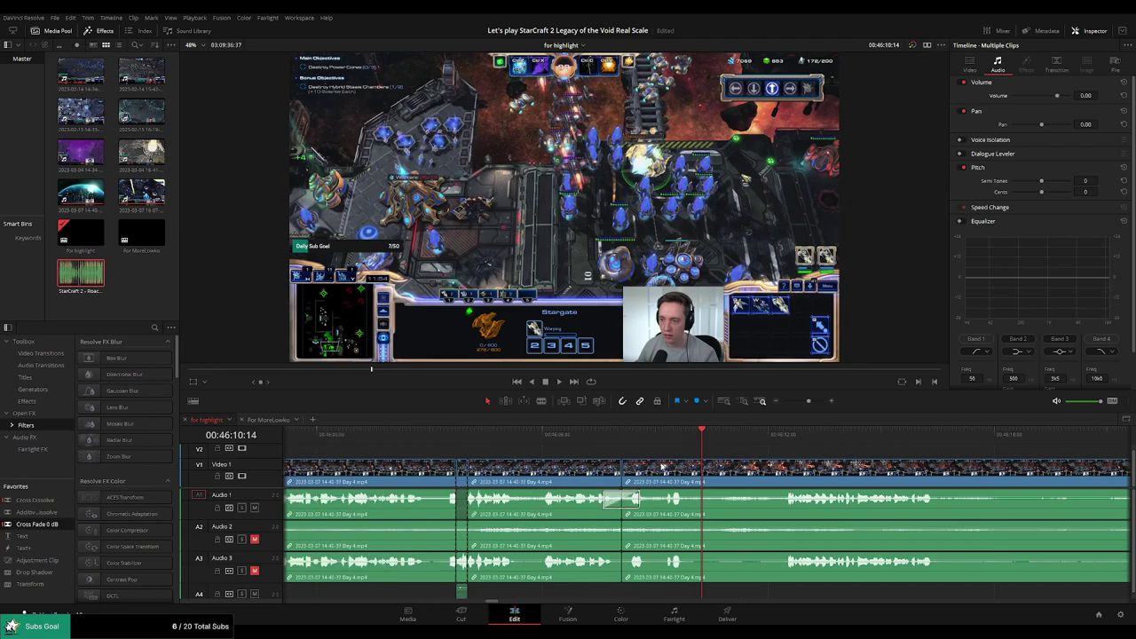
pyautogui.press('space')
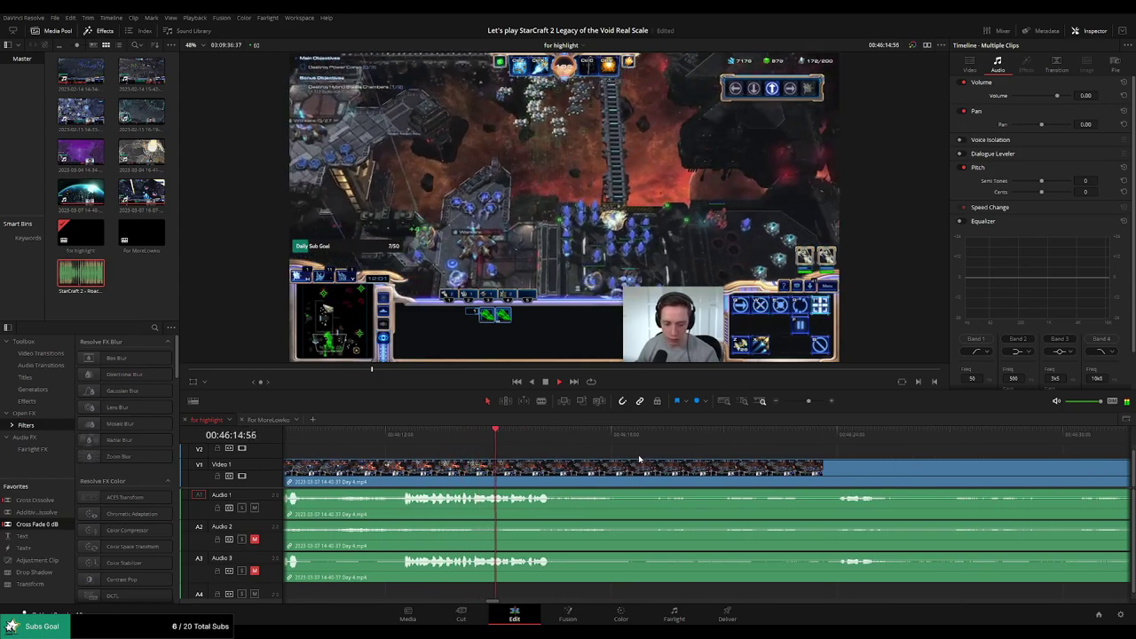
pyautogui.press('b')
pyautogui.click(588, 471)
pyautogui.click(814, 433)
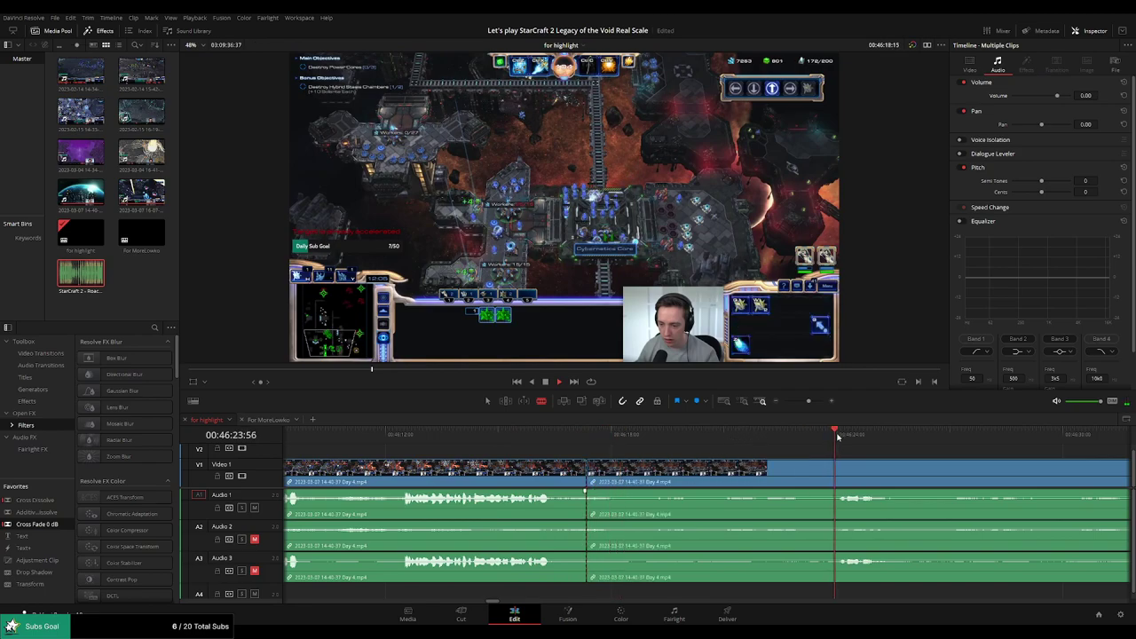
# Split the footage near 00:46:23 and 00:46:25, ripple-delete the quiet section before 00:46:23, and add a Cross Fade 0 dB to Audio 1 at the join
pyautogui.moveTo(808, 401); pyautogui.dragTo(807, 402)
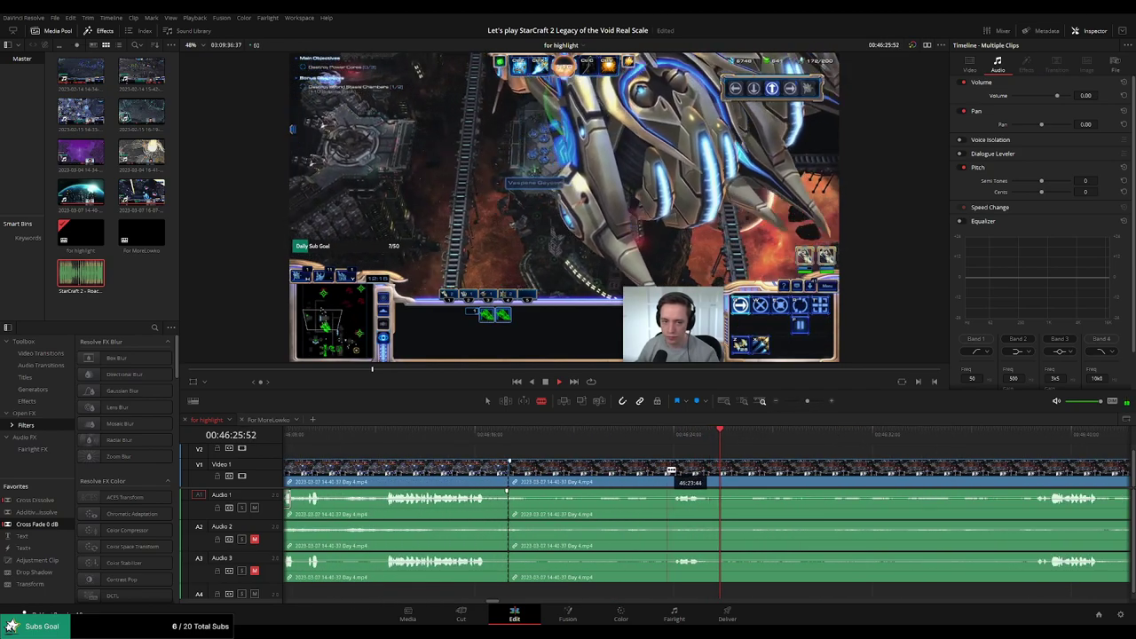
pyautogui.click(672, 470)
pyautogui.click(725, 467)
pyautogui.press('a')
pyautogui.click(648, 473)
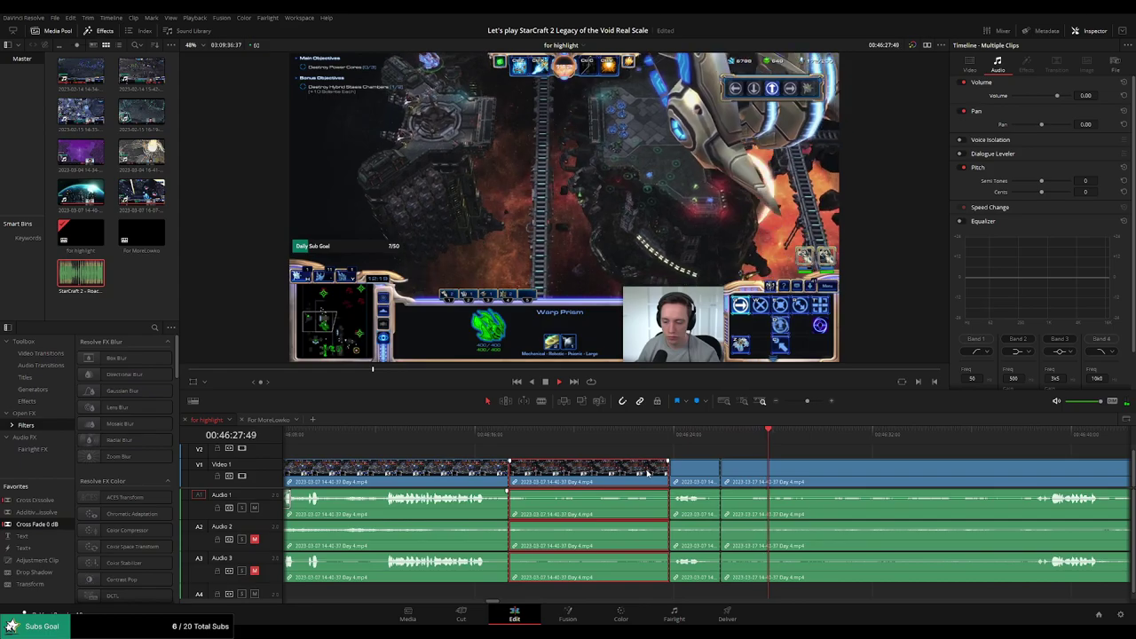
pyautogui.press('Delete')
pyautogui.moveTo(175, 510); pyautogui.dragTo(536, 507)
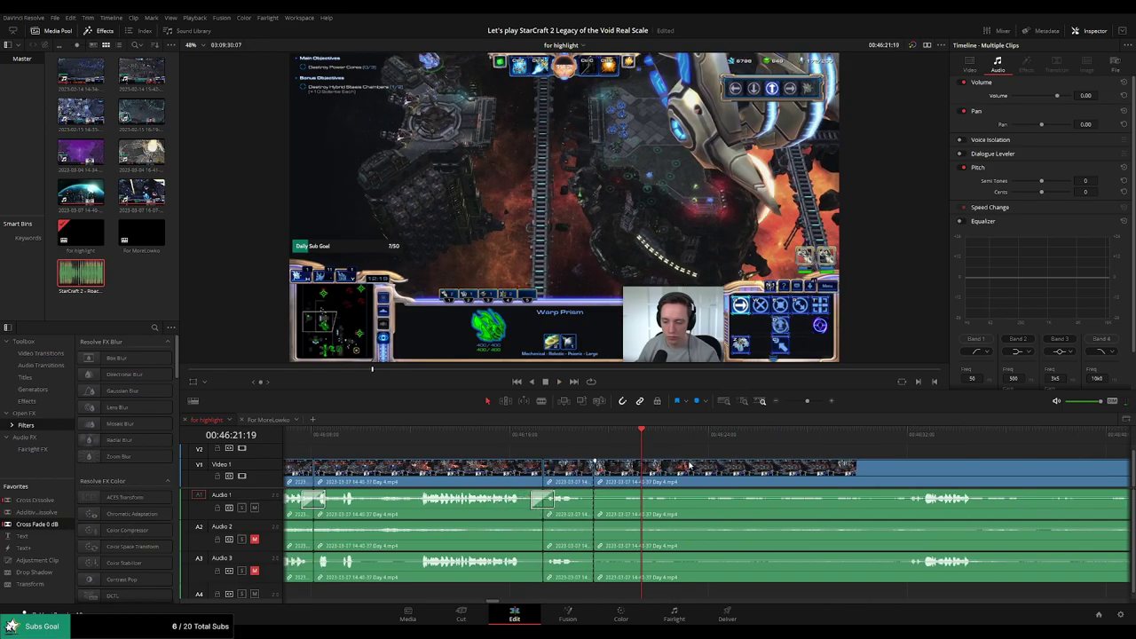
# Locate the end of the next uneventful stretch and ripple-delete the footage between about 00:46:18 and 00:46:43
pyautogui.click(923, 435)
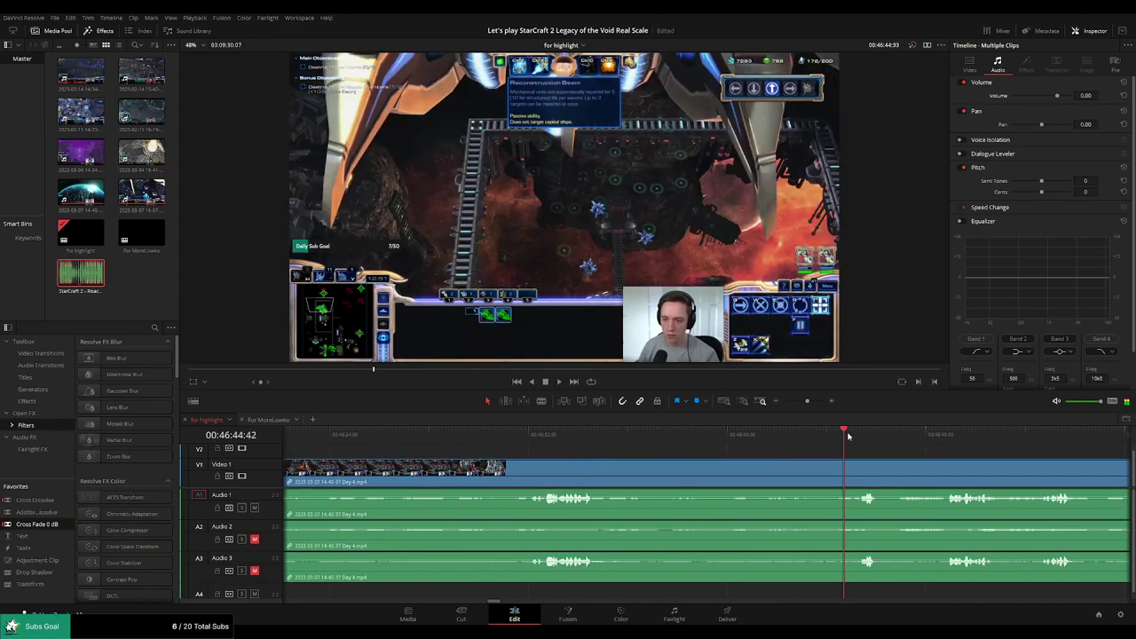
pyautogui.moveTo(807, 401); pyautogui.dragTo(800, 402)
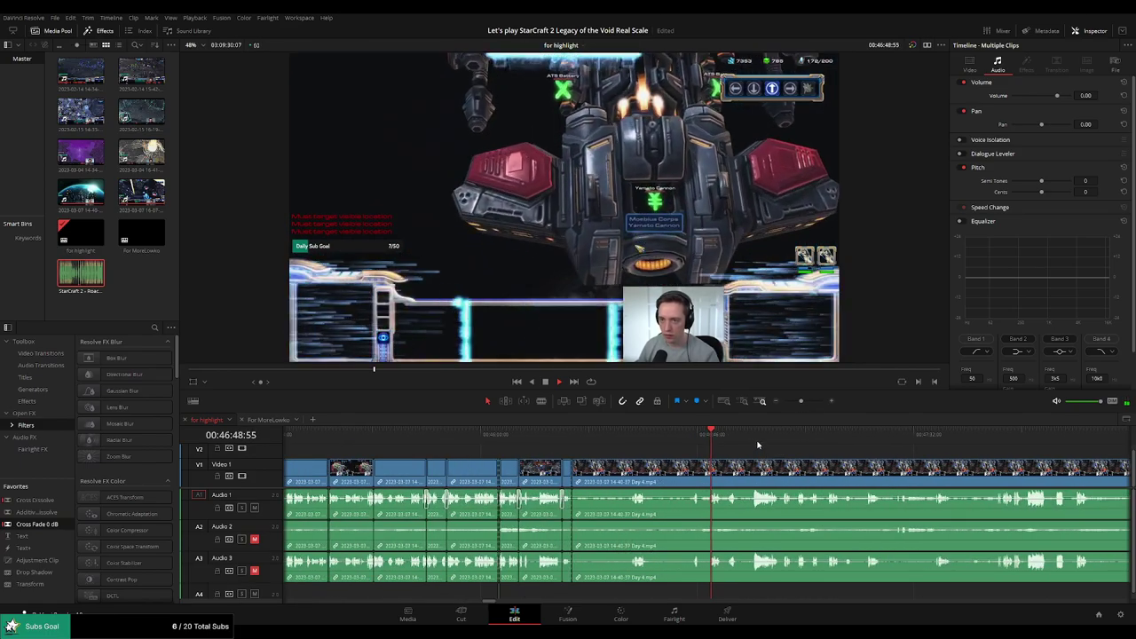
pyautogui.click(757, 440)
pyautogui.click(745, 439)
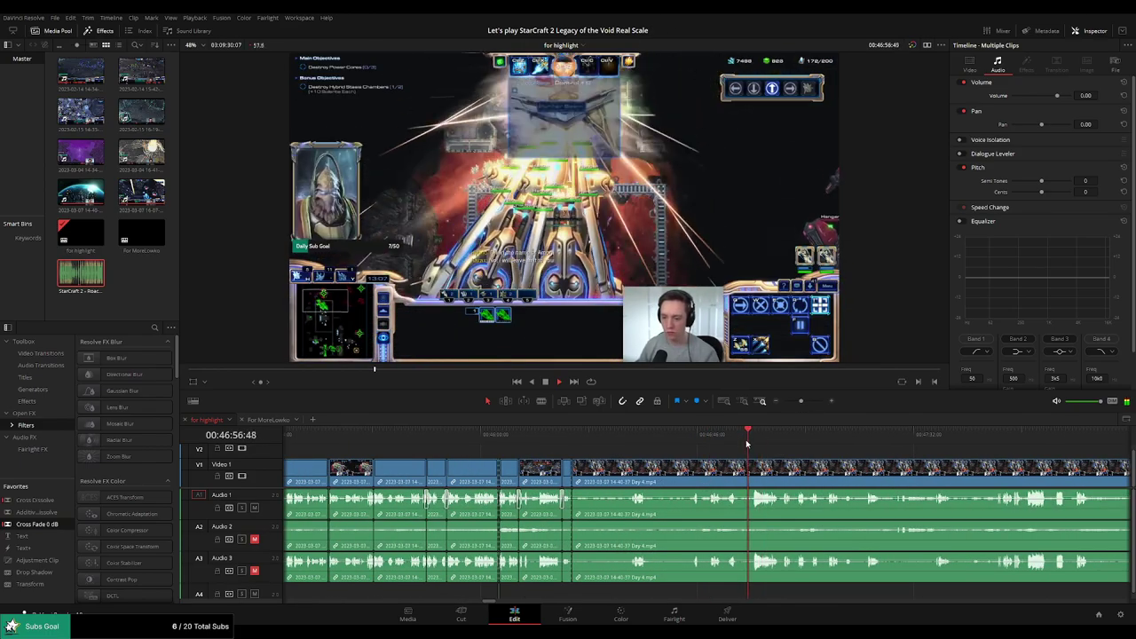
pyautogui.scroll(3, 735, 461)
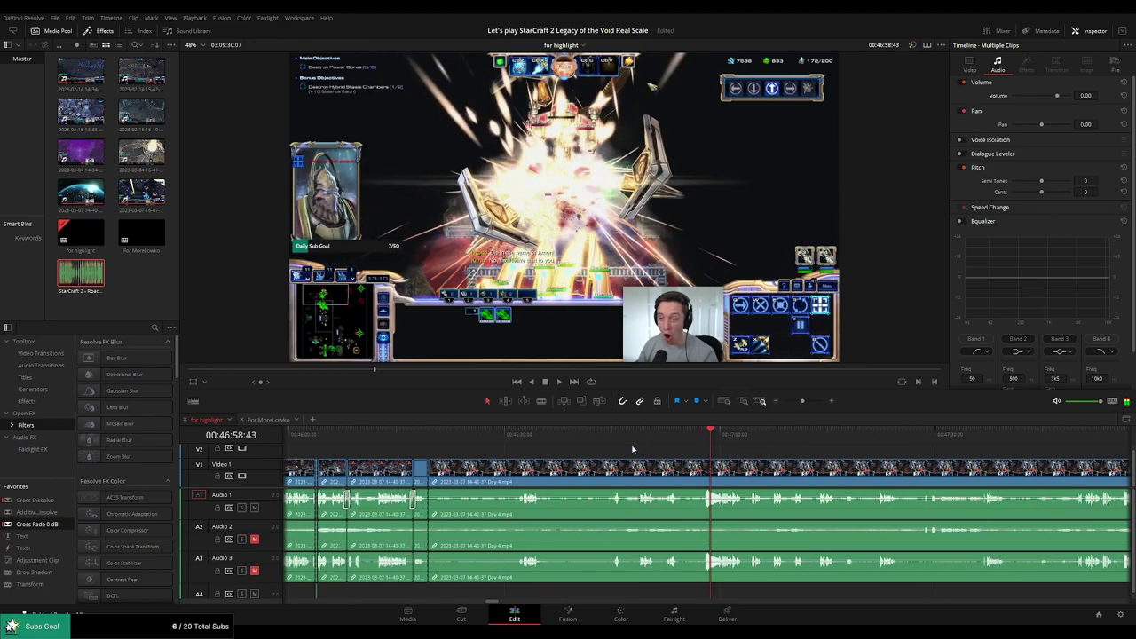
pyautogui.click(616, 441)
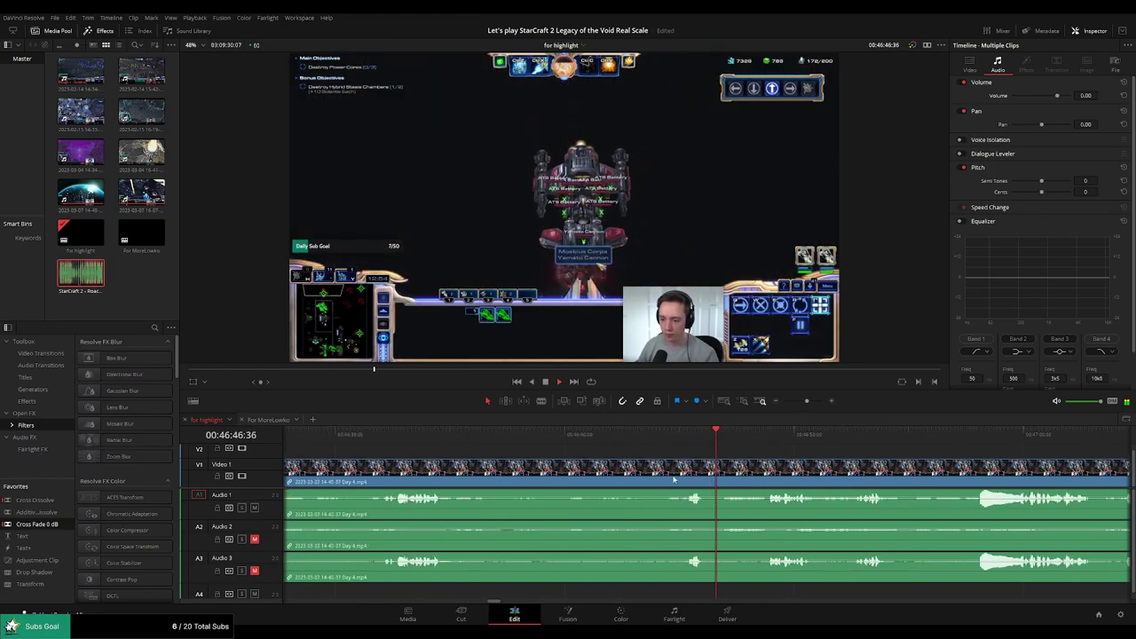
pyautogui.click(386, 441)
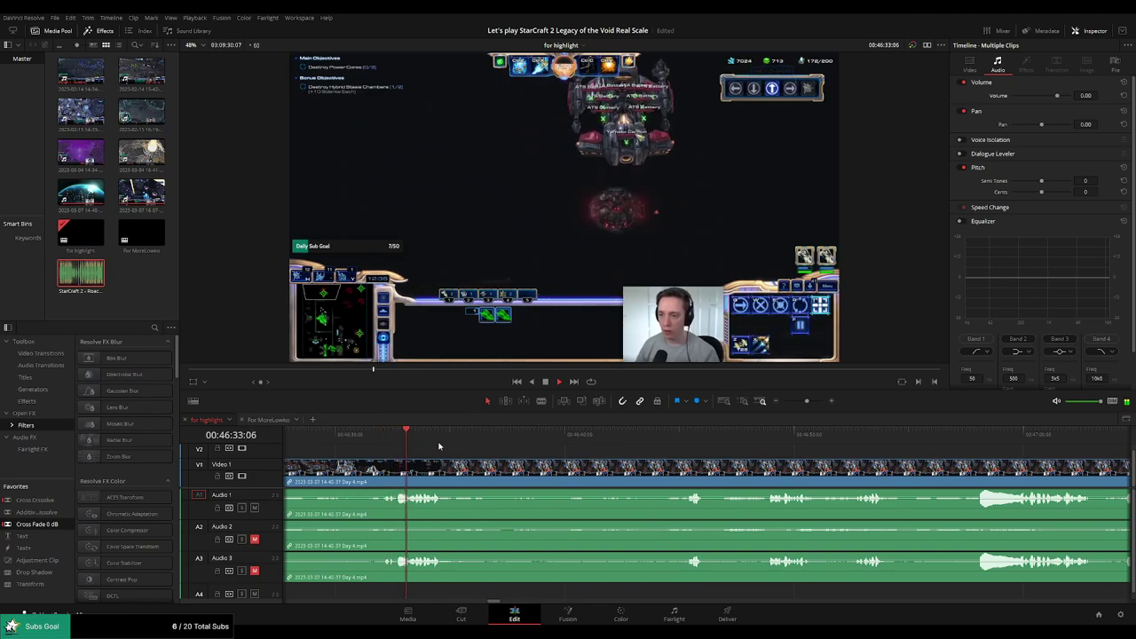
pyautogui.click(801, 441)
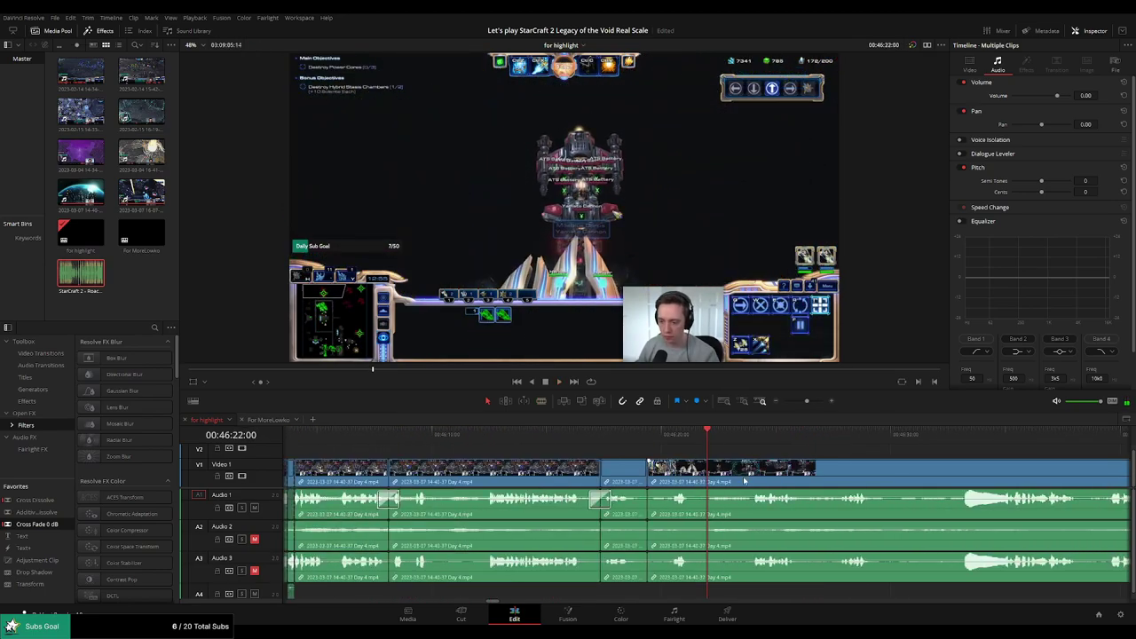
# Add transitions to the video and audio tracks at the cut near 00:46:18, and resume playback
pyautogui.scroll(-2, 693, 484)
pyautogui.hotkey('ctrl', 't')
pyautogui.press('space')
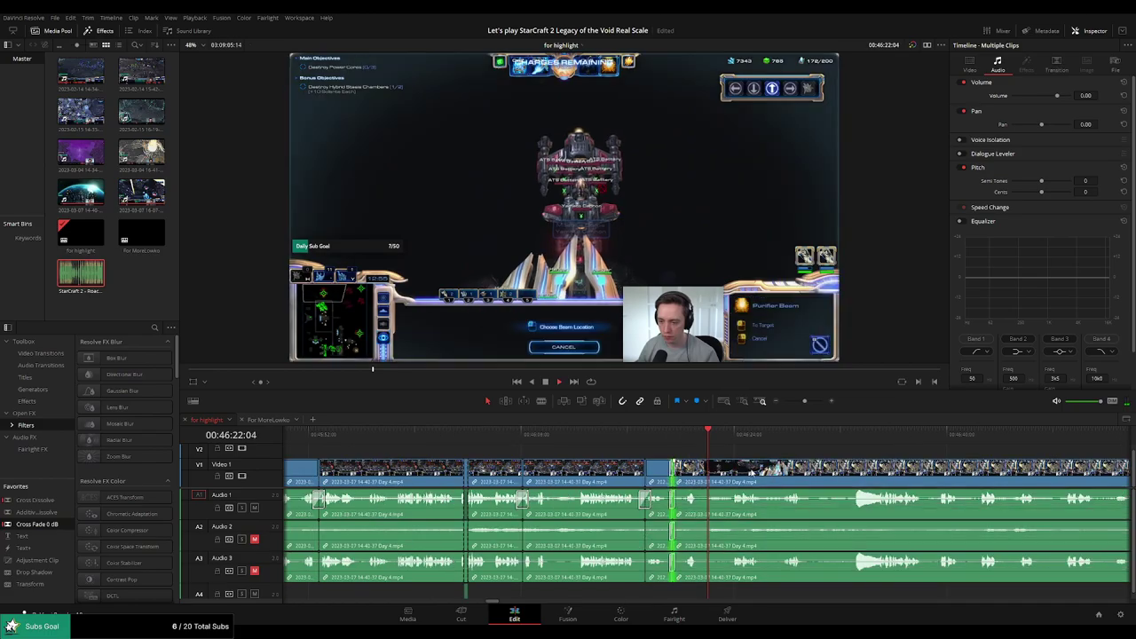
# Ripple-delete the short gap between about 00:46:46 and 00:46:48, and add a Cross Fade 0 dB to Audio 1 at the cut
pyautogui.moveTo(728, 444); pyautogui.dragTo(787, 440)
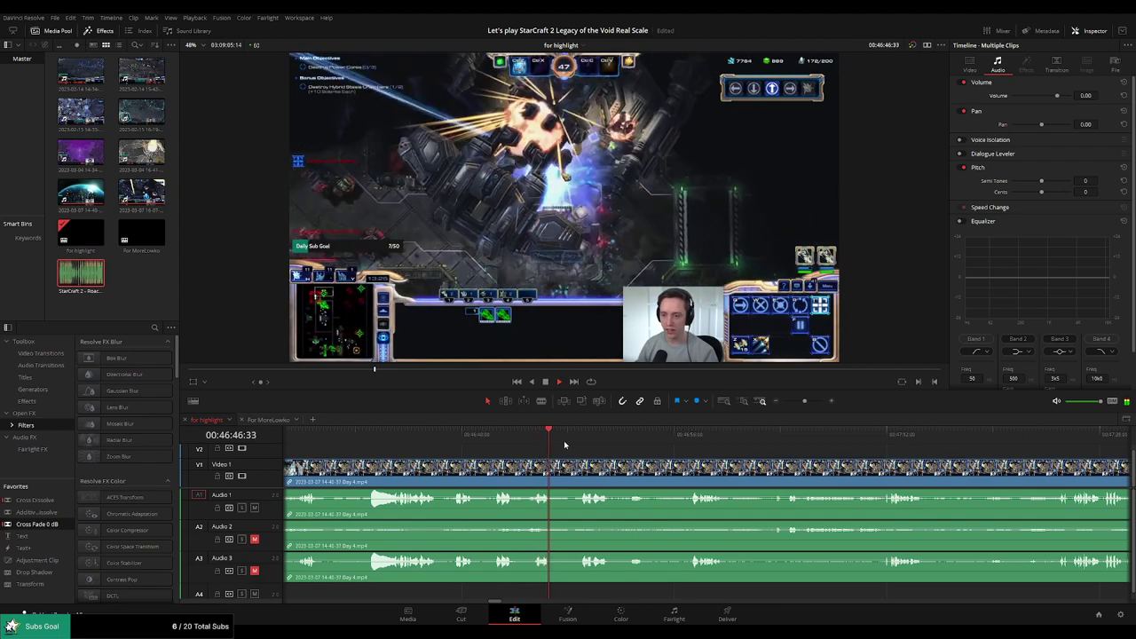
pyautogui.press('b')
pyautogui.click(551, 469)
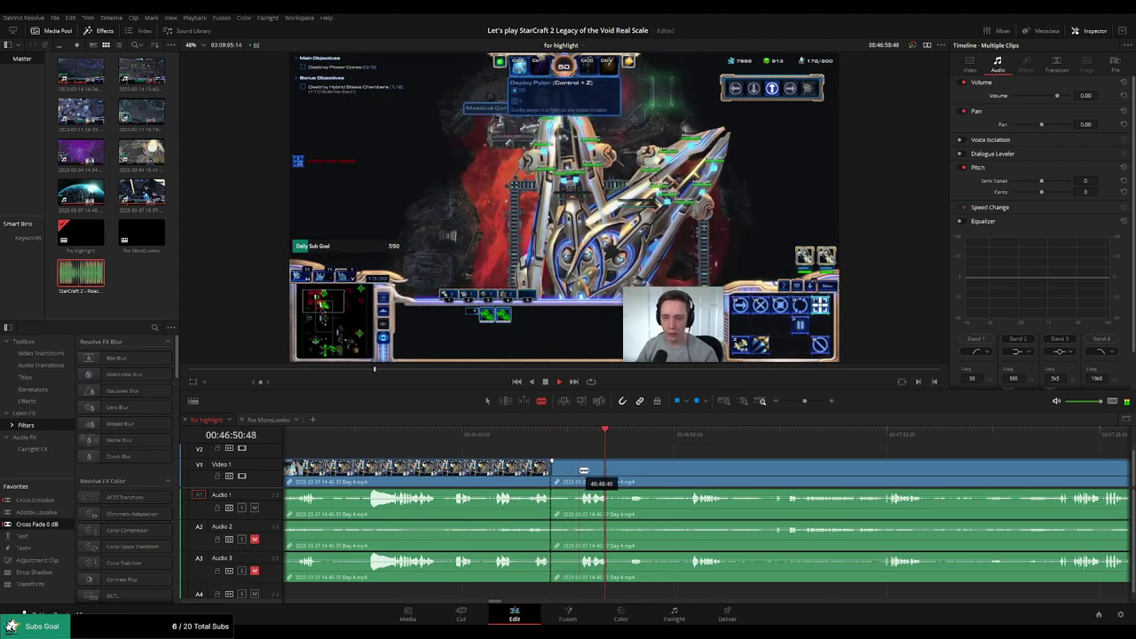
pyautogui.click(578, 470)
pyautogui.press('a')
pyautogui.click(568, 477)
pyautogui.press('Delete')
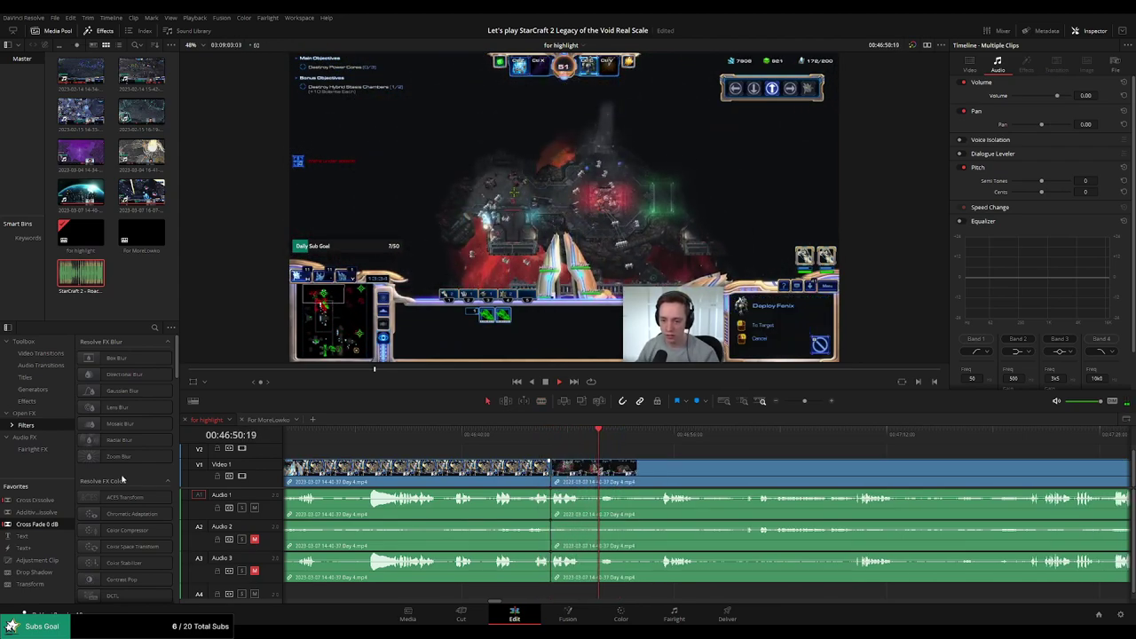
pyautogui.moveTo(532, 513); pyautogui.dragTo(589, 506)
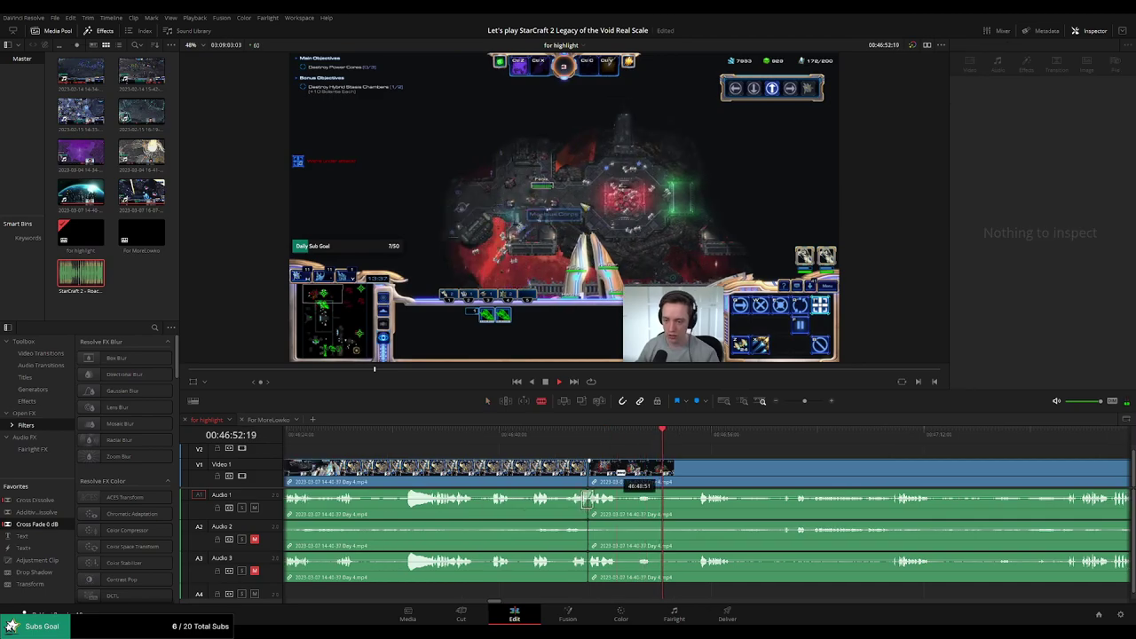
# Split the footage near 00:46:48 and 00:46:50 and ripple-delete the short segment between the two cuts
pyautogui.click(617, 472)
pyautogui.click(637, 471)
pyautogui.press('a')
pyautogui.click(631, 473)
pyautogui.press('Delete')
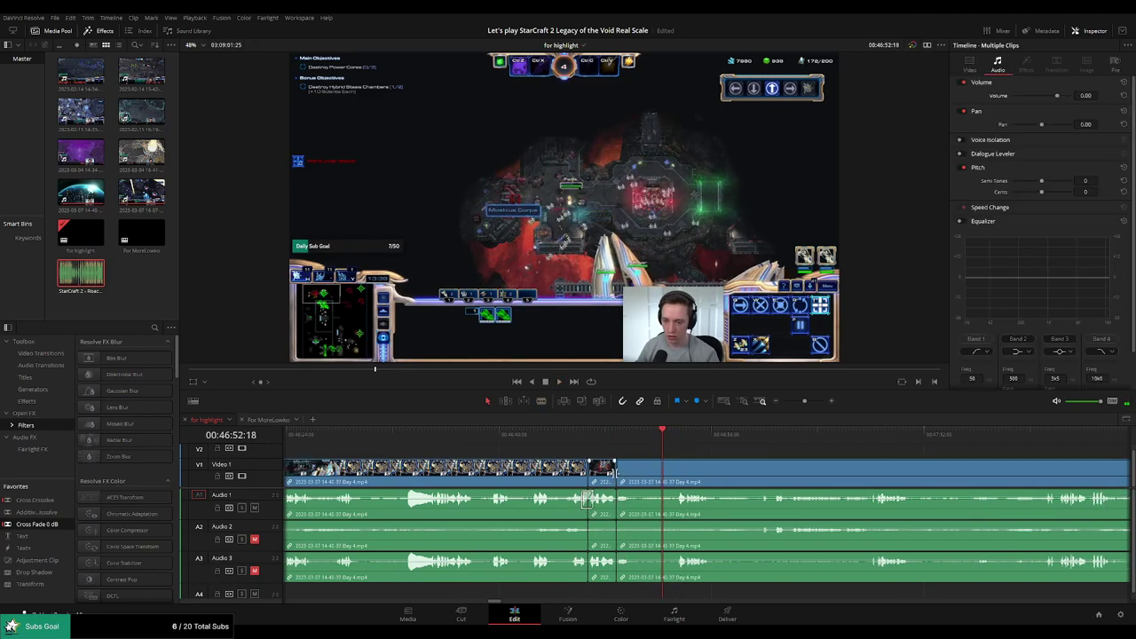
# Ripple-delete the footage between about 00:46:50 and 00:46:53, and add a Cross Fade 0 dB to Audio 1 at the cut near 00:46:48
pyautogui.click(633, 475)
pyautogui.click(675, 473)
pyautogui.press('a')
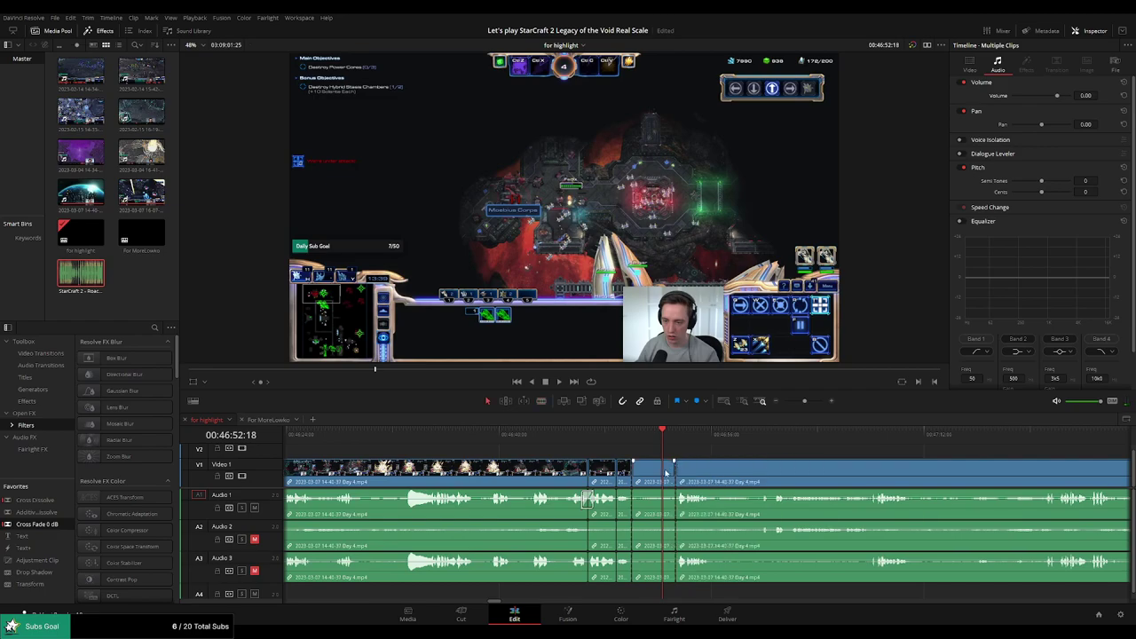
pyautogui.click(662, 473)
pyautogui.press('Delete')
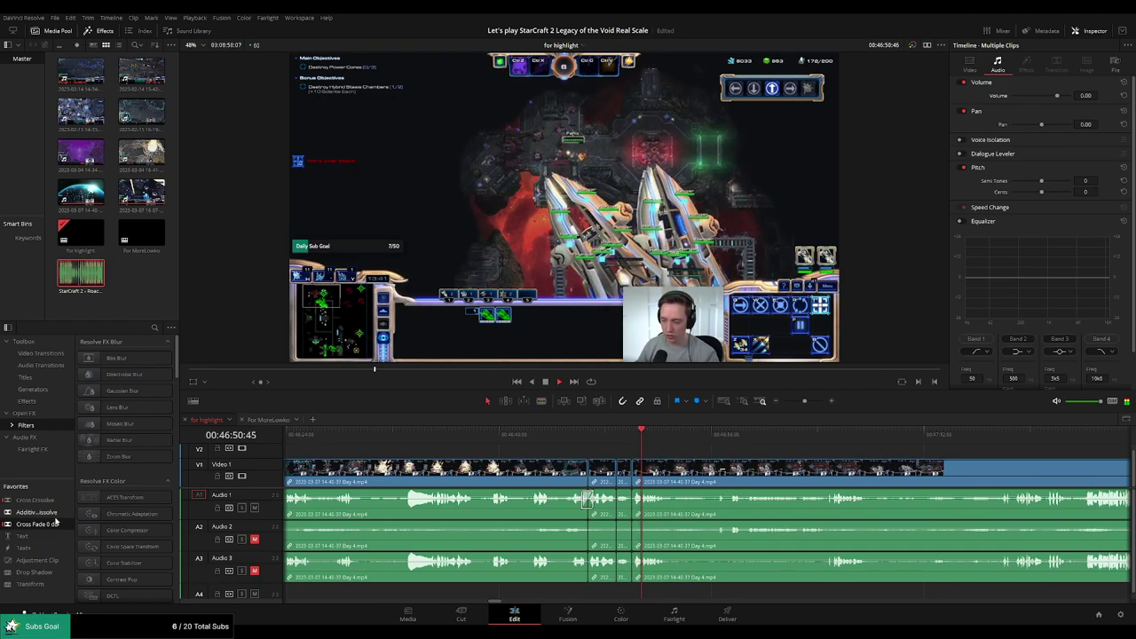
pyautogui.moveTo(55, 523); pyautogui.dragTo(592, 498)
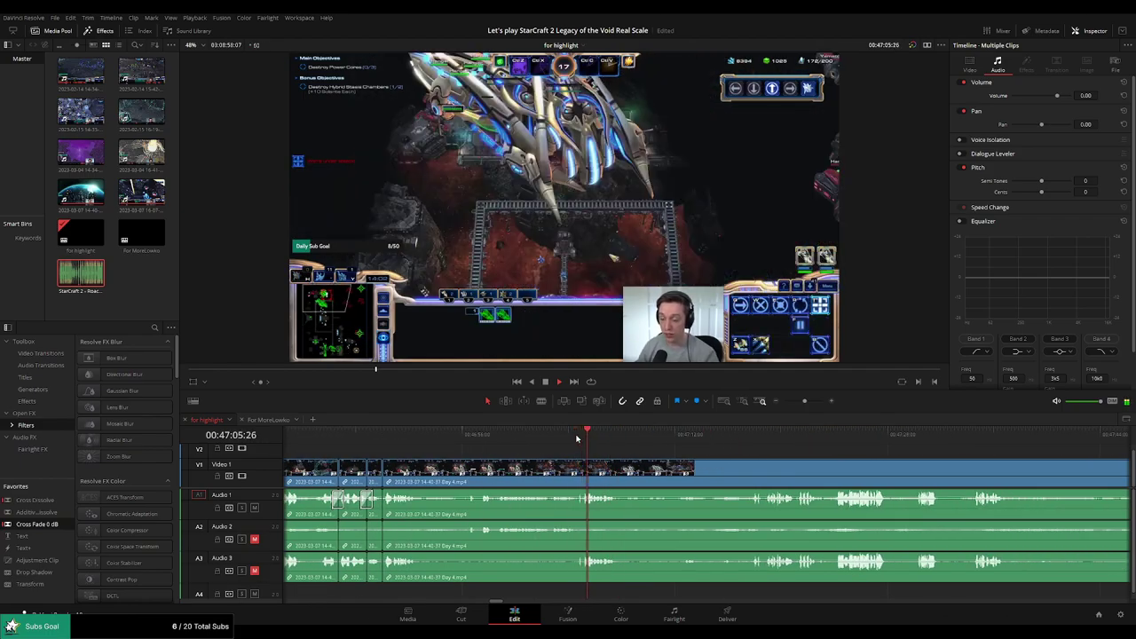
# Ripple-delete the footage from the cut near 00:46:50 to about 00:47:14, and add transitions to the video and audio at the join
pyautogui.click(679, 434)
pyautogui.click(750, 432)
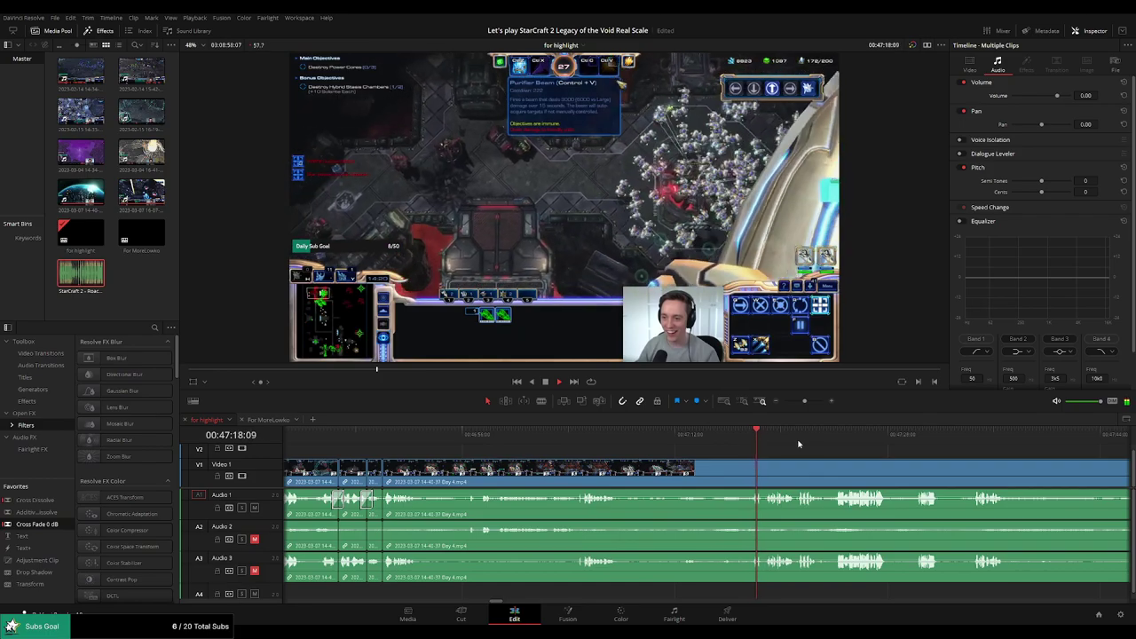
pyautogui.click(732, 431)
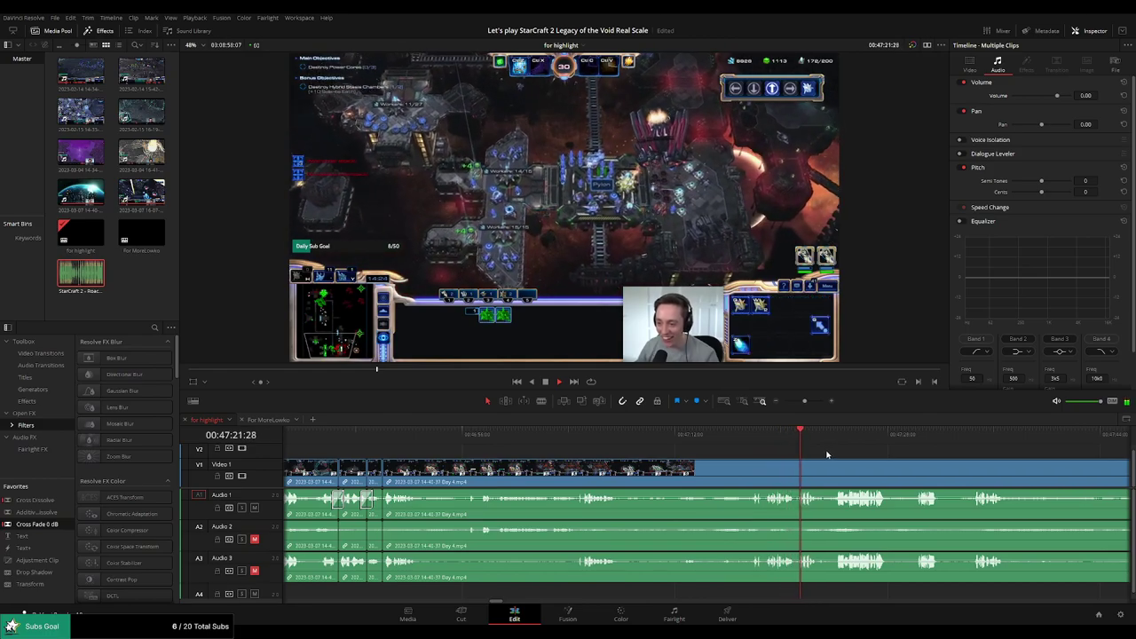
pyautogui.moveTo(725, 436); pyautogui.dragTo(676, 446)
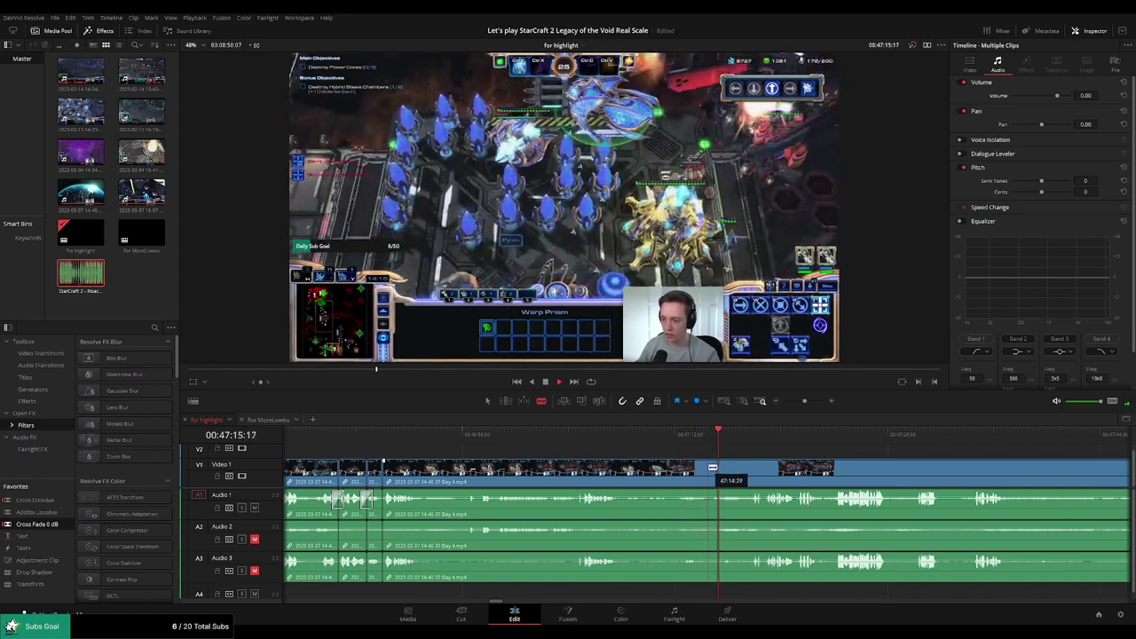
pyautogui.click(713, 468)
pyautogui.press('a')
pyautogui.click(688, 470)
pyautogui.press('Delete')
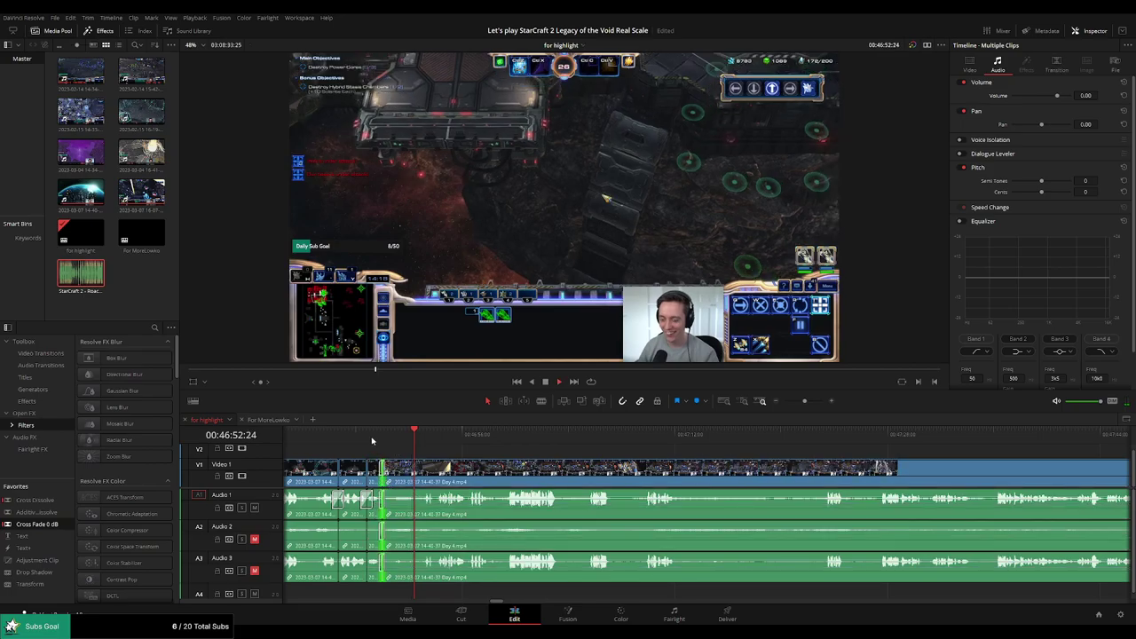
# Ripple-delete the pause between about 00:47:03 and 00:47:05, and add a Cross Fade 0 dB to Audio 1 at the cut
pyautogui.click(415, 438)
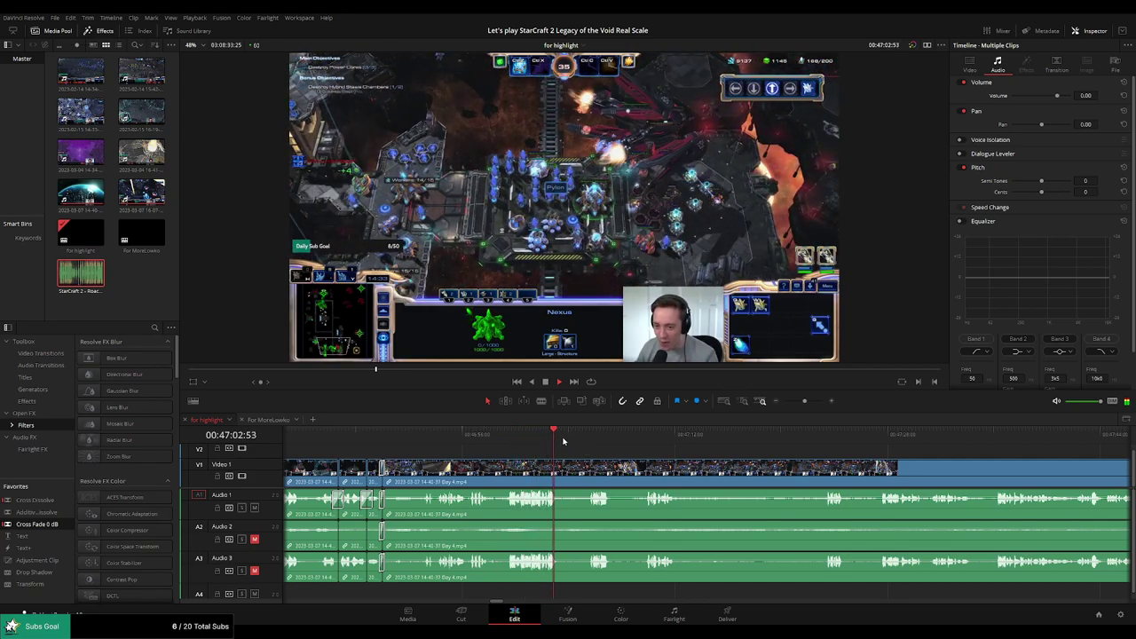
pyautogui.click(584, 442)
pyautogui.click(559, 467)
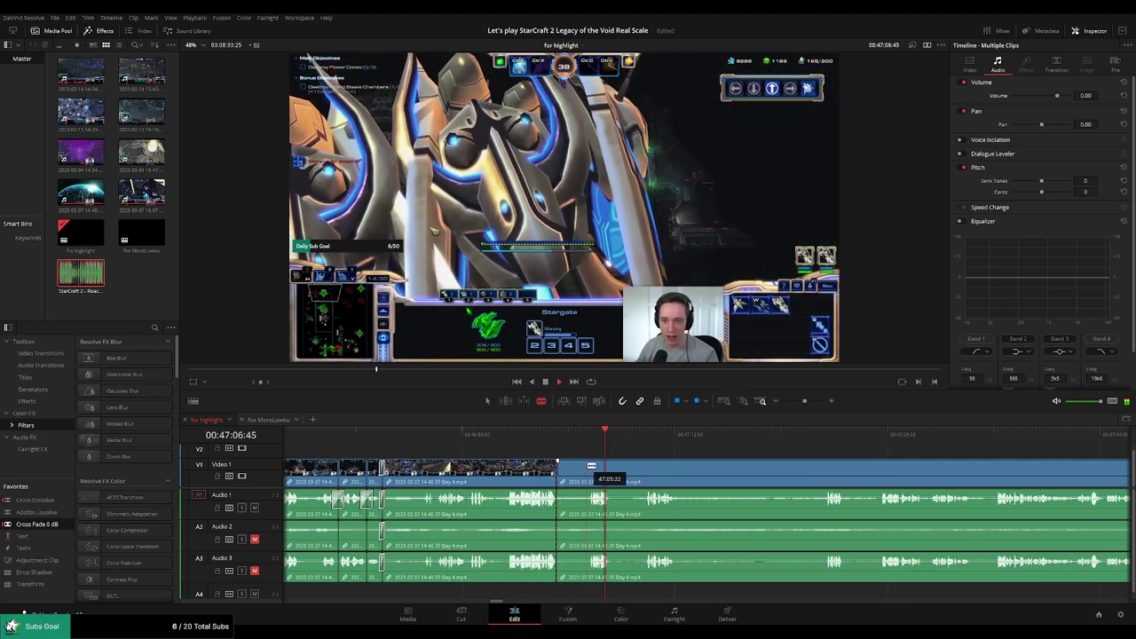
pyautogui.click(586, 466)
pyautogui.press('a')
pyautogui.click(578, 472)
pyautogui.press('Delete')
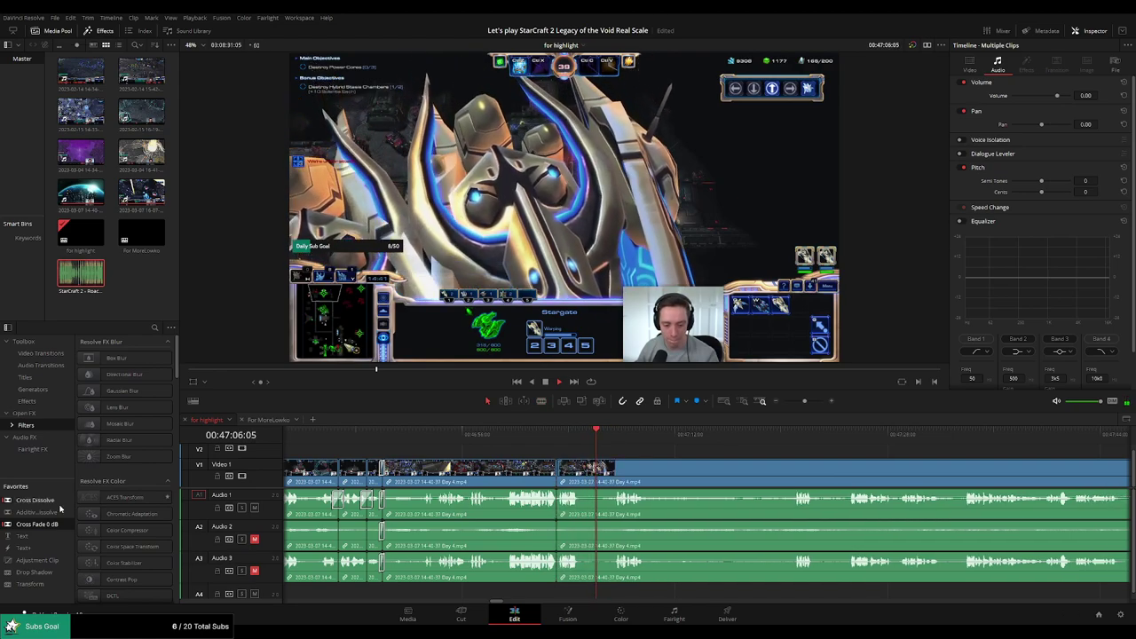
pyautogui.moveTo(78, 523); pyautogui.dragTo(587, 510)
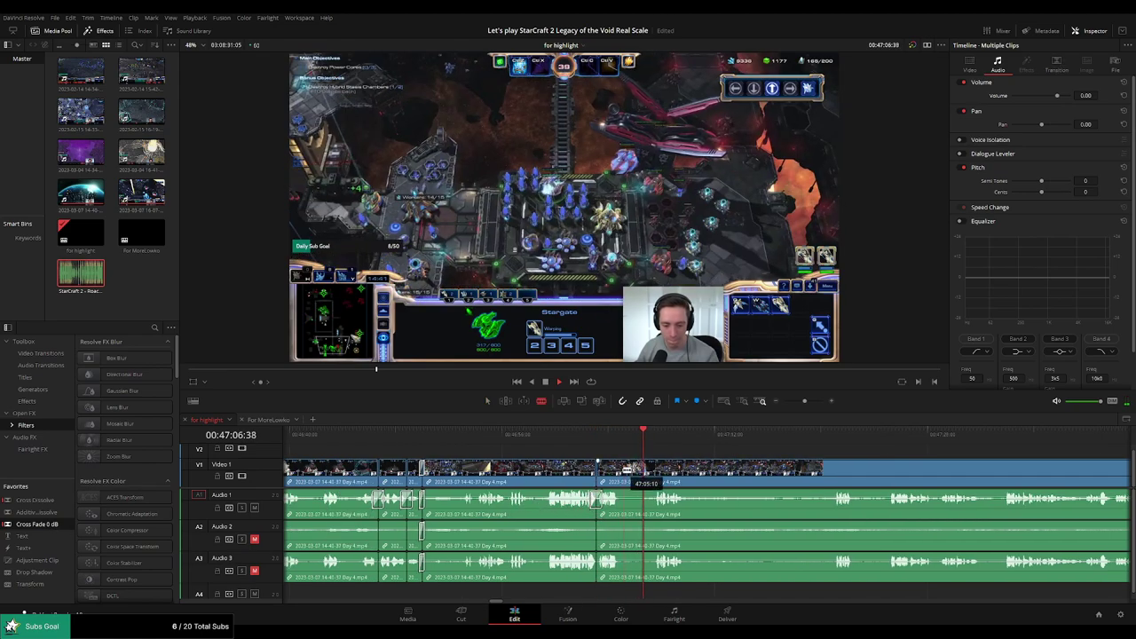
# Split the footage near 00:47:13 and 00:47:20 and ripple-delete the quiet stretch between the two cuts
pyautogui.moveTo(747, 450); pyautogui.dragTo(594, 442)
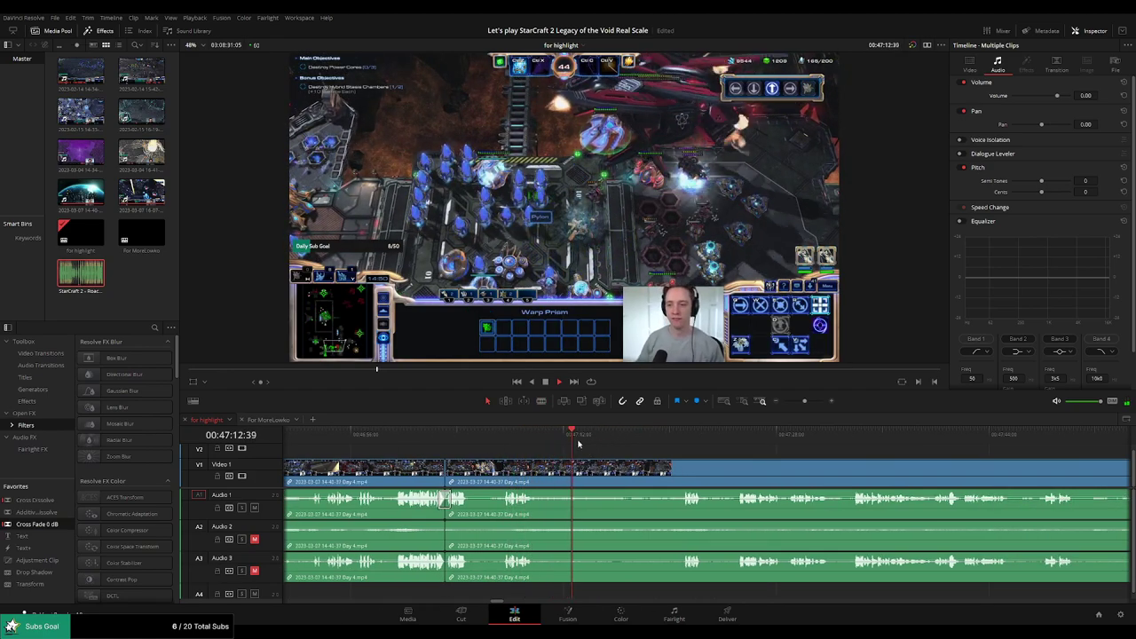
pyautogui.click(537, 435)
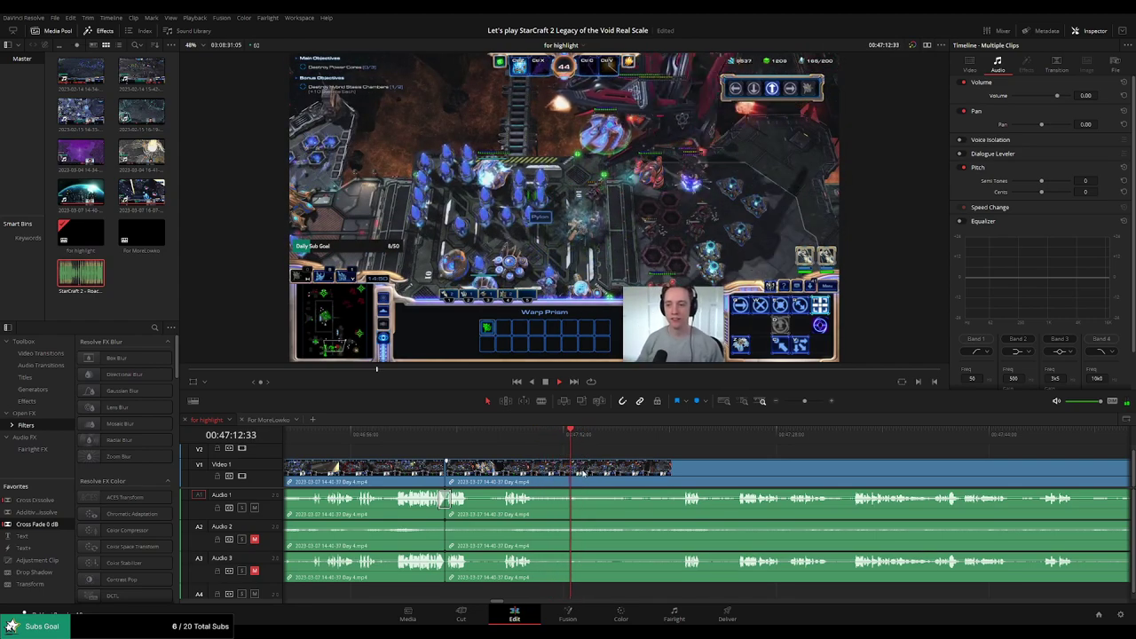
pyautogui.press('b')
pyautogui.click(581, 477)
pyautogui.click(674, 432)
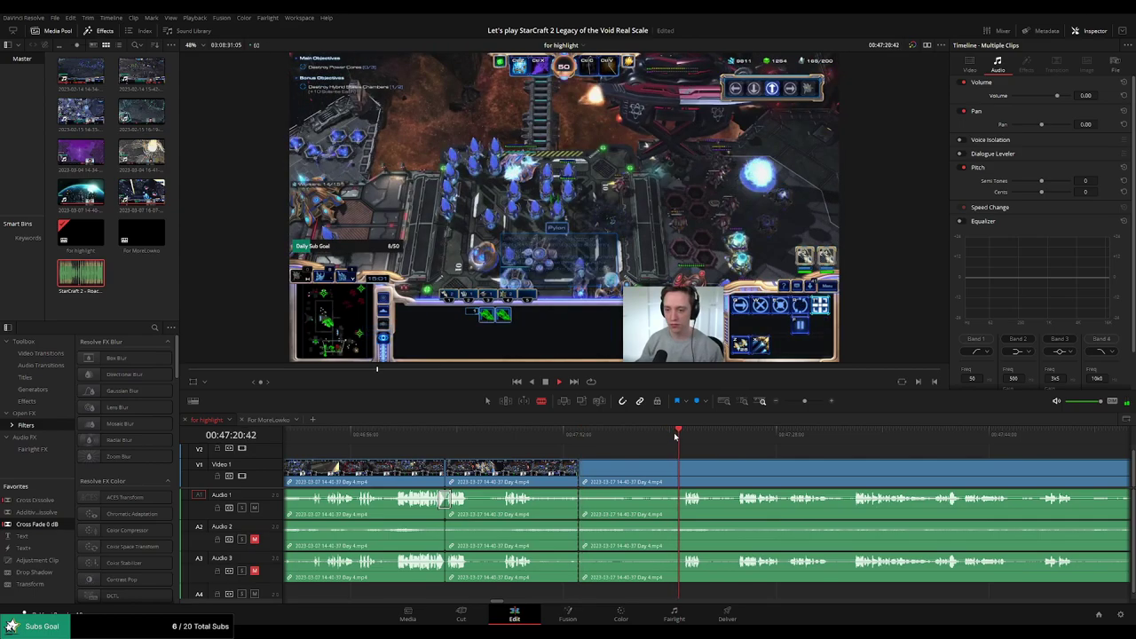
pyautogui.click(681, 477)
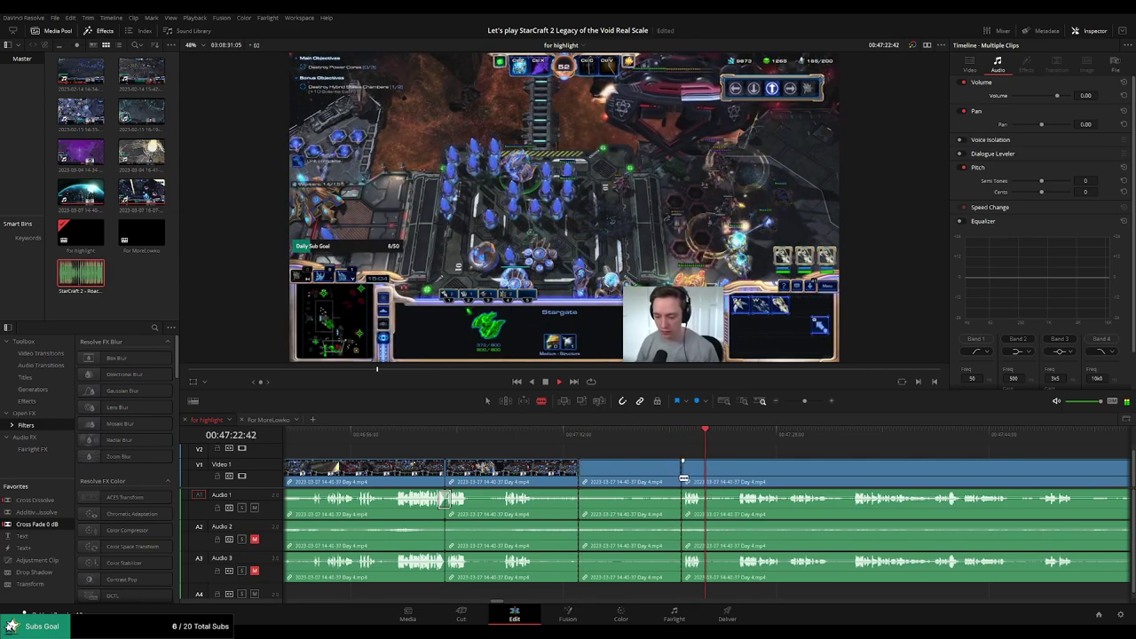
pyautogui.press('a')
pyautogui.click(642, 477)
pyautogui.press('Delete')
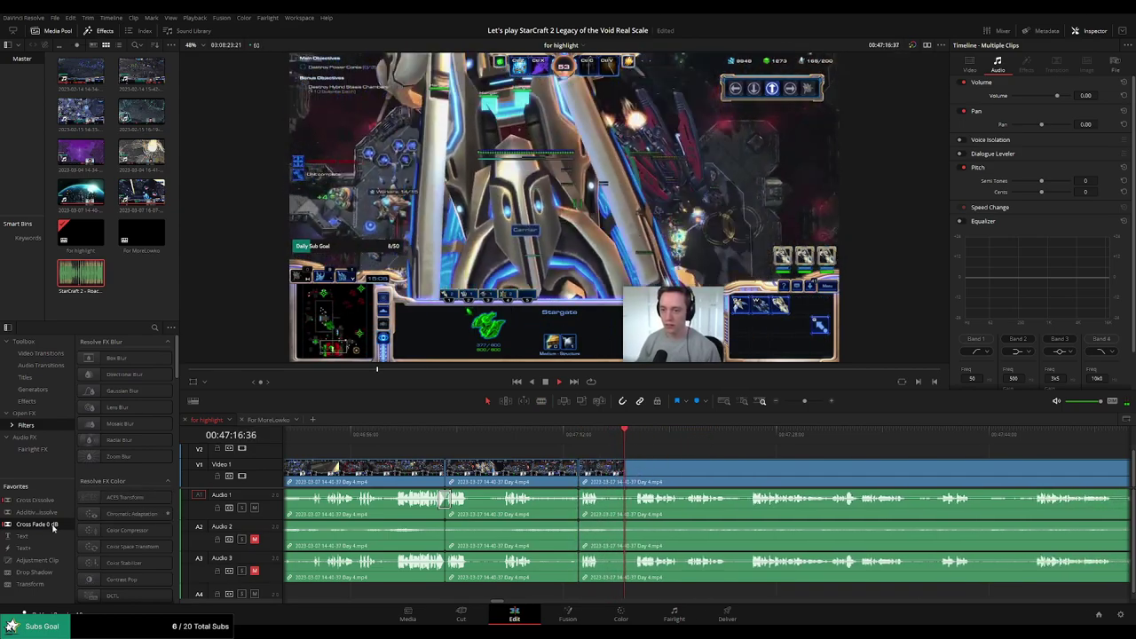
# Add a Cross Fade 0 dB to Audio 1 at the cut near 00:47:13 and play the footage that follows
pyautogui.moveTo(53, 524); pyautogui.dragTo(619, 504)
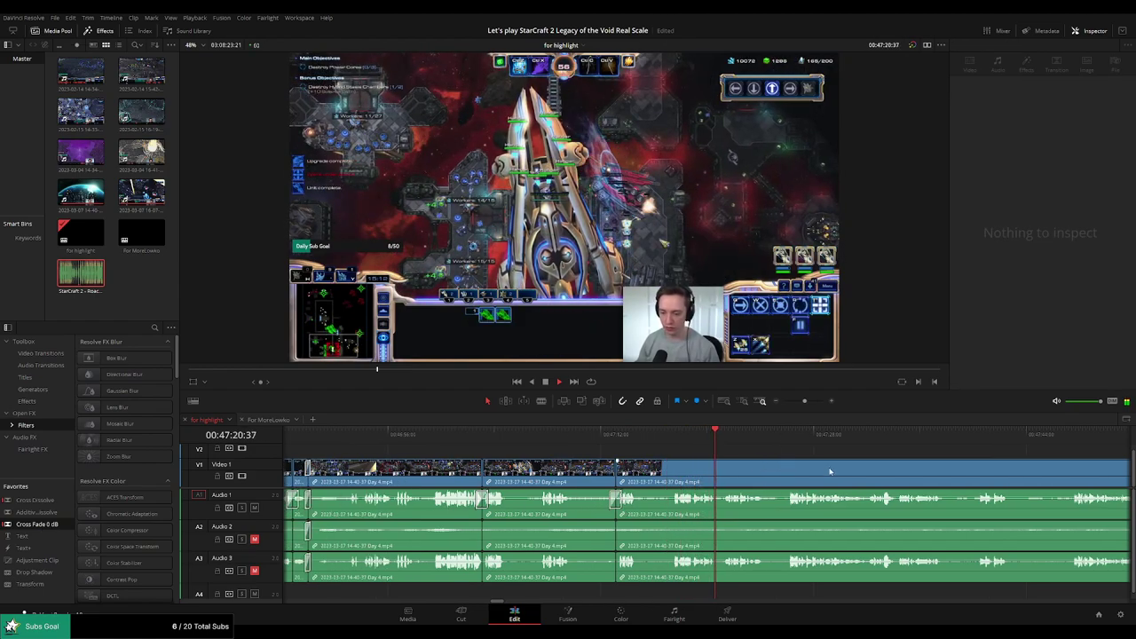
pyautogui.hscroll(4, 829, 471)
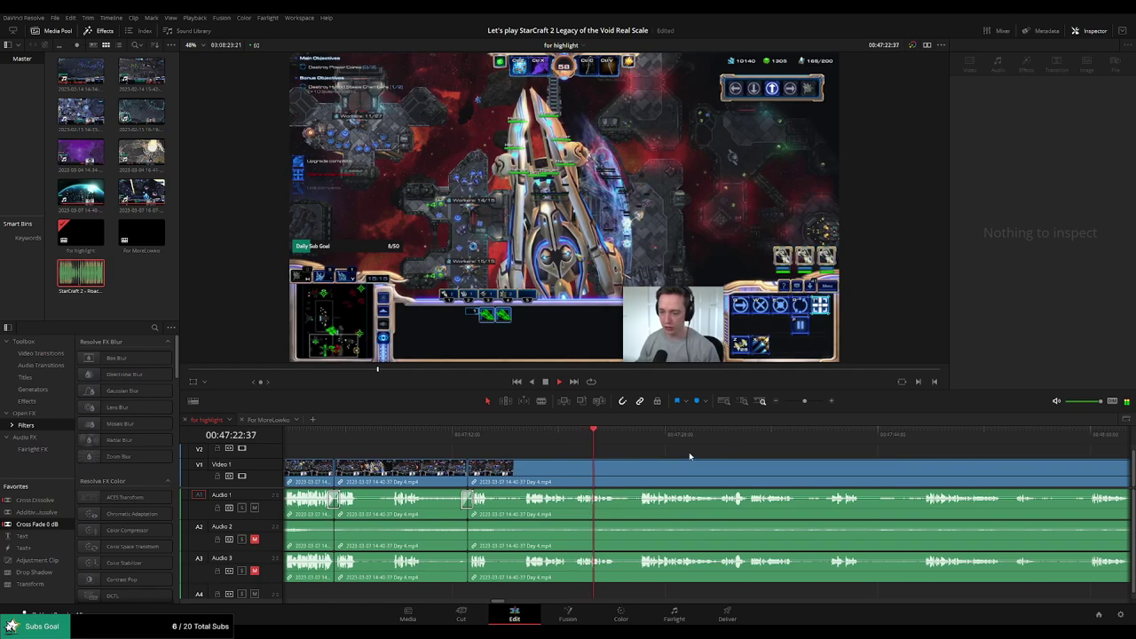
pyautogui.moveTo(703, 463); pyautogui.dragTo(608, 463)
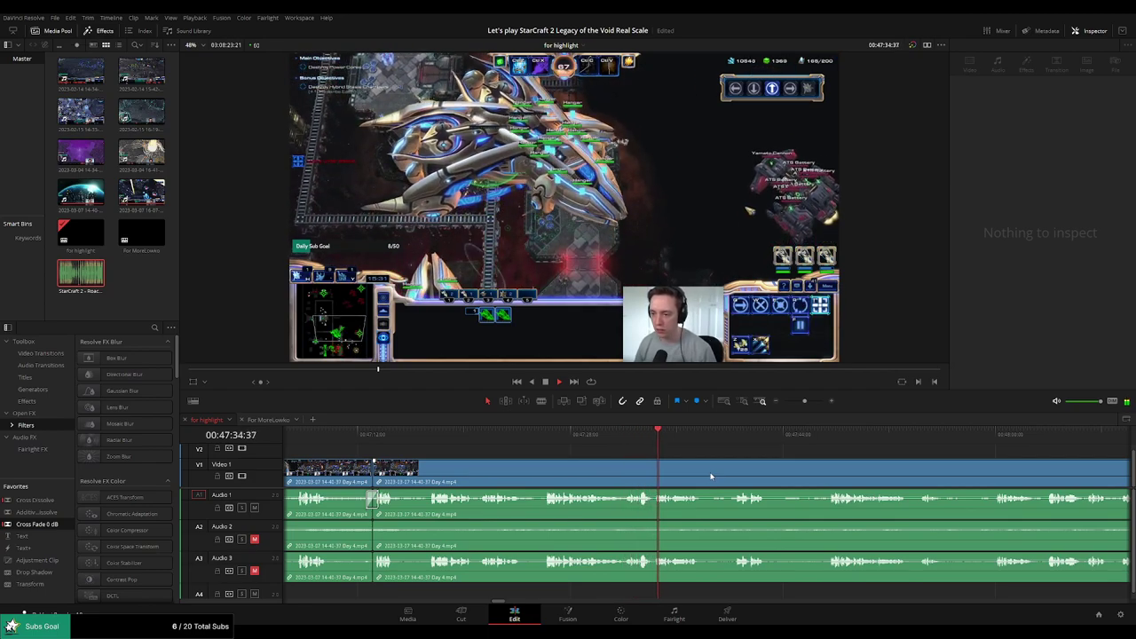
pyautogui.moveTo(758, 477); pyautogui.dragTo(608, 467)
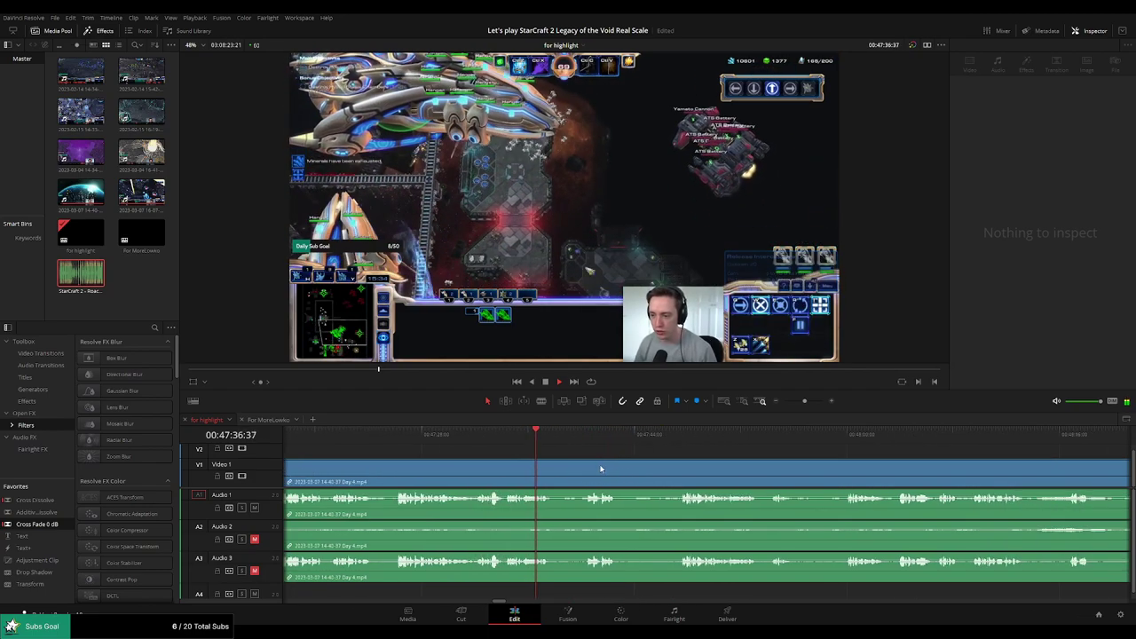
# Ripple-delete the pause between about 00:47:56 and 00:48:00, and add a Cross Fade 0 dB to Audio 1 at the cut
pyautogui.click(560, 434)
pyautogui.moveTo(566, 434); pyautogui.dragTo(590, 434)
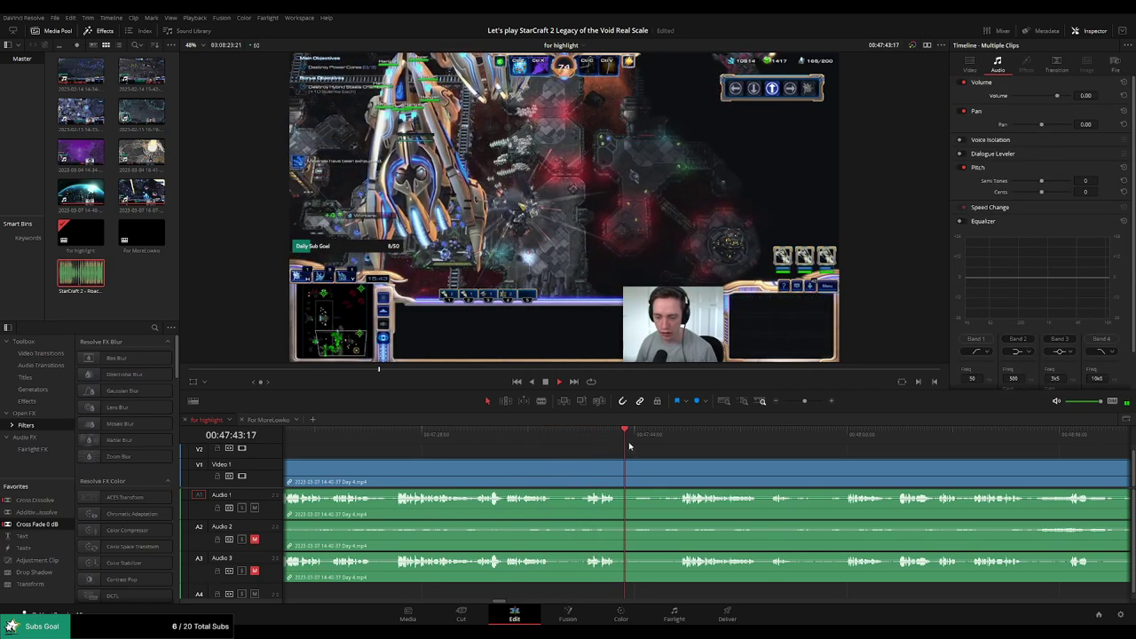
pyautogui.moveTo(669, 434); pyautogui.dragTo(682, 434)
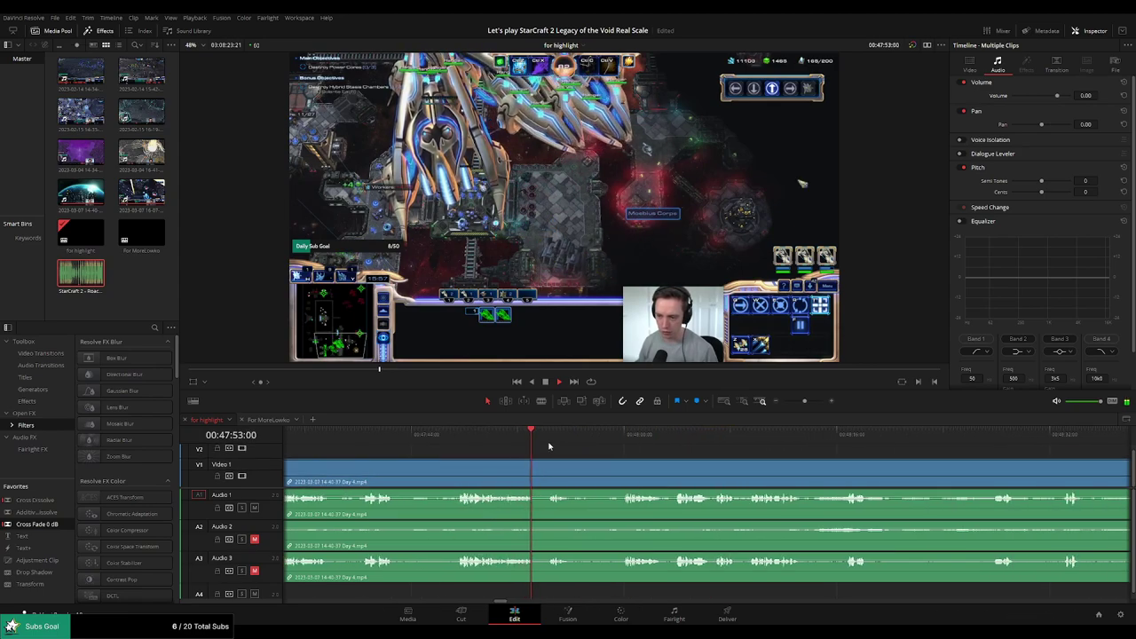
pyautogui.press('b')
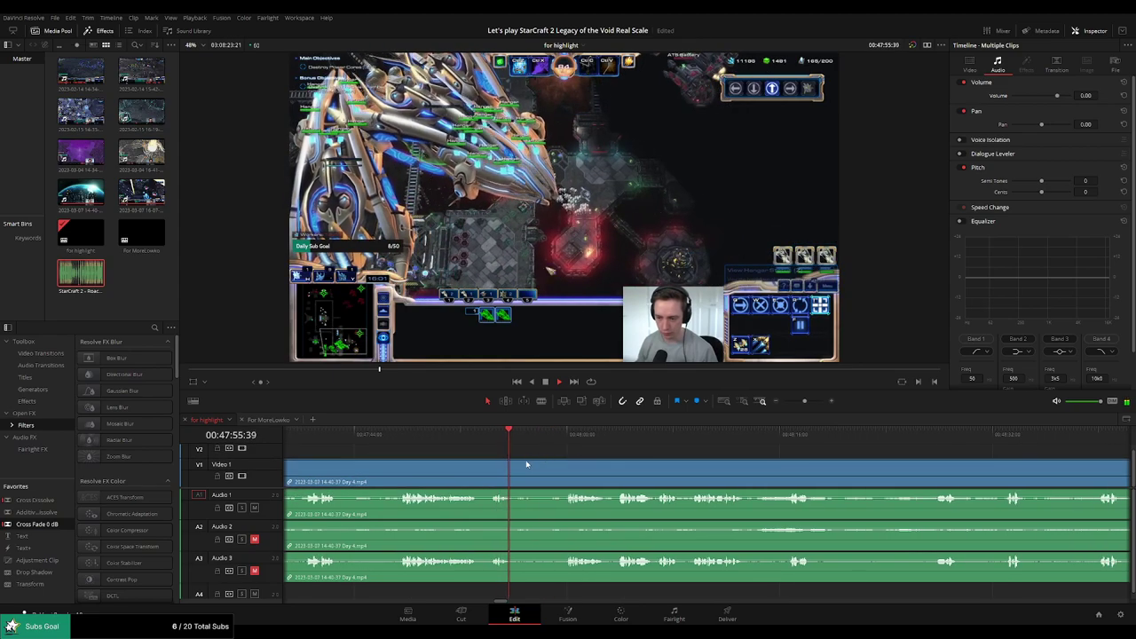
pyautogui.click(515, 471)
pyautogui.click(569, 437)
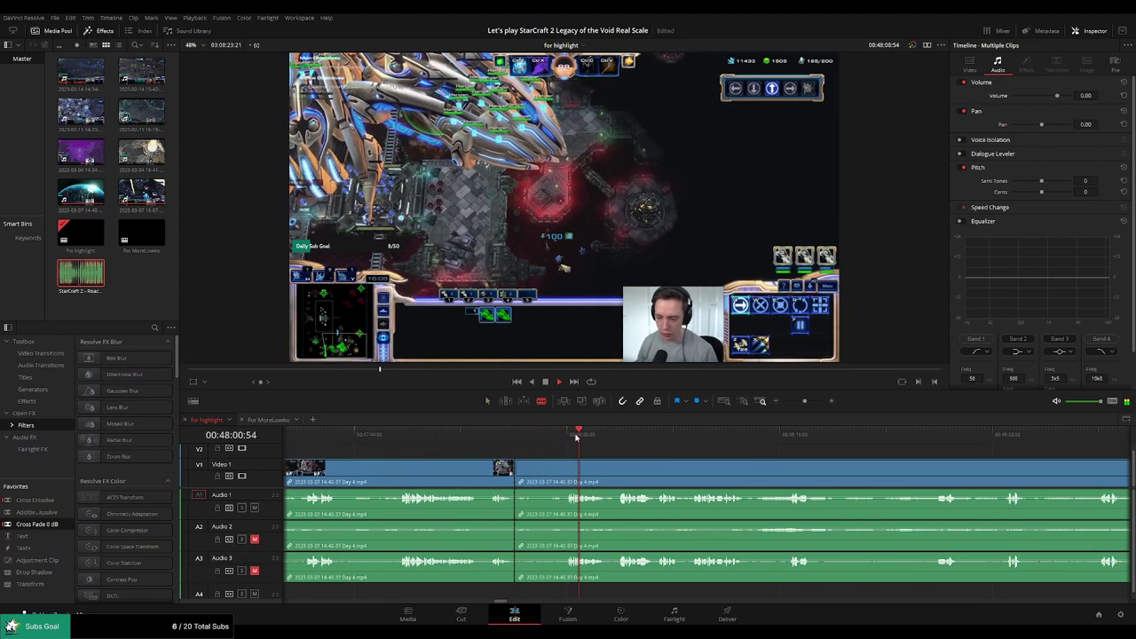
pyautogui.click(567, 471)
pyautogui.press('a')
pyautogui.click(540, 475)
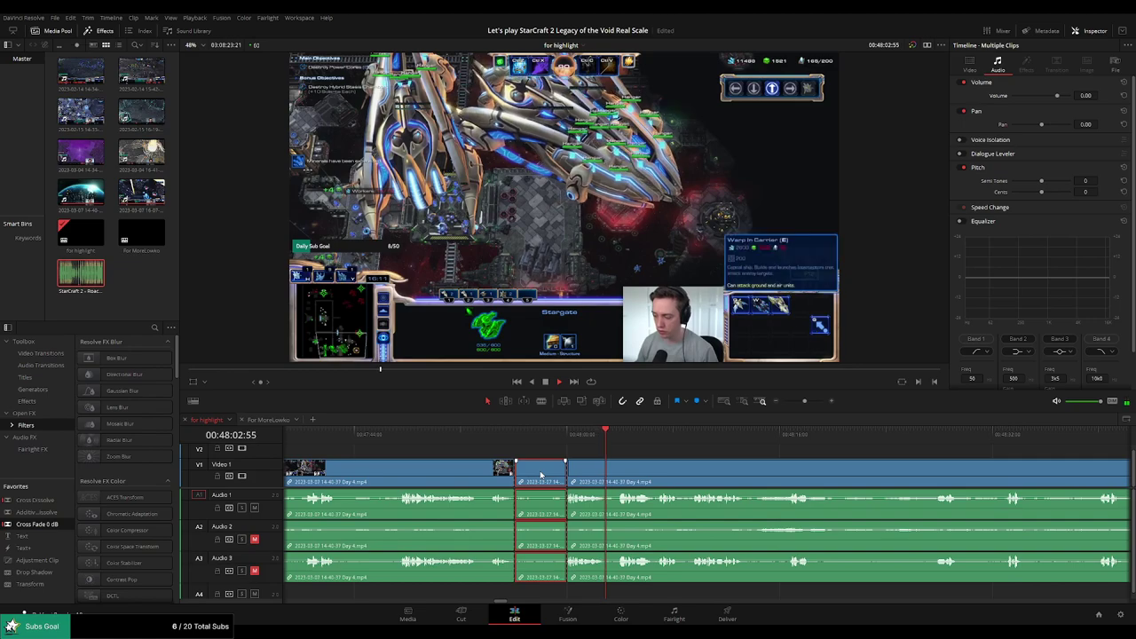
pyautogui.press('Delete')
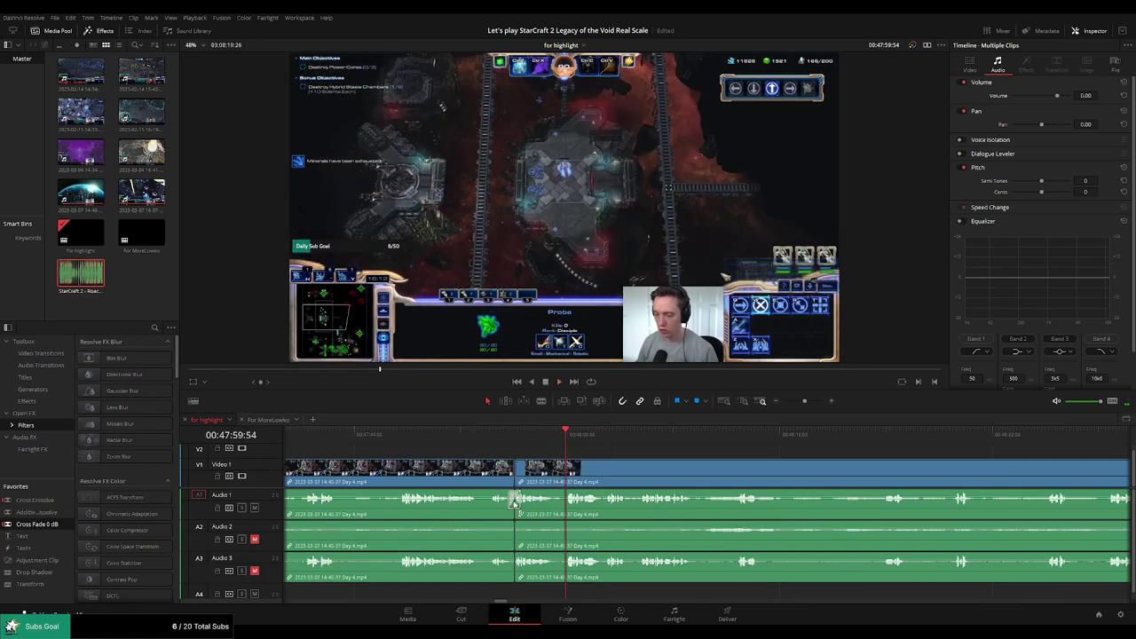
# Ripple-delete the footage between about 00:47:59 and 00:49:38, and add transitions to the video and audio at the join
pyautogui.click(558, 475)
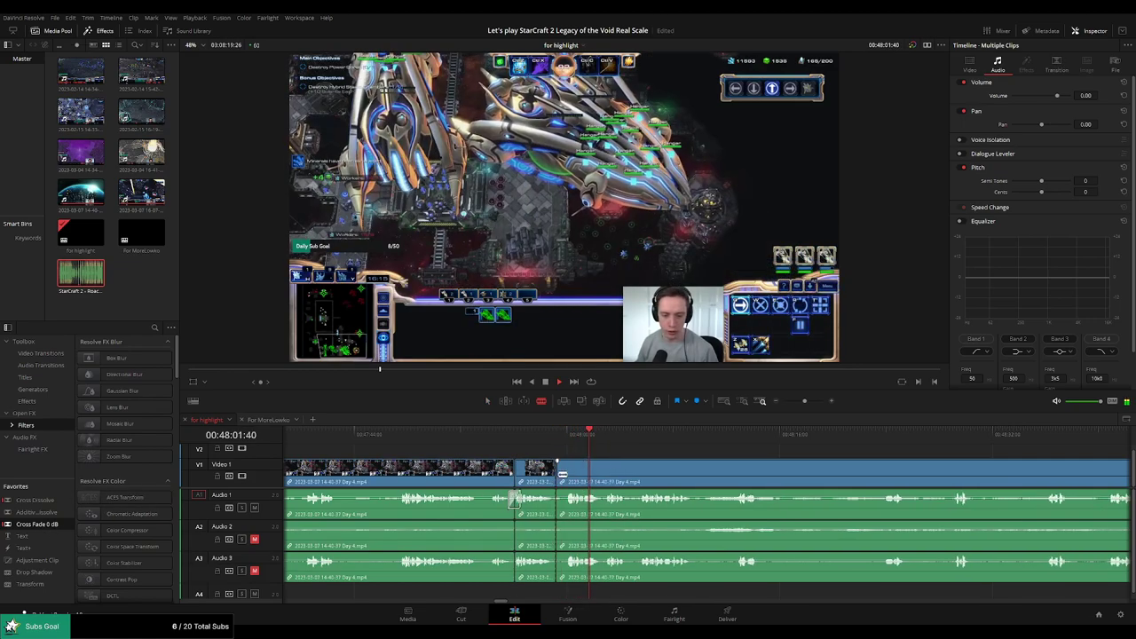
pyautogui.moveTo(1055, 448); pyautogui.dragTo(701, 444)
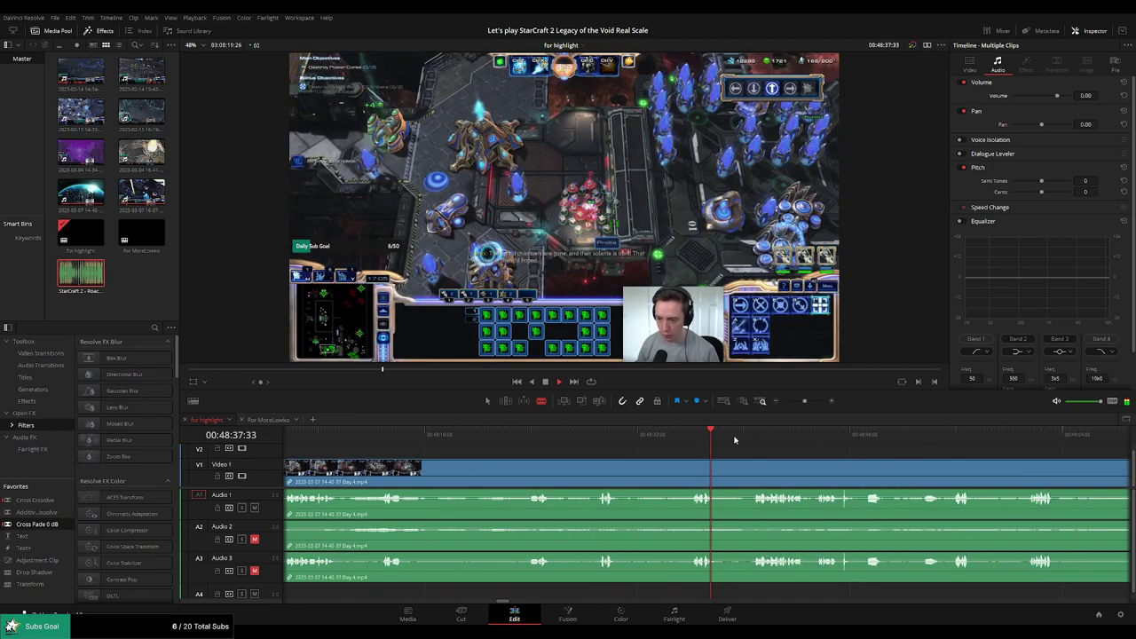
pyautogui.click(755, 434)
pyautogui.moveTo(802, 441); pyautogui.dragTo(943, 440)
pyautogui.moveTo(858, 455); pyautogui.dragTo(632, 442)
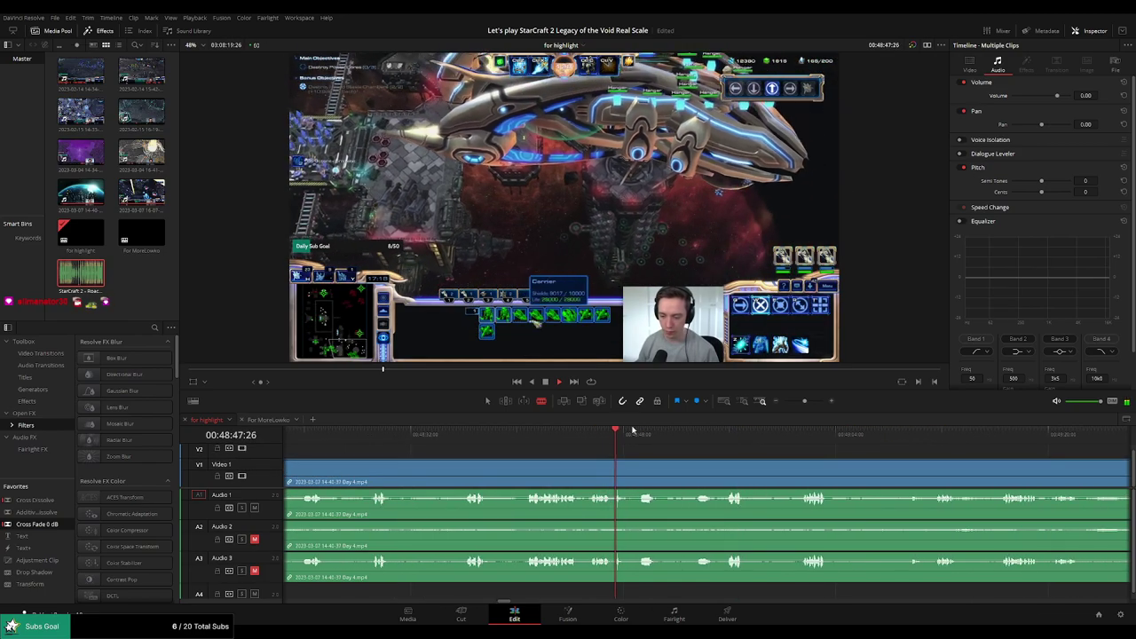
pyautogui.click(641, 434)
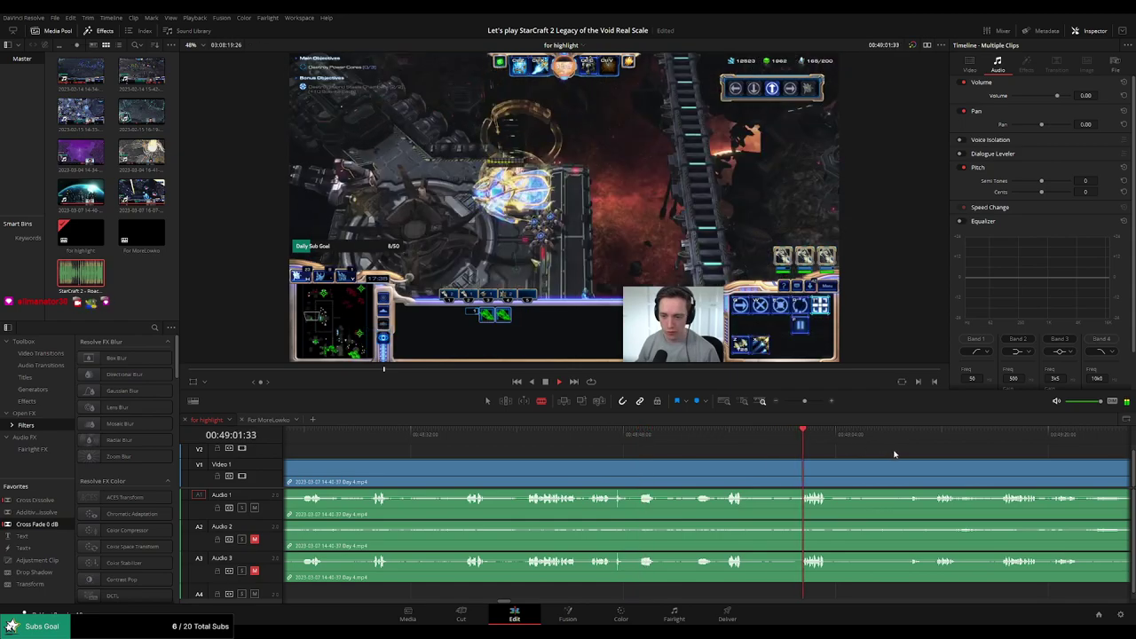
pyautogui.hscroll(3, 671, 443)
pyautogui.click(710, 438)
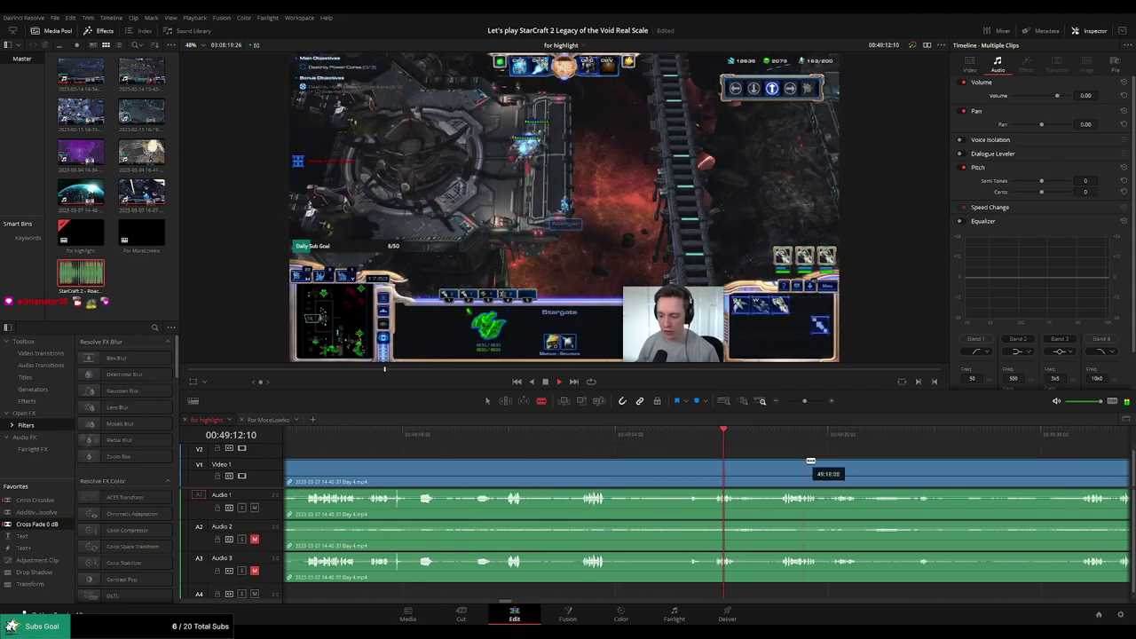
pyautogui.moveTo(808, 459); pyautogui.dragTo(618, 454)
pyautogui.click(601, 440)
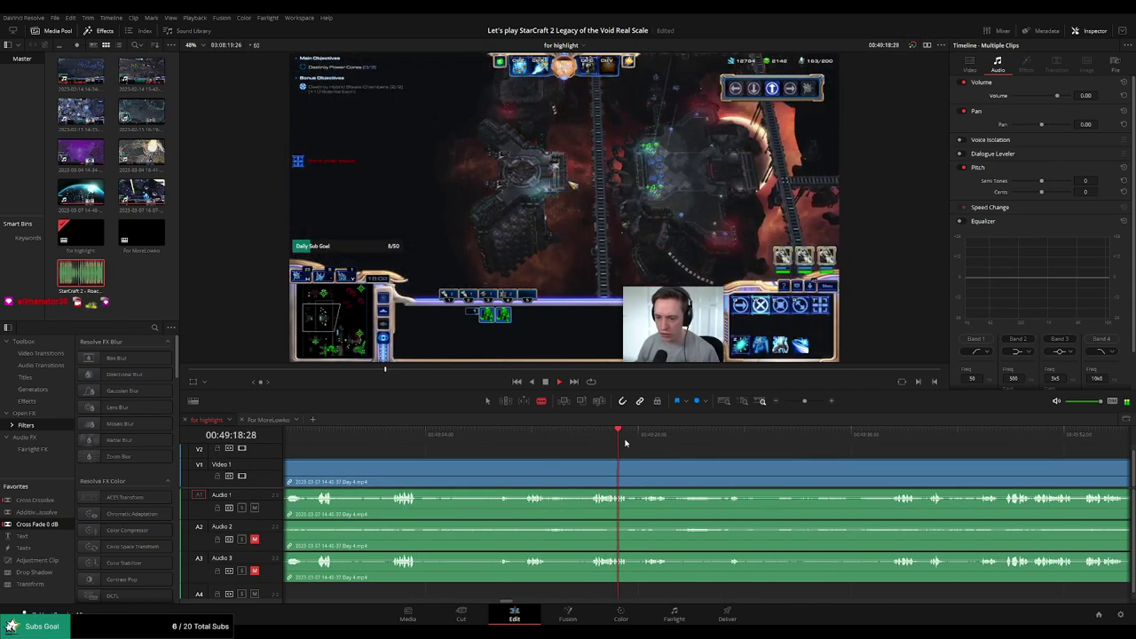
pyautogui.click(858, 434)
pyautogui.click(894, 437)
pyautogui.moveTo(928, 456); pyautogui.dragTo(629, 443)
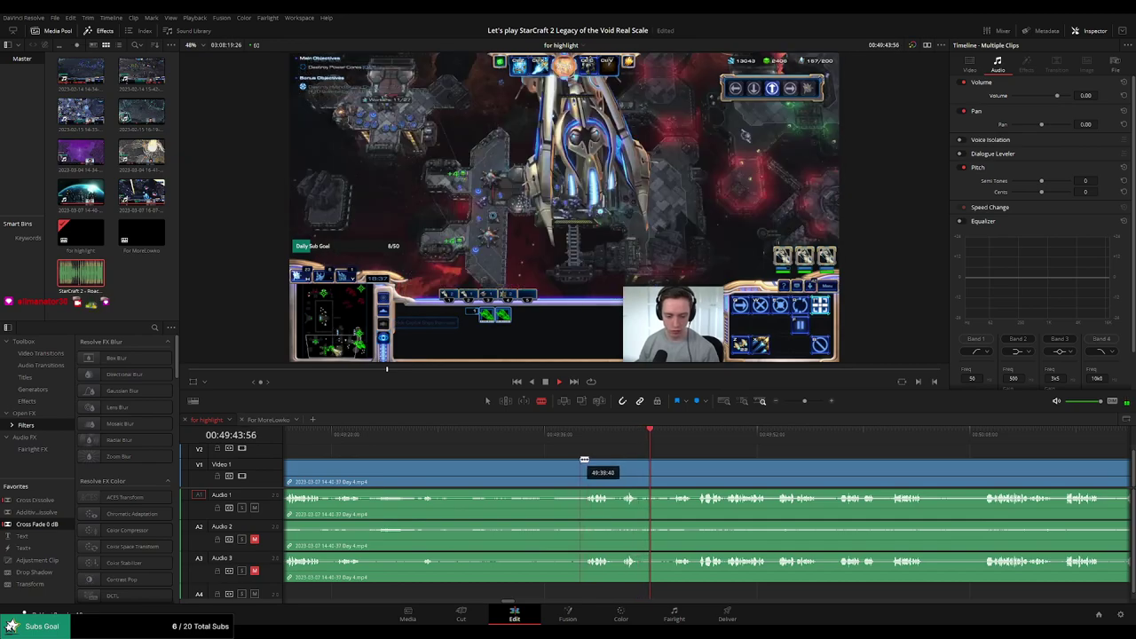
pyautogui.click(579, 469)
pyautogui.press('Delete')
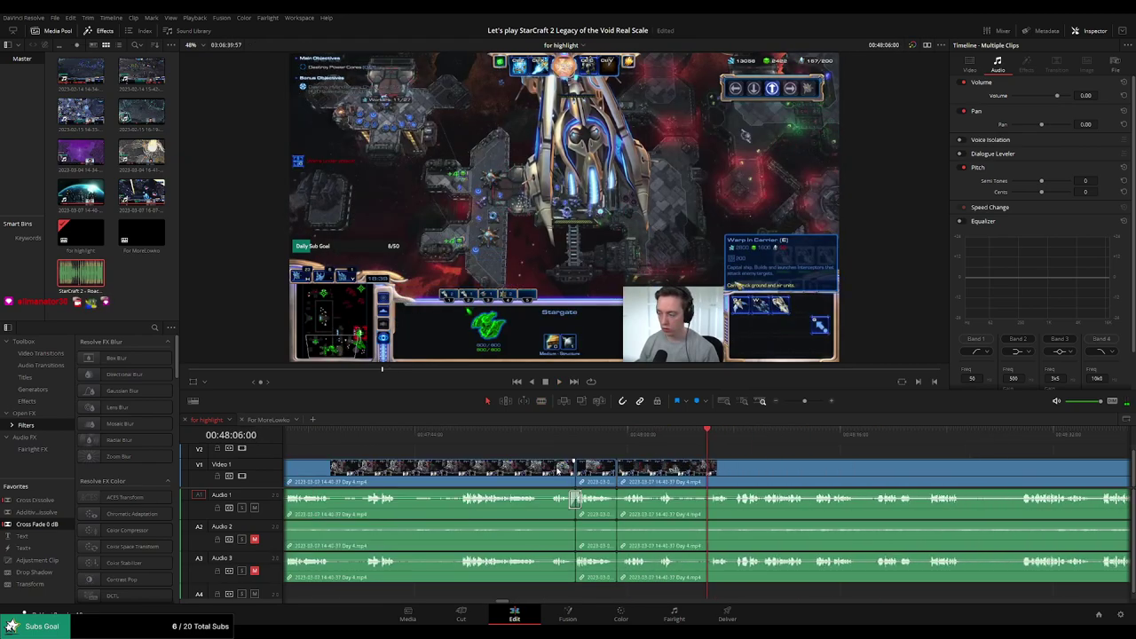
pyautogui.click(614, 468)
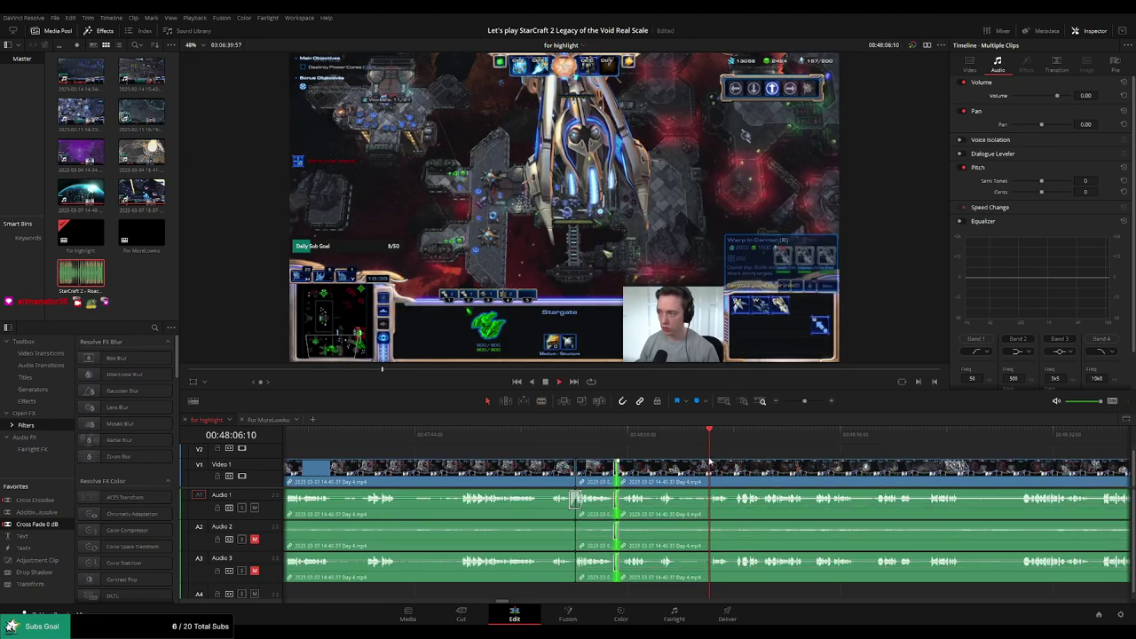
# Split the footage near 00:48:25 and 00:48:35 and ripple-delete the section between the two cuts
pyautogui.moveTo(810, 463); pyautogui.dragTo(710, 456)
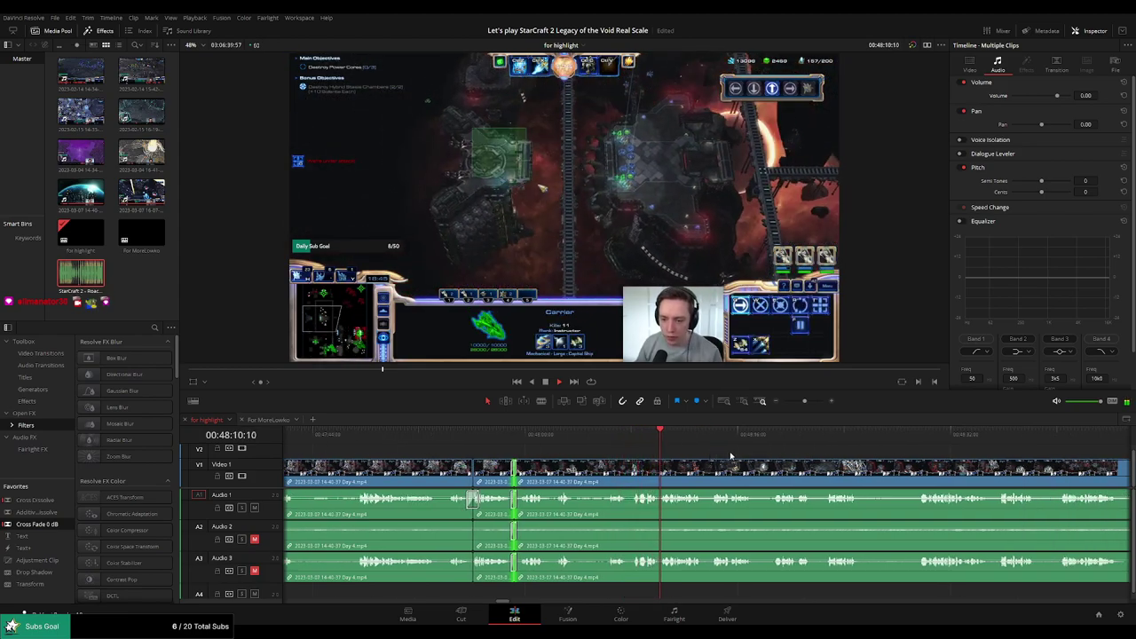
pyautogui.hscroll(2, 612, 441)
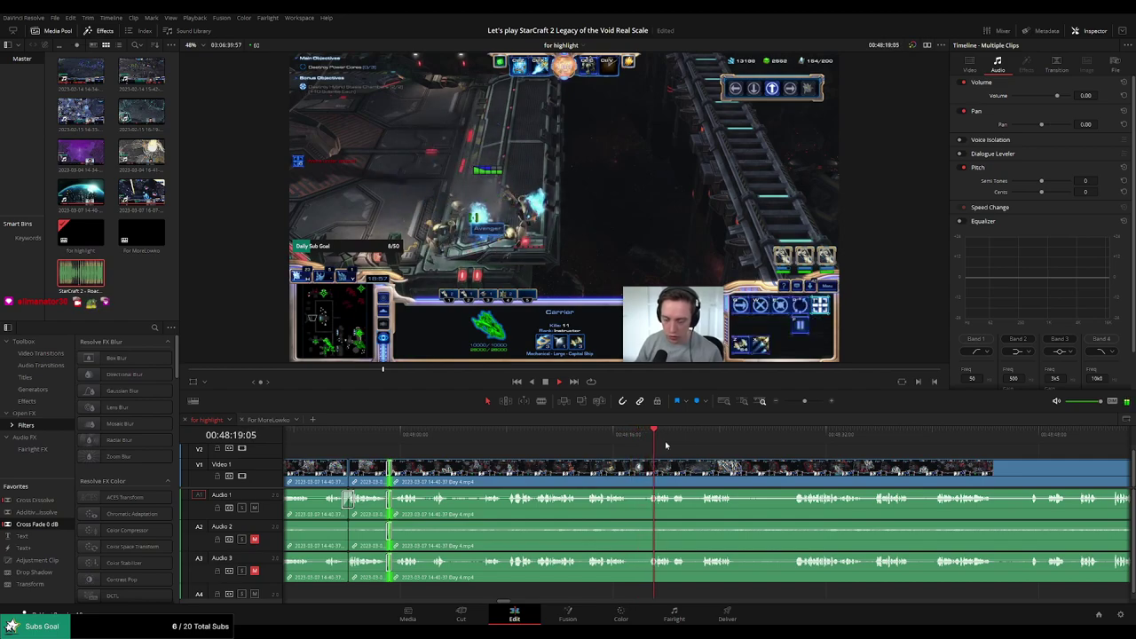
pyautogui.hscroll(5, 614, 449)
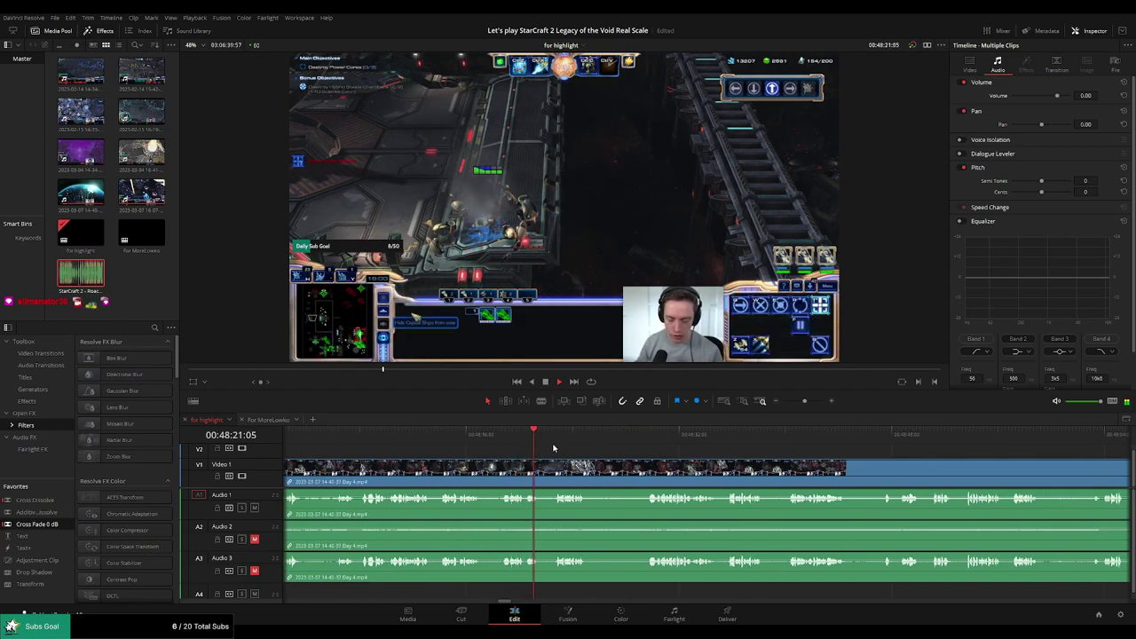
pyautogui.hscroll(3, 608, 453)
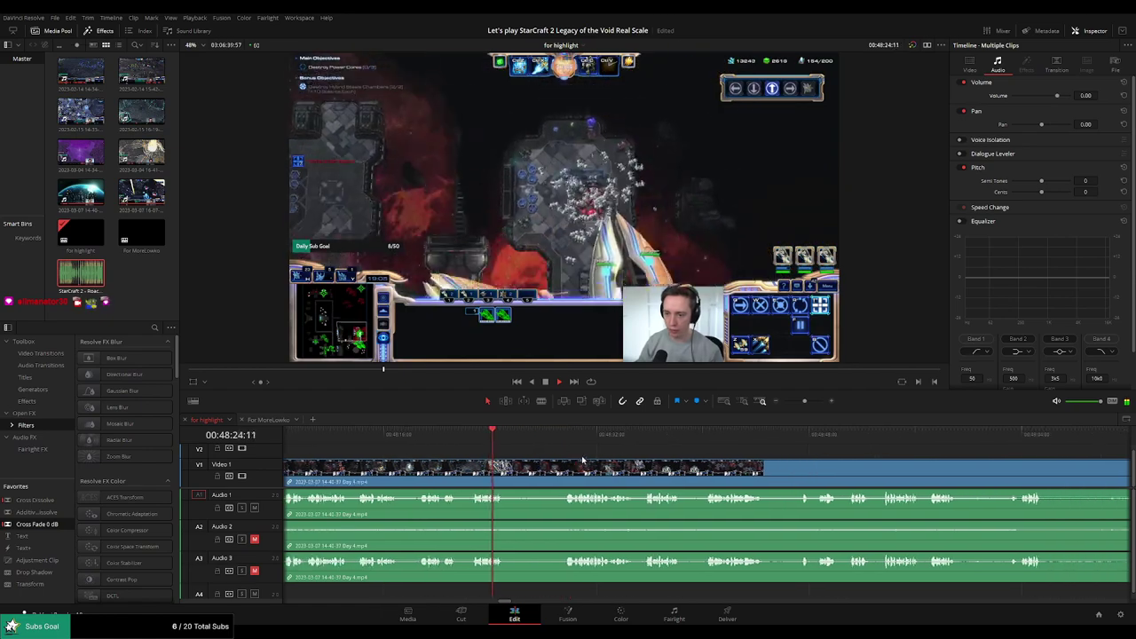
pyautogui.press('b')
pyautogui.click(507, 467)
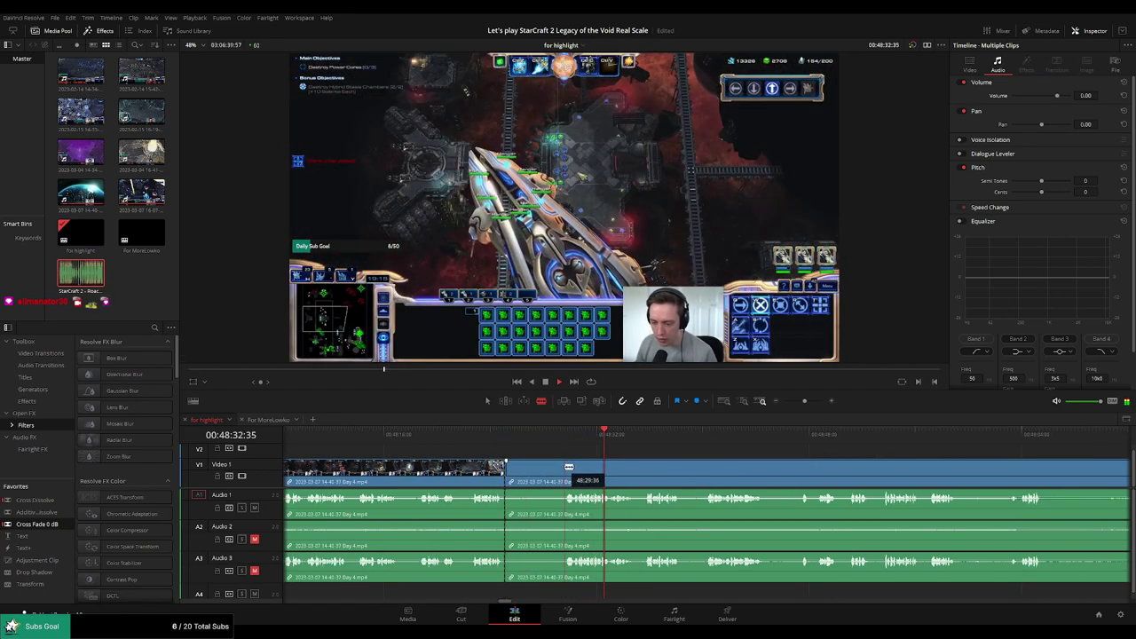
pyautogui.click(643, 441)
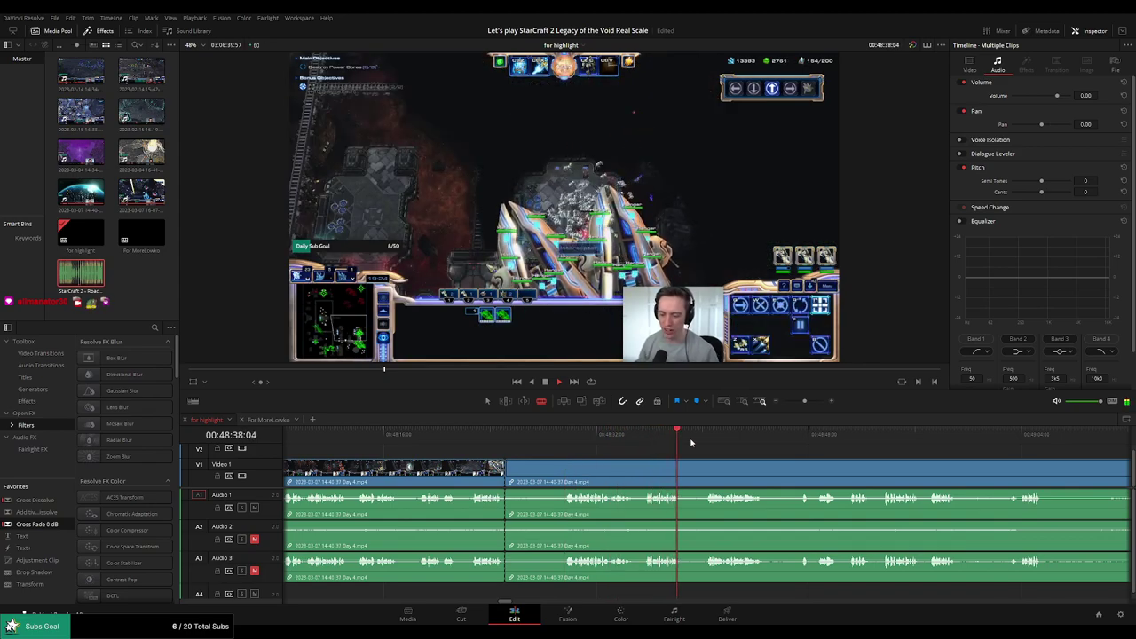
pyautogui.click(646, 472)
pyautogui.press('a')
pyautogui.click(624, 476)
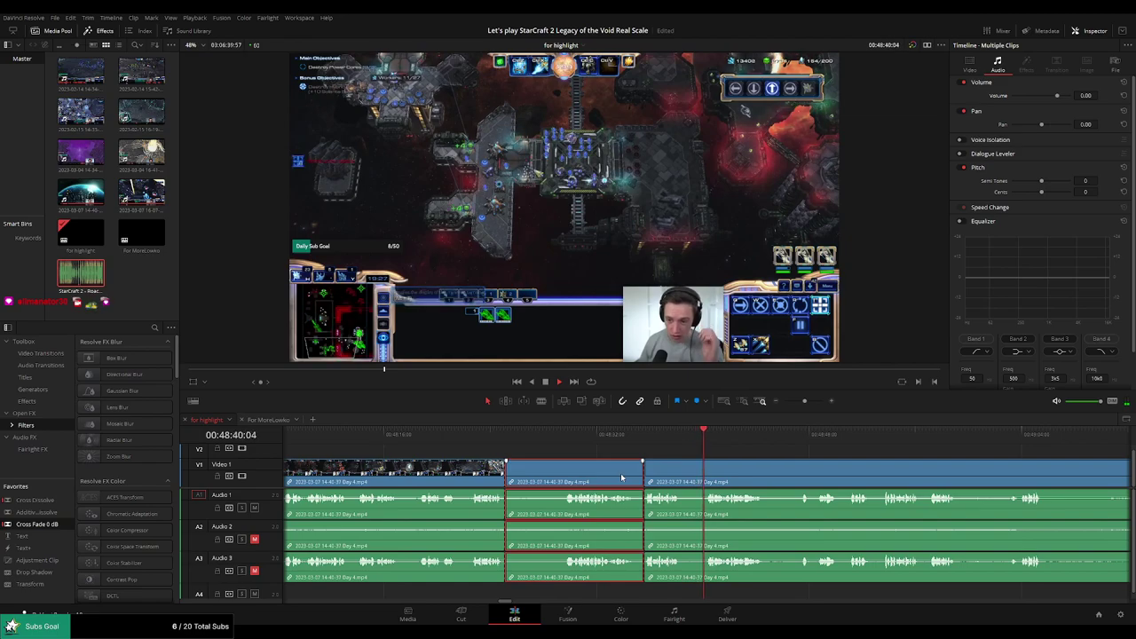
pyautogui.press('Delete')
# Ripple-delete the footage from about 00:48:03 to the cut near 00:48:25, and add transitions to the video and audio at the join
pyautogui.hscroll(-5, 443, 454)
pyautogui.press('space')
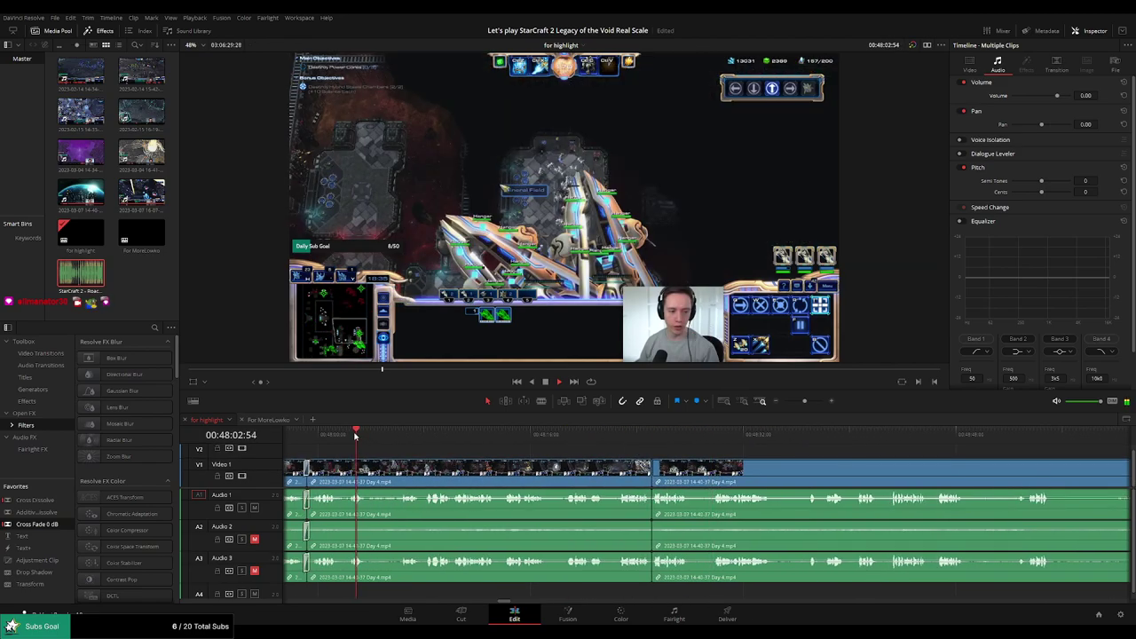
pyautogui.click(374, 465)
pyautogui.press('Delete')
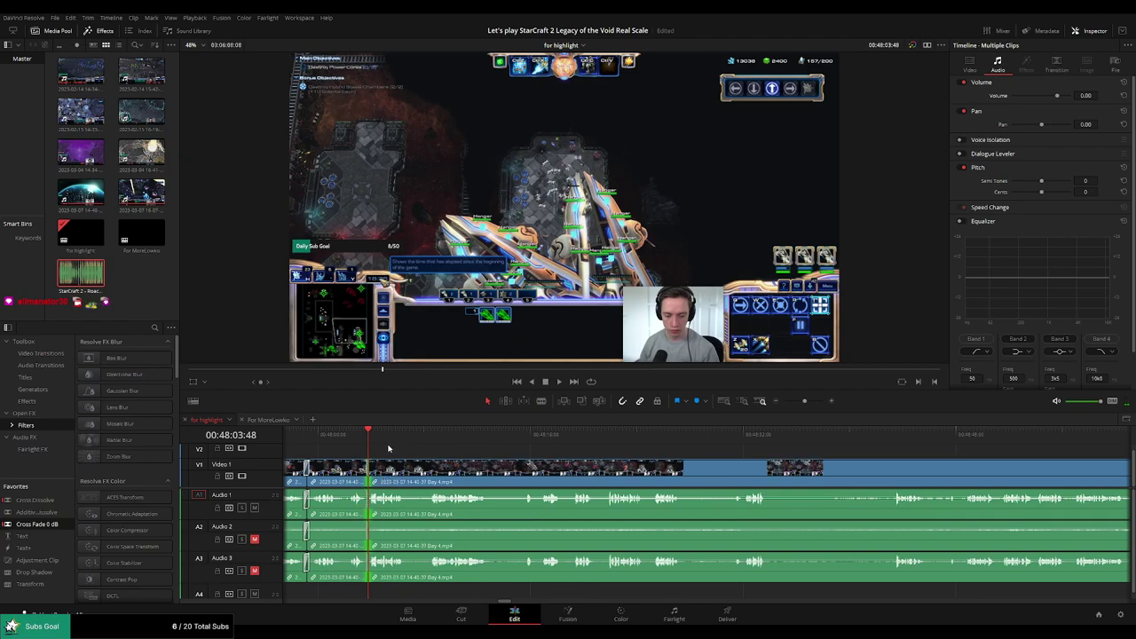
pyautogui.press('space')
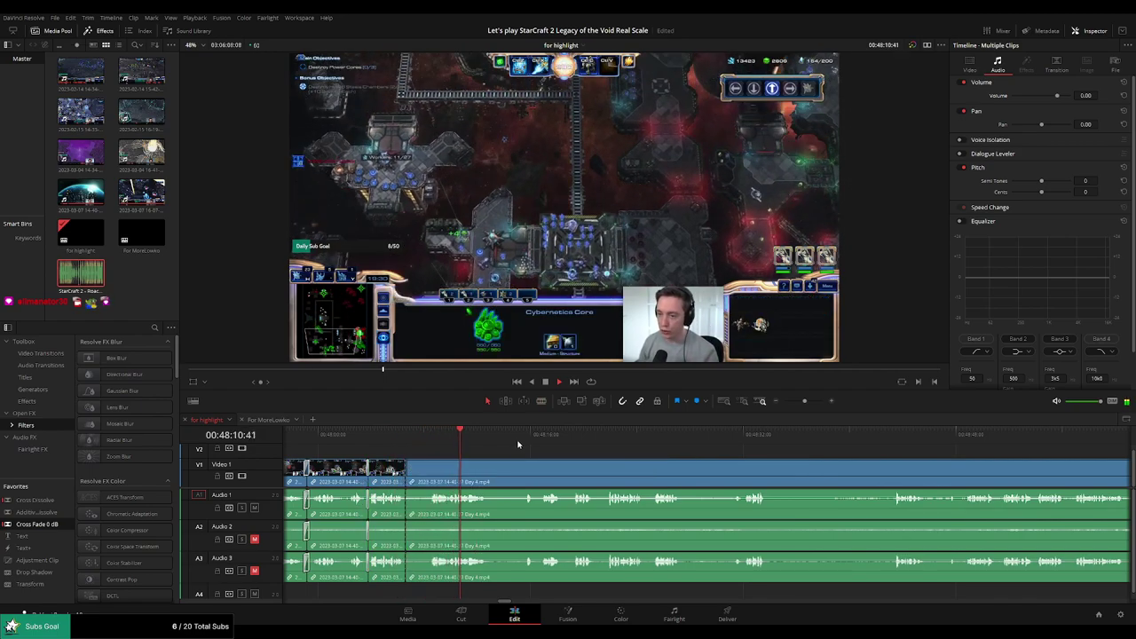
# Review the footage from about 00:48:10 to 00:48:49 and split it across all tracks at about 00:48:32
pyautogui.click(525, 435)
pyautogui.click(548, 435)
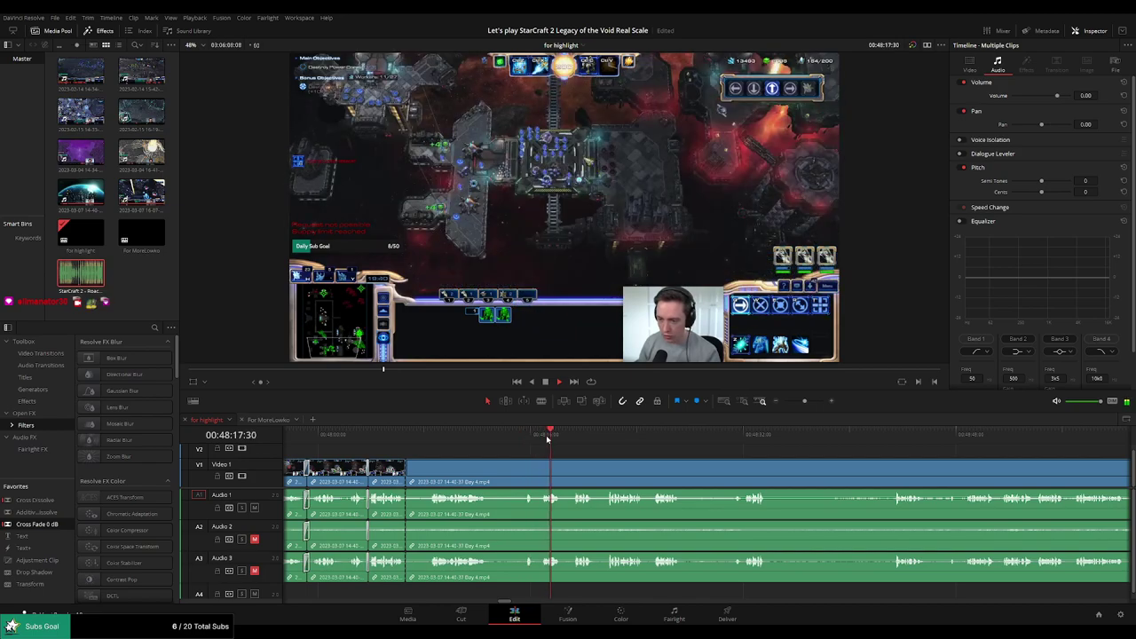
pyautogui.click(613, 435)
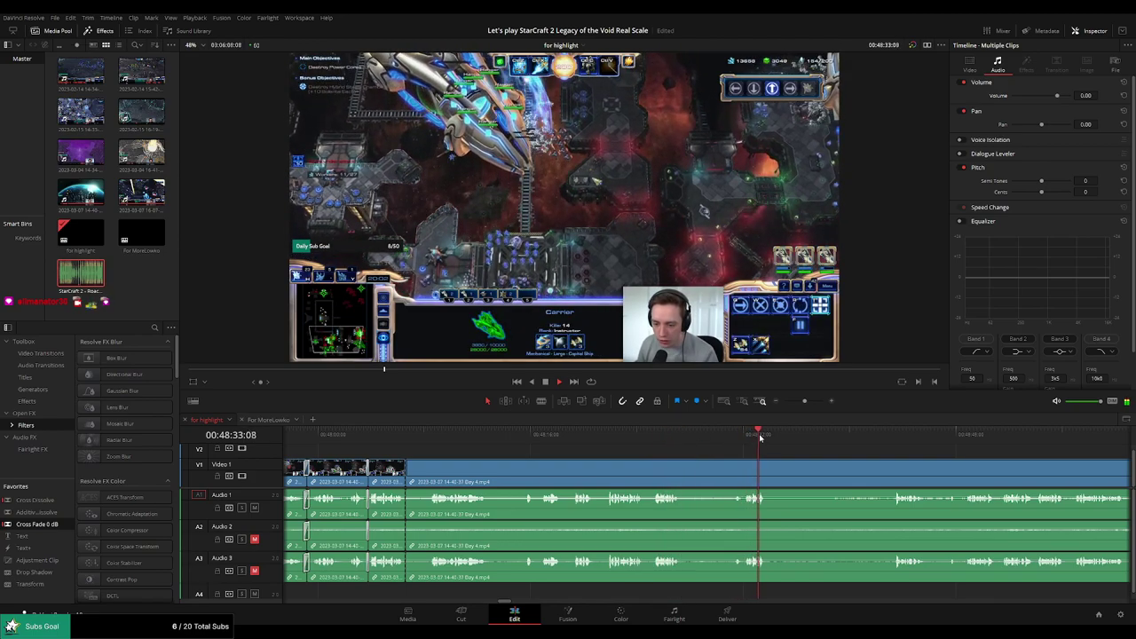
pyautogui.click(901, 436)
pyautogui.moveTo(905, 453); pyautogui.dragTo(683, 450)
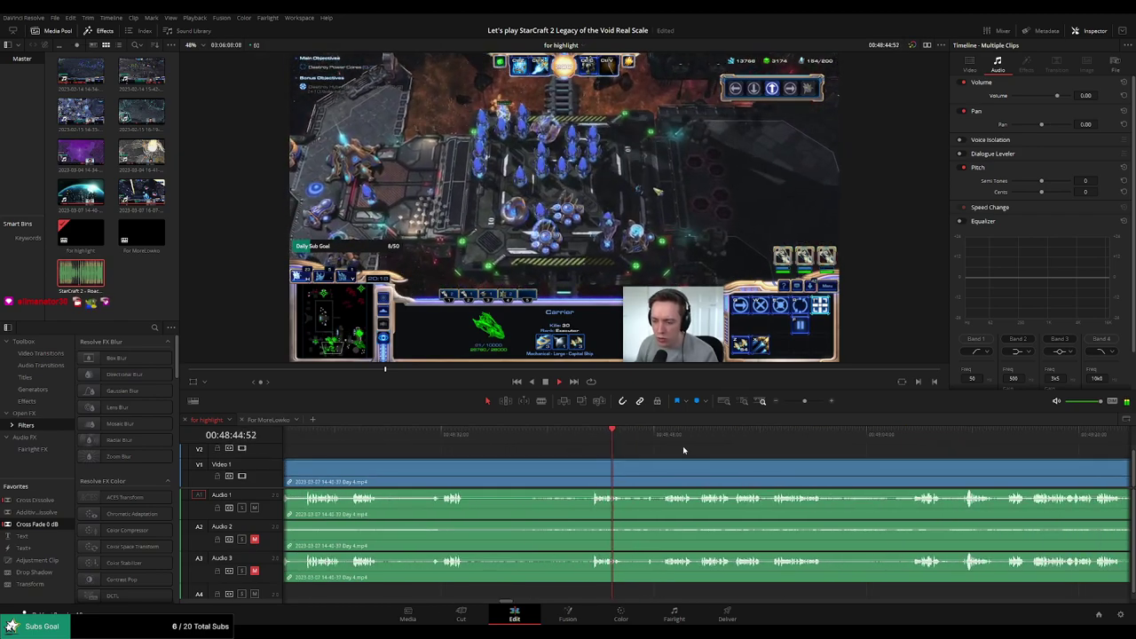
pyautogui.click(669, 434)
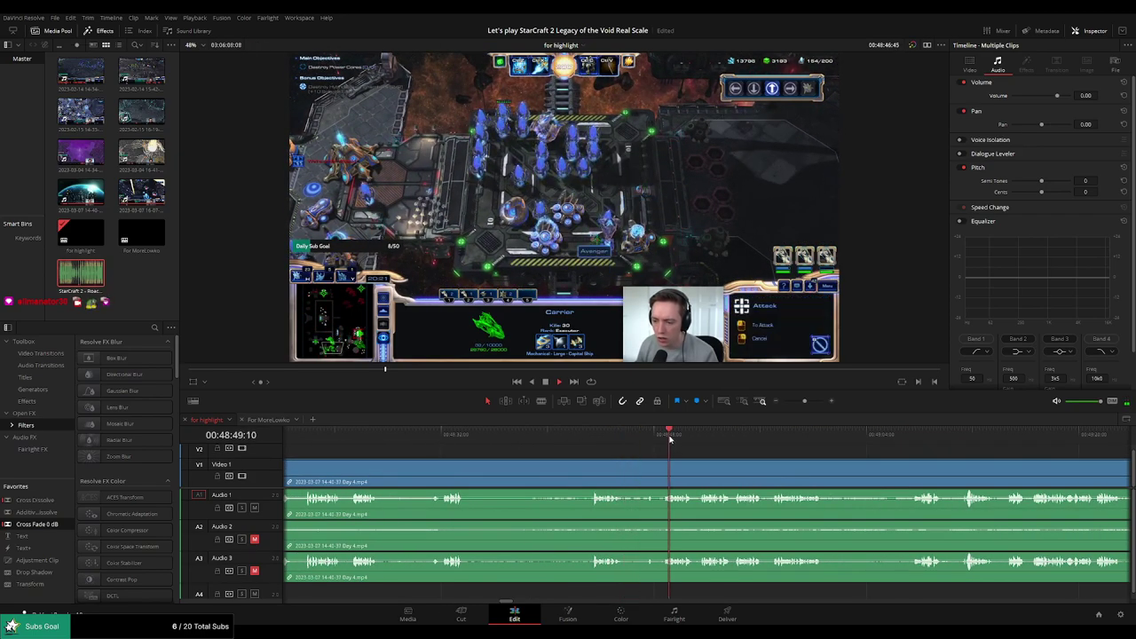
pyautogui.click(598, 434)
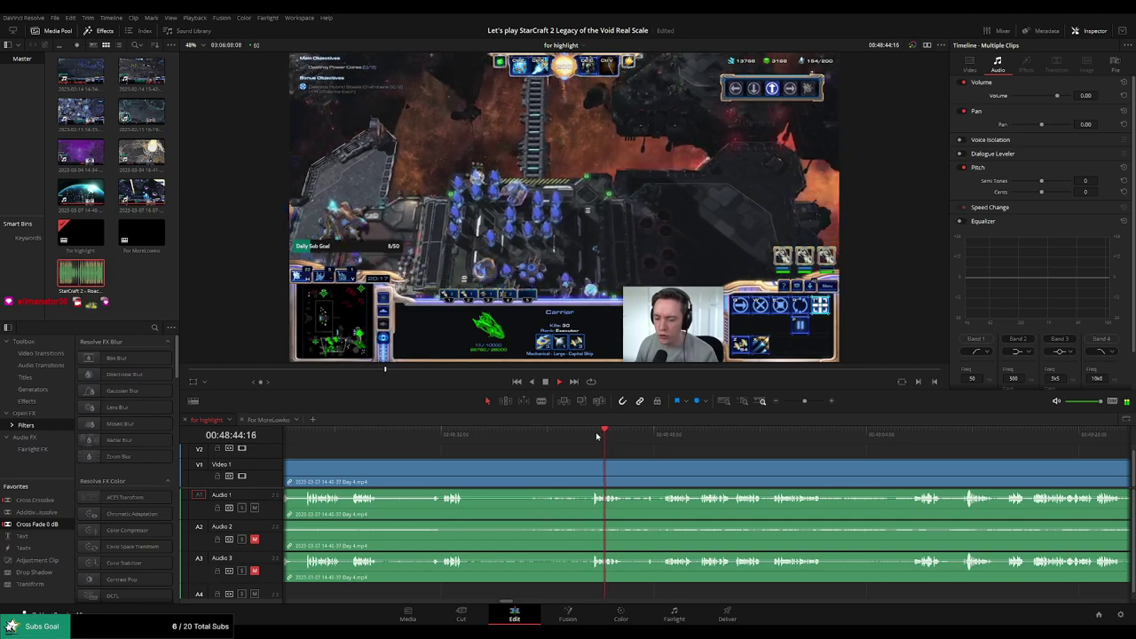
pyautogui.click(443, 434)
pyautogui.press('b')
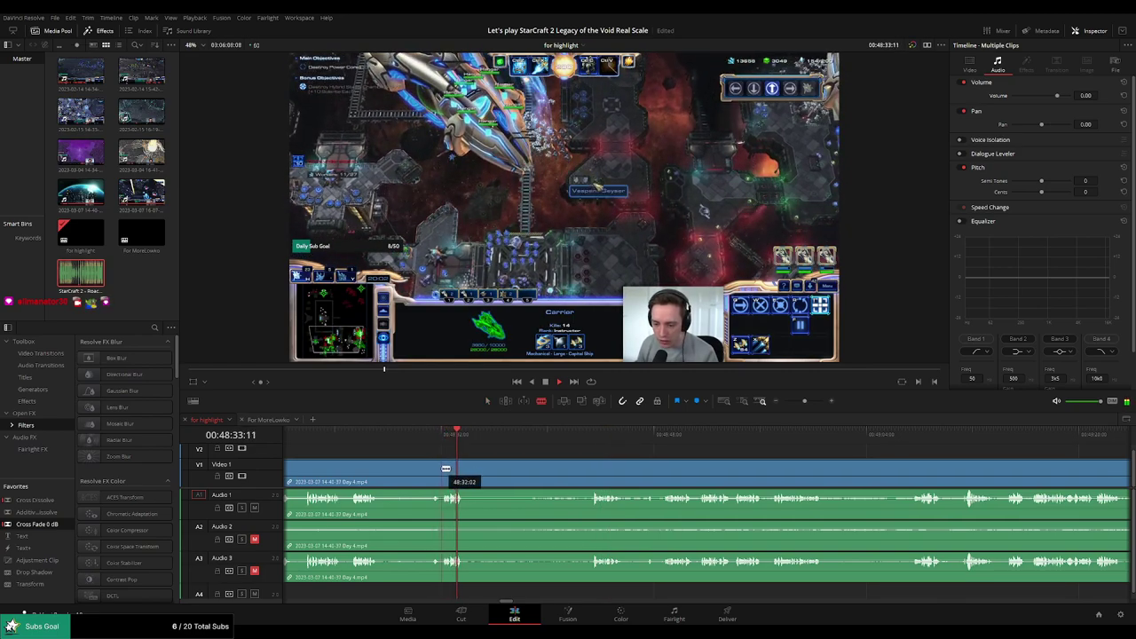
pyautogui.click(442, 469)
# Ripple-delete the footage from the cut near 00:48:06 to the one near 00:48:32, and add transitions to the video and audio at the join
pyautogui.press('a')
pyautogui.click(413, 473)
pyautogui.press('Delete')
pyautogui.hotkey('ctrl', 'z')
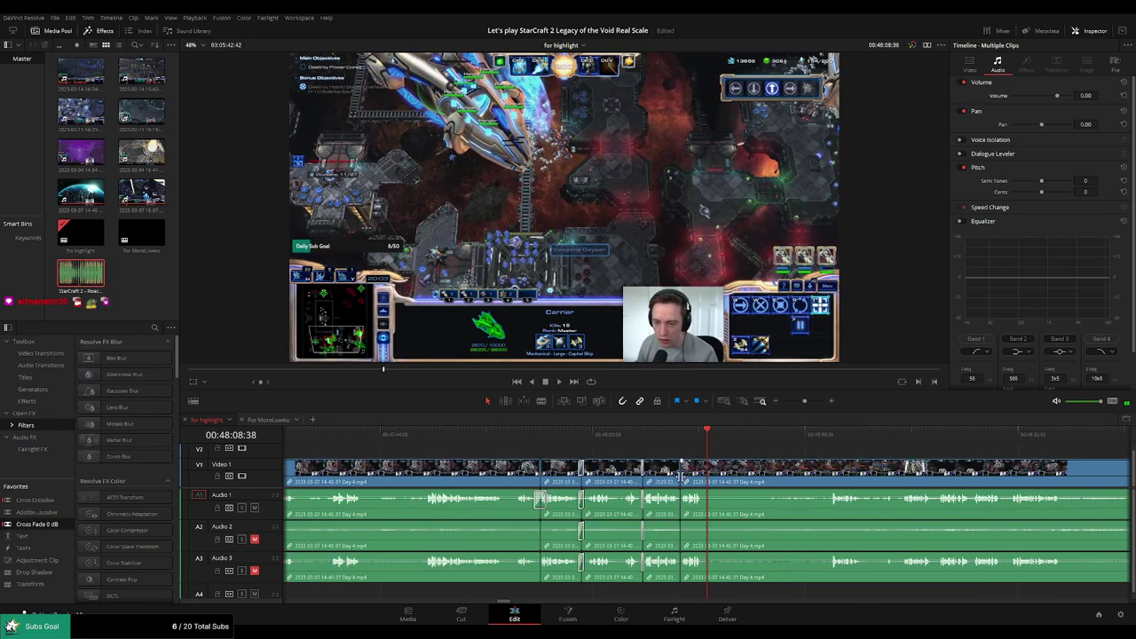
pyautogui.press('space')
# Split the footage across all tracks at about 00:48:20
pyautogui.click(820, 429)
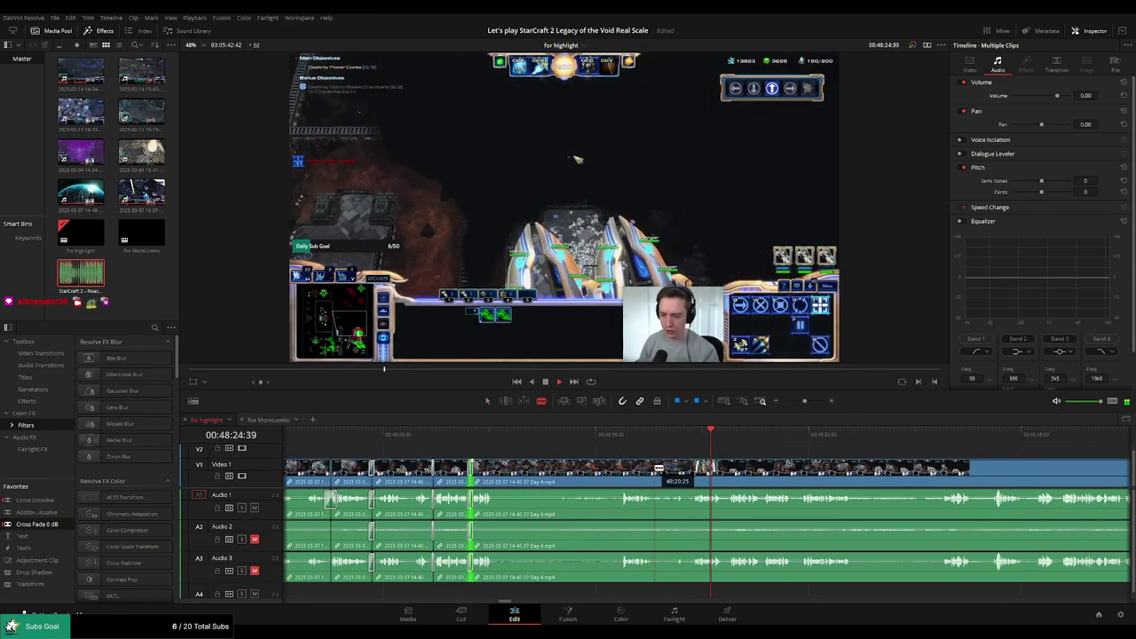
pyautogui.click(656, 468)
pyautogui.press('a')
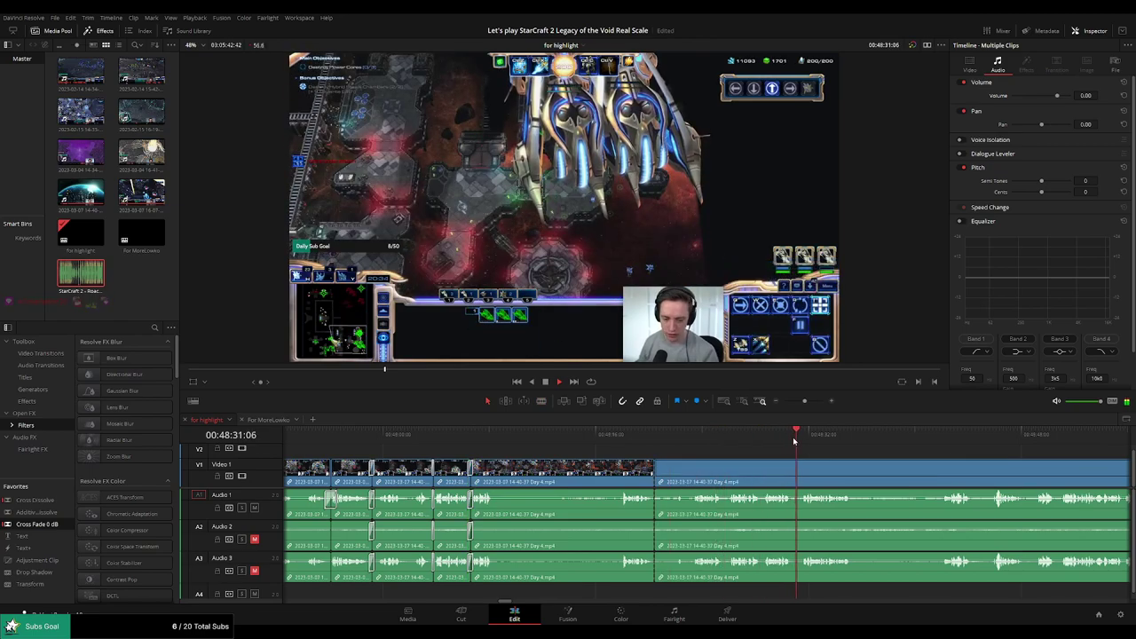
# Ripple-delete the footage from the cut near 00:48:20 to about 00:48:42, and add transitions to the video and audio at the join
pyautogui.moveTo(795, 442); pyautogui.dragTo(820, 441)
pyautogui.moveTo(919, 459); pyautogui.dragTo(757, 453)
pyautogui.click(752, 435)
pyautogui.hscroll(3, 710, 448)
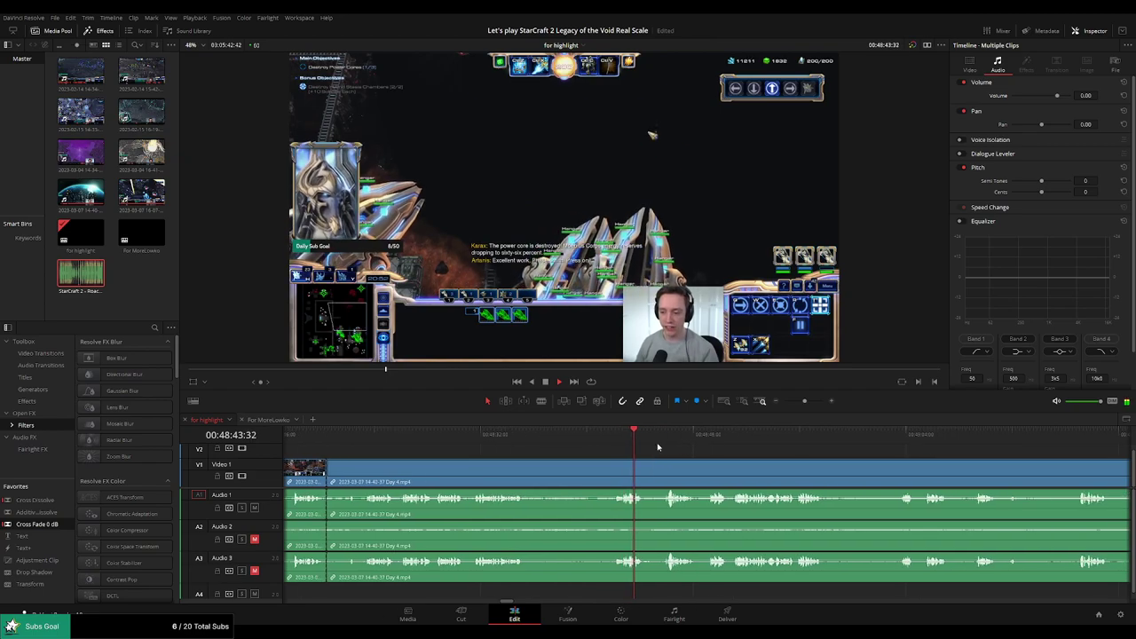
pyautogui.press('b')
pyautogui.click(613, 467)
pyautogui.press('a')
pyautogui.click(577, 472)
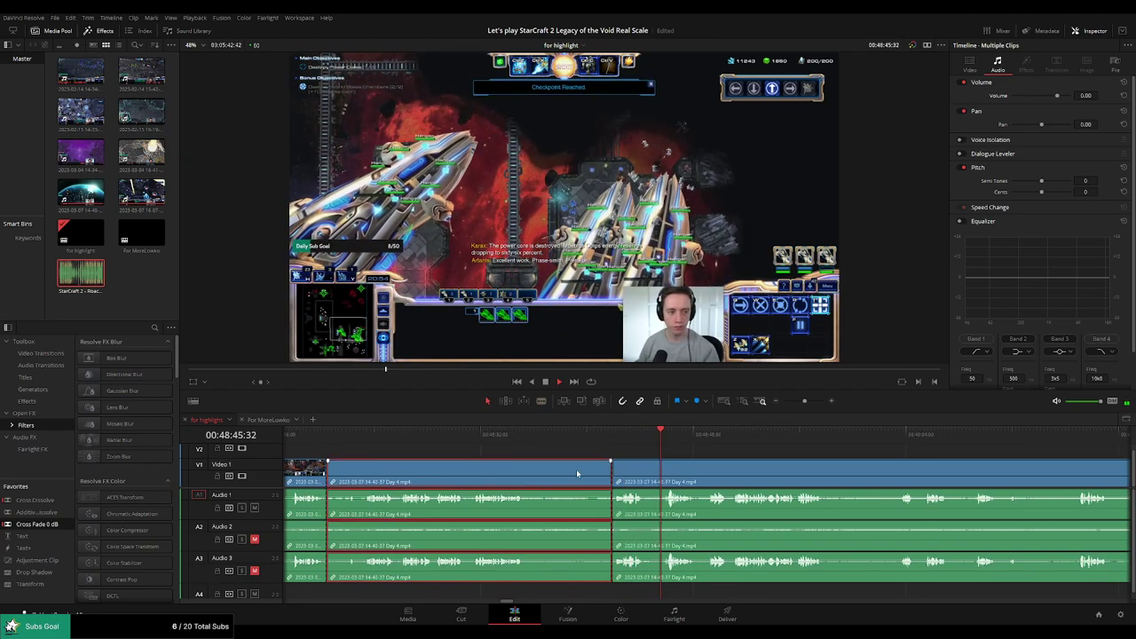
pyautogui.press('Delete')
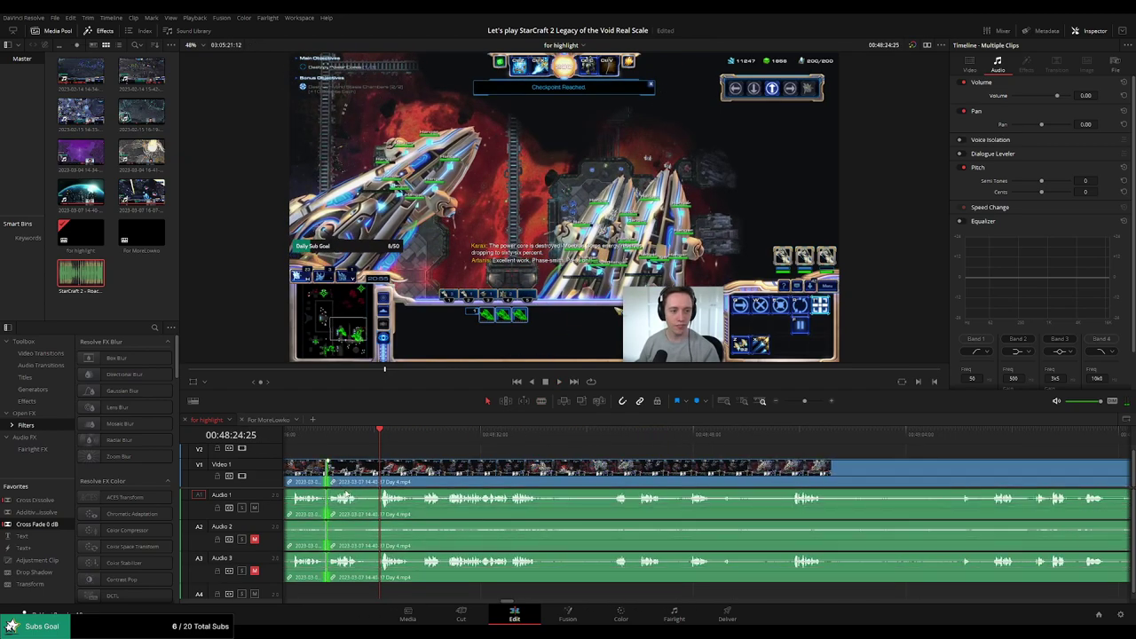
pyautogui.hotkey('ctrl', 't')
# Ripple-delete the footage between about 00:48:22 and 00:48:27, and add transitions to the video and audio at the join
pyautogui.click(313, 435)
pyautogui.press('space')
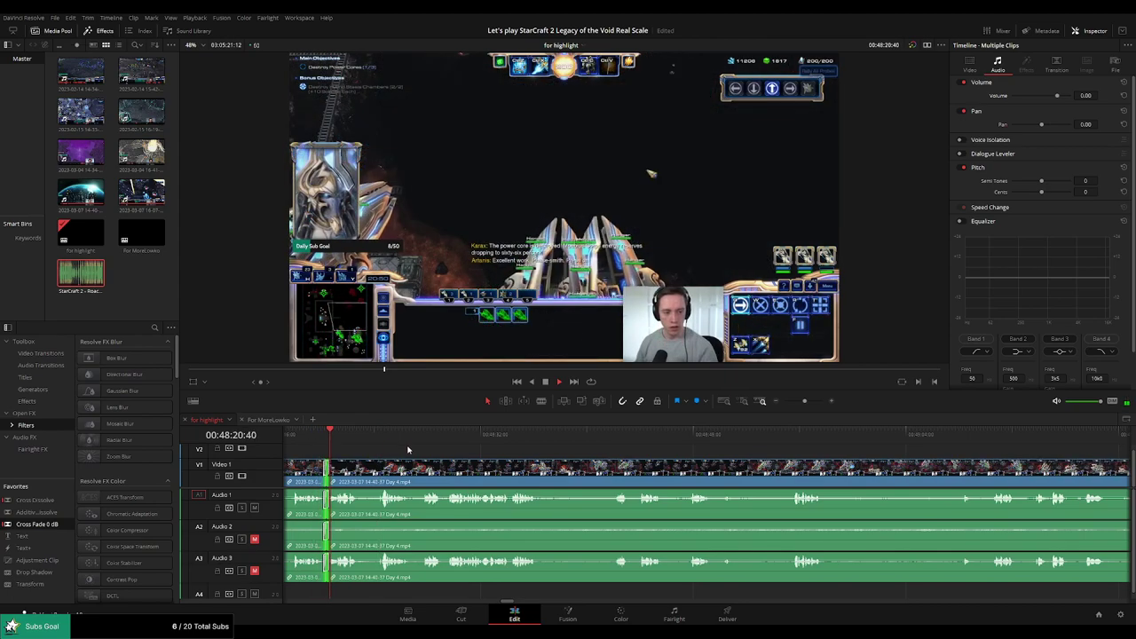
pyautogui.click(373, 435)
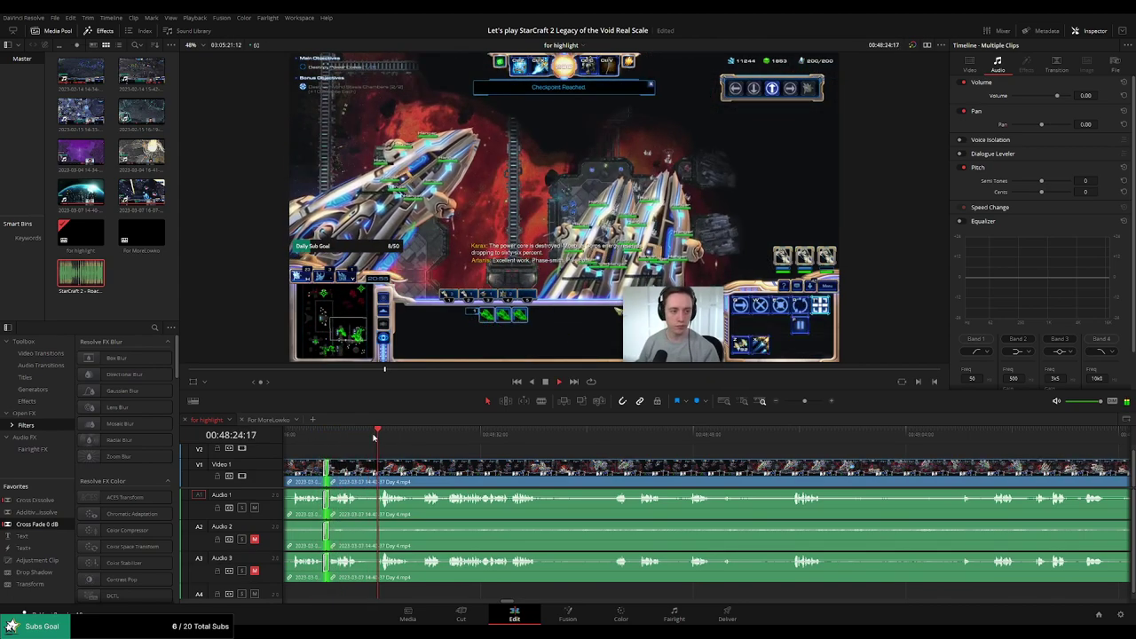
pyautogui.press('b')
pyautogui.click(358, 462)
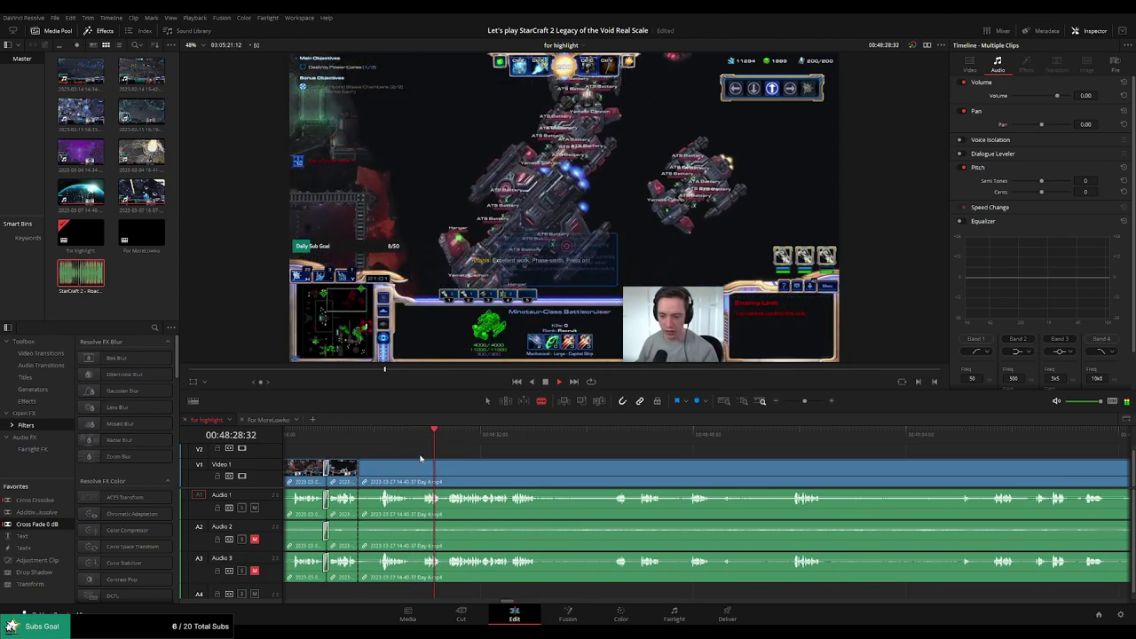
pyautogui.moveTo(424, 465); pyautogui.dragTo(397, 477)
pyautogui.click(359, 470)
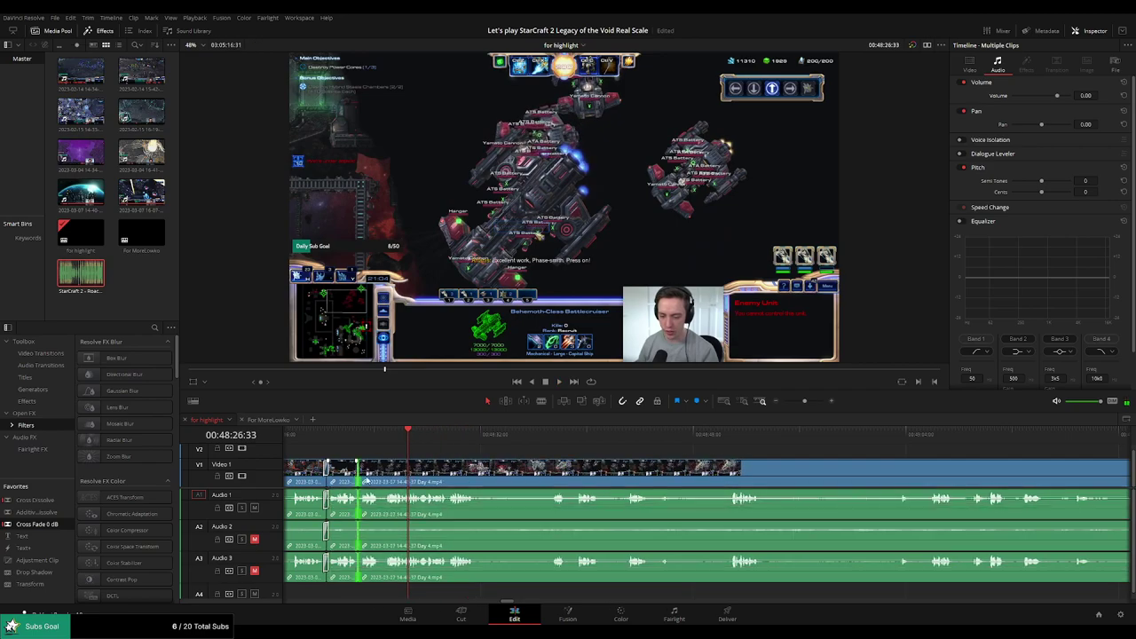
pyautogui.press('space')
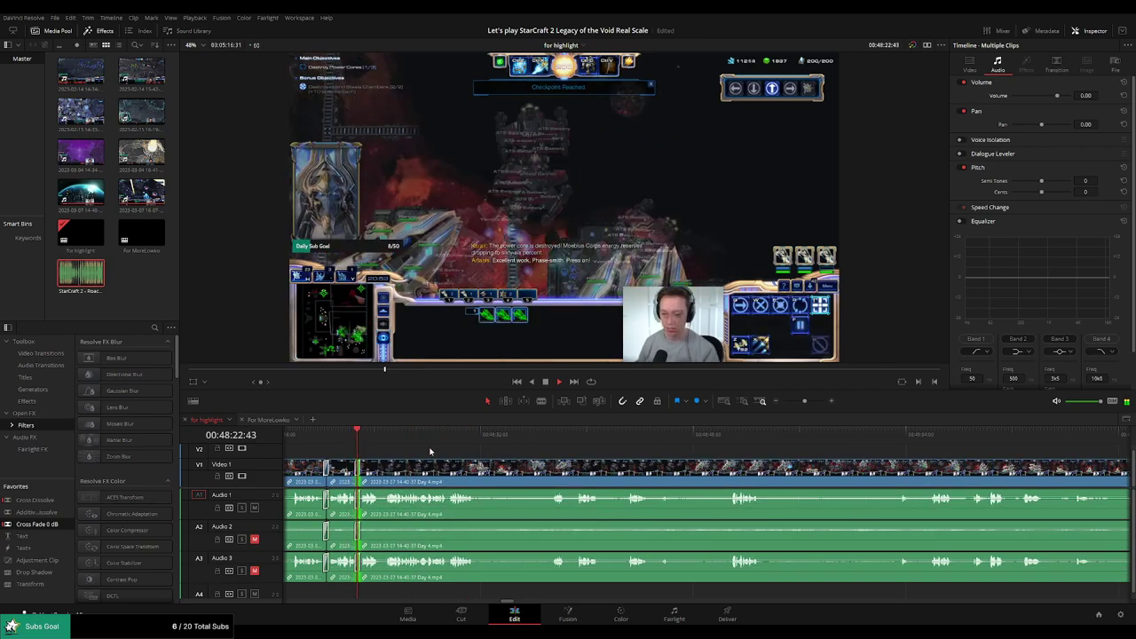
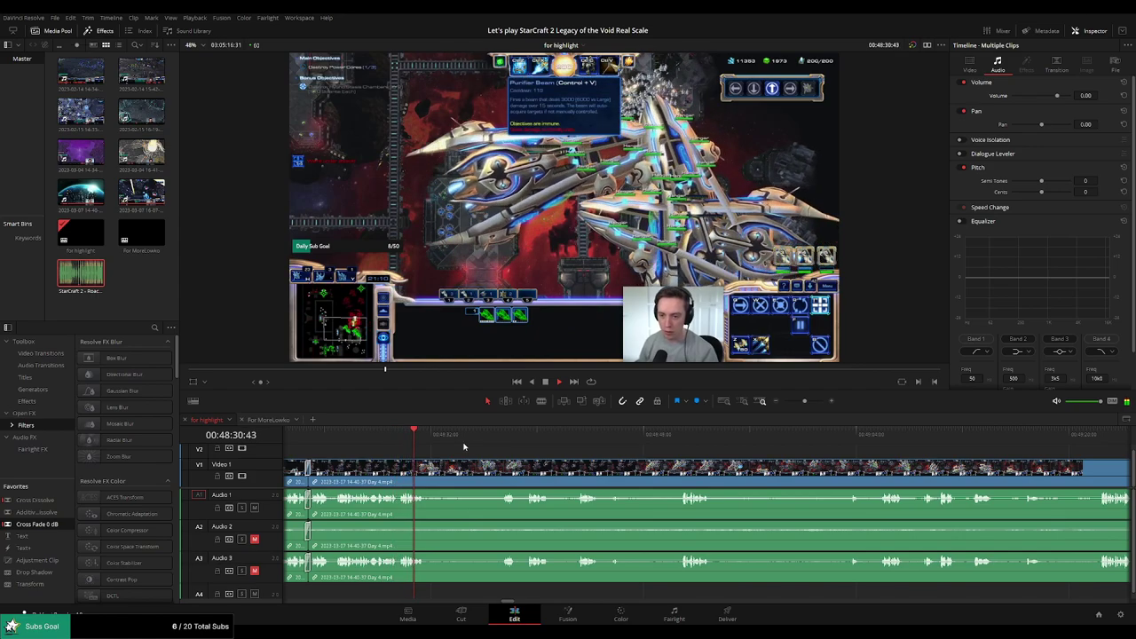
# Ripple-delete the footage between about 00:48:32 and 00:48:39, and add a Cross Fade 0 dB to Audio 1 at the cut
pyautogui.press('b')
pyautogui.click(429, 466)
pyautogui.click(506, 435)
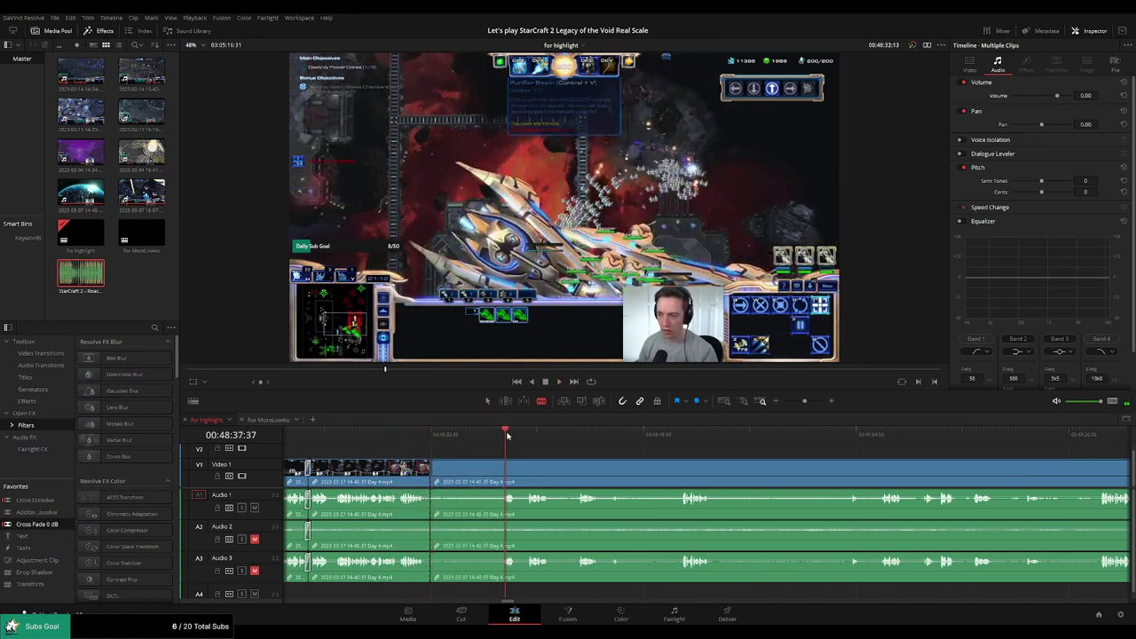
pyautogui.moveTo(517, 435); pyautogui.dragTo(535, 436)
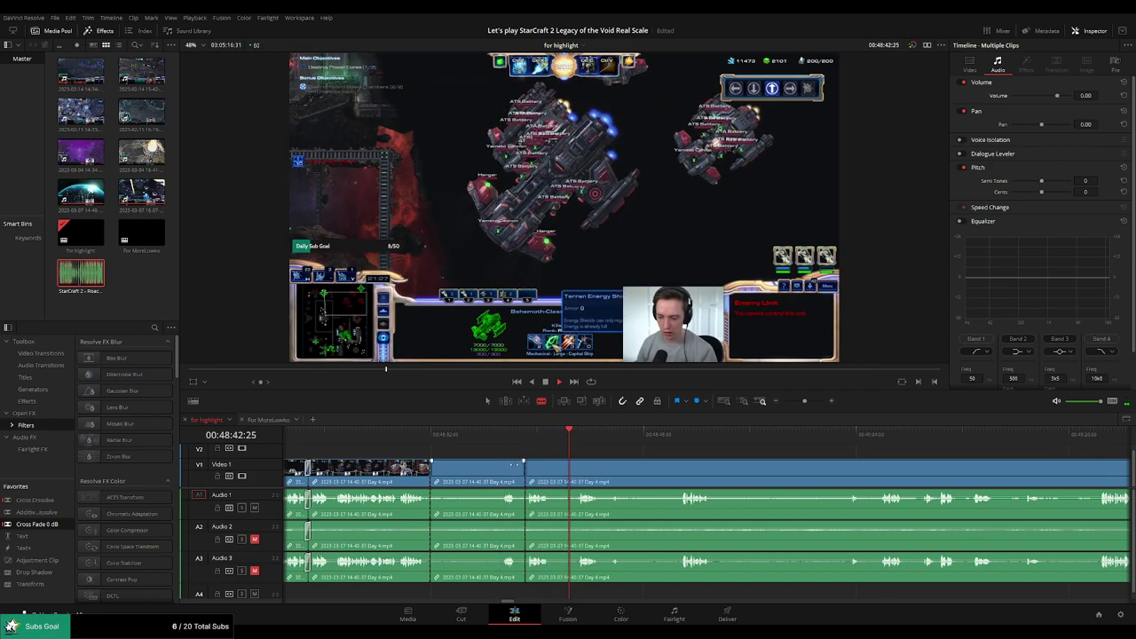
pyautogui.press('Delete')
pyautogui.moveTo(78, 514); pyautogui.dragTo(423, 505)
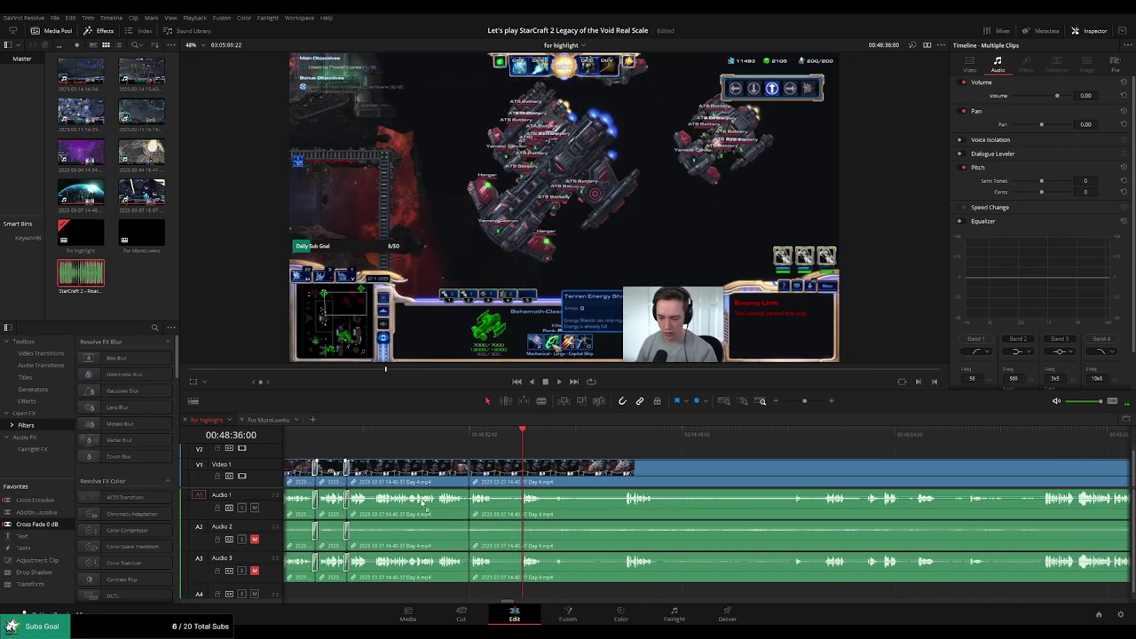
pyautogui.press('space')
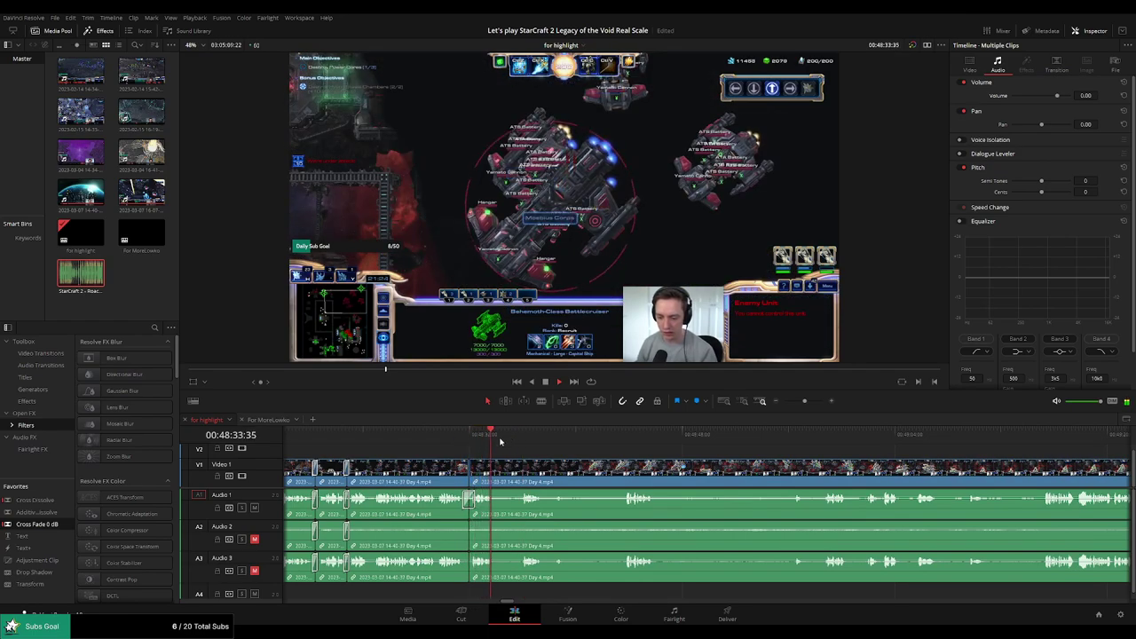
# Split the footage across all tracks at about 00:48:39
pyautogui.hscroll(2, 547, 454)
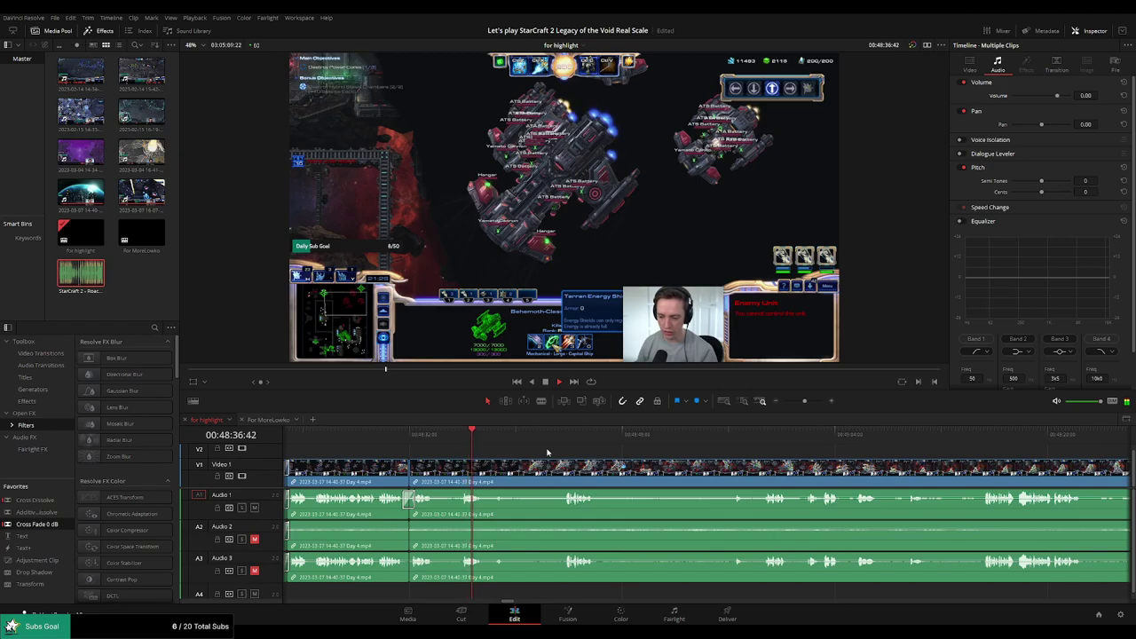
pyautogui.click(494, 435)
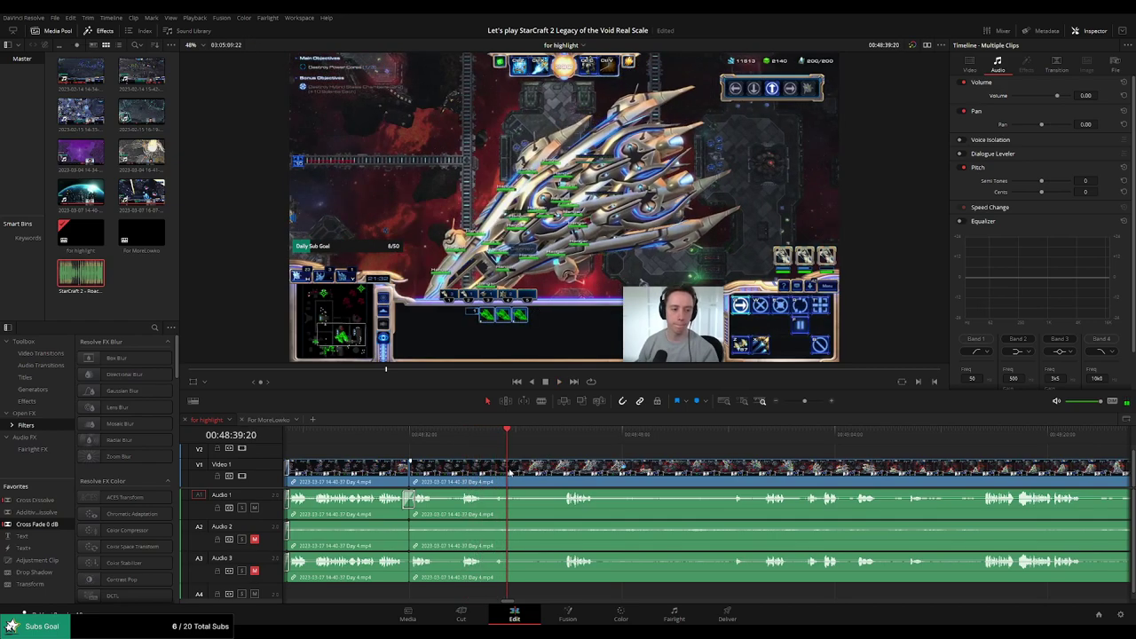
pyautogui.press('b')
pyautogui.click(506, 482)
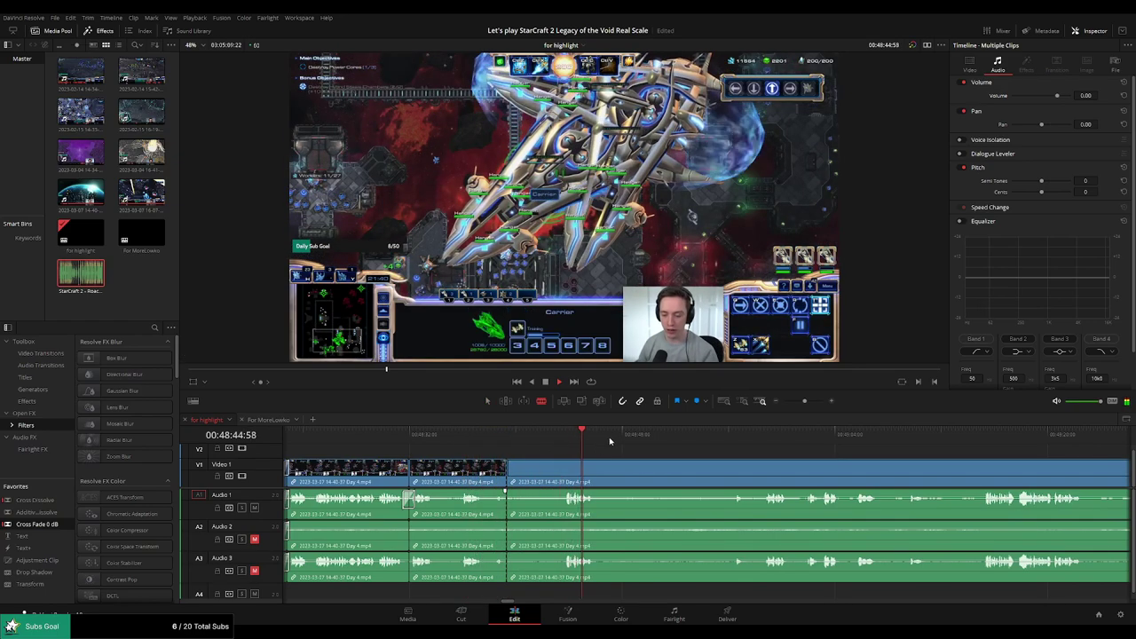
# Ripple-delete the footage from the cut near 00:48:39 to about 00:49:36, and add transitions to the video and audio at the join
pyautogui.click(733, 434)
pyautogui.moveTo(733, 436); pyautogui.dragTo(618, 448)
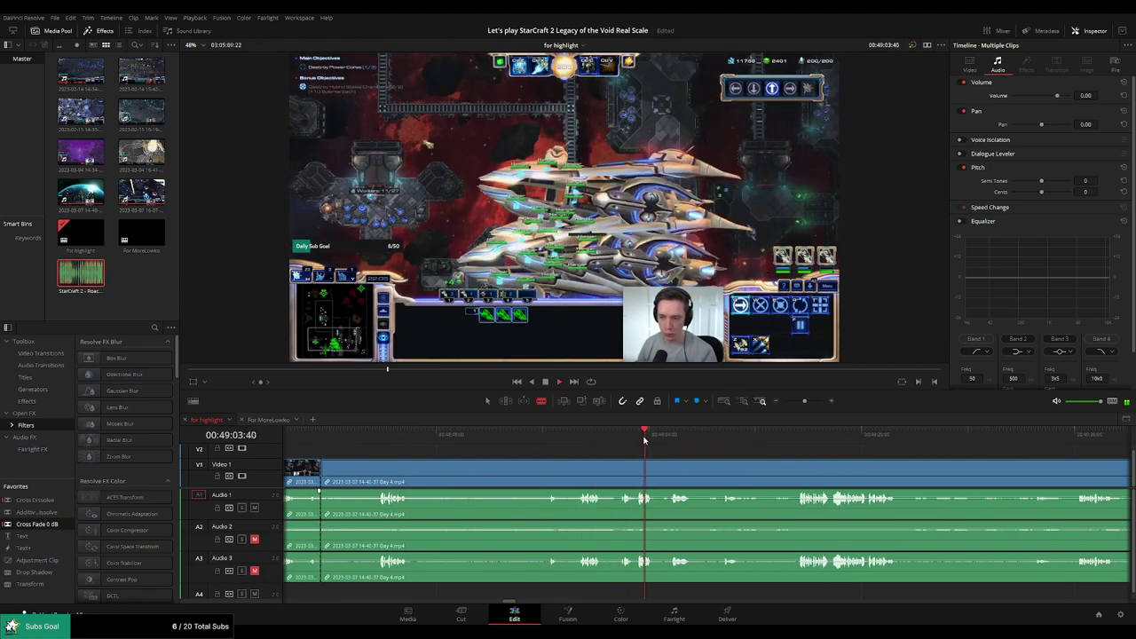
pyautogui.click(672, 435)
pyautogui.moveTo(778, 439); pyautogui.dragTo(639, 458)
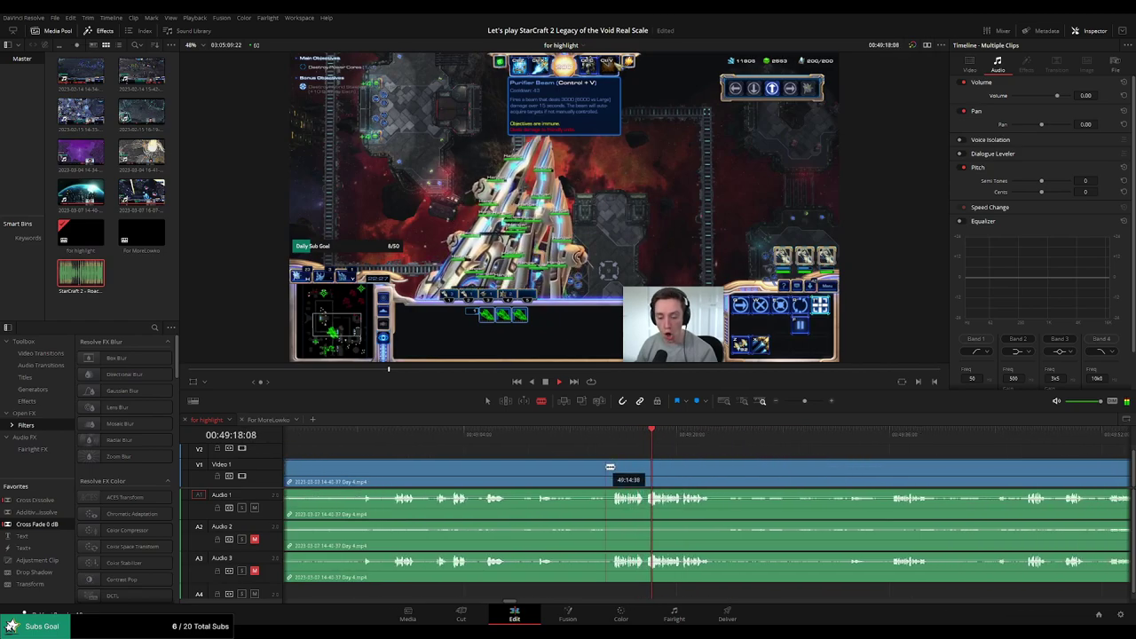
pyautogui.moveTo(807, 441); pyautogui.dragTo(628, 447)
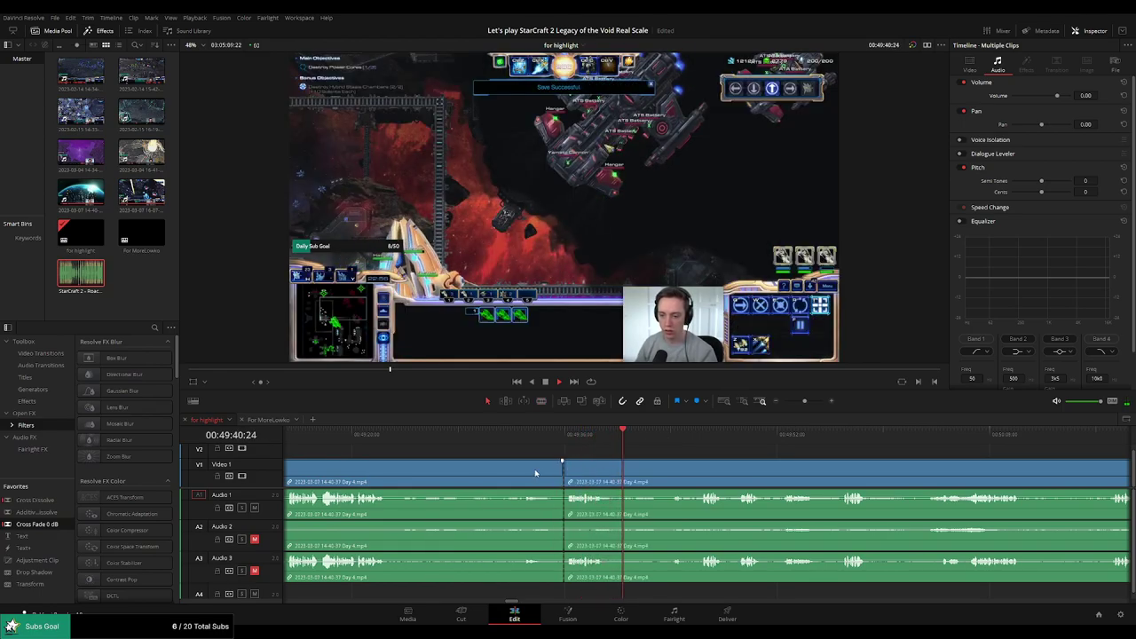
pyautogui.click(568, 469)
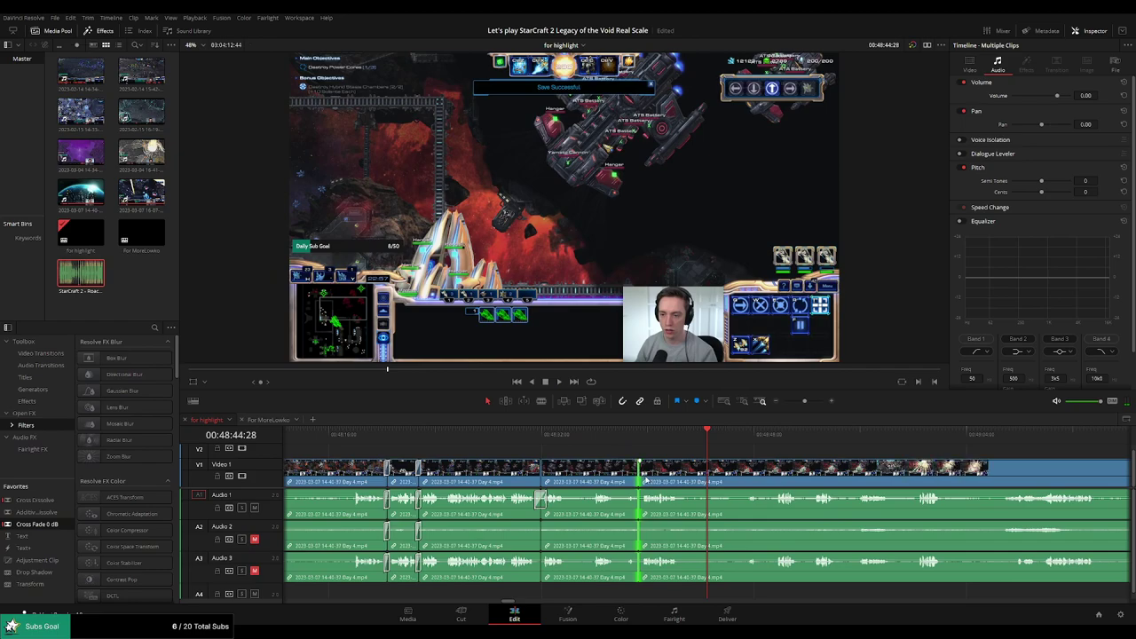
pyautogui.hscroll(4, 622, 448)
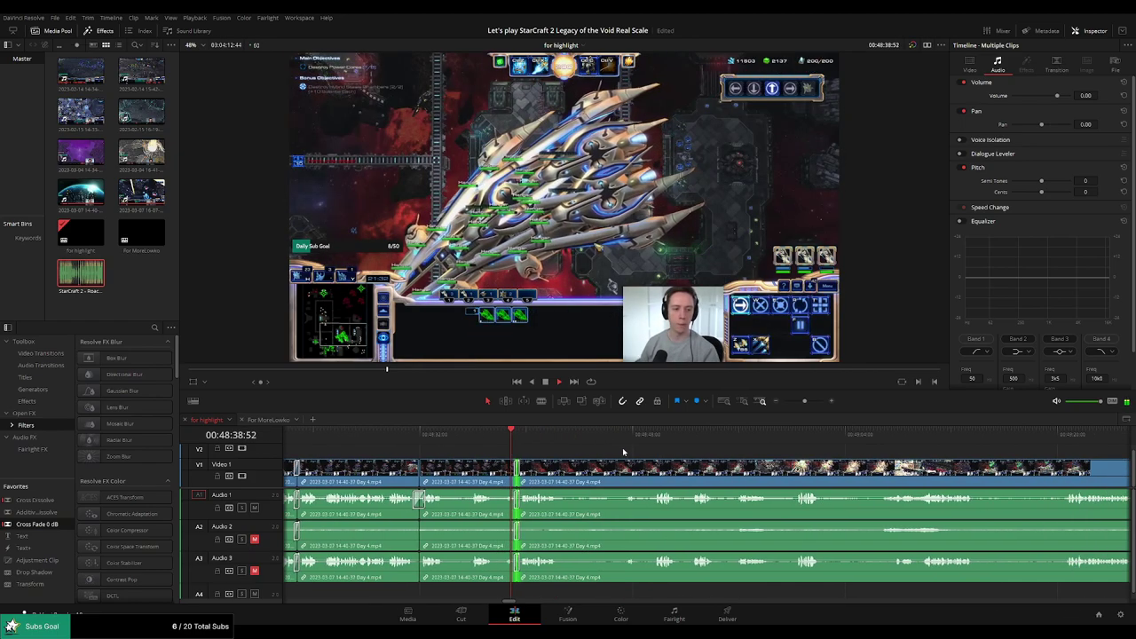
# Review the footage after 00:48:39, and split all tracks at about 00:49:26 and 00:49:33
pyautogui.click(573, 440)
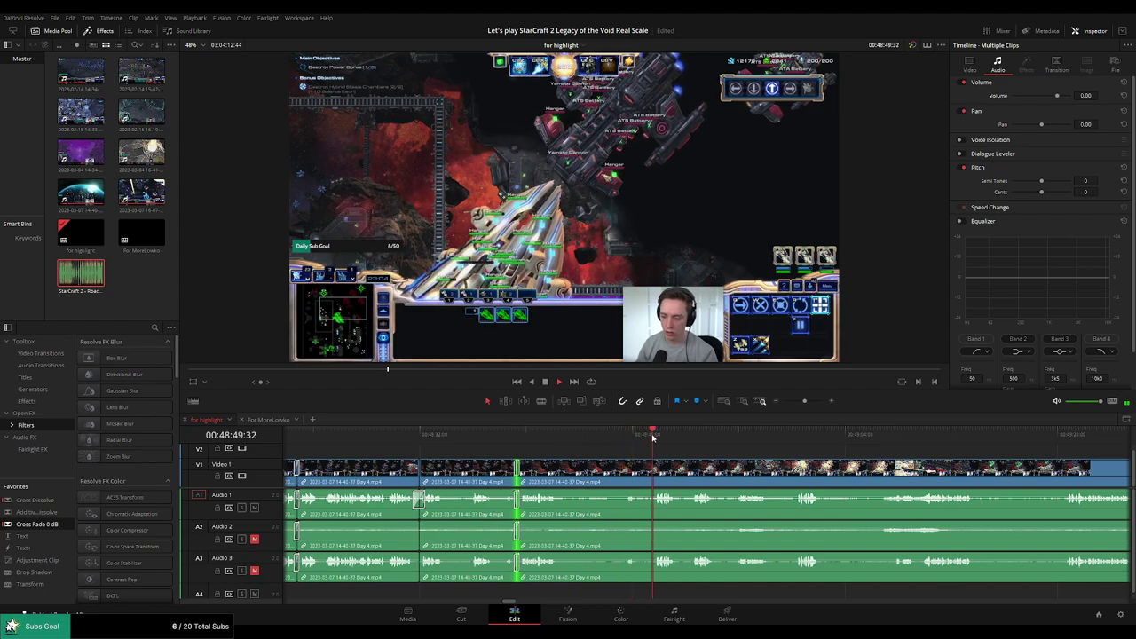
pyautogui.moveTo(751, 450); pyautogui.dragTo(639, 447)
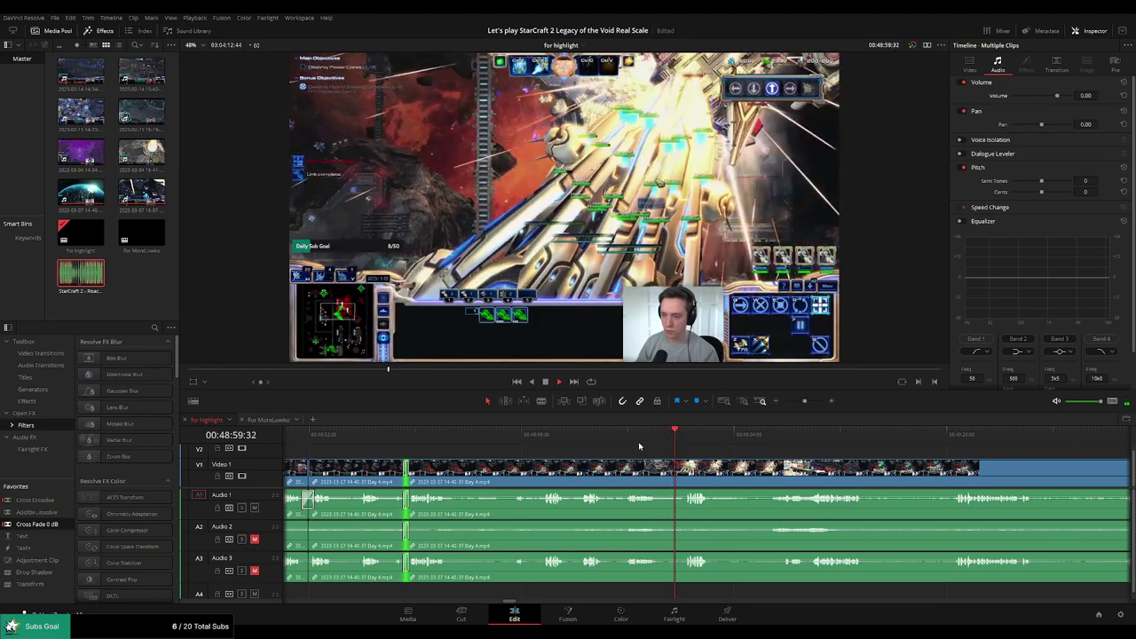
pyautogui.moveTo(759, 453); pyautogui.dragTo(583, 450)
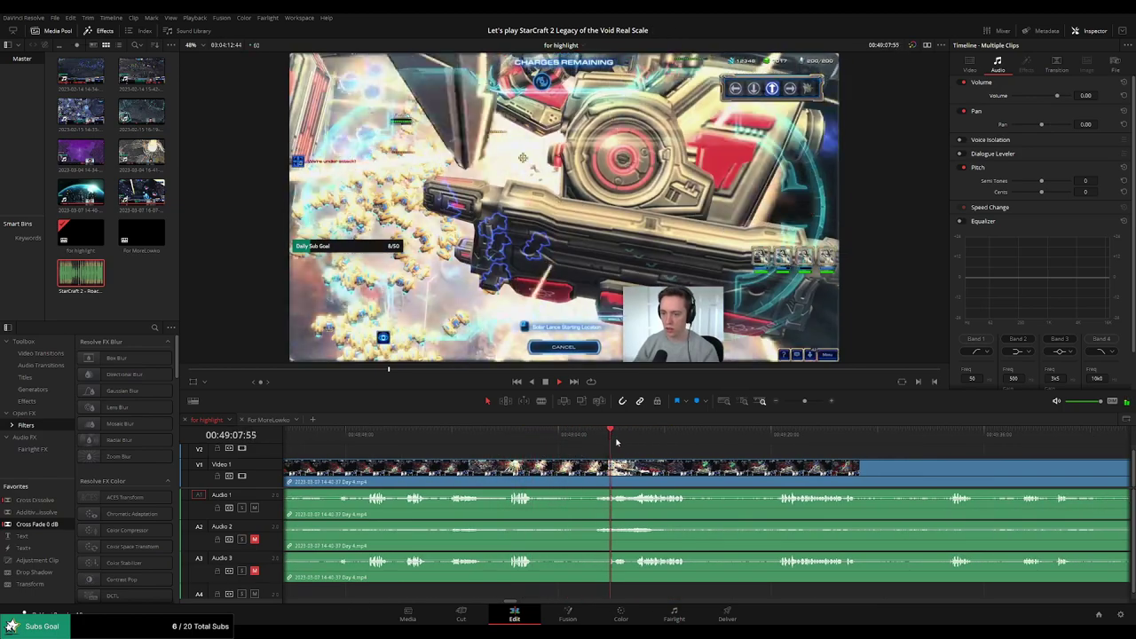
pyautogui.hscroll(3, 596, 448)
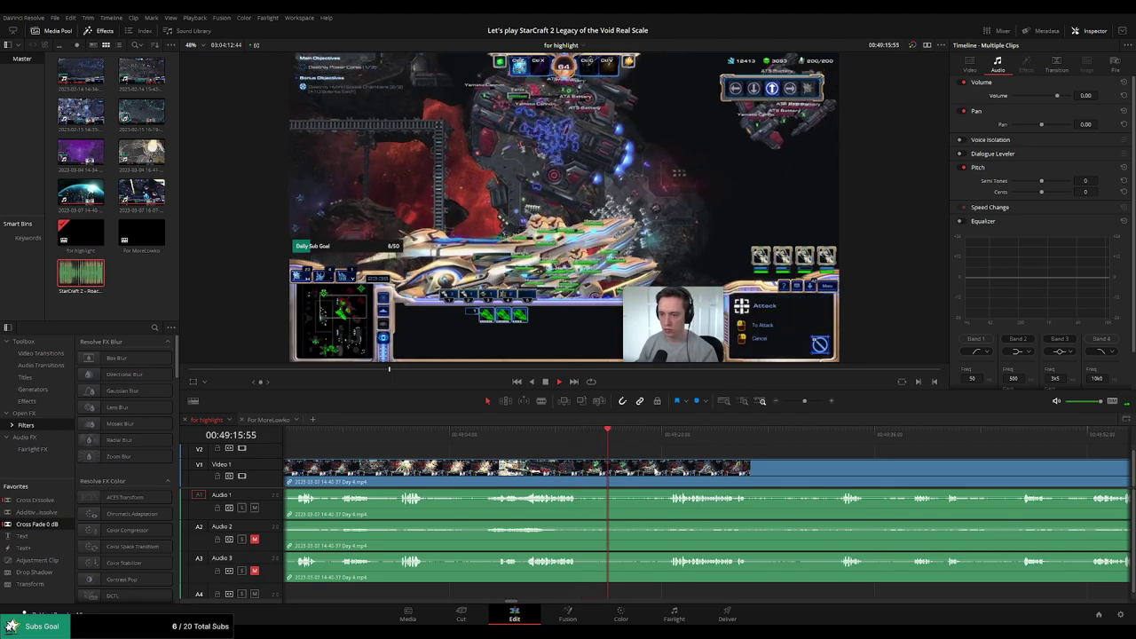
pyautogui.hscroll(4, 621, 444)
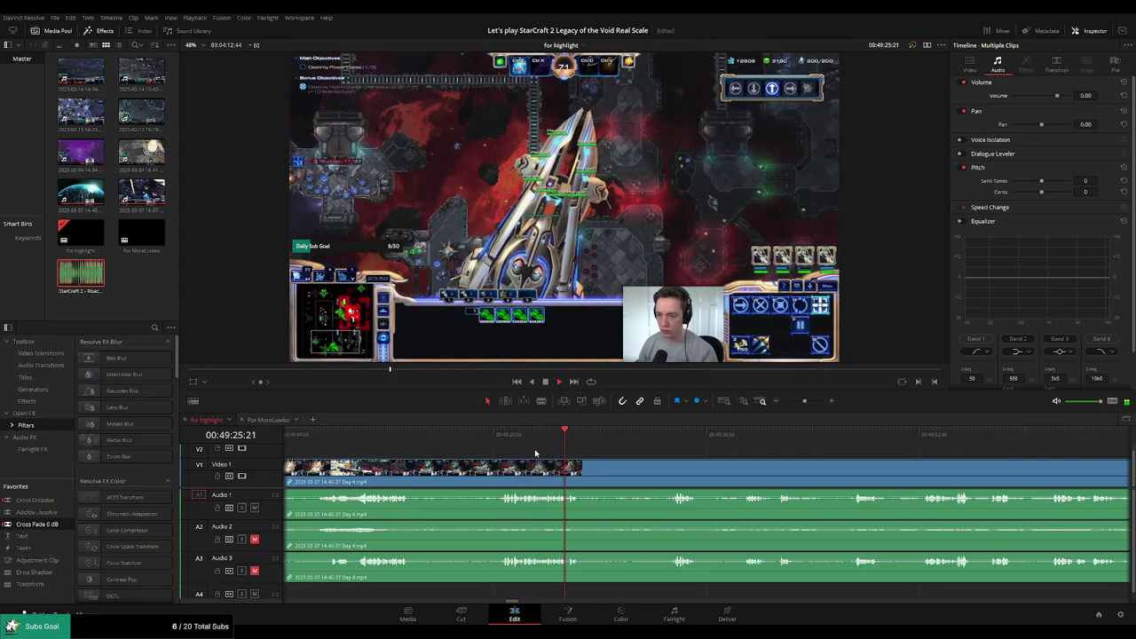
pyautogui.click(614, 439)
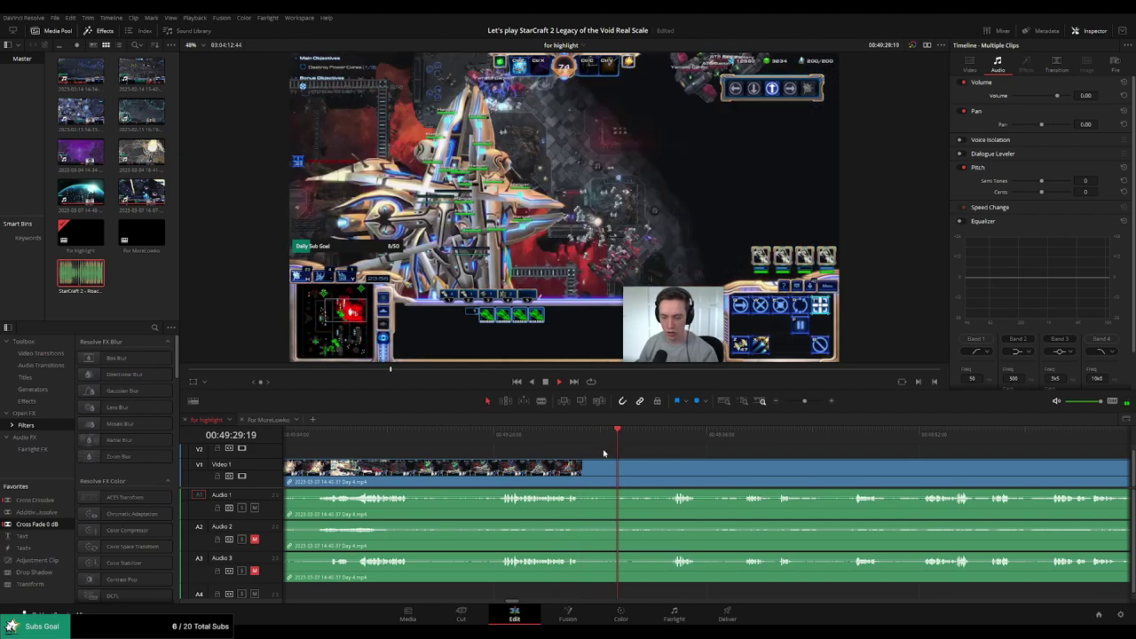
pyautogui.press('b')
pyautogui.click(582, 473)
pyautogui.click(672, 440)
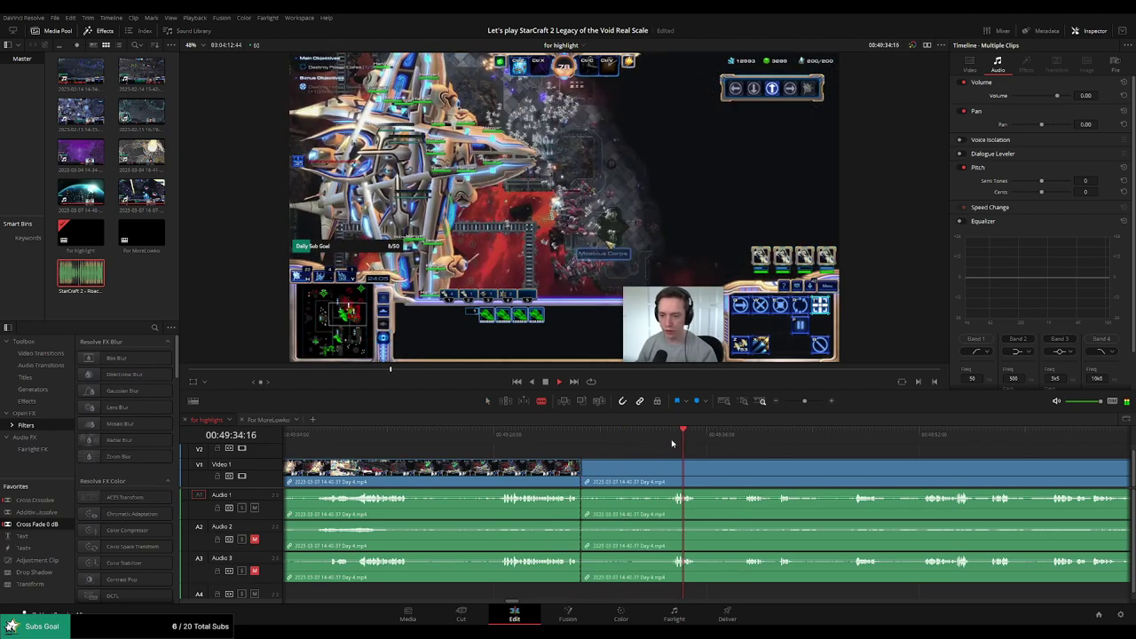
pyautogui.click(663, 470)
# Try ripple-deleting the segment between about 00:49:26 and 00:49:33, with transitions on the video and audio at the join
pyautogui.press('a')
pyautogui.click(641, 479)
pyautogui.press('Delete')
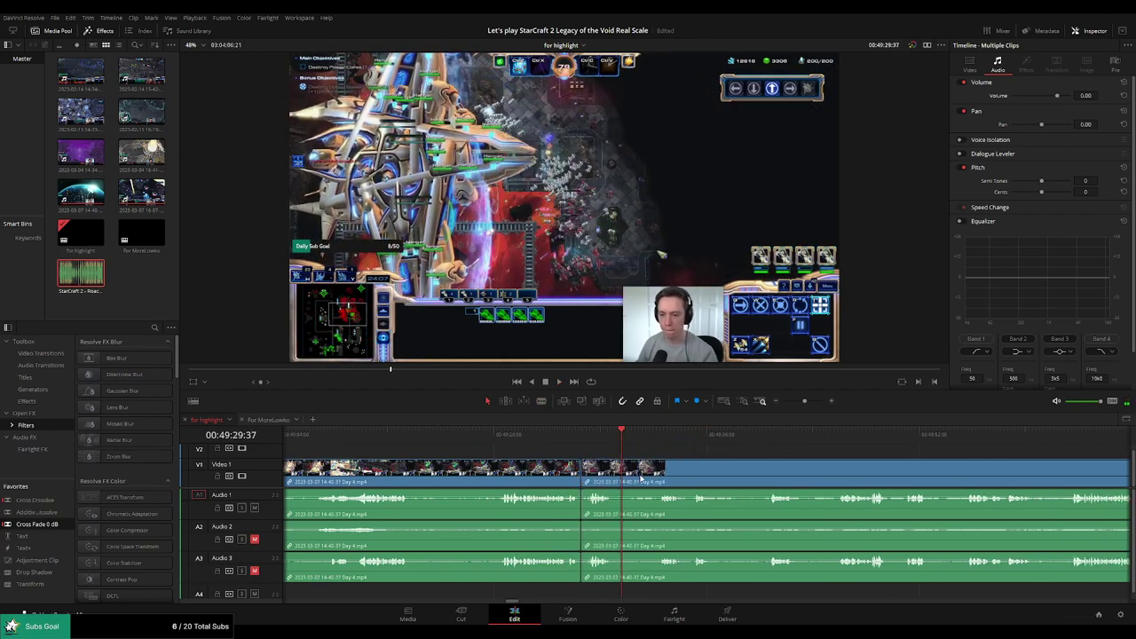
pyautogui.click(569, 435)
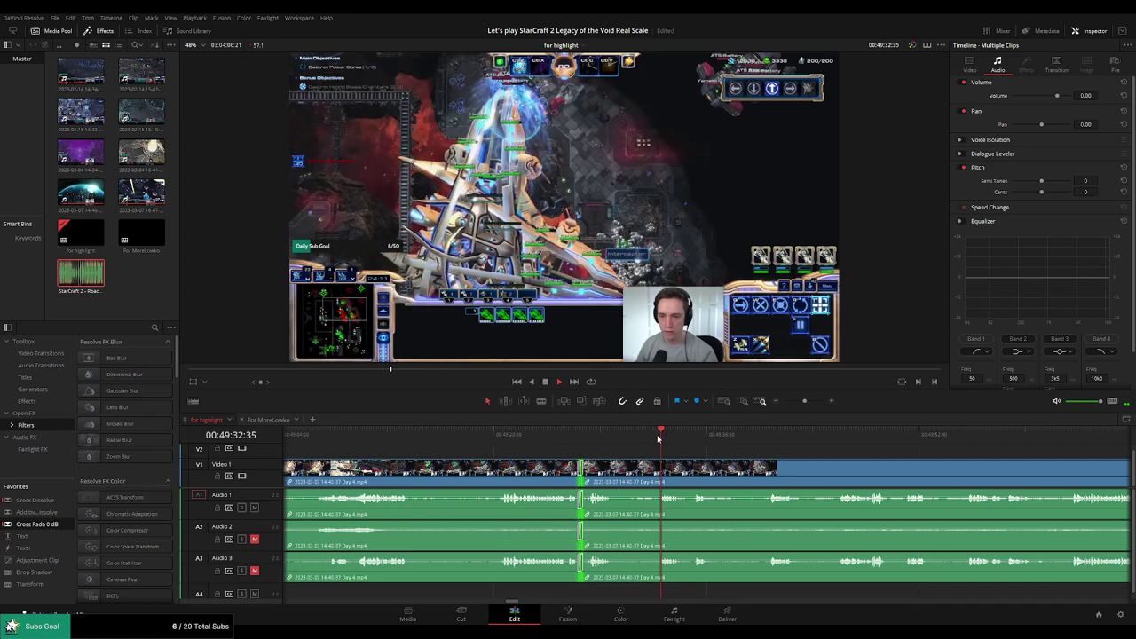
pyautogui.hscroll(3, 661, 453)
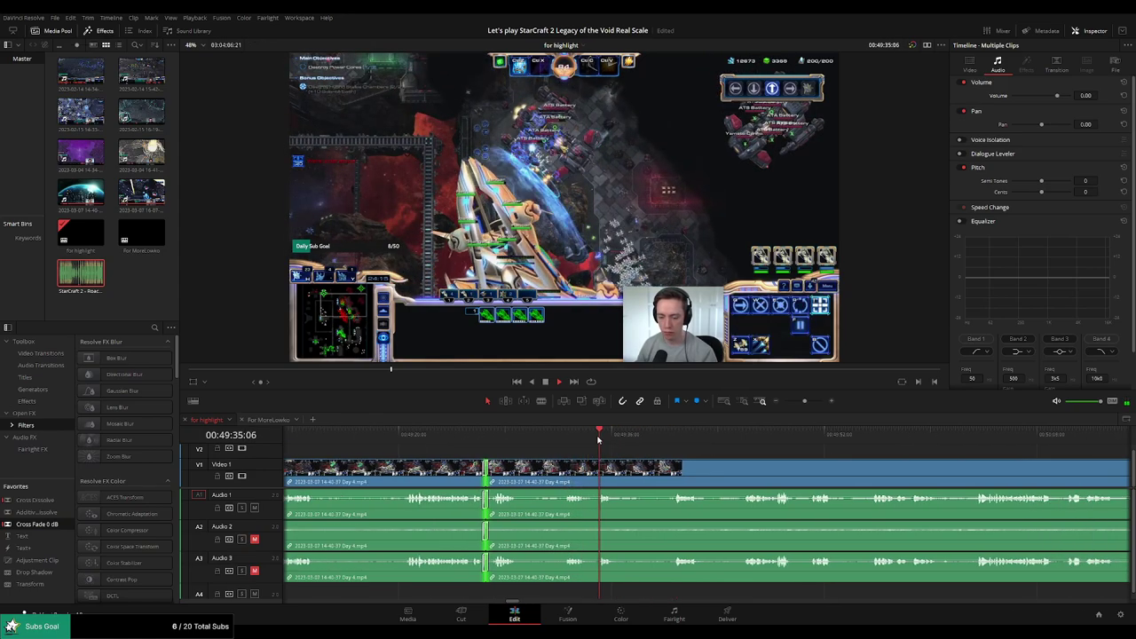
pyautogui.hscroll(3, 583, 453)
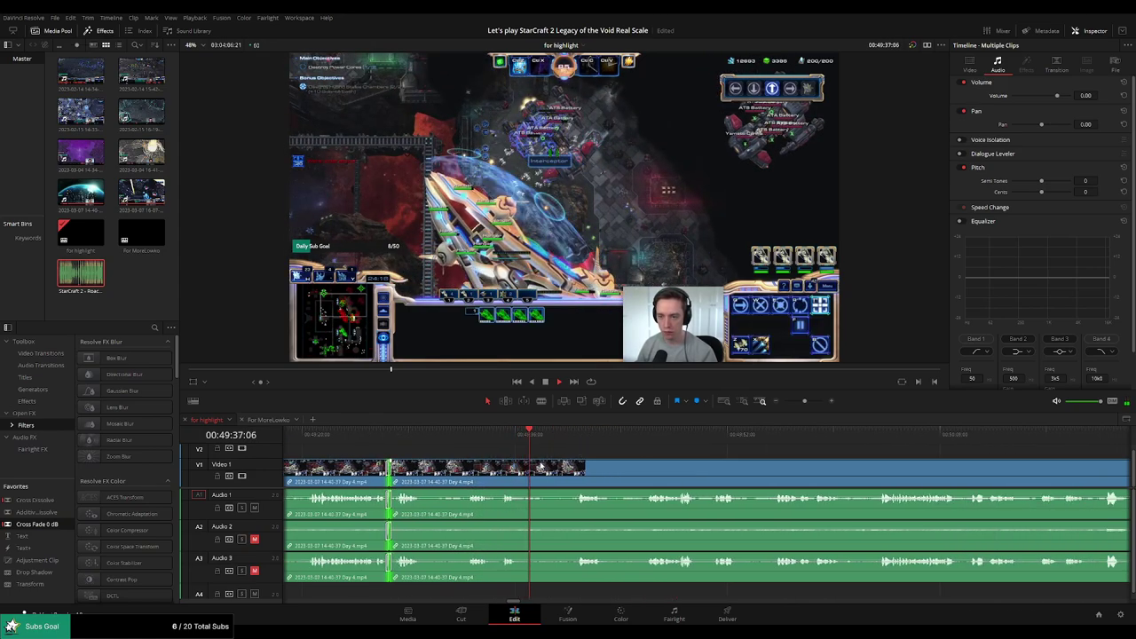
# Undo the join transitions and the last ripple delete, and review the restored segment
pyautogui.hotkey('ctrl', 'z')
pyautogui.hotkey('ctrl', 'z')
pyautogui.click(444, 434)
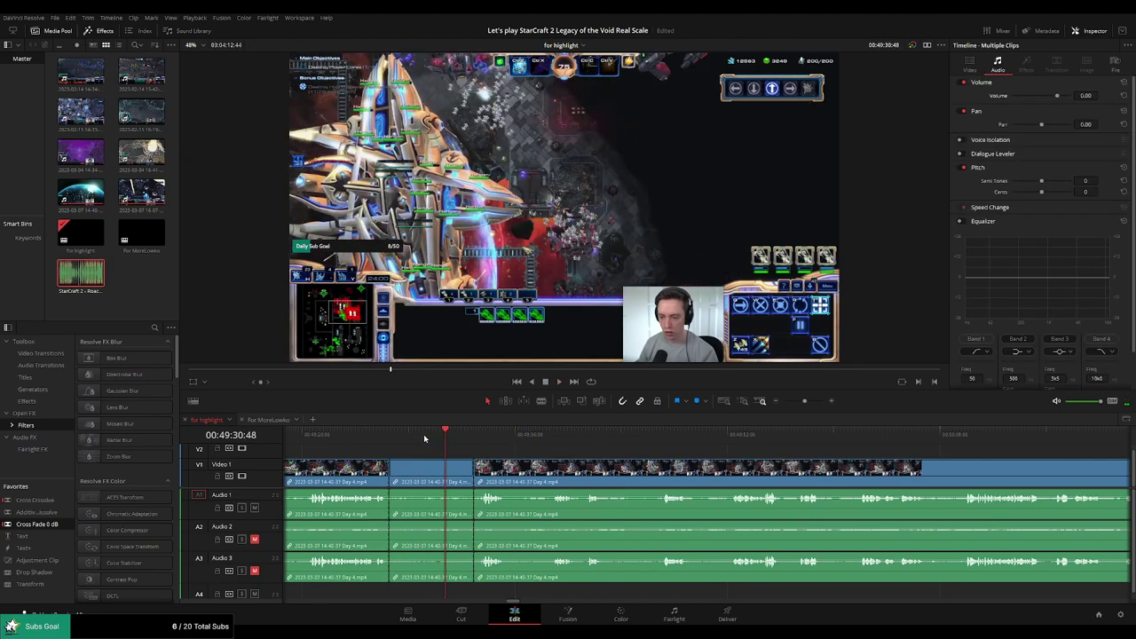
pyautogui.moveTo(423, 434)
pyautogui.mouseDown()
pyautogui.moveTo(410, 434)
pyautogui.moveTo(443, 437)
pyautogui.mouseUp()
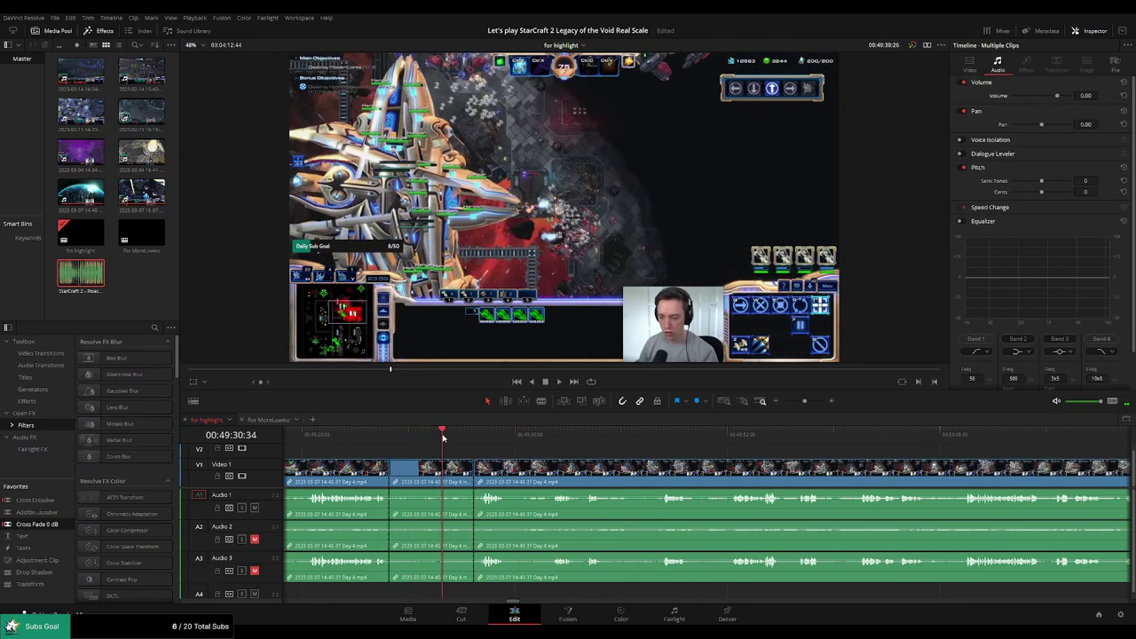
# Ripple-delete the segment between the cuts near 00:49:26 and 00:49:33, and add transitions to the video and audio at the join
pyautogui.press('space')
pyautogui.click(447, 477)
pyautogui.press('Delete')
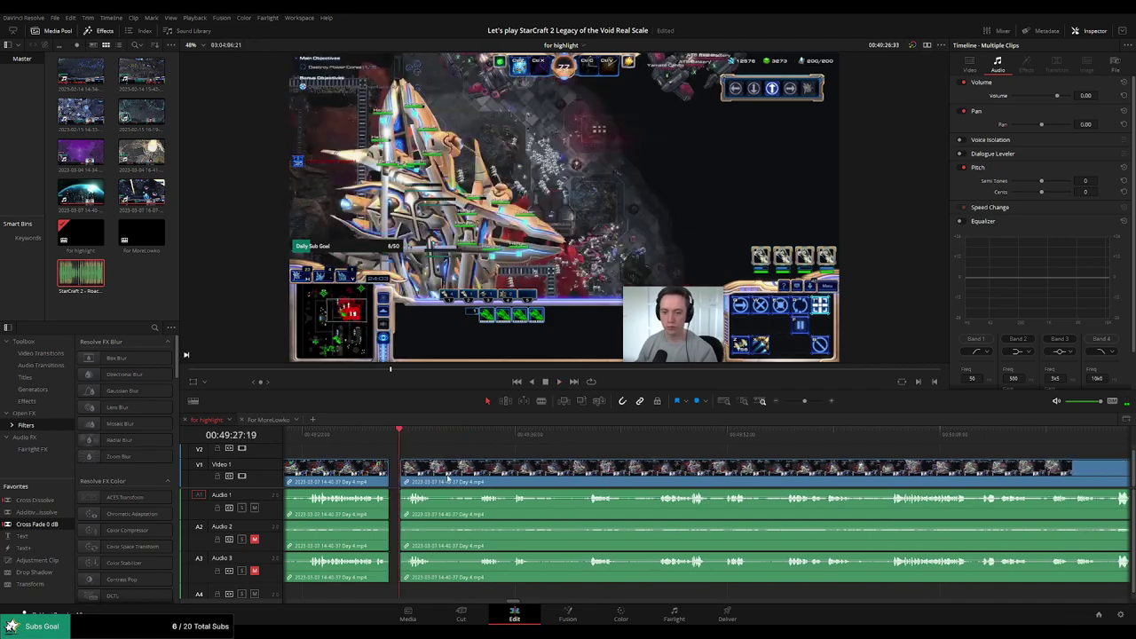
pyautogui.hotkey('ctrl', 'shift', 'z')
# Ripple-delete the footage between about 00:49:29 and 00:49:32, and add a Cross Fade 0 dB to Audio 1 at the cut
pyautogui.click(424, 437)
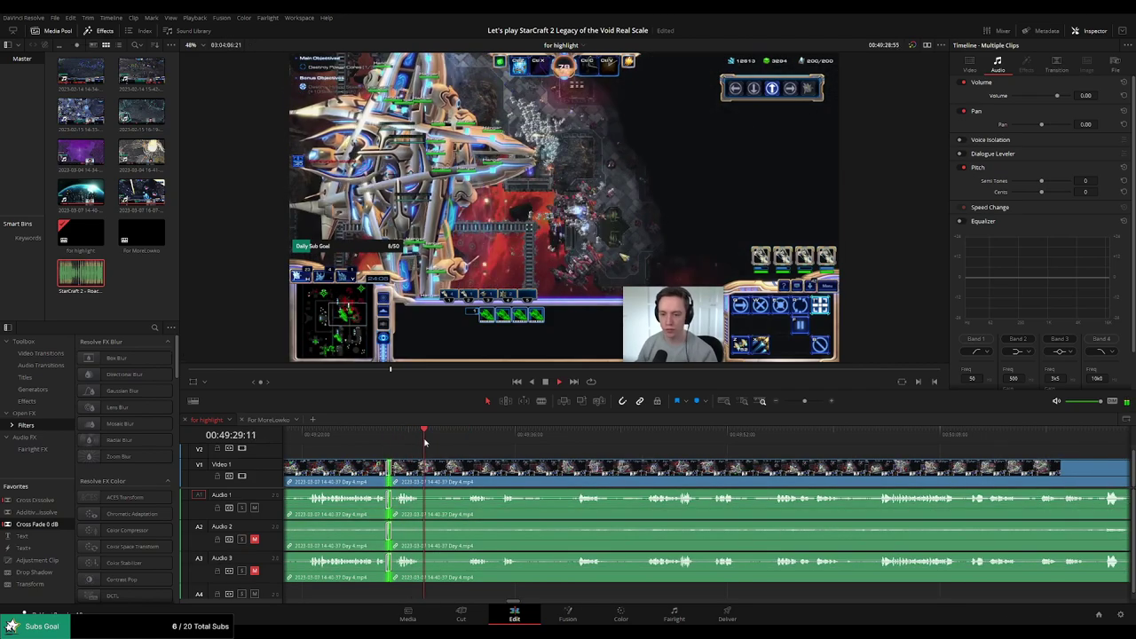
pyautogui.press('b')
pyautogui.click(420, 469)
pyautogui.click(465, 438)
pyautogui.click(465, 471)
pyautogui.press('space')
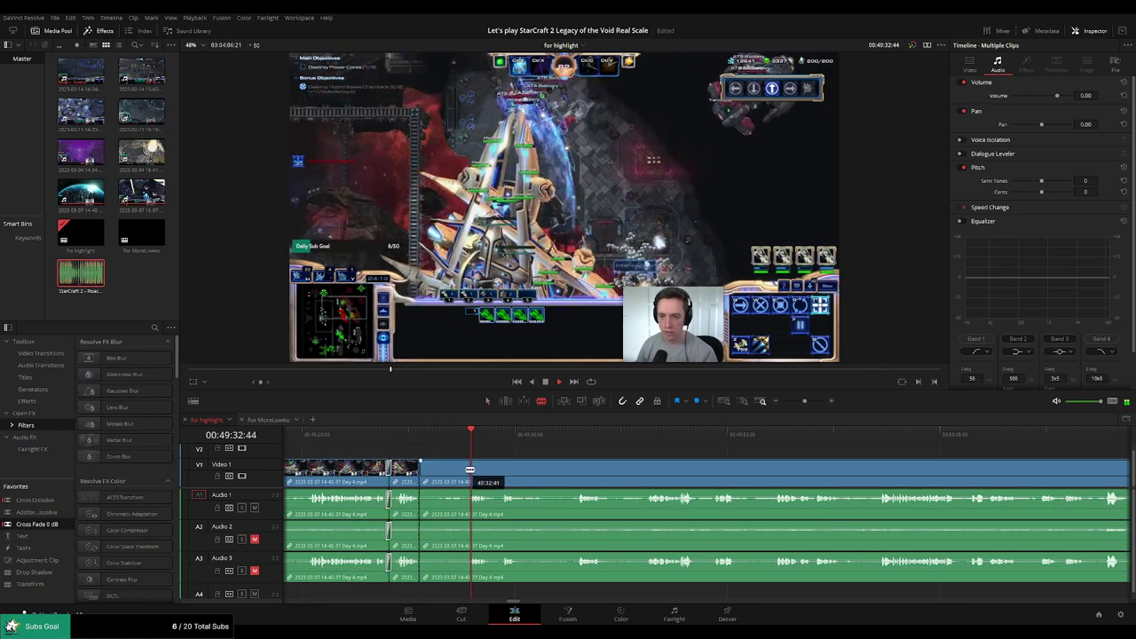
pyautogui.press('a')
pyautogui.click(450, 473)
pyautogui.press('Delete')
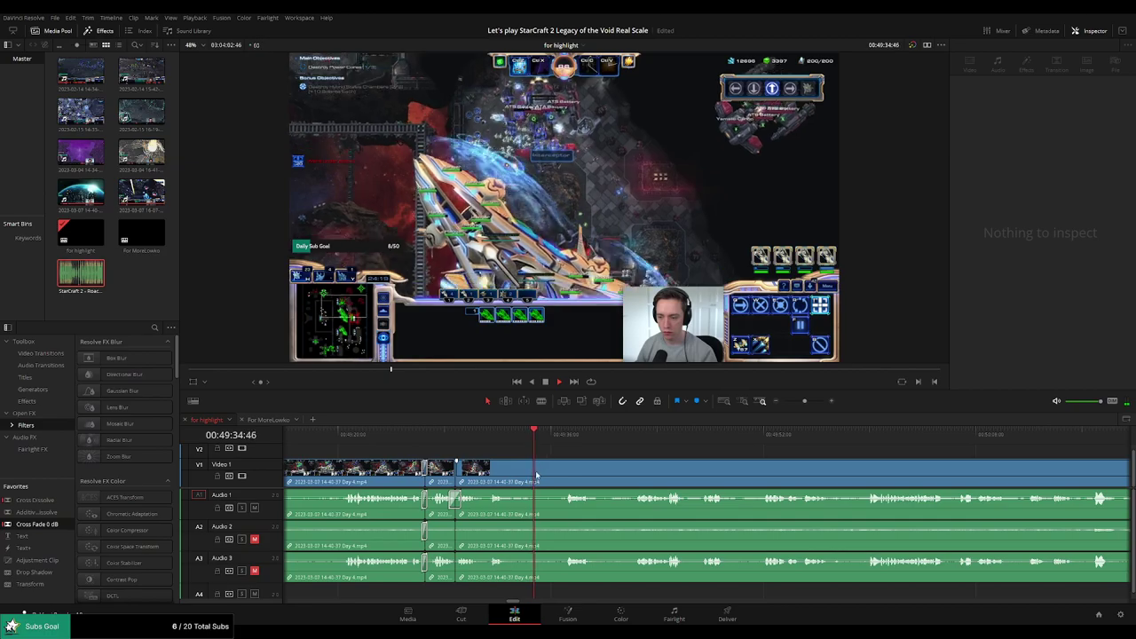
# Ripple-delete the footage between about 00:49:35 and 00:49:37, and add a Cross Fade 0 dB to Audio 1 at the cut
pyautogui.click(530, 465)
pyautogui.click(537, 477)
pyautogui.press('a')
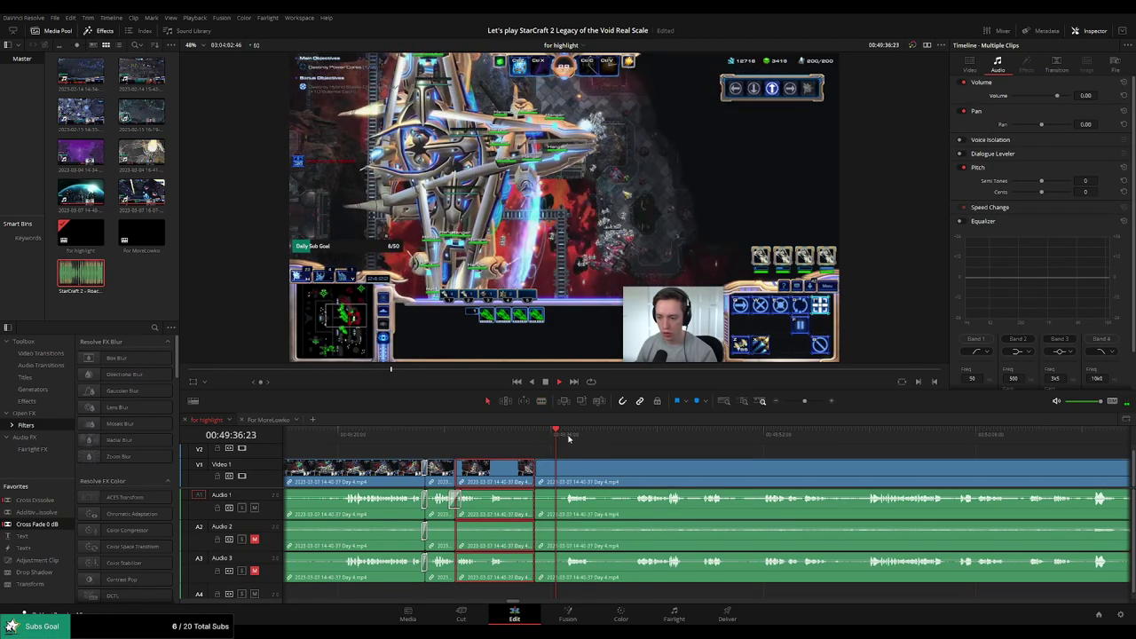
pyautogui.click(571, 436)
pyautogui.click(627, 454)
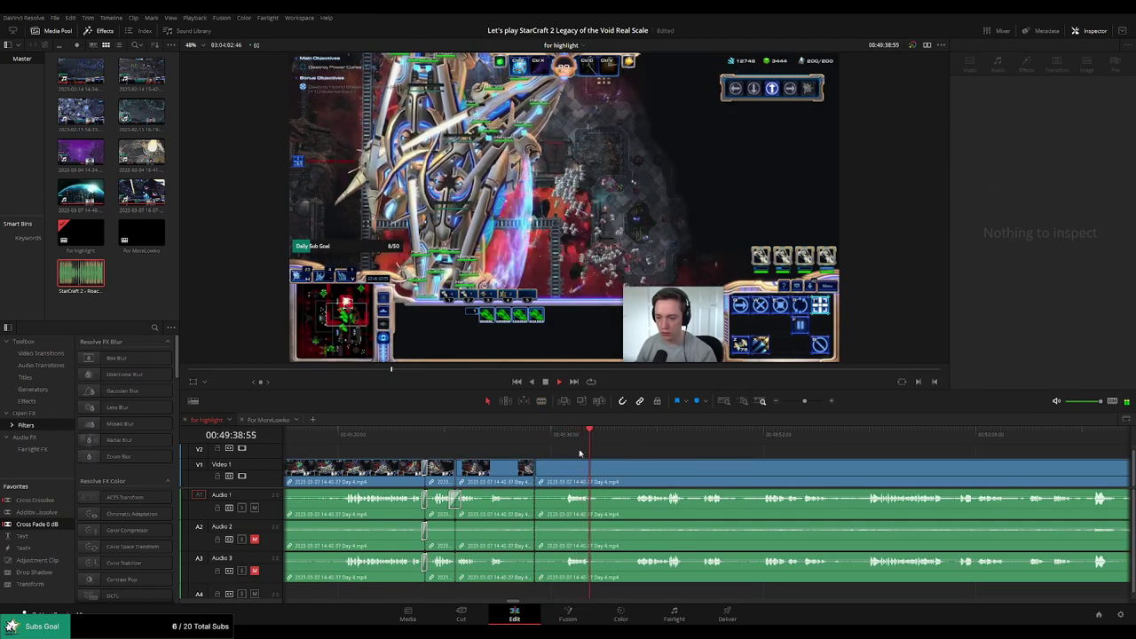
pyautogui.press('b')
pyautogui.click(565, 472)
pyautogui.press('a')
pyautogui.click(547, 476)
pyautogui.press('Delete')
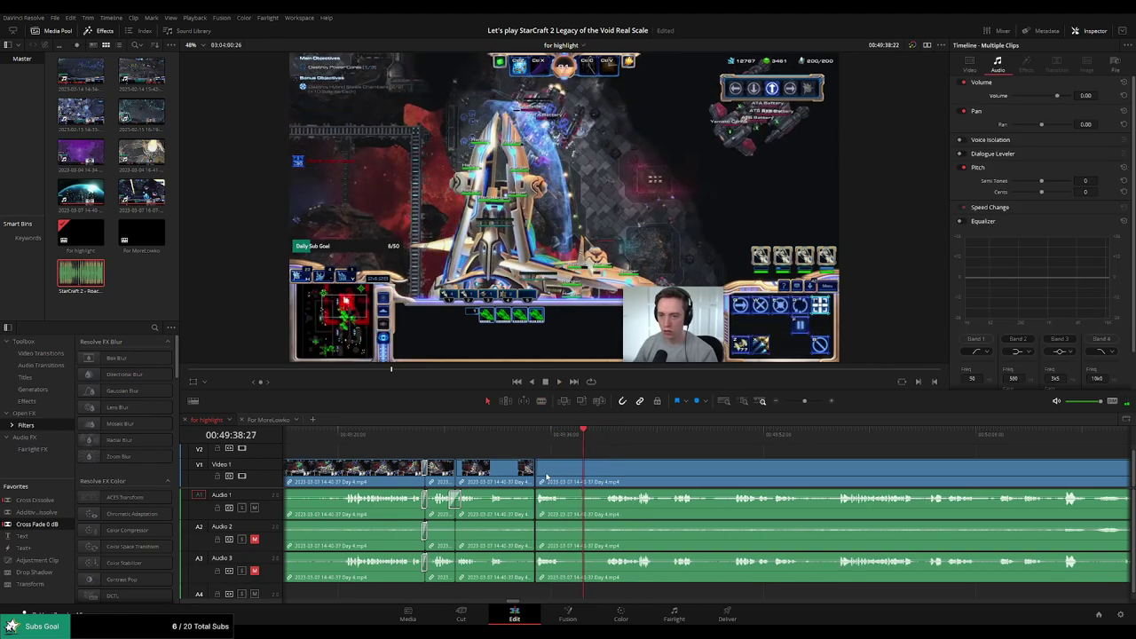
pyautogui.moveTo(552, 504); pyautogui.dragTo(537, 502)
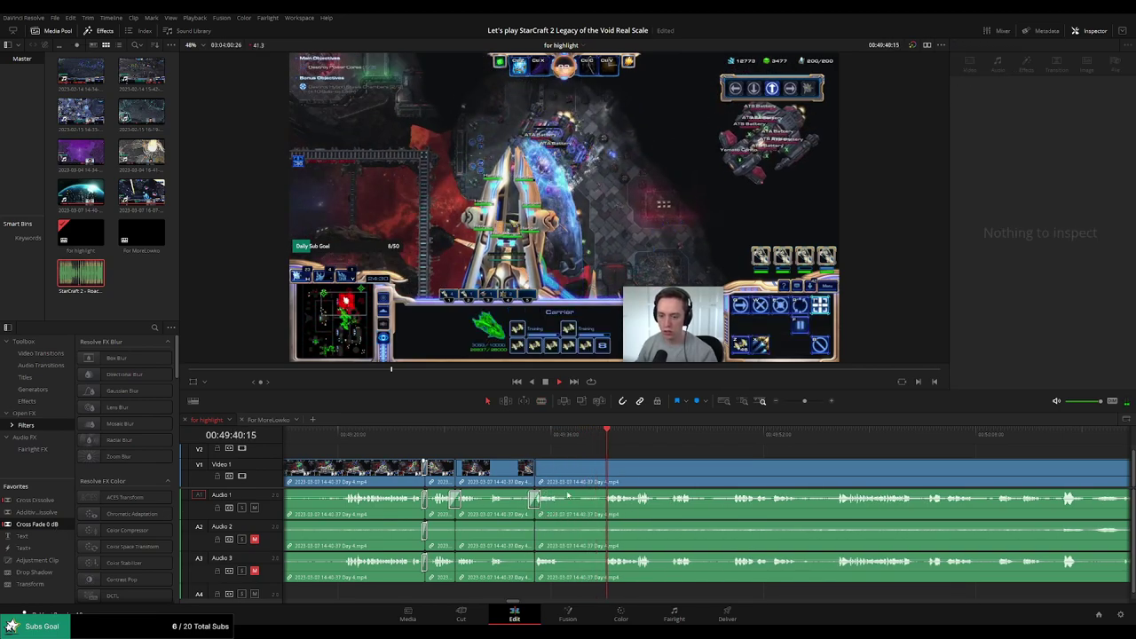
# Ripple-delete the footage between about 00:49:47 and 00:49:50, and add a Cross Fade 0 dB to Audio 1 at the cut
pyautogui.hscroll(2, 707, 458)
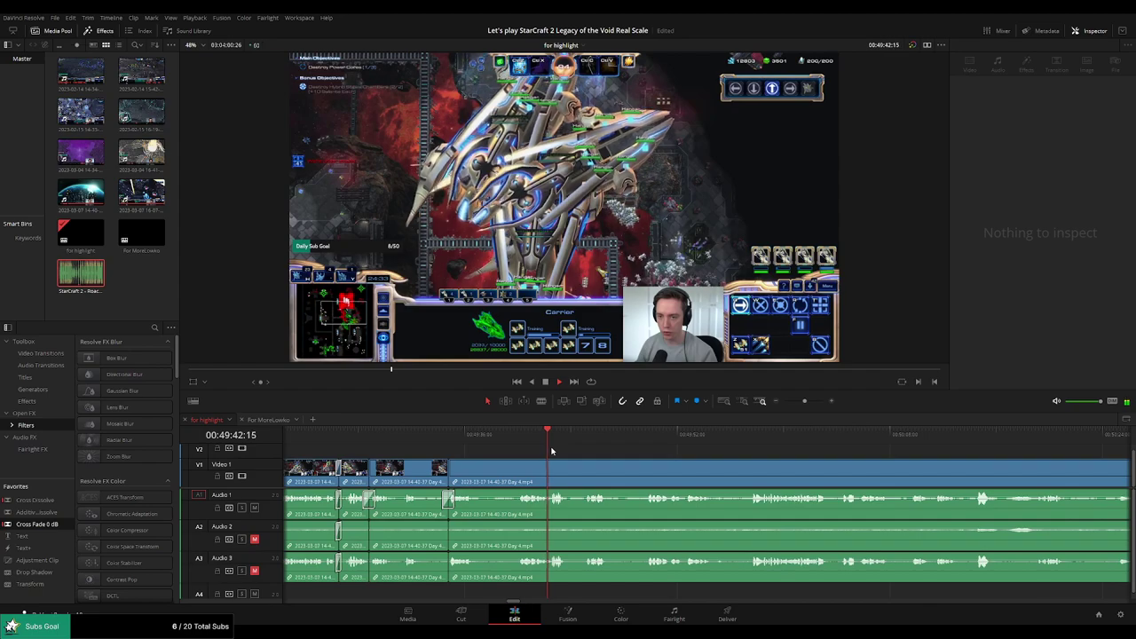
pyautogui.click(589, 436)
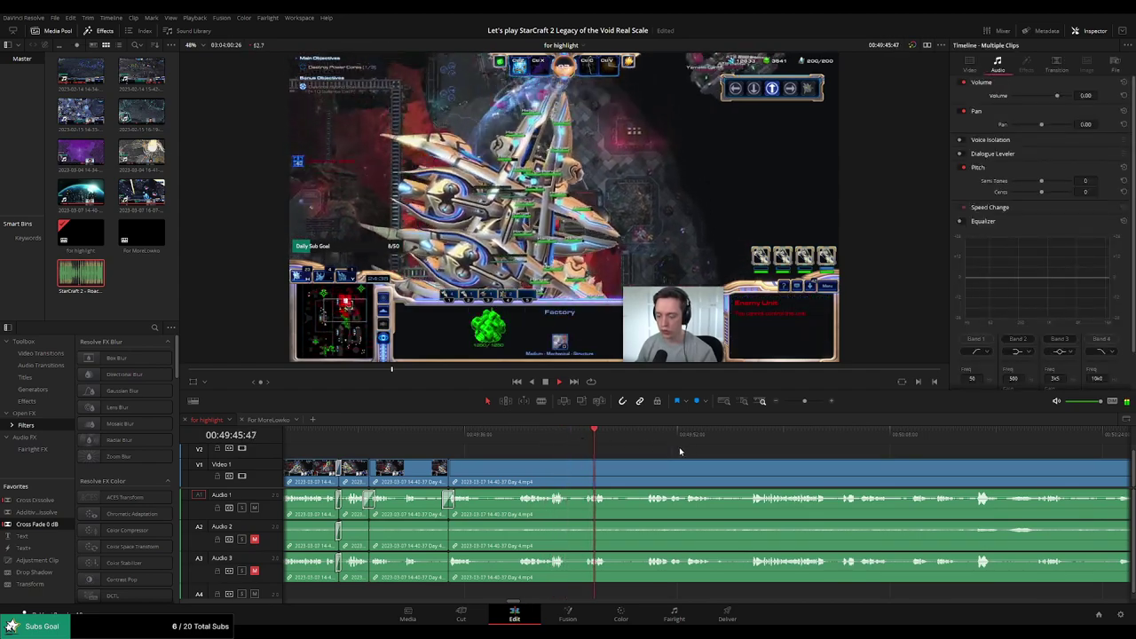
pyautogui.hscroll(2, 679, 446)
pyautogui.hotkey('ctrl', 'b')
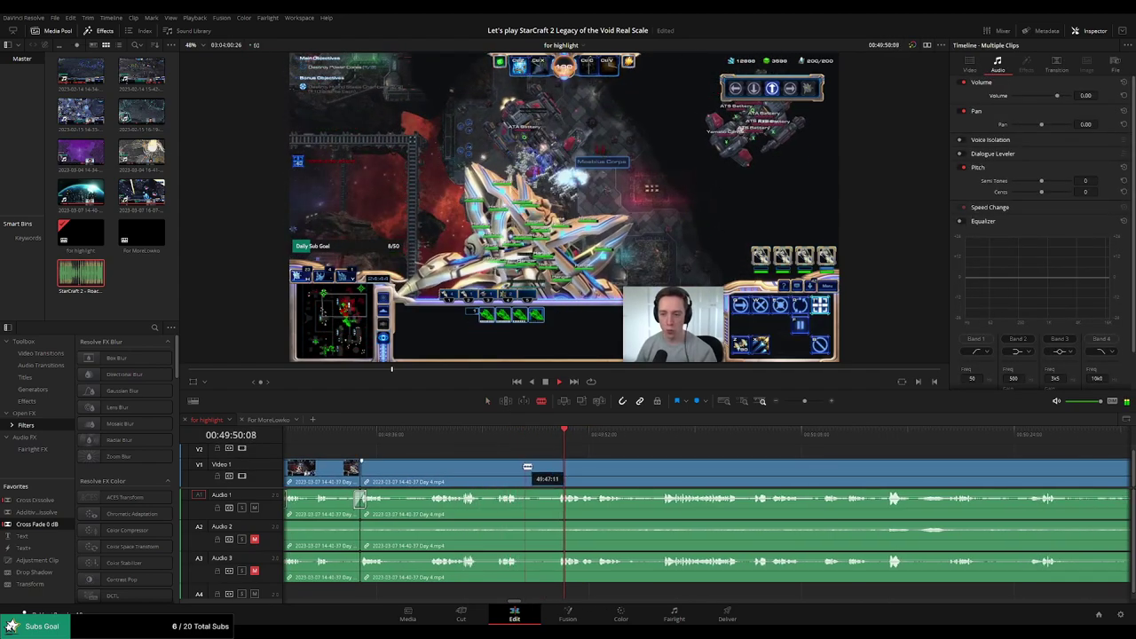
pyautogui.click(558, 466)
pyautogui.press('a')
pyautogui.click(544, 472)
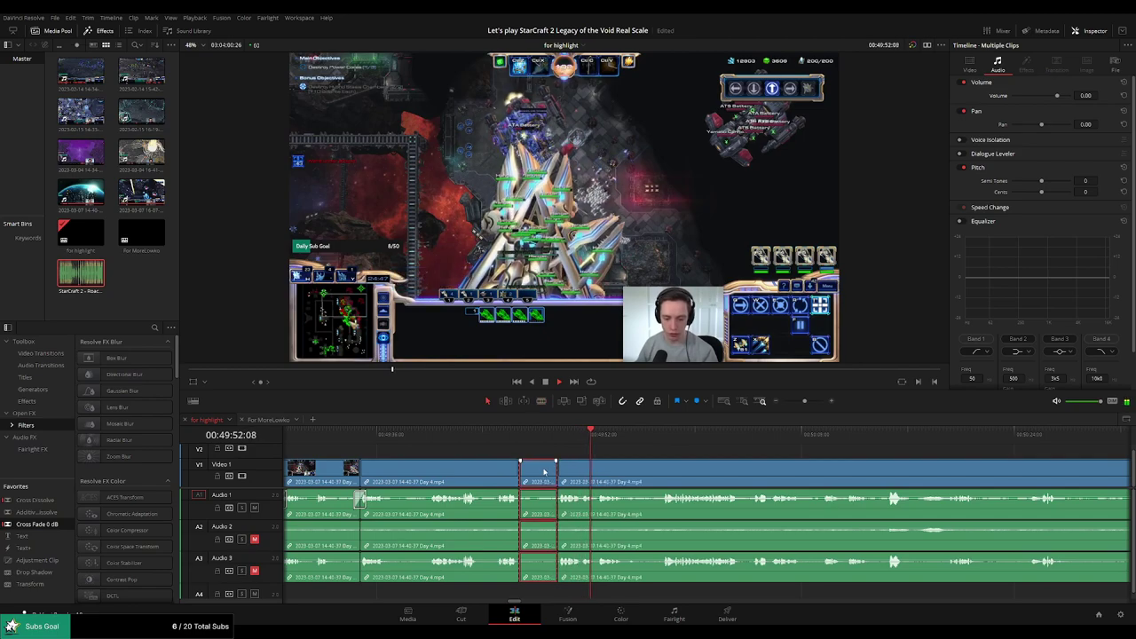
pyautogui.press('Delete')
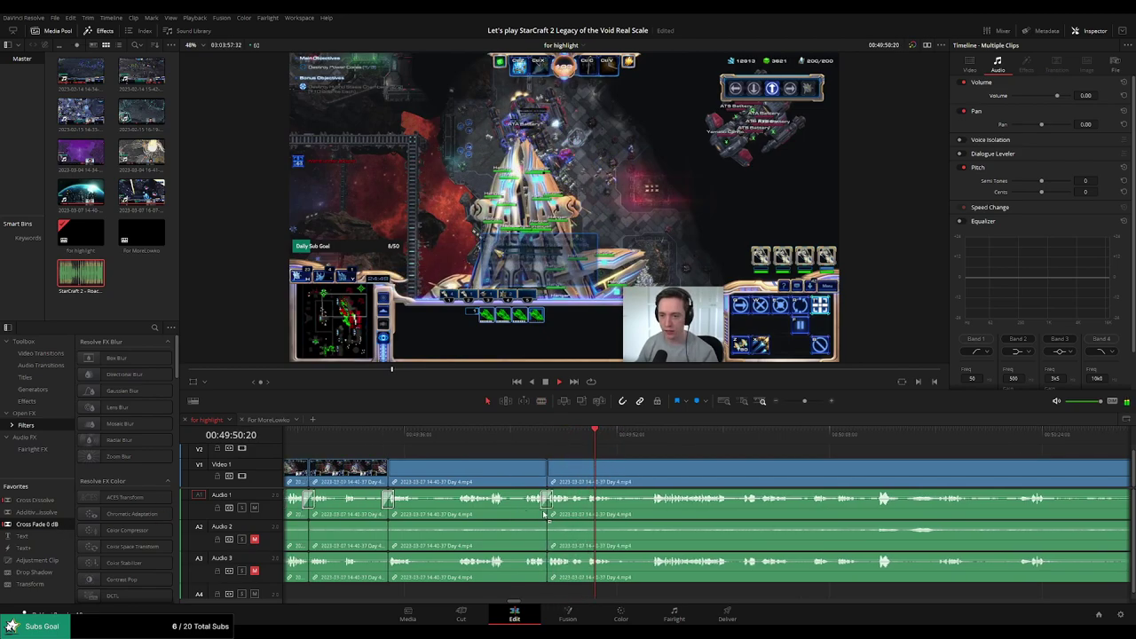
# Ripple-delete the footage between about 00:49:52 and 00:49:55, and add a Cross Fade 0 dB to Audio 1 at the cut
pyautogui.press('b')
pyautogui.click(612, 468)
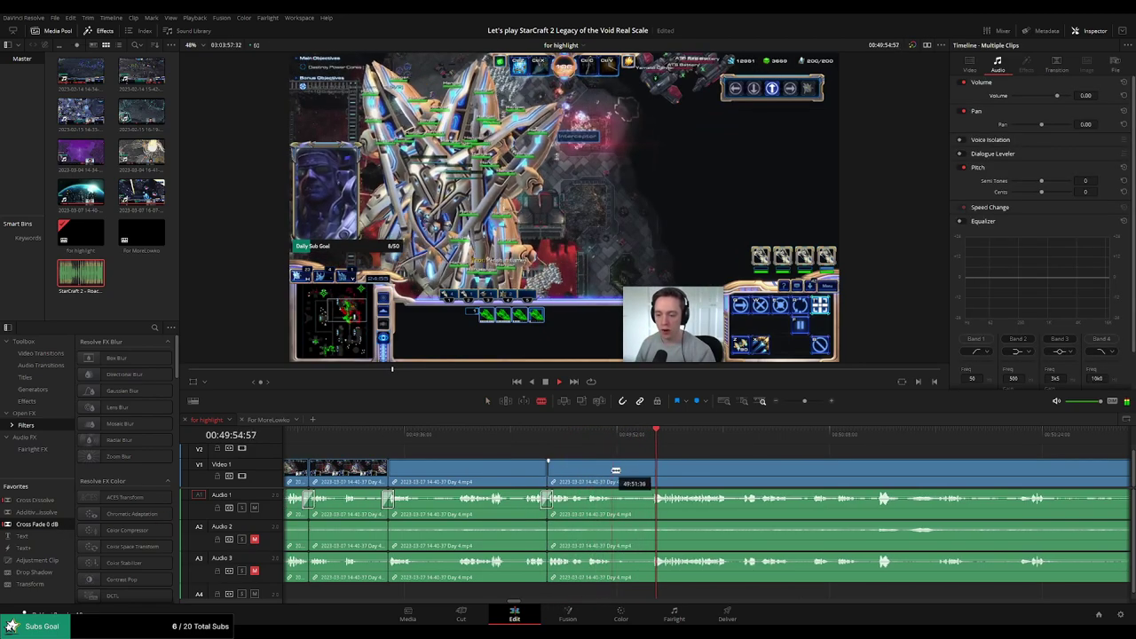
pyautogui.click(655, 467)
pyautogui.press('a')
pyautogui.click(626, 474)
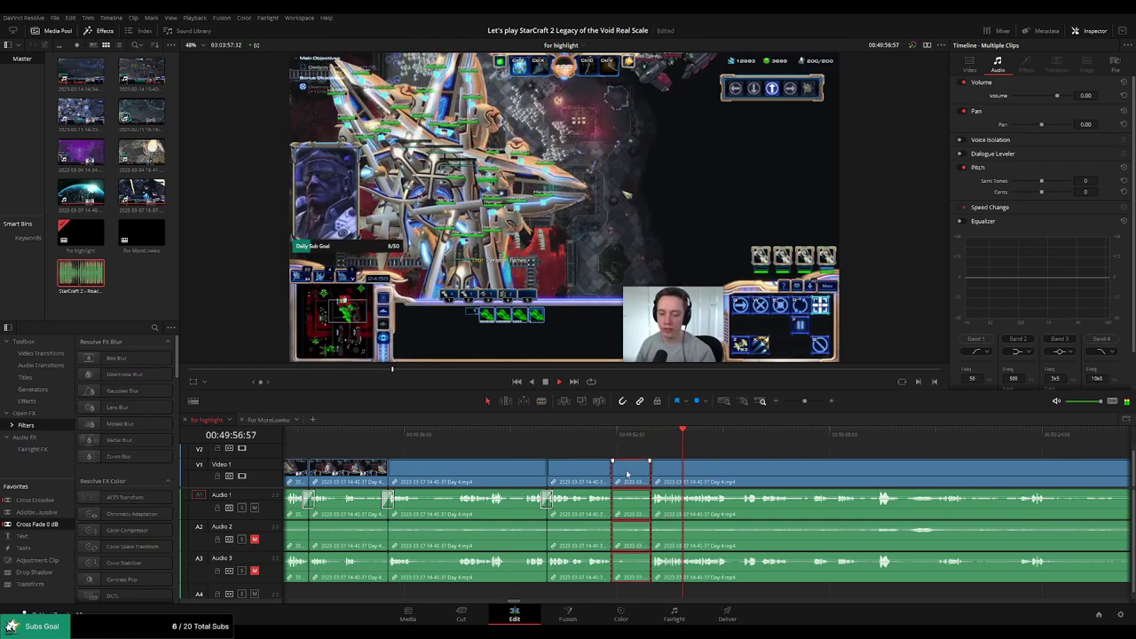
pyautogui.press('Delete')
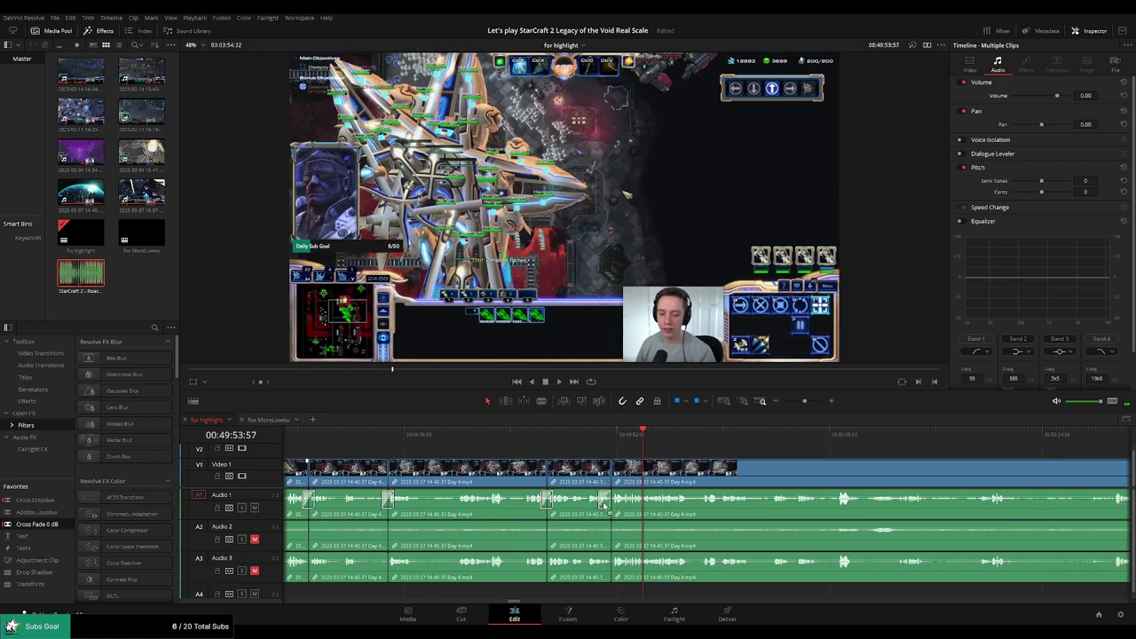
pyautogui.press('space')
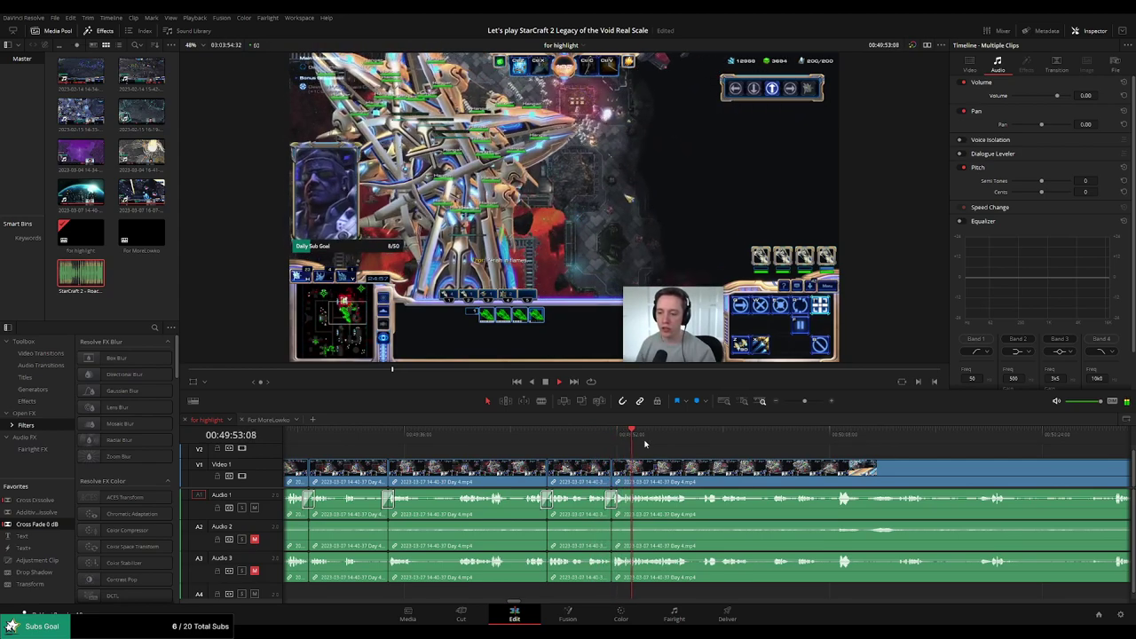
# Ripple-delete the footage between about 00:49:57 and 00:49:58, and add a Cross Fade 0 dB to Audio 1 at the cut
pyautogui.hscroll(1, 709, 453)
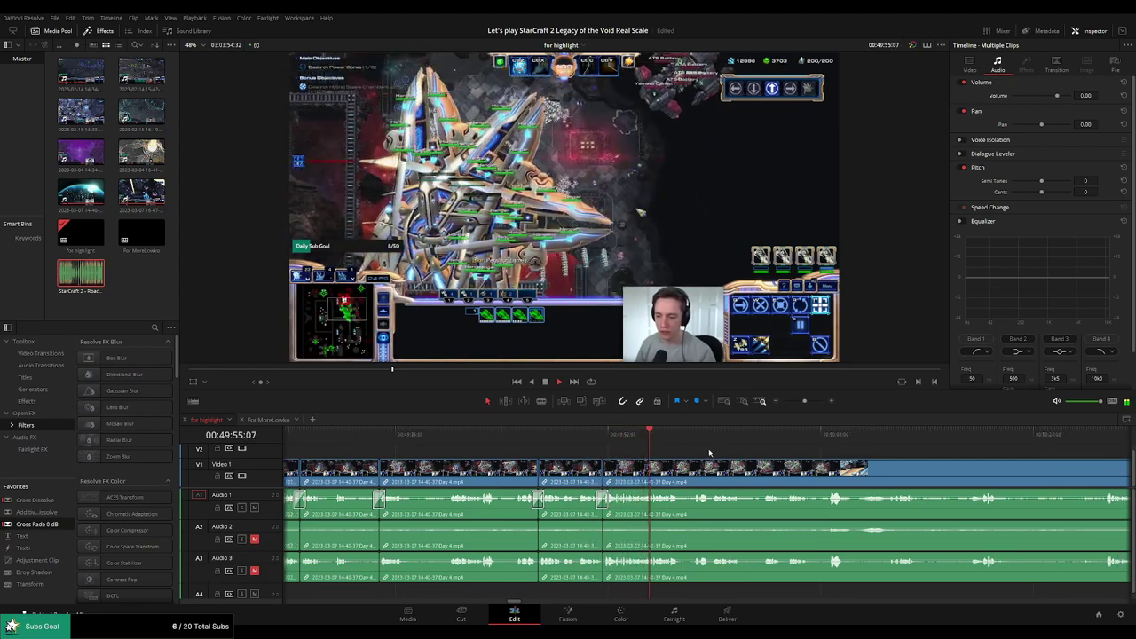
pyautogui.hscroll(5, 665, 450)
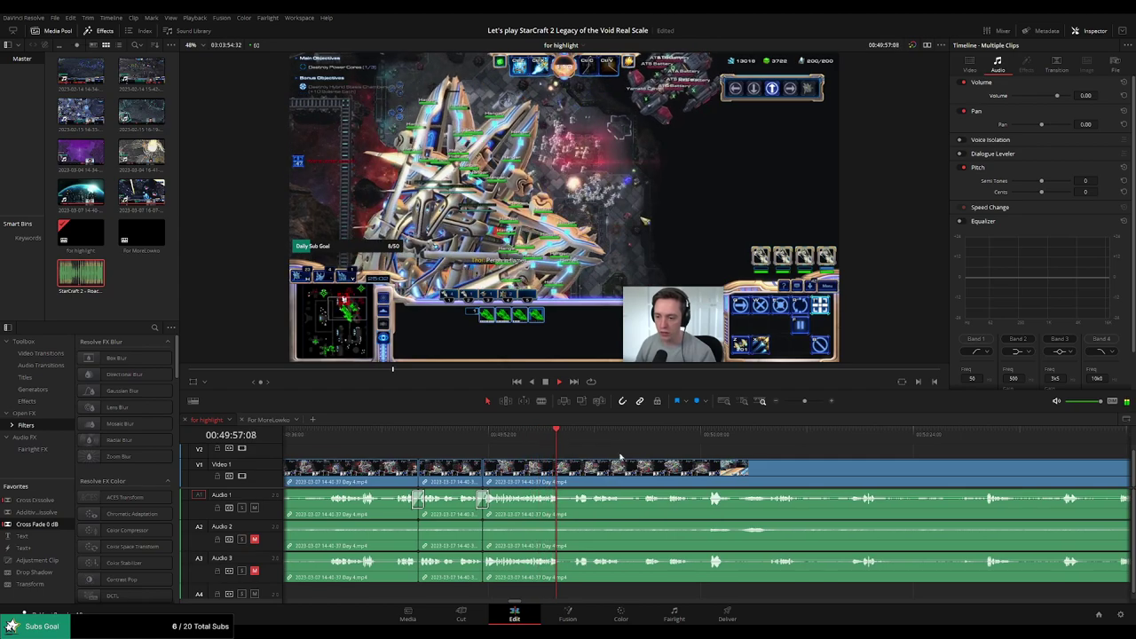
pyautogui.click(561, 470)
pyautogui.click(572, 468)
pyautogui.press('a')
pyautogui.click(566, 473)
pyautogui.press('Delete')
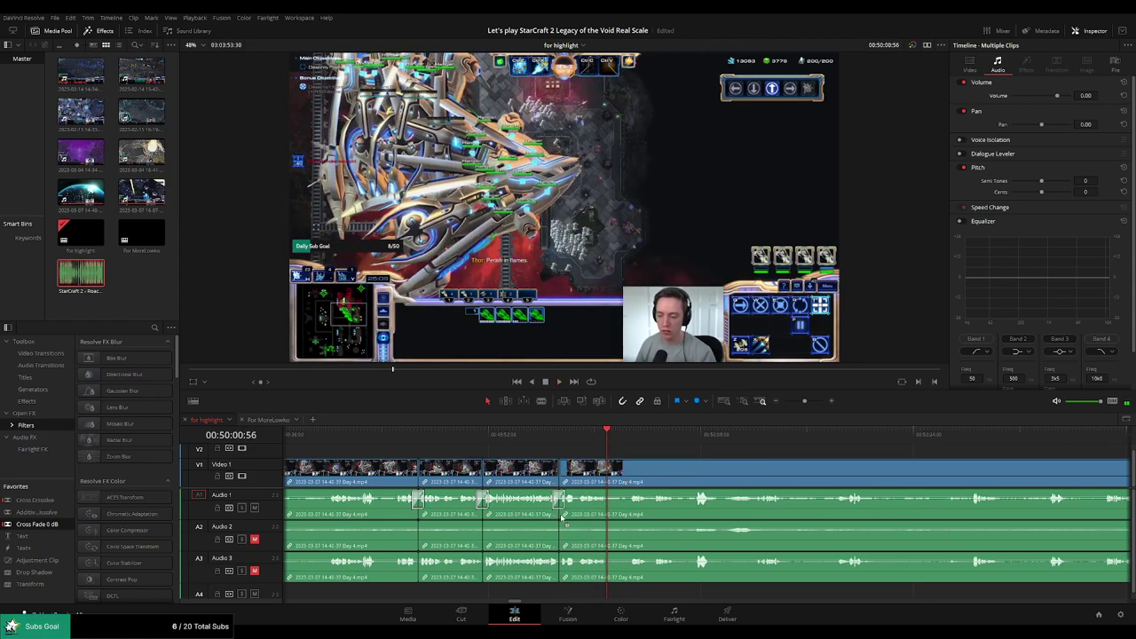
# Check the footage following the last cut and split the clips on all tracks at about 00:50:14
pyautogui.click(628, 437)
pyautogui.moveTo(730, 455); pyautogui.dragTo(575, 449)
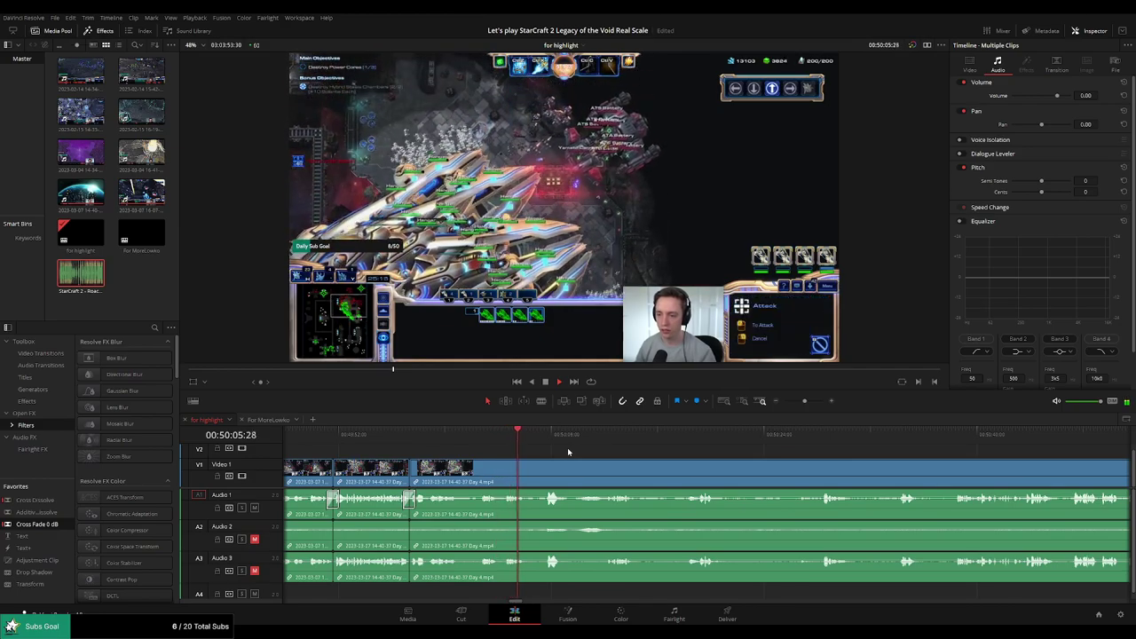
pyautogui.click(543, 434)
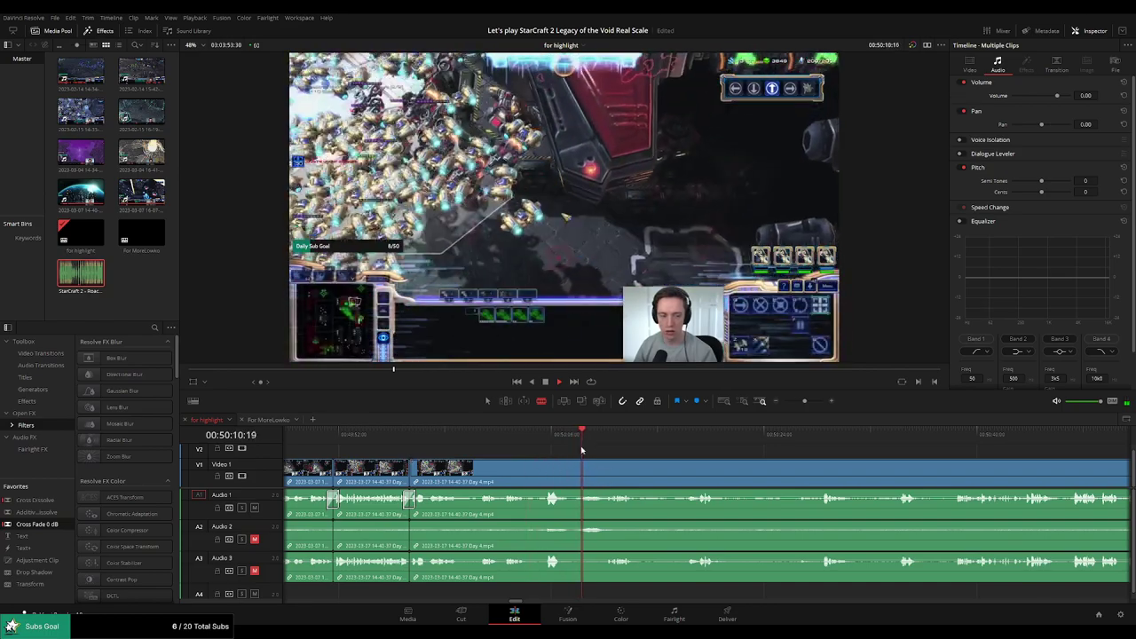
pyautogui.click(607, 435)
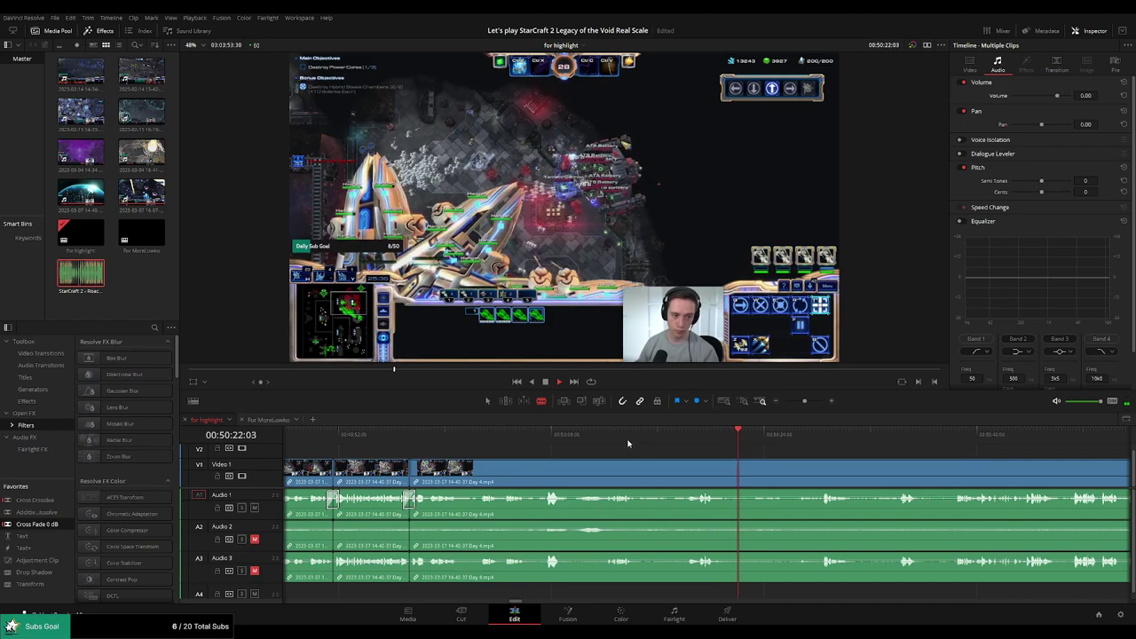
pyautogui.click(625, 437)
pyautogui.click(610, 436)
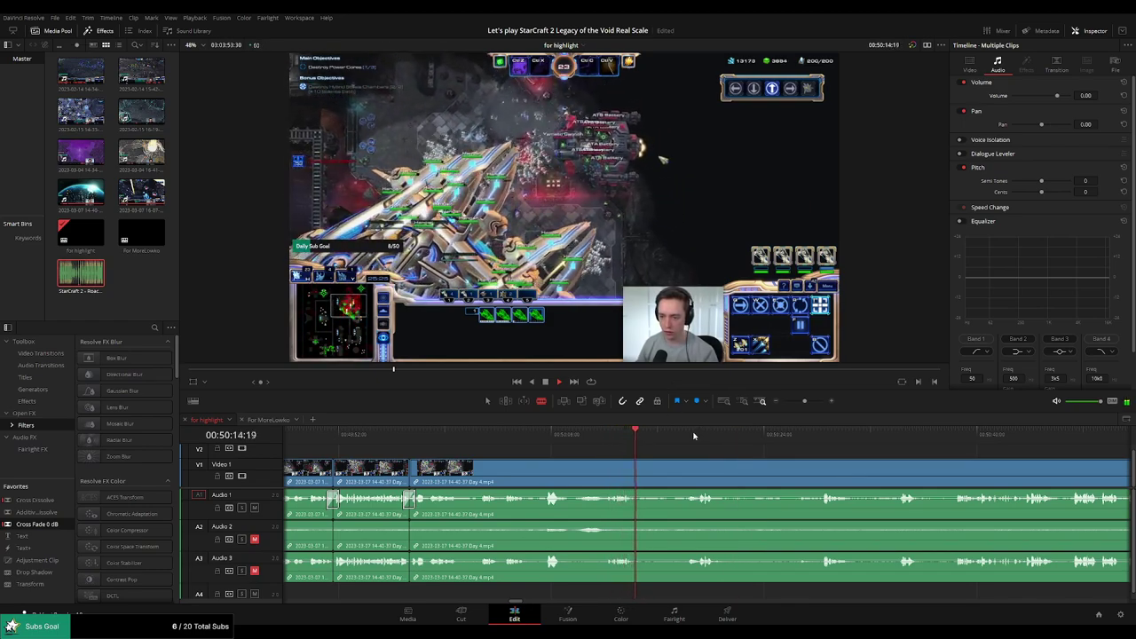
pyautogui.click(622, 434)
pyautogui.hotkey('ctrl', 'b')
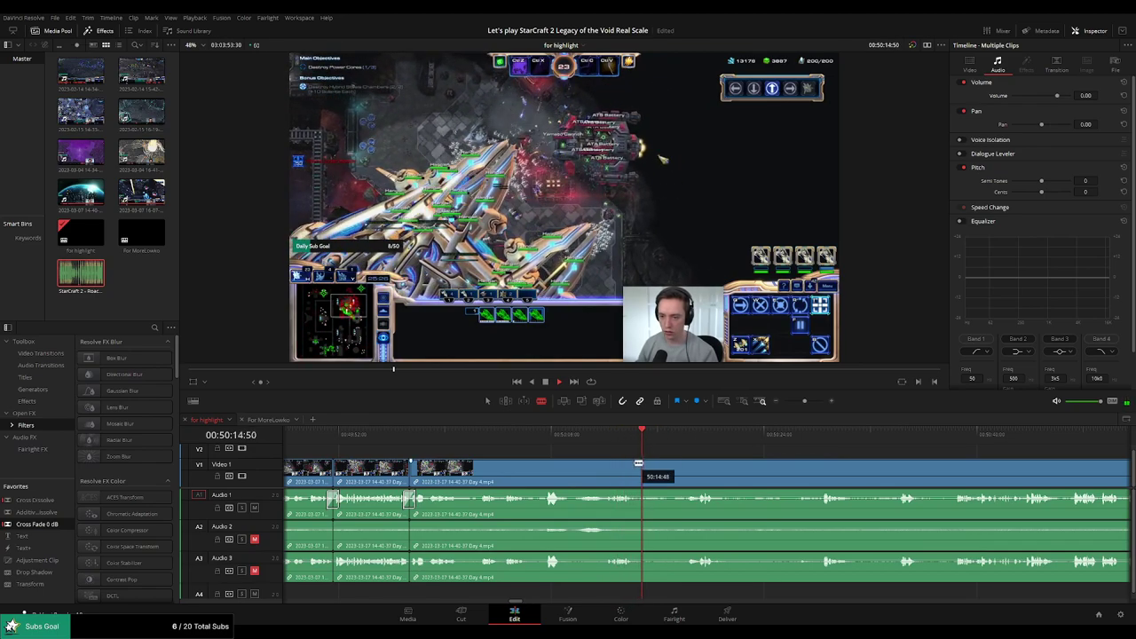
# Ripple-delete the footage between about 00:50:14 and 00:50:28, and add a Cross Fade 0 dB to Audio 1 at the cut
pyautogui.click(687, 434)
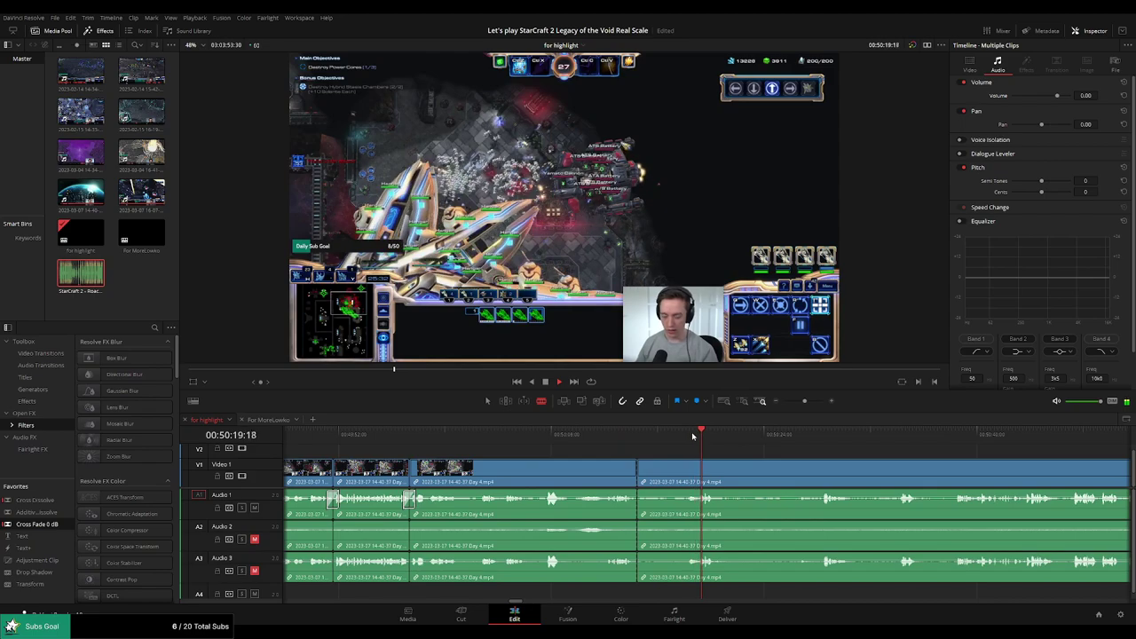
pyautogui.moveTo(807, 440); pyautogui.dragTo(654, 451)
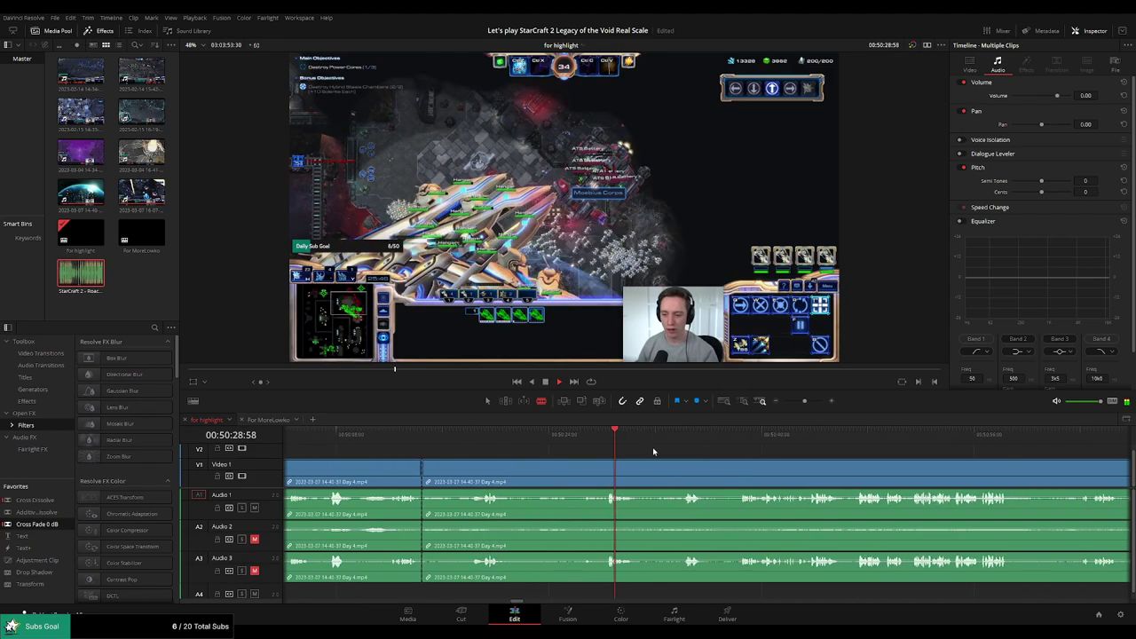
pyautogui.click(682, 435)
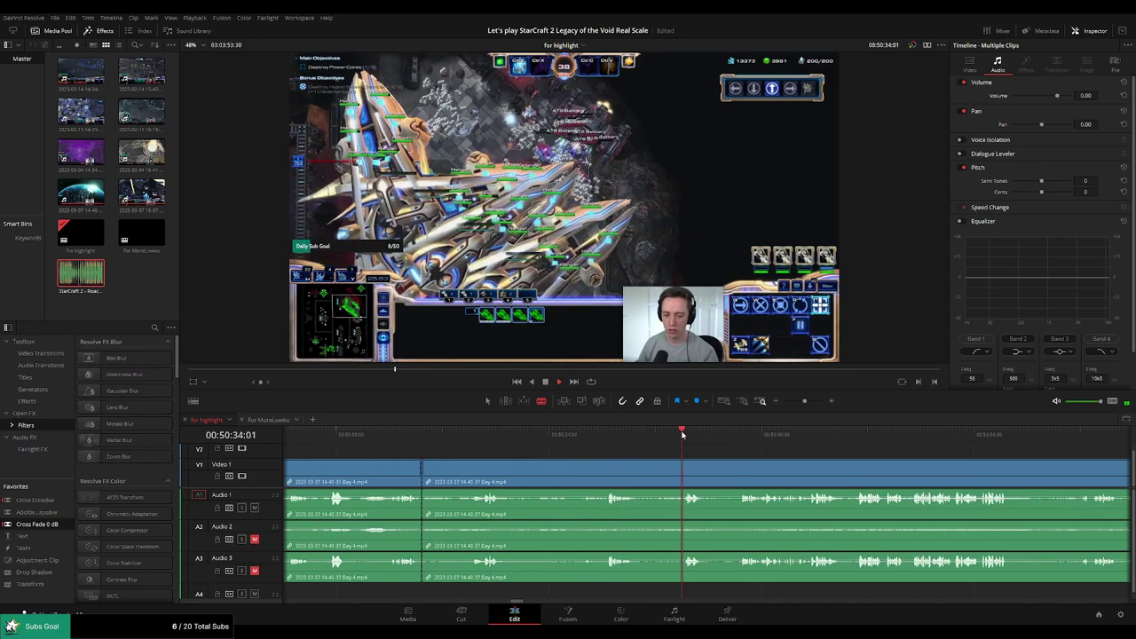
pyautogui.click(607, 474)
pyautogui.press('a')
pyautogui.click(563, 476)
pyautogui.press('Delete')
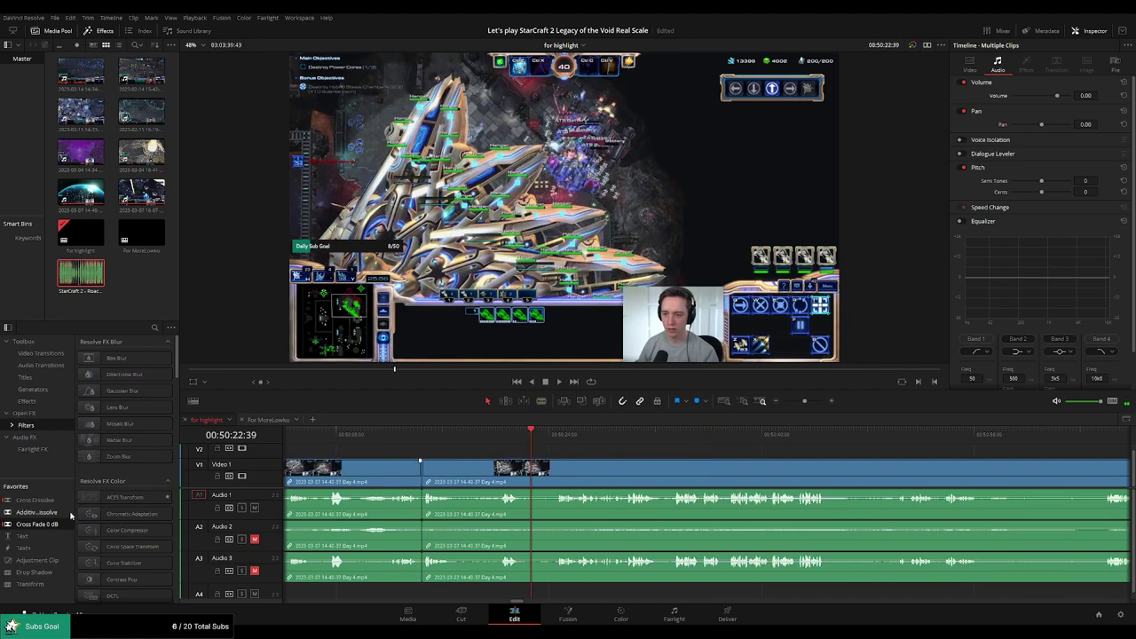
pyautogui.moveTo(399, 489); pyautogui.dragTo(422, 499)
# Ripple-delete the footage between about 00:50:17 and 00:50:20, and add a Cross Fade 0 dB to Audio 1 at the cut
pyautogui.click(406, 440)
pyautogui.press('space')
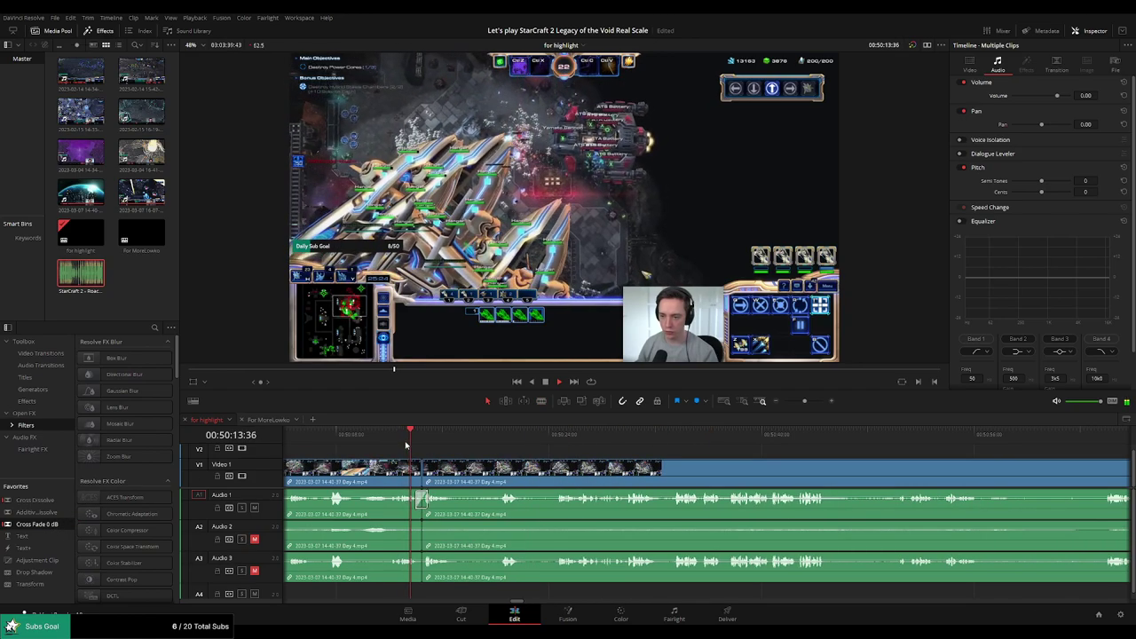
pyautogui.press('b')
pyautogui.click(453, 470)
pyautogui.click(499, 442)
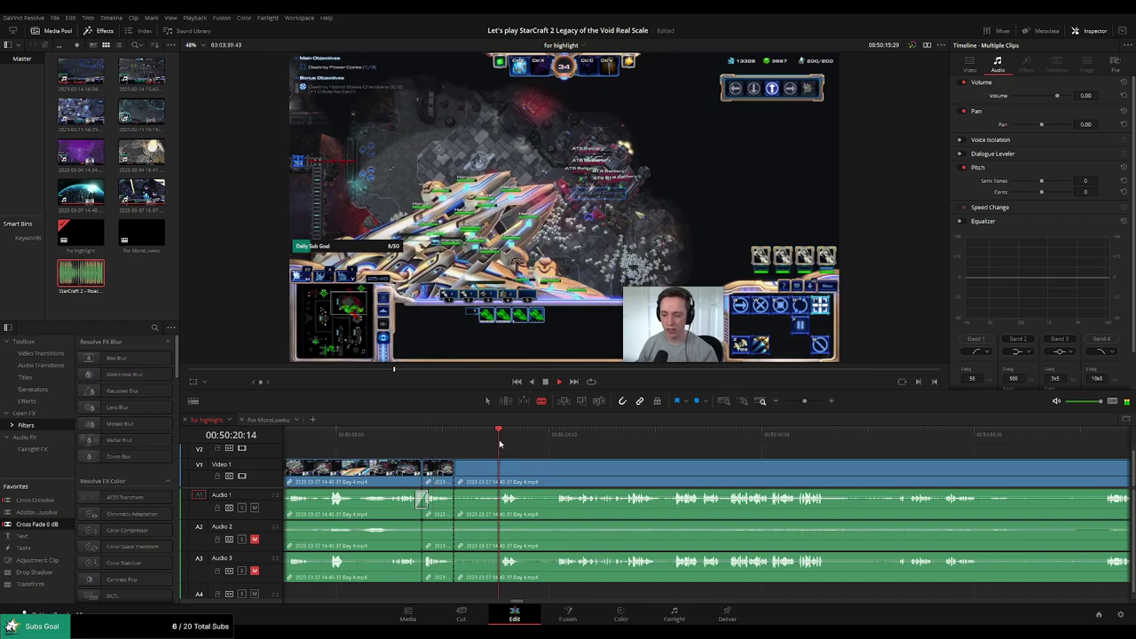
pyautogui.click(499, 465)
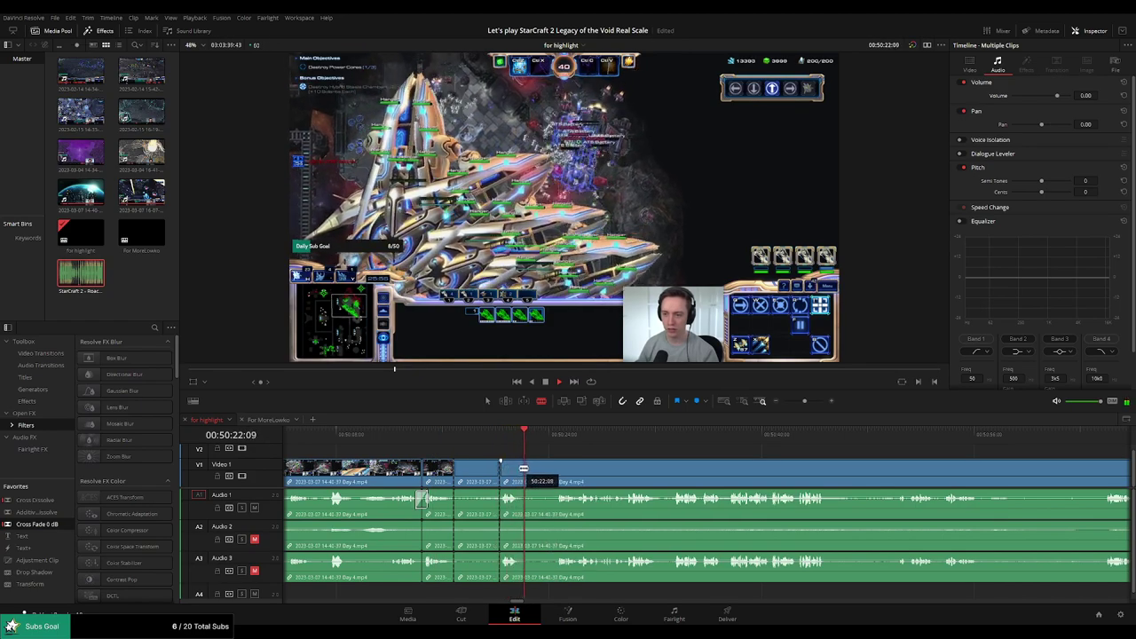
pyautogui.click(523, 475)
pyautogui.press('a')
pyautogui.click(478, 479)
pyautogui.press('Delete')
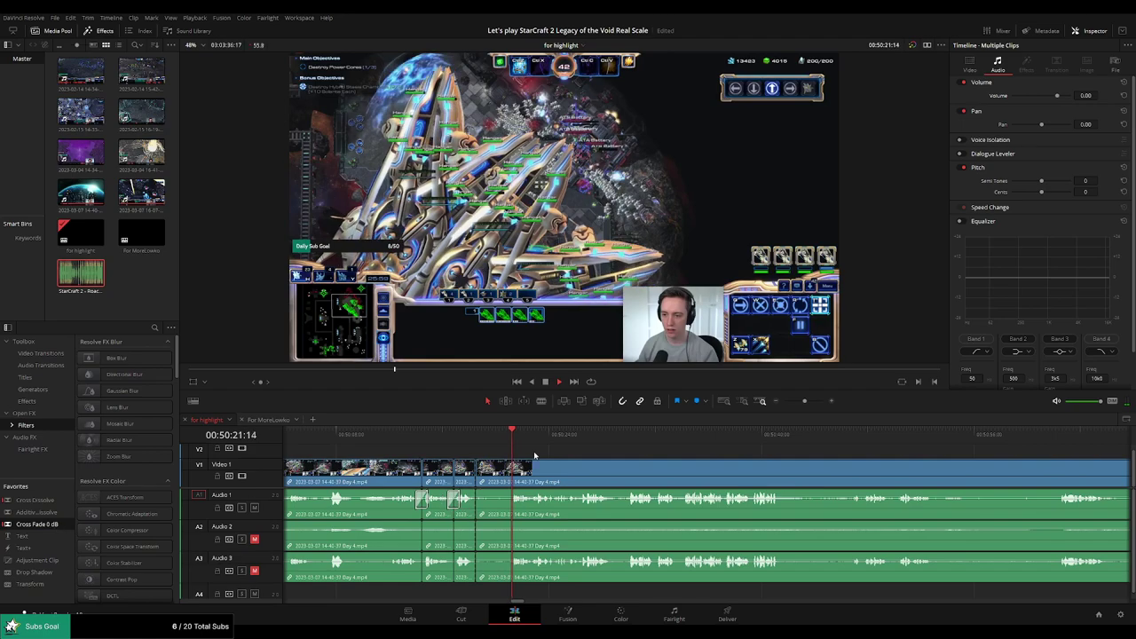
# Ripple-delete the footage between about 00:50:18 and 00:50:21, and add a Cross Fade 0 dB to Audio 1 at the cut
pyautogui.press('b')
pyautogui.click(512, 474)
pyautogui.press('a')
pyautogui.click(490, 475)
pyautogui.press('Delete')
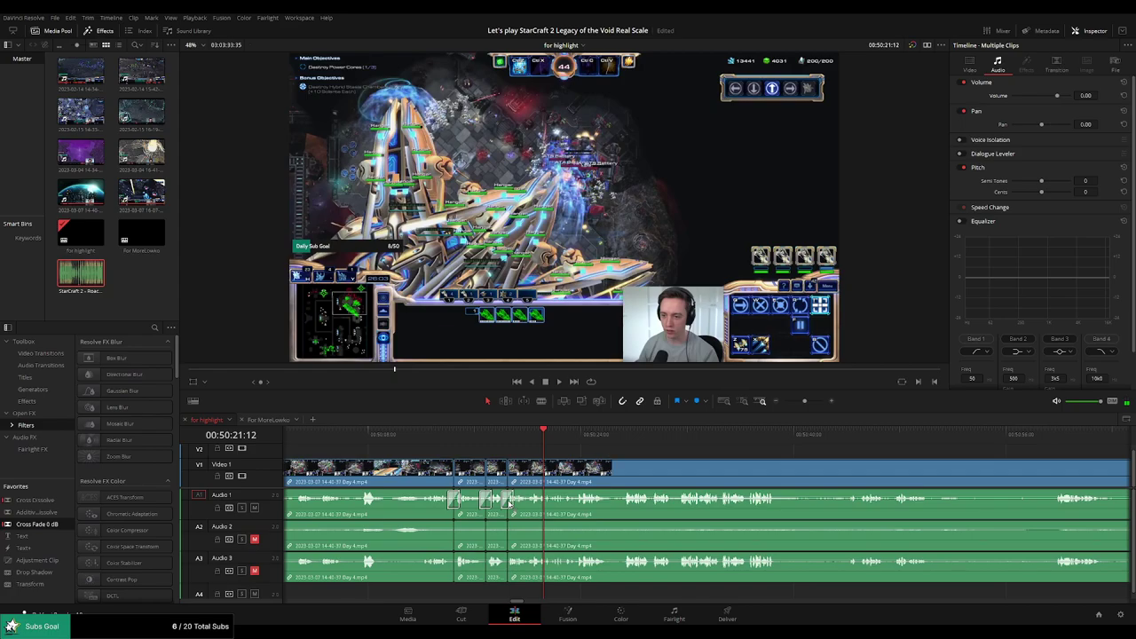
# Split the clips on all tracks at about 00:50:39, where the continuous commentary ends
pyautogui.moveTo(652, 457); pyautogui.dragTo(505, 457)
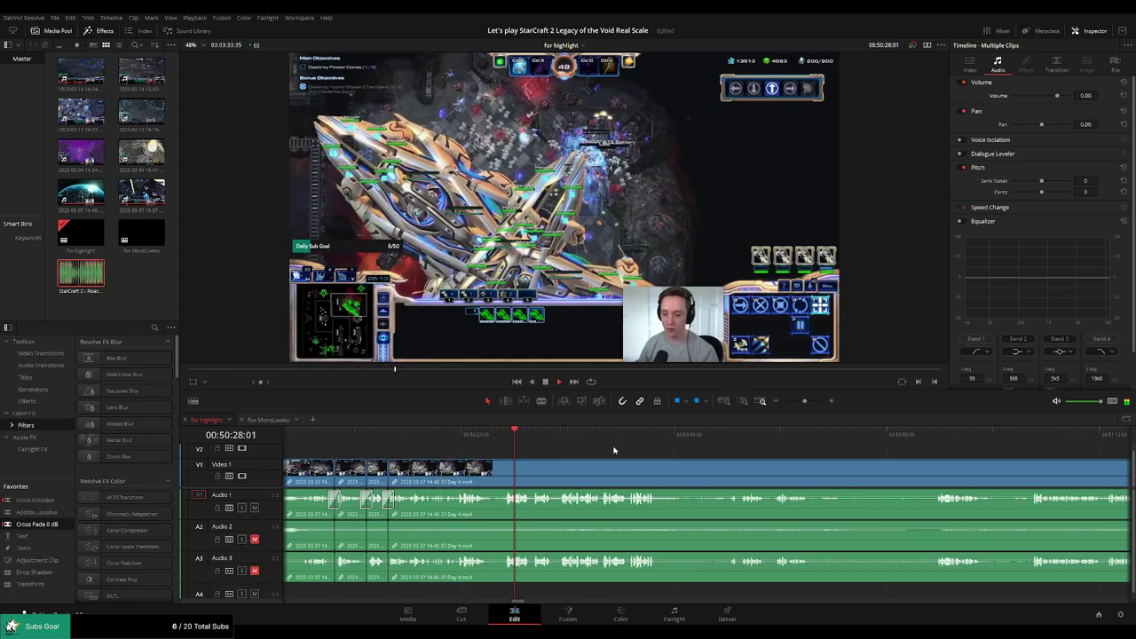
pyautogui.moveTo(644, 449); pyautogui.dragTo(593, 445)
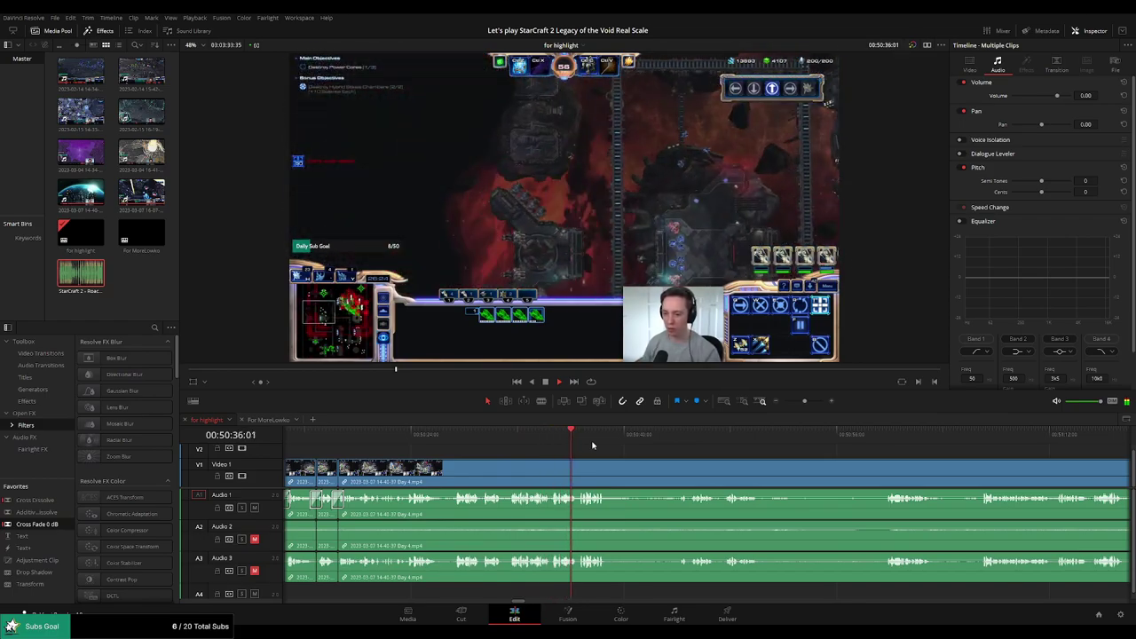
pyautogui.hscroll(1, 612, 450)
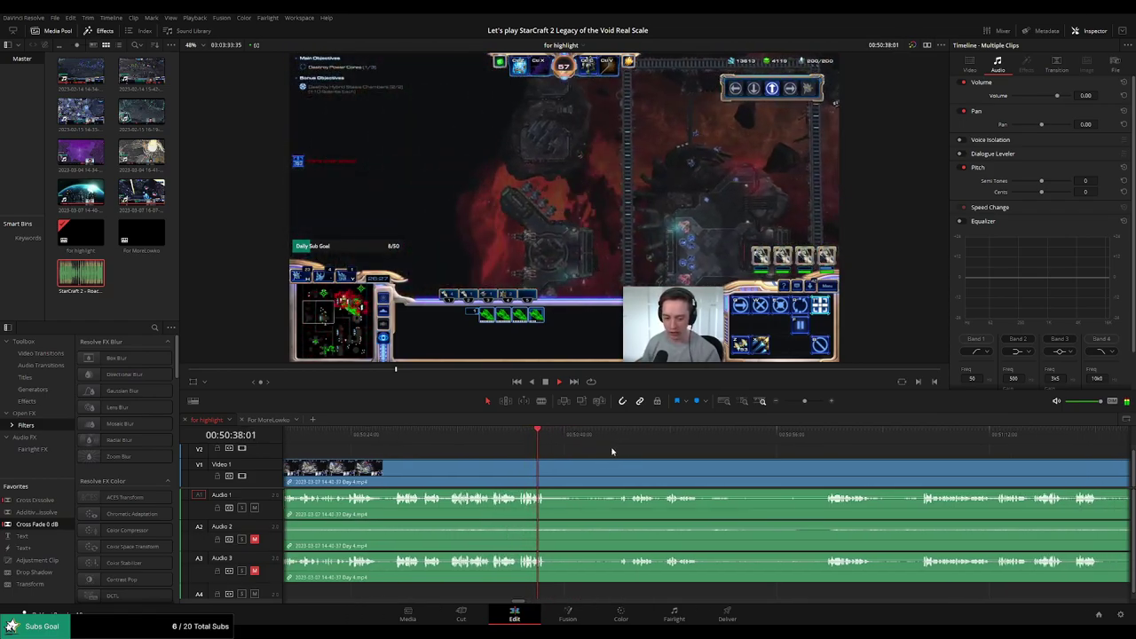
pyautogui.click(572, 435)
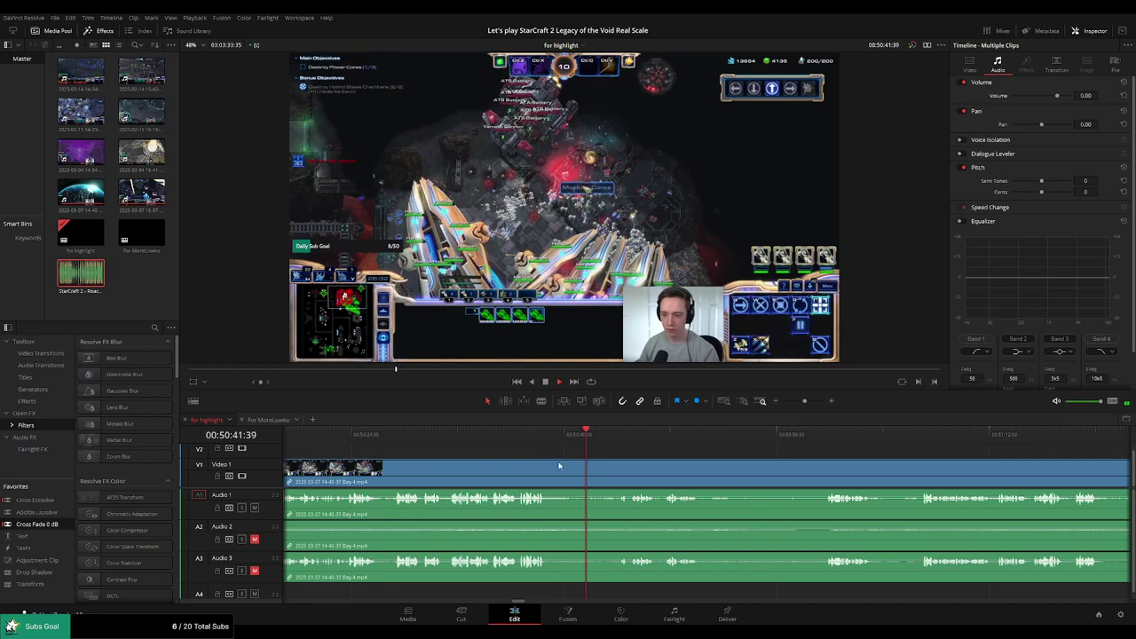
pyautogui.press('b')
pyautogui.click(548, 466)
# Review the footage from about 00:50:44 to 00:52:18 for the next section worth keeping
pyautogui.click(619, 438)
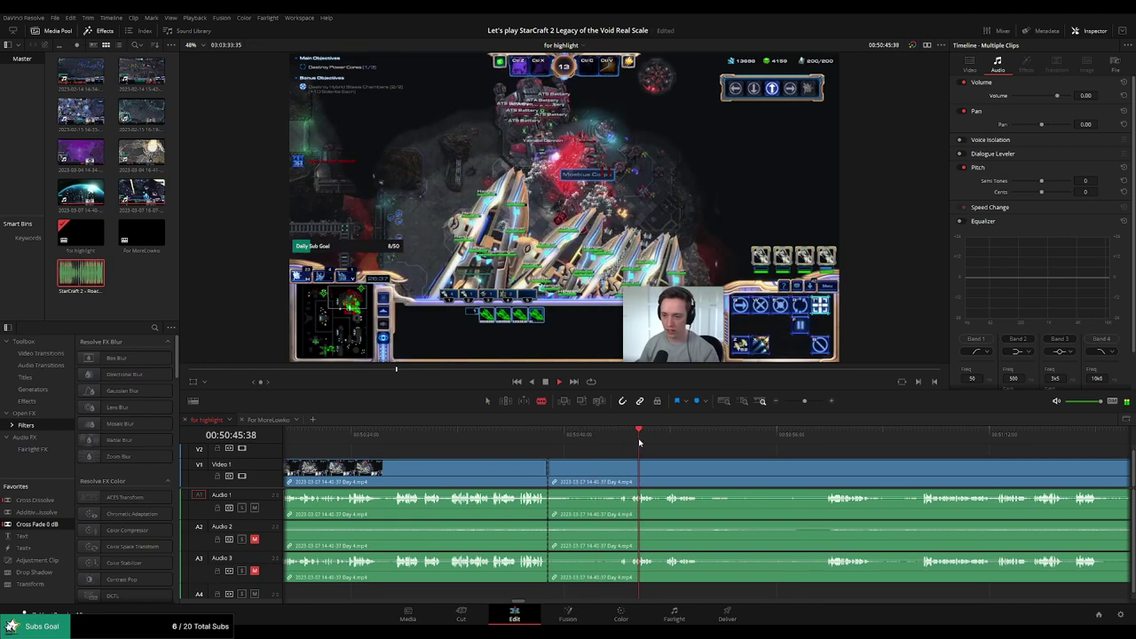
pyautogui.click(626, 440)
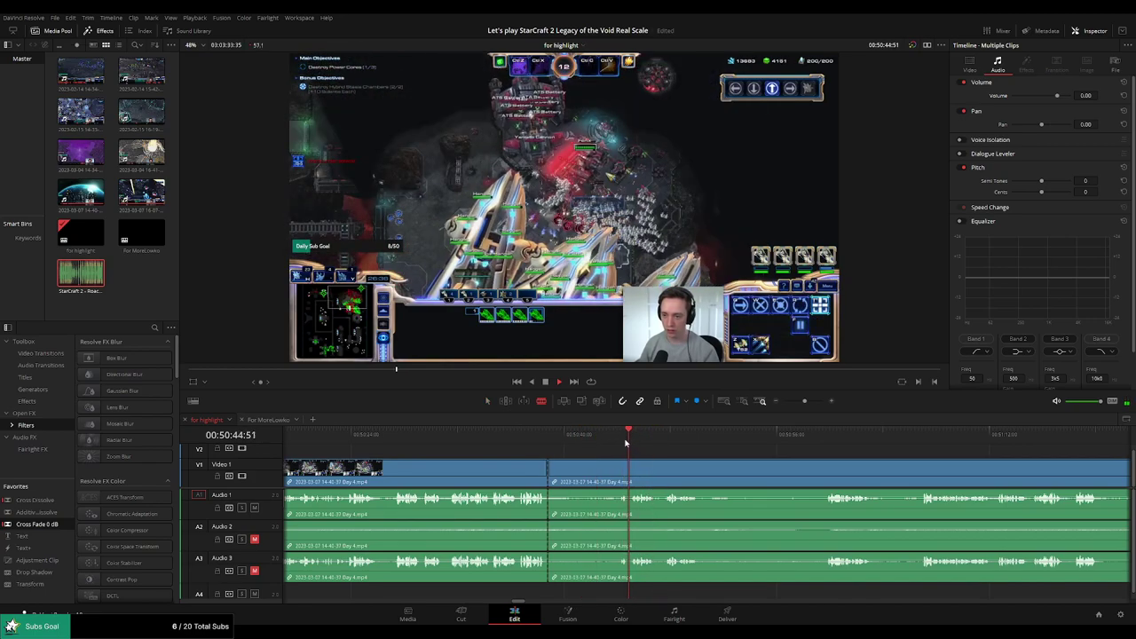
pyautogui.click(672, 440)
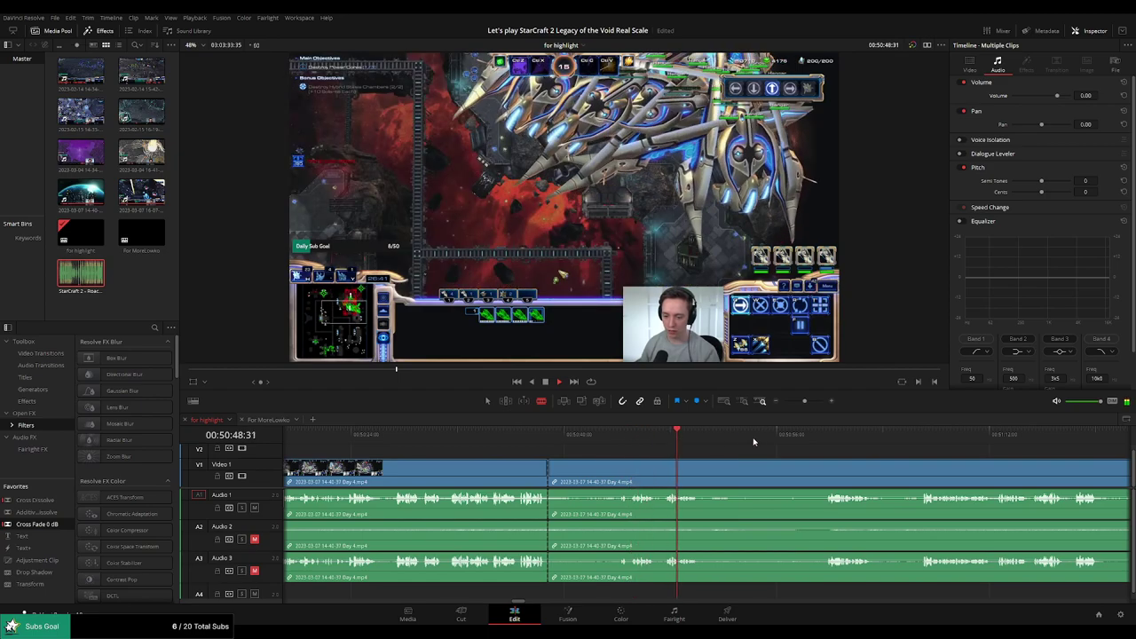
pyautogui.click(827, 442)
pyautogui.hscroll(1, 881, 465)
pyautogui.click(678, 434)
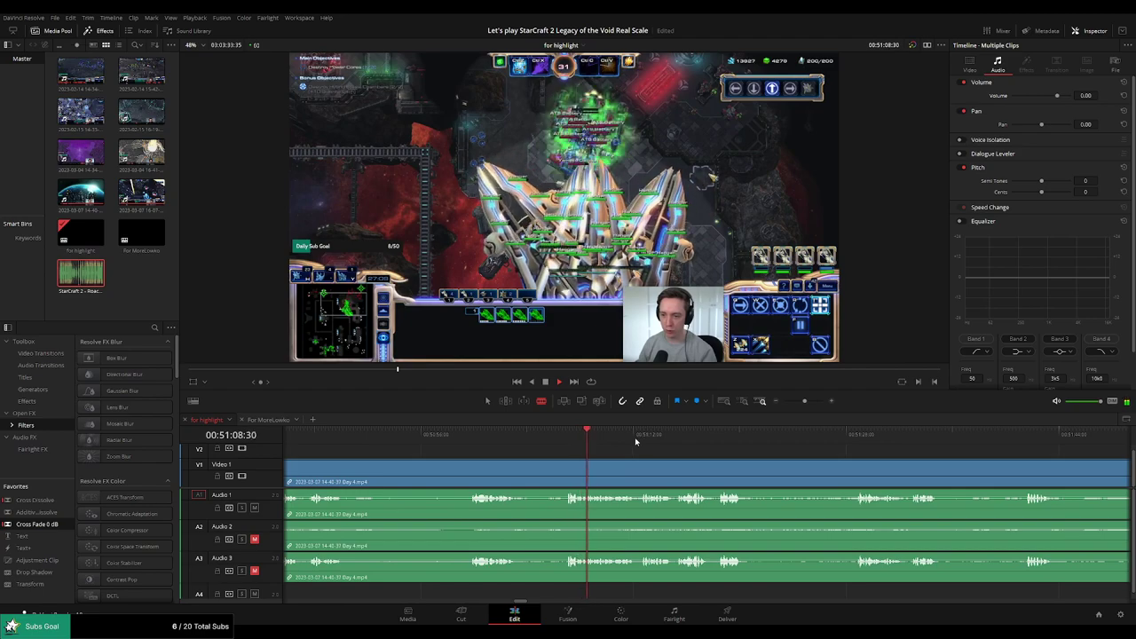
pyautogui.click(734, 439)
pyautogui.click(854, 443)
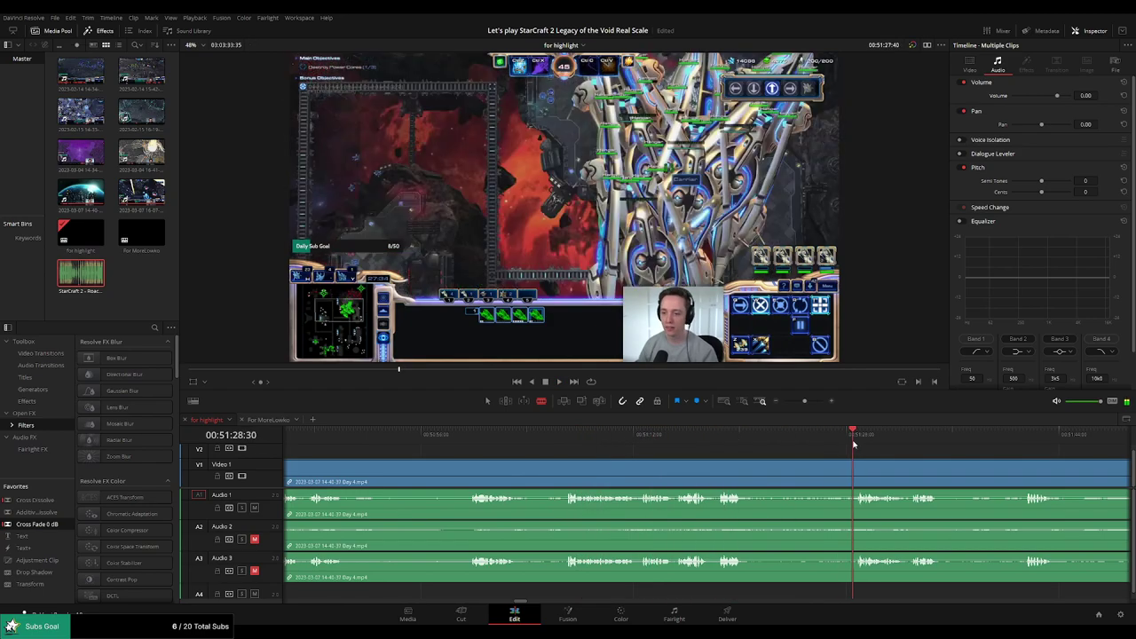
pyautogui.moveTo(934, 460); pyautogui.dragTo(651, 453)
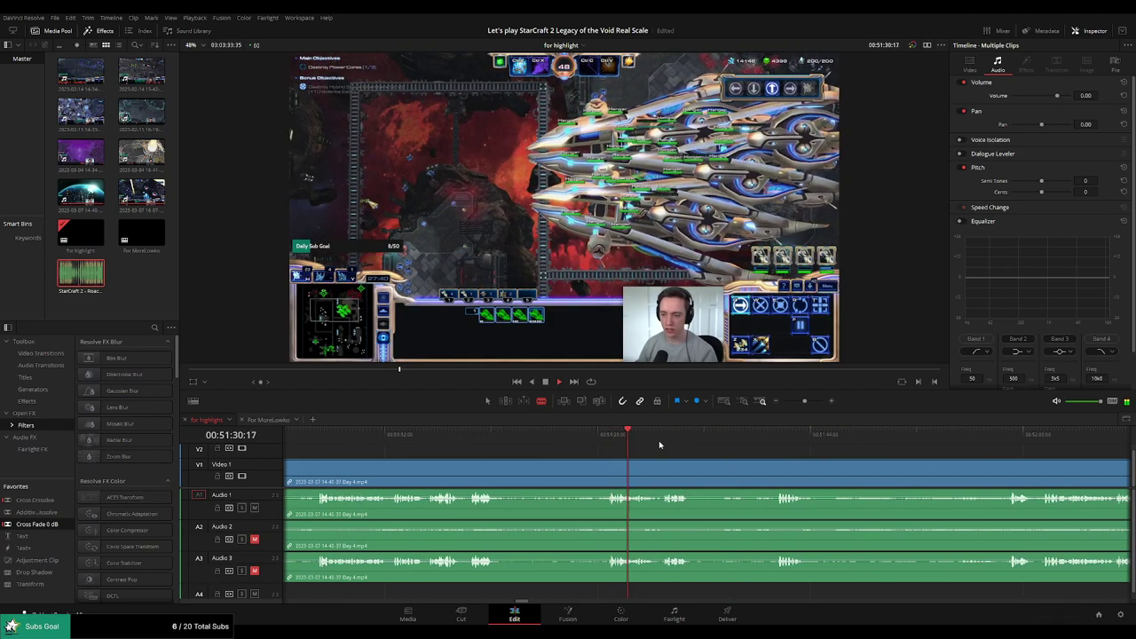
pyautogui.click(667, 435)
pyautogui.moveTo(766, 439); pyautogui.dragTo(781, 441)
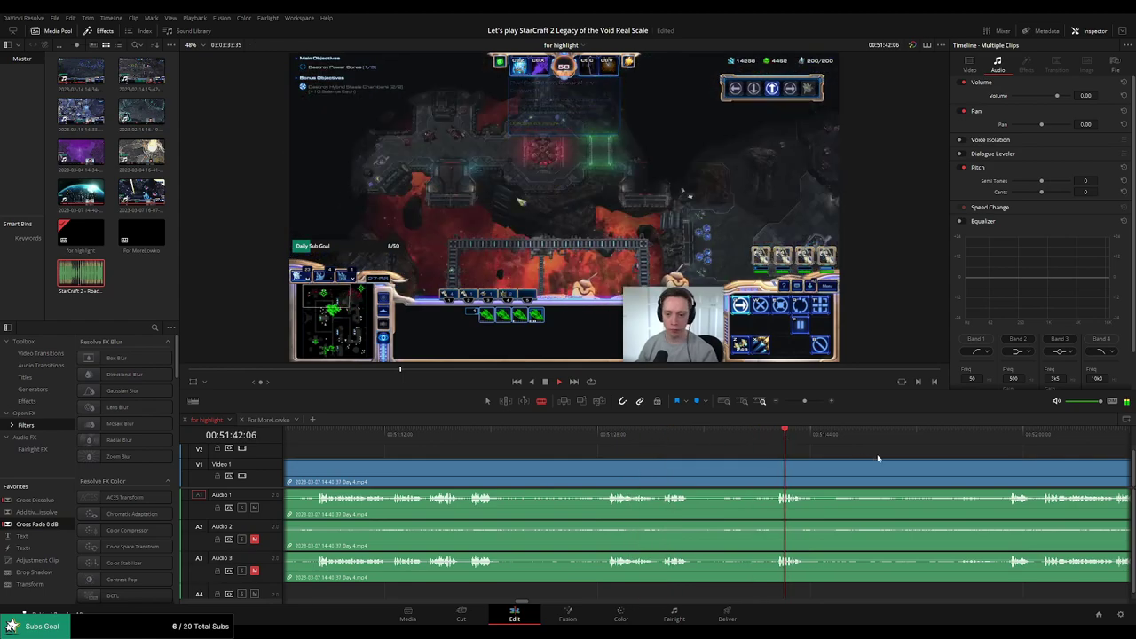
pyautogui.moveTo(957, 456); pyautogui.dragTo(734, 447)
pyautogui.click(777, 436)
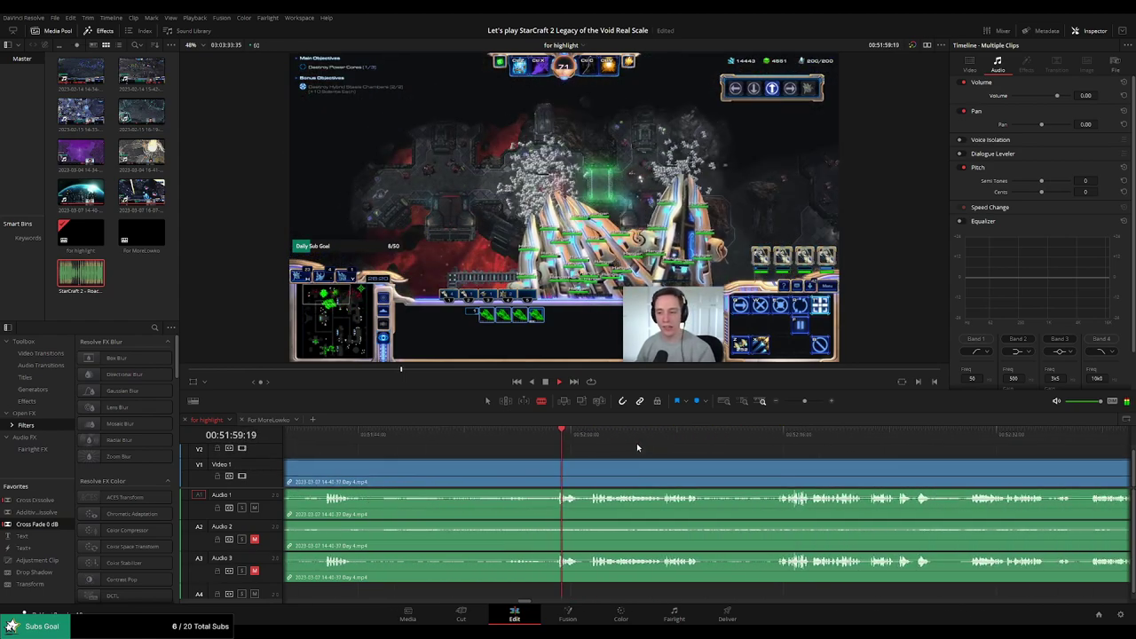
pyautogui.click(806, 435)
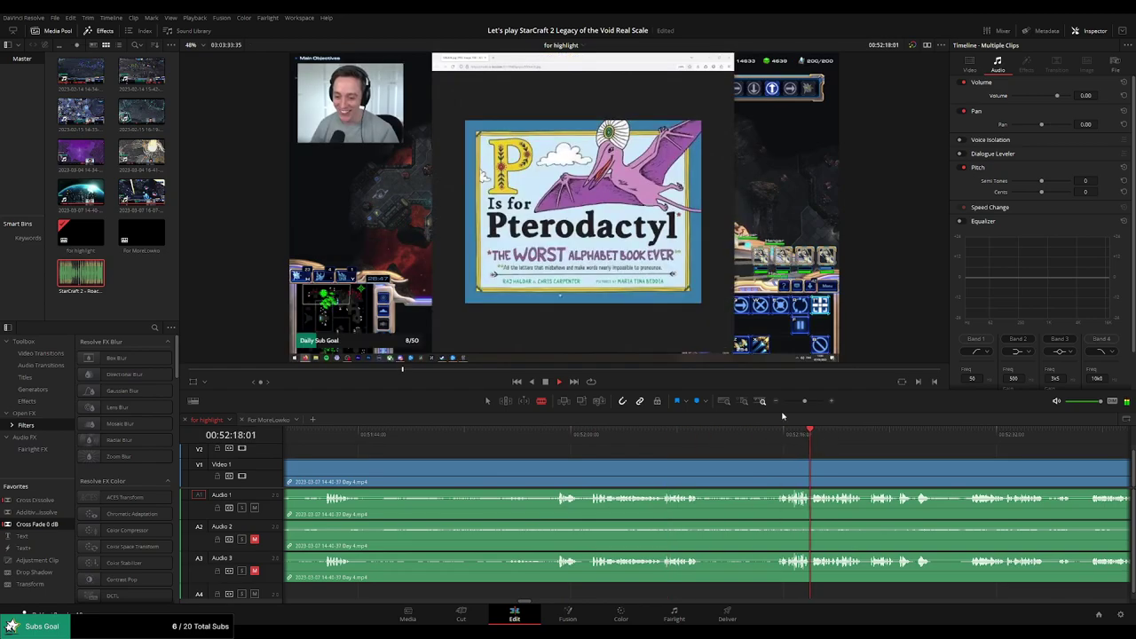
# Review the footage from about 00:52:18 to 00:54:50 for the point where the next section worth keeping begins
pyautogui.moveTo(804, 401); pyautogui.dragTo(798, 401)
pyautogui.click(748, 435)
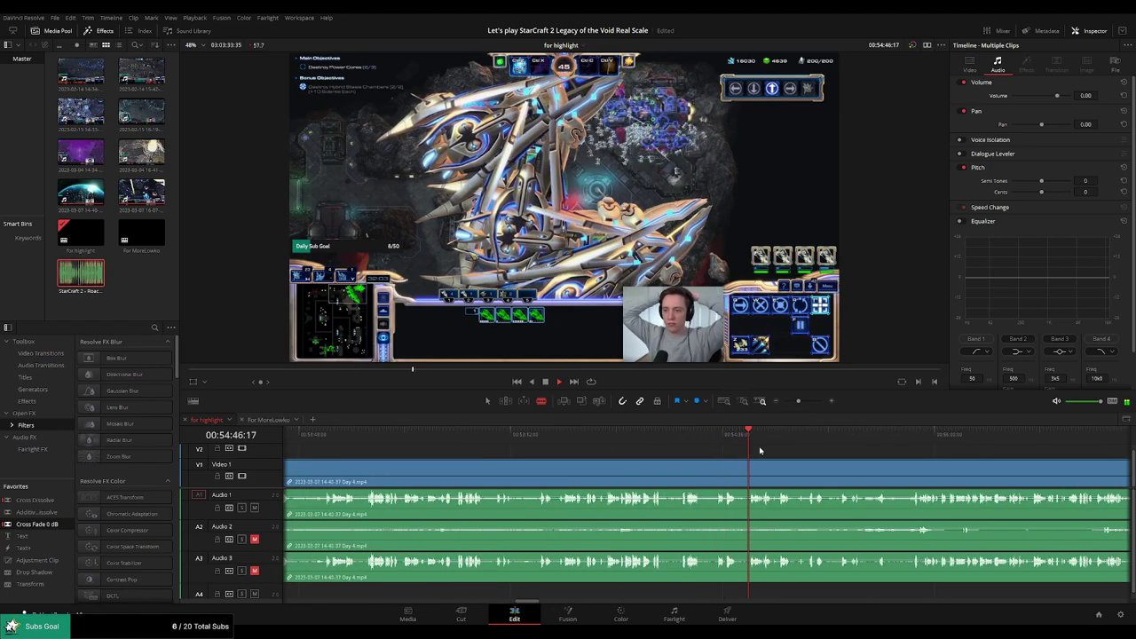
pyautogui.scroll(3, 772, 451)
pyautogui.hscroll(3, 675, 445)
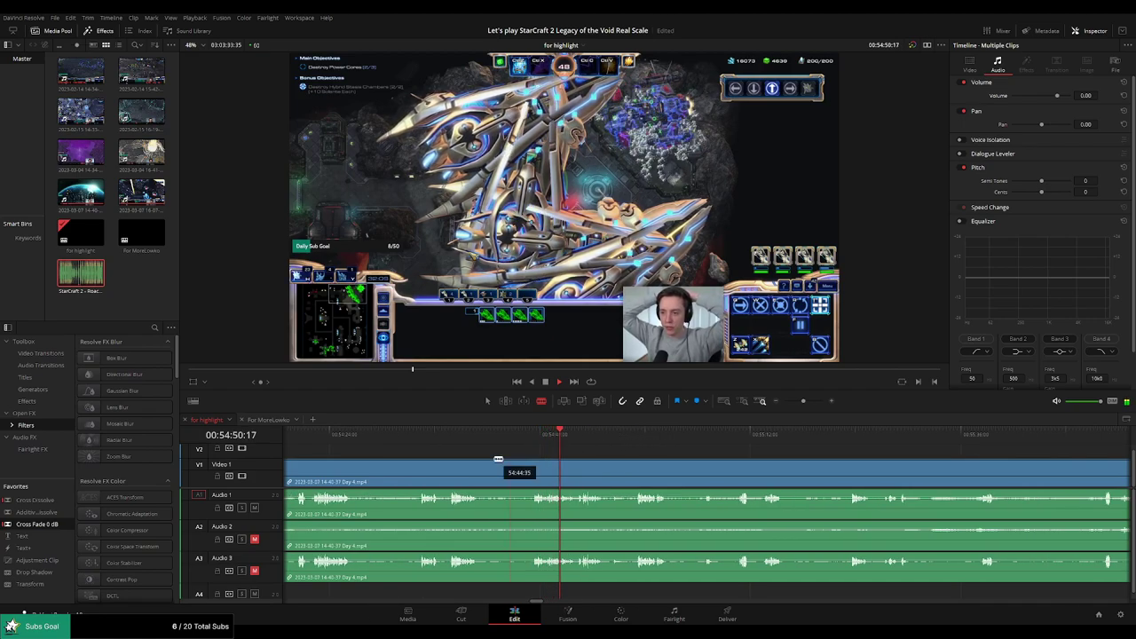
pyautogui.click(447, 441)
pyautogui.moveTo(508, 459); pyautogui.dragTo(613, 452)
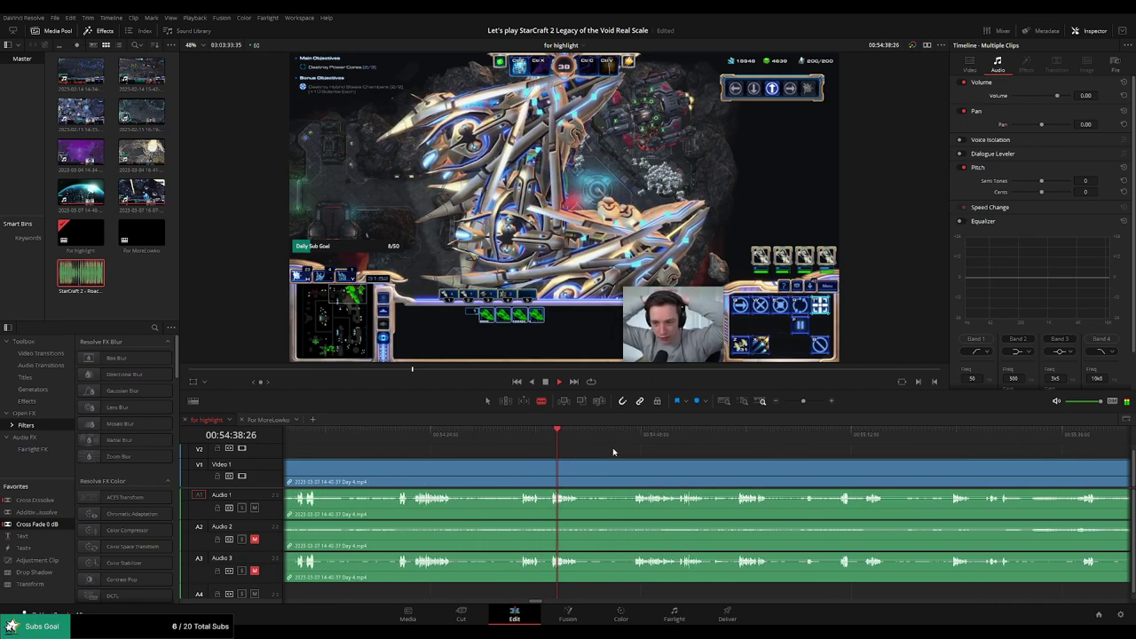
pyautogui.click(520, 433)
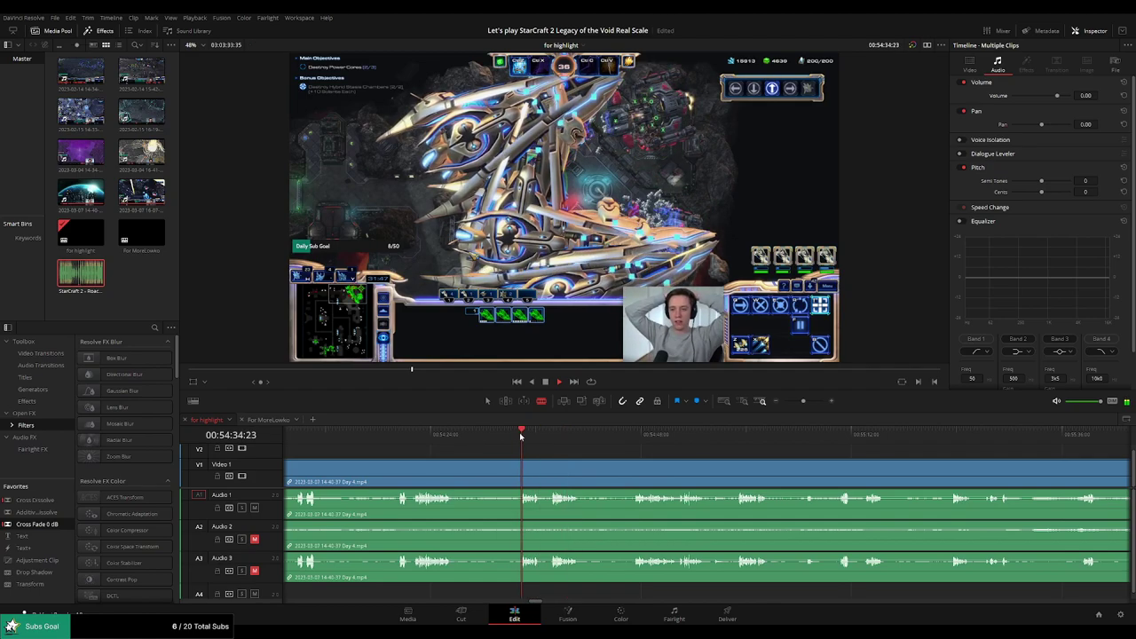
pyautogui.click(419, 434)
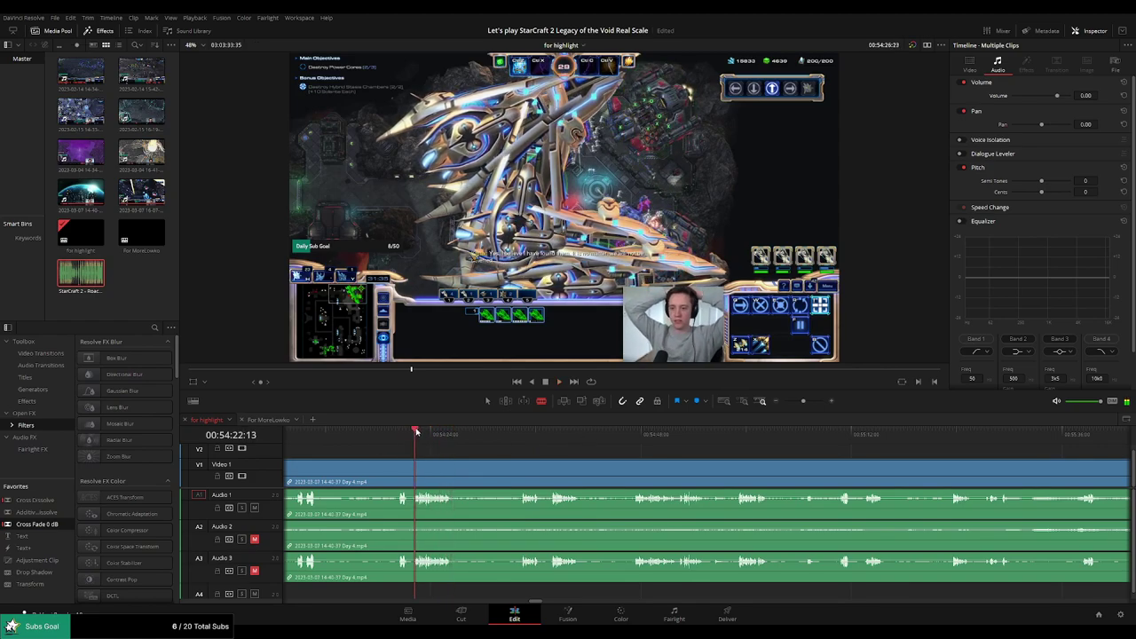
pyautogui.click(403, 433)
pyautogui.hscroll(-5, 517, 446)
pyautogui.click(513, 433)
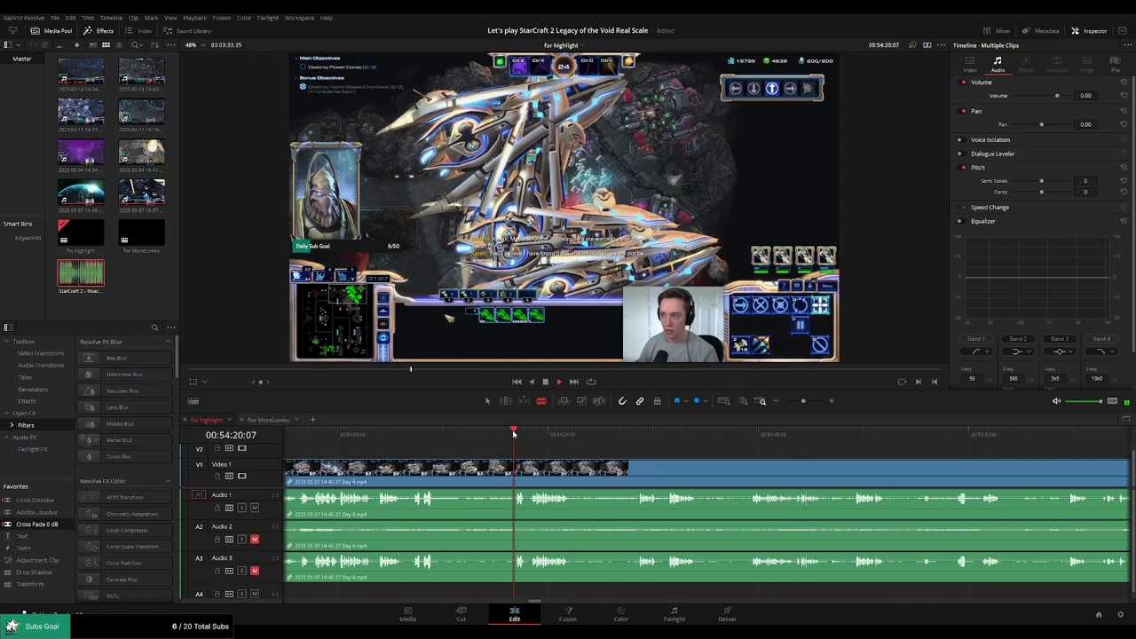
pyautogui.click(425, 431)
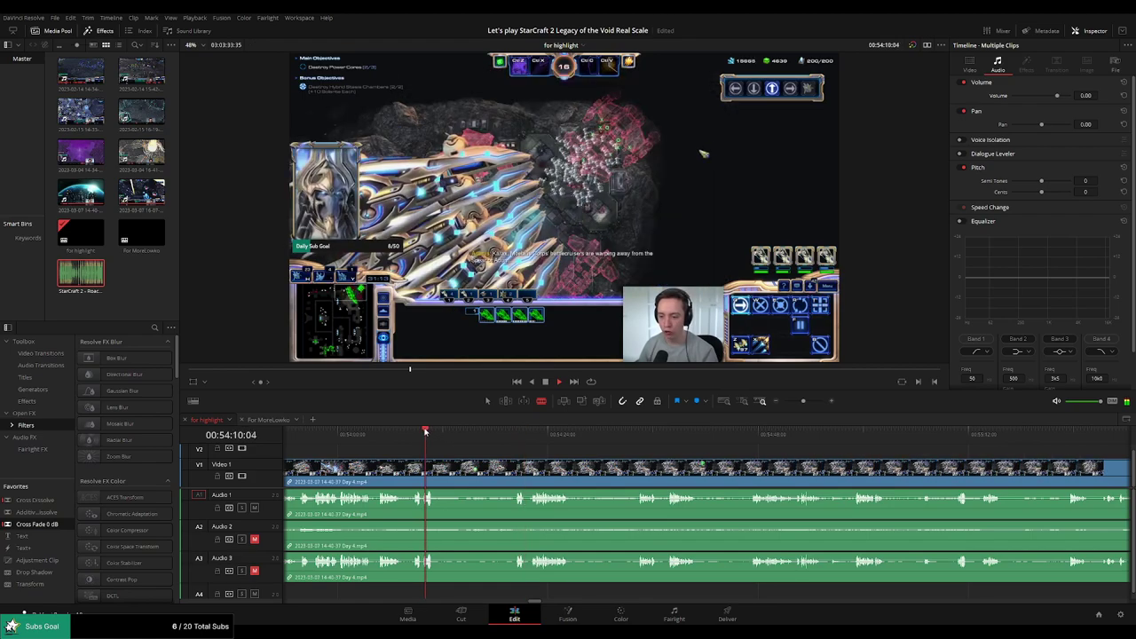
pyautogui.click(407, 433)
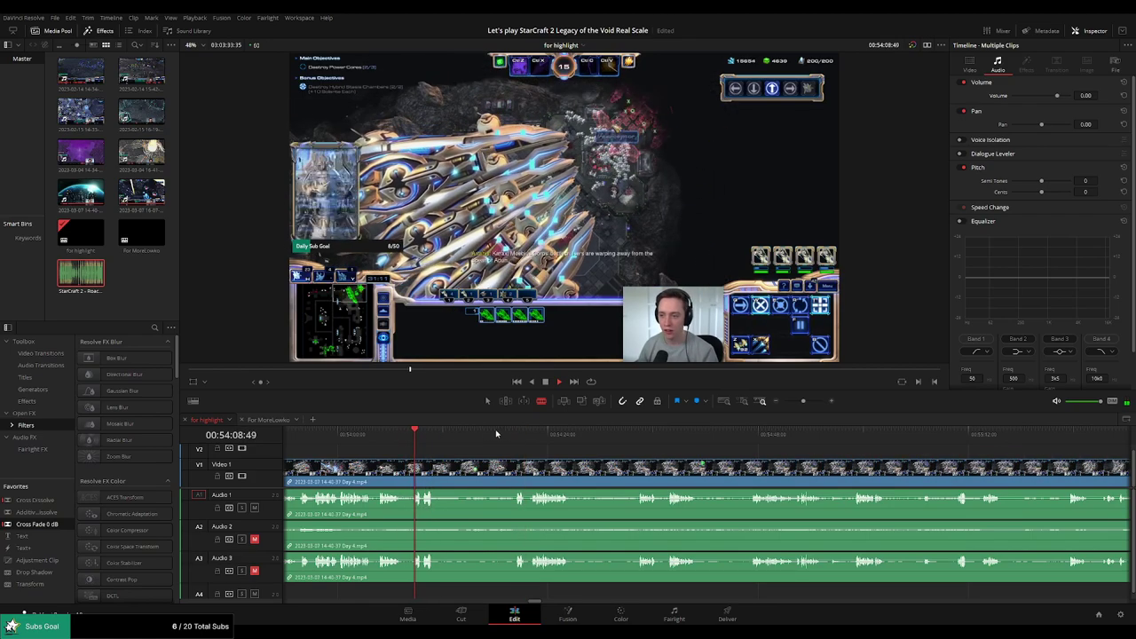
pyautogui.click(672, 432)
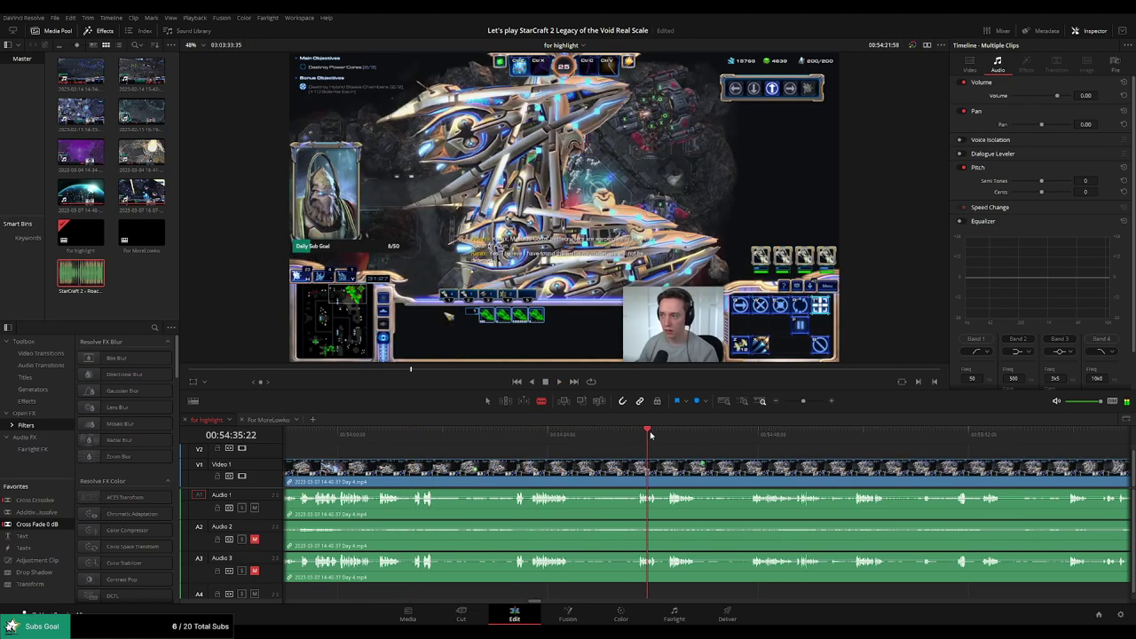
pyautogui.click(752, 467)
pyautogui.press('a')
pyautogui.click(749, 468)
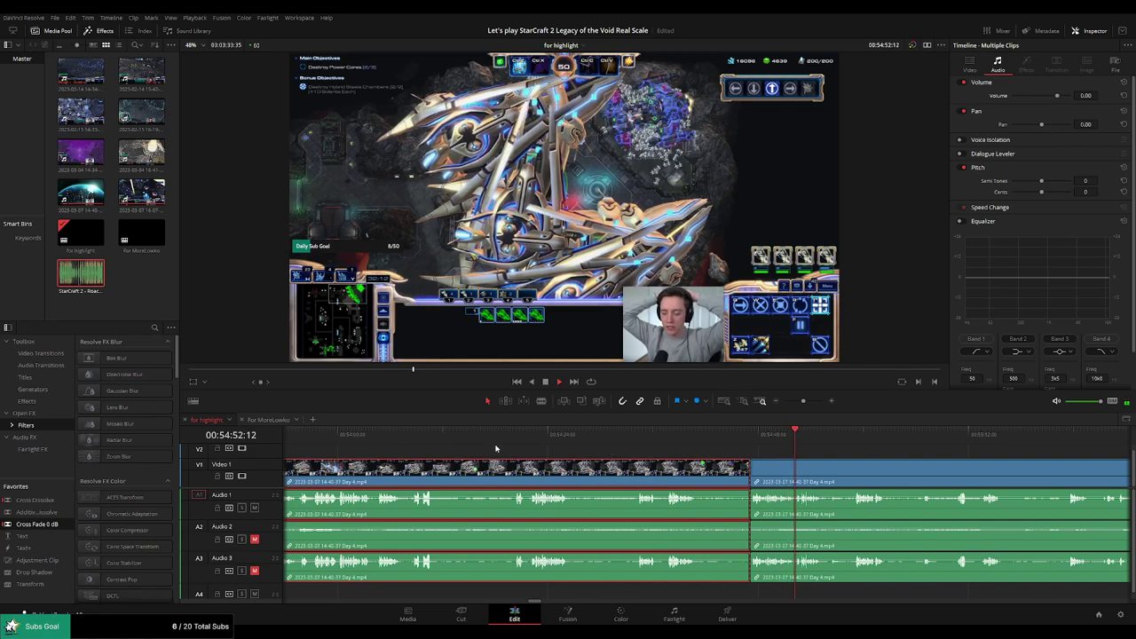
pyautogui.hotkey('ctrl', 'z')
# Split all tracks at about 00:53:50, where commentary resumes, and ripple-delete the footage back to the cut at about 00:50:39
pyautogui.click(349, 433)
pyautogui.hscroll(-2, 399, 466)
pyautogui.click(402, 435)
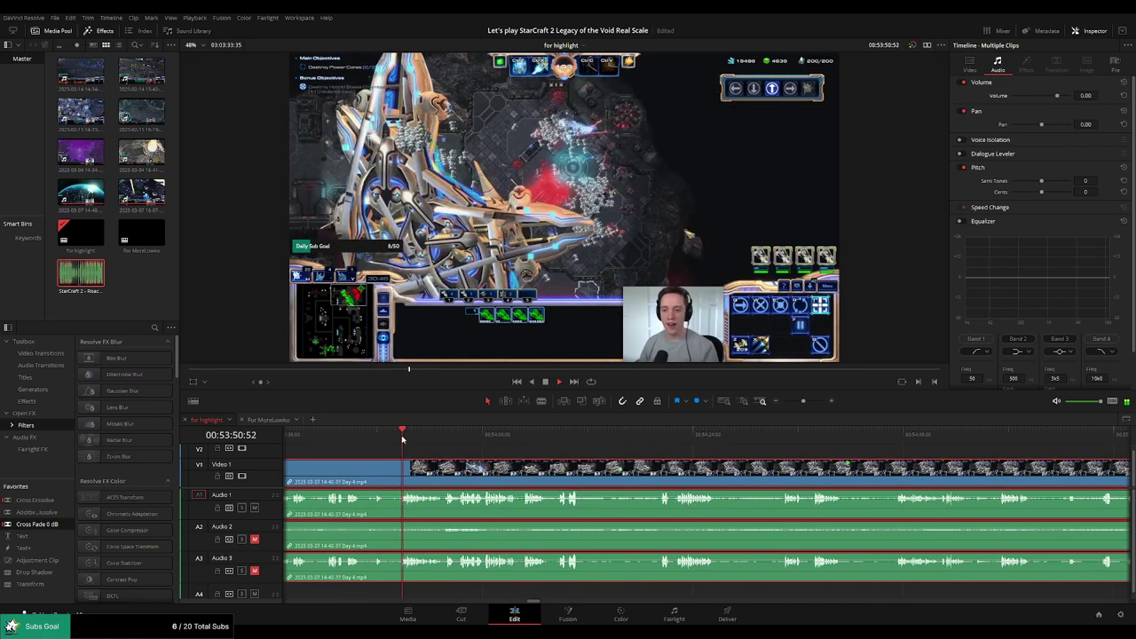
pyautogui.hscroll(-2, 486, 467)
pyautogui.press('b')
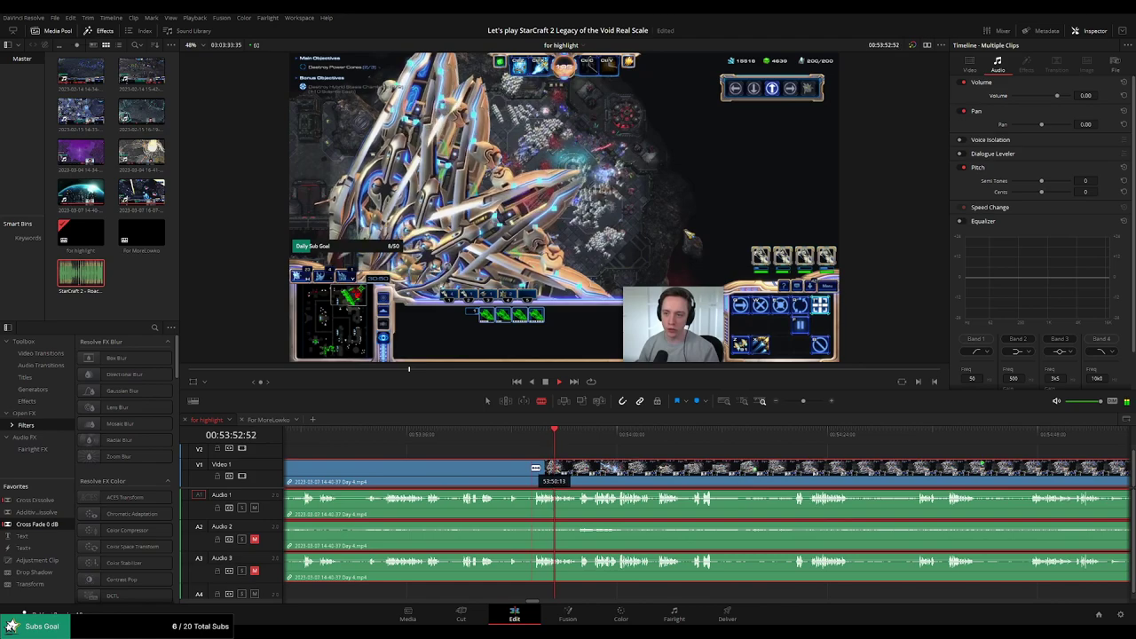
pyautogui.click(533, 467)
pyautogui.press('a')
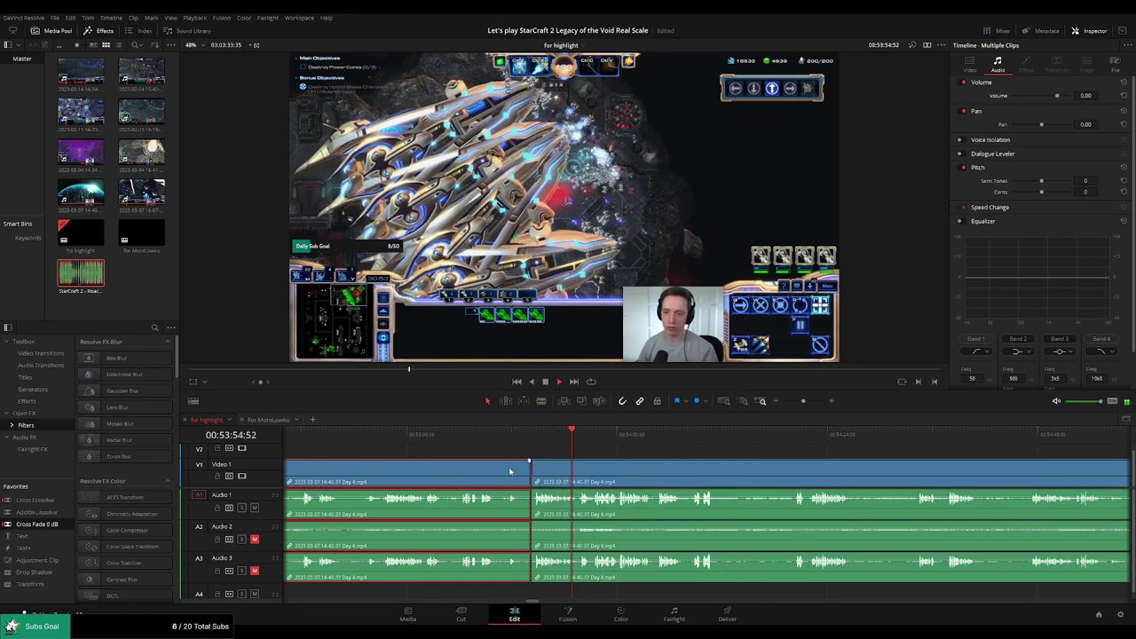
pyautogui.click(467, 434)
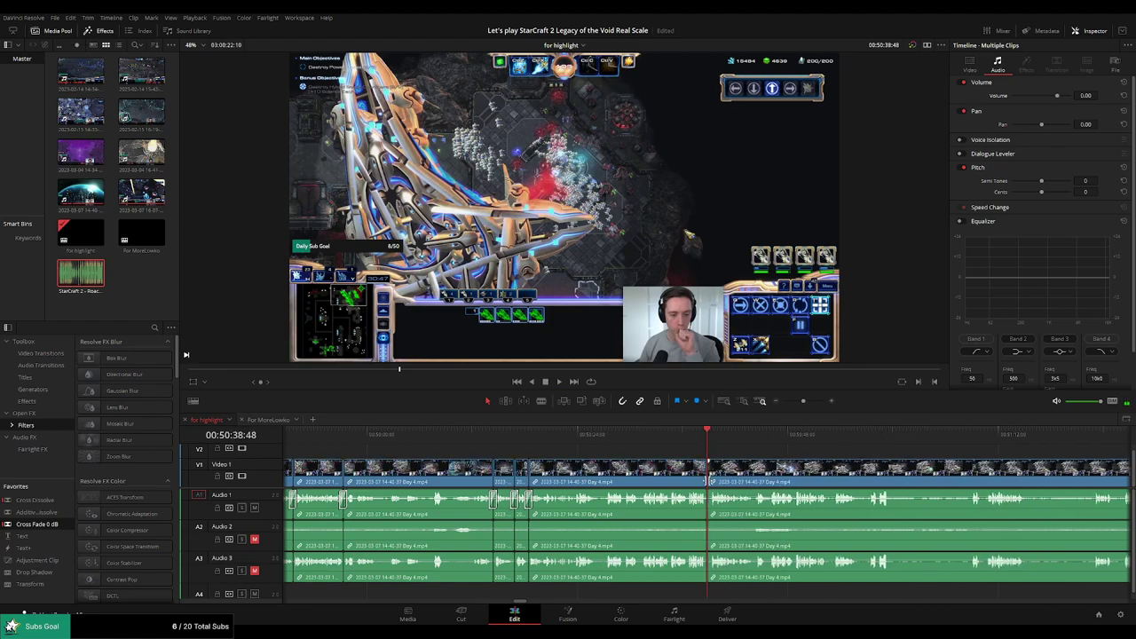
# Add the default video and audio transitions at the cut at about 00:50:39 and play across it
pyautogui.hotkey('ctrl', 't')
pyautogui.press('space')
pyautogui.click(794, 454)
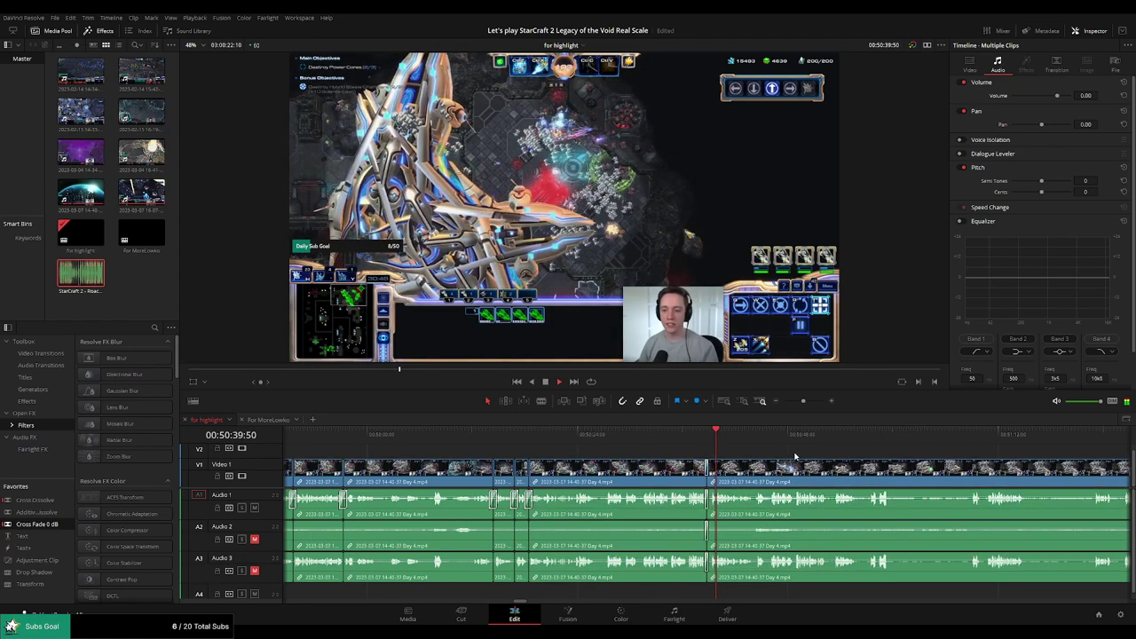
# Review the footage after the new transition, from about 00:50:40 to 00:50:57
pyautogui.moveTo(794, 454); pyautogui.dragTo(689, 448)
pyautogui.hscroll(1, 688, 448)
pyautogui.scroll(5, 680, 450)
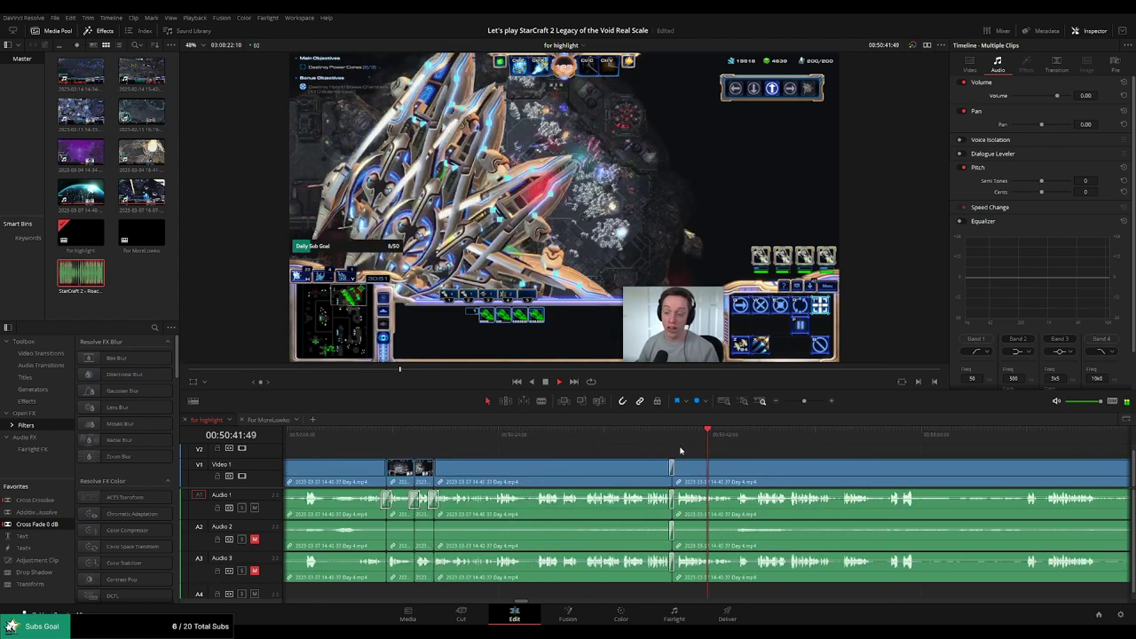
pyautogui.moveTo(883, 468); pyautogui.dragTo(618, 463)
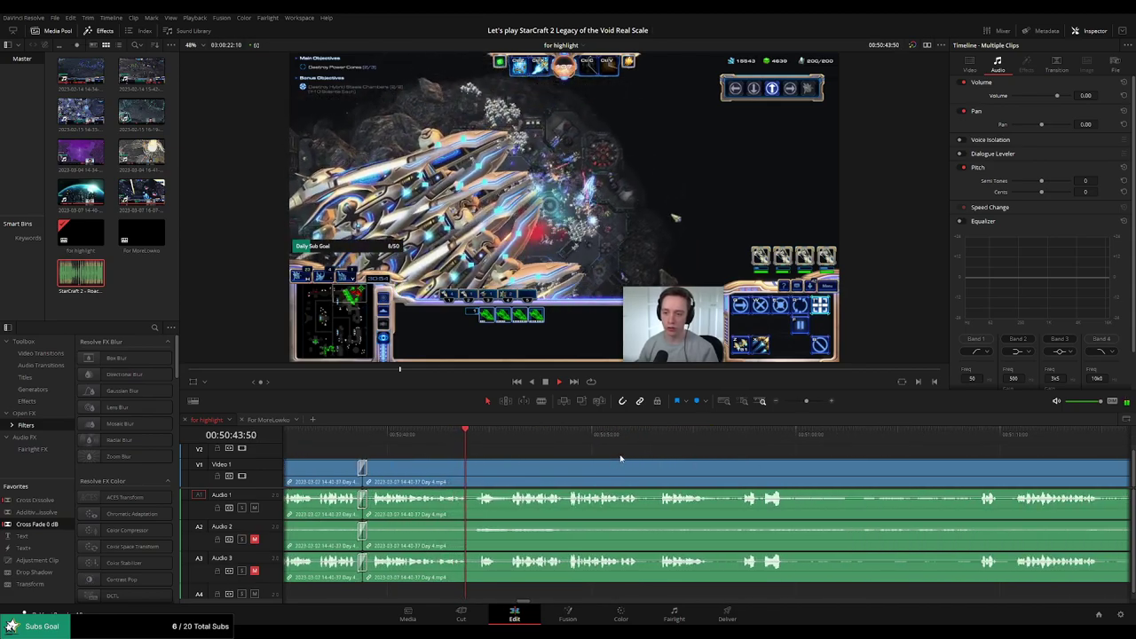
pyautogui.hscroll(2, 615, 449)
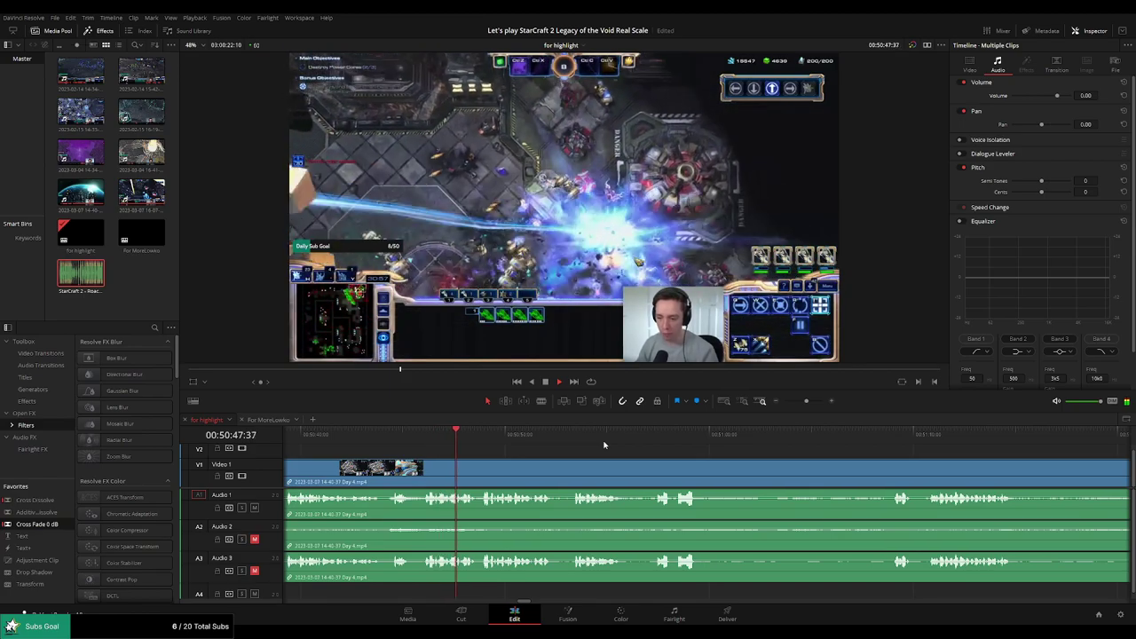
pyautogui.hscroll(2, 576, 447)
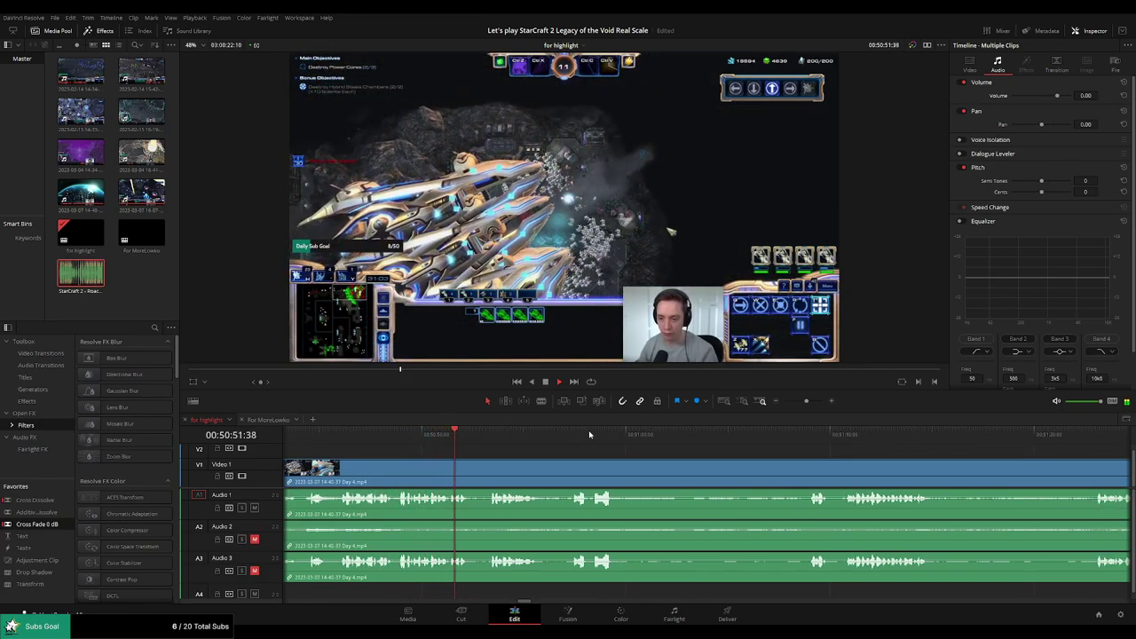
pyautogui.hscroll(2, 590, 445)
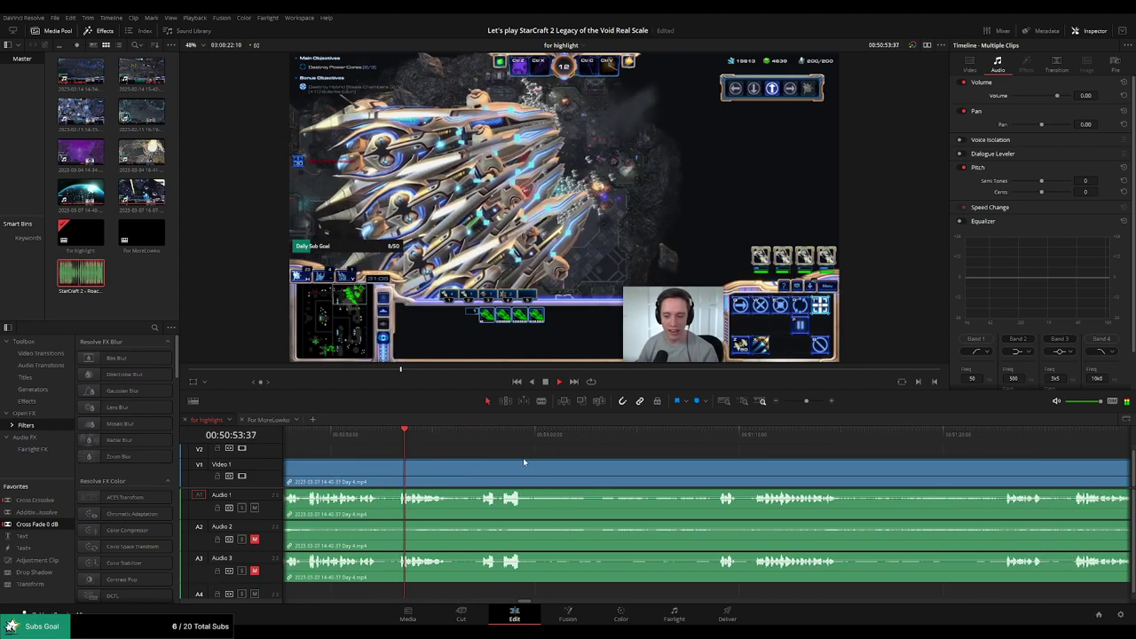
pyautogui.hscroll(2, 514, 457)
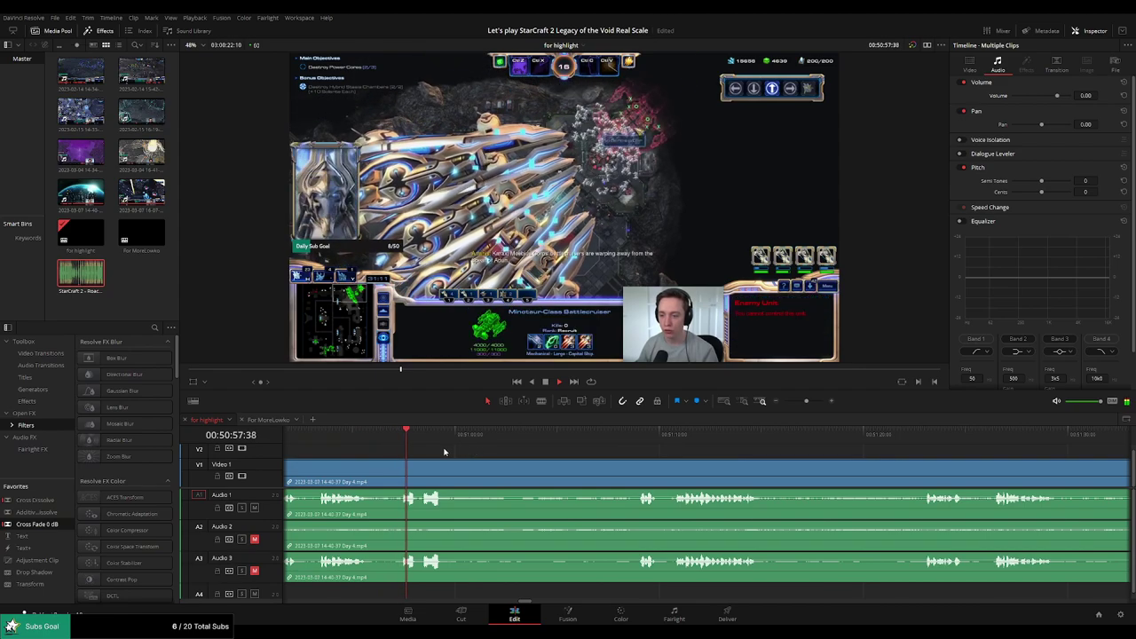
# Split all tracks at about 00:50:57:40 and 00:50:58:03, and disable the short Audio 1 segment between the cuts
pyautogui.scroll(3, 592, 455)
pyautogui.scroll(1, 592, 455)
pyautogui.press('space')
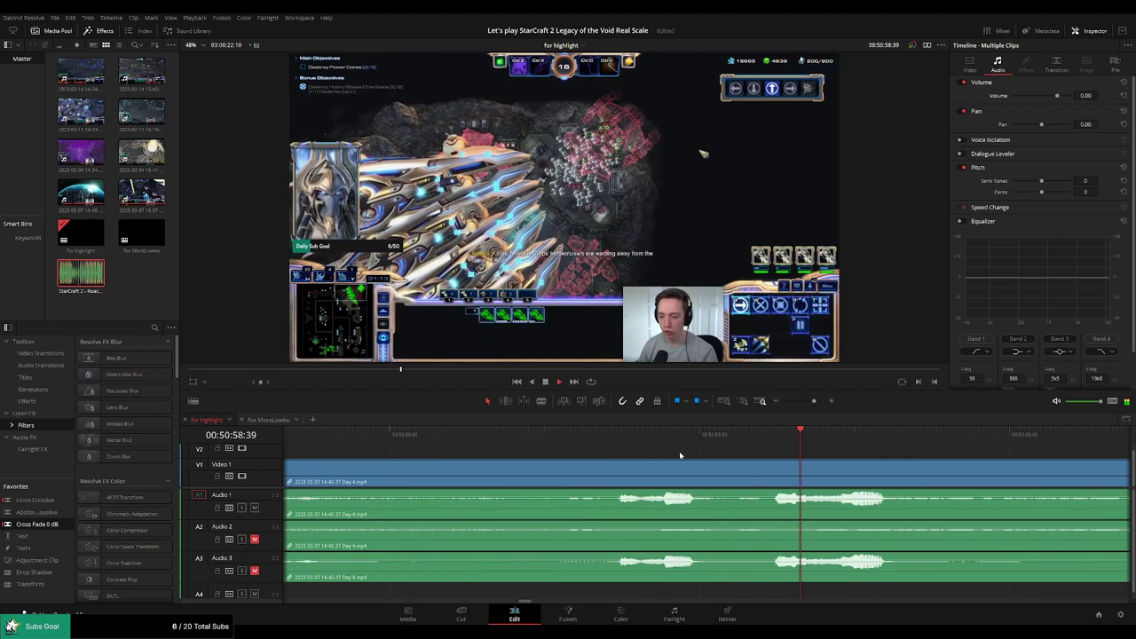
pyautogui.click(599, 435)
pyautogui.press('space')
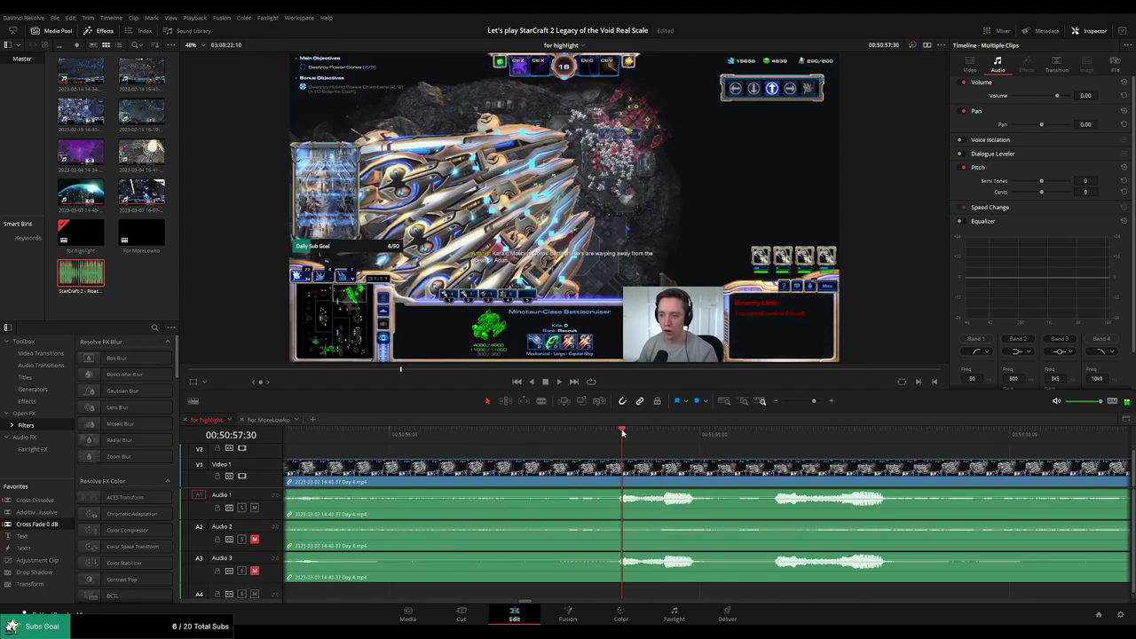
pyautogui.click(590, 437)
pyautogui.press('space')
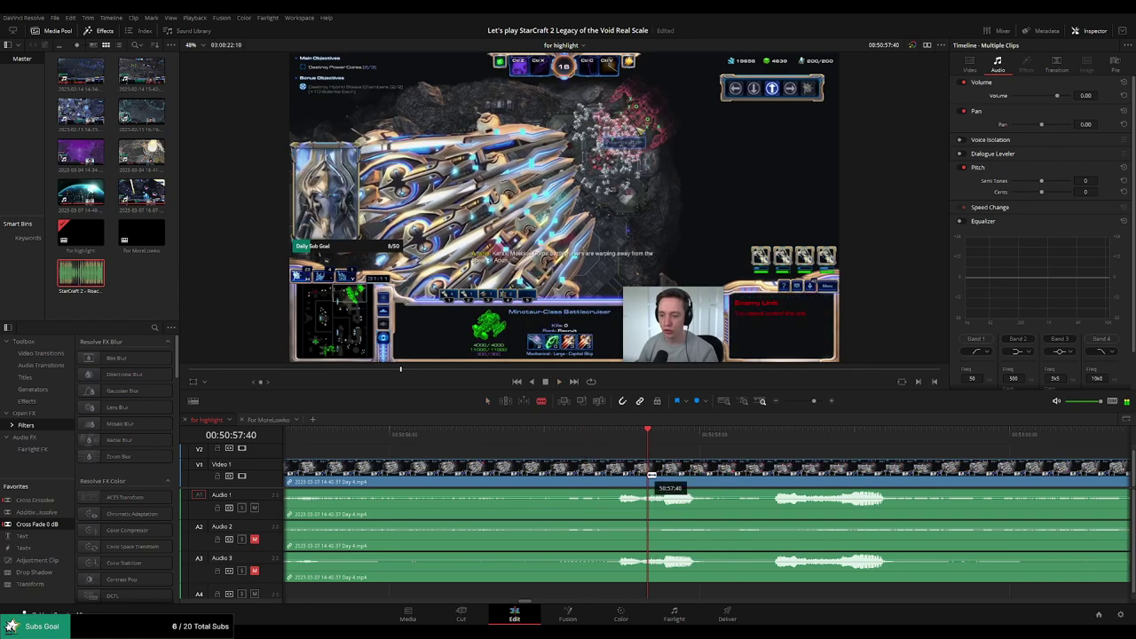
pyautogui.click(652, 474)
pyautogui.press('space')
pyautogui.press('space')
pyautogui.click(714, 475)
pyautogui.press('a')
pyautogui.keyDown('alt'); pyautogui.click(684, 517); pyautogui.keyUp('alt')
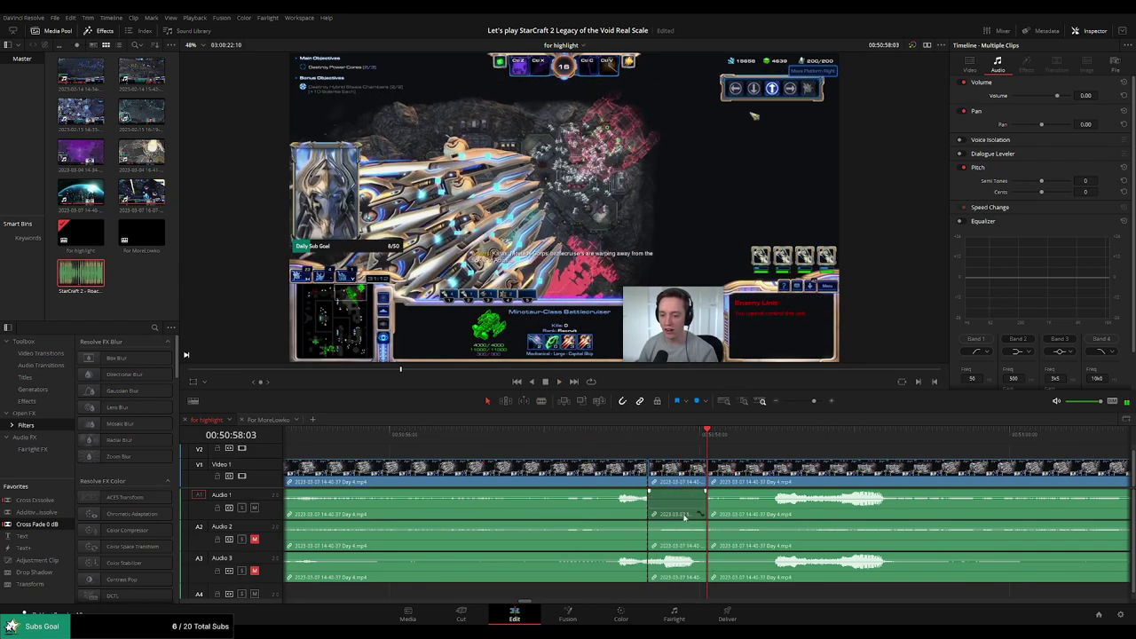
# Place the StarCraft 2 Roach Quotes sound on Audio 4 under the disabled segment, trimmed to its length, with volume -23, and play it back
pyautogui.moveTo(97, 277); pyautogui.dragTo(649, 592)
pyautogui.moveTo(756, 594); pyautogui.dragTo(705, 594)
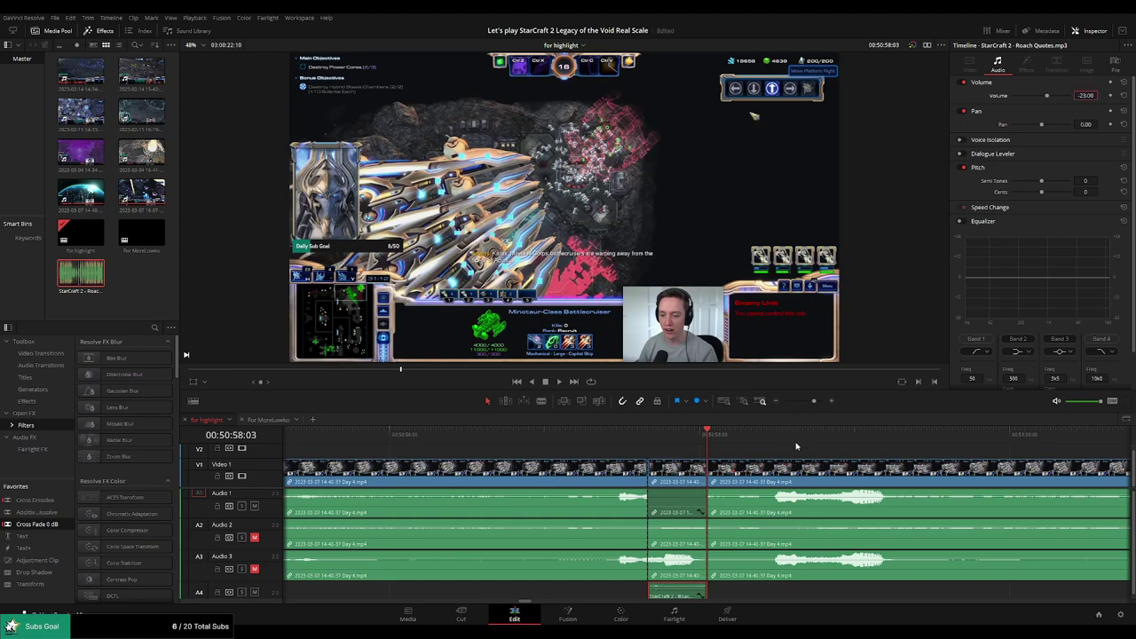
pyautogui.moveTo(794, 435); pyautogui.dragTo(652, 434)
pyautogui.press('space')
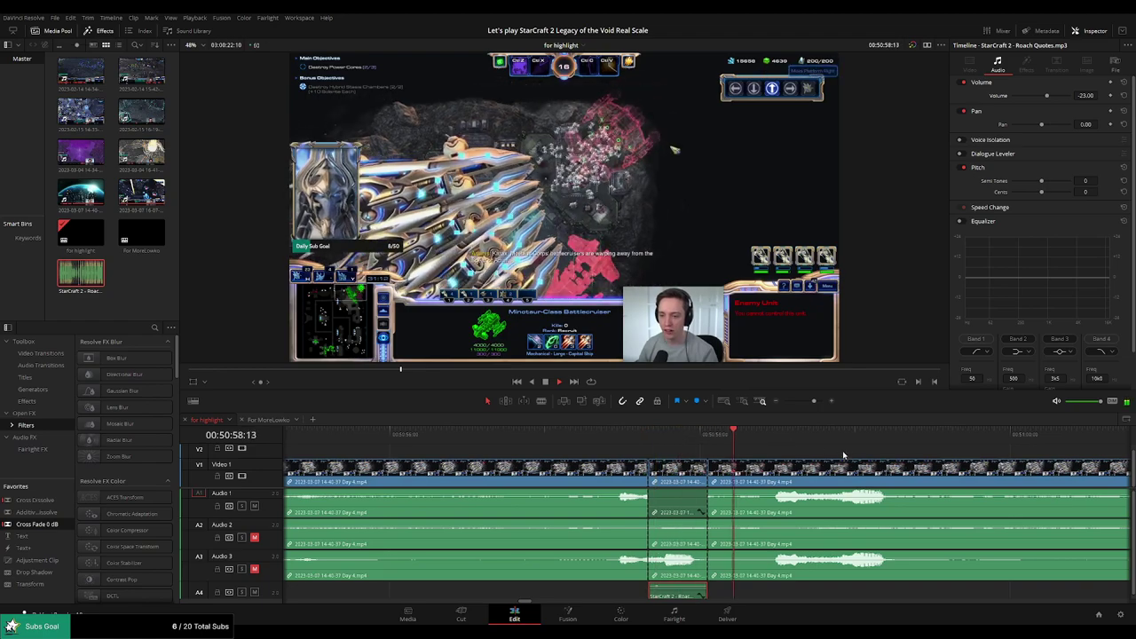
# Split all tracks within the next loud burst of speech and at about 00:50:59:21, and disable the Audio 1 segment between the cuts
pyautogui.moveTo(843, 454); pyautogui.dragTo(680, 447)
pyautogui.press('space')
pyautogui.press('b')
pyautogui.click(650, 473)
pyautogui.press('space')
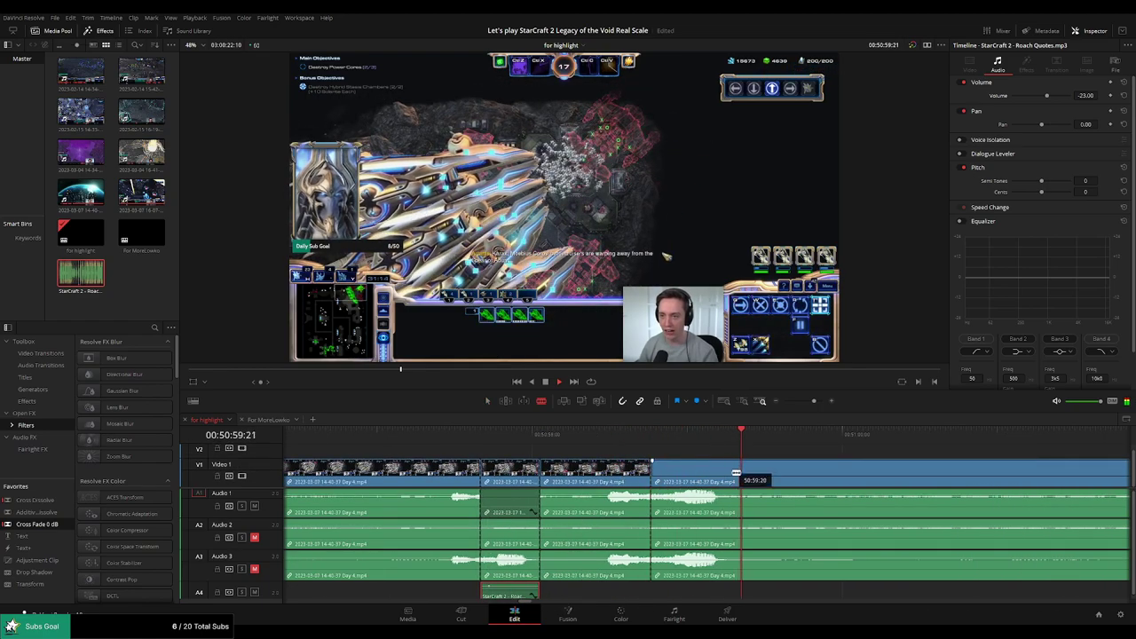
pyautogui.click(738, 473)
pyautogui.press('a')
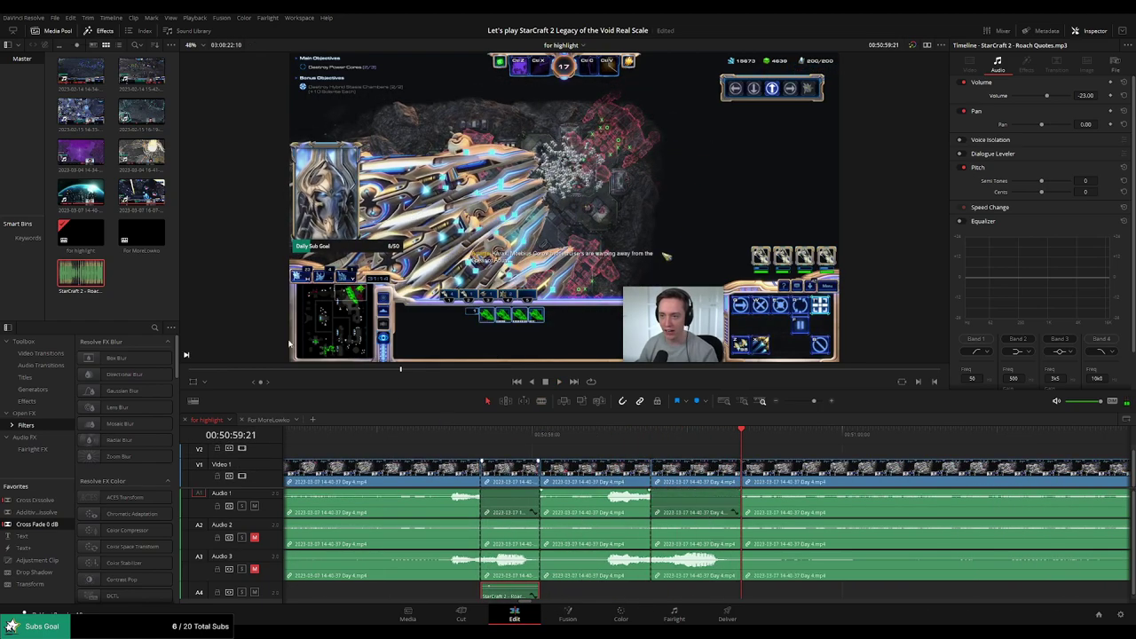
# Cover the second disabled segment with the Roach Quotes sound on Audio 4, trimmed to fit, with volume -23, and play it back
pyautogui.moveTo(289, 343); pyautogui.dragTo(652, 586)
pyautogui.moveTo(776, 590); pyautogui.dragTo(740, 588)
pyautogui.click(711, 592)
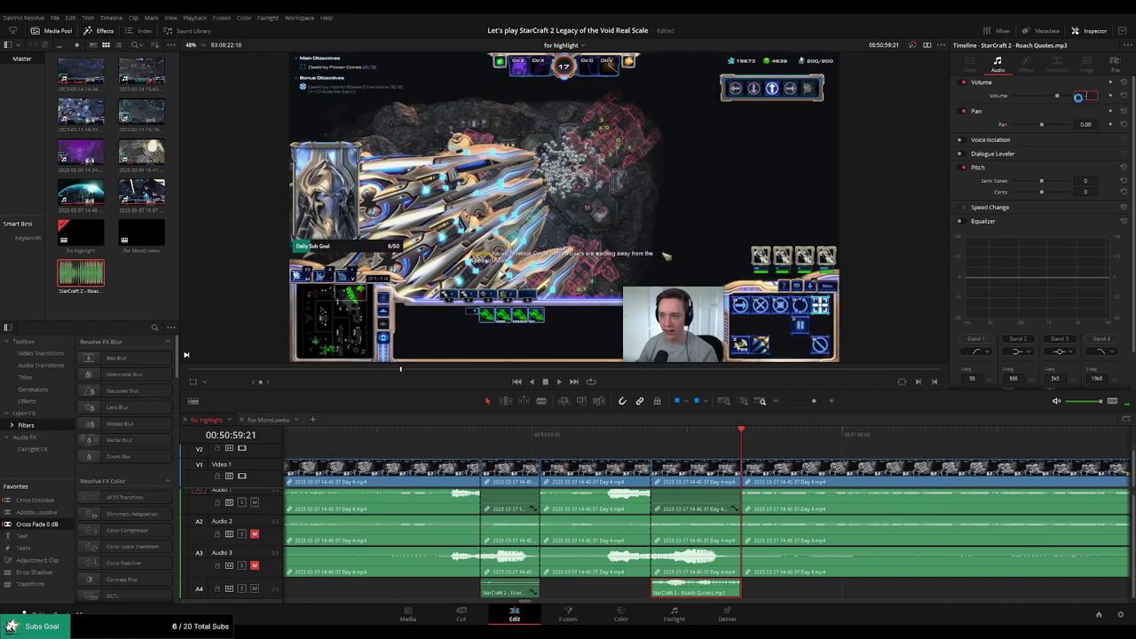
pyautogui.moveTo(1078, 96); pyautogui.dragTo(1076, 96)
pyautogui.click(607, 437)
pyautogui.press('space')
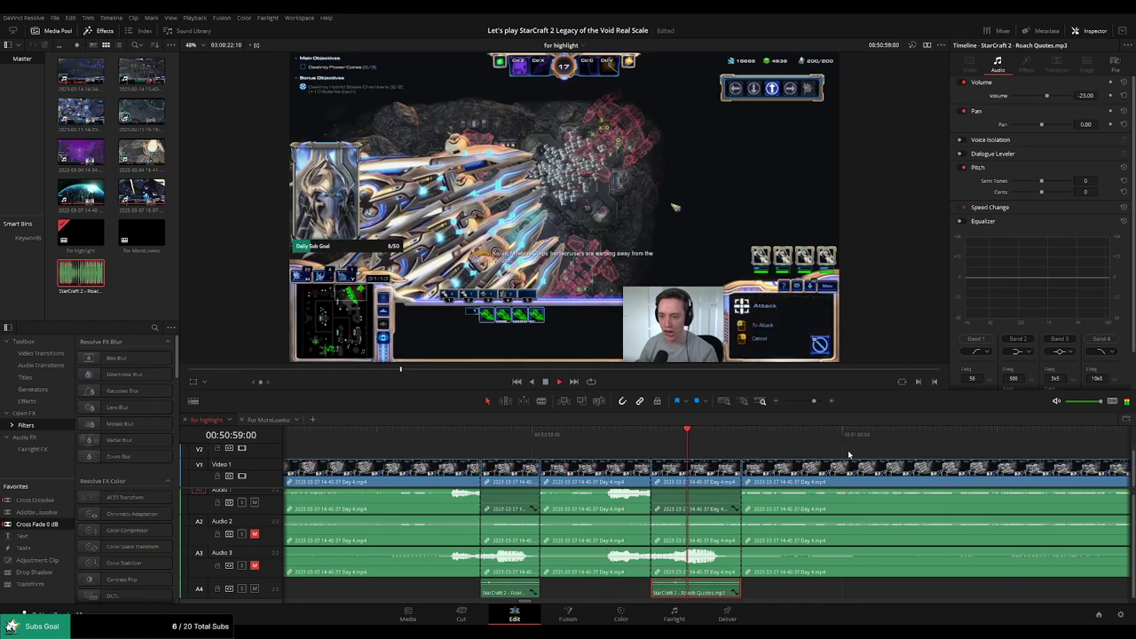
pyautogui.click(849, 453)
# Cut the quiet stretch from about 00:51:15 to 00:51:23:23 out of all tracks and add a Cross Fade 0 dB to Audio 1 at the join
pyautogui.moveTo(813, 402); pyautogui.dragTo(802, 404)
pyautogui.scroll(1, 753, 511)
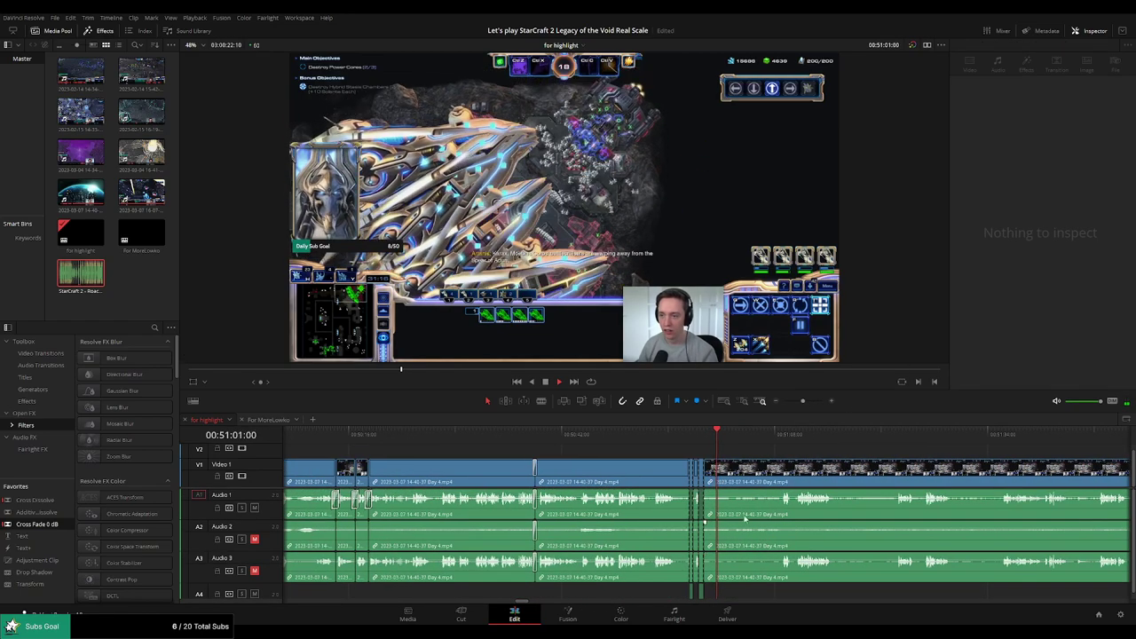
pyautogui.moveTo(730, 440); pyautogui.dragTo(776, 442)
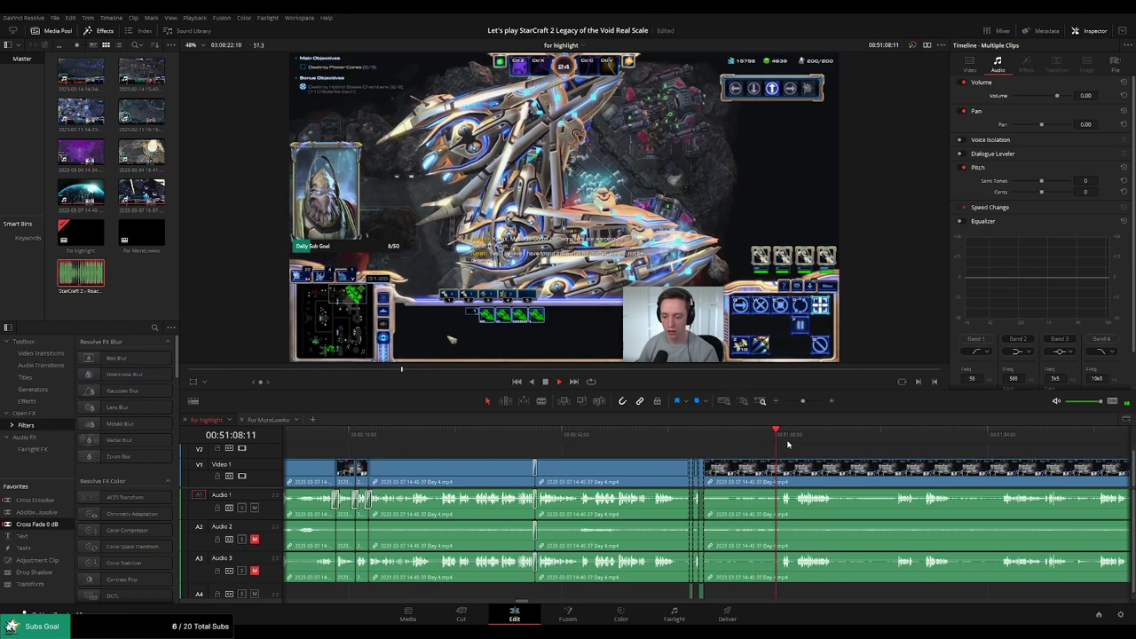
pyautogui.scroll(2, 812, 451)
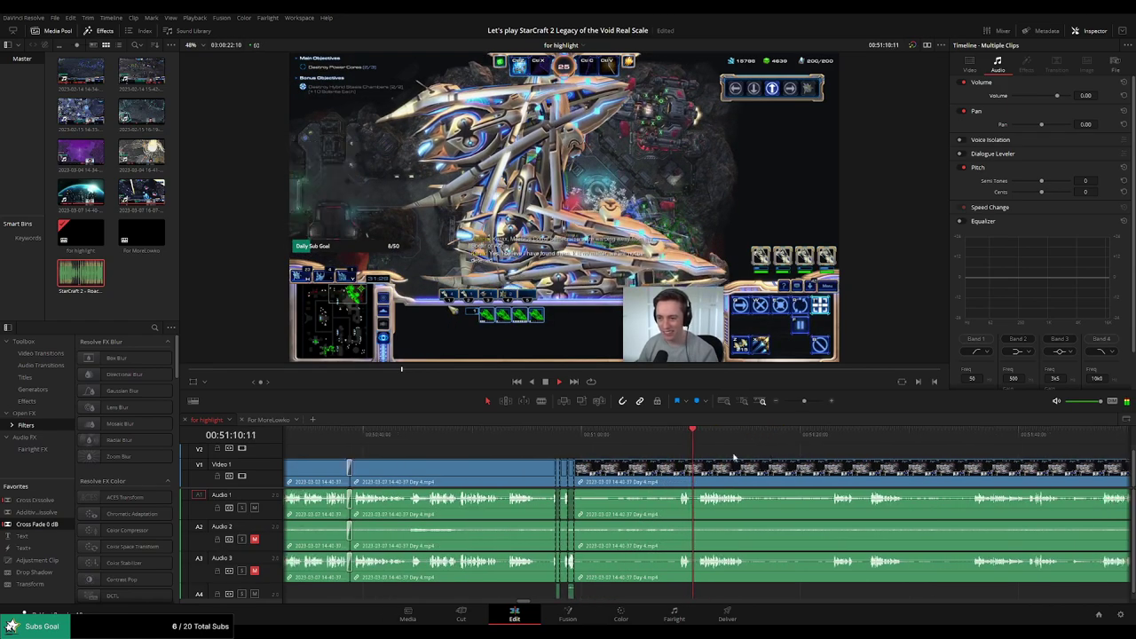
pyautogui.press('b')
pyautogui.click(581, 472)
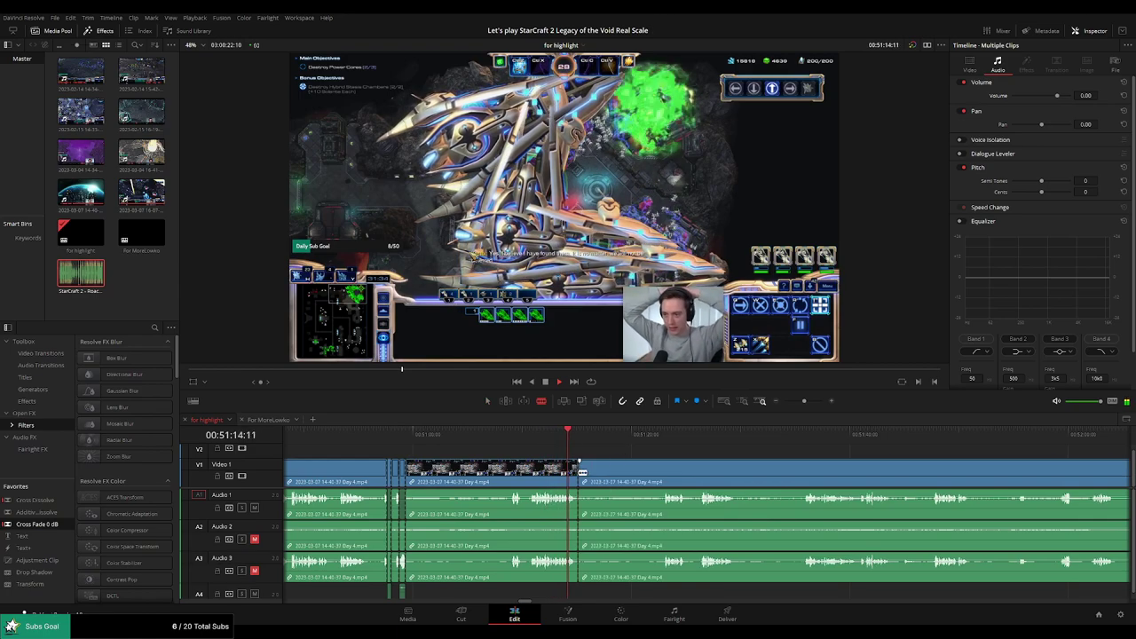
pyautogui.click(658, 434)
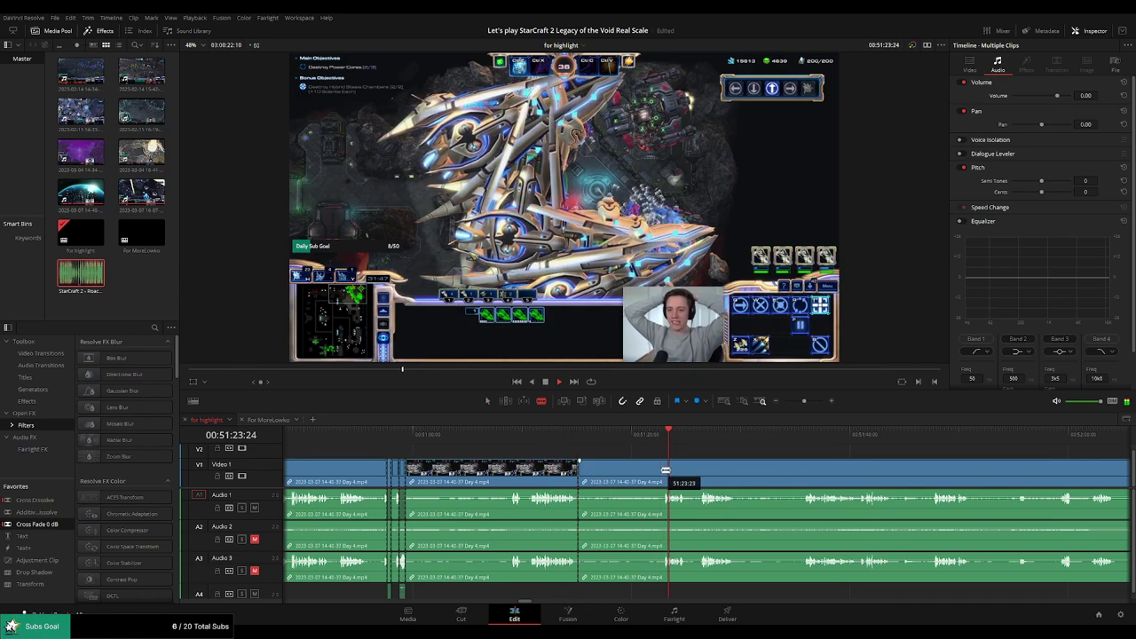
pyautogui.click(665, 469)
pyautogui.press('a')
pyautogui.click(621, 471)
pyautogui.press('BackSpace')
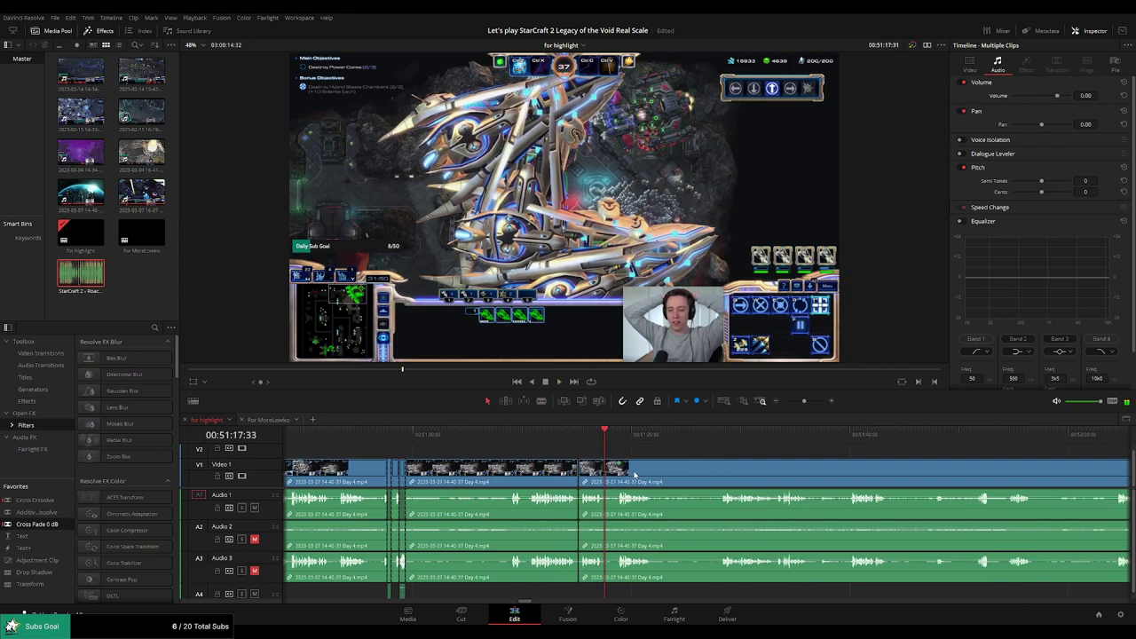
pyautogui.moveTo(543, 507); pyautogui.dragTo(577, 502)
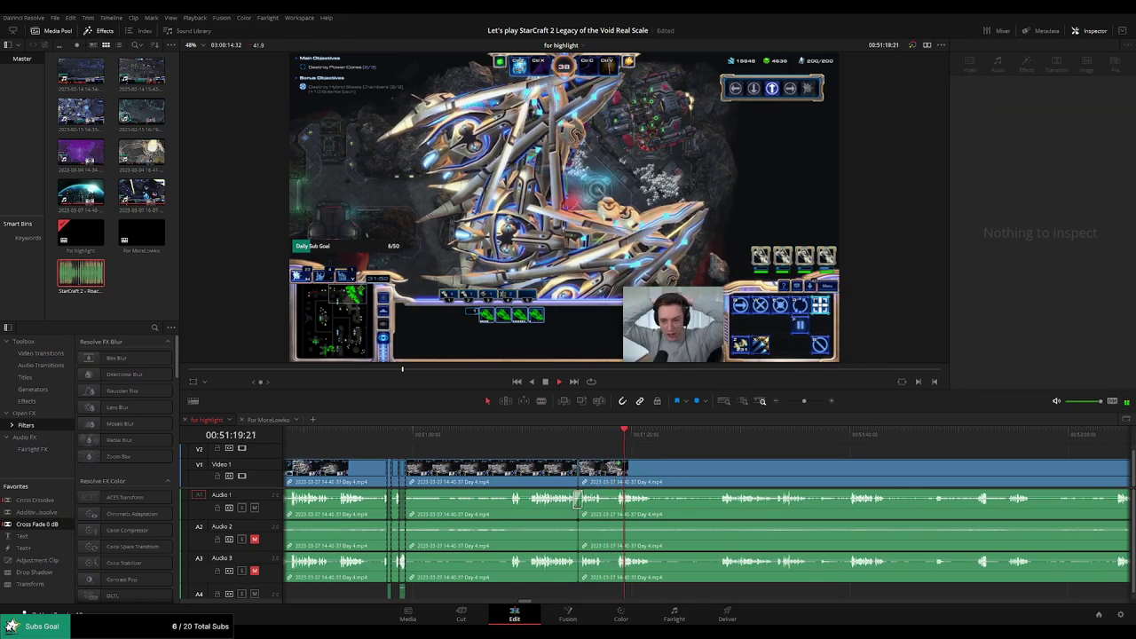
# Cut the quiet stretch from about 00:51:22 to 00:51:28 out of all tracks, cross-fade Audio 1 at the join, and play on from there
pyautogui.hscroll(3, 661, 472)
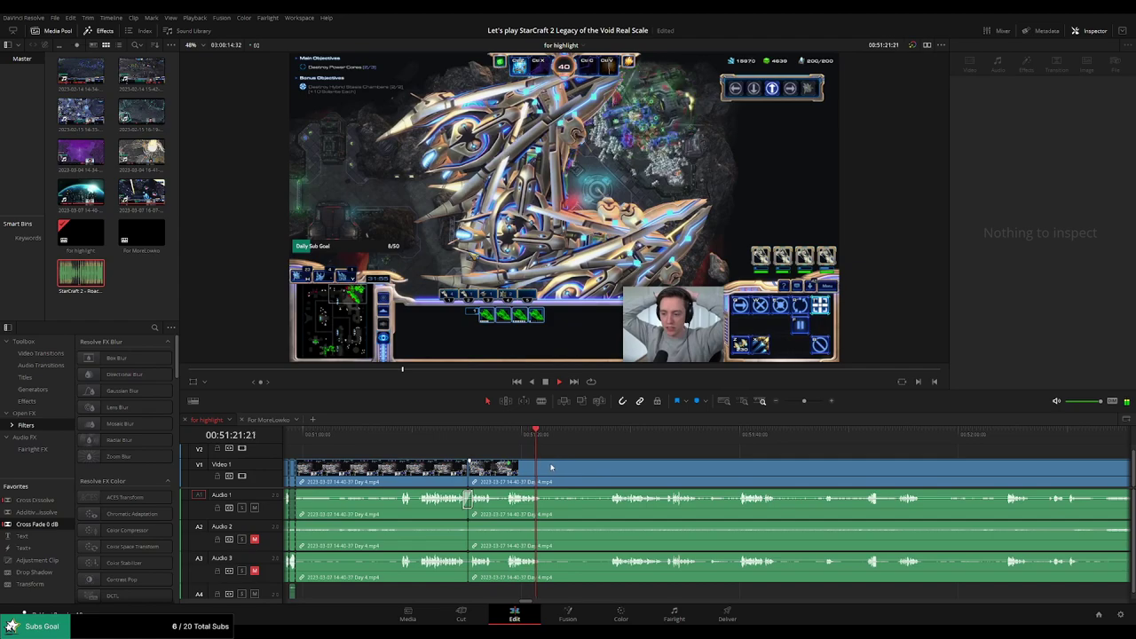
pyautogui.press('b')
pyautogui.click(544, 471)
pyautogui.click(612, 435)
pyautogui.press('space')
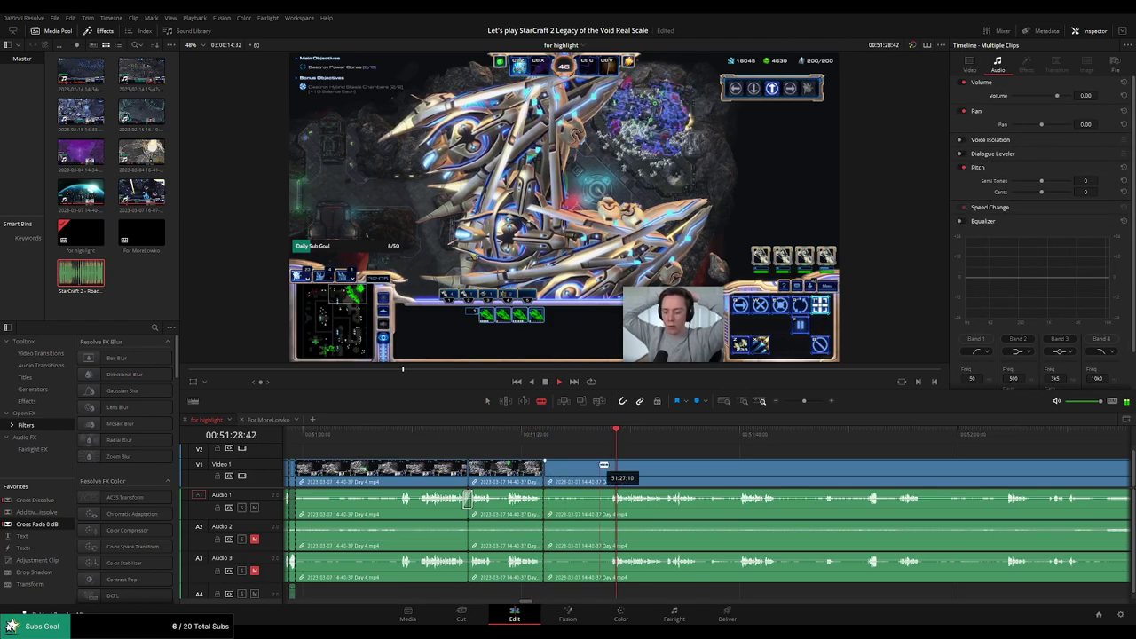
pyautogui.press('a')
pyautogui.click(590, 473)
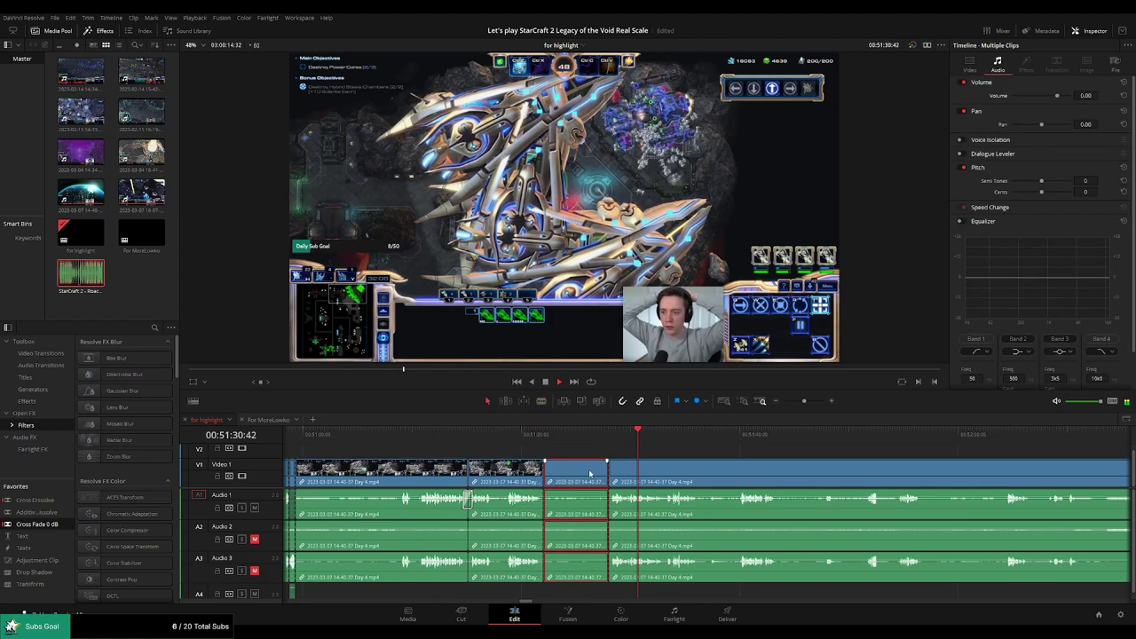
pyautogui.press('Delete')
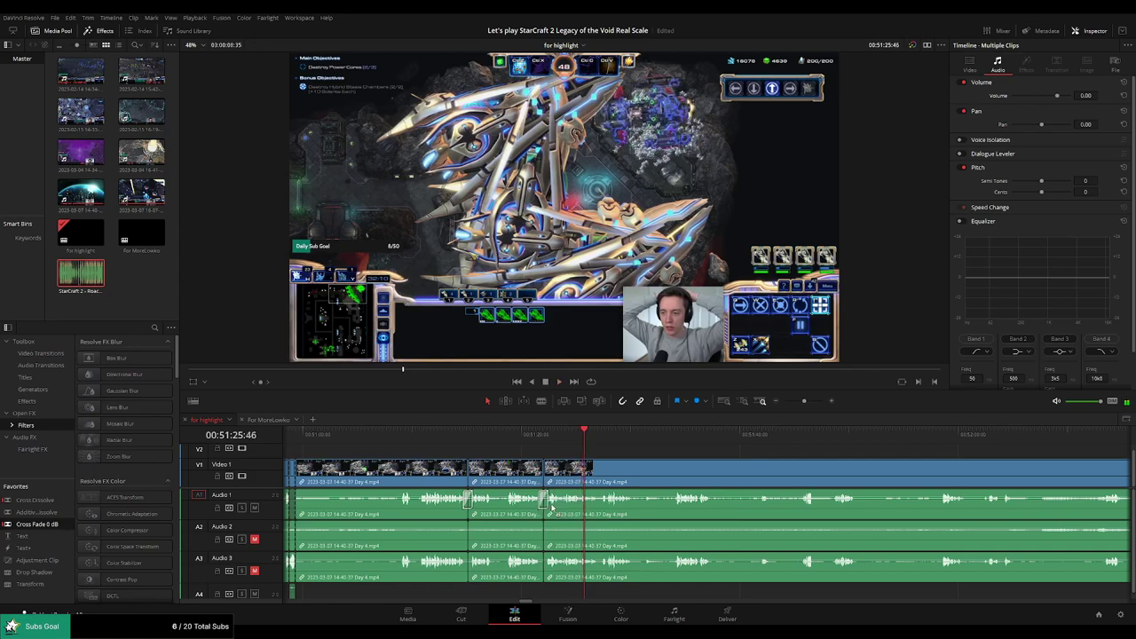
pyautogui.press('space')
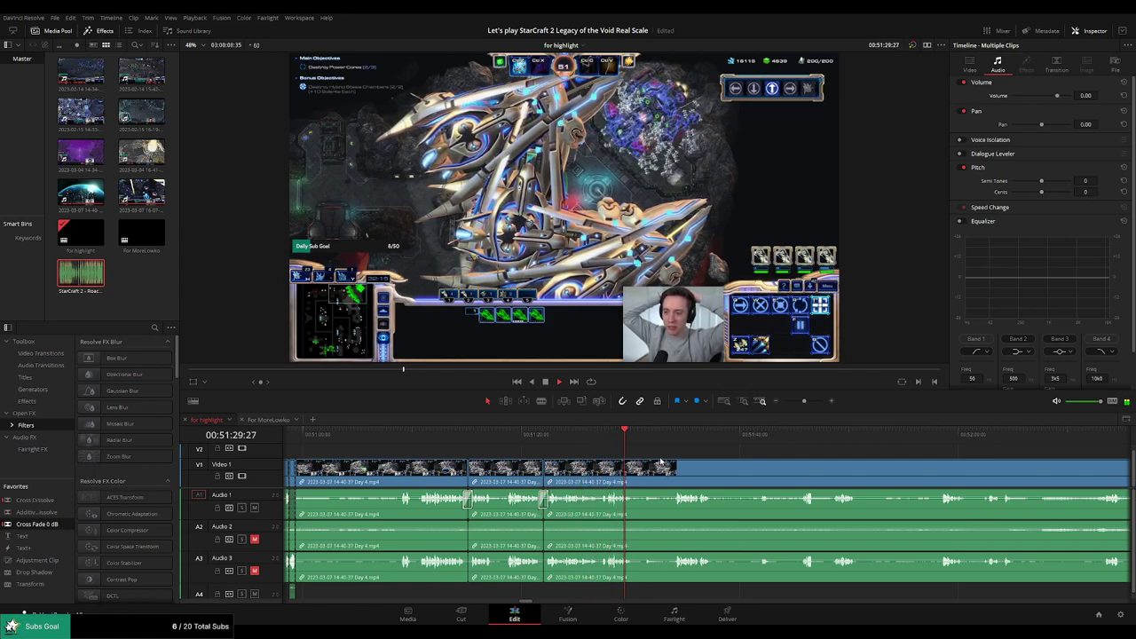
# Cut the quiet stretch from about 00:51:37:31 to 00:51:41:52 out of all tracks and add a Cross Fade 0 dB to Audio 1 at the join
pyautogui.scroll(1, 672, 462)
pyautogui.moveTo(753, 464); pyautogui.dragTo(594, 456)
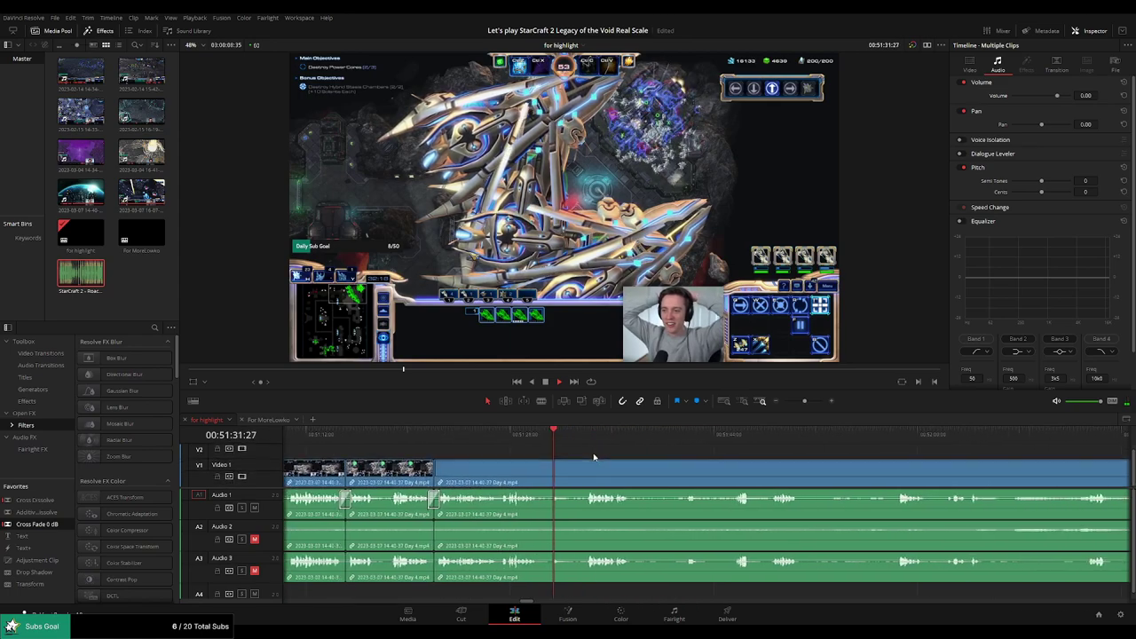
pyautogui.moveTo(715, 466); pyautogui.dragTo(611, 459)
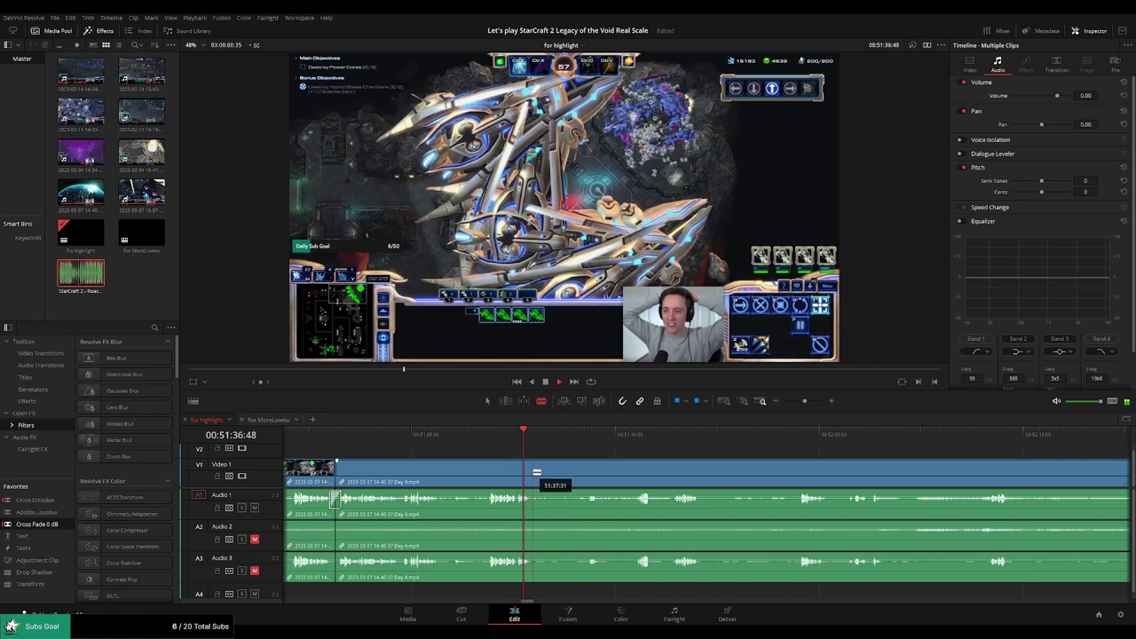
pyautogui.hotkey('ctrl', 'b')
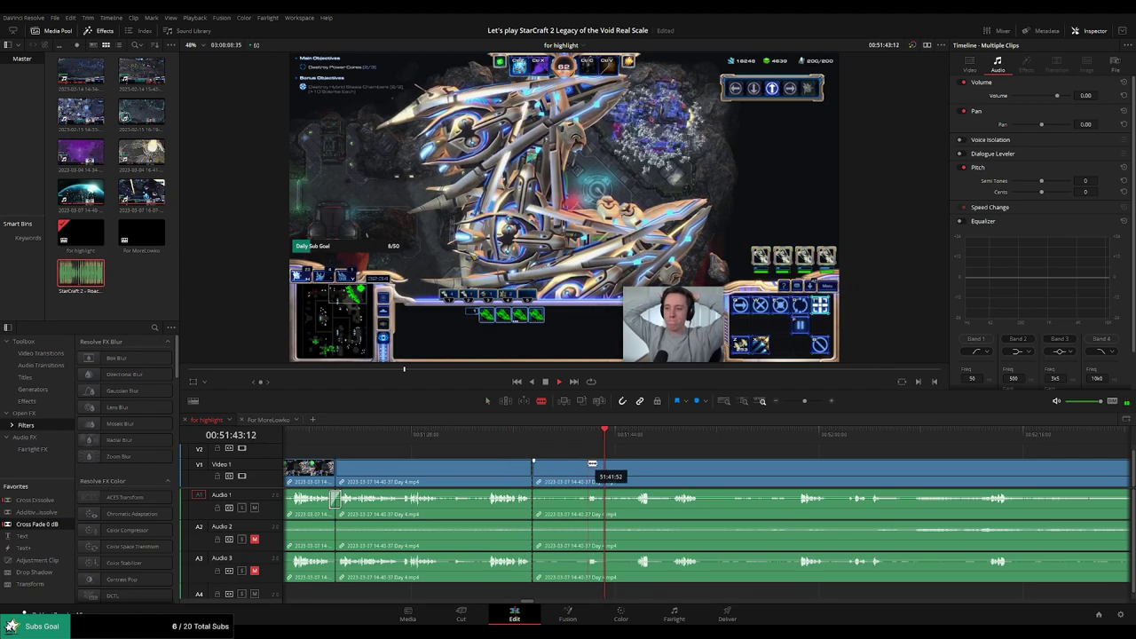
pyautogui.click(587, 466)
pyautogui.press('a')
pyautogui.click(566, 471)
pyautogui.press('Delete')
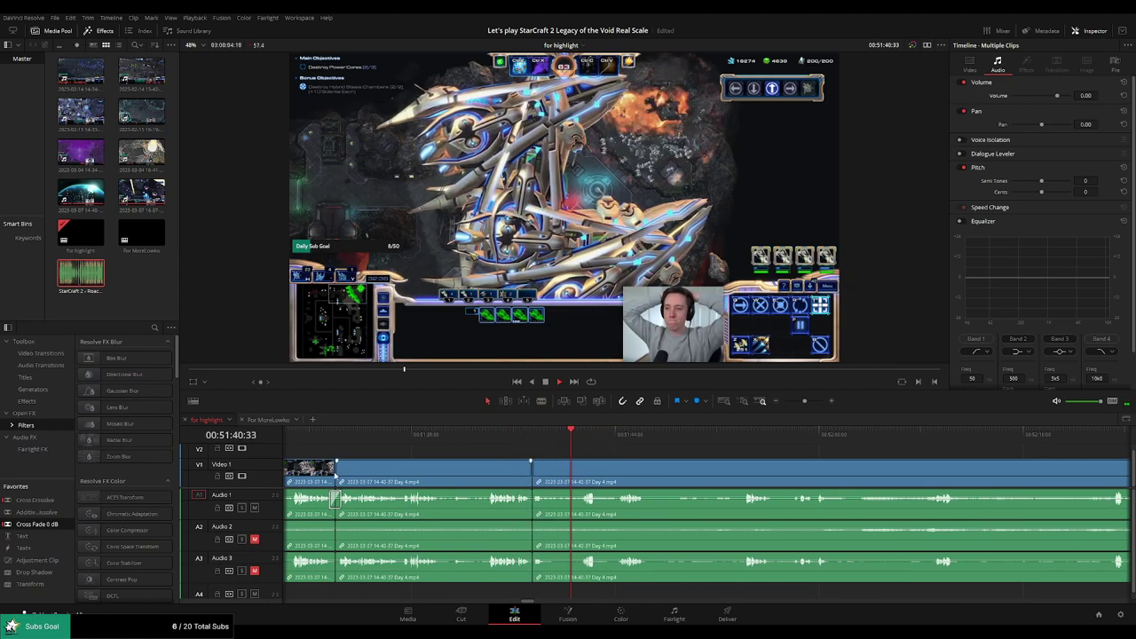
pyautogui.moveTo(527, 510); pyautogui.dragTo(531, 507)
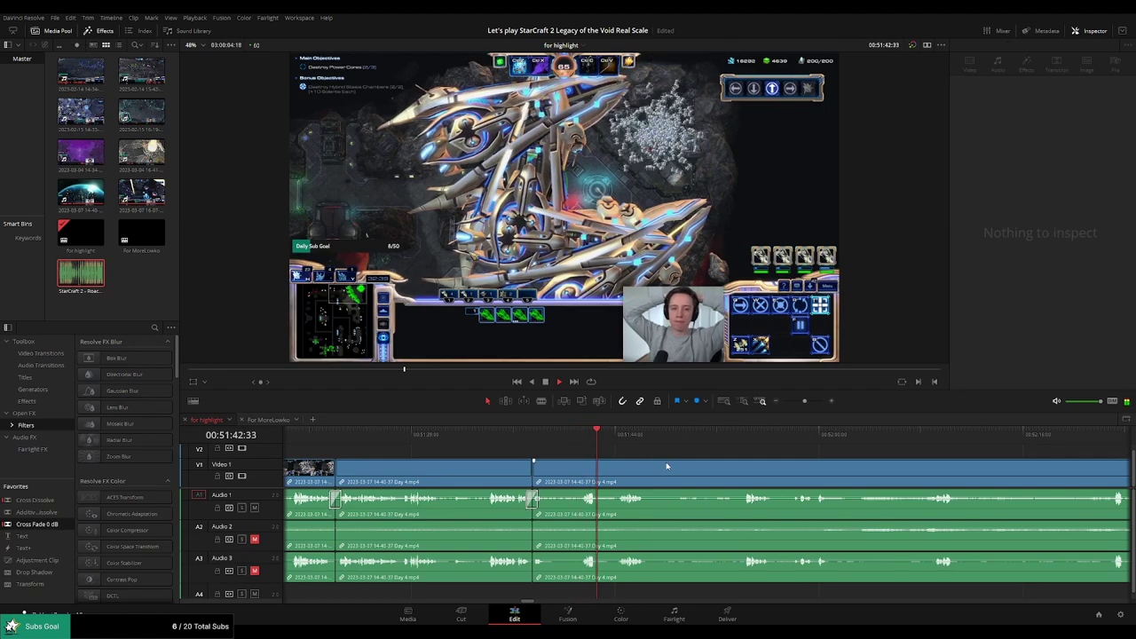
# Split all tracks at about 00:51:46, just after the burst of speech ends
pyautogui.click(609, 438)
pyautogui.moveTo(706, 456); pyautogui.dragTo(591, 456)
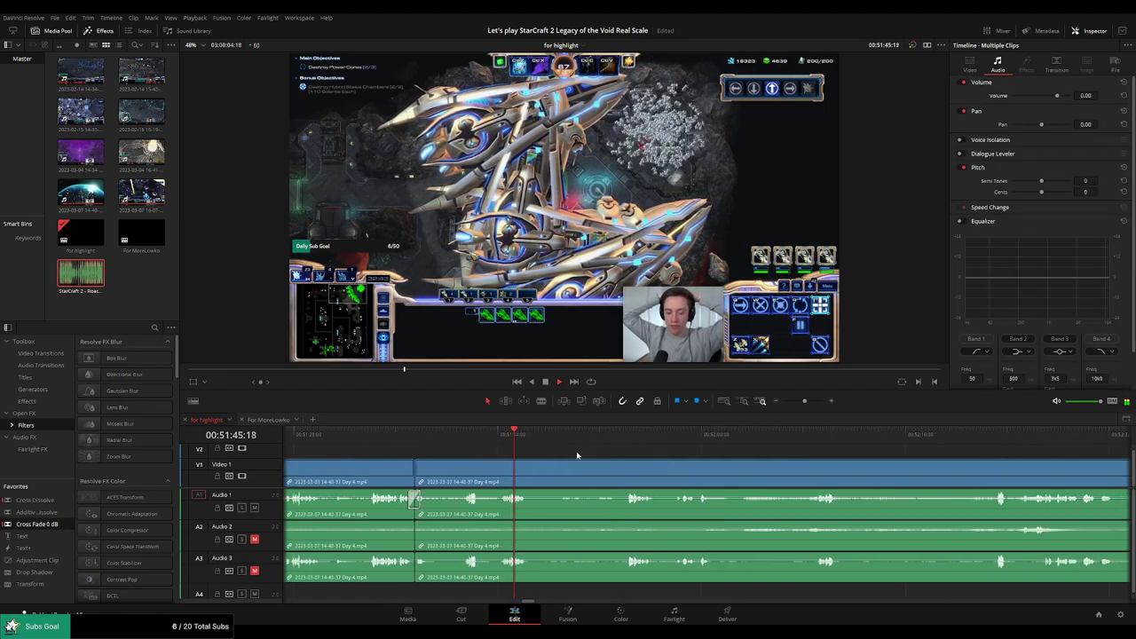
pyautogui.hotkey('ctrl', 'b')
# Review the footage on both sides of the new split and the cutscene that ends the Templar's Charge mission
pyautogui.click(625, 435)
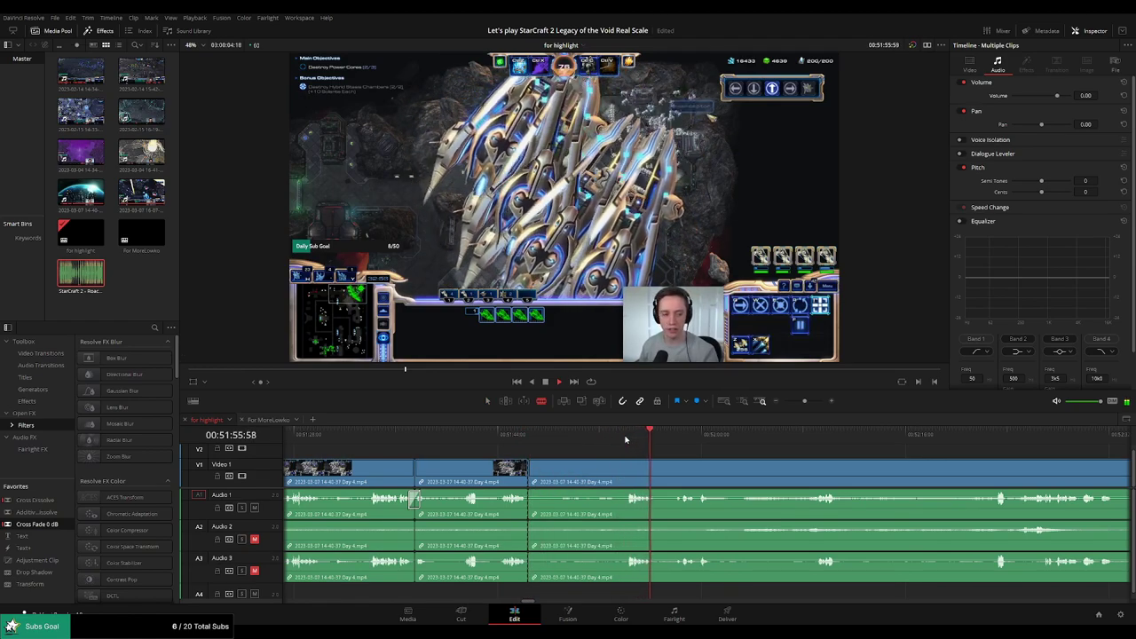
pyautogui.click(684, 434)
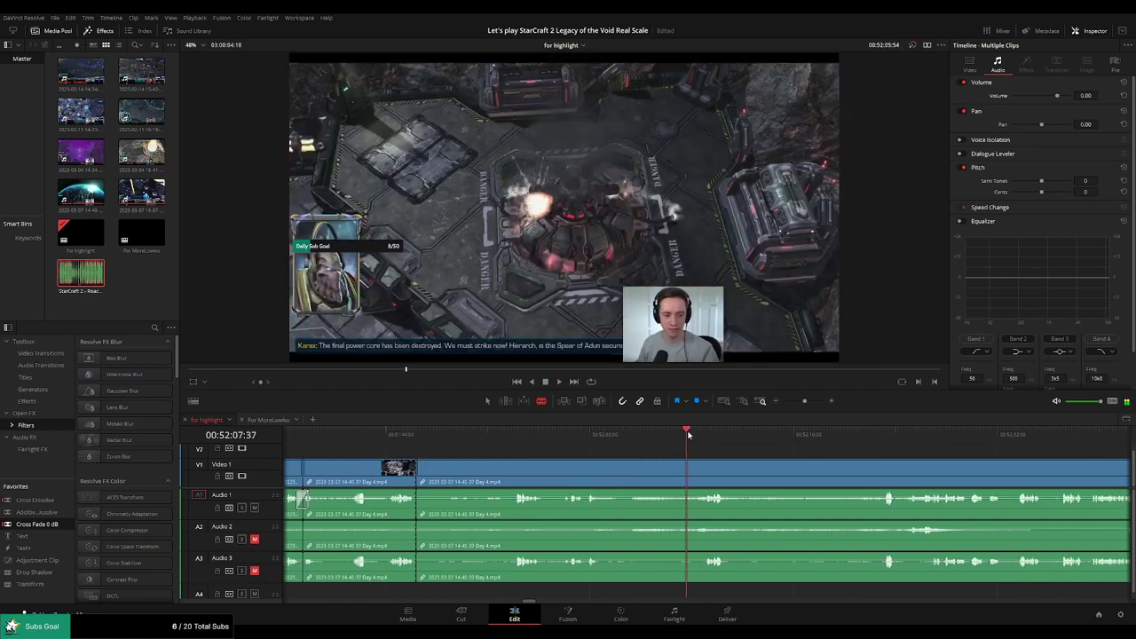
pyautogui.click(406, 435)
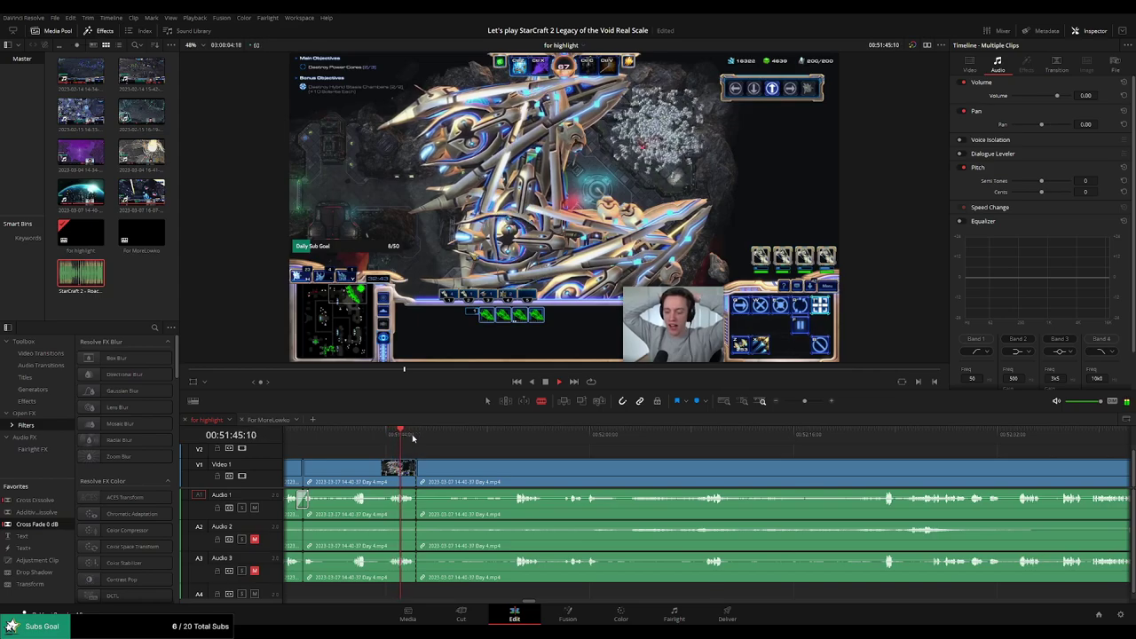
pyautogui.click(570, 435)
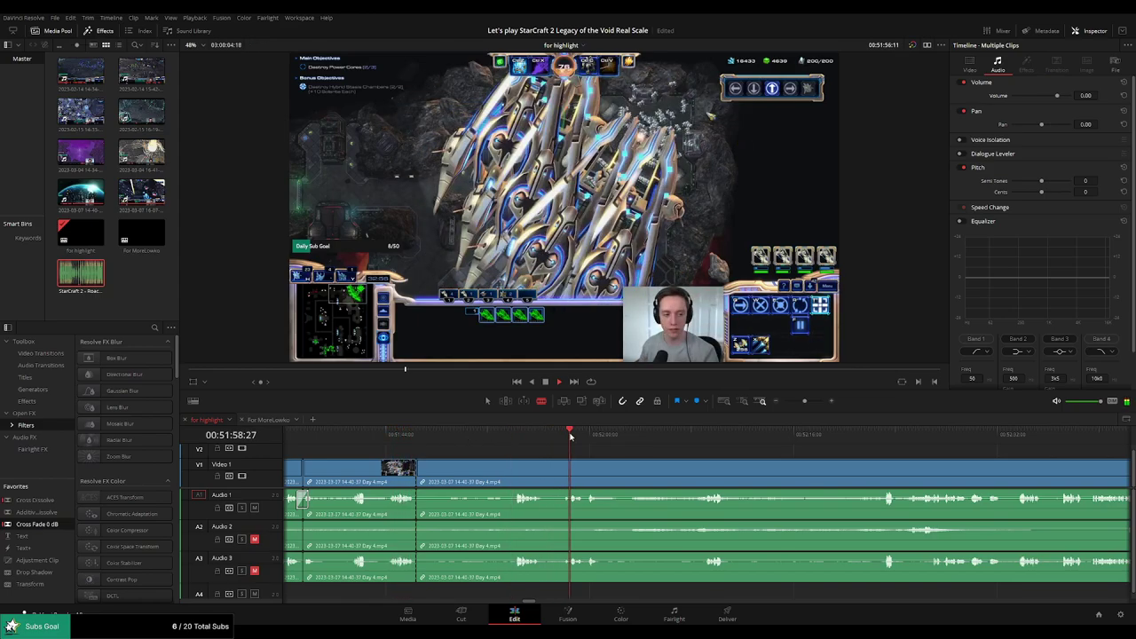
pyautogui.click(878, 433)
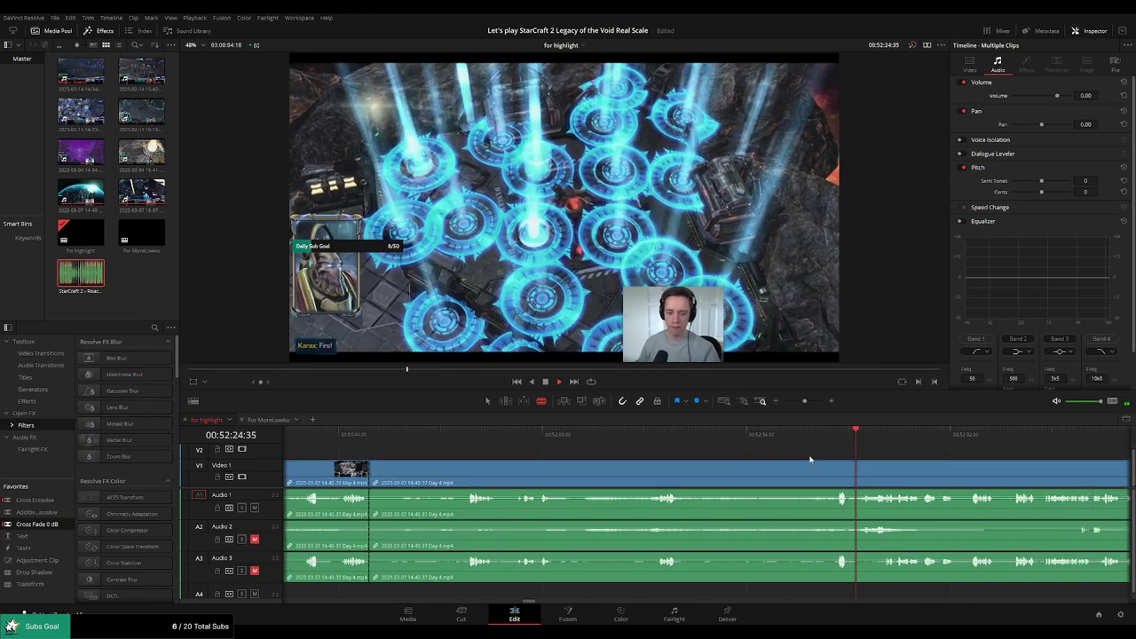
pyautogui.click(910, 435)
# Skim the rest of the long Day 4 clip, from the victory screen through the ship scenes into the Templar's Return mission
pyautogui.moveTo(804, 401); pyautogui.dragTo(787, 402)
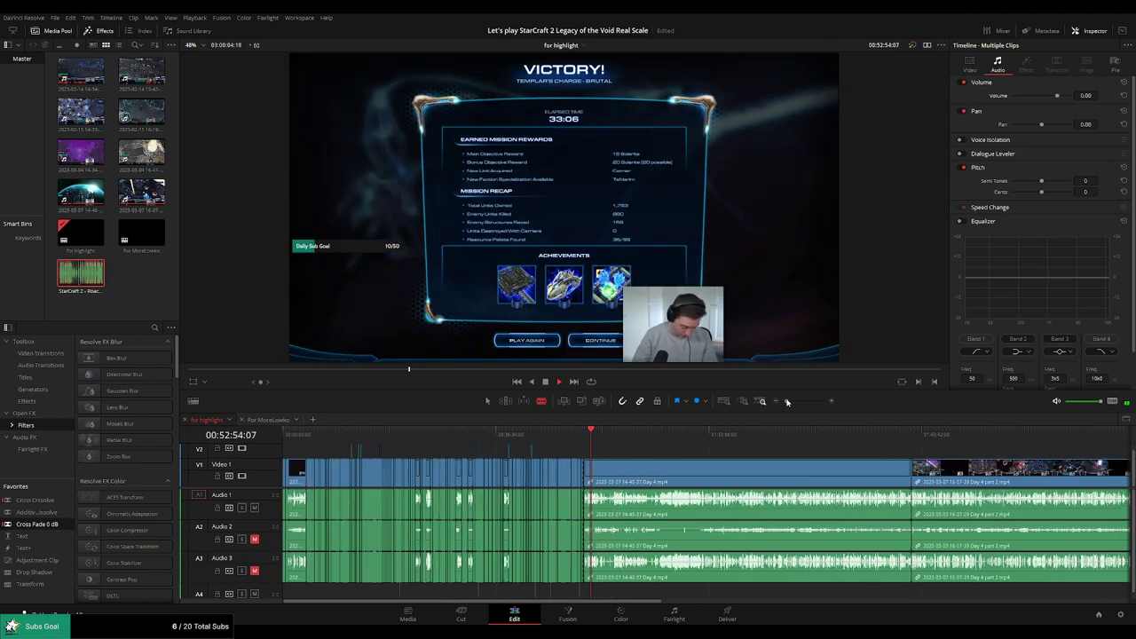
pyautogui.click(612, 437)
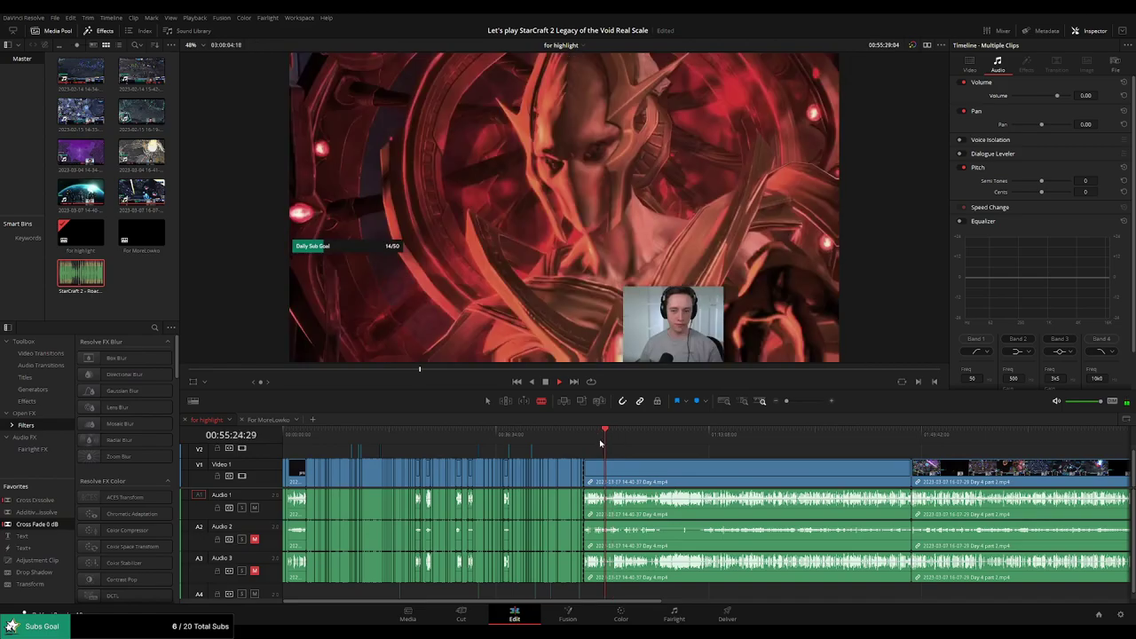
pyautogui.click(625, 445)
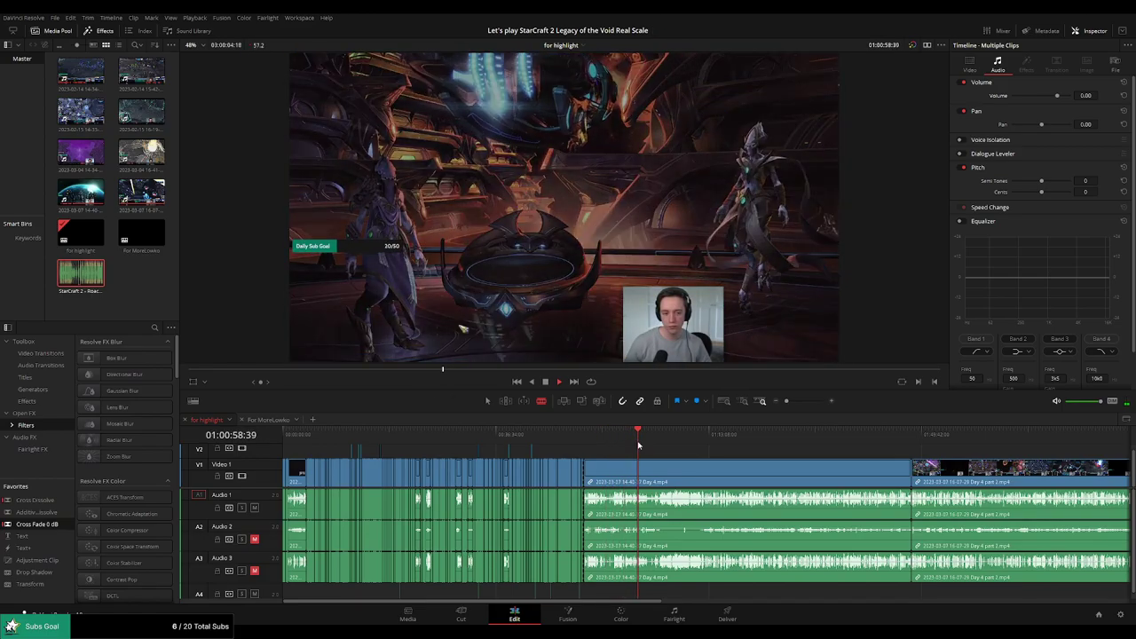
pyautogui.click(647, 436)
pyautogui.click(657, 436)
pyautogui.click(661, 436)
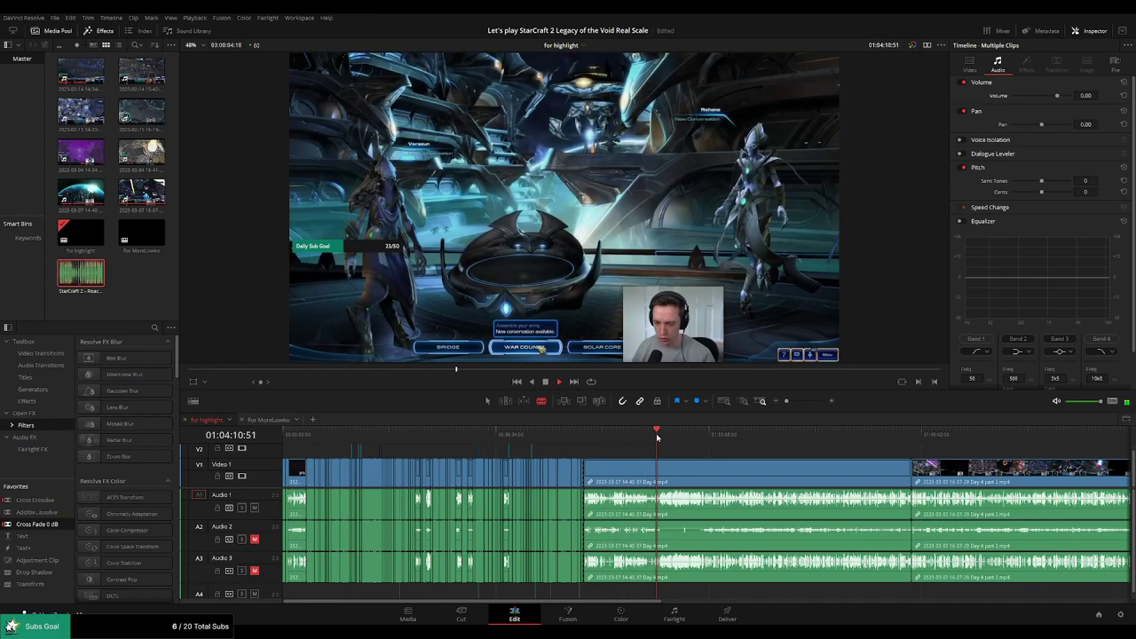
pyautogui.click(668, 435)
pyautogui.click(684, 434)
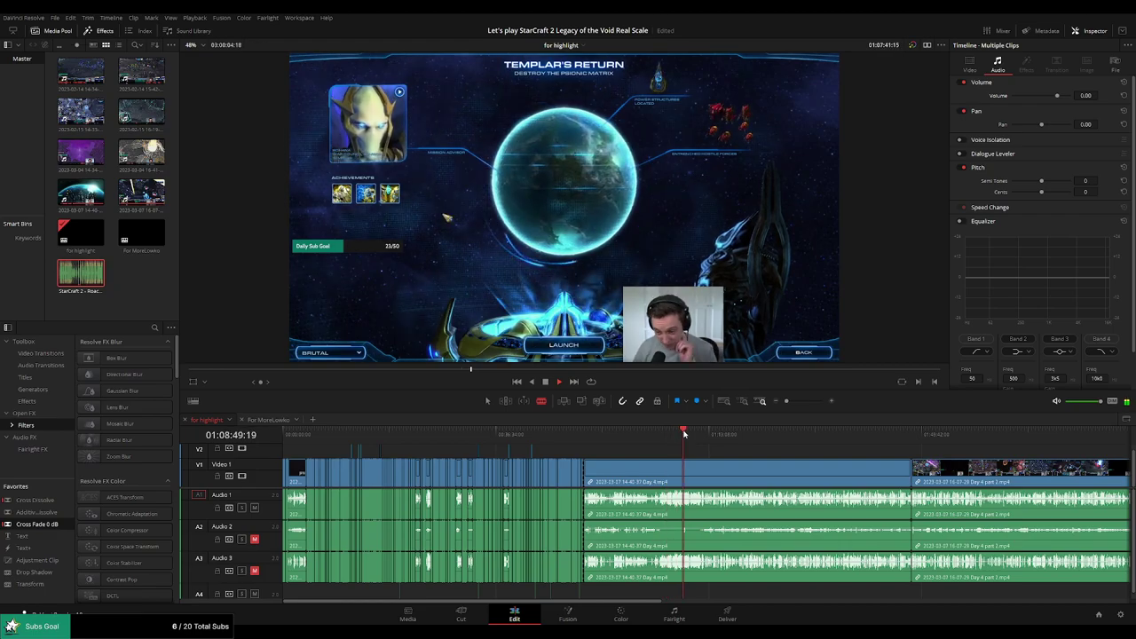
pyautogui.click(704, 434)
pyautogui.click(711, 433)
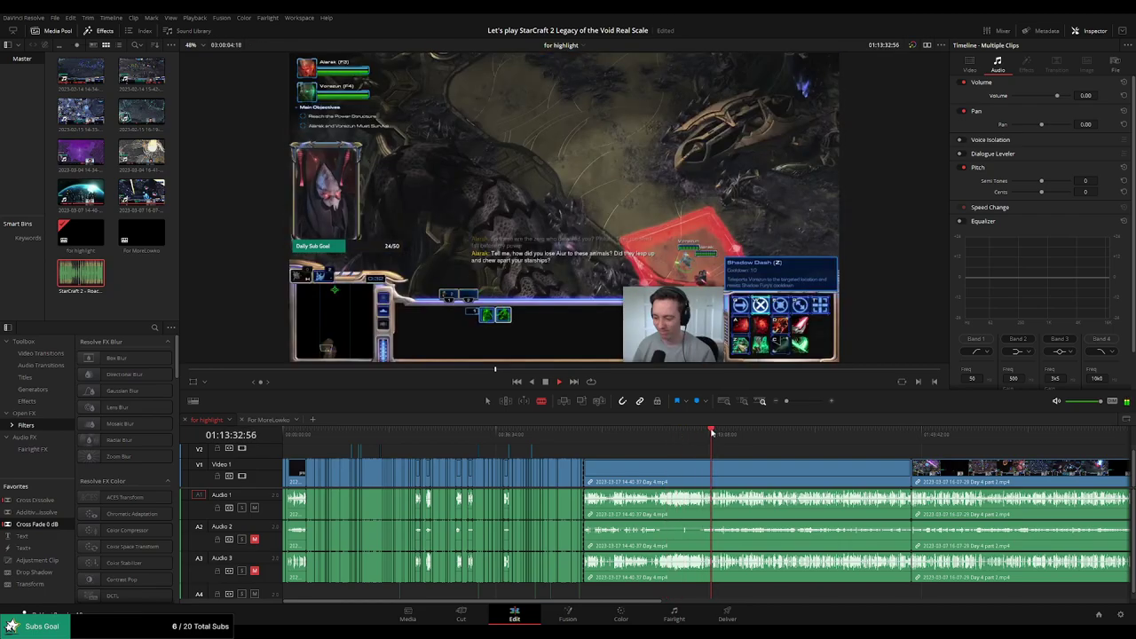
pyautogui.click(761, 434)
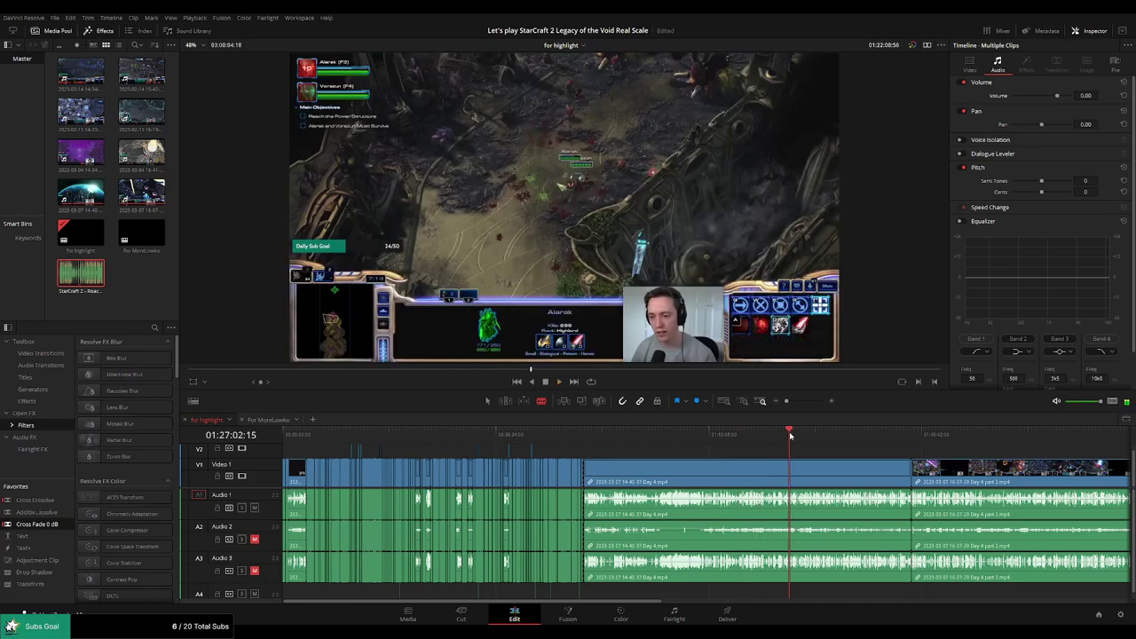
# Skim the Day 4 clip around the end of the Alarak and Vorazun section and the Ancient Temple Grounds scene
pyautogui.click(818, 433)
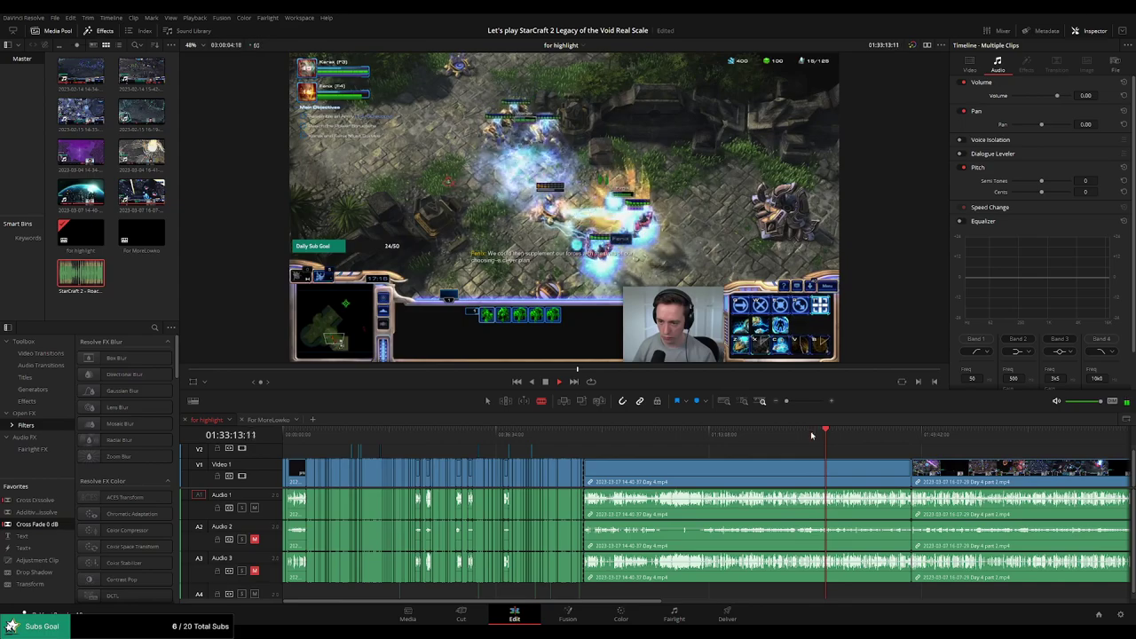
pyautogui.click(811, 436)
pyautogui.scroll(6, 811, 438)
pyautogui.click(681, 433)
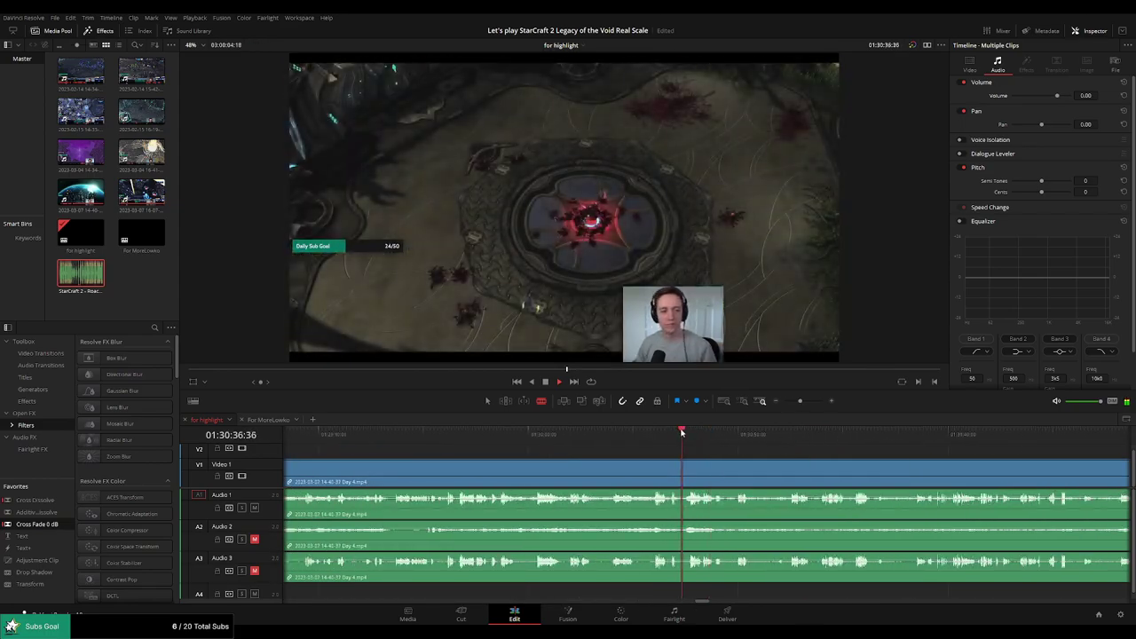
pyautogui.click(634, 433)
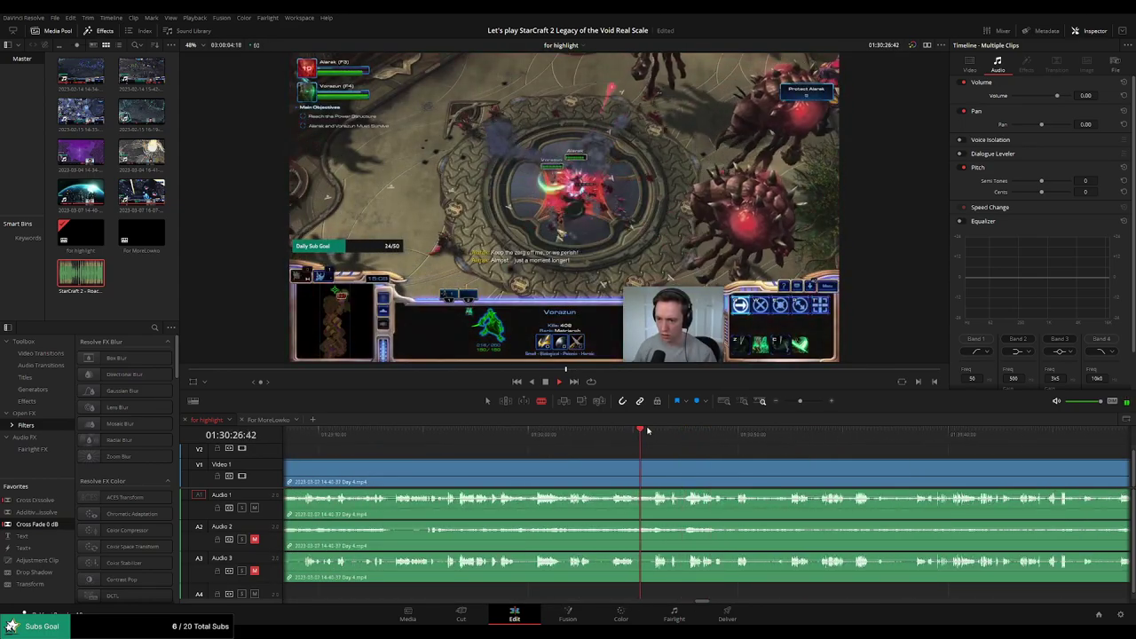
pyautogui.moveTo(647, 431); pyautogui.dragTo(624, 434)
pyautogui.click(625, 434)
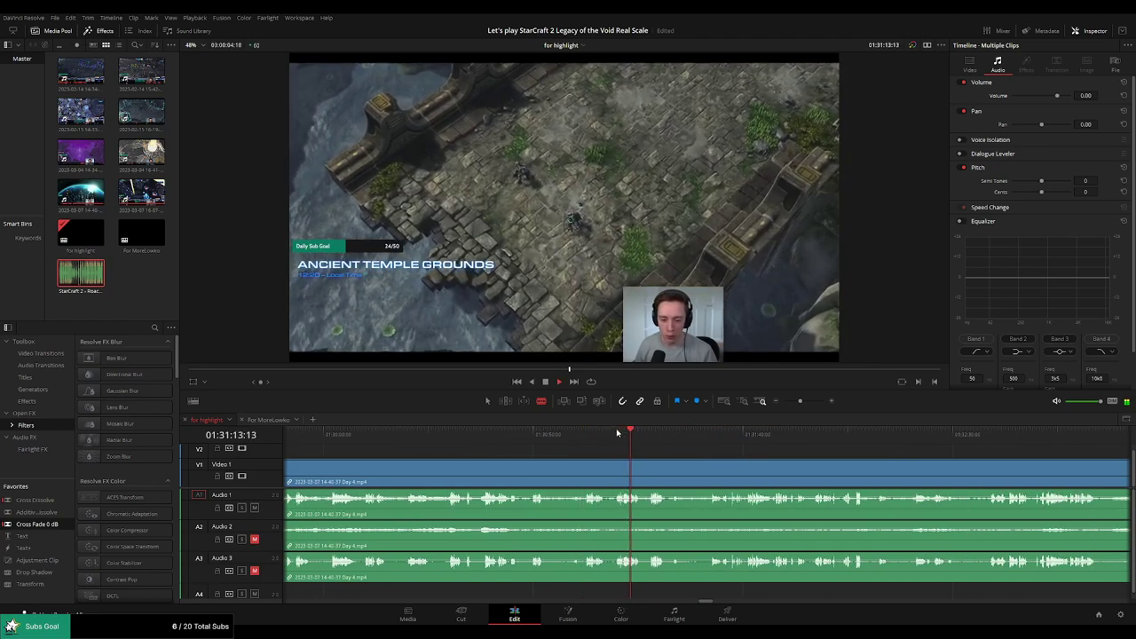
pyautogui.click(654, 434)
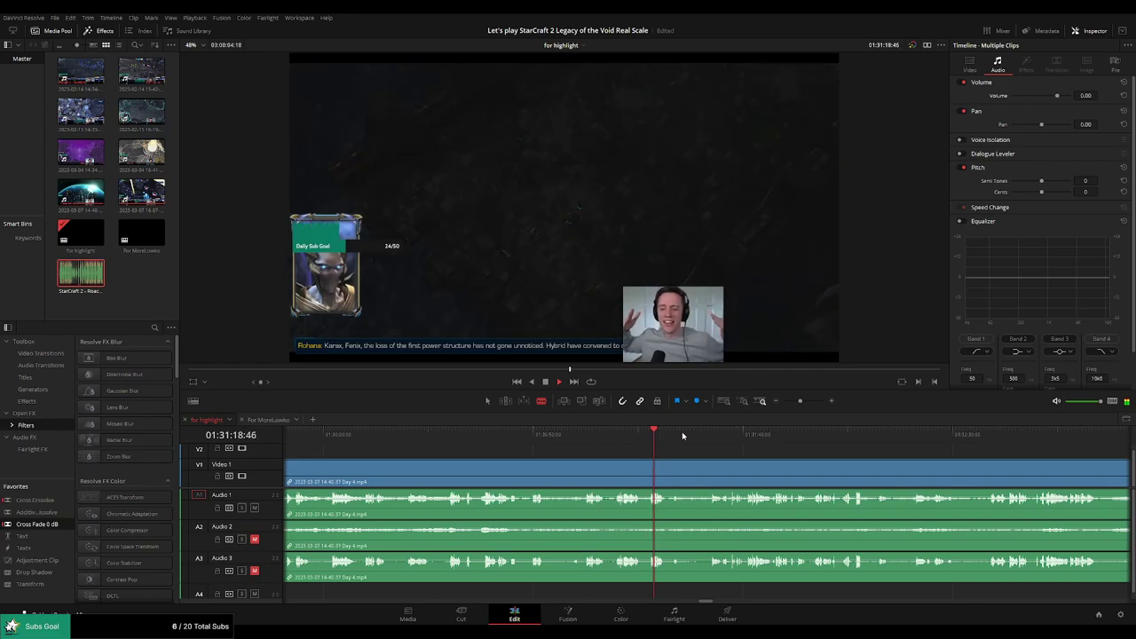
pyautogui.click(712, 433)
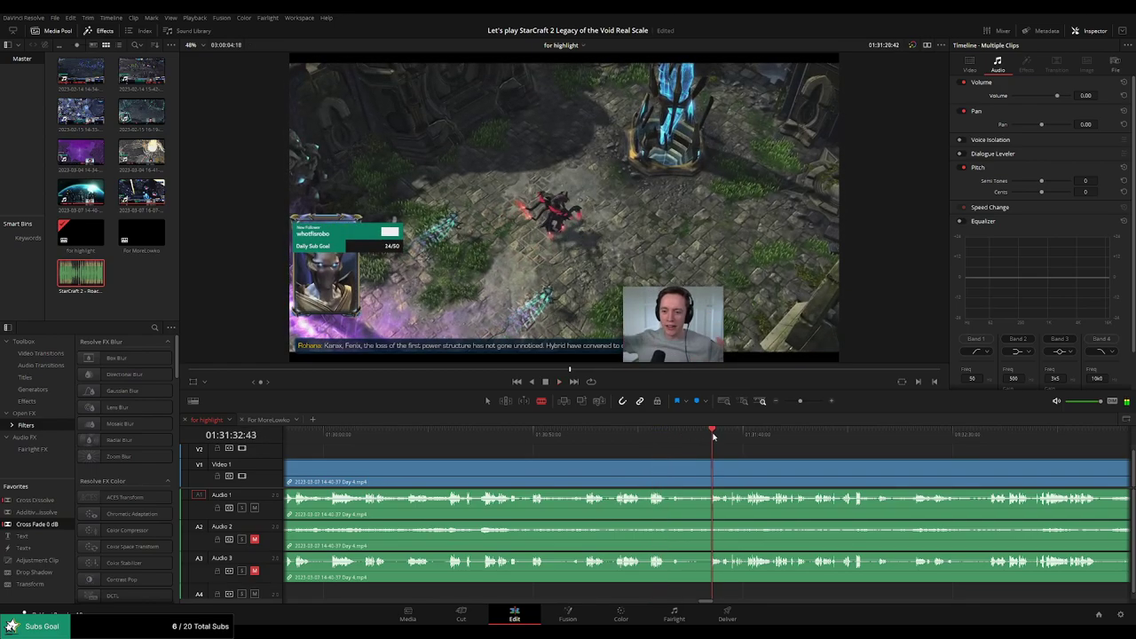
pyautogui.click(775, 434)
pyautogui.moveTo(868, 453); pyautogui.dragTo(715, 440)
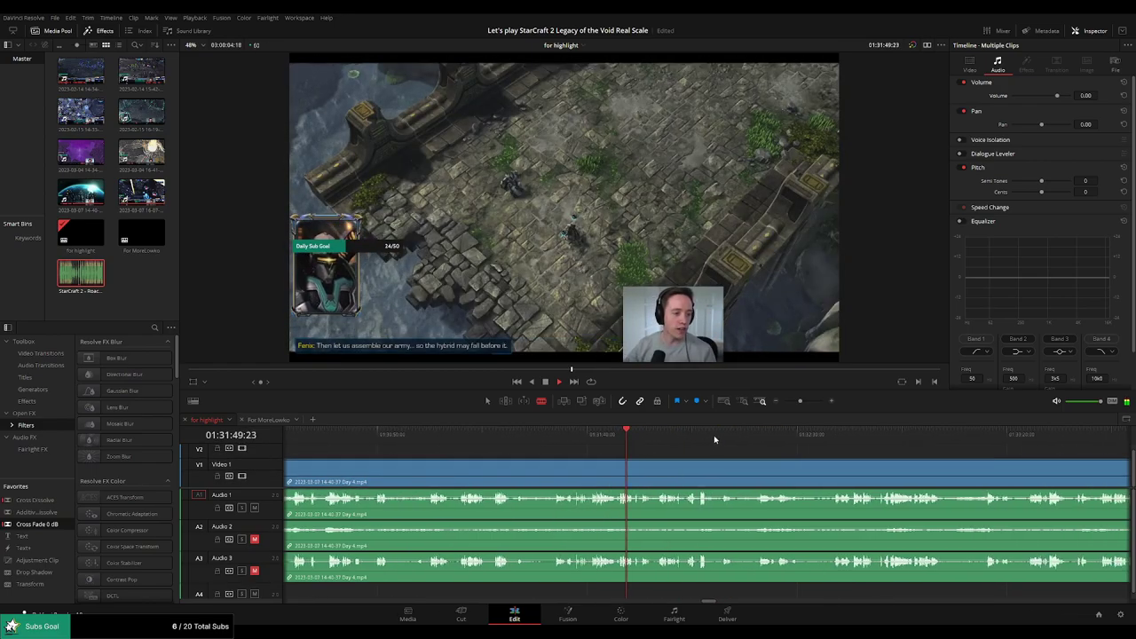
# Skim the Karax and Fenix army-building section, from about 01:32 to 01:36, for moments worth keeping
pyautogui.click(760, 433)
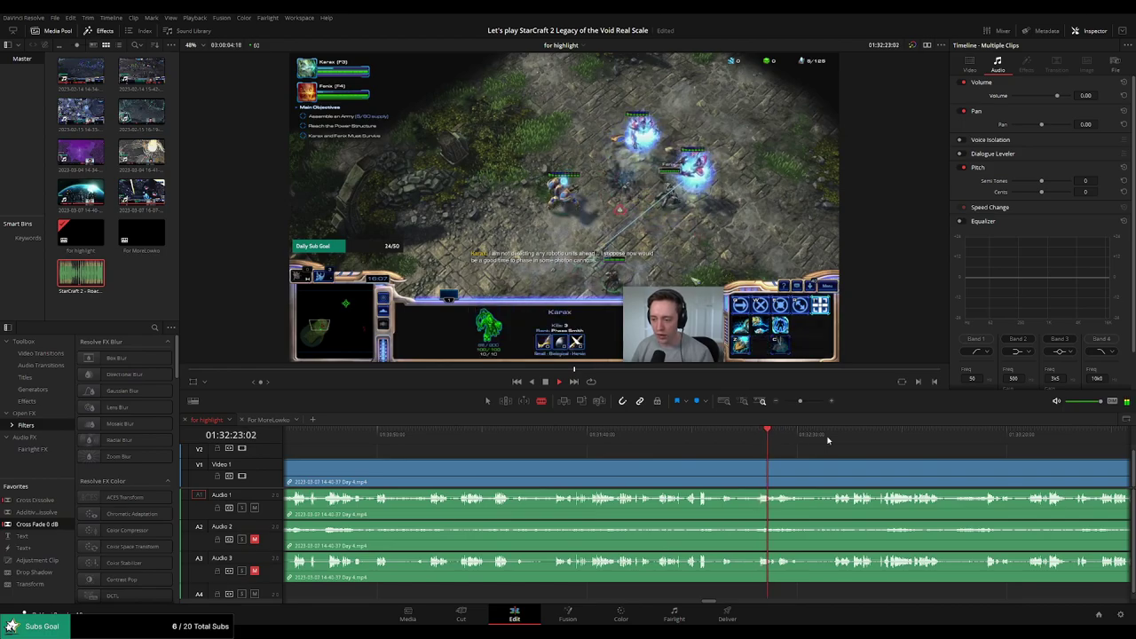
pyautogui.click(838, 434)
pyautogui.hscroll(2, 914, 462)
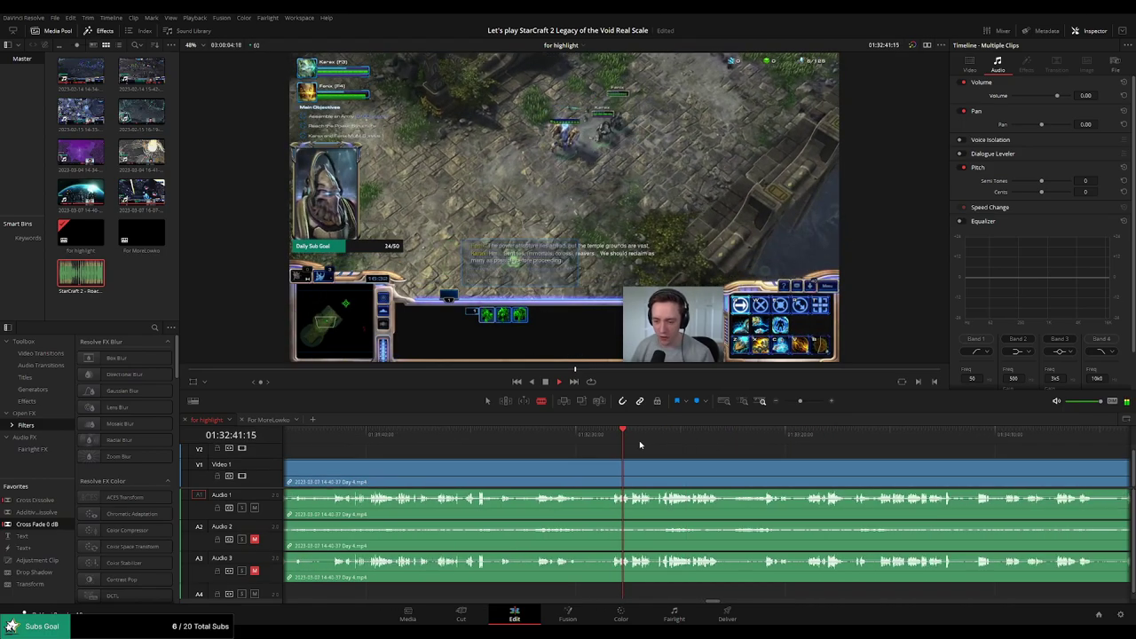
pyautogui.moveTo(650, 434); pyautogui.dragTo(761, 433)
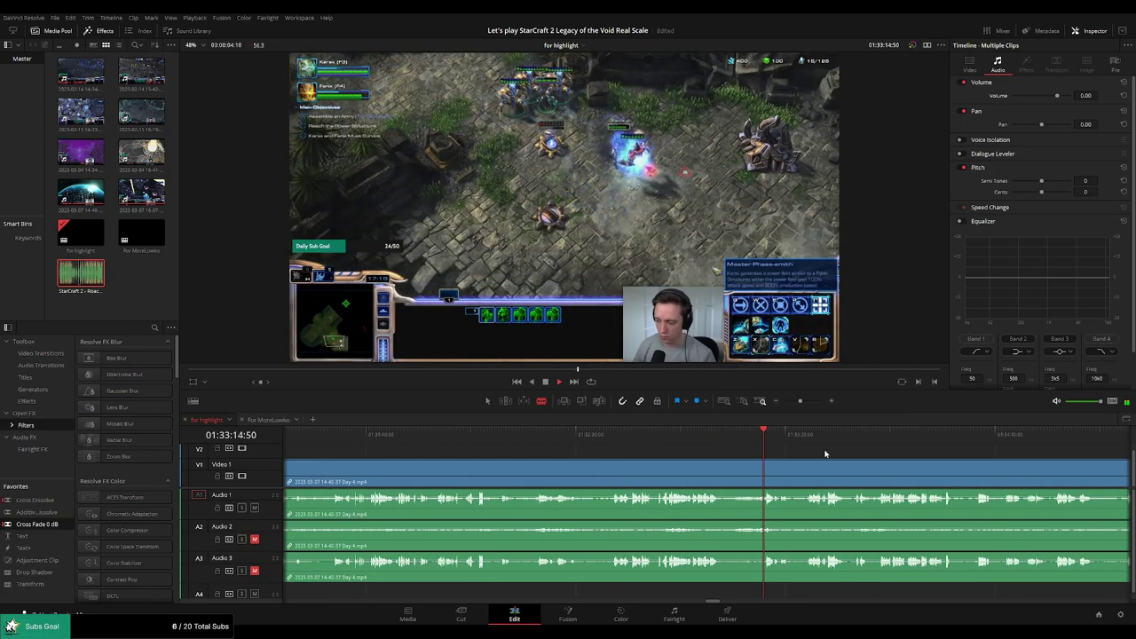
pyautogui.hscroll(2, 825, 453)
pyautogui.click(632, 434)
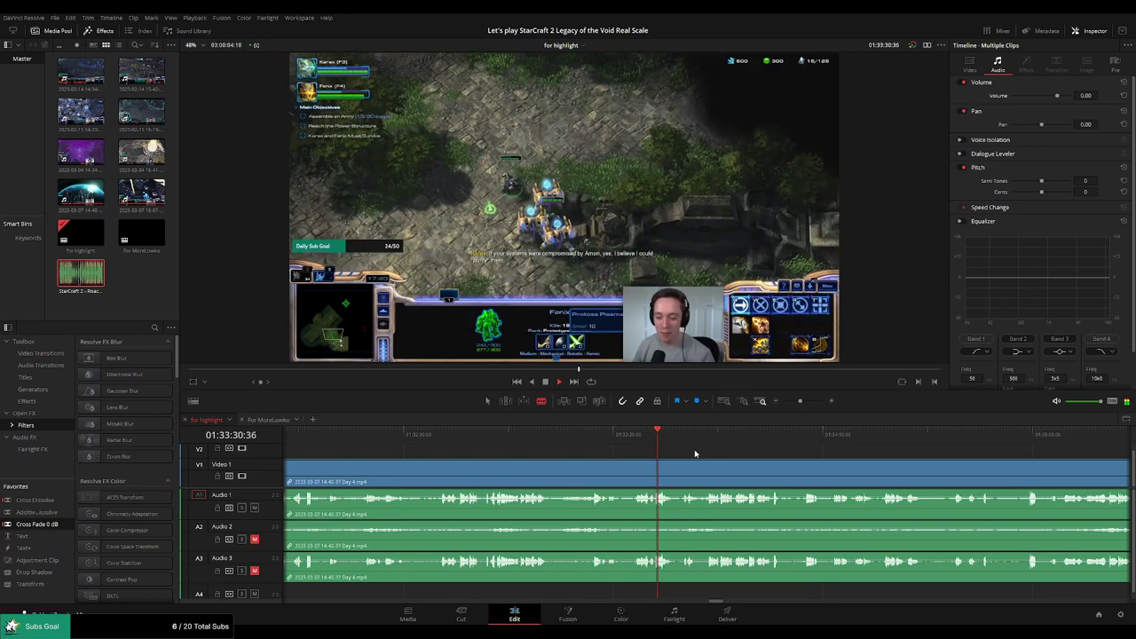
pyautogui.click(686, 438)
pyautogui.click(706, 436)
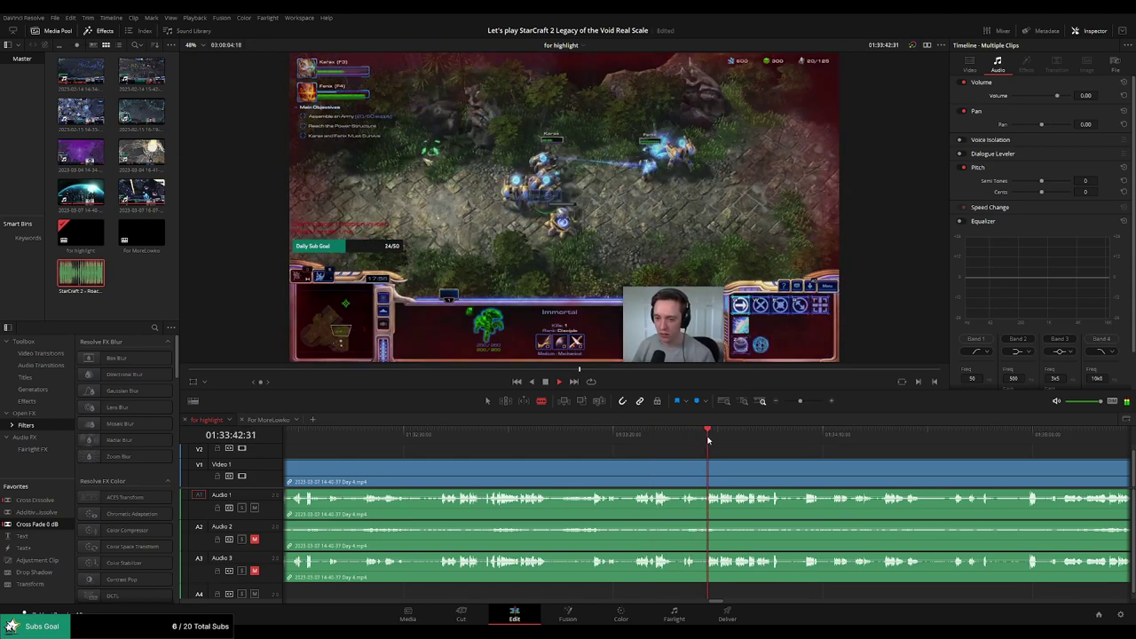
pyautogui.click(738, 437)
pyautogui.click(788, 438)
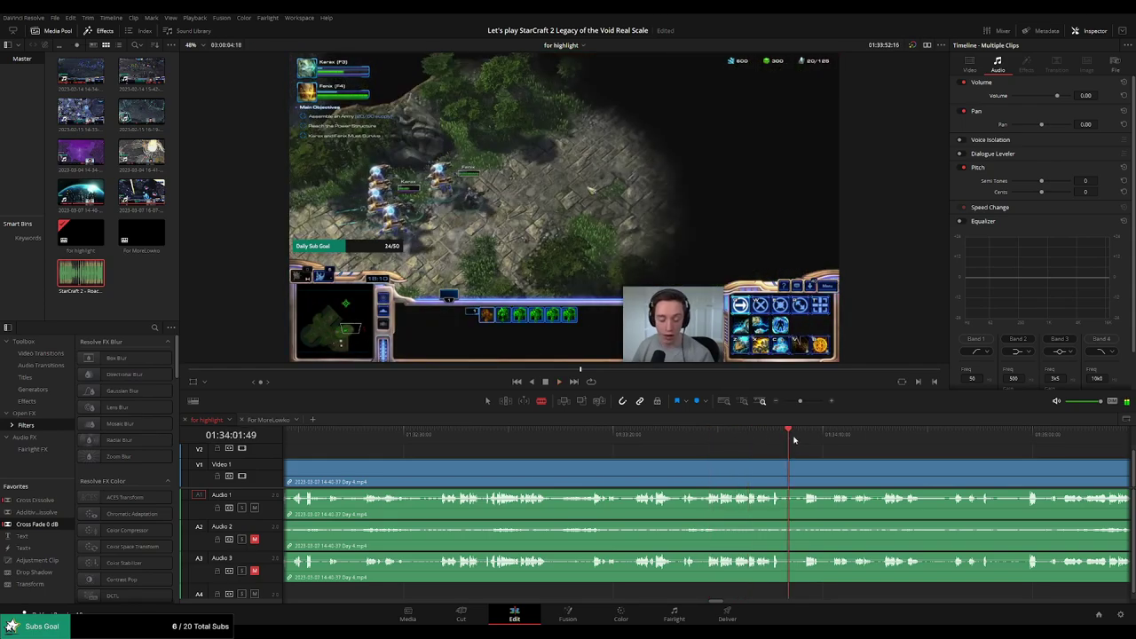
pyautogui.click(952, 436)
pyautogui.click(680, 435)
pyautogui.click(707, 436)
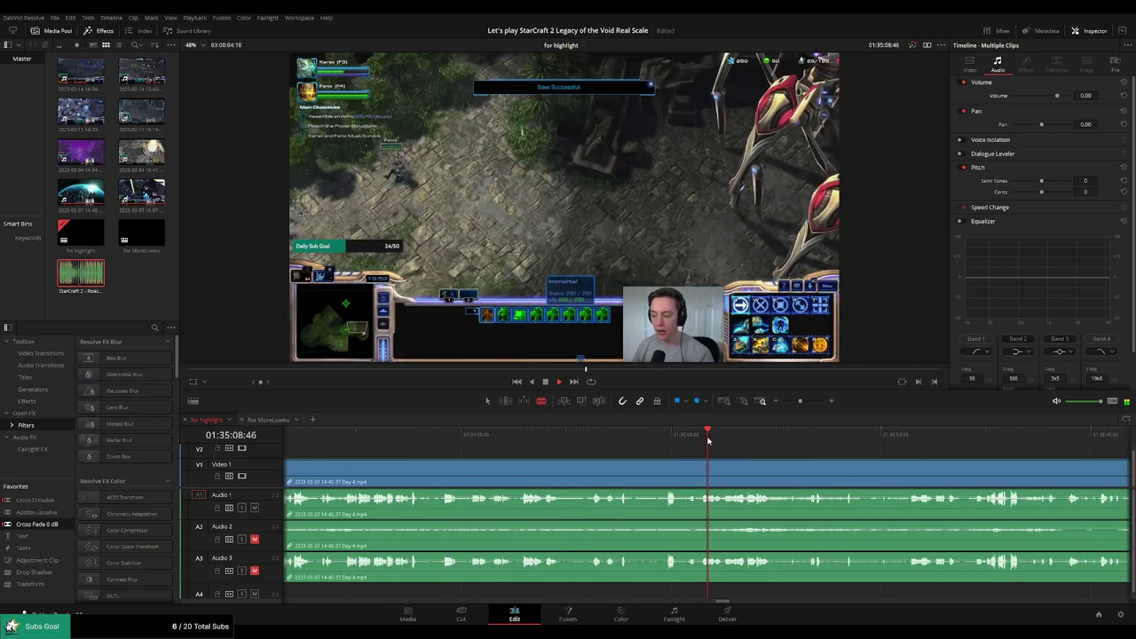
pyautogui.click(740, 435)
pyautogui.click(872, 435)
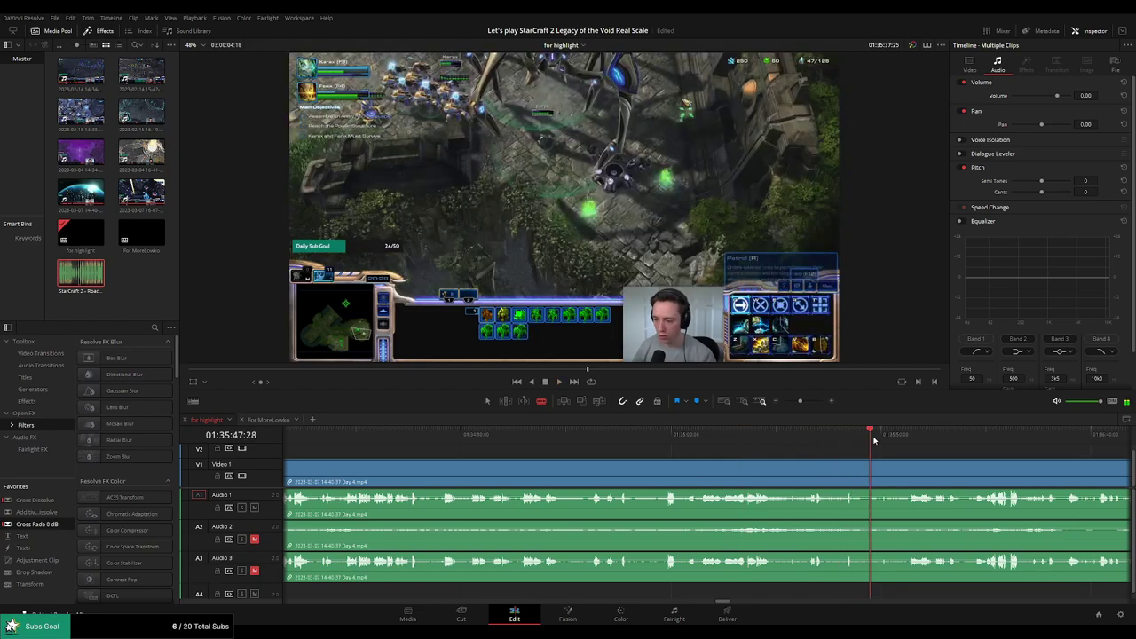
pyautogui.click(914, 436)
# Split all tracks at 01:35:56:48, just before the speech starts, and ripple-delete the footage back to the cut at about 00:51:46
pyautogui.moveTo(969, 456); pyautogui.dragTo(627, 455)
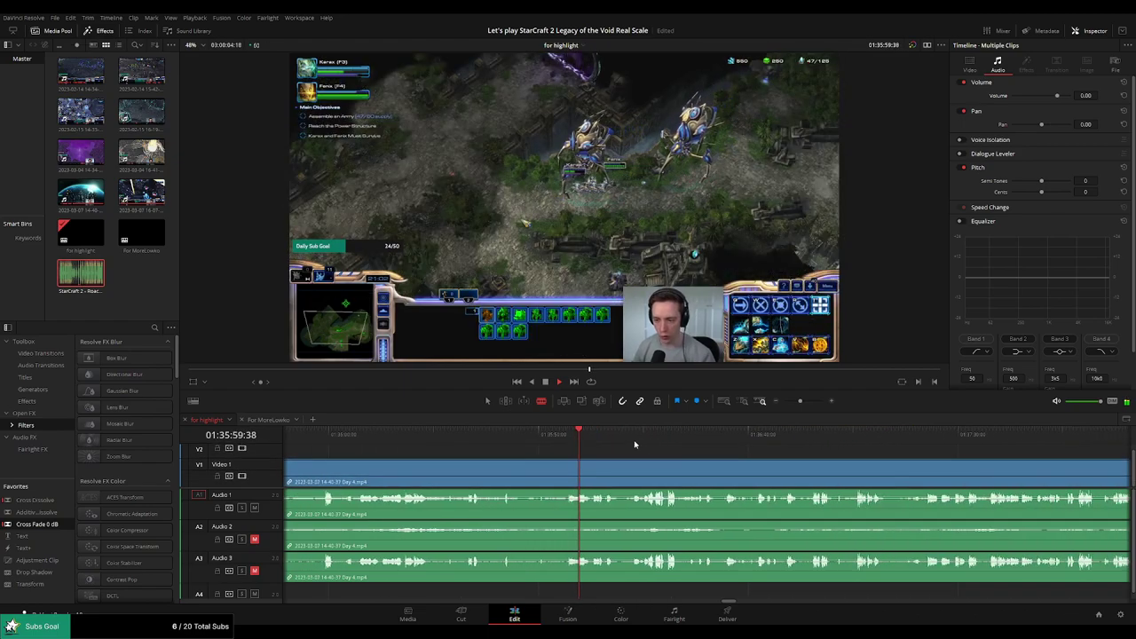
pyautogui.scroll(5, 702, 458)
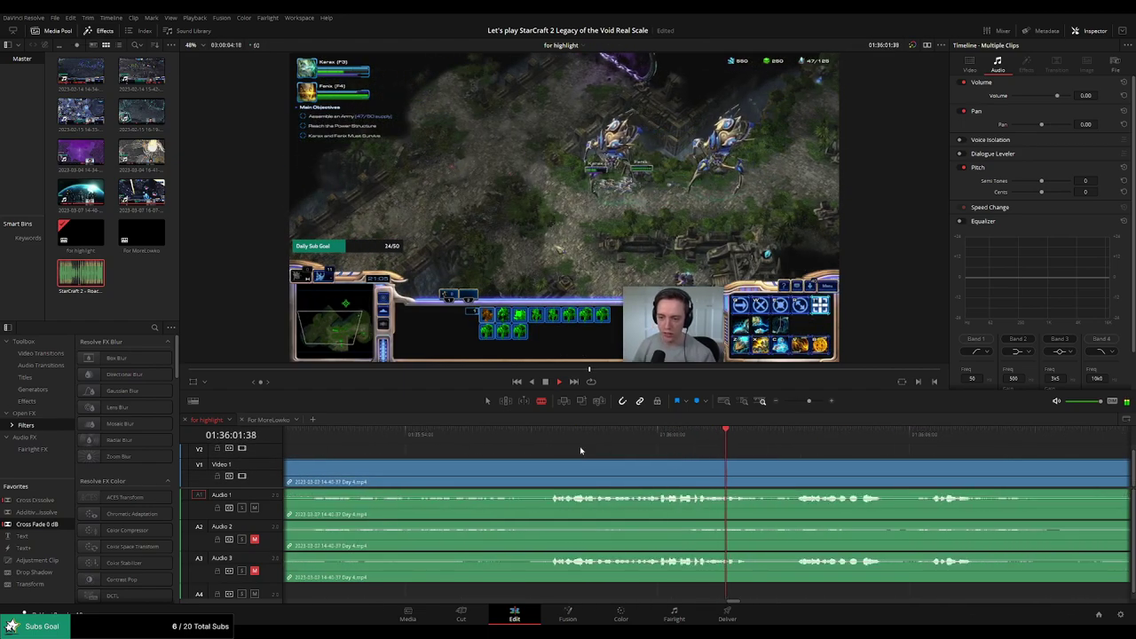
pyautogui.click(523, 437)
pyautogui.moveTo(614, 456); pyautogui.dragTo(720, 456)
pyautogui.click(507, 438)
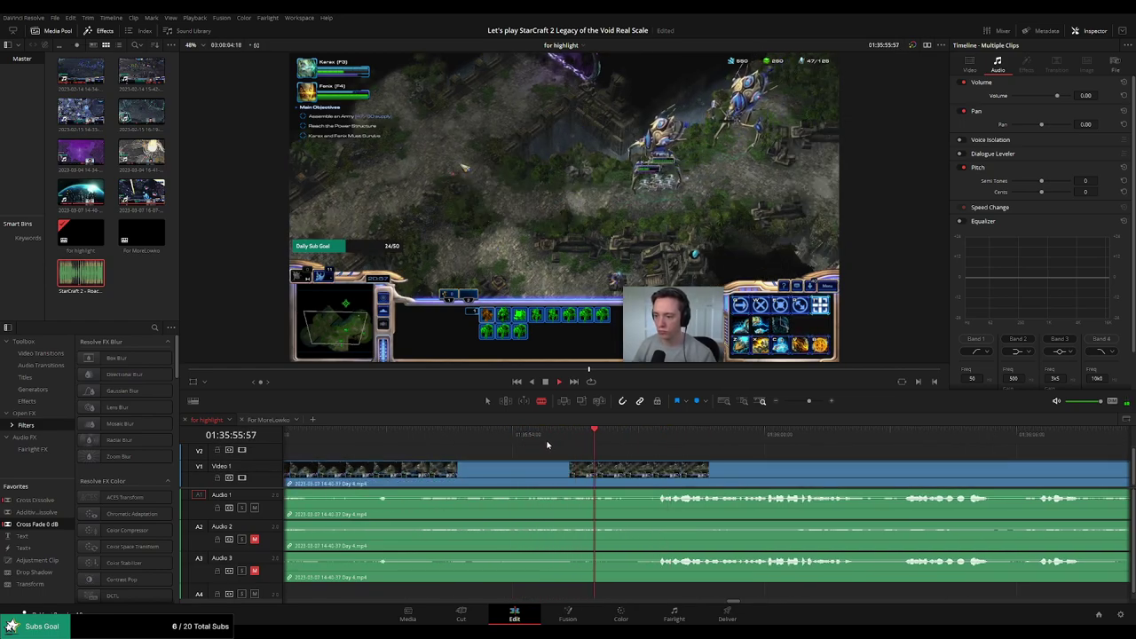
pyautogui.hotkey('ctrl', 'b')
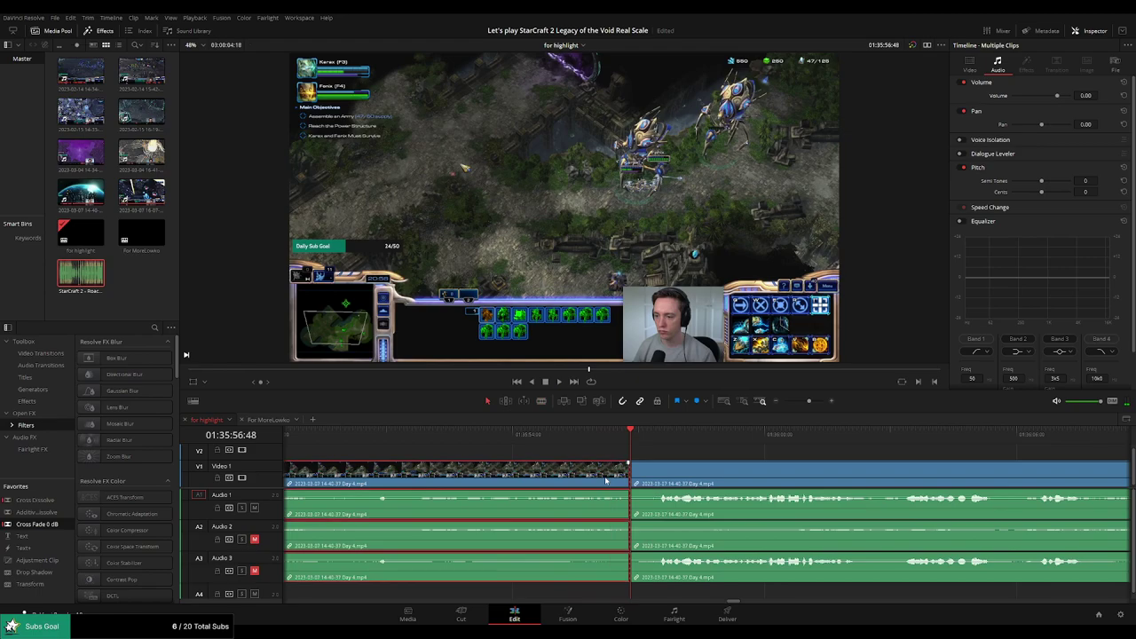
pyautogui.press('Delete')
# Add default transitions to the video and all audio tracks at the new join at 00:51:46:24, and play across it
pyautogui.click(709, 477)
pyautogui.hotkey('ctrl', 't')
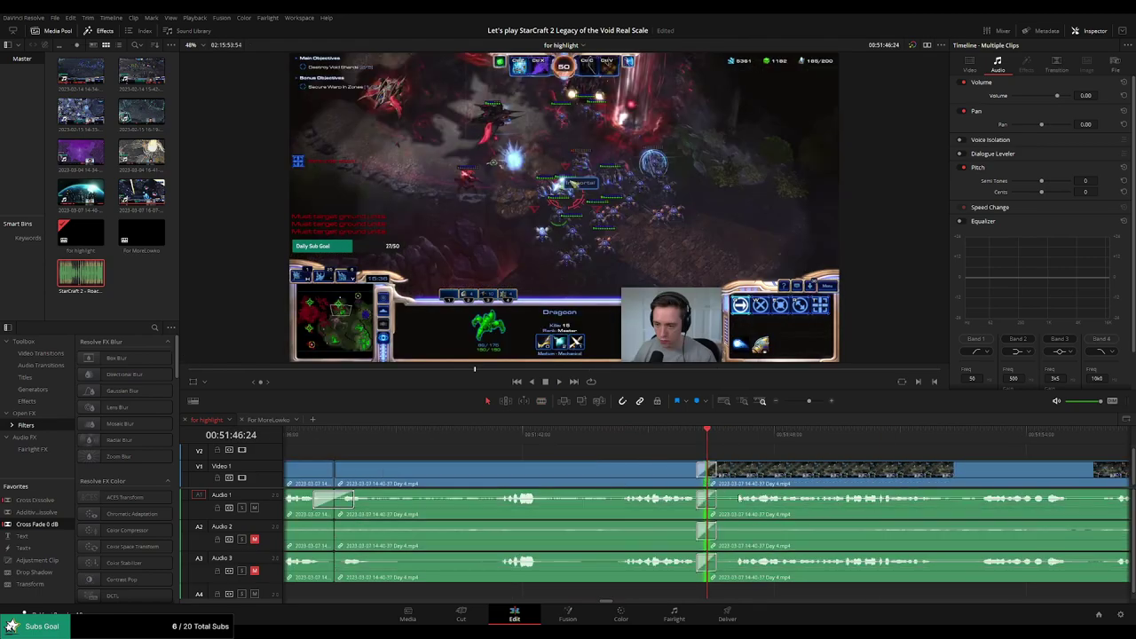
pyautogui.click(665, 433)
pyautogui.press('space')
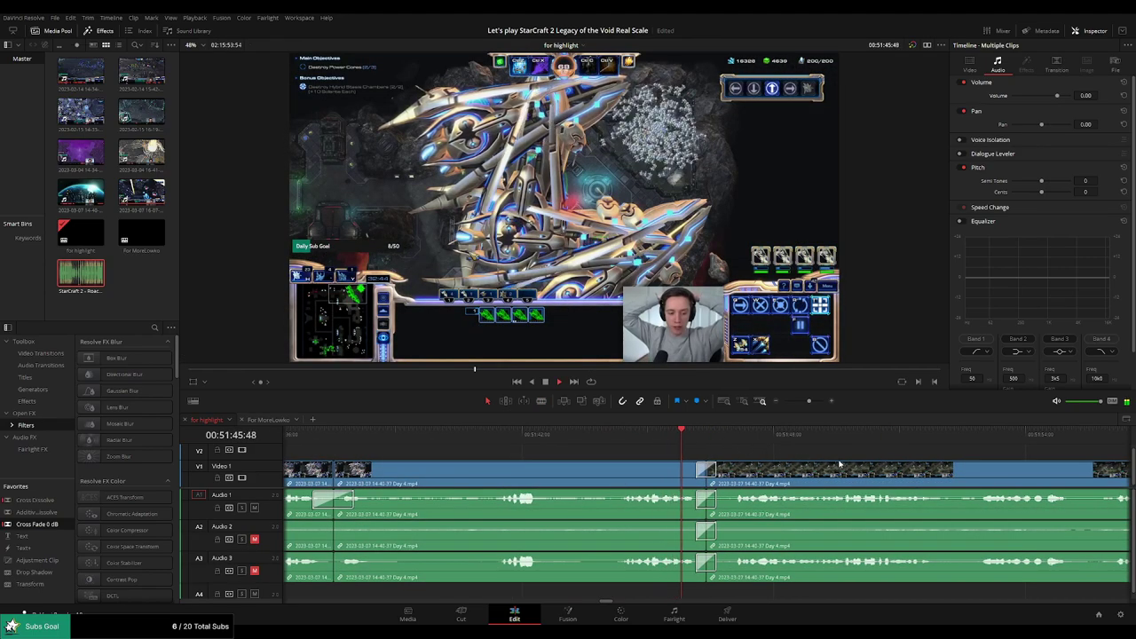
# Play on through the Karax and Fenix speech and split all tracks at about 00:51:58:39, in the quiet stretch after it
pyautogui.moveTo(866, 460); pyautogui.dragTo(609, 454)
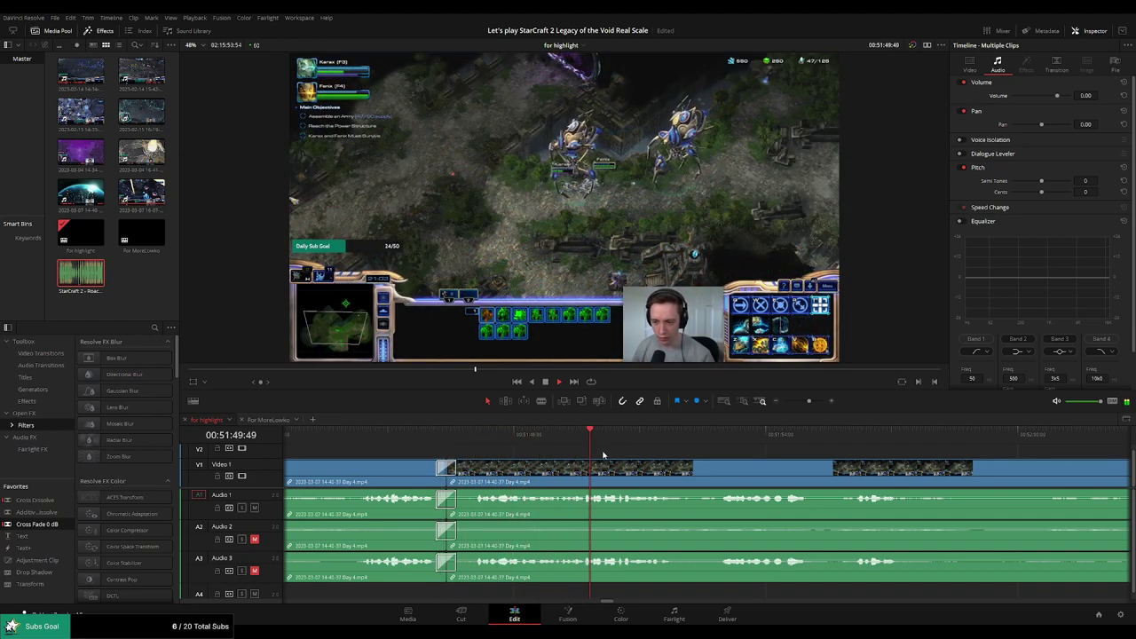
pyautogui.hscroll(2, 819, 464)
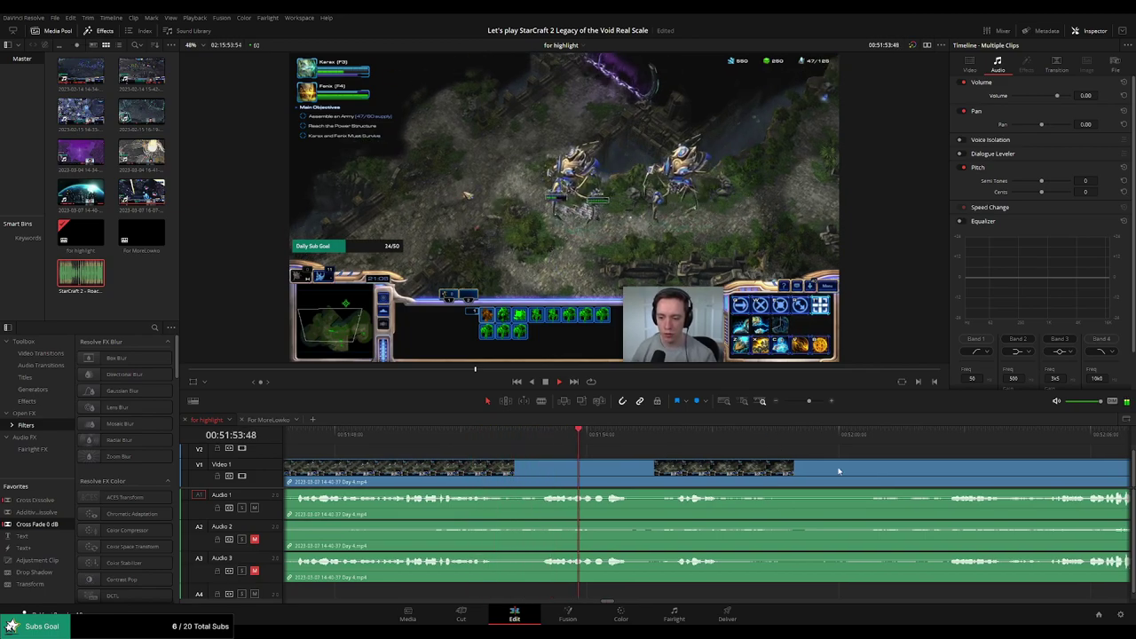
pyautogui.hscroll(1, 723, 458)
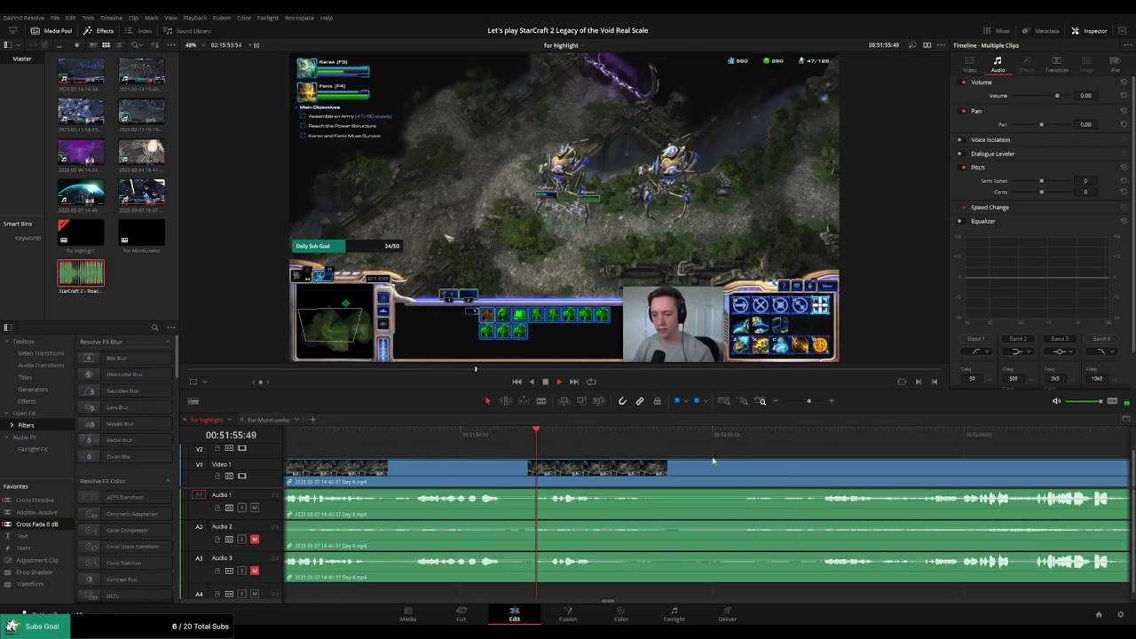
pyautogui.hscroll(1, 633, 466)
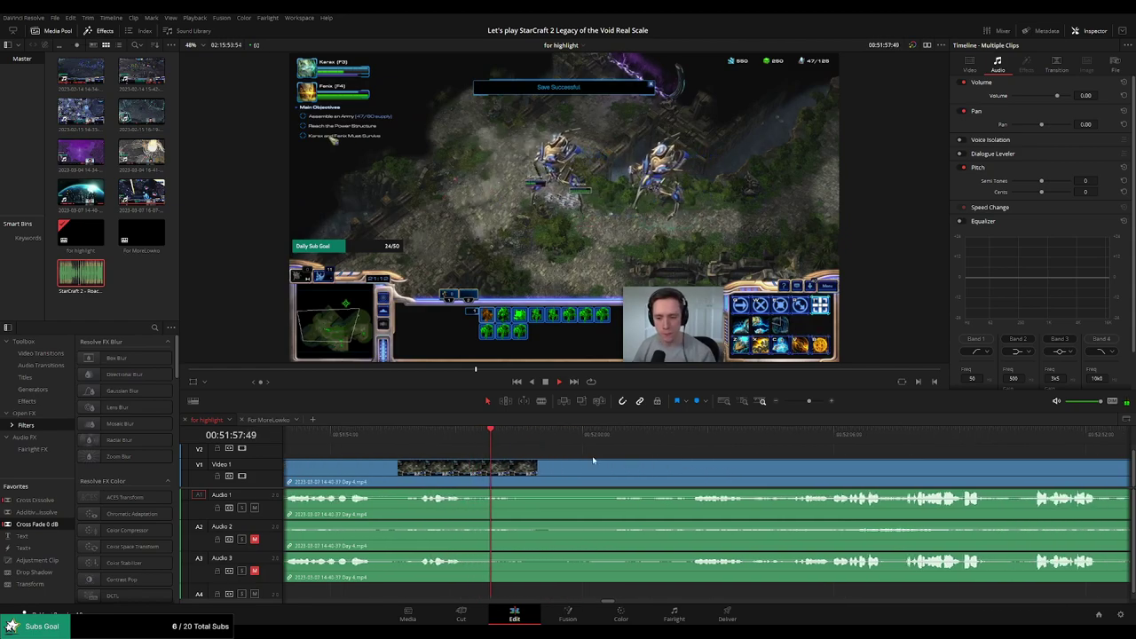
# Skim the footage after the new split, through the loading screen and the Karax and Fenix advance, for the next usable moment
pyautogui.click(689, 433)
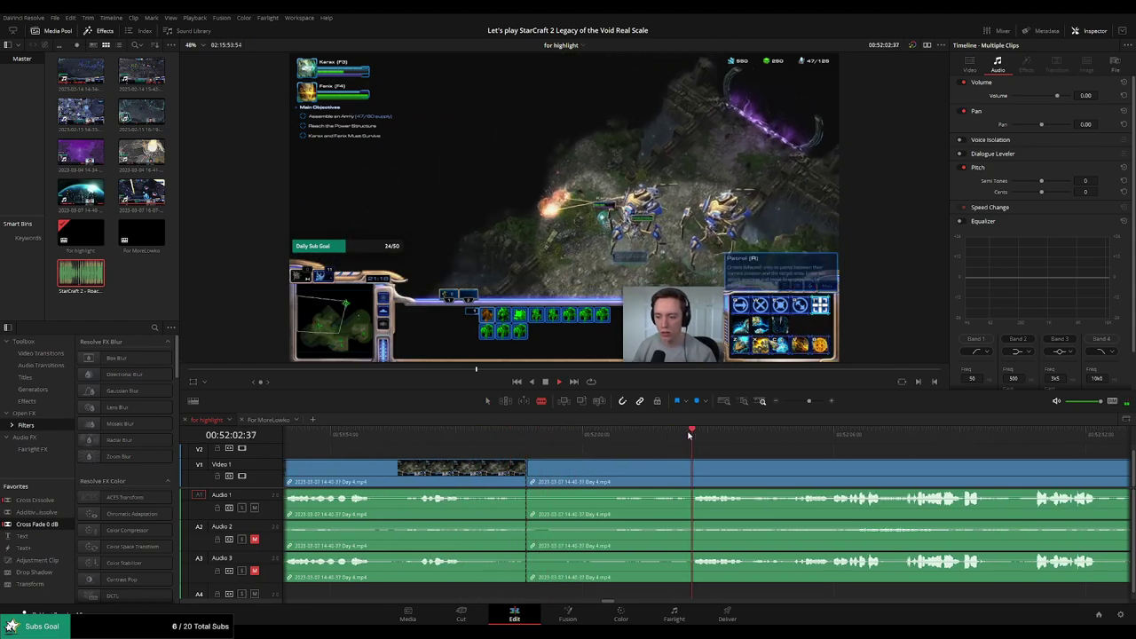
pyautogui.click(791, 435)
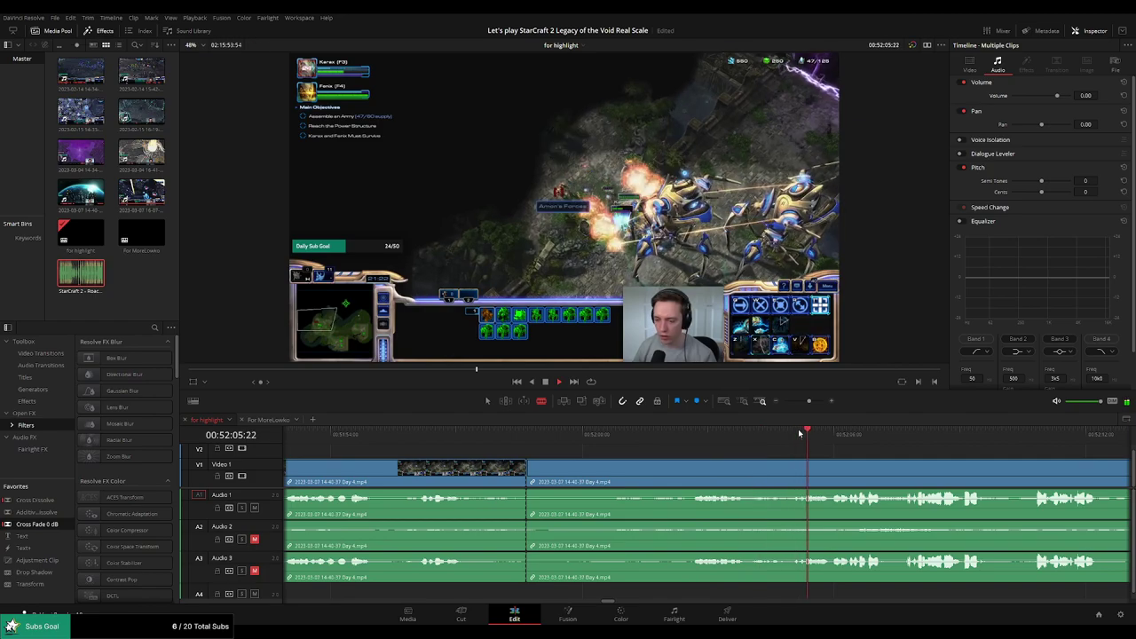
pyautogui.moveTo(841, 451); pyautogui.dragTo(614, 448)
pyautogui.click(681, 435)
pyautogui.click(801, 436)
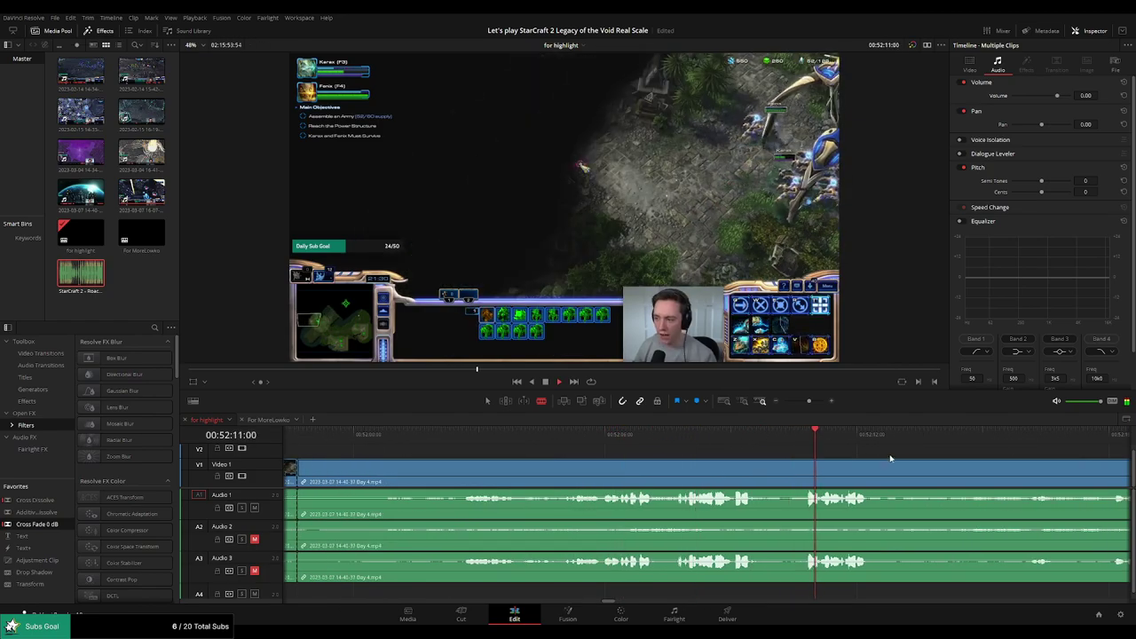
pyautogui.moveTo(927, 458); pyautogui.dragTo(701, 445)
pyautogui.click(845, 435)
pyautogui.moveTo(810, 401); pyautogui.dragTo(800, 402)
pyautogui.click(735, 441)
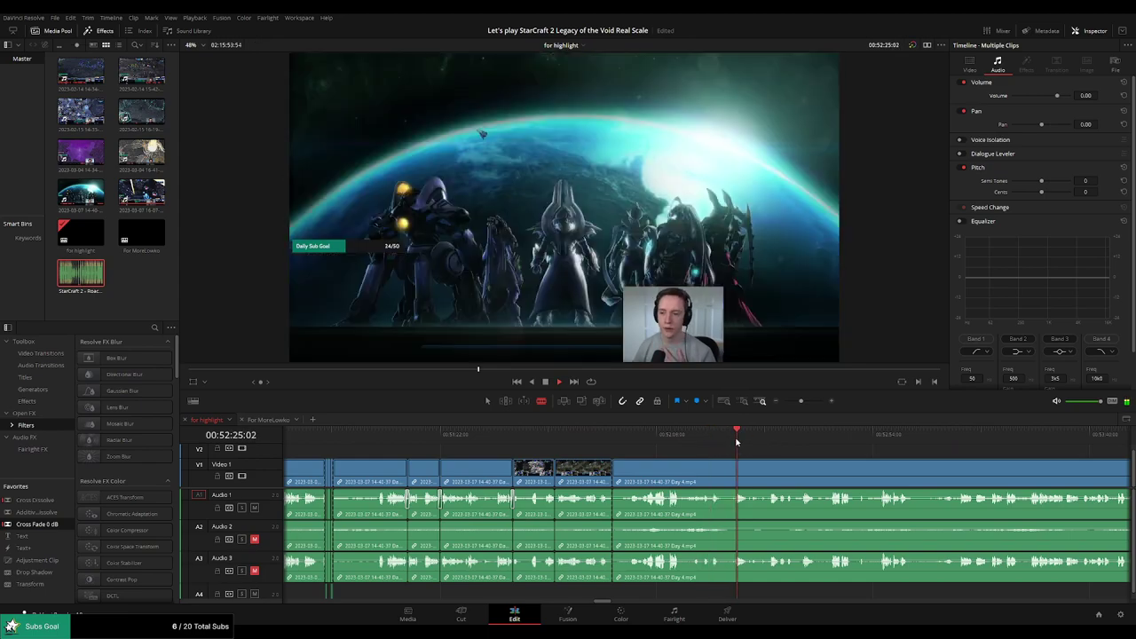
pyautogui.click(773, 441)
pyautogui.click(878, 440)
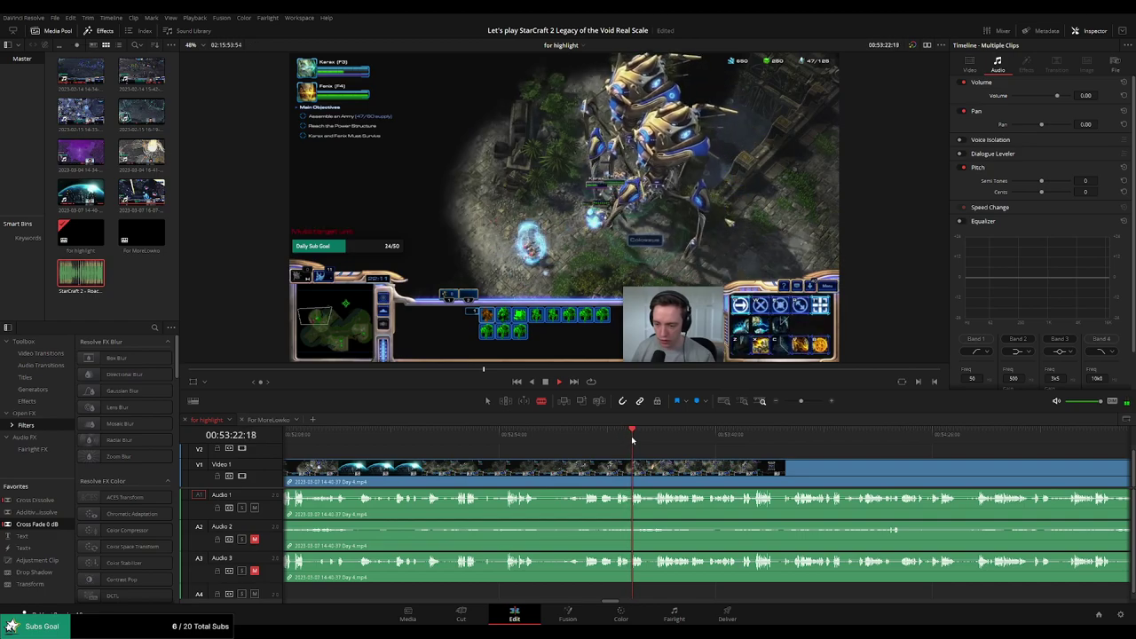
pyautogui.moveTo(658, 438); pyautogui.dragTo(506, 457)
pyautogui.moveTo(707, 439); pyautogui.dragTo(729, 440)
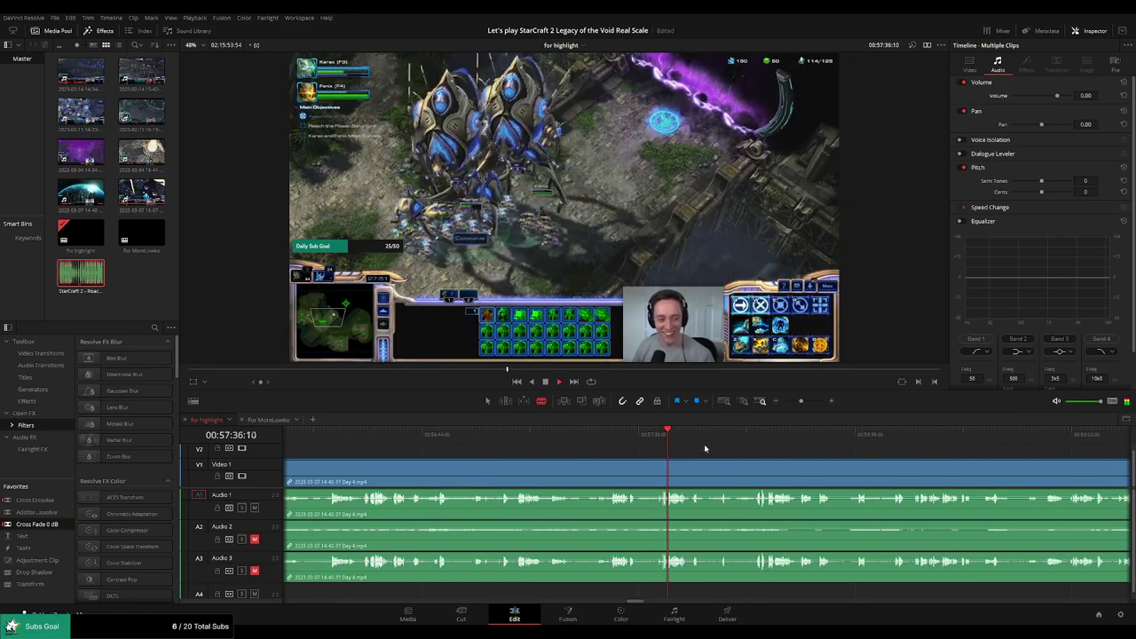
# Split all tracks at about 00:57:44:55 and ripple-delete the footage between there and the previous split
pyautogui.click(757, 436)
pyautogui.scroll(2, 756, 444)
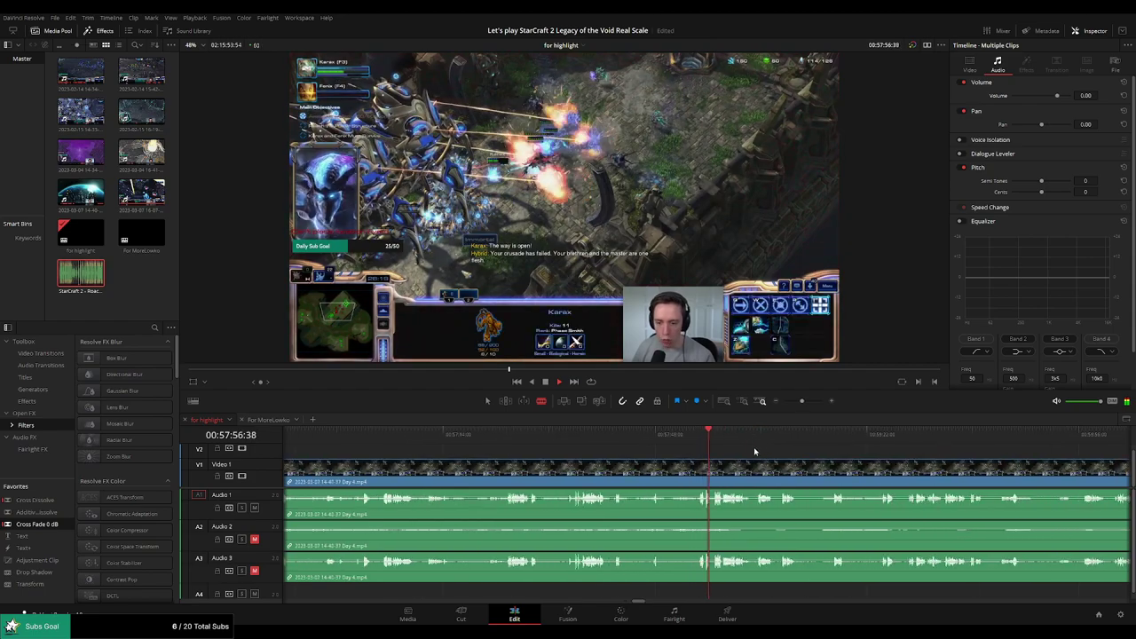
pyautogui.click(628, 436)
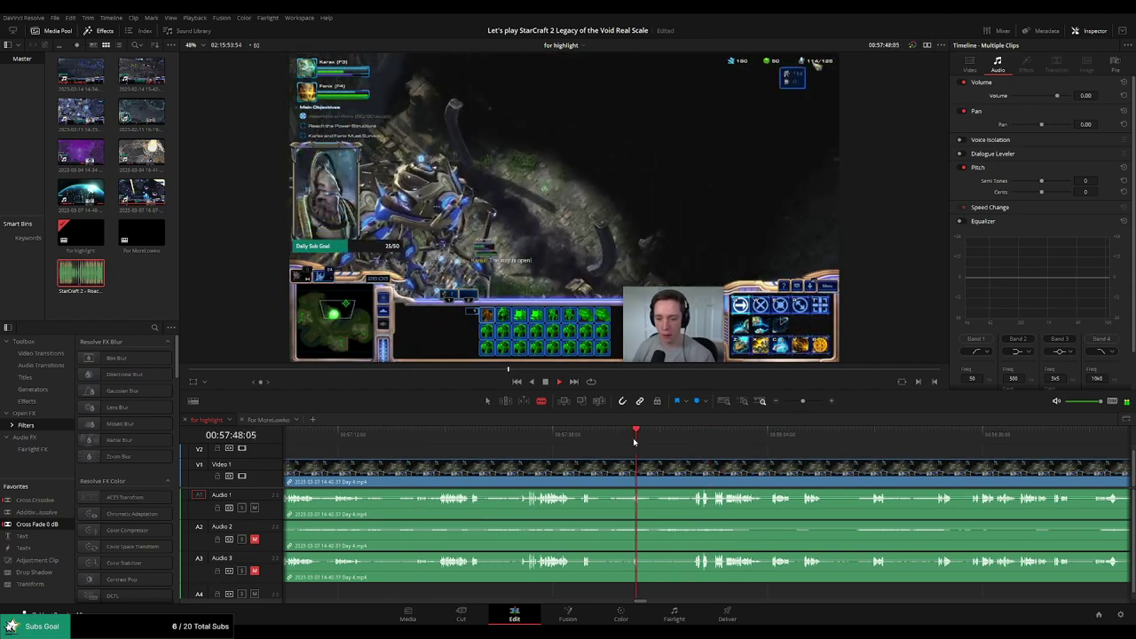
pyautogui.scroll(2, 663, 451)
pyautogui.moveTo(625, 438)
pyautogui.mouseDown()
pyautogui.moveTo(604, 437)
pyautogui.moveTo(620, 440)
pyautogui.mouseUp()
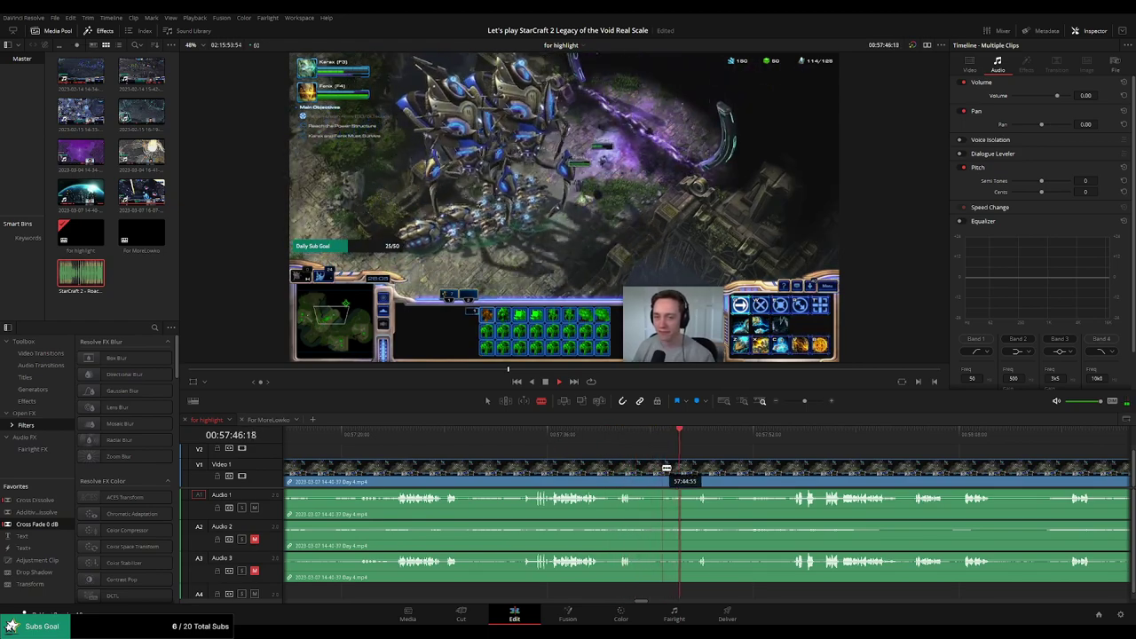
pyautogui.click(666, 467)
pyautogui.press('a')
pyautogui.click(639, 473)
pyautogui.press('Delete')
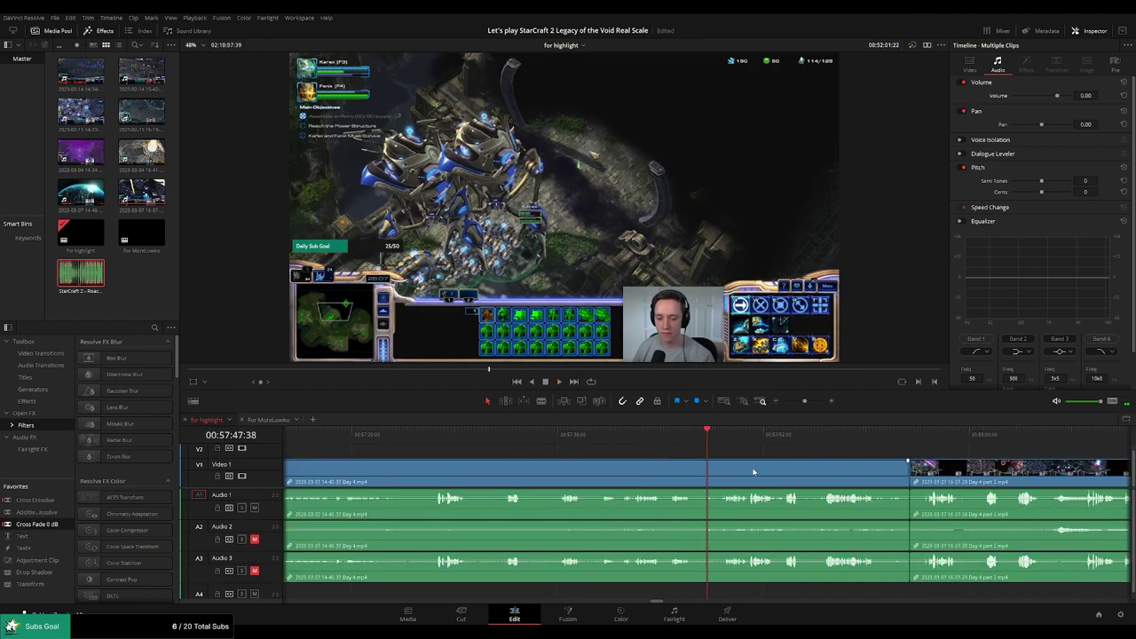
# Add default transitions to the video and all audio tracks at the join at 00:51:58:40, and play across it
pyautogui.moveTo(805, 402); pyautogui.dragTo(792, 403)
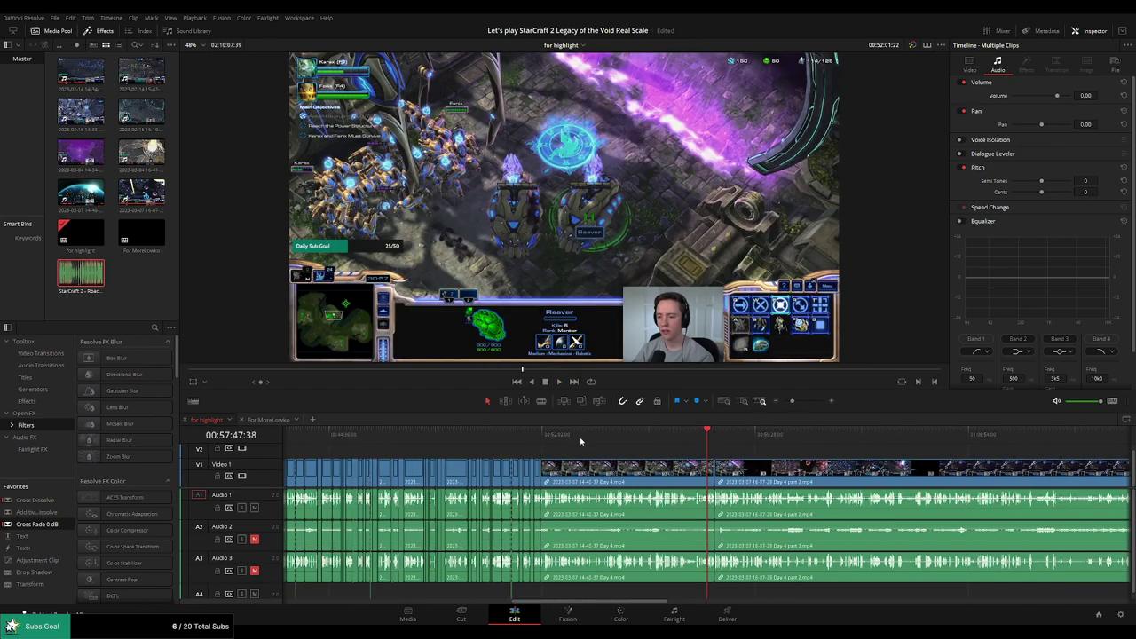
pyautogui.scroll(5, 731, 450)
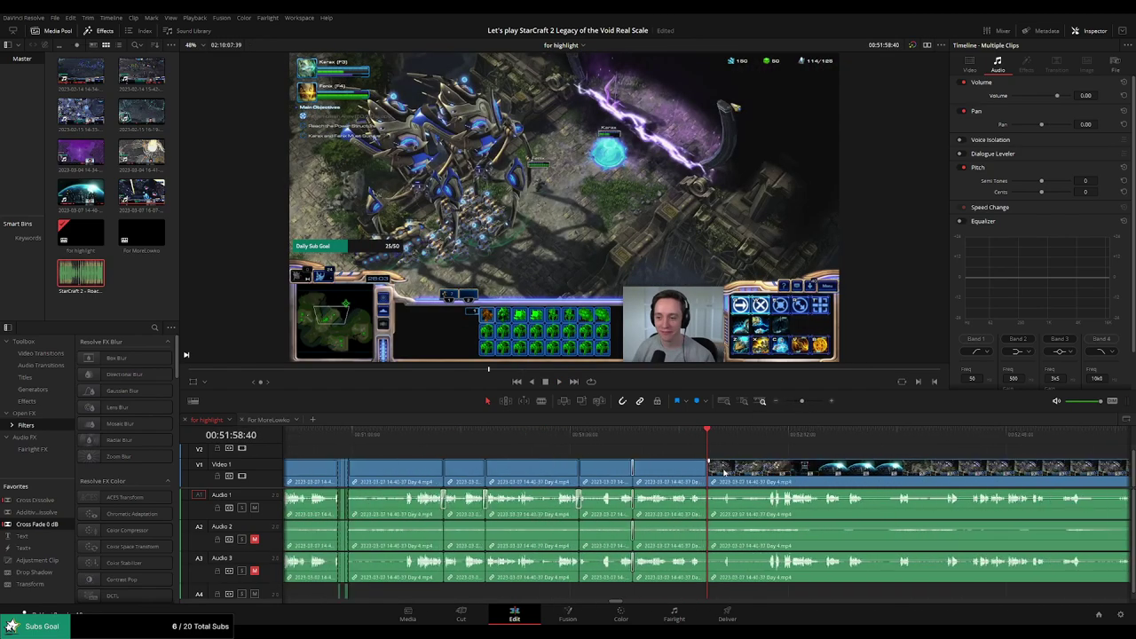
pyautogui.click(708, 479)
pyautogui.press('space')
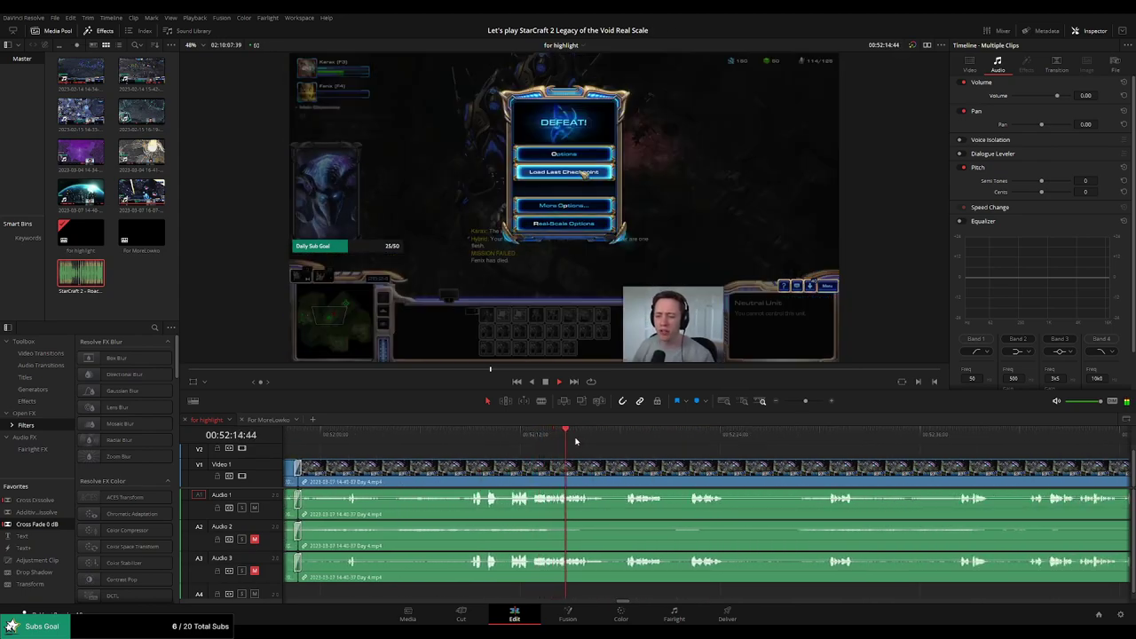
# Skim past the defeat menu into the loading screen and split all tracks at about 00:52:24, in the quiet stretch after the speech
pyautogui.click(623, 437)
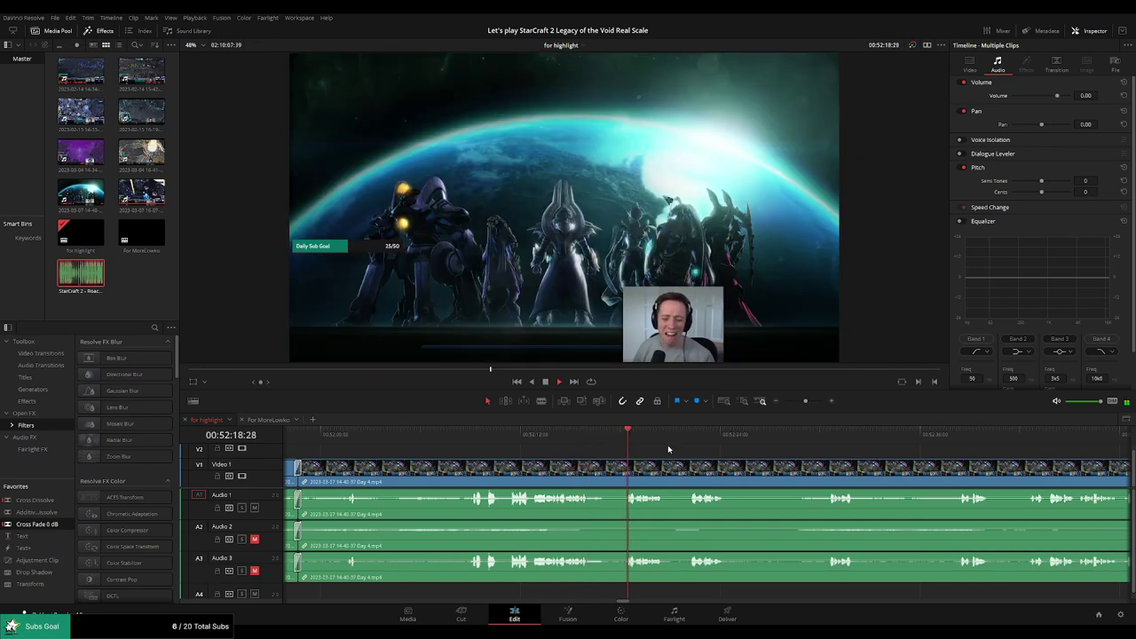
pyautogui.moveTo(719, 449); pyautogui.dragTo(565, 449)
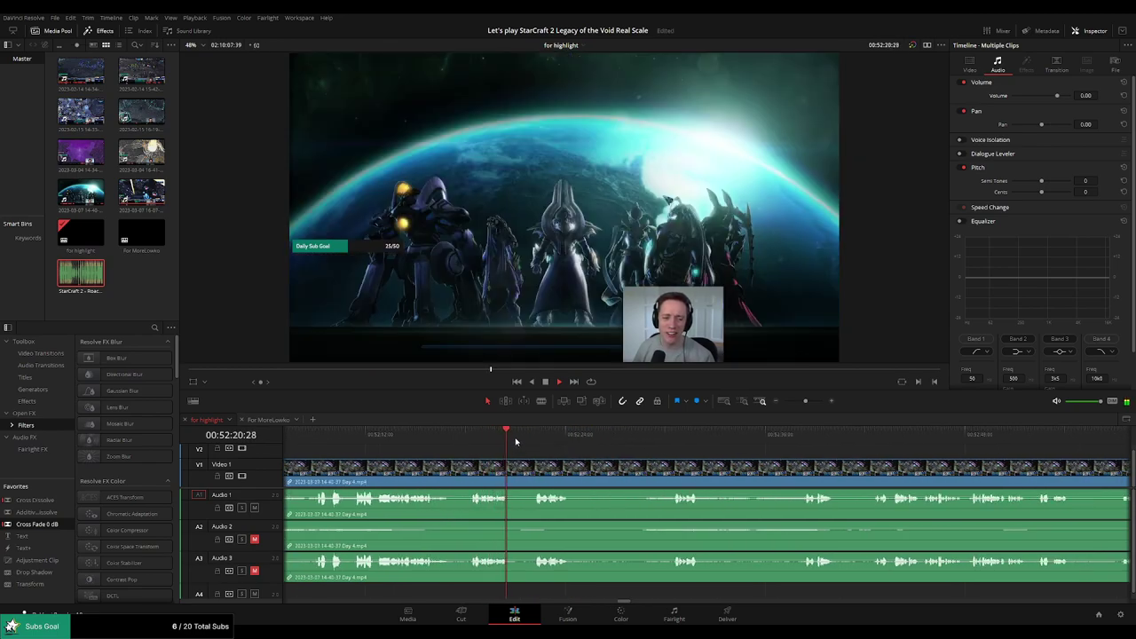
pyautogui.click(534, 435)
pyautogui.moveTo(661, 460); pyautogui.dragTo(576, 449)
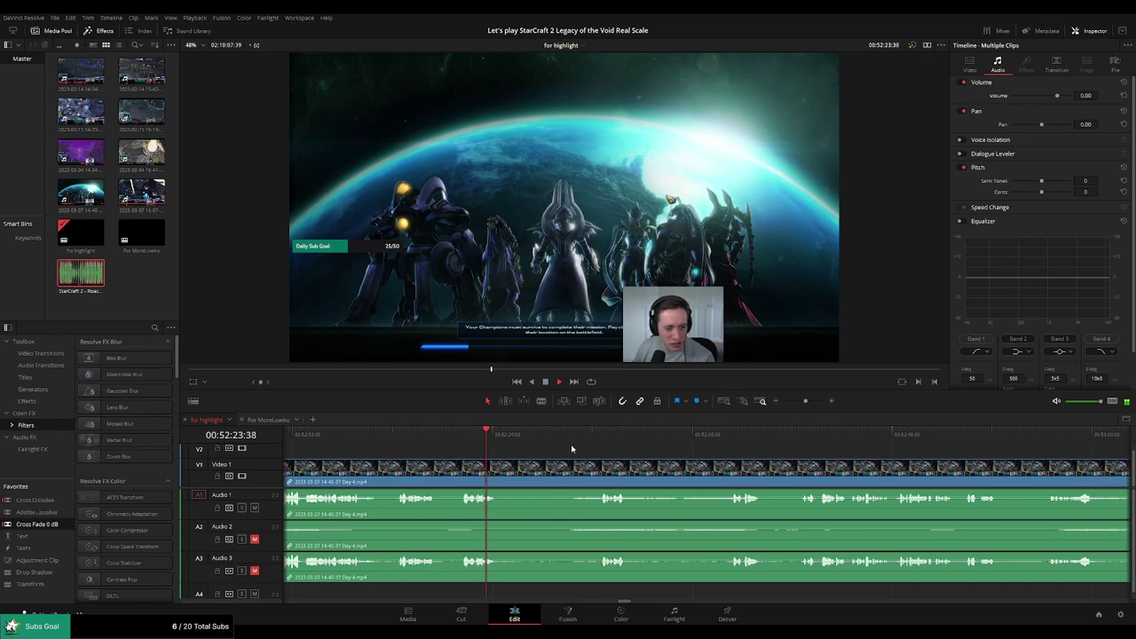
pyautogui.press('b')
pyautogui.click(503, 471)
pyautogui.click(503, 472)
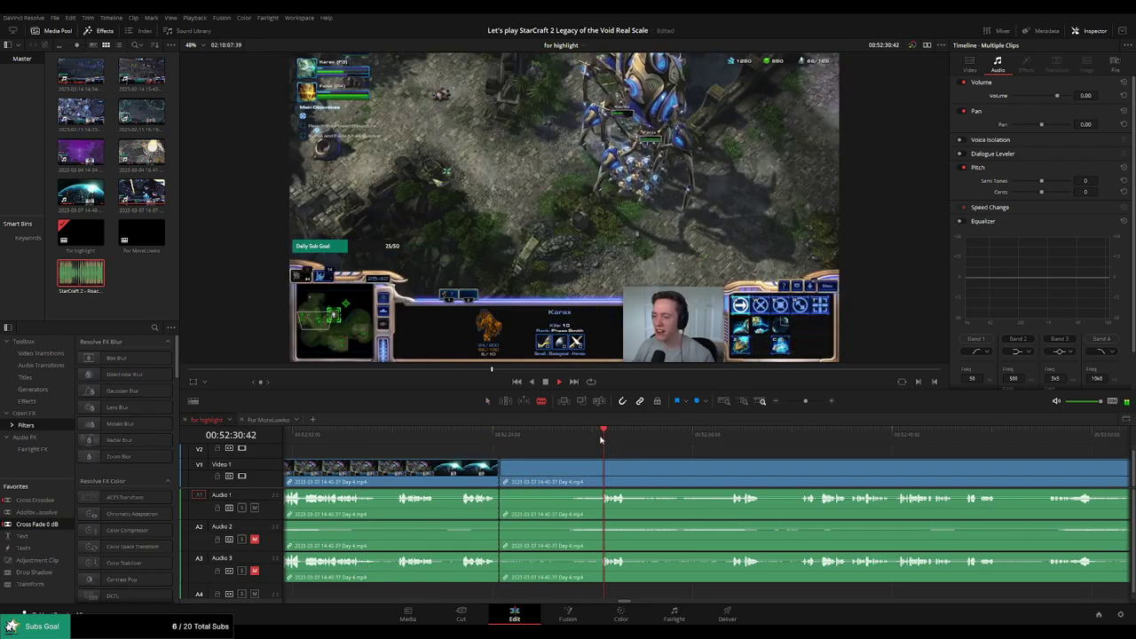
pyautogui.click(605, 465)
pyautogui.press('a')
pyautogui.hotkey('ctrl', 'z')
# Split all tracks at about 00:52:28:32, near the loading screen's end, and ripple-delete the footage between there and the previous split
pyautogui.click(572, 441)
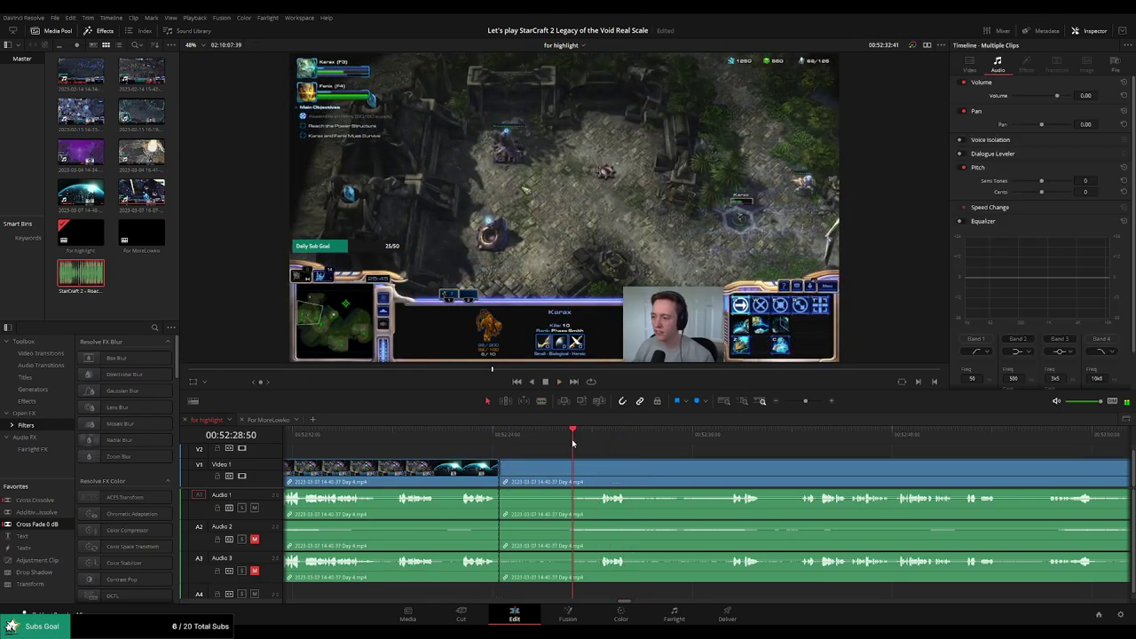
pyautogui.click(548, 440)
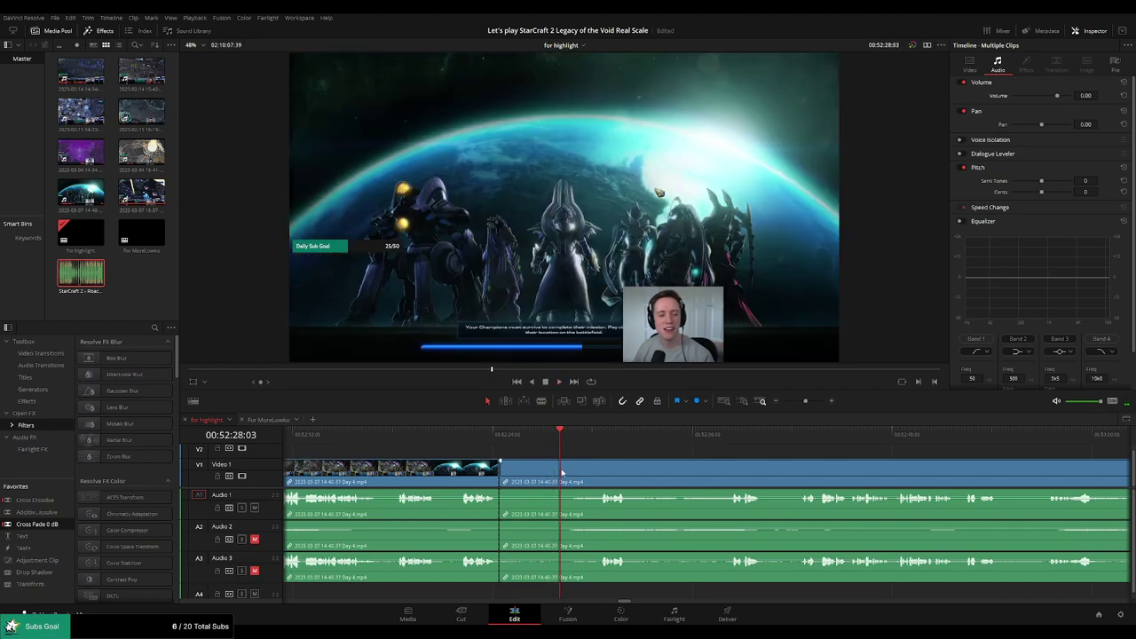
pyautogui.press('b')
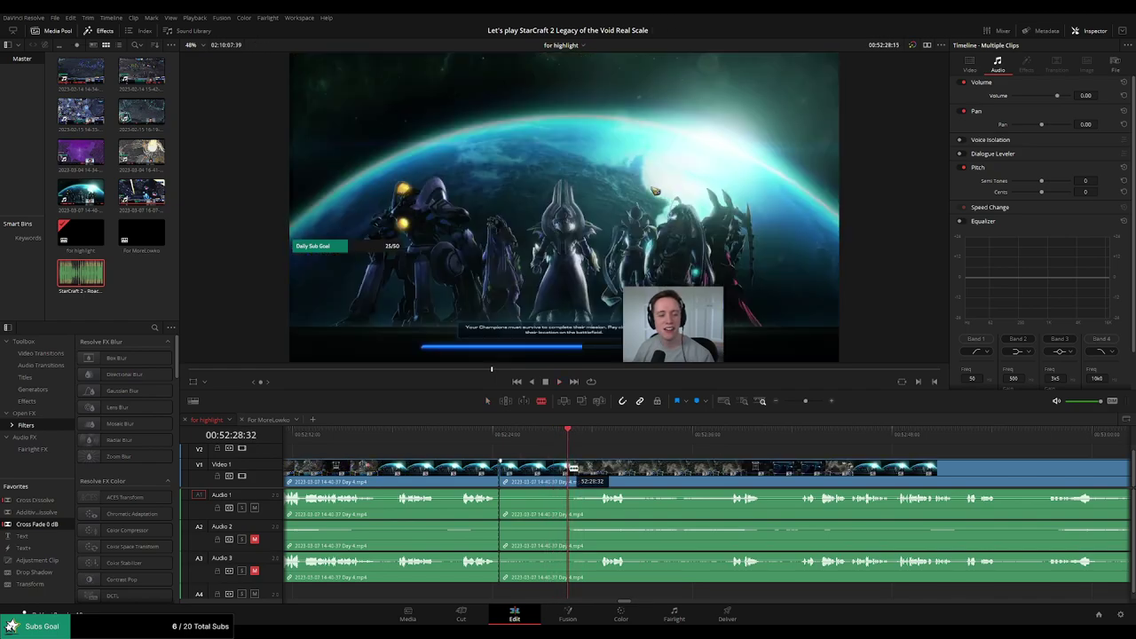
pyautogui.click(569, 470)
pyautogui.press('a')
pyautogui.click(550, 476)
pyautogui.press('Delete')
# Add default transitions to all tracks at the join near 00:52:24, and split all tracks at about 00:52:28 after the next speech
pyautogui.press('space')
pyautogui.click(487, 440)
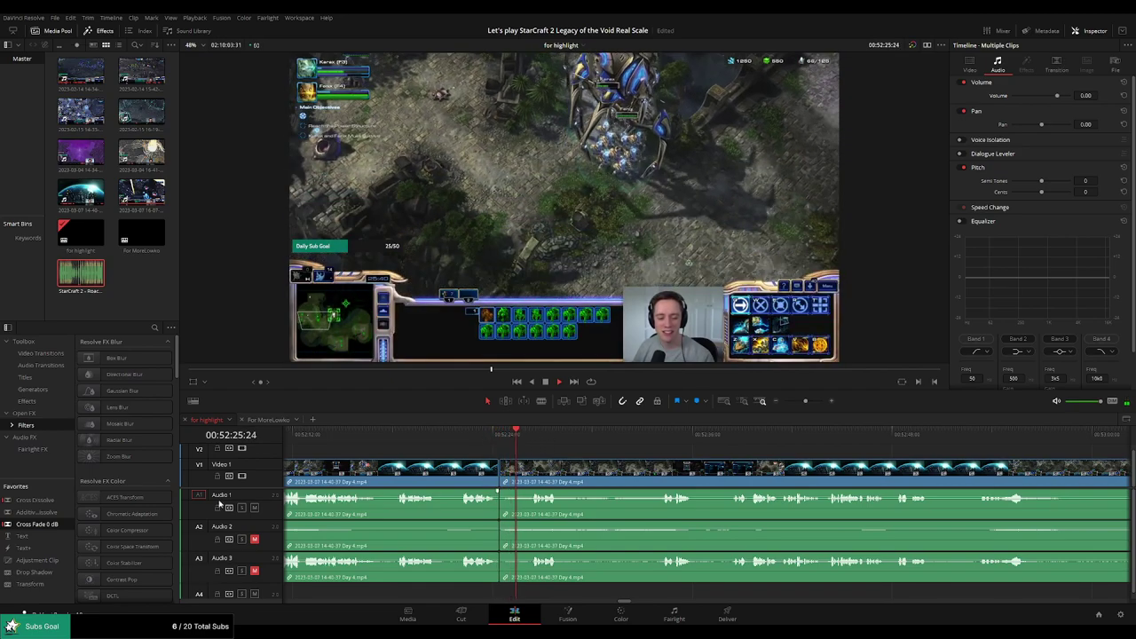
pyautogui.click(497, 500)
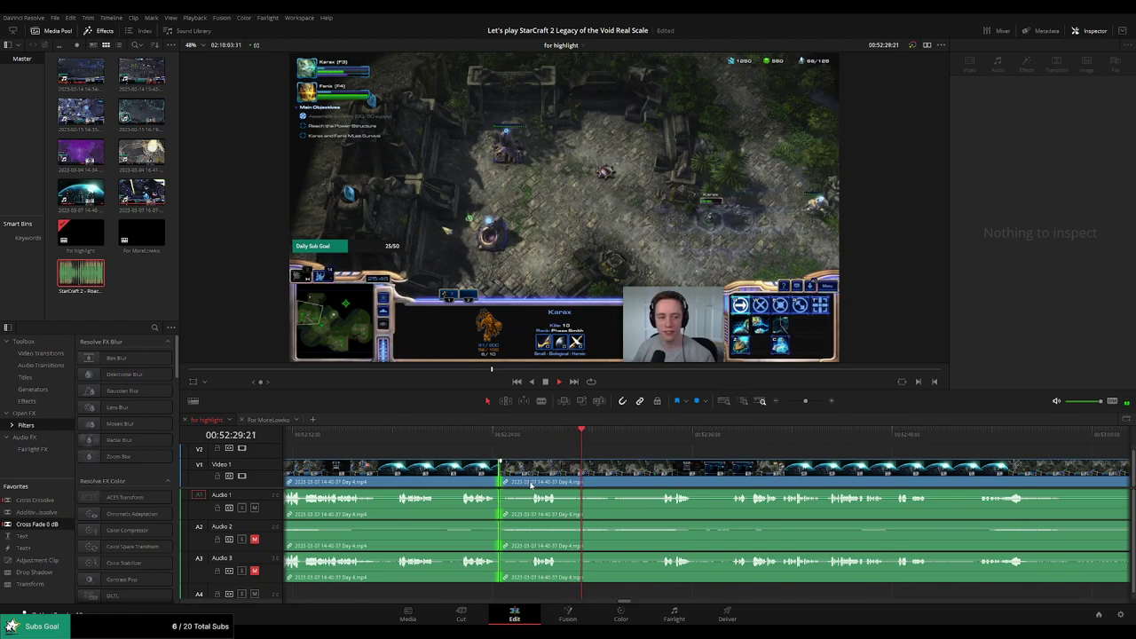
pyautogui.click(492, 438)
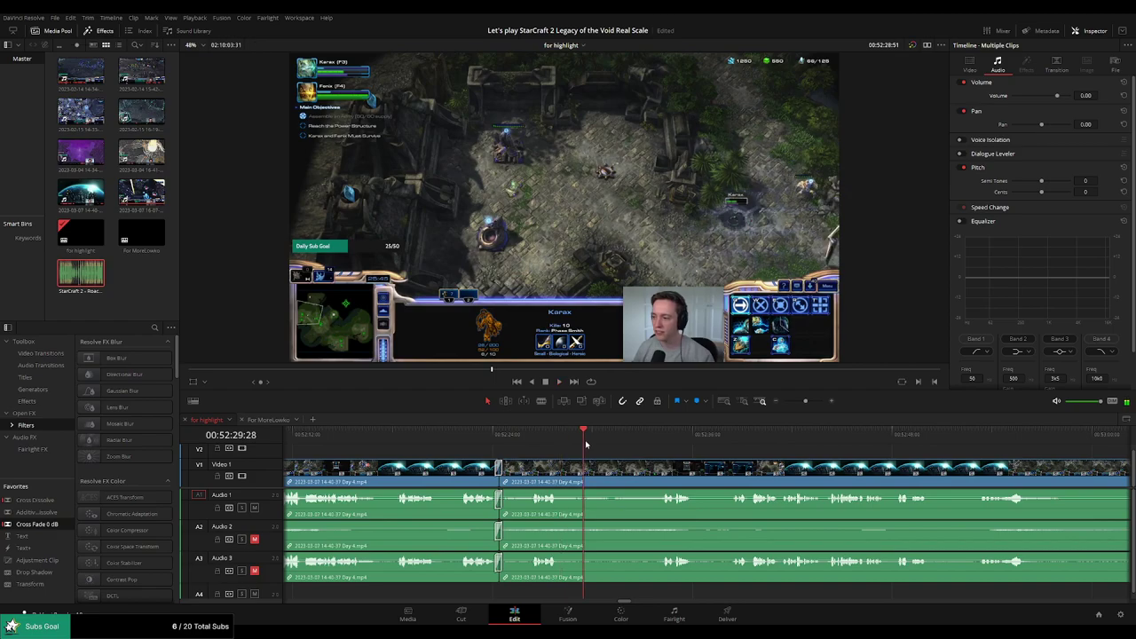
pyautogui.click(561, 477)
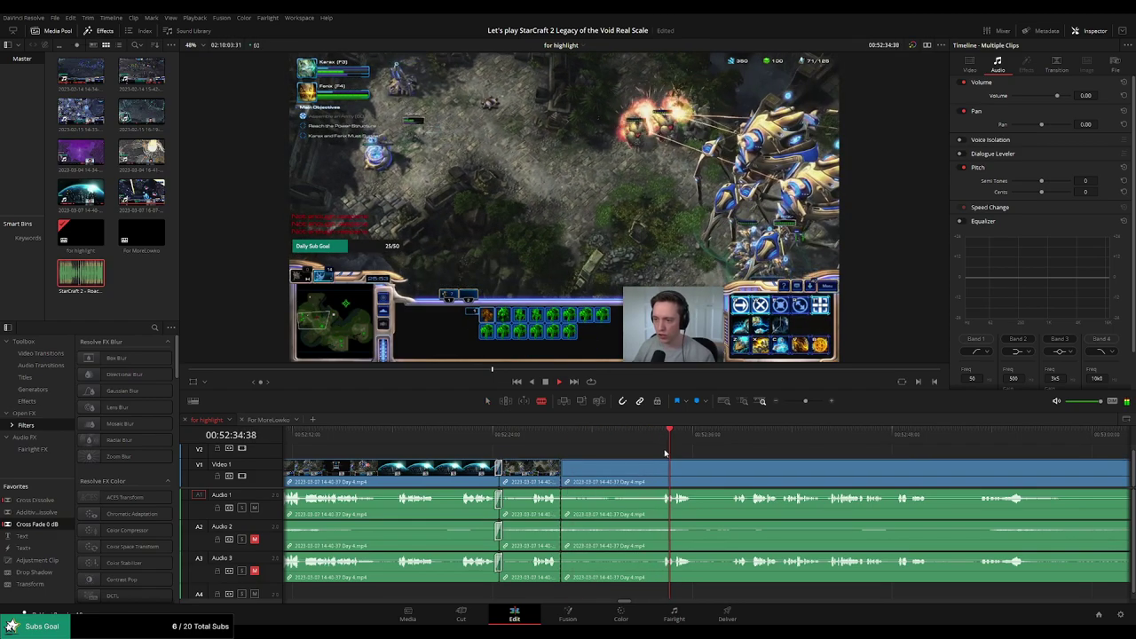
# Skim the footage after the new split, through the loading screen, base gameplay and achievements window, for the next usable moment
pyautogui.moveTo(810, 453); pyautogui.dragTo(607, 439)
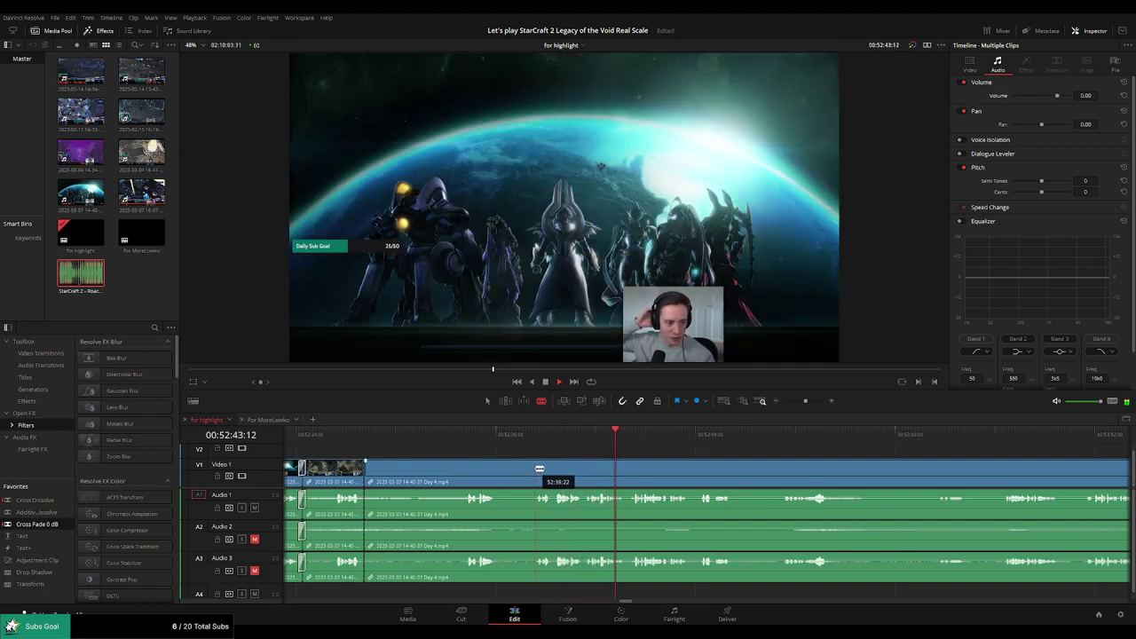
pyautogui.click(698, 435)
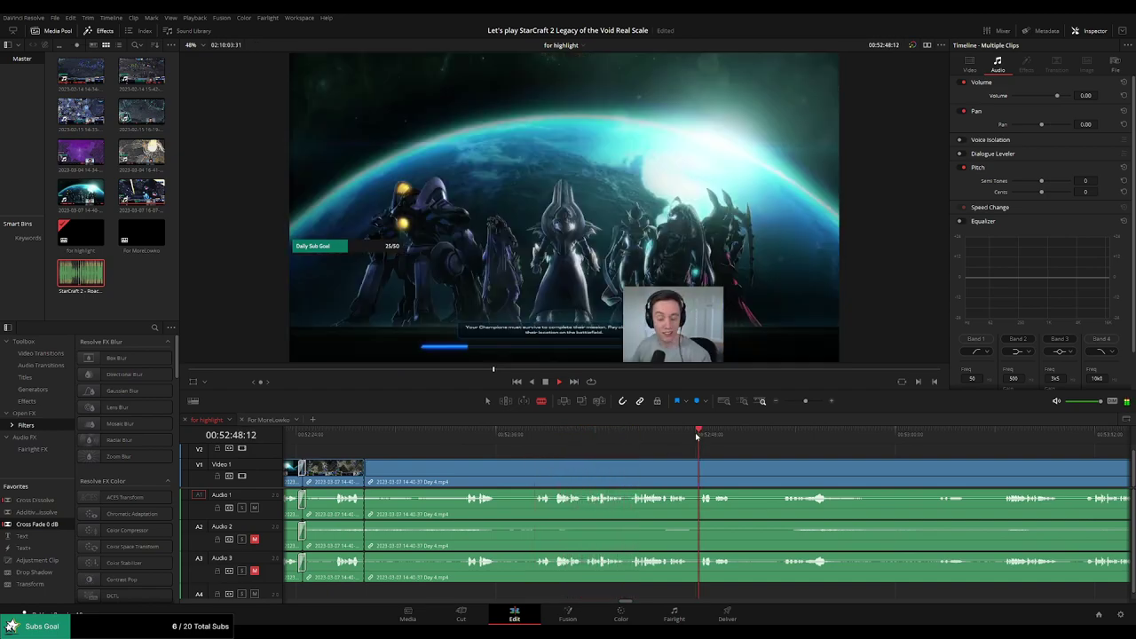
pyautogui.click(789, 439)
pyautogui.hscroll(4, 710, 446)
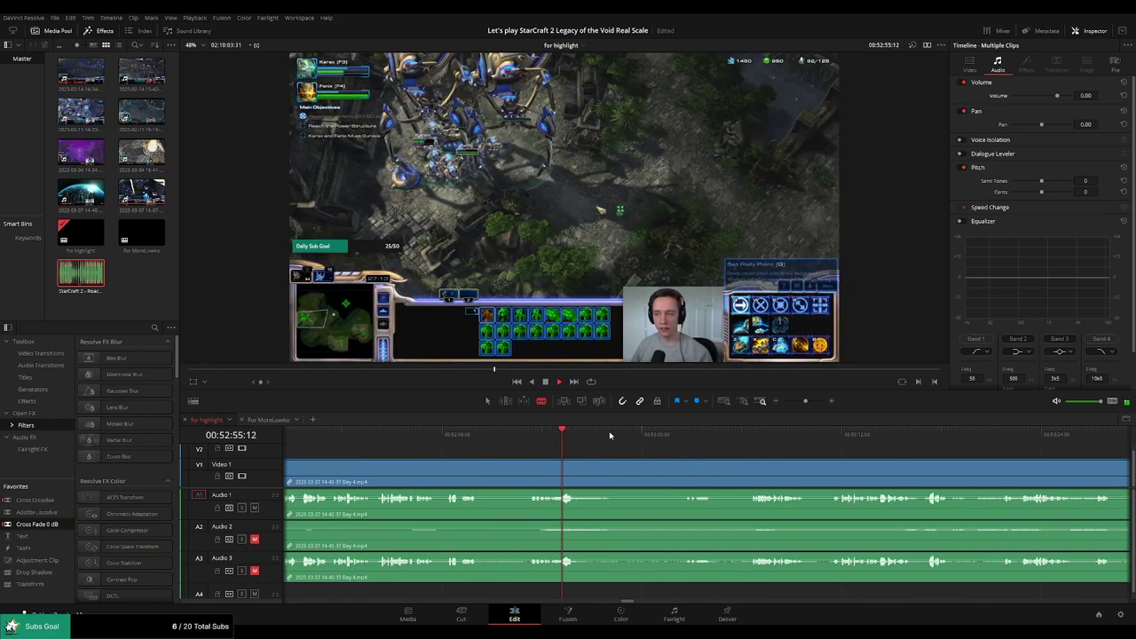
pyautogui.click(681, 435)
pyautogui.click(758, 435)
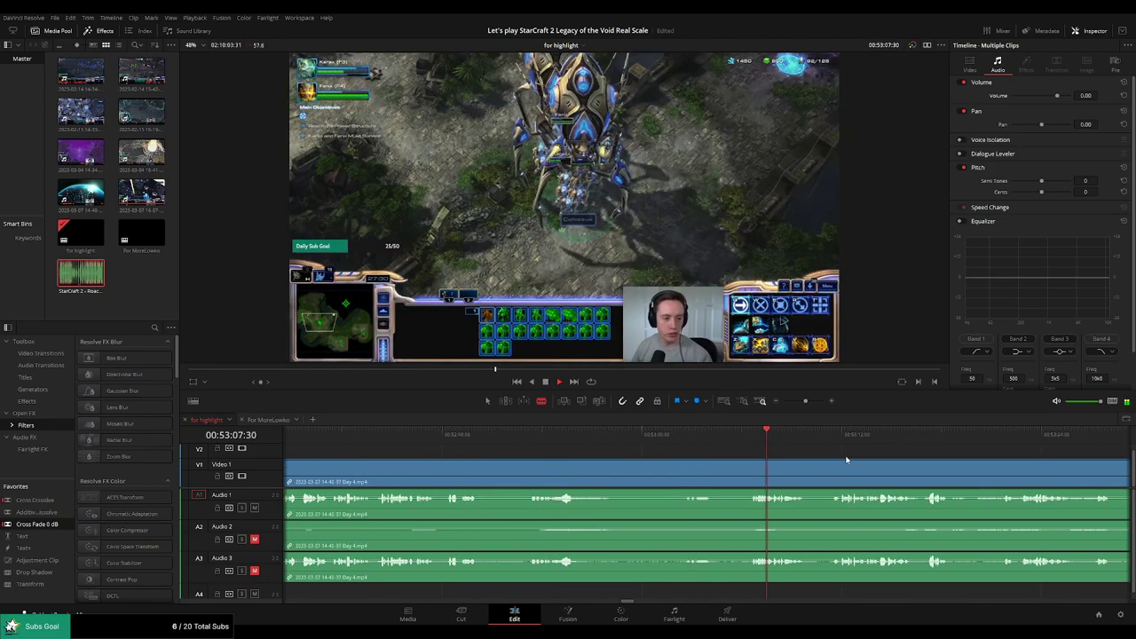
pyautogui.hscroll(3, 843, 458)
pyautogui.click(646, 438)
pyautogui.click(834, 439)
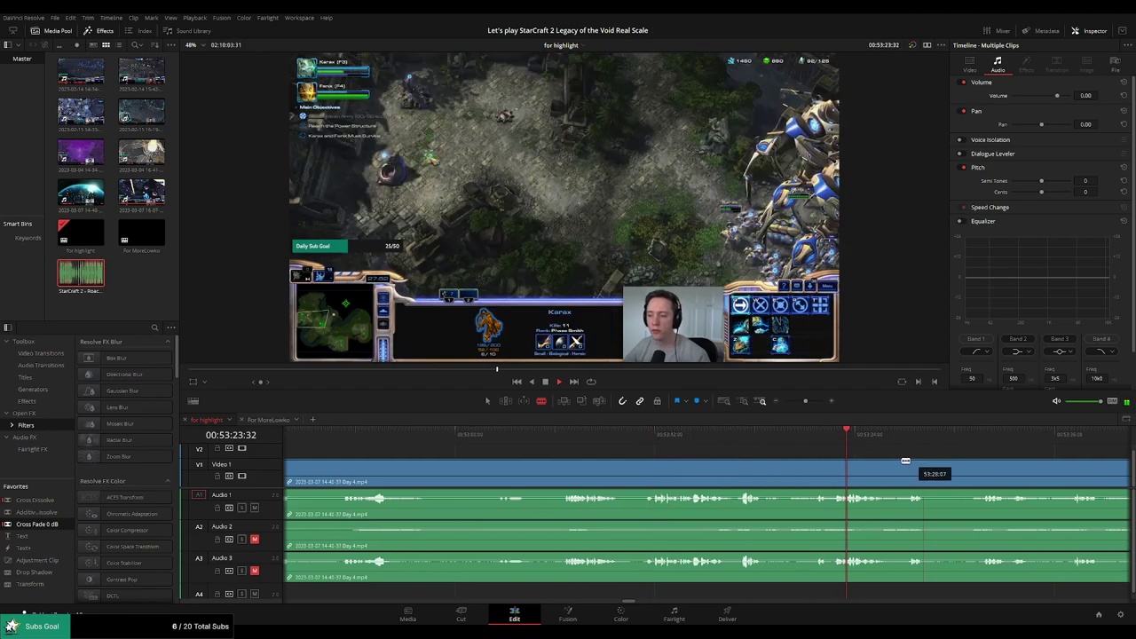
pyautogui.moveTo(905, 461); pyautogui.dragTo(598, 446)
pyautogui.click(637, 438)
pyautogui.moveTo(710, 459); pyautogui.dragTo(599, 458)
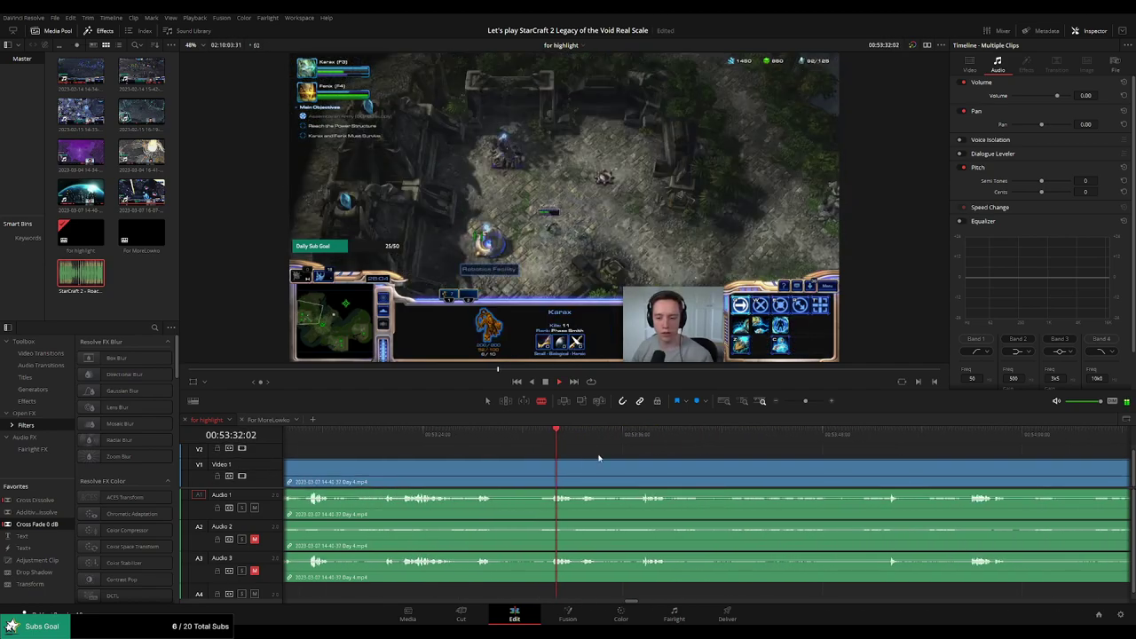
pyautogui.click(971, 435)
pyautogui.hscroll(3, 697, 449)
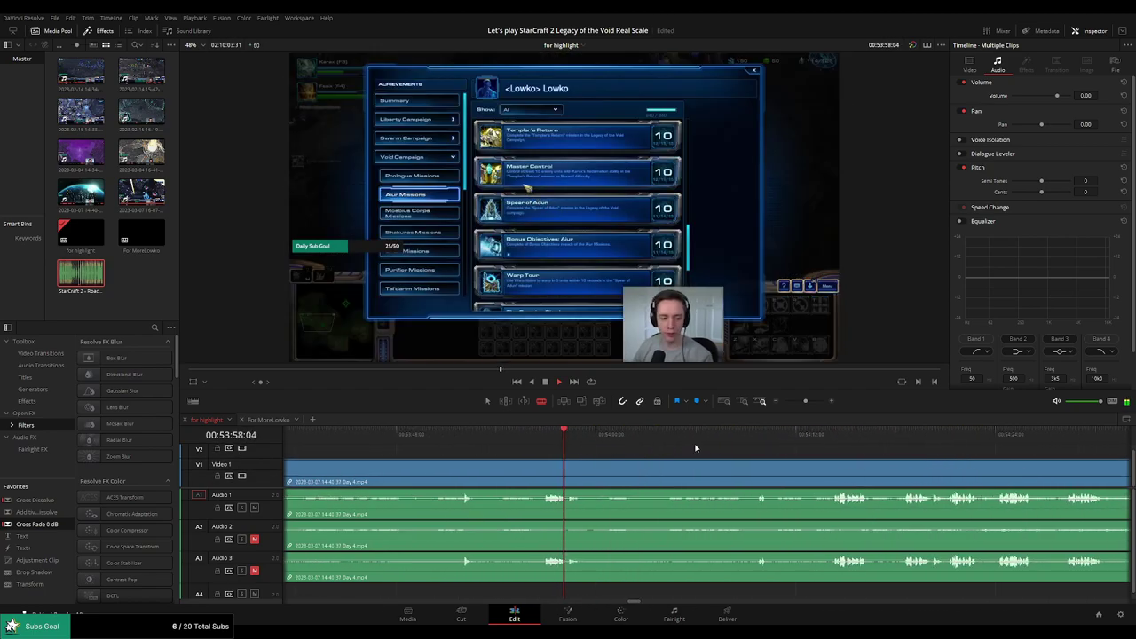
pyautogui.click(824, 437)
pyautogui.hscroll(3, 631, 454)
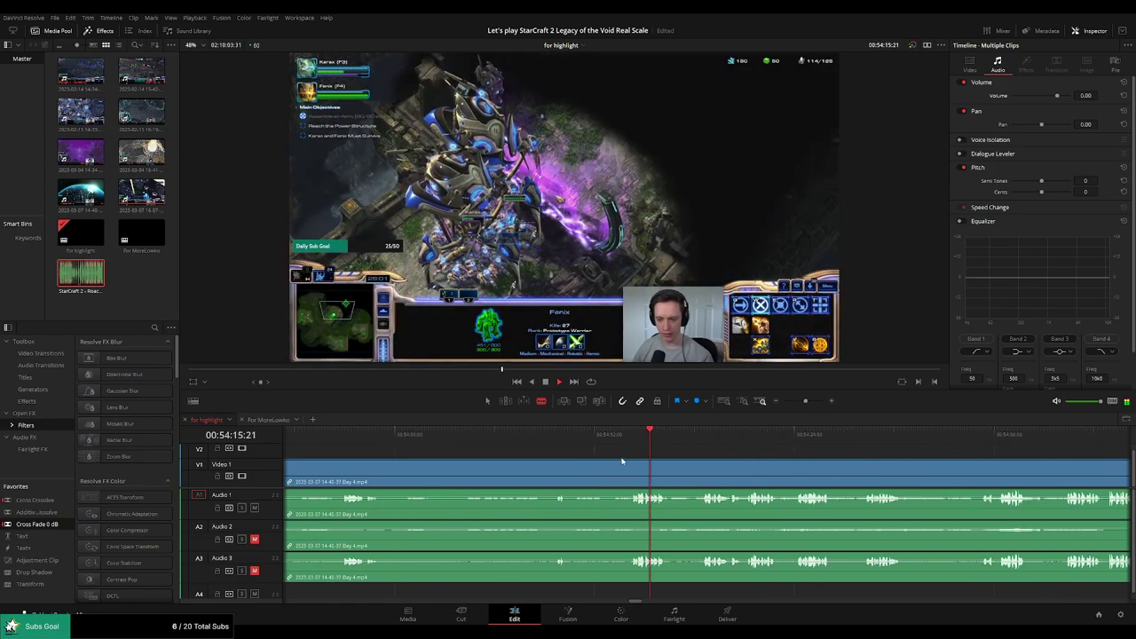
# Split all tracks at about 00:54:13 and ripple-delete the footage between there and the previous split
pyautogui.click(614, 464)
pyautogui.press('a')
pyautogui.click(583, 470)
pyautogui.press('Delete')
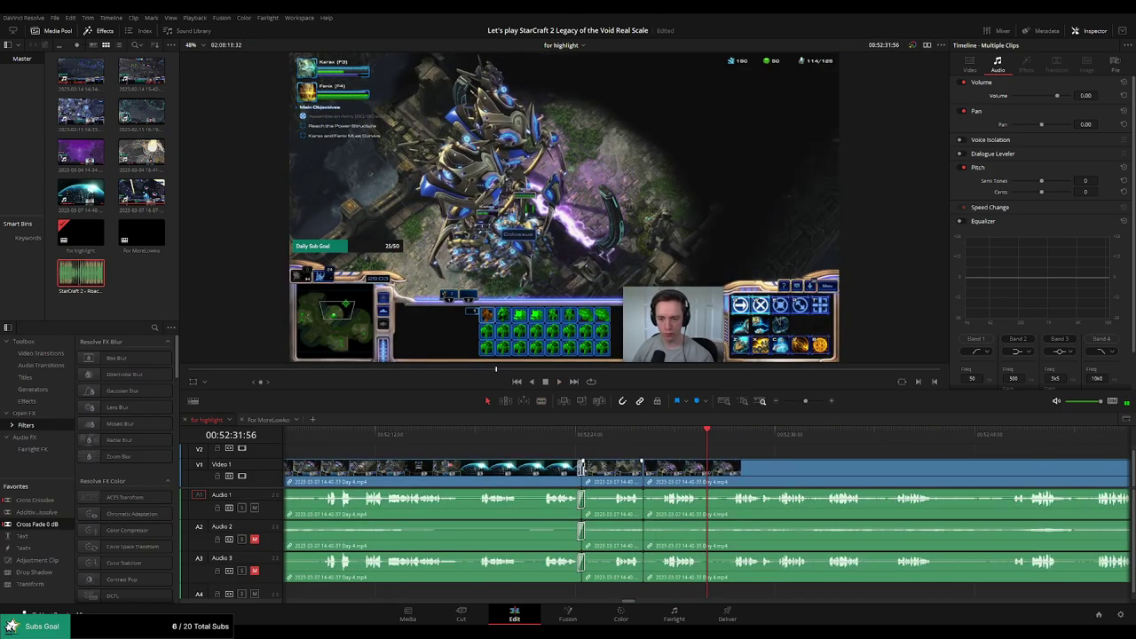
# Add default transitions to the video and all audio tracks at the join near 00:52:28, and play on into the battle
pyautogui.click(643, 477)
pyautogui.click(621, 435)
pyautogui.press('space')
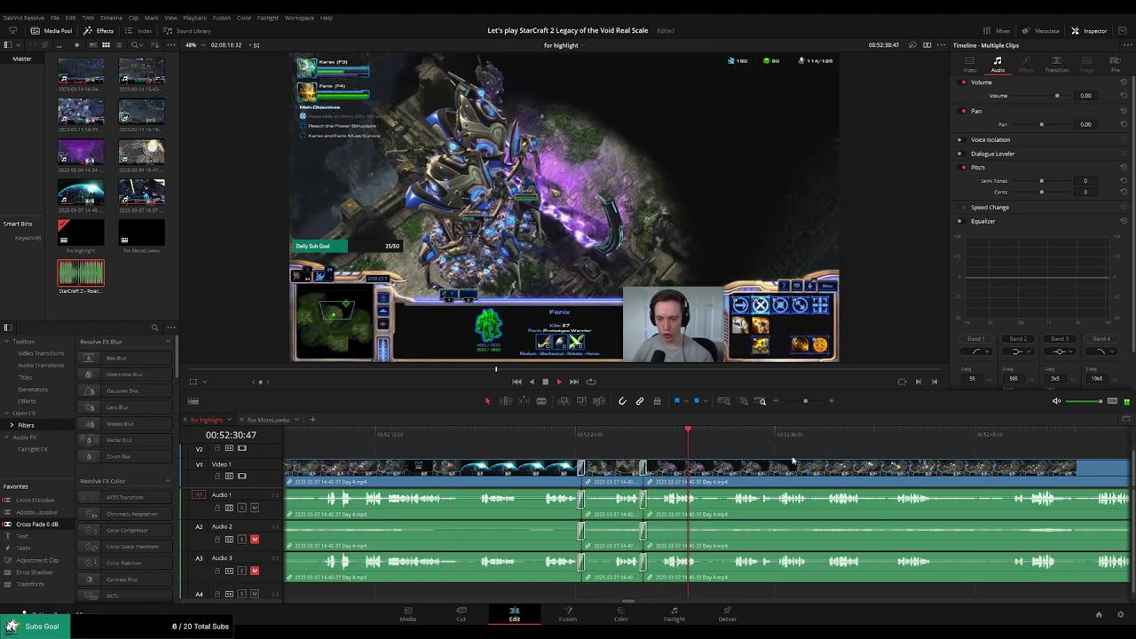
pyautogui.moveTo(809, 460); pyautogui.dragTo(632, 447)
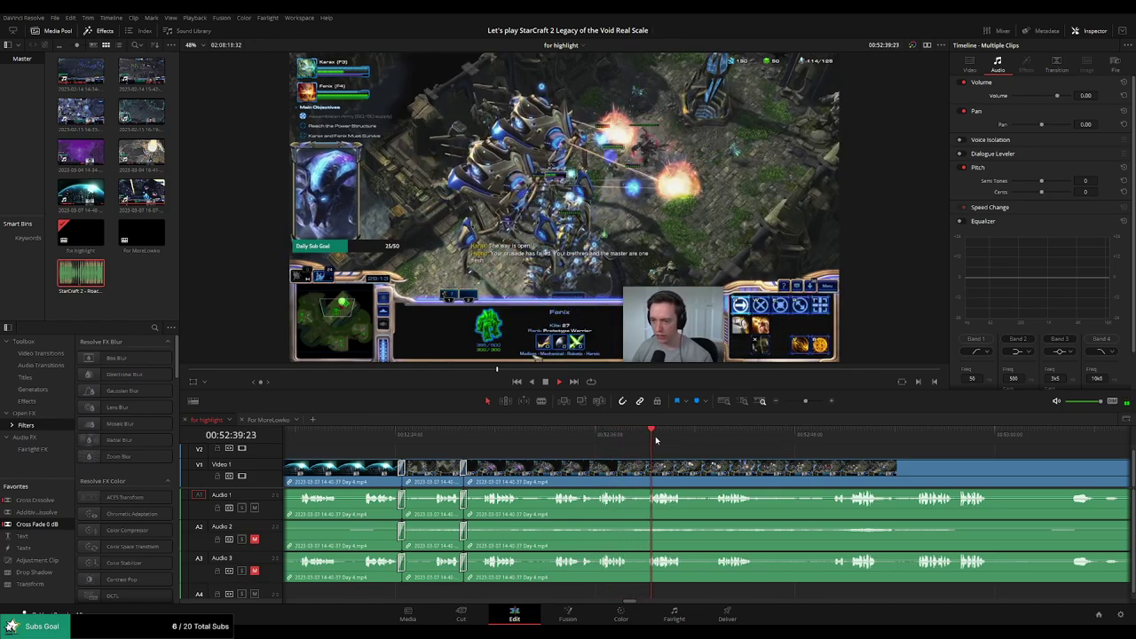
pyautogui.hscroll(5, 538, 444)
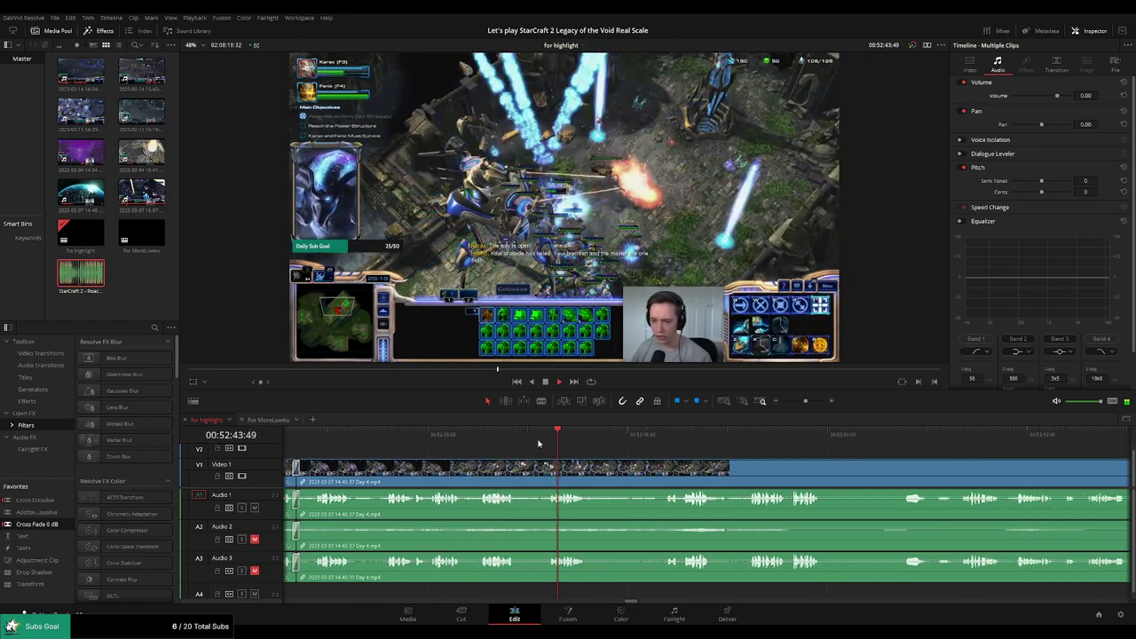
pyautogui.click(503, 435)
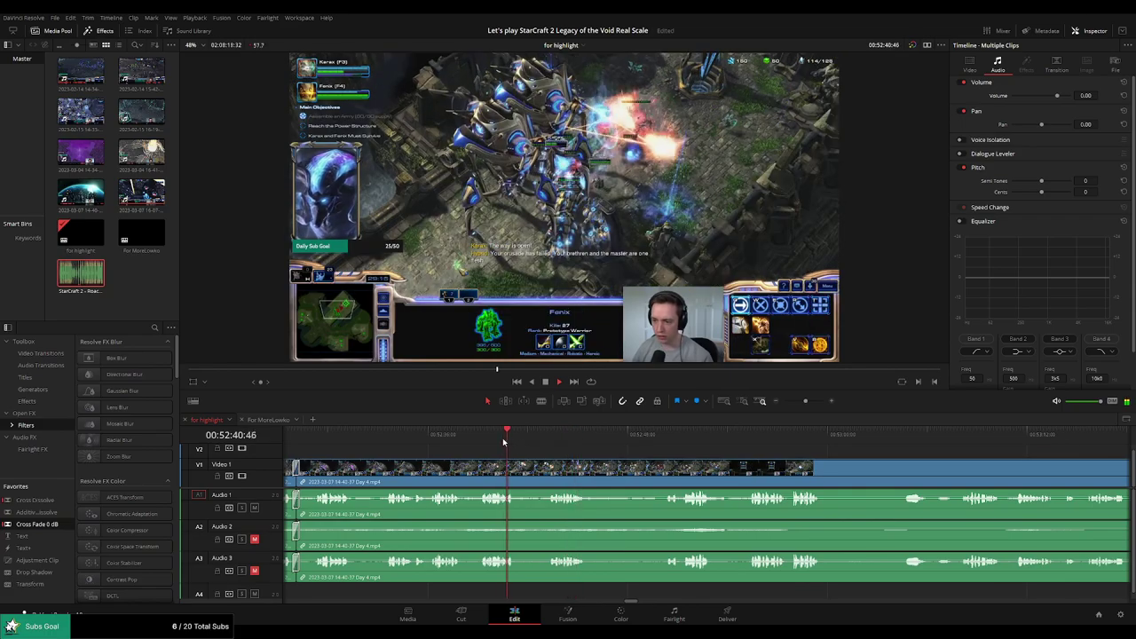
pyautogui.click(541, 437)
# Isolate the short speech segment by splitting all tracks at about 00:52:43:34 and again at 00:52:43:50
pyautogui.scroll(-6, 748, 456)
pyautogui.scroll(5, 728, 454)
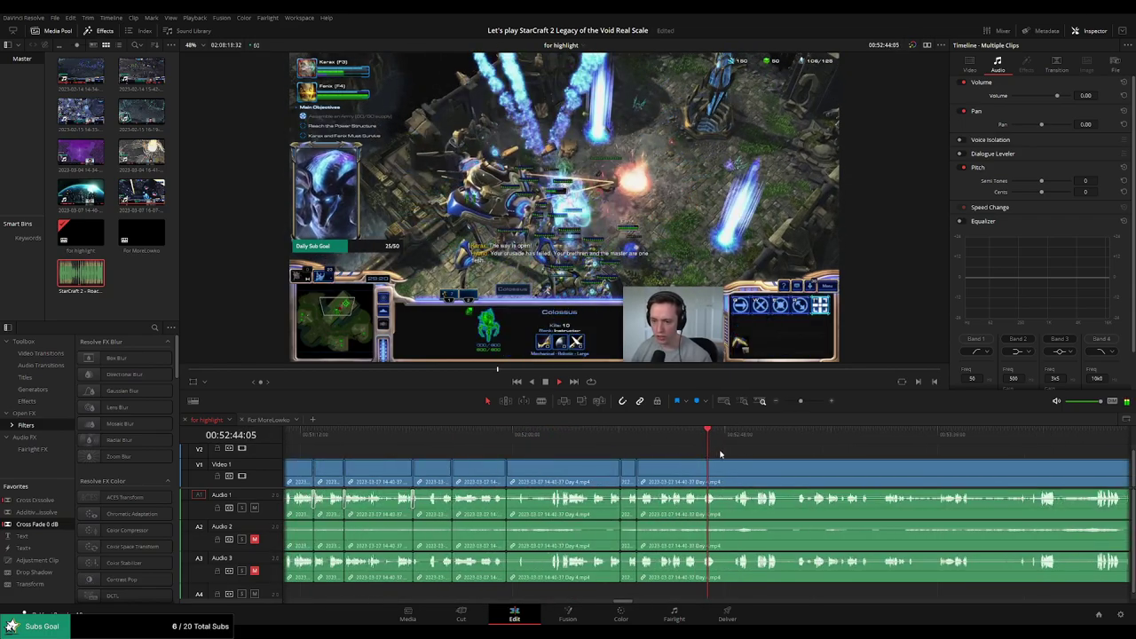
pyautogui.scroll(3, 720, 454)
pyautogui.click(502, 435)
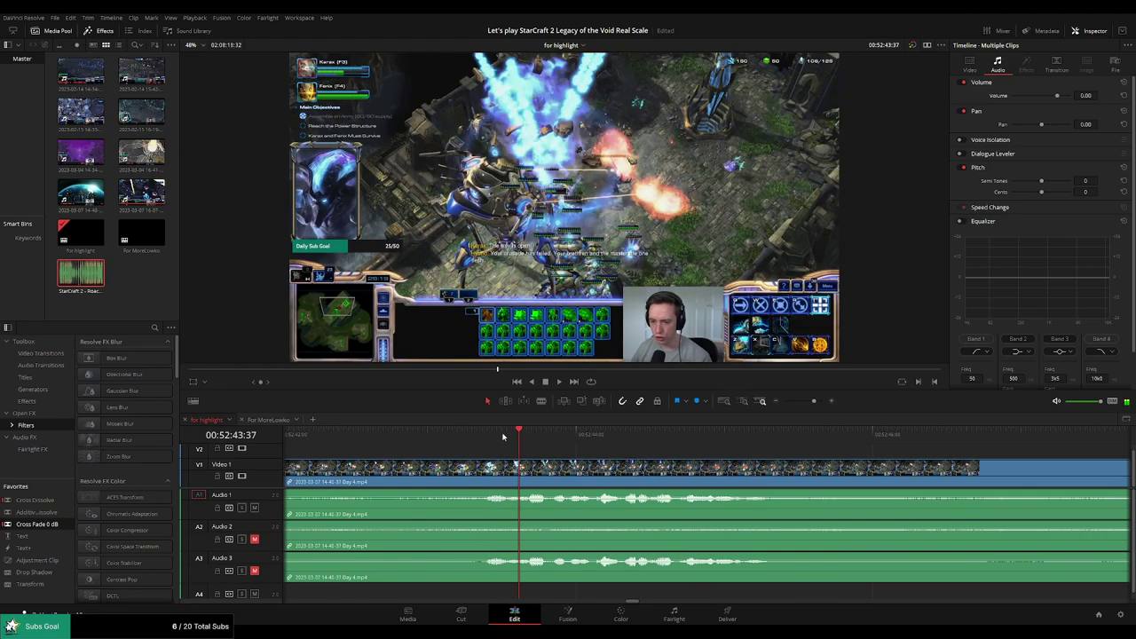
pyautogui.click(465, 437)
pyautogui.press('space')
pyautogui.press('space')
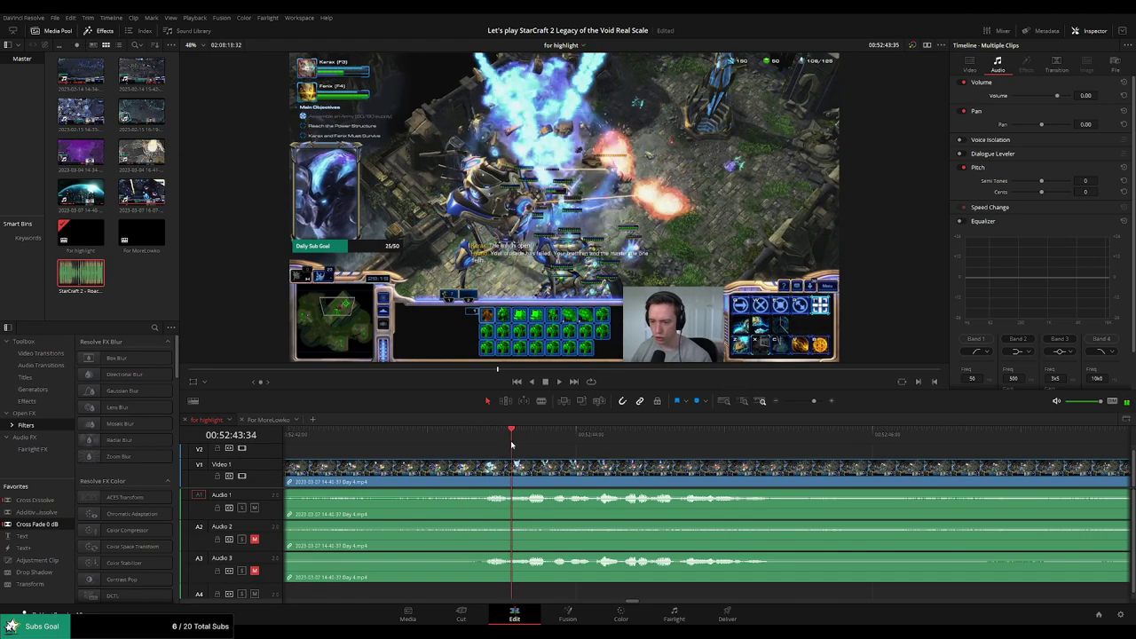
pyautogui.click(517, 470)
pyautogui.press('space')
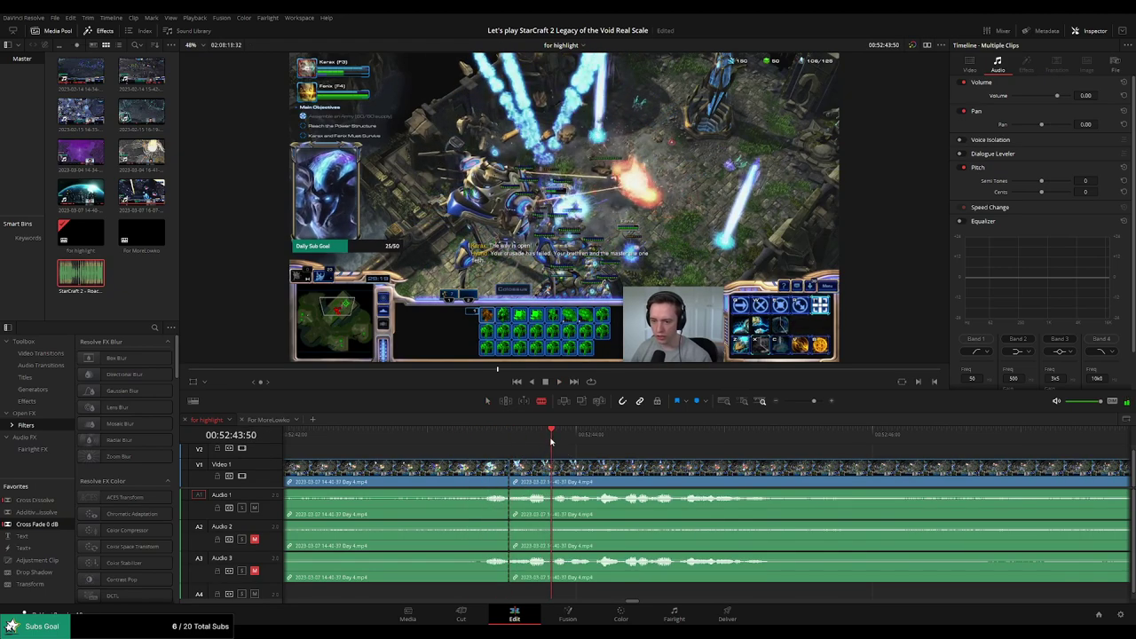
pyautogui.click(545, 486)
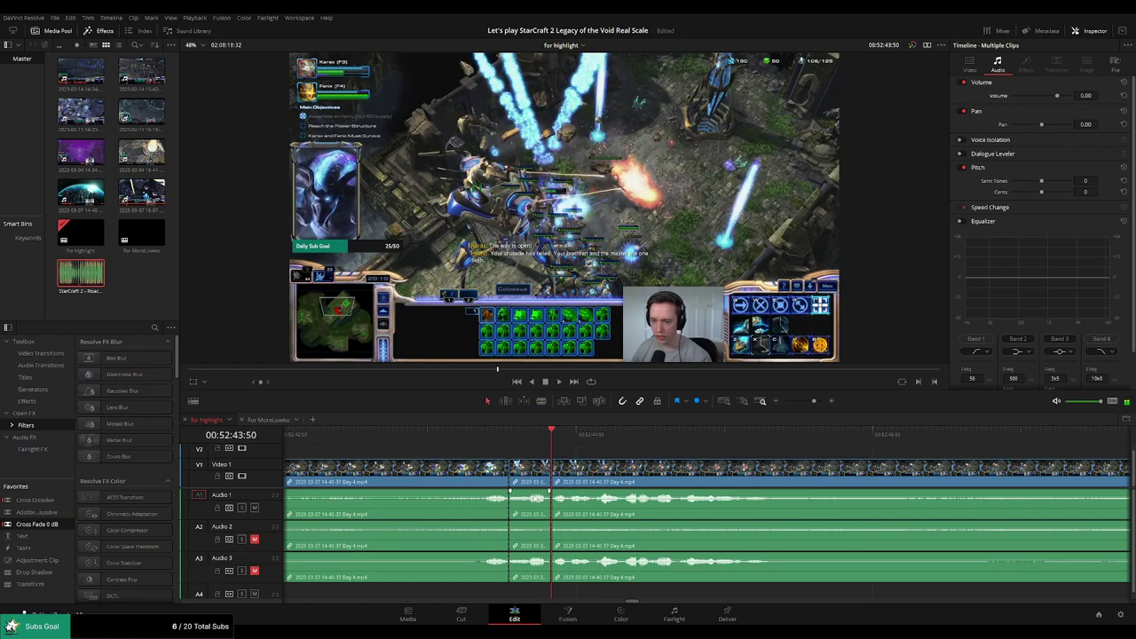
# Place the Roach Quotes sound effect on Audio 4 under the isolated segment, trimmed to its length at a lower volume, and play on
pyautogui.moveTo(104, 278); pyautogui.dragTo(504, 588)
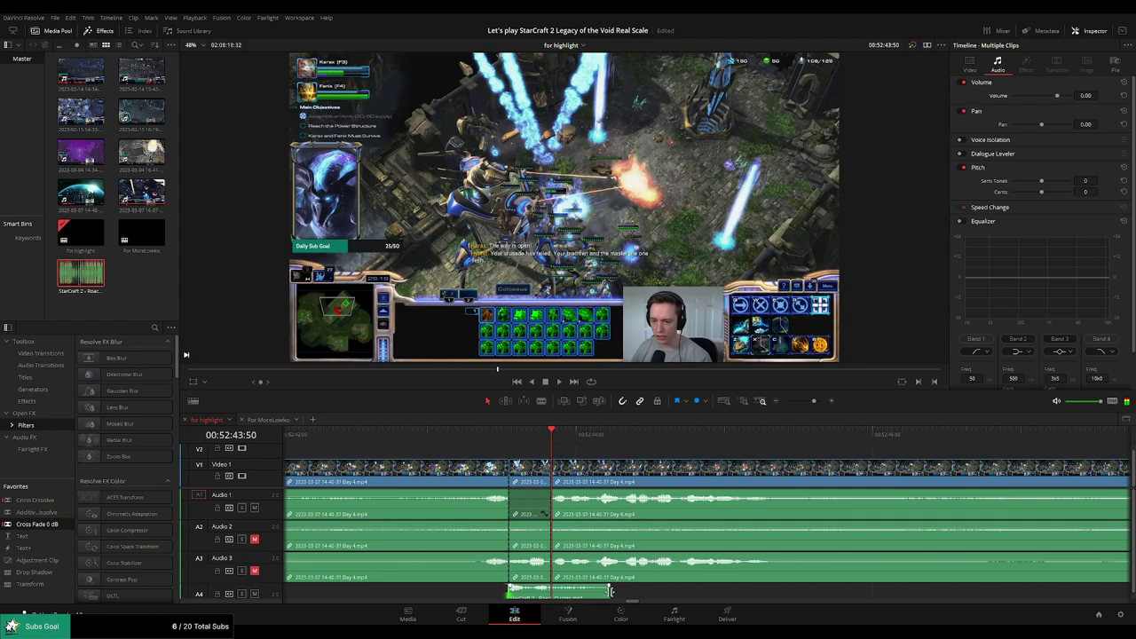
pyautogui.moveTo(611, 591); pyautogui.dragTo(541, 597)
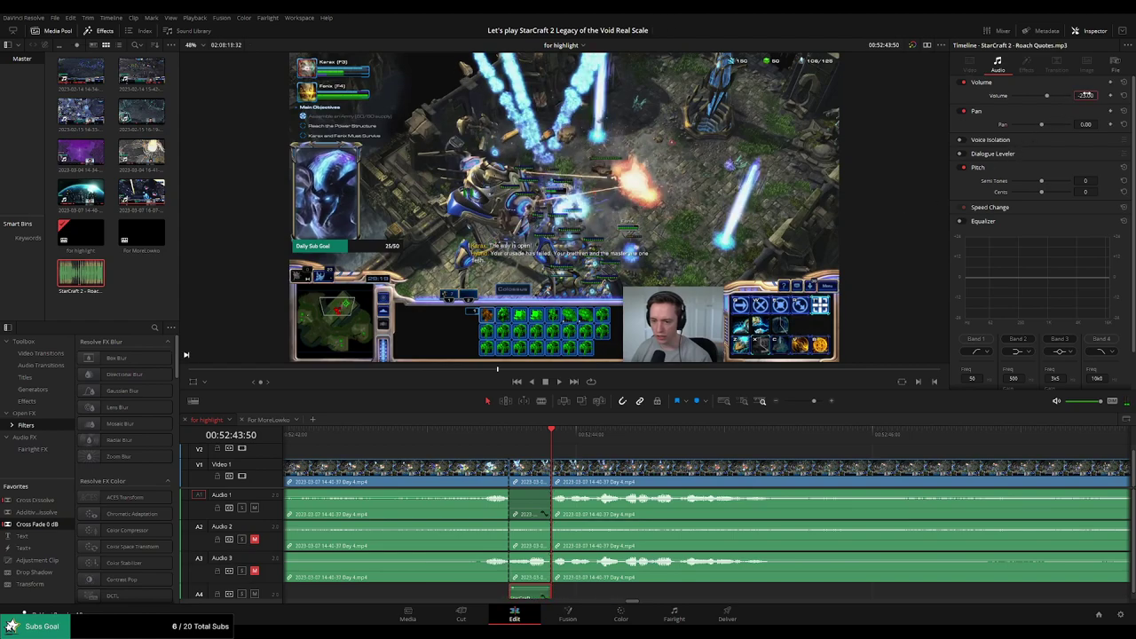
pyautogui.click(738, 454)
pyautogui.press('space')
pyautogui.moveTo(812, 402)
pyautogui.mouseDown()
pyautogui.moveTo(789, 406)
pyautogui.moveTo(806, 404)
pyautogui.mouseUp()
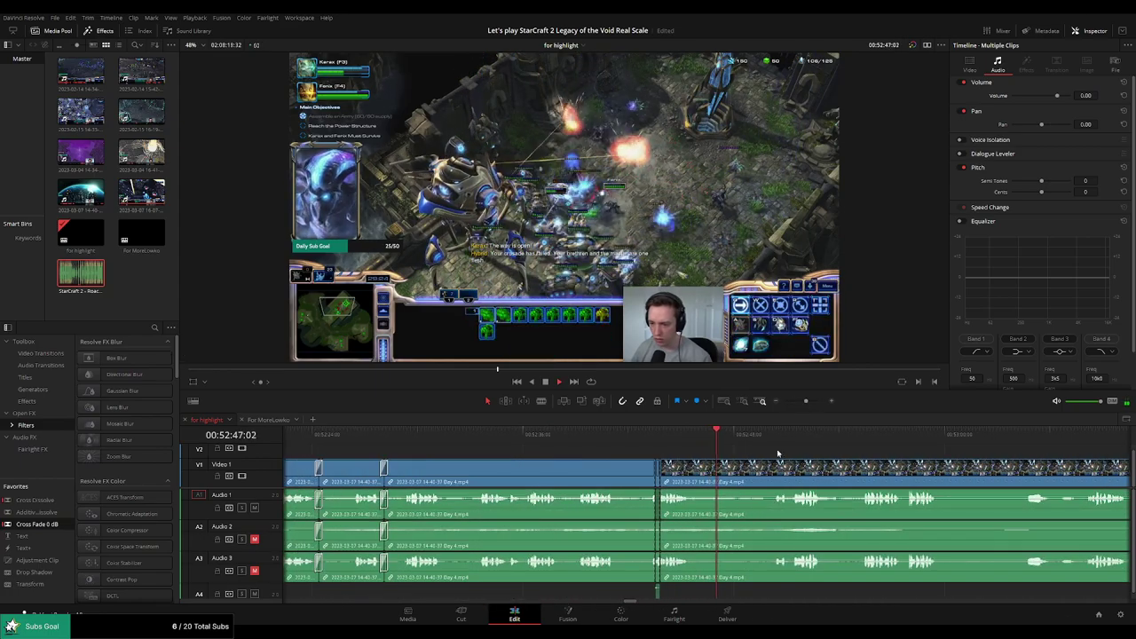
# Play on and isolate the short speech segment by splitting all tracks at about 00:52:50:34 and again at 00:52:50:57
pyautogui.moveTo(745, 438); pyautogui.dragTo(763, 438)
pyautogui.moveTo(828, 451); pyautogui.dragTo(639, 449)
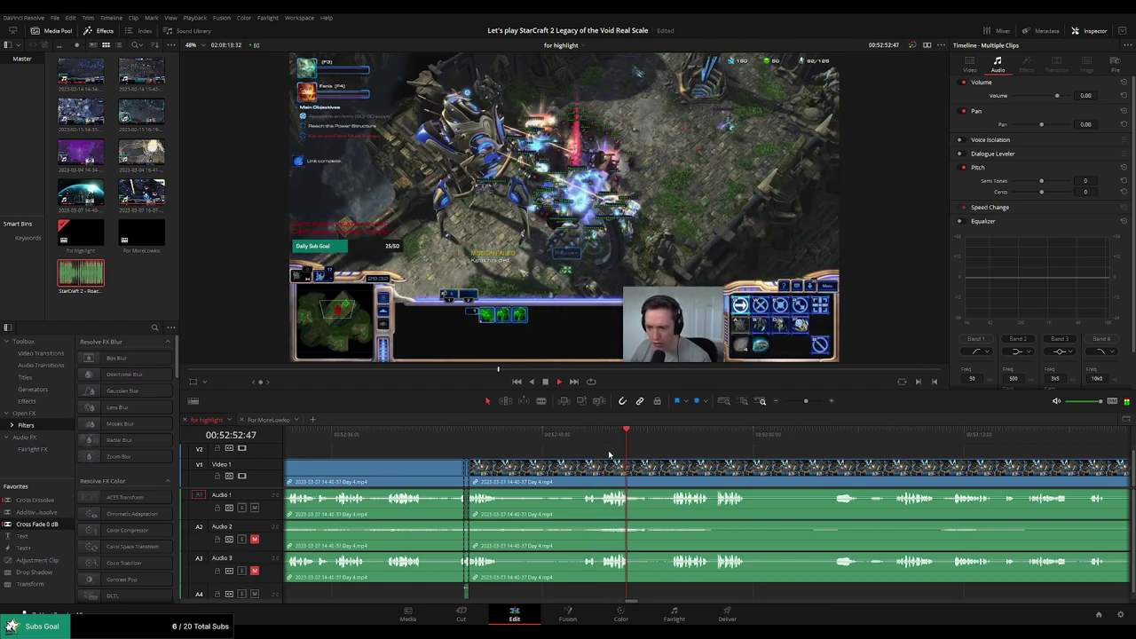
pyautogui.scroll(2, 615, 453)
pyautogui.click(485, 434)
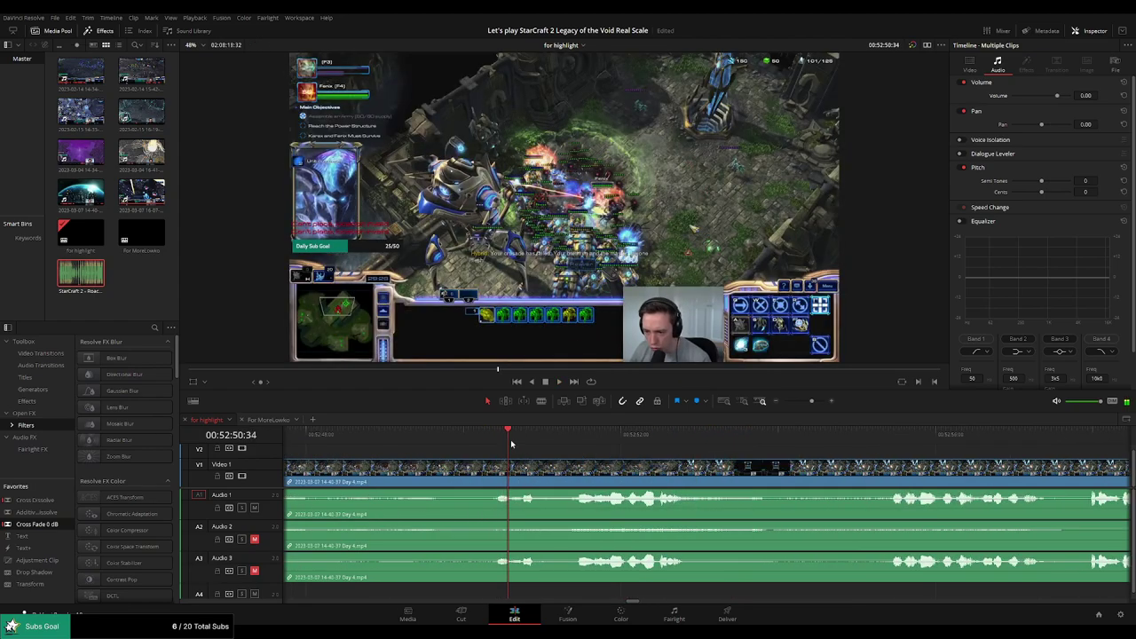
pyautogui.hotkey('ctrl', 'b')
pyautogui.press('space')
pyautogui.press('space')
pyautogui.hotkey('ctrl', 'b')
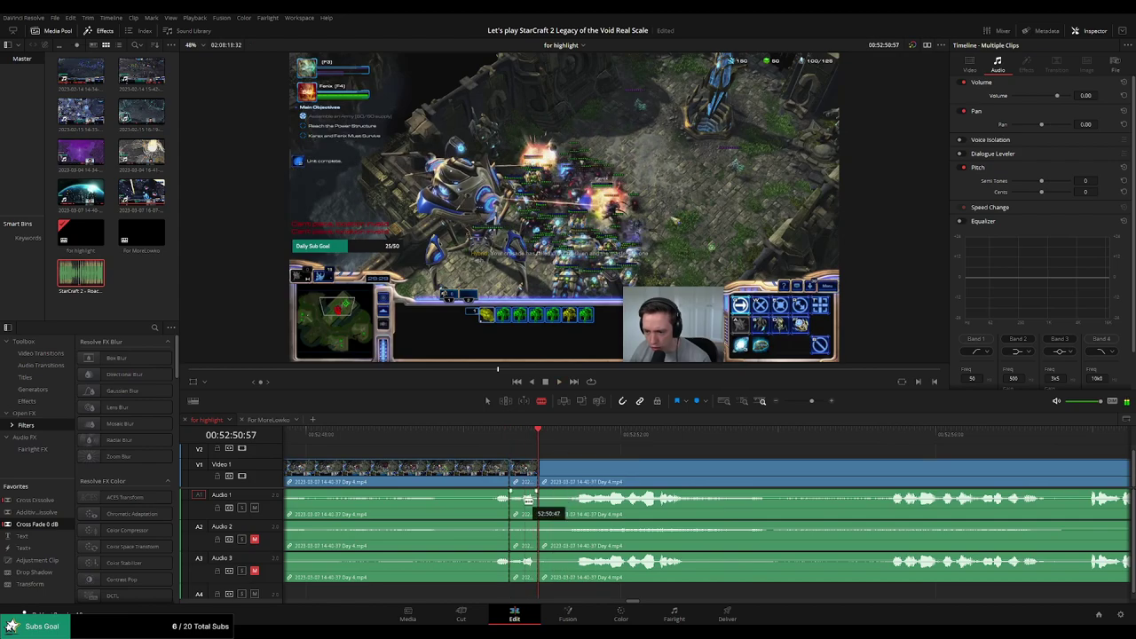
# Silence the isolated Audio 1 segment and cover it with the Roach Quotes effect on Audio 4, trimmed to fit at a lower volume
pyautogui.moveTo(81, 273); pyautogui.dragTo(511, 590)
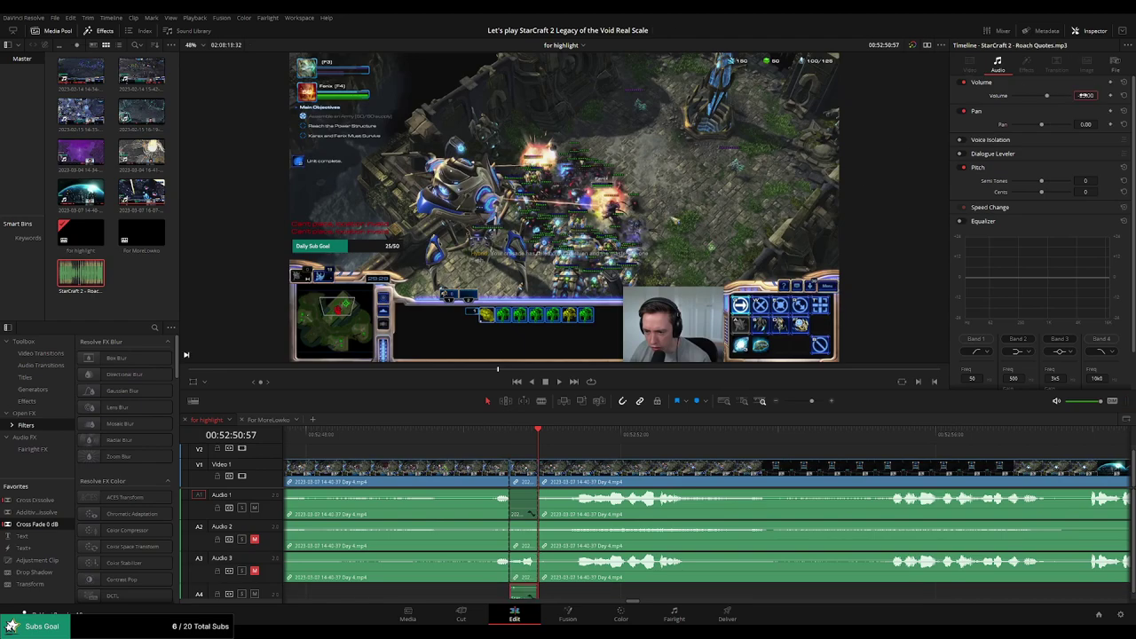
pyautogui.press('space')
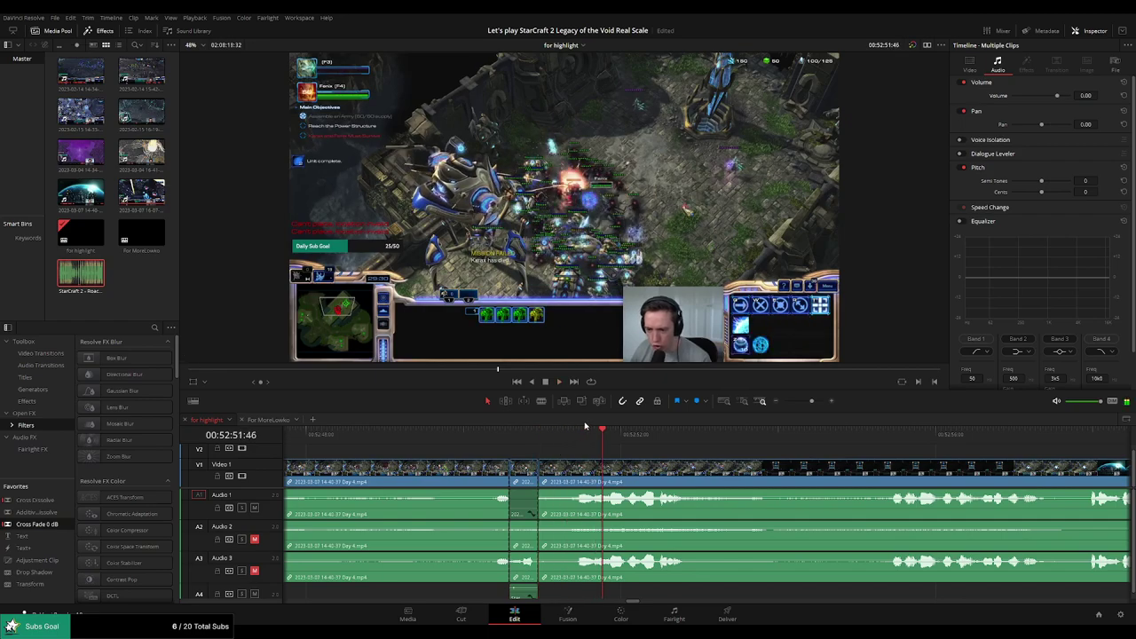
# Isolate the next short speech segment by splitting all tracks at about 00:52:51:46 and again at 00:52:52:03
pyautogui.press('b')
pyautogui.click(602, 464)
pyautogui.press('space')
pyautogui.press('space')
pyautogui.click(627, 461)
pyautogui.press('a')
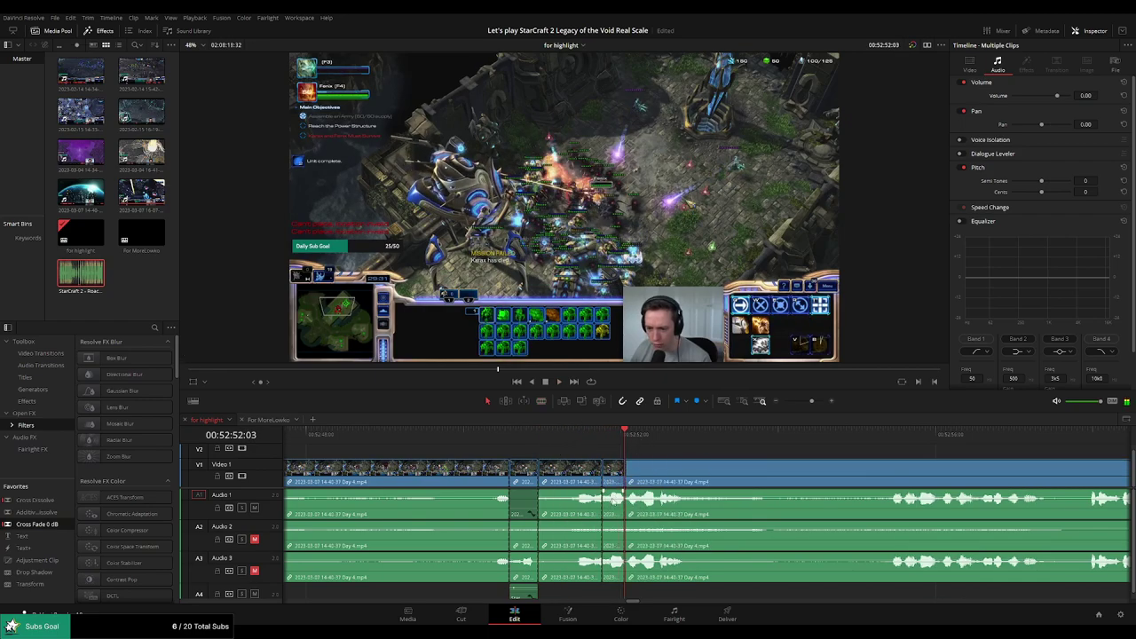
# Disable the Audio 1 piece ending at 00:52:52:03 and cover it with the Roach Quotes effect on Audio 4 at -23 volume
pyautogui.keyDown('alt'); pyautogui.click(614, 508); pyautogui.keyUp('alt')
pyautogui.press('d')
pyautogui.moveTo(100, 291); pyautogui.dragTo(693, 629)
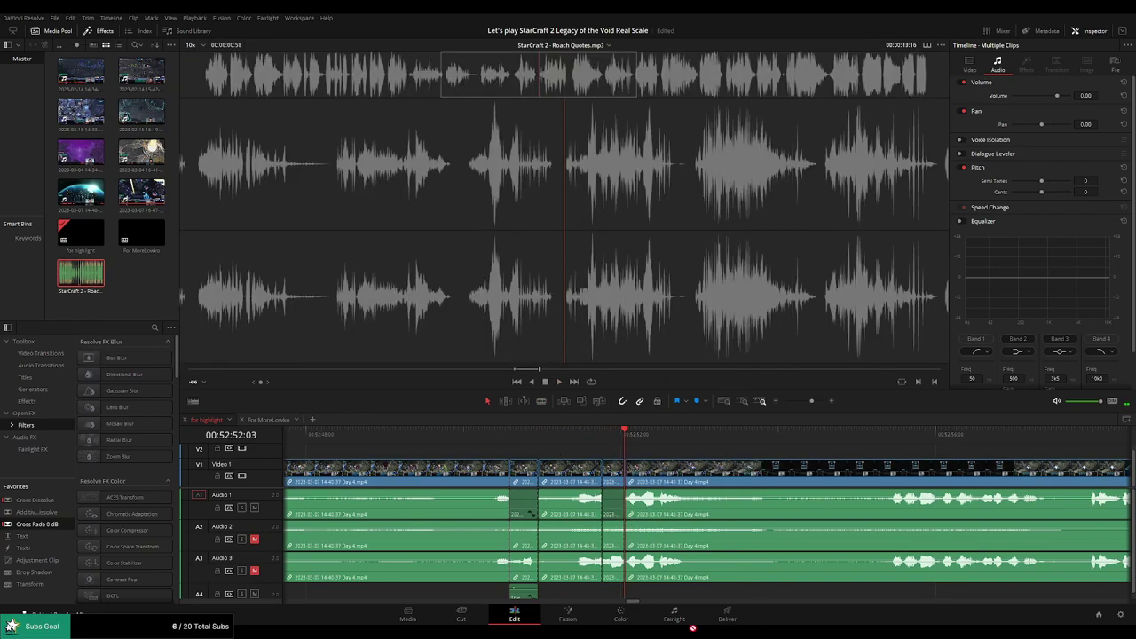
pyautogui.moveTo(584, 598); pyautogui.dragTo(585, 597)
pyautogui.moveTo(586, 594); pyautogui.dragTo(623, 590)
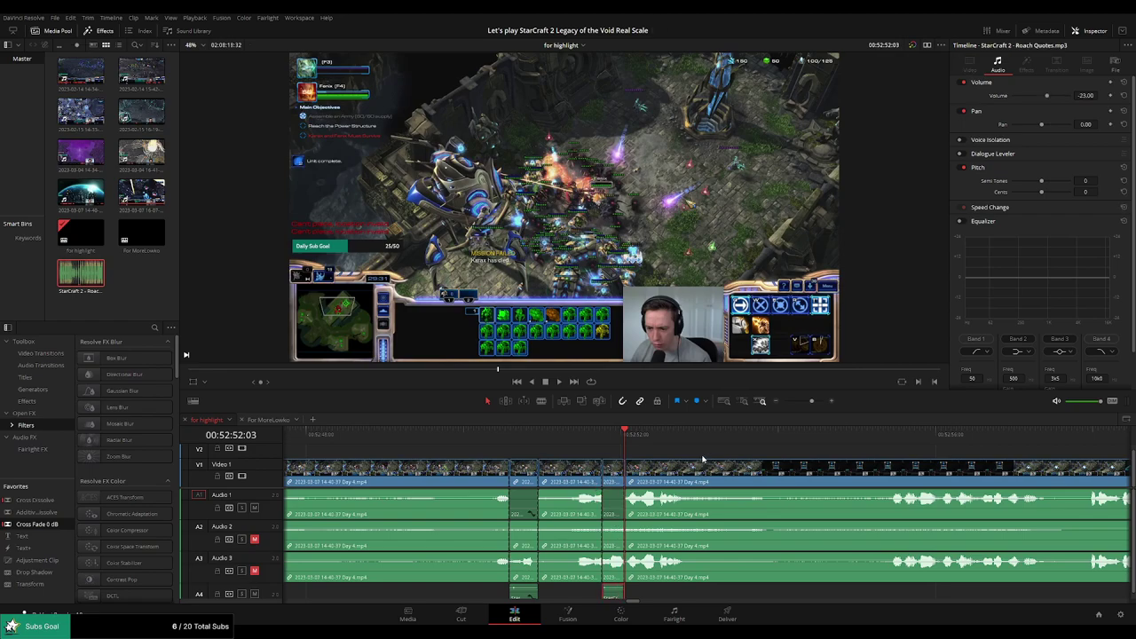
pyautogui.press('space')
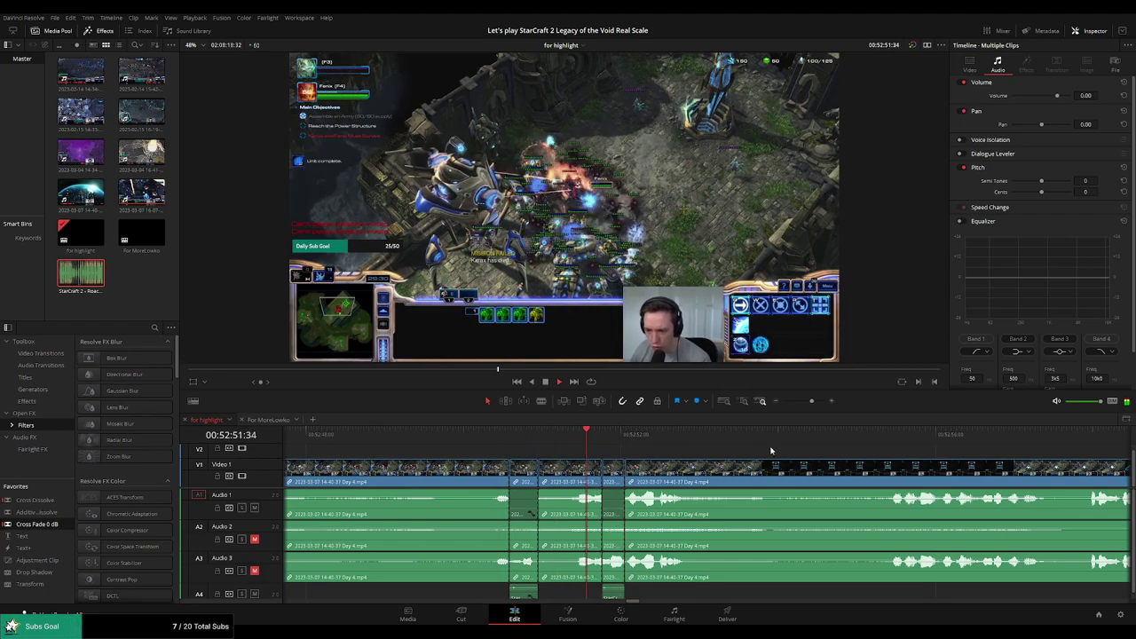
# Play on past the defeat screen and split all tracks at about 00:52:59, where the speech pauses
pyautogui.moveTo(815, 408); pyautogui.dragTo(807, 404)
pyautogui.moveTo(809, 402); pyautogui.dragTo(812, 402)
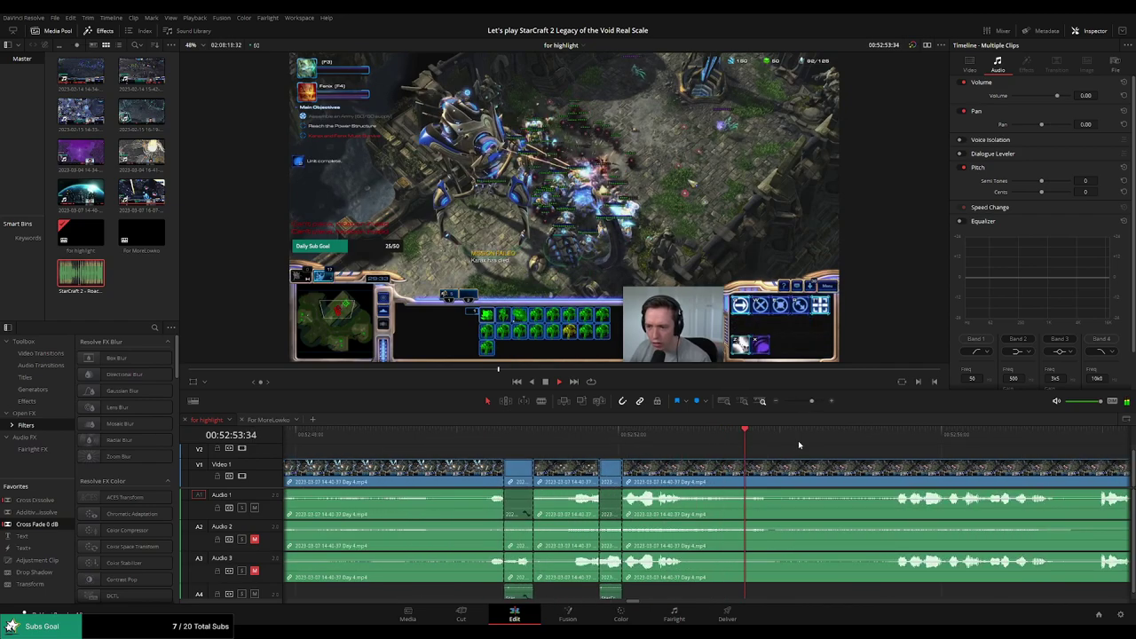
pyautogui.click(828, 439)
pyautogui.hscroll(4, 764, 458)
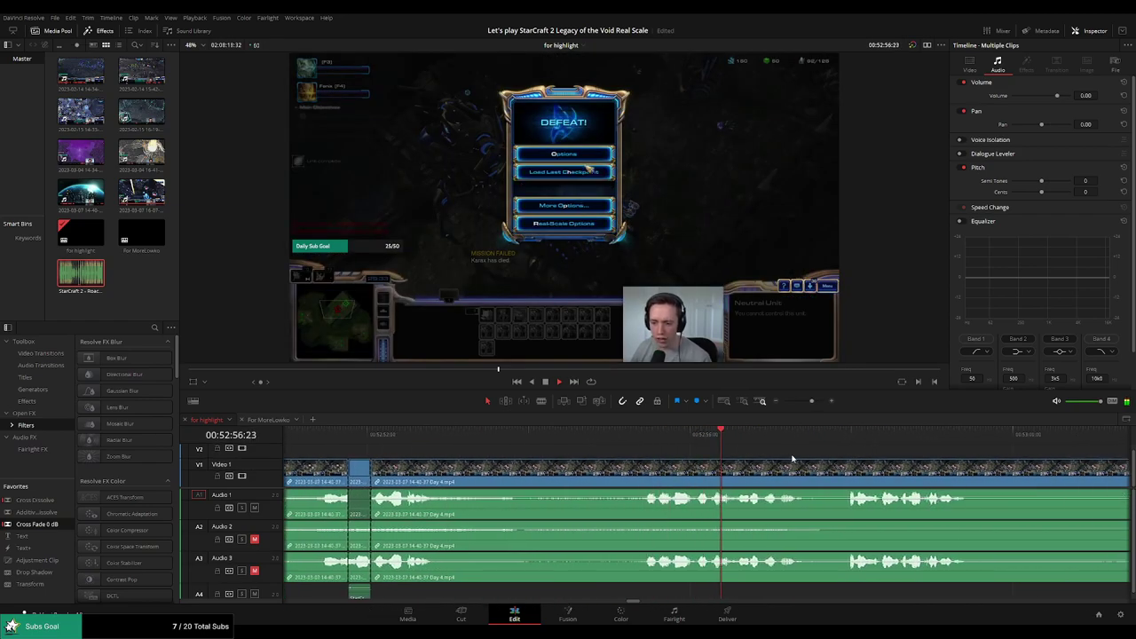
pyautogui.moveTo(867, 460); pyautogui.dragTo(673, 447)
pyautogui.moveTo(812, 402); pyautogui.dragTo(808, 401)
pyautogui.moveTo(822, 467); pyautogui.dragTo(648, 464)
pyautogui.press('b')
pyautogui.click(564, 474)
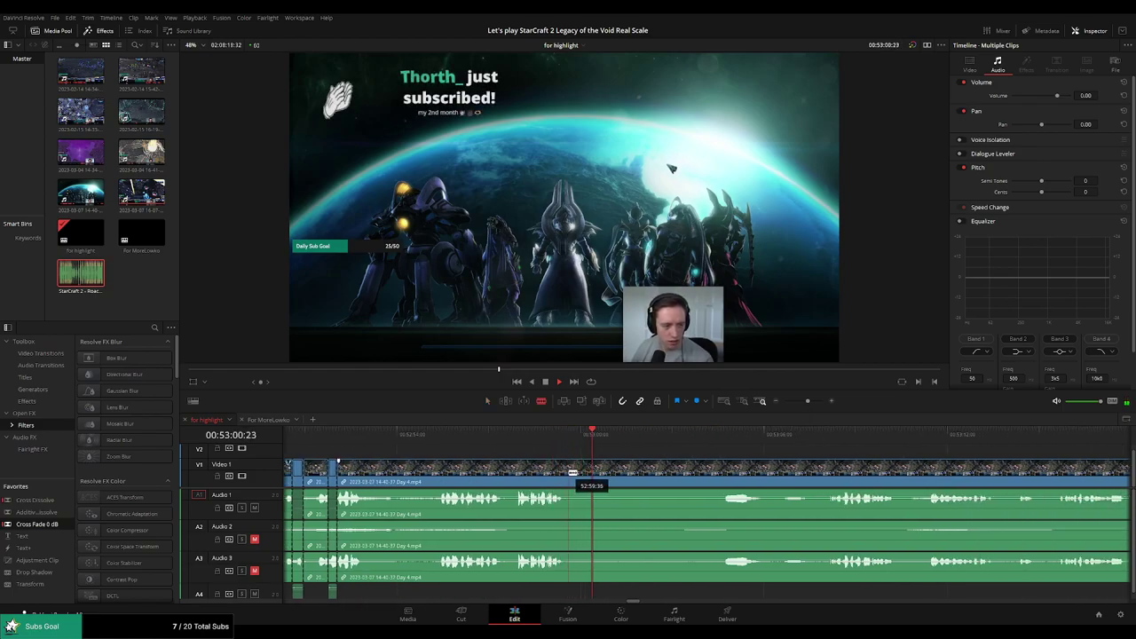
# Review the footage from the loading screens and saved-game reload through to the next battle attempt
pyautogui.click(700, 432)
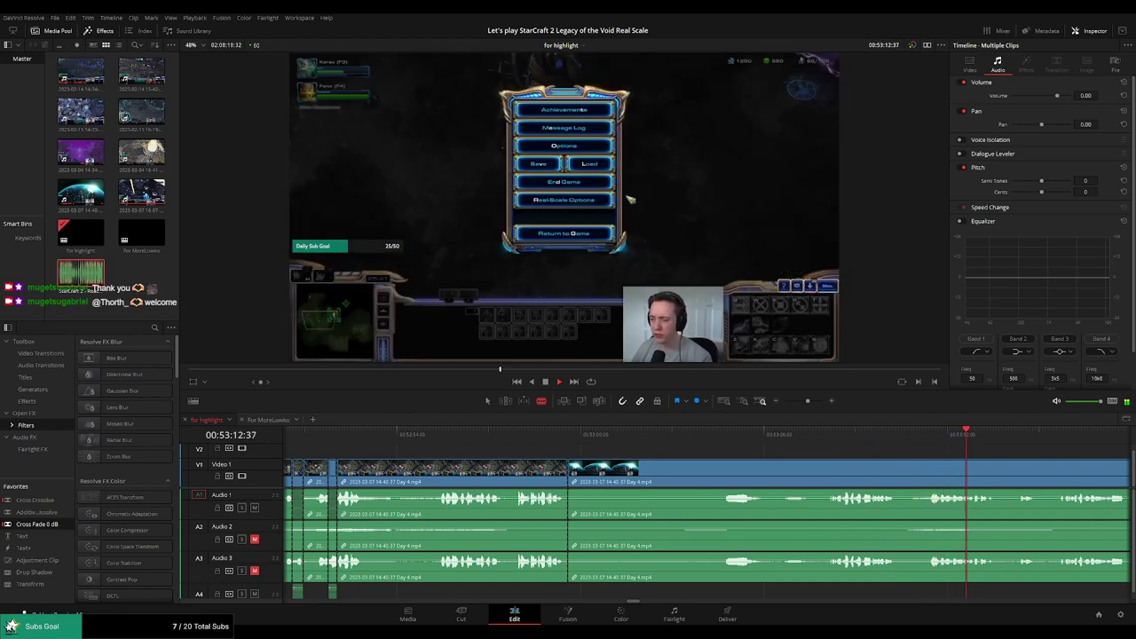
pyautogui.moveTo(1056, 457); pyautogui.dragTo(729, 449)
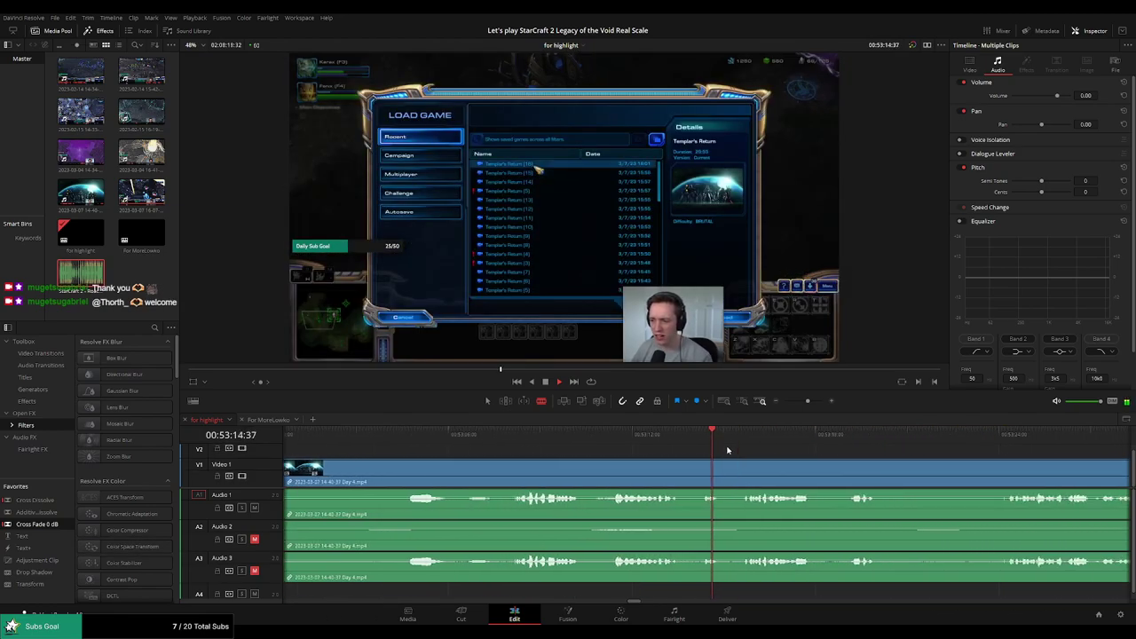
pyautogui.click(735, 441)
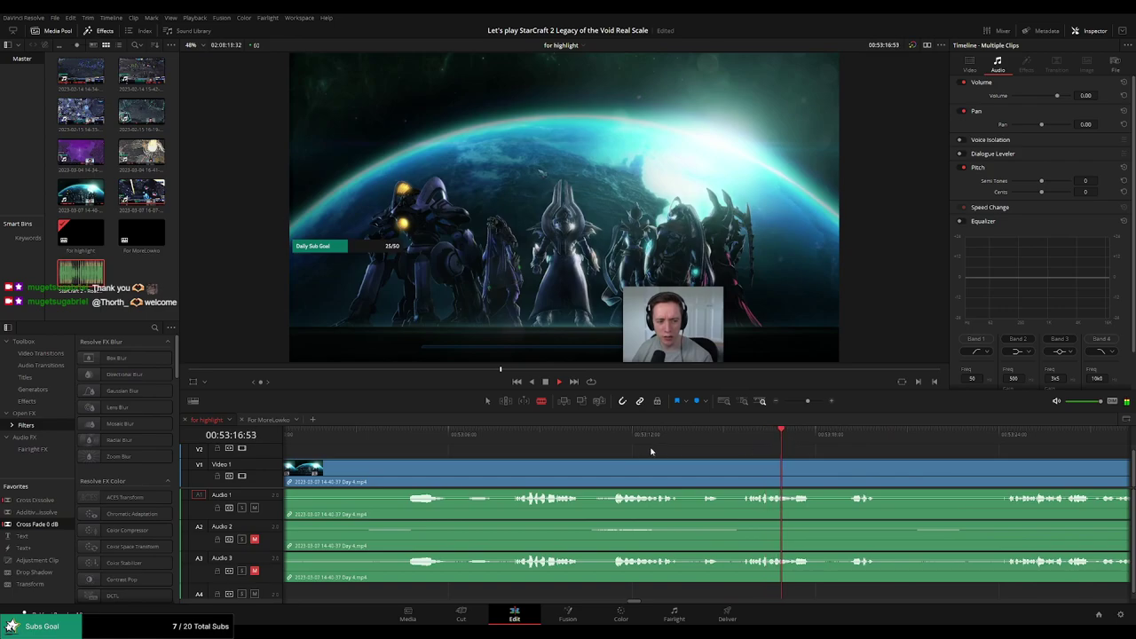
pyautogui.click(1008, 441)
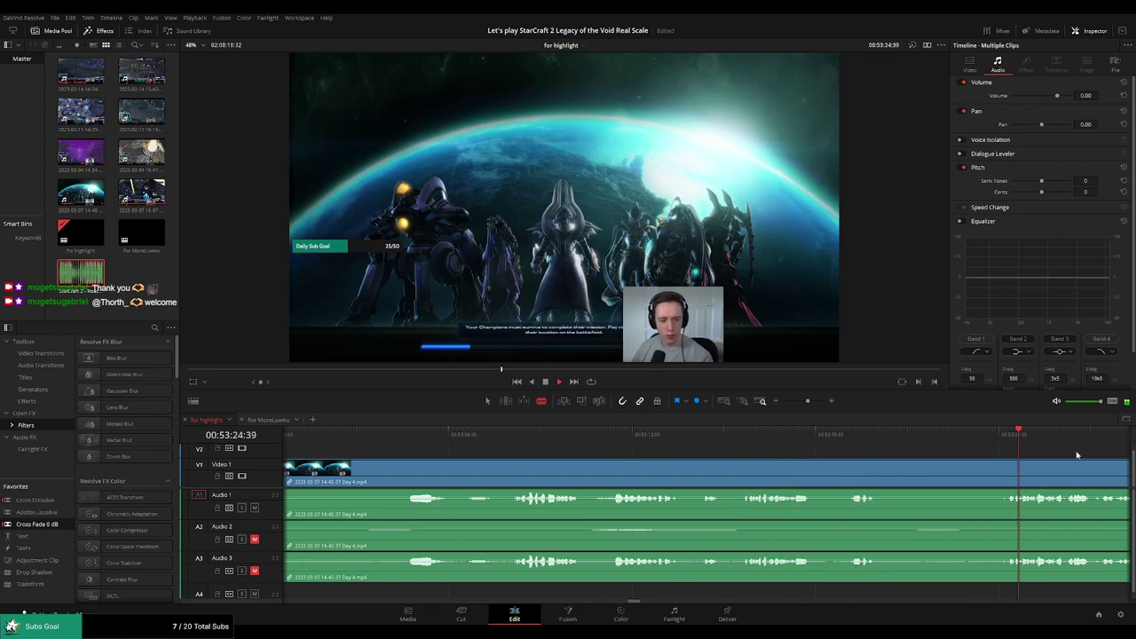
pyautogui.moveTo(1078, 456); pyautogui.dragTo(667, 444)
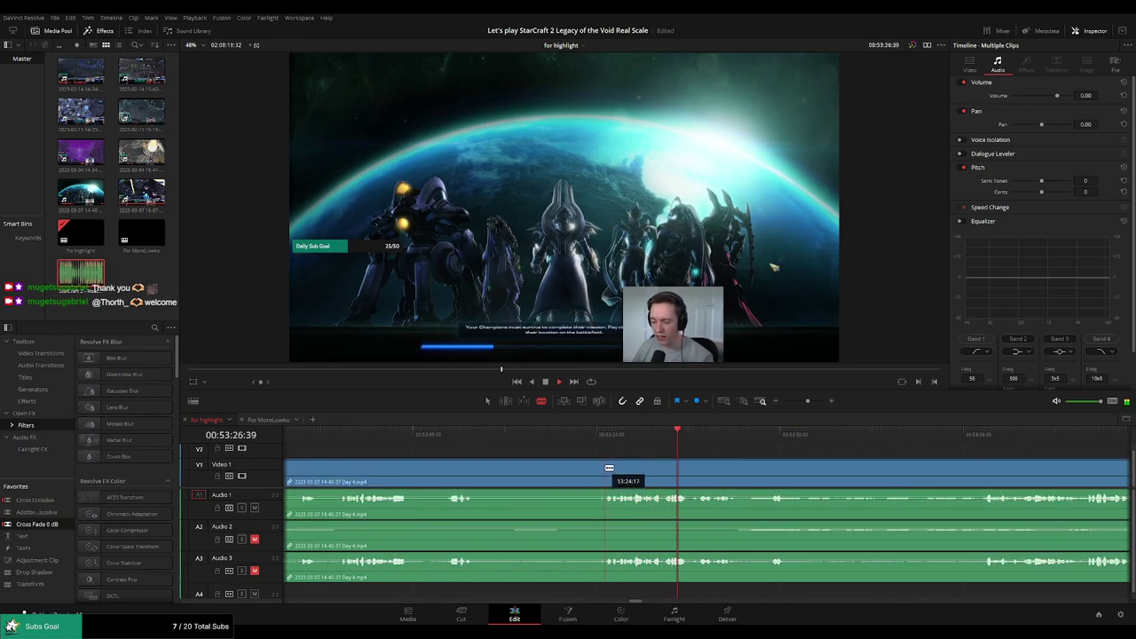
pyautogui.moveTo(763, 441); pyautogui.dragTo(663, 440)
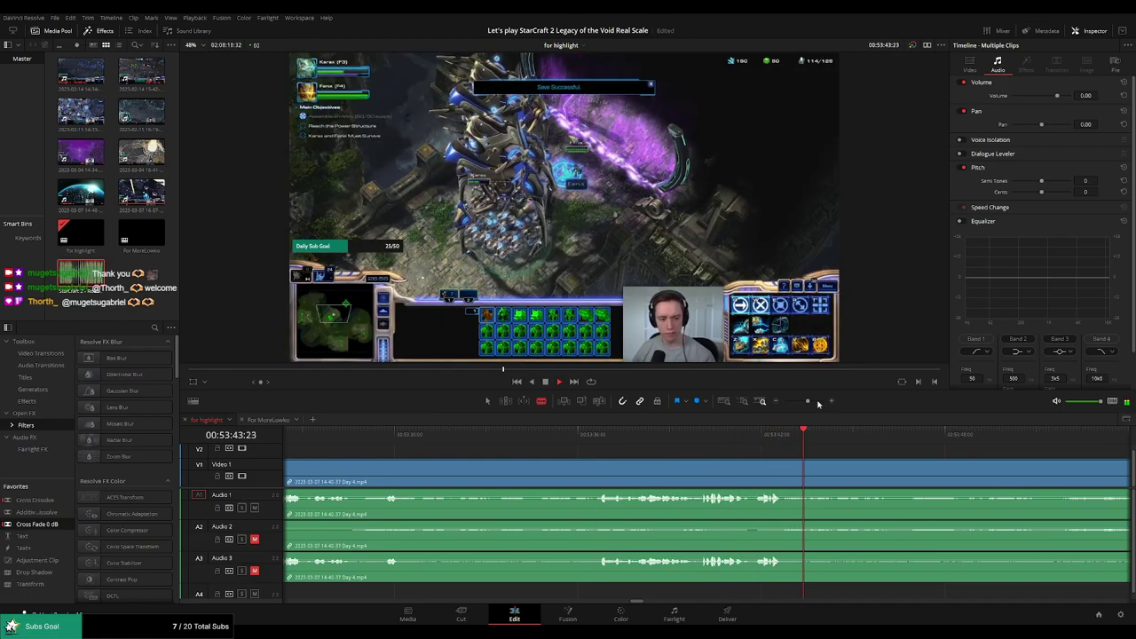
pyautogui.moveTo(808, 401); pyautogui.dragTo(798, 401)
pyautogui.click(743, 437)
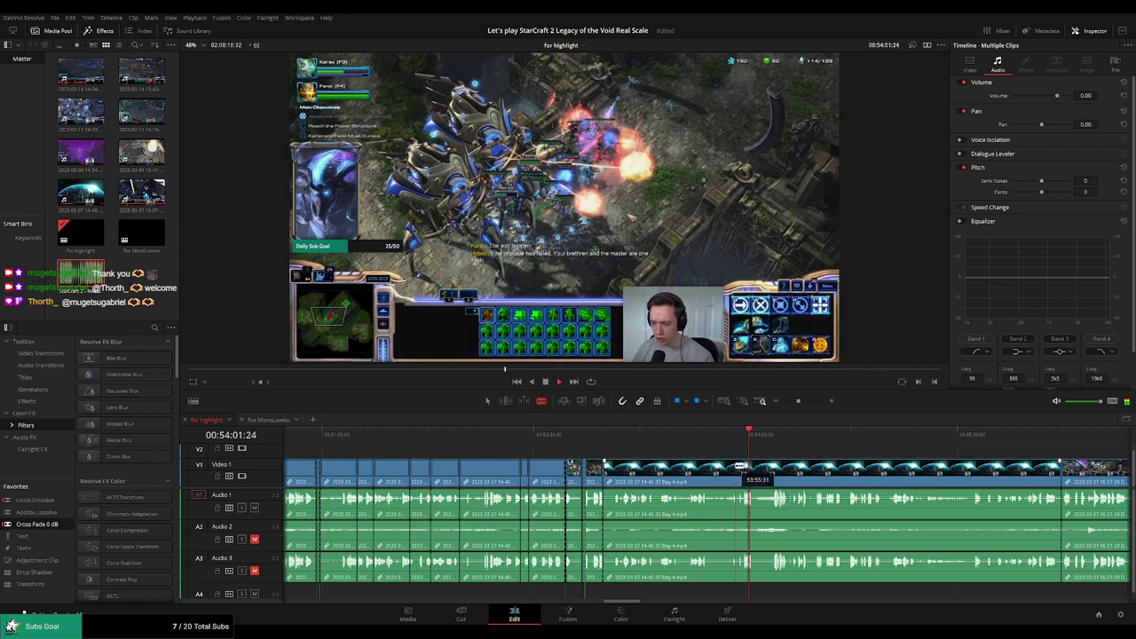
# Locate the start of the next battle attempt and split all tracks at about 00:53:51
pyautogui.scroll(2, 728, 462)
pyautogui.click(672, 440)
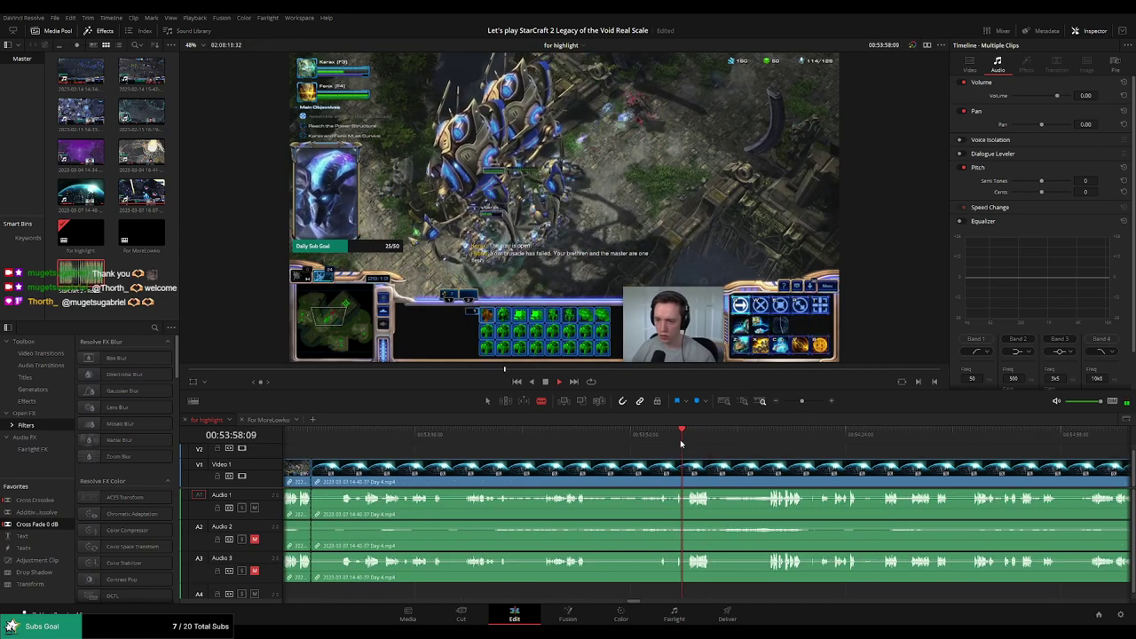
pyautogui.scroll(2, 724, 459)
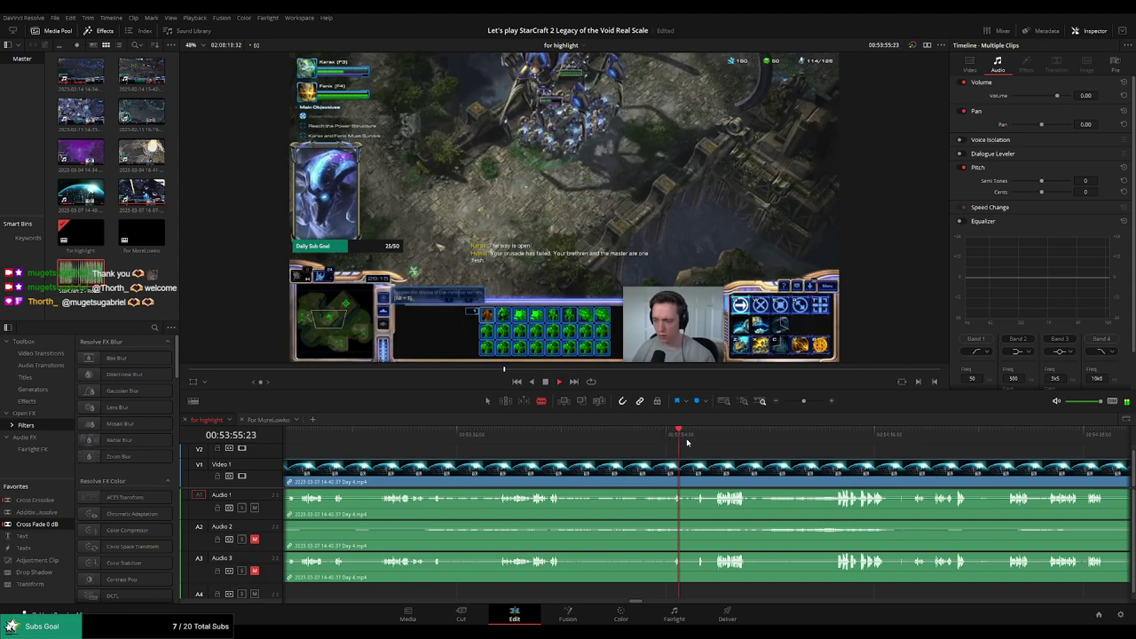
pyautogui.click(697, 442)
pyautogui.click(808, 441)
pyautogui.click(833, 442)
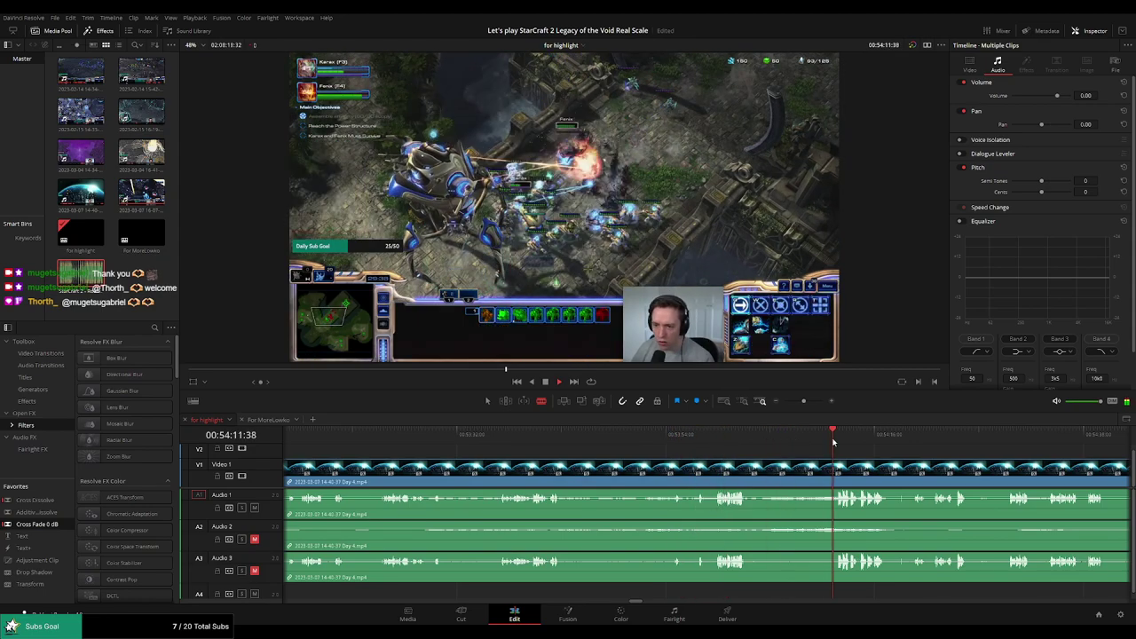
pyautogui.moveTo(690, 443); pyautogui.dragTo(639, 441)
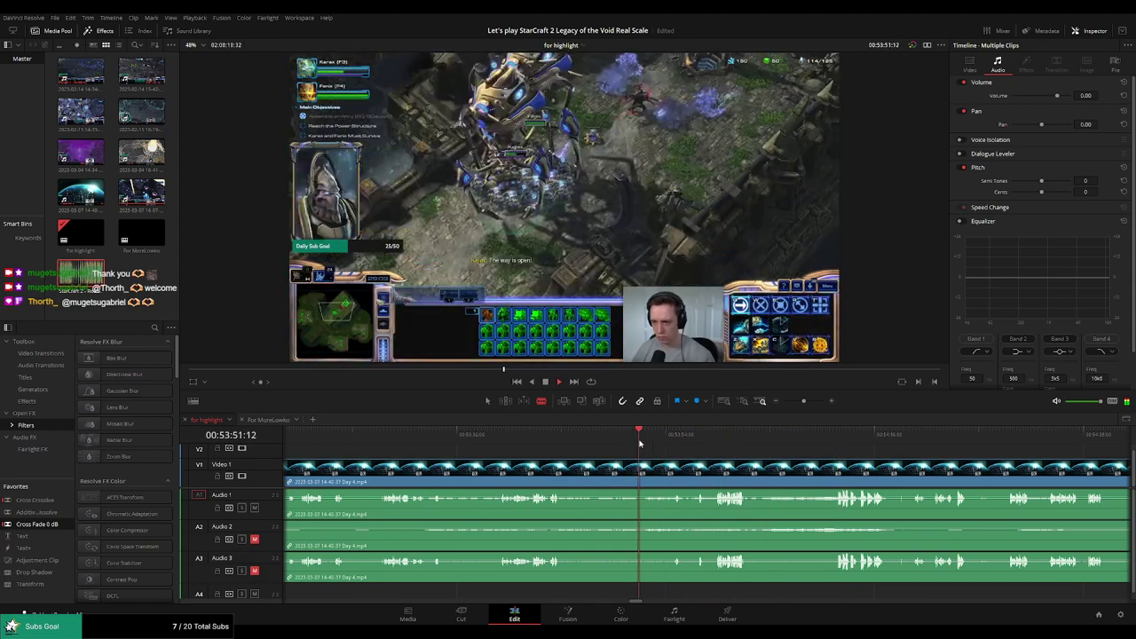
pyautogui.click(648, 463)
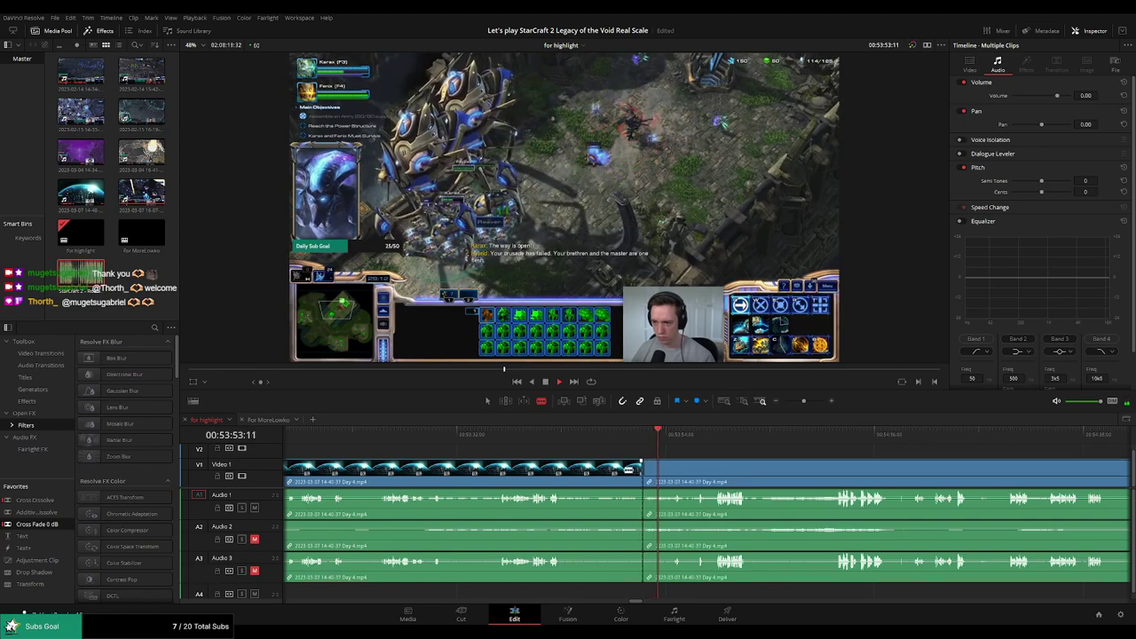
# Ripple-delete the reload footage between the splits at about 00:52:59 and 00:53:51
pyautogui.press('a')
pyautogui.click(638, 465)
pyautogui.press('Delete')
pyautogui.click(688, 469)
pyautogui.press('Delete')
# Add default transitions to the video and all audio tracks at the new join near 00:52:59, and play on
pyautogui.click(686, 467)
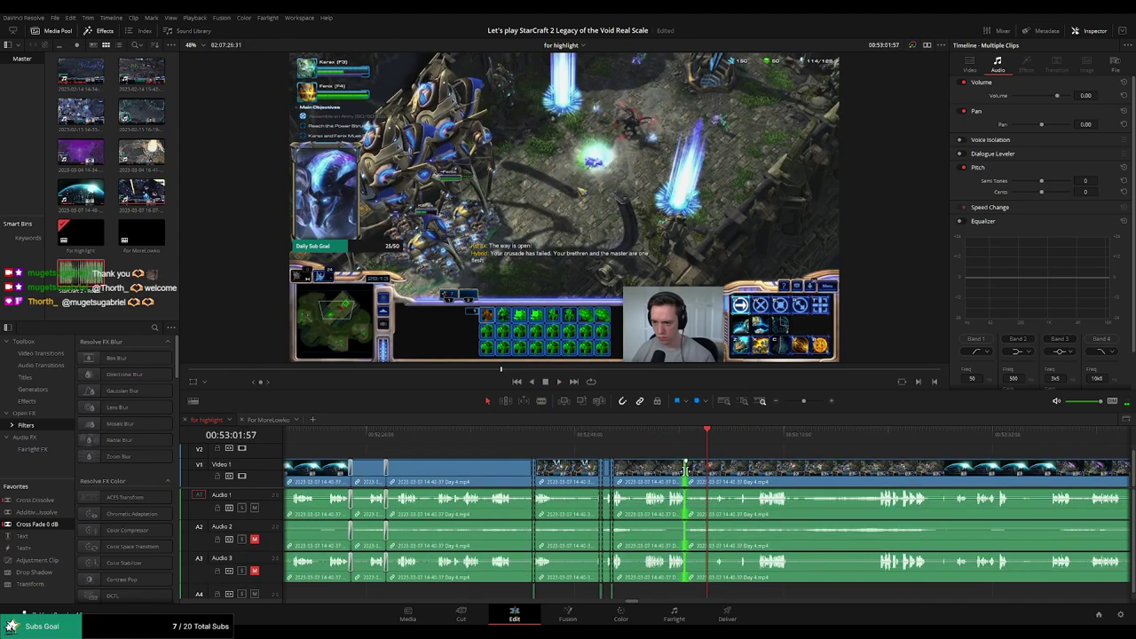
pyautogui.press('space')
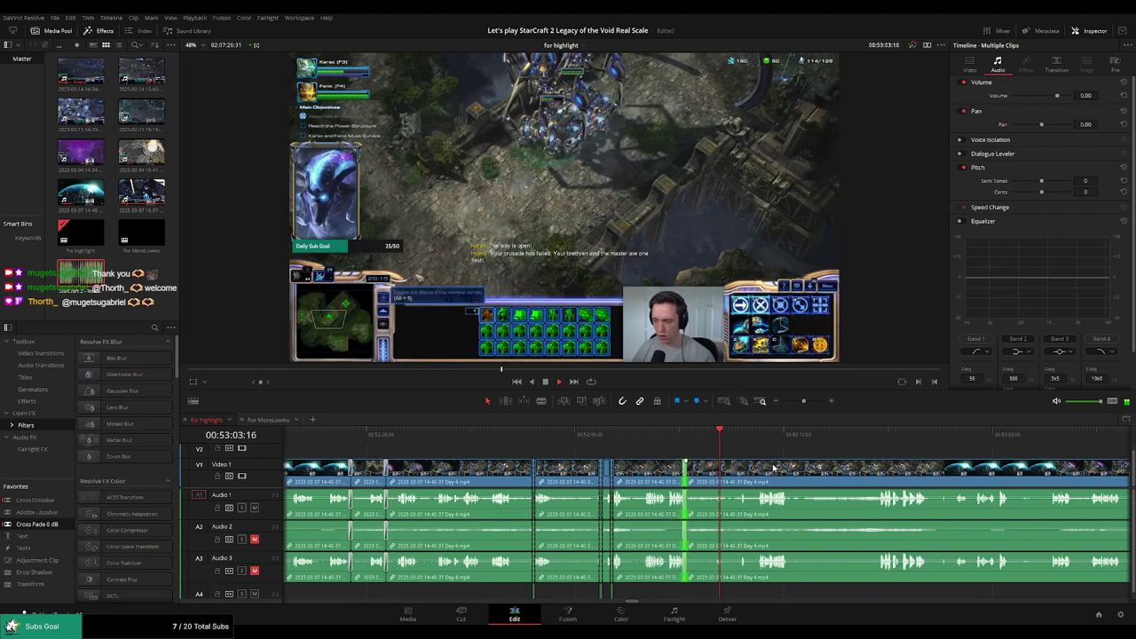
pyautogui.click(766, 450)
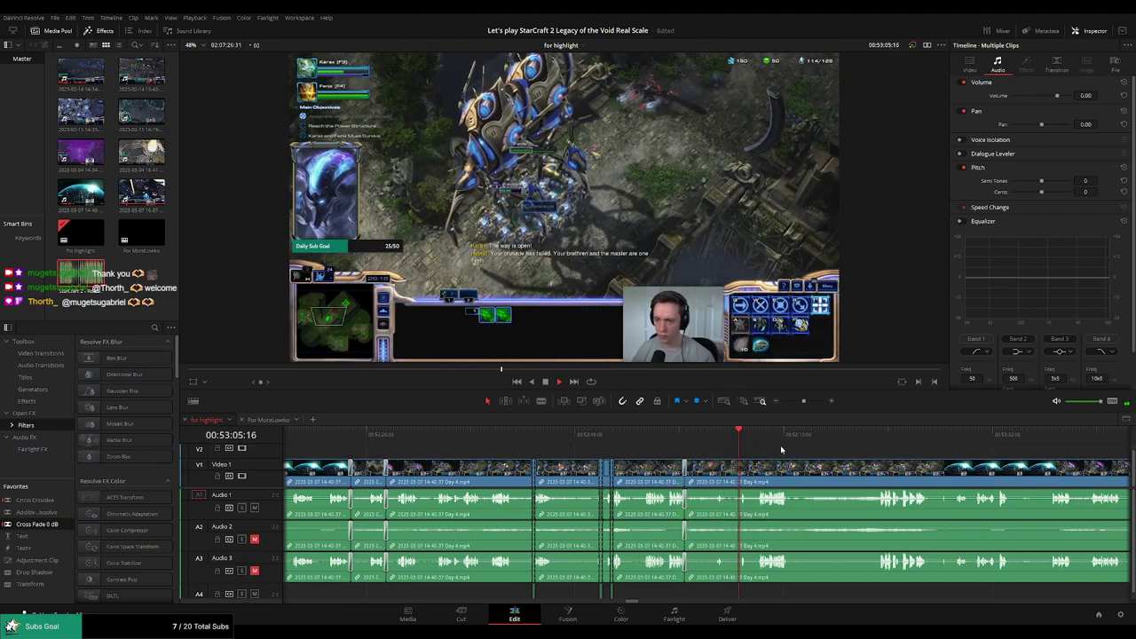
# Play through the battle to the load-game screen and split all tracks at about 00:53:25
pyautogui.hscroll(2, 741, 444)
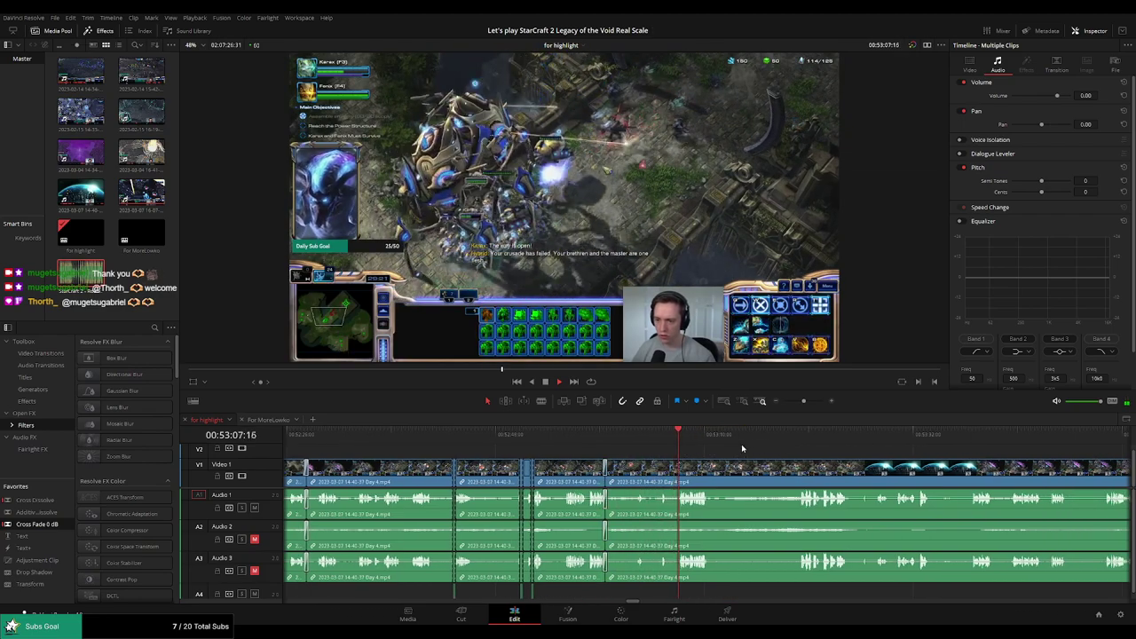
pyautogui.scroll(2, 743, 449)
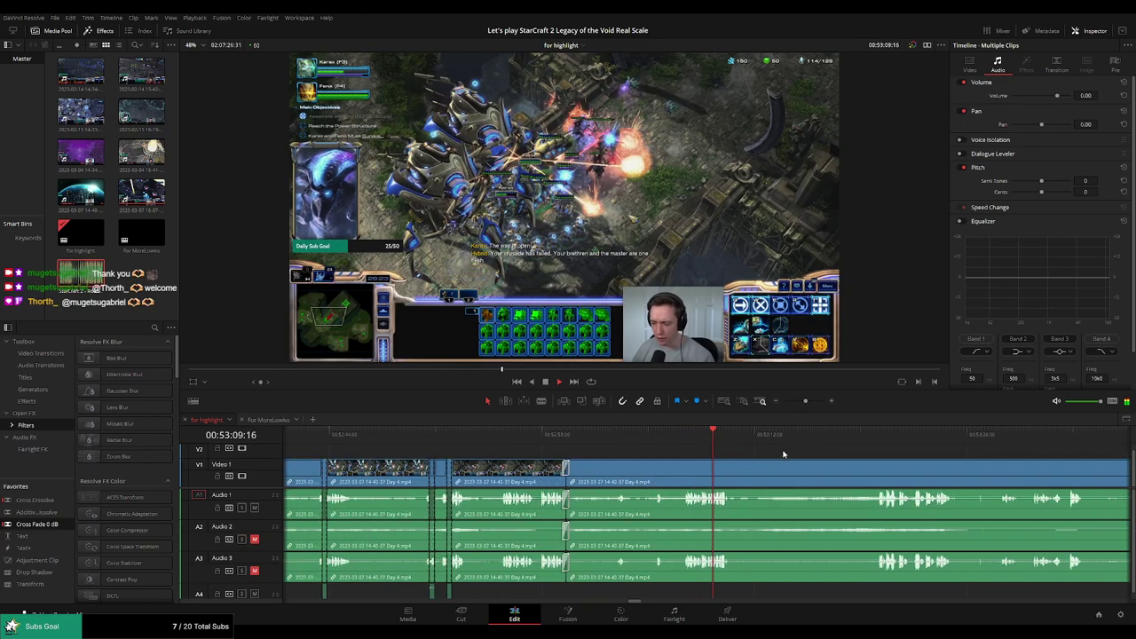
pyautogui.hscroll(2, 640, 449)
pyautogui.hscroll(2, 639, 448)
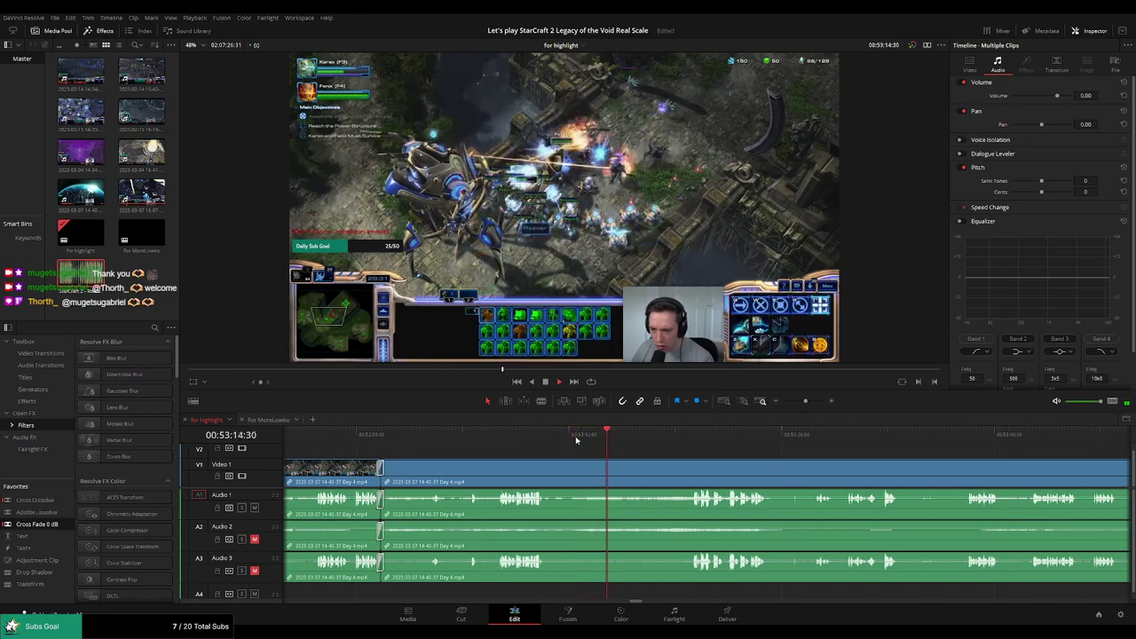
pyautogui.click(686, 436)
pyautogui.hscroll(3, 669, 438)
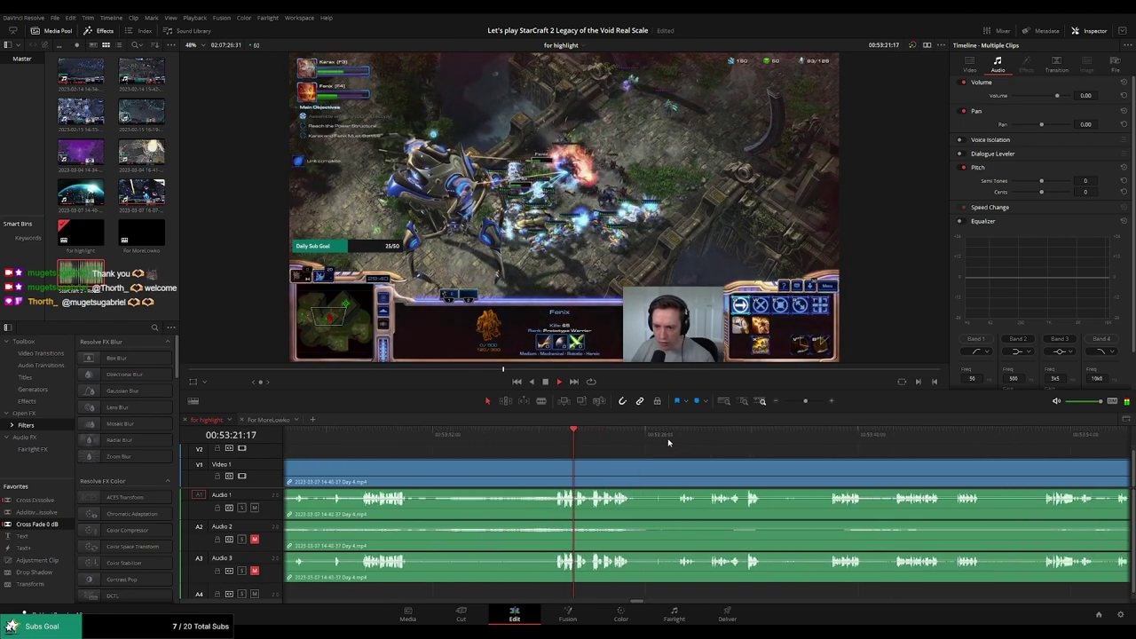
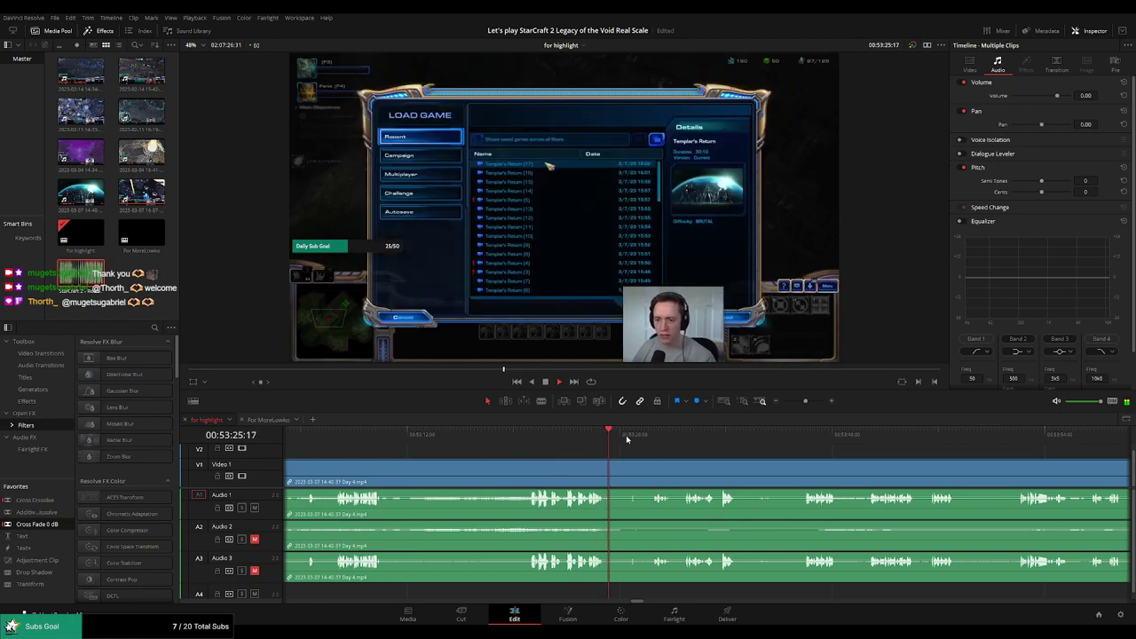
pyautogui.click(626, 435)
pyautogui.press('b')
pyautogui.click(611, 477)
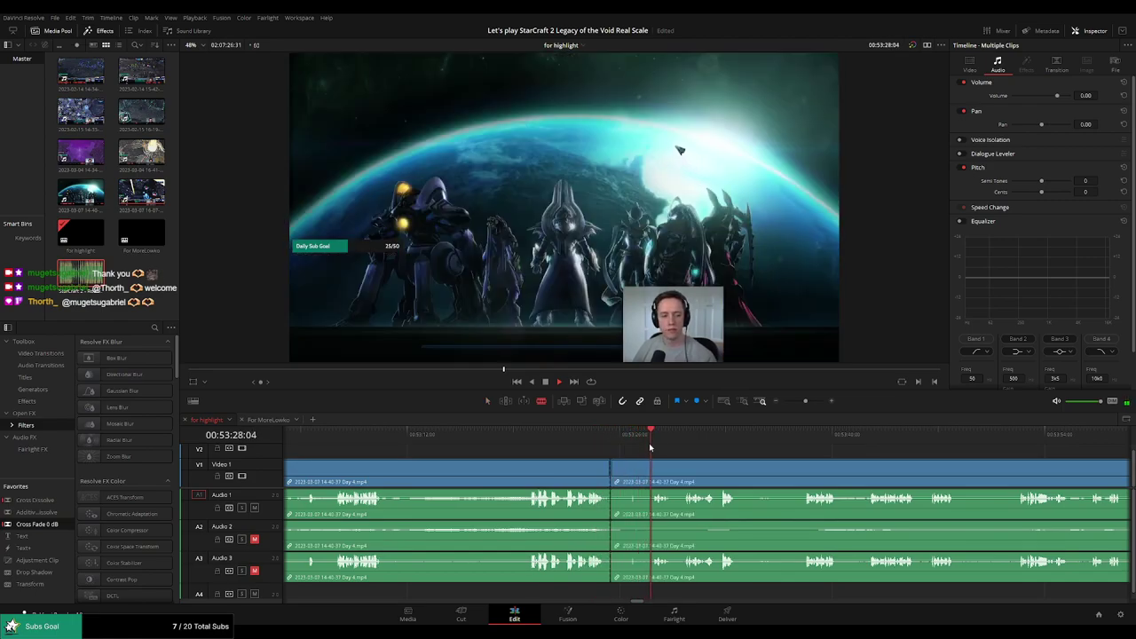
# Split all tracks at about 00:53:30, ripple-delete the loading-screen section back to the split near 00:53:25, and play across the join
pyautogui.moveTo(734, 461); pyautogui.dragTo(659, 460)
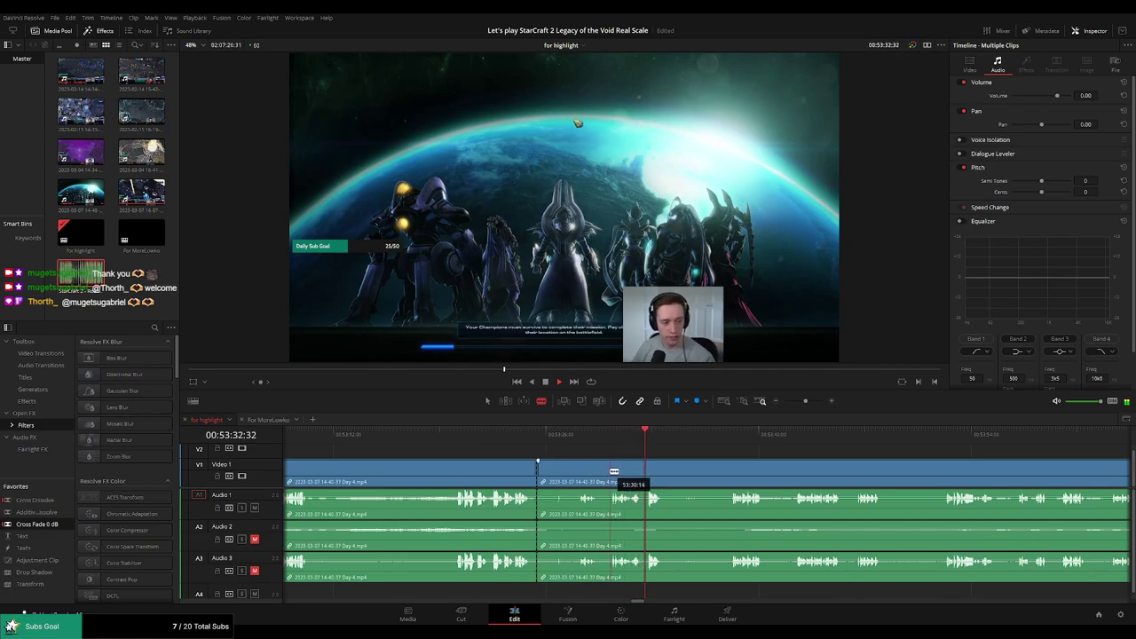
pyautogui.click(613, 471)
pyautogui.press('a')
pyautogui.click(583, 476)
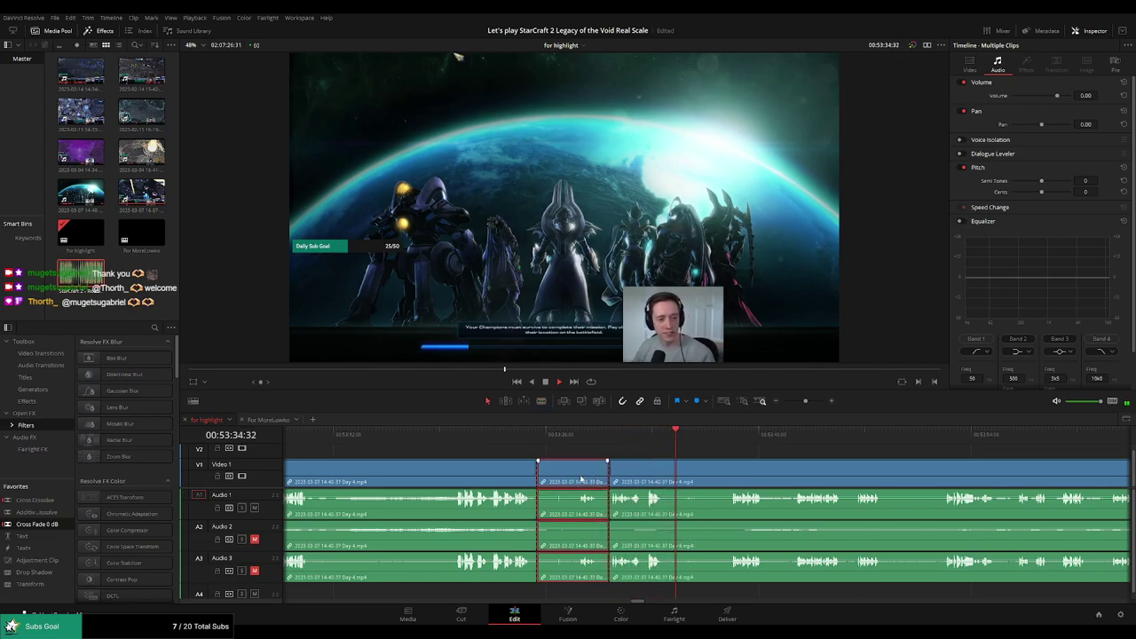
pyautogui.press('Delete')
pyautogui.click(525, 441)
pyautogui.press('space')
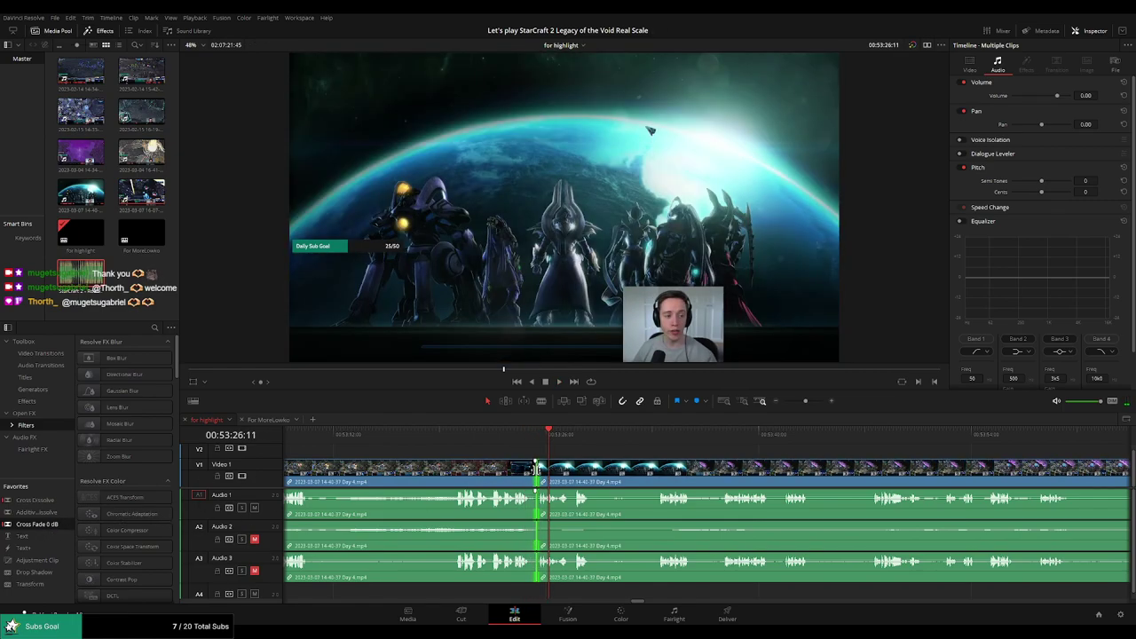
# Try default transitions on all tracks at the join near 00:53:25 and play across it
pyautogui.click(556, 484)
pyautogui.click(534, 437)
pyautogui.press('space')
pyautogui.click(618, 453)
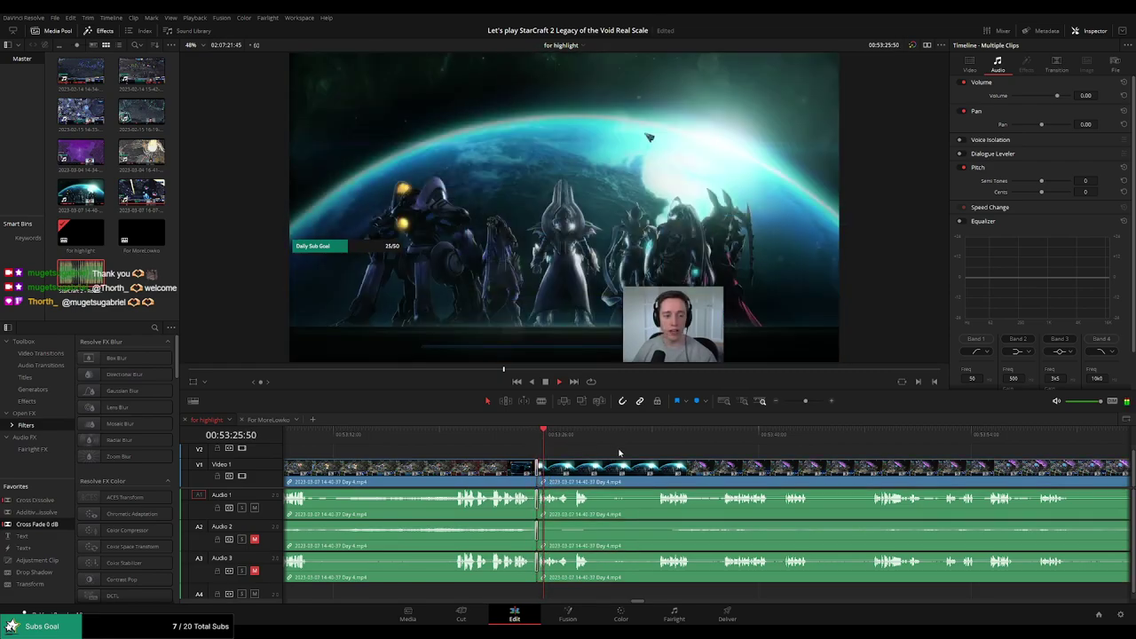
pyautogui.moveTo(538, 435); pyautogui.dragTo(521, 435)
pyautogui.press('space')
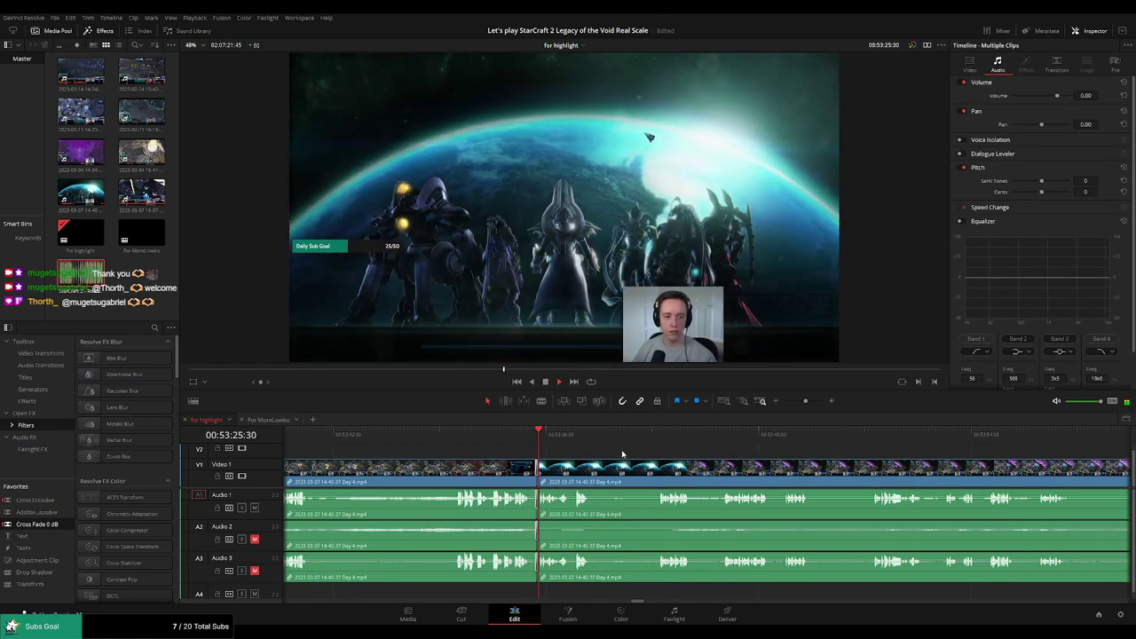
# Ripple-delete the short remainder from 00:53:25:03 to the loading screen, and add default transitions to video and all audio tracks there
pyautogui.click(526, 437)
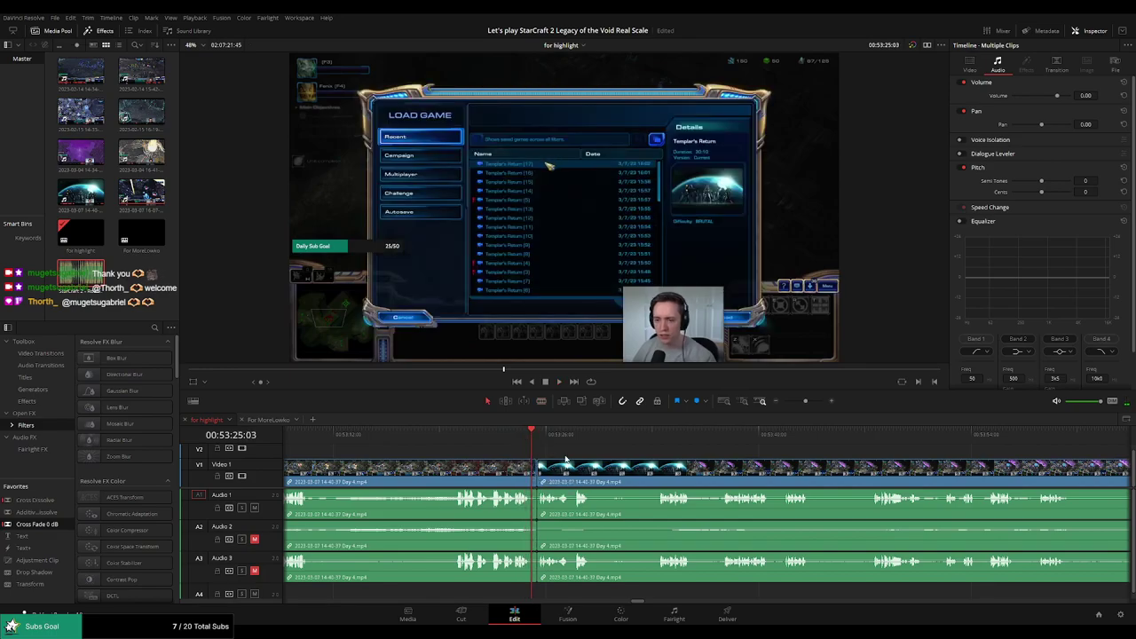
pyautogui.scroll(3, 690, 470)
pyautogui.press('Delete')
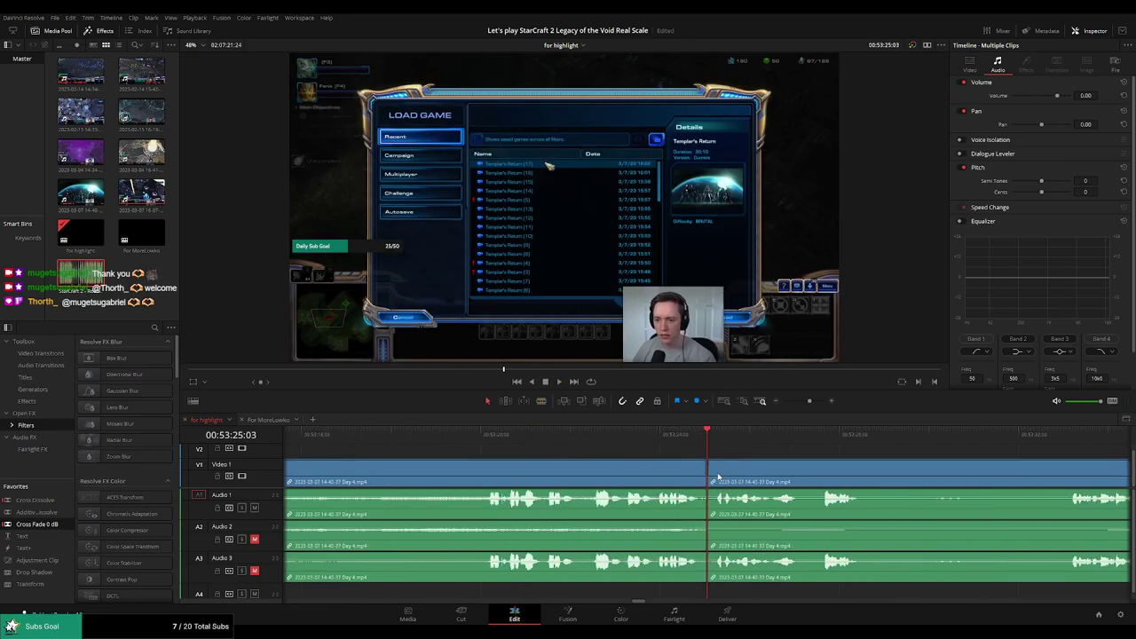
pyautogui.click(671, 436)
pyautogui.press('space')
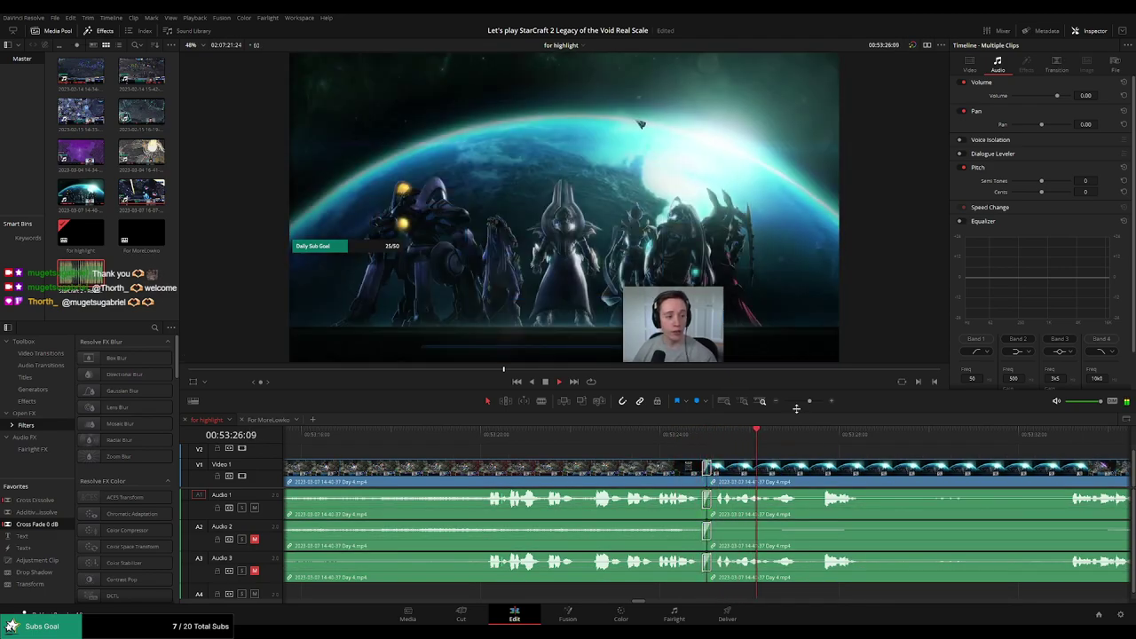
# Split all tracks at about 00:53:28 and 00:53:33, and ripple-delete the quiet section between the splits
pyautogui.moveTo(809, 401); pyautogui.dragTo(806, 401)
pyautogui.hscroll(4, 730, 459)
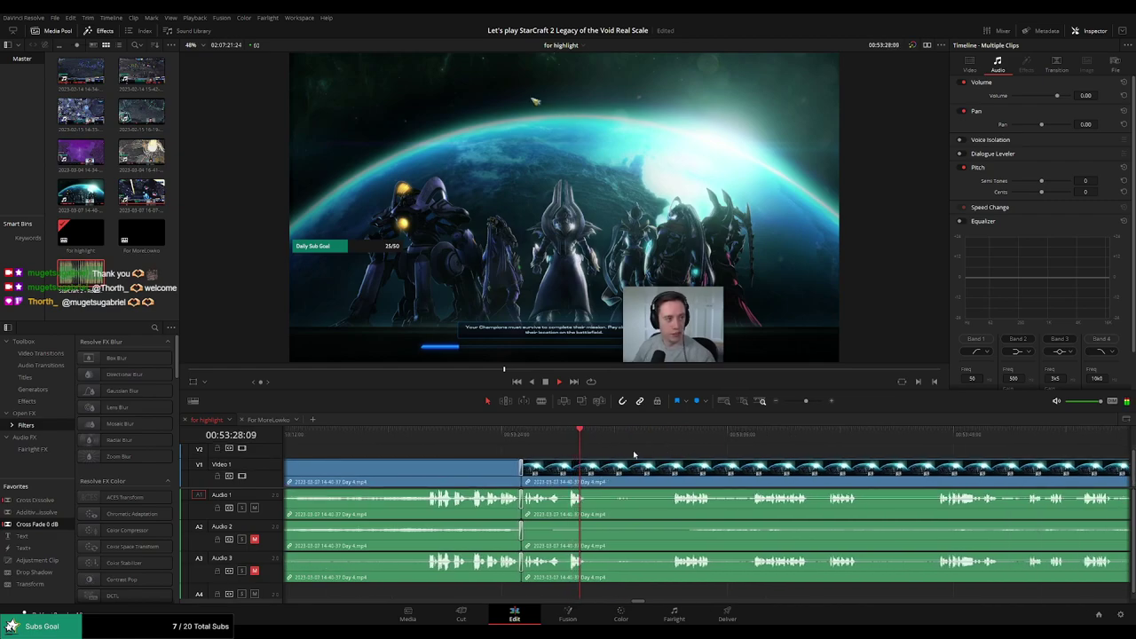
pyautogui.hotkey('ctrl', 'b')
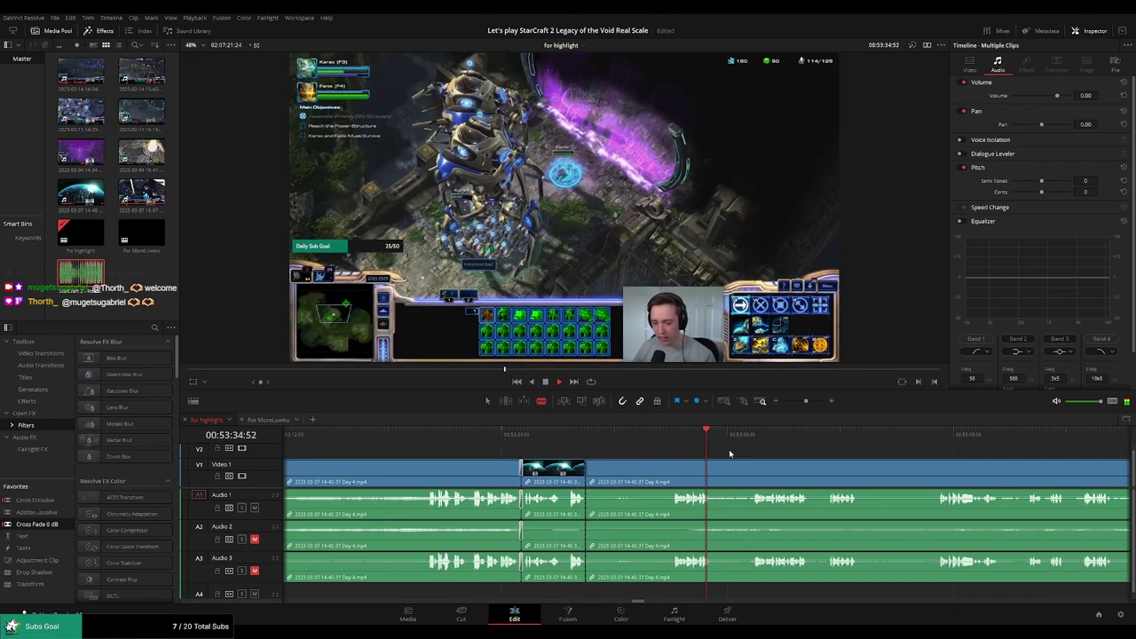
pyautogui.click(672, 475)
pyautogui.press('a')
pyautogui.click(648, 478)
pyautogui.press('Delete')
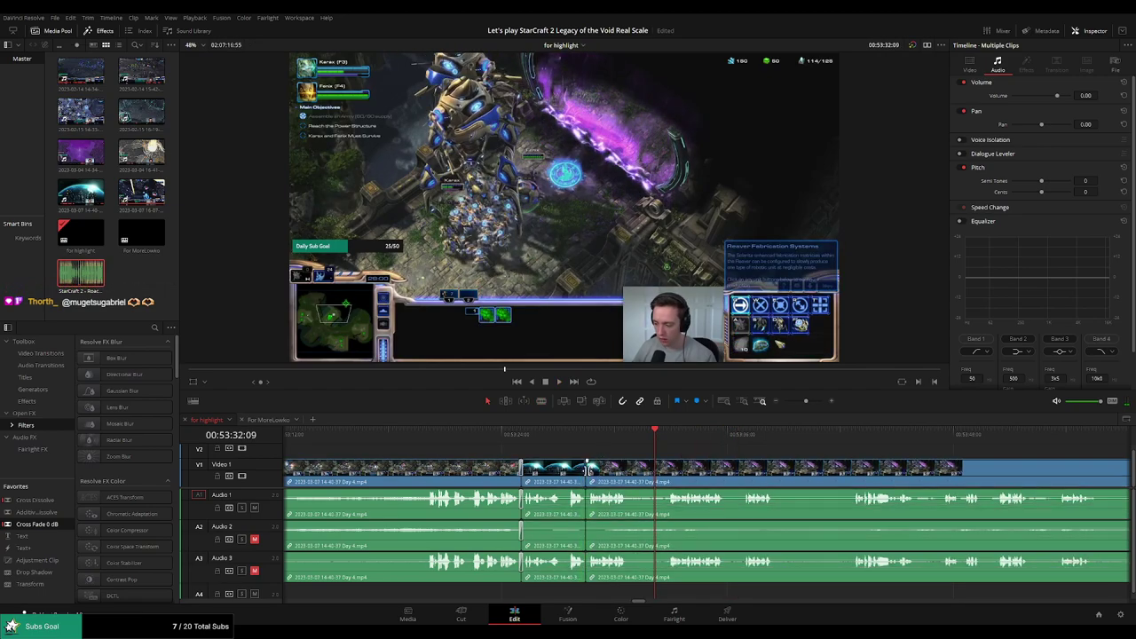
# Add default transitions to the video and all audio tracks at the join near 00:53:28, and play on
pyautogui.click(586, 434)
pyautogui.press('space')
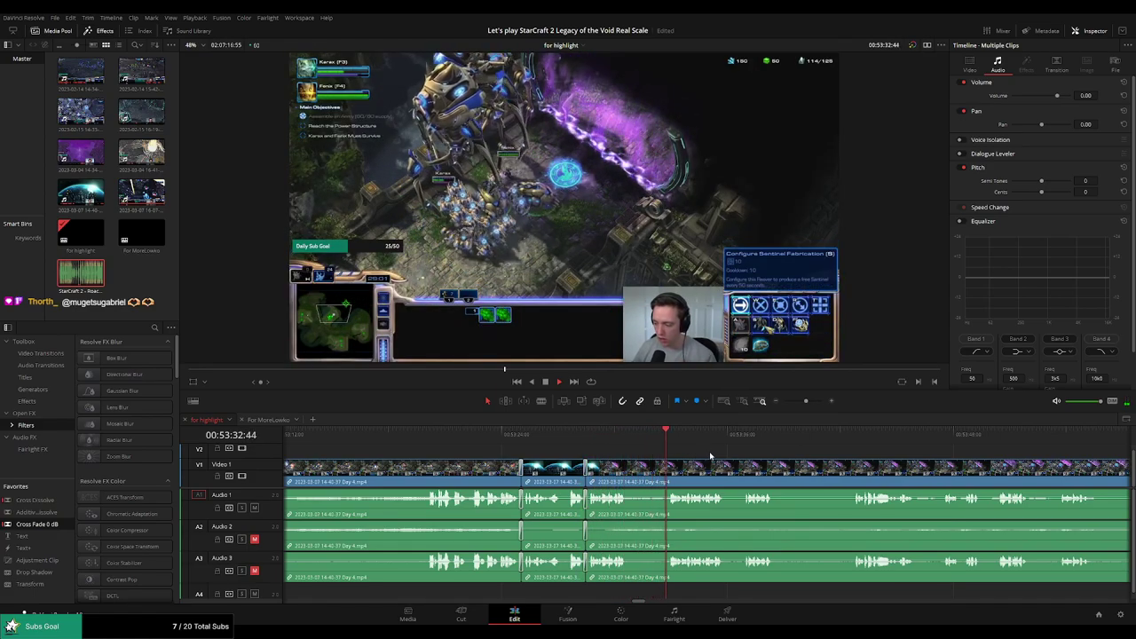
pyautogui.moveTo(782, 464); pyautogui.dragTo(693, 455)
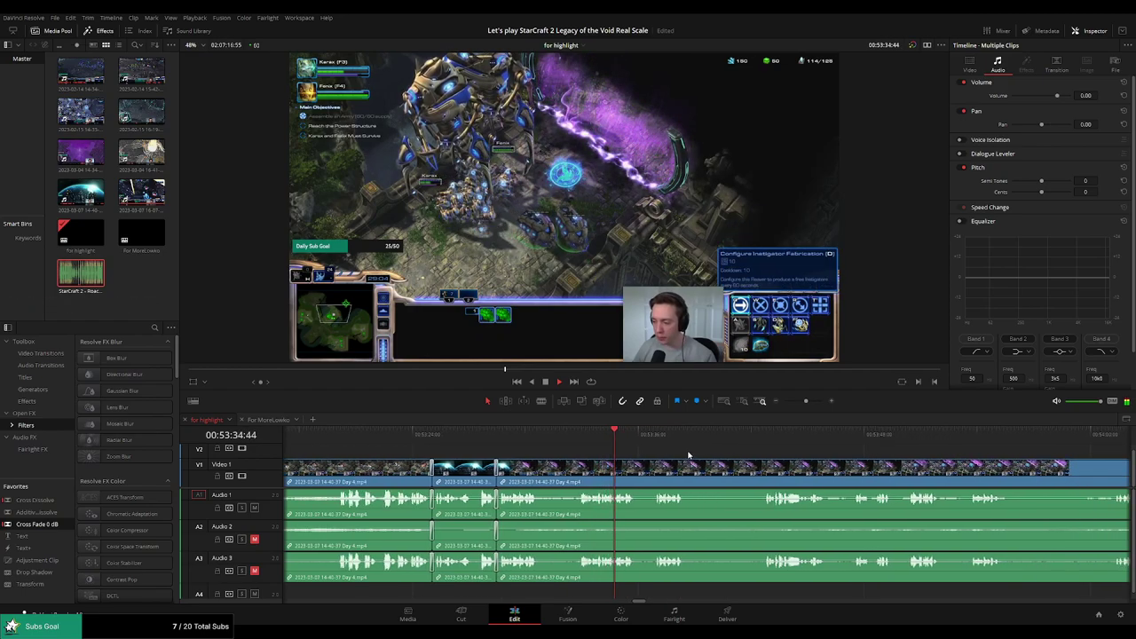
pyautogui.hscroll(2, 644, 449)
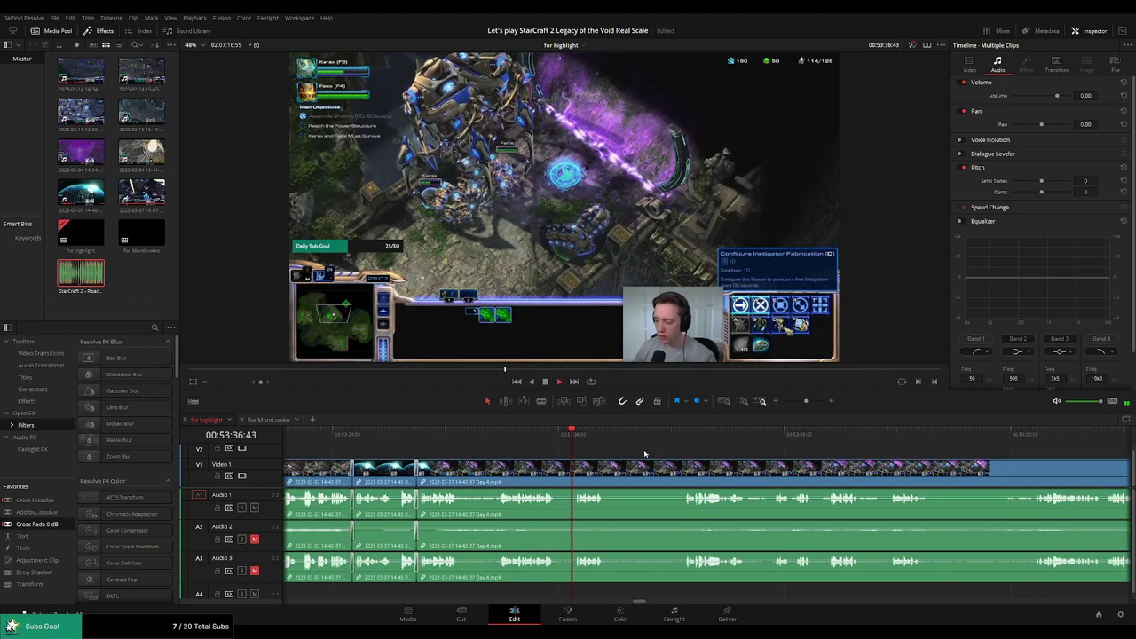
# Split all tracks at about 00:53:38 and 00:53:42, and ripple-delete the quiet section between the splits
pyautogui.press('b')
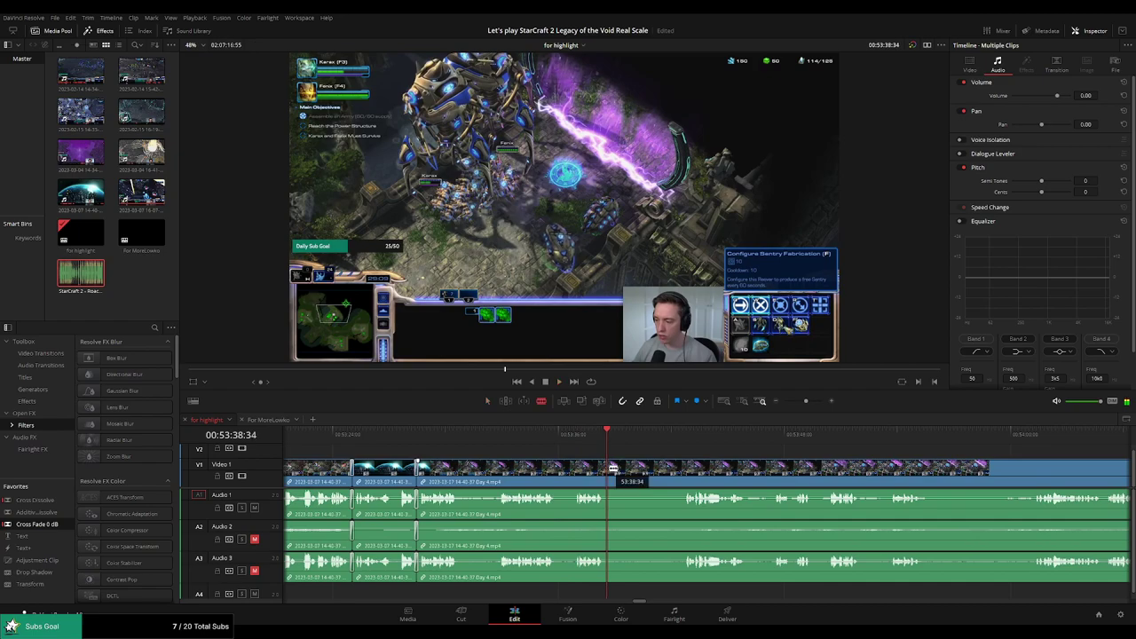
pyautogui.click(607, 471)
pyautogui.click(679, 435)
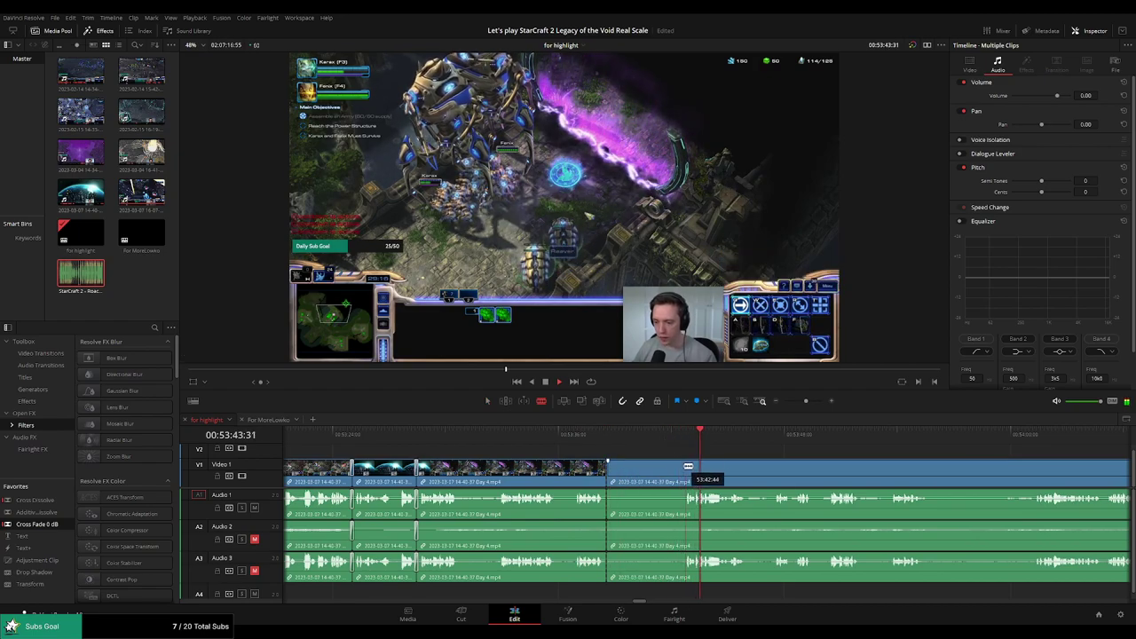
pyautogui.click(682, 470)
pyautogui.press('a')
pyautogui.click(666, 473)
pyautogui.press('Delete')
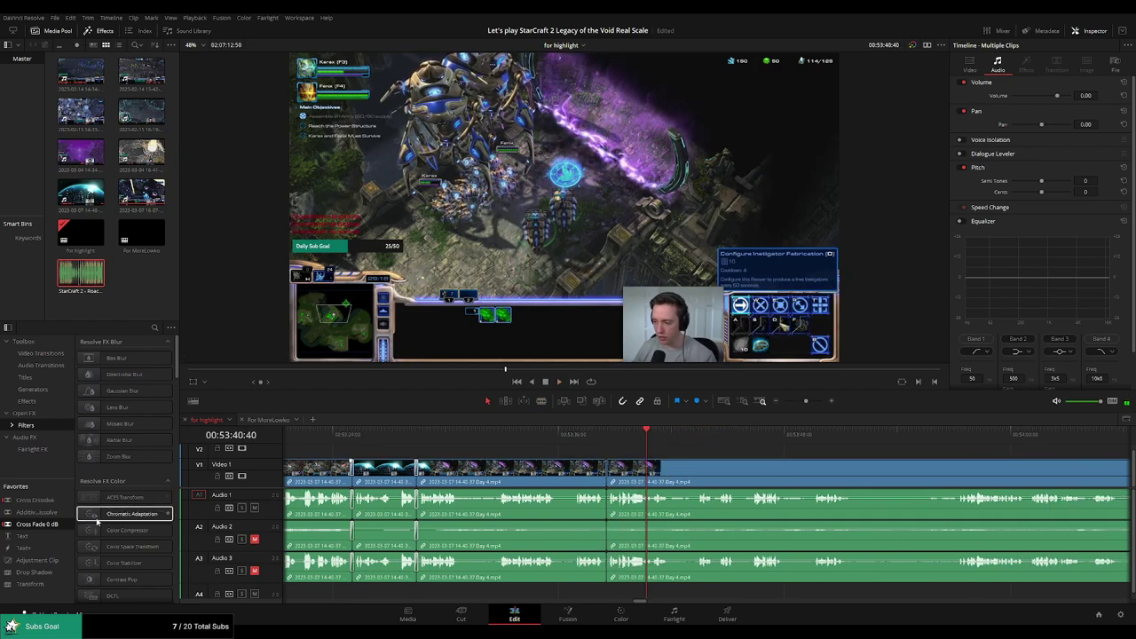
# Add a Cross Fade 0 dB to Audio 1 at the join near 00:53:38, and play on to about 00:53:50
pyautogui.press('space')
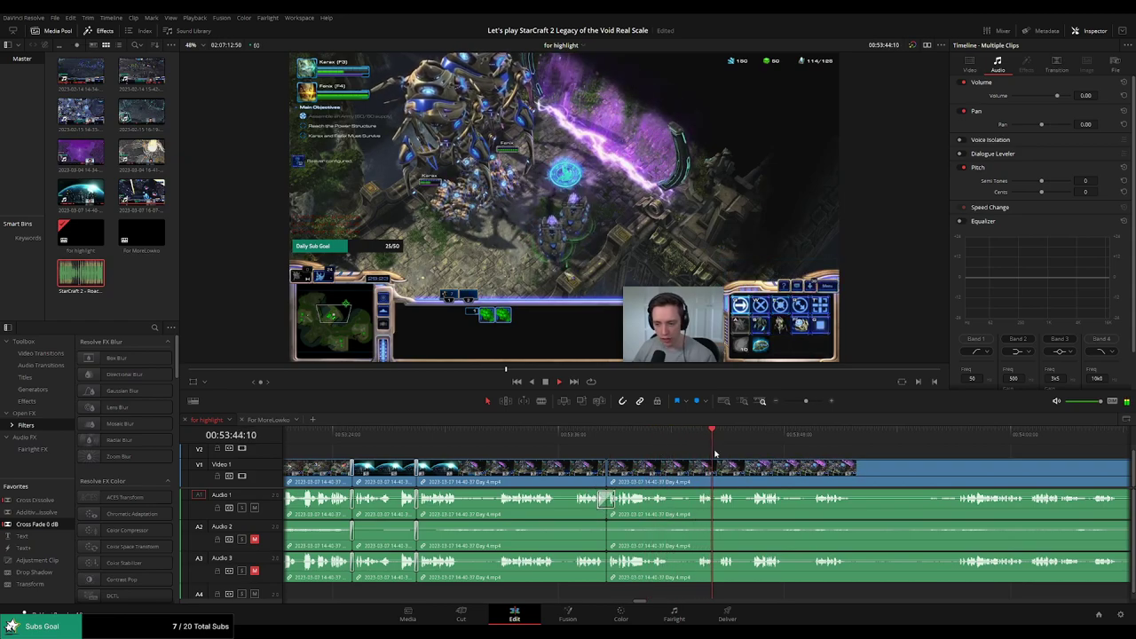
pyautogui.moveTo(784, 461); pyautogui.dragTo(702, 449)
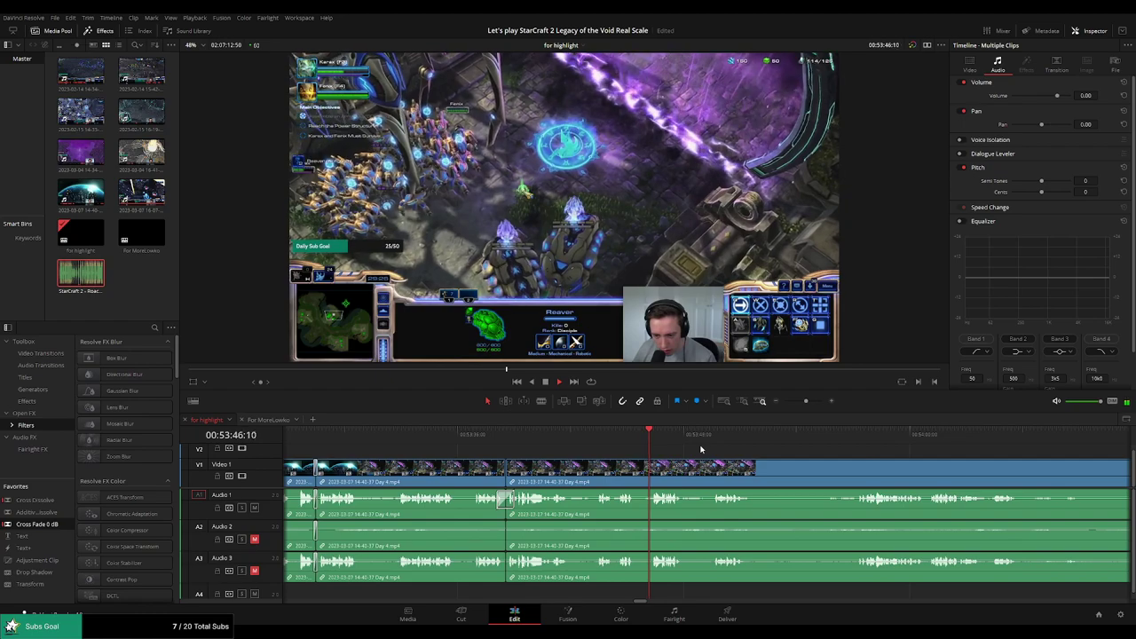
pyautogui.hscroll(2, 759, 462)
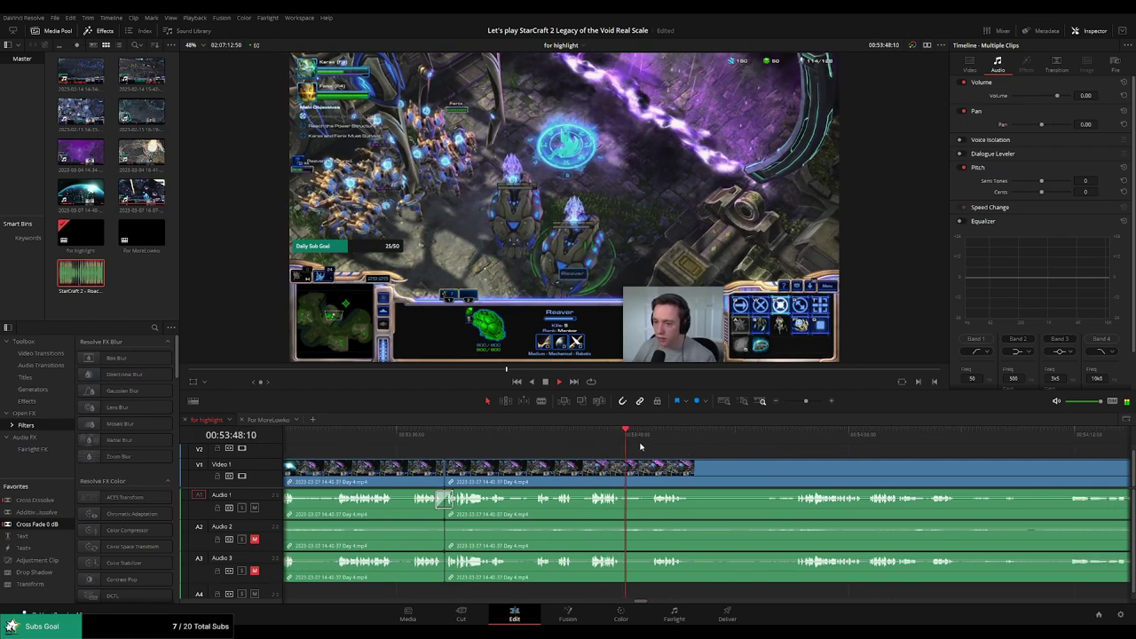
pyautogui.hscroll(3, 666, 454)
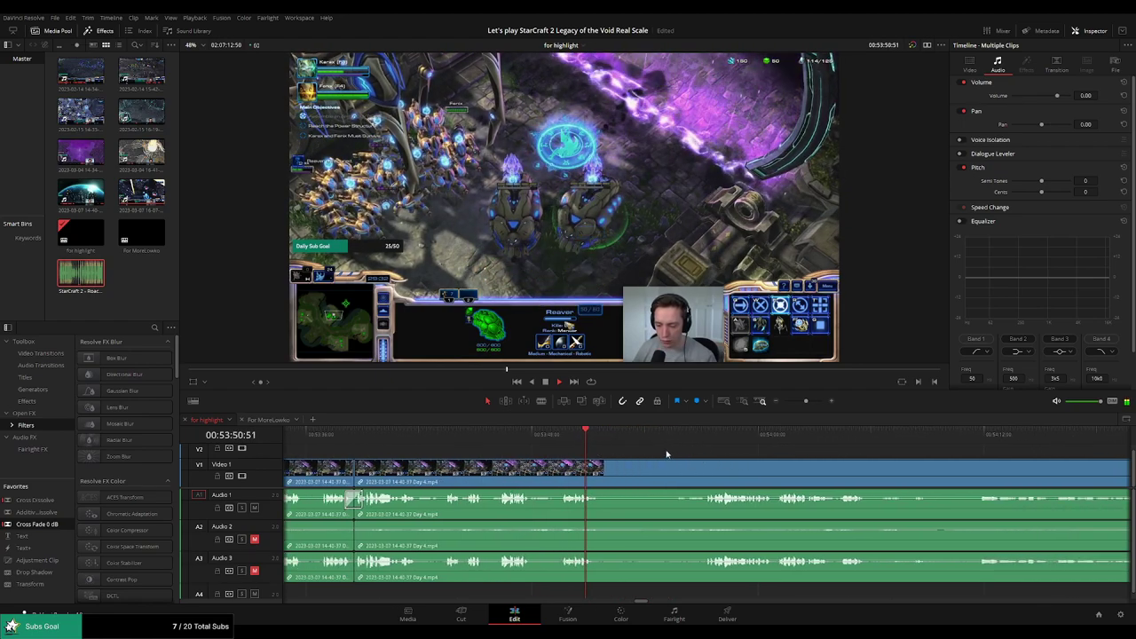
# Ripple-delete the quiet section between about 00:53:51 and 00:53:57, and add a Cross Fade 0 dB to Audio 1 at the join
pyautogui.click(605, 471)
pyautogui.click(688, 437)
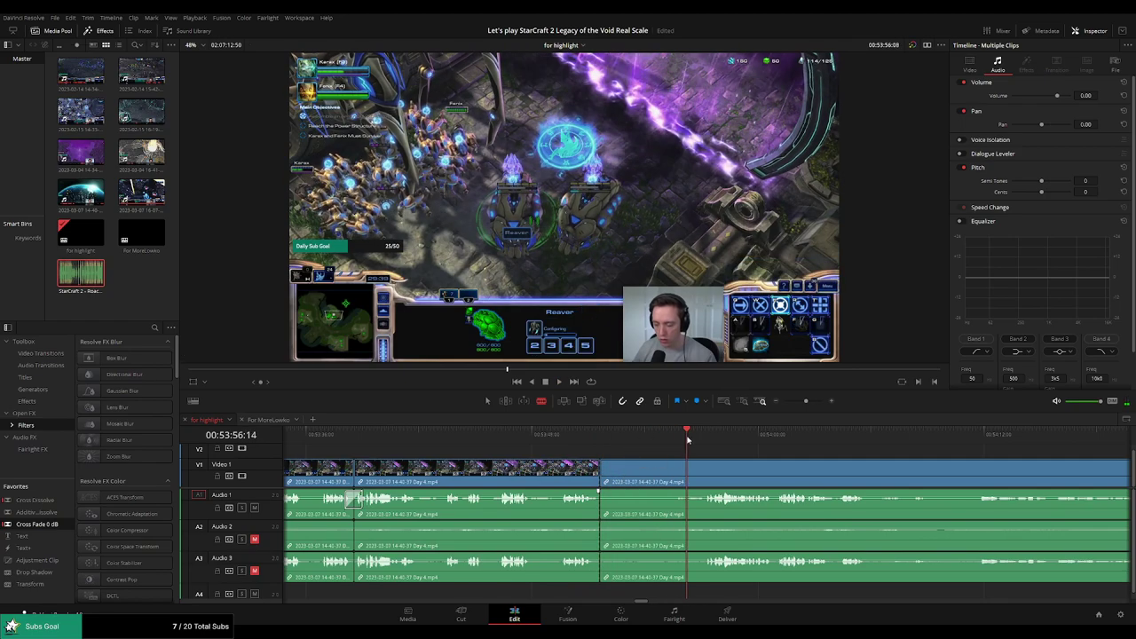
pyautogui.hotkey('ctrl', '\\')
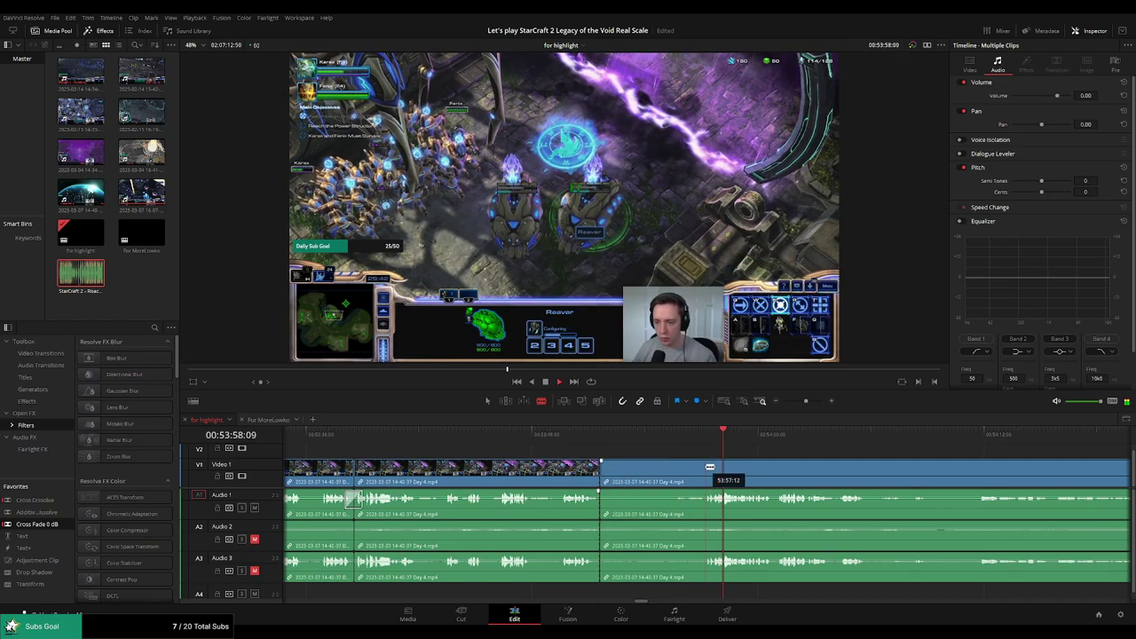
pyautogui.click(676, 469)
pyautogui.press('Delete')
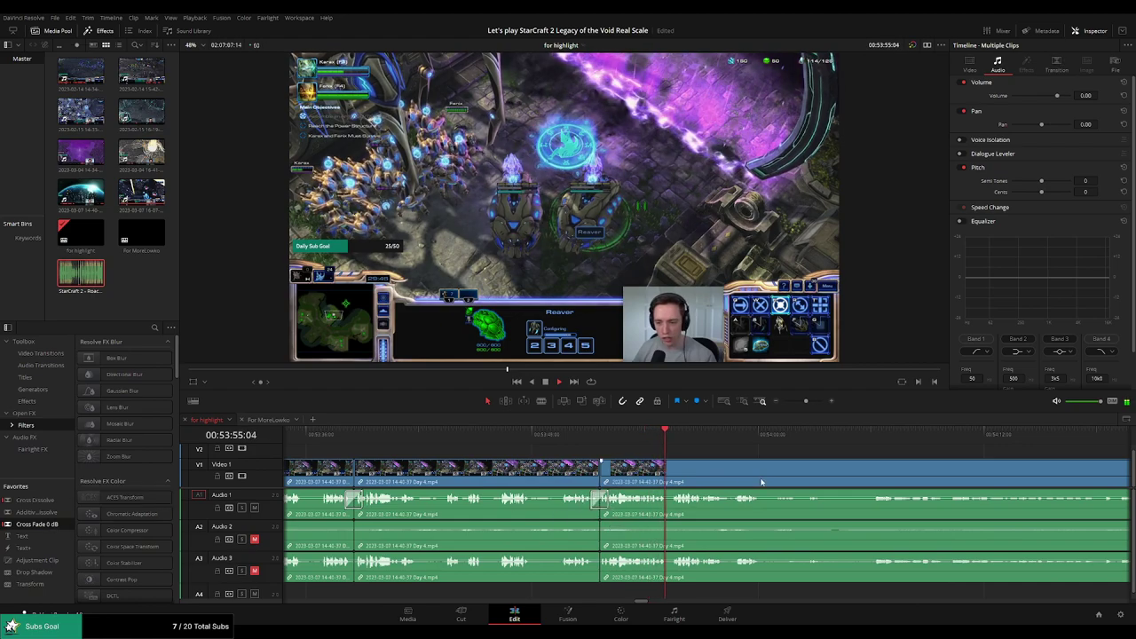
# Play on past the next speech and split all tracks at about 00:54:00
pyautogui.hscroll(1, 716, 468)
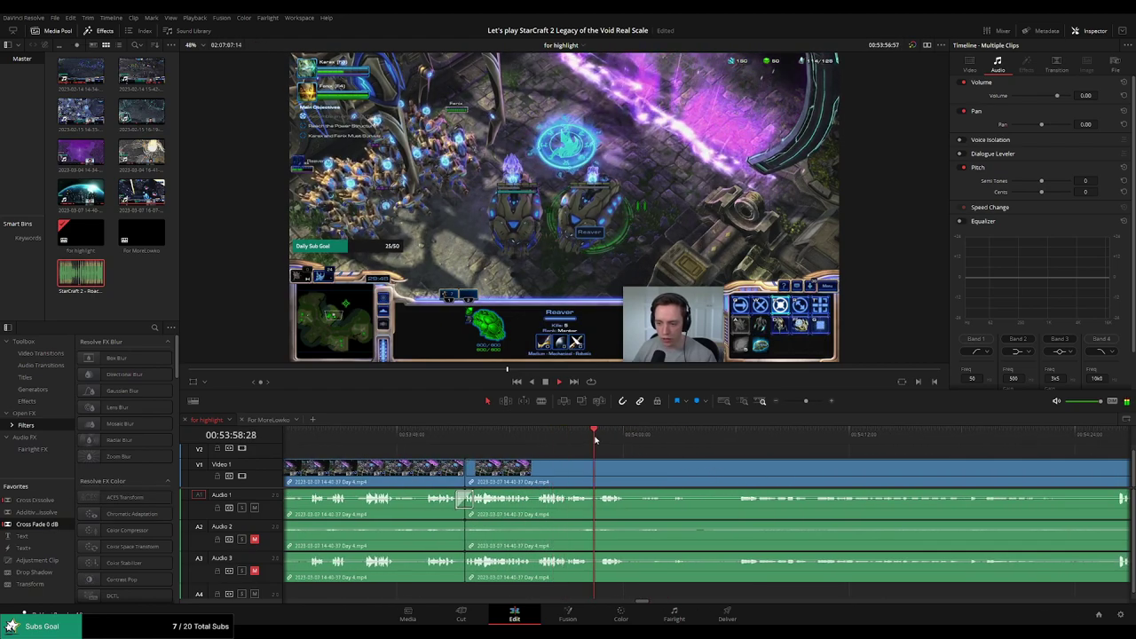
pyautogui.hscroll(2, 678, 459)
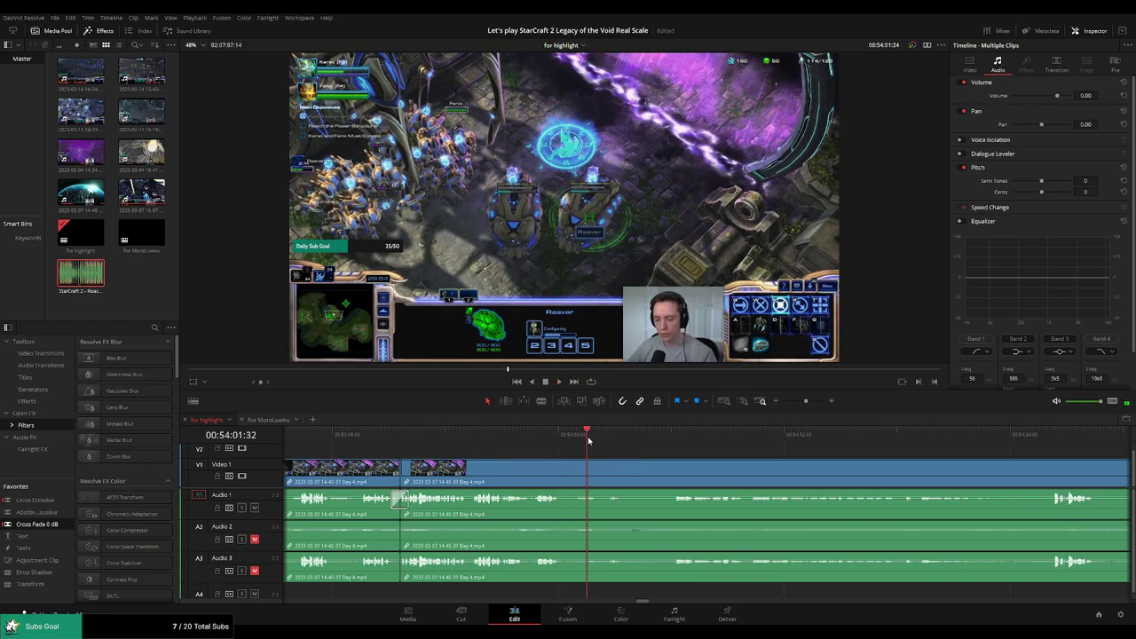
pyautogui.click(564, 480)
# Skim the footage from about 00:54:05 to 00:54:32 for the end of the uneventful stretch
pyautogui.click(668, 440)
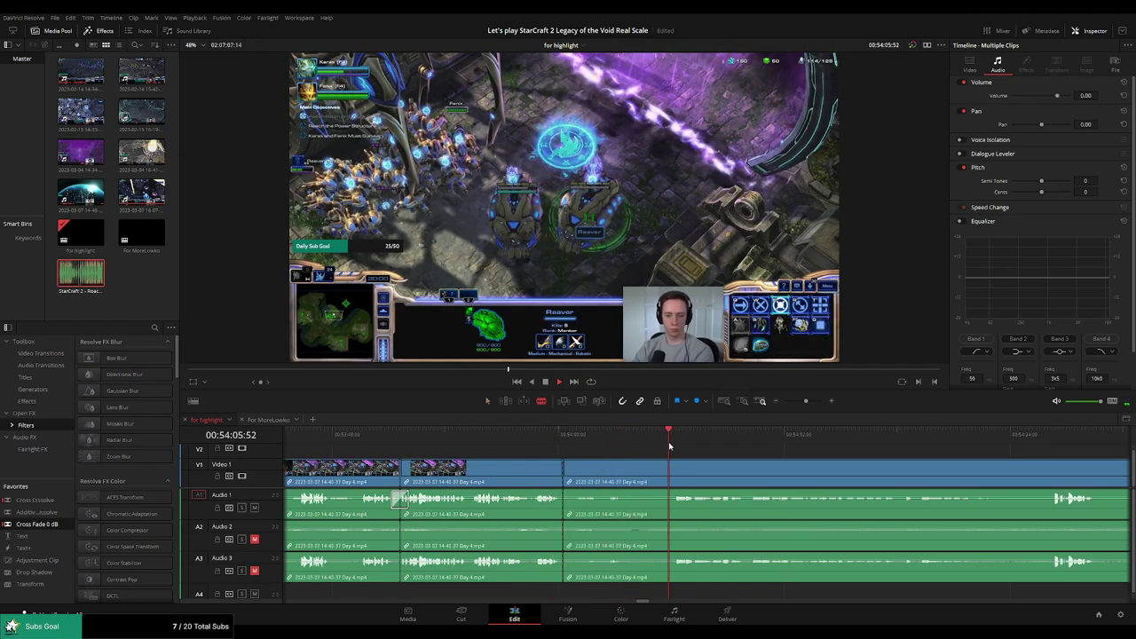
pyautogui.moveTo(736, 443); pyautogui.dragTo(1026, 446)
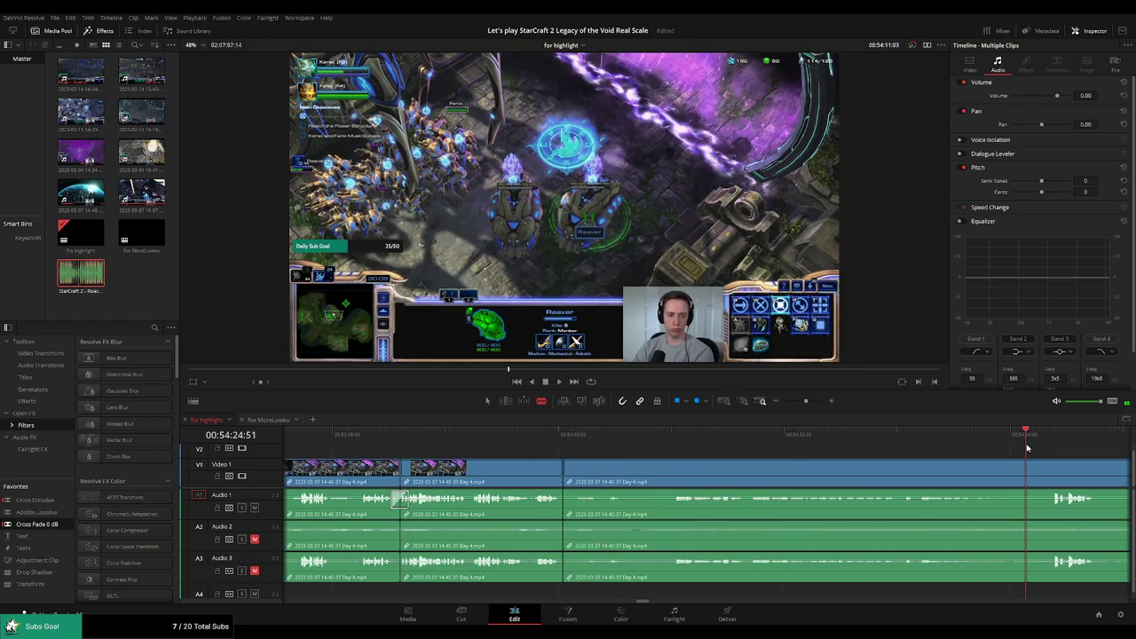
pyautogui.hscroll(8, 1069, 458)
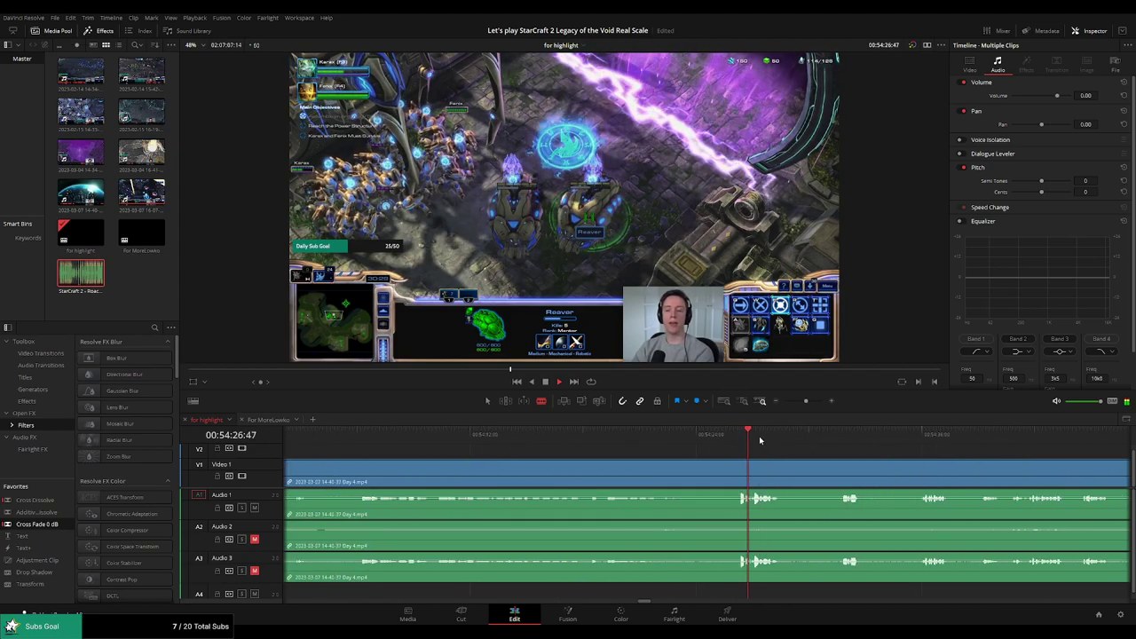
pyautogui.click(832, 440)
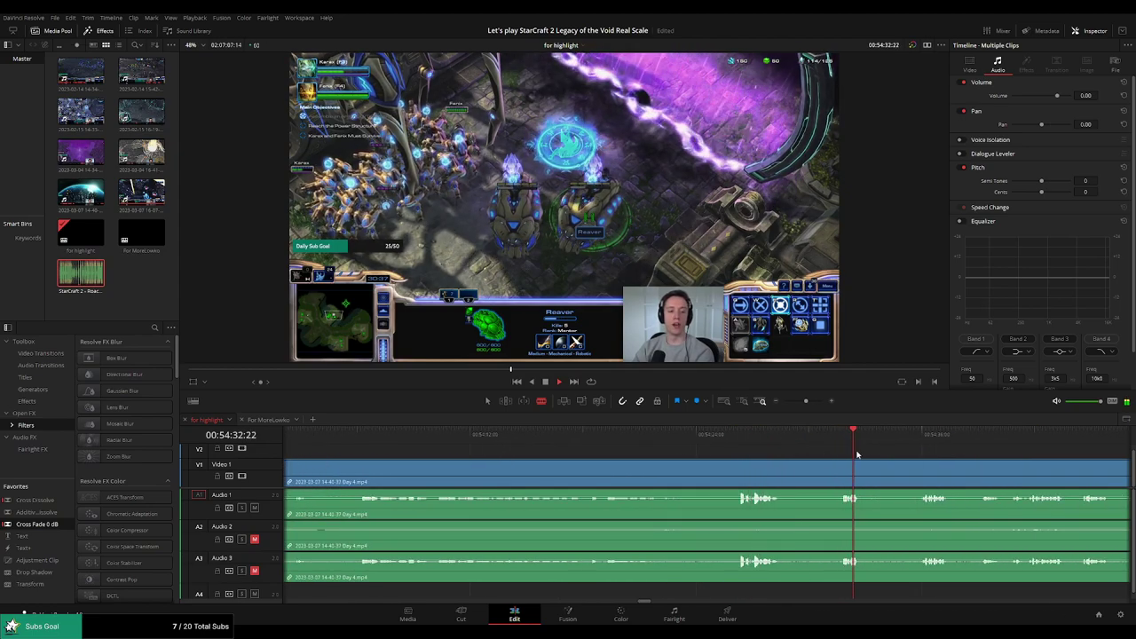
# Split all tracks at about 00:54:48 and ripple-delete the long segment before that cut
pyautogui.hscroll(2, 825, 451)
pyautogui.click(805, 436)
pyautogui.hscroll(4, 741, 449)
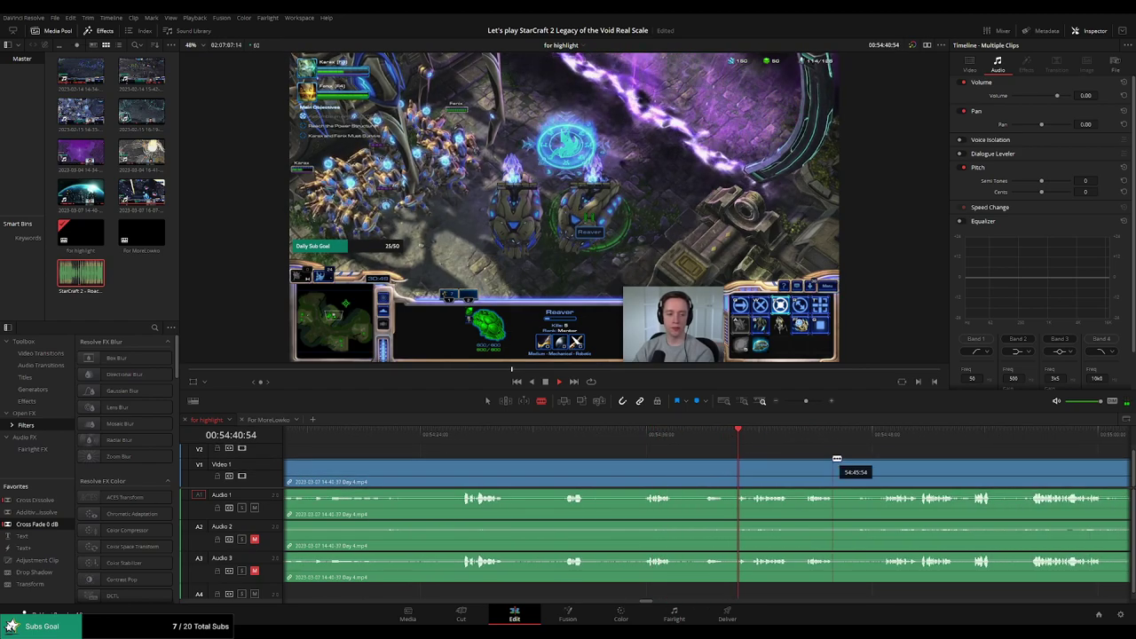
pyautogui.hscroll(4, 834, 457)
pyautogui.click(645, 437)
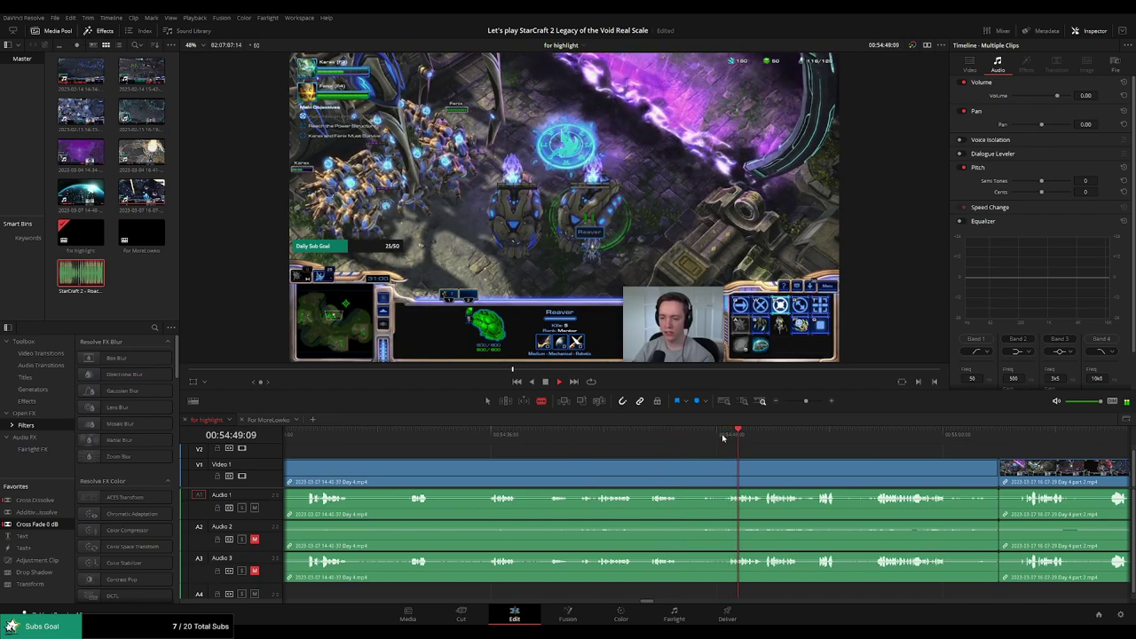
pyautogui.click(721, 469)
pyautogui.press('a')
pyautogui.click(683, 475)
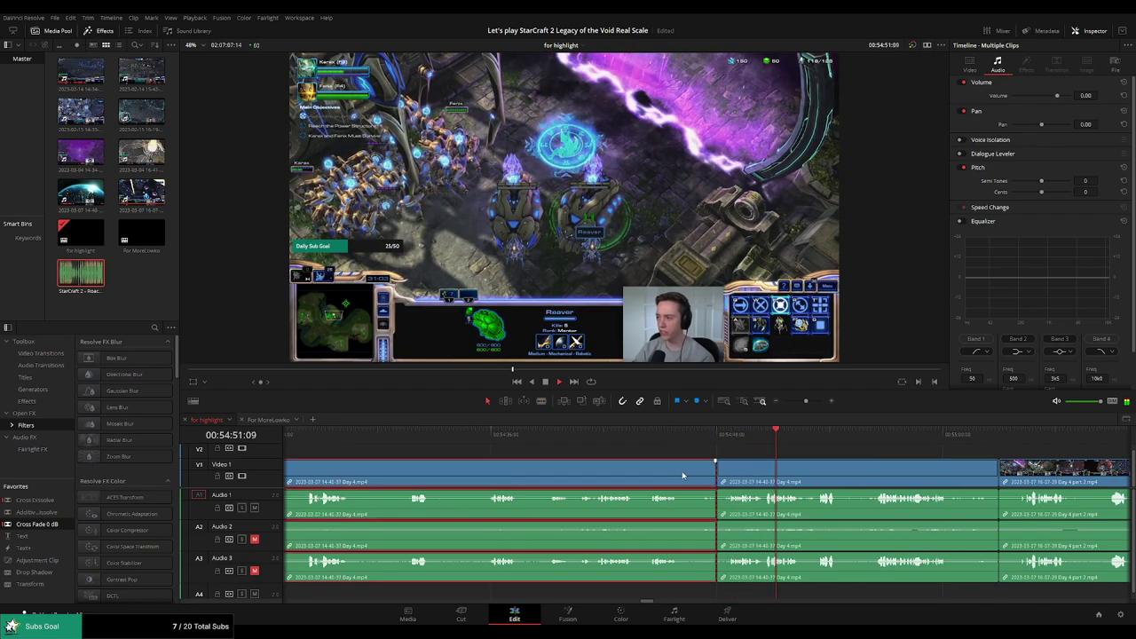
pyautogui.press('BackSpace')
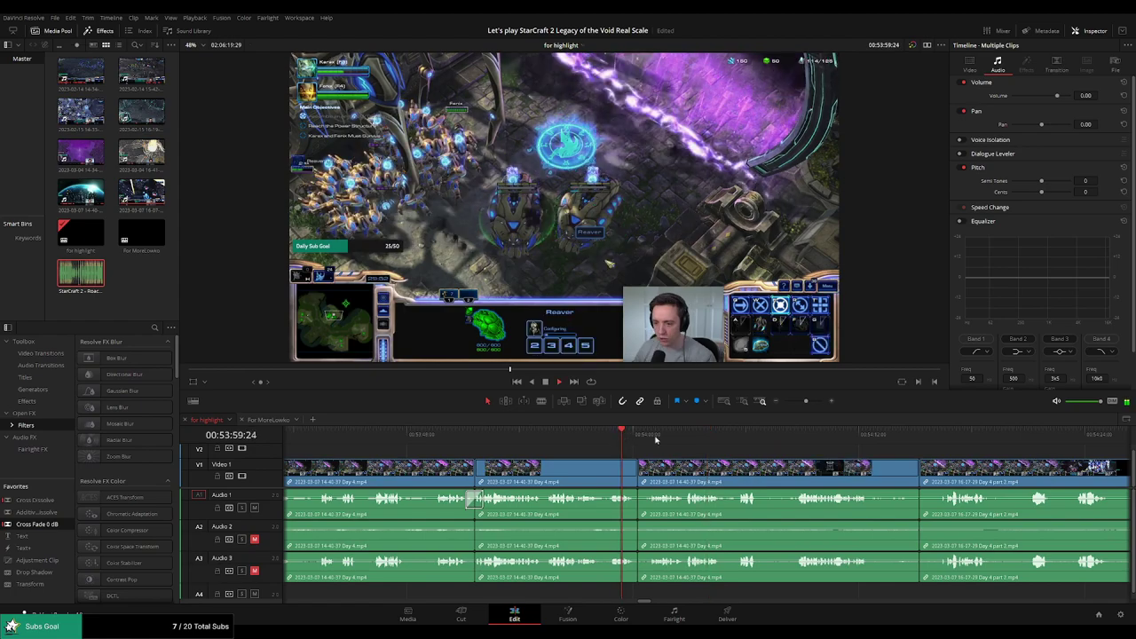
# Smooth the cut near 00:54:00, trying Cross Fade 0 dB on Audio 1 and replacing it with short transitions on all tracks
pyautogui.press('space')
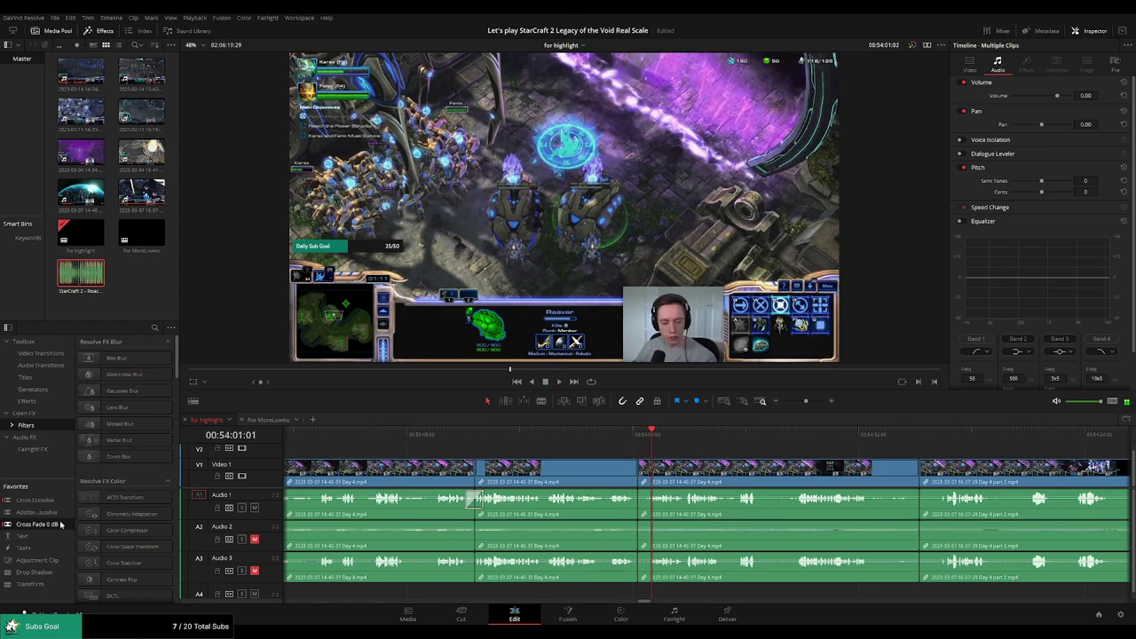
pyautogui.moveTo(61, 525); pyautogui.dragTo(686, 521)
pyautogui.moveTo(694, 434); pyautogui.dragTo(658, 433)
pyautogui.press('space')
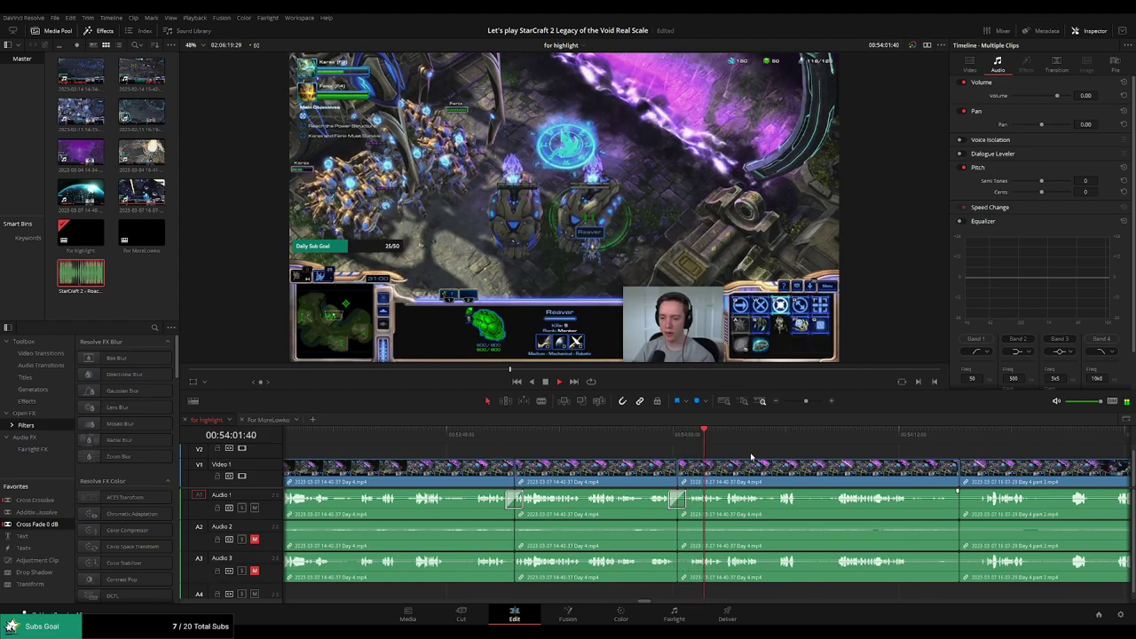
pyautogui.click(667, 443)
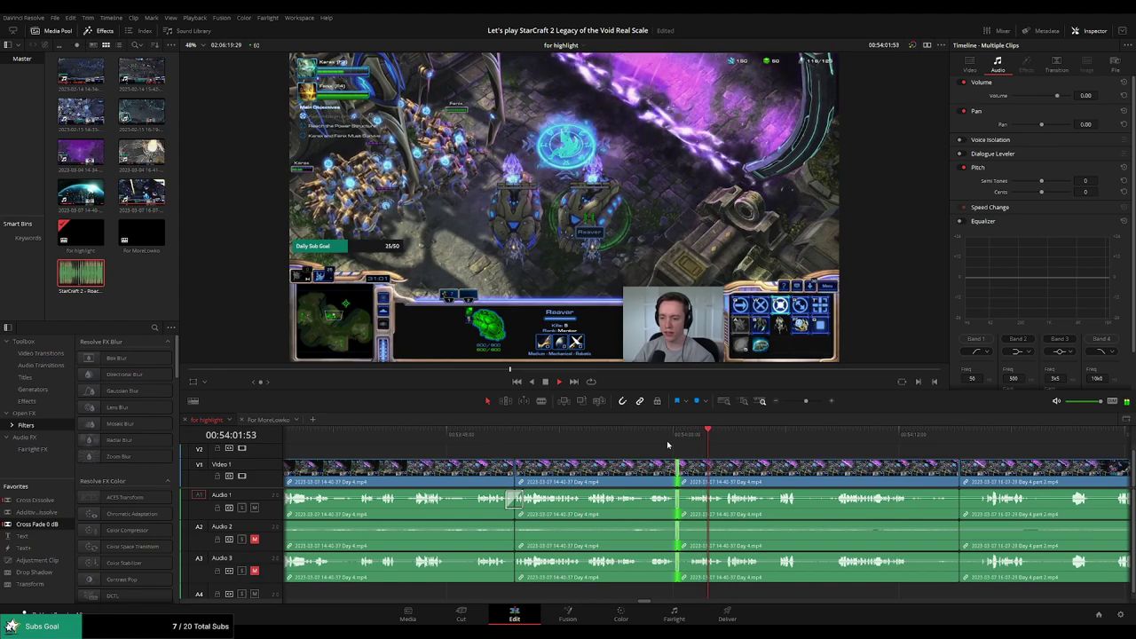
pyautogui.moveTo(835, 468); pyautogui.dragTo(691, 461)
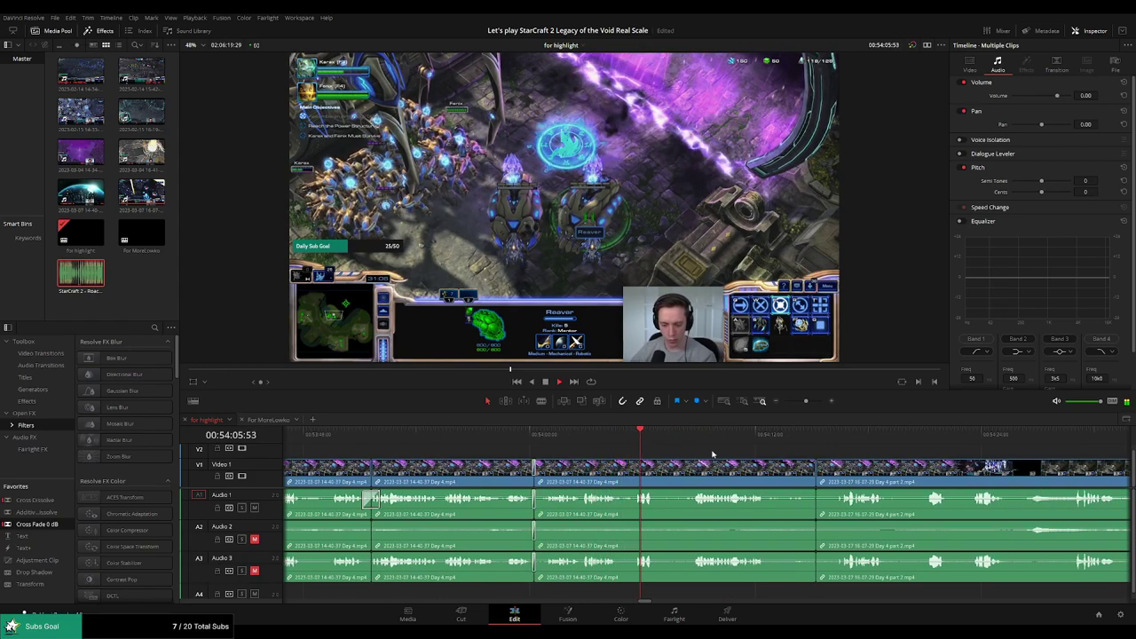
# Split the clip at 00:54:12:41 and ripple-delete its remainder up to the next clip
pyautogui.moveTo(713, 454); pyautogui.dragTo(615, 450)
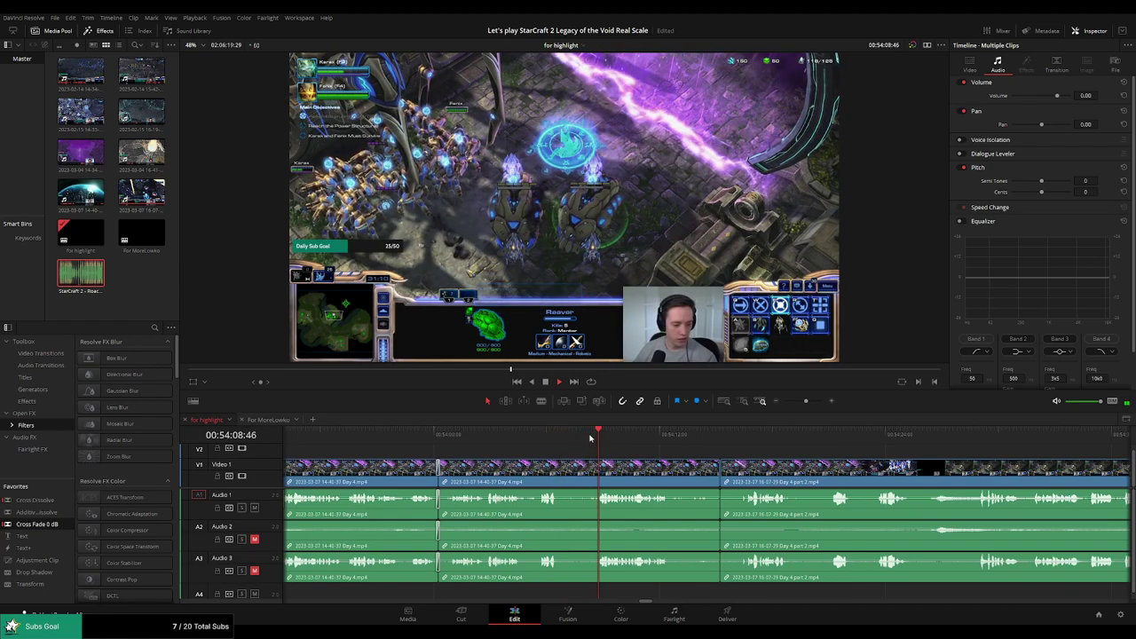
pyautogui.hscroll(2, 717, 451)
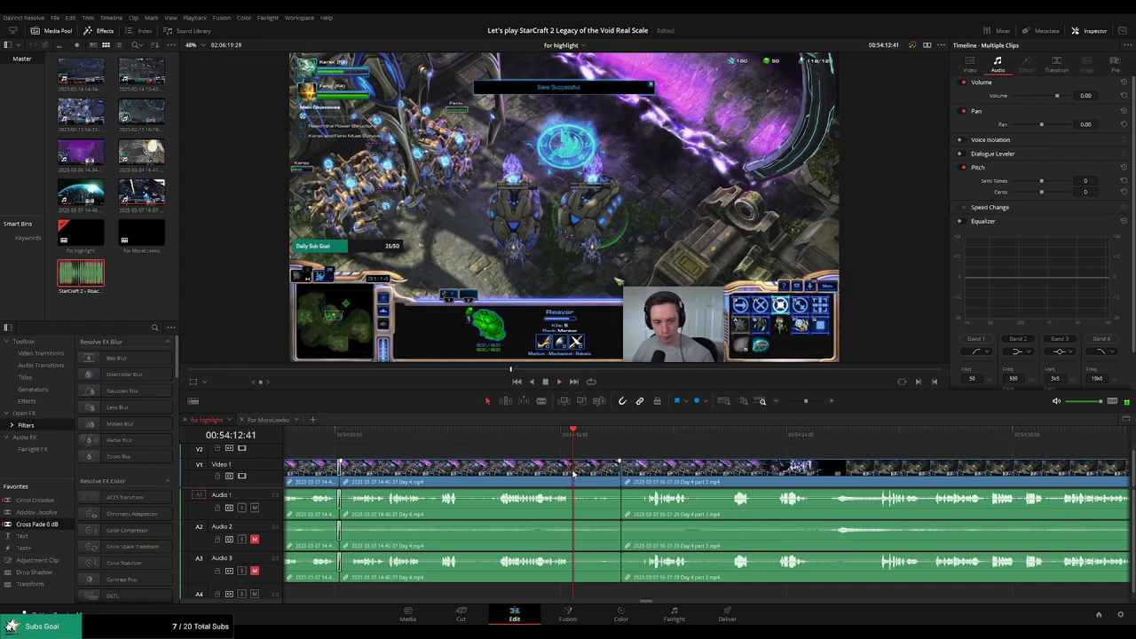
pyautogui.click(603, 472)
pyautogui.hotkey('ctrl', 'b')
pyautogui.click(603, 473)
pyautogui.press('Delete')
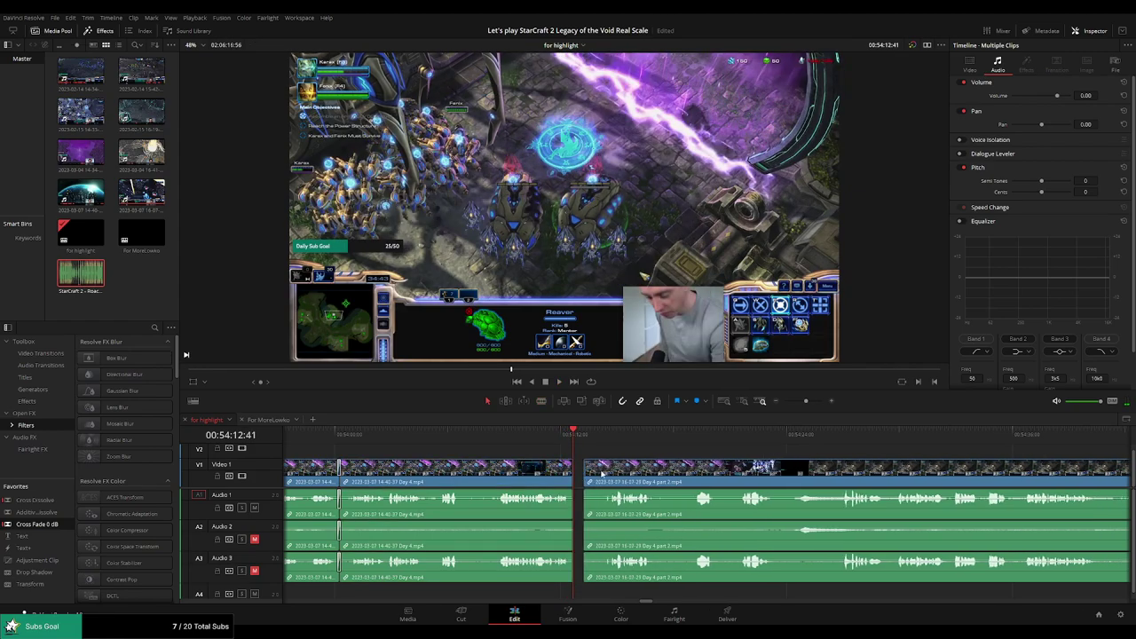
pyautogui.press('Delete')
# Ripple-delete the opening of the Day 4 part 2 clip up to 00:54:13:57 and add transitions on all tracks at the join
pyautogui.press('space')
pyautogui.press('b')
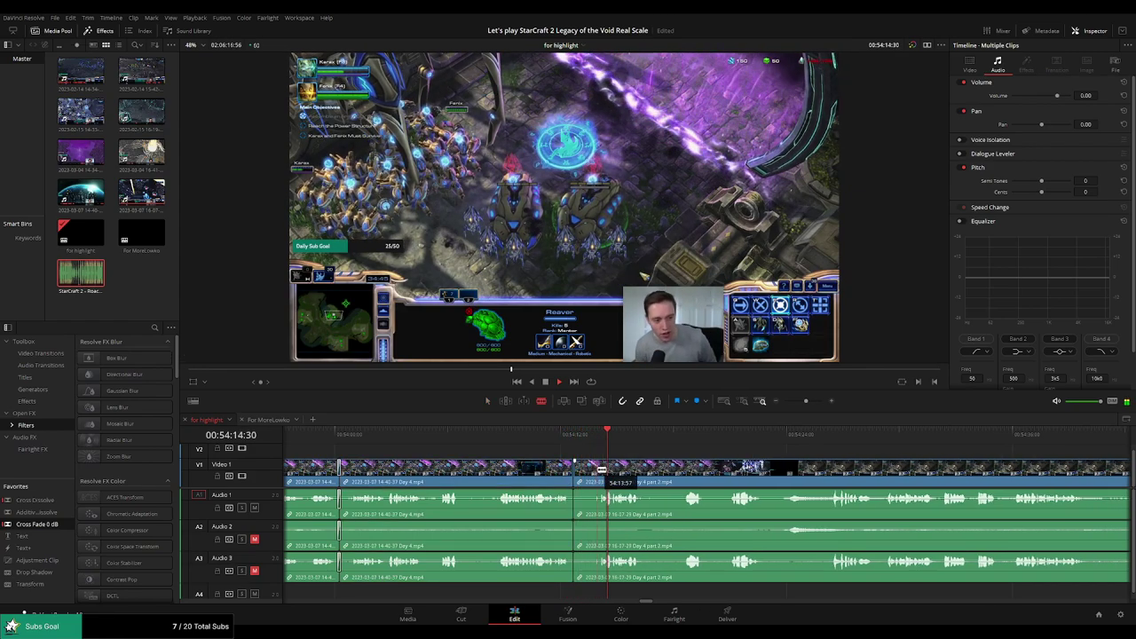
pyautogui.click(602, 470)
pyautogui.press('a')
pyautogui.click(577, 470)
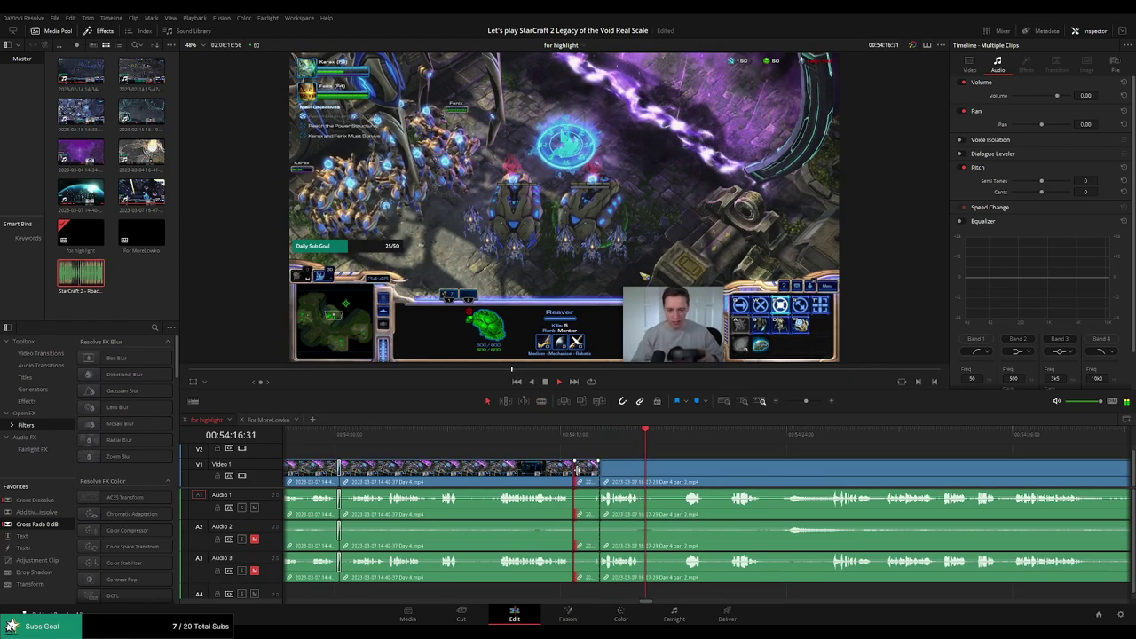
pyautogui.click(586, 475)
pyautogui.press('BackSpace')
pyautogui.click(559, 436)
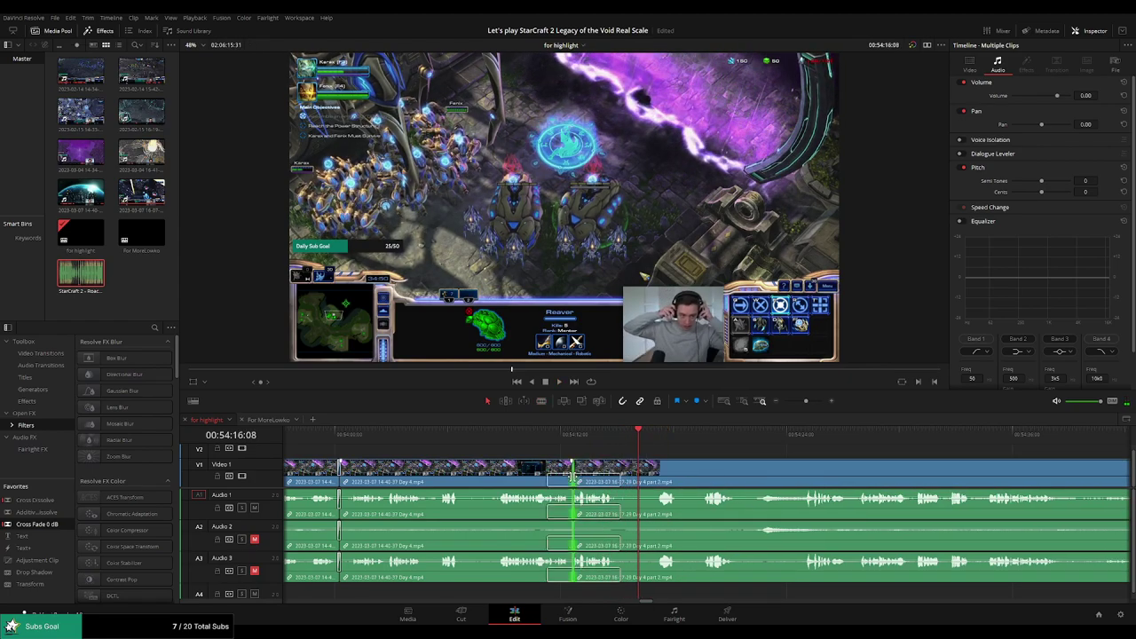
pyautogui.press('space')
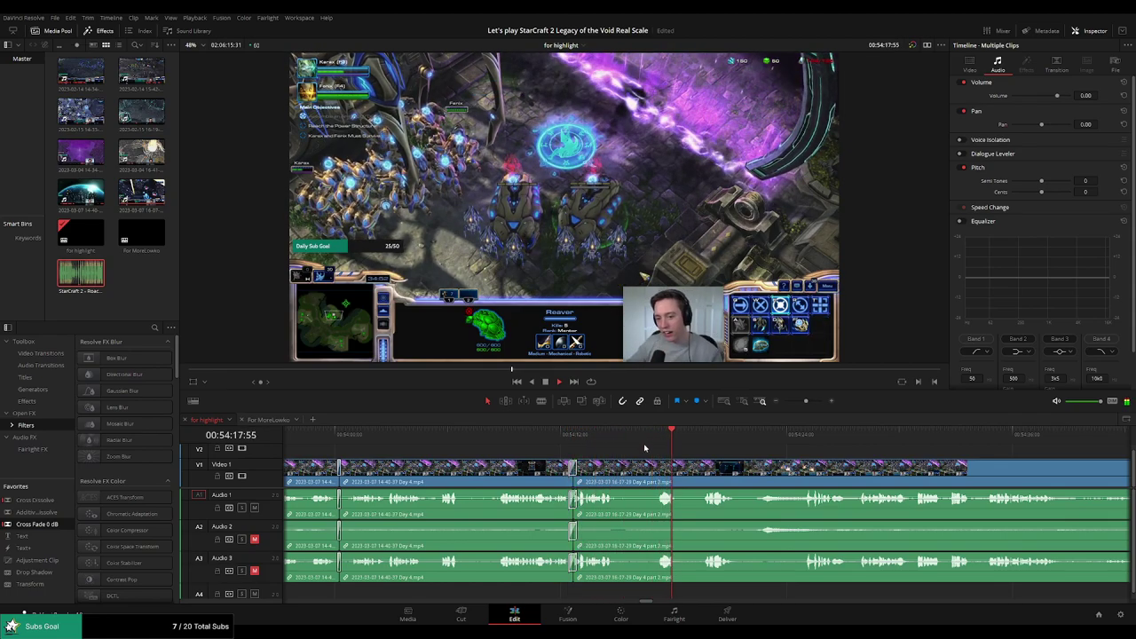
# Ripple-delete the section from about 00:54:15 to 00:54:19 and add transitions on all tracks at the join
pyautogui.press('b')
pyautogui.click(618, 471)
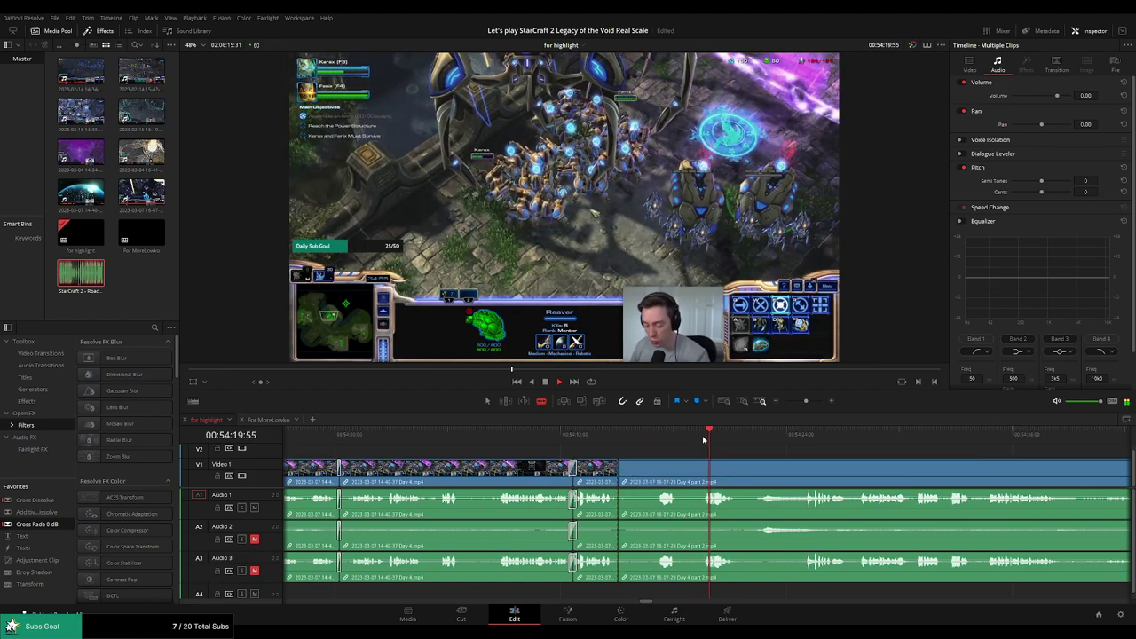
pyautogui.click(704, 469)
pyautogui.press('Delete')
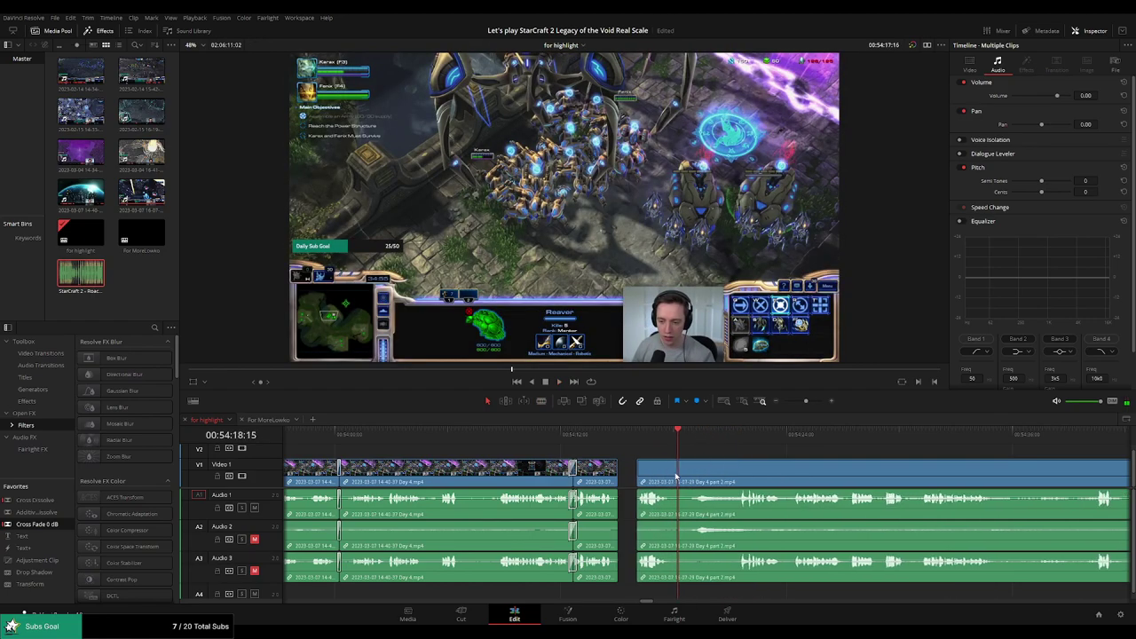
pyautogui.press('space')
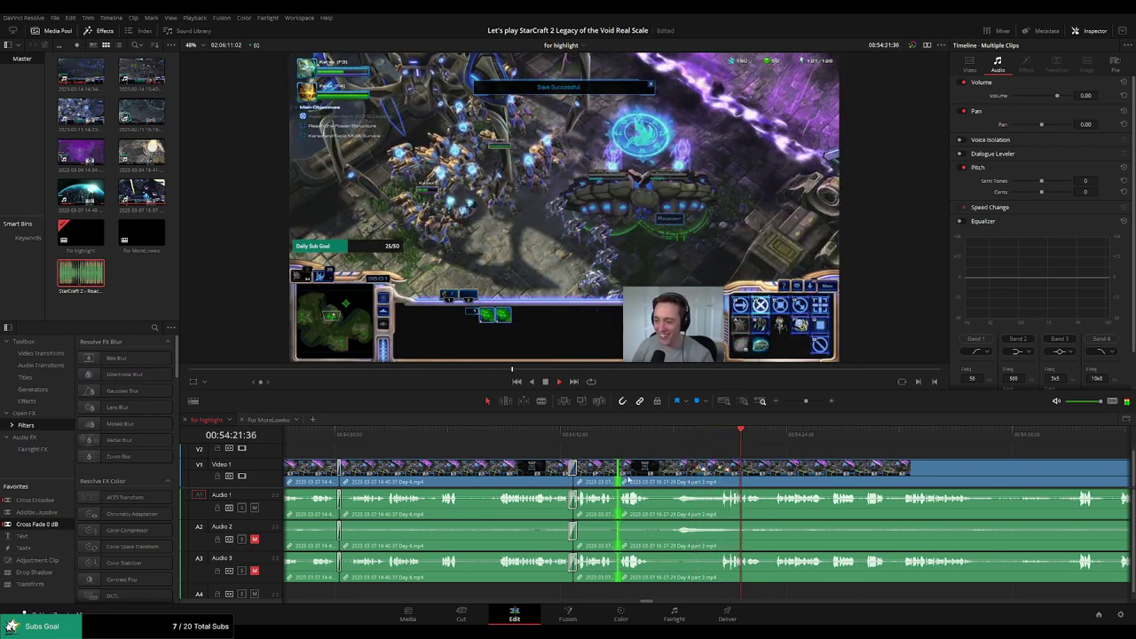
pyautogui.moveTo(613, 441); pyautogui.dragTo(710, 441)
pyautogui.press('space')
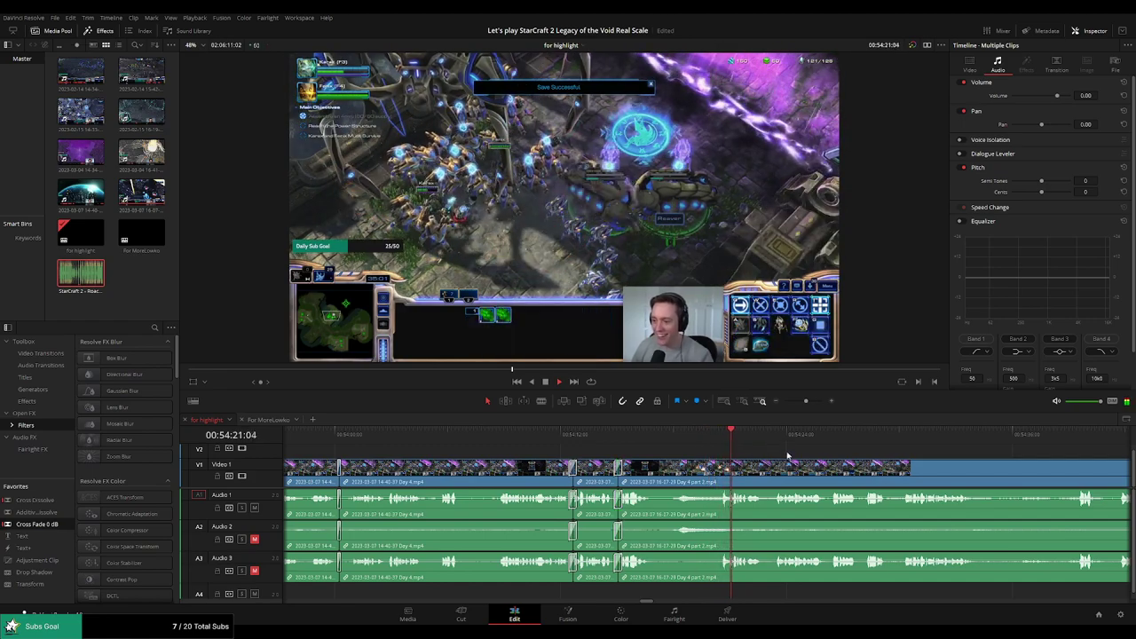
# Ripple-delete the section from about 00:54:35 to 00:54:44:58 and add transitions on all tracks at the join
pyautogui.moveTo(872, 451); pyautogui.dragTo(692, 437)
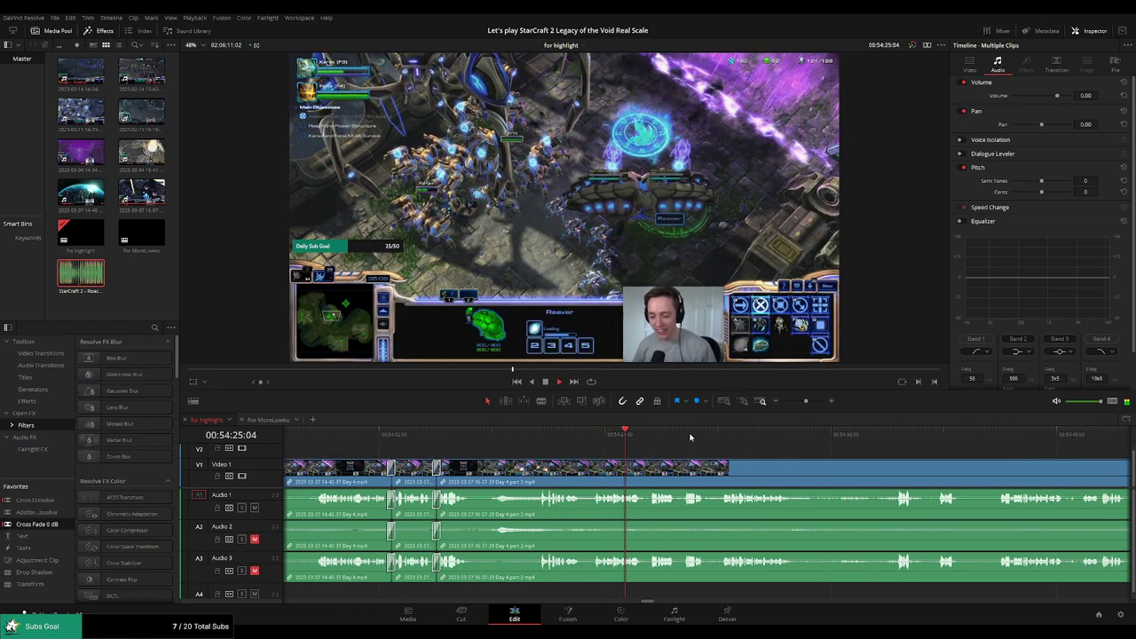
pyautogui.moveTo(807, 405)
pyautogui.mouseDown()
pyautogui.moveTo(781, 405)
pyautogui.moveTo(804, 401)
pyautogui.mouseUp()
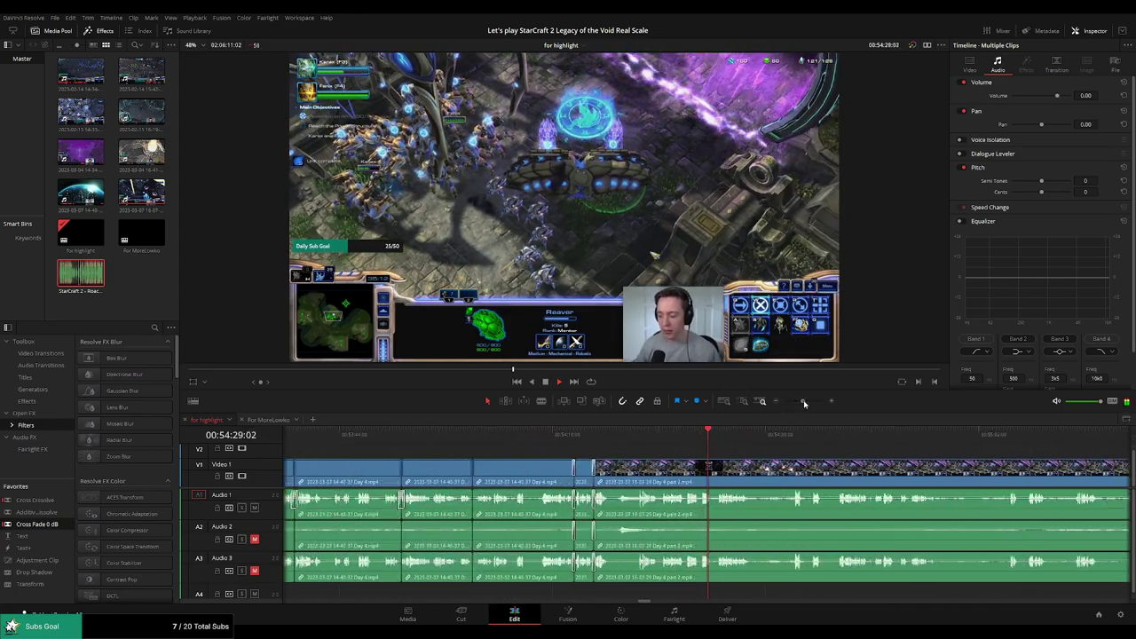
pyautogui.moveTo(826, 451); pyautogui.dragTo(656, 449)
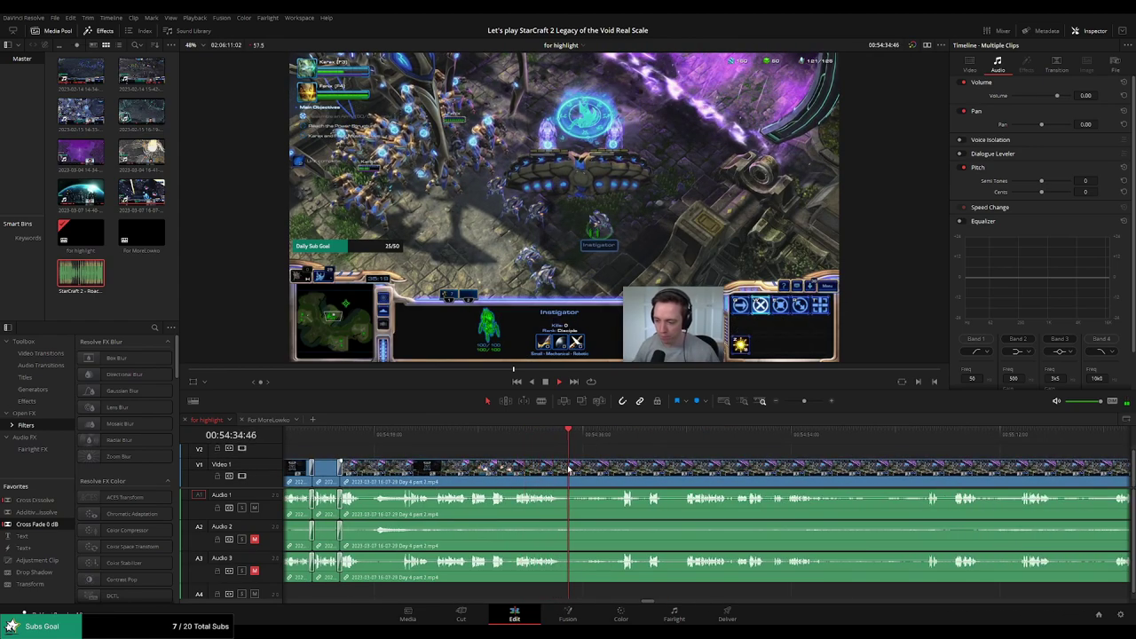
pyautogui.press('b')
pyautogui.click(575, 470)
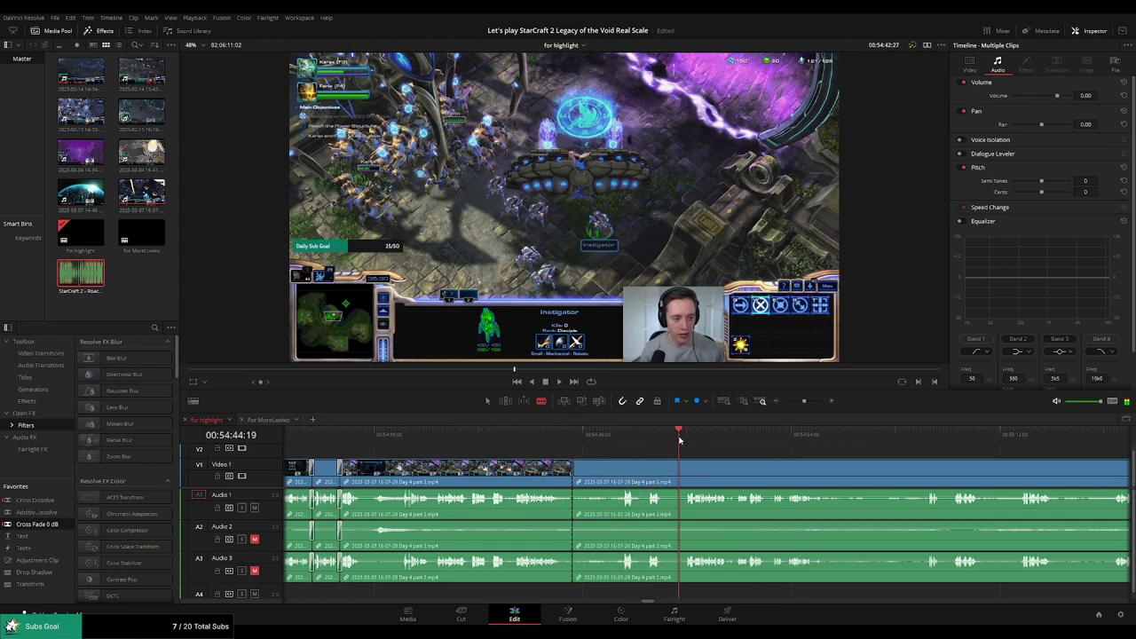
pyautogui.hscroll(5, 657, 446)
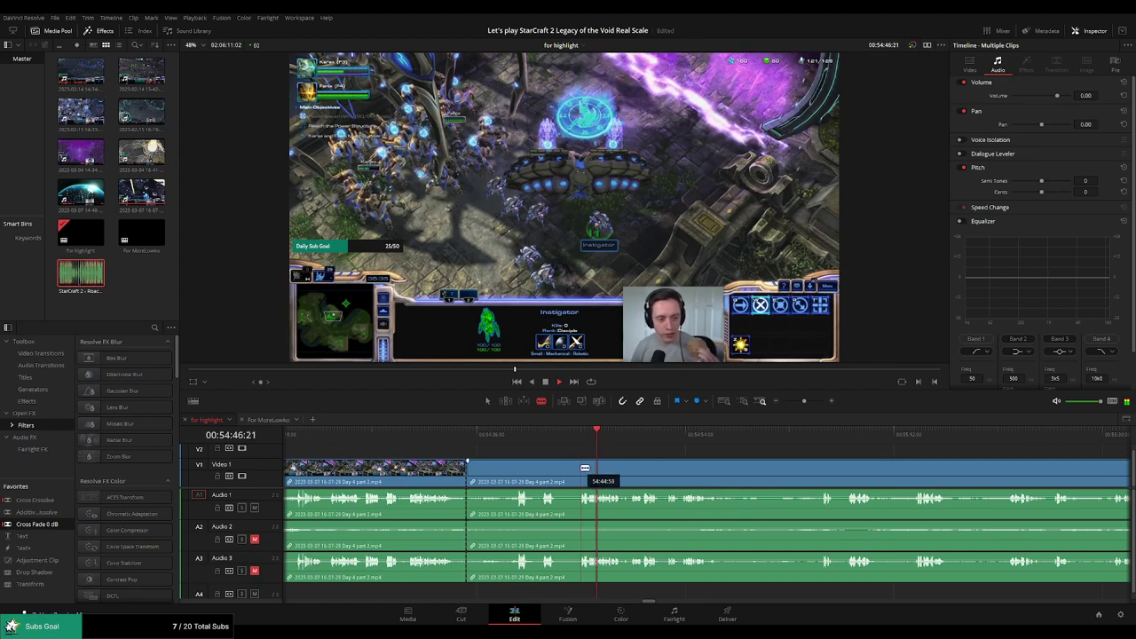
pyautogui.click(584, 468)
pyautogui.press('a')
pyautogui.click(541, 478)
pyautogui.press('Delete')
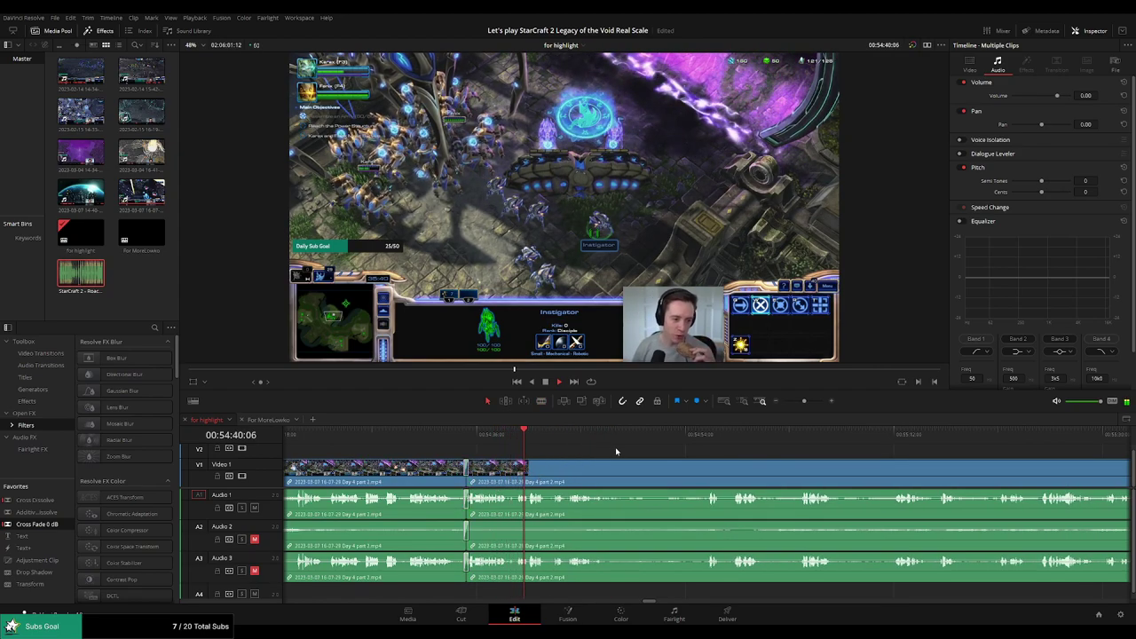
# Ripple-delete the few frames just before 00:54:39:00 and play across the cut
pyautogui.scroll(4, 599, 448)
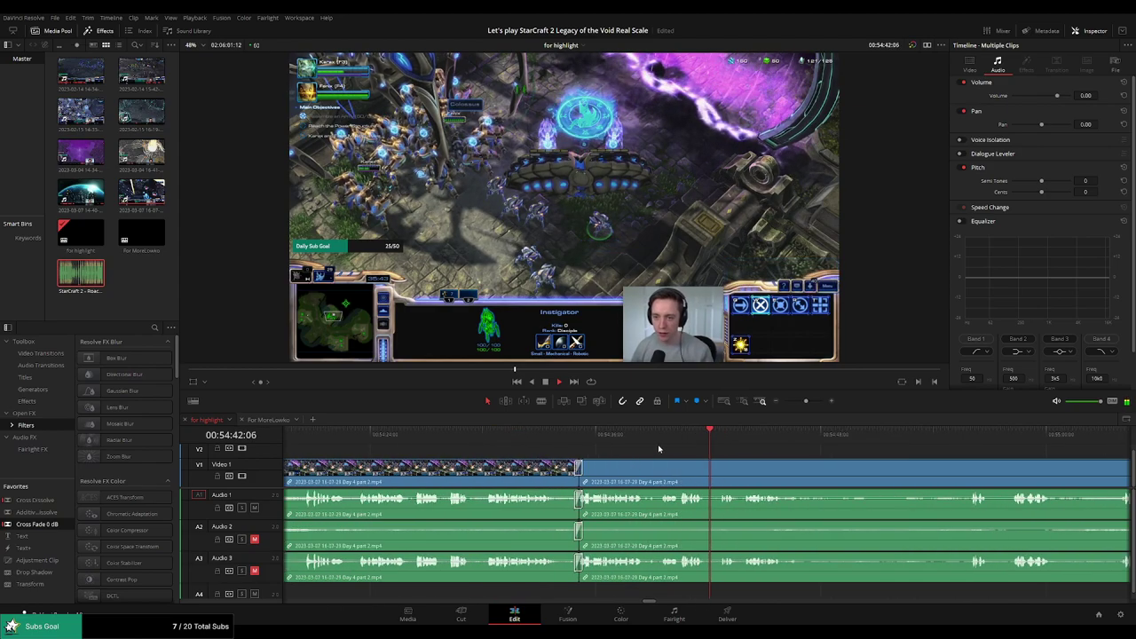
pyautogui.moveTo(560, 429); pyautogui.dragTo(579, 430)
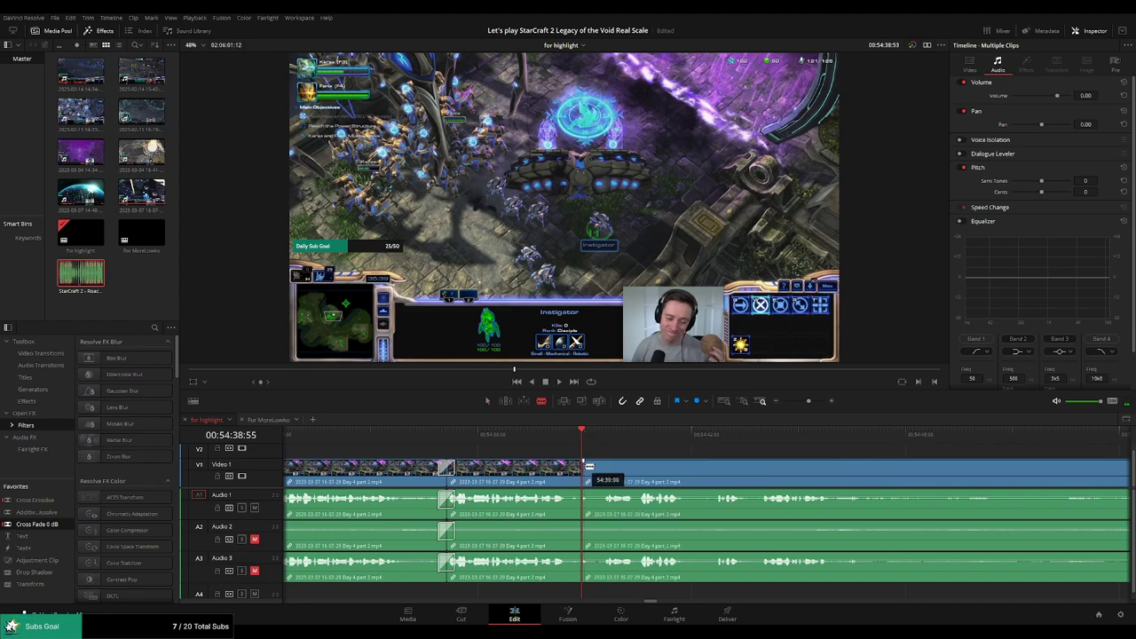
pyautogui.hotkey('ctrl', 'b')
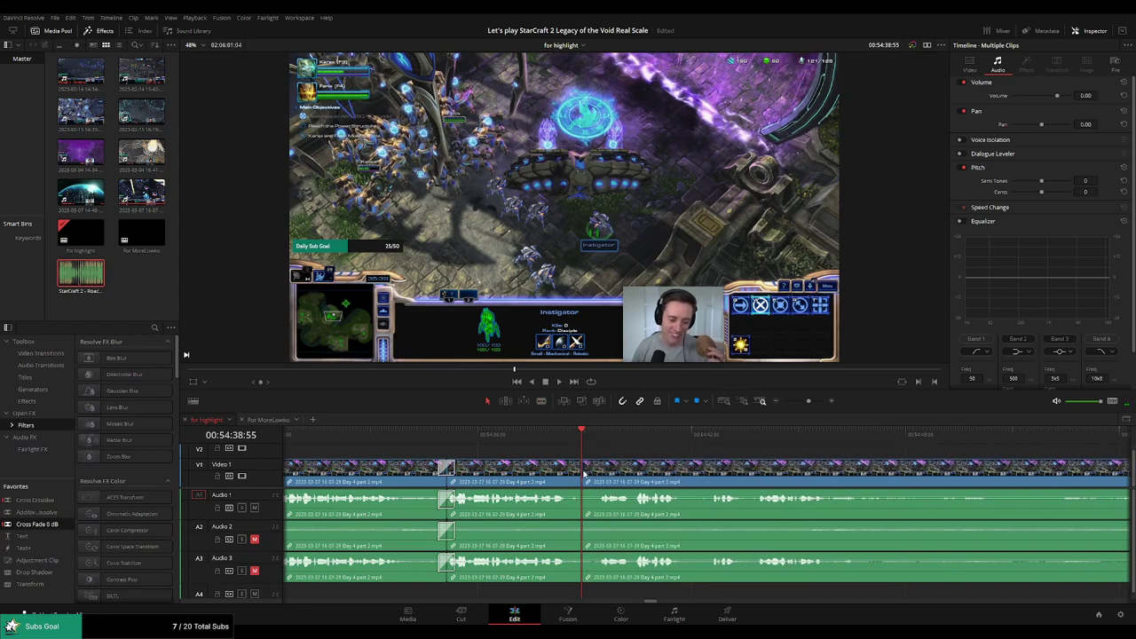
pyautogui.press('space')
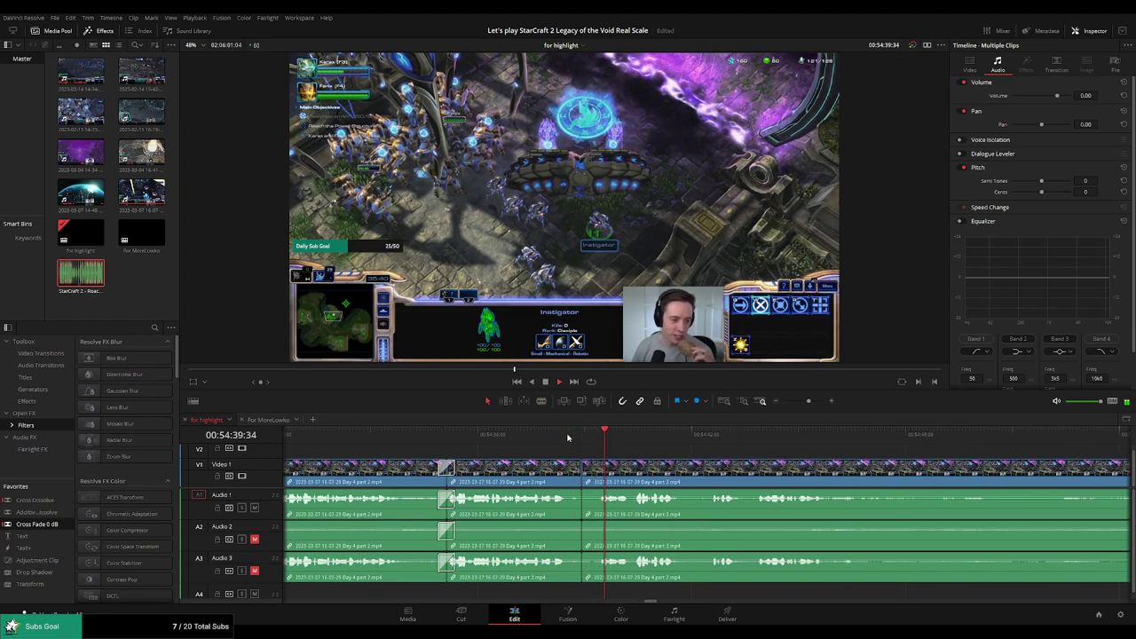
# Ripple-delete the section from about 00:54:47 to 00:54:55:51 and add transitions on all tracks at the join
pyautogui.moveTo(769, 456); pyautogui.dragTo(640, 446)
pyautogui.hscroll(1, 637, 446)
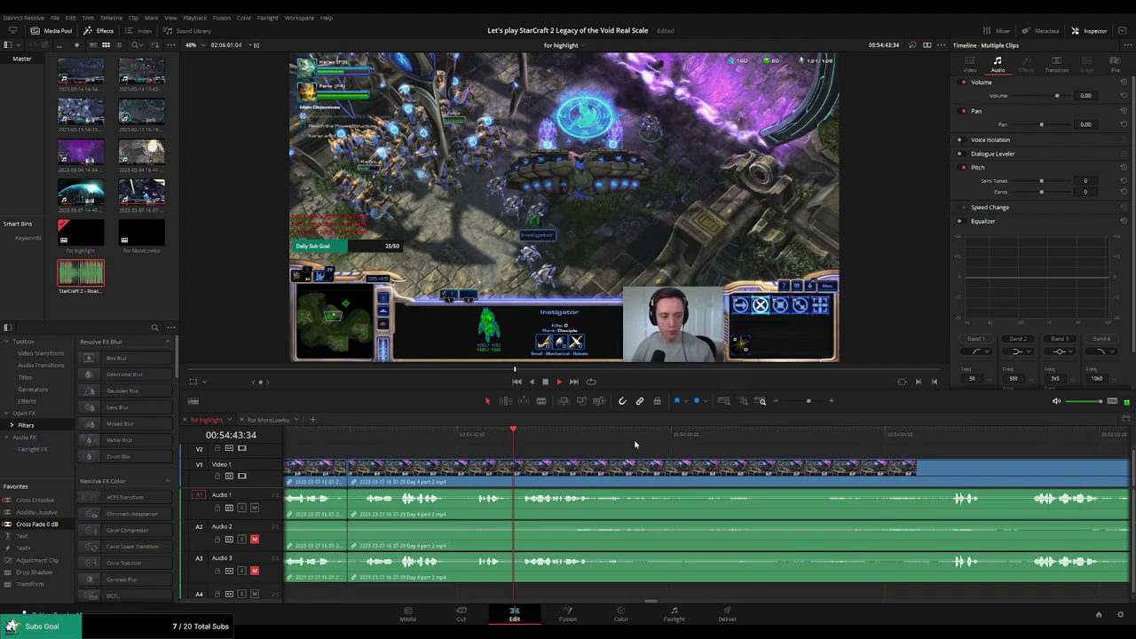
pyautogui.hscroll(2, 636, 445)
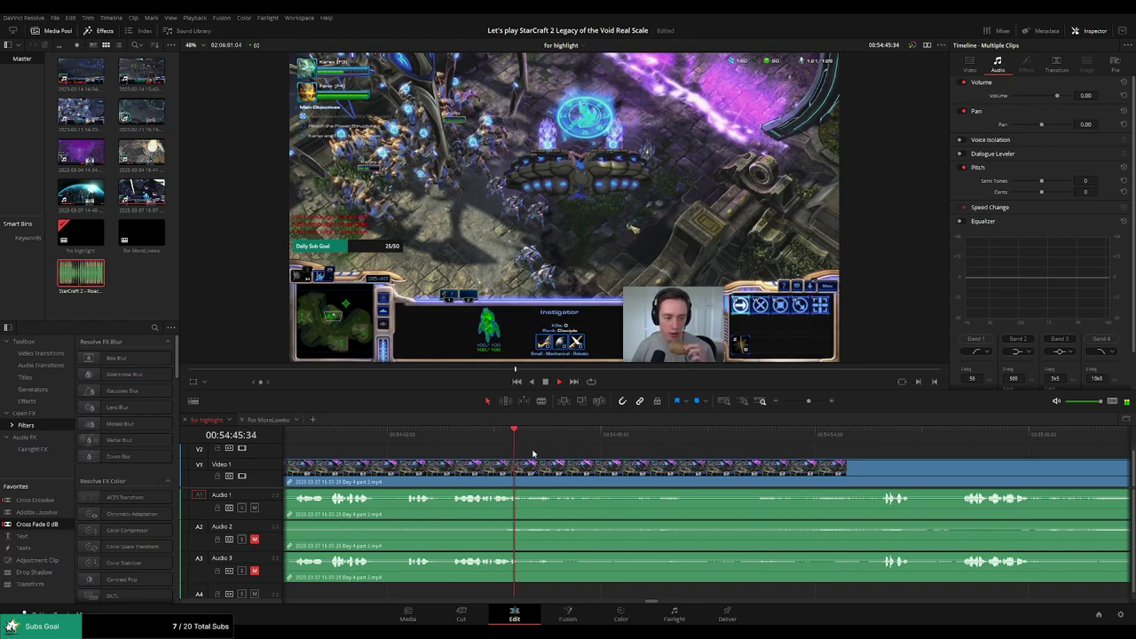
pyautogui.click(566, 468)
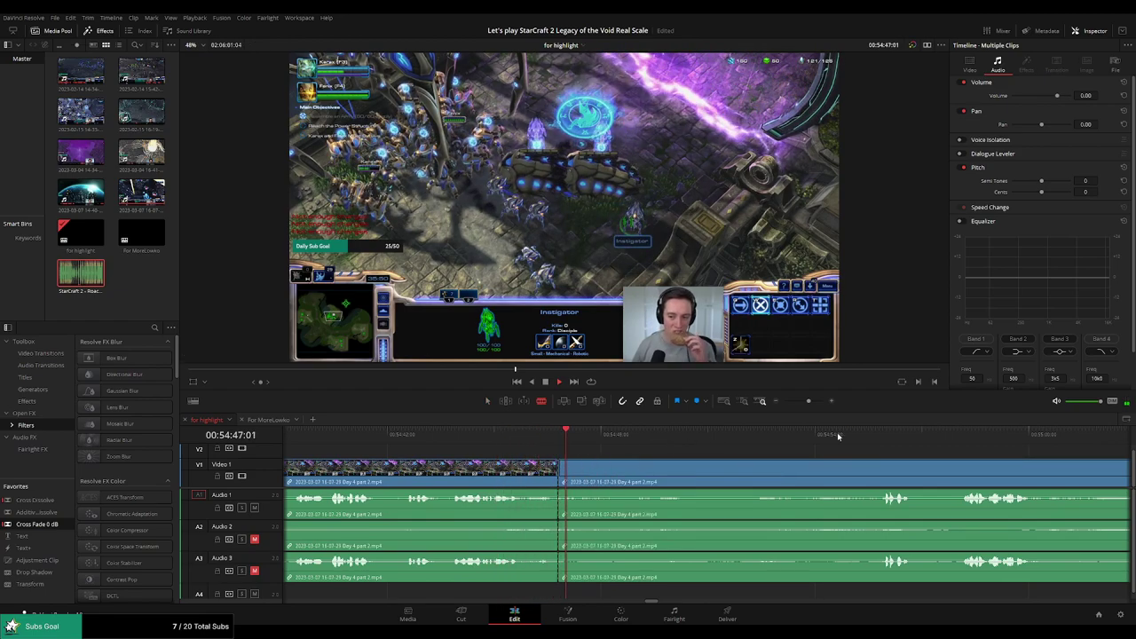
pyautogui.click(868, 435)
pyautogui.hscroll(5, 799, 435)
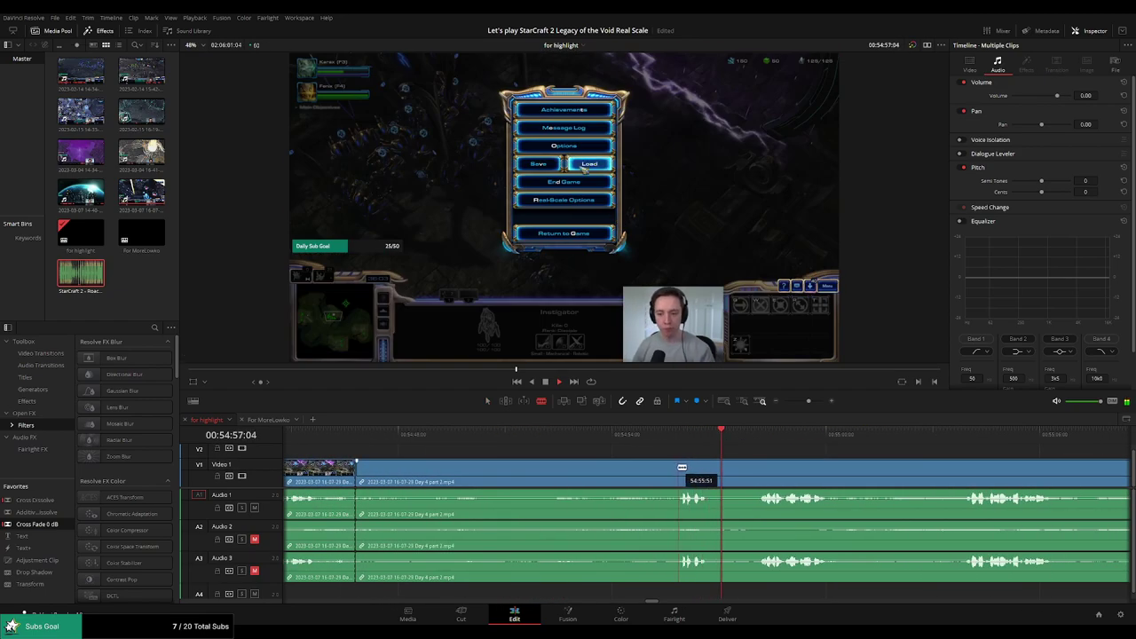
pyautogui.click(681, 466)
pyautogui.press('a')
pyautogui.click(613, 468)
pyautogui.press('Delete')
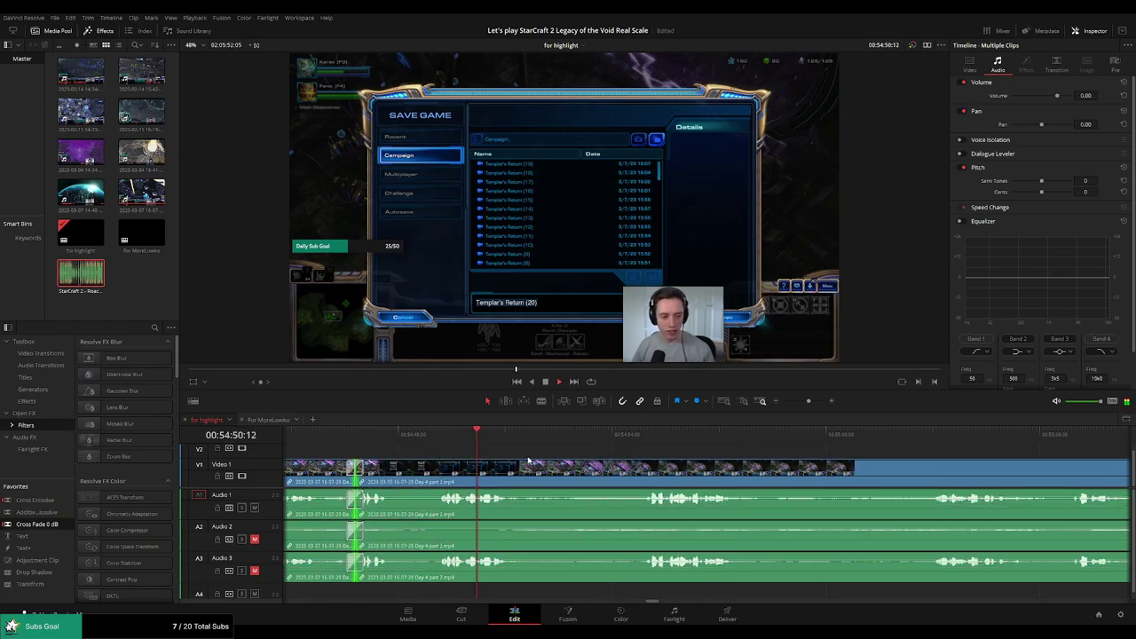
pyautogui.click(631, 433)
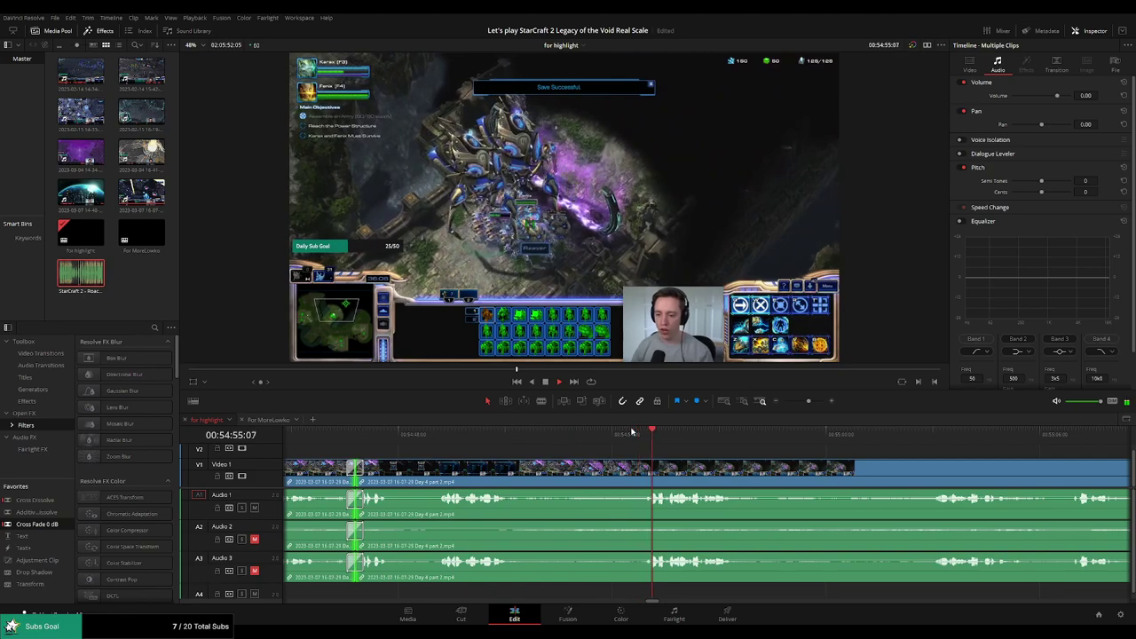
pyautogui.moveTo(763, 444); pyautogui.dragTo(627, 444)
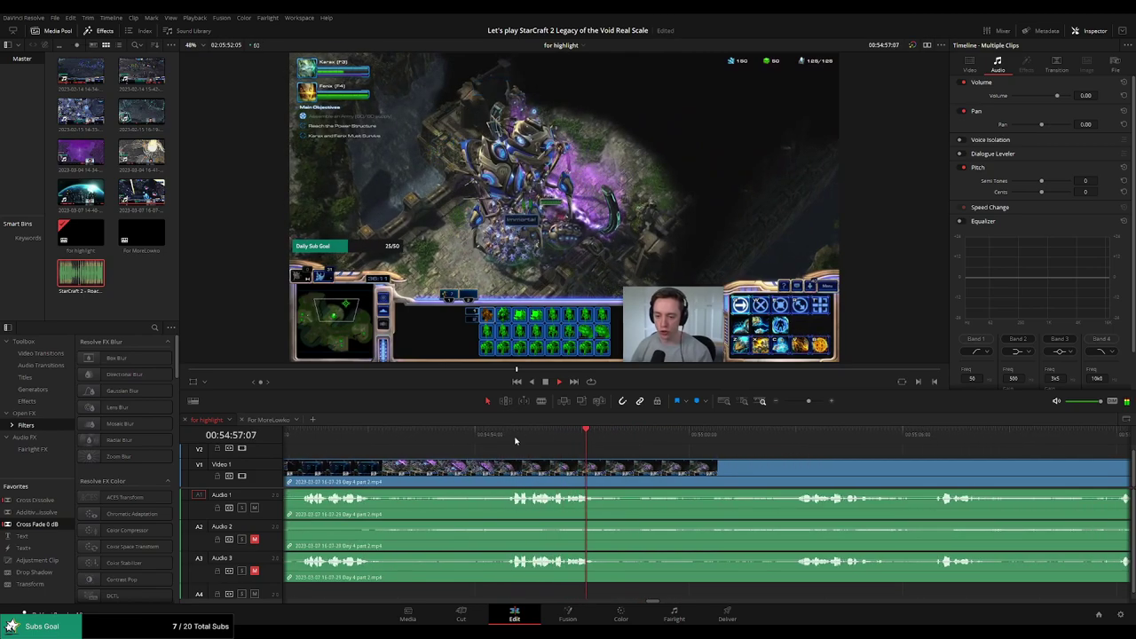
pyautogui.click(384, 435)
pyautogui.press('b')
pyautogui.click(374, 468)
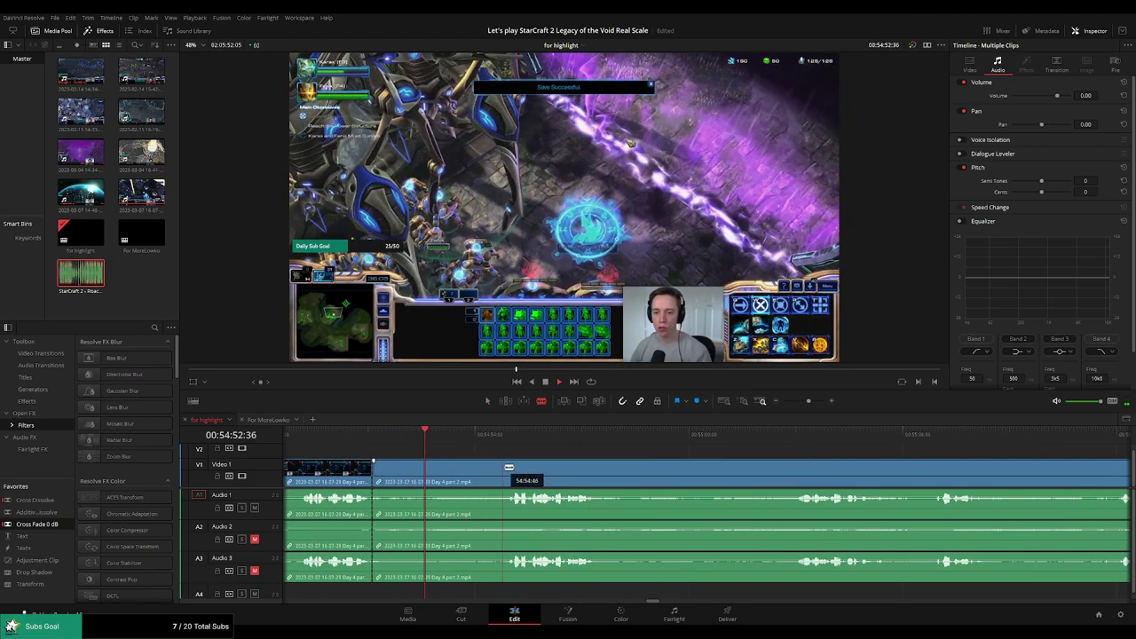
pyautogui.click(505, 468)
pyautogui.press('a')
pyautogui.click(464, 474)
pyautogui.press('Delete')
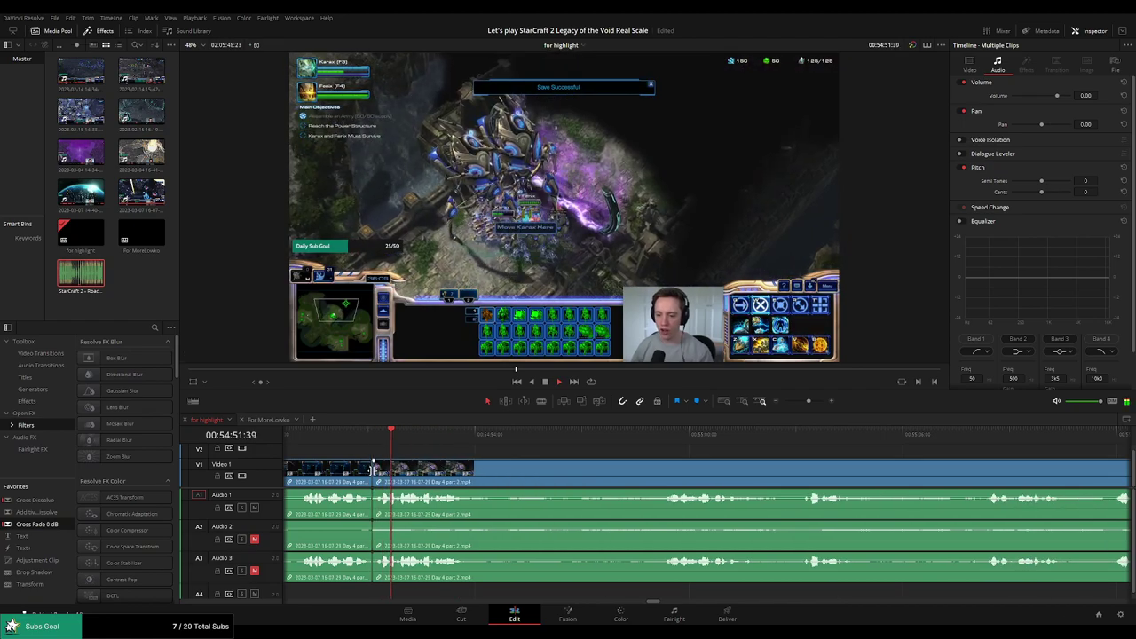
pyautogui.click(358, 449)
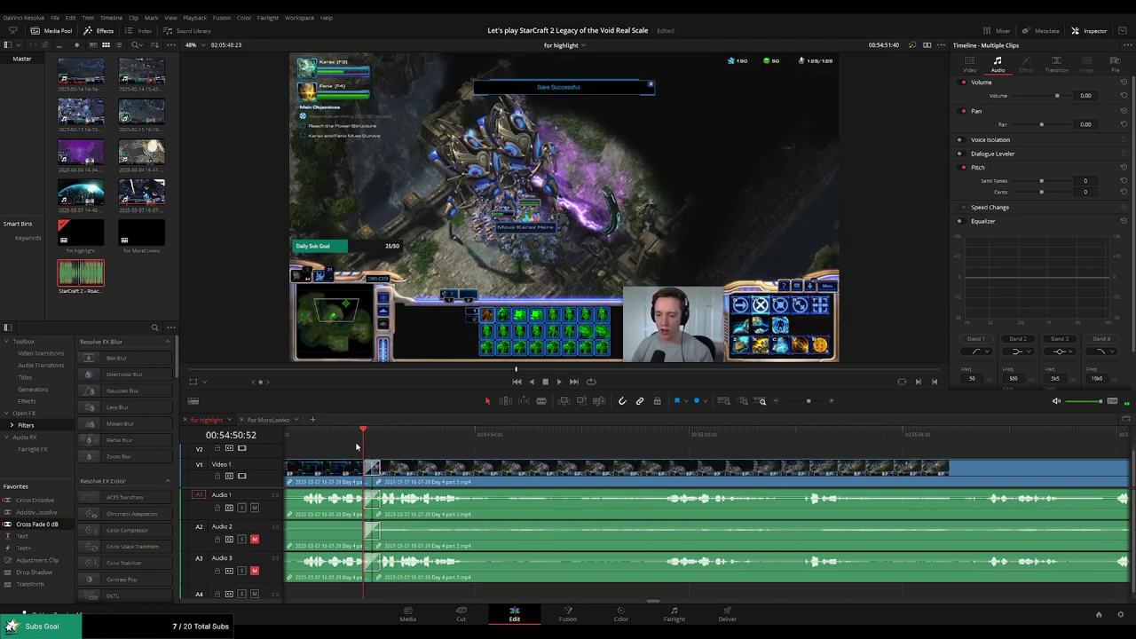
pyautogui.press('space')
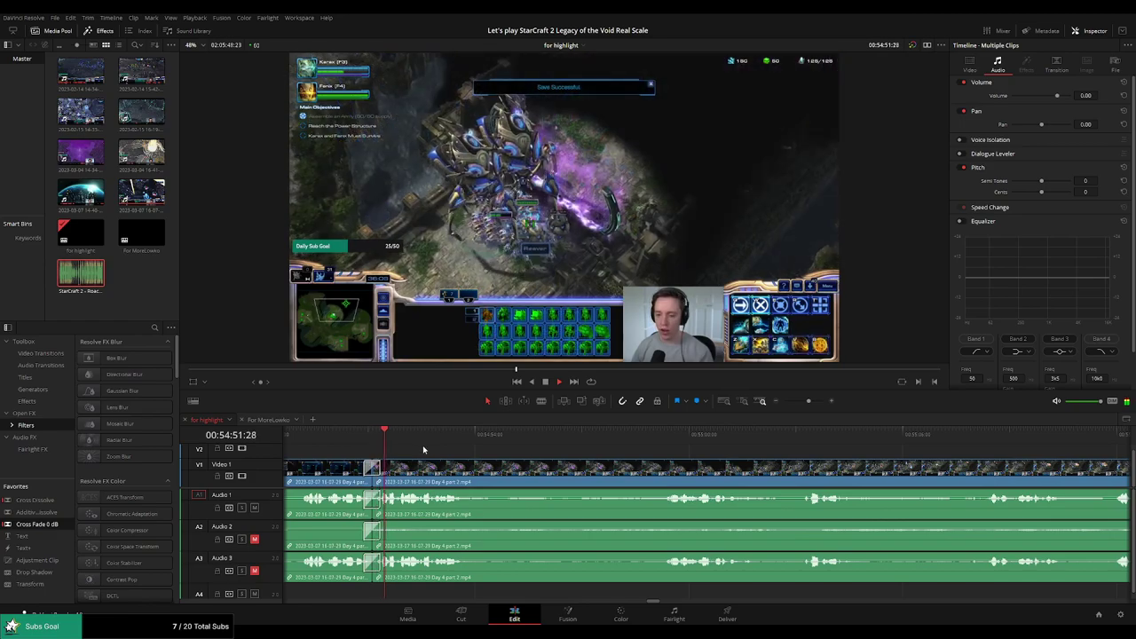
pyautogui.click(358, 442)
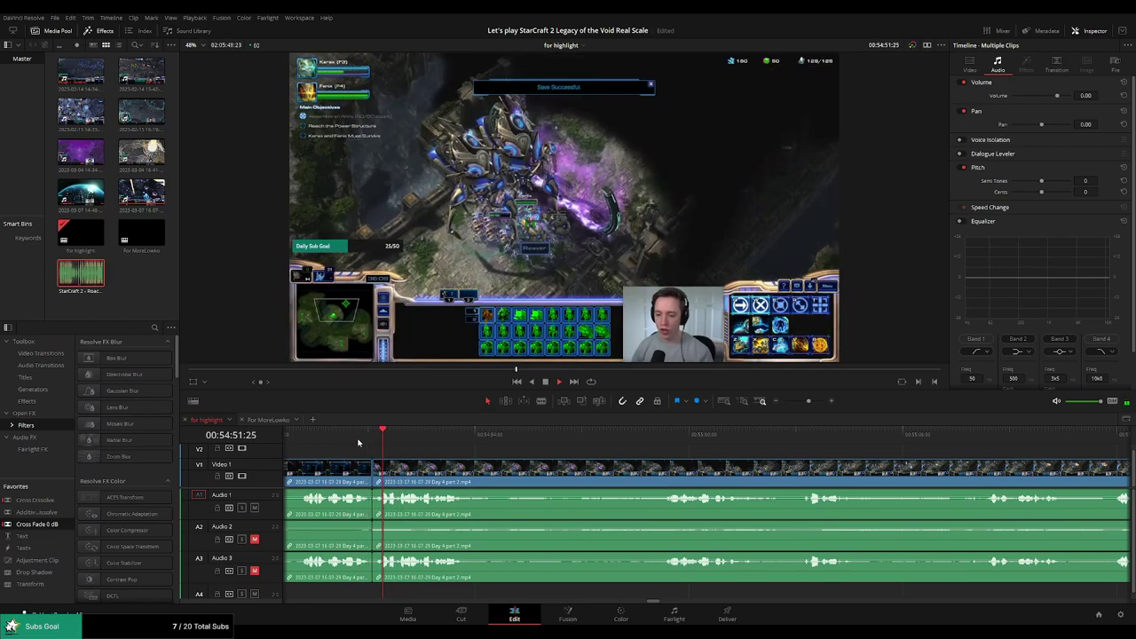
pyautogui.hotkey('ctrl', 'z')
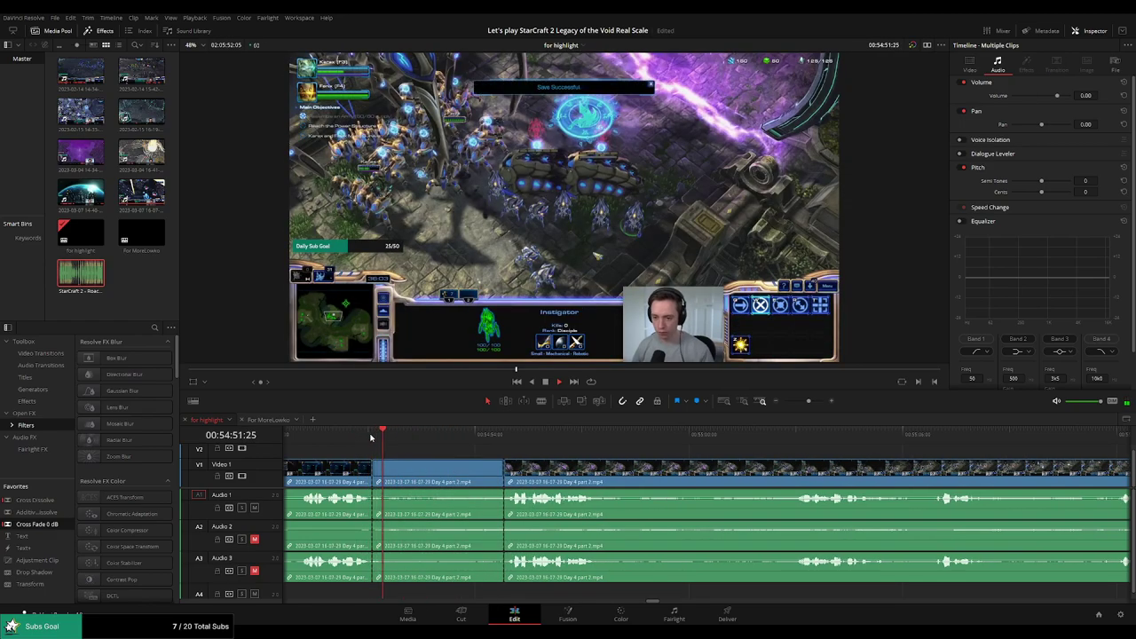
# Ripple-delete the section from about 00:54:51:25 to 00:54:54:23 and add transitions on all tracks at the join
pyautogui.click(496, 434)
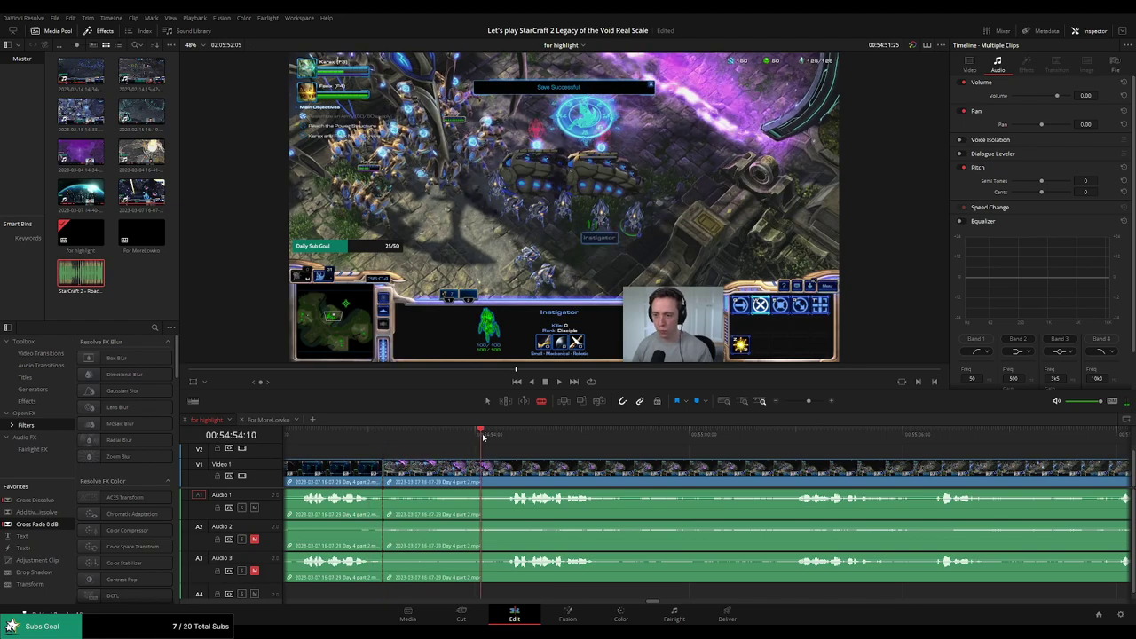
pyautogui.moveTo(497, 435); pyautogui.dragTo(489, 436)
pyautogui.click(489, 470)
pyautogui.press('a')
pyautogui.click(461, 471)
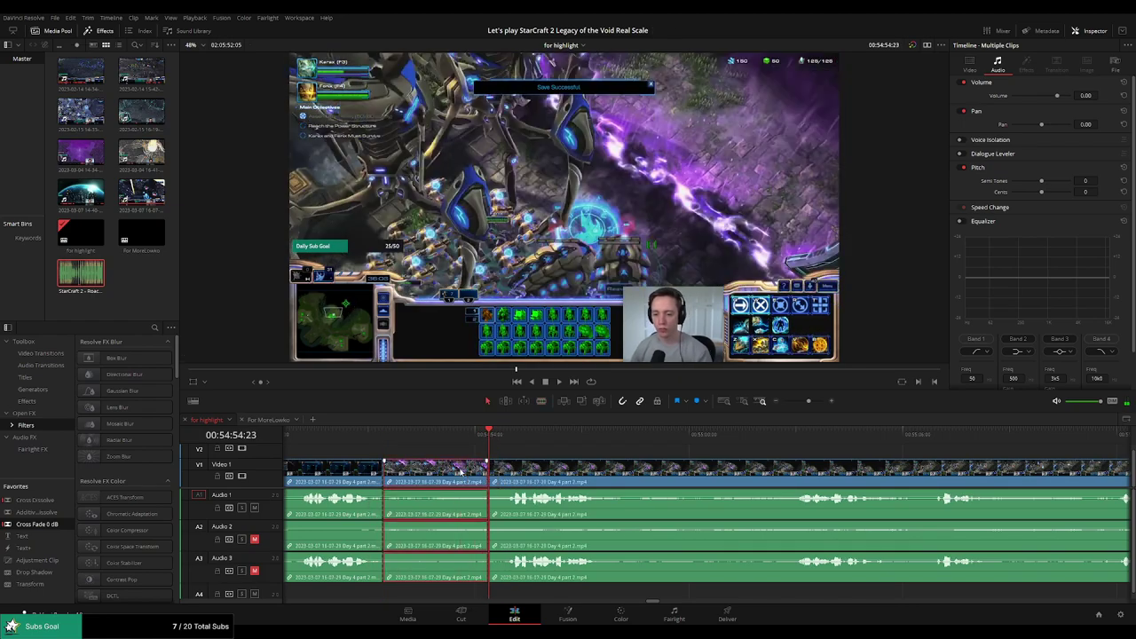
pyautogui.press('Delete')
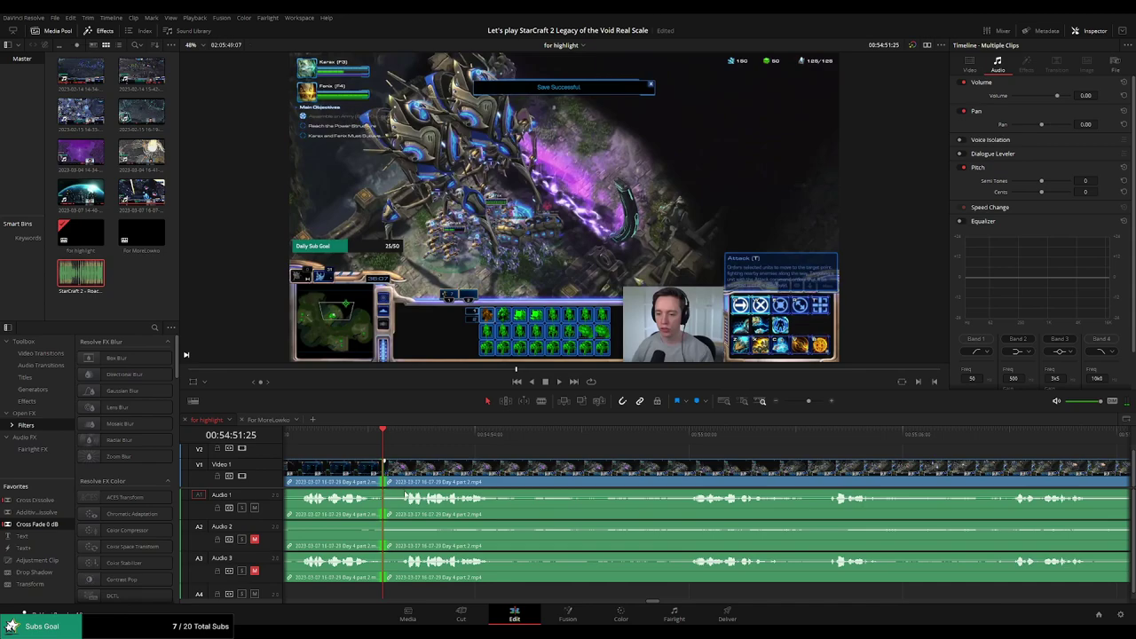
pyautogui.press('space')
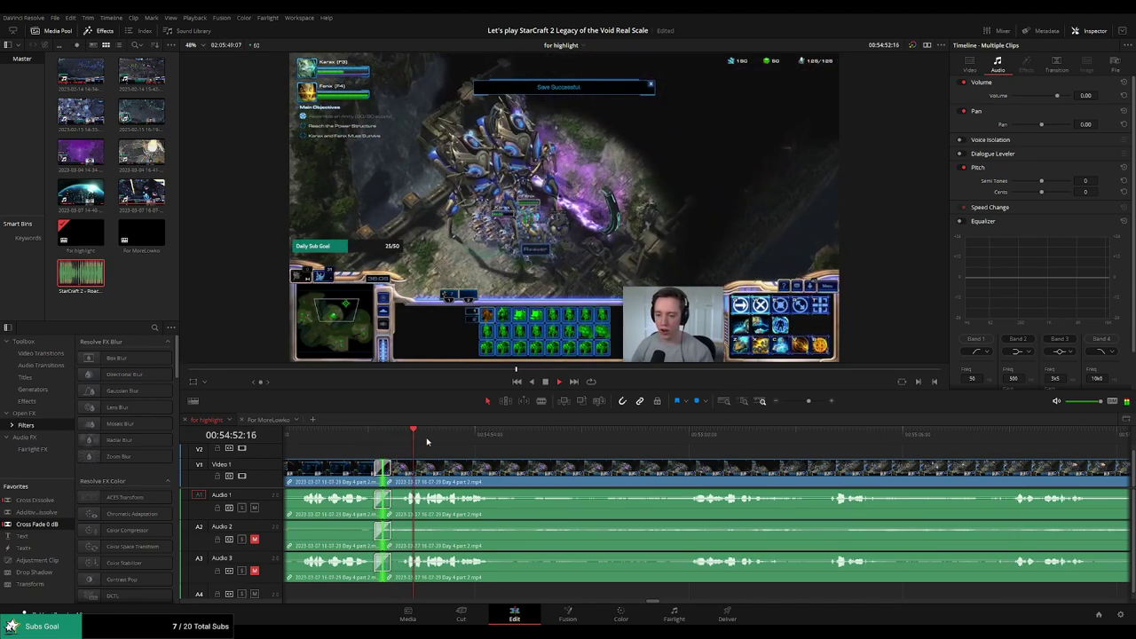
# Review the footage up to the failed mission and split all tracks at about 00:55:23:34, where the loading screen appears
pyautogui.click(547, 436)
pyautogui.click(710, 435)
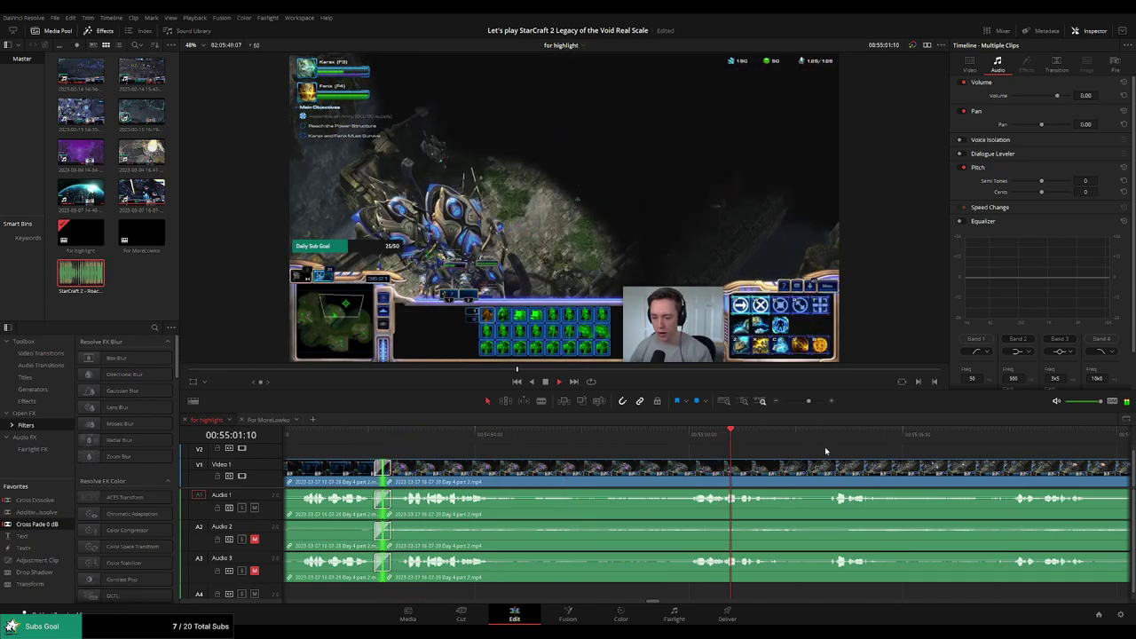
pyautogui.click(830, 434)
pyautogui.moveTo(923, 449); pyautogui.dragTo(723, 439)
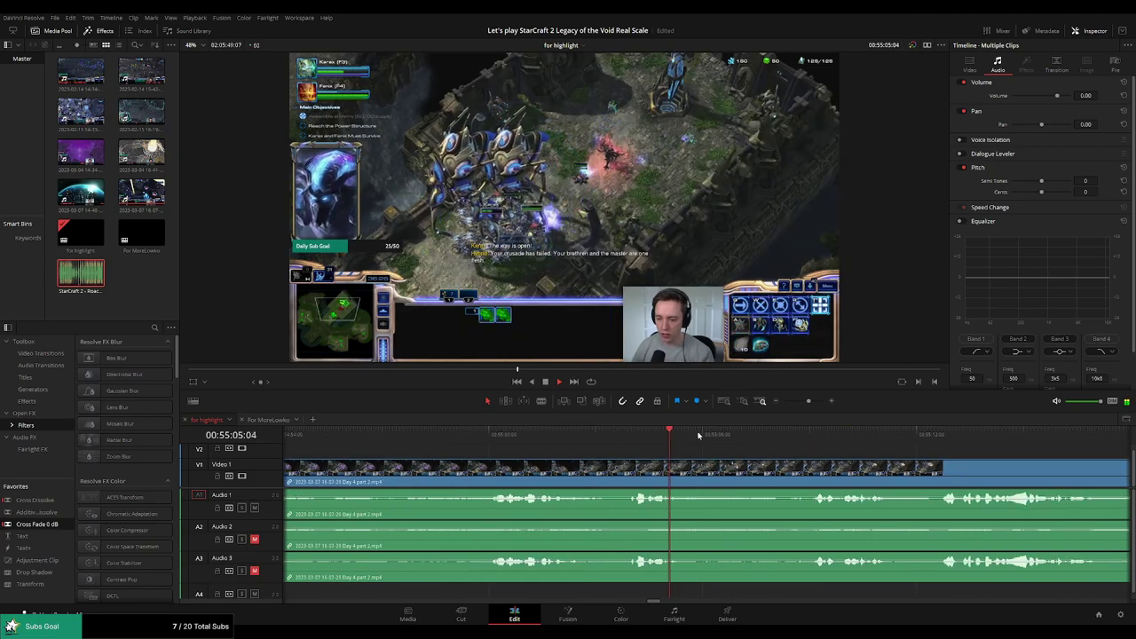
pyautogui.click(767, 436)
pyautogui.click(807, 436)
pyautogui.hscroll(3, 899, 454)
pyautogui.click(639, 434)
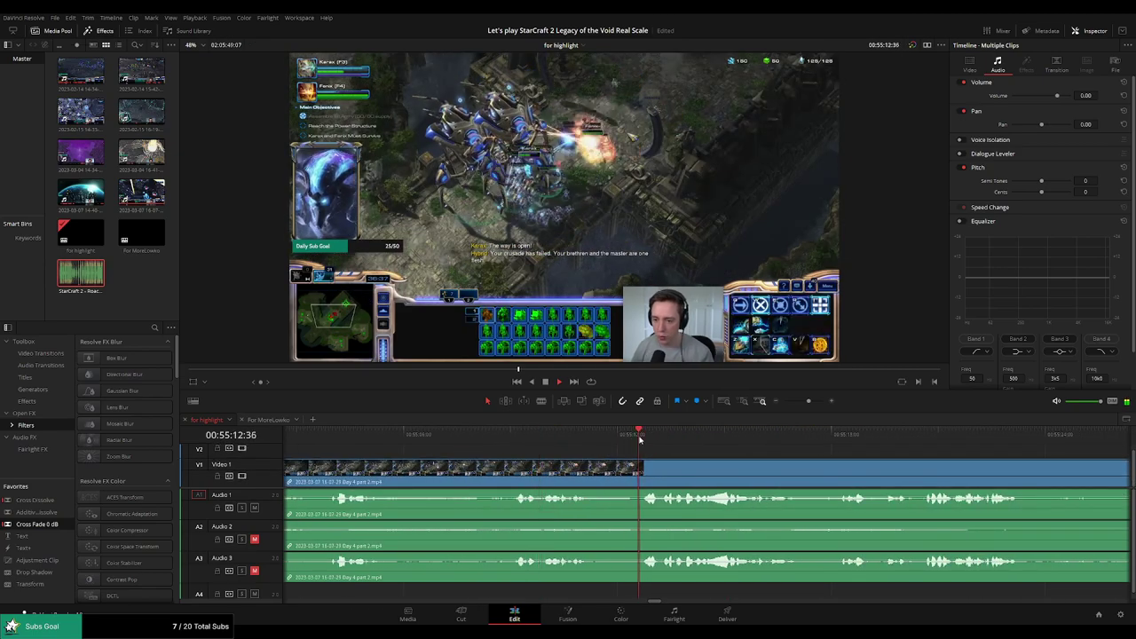
pyautogui.hscroll(3, 714, 449)
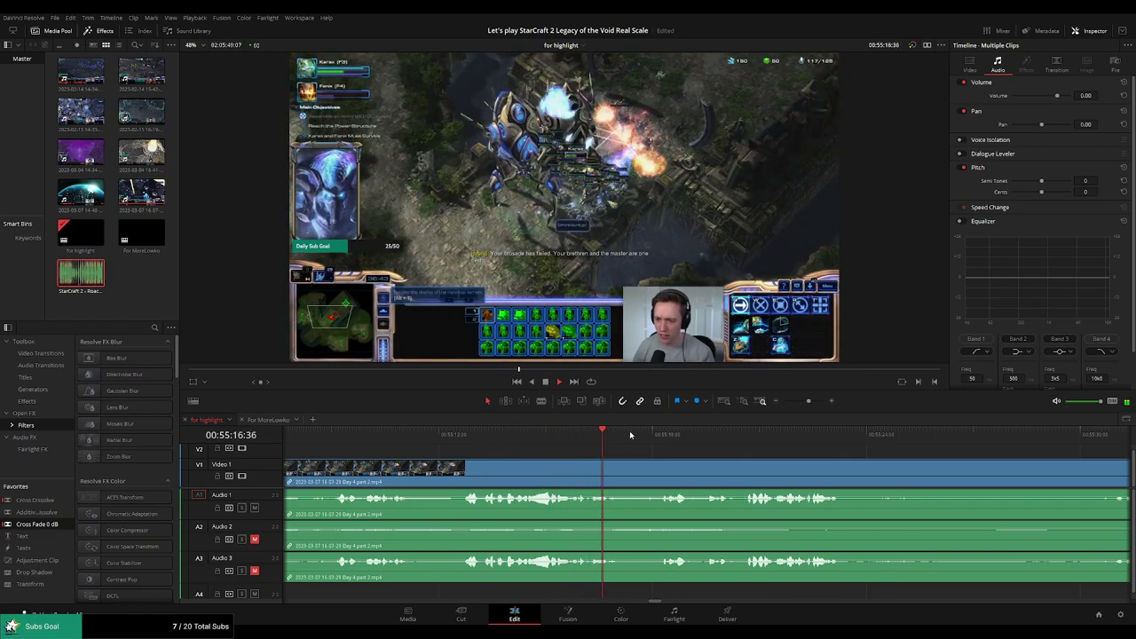
pyautogui.click(659, 435)
pyautogui.hscroll(3, 689, 438)
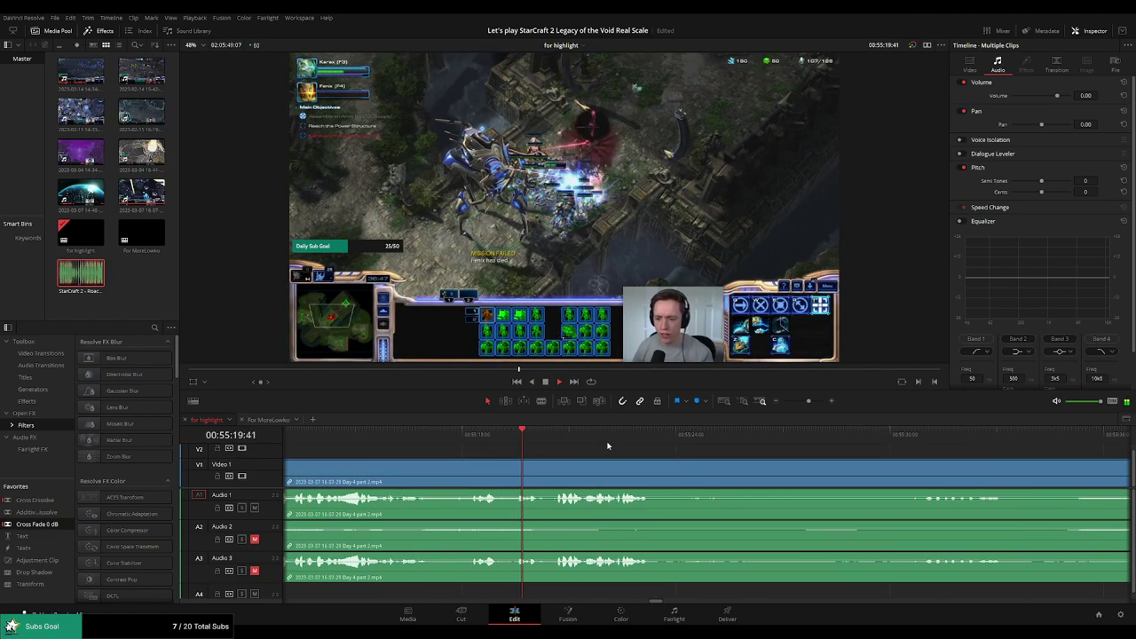
pyautogui.press('space')
pyautogui.hscroll(2, 571, 448)
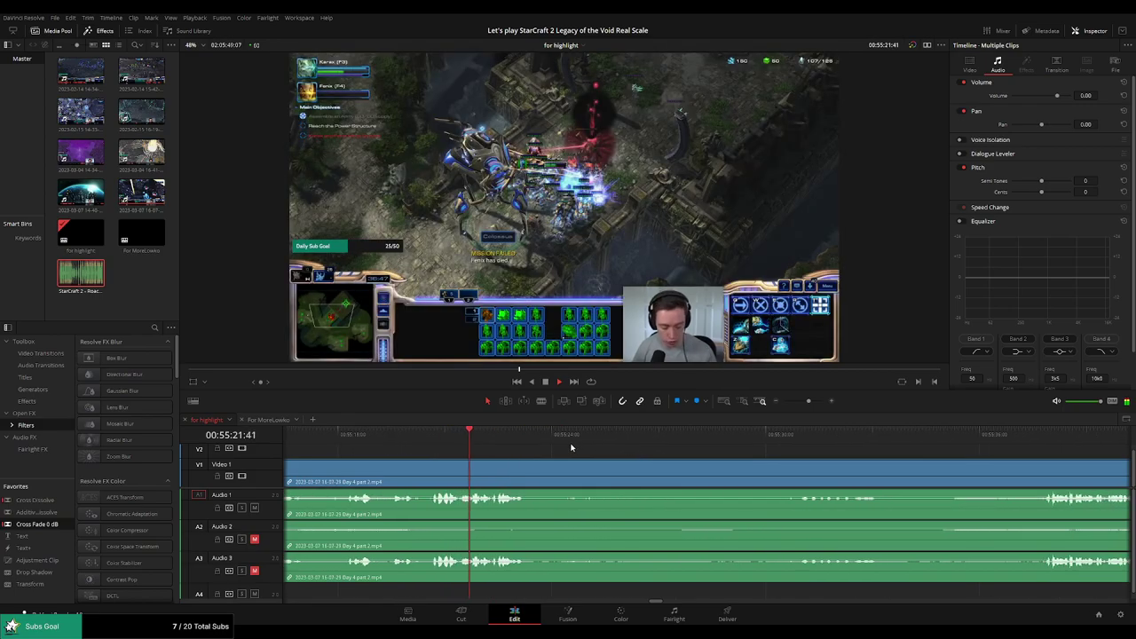
pyautogui.press('b')
pyautogui.click(537, 469)
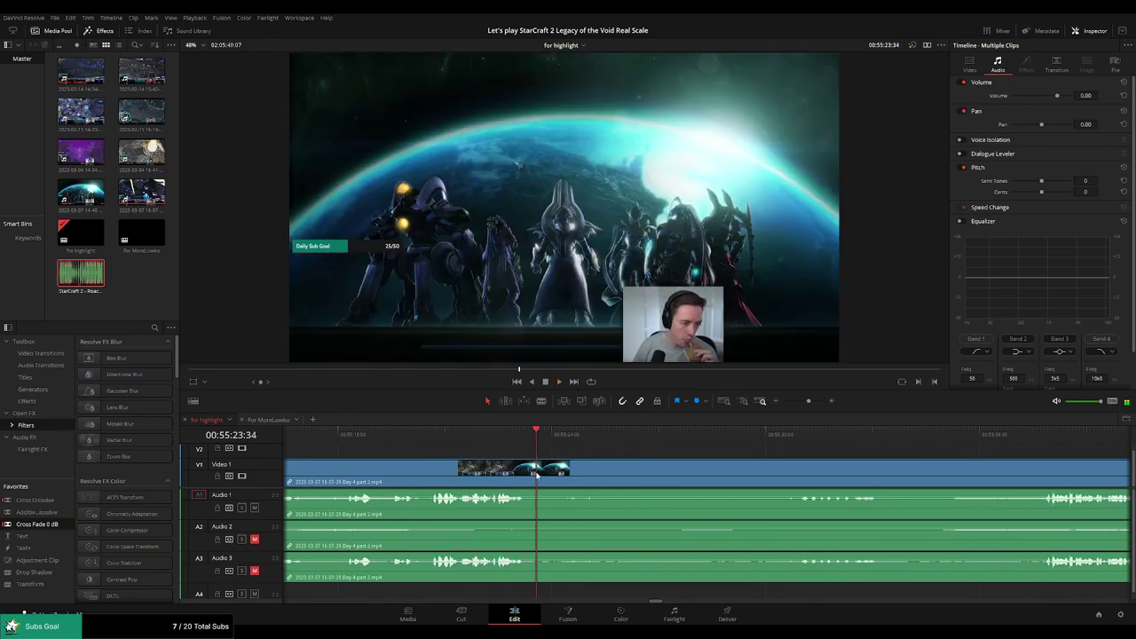
# Ripple-delete the section from the 00:55:23:34 split to about 00:55:45 and add transitions on all tracks at the join
pyautogui.click(1028, 437)
pyautogui.moveTo(808, 401); pyautogui.dragTo(804, 402)
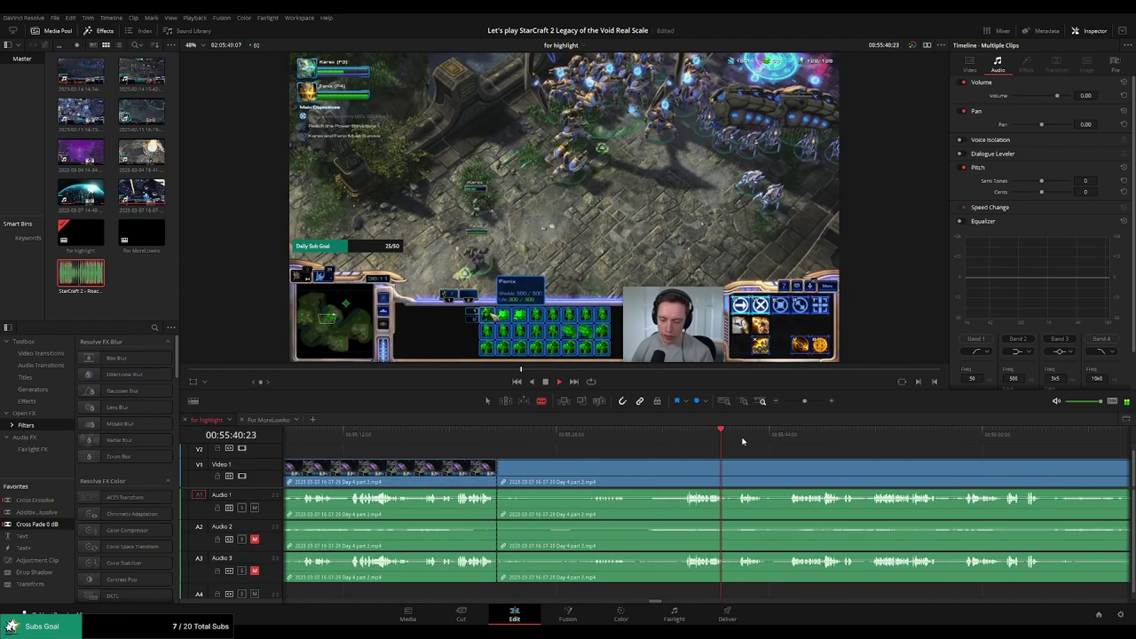
pyautogui.click(796, 435)
pyautogui.moveTo(890, 446); pyautogui.dragTo(571, 441)
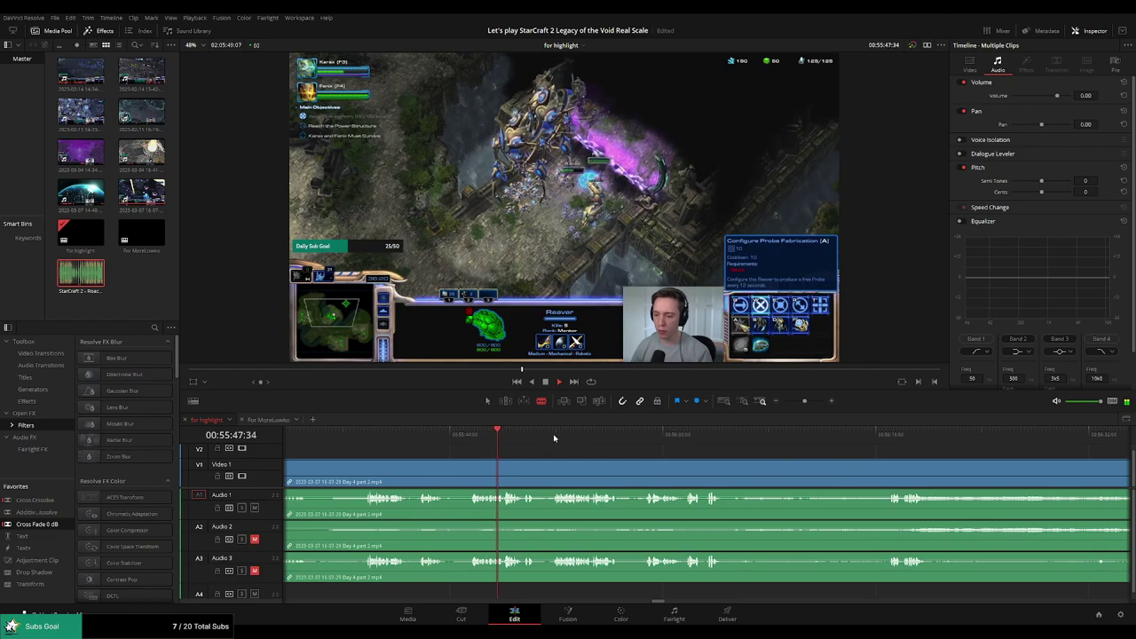
pyautogui.click(470, 466)
pyautogui.press('a')
pyautogui.click(450, 467)
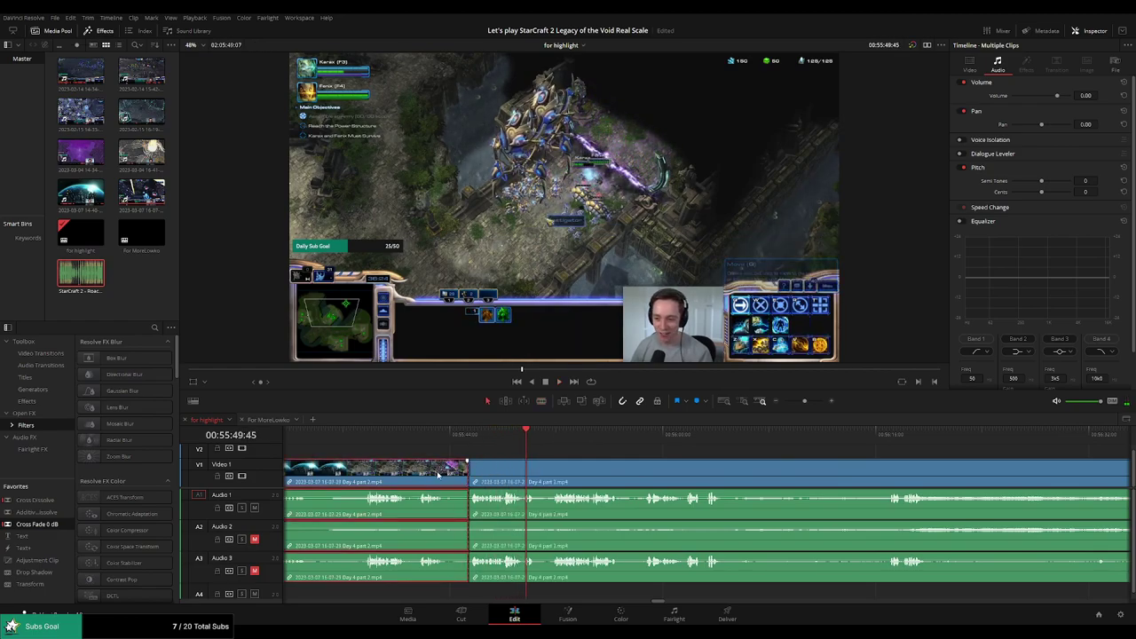
pyautogui.press('Delete')
pyautogui.click(650, 467)
pyautogui.hotkey('ctrl', 't')
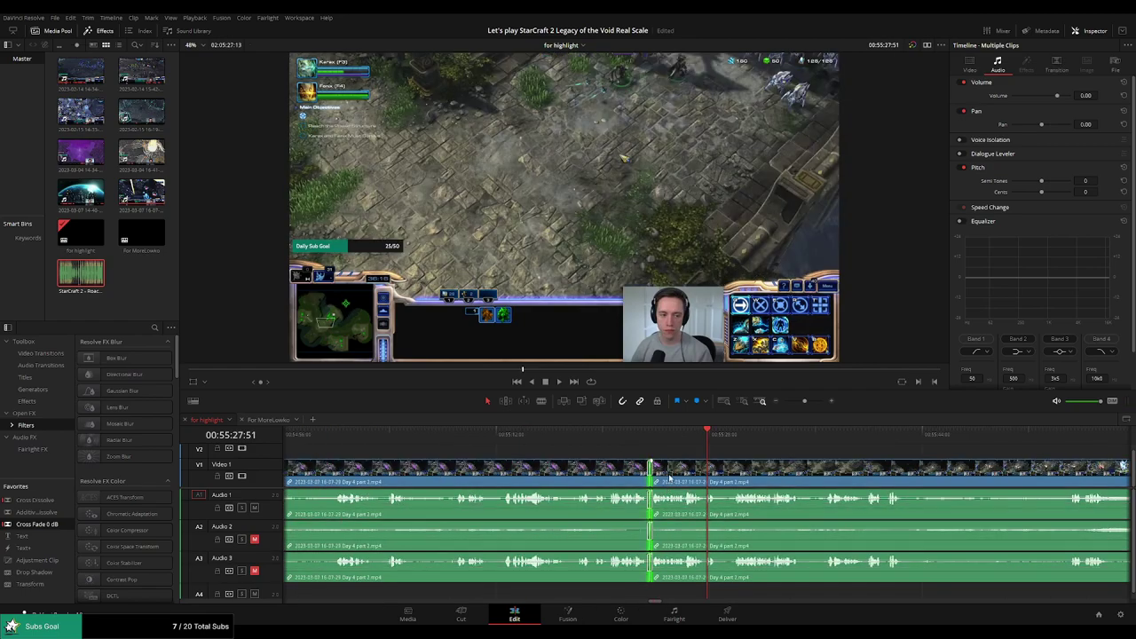
pyautogui.click(638, 438)
pyautogui.press('space')
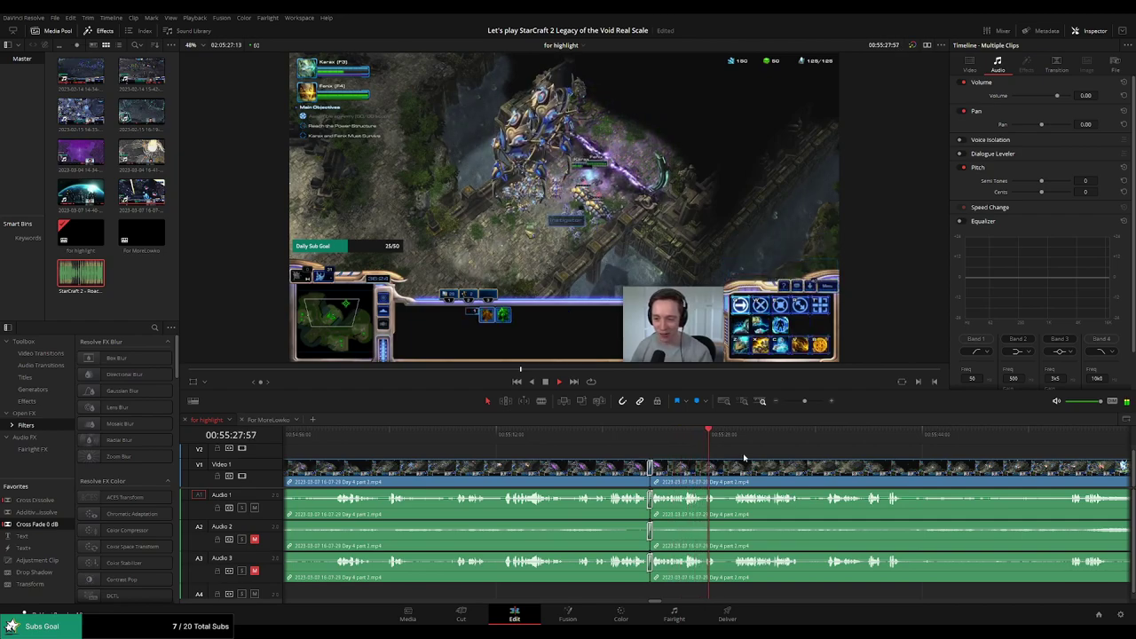
# Remove the section from about 00:55:28:27 to 00:55:29:55, closing the gap, and add a cross fade on Audio 1 at the join
pyautogui.moveTo(787, 461); pyautogui.dragTo(641, 440)
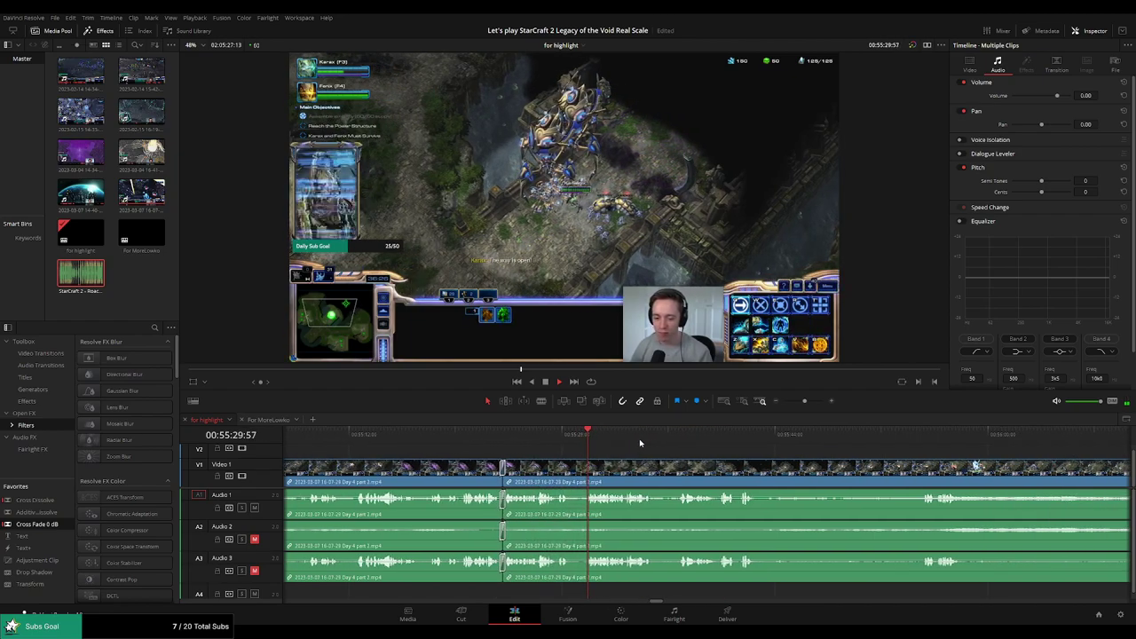
pyautogui.scroll(2, 672, 447)
pyautogui.press('b')
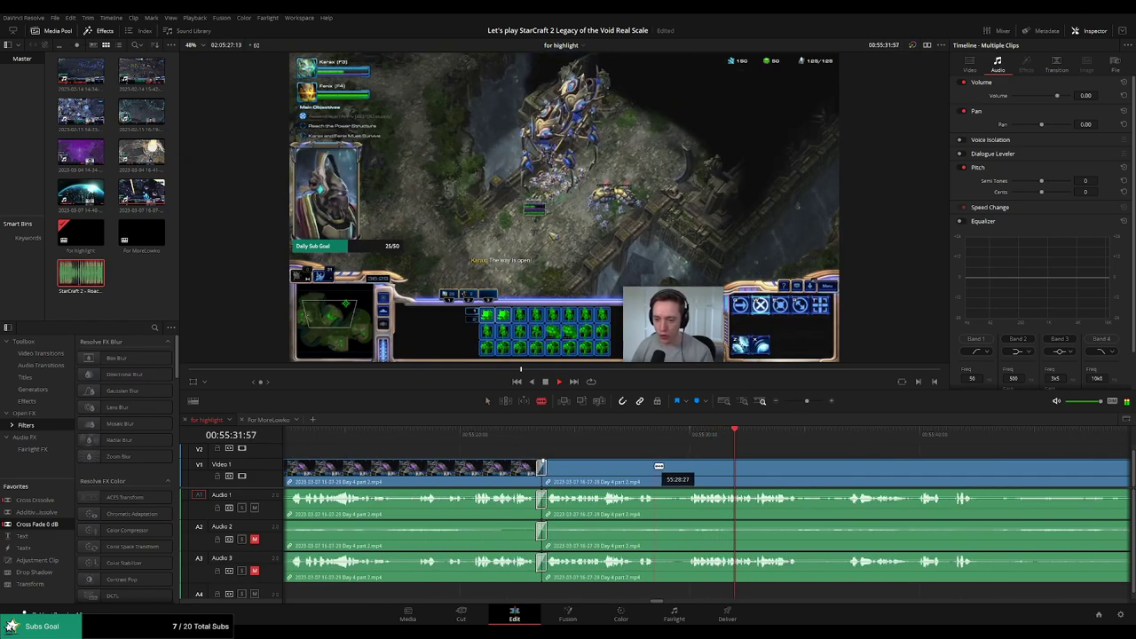
pyautogui.click(656, 466)
pyautogui.click(692, 465)
pyautogui.press('a')
pyautogui.click(676, 470)
pyautogui.press('BackSpace')
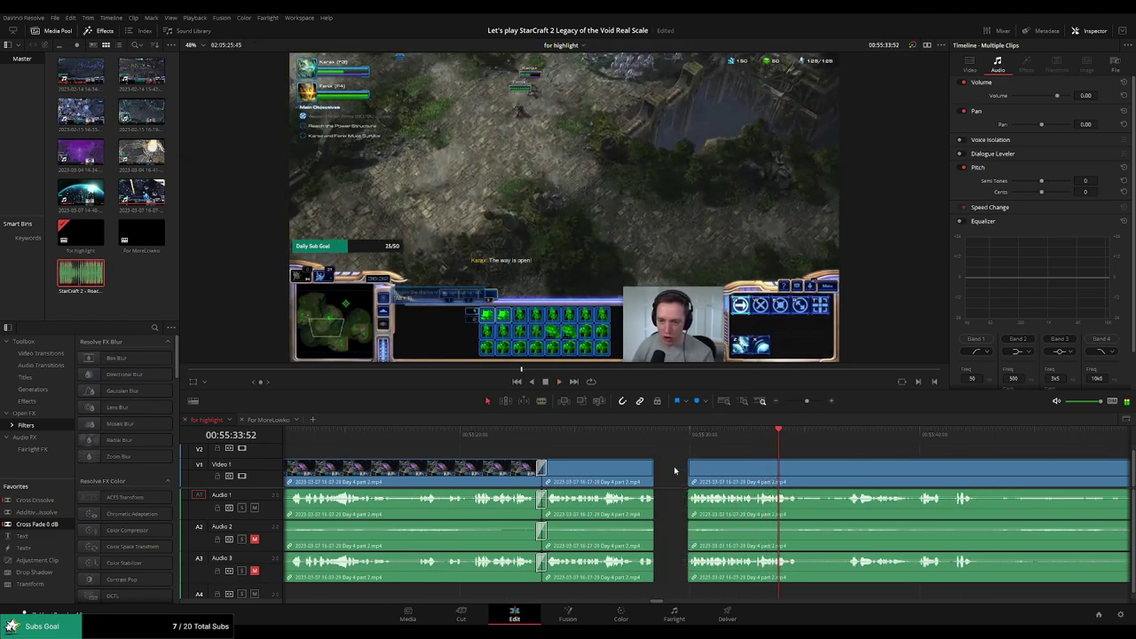
pyautogui.click(675, 470)
pyautogui.press('Delete')
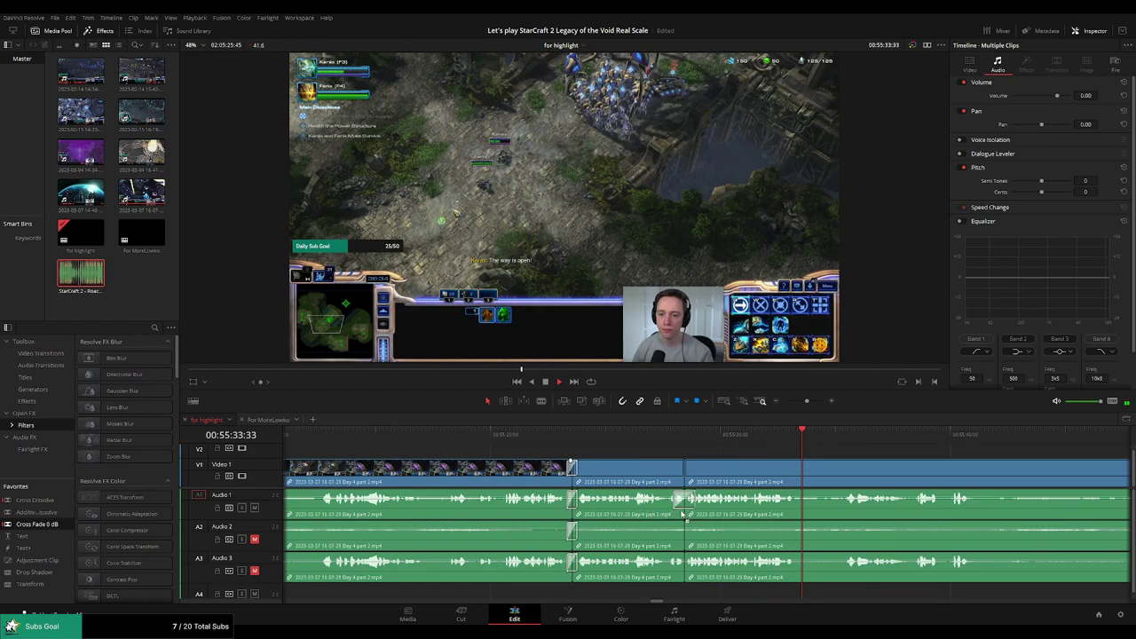
pyautogui.moveTo(681, 512); pyautogui.dragTo(683, 511)
# Review the following battle and split all tracks at about 00:56:27:07, just before the loading screen
pyautogui.click(852, 436)
pyautogui.moveTo(907, 449); pyautogui.dragTo(615, 446)
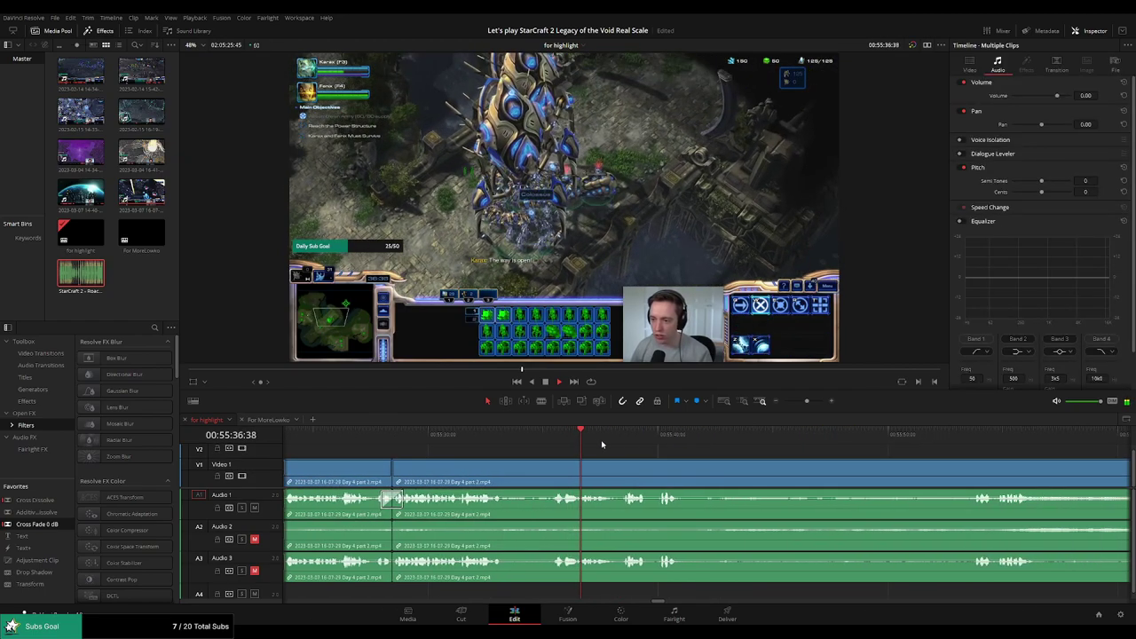
pyautogui.hscroll(3, 621, 446)
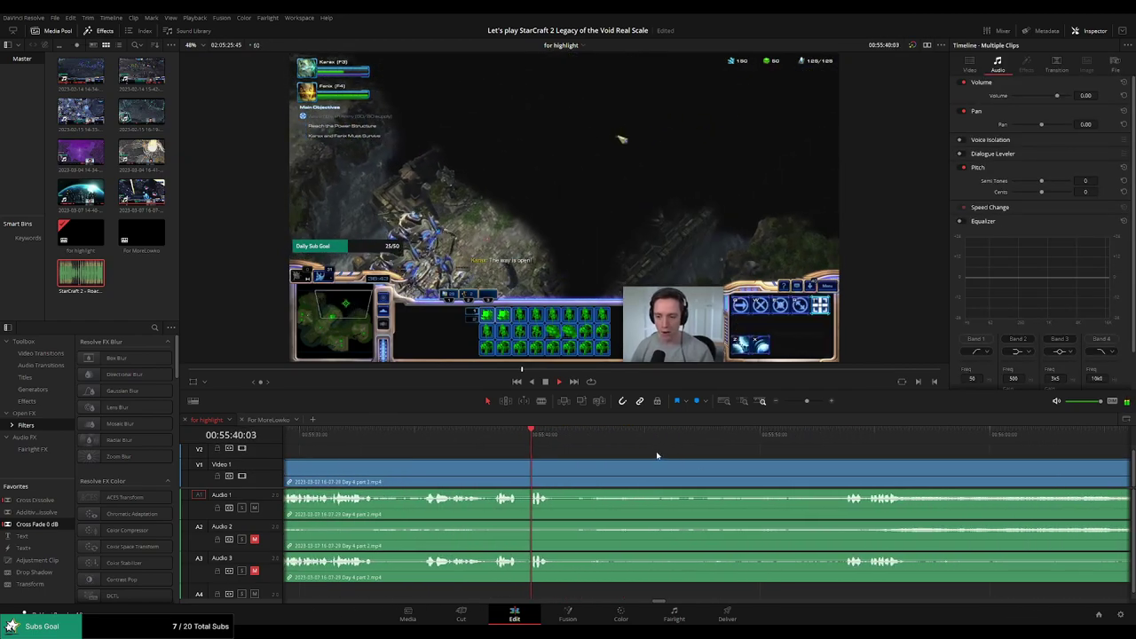
pyautogui.moveTo(649, 435); pyautogui.dragTo(820, 438)
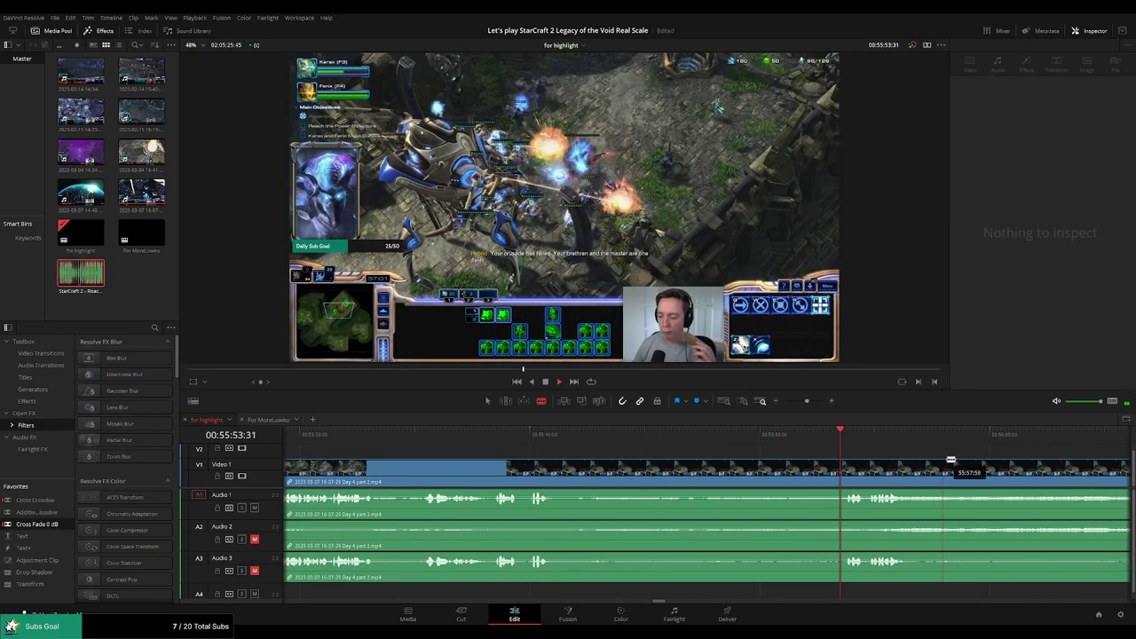
pyautogui.moveTo(949, 462); pyautogui.dragTo(649, 447)
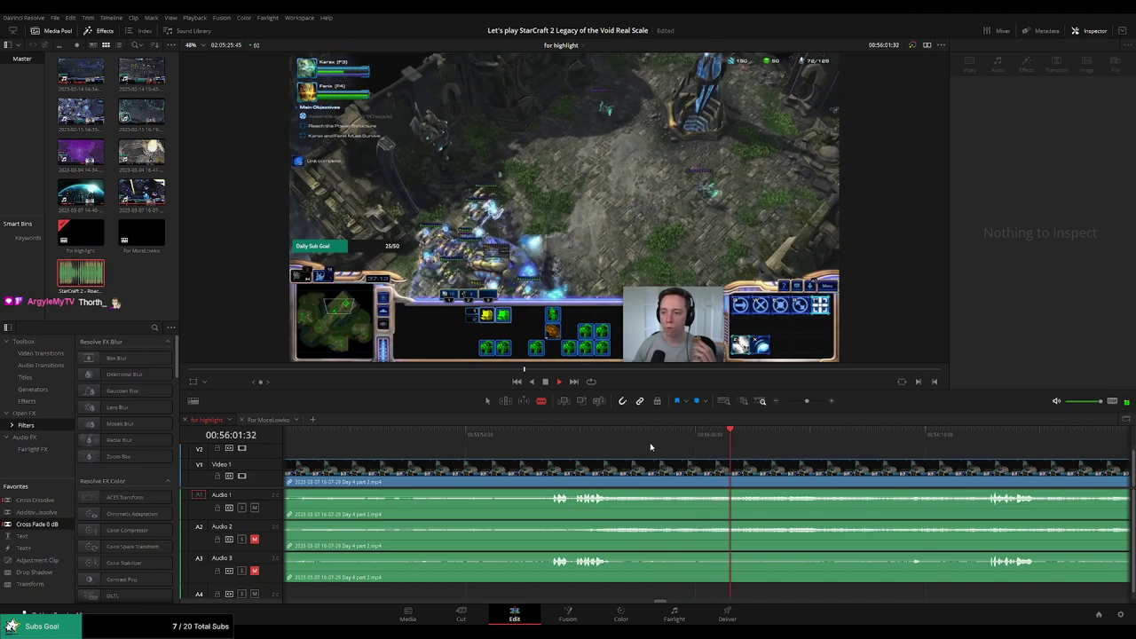
pyautogui.click(978, 439)
pyautogui.moveTo(1037, 454); pyautogui.dragTo(759, 449)
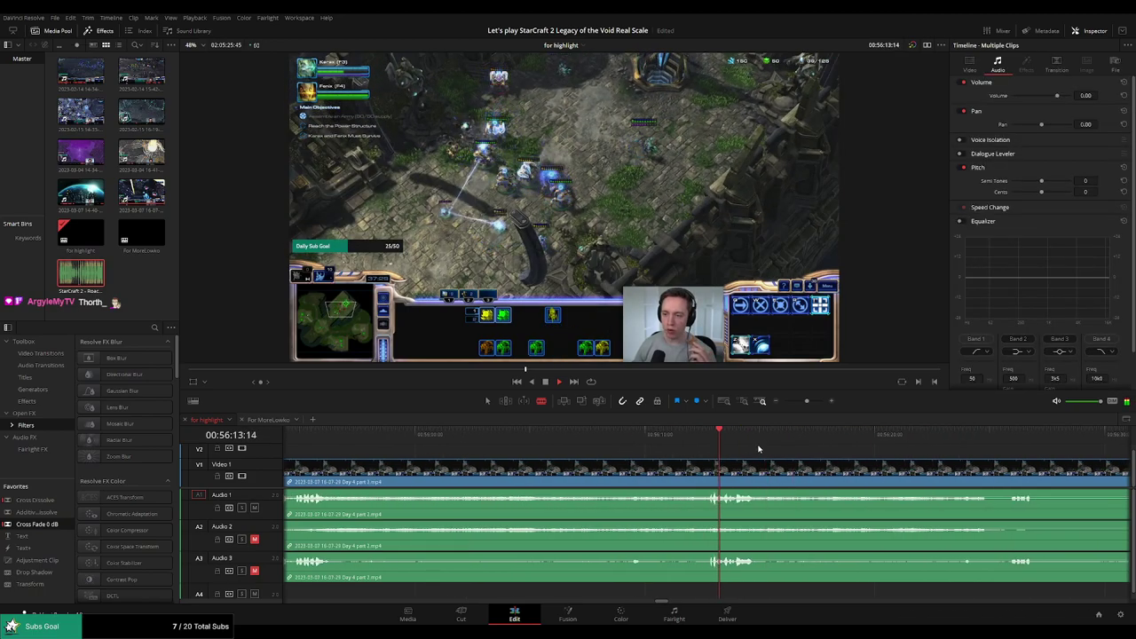
pyautogui.moveTo(861, 463); pyautogui.dragTo(666, 449)
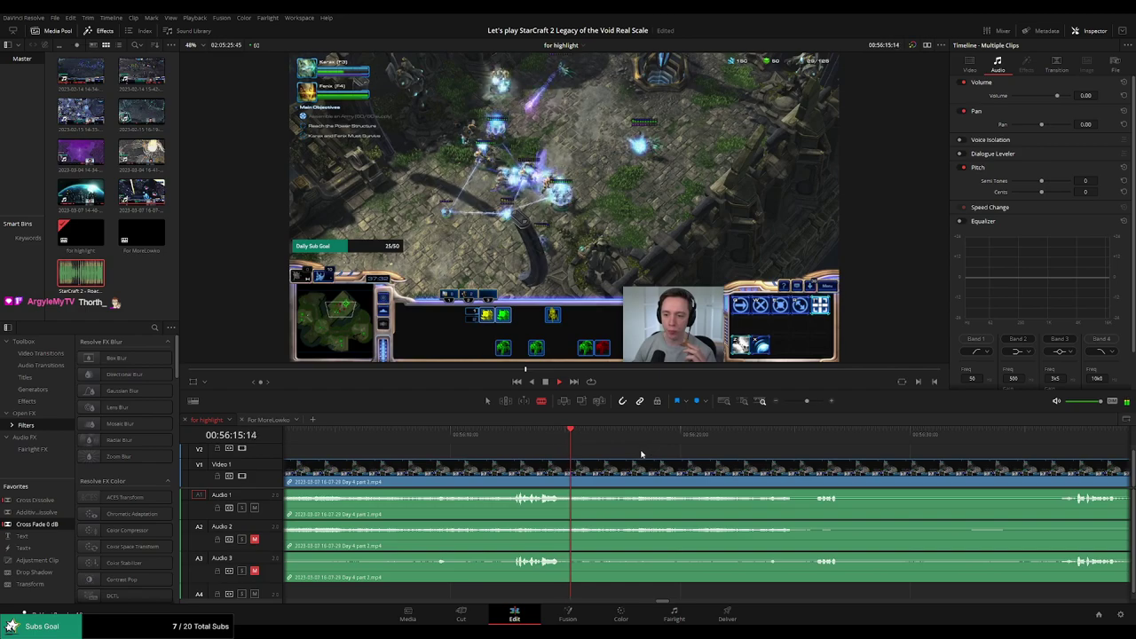
pyautogui.click(774, 441)
pyautogui.moveTo(874, 465); pyautogui.dragTo(692, 451)
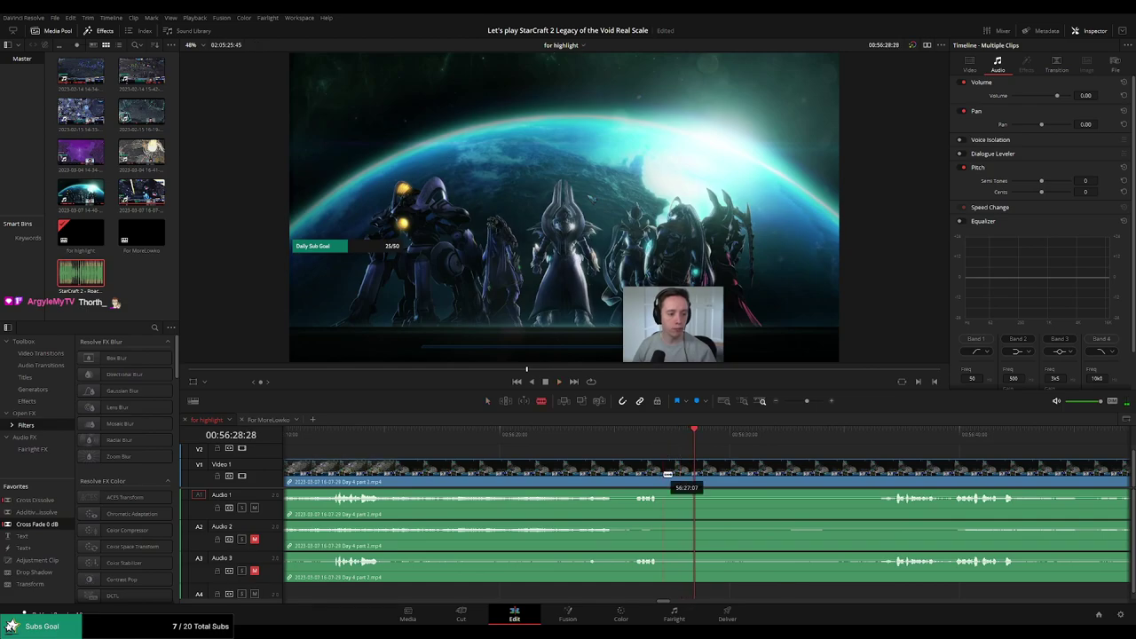
pyautogui.click(668, 475)
pyautogui.click(588, 437)
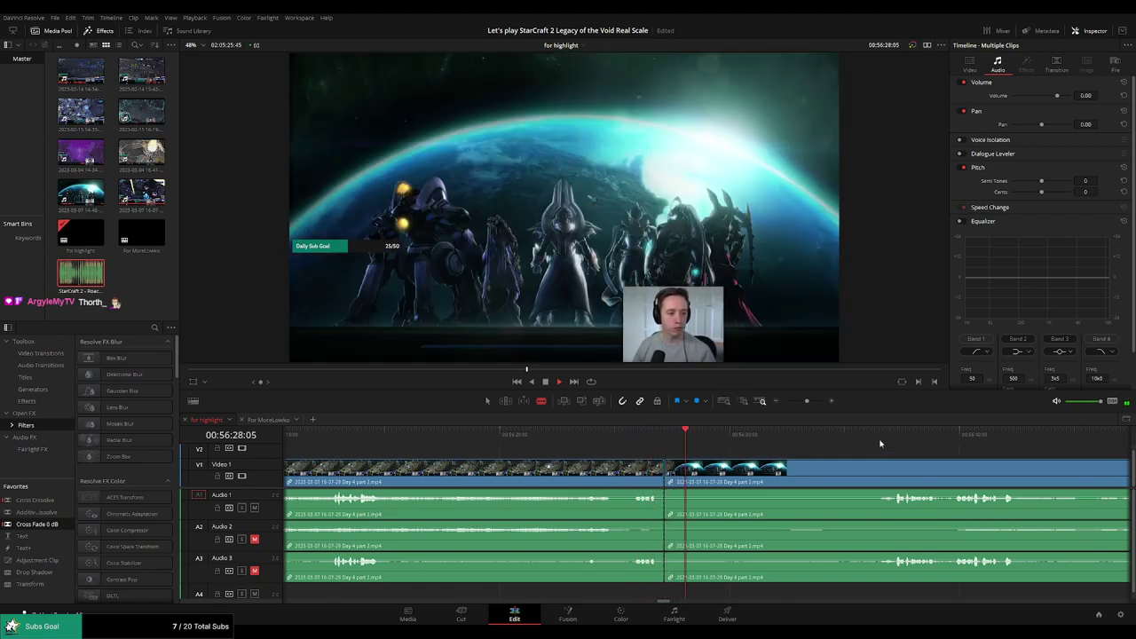
# Review the footage after the 00:56:27:07 split up to the in-game load menu at about 00:57:22
pyautogui.click(884, 440)
pyautogui.moveTo(991, 463); pyautogui.dragTo(655, 441)
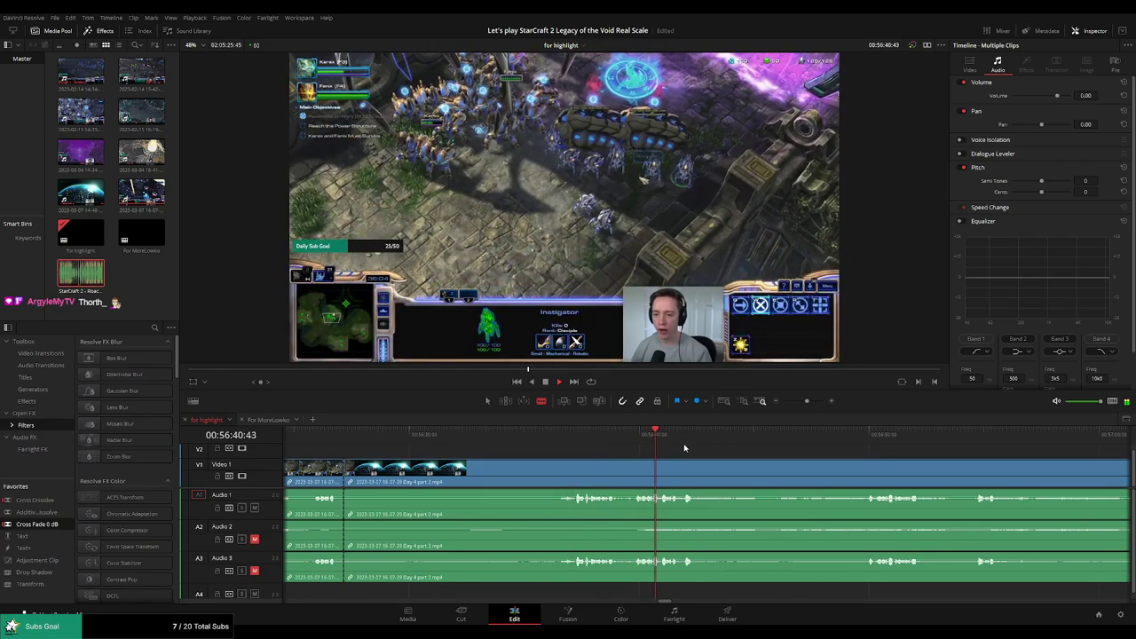
pyautogui.click(854, 435)
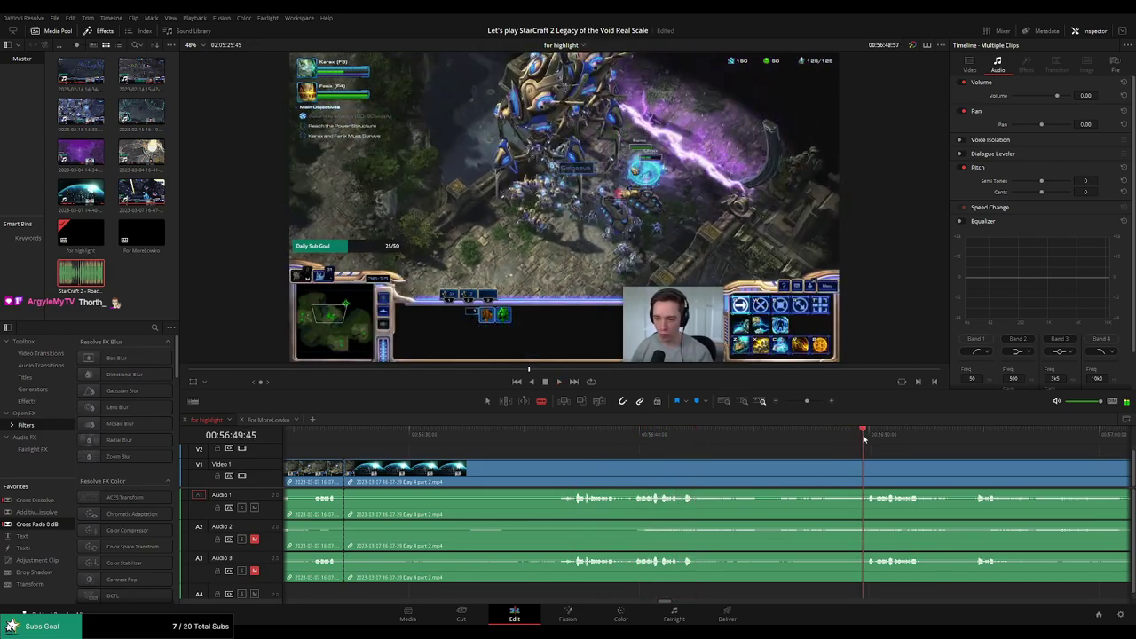
pyautogui.hscroll(5, 1014, 461)
pyautogui.click(649, 435)
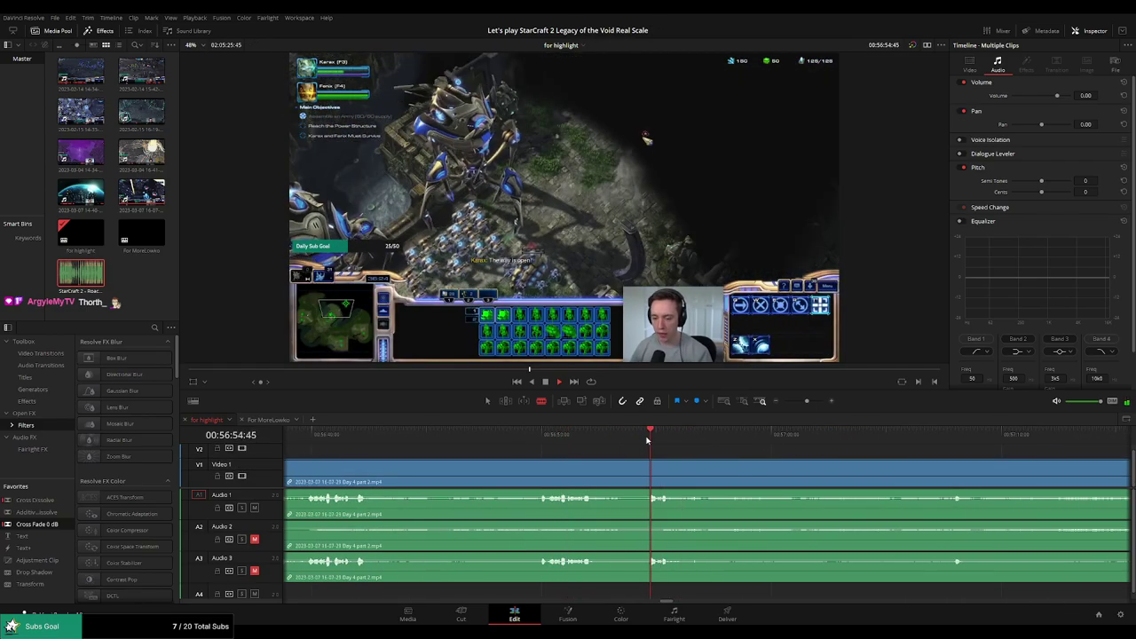
pyautogui.click(967, 435)
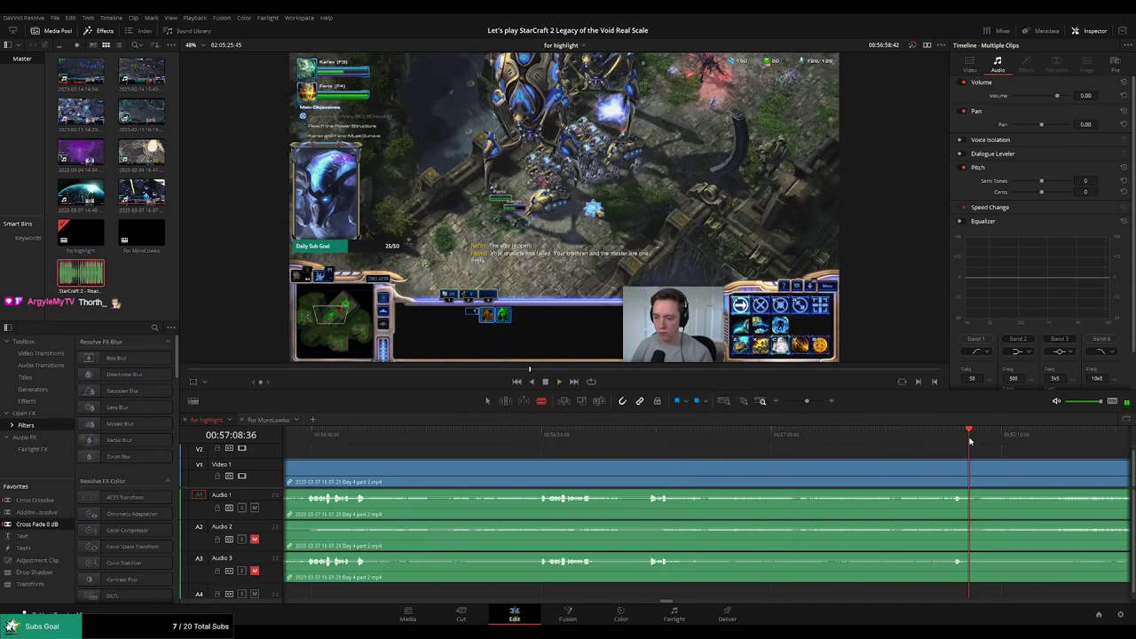
pyautogui.hscroll(5, 1021, 453)
pyautogui.click(838, 433)
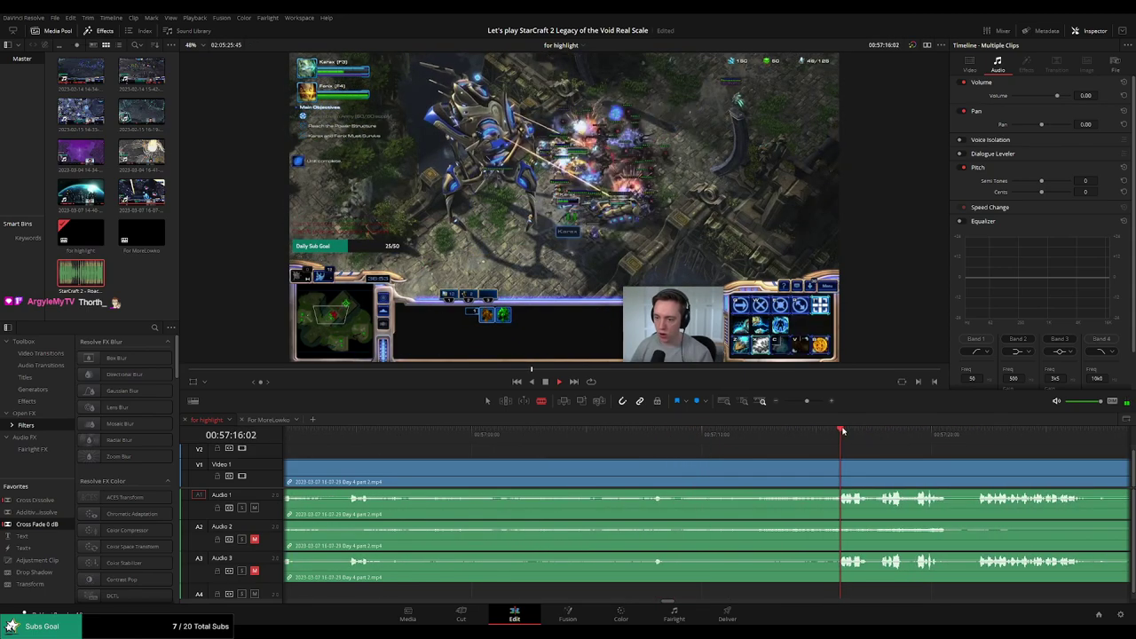
pyautogui.hscroll(3, 754, 438)
pyautogui.hscroll(1, 743, 438)
pyautogui.click(772, 436)
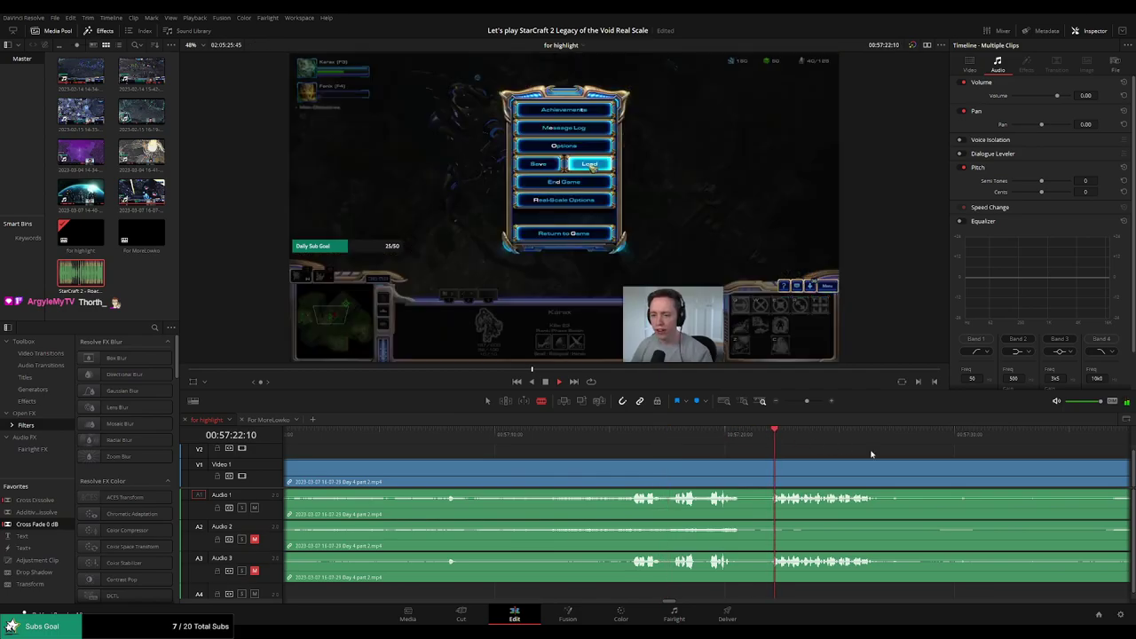
# Review the following reloaded attempts from about 00:57:45 to the mission failure at about 00:59:30
pyautogui.hscroll(5, 872, 450)
pyautogui.moveTo(1056, 441); pyautogui.dragTo(1095, 449)
pyautogui.hscroll(5, 1030, 444)
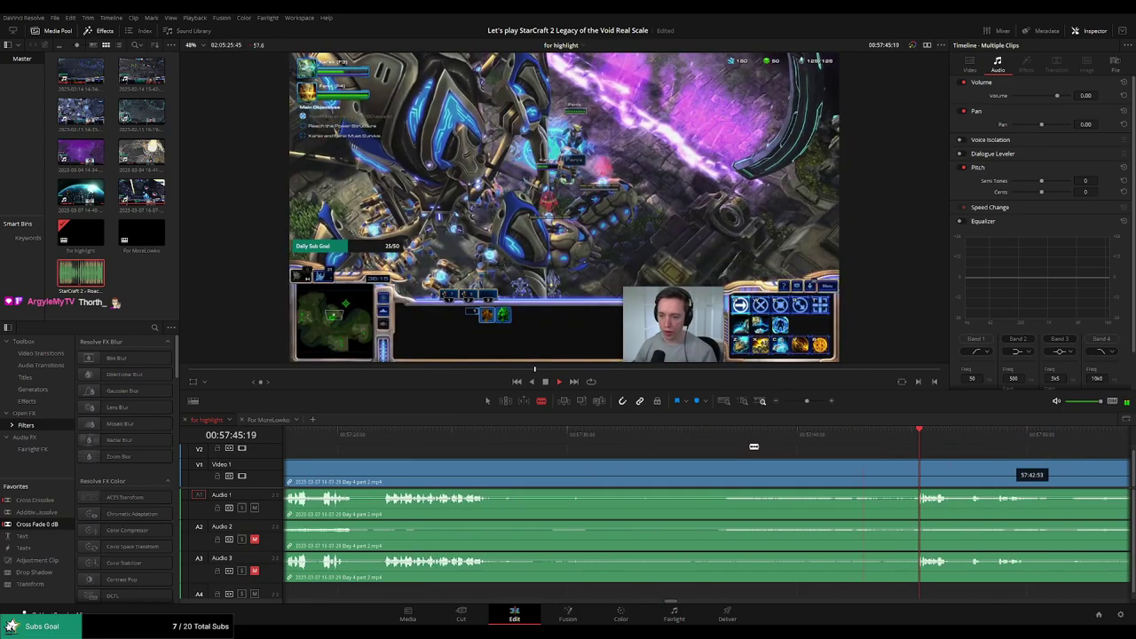
pyautogui.hscroll(6, 745, 444)
pyautogui.click(920, 435)
pyautogui.hscroll(2, 757, 445)
pyautogui.hscroll(6, 757, 445)
pyautogui.click(774, 436)
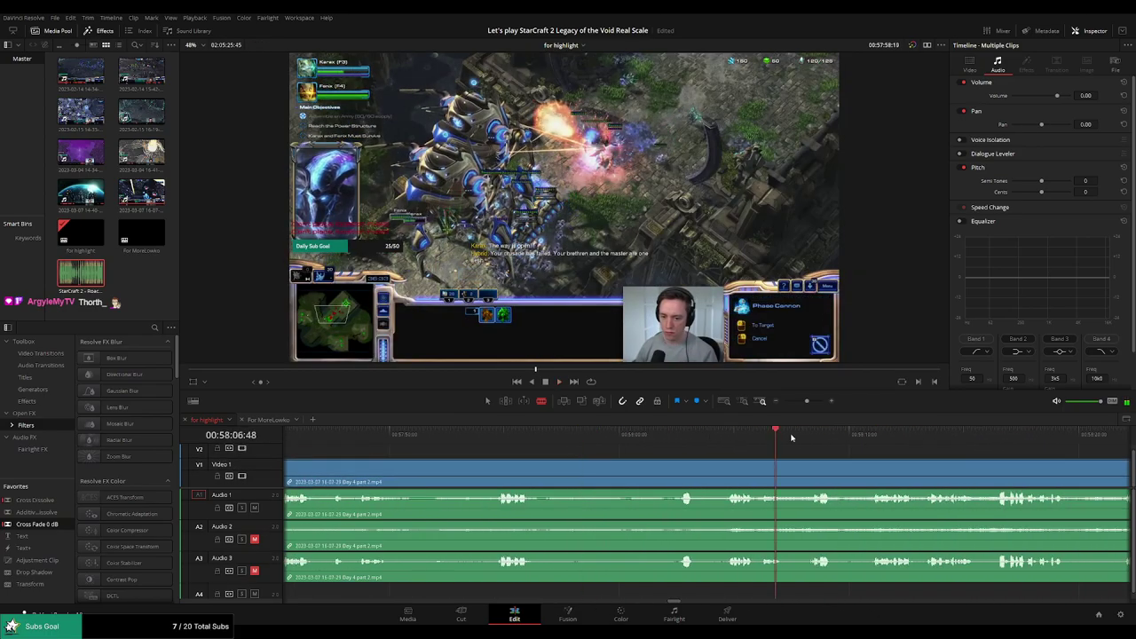
pyautogui.click(1025, 439)
pyautogui.hscroll(9, 1056, 450)
pyautogui.moveTo(807, 402); pyautogui.dragTo(800, 402)
pyautogui.click(821, 440)
pyautogui.click(933, 435)
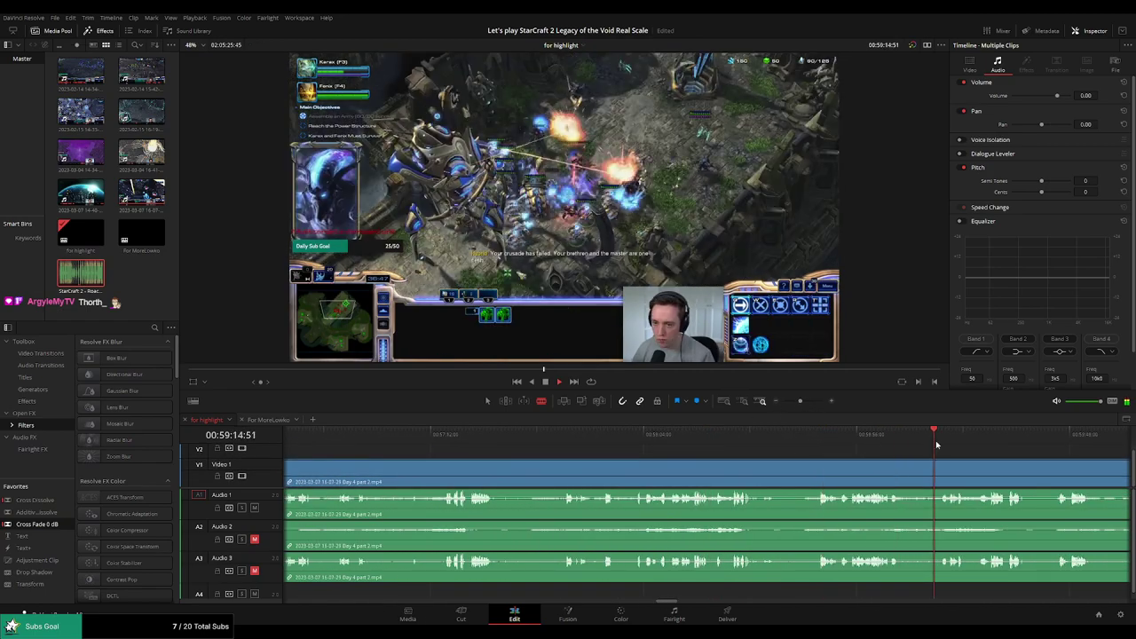
pyautogui.hscroll(5, 701, 448)
pyautogui.hscroll(2, 697, 448)
pyautogui.click(709, 435)
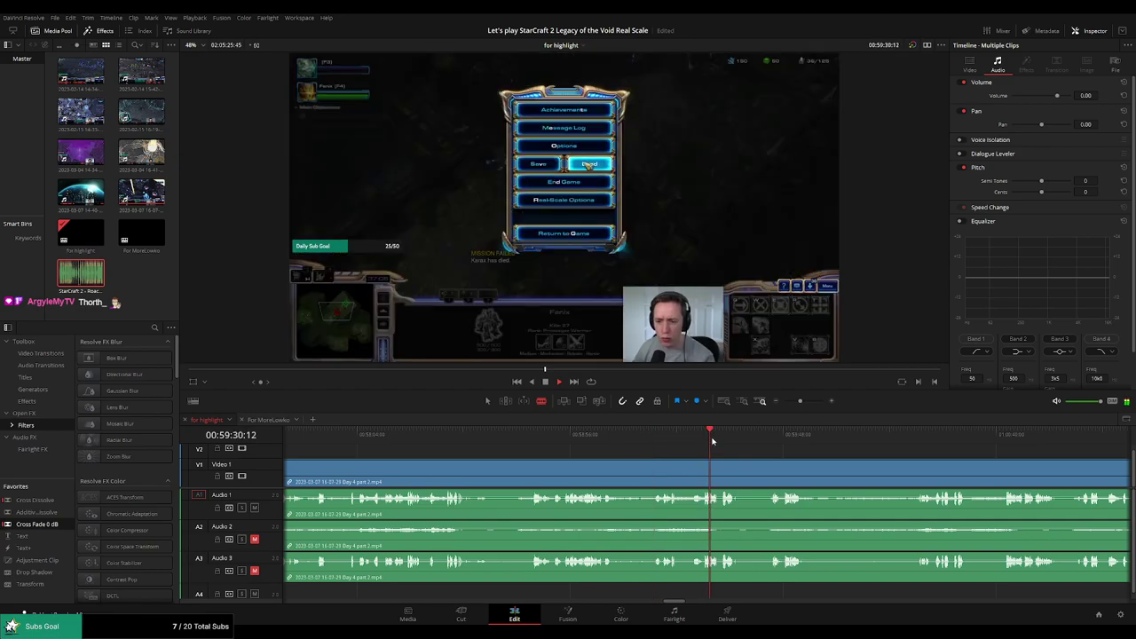
# Examine the next attempts up to about 01:01:47 and work back to find where the battle around 01:01:12 starts
pyautogui.click(987, 435)
pyautogui.hscroll(5, 1000, 447)
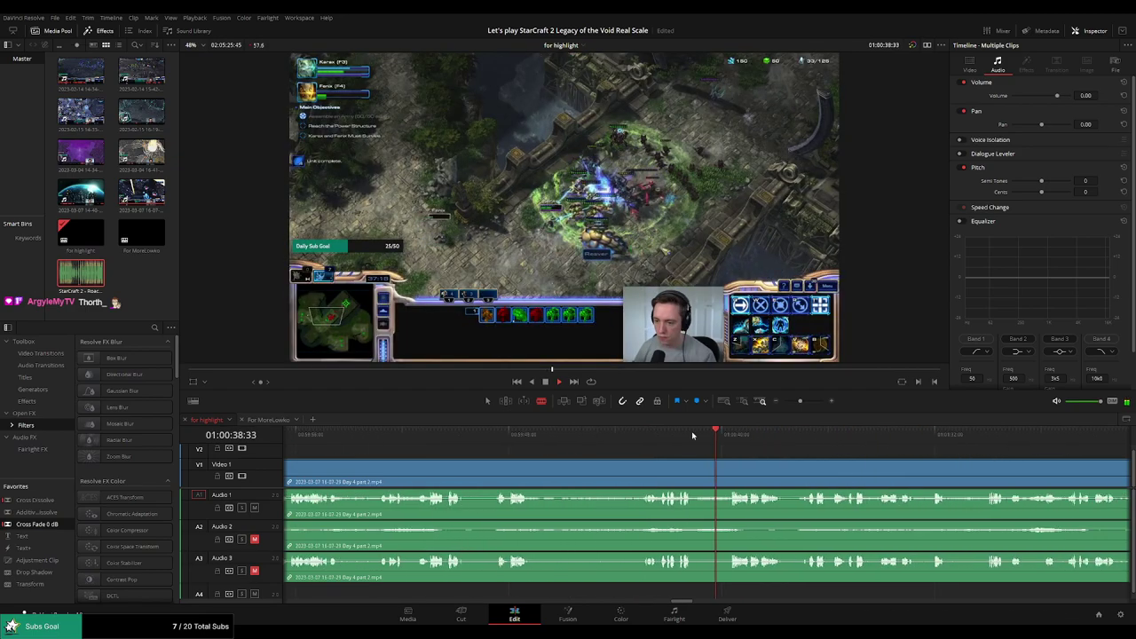
pyautogui.click(704, 435)
pyautogui.click(931, 434)
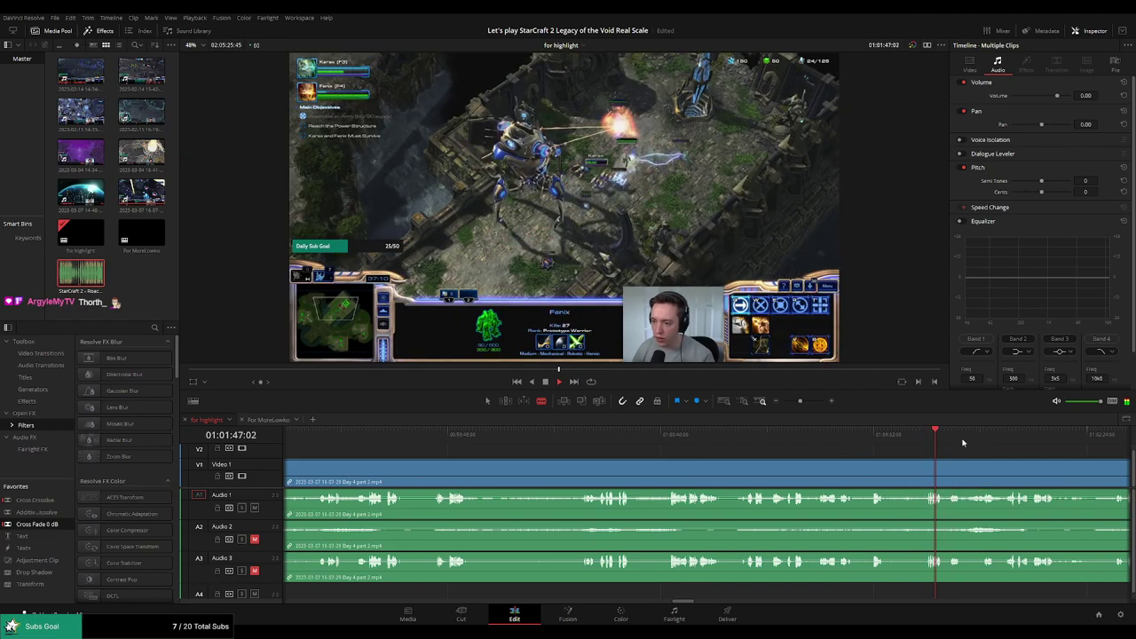
pyautogui.click(870, 435)
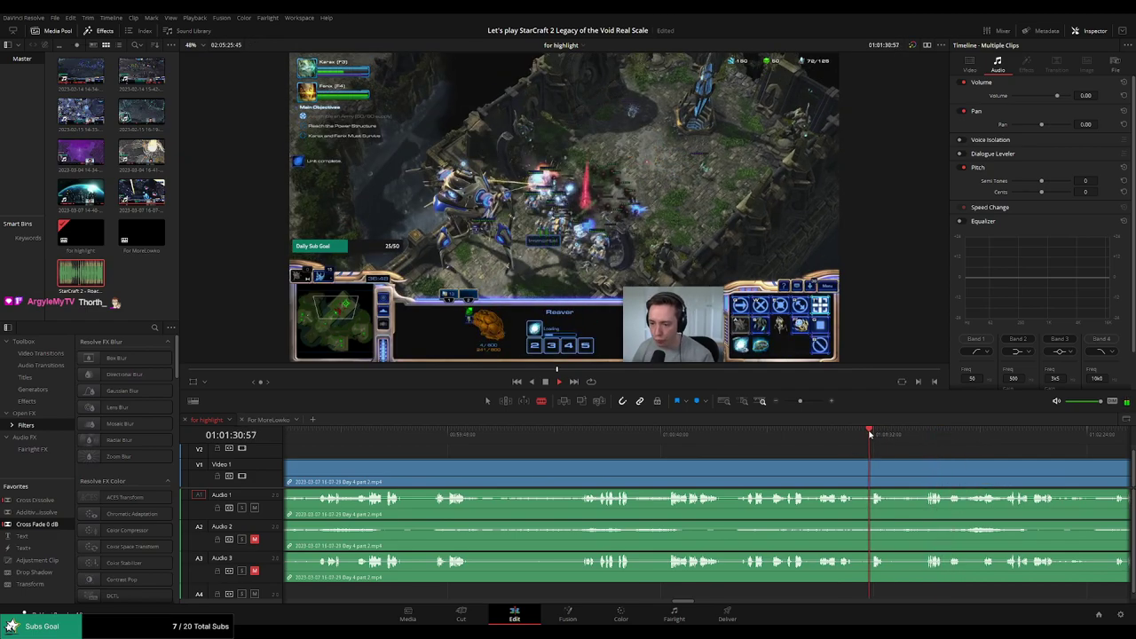
pyautogui.scroll(3, 872, 458)
pyautogui.click(558, 435)
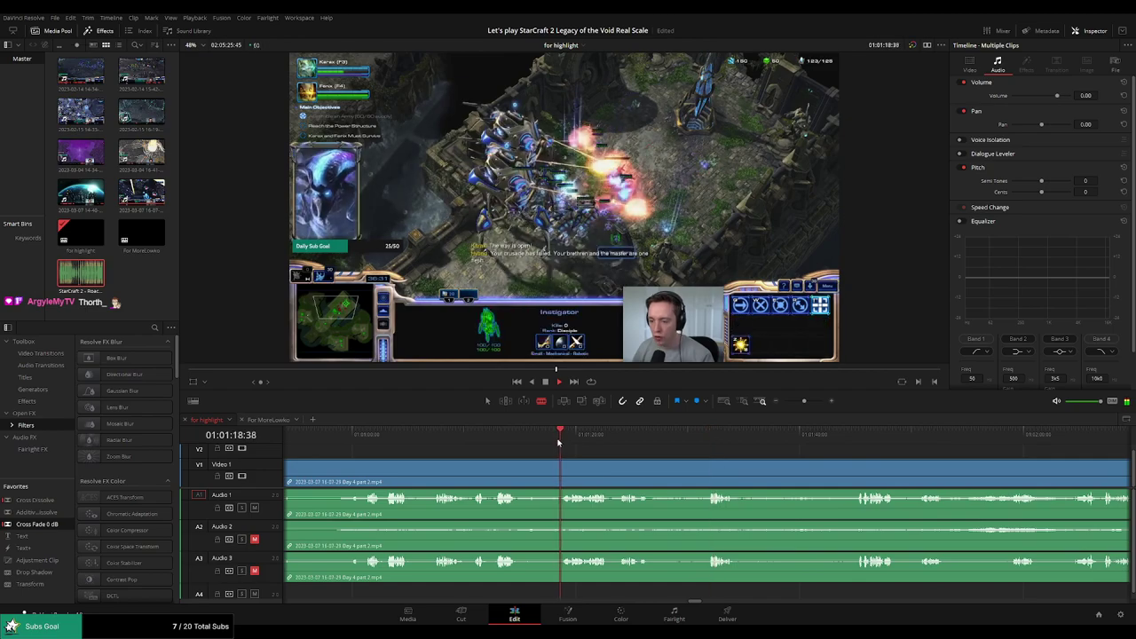
pyautogui.moveTo(582, 456); pyautogui.dragTo(666, 456)
pyautogui.click(591, 439)
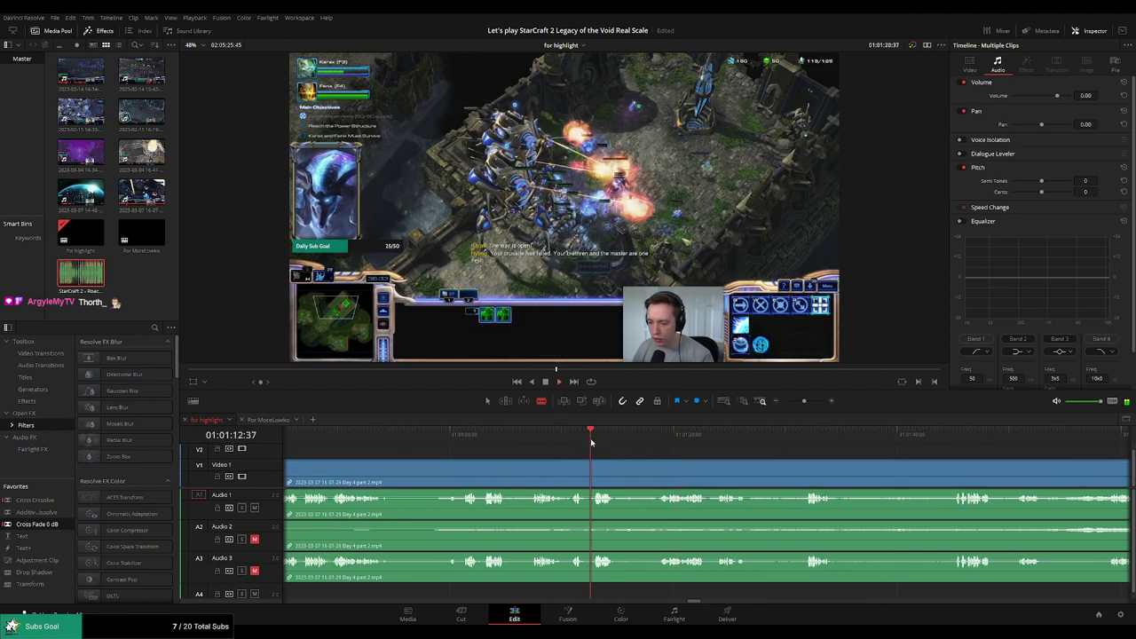
# Ripple-delete the section from the 00:56:27:07 split to about 01:01:12:38 and add transitions on all tracks at the join
pyautogui.scroll(1, 595, 441)
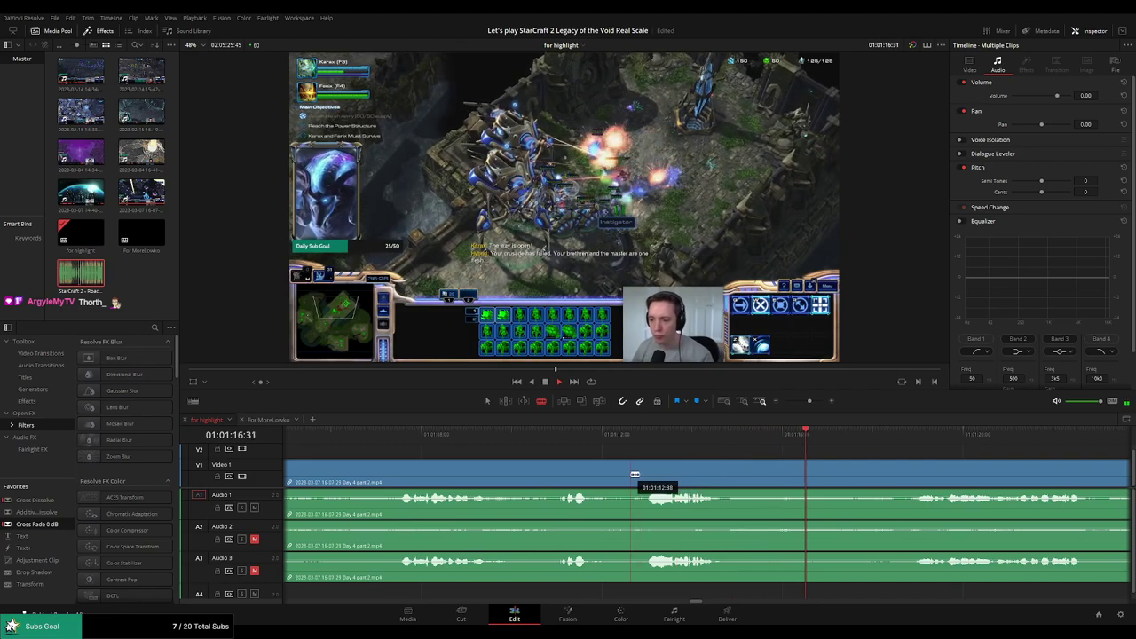
pyautogui.click(632, 474)
pyautogui.press('a')
pyautogui.click(601, 476)
pyautogui.press('Delete')
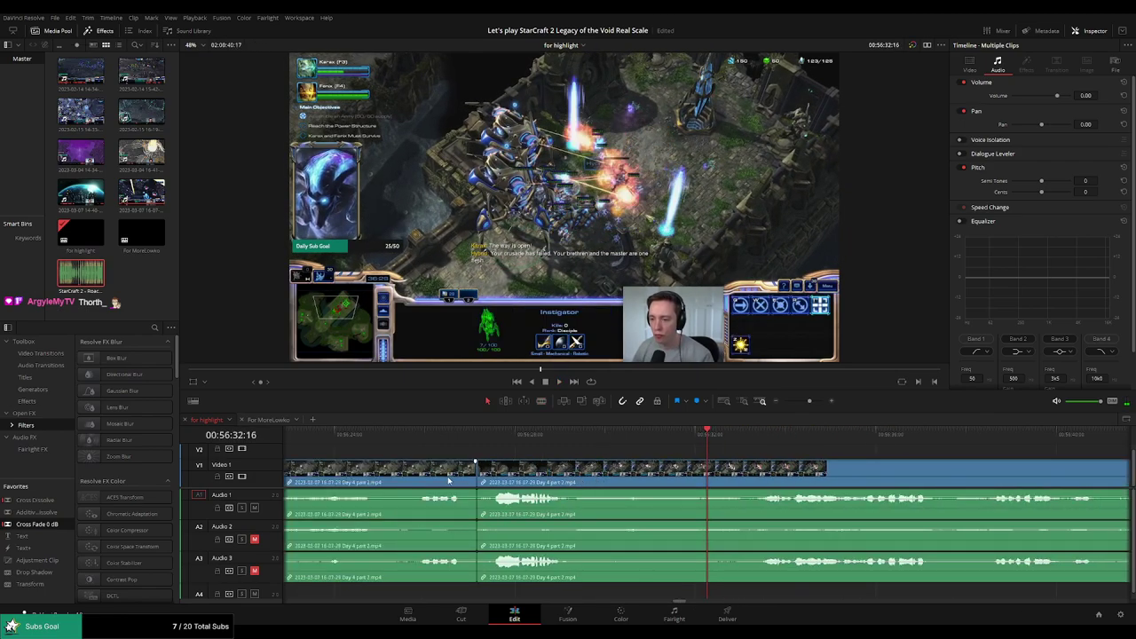
pyautogui.click(440, 448)
pyautogui.press('space')
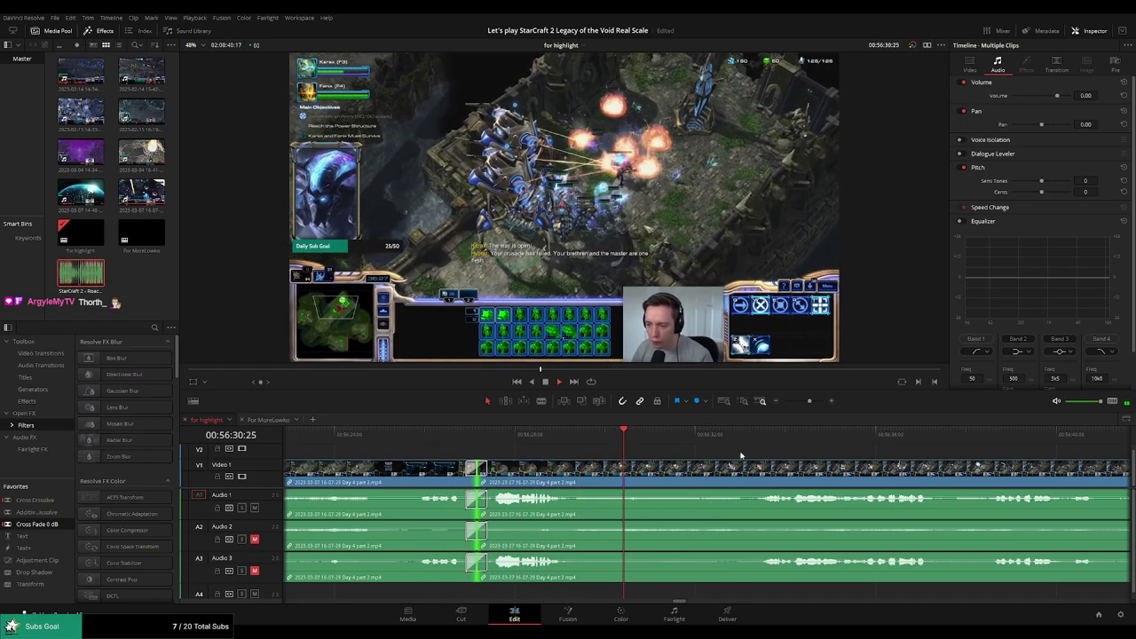
# Review the battle after the new join, from about 00:56:30 to the commentary at about 00:57:01
pyautogui.click(769, 445)
pyautogui.moveTo(921, 453); pyautogui.dragTo(705, 436)
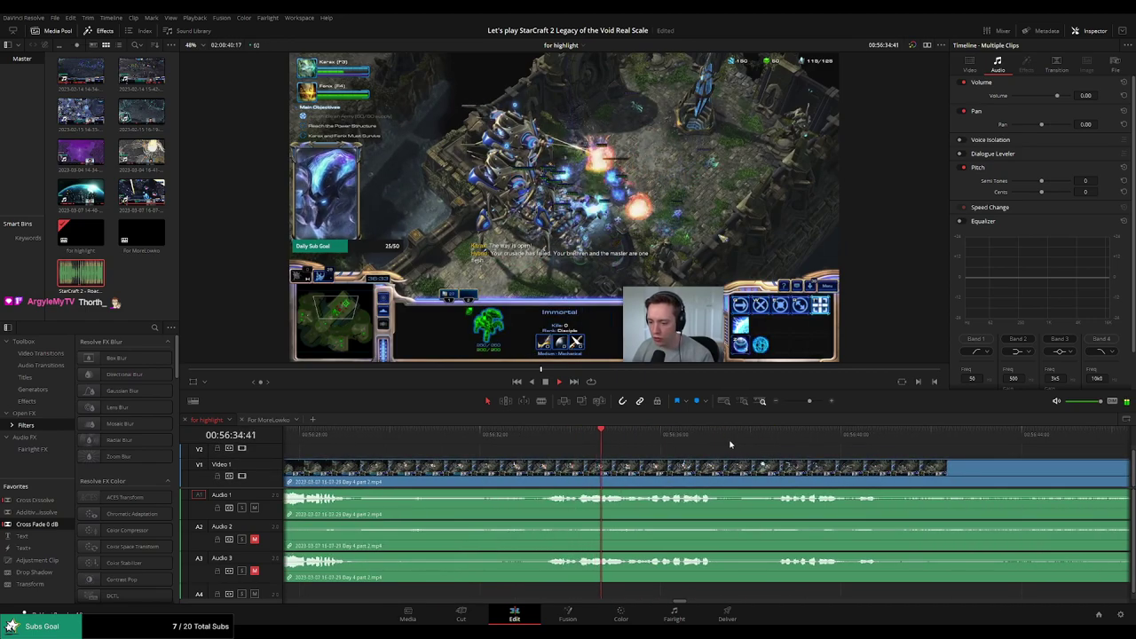
pyautogui.hscroll(2, 749, 448)
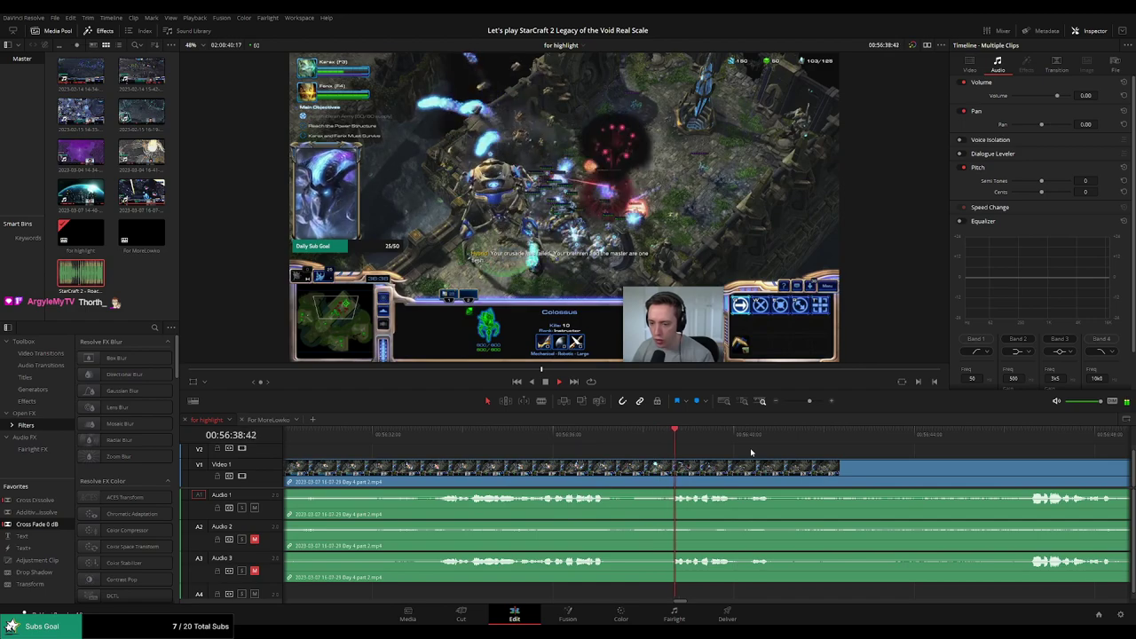
pyautogui.hscroll(4, 750, 451)
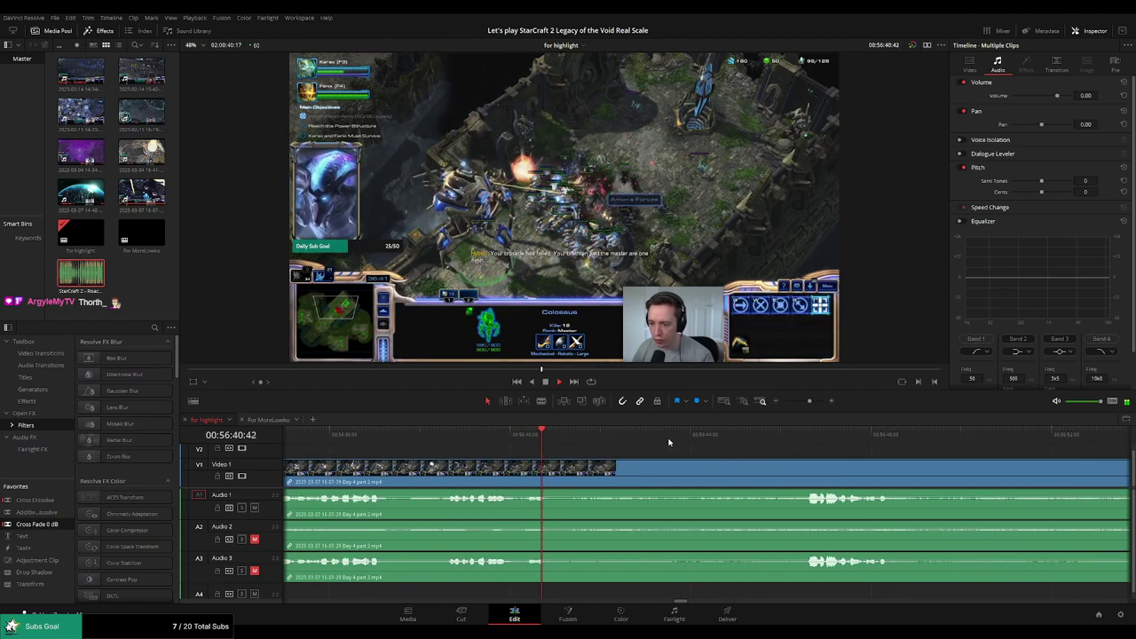
pyautogui.hscroll(2, 707, 447)
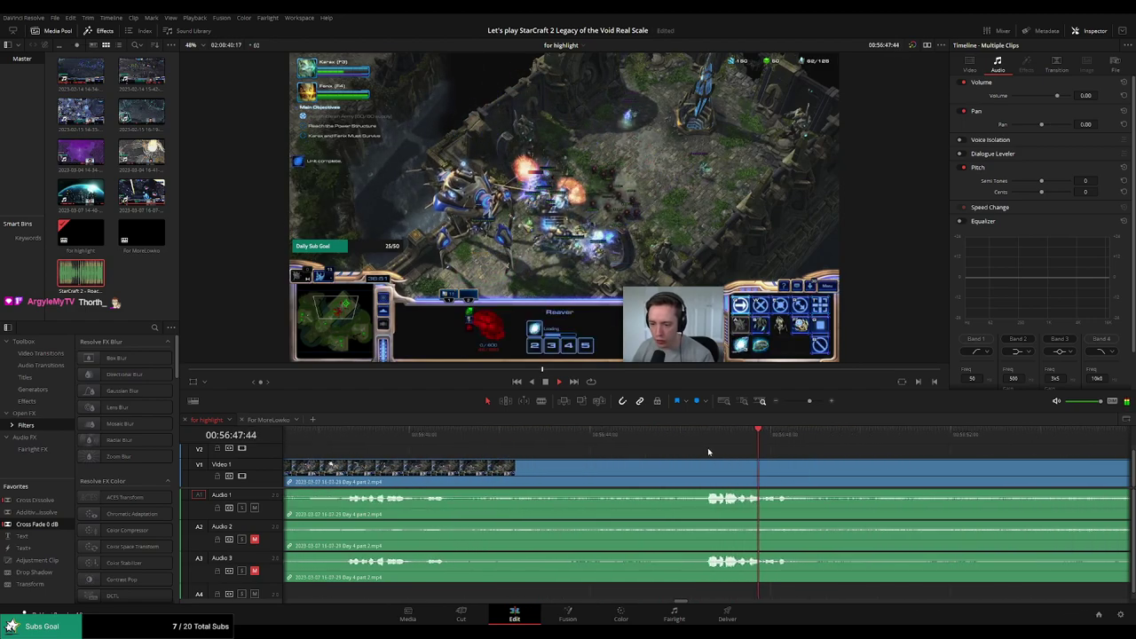
pyautogui.hscroll(3, 708, 448)
pyautogui.moveTo(757, 443); pyautogui.dragTo(942, 446)
pyautogui.hscroll(6, 658, 443)
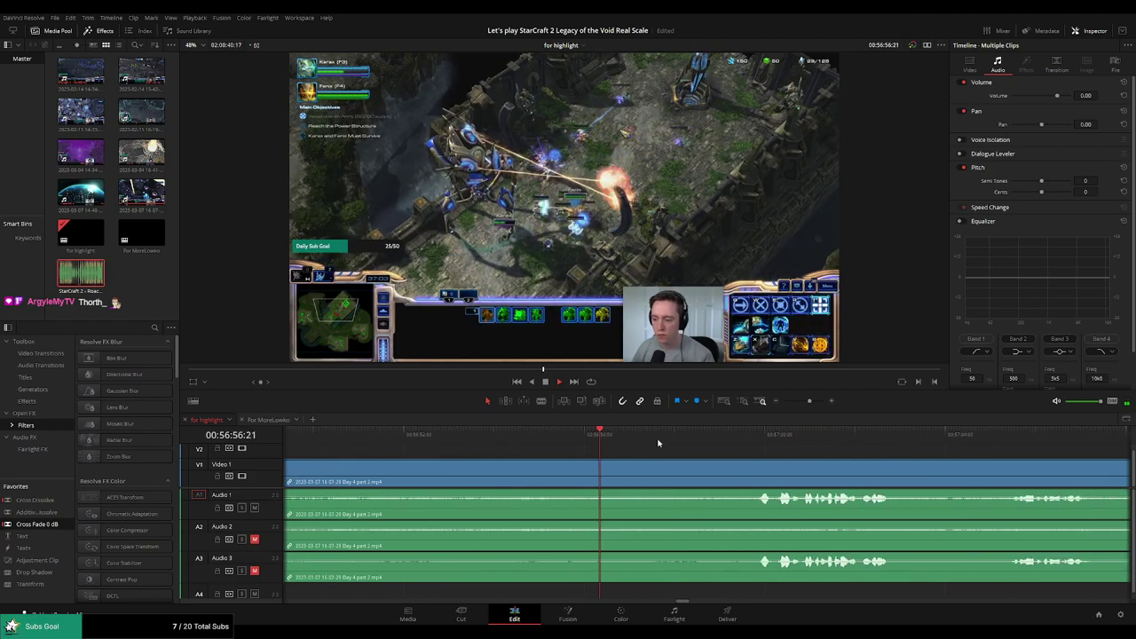
pyautogui.hscroll(4, 760, 435)
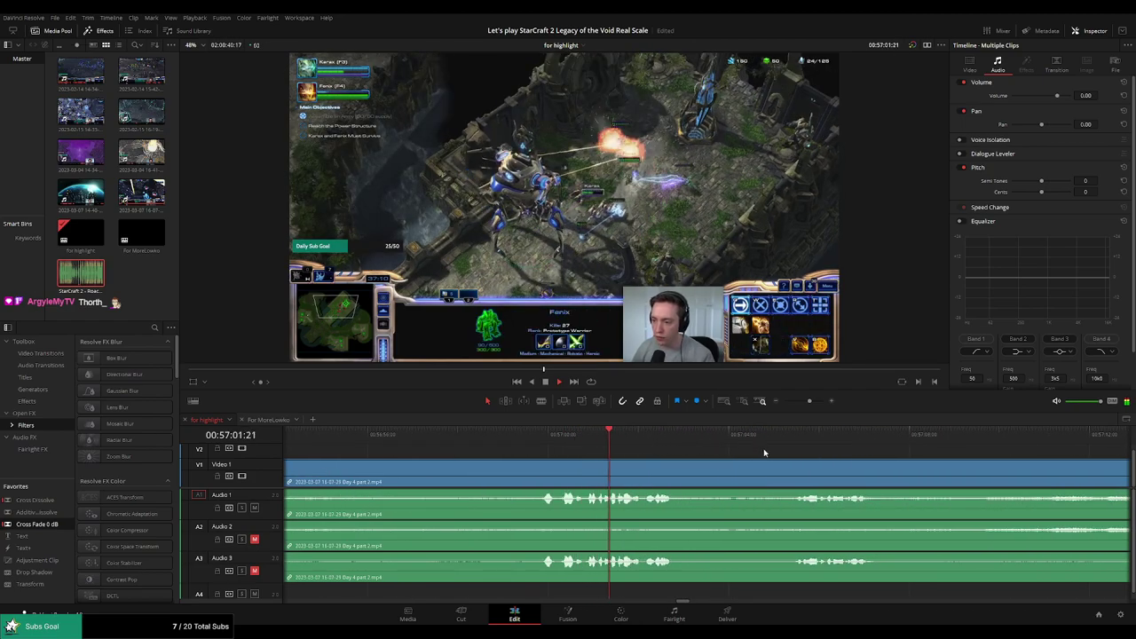
pyautogui.hscroll(3, 590, 439)
# Isolate the section from about 00:57:01:20 to 00:57:01:37 with splits on all tracks and silence its Audio 1 clip
pyautogui.click(415, 435)
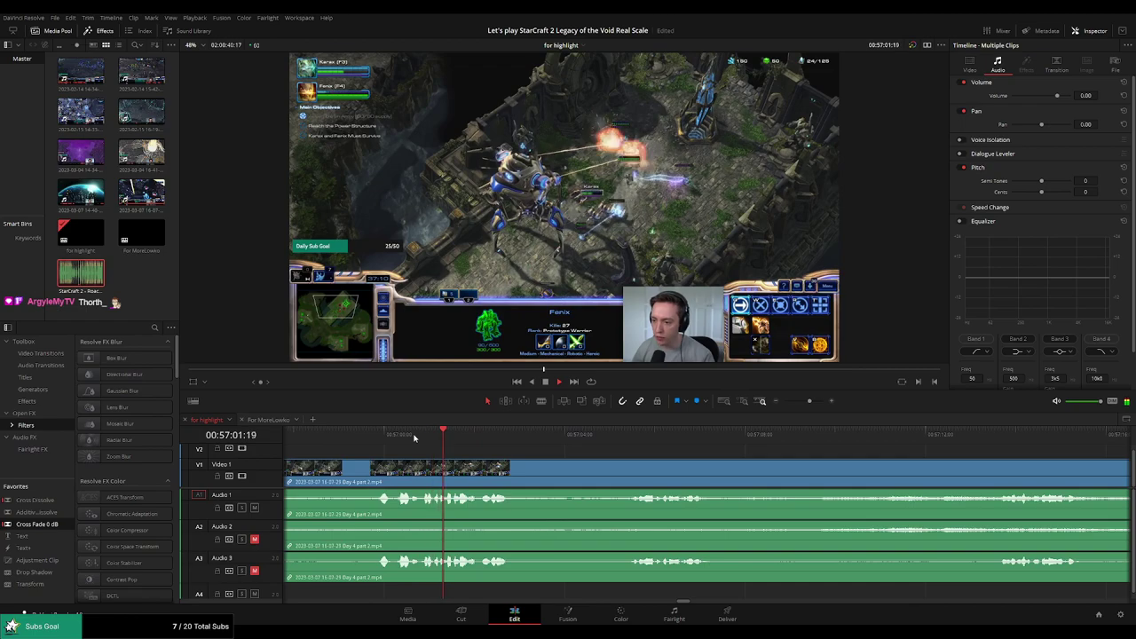
pyautogui.press('space')
pyautogui.scroll(4, 444, 461)
pyautogui.moveTo(704, 446)
pyautogui.mouseDown()
pyautogui.moveTo(664, 443)
pyautogui.moveTo(708, 443)
pyautogui.mouseUp()
pyautogui.press('b')
pyautogui.click(706, 473)
pyautogui.press('space')
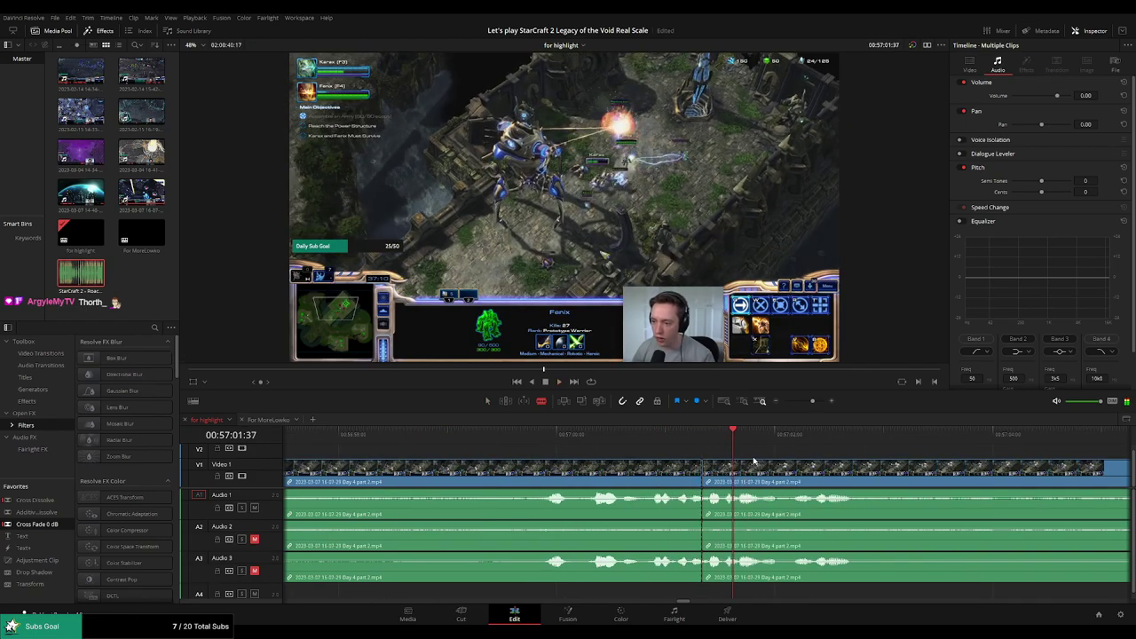
pyautogui.click(736, 479)
pyautogui.press('a')
pyautogui.moveTo(721, 502); pyautogui.dragTo(721, 522)
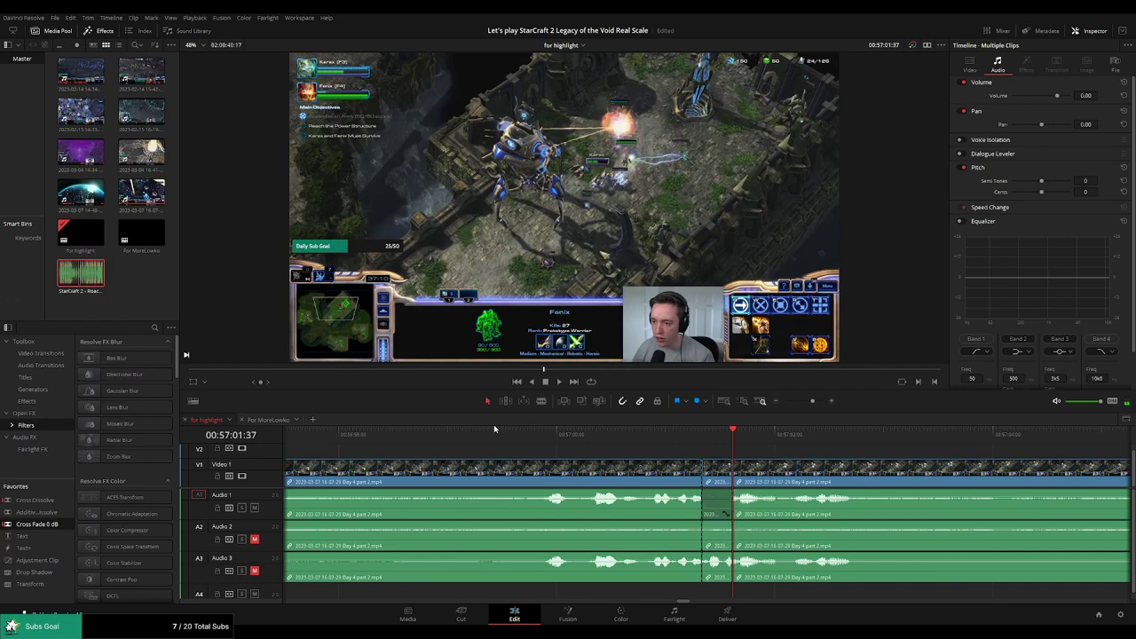
# Place the StarCraft 2 audio clip from the media pool on Audio 4, trim it to the silenced section and play it back
pyautogui.moveTo(81, 274); pyautogui.dragTo(701, 592)
pyautogui.moveTo(774, 591); pyautogui.dragTo(729, 593)
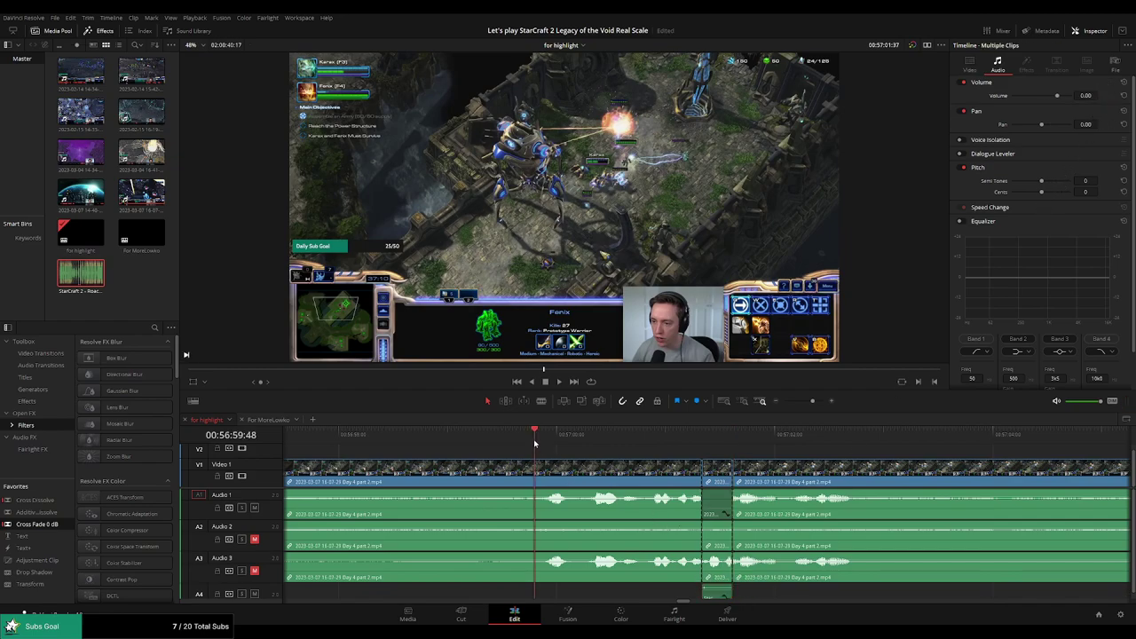
pyautogui.press('space')
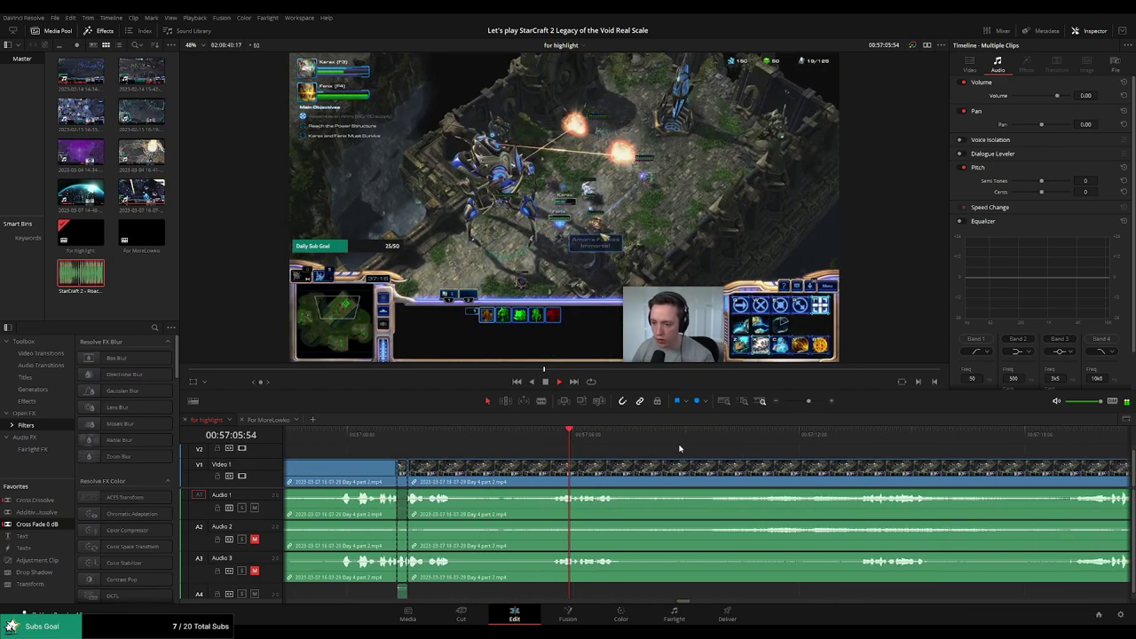
# Ripple-delete the short section from 00:57:19:10 to about 00:57:19:18 on all tracks
pyautogui.click(740, 444)
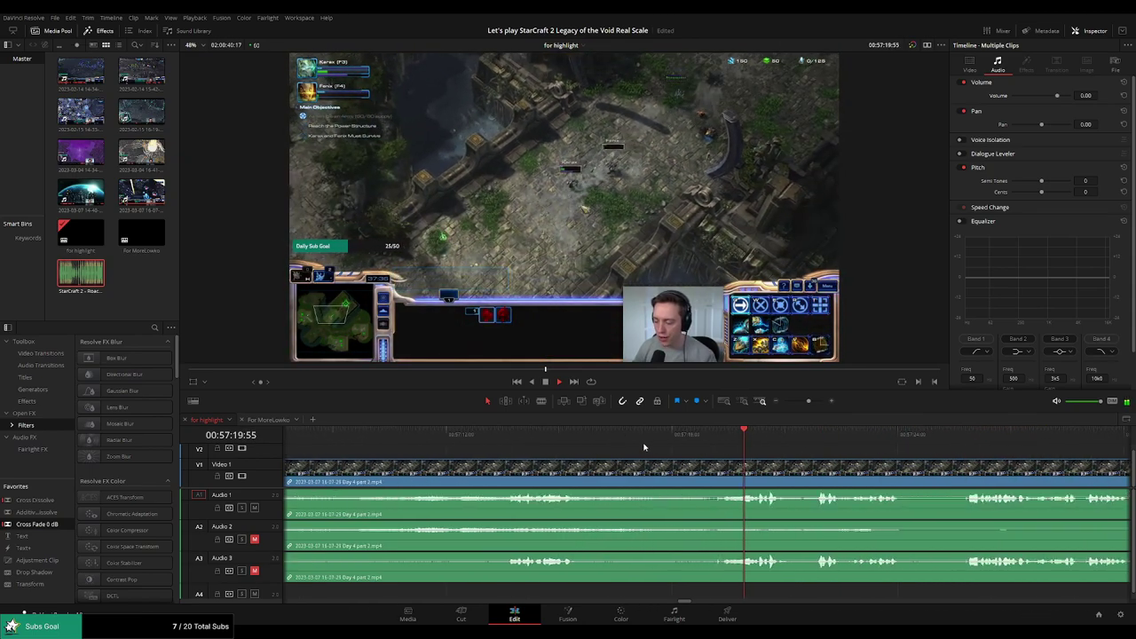
pyautogui.click(619, 437)
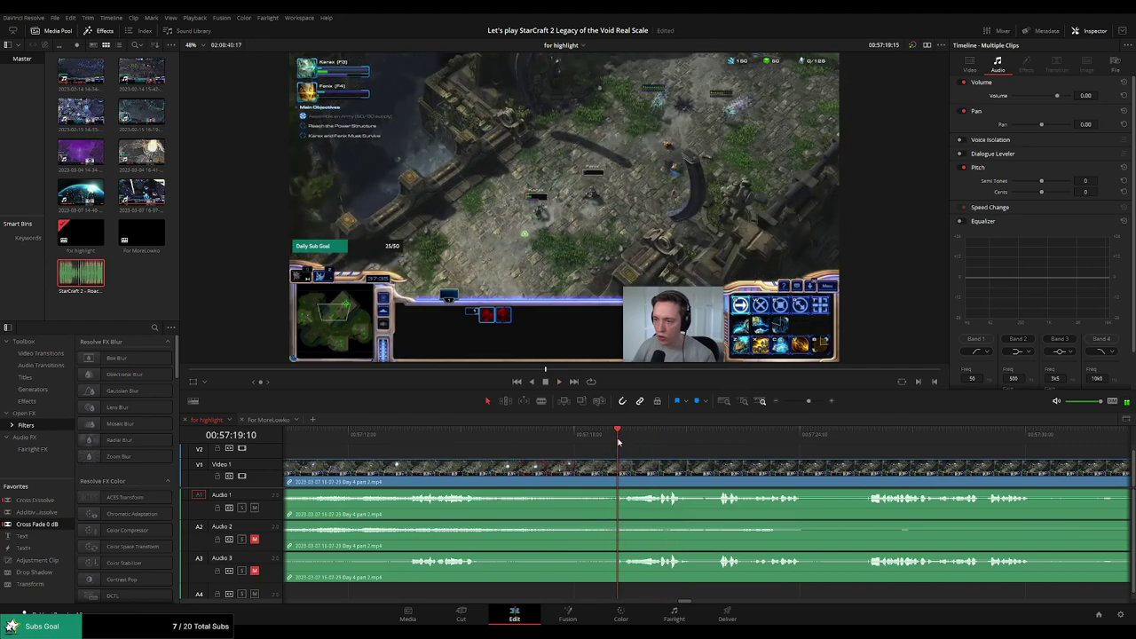
pyautogui.scroll(2, 761, 467)
pyautogui.hotkey('ctrl', 'b')
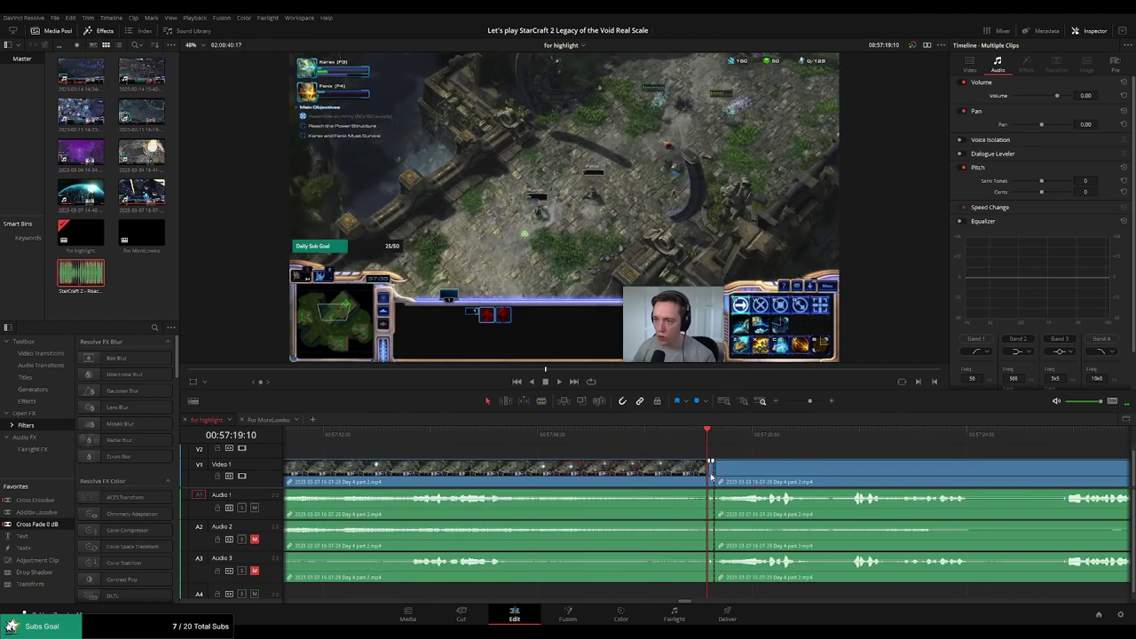
# Split all tracks at 00:57:24:08, where the load-game screen appears, and scan ahead for the point where gameplay resumes after the reload
pyautogui.press('space')
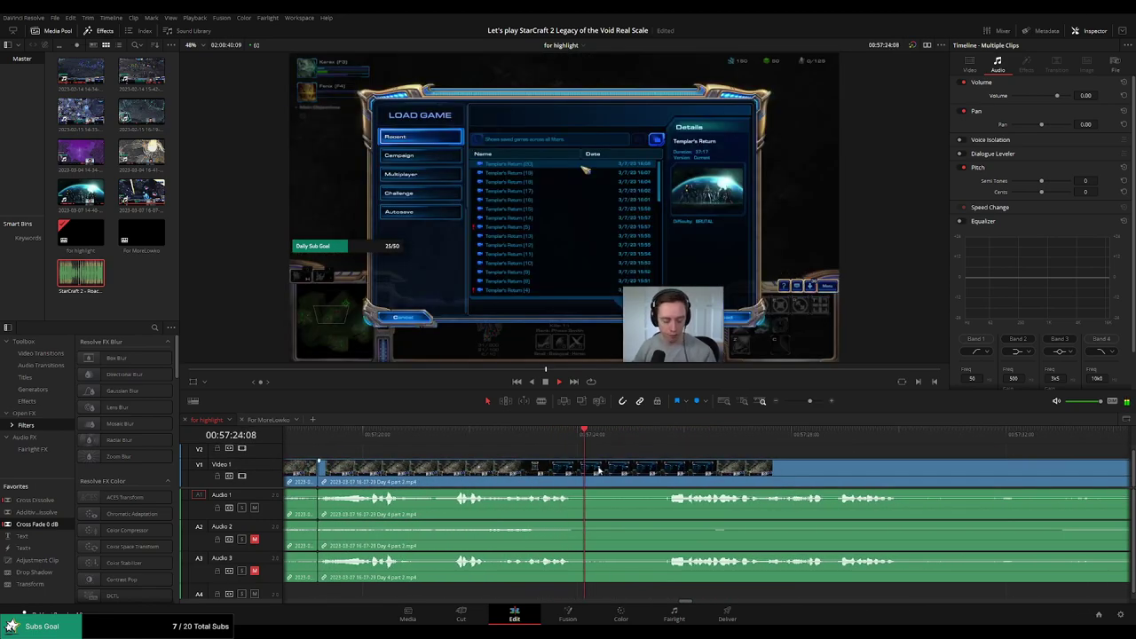
pyautogui.hotkey('ctrl', 'b')
pyautogui.click(820, 436)
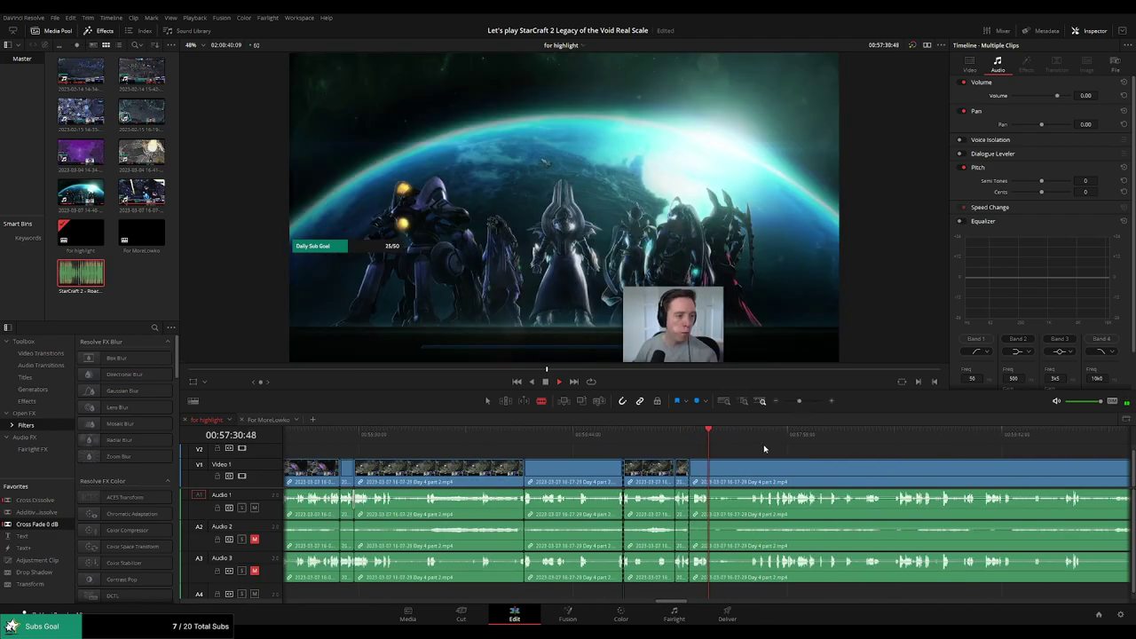
pyautogui.hscroll(2, 858, 448)
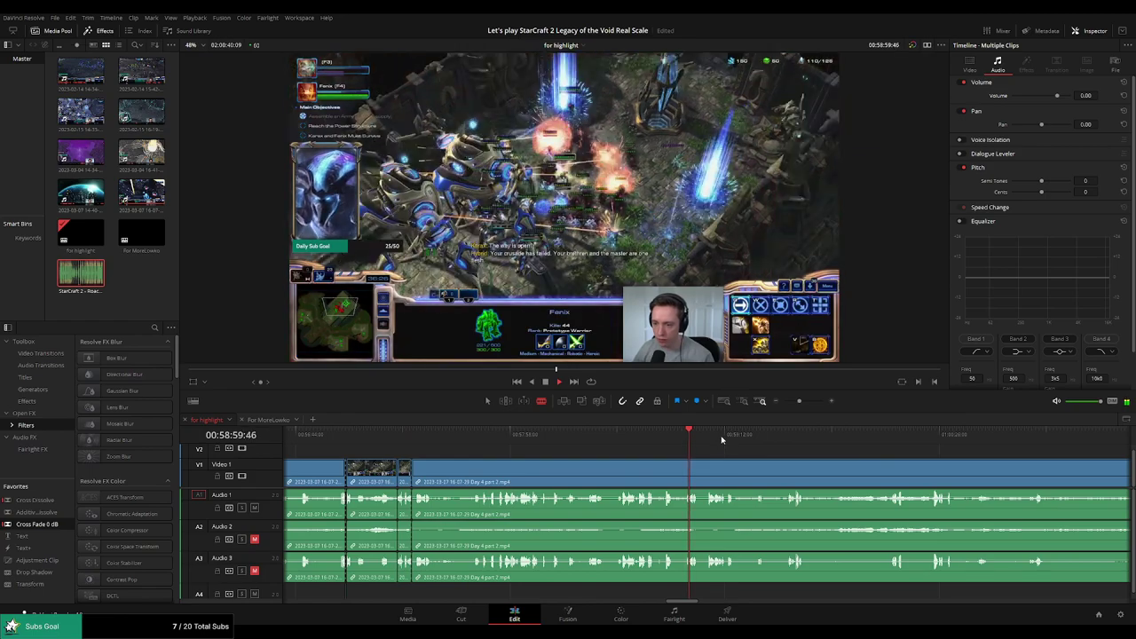
pyautogui.moveTo(705, 449); pyautogui.dragTo(890, 447)
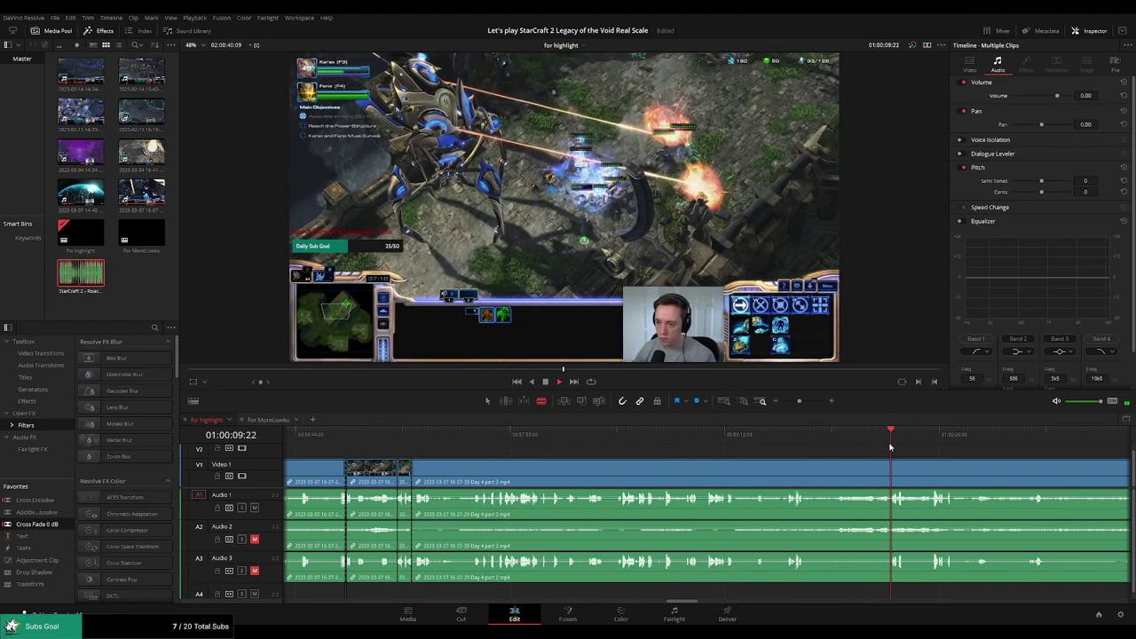
pyautogui.click(832, 438)
pyautogui.scroll(3, 825, 460)
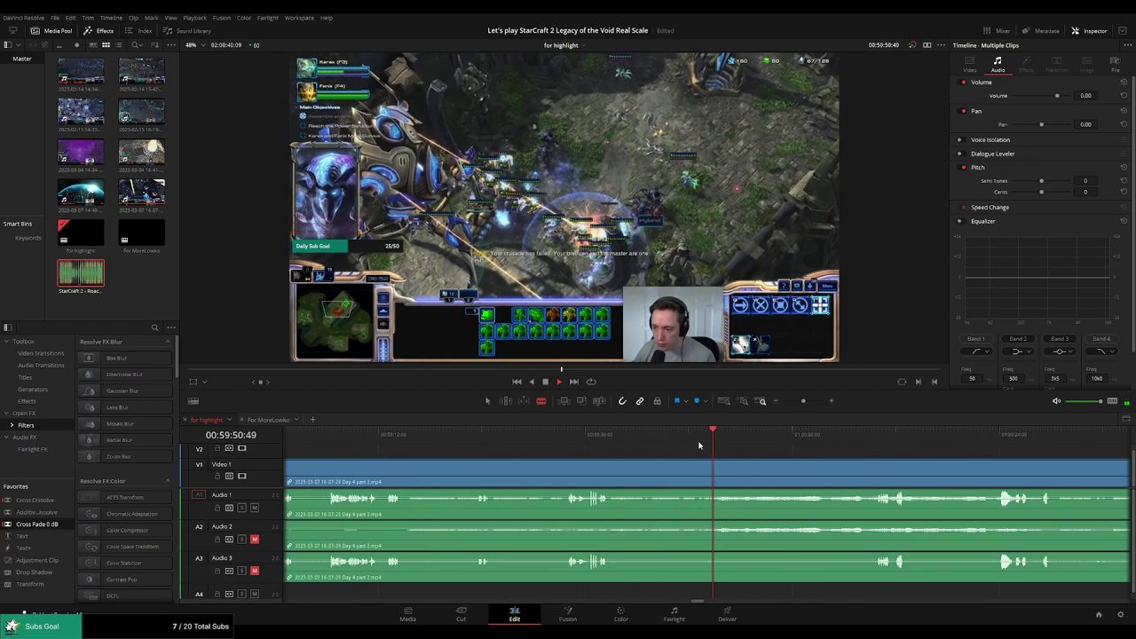
pyautogui.click(584, 437)
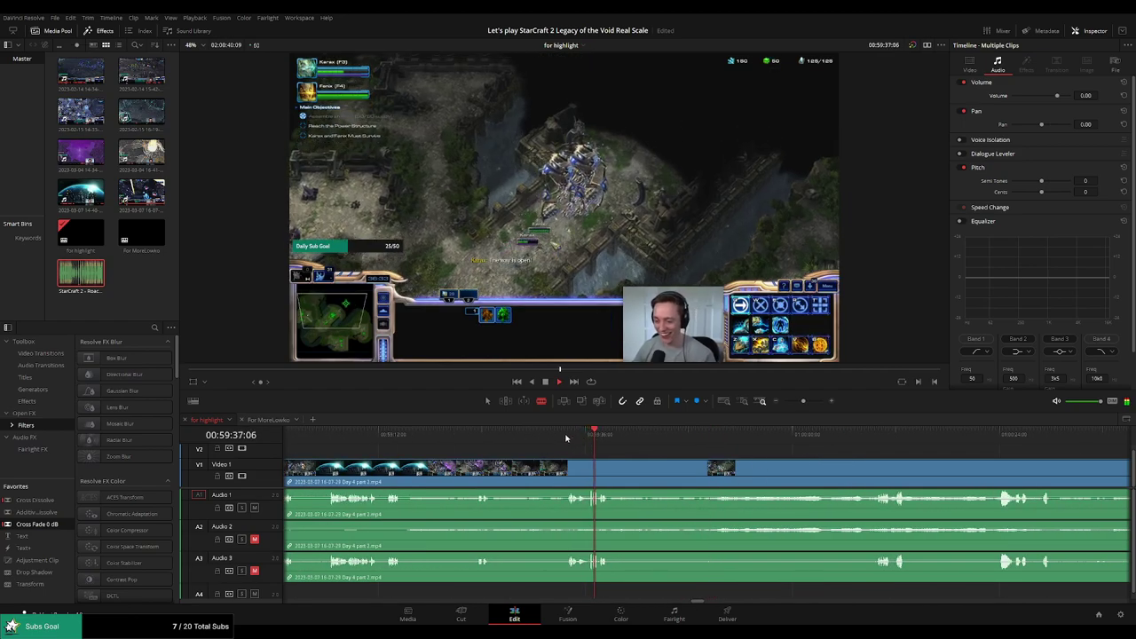
pyautogui.click(565, 436)
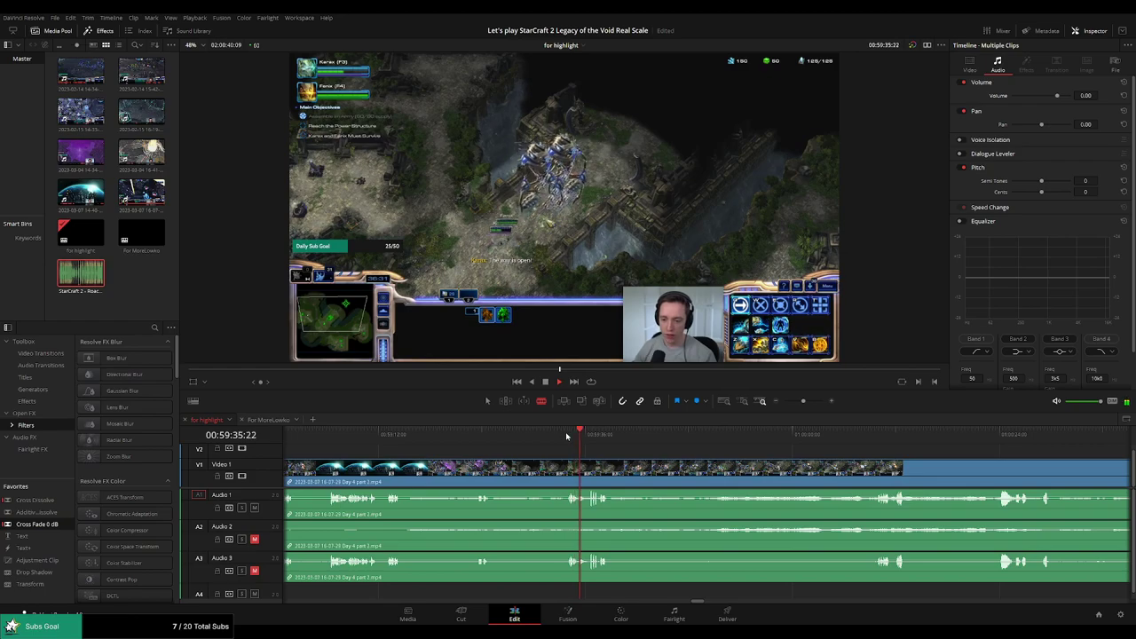
pyautogui.click(477, 434)
pyautogui.scroll(1, 701, 451)
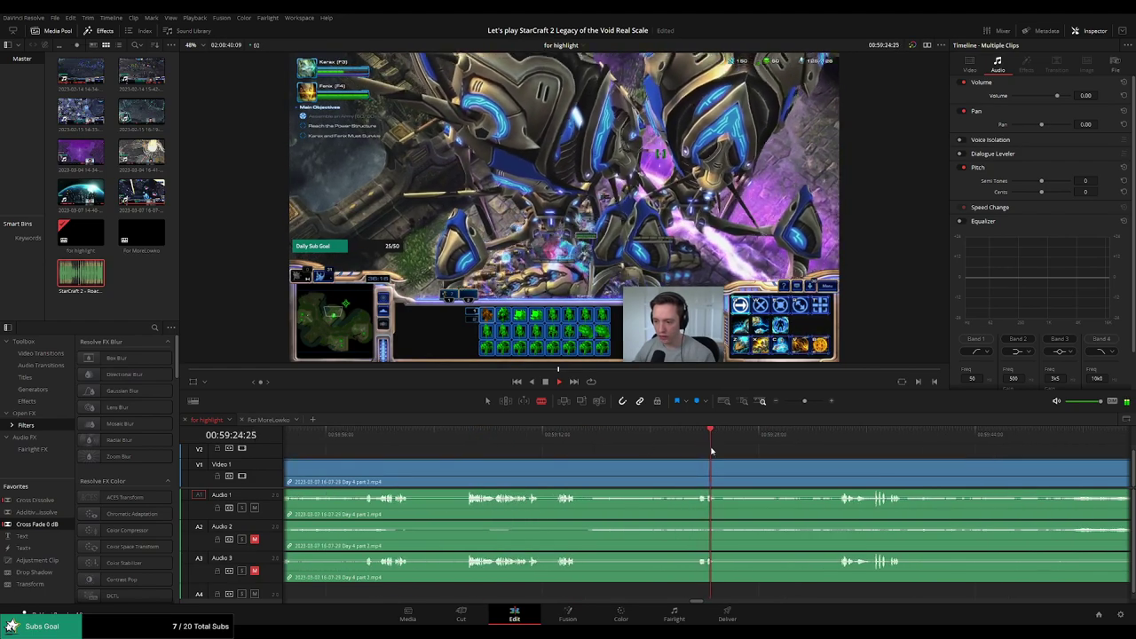
# Split at 00:59:33:48, ripple-delete the section back to 00:57:24:08 on all tracks, and add transitions at the join
pyautogui.moveTo(818, 435); pyautogui.dragTo(836, 433)
pyautogui.press('space')
pyautogui.click(841, 466)
pyautogui.press('a')
pyautogui.click(782, 473)
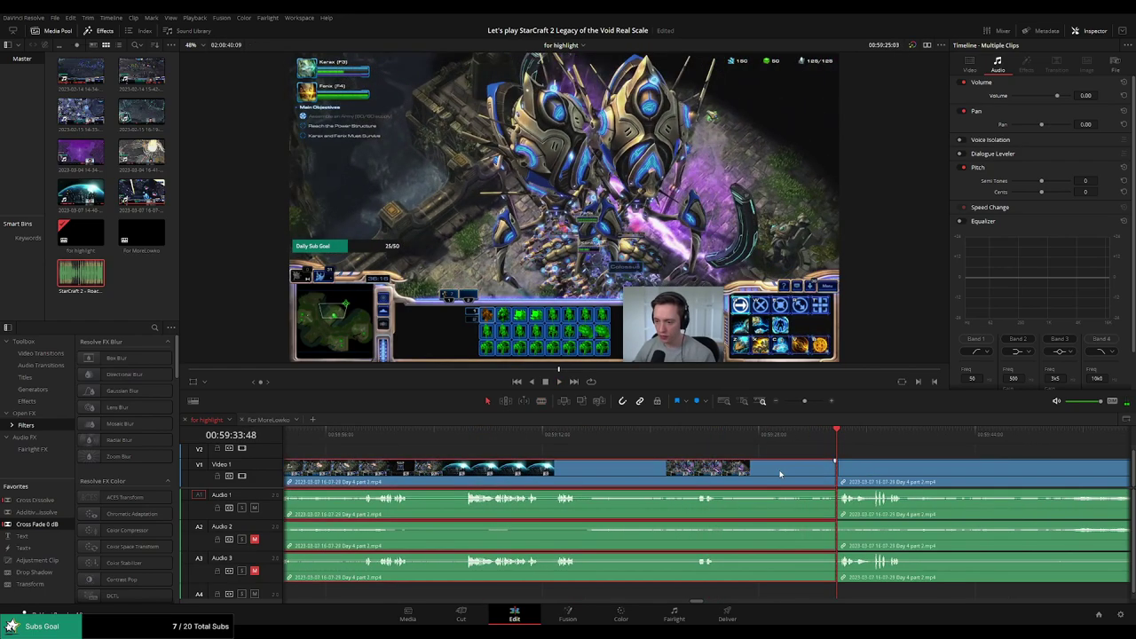
pyautogui.press('Delete')
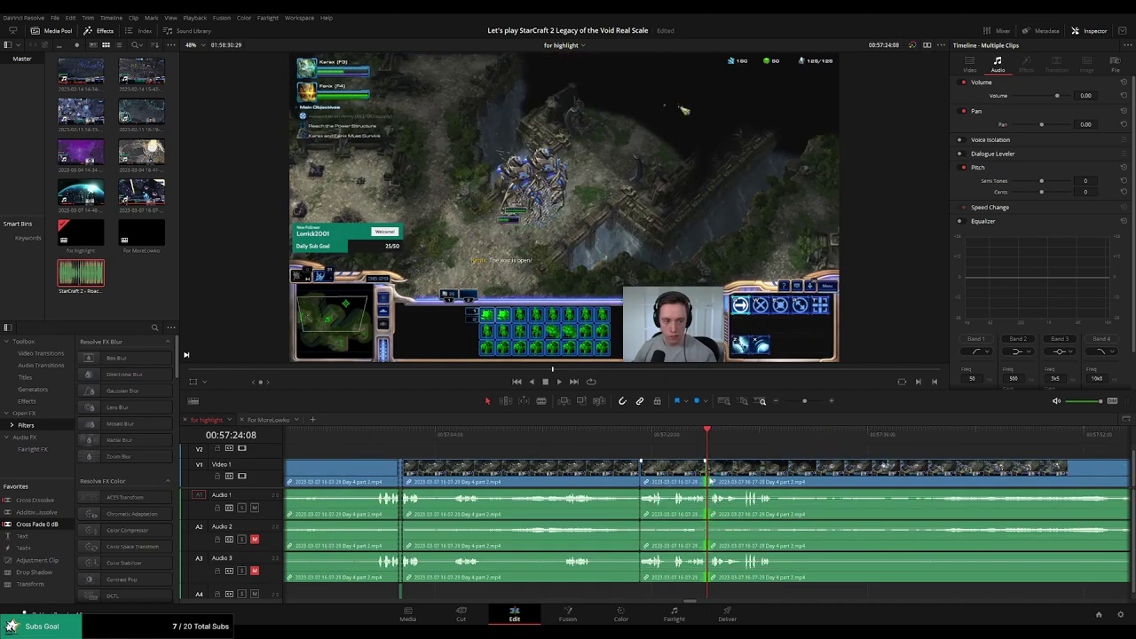
pyautogui.press('space')
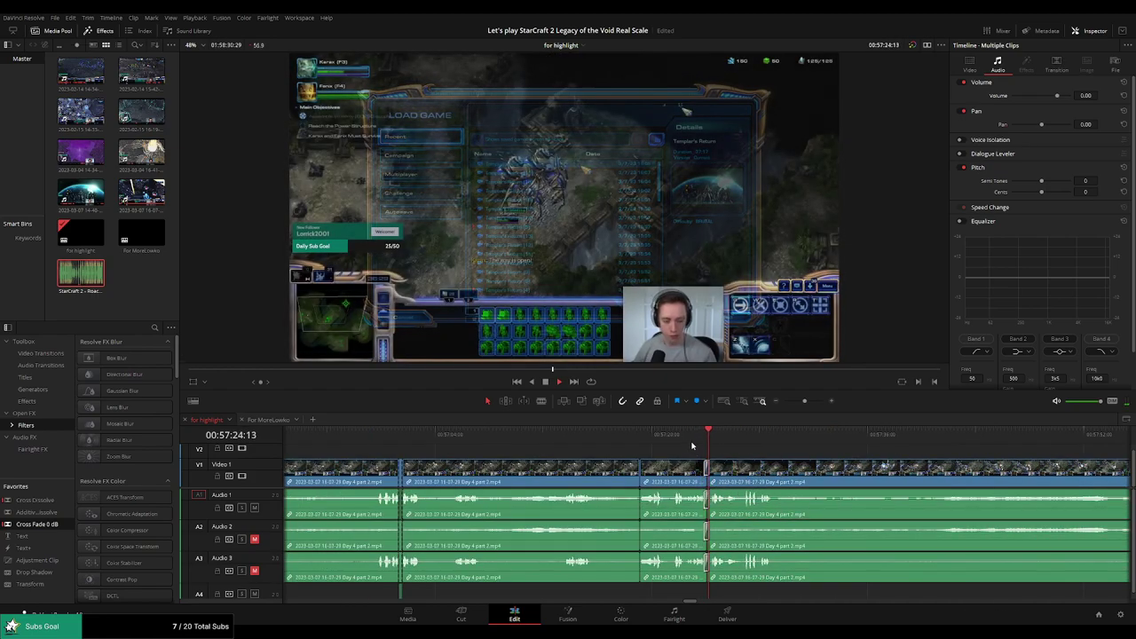
# Review the battle after the new join, from about 00:57:28 to 00:58:18, for the next dull section
pyautogui.moveTo(811, 456); pyautogui.dragTo(698, 452)
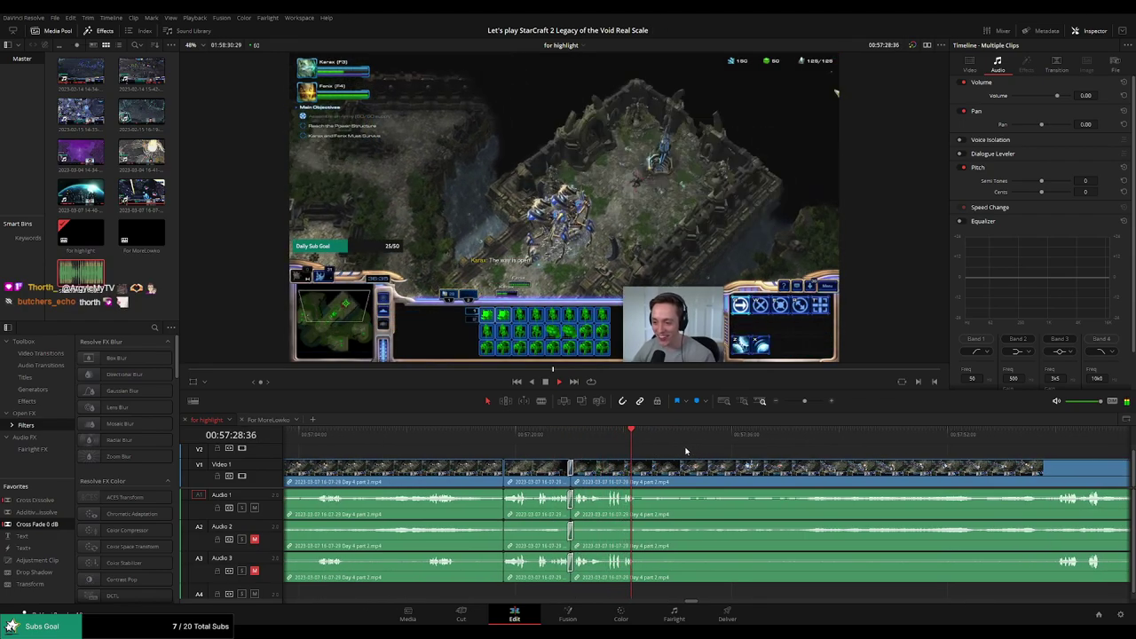
pyautogui.click(656, 439)
pyautogui.click(757, 439)
pyautogui.click(779, 439)
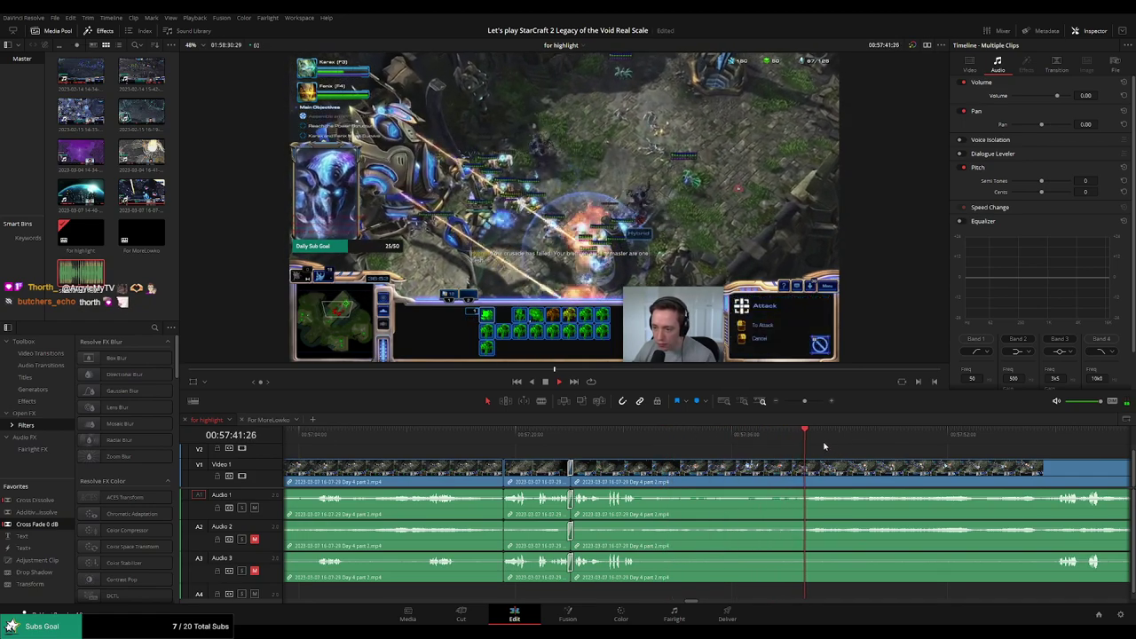
pyautogui.click(965, 442)
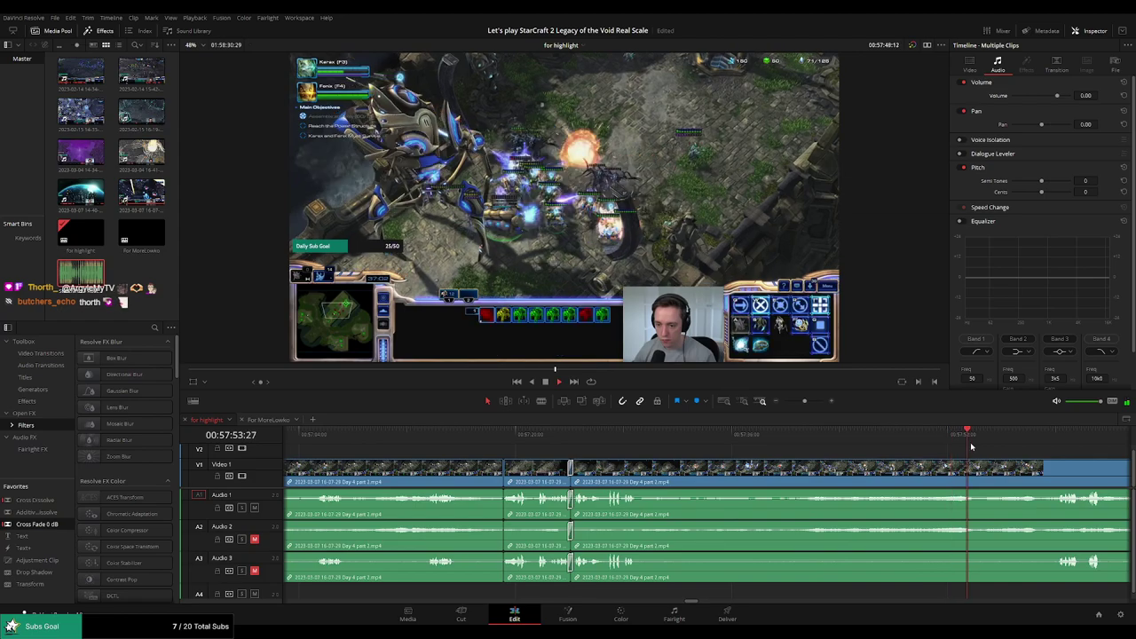
pyautogui.click(1032, 442)
pyautogui.click(1058, 442)
pyautogui.moveTo(1091, 456); pyautogui.dragTo(637, 448)
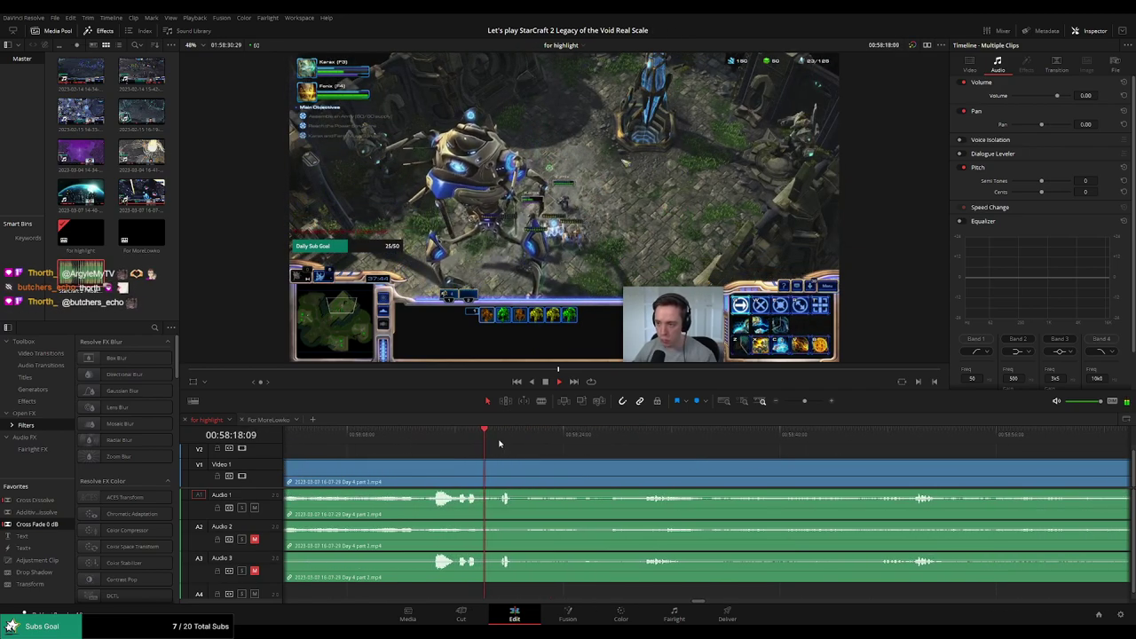
# Ripple-delete the cutscene section from 00:58:20:36 to about 00:58:27:32 on all tracks and smooth the join with transitions
pyautogui.press('b')
pyautogui.click(520, 474)
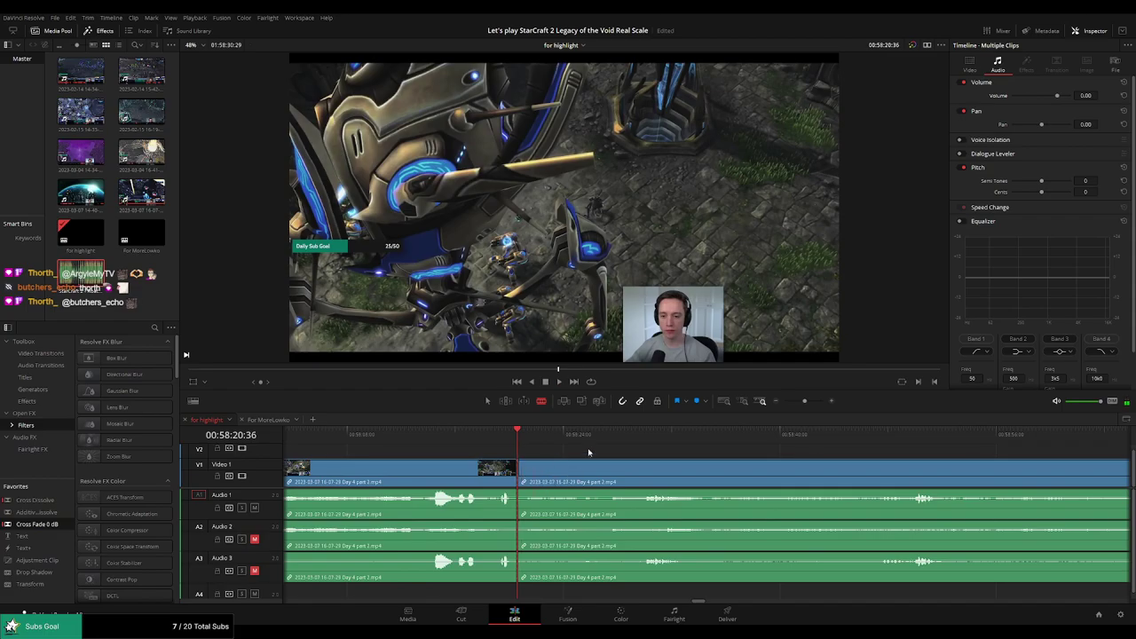
pyautogui.click(651, 433)
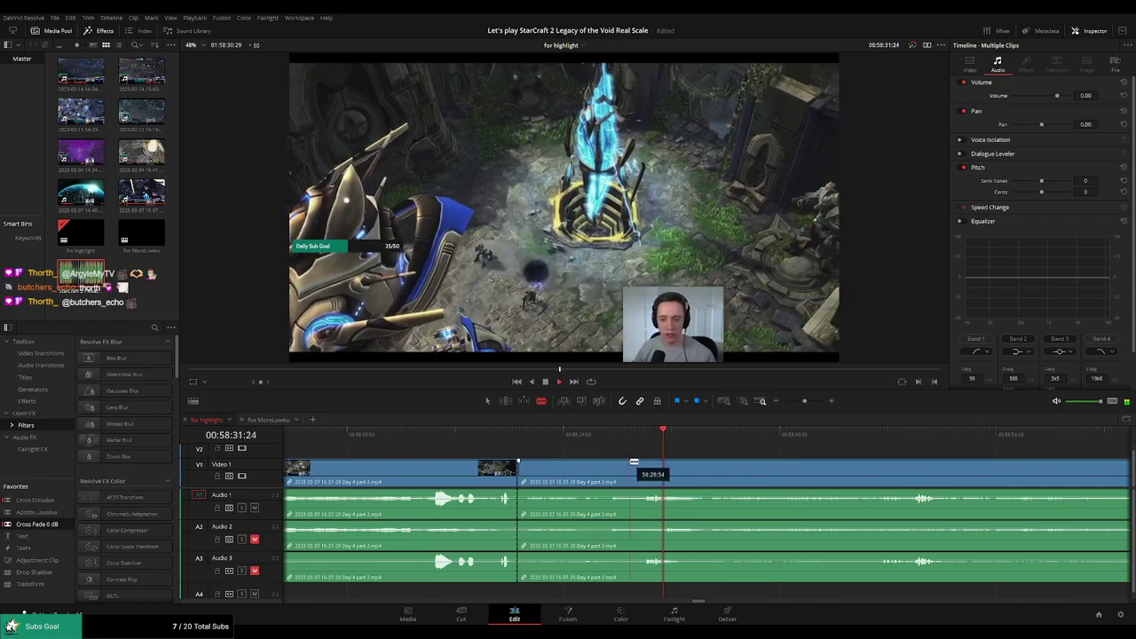
pyautogui.click(610, 438)
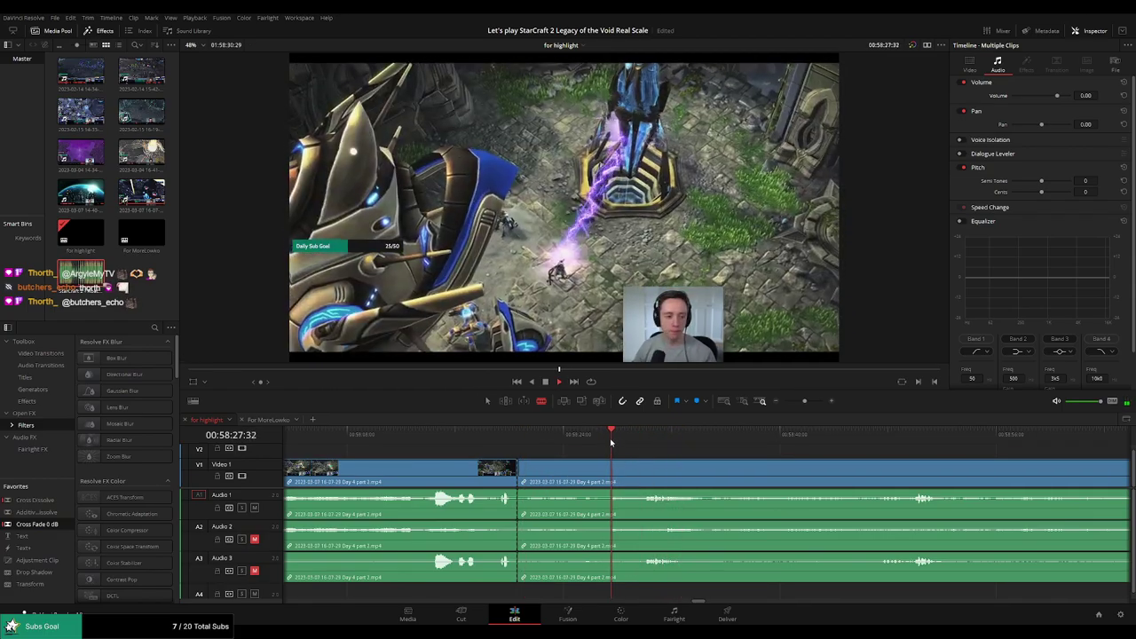
pyautogui.click(609, 464)
pyautogui.press('a')
pyautogui.click(595, 476)
pyautogui.press('Delete')
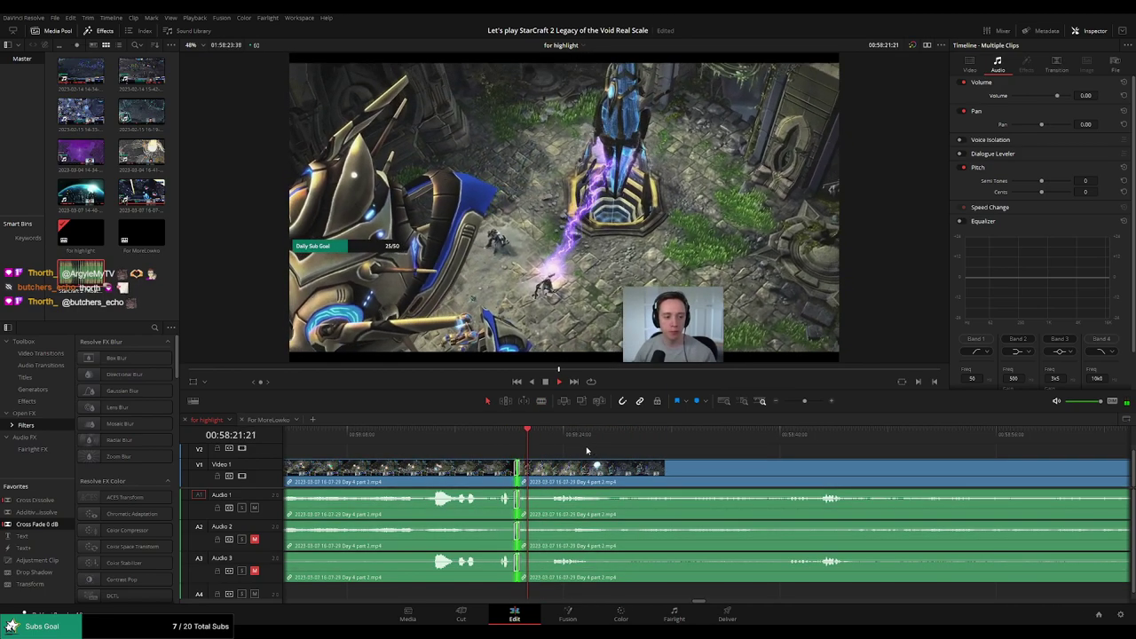
# Play on from the new join and split all tracks at about 00:58:27:42 in the cutscene
pyautogui.moveTo(584, 435); pyautogui.dragTo(604, 439)
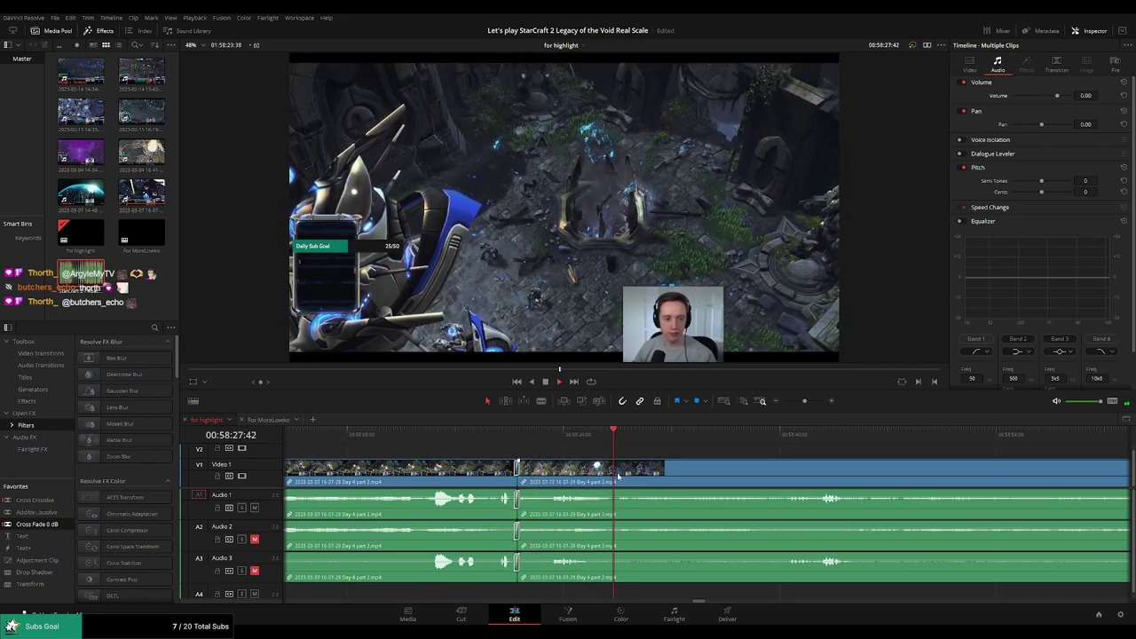
pyautogui.press('b')
pyautogui.click(616, 476)
# Scan the Artanis mission footage from about 01:00:16 to the power structure cutscene near 01:03:35
pyautogui.moveTo(797, 435); pyautogui.dragTo(790, 404)
pyautogui.click(726, 441)
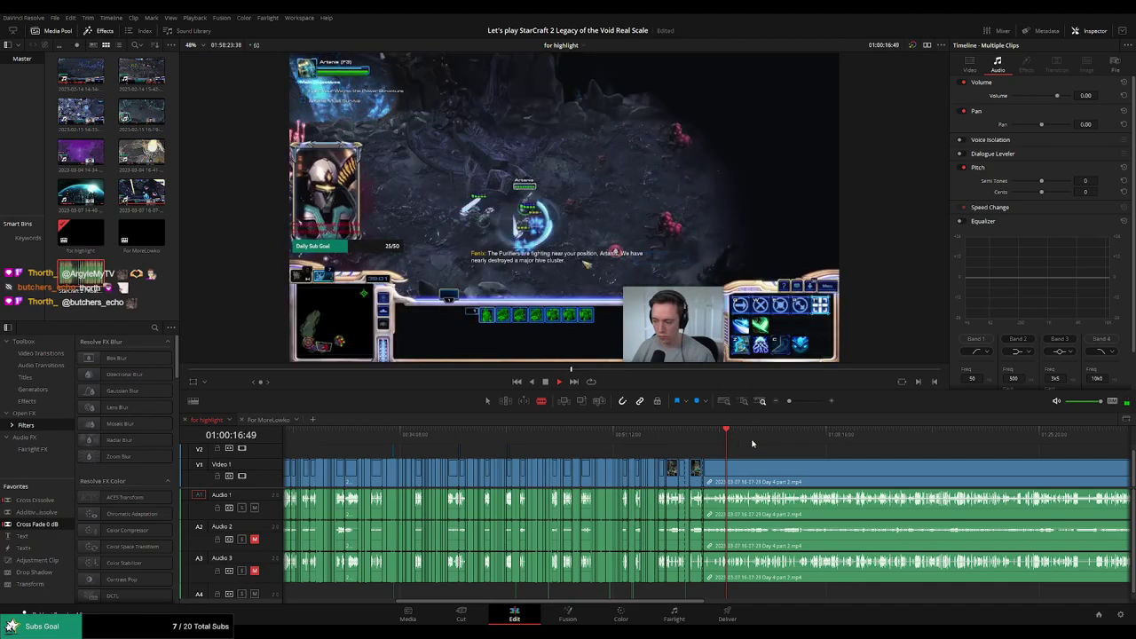
pyautogui.click(762, 437)
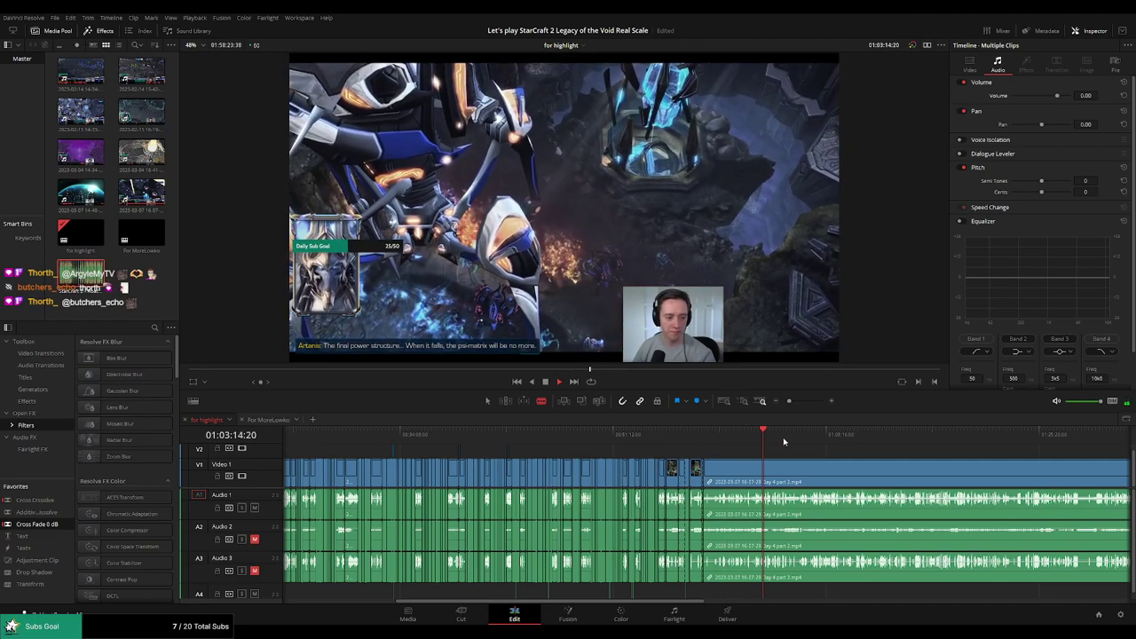
pyautogui.click(791, 438)
pyautogui.click(749, 438)
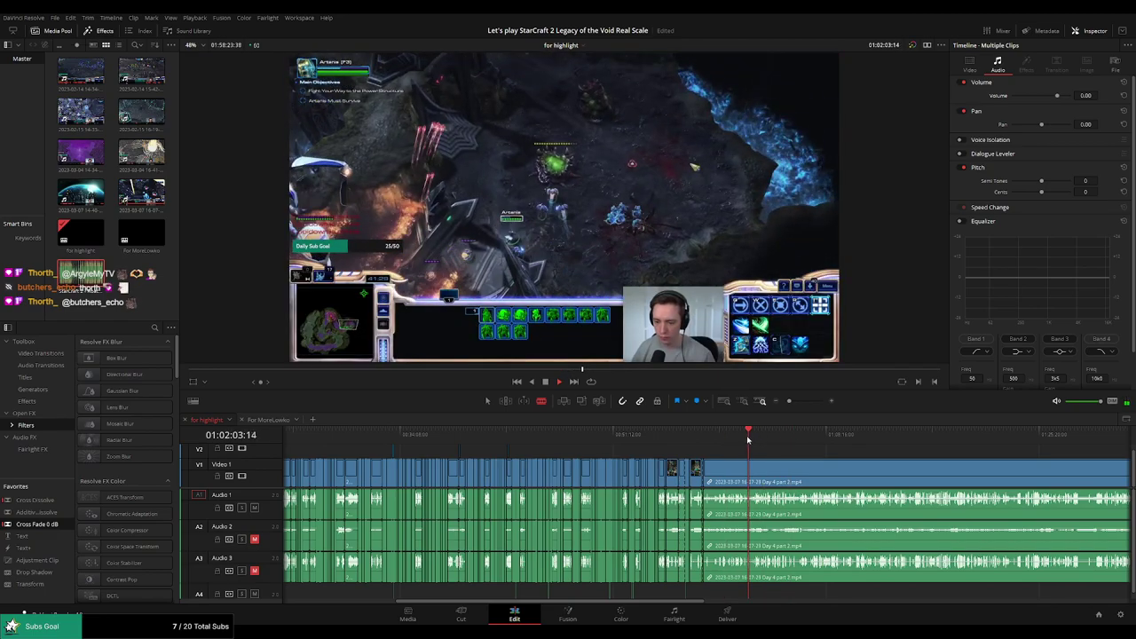
pyautogui.moveTo(789, 402); pyautogui.dragTo(795, 402)
pyautogui.hotkey('ctrl', '=')
pyautogui.click(694, 437)
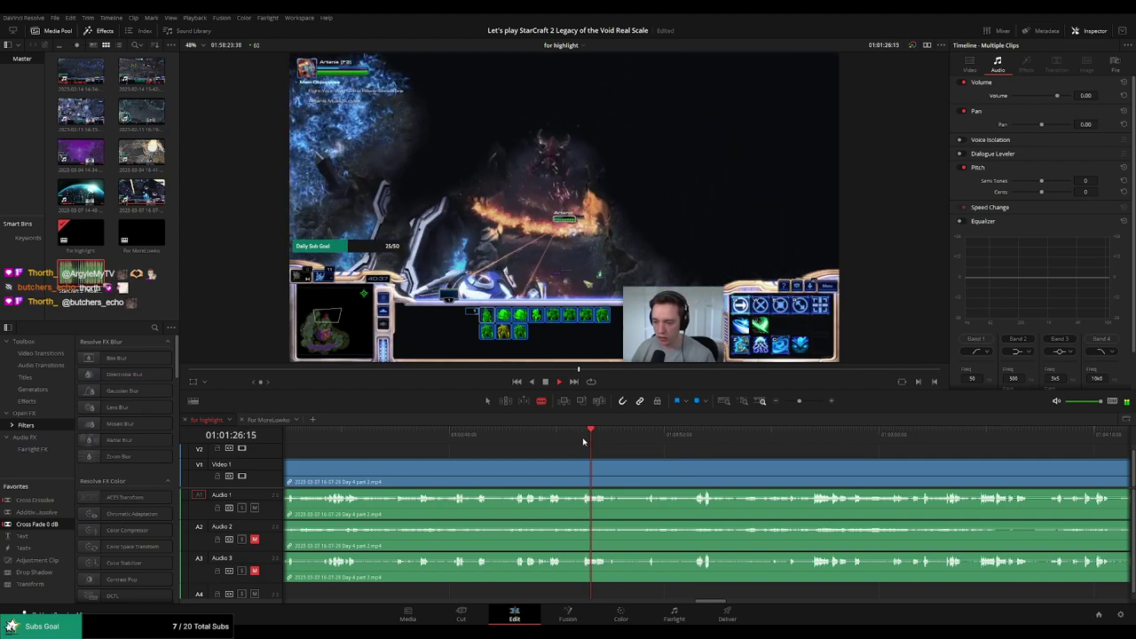
pyautogui.moveTo(808, 444); pyautogui.dragTo(680, 440)
pyautogui.click(658, 438)
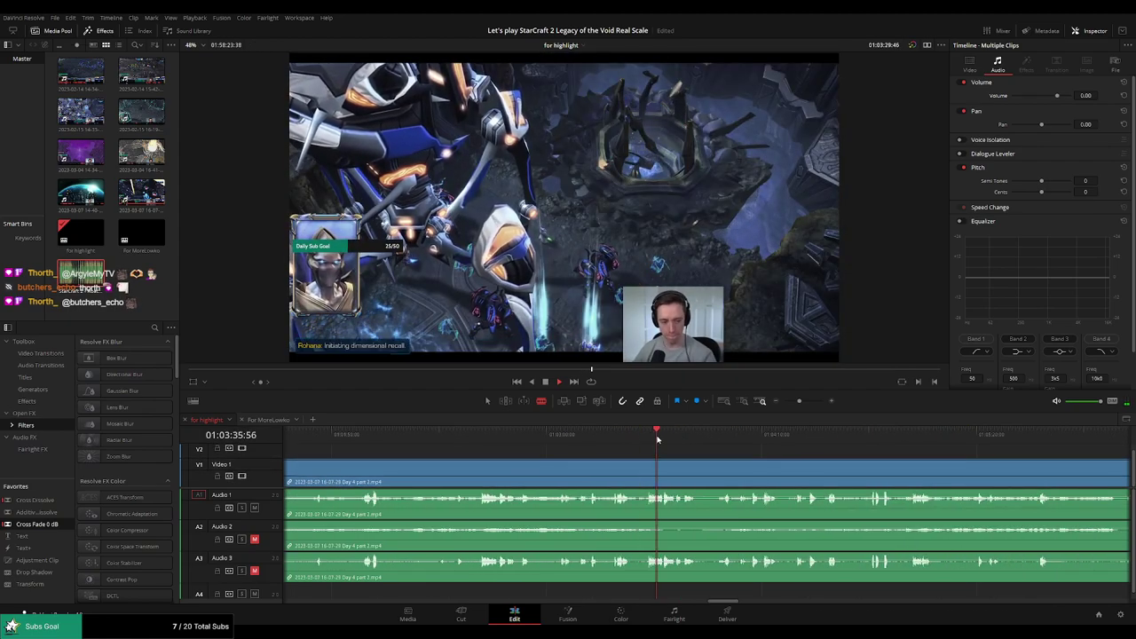
# Scan the cutscene footage from about 01:05:20 to the mission loading screen near 01:06:18 for dull sections
pyautogui.click(762, 438)
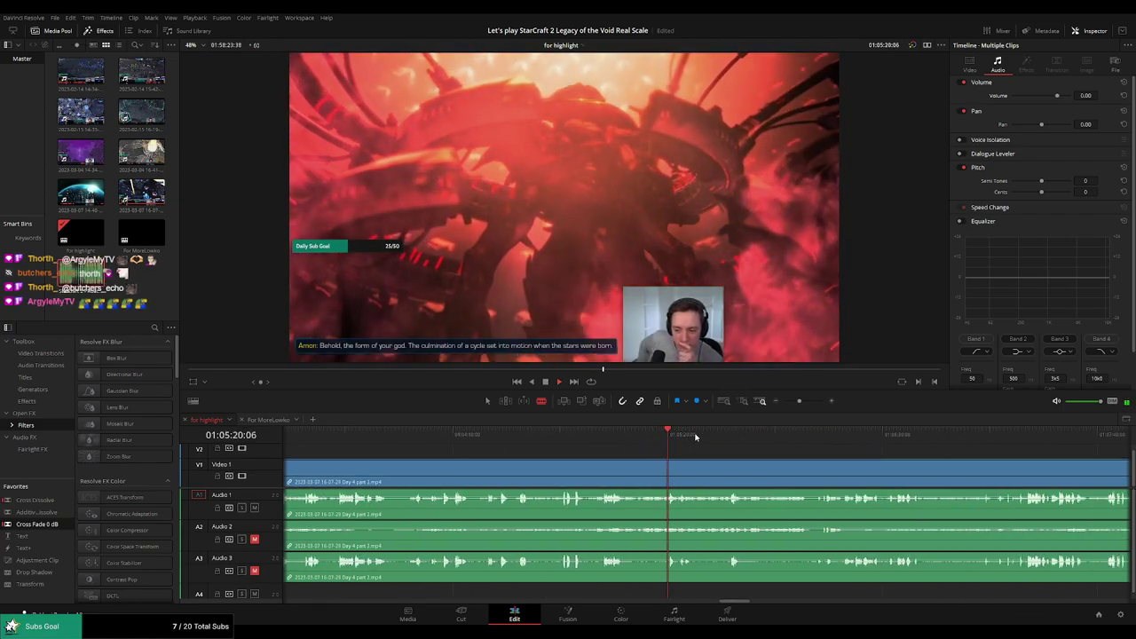
pyautogui.click(720, 437)
pyautogui.scroll(-10, 712, 452)
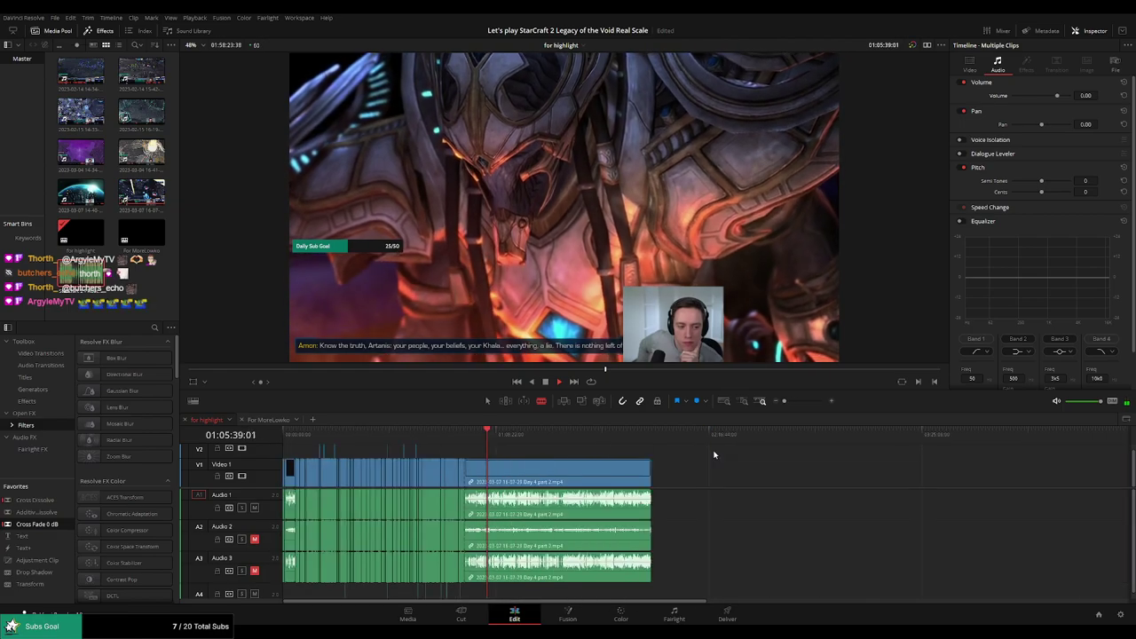
pyautogui.scroll(5, 593, 457)
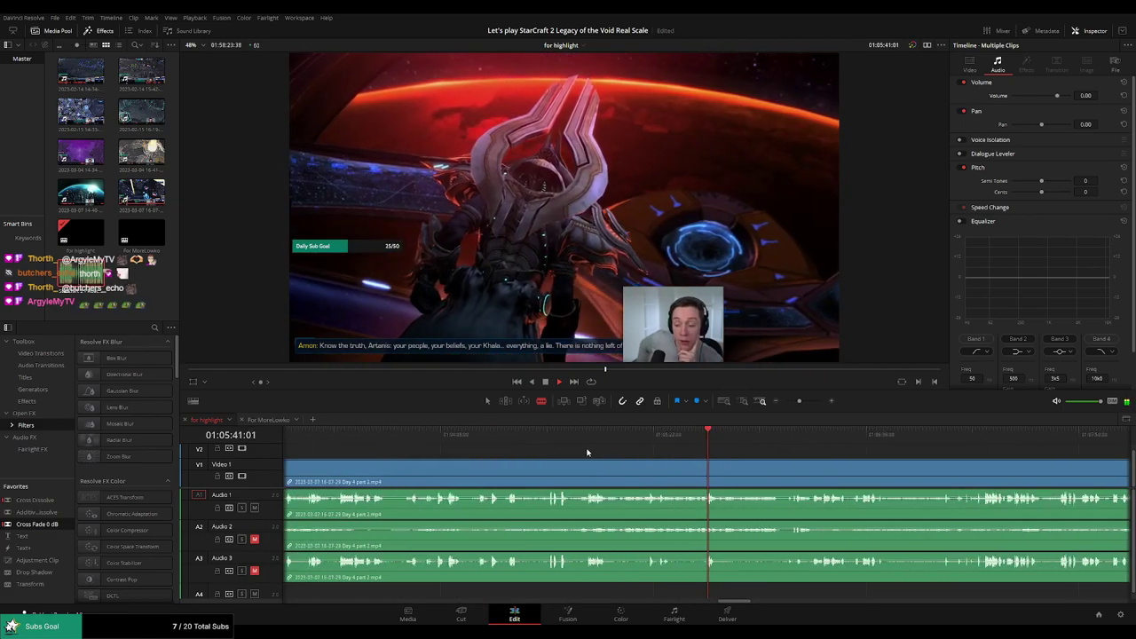
pyautogui.scroll(-5, 587, 453)
pyautogui.scroll(5, 567, 454)
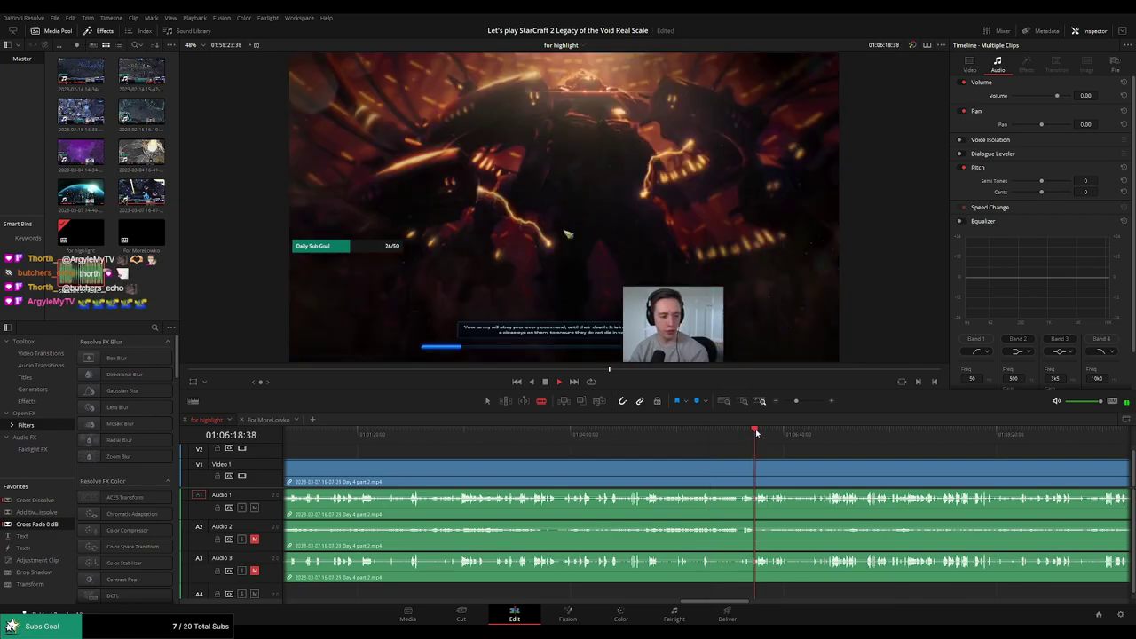
pyautogui.moveTo(755, 433); pyautogui.dragTo(665, 436)
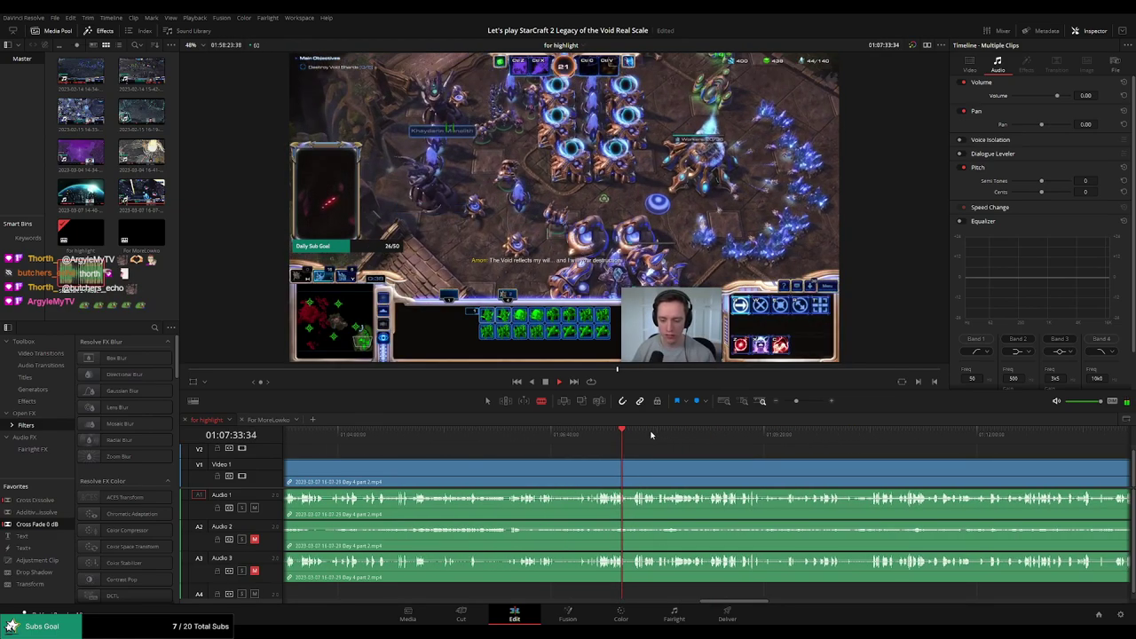
# Scan forward through the Void Shards mission from about 01:07:33 to 01:15:35 for sections worth cutting
pyautogui.click(652, 434)
pyautogui.click(944, 434)
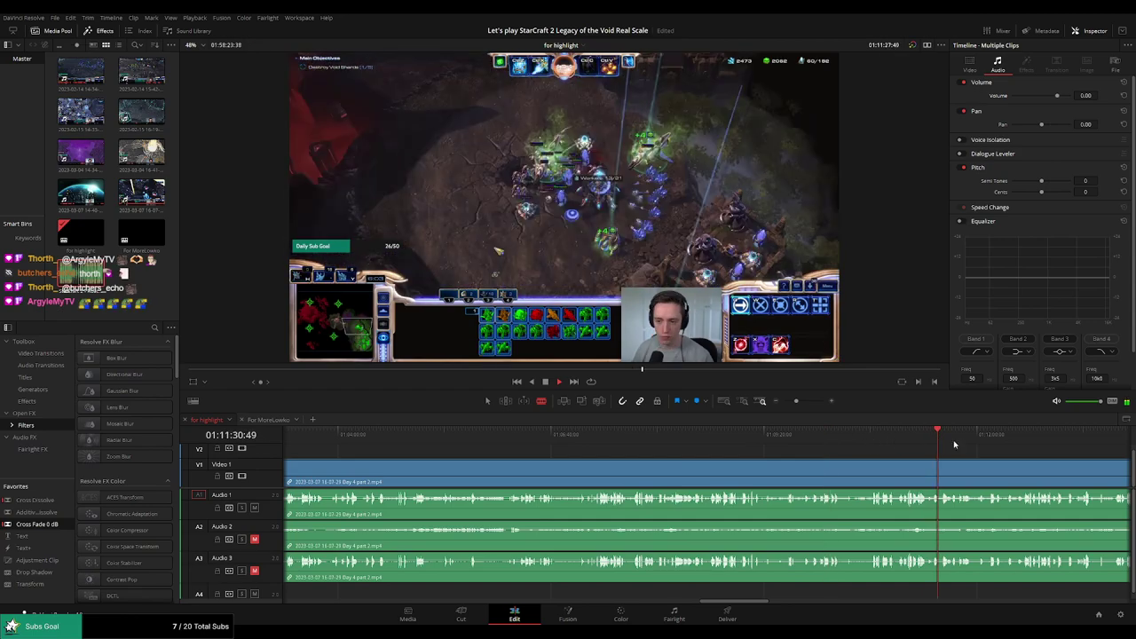
pyautogui.hscroll(3, 721, 435)
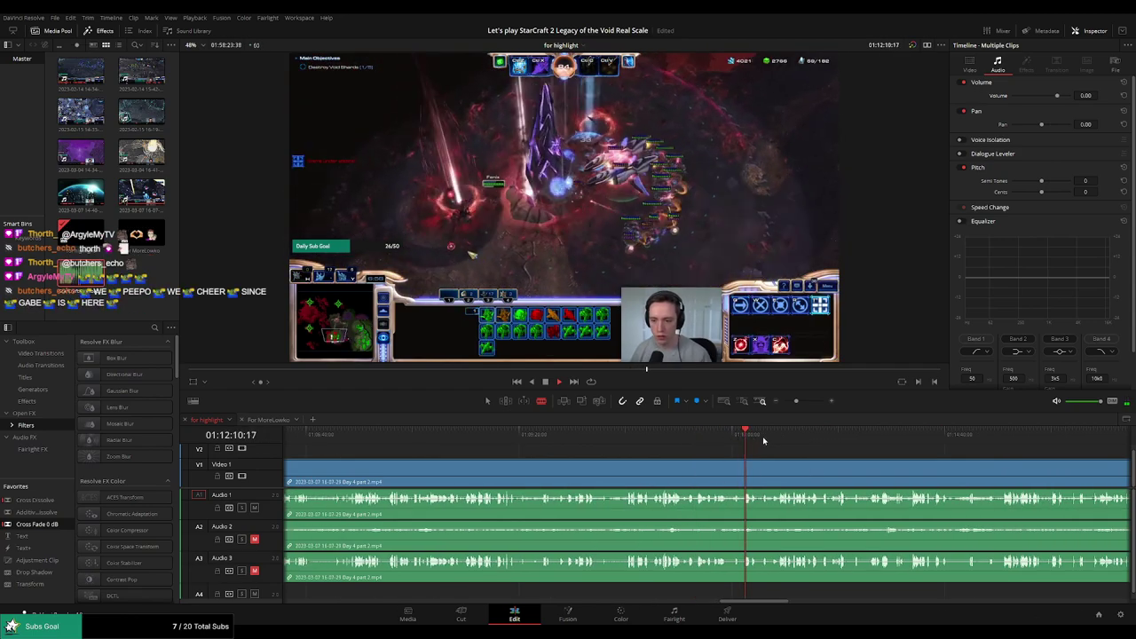
pyautogui.click(843, 435)
pyautogui.click(885, 442)
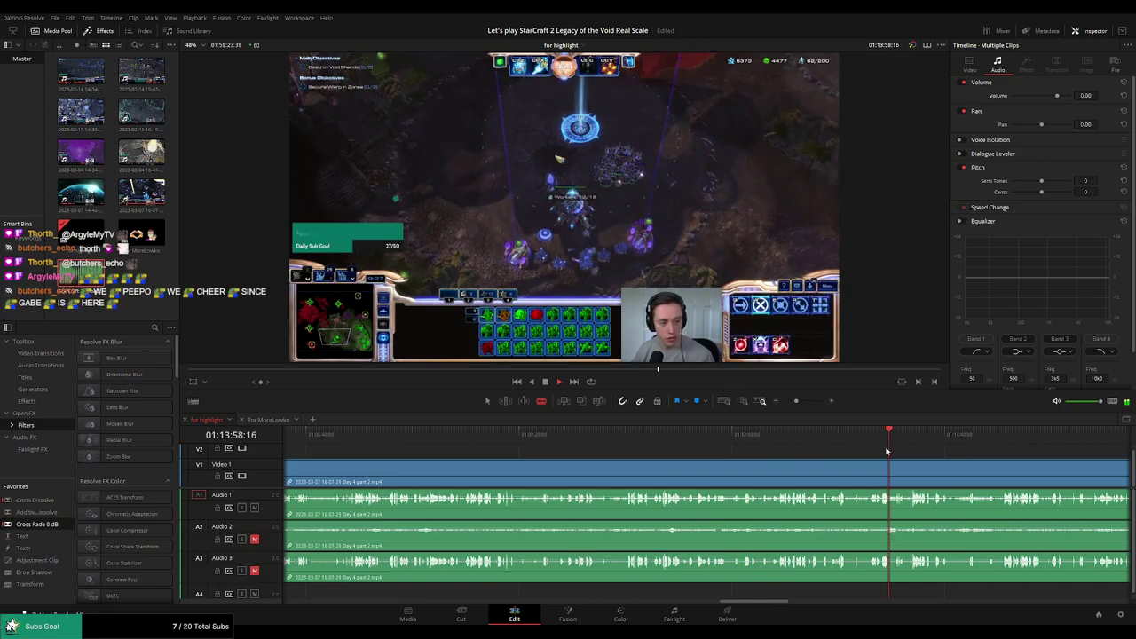
pyautogui.click(875, 441)
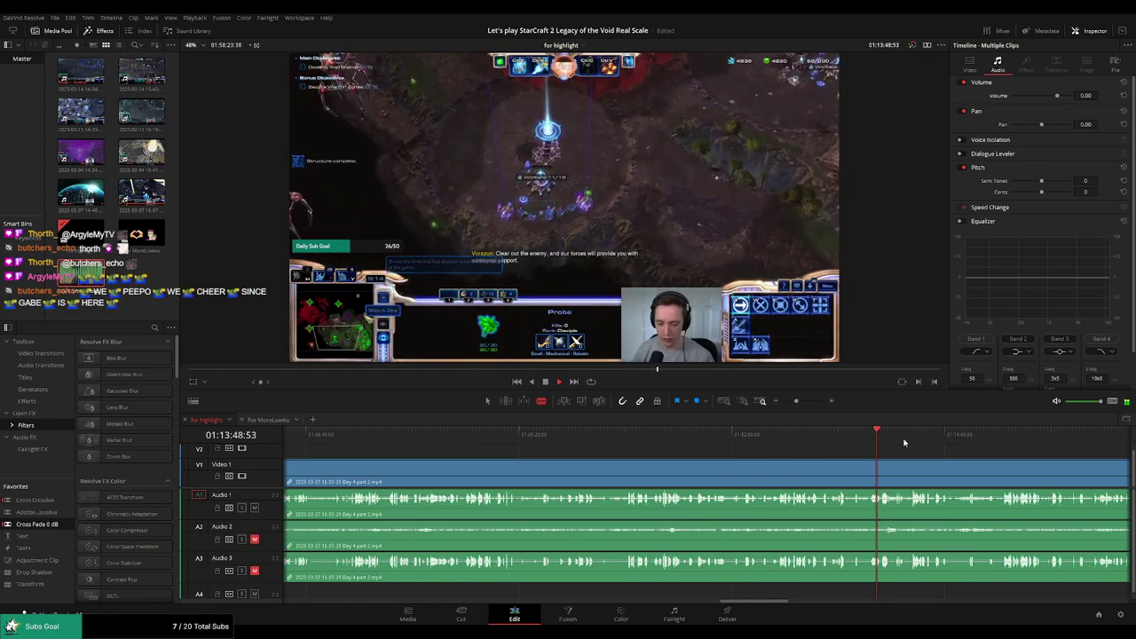
pyautogui.click(975, 439)
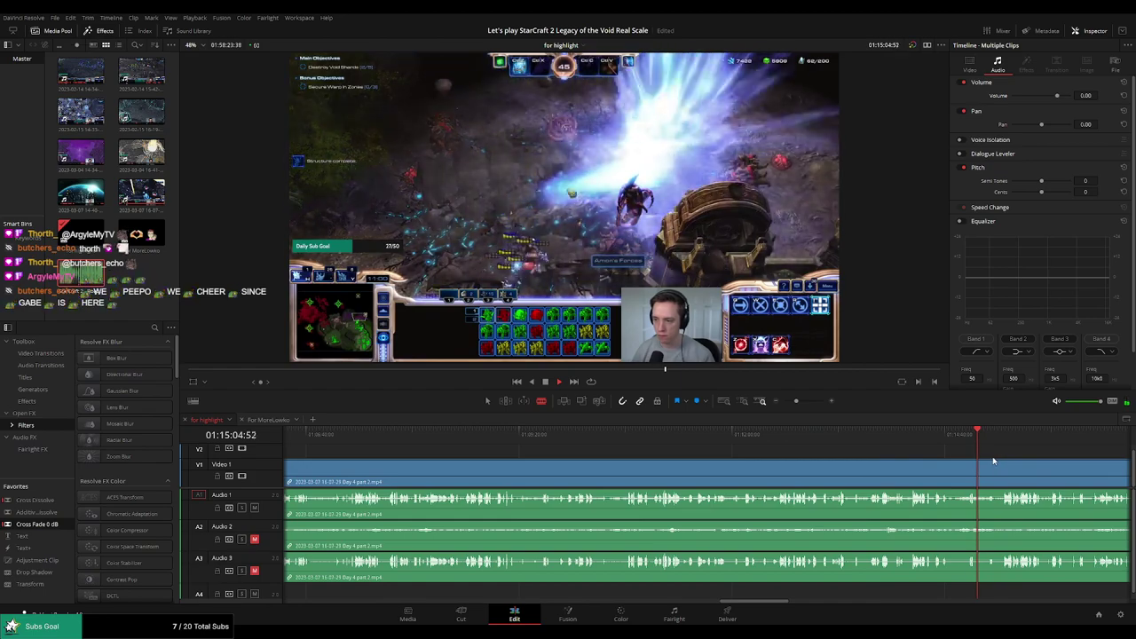
pyautogui.moveTo(1044, 467); pyautogui.dragTo(721, 457)
pyautogui.click(702, 439)
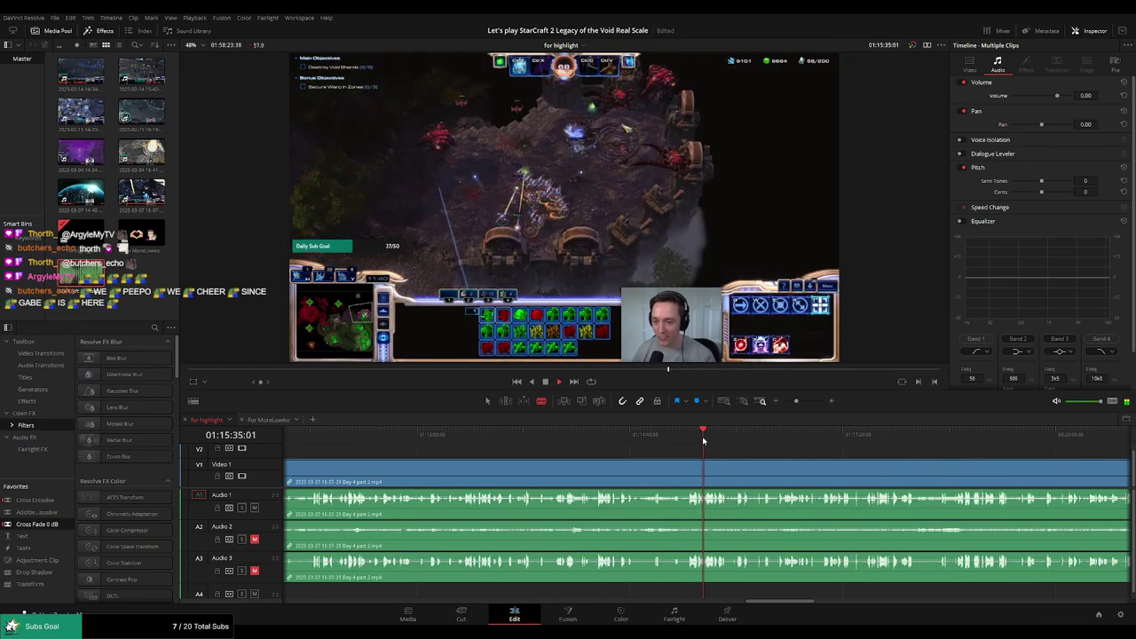
# Replay the Void Shards footage near 01:15:35, and recheck earlier gameplay around 01:12:37 and 01:10:53
pyautogui.click(691, 442)
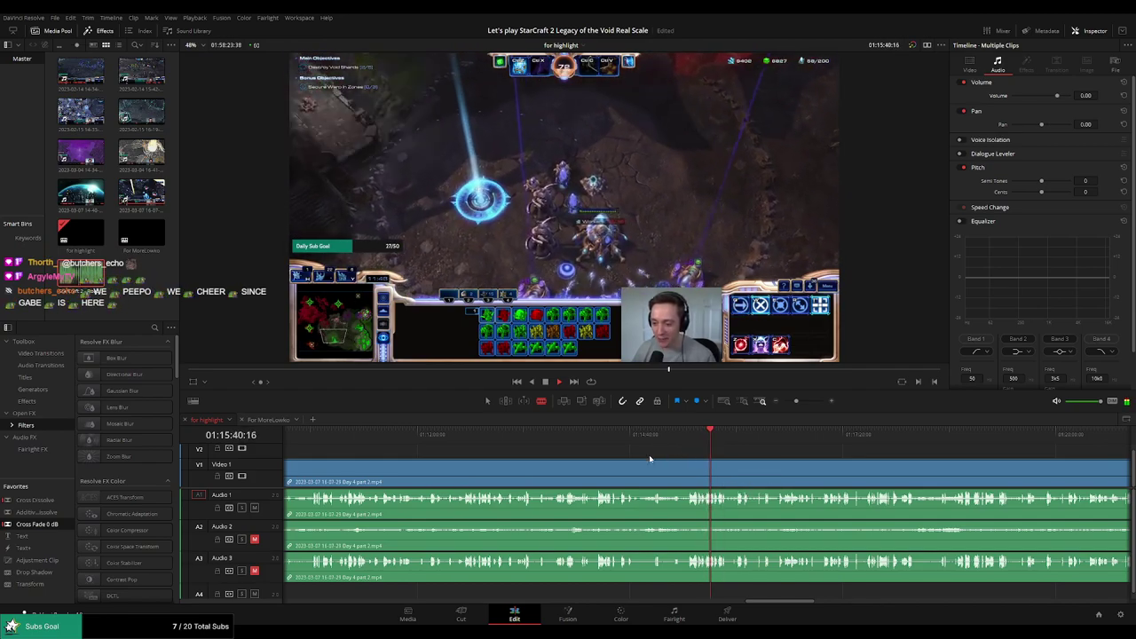
pyautogui.moveTo(637, 461); pyautogui.dragTo(851, 466)
pyautogui.click(679, 436)
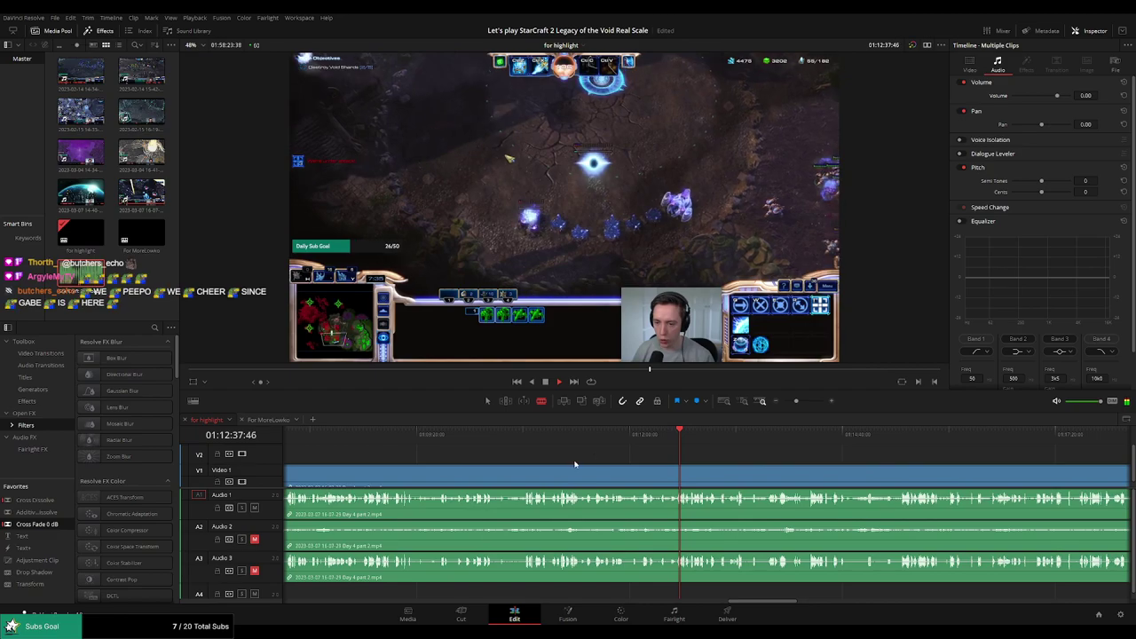
pyautogui.click(547, 435)
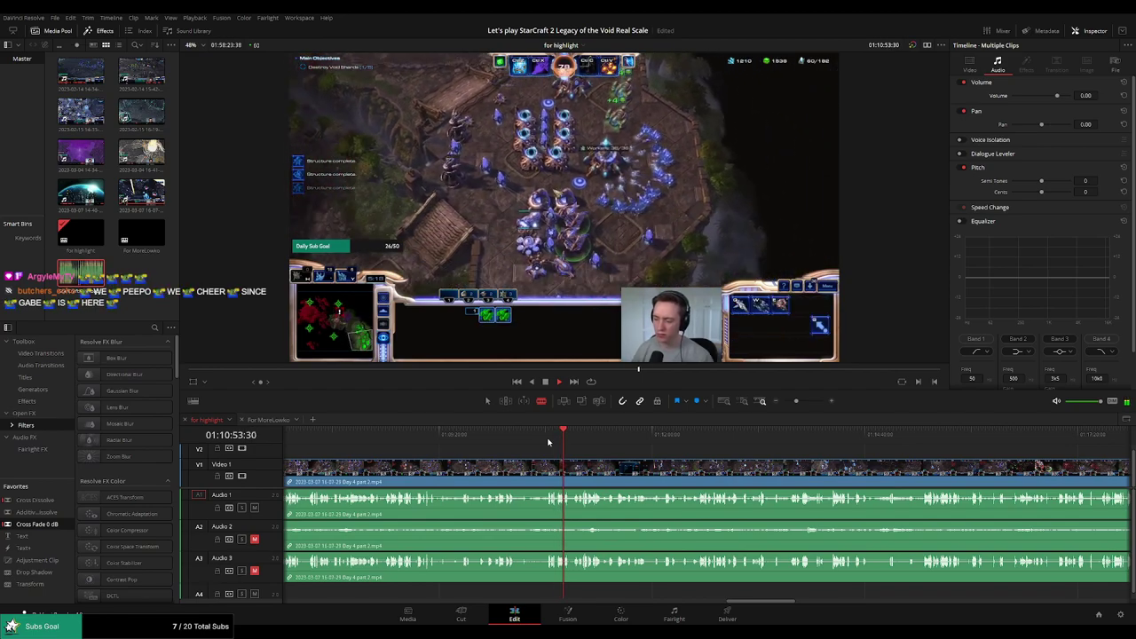
# View the whole timeline through its end at 01:58:23:38, and resume playback in the Artanis mission near 01:01:53
pyautogui.moveTo(791, 408); pyautogui.dragTo(779, 404)
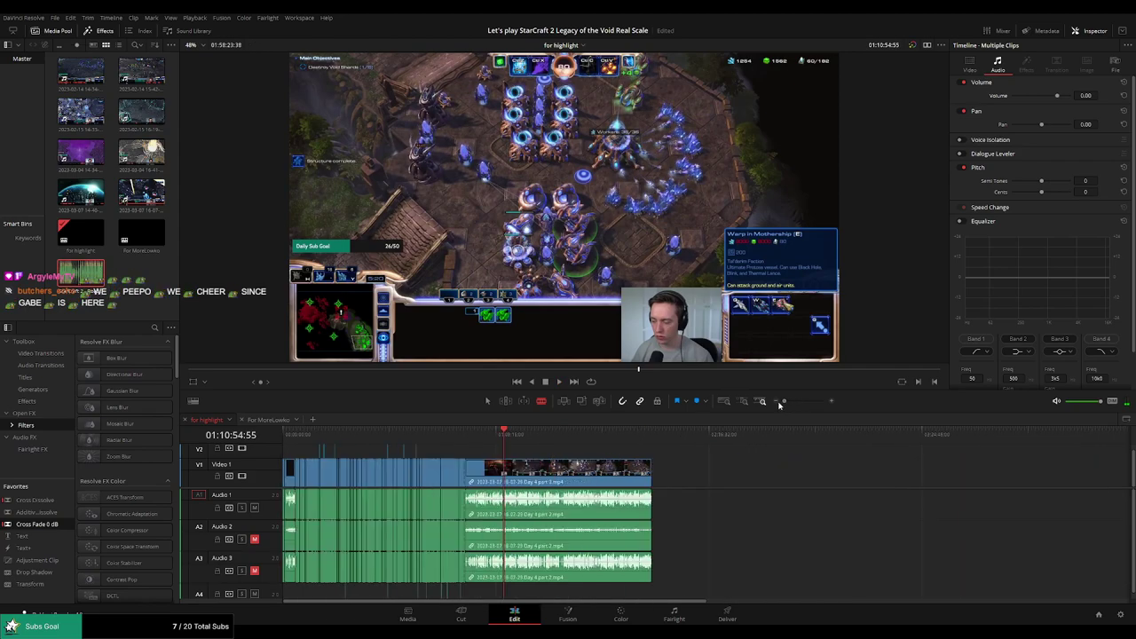
pyautogui.click(653, 434)
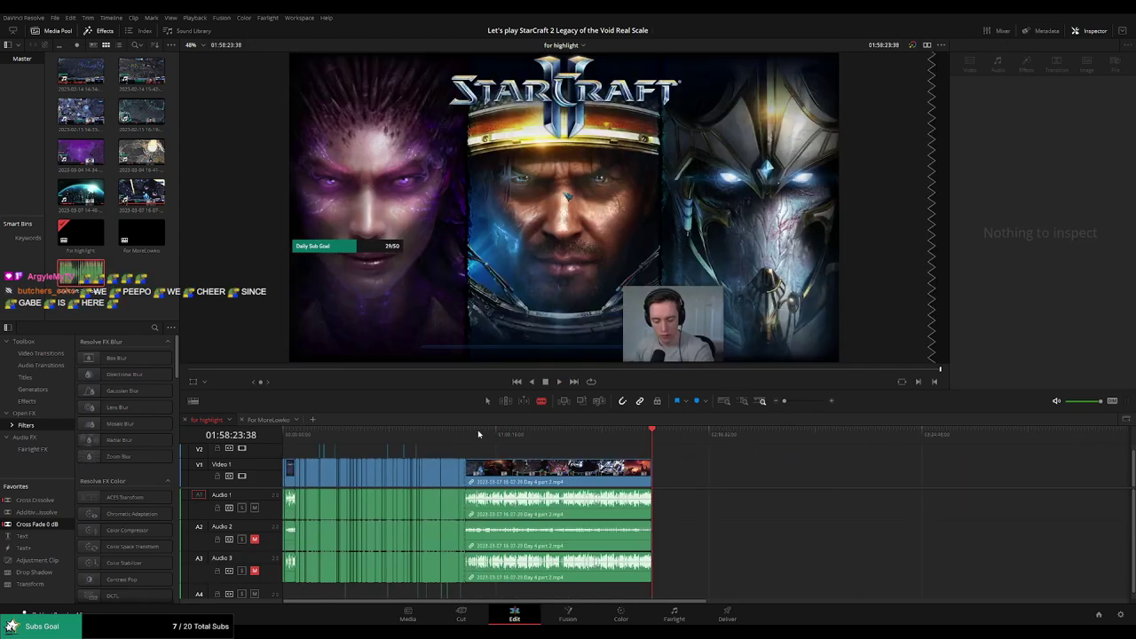
pyautogui.click(519, 468)
pyautogui.press('space')
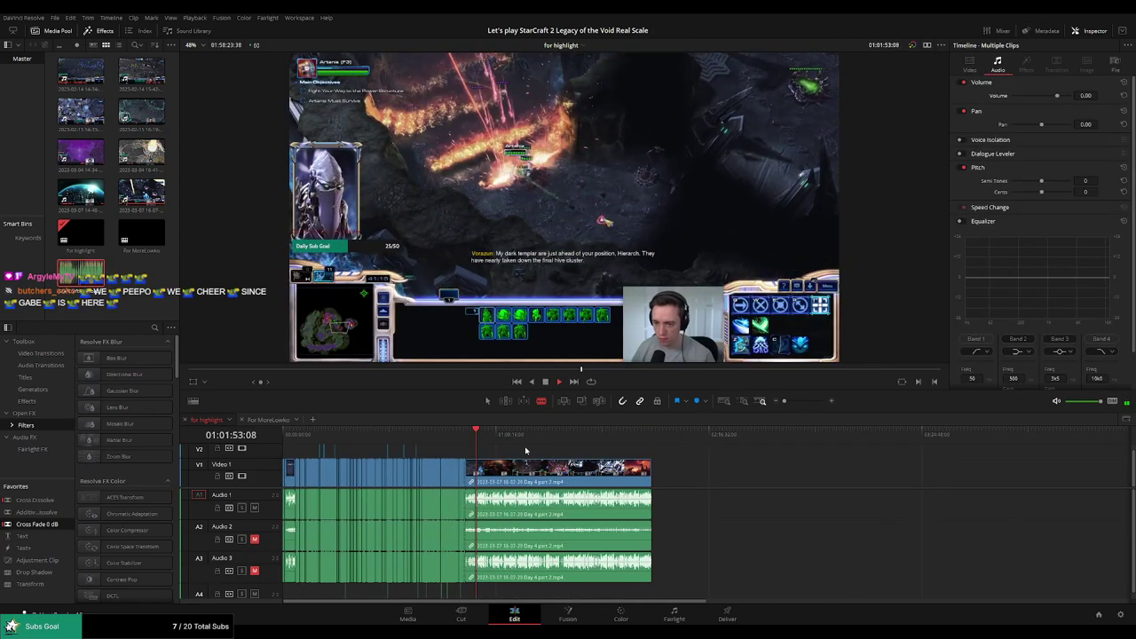
pyautogui.hotkey('shift', 'z')
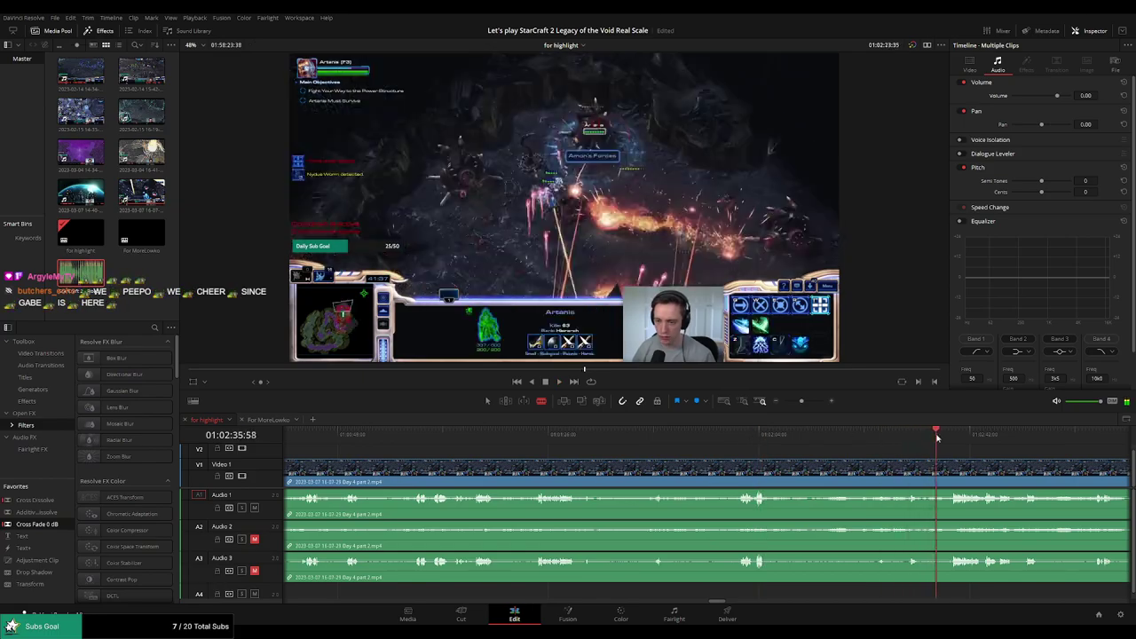
# Review the end of the Artanis mission from about 01:02:36 to the Victory screen near 01:03:40
pyautogui.click(950, 433)
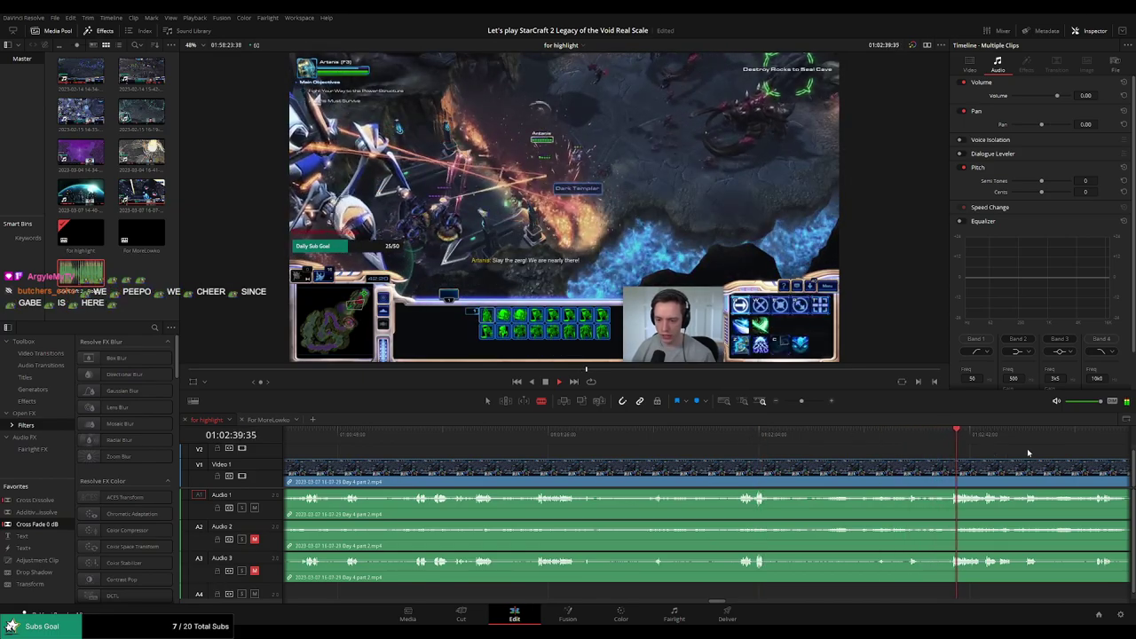
pyautogui.moveTo(1027, 450); pyautogui.dragTo(846, 439)
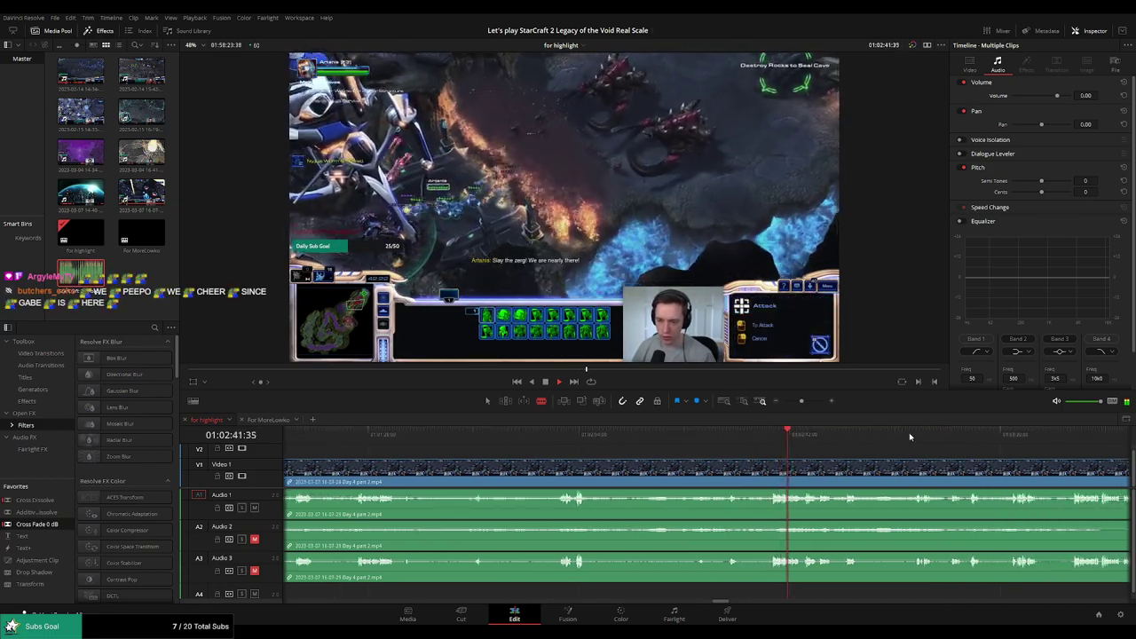
pyautogui.click(909, 434)
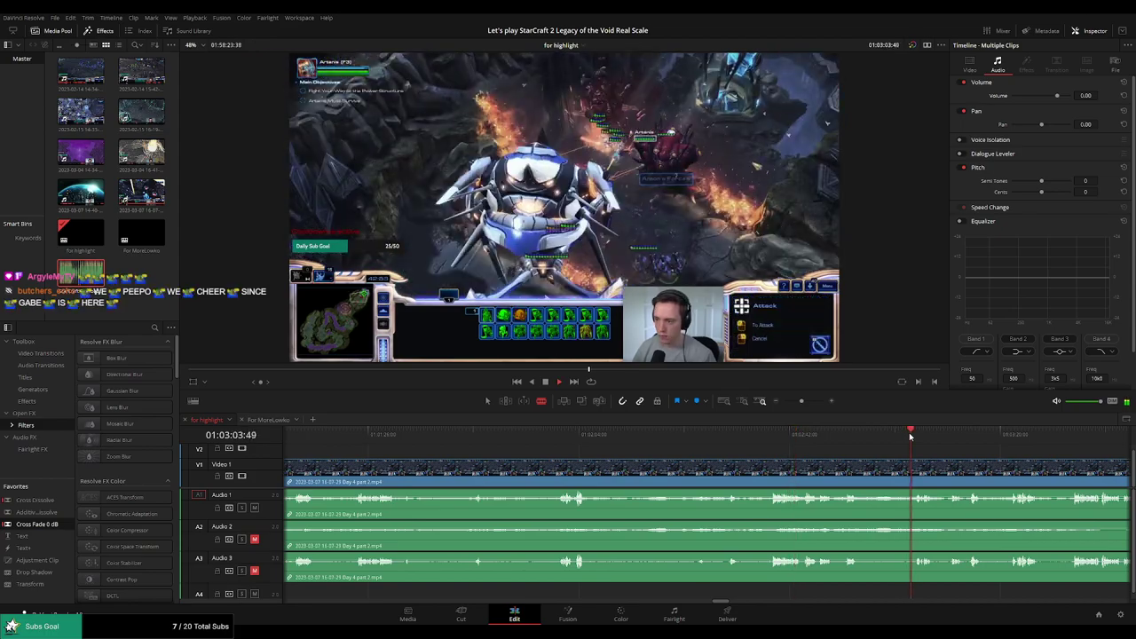
pyautogui.hscroll(3, 912, 436)
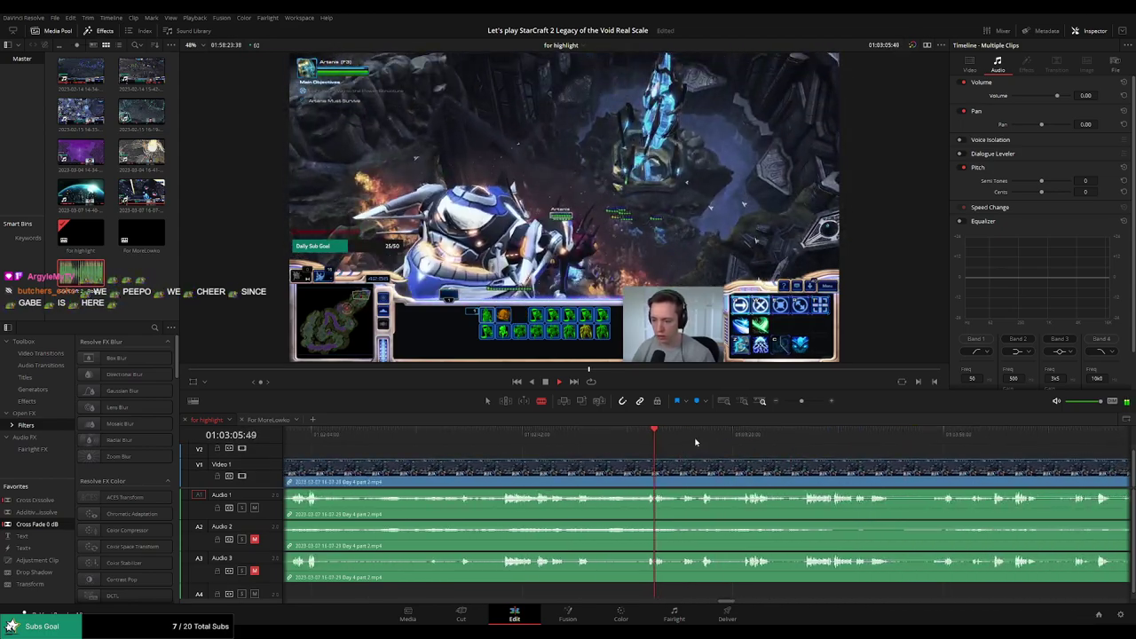
pyautogui.click(692, 434)
pyautogui.click(722, 436)
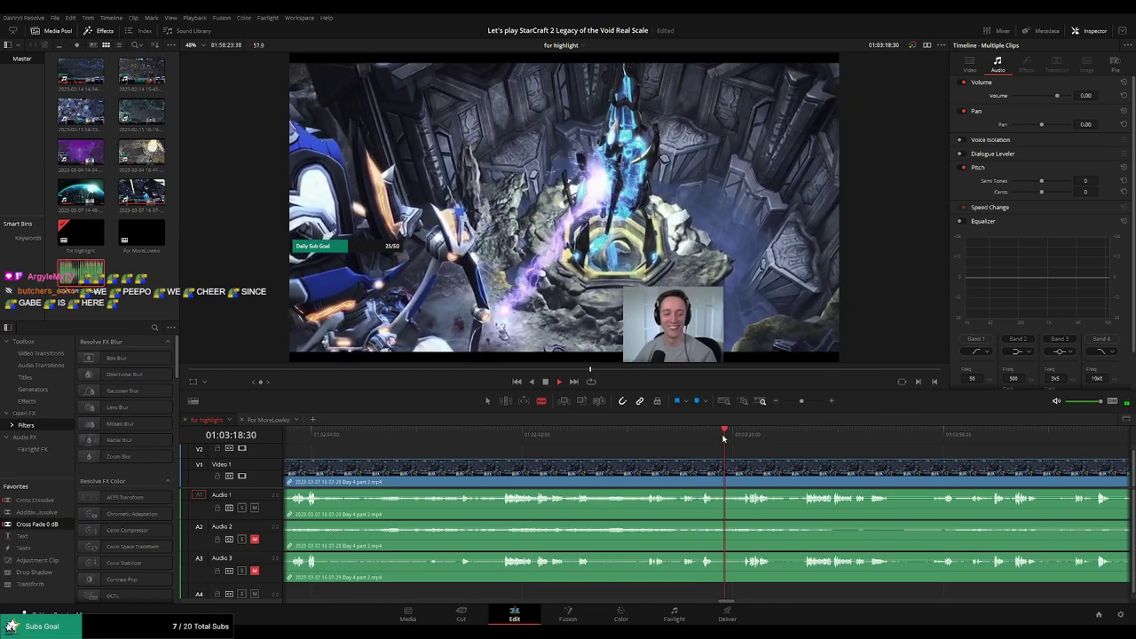
pyautogui.click(740, 436)
pyautogui.click(792, 434)
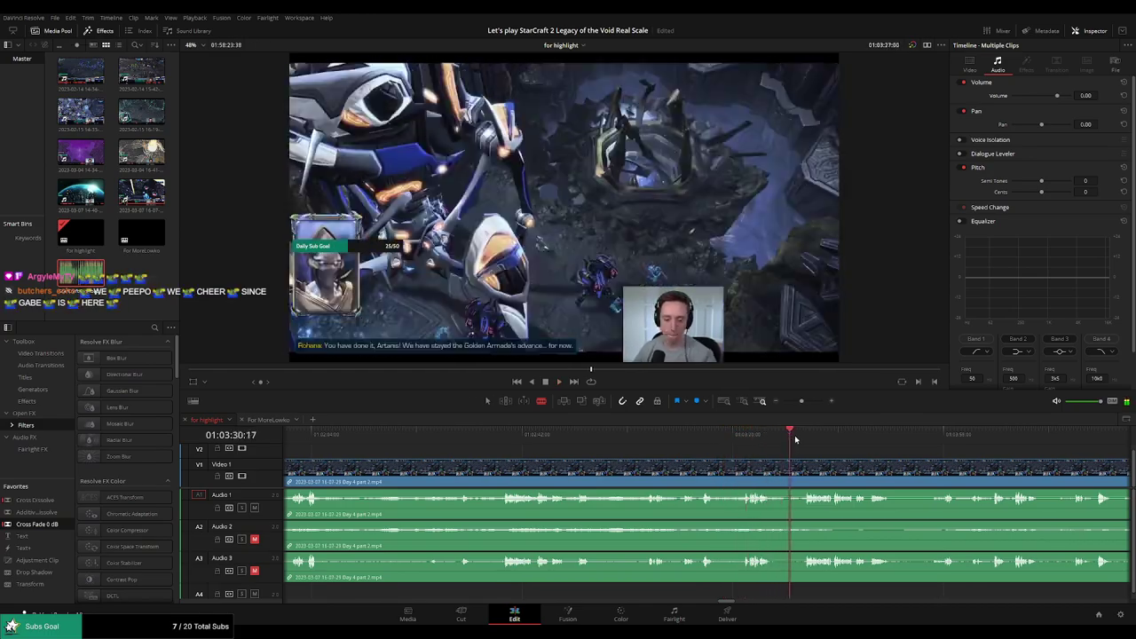
pyautogui.click(804, 434)
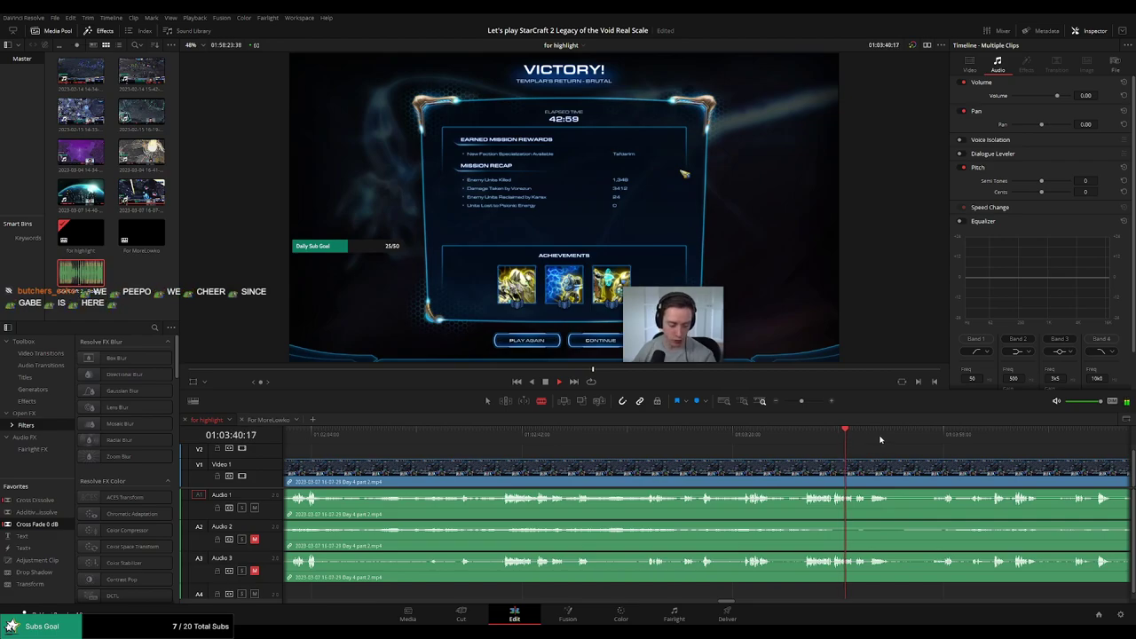
# Scan the footage after the Victory screen up to the cutscene of Amon's host body near 01:06:36
pyautogui.moveTo(880, 440); pyautogui.dragTo(1029, 447)
pyautogui.hscroll(5, 1029, 447)
pyautogui.moveTo(625, 441); pyautogui.dragTo(976, 456)
pyautogui.hscroll(5, 1057, 461)
pyautogui.moveTo(585, 434); pyautogui.dragTo(875, 435)
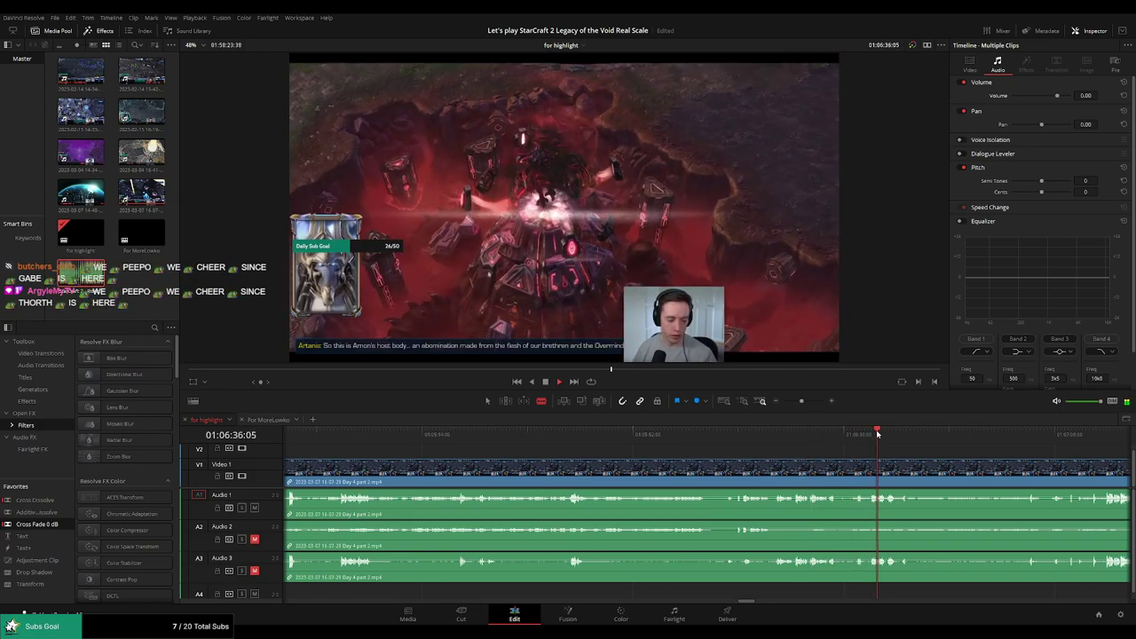
pyautogui.hscroll(3, 876, 447)
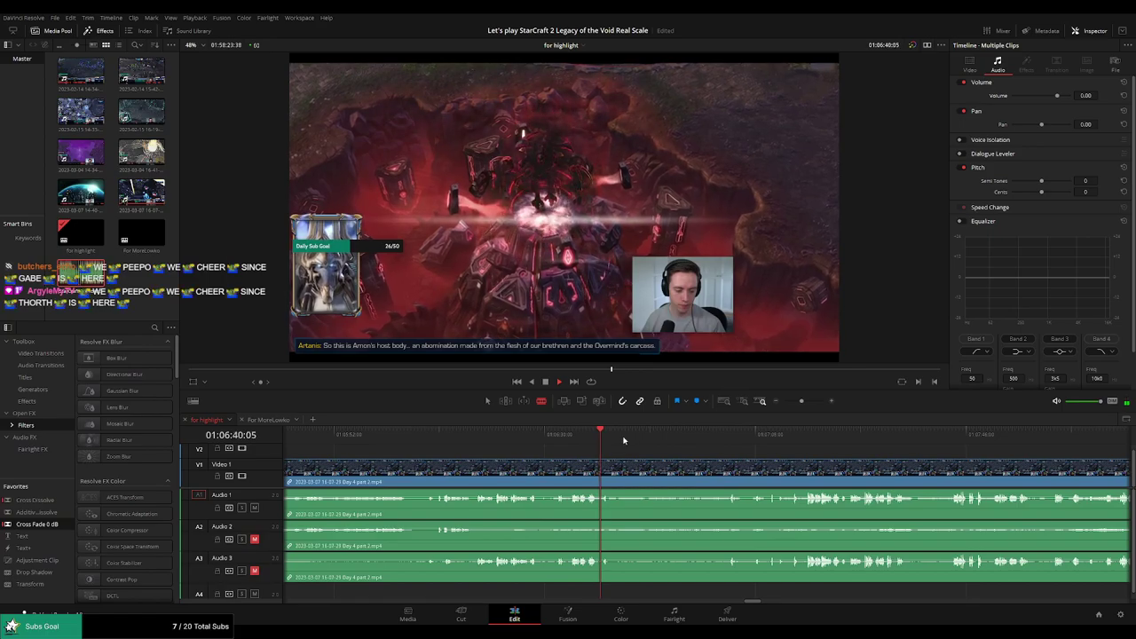
# Review the opening base defense of the Void Shards mission from about 01:07:52 to 01:08:35
pyautogui.click(807, 433)
pyautogui.click(1000, 434)
pyautogui.hscroll(5, 1000, 450)
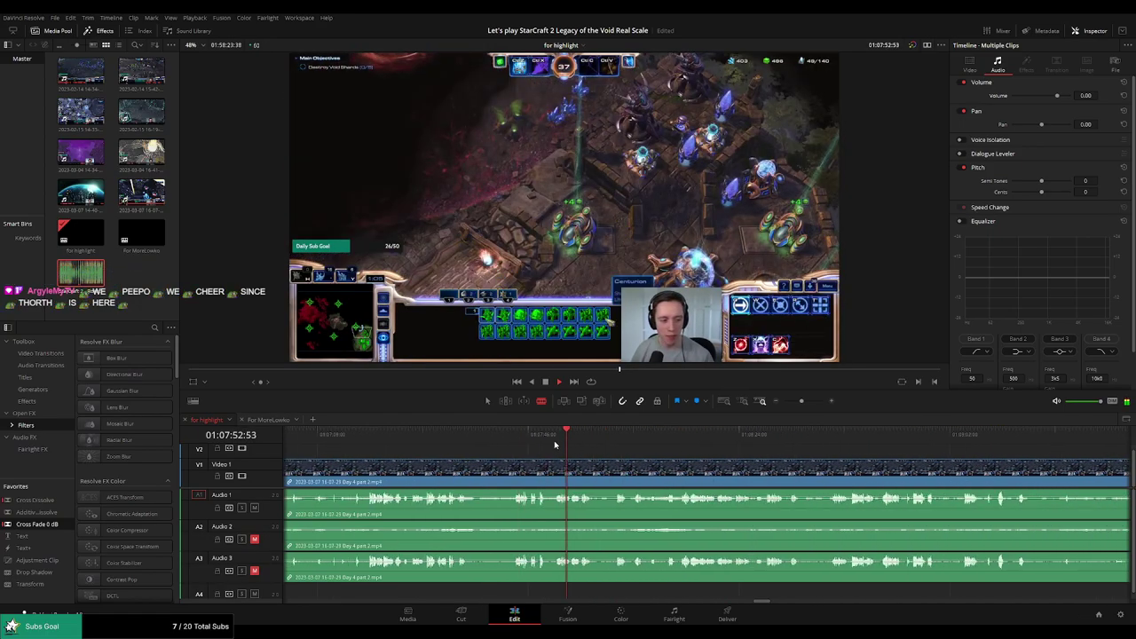
pyautogui.click(584, 435)
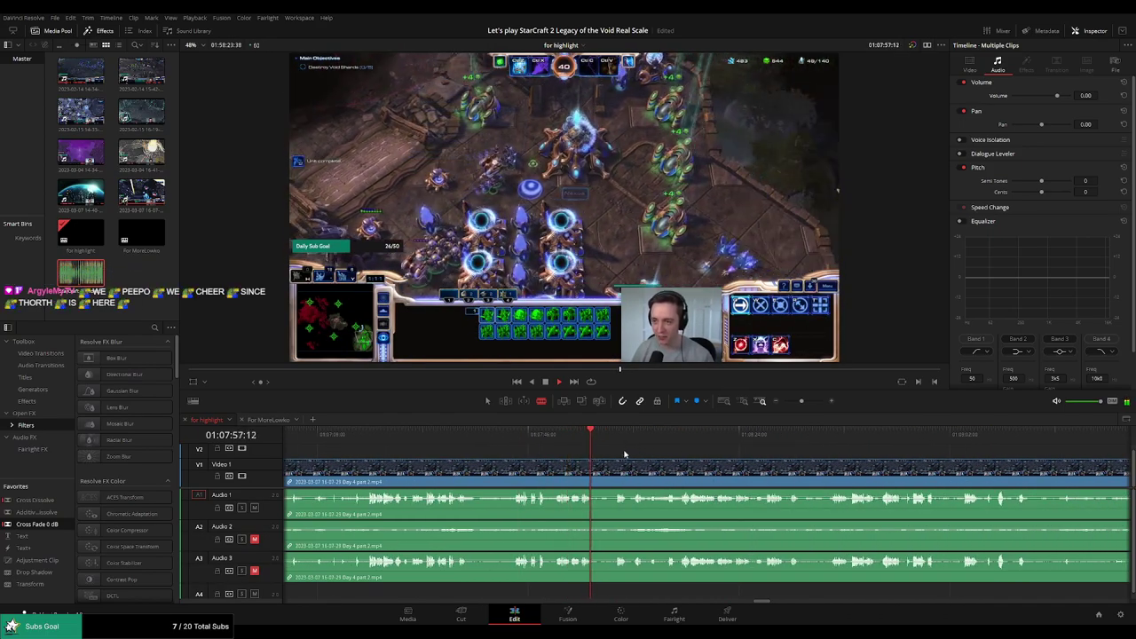
pyautogui.click(614, 437)
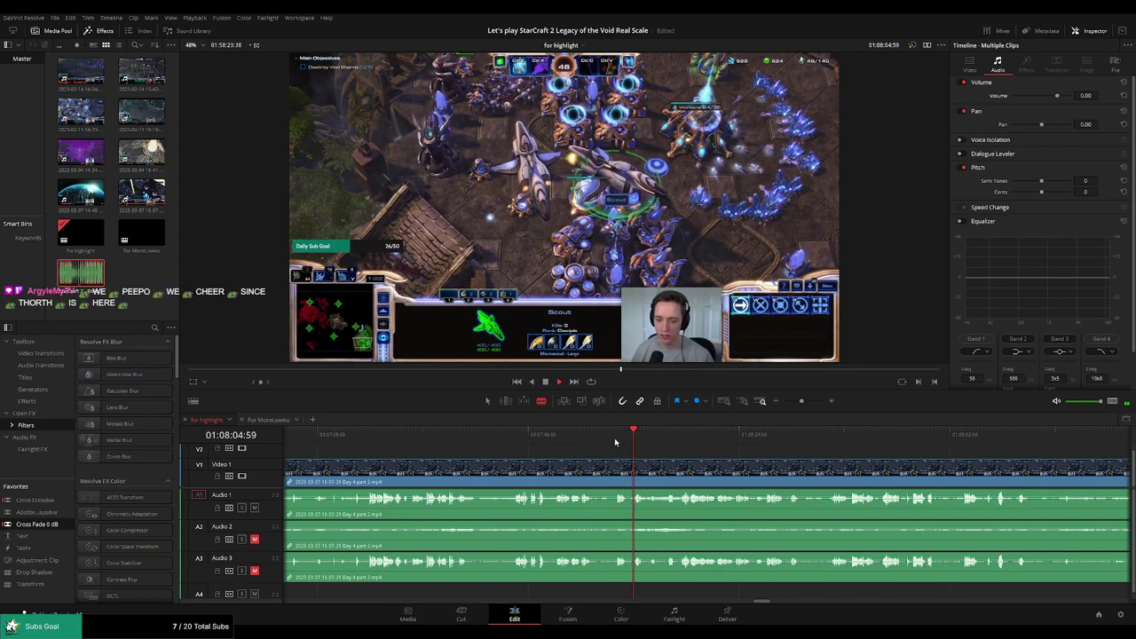
pyautogui.click(666, 439)
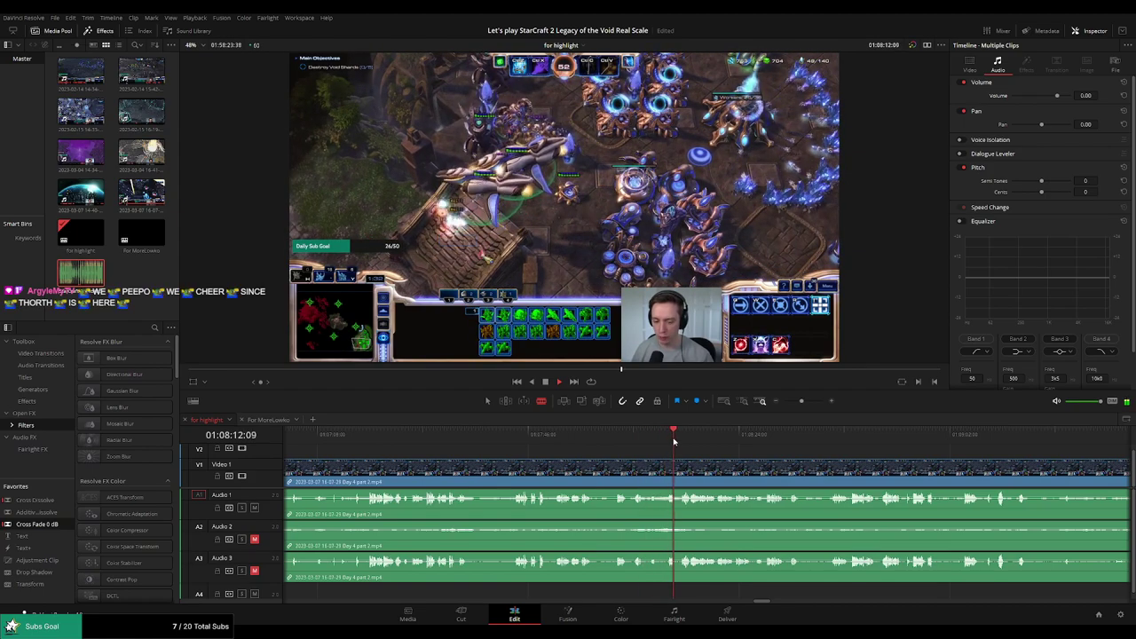
pyautogui.click(697, 436)
pyautogui.click(799, 437)
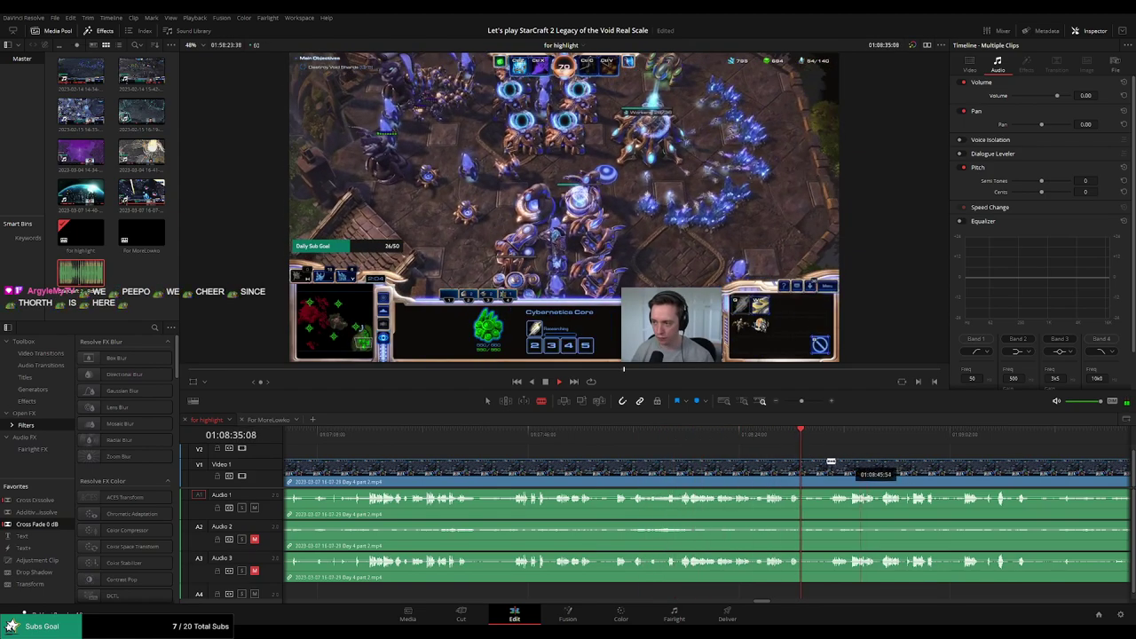
# Split the clips at 01:08:40:02, ripple-delete the section before that point, and add transitions at the new cut
pyautogui.moveTo(831, 461); pyautogui.dragTo(634, 451)
pyautogui.click(624, 437)
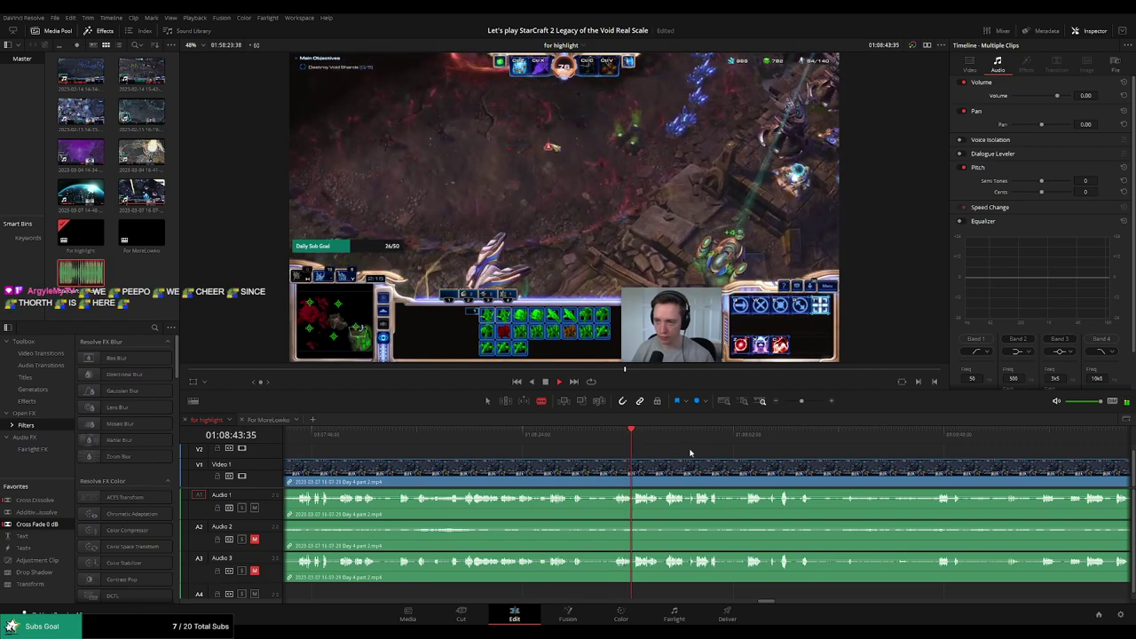
pyautogui.click(657, 437)
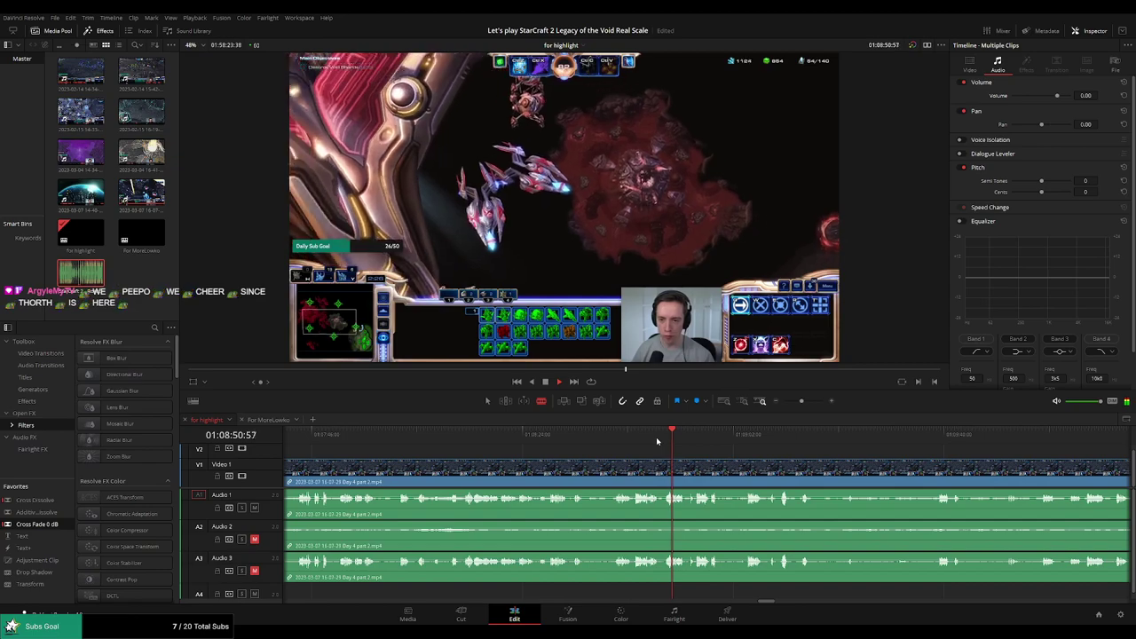
pyautogui.click(615, 436)
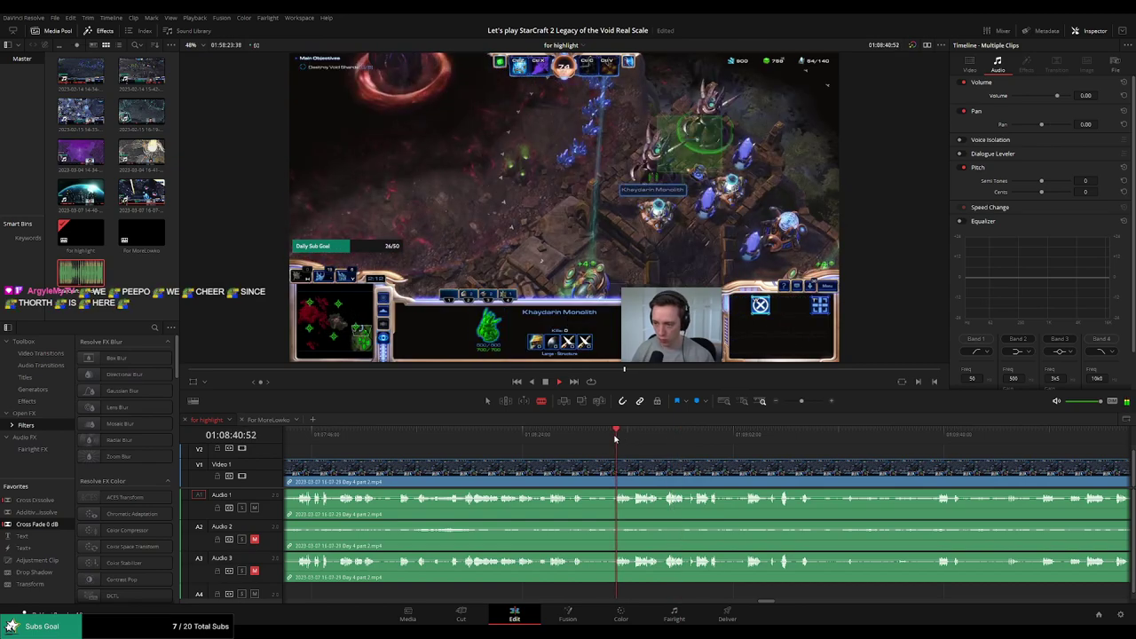
pyautogui.scroll(3, 696, 453)
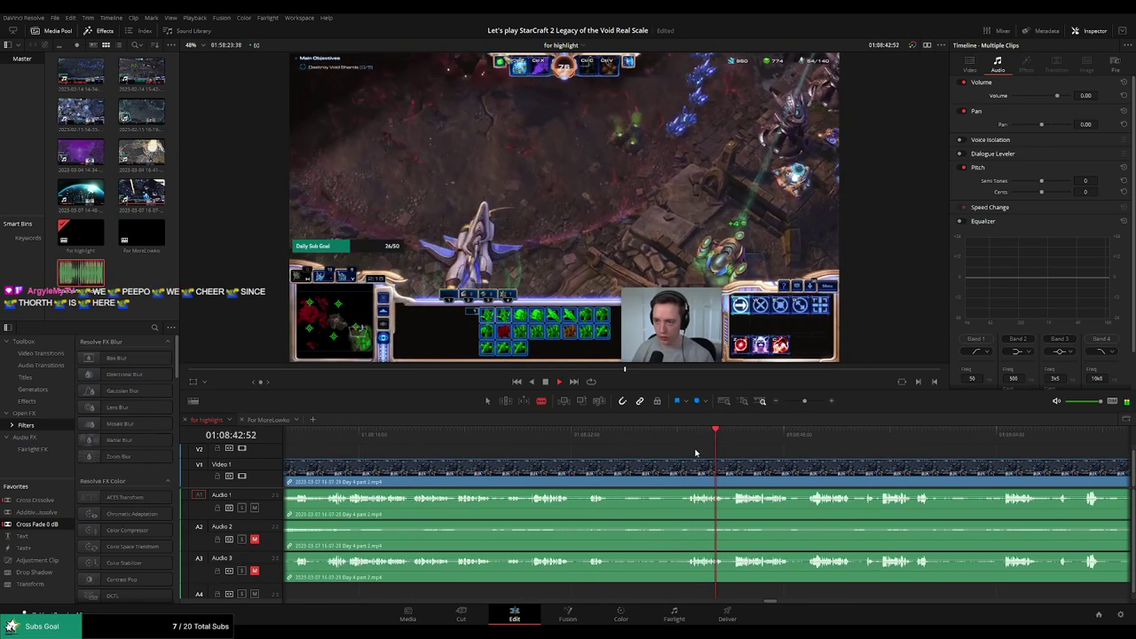
pyautogui.press('space')
pyautogui.moveTo(694, 434); pyautogui.dragTo(678, 433)
pyautogui.click(680, 473)
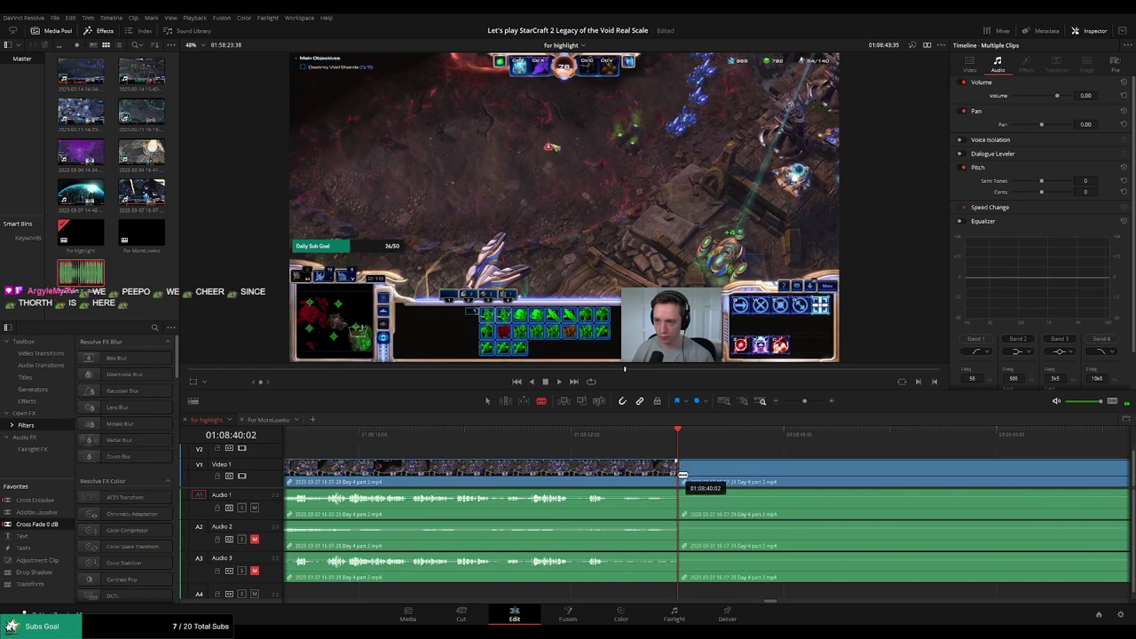
pyautogui.press('a')
pyautogui.click(644, 478)
pyautogui.press('Delete')
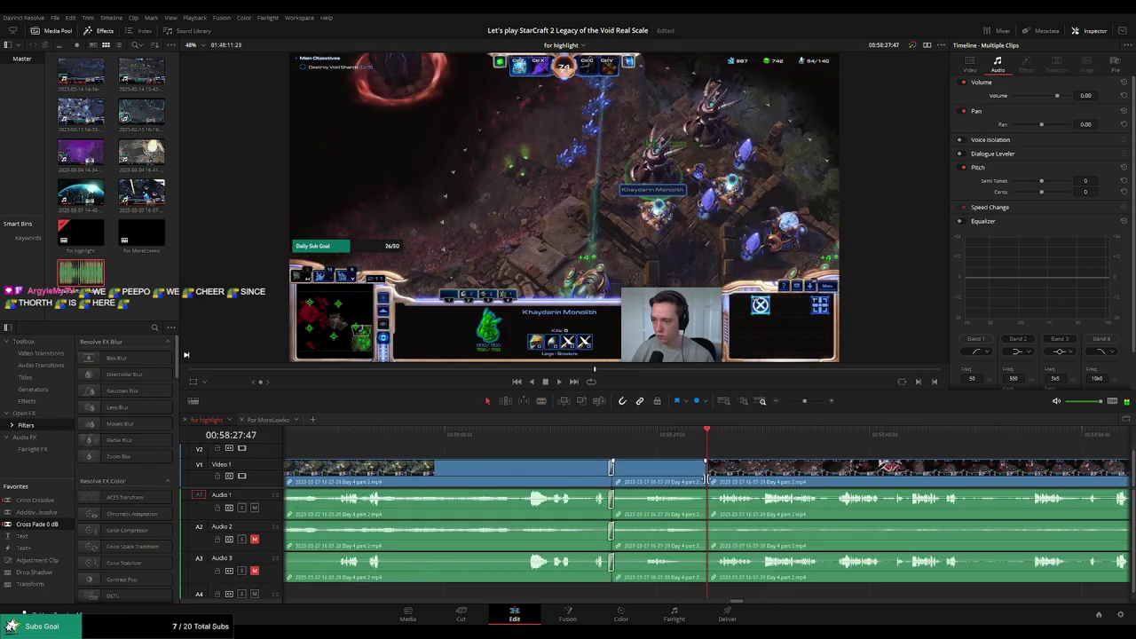
pyautogui.press('space')
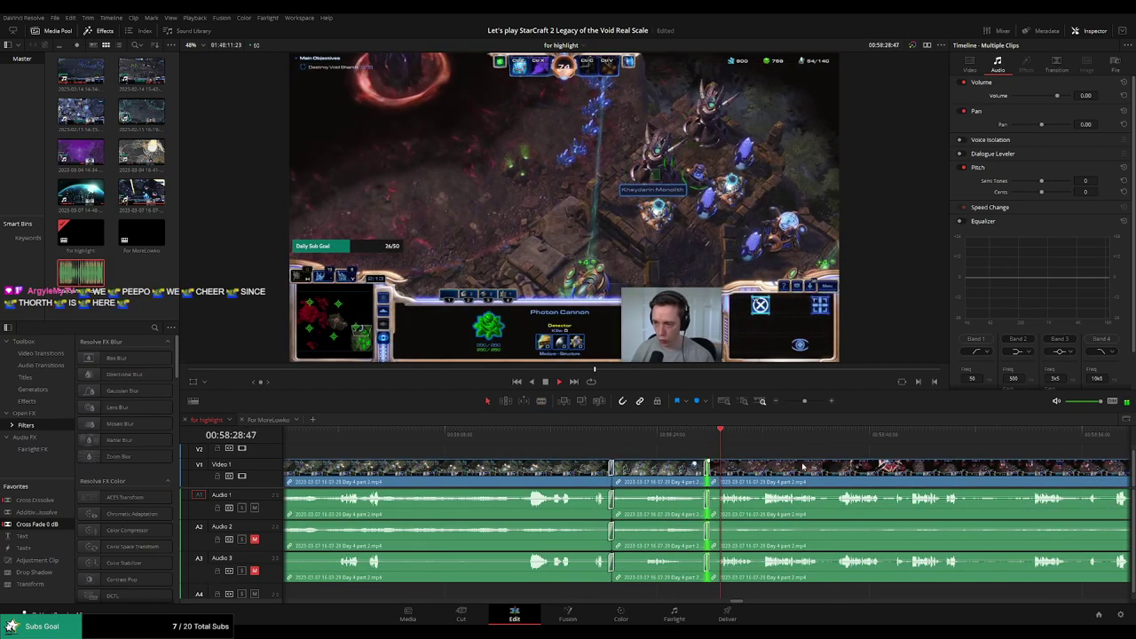
# Review the footage after the new cut, split at 00:58:43:12 and just after the commentary burst there, and ripple-delete that short piece
pyautogui.moveTo(802, 466); pyautogui.dragTo(596, 458)
pyautogui.click(587, 449)
pyautogui.click(552, 434)
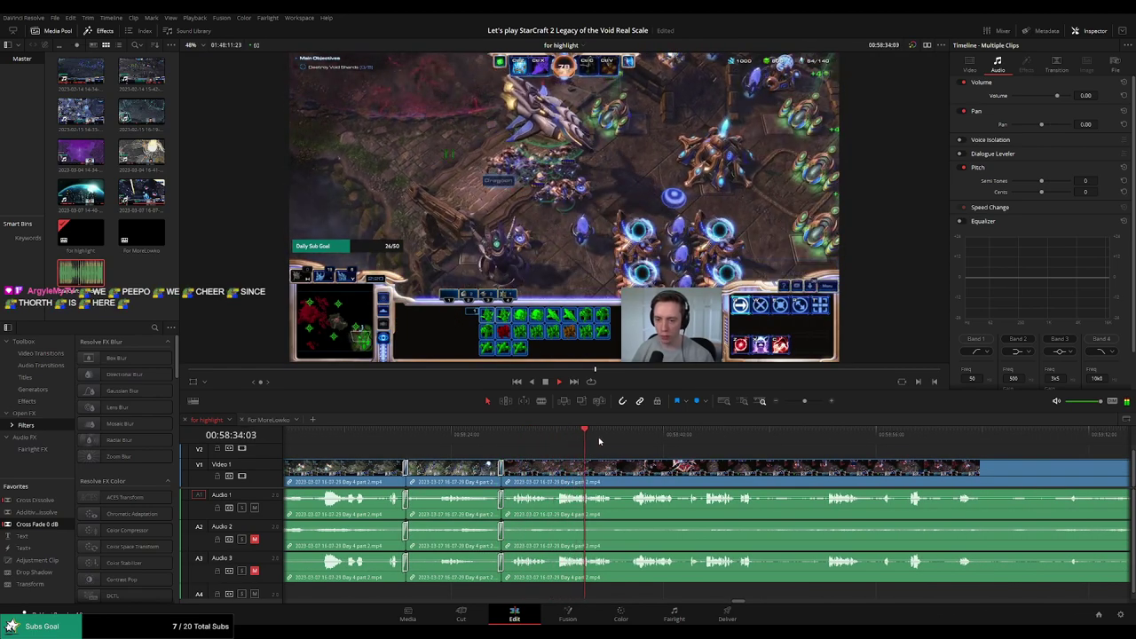
pyautogui.click(625, 438)
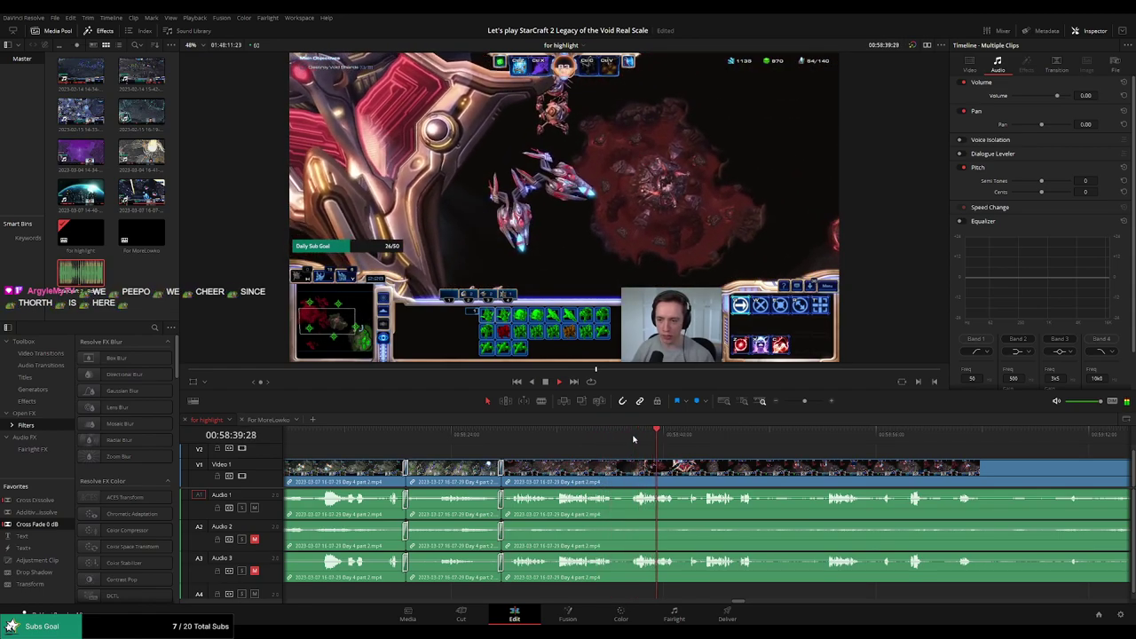
pyautogui.moveTo(750, 461); pyautogui.dragTo(620, 456)
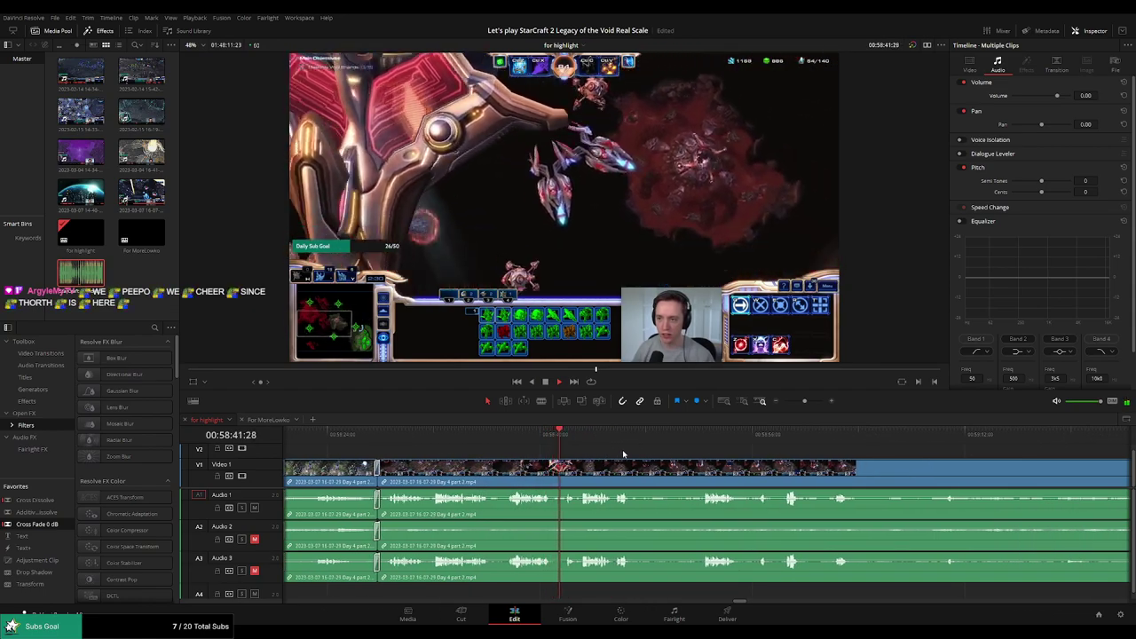
pyautogui.hscroll(2, 632, 454)
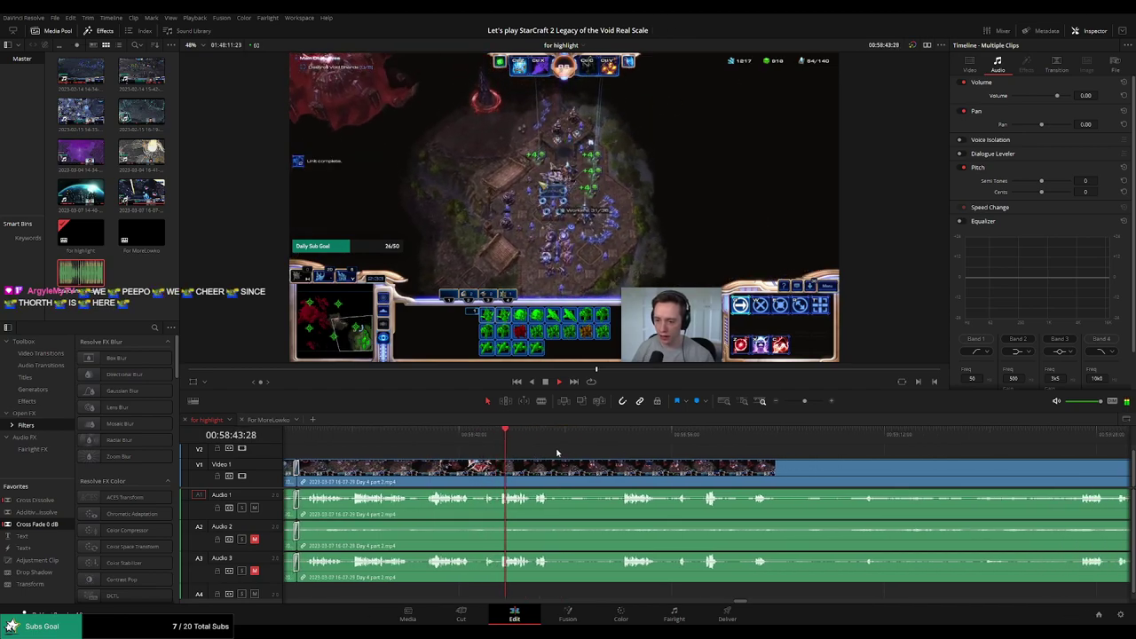
pyautogui.scroll(2, 556, 446)
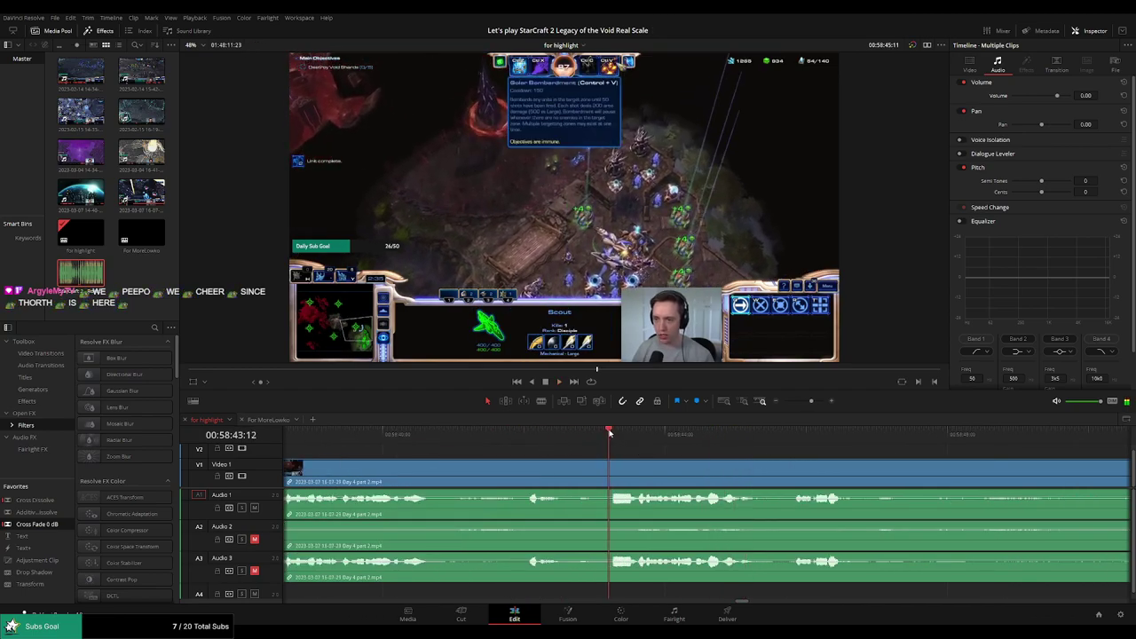
pyautogui.press('b')
pyautogui.click(610, 469)
pyautogui.click(637, 470)
pyautogui.press('a')
pyautogui.click(625, 471)
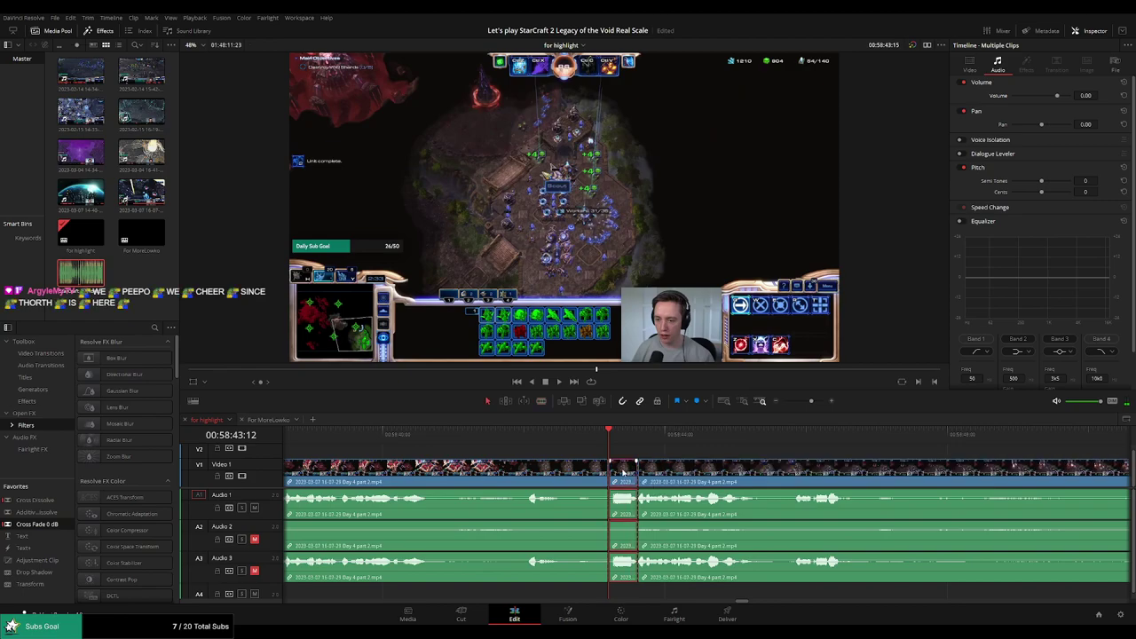
pyautogui.press('BackSpace')
# Split the clips slightly before the cut at 00:58:43:12 and ripple-delete the quiet sliver up to that cut
pyautogui.click(574, 434)
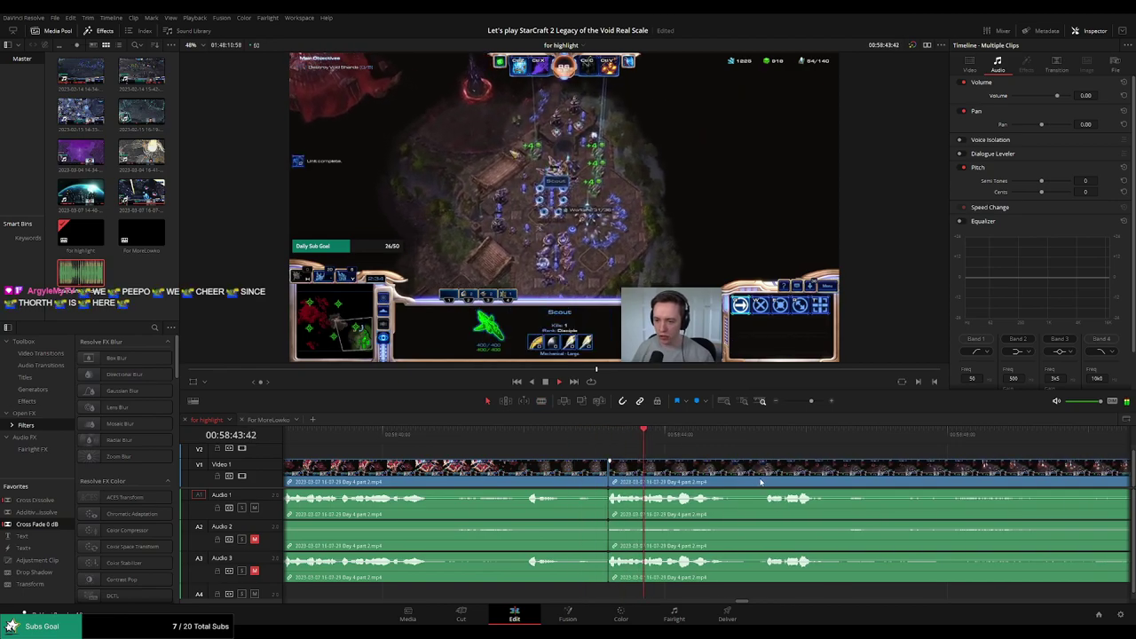
pyautogui.press('b')
pyautogui.click(576, 467)
pyautogui.press('a')
pyautogui.click(591, 469)
pyautogui.press('BackSpace')
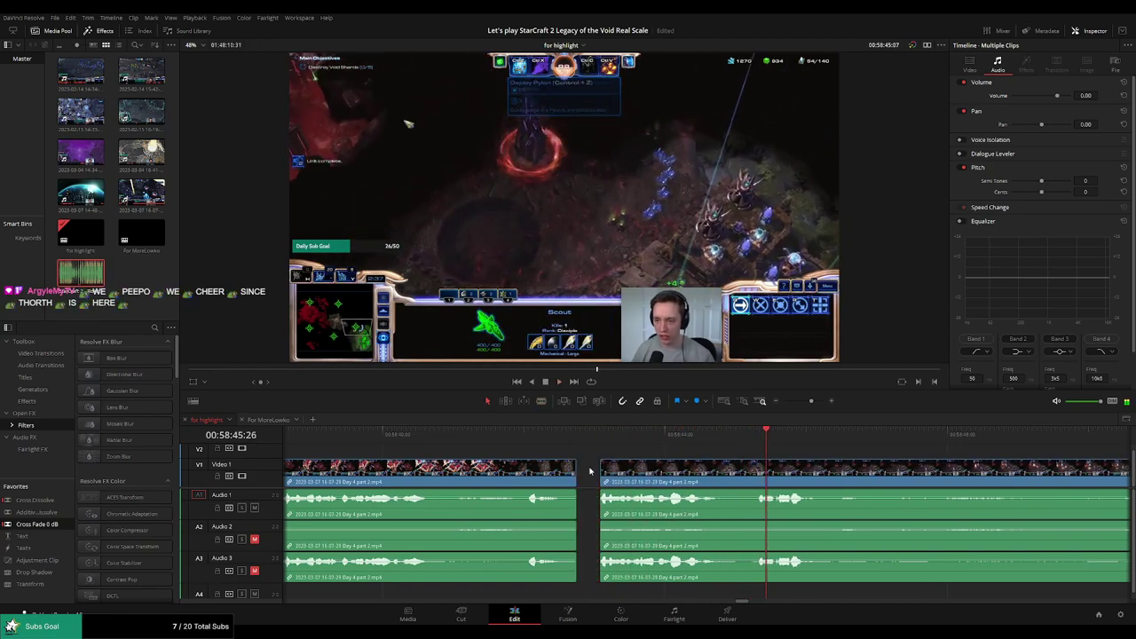
pyautogui.click(524, 438)
pyautogui.press('space')
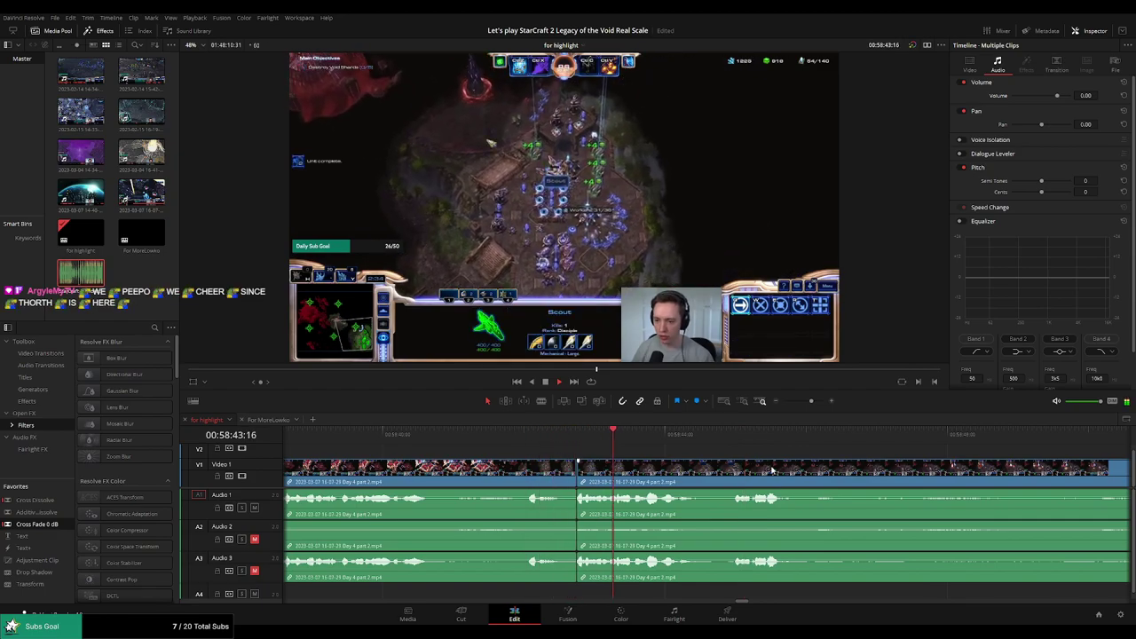
# Review the first Void Shard attack from about 00:58:43 to the checkpoint near 00:59:17
pyautogui.moveTo(768, 469); pyautogui.dragTo(612, 457)
pyautogui.hscroll(1, 675, 461)
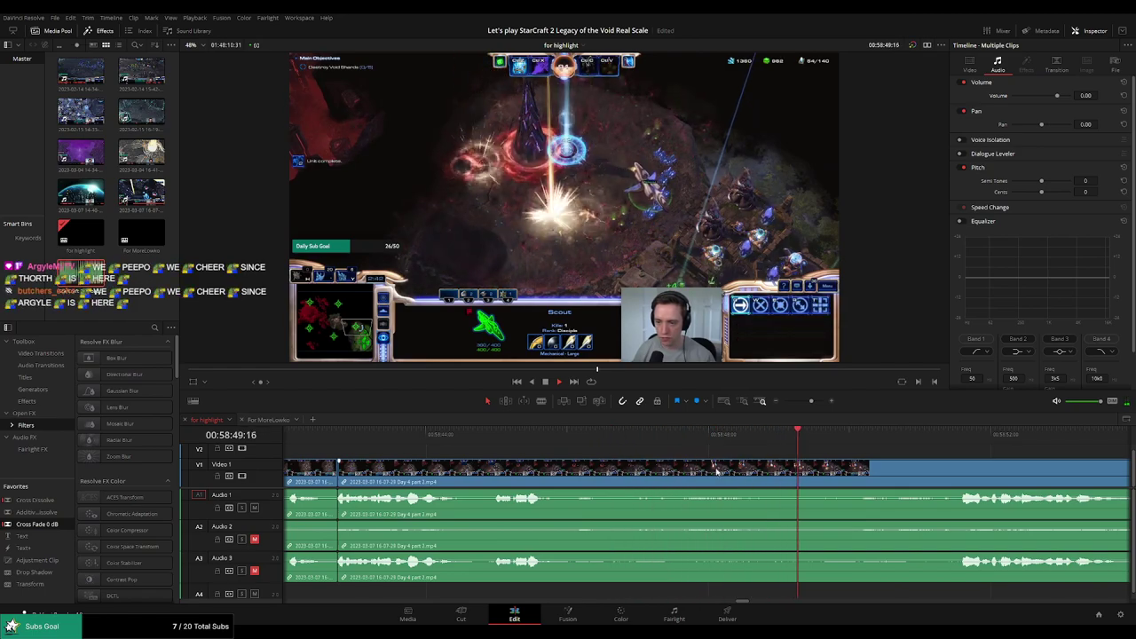
pyautogui.hscroll(5, 570, 432)
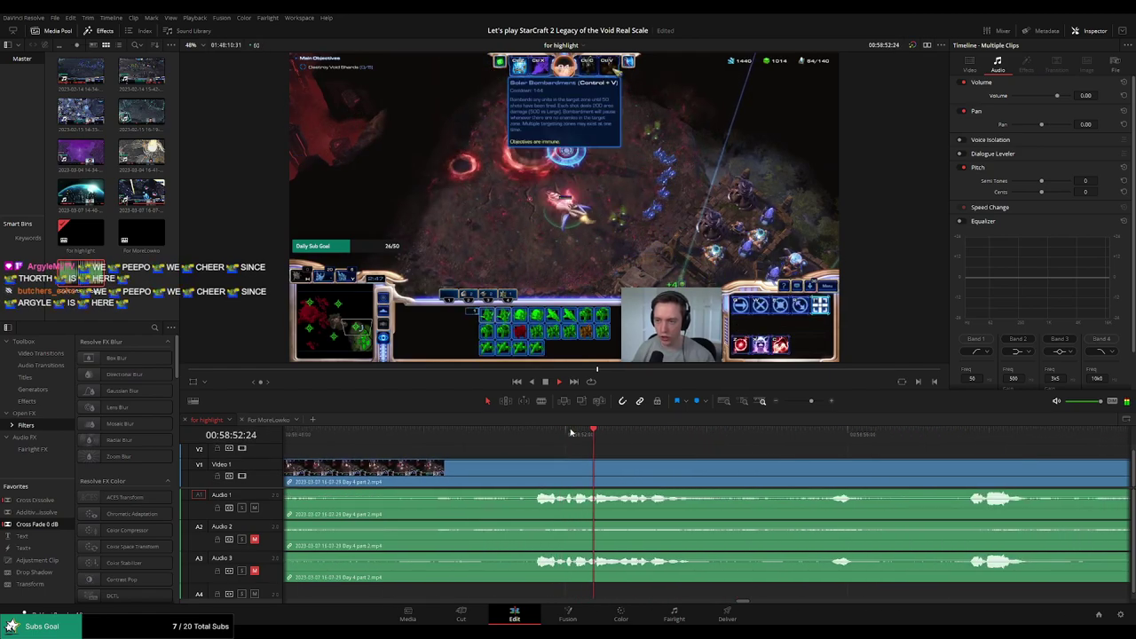
pyautogui.hscroll(2, 710, 457)
pyautogui.click(635, 436)
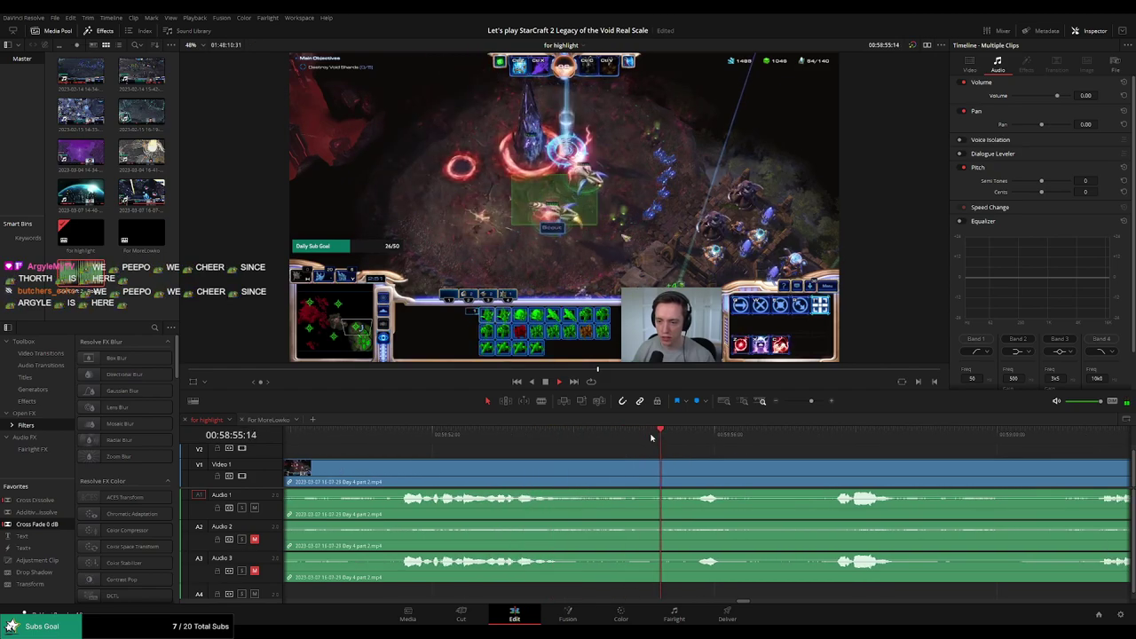
pyautogui.hscroll(4, 763, 459)
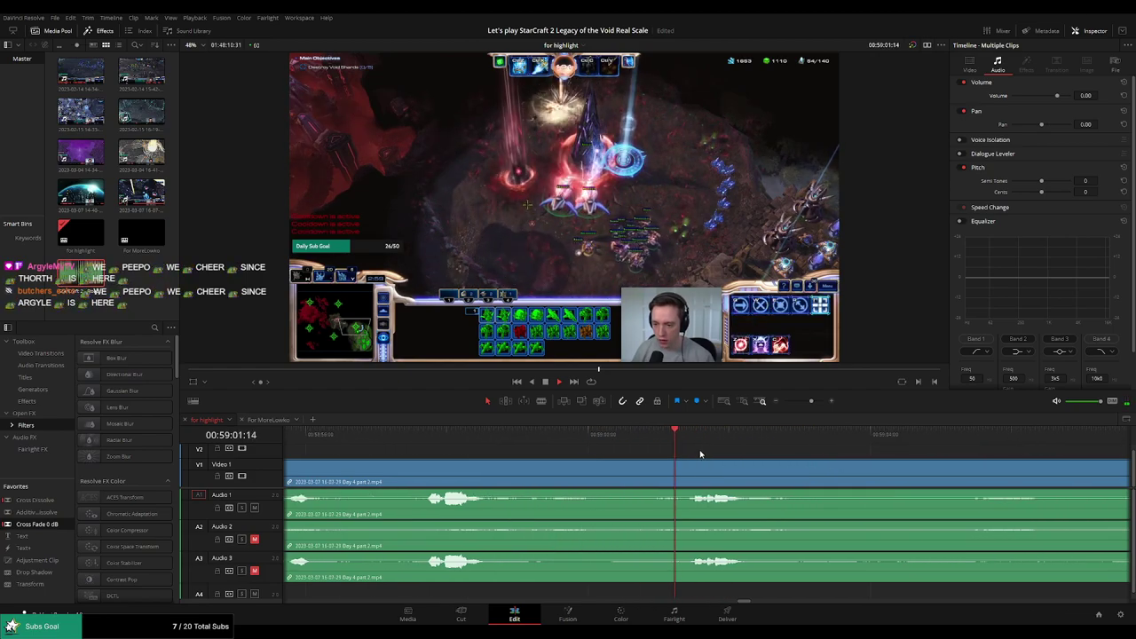
pyautogui.moveTo(810, 401); pyautogui.dragTo(804, 433)
pyautogui.moveTo(877, 449); pyautogui.dragTo(586, 446)
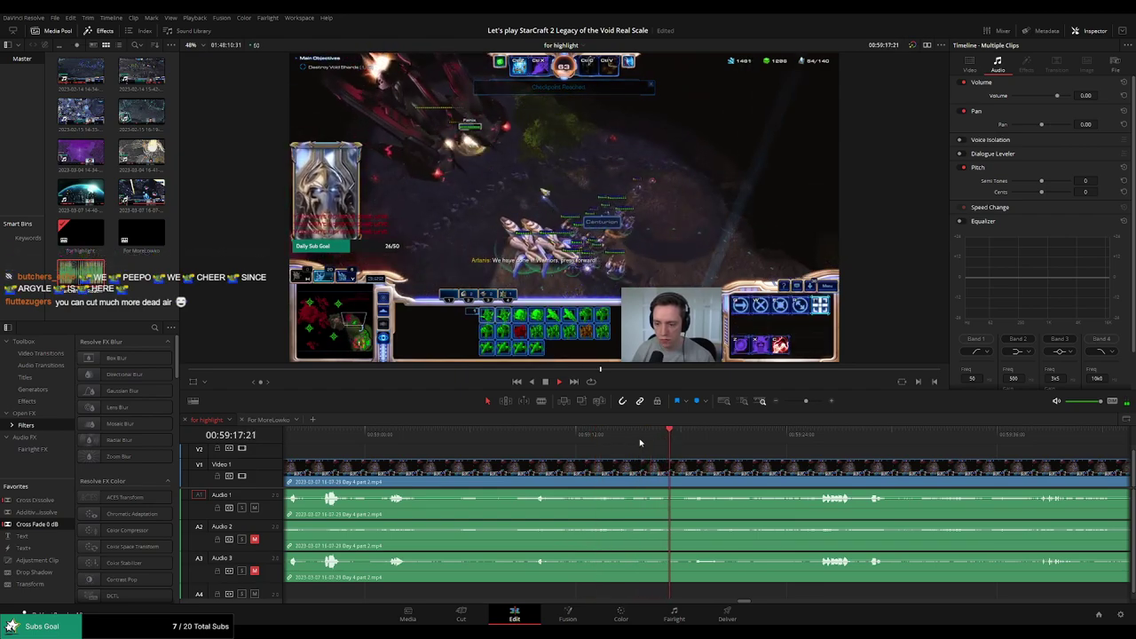
# Recheck the footage from about 00:59:10 and split the clips just after the checkpoint, at about 00:59:18
pyautogui.click(534, 435)
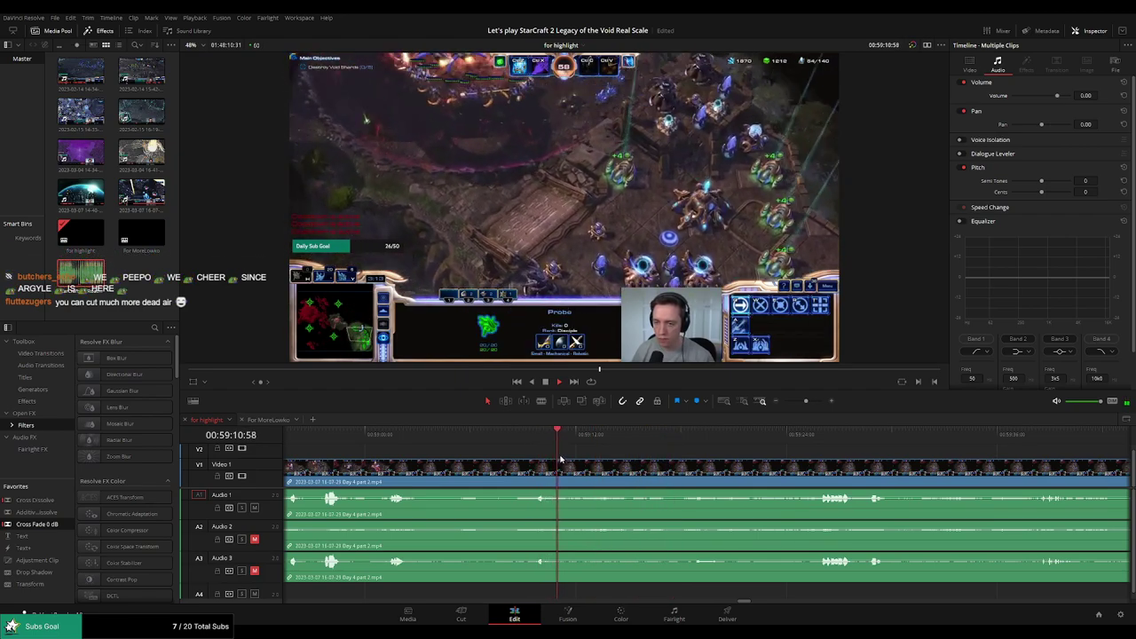
pyautogui.click(667, 435)
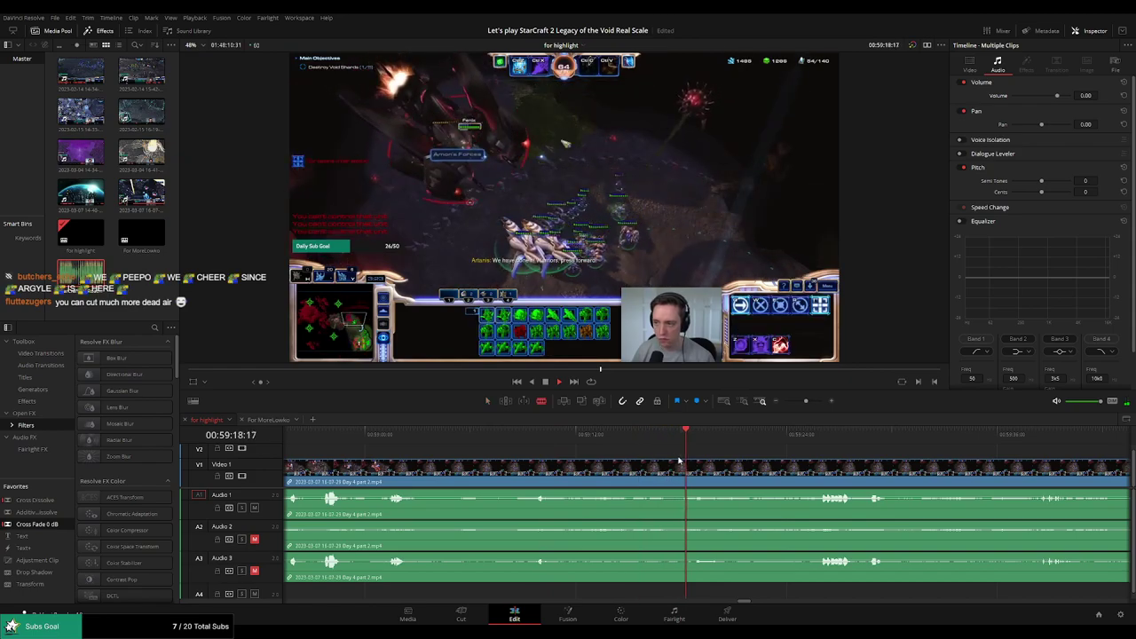
pyautogui.click(682, 464)
# Scan the commentary after the new split from about 00:59:26 to 00:59:58 for the next part worth keeping
pyautogui.click(816, 432)
pyautogui.hscroll(3, 712, 453)
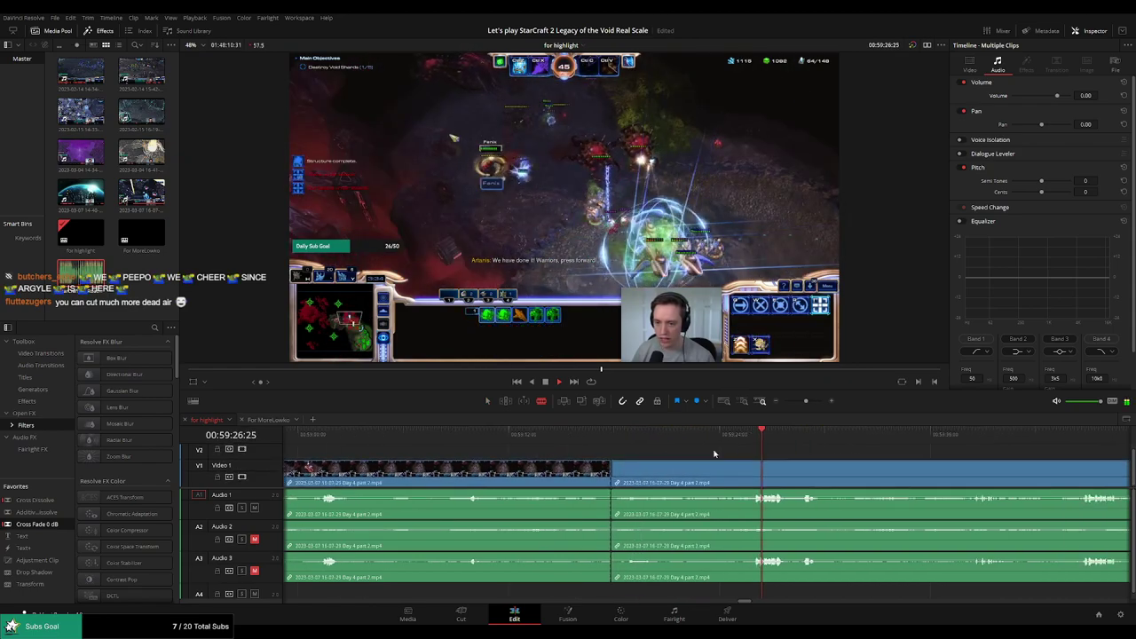
pyautogui.click(948, 434)
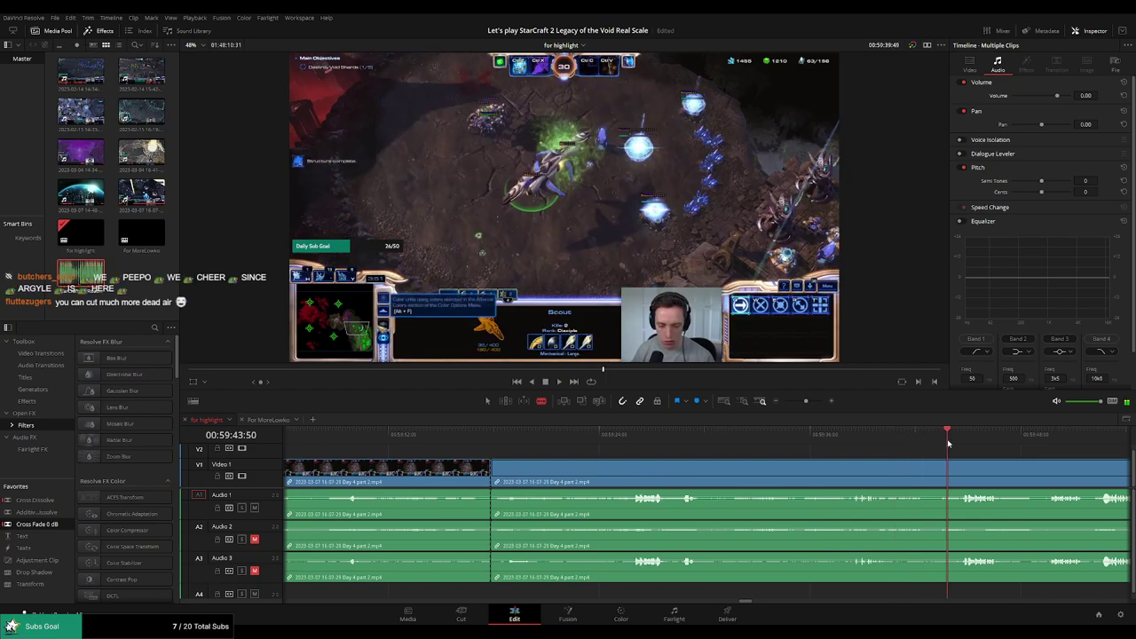
pyautogui.hscroll(7, 988, 461)
pyautogui.click(785, 435)
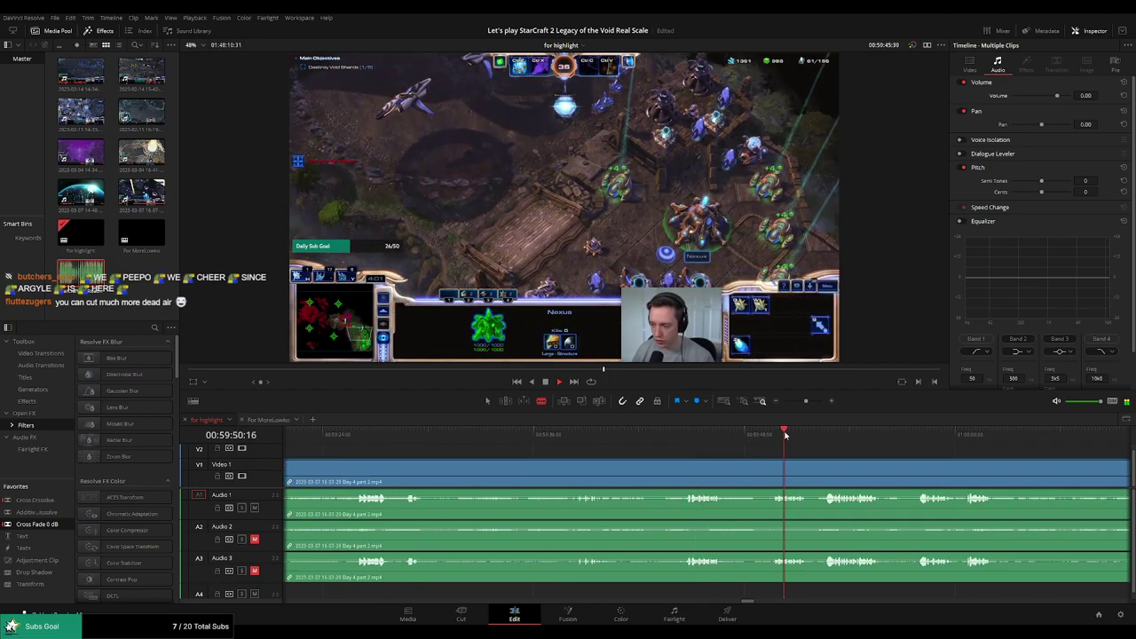
pyautogui.hscroll(5, 879, 456)
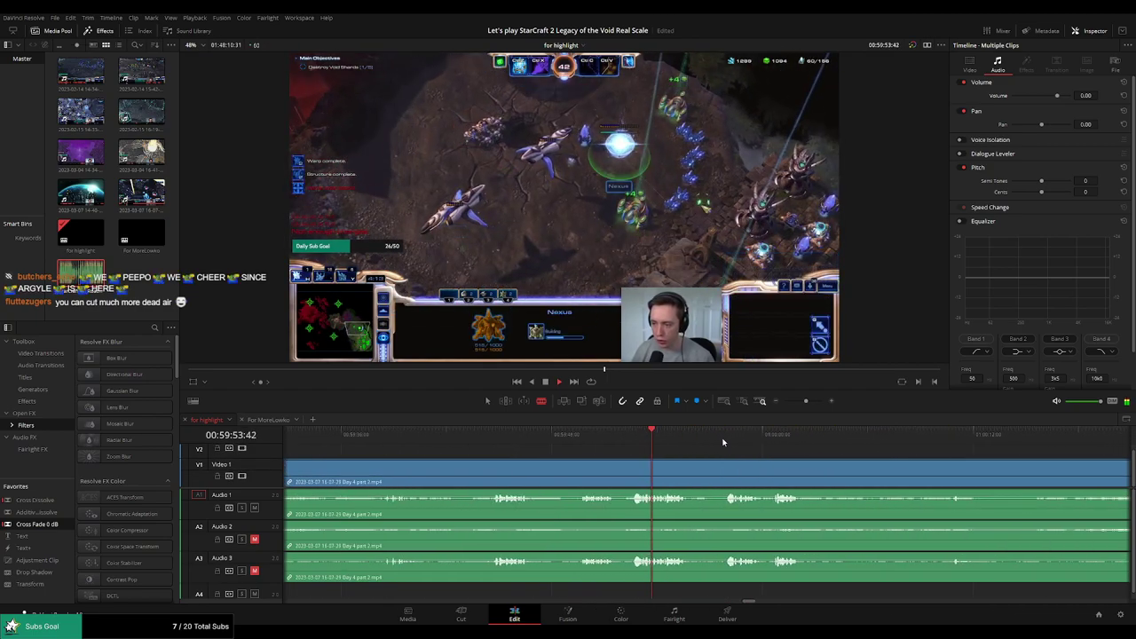
pyautogui.click(726, 435)
# Scan the uncut footage from about 00:59:58 to the second Void Shard checkpoint near 01:02:02 for commentary worth keeping
pyautogui.moveTo(805, 403); pyautogui.dragTo(796, 400)
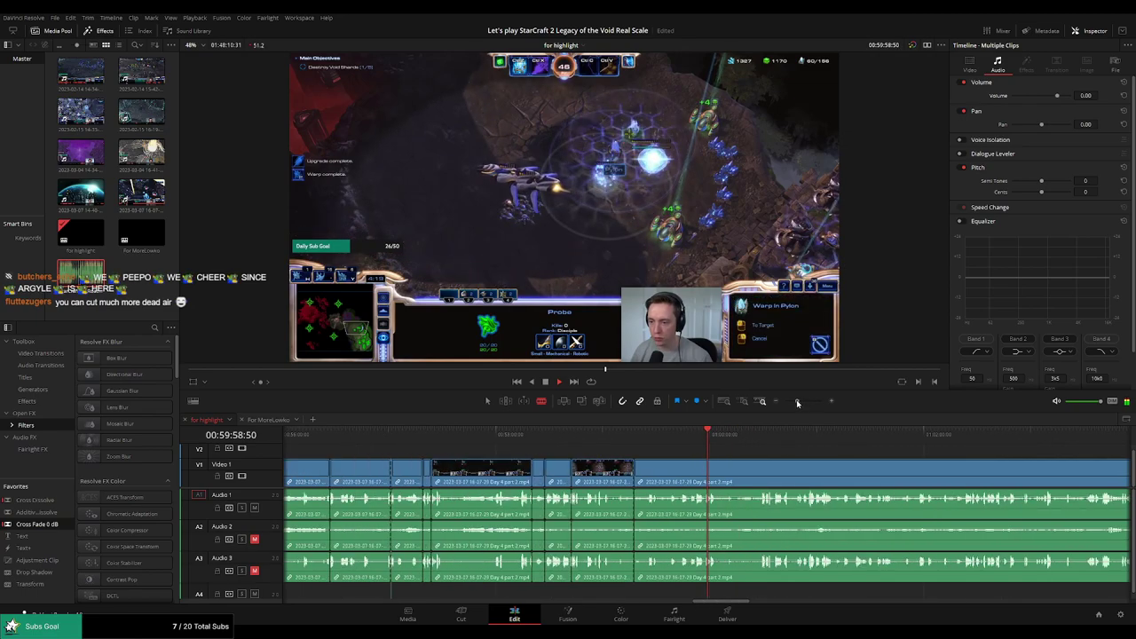
pyautogui.click(747, 434)
pyautogui.click(760, 434)
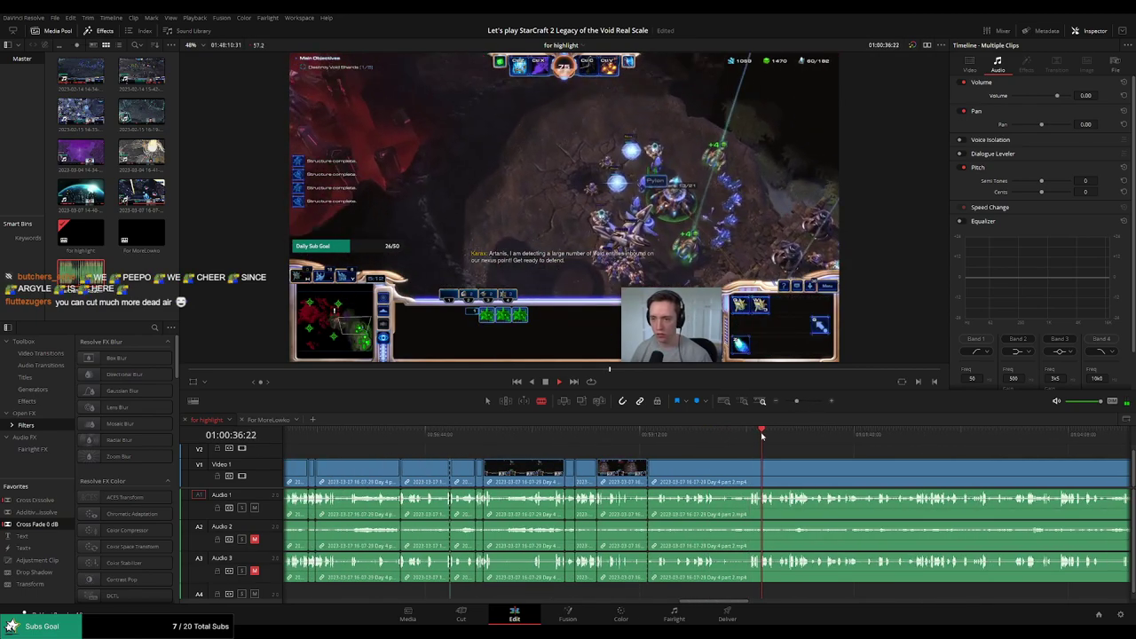
pyautogui.click(812, 434)
pyautogui.click(822, 434)
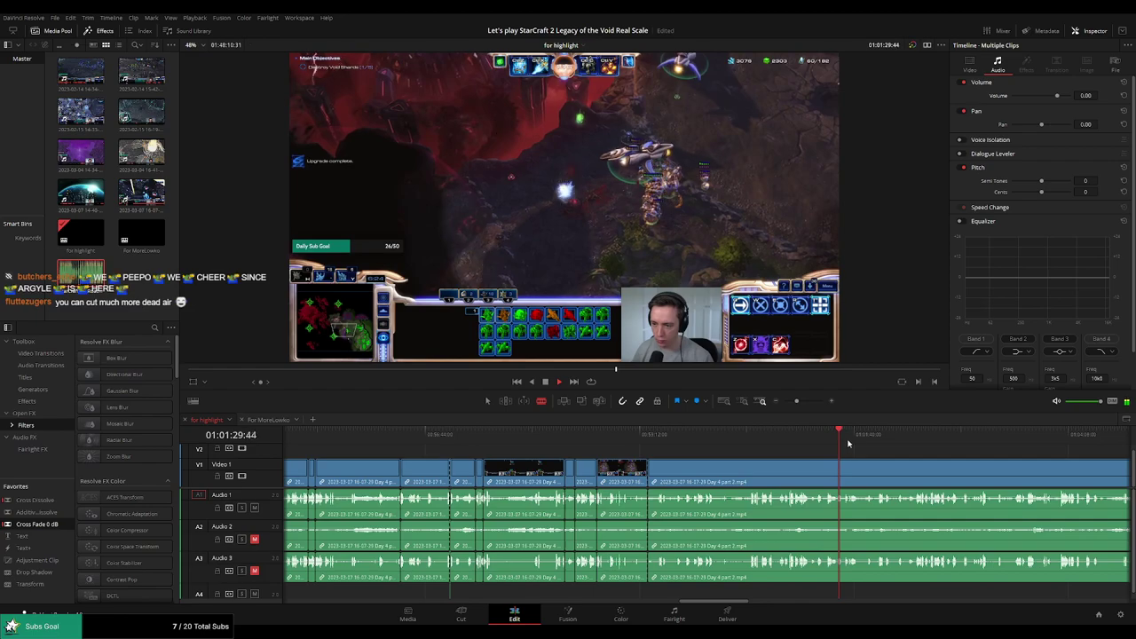
pyautogui.click(839, 434)
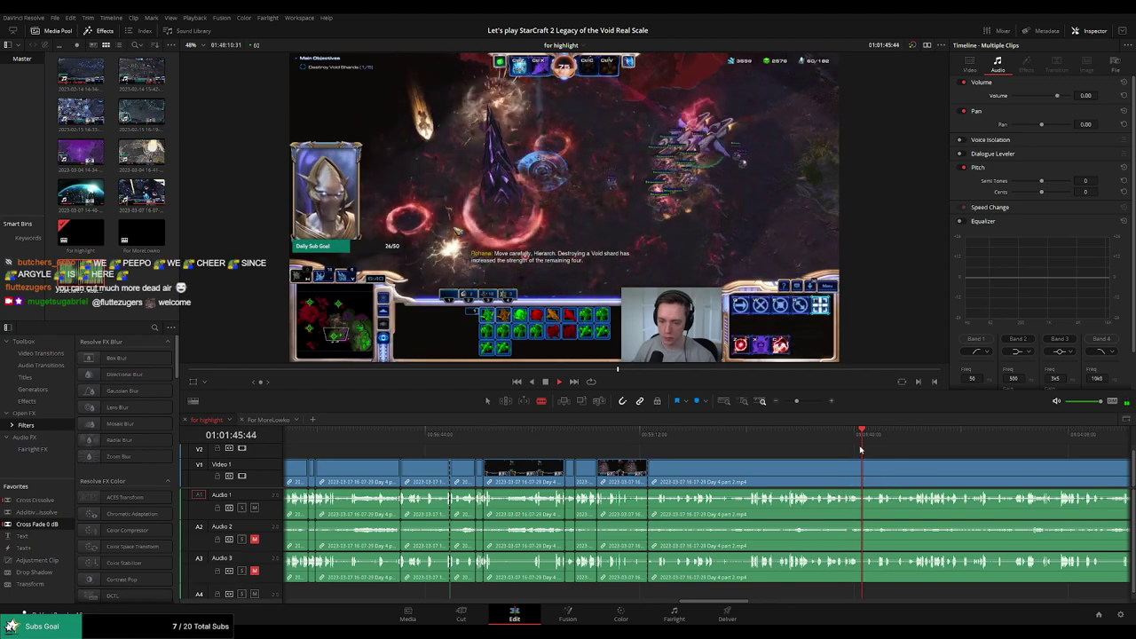
pyautogui.scroll(3, 854, 450)
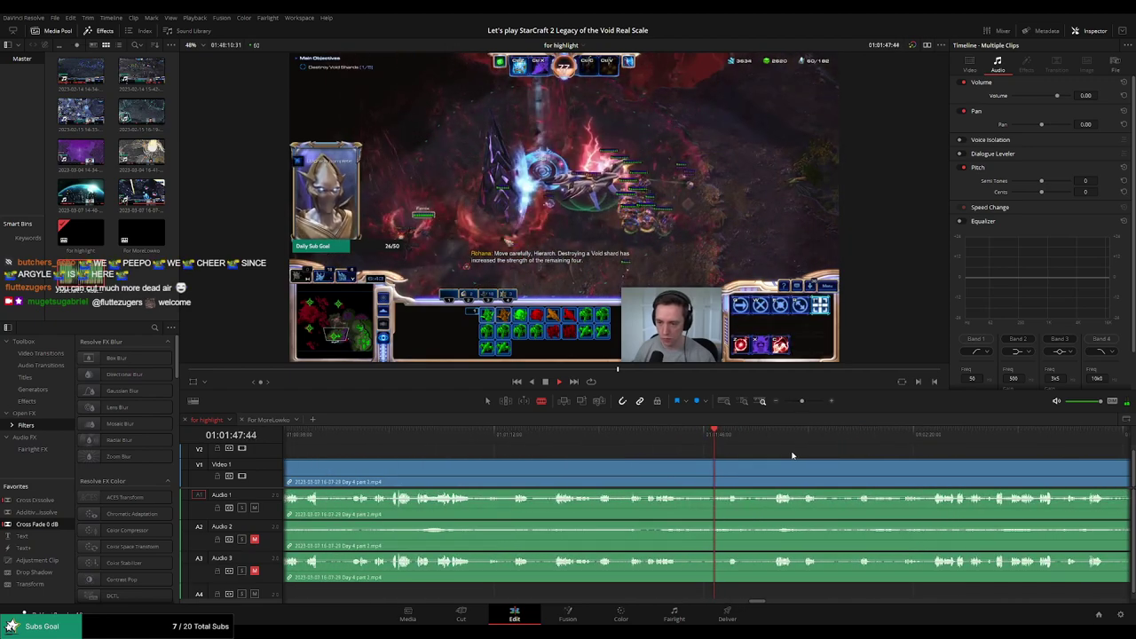
pyautogui.moveTo(793, 455); pyautogui.dragTo(632, 441)
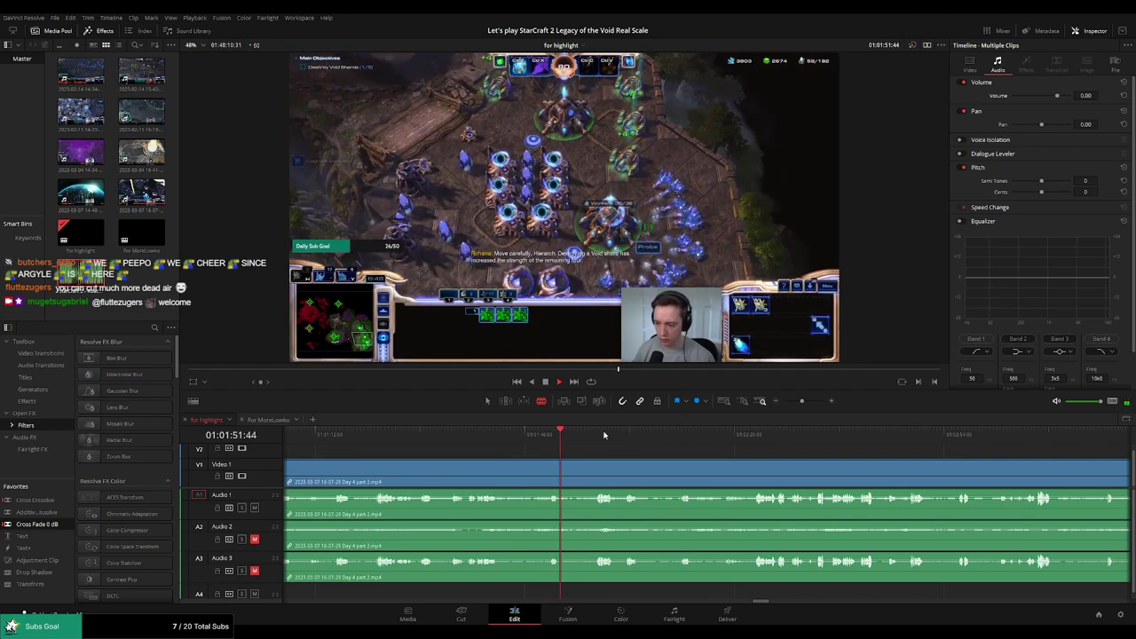
pyautogui.click(594, 429)
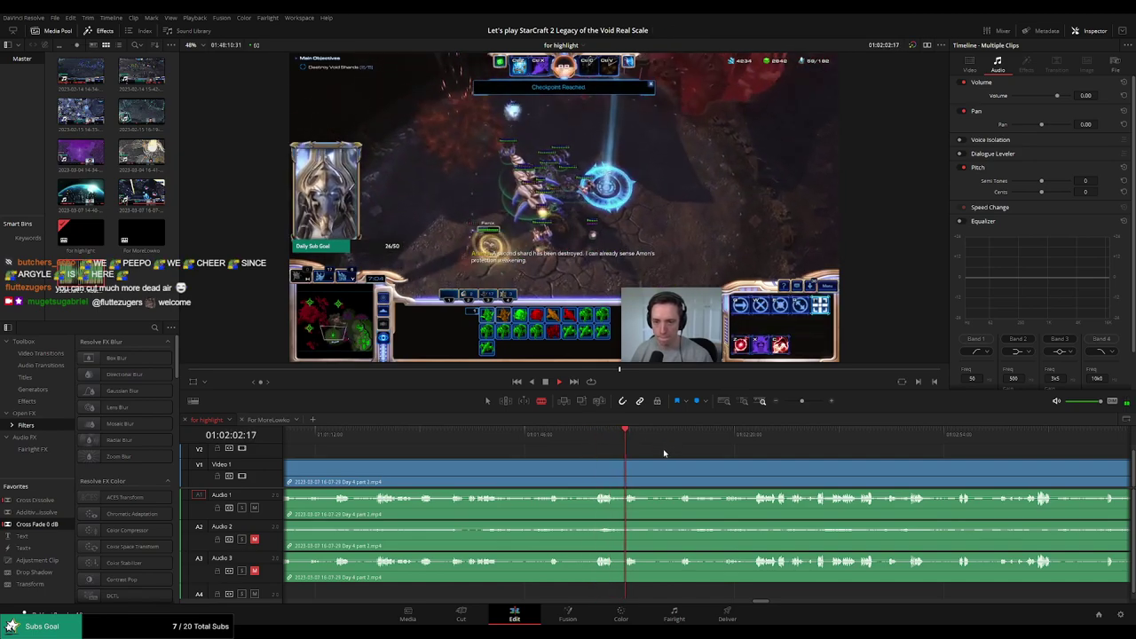
pyautogui.hscroll(2, 634, 444)
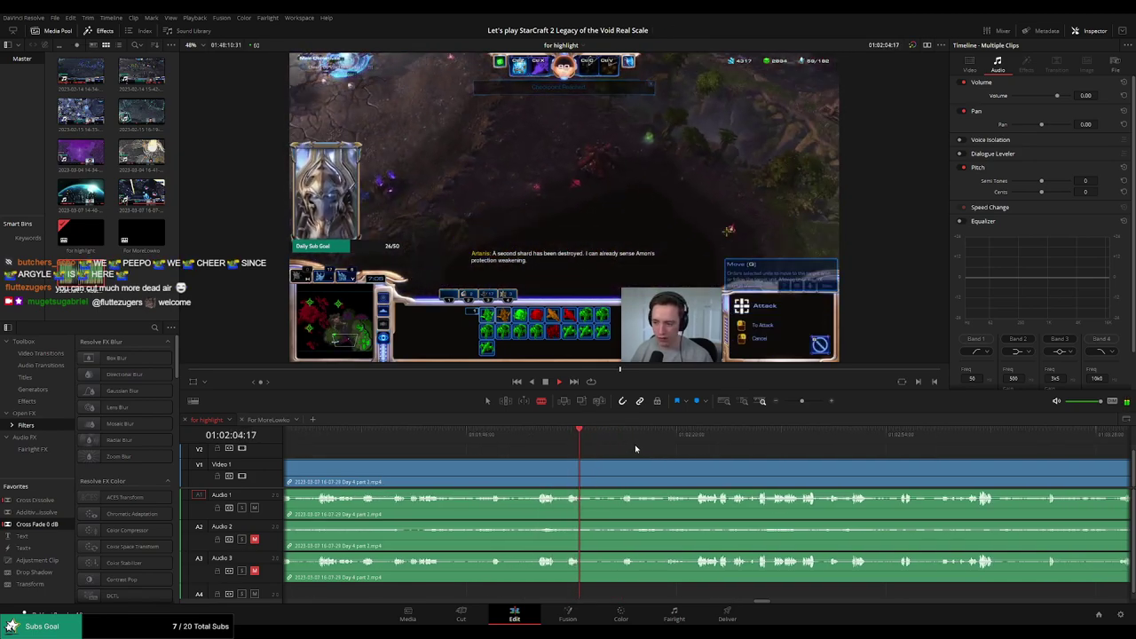
# Check the base defence footage and its commentary from about 01:02:12 to 01:03:03
pyautogui.click(623, 434)
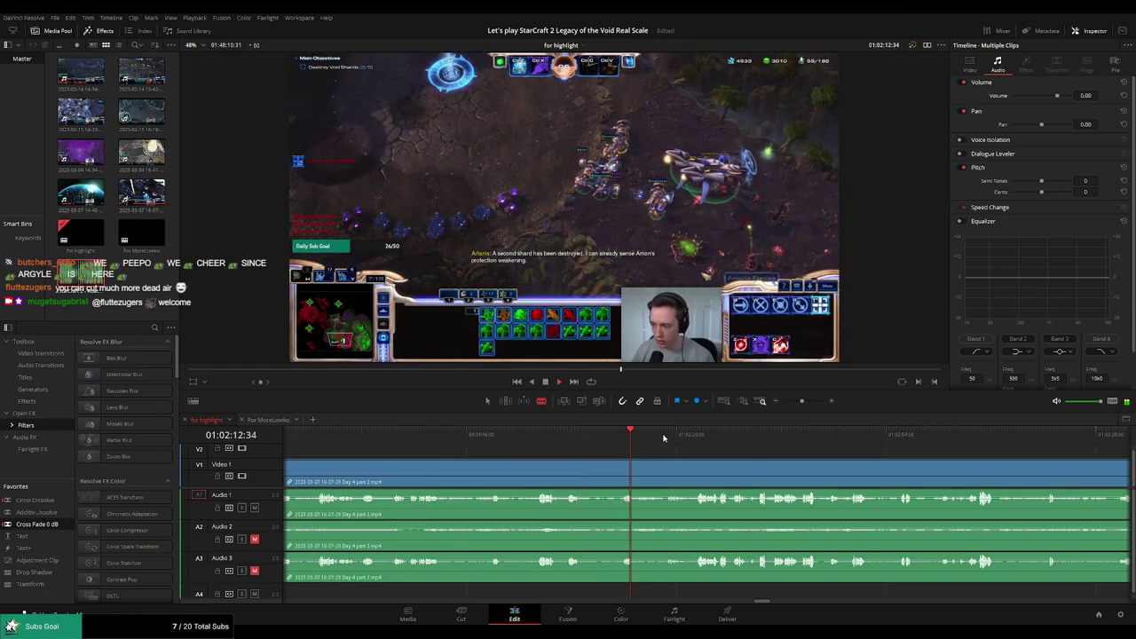
pyautogui.click(670, 435)
pyautogui.click(693, 436)
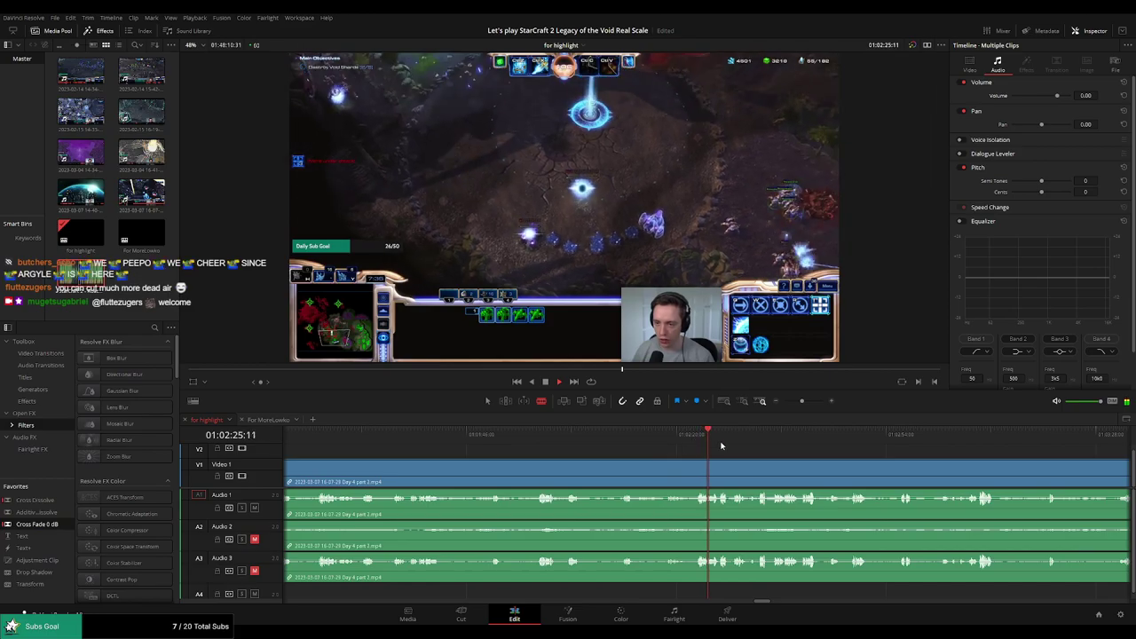
pyautogui.moveTo(756, 450); pyautogui.dragTo(784, 460)
pyautogui.scroll(3, 795, 458)
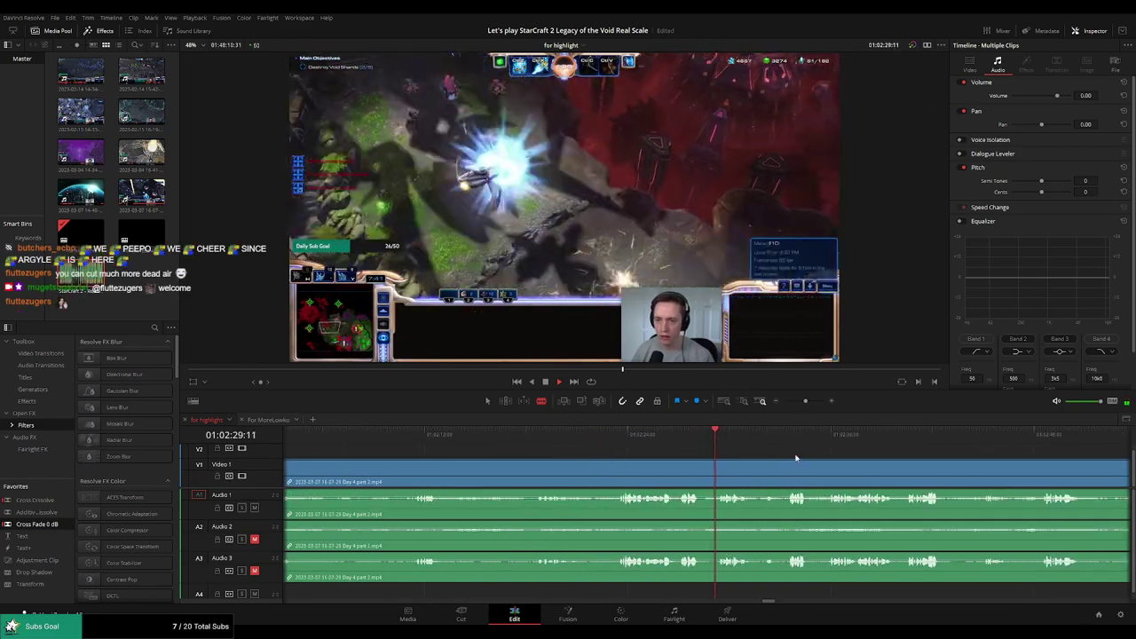
pyautogui.hscroll(5, 633, 449)
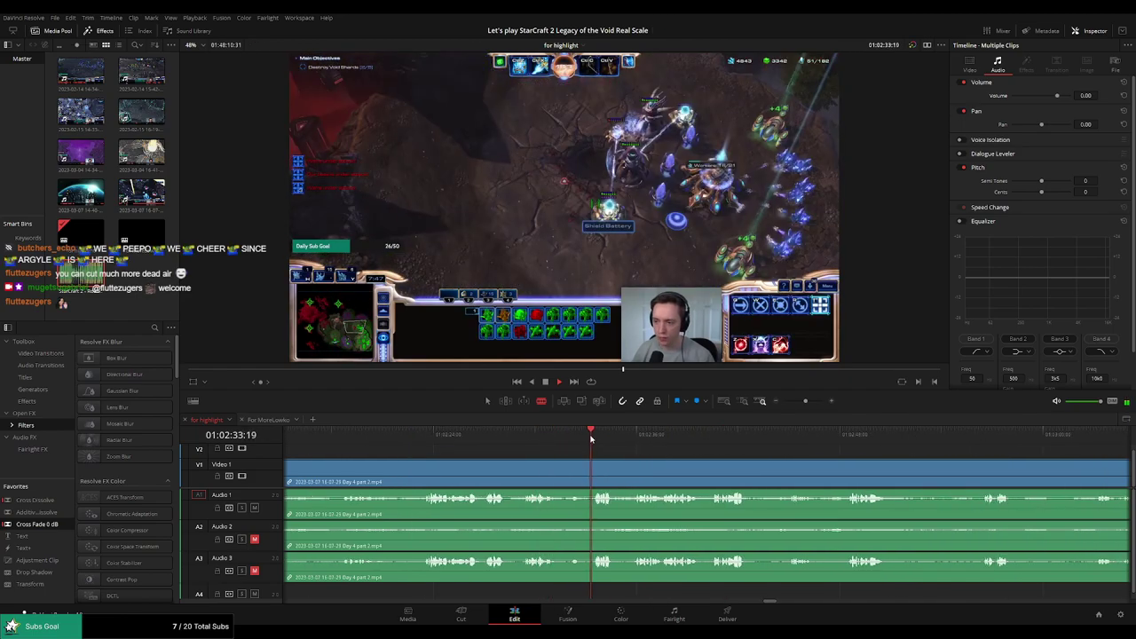
pyautogui.click(632, 440)
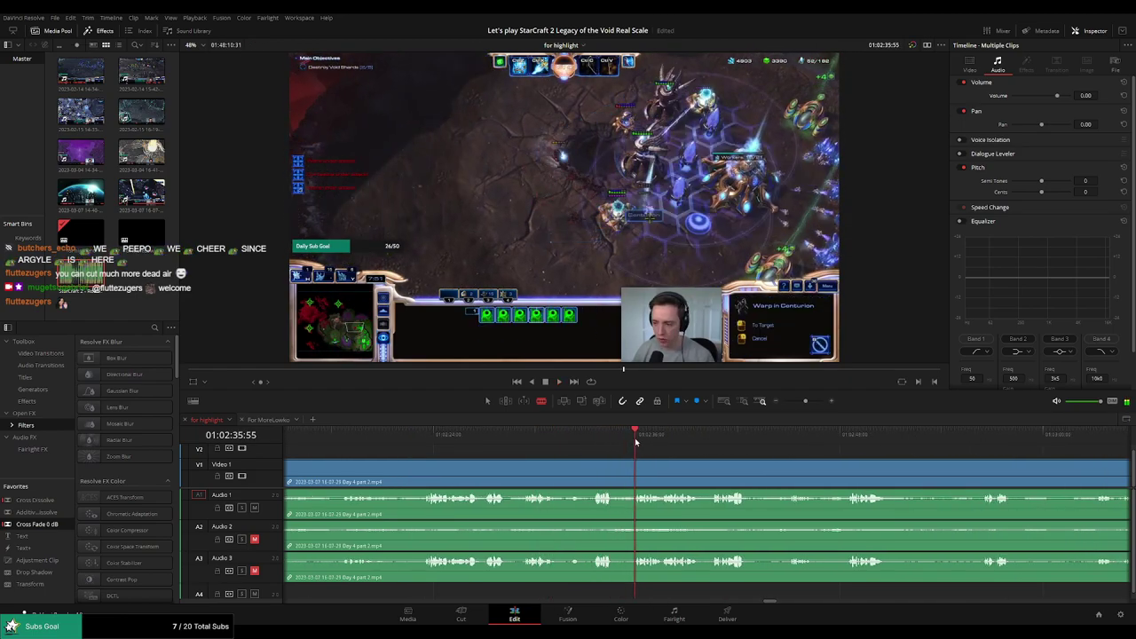
pyautogui.click(709, 442)
pyautogui.moveTo(797, 450); pyautogui.dragTo(660, 453)
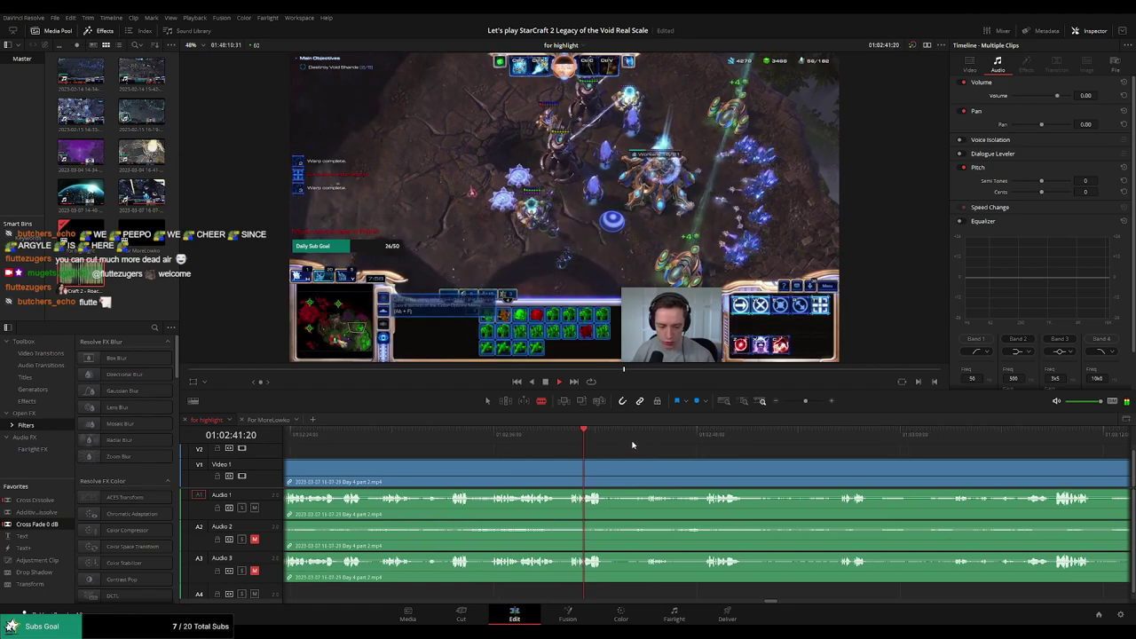
pyautogui.hscroll(3, 639, 452)
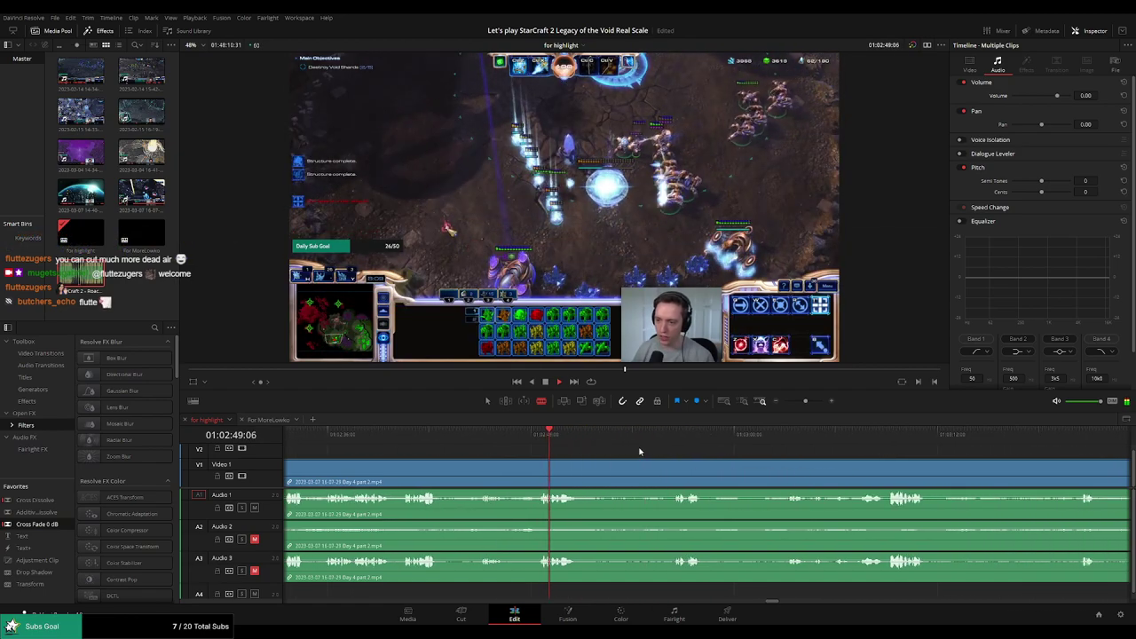
pyautogui.hscroll(6, 652, 446)
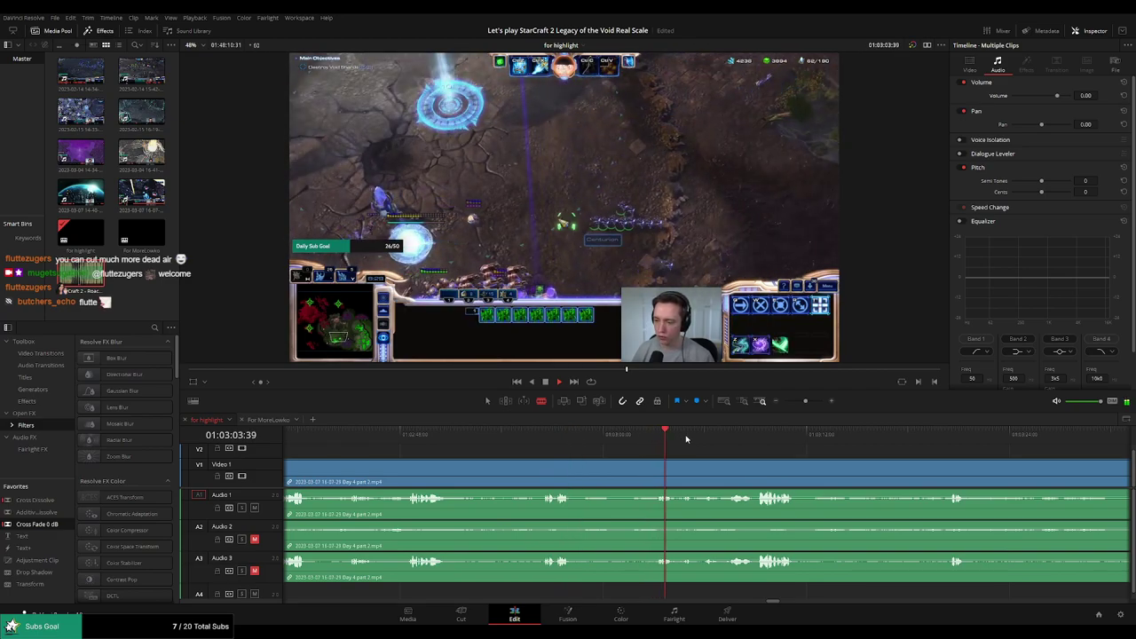
# Scan the bonus objective footage from about 01:03:10 to 01:03:43 for the start of the next part worth keeping
pyautogui.click(757, 439)
pyautogui.moveTo(851, 458); pyautogui.dragTo(628, 448)
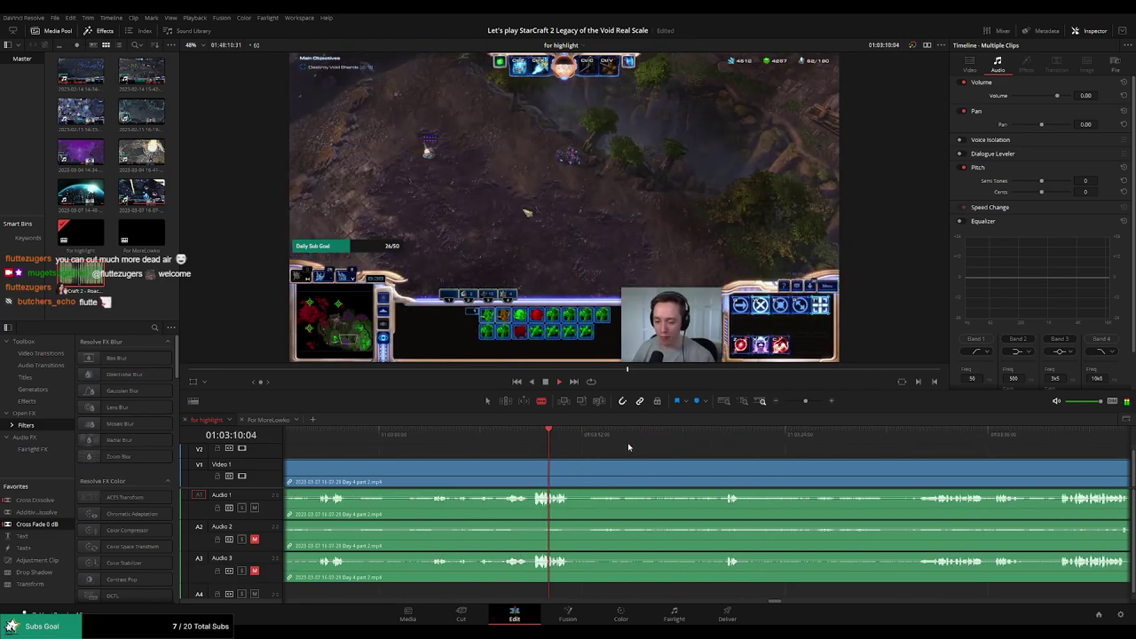
pyautogui.click(718, 435)
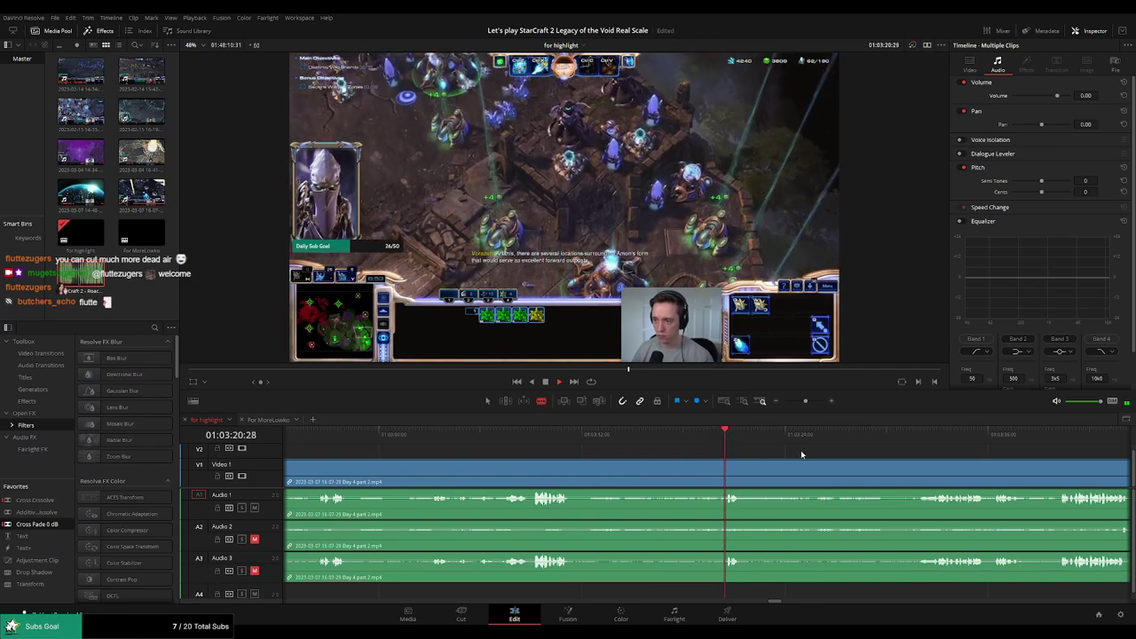
pyautogui.moveTo(802, 452); pyautogui.dragTo(652, 443)
pyautogui.click(774, 438)
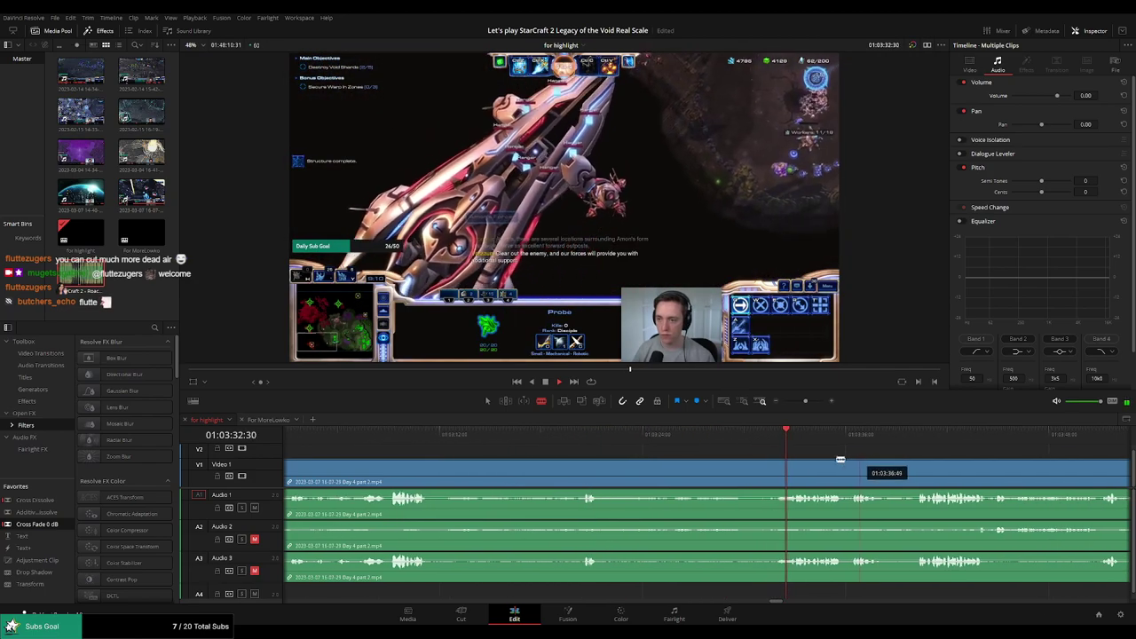
pyautogui.moveTo(849, 458); pyautogui.dragTo(722, 451)
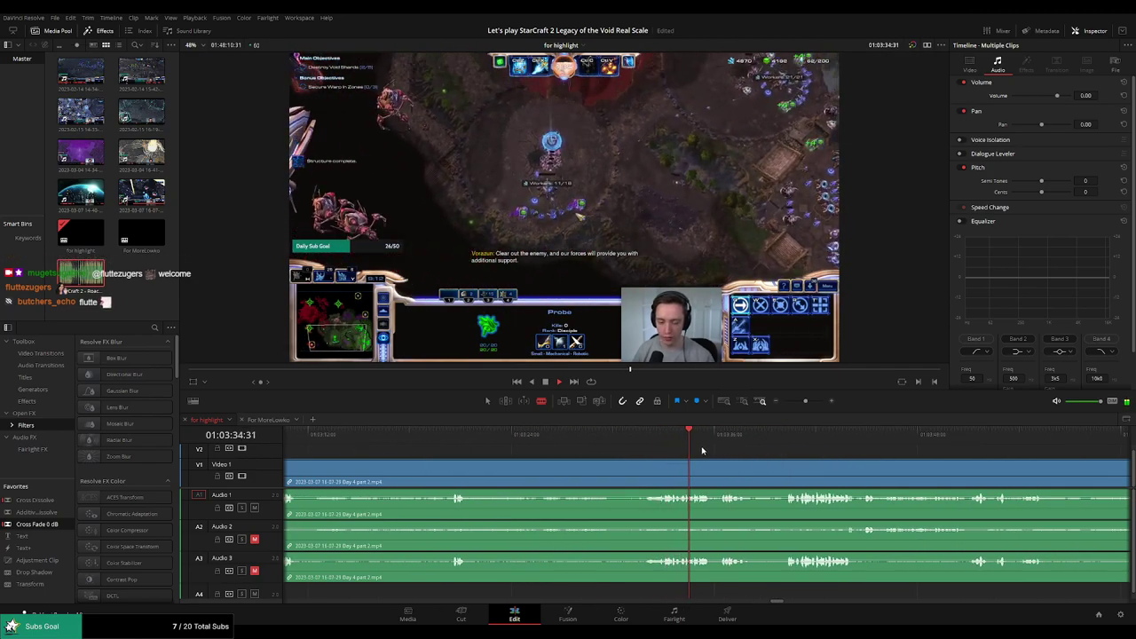
pyautogui.hscroll(2, 699, 451)
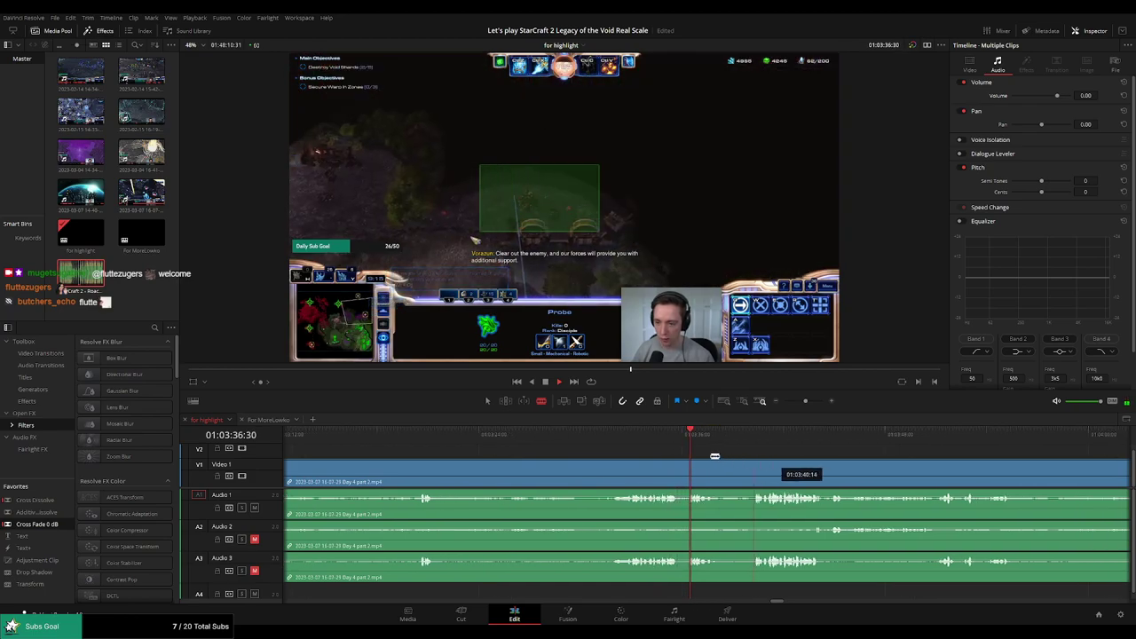
pyautogui.hscroll(2, 781, 457)
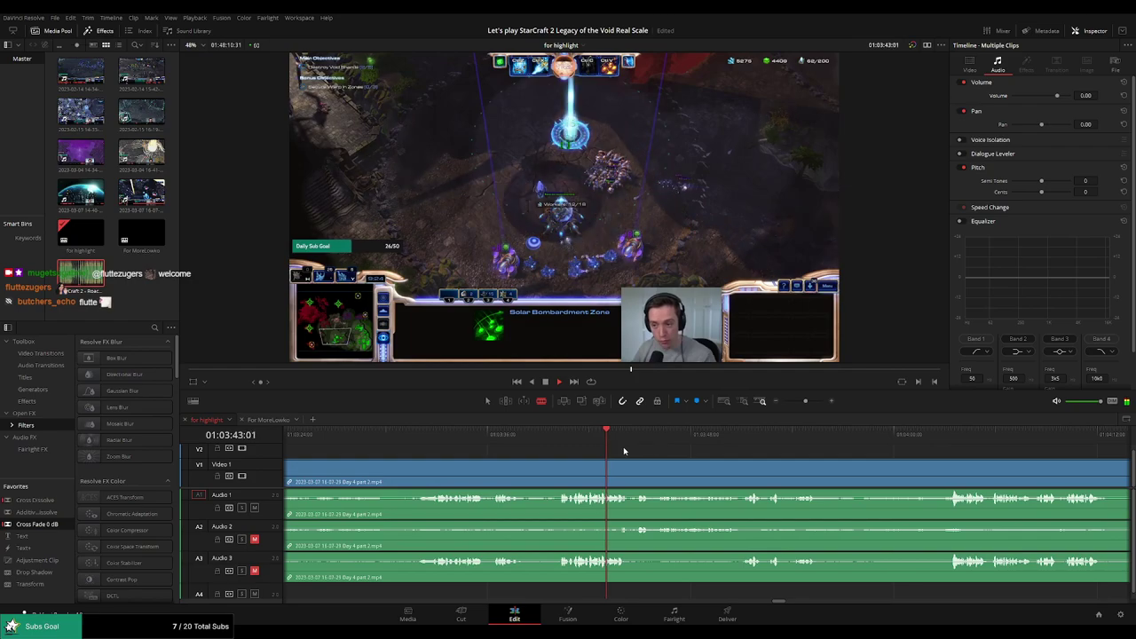
# Split the clips at about 01:03:40 and ripple-delete everything between the split at about 00:59:18 and this one
pyautogui.hotkey('ctrl', 'b')
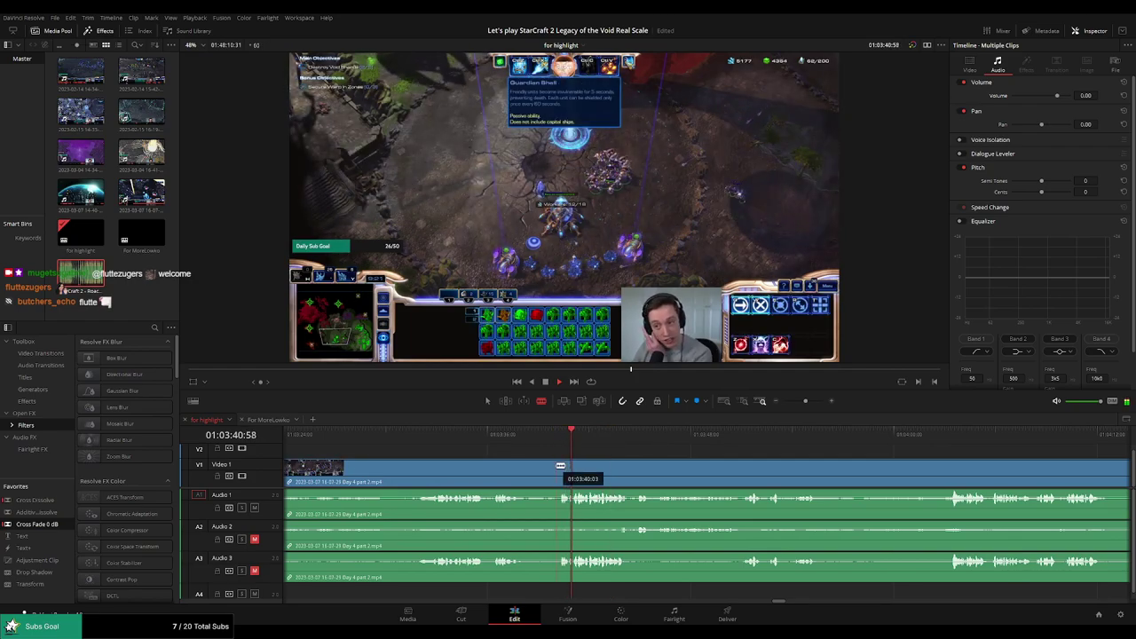
pyautogui.click(526, 471)
pyautogui.press('Delete')
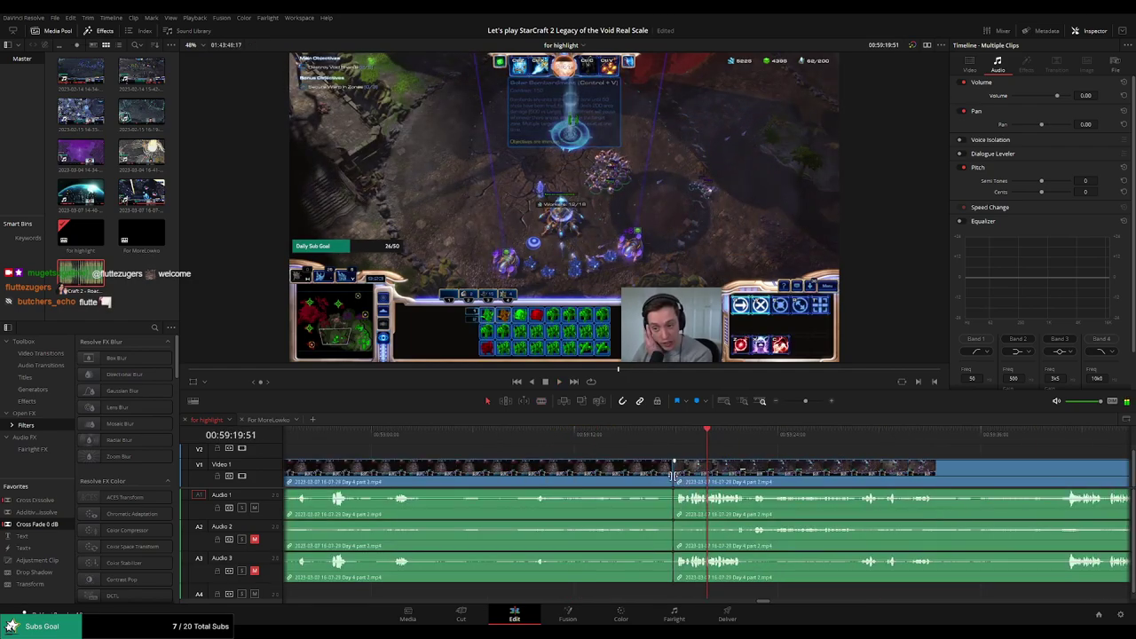
# Apply transitions to the video and audio at the new cut near 00:59:18 and play across it
pyautogui.click(672, 476)
pyautogui.click(643, 446)
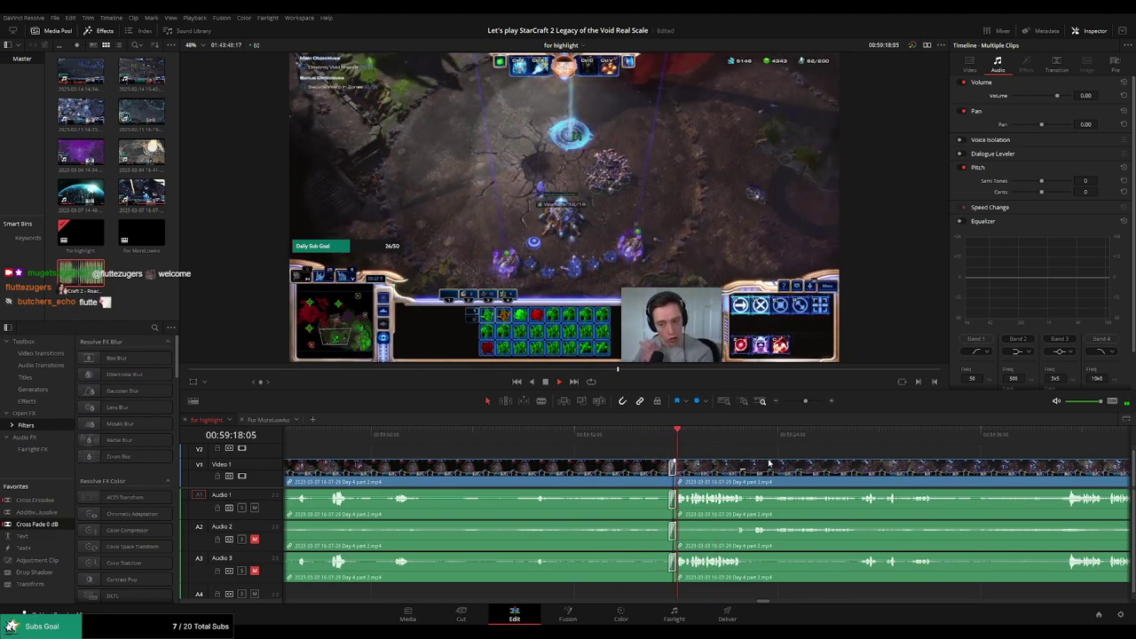
pyautogui.moveTo(836, 452); pyautogui.dragTo(640, 440)
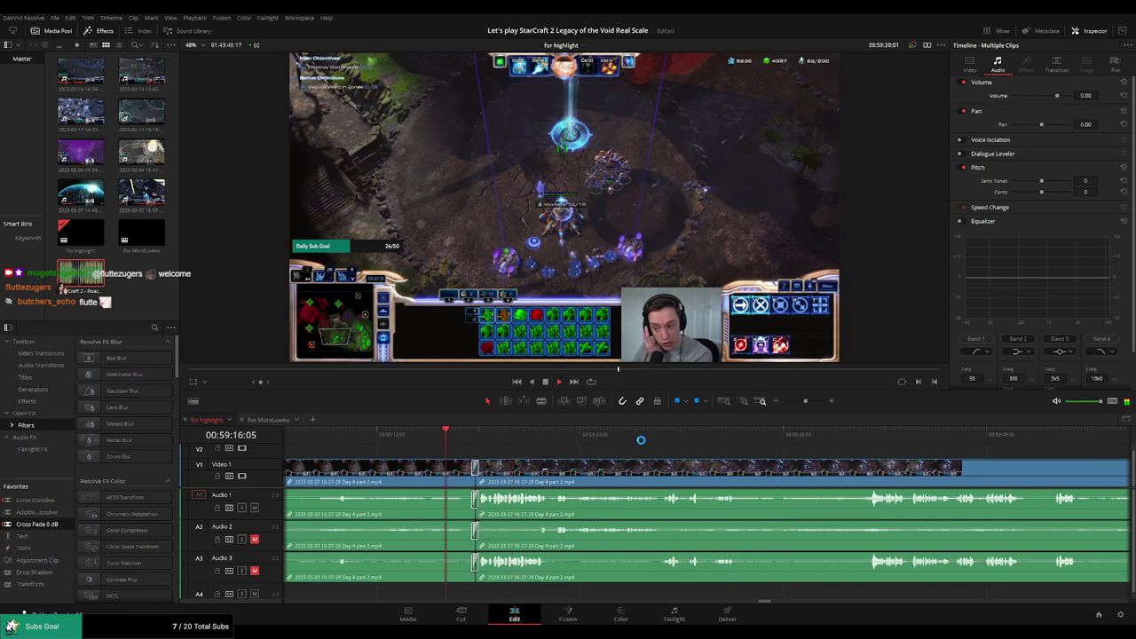
# Split the clips at about 00:59:33 and 00:59:40 and ripple-delete the quiet section between the splits
pyautogui.hscroll(2, 621, 448)
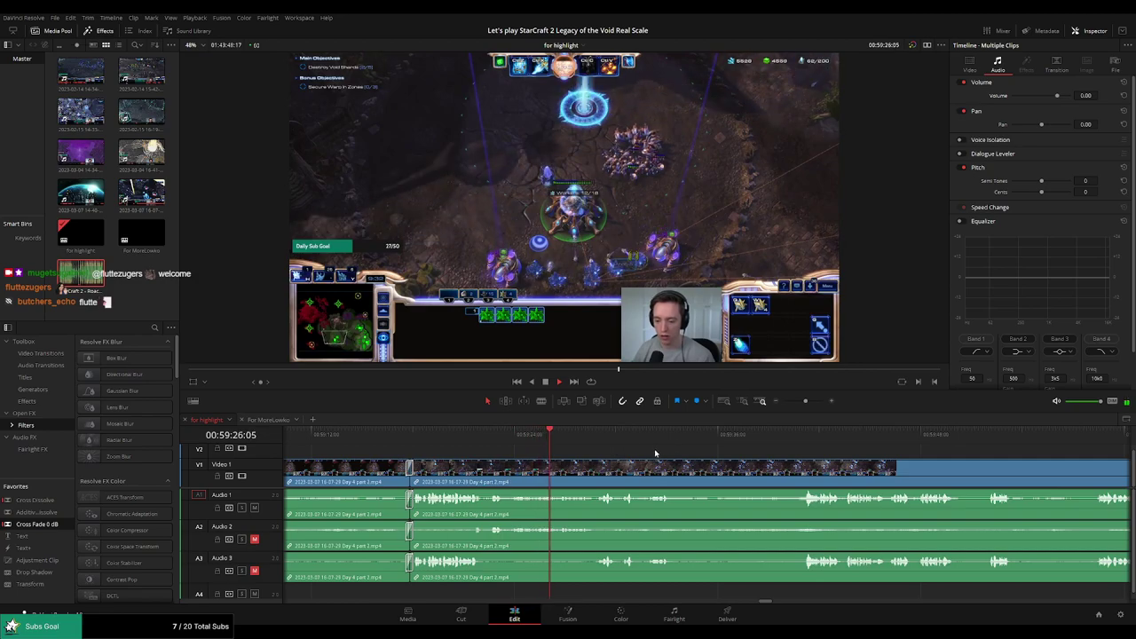
pyautogui.hscroll(2, 655, 454)
pyautogui.hscroll(2, 594, 446)
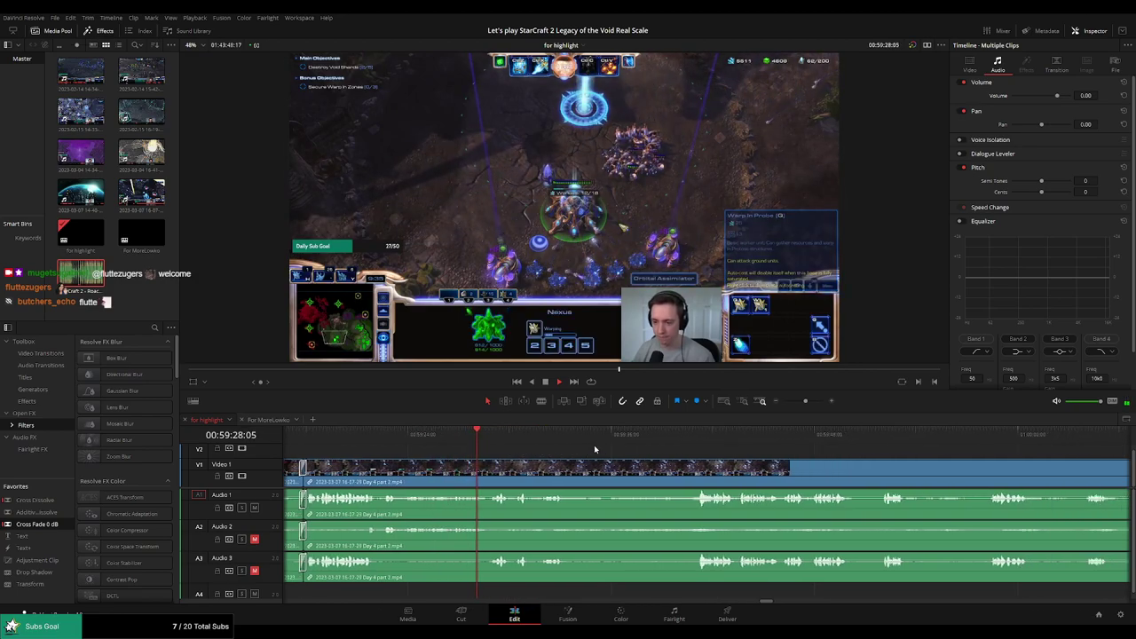
pyautogui.hscroll(2, 581, 443)
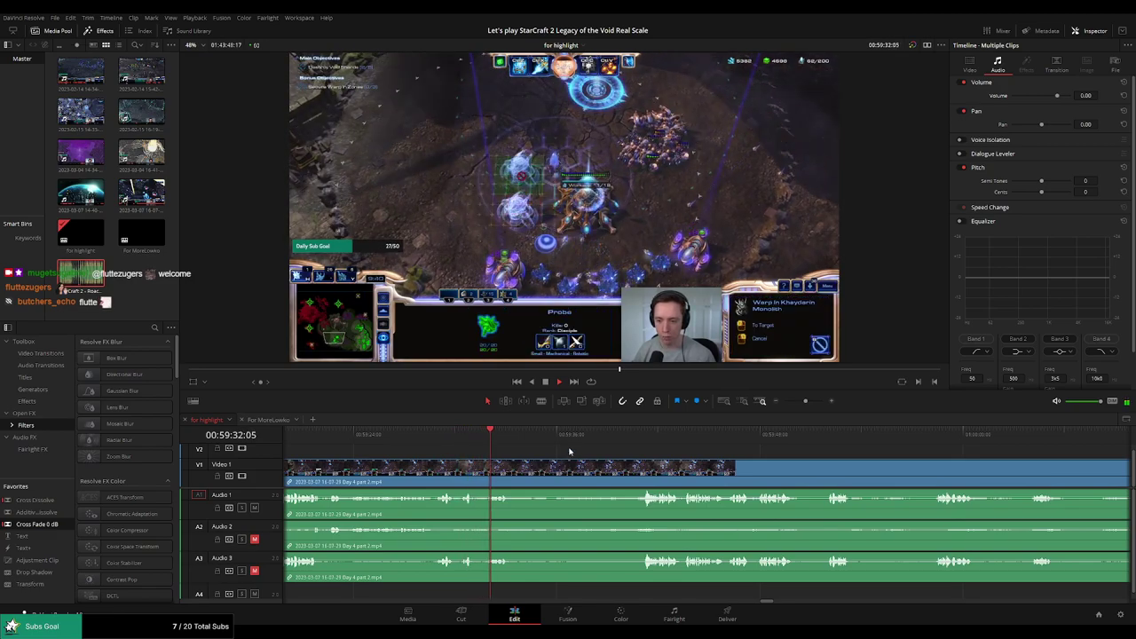
pyautogui.press('b')
pyautogui.click(517, 470)
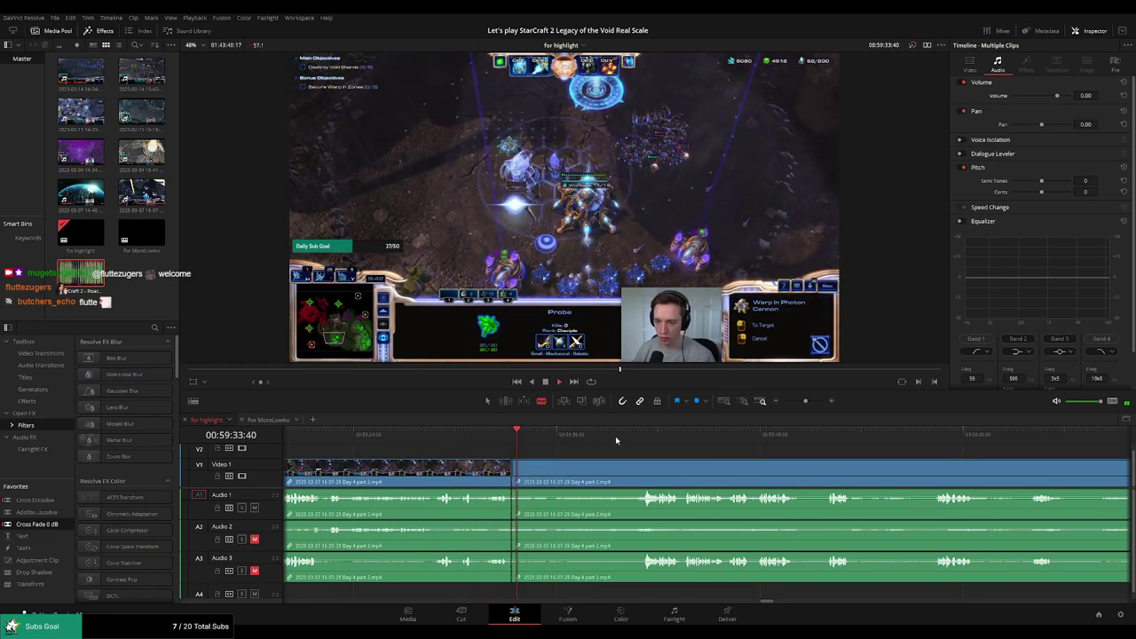
pyautogui.click(636, 436)
pyautogui.click(638, 473)
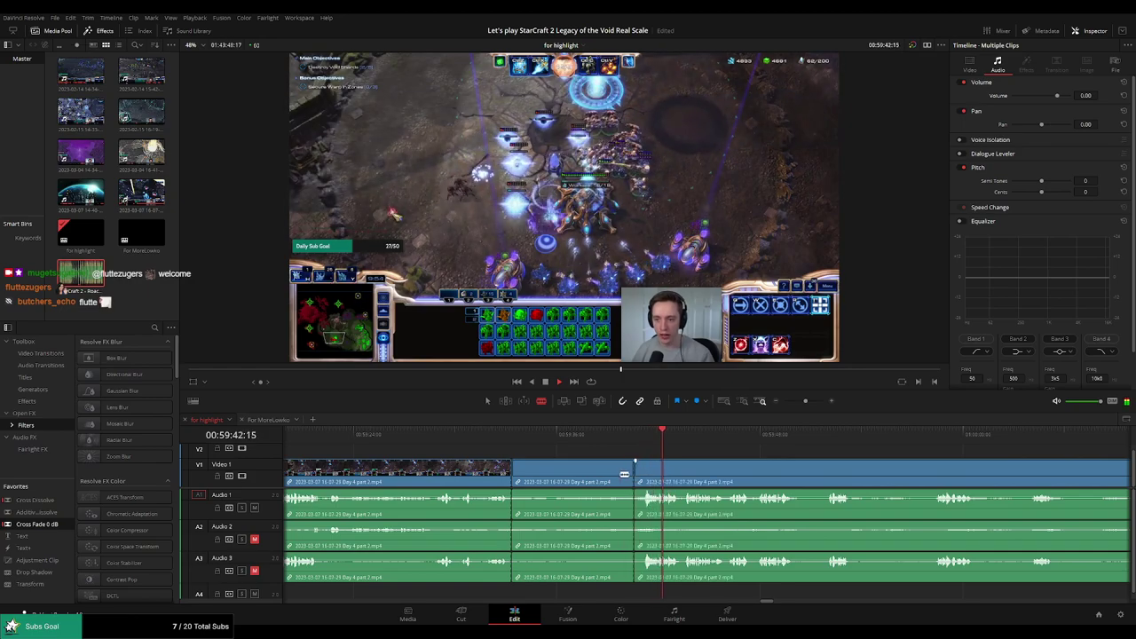
pyautogui.press('a')
pyautogui.click(608, 476)
pyautogui.press('Delete')
# Apply transitions to the cut at about 00:59:33 and play the commentary that follows it
pyautogui.click(513, 471)
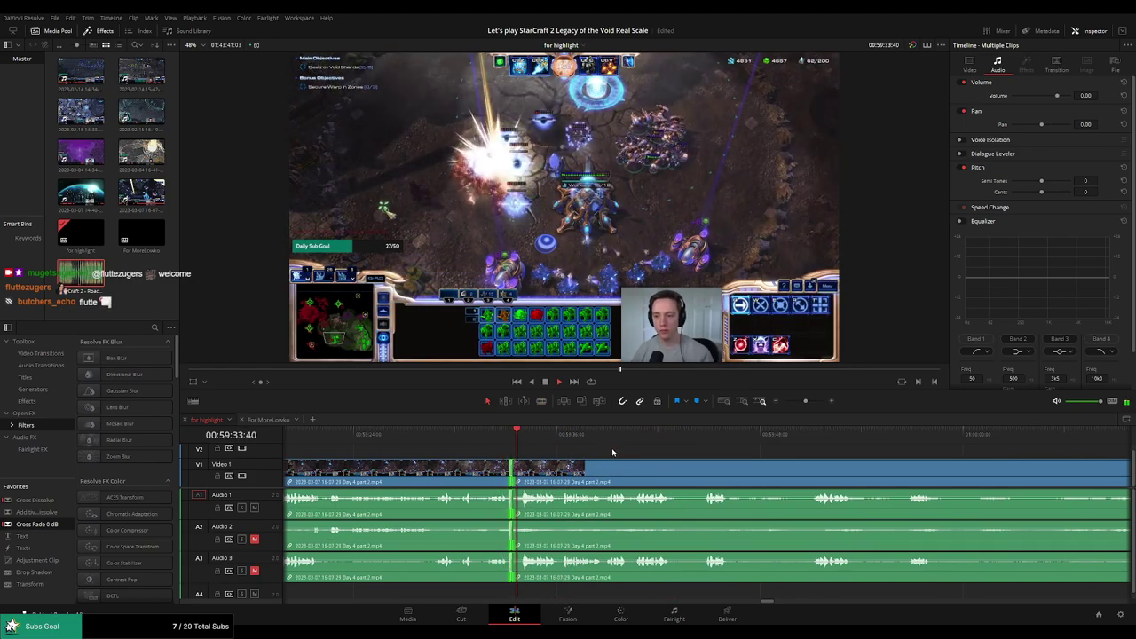
pyautogui.hscroll(3, 586, 451)
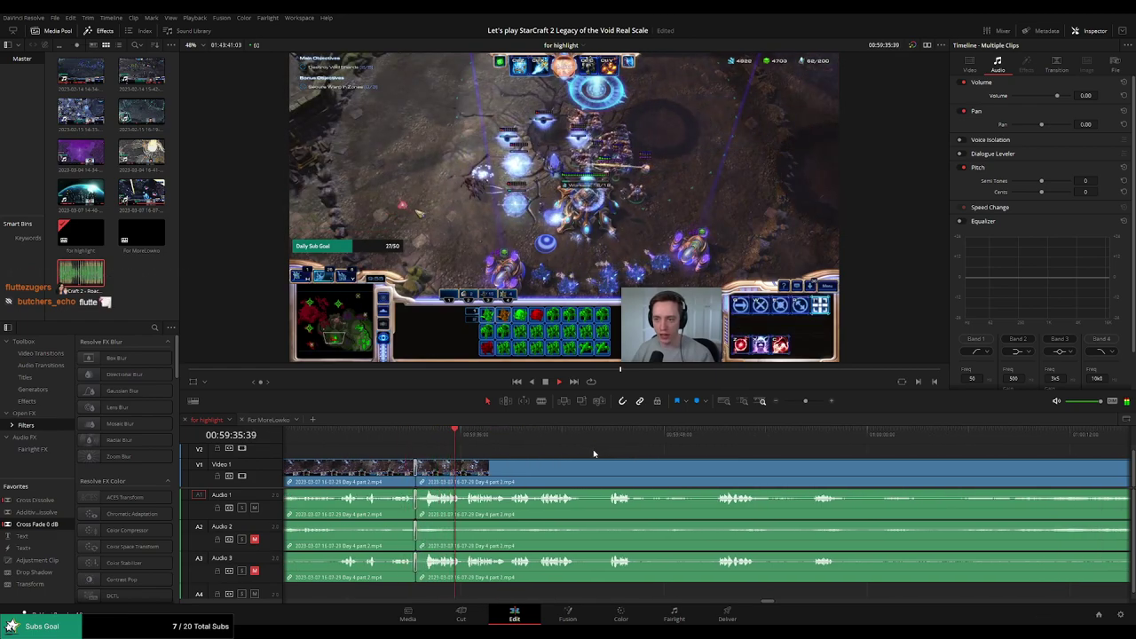
pyautogui.hscroll(1, 593, 450)
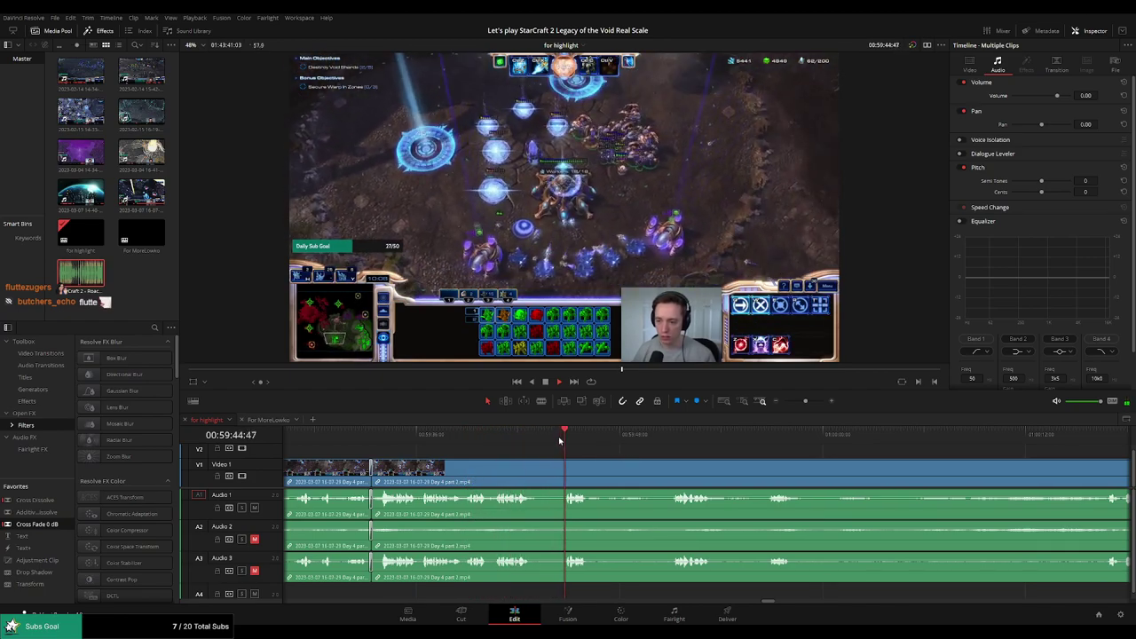
# Split the clips at about 00:59:42 and 00:59:44 and ripple-delete the short quiet piece between the splits
pyautogui.press('b')
pyautogui.click(531, 460)
pyautogui.click(561, 468)
pyautogui.press('a')
pyautogui.click(545, 468)
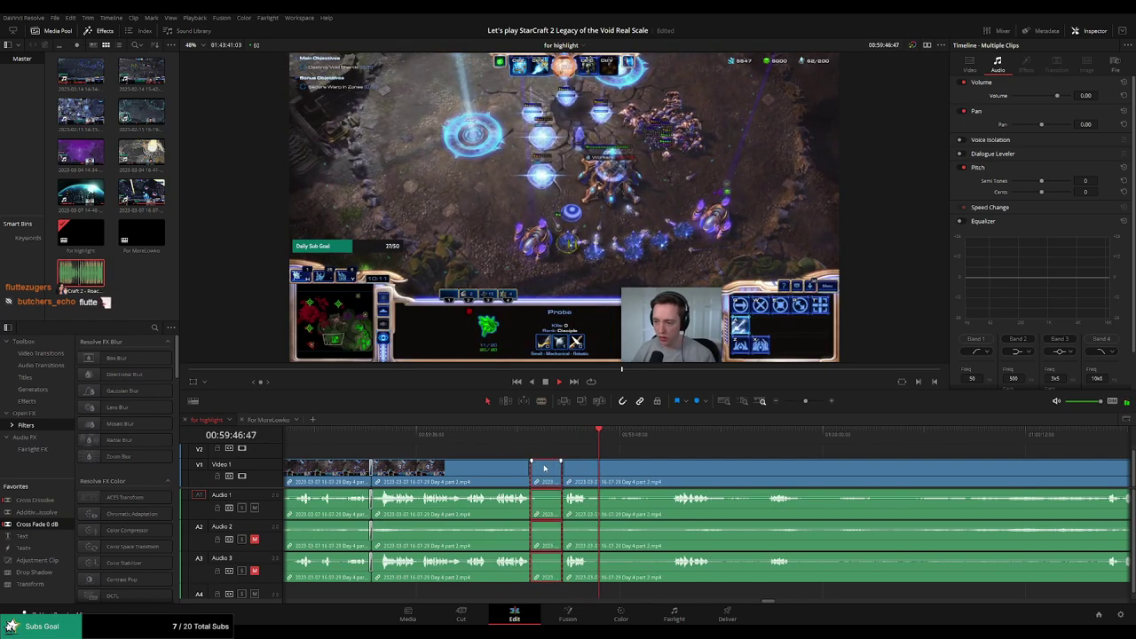
pyautogui.press('BackSpace')
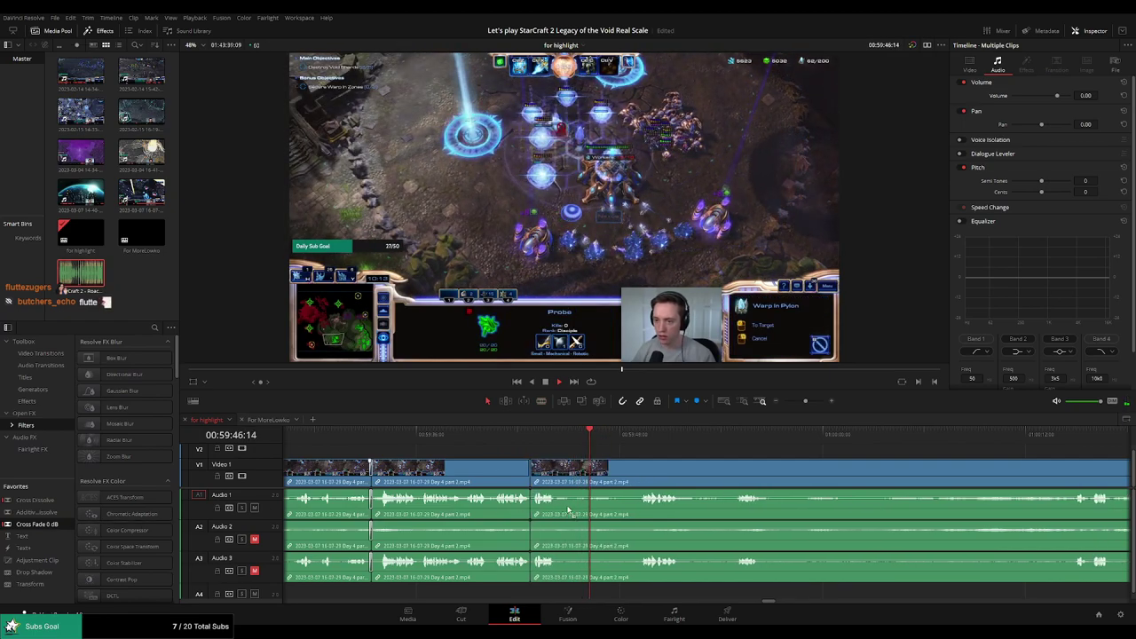
# Split the clips at about 00:59:44 and skim the footage after it to find where the next section worth keeping starts
pyautogui.press('b')
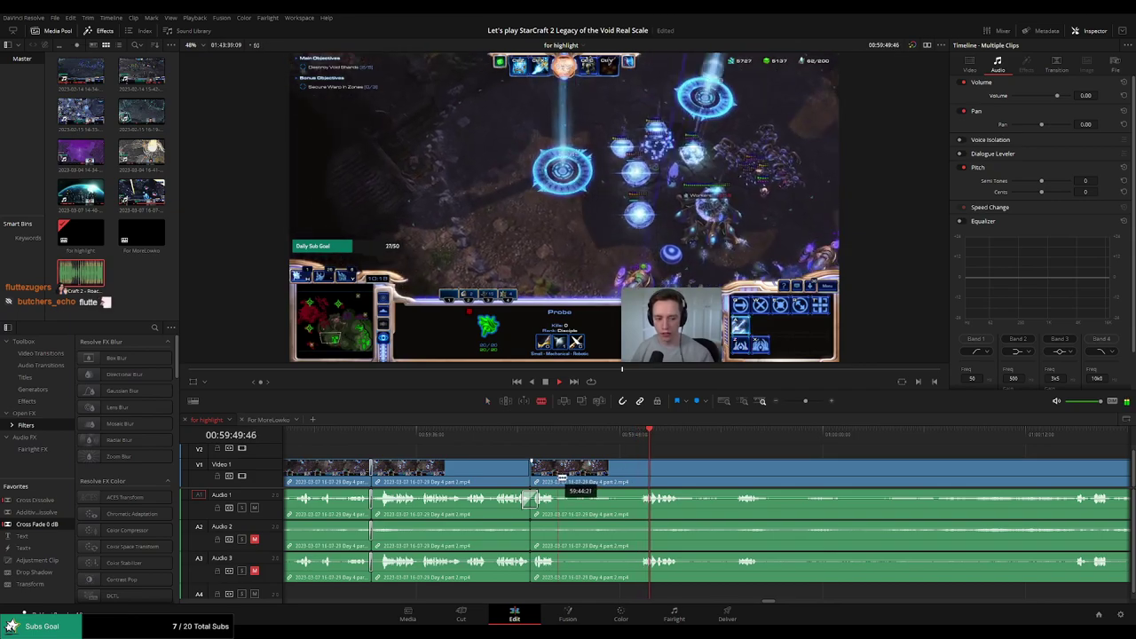
pyautogui.click(557, 479)
pyautogui.press('a')
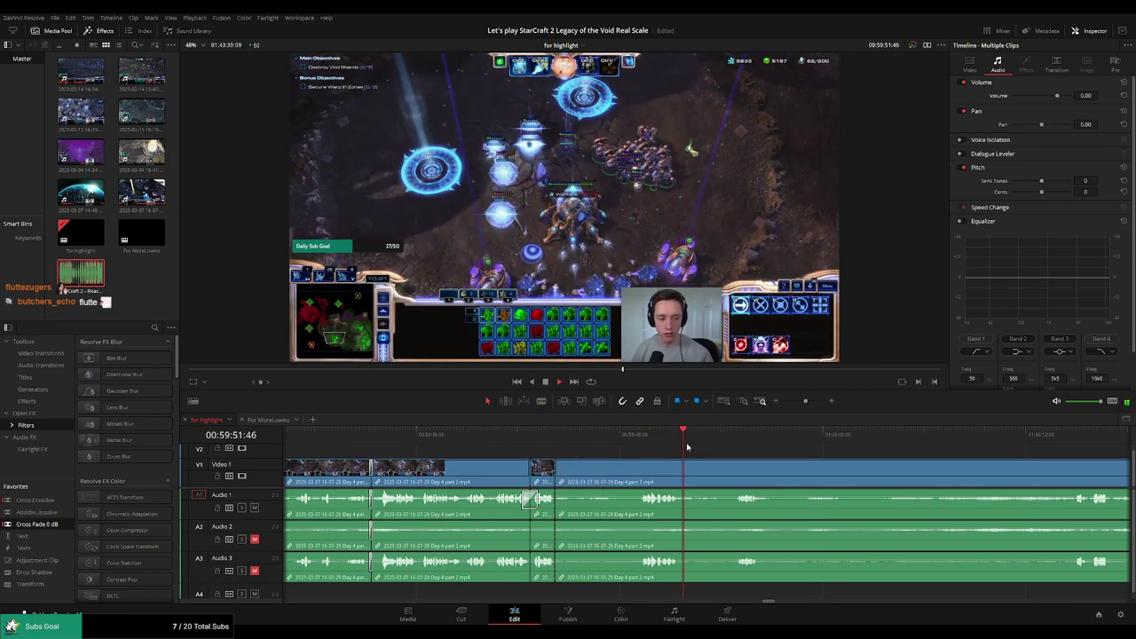
pyautogui.click(727, 437)
pyautogui.moveTo(808, 454); pyautogui.dragTo(628, 458)
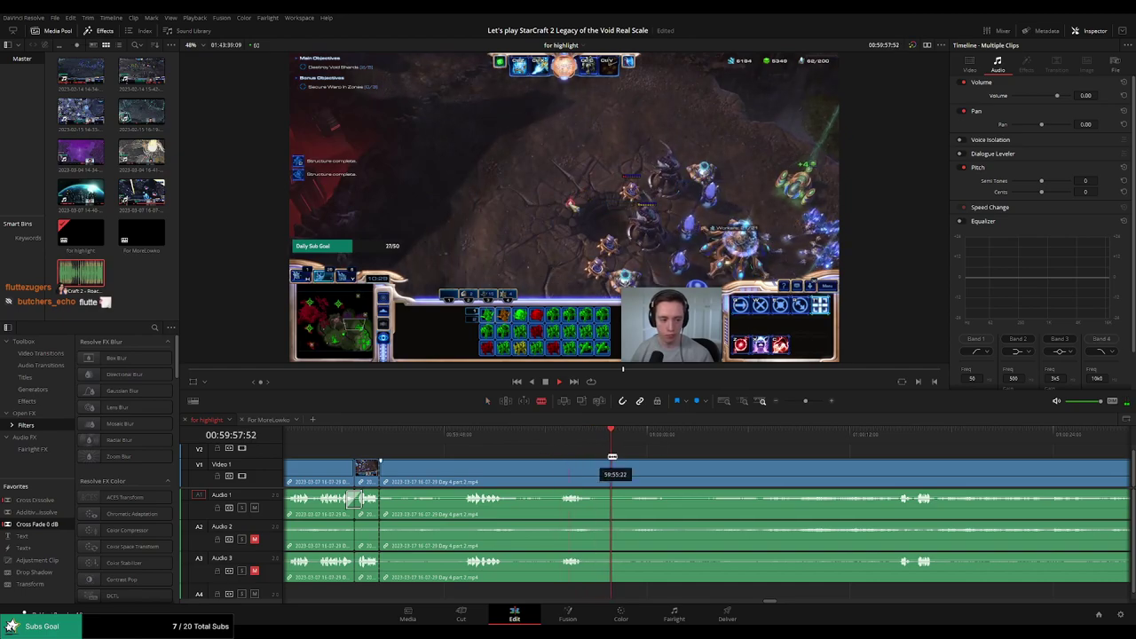
pyautogui.click(850, 440)
pyautogui.click(891, 442)
pyautogui.hscroll(5, 650, 453)
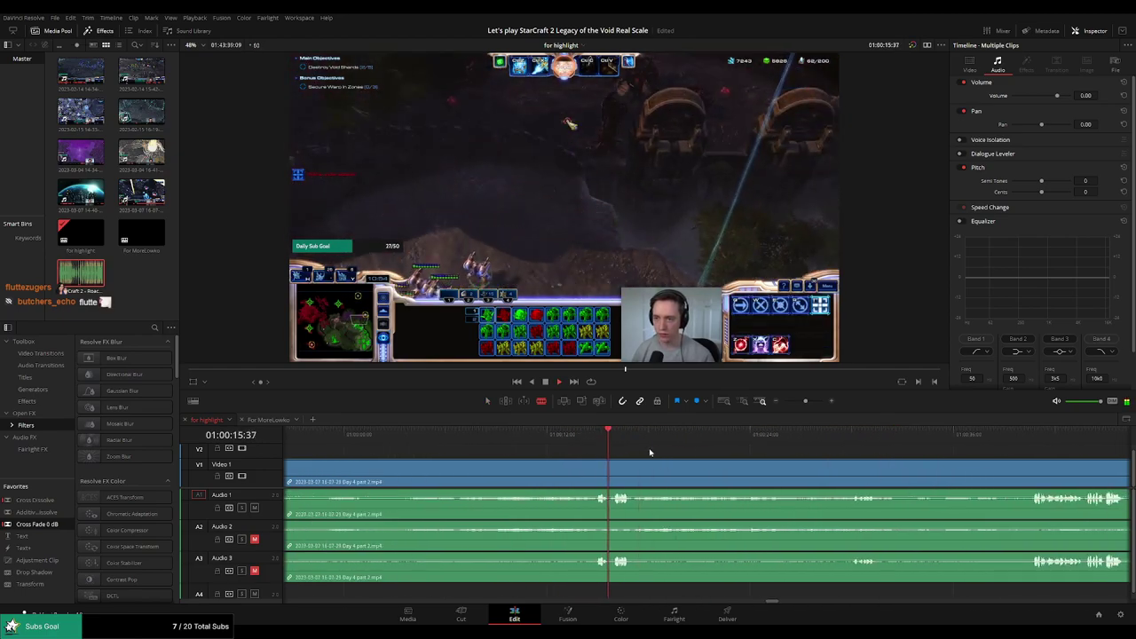
pyautogui.moveTo(1024, 447); pyautogui.dragTo(1043, 447)
pyautogui.hscroll(7, 1090, 459)
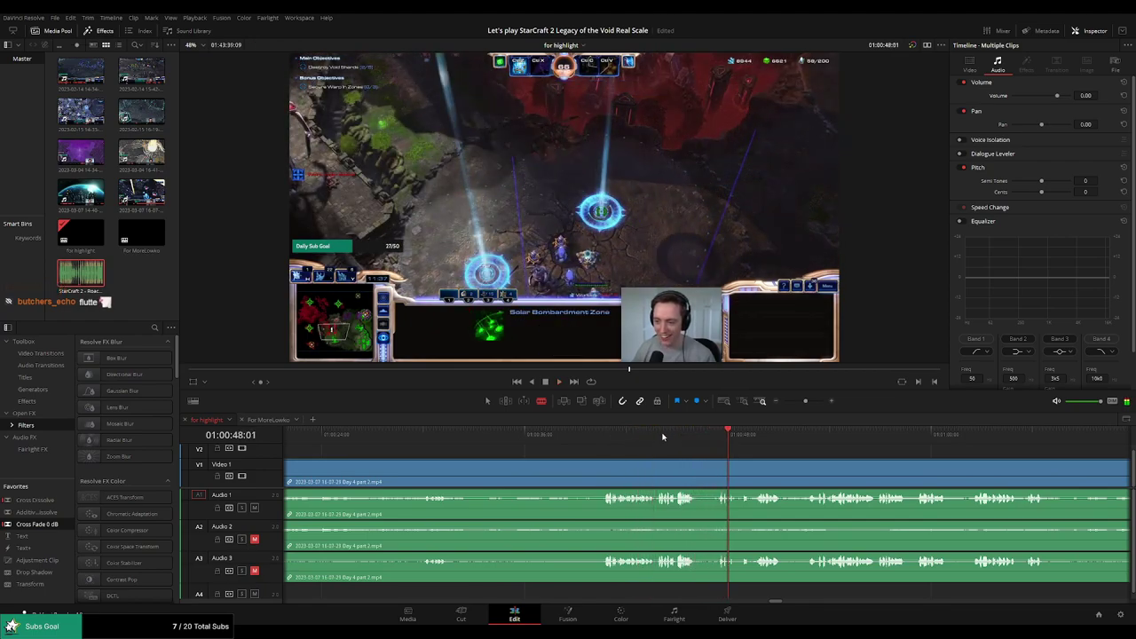
# Split the clips at about 01:00:40, ripple-delete everything back to the 00:59:44 split, and play across the cut
pyautogui.click(600, 435)
pyautogui.click(600, 465)
pyautogui.press('a')
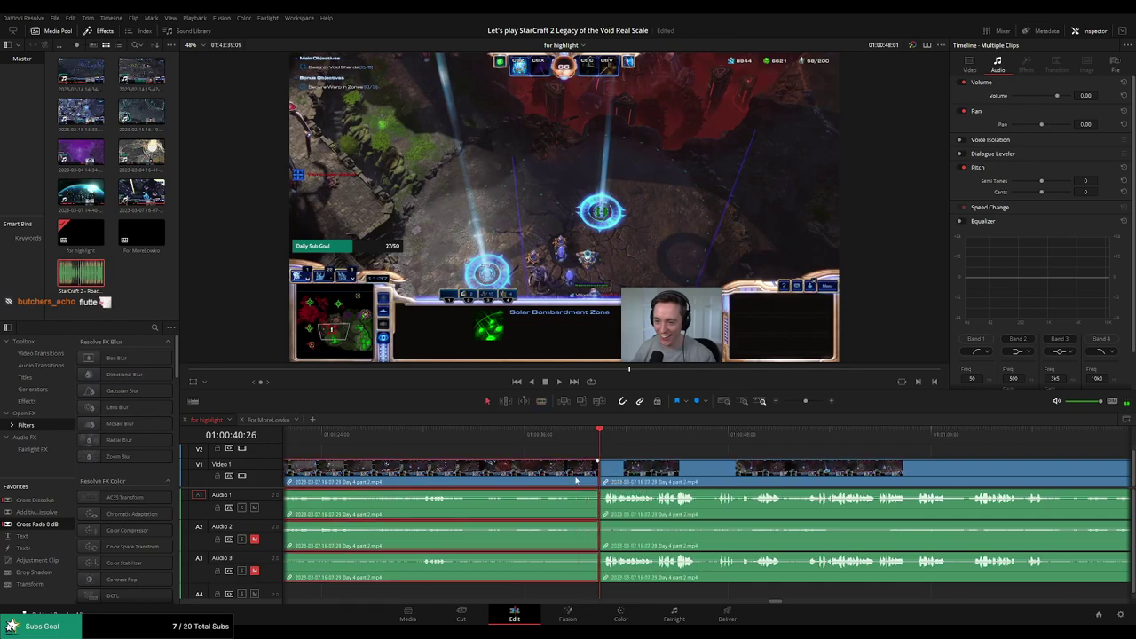
pyautogui.press('Up')
pyautogui.press('space')
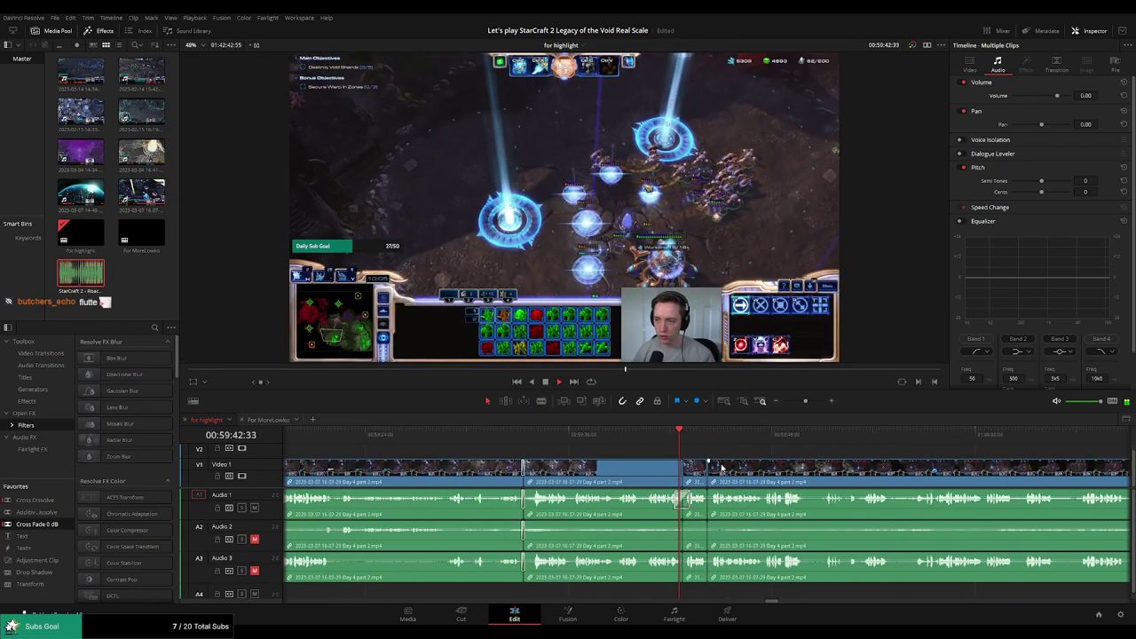
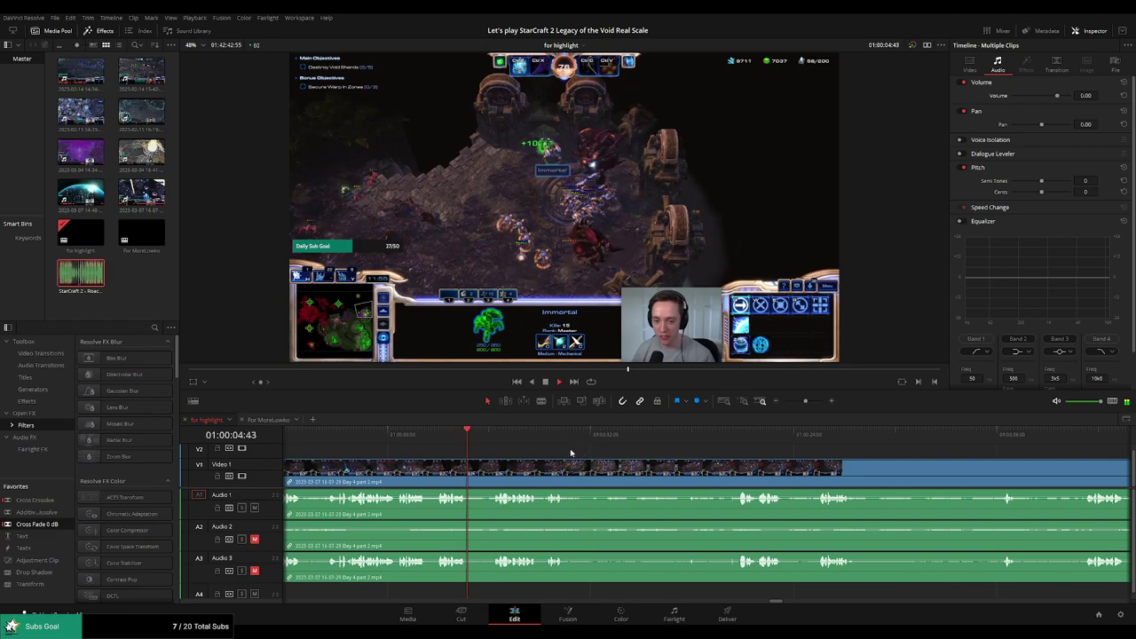
# Split the clips at about 01:00:10 and skim the footage that follows for the next commentary worth keeping
pyautogui.press('b')
pyautogui.click(526, 469)
pyautogui.moveTo(660, 434); pyautogui.dragTo(696, 433)
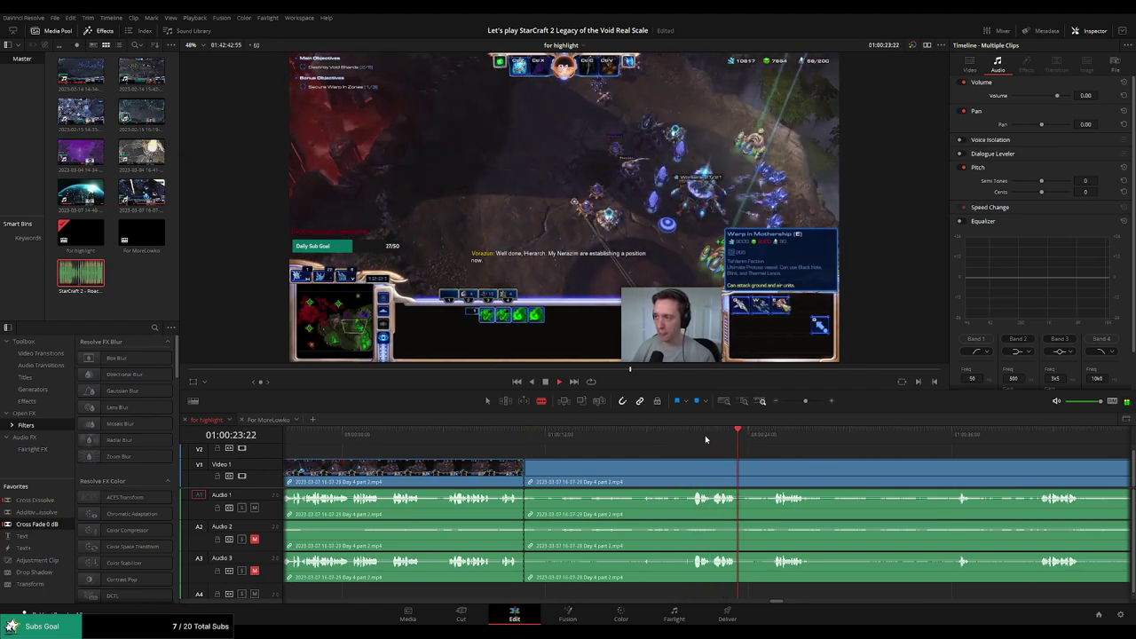
pyautogui.click(693, 434)
pyautogui.moveTo(722, 435); pyautogui.dragTo(774, 435)
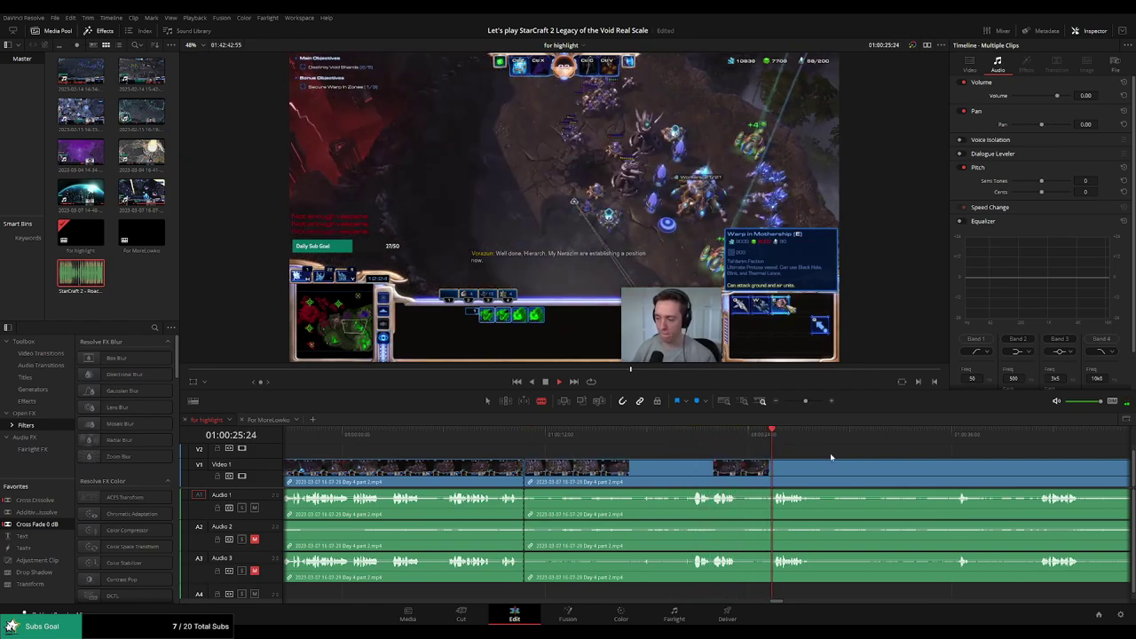
pyautogui.moveTo(836, 456); pyautogui.dragTo(692, 442)
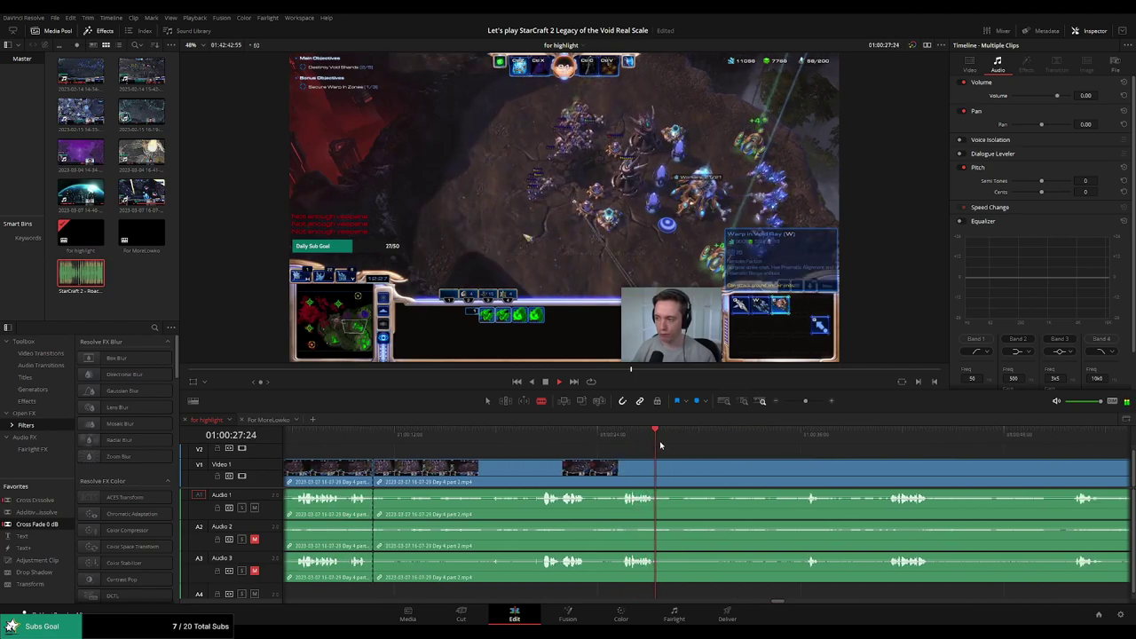
pyautogui.click(835, 436)
pyautogui.moveTo(837, 440); pyautogui.dragTo(619, 445)
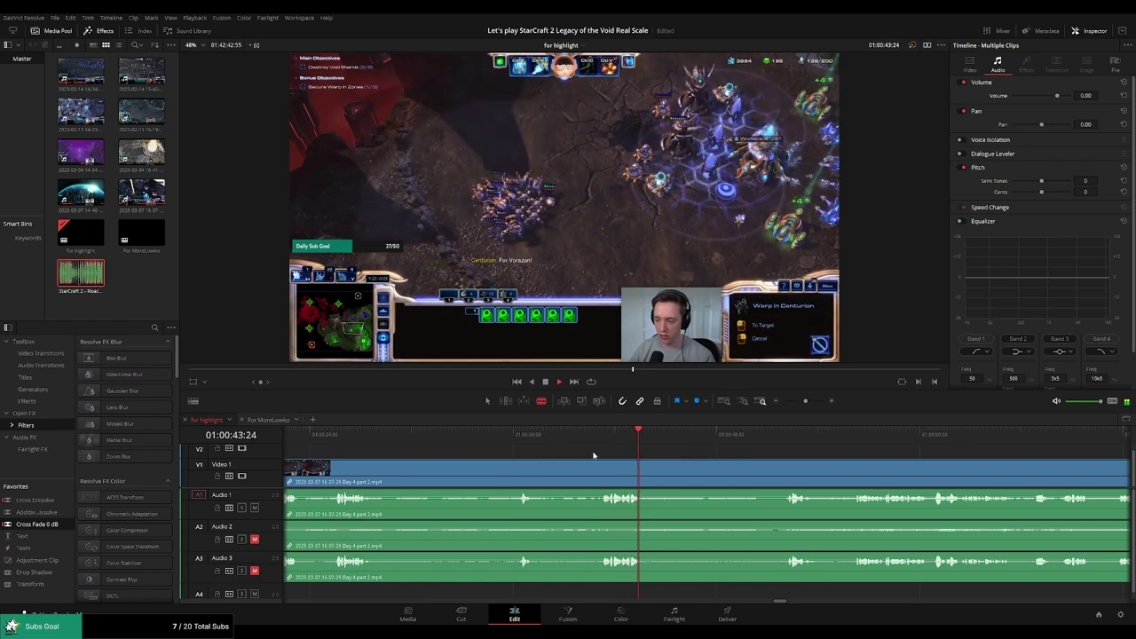
pyautogui.click(789, 439)
pyautogui.moveTo(685, 445); pyautogui.dragTo(812, 446)
# Split the clips at about 01:00:25, ripple-delete everything back to the 01:00:10 split, and smooth the new cut with transitions
pyautogui.click(462, 436)
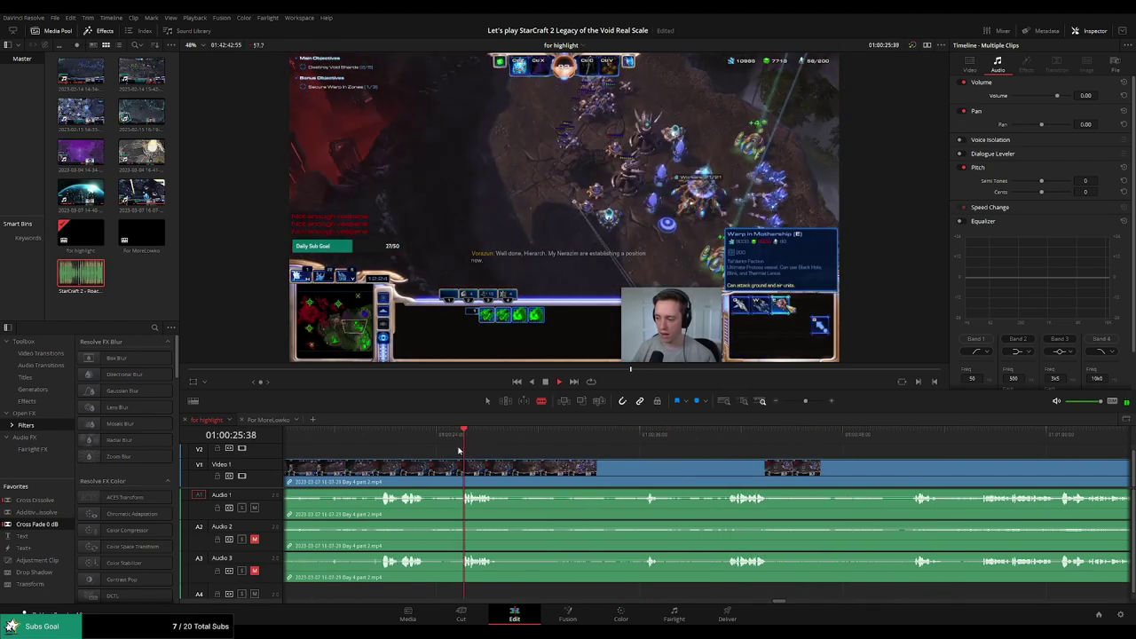
pyautogui.click(462, 465)
pyautogui.press('a')
pyautogui.click(429, 469)
pyautogui.press('Delete')
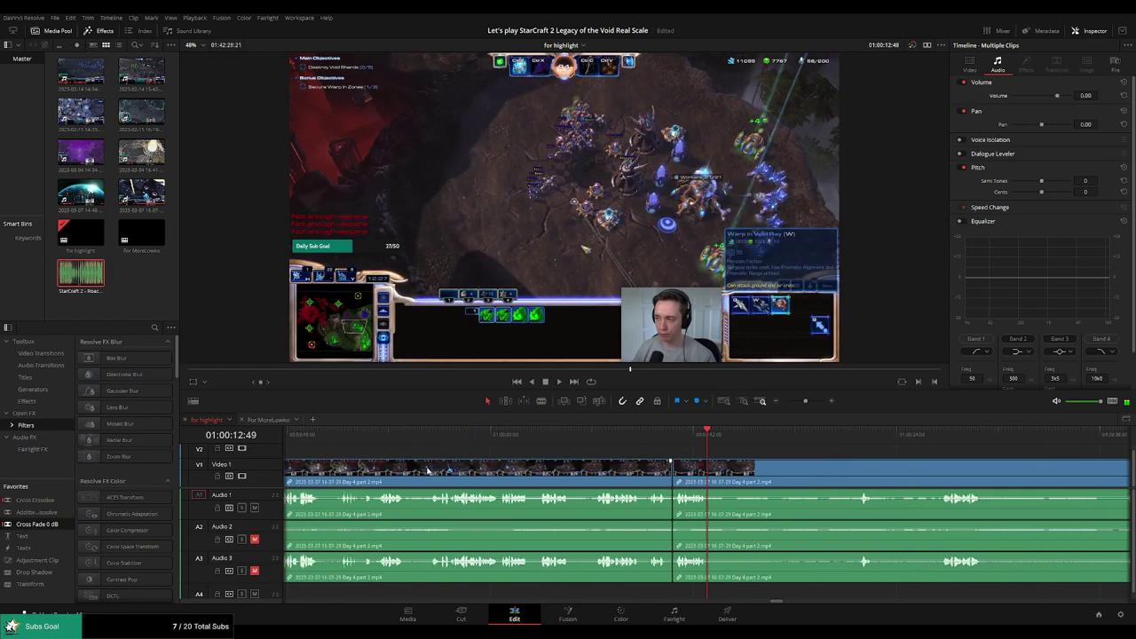
pyautogui.press('space')
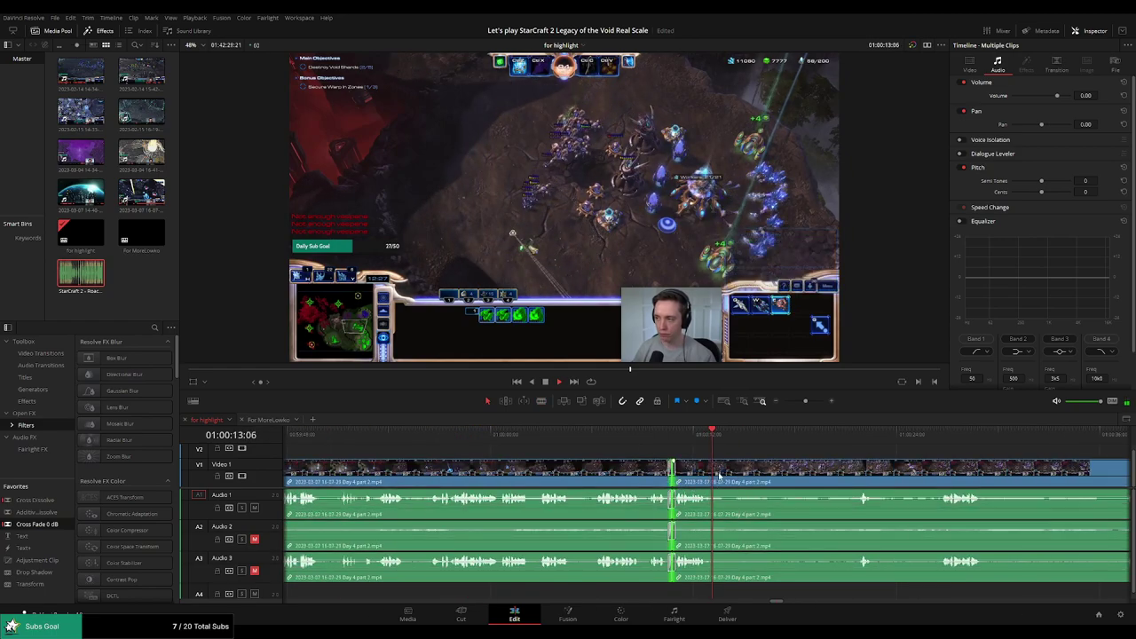
# Split the clips at about 01:00:13 and 01:00:19 and ripple-delete the quiet section between the splits
pyautogui.click(726, 471)
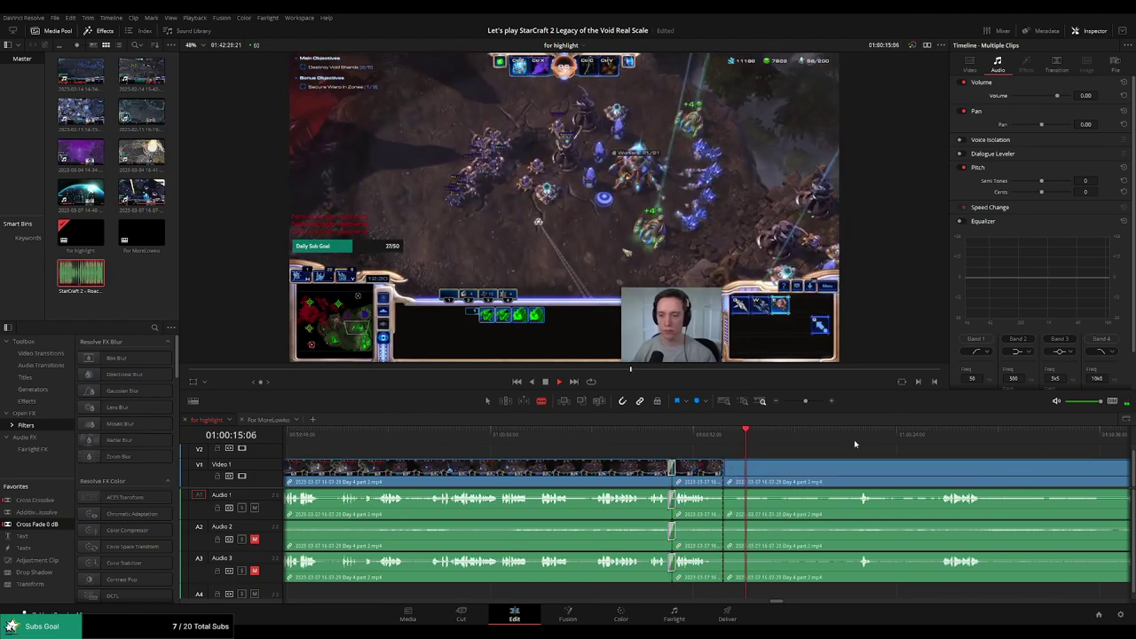
pyautogui.click(856, 438)
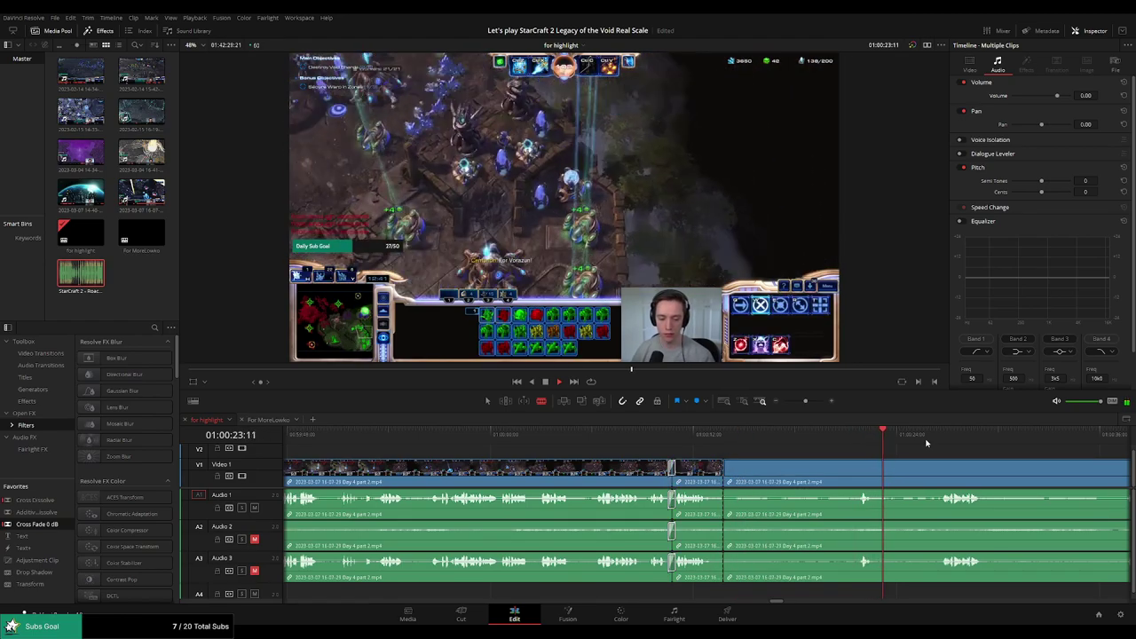
pyautogui.click(825, 446)
pyautogui.hotkey('ctrl', 'b')
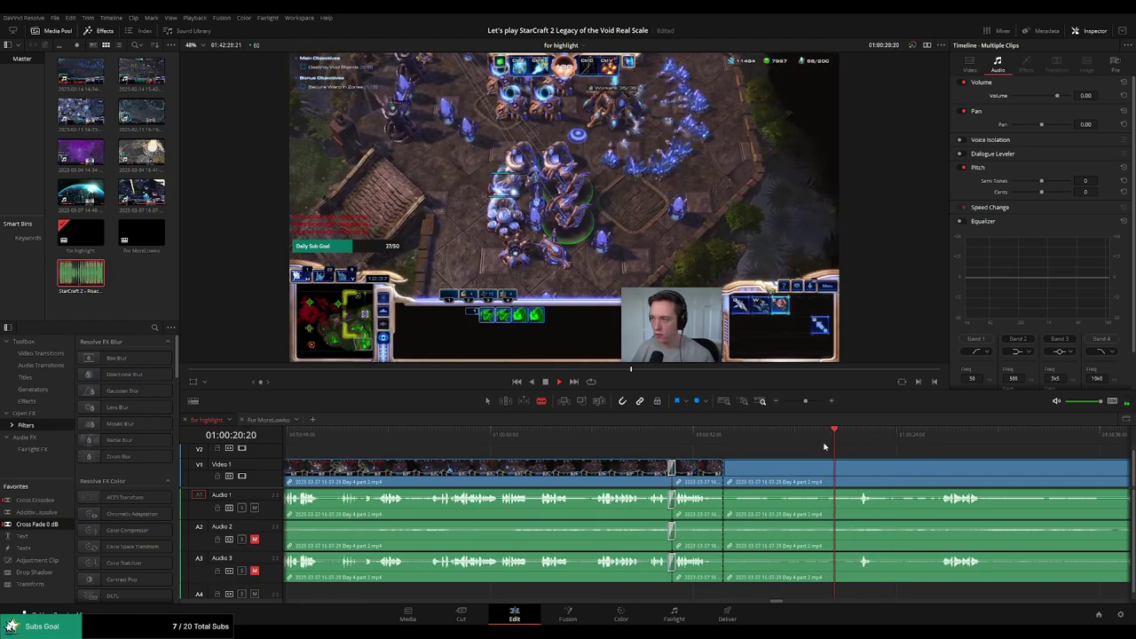
pyautogui.click(797, 482)
pyautogui.press('Delete')
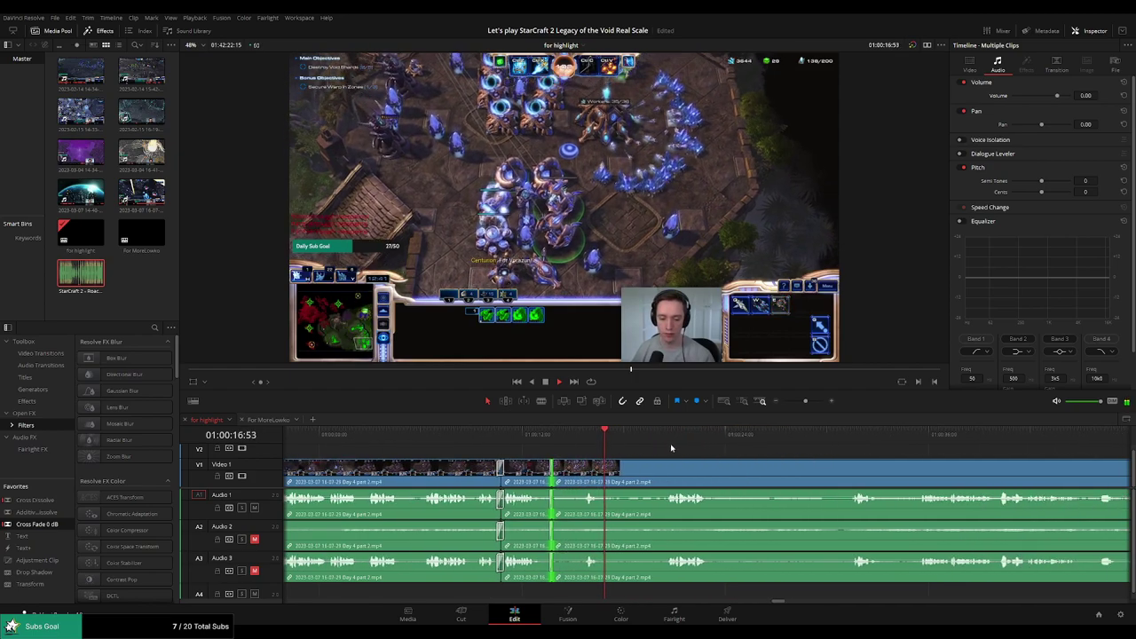
# Split the clips at 01:00:12:54 and delete the short leftover piece between this split and the next cut
pyautogui.click(519, 434)
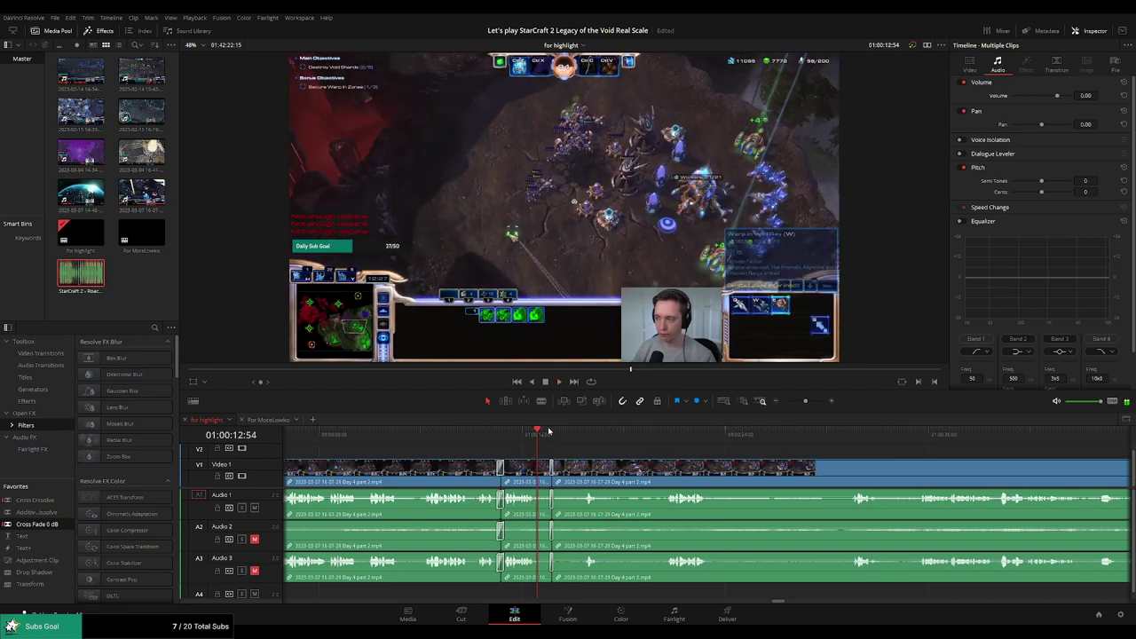
pyautogui.click(542, 471)
pyautogui.press('a')
pyautogui.click(545, 473)
pyautogui.press('Delete')
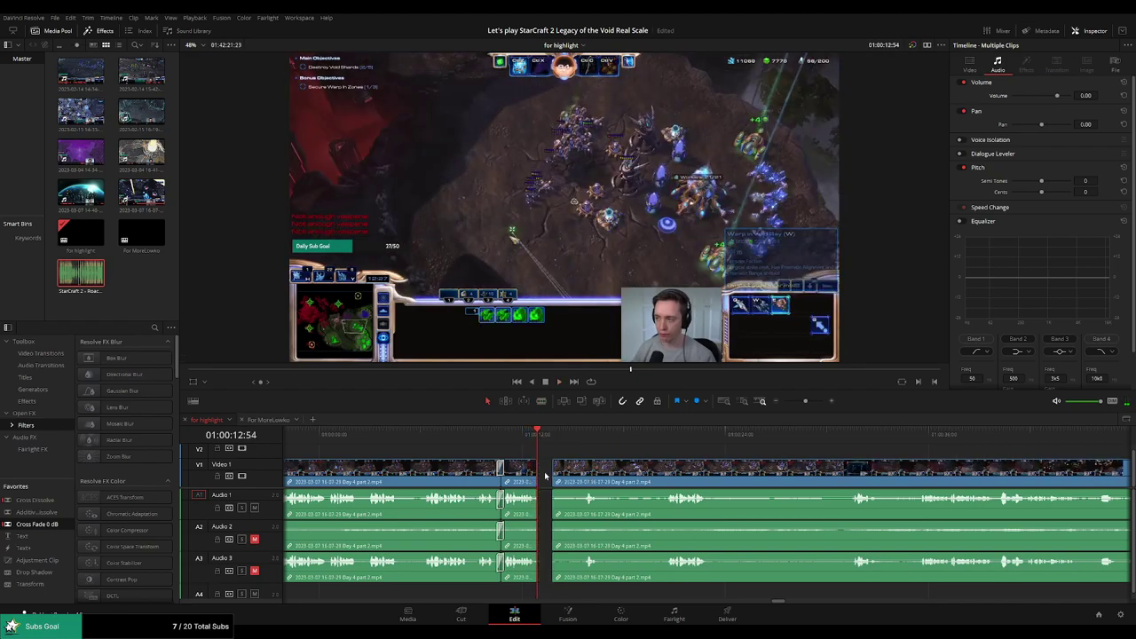
# Close the gap at 01:00:12:54, apply transitions to the video and audio at the cut, and play across it
pyautogui.click(538, 470)
pyautogui.hotkey('ctrl', 't')
pyautogui.press('space')
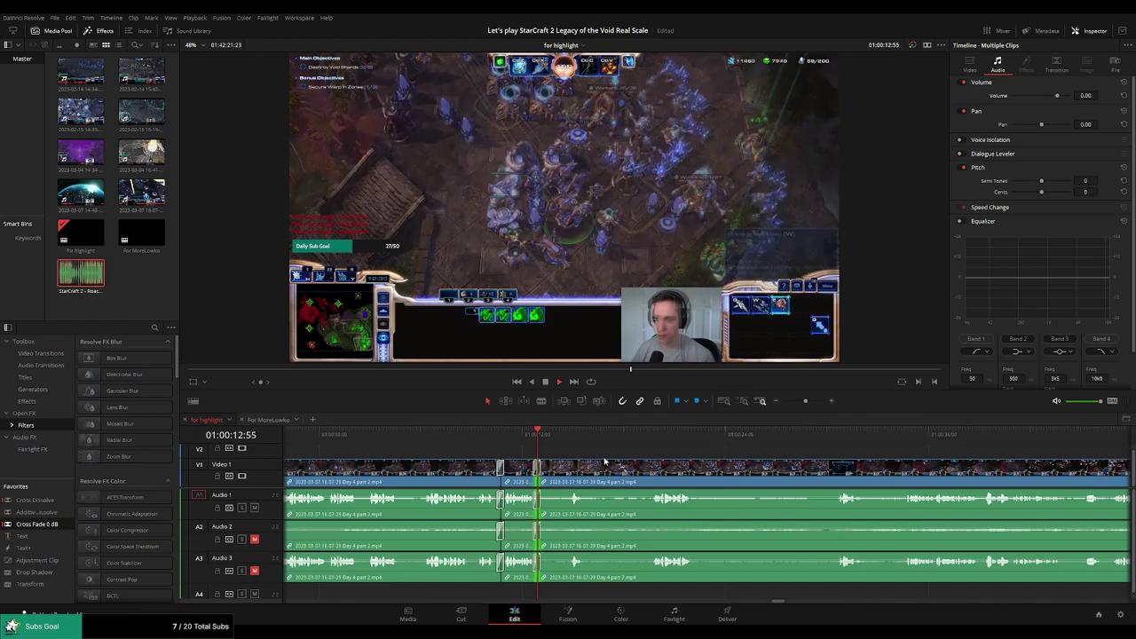
pyautogui.click(527, 435)
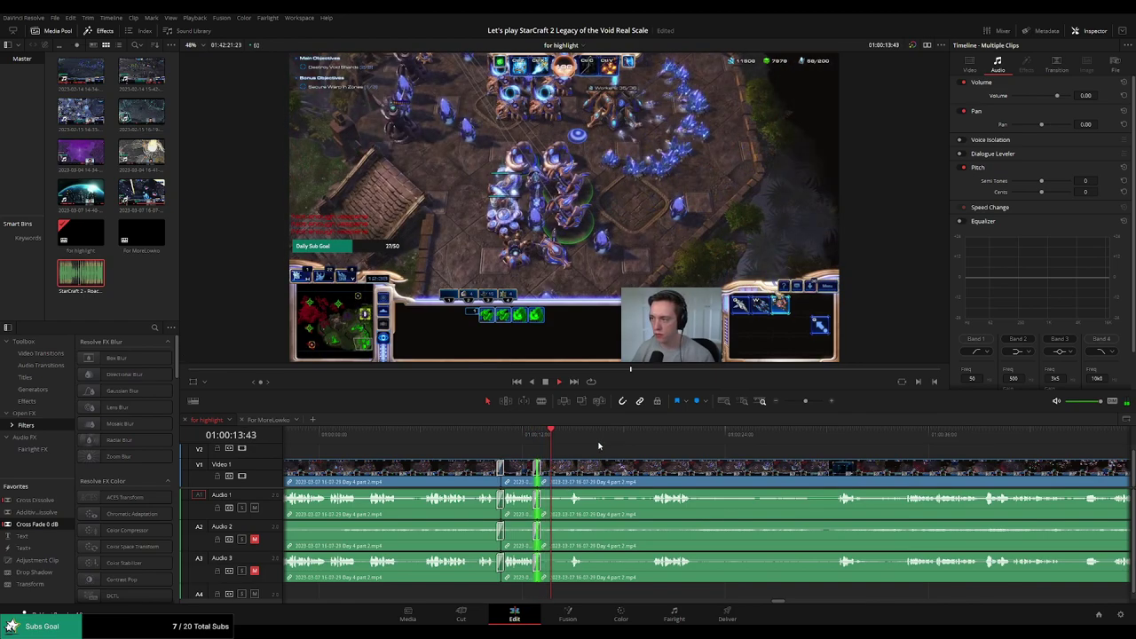
# Play the commentary after the new cut and split the clips where it ends, at about 01:00:22
pyautogui.moveTo(621, 436); pyautogui.dragTo(646, 436)
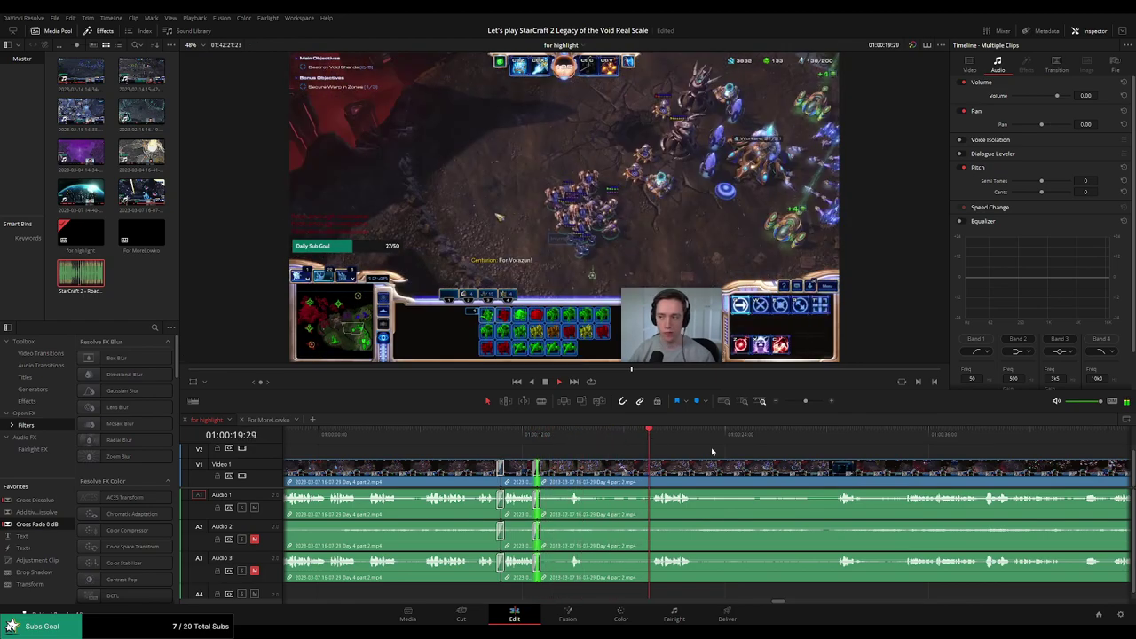
pyautogui.moveTo(754, 451); pyautogui.dragTo(645, 450)
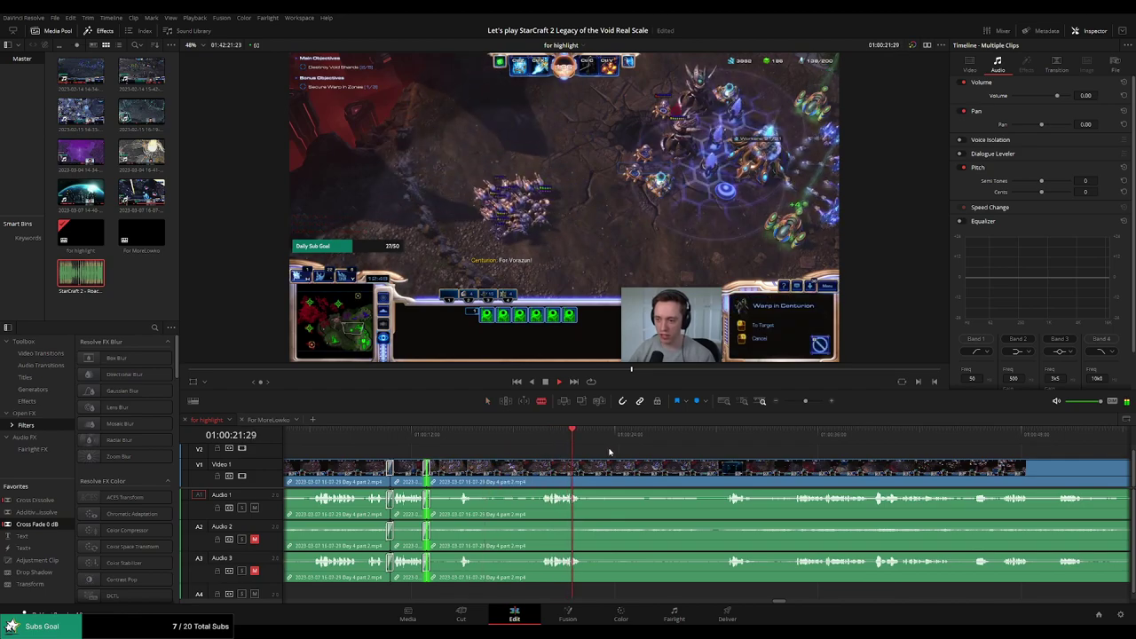
pyautogui.click(590, 467)
# Skim the footage from about 01:00:22 to 01:02:43 for the next moment worth keeping
pyautogui.click(712, 437)
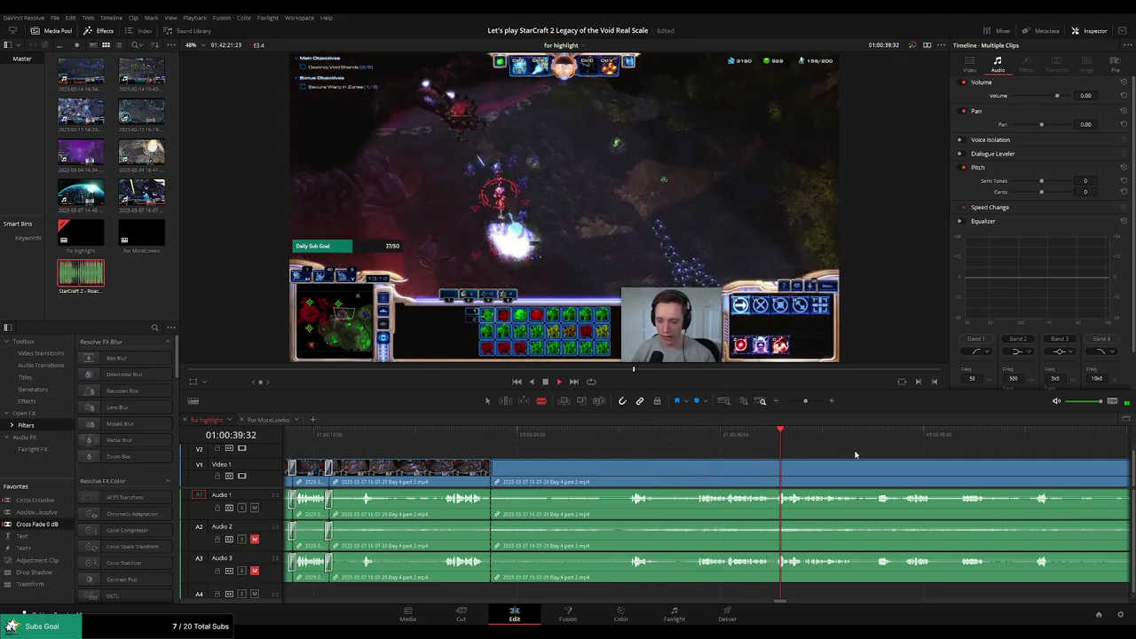
pyautogui.click(809, 435)
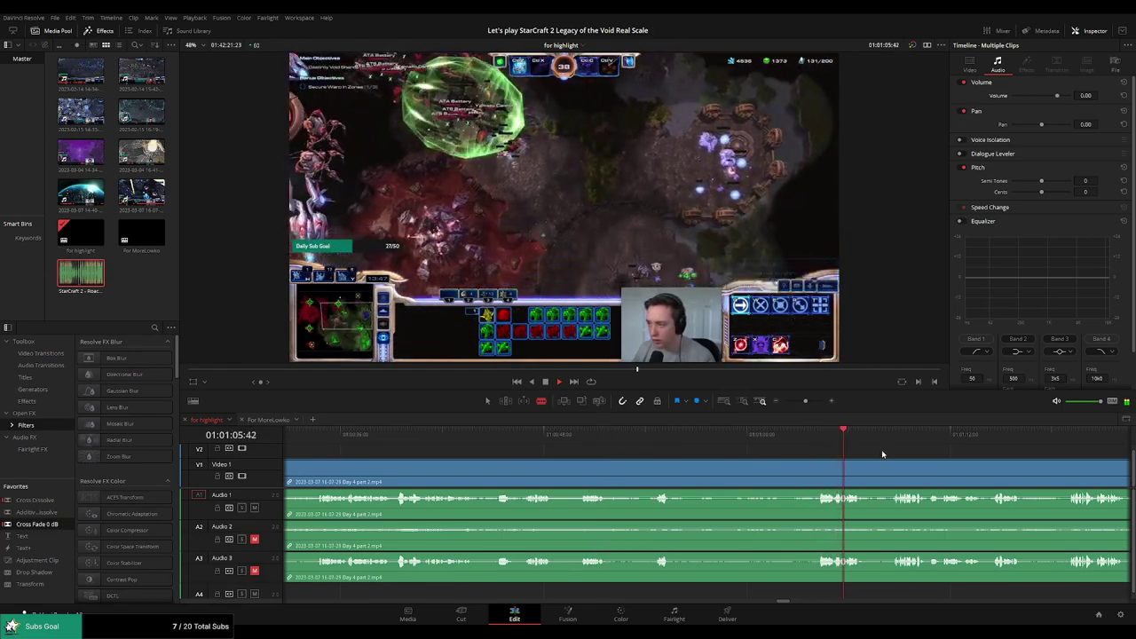
pyautogui.click(720, 442)
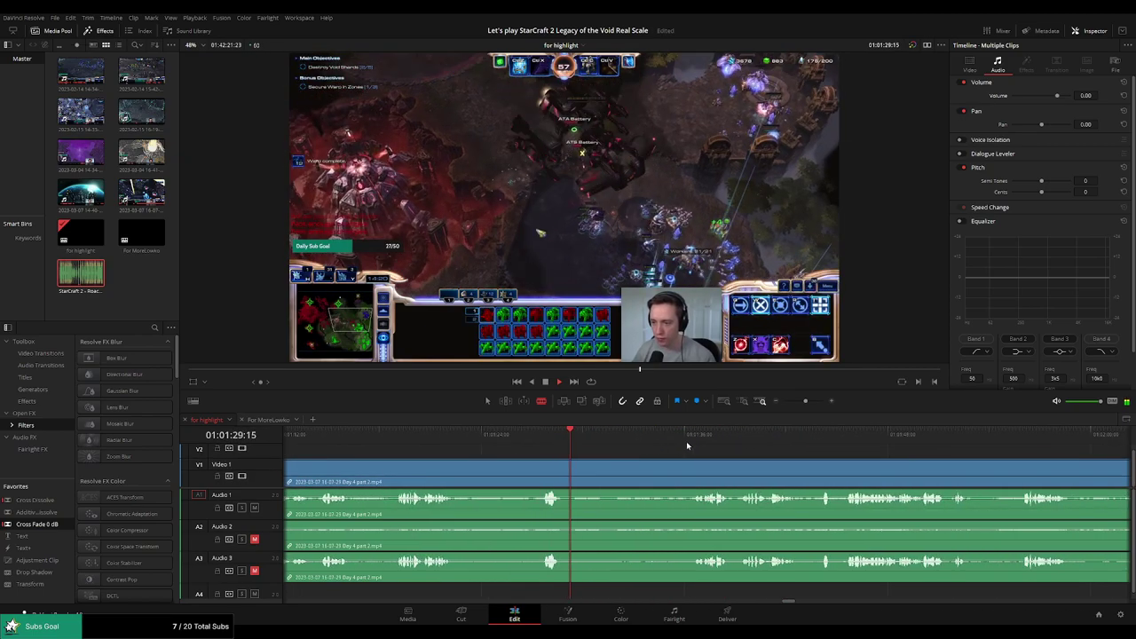
pyautogui.click(699, 437)
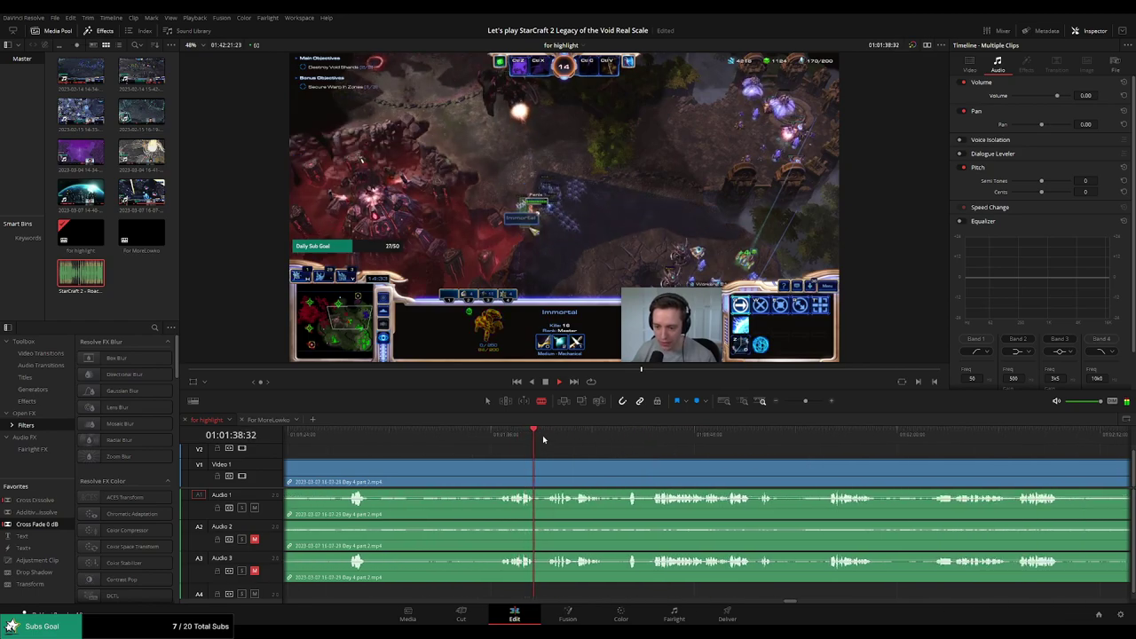
pyautogui.moveTo(626, 440); pyautogui.dragTo(656, 441)
pyautogui.click(834, 438)
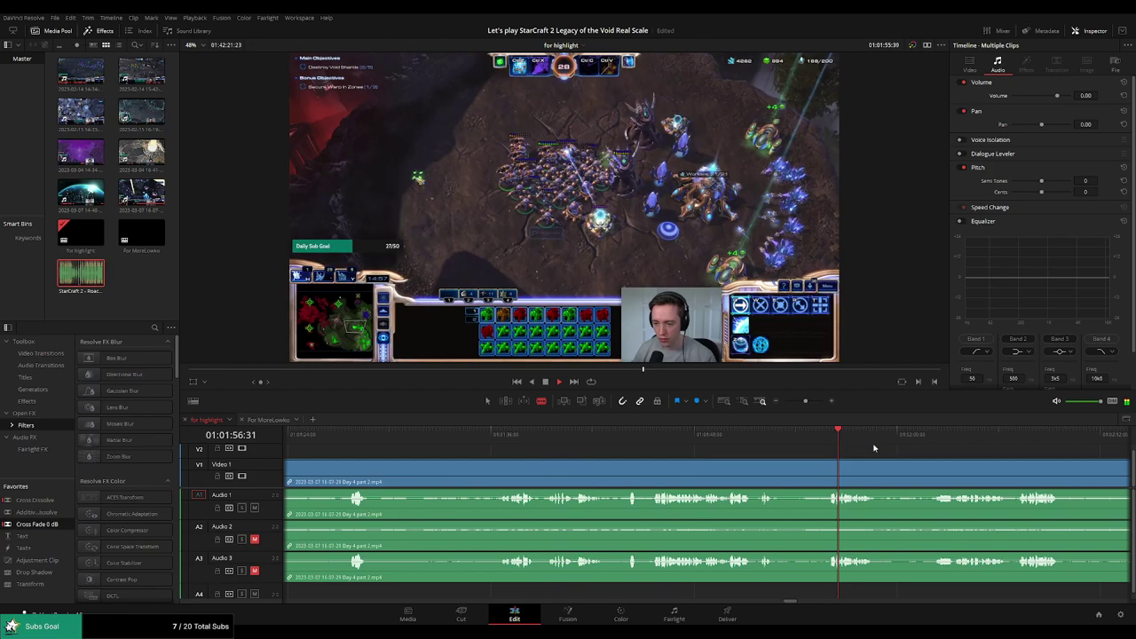
pyautogui.hscroll(3, 875, 449)
pyautogui.click(670, 435)
pyautogui.hscroll(2, 701, 455)
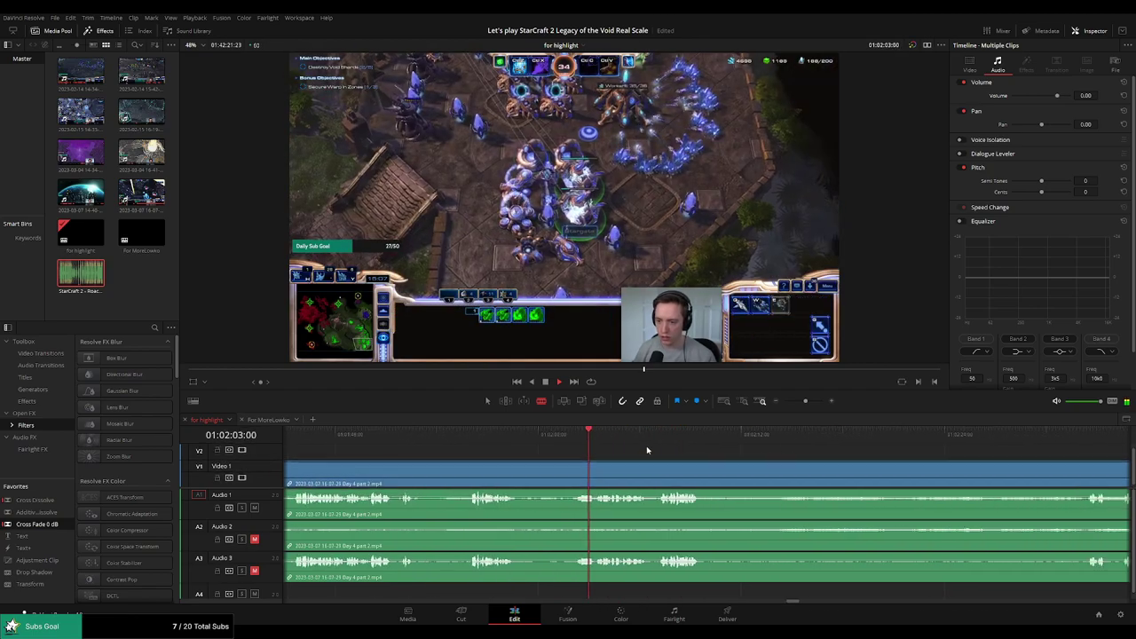
pyautogui.moveTo(573, 438); pyautogui.dragTo(998, 441)
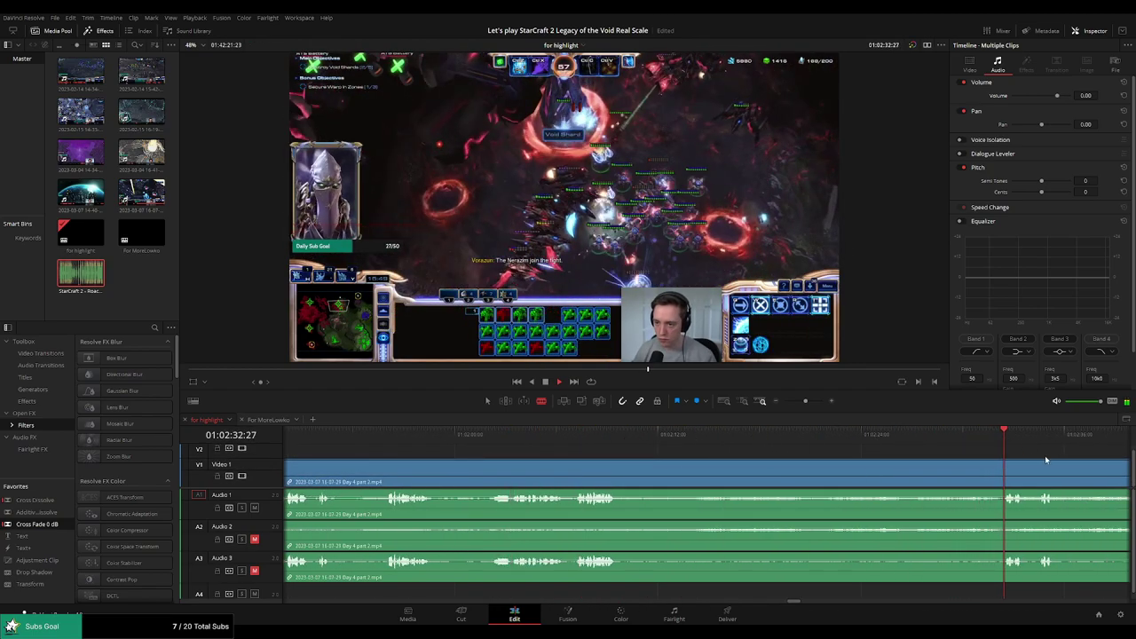
pyautogui.hscroll(5, 1045, 455)
pyautogui.moveTo(704, 436); pyautogui.dragTo(757, 436)
pyautogui.hscroll(3, 737, 452)
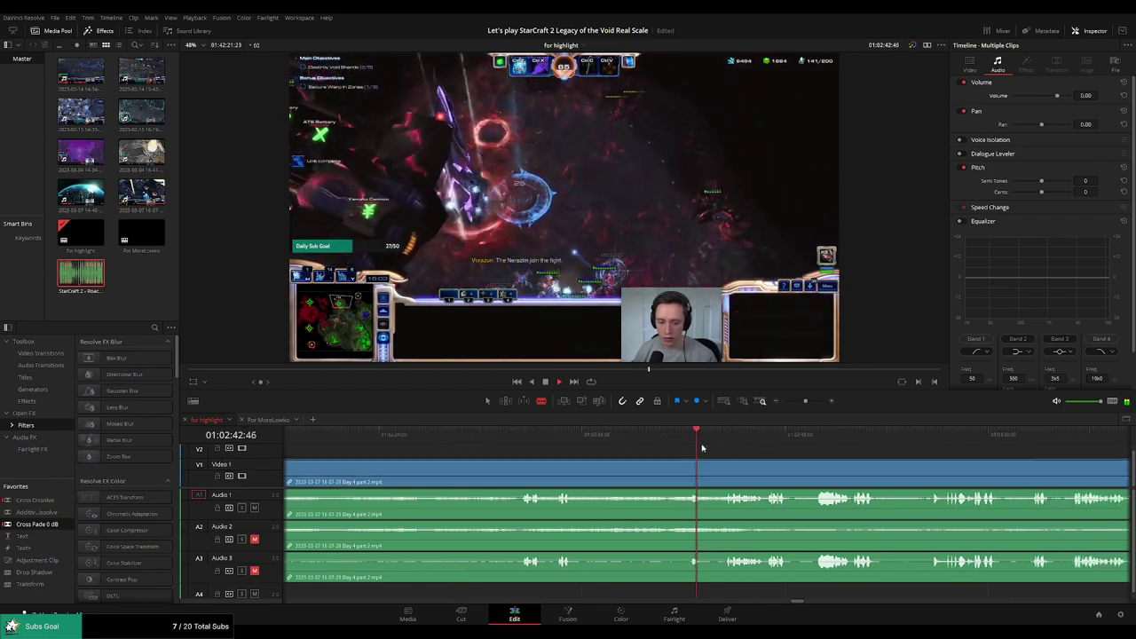
# Split the clips at 01:02:46:54, ripple-delete the section back to the 01:00:22:26 cut, and apply video and audio transitions at the join
pyautogui.click(672, 438)
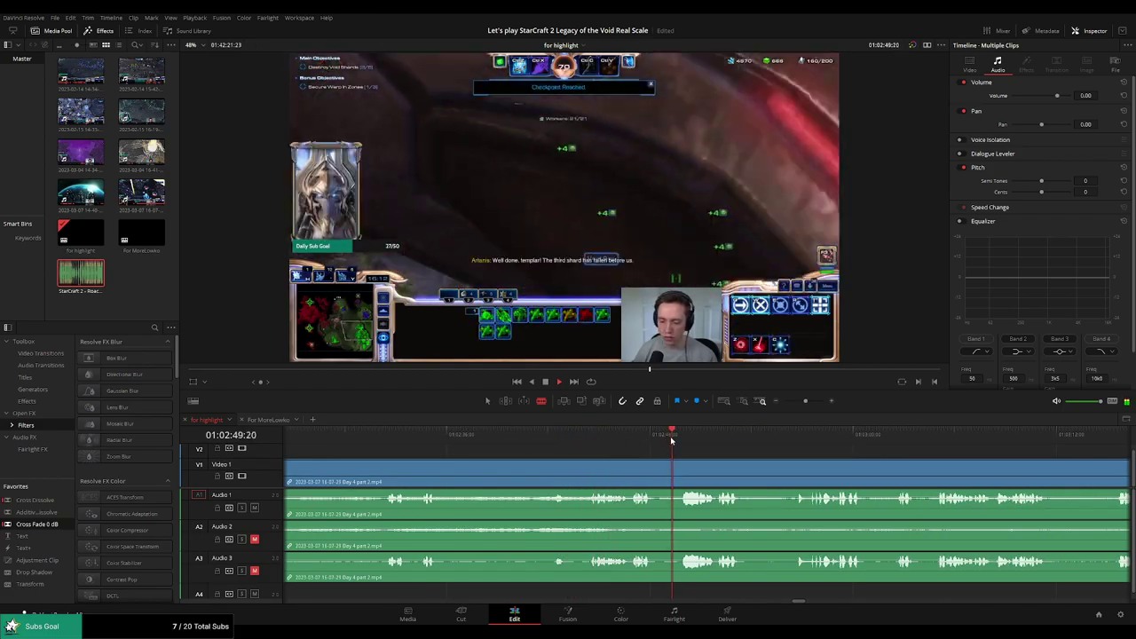
pyautogui.click(635, 436)
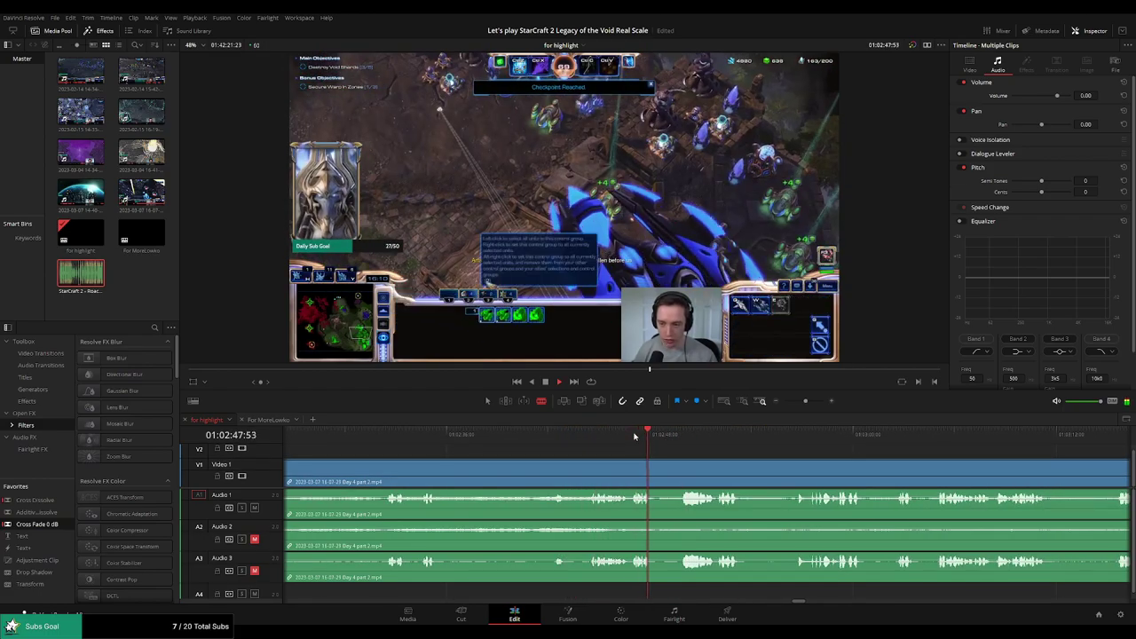
pyautogui.moveTo(621, 436); pyautogui.dragTo(629, 438)
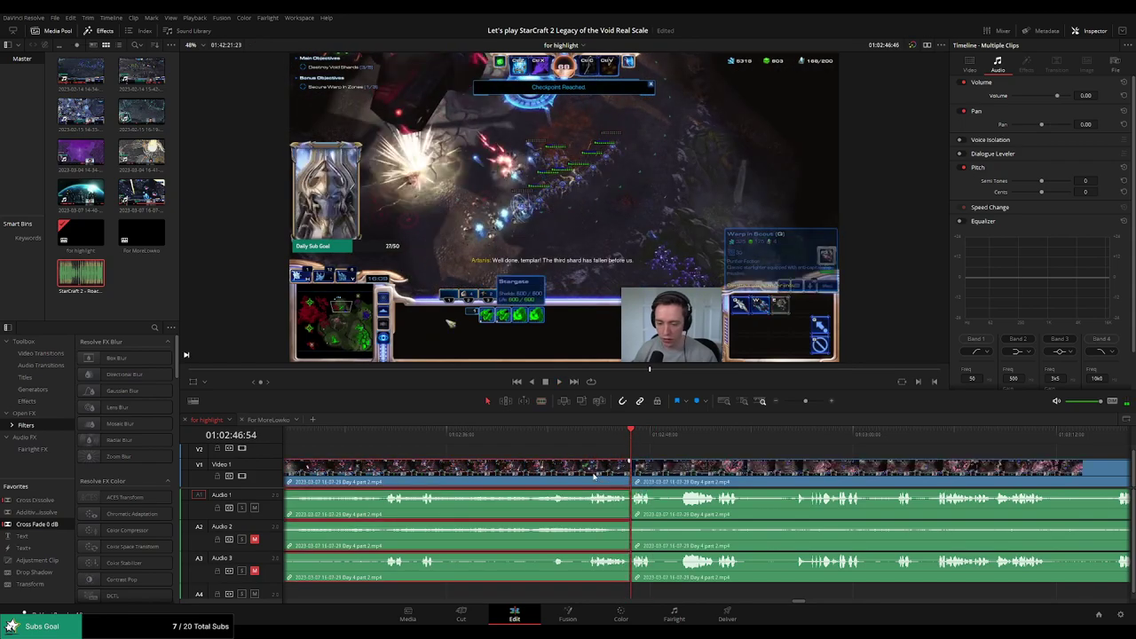
pyautogui.press('Up')
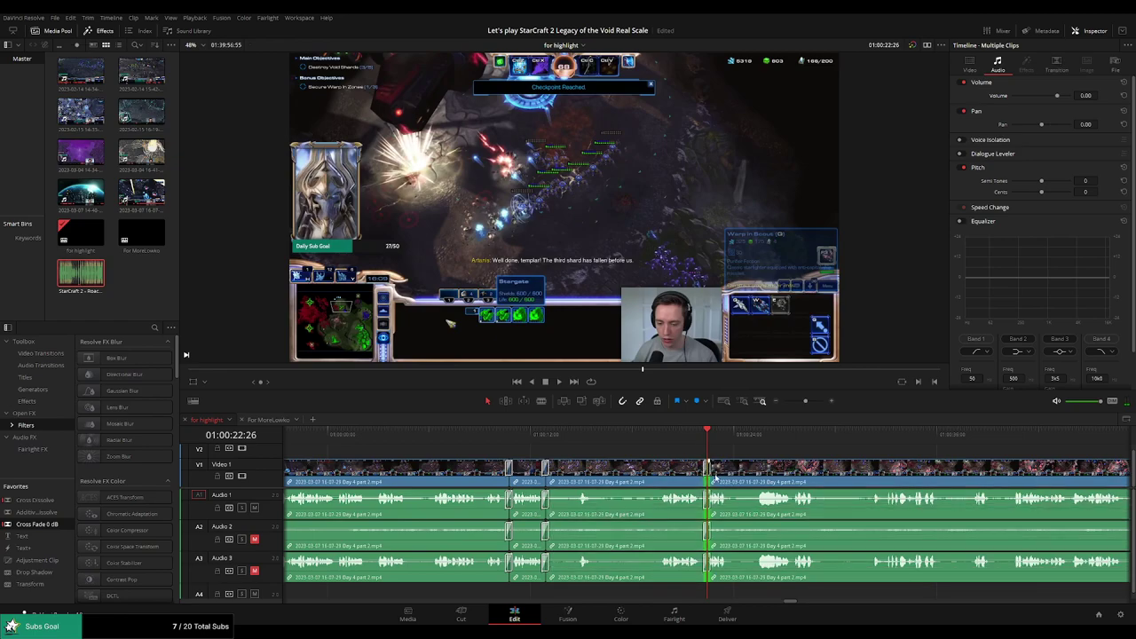
# Play across the 01:00:22:26 cut and through the following commentary to find the next quiet stretch
pyautogui.press('/')
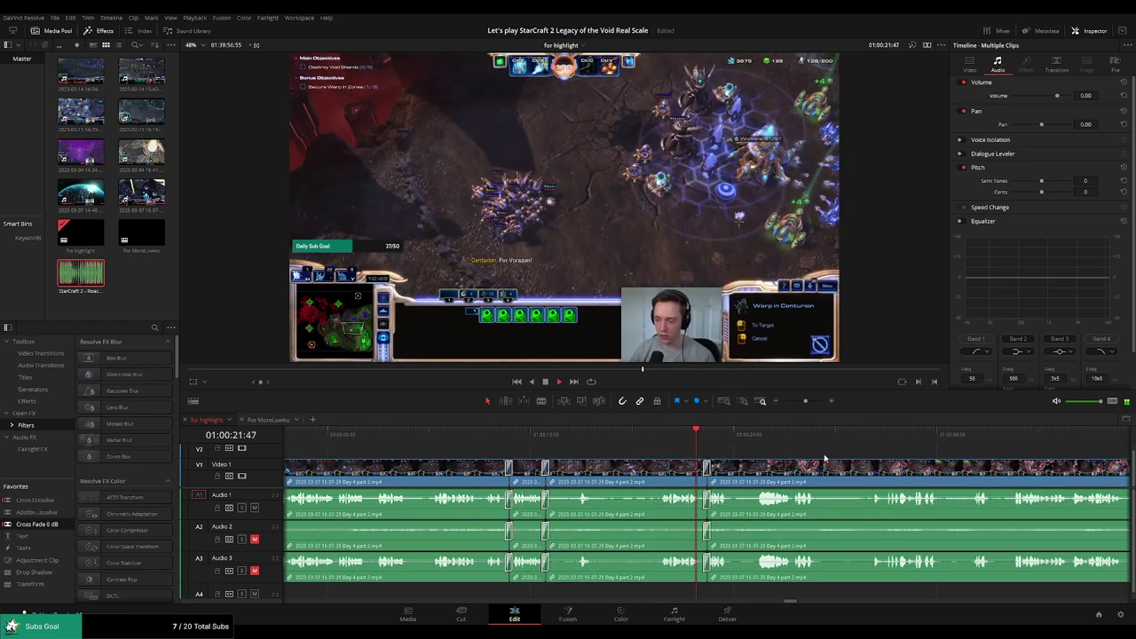
pyautogui.moveTo(825, 458); pyautogui.dragTo(690, 448)
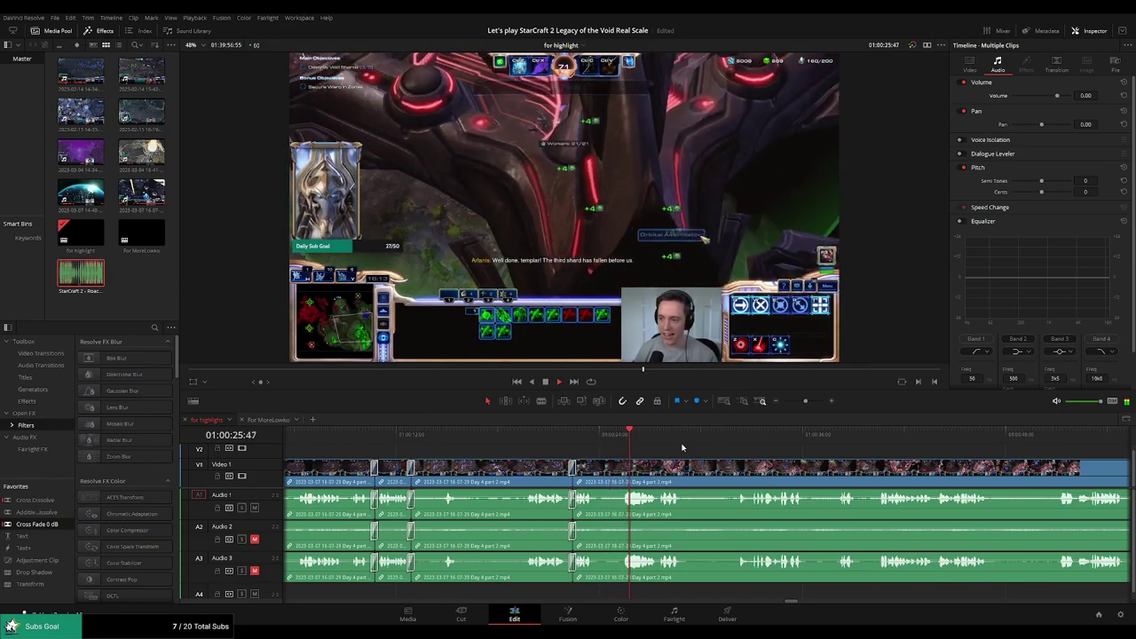
pyautogui.hscroll(2, 651, 443)
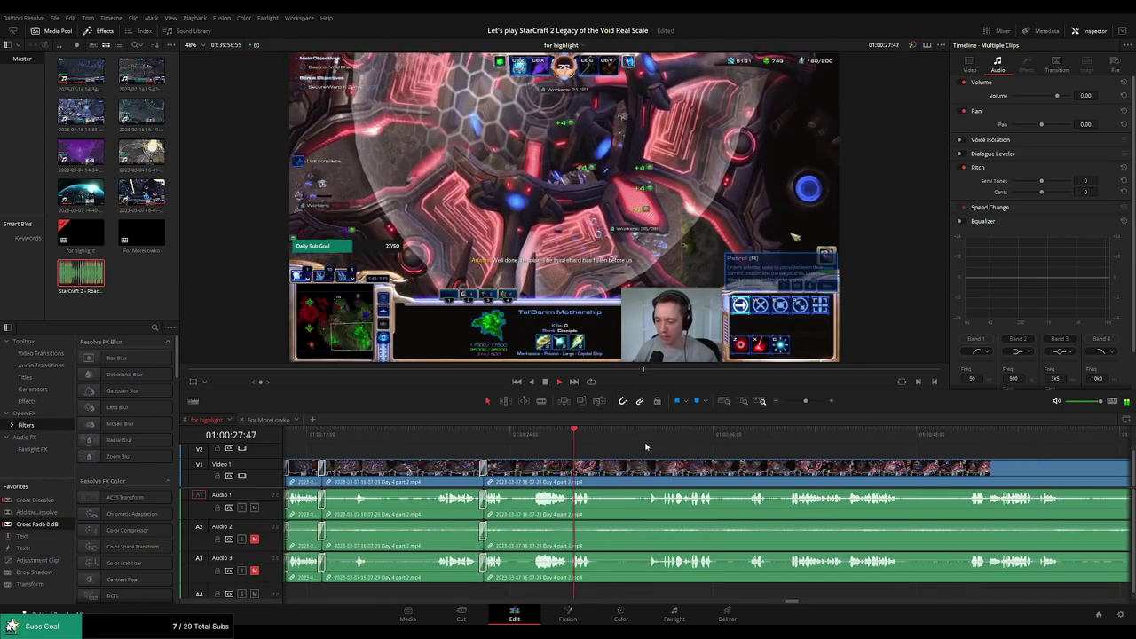
pyautogui.hscroll(2, 639, 448)
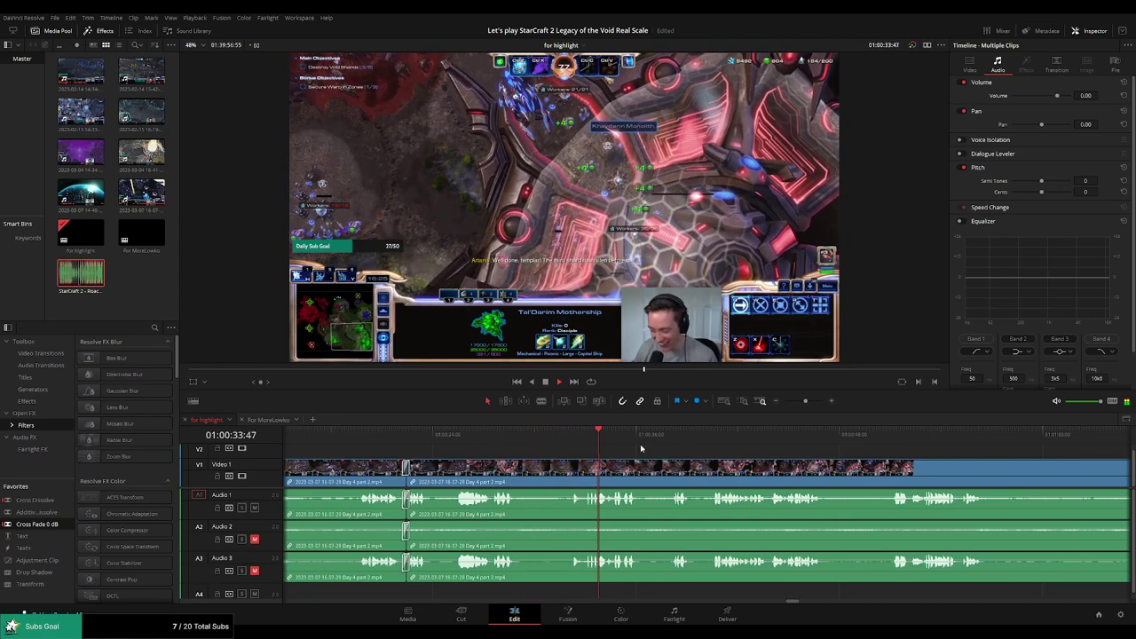
pyautogui.hscroll(2, 594, 456)
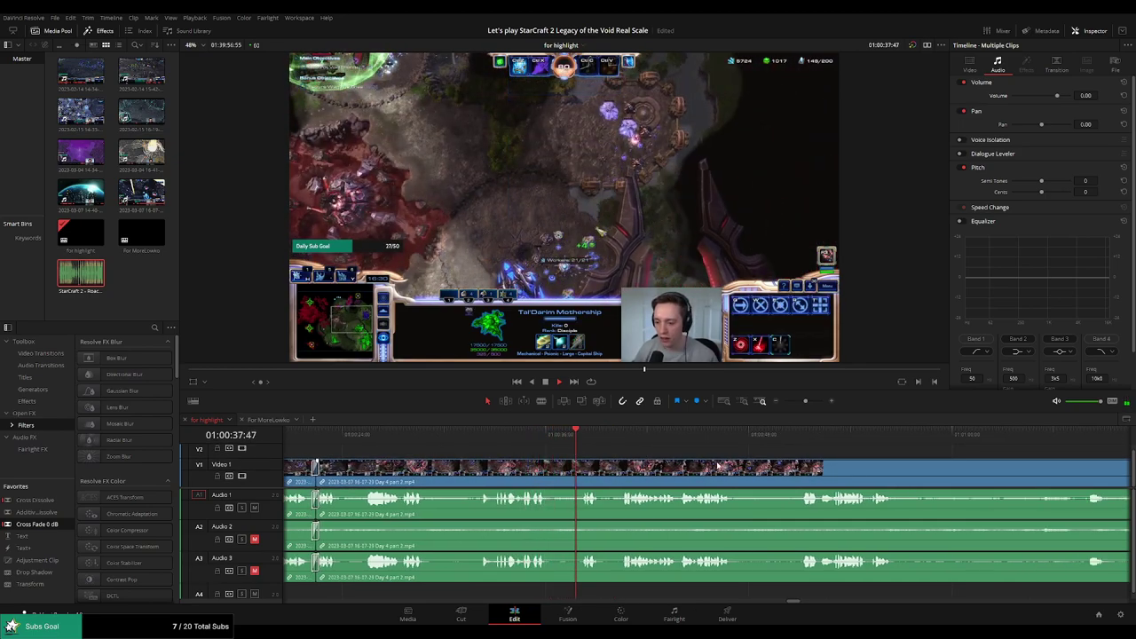
pyautogui.hscroll(2, 631, 458)
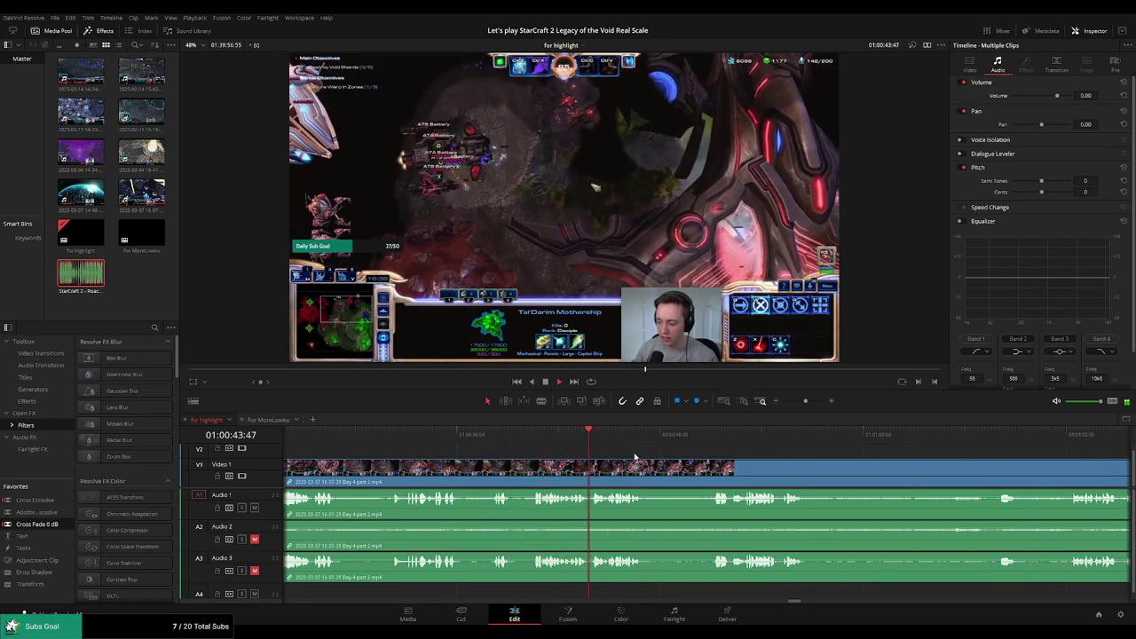
pyautogui.moveTo(681, 457); pyautogui.dragTo(596, 451)
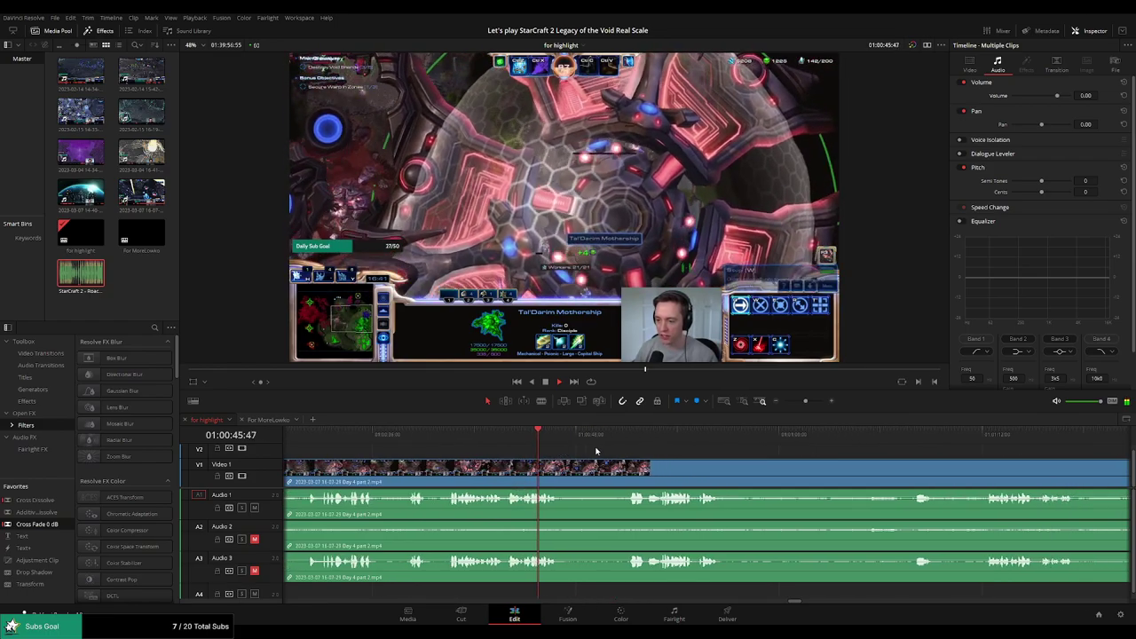
# Split the clips at about 01:00:47 and 01:00:51, ripple-delete the section between, and apply a crossfade on Audio 1 at the join
pyautogui.click(613, 435)
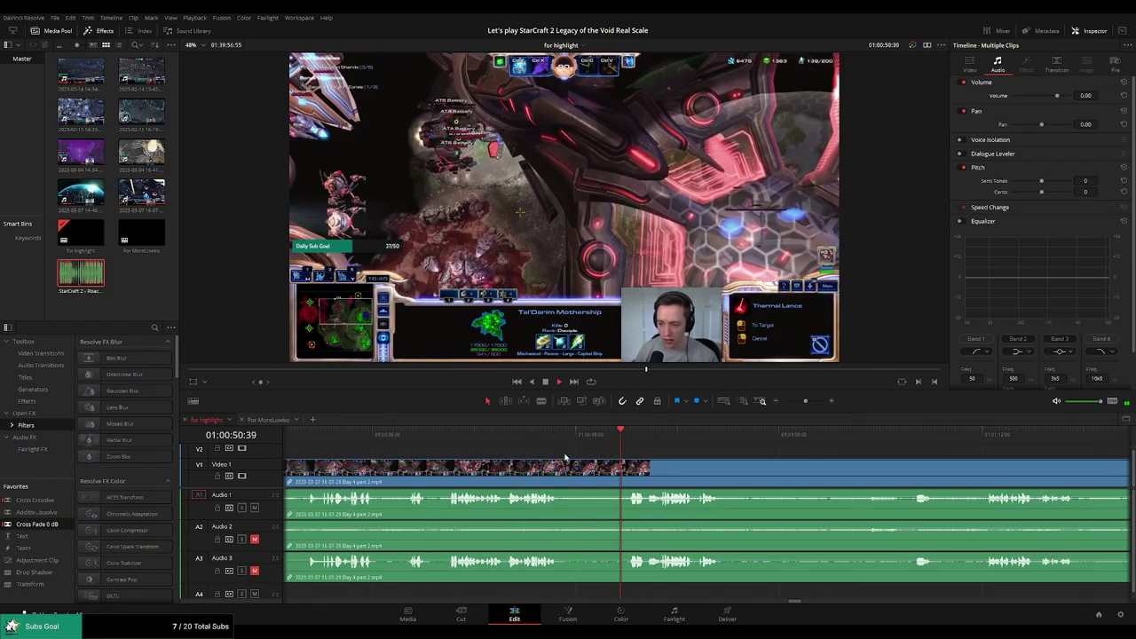
pyautogui.press('b')
pyautogui.click(559, 467)
pyautogui.click(627, 467)
pyautogui.press('a')
pyautogui.click(605, 471)
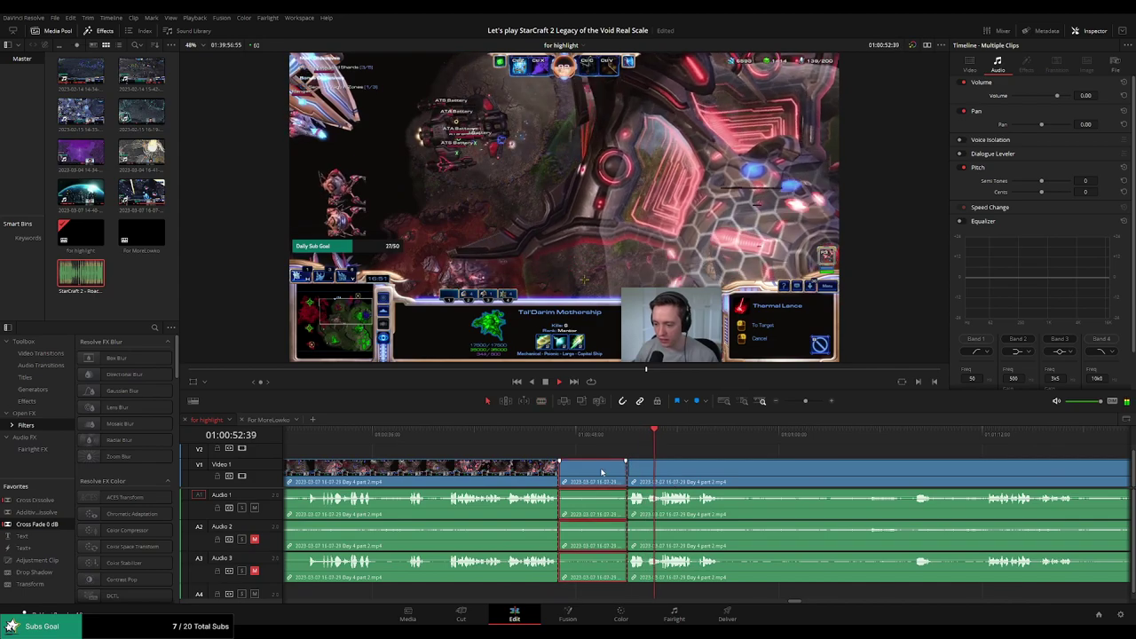
pyautogui.press('Delete')
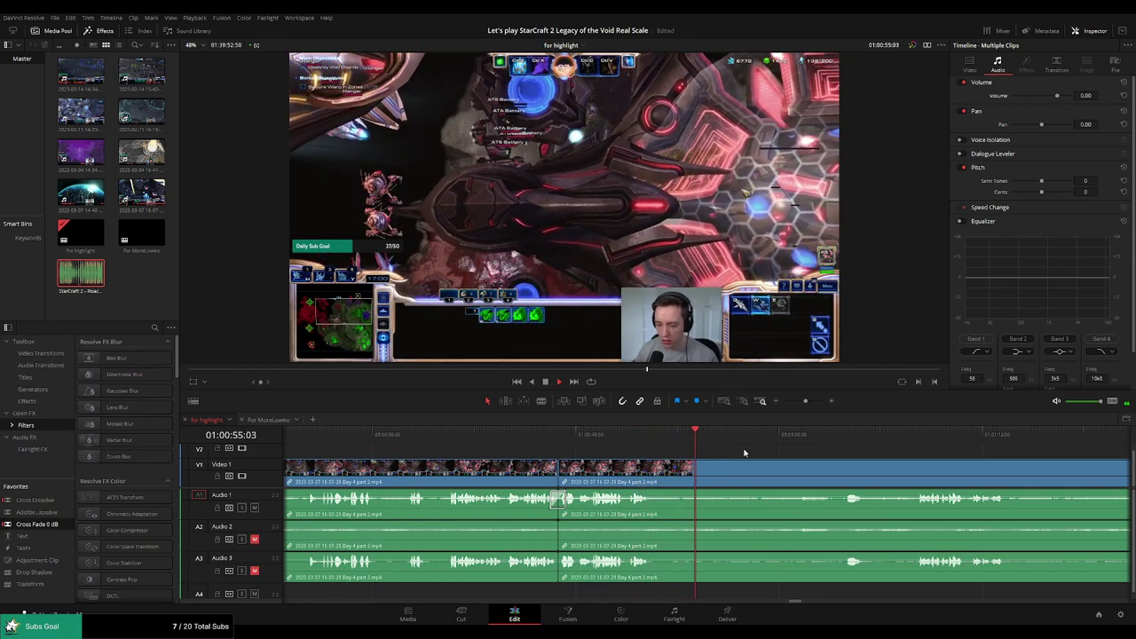
# Ripple-delete the section between splits at 01:00:55:29 and 01:01:06:00, and apply transitions to the video and audio at the cut
pyautogui.hscroll(2, 745, 453)
pyautogui.press('b')
pyautogui.click(580, 474)
pyautogui.click(705, 429)
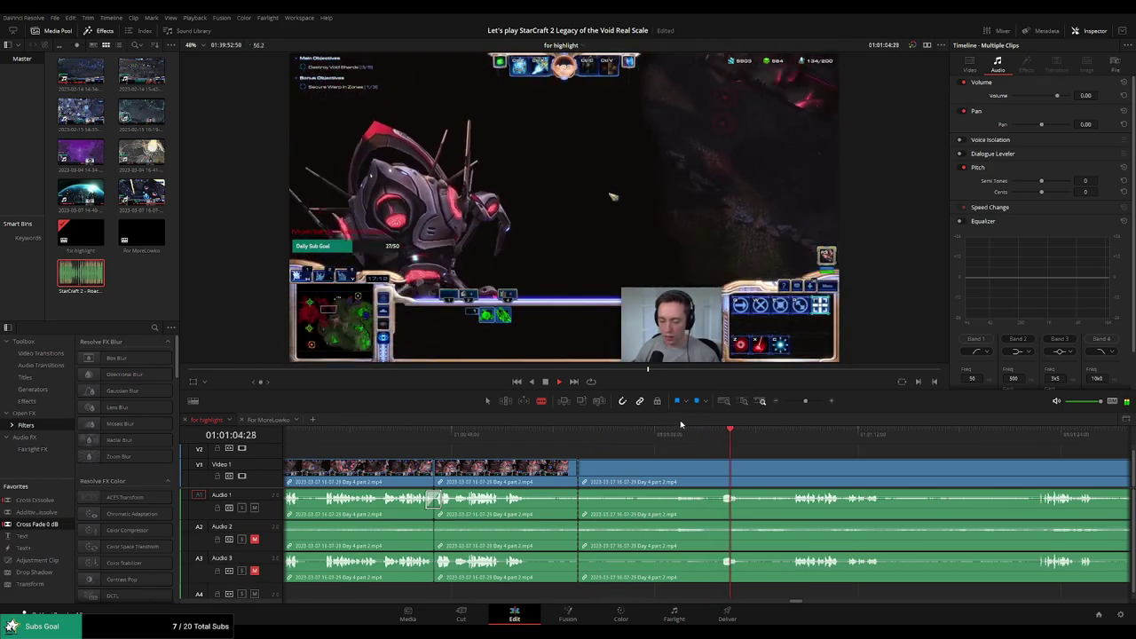
pyautogui.hscroll(3, 710, 457)
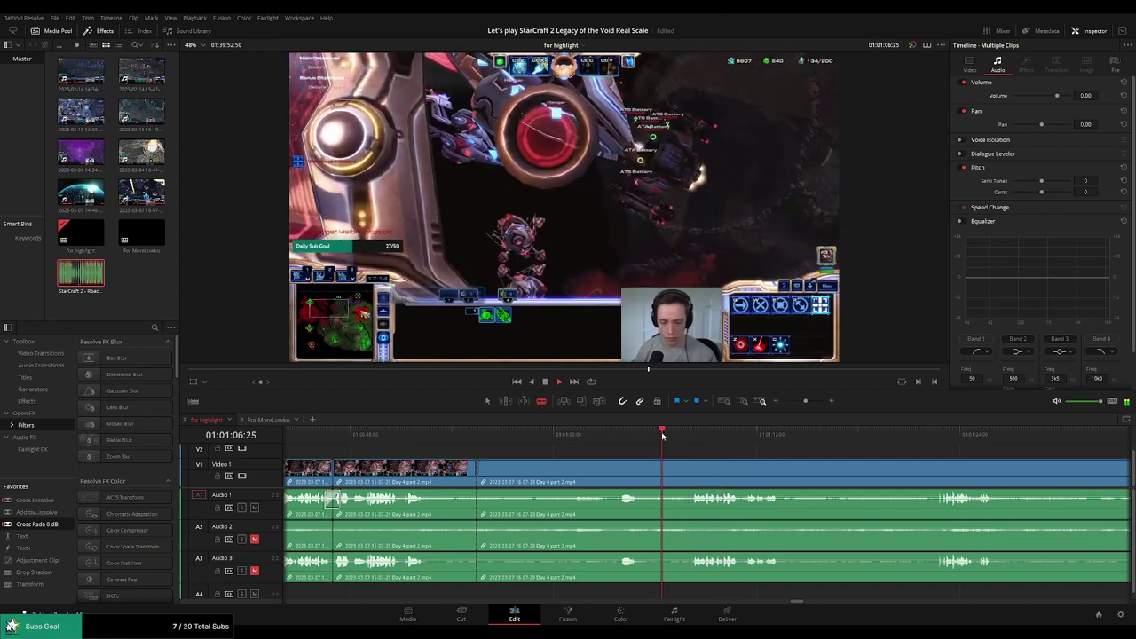
pyautogui.press('space')
pyautogui.click(656, 435)
pyautogui.click(657, 478)
pyautogui.press('a')
pyautogui.click(631, 478)
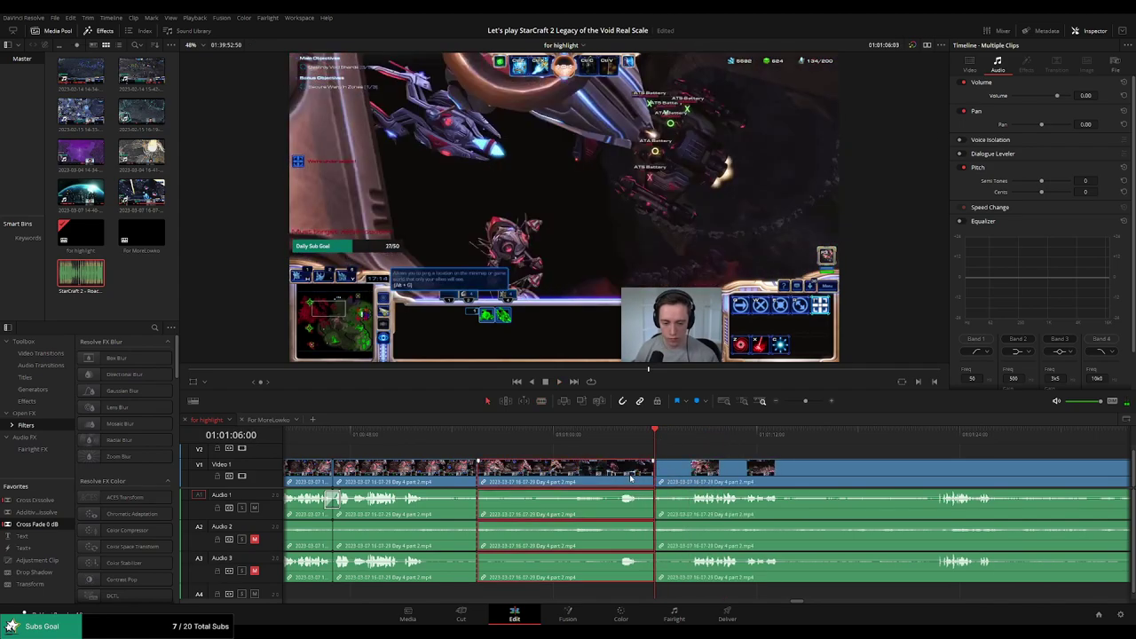
pyautogui.press('Delete')
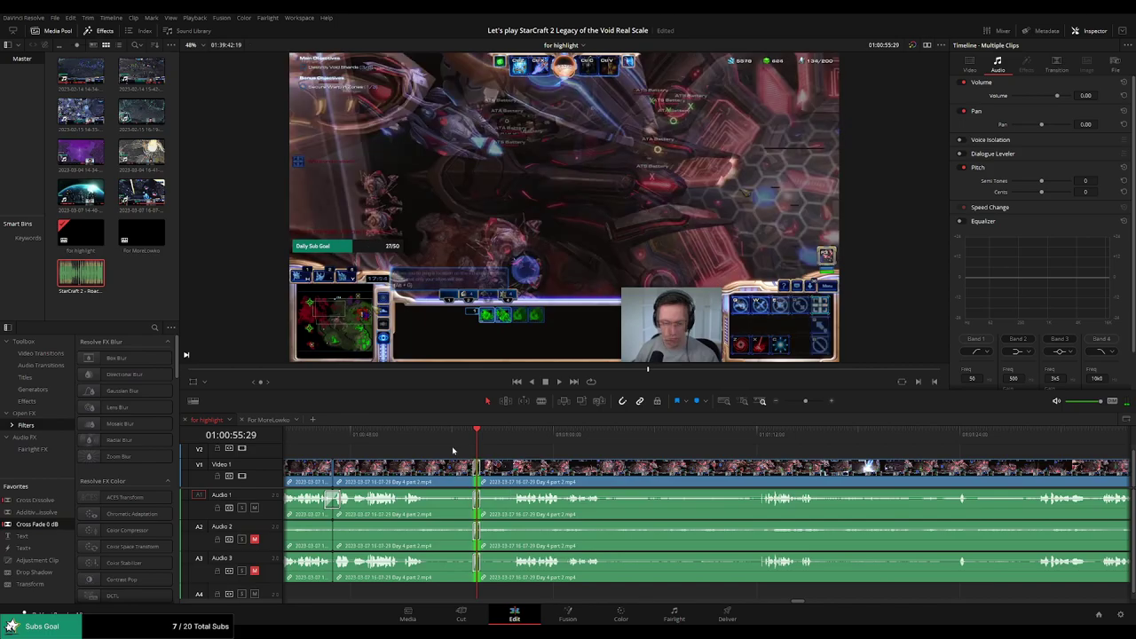
# Play across the 01:00:55:29 cut, then split the clips at about 01:01:03 and 01:01:12 and ripple-delete the section between
pyautogui.click(448, 437)
pyautogui.press('space')
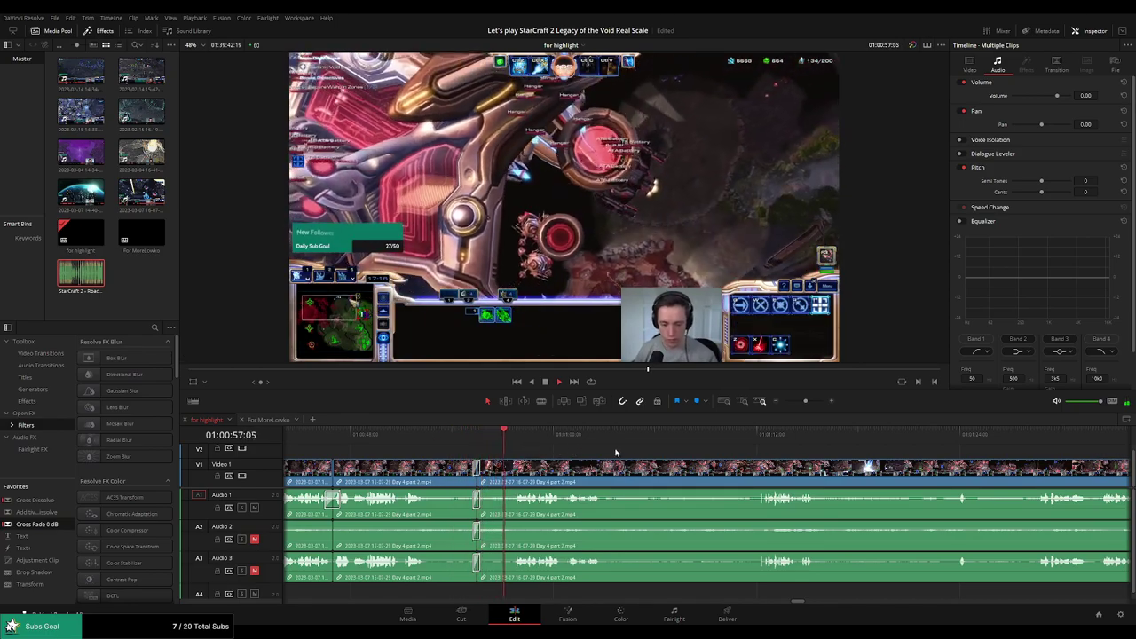
pyautogui.hscroll(2, 569, 448)
pyautogui.hscroll(2, 581, 452)
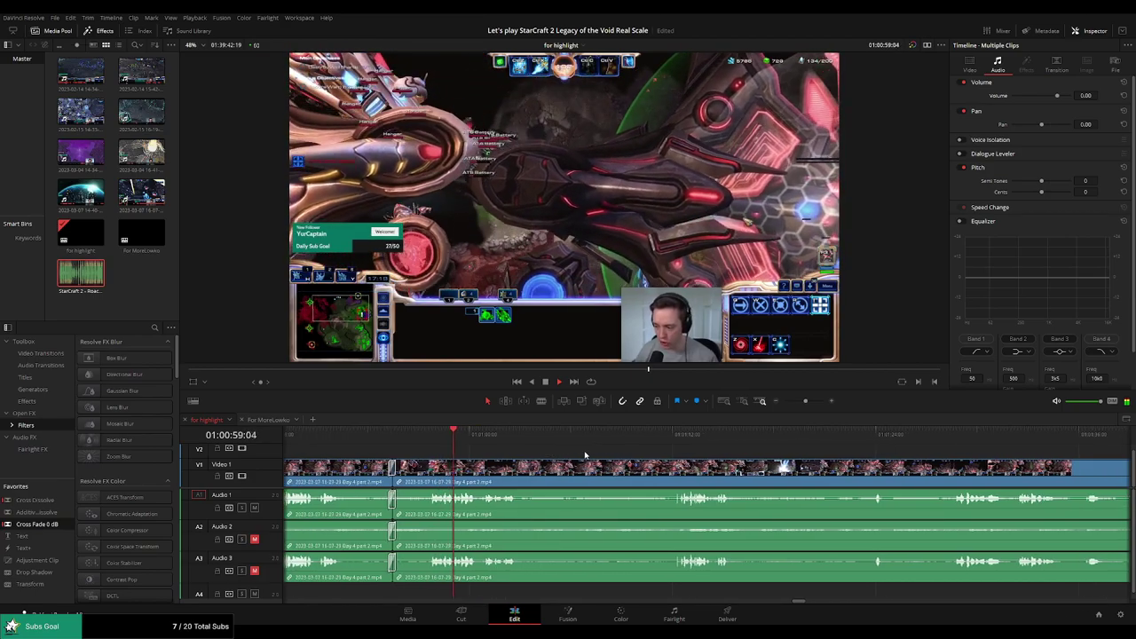
pyautogui.hscroll(2, 573, 451)
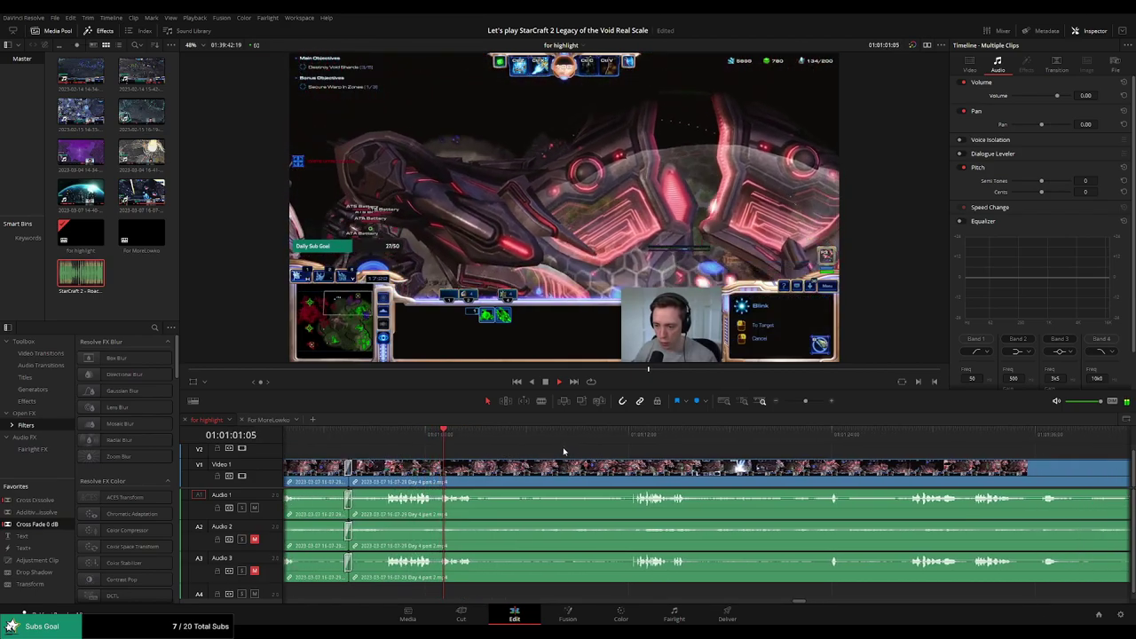
pyautogui.press('b')
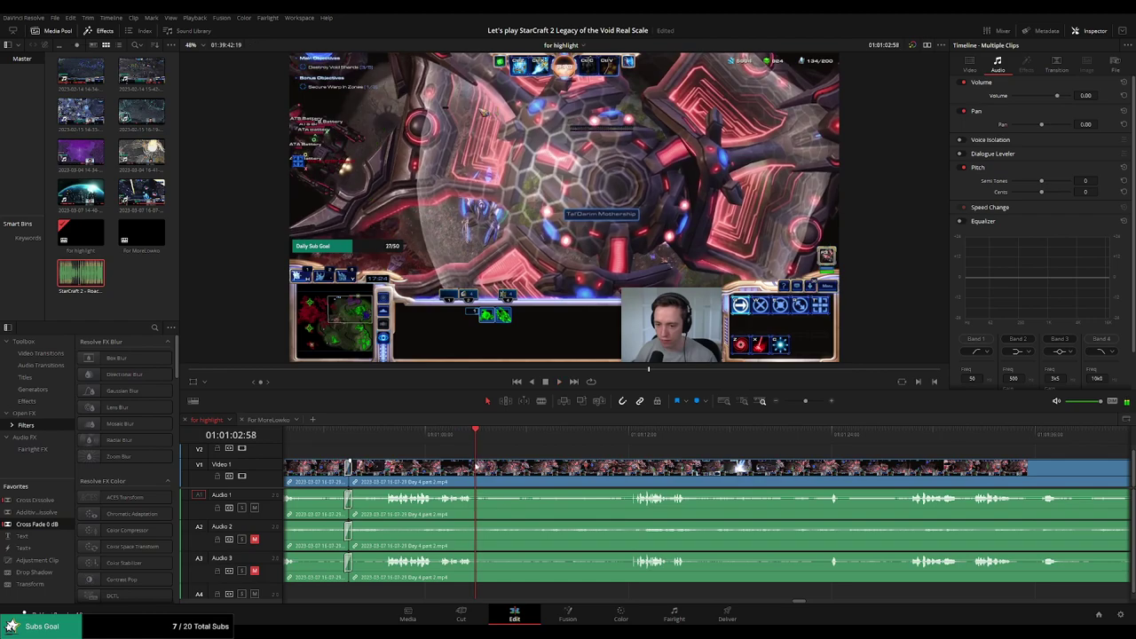
pyautogui.click(477, 460)
pyautogui.click(622, 433)
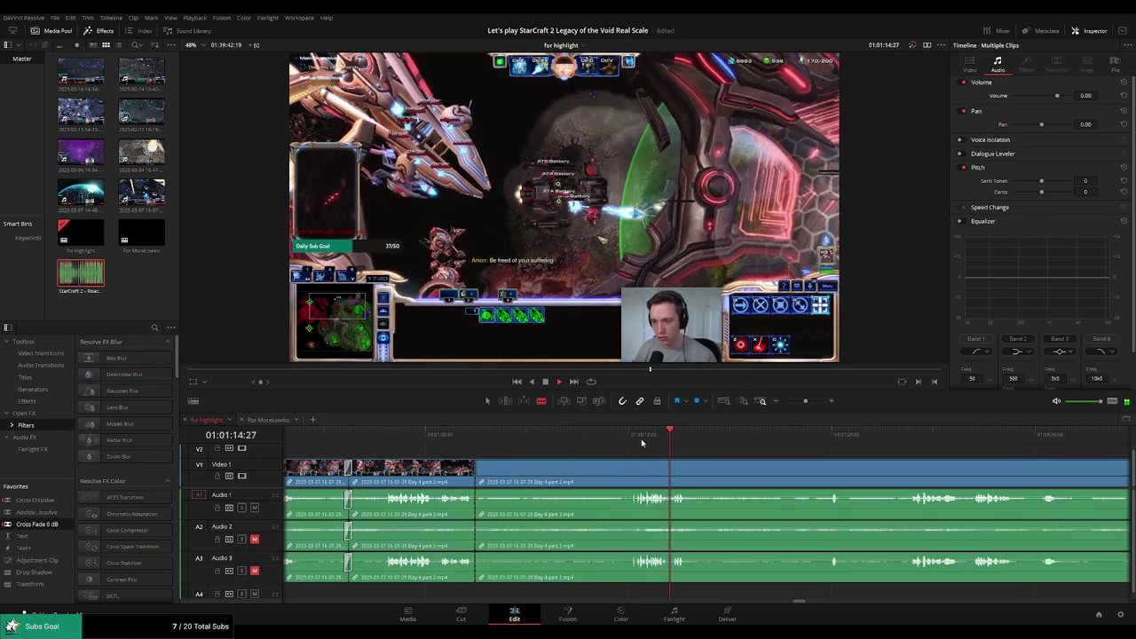
pyautogui.click(634, 470)
pyautogui.press('a')
pyautogui.click(605, 470)
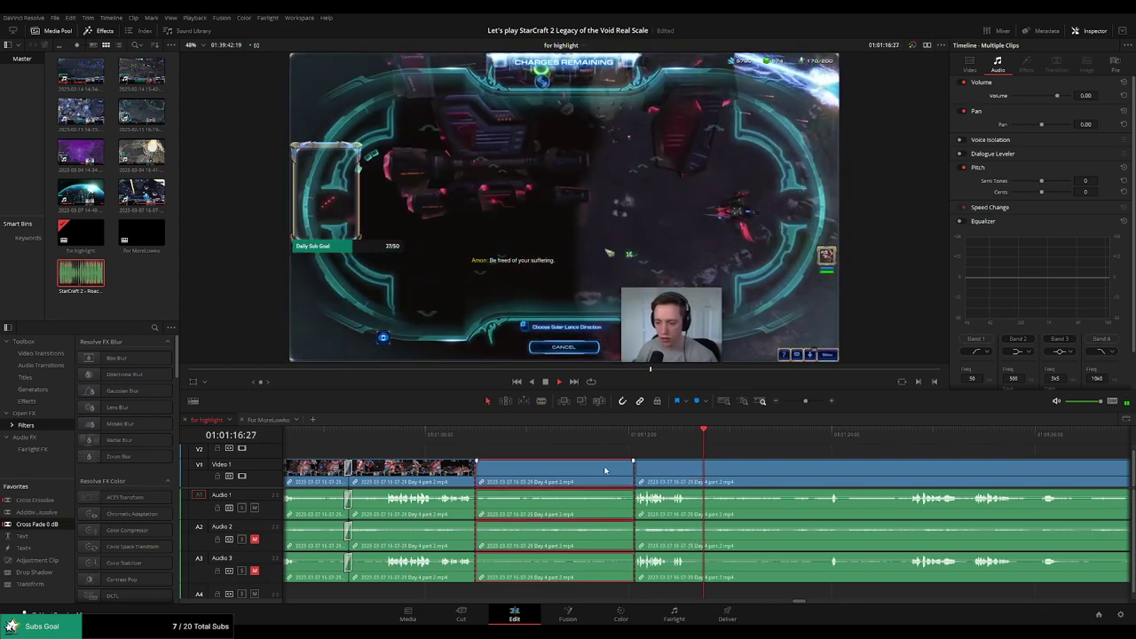
pyautogui.press('Delete')
# Play the footage across the new 01:01:03 cut and split the clips at about 01:01:12
pyautogui.click(463, 439)
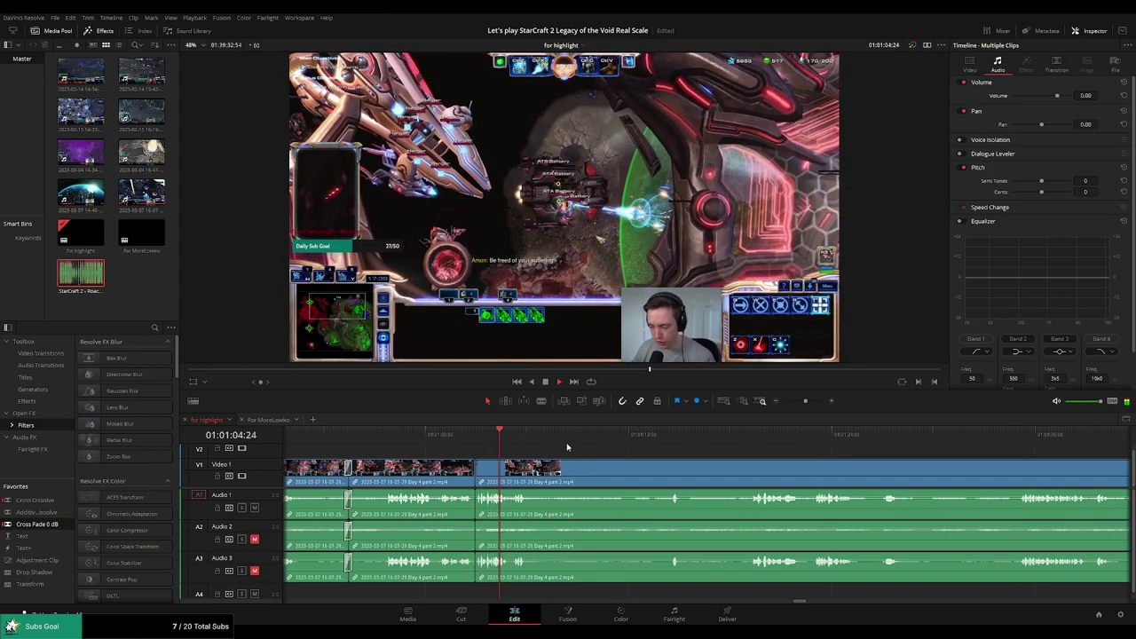
pyautogui.hscroll(3, 604, 450)
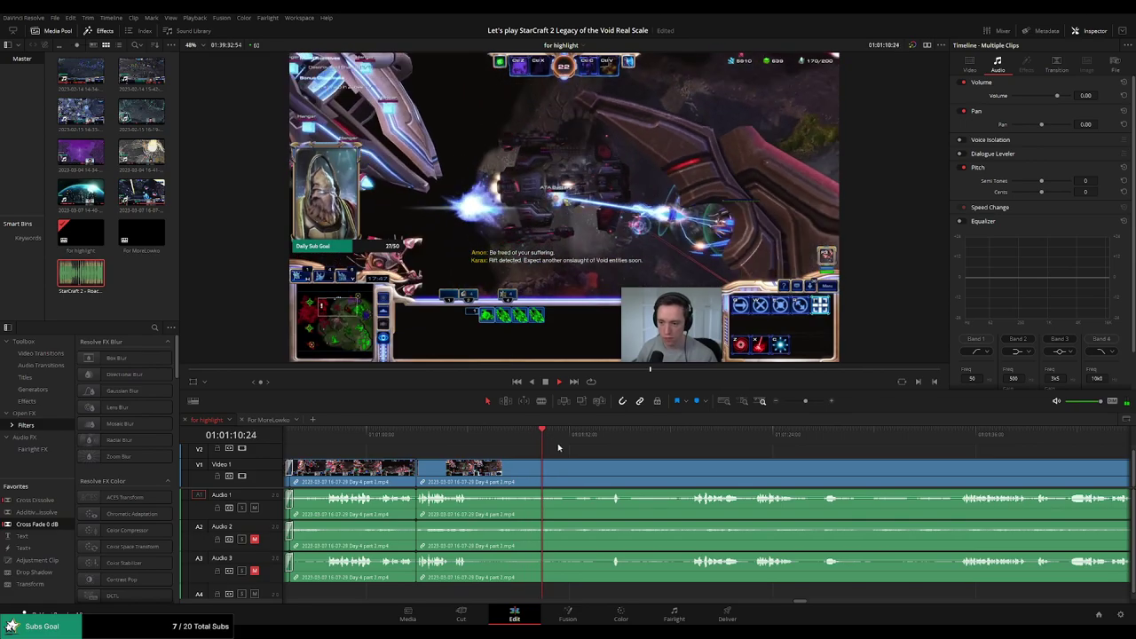
pyautogui.press('b')
pyautogui.click(569, 469)
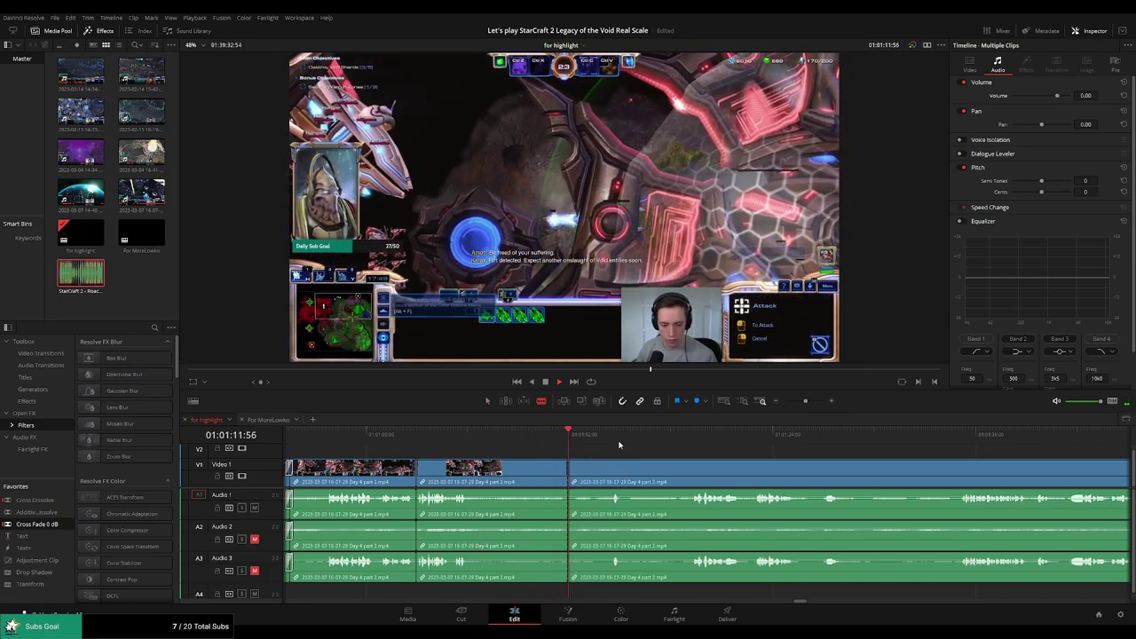
# Split the clips at about 01:01:22, ripple-delete the section back to the 01:01:12 cut, and apply transitions to video and audio at the join
pyautogui.click(614, 435)
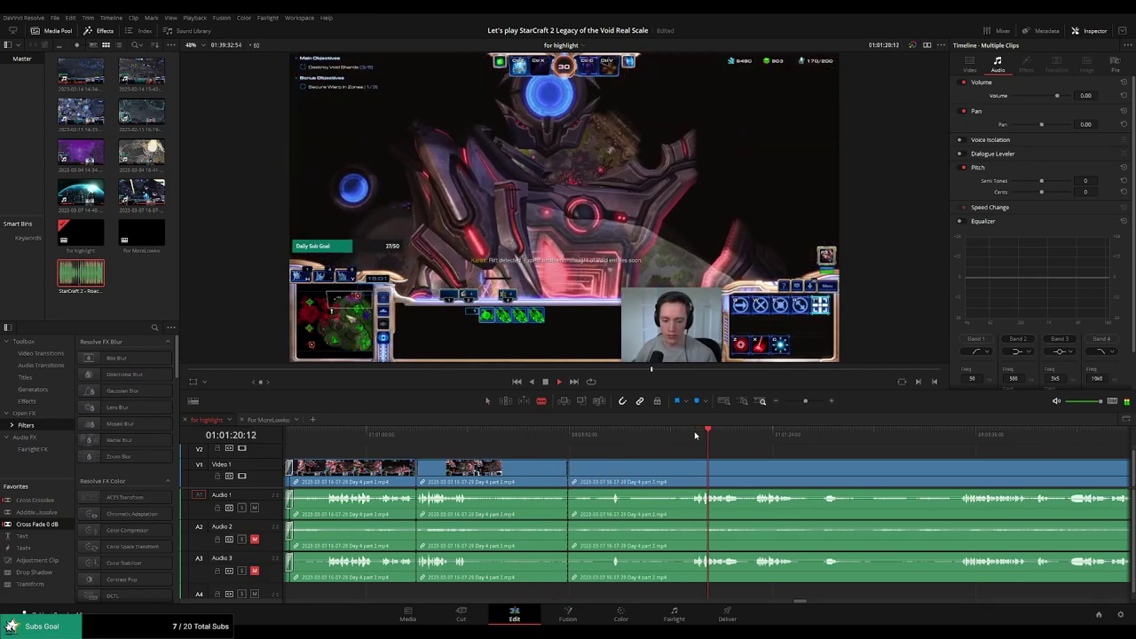
pyautogui.moveTo(705, 434); pyautogui.dragTo(750, 429)
pyautogui.moveTo(805, 454); pyautogui.dragTo(649, 441)
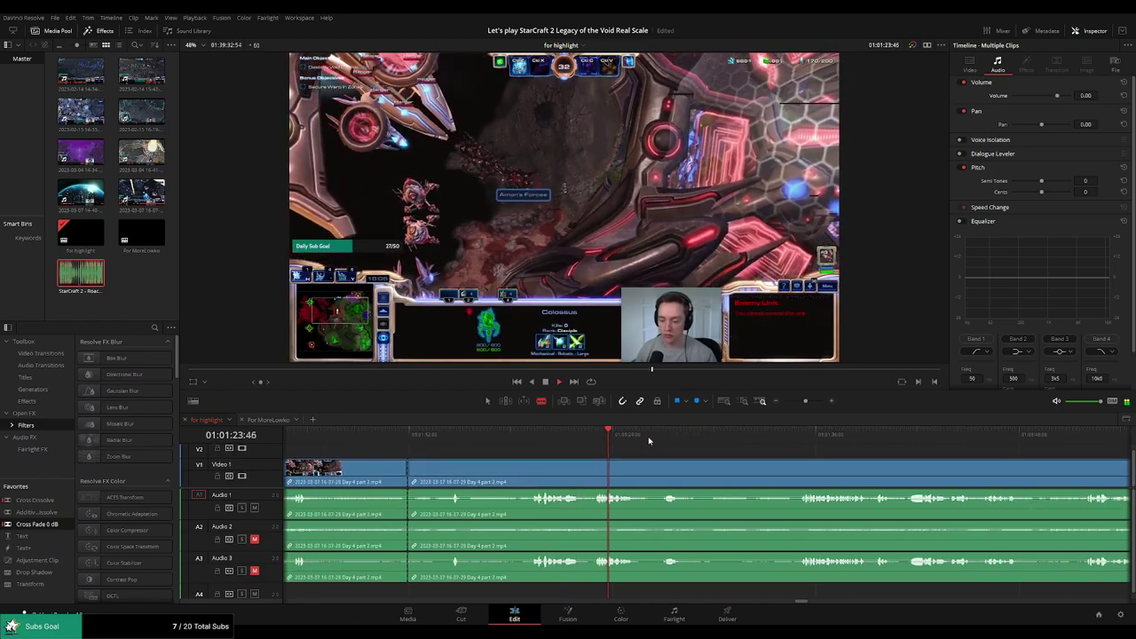
pyautogui.click(590, 462)
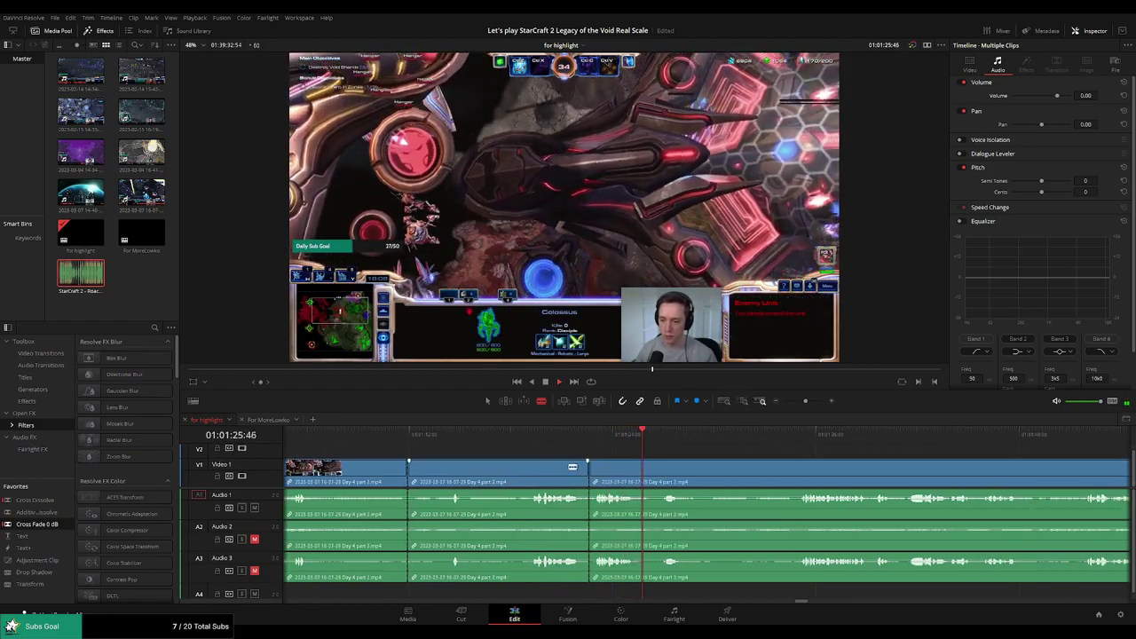
pyautogui.press('a')
pyautogui.click(558, 469)
pyautogui.press('Delete')
pyautogui.click(408, 472)
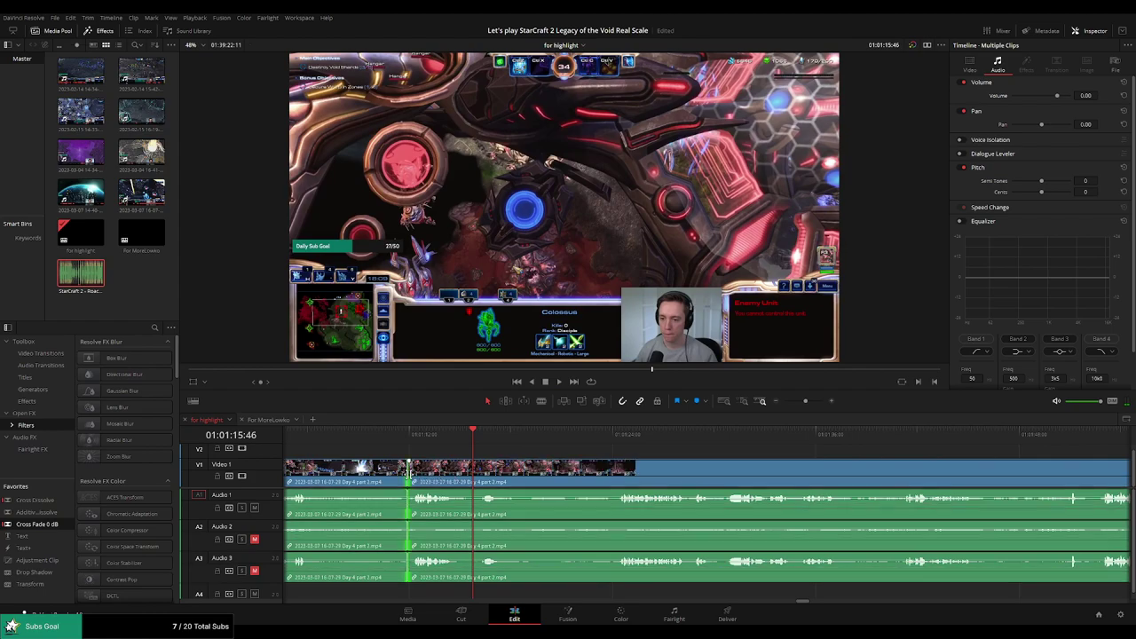
pyautogui.hotkey('ctrl', 't')
# Split the clips at about 01:01:15 and 01:01:19, ripple-delete the section between, and apply a crossfade on Audio 1 at the join
pyautogui.press('space')
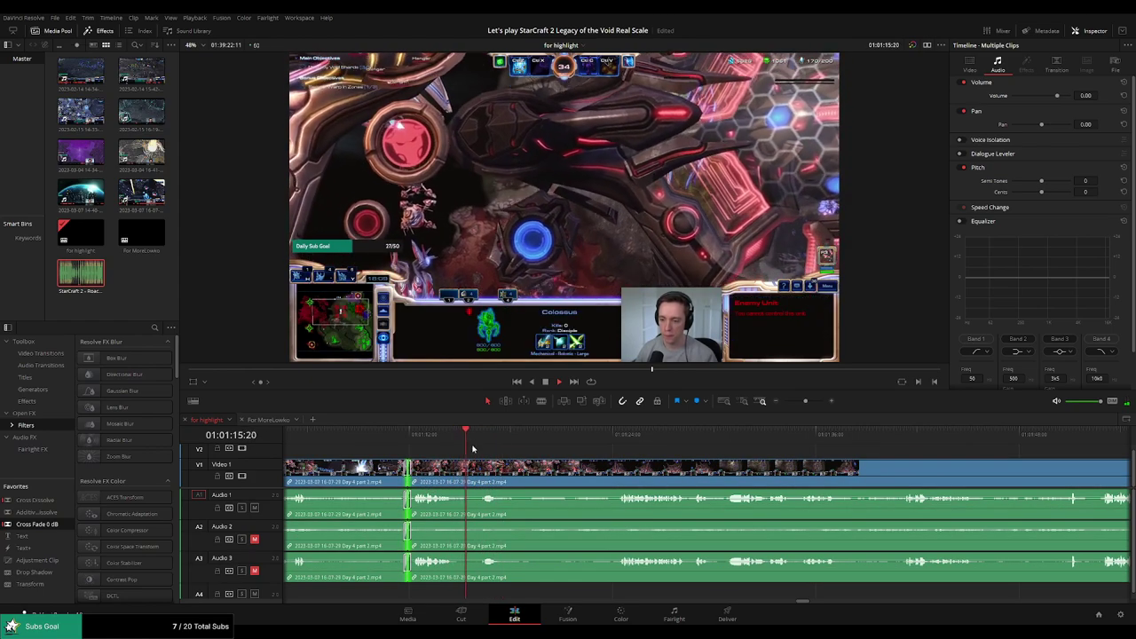
pyautogui.press('b')
pyautogui.click(473, 468)
pyautogui.click(522, 436)
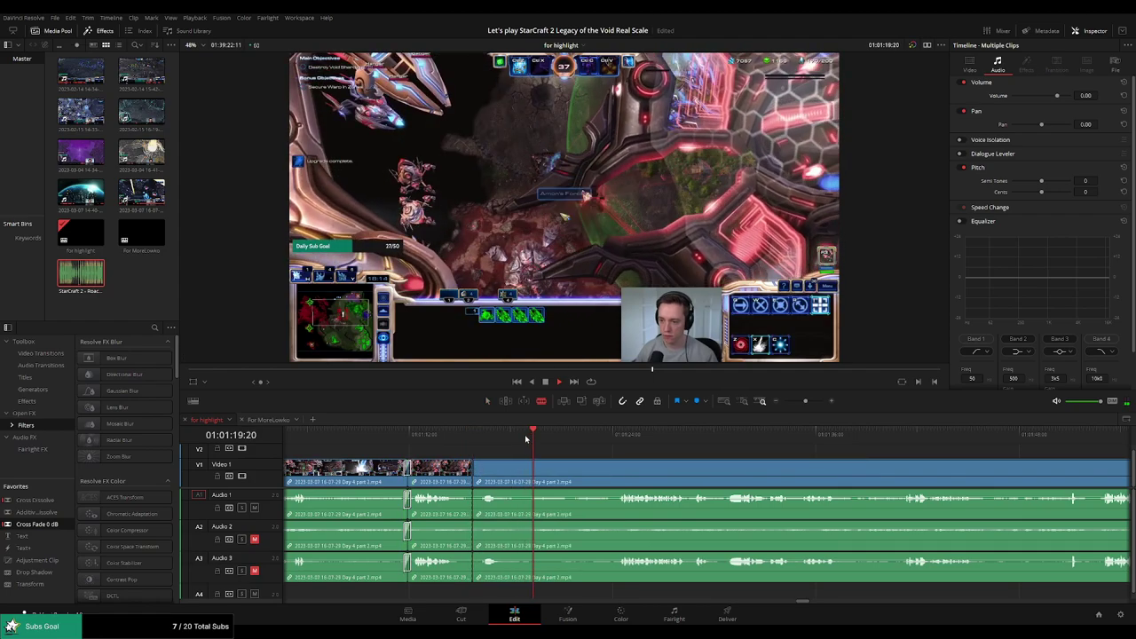
pyautogui.hotkey('ctrl', 'b')
pyautogui.click(512, 480)
pyautogui.press('Delete')
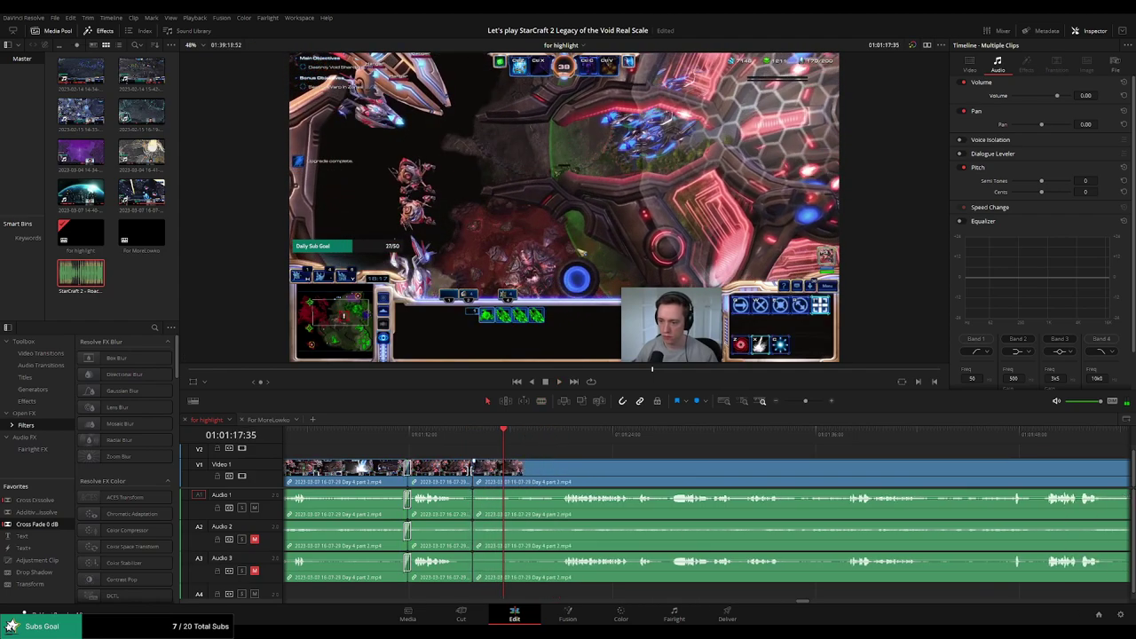
pyautogui.moveTo(63, 526); pyautogui.dragTo(512, 506)
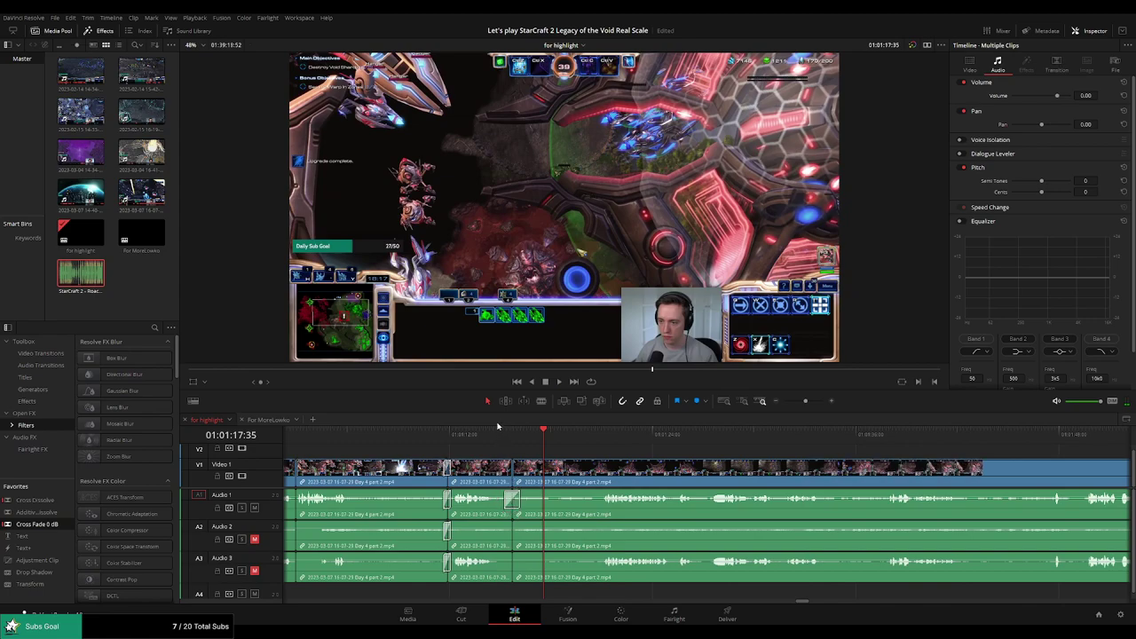
# Play the footage across the new 01:01:15 cut and split the clips at about 01:01:26
pyautogui.click(503, 431)
pyautogui.press('space')
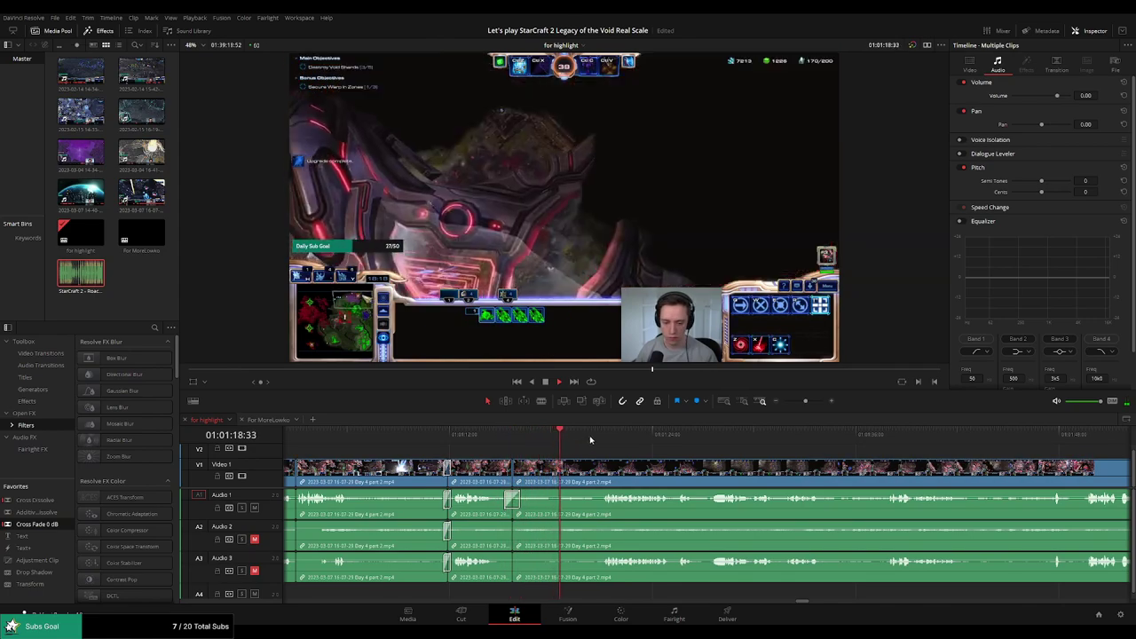
pyautogui.hscroll(5, 606, 449)
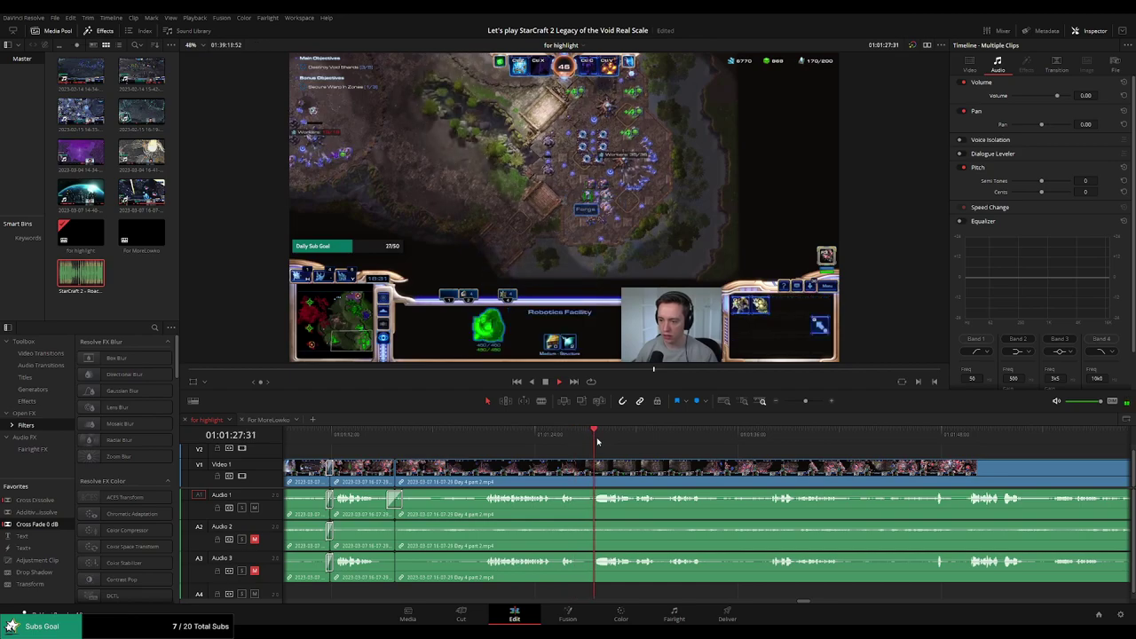
pyautogui.hscroll(2, 601, 444)
pyautogui.click(509, 467)
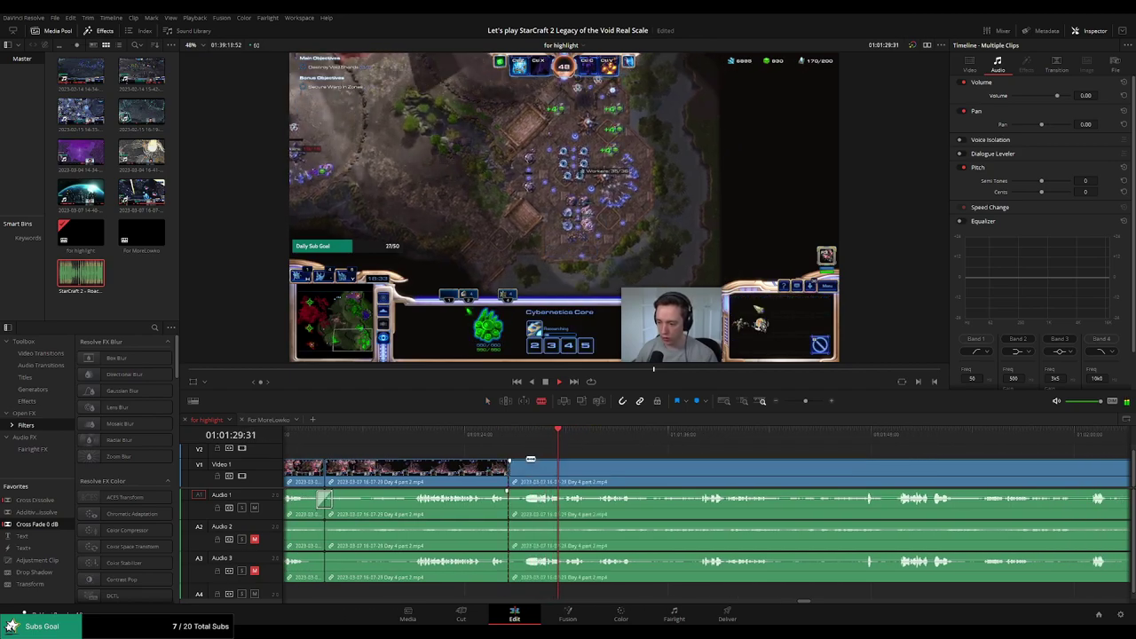
# Split the clips at about 01:02:14, ripple-delete the section back to the 01:01:26 cut, and apply transitions to video and audio at the join
pyautogui.click(693, 435)
pyautogui.moveTo(851, 436); pyautogui.dragTo(630, 447)
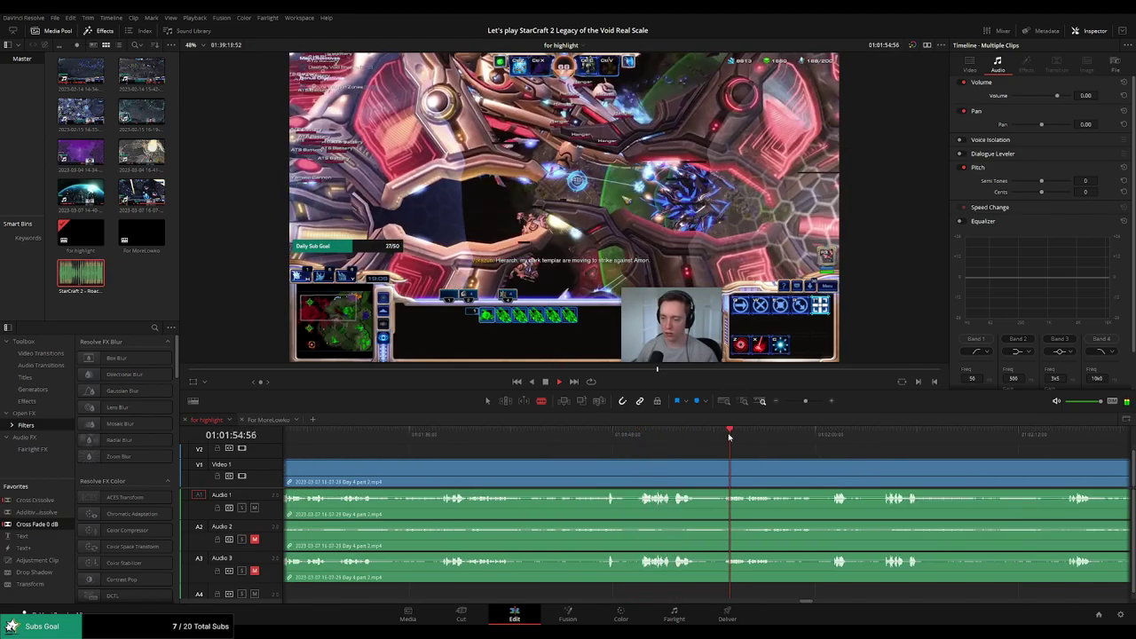
pyautogui.moveTo(730, 436); pyautogui.dragTo(848, 436)
pyautogui.click(878, 437)
pyautogui.moveTo(950, 458); pyautogui.dragTo(661, 442)
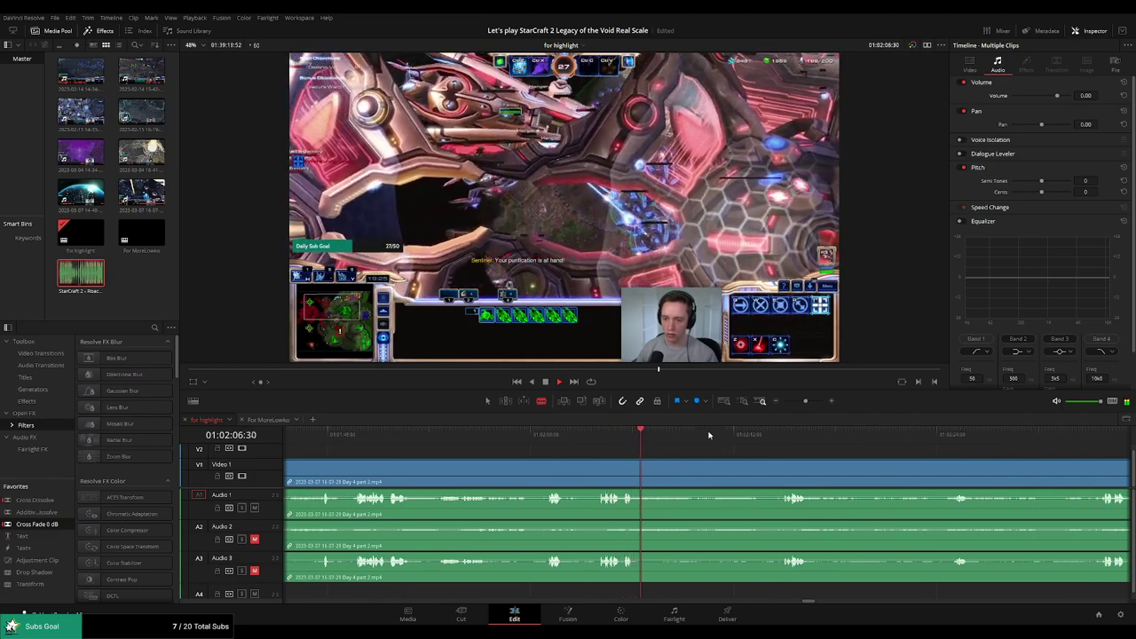
pyautogui.moveTo(836, 451); pyautogui.dragTo(622, 444)
pyautogui.click(742, 435)
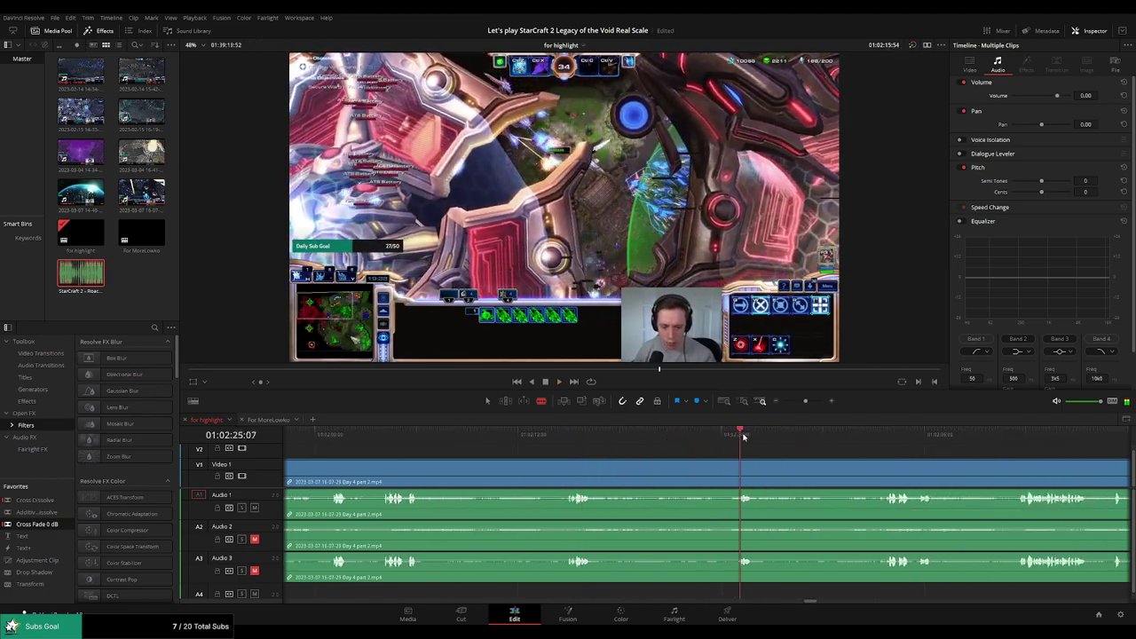
pyautogui.click(564, 436)
pyautogui.hotkey('ctrl', 'b')
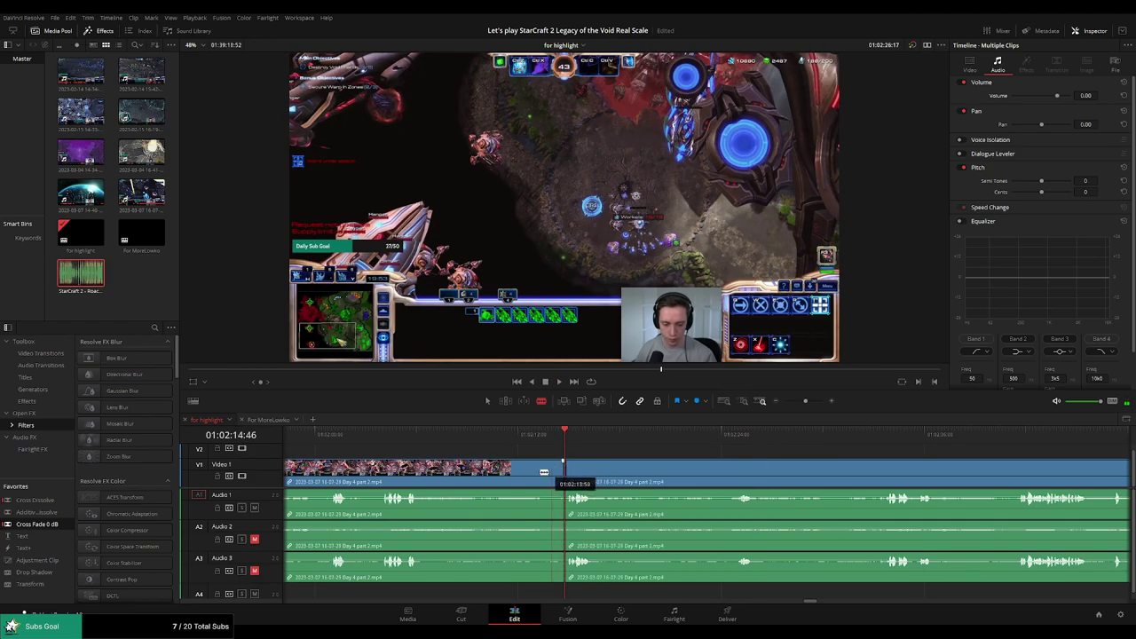
pyautogui.click(535, 475)
pyautogui.press('Delete')
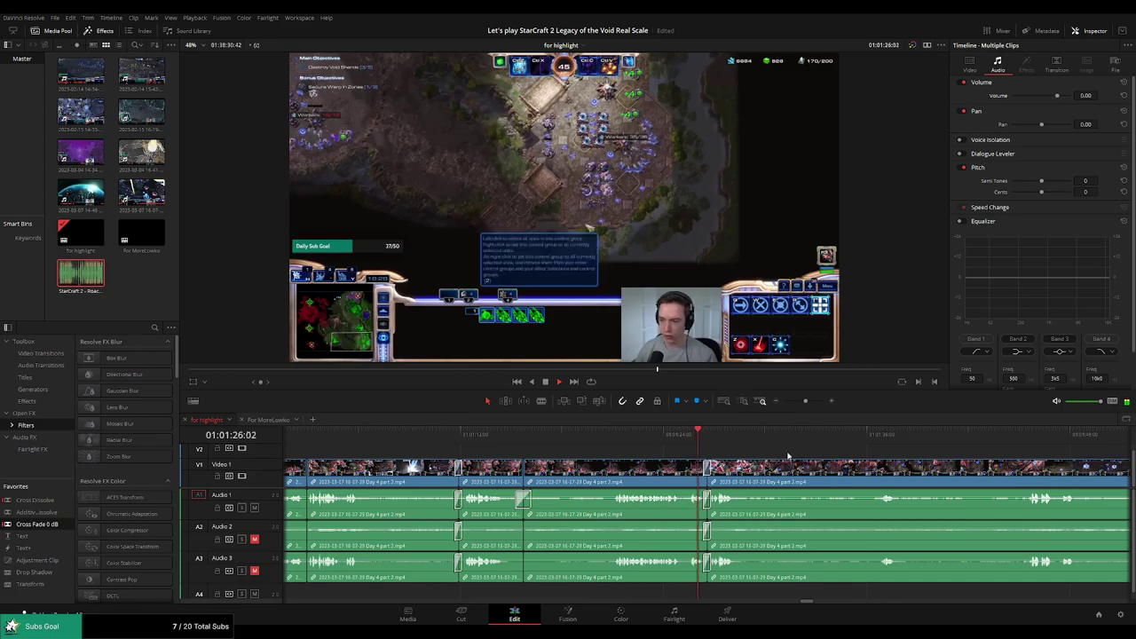
# Split the clips at about 01:01:28 and 01:01:36, ripple-delete the section between, and apply transitions to video and audio at the join
pyautogui.hscroll(5, 787, 456)
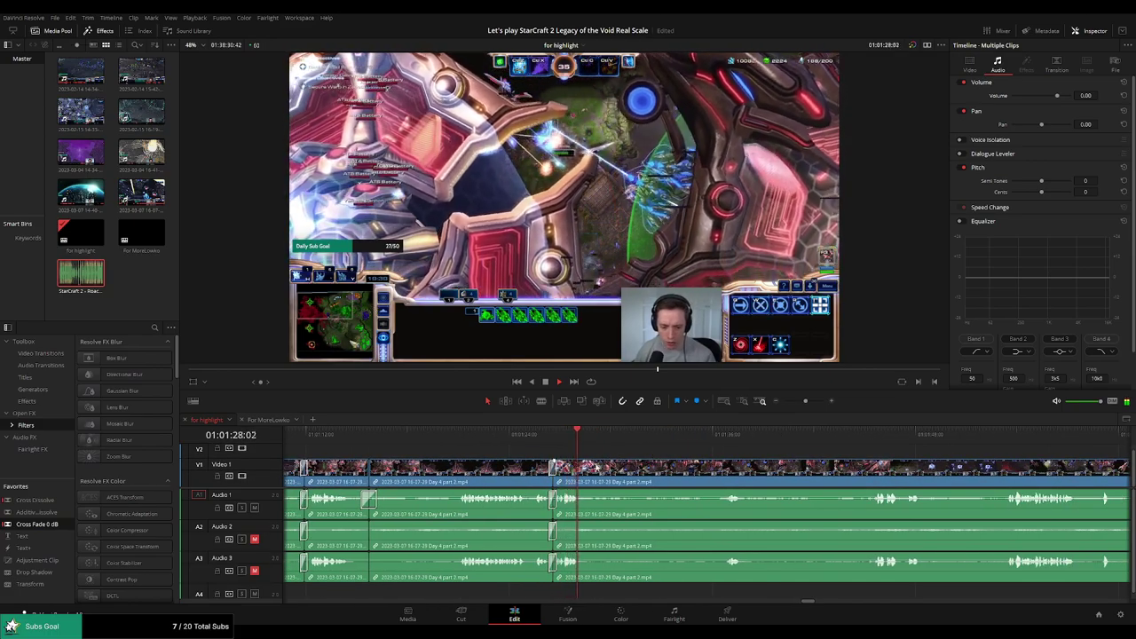
pyautogui.click(594, 472)
pyautogui.moveTo(714, 436); pyautogui.dragTo(728, 435)
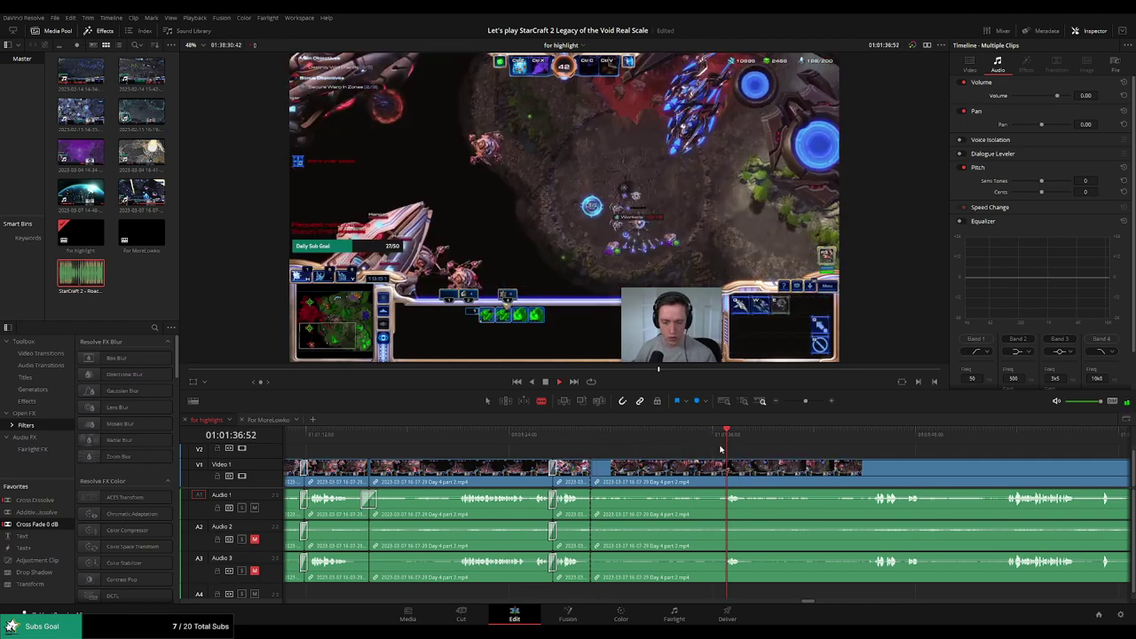
pyautogui.press('space')
pyautogui.click(718, 465)
pyautogui.press('a')
pyautogui.click(702, 468)
pyautogui.press('Delete')
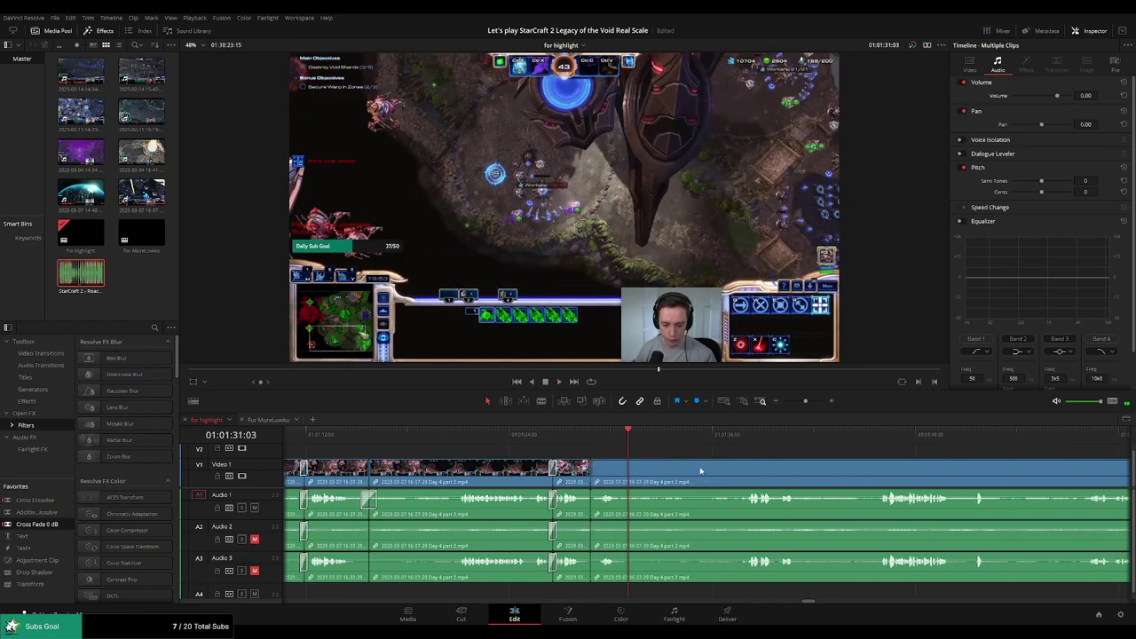
pyautogui.click(591, 475)
# Play the footage across the new 01:01:28 cut and split the clips at about 01:01:30
pyautogui.click(587, 436)
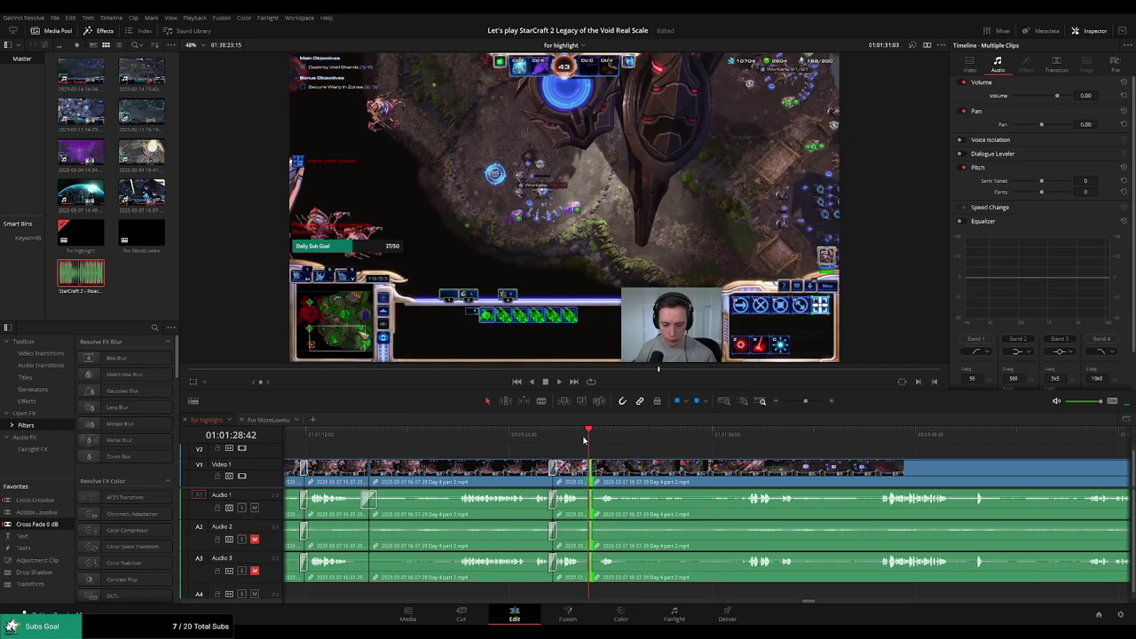
pyautogui.press('space')
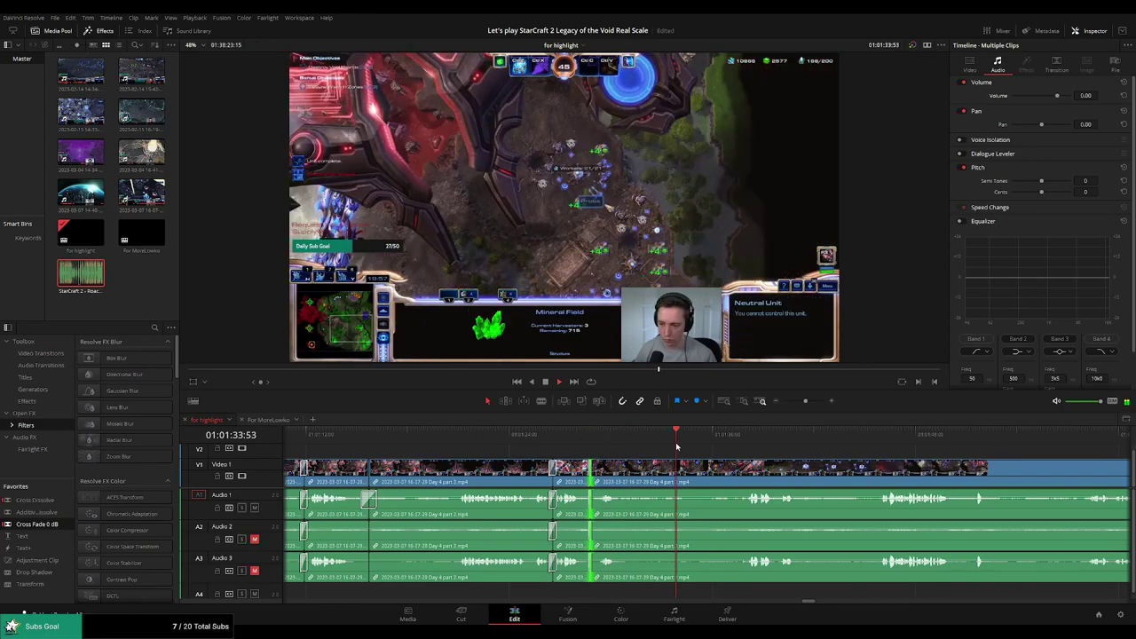
pyautogui.click(621, 466)
# Skim the footage from about 01:01:37 to 01:02:31 to locate the start of the next section worth keeping
pyautogui.click(742, 435)
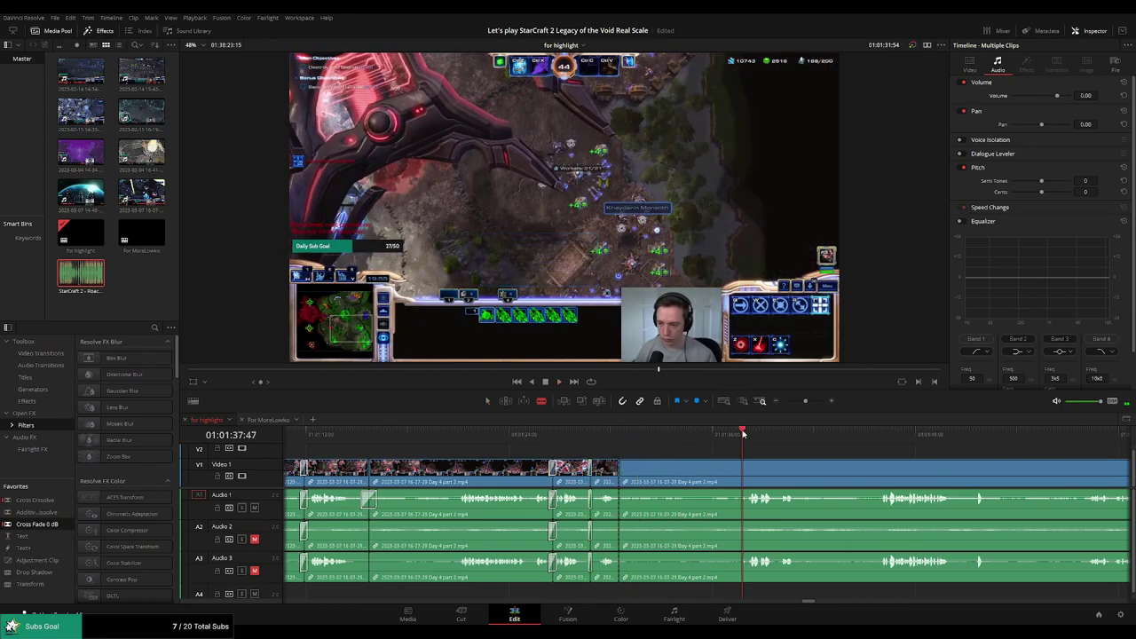
pyautogui.moveTo(811, 448); pyautogui.dragTo(665, 441)
pyautogui.click(721, 434)
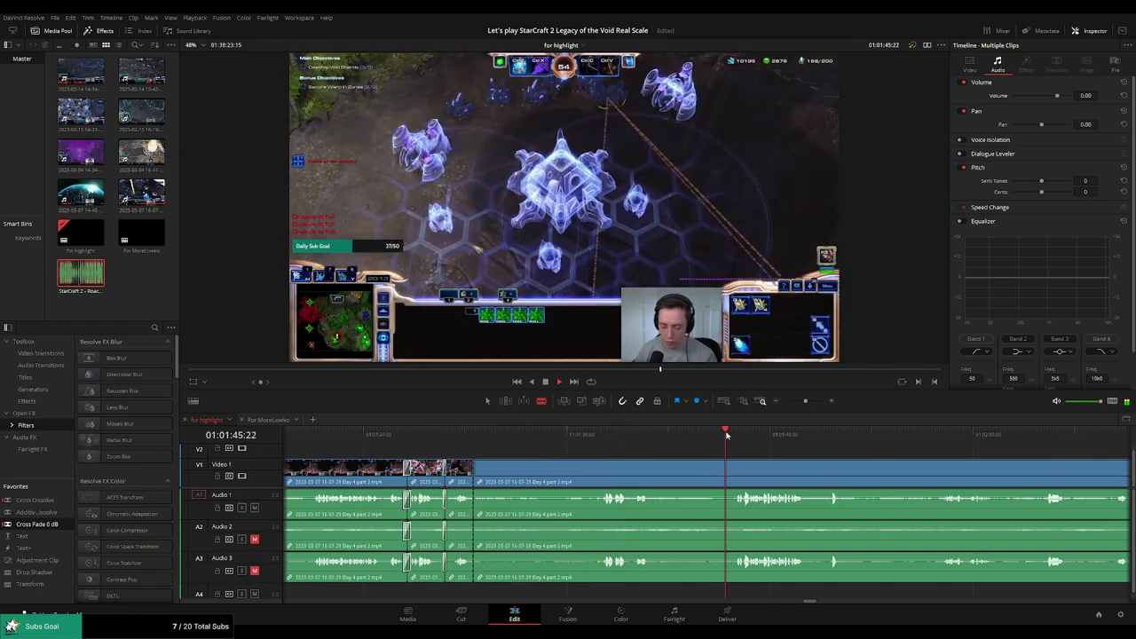
pyautogui.hscroll(2, 672, 444)
pyautogui.click(773, 434)
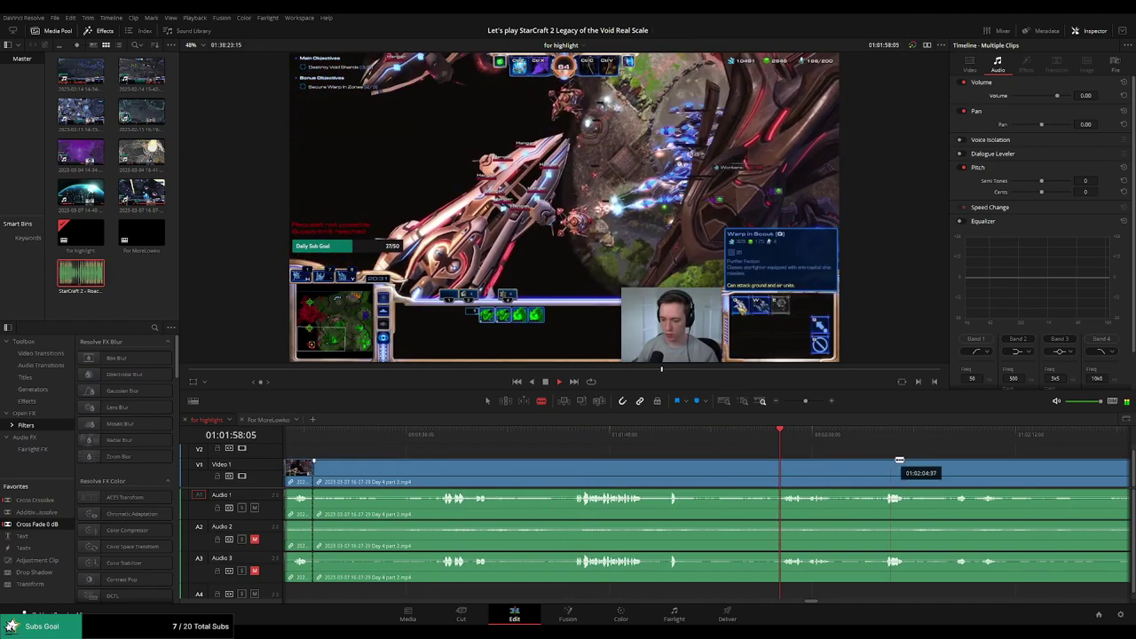
pyautogui.hscroll(4, 660, 437)
pyautogui.click(689, 434)
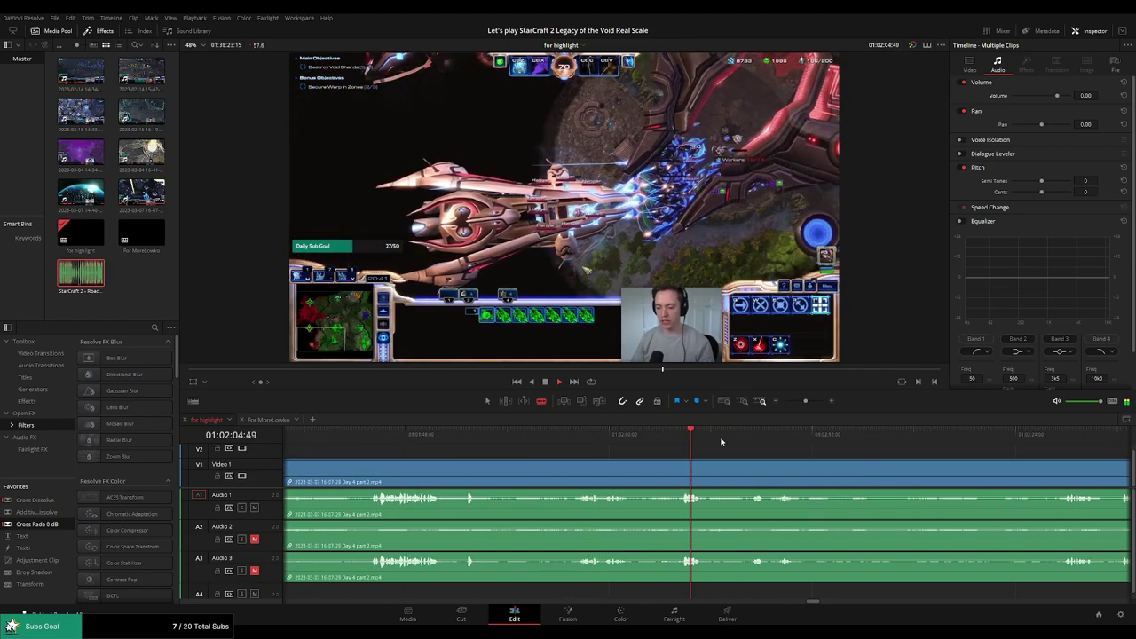
pyautogui.click(756, 434)
pyautogui.hscroll(3, 637, 448)
pyautogui.hscroll(2, 783, 451)
pyautogui.click(789, 434)
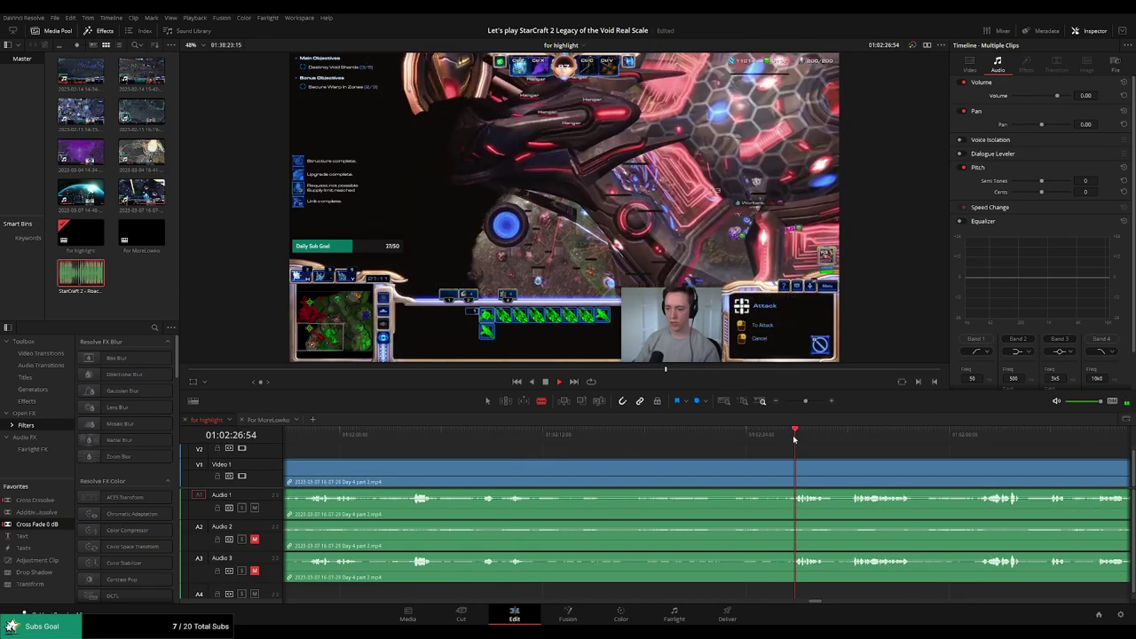
pyautogui.hscroll(3, 689, 438)
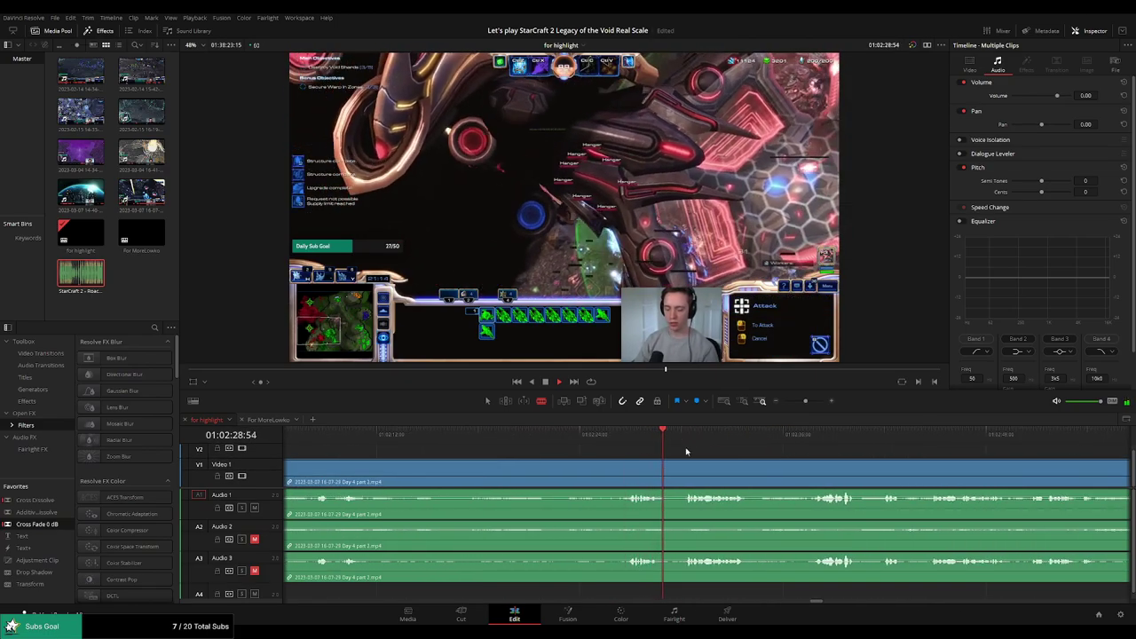
pyautogui.hscroll(3, 701, 451)
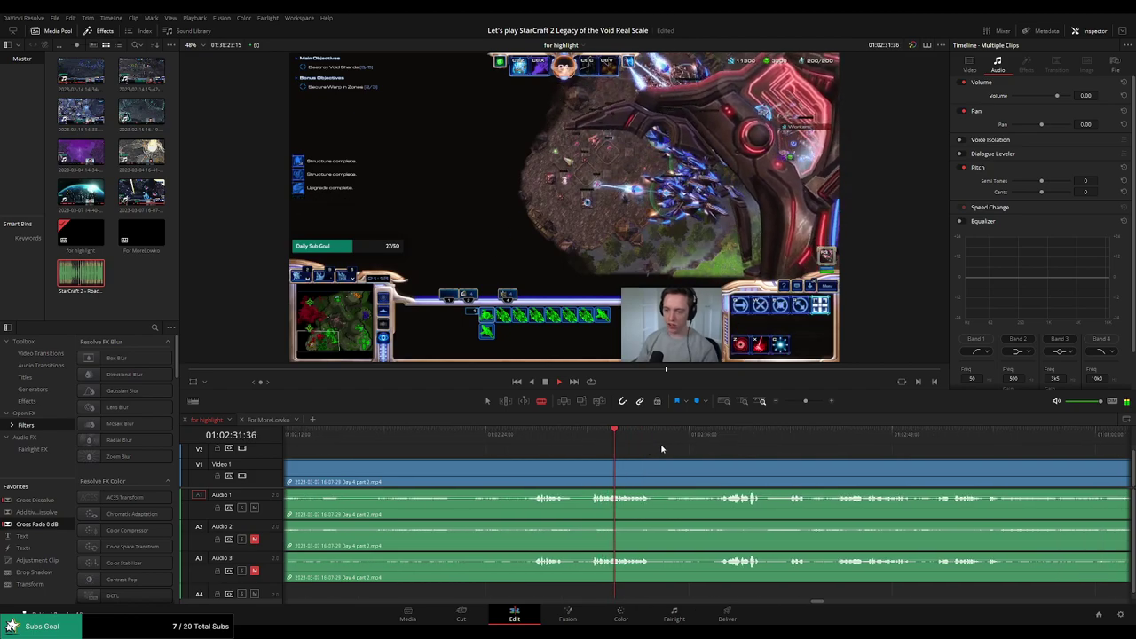
# Split the clips at about 01:02:35, ripple-delete the section back to the 01:01:30 cut, and apply transitions to video and audio at the join
pyautogui.click(710, 435)
pyautogui.hscroll(3, 665, 451)
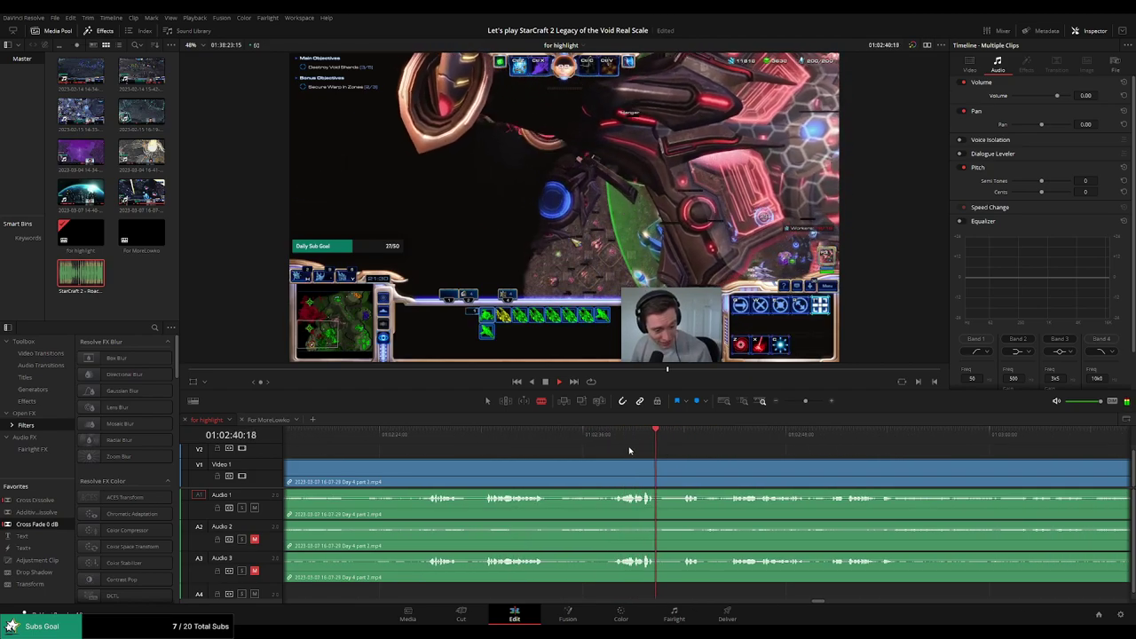
pyautogui.click(689, 441)
pyautogui.click(728, 442)
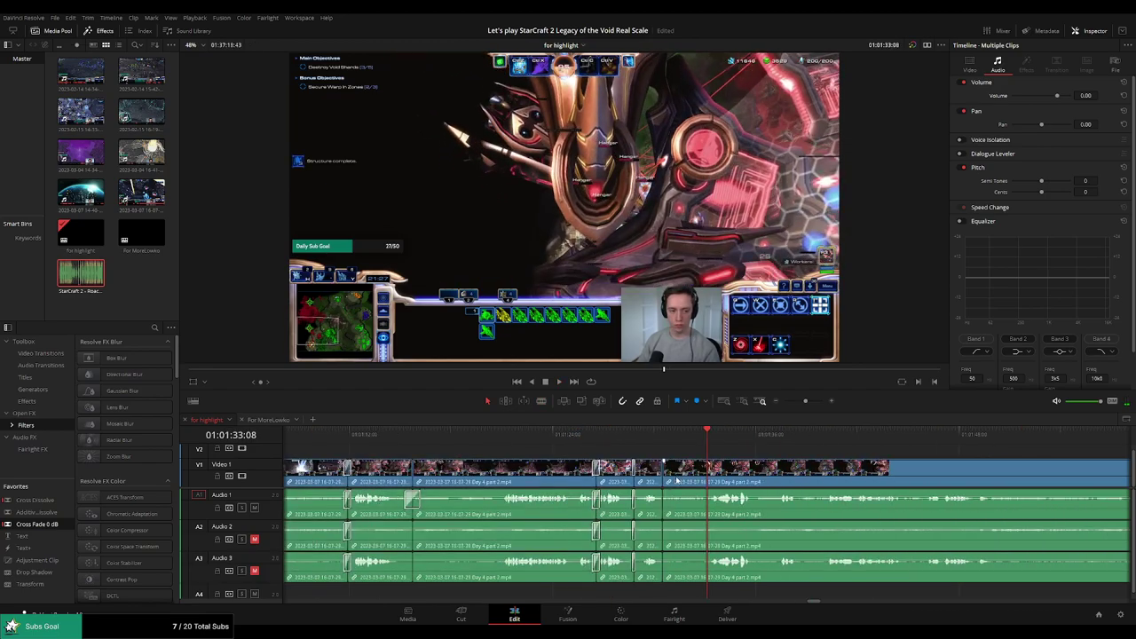
# Play the footage across the new join at about 01:01:30 and on to about 01:01:54
pyautogui.click(650, 435)
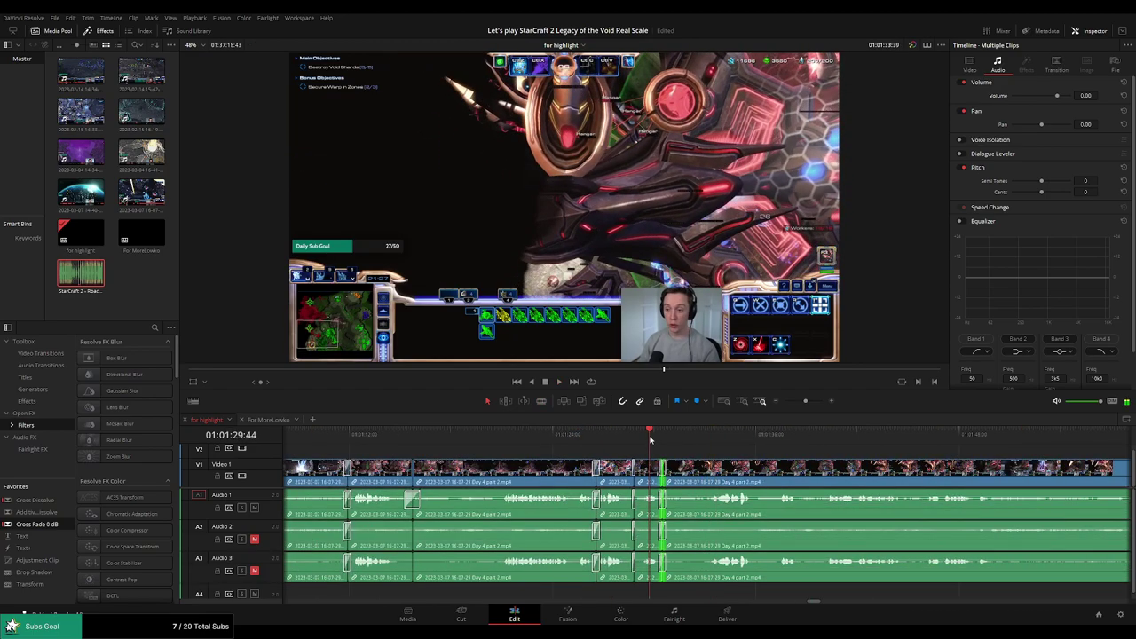
pyautogui.press('space')
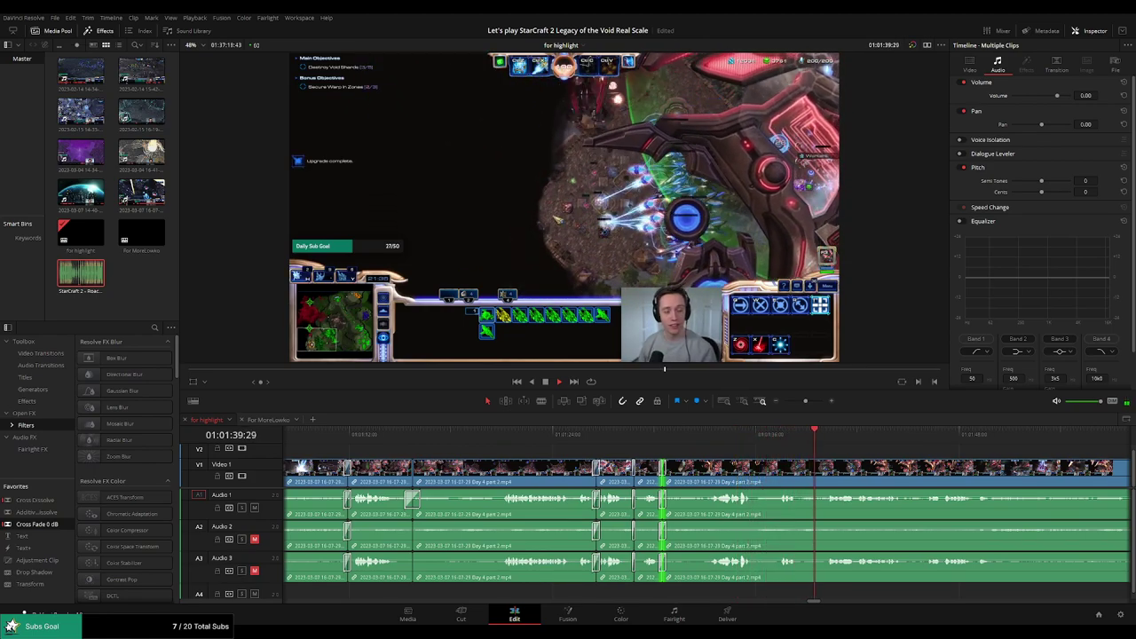
pyautogui.moveTo(892, 458); pyautogui.dragTo(519, 431)
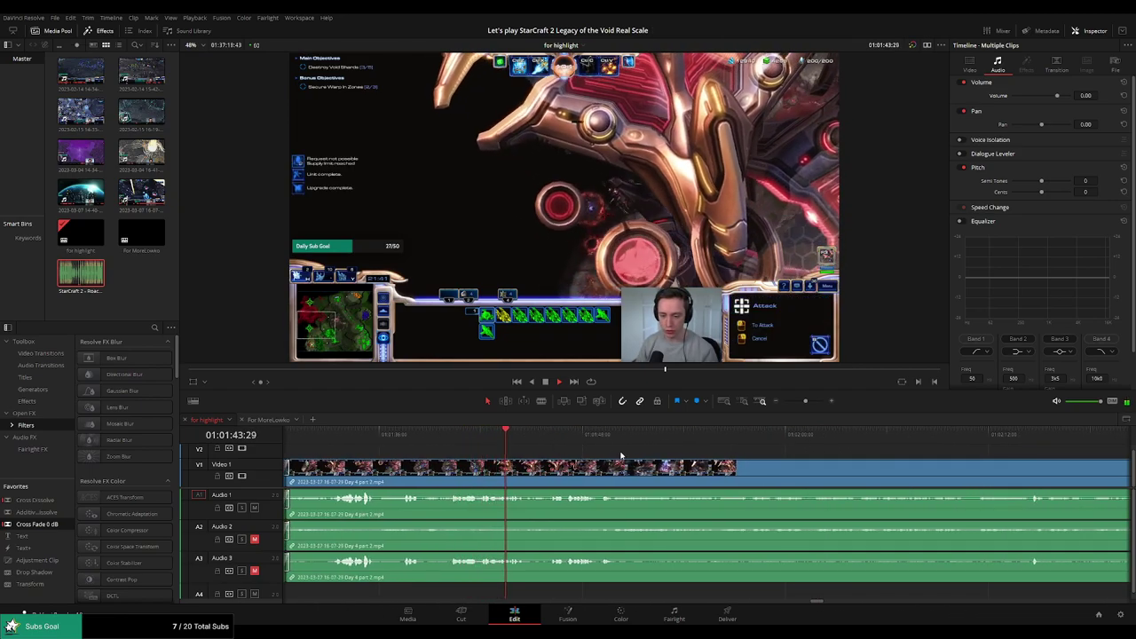
pyautogui.moveTo(658, 456); pyautogui.dragTo(595, 449)
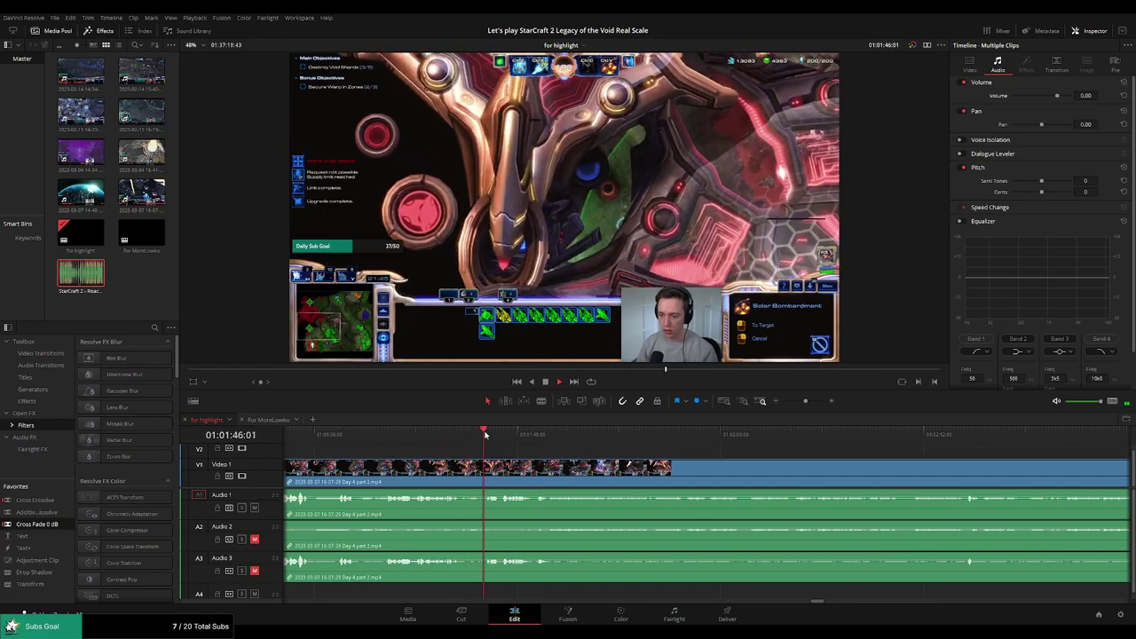
pyautogui.hscroll(1, 613, 455)
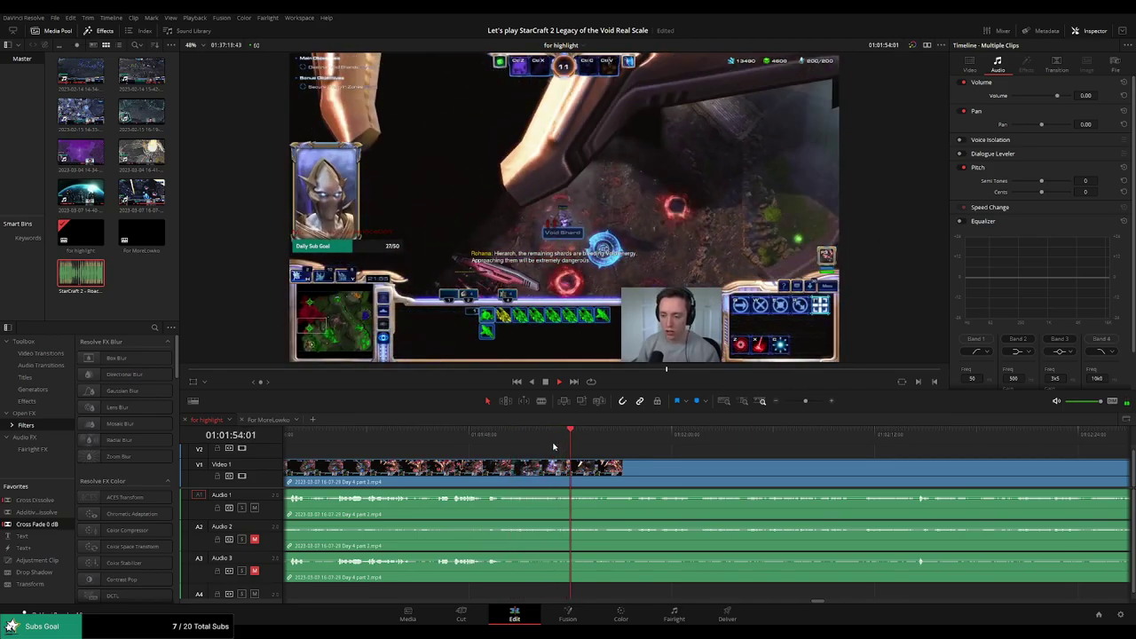
# Split the clips at about 01:01:56 and 01:02:32, ripple-delete the section between, and apply transitions to video and audio at the join
pyautogui.press('b')
pyautogui.click(605, 471)
pyautogui.moveTo(701, 434); pyautogui.dragTo(627, 442)
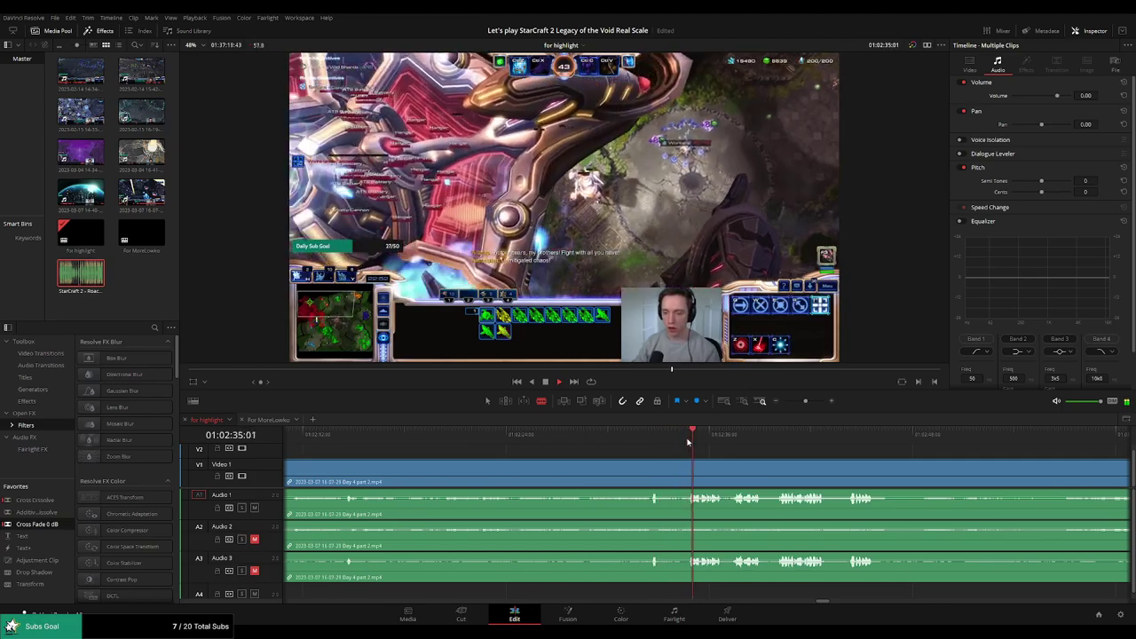
pyautogui.click(640, 467)
pyautogui.press('a')
pyautogui.click(621, 473)
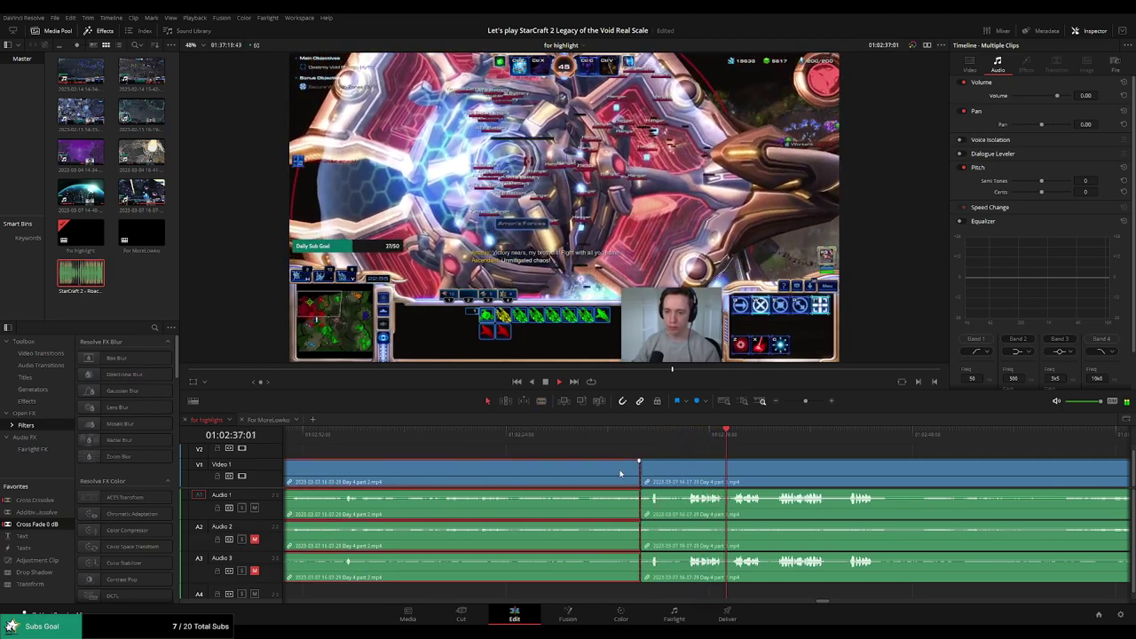
pyautogui.press('Delete')
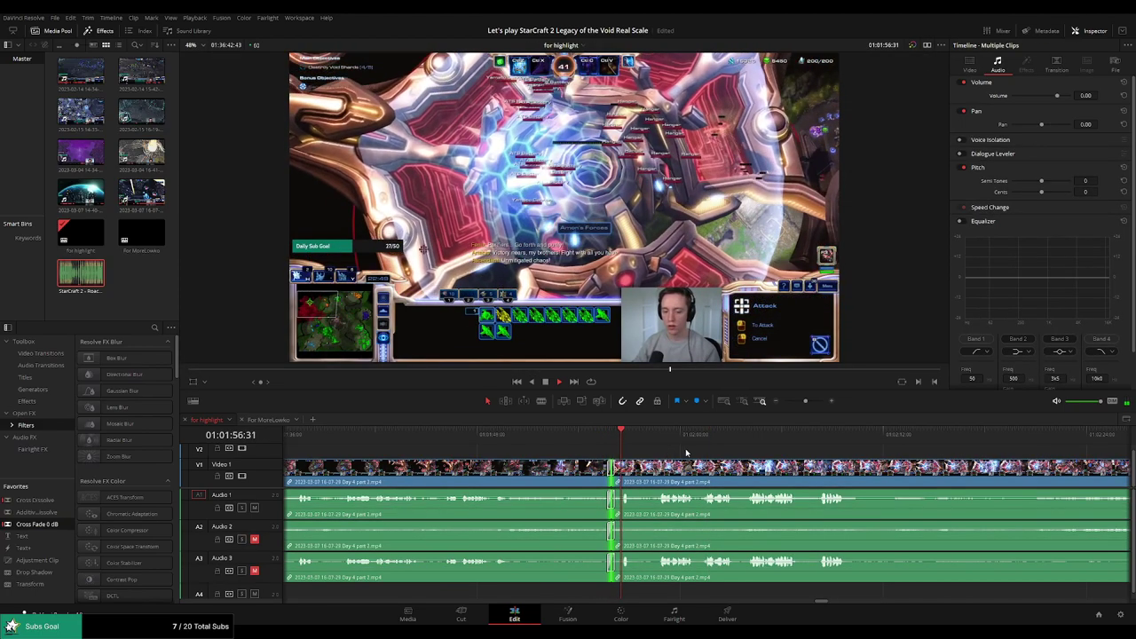
# Split the clips at about 01:01:58, ripple-delete the section back to the 01:01:56 cut, and apply transitions to video and audio at the join
pyautogui.moveTo(743, 453); pyautogui.dragTo(617, 442)
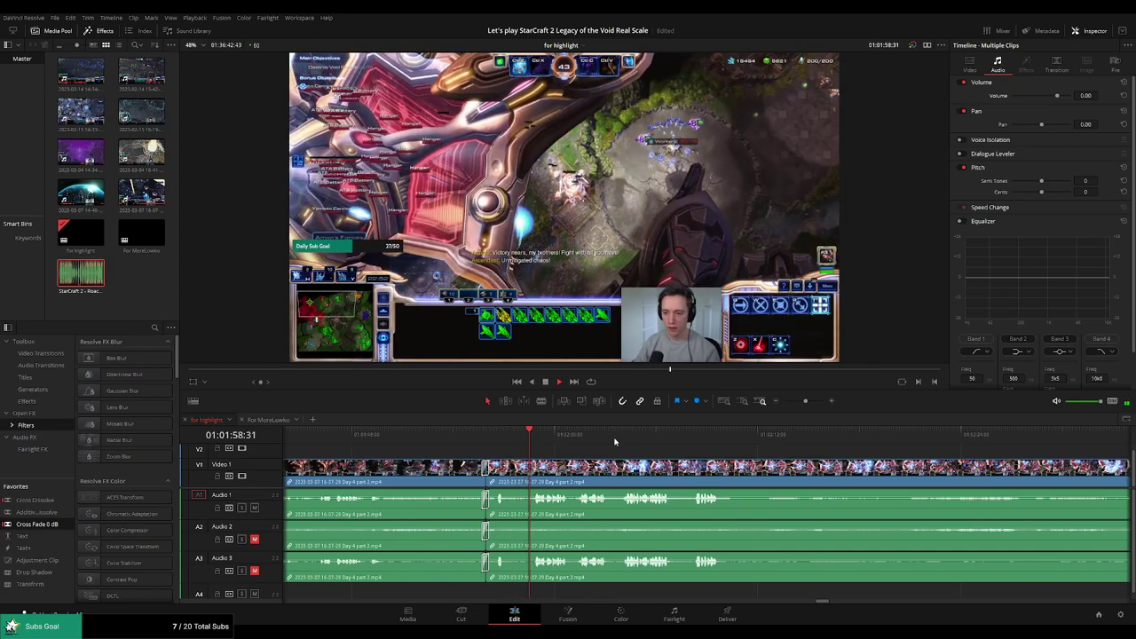
pyautogui.click(491, 442)
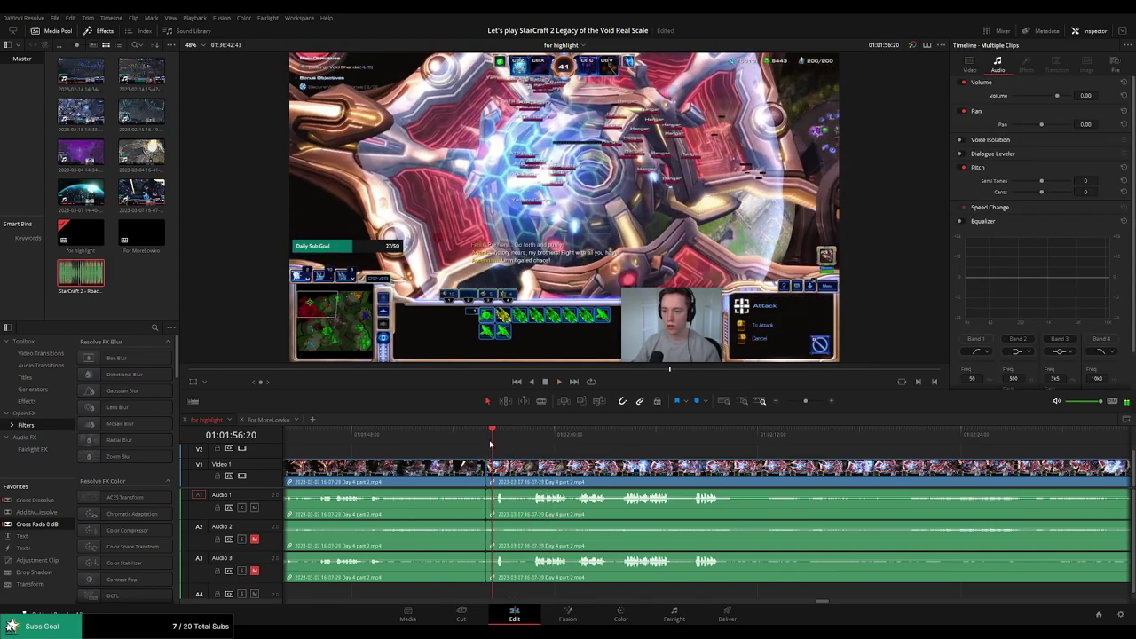
pyautogui.click(531, 440)
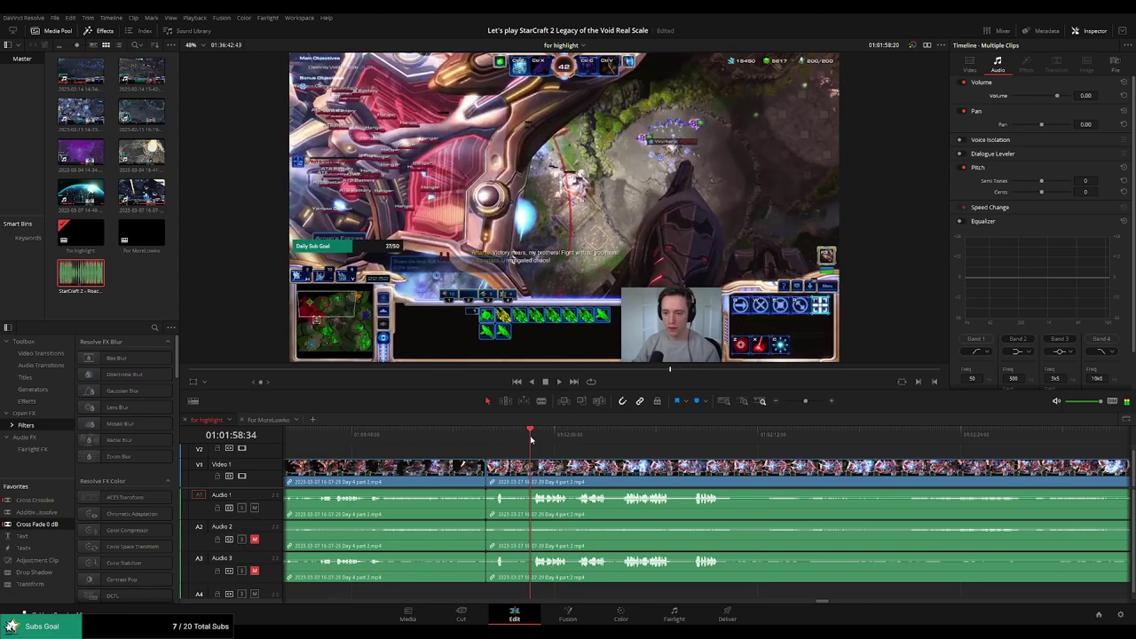
pyautogui.press('b')
pyautogui.click(530, 465)
pyautogui.press('a')
pyautogui.click(512, 466)
pyautogui.press('Delete')
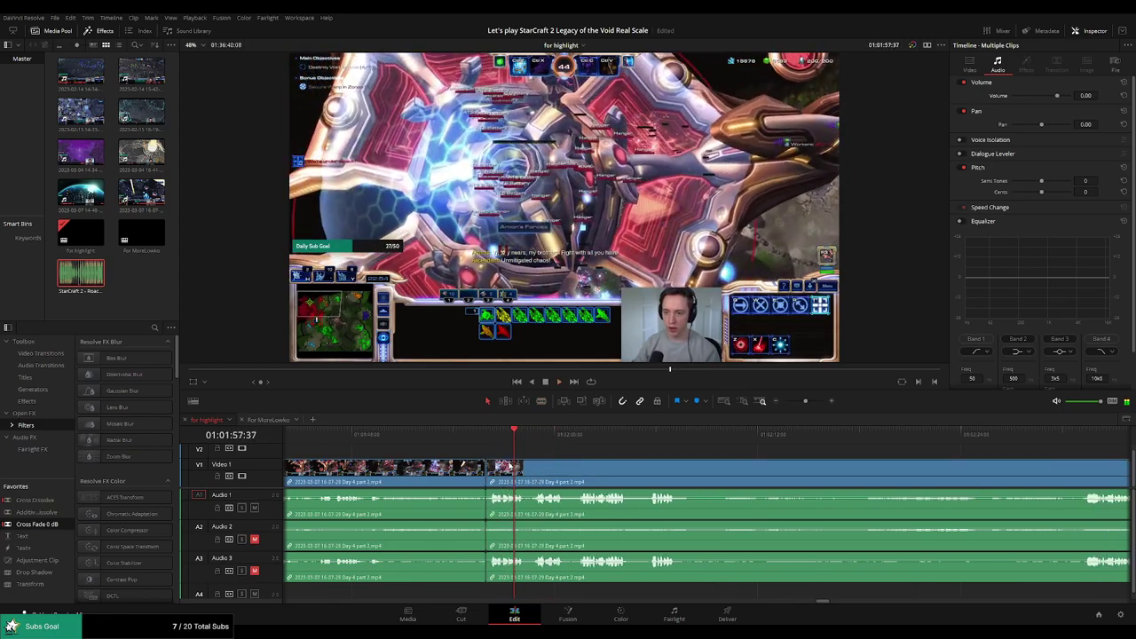
pyautogui.click(486, 474)
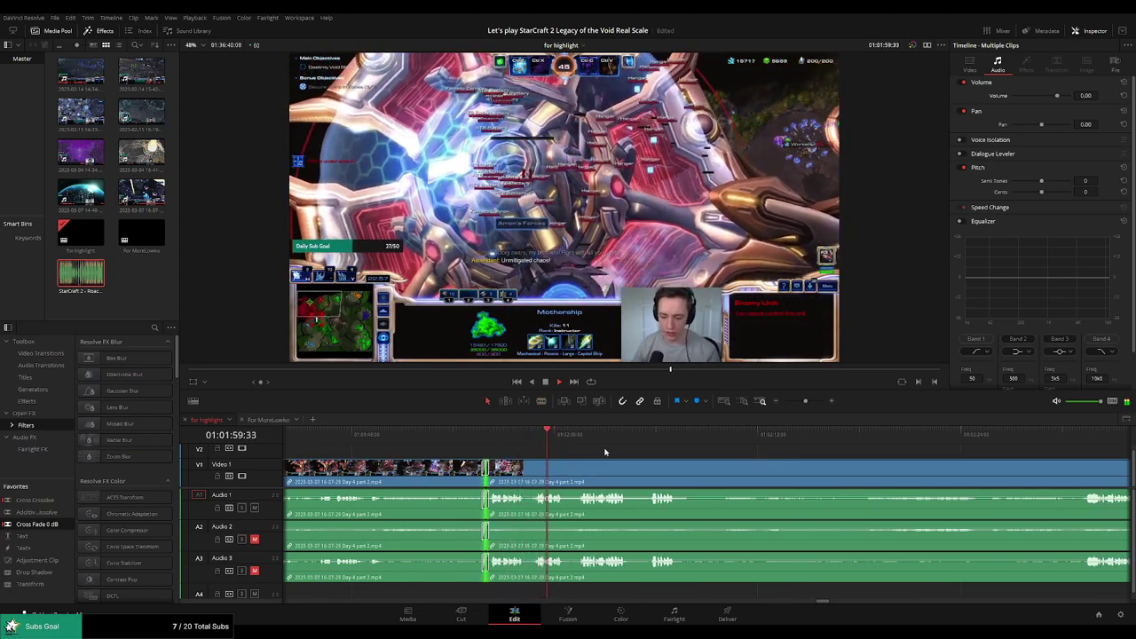
# Play on past the new 01:01:56 join and split the clips at about 01:02:07
pyautogui.click(623, 449)
pyautogui.moveTo(646, 448); pyautogui.dragTo(565, 447)
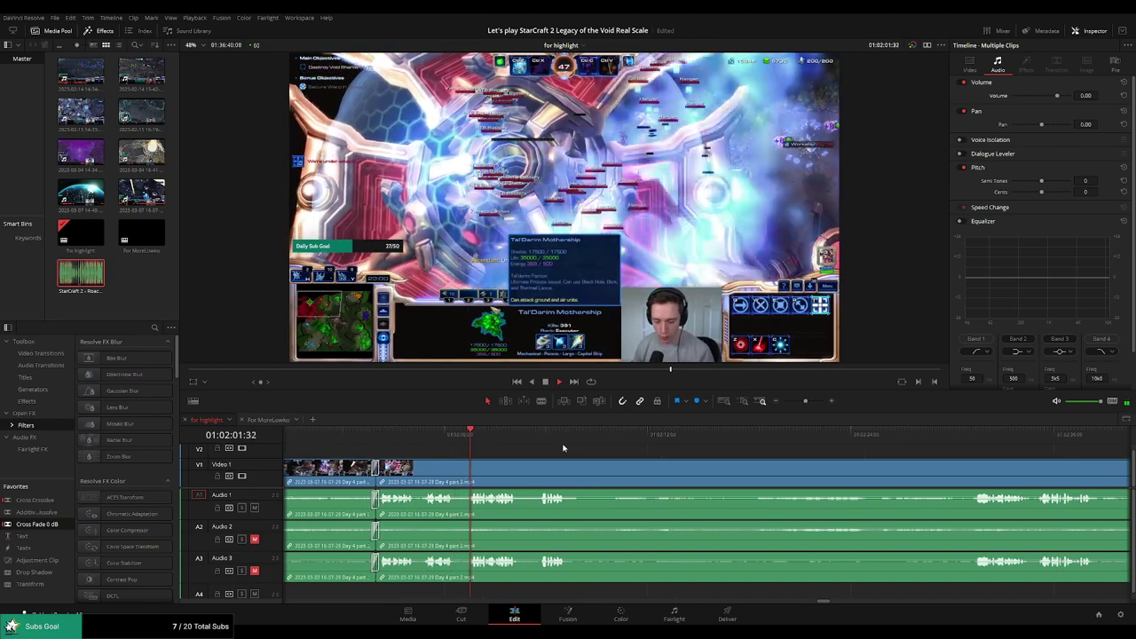
pyautogui.hscroll(2, 565, 447)
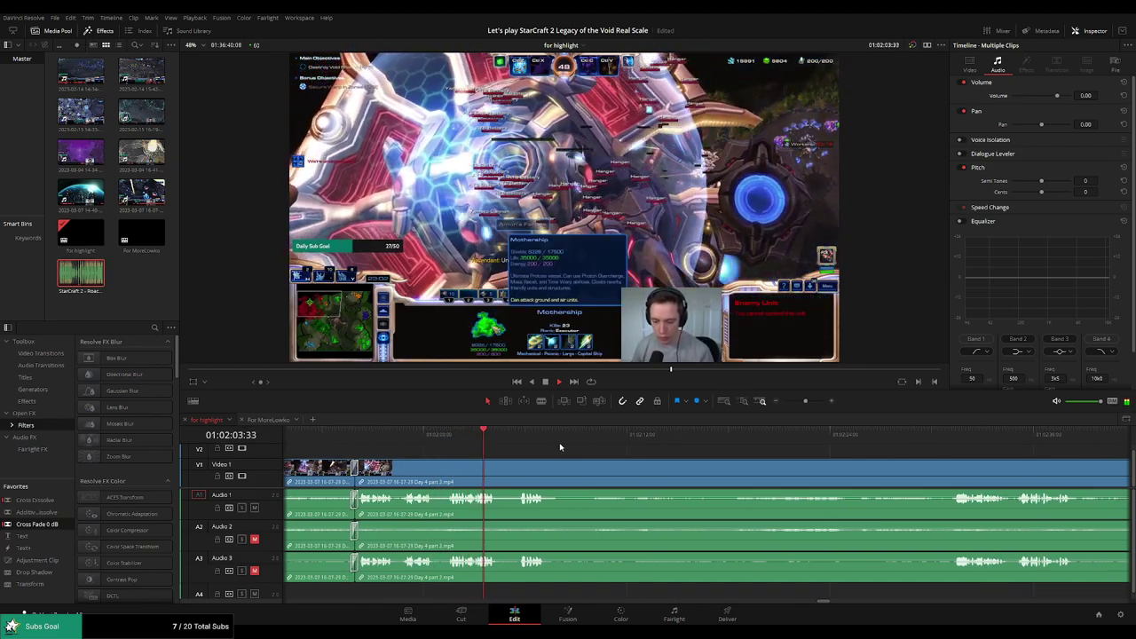
pyautogui.hscroll(2, 597, 451)
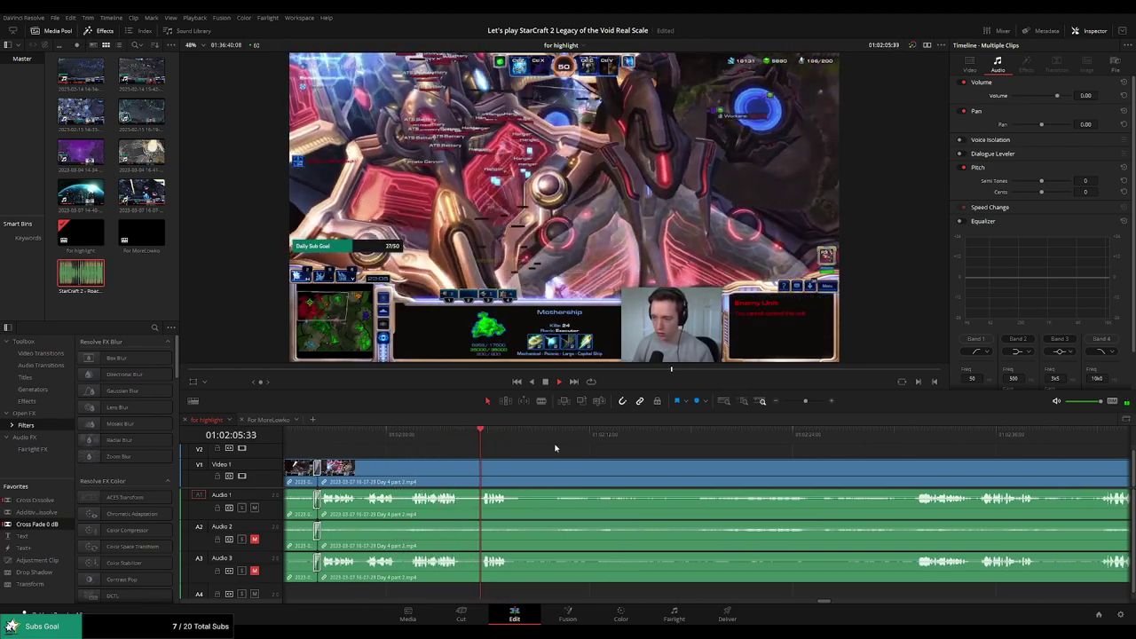
pyautogui.hotkey('ctrl', 'b')
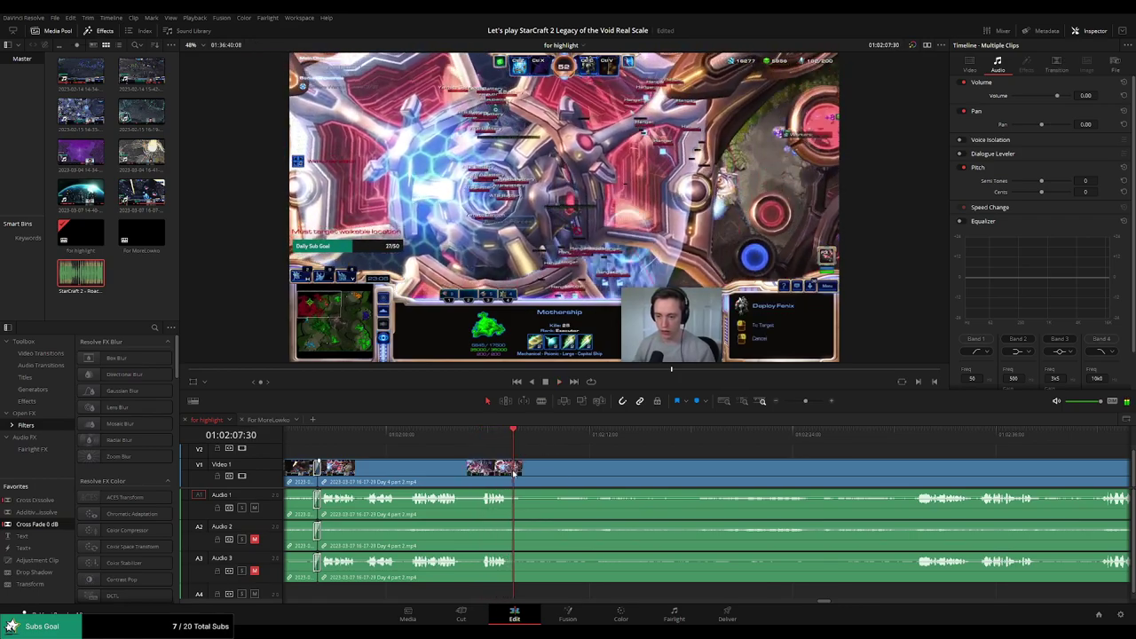
# Split the clips at about 01:02:40, ripple-delete the section back to the 01:02:07 cut, and apply transitions to video and audio at the join
pyautogui.click(744, 436)
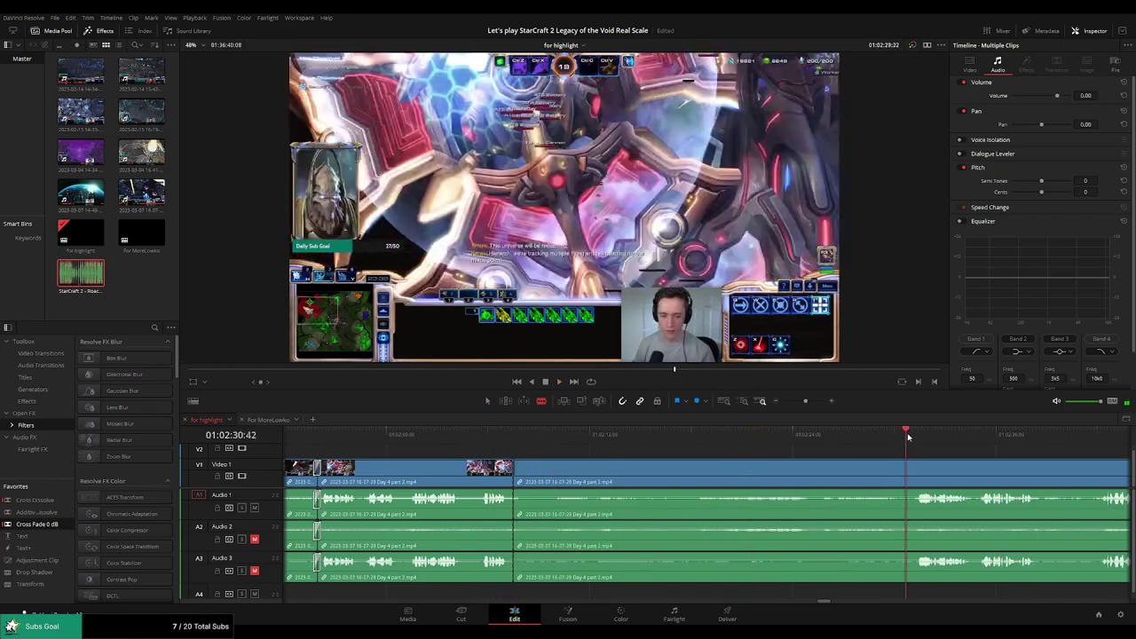
pyautogui.hscroll(10, 734, 437)
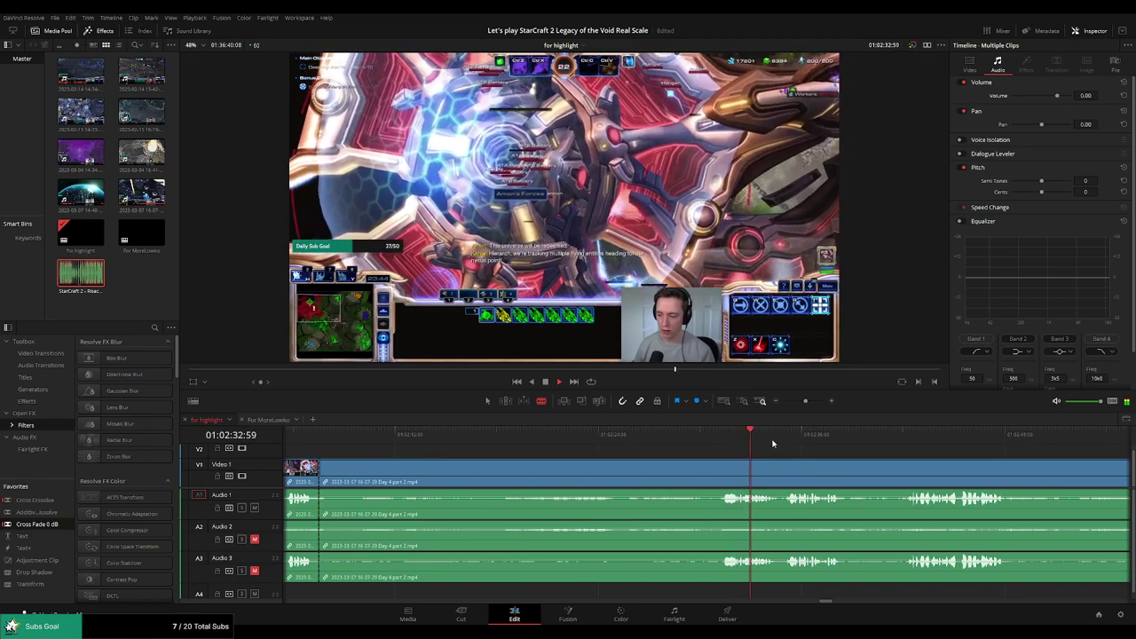
pyautogui.hscroll(6, 735, 446)
pyautogui.click(785, 438)
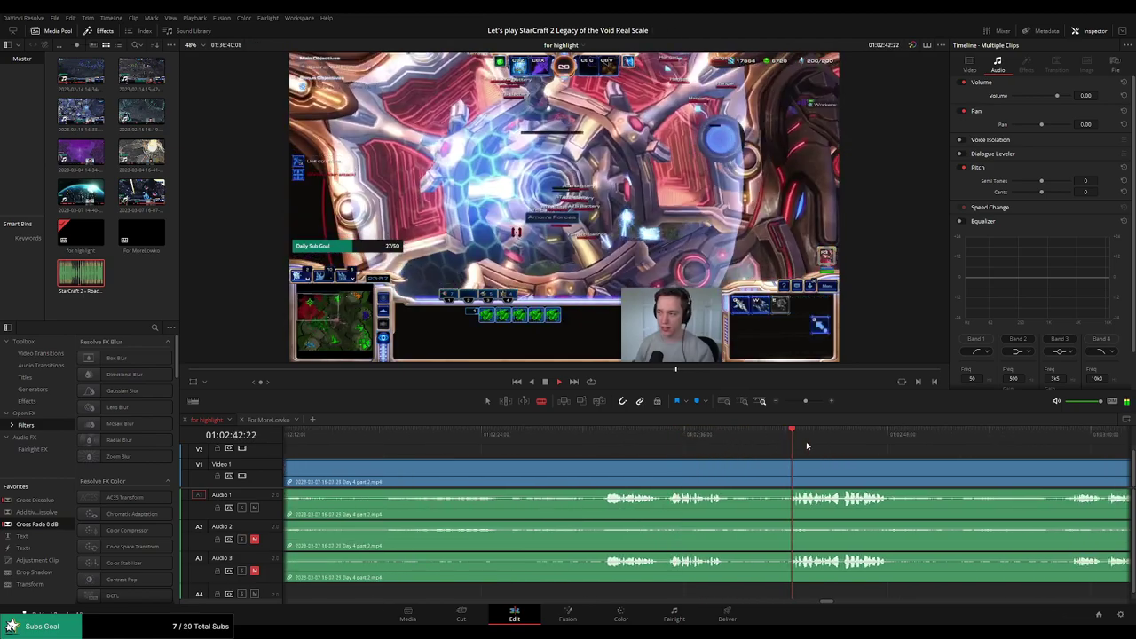
pyautogui.hscroll(8, 727, 445)
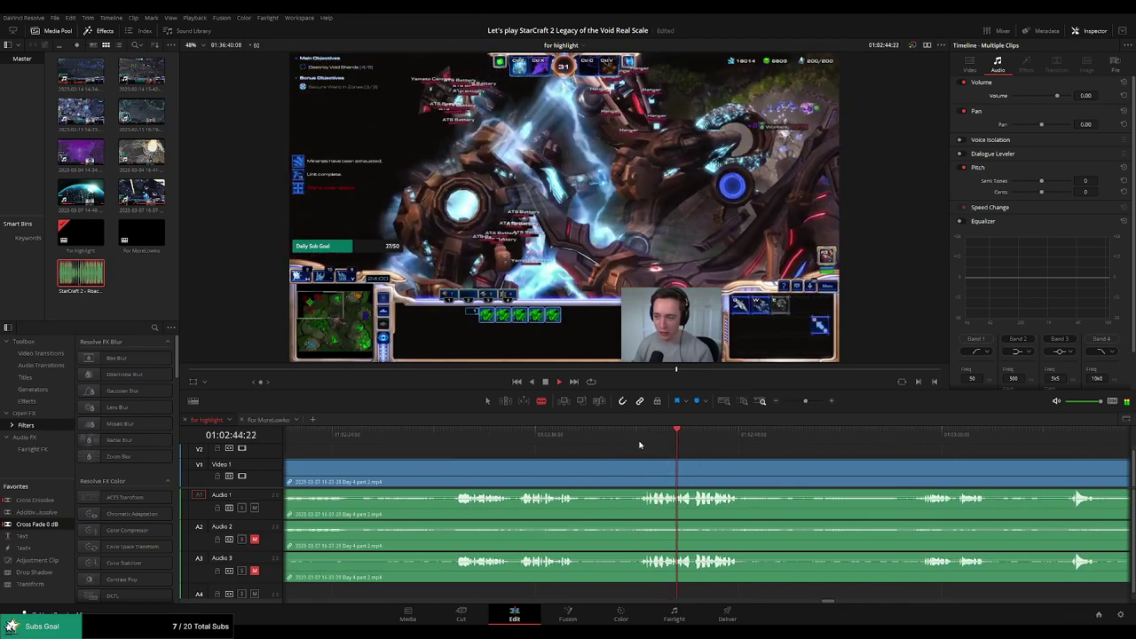
pyautogui.click(624, 438)
pyautogui.moveTo(591, 441); pyautogui.dragTo(576, 443)
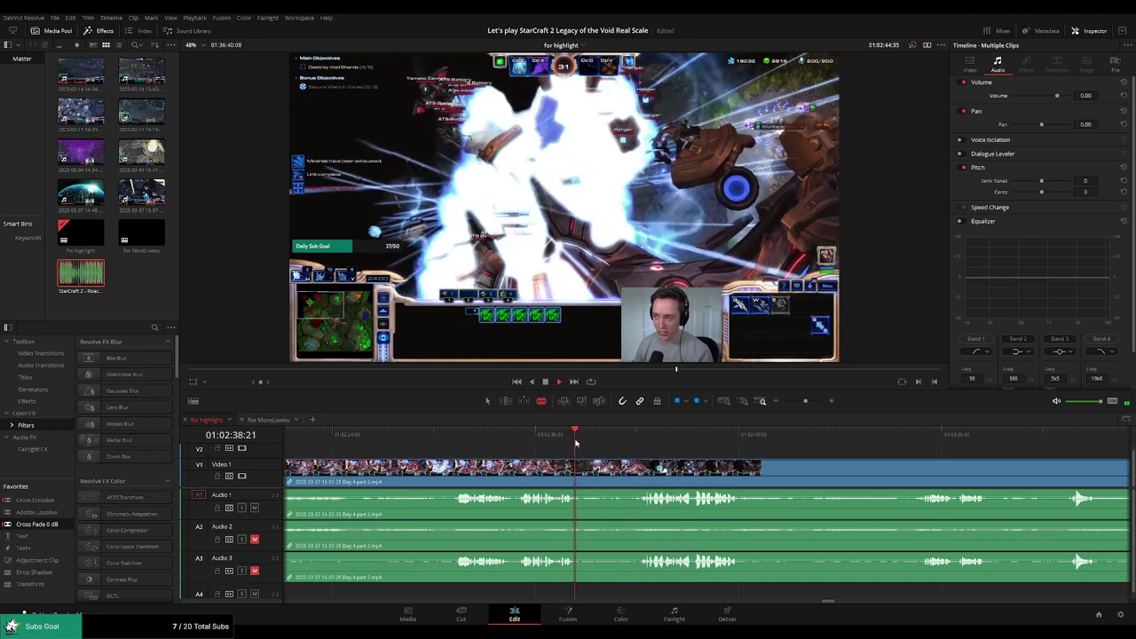
pyautogui.press('space')
pyautogui.hotkey('ctrl', 'b')
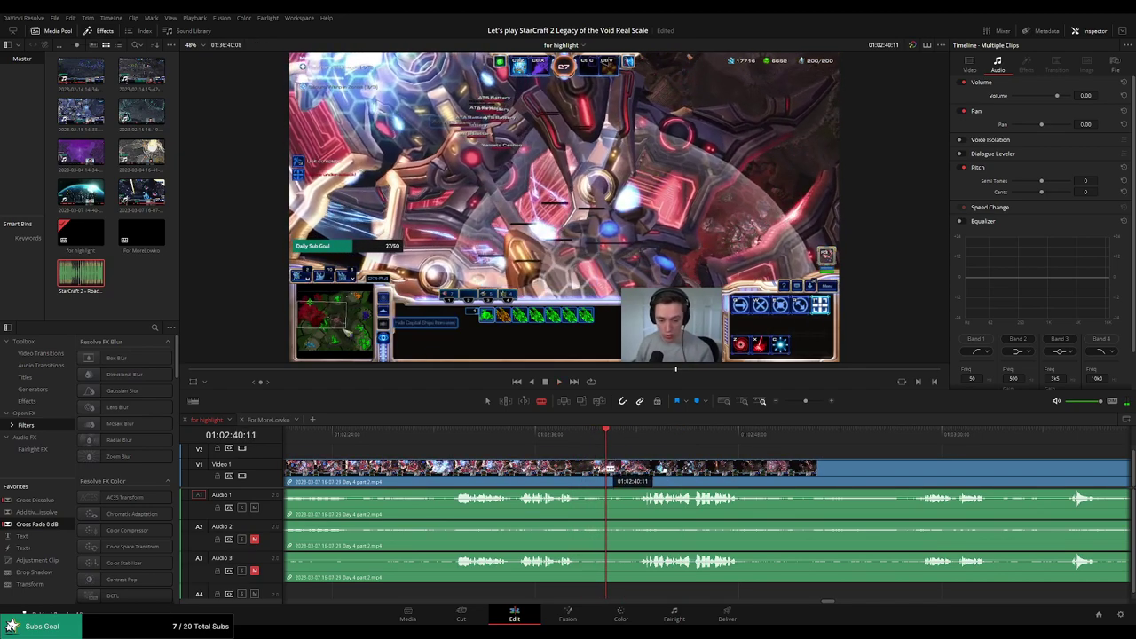
pyautogui.click(583, 476)
pyautogui.press('Delete')
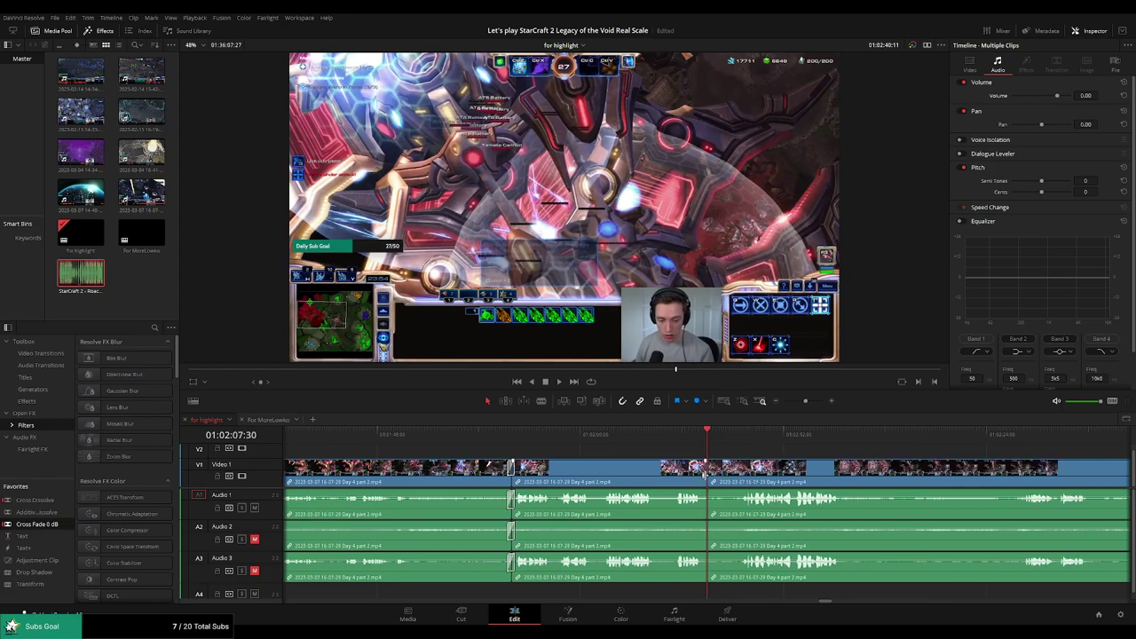
pyautogui.press('space')
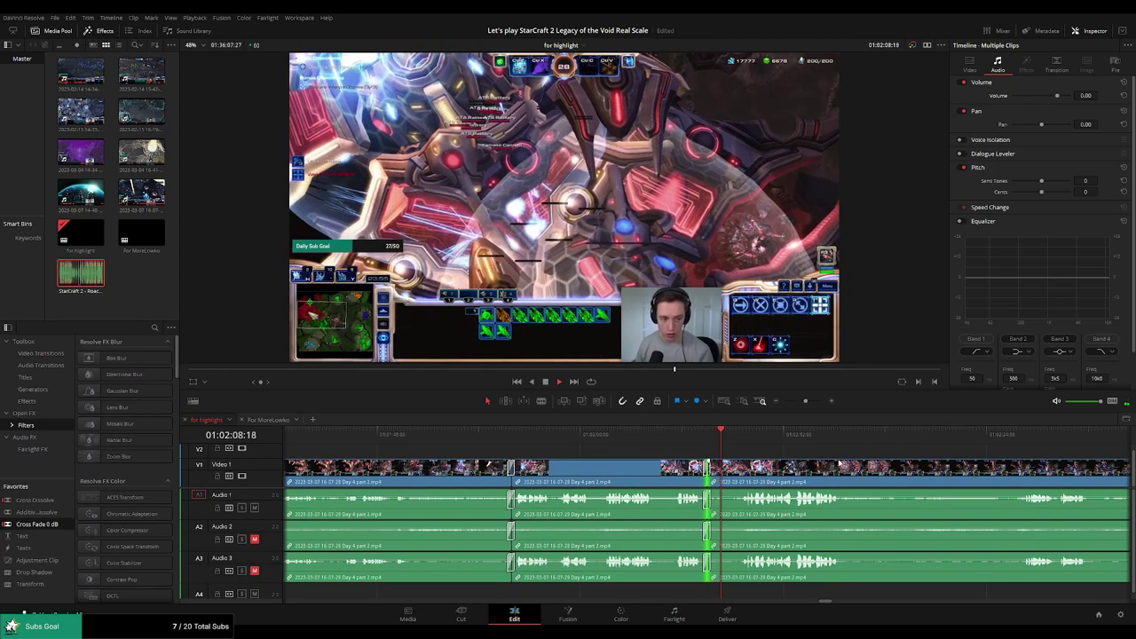
# Play the footage across the new 01:02:07 join and split the clips at about 01:02:16
pyautogui.click(698, 439)
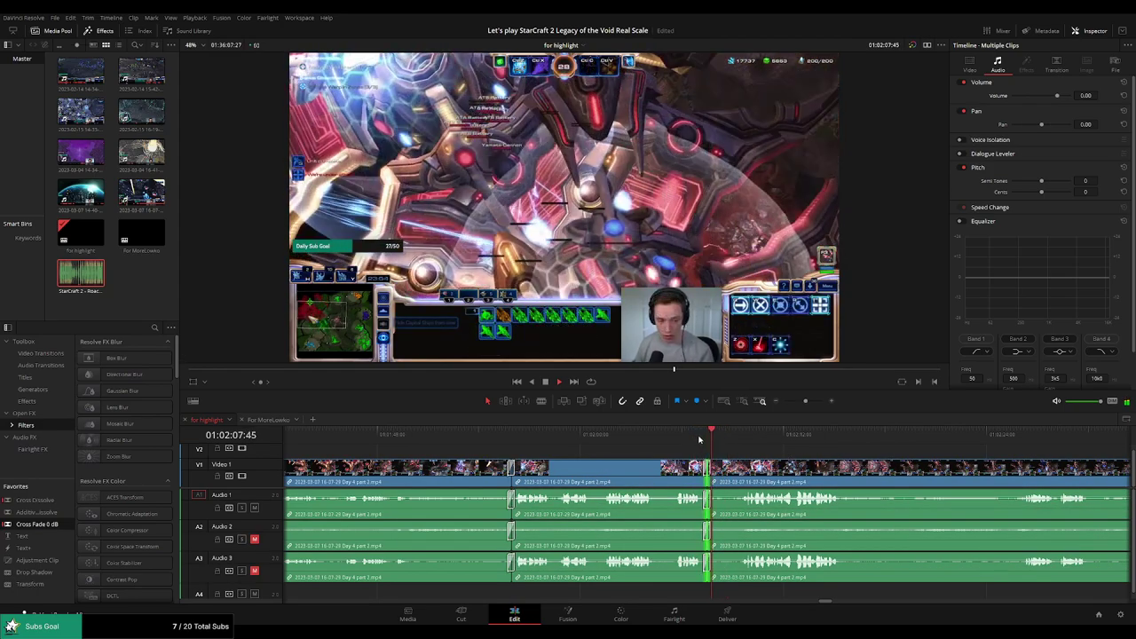
pyautogui.click(796, 451)
pyautogui.hscroll(5, 675, 442)
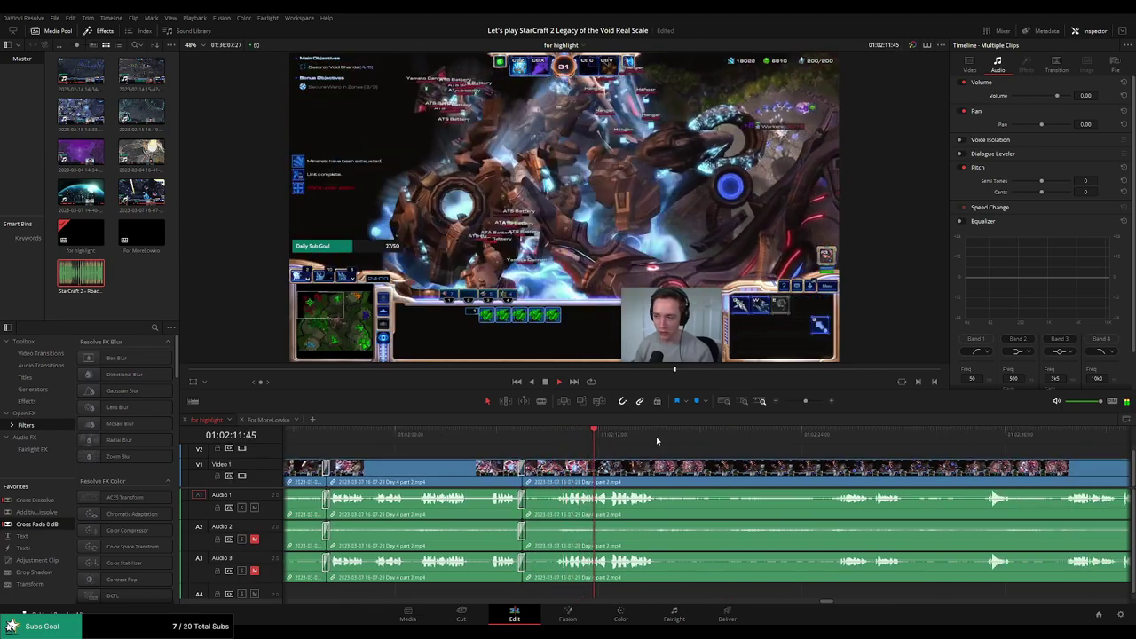
pyautogui.hscroll(2, 638, 453)
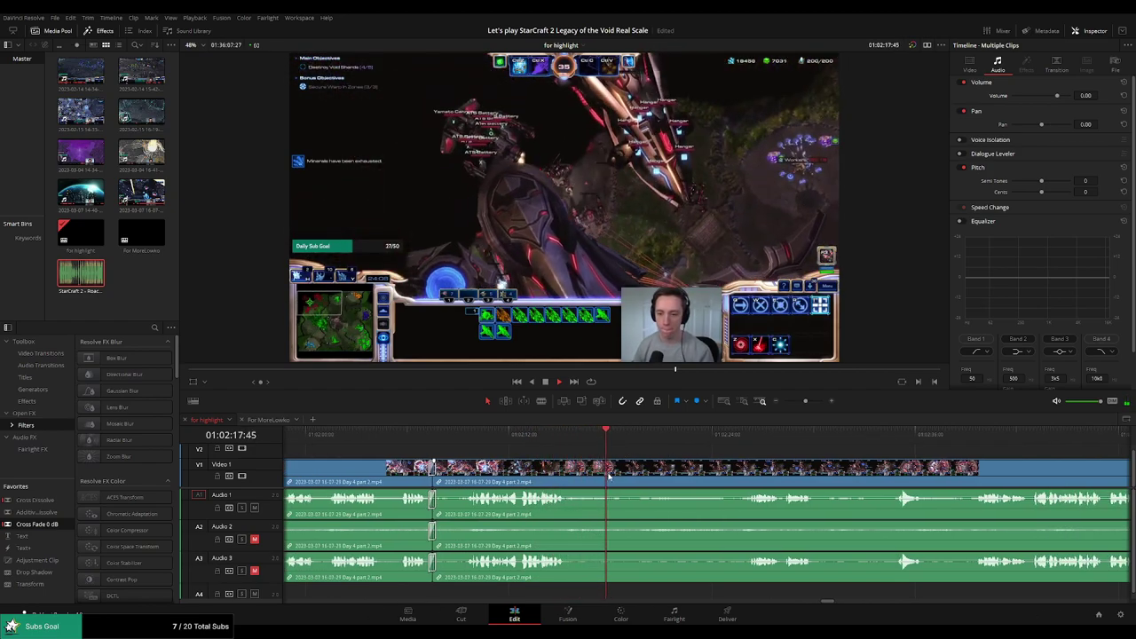
pyautogui.press('b')
pyautogui.click(610, 476)
pyautogui.hotkey('ctrl', 'z')
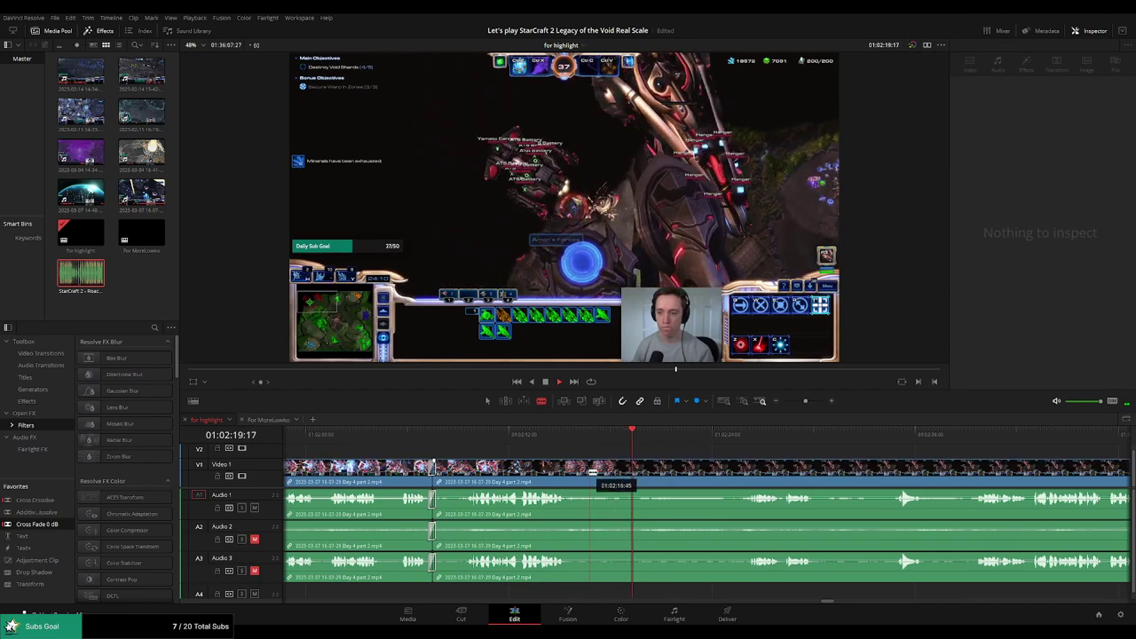
pyautogui.click(561, 440)
pyautogui.click(580, 472)
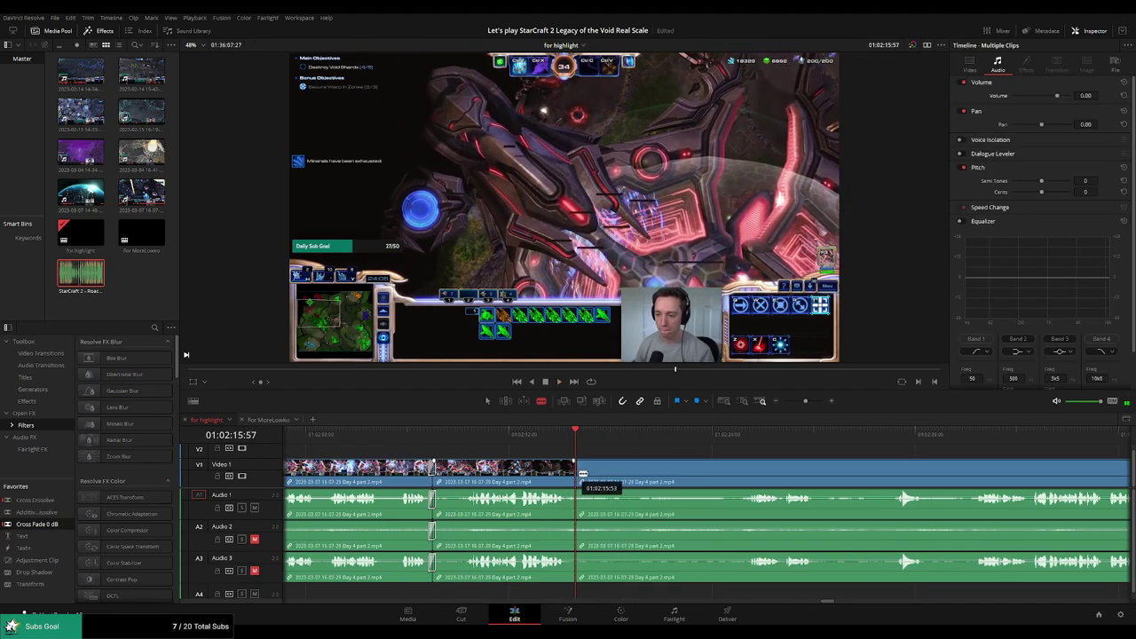
# Split the clips at about 01:02:39 and ripple-delete the section back to the 01:02:16 cut
pyautogui.moveTo(807, 448); pyautogui.dragTo(653, 441)
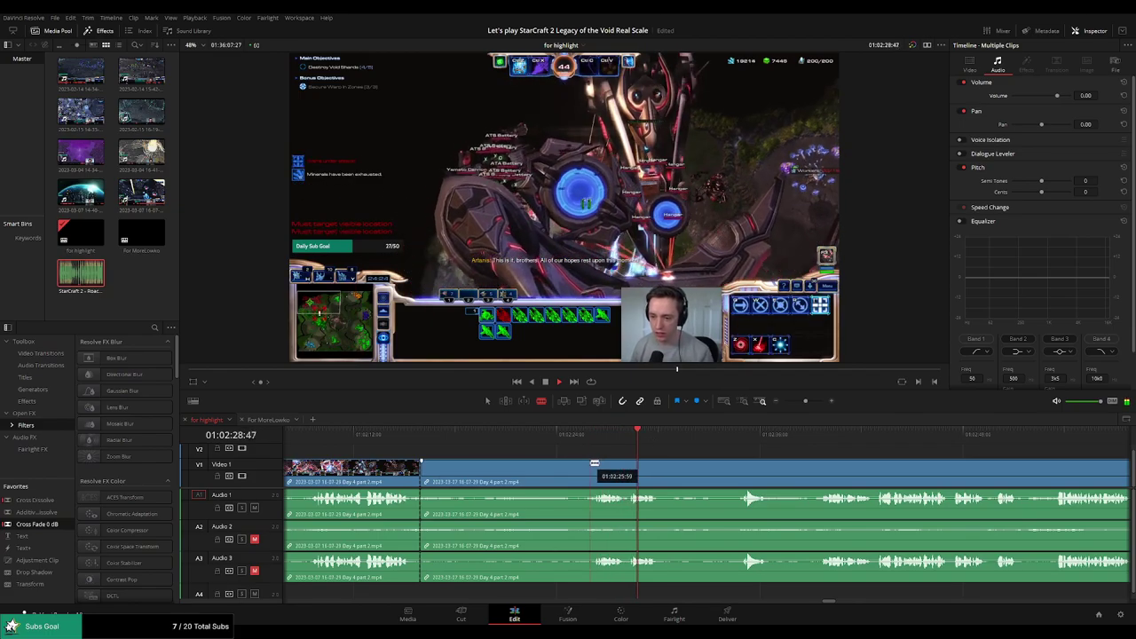
pyautogui.click(737, 434)
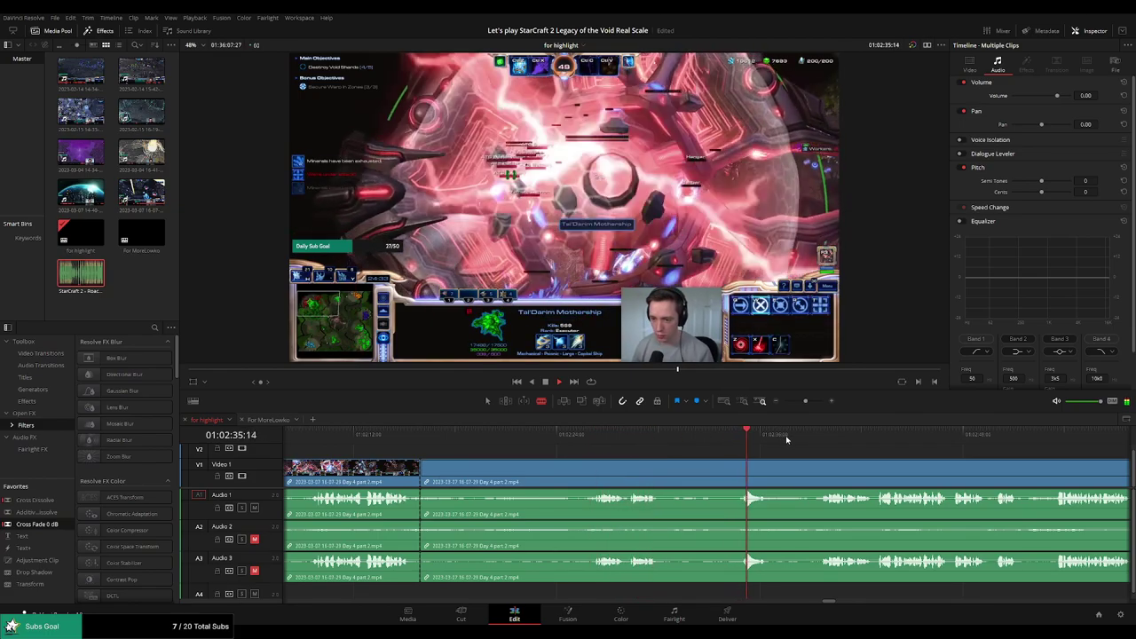
pyautogui.click(824, 436)
pyautogui.moveTo(918, 464); pyautogui.dragTo(695, 449)
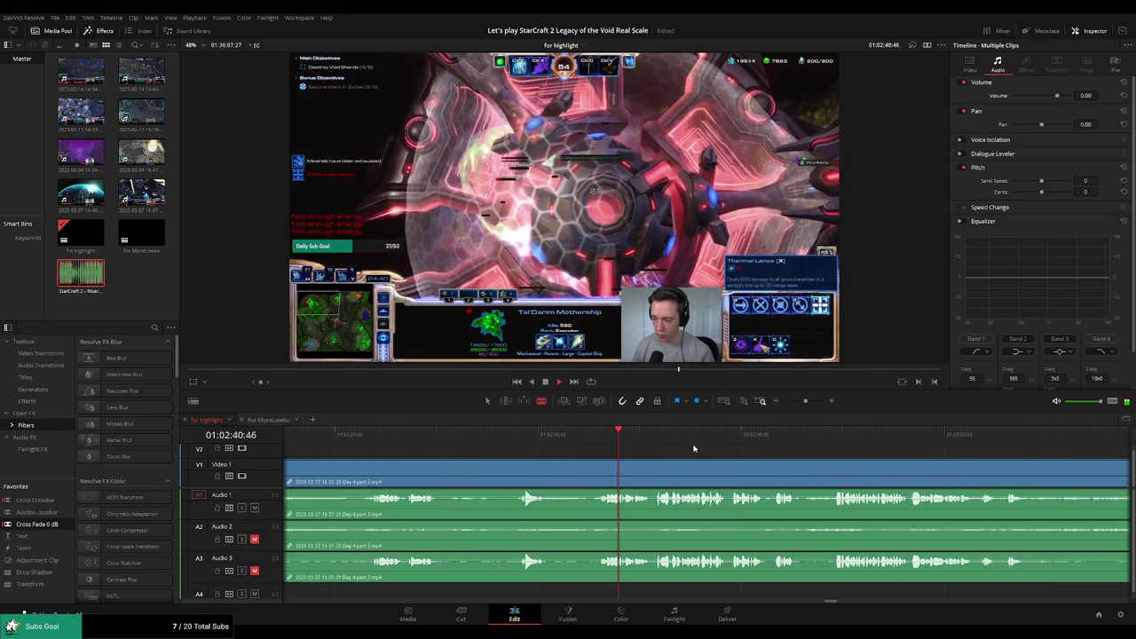
pyautogui.click(594, 468)
pyautogui.press('a')
pyautogui.click(573, 470)
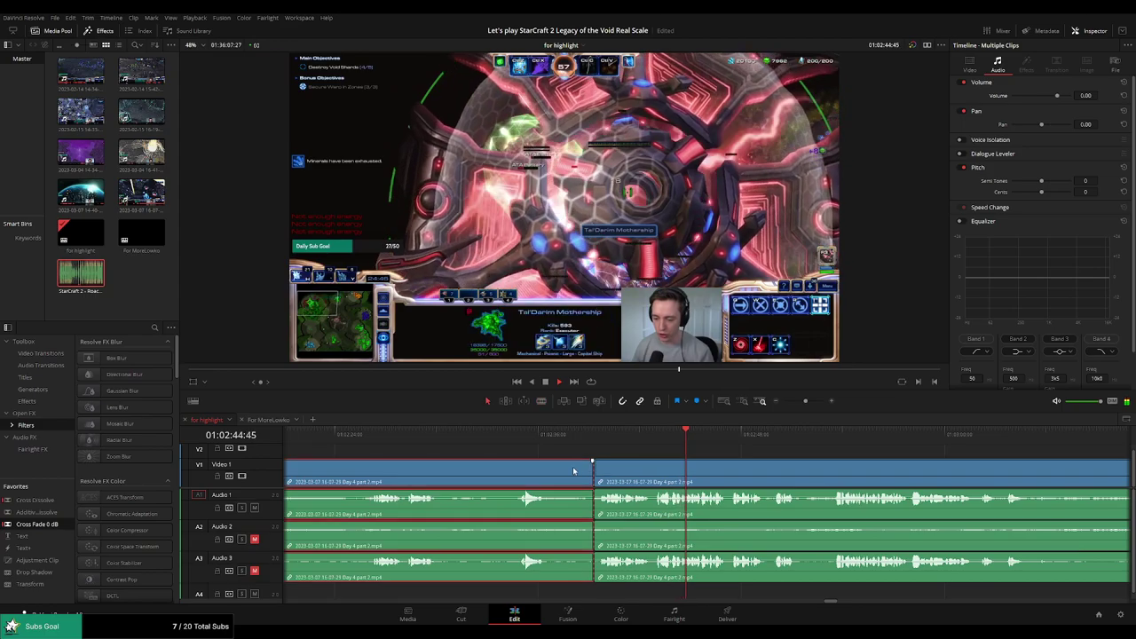
pyautogui.press('Delete')
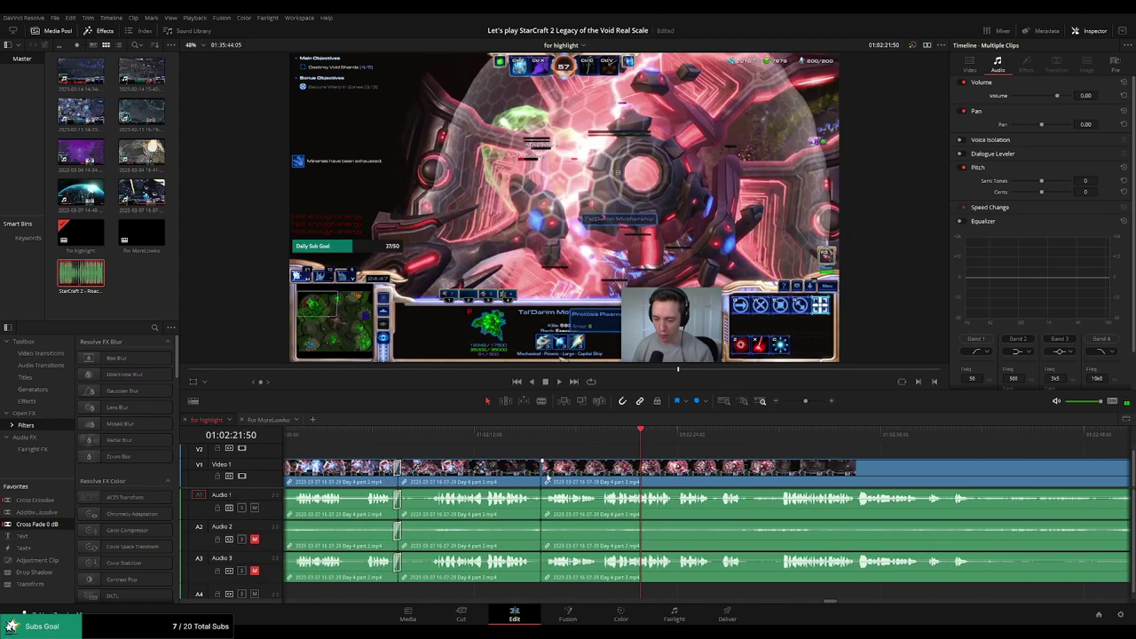
# Play on through the battle footage and split the clips at about 01:02:42
pyautogui.moveTo(758, 452); pyautogui.dragTo(627, 447)
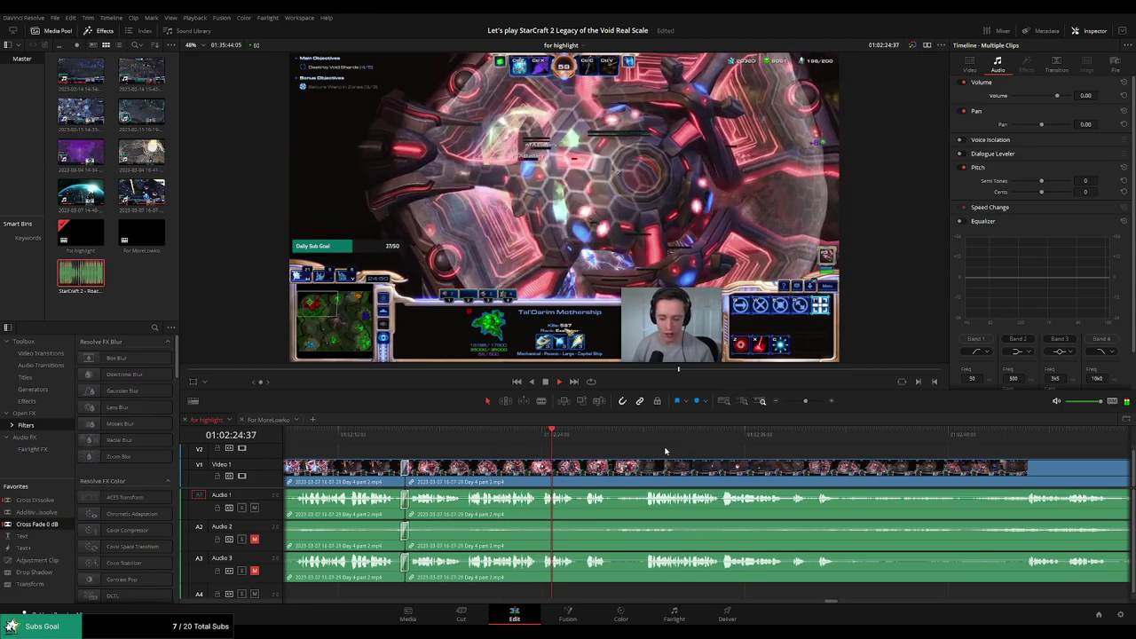
pyautogui.hscroll(2, 672, 448)
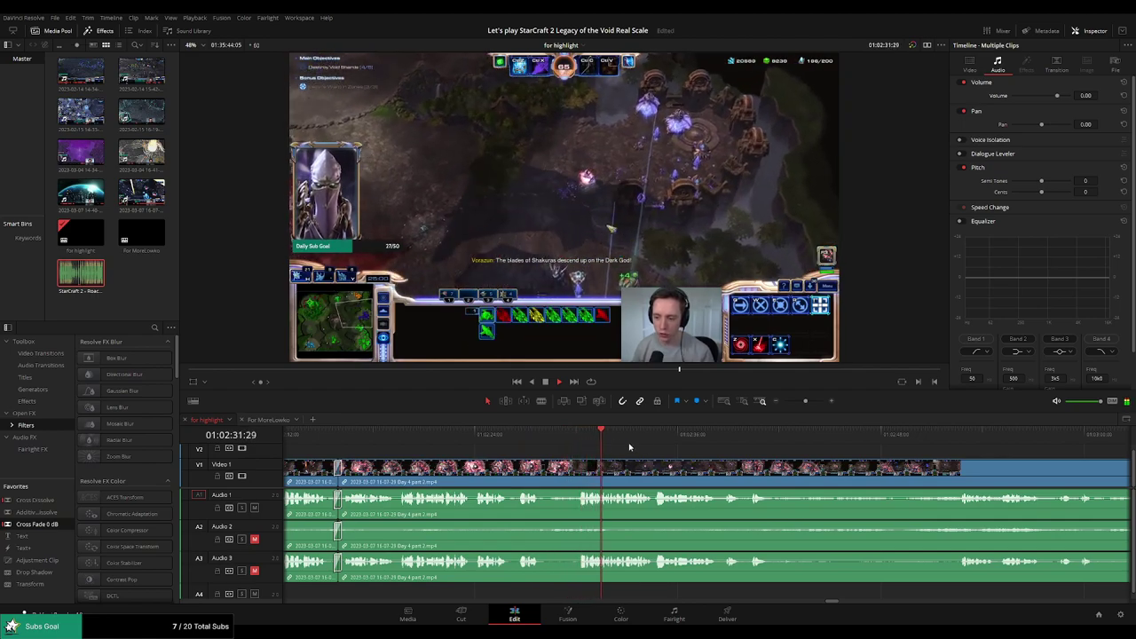
pyautogui.hscroll(2, 622, 450)
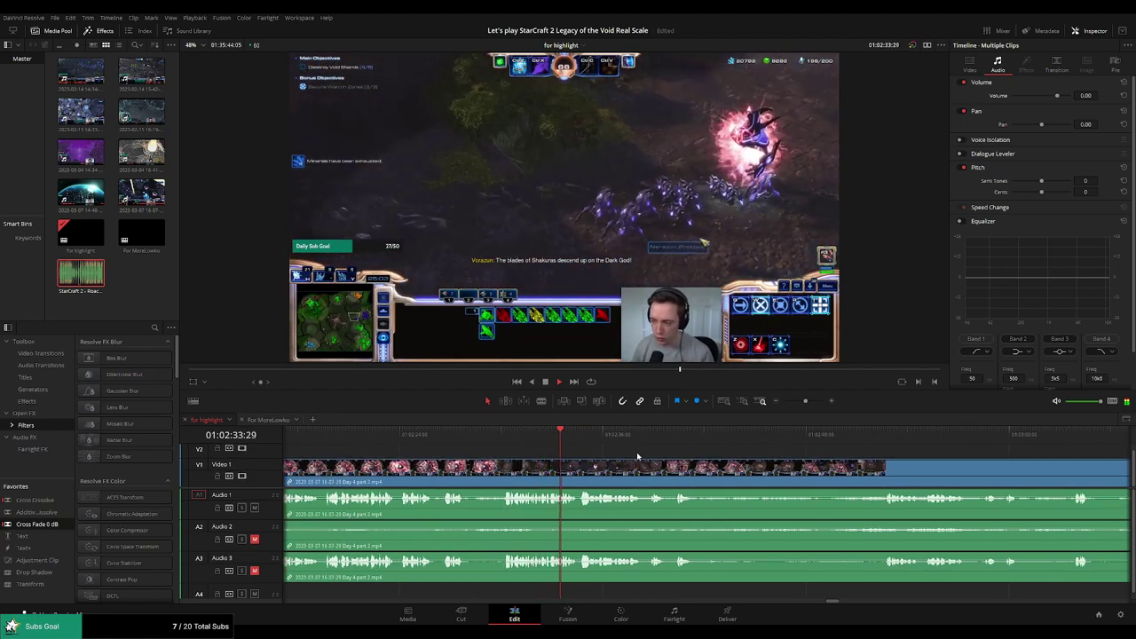
pyautogui.hscroll(2, 636, 452)
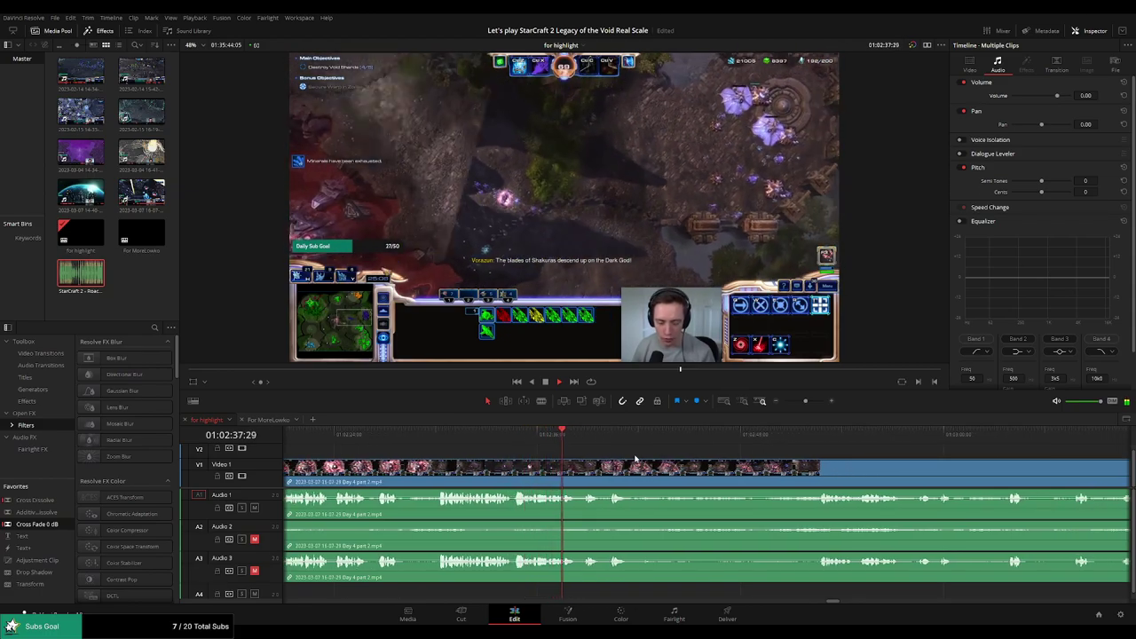
pyautogui.hscroll(2, 681, 467)
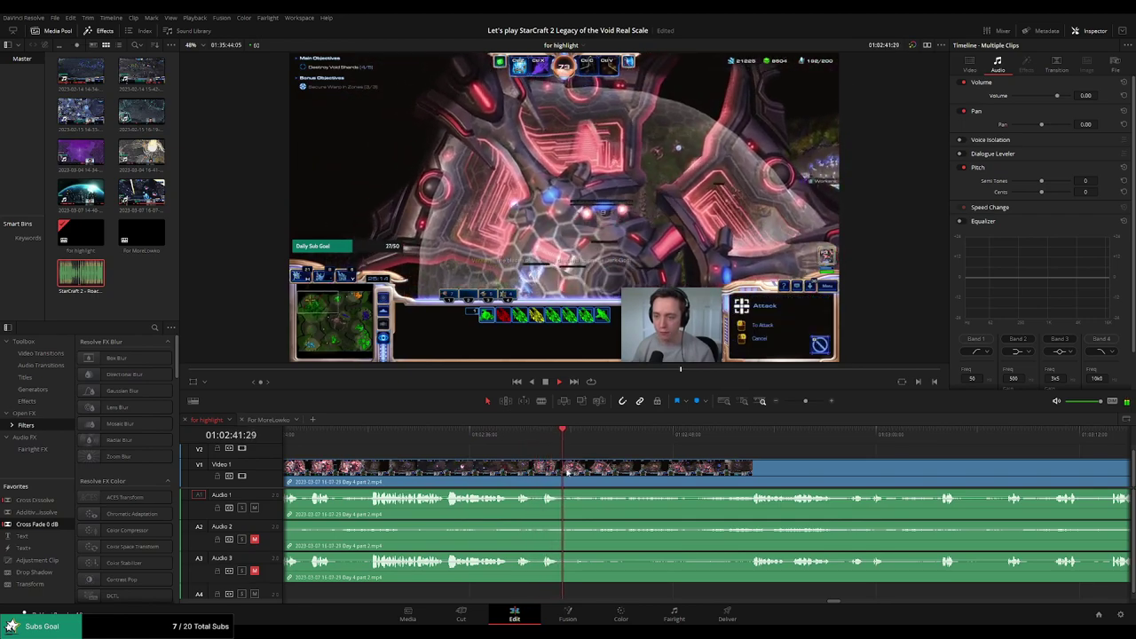
pyautogui.press('b')
pyautogui.click(575, 475)
# Split the clips at about 01:02:51 and ripple-delete the section back to the 01:02:42 cut
pyautogui.moveTo(715, 437); pyautogui.dragTo(732, 435)
pyautogui.press('space')
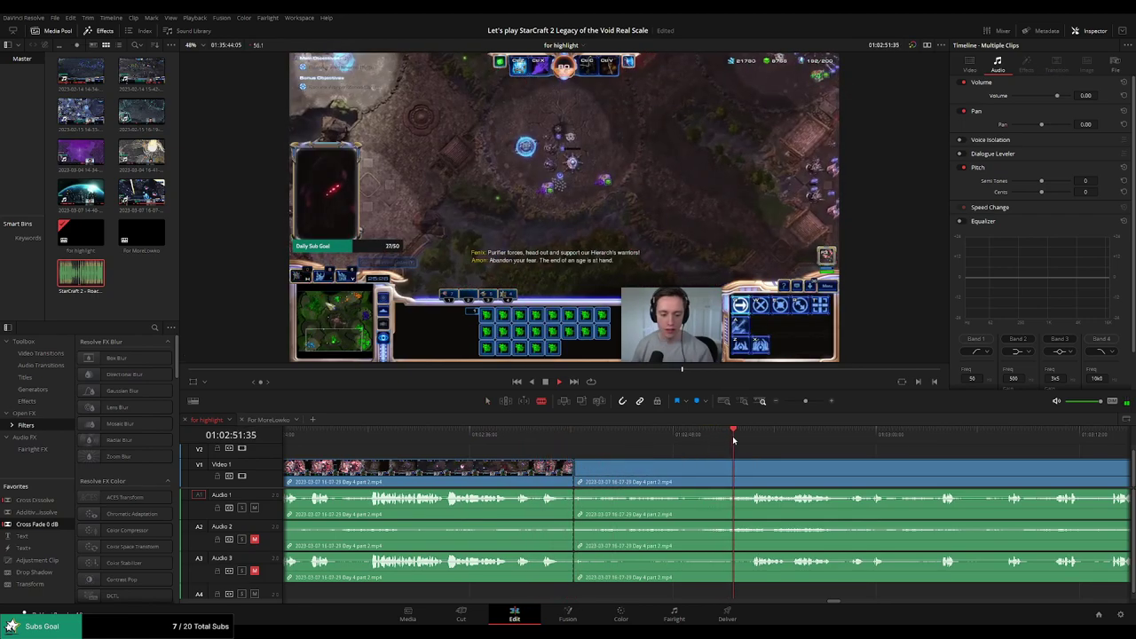
pyautogui.hscroll(4, 661, 443)
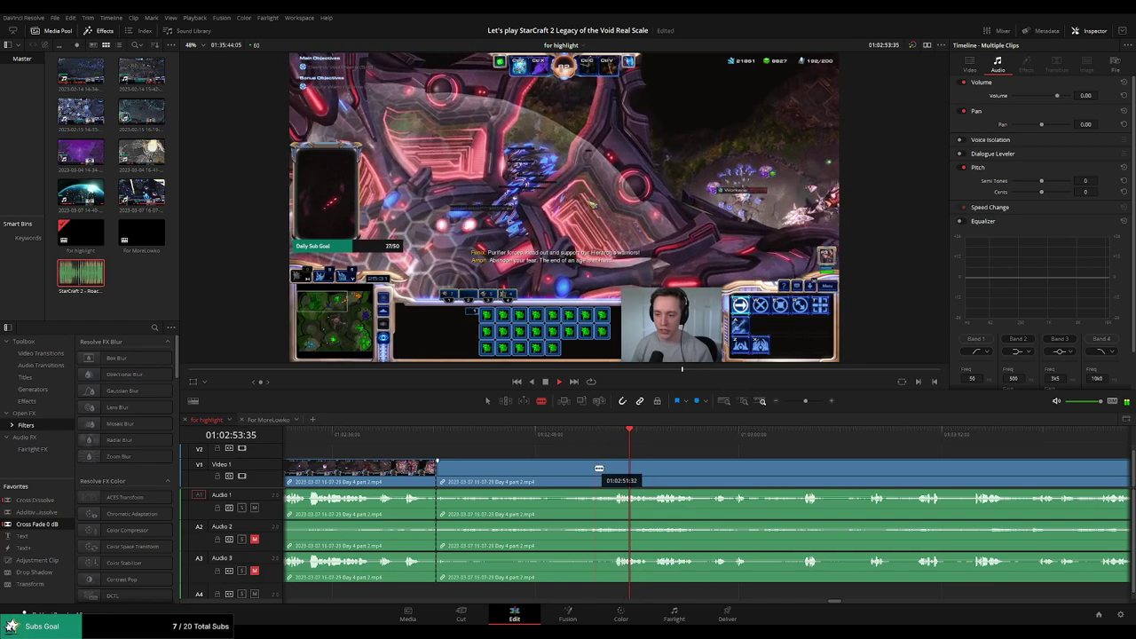
pyautogui.click(587, 472)
pyautogui.press('a')
pyautogui.click(558, 475)
pyautogui.press('Delete')
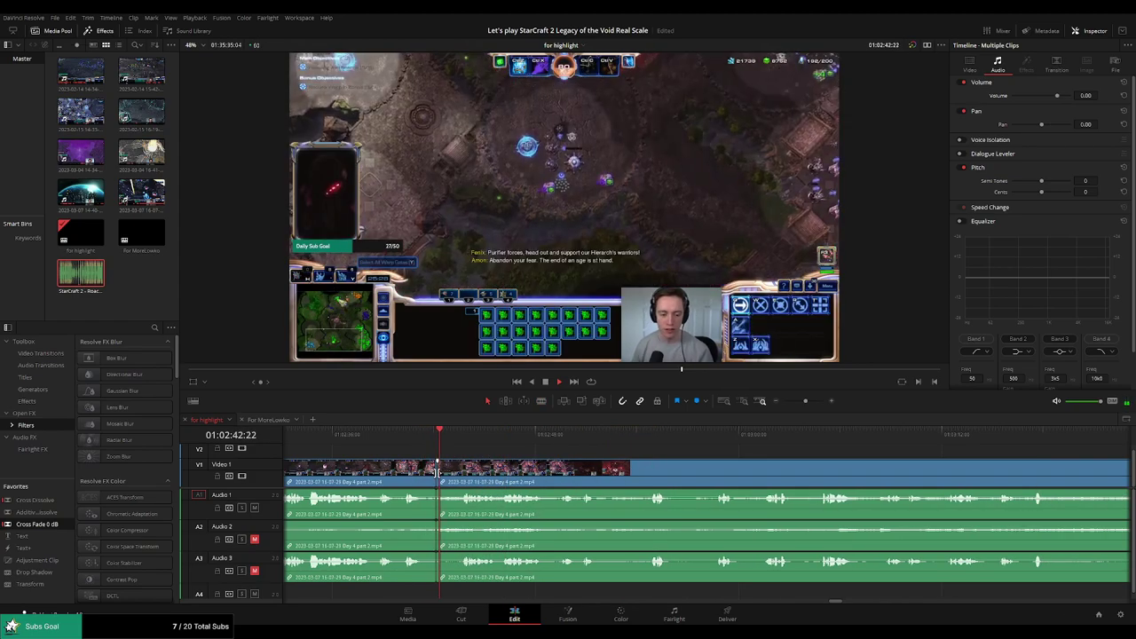
# Ripple-delete the short piece between about 01:02:41 and the 01:02:42 join, and apply transitions to video and audio at the new join
pyautogui.click(420, 435)
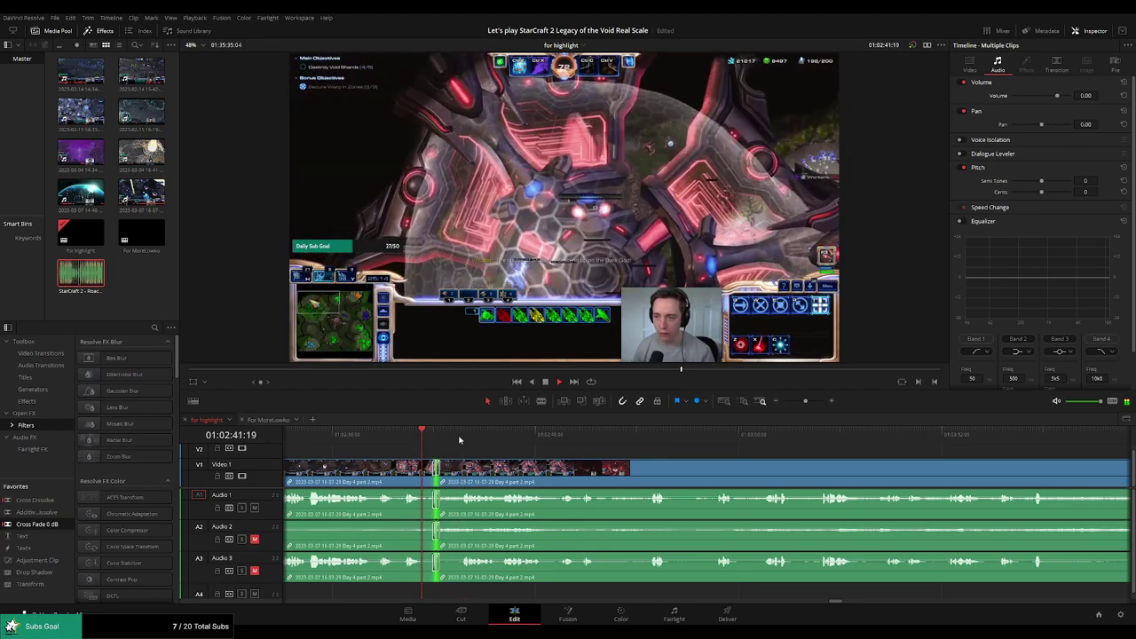
pyautogui.press('a')
pyautogui.click(430, 483)
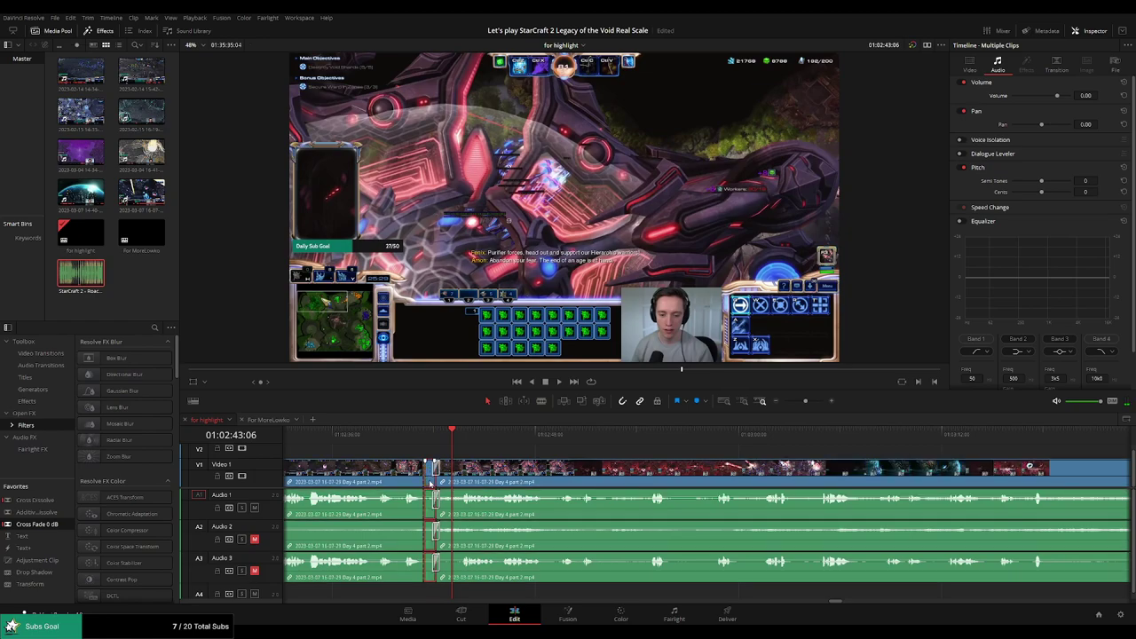
pyautogui.press('Delete')
pyautogui.click(424, 480)
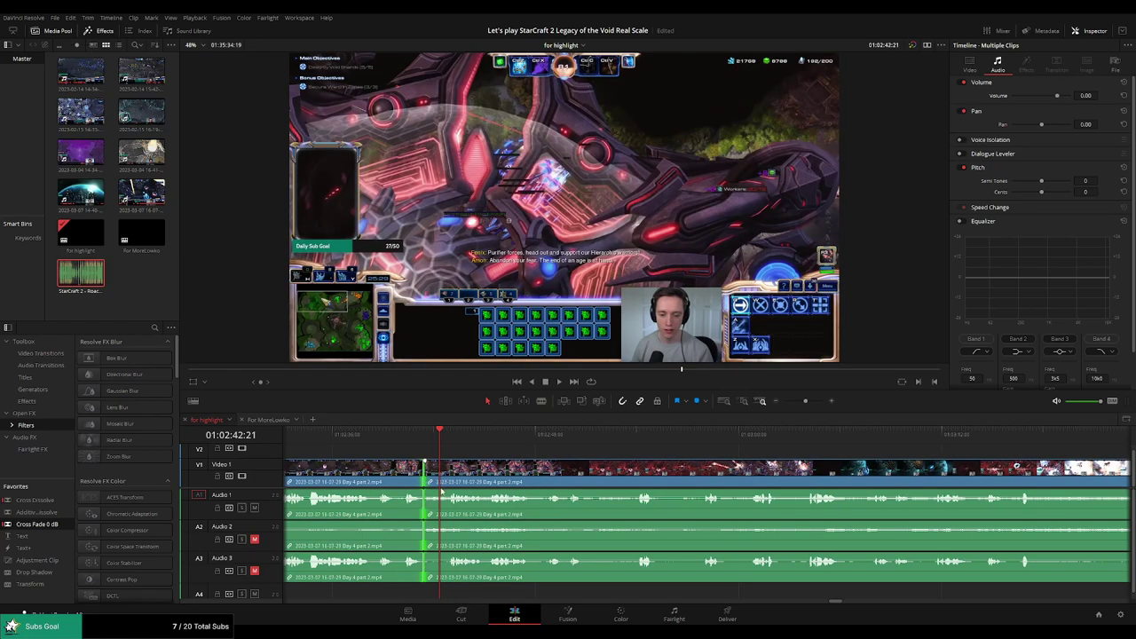
# Play across the new 01:02:41 join and skim the closing cutscene up to the Victory screen at about 01:03:45
pyautogui.click(408, 434)
pyautogui.press('space')
pyautogui.click(511, 451)
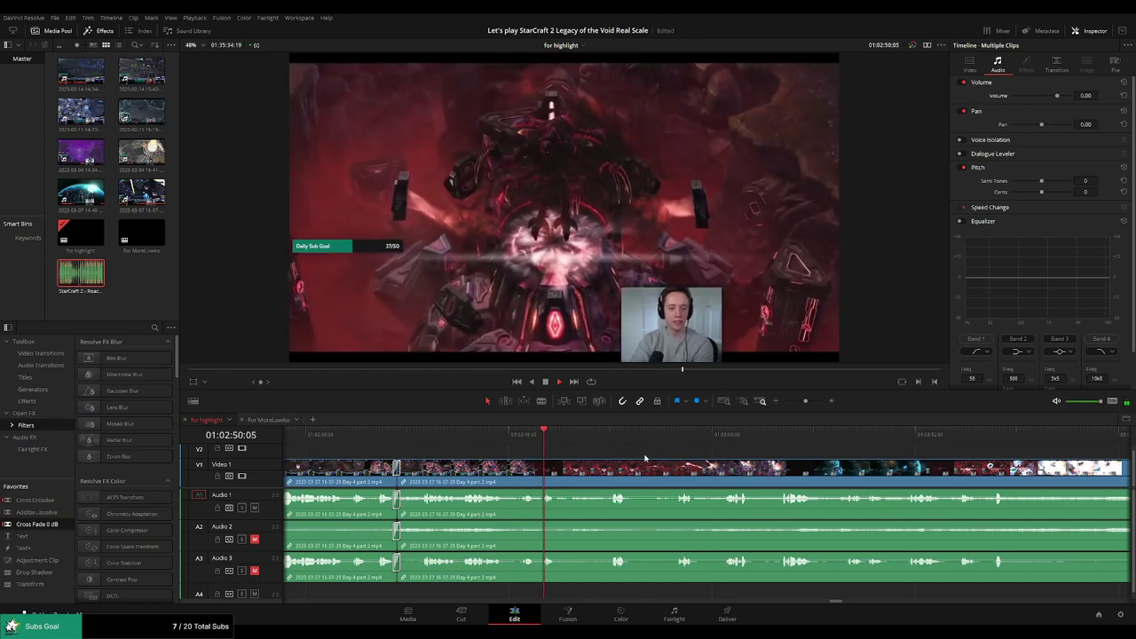
pyautogui.press('space')
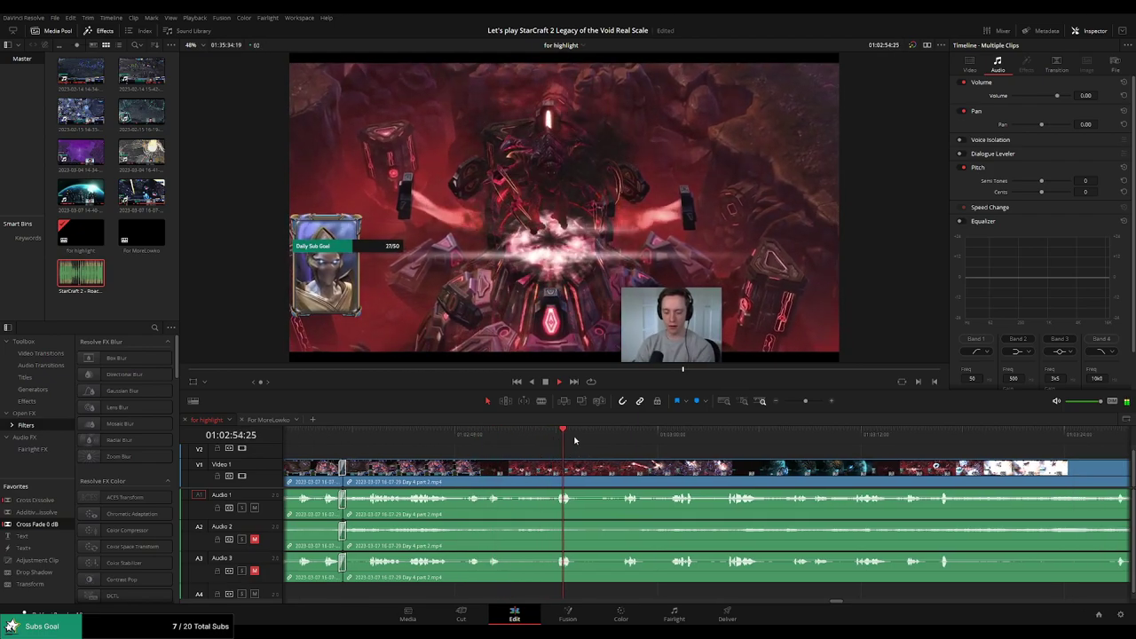
pyautogui.click(618, 435)
pyautogui.moveTo(727, 454); pyautogui.dragTo(580, 445)
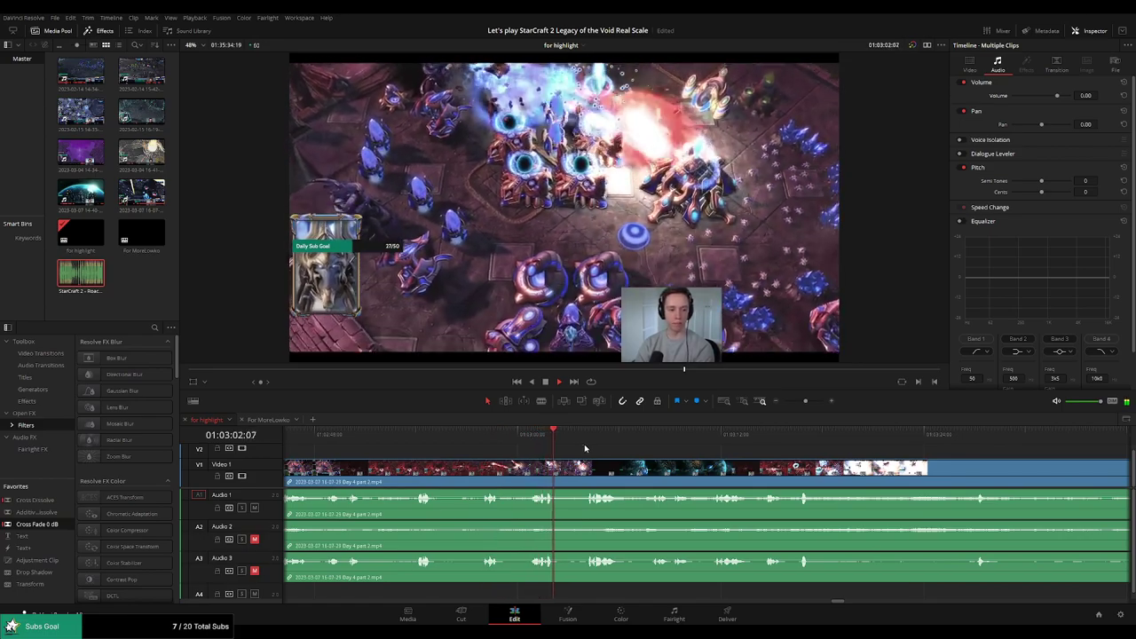
pyautogui.click(591, 449)
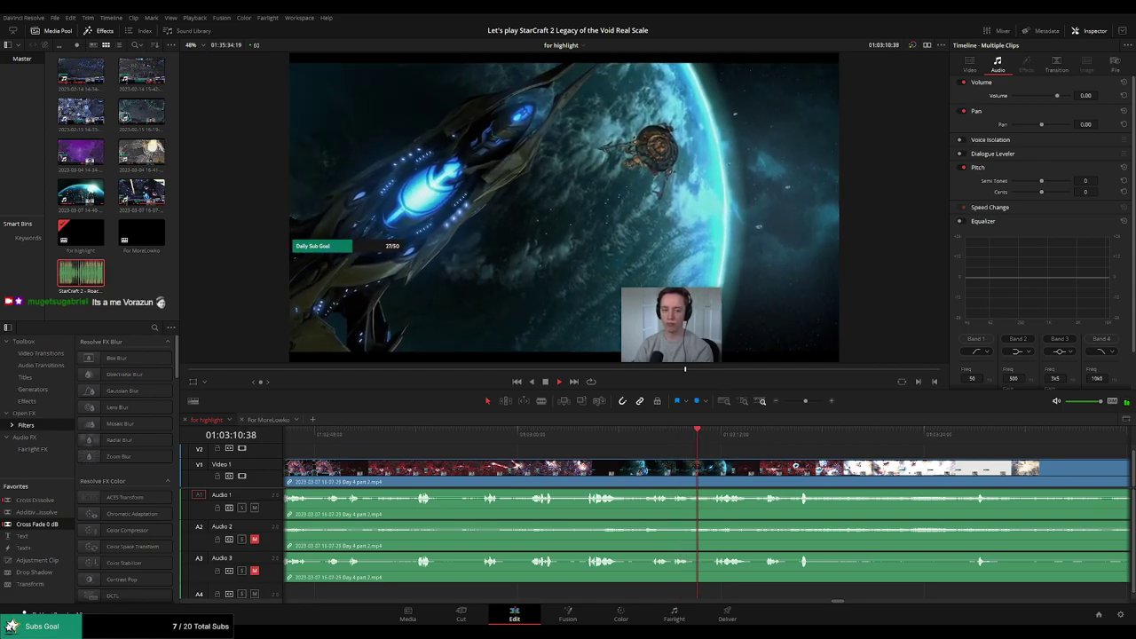
pyautogui.moveTo(780, 453); pyautogui.dragTo(668, 440)
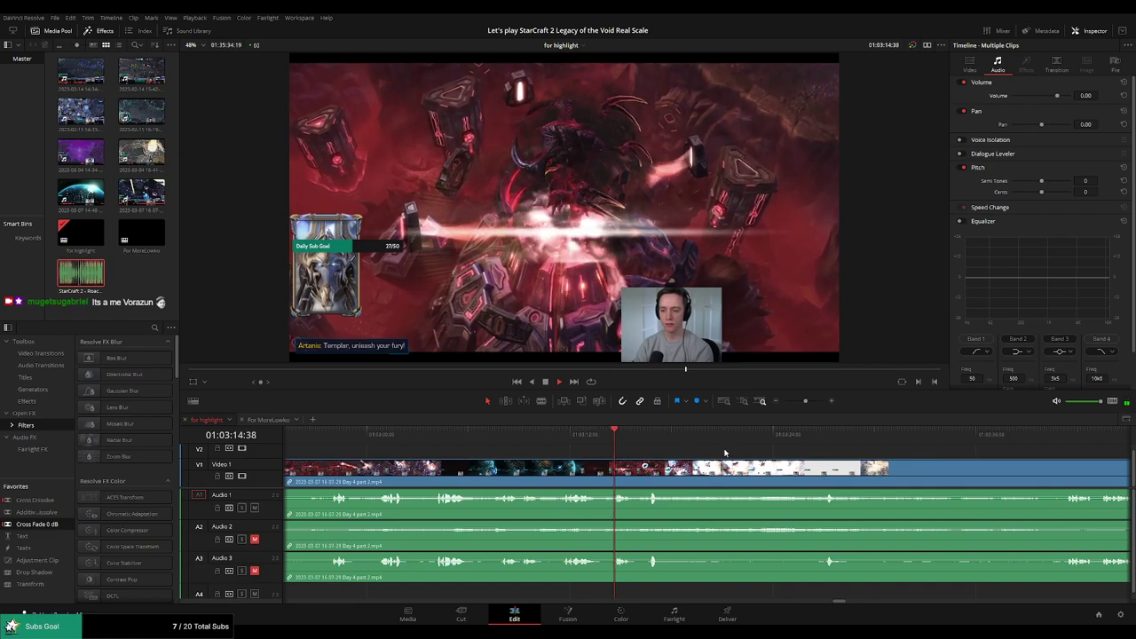
pyautogui.hscroll(2, 678, 452)
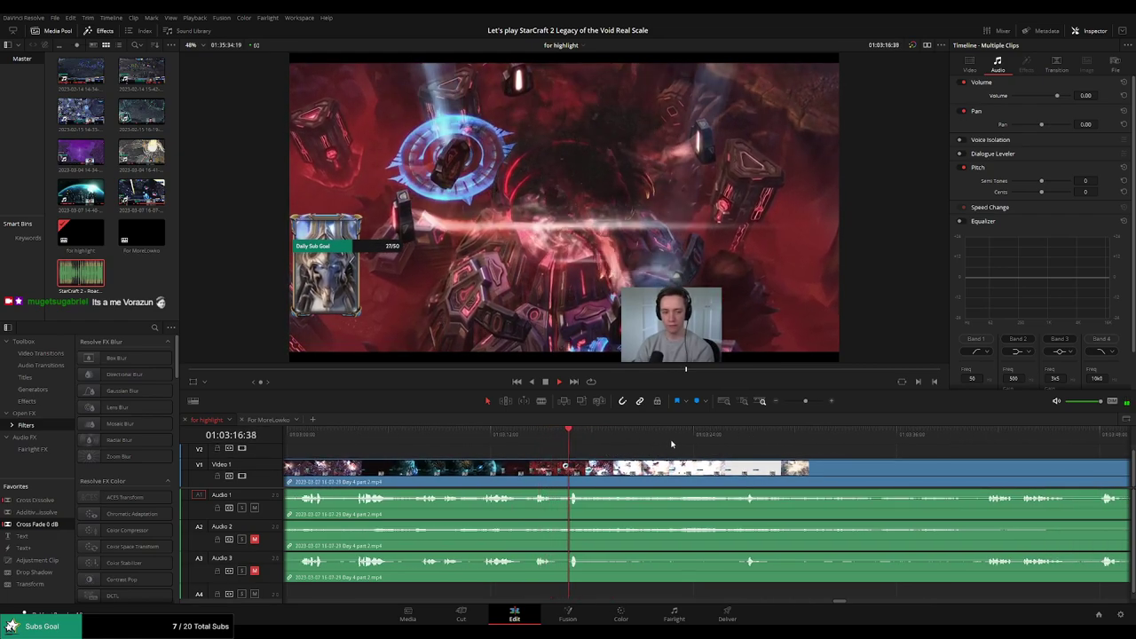
pyautogui.click(692, 435)
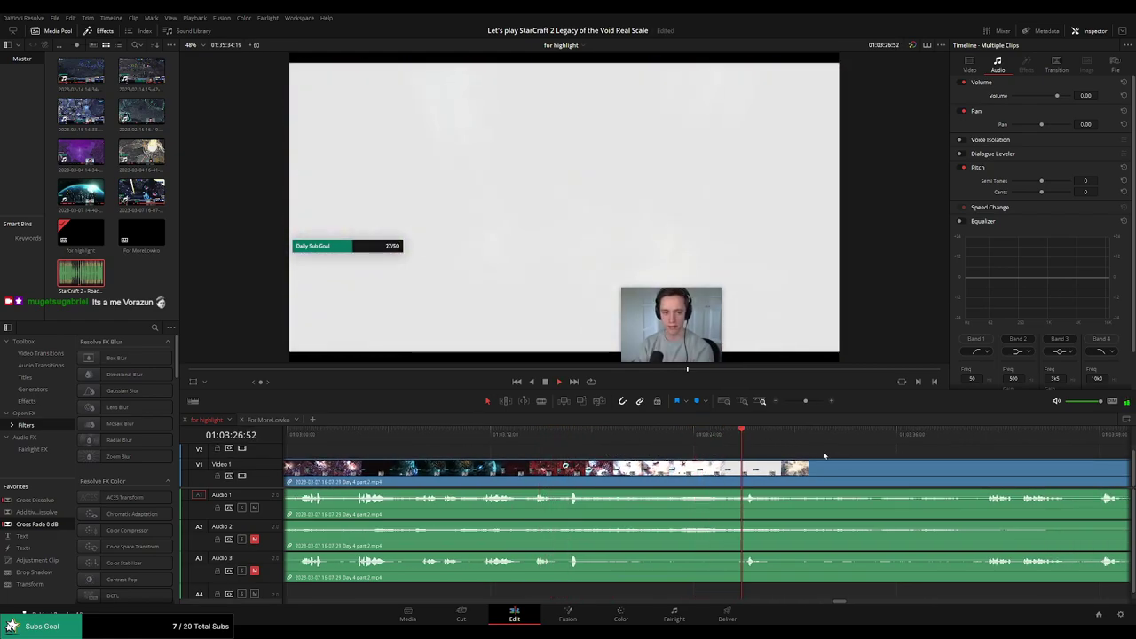
pyautogui.hscroll(4, 781, 450)
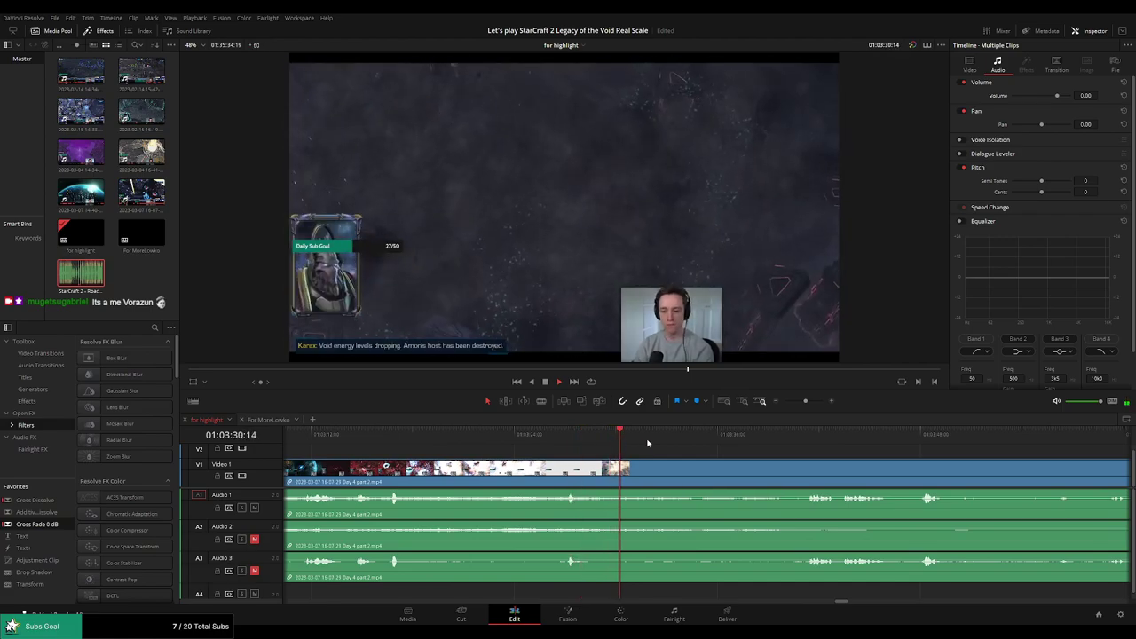
pyautogui.click(743, 436)
pyautogui.moveTo(749, 439); pyautogui.dragTo(800, 440)
pyautogui.hscroll(5, 753, 448)
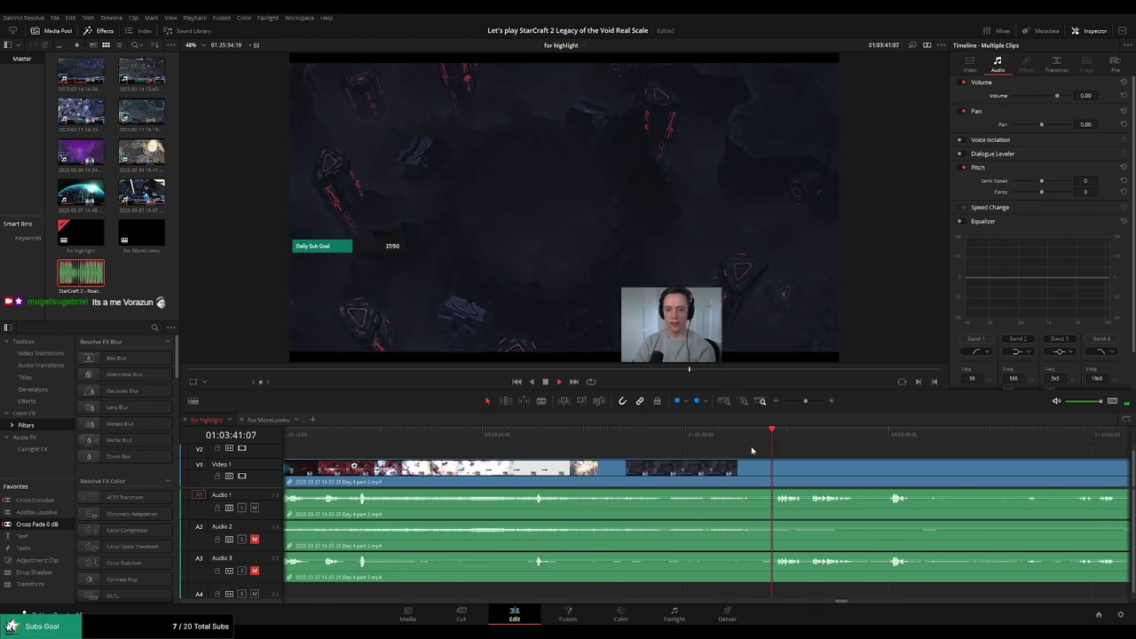
pyautogui.hscroll(2, 639, 454)
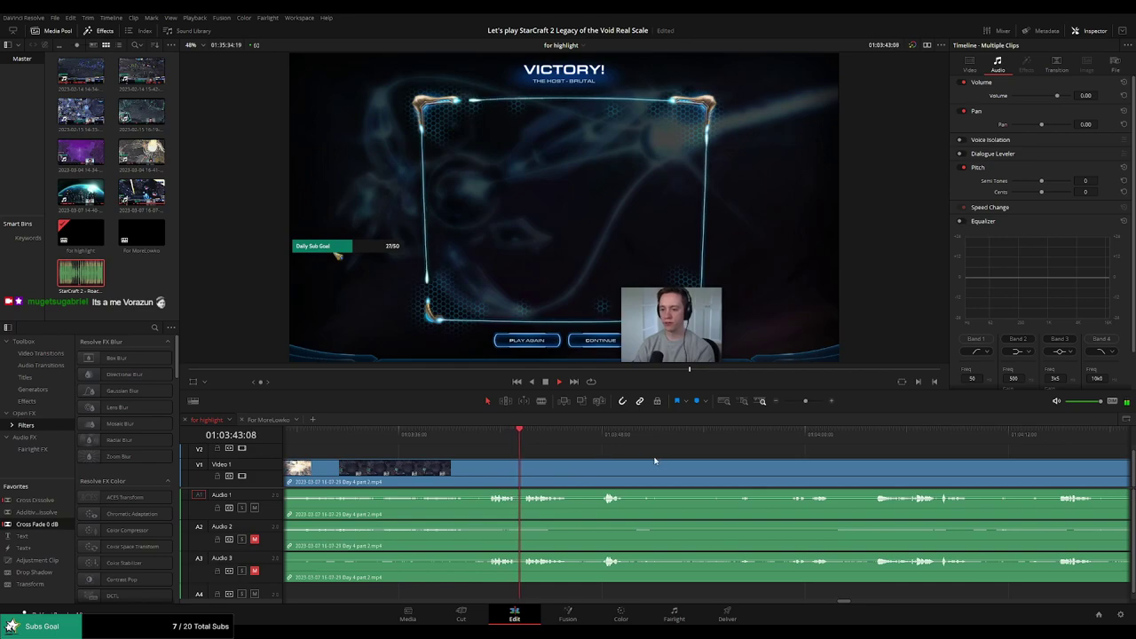
pyautogui.hscroll(2, 621, 454)
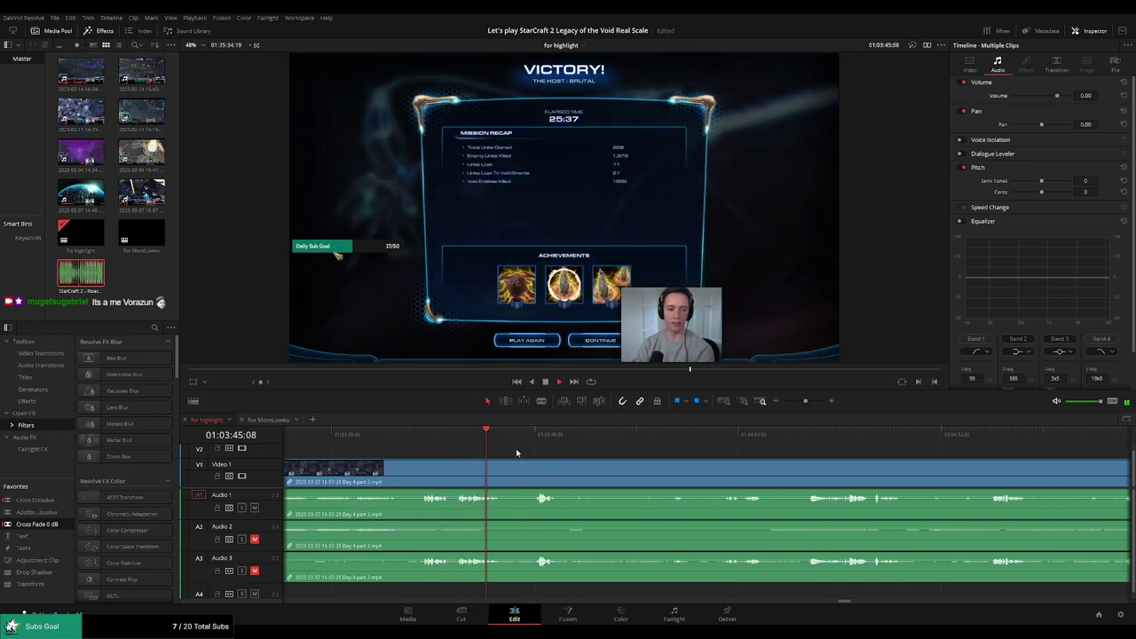
# Cut out the footage between about 01:03:46 and 01:03:48, close the gap, and apply Cross Fade 0 dB to Audio 1 at the join
pyautogui.press('b')
pyautogui.click(506, 473)
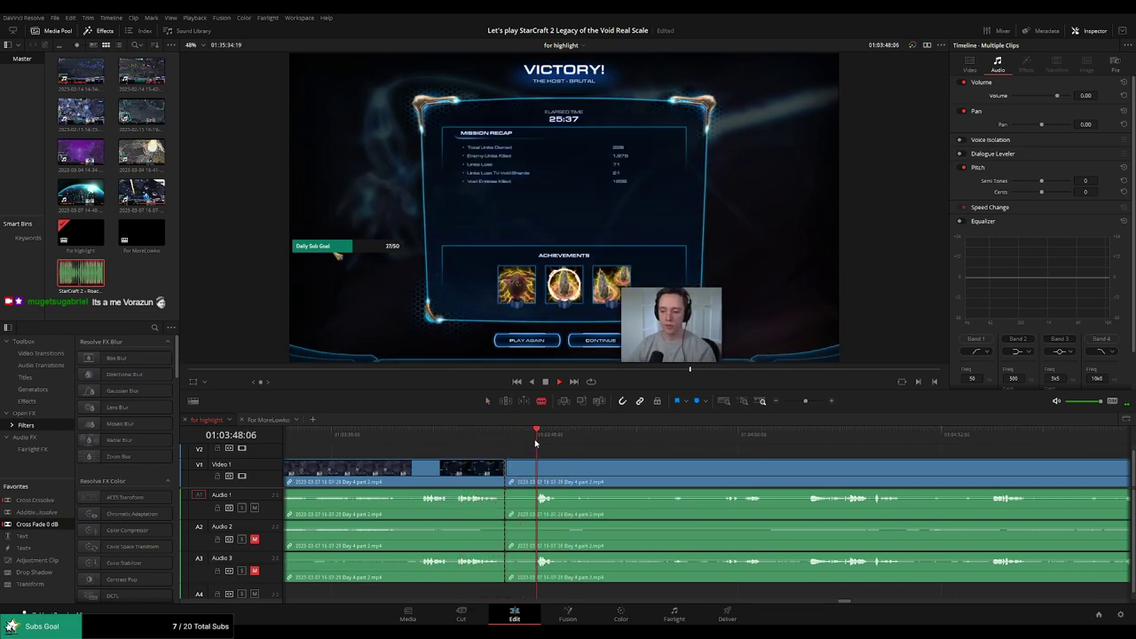
pyautogui.click(536, 470)
pyautogui.press('a')
pyautogui.click(521, 477)
pyautogui.press('BackSpace')
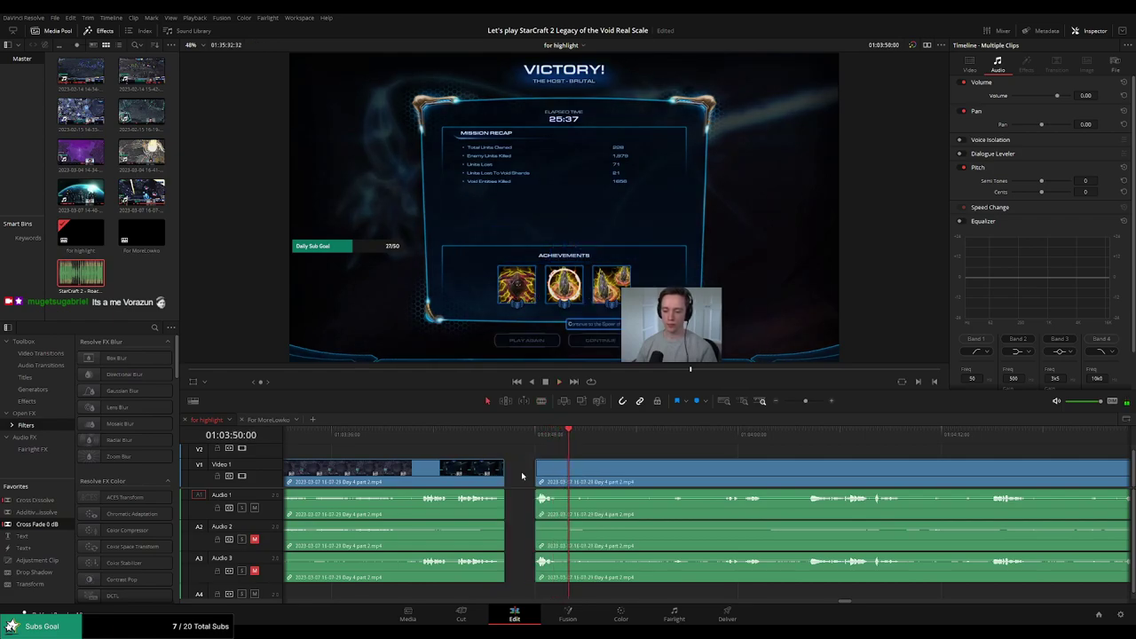
pyautogui.click(523, 476)
pyautogui.press('BackSpace')
pyautogui.moveTo(158, 514); pyautogui.dragTo(510, 501)
pyautogui.press('space')
# Split the clips at about 01:03:47 and at the Salvation briefing near 01:05:17, and ripple-delete the section between the cuts
pyautogui.press('b')
pyautogui.click(534, 477)
pyautogui.click(759, 434)
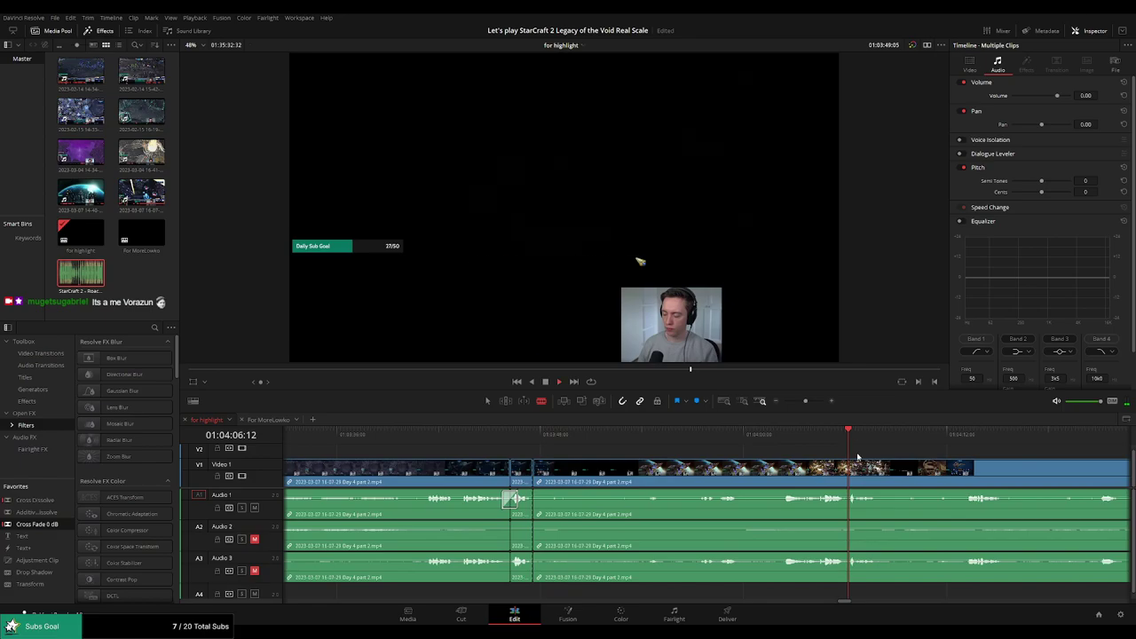
pyautogui.moveTo(952, 466); pyautogui.dragTo(695, 442)
pyautogui.click(709, 436)
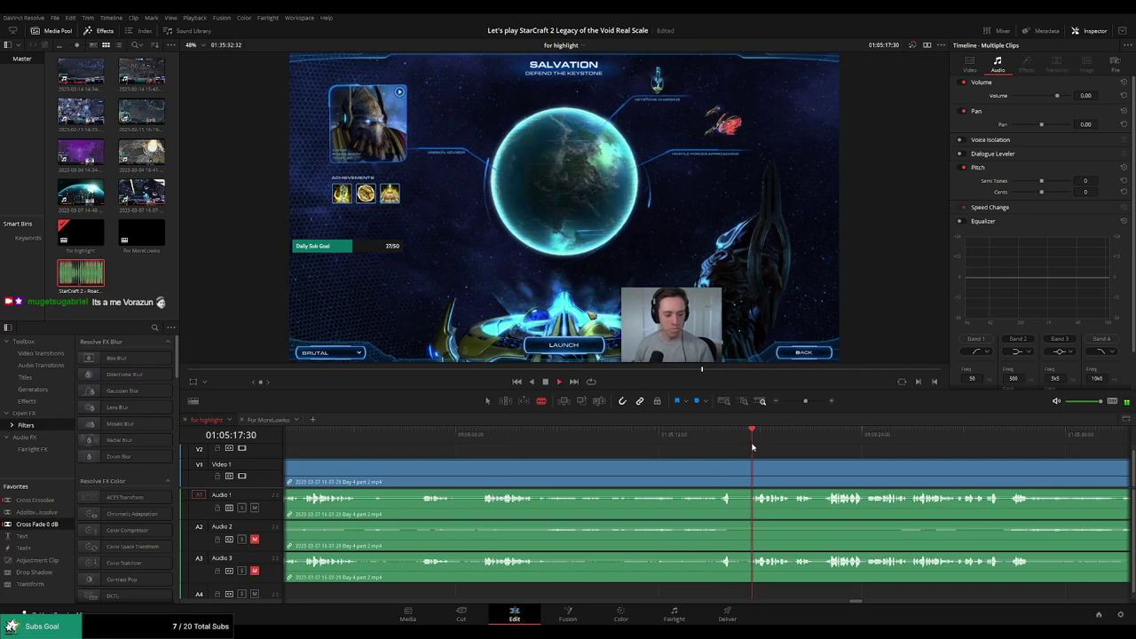
pyautogui.hscroll(3, 852, 463)
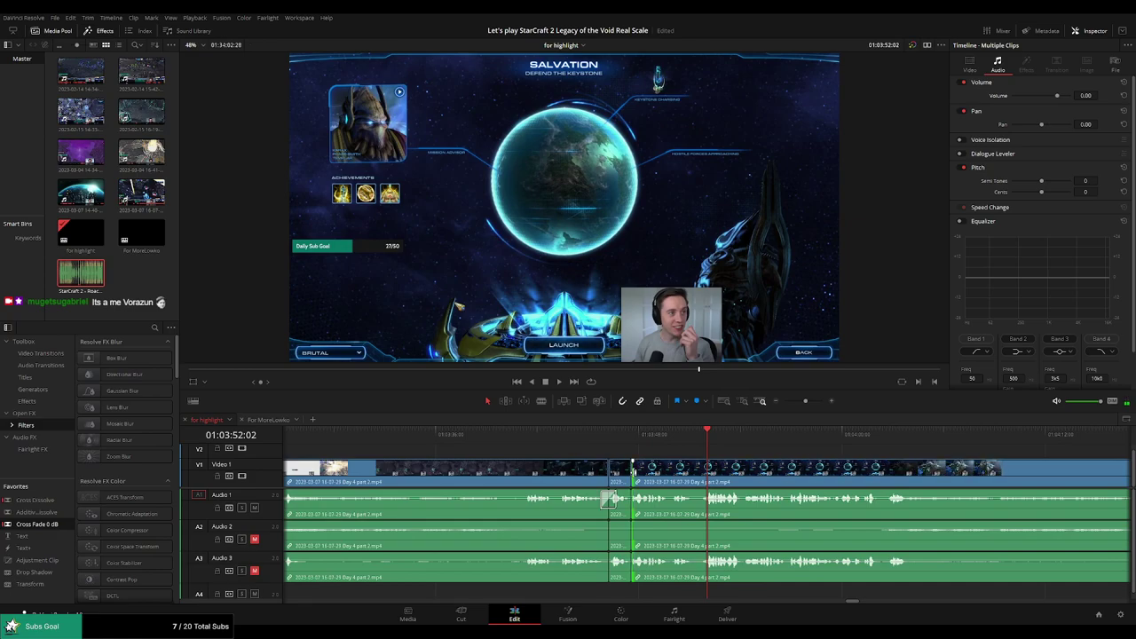
# Play across the 01:03:47 join into the Salvation briefing and apply a Cross Dissolve to the video there
pyautogui.click(617, 437)
pyautogui.press('space')
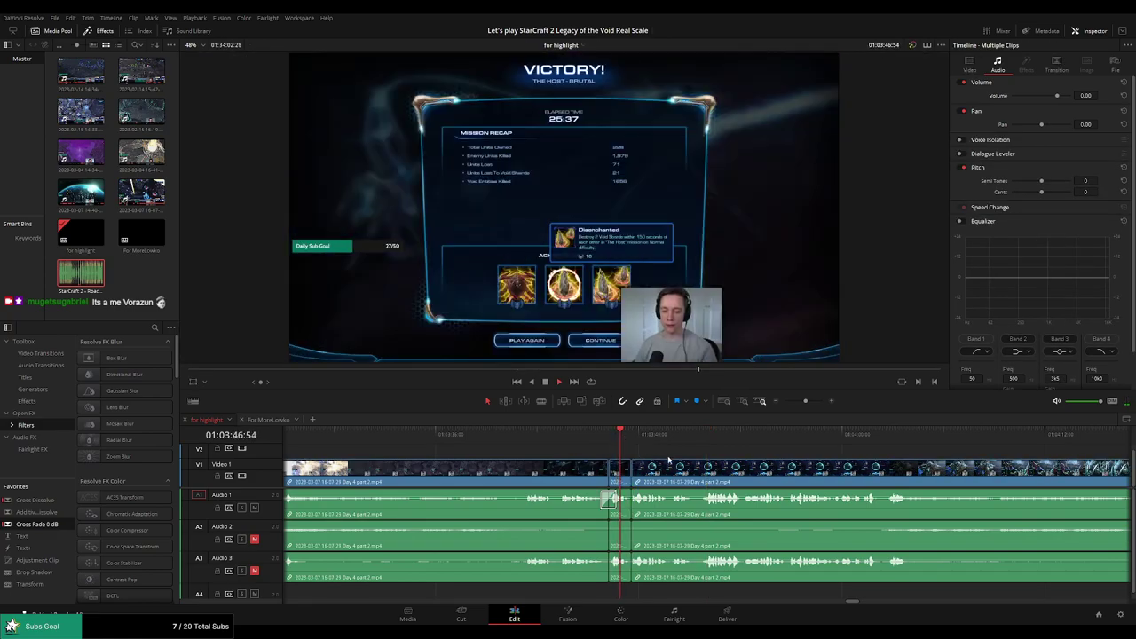
pyautogui.scroll(2, 649, 449)
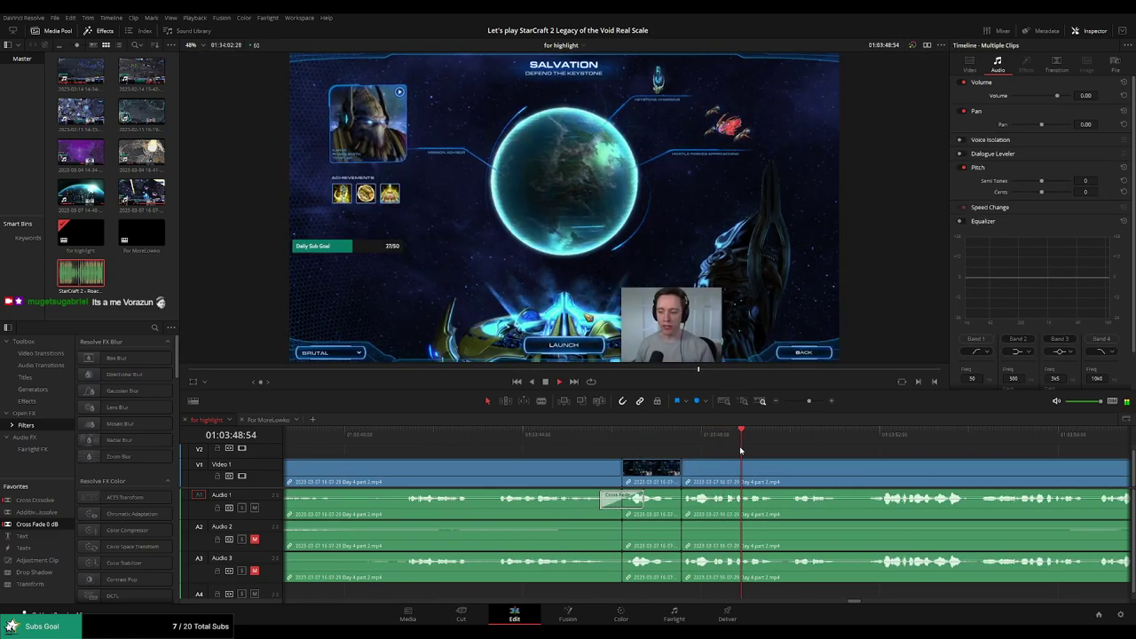
pyautogui.moveTo(71, 504); pyautogui.dragTo(672, 476)
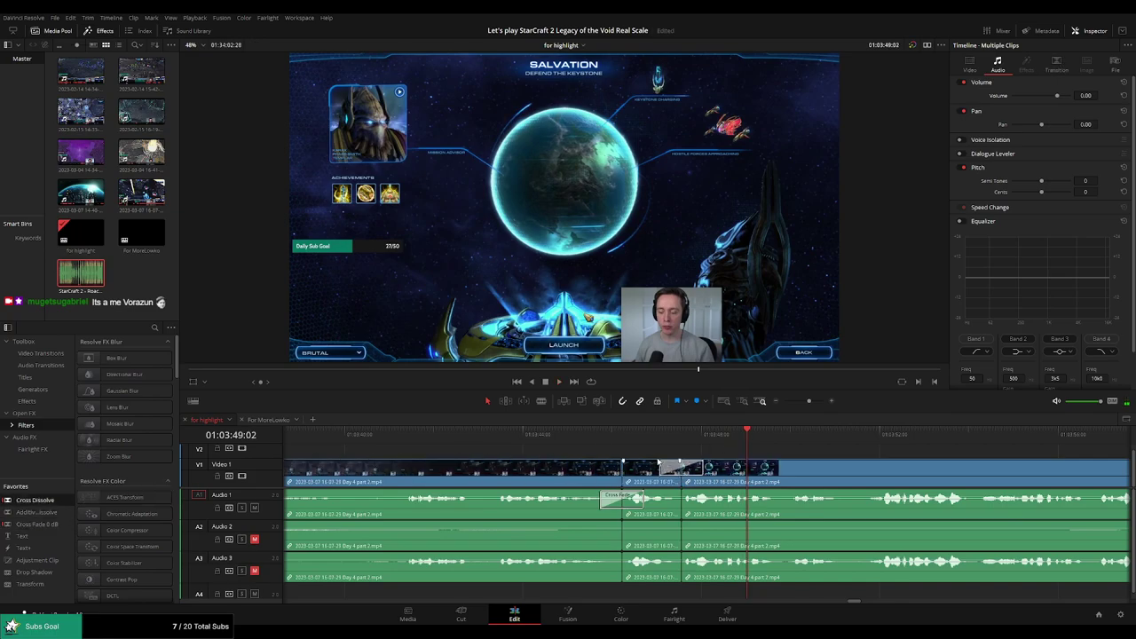
# Play across the new dissolve and the Salvation briefing, and skim Artanis's speech cutscene up to about 01:04:58
pyautogui.click(623, 436)
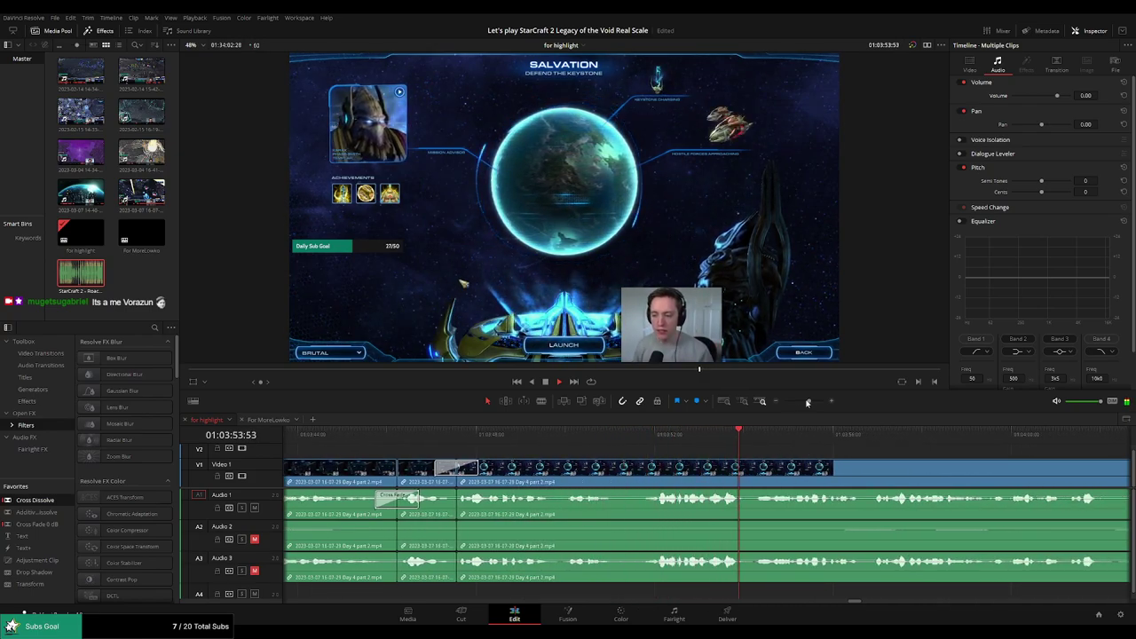
pyautogui.moveTo(808, 400)
pyautogui.mouseDown()
pyautogui.moveTo(784, 405)
pyautogui.moveTo(807, 401)
pyautogui.mouseUp()
pyautogui.hscroll(3, 758, 458)
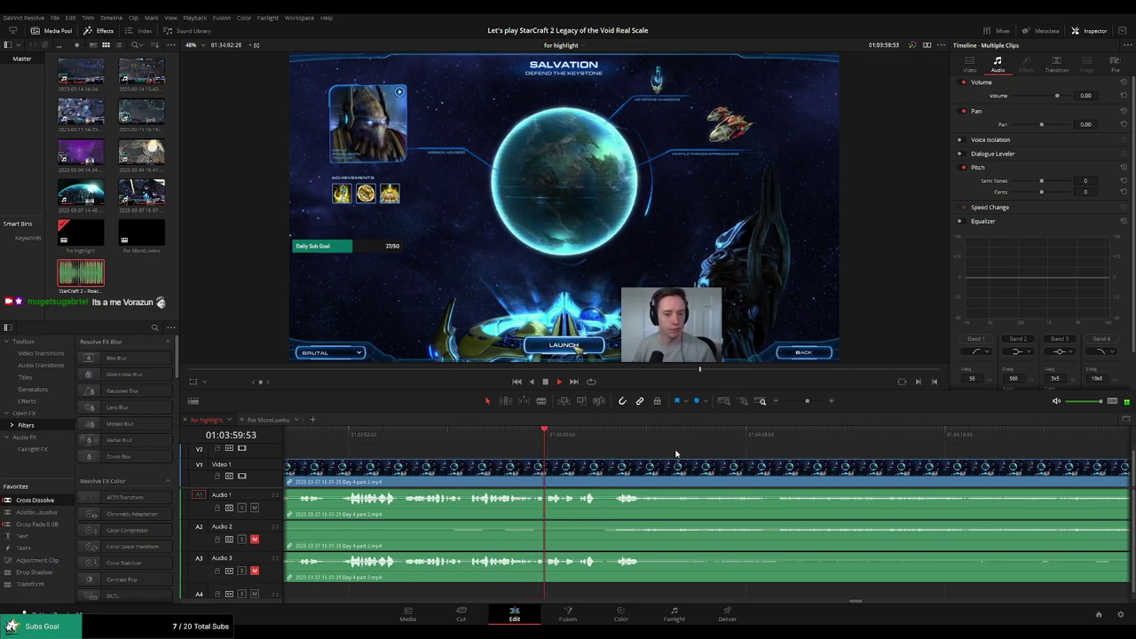
pyautogui.hscroll(2, 644, 455)
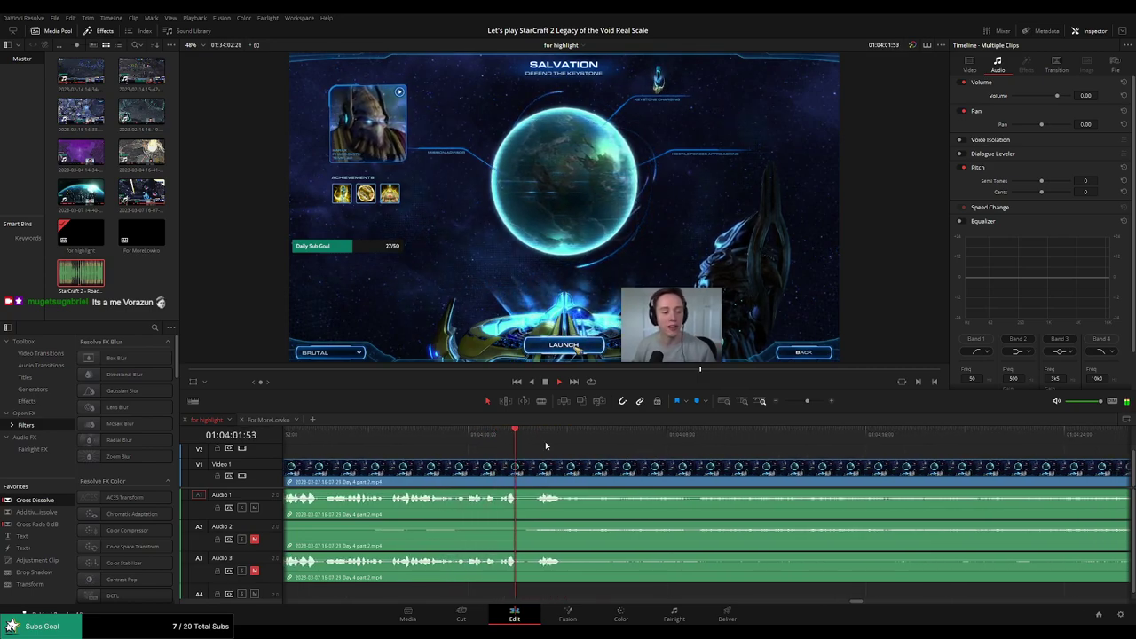
pyautogui.click(720, 444)
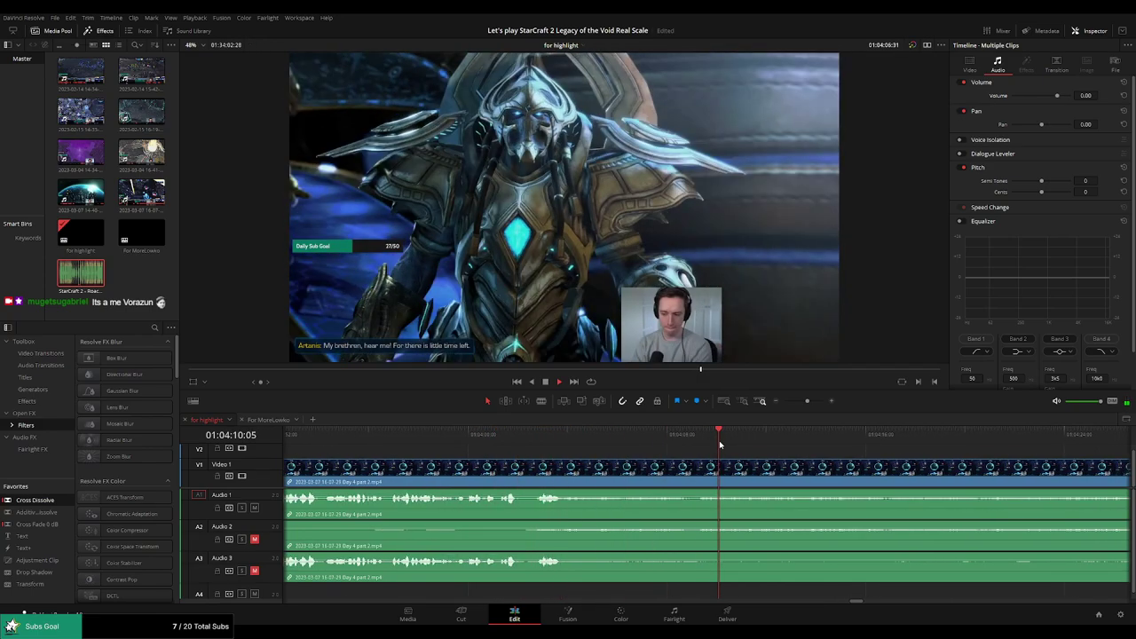
pyautogui.hscroll(3, 773, 459)
pyautogui.moveTo(635, 439); pyautogui.dragTo(979, 451)
pyautogui.hscroll(5, 987, 456)
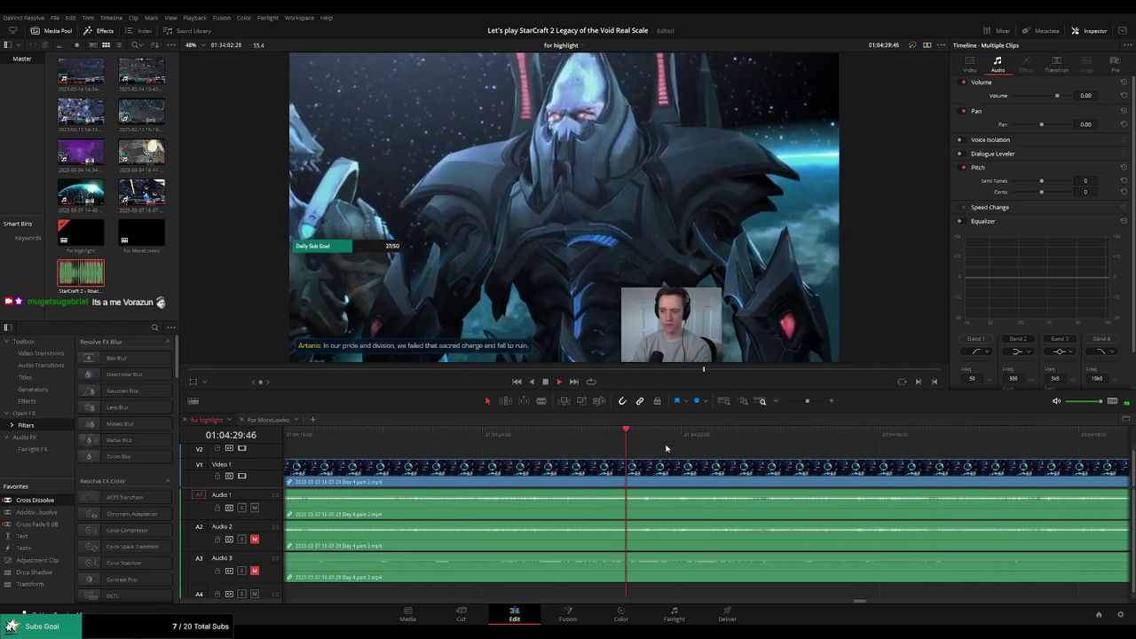
pyautogui.moveTo(808, 402); pyautogui.dragTo(799, 403)
pyautogui.click(819, 434)
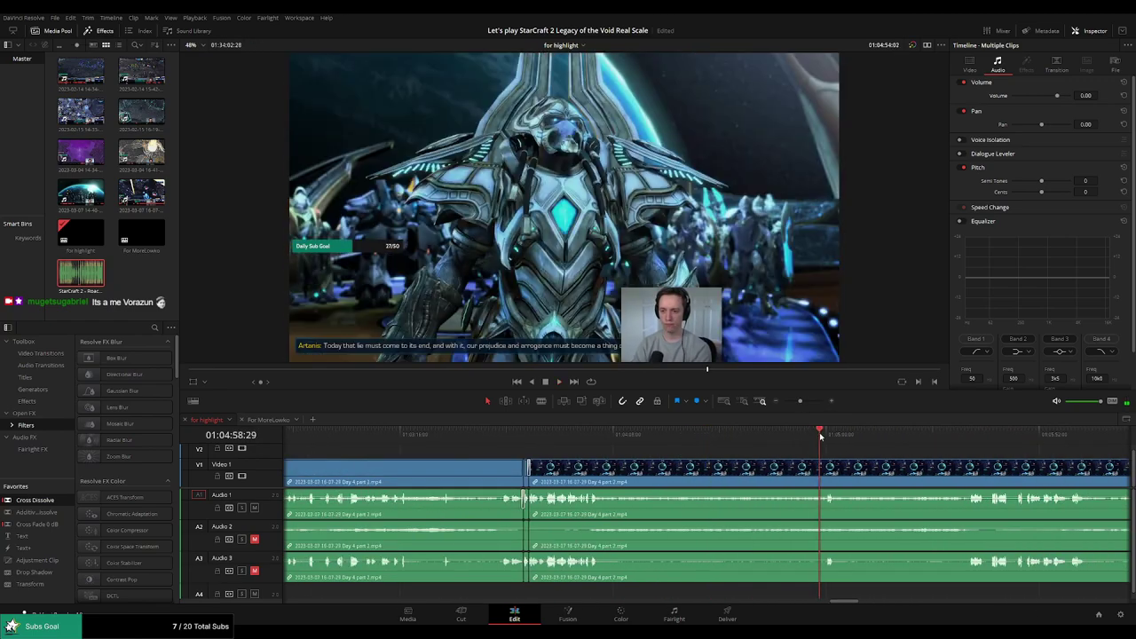
# Split the gameplay clip on both sides of a short spoken word at about 01:05:36
pyautogui.hscroll(4, 711, 452)
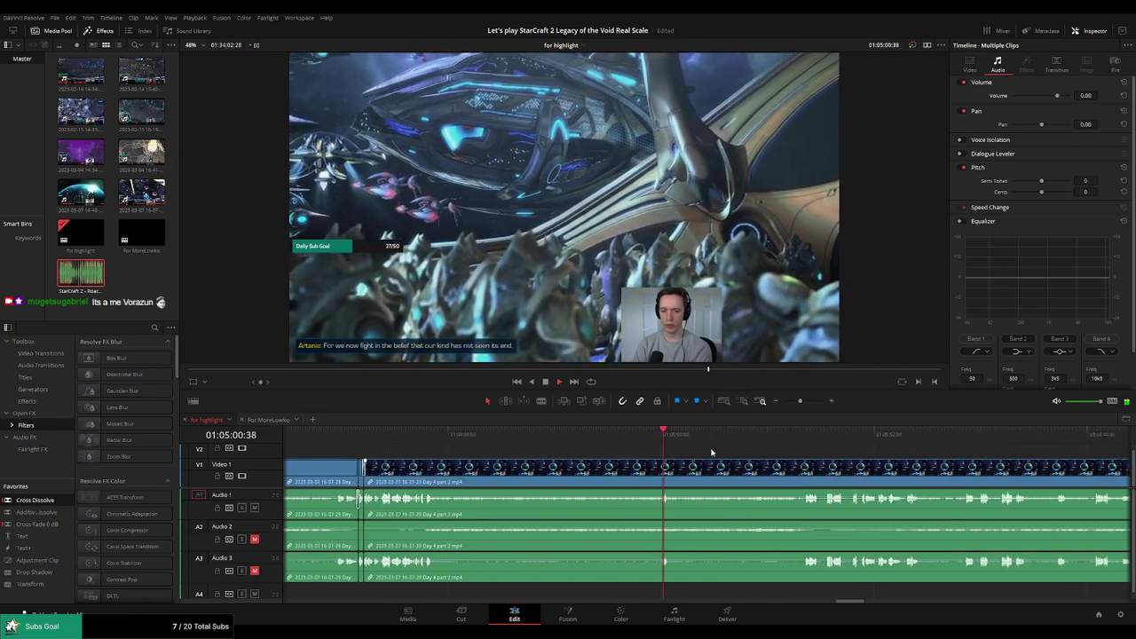
pyautogui.hscroll(1, 714, 452)
pyautogui.click(773, 434)
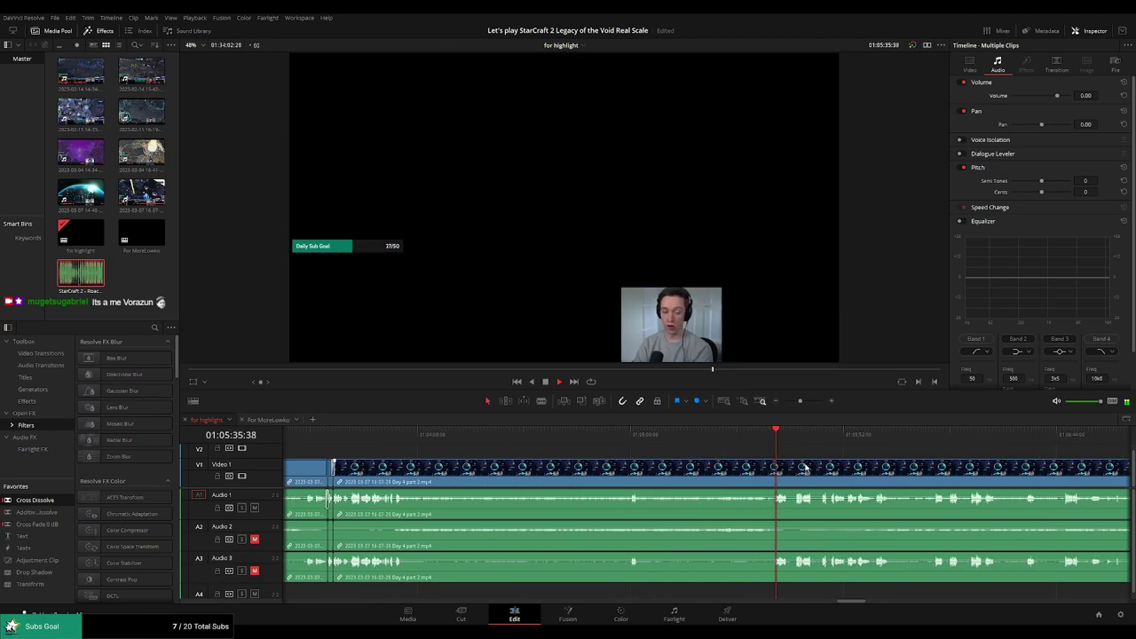
pyautogui.scroll(5, 808, 466)
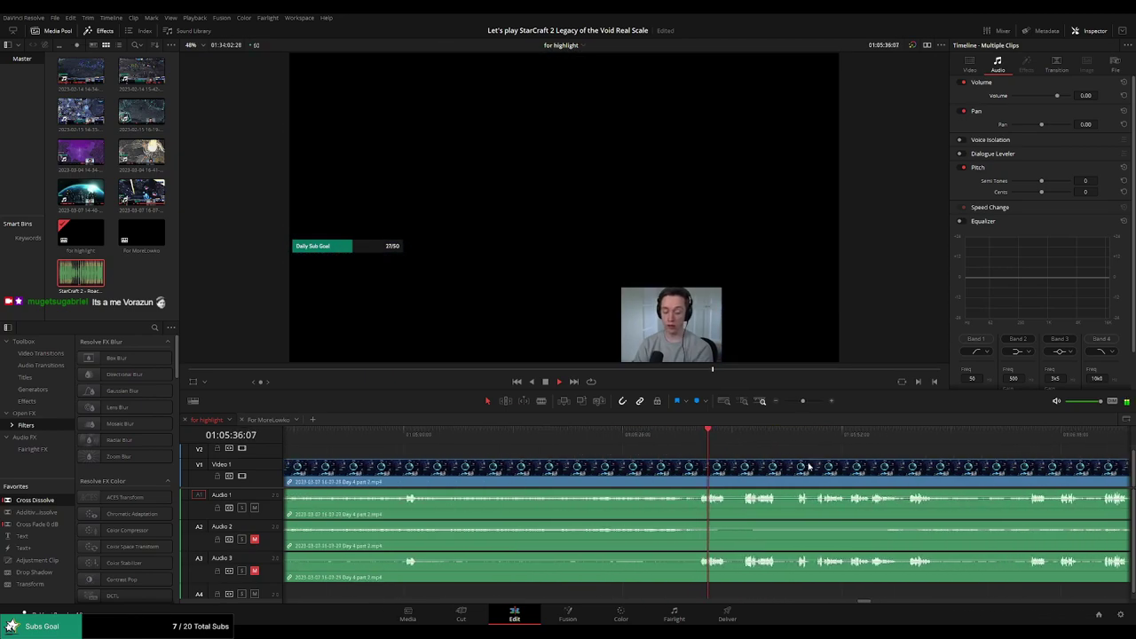
pyautogui.click(643, 435)
pyautogui.scroll(4, 693, 461)
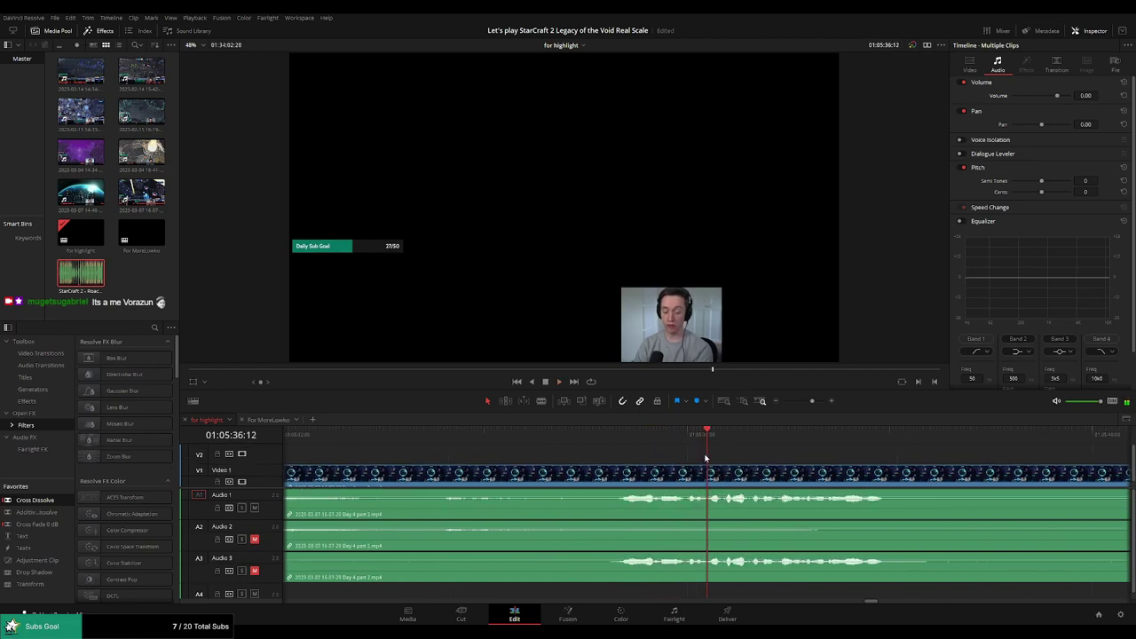
pyautogui.click(711, 435)
pyautogui.press('b')
pyautogui.click(715, 471)
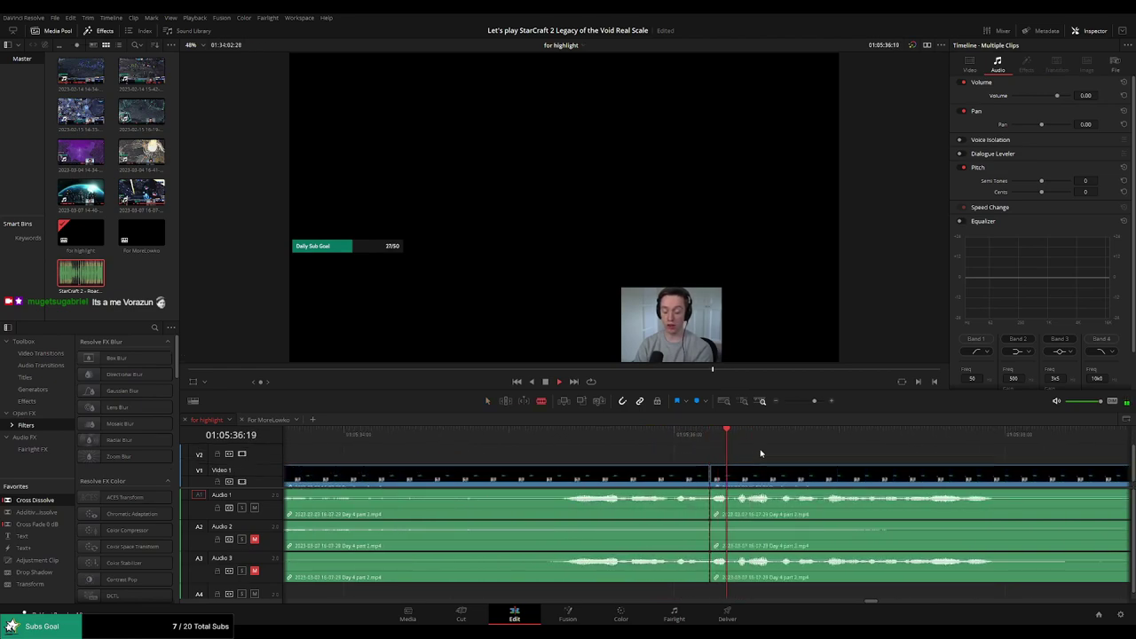
pyautogui.click(749, 470)
pyautogui.press('a')
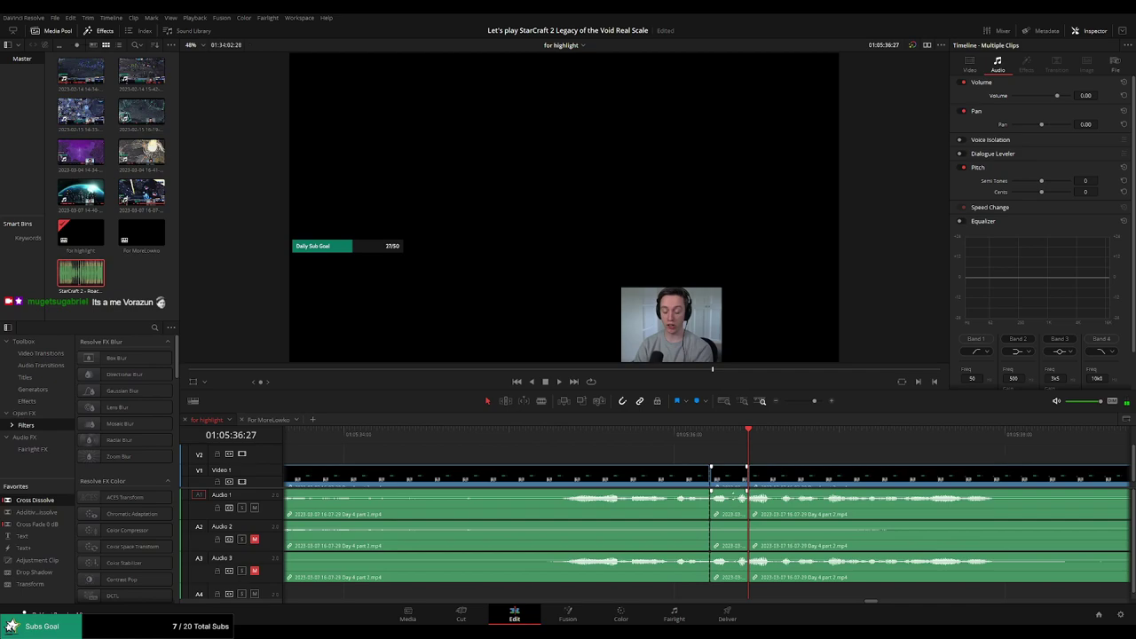
# Replace the short segment's Audio 1 sound with the StarCraft 2 Roach Quotes audio on Audio 4, trimmed to fit, at volume -23
pyautogui.moveTo(734, 501); pyautogui.dragTo(744, 521)
pyautogui.moveTo(81, 273); pyautogui.dragTo(715, 588)
pyautogui.moveTo(835, 590); pyautogui.dragTo(748, 589)
pyautogui.click(733, 589)
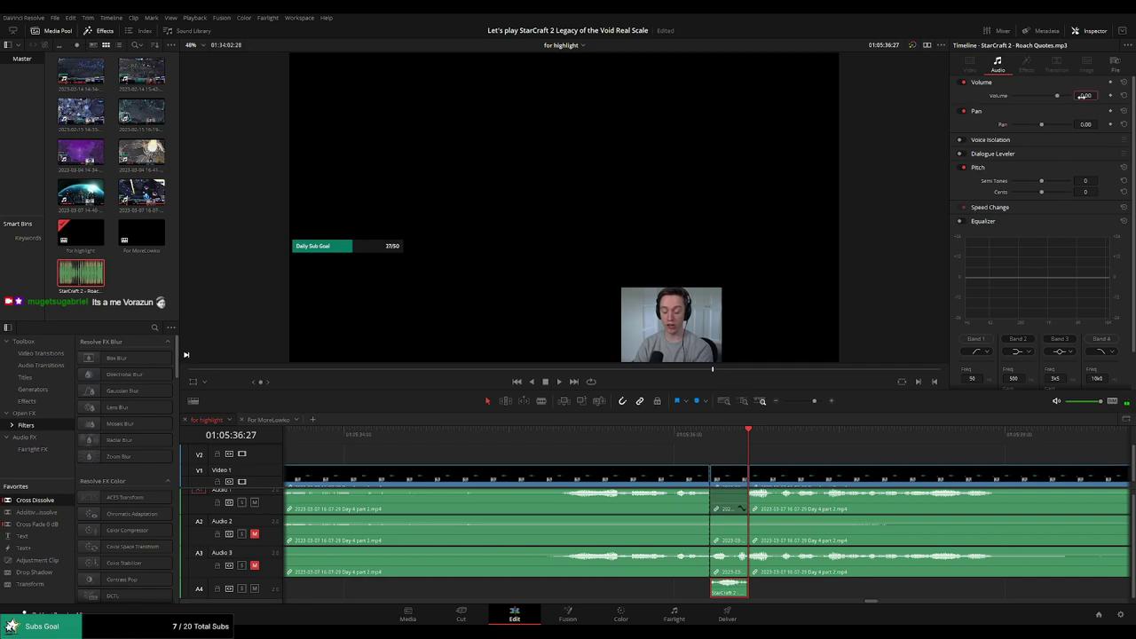
pyautogui.click(664, 435)
pyautogui.press('space')
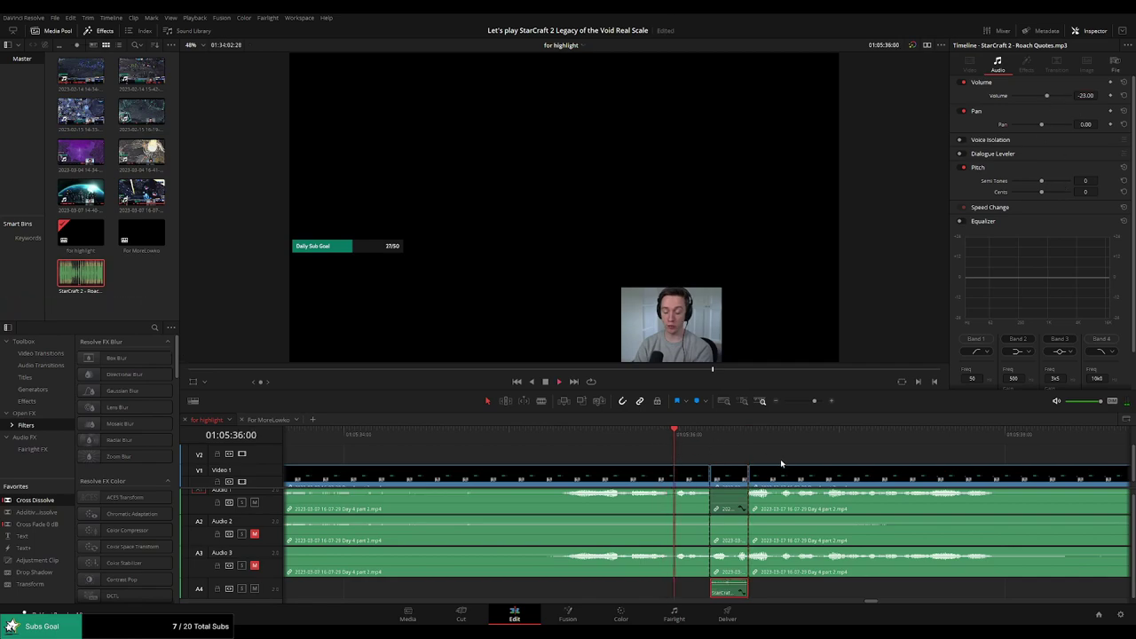
# Cut out the silent stretch between about 01:05:38 and 01:05:40 and close the gap
pyautogui.scroll(1, 825, 524)
pyautogui.moveTo(813, 402); pyautogui.dragTo(804, 404)
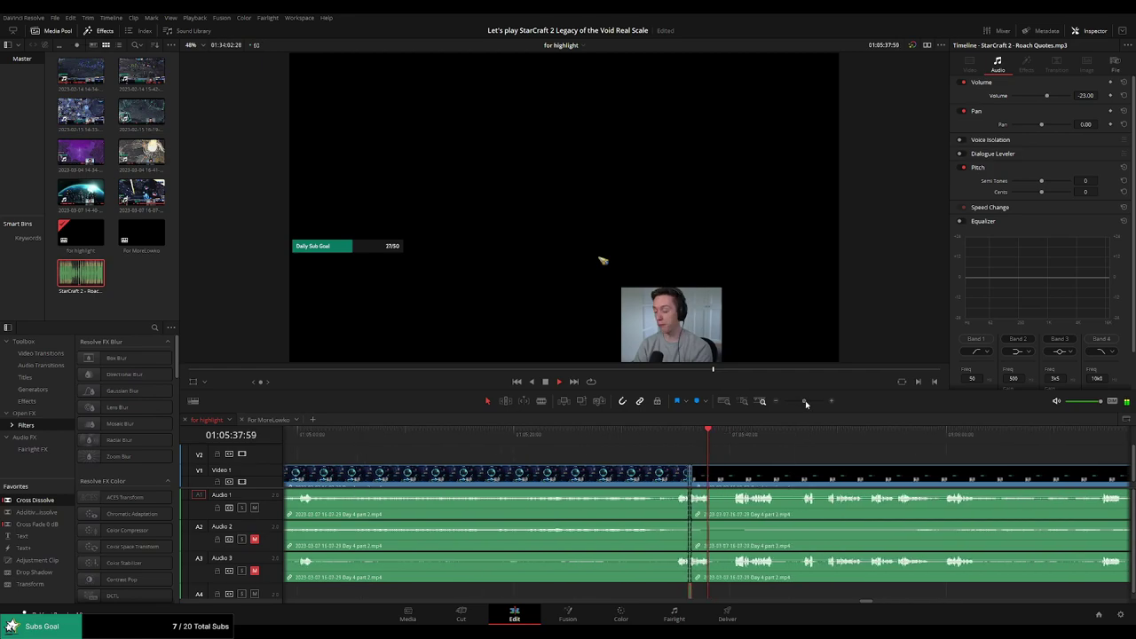
pyautogui.press('b')
pyautogui.moveTo(793, 469); pyautogui.dragTo(784, 437)
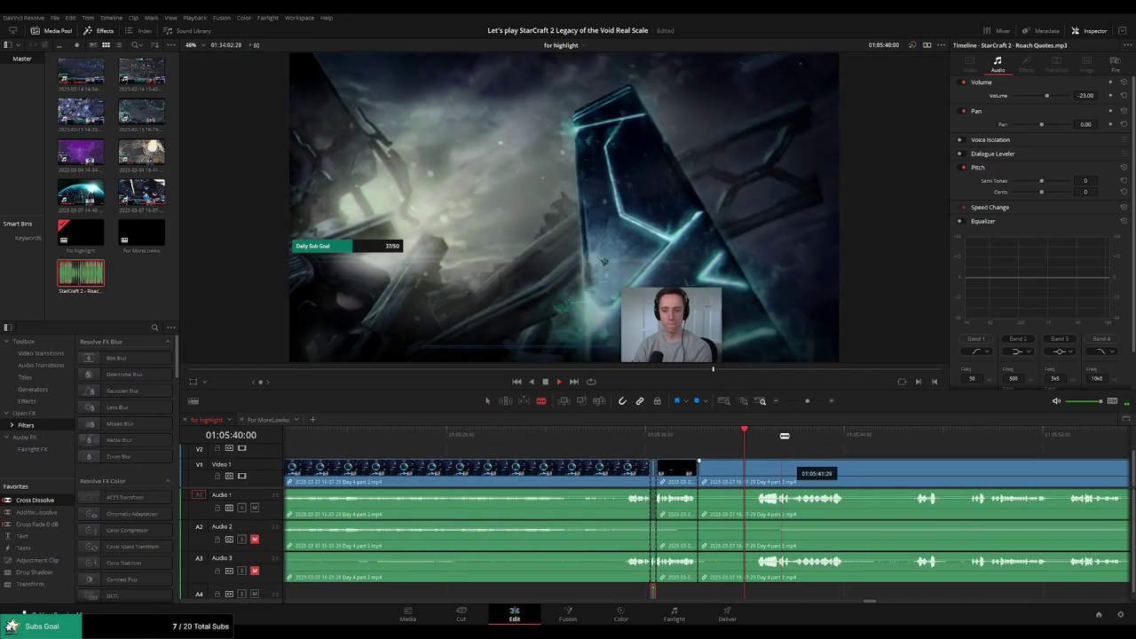
pyautogui.click(754, 472)
pyautogui.press('a')
pyautogui.click(722, 475)
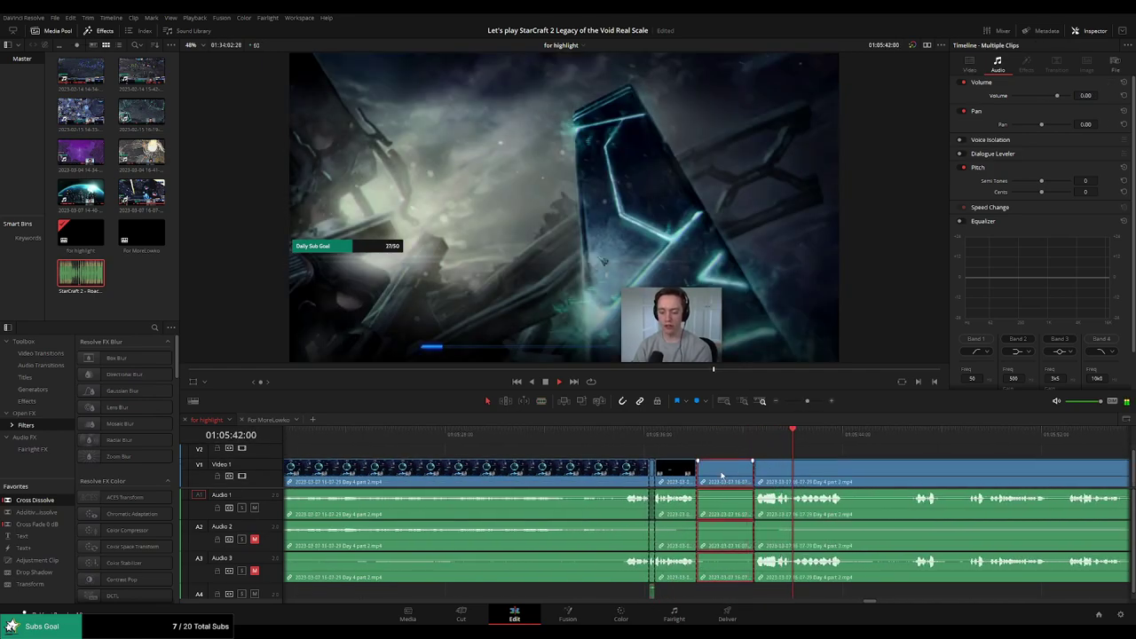
pyautogui.press('Delete')
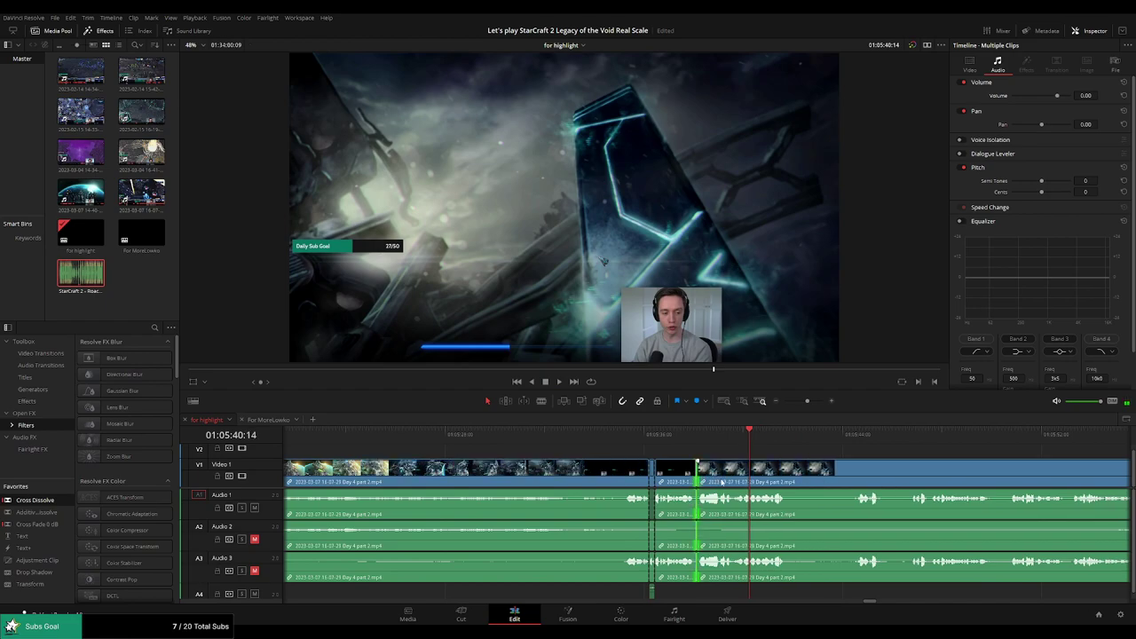
# Cut out the pause between about 01:05:42 and 01:05:44:32 and close the gap
pyautogui.moveTo(867, 460); pyautogui.dragTo(656, 451)
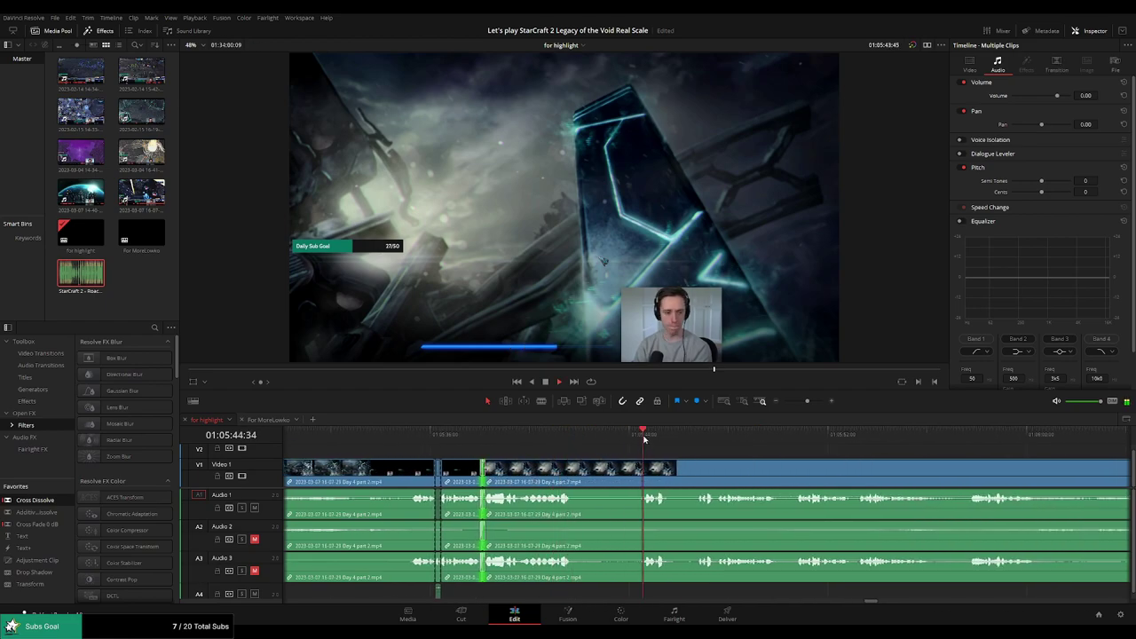
pyautogui.press('b')
pyautogui.click(576, 471)
pyautogui.click(642, 470)
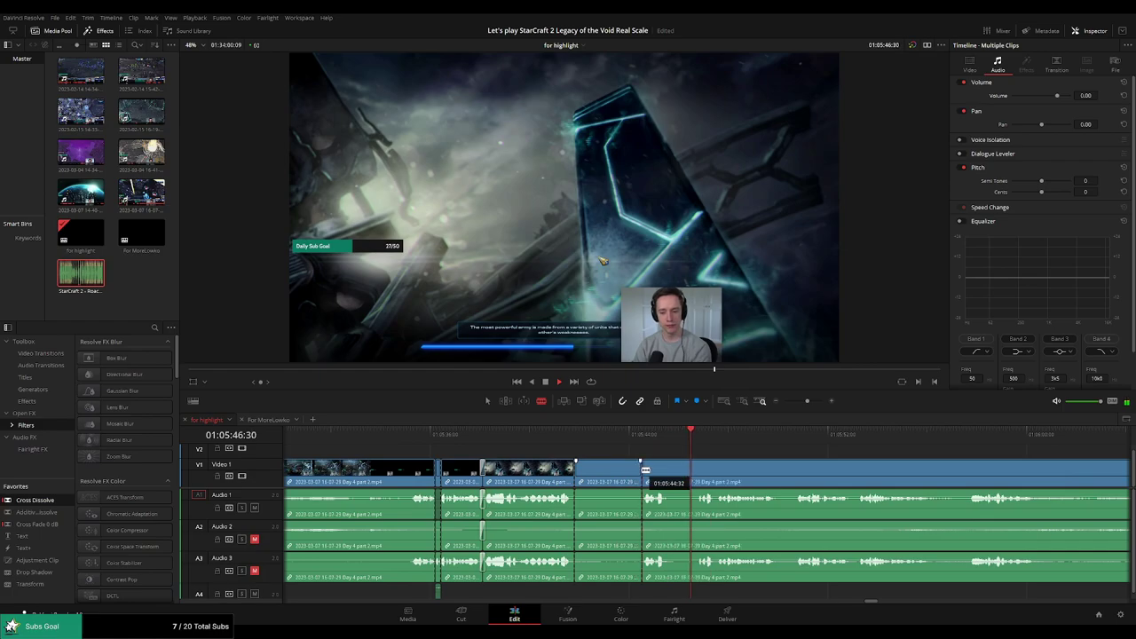
pyautogui.press('a')
pyautogui.click(622, 475)
pyautogui.press('Delete')
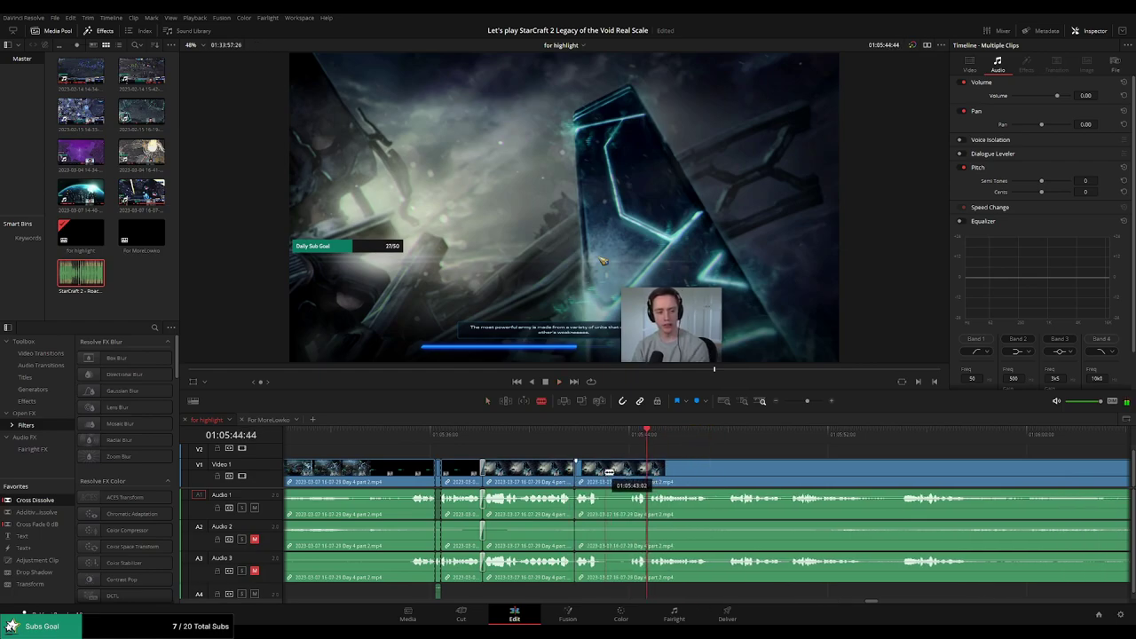
# Remove the short pause between about 01:05:43 and 01:05:44, closing the gap
pyautogui.moveTo(610, 472); pyautogui.dragTo(635, 469)
pyautogui.click(630, 471)
pyautogui.press('a')
pyautogui.click(617, 472)
pyautogui.press('Delete')
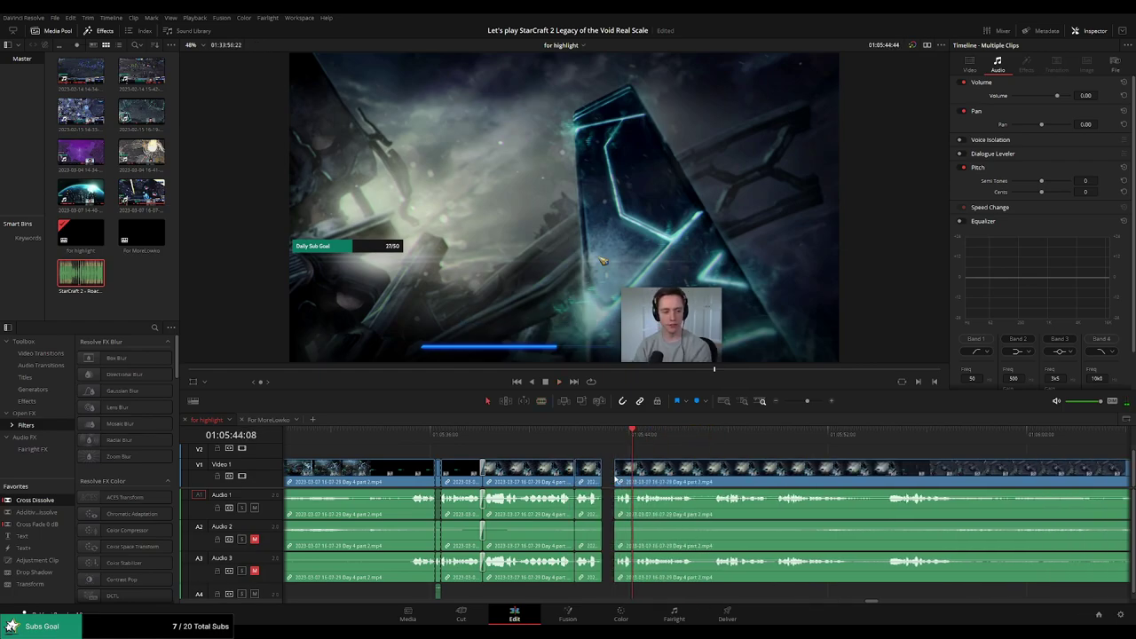
# Add Cross Fade 0 dB transitions on Audio 1 at the two newest cuts and play them back
pyautogui.click(567, 441)
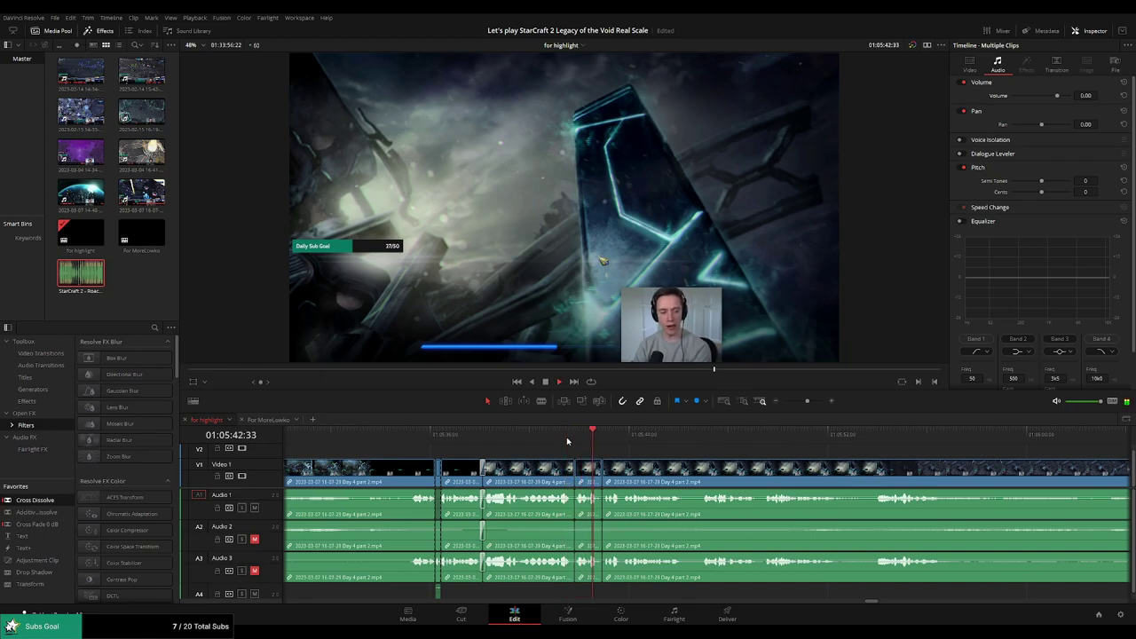
pyautogui.moveTo(46, 525); pyautogui.dragTo(575, 499)
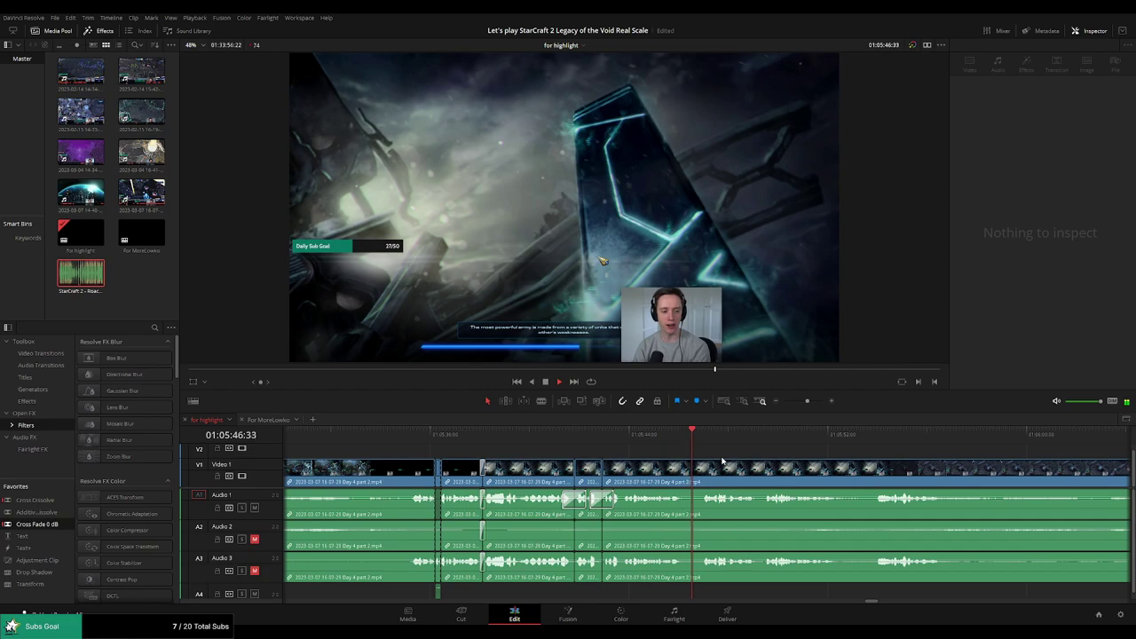
pyautogui.press('space')
# Try to remove the cutscene section between about 01:05:57 and 01:06:08
pyautogui.hscroll(5, 585, 460)
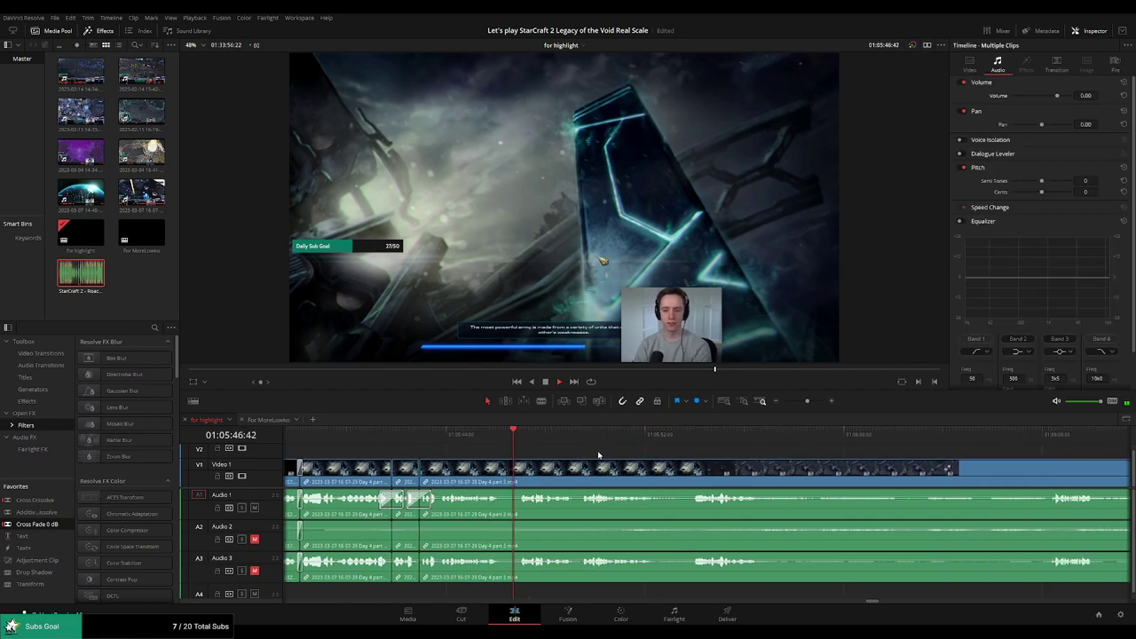
pyautogui.hscroll(3, 599, 454)
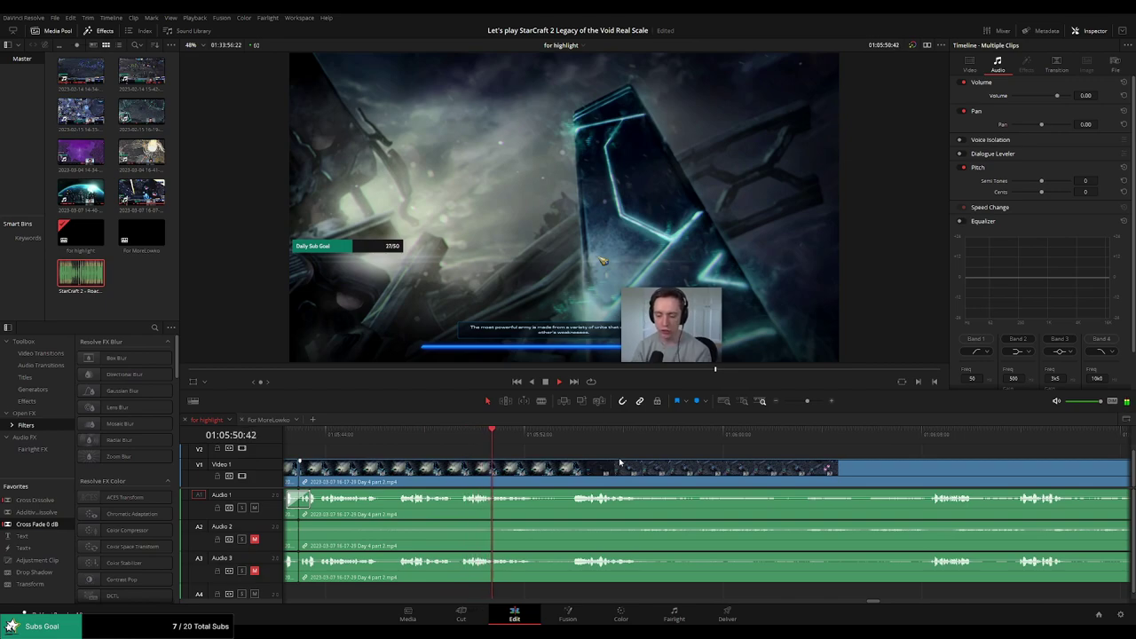
pyautogui.hscroll(2, 604, 460)
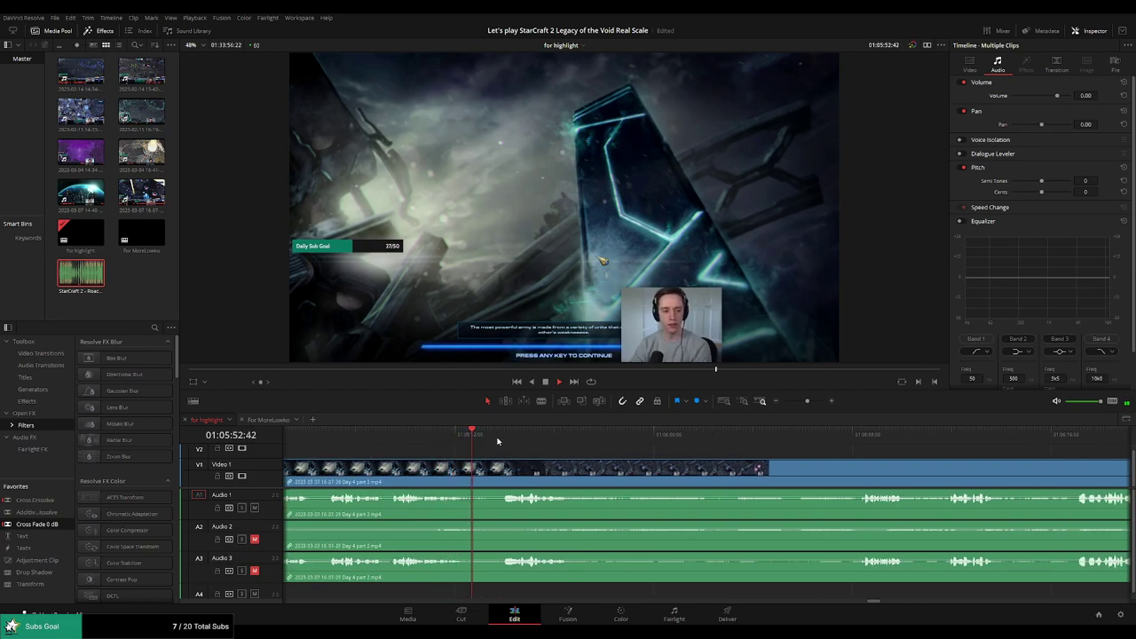
pyautogui.hscroll(2, 562, 455)
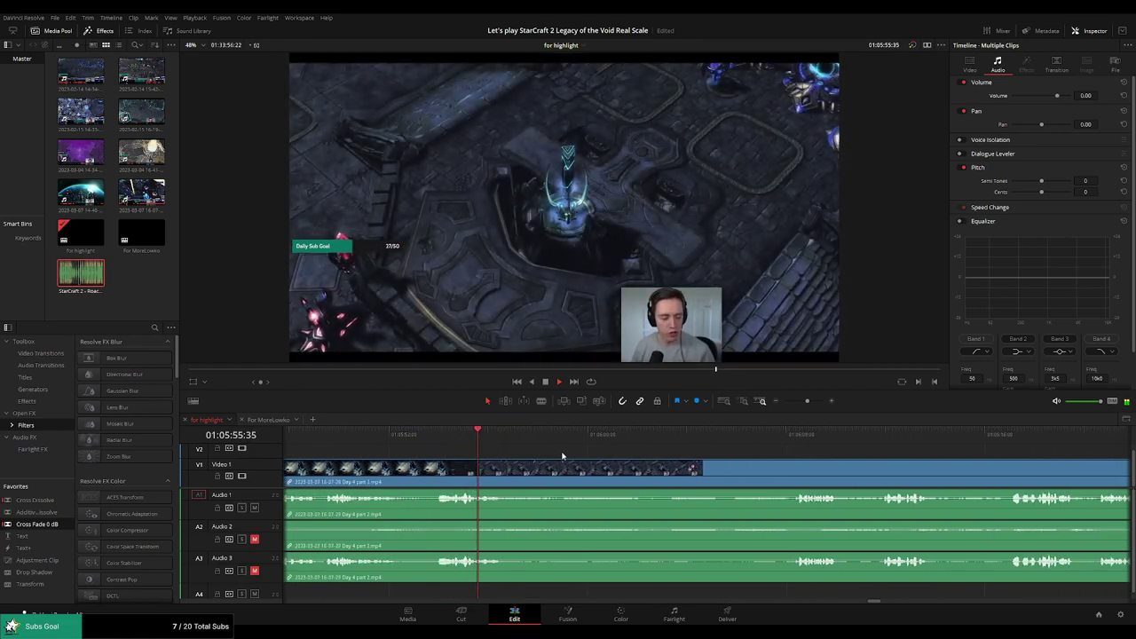
pyautogui.press('b')
pyautogui.click(512, 474)
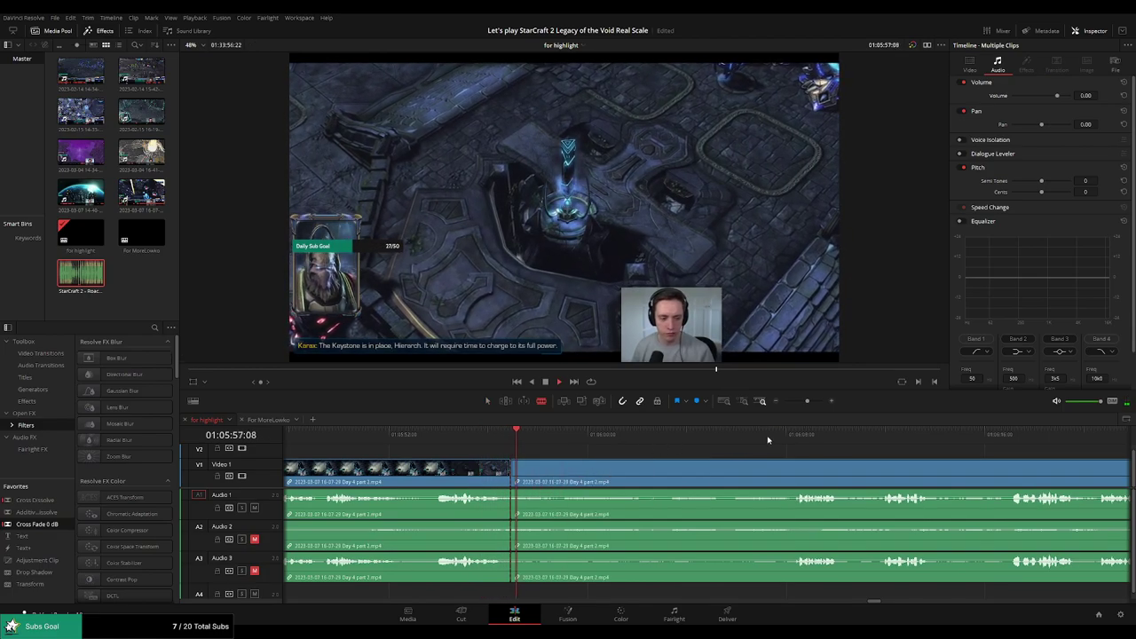
pyautogui.click(795, 433)
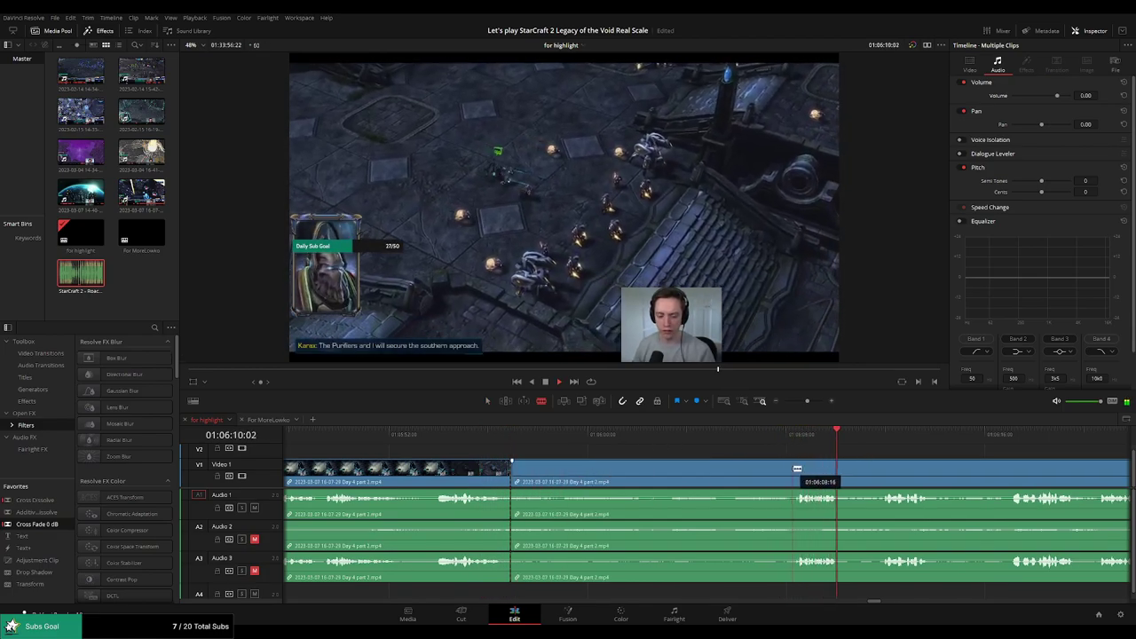
pyautogui.hscroll(8, 622, 468)
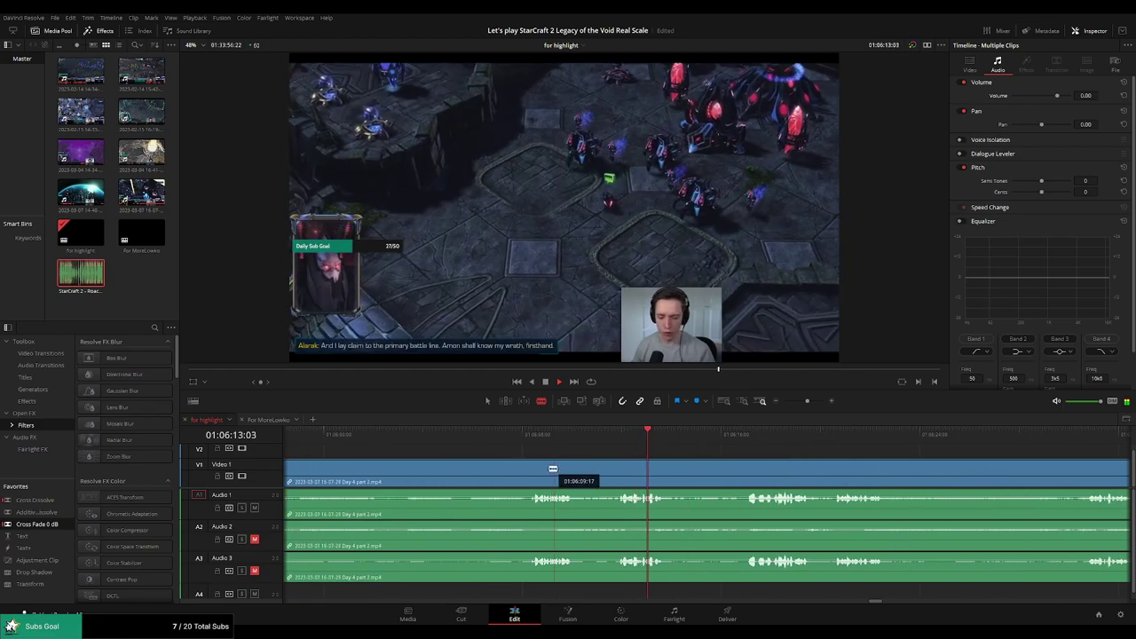
pyautogui.click(526, 470)
pyautogui.press('a')
pyautogui.click(495, 477)
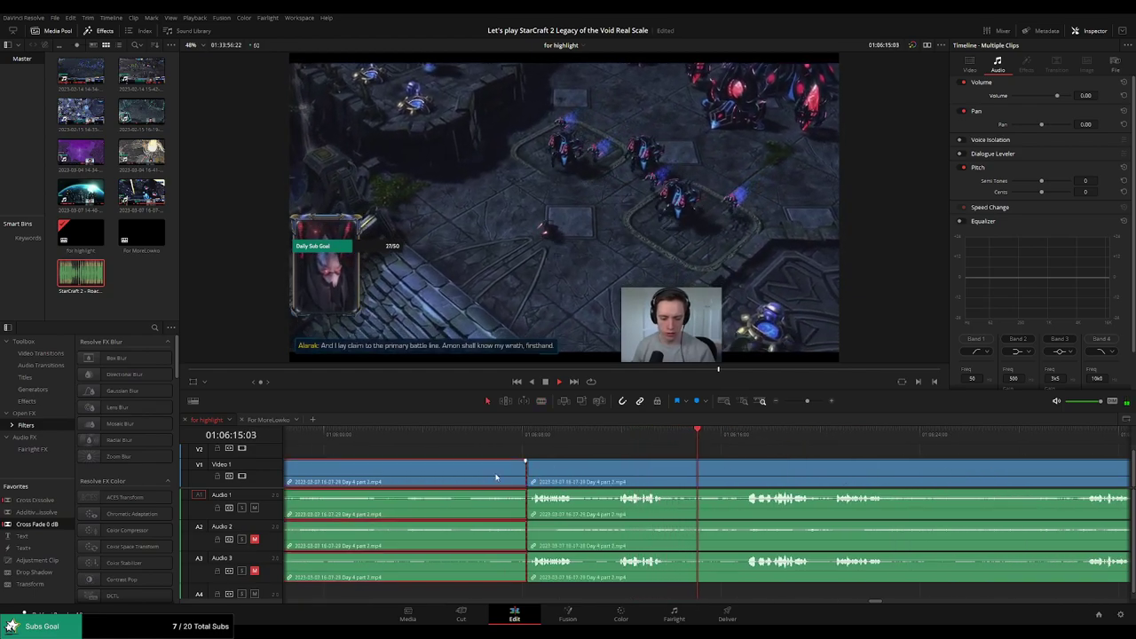
pyautogui.press('Delete')
# Undo the deletion of the cutscene section, replay it, and undo the two splits around it
pyautogui.hotkey('ctrl', 'z')
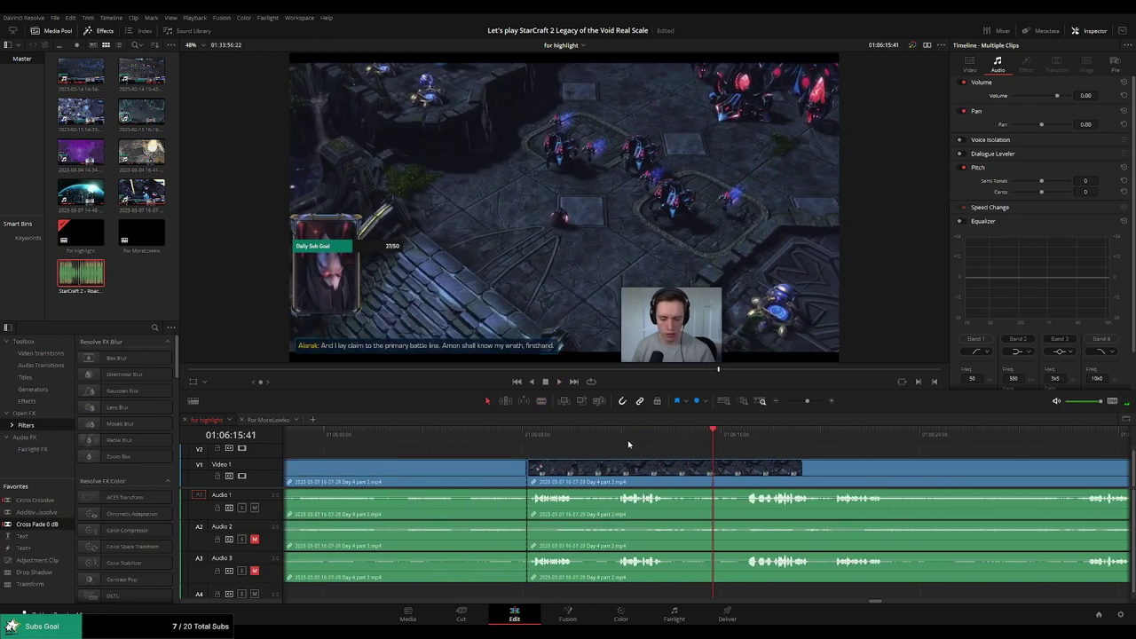
pyautogui.moveTo(469, 441); pyautogui.dragTo(461, 441)
pyautogui.press('space')
pyautogui.hscroll(-4, 559, 456)
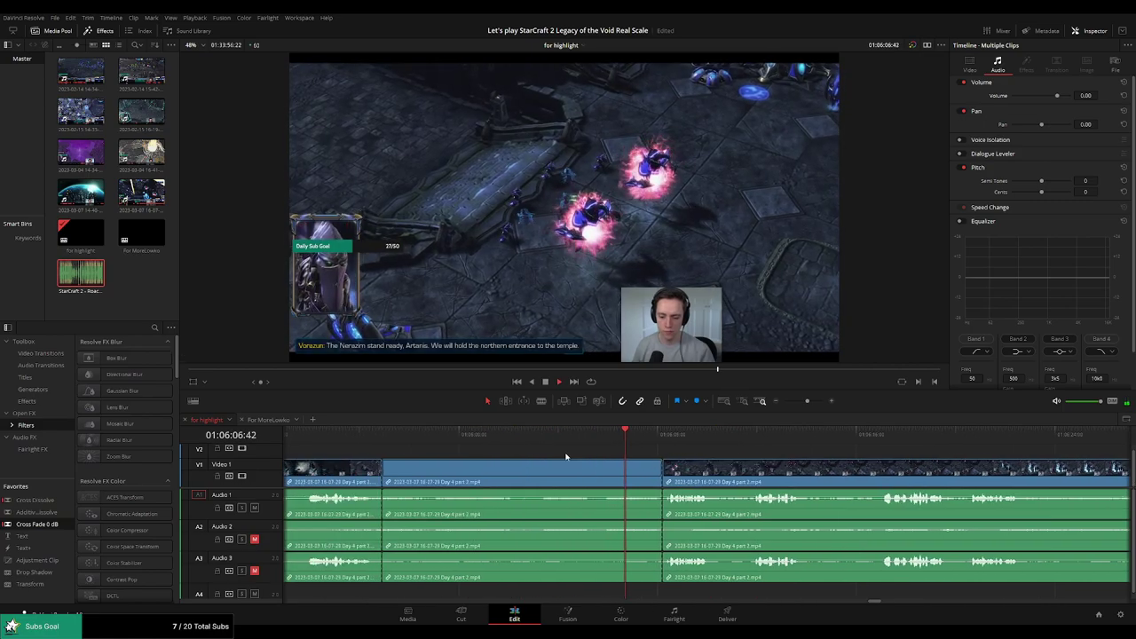
pyautogui.hotkey('ctrl', 'z')
pyautogui.hotkey('ctrl', 'z')
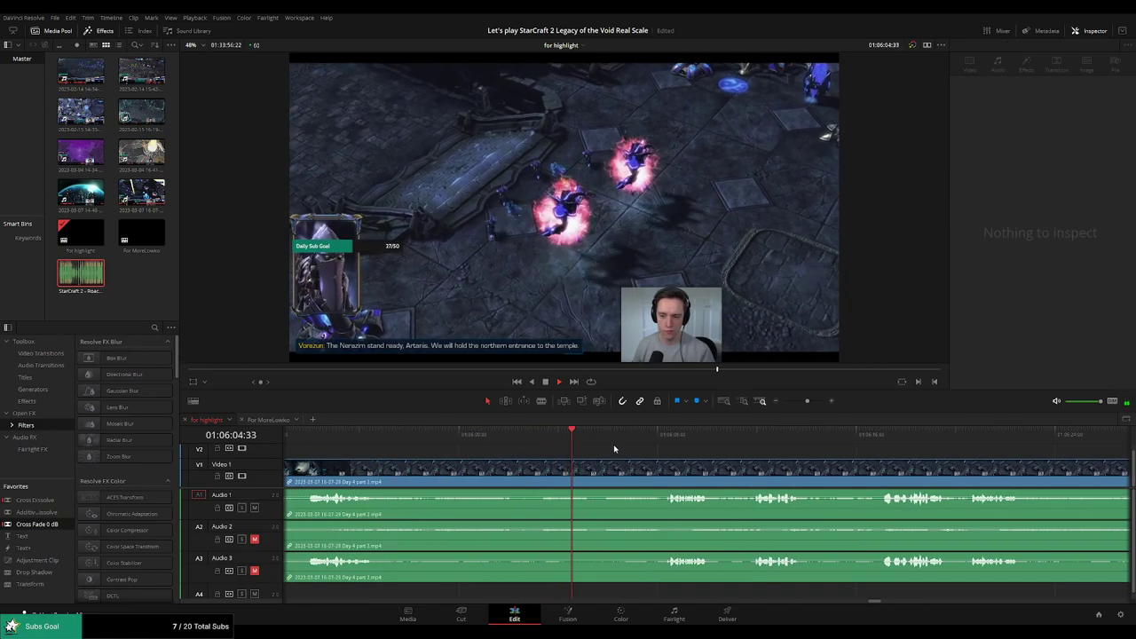
# Review the uncut footage up to about 01:06:50 for speech and pauses worth cutting
pyautogui.click(804, 444)
pyautogui.moveTo(873, 444); pyautogui.dragTo(885, 446)
pyautogui.press('space')
pyautogui.moveTo(969, 463); pyautogui.dragTo(621, 448)
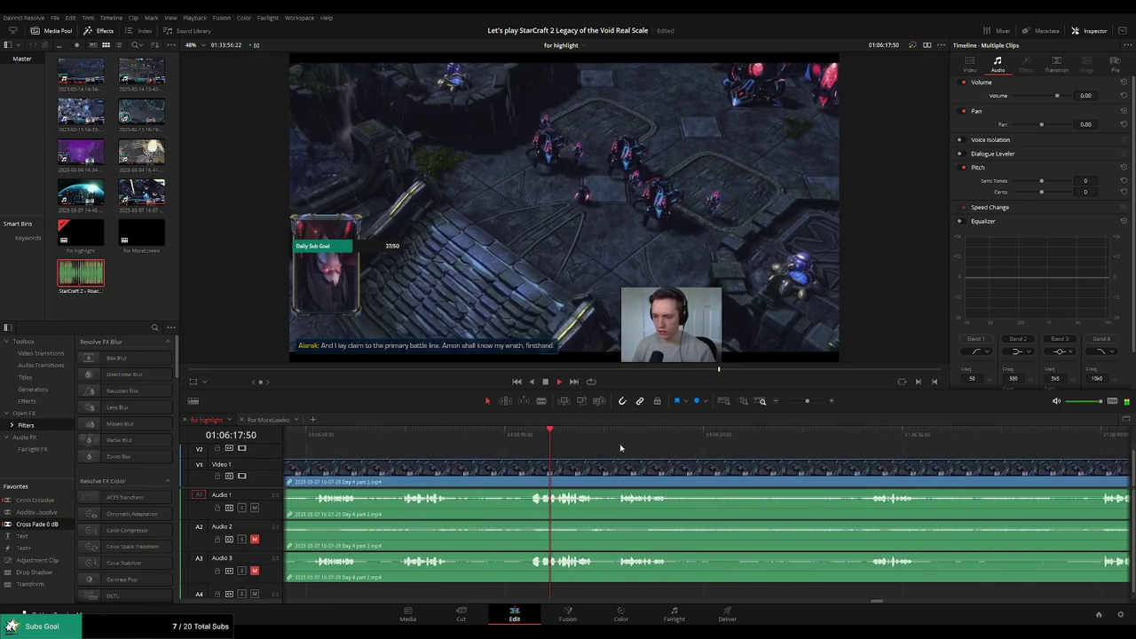
pyautogui.hscroll(4, 763, 459)
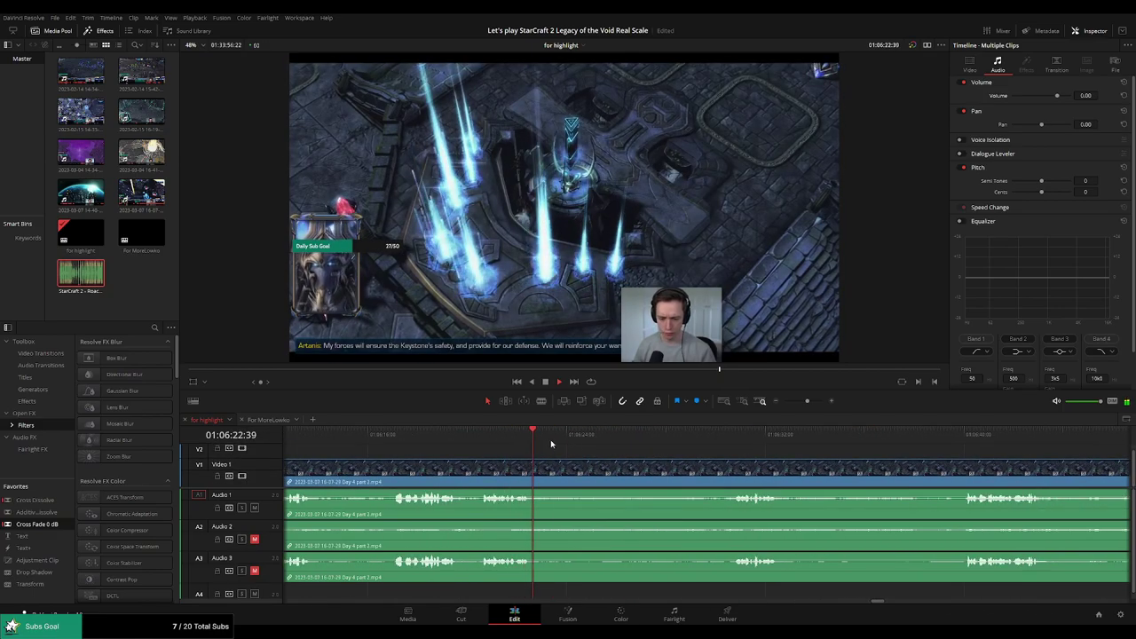
pyautogui.hscroll(6, 627, 455)
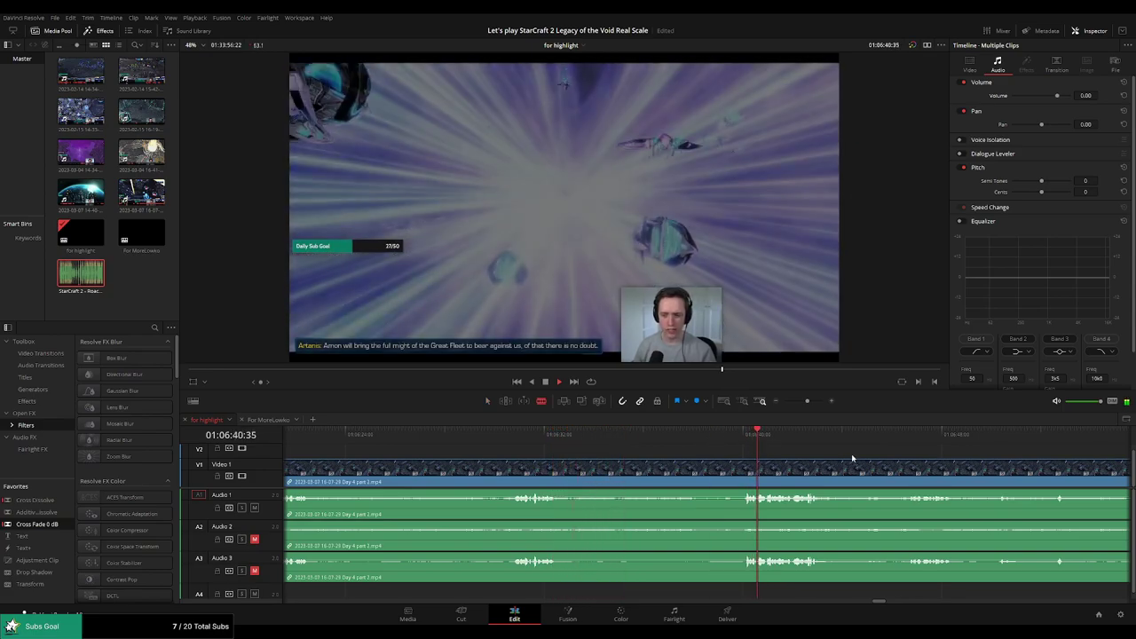
pyautogui.hscroll(6, 851, 459)
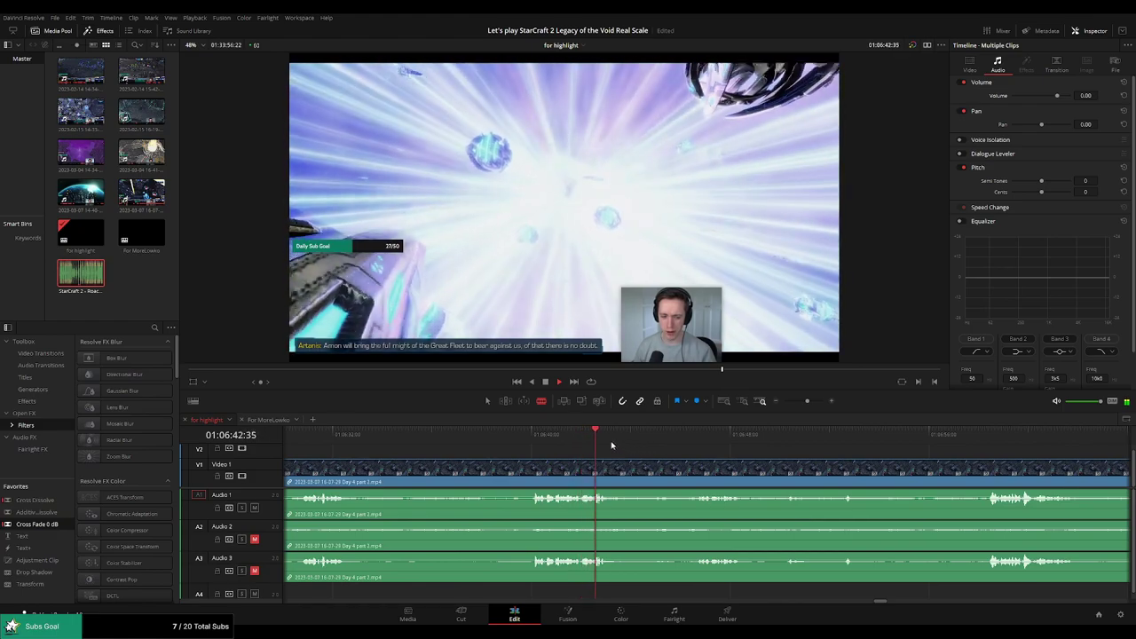
pyautogui.moveTo(653, 441); pyautogui.dragTo(689, 443)
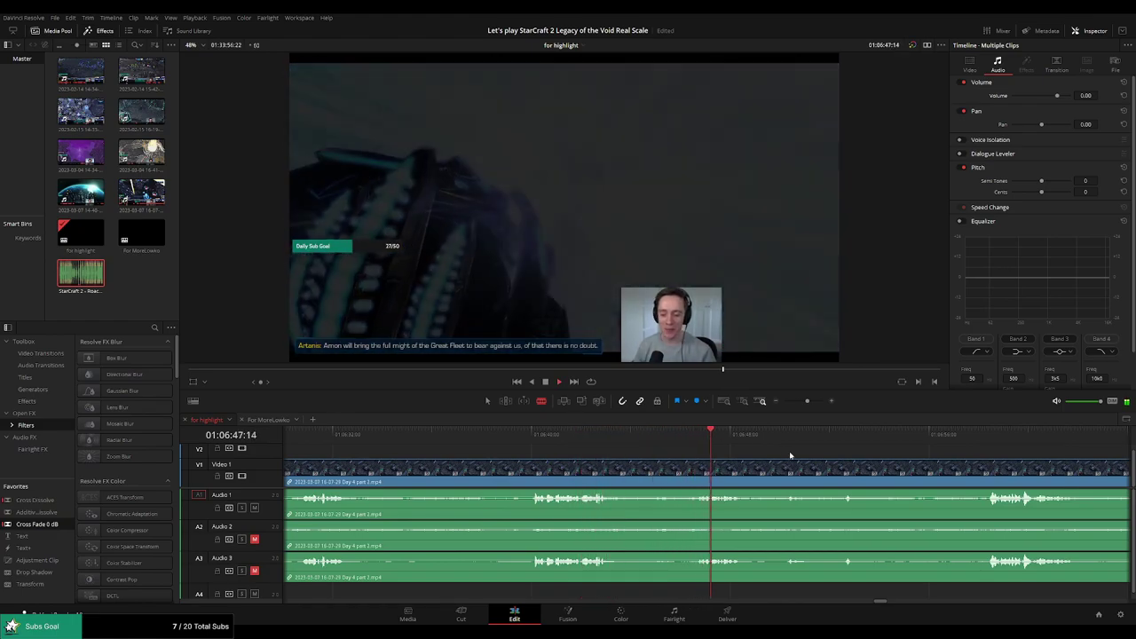
pyautogui.hscroll(6, 824, 449)
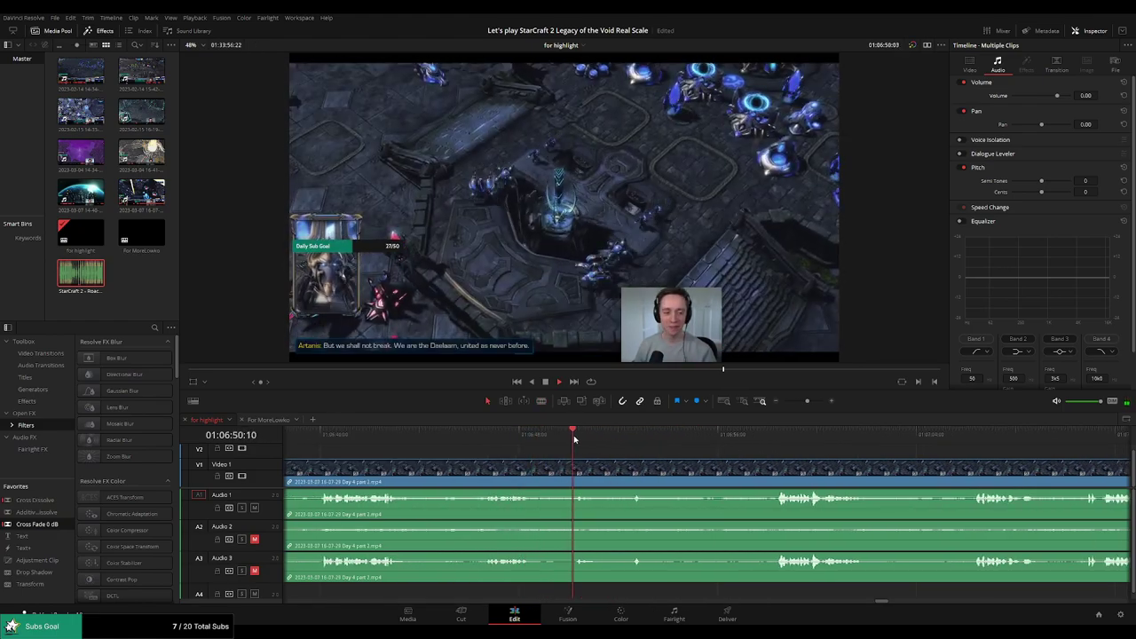
# Review the cutscene up to about 01:07:02 and try splitting all tracks there
pyautogui.hscroll(3, 602, 446)
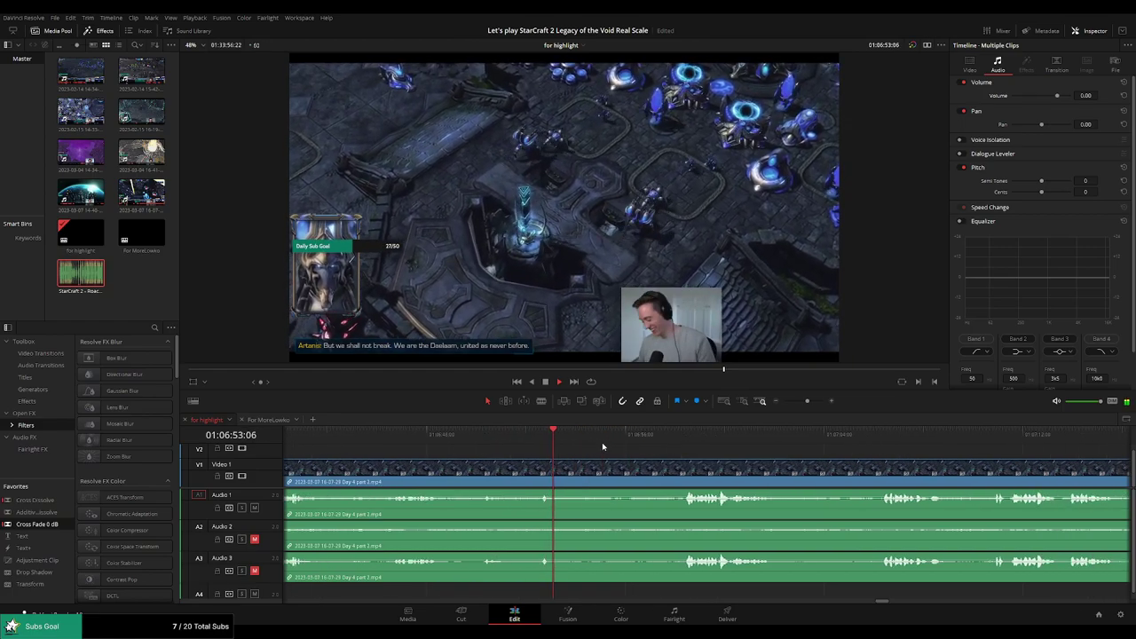
pyautogui.hscroll(6, 595, 445)
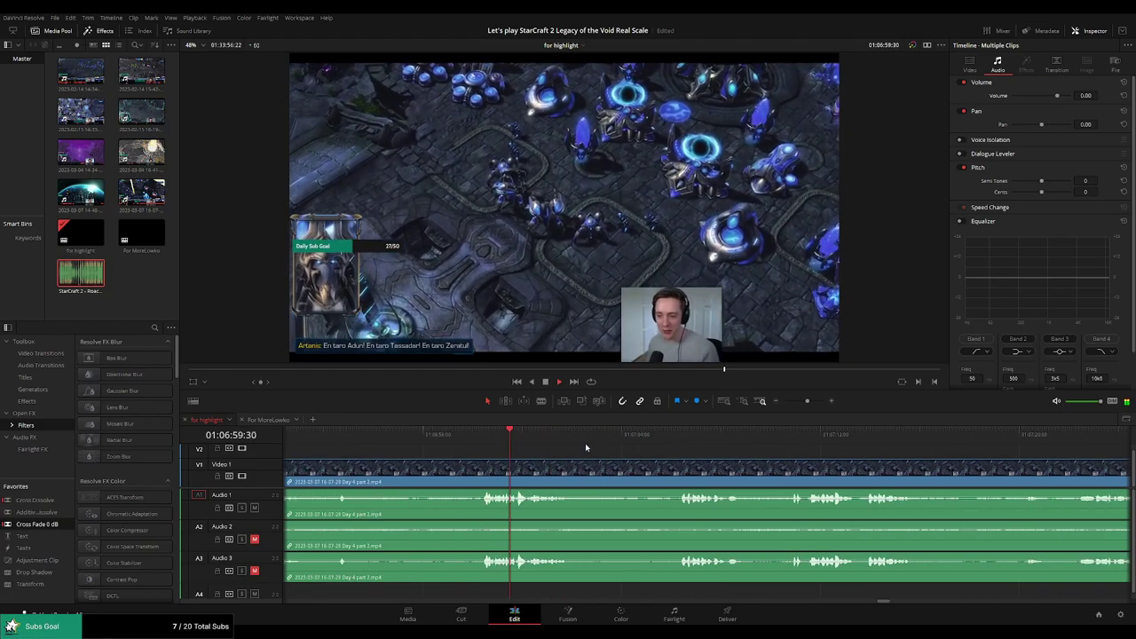
pyautogui.hscroll(2, 620, 457)
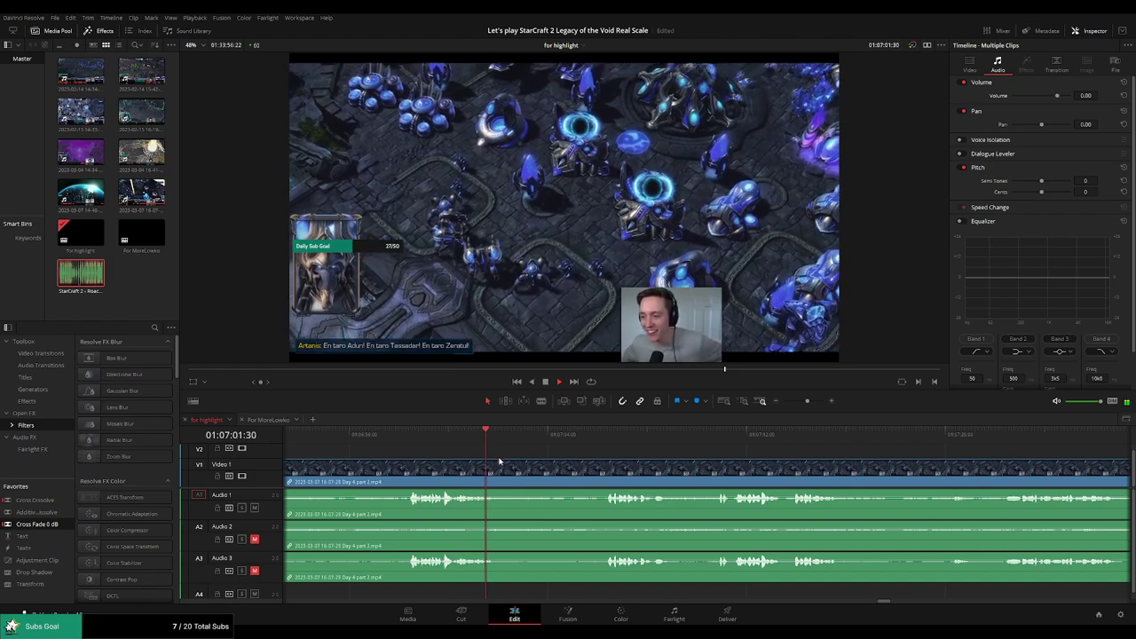
pyautogui.press('b')
pyautogui.click(508, 470)
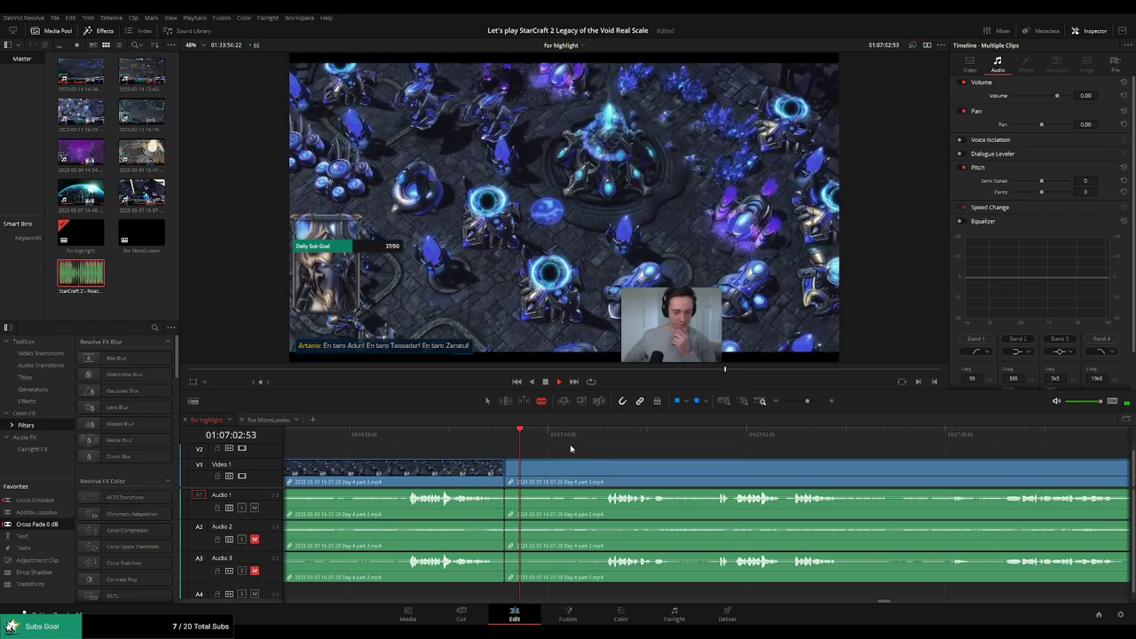
# Play on through the gameplay and split the video and linked audio tracks at about 01:07:15:42, just after the speech
pyautogui.moveTo(578, 435); pyautogui.dragTo(604, 436)
pyautogui.hscroll(4, 584, 463)
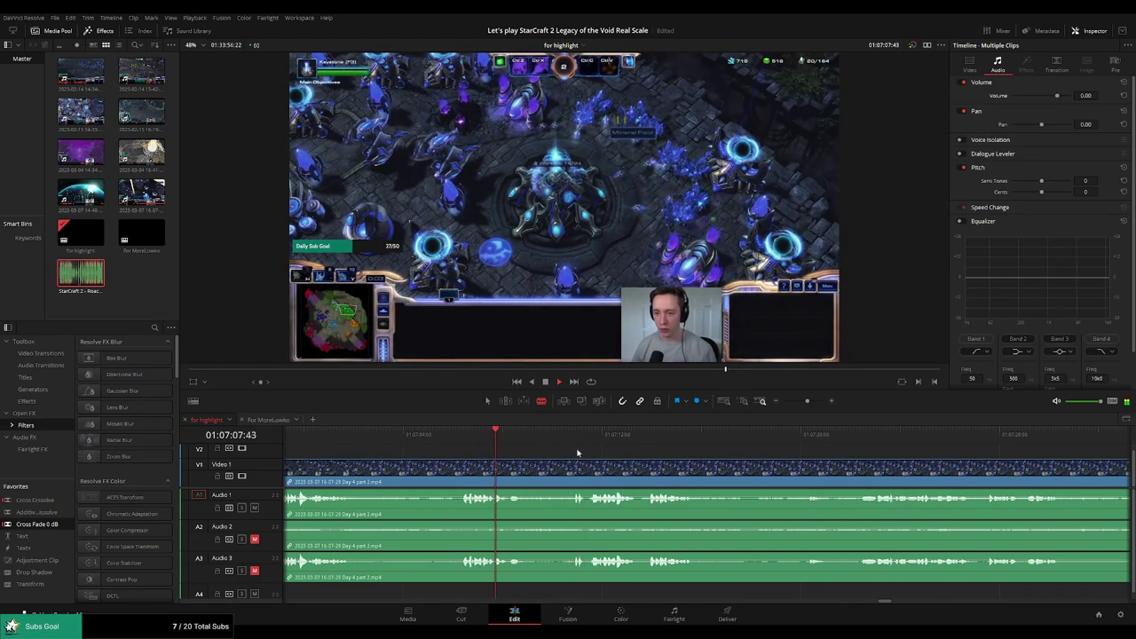
pyautogui.click(566, 433)
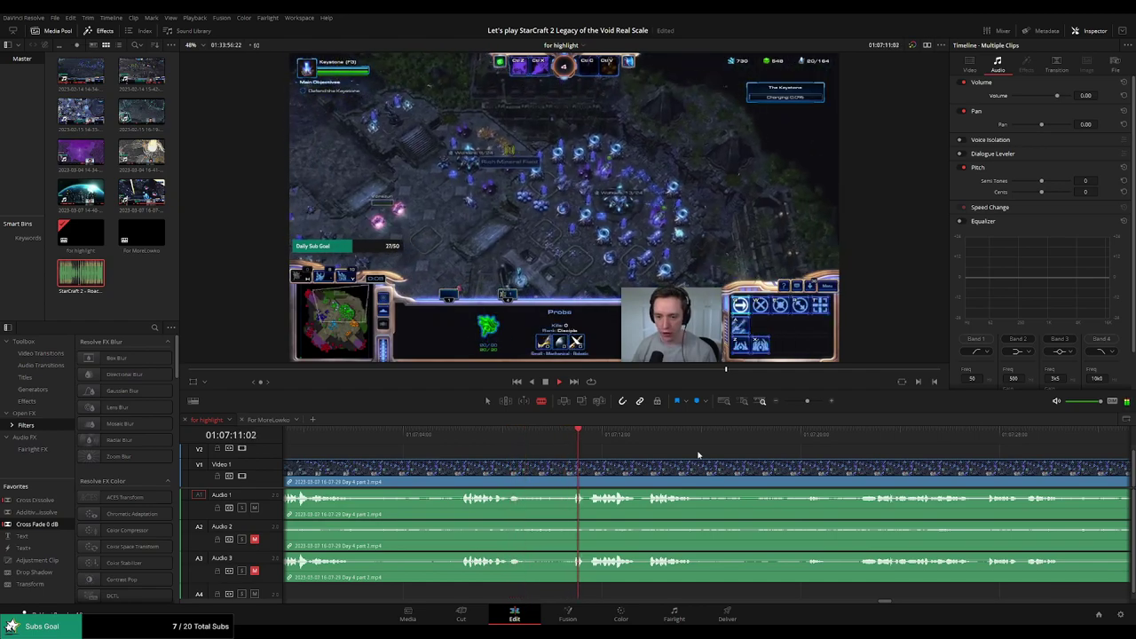
pyautogui.hscroll(4, 698, 454)
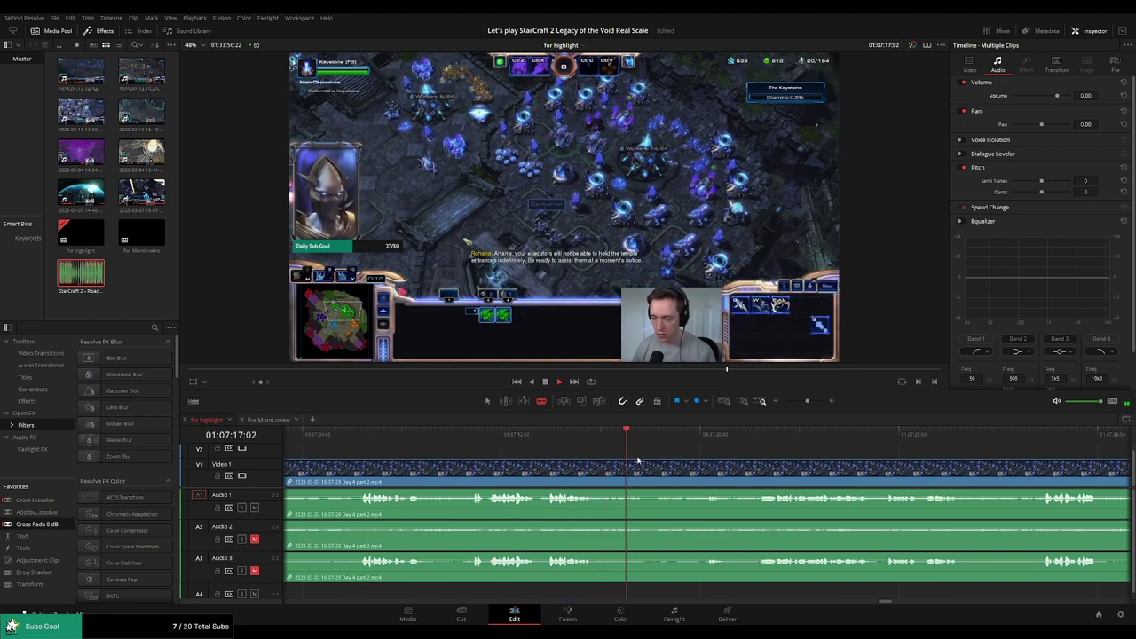
pyautogui.click(593, 467)
pyautogui.click(656, 468)
# Review the footage from about 01:07:22 to 01:08:20 for the point where the removed section should end
pyautogui.click(756, 434)
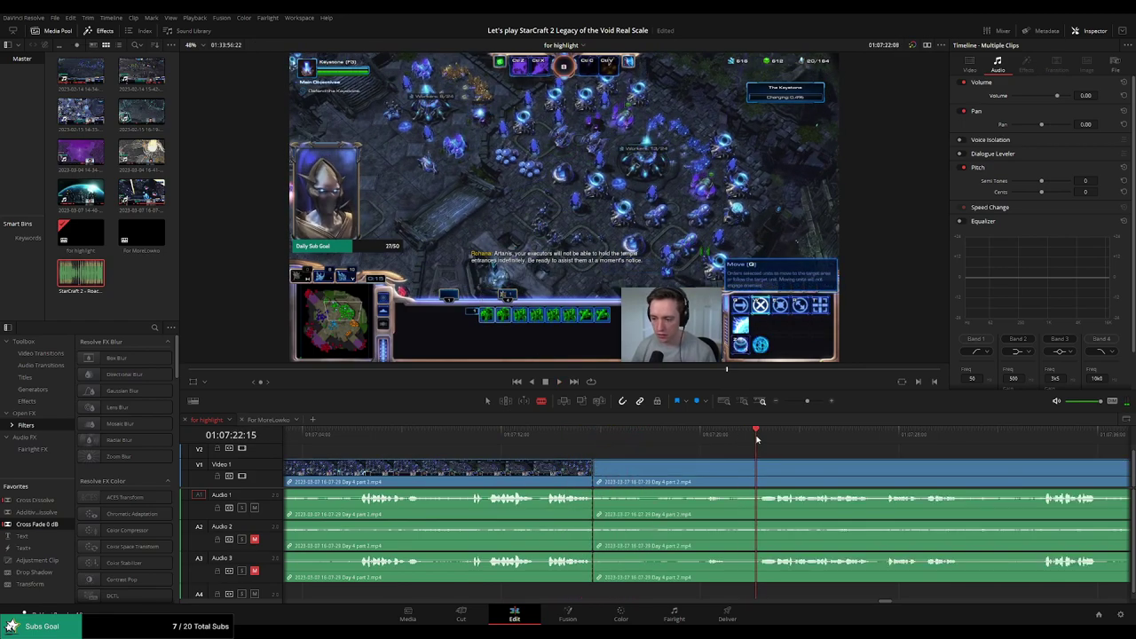
pyautogui.hscroll(3, 718, 436)
pyautogui.click(875, 434)
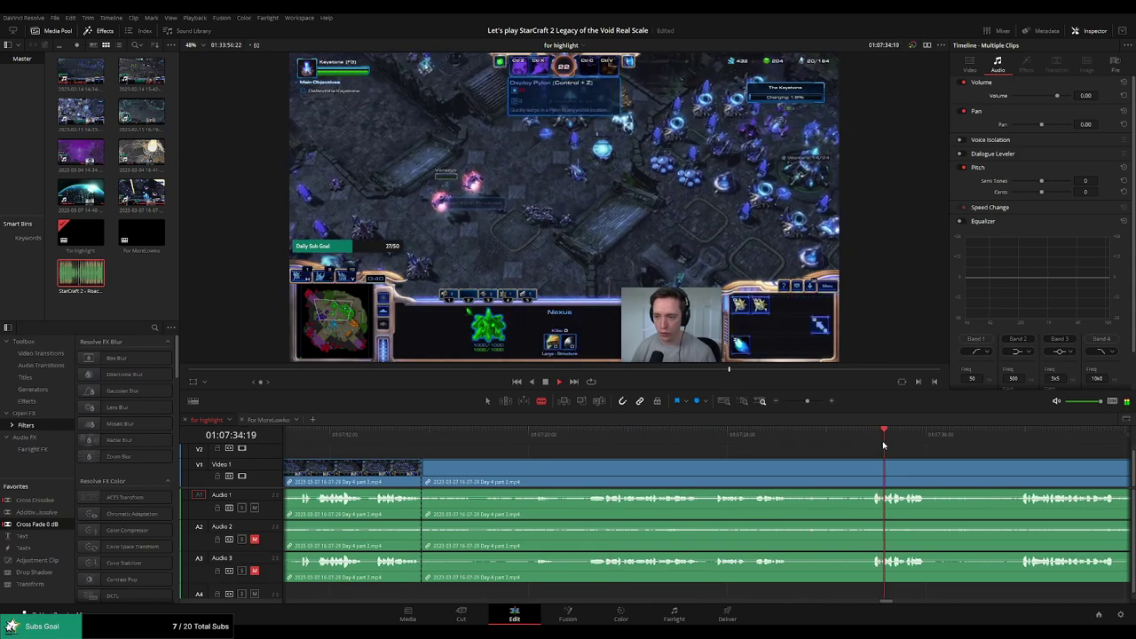
pyautogui.hscroll(3, 786, 449)
pyautogui.click(859, 434)
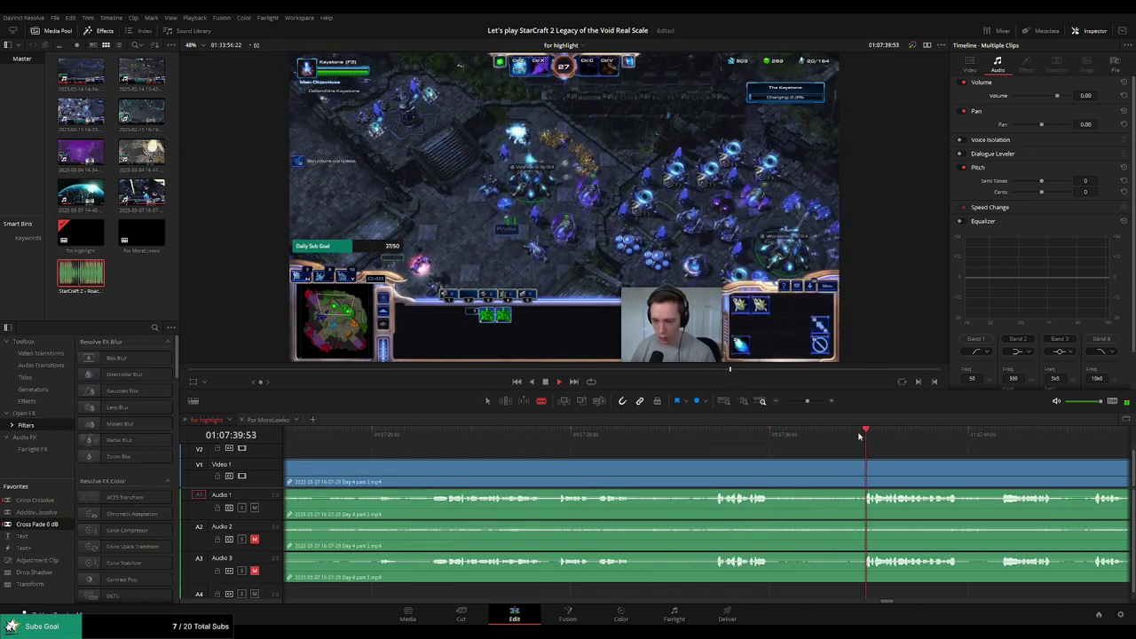
pyautogui.hscroll(3, 750, 438)
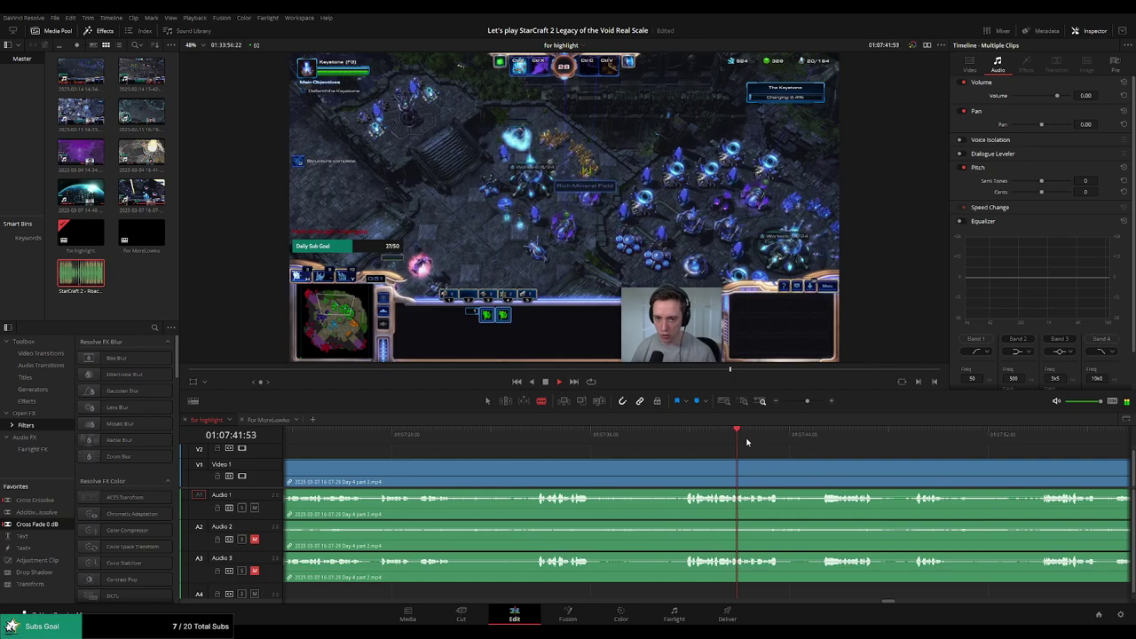
pyautogui.click(813, 435)
pyautogui.hscroll(4, 831, 441)
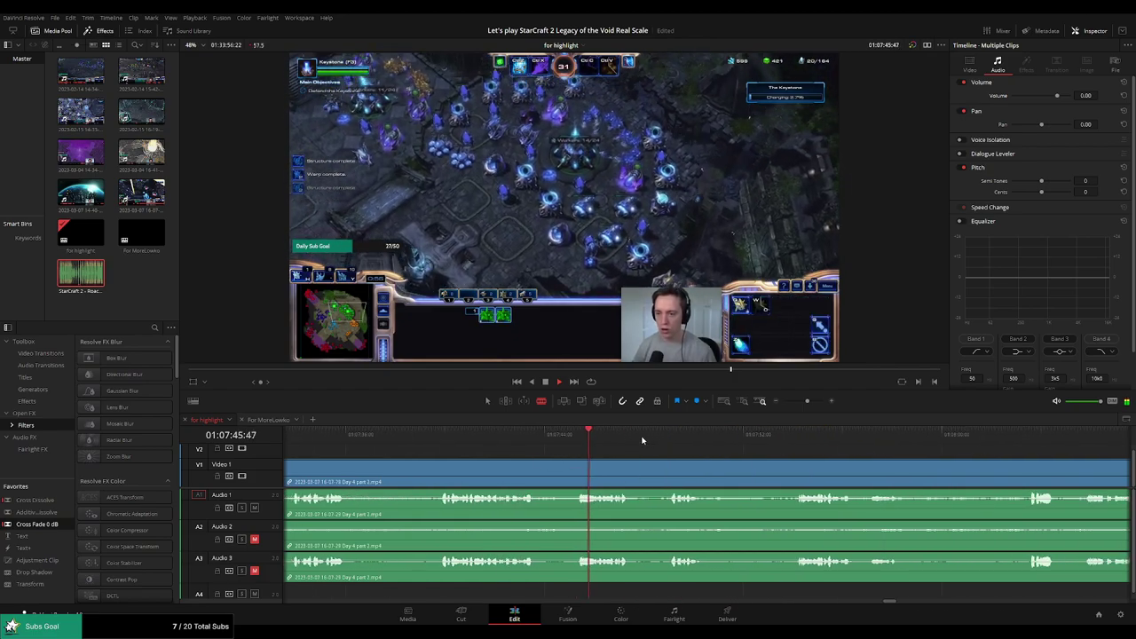
pyautogui.click(653, 435)
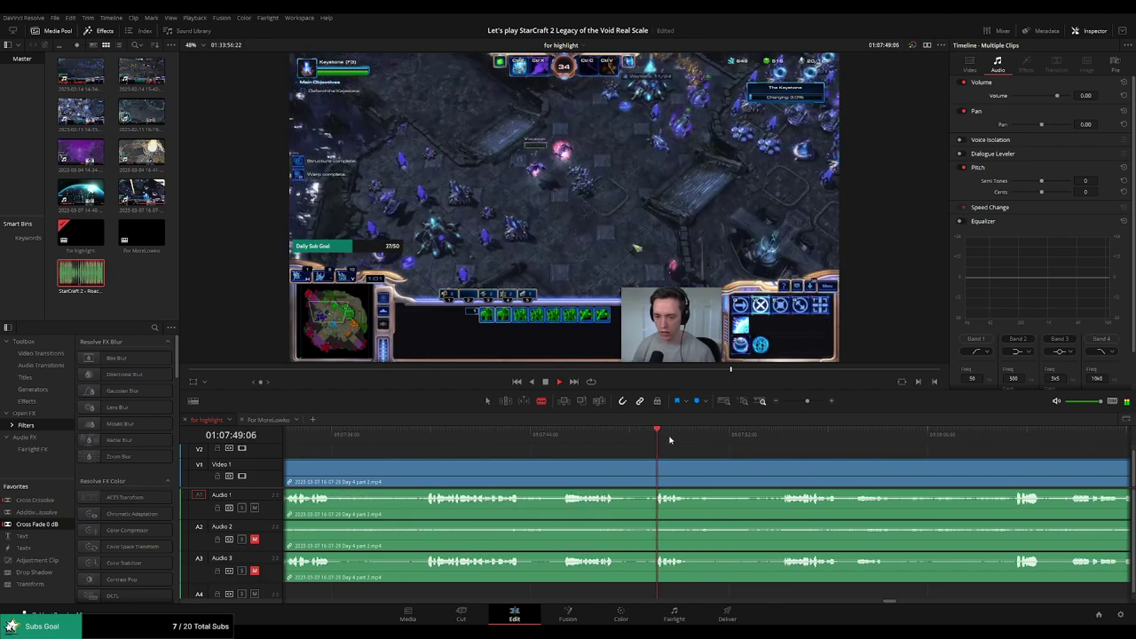
pyautogui.click(776, 434)
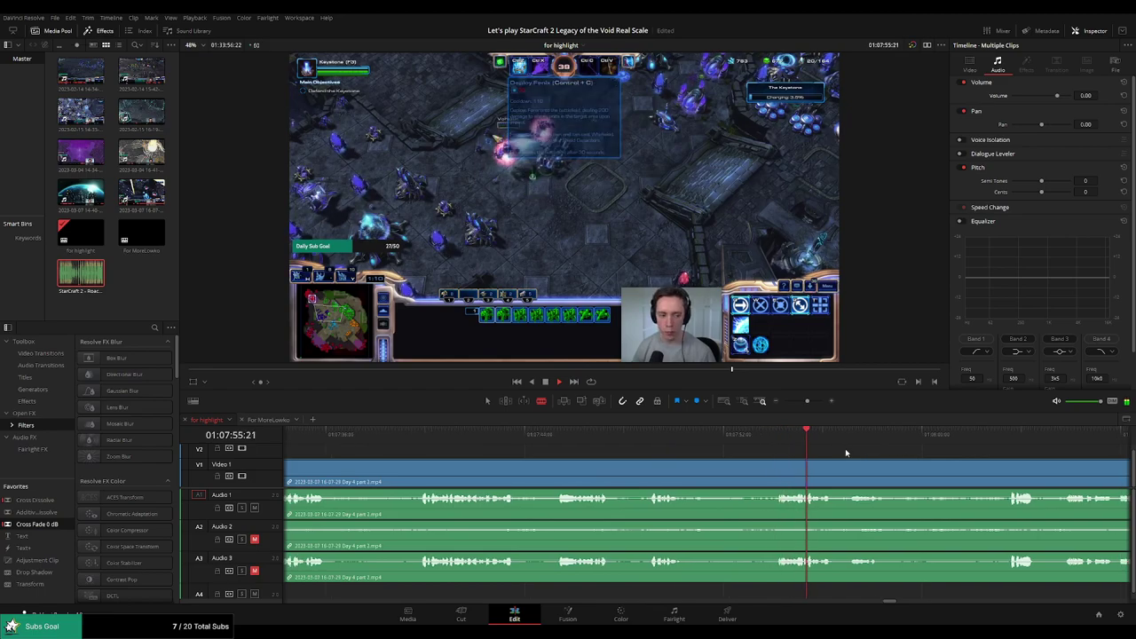
pyautogui.hscroll(3, 692, 441)
pyautogui.click(650, 437)
pyautogui.click(790, 436)
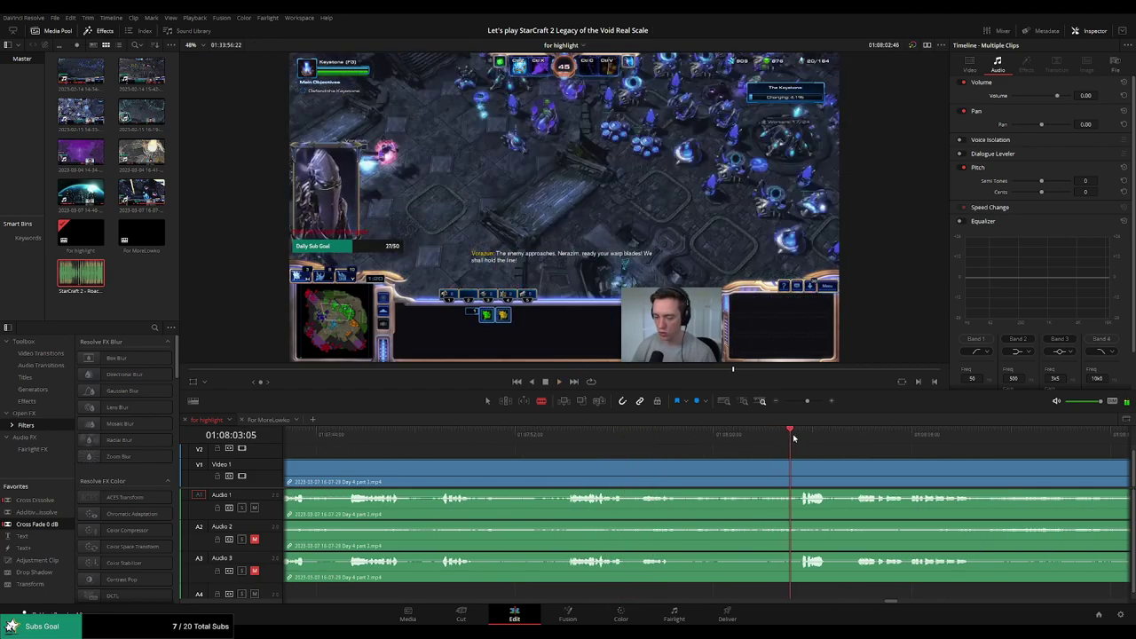
pyautogui.moveTo(879, 455); pyautogui.dragTo(658, 443)
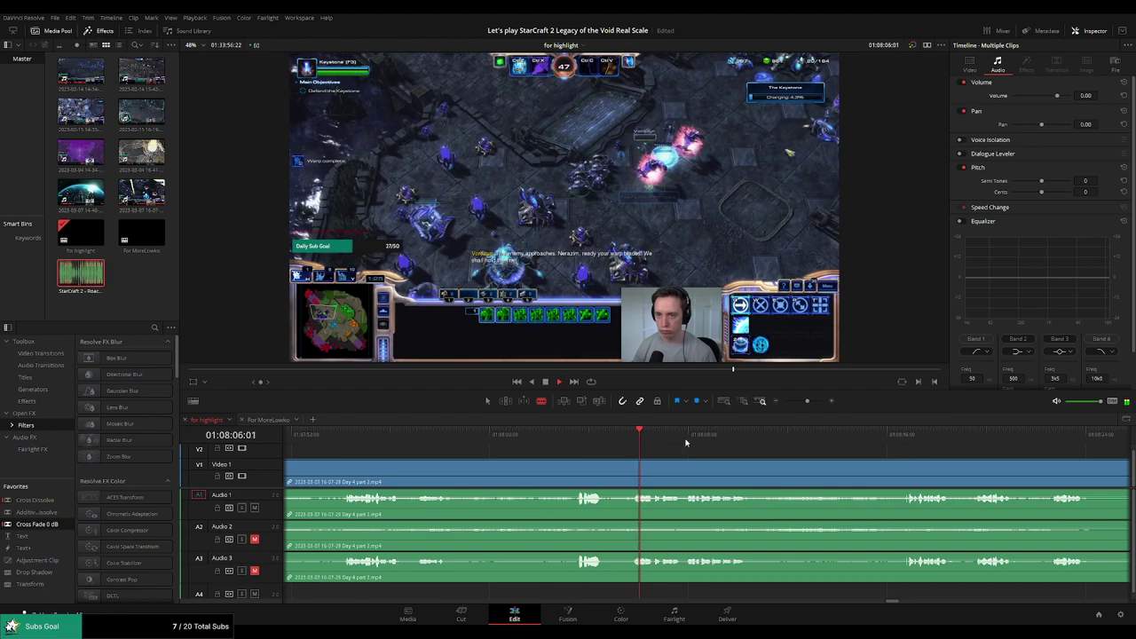
pyautogui.click(896, 433)
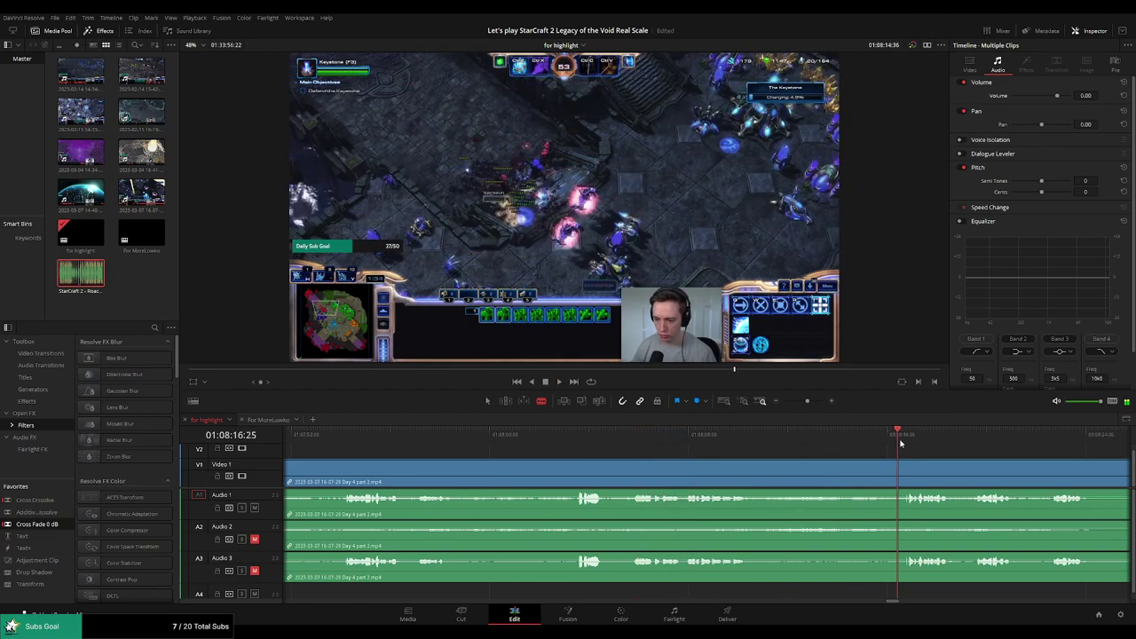
pyautogui.hscroll(5, 798, 453)
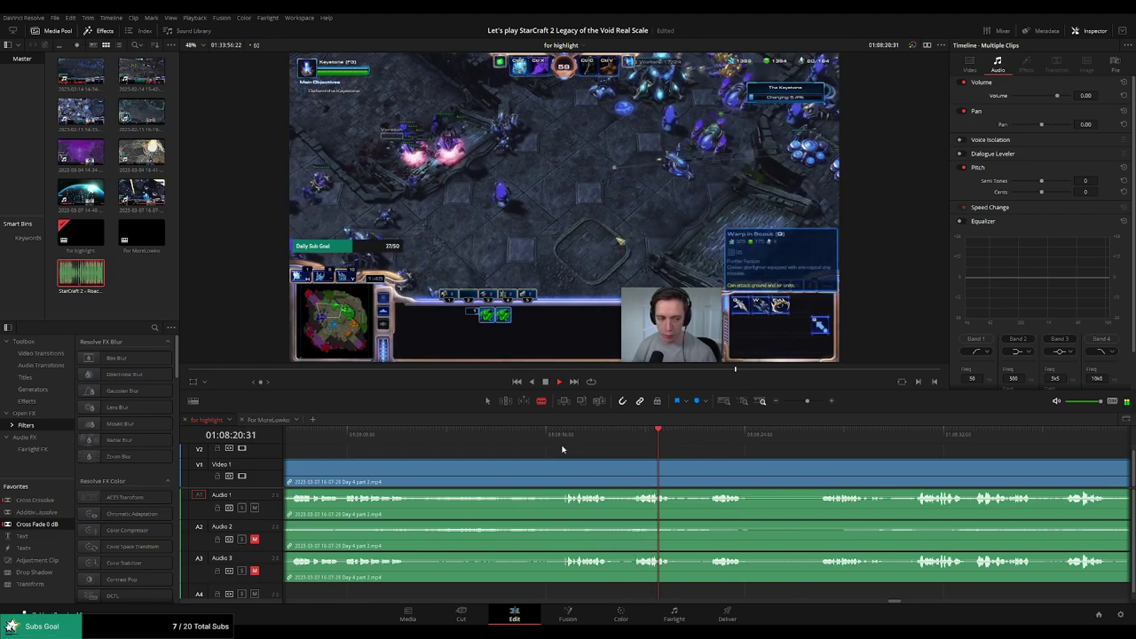
# Split at 01:08:16:30, ripple-delete the section back to the 01:07:15:42 split, and add Cross Dissolve and Cross Fade transitions at the cut
pyautogui.press('space')
pyautogui.click(559, 438)
pyautogui.scroll(3, 558, 437)
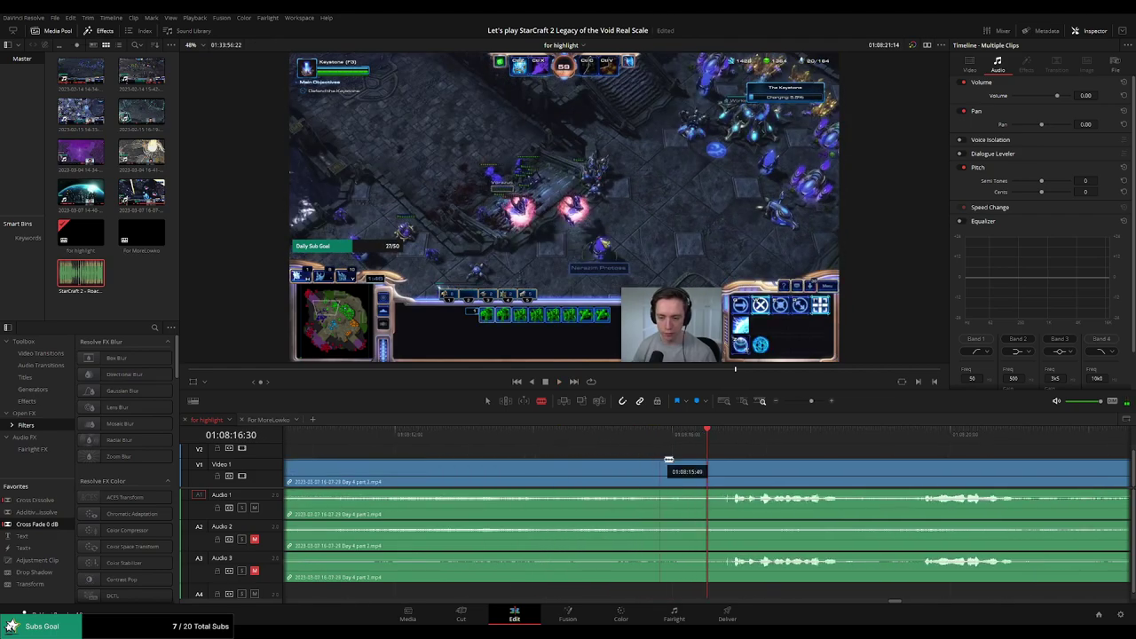
pyautogui.click(700, 468)
pyautogui.press('a')
pyautogui.click(662, 475)
pyautogui.press('Delete')
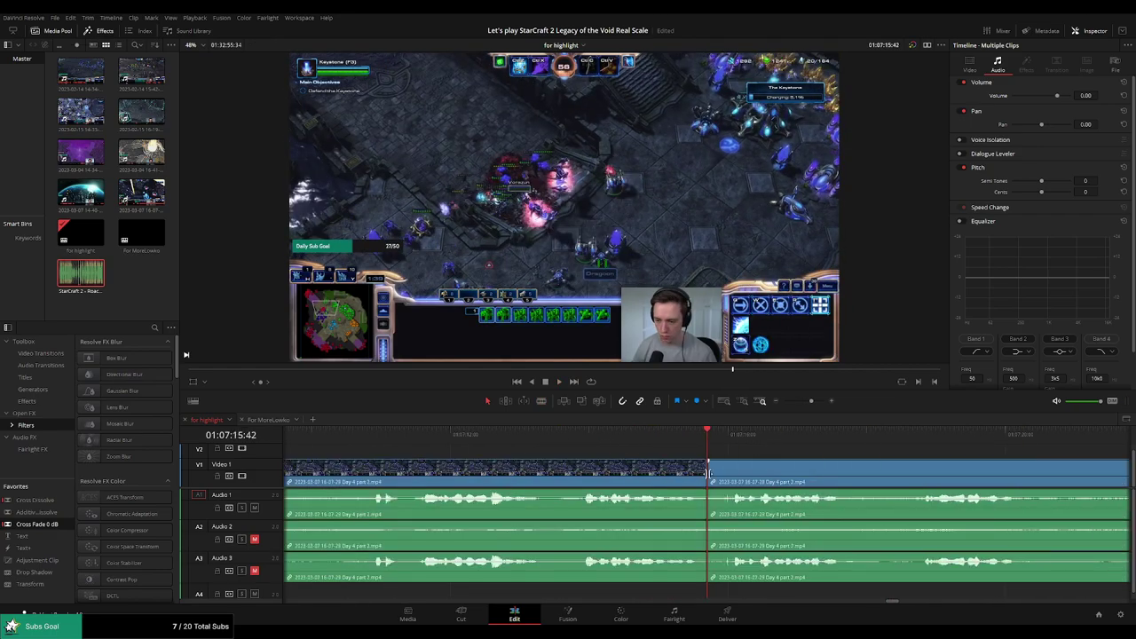
pyautogui.hotkey('ctrl', 't')
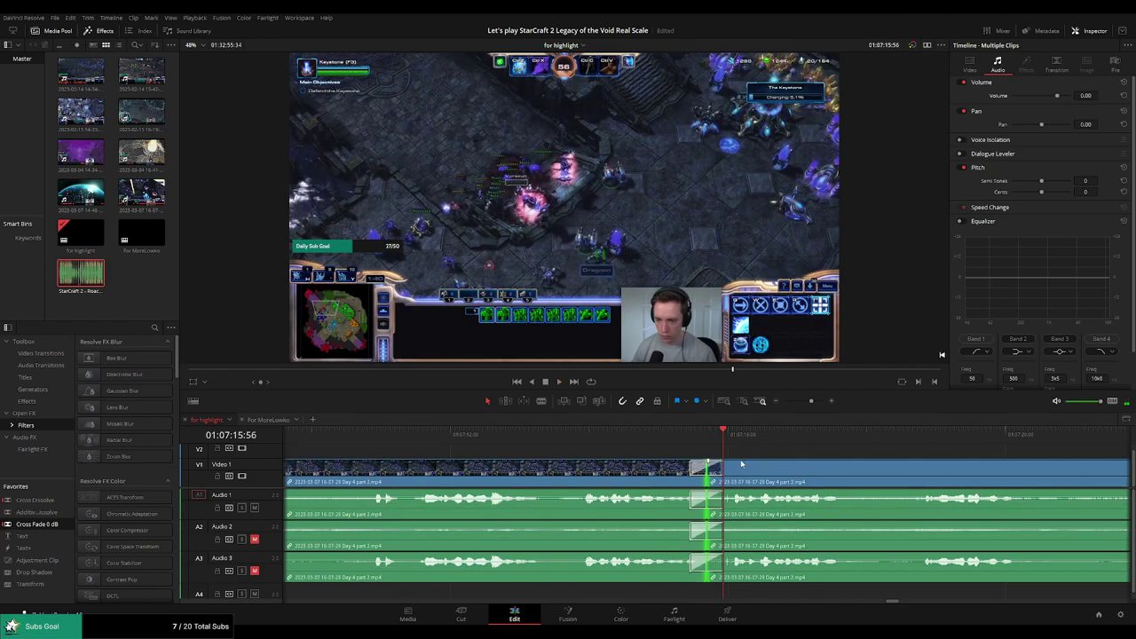
# Remove the four-frame sliver from 01:07:15:58 just after the new transitions and play back the smoothed cut
pyautogui.scroll(1, 723, 468)
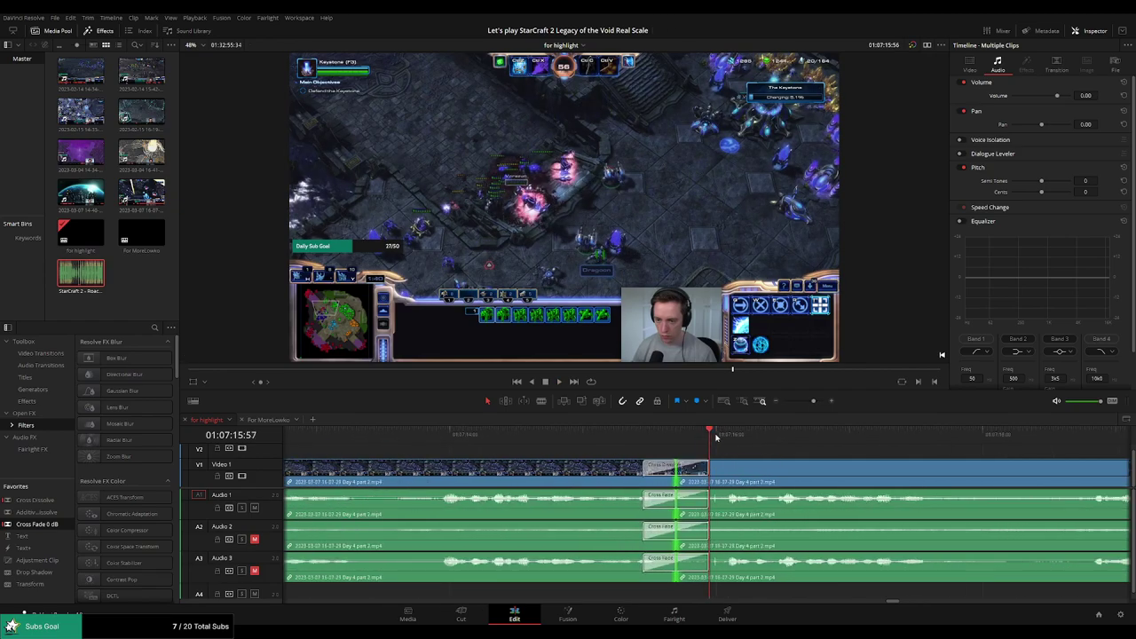
pyautogui.press('b')
pyautogui.click(720, 471)
pyautogui.press('a')
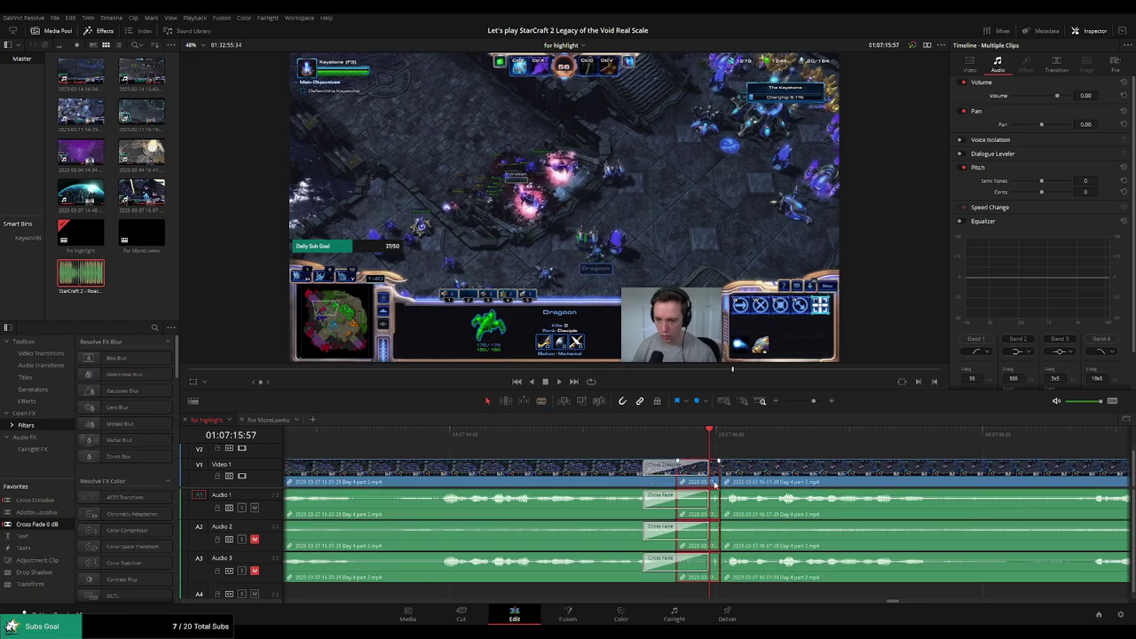
pyautogui.scroll(2, 736, 473)
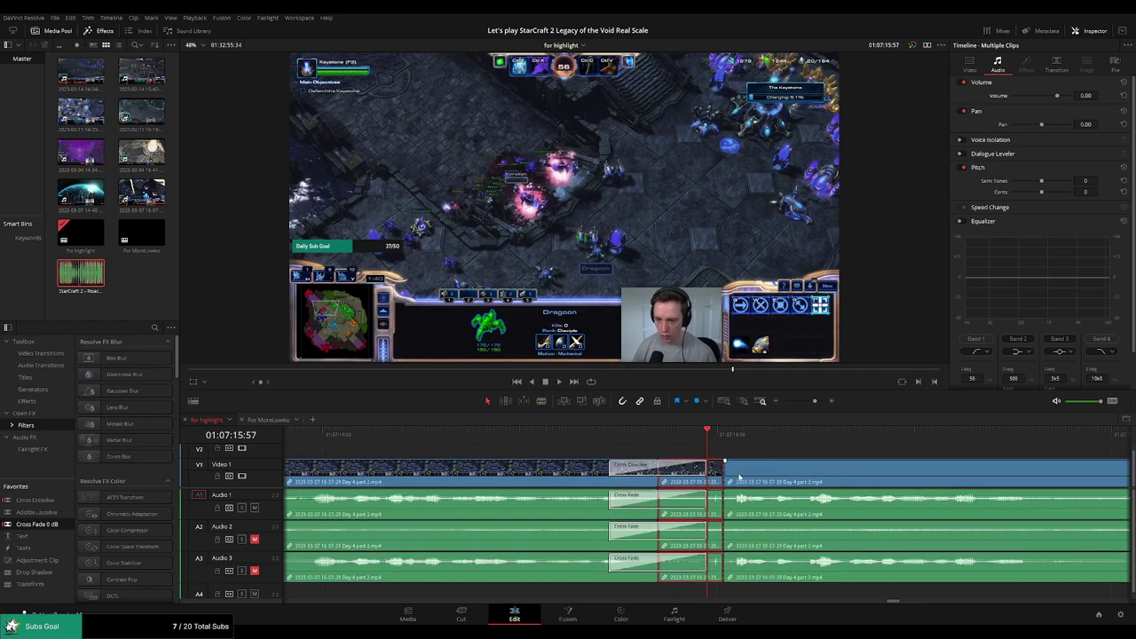
pyautogui.click(714, 433)
pyautogui.hotkey('ctrl', 'b')
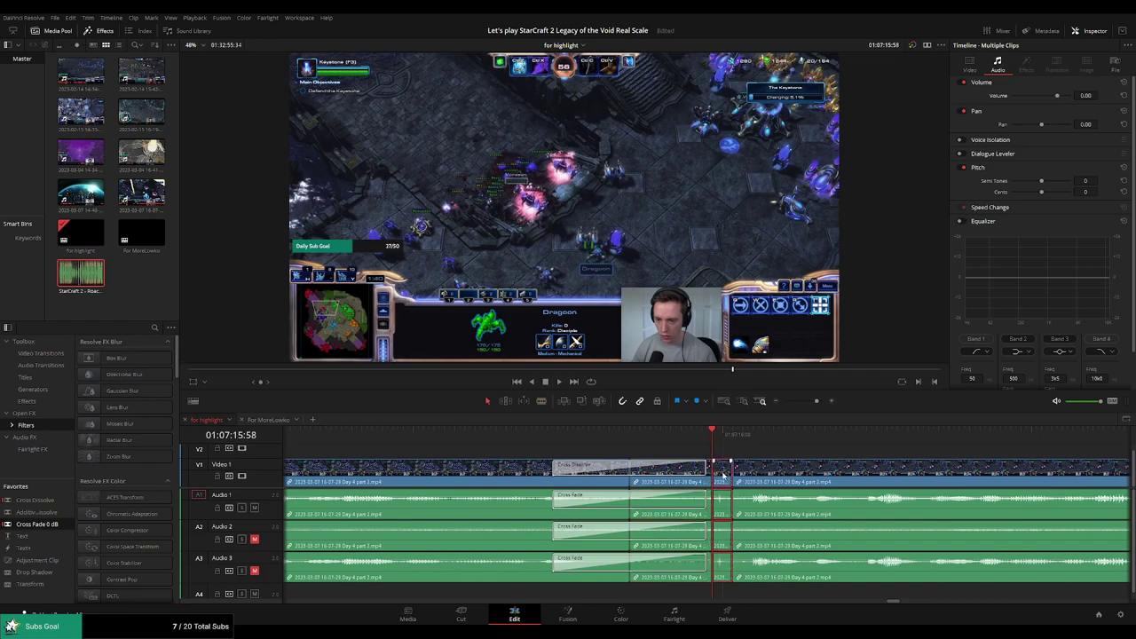
pyautogui.press('Delete')
pyautogui.click(502, 436)
pyautogui.press('space')
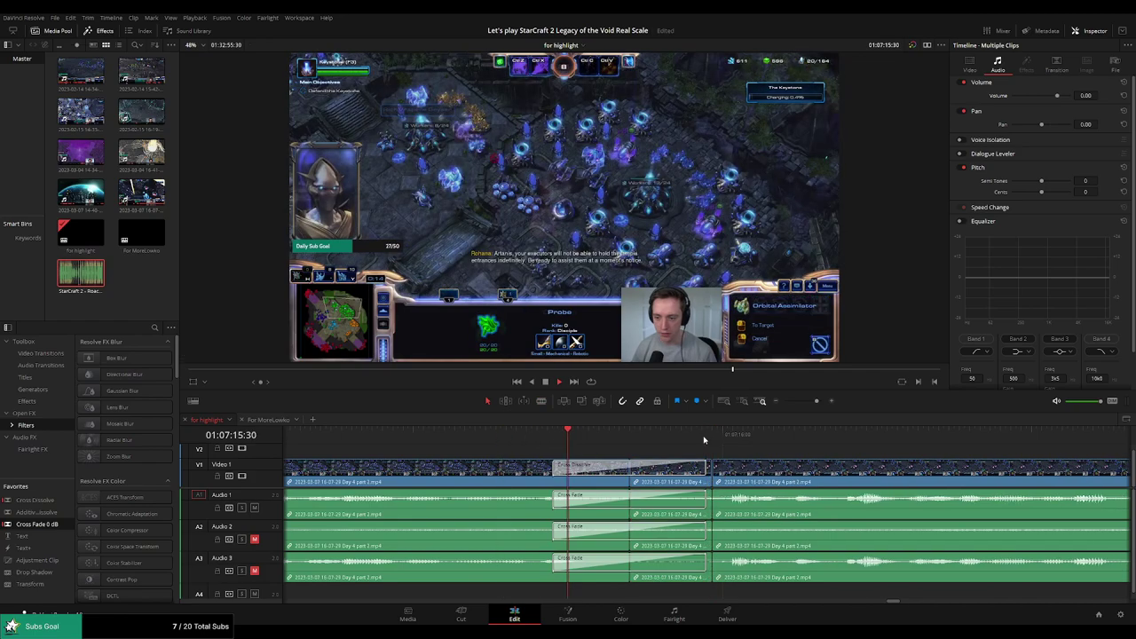
pyautogui.moveTo(816, 402)
pyautogui.mouseDown()
pyautogui.moveTo(782, 409)
pyautogui.moveTo(807, 406)
pyautogui.mouseUp()
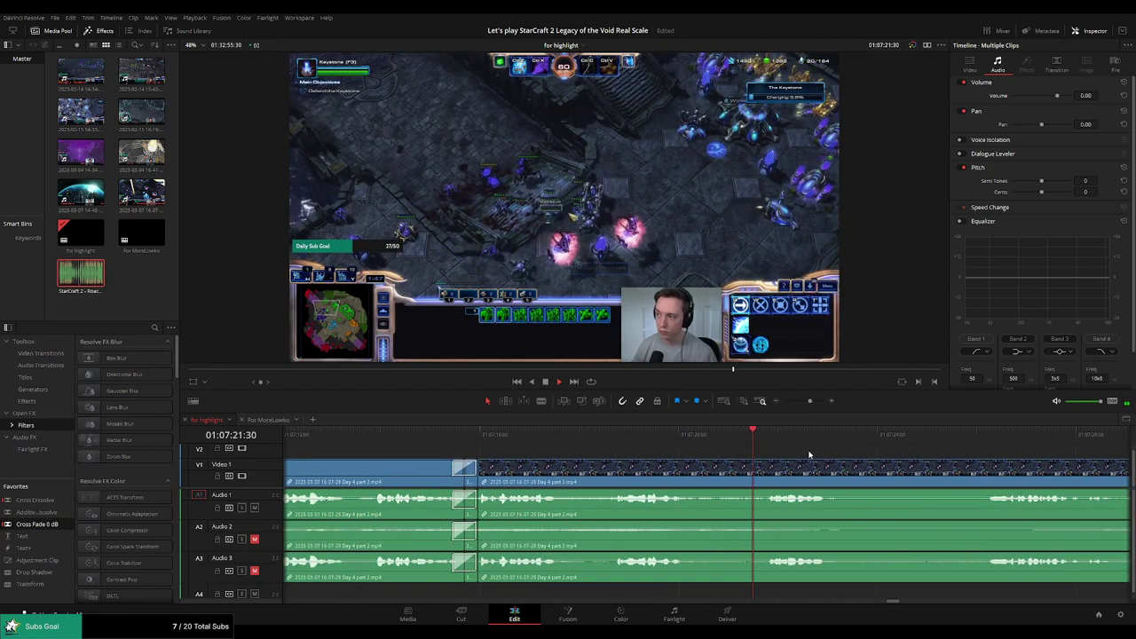
# Split the clip at about 01:07:23:23, check the speech that follows, and undo the split
pyautogui.moveTo(861, 452); pyautogui.dragTo(647, 454)
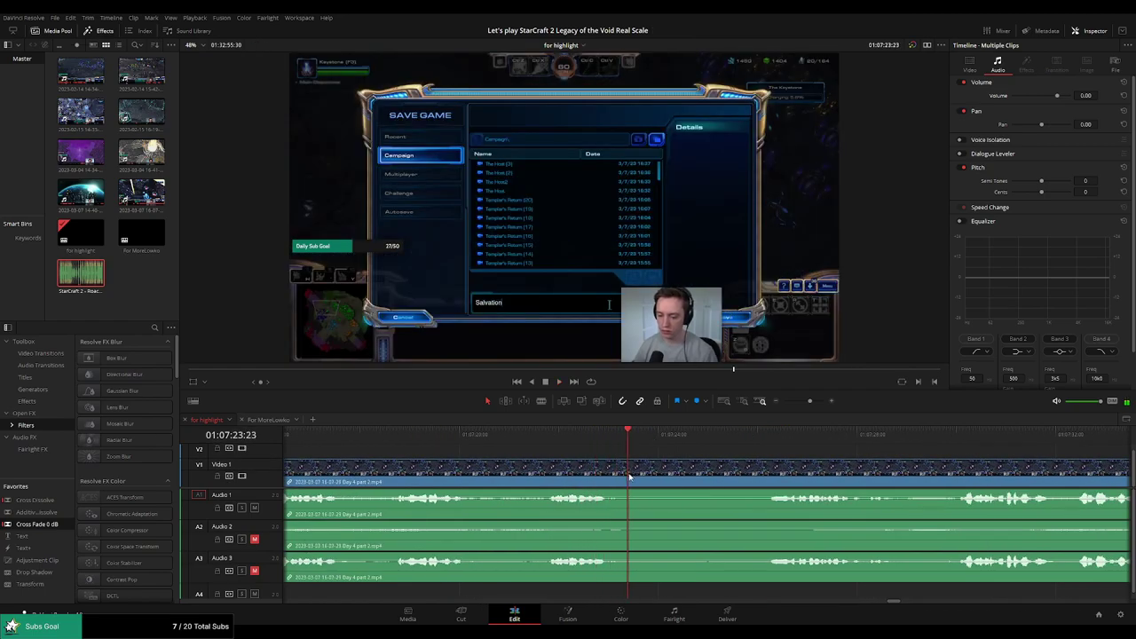
pyautogui.press('b')
pyautogui.click(629, 476)
pyautogui.click(772, 431)
pyautogui.hotkey('ctrl', 'z')
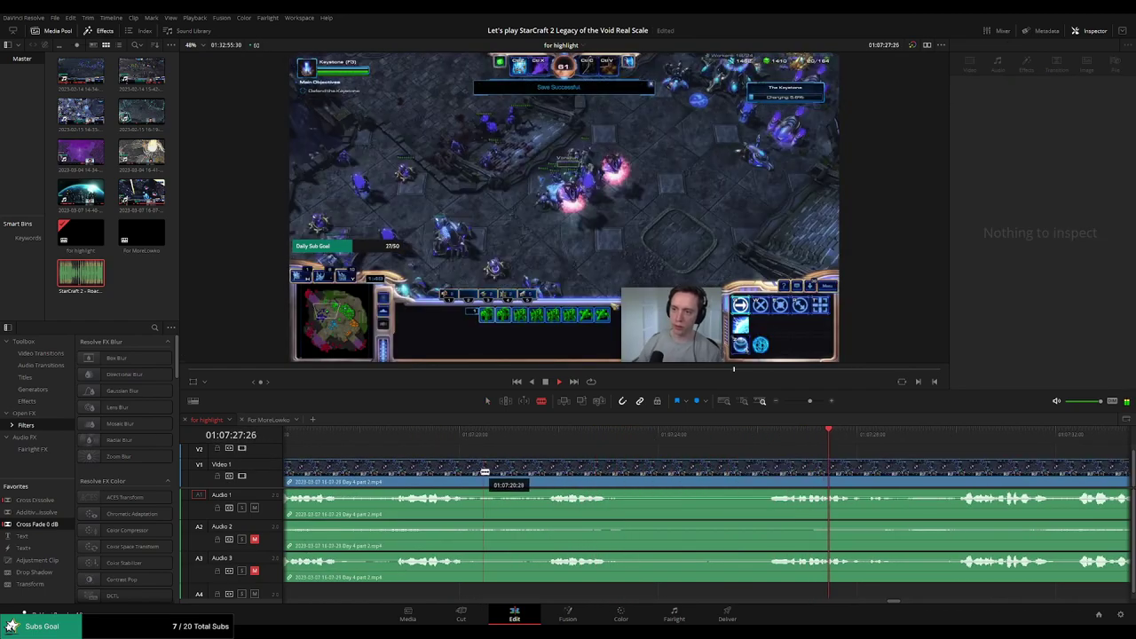
# Cut out the save-game section from about 01:07:20:28 to 01:07:30:00, add transitions at the join on all tracks, and play it back
pyautogui.click(483, 471)
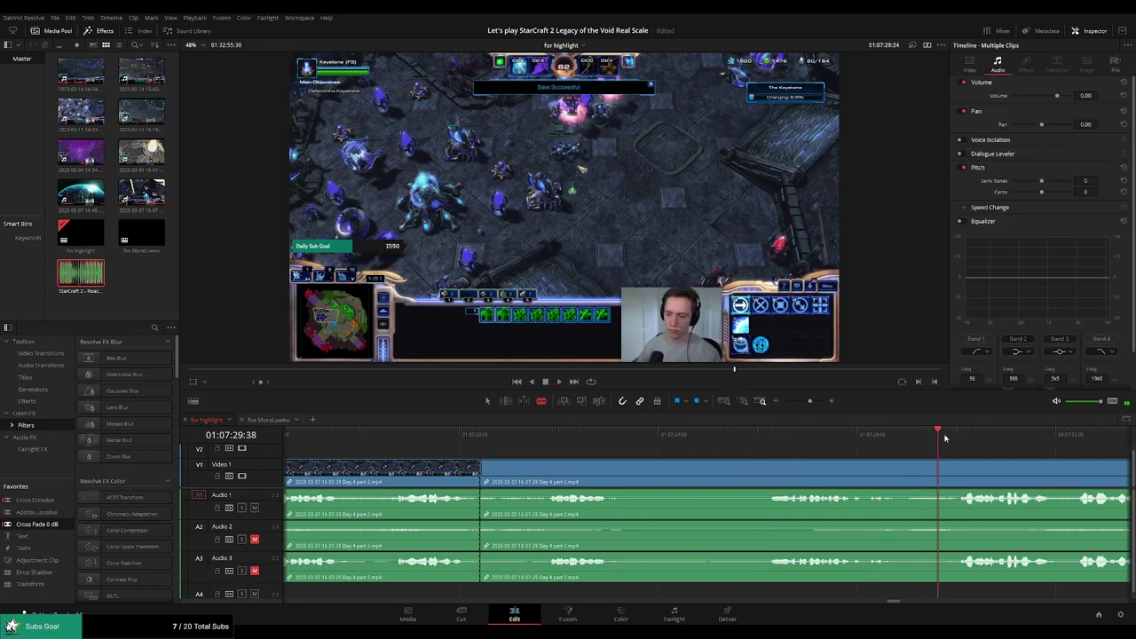
pyautogui.moveTo(1013, 453); pyautogui.dragTo(681, 438)
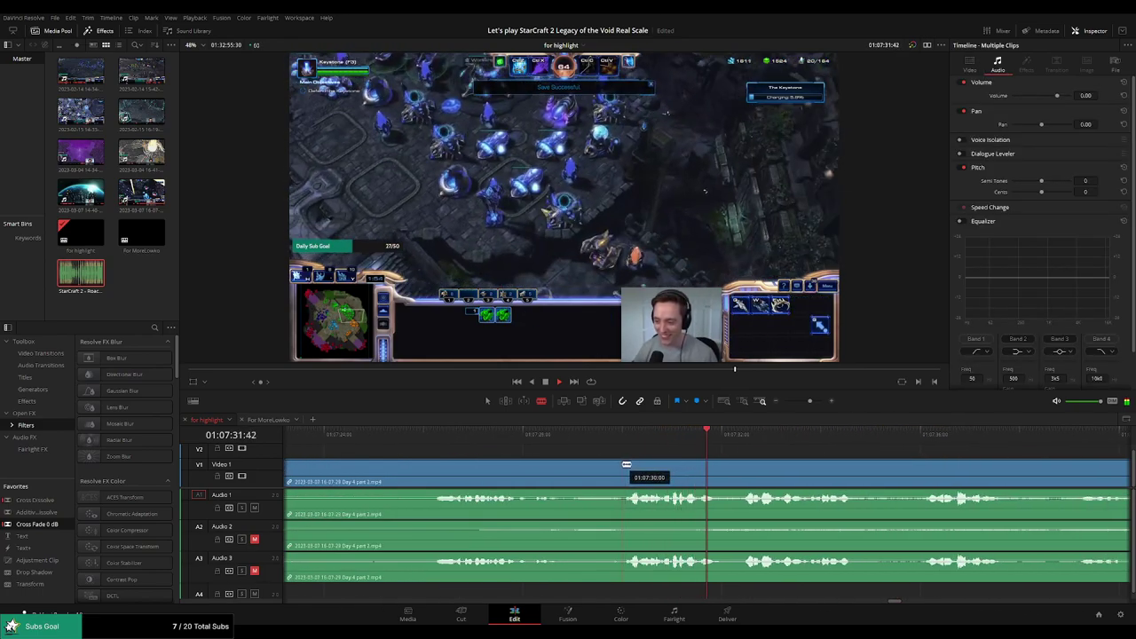
pyautogui.click(806, 401)
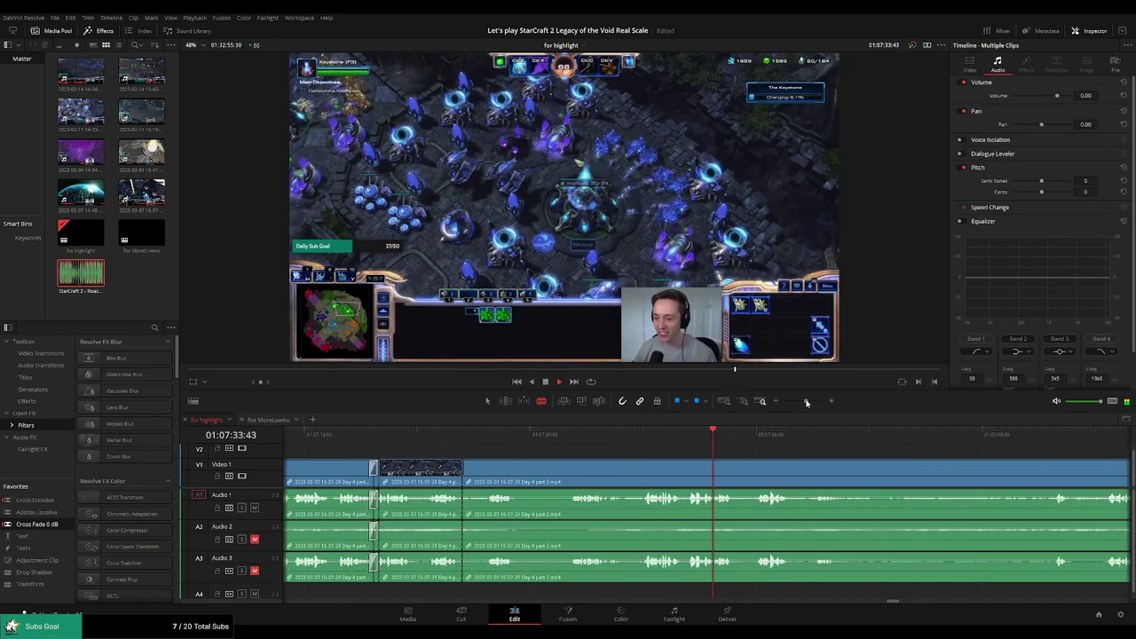
pyautogui.click(646, 472)
pyautogui.press('a')
pyautogui.click(601, 477)
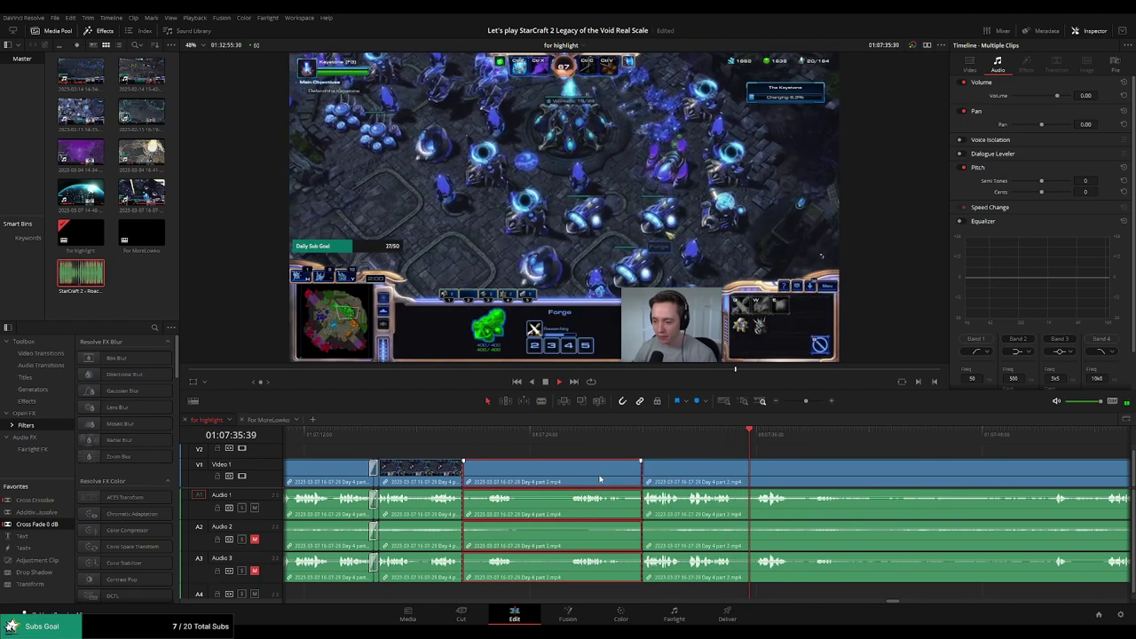
pyautogui.press('Delete')
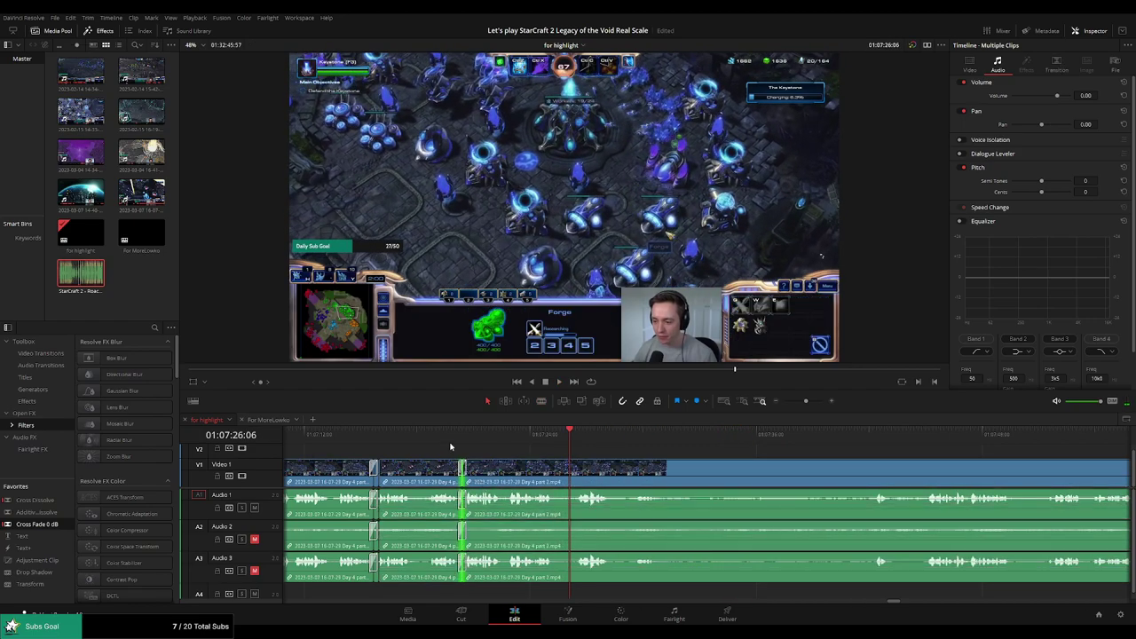
pyautogui.click(450, 446)
pyautogui.press('space')
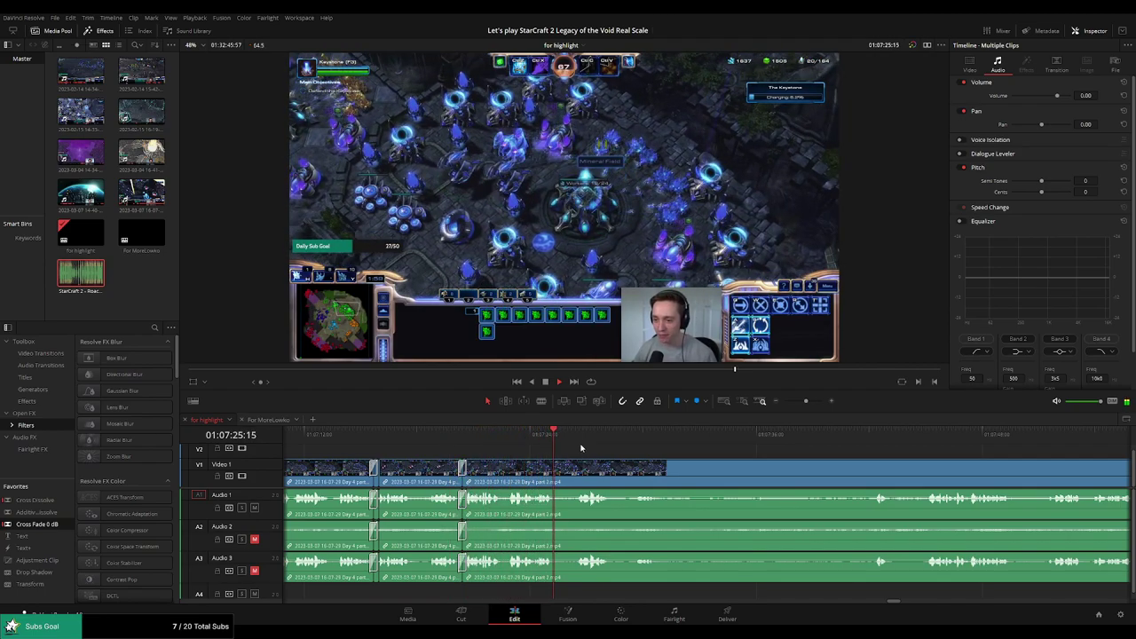
# Split the clip at 01:07:25:15 on all tracks and skim the following gameplay from about 01:07:41 to 01:08:02
pyautogui.hscroll(1, 639, 449)
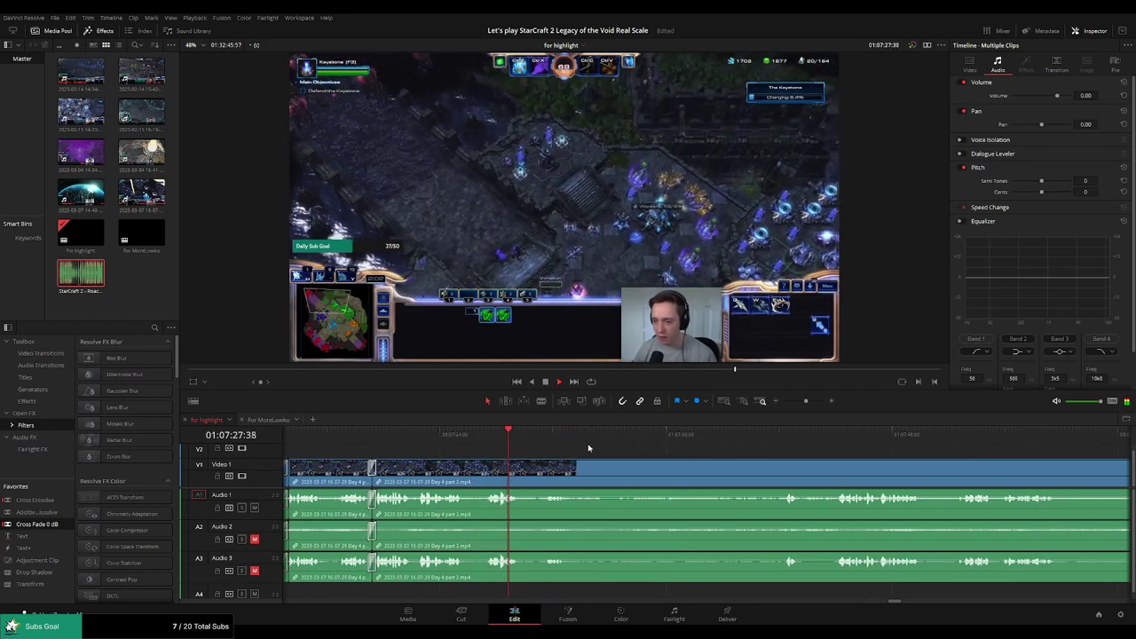
pyautogui.click(765, 429)
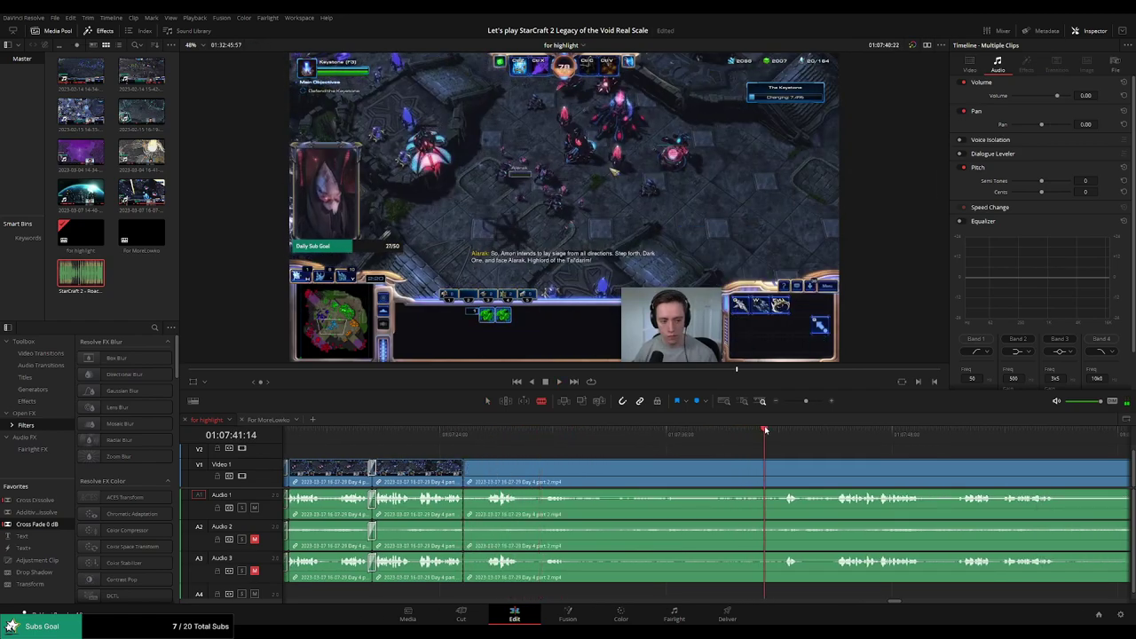
pyautogui.press('space')
pyautogui.hscroll(5, 622, 442)
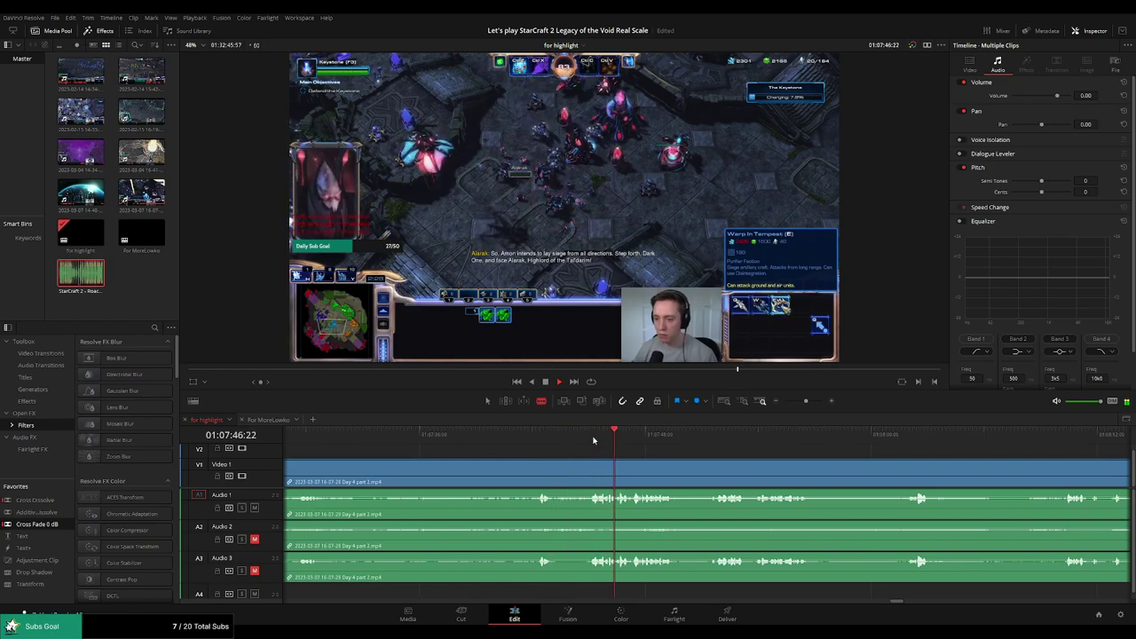
pyautogui.click(713, 439)
pyautogui.hscroll(4, 600, 441)
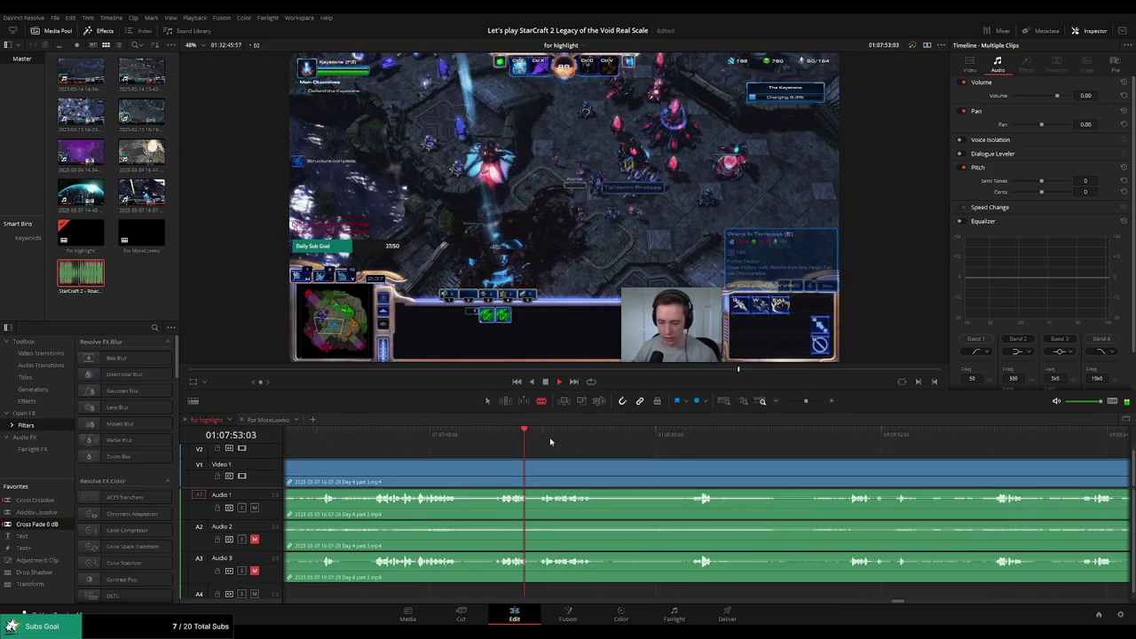
pyautogui.click(554, 439)
pyautogui.click(698, 435)
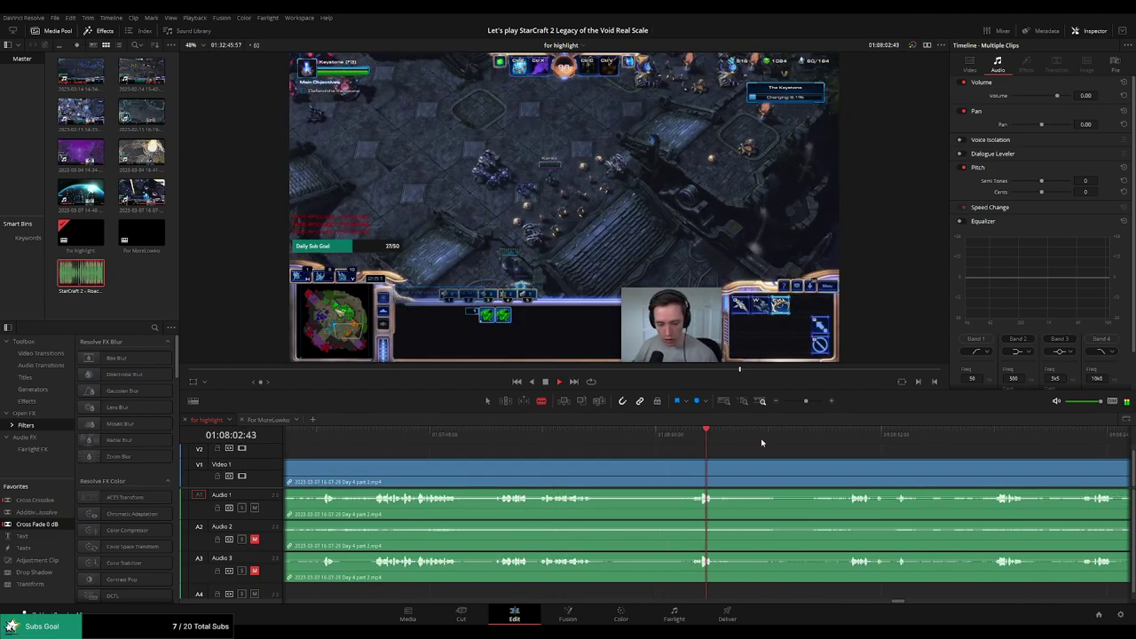
# Review the gameplay and commentary from about 01:08:18 to 01:08:54 for a place to resume the highlight
pyautogui.click(849, 439)
pyautogui.hscroll(5, 918, 444)
pyautogui.click(701, 435)
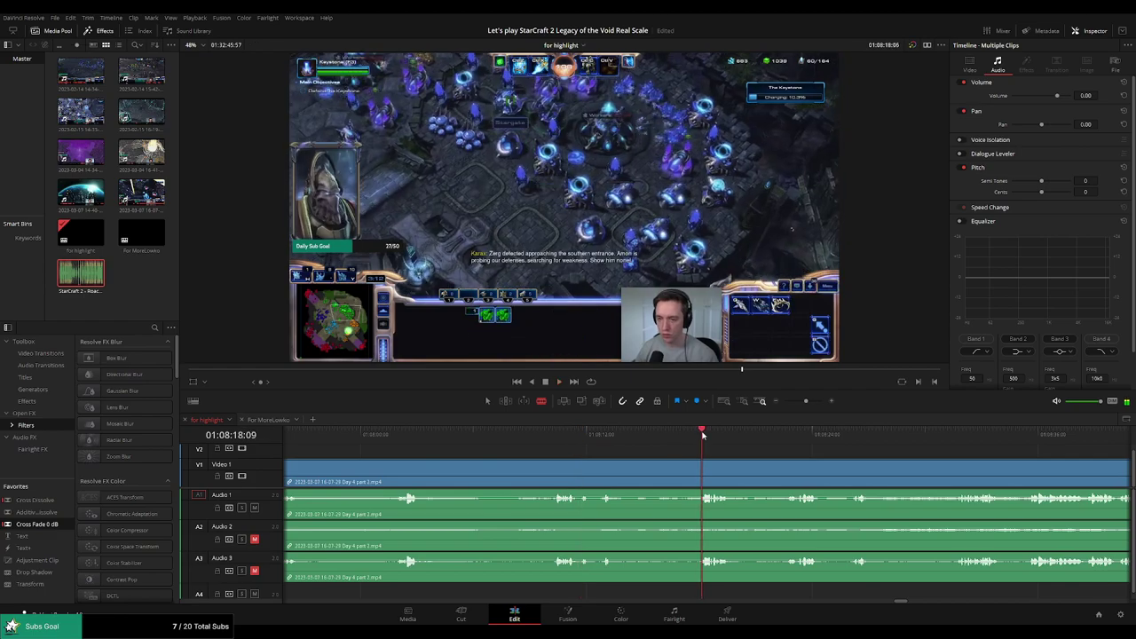
pyautogui.click(795, 437)
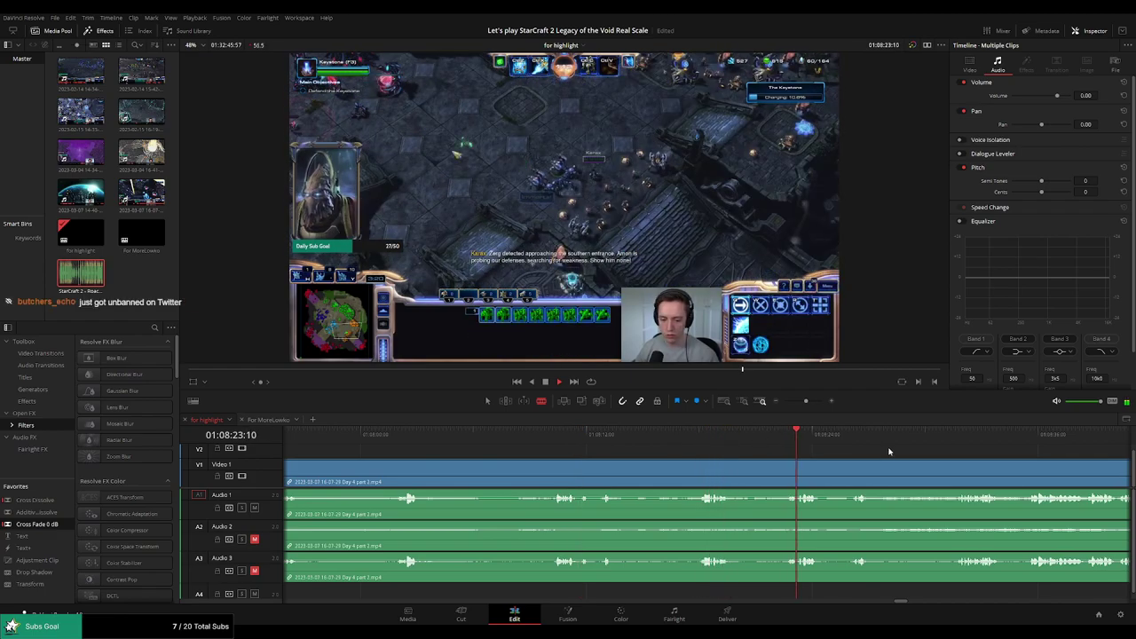
pyautogui.hscroll(5, 889, 452)
pyautogui.click(743, 435)
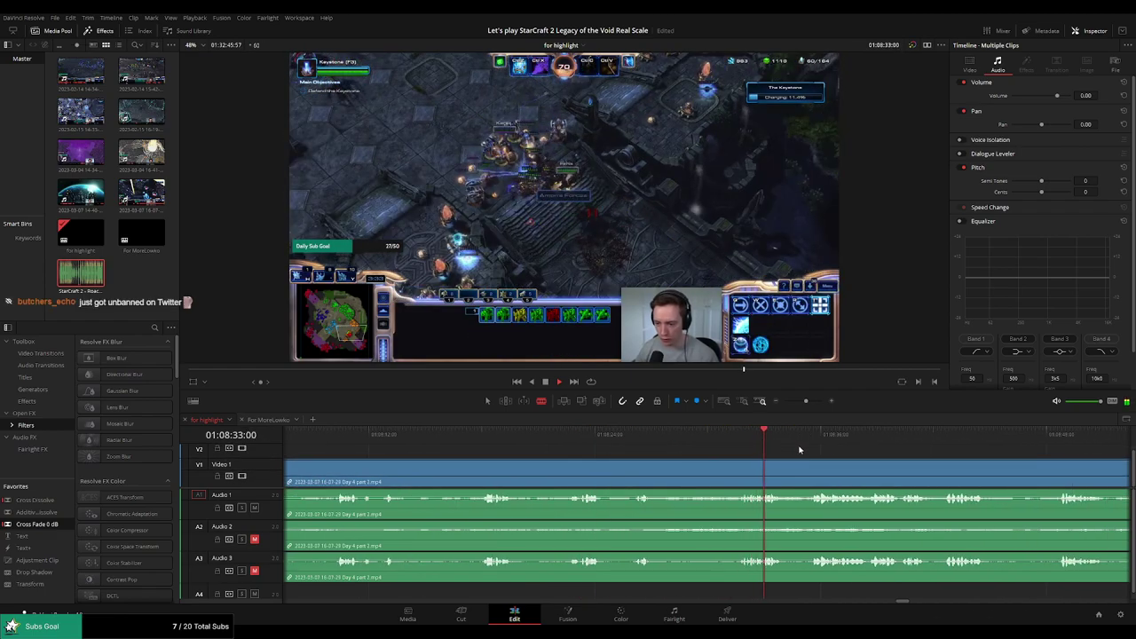
pyautogui.hscroll(5, 761, 451)
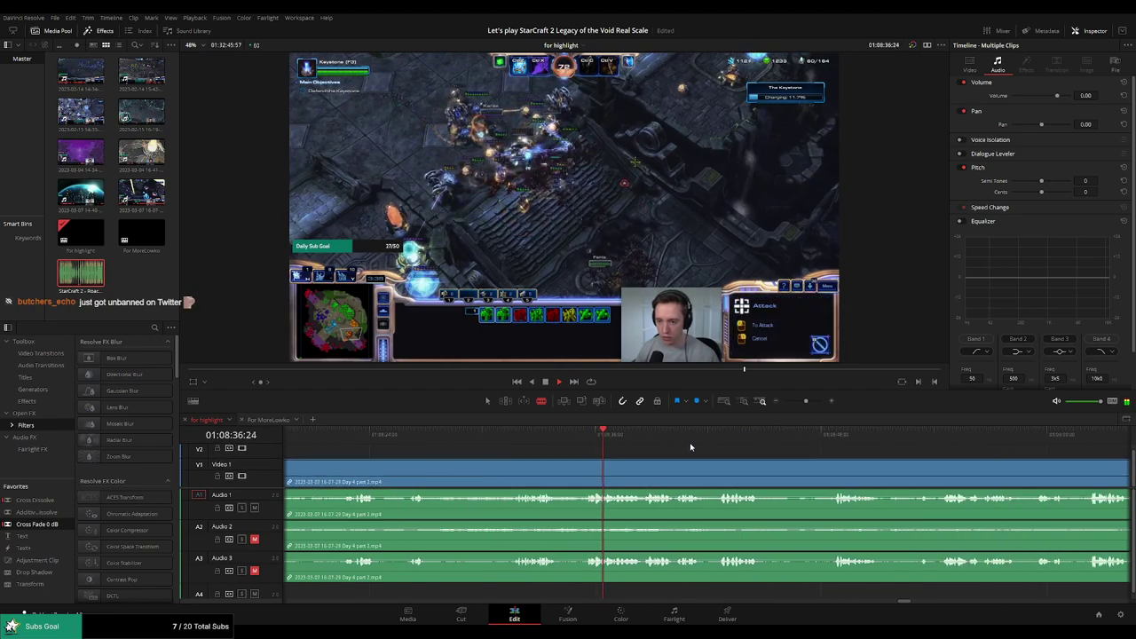
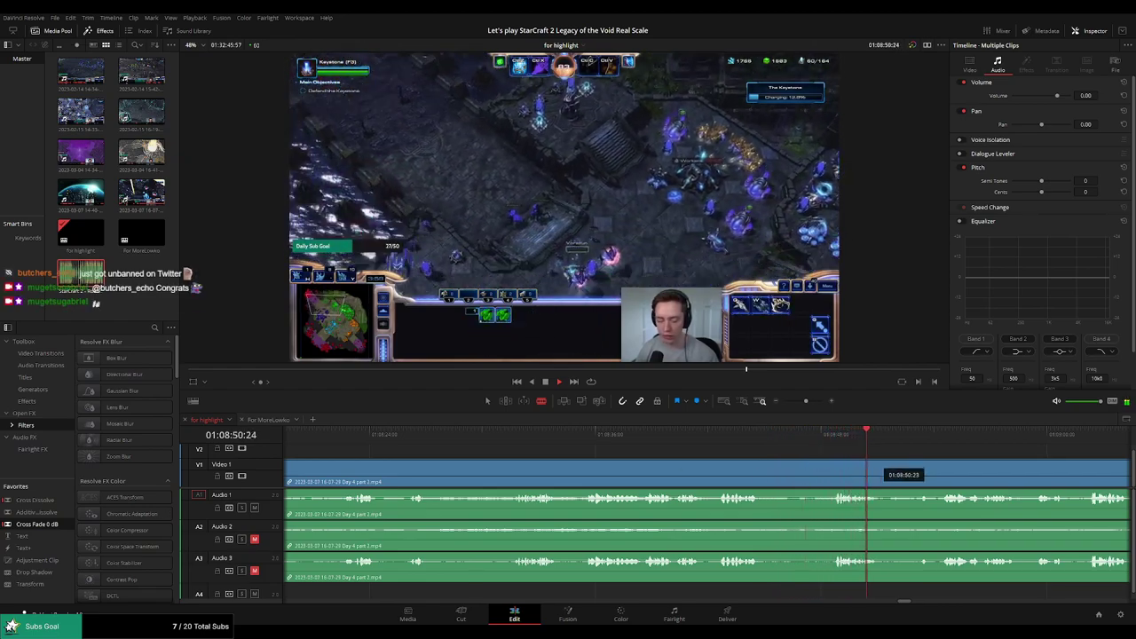
pyautogui.click(930, 434)
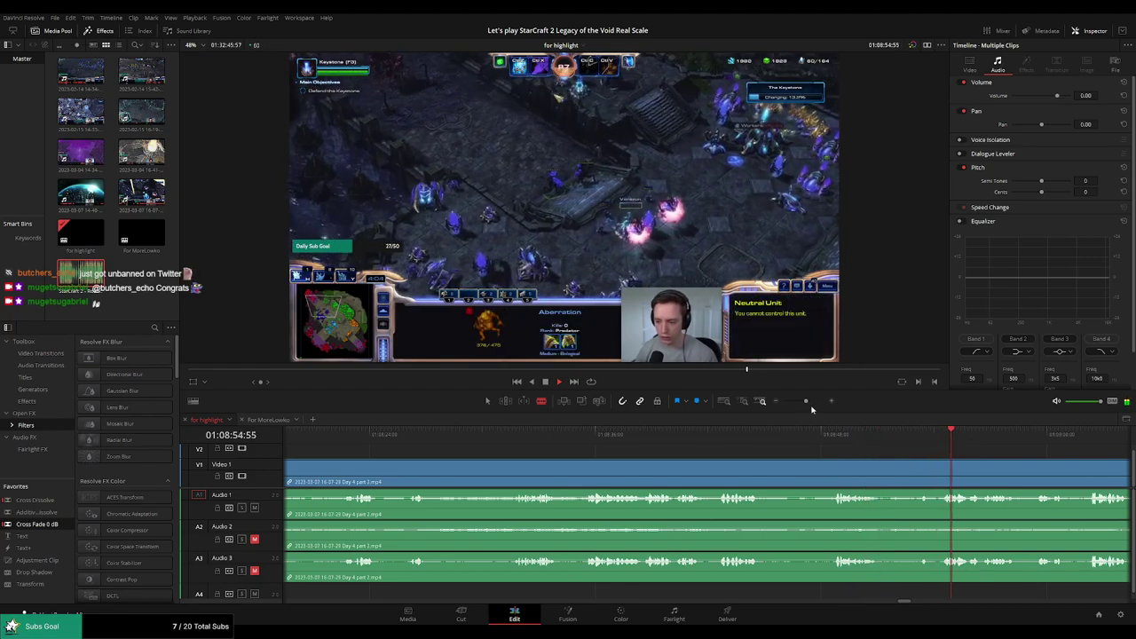
# Review the footage from about 01:08:58 to 01:09:28 for where the uneventful section ends
pyautogui.moveTo(807, 401)
pyautogui.mouseDown()
pyautogui.moveTo(787, 401)
pyautogui.moveTo(802, 401)
pyautogui.mouseUp()
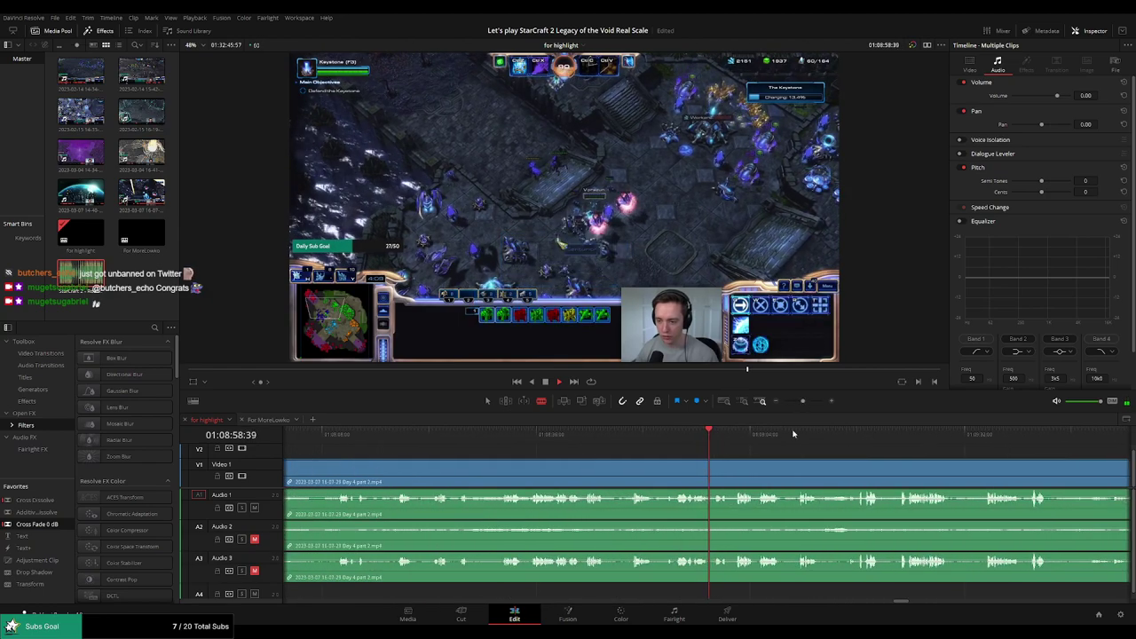
pyautogui.click(765, 432)
pyautogui.click(809, 430)
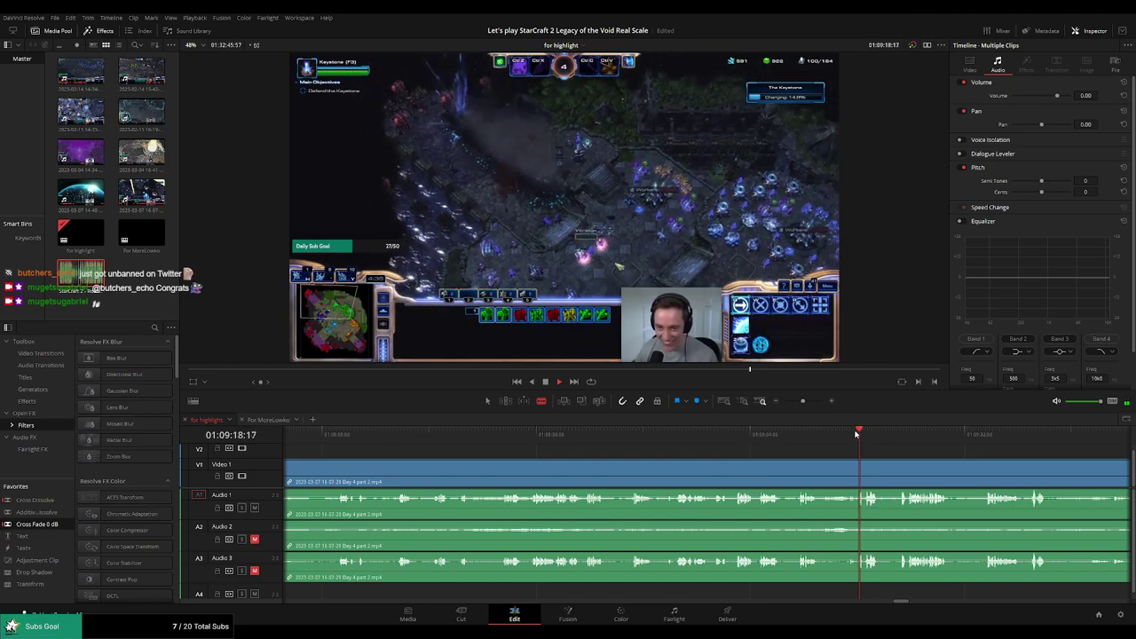
pyautogui.click(843, 433)
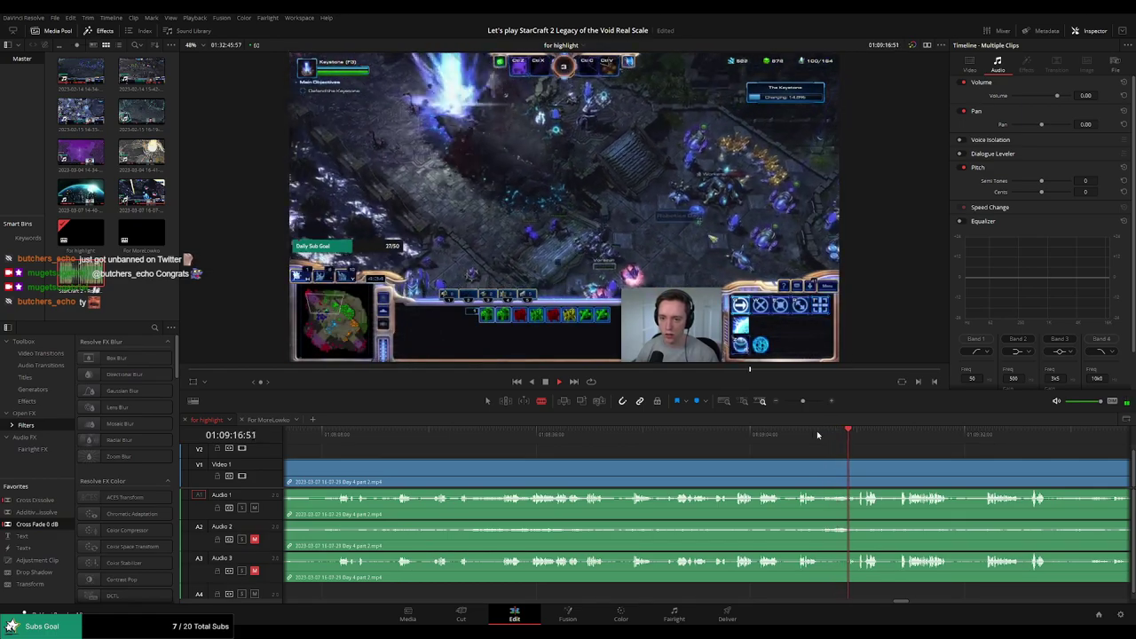
pyautogui.click(869, 434)
pyautogui.moveTo(869, 436); pyautogui.dragTo(900, 435)
pyautogui.moveTo(912, 455); pyautogui.dragTo(804, 451)
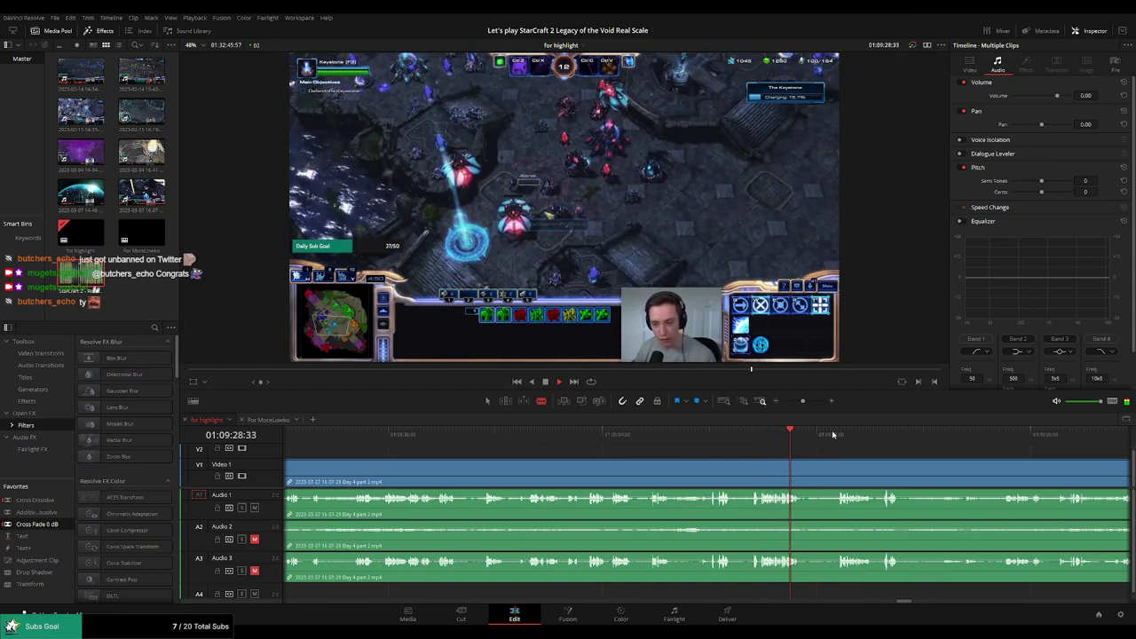
# Skim the footage from about 01:09:36 to 01:10:06 for the moment the highlight picks up again
pyautogui.click(833, 434)
pyautogui.hscroll(2, 755, 443)
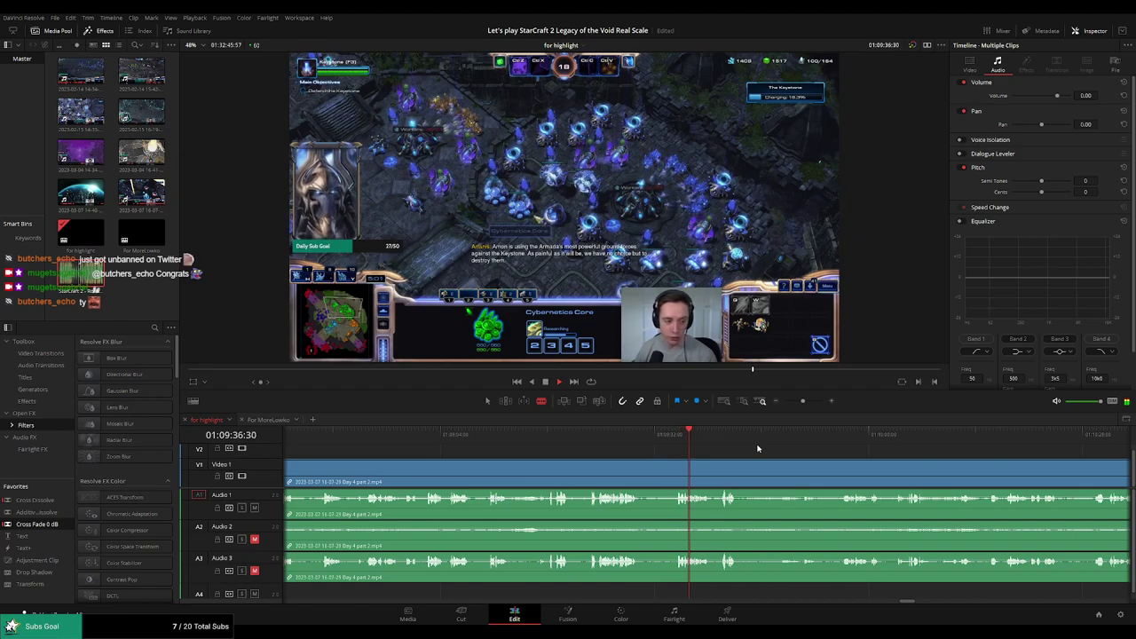
pyautogui.click(720, 440)
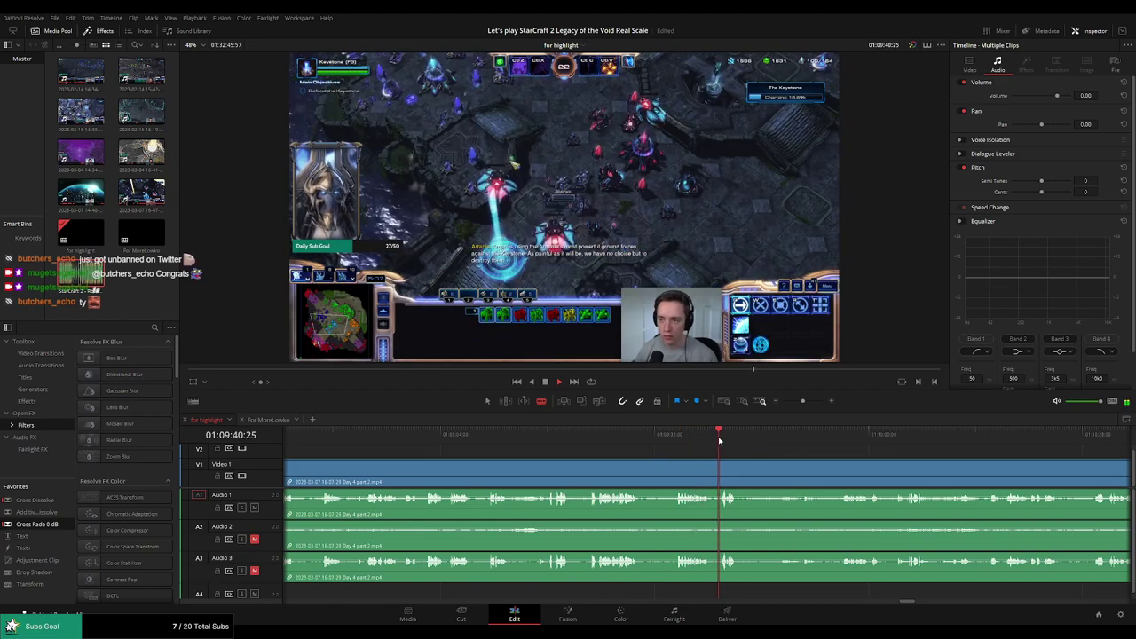
pyautogui.click(848, 439)
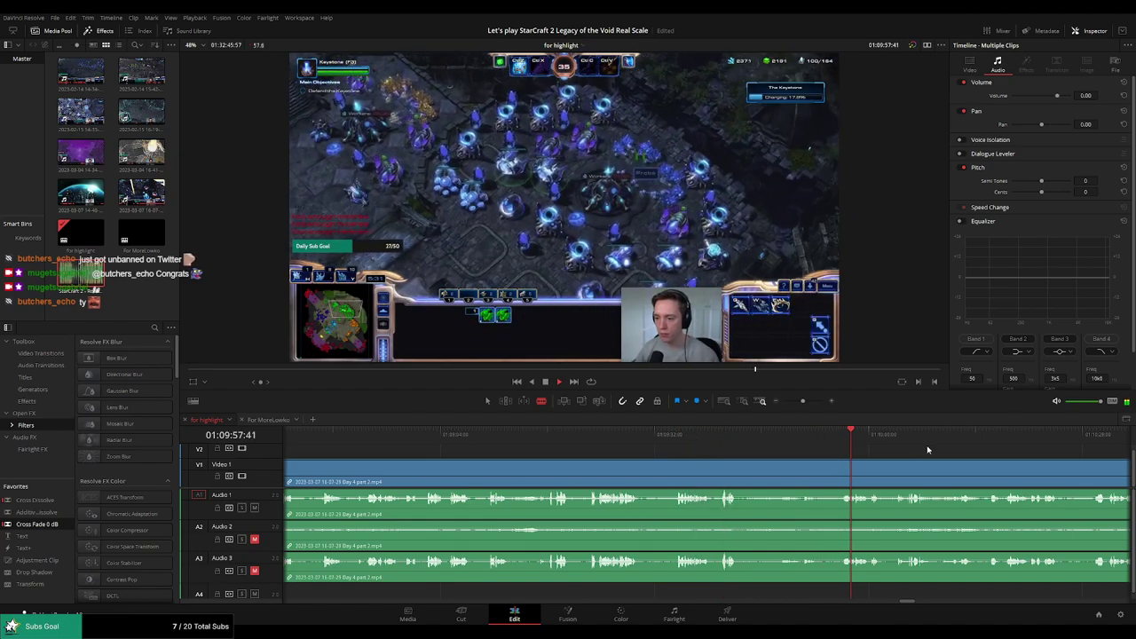
pyautogui.moveTo(927, 450); pyautogui.dragTo(715, 442)
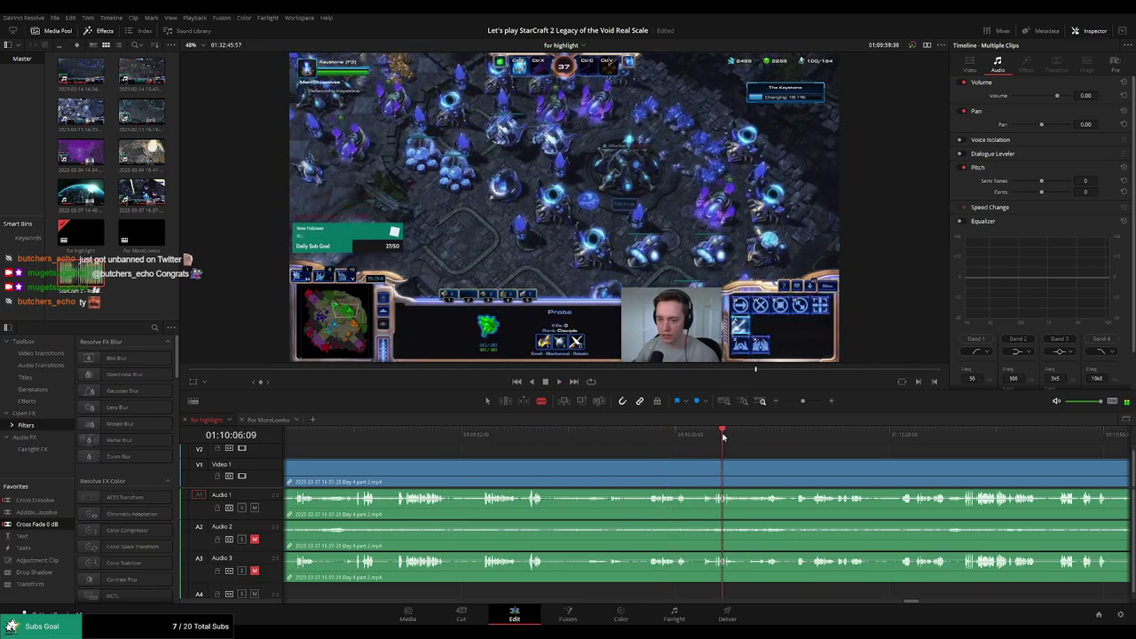
# Split the clip at 01:10:00:09 and ripple-delete the section back to the 01:07:25:15 split
pyautogui.click(705, 434)
pyautogui.scroll(2, 717, 440)
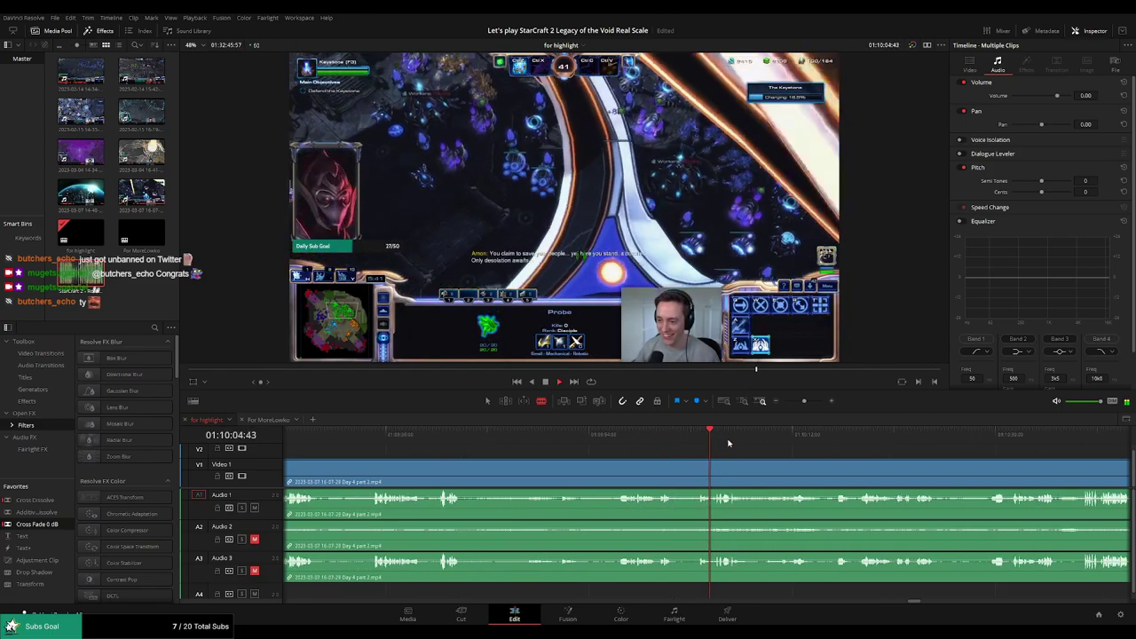
pyautogui.click(617, 432)
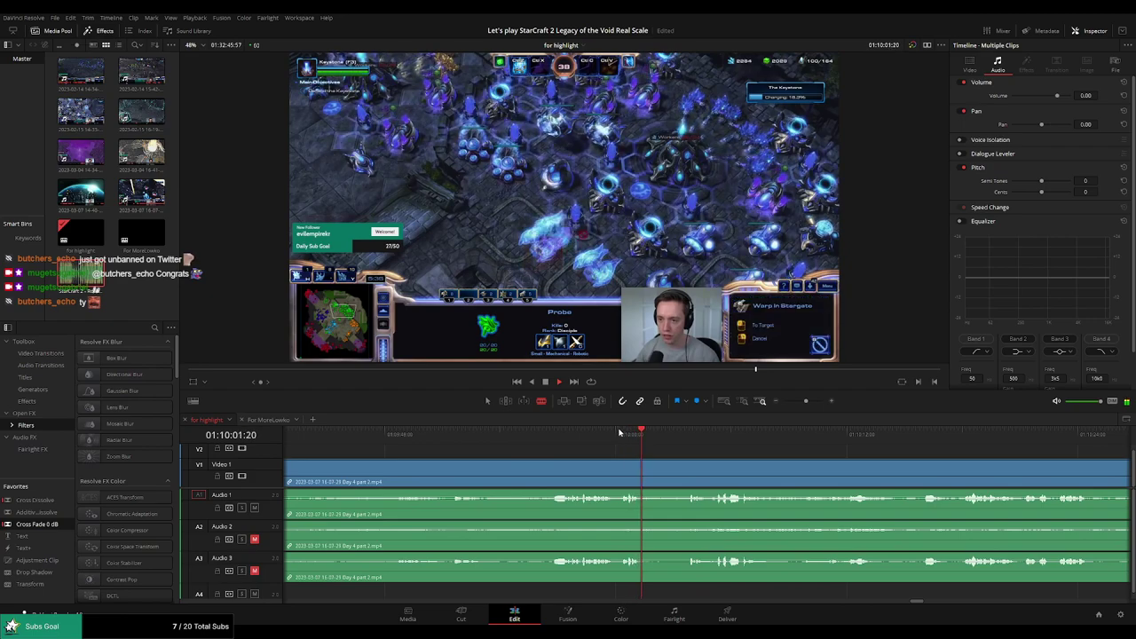
pyautogui.click(617, 435)
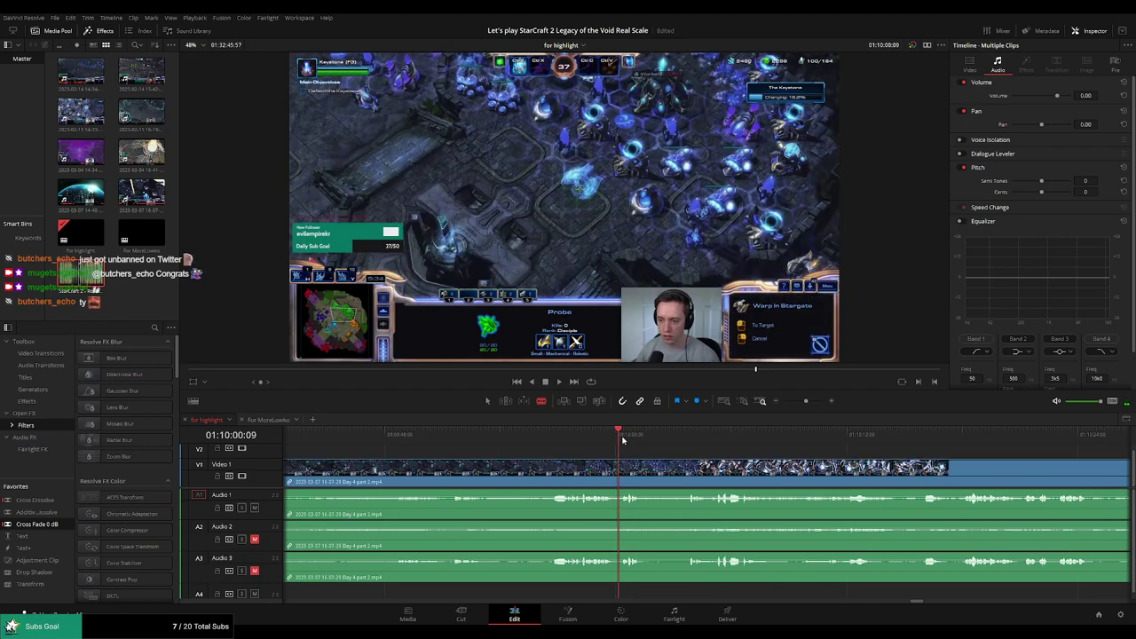
pyautogui.hotkey('ctrl', 'b')
pyautogui.click(597, 475)
pyautogui.click(557, 436)
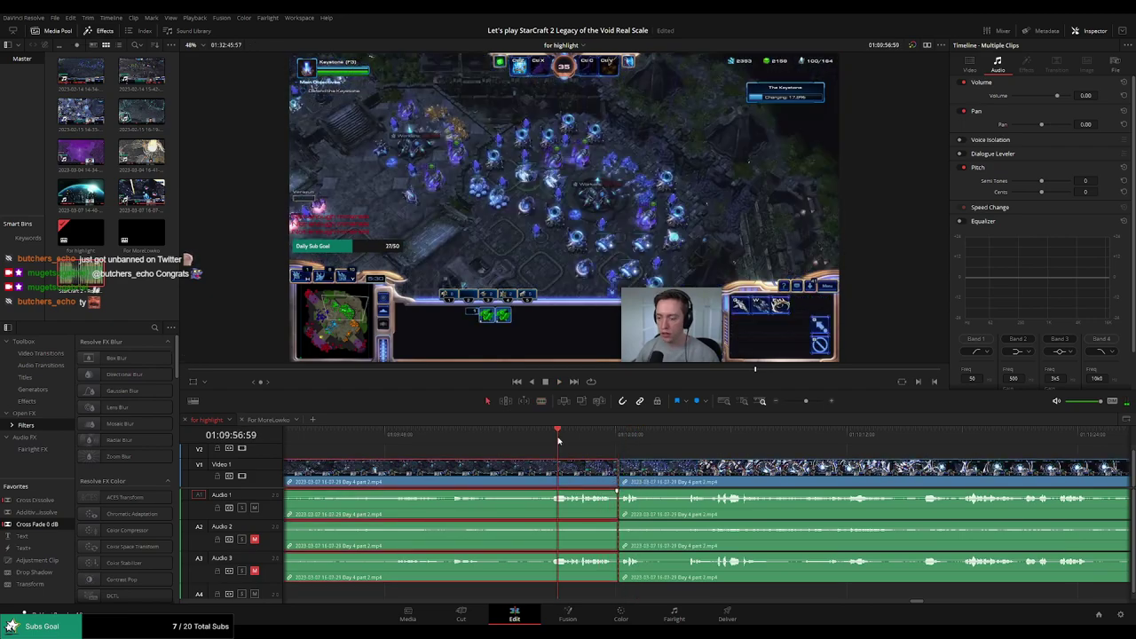
pyautogui.press('Delete')
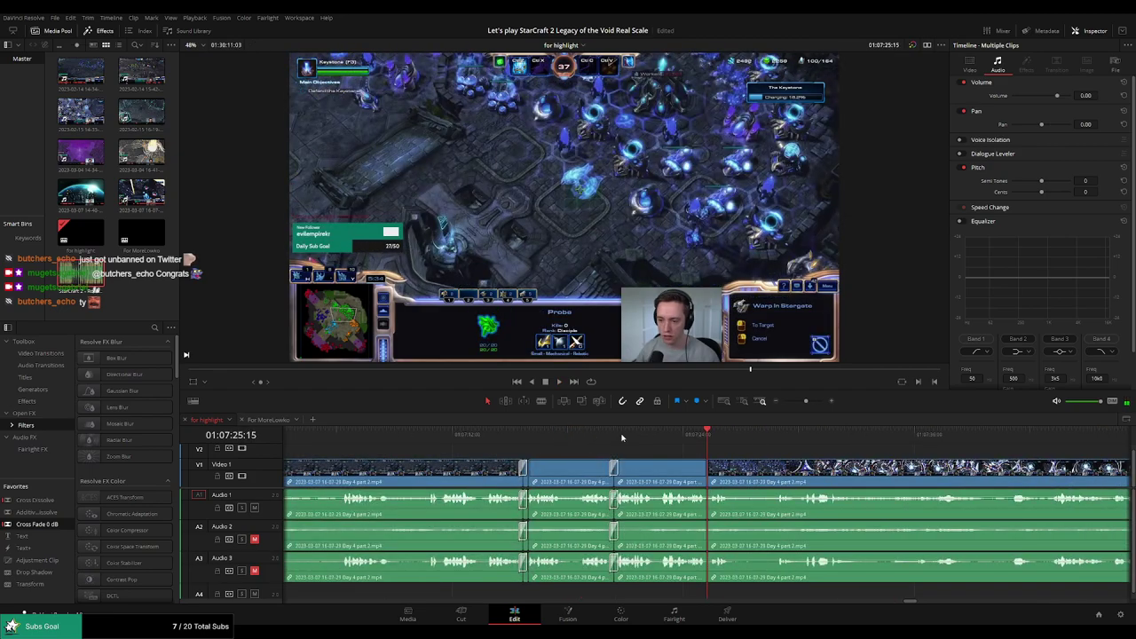
# Add transitions at the 01:07:25:15 join on the video and audio tracks and play back through about 01:07:41
pyautogui.click(691, 436)
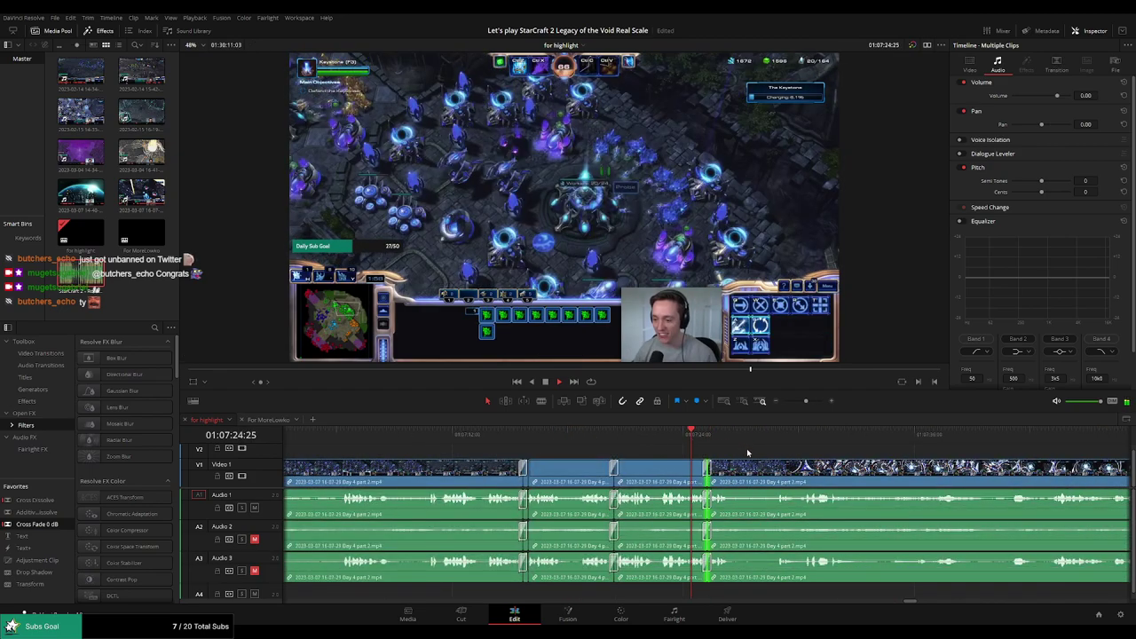
pyautogui.press('space')
pyautogui.hscroll(3, 813, 454)
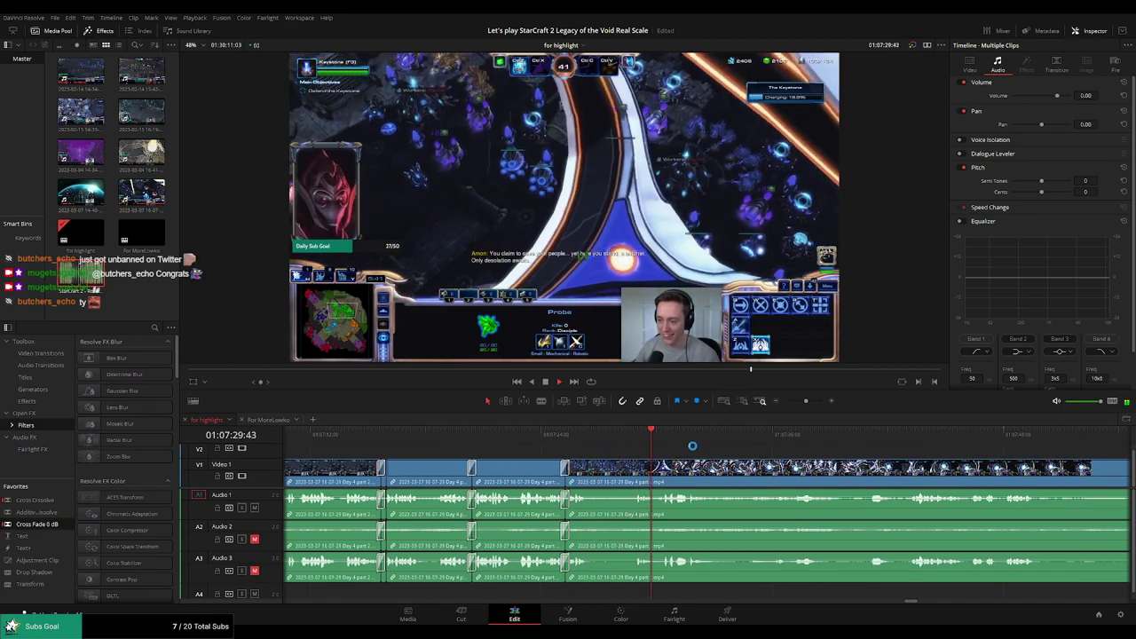
pyautogui.hscroll(2, 738, 456)
pyautogui.hscroll(2, 621, 449)
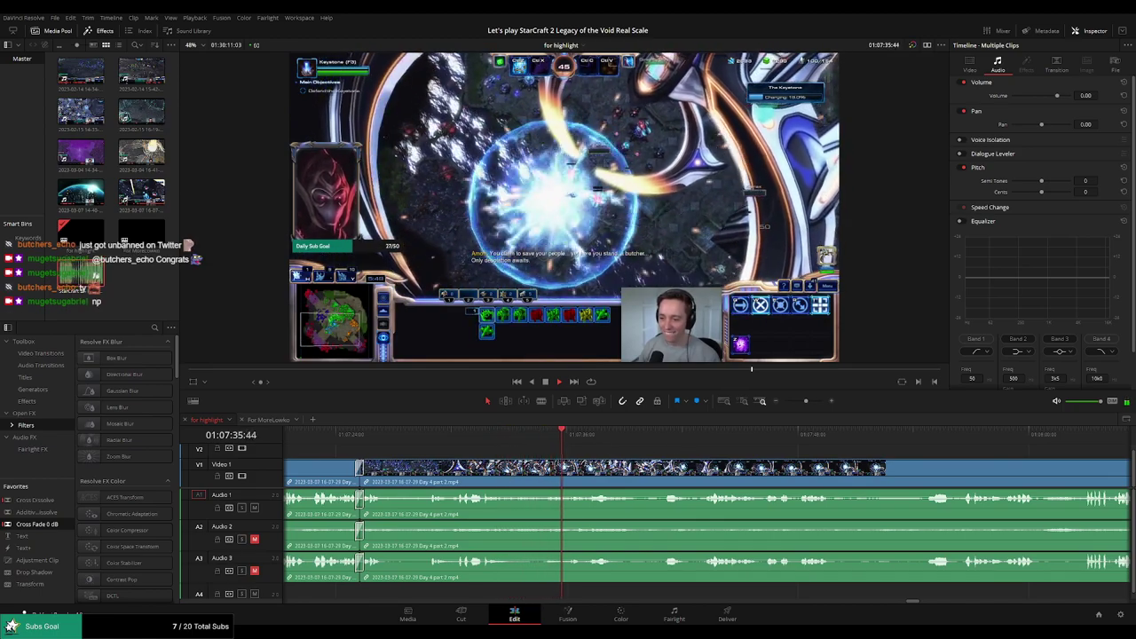
pyautogui.hscroll(2, 701, 453)
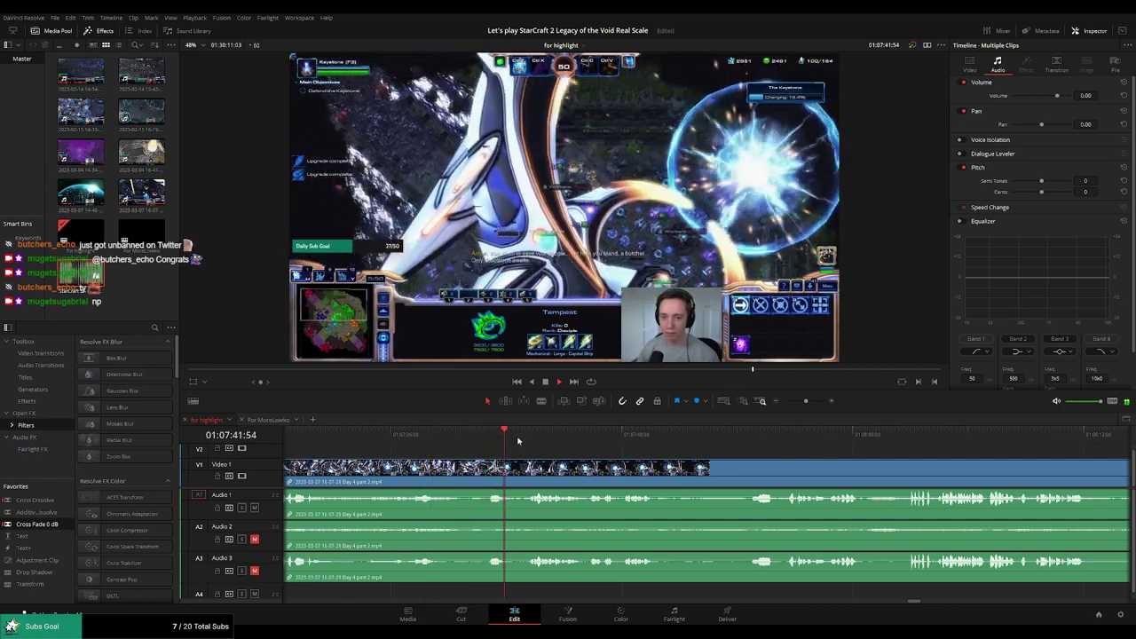
# Cut out the short section from about 01:07:41 to 01:07:43, close the gap, and play back the join
pyautogui.press('b')
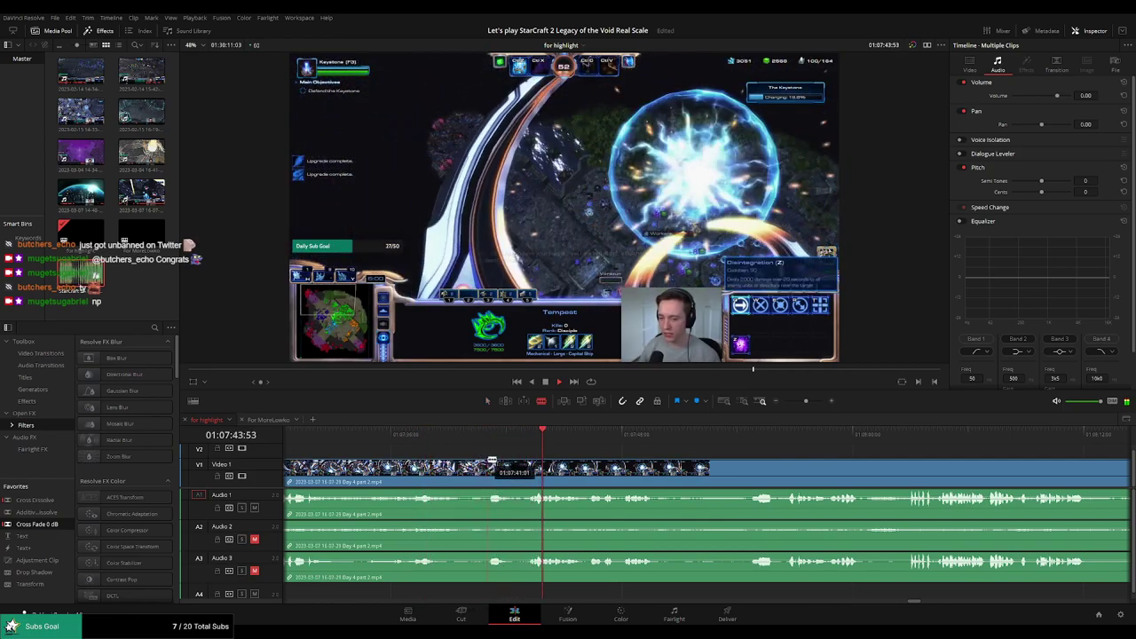
pyautogui.click(486, 464)
pyautogui.click(529, 465)
pyautogui.press('a')
pyautogui.click(517, 469)
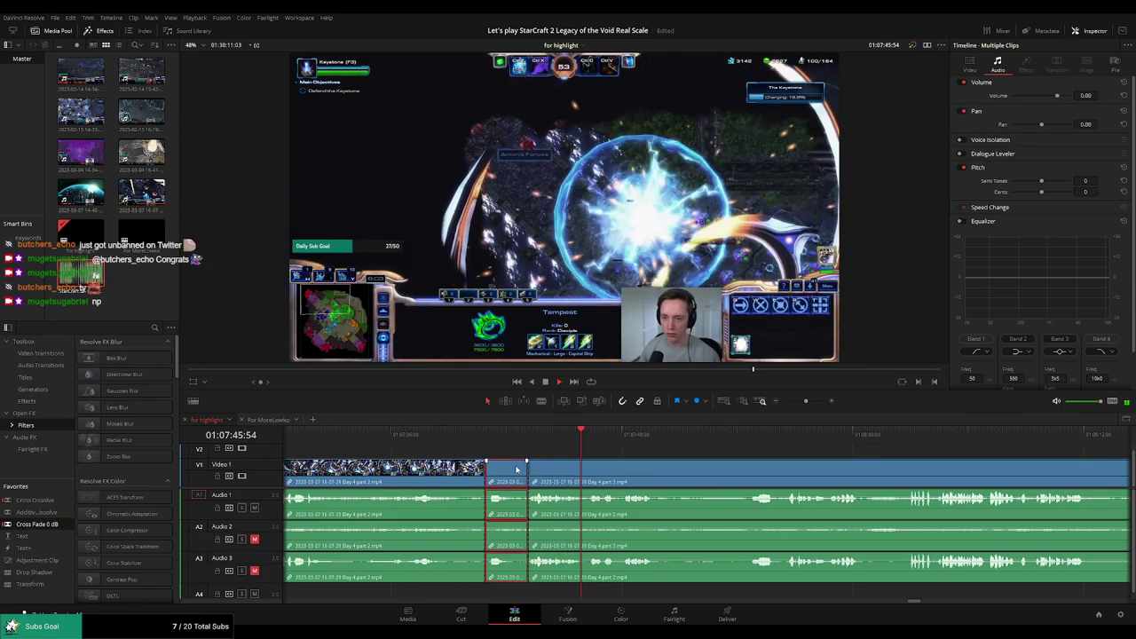
pyautogui.press('Delete')
pyautogui.click(463, 433)
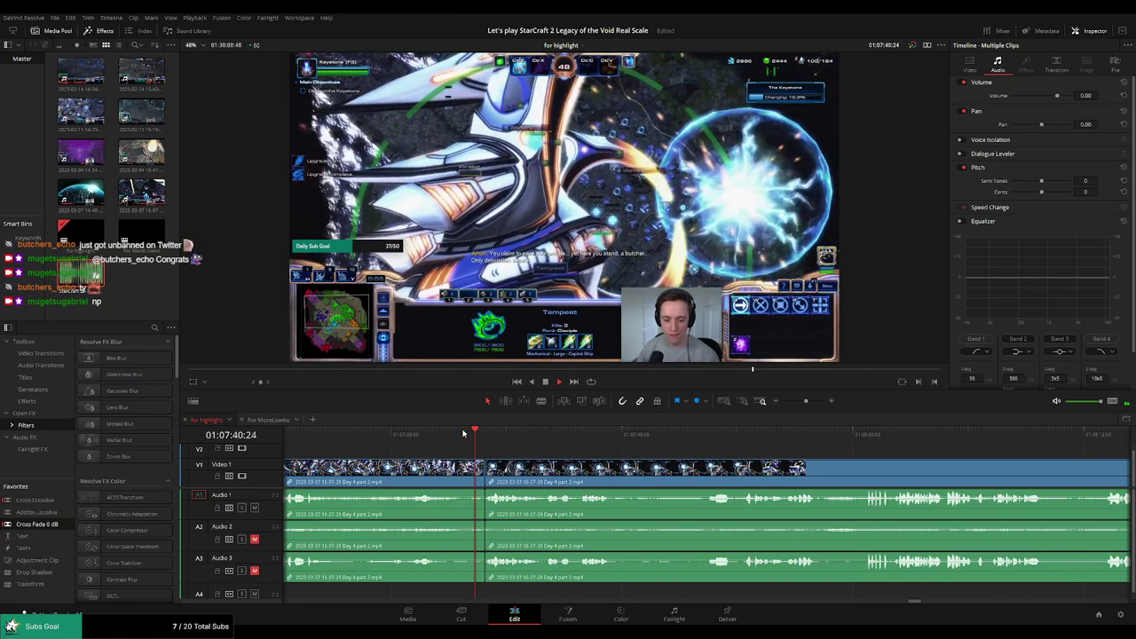
pyautogui.hscroll(1, 590, 452)
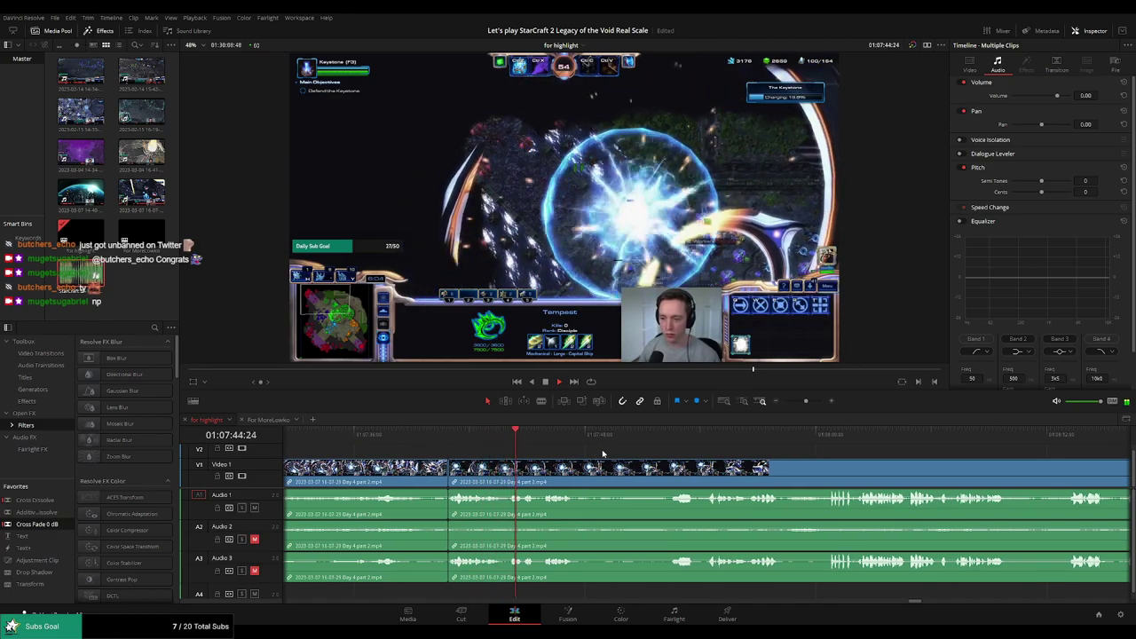
# Cut out the stretch from about 01:07:47:36 to 01:07:54:11 across all tracks and close the gap
pyautogui.hscroll(3, 594, 453)
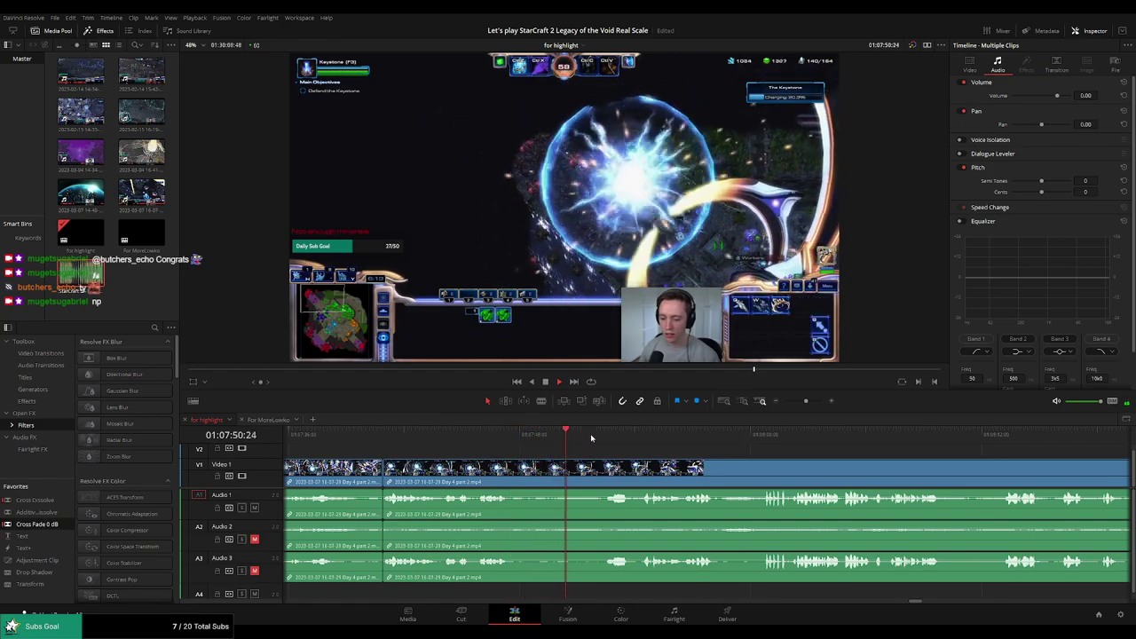
pyautogui.press('b')
pyautogui.click(511, 470)
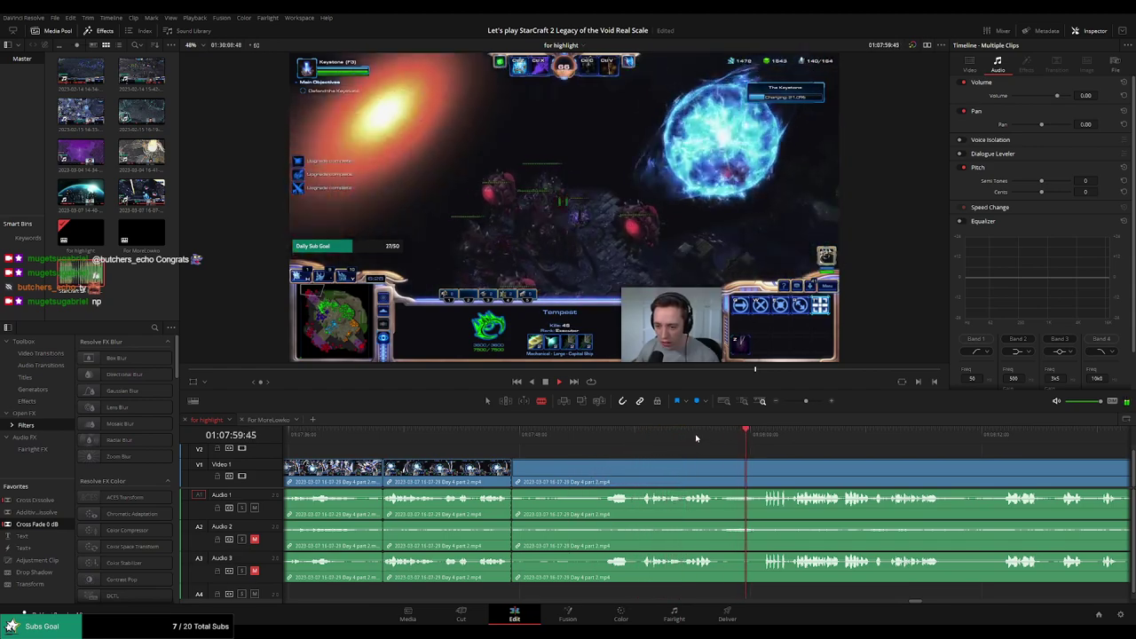
pyautogui.moveTo(678, 435); pyautogui.dragTo(631, 436)
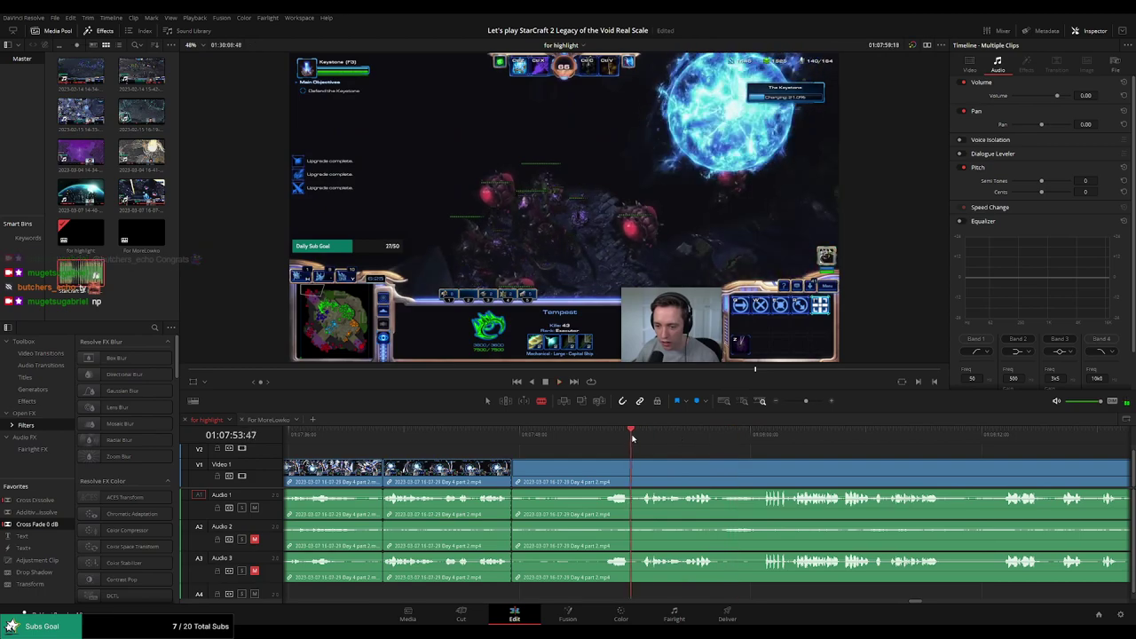
pyautogui.hotkey('ctrl', 'b')
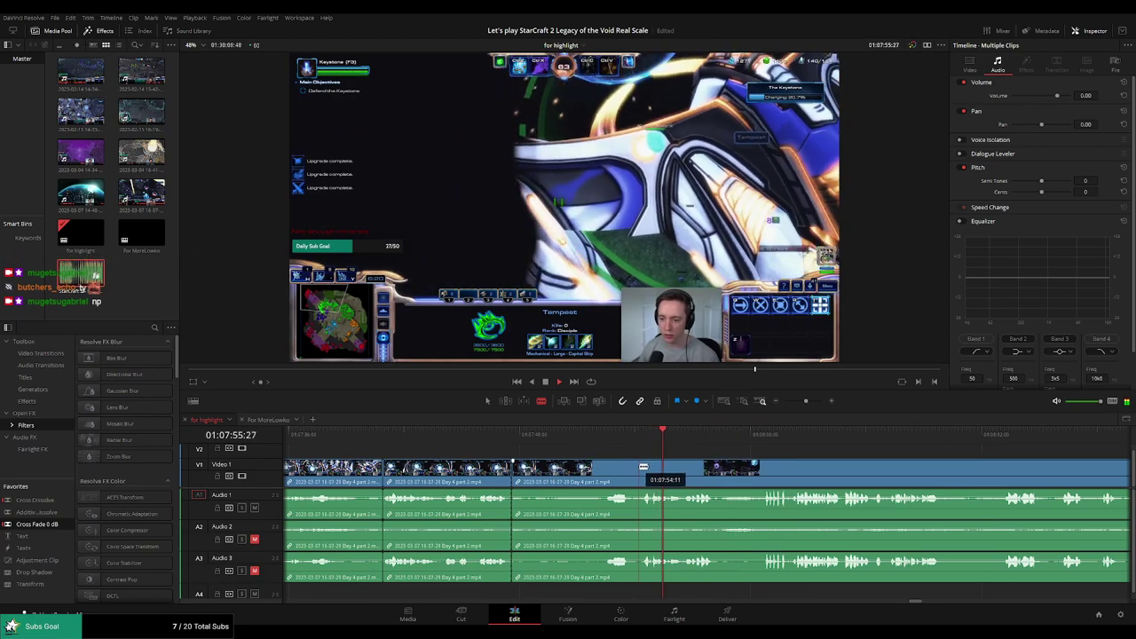
pyautogui.click(601, 472)
pyautogui.press('Delete')
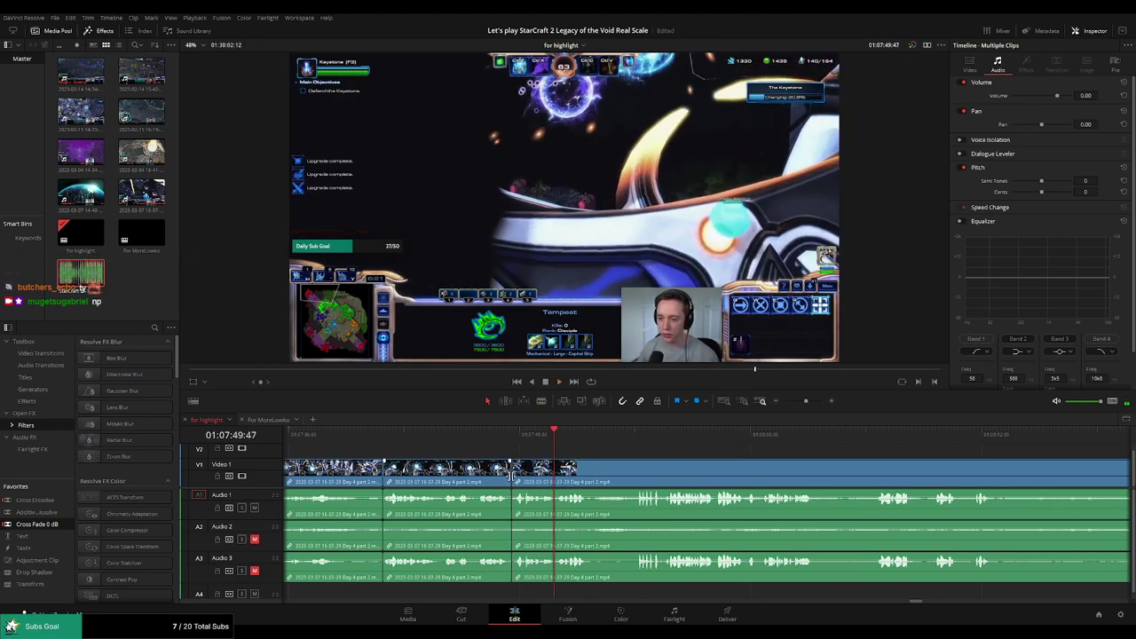
# Play back the join at about 01:07:47:36 and add a Cross Fade 0 dB to it on Audio 1
pyautogui.click(501, 436)
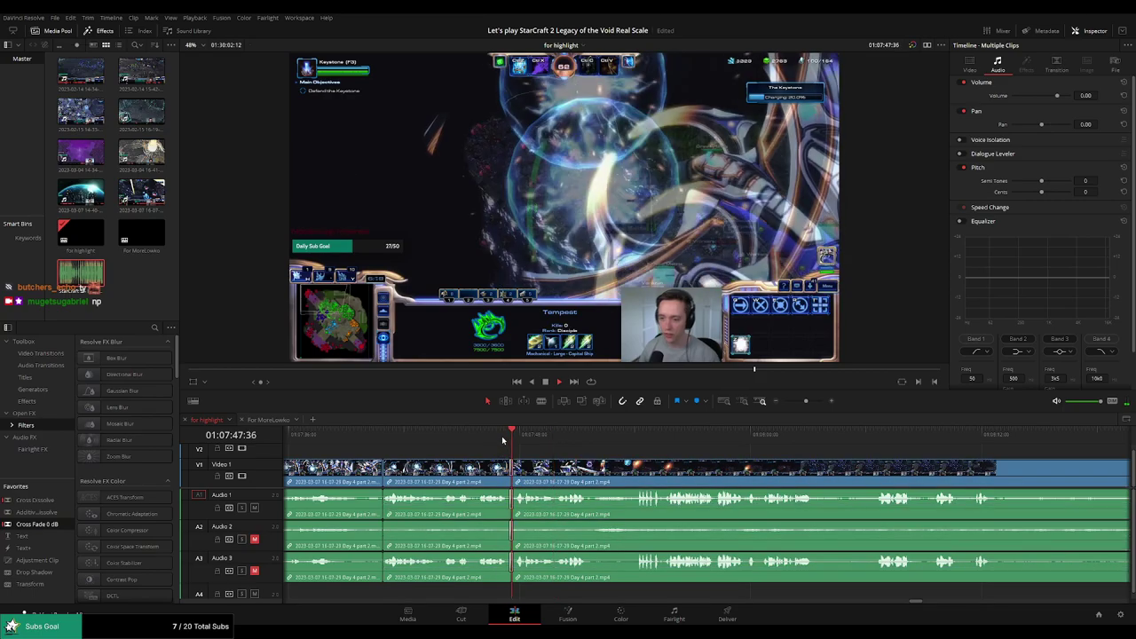
pyautogui.click(502, 435)
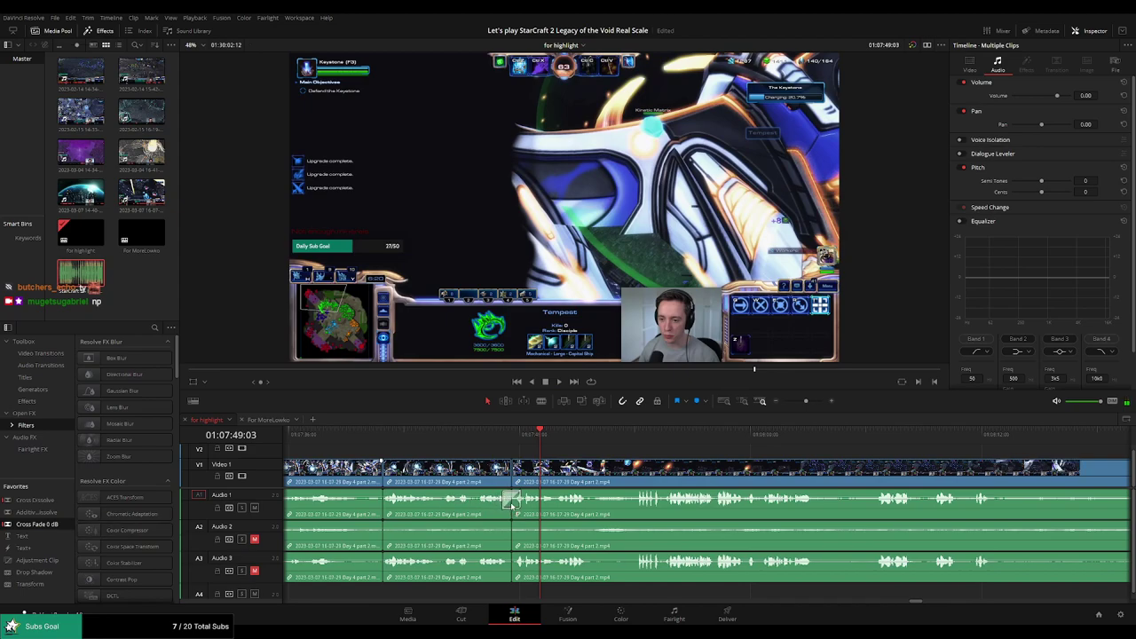
pyautogui.press('space')
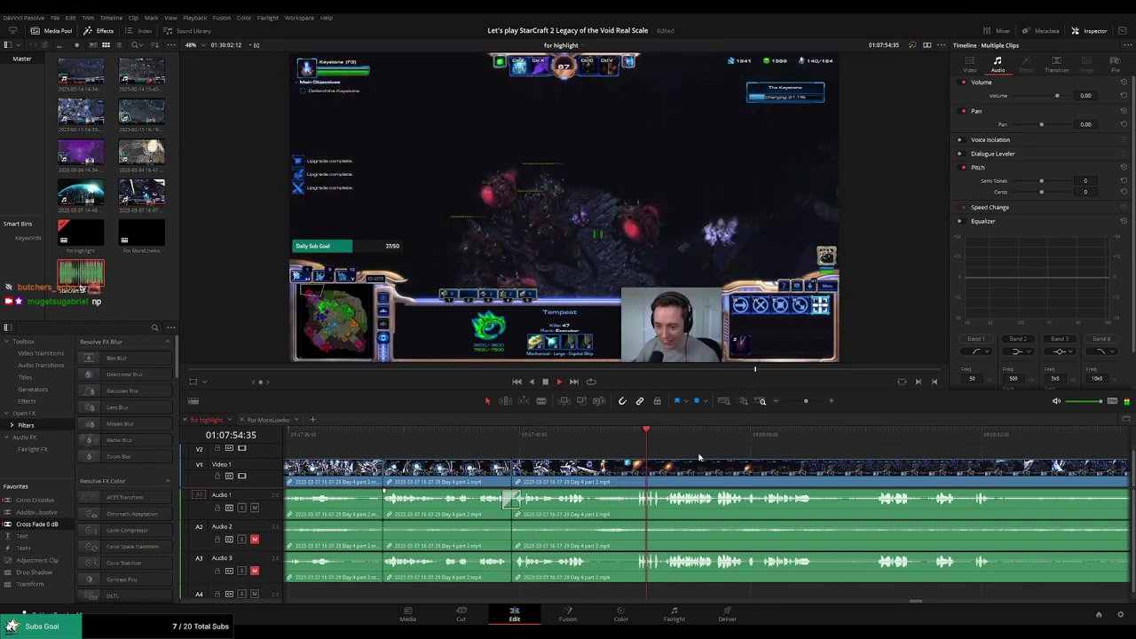
# Split the clip at 01:08:03:19 and at about 01:08:06, and ripple-delete the section between the splits
pyautogui.moveTo(741, 459); pyautogui.dragTo(662, 455)
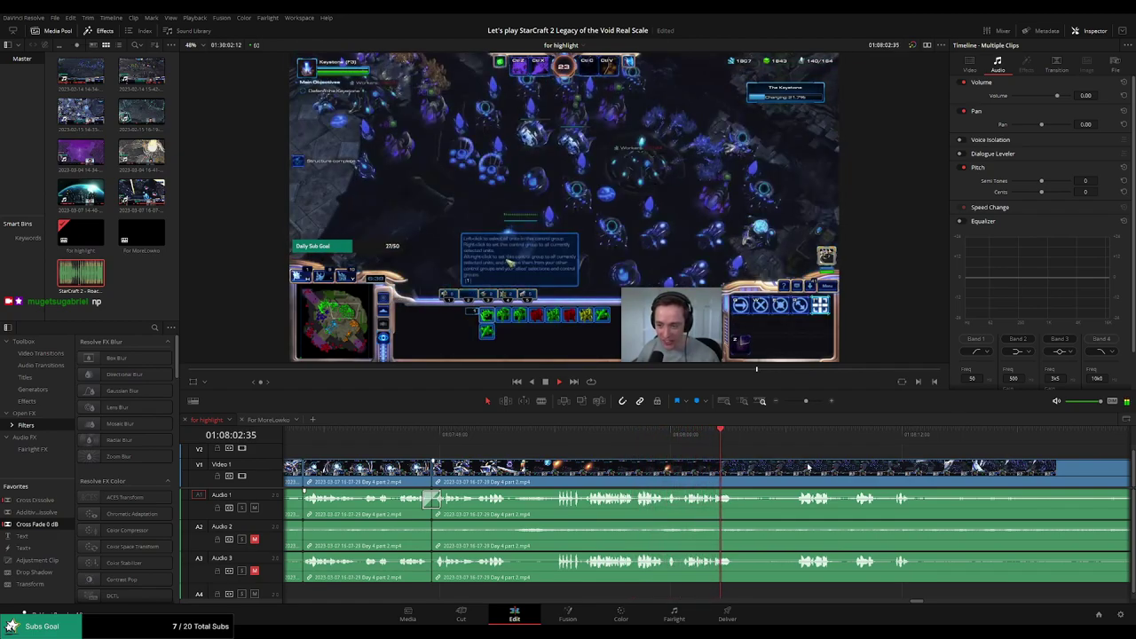
pyautogui.moveTo(761, 465); pyautogui.dragTo(606, 451)
pyautogui.click(621, 438)
pyautogui.press('b')
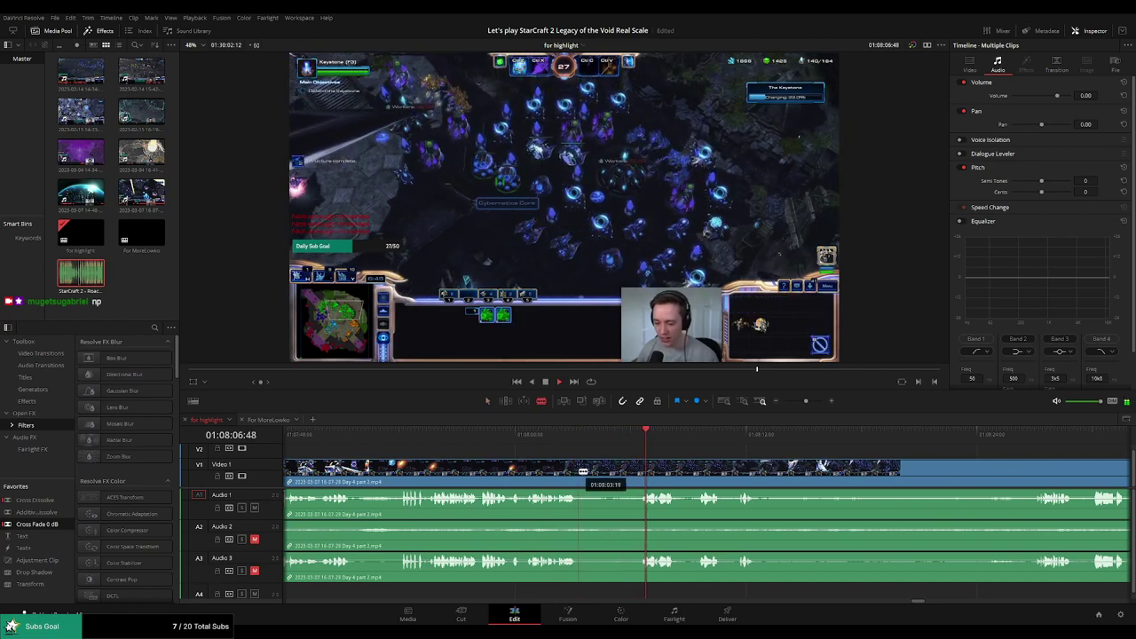
pyautogui.click(579, 468)
pyautogui.click(643, 468)
pyautogui.press('a')
pyautogui.click(621, 471)
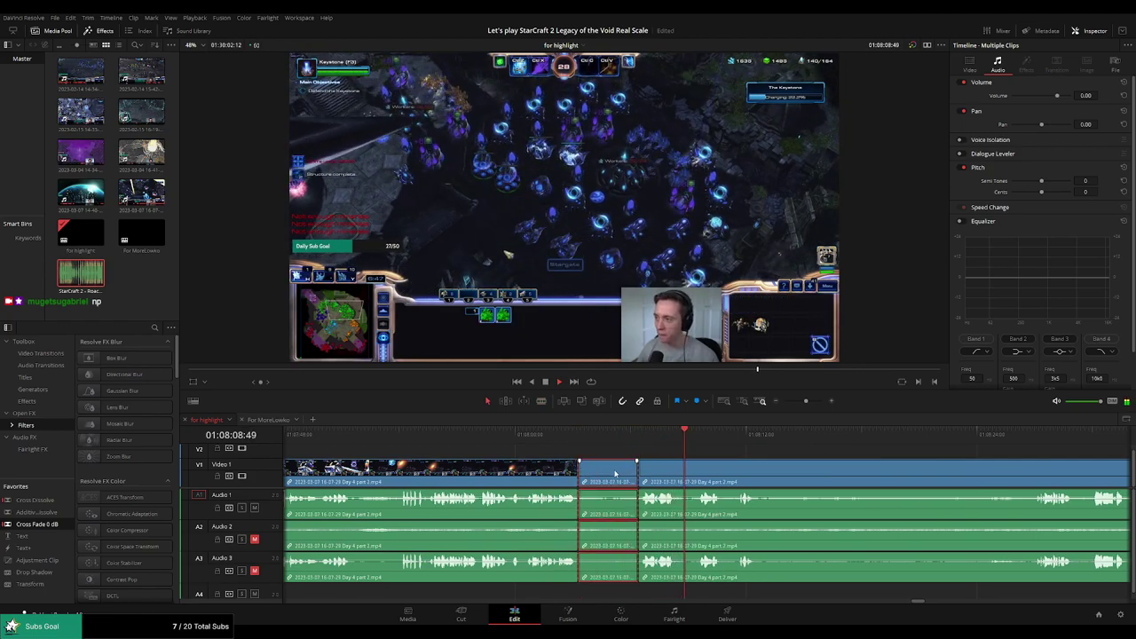
pyautogui.press('Delete')
# Add a Cross Fade 0 dB on Audio 1 at the 01:08:03:19 join and play on to about 01:08:08
pyautogui.moveTo(40, 524); pyautogui.dragTo(506, 501)
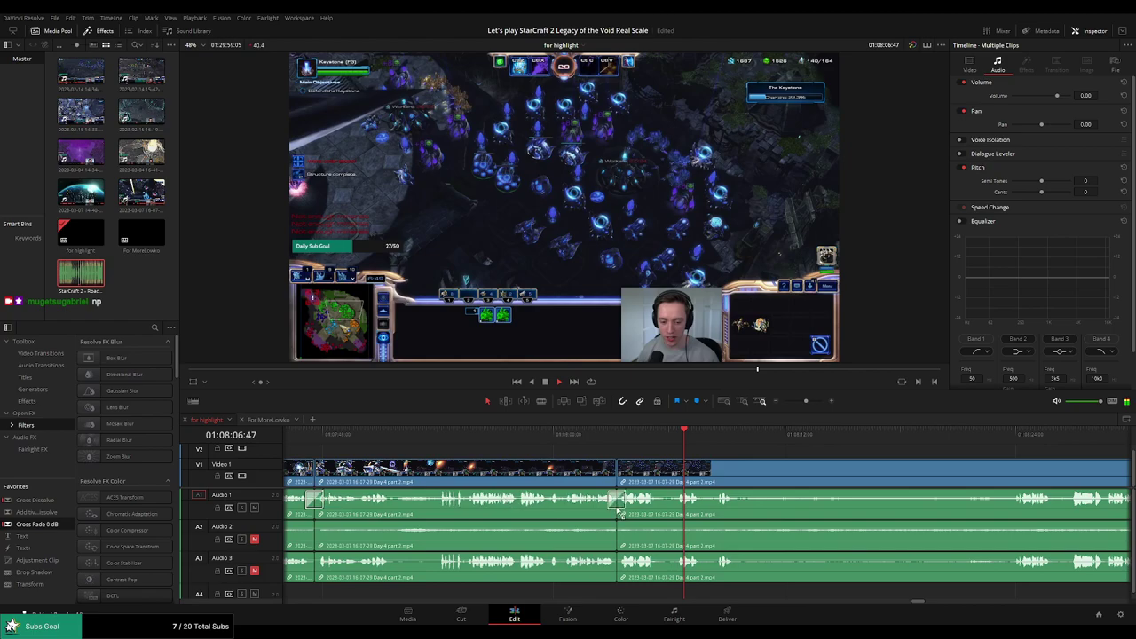
pyautogui.hscroll(5, 639, 443)
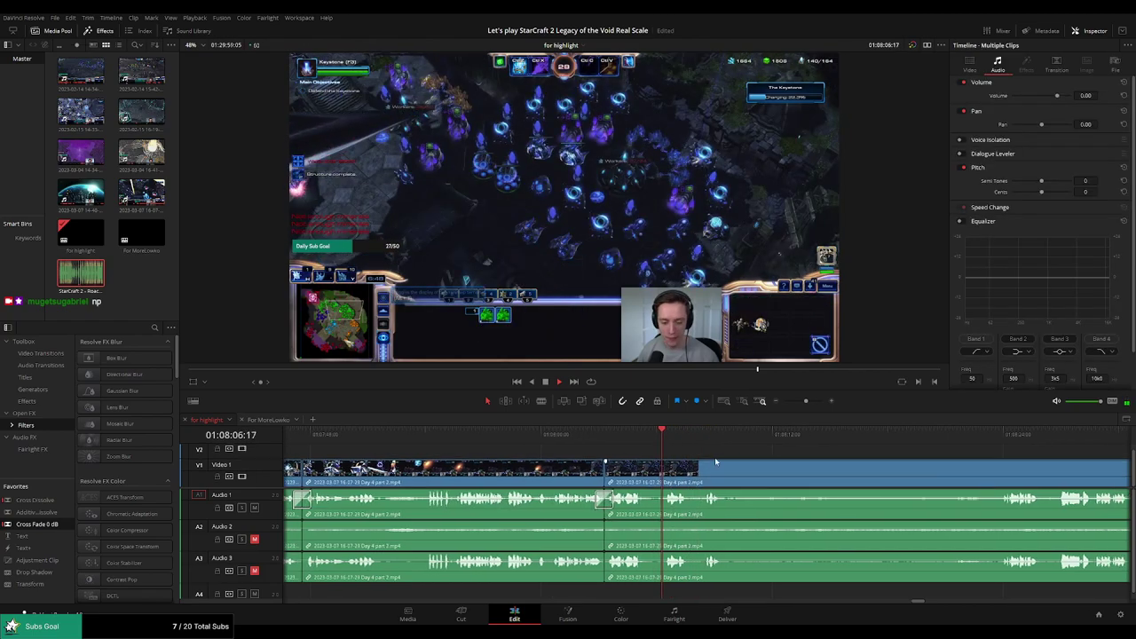
pyautogui.hscroll(2, 621, 461)
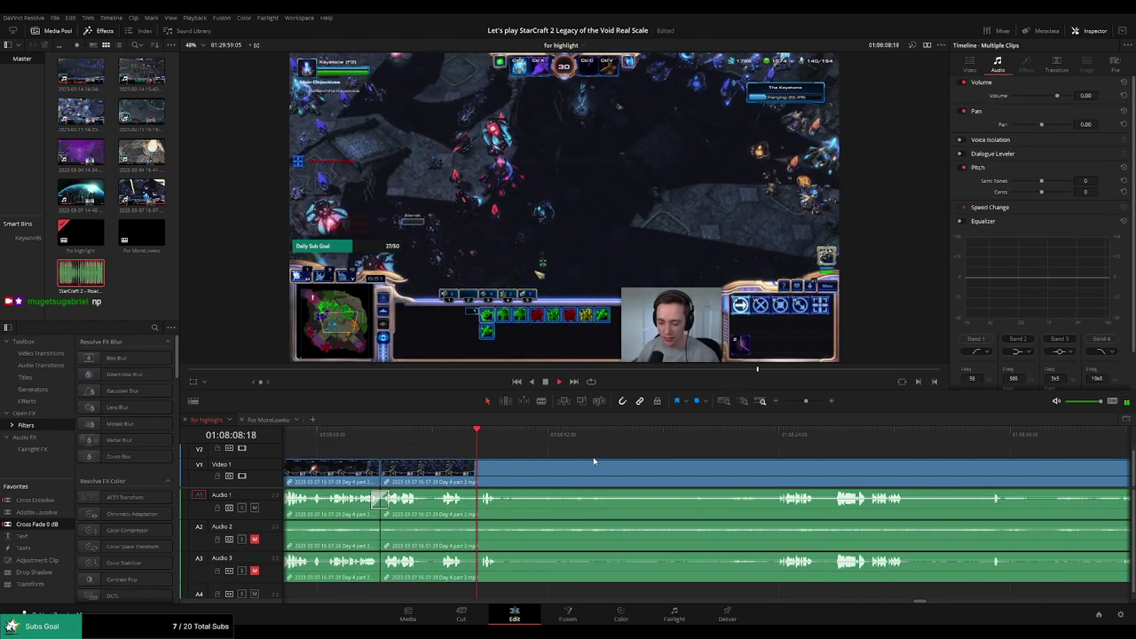
# Split the clip at 01:08:10:00 and at about 01:08:23:52, and ripple-delete the section in between
pyautogui.press('b')
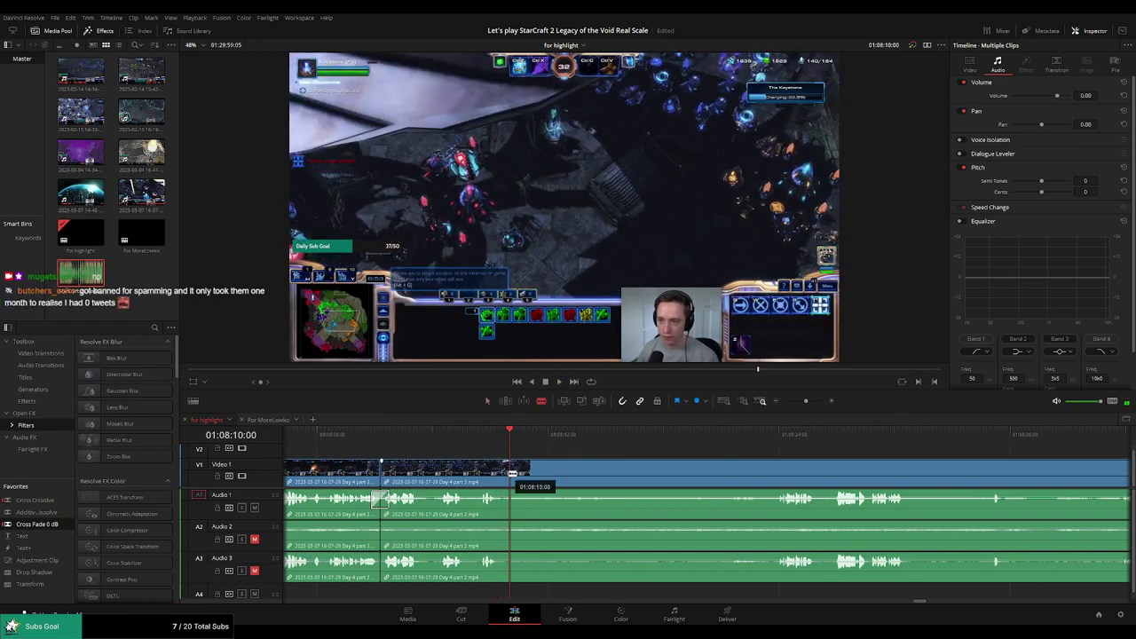
pyautogui.click(510, 471)
pyautogui.click(774, 435)
pyautogui.hscroll(1, 745, 459)
pyautogui.hscroll(5, 675, 457)
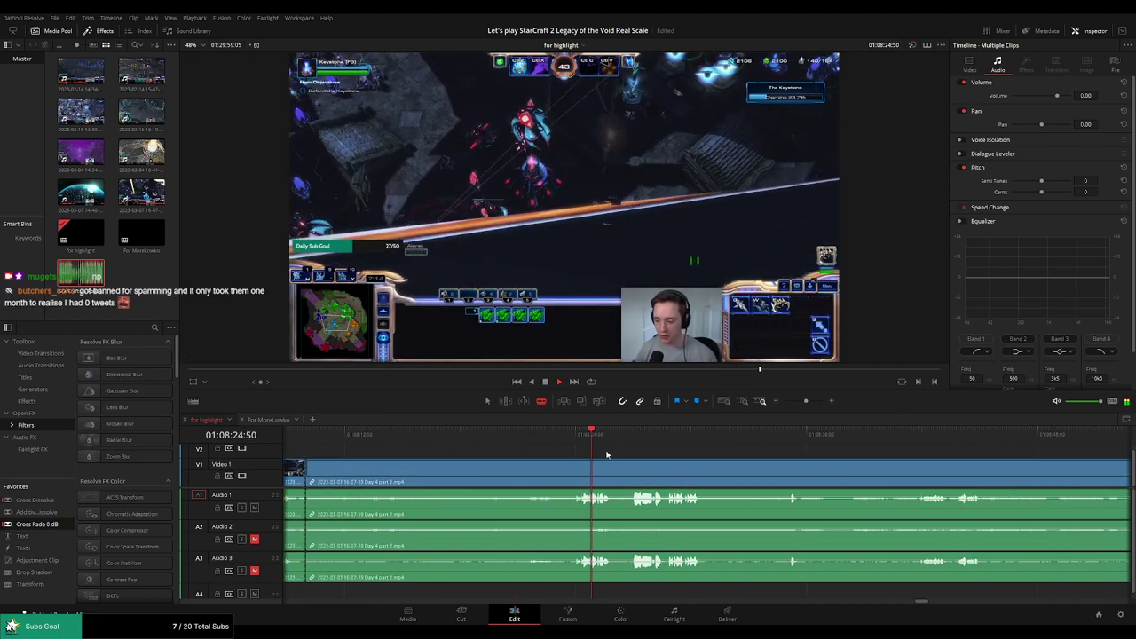
pyautogui.click(573, 465)
pyautogui.press('a')
pyautogui.click(534, 469)
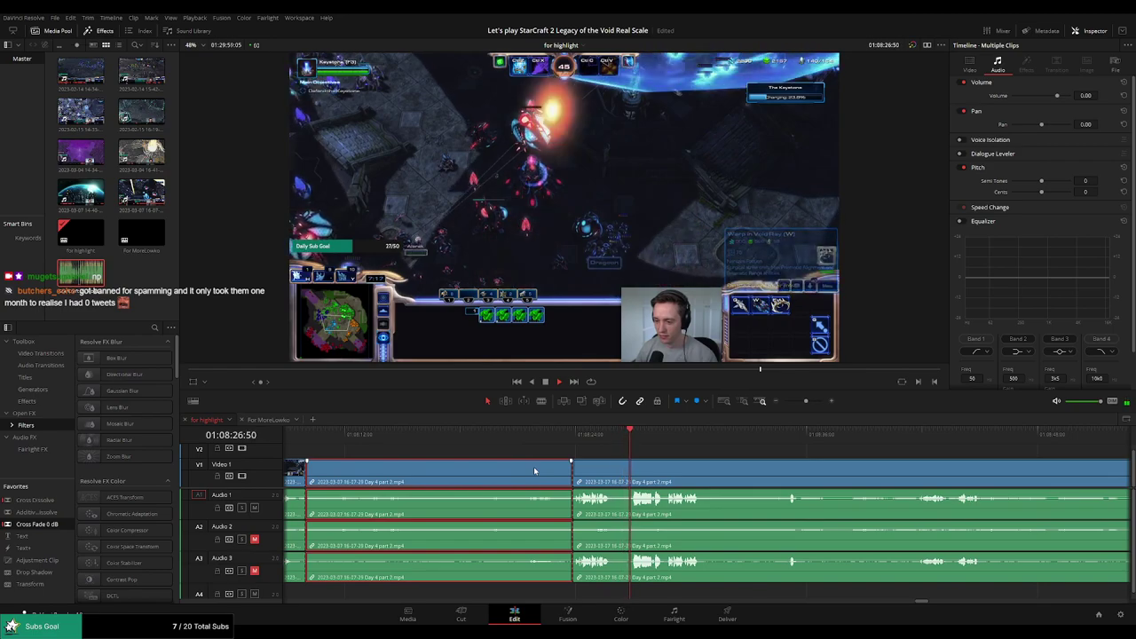
pyautogui.press('Delete')
# Play back the 01:08:10:00 join, undo the transitions added across all tracks there, and add a Cross Fade 0 dB on Audio 1 only
pyautogui.hscroll(-5, 551, 473)
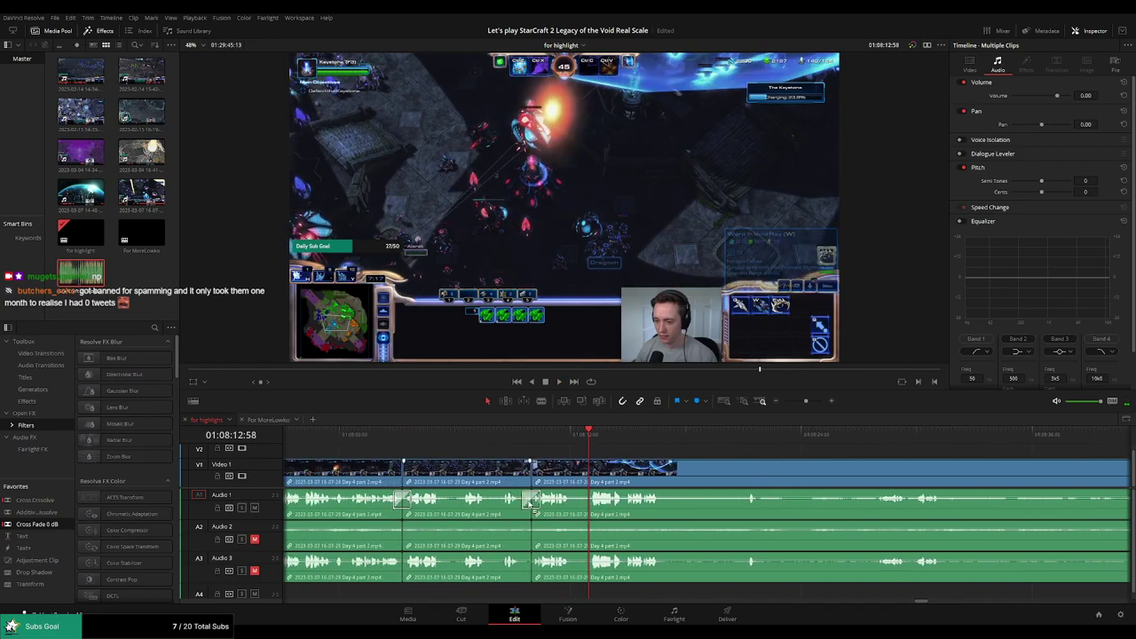
pyautogui.click(515, 435)
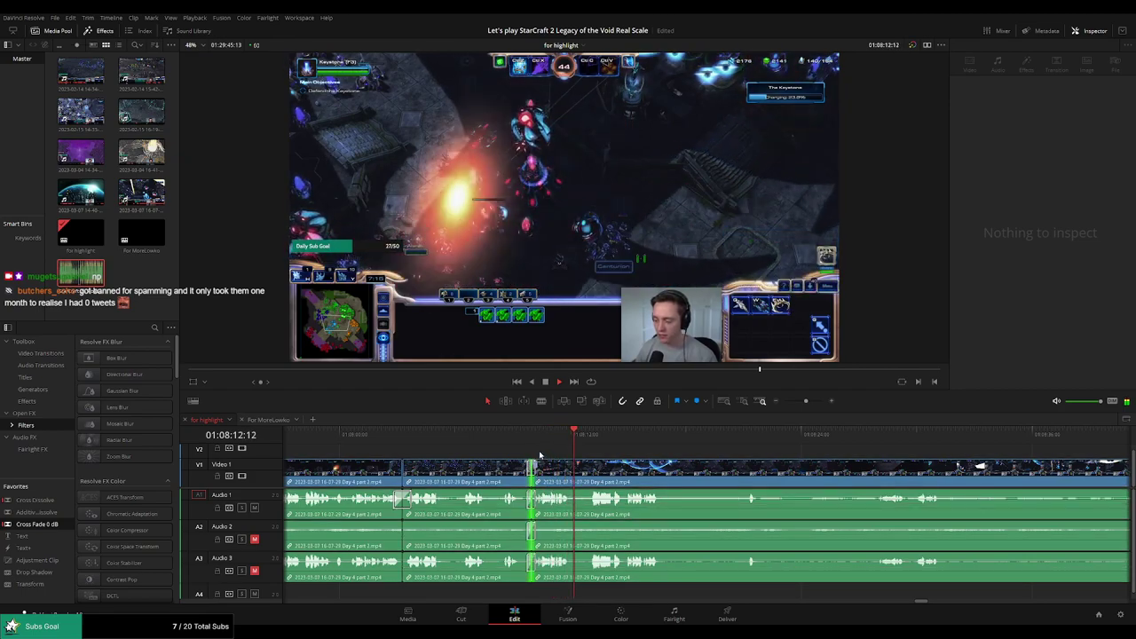
pyautogui.click(531, 483)
pyautogui.hotkey('ctrl', 'z')
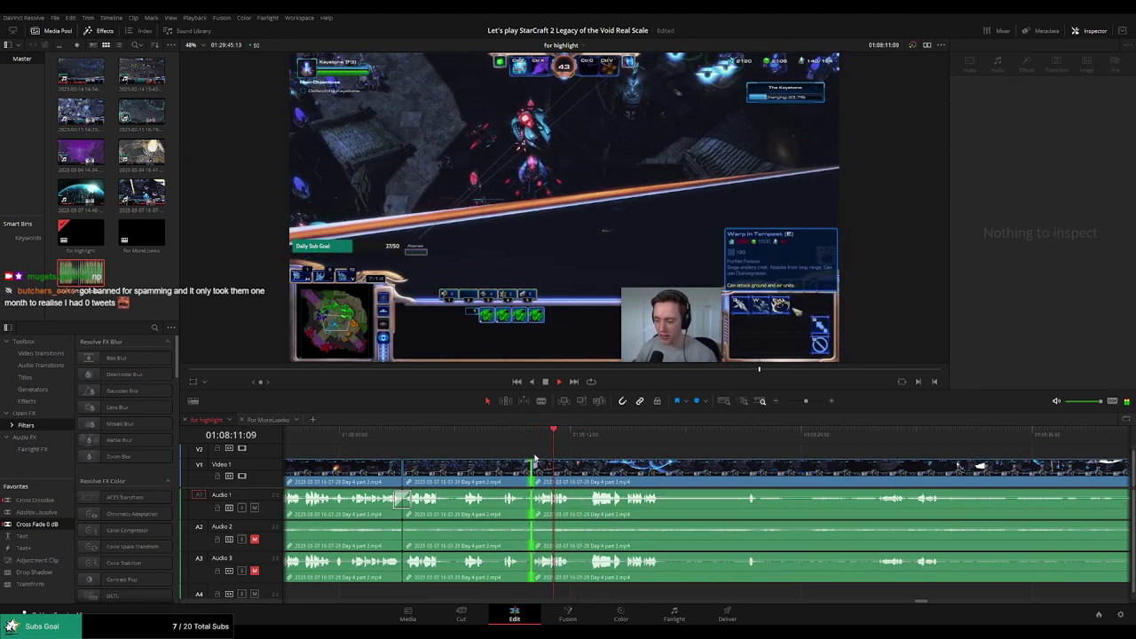
pyautogui.moveTo(37, 525); pyautogui.dragTo(524, 493)
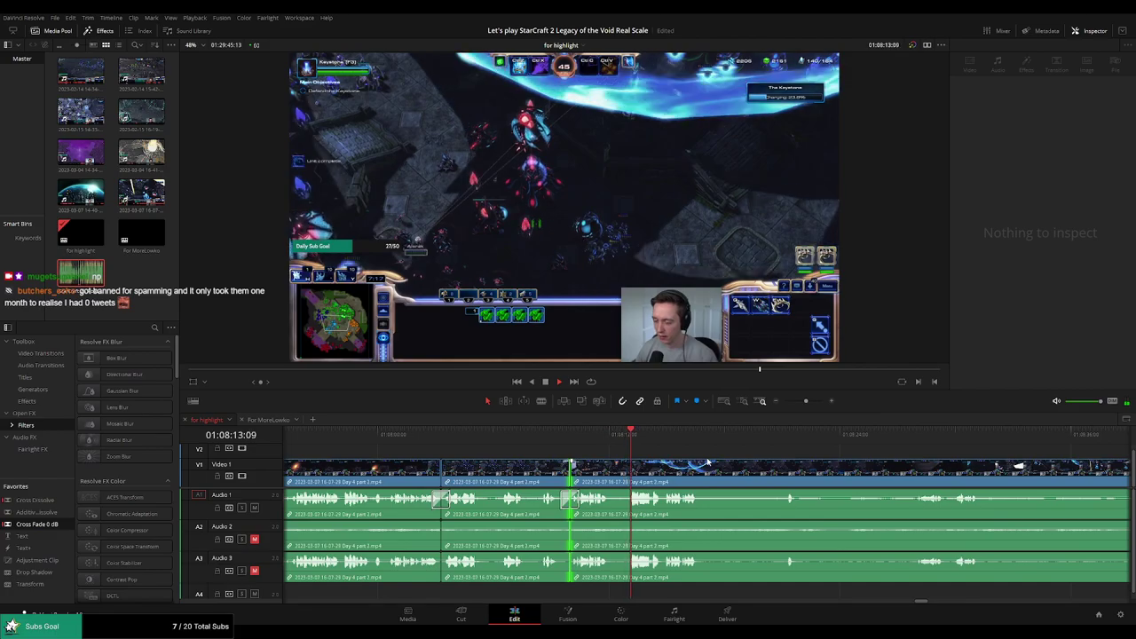
# Play on past the 01:08:10:00 join and split the clip at 01:08:17:03, where the commentary pauses
pyautogui.hscroll(4, 707, 463)
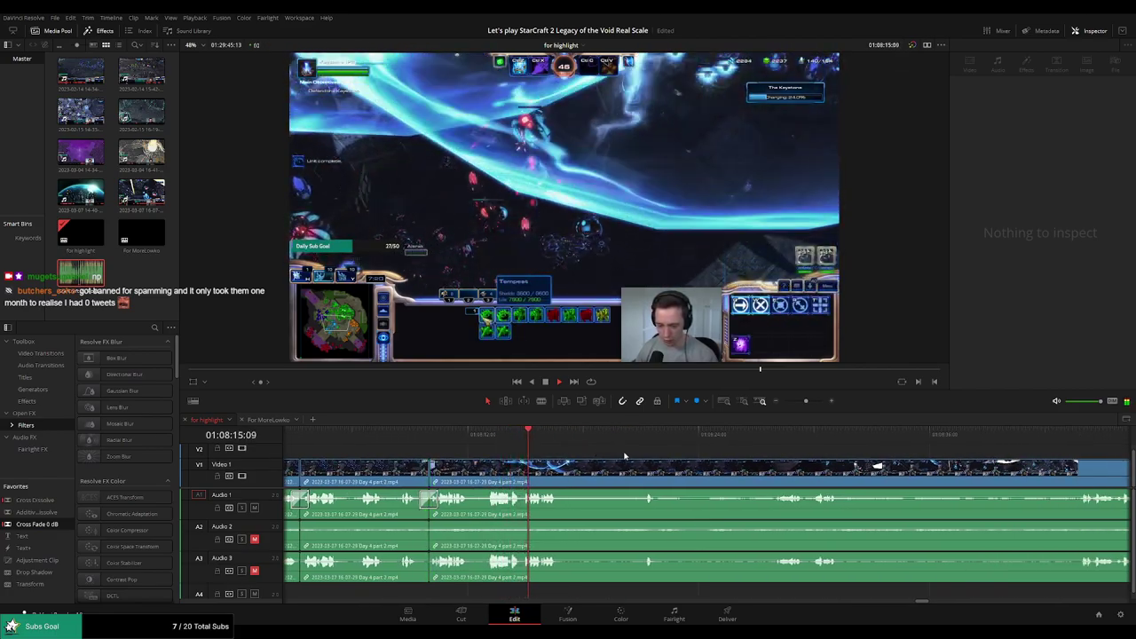
pyautogui.hscroll(1, 624, 456)
pyautogui.click(531, 472)
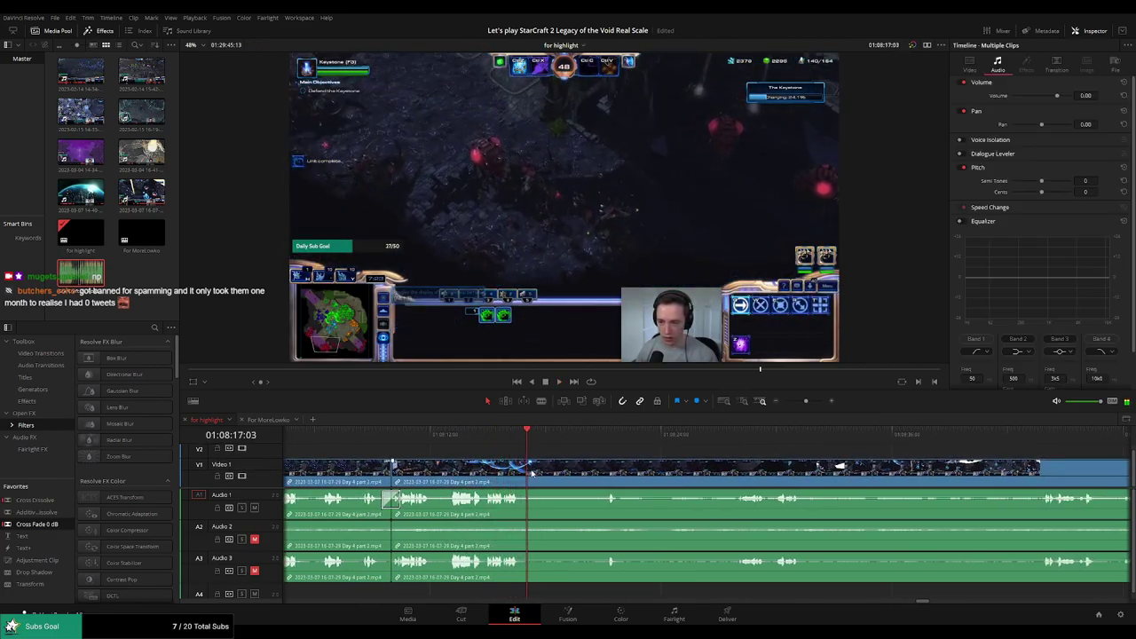
pyautogui.press('b')
pyautogui.click(530, 472)
# Skim the footage from about 01:08:21 to 01:08:56 for the moment the highlight should resume
pyautogui.click(613, 431)
pyautogui.moveTo(707, 433); pyautogui.dragTo(728, 434)
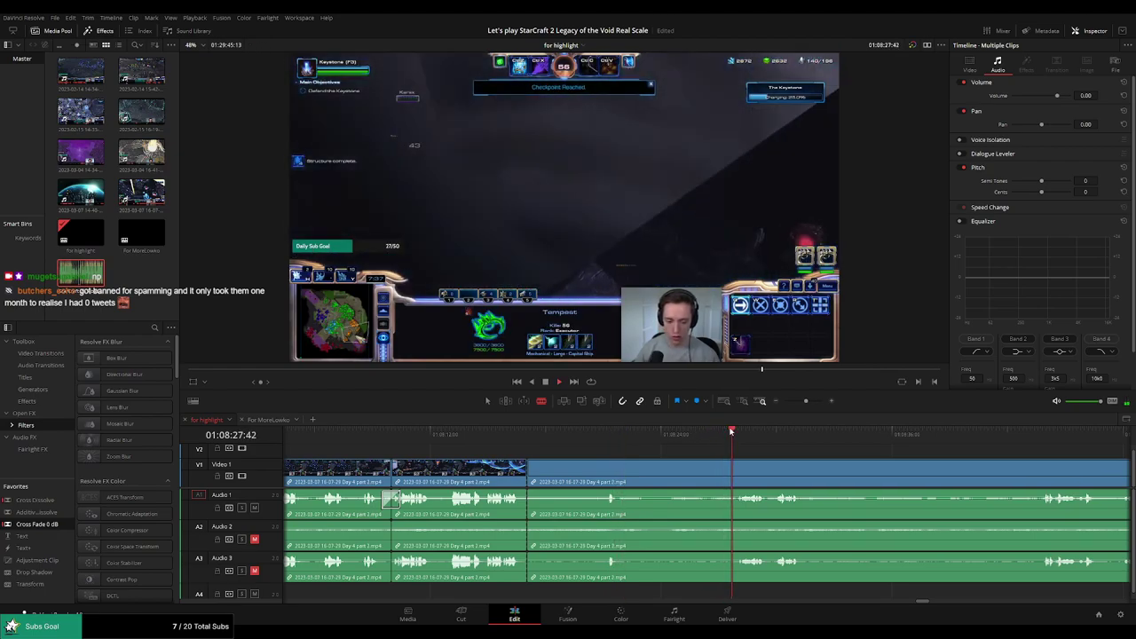
pyautogui.hscroll(3, 753, 449)
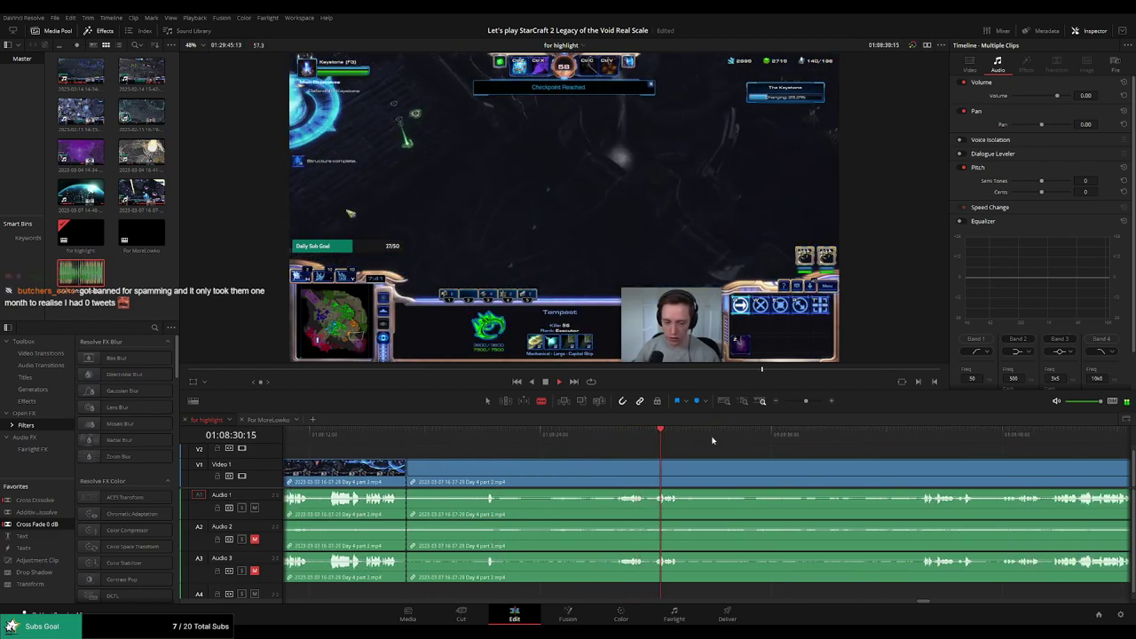
pyautogui.click(883, 438)
pyautogui.moveTo(975, 448); pyautogui.dragTo(651, 446)
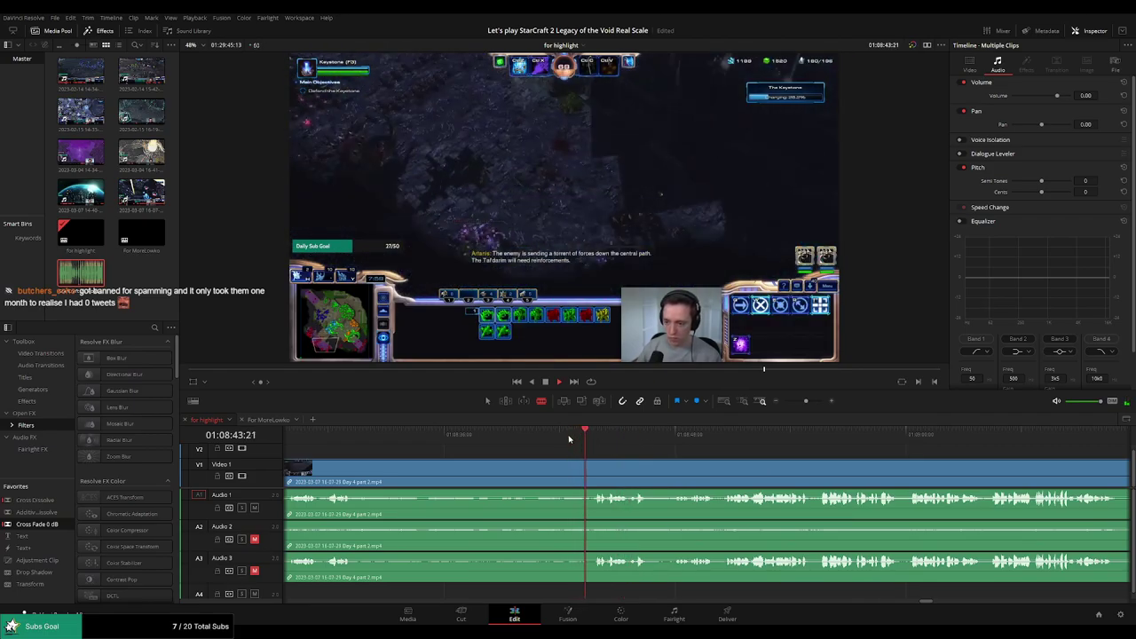
pyautogui.click(684, 435)
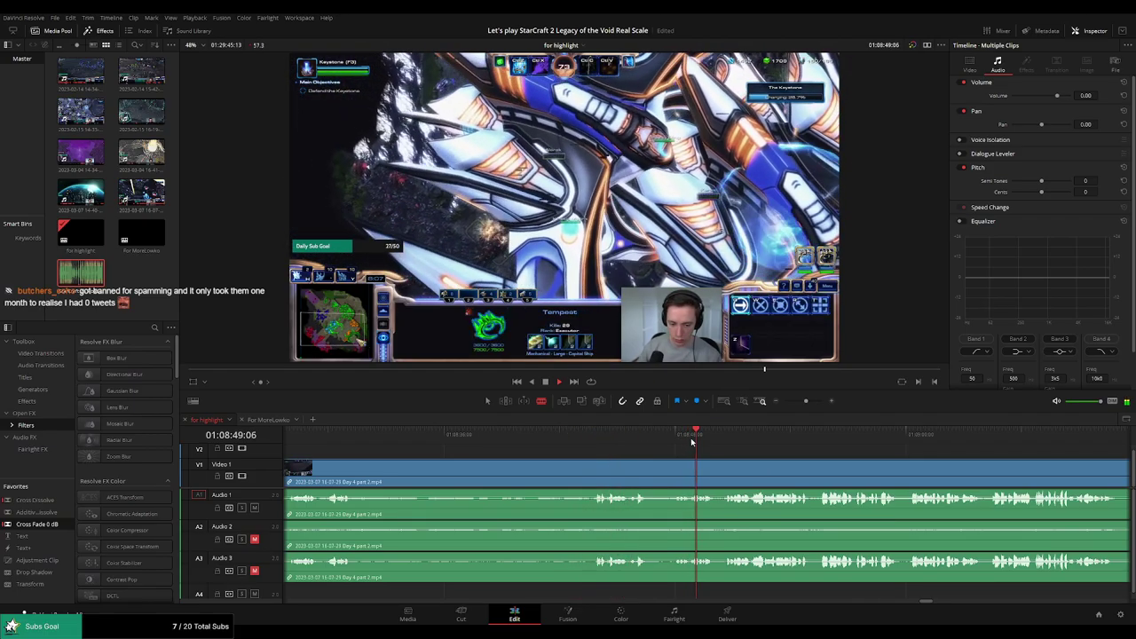
pyautogui.moveTo(714, 441); pyautogui.dragTo(742, 442)
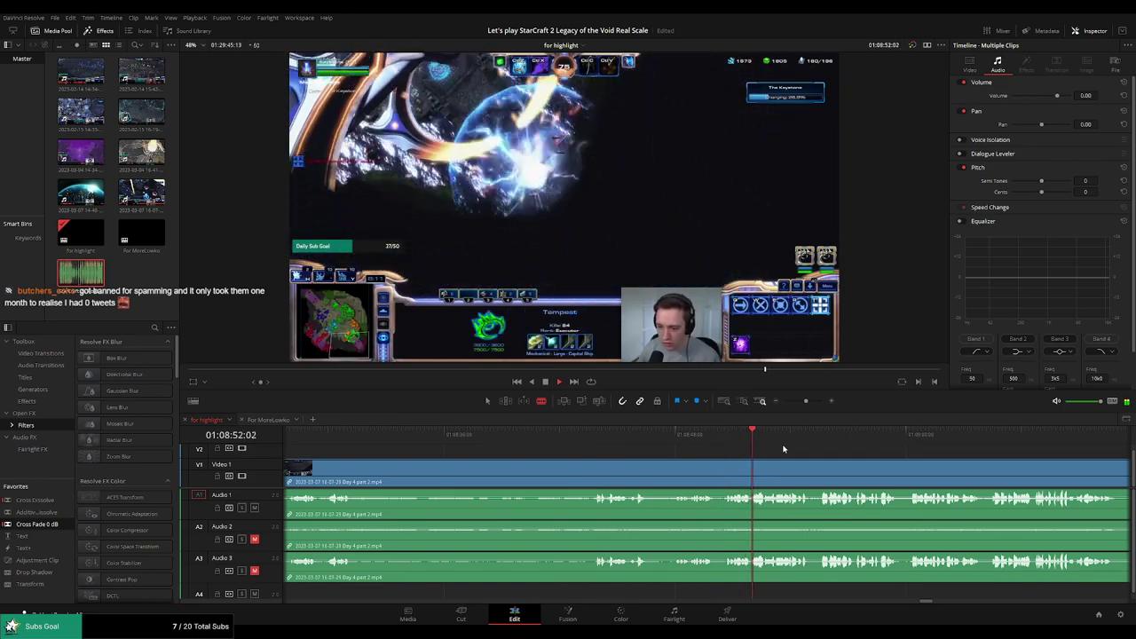
pyautogui.click(822, 441)
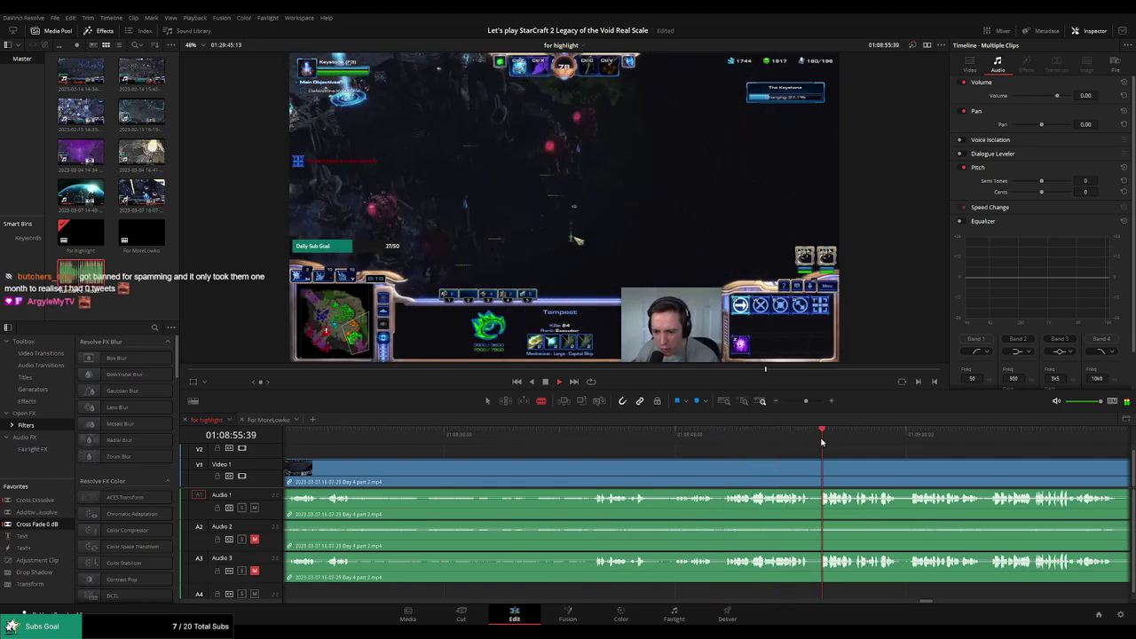
pyautogui.click(680, 435)
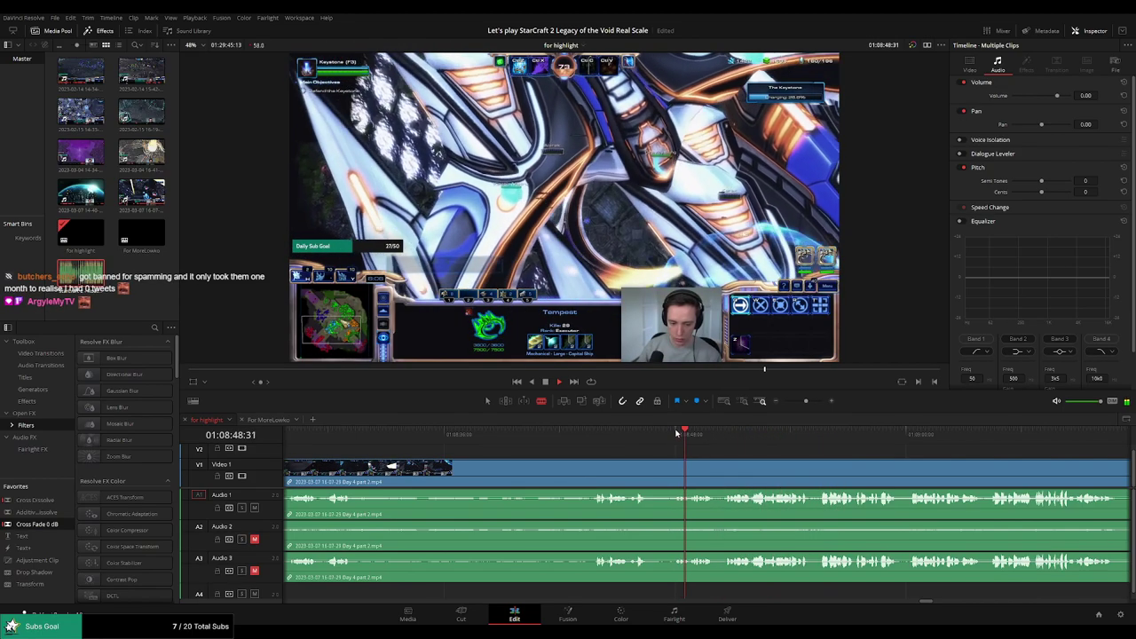
pyautogui.click(675, 434)
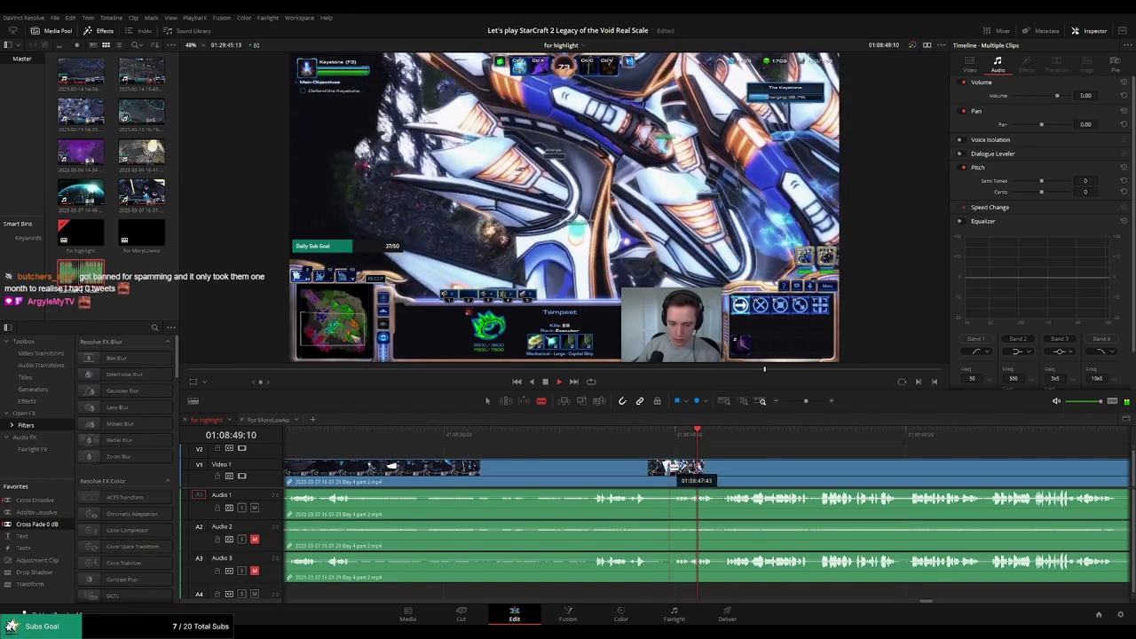
# Split the clip at 01:08:47:43 and ripple-delete the section back to the 01:08:17:03 split
pyautogui.click(668, 472)
pyautogui.press('a')
pyautogui.click(643, 474)
pyautogui.press('Delete')
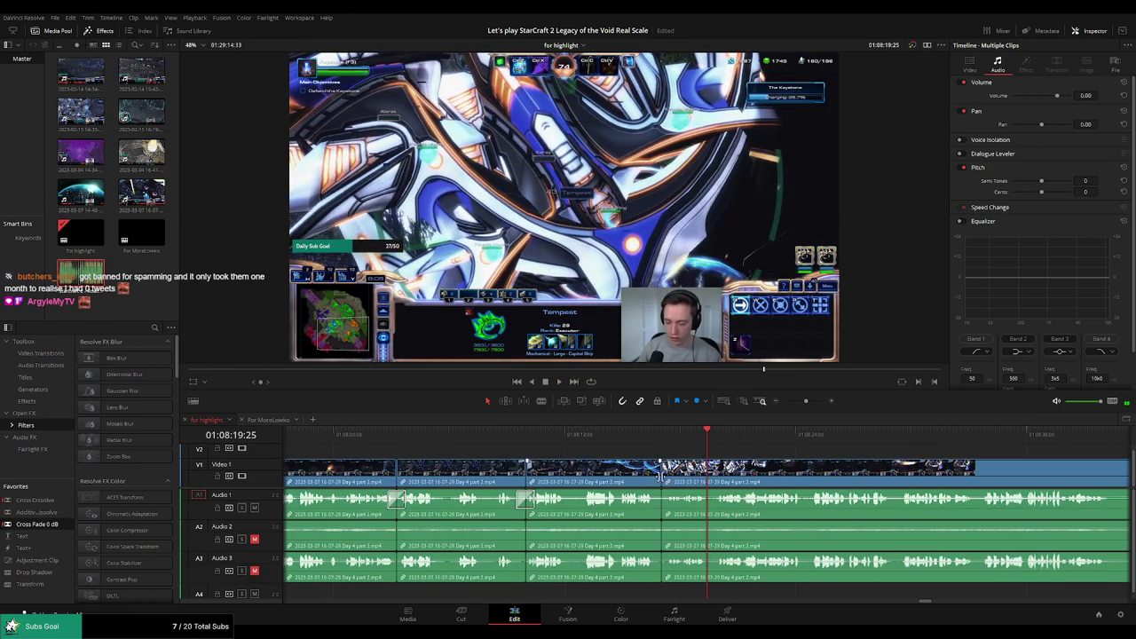
# Add transitions at the 01:08:17:03 join on the video and audio tracks and play back through about 01:08:32
pyautogui.click(643, 441)
pyautogui.press('space')
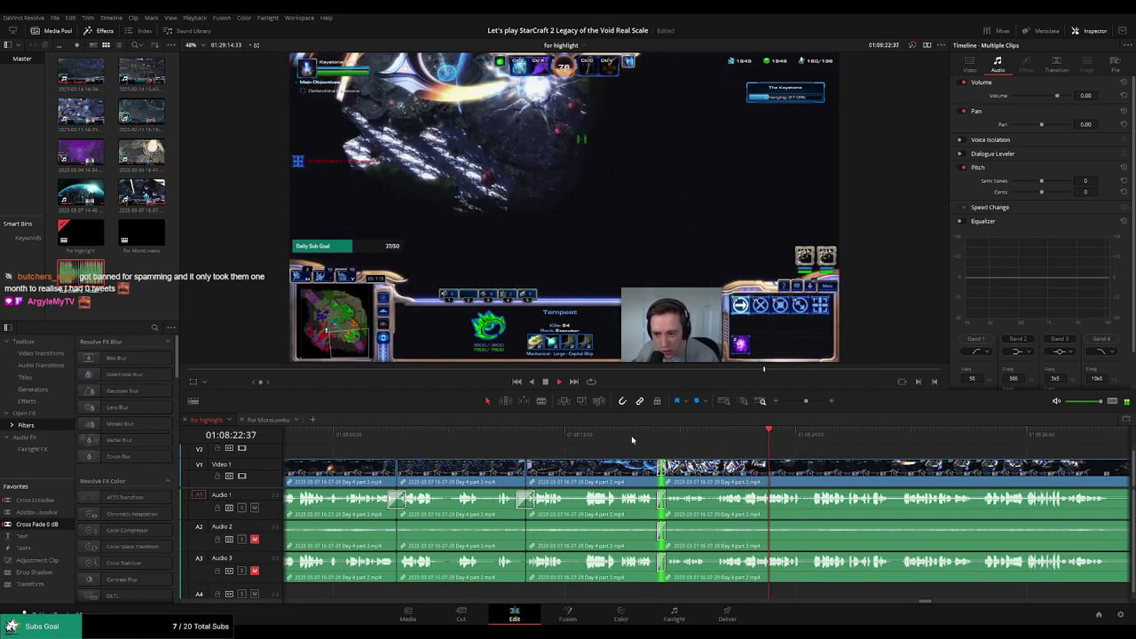
pyautogui.click(820, 449)
pyautogui.moveTo(821, 449); pyautogui.dragTo(635, 430)
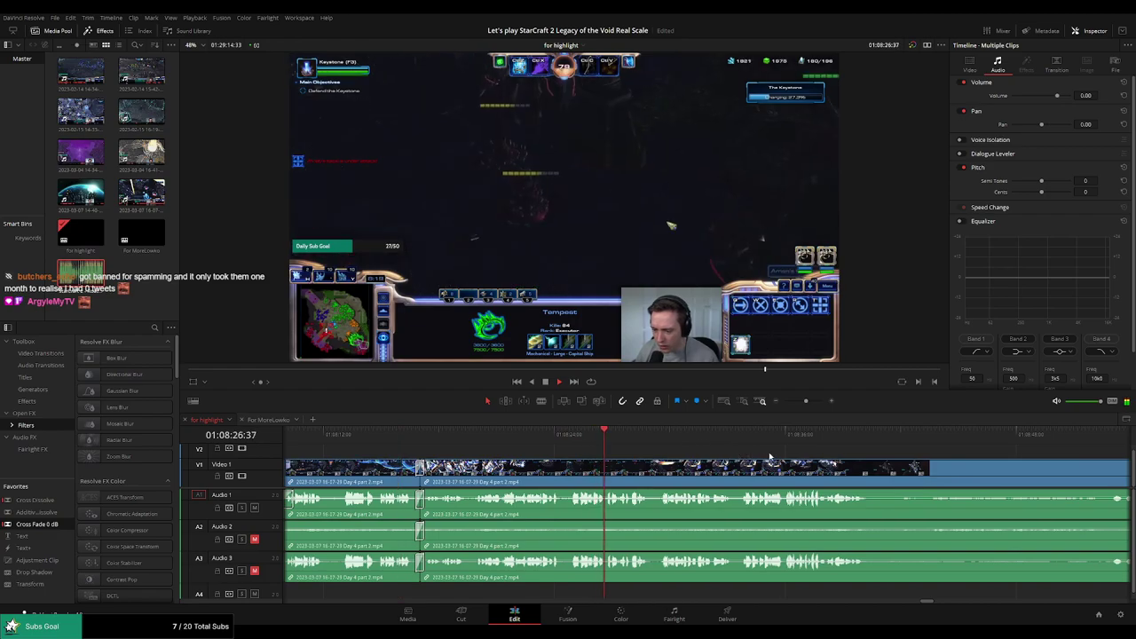
pyautogui.hscroll(1, 670, 442)
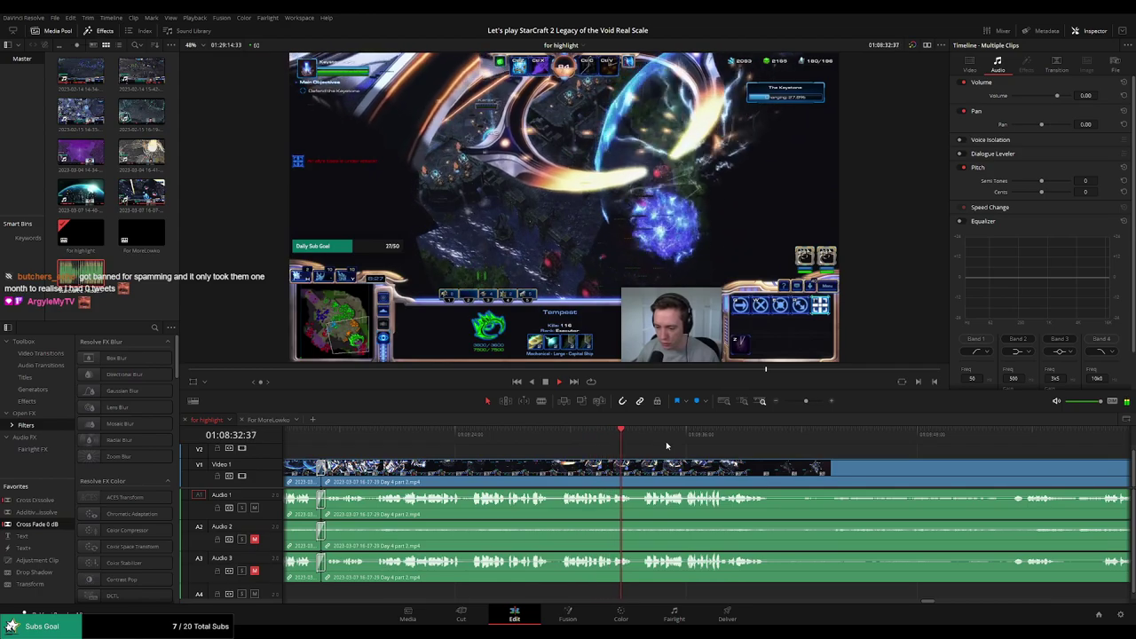
# Play on from 01:08:32 and split the clip at about 01:08:40, undoing that split again
pyautogui.hscroll(1, 619, 437)
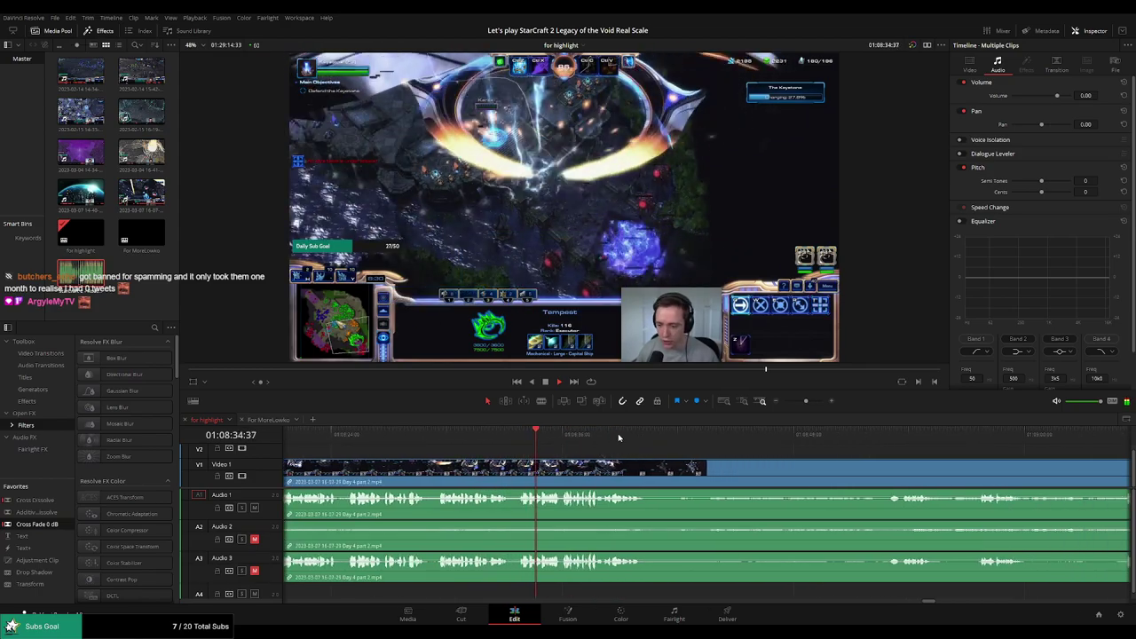
pyautogui.hscroll(1, 712, 448)
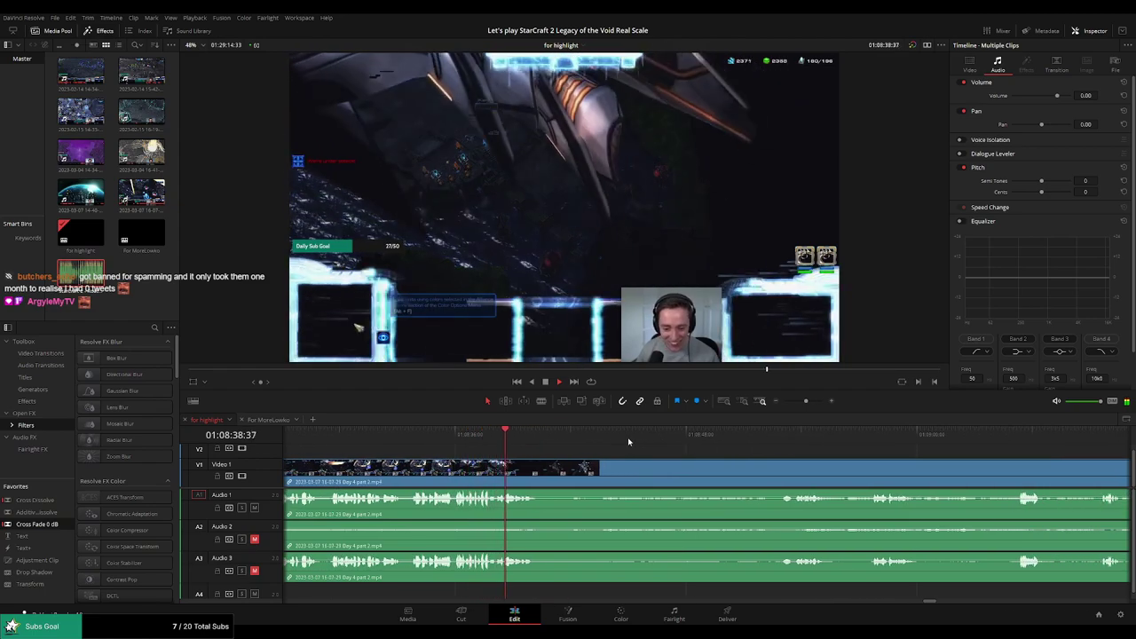
pyautogui.press('b')
pyautogui.click(544, 476)
pyautogui.hotkey('ctrl', 'z')
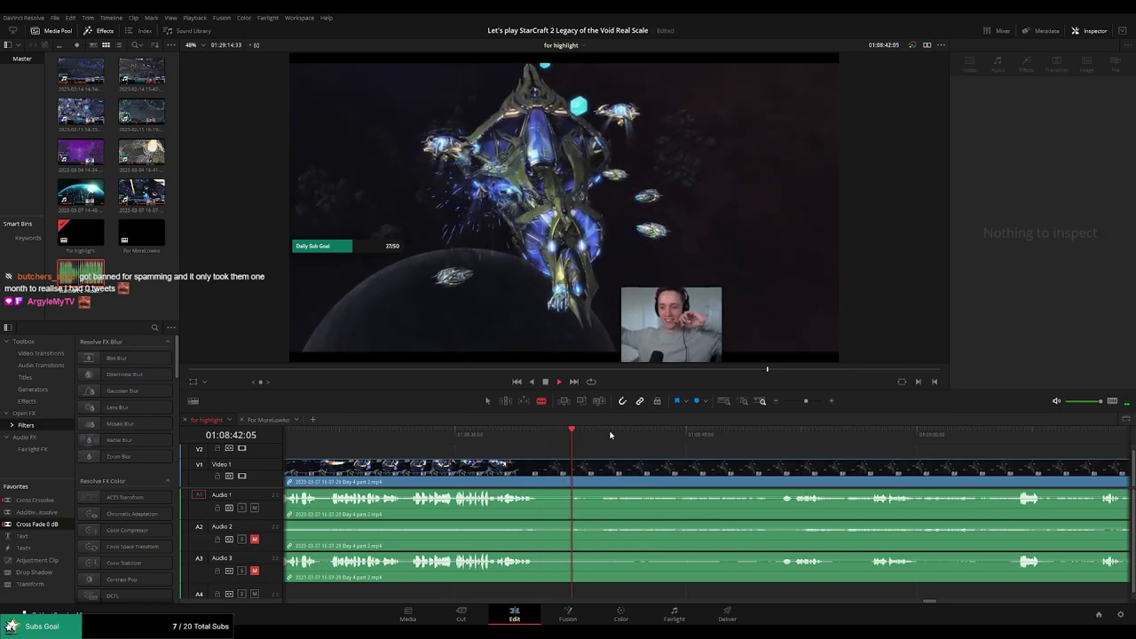
# Skim the cutscene footage from about 01:08:42 to 01:09:05 for the next moment worth editing
pyautogui.click(761, 434)
pyautogui.hscroll(1, 825, 458)
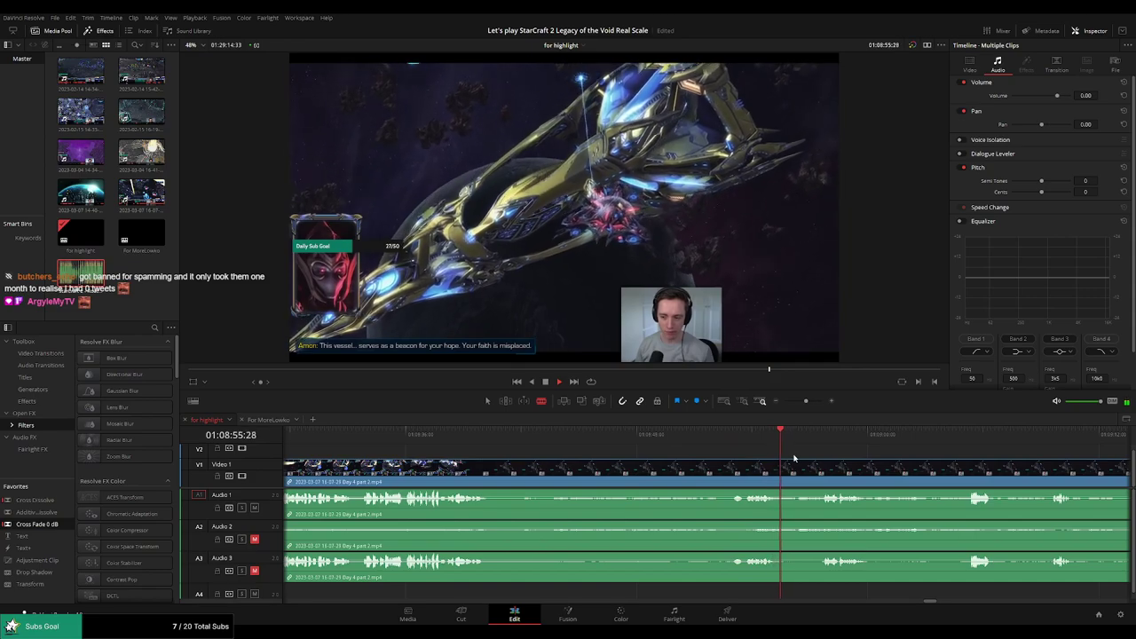
pyautogui.click(825, 435)
pyautogui.hscroll(2, 757, 453)
pyautogui.hscroll(1, 757, 454)
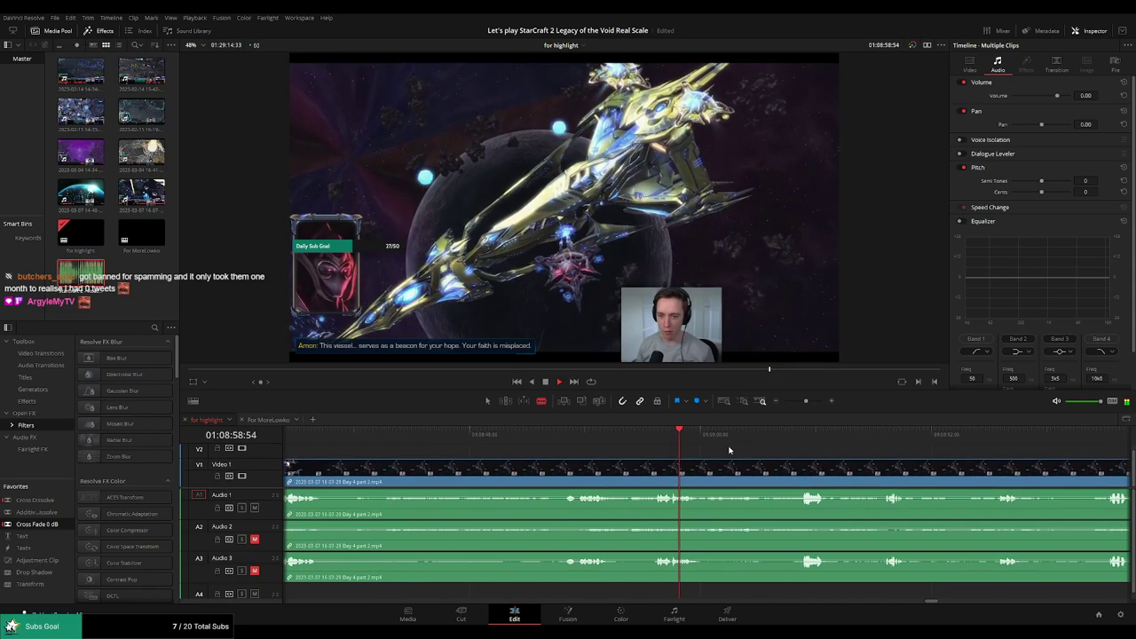
pyautogui.moveTo(751, 438); pyautogui.dragTo(795, 438)
pyautogui.hscroll(5, 679, 451)
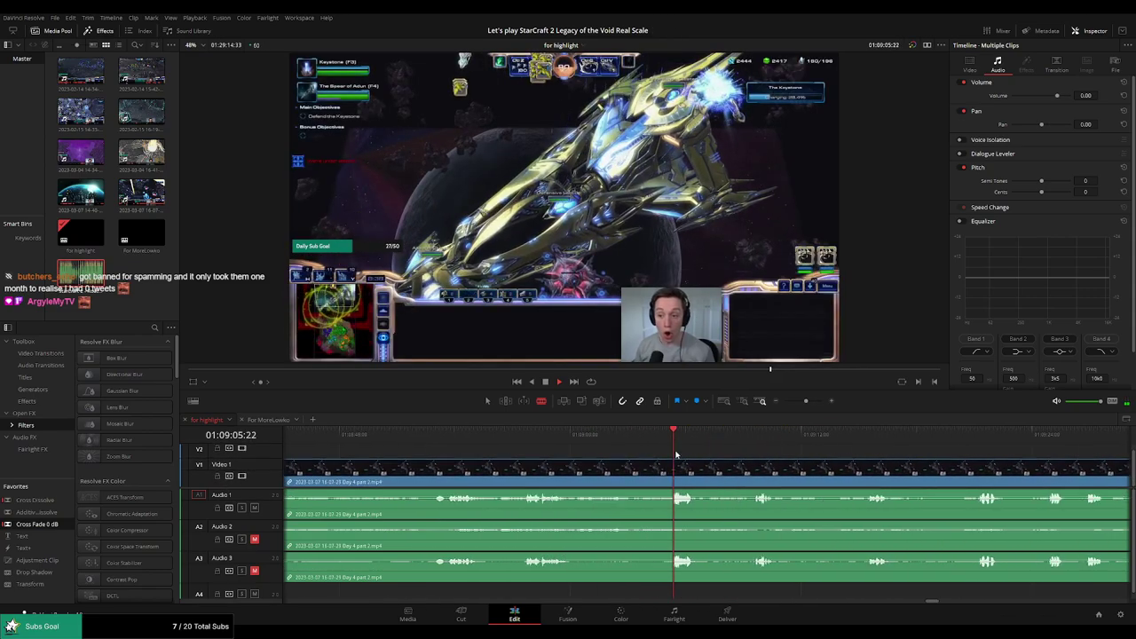
pyautogui.click(589, 439)
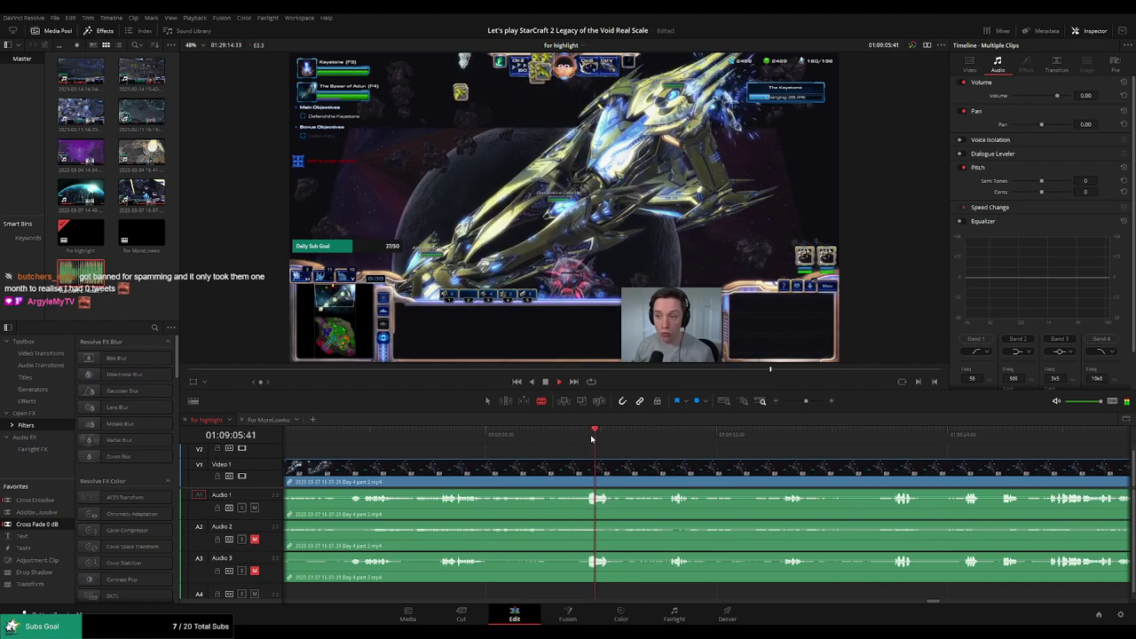
# Split the clip just before 01:09:06 and at 01:09:06:25, and silence that short section on Audio 1
pyautogui.press('space')
pyautogui.scroll(4, 614, 454)
pyautogui.click(710, 468)
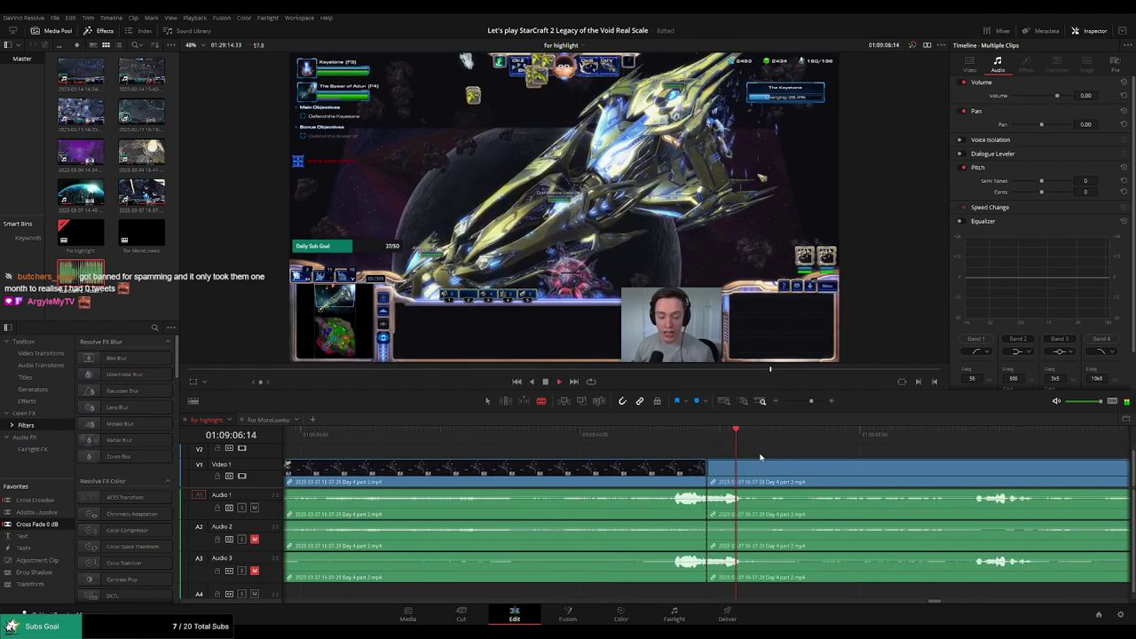
pyautogui.press('space')
pyautogui.click(750, 470)
pyautogui.press('a')
pyautogui.moveTo(740, 499); pyautogui.dragTo(740, 521)
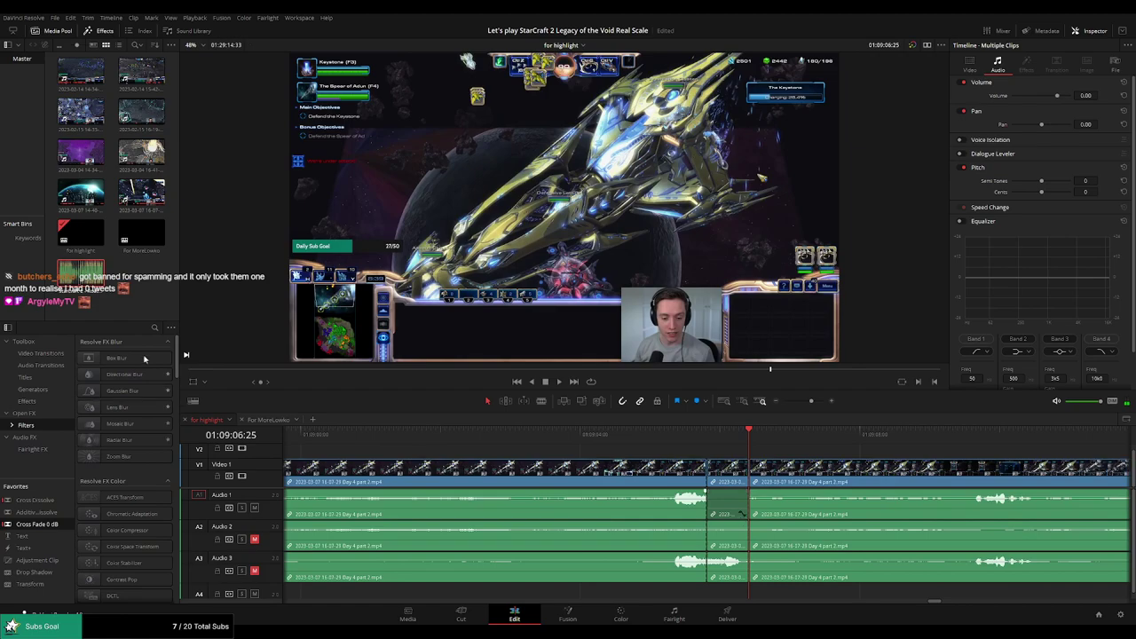
# Place the StarCraft 2 Roach Quotes sound under the silenced section on Audio 4, trimmed to its length, with its volume lowered to about -23
pyautogui.moveTo(85, 270); pyautogui.dragTo(703, 589)
pyautogui.moveTo(771, 590); pyautogui.dragTo(745, 583)
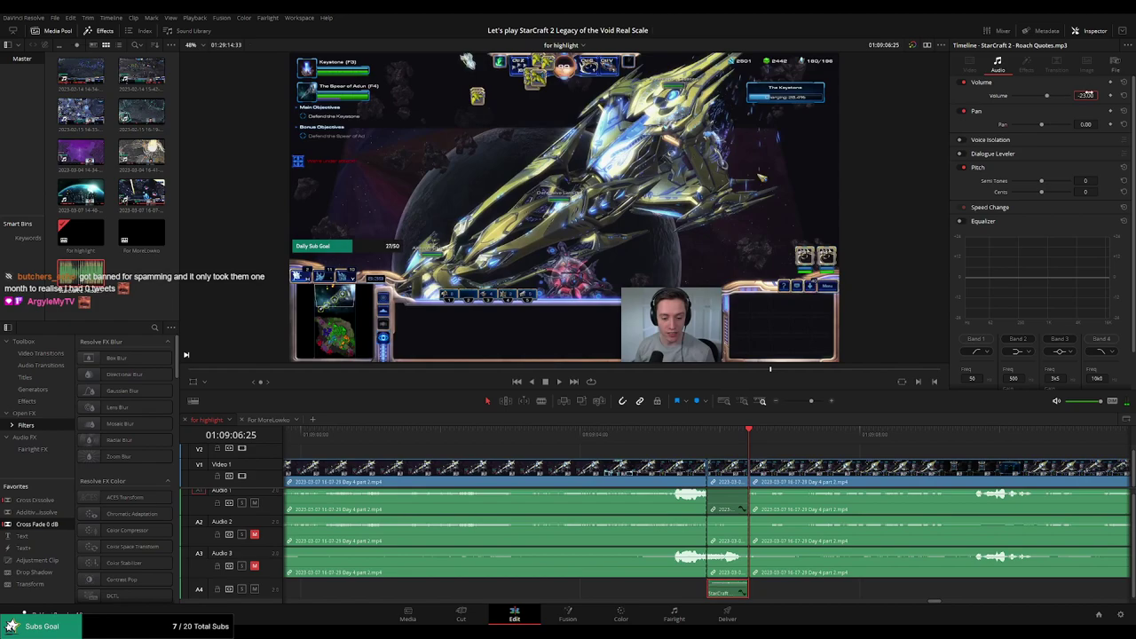
pyautogui.click(679, 436)
pyautogui.press('space')
pyautogui.click(824, 457)
pyautogui.middleClick(833, 581)
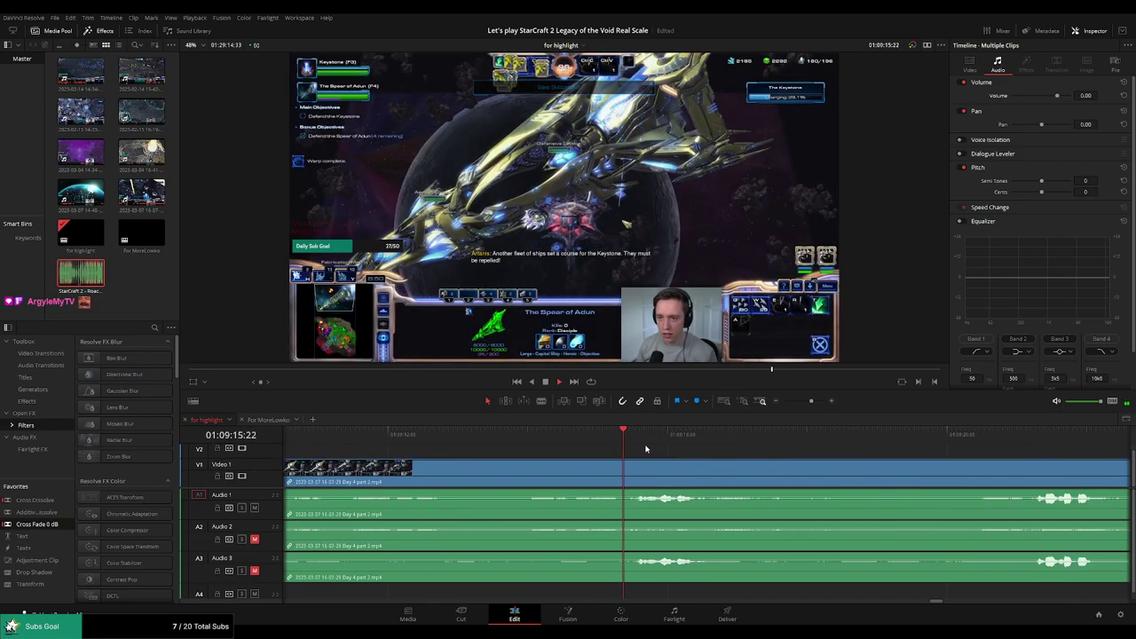
# Review the footage from about 01:09:15 to 01:09:41 for the next pause in the commentary
pyautogui.moveTo(811, 401); pyautogui.dragTo(807, 402)
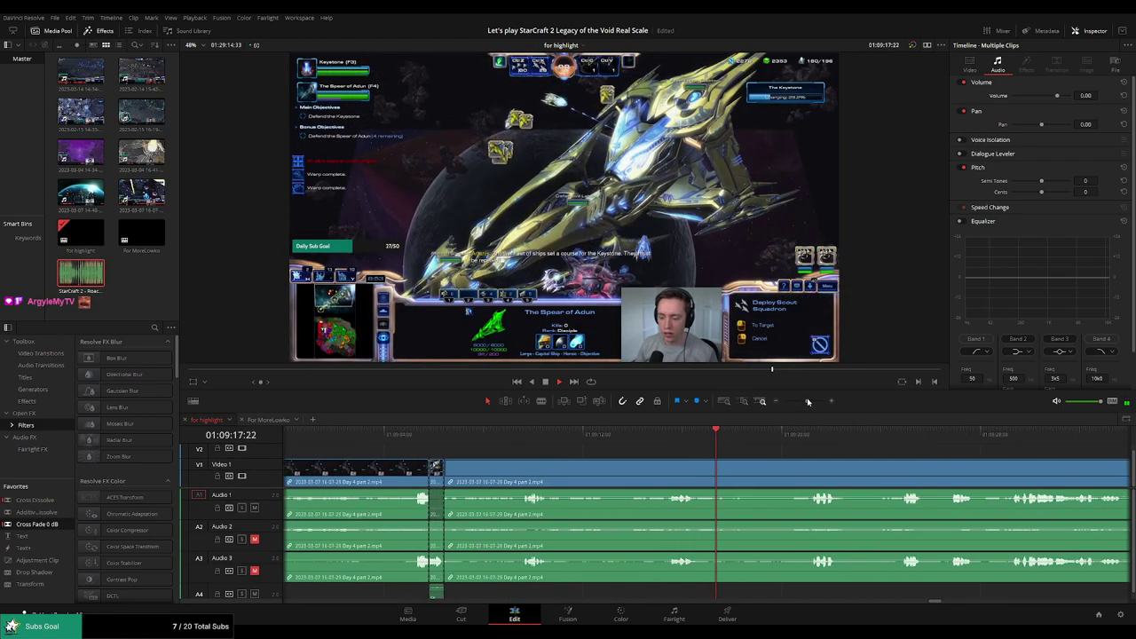
pyautogui.hscroll(3, 659, 468)
pyautogui.click(604, 437)
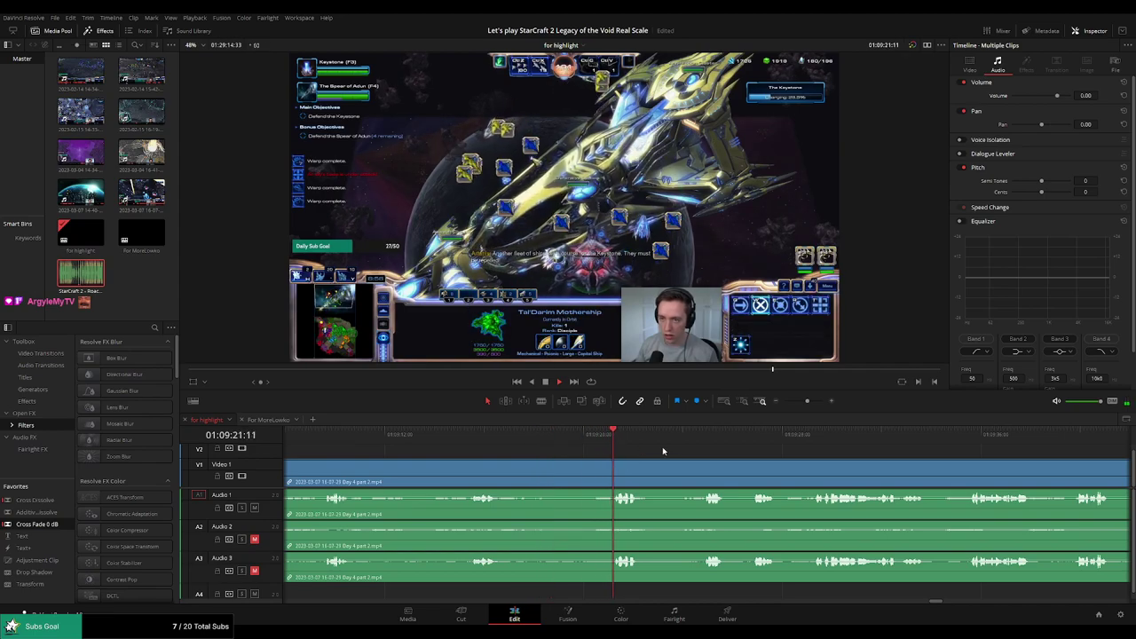
pyautogui.hscroll(3, 662, 451)
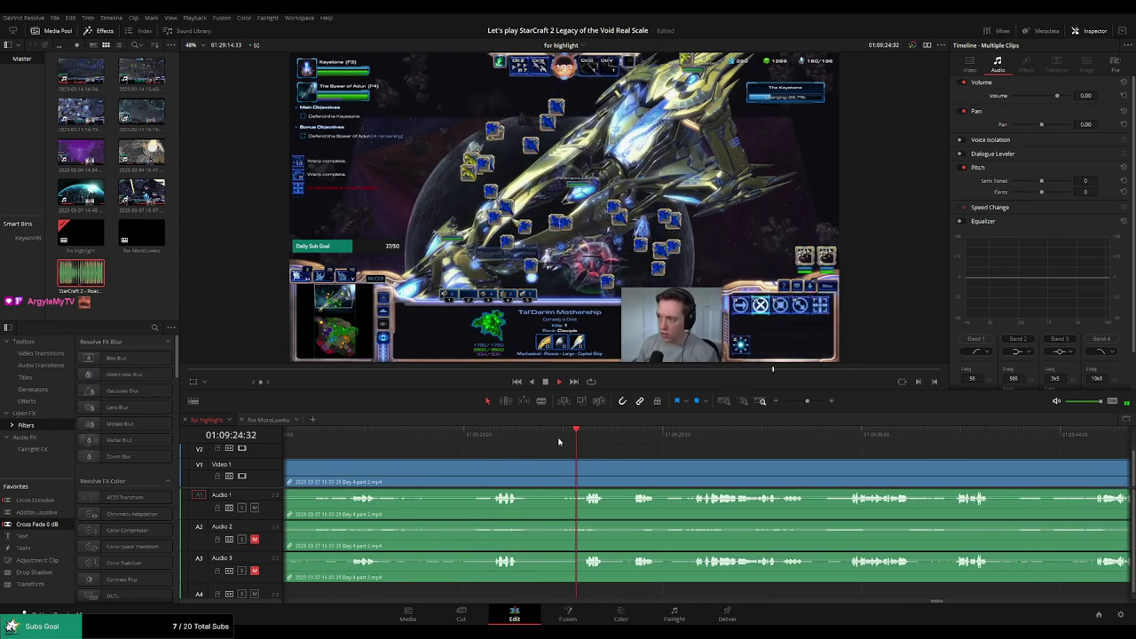
pyautogui.hscroll(3, 612, 458)
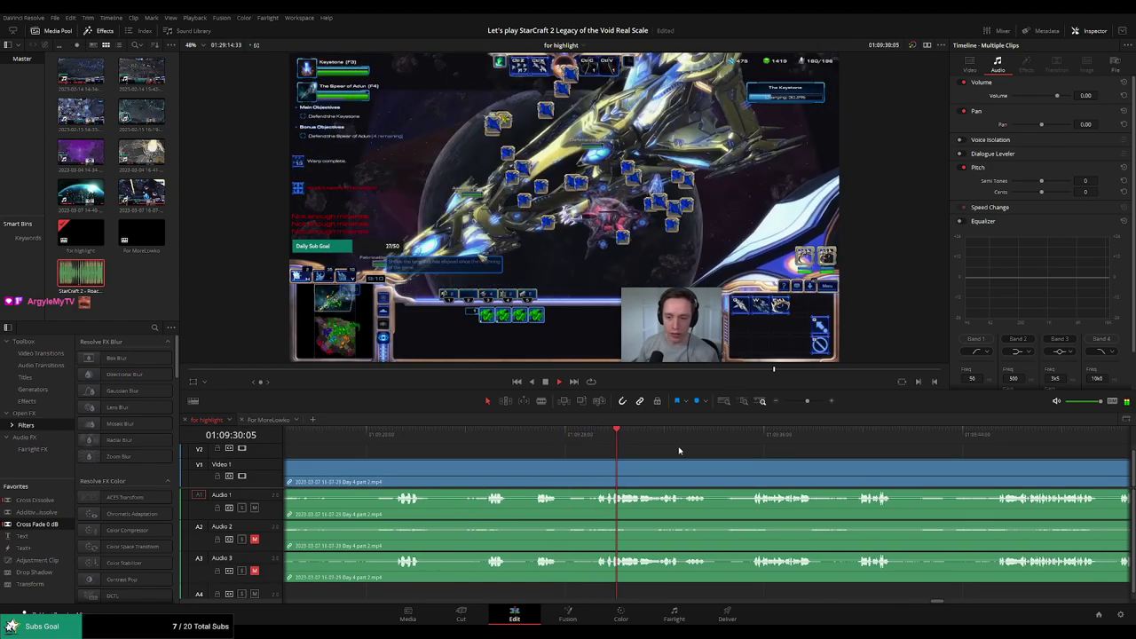
pyautogui.moveTo(806, 404)
pyautogui.mouseDown()
pyautogui.moveTo(786, 403)
pyautogui.moveTo(814, 405)
pyautogui.mouseUp()
pyautogui.moveTo(843, 450); pyautogui.dragTo(725, 454)
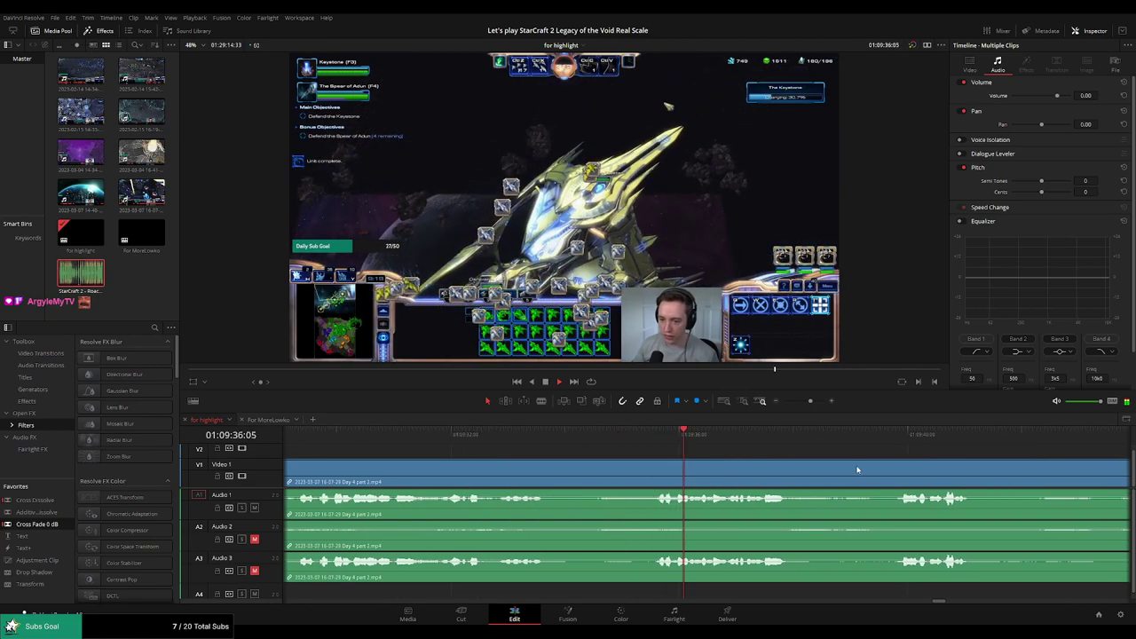
pyautogui.moveTo(857, 470); pyautogui.dragTo(668, 454)
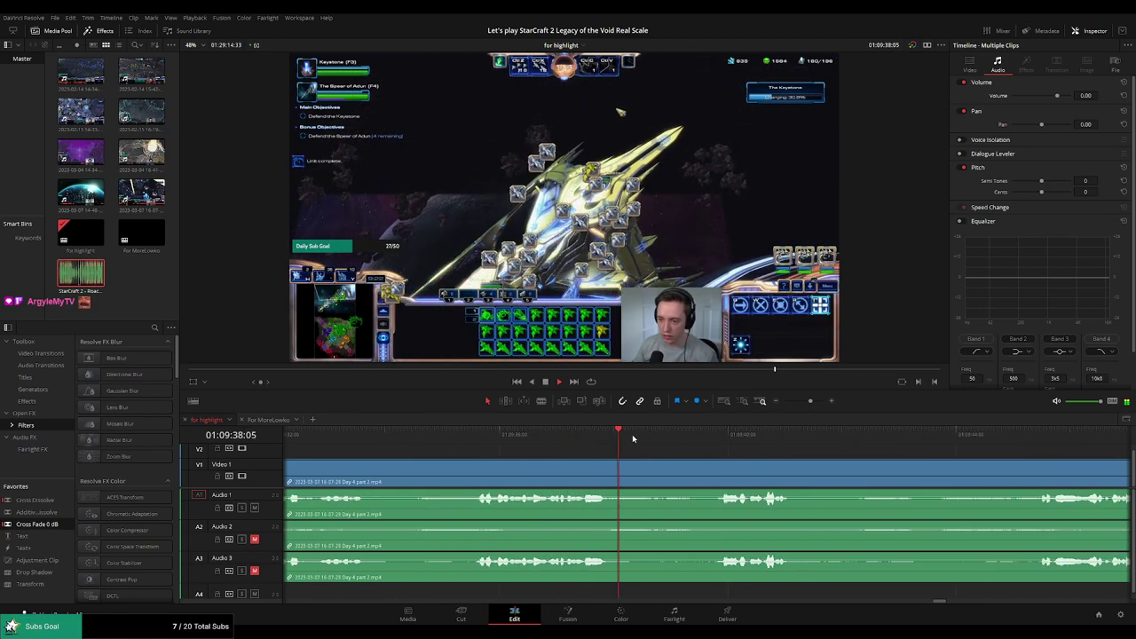
pyautogui.moveTo(800, 462); pyautogui.dragTo(591, 463)
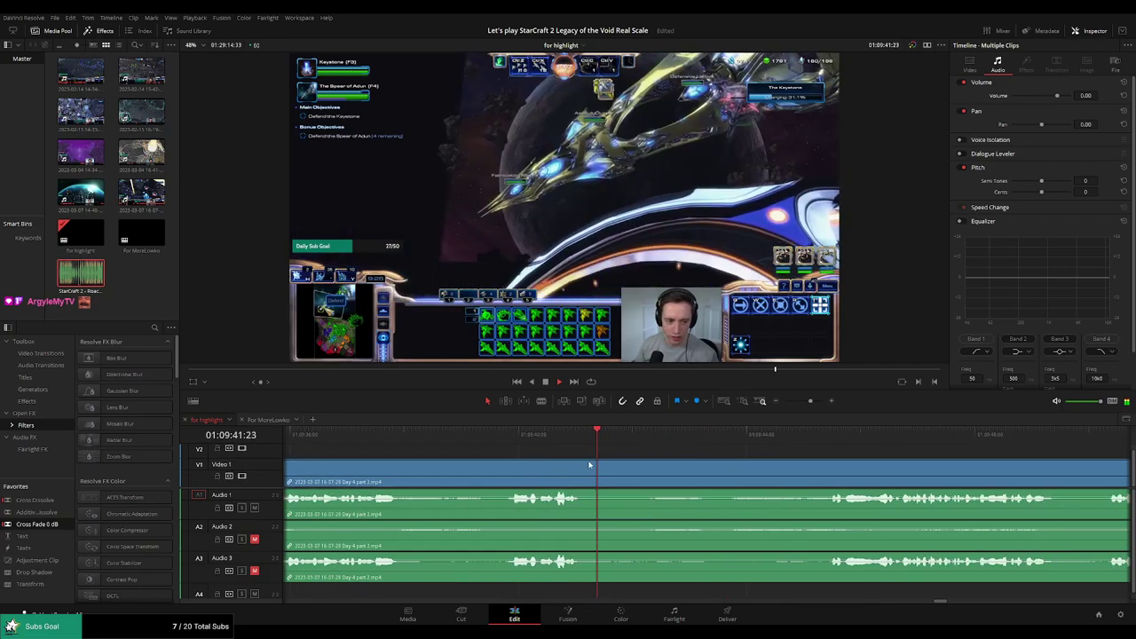
# Split the clip at about 01:09:41 and 01:09:45, ripple-delete the pause between and add transitions at the join
pyautogui.press('b')
pyautogui.click(587, 463)
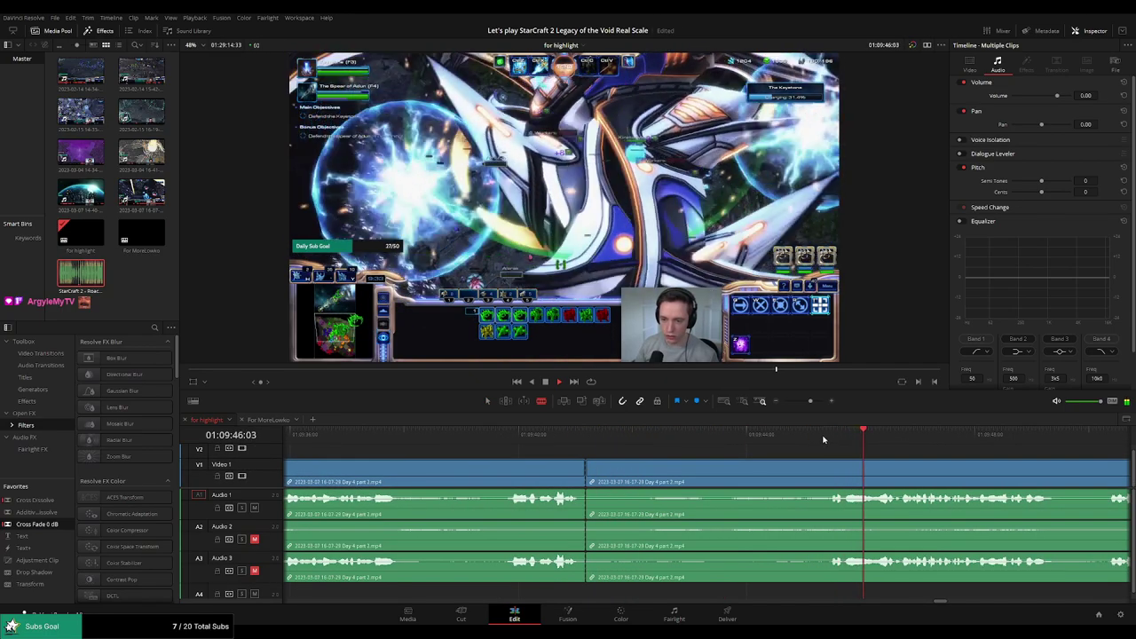
pyautogui.moveTo(810, 402); pyautogui.dragTo(807, 402)
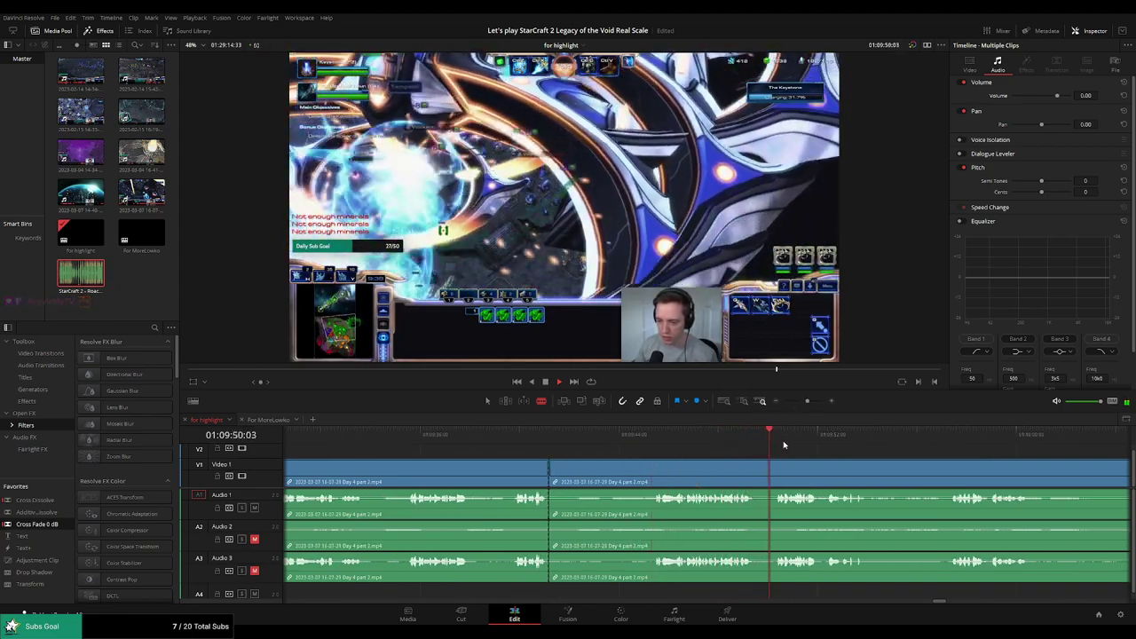
pyautogui.click(654, 480)
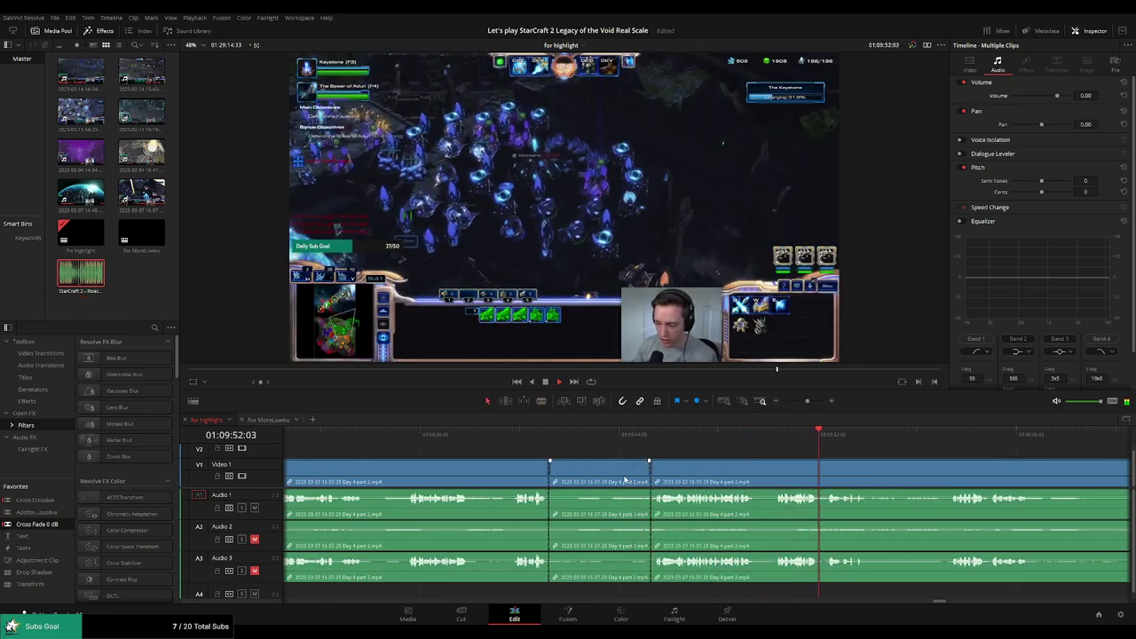
pyautogui.press('a')
pyautogui.click(624, 481)
pyautogui.press('Delete')
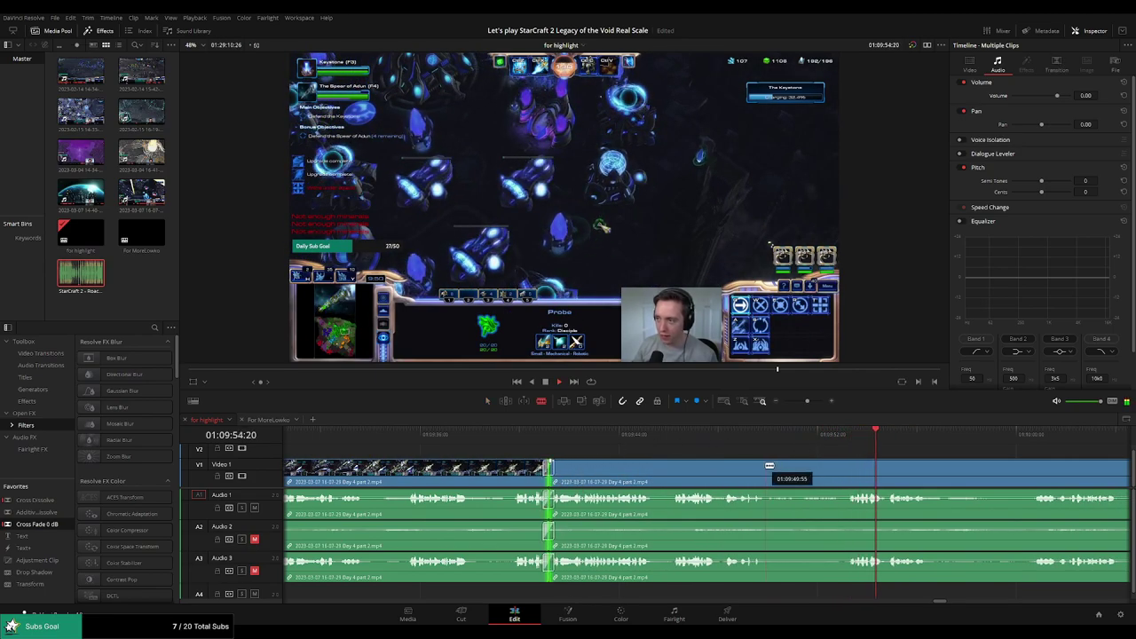
# Split the clip at about 01:09:49:55, ripple-delete the pause up to about 01:09:53 and add a transition at the join on Audio 1
pyautogui.click(769, 465)
pyautogui.press('a')
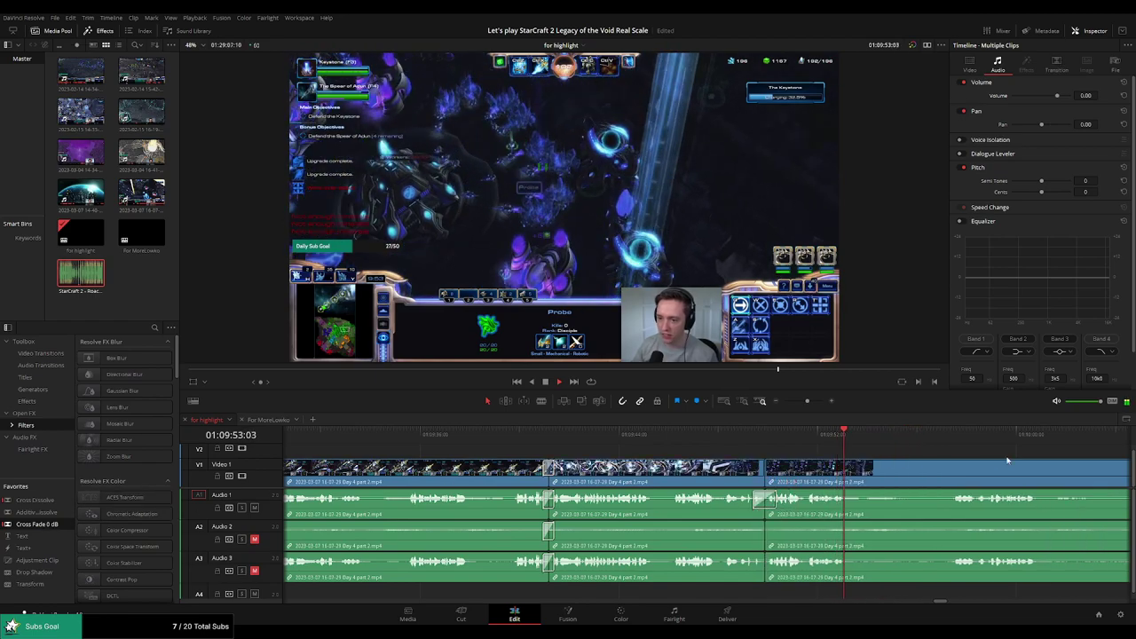
pyautogui.click(674, 469)
pyautogui.press('Delete')
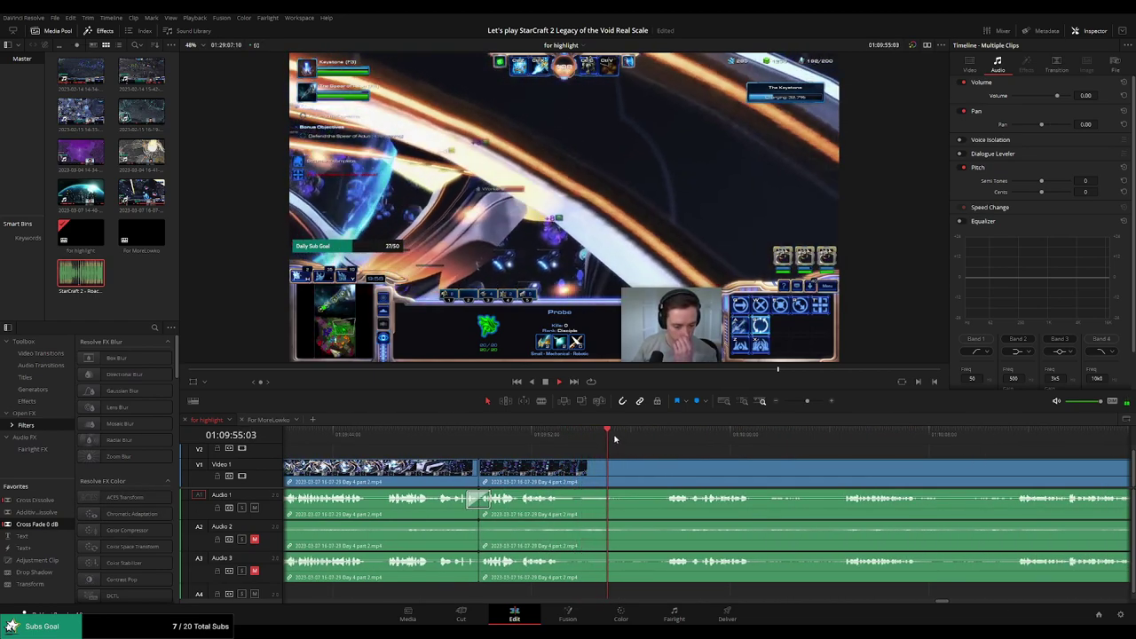
# Undo the split made too early and ripple-delete the section between new splits at 01:09:53:50 and about 01:09:57
pyautogui.click(565, 472)
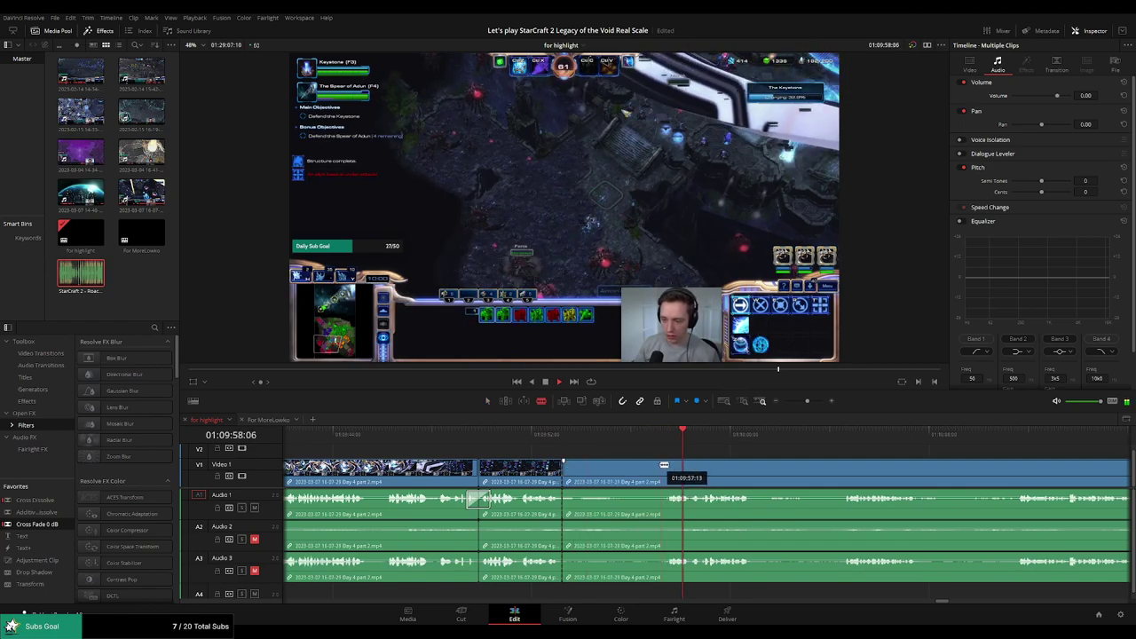
pyautogui.hotkey('ctrl', 'z')
pyautogui.click(583, 437)
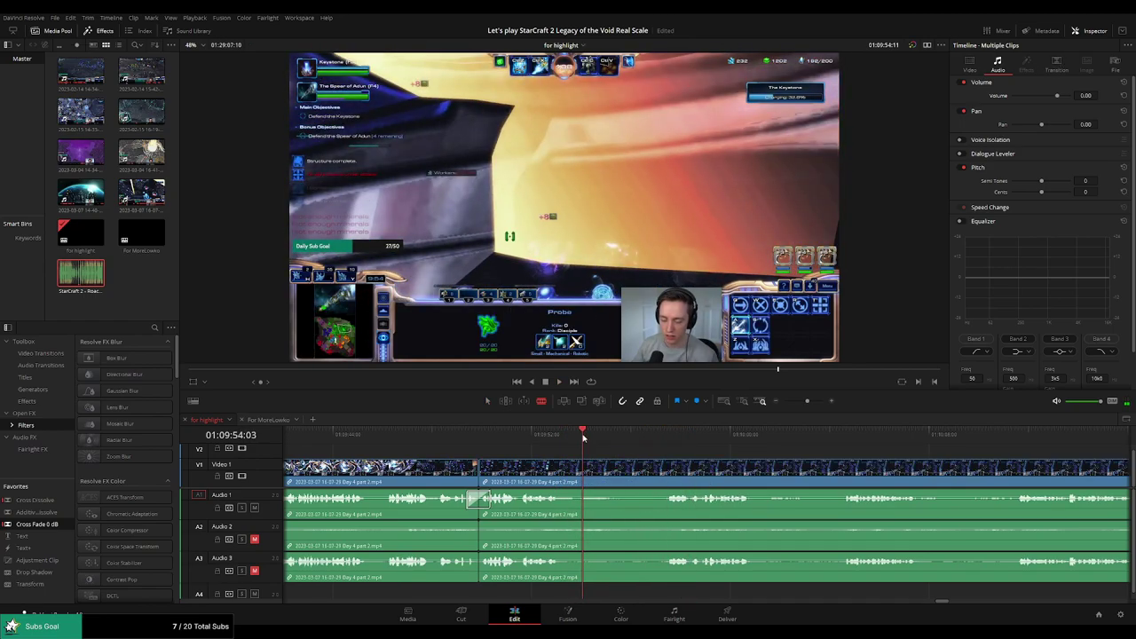
pyautogui.click(578, 471)
pyautogui.click(664, 470)
pyautogui.press('a')
pyautogui.click(646, 477)
pyautogui.press('Delete')
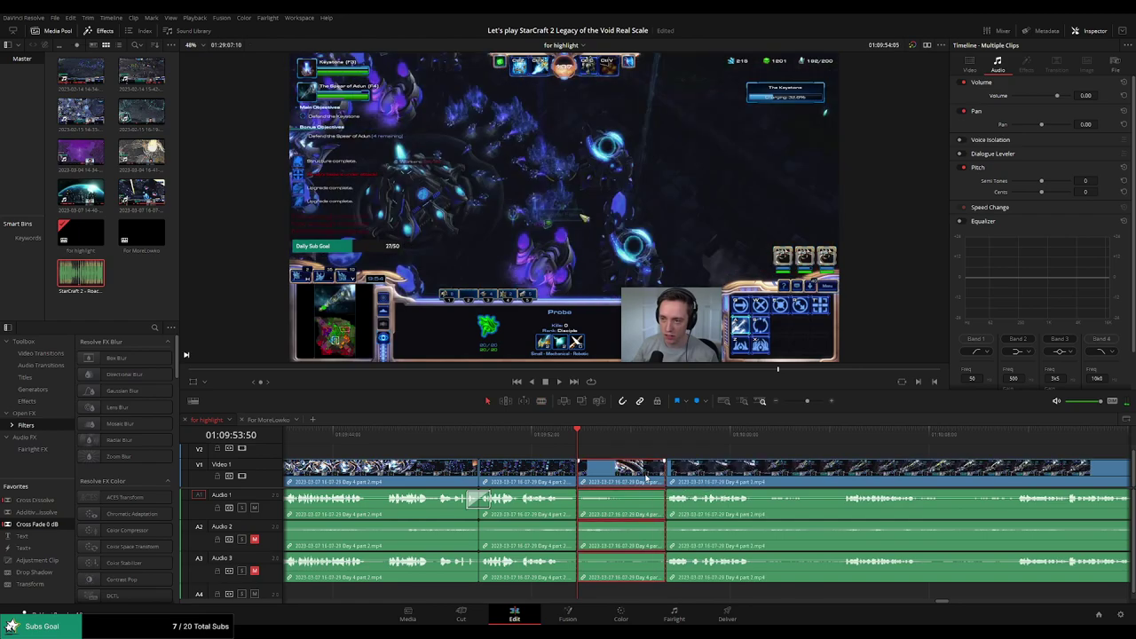
# Play on past the 01:09:53:50 join and split the clip at about 01:09:57:25, where the commentary pauses
pyautogui.press('space')
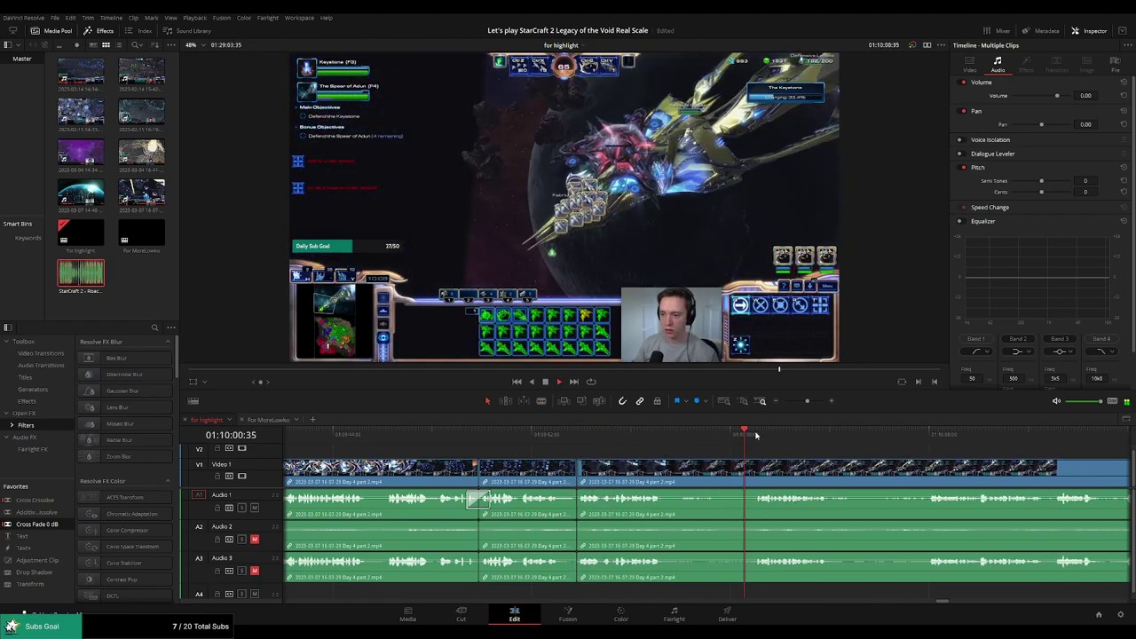
pyautogui.moveTo(653, 435); pyautogui.dragTo(628, 437)
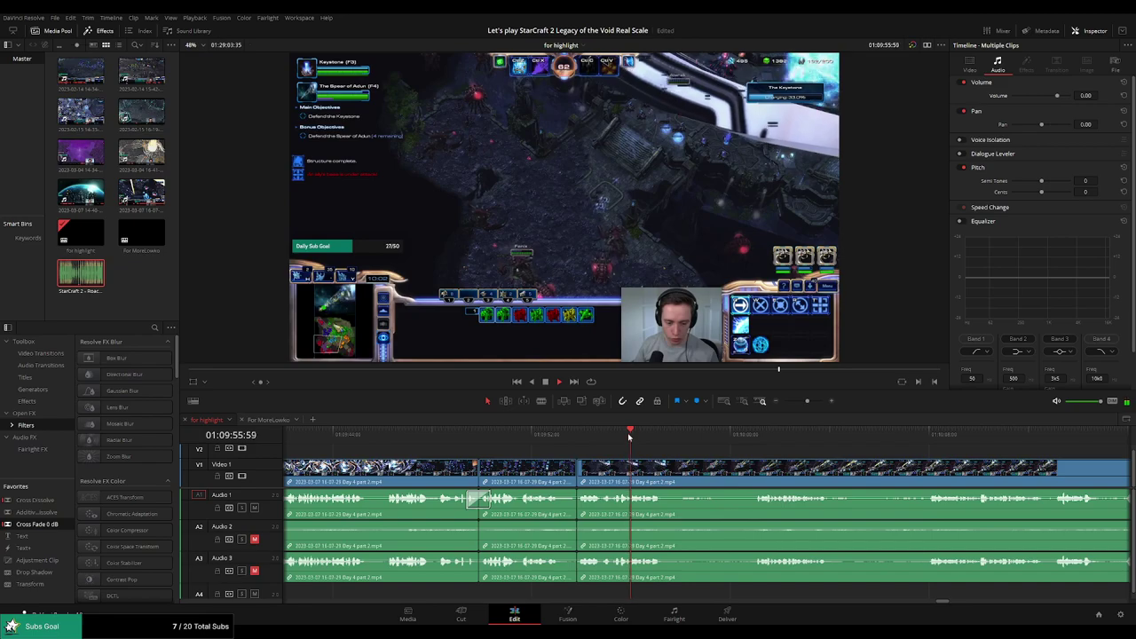
pyautogui.press('b')
pyautogui.click(666, 468)
# Add transitions at the 01:09:53:50 join on the video and audio tracks and play it back
pyautogui.click(563, 434)
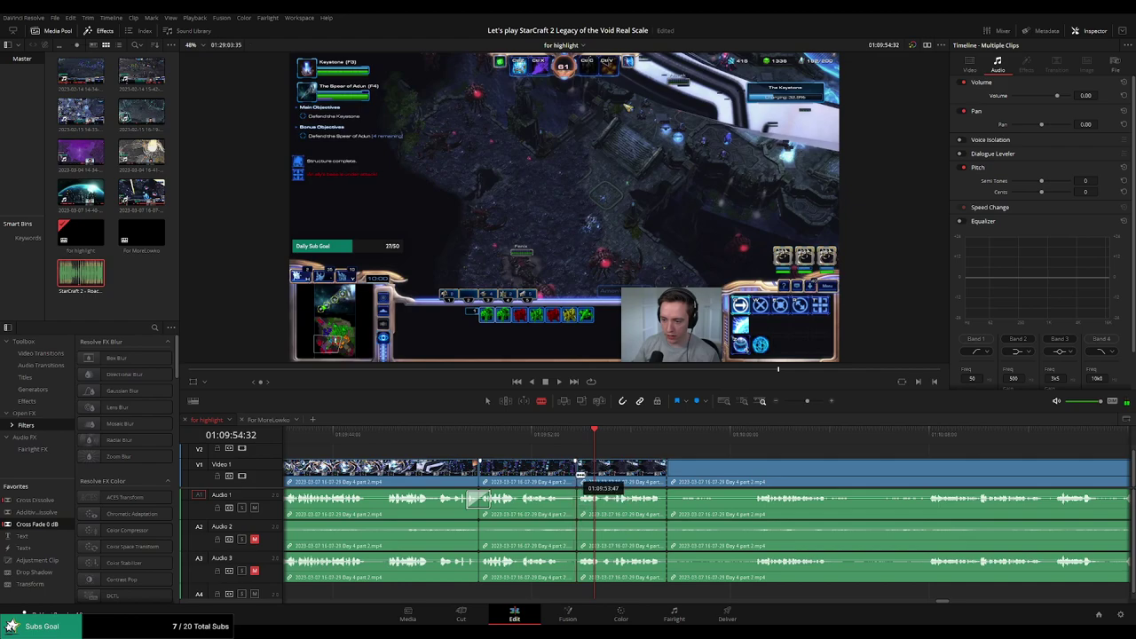
pyautogui.click(570, 435)
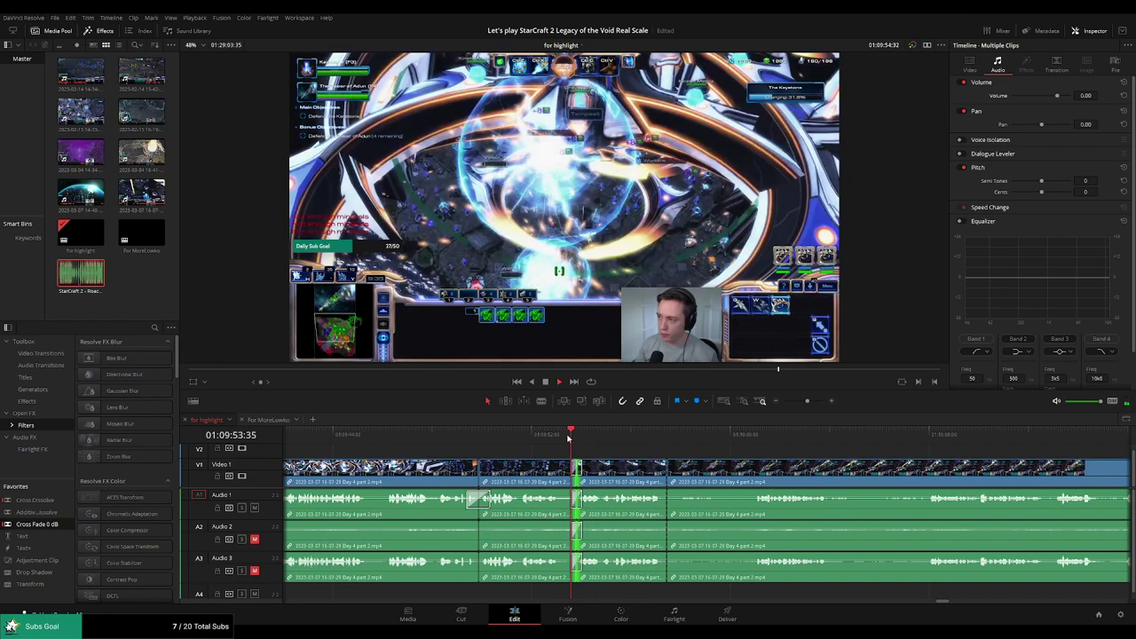
pyautogui.click(669, 436)
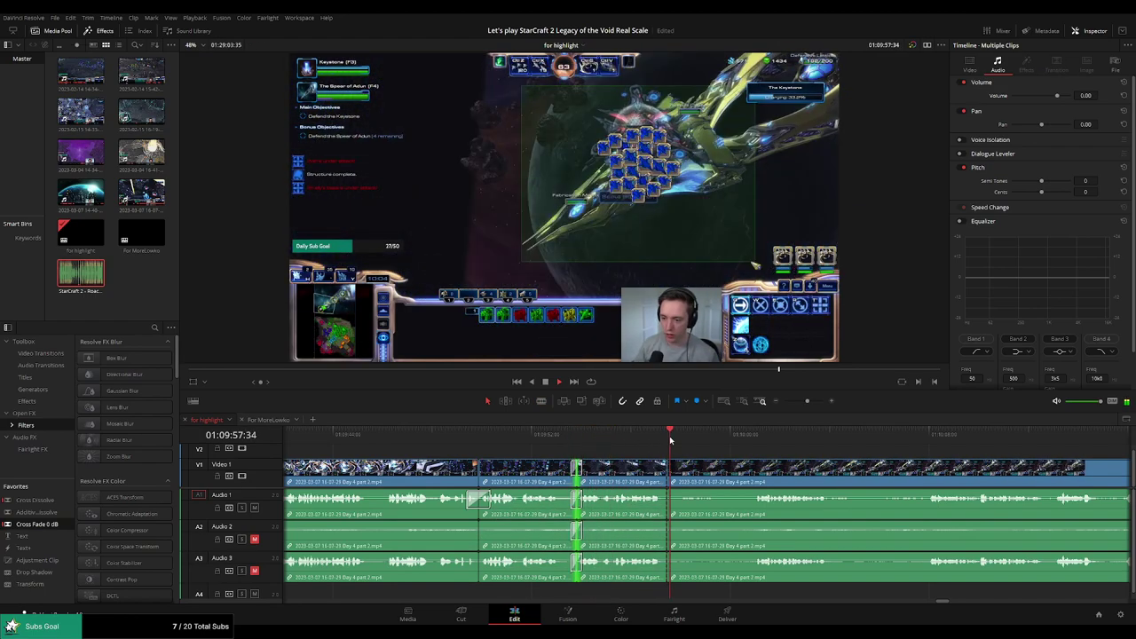
# Ripple-delete the section from the 01:09:57:25 split to about 01:10:01 and add transitions at the join on the video and audio tracks
pyautogui.click(763, 436)
pyautogui.hscroll(2, 671, 444)
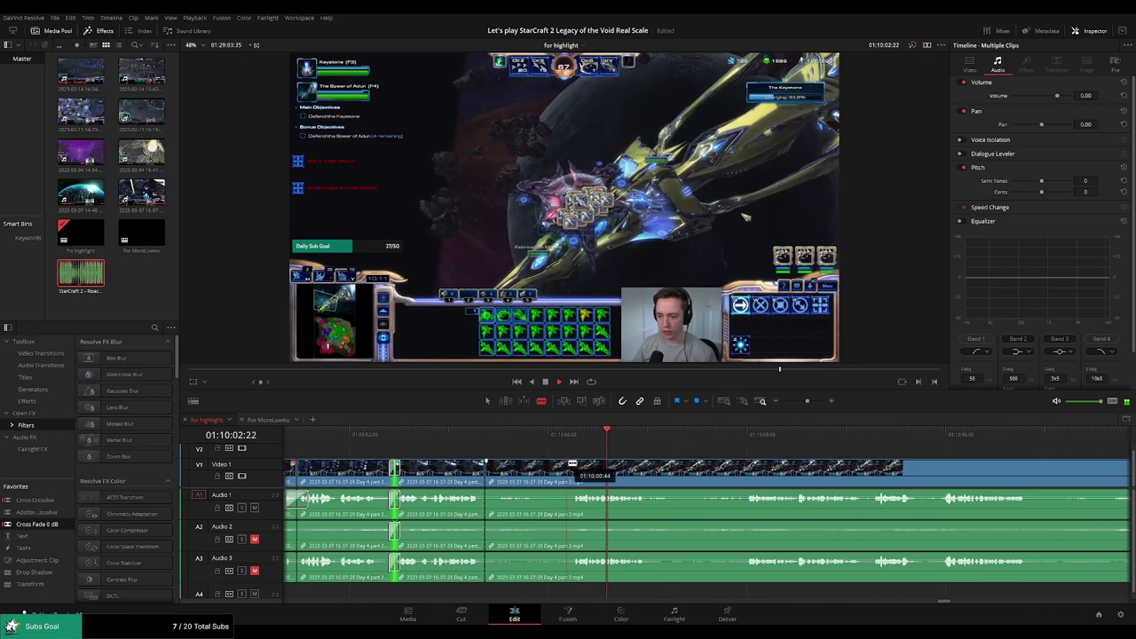
pyautogui.click(541, 471)
pyautogui.press('Delete')
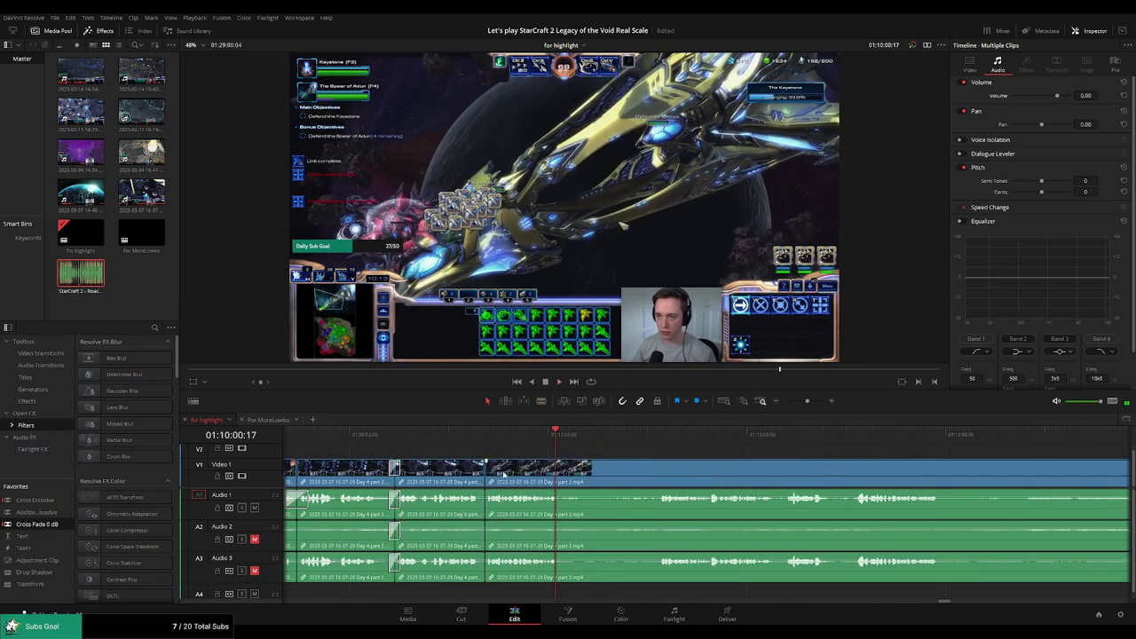
pyautogui.click(472, 438)
pyautogui.press('space')
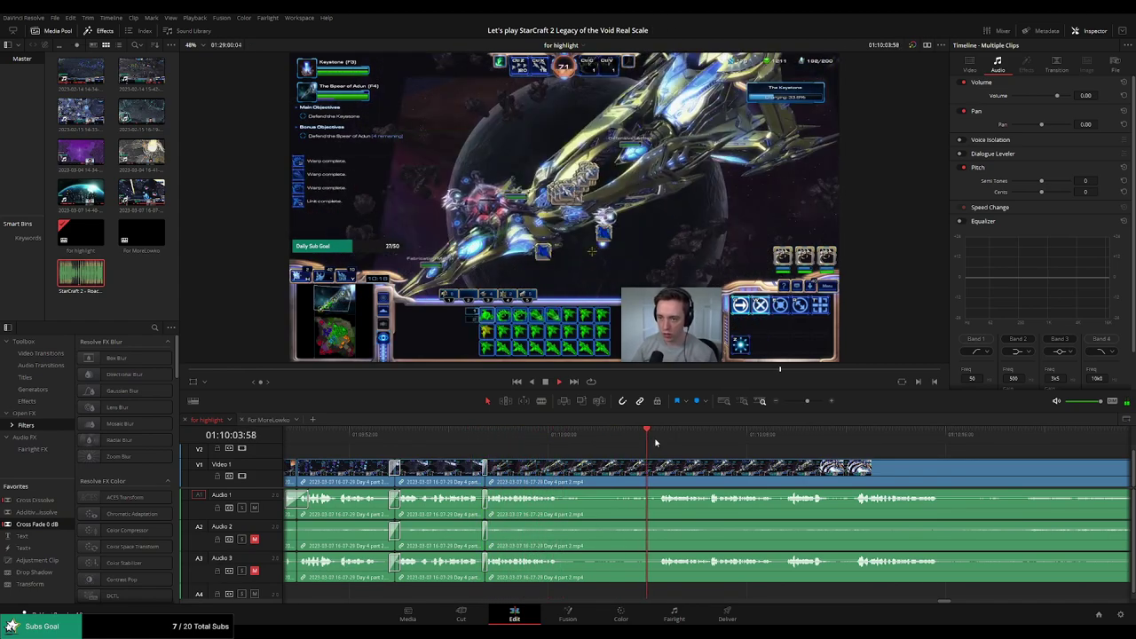
# Play on past 01:10:03 and split the clip at about 01:10:16, where the commentary pauses
pyautogui.moveTo(748, 458); pyautogui.dragTo(581, 454)
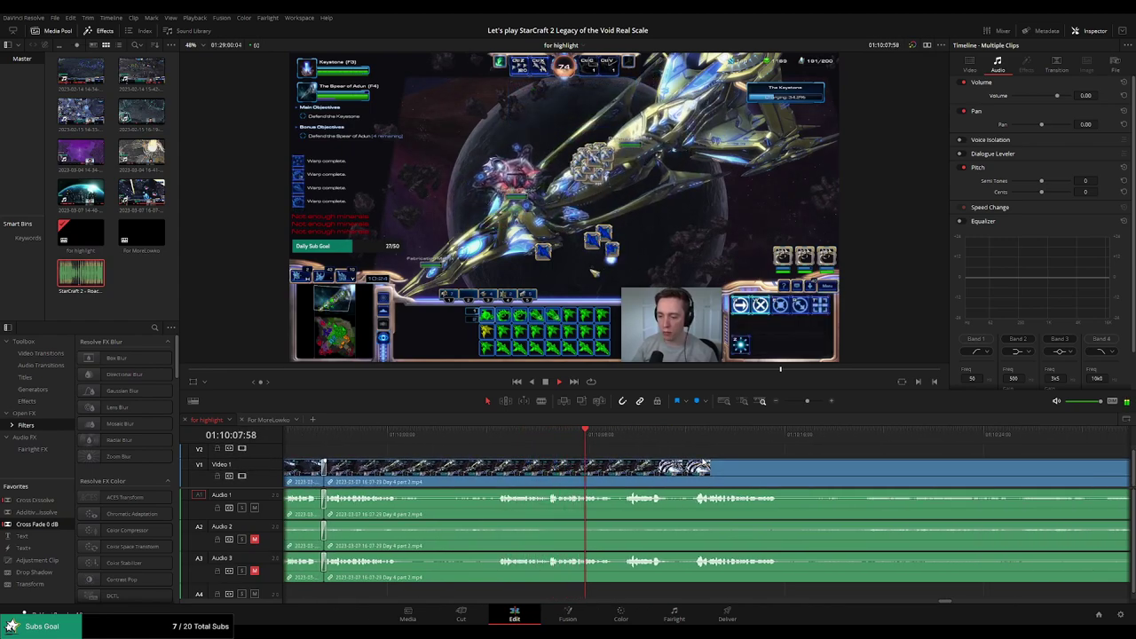
pyautogui.hscroll(2, 586, 453)
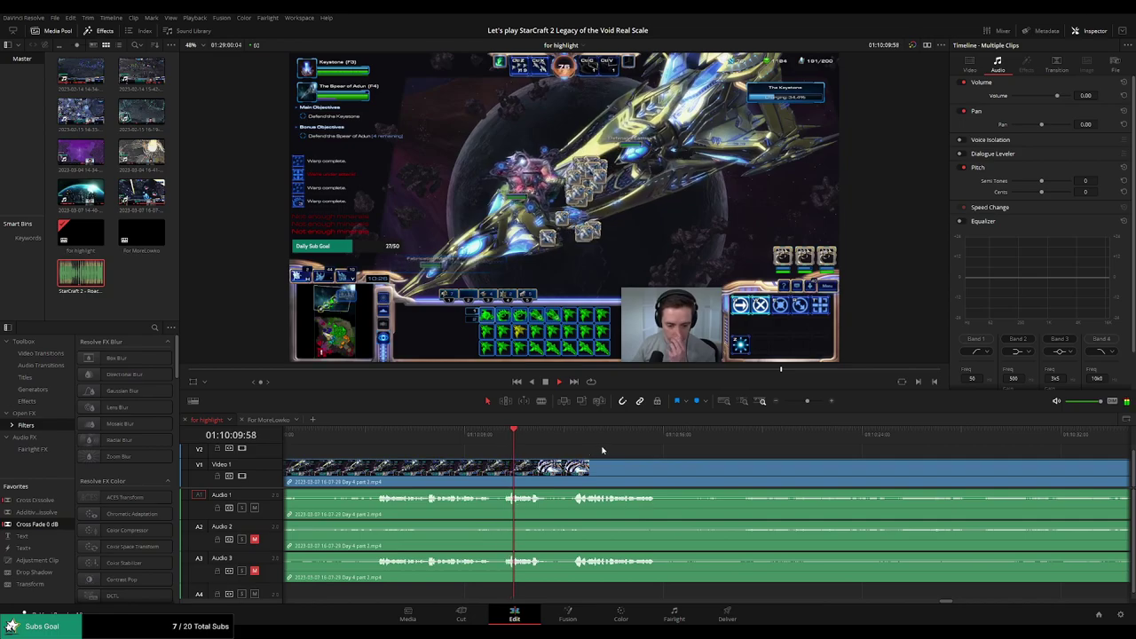
pyautogui.hscroll(3, 738, 462)
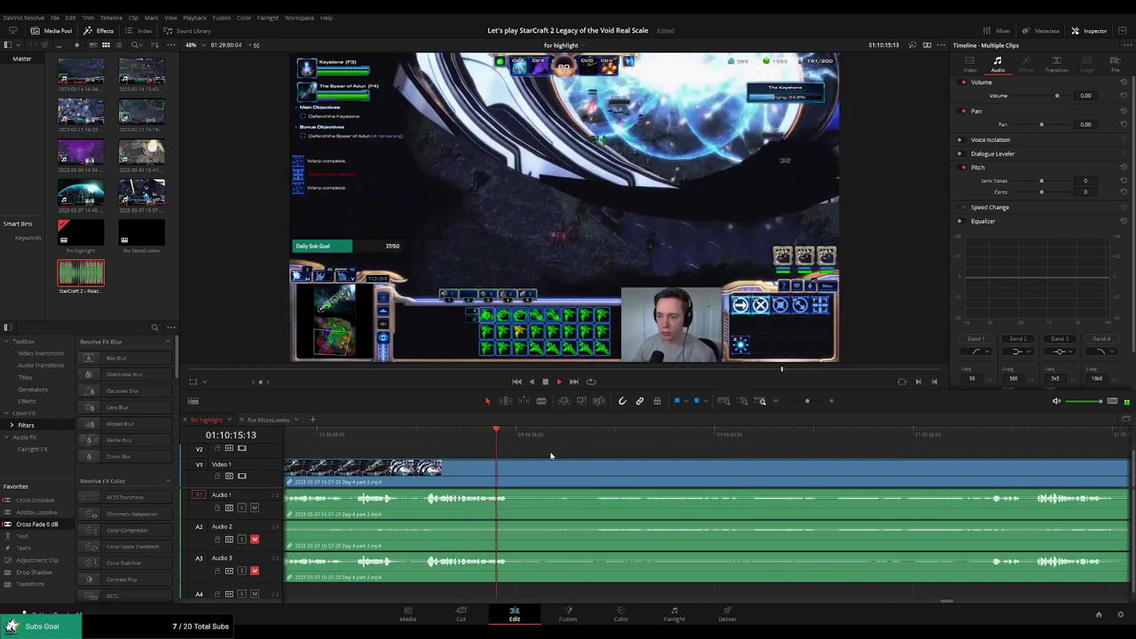
pyautogui.press('b')
pyautogui.click(519, 468)
# Check the quiet stretch up to about 01:10:34 and split the clip at about 01:10:28:37, before the commentary resumes
pyautogui.click(968, 433)
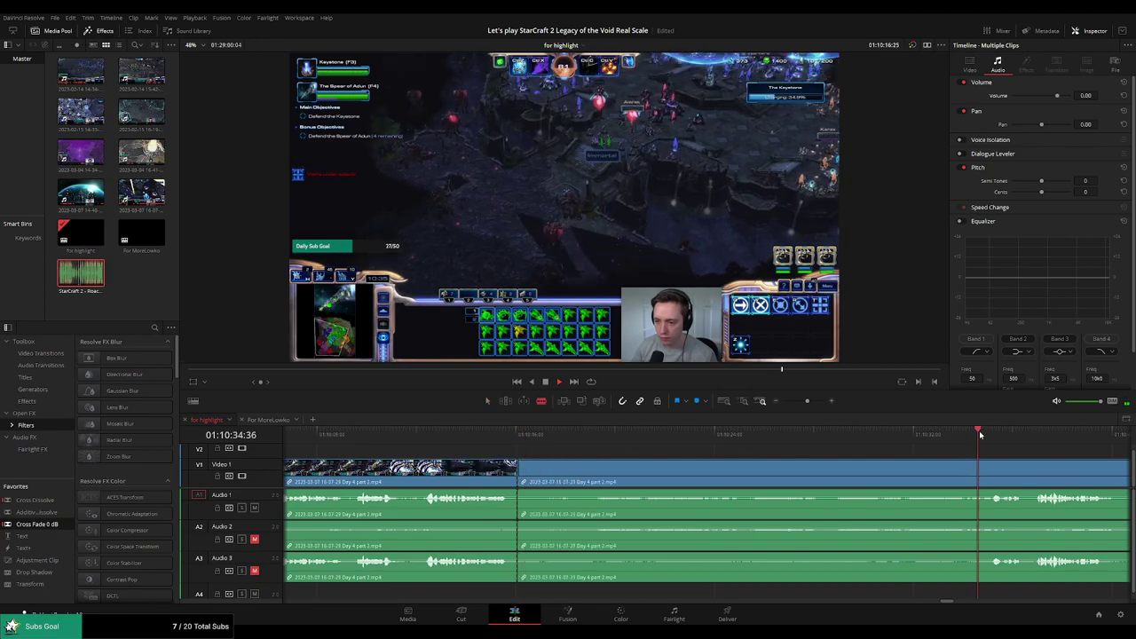
pyautogui.hscroll(2, 750, 440)
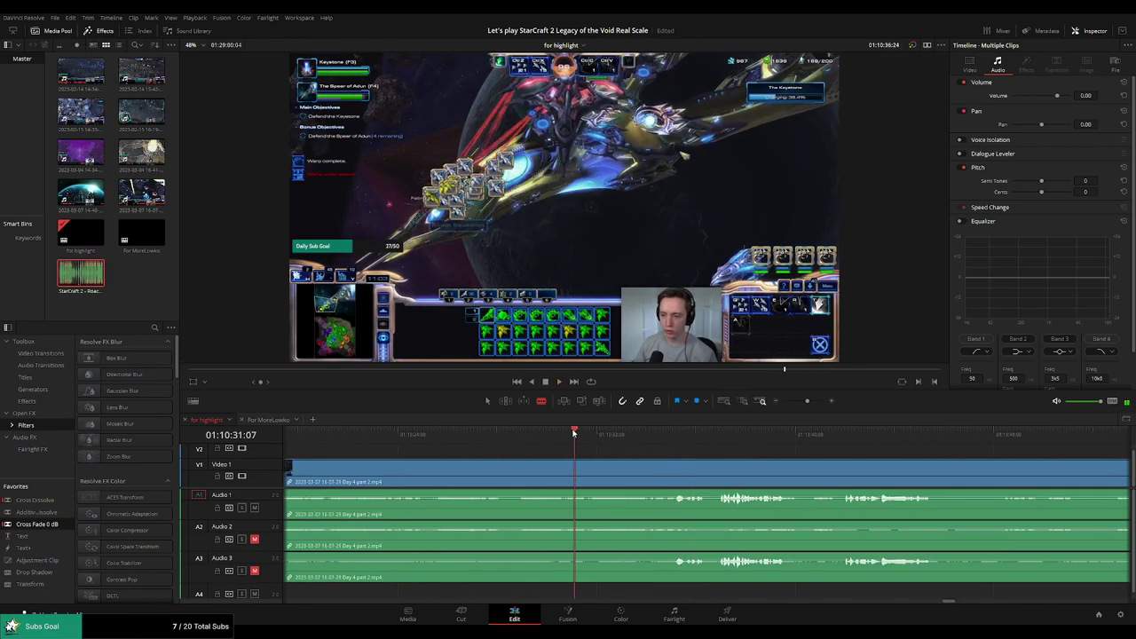
pyautogui.moveTo(574, 433); pyautogui.dragTo(519, 433)
pyautogui.press('space')
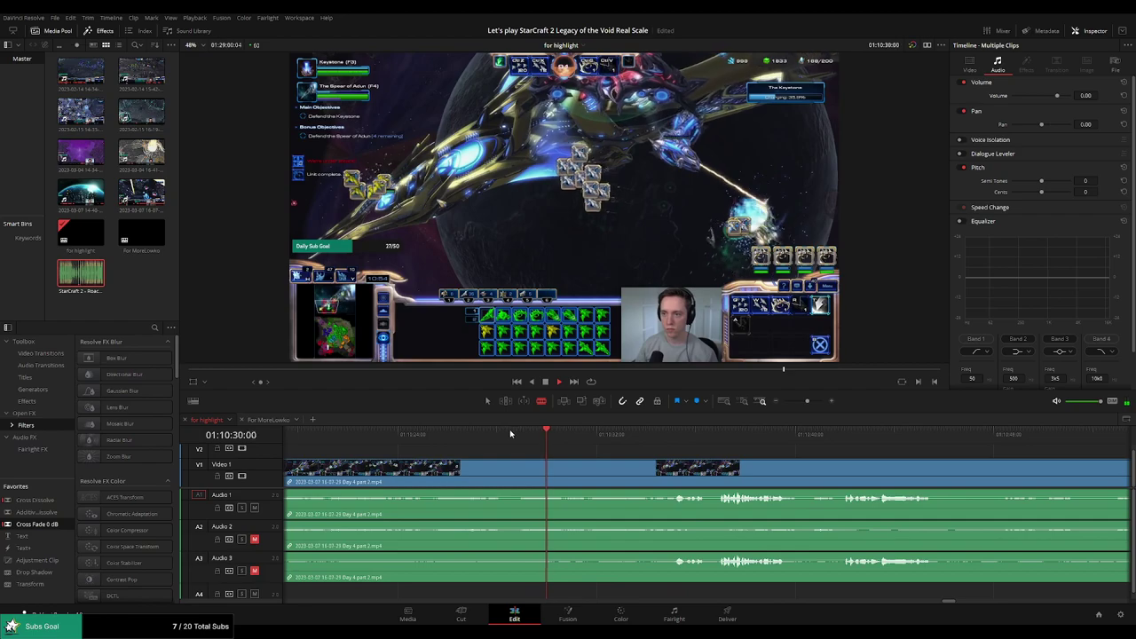
pyautogui.click(499, 433)
pyautogui.press('space')
pyautogui.click(516, 471)
# Ripple-delete the section between the two splits and add transitions at the 01:10:16:04 join on the video and audio tracks
pyautogui.press('a')
pyautogui.click(488, 474)
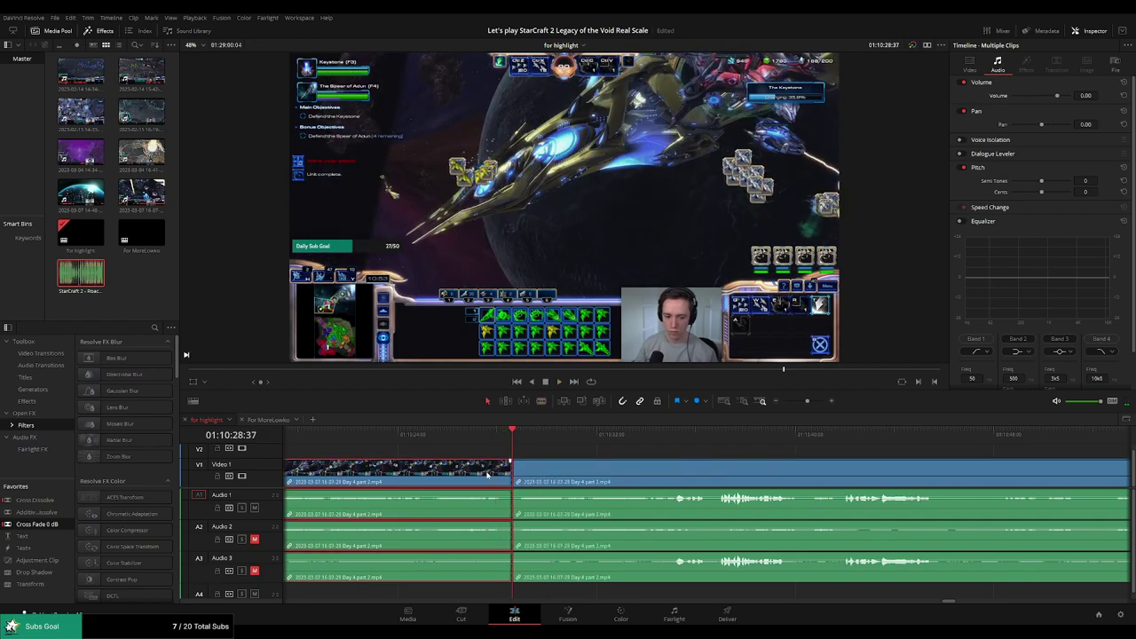
pyautogui.press('Delete')
pyautogui.hotkey('ctrl', 't')
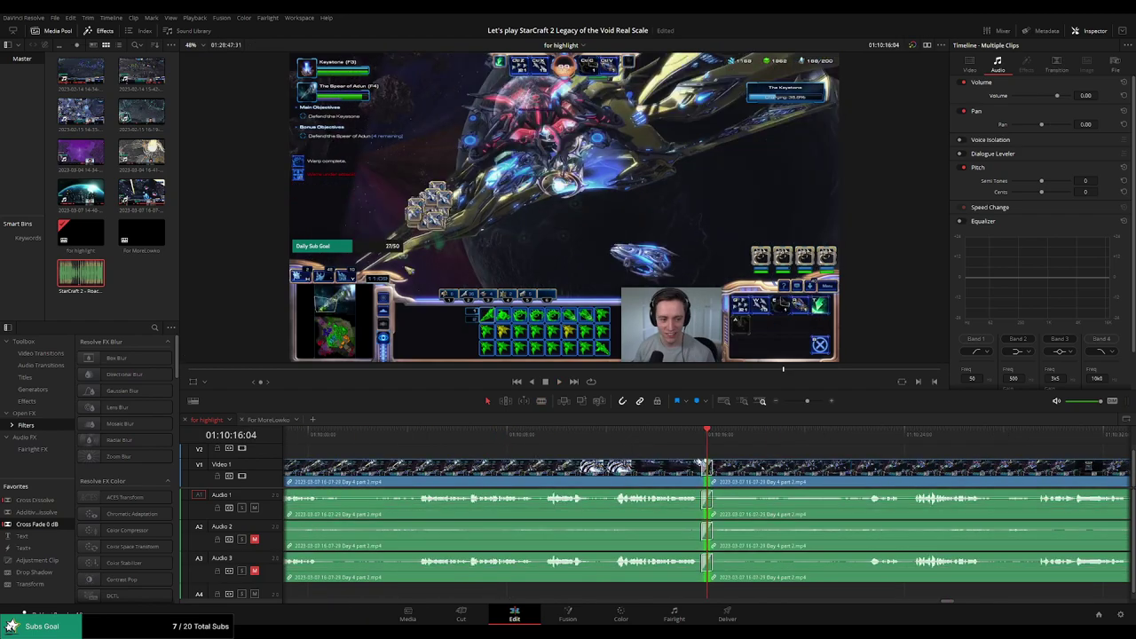
pyautogui.click(683, 433)
pyautogui.press('space')
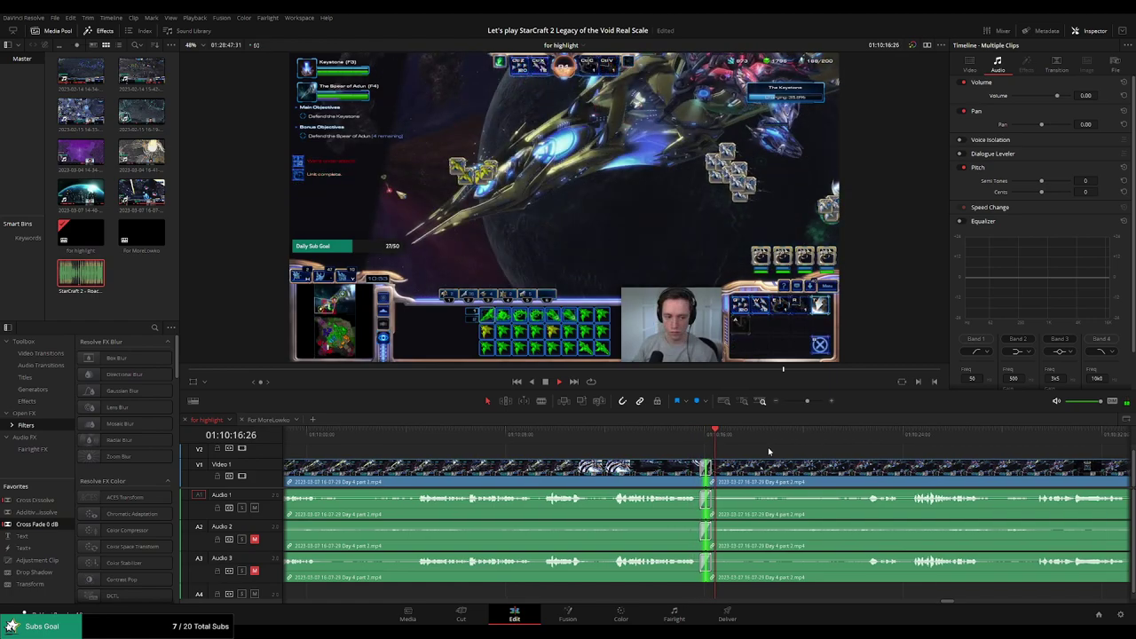
# Play on past the 01:10:16:04 join and split the clip at about 01:10:33, after the save-game commentary
pyautogui.moveTo(769, 448); pyautogui.dragTo(636, 441)
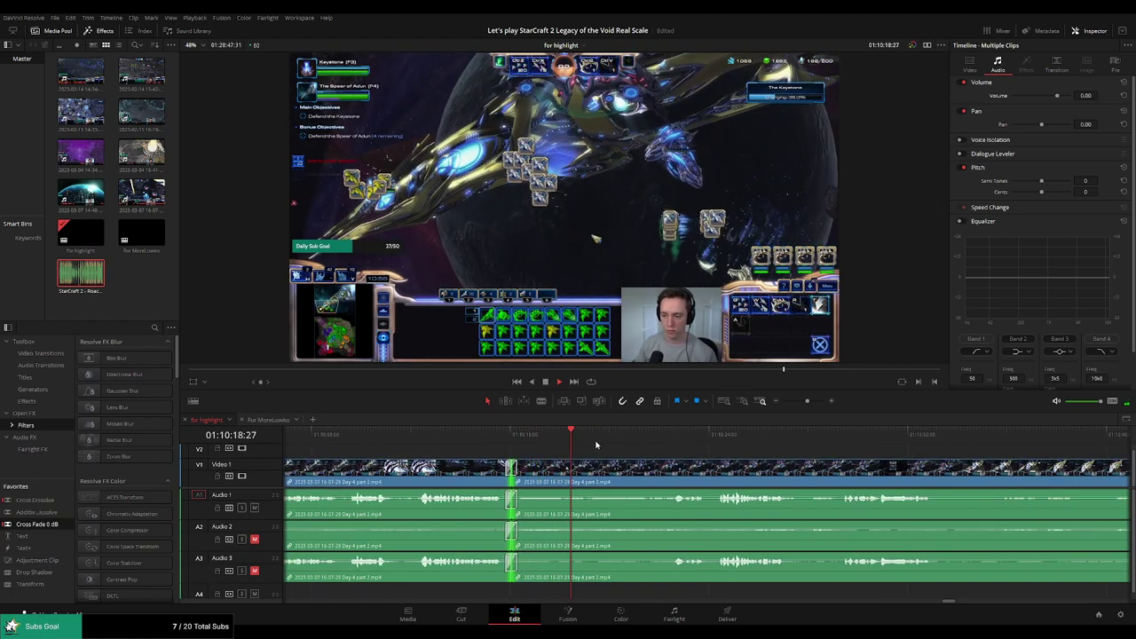
pyautogui.click(665, 435)
pyautogui.hscroll(1, 637, 441)
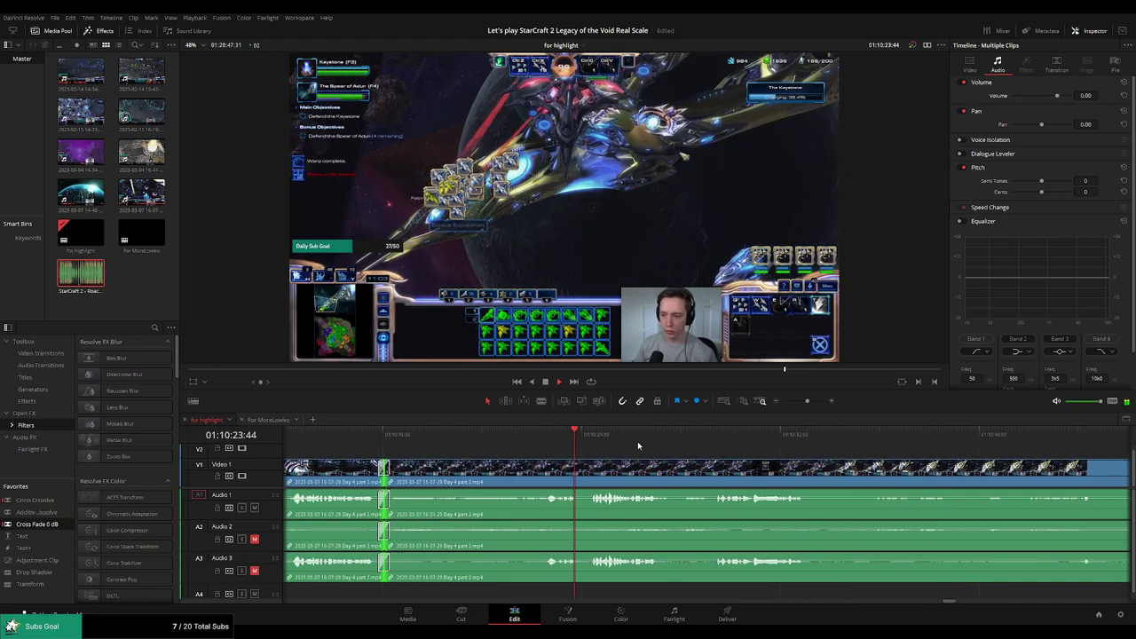
pyautogui.hscroll(1, 656, 448)
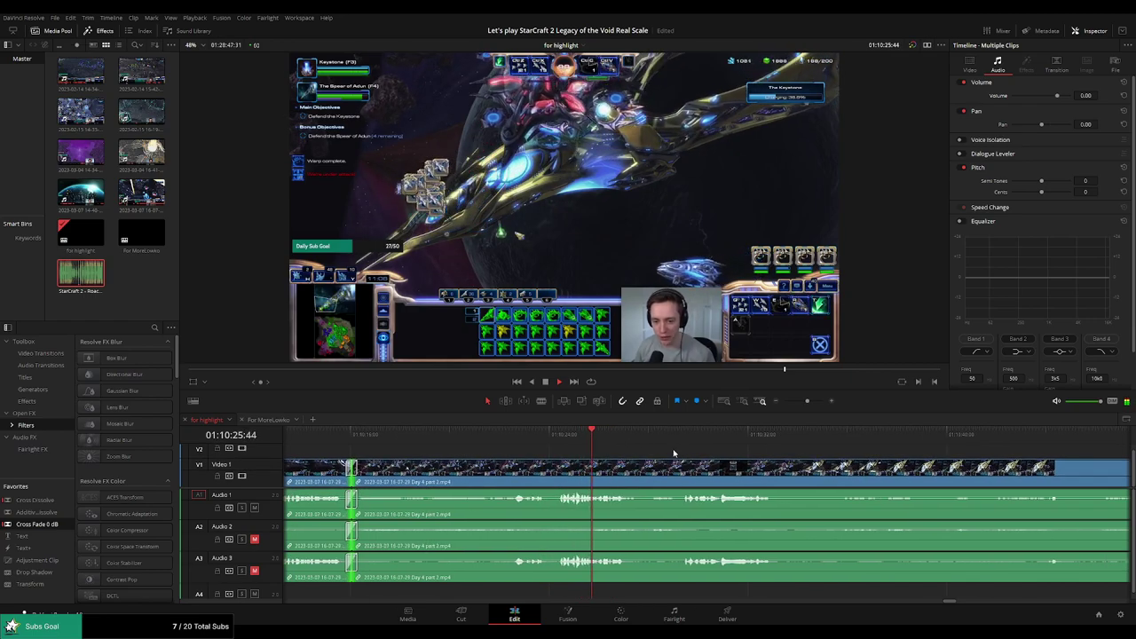
pyautogui.hscroll(1, 618, 450)
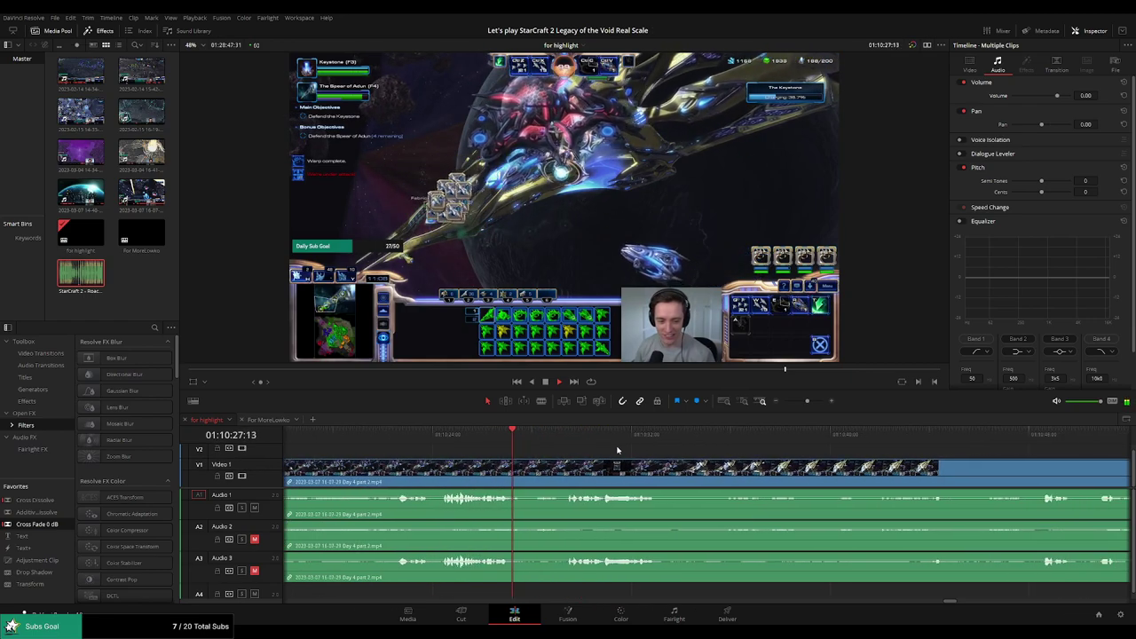
pyautogui.click(558, 435)
pyautogui.hscroll(1, 572, 448)
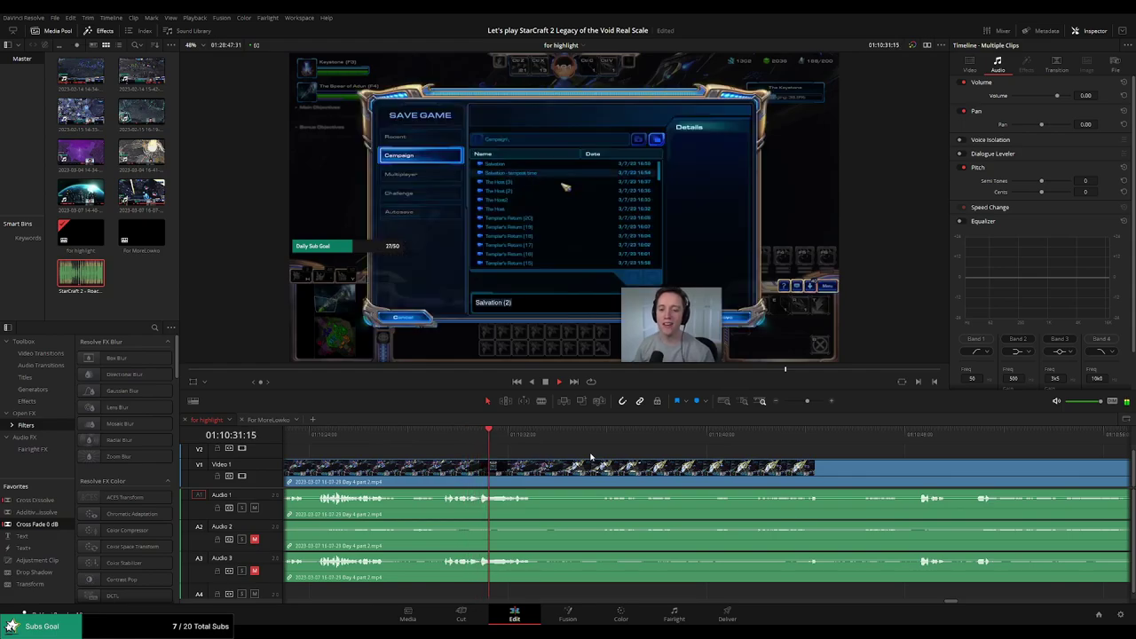
pyautogui.press('b')
pyautogui.click(541, 468)
# Sample the spoken parts after the 01:10:33 split, from about 01:10:48 to 01:11:50, for the next section worth keeping
pyautogui.hscroll(5, 914, 448)
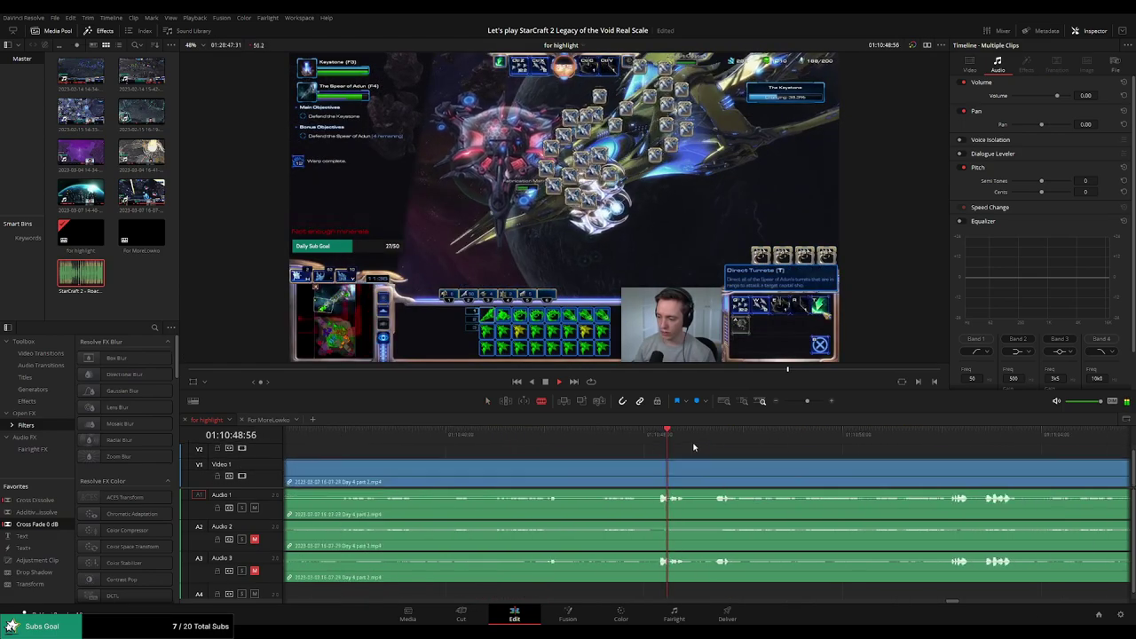
pyautogui.click(638, 441)
pyautogui.click(876, 441)
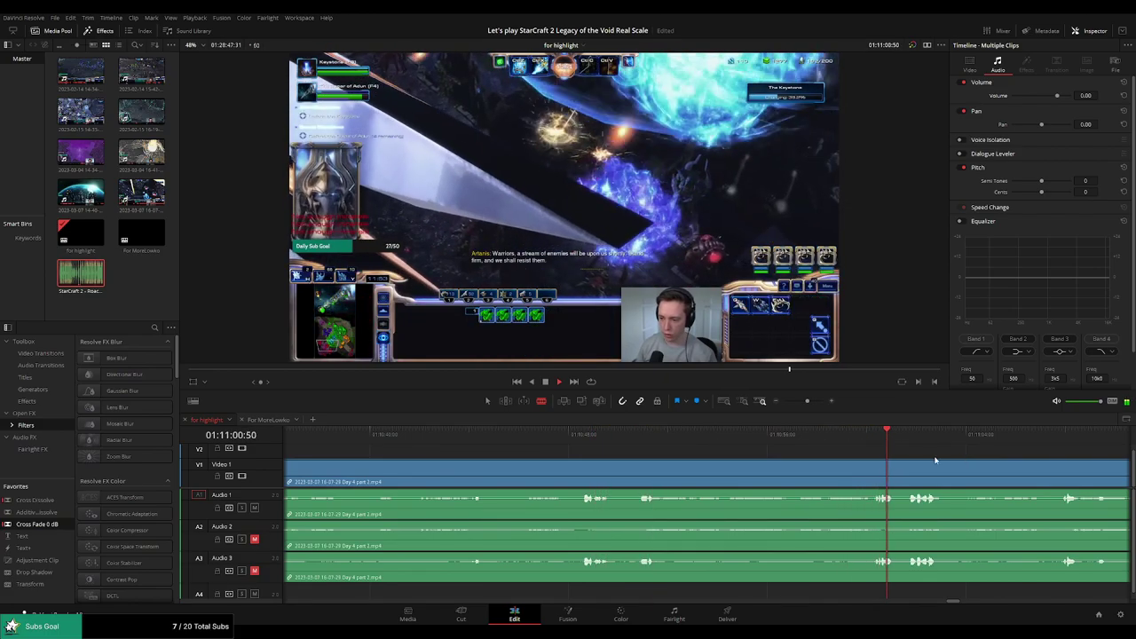
pyautogui.hscroll(4, 935, 459)
pyautogui.click(781, 435)
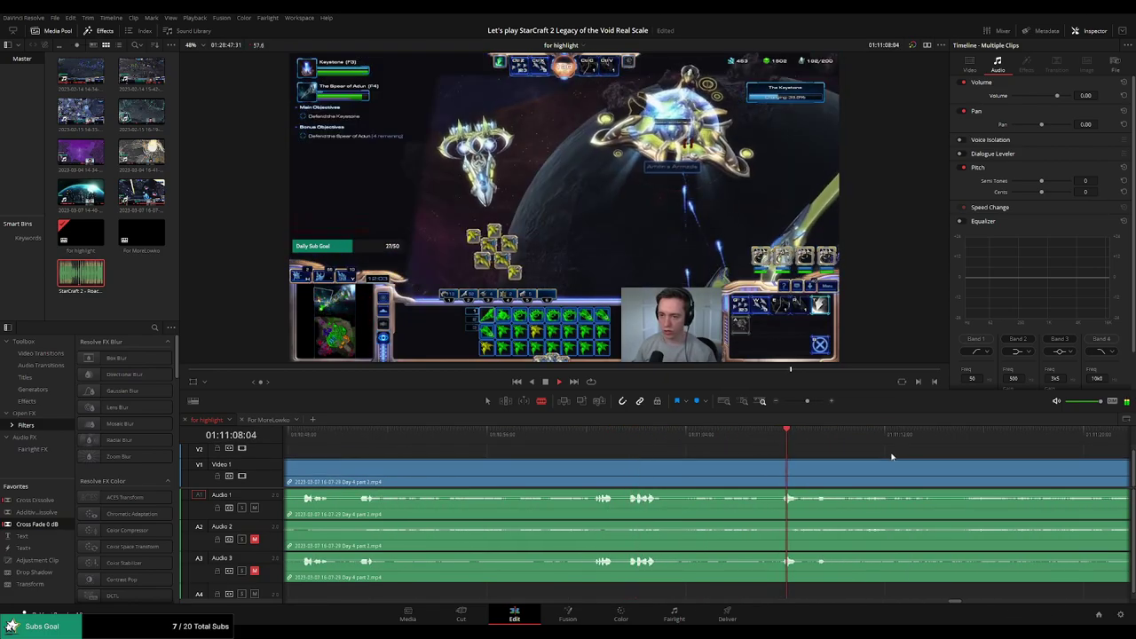
pyautogui.hscroll(2, 699, 443)
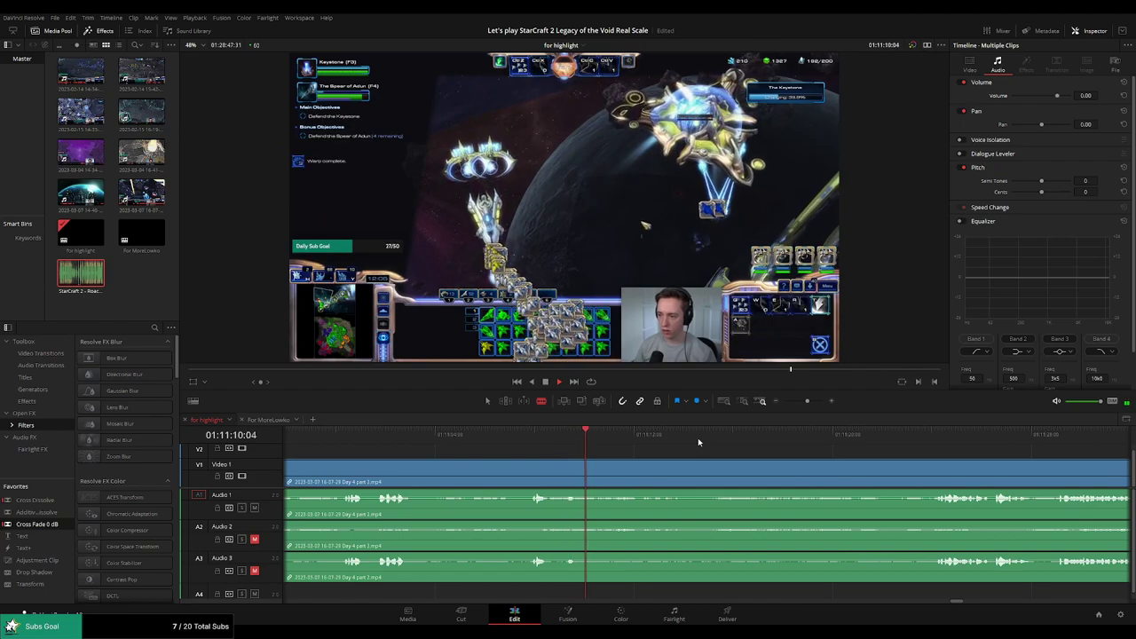
pyautogui.hscroll(1, 763, 444)
pyautogui.click(815, 434)
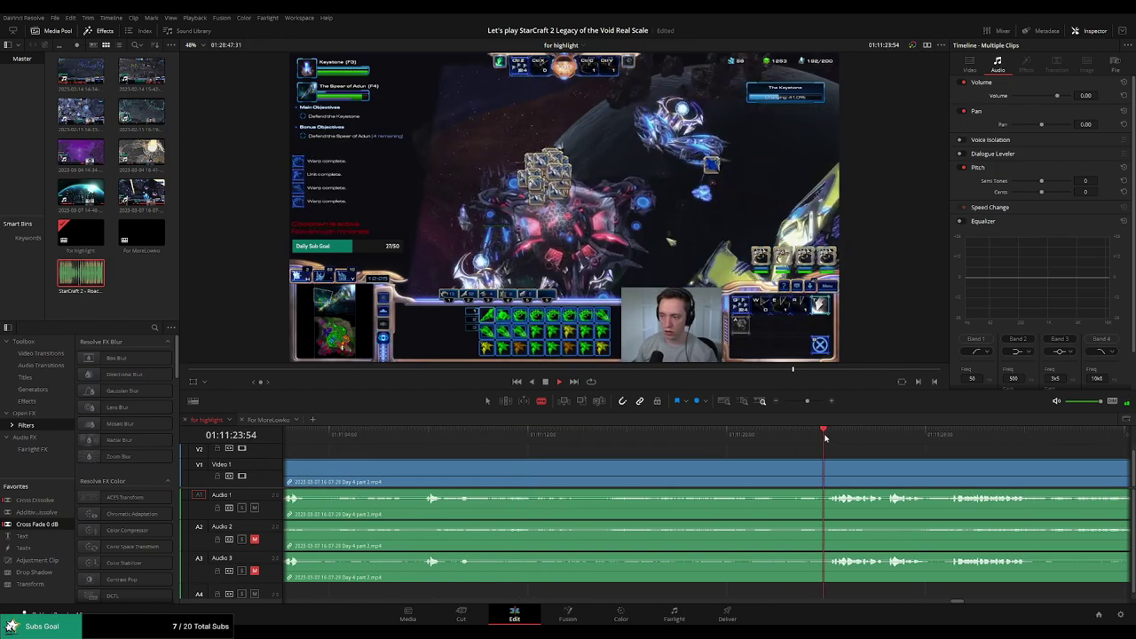
pyautogui.hscroll(2, 780, 439)
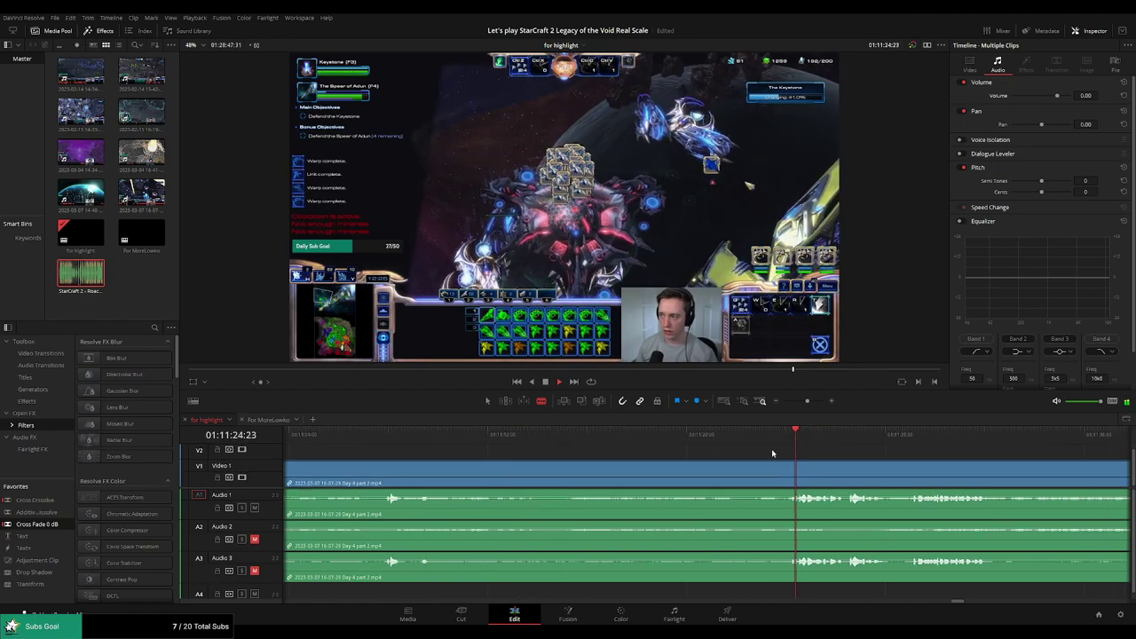
pyautogui.click(703, 438)
pyautogui.click(984, 438)
pyautogui.hscroll(4, 657, 429)
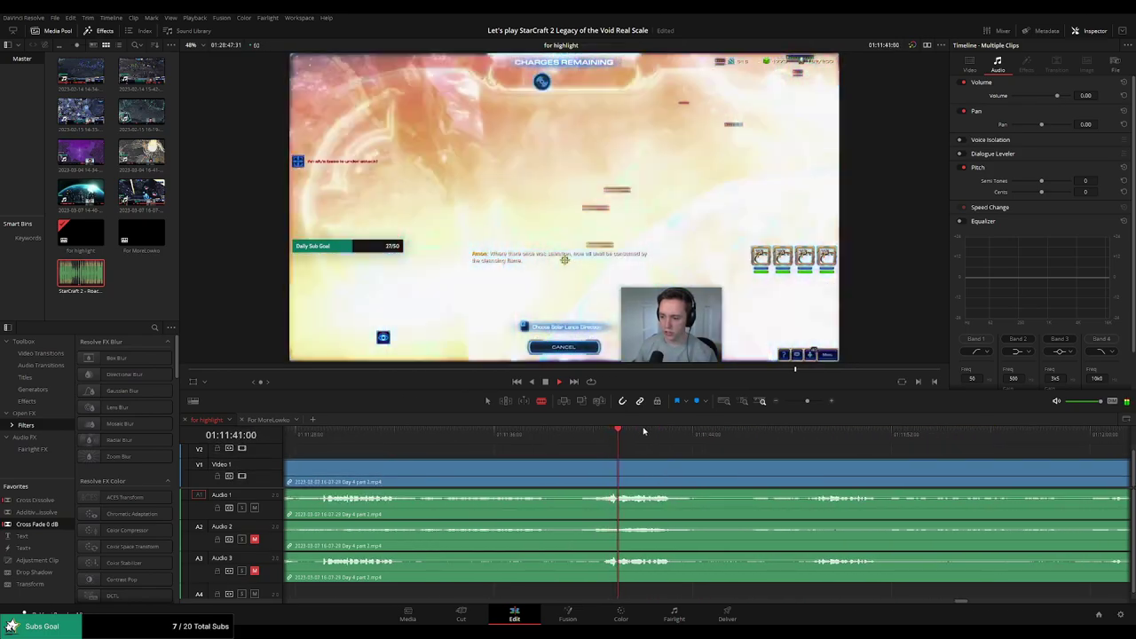
pyautogui.click(826, 434)
pyautogui.click(844, 435)
# Skim the footage from about 01:11:51 to 01:13:25, sampling the commentary peaks for a place to resume the highlight
pyautogui.moveTo(807, 401); pyautogui.dragTo(795, 405)
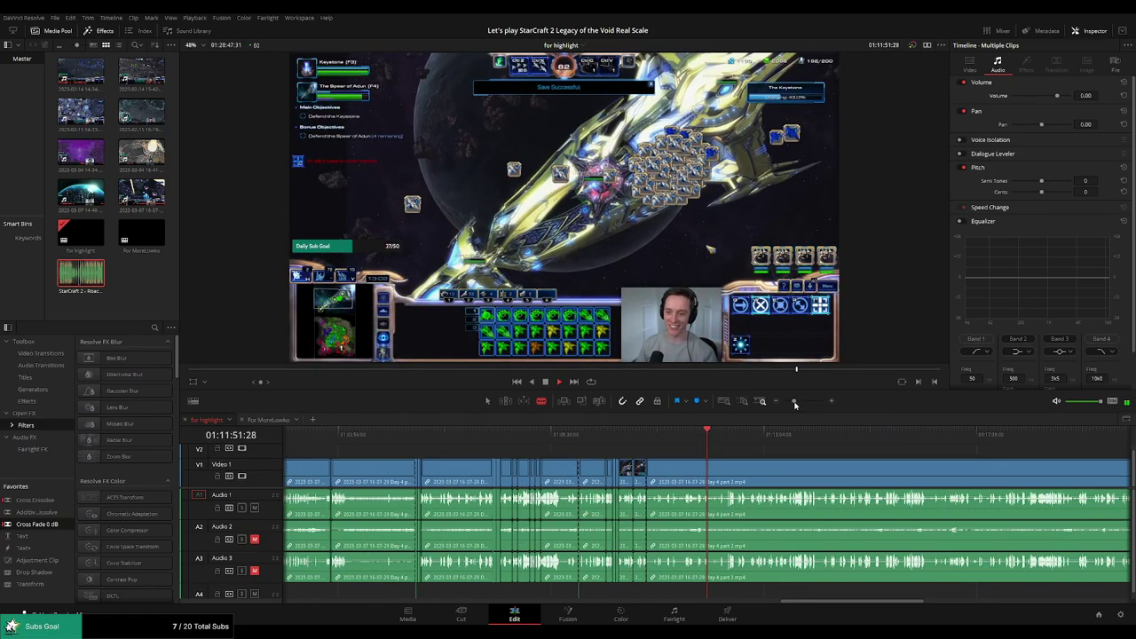
pyautogui.click(727, 438)
pyautogui.scroll(6, 773, 451)
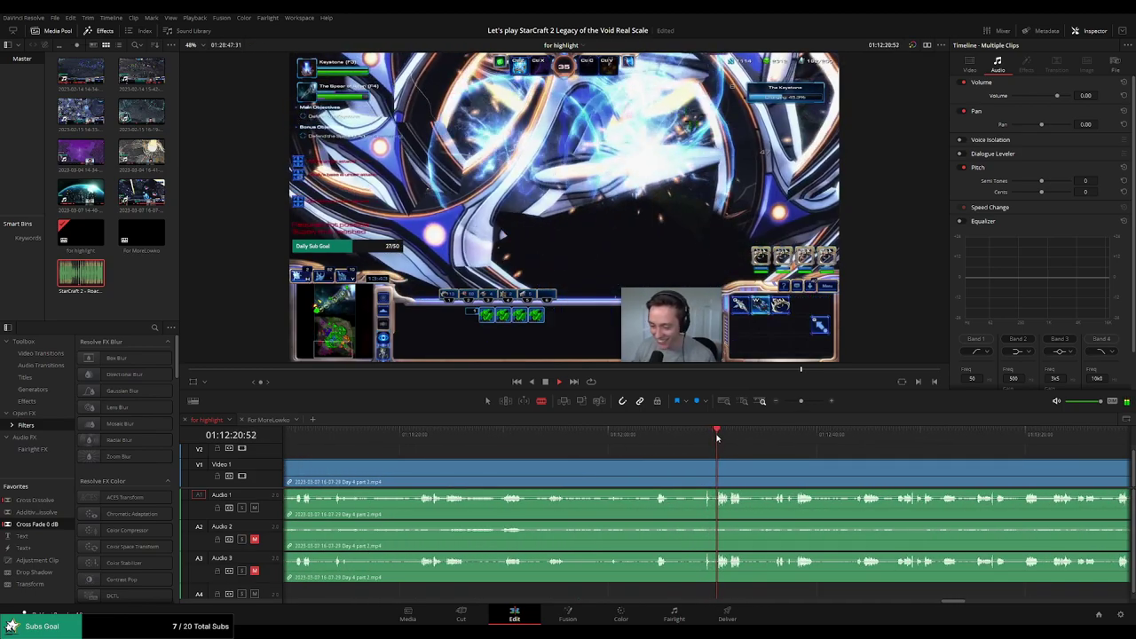
pyautogui.hscroll(2, 710, 445)
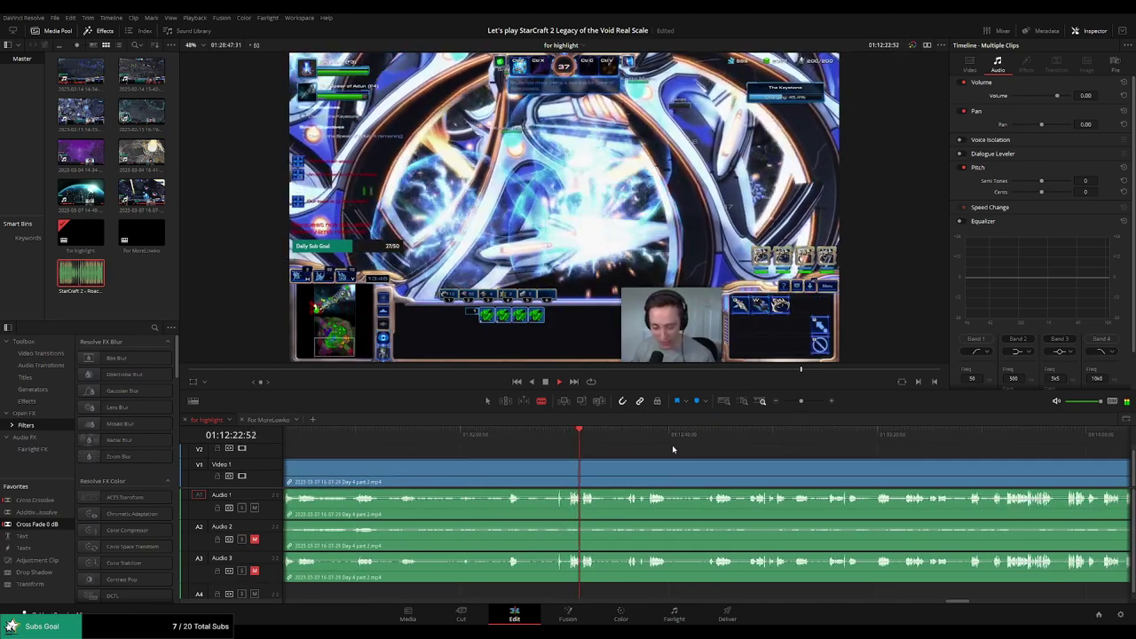
pyautogui.click(645, 433)
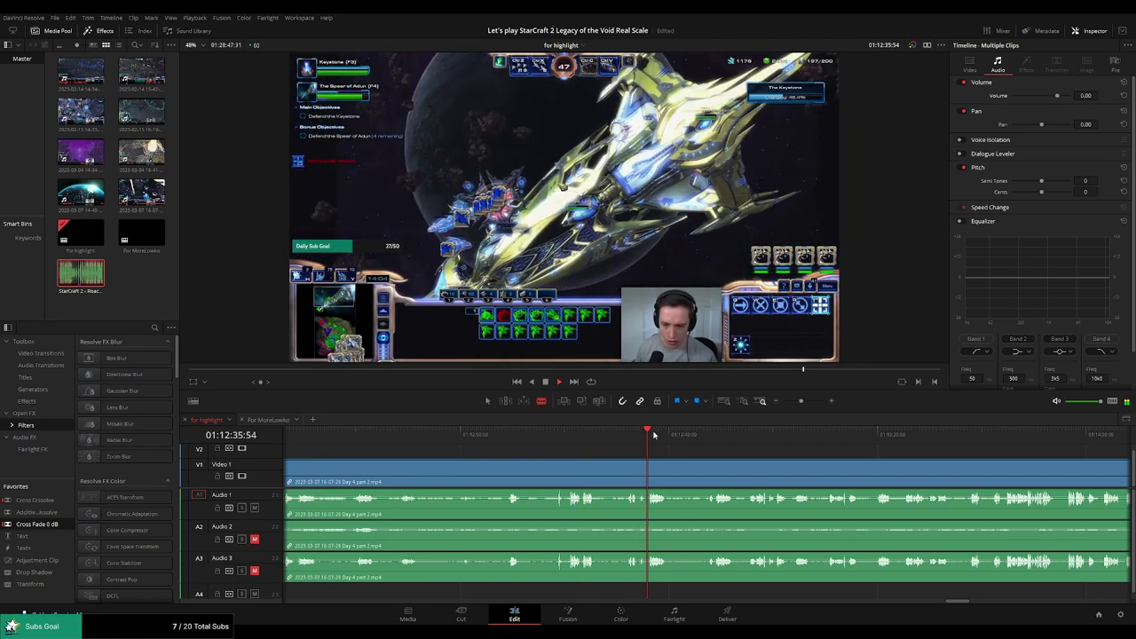
pyautogui.click(718, 437)
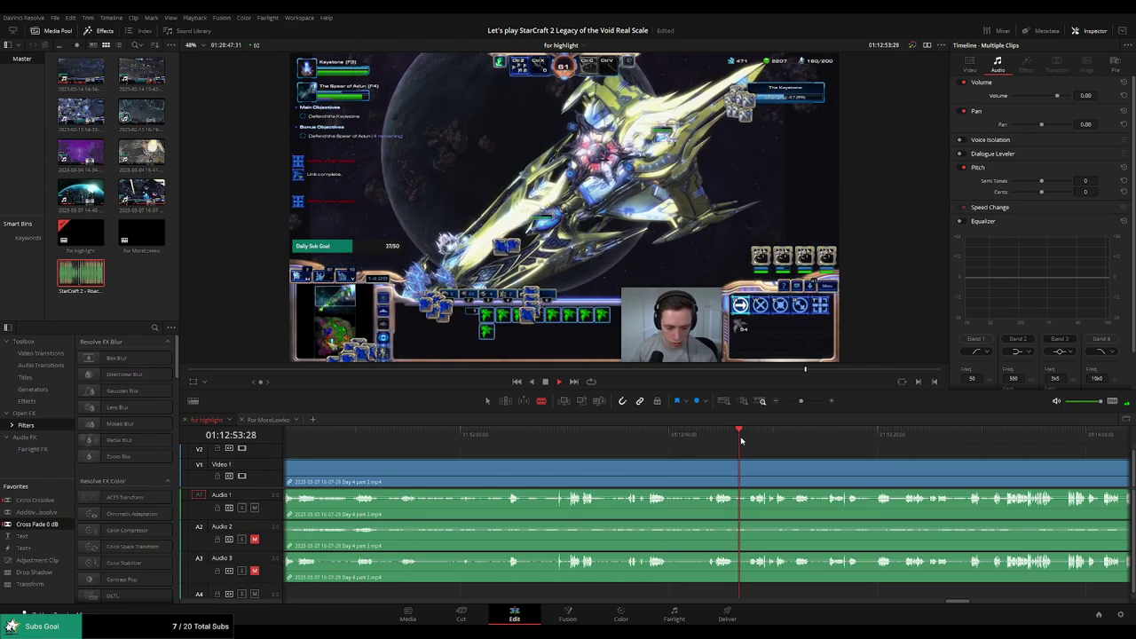
pyautogui.click(828, 435)
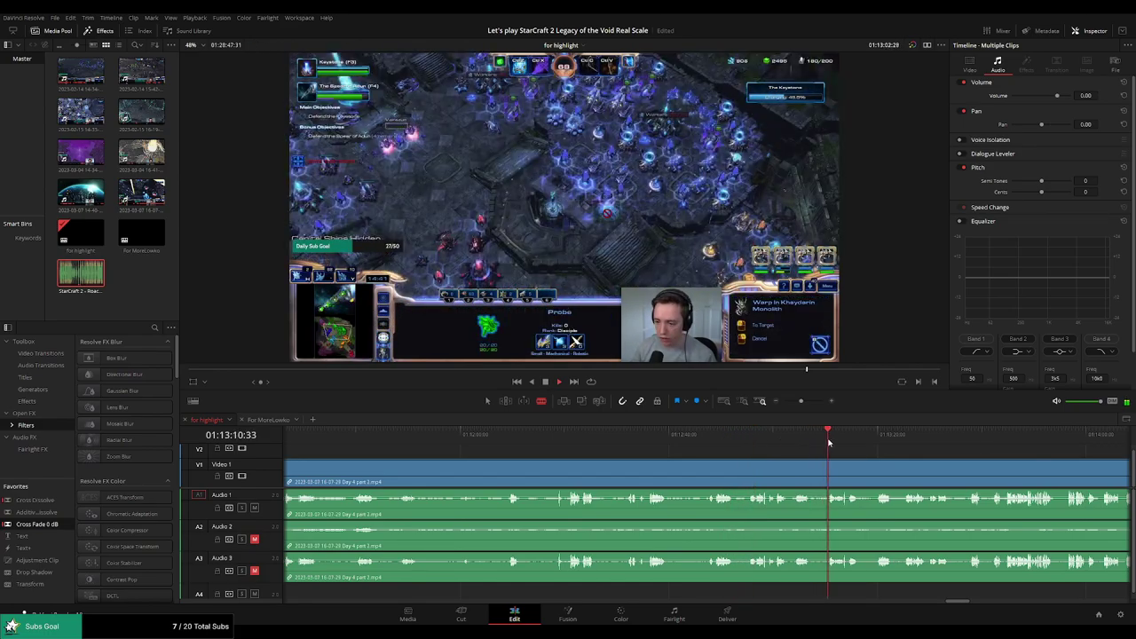
pyautogui.click(879, 436)
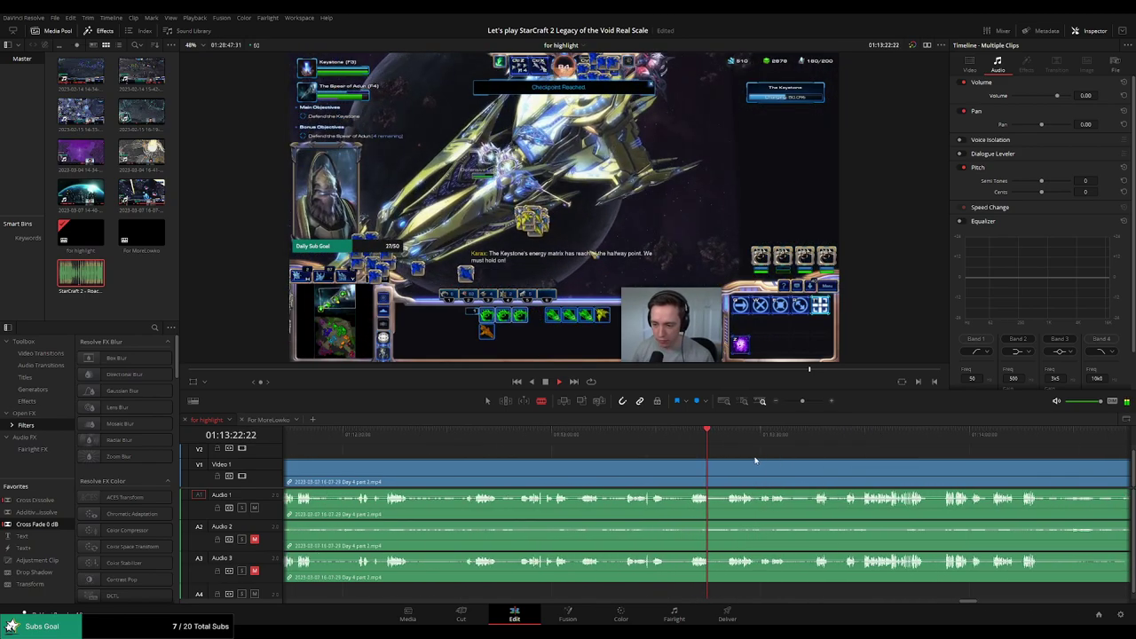
pyautogui.click(681, 436)
pyautogui.scroll(3, 699, 450)
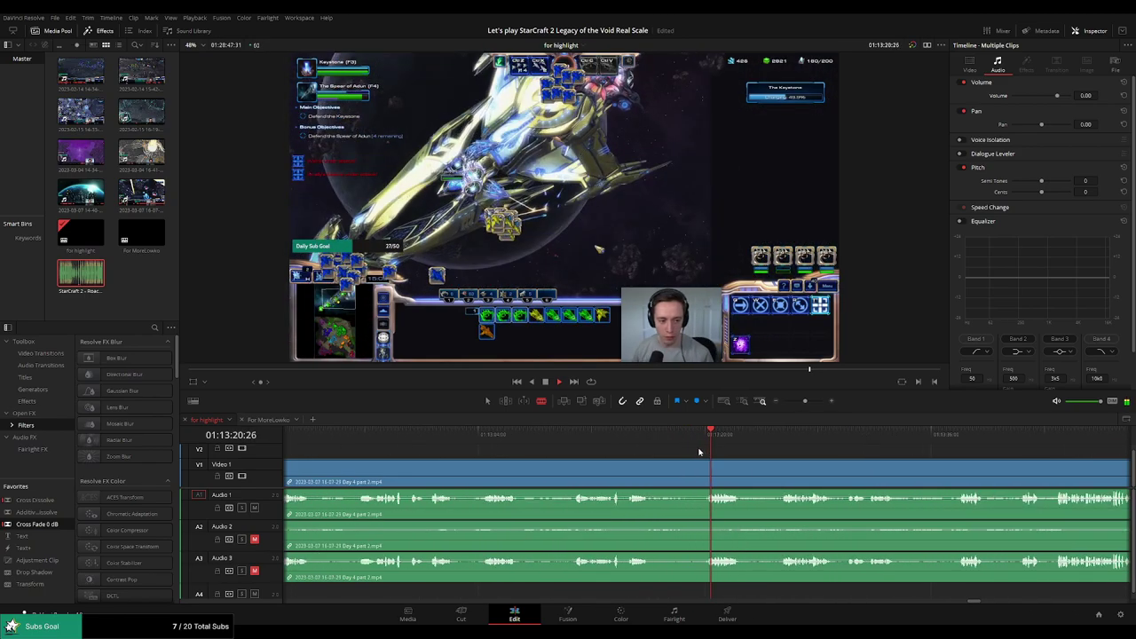
pyautogui.click(544, 437)
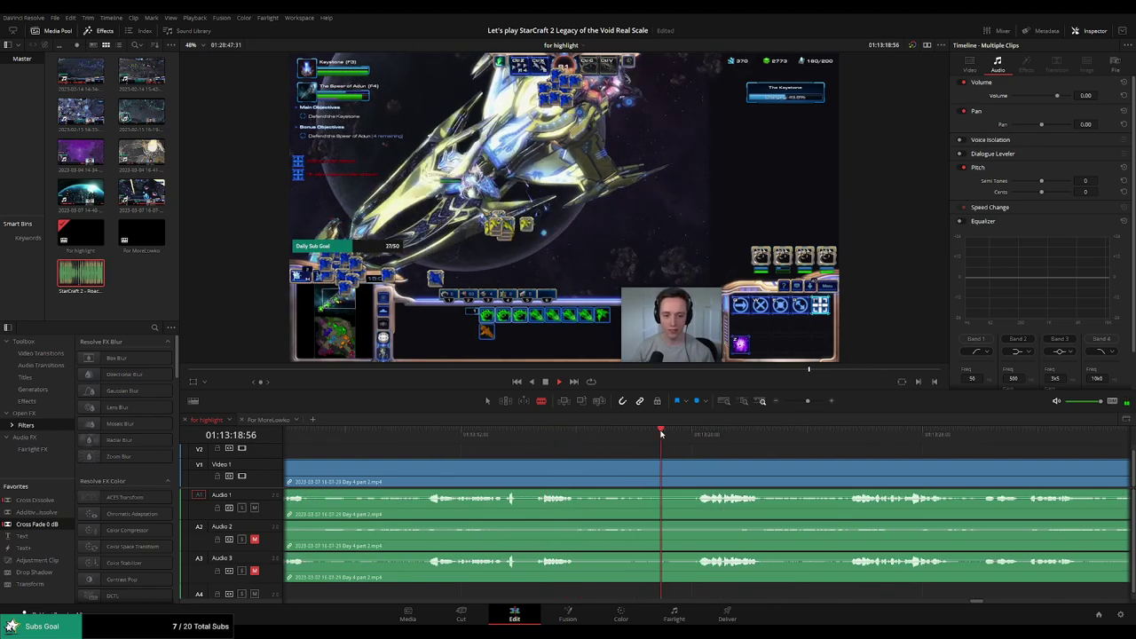
pyautogui.click(841, 435)
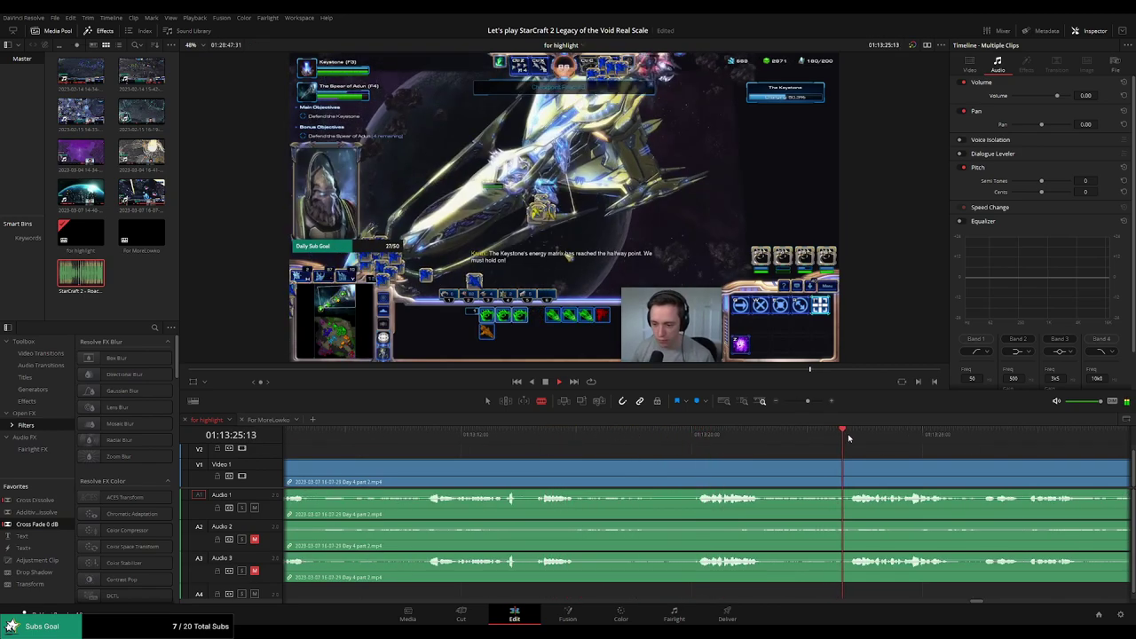
# Find the resume point before the multiple-enemies commentary and split the clip at about 01:13:34
pyautogui.moveTo(964, 449); pyautogui.dragTo(635, 441)
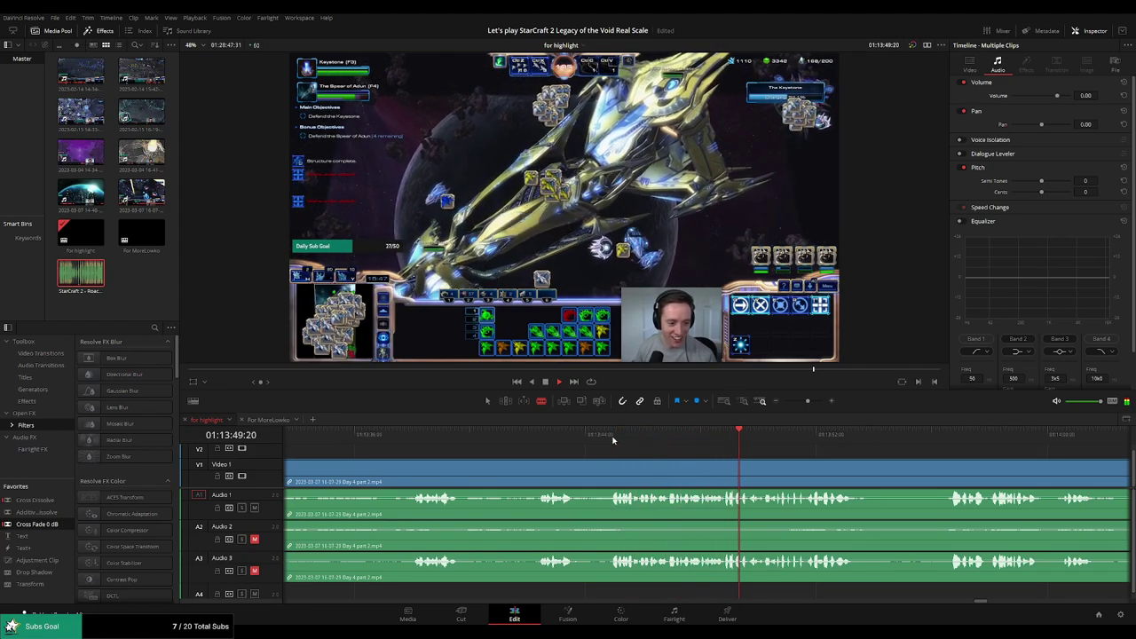
pyautogui.press('space')
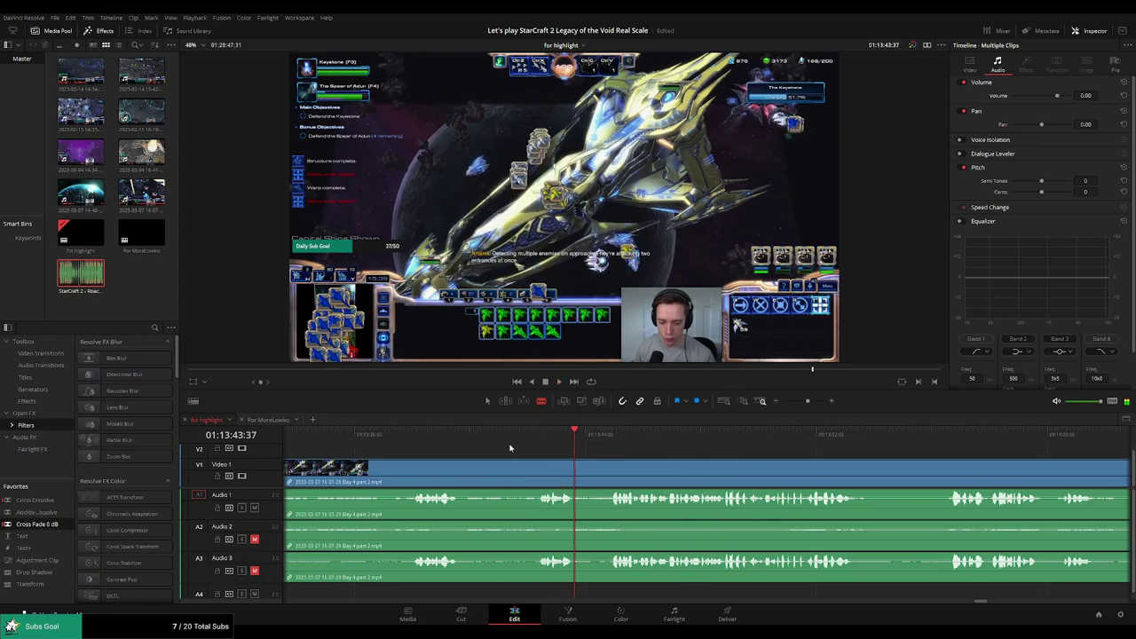
pyautogui.click(477, 440)
pyautogui.moveTo(502, 463); pyautogui.dragTo(555, 464)
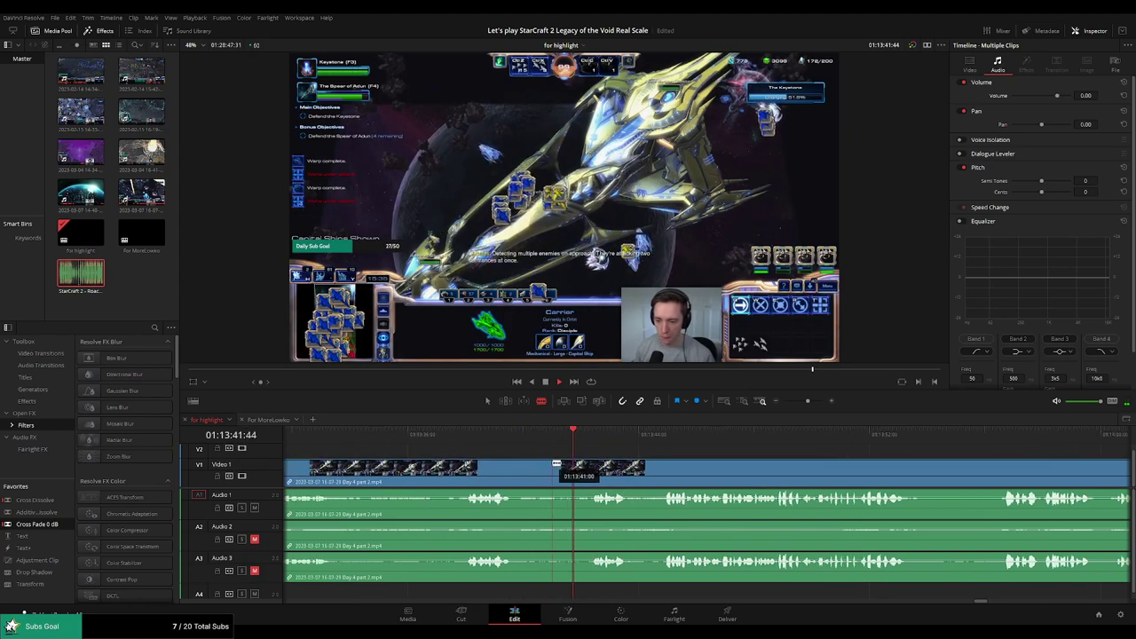
pyautogui.click(512, 441)
pyautogui.click(461, 439)
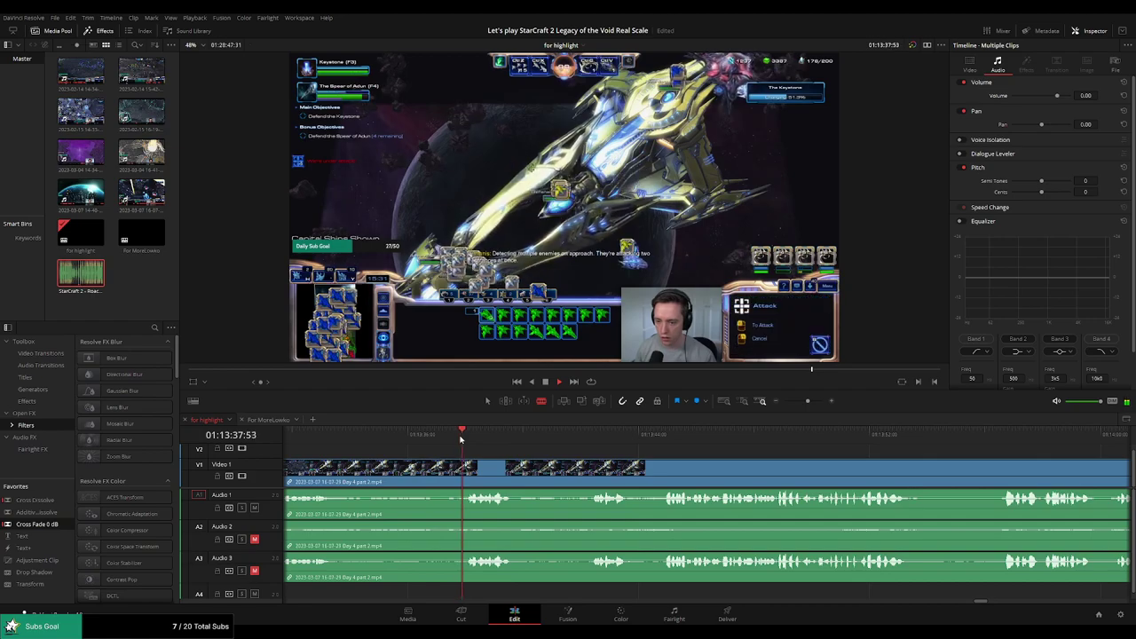
pyautogui.hscroll(-4, 477, 453)
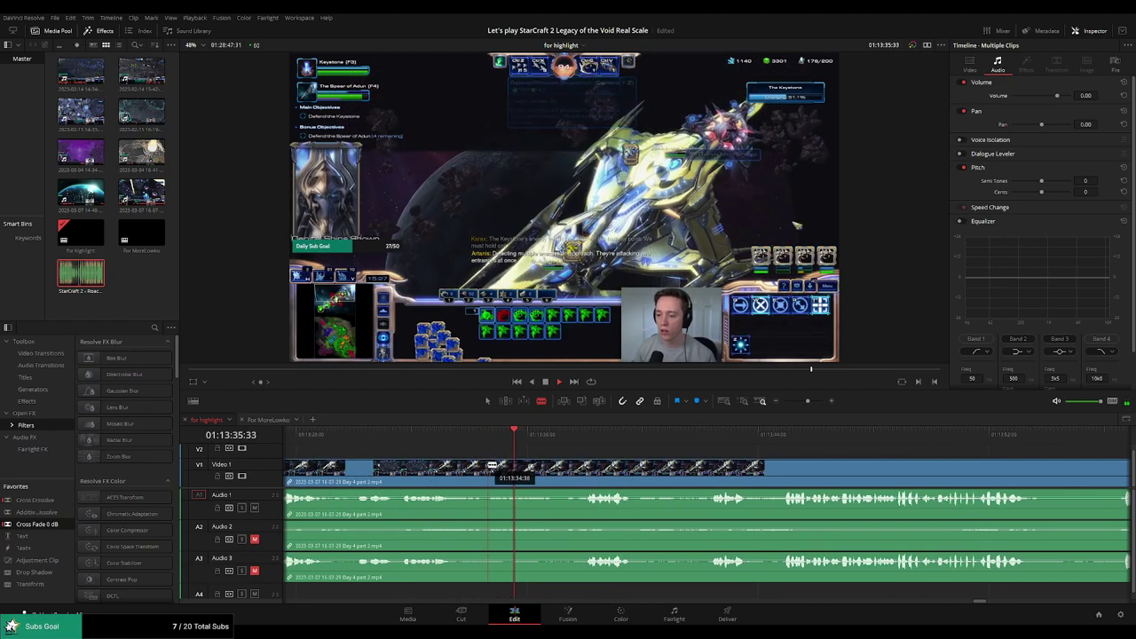
pyautogui.click(487, 467)
# Ripple-delete the section between the 01:10:33 and 01:13:34 splits and add transitions at the join on the video and audio tracks
pyautogui.press('a')
pyautogui.click(450, 471)
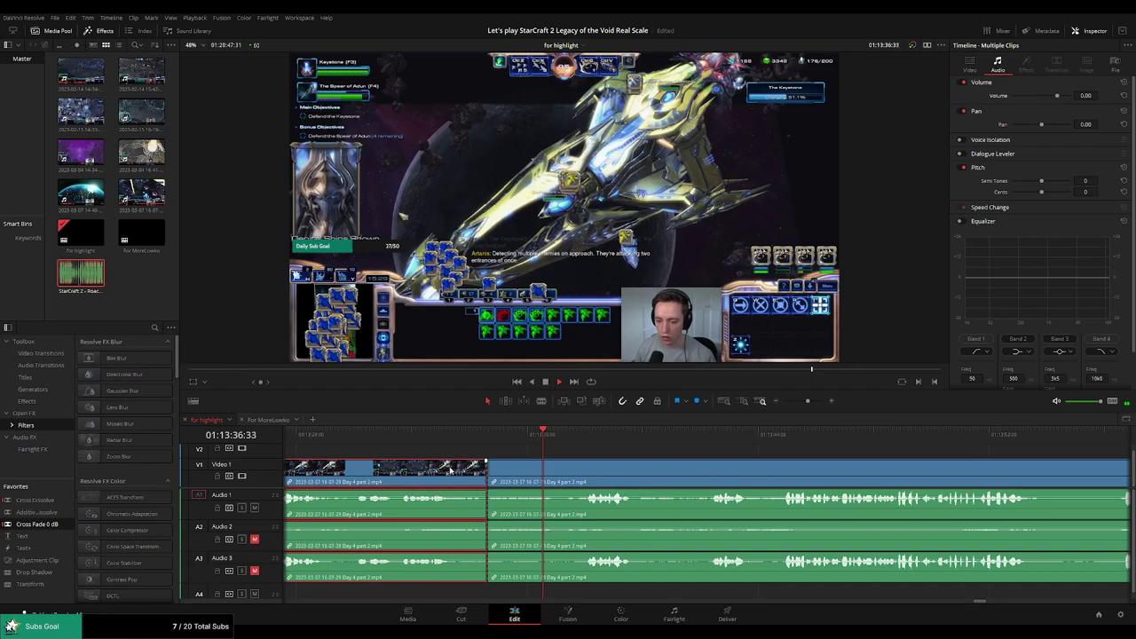
pyautogui.press('Delete')
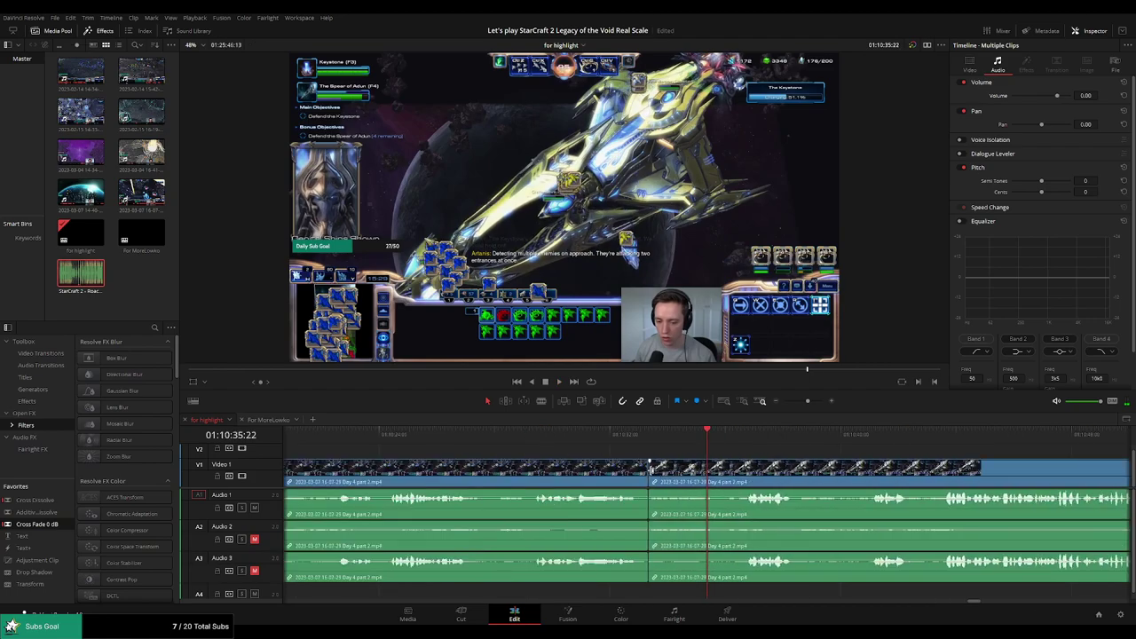
pyautogui.click(650, 465)
pyautogui.click(646, 449)
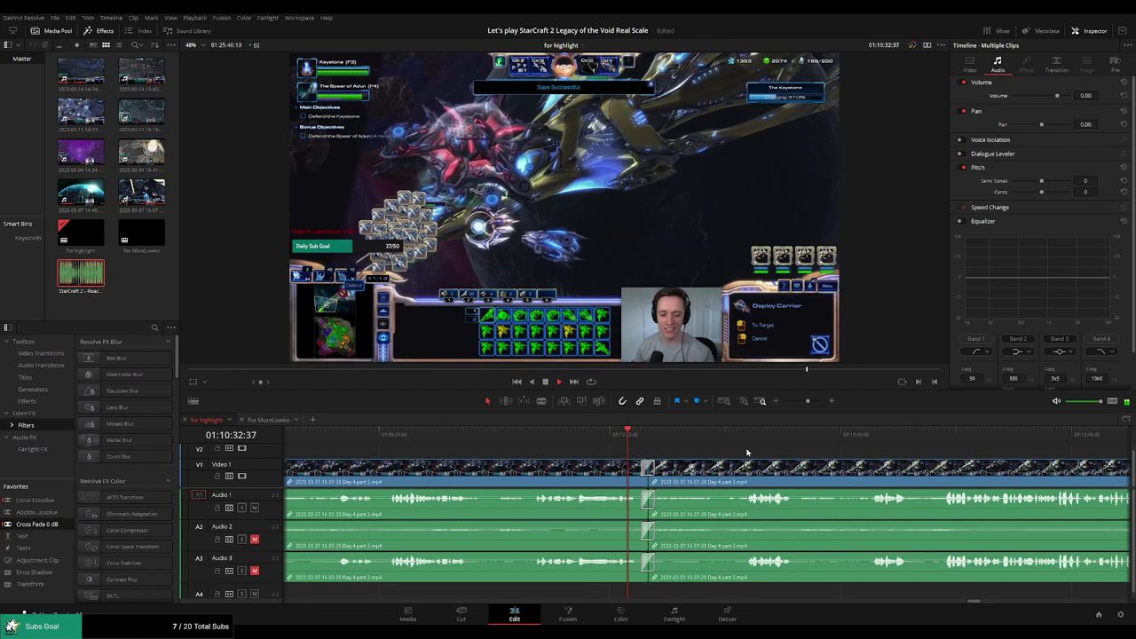
# Play on past the 01:10:33 join and split the clip at about 01:10:52, where the commentary pauses
pyautogui.moveTo(819, 458); pyautogui.dragTo(641, 446)
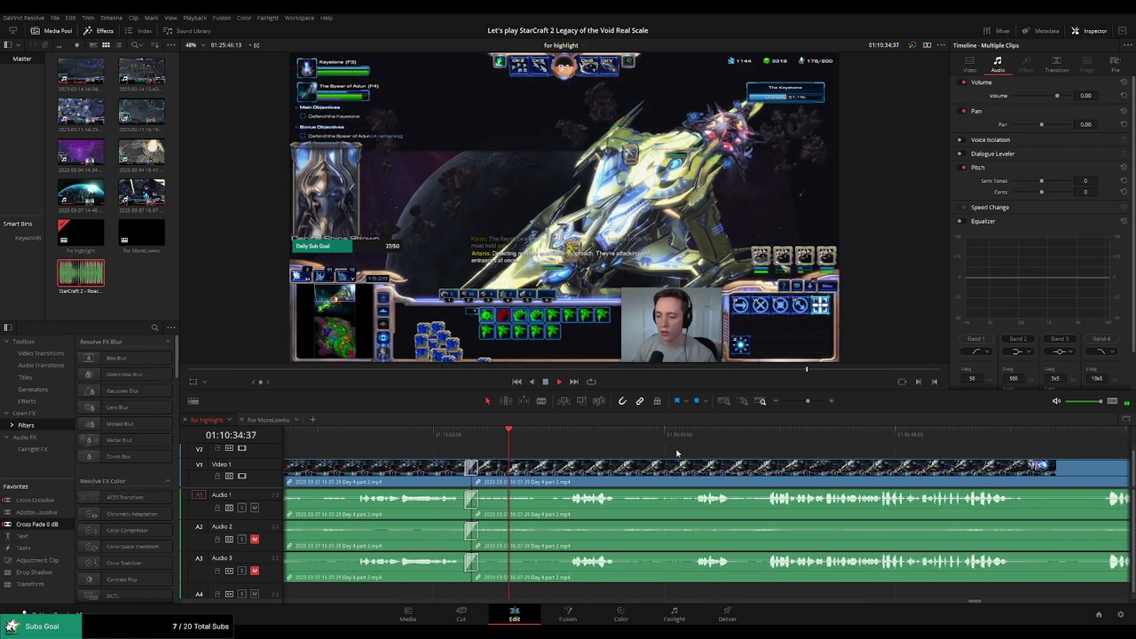
pyautogui.hscroll(1, 634, 448)
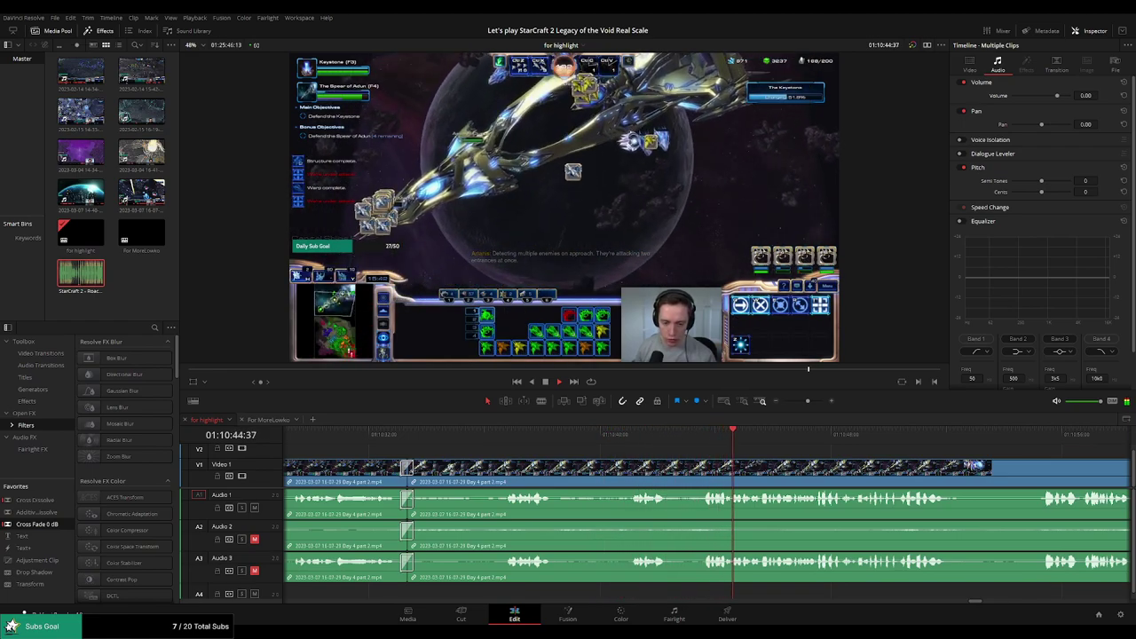
pyautogui.press('q')
pyautogui.press('q')
pyautogui.press('space')
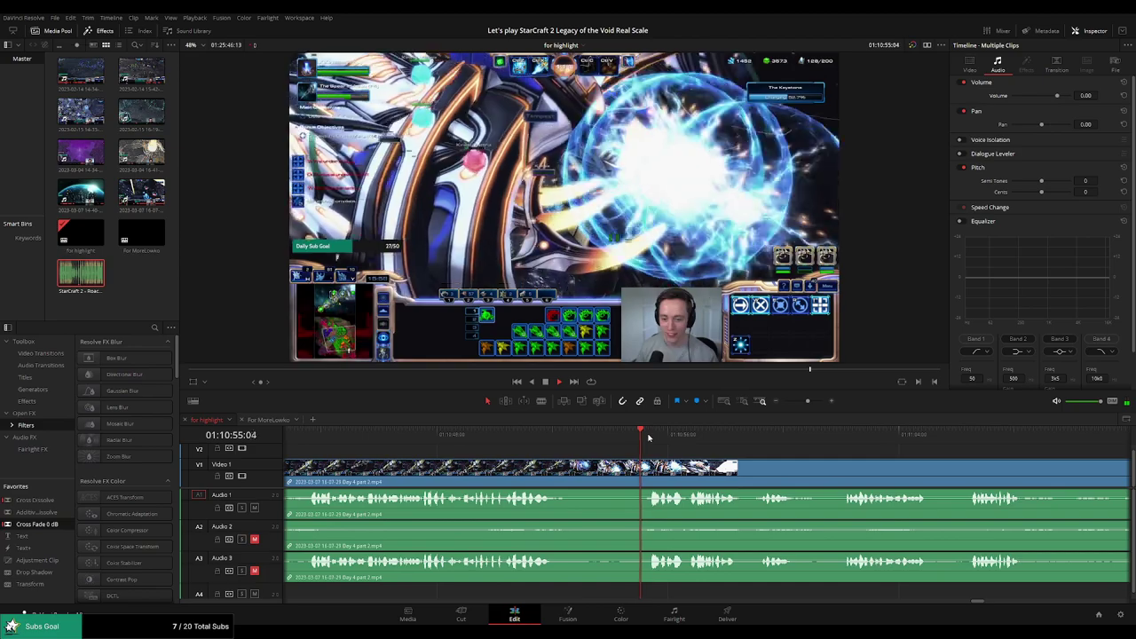
pyautogui.press('b')
pyautogui.click(560, 467)
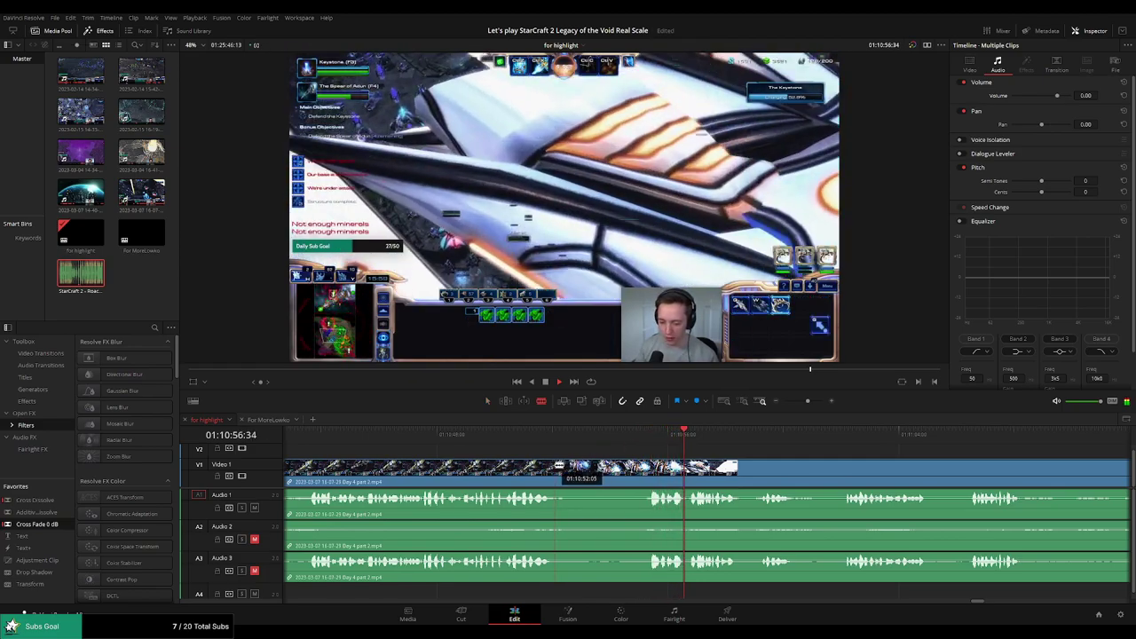
pyautogui.click(540, 434)
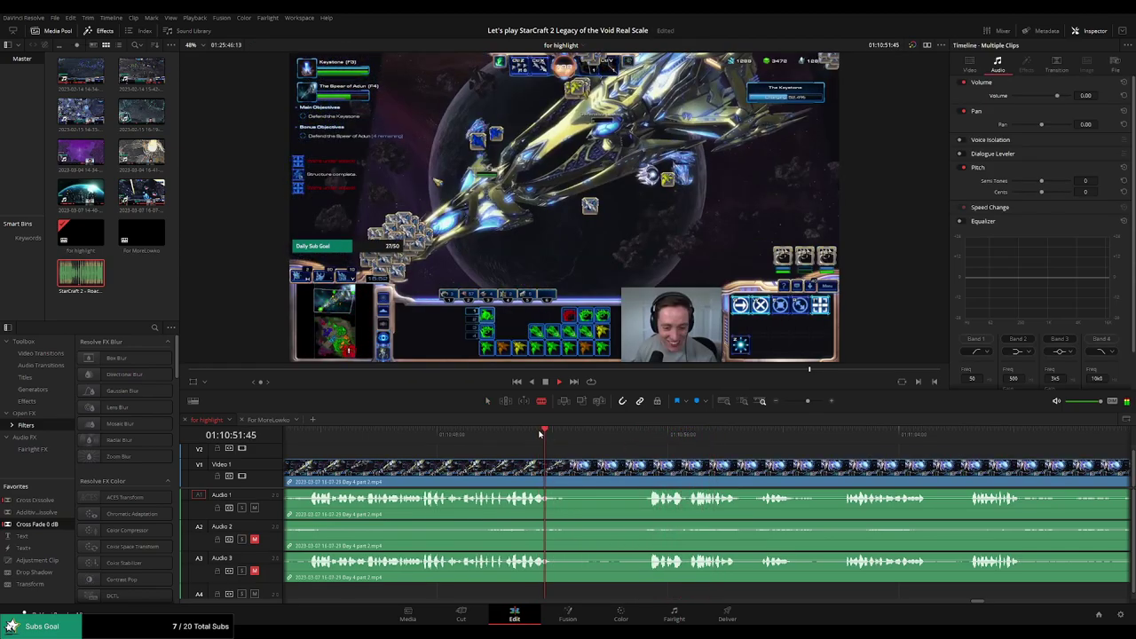
pyautogui.click(570, 467)
# Skim the footage from about 01:10:58 to 01:12:53, sampling the commentary peaks for the next section worth keeping
pyautogui.click(746, 435)
pyautogui.moveTo(943, 439); pyautogui.dragTo(608, 425)
pyautogui.click(1010, 439)
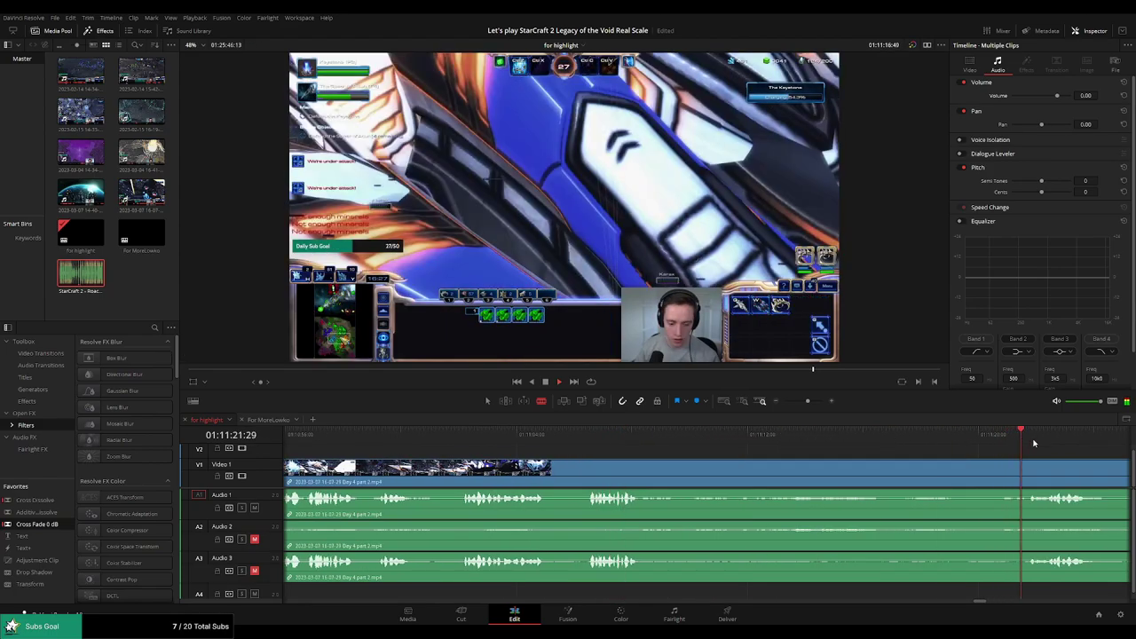
pyautogui.moveTo(1038, 441); pyautogui.dragTo(573, 431)
pyautogui.click(789, 434)
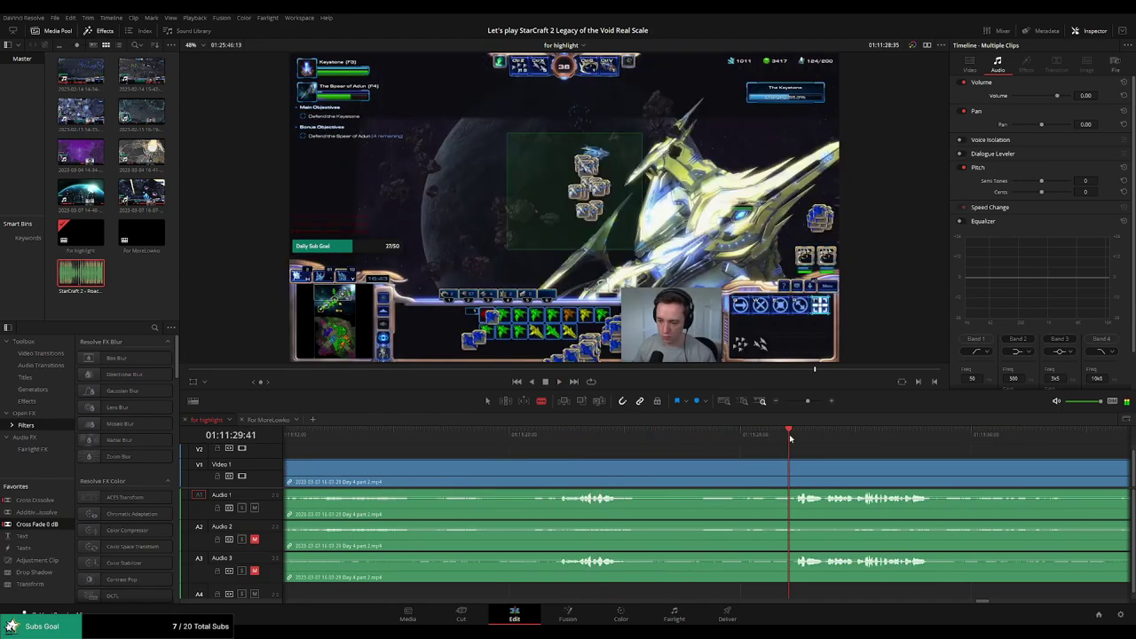
pyautogui.moveTo(805, 401); pyautogui.dragTo(797, 402)
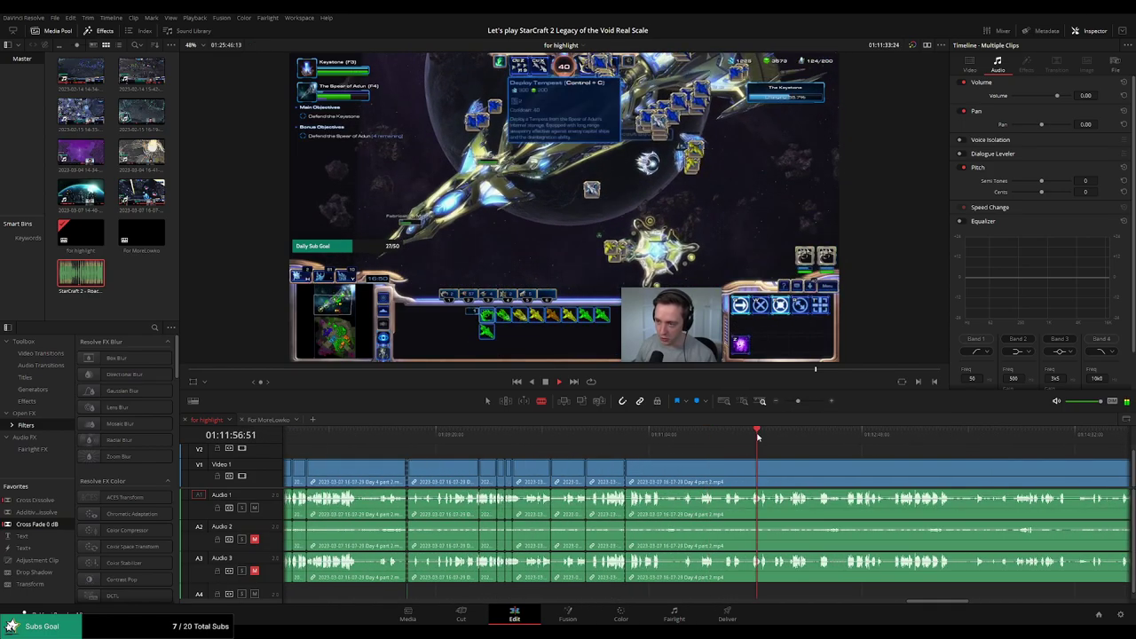
pyautogui.click(821, 437)
pyautogui.click(847, 436)
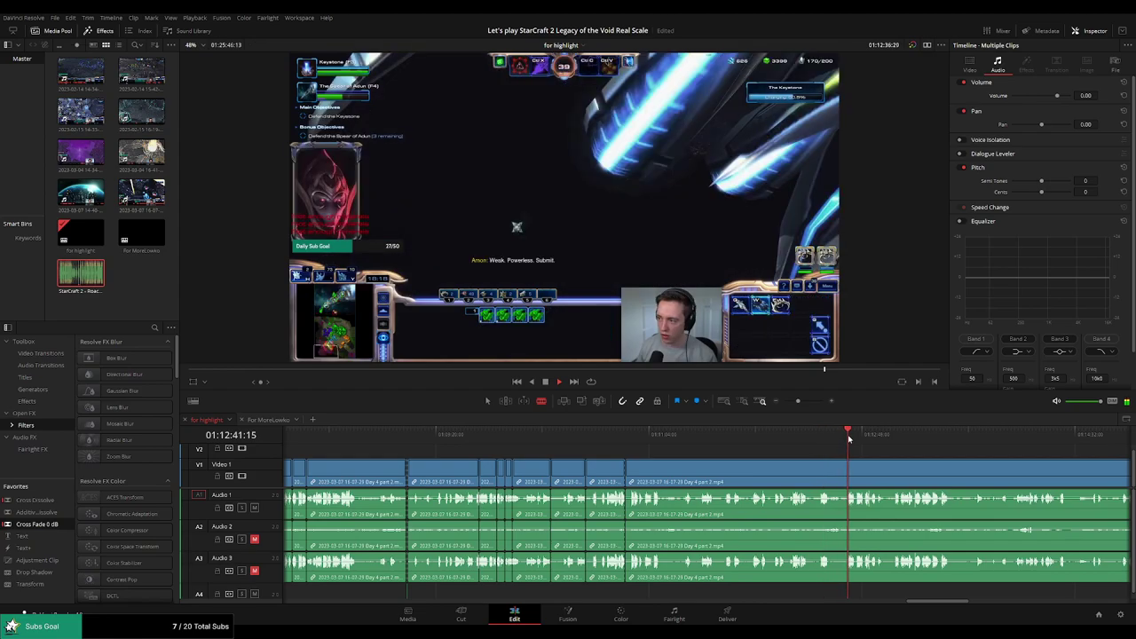
pyautogui.click(810, 435)
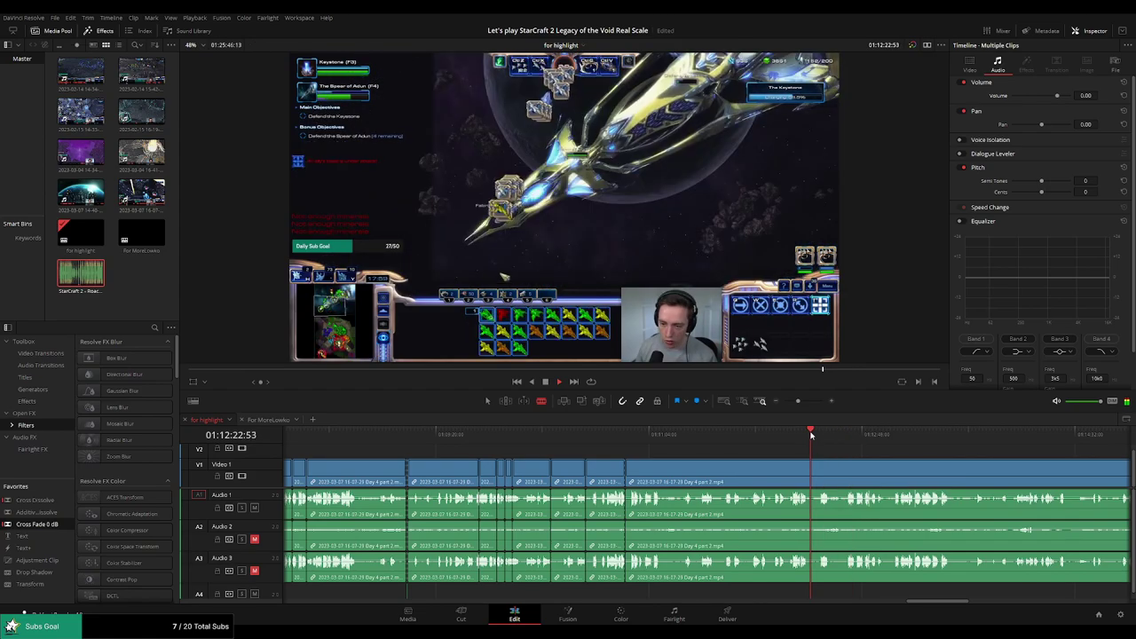
pyautogui.scroll(1, 823, 451)
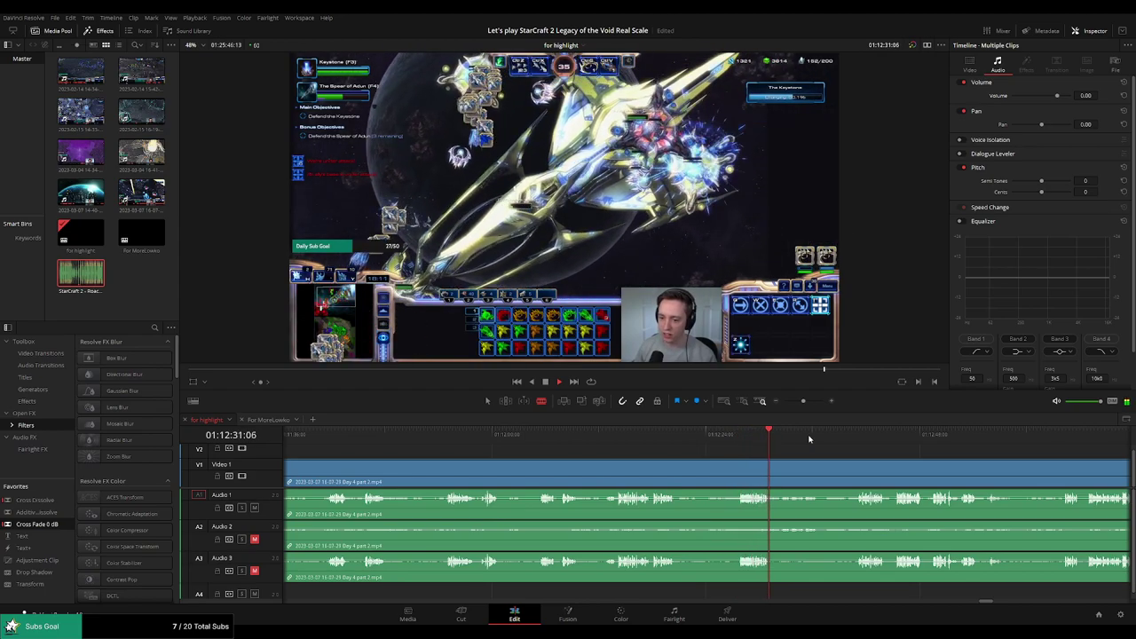
pyautogui.click(863, 436)
pyautogui.moveTo(833, 447); pyautogui.dragTo(558, 444)
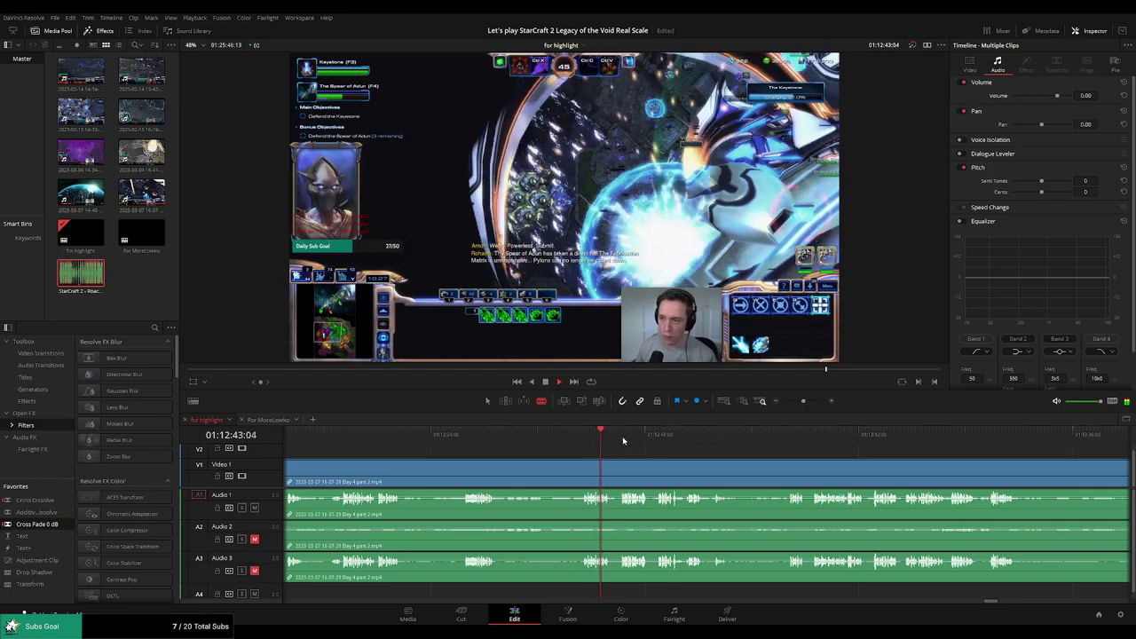
pyautogui.click(619, 438)
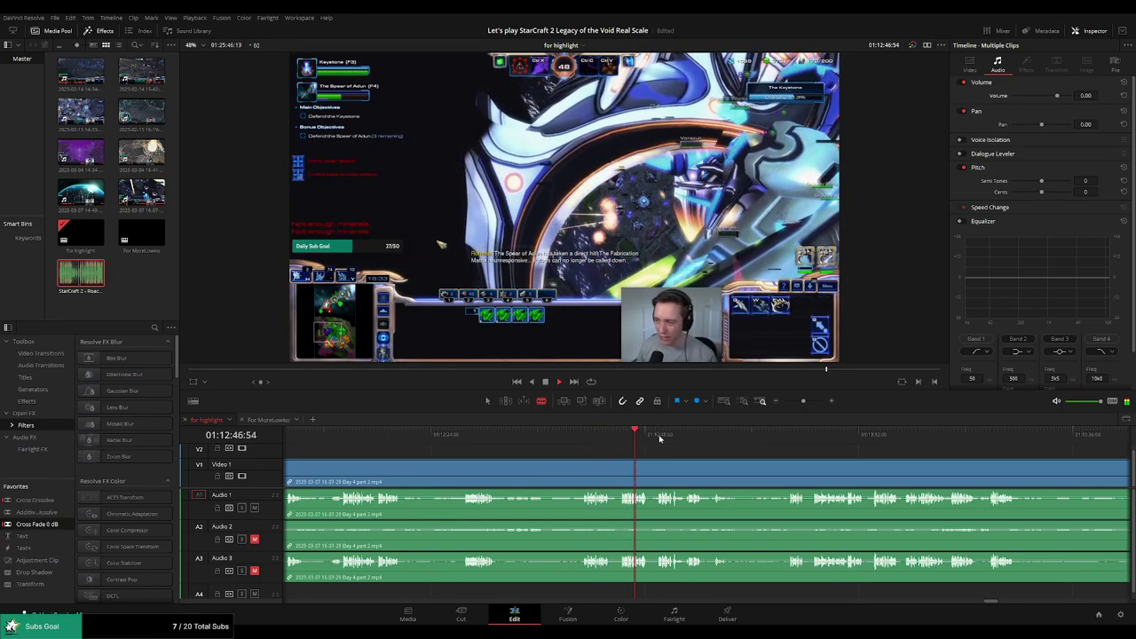
pyautogui.click(688, 435)
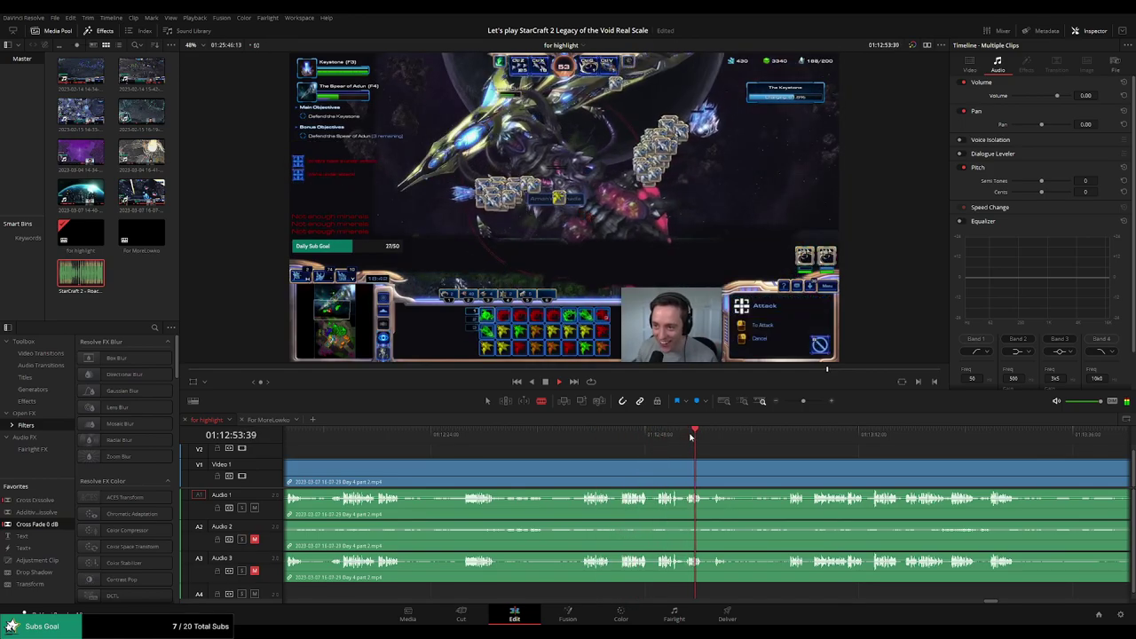
# Split the clip at about 01:12:24, ripple-delete back to the 01:10:52 split, and add transitions at the join
pyautogui.click(658, 436)
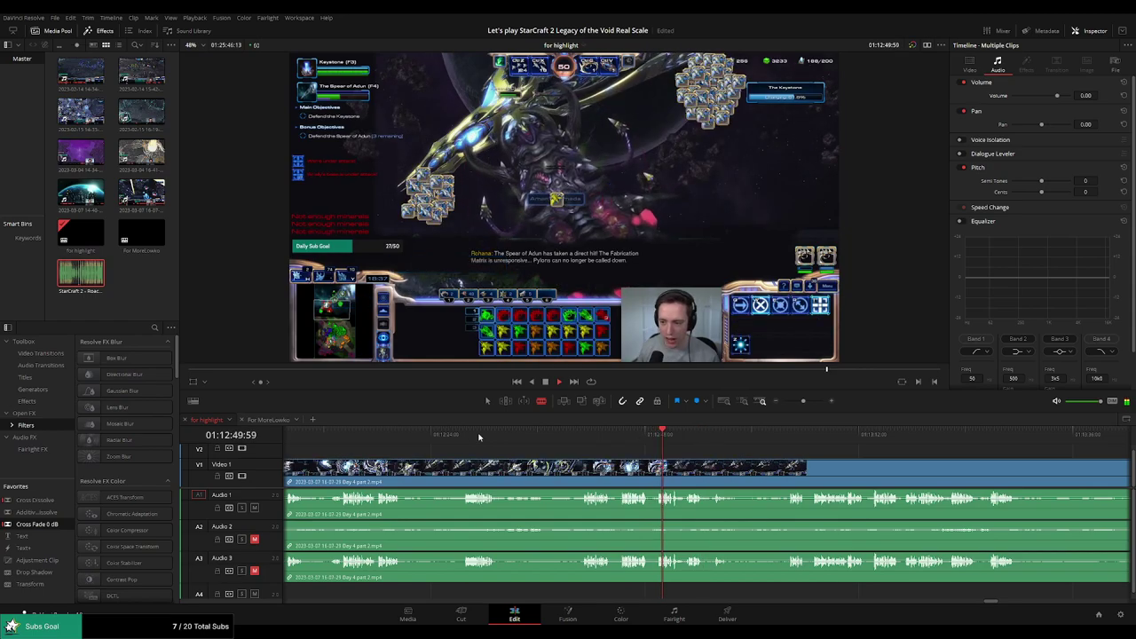
pyautogui.click(448, 435)
pyautogui.click(436, 437)
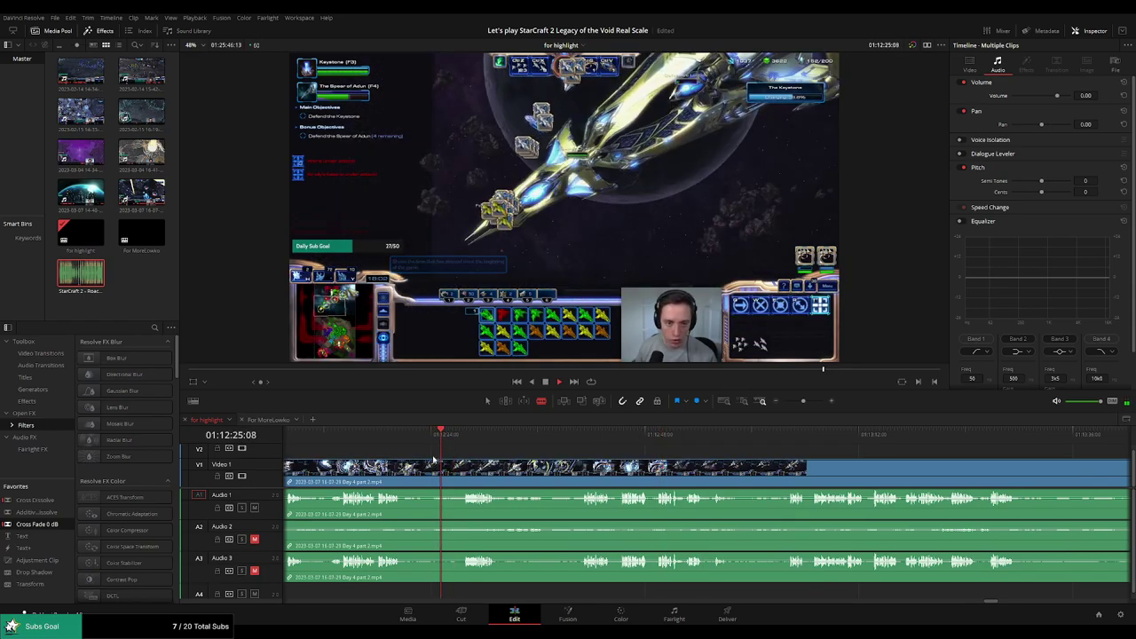
pyautogui.moveTo(435, 469); pyautogui.dragTo(414, 476)
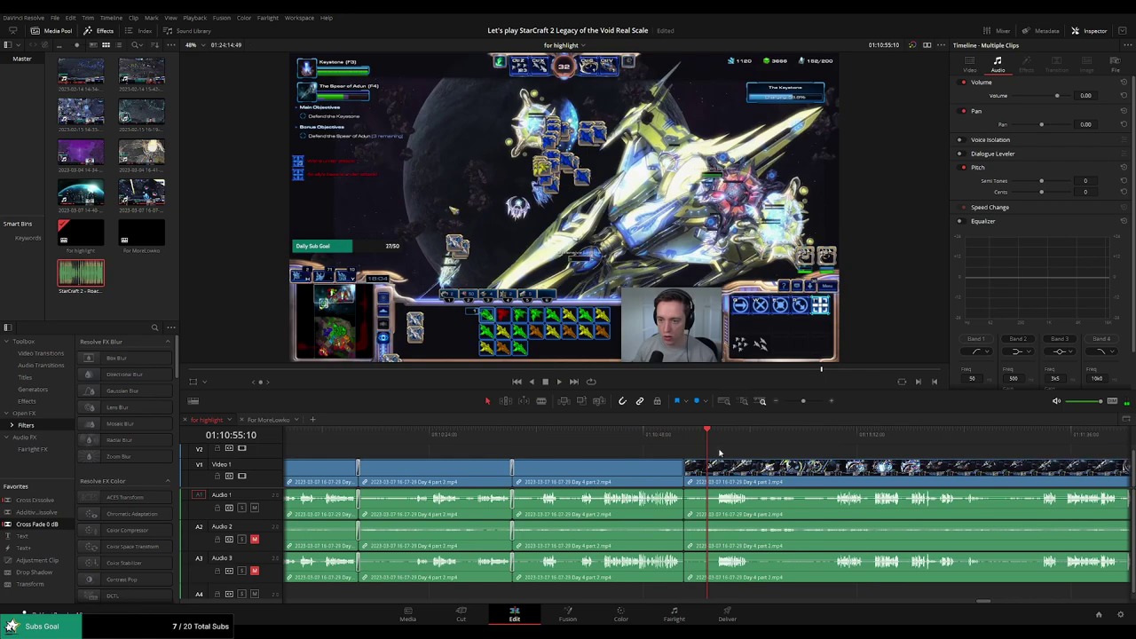
pyautogui.click(683, 476)
pyautogui.press('space')
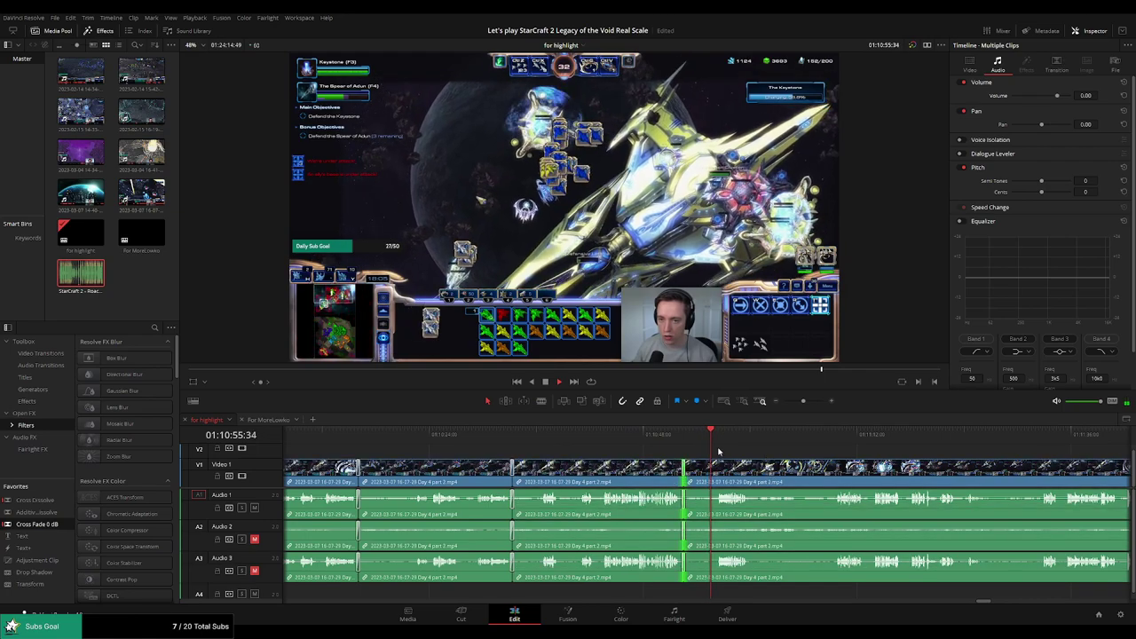
# Sample the footage after the 01:10:52 join up to about 01:11:07 for quiet stretches to cut
pyautogui.click(733, 439)
pyautogui.click(767, 441)
pyautogui.click(742, 436)
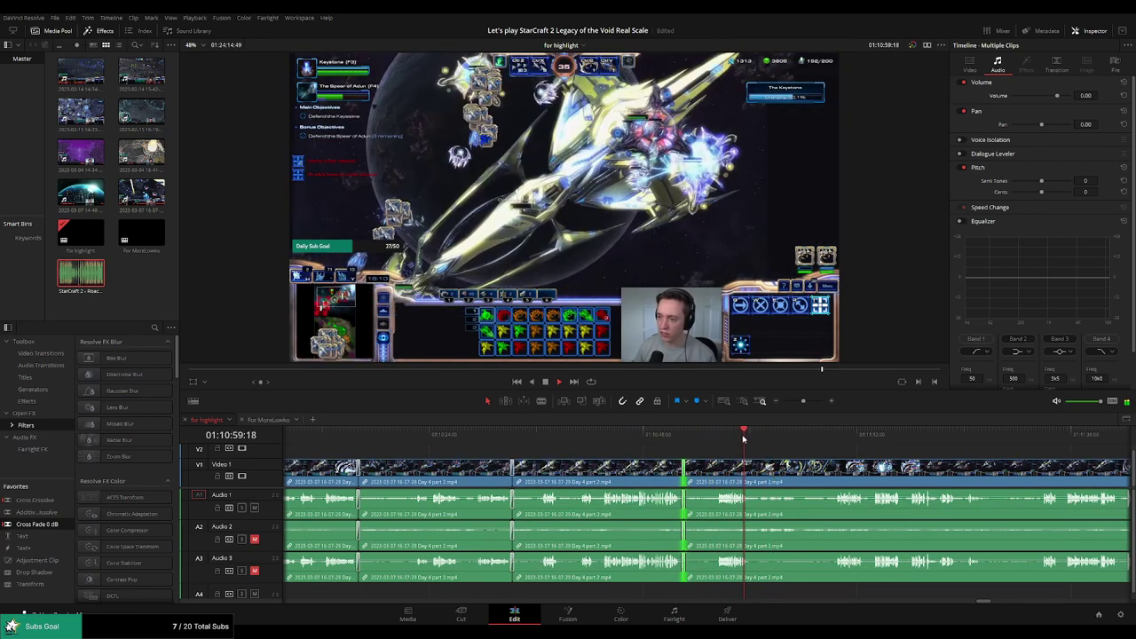
pyautogui.click(765, 437)
pyautogui.click(772, 439)
pyautogui.moveTo(817, 455); pyautogui.dragTo(655, 446)
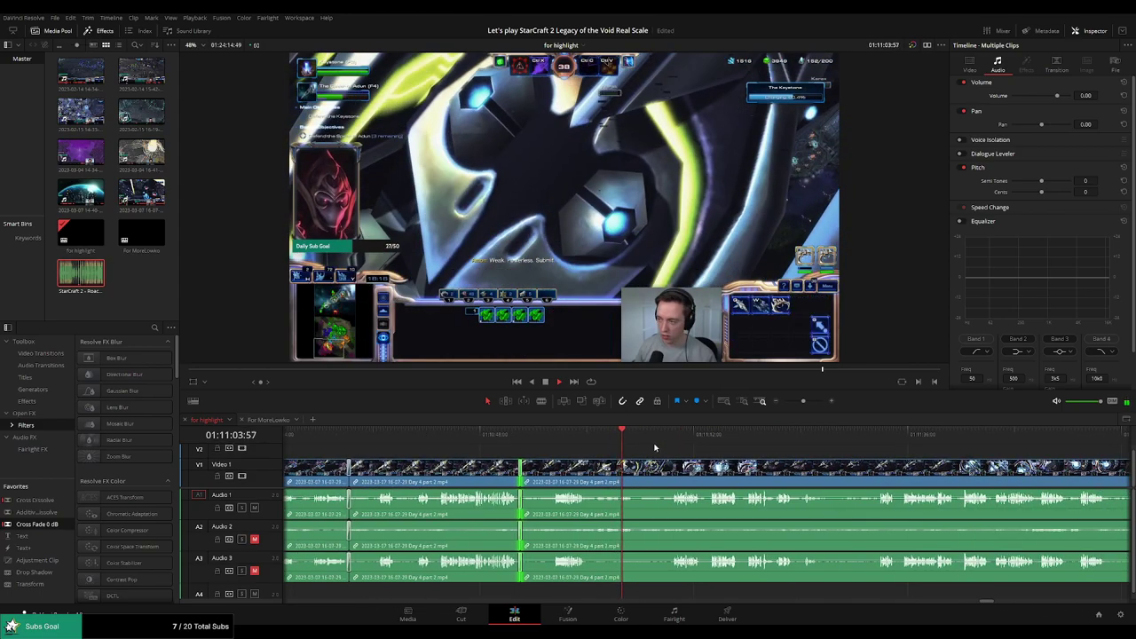
pyautogui.press('b')
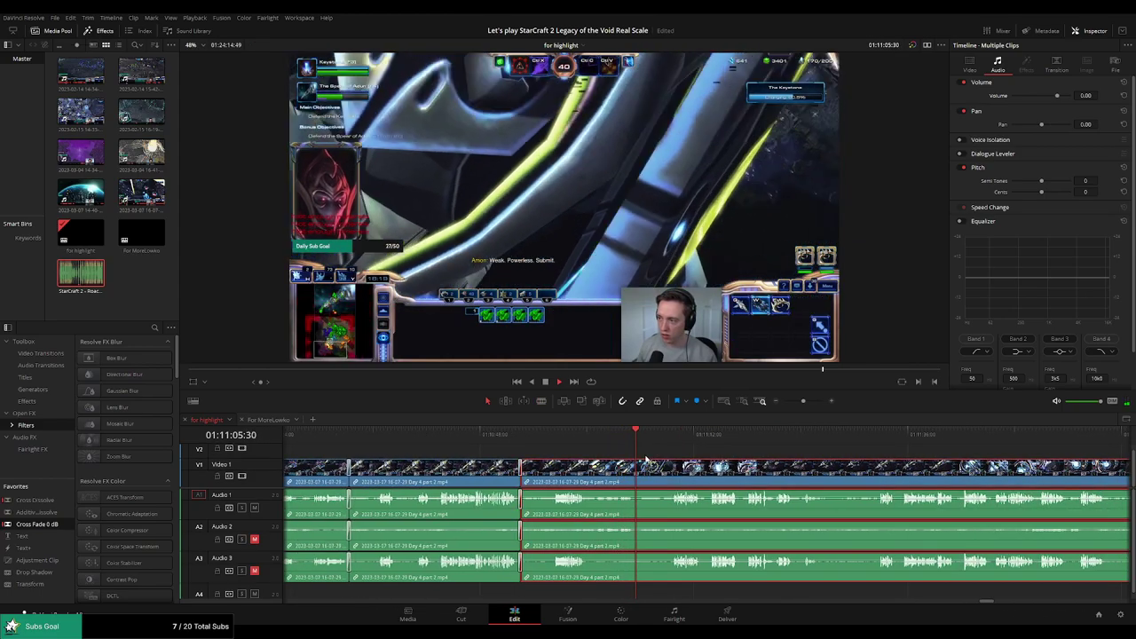
pyautogui.press('a')
pyautogui.click(692, 456)
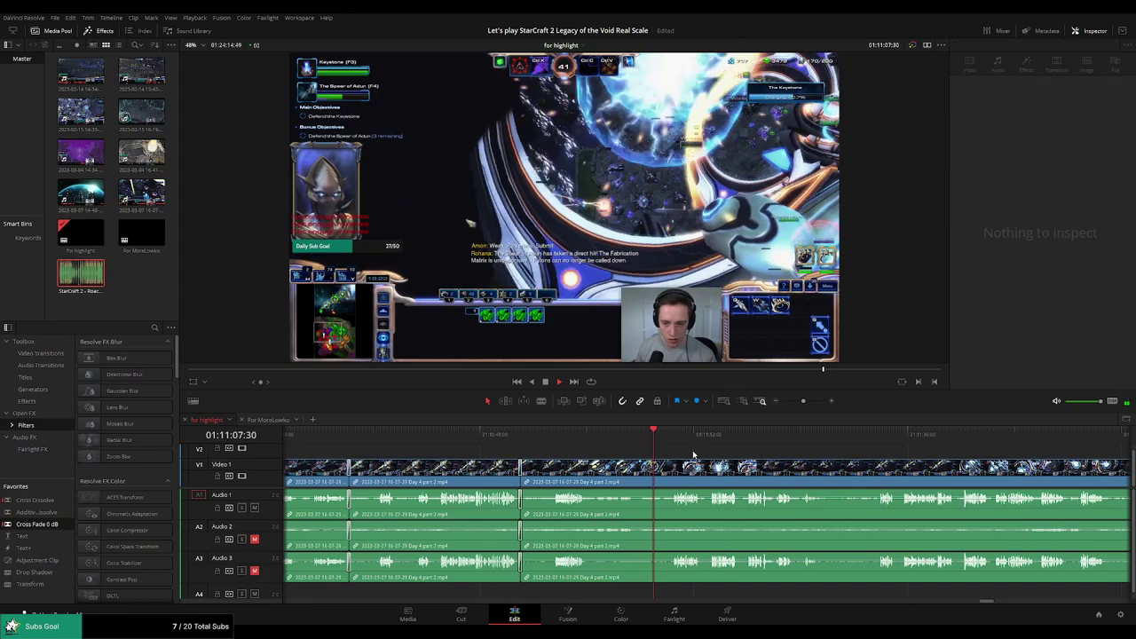
# Sample the footage from about 01:11:07 to 01:11:27 for a quiet stretch to cut
pyautogui.moveTo(692, 457); pyautogui.dragTo(572, 447)
pyautogui.scroll(2, 657, 458)
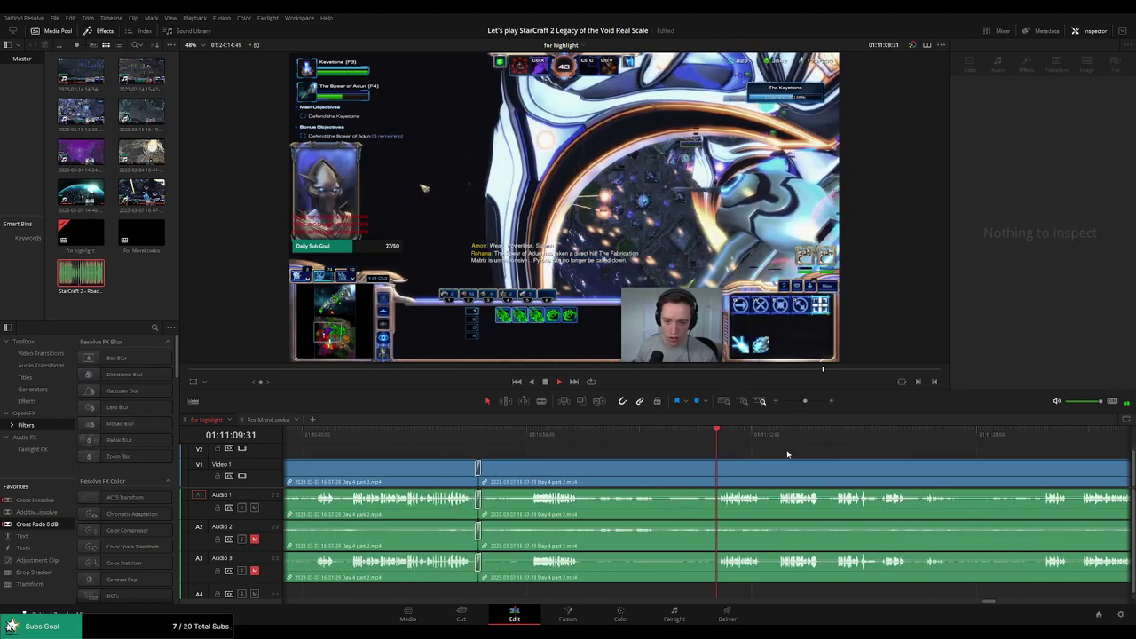
pyautogui.moveTo(789, 454); pyautogui.dragTo(555, 440)
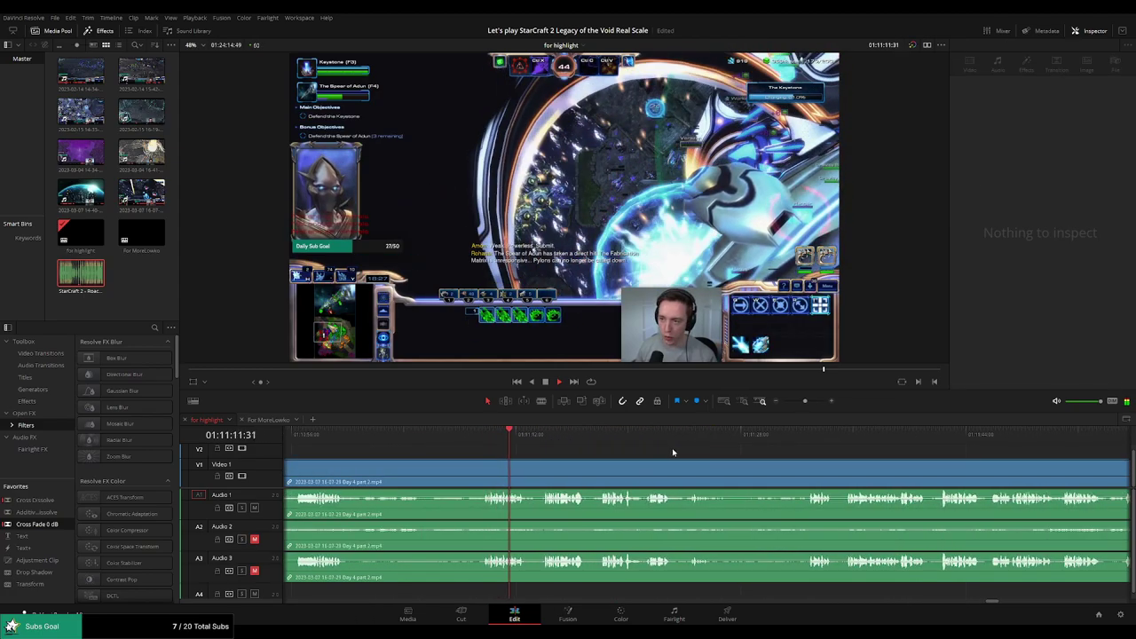
pyautogui.hscroll(2, 617, 445)
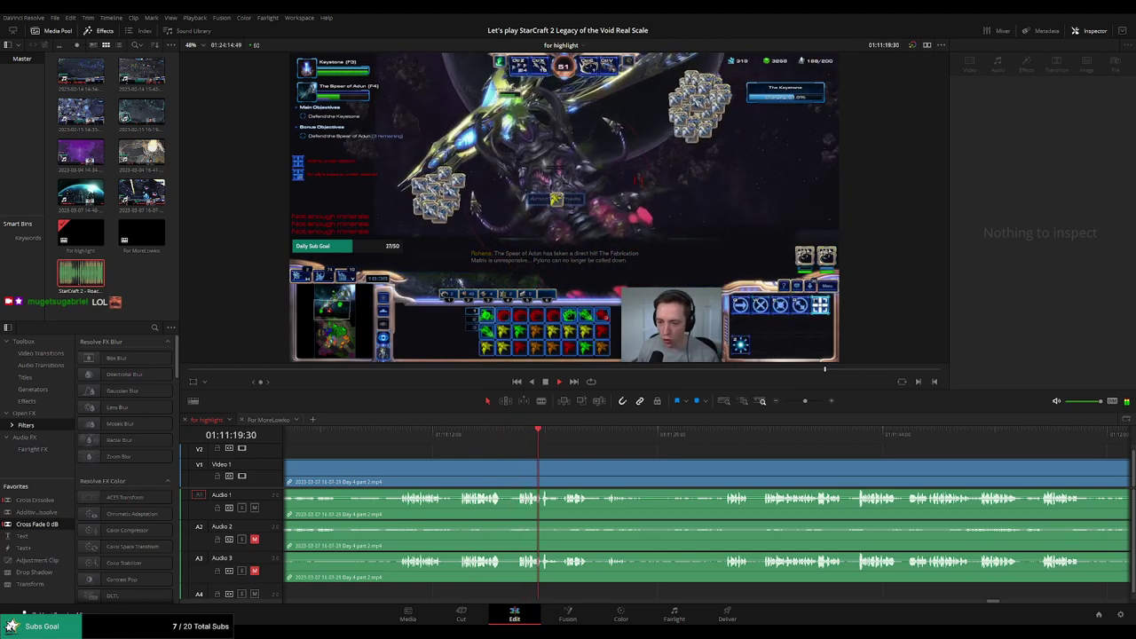
pyautogui.press('space')
pyautogui.click(529, 433)
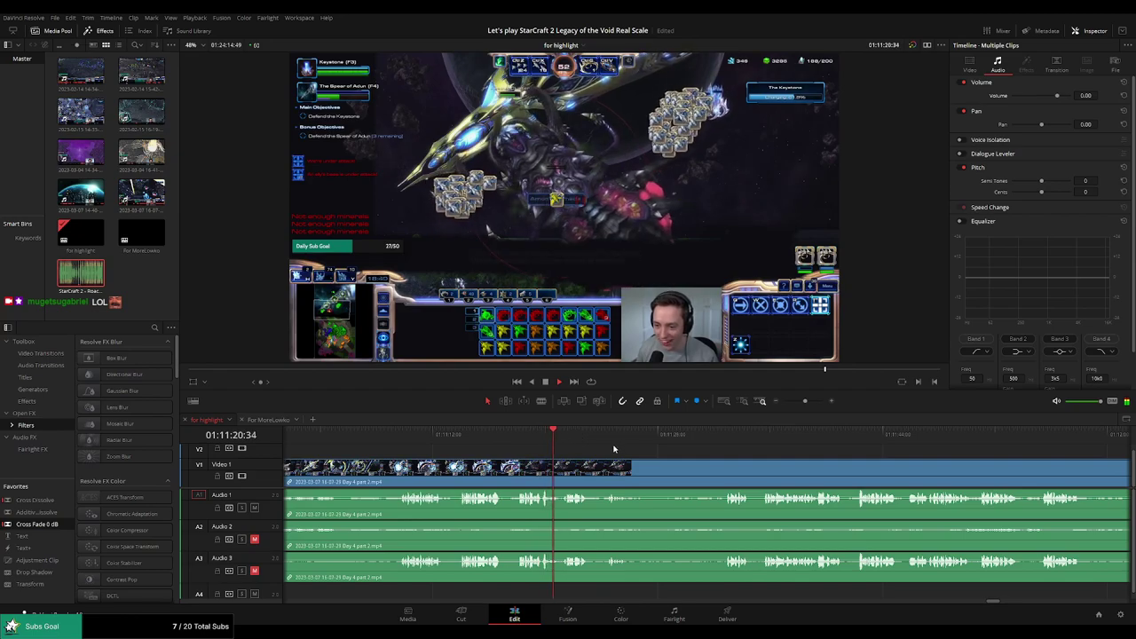
pyautogui.hscroll(2, 612, 451)
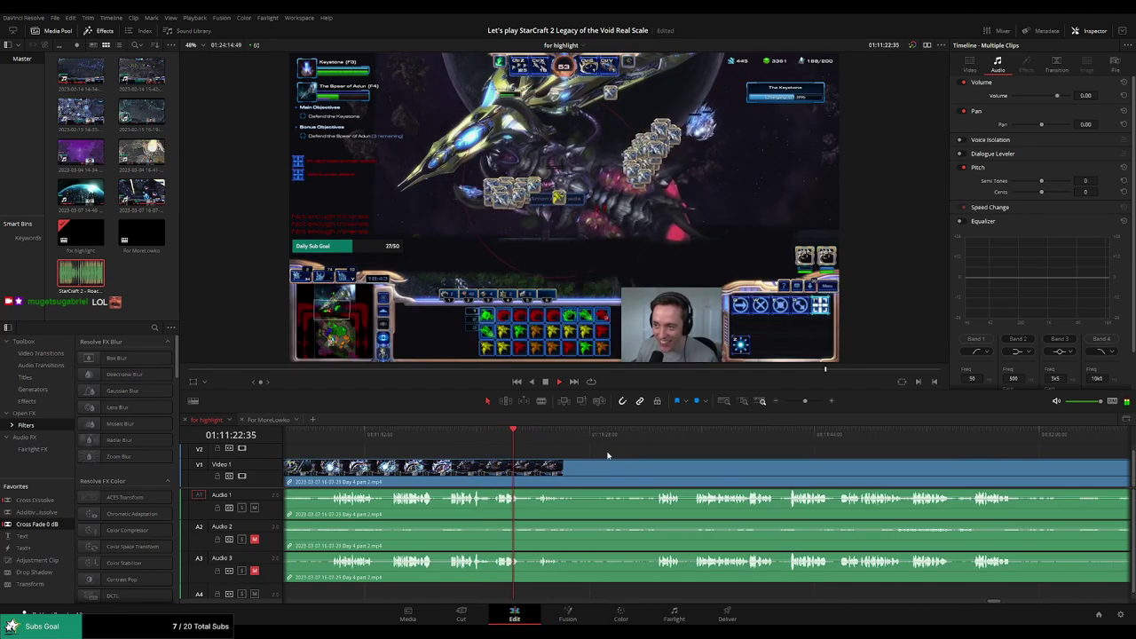
pyautogui.click(535, 438)
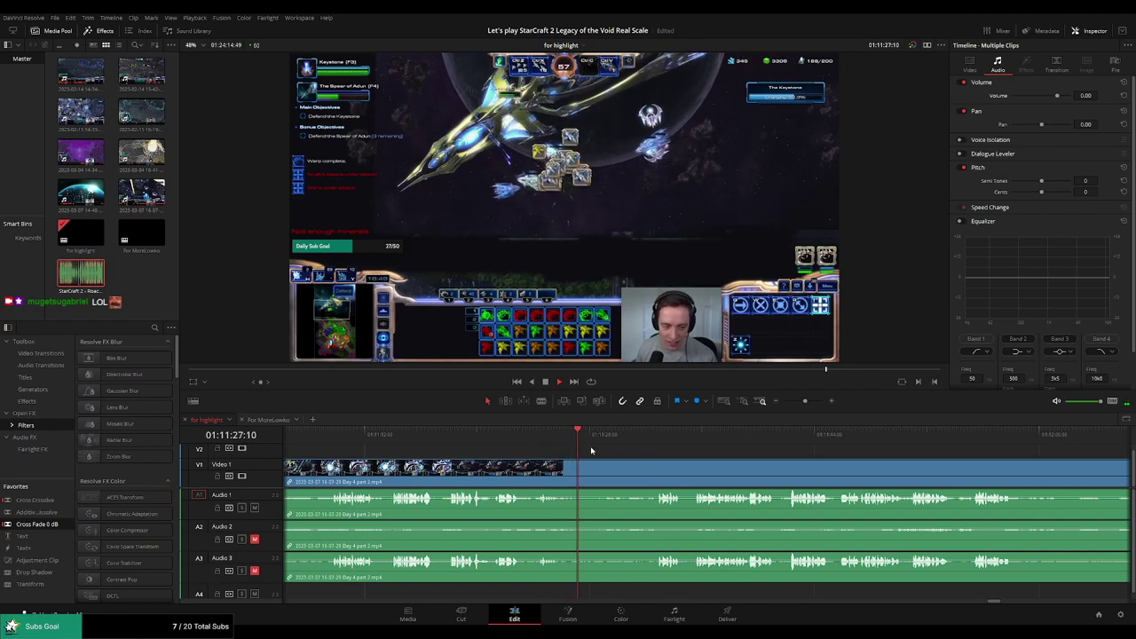
# Split the clip at about 01:11:27 and 01:11:35, ripple-delete the piece between, and add a Cross Fade 0 dB on Audio 1 at the join
pyautogui.click(622, 439)
pyautogui.press('b')
pyautogui.click(577, 468)
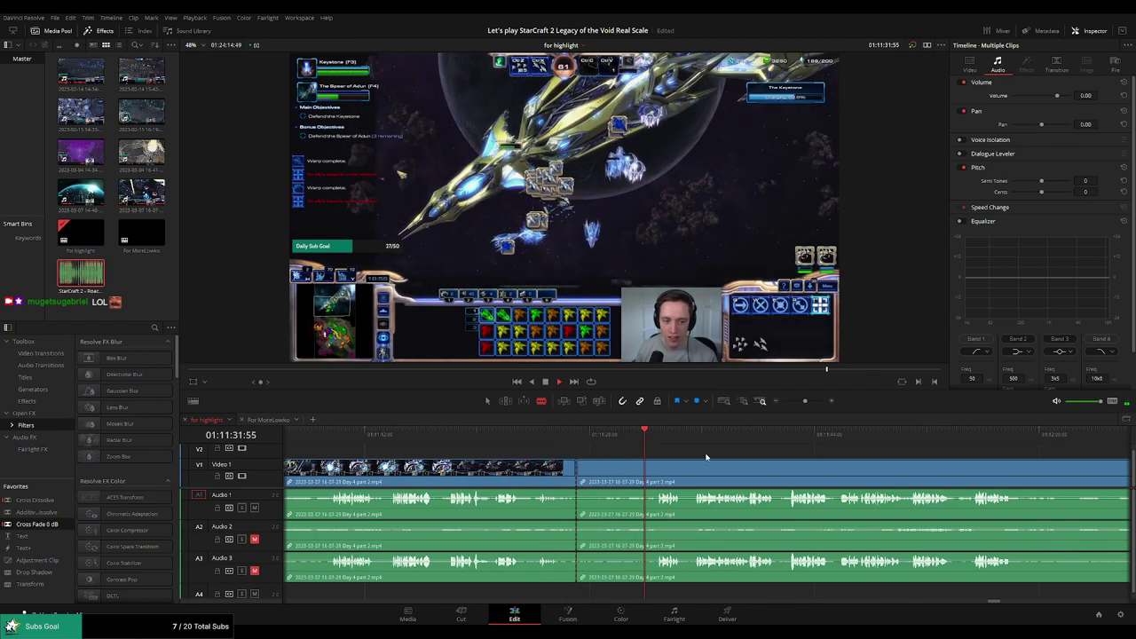
pyautogui.hscroll(3, 613, 450)
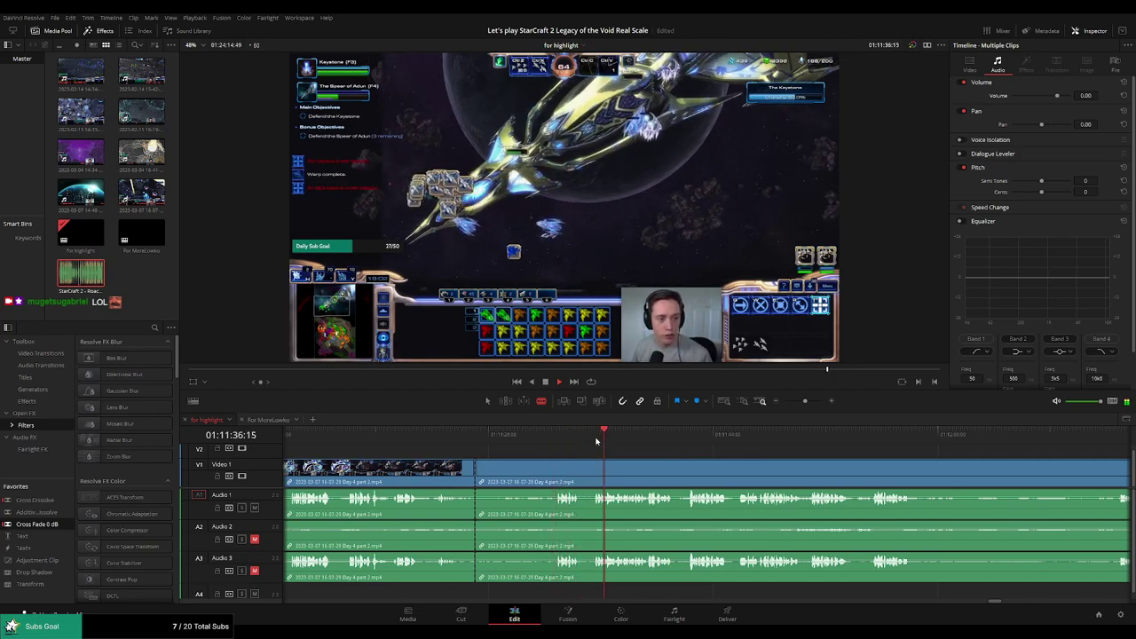
pyautogui.click(593, 468)
pyautogui.press('a')
pyautogui.click(559, 476)
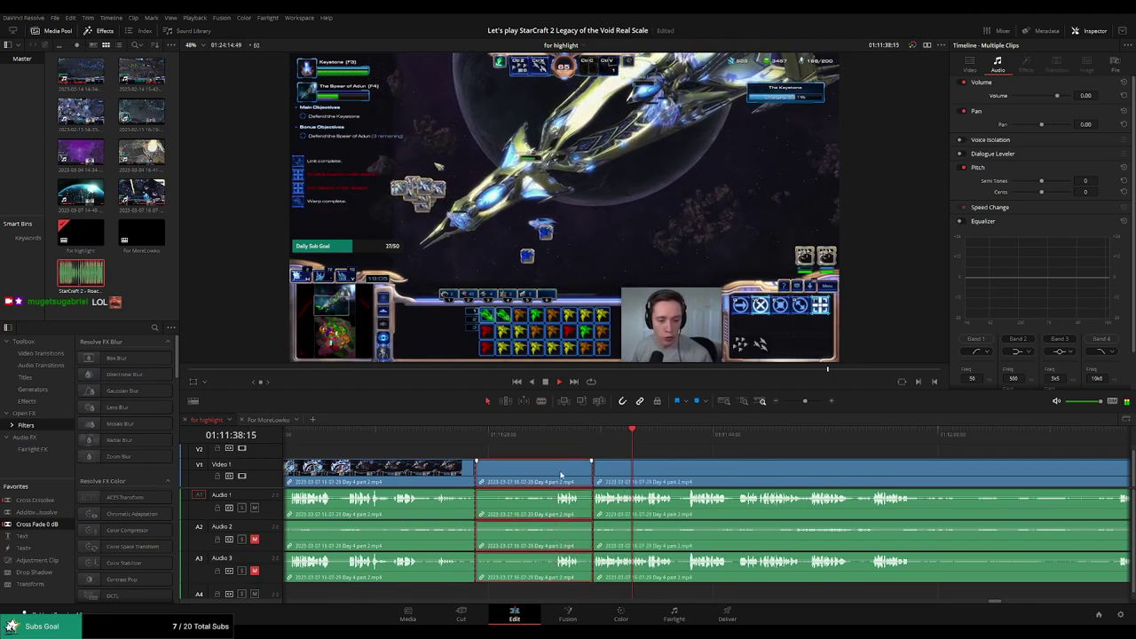
pyautogui.press('Delete')
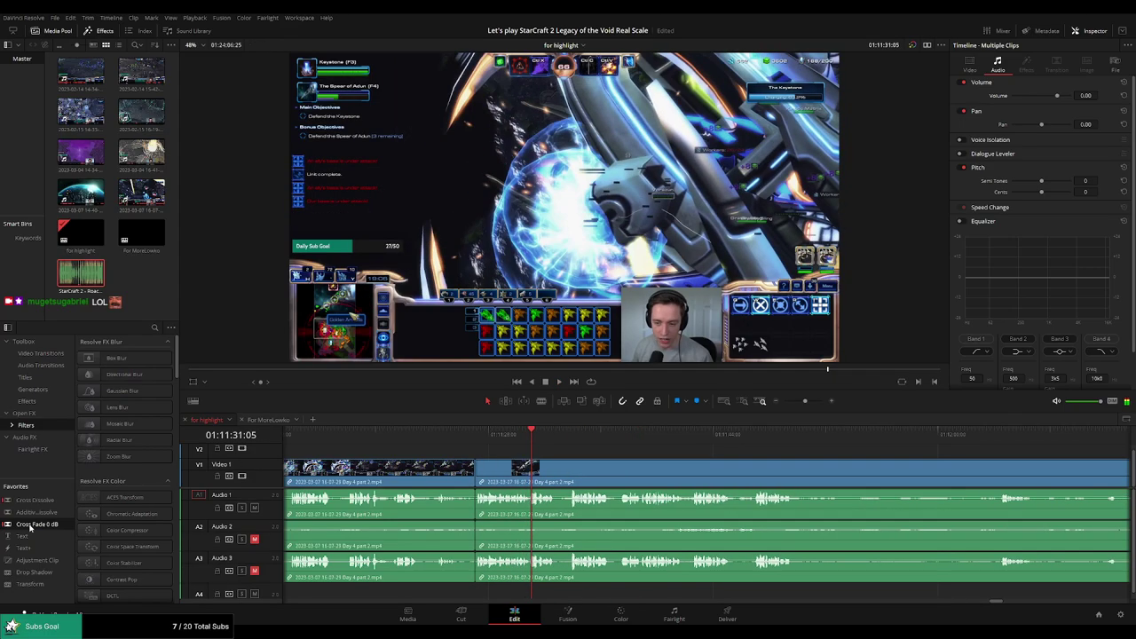
pyautogui.hscroll(1, 611, 459)
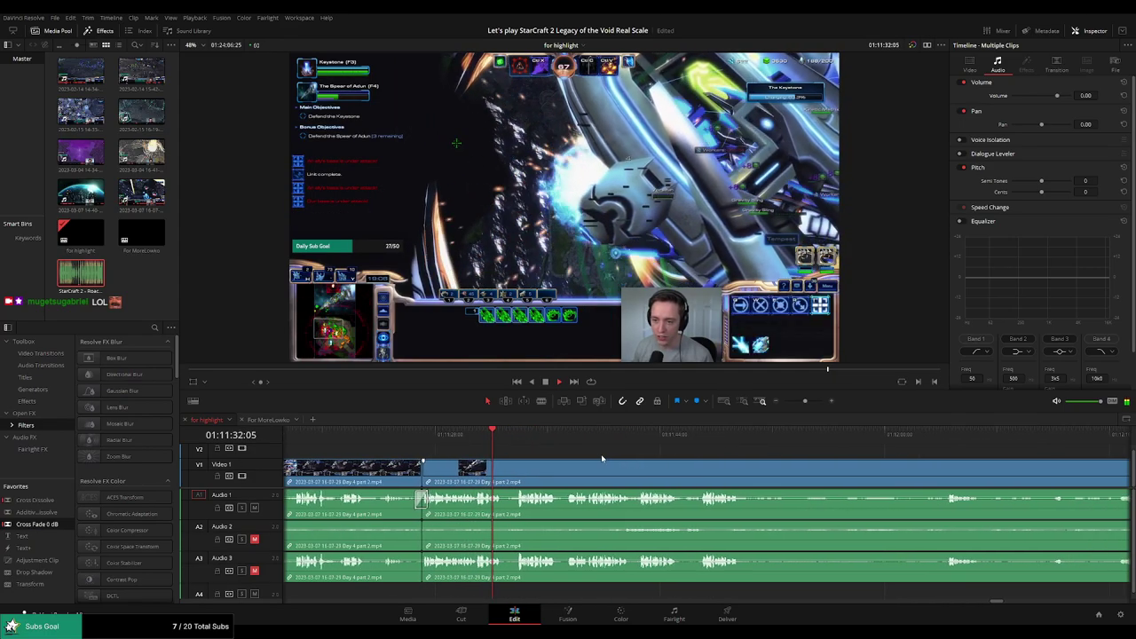
# Cut the short piece from 01:11:37:24 to about 01:11:38 out of the clip with a ripple delete
pyautogui.click(516, 433)
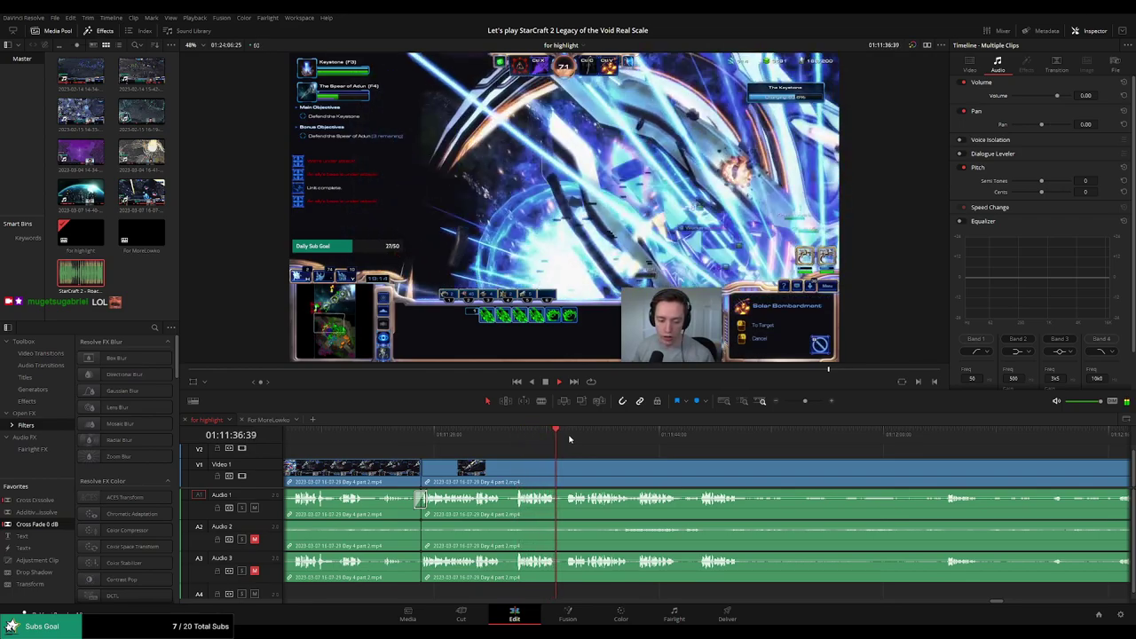
pyautogui.scroll(5, 566, 450)
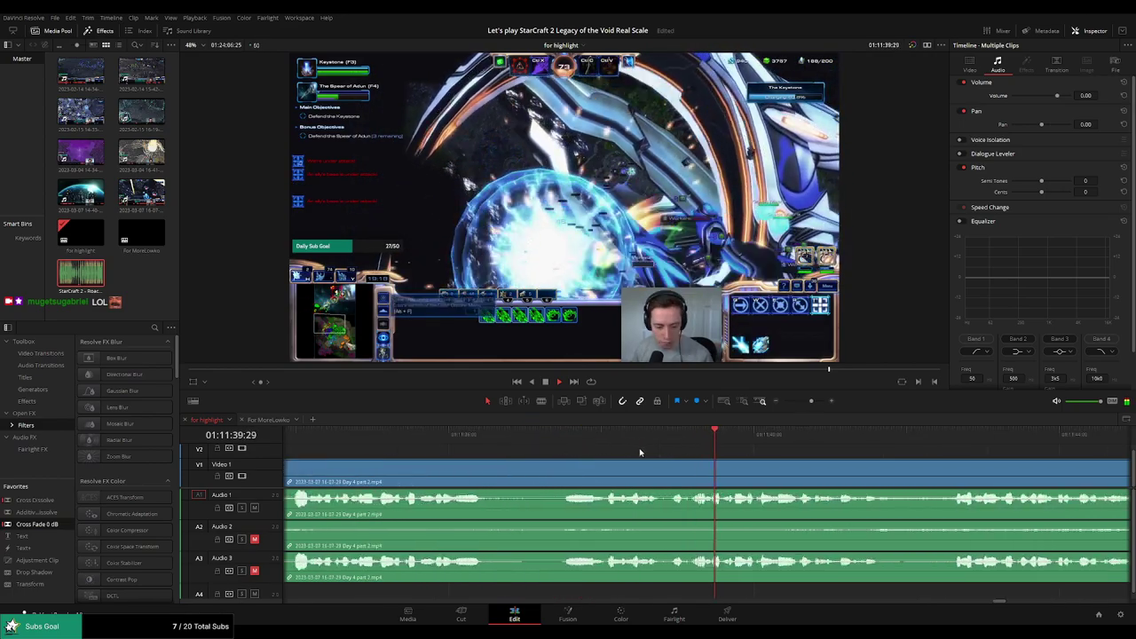
pyautogui.click(470, 433)
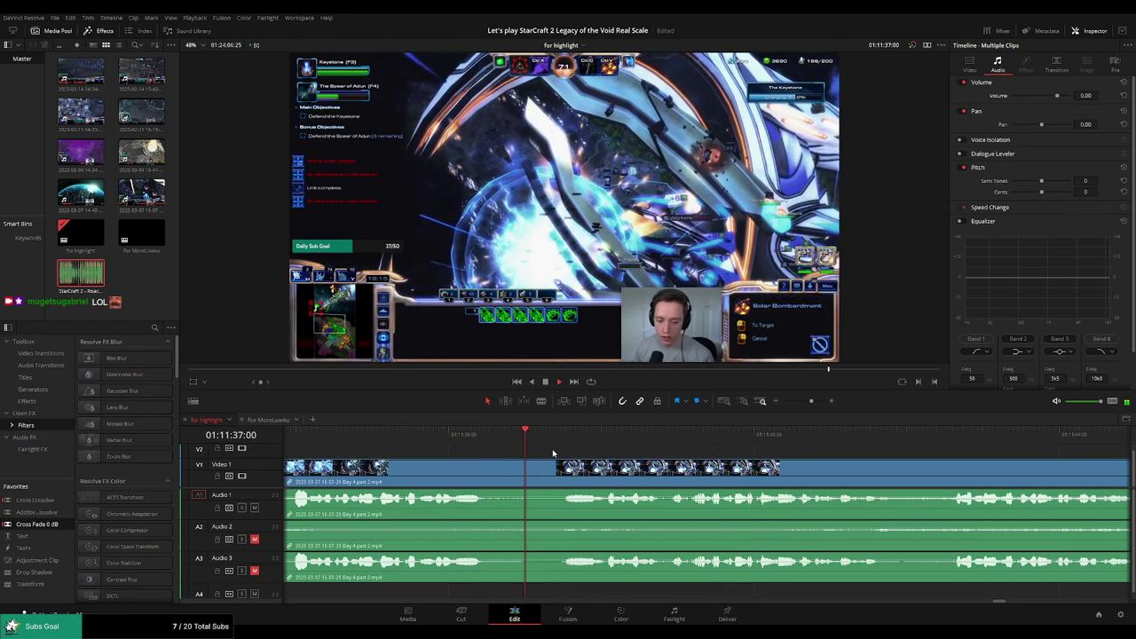
pyautogui.press('space')
pyautogui.press('b')
pyautogui.click(556, 471)
pyautogui.click(605, 471)
pyautogui.press('a')
pyautogui.click(587, 473)
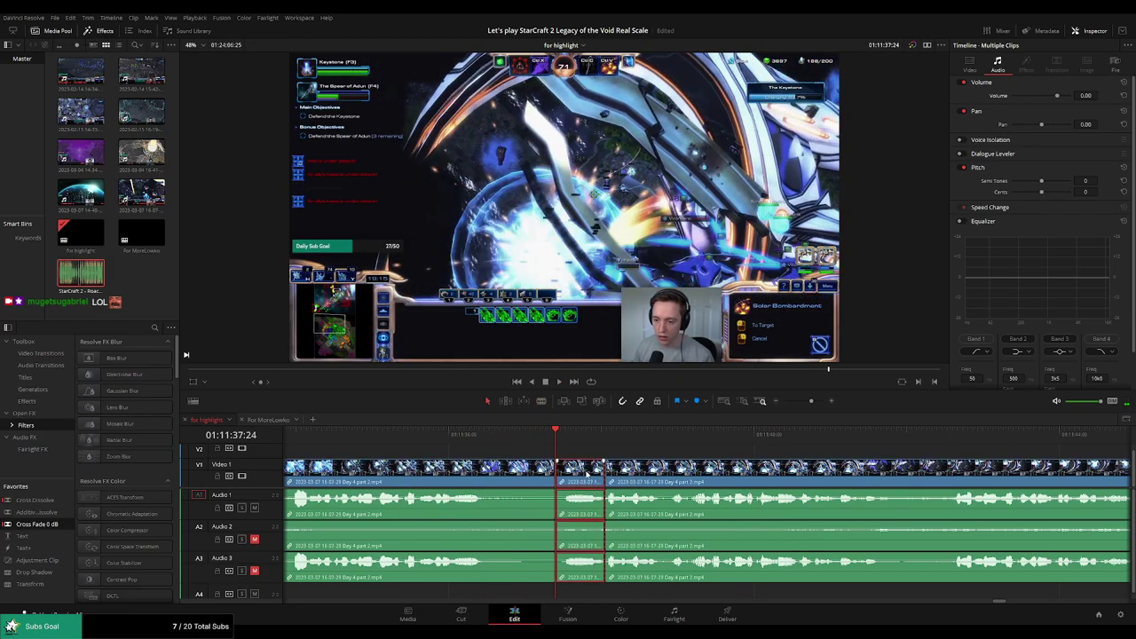
pyautogui.press('Delete')
pyautogui.press('space')
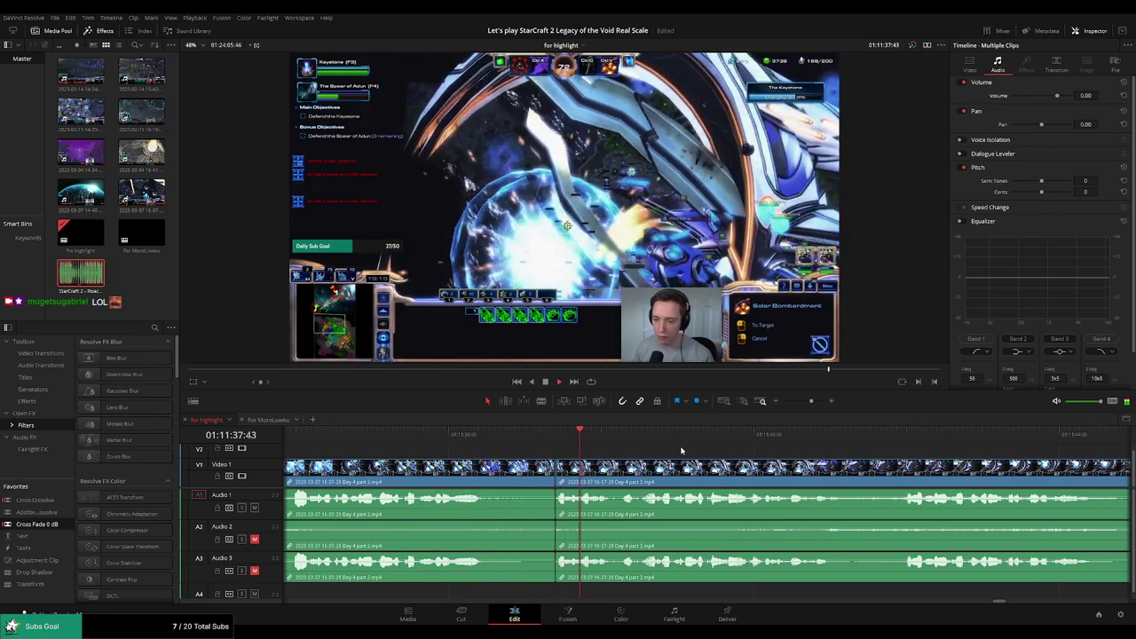
# Play on past the 01:11:37 join and split the clip at about 01:11:50, where the commentary pauses
pyautogui.hscroll(8, 736, 459)
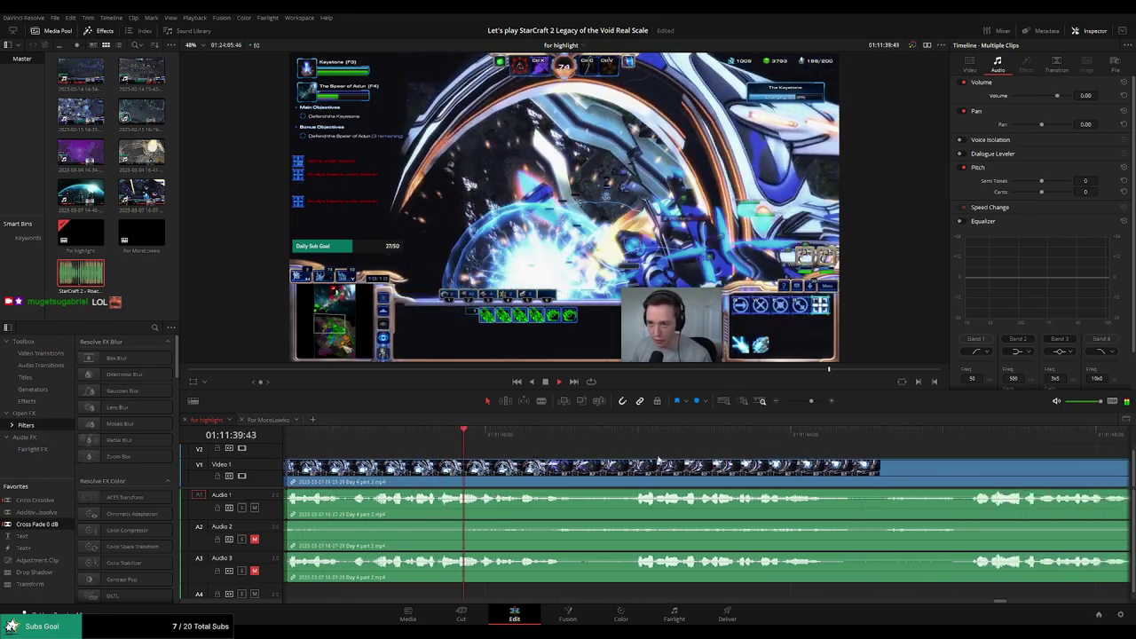
pyautogui.moveTo(808, 401)
pyautogui.mouseDown()
pyautogui.moveTo(788, 402)
pyautogui.moveTo(806, 401)
pyautogui.mouseUp()
pyautogui.moveTo(829, 455); pyautogui.dragTo(596, 455)
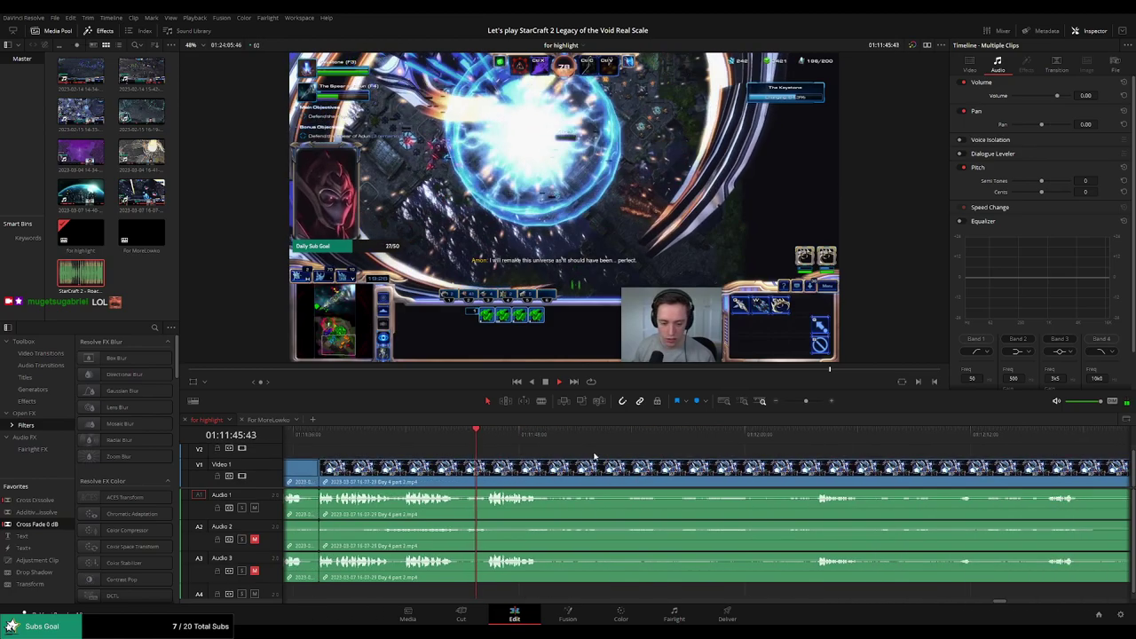
pyautogui.hscroll(1, 550, 452)
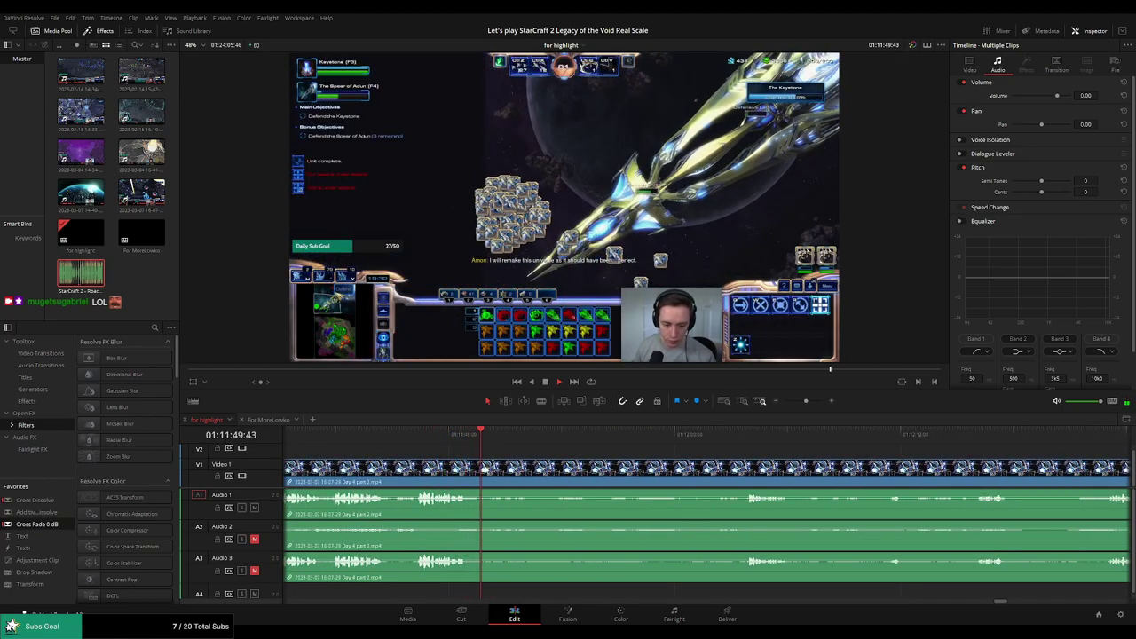
pyautogui.click(489, 469)
# Split the clip at about 01:12:21, ripple-delete back to the 01:11:50 split, and add transitions at the join
pyautogui.click(744, 434)
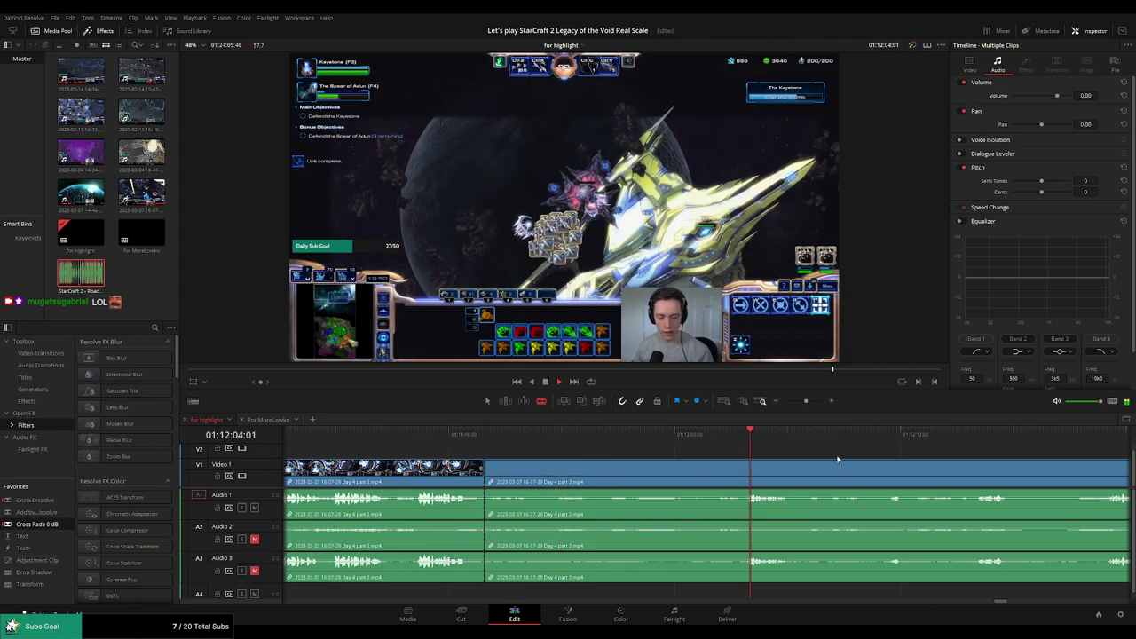
pyautogui.hscroll(2, 763, 452)
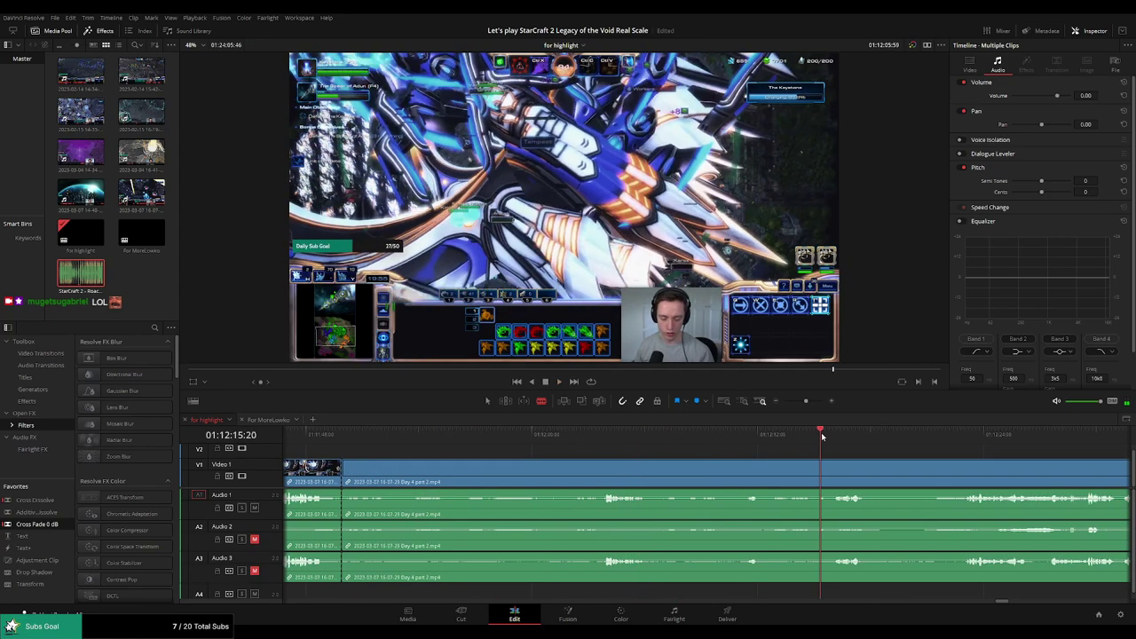
pyautogui.hscroll(3, 683, 445)
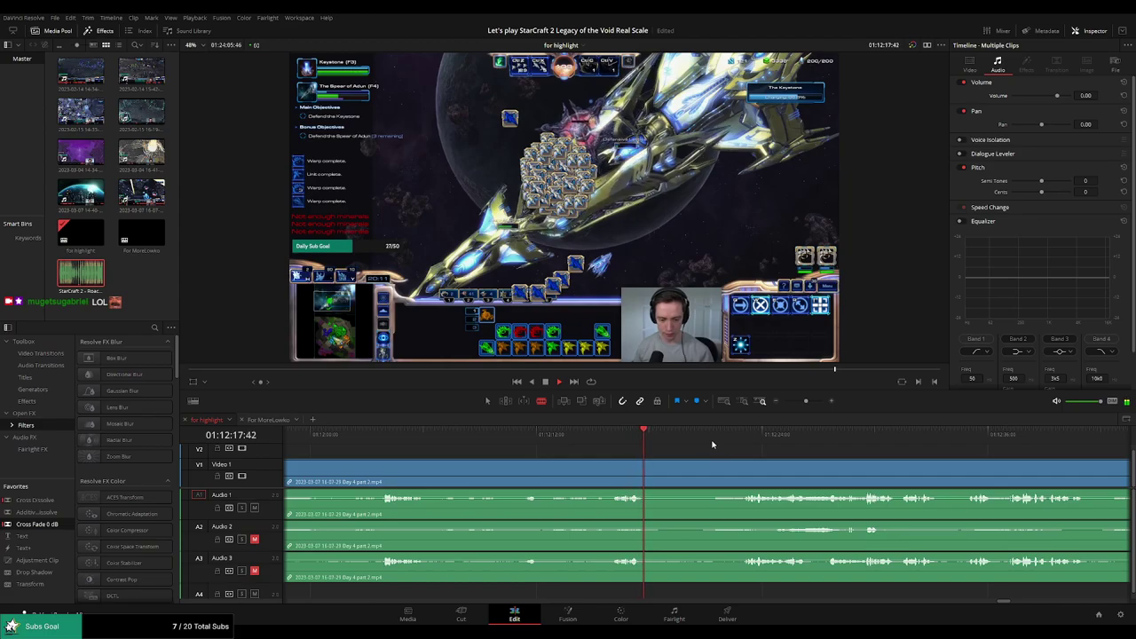
pyautogui.hscroll(3, 674, 445)
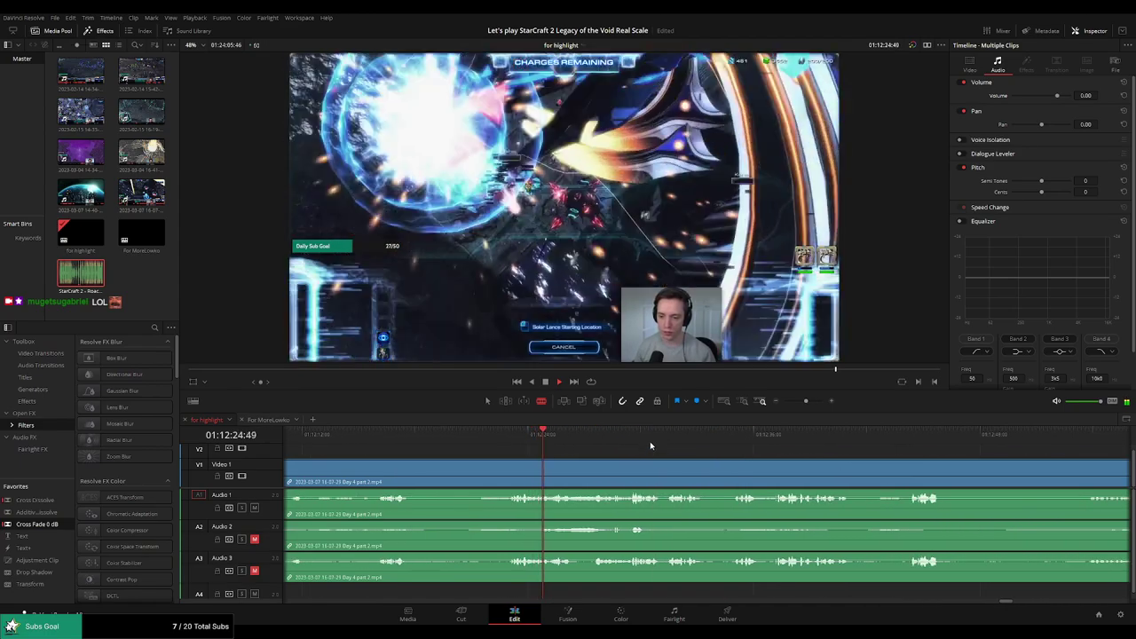
pyautogui.hscroll(-1, 649, 443)
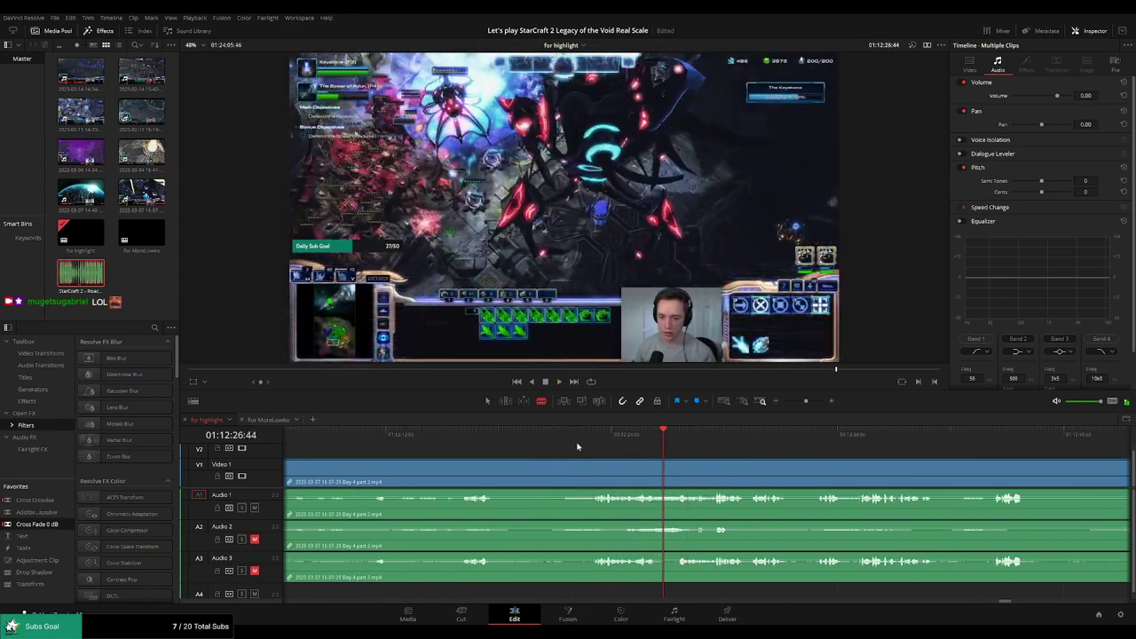
pyautogui.moveTo(564, 446); pyautogui.dragTo(556, 447)
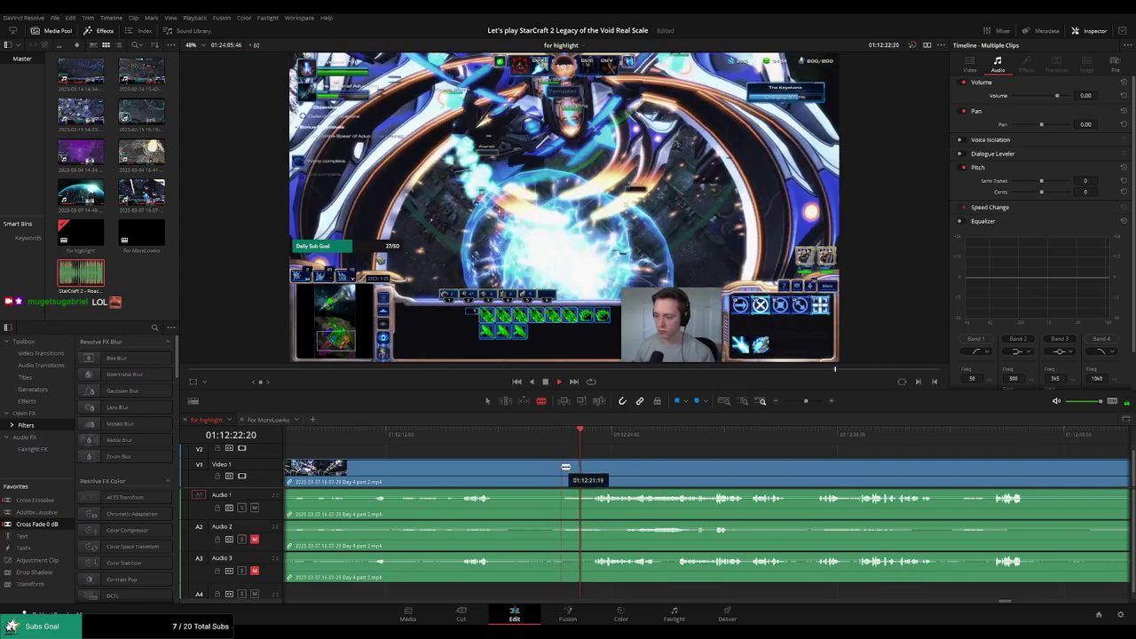
pyautogui.click(562, 467)
pyautogui.press('a')
pyautogui.click(536, 473)
pyautogui.press('Delete')
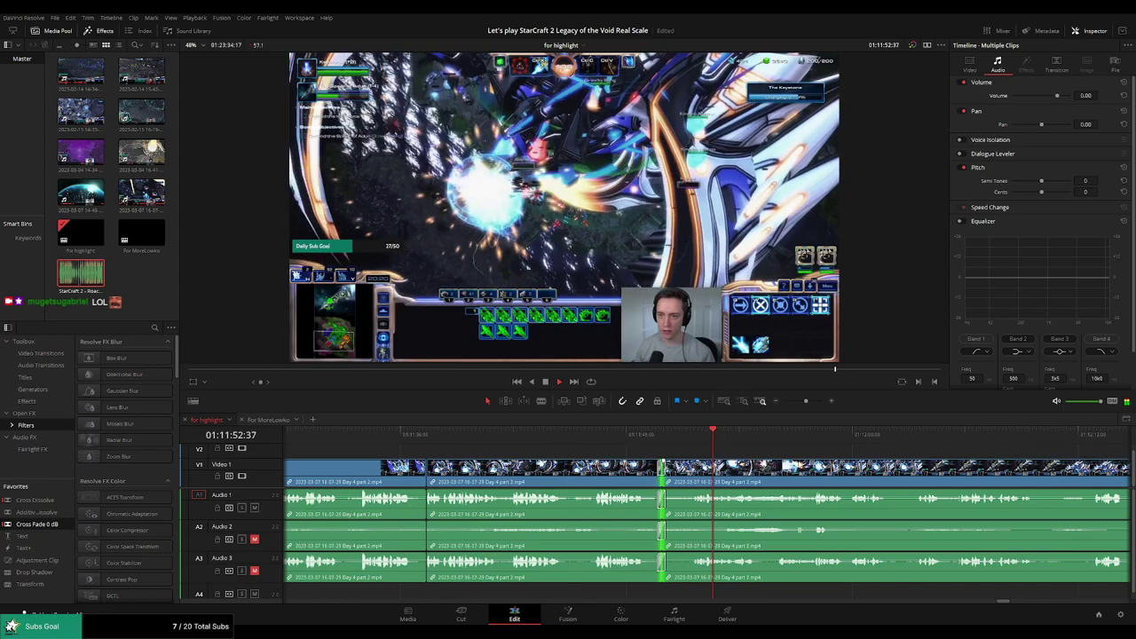
# Try a split at about 01:12:02 past the 01:11:50 join, and undo it together with the join's transitions
pyautogui.hscroll(2, 715, 454)
pyautogui.click(715, 453)
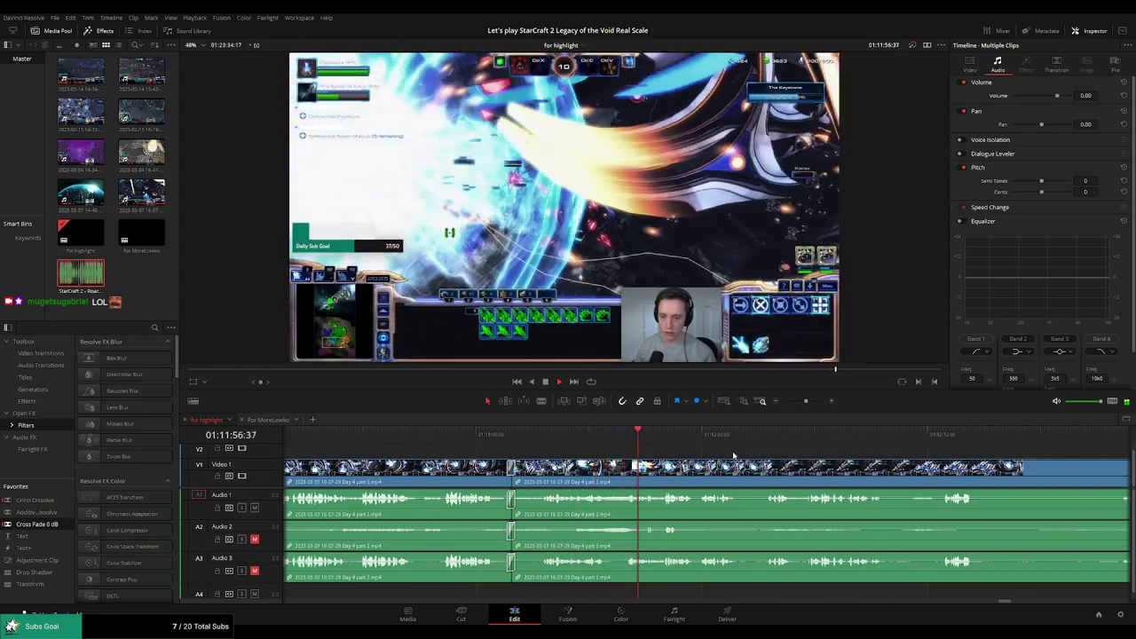
pyautogui.hscroll(3, 733, 455)
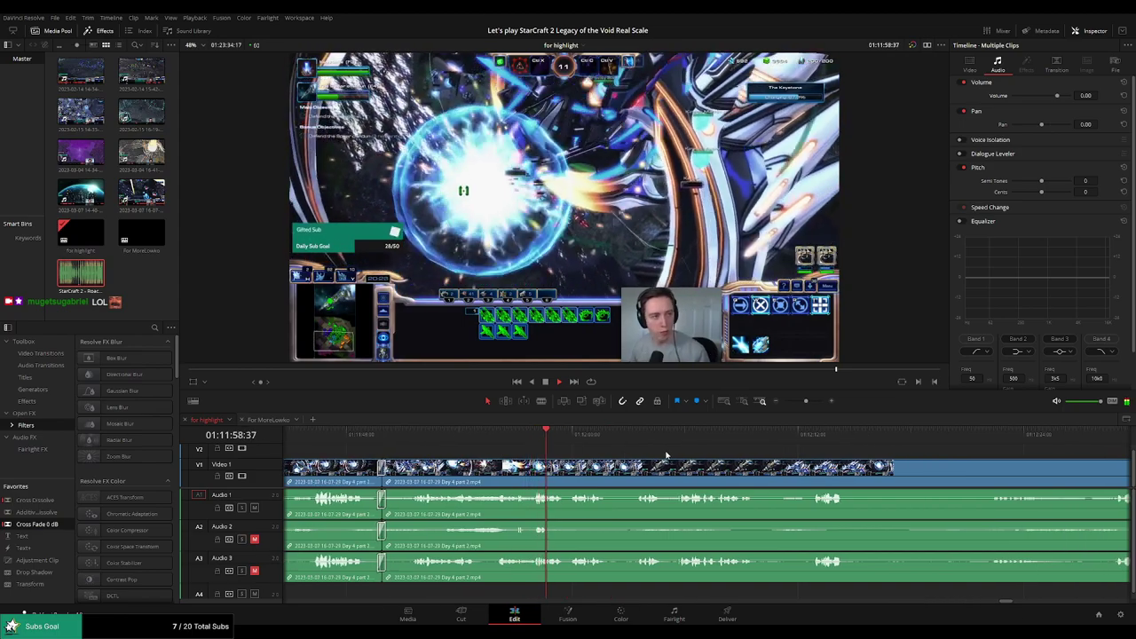
pyautogui.hscroll(2, 666, 456)
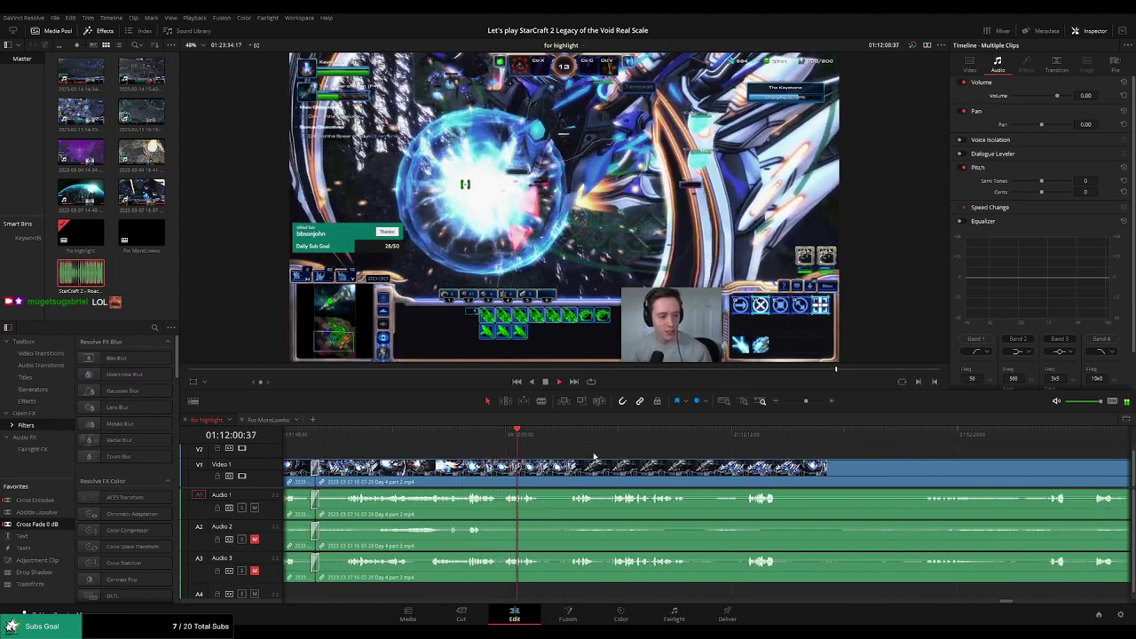
pyautogui.click(567, 434)
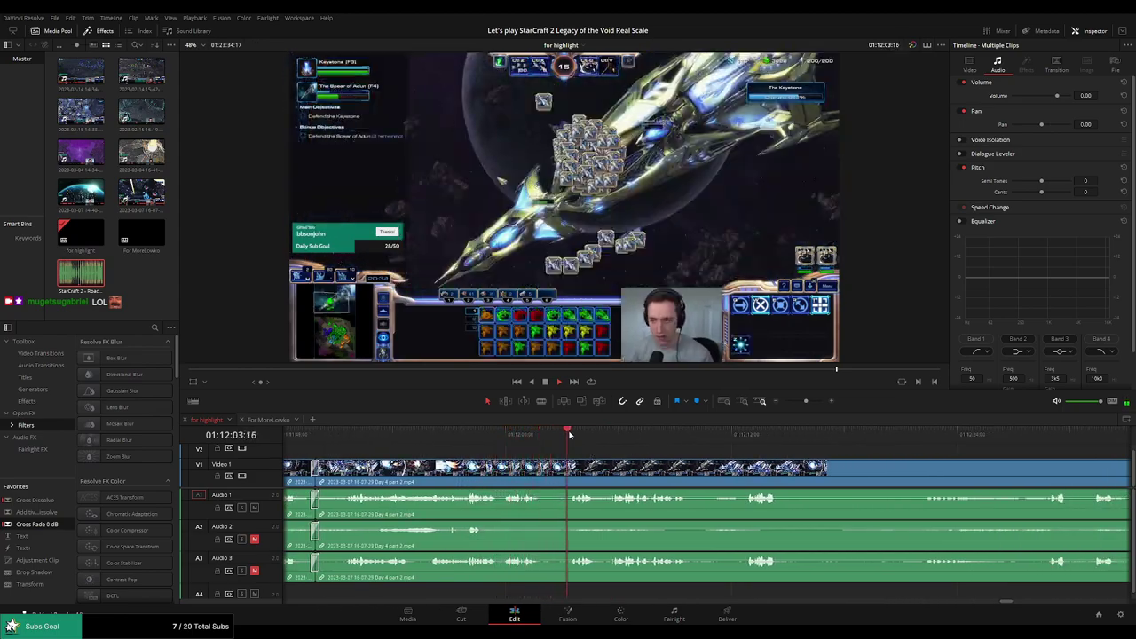
pyautogui.click(539, 466)
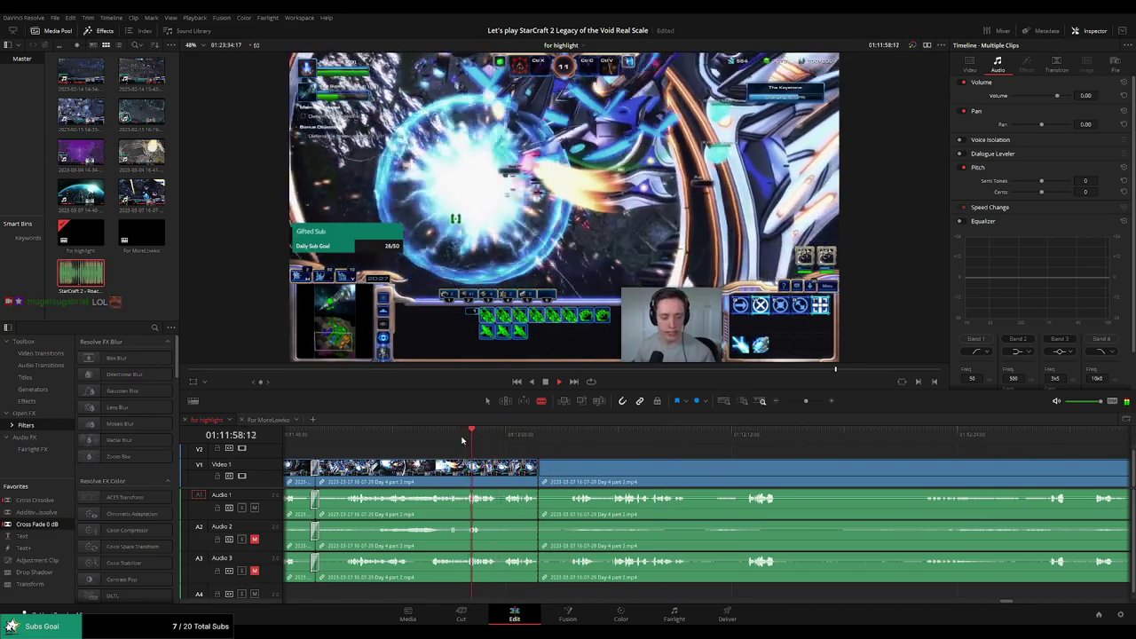
pyautogui.hotkey('ctrl', 'z')
pyautogui.hotkey('ctrl', 'z')
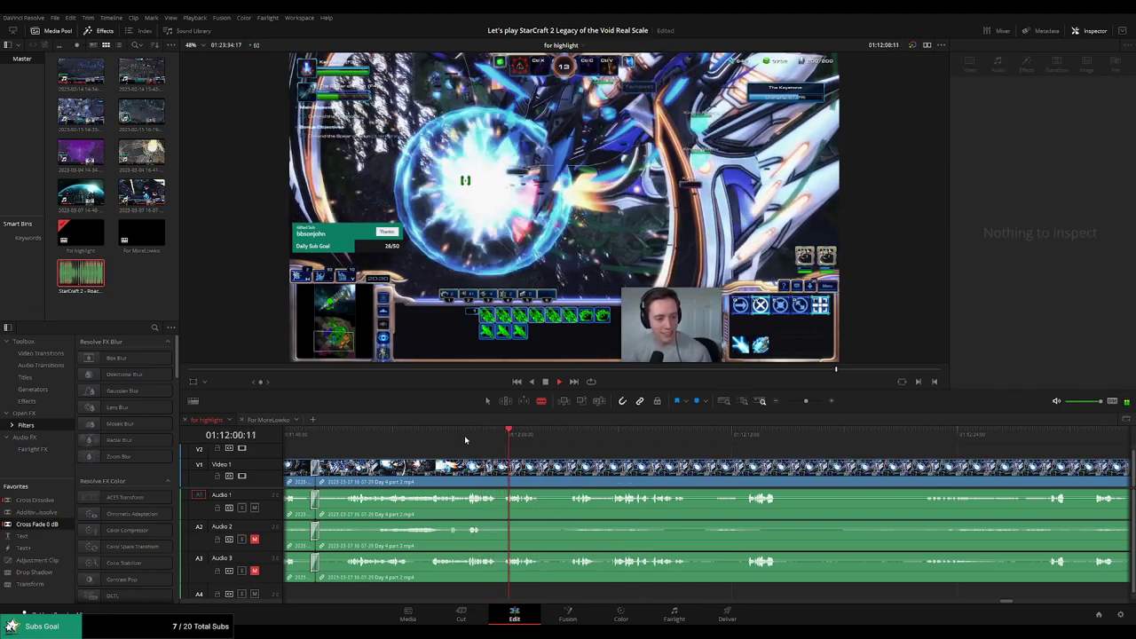
# Skim the footage from the 01:11:50 split to about 01:13:07, sampling each burst of commentary for a point to resume
pyautogui.moveTo(613, 437); pyautogui.dragTo(751, 437)
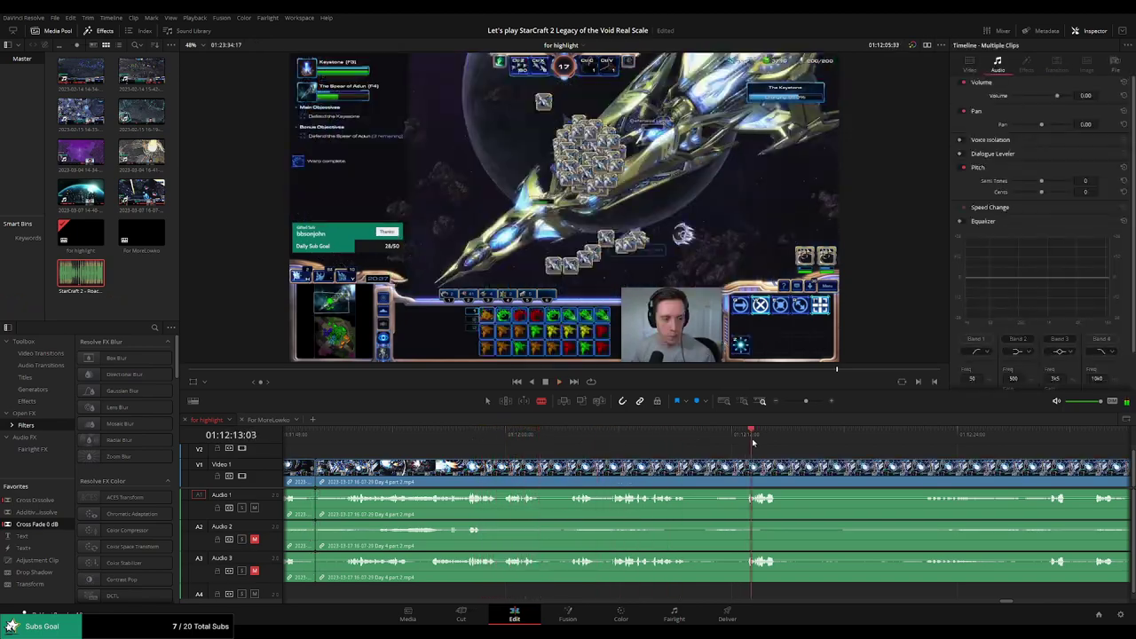
pyautogui.click(317, 436)
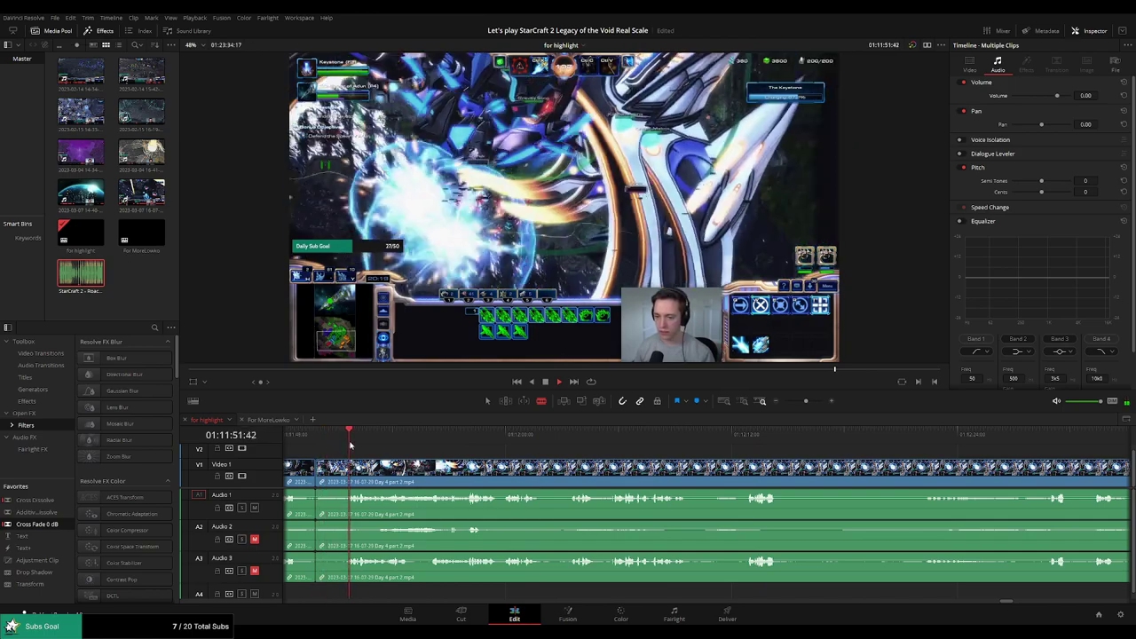
pyautogui.click(823, 434)
pyautogui.click(1036, 437)
pyautogui.moveTo(1039, 441); pyautogui.dragTo(515, 441)
pyautogui.click(726, 437)
pyautogui.click(792, 437)
pyautogui.moveTo(893, 457); pyautogui.dragTo(667, 458)
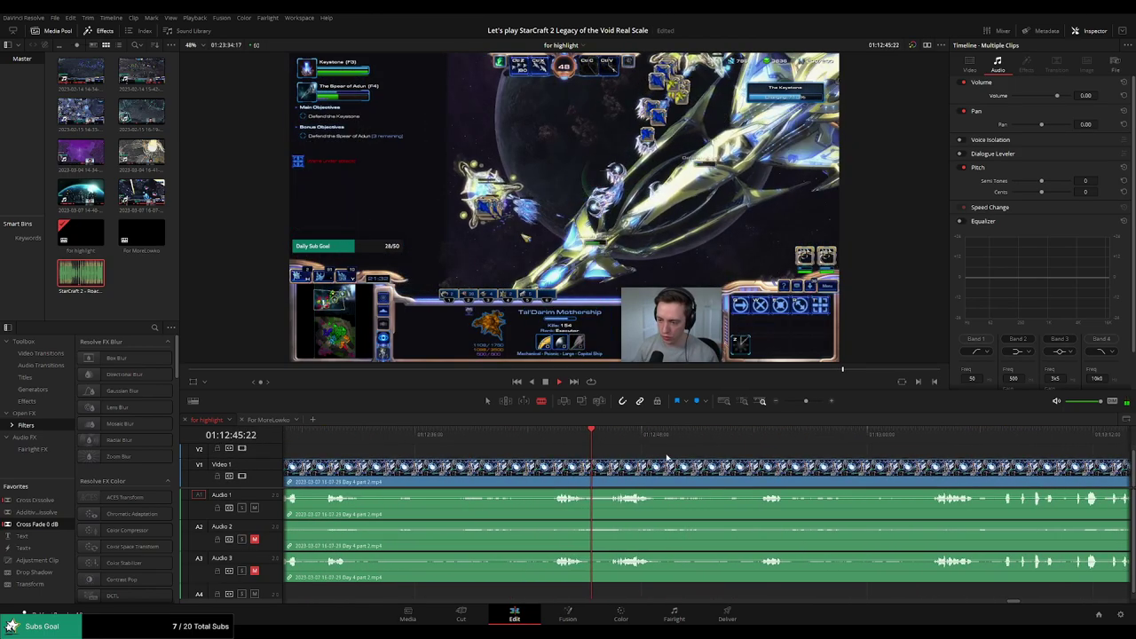
pyautogui.click(759, 441)
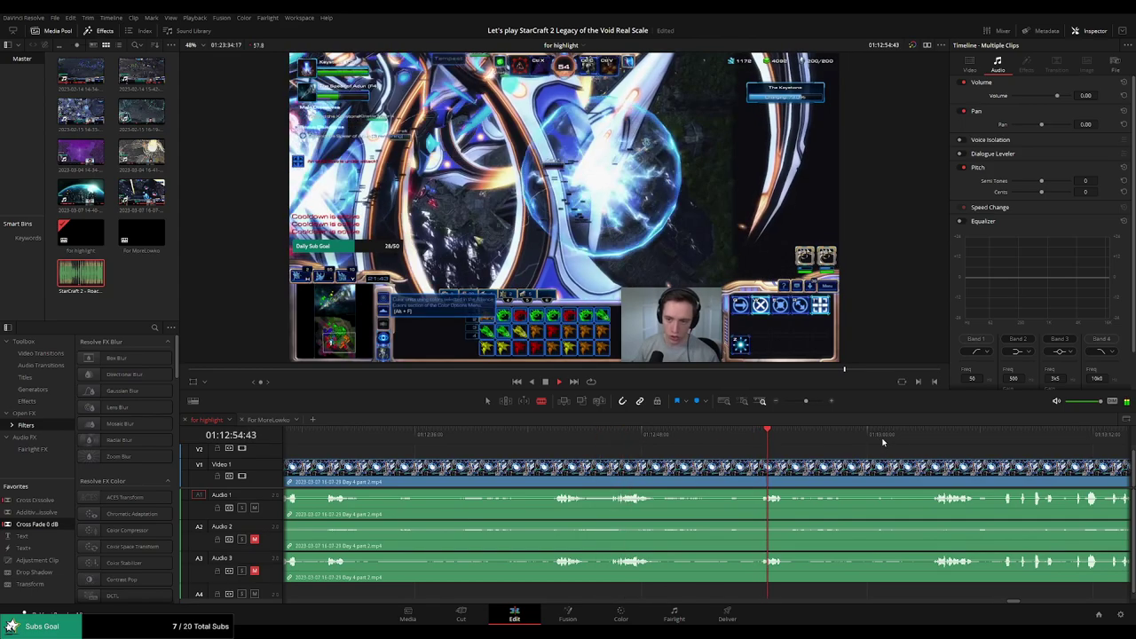
pyautogui.click(935, 442)
pyautogui.moveTo(1029, 450); pyautogui.dragTo(663, 451)
pyautogui.click(633, 441)
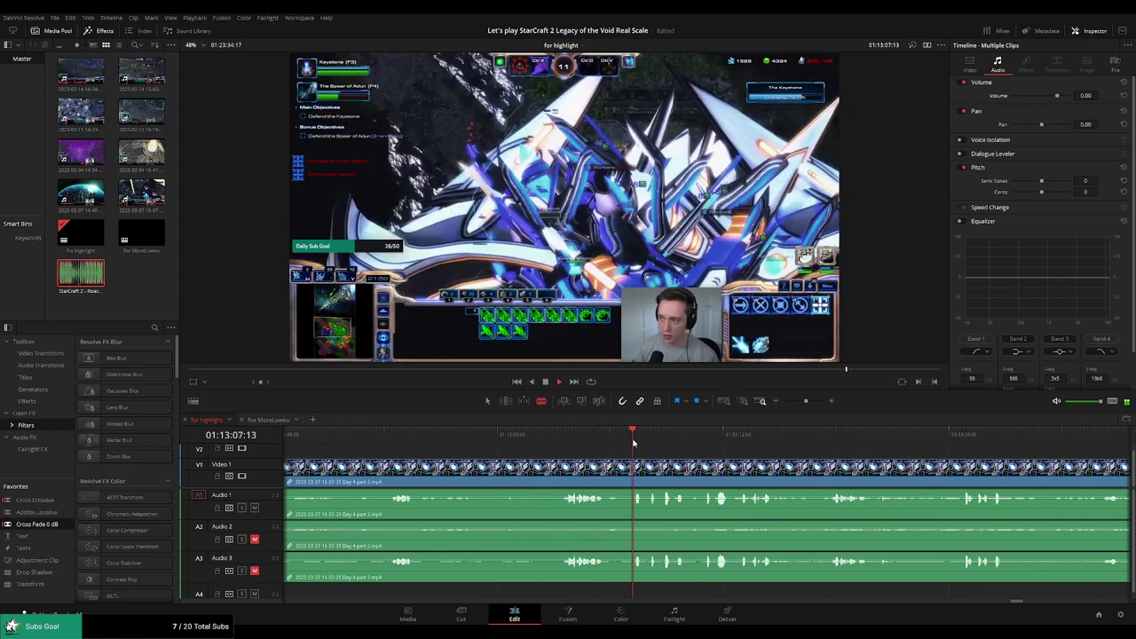
# Sample the commentary between about 01:13:07 and 01:14:22 to check whether any of the gameplay is worth keeping
pyautogui.hscroll(2, 597, 448)
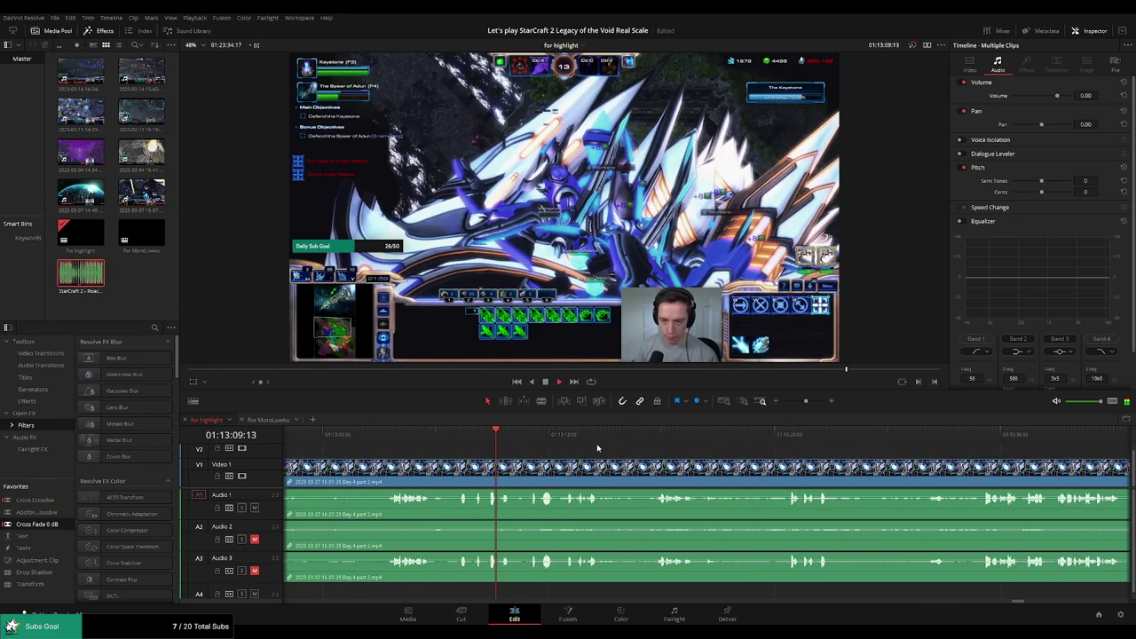
pyautogui.click(842, 441)
pyautogui.moveTo(930, 444); pyautogui.dragTo(962, 445)
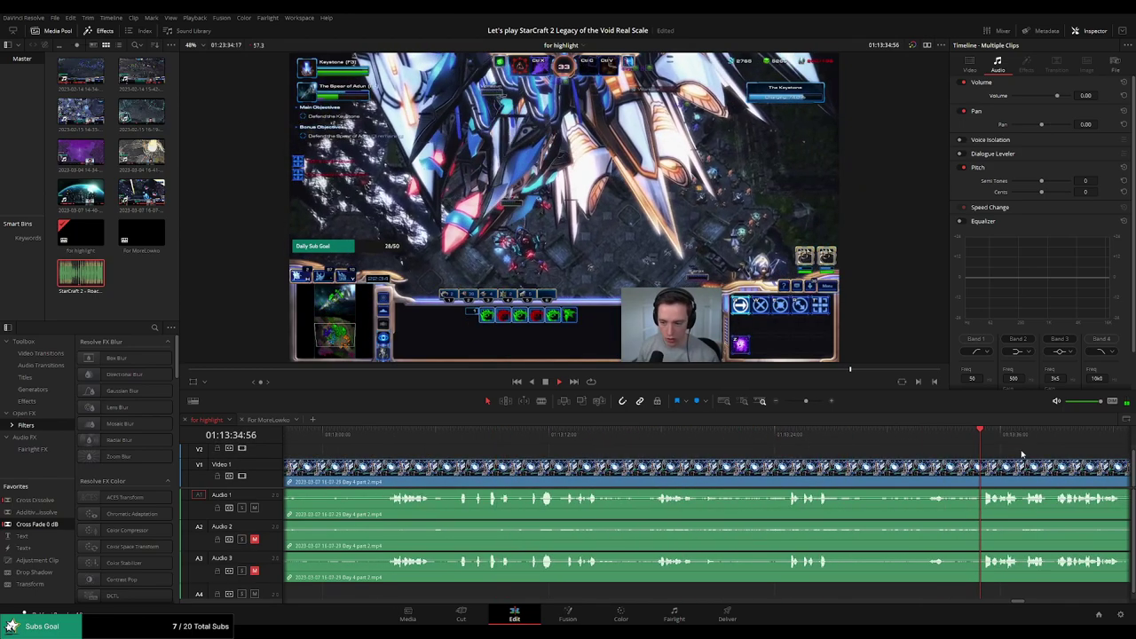
pyautogui.hscroll(4, 1022, 455)
pyautogui.moveTo(648, 438); pyautogui.dragTo(791, 442)
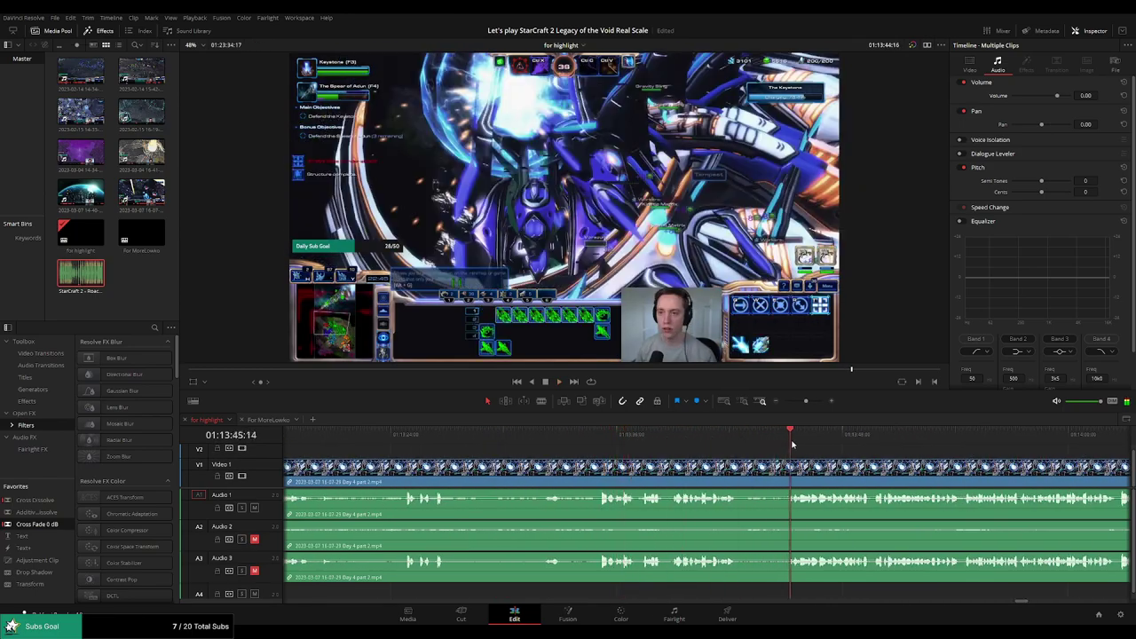
pyautogui.hscroll(2, 904, 459)
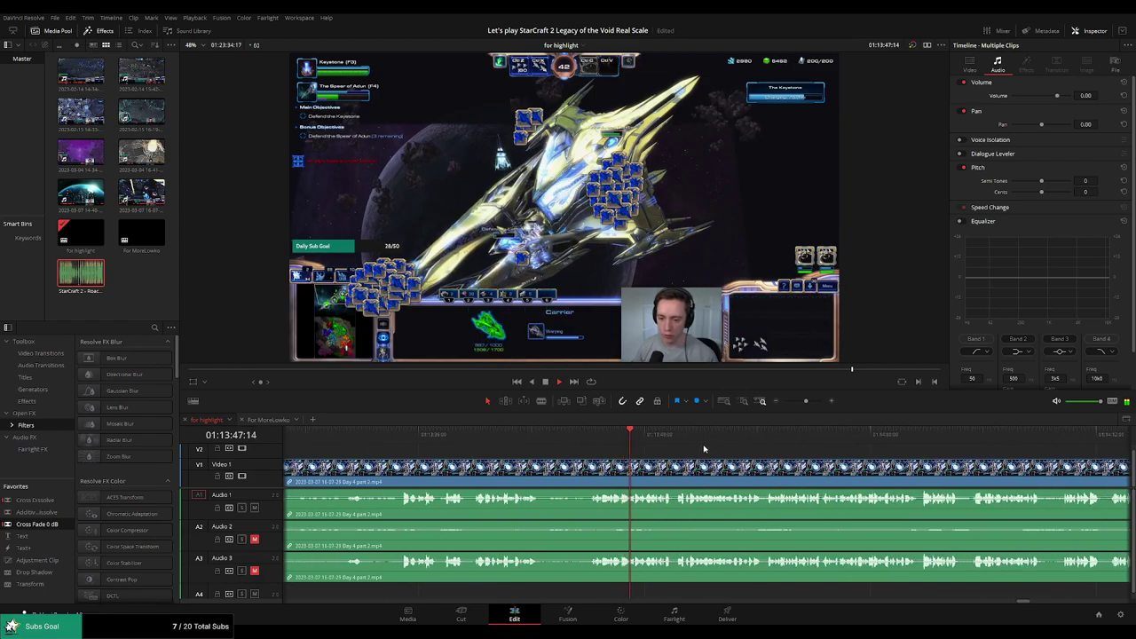
pyautogui.click(971, 443)
pyautogui.hscroll(4, 804, 452)
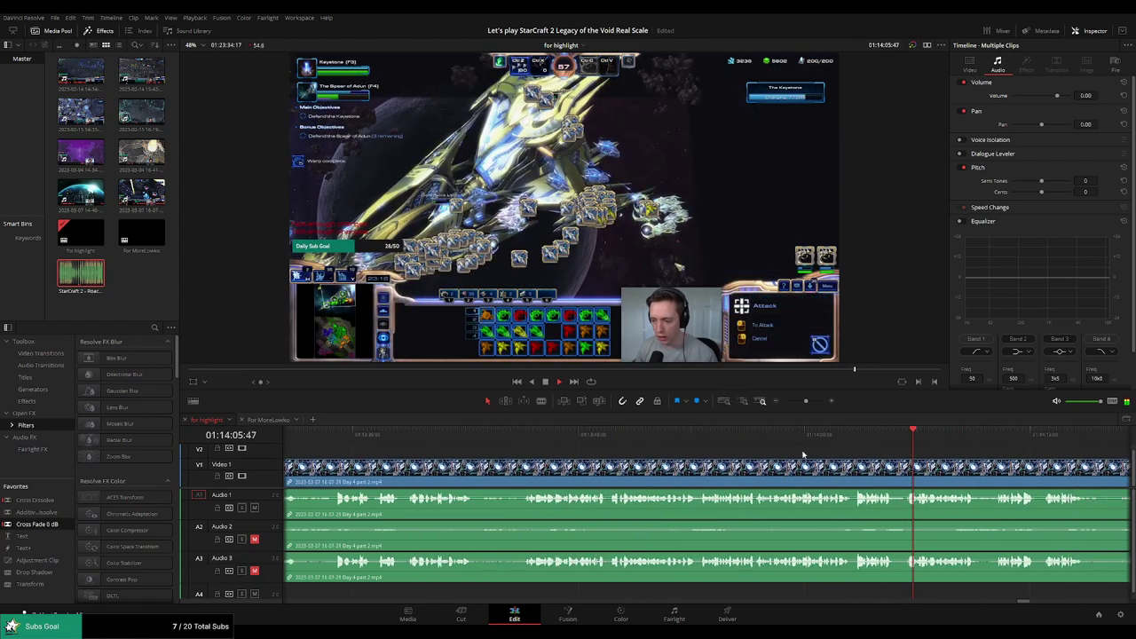
pyautogui.click(671, 436)
pyautogui.click(725, 441)
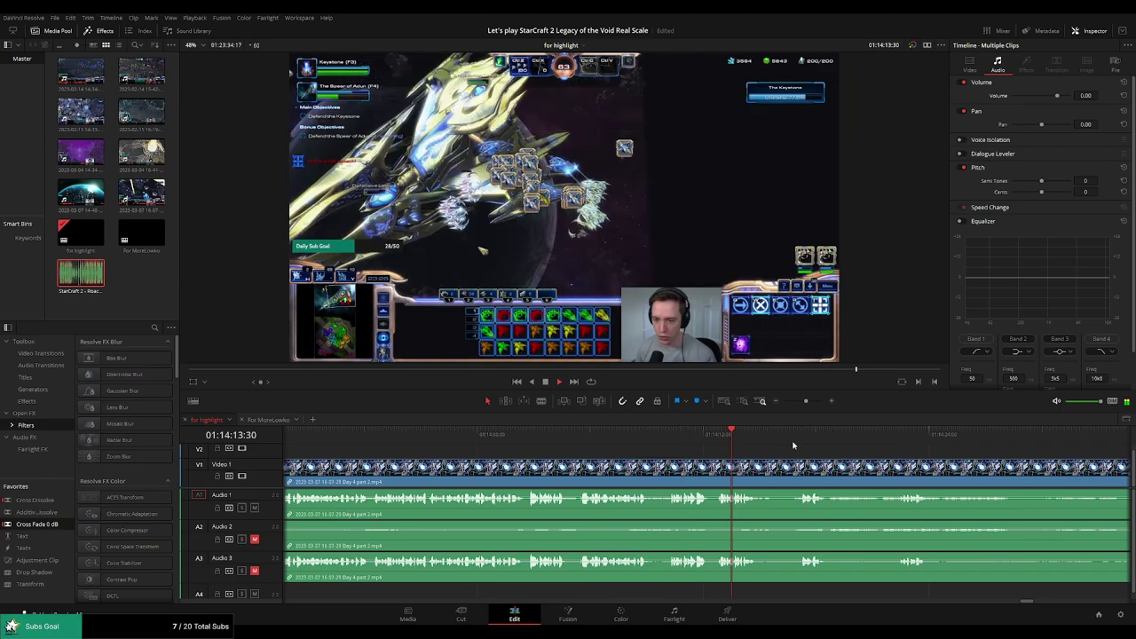
pyautogui.click(797, 443)
pyautogui.moveTo(893, 449); pyautogui.dragTo(651, 449)
pyautogui.click(654, 441)
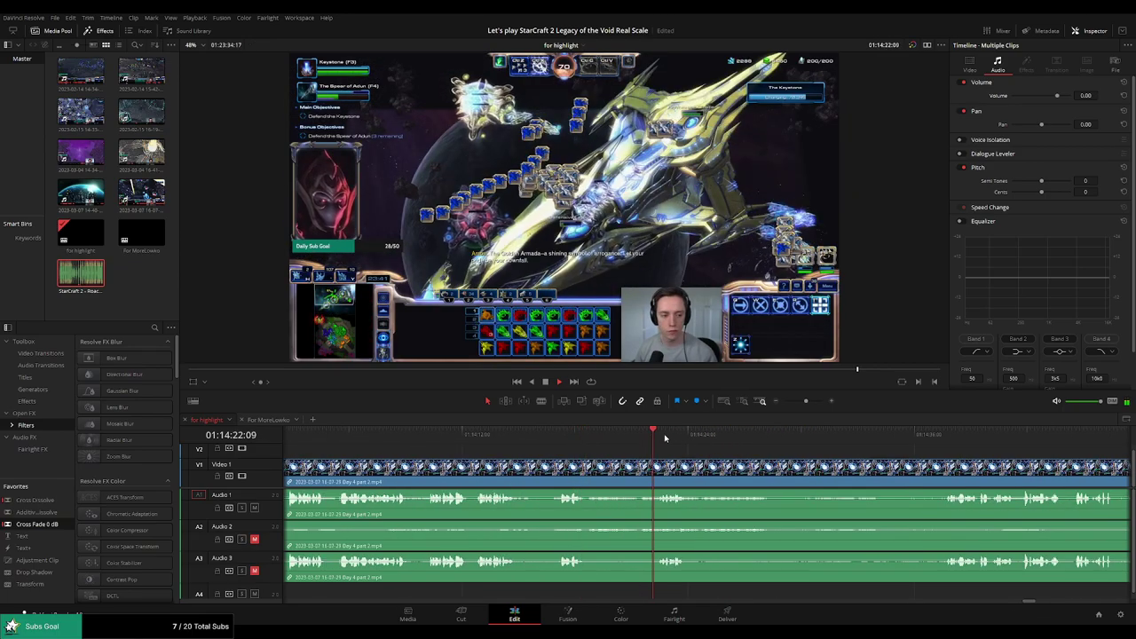
# Continue skimming the gameplay from about 01:14:38 to 01:15:21, listening at the louder parts of the audio waveform
pyautogui.click(958, 443)
pyautogui.moveTo(972, 446); pyautogui.dragTo(571, 442)
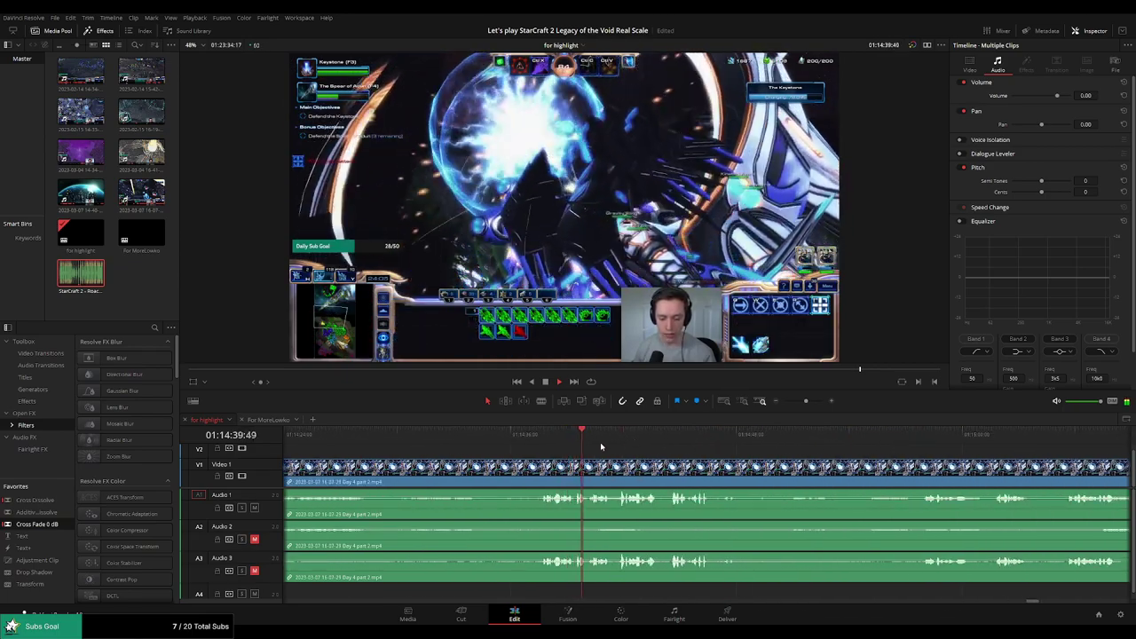
pyautogui.click(615, 441)
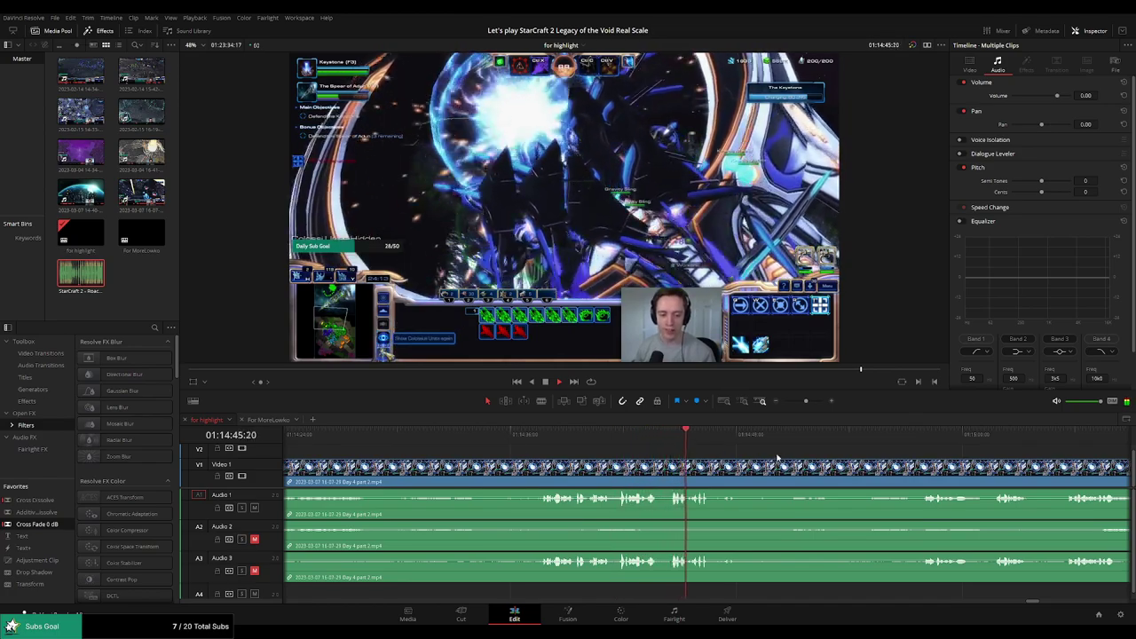
pyautogui.hscroll(4, 672, 451)
pyautogui.click(744, 435)
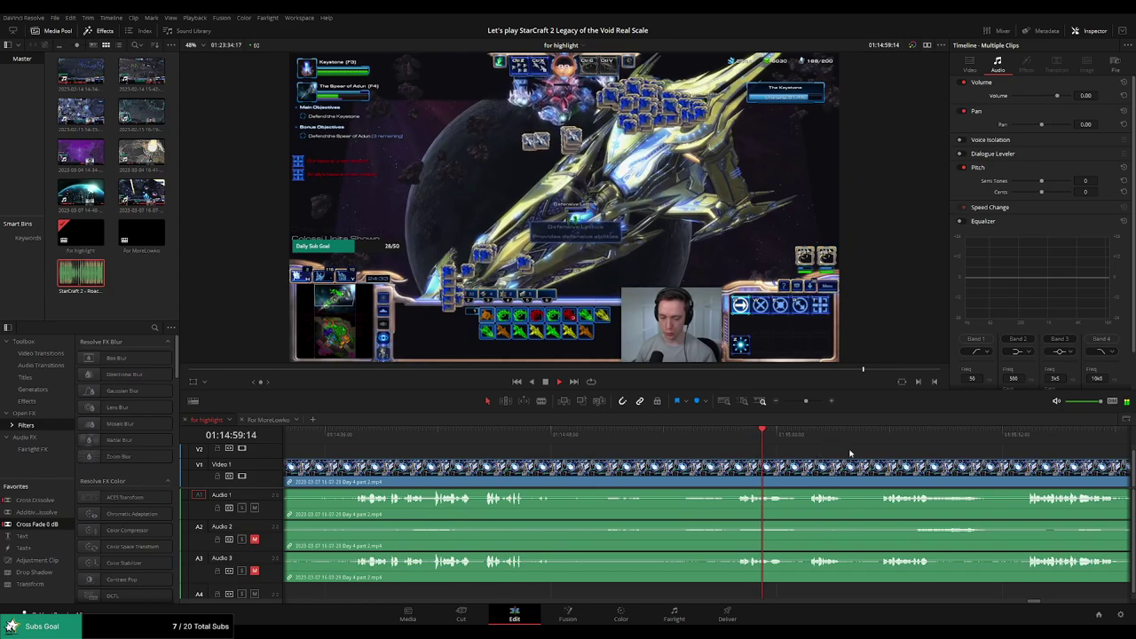
pyautogui.moveTo(859, 452); pyautogui.dragTo(722, 451)
pyautogui.click(667, 435)
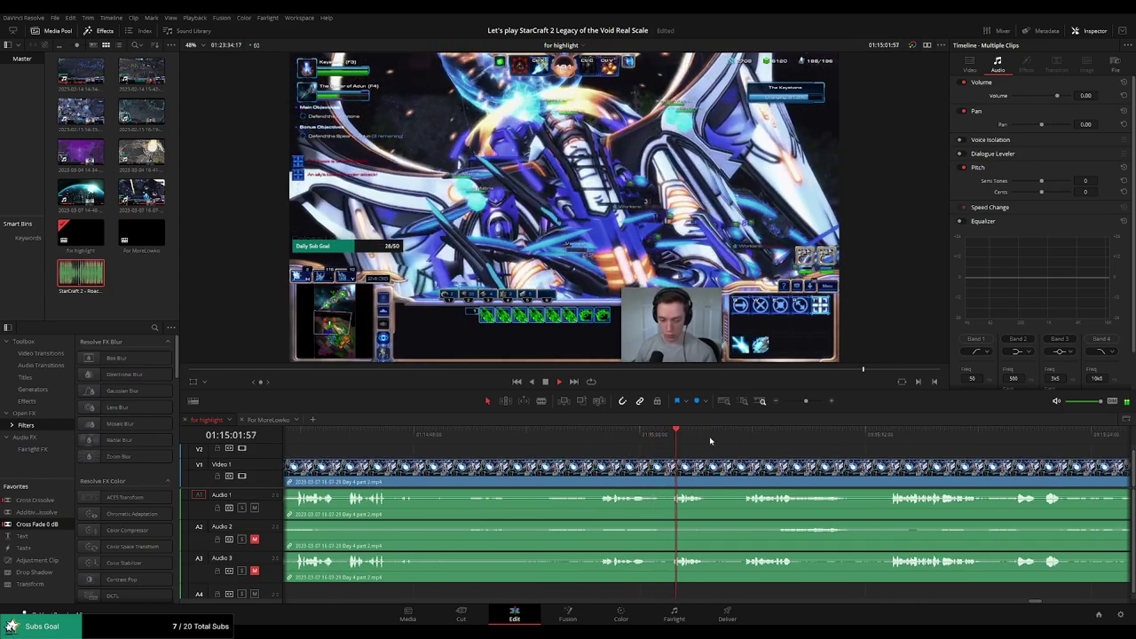
pyautogui.click(742, 436)
pyautogui.hscroll(4, 798, 449)
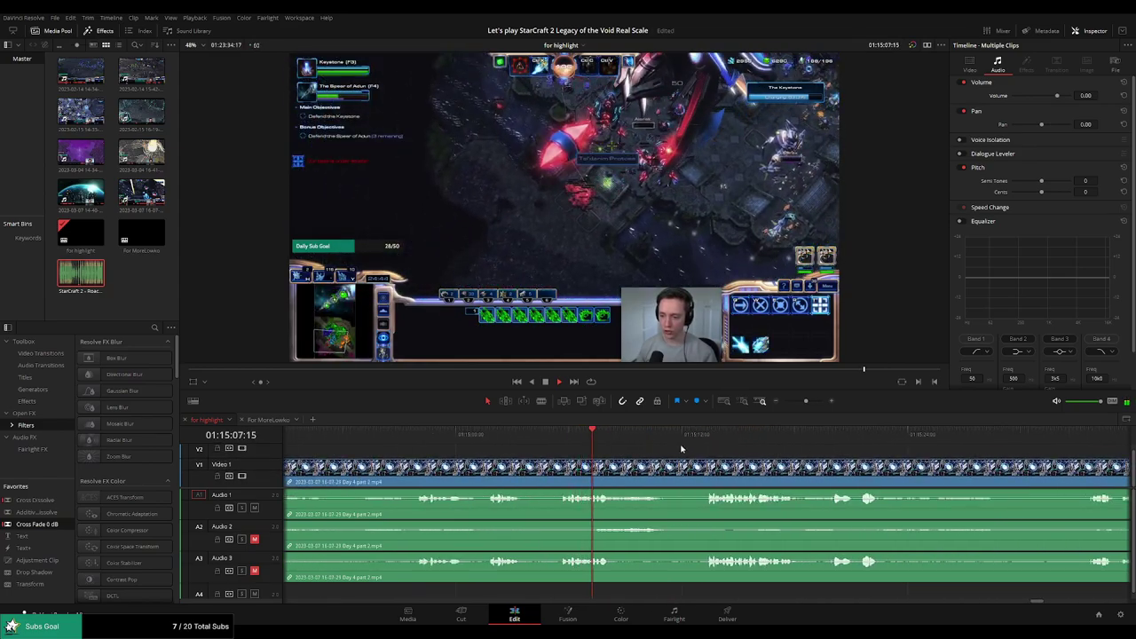
pyautogui.click(714, 442)
pyautogui.hscroll(4, 657, 452)
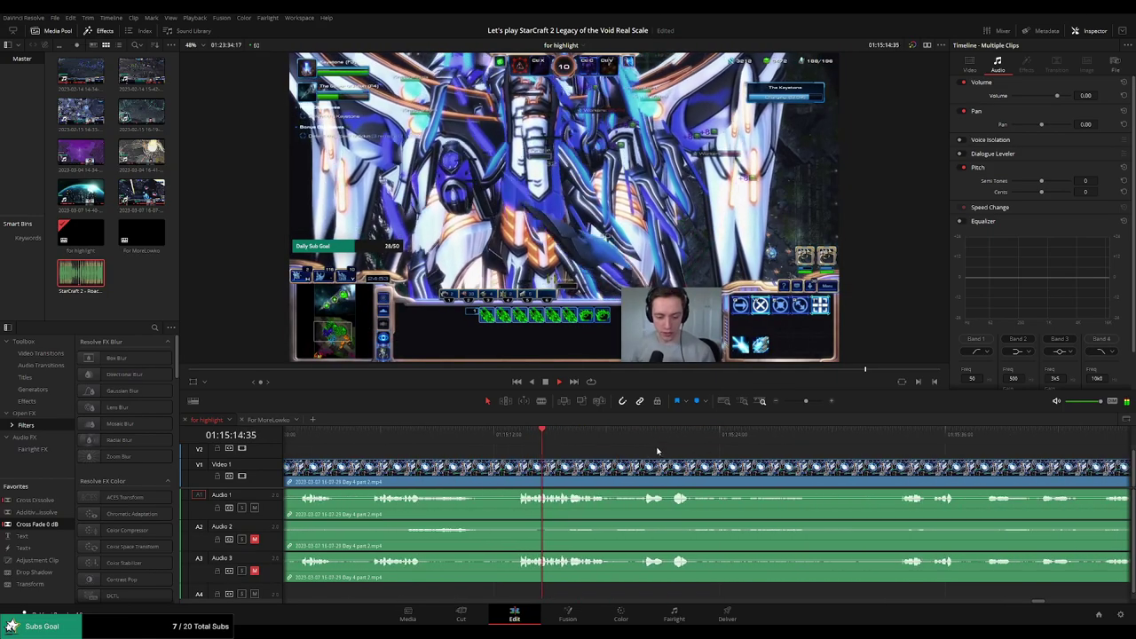
pyautogui.click(644, 448)
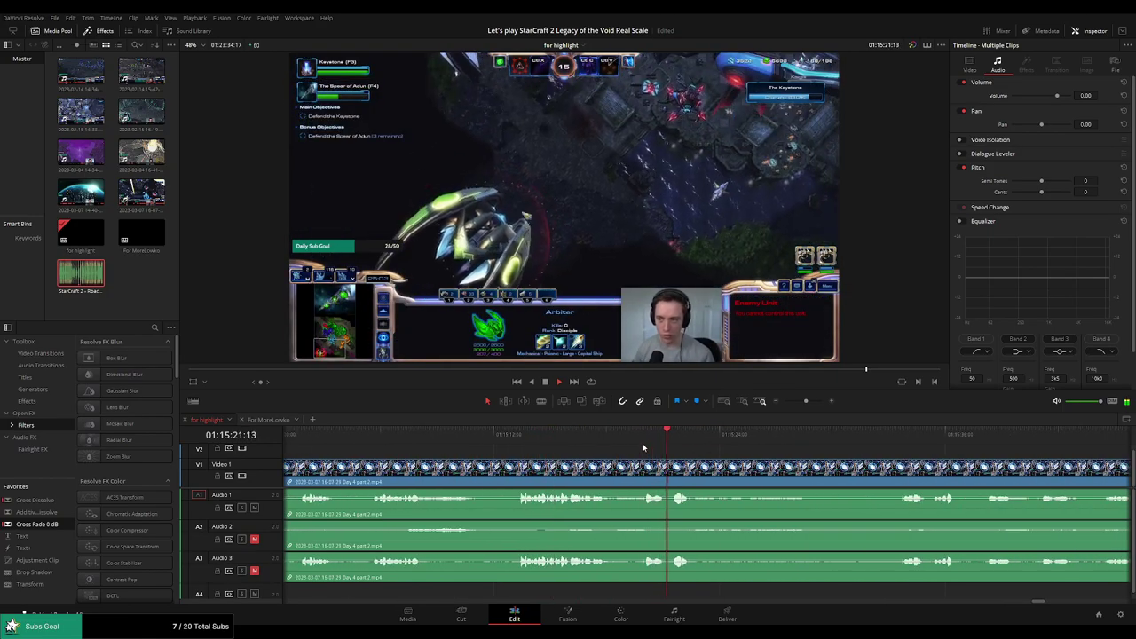
# Examine the commentary bursts from about 01:15:33 to 01:16:39 for the next eventful moment
pyautogui.click(897, 439)
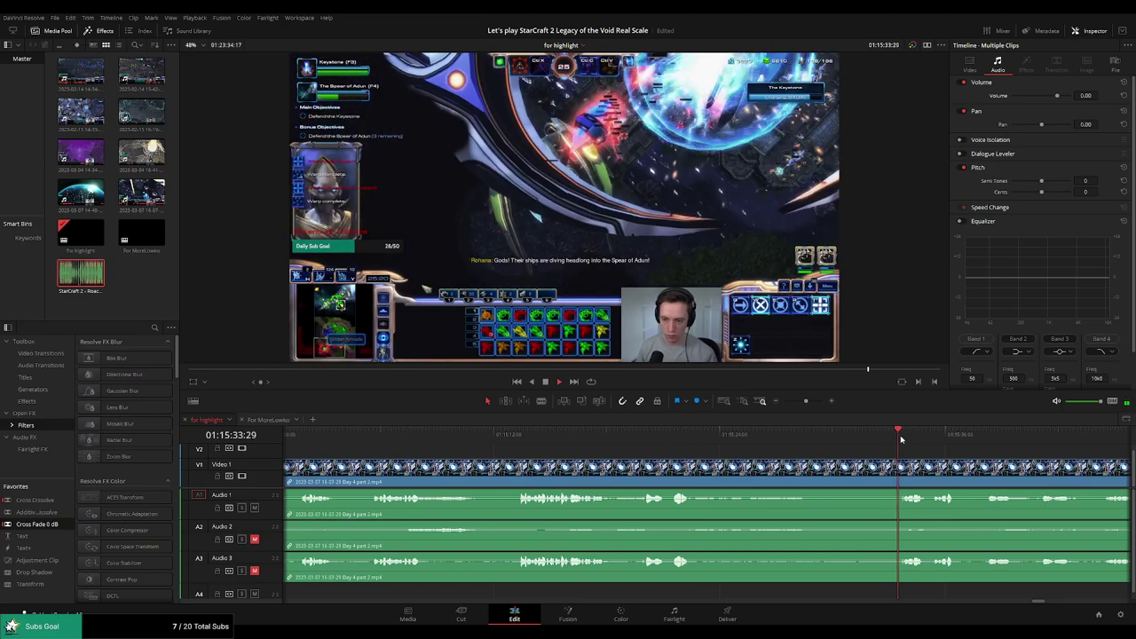
pyautogui.hscroll(8, 654, 438)
pyautogui.click(963, 440)
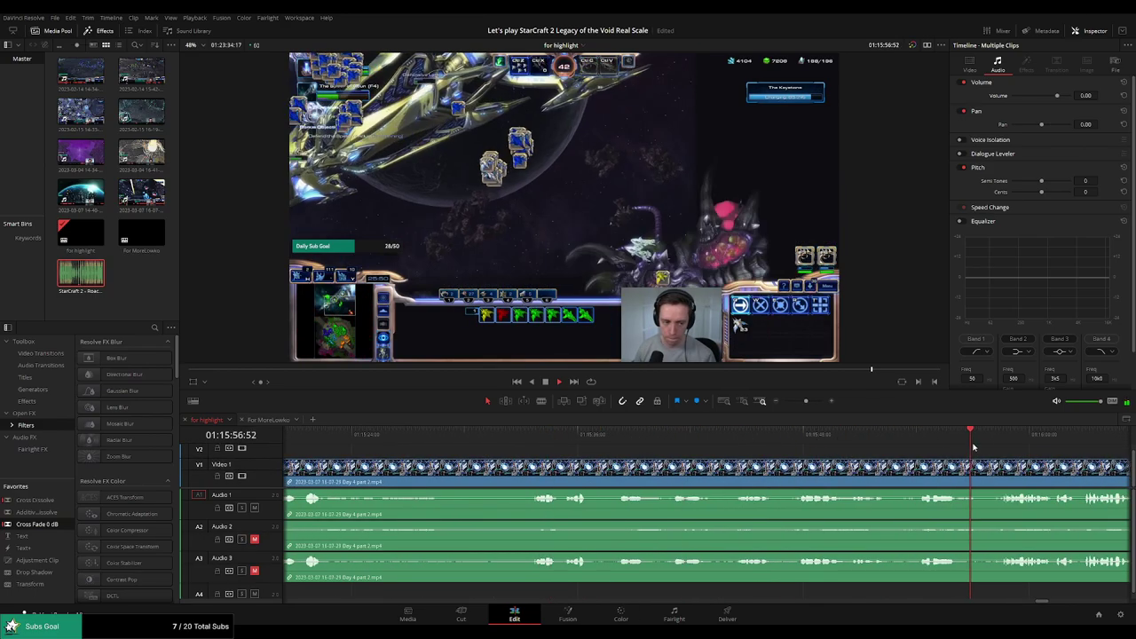
pyautogui.click(999, 447)
pyautogui.hscroll(9, 646, 446)
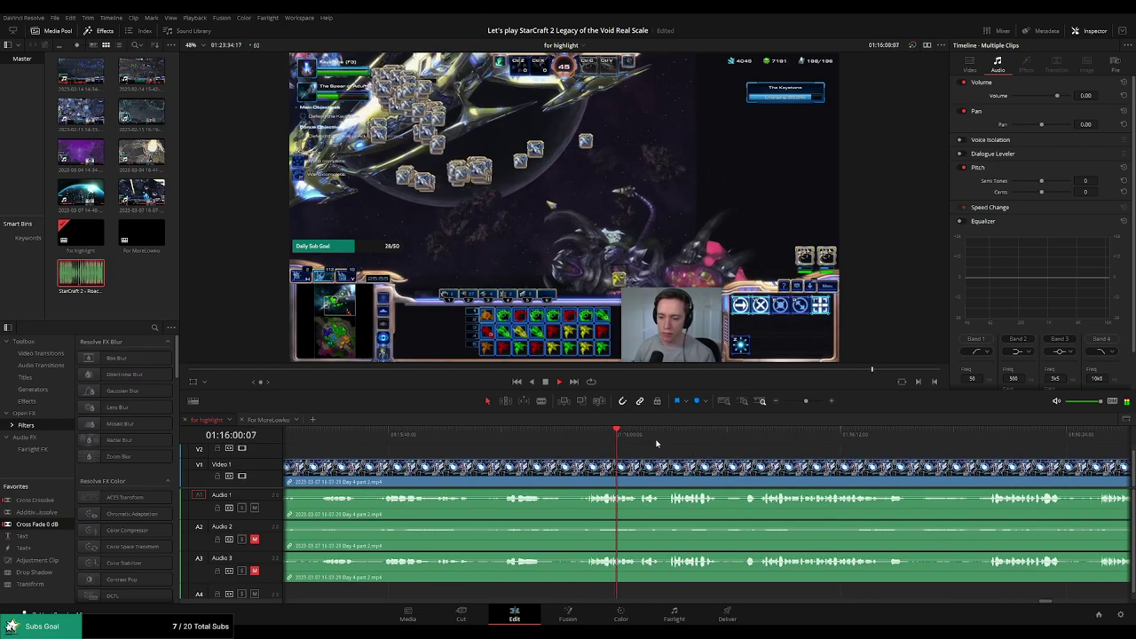
pyautogui.click(976, 439)
pyautogui.hscroll(8, 992, 444)
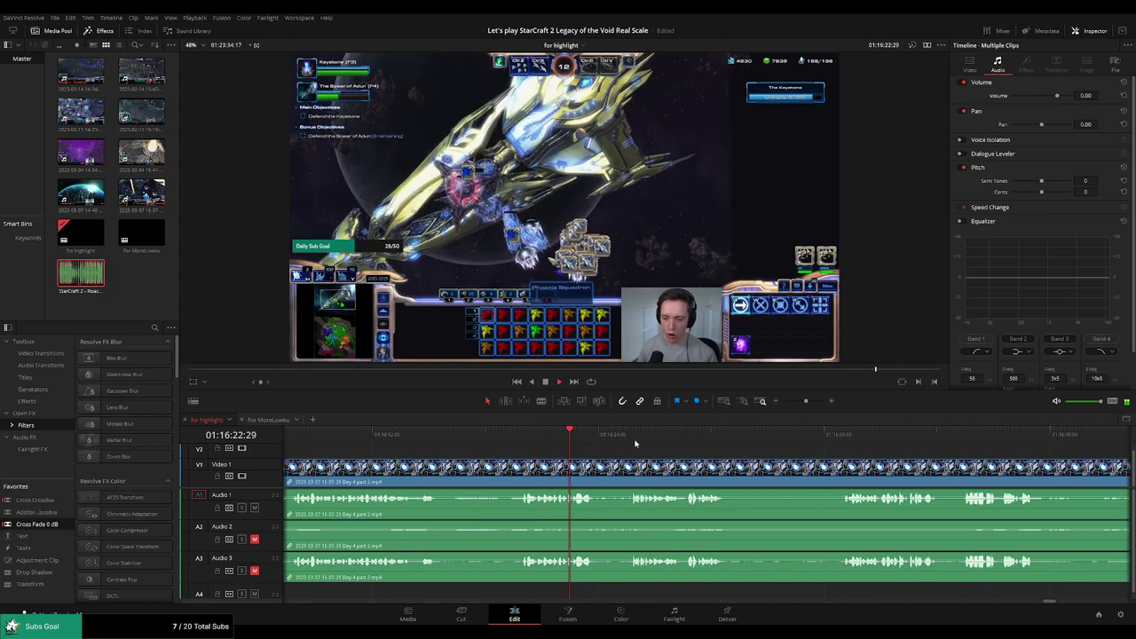
pyautogui.click(825, 439)
pyautogui.hscroll(6, 863, 450)
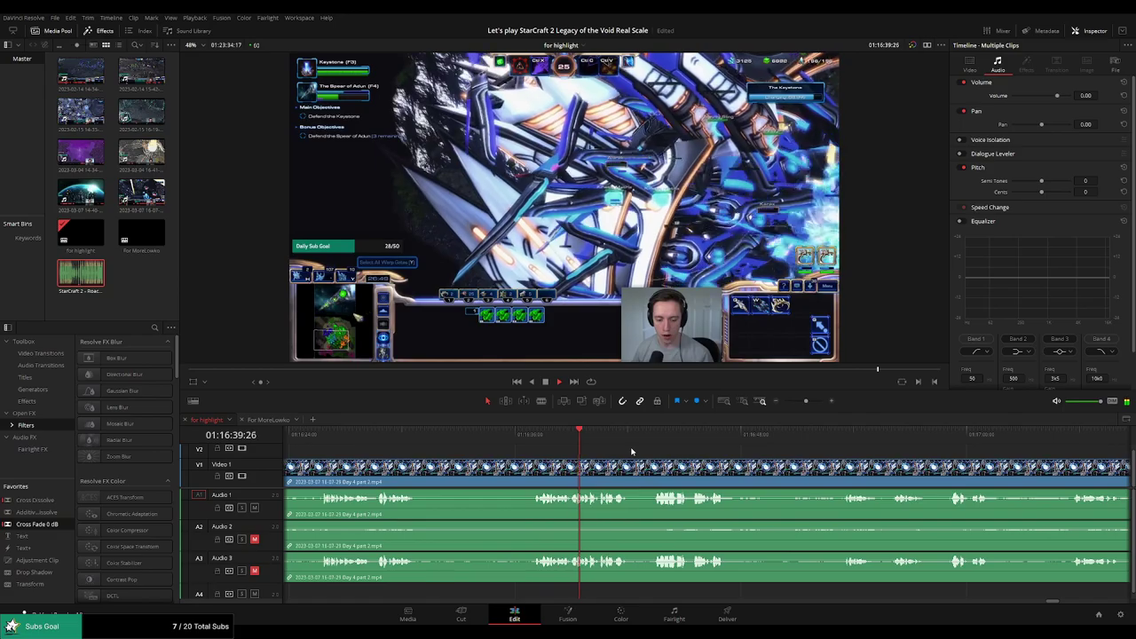
# Check the footage between about 01:16:46 and 01:17:32 for a suitable place to end the cut
pyautogui.hscroll(2, 577, 450)
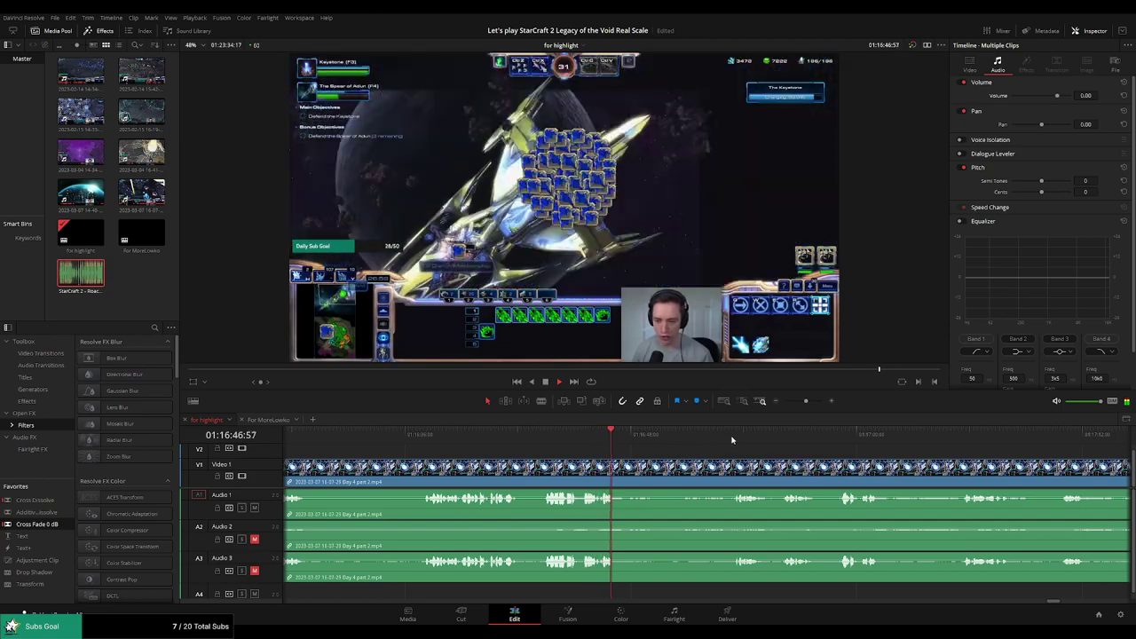
pyautogui.hscroll(4, 736, 444)
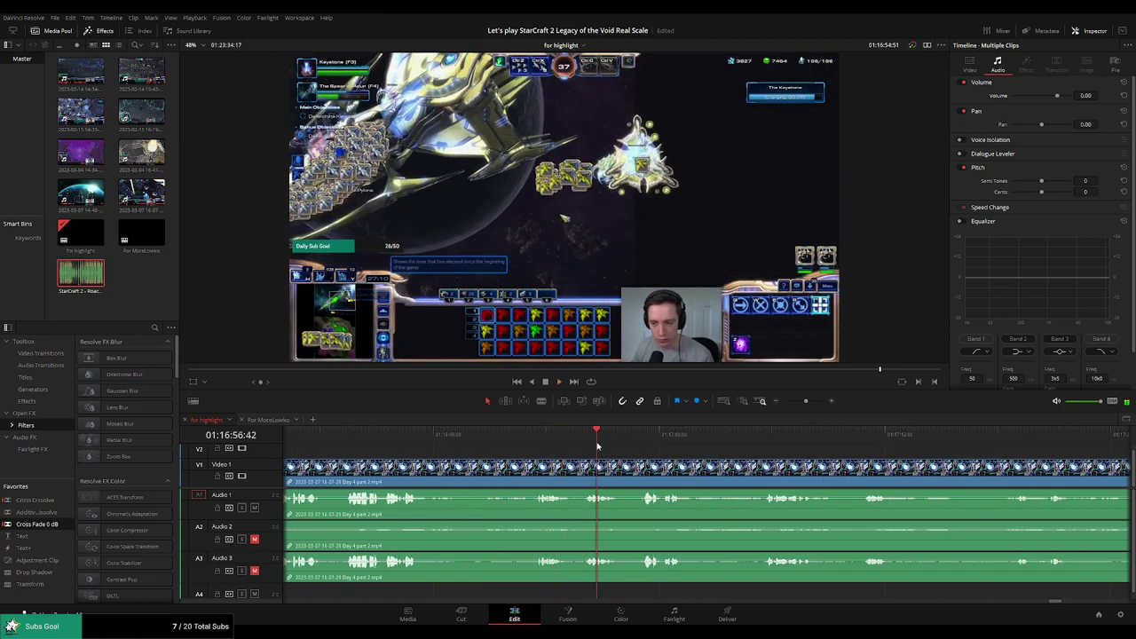
pyautogui.click(647, 442)
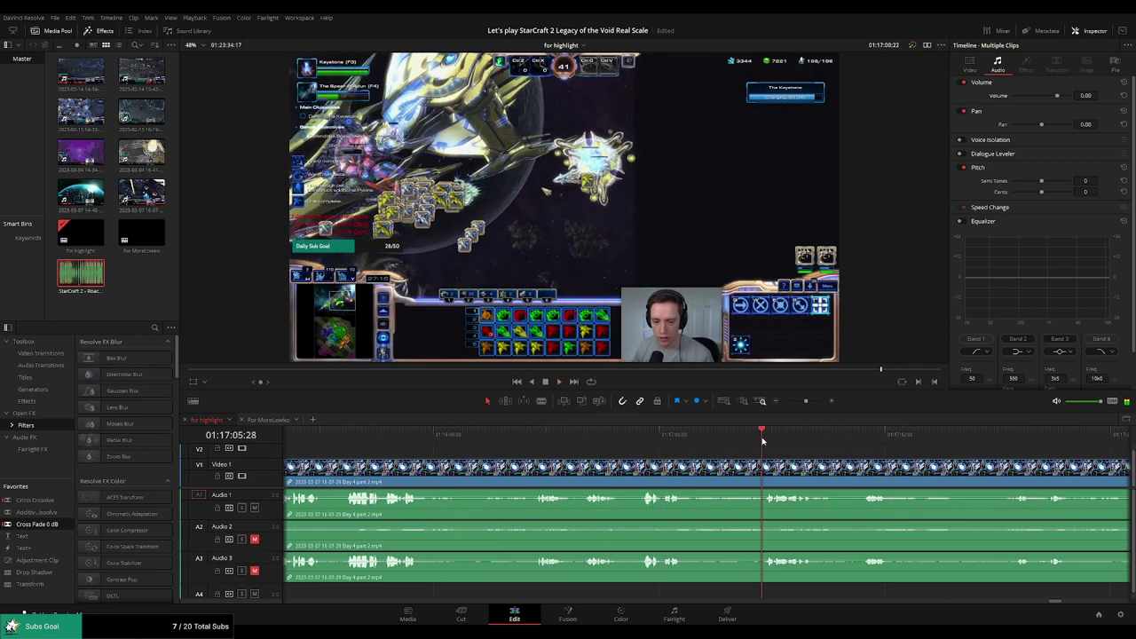
pyautogui.hscroll(4, 643, 454)
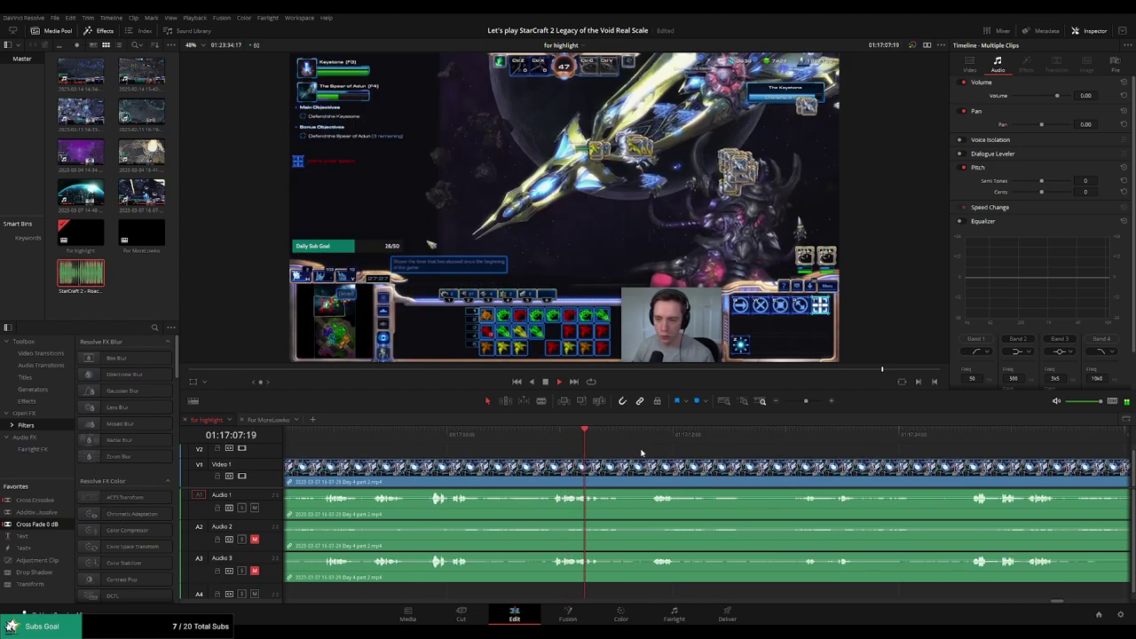
pyautogui.click(797, 446)
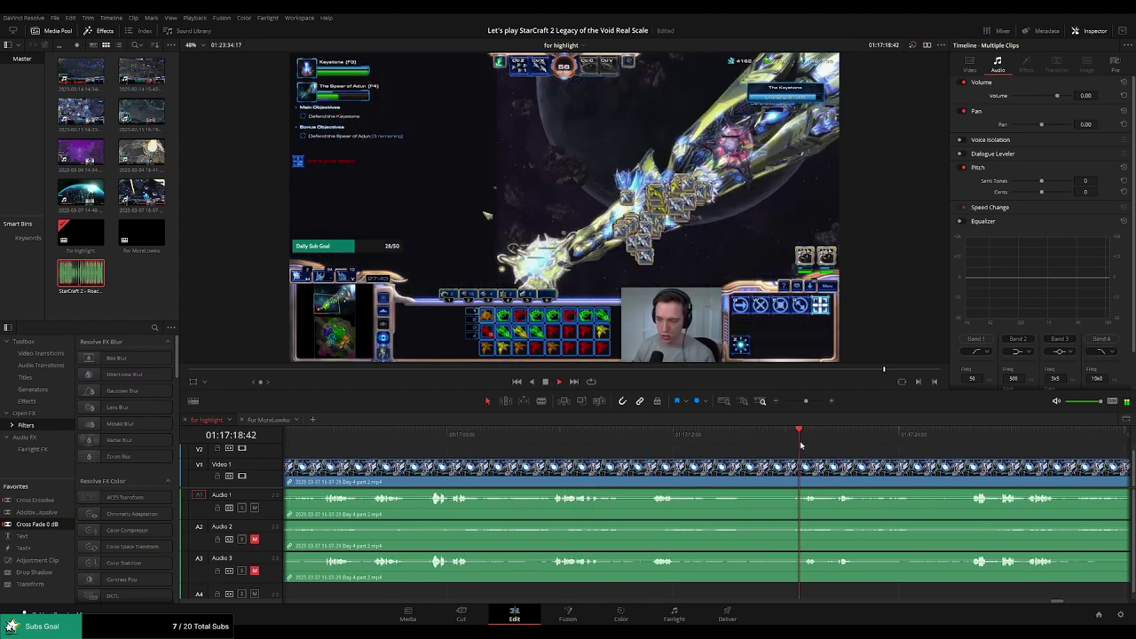
pyautogui.hscroll(4, 837, 458)
pyautogui.click(741, 442)
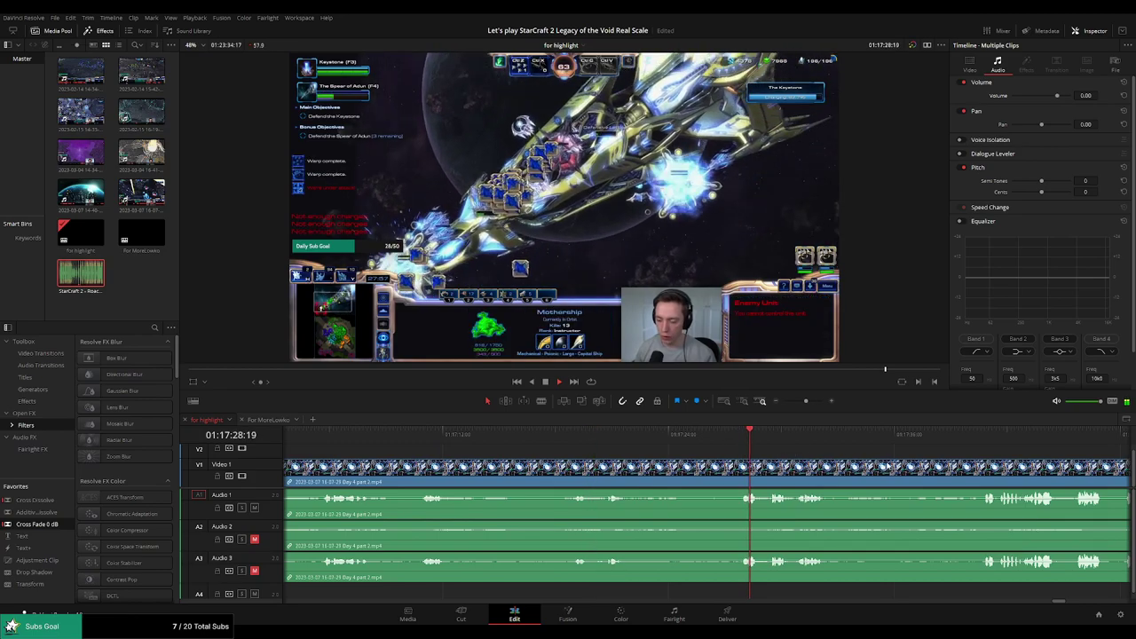
pyautogui.hscroll(4, 671, 457)
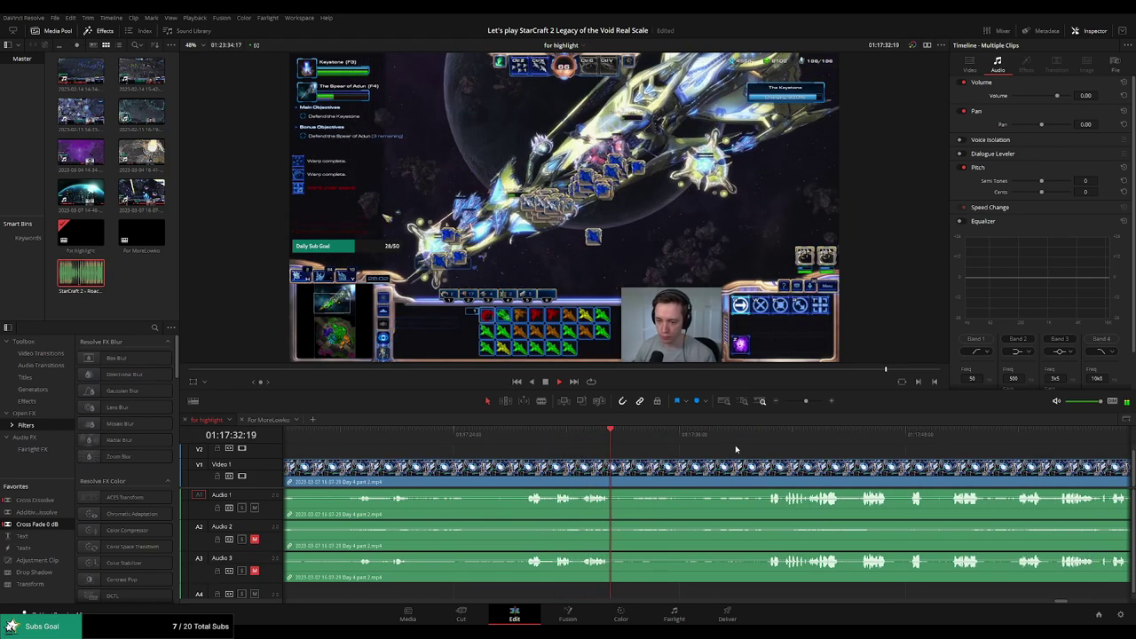
# Split the clip at 01:17:38:31, in the quiet stretch just before the commentary picks up again
pyautogui.click(769, 436)
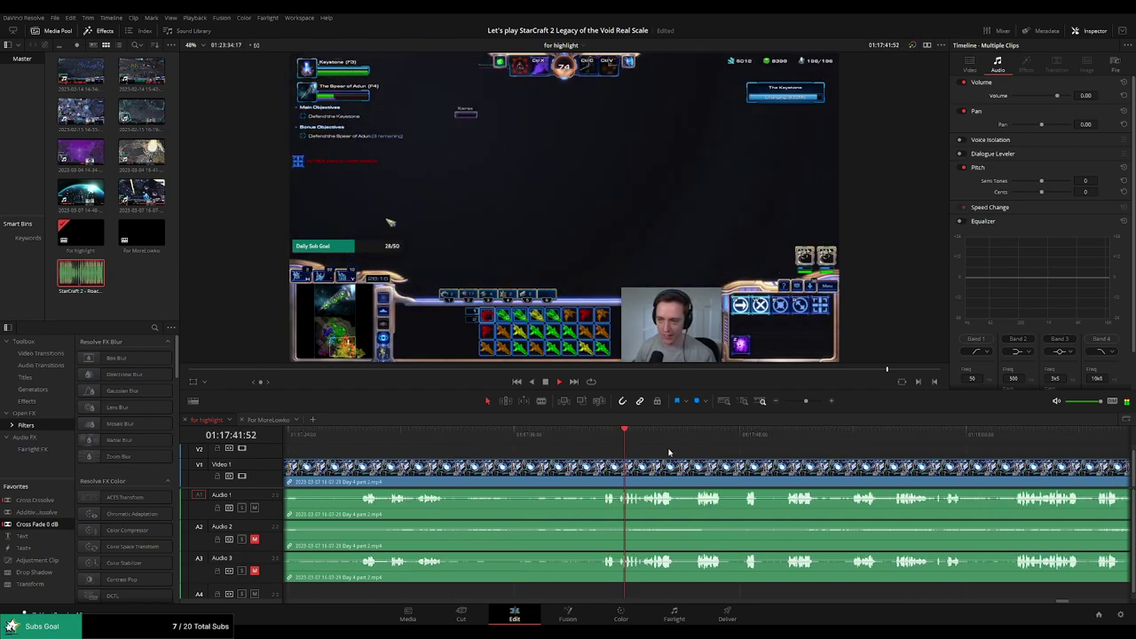
pyautogui.click(557, 435)
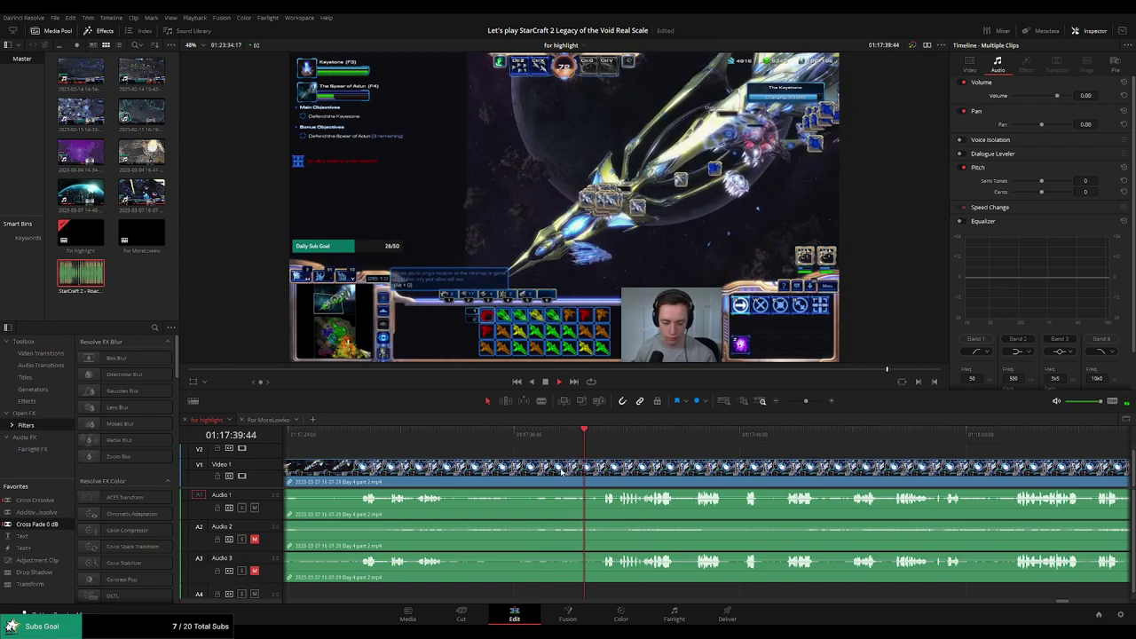
pyautogui.click(561, 439)
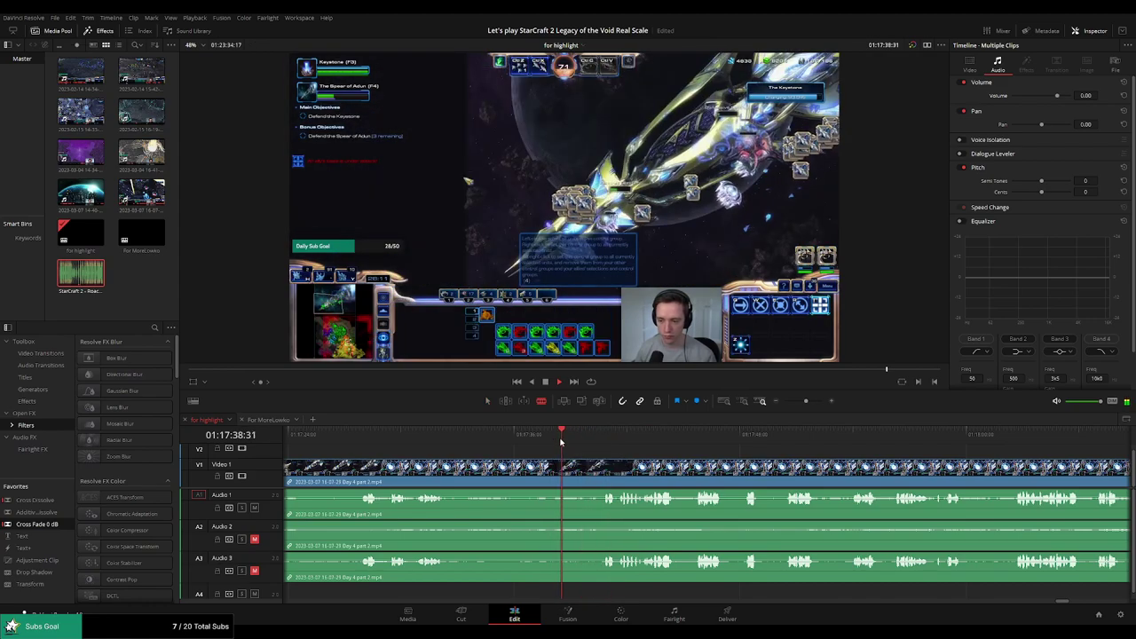
pyautogui.click(561, 470)
pyautogui.press('a')
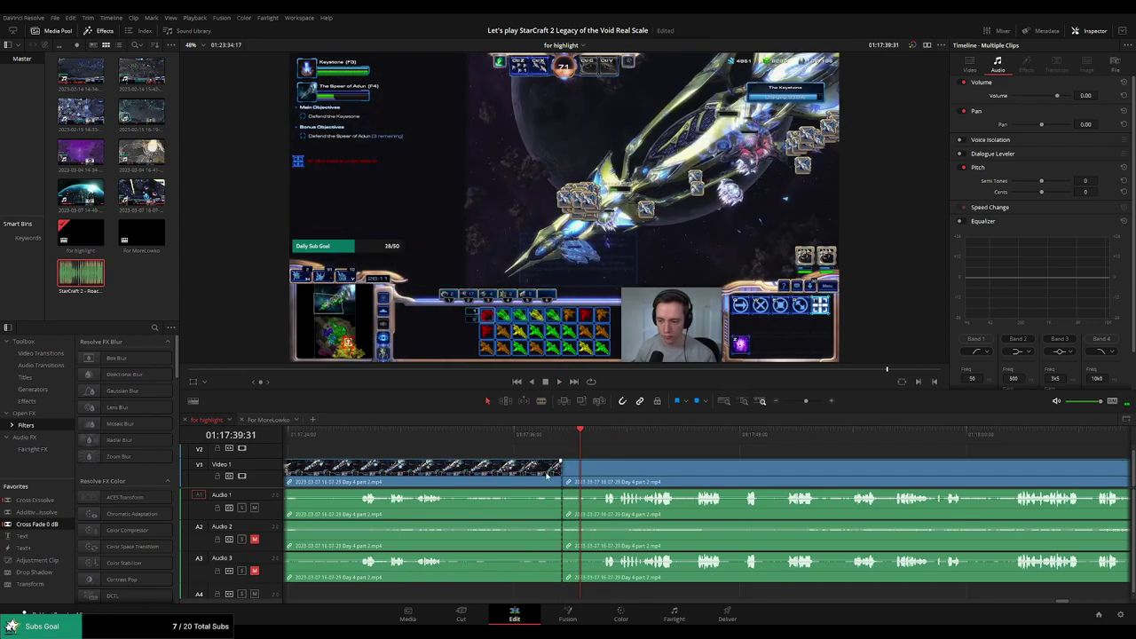
# Ripple-delete the uneventful stretch before 01:17:38:31 and add transitions to the video and audio at the resulting cut near 01:11:49
pyautogui.click(547, 475)
pyautogui.press('Delete')
pyautogui.click(690, 473)
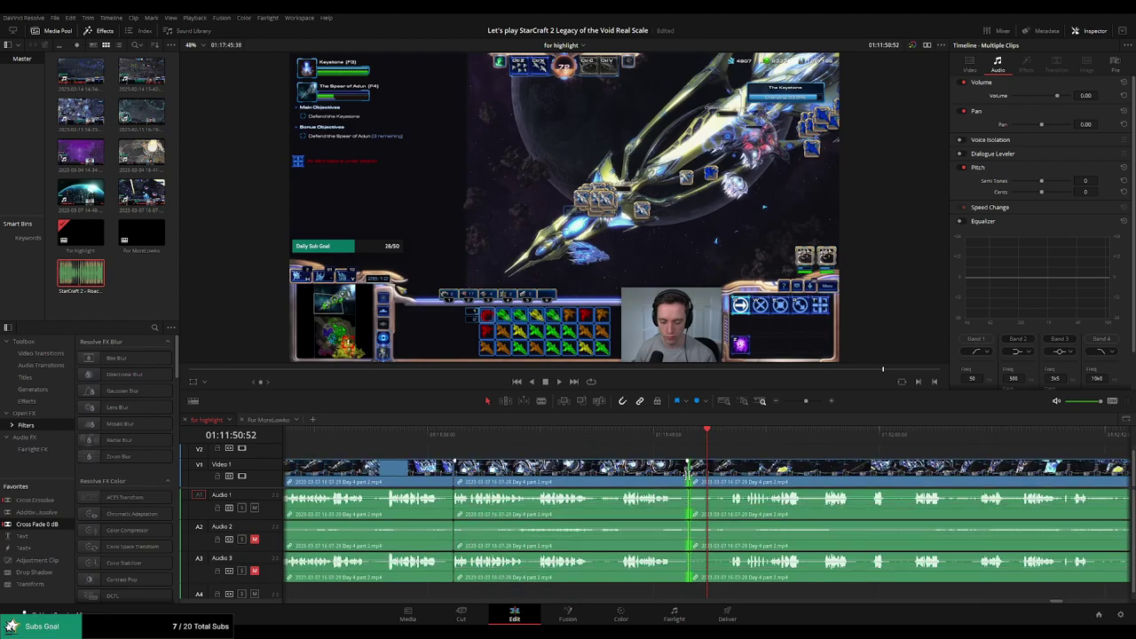
pyautogui.press('space')
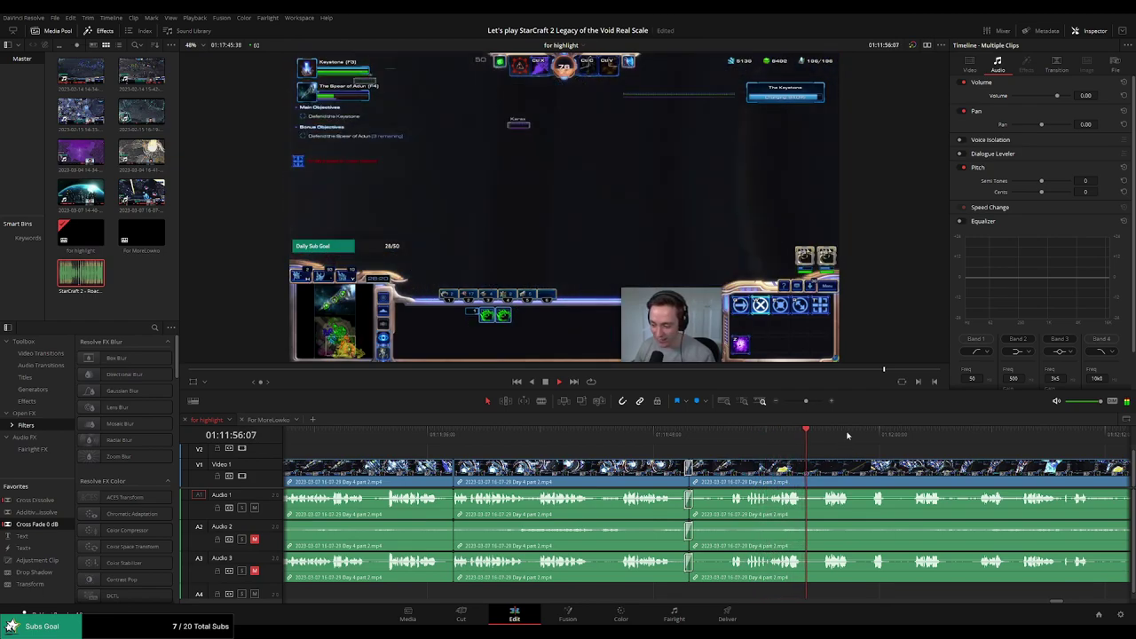
# Skim the battle footage from about 01:11:58 to 01:12:27 for pauses between the commentary bursts
pyautogui.moveTo(895, 454); pyautogui.dragTo(603, 451)
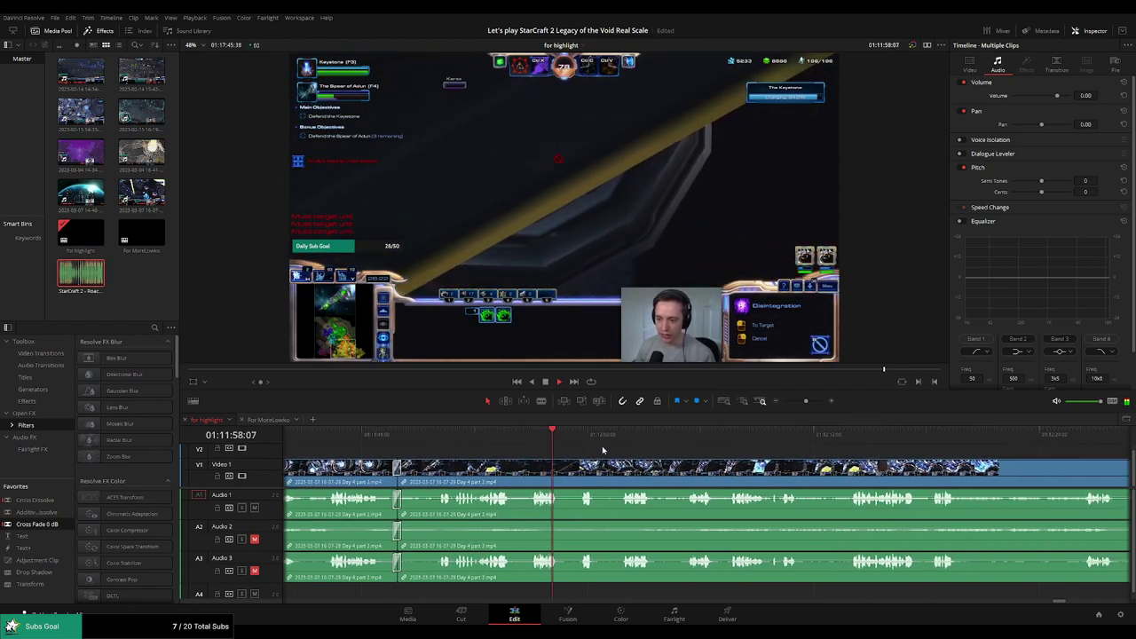
pyautogui.click(571, 434)
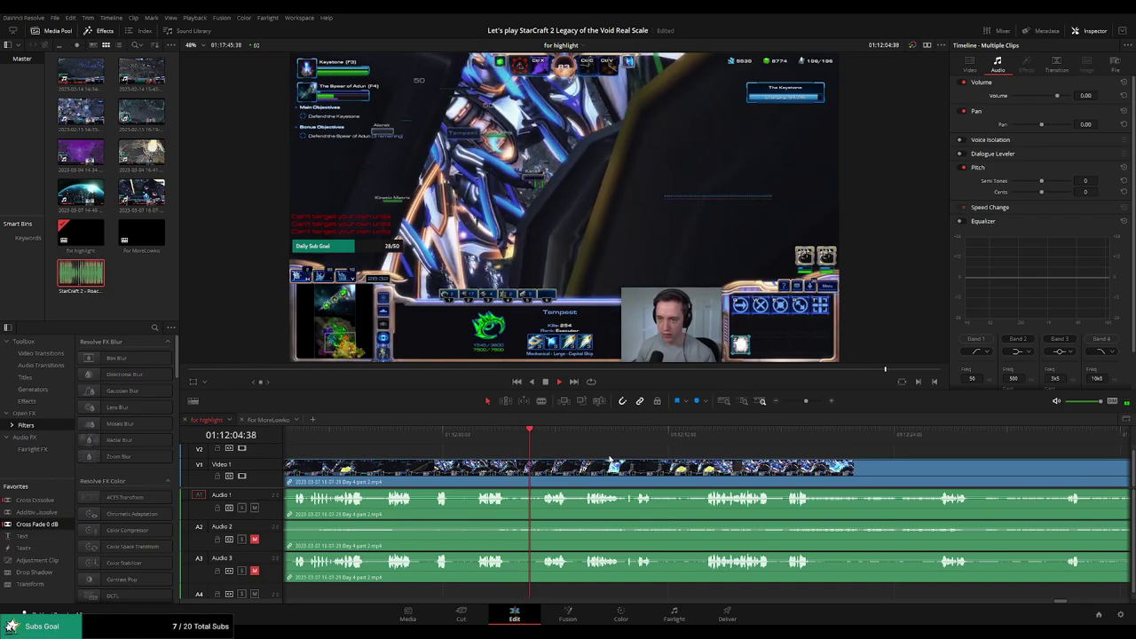
pyautogui.moveTo(649, 459); pyautogui.dragTo(603, 455)
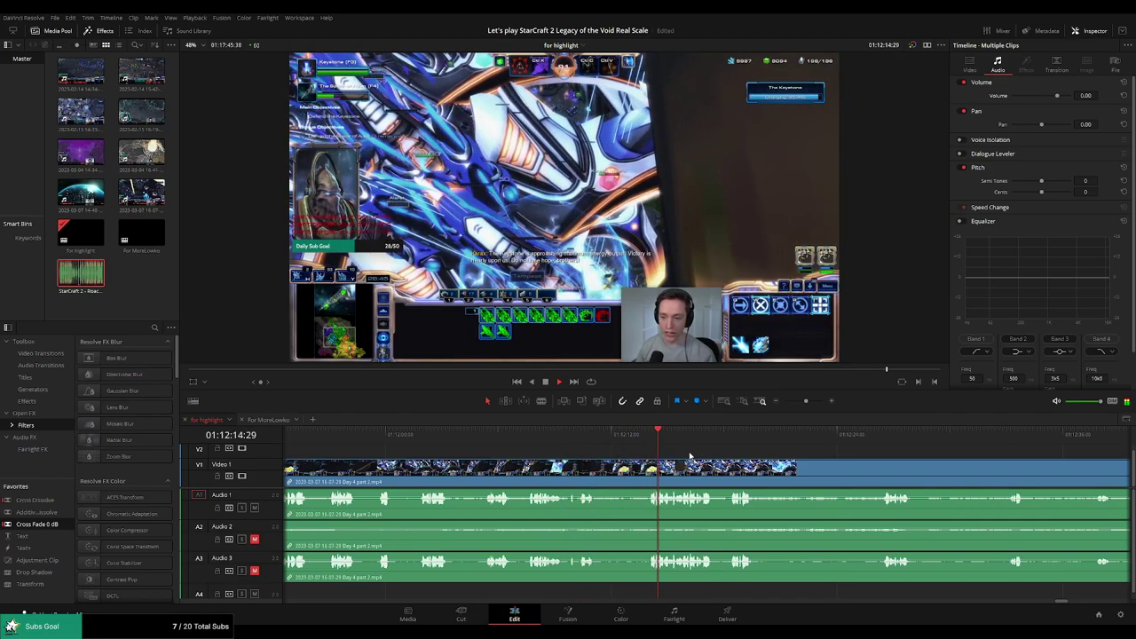
pyautogui.hscroll(2, 691, 455)
pyautogui.hscroll(2, 617, 456)
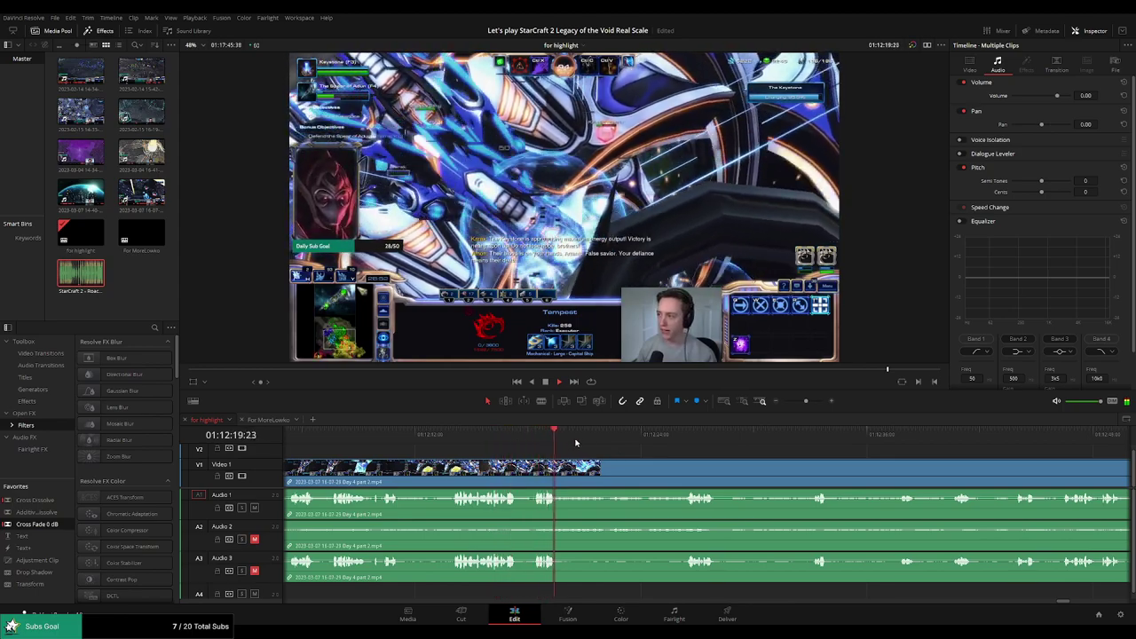
pyautogui.hscroll(4, 619, 456)
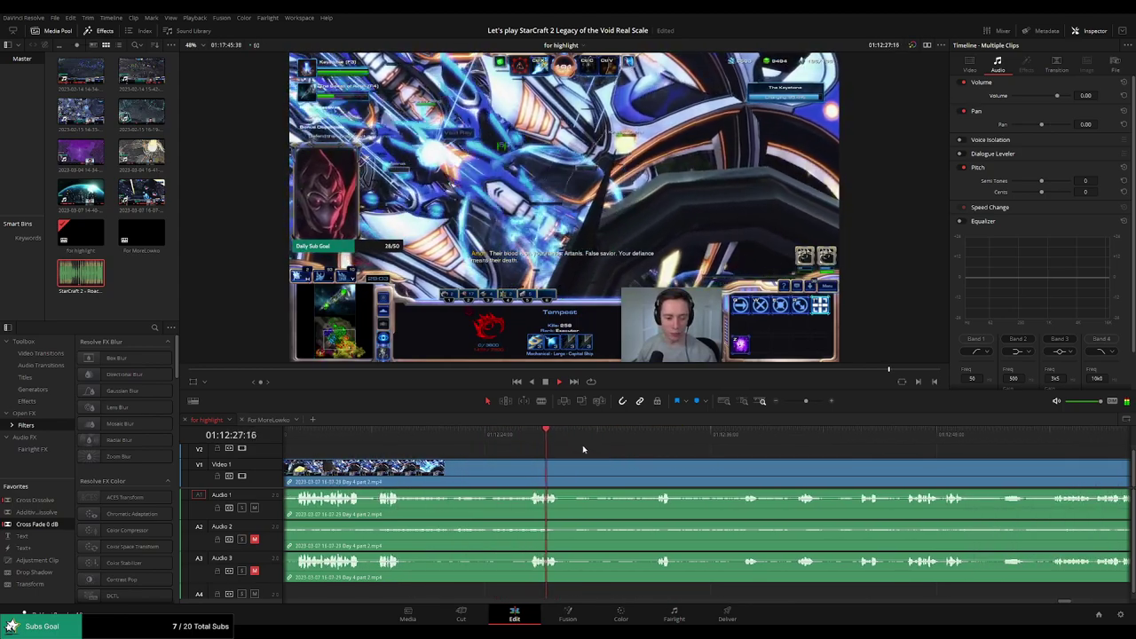
# Check the footage between about 01:12:33 and 01:12:49 for a quiet stretch to cut
pyautogui.moveTo(569, 439); pyautogui.dragTo(653, 438)
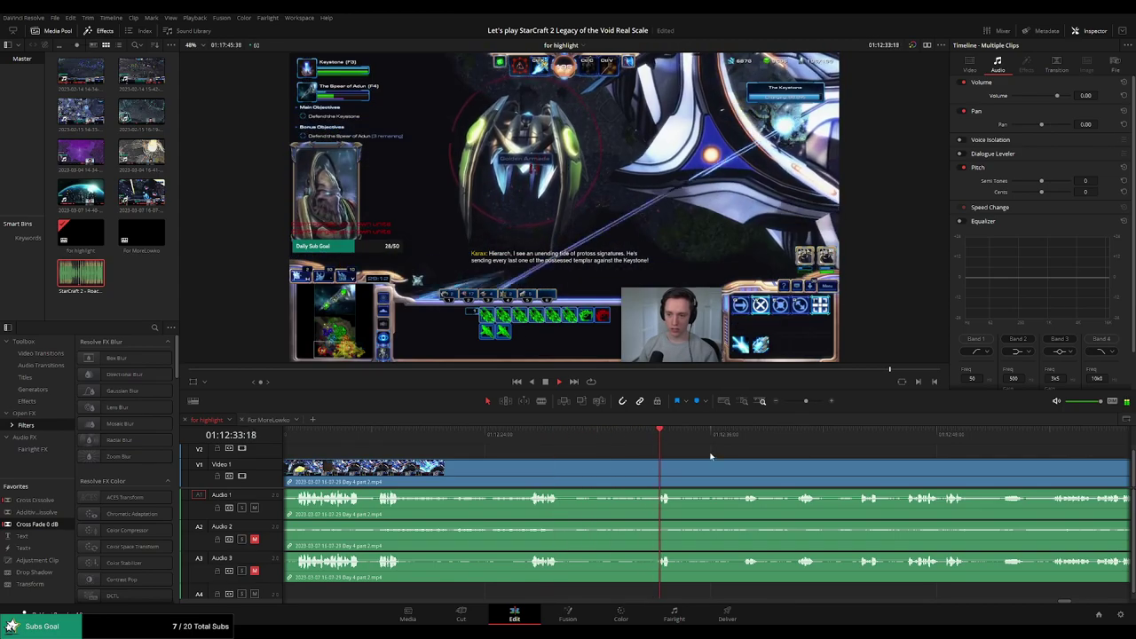
pyautogui.hscroll(2, 710, 457)
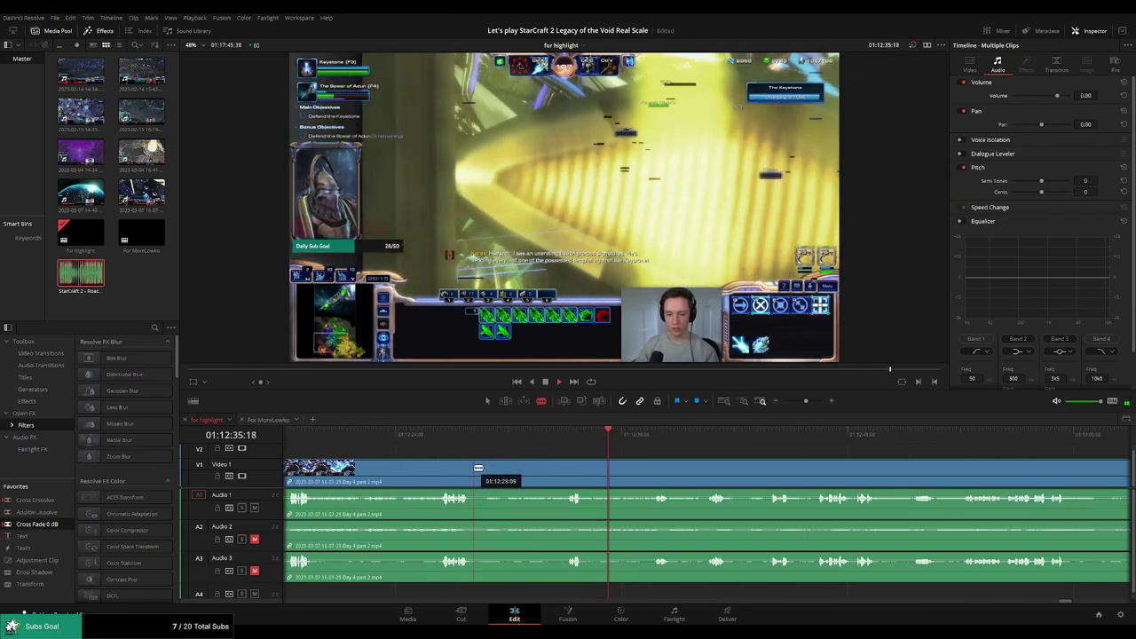
pyautogui.click(652, 437)
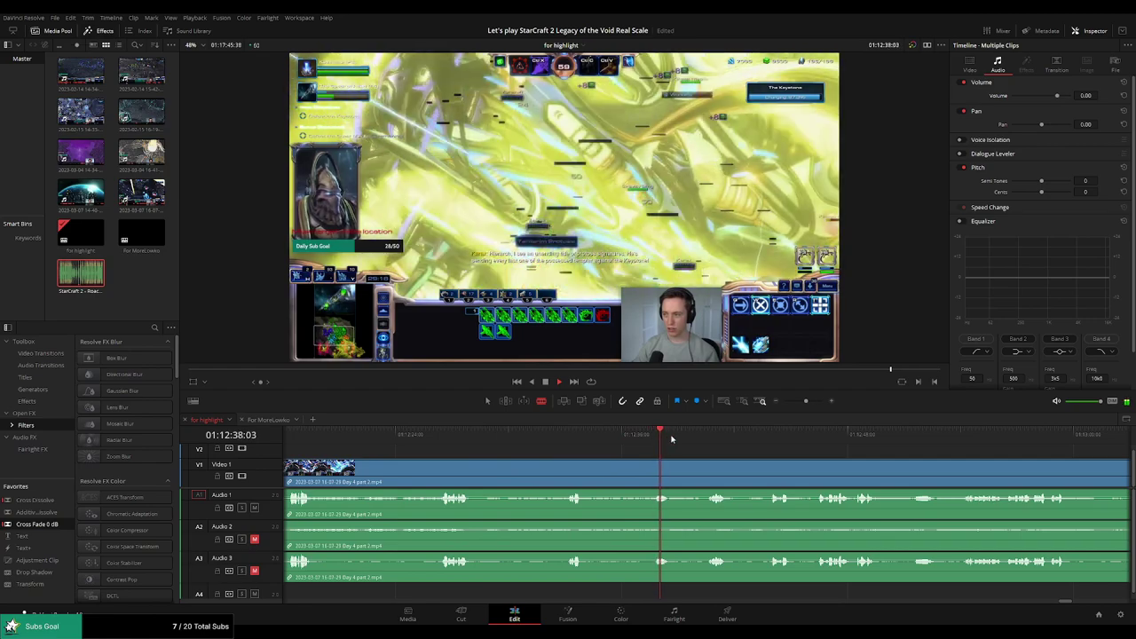
pyautogui.hscroll(3, 707, 440)
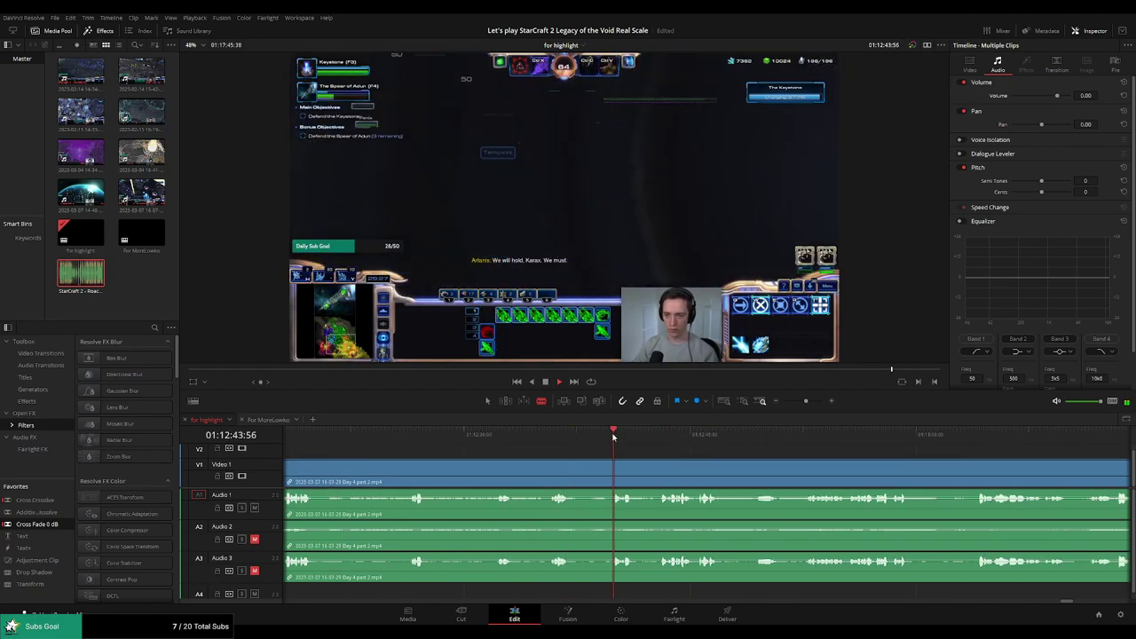
pyautogui.hscroll(2, 701, 453)
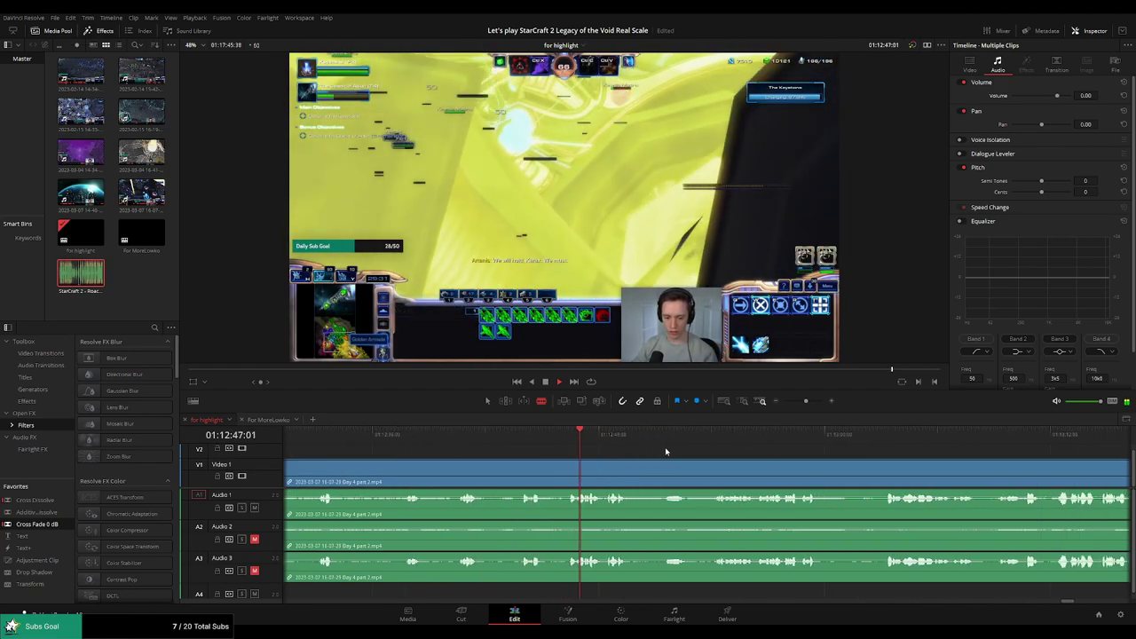
pyautogui.hscroll(2, 577, 449)
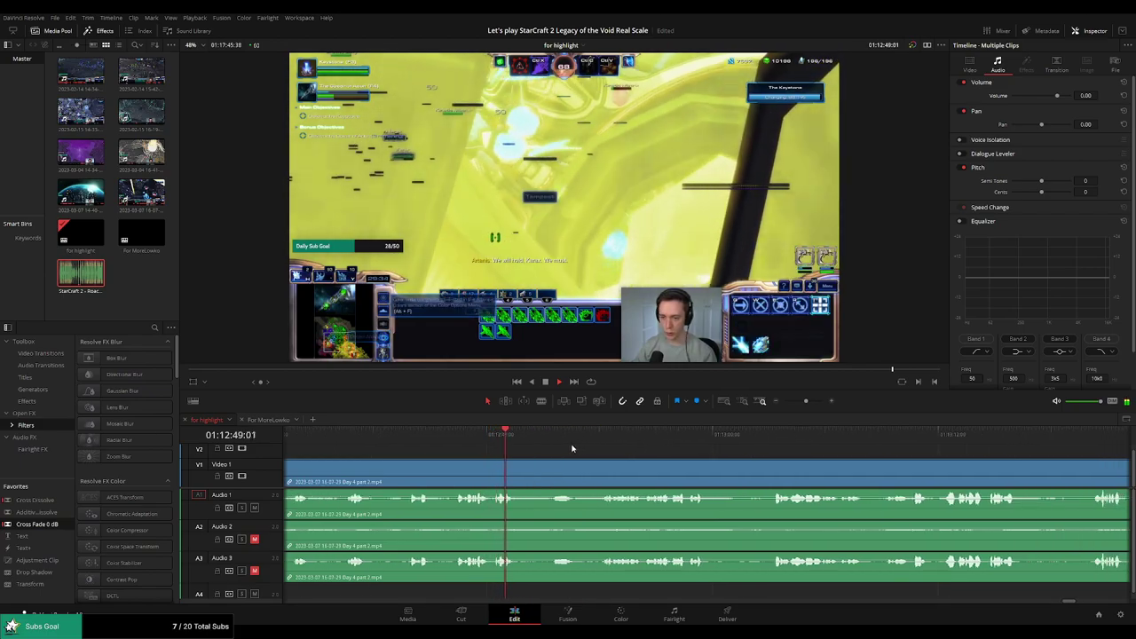
# Cut the clip at about 01:12:49 and at 01:12:54:02, and ripple-delete the section between the cuts
pyautogui.press('b')
pyautogui.click(518, 480)
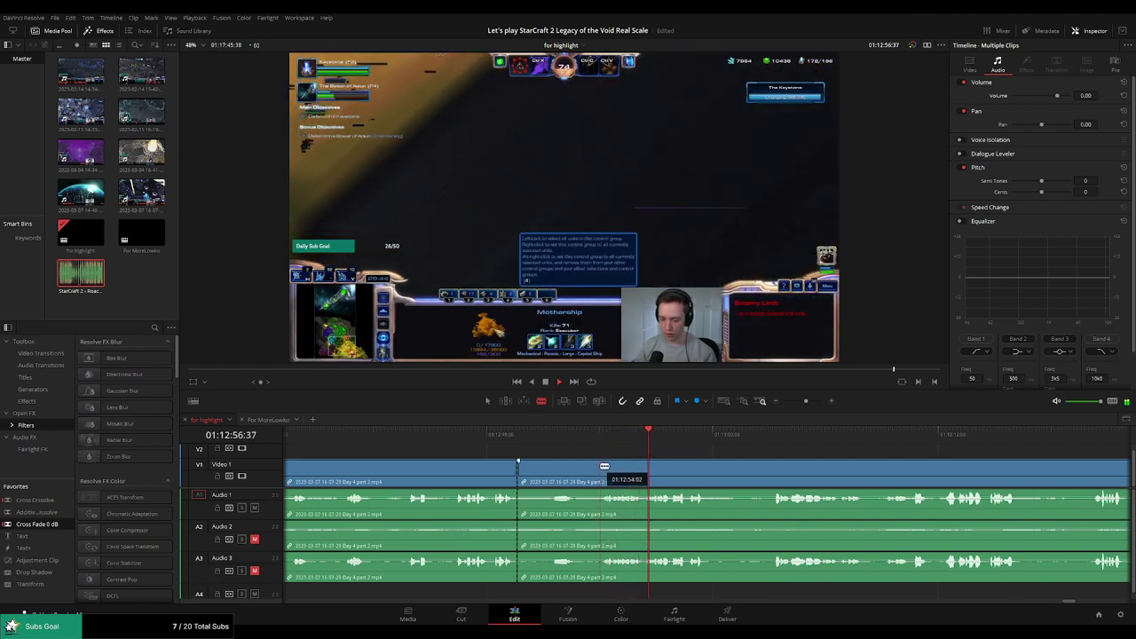
pyautogui.click(604, 466)
pyautogui.press('a')
pyautogui.click(581, 472)
pyautogui.press('Delete')
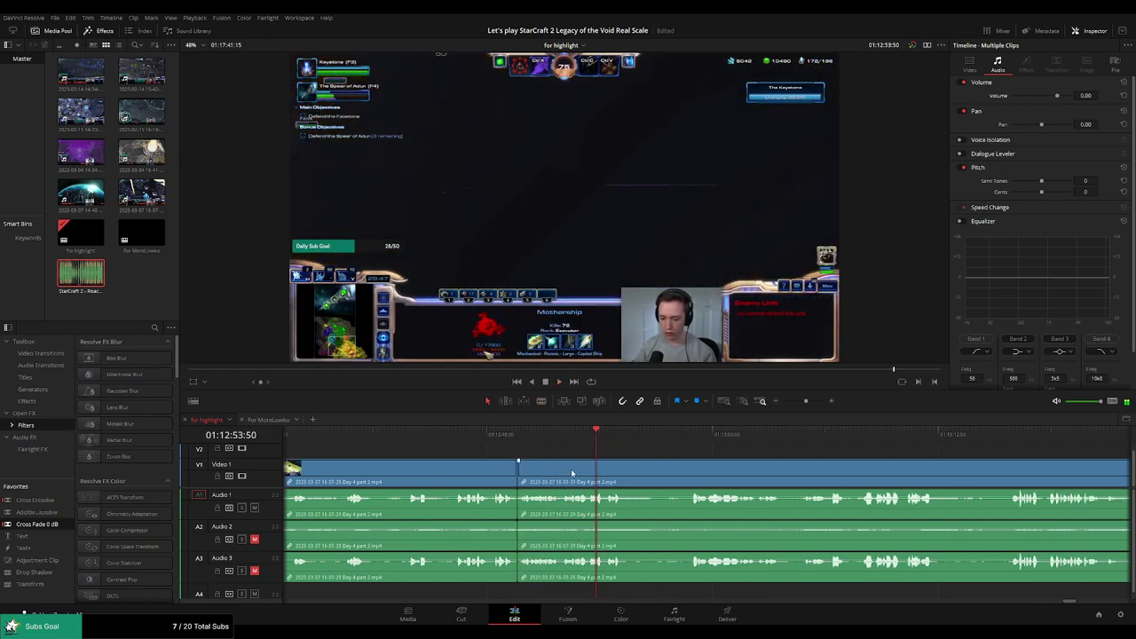
# Apply a Cross Fade 0 dB to Audio 1 at the new cut near 01:12:49
pyautogui.press('space')
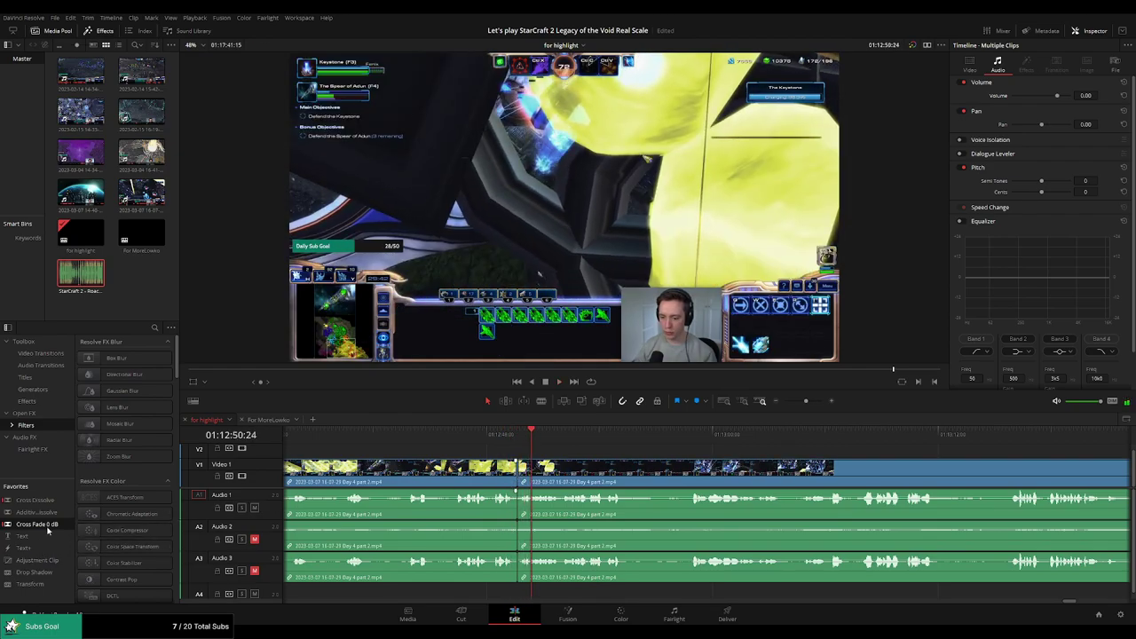
pyautogui.moveTo(49, 531); pyautogui.dragTo(543, 454)
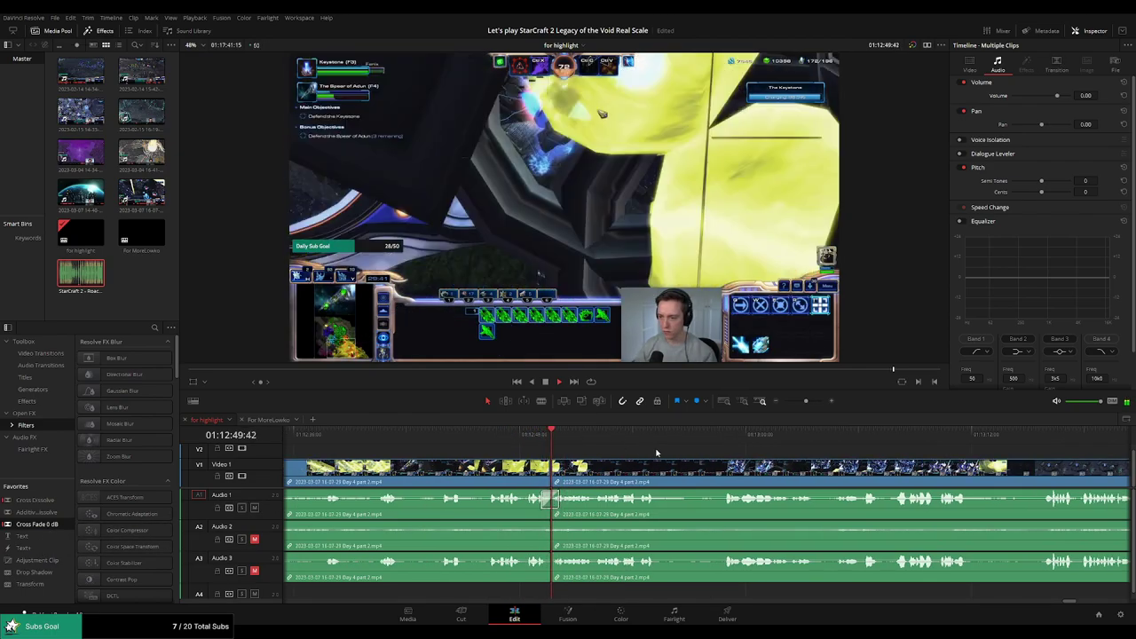
pyautogui.hscroll(2, 661, 452)
# Skim the footage from about 01:12:54 to 01:13:11, listening at the louder parts of the waveform
pyautogui.click(573, 441)
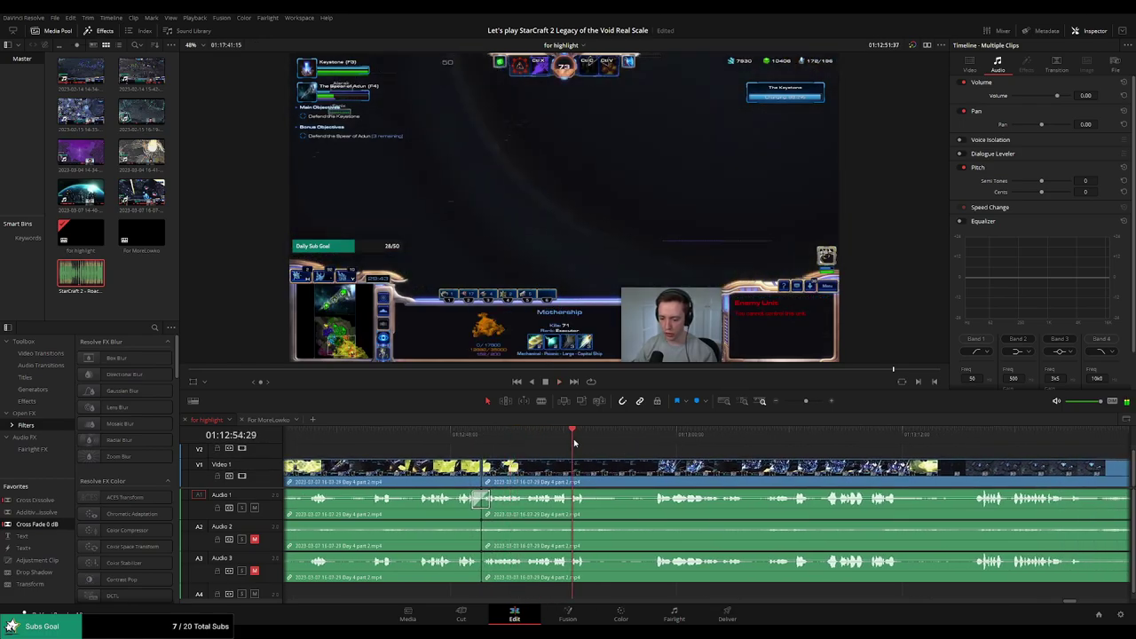
pyautogui.click(646, 442)
pyautogui.hscroll(3, 693, 462)
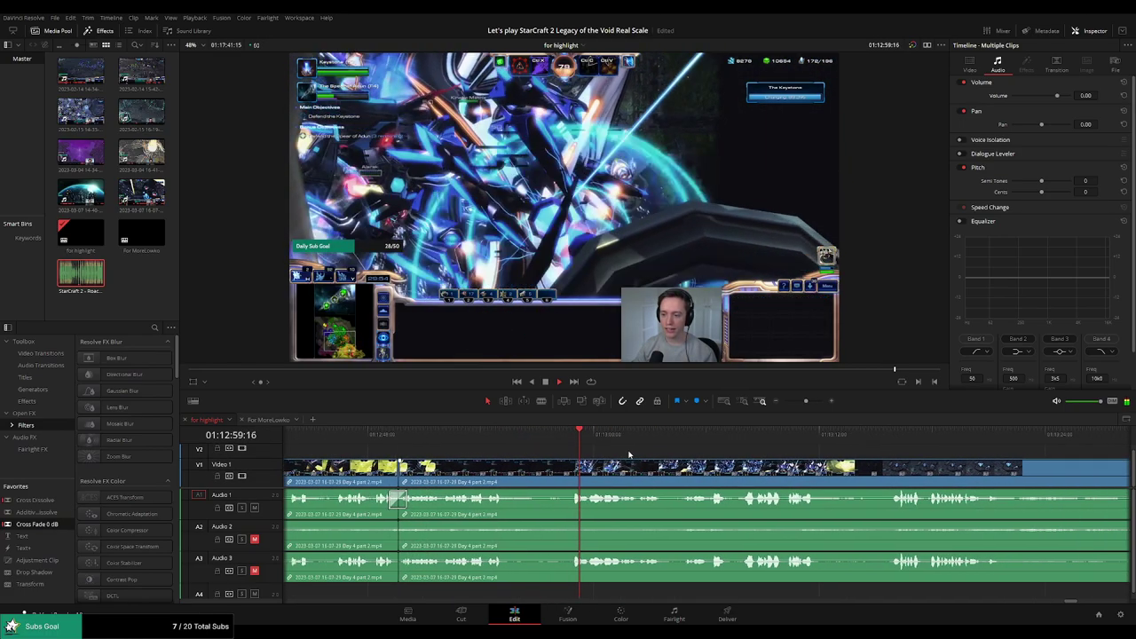
pyautogui.hscroll(2, 621, 459)
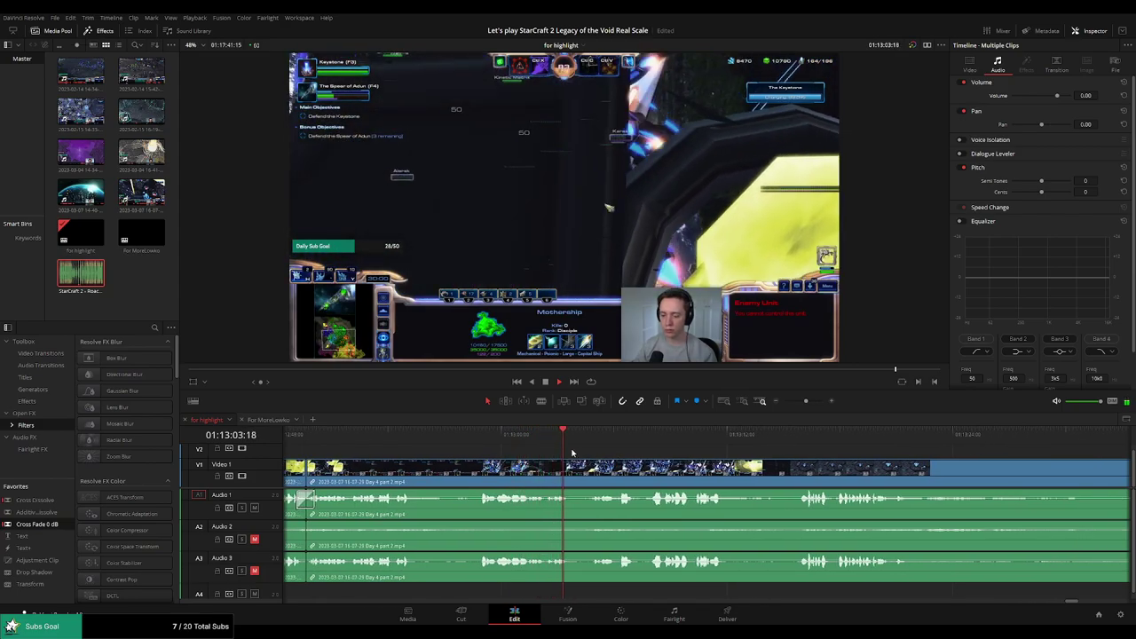
pyautogui.click(595, 443)
pyautogui.hscroll(3, 612, 459)
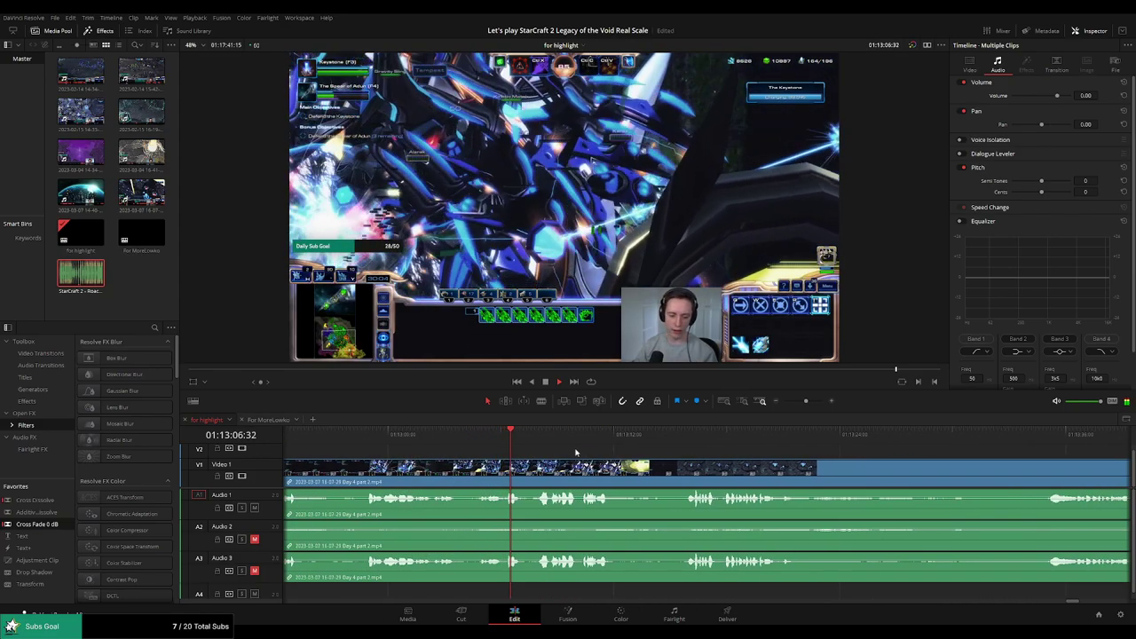
pyautogui.hscroll(2, 675, 456)
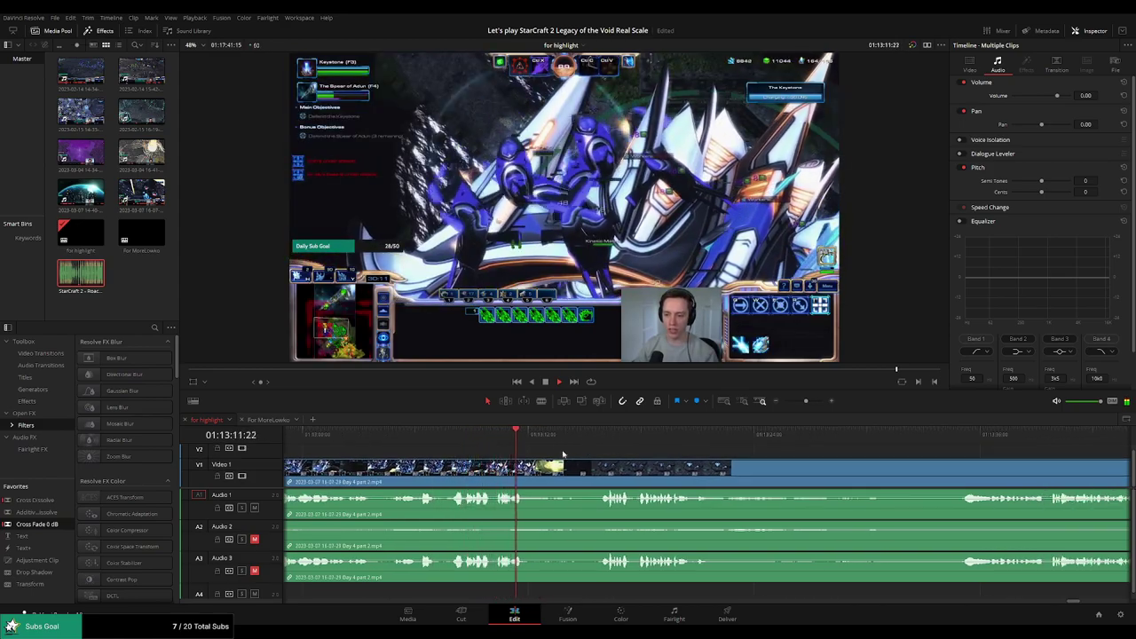
# Examine the Keystone cutscene from about 01:13:13 to 01:13:28 for the pause at its end
pyautogui.moveTo(550, 437); pyautogui.dragTo(586, 436)
pyautogui.hscroll(4, 664, 456)
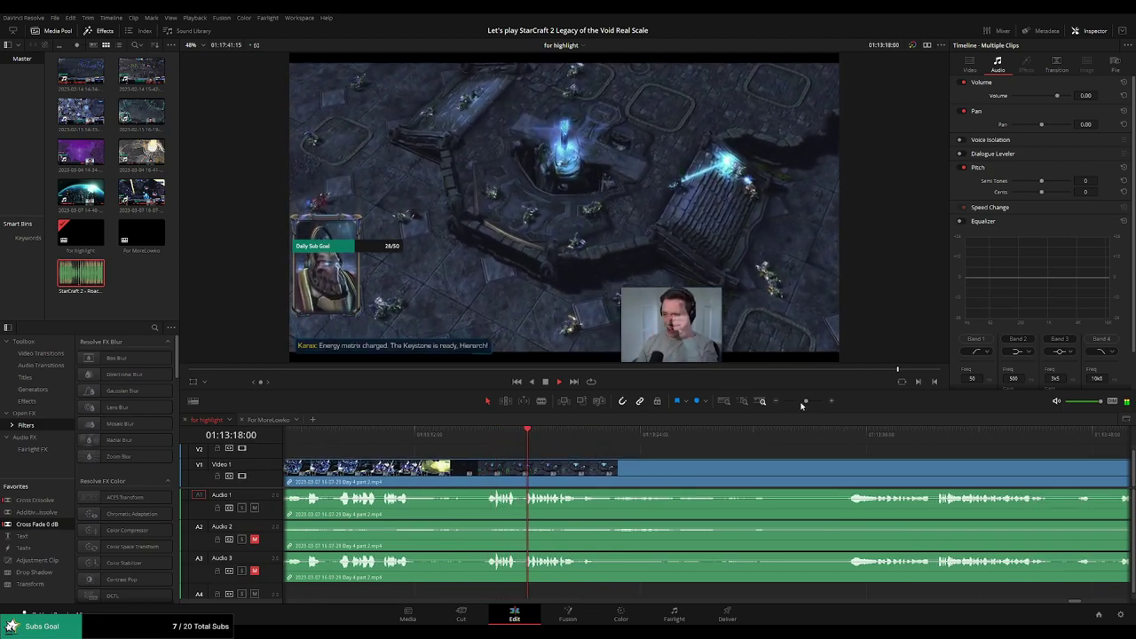
pyautogui.moveTo(803, 402)
pyautogui.mouseDown()
pyautogui.moveTo(793, 401)
pyautogui.moveTo(807, 401)
pyautogui.mouseUp()
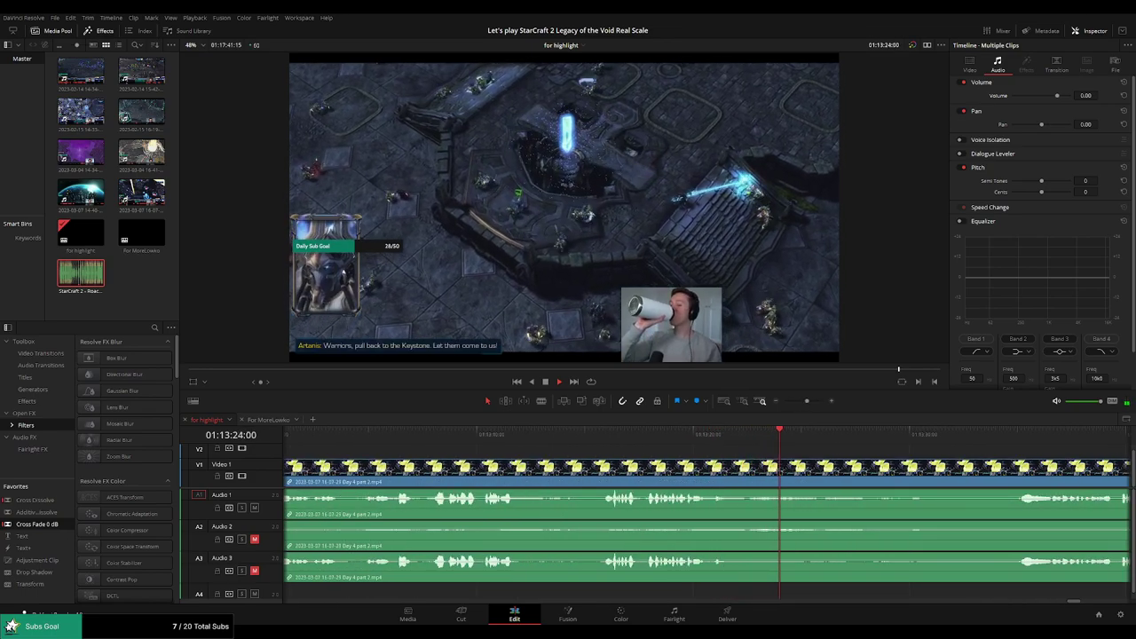
pyautogui.moveTo(921, 454); pyautogui.dragTo(630, 446)
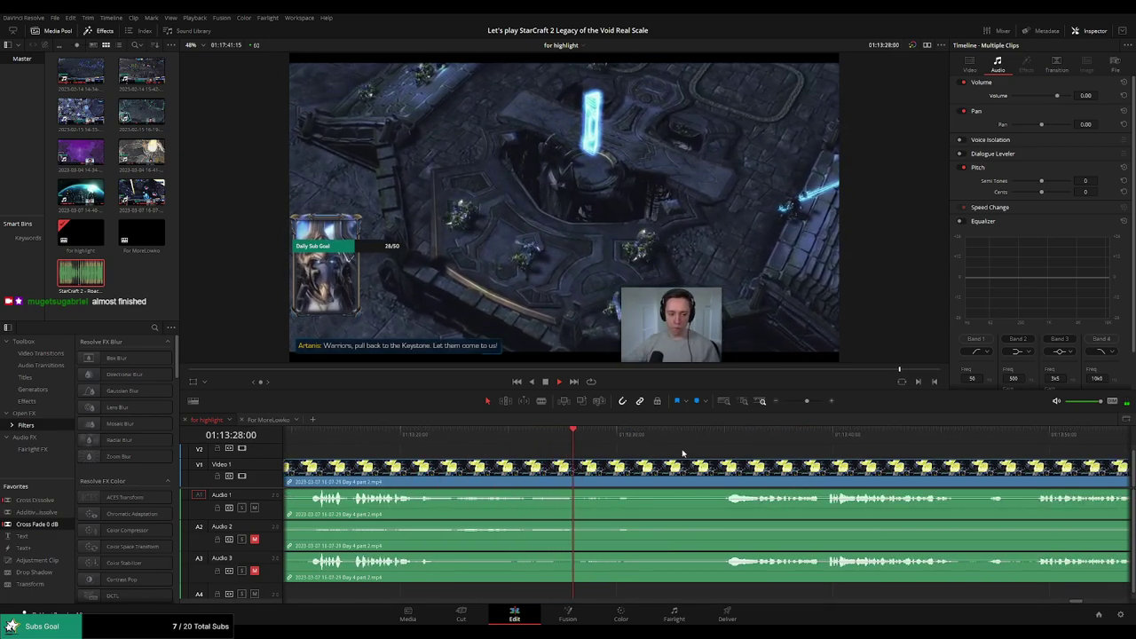
# Try to remove the silent pause from 01:13:30:51 to about 01:13:34, closing the gap before the closing thank-you screen
pyautogui.click(621, 443)
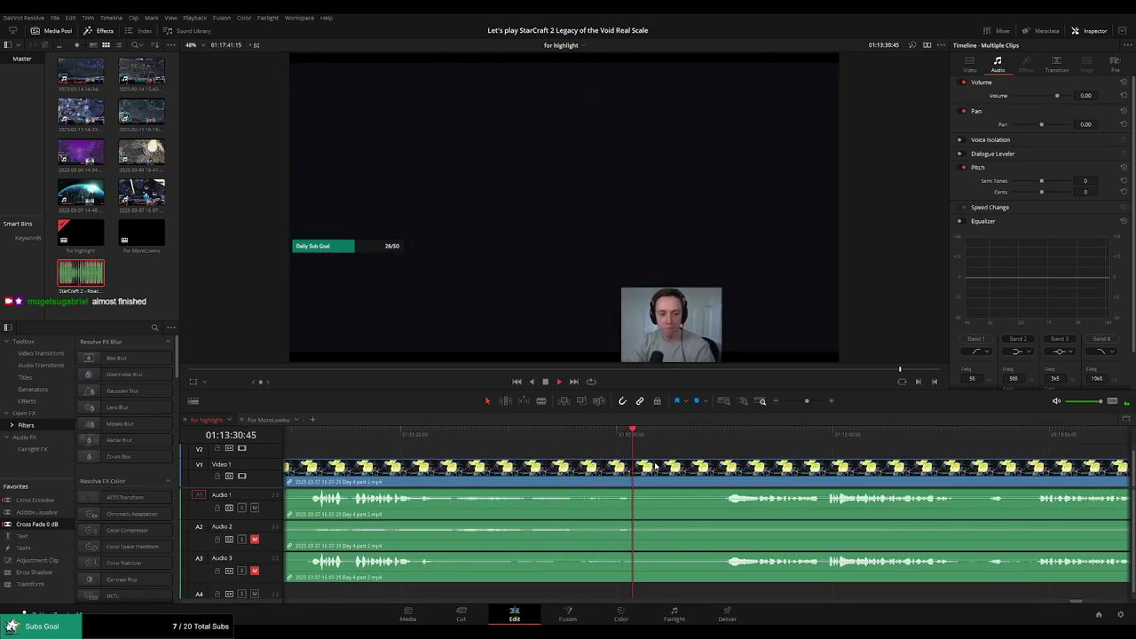
pyautogui.hotkey('ctrl', 'b')
pyautogui.press('b')
pyautogui.click(721, 473)
pyautogui.press('a')
pyautogui.click(698, 479)
pyautogui.press('Delete')
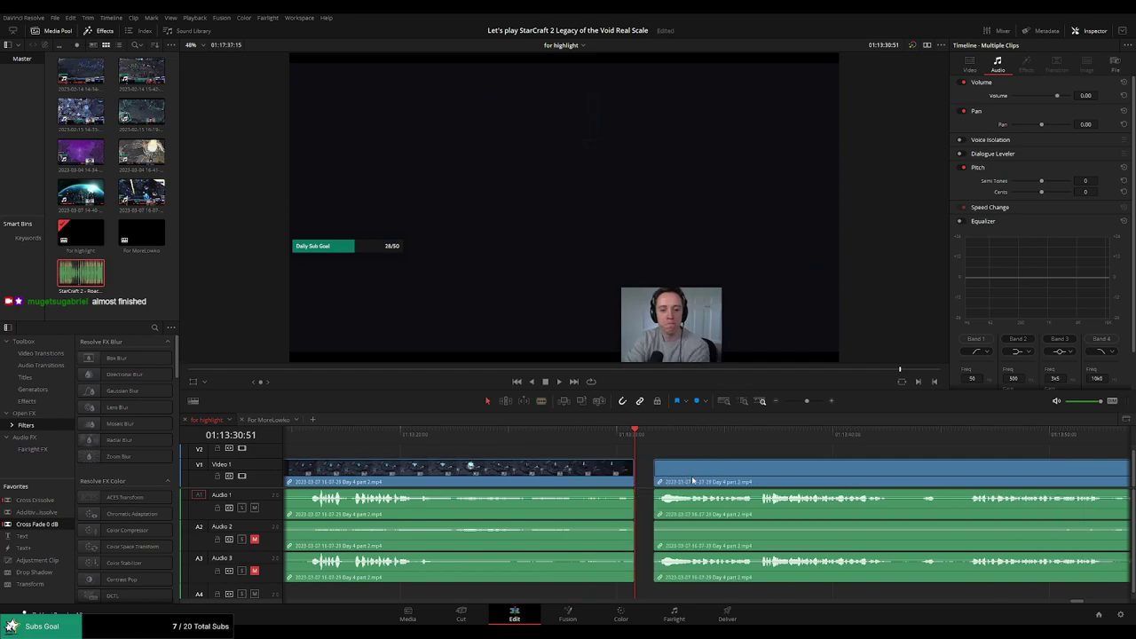
pyautogui.moveTo(693, 480); pyautogui.dragTo(674, 478)
pyautogui.press('space')
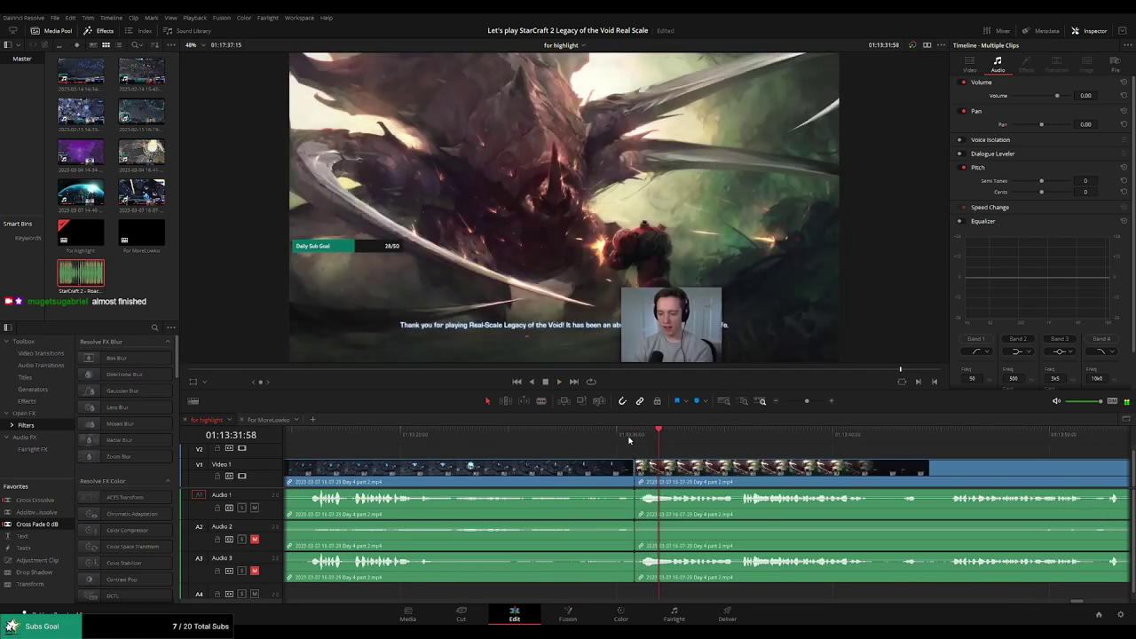
# Undo the removal of the pause after the cutscene
pyautogui.click(621, 435)
pyautogui.hotkey('ctrl', 'z')
pyautogui.hotkey('ctrl', 'z')
# Review the commentary over the closing thank-you screens from about 01:13:33 to 01:13:59
pyautogui.moveTo(676, 434); pyautogui.dragTo(687, 433)
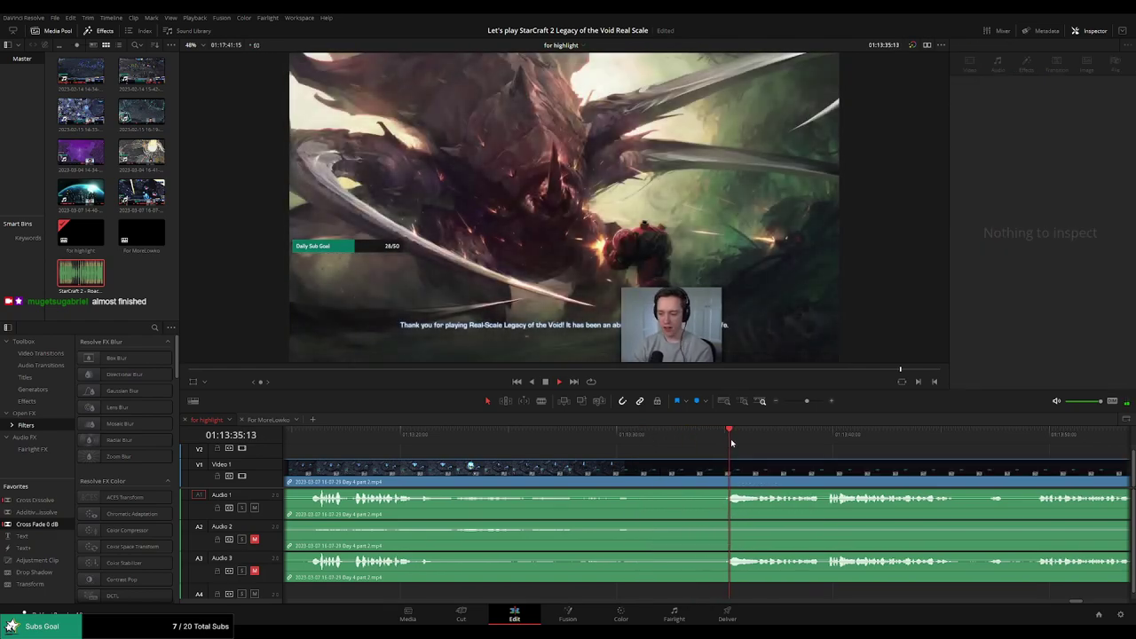
pyautogui.click(807, 434)
pyautogui.moveTo(818, 451); pyautogui.dragTo(517, 449)
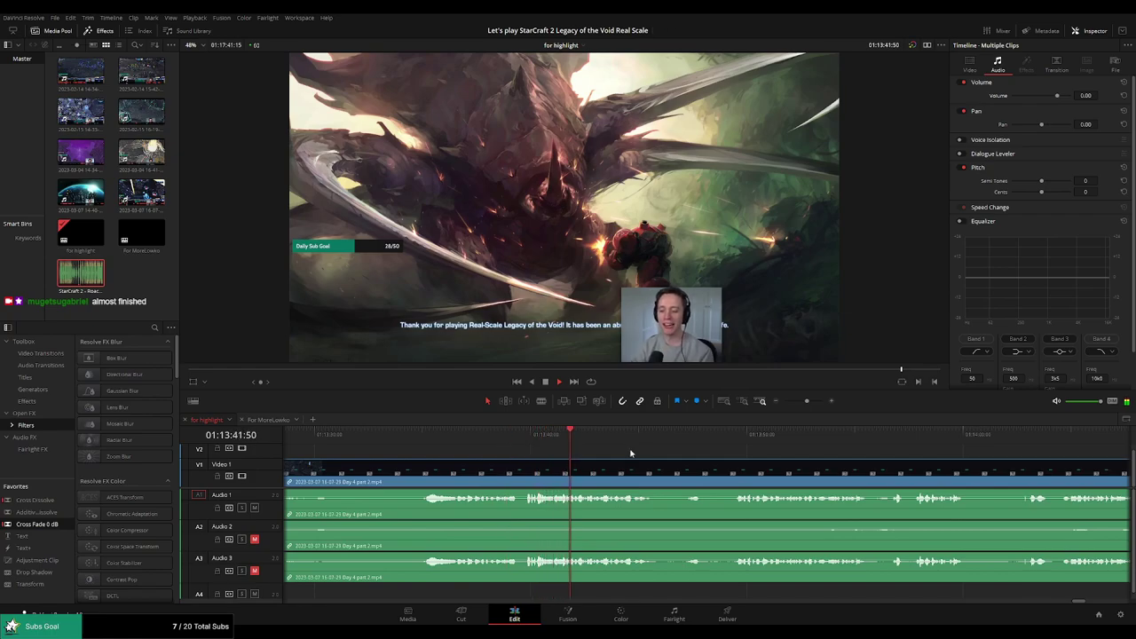
pyautogui.moveTo(807, 401)
pyautogui.mouseDown()
pyautogui.moveTo(793, 403)
pyautogui.moveTo(809, 408)
pyautogui.mouseUp()
pyautogui.moveTo(806, 447); pyautogui.dragTo(614, 452)
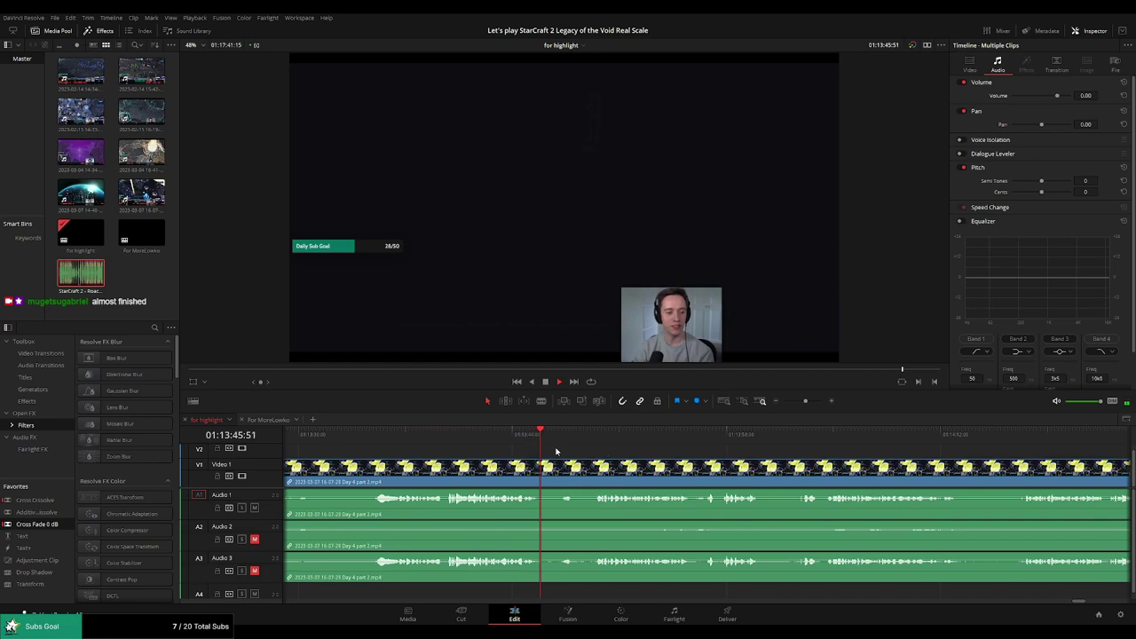
pyautogui.click(600, 442)
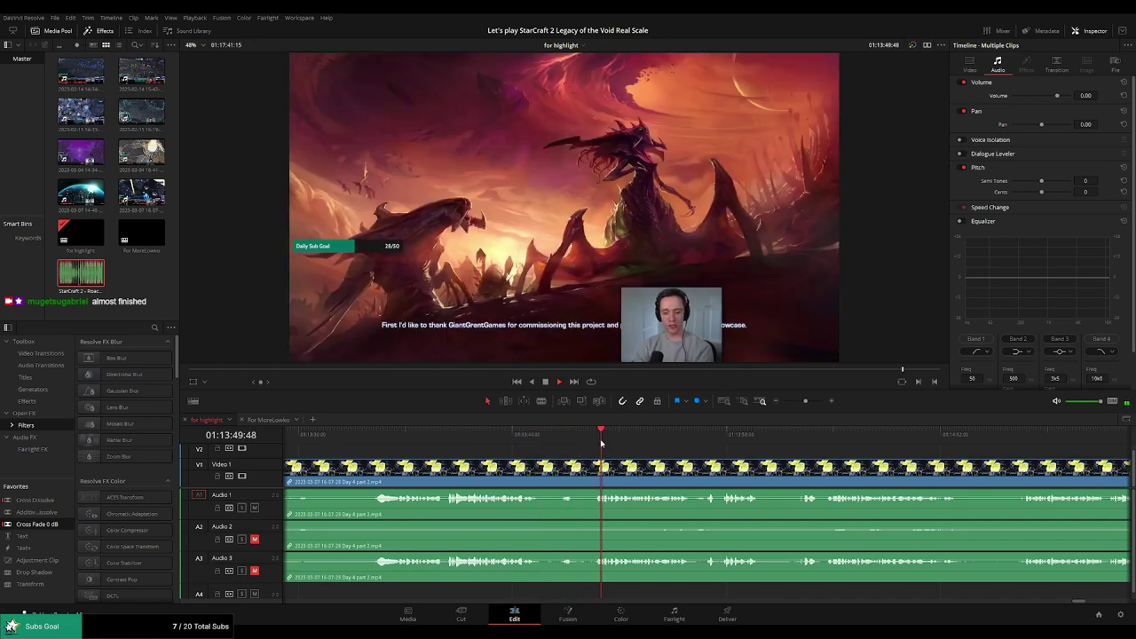
pyautogui.moveTo(723, 458); pyautogui.dragTo(524, 458)
pyautogui.scroll(1, 701, 470)
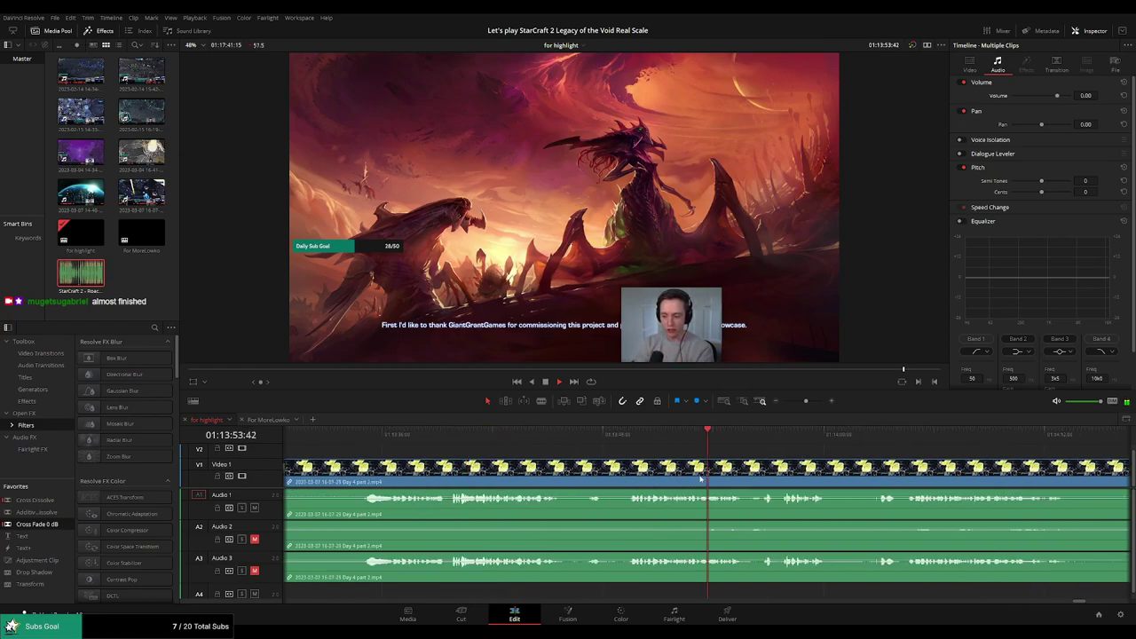
pyautogui.moveTo(707, 463); pyautogui.dragTo(647, 458)
pyautogui.hscroll(3, 621, 457)
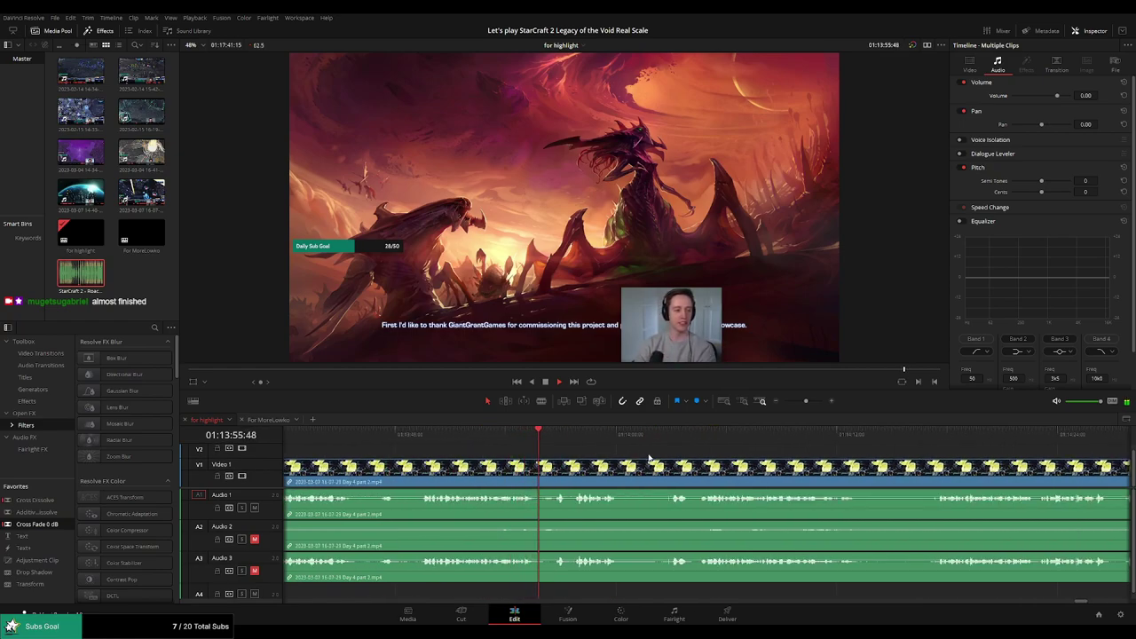
pyautogui.hscroll(2, 649, 458)
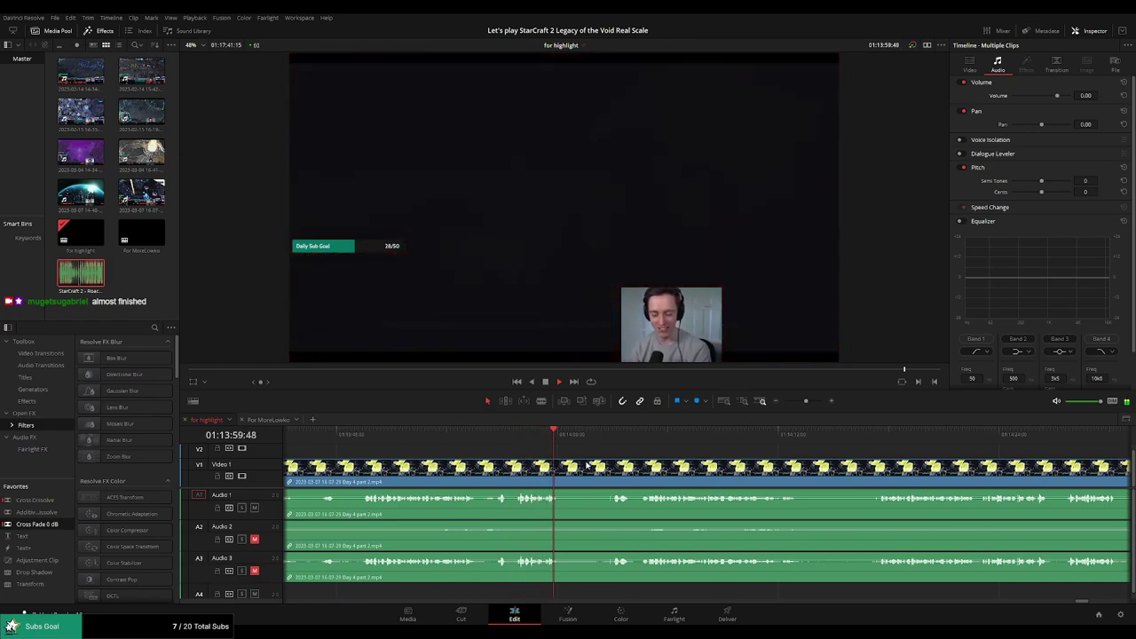
# Cut out the silent pause between about 01:14:00 and 01:14:03 on all tracks, closing the gap
pyautogui.scroll(2, 587, 465)
pyautogui.press('b')
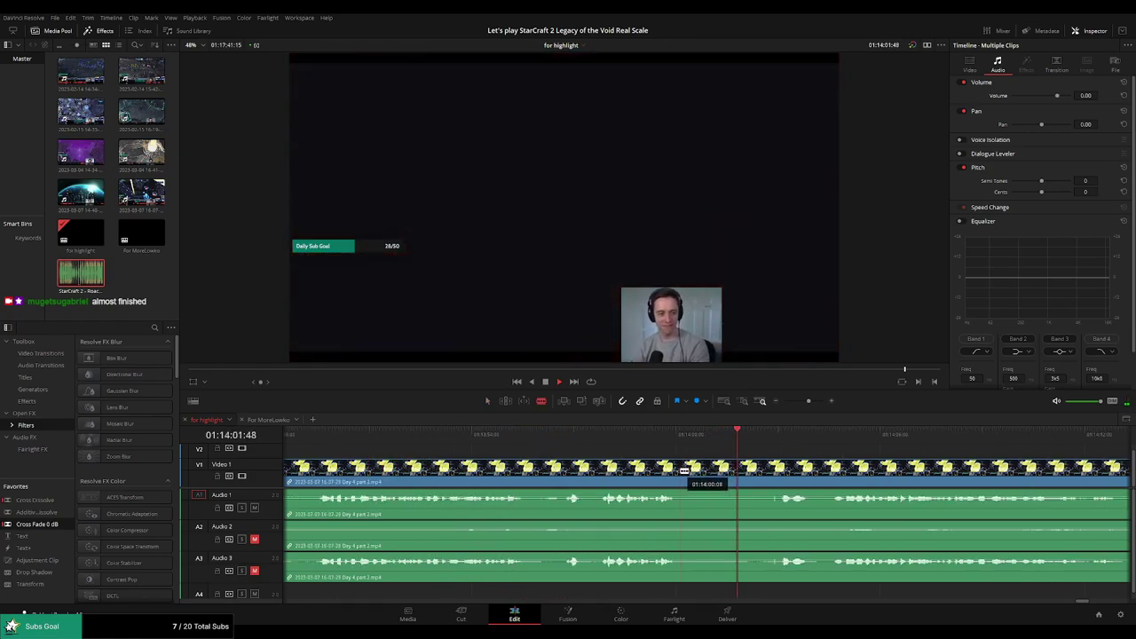
pyautogui.click(681, 470)
pyautogui.press('space')
pyautogui.click(781, 469)
pyautogui.press('a')
pyautogui.click(742, 480)
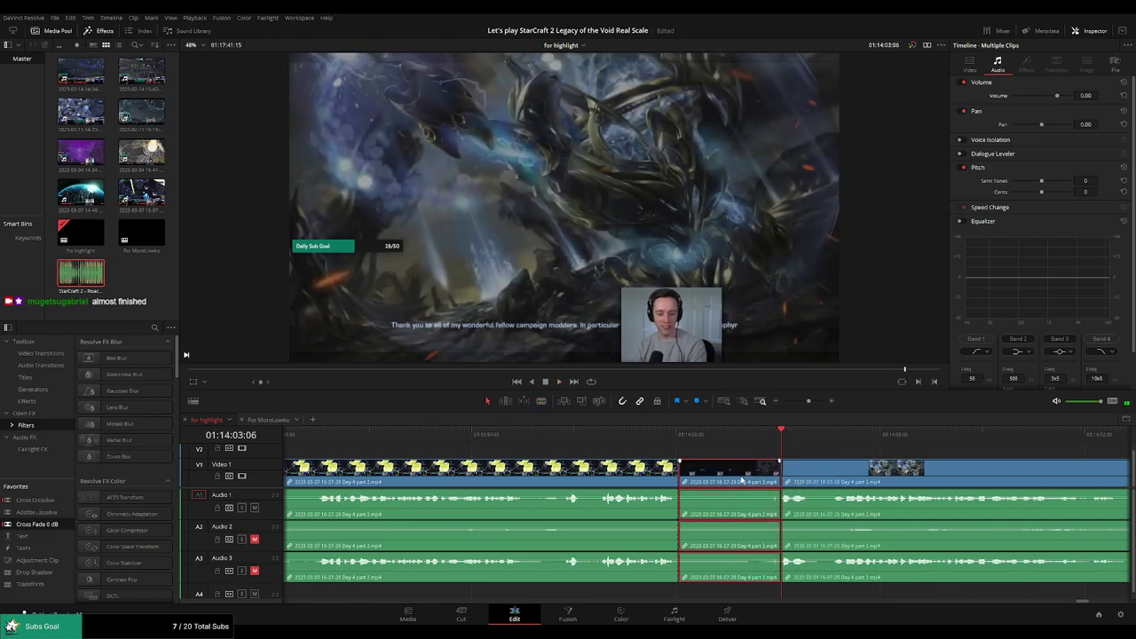
pyautogui.press('Delete')
# Add a Cross Dissolve at the video cut near 01:14:00, shorten it to 26 frames and preview it
pyautogui.click(655, 441)
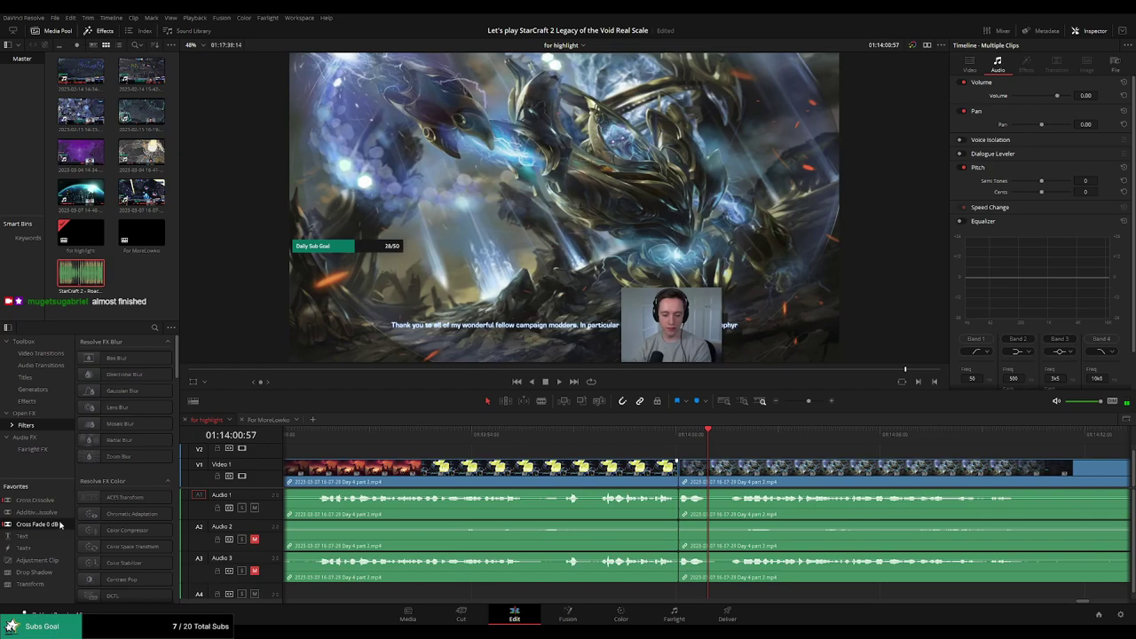
pyautogui.click(40, 501)
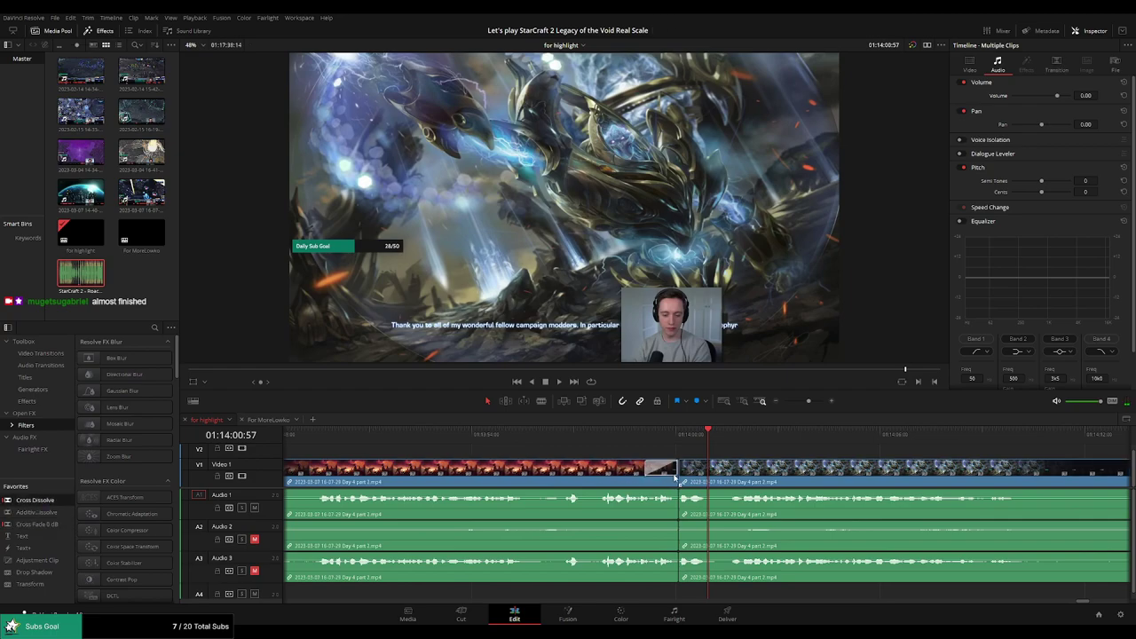
pyautogui.moveTo(694, 470); pyautogui.dragTo(685, 471)
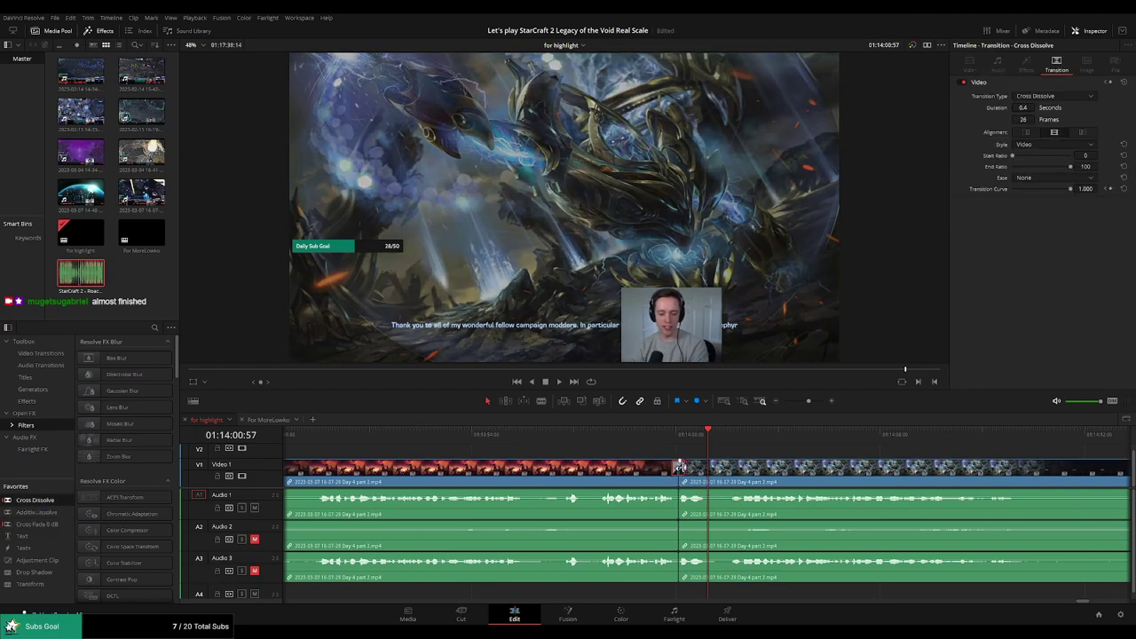
pyautogui.click(655, 441)
pyautogui.press('space')
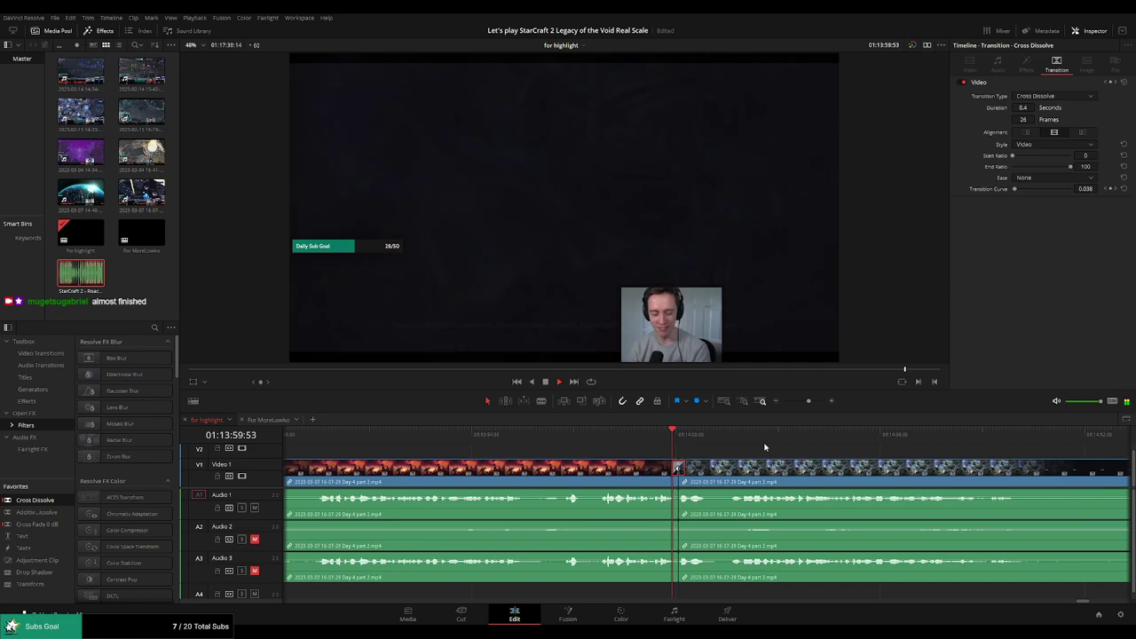
pyautogui.click(798, 455)
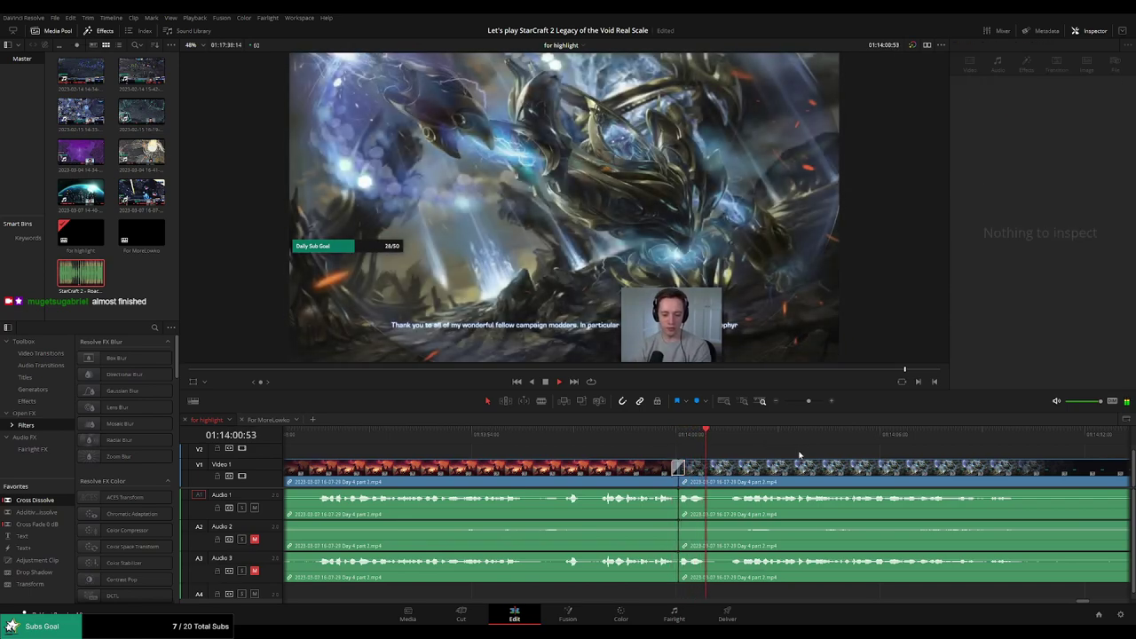
# Cut out the pause from 01:14:10:24 to about 01:14:14:30, where the thank-you screen fades to black, closing the gap
pyautogui.hscroll(3, 799, 452)
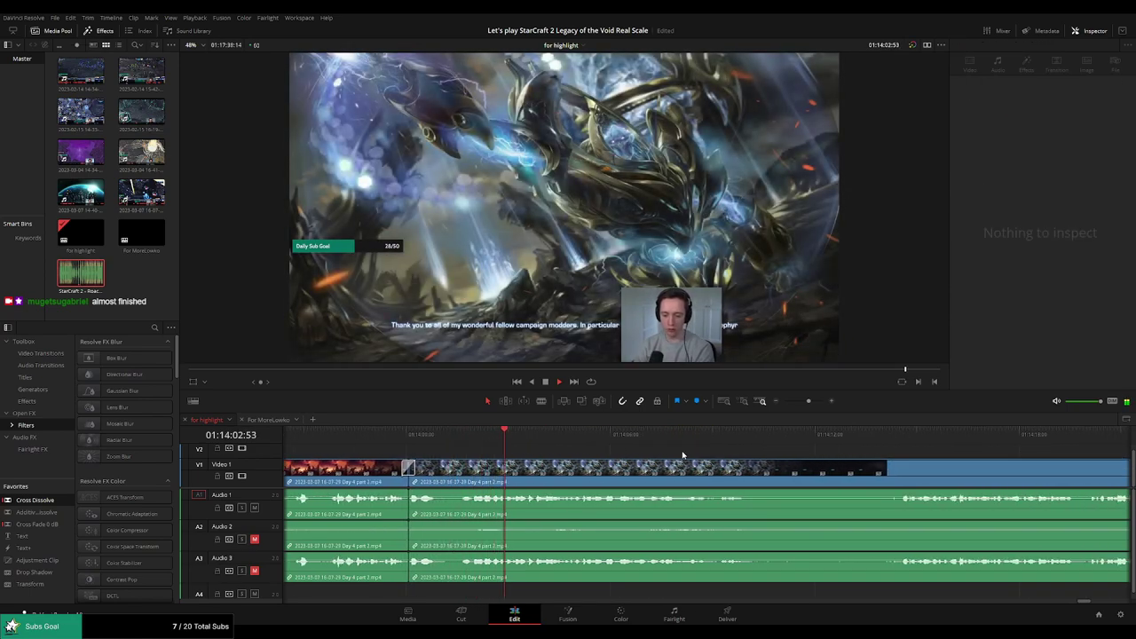
pyautogui.hscroll(1, 675, 453)
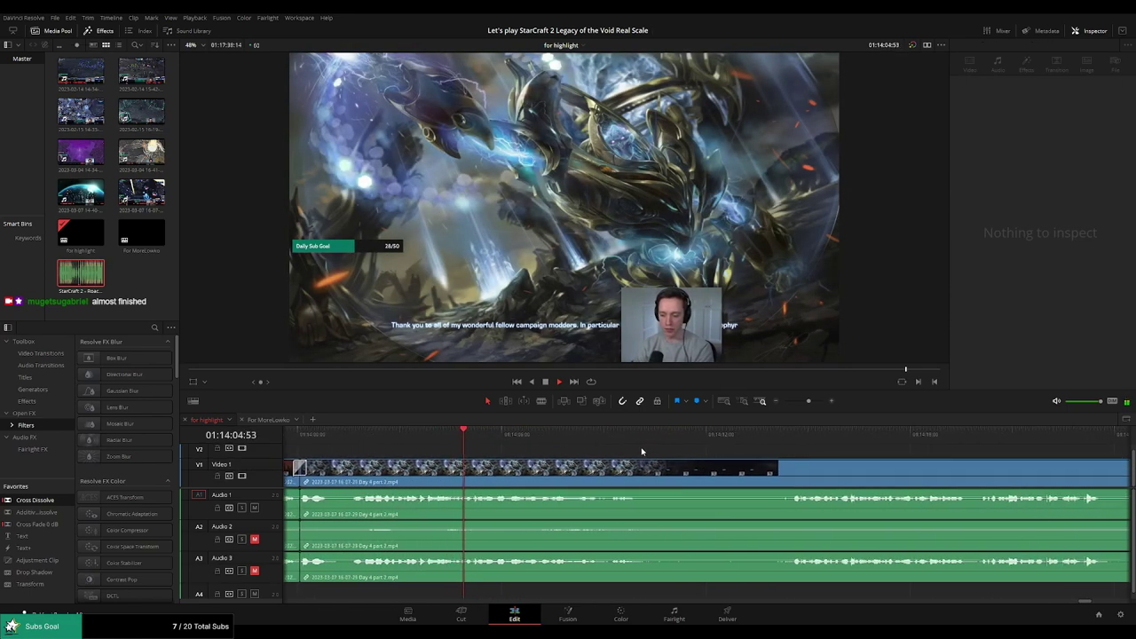
pyautogui.hscroll(1, 639, 452)
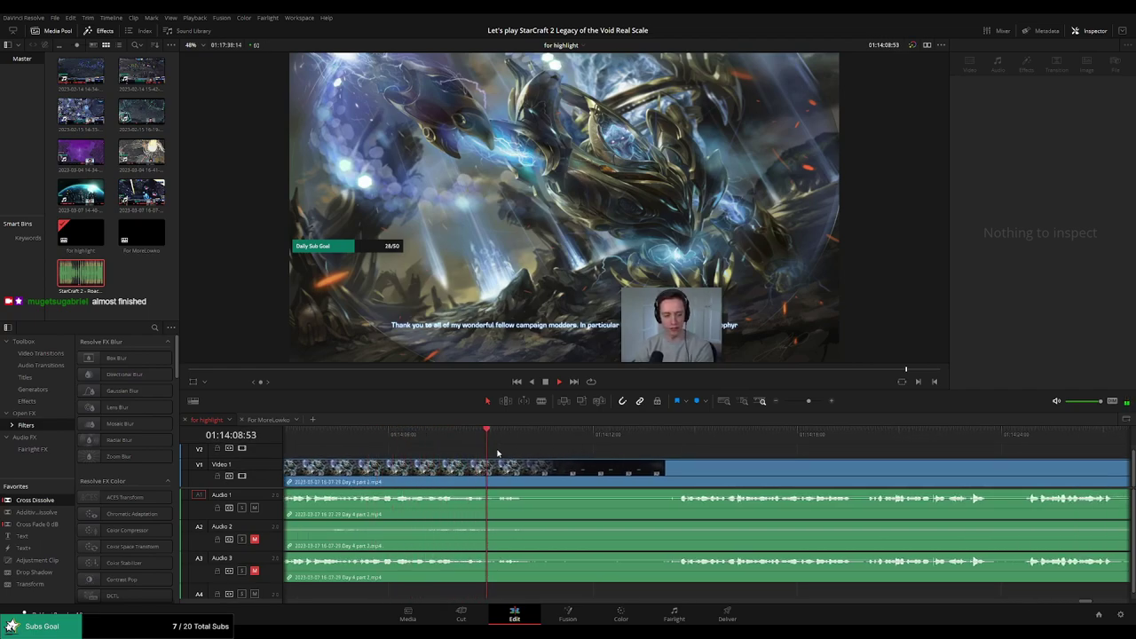
pyautogui.press('b')
pyautogui.press('space')
pyautogui.click(539, 469)
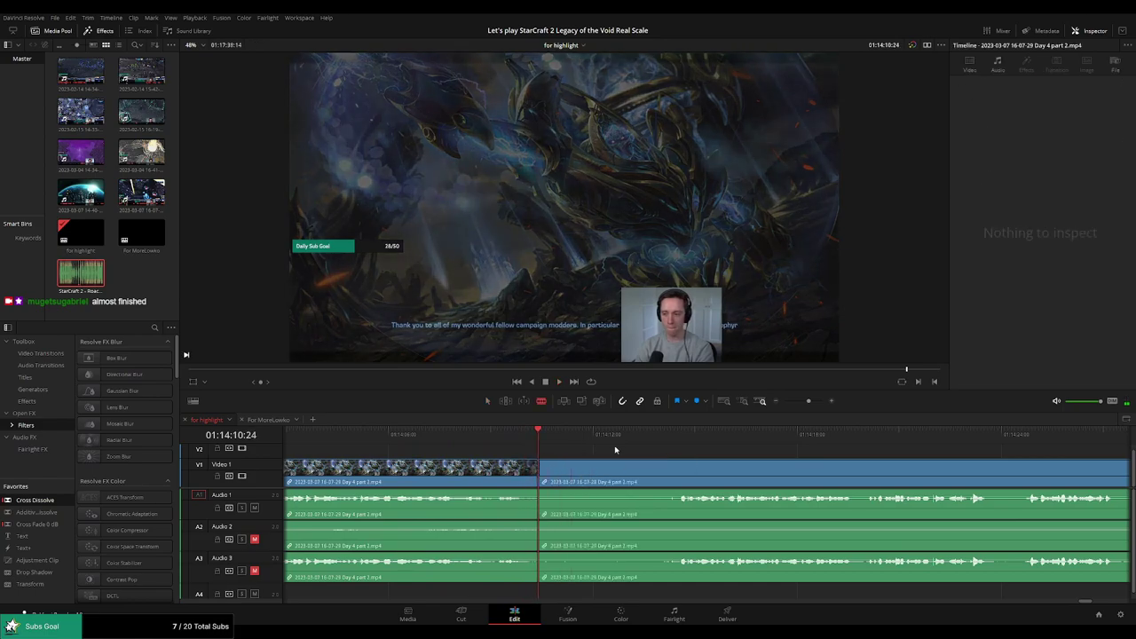
pyautogui.click(667, 434)
pyautogui.press('space')
pyautogui.click(680, 465)
pyautogui.press('a')
pyautogui.click(647, 470)
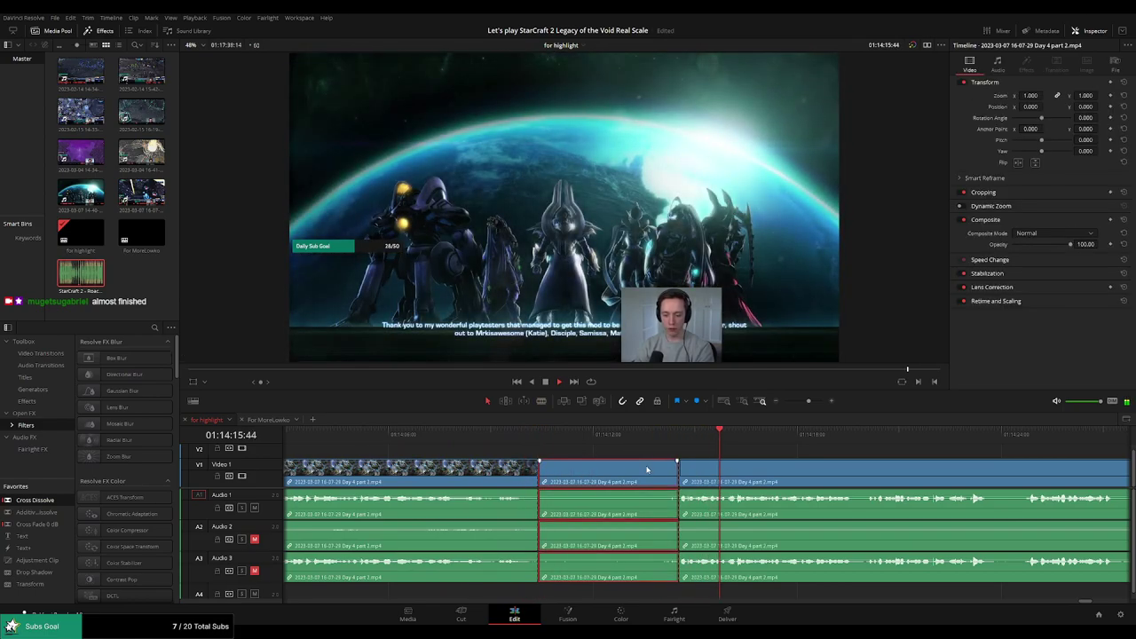
pyautogui.press('Delete')
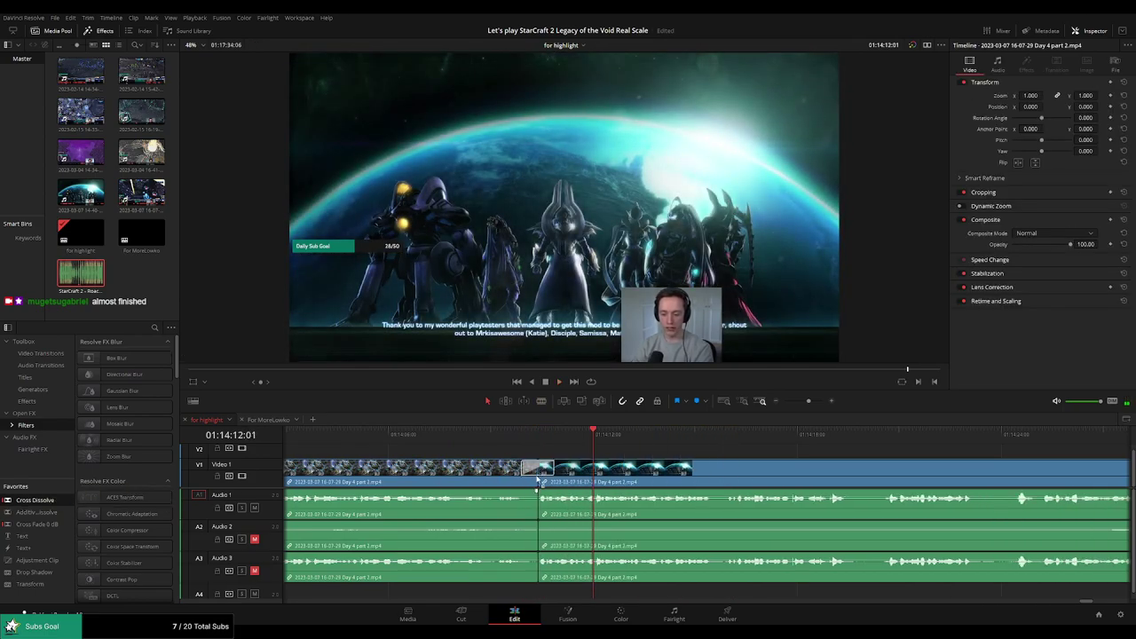
# Add a Cross Dissolve of 26 frames at the video cut at 01:14:10:24 and preview it
pyautogui.moveTo(554, 472); pyautogui.dragTo(544, 470)
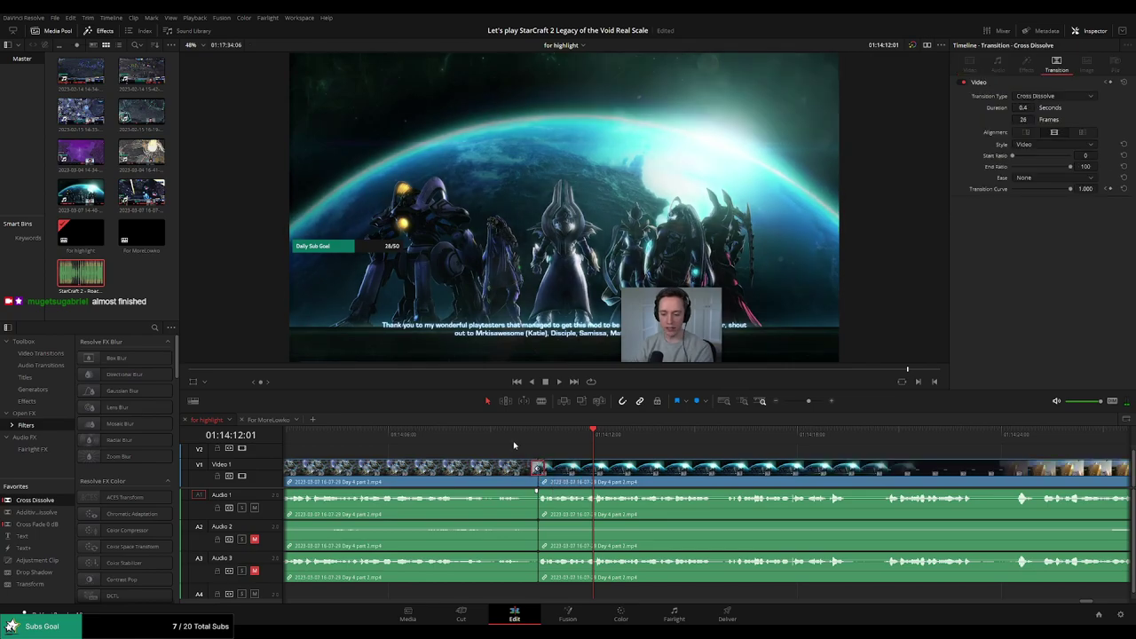
pyautogui.click(512, 435)
pyautogui.press('space')
pyautogui.click(687, 453)
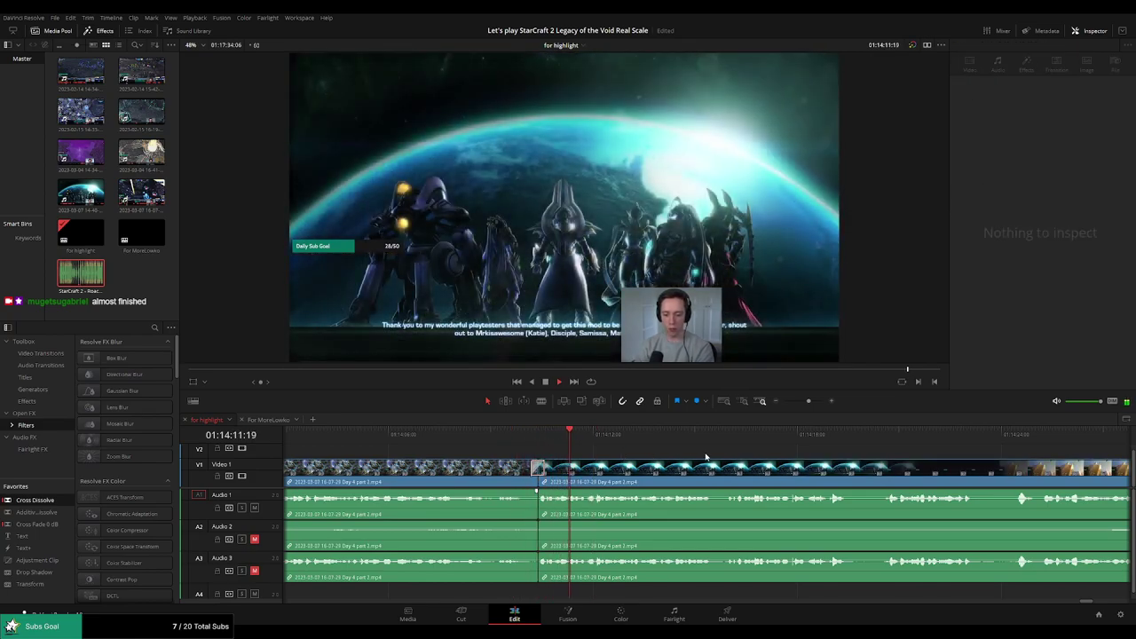
# Remove the short stretch with one isolated sound from about 01:14:23 to 01:14:25, closing the gap
pyautogui.hscroll(1, 661, 445)
pyautogui.hscroll(1, 660, 445)
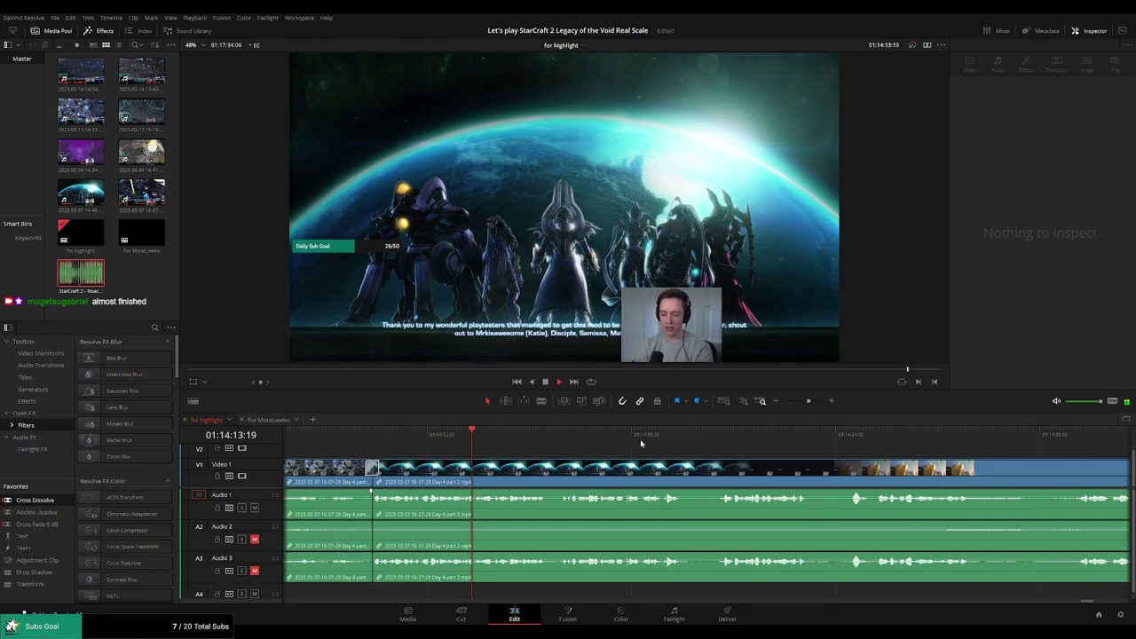
pyautogui.hscroll(1, 621, 450)
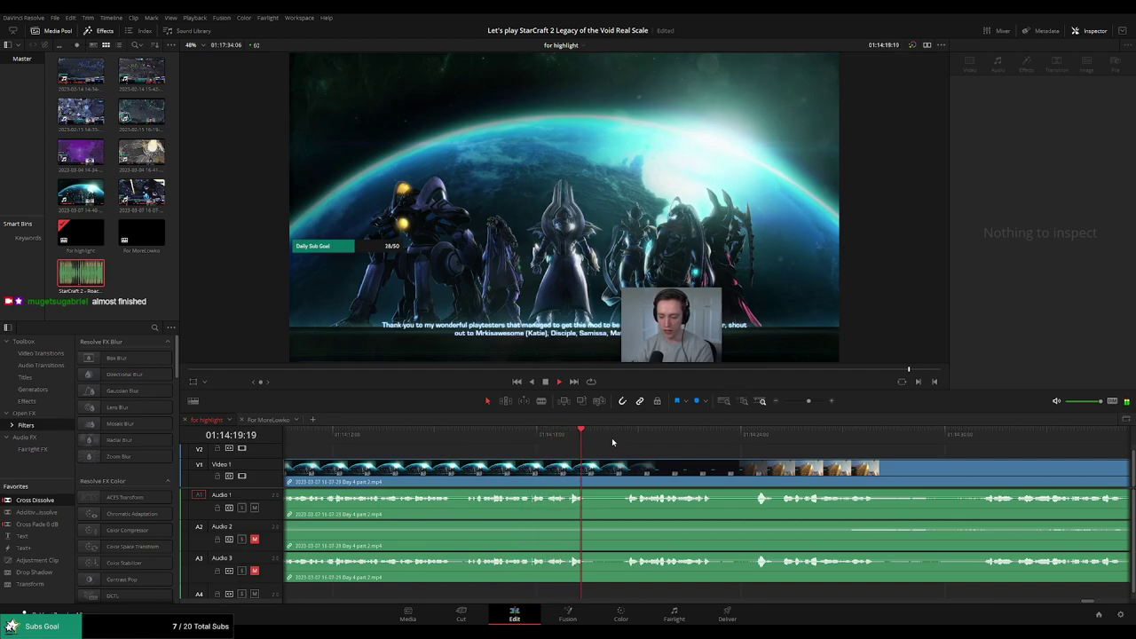
pyautogui.hscroll(2, 601, 451)
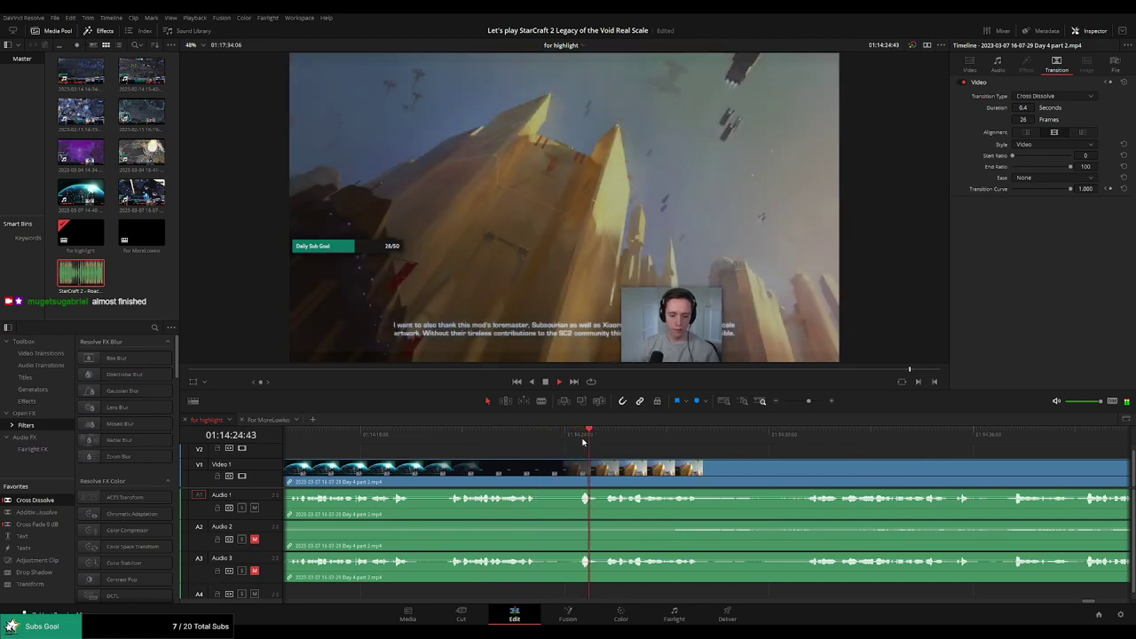
pyautogui.press('b')
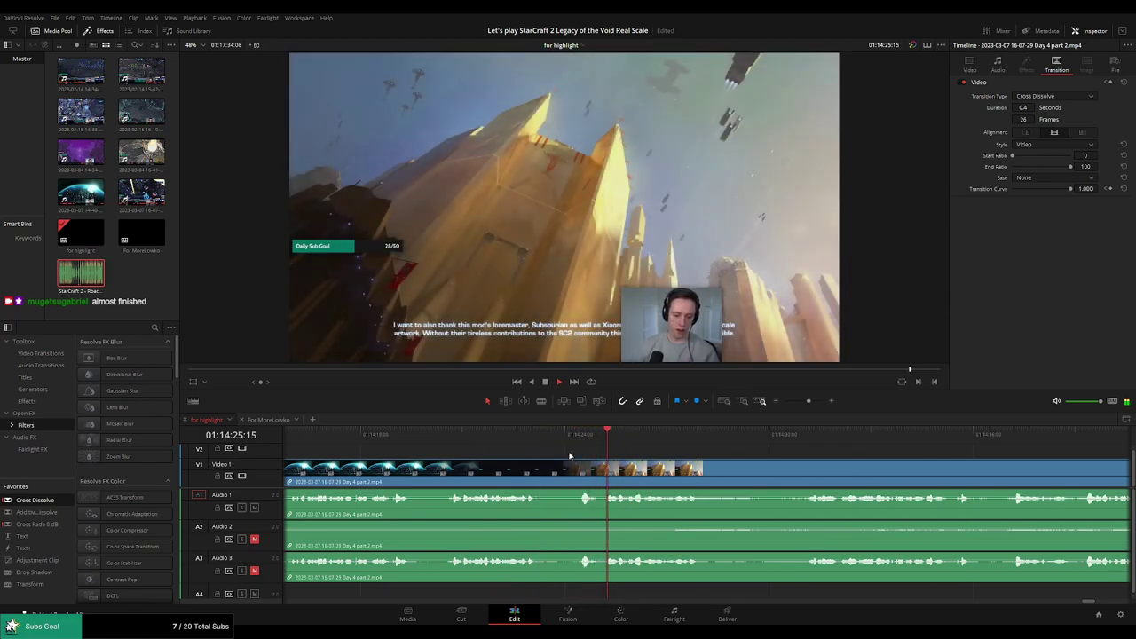
pyautogui.click(545, 470)
pyautogui.click(603, 468)
pyautogui.press('a')
pyautogui.click(578, 475)
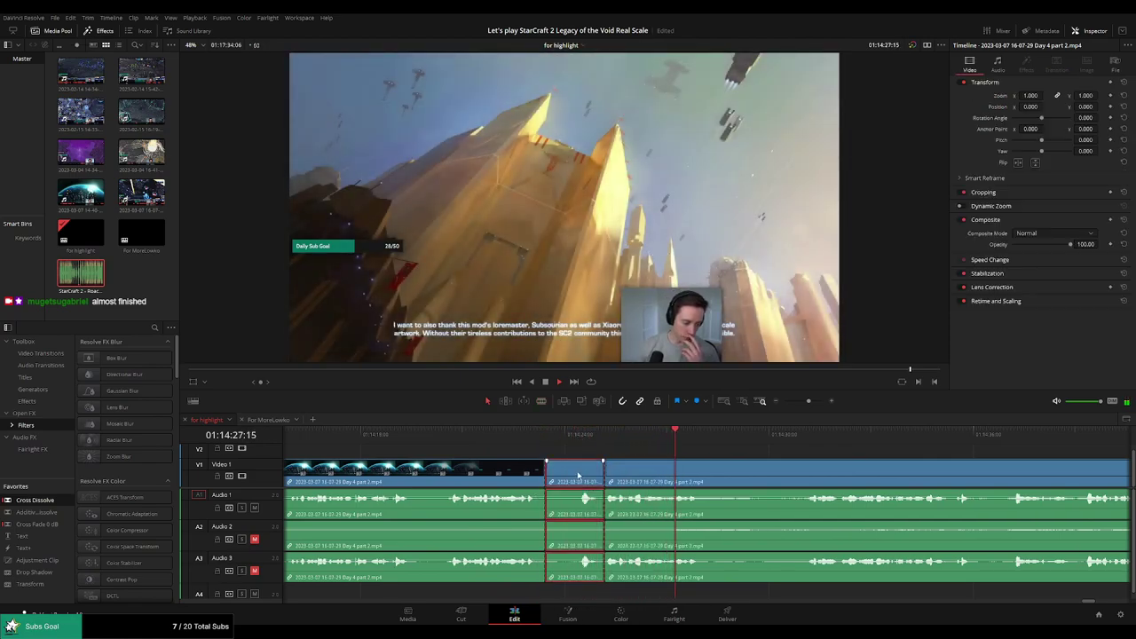
pyautogui.press('Delete')
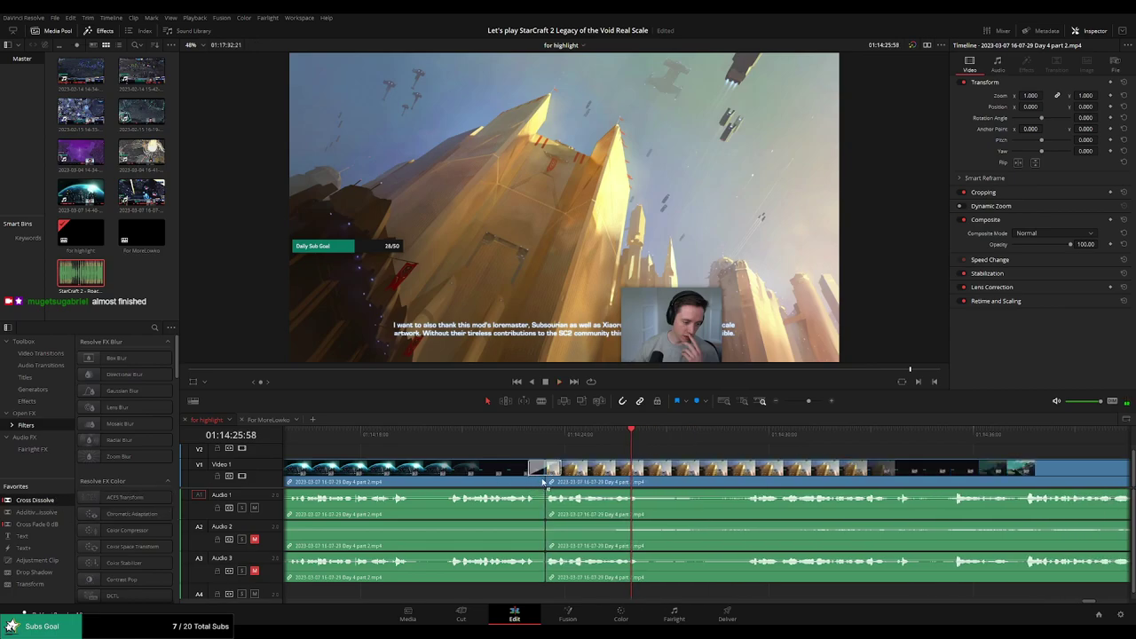
# Add a Cross Dissolve at the video cut near 01:14:23, shorten it to 26 frames and check its playback
pyautogui.click(558, 470)
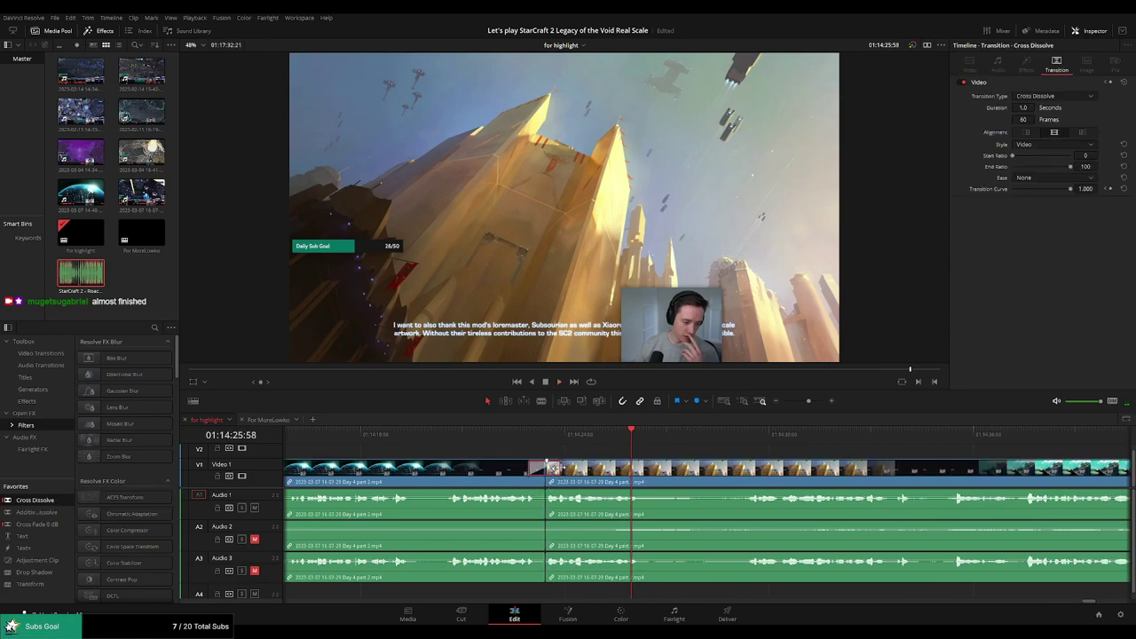
pyautogui.moveTo(560, 467); pyautogui.dragTo(552, 468)
pyautogui.click(525, 434)
pyautogui.press('space')
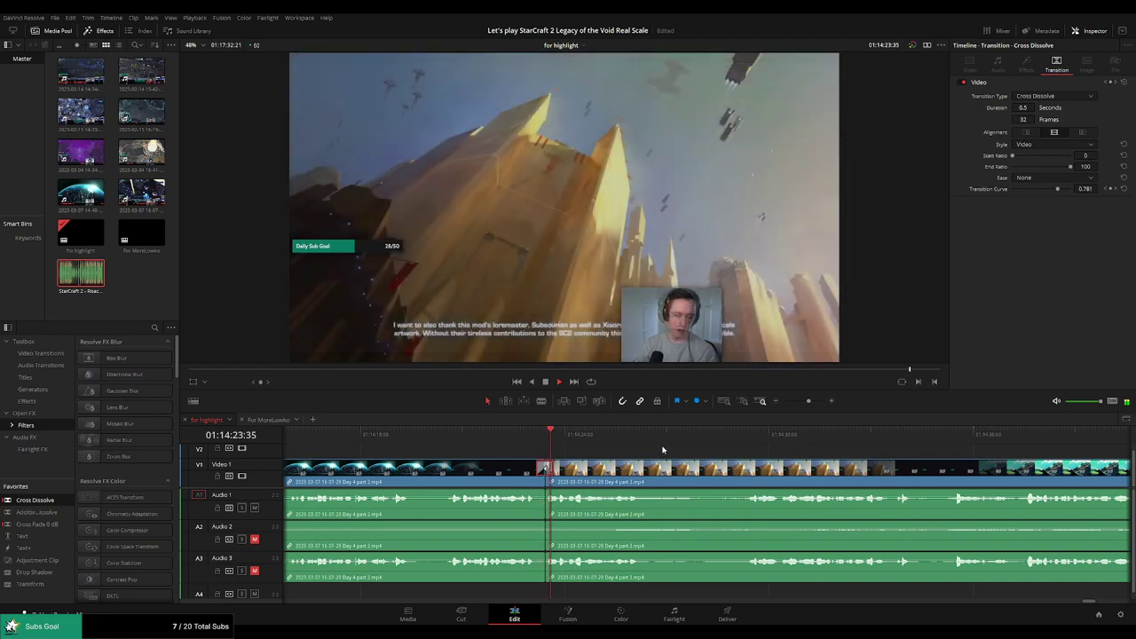
pyautogui.click(684, 457)
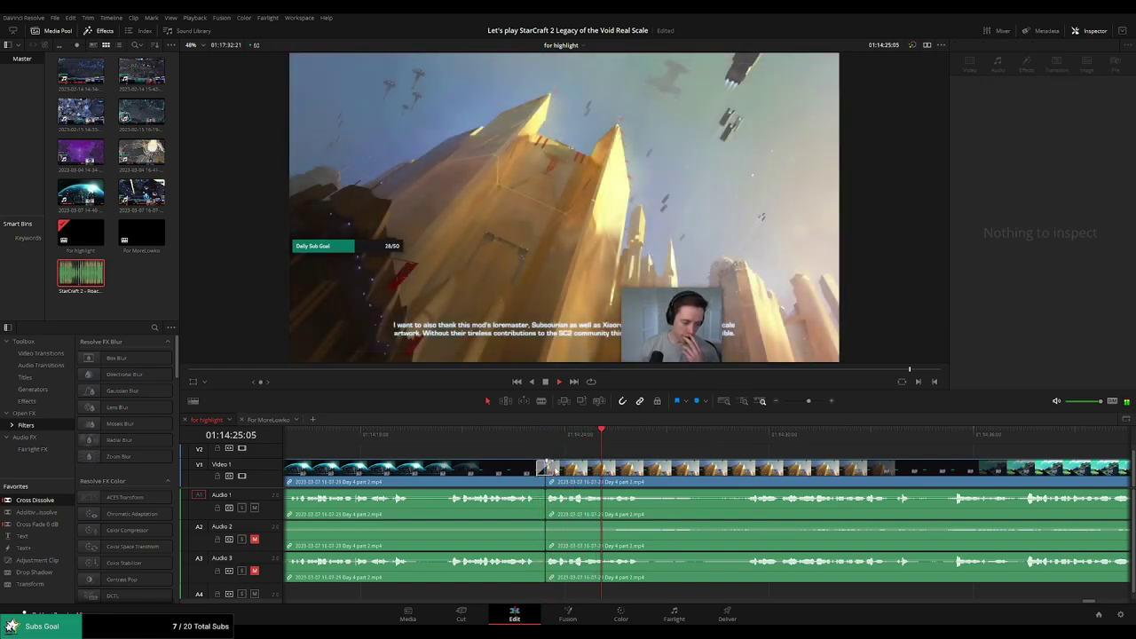
pyautogui.moveTo(556, 471); pyautogui.dragTo(552, 471)
pyautogui.click(768, 452)
# Cut out the pause from 01:15:02:53 to about 01:15:05, where the thank-you screen is black, closing the gap
pyautogui.moveTo(775, 451); pyautogui.dragTo(614, 445)
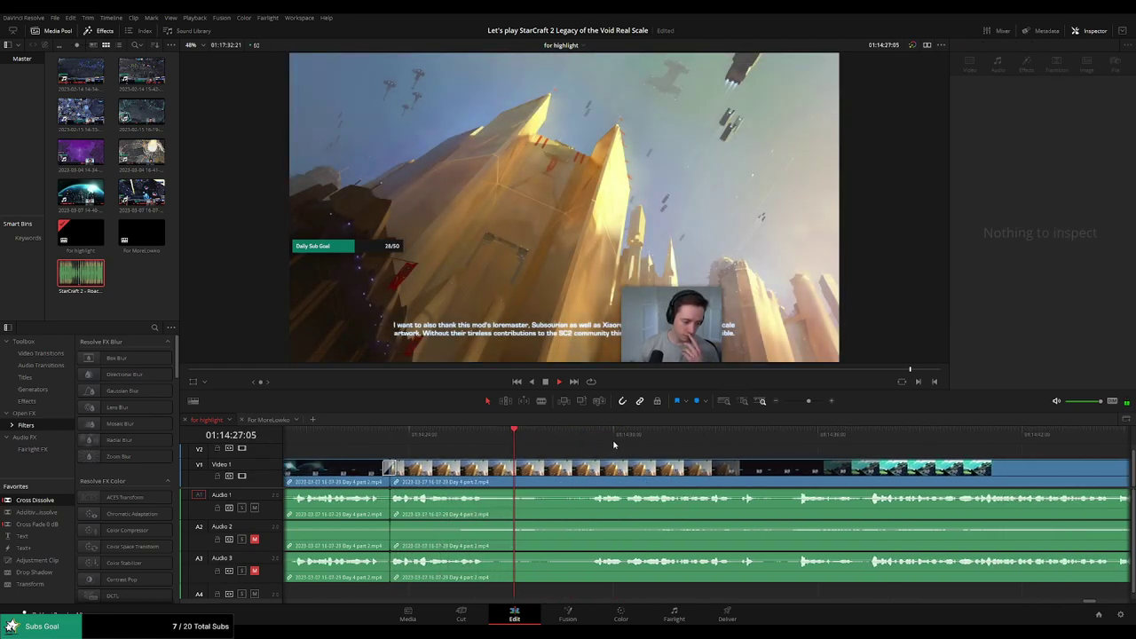
pyautogui.click(568, 435)
pyautogui.moveTo(752, 453); pyautogui.dragTo(623, 449)
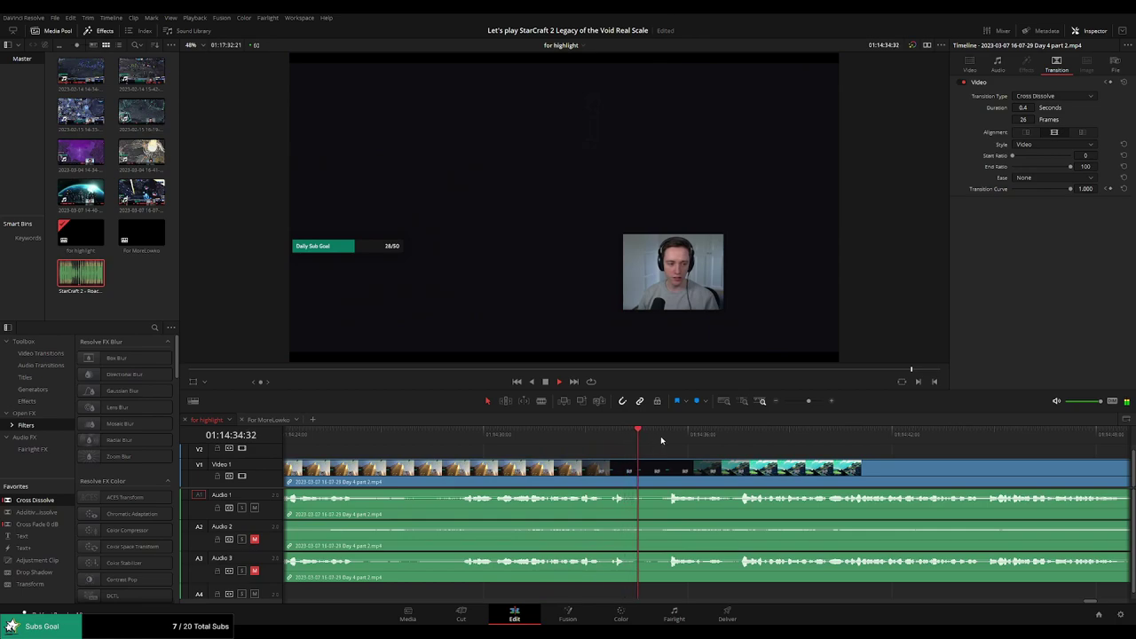
pyautogui.hscroll(5, 614, 440)
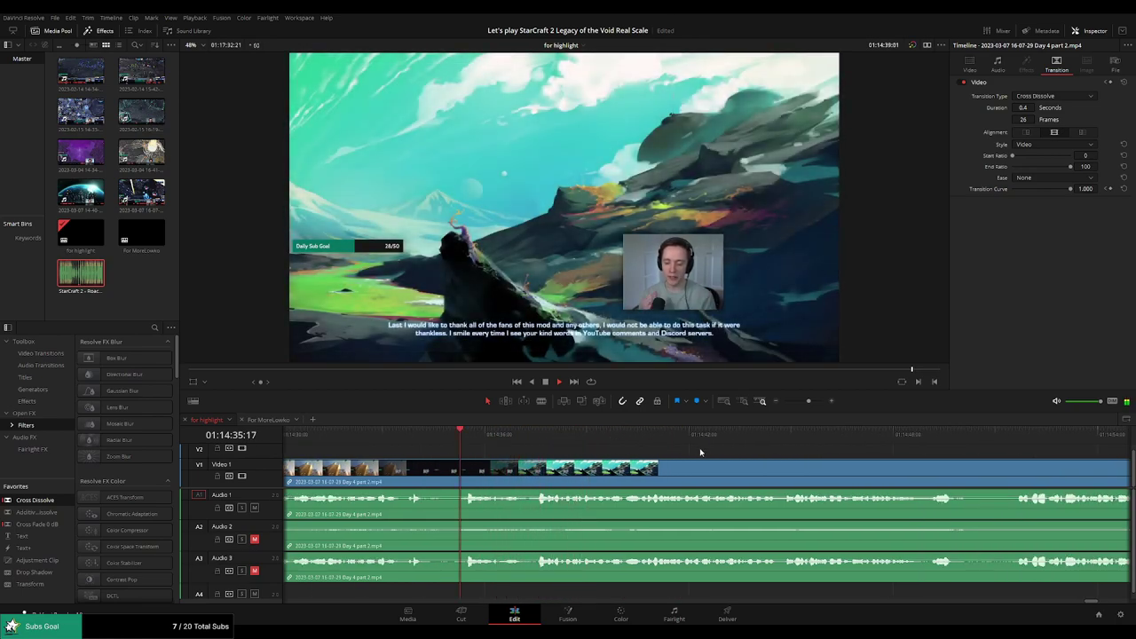
pyautogui.moveTo(801, 402)
pyautogui.mouseDown()
pyautogui.moveTo(783, 401)
pyautogui.moveTo(809, 401)
pyautogui.mouseUp()
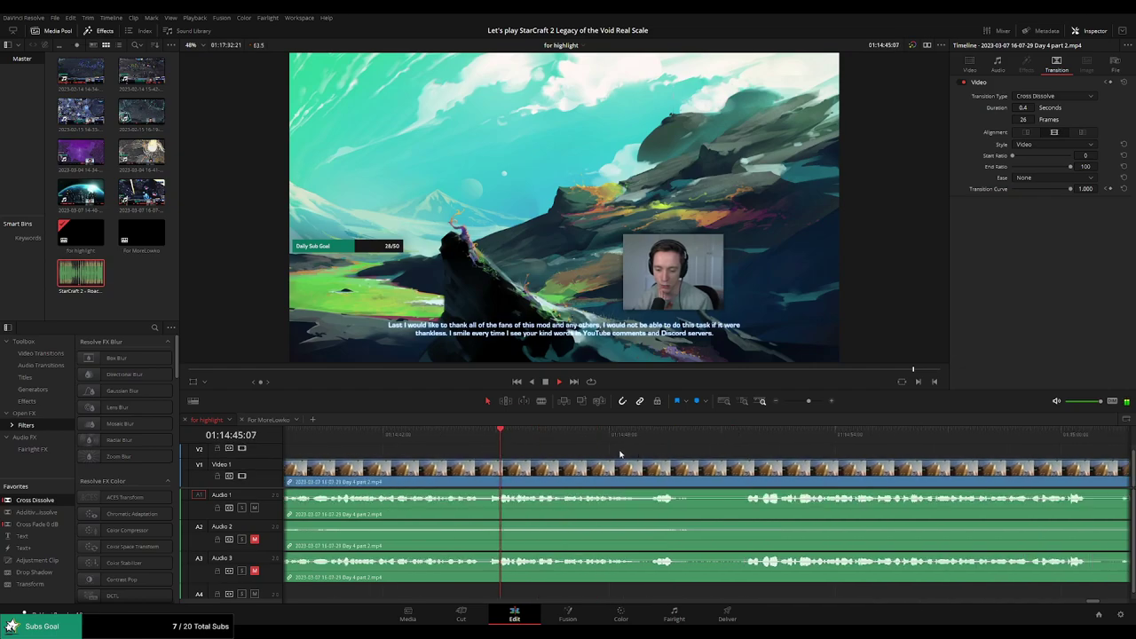
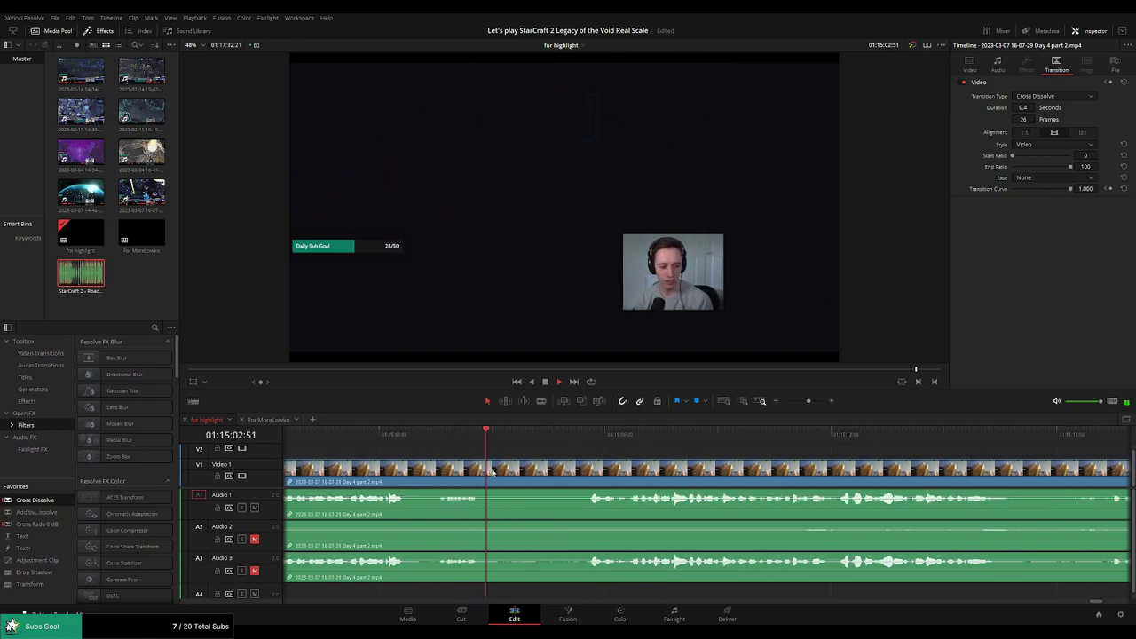
pyautogui.hotkey('ctrl', 'b')
pyautogui.click(555, 472)
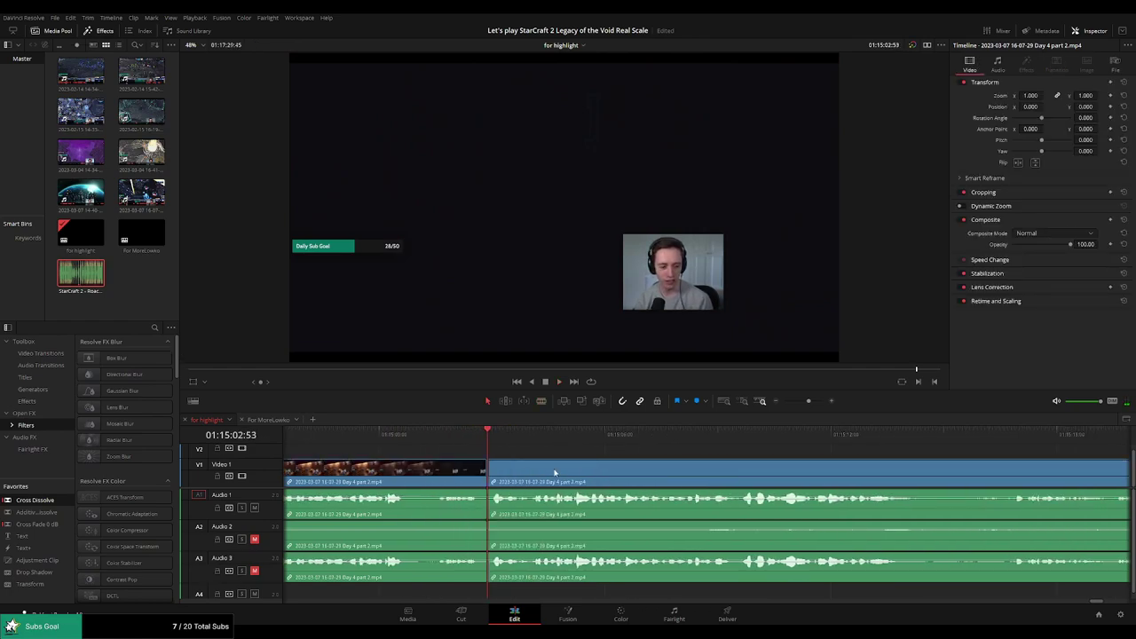
# Add default transitions to the video and all audio tracks at the 01:15:02:53 cut and preview them
pyautogui.press('space')
pyautogui.click(487, 475)
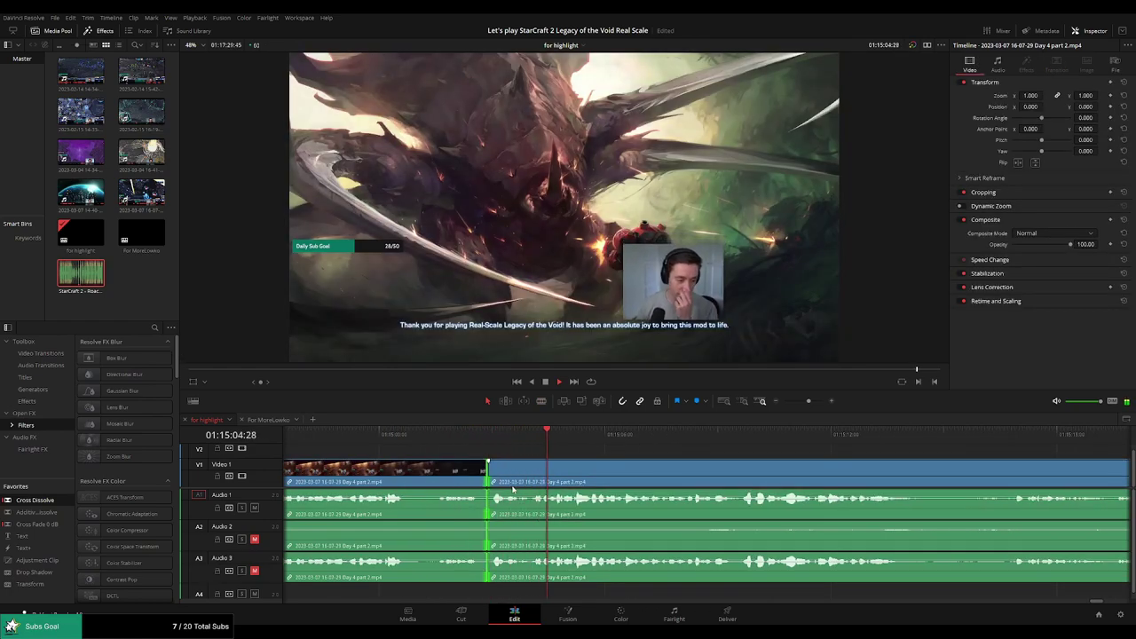
pyautogui.hotkey('ctrl', 't')
pyautogui.click(465, 434)
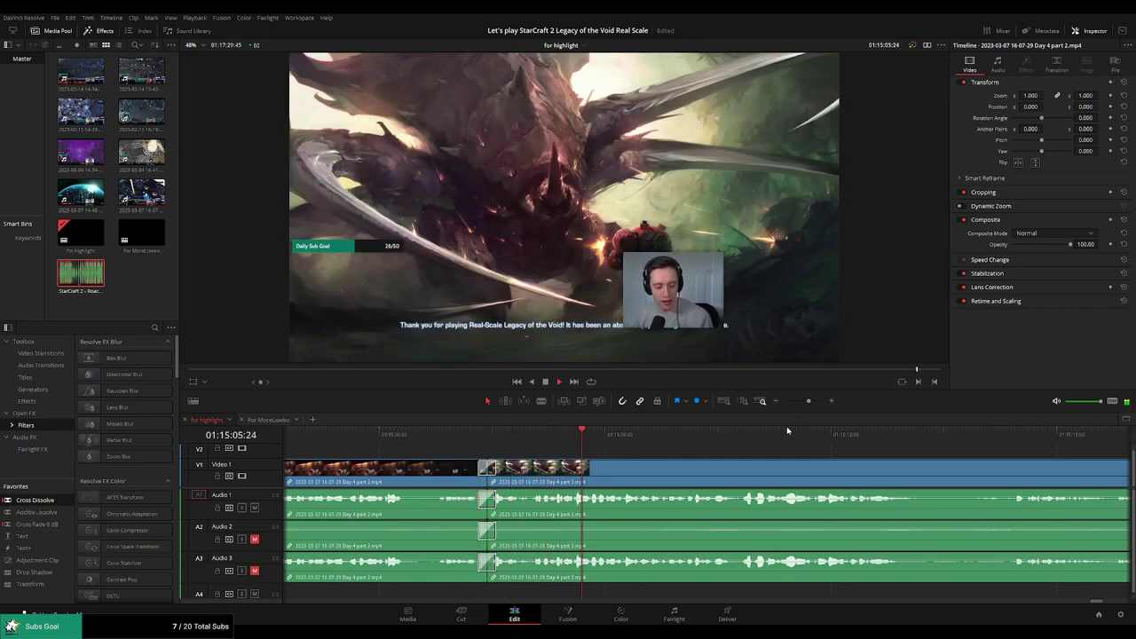
# Cut out the pause from about 01:15:13:54 to 01:15:16:50, before the GiantGrantGames thank-you commentary, closing the gap
pyautogui.moveTo(808, 400)
pyautogui.mouseDown()
pyautogui.moveTo(796, 402)
pyautogui.moveTo(811, 402)
pyautogui.mouseUp()
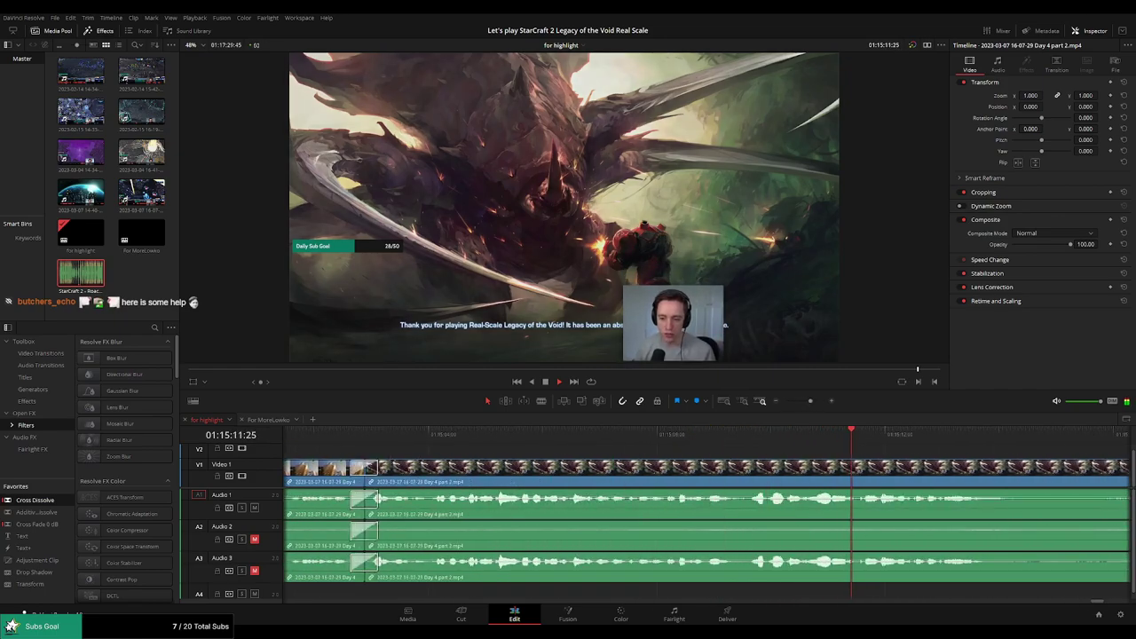
pyautogui.hscroll(1, 831, 448)
pyautogui.moveTo(832, 448); pyautogui.dragTo(635, 448)
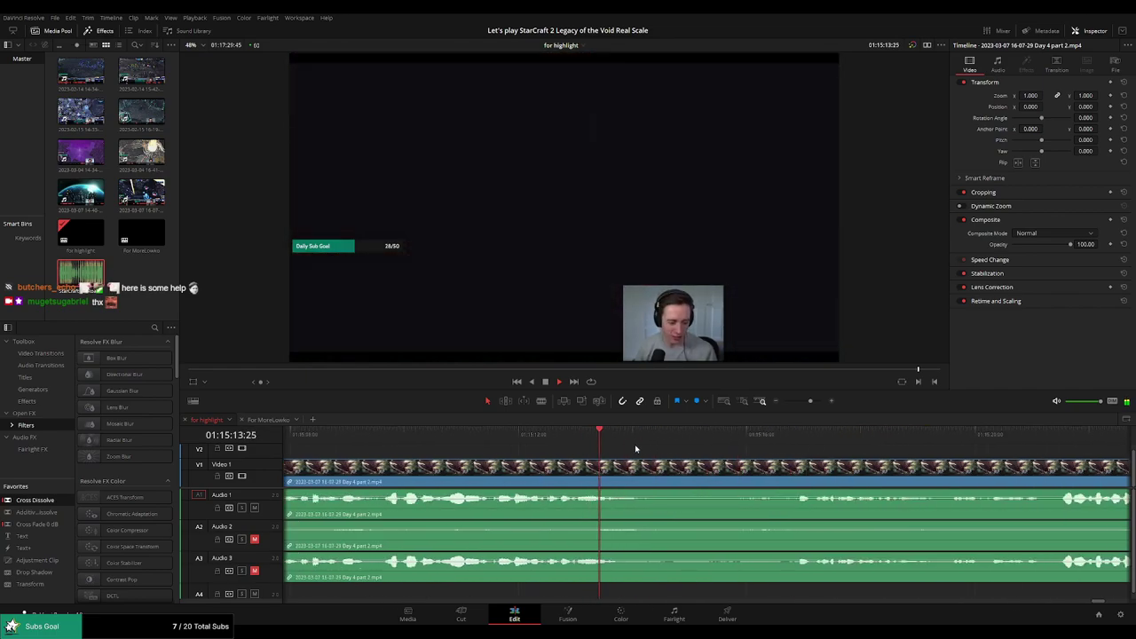
pyautogui.press('b')
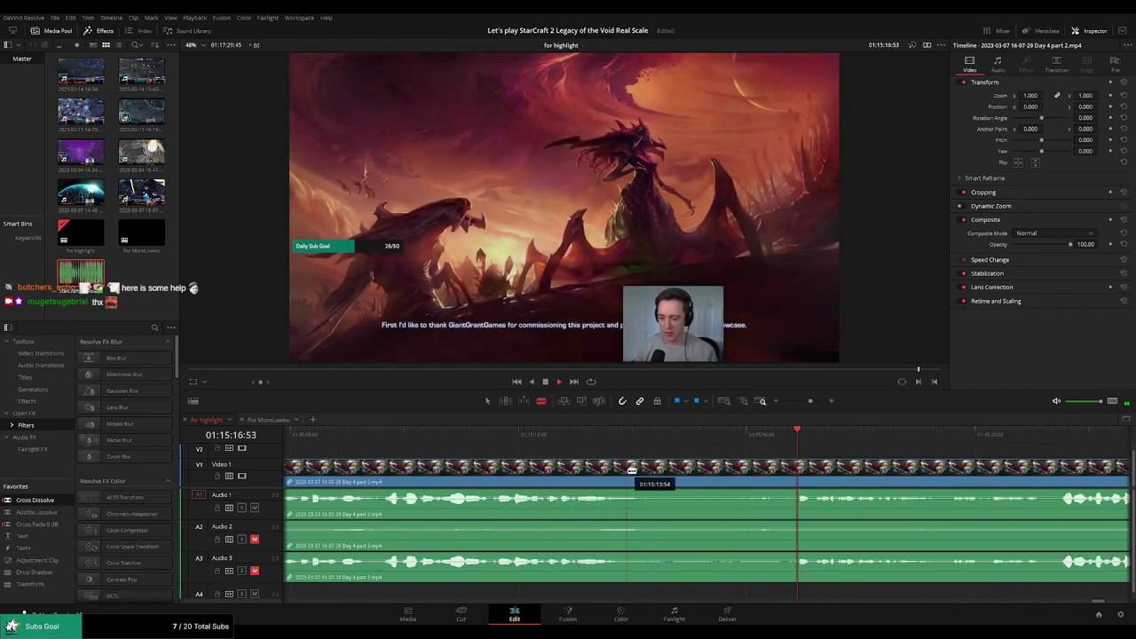
pyautogui.click(627, 467)
pyautogui.click(794, 468)
pyautogui.press('a')
pyautogui.click(748, 471)
pyautogui.press('Delete')
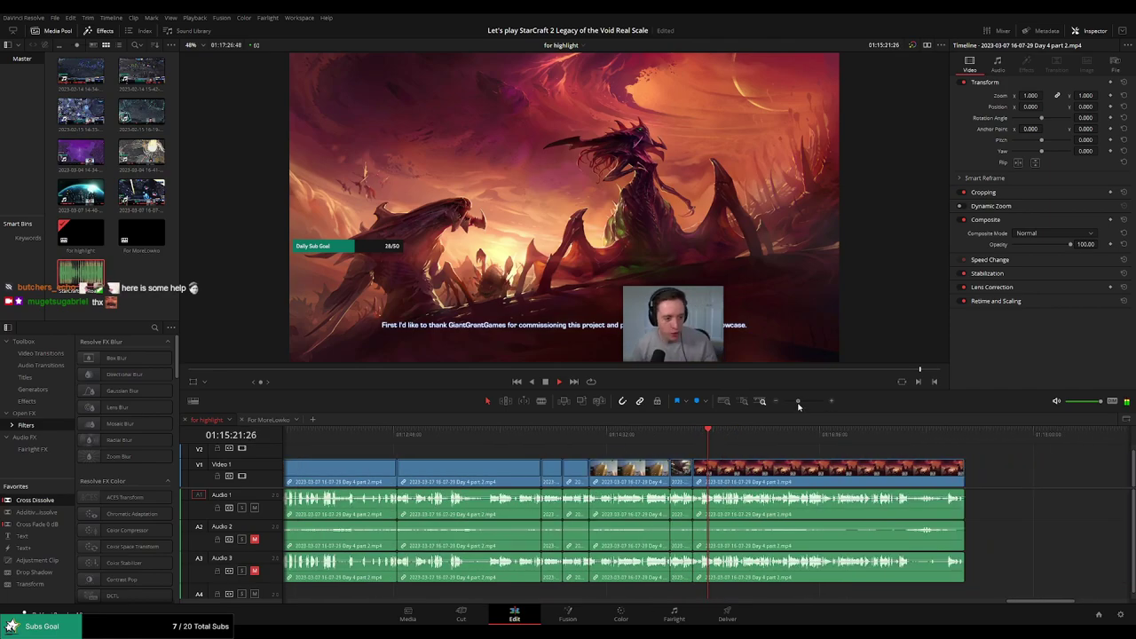
# Remove the short stretch from about 01:15:28 to 01:15:30 in the campaign-modders thank-you, closing the gap
pyautogui.moveTo(810, 402); pyautogui.dragTo(807, 403)
pyautogui.moveTo(854, 464); pyautogui.dragTo(656, 458)
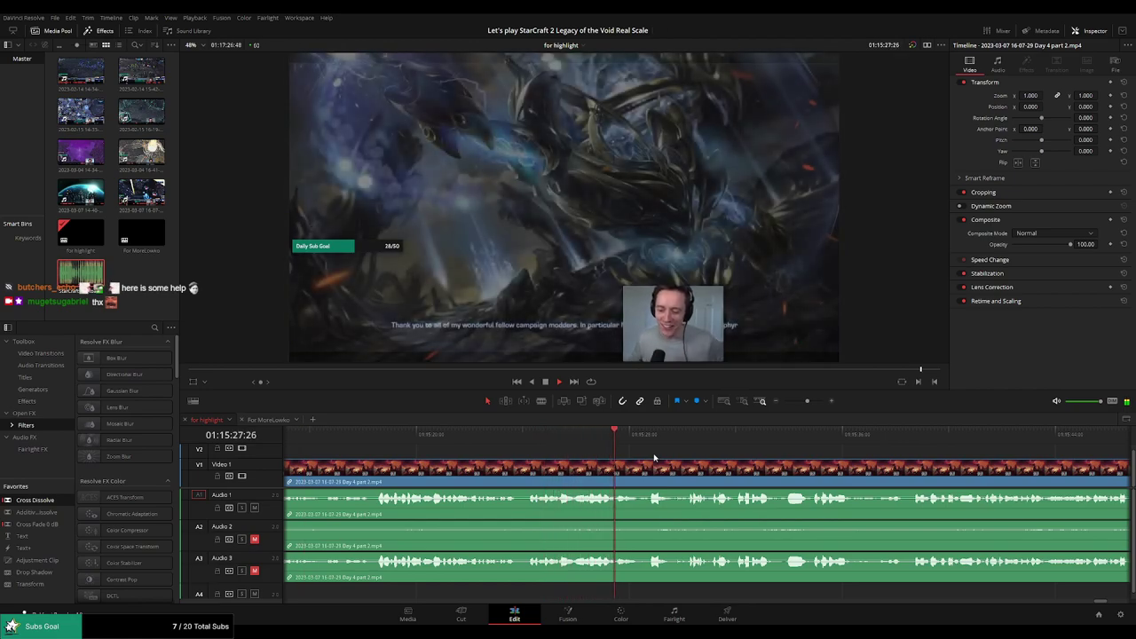
pyautogui.moveTo(784, 465); pyautogui.dragTo(586, 459)
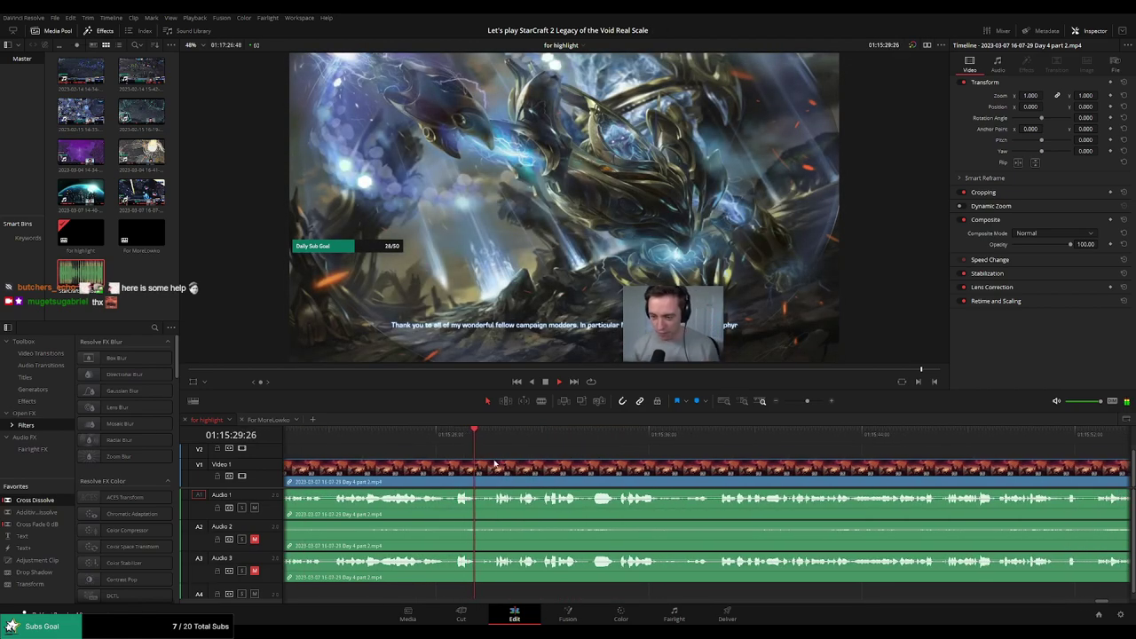
pyautogui.press('b')
pyautogui.click(448, 467)
pyautogui.click(492, 467)
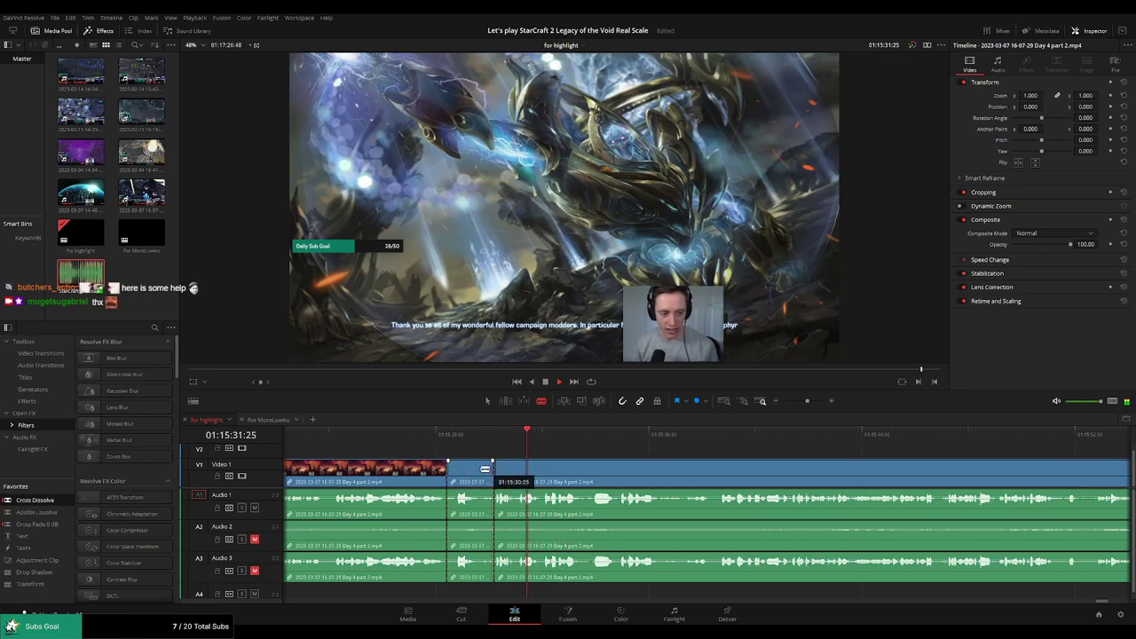
pyautogui.press('a')
pyautogui.click(484, 469)
pyautogui.press('Delete')
# Add a Cross Dissolve at the video cut near 01:15:28, shorten it to 24 frames and preview it
pyautogui.click(434, 435)
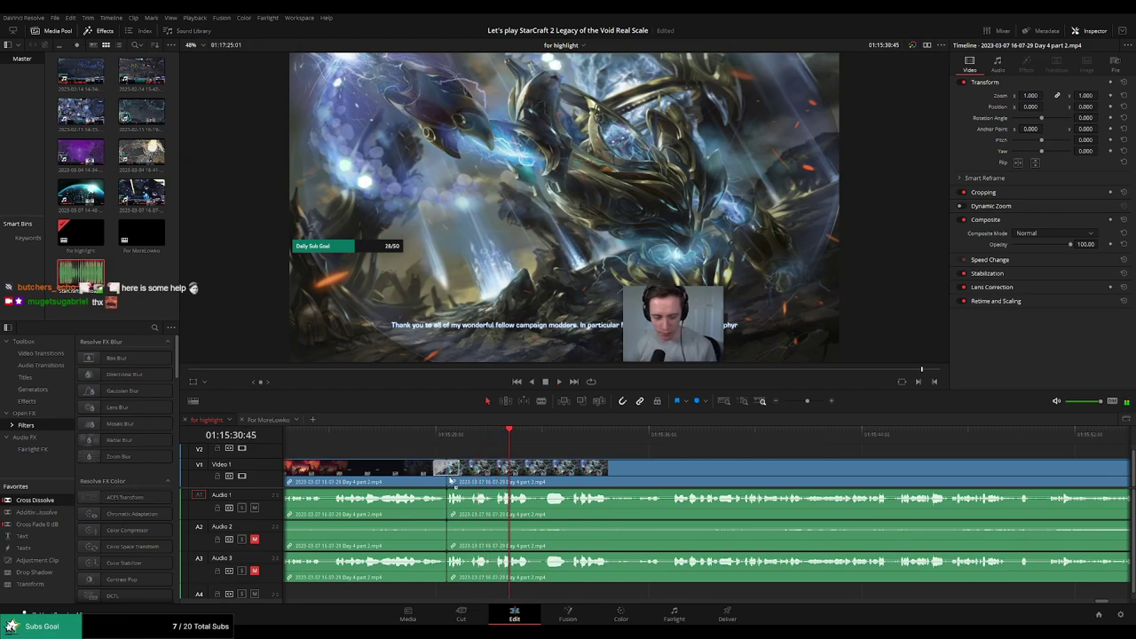
pyautogui.moveTo(448, 466); pyautogui.dragTo(450, 467)
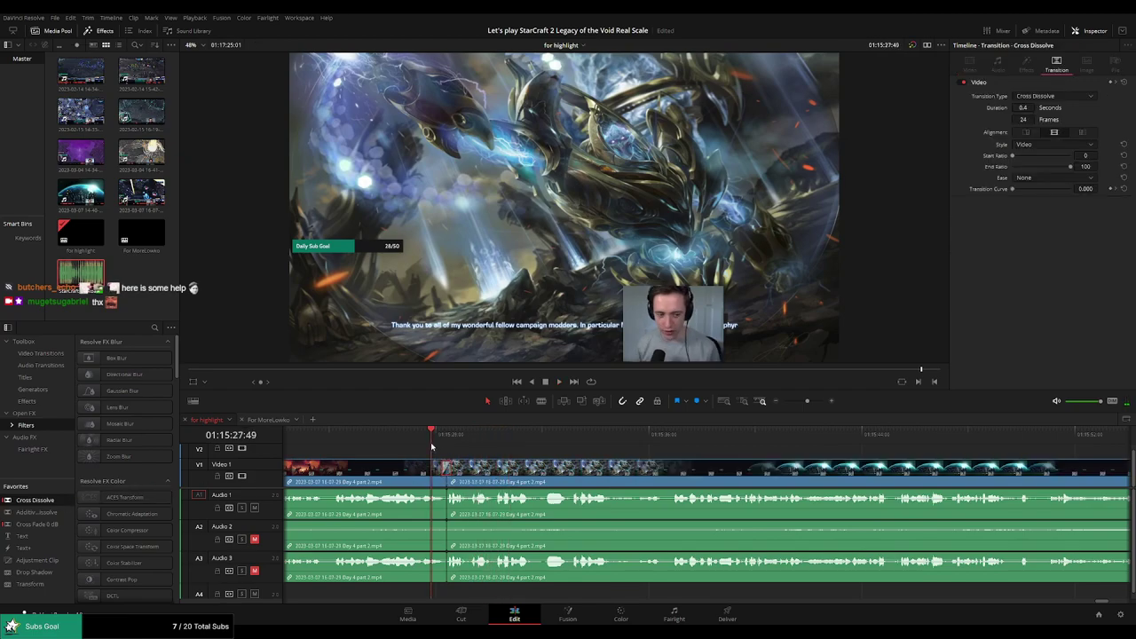
pyautogui.press('space')
pyautogui.click(597, 449)
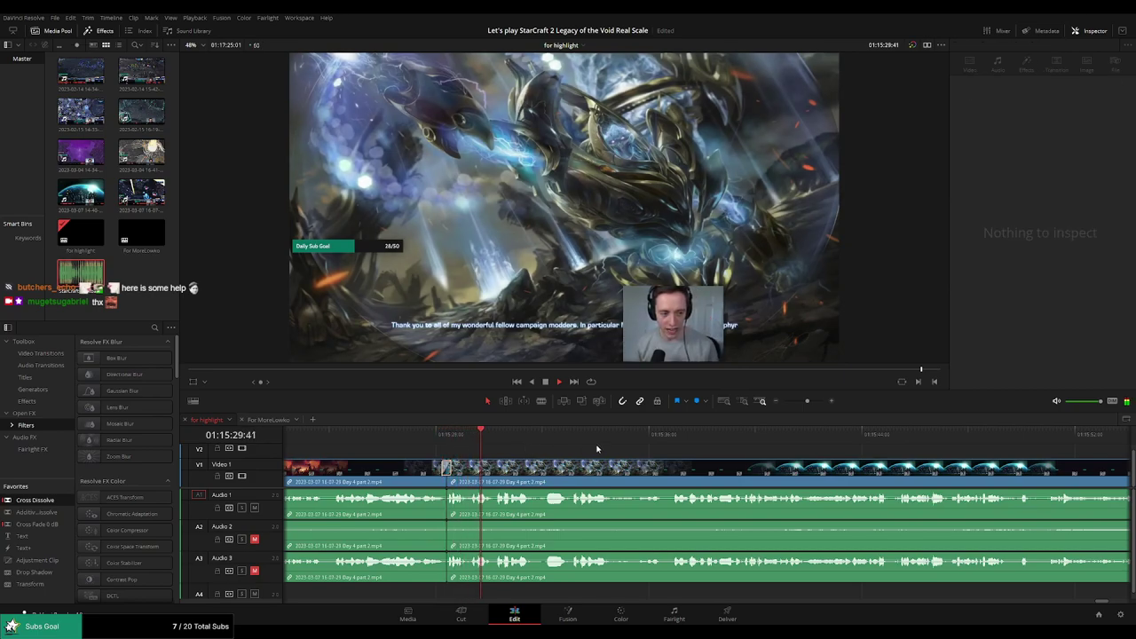
# Remove the loud sound from about 01:15:32 to 01:15:33, closing the gap, and replay the cut
pyautogui.click(537, 438)
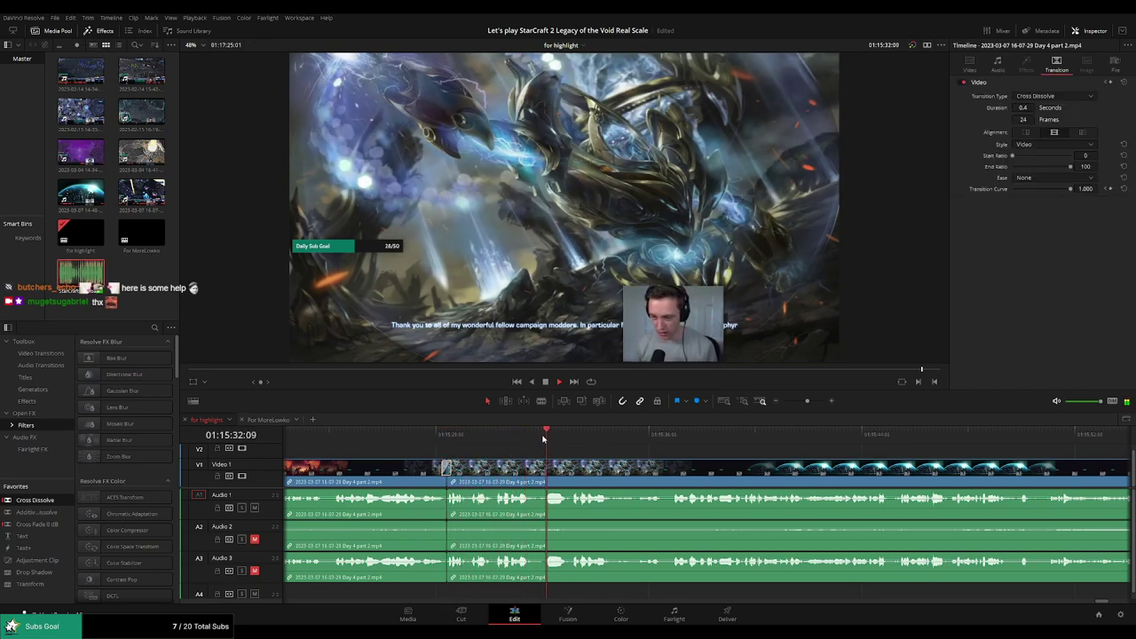
pyautogui.press('b')
pyautogui.click(547, 466)
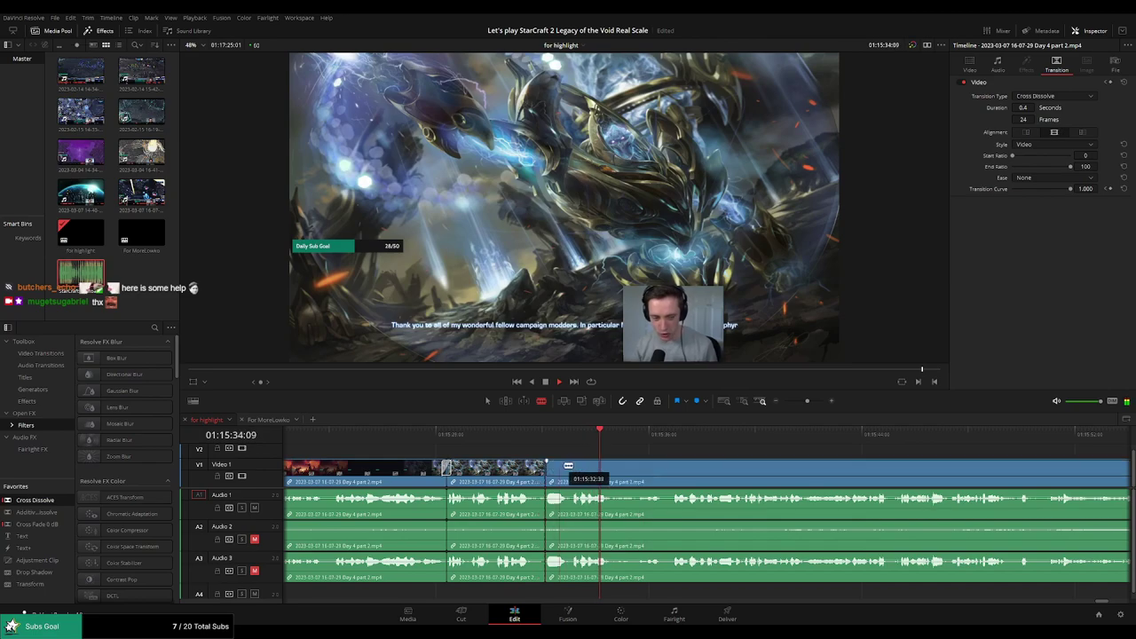
pyautogui.click(573, 466)
pyautogui.press('a')
pyautogui.click(565, 470)
pyautogui.press('Delete')
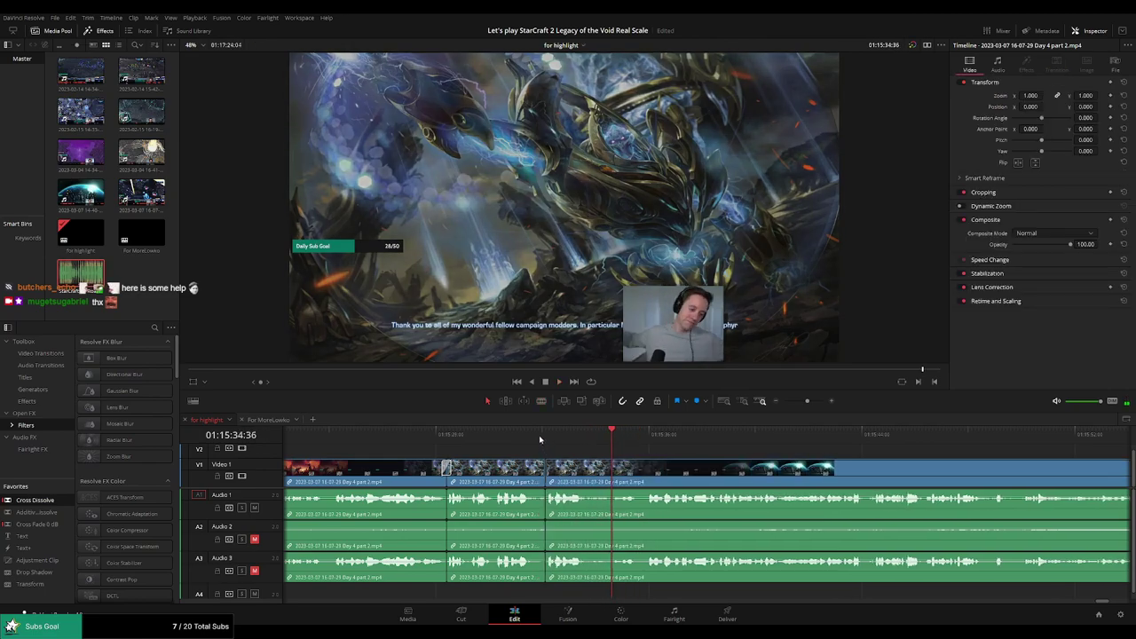
pyautogui.click(534, 435)
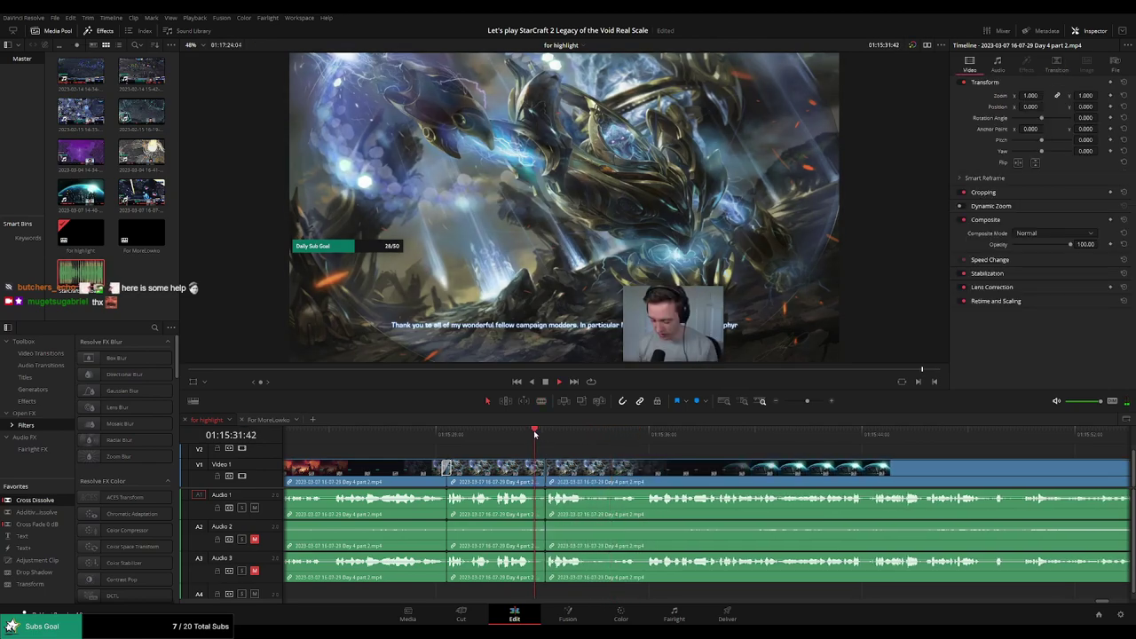
# Split the video and its audio tracks at about 01:15:36:53, where the game screen is black
pyautogui.click(616, 436)
pyautogui.moveTo(759, 453); pyautogui.dragTo(598, 451)
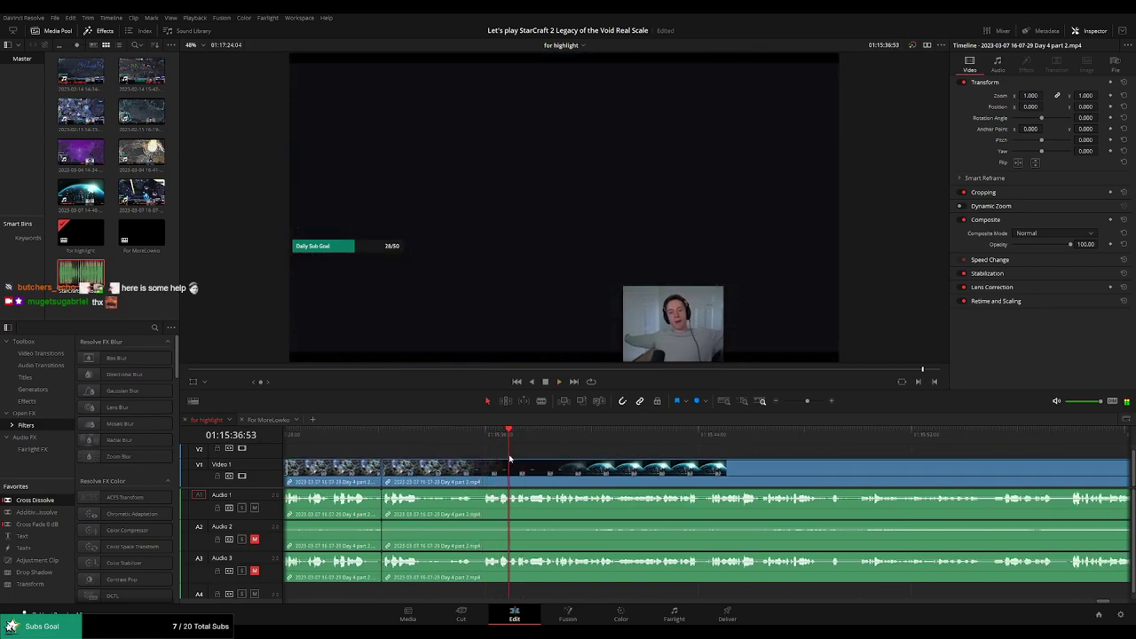
pyautogui.scroll(4, 631, 456)
pyautogui.press('b')
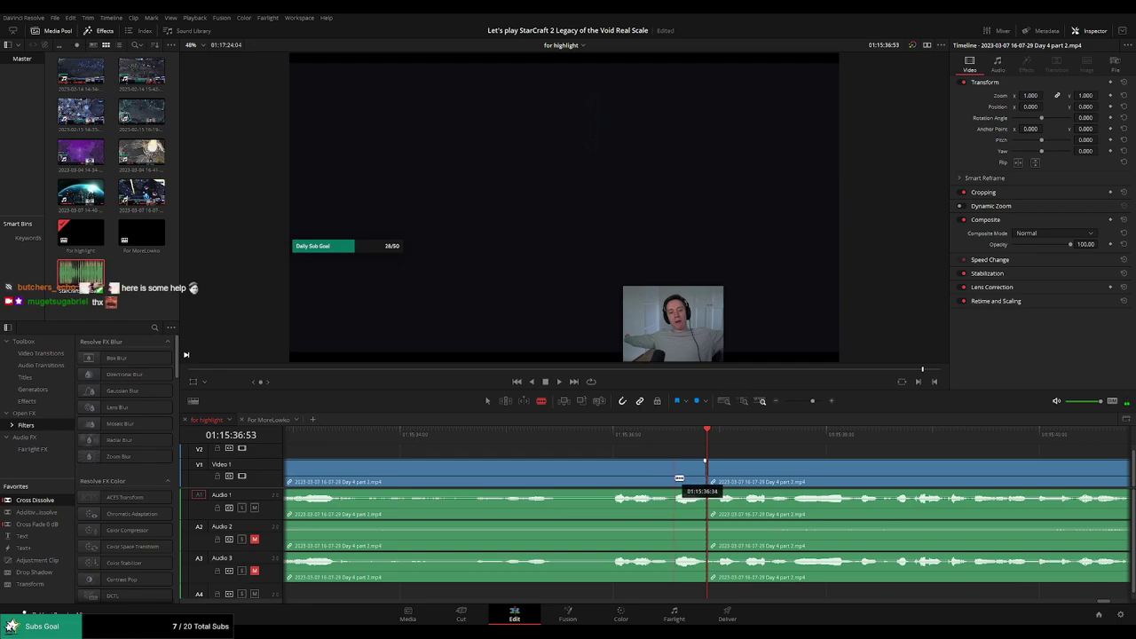
# Ripple-delete the short section on all tracks just before 01:15:36:53 and play back across the cut
pyautogui.press('Delete')
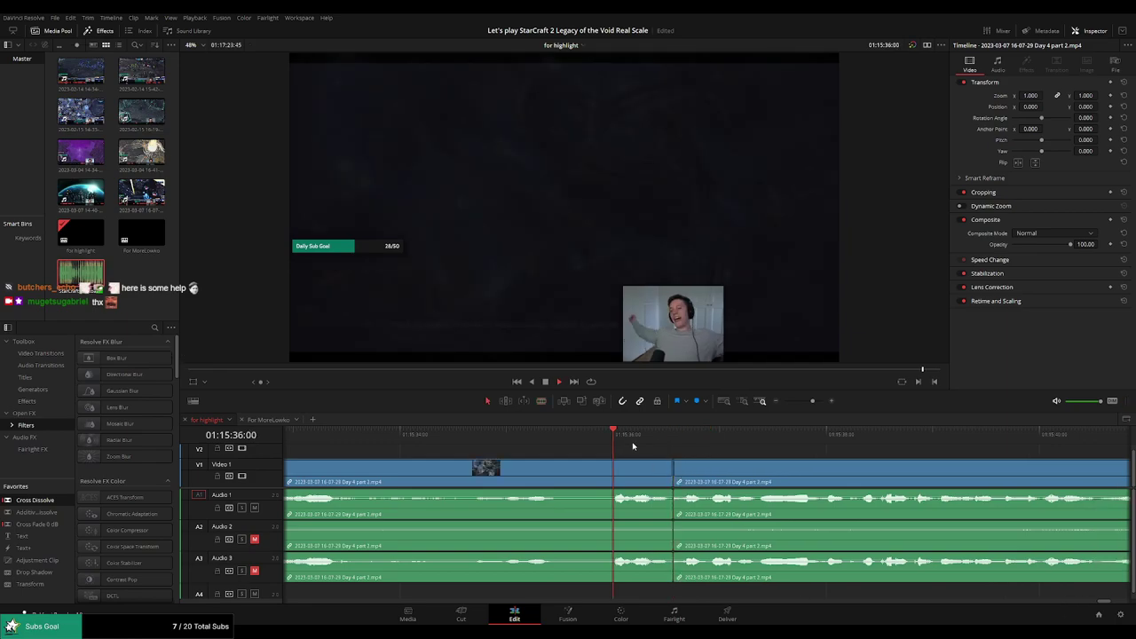
pyautogui.moveTo(812, 402); pyautogui.dragTo(808, 404)
pyautogui.moveTo(874, 453); pyautogui.dragTo(654, 456)
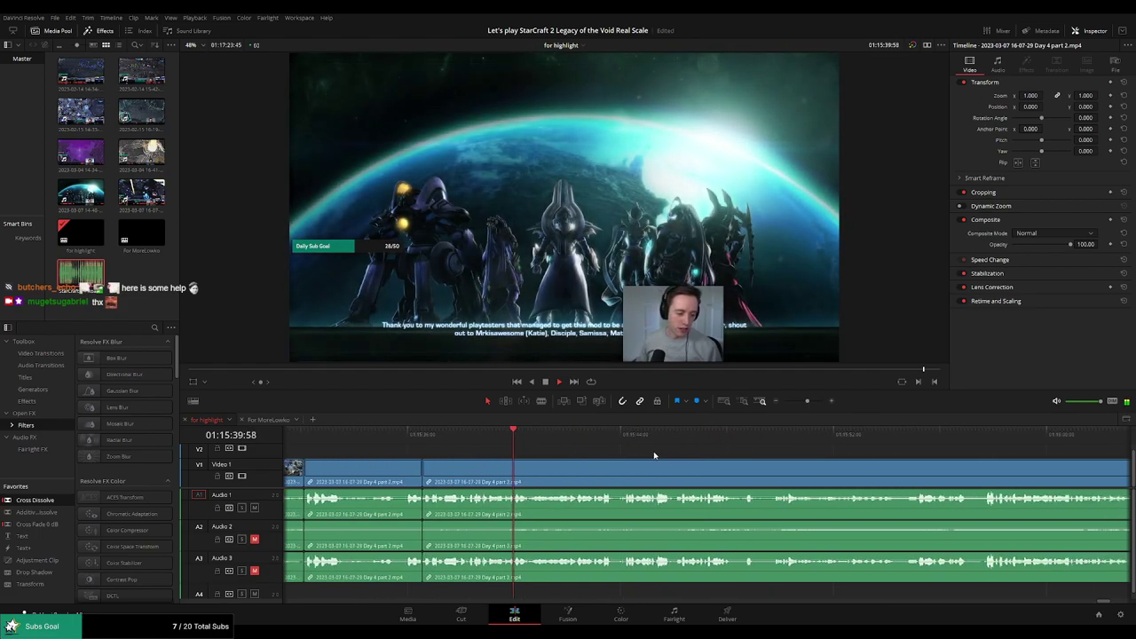
pyautogui.press('space')
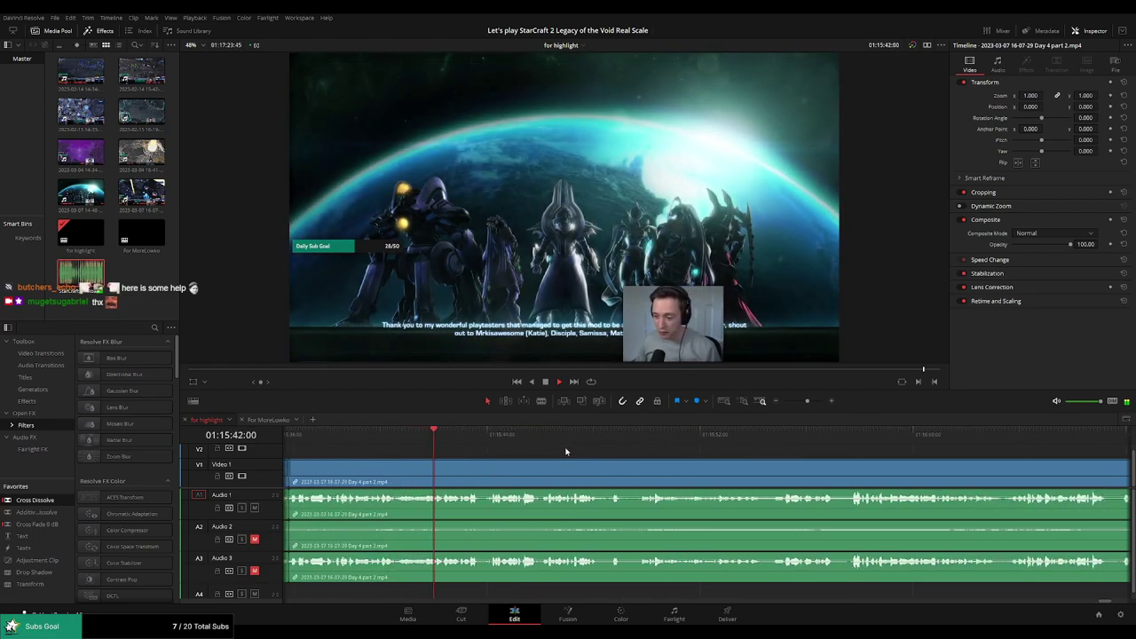
pyautogui.moveTo(644, 456); pyautogui.dragTo(566, 454)
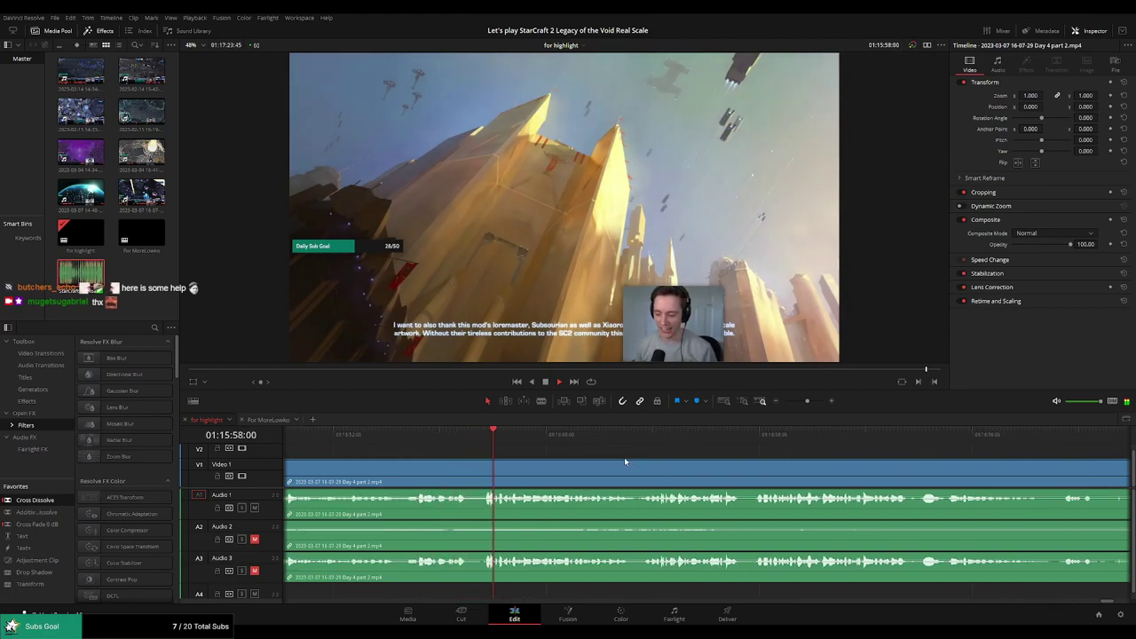
# Cut out the roughly half-second section around 01:15:57 on all tracks and close the gap
pyautogui.press('b')
pyautogui.click(468, 468)
pyautogui.click(484, 468)
pyautogui.press('a')
pyautogui.click(475, 472)
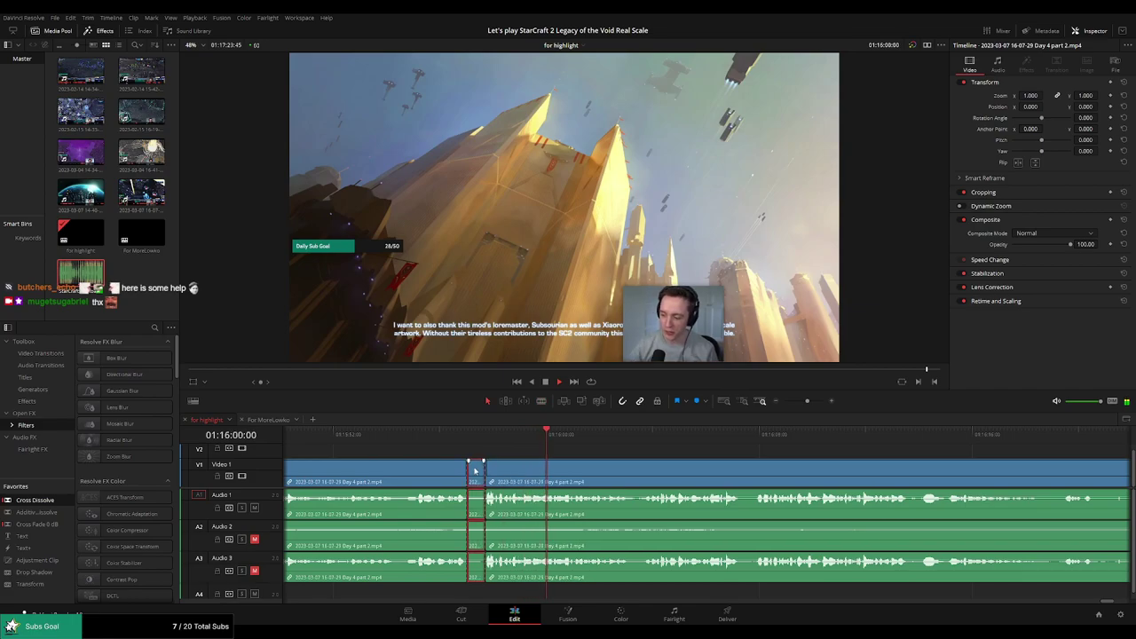
pyautogui.press('Delete')
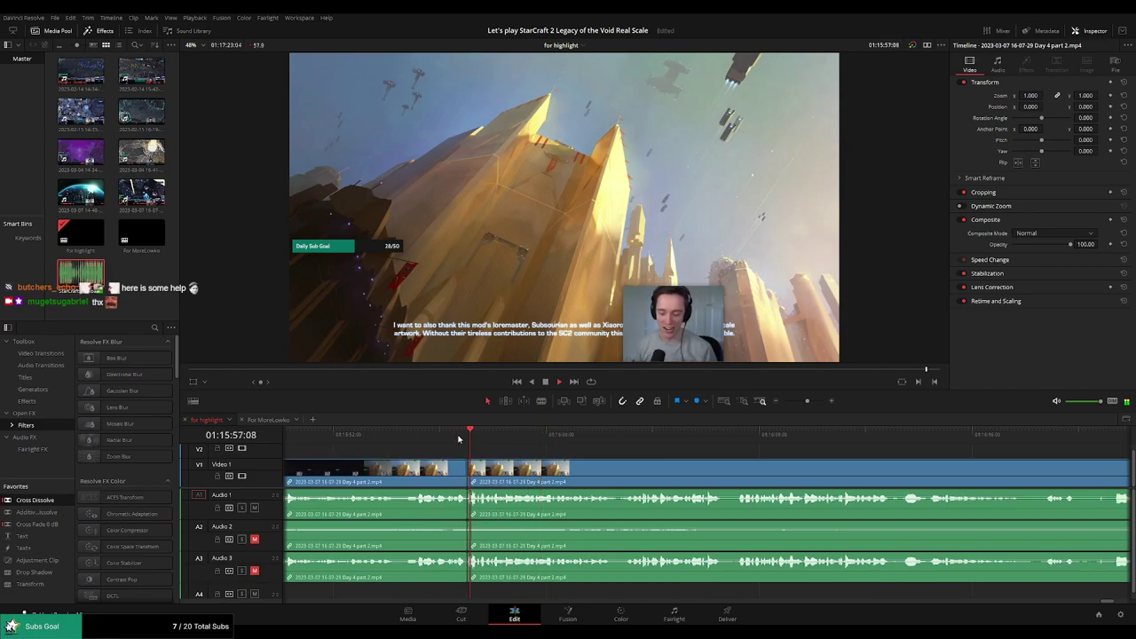
# Add a Cross Fade 0 dB to Audio 1 at the cut near 01:15:57 and play back across it
pyautogui.press('space')
pyautogui.moveTo(43, 524); pyautogui.dragTo(499, 499)
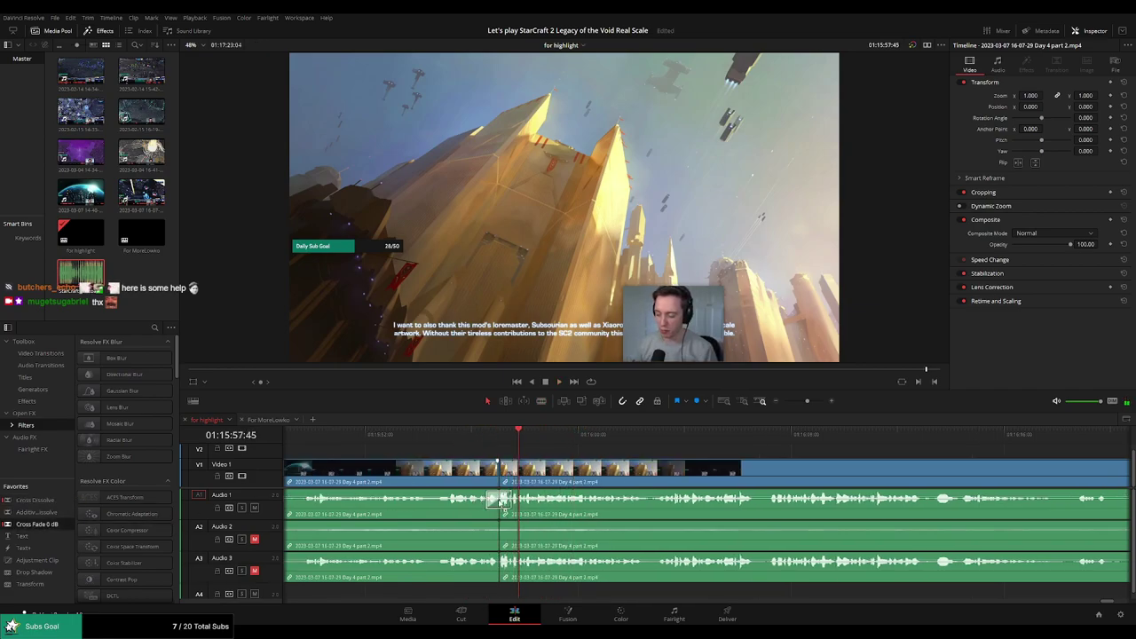
pyautogui.click(485, 435)
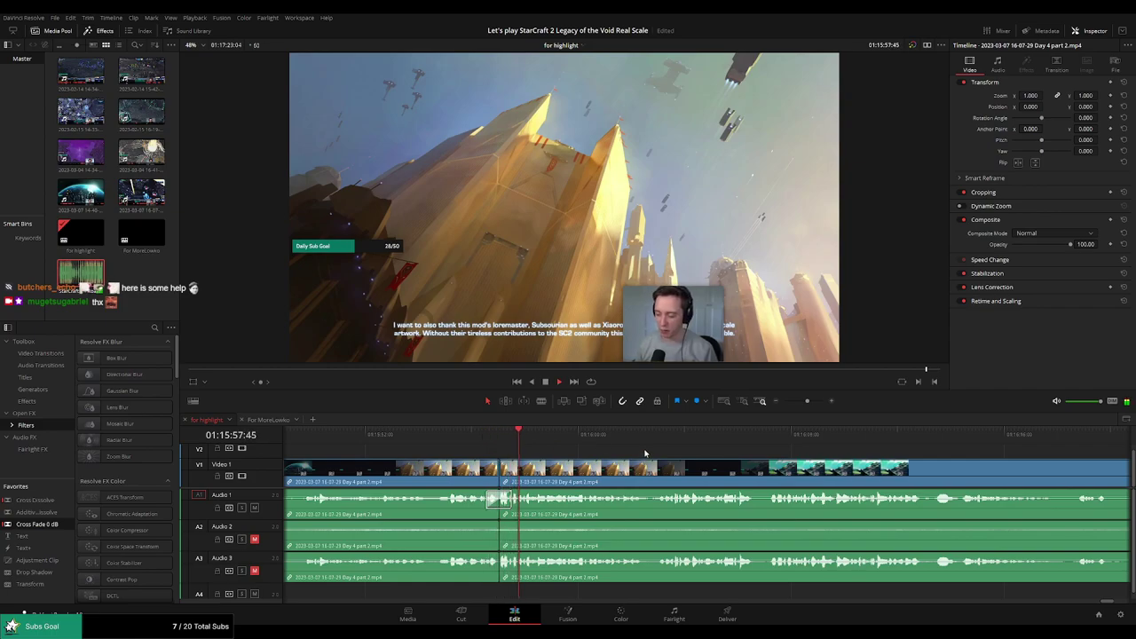
pyautogui.hscroll(3, 625, 450)
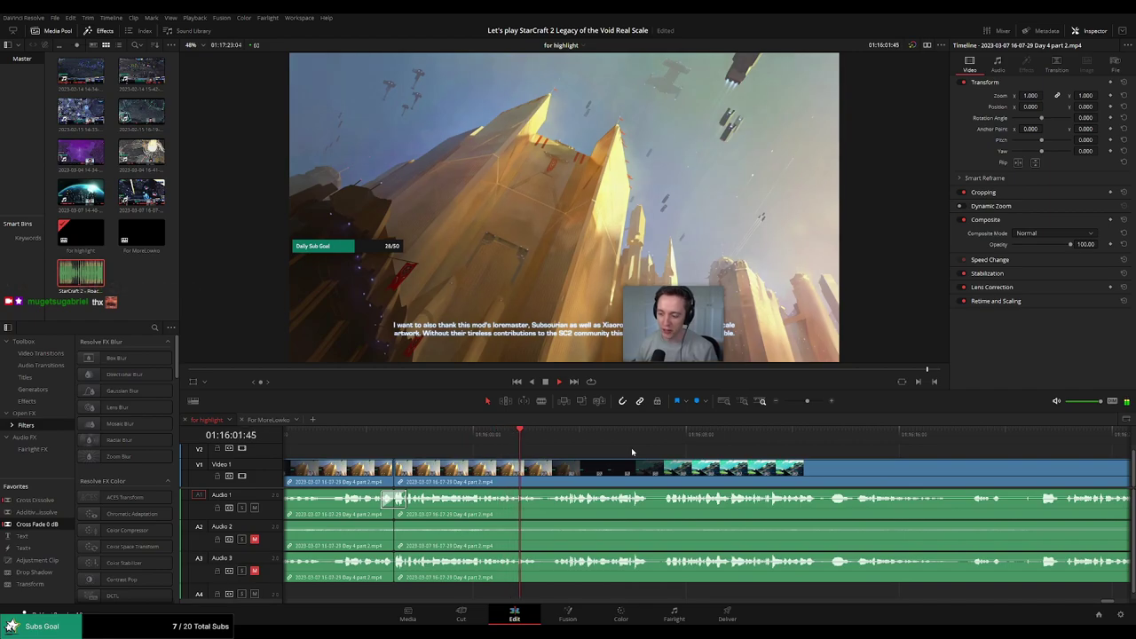
pyautogui.hscroll(3, 626, 455)
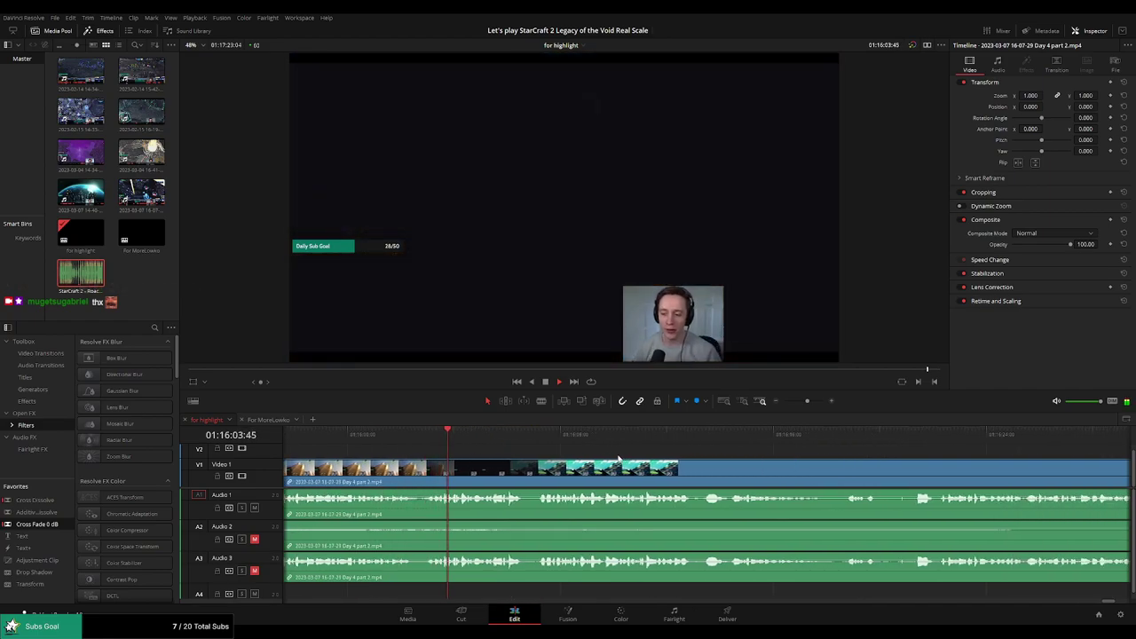
# Cut out the short sliver starting at about 01:16:03:03 on all tracks, close the gap and replay the join
pyautogui.press('space')
pyautogui.scroll(5, 484, 449)
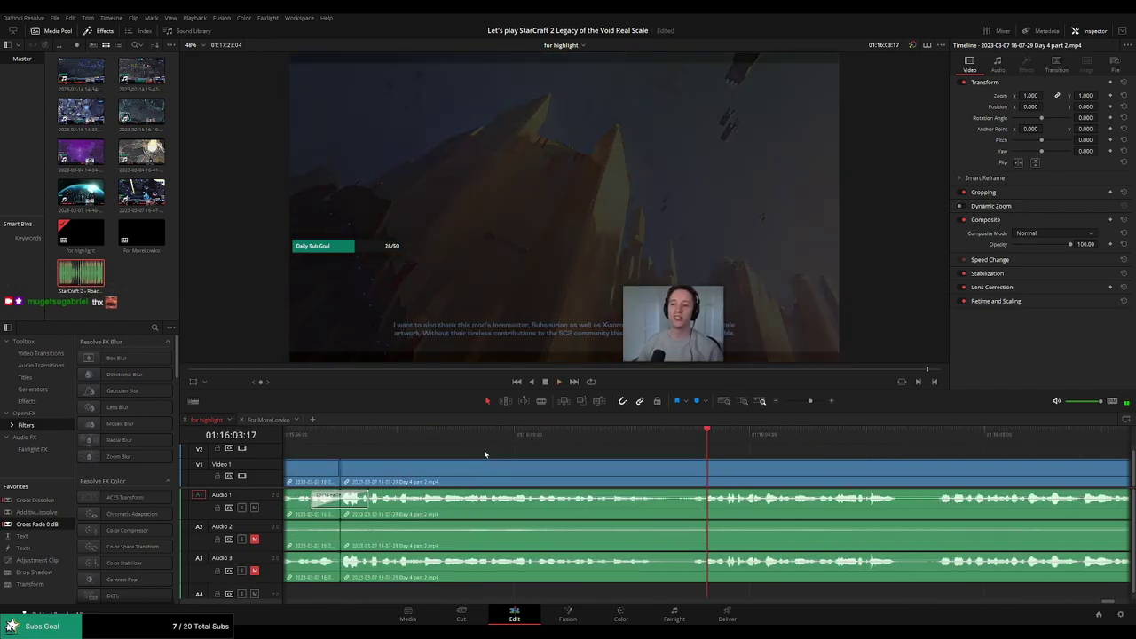
pyautogui.click(675, 435)
pyautogui.press('b')
pyautogui.click(678, 470)
pyautogui.click(697, 472)
pyautogui.press('a')
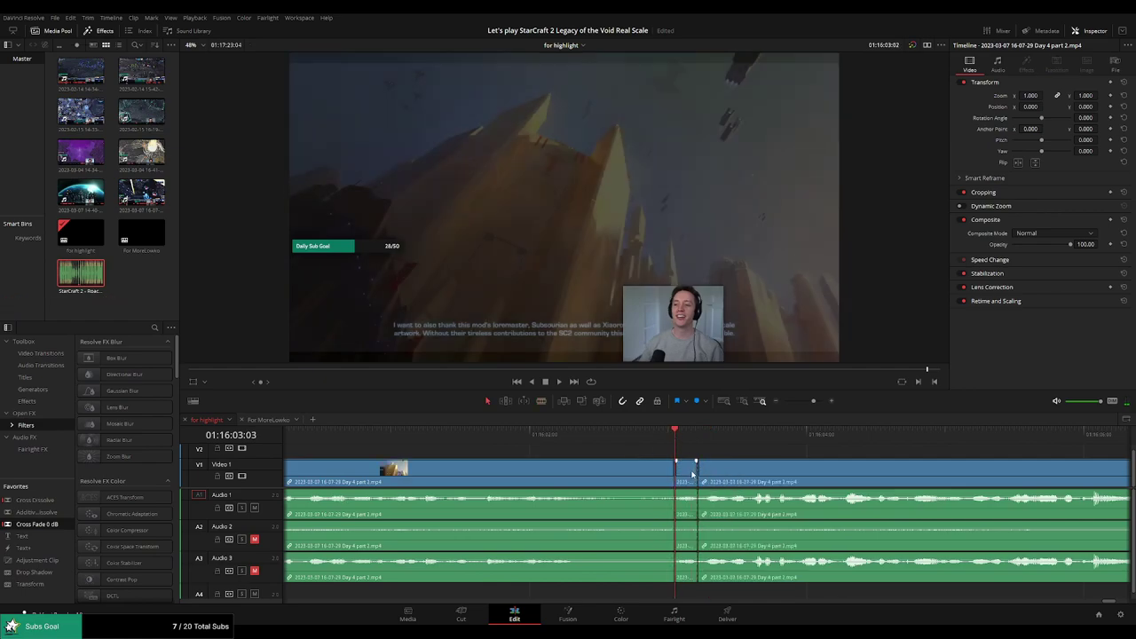
pyautogui.press('Delete')
pyautogui.click(647, 440)
pyautogui.press('space')
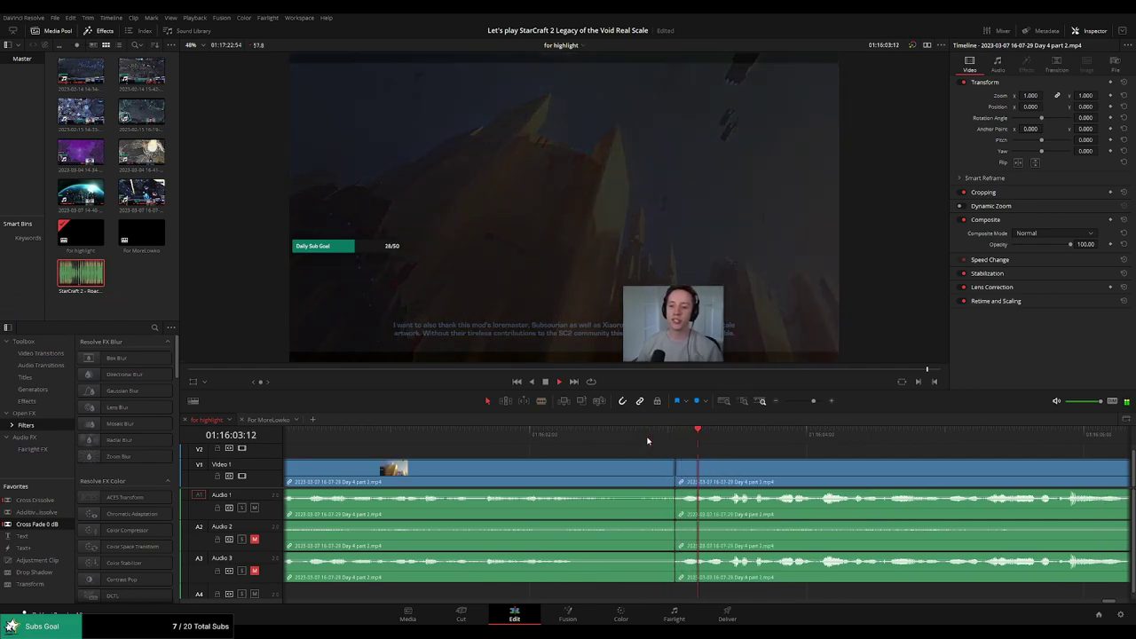
pyautogui.click(593, 434)
# Cut out the section from about 01:16:13 to 01:16:14 on all tracks, close the gap and replay the join
pyautogui.moveTo(813, 402)
pyautogui.mouseDown()
pyautogui.moveTo(802, 400)
pyautogui.moveTo(811, 406)
pyautogui.mouseUp()
pyautogui.hscroll(3, 812, 456)
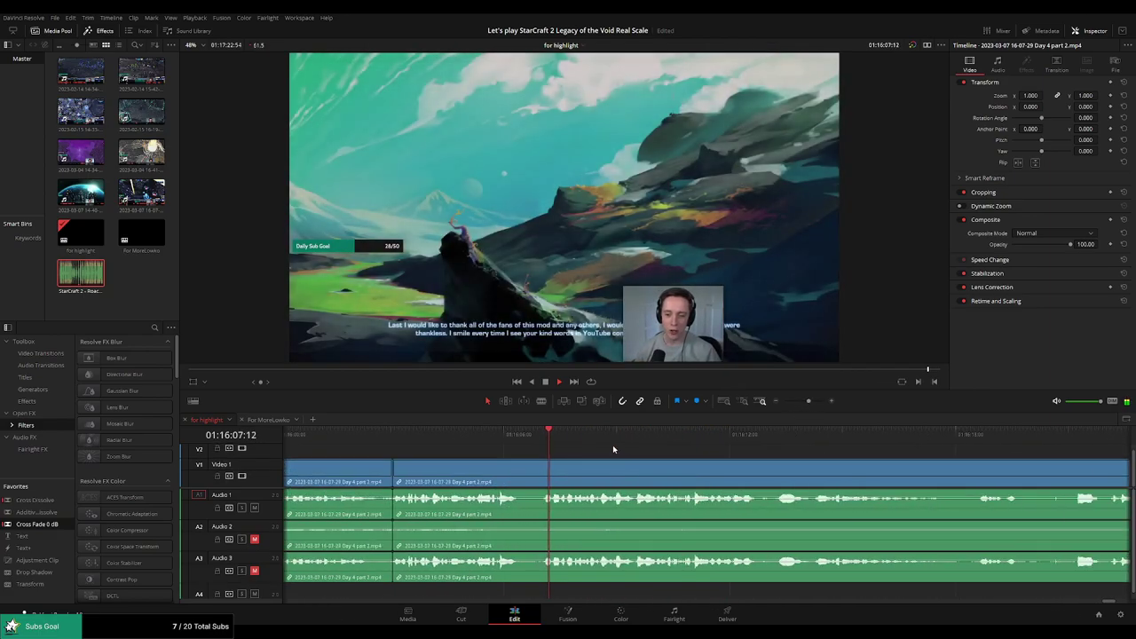
pyautogui.press('b')
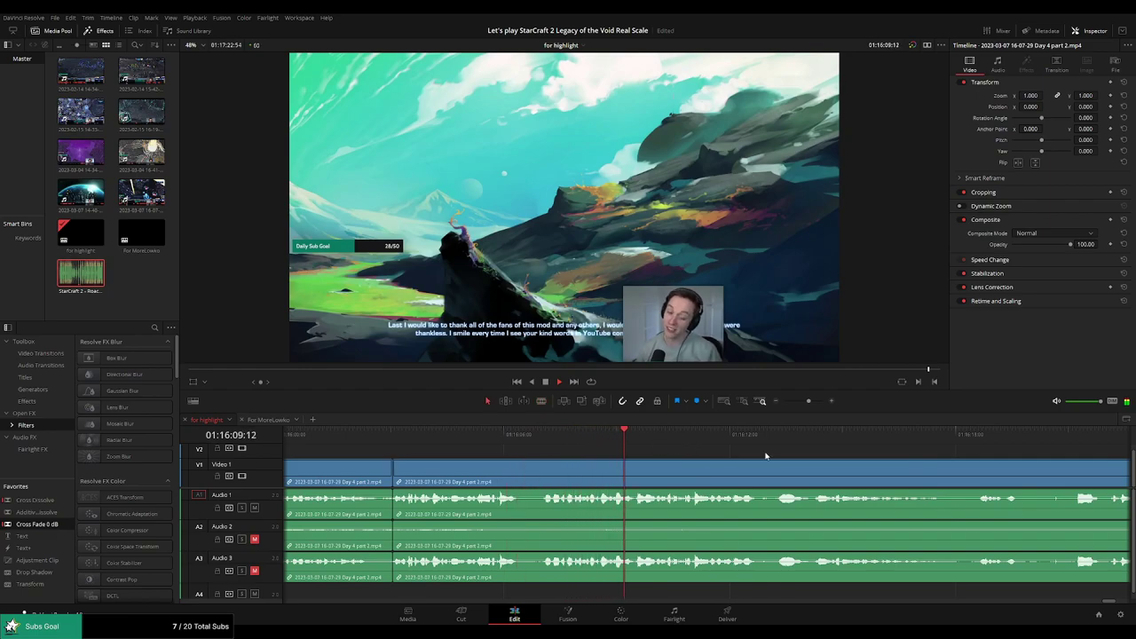
pyautogui.moveTo(765, 456); pyautogui.dragTo(620, 450)
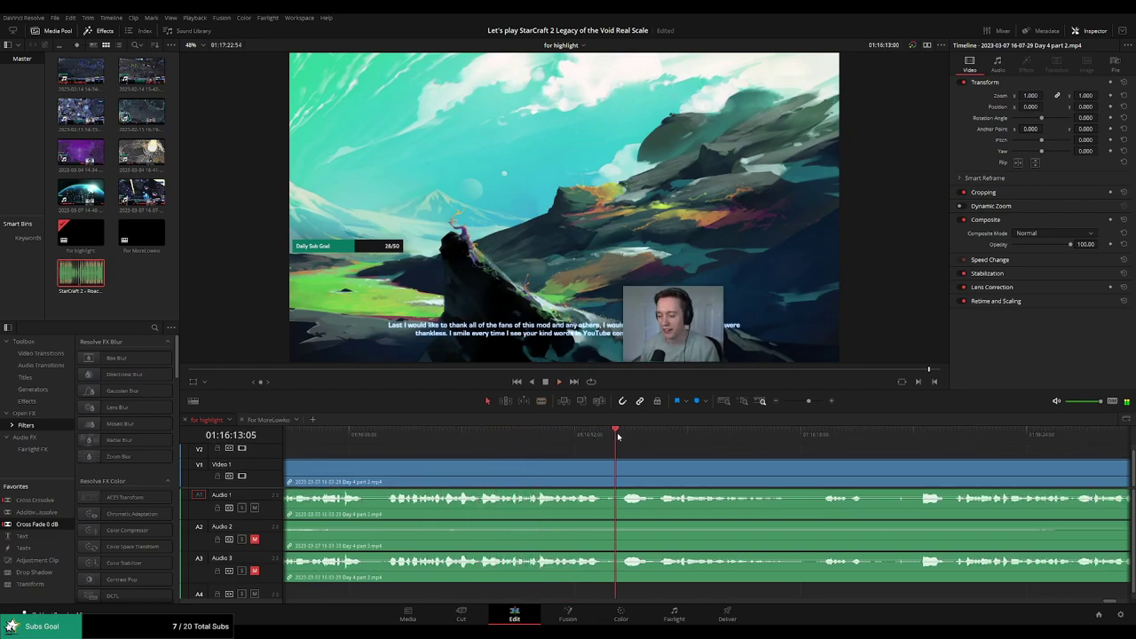
pyautogui.press('b')
pyautogui.click(623, 465)
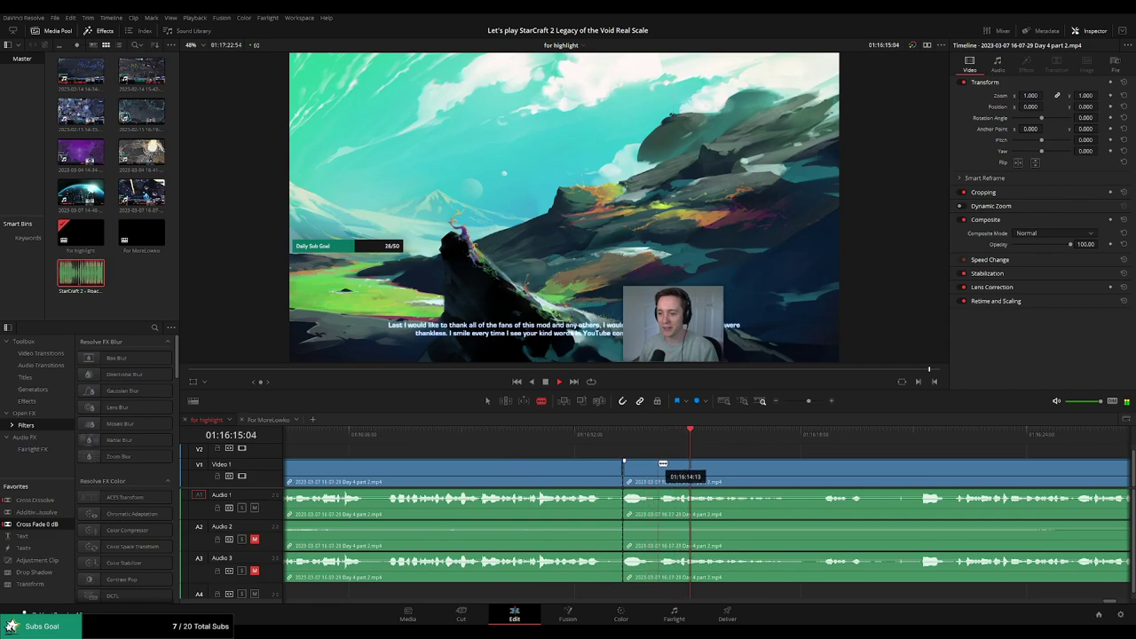
pyautogui.click(660, 463)
pyautogui.press('a')
pyautogui.click(644, 470)
pyautogui.press('Delete')
pyautogui.click(596, 435)
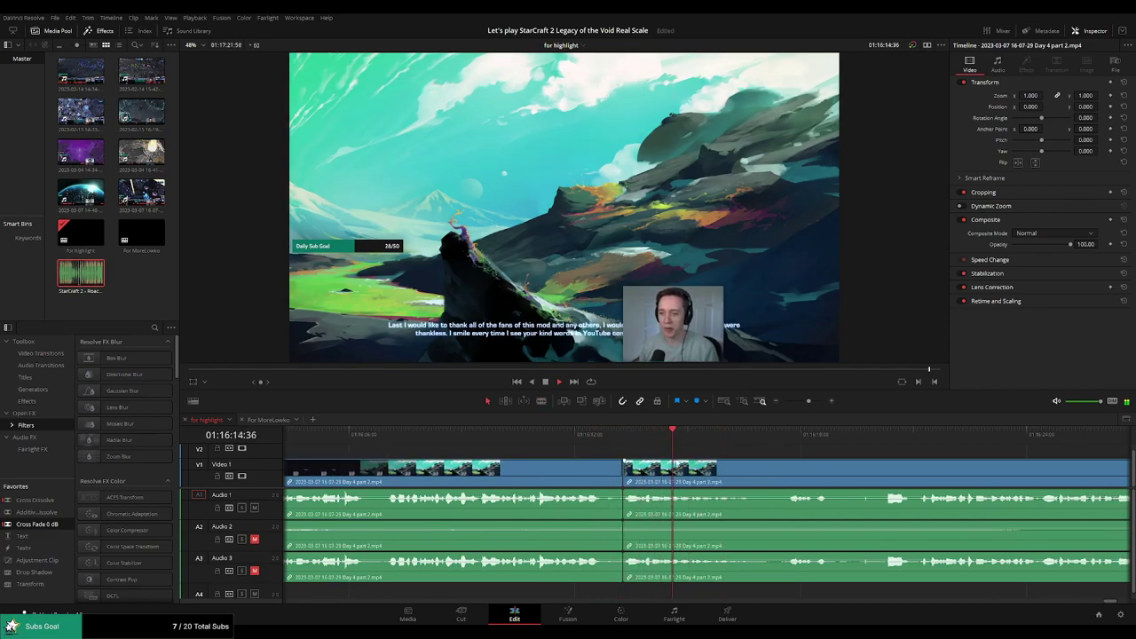
# Cut out the section from about 01:16:19 to 01:16:21 on all tracks, close the gap and replay the join
pyautogui.hscroll(3, 615, 439)
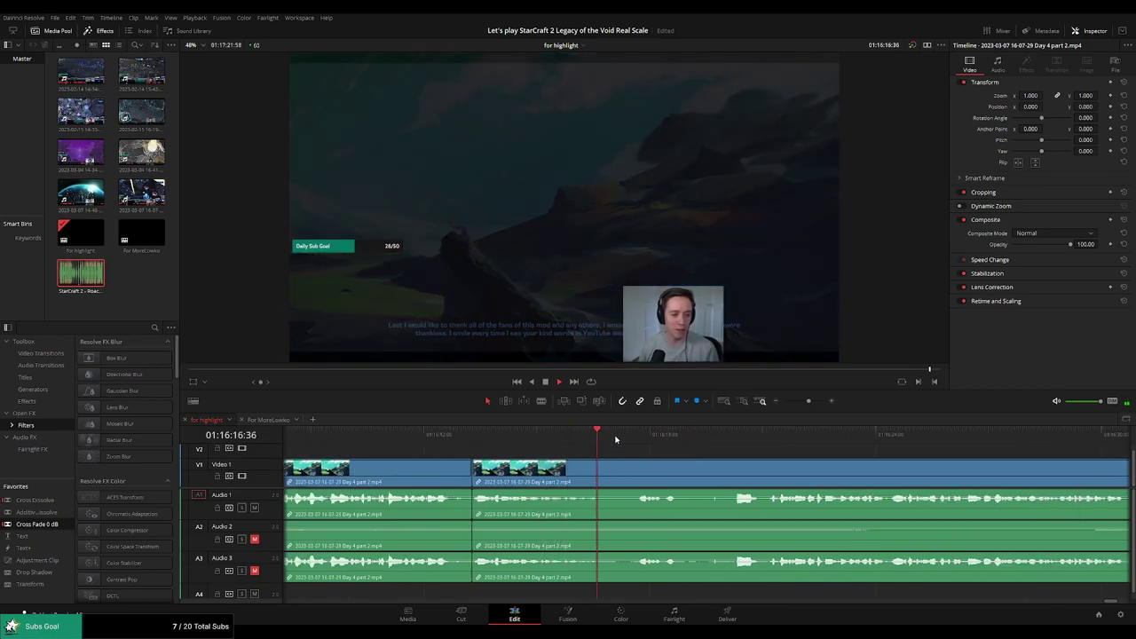
pyautogui.hscroll(3, 610, 445)
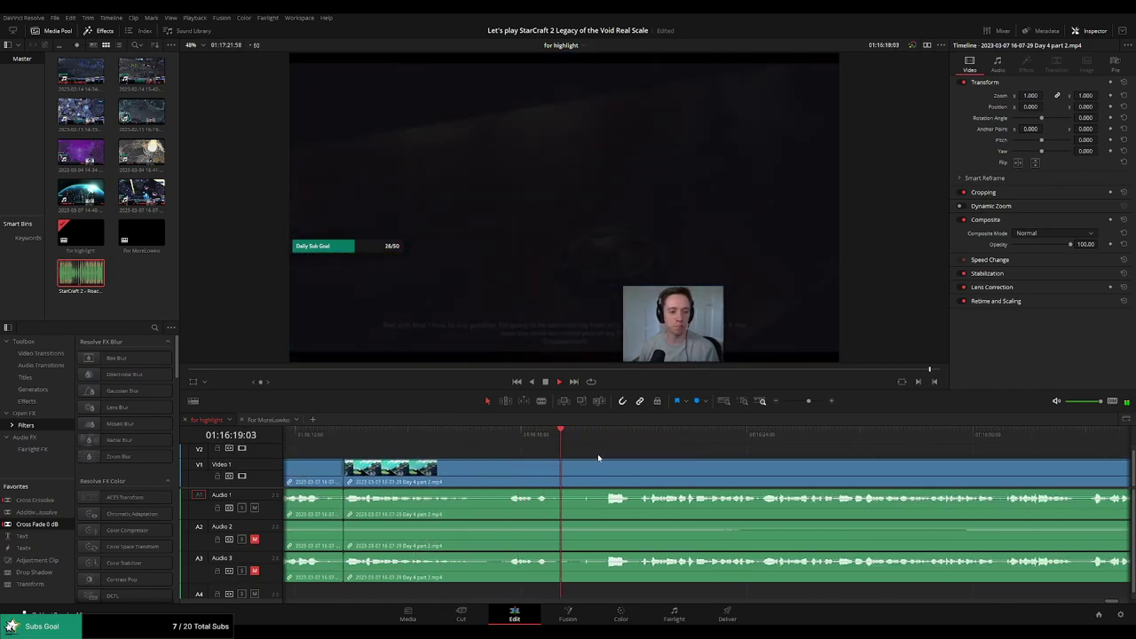
pyautogui.press('b')
pyautogui.click(551, 469)
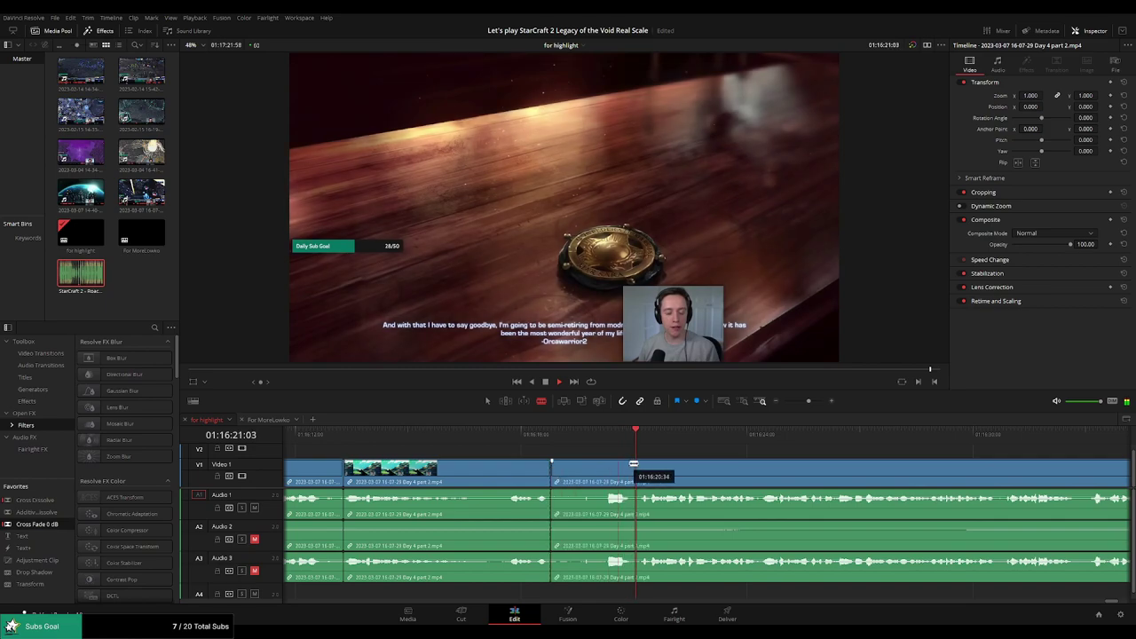
pyautogui.click(636, 469)
pyautogui.press('a')
pyautogui.click(614, 472)
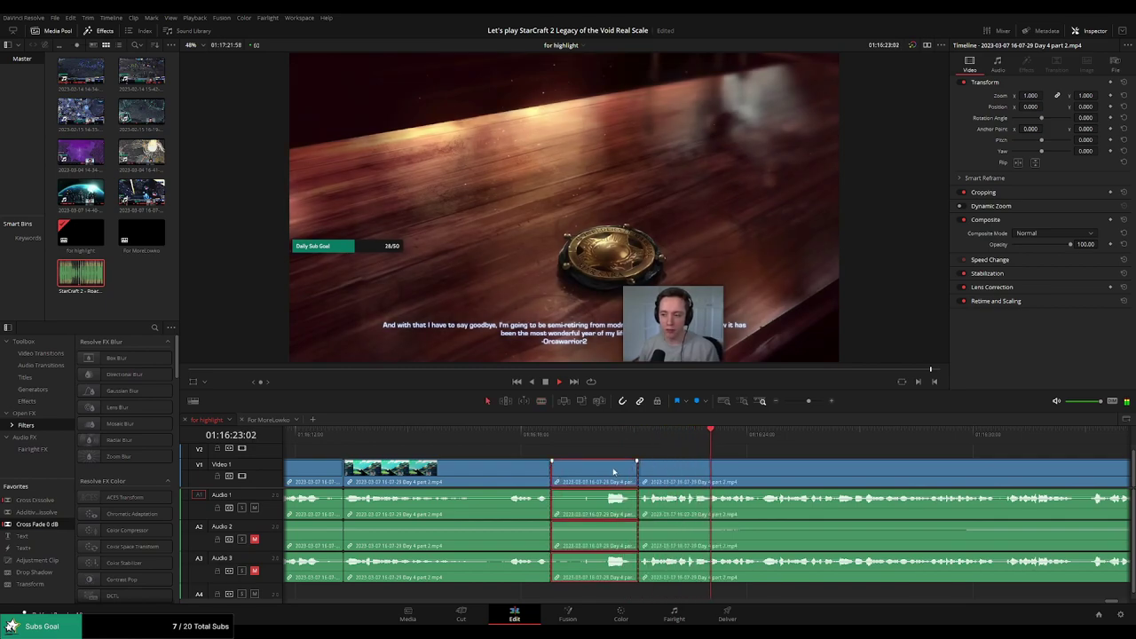
pyautogui.press('Delete')
pyautogui.click(523, 434)
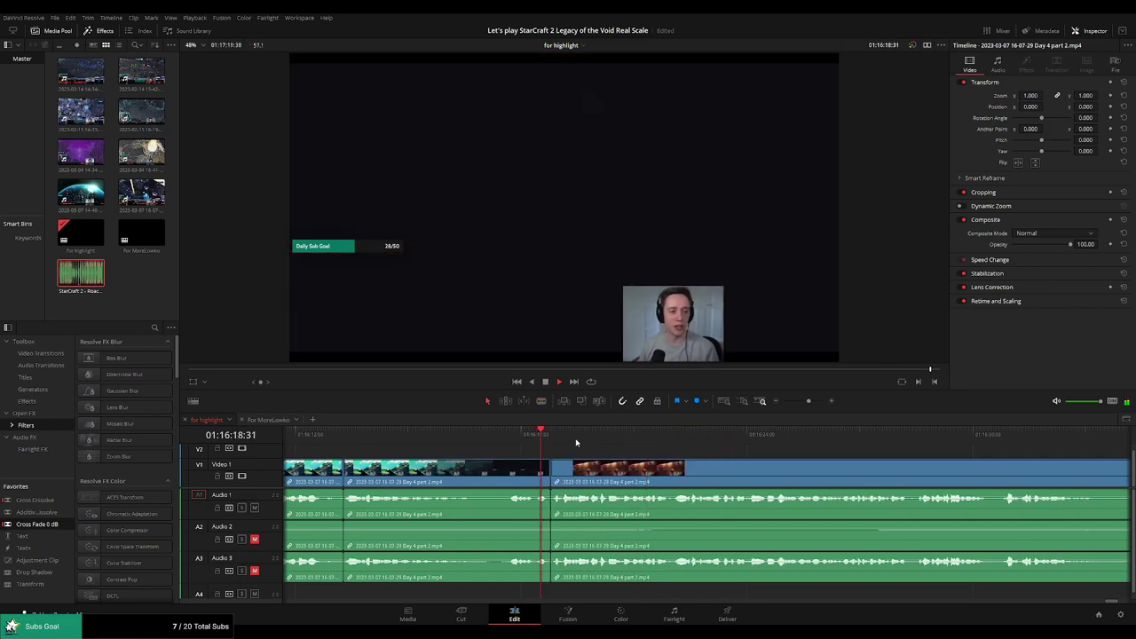
# Add a Cross Dissolve to Video 1 at the cut near 01:16:19 and shorten it to 20 frames
pyautogui.moveTo(41, 498); pyautogui.dragTo(408, 479)
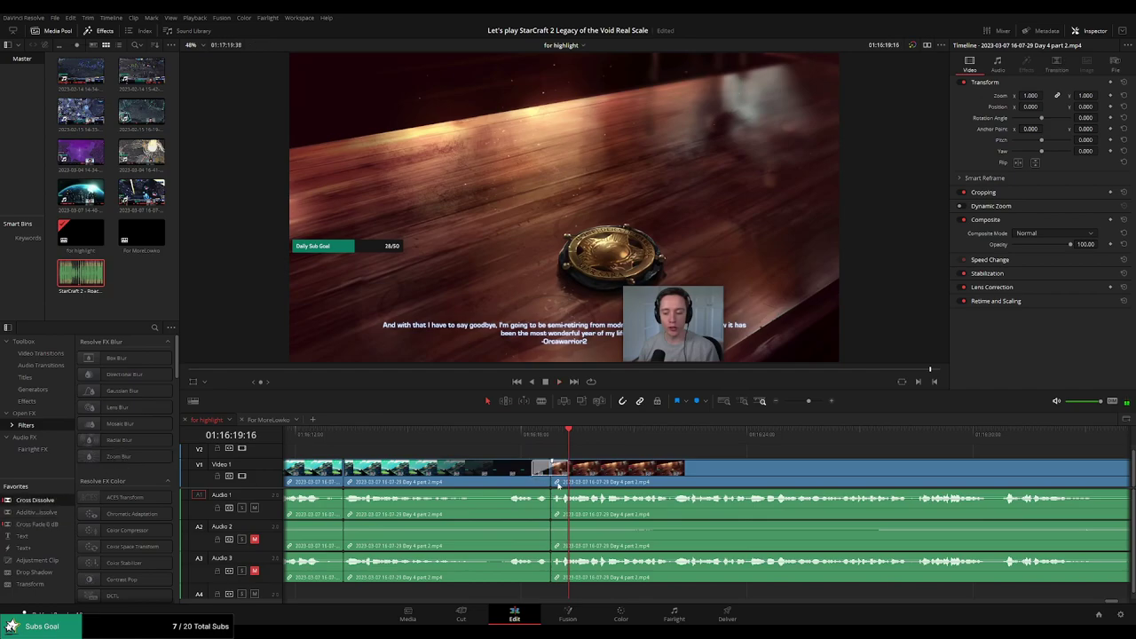
pyautogui.moveTo(565, 469); pyautogui.dragTo(552, 468)
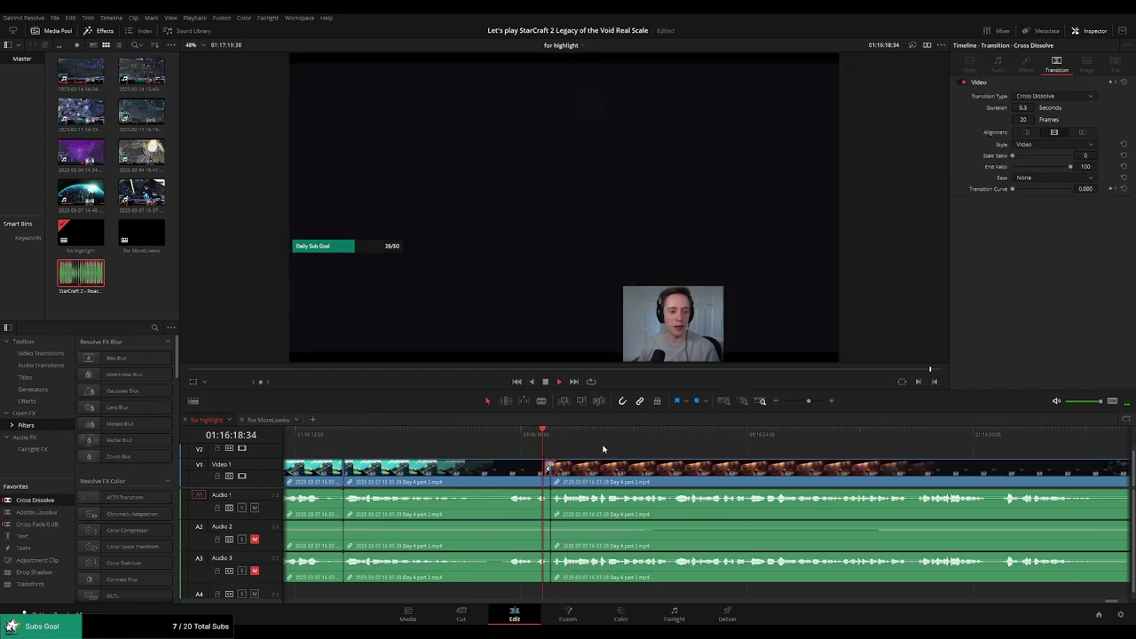
pyautogui.click(709, 457)
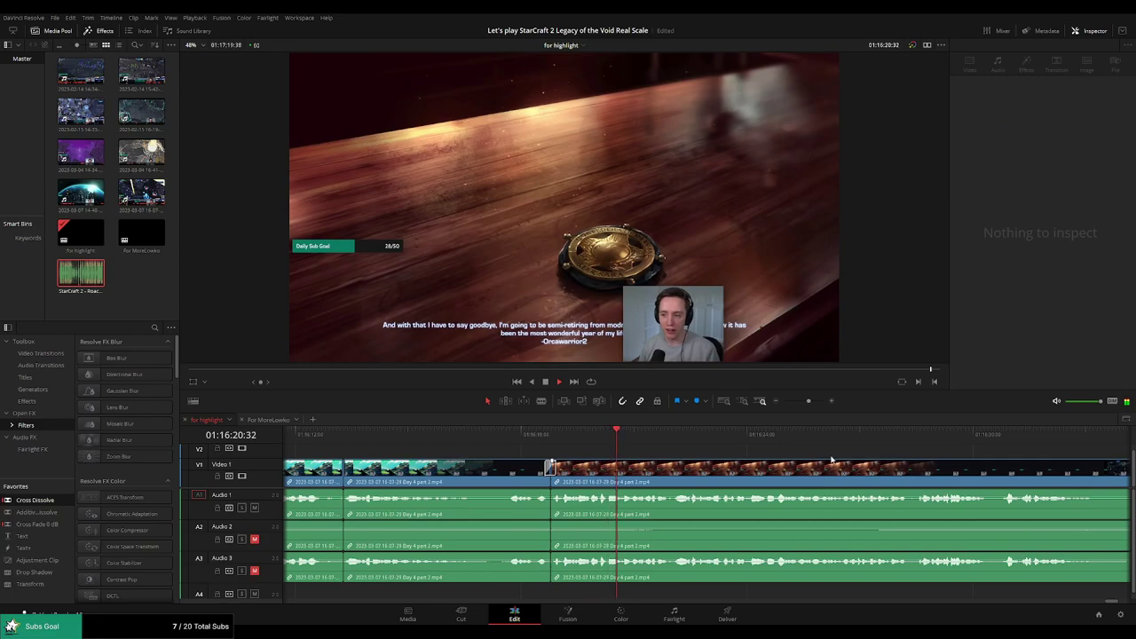
# Cut out the section from about 01:16:37 to 01:16:38 on the victory screen footage and close the gap
pyautogui.moveTo(832, 460); pyautogui.dragTo(608, 454)
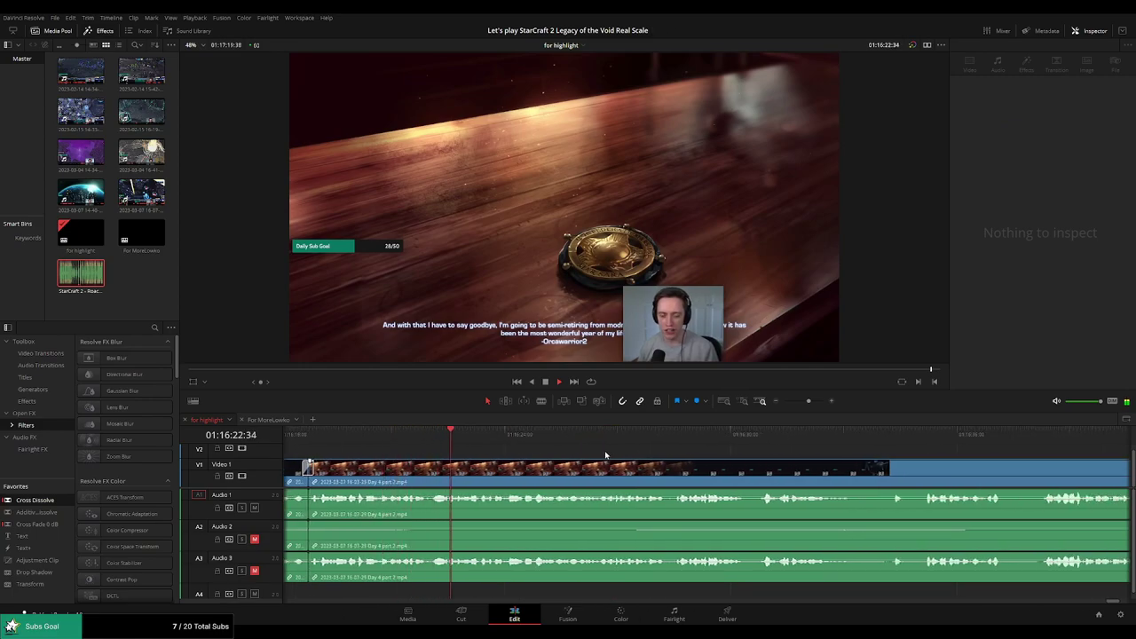
pyautogui.moveTo(807, 401)
pyautogui.mouseDown()
pyautogui.moveTo(783, 405)
pyautogui.moveTo(809, 402)
pyautogui.mouseUp()
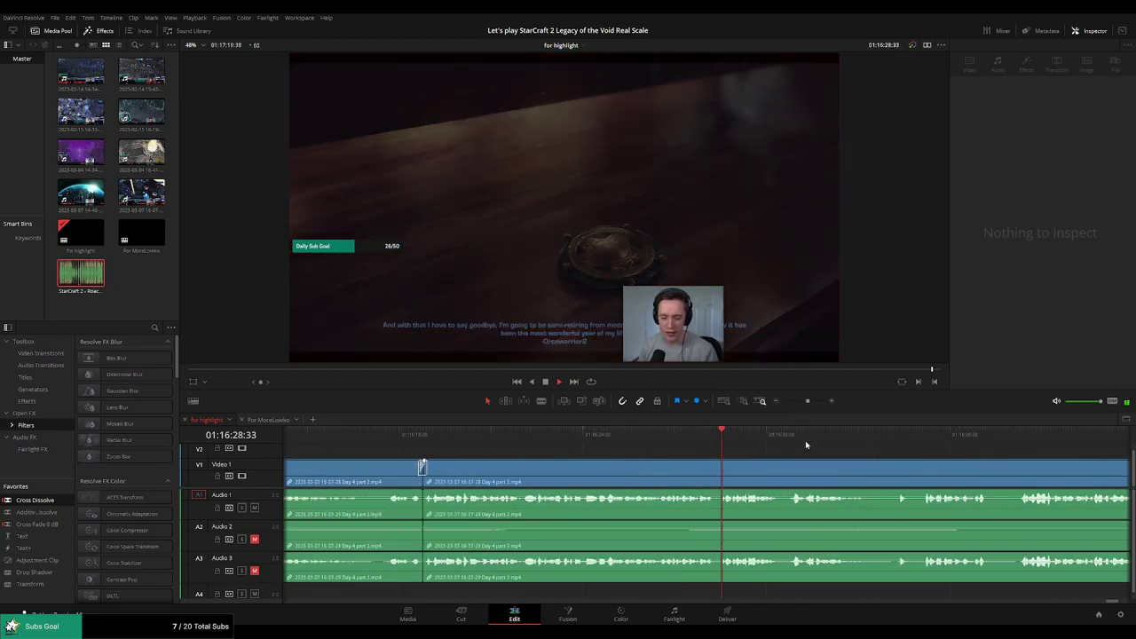
pyautogui.moveTo(807, 444); pyautogui.dragTo(657, 448)
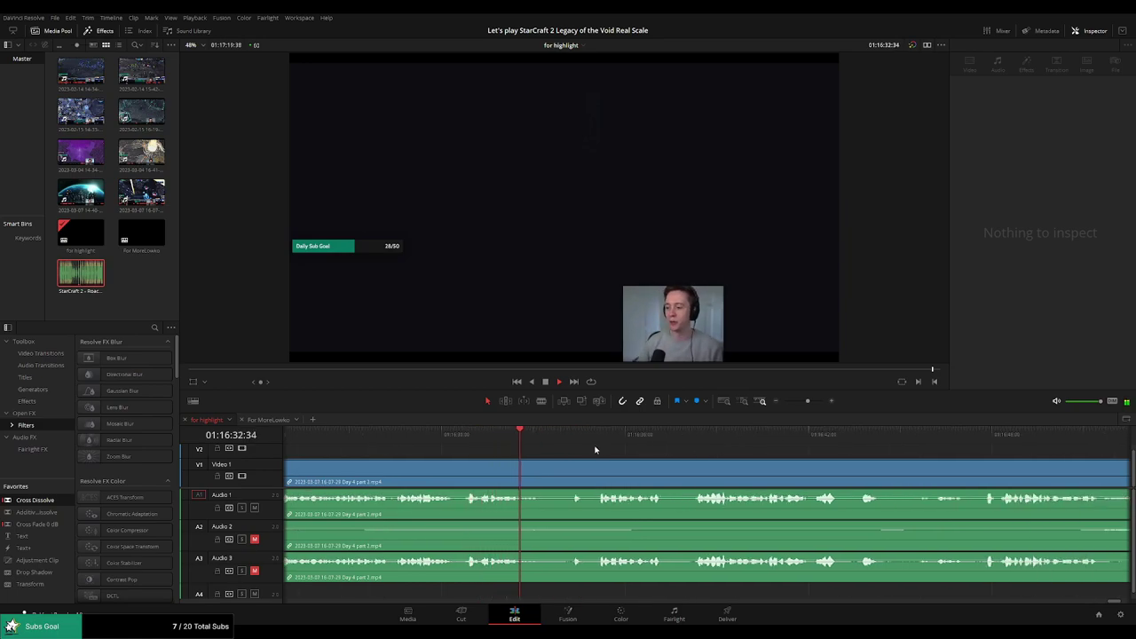
pyautogui.click(564, 435)
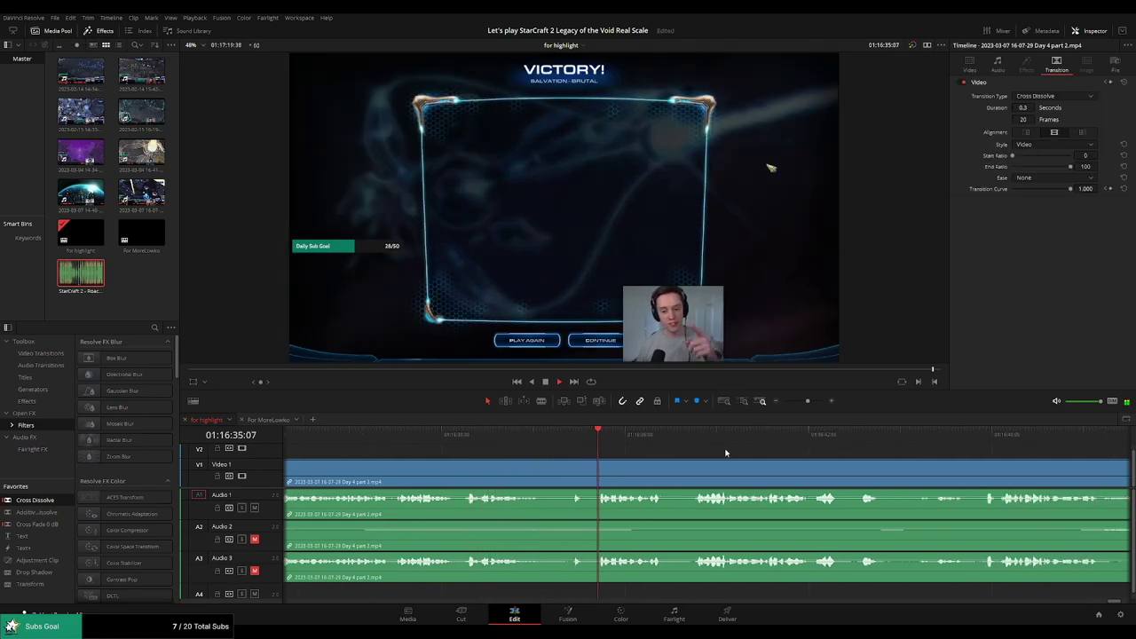
pyautogui.moveTo(777, 452); pyautogui.dragTo(608, 449)
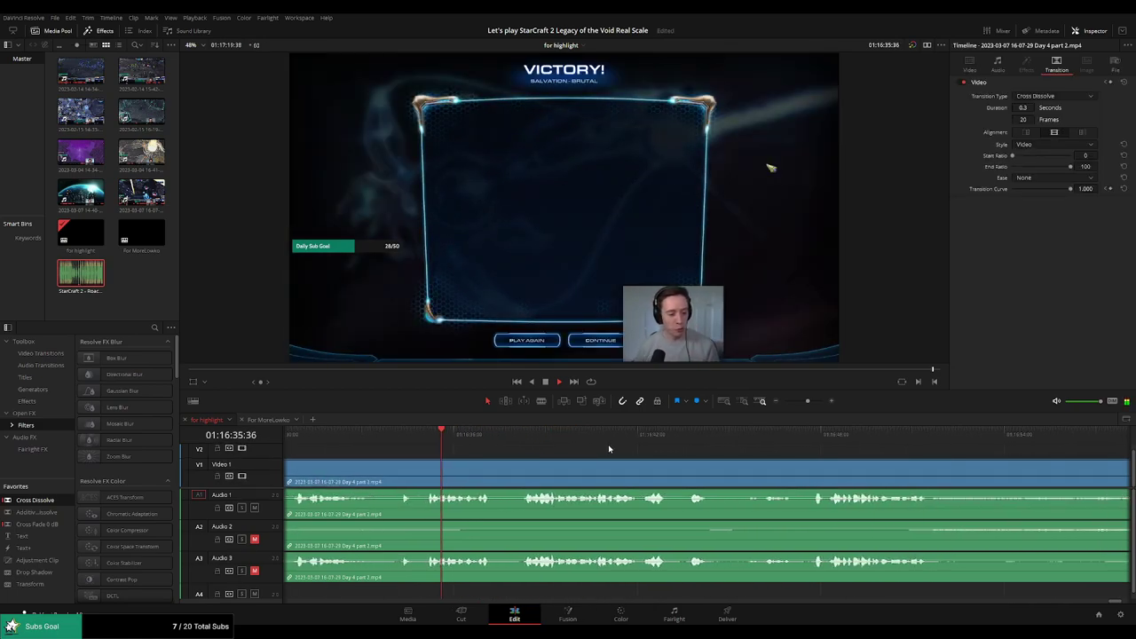
pyautogui.click(526, 432)
pyautogui.press('b')
pyautogui.click(490, 466)
pyautogui.click(521, 467)
pyautogui.press('a')
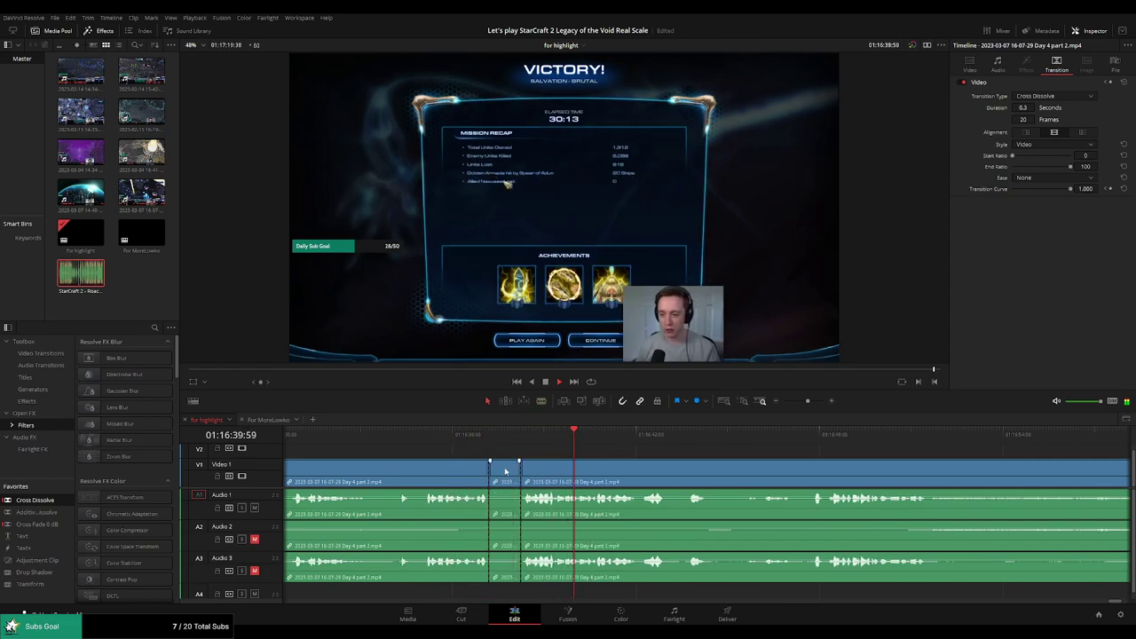
pyautogui.click(506, 471)
pyautogui.press('Delete')
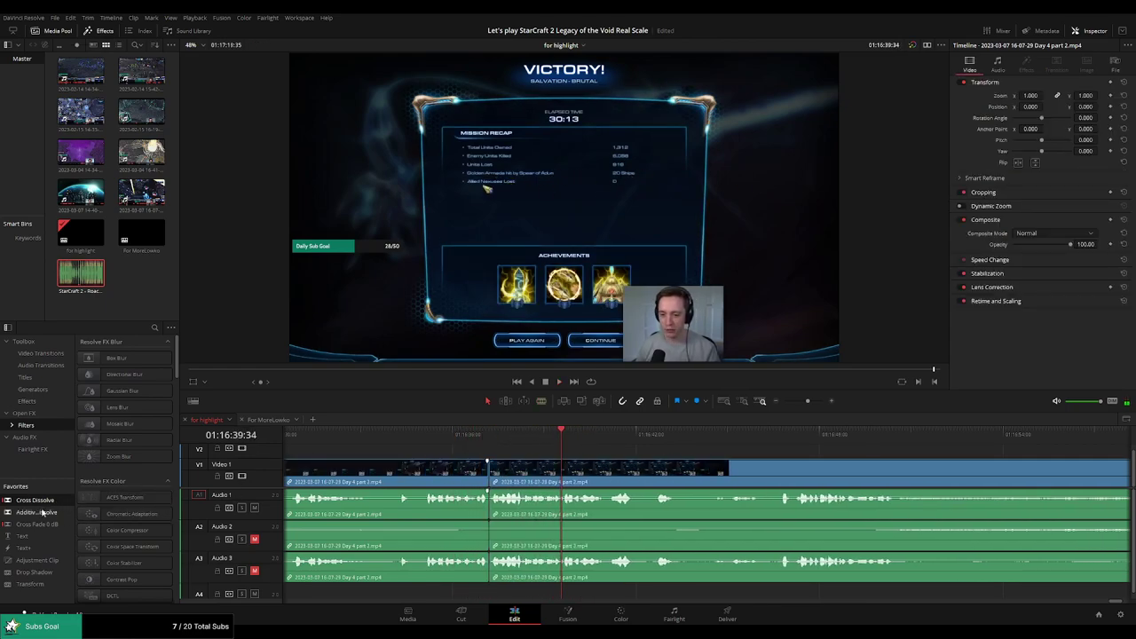
# Add a Cross Fade 0 dB to Audio 1 at the cut near 01:16:37 and play back across it
pyautogui.click(505, 435)
pyautogui.press('space')
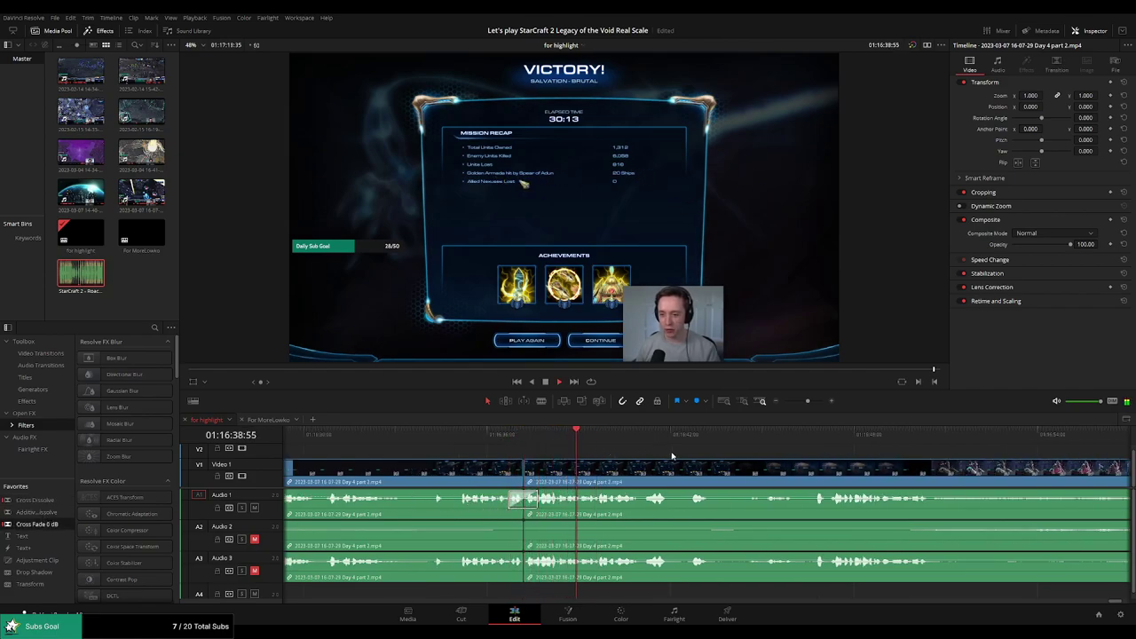
pyautogui.moveTo(715, 456); pyautogui.dragTo(614, 456)
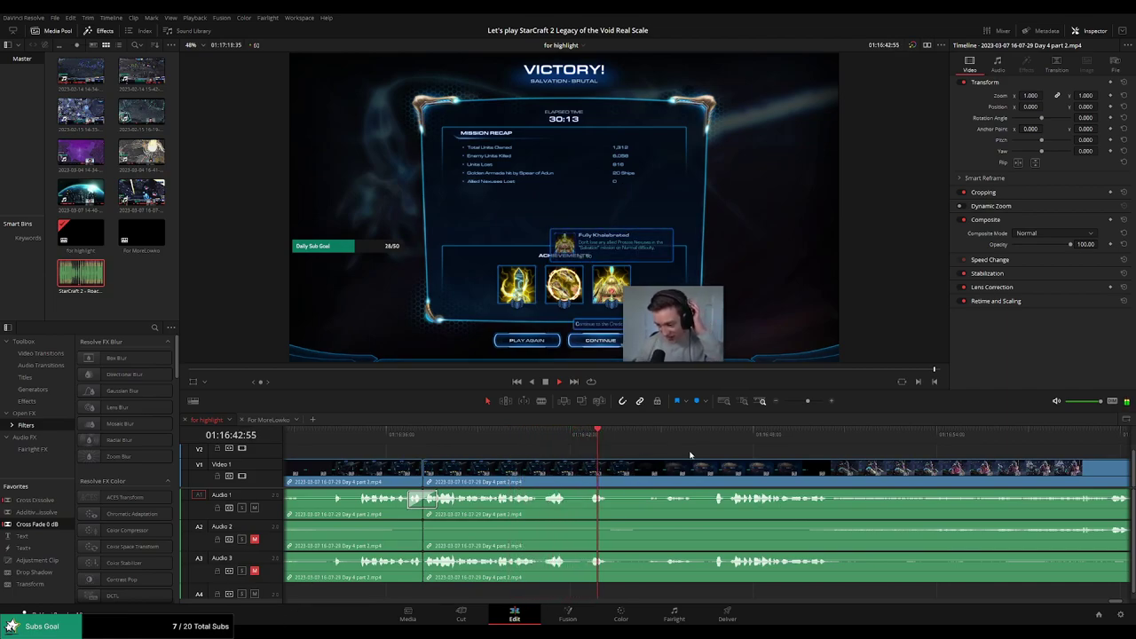
pyautogui.moveTo(702, 454); pyautogui.dragTo(595, 444)
pyautogui.click(551, 436)
pyautogui.press('b')
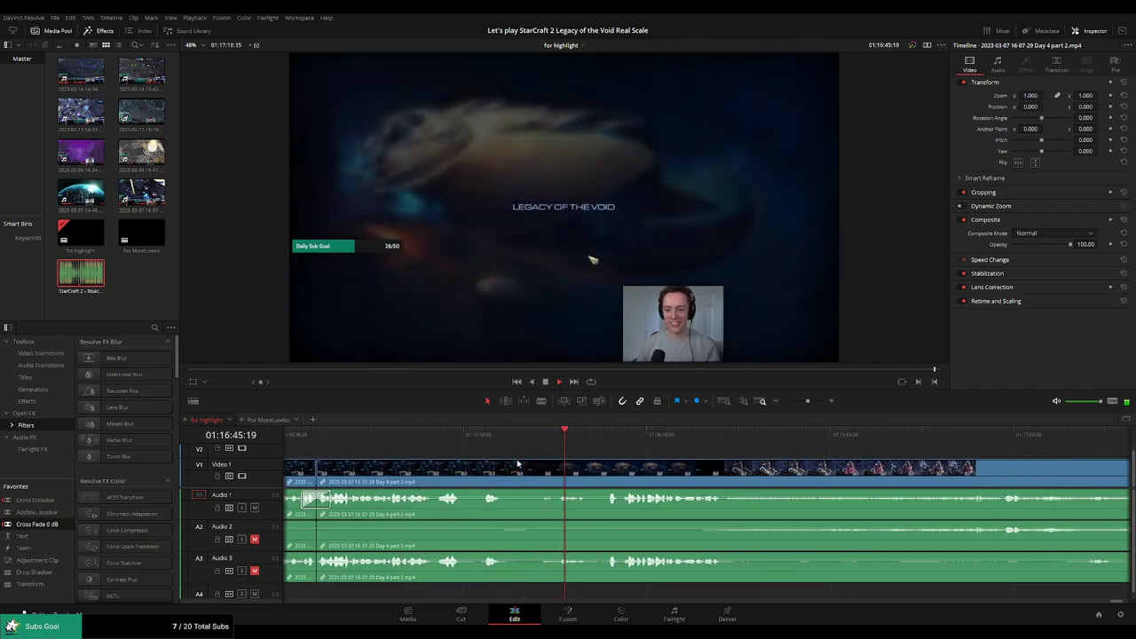
pyautogui.click(509, 468)
pyautogui.click(539, 438)
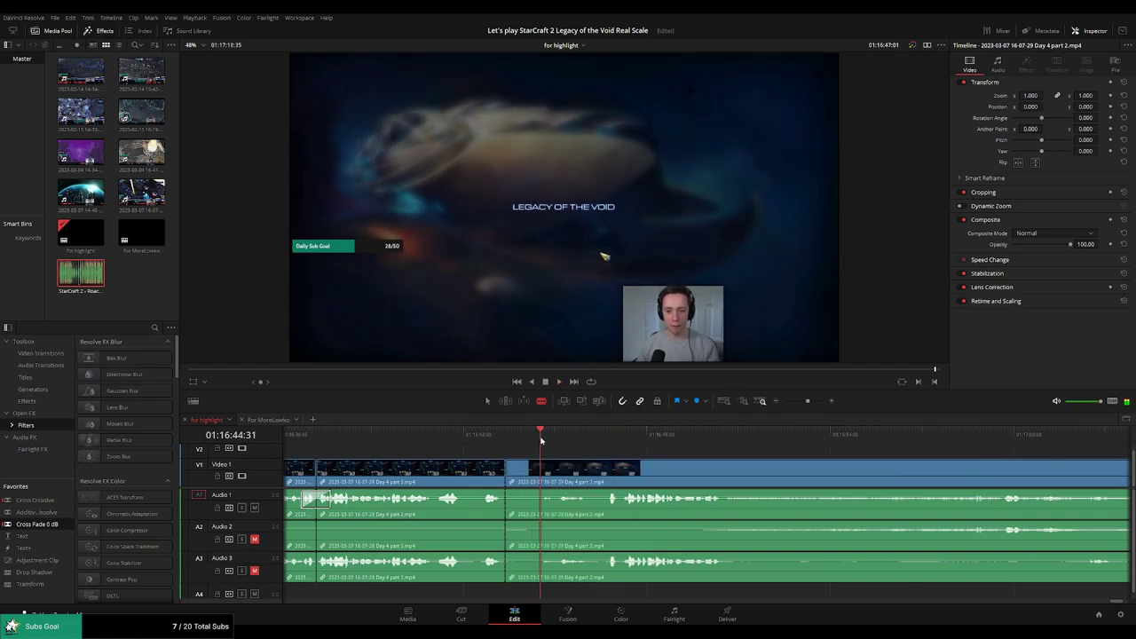
pyautogui.hotkey('ctrl', 'z')
# Cut out the section from about 01:16:50 to 01:17:10 on all tracks and close the gap
pyautogui.click(602, 442)
pyautogui.press('space')
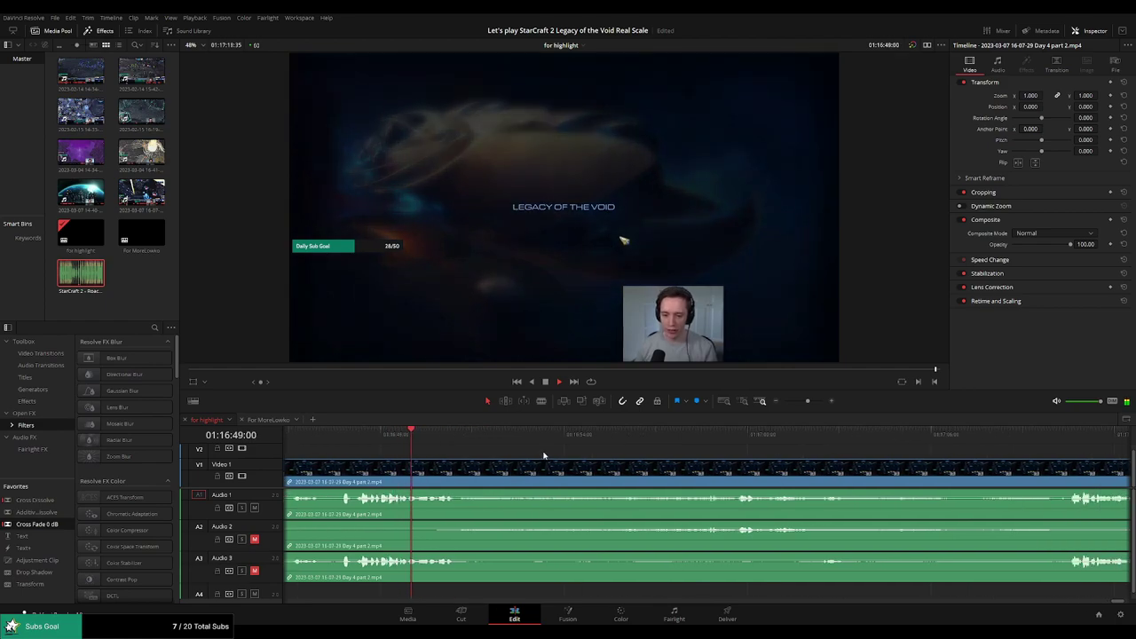
pyautogui.press('b')
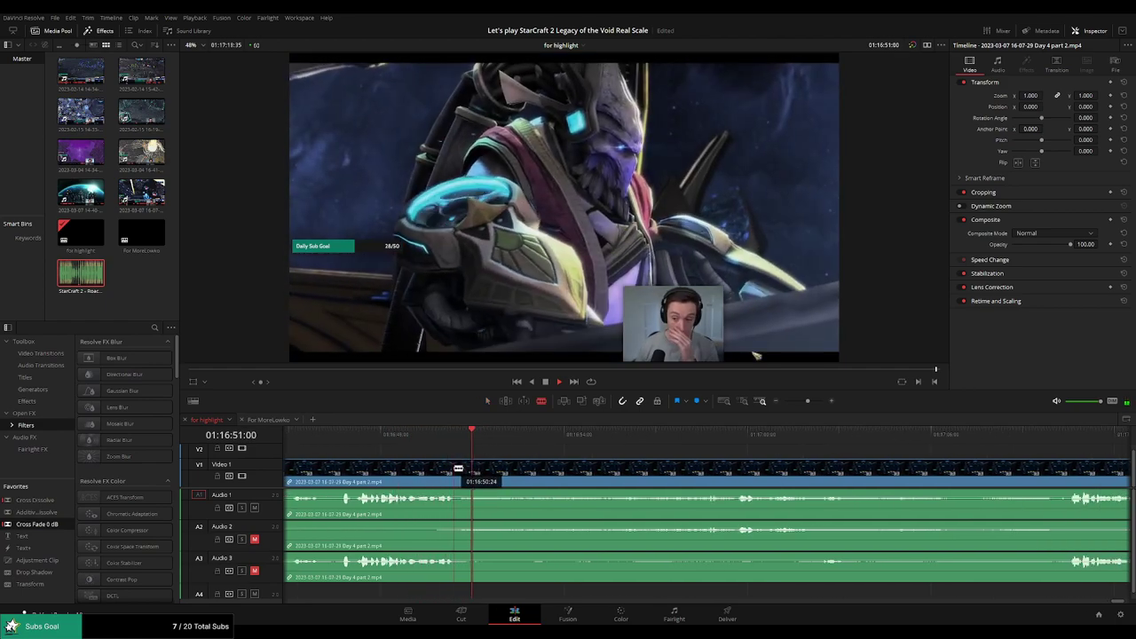
pyautogui.click(458, 468)
pyautogui.moveTo(688, 441); pyautogui.dragTo(636, 448)
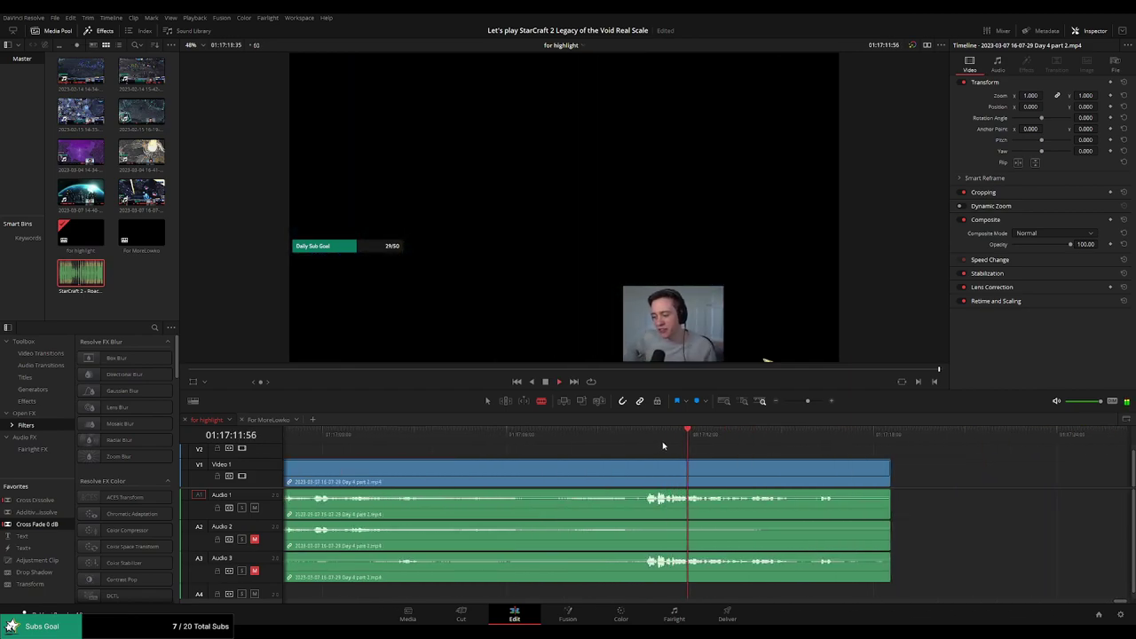
pyautogui.click(645, 436)
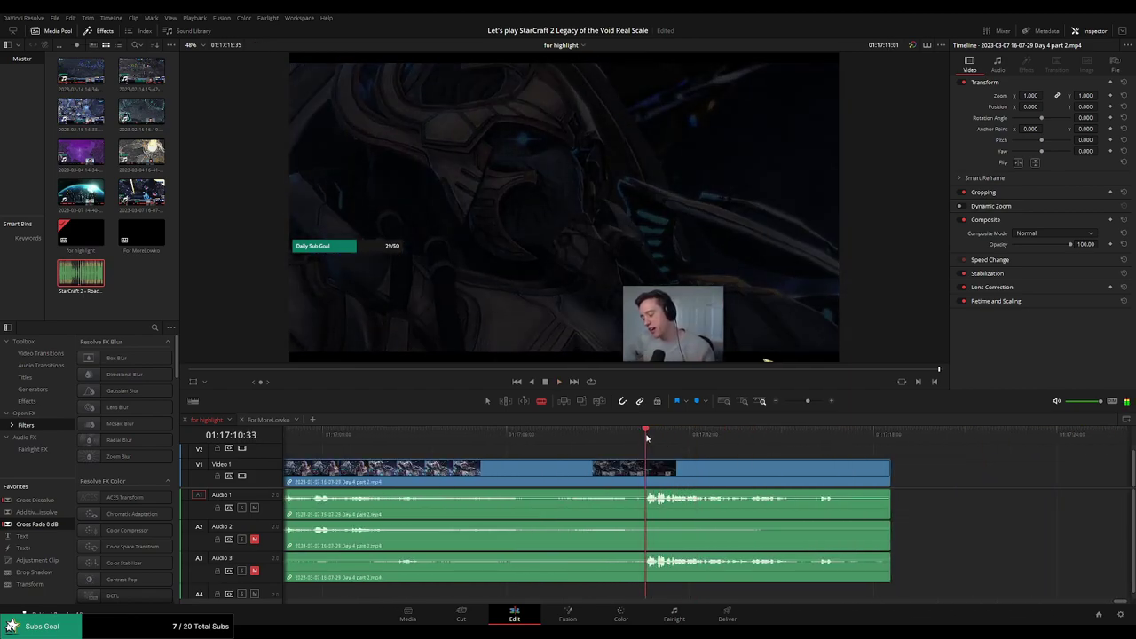
pyautogui.hotkey('ctrl', 'b')
pyautogui.press('Delete')
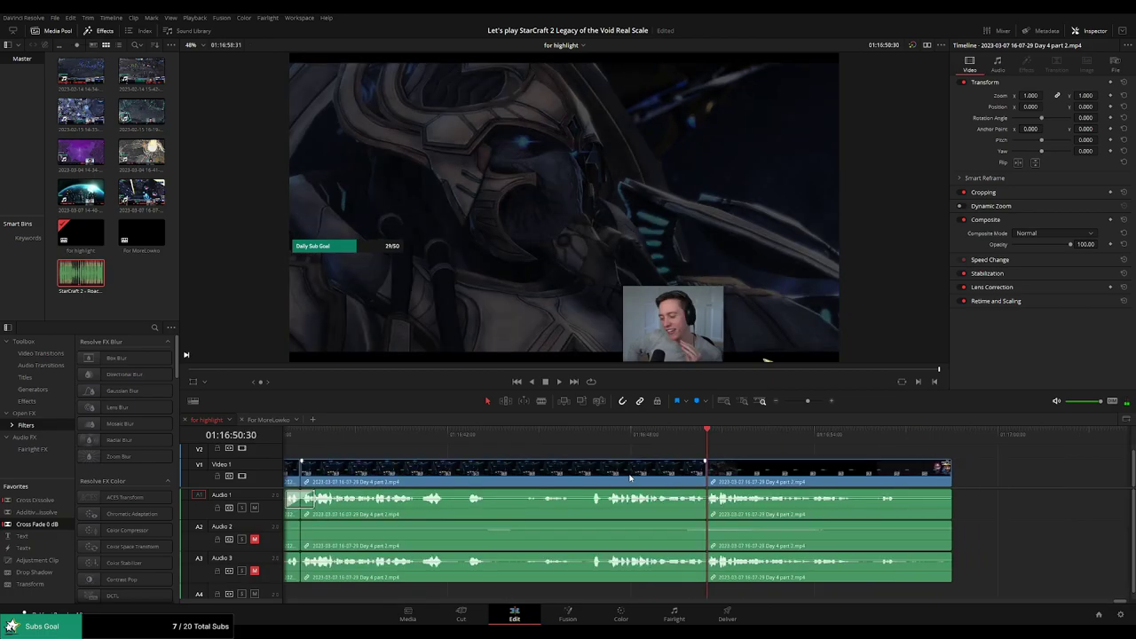
# Add the default transitions to the video and all audio tracks at the cut near 01:16:50 and play back across it
pyautogui.click(708, 477)
pyautogui.hotkey('ctrl', 't')
pyautogui.click(690, 441)
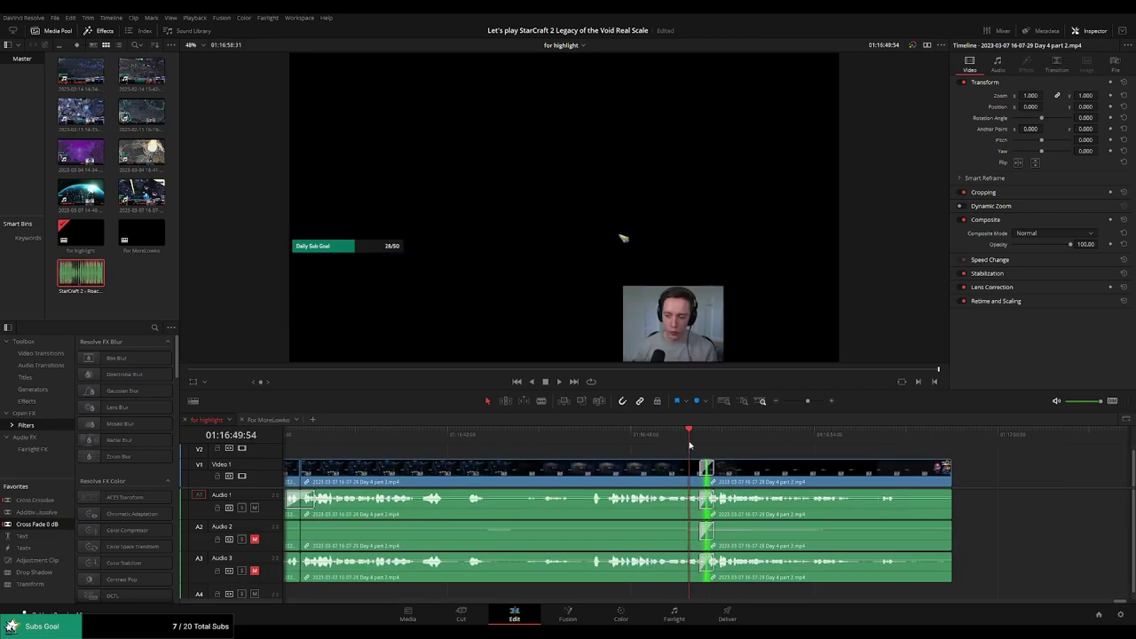
pyautogui.press('space')
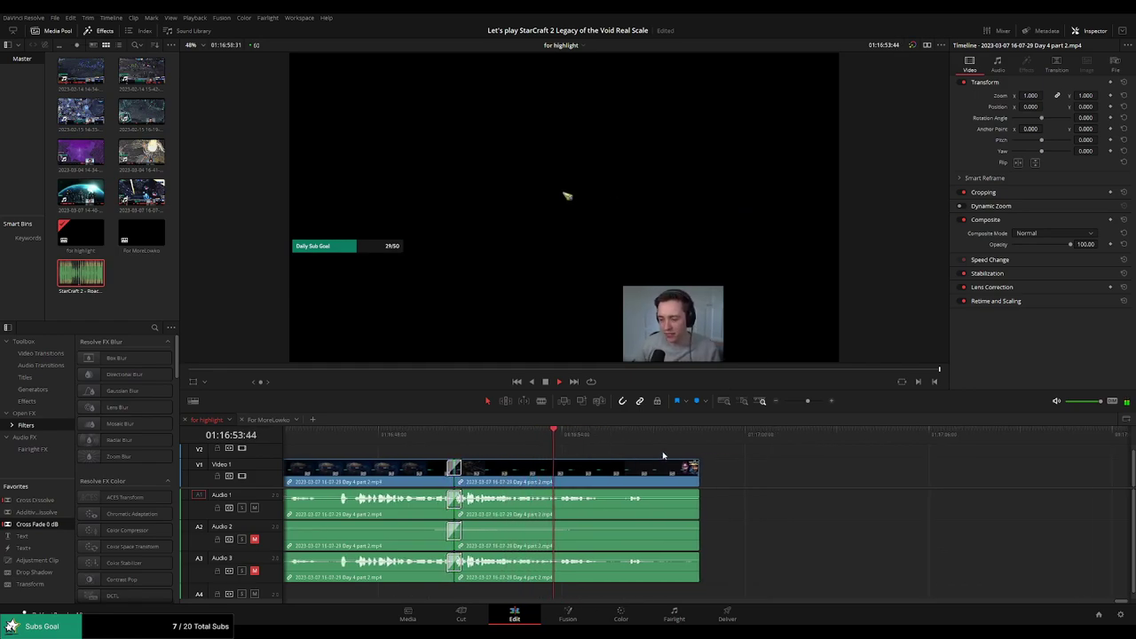
# Play through the ending and trim the end of the last clip on all tracks back to 01:16:57:00
pyautogui.moveTo(693, 455); pyautogui.dragTo(617, 455)
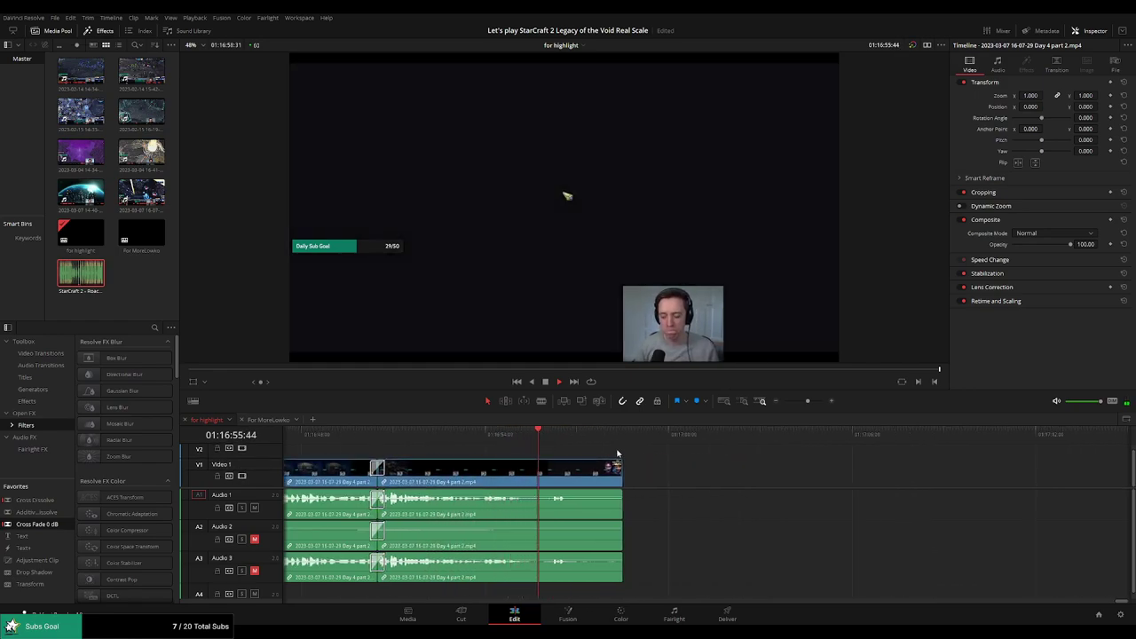
pyautogui.scroll(2, 619, 453)
pyautogui.press('space')
pyautogui.hscroll(4, 773, 458)
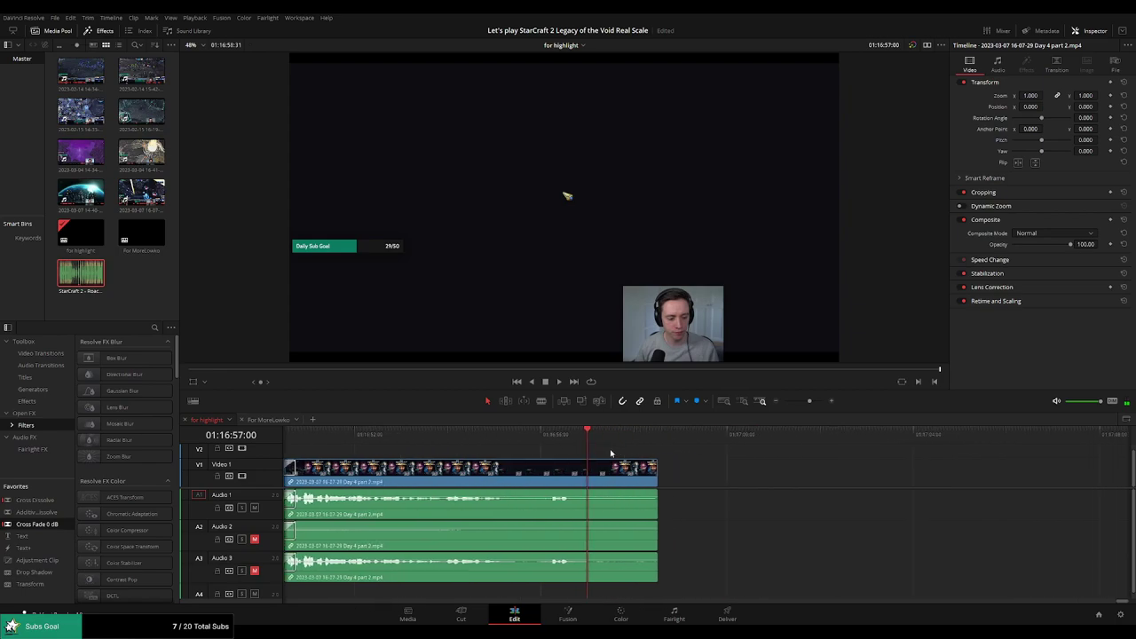
pyautogui.moveTo(655, 475); pyautogui.dragTo(587, 478)
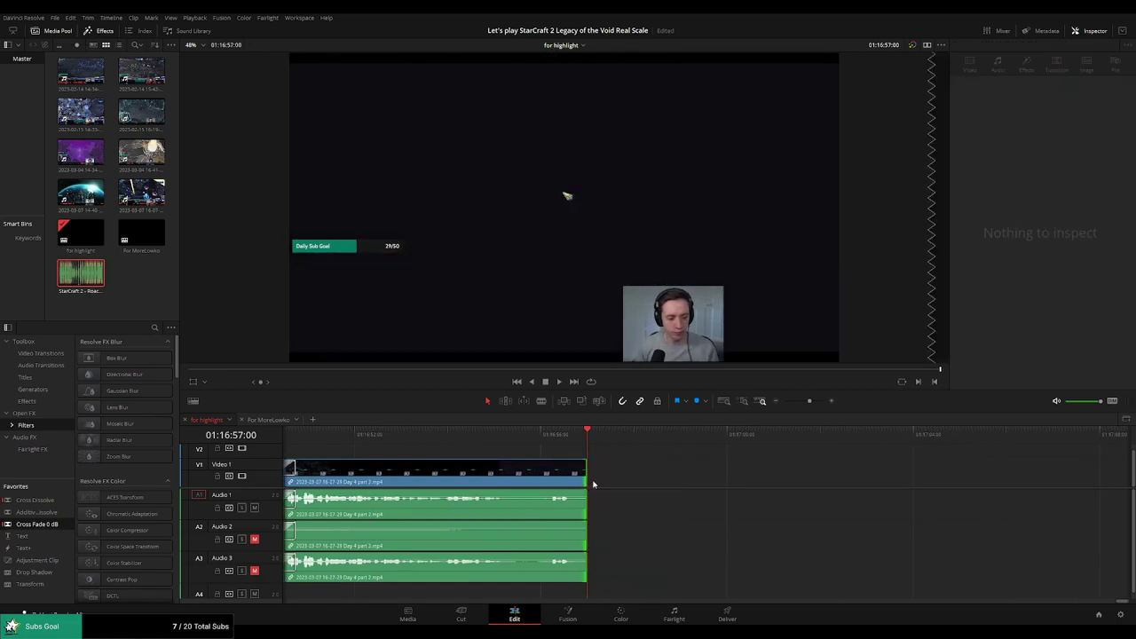
# Extend the last clip to 01:16:57:30 and fade out Video 1 and Audio 1, 2 and 3 over about one second
pyautogui.scroll(3, 603, 482)
pyautogui.moveTo(705, 467); pyautogui.dragTo(564, 464)
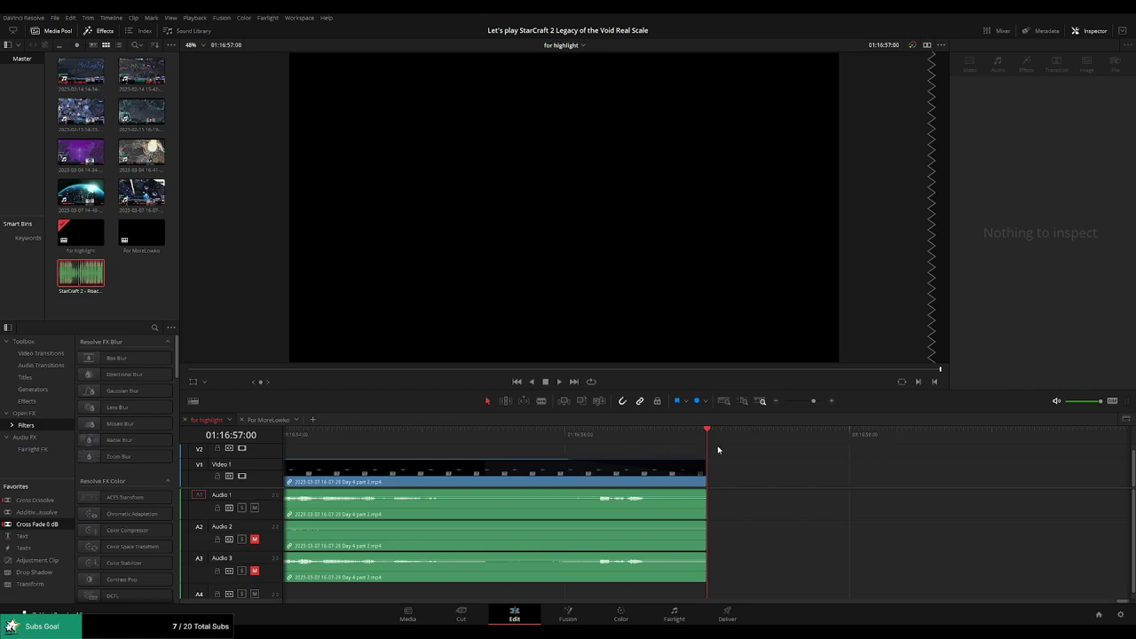
pyautogui.moveTo(721, 443); pyautogui.dragTo(735, 444)
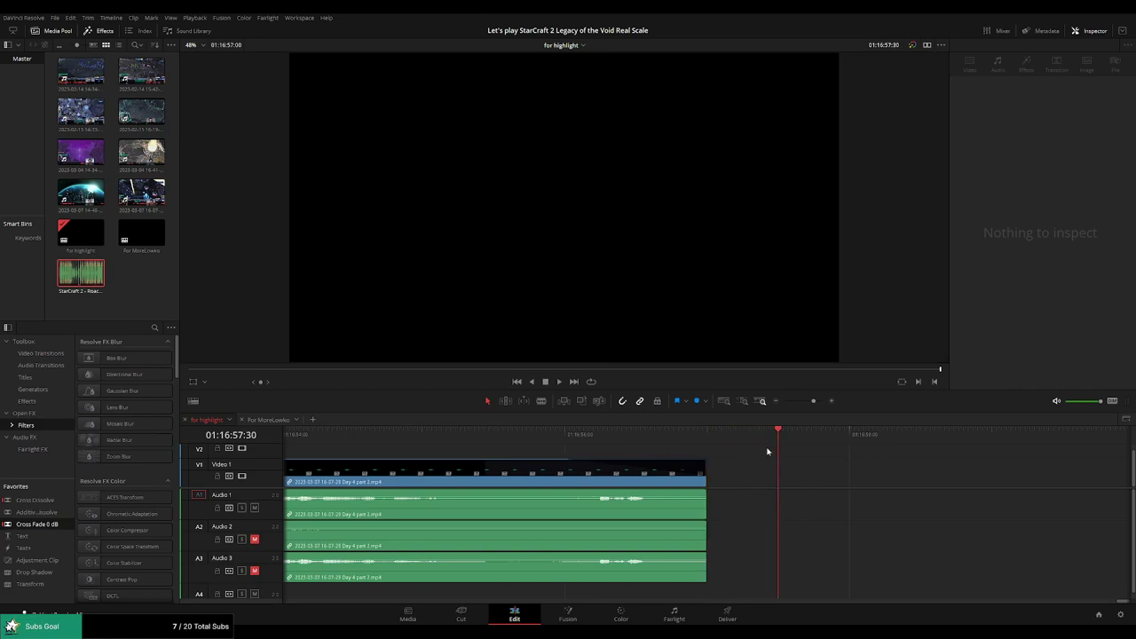
pyautogui.moveTo(704, 481); pyautogui.dragTo(636, 493)
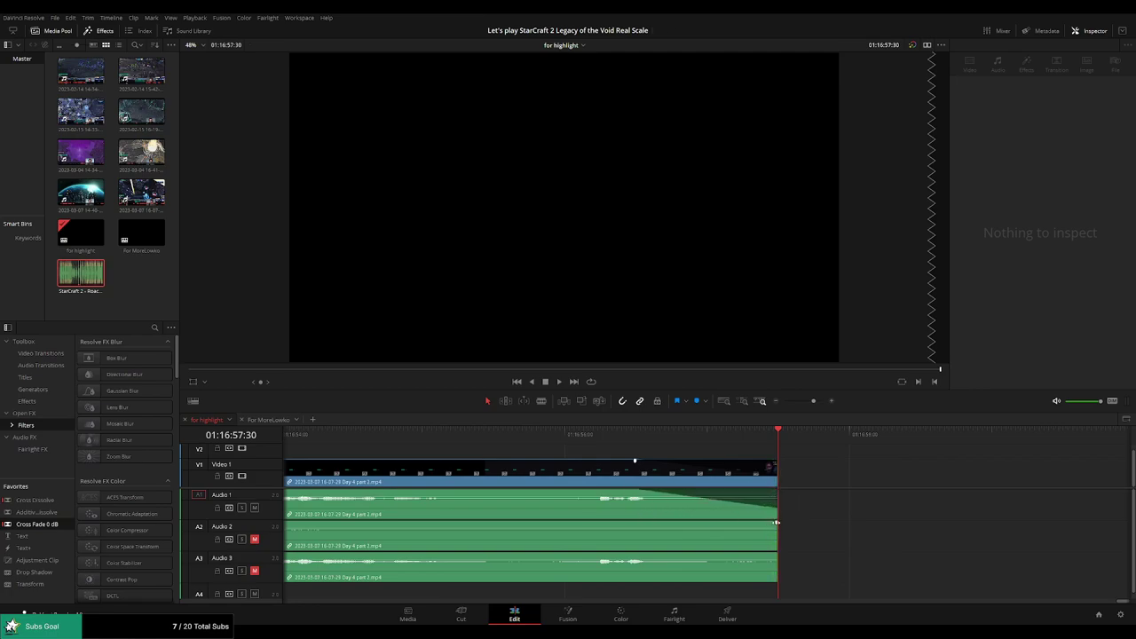
pyautogui.moveTo(776, 523); pyautogui.dragTo(646, 523)
pyautogui.moveTo(774, 556); pyautogui.dragTo(631, 554)
# Return to the start of the timeline and check the campaign menu footage and its joins up to about 00:00:53
pyautogui.moveTo(813, 400); pyautogui.dragTo(781, 401)
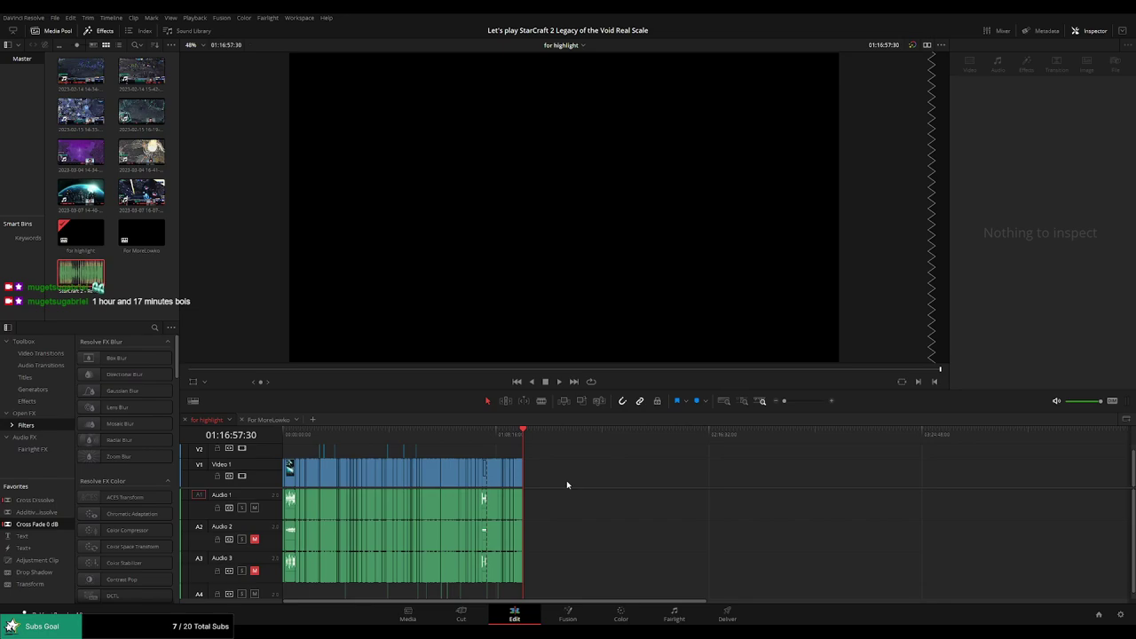
pyautogui.click(282, 434)
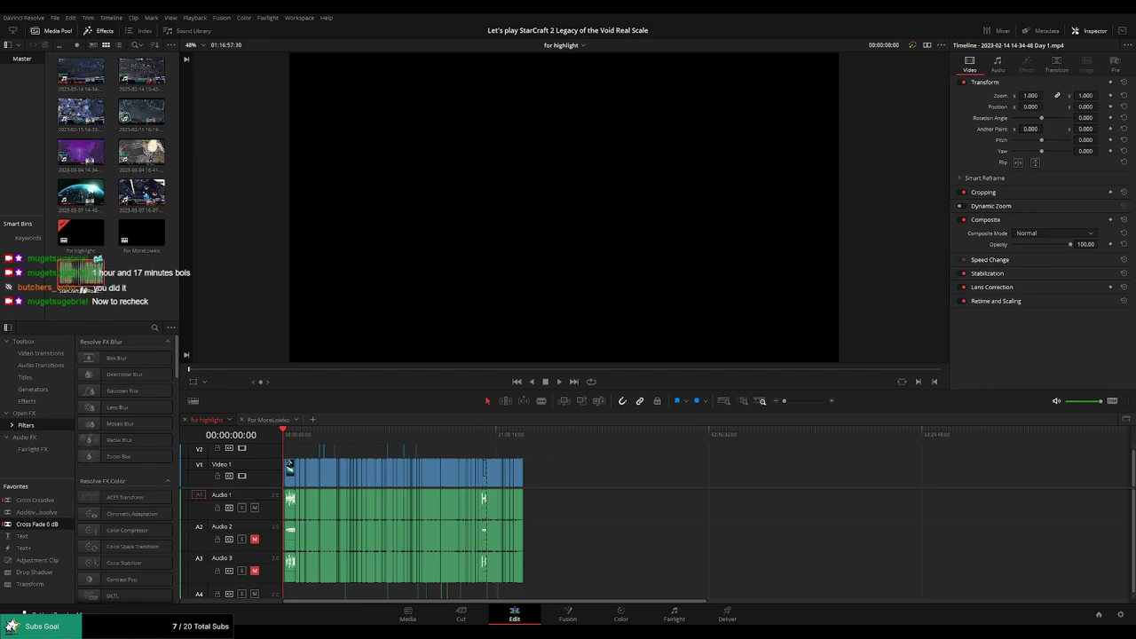
pyautogui.moveTo(784, 401); pyautogui.dragTo(804, 402)
pyautogui.press('space')
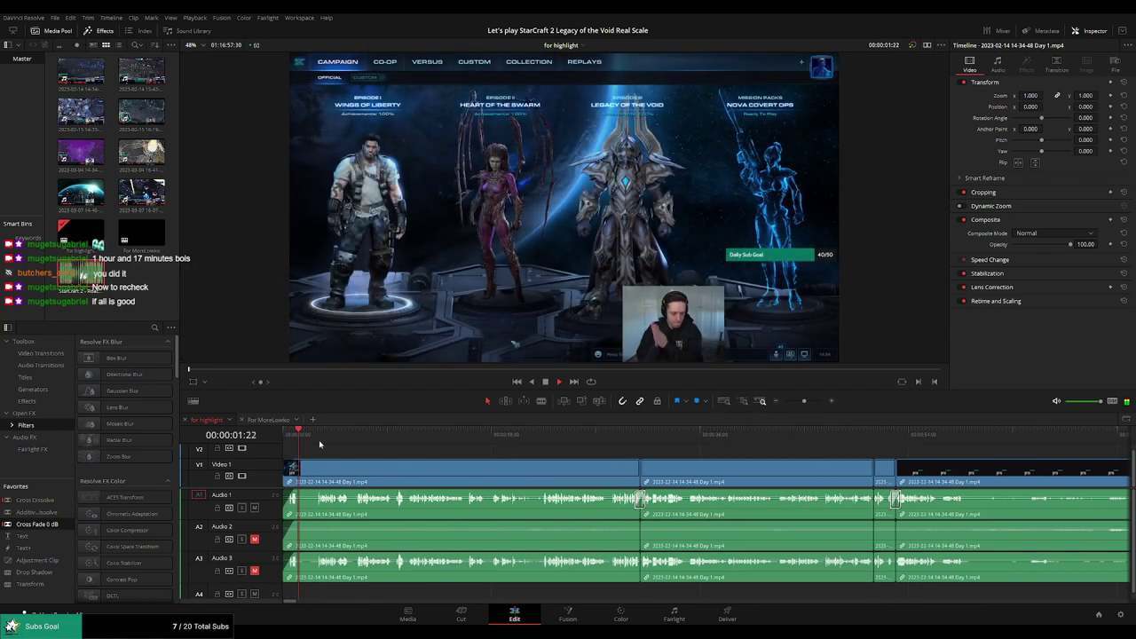
pyautogui.moveTo(360, 436); pyautogui.dragTo(513, 434)
pyautogui.moveTo(600, 434); pyautogui.dragTo(634, 434)
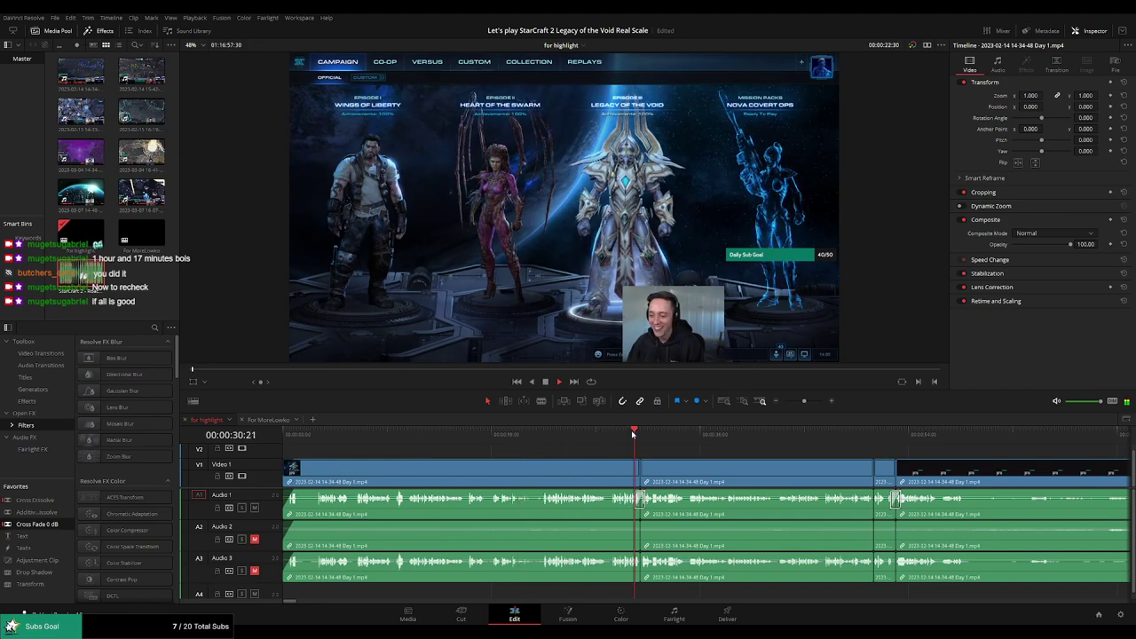
pyautogui.hscroll(3, 652, 447)
pyautogui.click(681, 432)
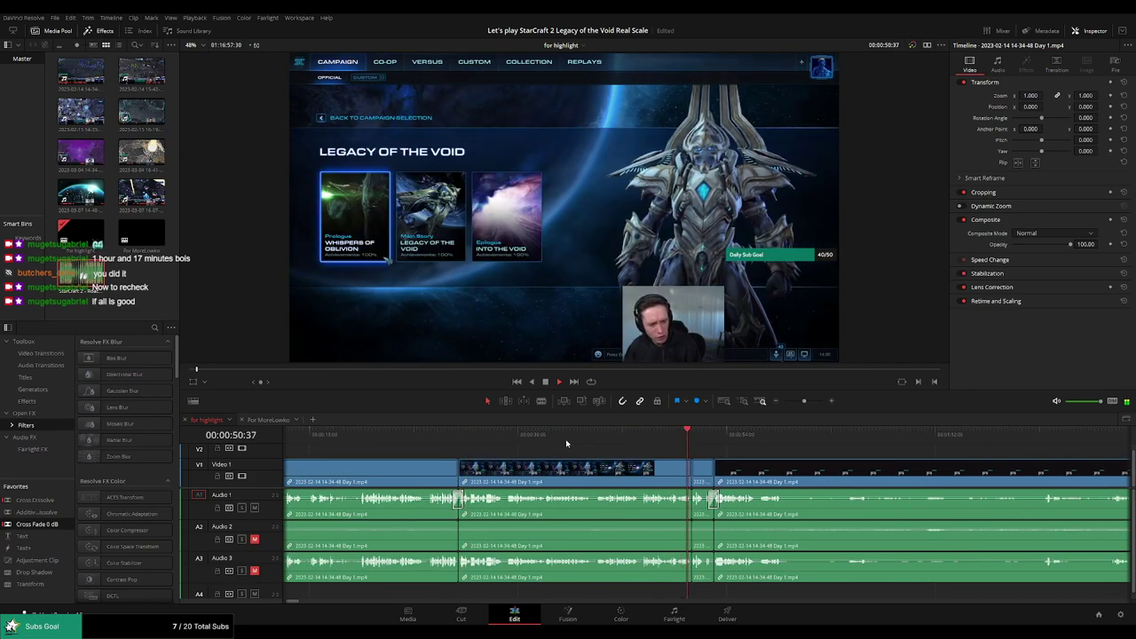
pyautogui.hscroll(3, 662, 456)
pyautogui.hscroll(2, 615, 445)
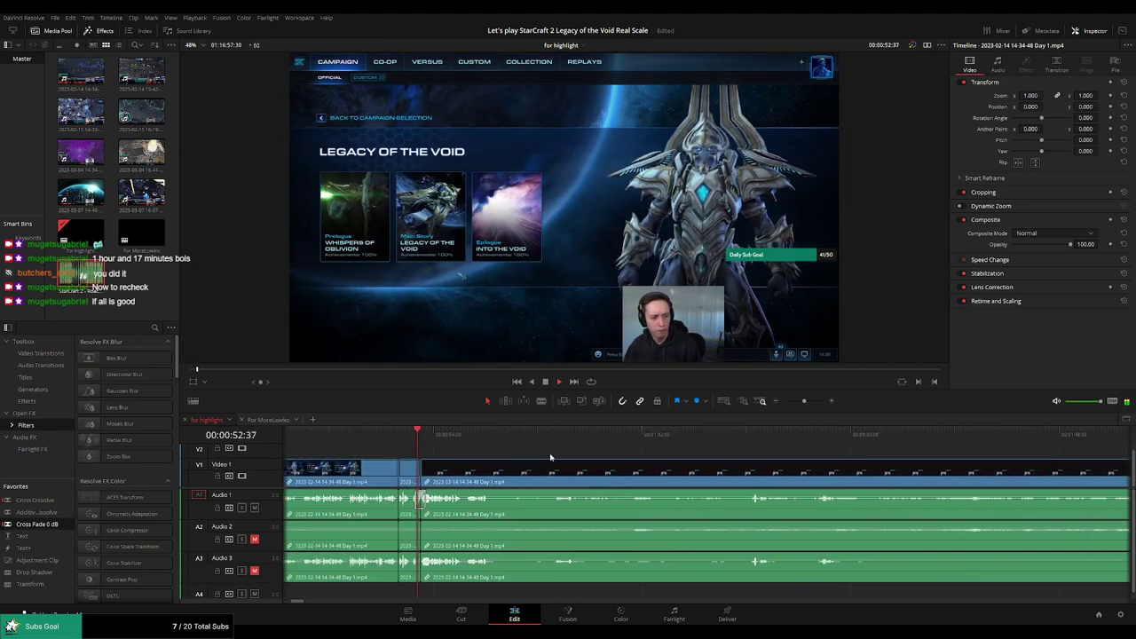
# Skim the opening cutscene from about 00:00:53 to 00:04:03, sampling the places where commentary occurs
pyautogui.moveTo(502, 441); pyautogui.dragTo(898, 439)
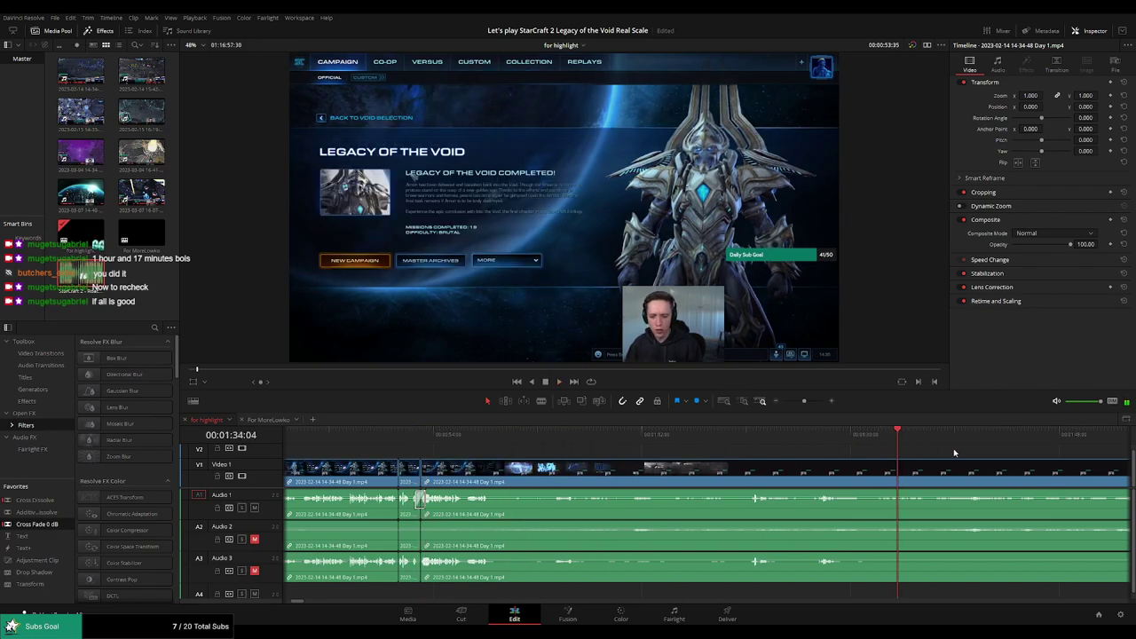
pyautogui.hscroll(5, 985, 459)
pyautogui.click(740, 433)
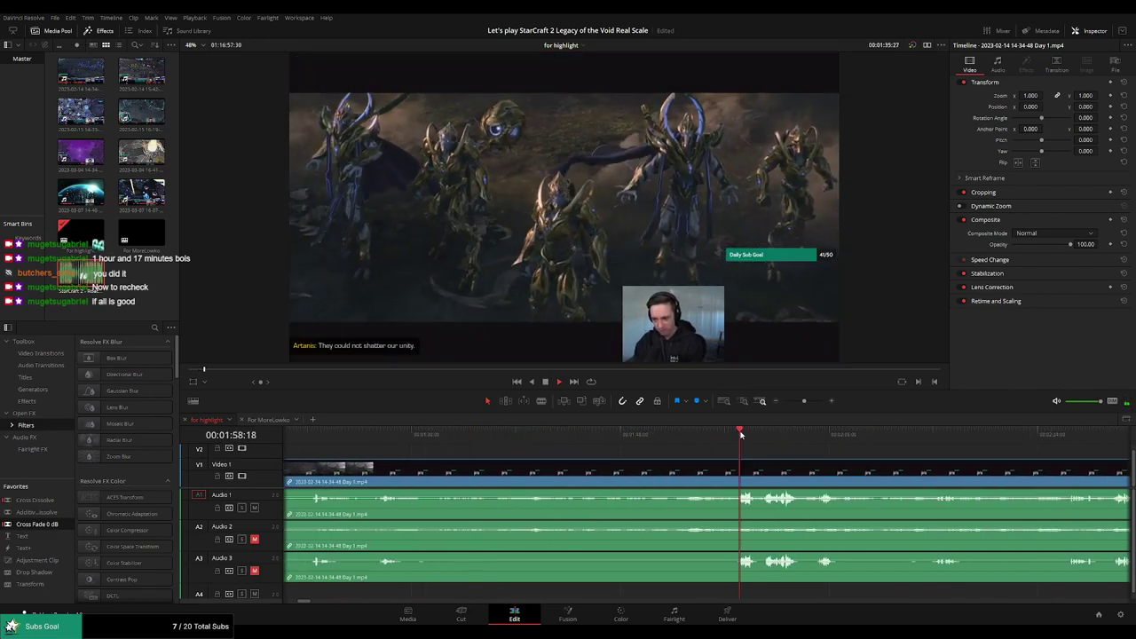
pyautogui.hscroll(4, 840, 451)
pyautogui.click(799, 441)
pyautogui.hscroll(6, 743, 452)
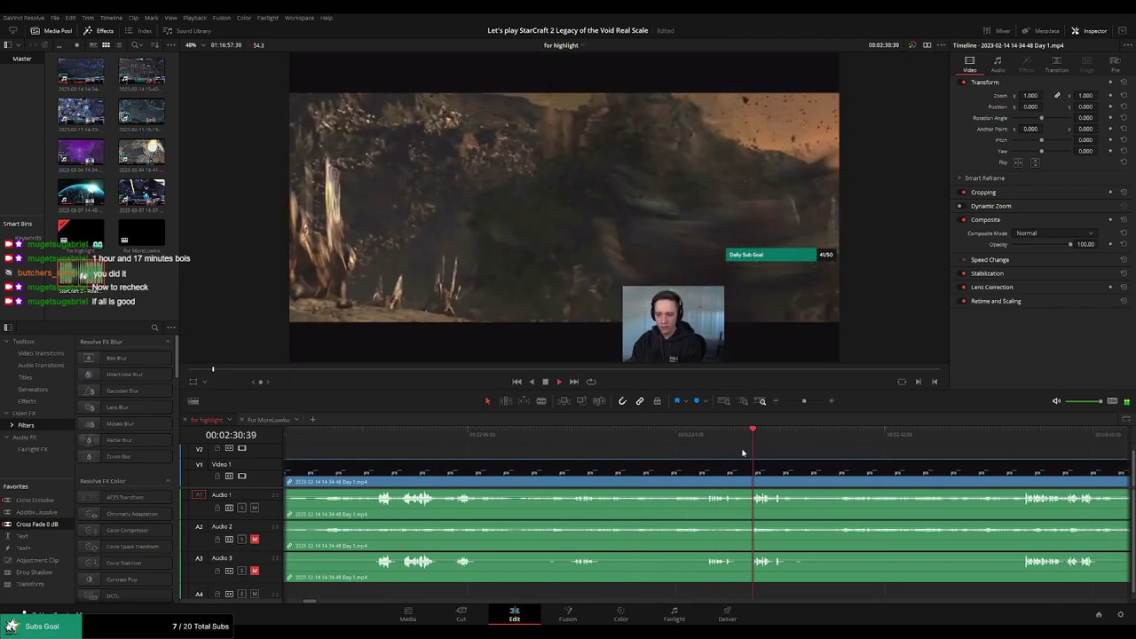
pyautogui.moveTo(804, 402); pyautogui.dragTo(813, 402)
pyautogui.click(852, 435)
pyautogui.hscroll(5, 647, 449)
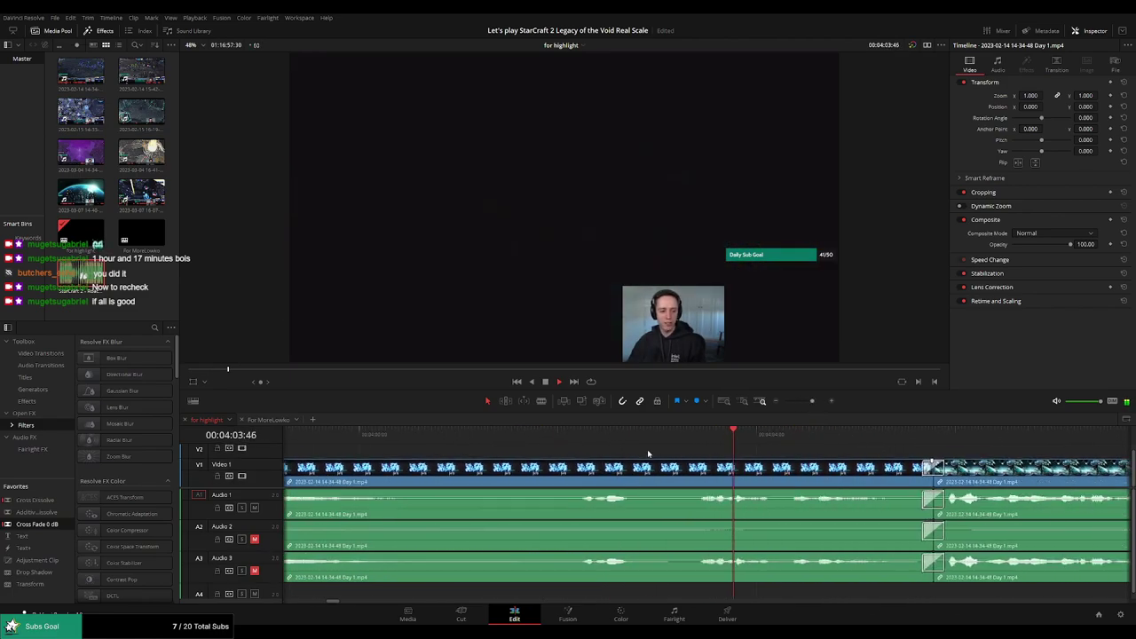
# Check the join near 00:04:06 and the Legacy of the Void loading screen that follows it
pyautogui.click(613, 440)
pyautogui.click(738, 434)
pyautogui.moveTo(812, 401); pyautogui.dragTo(807, 401)
pyautogui.click(877, 436)
pyautogui.press('space')
pyautogui.hscroll(-1, 555, 473)
pyautogui.hscroll(-3, 511, 452)
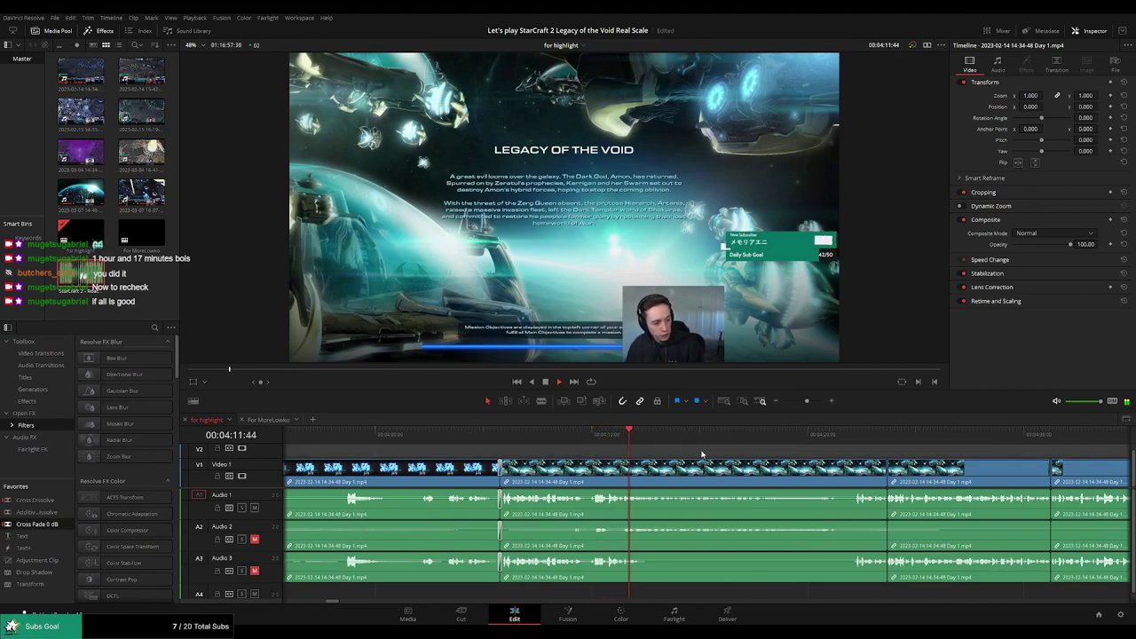
pyautogui.moveTo(761, 457); pyautogui.dragTo(614, 446)
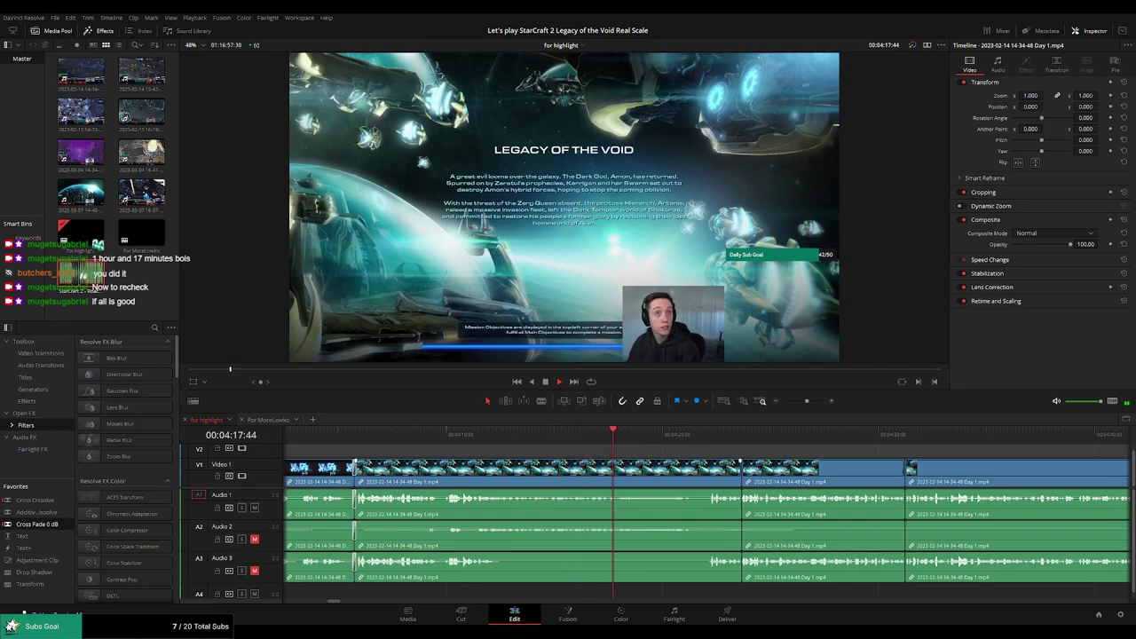
pyautogui.moveTo(623, 446); pyautogui.dragTo(417, 437)
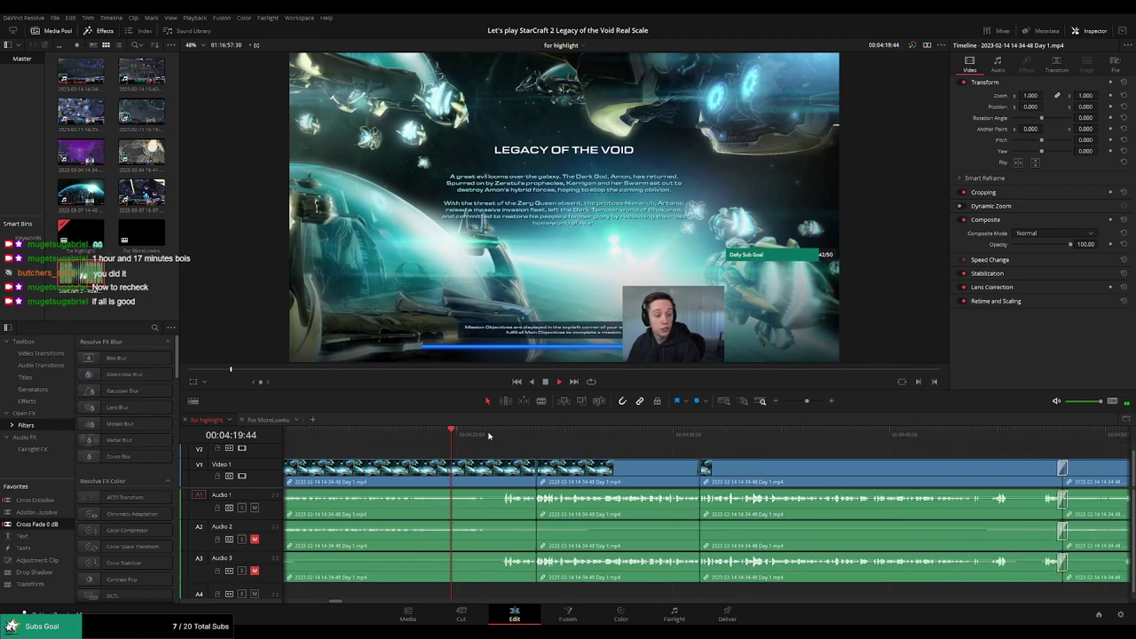
# Try a Cross Dissolve on Video 1 at the cut near 00:04:23, adjusting its length and replaying the join
pyautogui.click(508, 434)
pyautogui.hotkey('ctrl', '=')
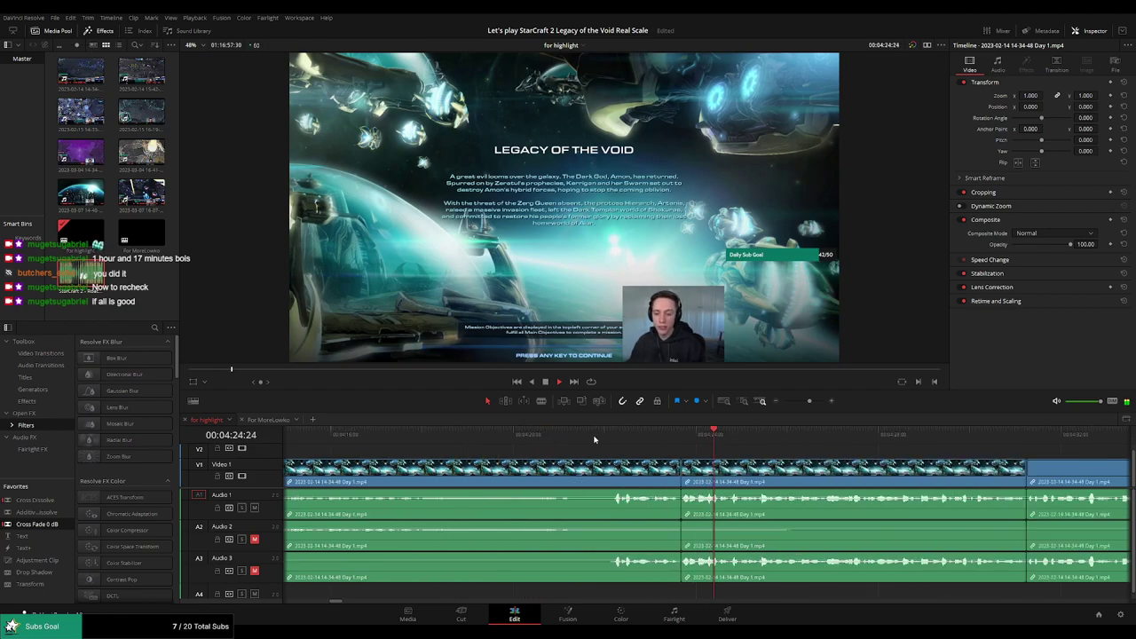
pyautogui.hscroll(4, 830, 453)
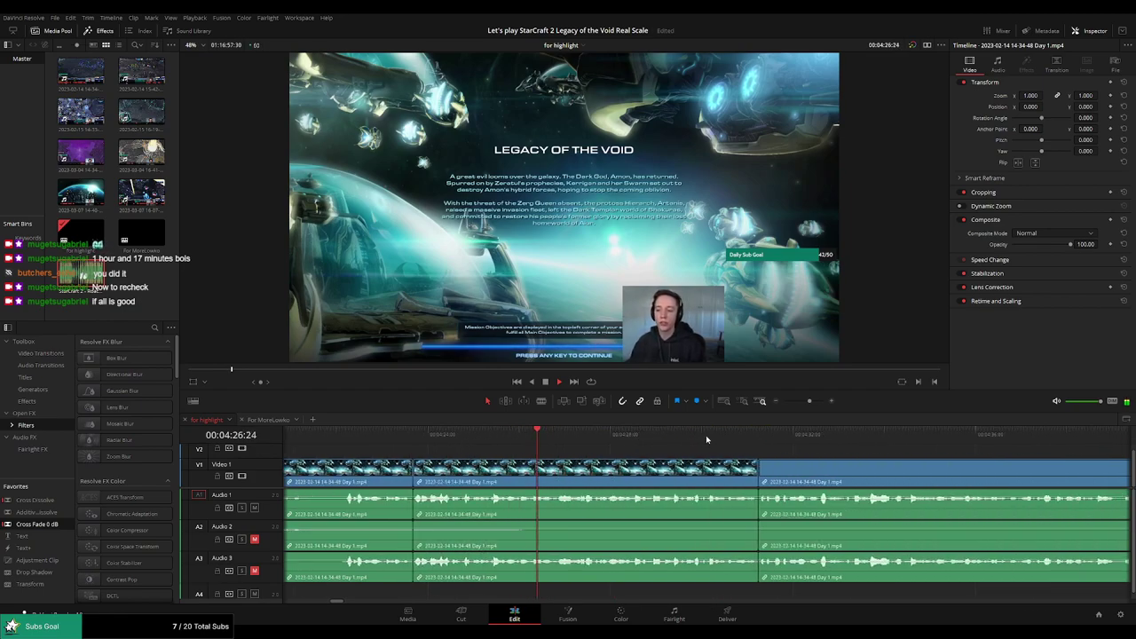
pyautogui.click(397, 435)
pyautogui.moveTo(55, 502); pyautogui.dragTo(417, 468)
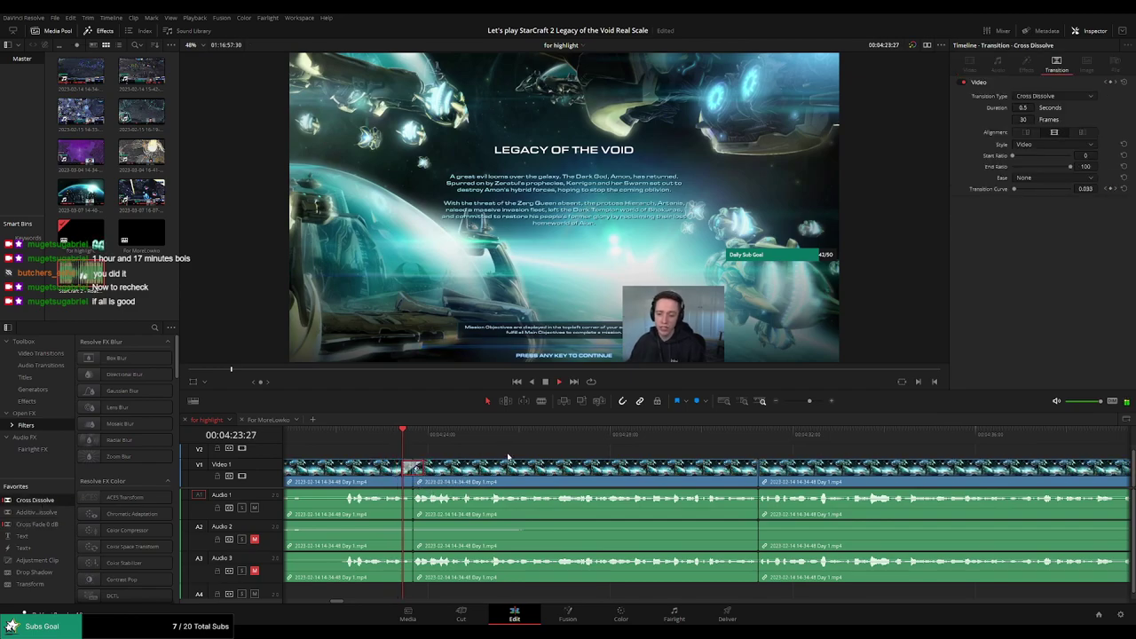
pyautogui.click(397, 436)
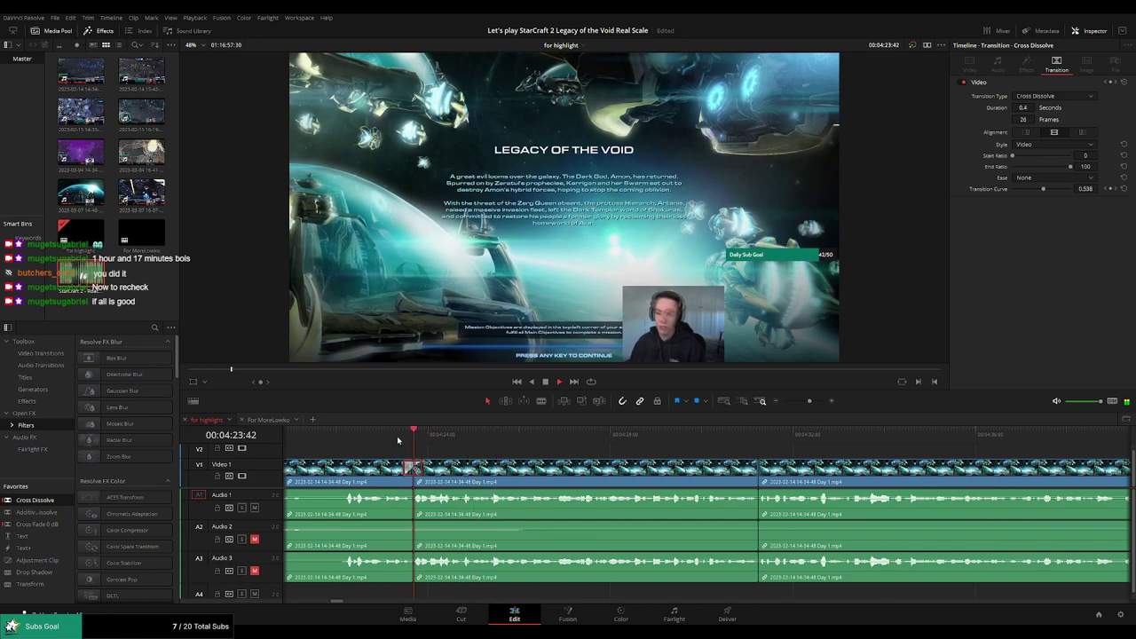
pyautogui.click(485, 453)
pyautogui.click(373, 435)
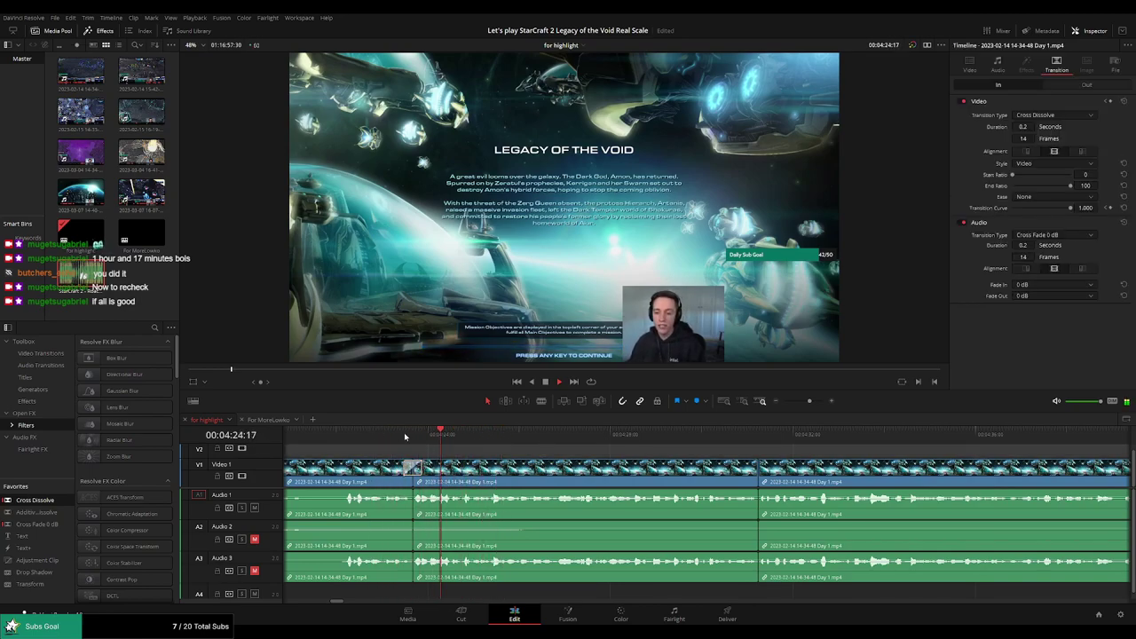
pyautogui.click(389, 434)
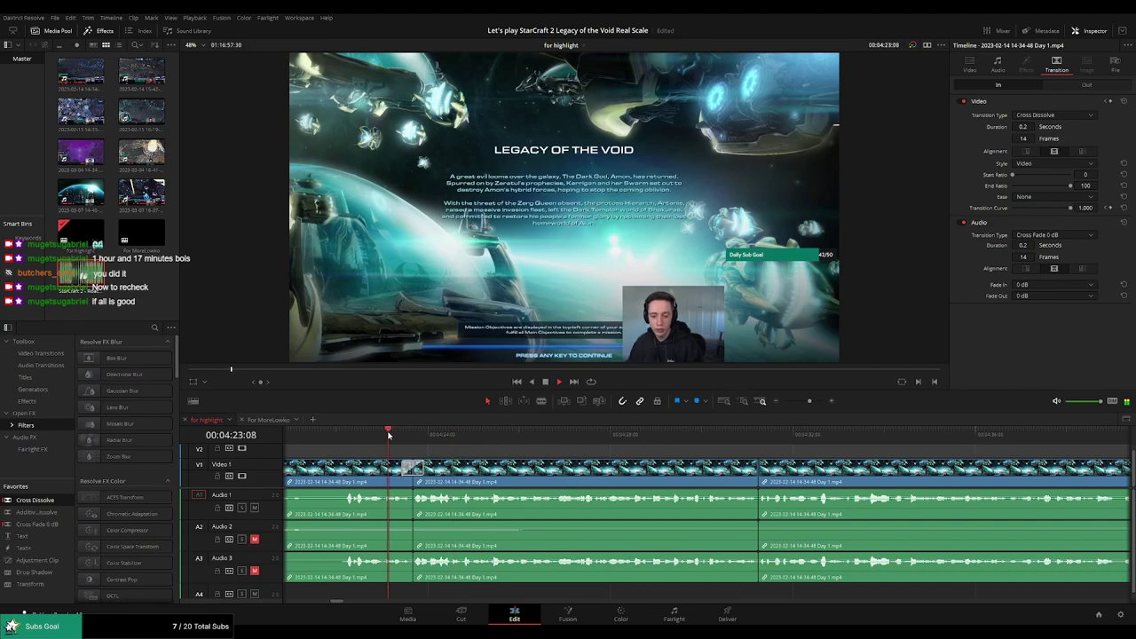
# Check the joins from about 00:04:30 through the planet cutscene to the cut near 00:05:29
pyautogui.moveTo(676, 436); pyautogui.dragTo(717, 436)
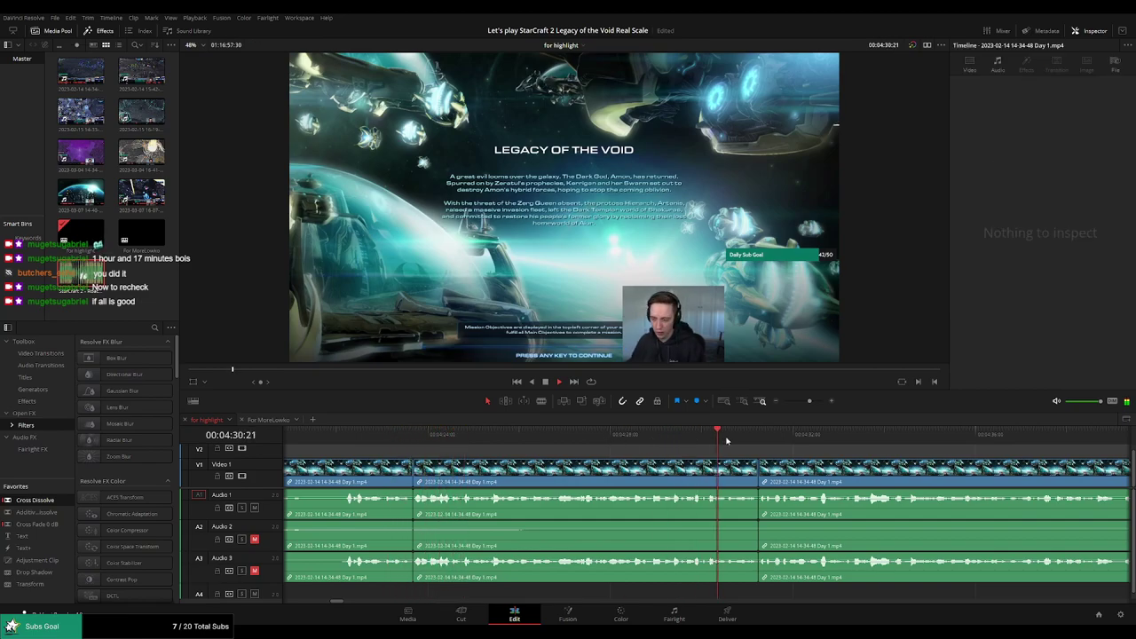
pyautogui.hscroll(3, 654, 443)
pyautogui.moveTo(809, 401); pyautogui.dragTo(802, 403)
pyautogui.click(799, 434)
pyautogui.click(795, 434)
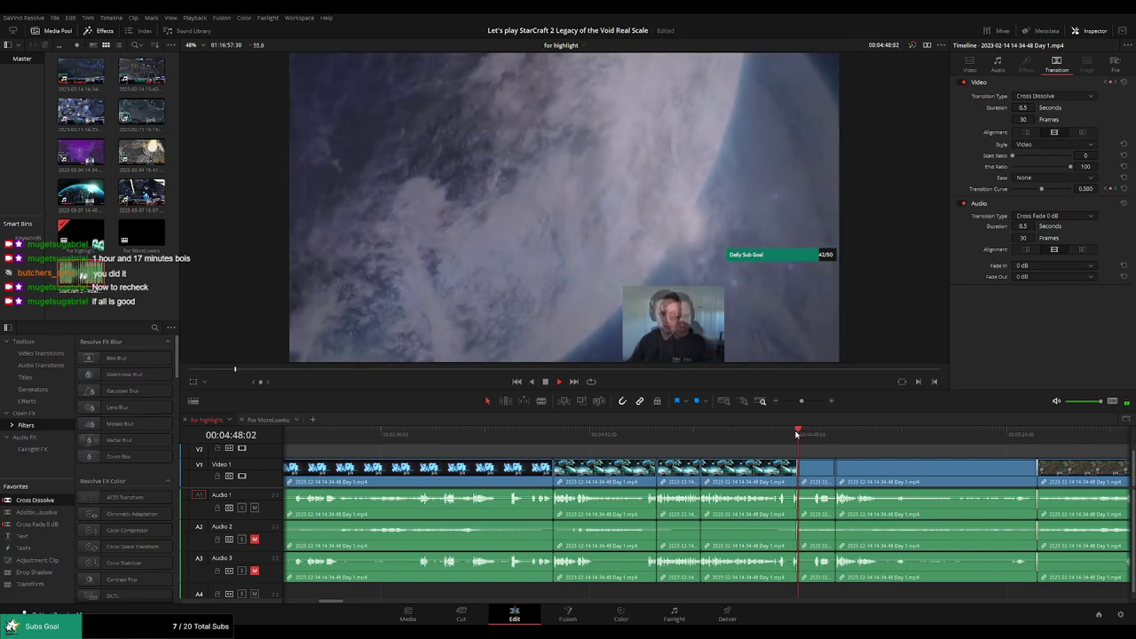
pyautogui.click(834, 435)
pyautogui.hscroll(3, 664, 441)
pyautogui.click(780, 435)
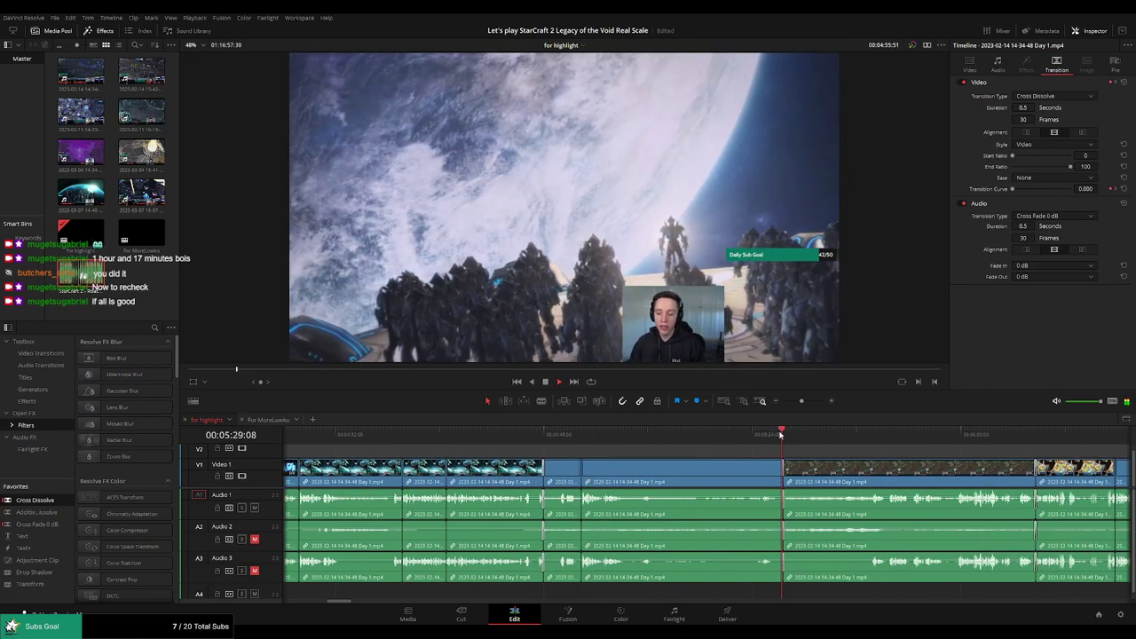
# Check the joins between about 00:05:29 and 00:06:28, replaying the Cross Dissolve into the first mission's opening near 00:06:26
pyautogui.hscroll(3, 631, 443)
pyautogui.press('Down')
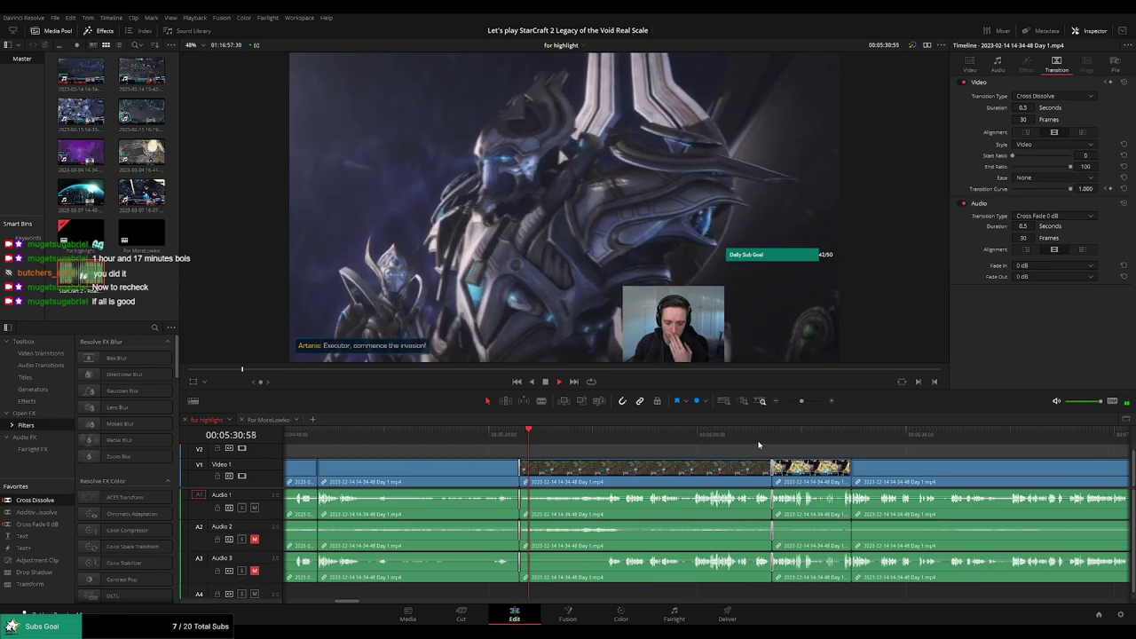
pyautogui.scroll(-2, 601, 434)
pyautogui.press('Down')
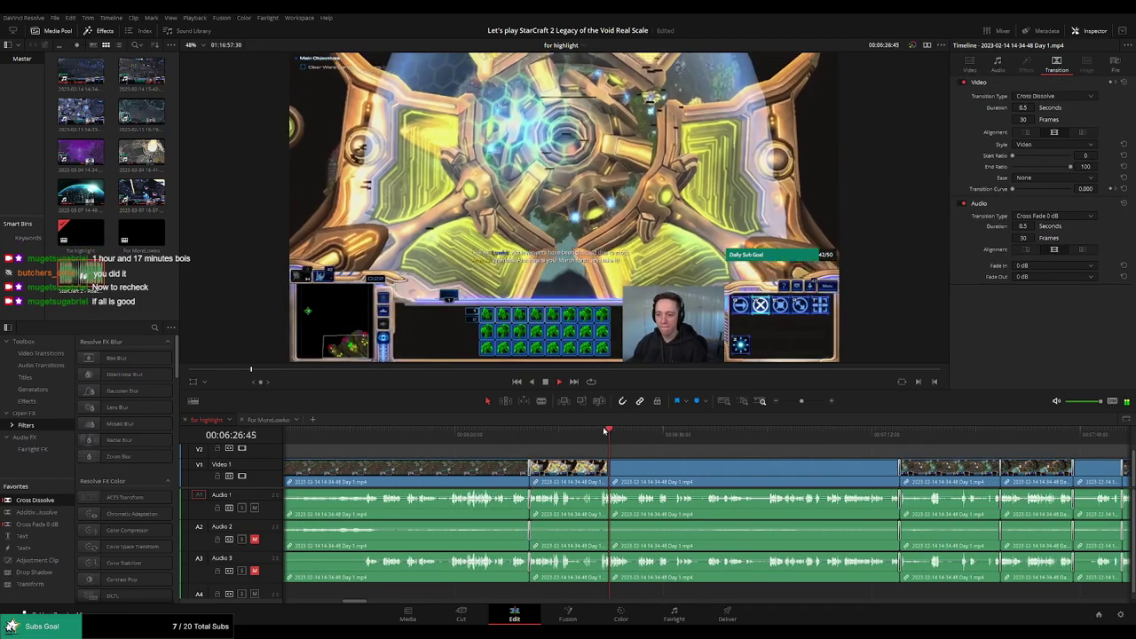
pyautogui.scroll(3, 710, 447)
pyautogui.click(665, 434)
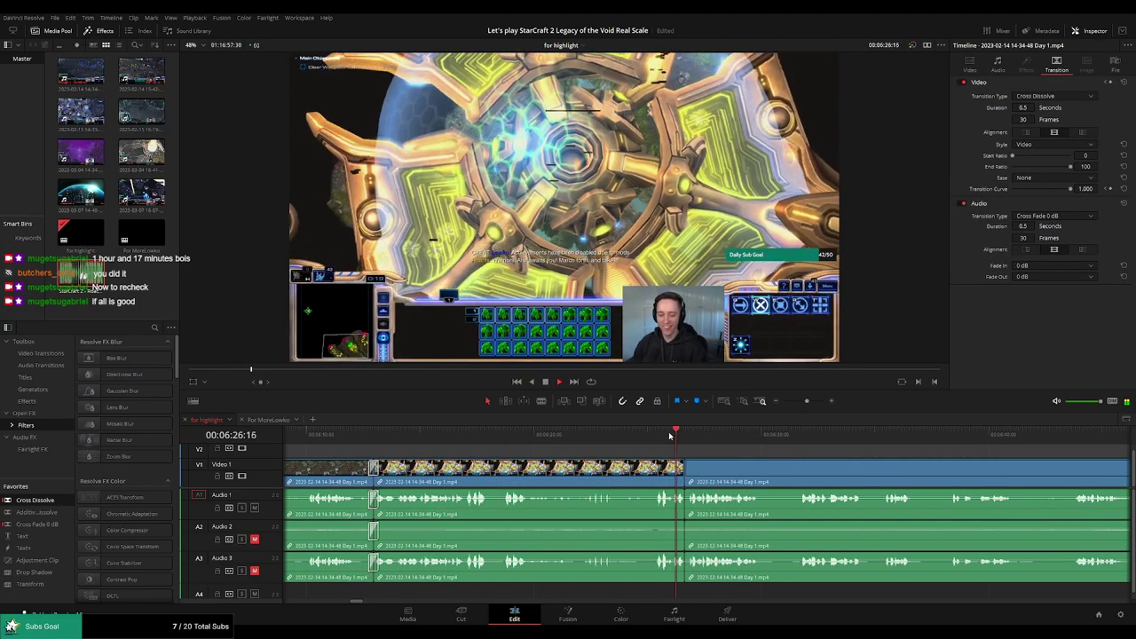
pyautogui.moveTo(808, 403); pyautogui.dragTo(803, 406)
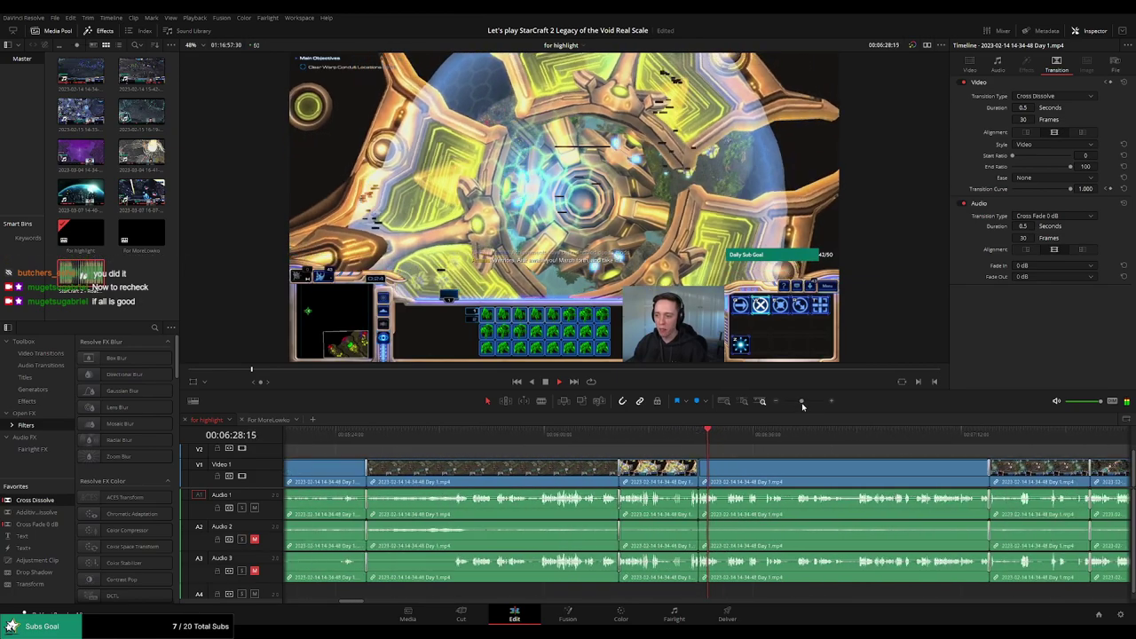
# Review the first mission's joins from about 00:07:17 to 00:08:15
pyautogui.hscroll(2, 737, 431)
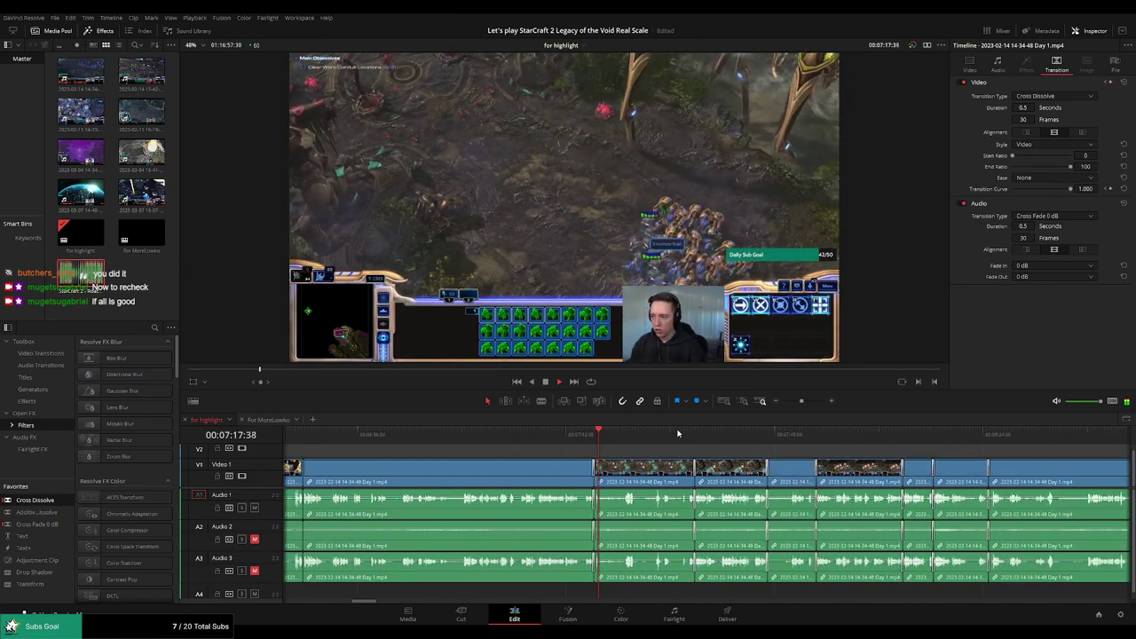
pyautogui.click(692, 433)
pyautogui.click(764, 433)
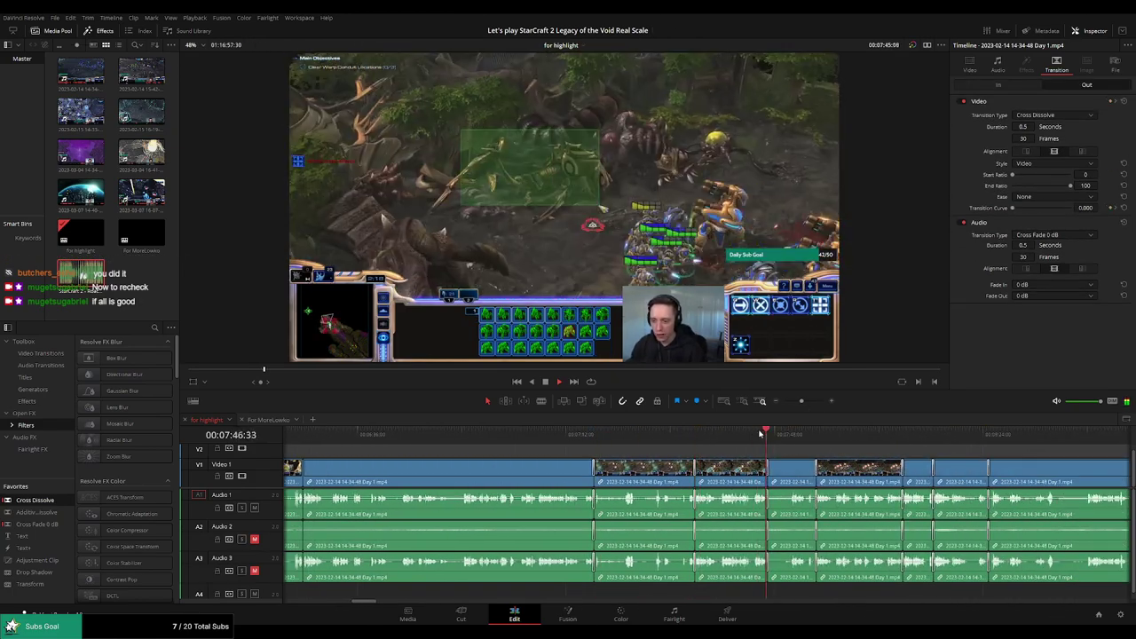
pyautogui.hscroll(2, 754, 434)
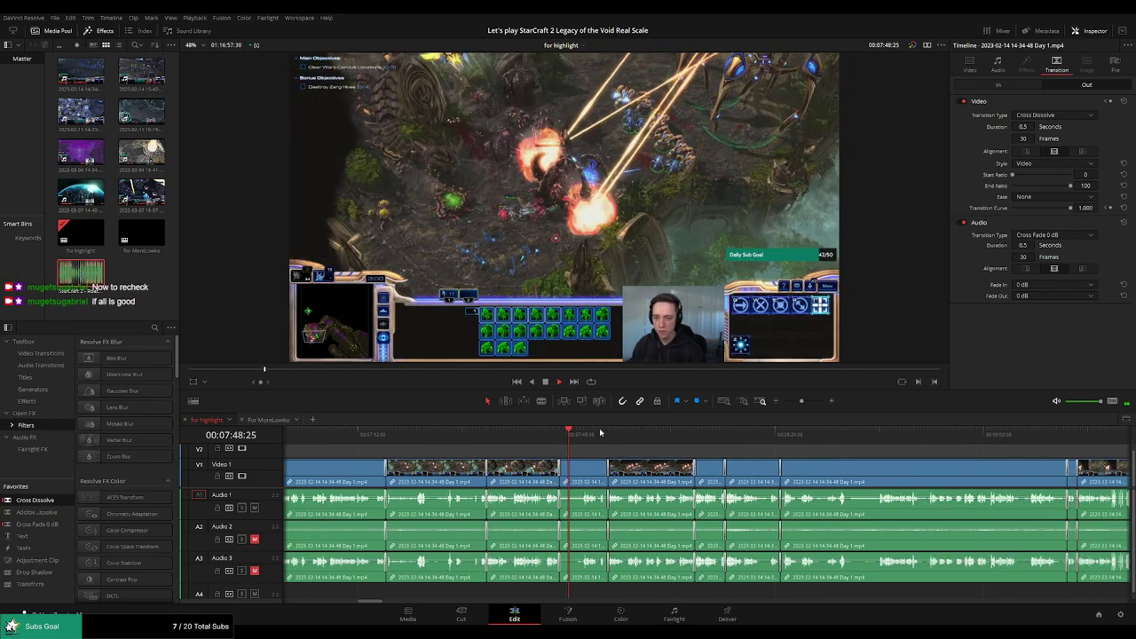
pyautogui.click(608, 436)
pyautogui.click(693, 433)
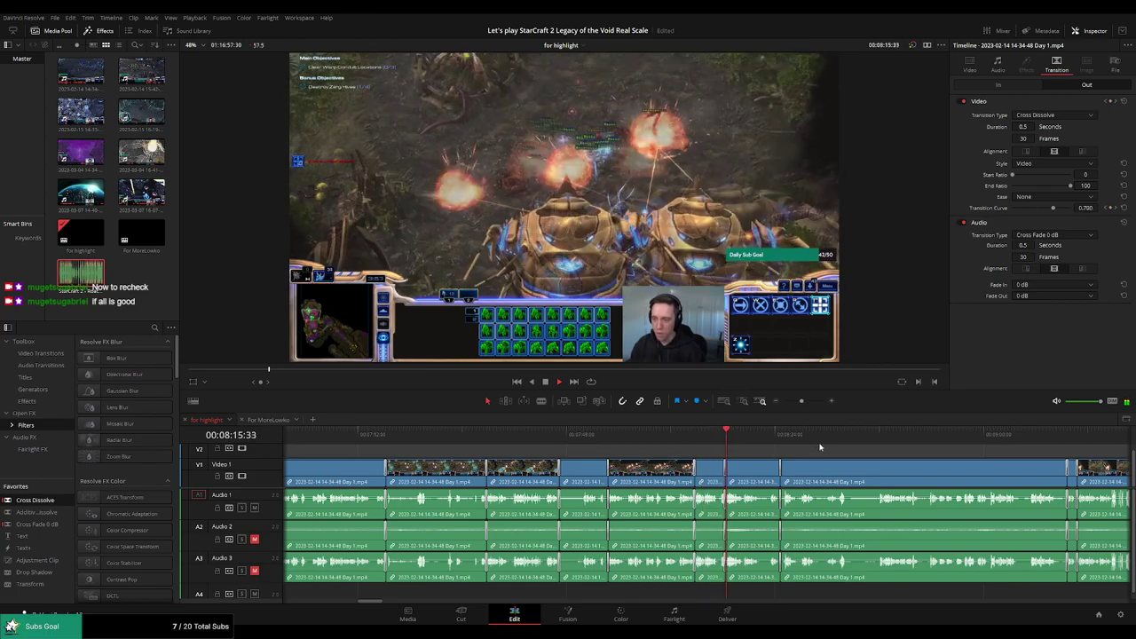
# Sample the long battle clip after 00:08:24 and check the joins from about 00:09:17 to 00:09:48
pyautogui.hscroll(4, 621, 440)
pyautogui.click(607, 434)
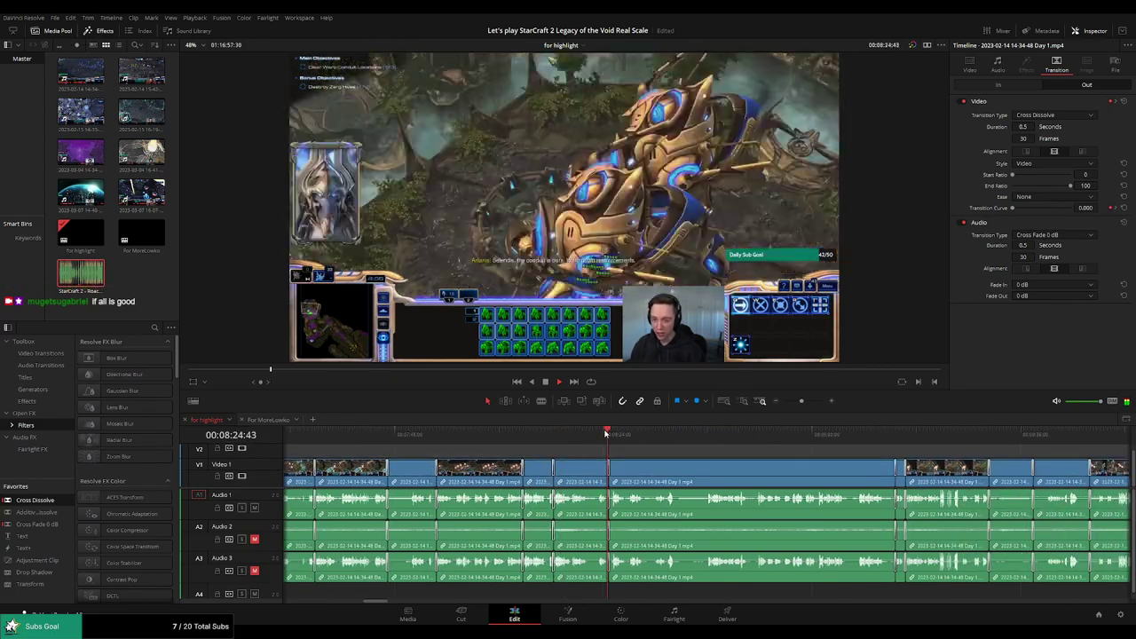
pyautogui.moveTo(632, 432); pyautogui.dragTo(698, 440)
pyautogui.moveTo(875, 441); pyautogui.dragTo(902, 443)
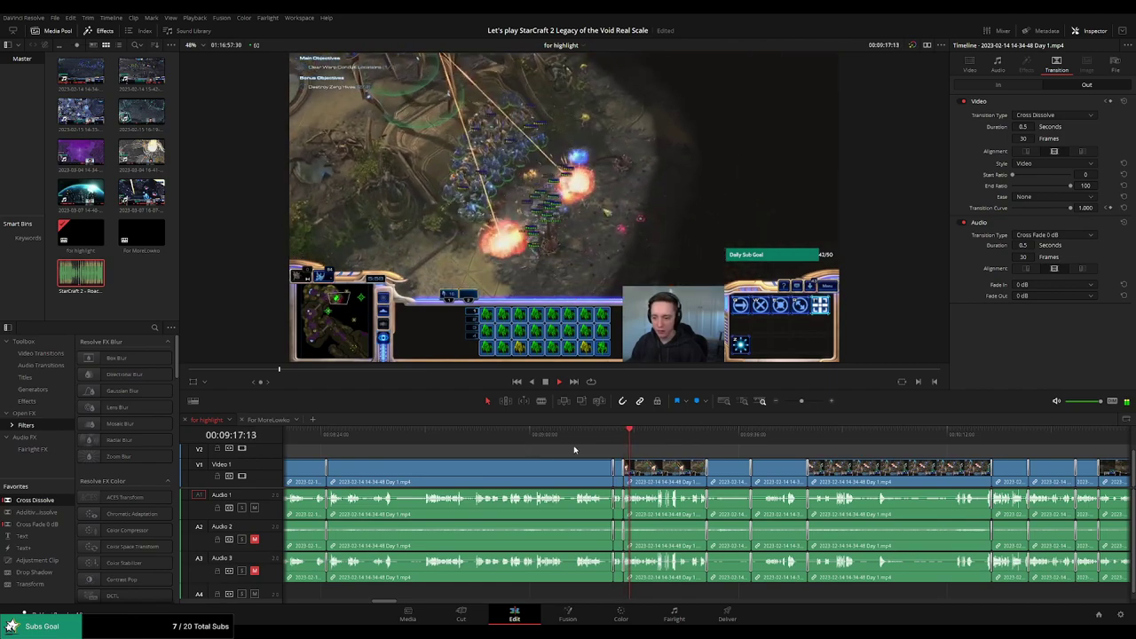
pyautogui.click(703, 434)
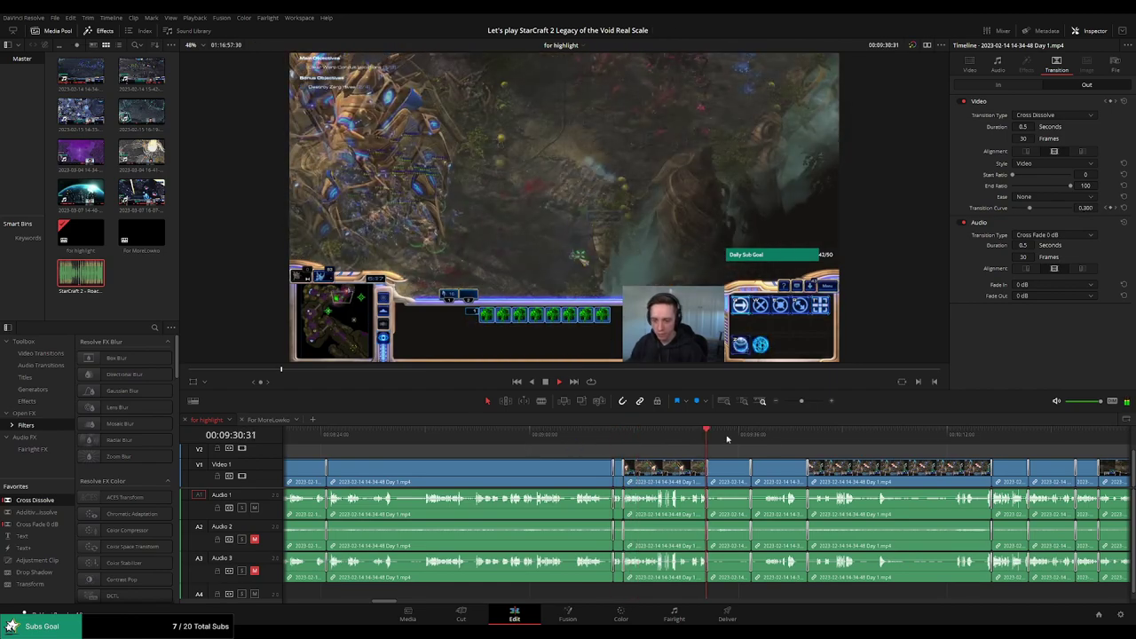
pyautogui.hscroll(3, 719, 457)
pyautogui.click(581, 434)
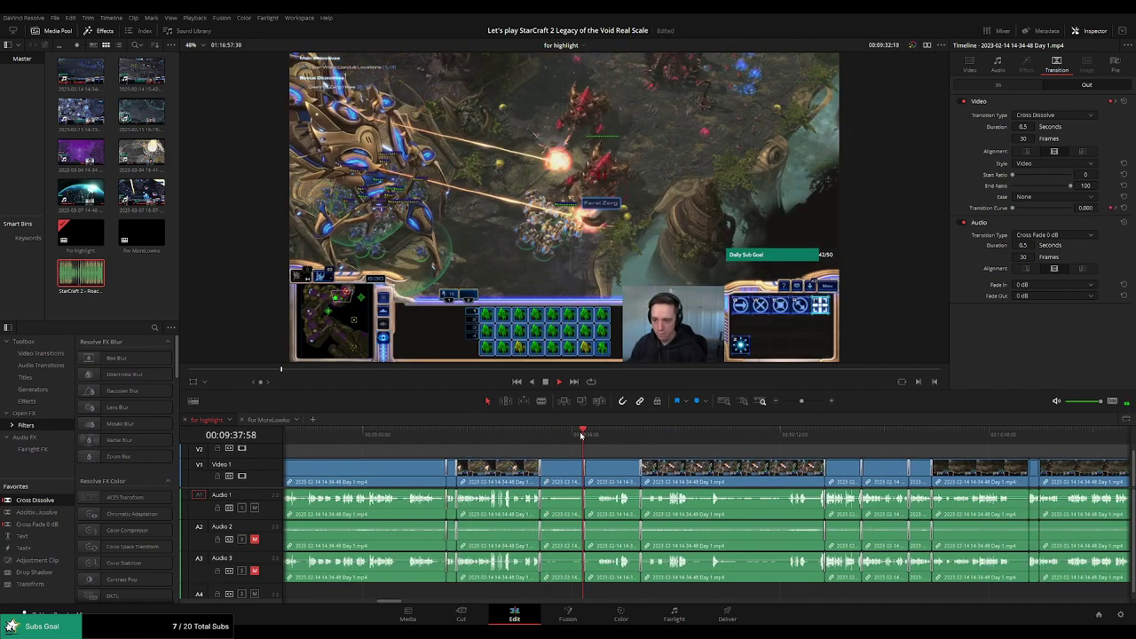
pyautogui.click(637, 434)
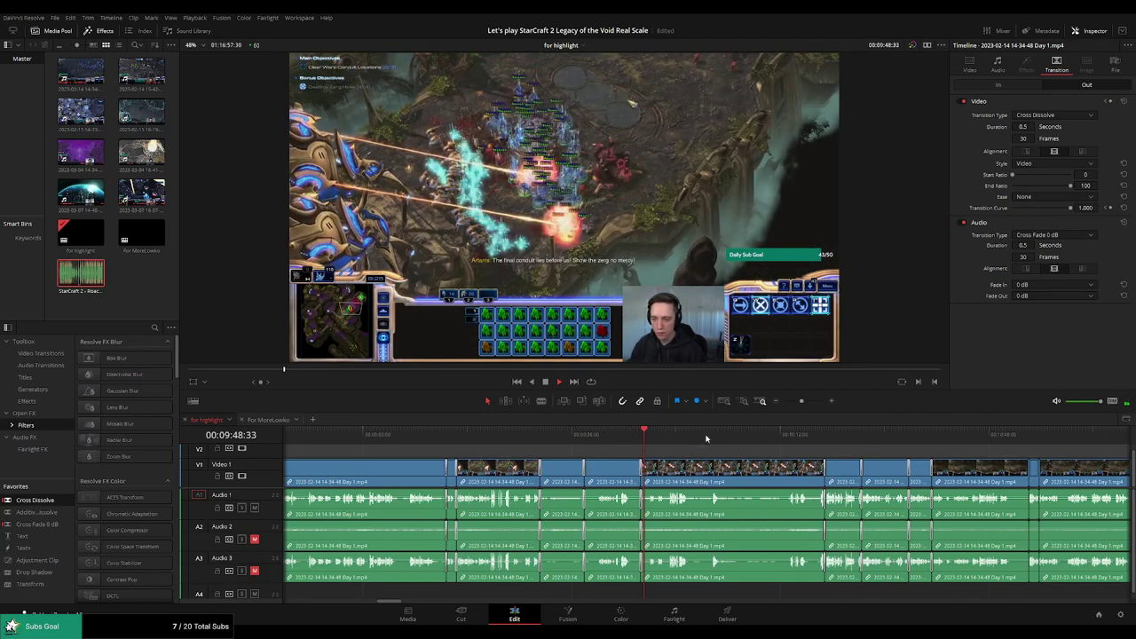
# Skim the final conduit and Hybrid fight from about 00:09:48 up to the join after 00:10:18
pyautogui.click(707, 435)
pyautogui.click(739, 435)
pyautogui.click(776, 435)
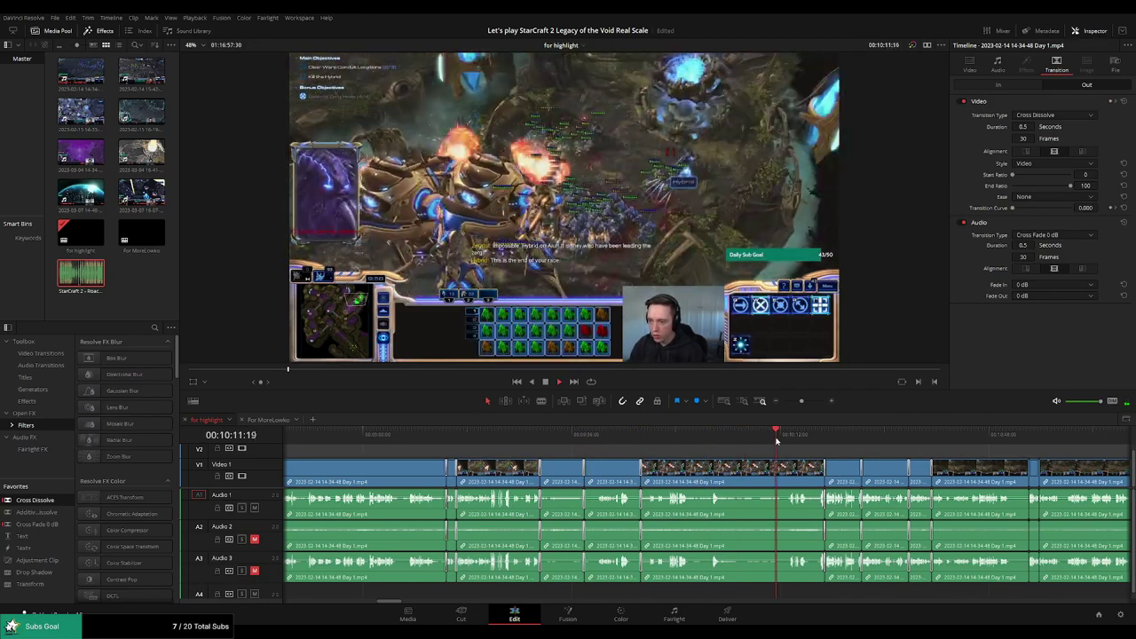
pyautogui.click(799, 435)
pyautogui.moveTo(853, 451); pyautogui.dragTo(763, 452)
pyautogui.scroll(2, 681, 450)
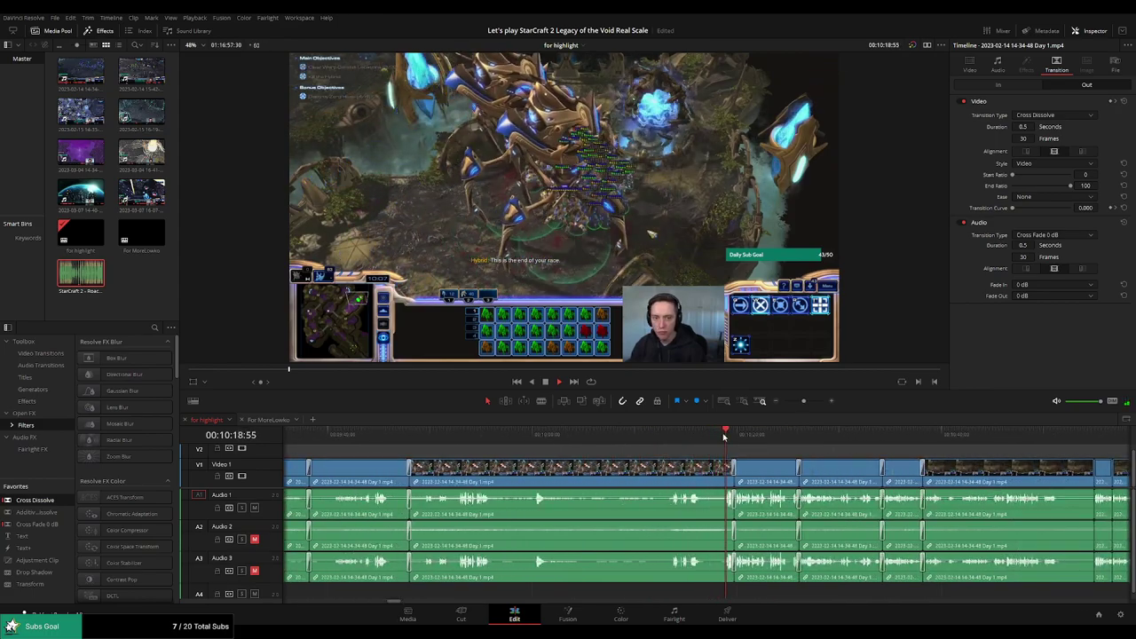
# Check the closely spaced joins in the mission-ending cutscene from about 00:10:20 to 00:10:38
pyautogui.hscroll(3, 587, 436)
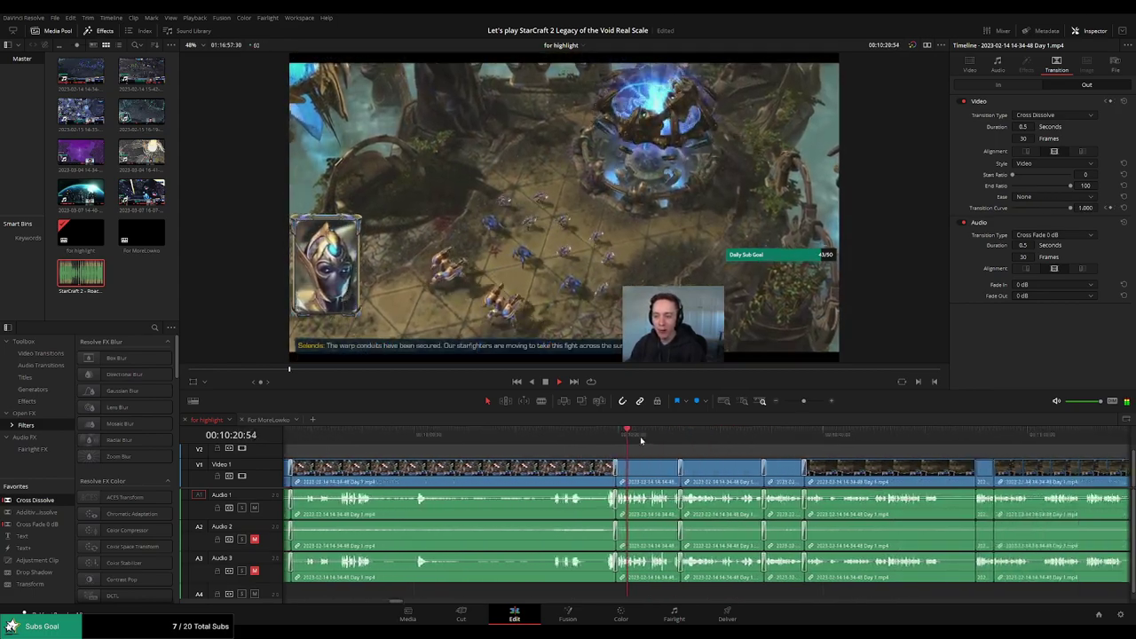
pyautogui.click(594, 433)
pyautogui.click(678, 433)
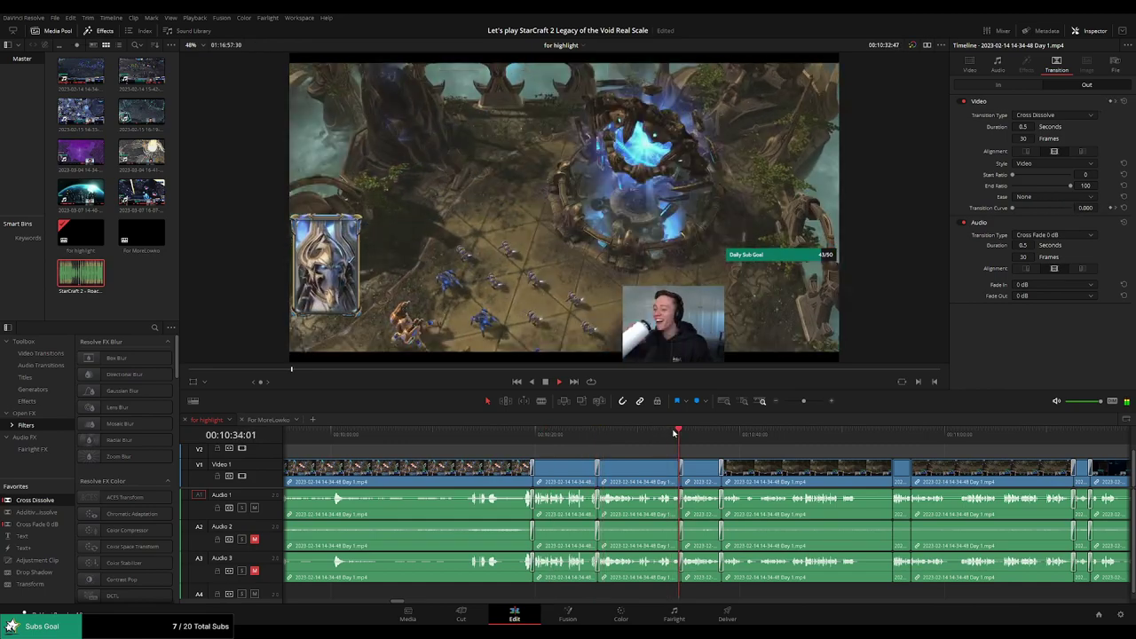
pyautogui.hscroll(3, 546, 437)
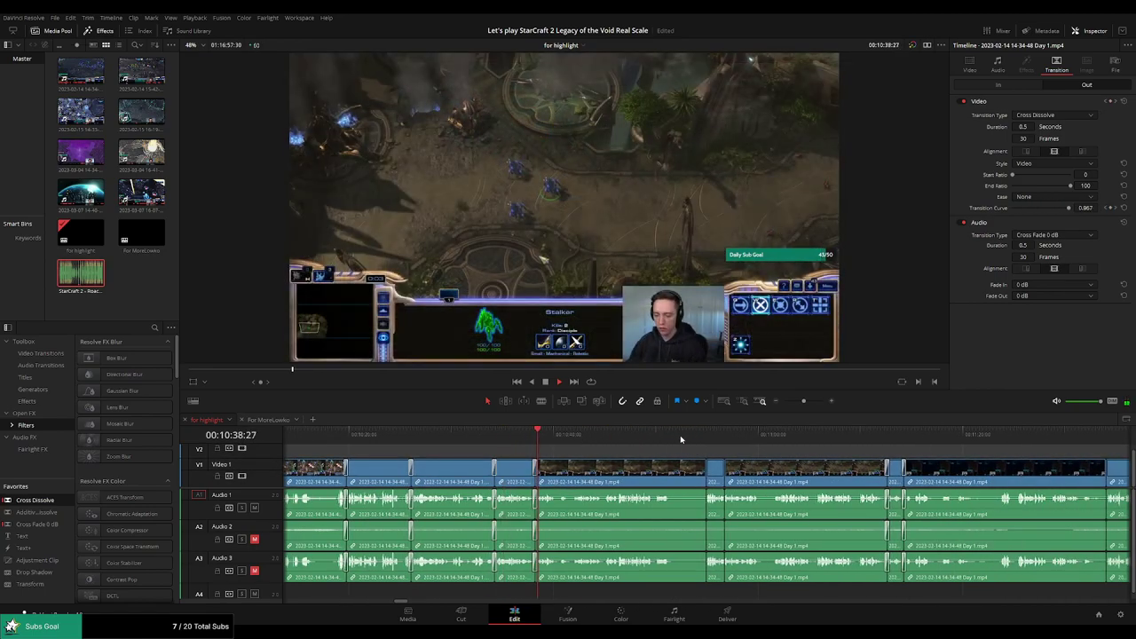
# Review the second mission's joins from about 00:10:55 and replay the cut near 00:11:33
pyautogui.click(699, 434)
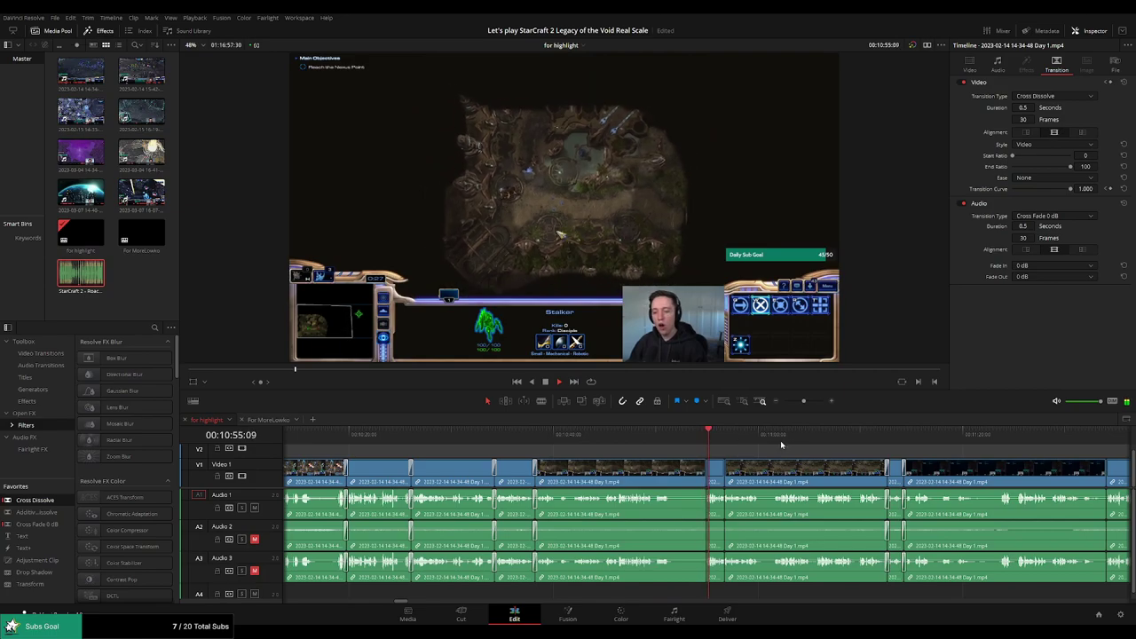
pyautogui.hscroll(3, 780, 444)
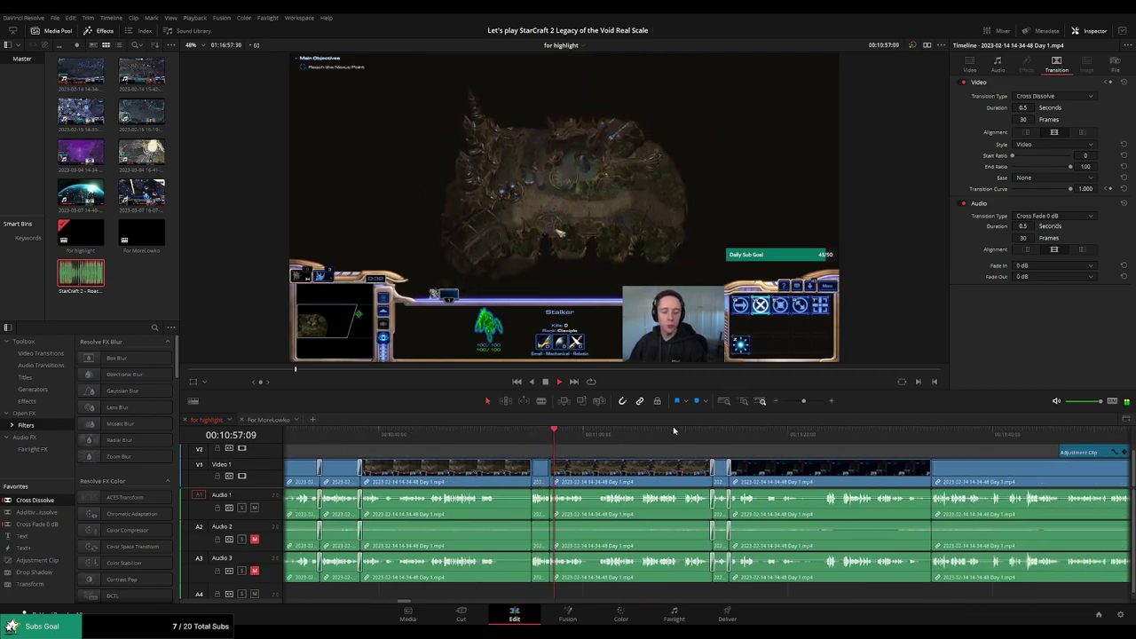
pyautogui.click(700, 434)
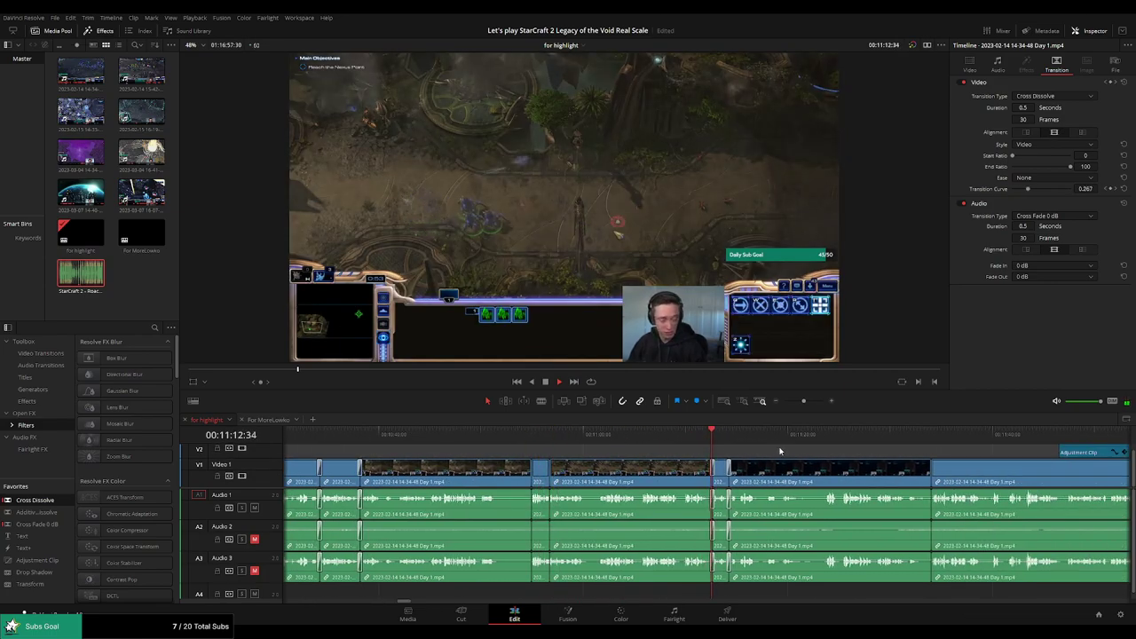
pyautogui.hscroll(4, 777, 448)
pyautogui.click(700, 434)
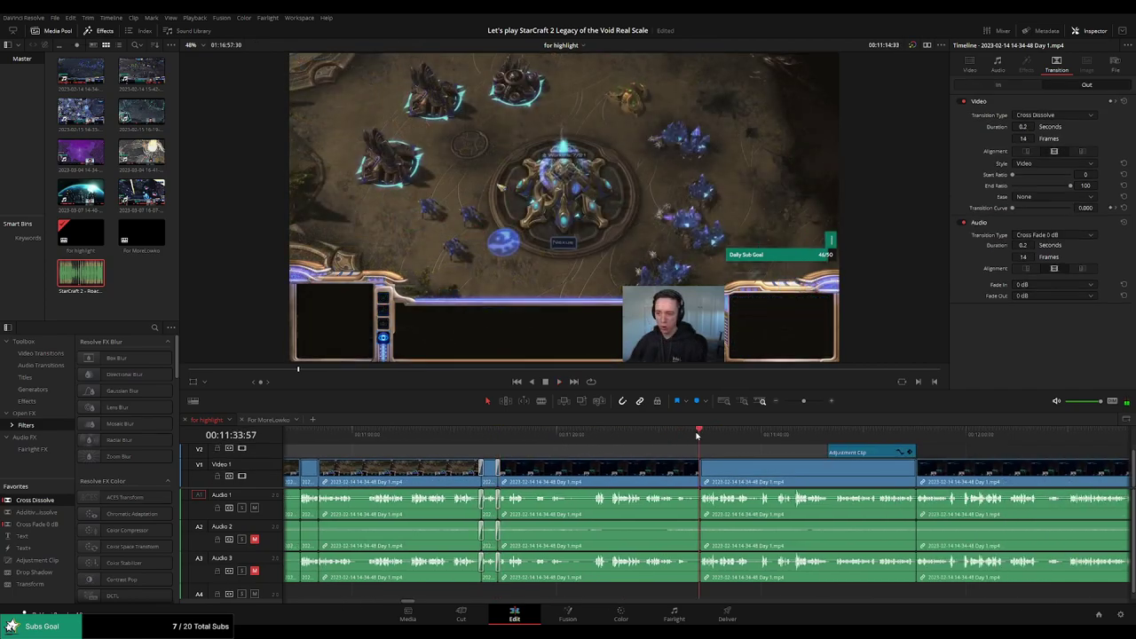
pyautogui.click(689, 434)
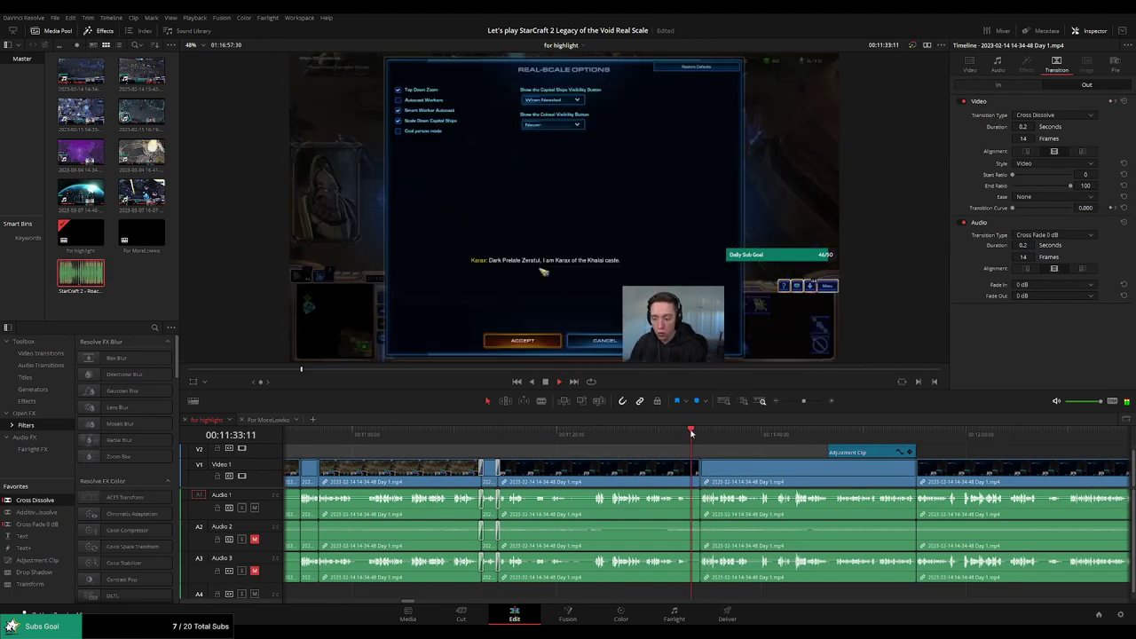
# Review the adjustment clip section and the Real-Scale Options footage up to the join near 00:12:18
pyautogui.hscroll(3, 722, 439)
pyautogui.click(655, 433)
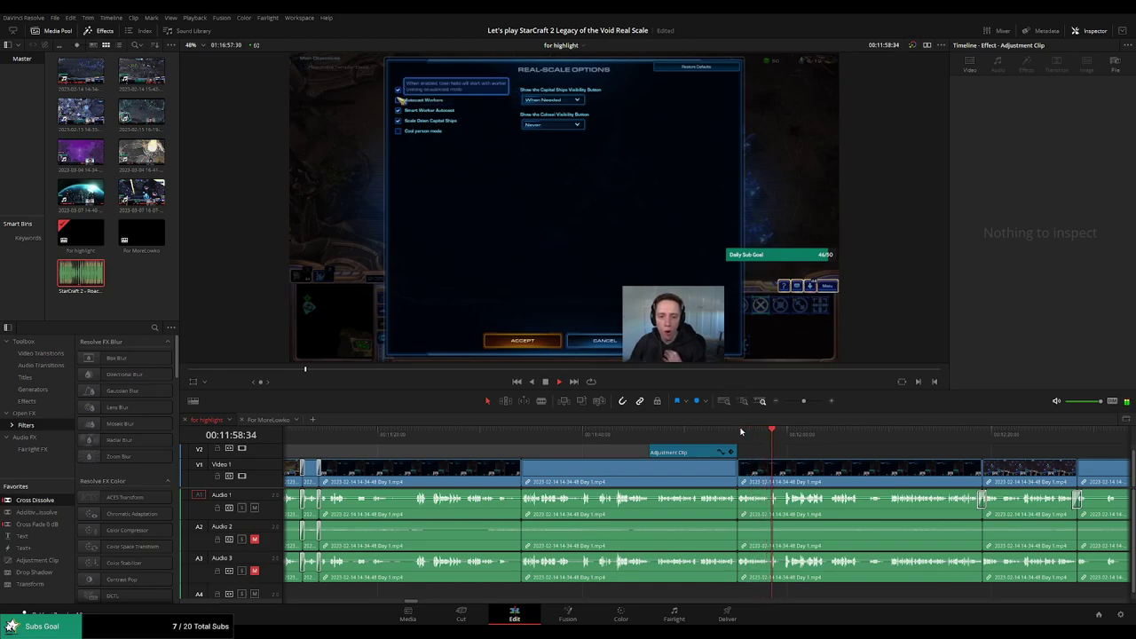
pyautogui.click(803, 432)
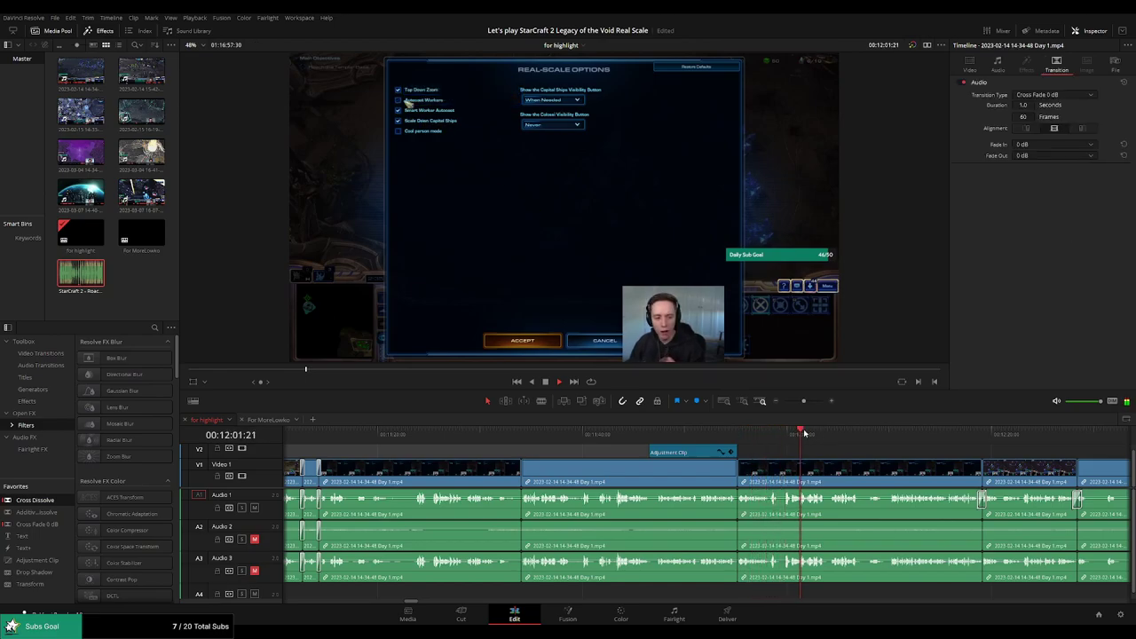
pyautogui.click(854, 432)
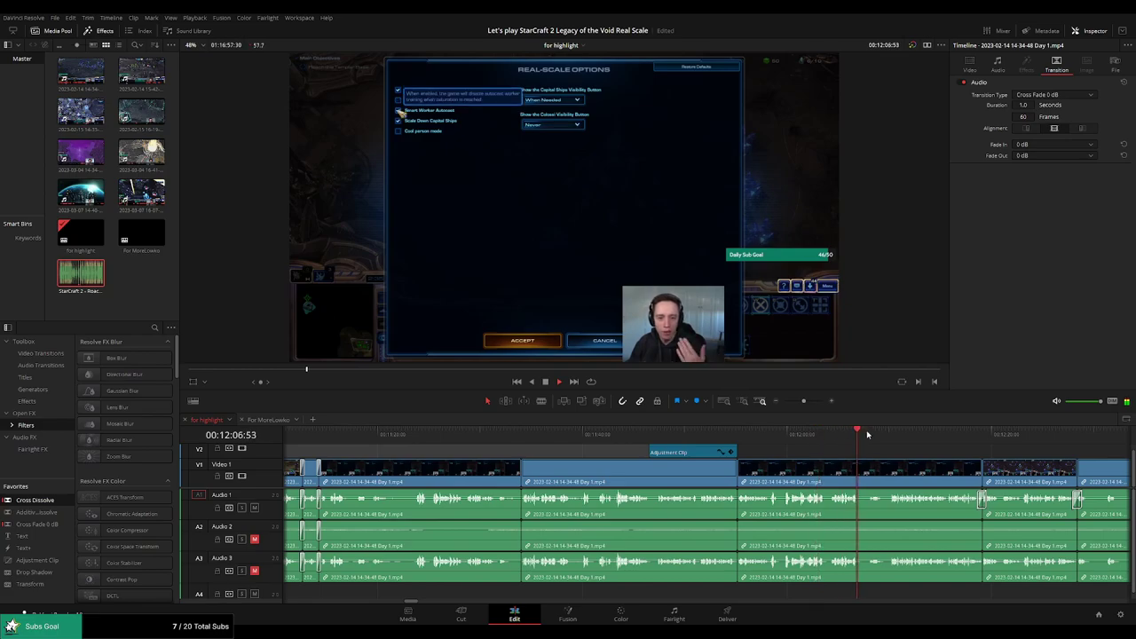
pyautogui.scroll(-2, 799, 459)
pyautogui.scroll(2, 737, 461)
pyautogui.scroll(5, 736, 458)
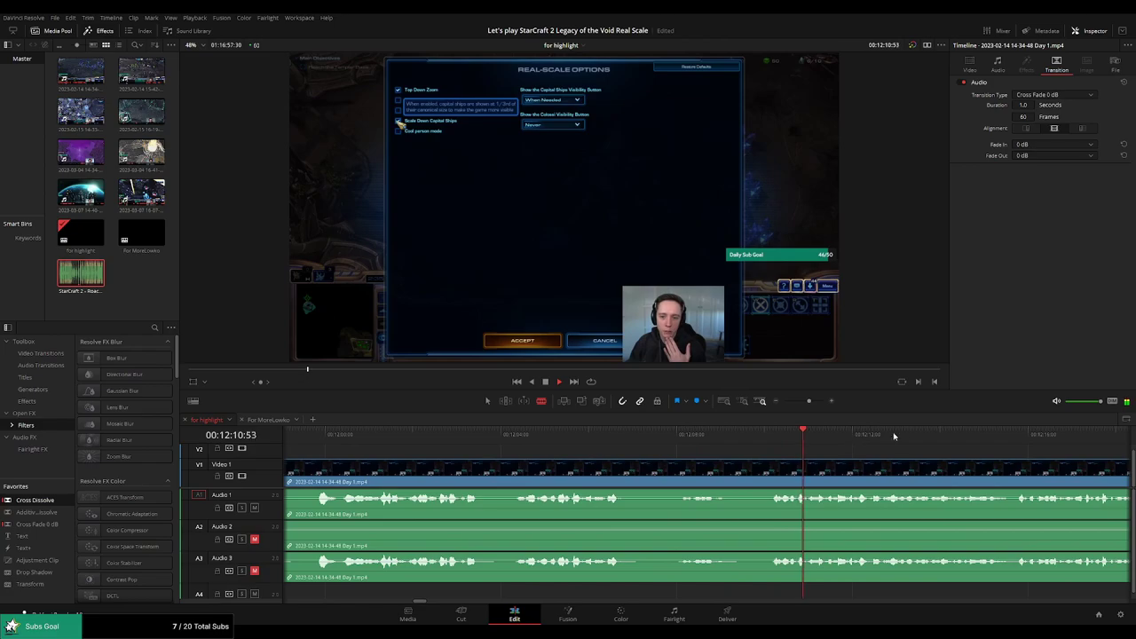
pyautogui.moveTo(806, 401)
pyautogui.mouseDown()
pyautogui.moveTo(794, 402)
pyautogui.moveTo(804, 400)
pyautogui.mouseUp()
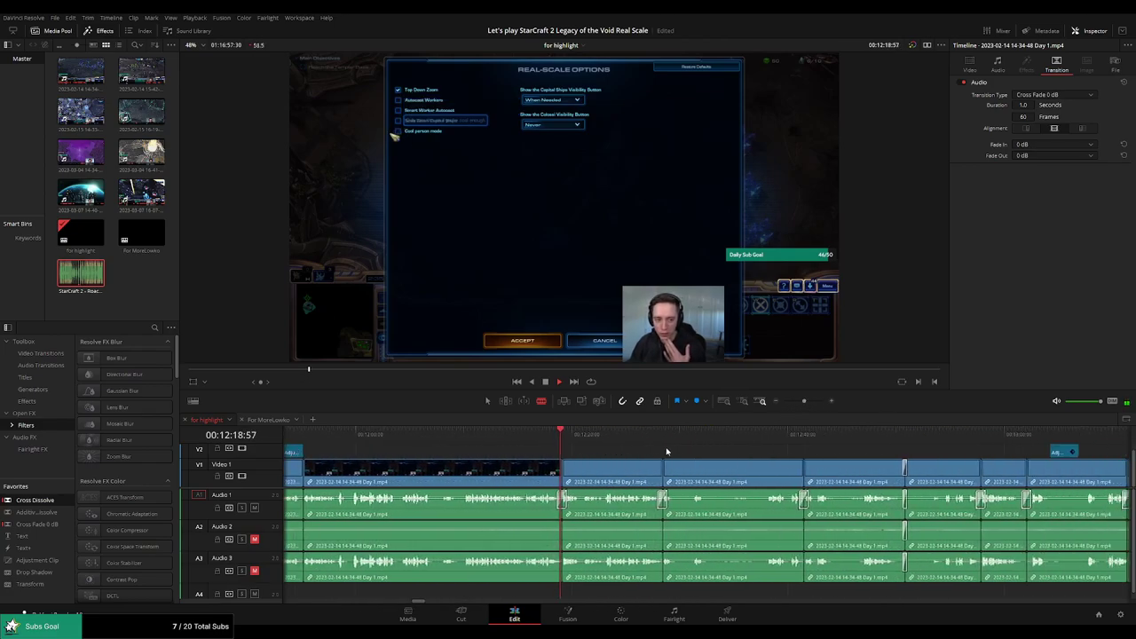
# Check the joins between about 00:12:28 and 00:13:22, replaying the audio crossfade near 00:12:41
pyautogui.click(657, 436)
pyautogui.click(797, 435)
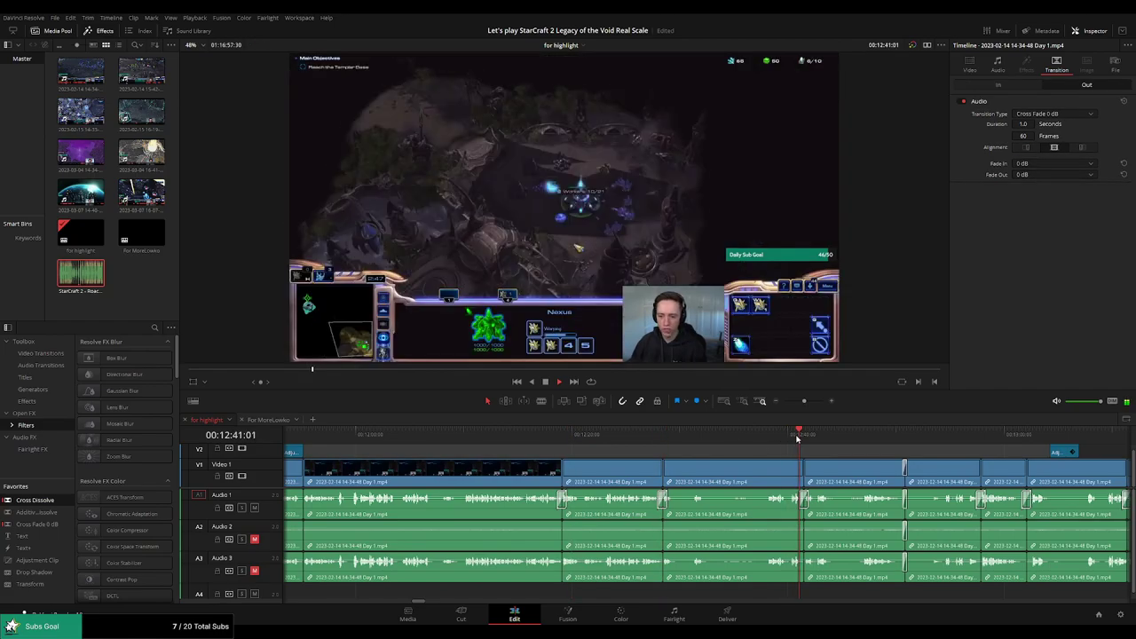
pyautogui.click(791, 434)
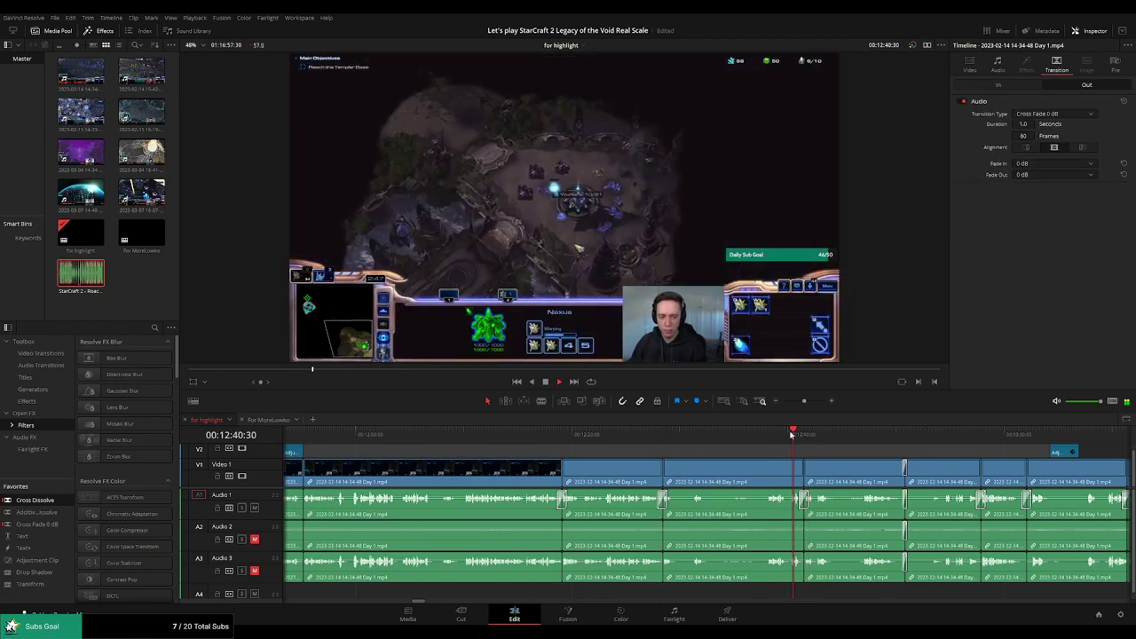
pyautogui.click(874, 435)
pyautogui.click(888, 435)
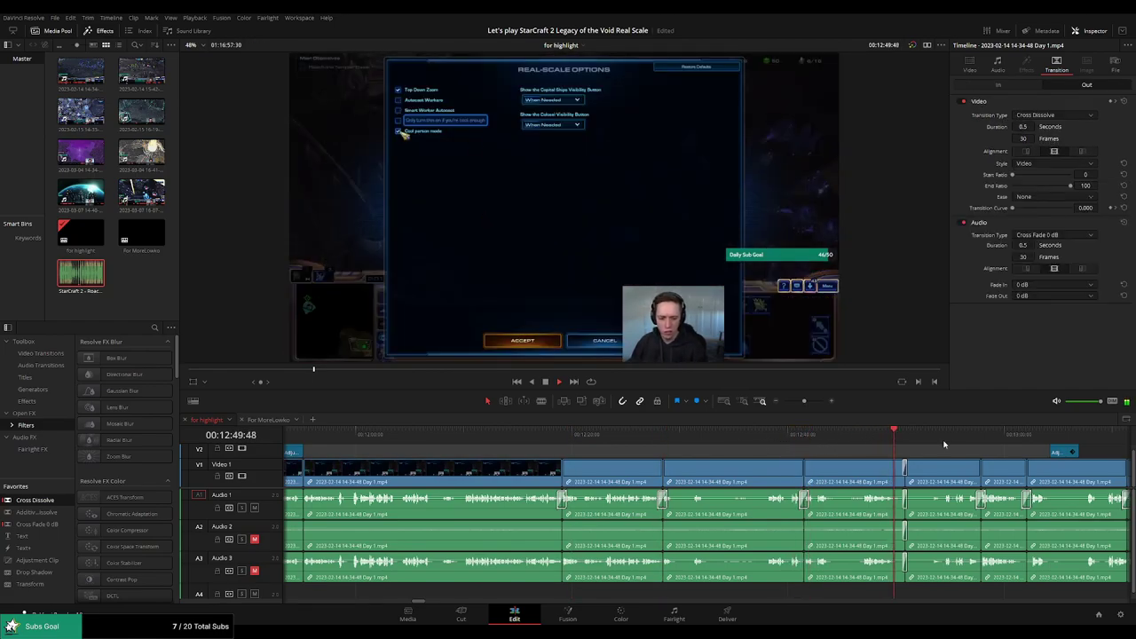
pyautogui.moveTo(1017, 443); pyautogui.dragTo(631, 446)
pyautogui.click(682, 433)
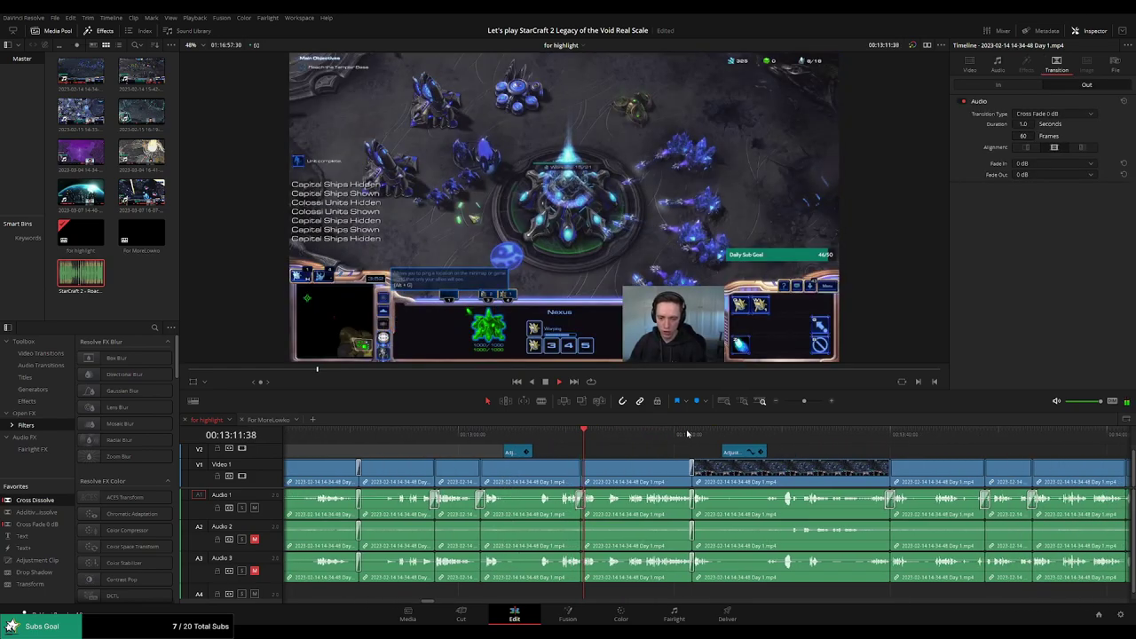
# Check the joins between about 00:13:21 and 00:13:48, including the section under the adjustment clip
pyautogui.click(690, 433)
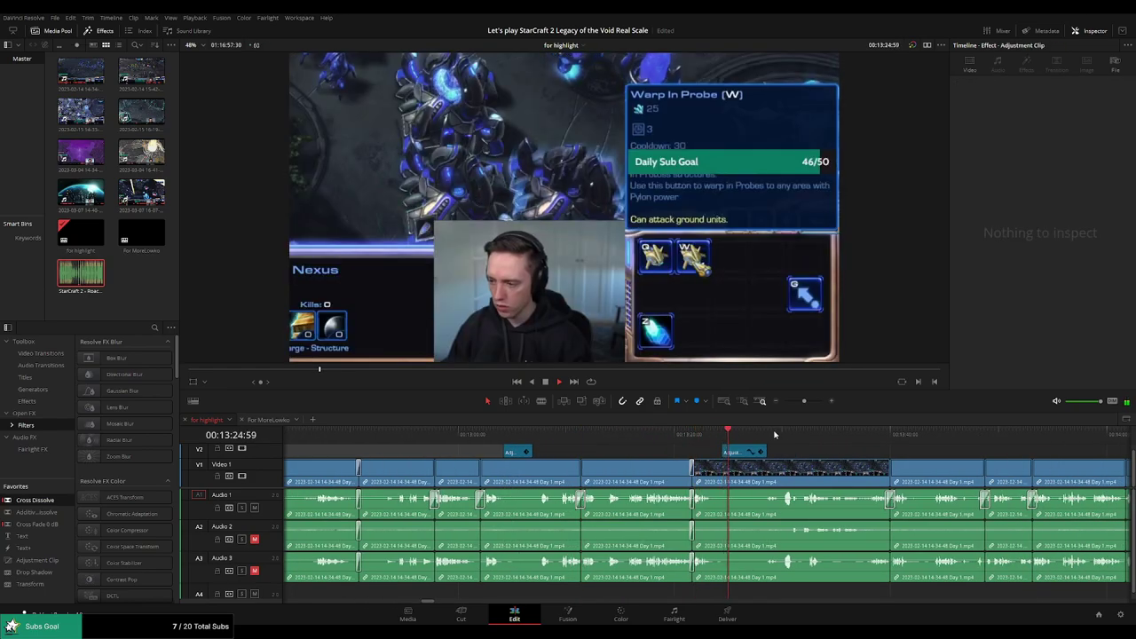
pyautogui.click(842, 434)
pyautogui.click(883, 435)
pyautogui.moveTo(976, 449); pyautogui.dragTo(698, 441)
pyautogui.click(696, 436)
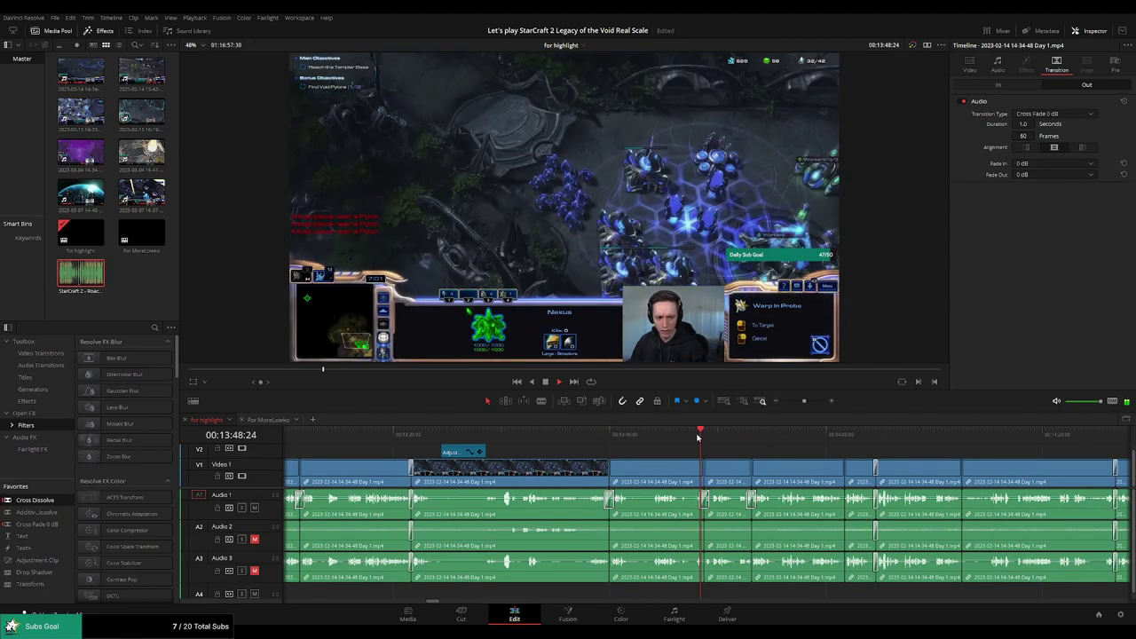
# Review the joins from about 00:14:01 to the cross dissolve near 00:14:27
pyautogui.click(850, 434)
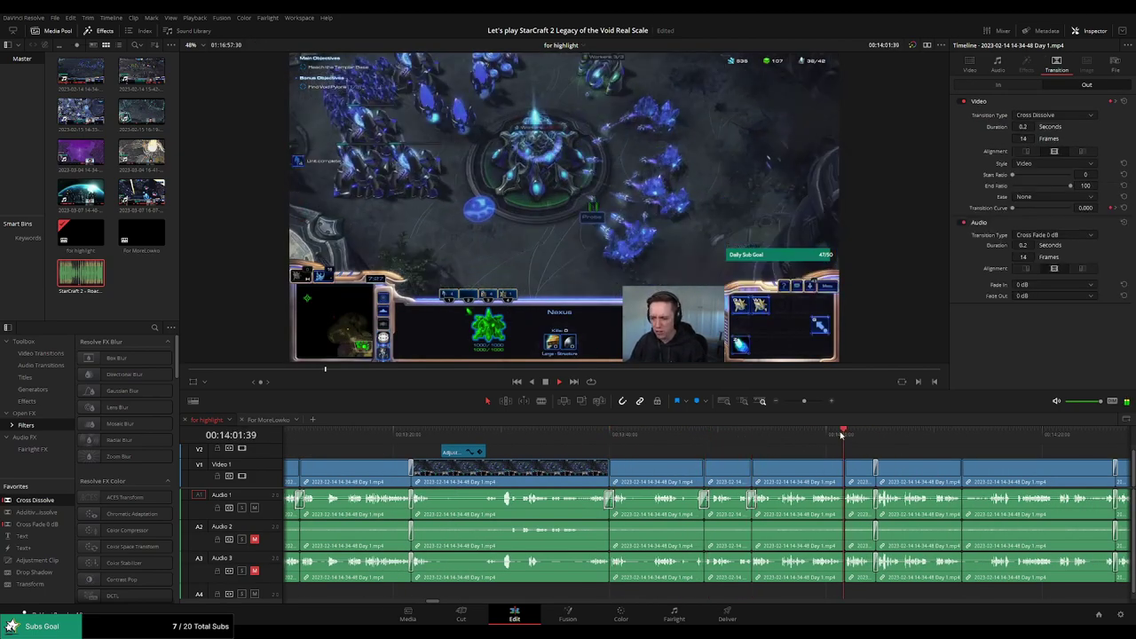
pyautogui.click(638, 434)
pyautogui.hscroll(2, 701, 445)
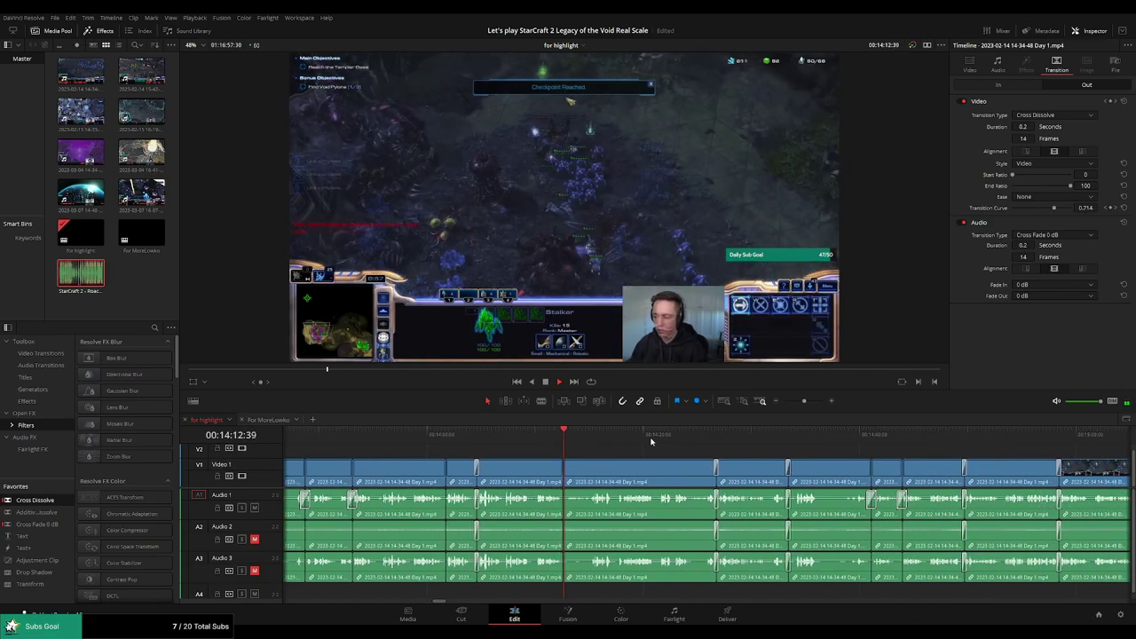
pyautogui.click(715, 435)
pyautogui.press('space')
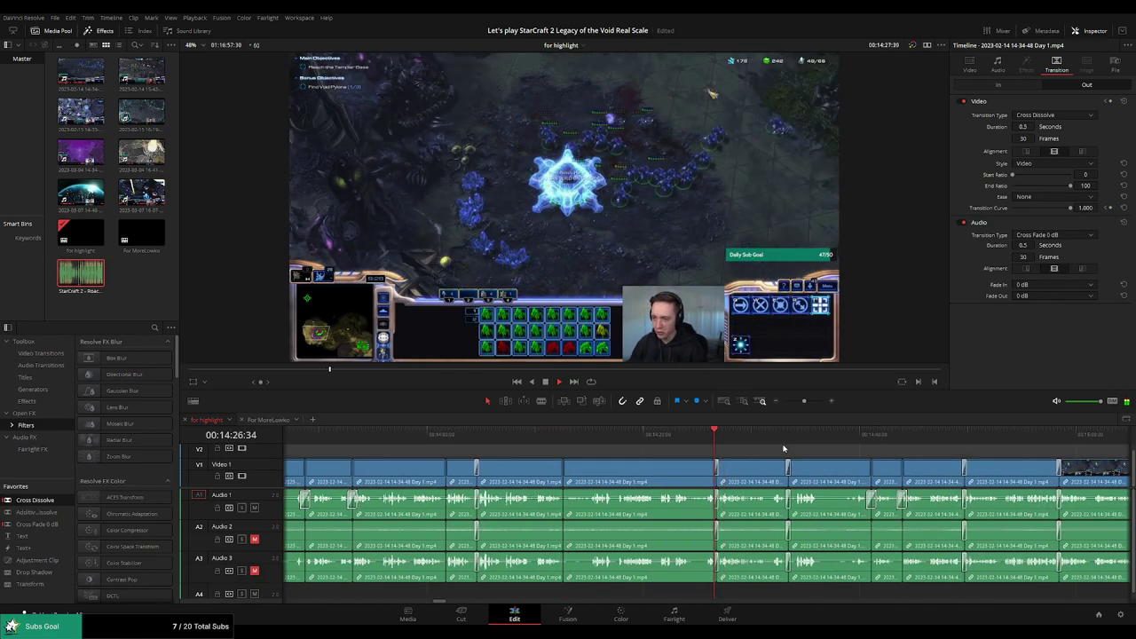
# Review the joins between about 00:14:33 and 00:14:59 in the nexus warp-in footage
pyautogui.moveTo(779, 435); pyautogui.dragTo(785, 436)
pyautogui.hscroll(4, 864, 448)
pyautogui.click(690, 435)
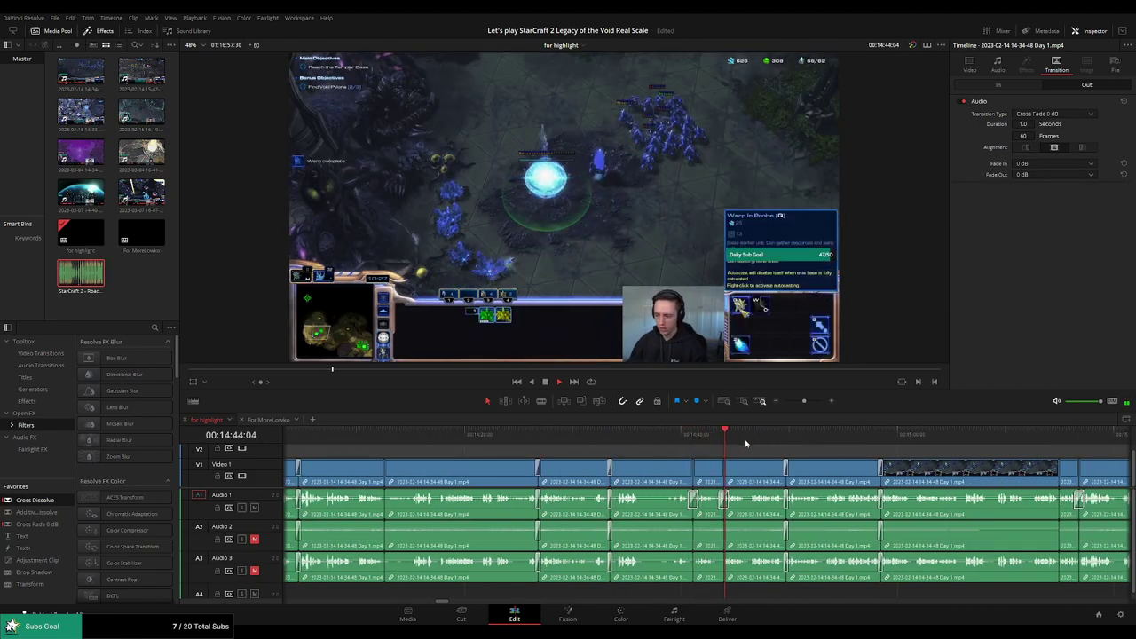
pyautogui.click(781, 438)
pyautogui.moveTo(860, 446); pyautogui.dragTo(660, 437)
pyautogui.click(663, 435)
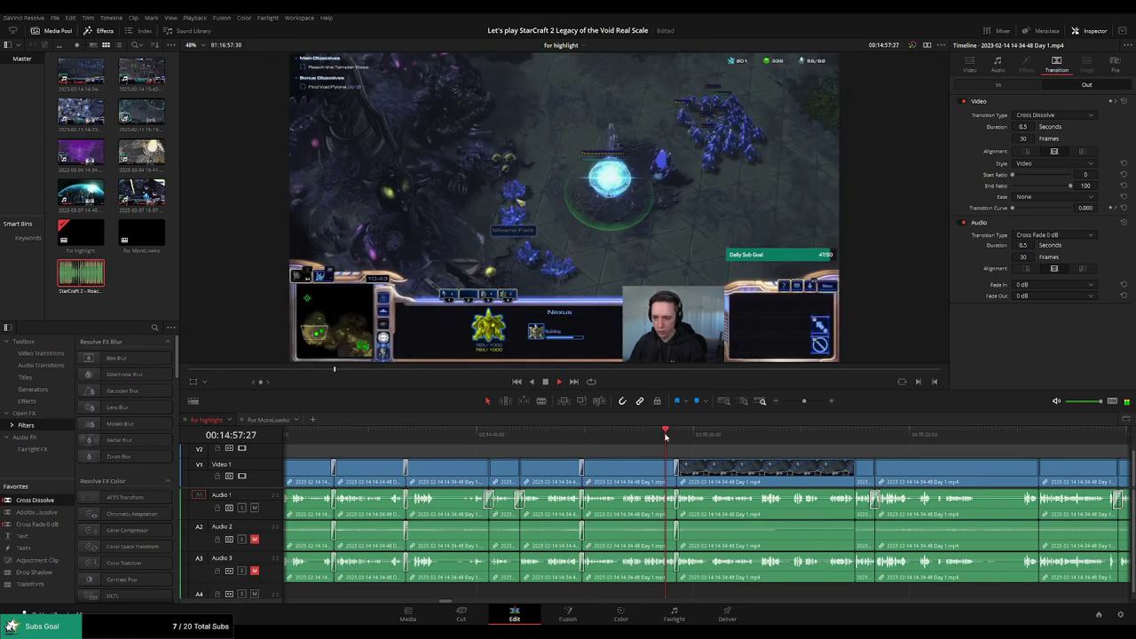
# Check the joins after the long clip, from about 00:15:15 to the audio crossfade near 00:15:39
pyautogui.hscroll(3, 679, 448)
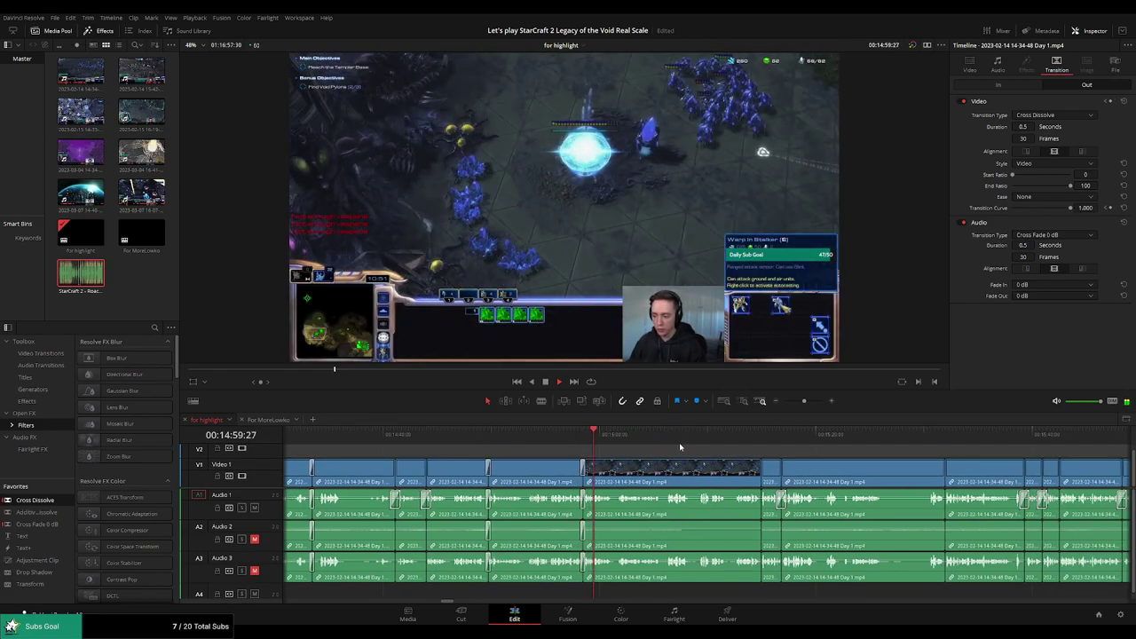
pyautogui.click(756, 439)
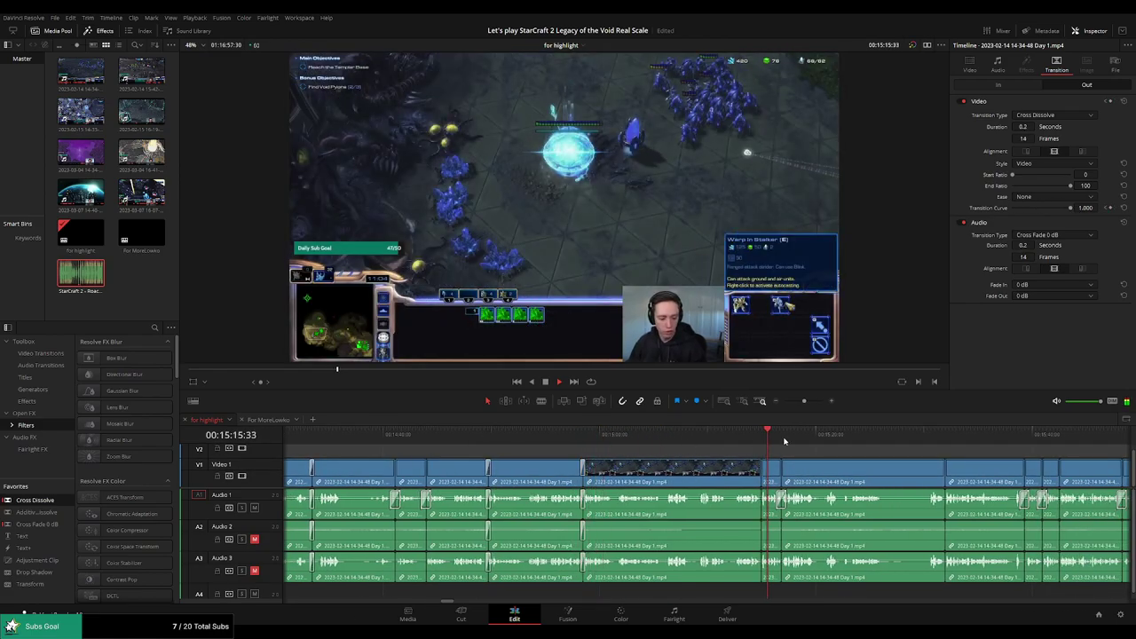
pyautogui.hscroll(3, 772, 441)
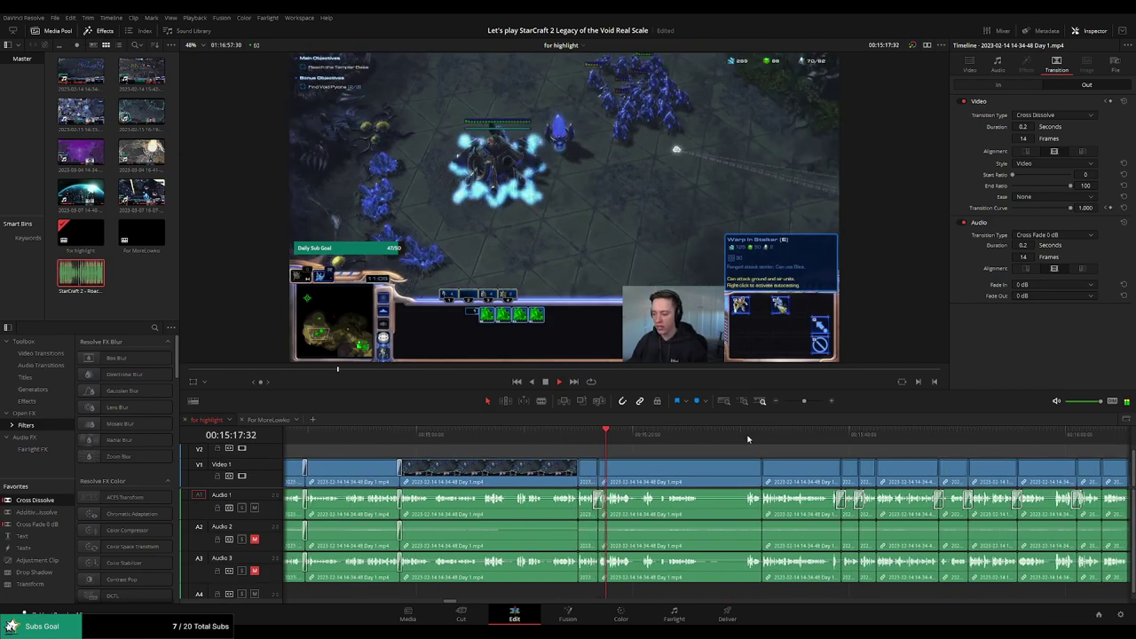
pyautogui.click(761, 434)
pyautogui.click(837, 435)
pyautogui.hscroll(2, 714, 441)
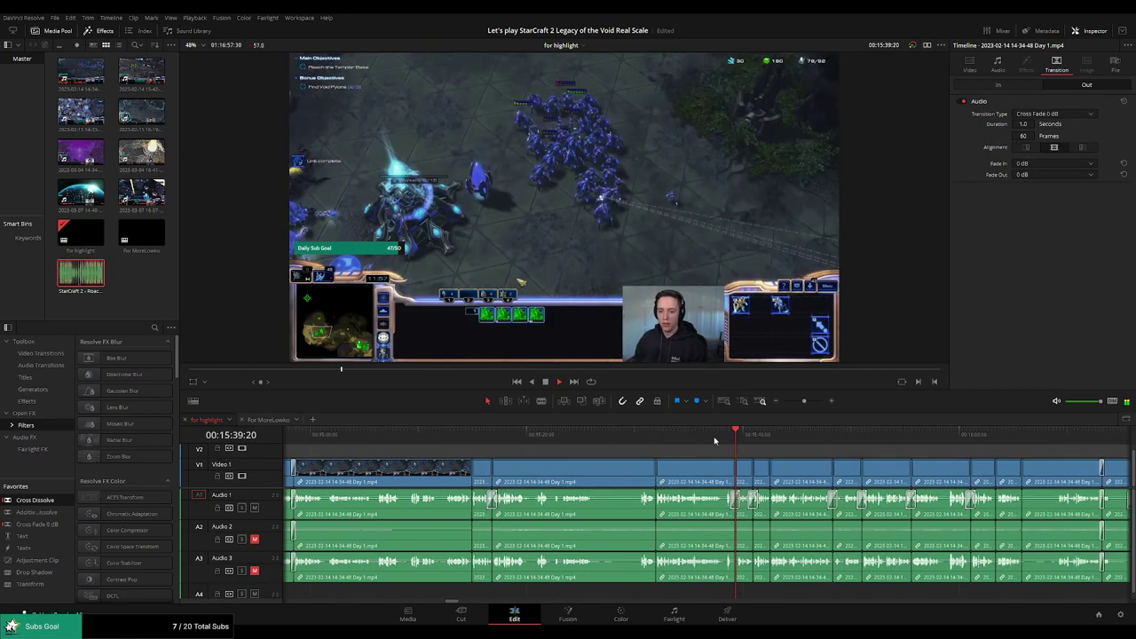
# Play through the closely spaced joins from about 00:15:50 to 00:16:12, including the game menu footage
pyautogui.hscroll(2, 714, 441)
pyautogui.hscroll(2, 699, 440)
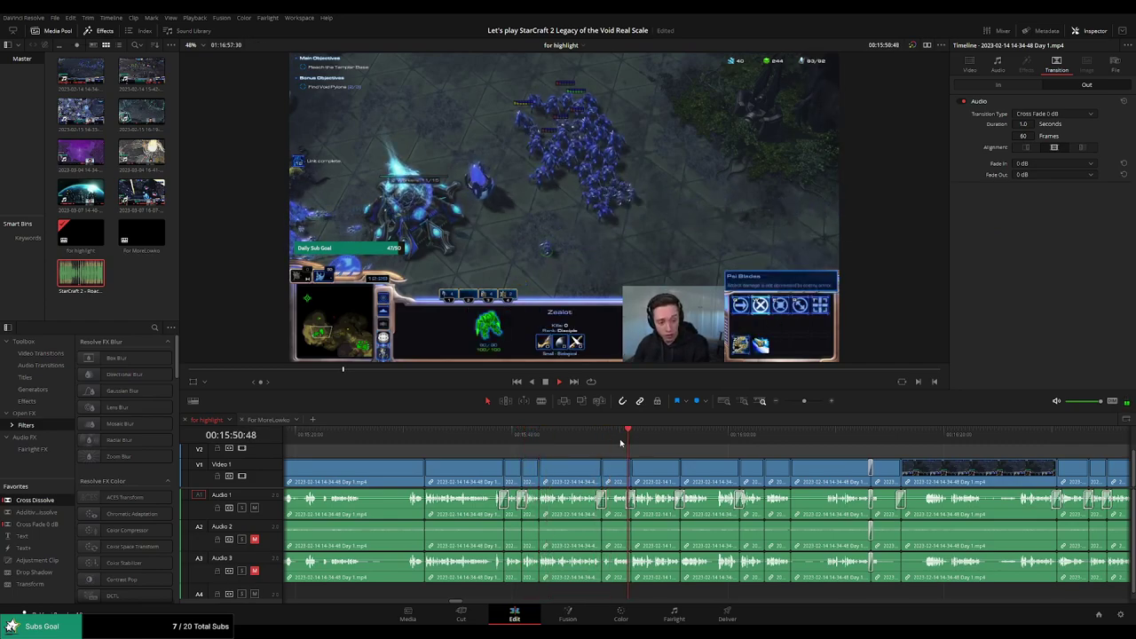
pyautogui.click(723, 435)
pyautogui.hscroll(3, 642, 447)
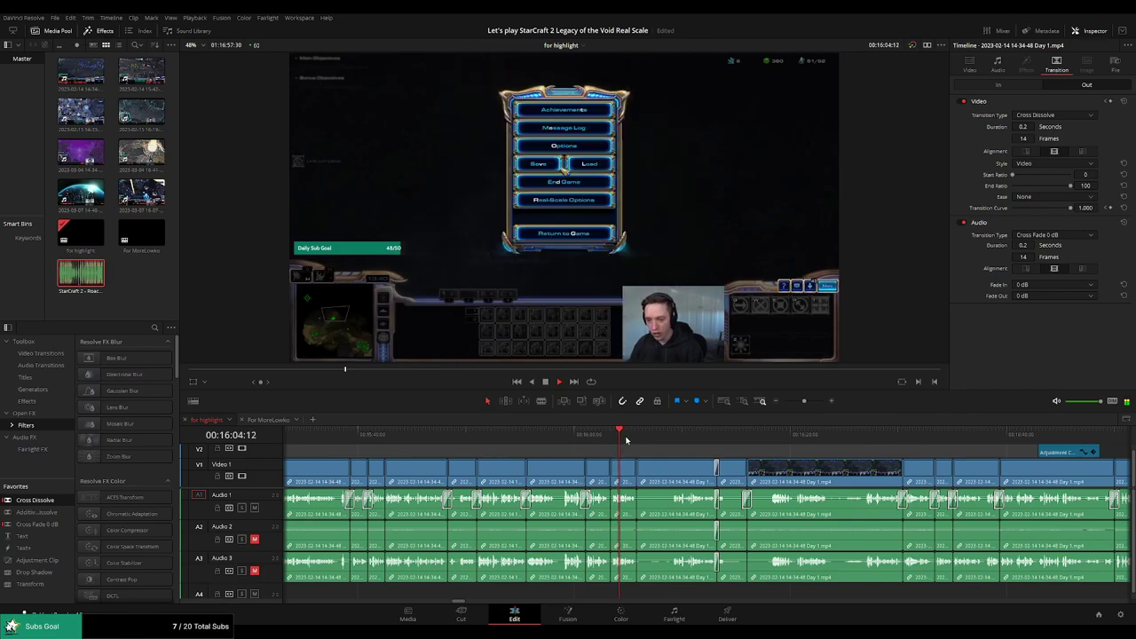
pyautogui.click(701, 433)
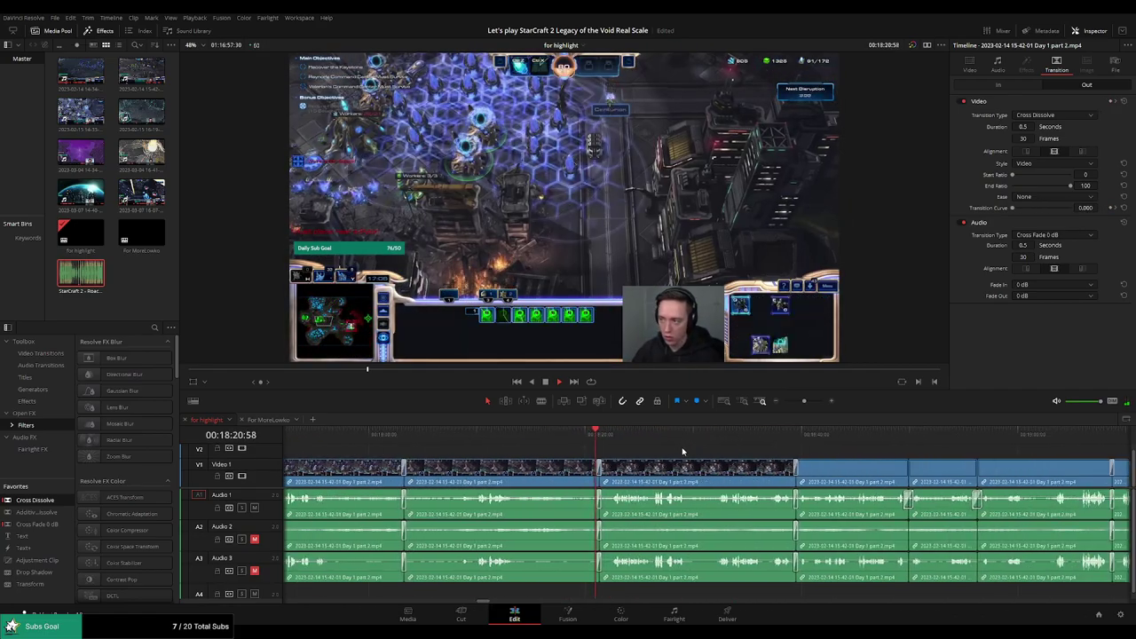
# Check the Keystone mission's joins between about 00:18:38 and 00:19:32
pyautogui.click(782, 435)
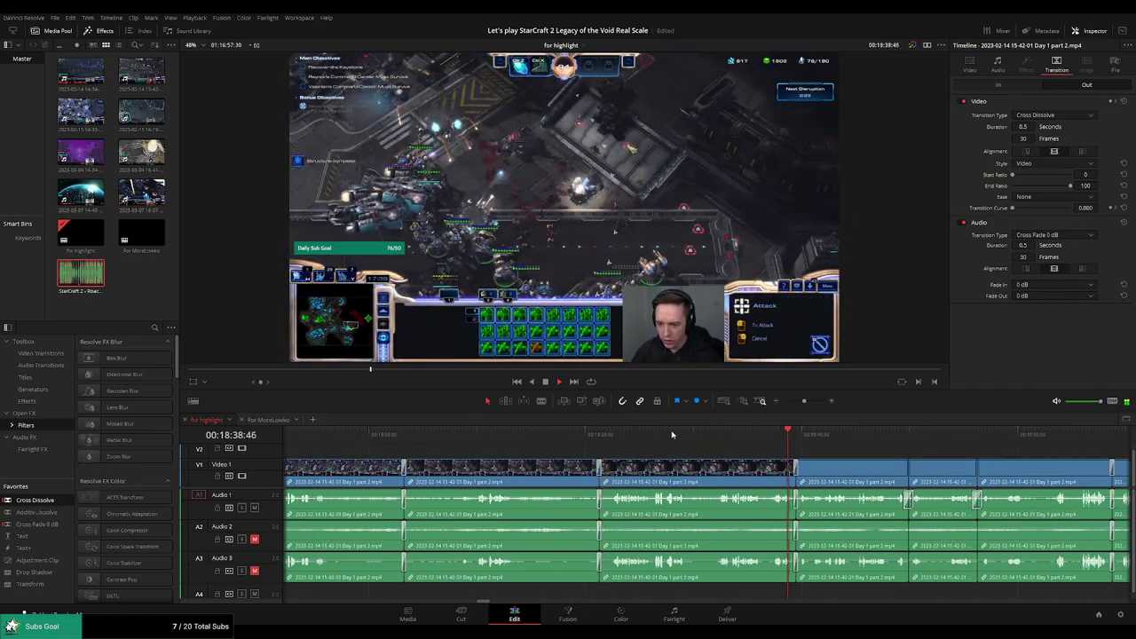
pyautogui.hscroll(5, 735, 446)
pyautogui.click(706, 435)
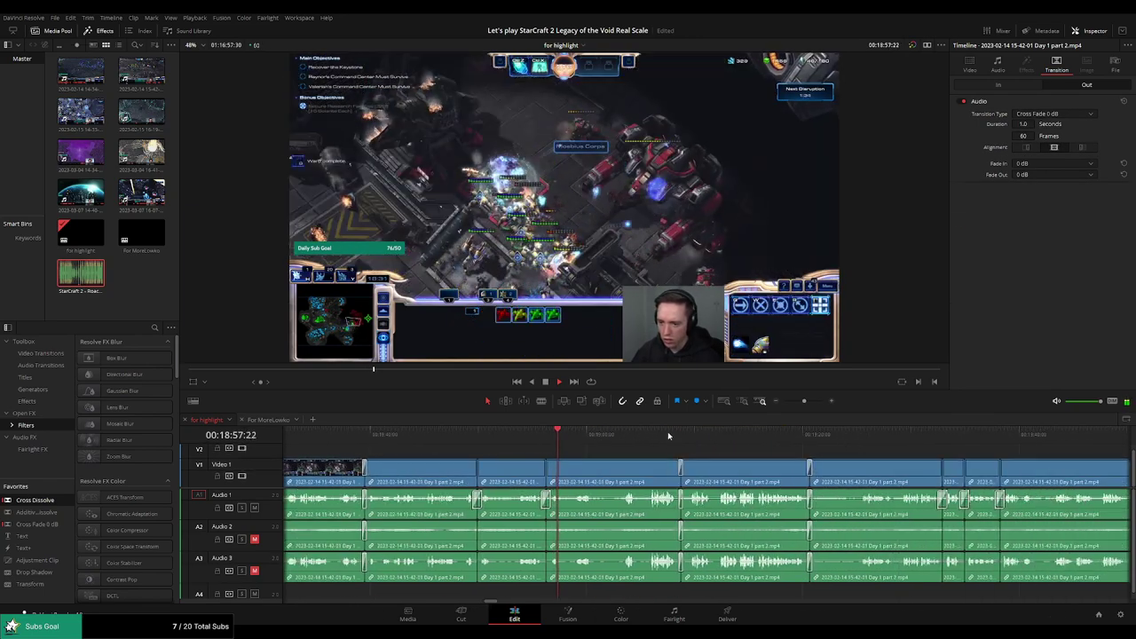
pyautogui.click(676, 434)
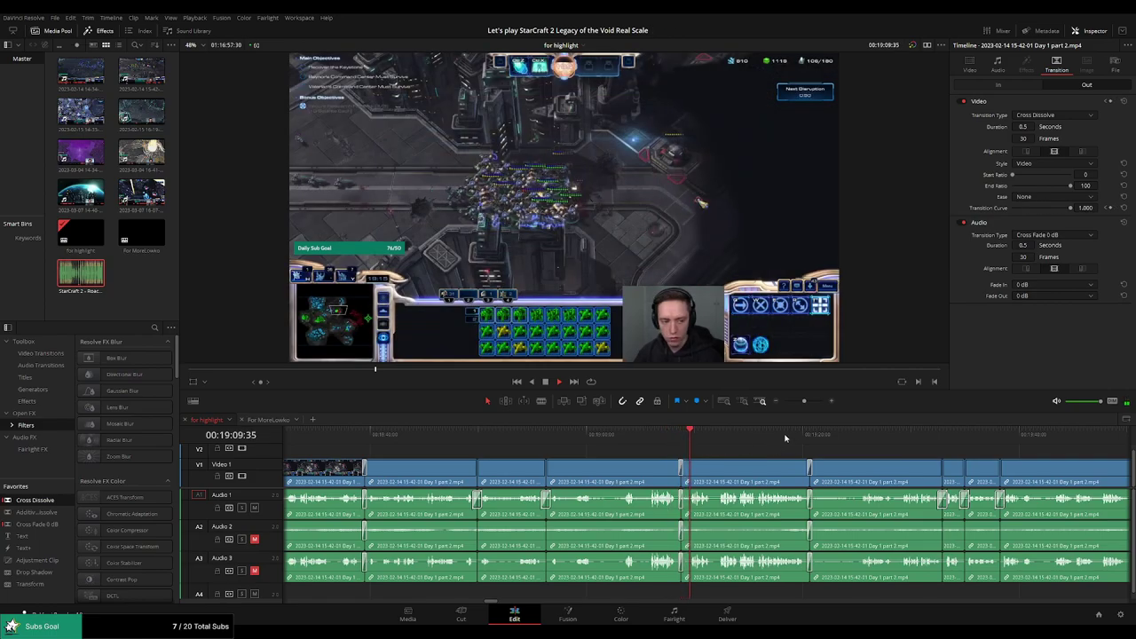
pyautogui.click(711, 435)
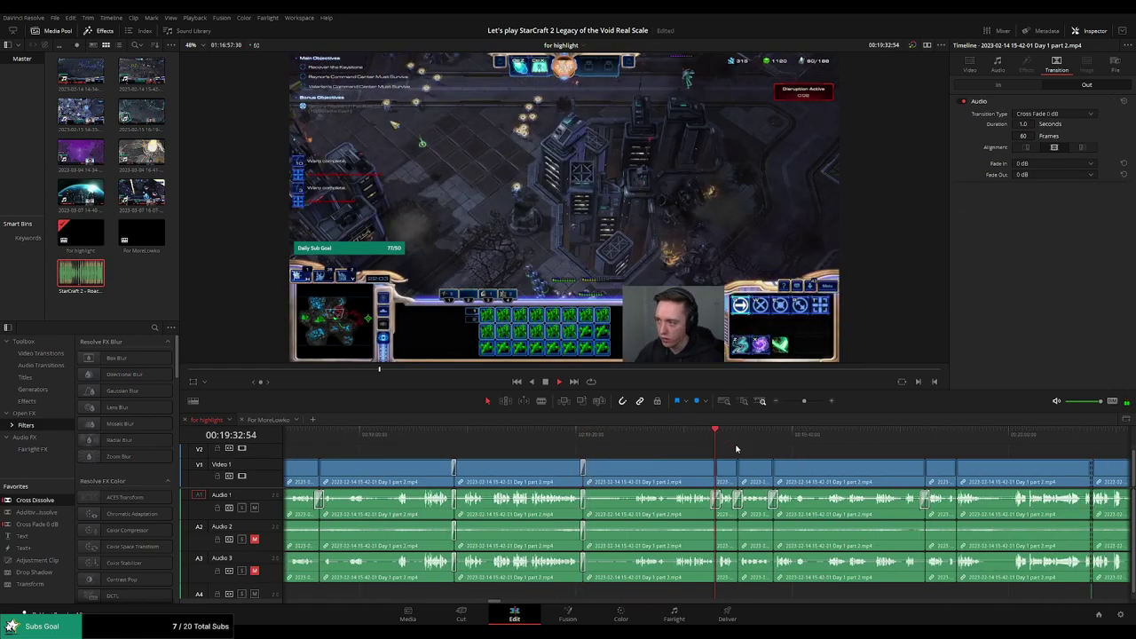
# Review the Keystone mission's joins from about 00:19:34 to the cross dissolve near 00:20:18
pyautogui.moveTo(825, 458); pyautogui.dragTo(658, 448)
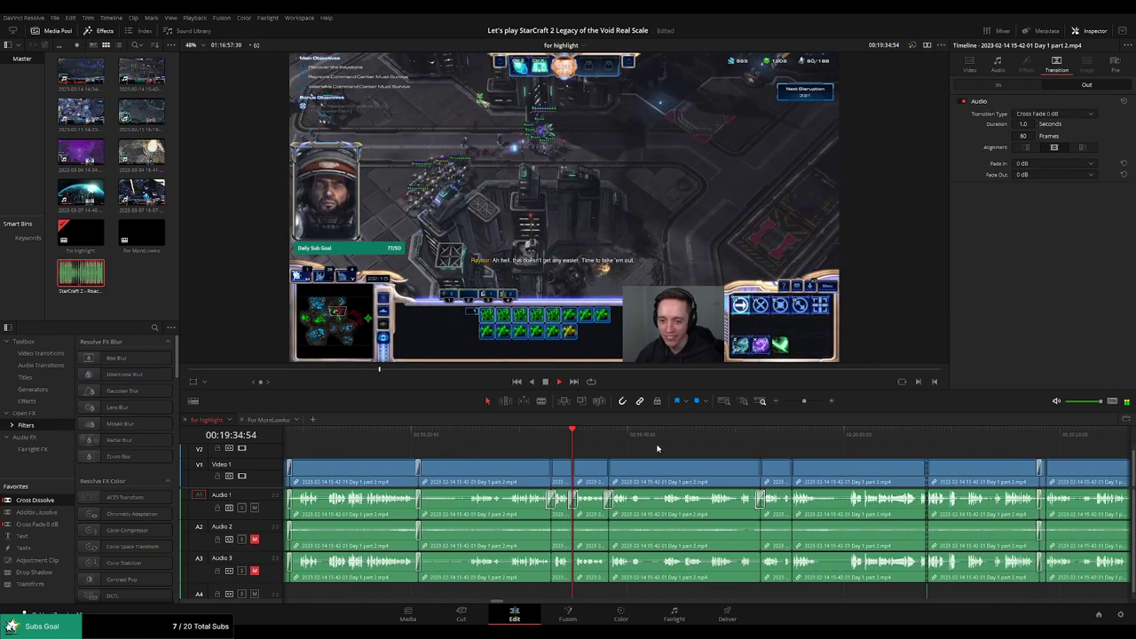
pyautogui.click(604, 440)
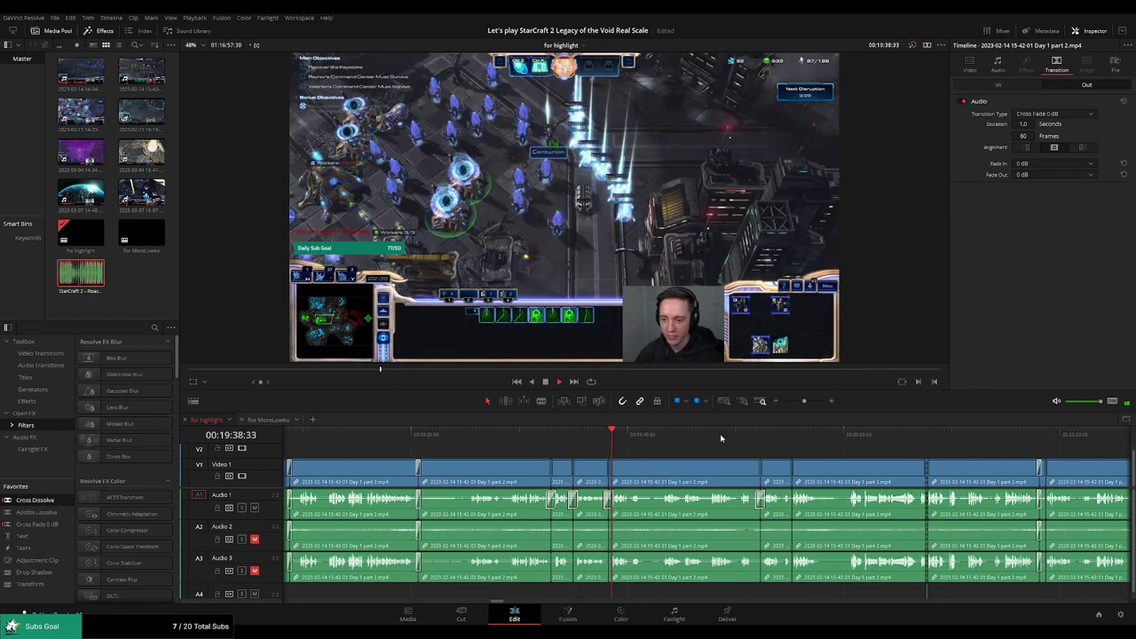
pyautogui.click(754, 440)
pyautogui.moveTo(848, 447); pyautogui.dragTo(658, 441)
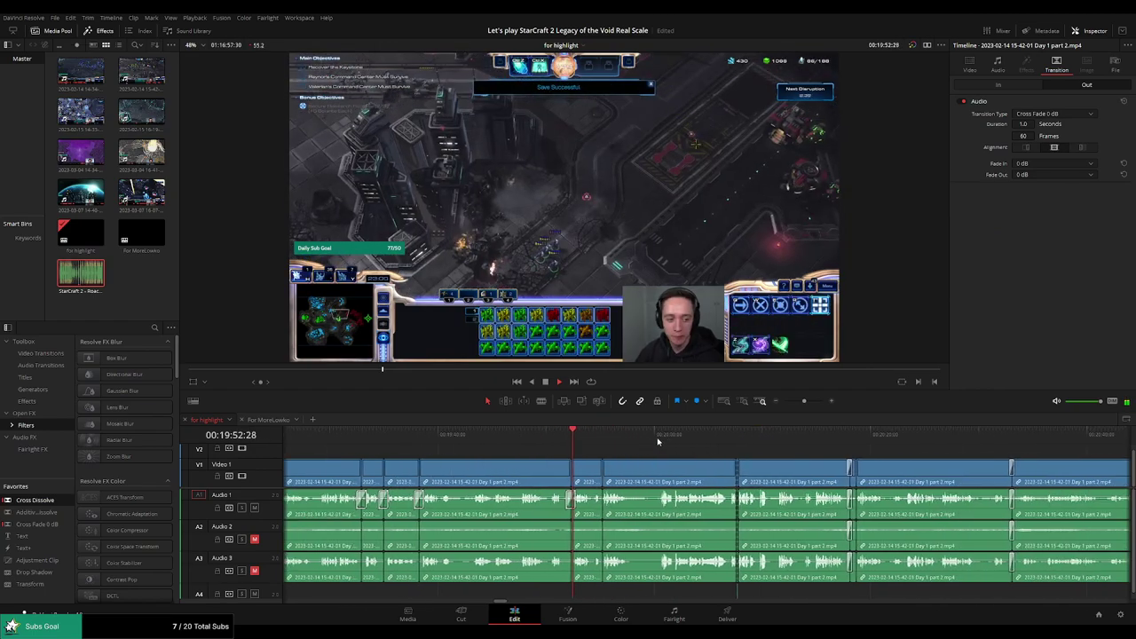
pyautogui.click(593, 434)
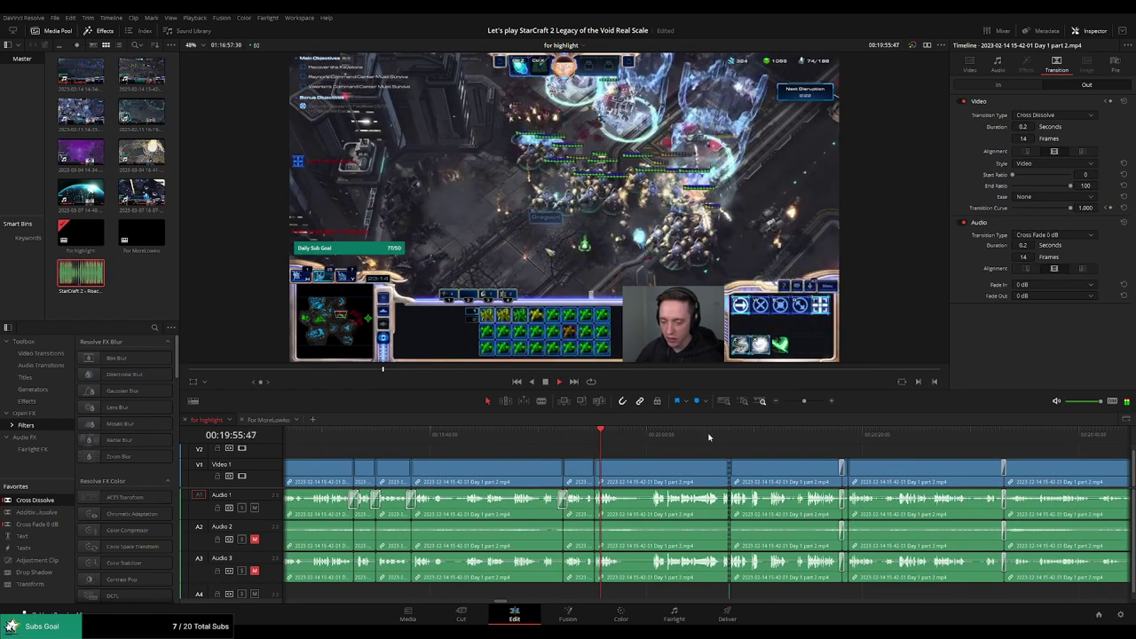
pyautogui.click(716, 435)
pyautogui.hscroll(3, 683, 439)
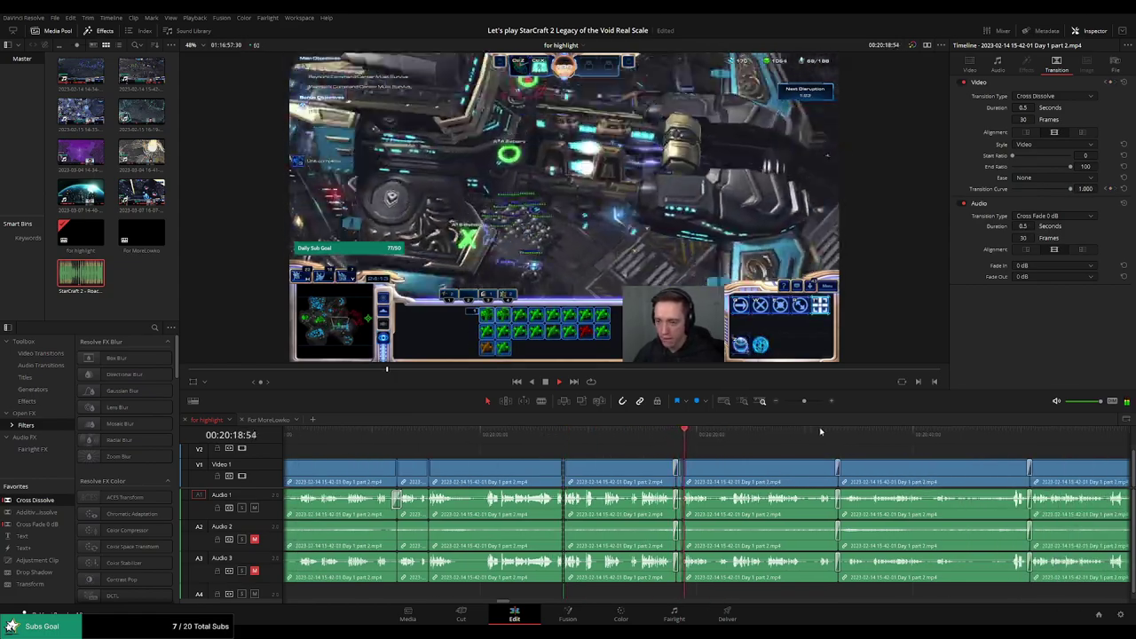
# Check the cross dissolves and audio crossfade between about 00:20:34 and 00:21:07
pyautogui.hscroll(7, 826, 452)
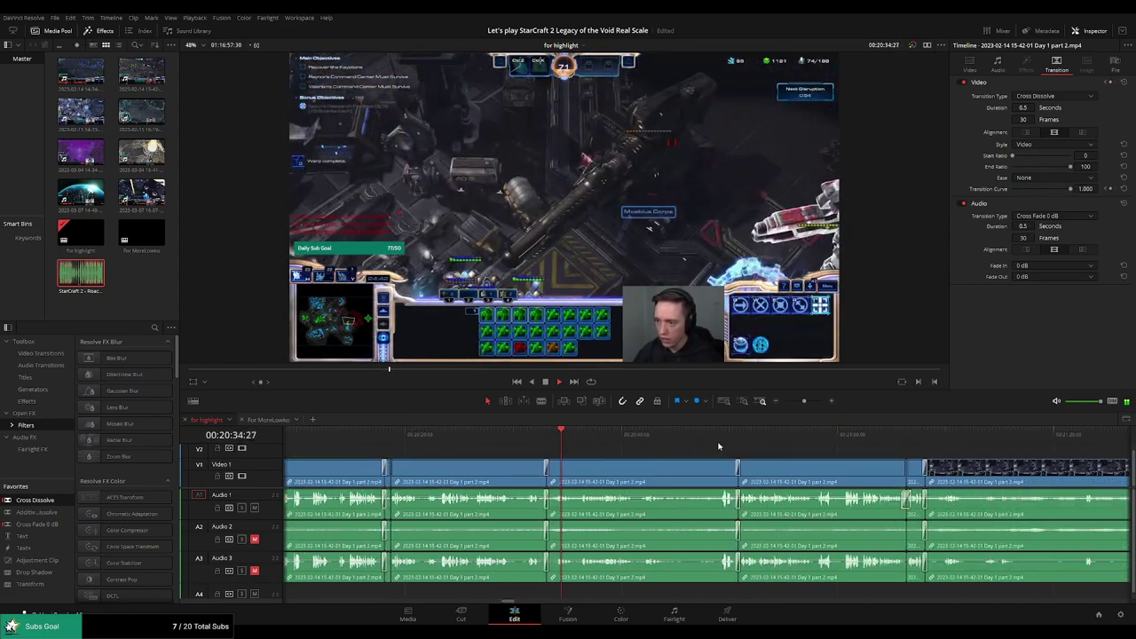
pyautogui.click(727, 433)
pyautogui.hscroll(4, 718, 439)
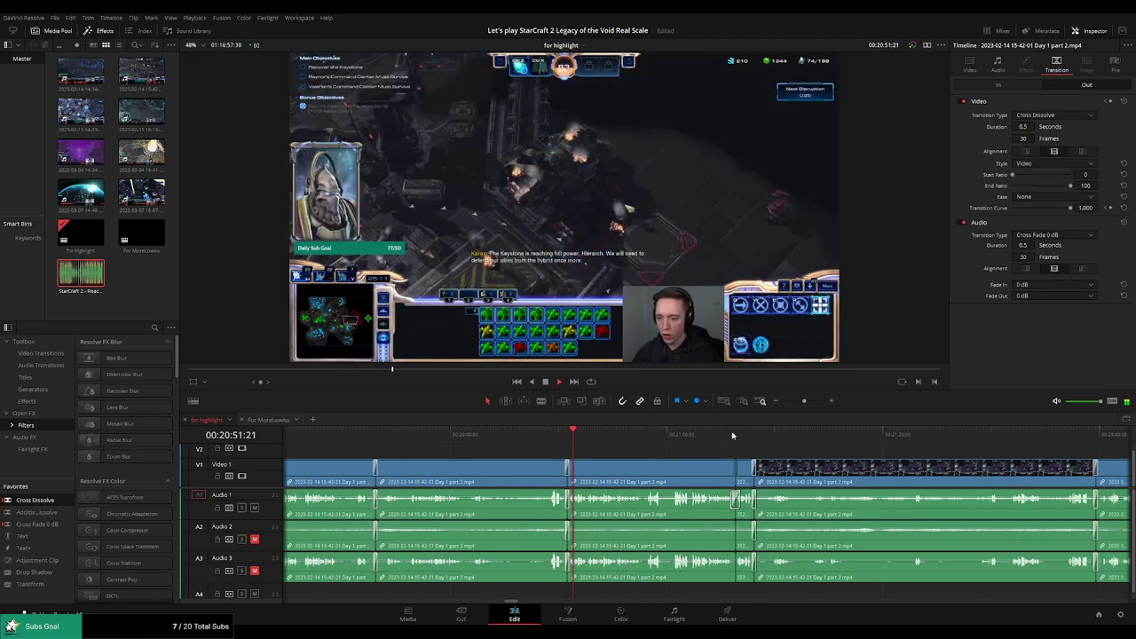
pyautogui.click(733, 435)
pyautogui.hscroll(4, 698, 438)
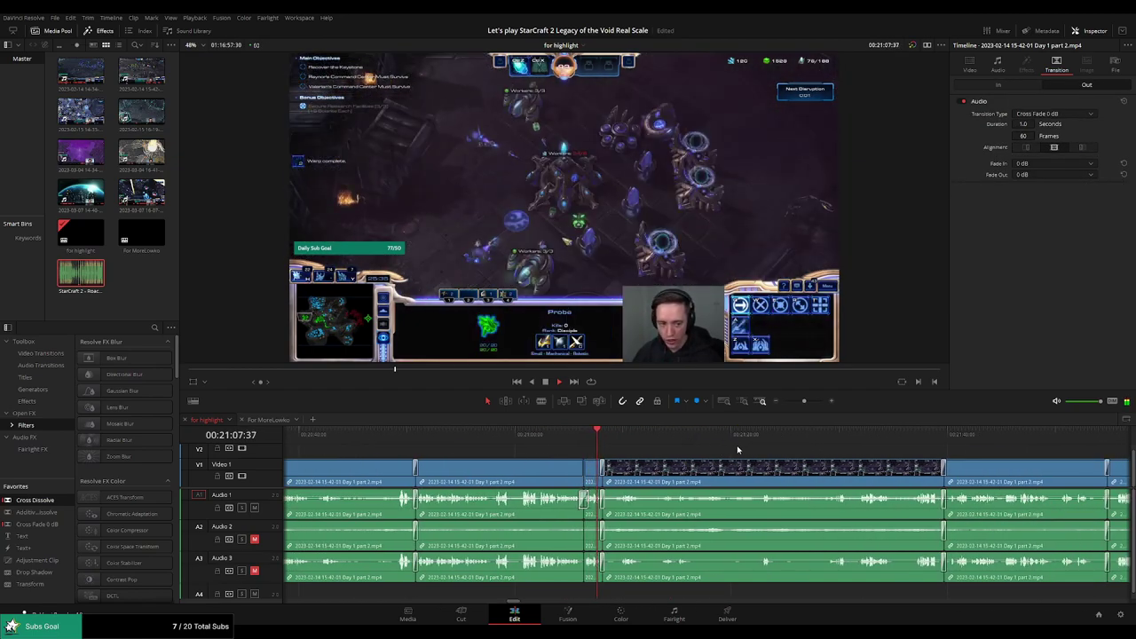
# Review the joins between the longer battle clips from about 00:21:38 to 00:22:54
pyautogui.click(933, 434)
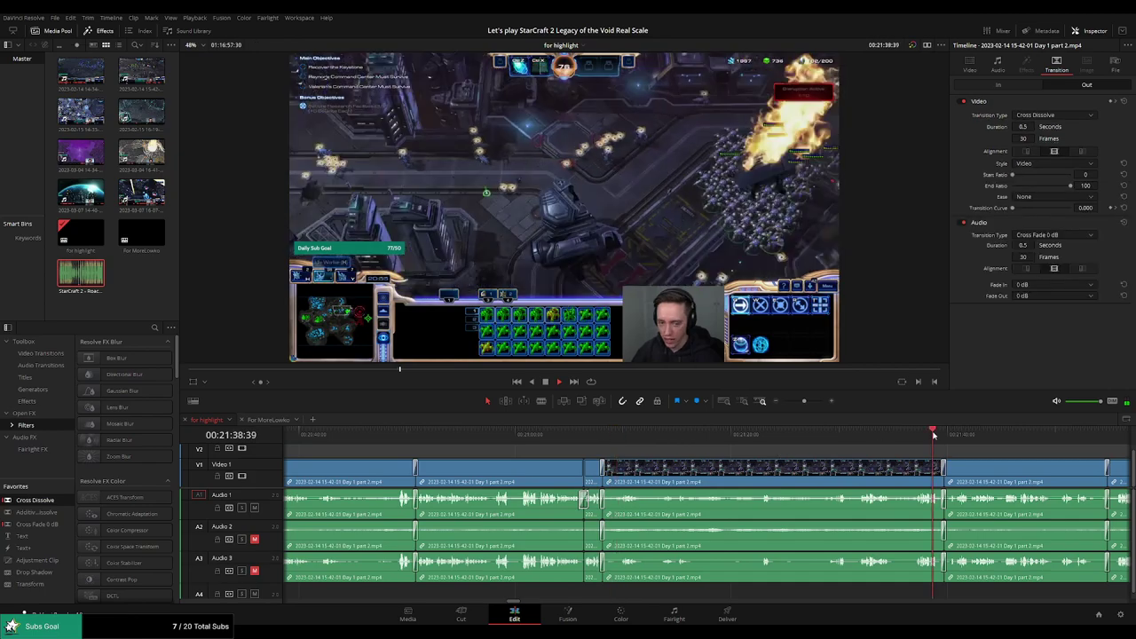
pyautogui.hscroll(5, 719, 446)
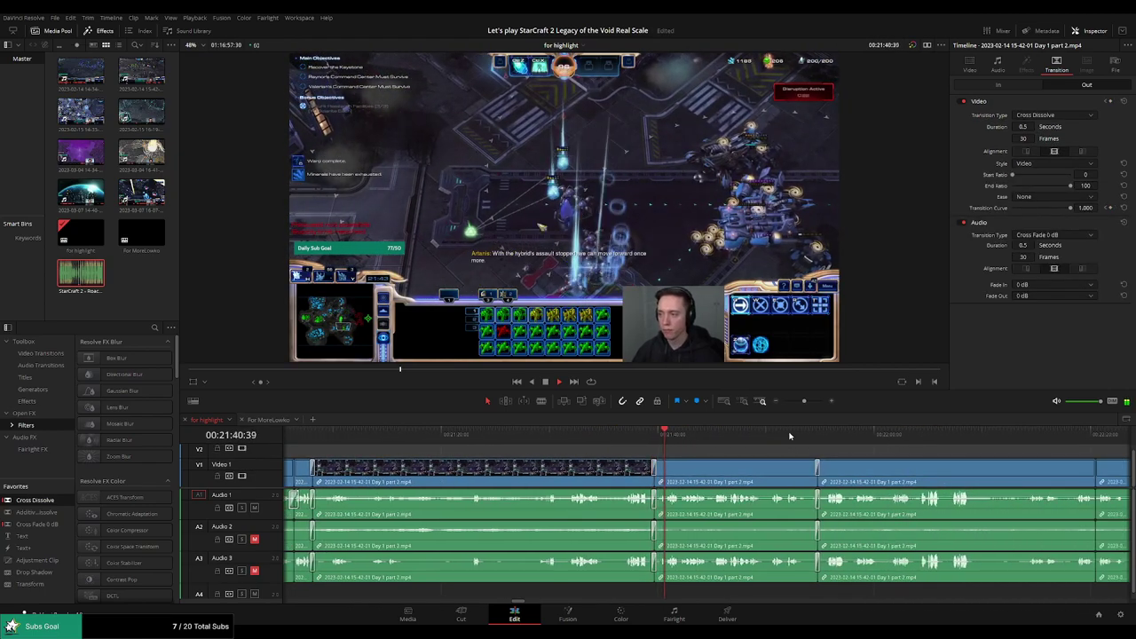
pyautogui.click(804, 433)
pyautogui.hscroll(3, 886, 447)
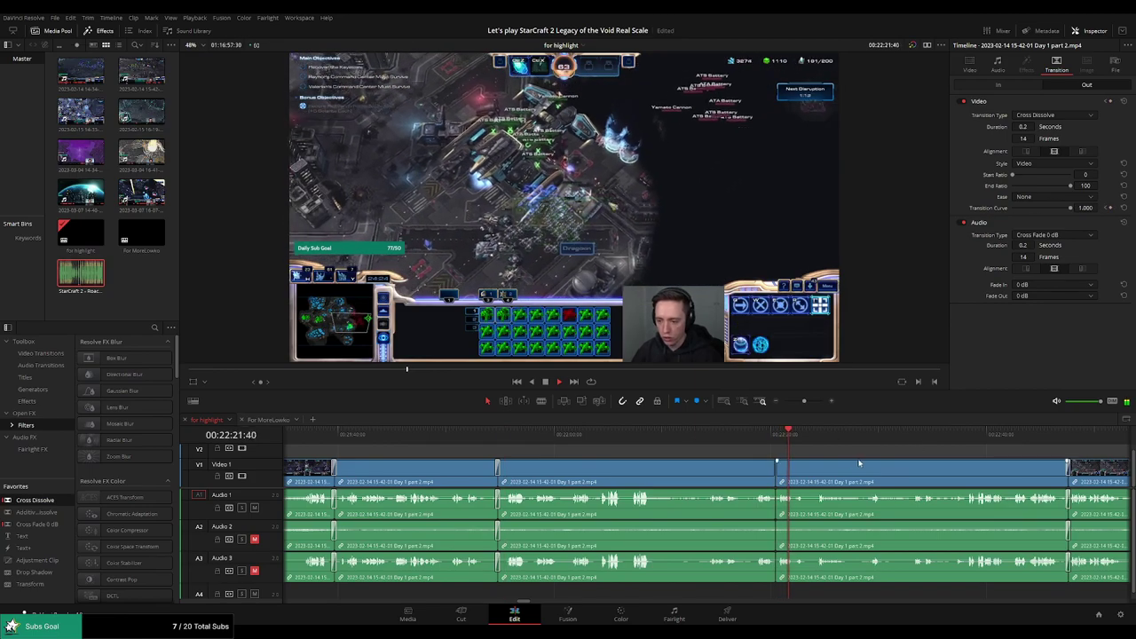
pyautogui.hscroll(3, 826, 461)
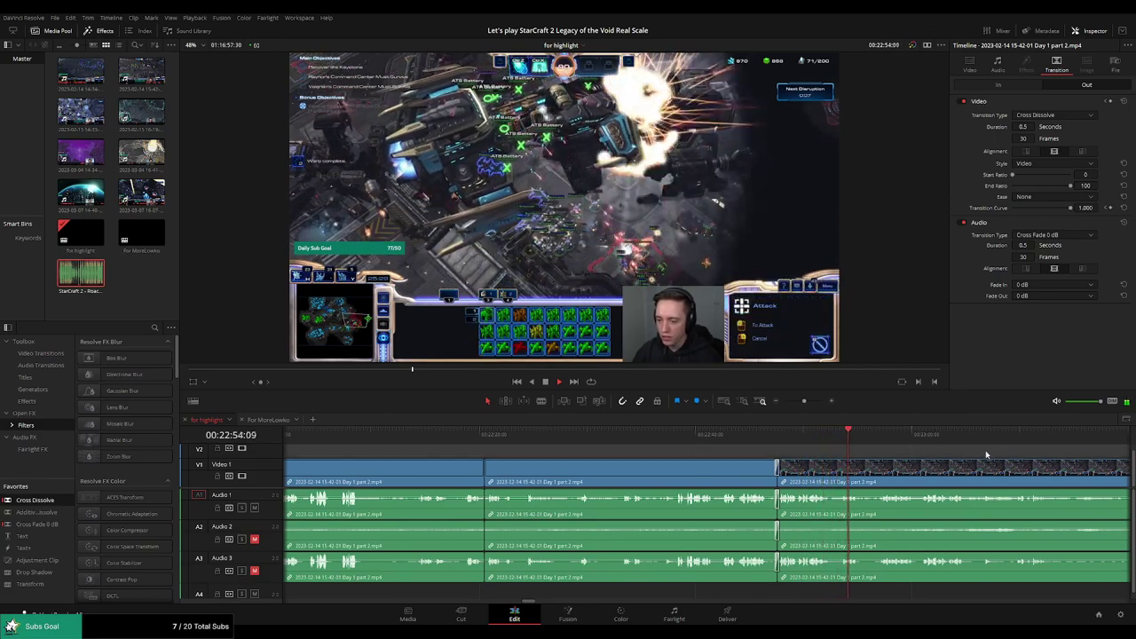
# Skip through the long battle clip after 00:22:54 and check the joins up to about 00:23:59
pyautogui.hscroll(5, 986, 456)
pyautogui.click(647, 440)
pyautogui.moveTo(952, 435); pyautogui.dragTo(963, 433)
pyautogui.hscroll(6, 834, 447)
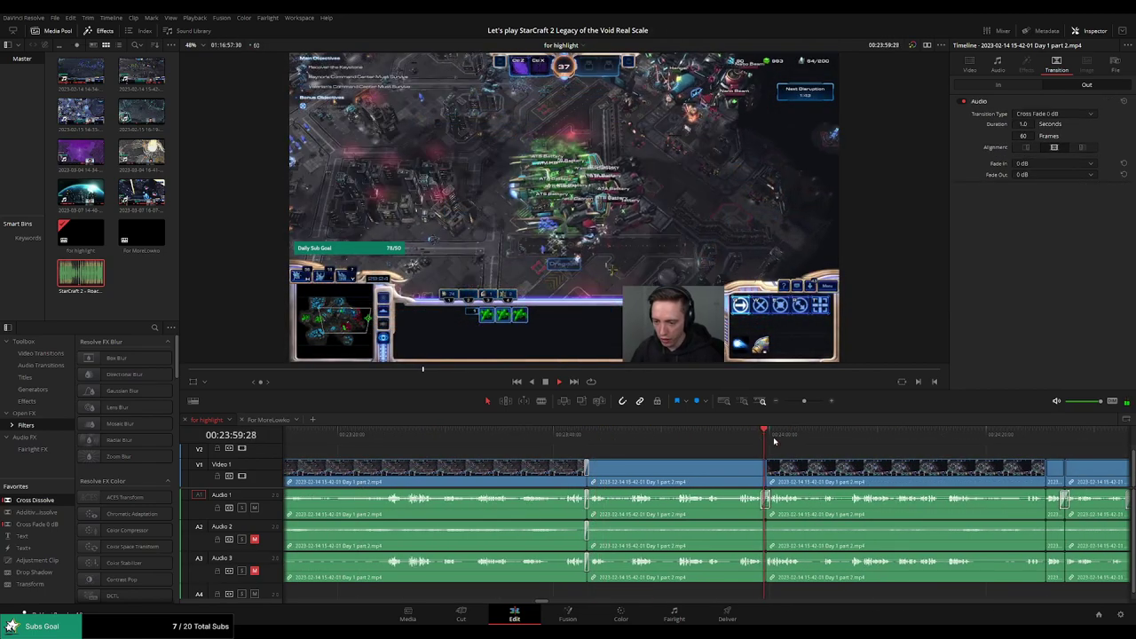
# Check the group of short clips and their joins between about 00:24:24 and 00:24:33
pyautogui.hscroll(3, 781, 440)
pyautogui.click(810, 434)
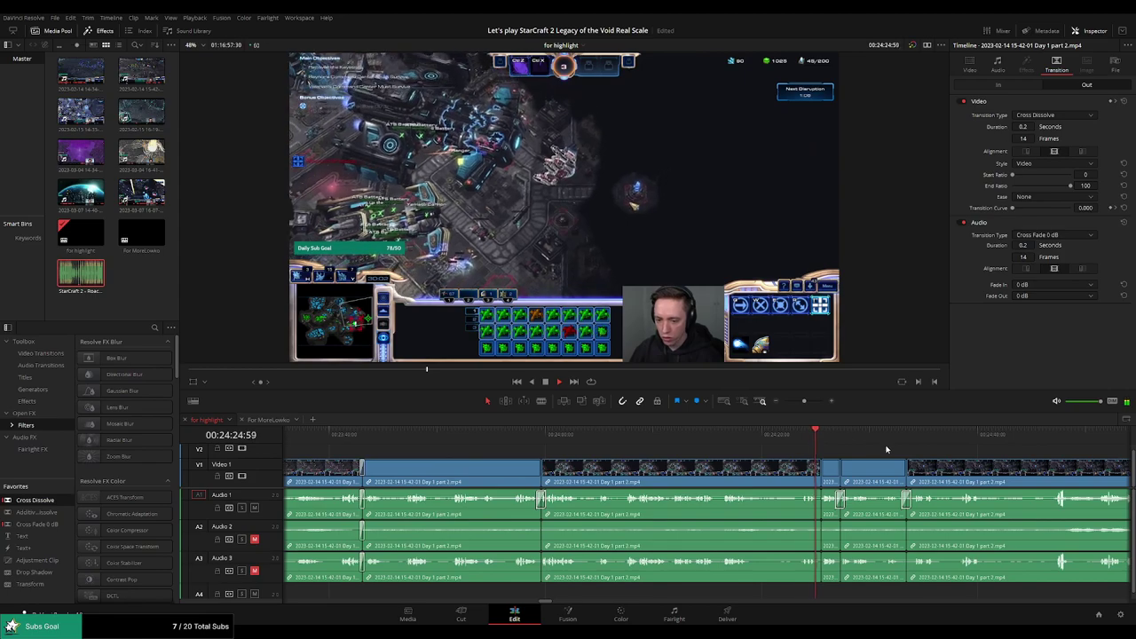
pyautogui.hscroll(3, 798, 447)
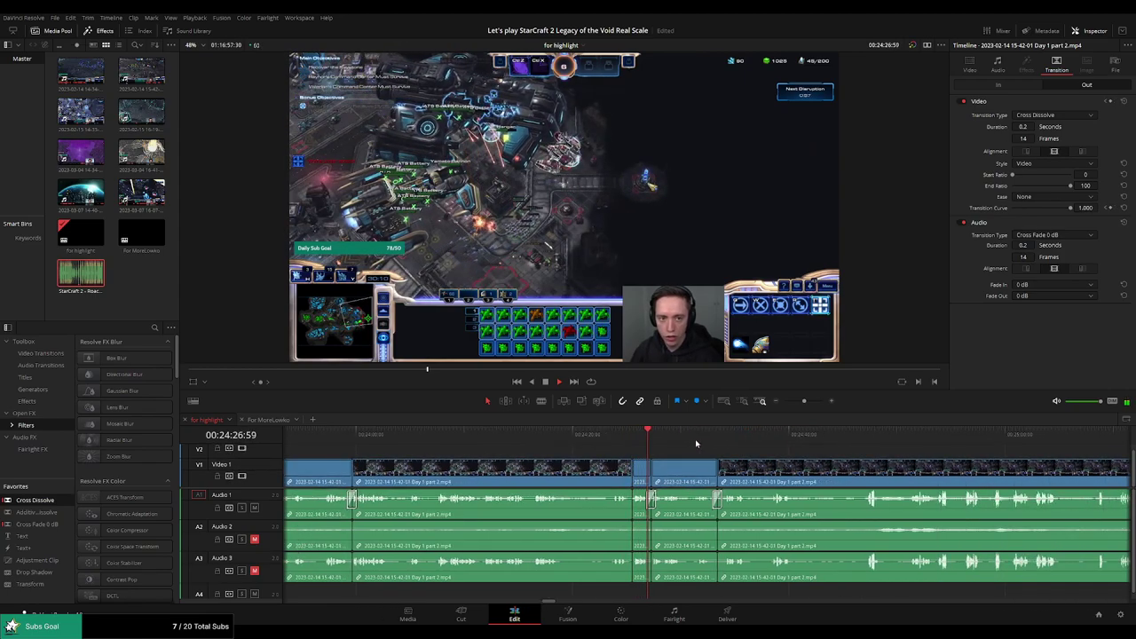
pyautogui.click(711, 437)
pyautogui.hscroll(3, 710, 448)
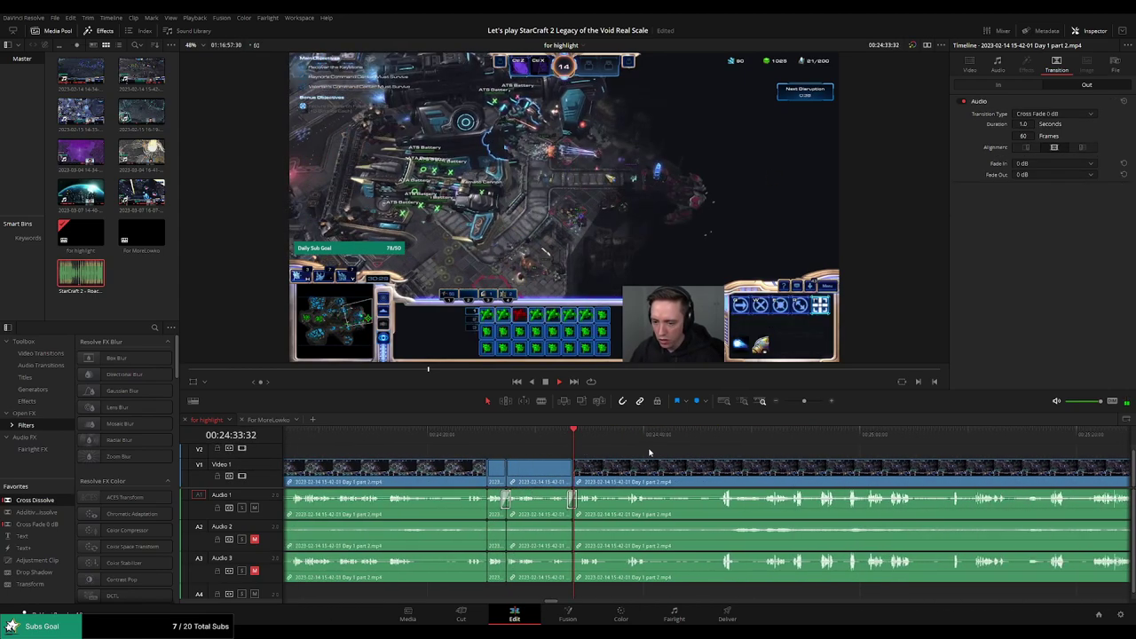
# Skip ahead in the long clip and review the footage leading to the join near 00:25:25
pyautogui.click(1030, 436)
pyautogui.click(1078, 435)
pyautogui.hscroll(9, 590, 444)
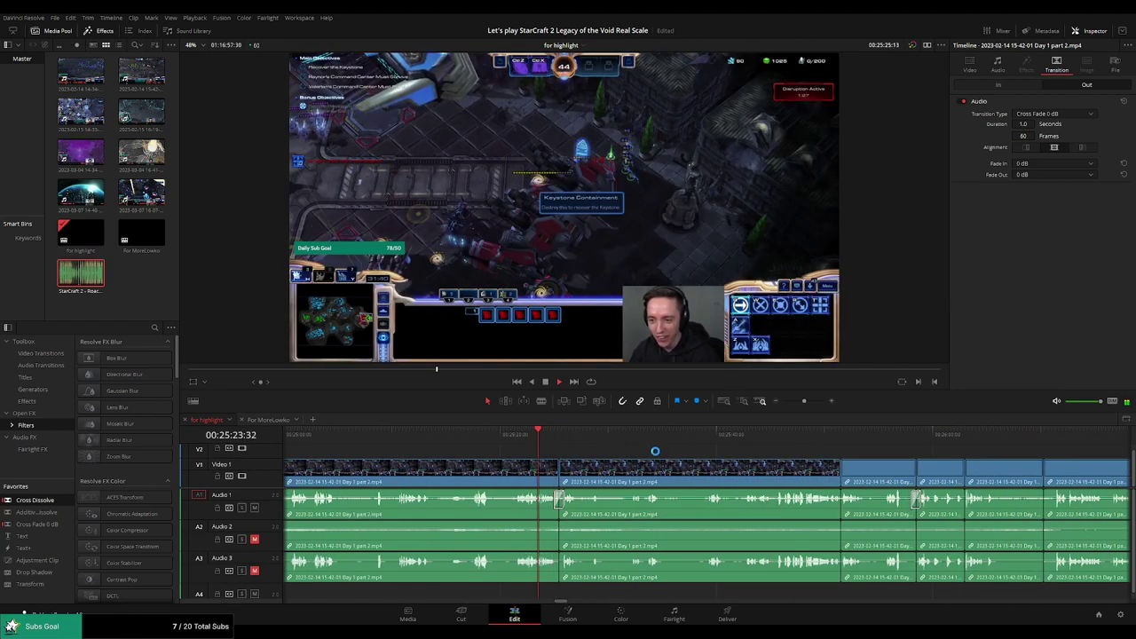
# Review the joins between the Keystone battle clips from about 00:25:51 to 00:26:10
pyautogui.click(831, 435)
pyautogui.hscroll(1, 780, 449)
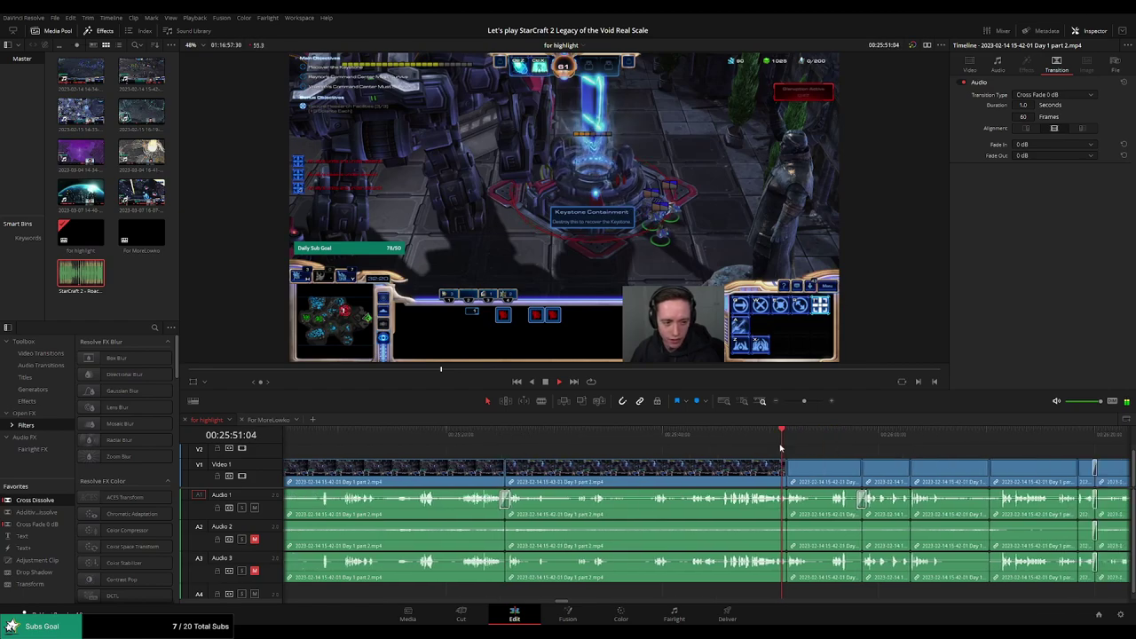
pyautogui.hscroll(3, 711, 445)
pyautogui.click(705, 435)
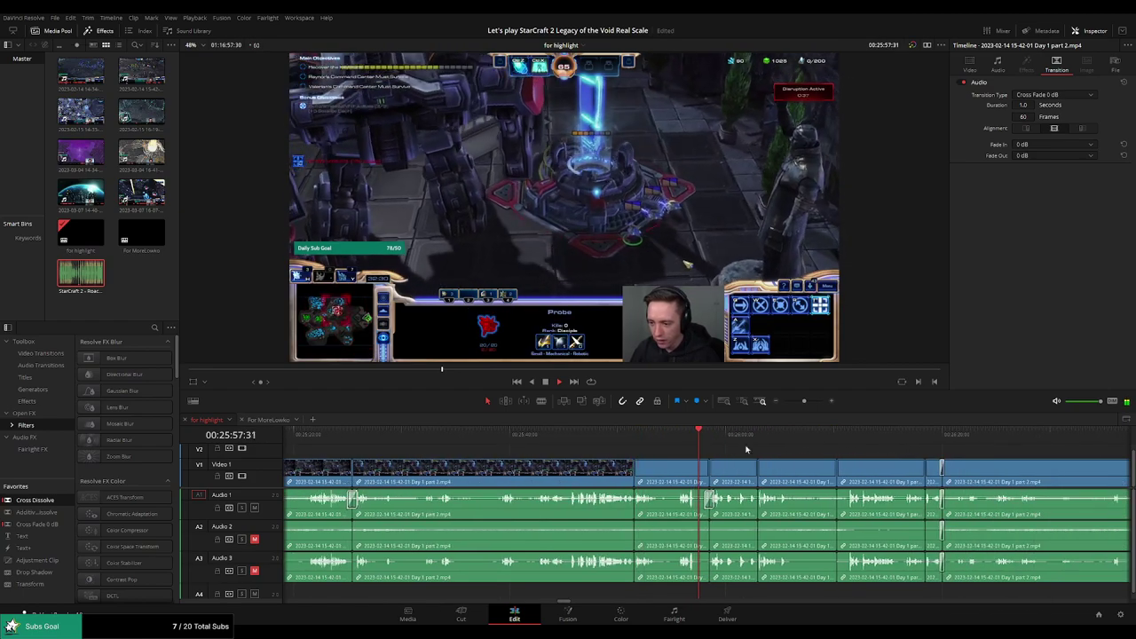
pyautogui.hscroll(3, 635, 448)
pyautogui.click(599, 436)
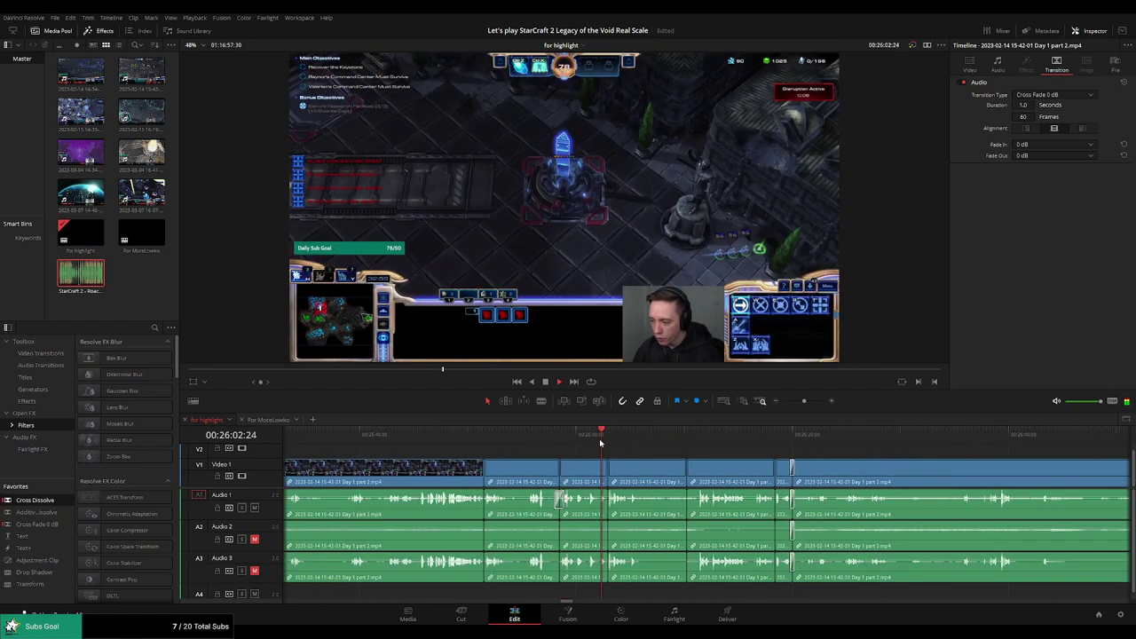
pyautogui.click(680, 435)
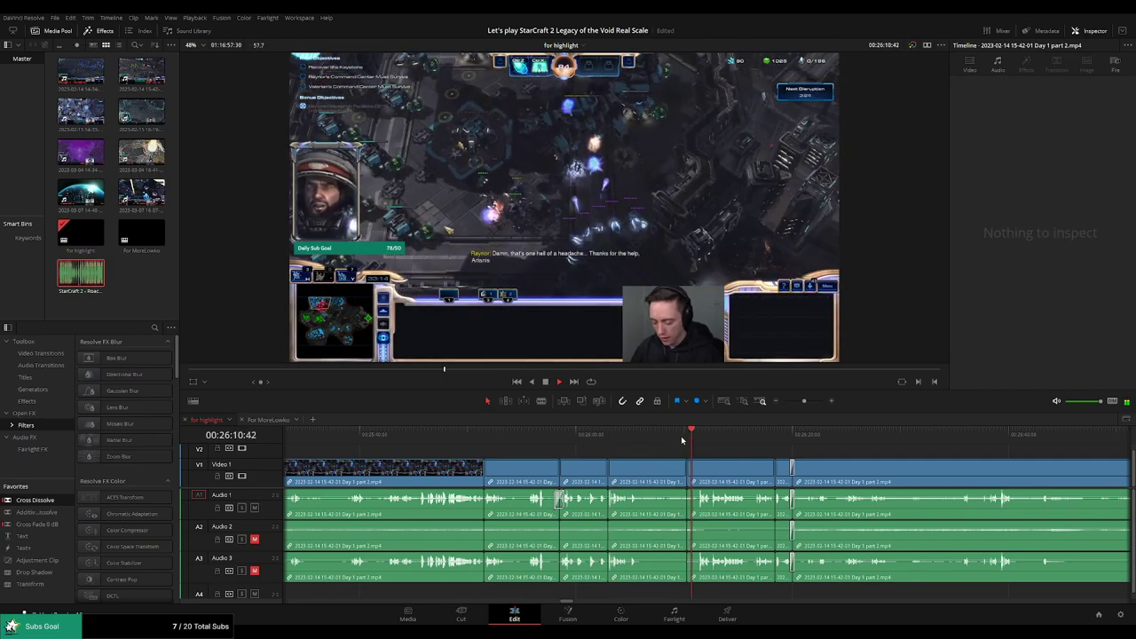
pyautogui.click(672, 434)
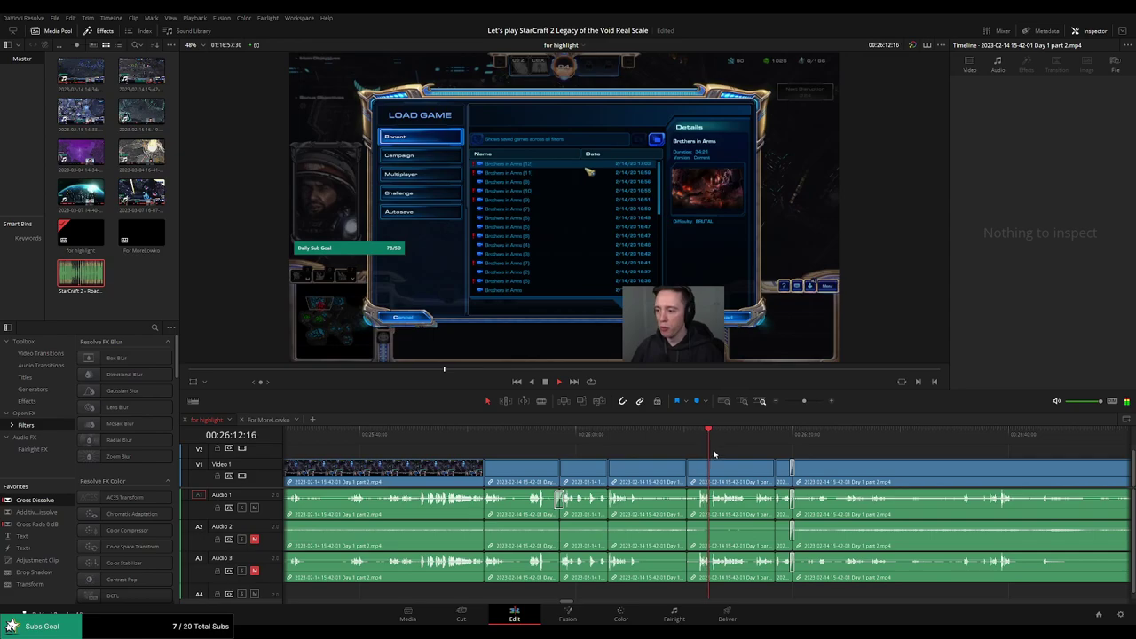
# Check the clip with the Load Game screen and the joins after it up to about 00:26:20
pyautogui.scroll(2, 714, 455)
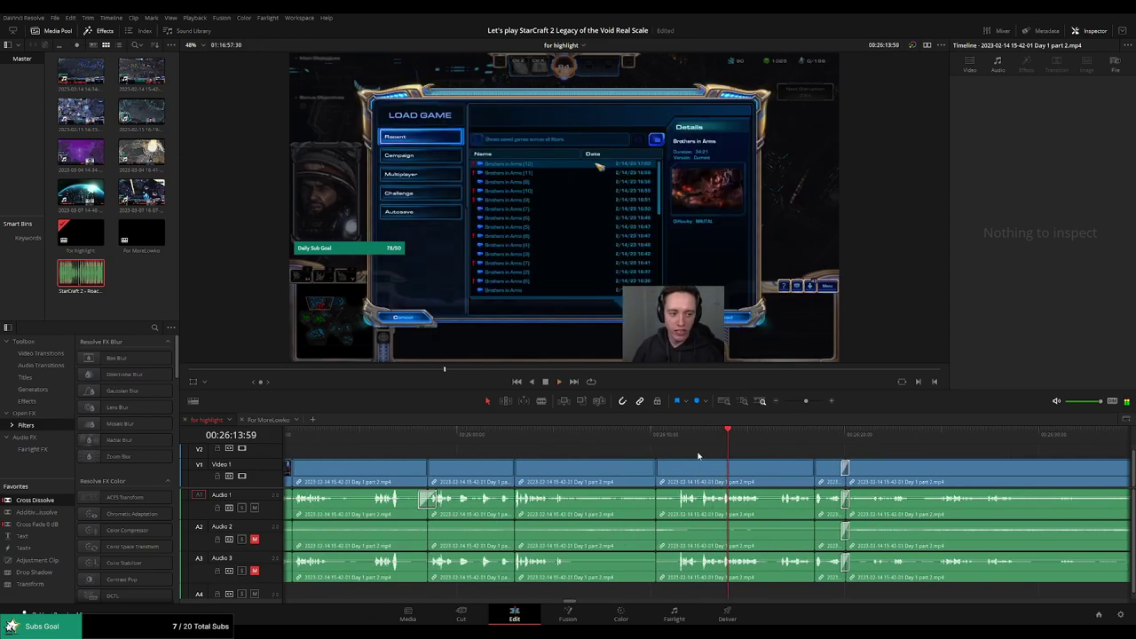
pyautogui.hscroll(2, 656, 451)
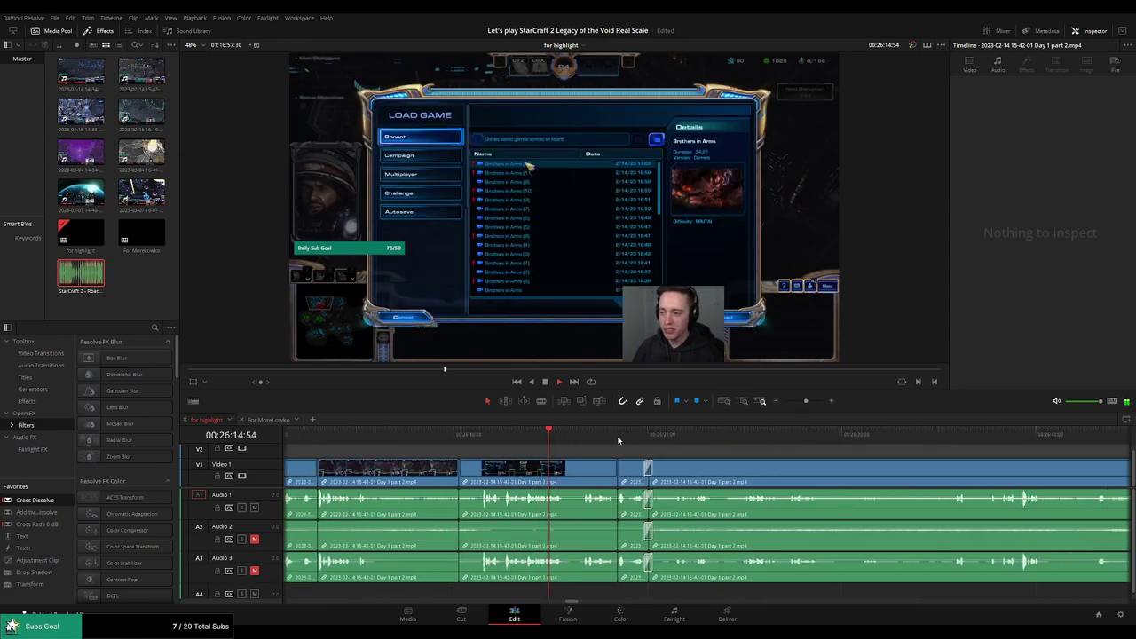
pyautogui.click(618, 440)
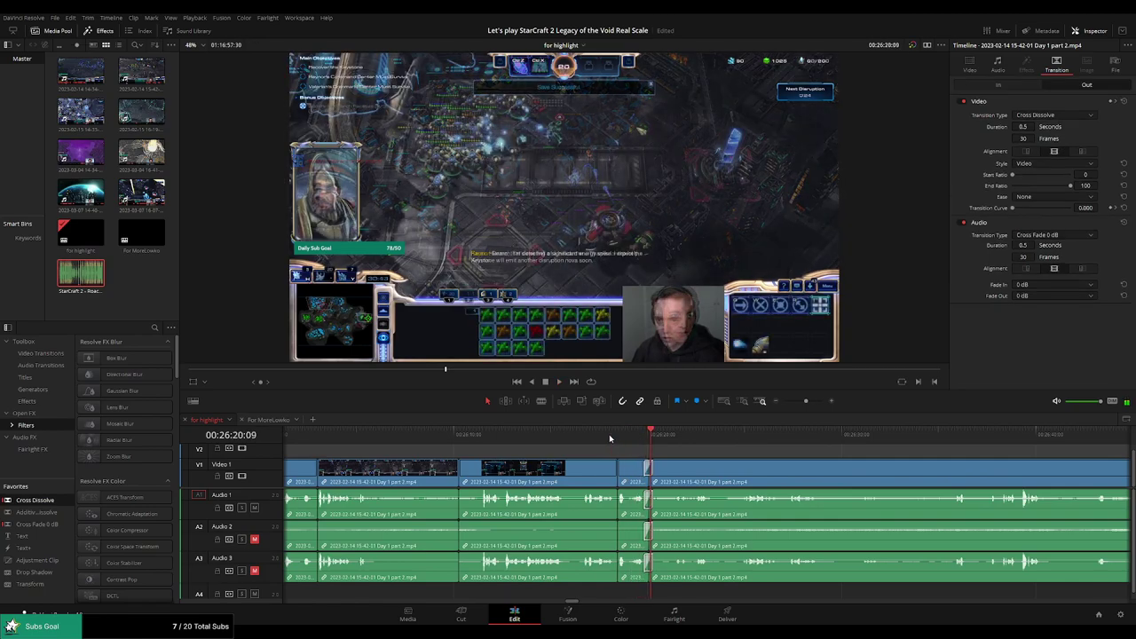
pyautogui.click(608, 435)
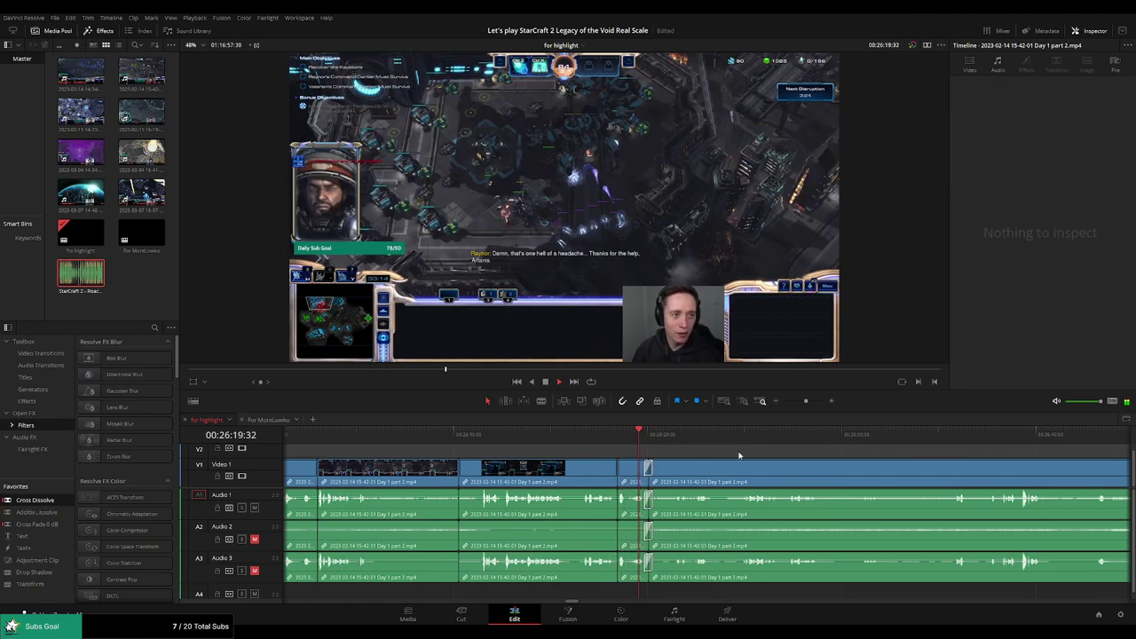
# Skip through the long clip after 00:26:20 and check the dissolve between the Day 1 and Day 2 footage near 00:26:54
pyautogui.hscroll(2, 582, 450)
pyautogui.click(1090, 434)
pyautogui.hscroll(3, 594, 431)
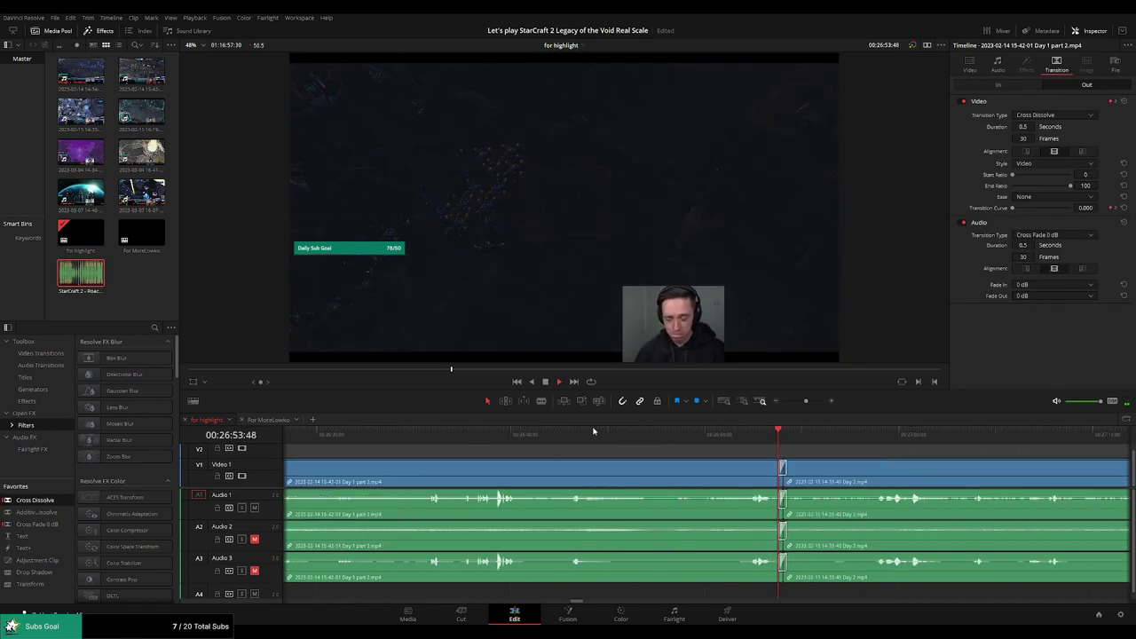
pyautogui.hscroll(4, 751, 469)
pyautogui.press('space')
pyautogui.hscroll(3, 871, 467)
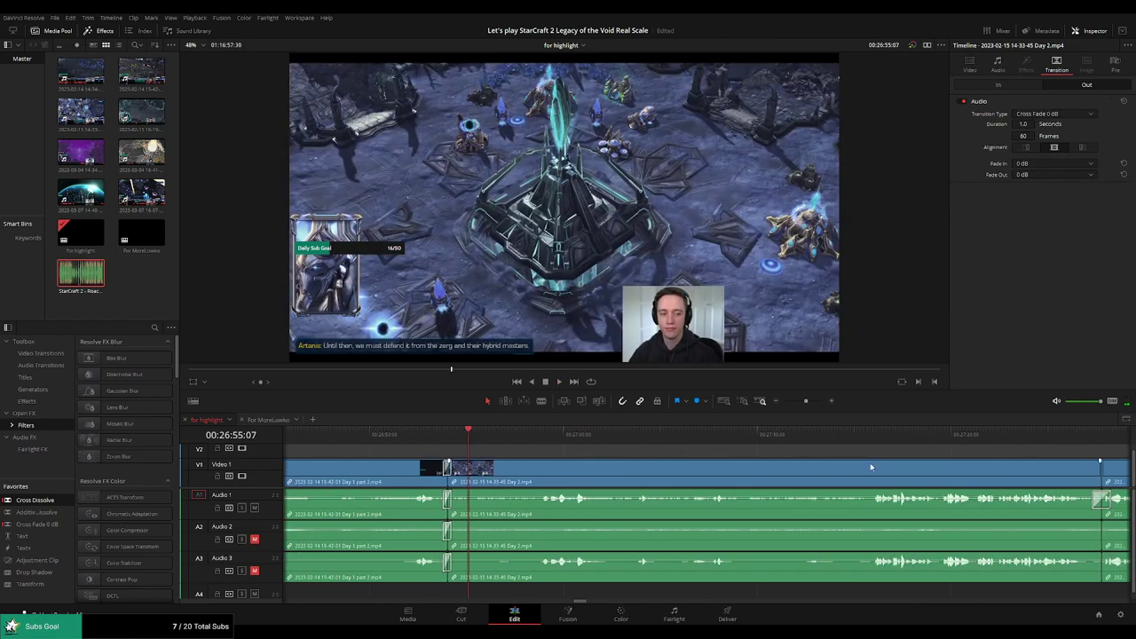
# Review the first Day 2 mission clips and their joins between about 00:27:29 and 00:27:48
pyautogui.hscroll(5, 856, 457)
pyautogui.hscroll(8, 679, 445)
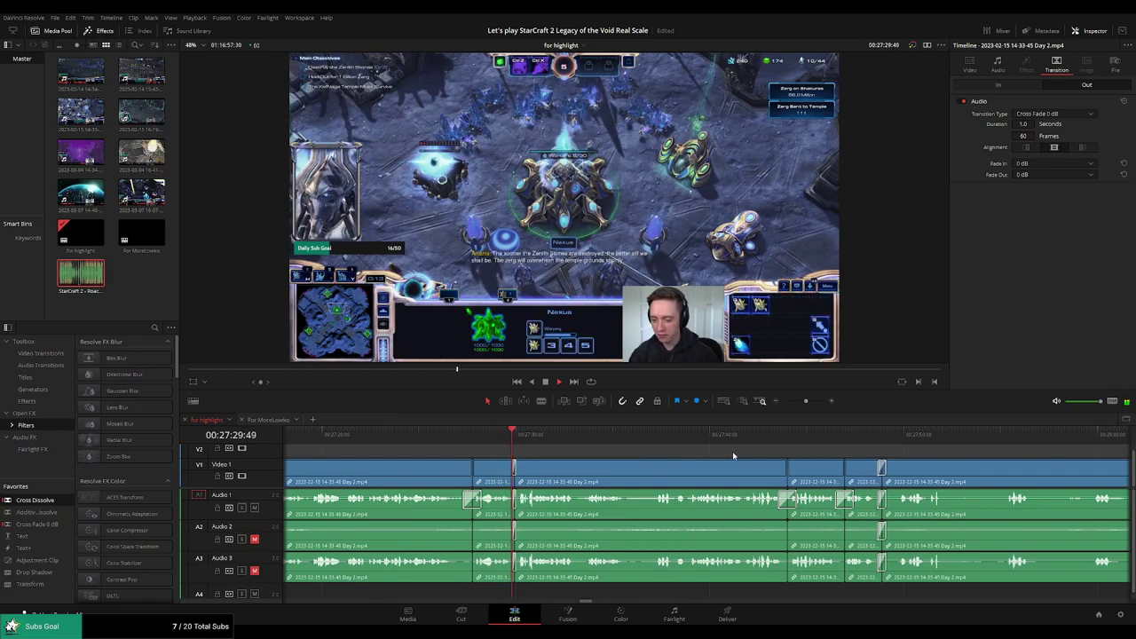
pyautogui.click(766, 435)
pyautogui.hscroll(5, 825, 452)
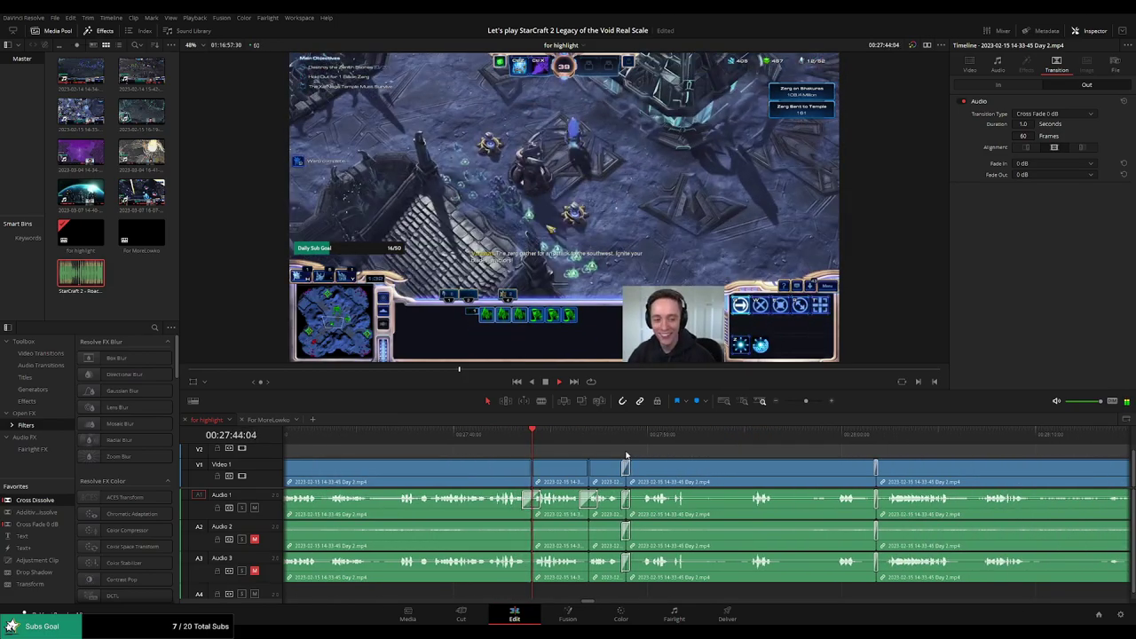
pyautogui.click(573, 434)
pyautogui.click(612, 436)
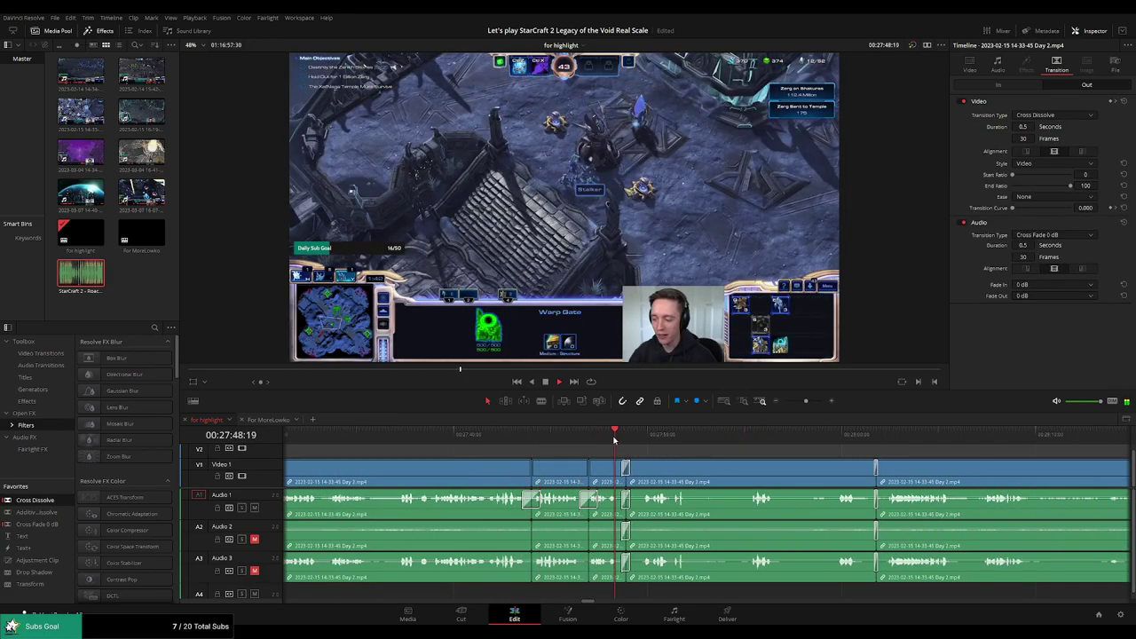
# Check the temple defence clips and their joins from about 00:28:00 to 00:28:36
pyautogui.click(845, 441)
pyautogui.moveTo(978, 459); pyautogui.dragTo(662, 449)
pyautogui.click(697, 443)
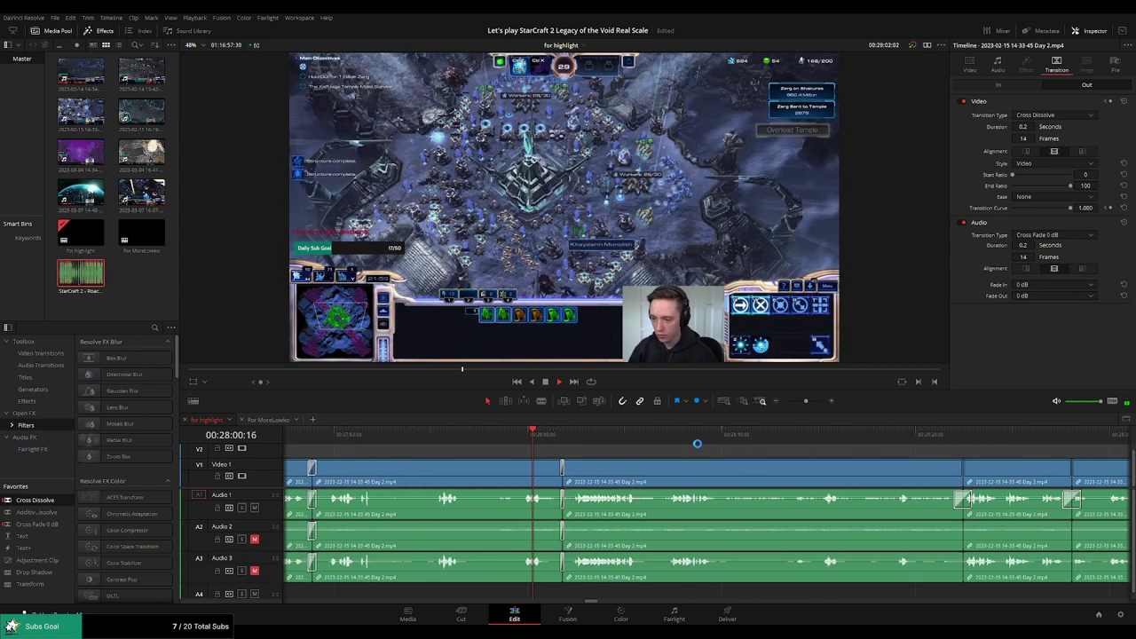
pyautogui.click(958, 441)
pyautogui.hscroll(7, 799, 443)
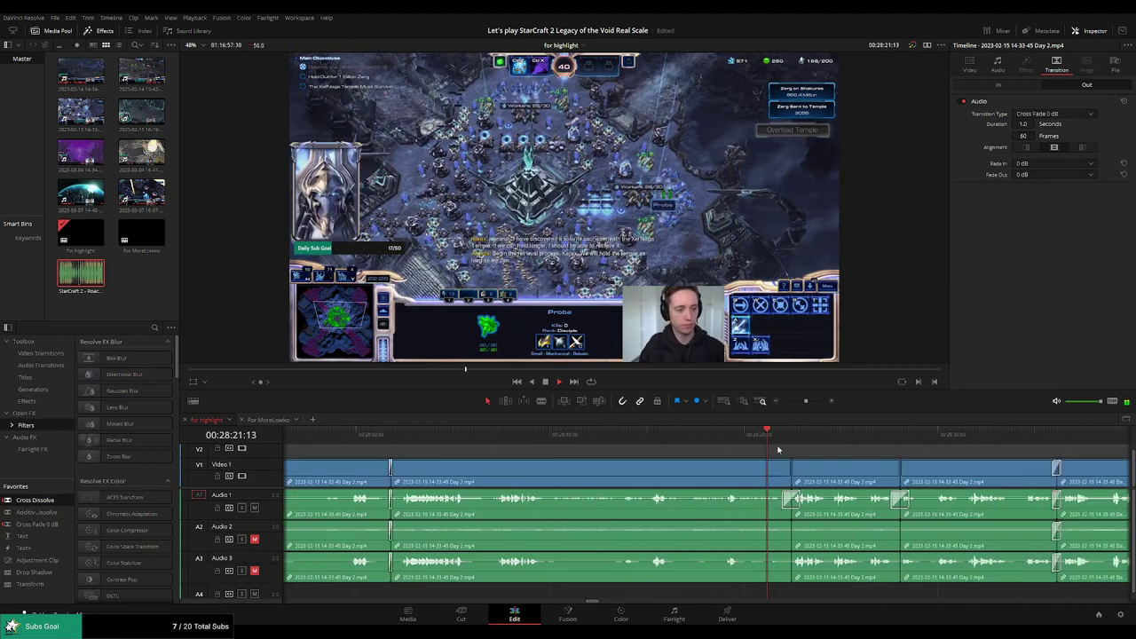
pyautogui.click(688, 440)
pyautogui.click(839, 443)
pyautogui.moveTo(963, 456); pyautogui.dragTo(664, 443)
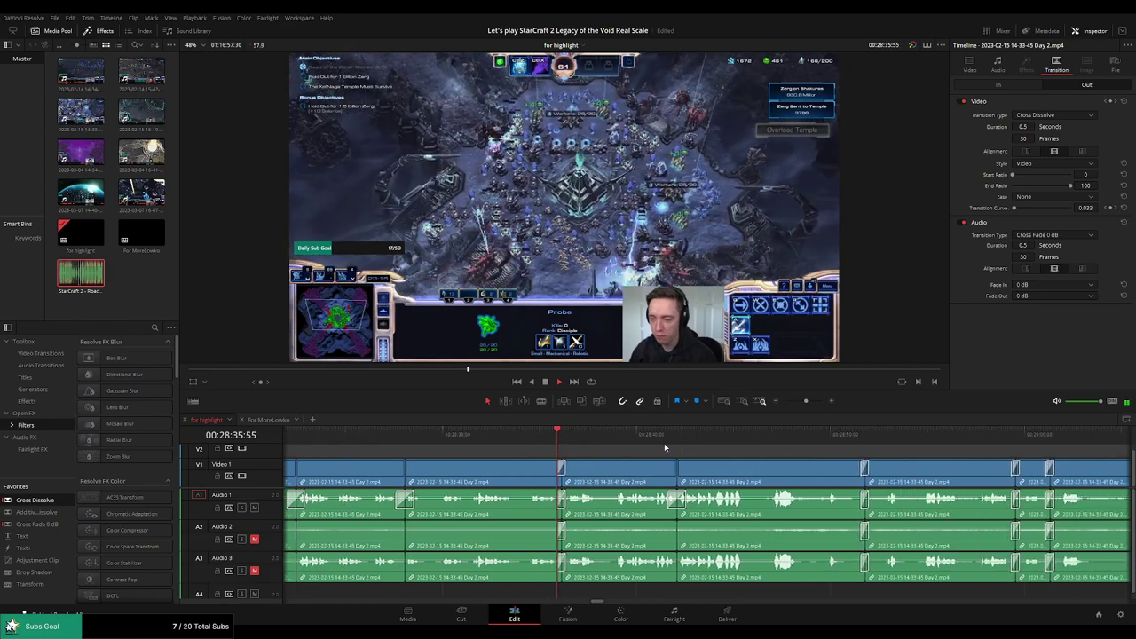
# Review the joins between the temple battle clips from about 00:28:41 to 00:28:59
pyautogui.click(662, 437)
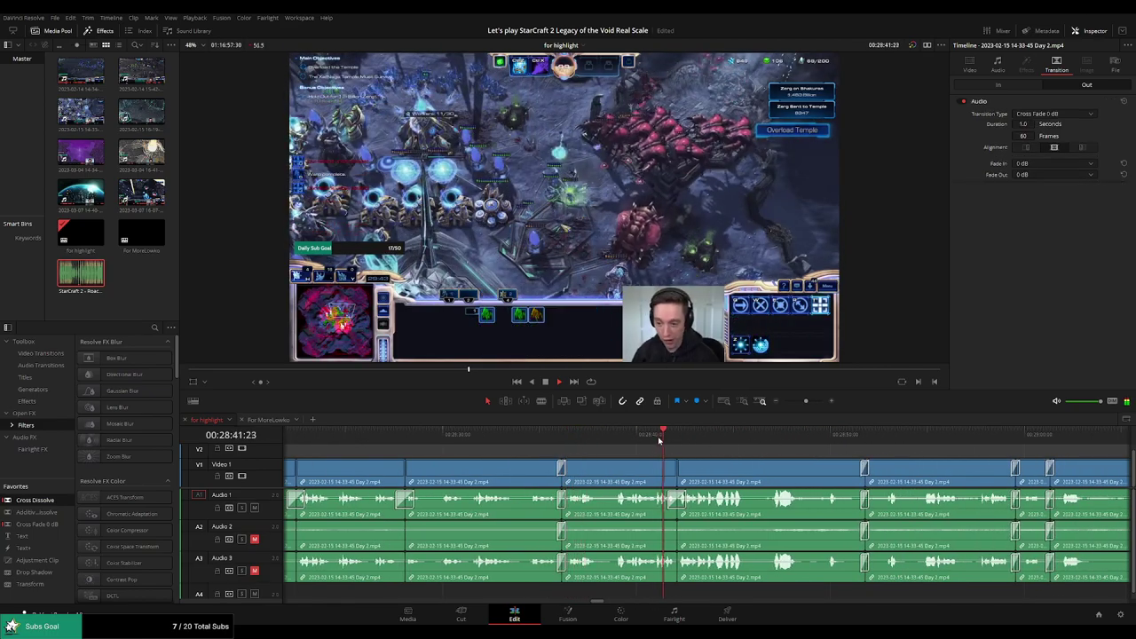
pyautogui.hscroll(3, 664, 443)
pyautogui.click(721, 436)
pyautogui.hscroll(3, 667, 449)
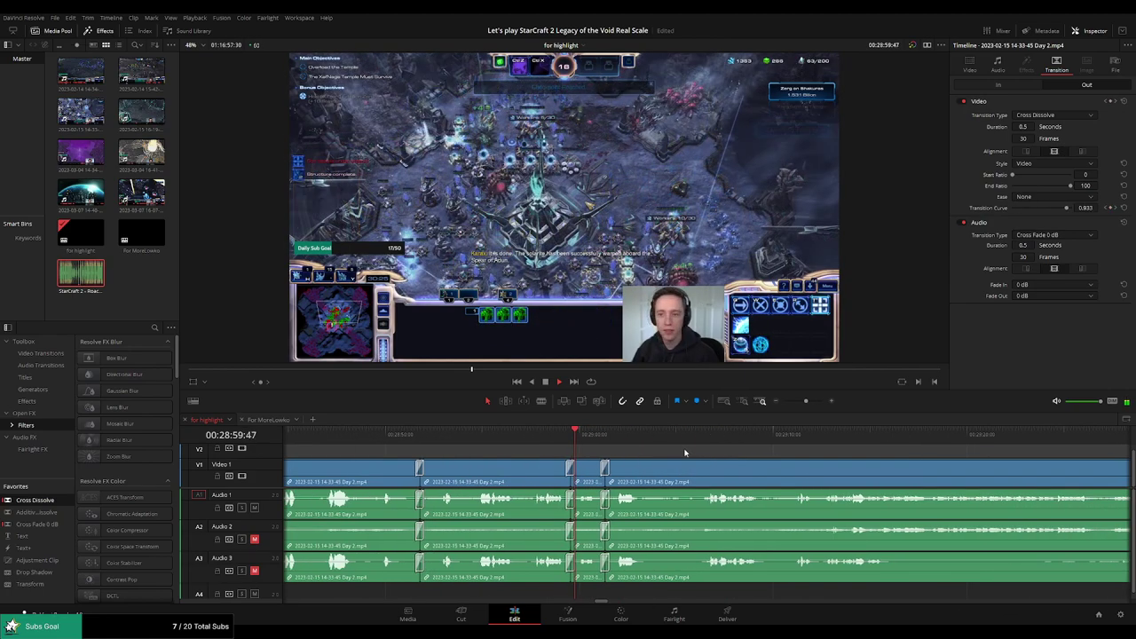
pyautogui.hscroll(5, 650, 450)
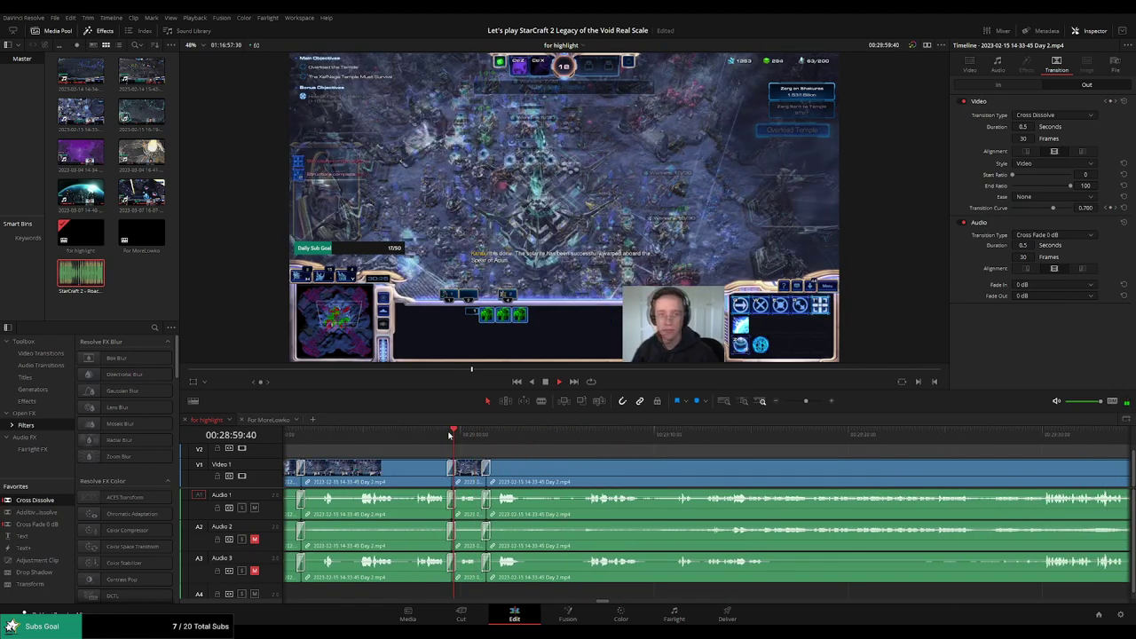
# Shorten the video and audio cross fades at the join near 00:28:59 to 20 frames
pyautogui.press('space')
pyautogui.scroll(3, 714, 464)
pyautogui.scroll(2, 717, 463)
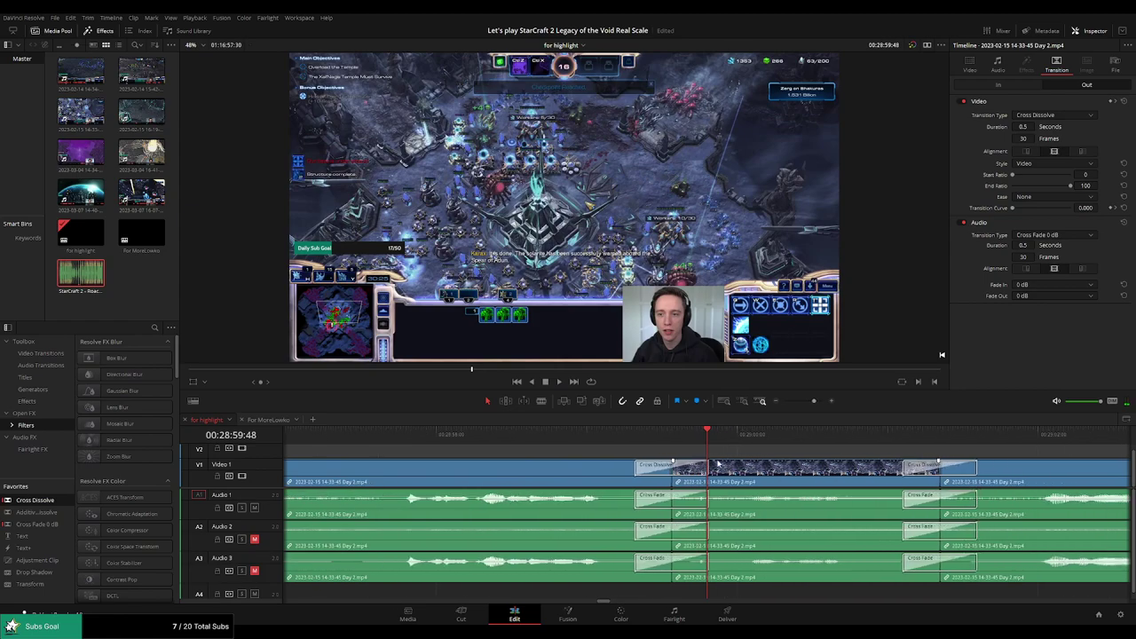
pyautogui.click(706, 469)
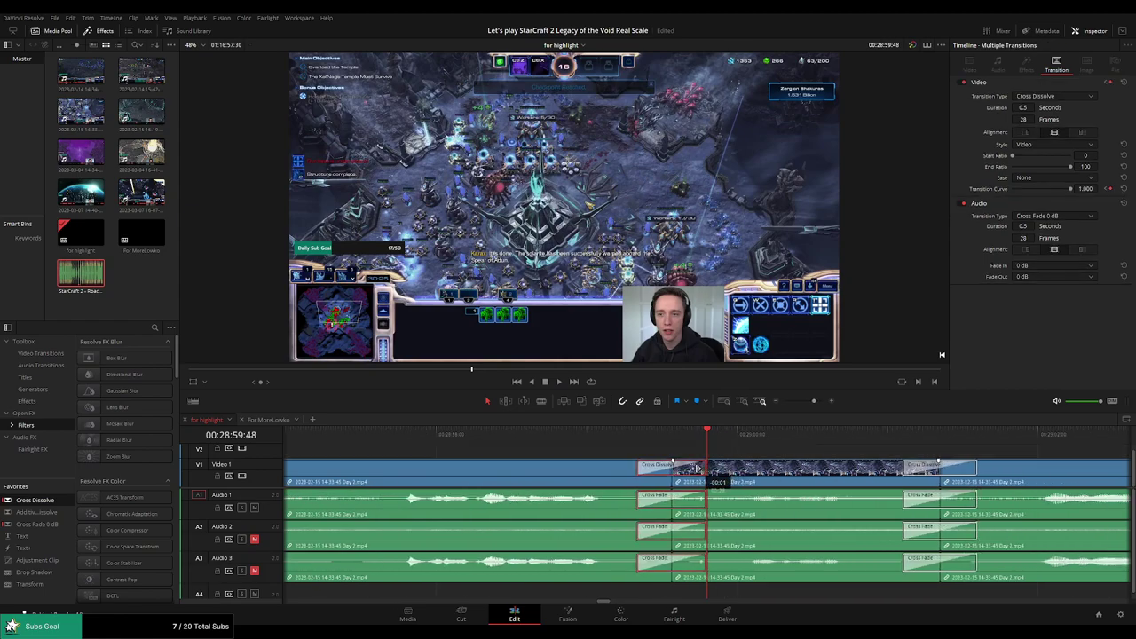
pyautogui.moveTo(697, 468); pyautogui.dragTo(690, 468)
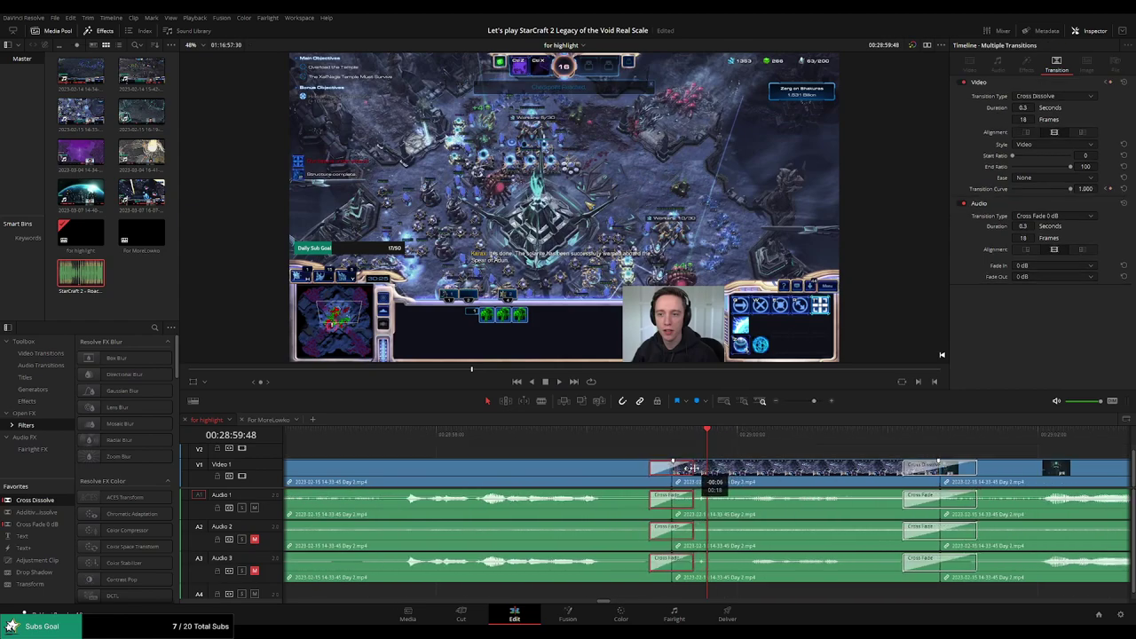
# Cut out the three-frame sliver just after the shortened transition at 00:28:59:45, close the gap, and replay the join
pyautogui.press('b')
pyautogui.scroll(4, 704, 463)
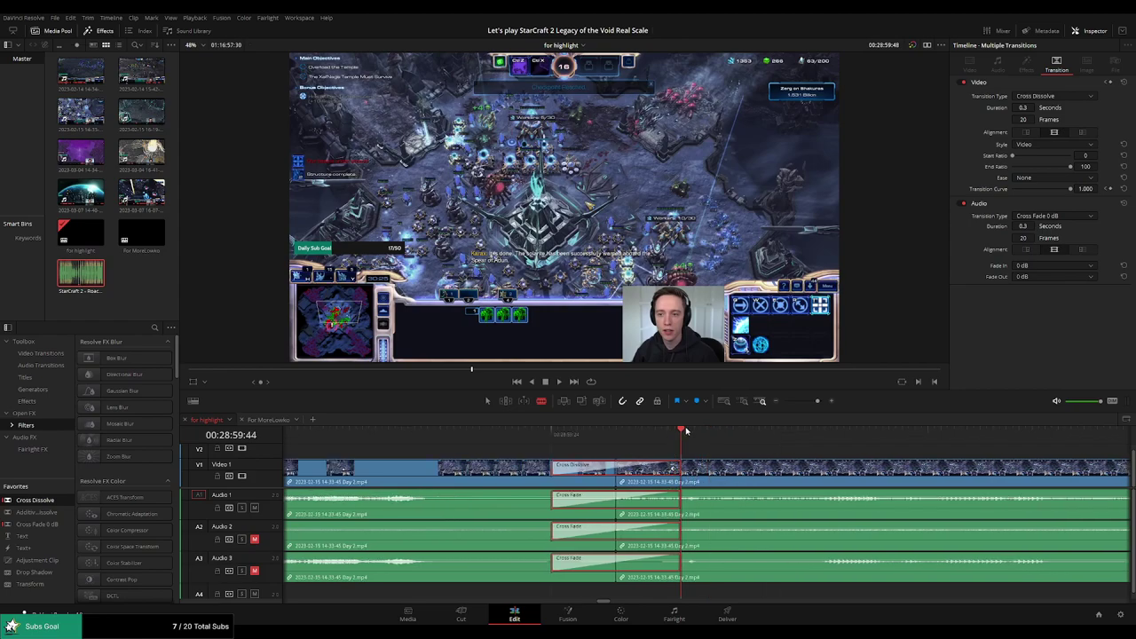
pyautogui.click(699, 452)
pyautogui.click(689, 475)
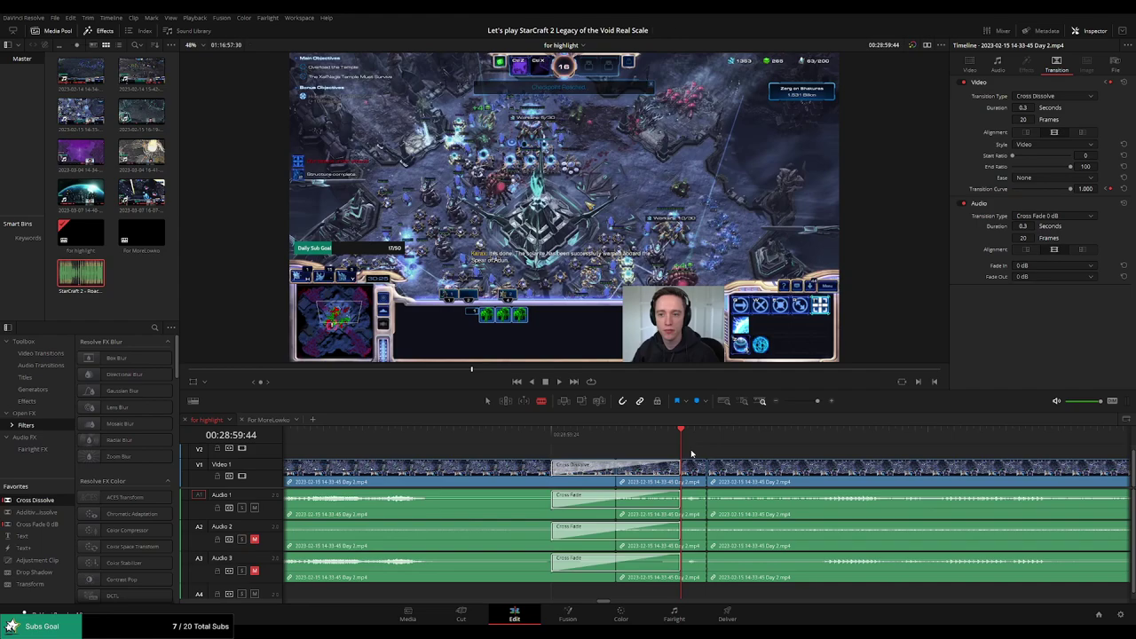
pyautogui.click(697, 479)
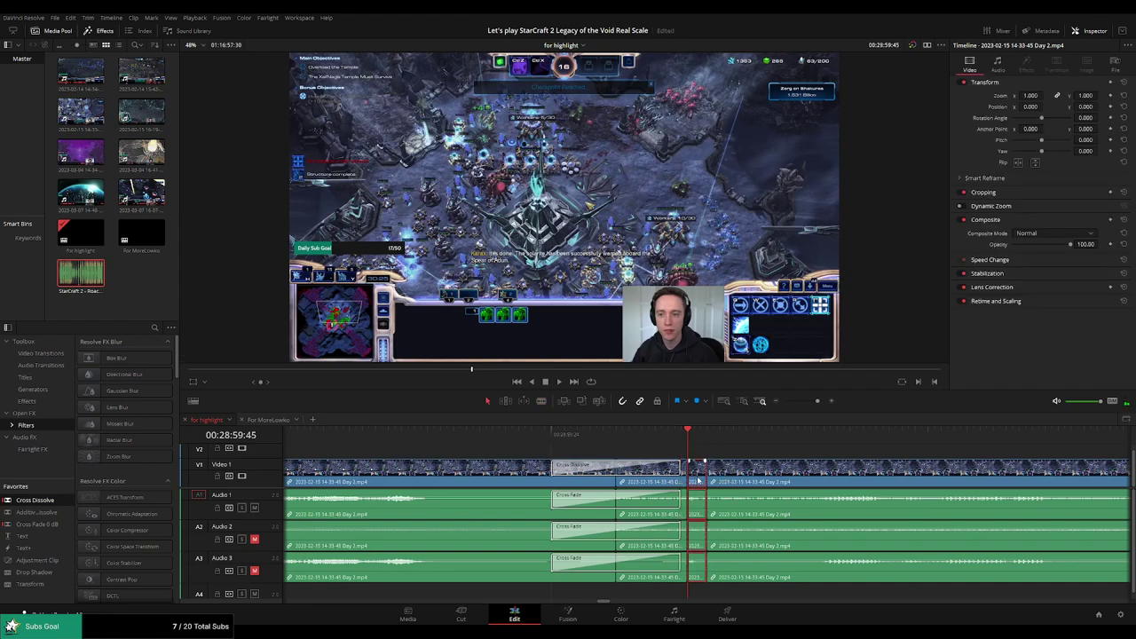
pyautogui.press('Delete')
pyautogui.press('space')
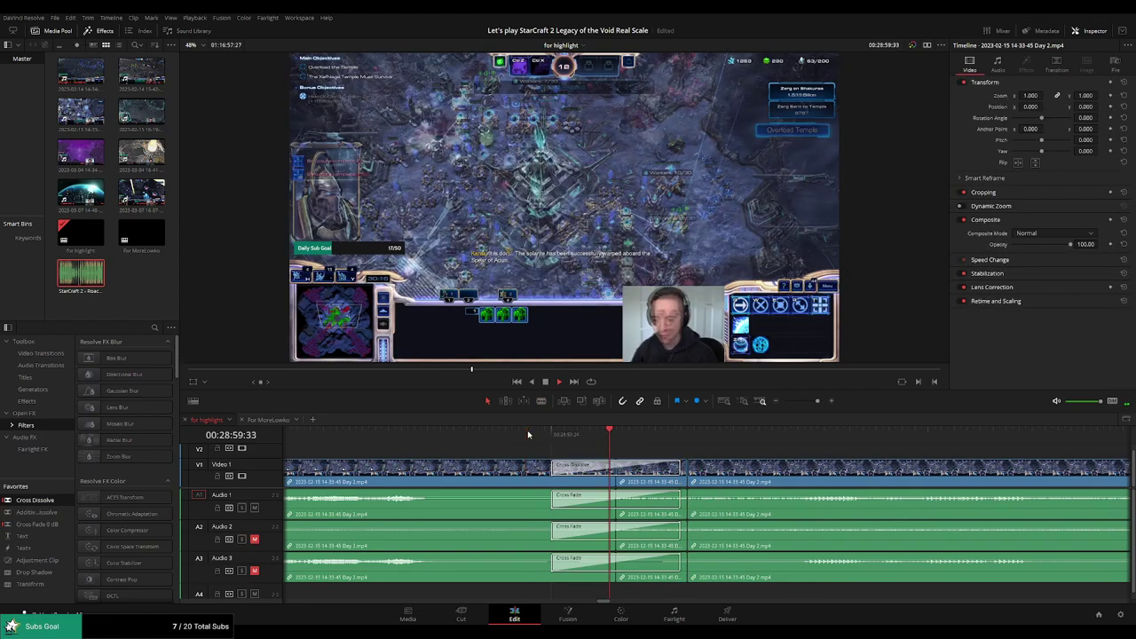
# Check the footage after the trimmed join and skip through the following long clip up to the dissolve near 00:29:43
pyautogui.click(807, 402)
pyautogui.moveTo(806, 403); pyautogui.dragTo(808, 404)
pyautogui.press('space')
pyautogui.moveTo(825, 455); pyautogui.dragTo(668, 449)
pyautogui.click(805, 402)
pyautogui.moveTo(832, 448); pyautogui.dragTo(635, 445)
pyautogui.moveTo(1056, 437); pyautogui.dragTo(657, 442)
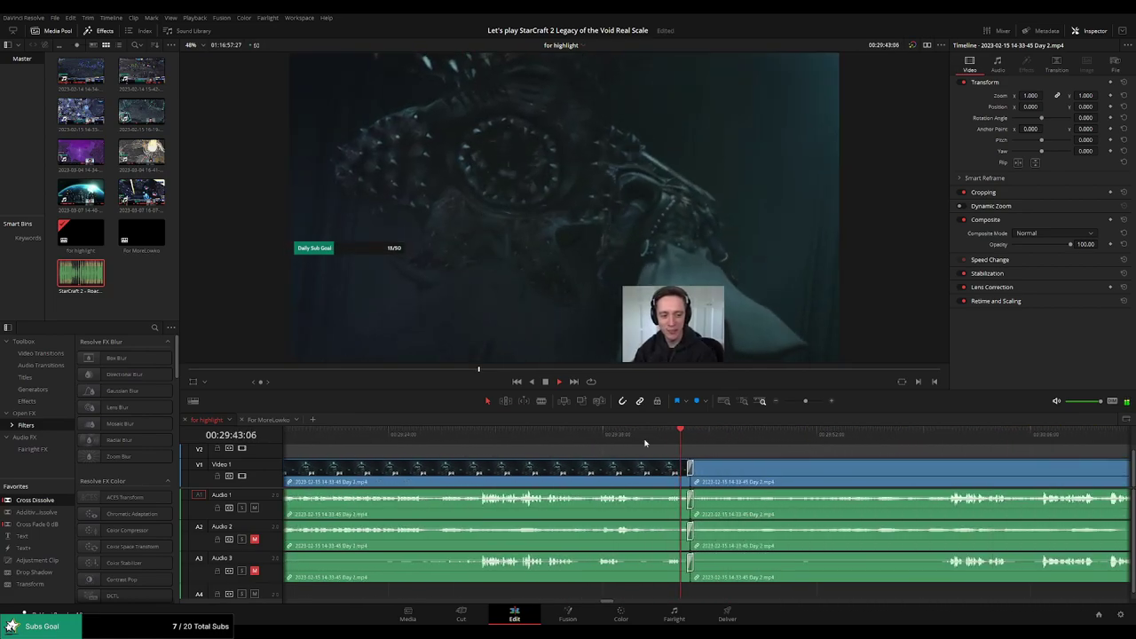
# Skip through the Last Stand victory screen footage and check the joins up to about 00:31:01
pyautogui.moveTo(955, 446); pyautogui.dragTo(784, 442)
pyautogui.click(1021, 437)
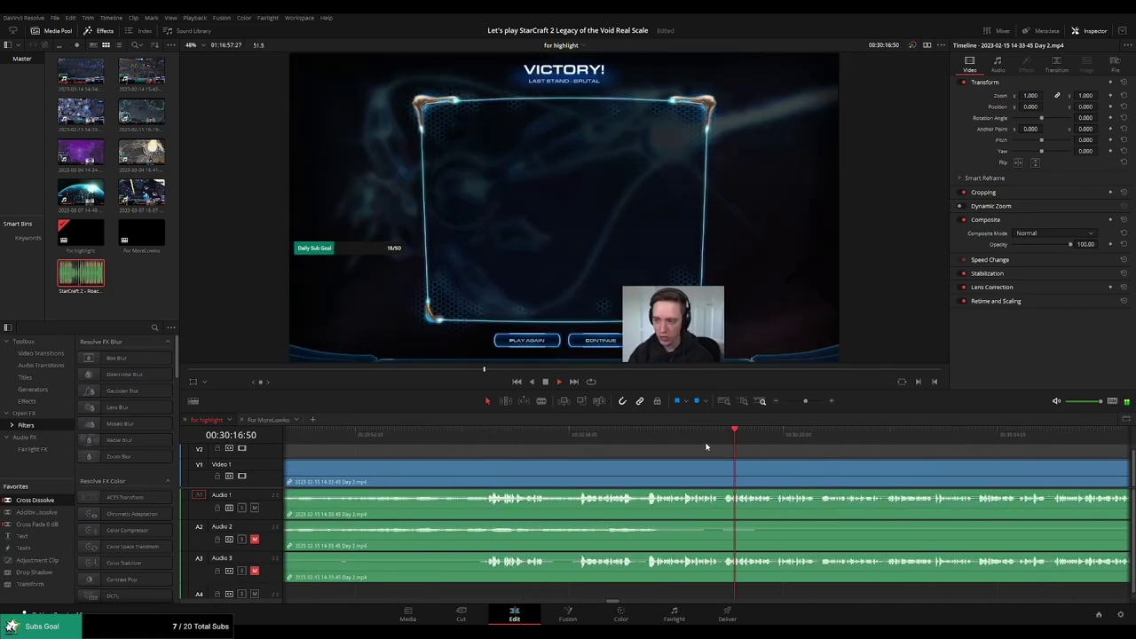
pyautogui.hscroll(2, 717, 448)
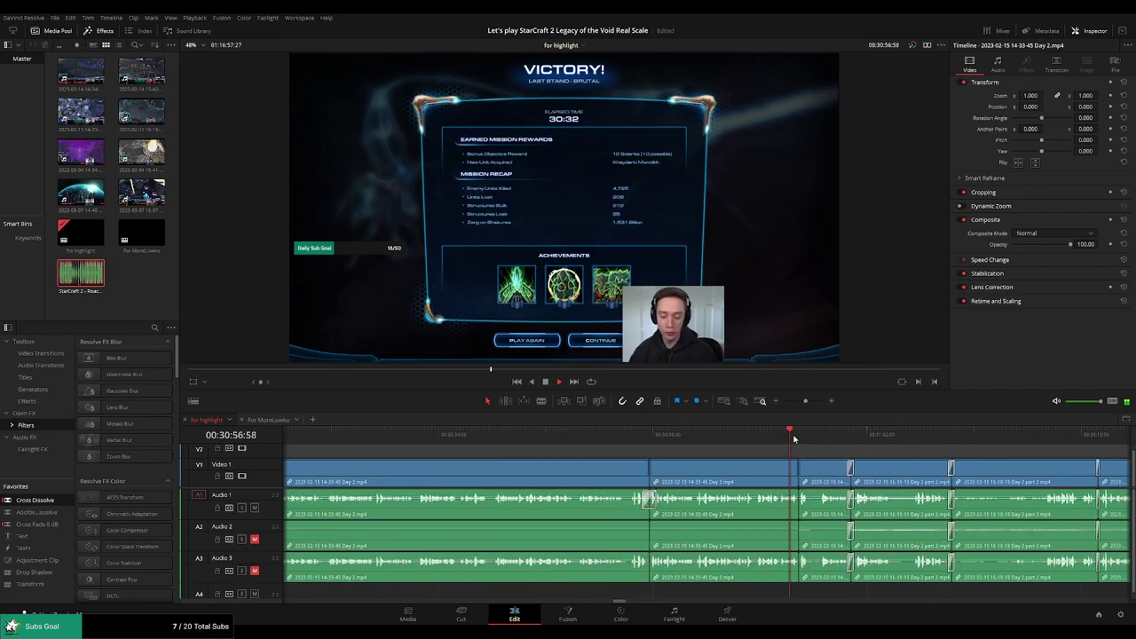
pyautogui.hscroll(3, 793, 439)
pyautogui.click(665, 436)
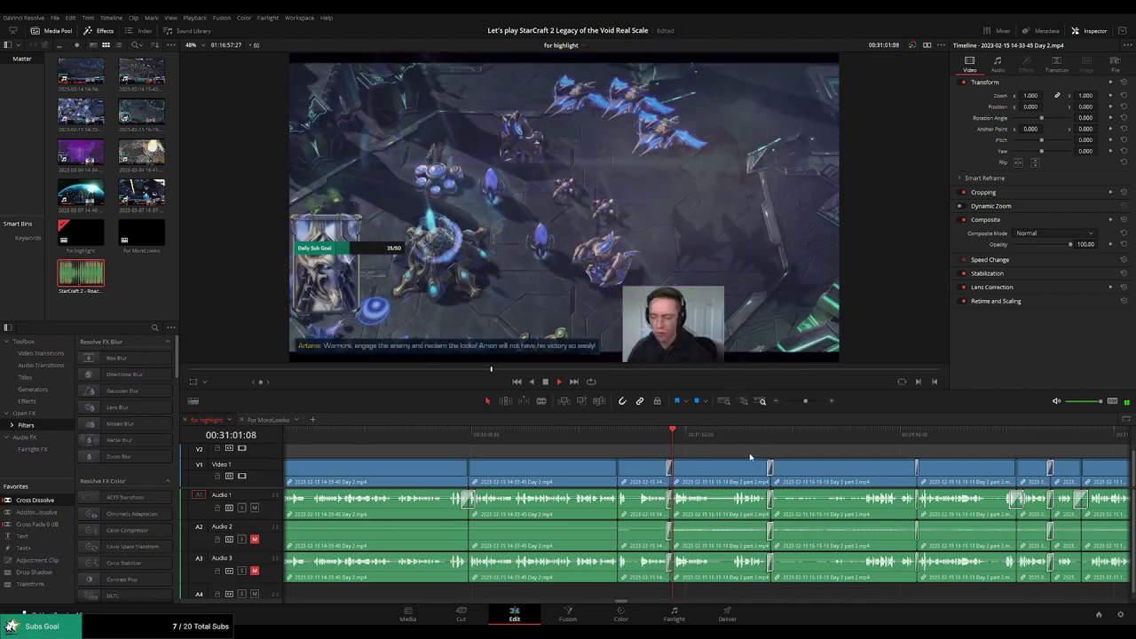
# Review the joins between the first Day 2 part 2 clips from about 00:31:08 to 00:31:24
pyautogui.click(765, 438)
pyautogui.hscroll(3, 798, 449)
pyautogui.click(683, 438)
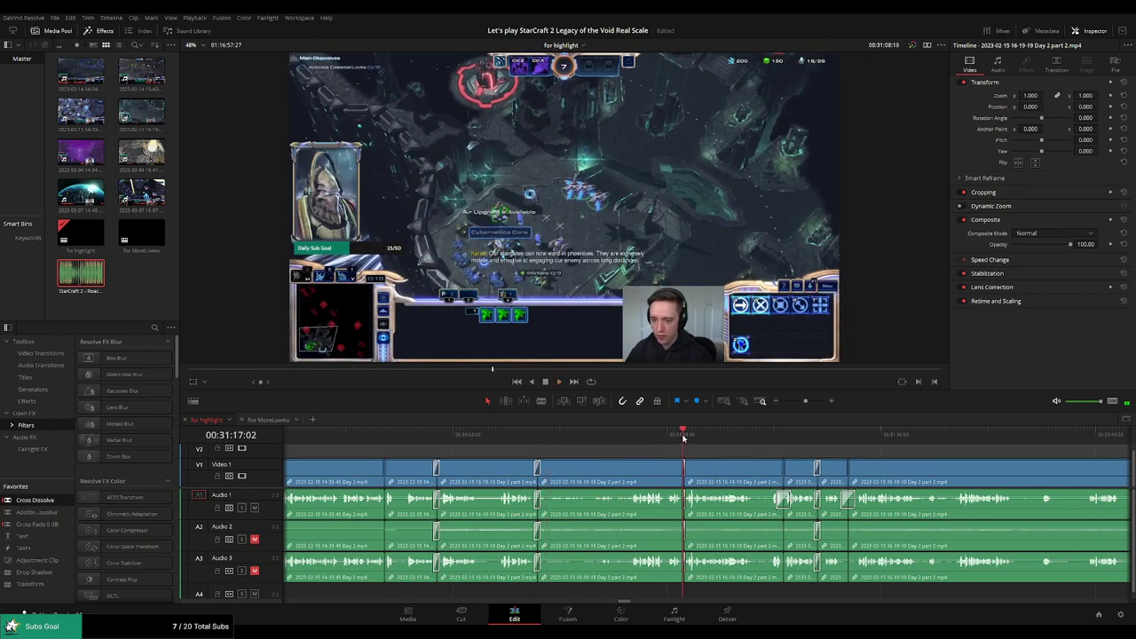
pyautogui.click(781, 436)
pyautogui.hscroll(3, 674, 448)
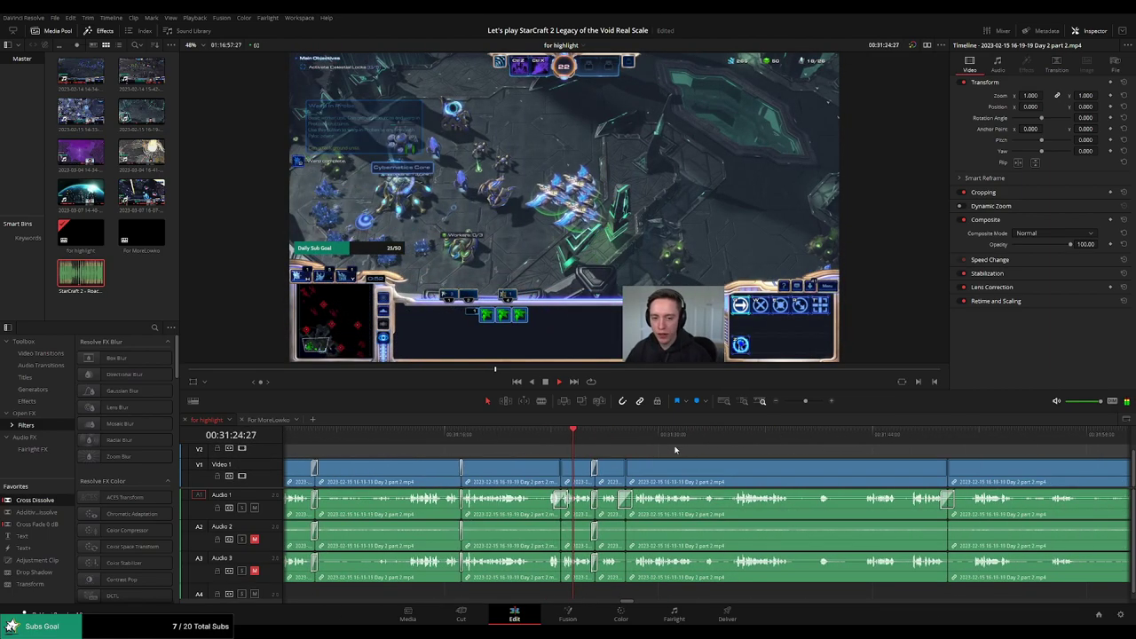
# Check the remaining short-clip joins after 00:31:24 and the join near 00:31:49
pyautogui.click(618, 438)
pyautogui.click(914, 438)
pyautogui.click(938, 438)
pyautogui.moveTo(1011, 458); pyautogui.dragTo(704, 463)
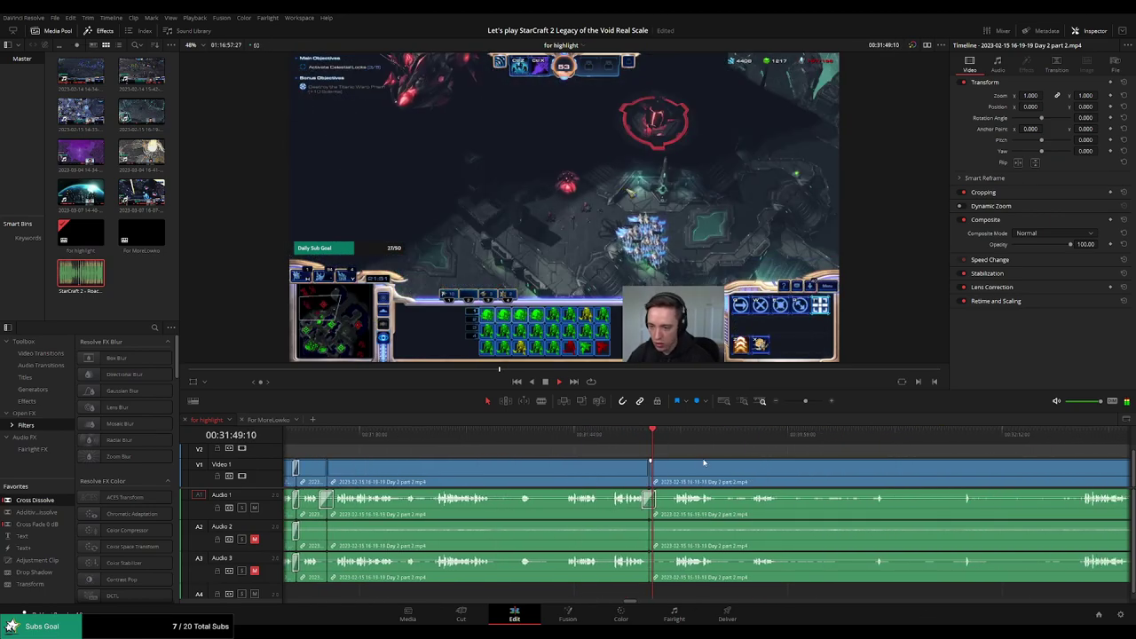
pyautogui.hscroll(4, 960, 455)
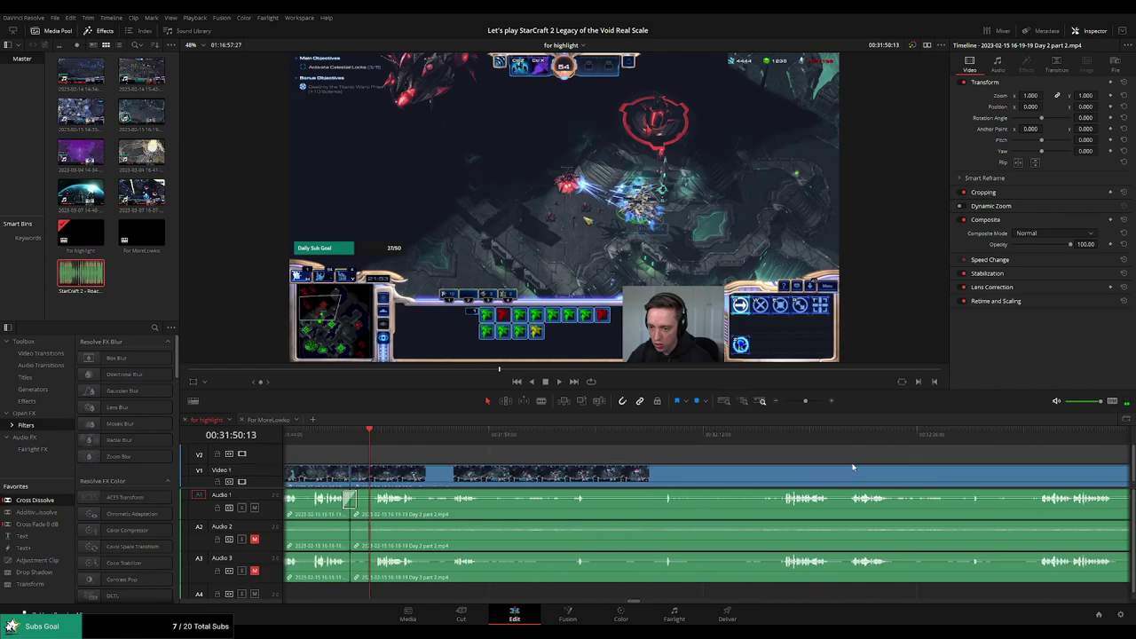
# Cut the long Day 2 part 2 clip at about 00:31:58 and 00:32:17 and ripple delete the section between the cuts
pyautogui.moveTo(596, 434); pyautogui.dragTo(818, 445)
pyautogui.press('space')
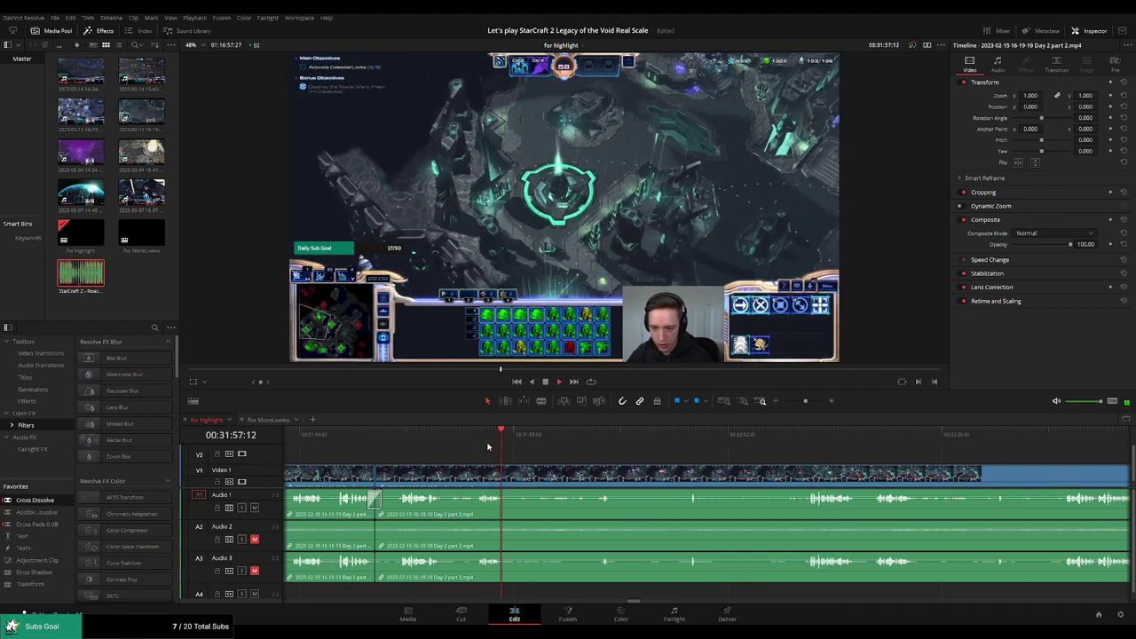
pyautogui.press('b')
pyautogui.click(511, 471)
pyautogui.moveTo(604, 435); pyautogui.dragTo(806, 437)
pyautogui.press('space')
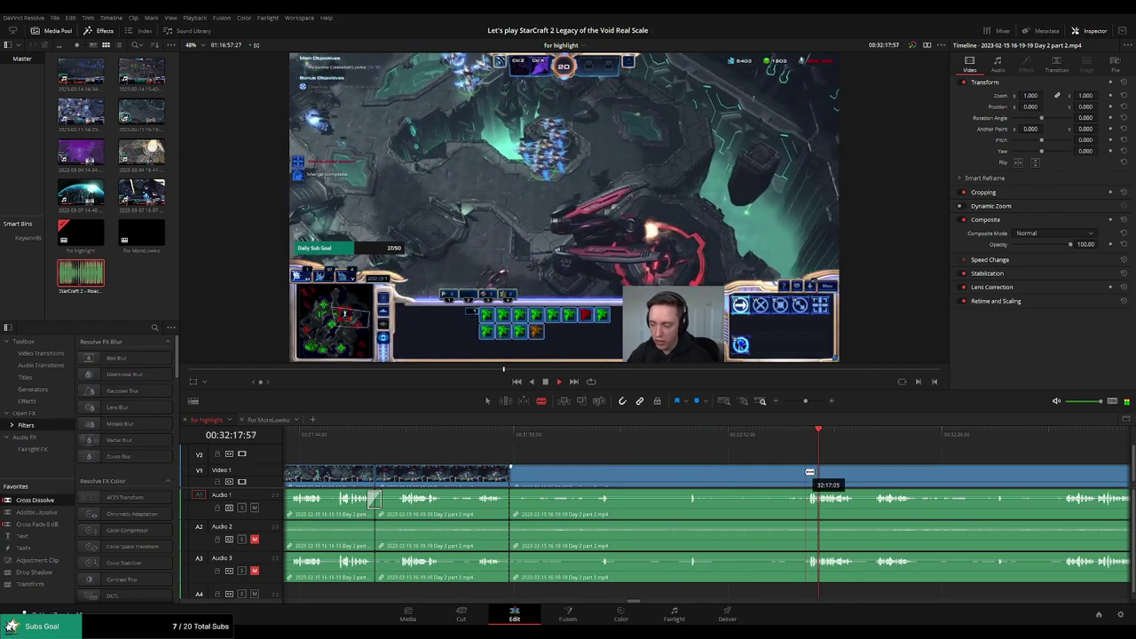
pyautogui.click(809, 472)
pyautogui.press('a')
pyautogui.click(759, 478)
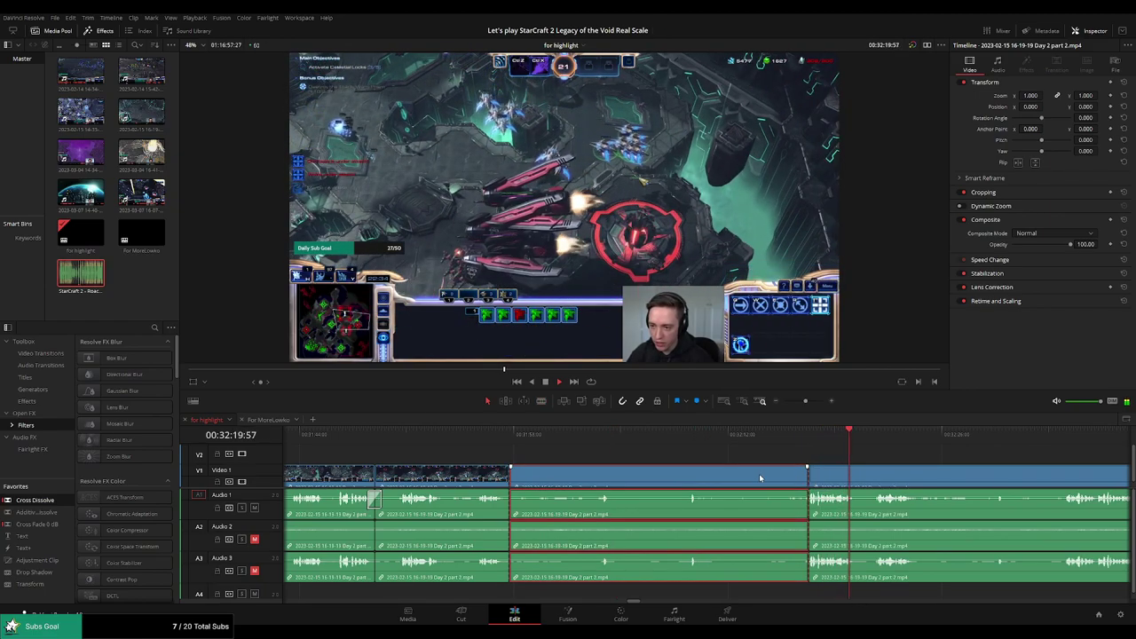
pyautogui.press('Delete')
# Add a cross dissolve at the new join near 00:31:58 and play back across it
pyautogui.click(508, 474)
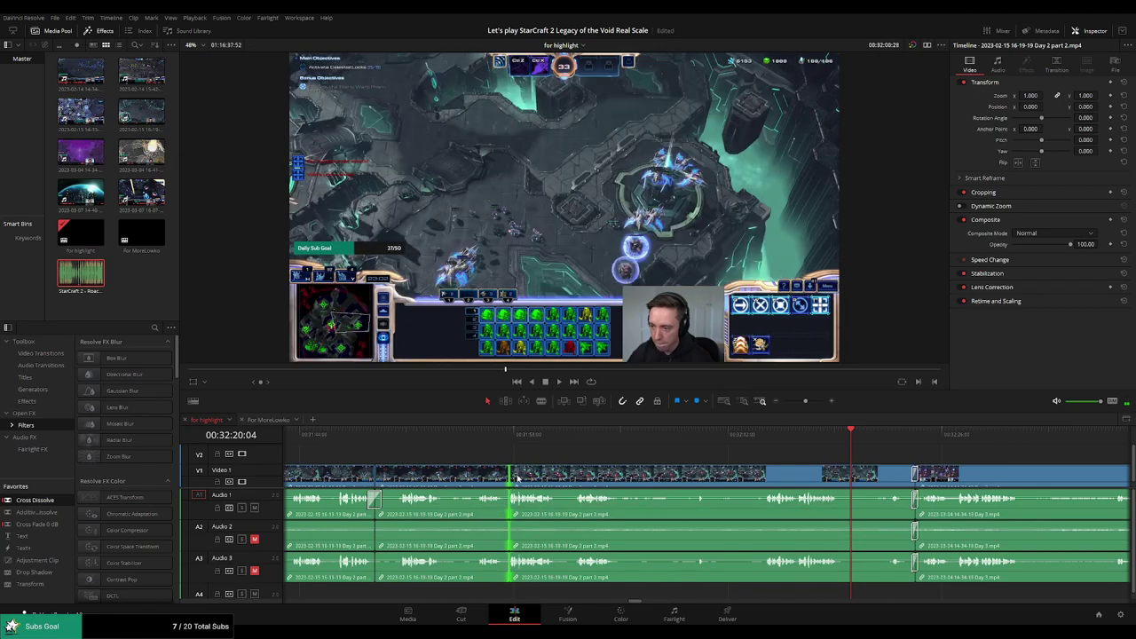
pyautogui.click(494, 436)
pyautogui.press('space')
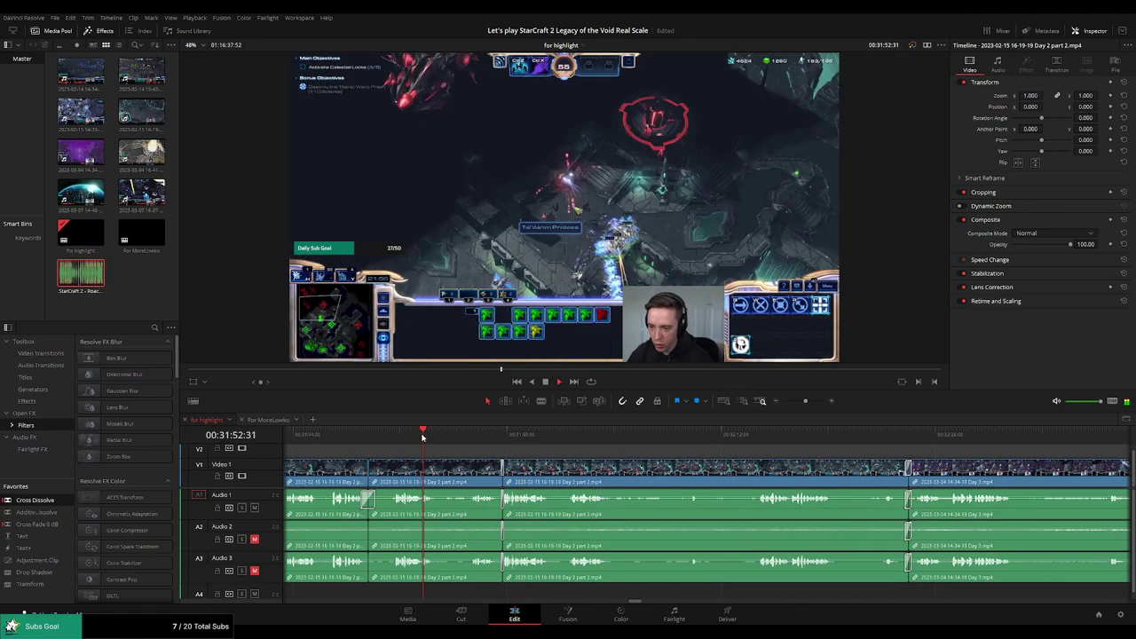
pyautogui.click(483, 434)
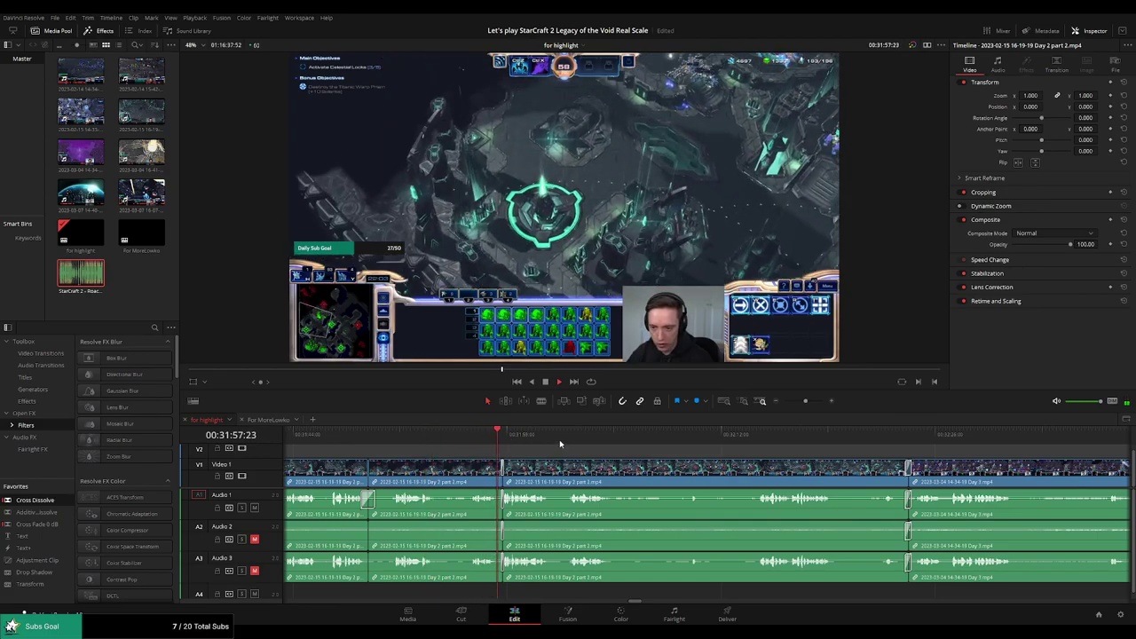
# Check the dissolve into the Day 3 footage near 00:32:24 and the following join near 00:32:47
pyautogui.moveTo(725, 437); pyautogui.dragTo(768, 442)
pyautogui.moveTo(877, 460); pyautogui.dragTo(666, 450)
pyautogui.click(691, 435)
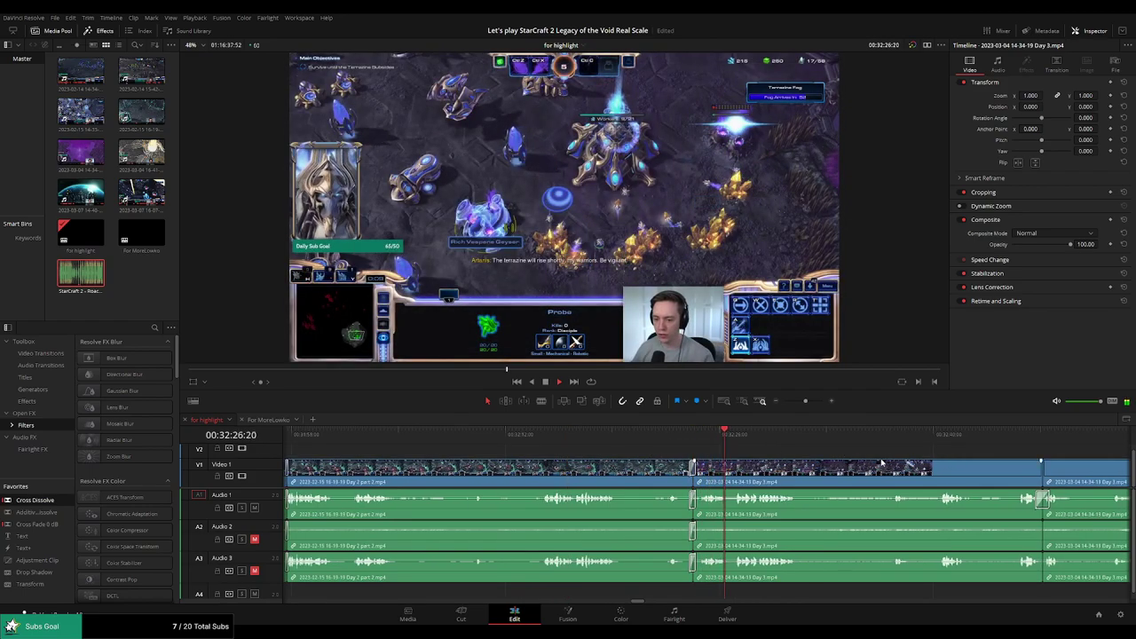
pyautogui.moveTo(882, 462); pyautogui.dragTo(684, 451)
pyautogui.click(838, 435)
pyautogui.moveTo(912, 454); pyautogui.dragTo(696, 450)
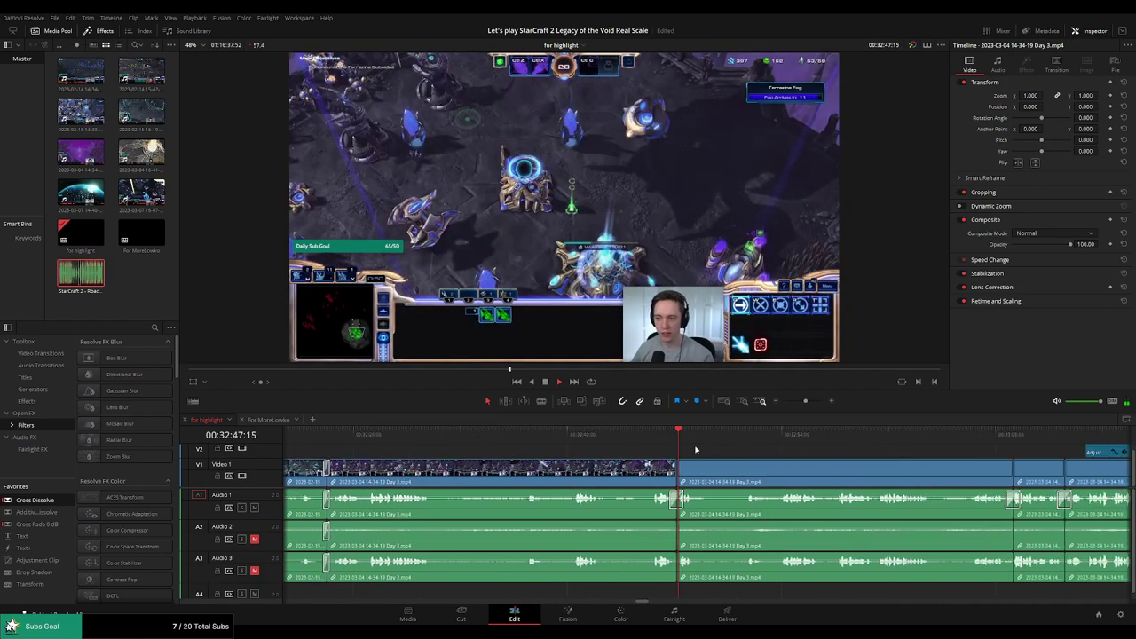
# Review the short-clip joins after 00:33:09 and the adjustment clip zoom from about 00:33:14 to 00:33:21
pyautogui.hscroll(3, 695, 449)
pyautogui.moveTo(923, 446); pyautogui.dragTo(647, 443)
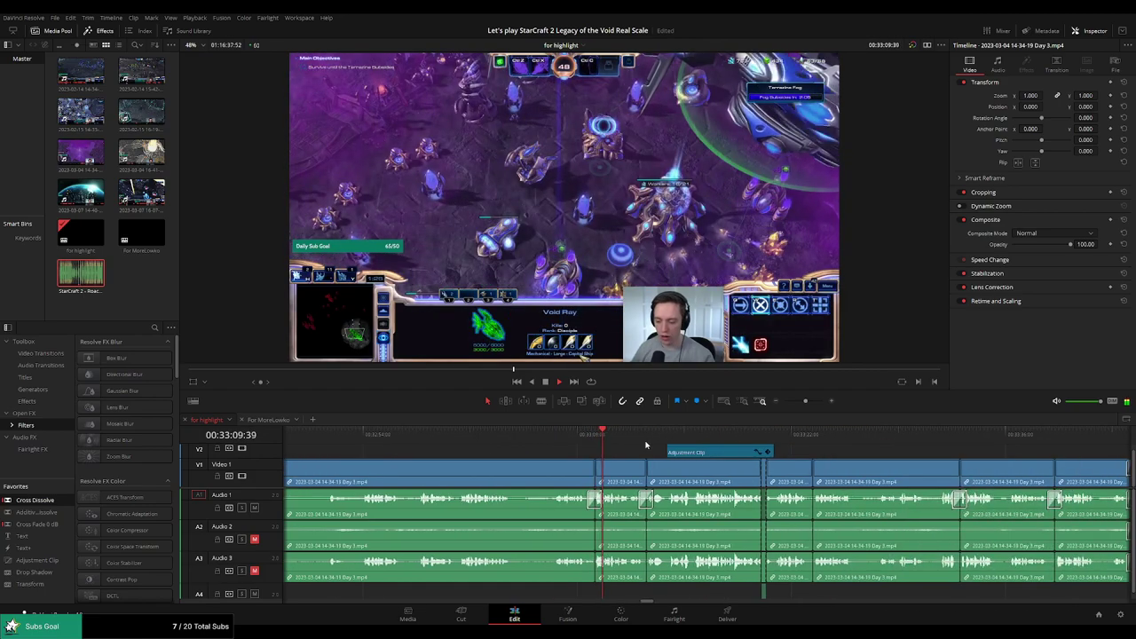
pyautogui.click(640, 438)
pyautogui.click(667, 437)
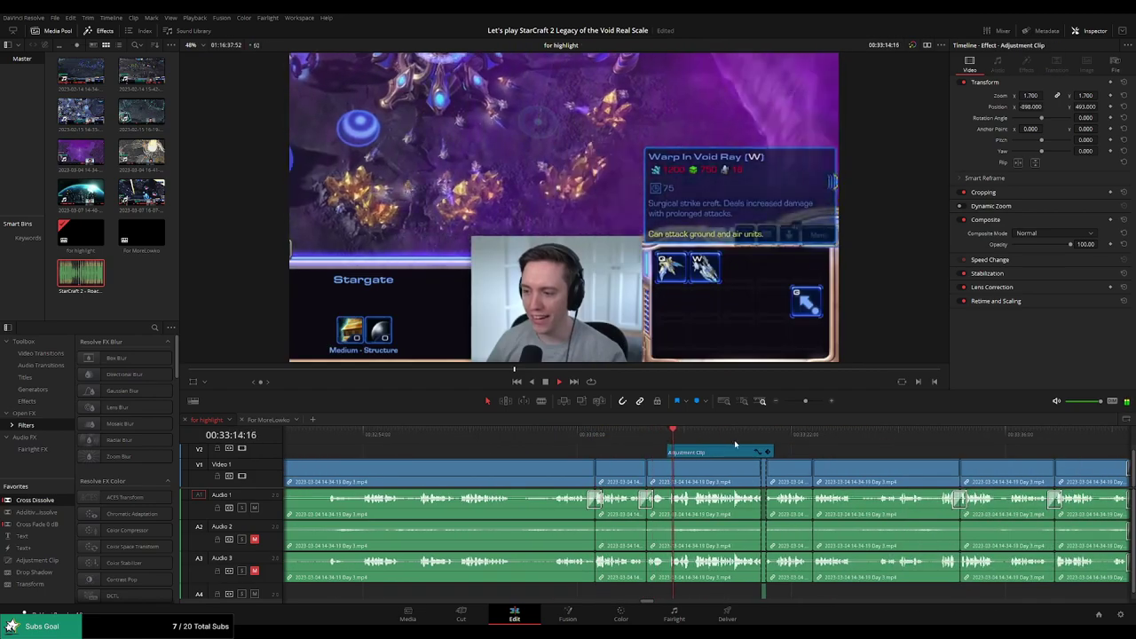
pyautogui.hscroll(3, 821, 456)
pyautogui.click(606, 435)
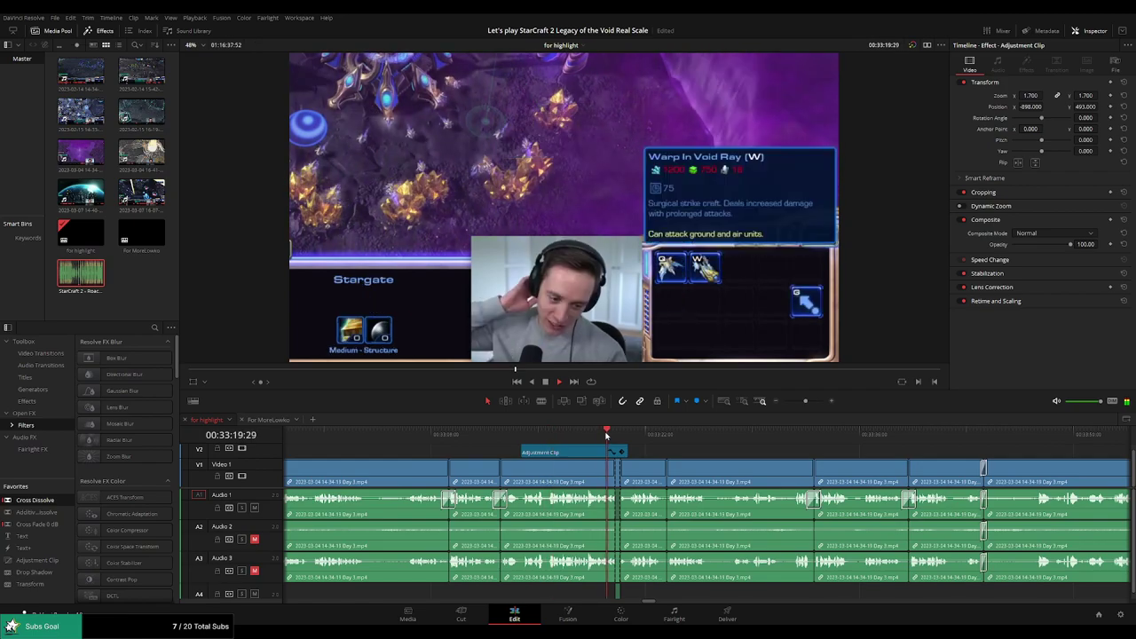
pyautogui.hscroll(3, 728, 451)
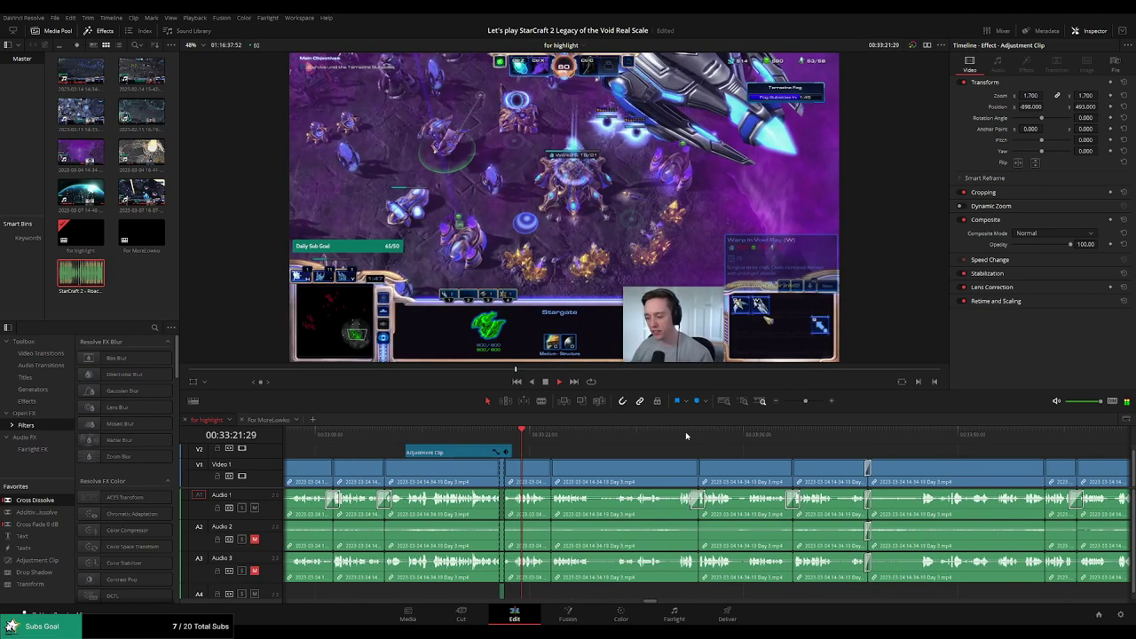
# Check the Day 3 joins from about 00:33:33 to 00:34:13 by playing across each one
pyautogui.click(696, 436)
pyautogui.click(786, 437)
pyautogui.hscroll(4, 736, 442)
pyautogui.click(684, 437)
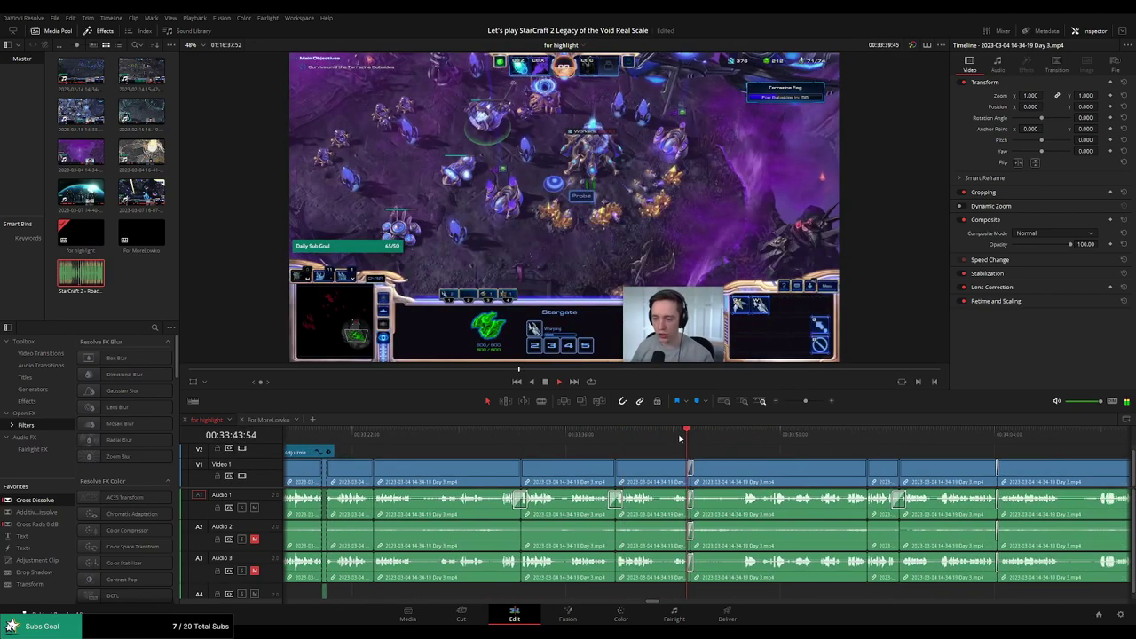
pyautogui.hscroll(5, 786, 449)
pyautogui.click(671, 435)
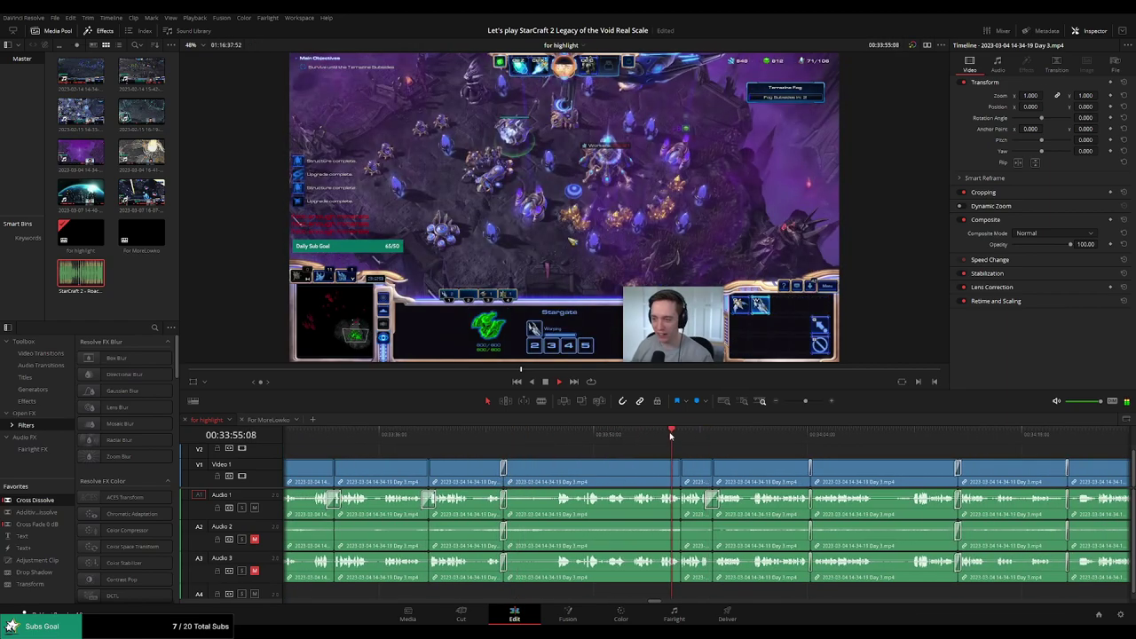
pyautogui.hscroll(3, 627, 441)
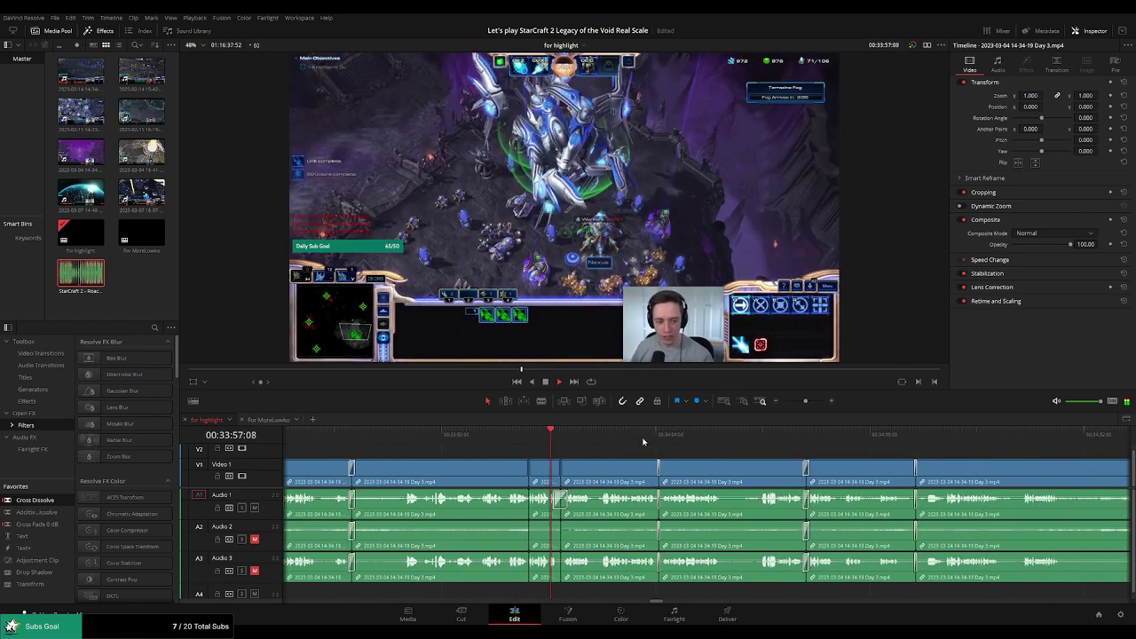
pyautogui.click(645, 443)
pyautogui.hscroll(3, 646, 444)
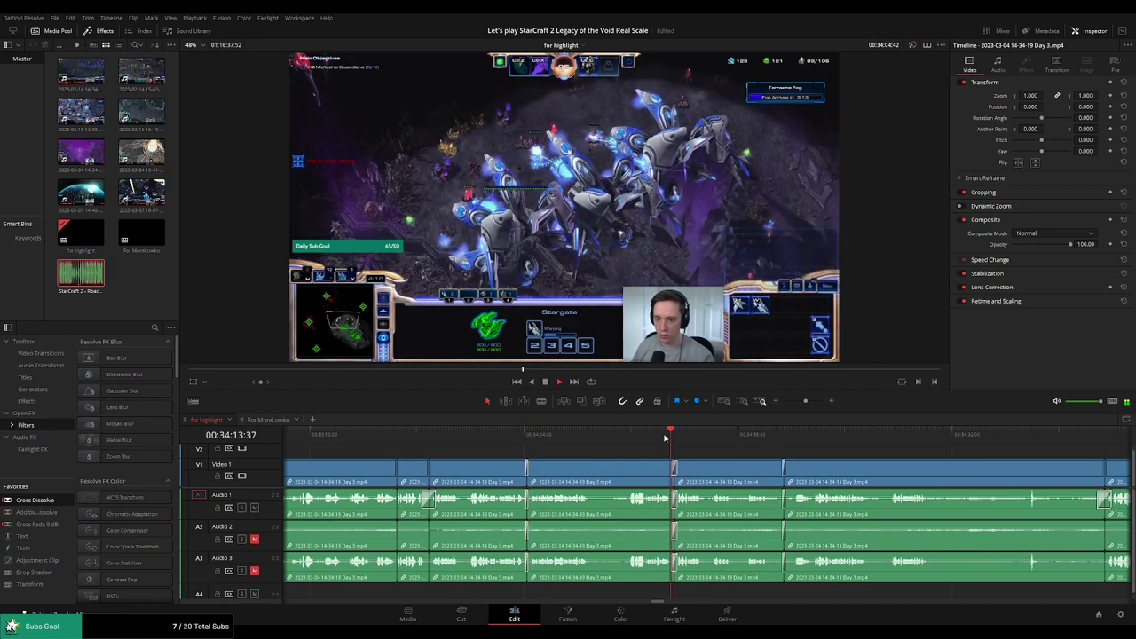
# Review the Day 3 joins near 00:34:21, 00:34:42 and 00:35:02
pyautogui.click(770, 441)
pyautogui.hscroll(3, 798, 448)
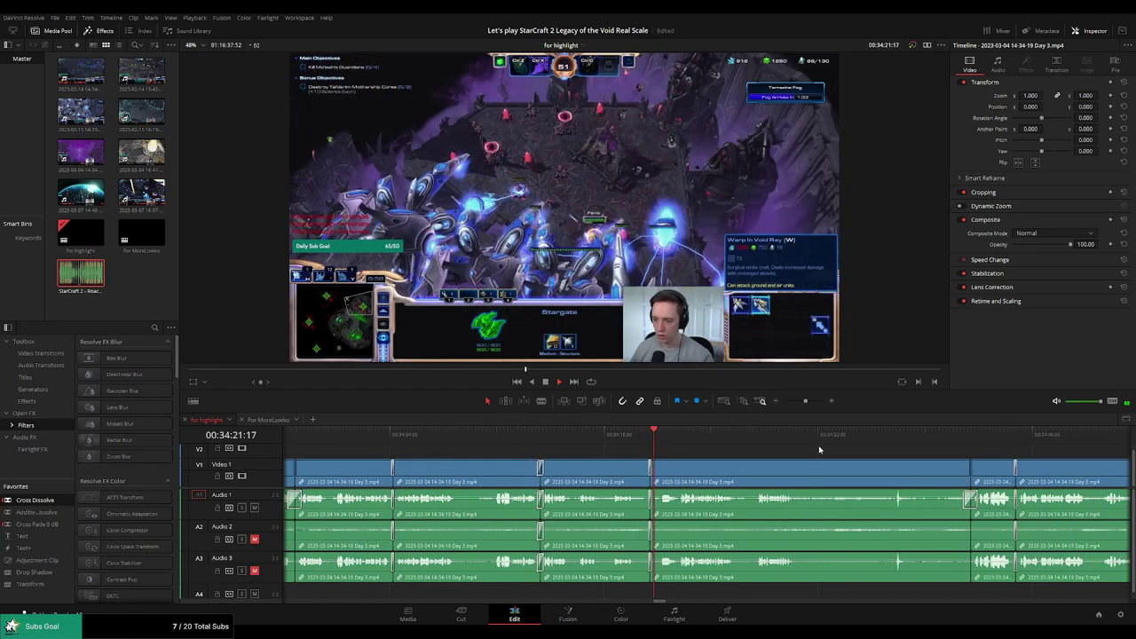
pyautogui.click(959, 438)
pyautogui.hscroll(3, 738, 441)
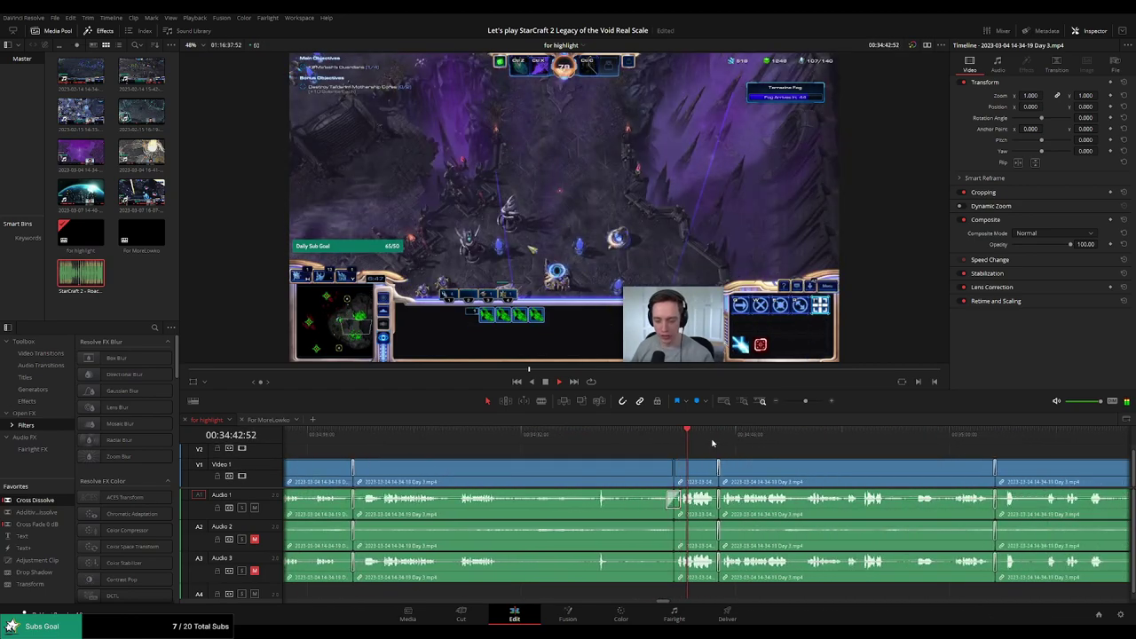
pyautogui.hscroll(3, 710, 444)
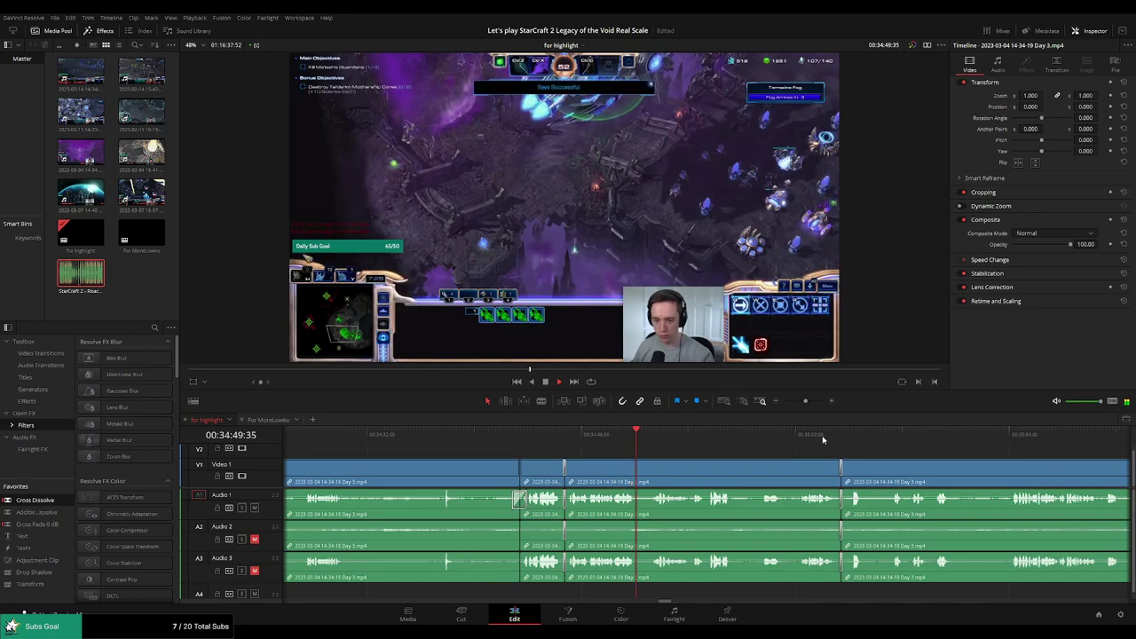
pyautogui.click(823, 440)
pyautogui.hscroll(5, 695, 443)
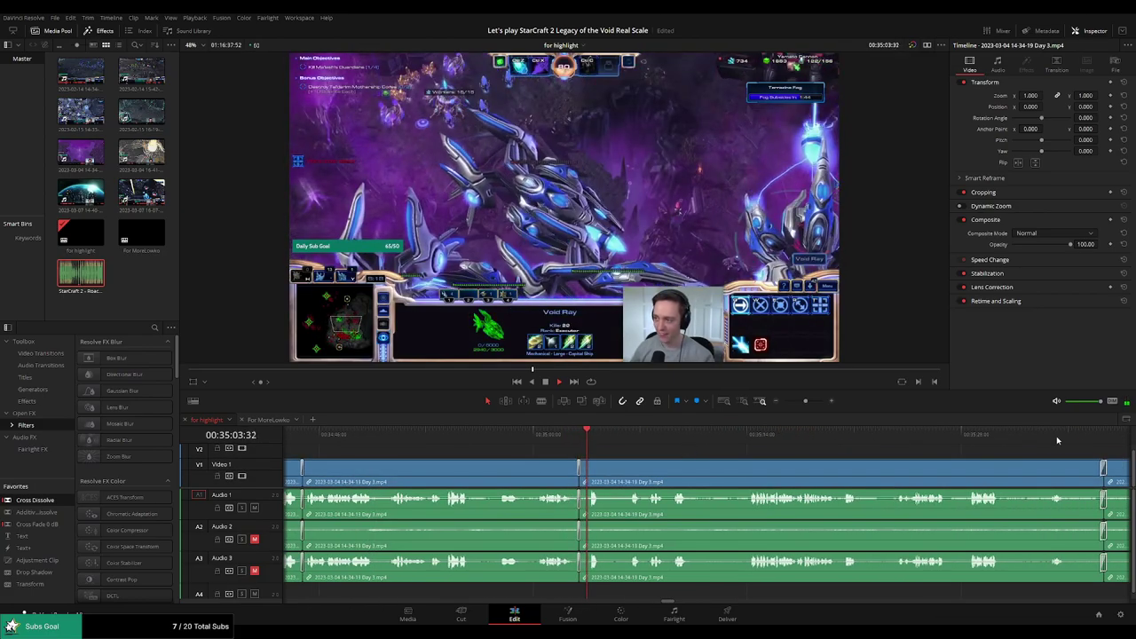
# Check the dissolves near 00:35:37 and 00:35:47, replay the footage around 00:35:41, and continue to the dissolve near 00:35:55
pyautogui.click(1076, 440)
pyautogui.moveTo(1104, 448); pyautogui.dragTo(703, 439)
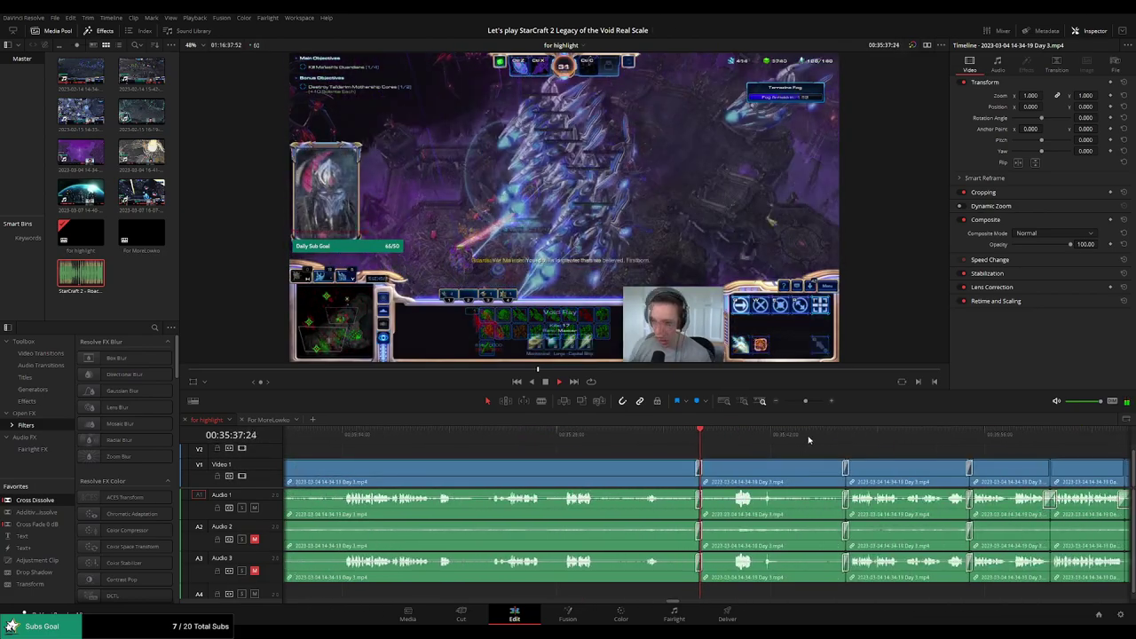
pyautogui.click(826, 436)
pyautogui.hscroll(5, 689, 441)
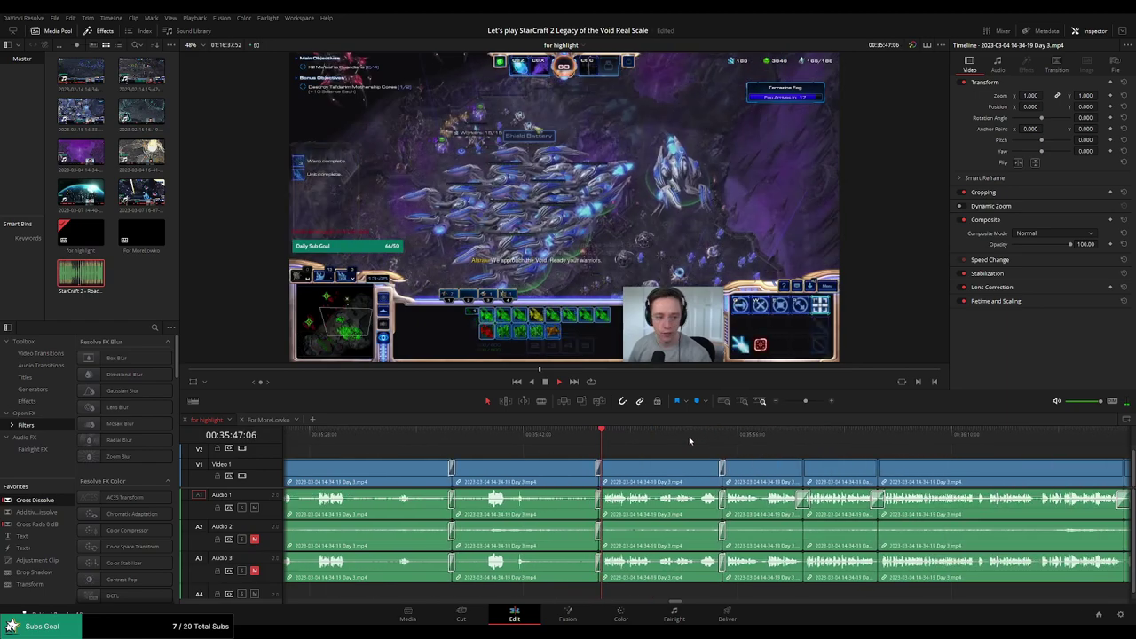
pyautogui.click(511, 435)
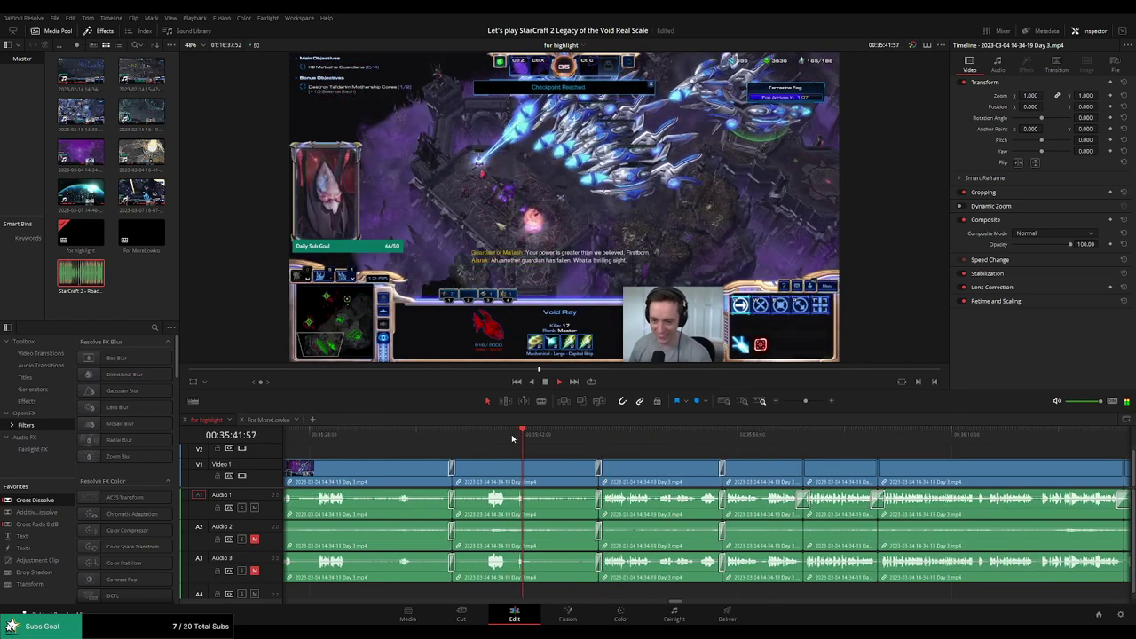
pyautogui.click(695, 434)
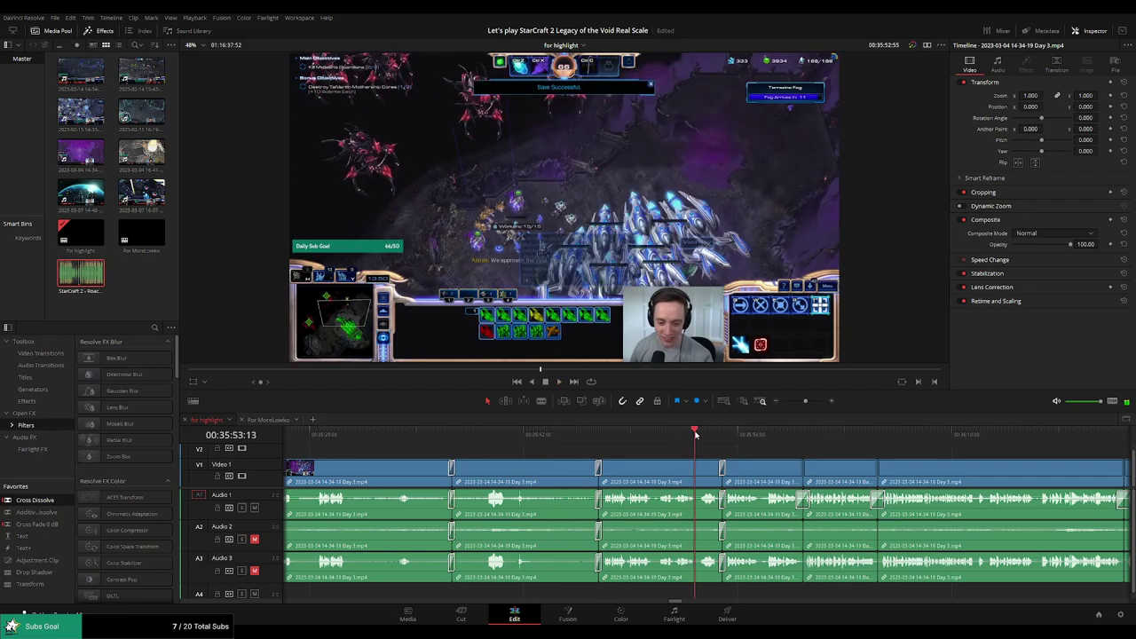
# Review the joins between the Day 3 guardian fight clips from about 00:36:00 to 00:37:12
pyautogui.hscroll(4, 834, 450)
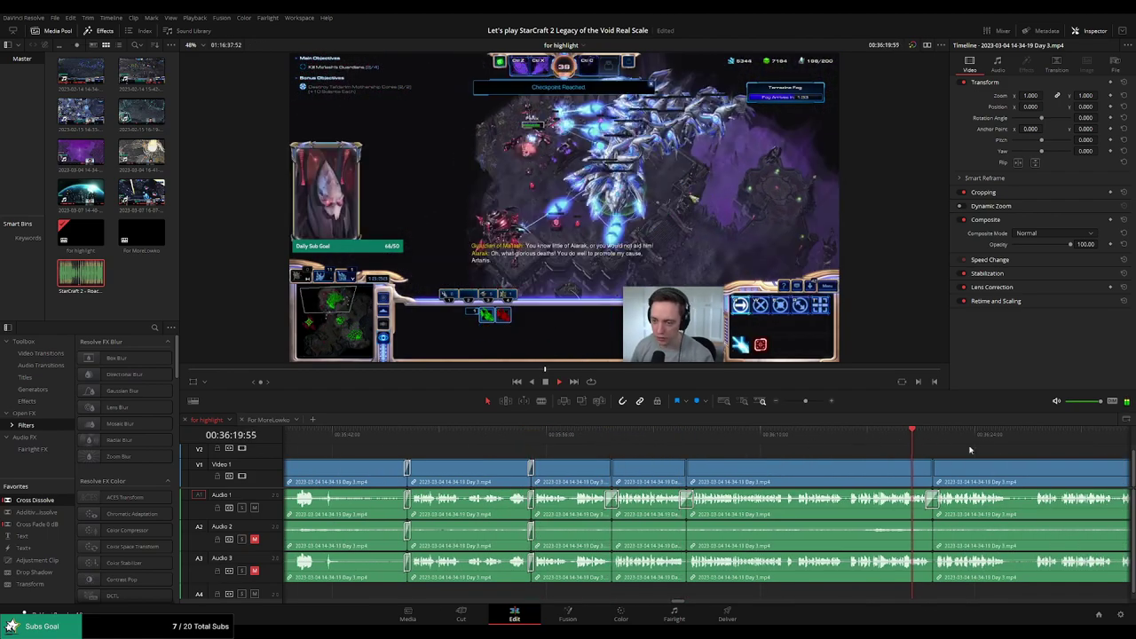
pyautogui.hscroll(7, 645, 435)
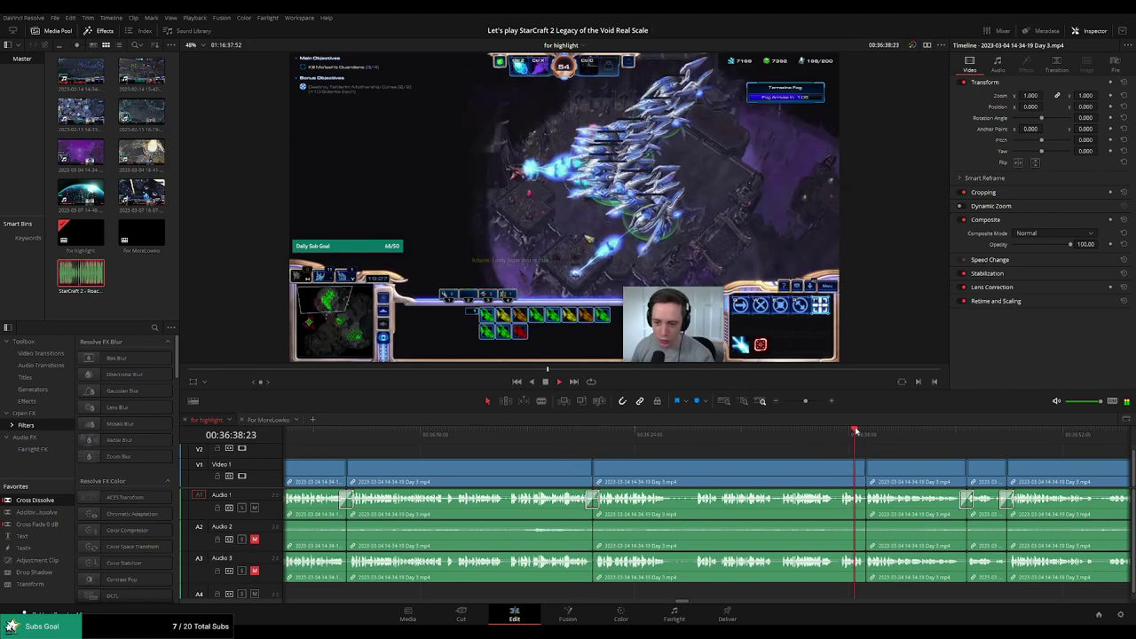
pyautogui.hscroll(5, 772, 454)
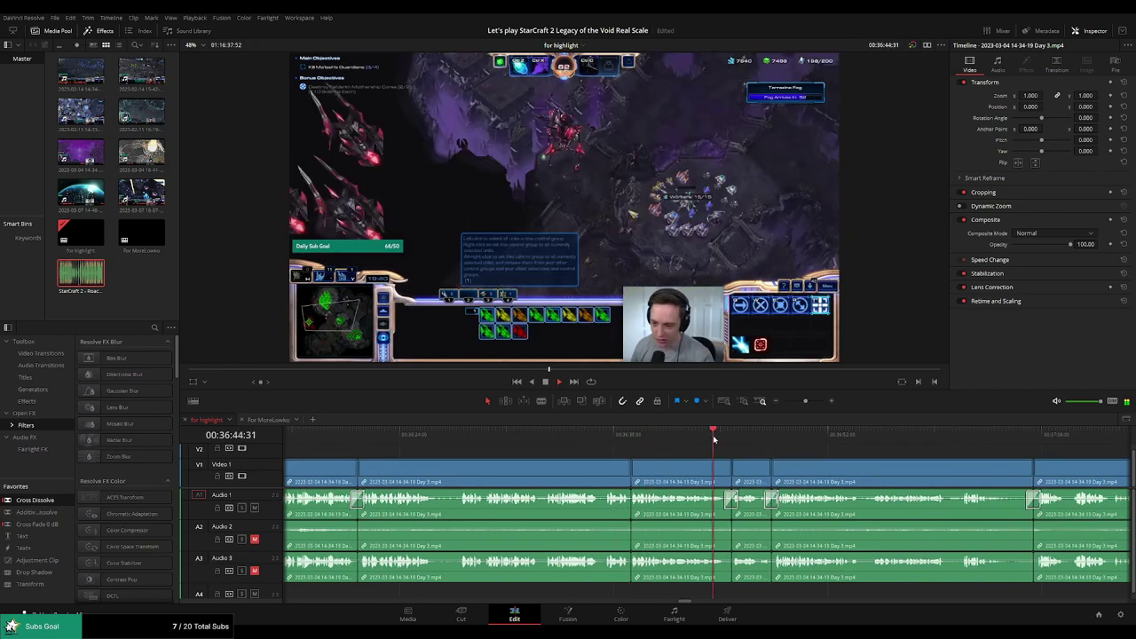
pyautogui.hscroll(4, 810, 457)
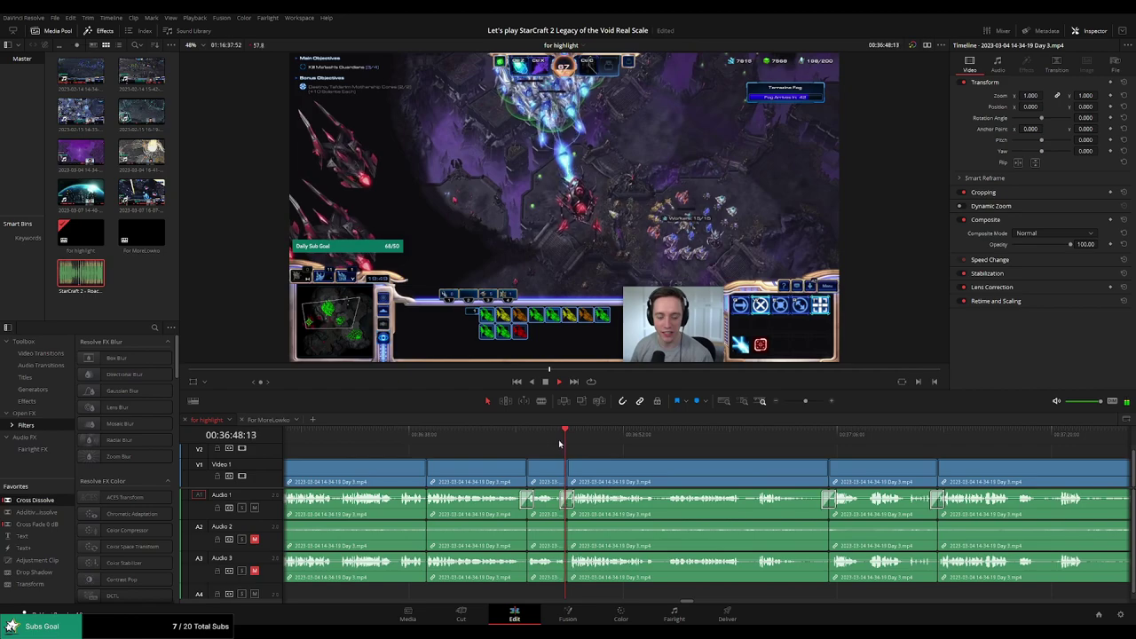
pyautogui.click(827, 442)
pyautogui.hscroll(7, 828, 449)
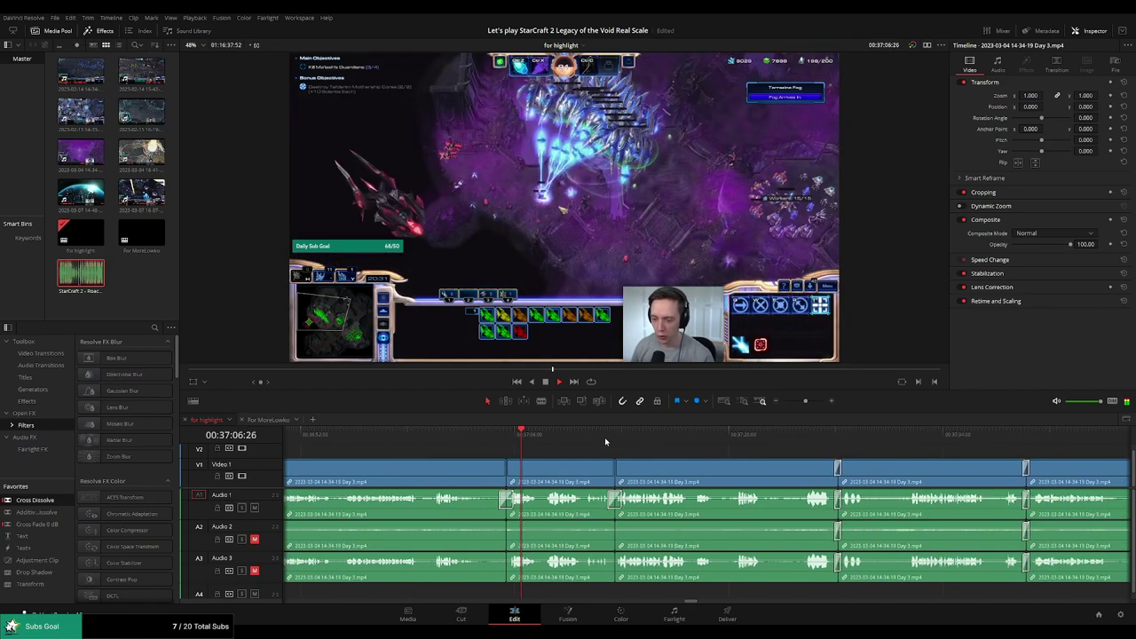
pyautogui.click(604, 437)
# Check the dissolves near 00:37:27, 00:37:39 and 00:38:32 and the adjustment clip zoom ending near 00:38:38
pyautogui.click(803, 436)
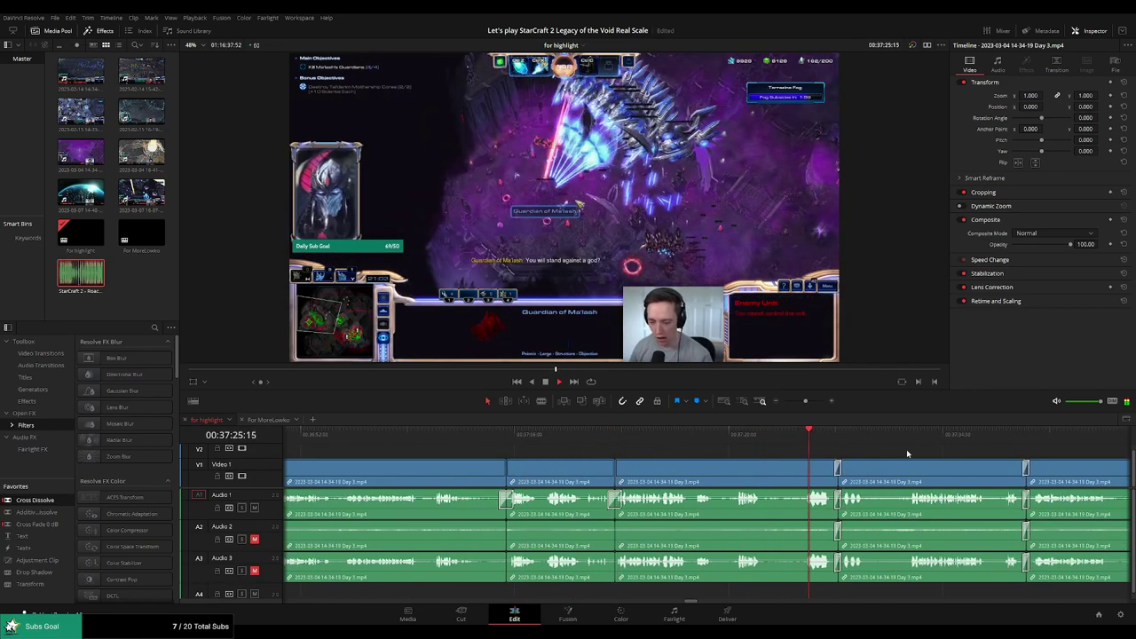
pyautogui.hscroll(5, 906, 449)
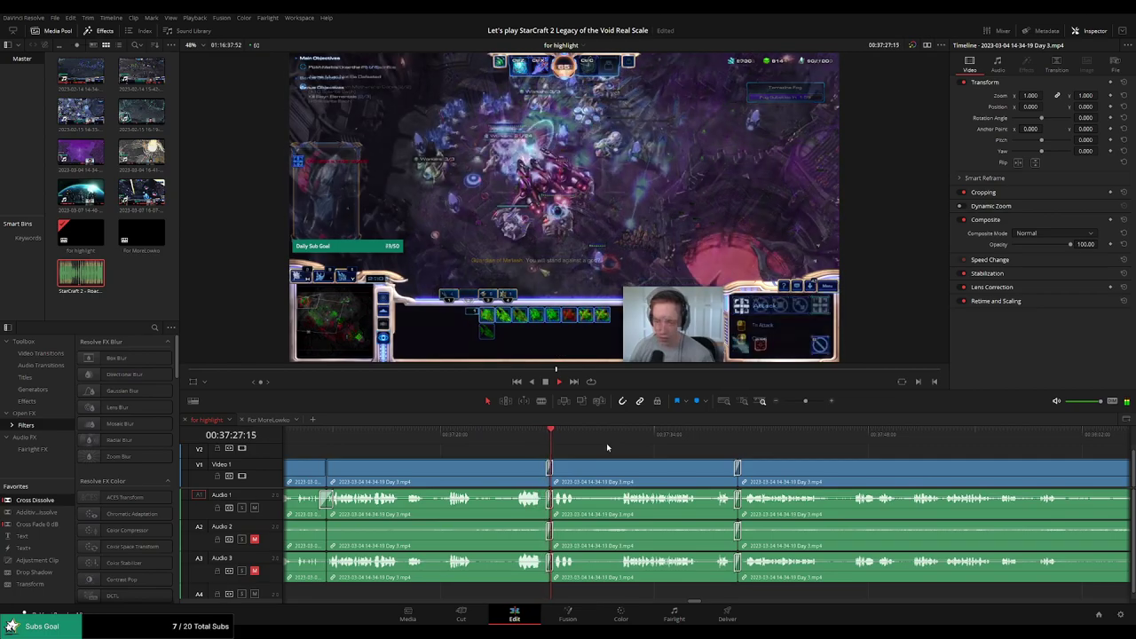
pyautogui.click(727, 434)
pyautogui.hscroll(4, 817, 448)
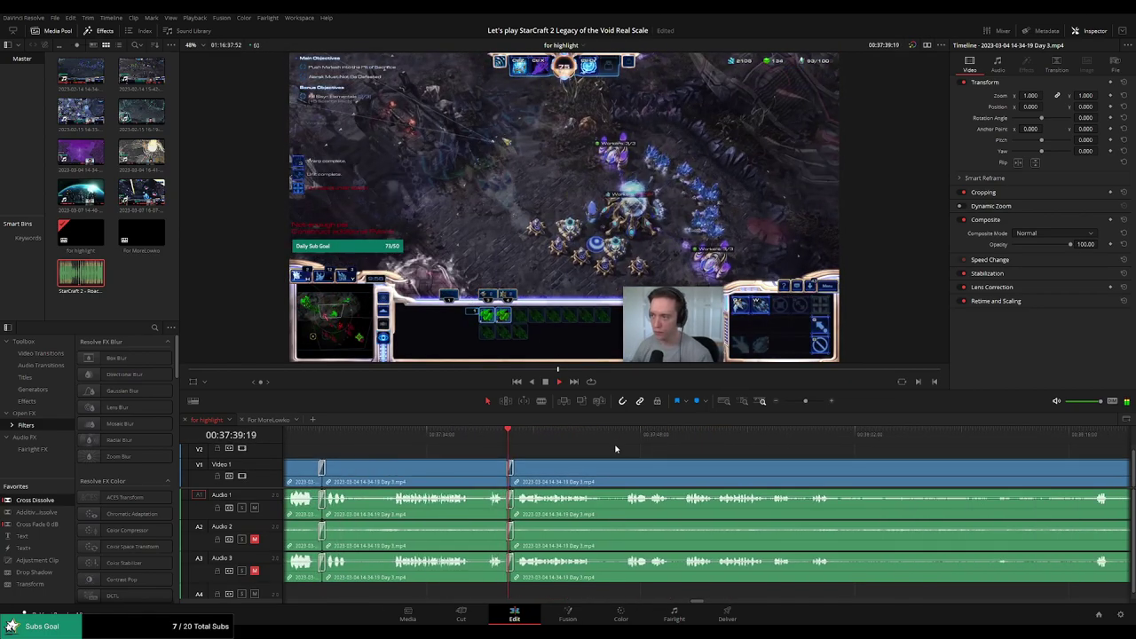
pyautogui.click(965, 435)
pyautogui.hscroll(6, 669, 439)
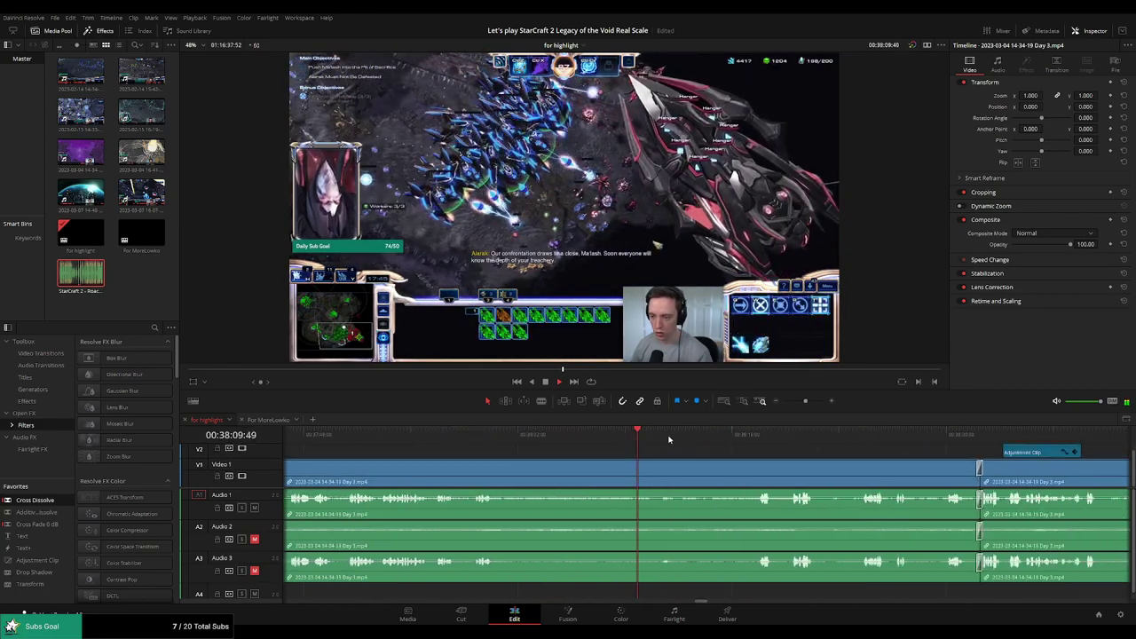
pyautogui.moveTo(675, 438); pyautogui.dragTo(988, 442)
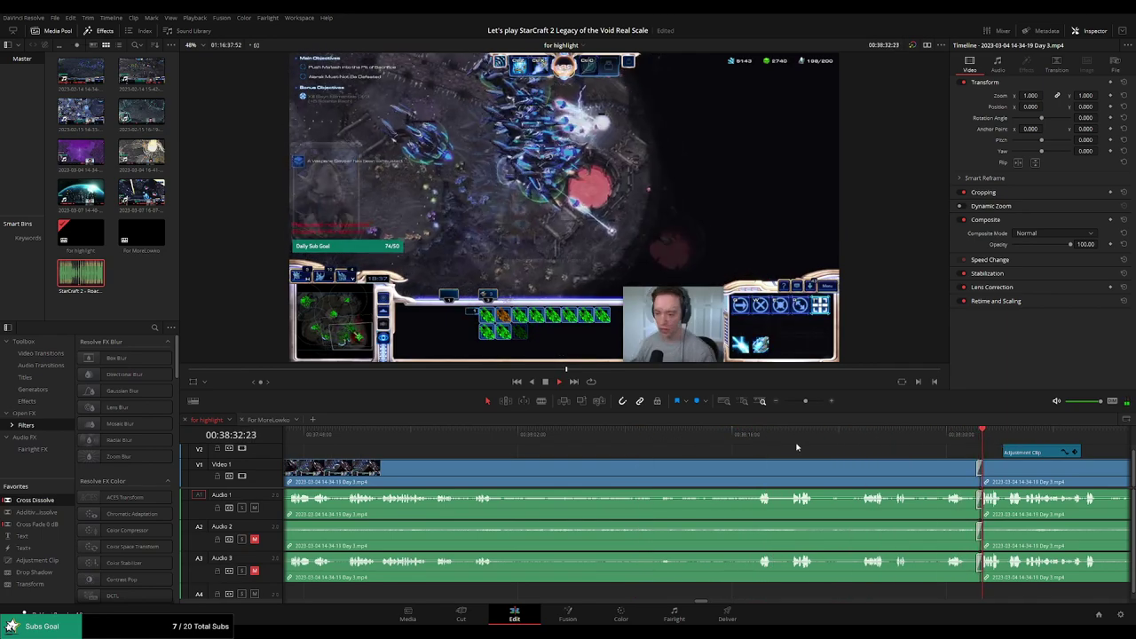
pyautogui.hscroll(6, 827, 458)
pyautogui.hscroll(3, 694, 452)
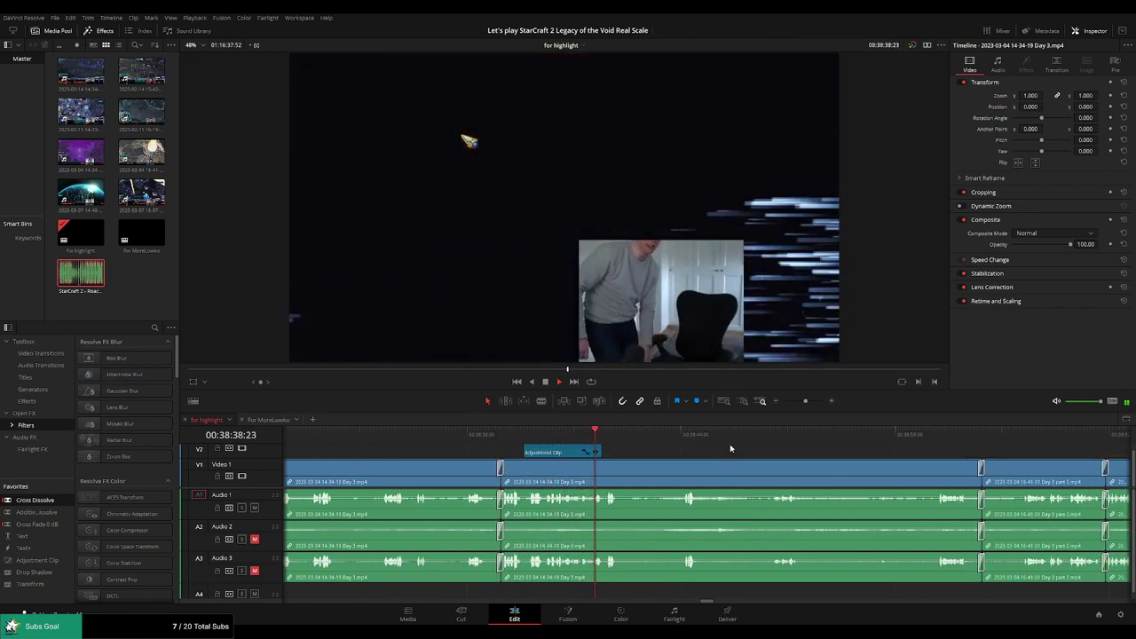
# Review the Day 3 joins near 00:39:04, 00:39:25 and 00:39:43
pyautogui.hscroll(8, 1006, 440)
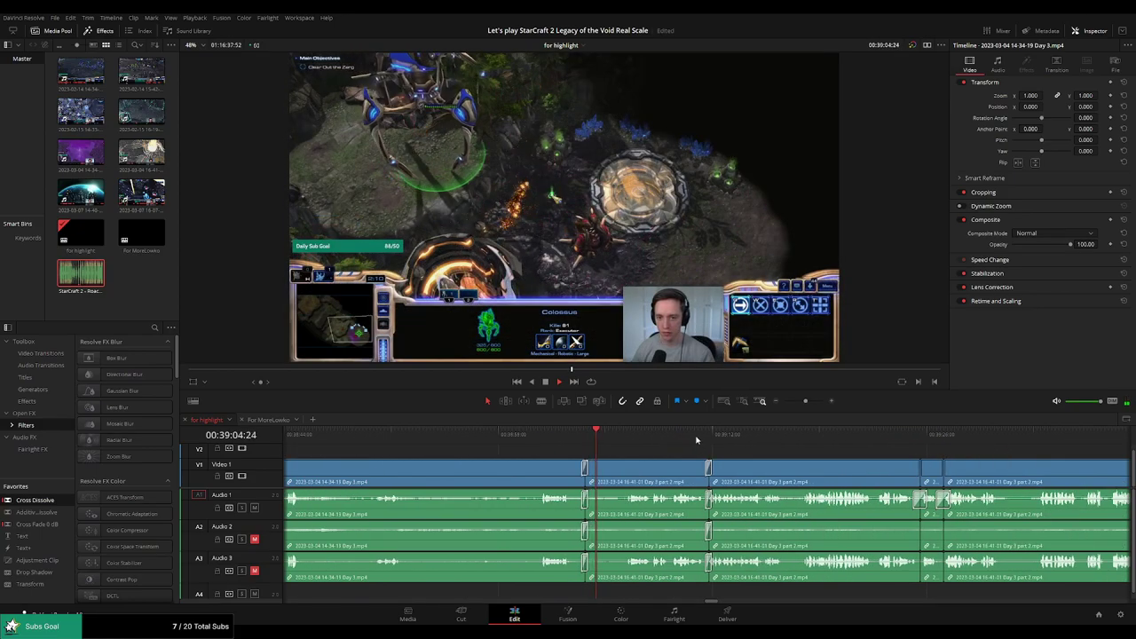
pyautogui.hscroll(4, 623, 441)
pyautogui.click(732, 434)
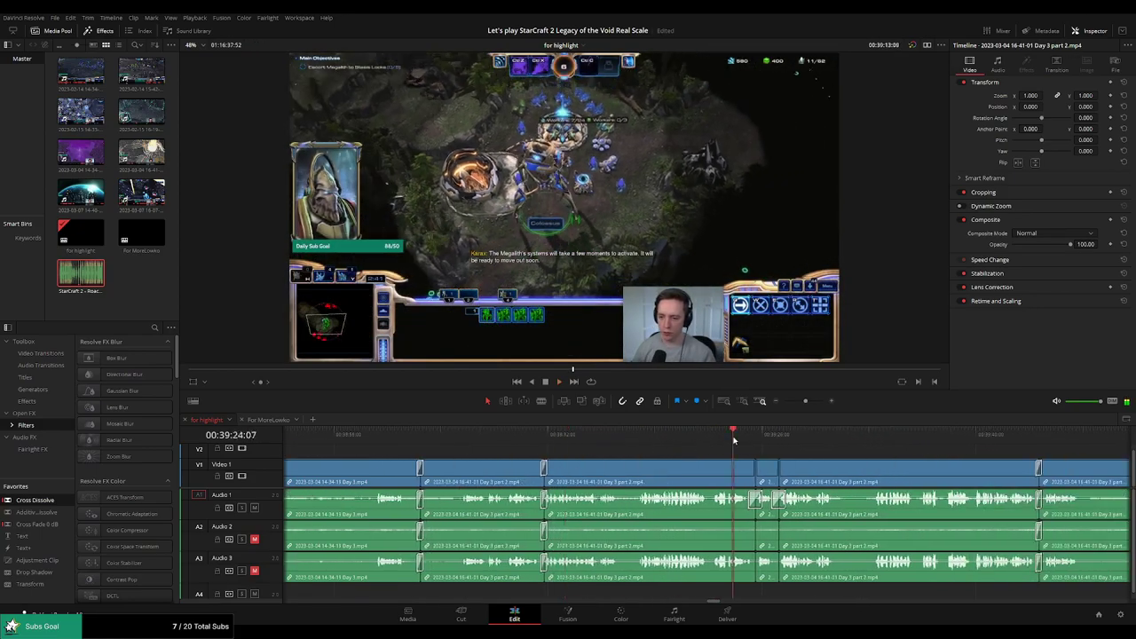
pyautogui.hscroll(5, 675, 442)
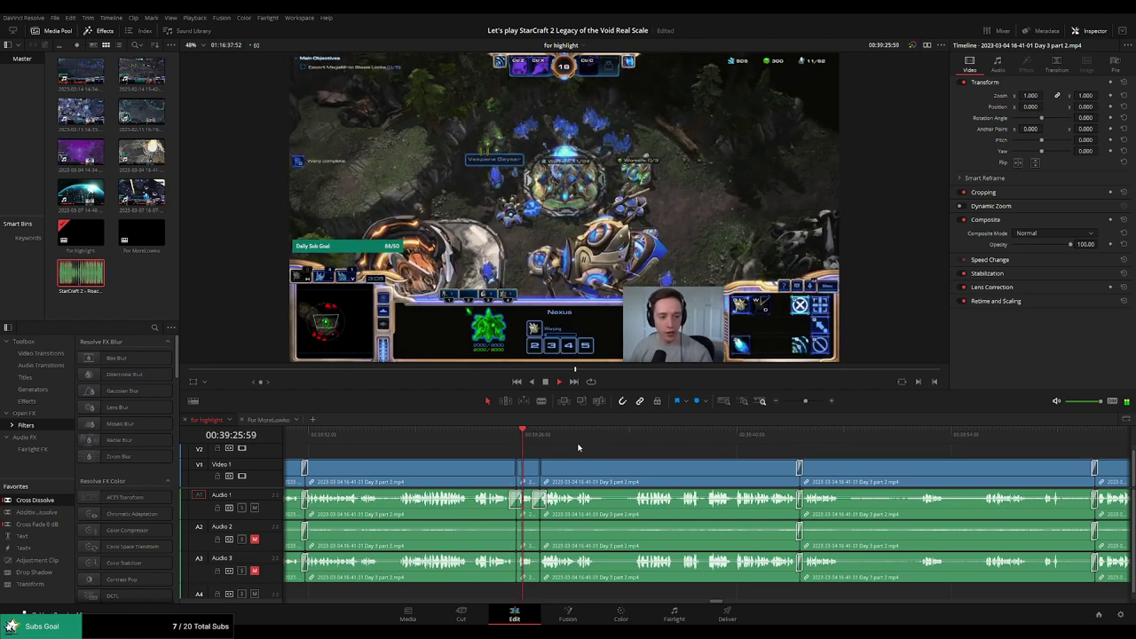
pyautogui.hscroll(2, 639, 450)
pyautogui.click(703, 435)
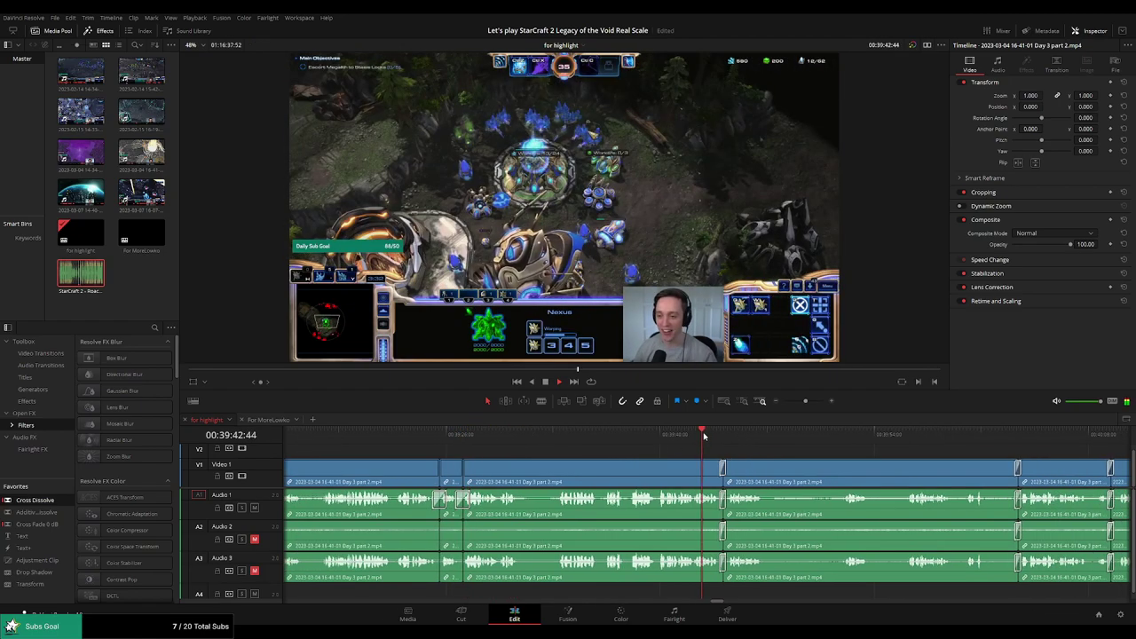
# Check the Day 3 part 2 dissolves near 00:40:03, 00:40:09, 00:40:35 and 00:41:02
pyautogui.hscroll(4, 754, 451)
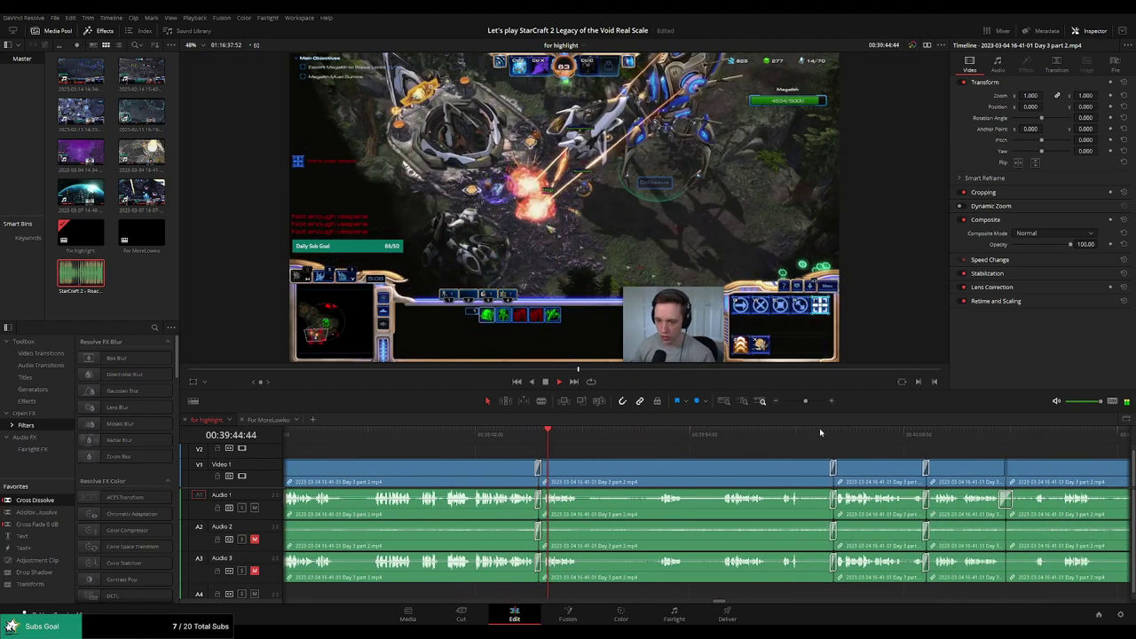
pyautogui.click(821, 431)
pyautogui.hscroll(5, 887, 447)
pyautogui.click(686, 433)
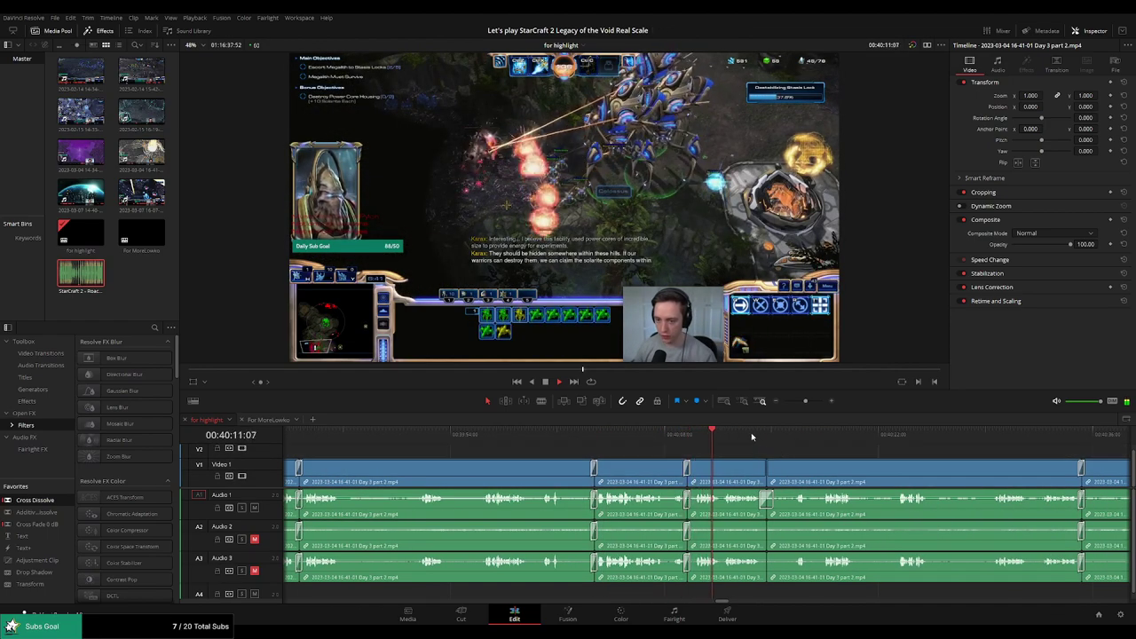
pyautogui.hscroll(5, 891, 456)
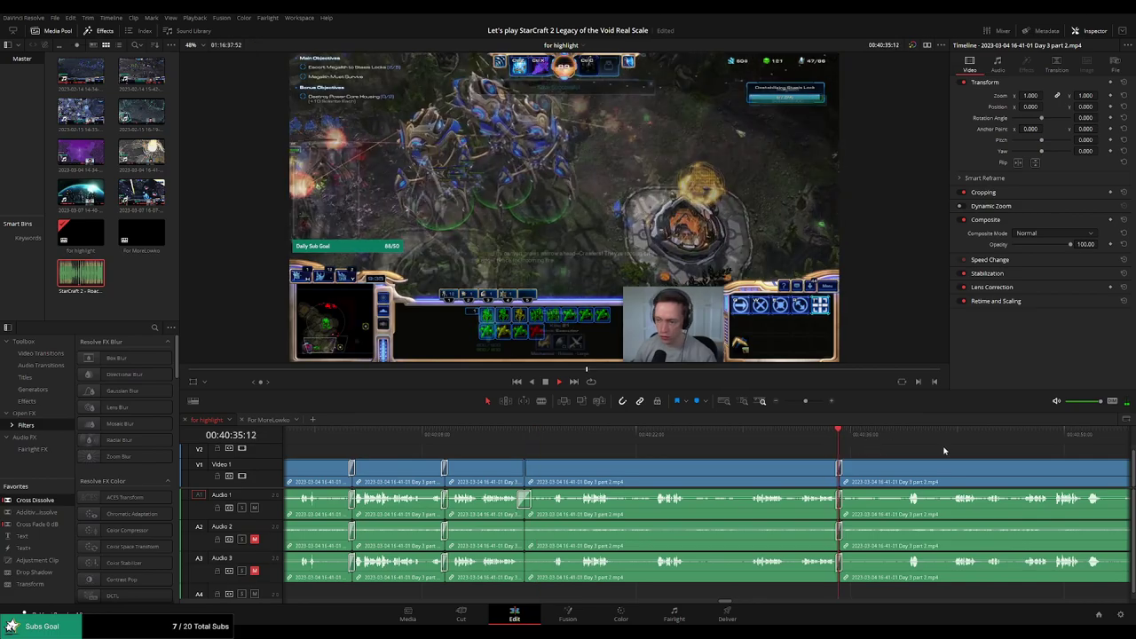
pyautogui.moveTo(944, 451); pyautogui.dragTo(681, 453)
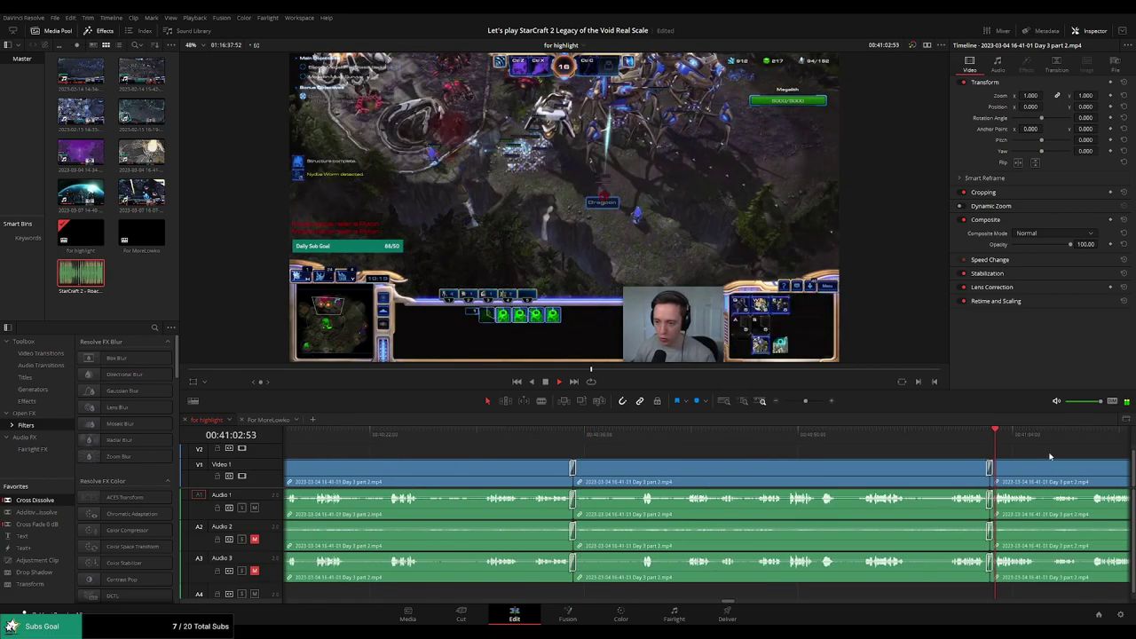
# Review the Day 3 part 2 joins near 00:41:24, 00:41:39 and 00:41:47
pyautogui.hscroll(8, 768, 447)
pyautogui.click(942, 436)
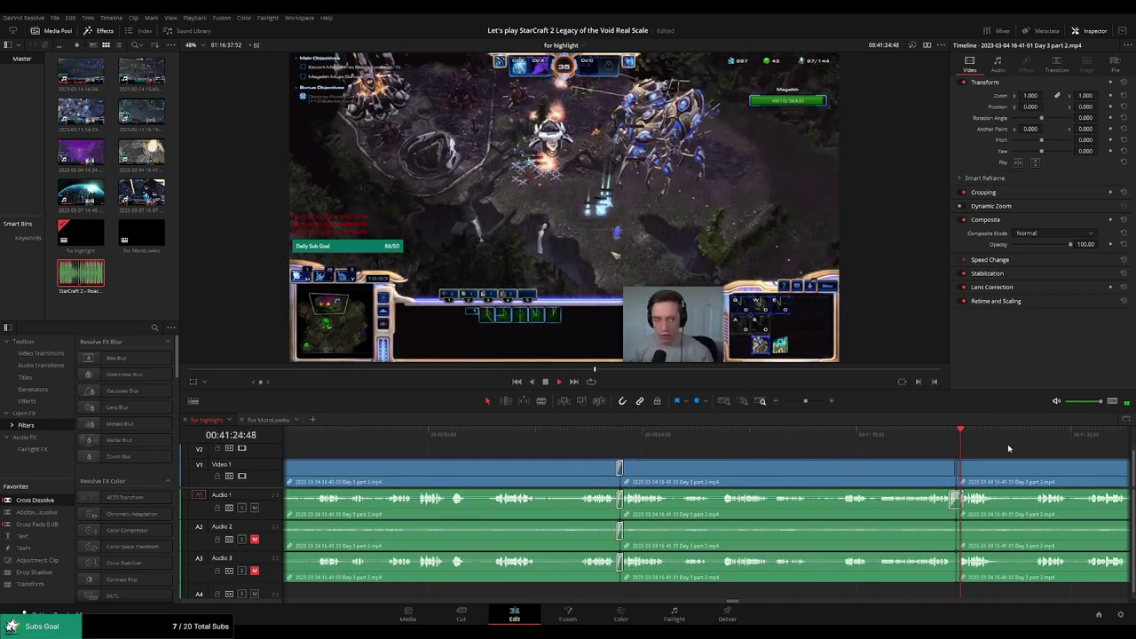
pyautogui.hscroll(8, 888, 449)
pyautogui.hscroll(2, 708, 441)
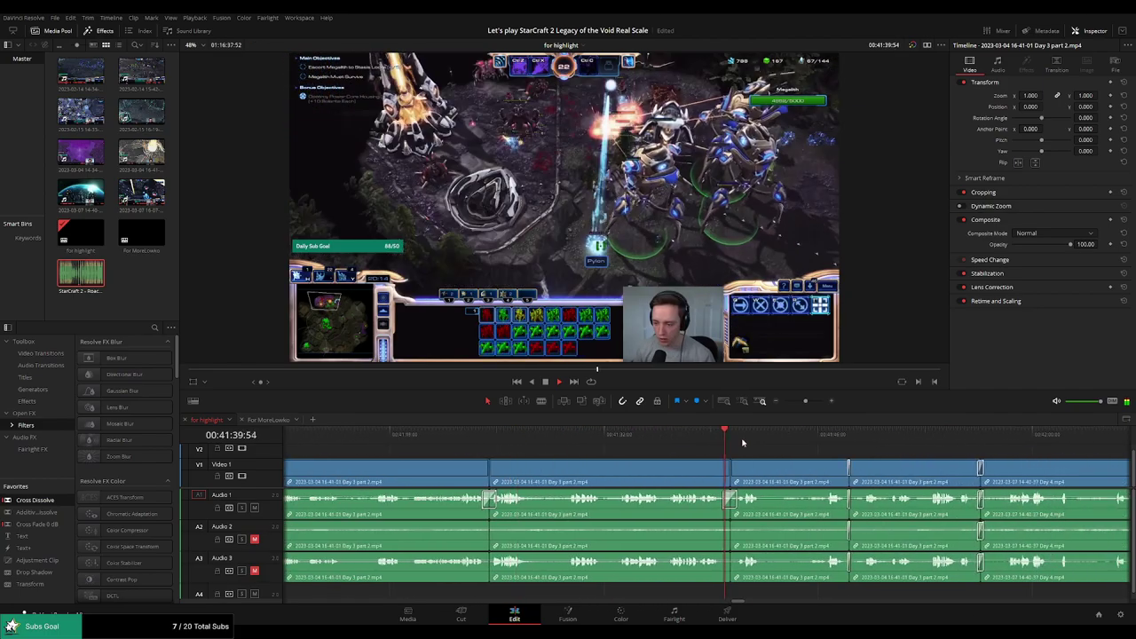
pyautogui.hscroll(4, 743, 443)
pyautogui.click(675, 437)
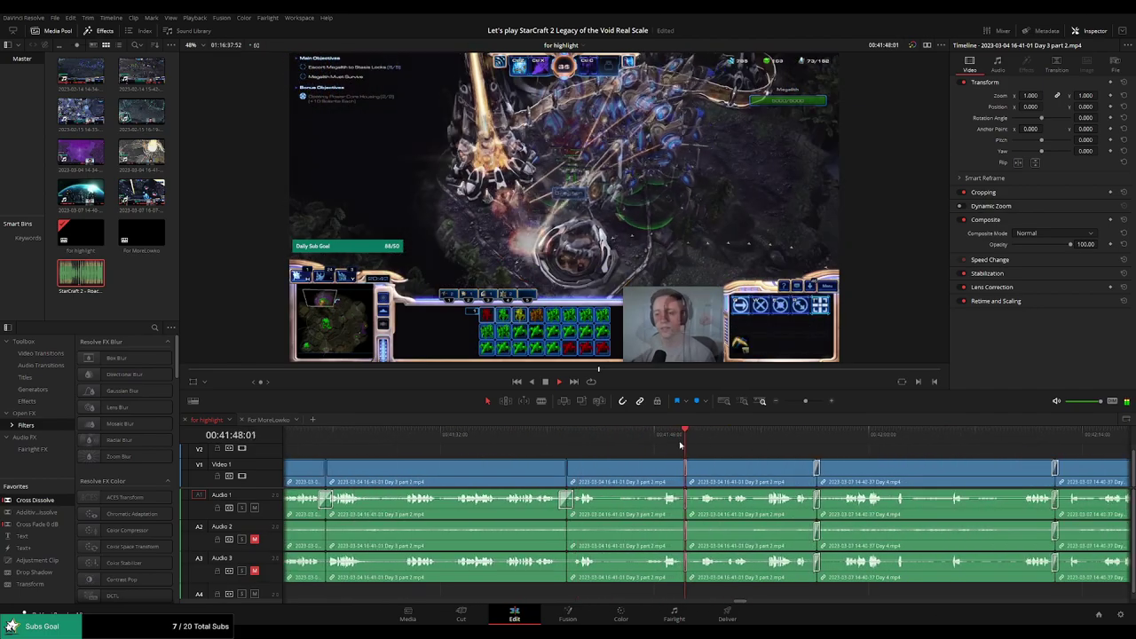
# Check the dissolve from Day 3 part 2 into Day 4 near 00:41:57 and the dissolve near 00:42:12
pyautogui.hscroll(3, 681, 444)
pyautogui.click(676, 435)
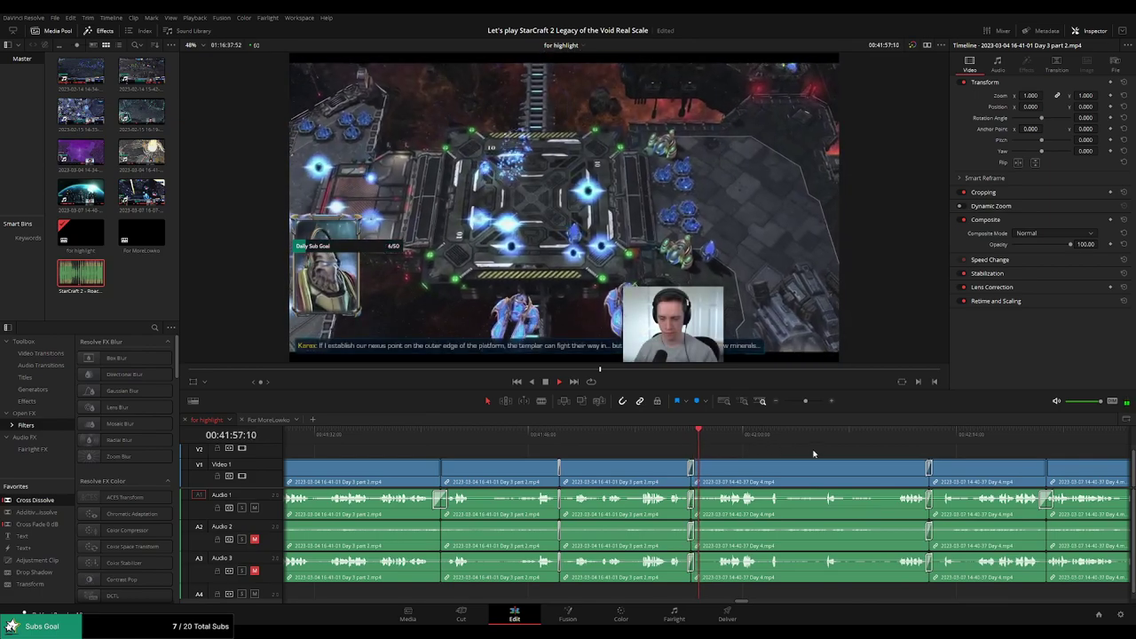
pyautogui.hscroll(4, 808, 451)
pyautogui.click(763, 437)
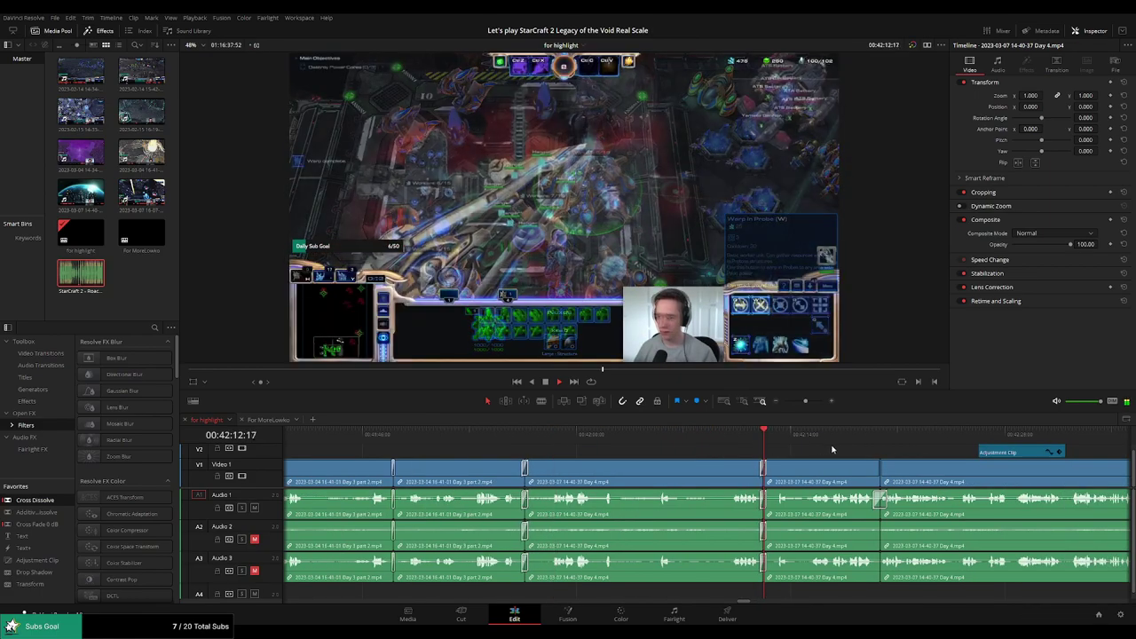
# Replay the footage leading into the dissolve near 00:42:12 from about 00:42:08, and check the join near 00:42:20
pyautogui.hscroll(4, 701, 439)
pyautogui.click(578, 433)
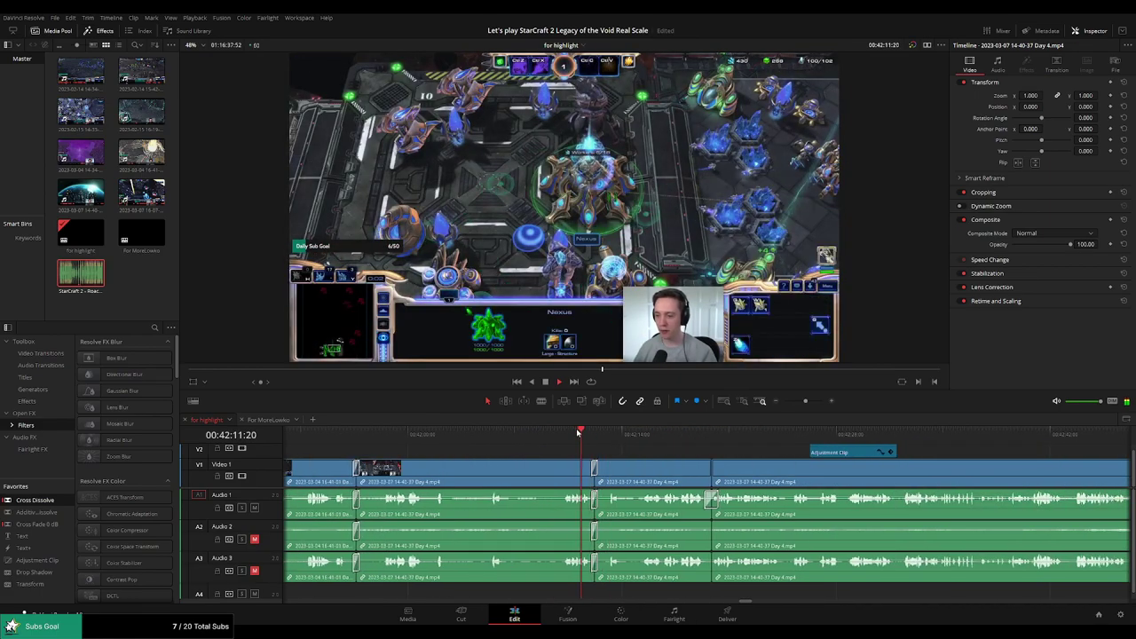
pyautogui.click(523, 434)
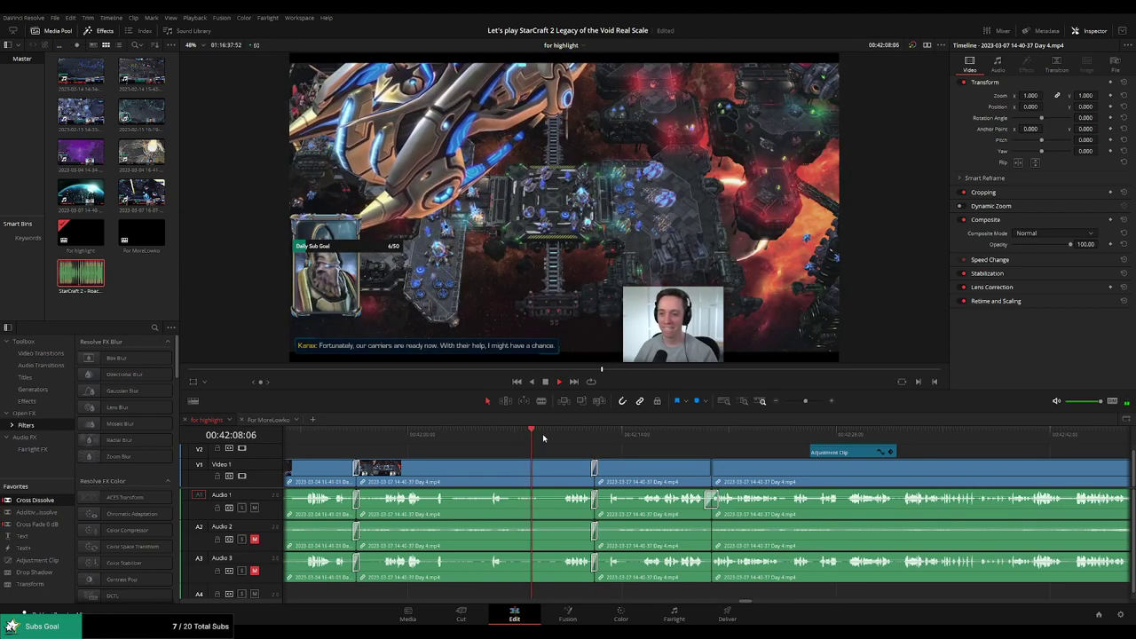
pyautogui.click(578, 434)
pyautogui.click(706, 434)
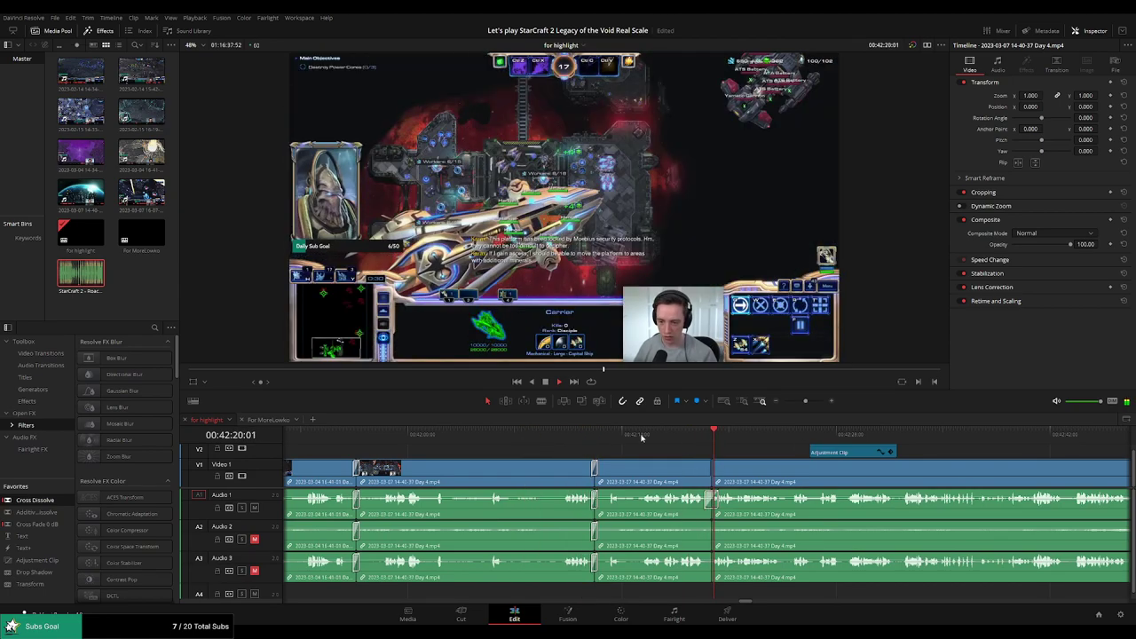
# Review the adjustment clip zoom near 00:42:27 and the dissolve near 00:42:48
pyautogui.hscroll(3, 621, 436)
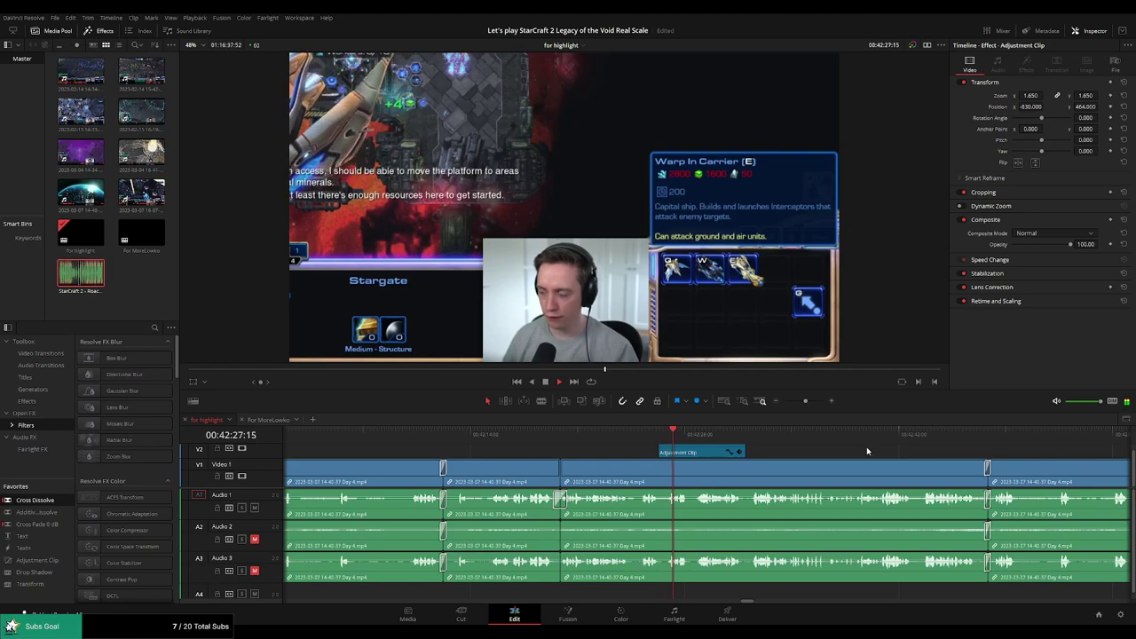
pyautogui.hscroll(3, 659, 434)
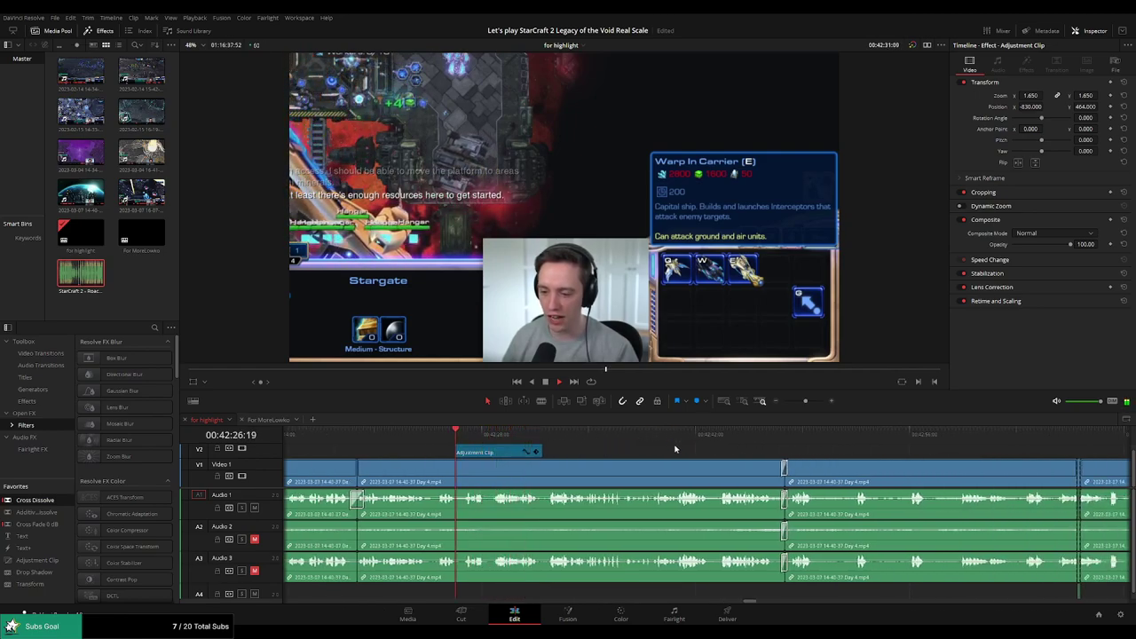
pyautogui.click(778, 435)
pyautogui.hscroll(6, 643, 443)
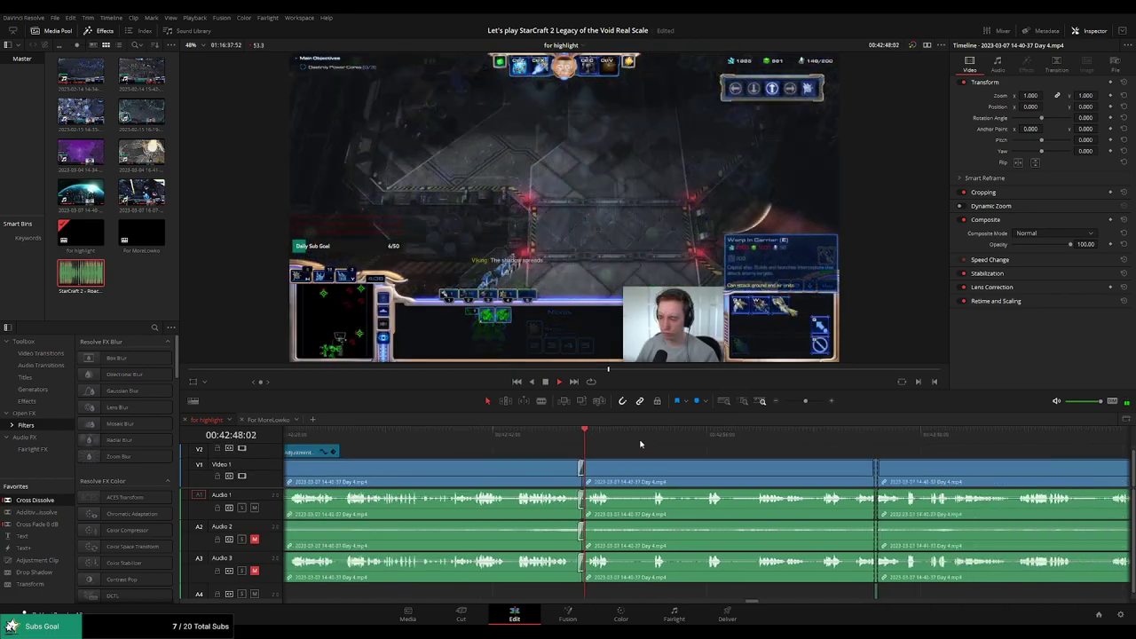
# Review the Day 4 joins near 00:43:07, 00:43:26 and 00:43:53
pyautogui.click(771, 436)
pyautogui.hscroll(5, 799, 445)
pyautogui.click(805, 434)
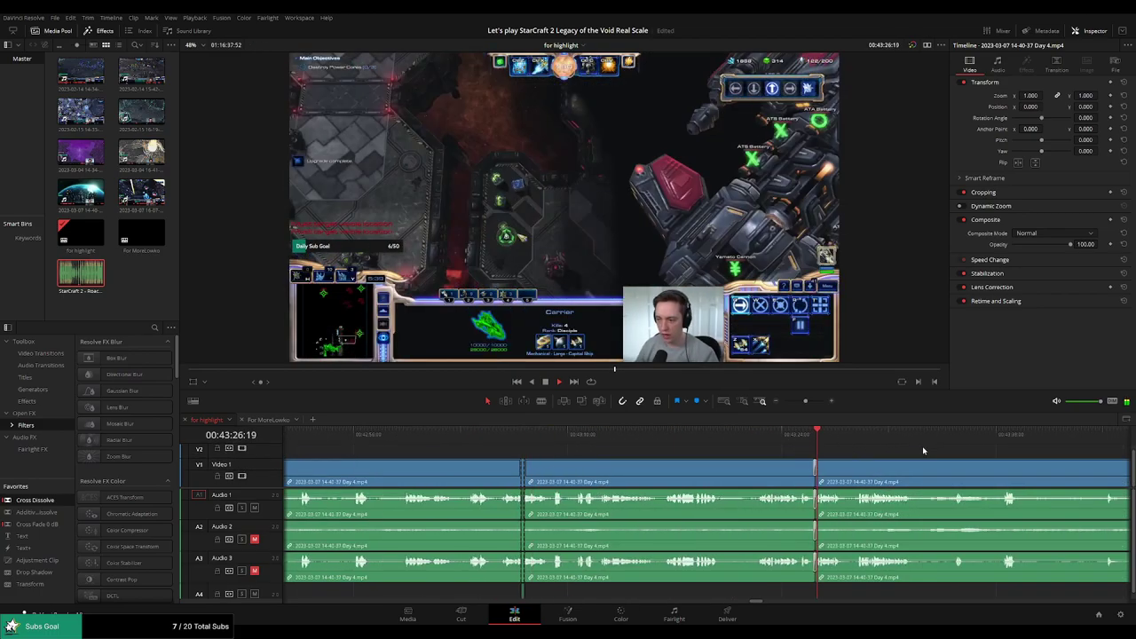
pyautogui.hscroll(6, 754, 446)
pyautogui.click(907, 434)
pyautogui.hscroll(4, 993, 451)
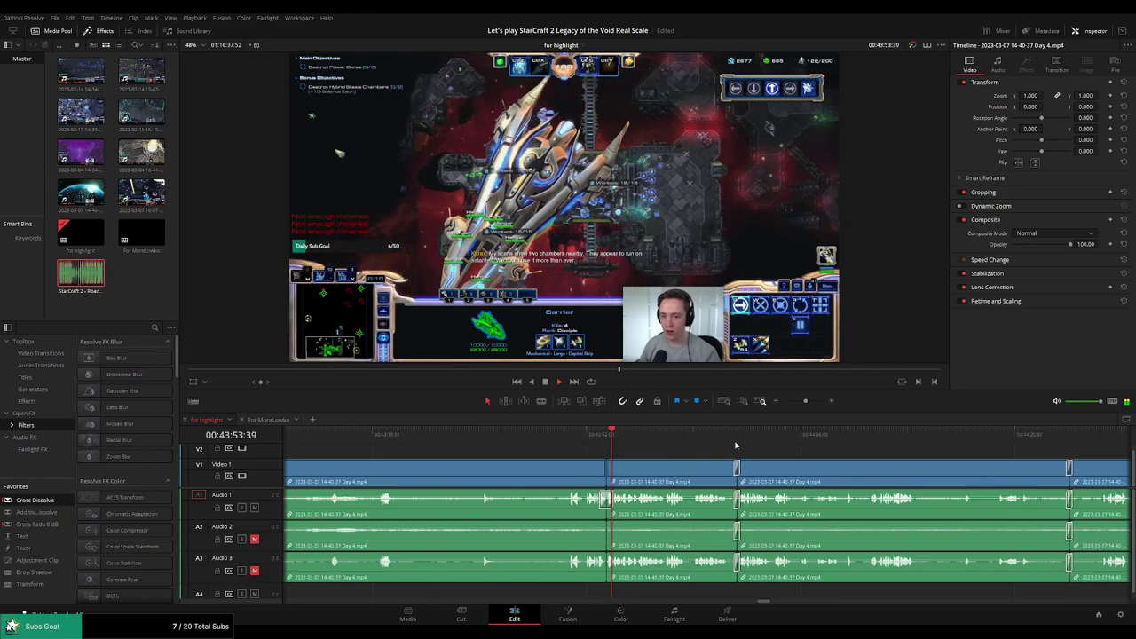
# Check the Day 4 dissolves near 00:44:02 and 00:44:23 and continue through the short clips to the join near 00:45:08
pyautogui.click(733, 434)
pyautogui.hscroll(4, 677, 441)
pyautogui.click(861, 436)
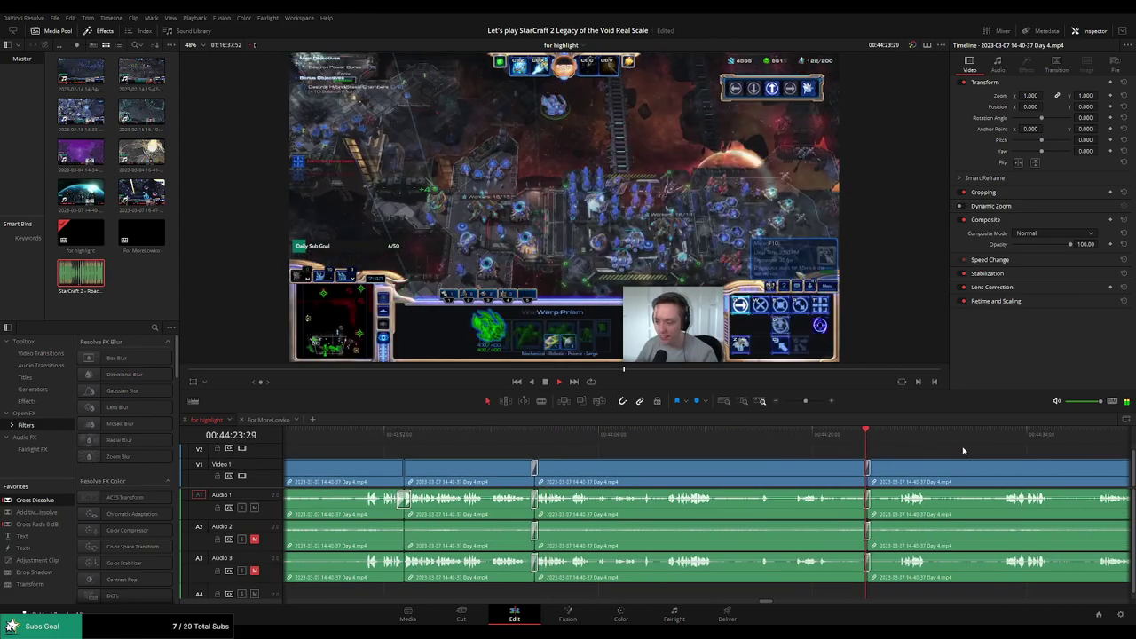
pyautogui.hscroll(6, 964, 451)
pyautogui.click(816, 434)
pyautogui.hscroll(4, 573, 437)
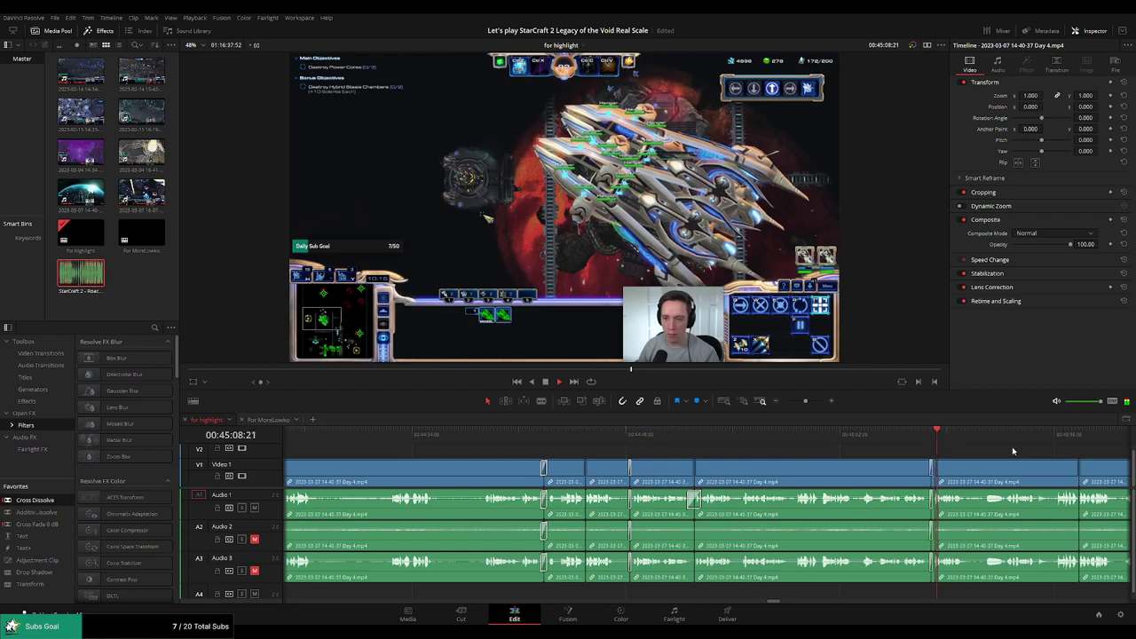
# Play and replay the Day 4 join near 00:45:18, and check the join near 00:45:29
pyautogui.hscroll(6, 569, 441)
pyautogui.click(691, 434)
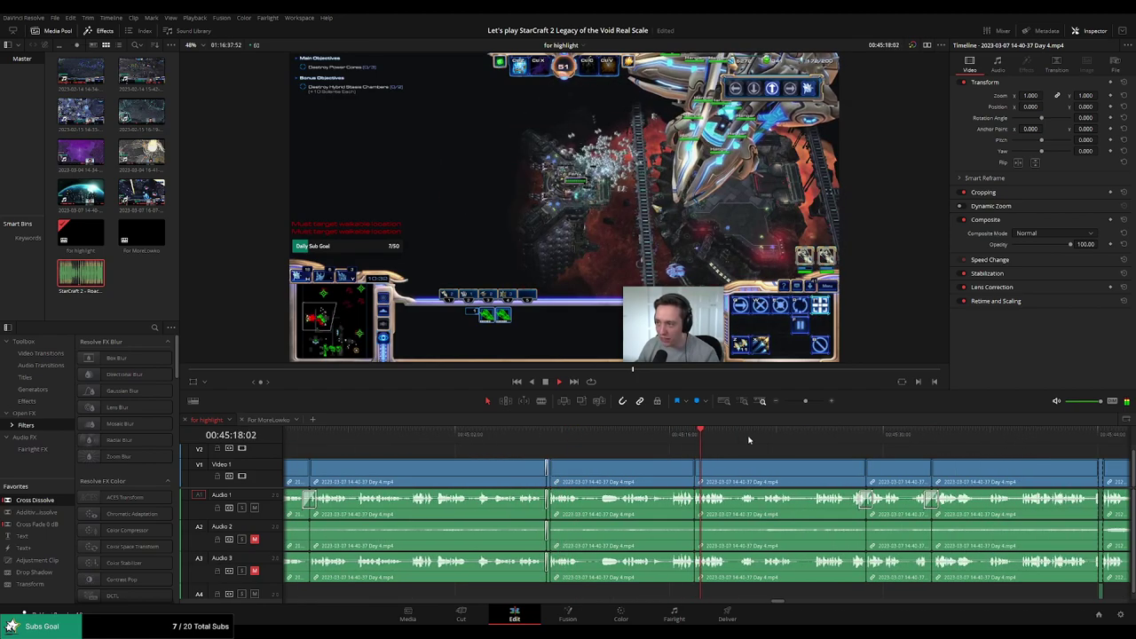
pyautogui.click(840, 435)
pyautogui.click(684, 435)
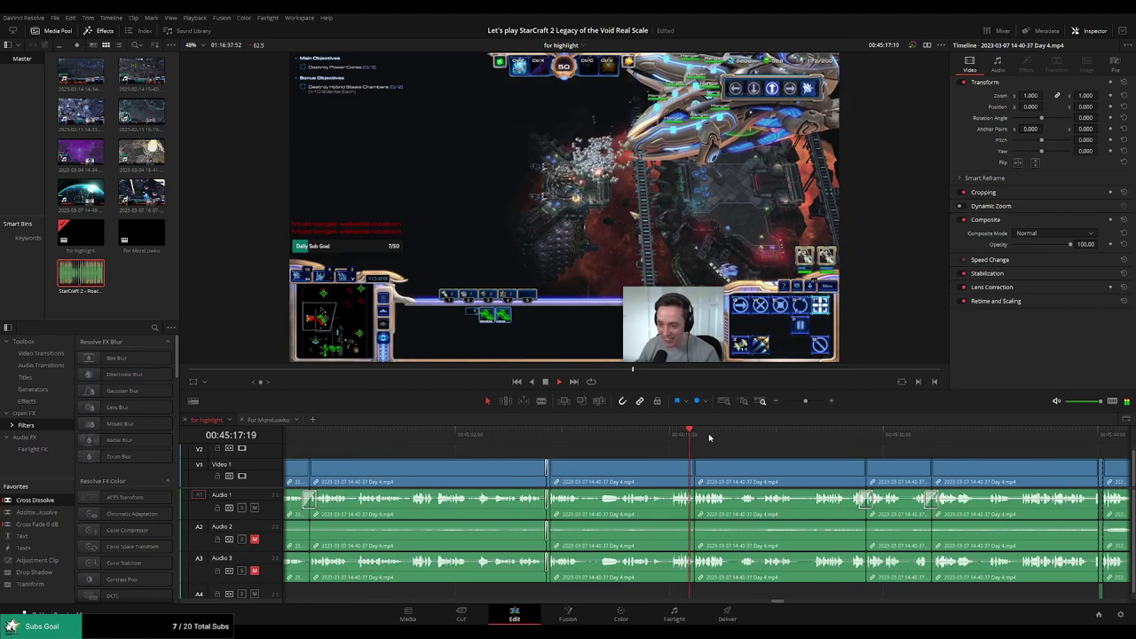
pyautogui.hscroll(2, 710, 436)
pyautogui.click(720, 434)
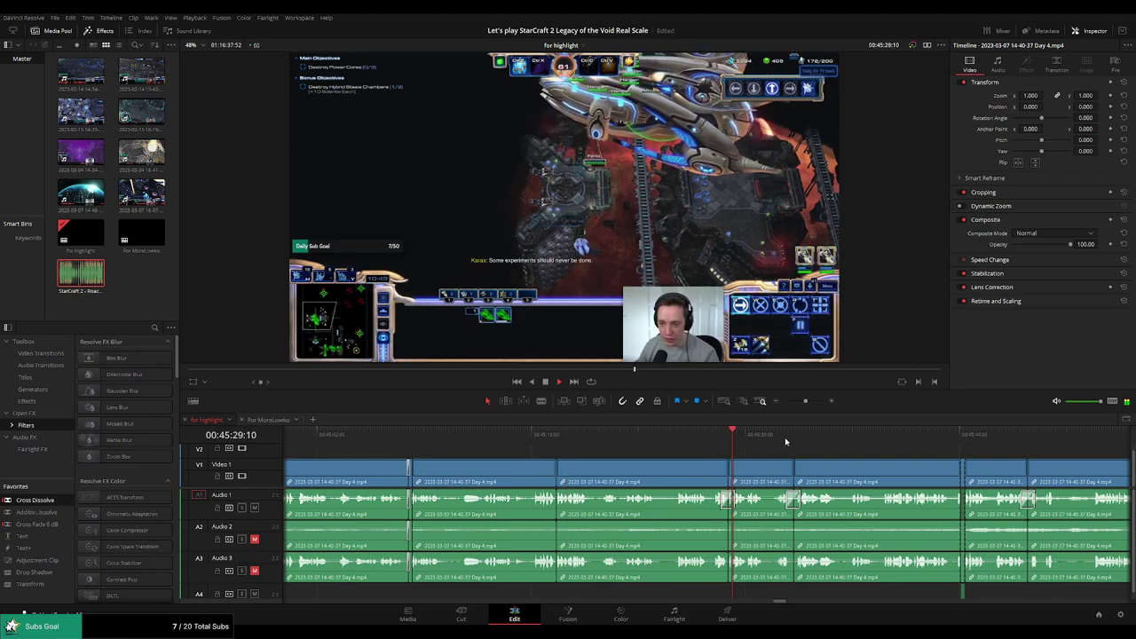
# Review the joins between the short Day 4 clips from about 00:45:44 to 00:45:59
pyautogui.hscroll(3, 893, 449)
pyautogui.click(722, 435)
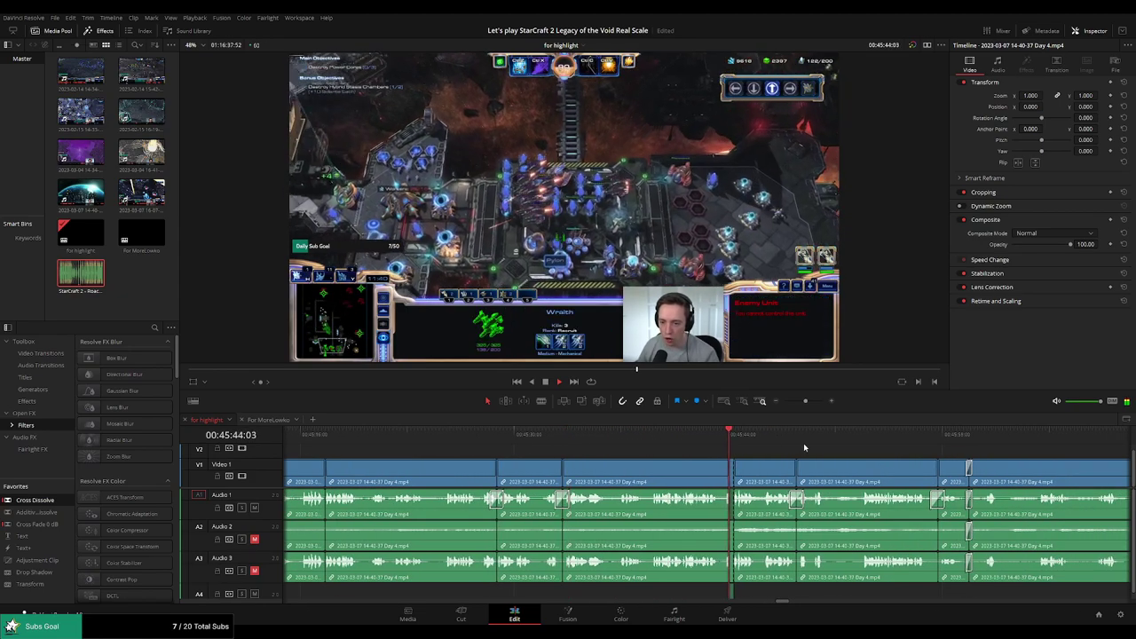
pyautogui.hscroll(2, 759, 449)
pyautogui.click(609, 447)
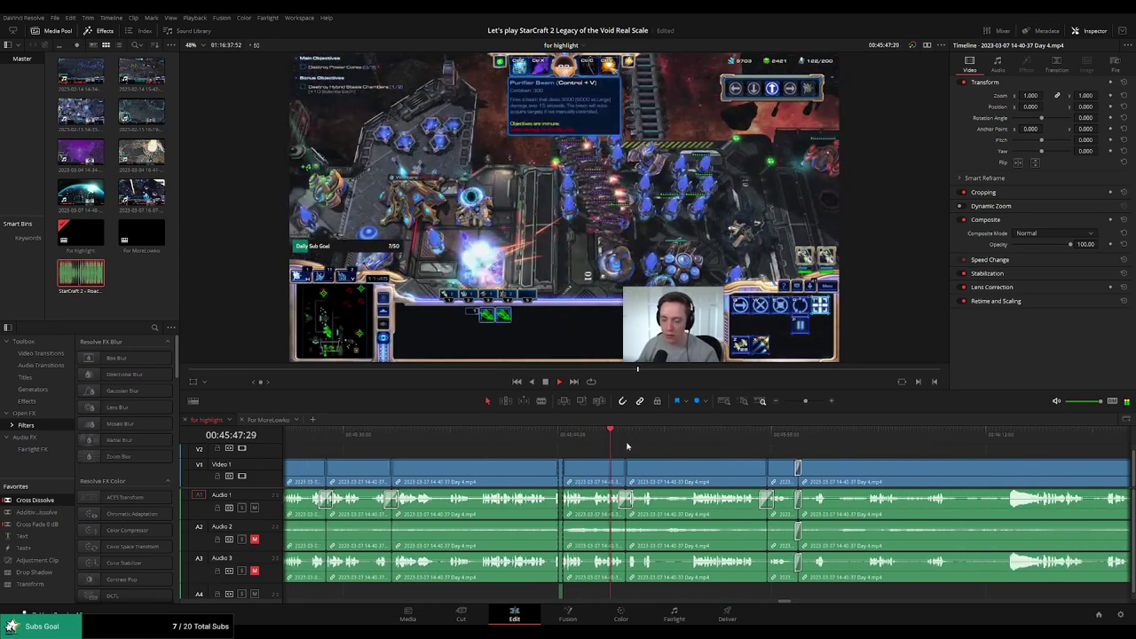
pyautogui.click(750, 441)
pyautogui.hscroll(3, 755, 449)
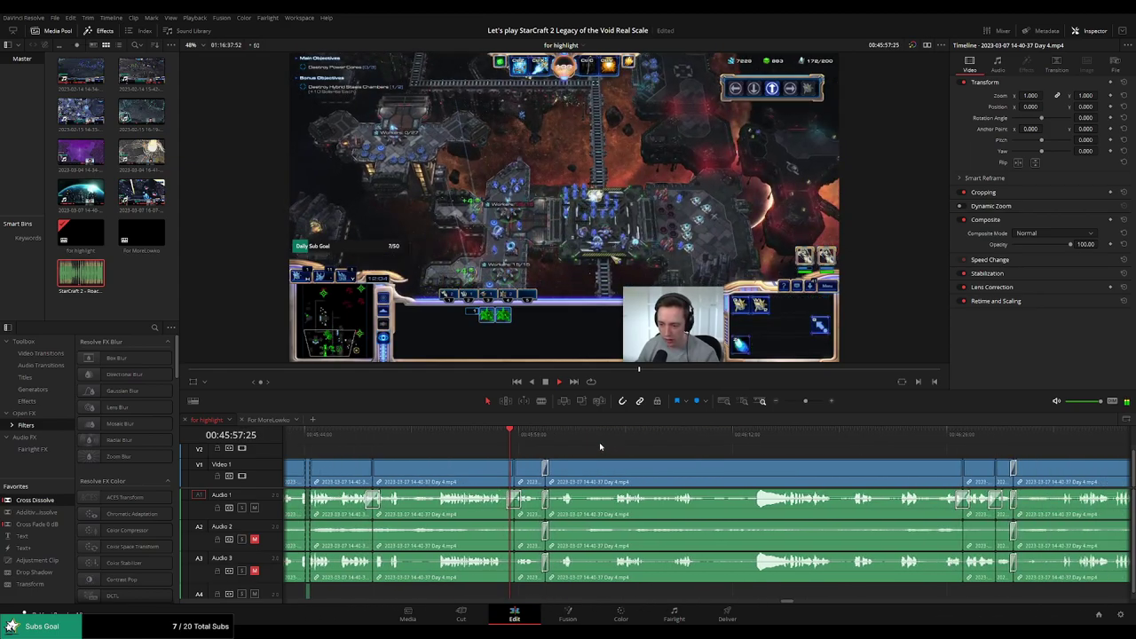
pyautogui.hscroll(1, 603, 448)
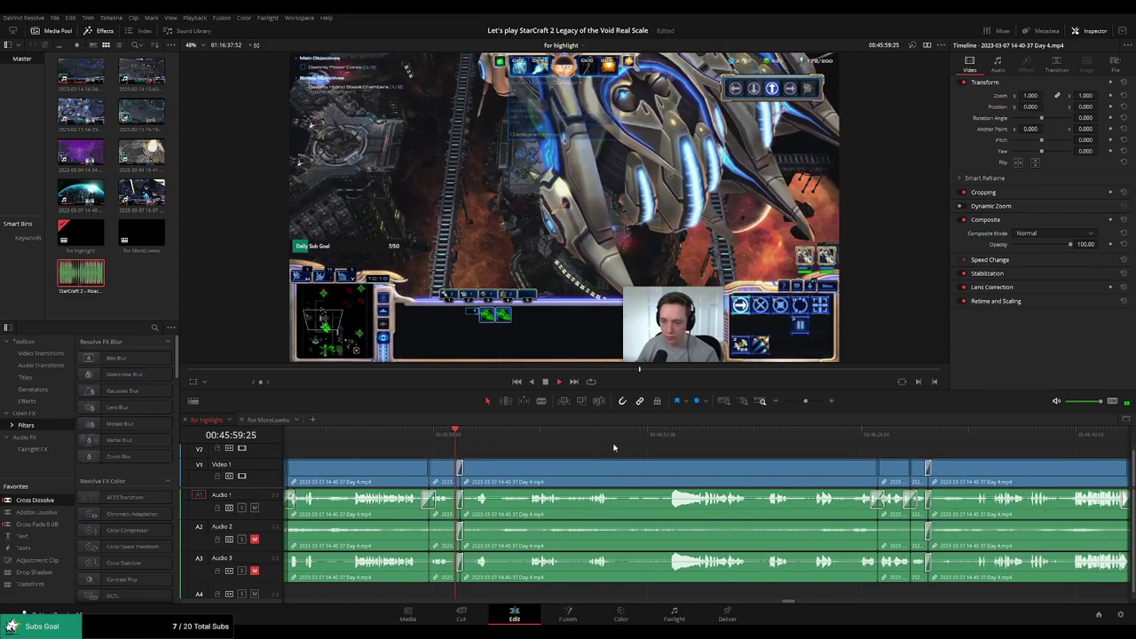
# Review the Day 4 joins near 00:46:29, 00:46:43 and 00:46:54
pyautogui.click(861, 441)
pyautogui.hscroll(3, 666, 442)
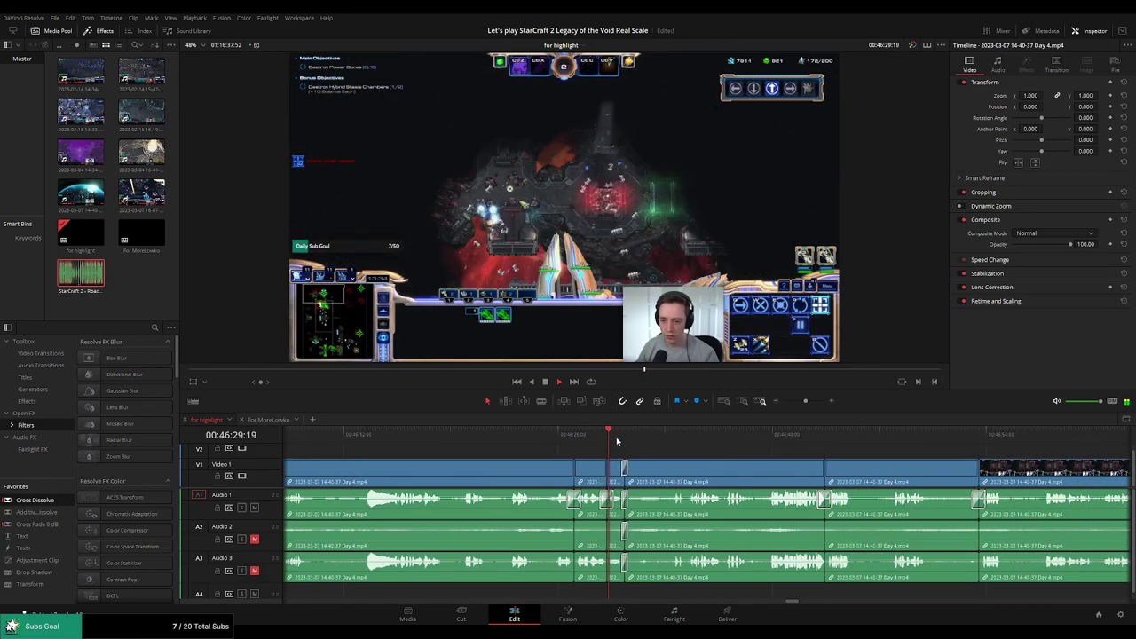
pyautogui.hscroll(2, 728, 446)
pyautogui.click(673, 444)
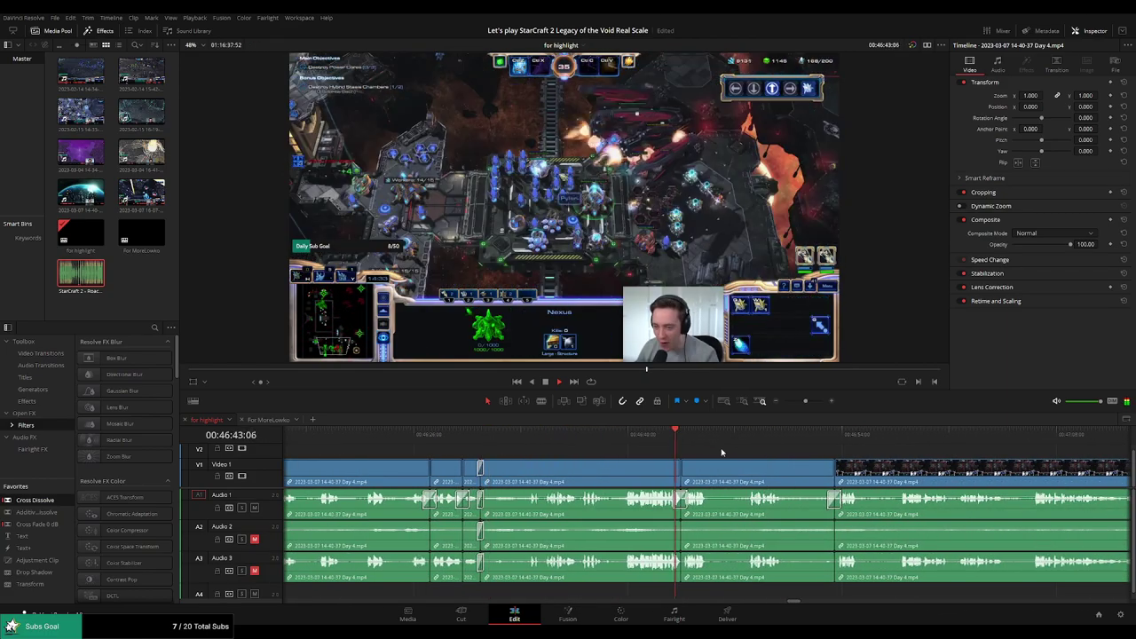
pyautogui.click(828, 437)
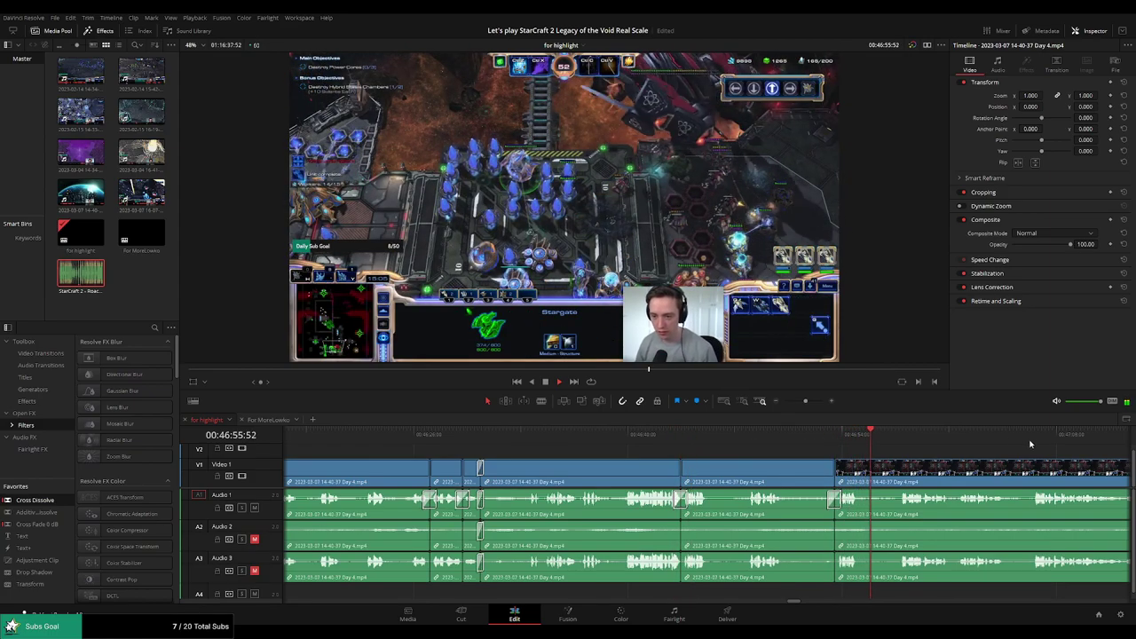
# Skim the long Day 4 clip up to about 00:47:31 and replay its footage from around 00:47:27
pyautogui.hscroll(6, 998, 460)
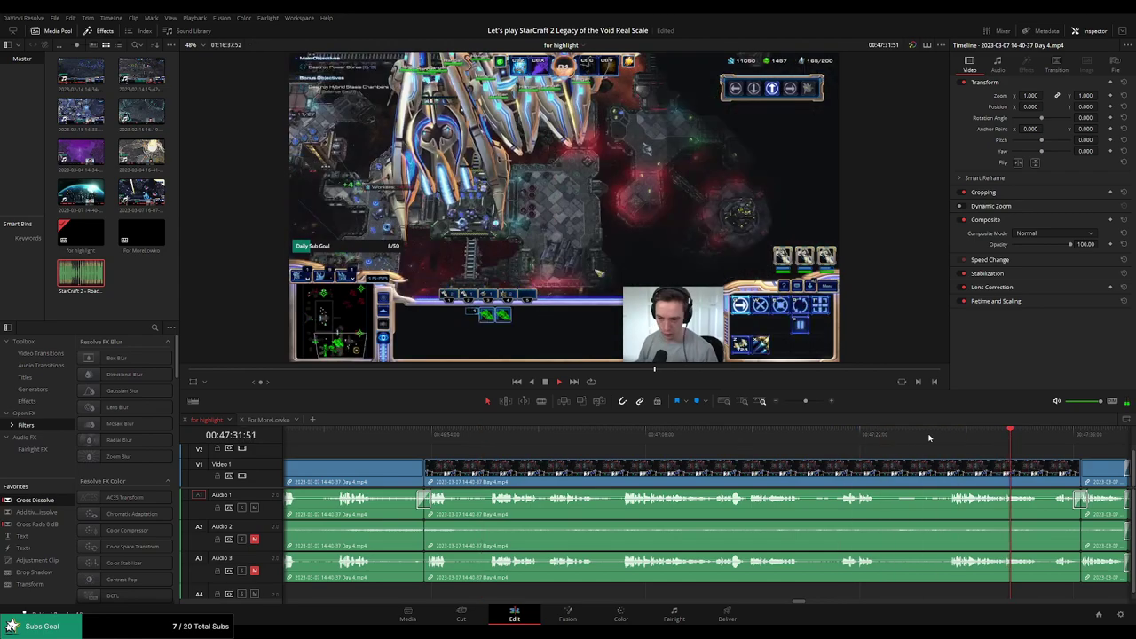
pyautogui.click(865, 433)
pyautogui.hscroll(4, 865, 434)
pyautogui.click(668, 435)
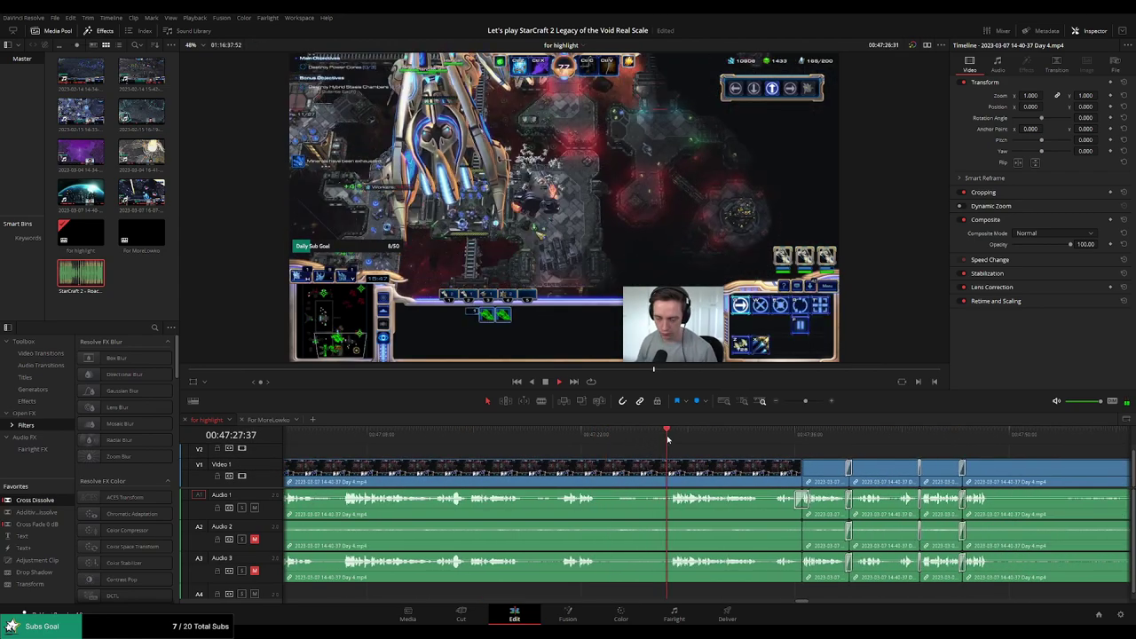
# Review the Day 4 joins between about 00:47:36 and 00:48:12 by playing across each one
pyautogui.click(796, 436)
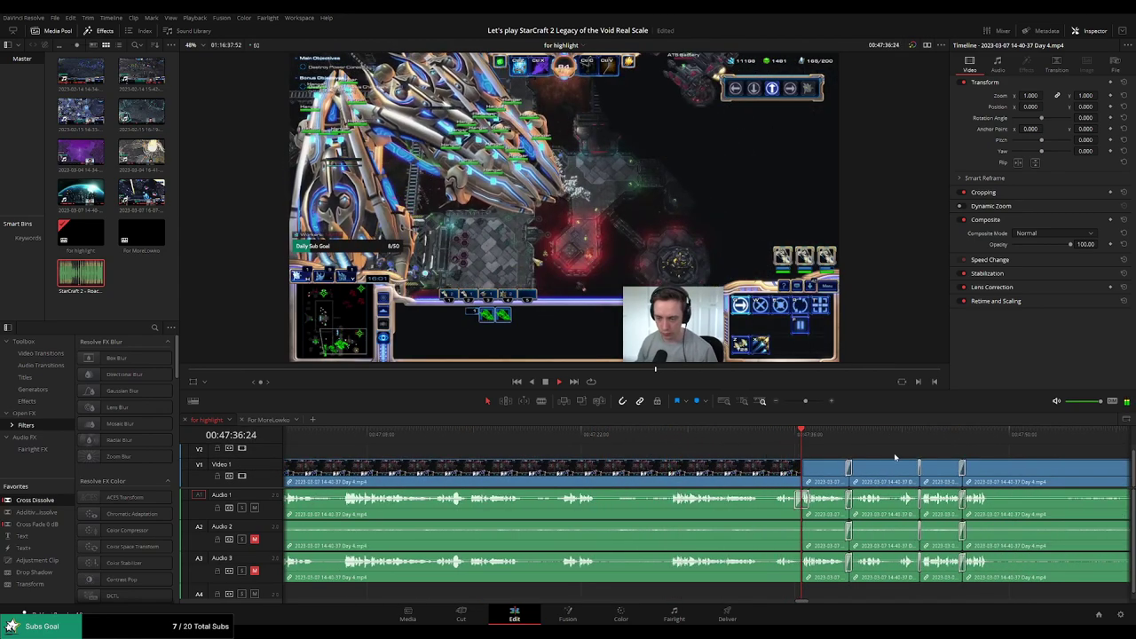
pyautogui.hscroll(3, 894, 458)
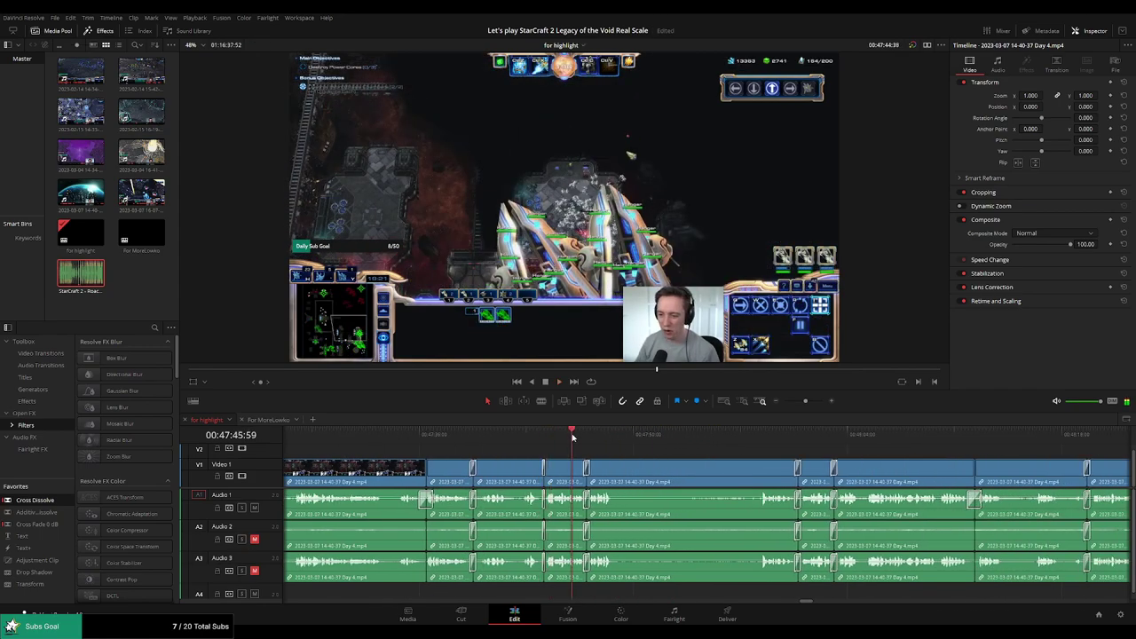
pyautogui.click(784, 434)
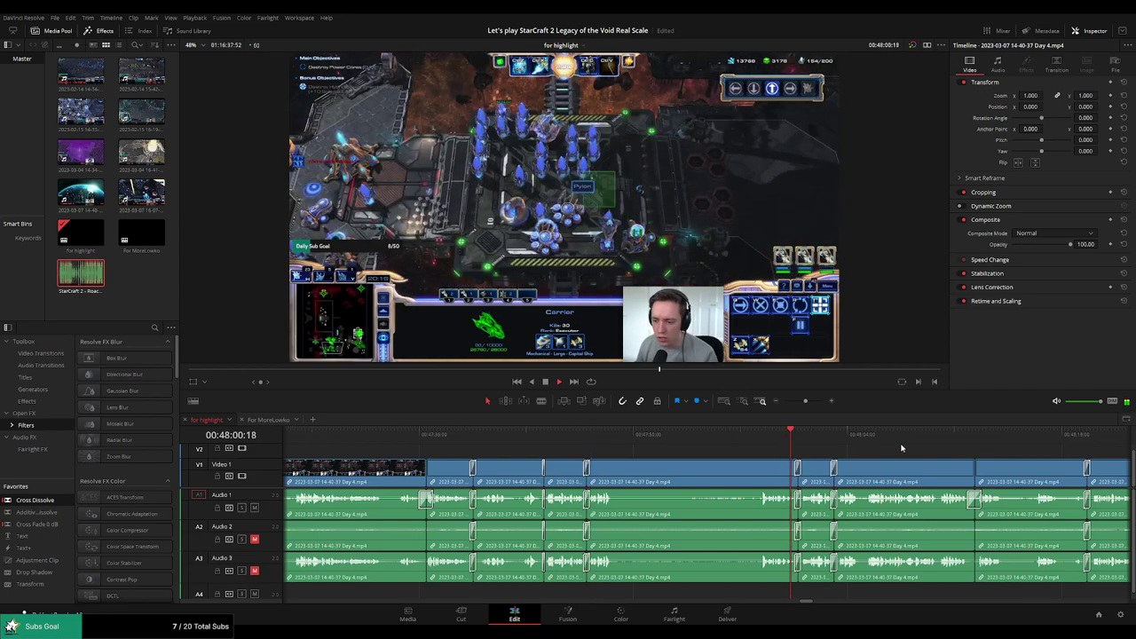
pyautogui.moveTo(909, 446); pyautogui.dragTo(650, 436)
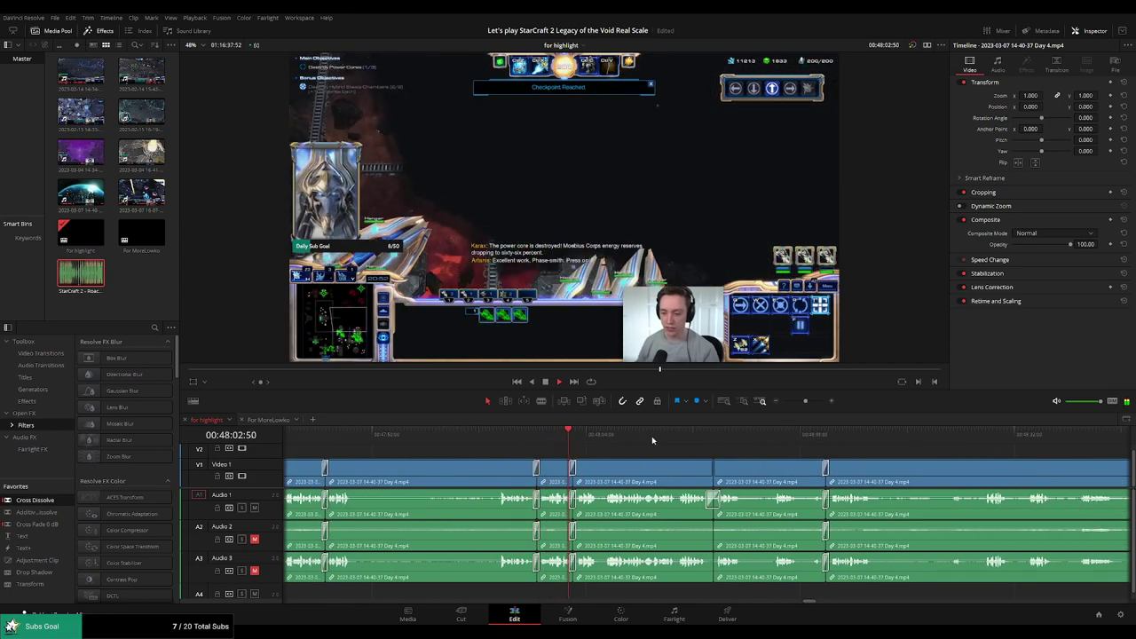
pyautogui.click(687, 434)
pyautogui.moveTo(820, 449); pyautogui.dragTo(619, 441)
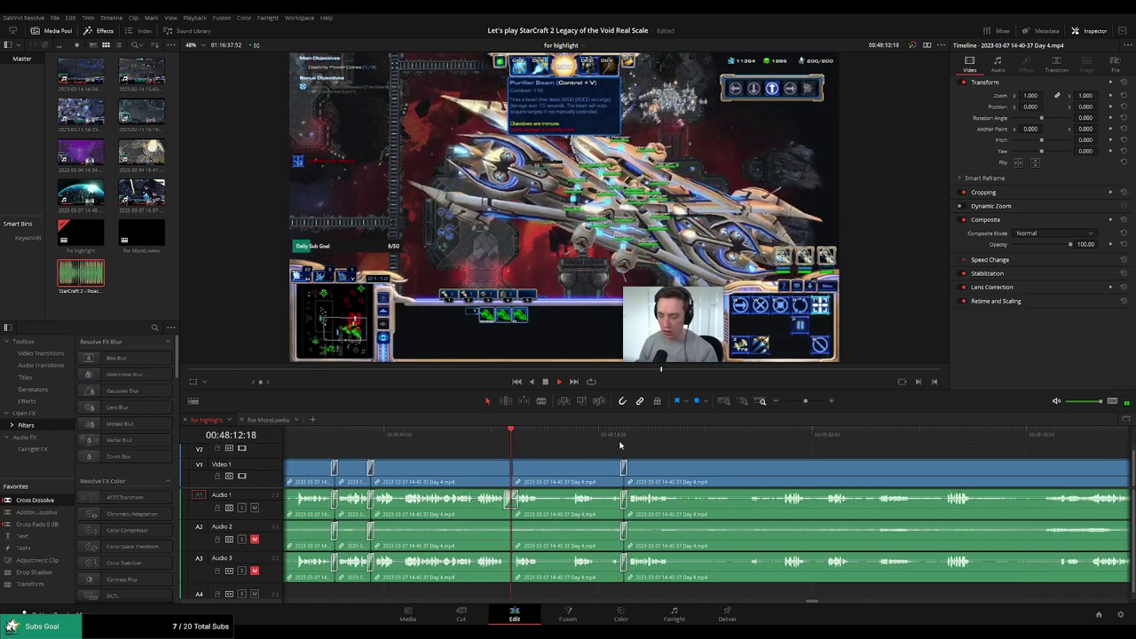
# Check the join near 00:48:19, then skim the long Day 4 clip through 00:48:51 to its end near 00:49:06
pyautogui.press('Down')
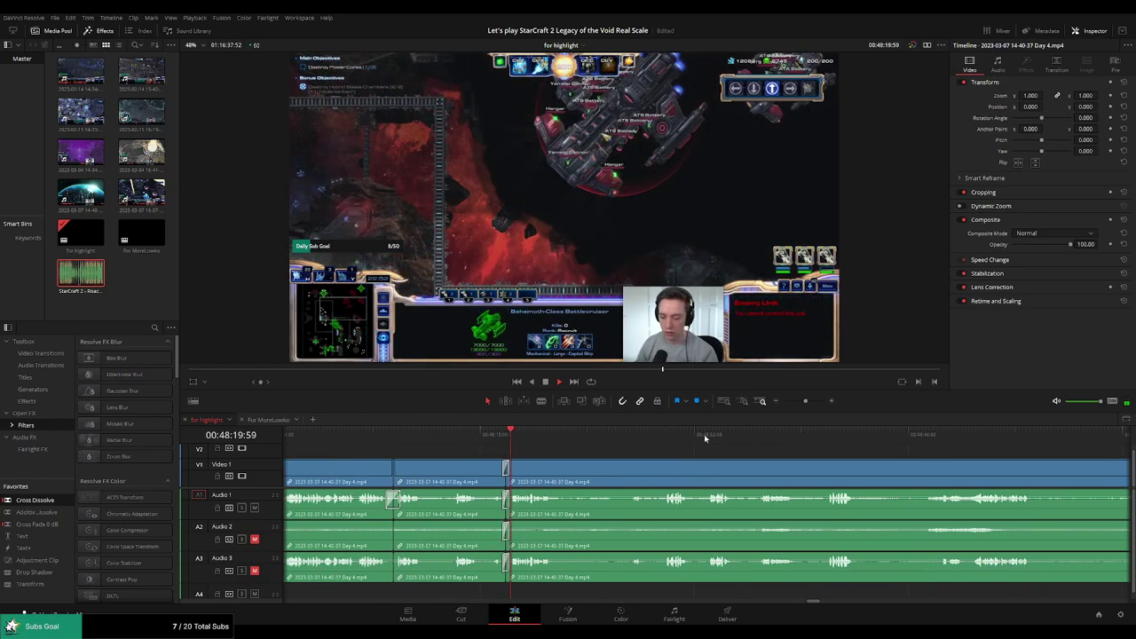
pyautogui.click(882, 435)
pyautogui.click(966, 434)
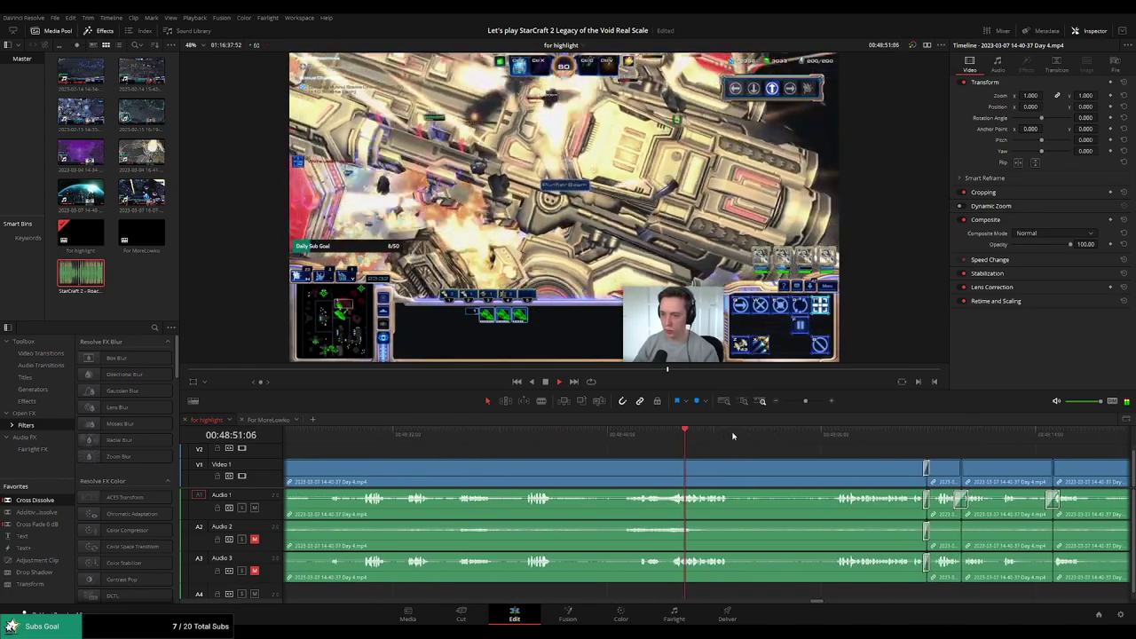
pyautogui.click(900, 436)
pyautogui.moveTo(1004, 446); pyautogui.dragTo(705, 441)
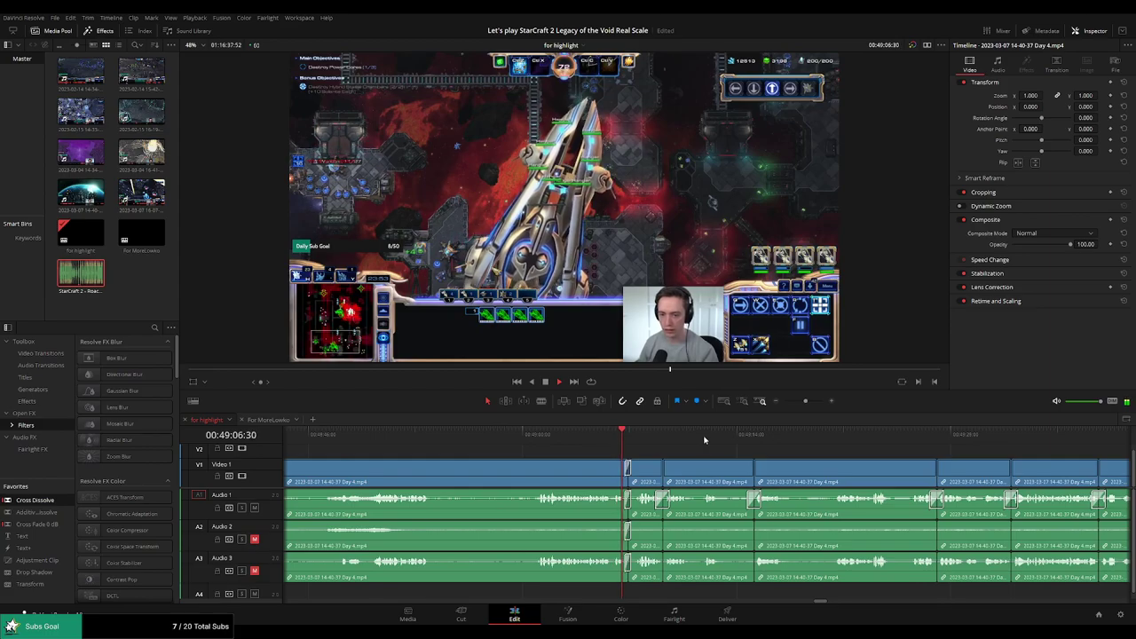
# Play across the Day 4 joins near 00:49:14, 00:49:27 and 00:49:31
pyautogui.click(748, 440)
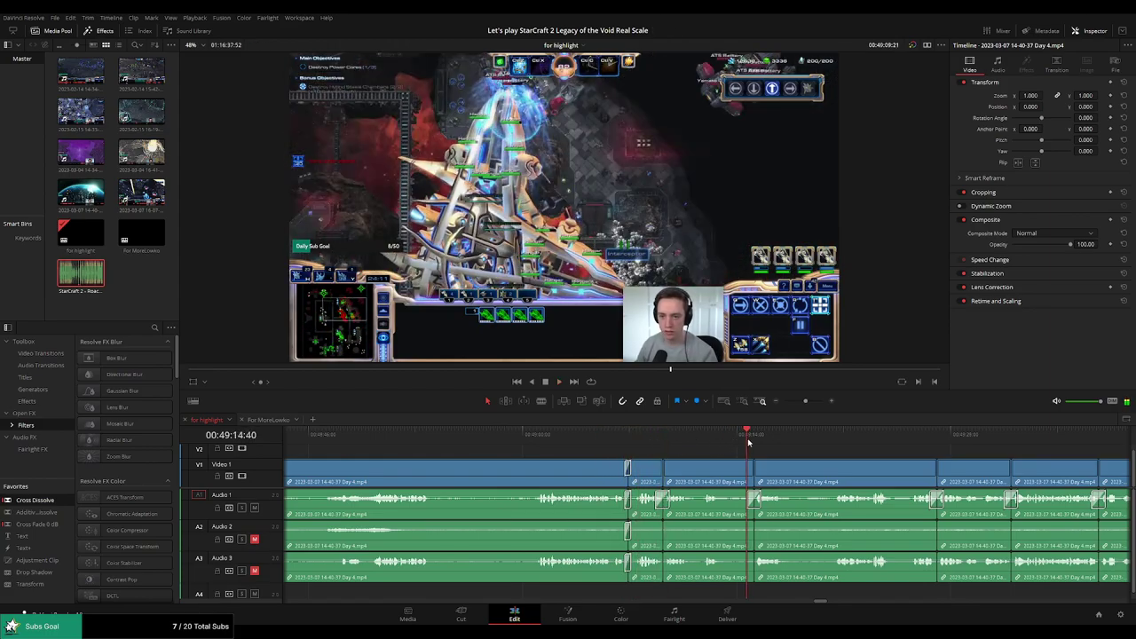
pyautogui.moveTo(923, 449); pyautogui.dragTo(692, 439)
pyautogui.click(698, 439)
pyautogui.click(762, 441)
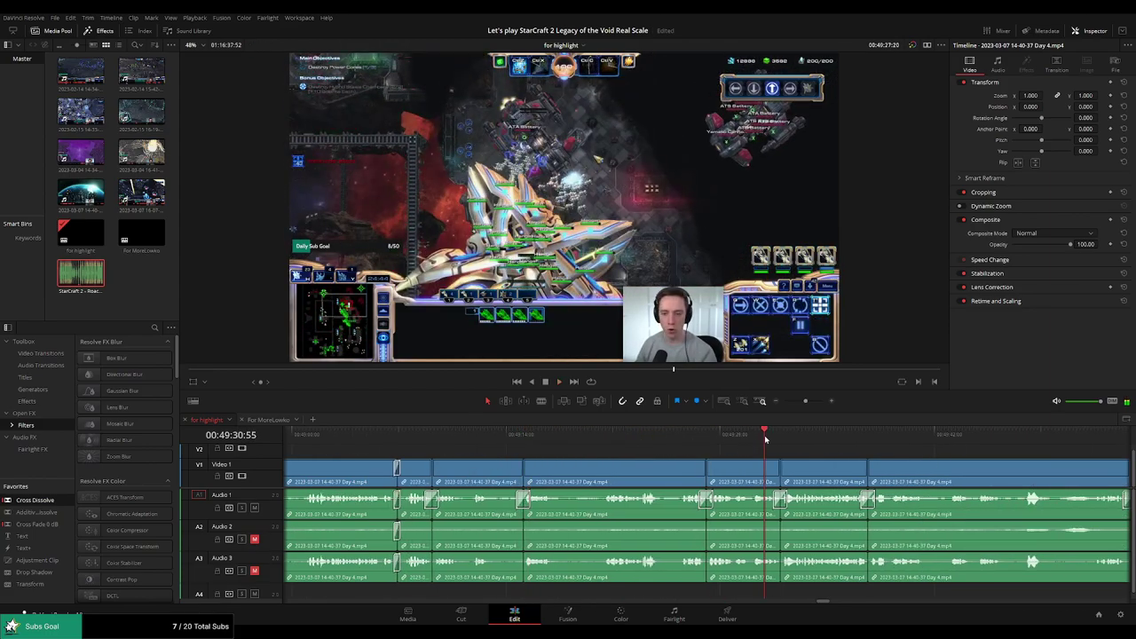
pyautogui.moveTo(875, 453); pyautogui.dragTo(621, 447)
# Review the Day 4 joins near 00:49:37, 00:49:54 and 00:49:58, and the one near 00:50:18
pyautogui.click(596, 435)
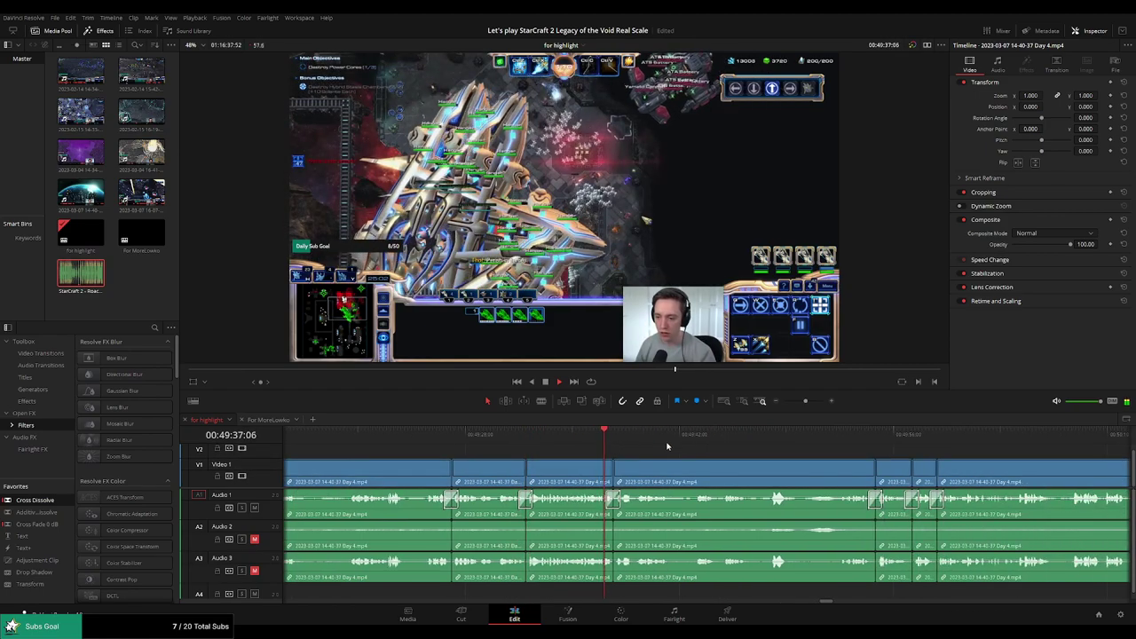
pyautogui.moveTo(714, 449); pyautogui.dragTo(601, 449)
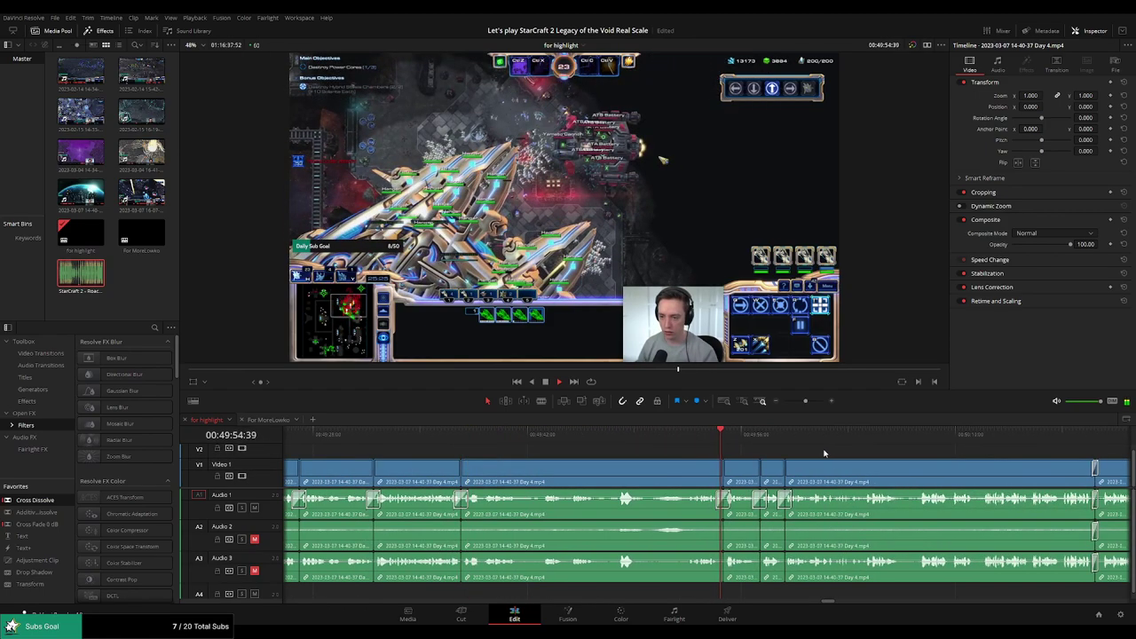
pyautogui.moveTo(817, 451); pyautogui.dragTo(621, 447)
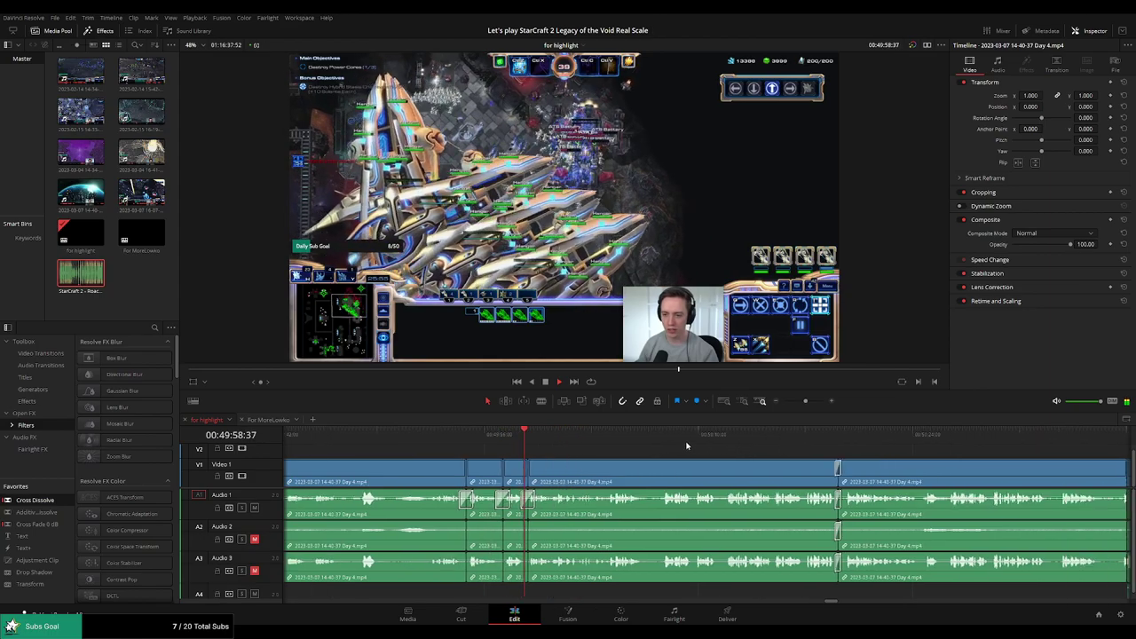
pyautogui.click(743, 435)
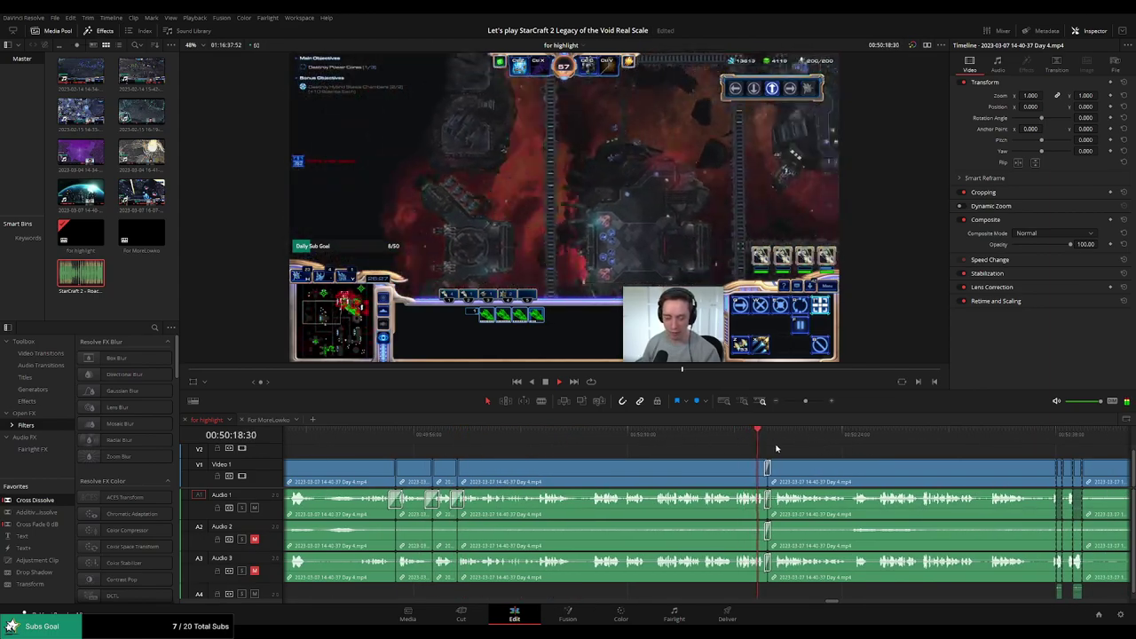
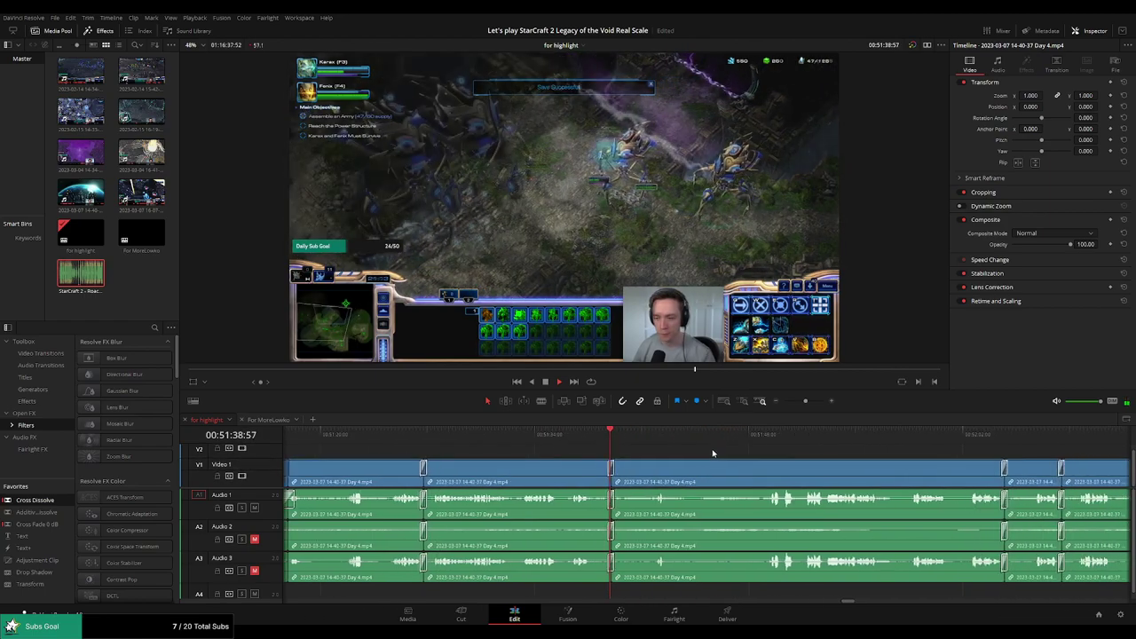
# Split the Day 4 clip at 00:51:37:44, ripple-delete the short piece before the next join, and add a transition at the new join
pyautogui.click(583, 439)
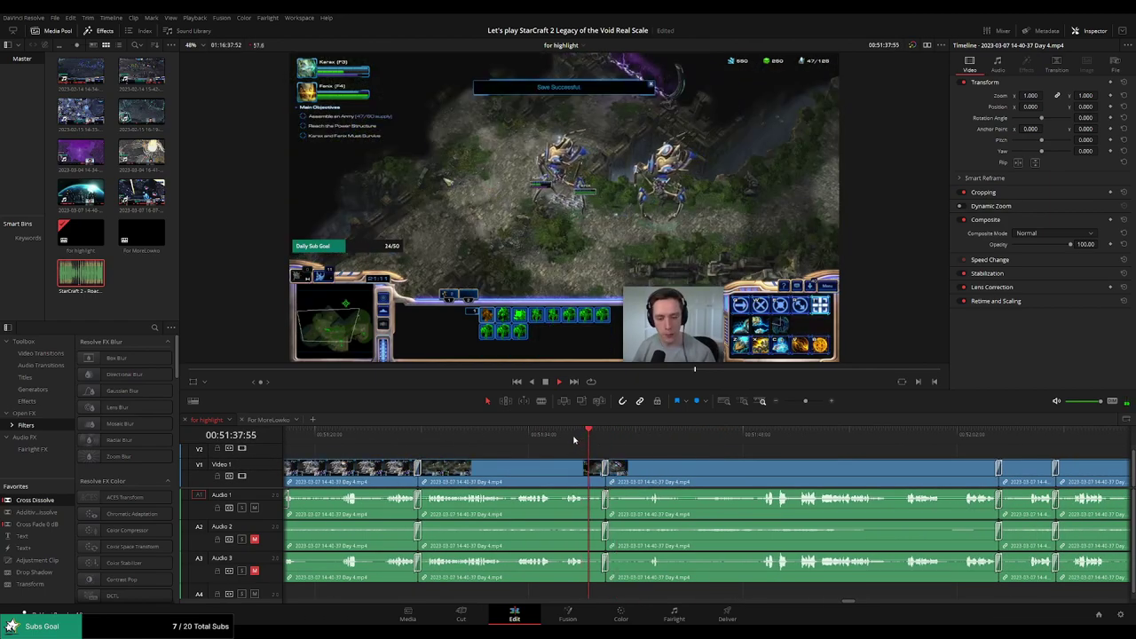
pyautogui.click(574, 438)
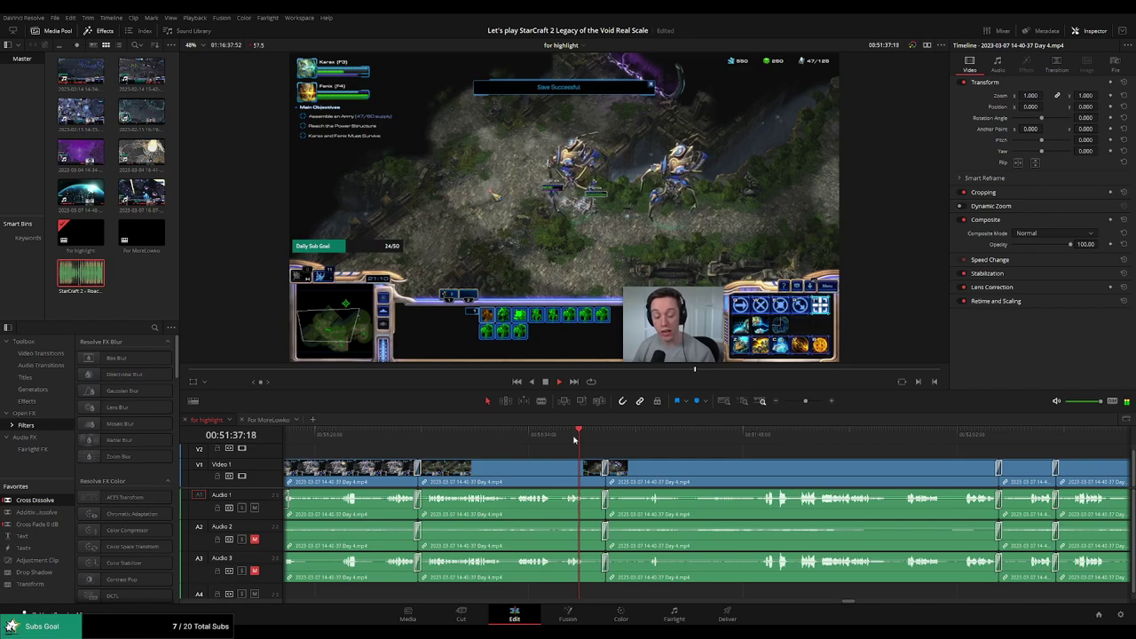
pyautogui.click(588, 472)
pyautogui.press('a')
pyautogui.click(596, 480)
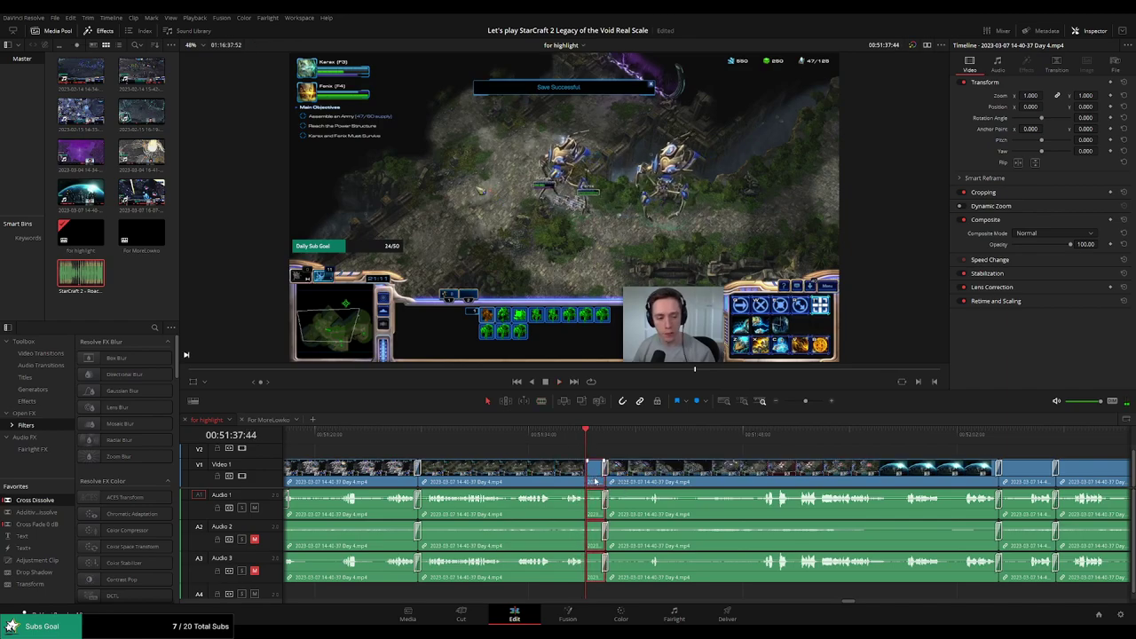
pyautogui.press('Delete')
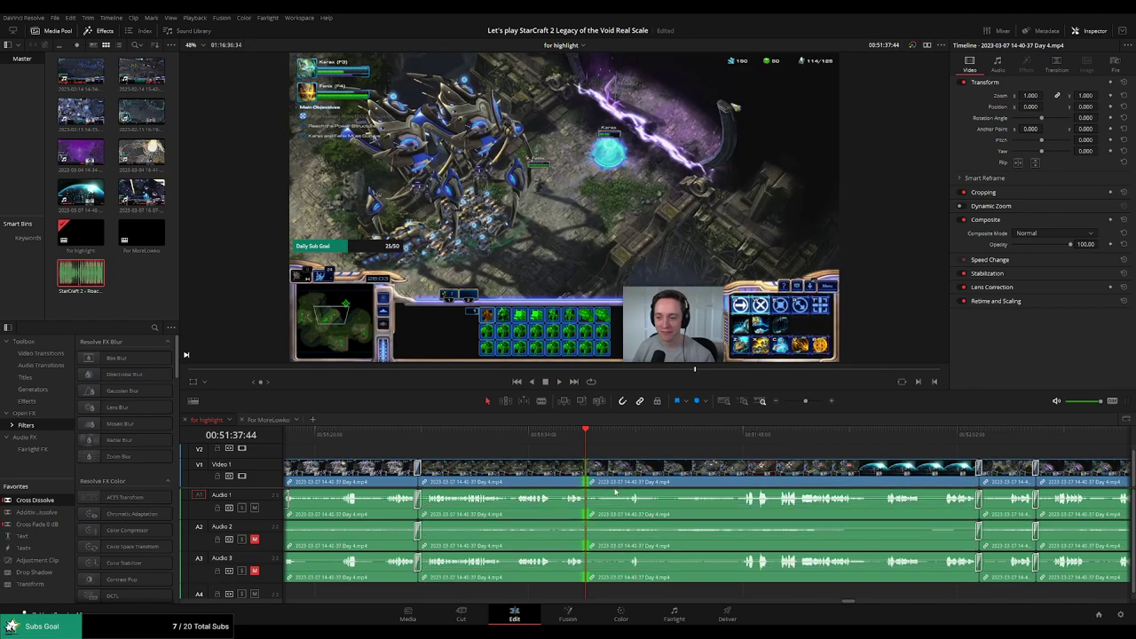
pyautogui.hotkey('ctrl', 't')
# Play the trimmed join near 00:51:37 and skim the following Day 4 clip up to about 00:52:02
pyautogui.click(568, 441)
pyautogui.press('space')
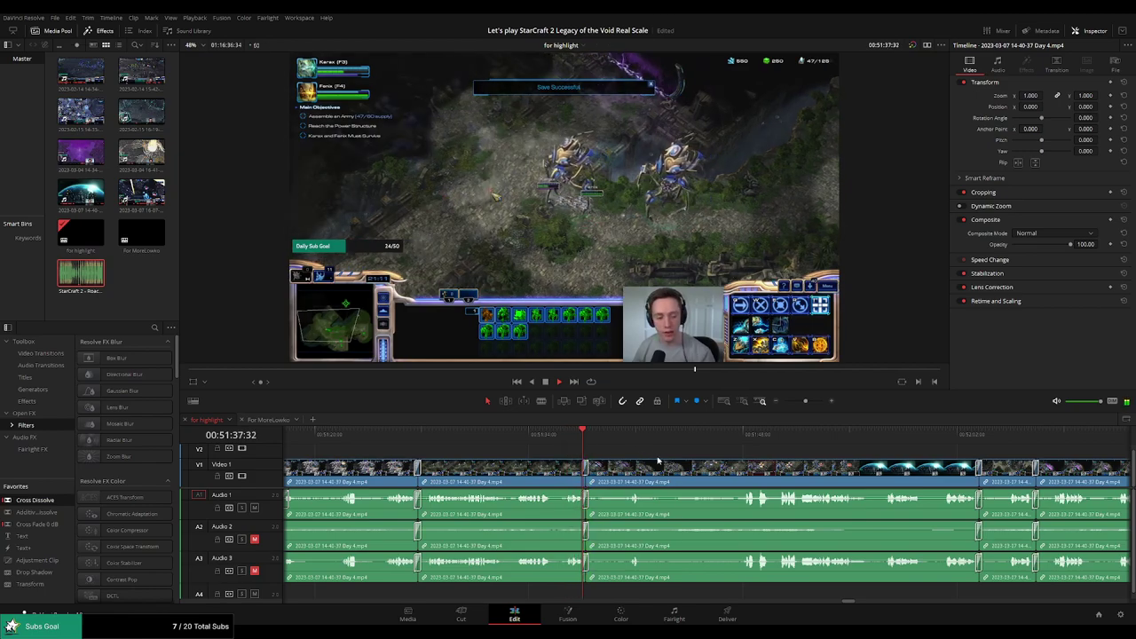
pyautogui.click(626, 443)
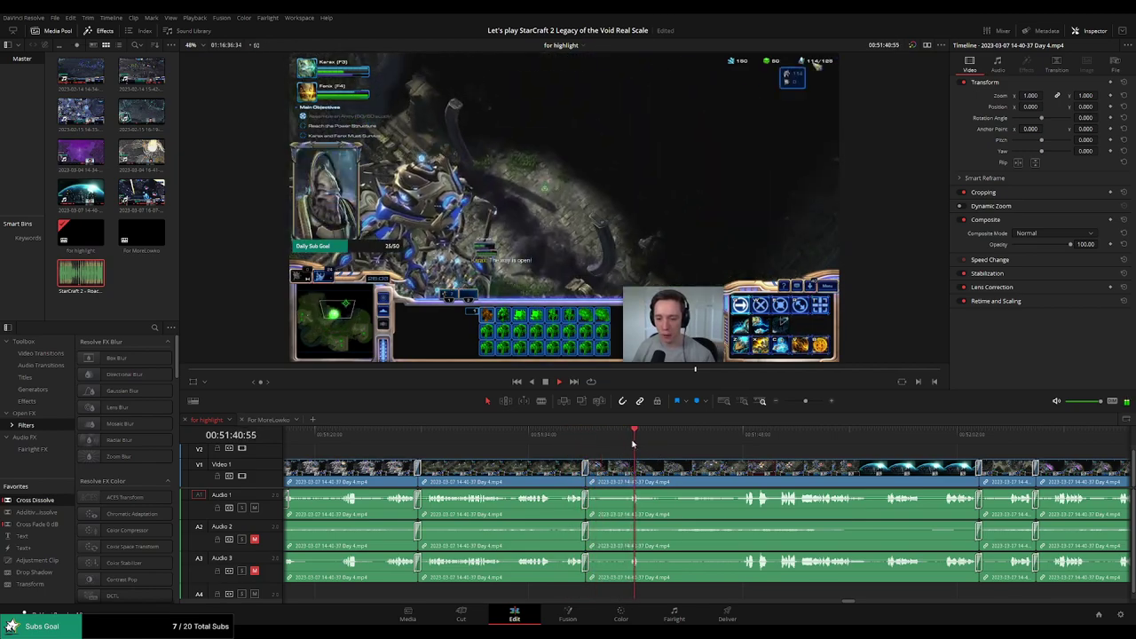
pyautogui.moveTo(693, 441); pyautogui.dragTo(731, 441)
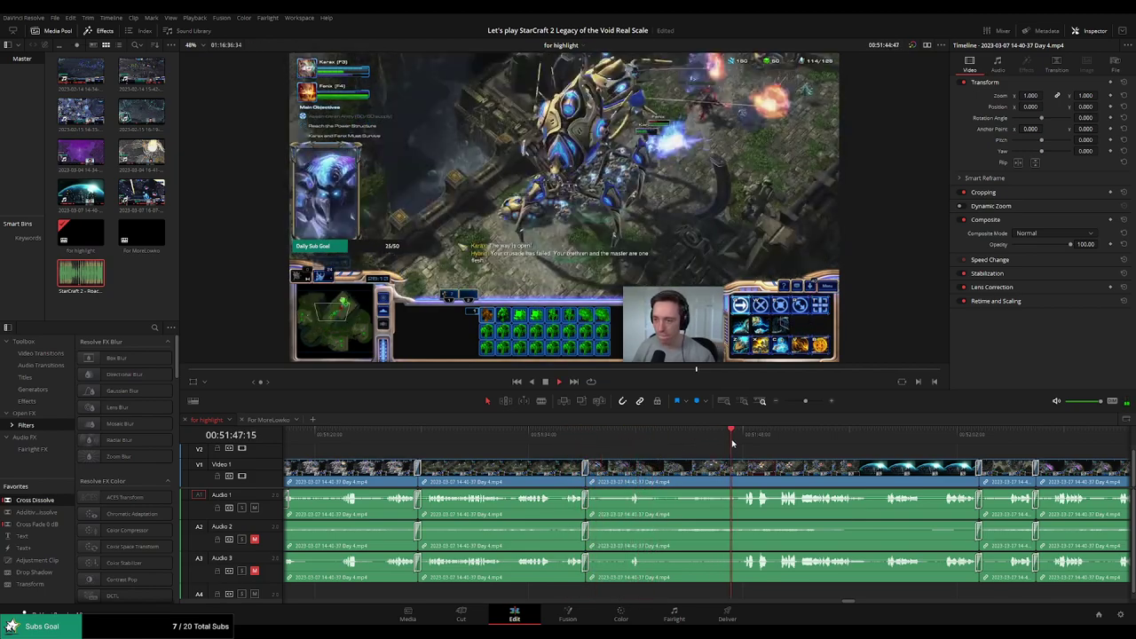
pyautogui.press('space')
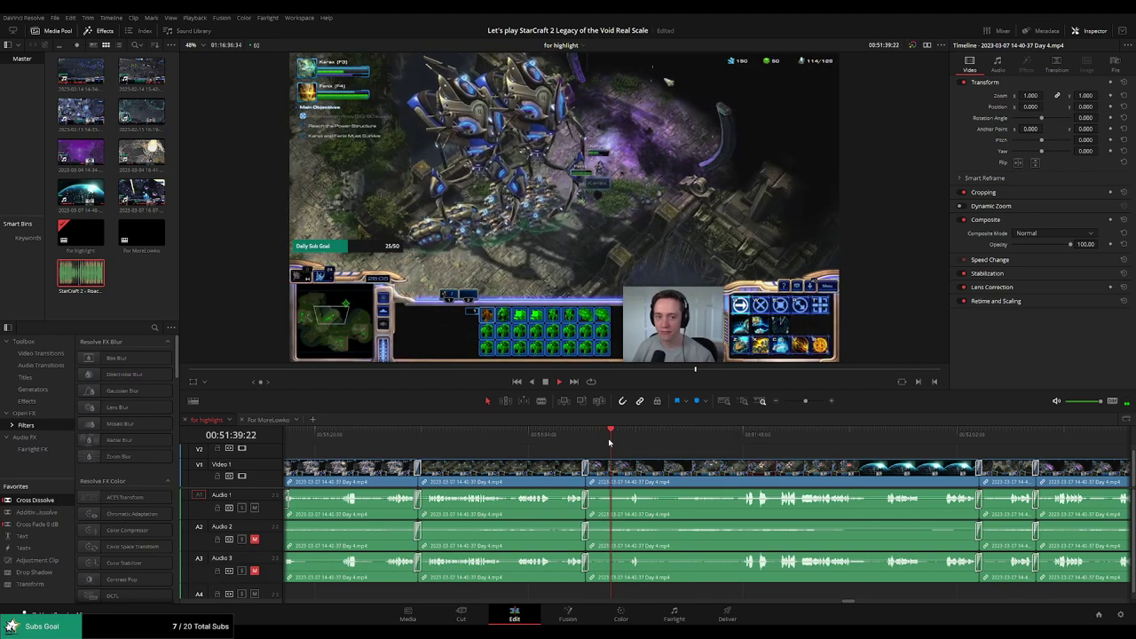
pyautogui.moveTo(778, 445); pyautogui.dragTo(966, 444)
pyautogui.hscroll(7, 791, 446)
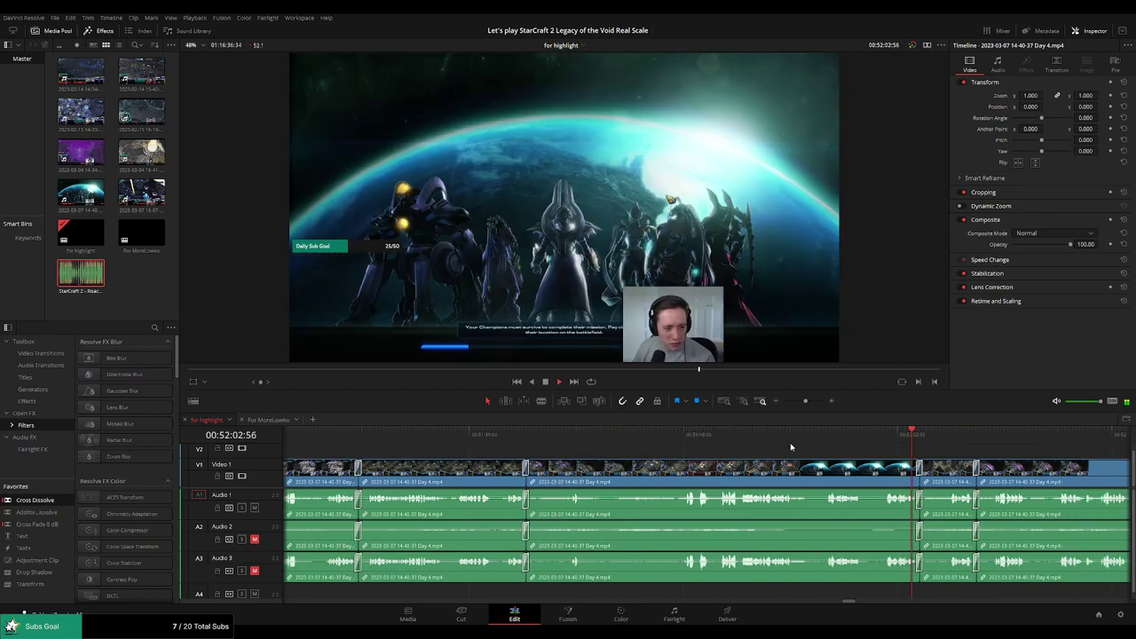
# Review the Day 4 joins near 00:52:07, 00:52:22 and 00:52:31
pyautogui.click(574, 439)
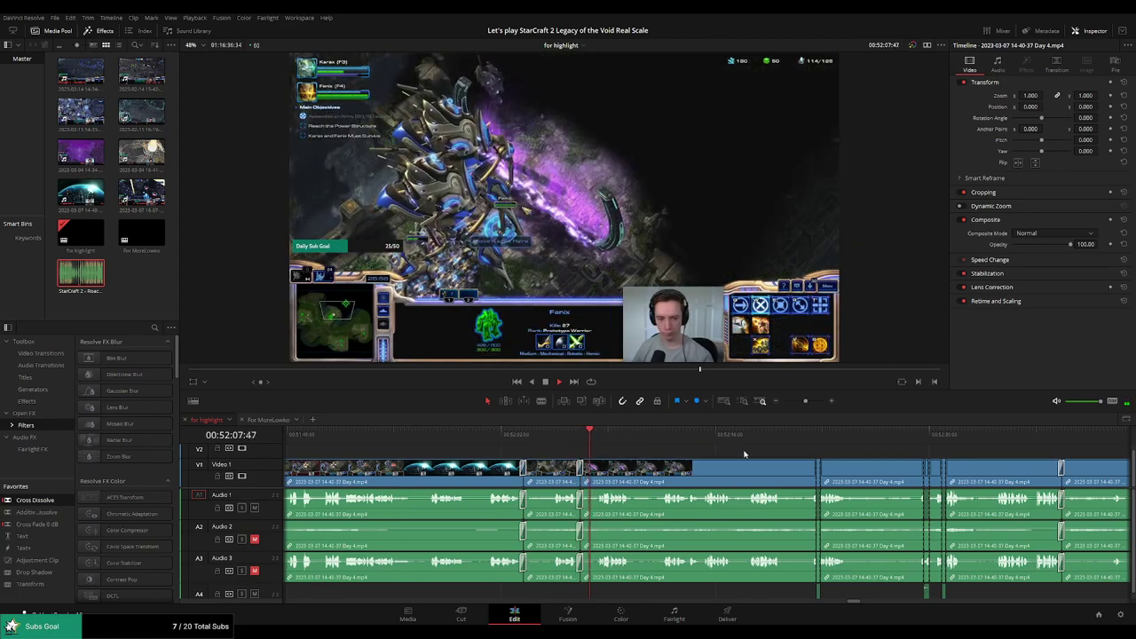
pyautogui.click(798, 441)
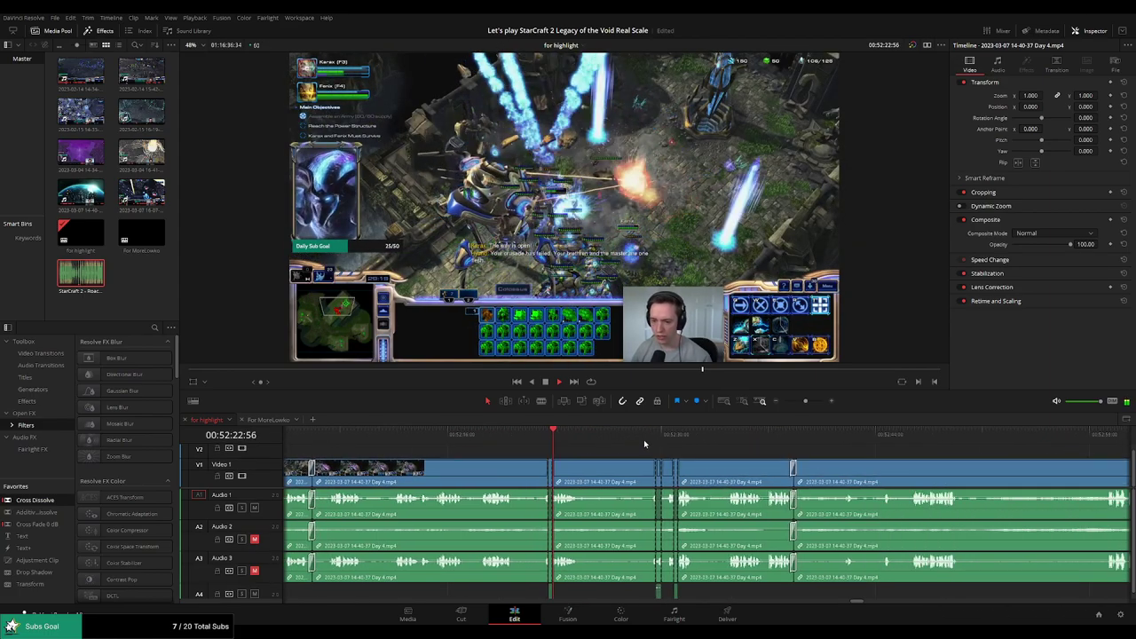
pyautogui.click(654, 435)
pyautogui.moveTo(759, 447); pyautogui.dragTo(630, 439)
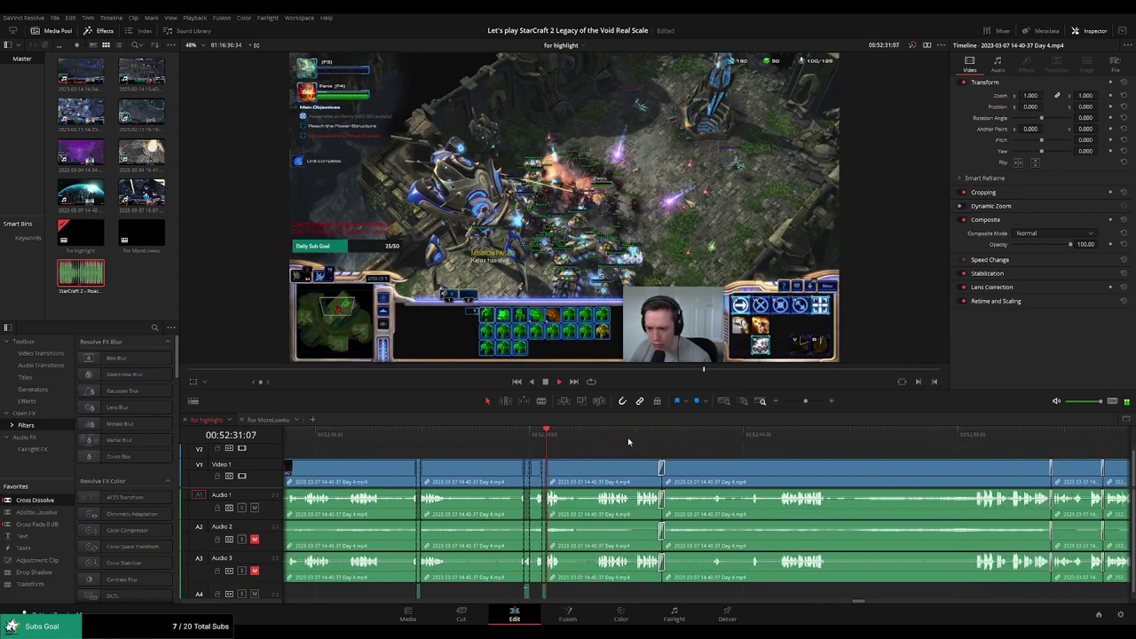
# Check the join near 00:52:38, then skim the following clip through 00:52:52 to its join near 00:53:04
pyautogui.click(645, 436)
pyautogui.moveTo(843, 447); pyautogui.dragTo(650, 439)
pyautogui.click(674, 438)
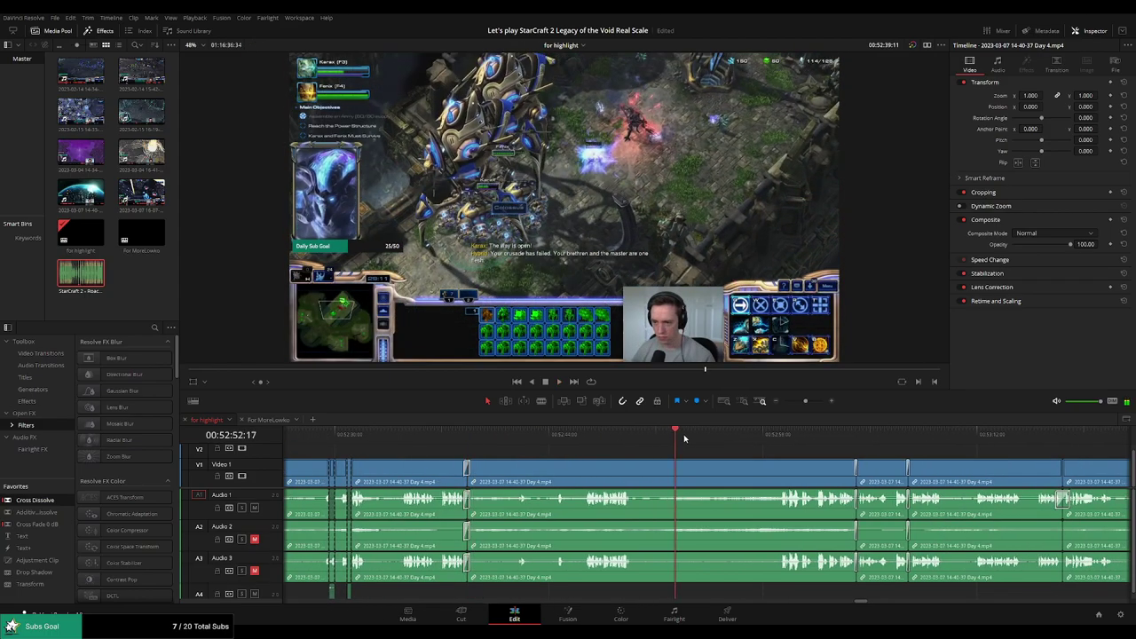
pyautogui.click(835, 440)
pyautogui.moveTo(925, 450); pyautogui.dragTo(651, 442)
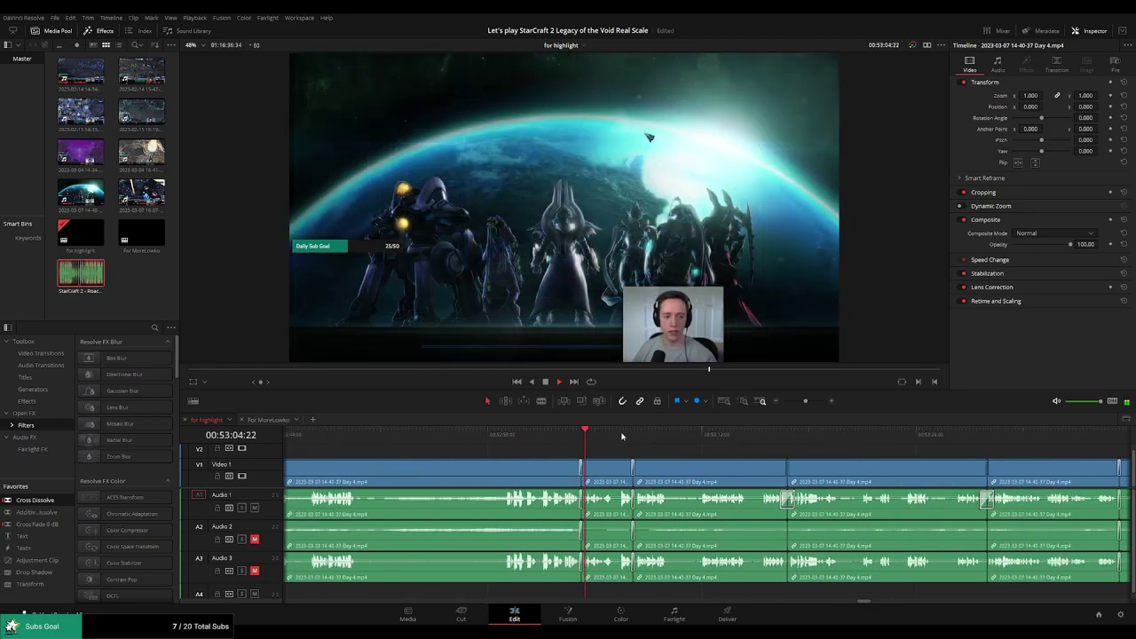
# Skim the remaining Day 4 clips from about 00:53:04 up to the join near 00:53:51
pyautogui.click(779, 437)
pyautogui.moveTo(980, 452); pyautogui.dragTo(765, 451)
pyautogui.click(748, 440)
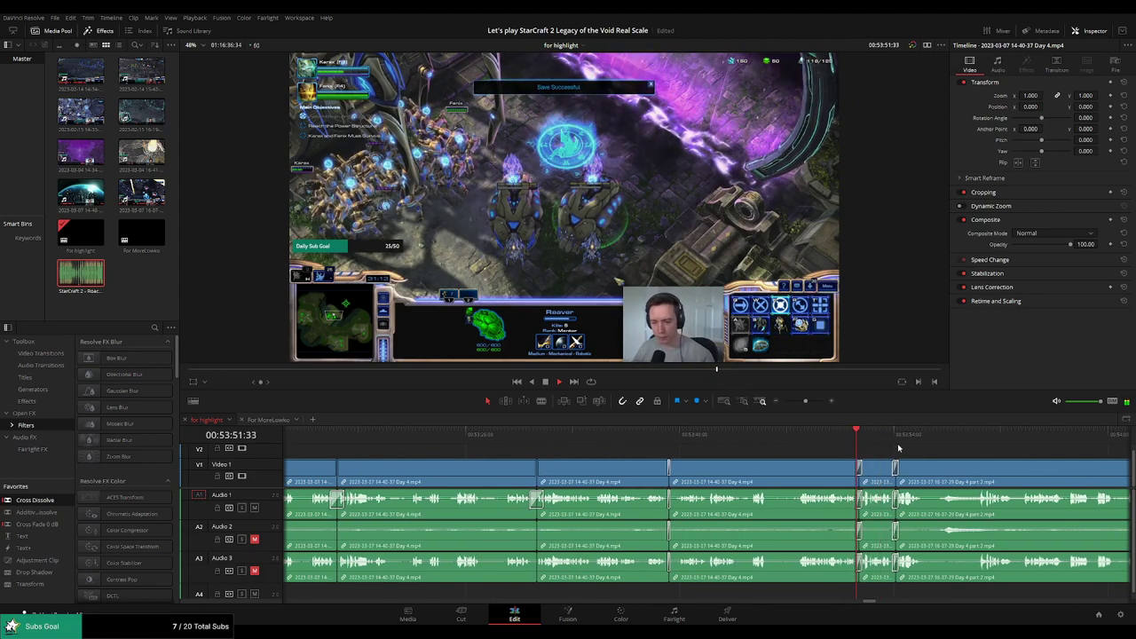
# Replay the short Day 4 part 2 clip between its joins near 00:53:51 and 00:53:54, and select the cross dissolve
pyautogui.scroll(10, 618, 451)
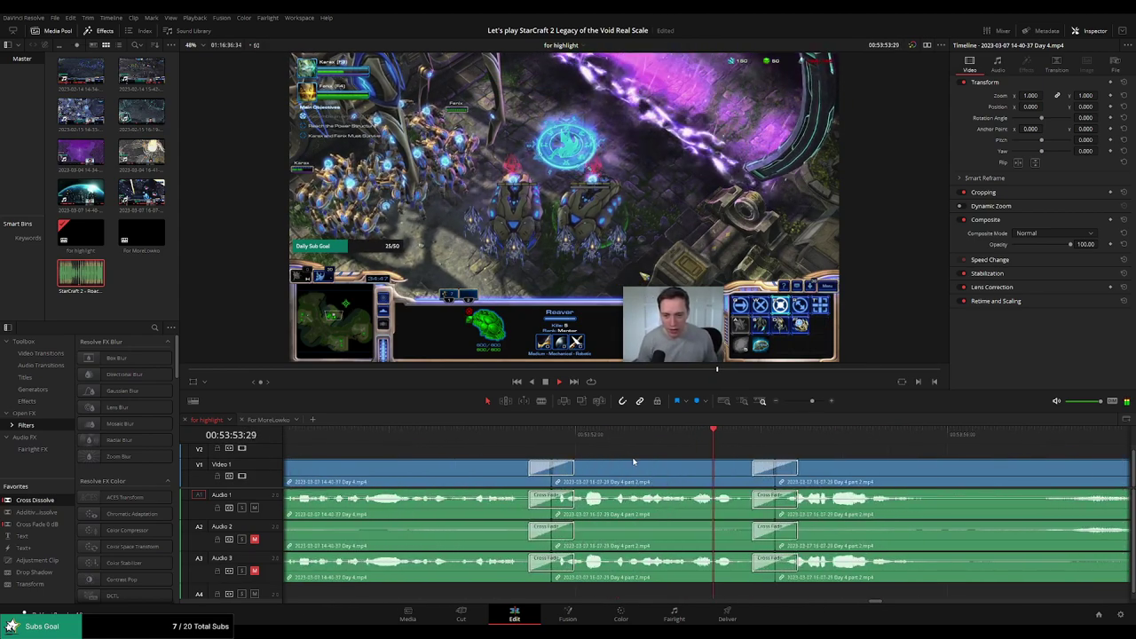
pyautogui.press('space')
pyautogui.click(519, 436)
pyautogui.press('space')
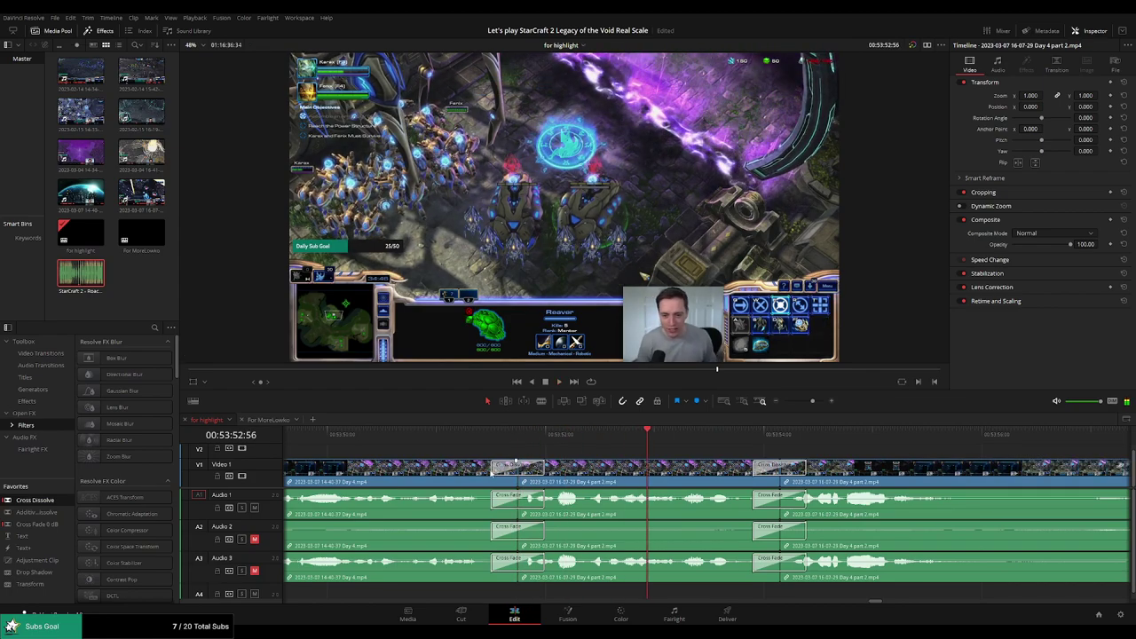
pyautogui.click(494, 470)
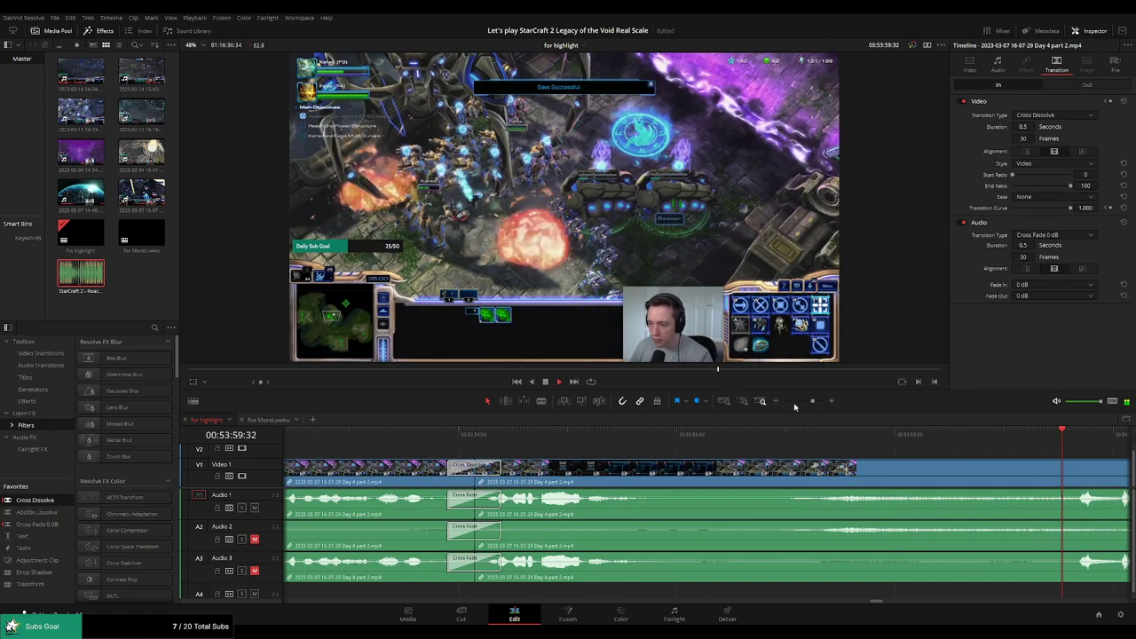
# Skim the Day 4 part 2 footage from about 00:54:00 through the join before 00:54:16
pyautogui.click(799, 401)
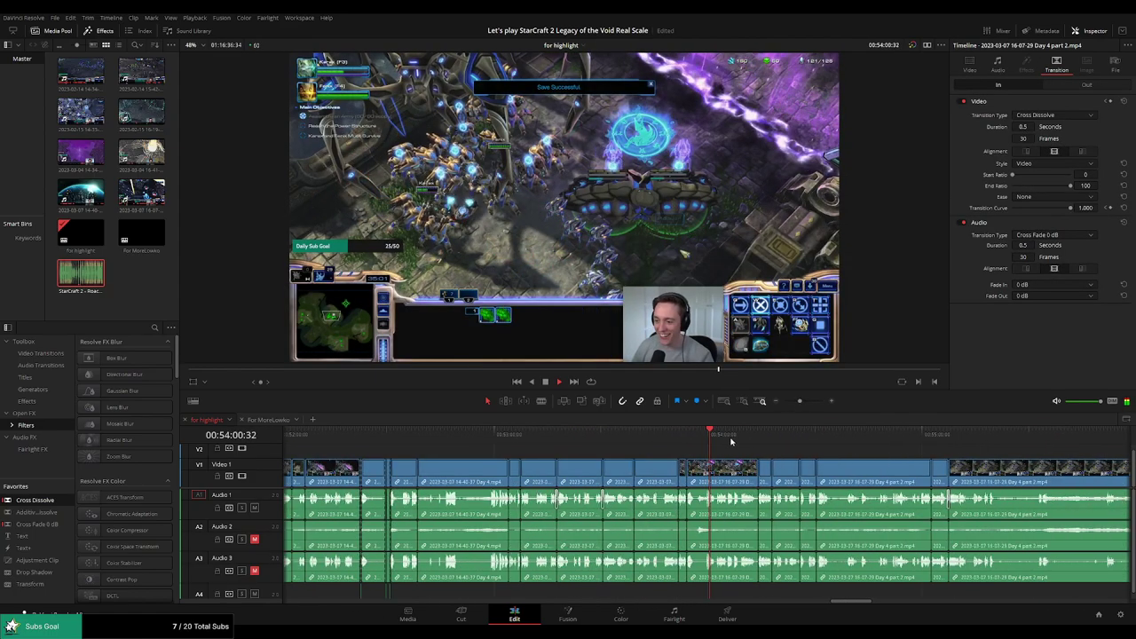
pyautogui.moveTo(731, 441); pyautogui.dragTo(754, 435)
pyautogui.click(806, 401)
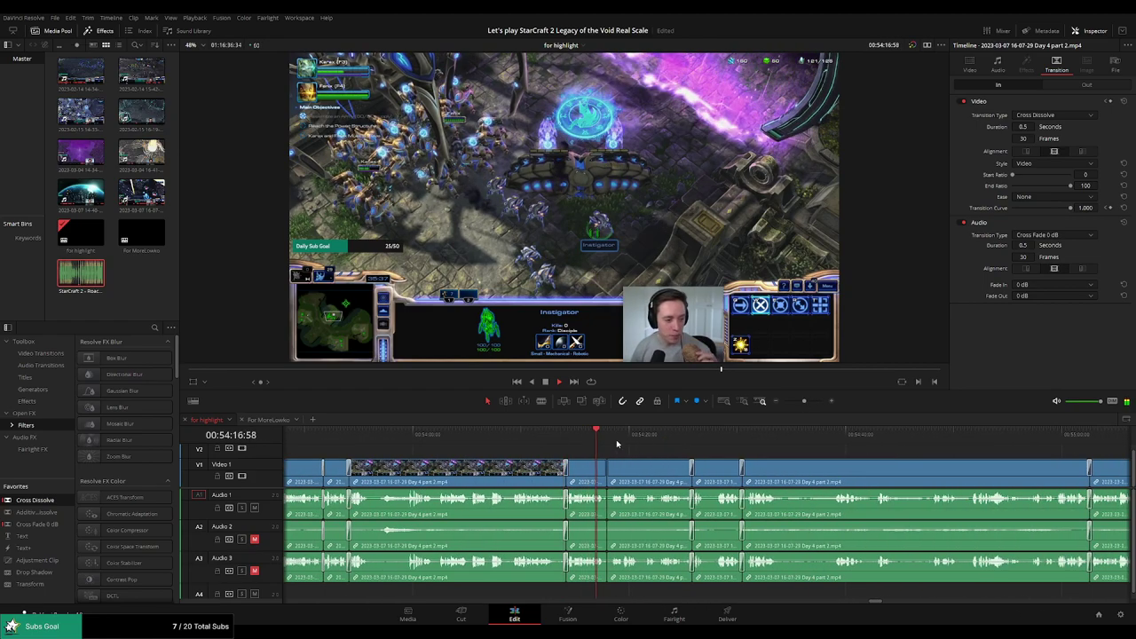
# Skim the Day 4 part 2 clips from 00:54:18 through the joins near 00:54:30, 00:55:03 and 00:55:07
pyautogui.moveTo(670, 448); pyautogui.dragTo(611, 446)
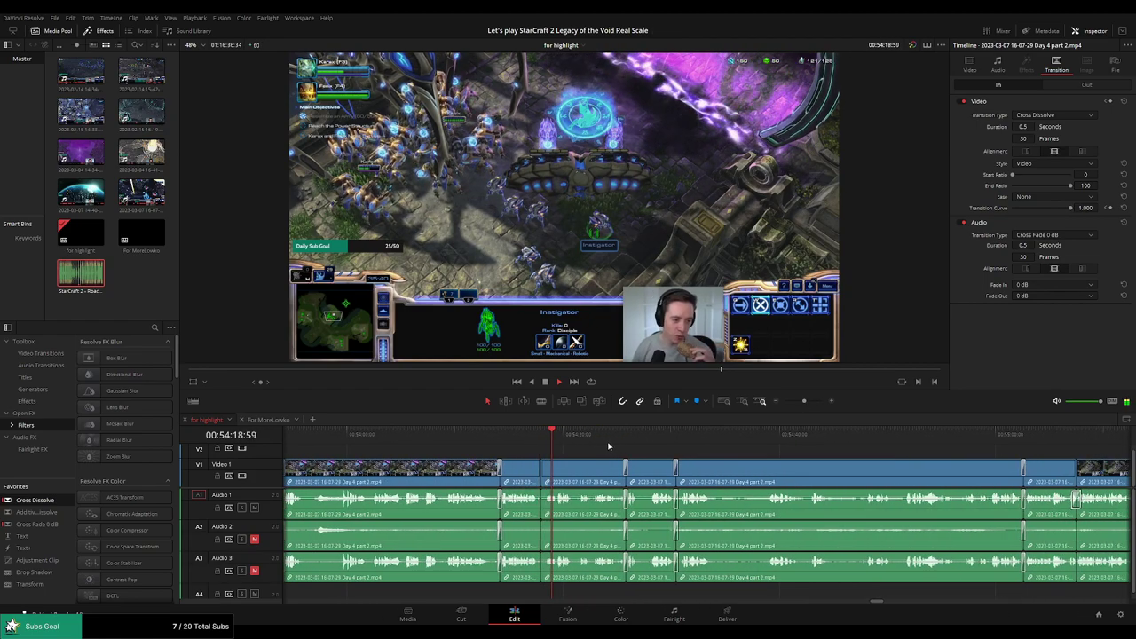
pyautogui.click(620, 437)
pyautogui.click(669, 434)
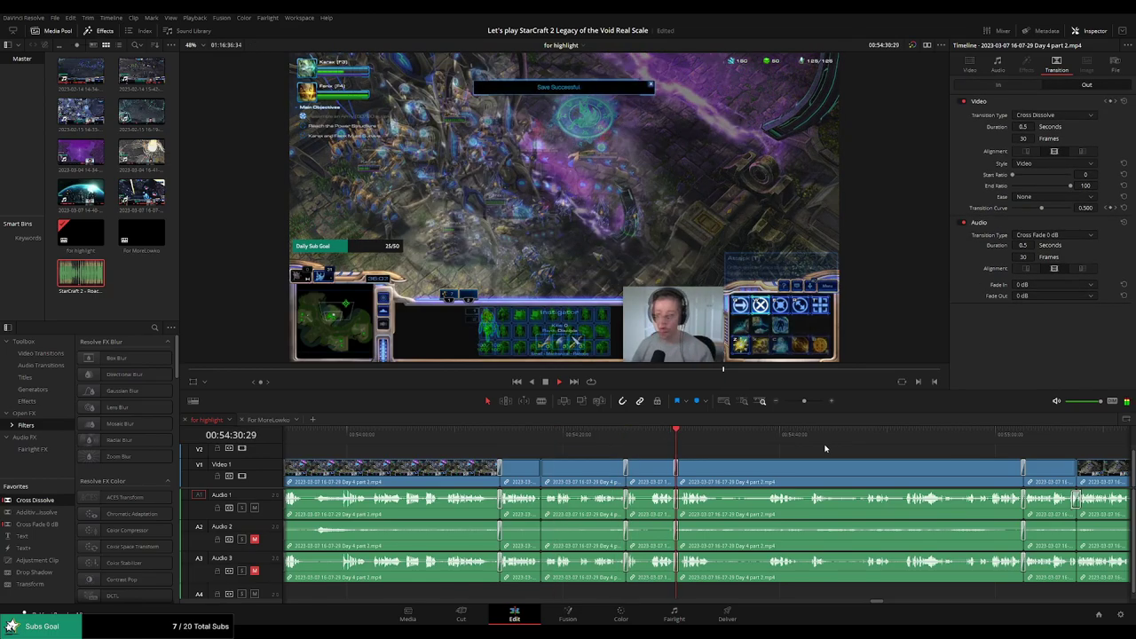
pyautogui.hscroll(5, 828, 443)
pyautogui.click(853, 436)
pyautogui.moveTo(971, 451); pyautogui.dragTo(697, 442)
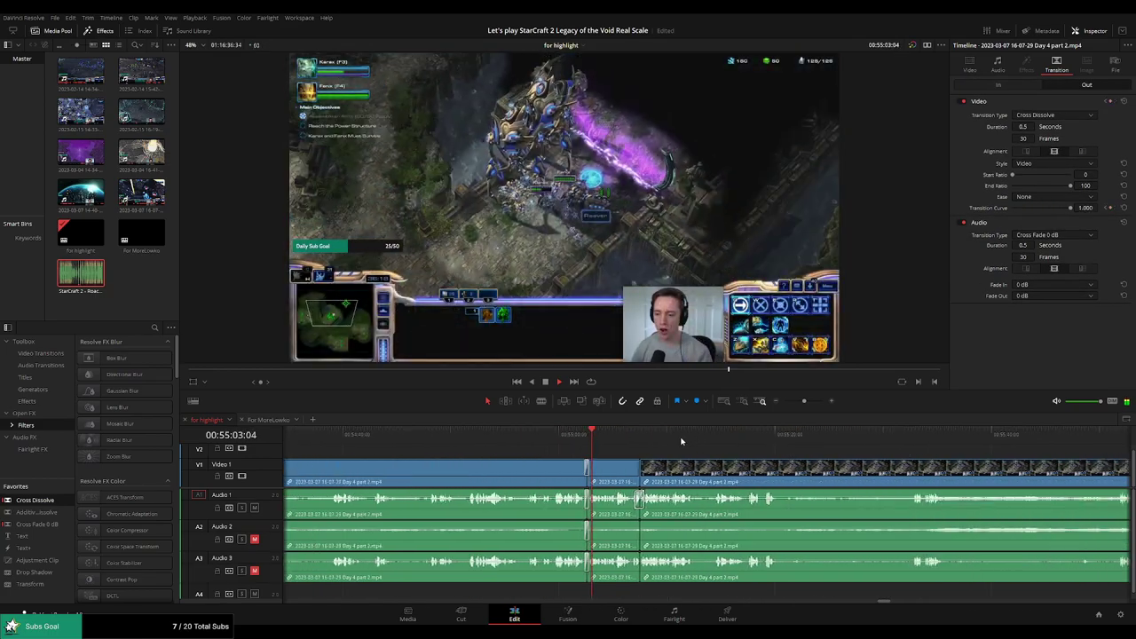
pyautogui.click(635, 434)
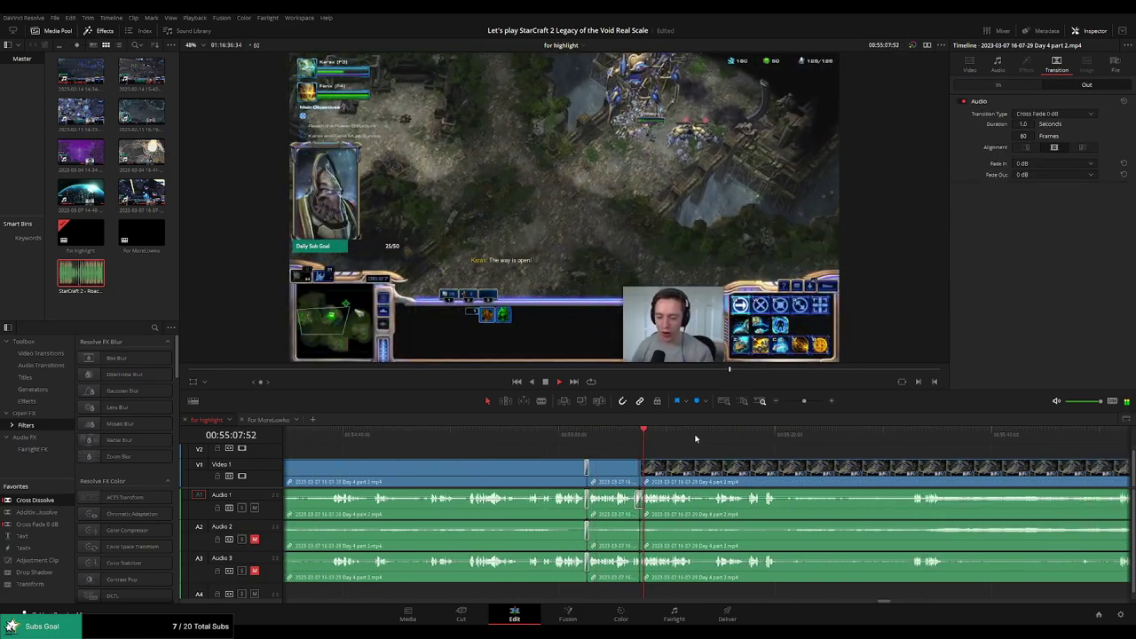
# Skim the long Day 4 part 2 clip around 00:55:39 and check its join near 00:56:06
pyautogui.click(982, 435)
pyautogui.hscroll(7, 815, 433)
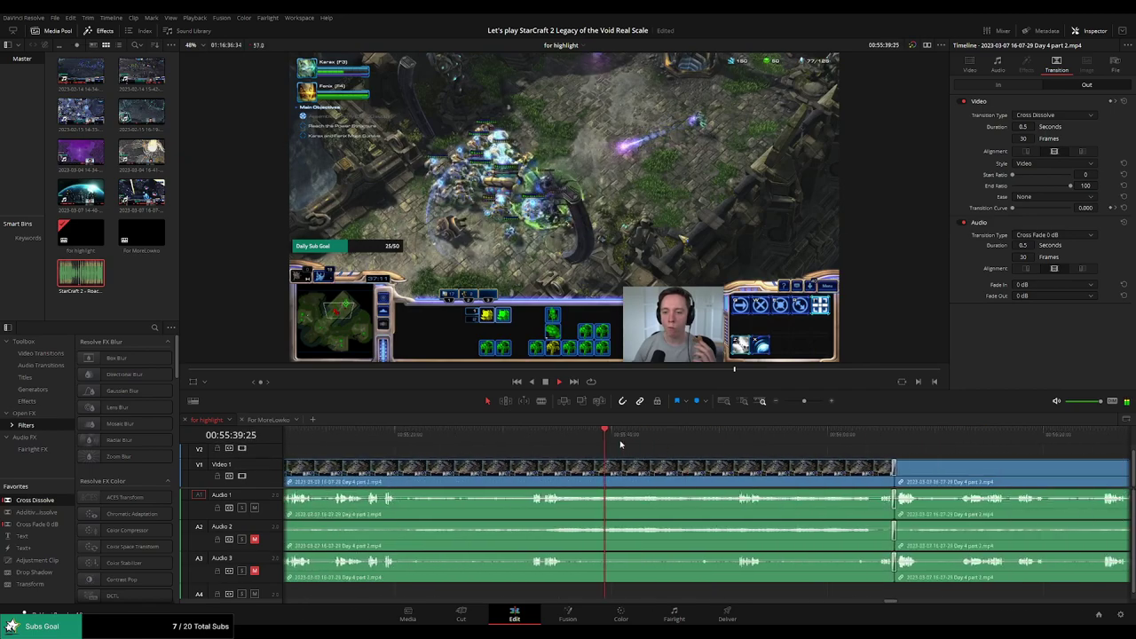
pyautogui.click(843, 435)
pyautogui.hscroll(5, 887, 439)
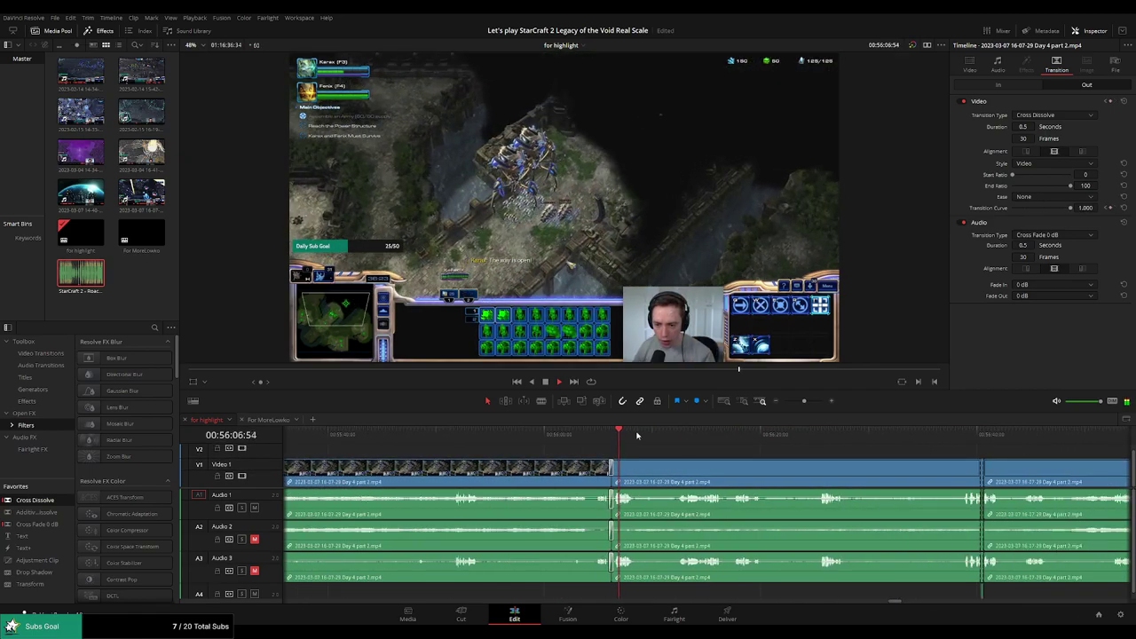
# Shorten the cross dissolve and audio cross fades at the join near 00:56:06 to 22 frames, and play it back
pyautogui.click(609, 435)
pyautogui.scroll(6, 651, 463)
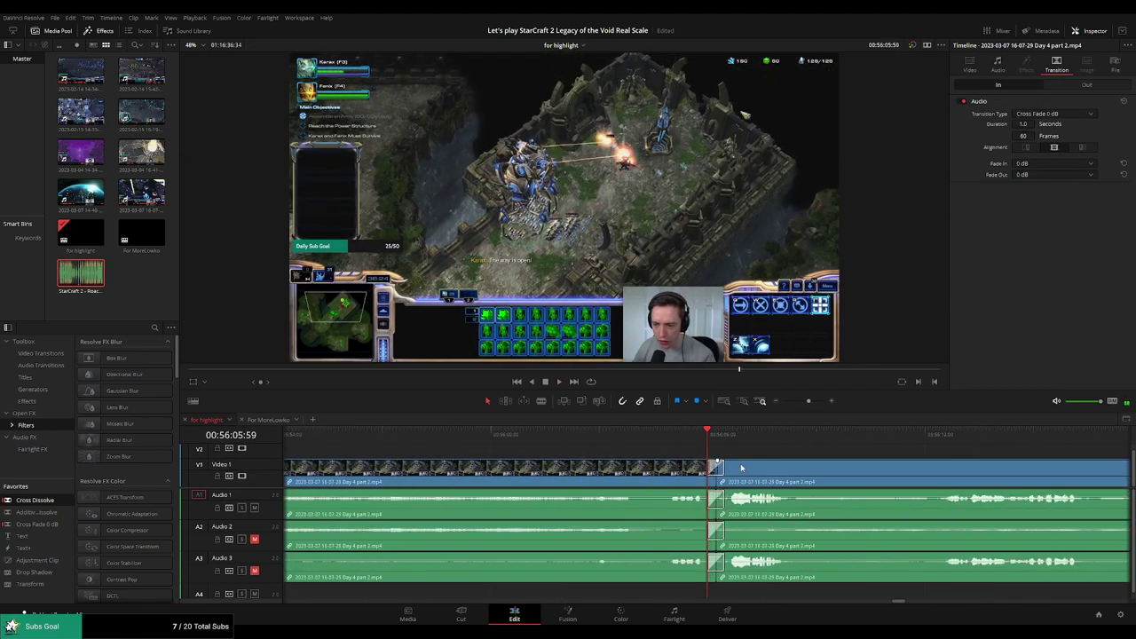
pyautogui.moveTo(772, 469); pyautogui.dragTo(763, 468)
pyautogui.press('space')
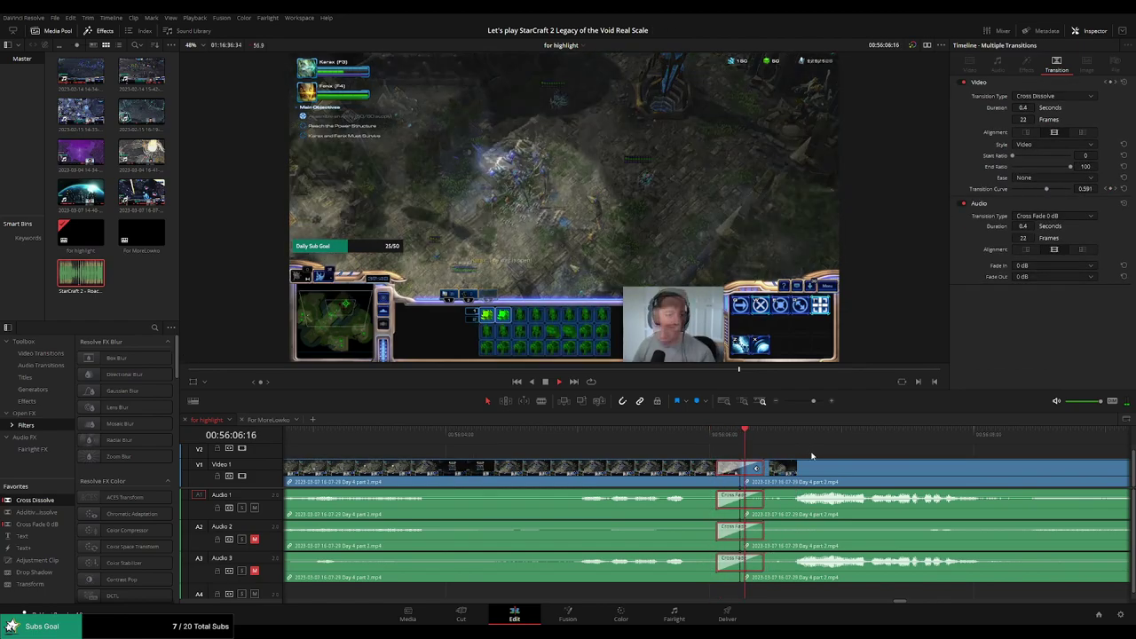
# Cut out a few frames of the clip around 00:56:06:30, just after the shortened dissolve, and replay the join
pyautogui.click(775, 437)
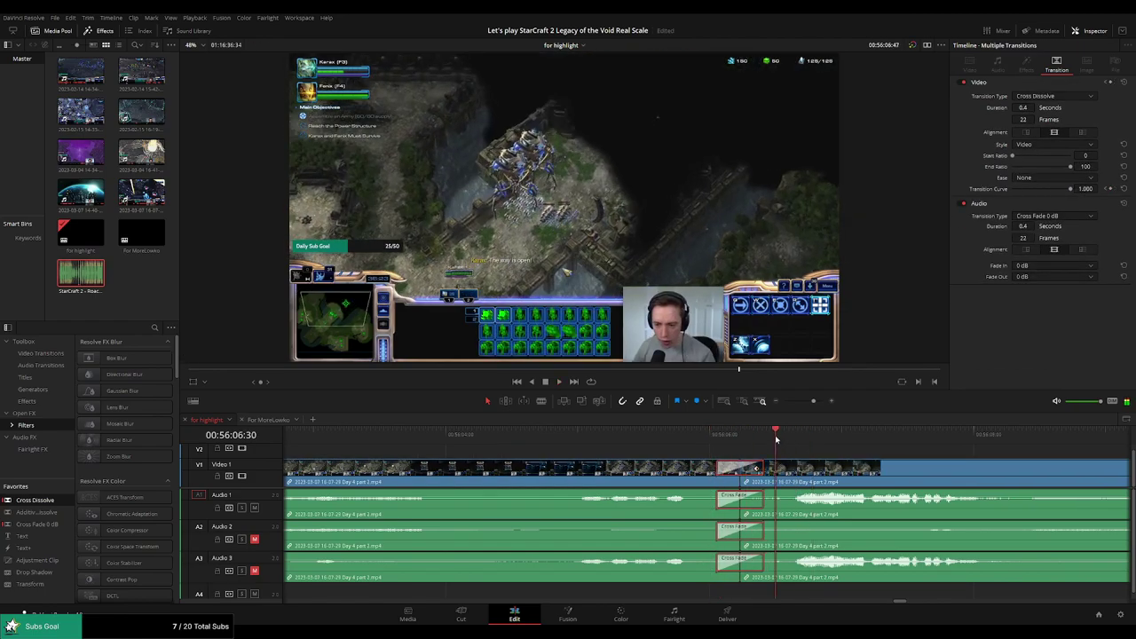
pyautogui.click(779, 481)
pyautogui.press('Delete')
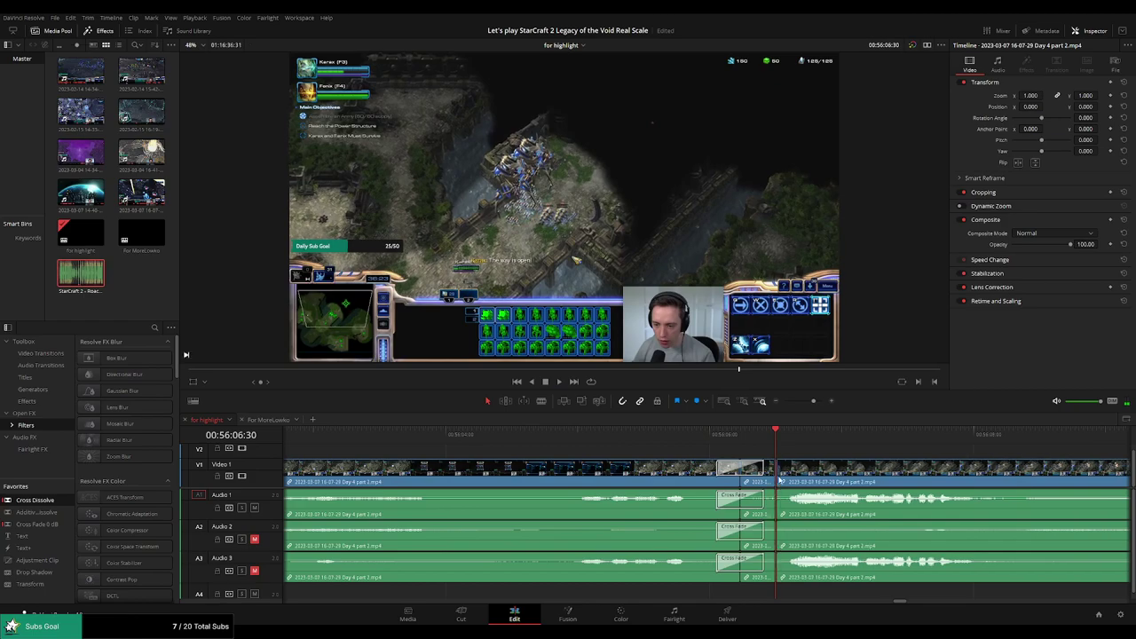
pyautogui.click(764, 434)
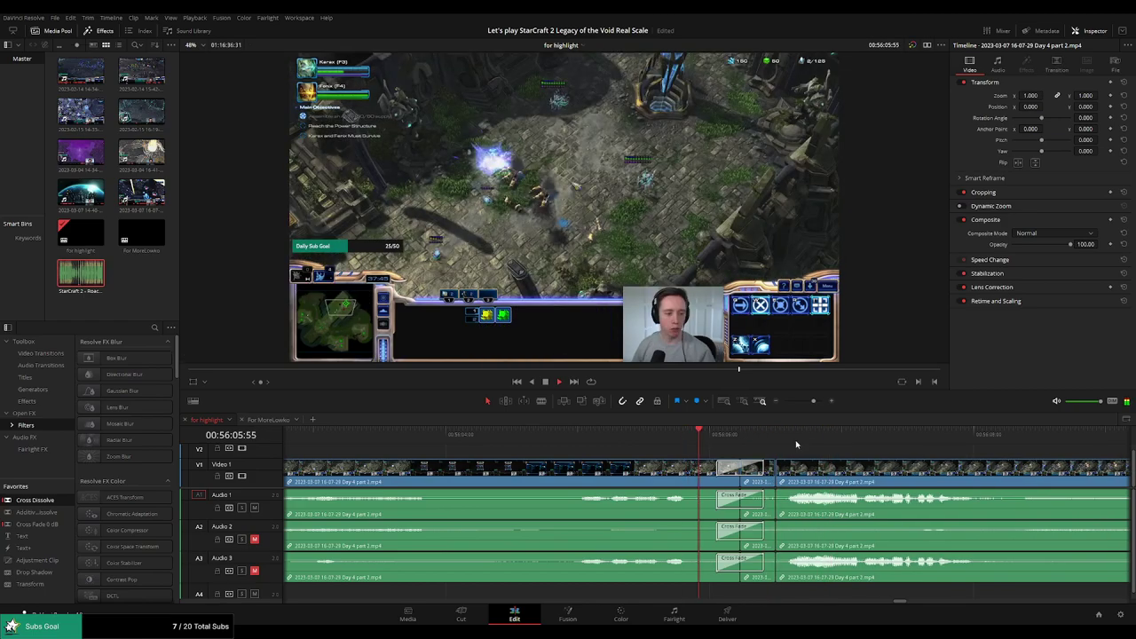
# Review the Day 4 part 2 clip from the join near 00:56:06 up to 00:56:38
pyautogui.moveTo(813, 402); pyautogui.dragTo(806, 402)
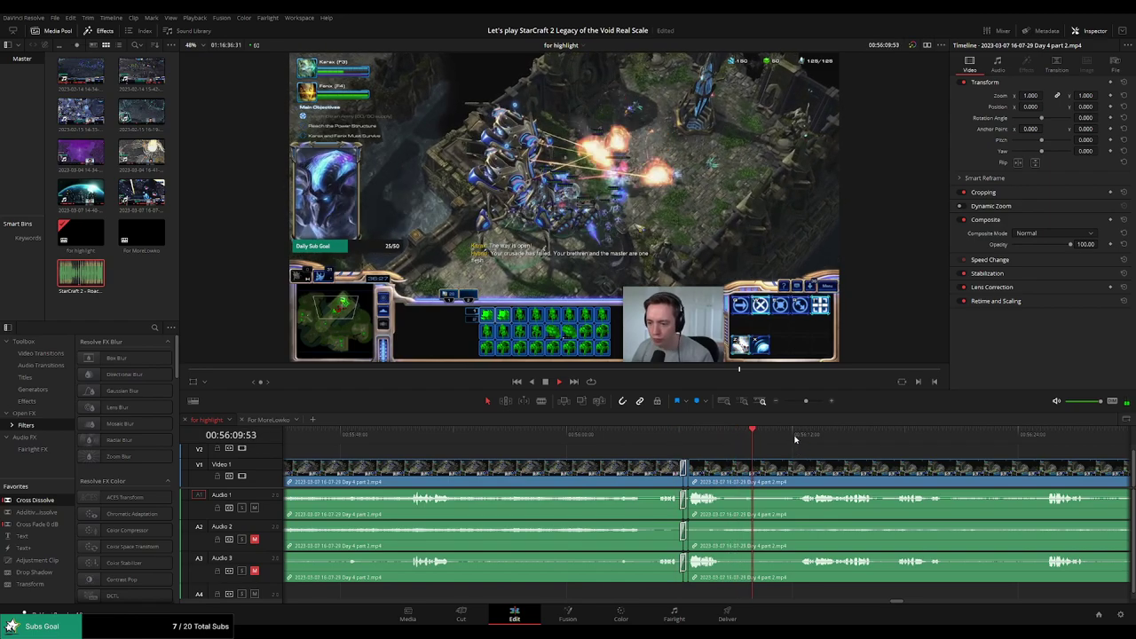
pyautogui.click(796, 435)
pyautogui.moveTo(984, 448); pyautogui.dragTo(707, 438)
pyautogui.click(1012, 435)
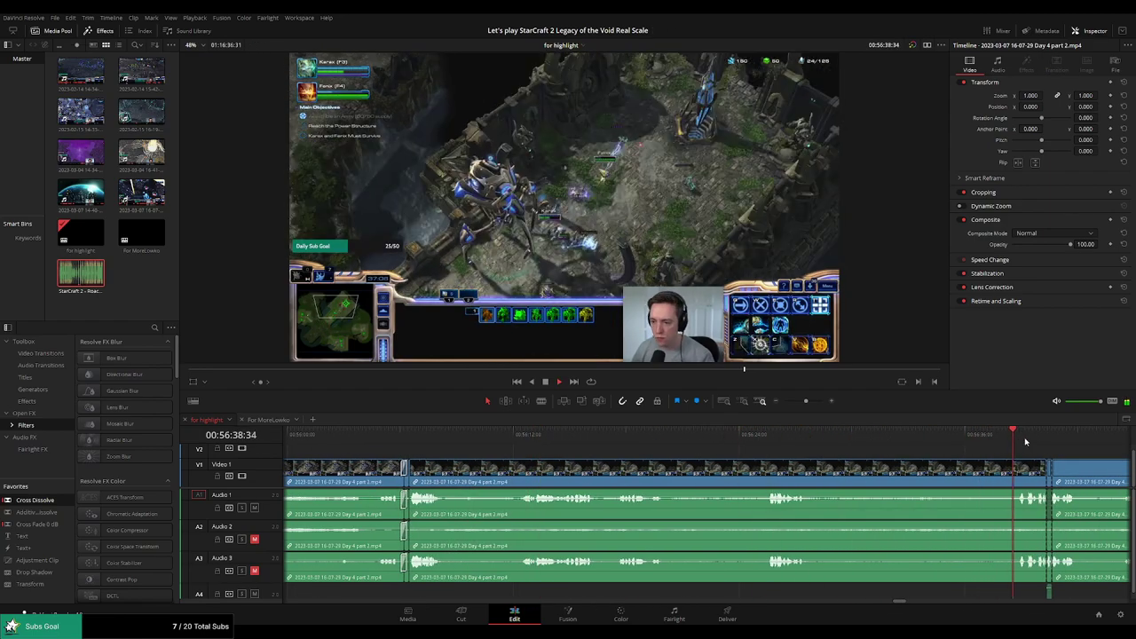
# Check the joins near 00:56:40, 00:56:58 and 00:57:03 in the Day 4 part 2 footage
pyautogui.hscroll(6, 943, 460)
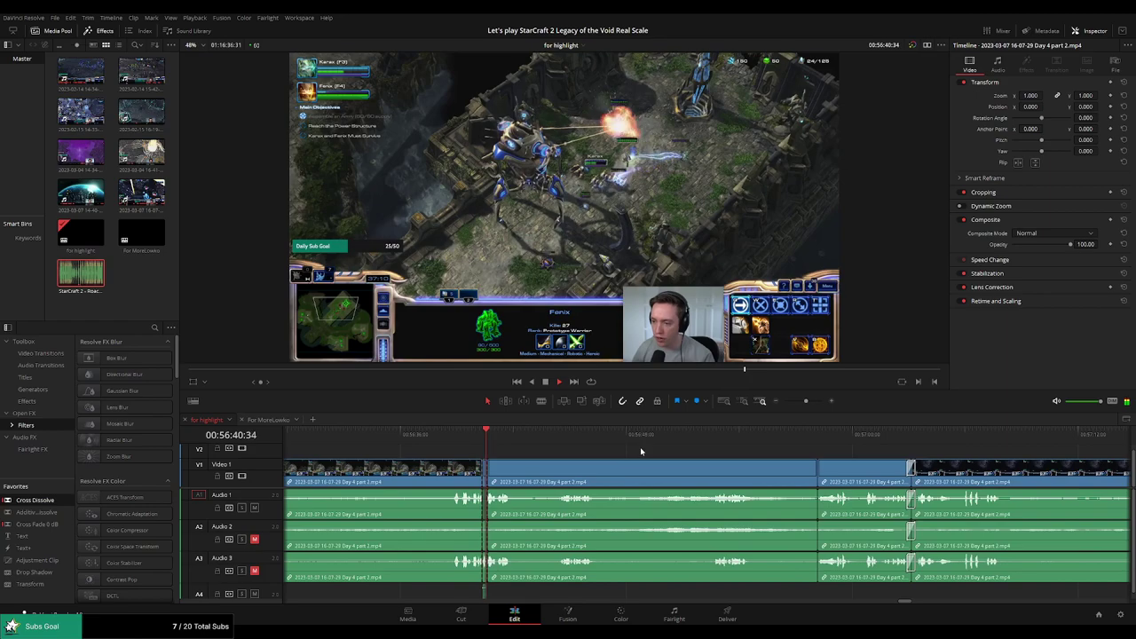
pyautogui.click(562, 433)
pyautogui.click(816, 434)
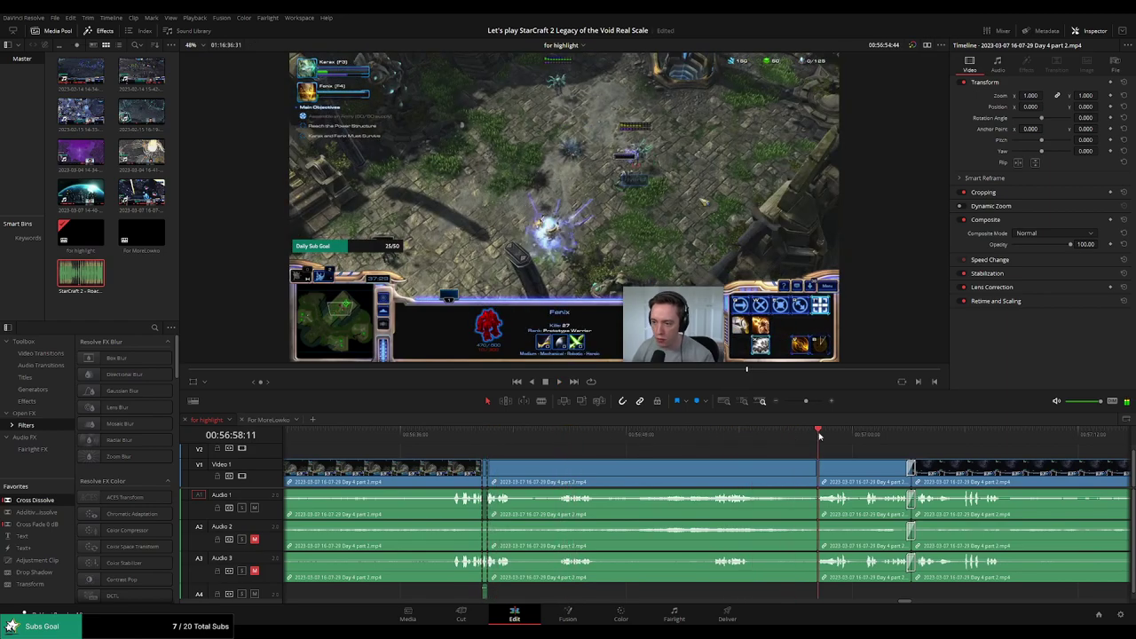
pyautogui.click(799, 434)
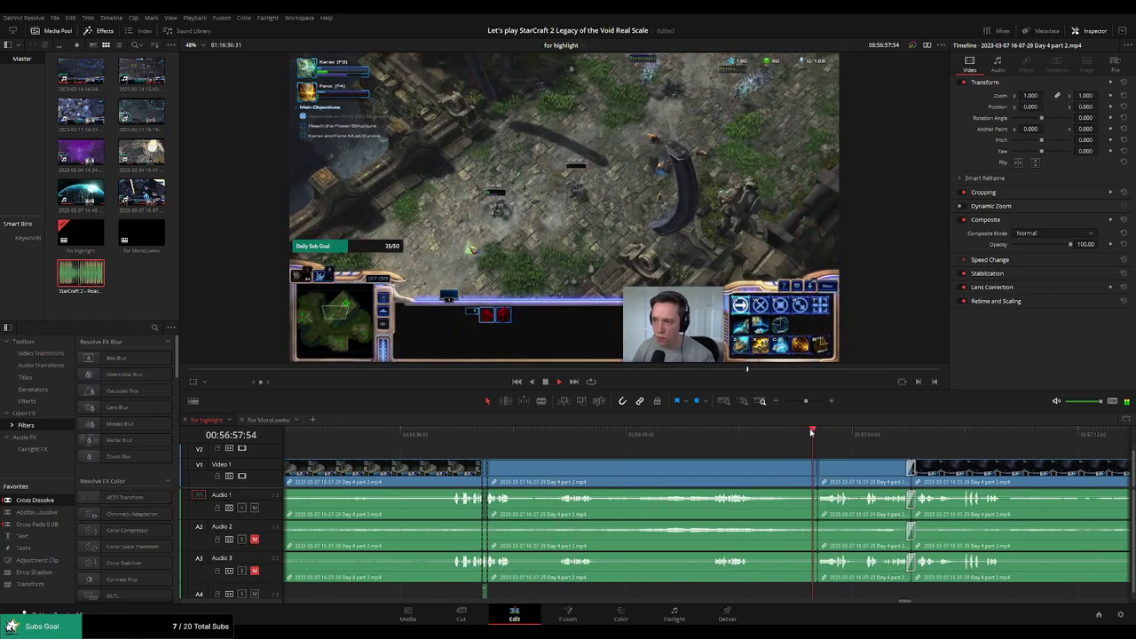
pyautogui.moveTo(890, 436); pyautogui.dragTo(910, 437)
pyautogui.press('space')
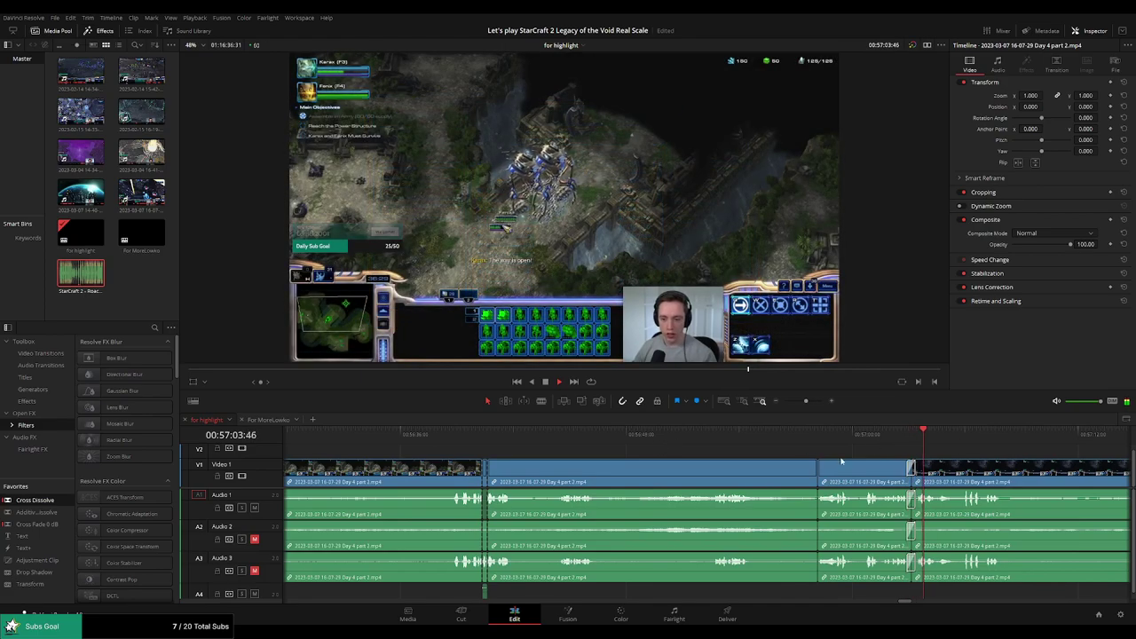
# Skim the following Day 4 part 2 clip from 00:57:05 to its dissolve near 00:57:59
pyautogui.hscroll(4, 631, 449)
pyautogui.moveTo(806, 402); pyautogui.dragTo(805, 401)
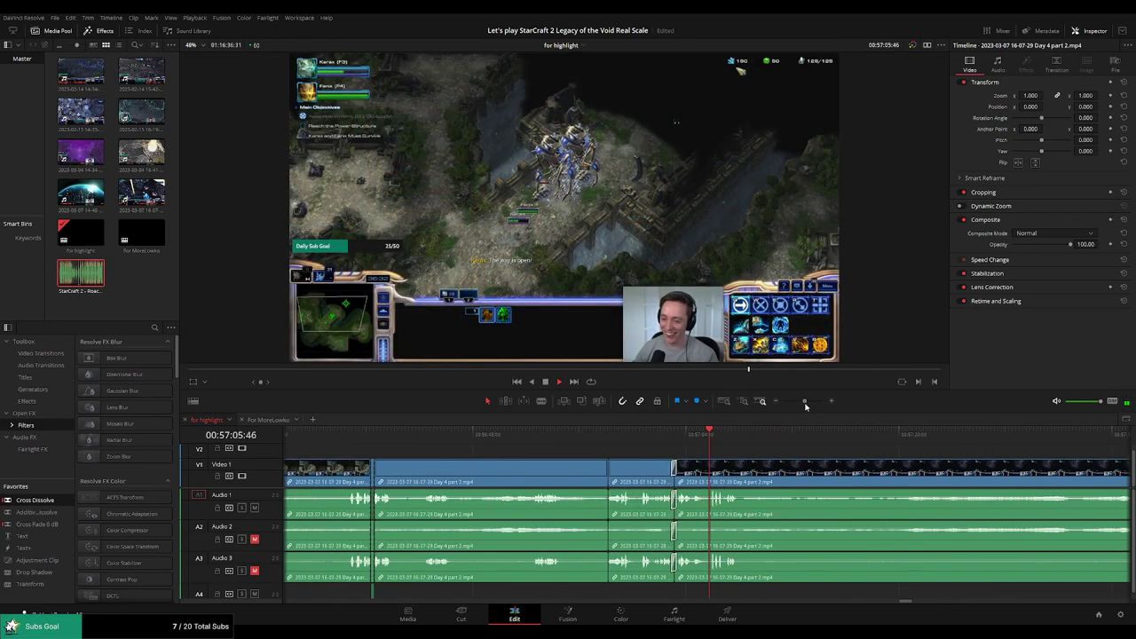
pyautogui.hscroll(4, 942, 453)
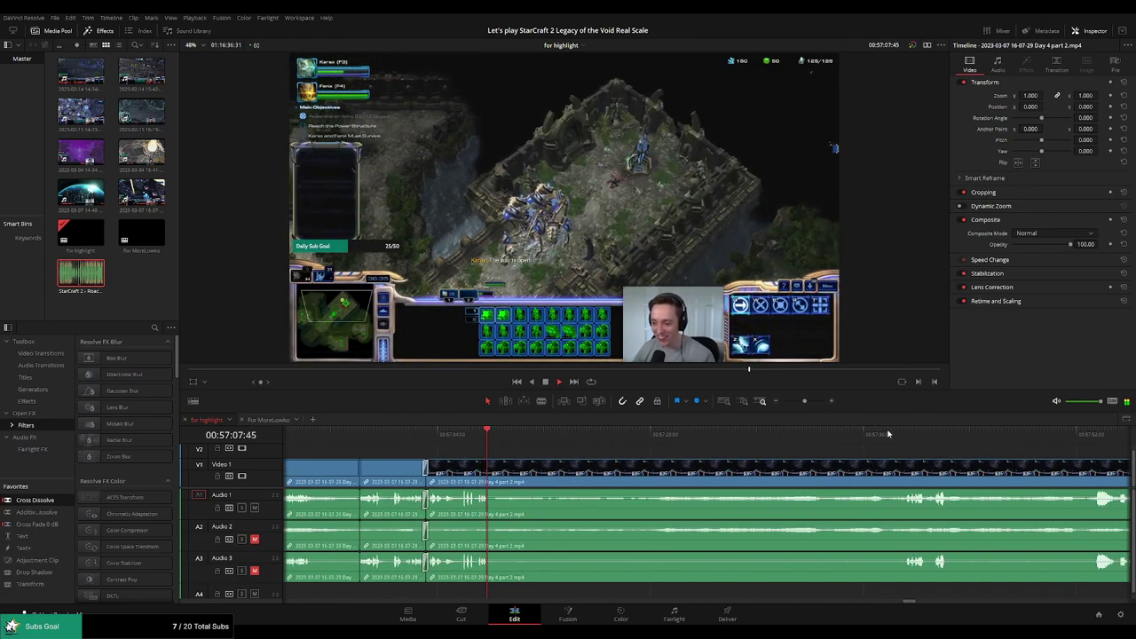
pyautogui.click(917, 434)
pyautogui.hscroll(6, 973, 468)
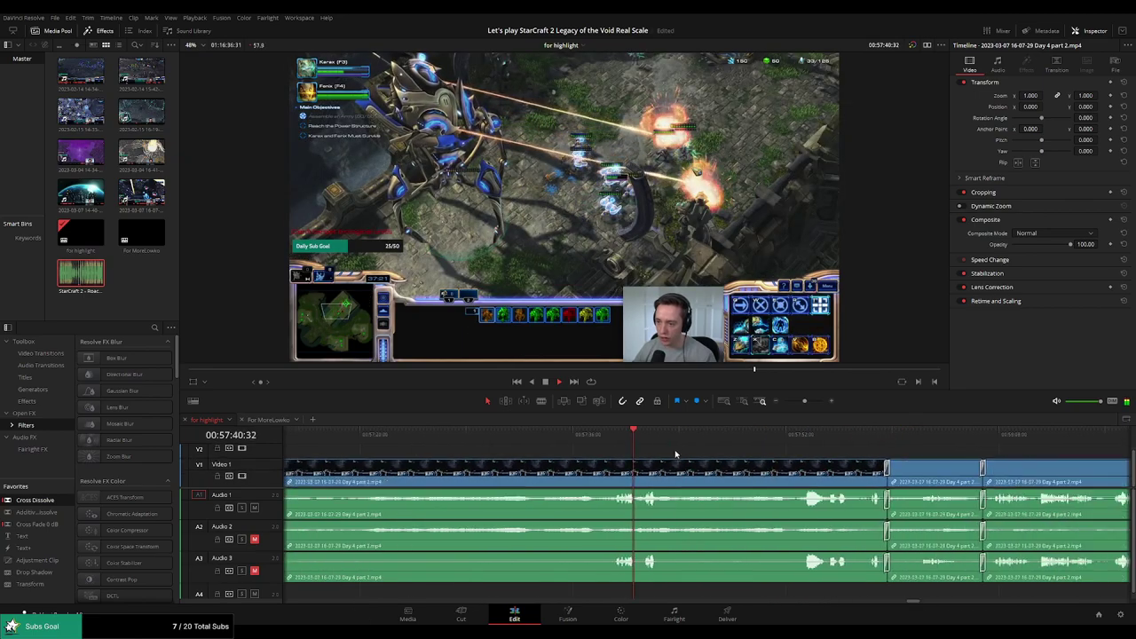
pyautogui.click(747, 434)
pyautogui.hscroll(3, 874, 451)
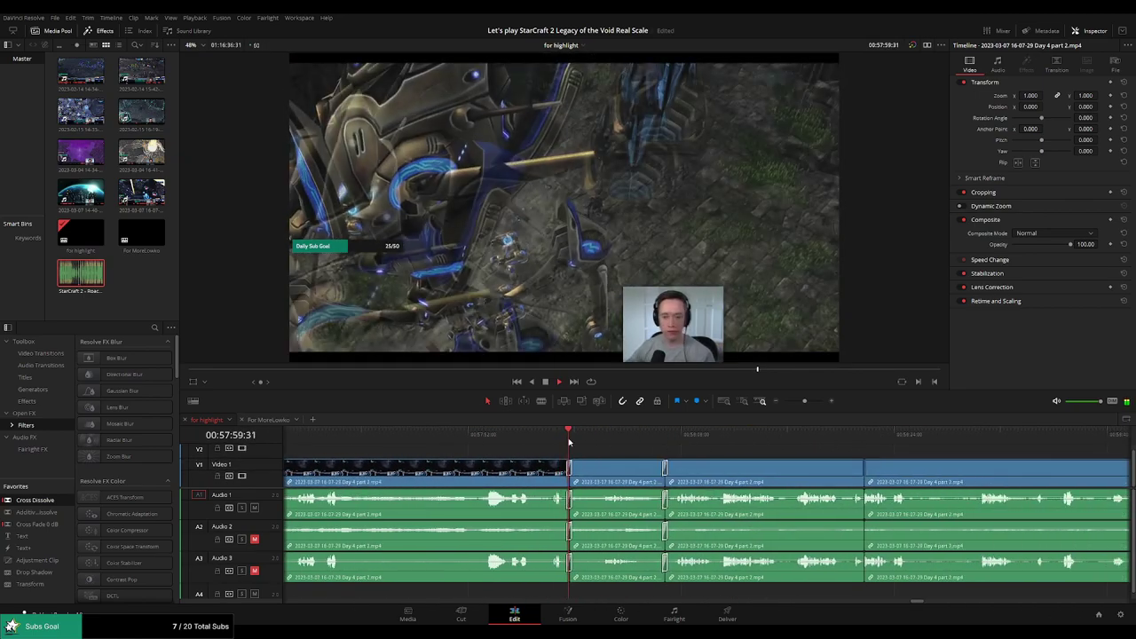
# Cut a sliver out of the clip just before 00:57:58:34, close the gap and play back the new join
pyautogui.click(557, 437)
pyautogui.scroll(-1, 653, 449)
pyautogui.scroll(5, 657, 449)
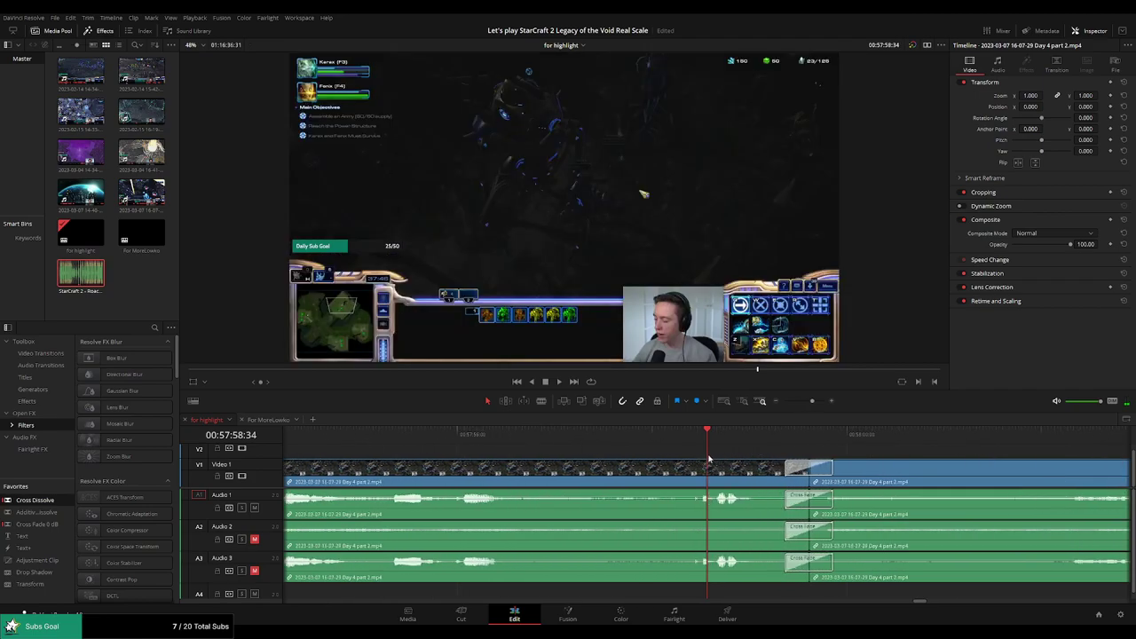
pyautogui.press('b')
pyautogui.click(694, 480)
pyautogui.click(694, 482)
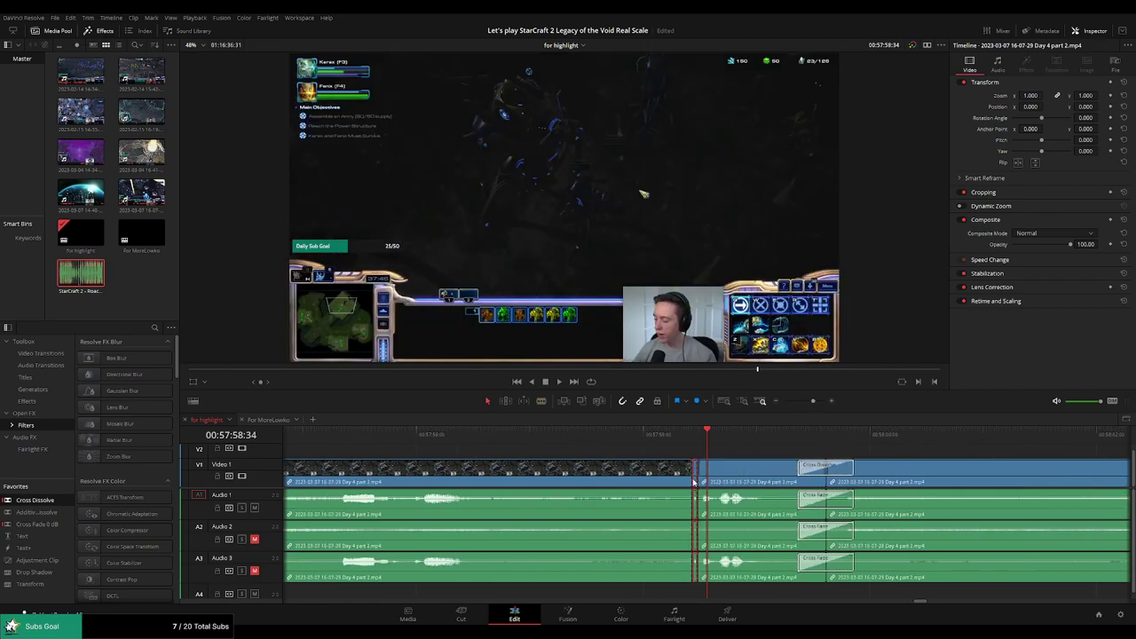
pyautogui.press('Delete')
pyautogui.press('space')
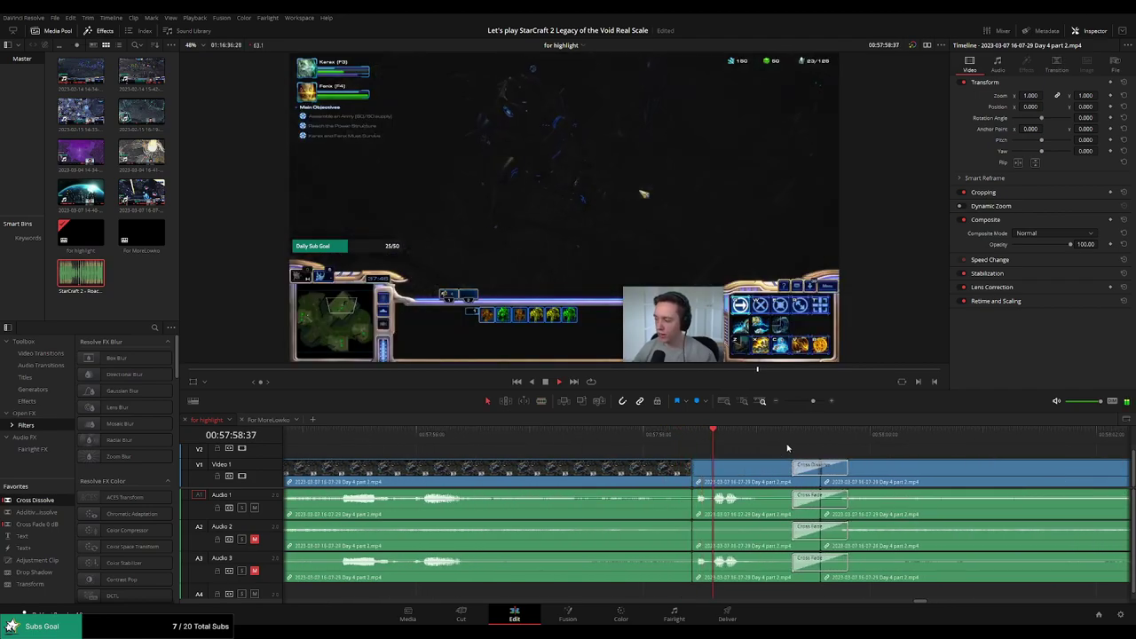
# Skim the Day 4 part 2 clips from 00:58:00 through the join near 00:58:21 to 00:58:53
pyautogui.moveTo(813, 400); pyautogui.dragTo(805, 403)
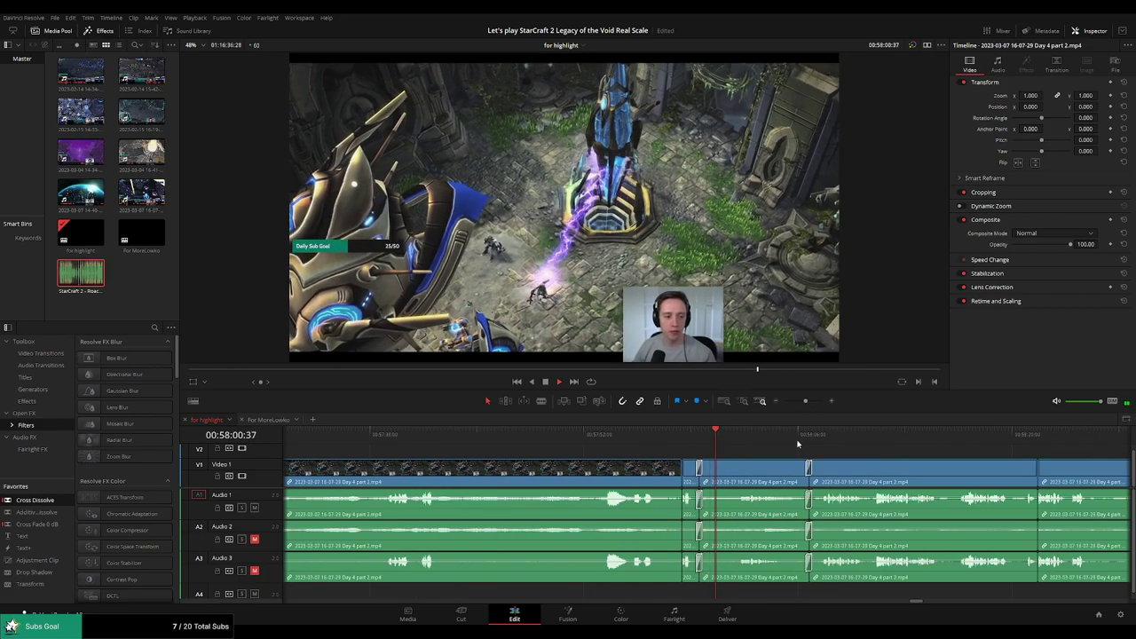
pyautogui.click(783, 432)
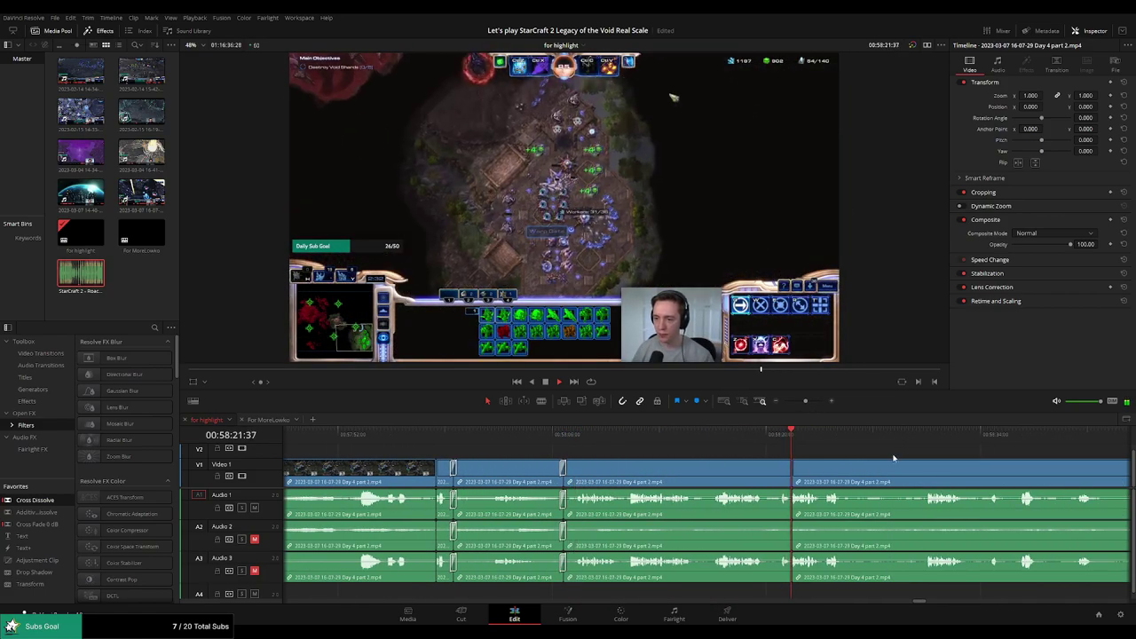
pyautogui.moveTo(893, 459); pyautogui.dragTo(679, 443)
pyautogui.click(1060, 434)
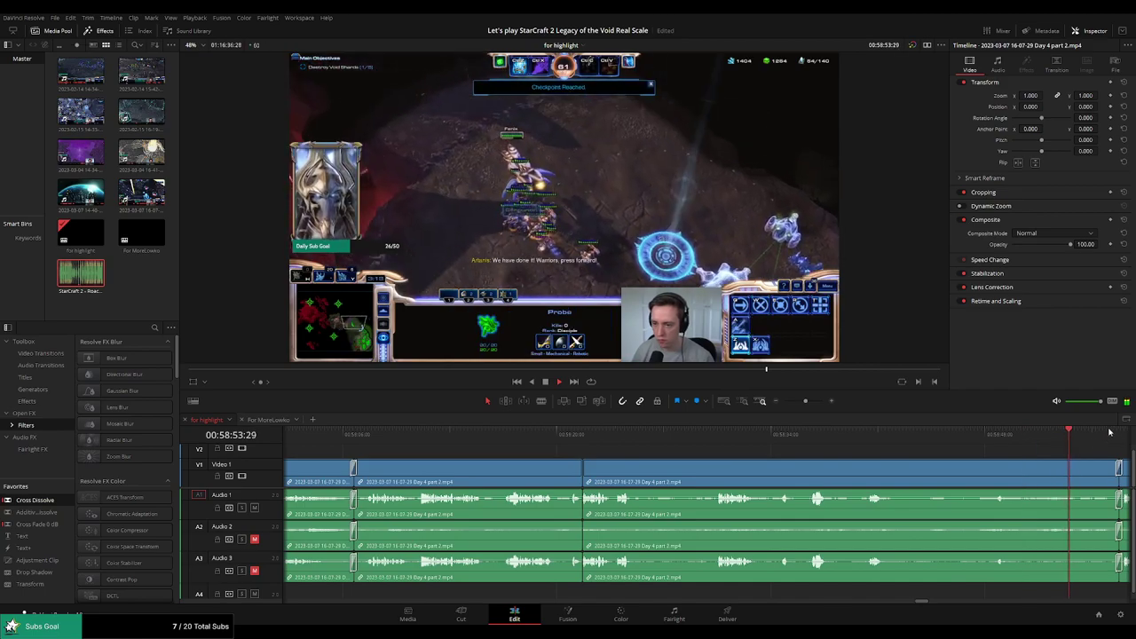
# Skim onward from the join near 00:58:56 through those near 00:59:12 and 00:59:23 to the one near 00:59:49
pyautogui.click(1110, 432)
pyautogui.hscroll(3, 834, 458)
pyautogui.hscroll(3, 830, 458)
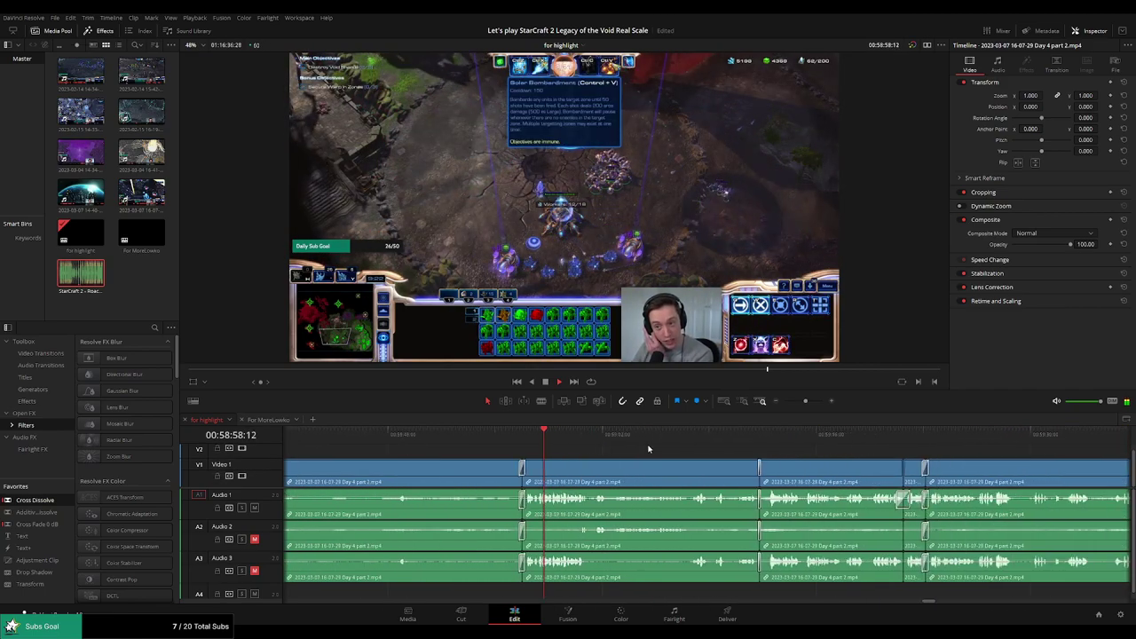
pyautogui.hscroll(3, 736, 446)
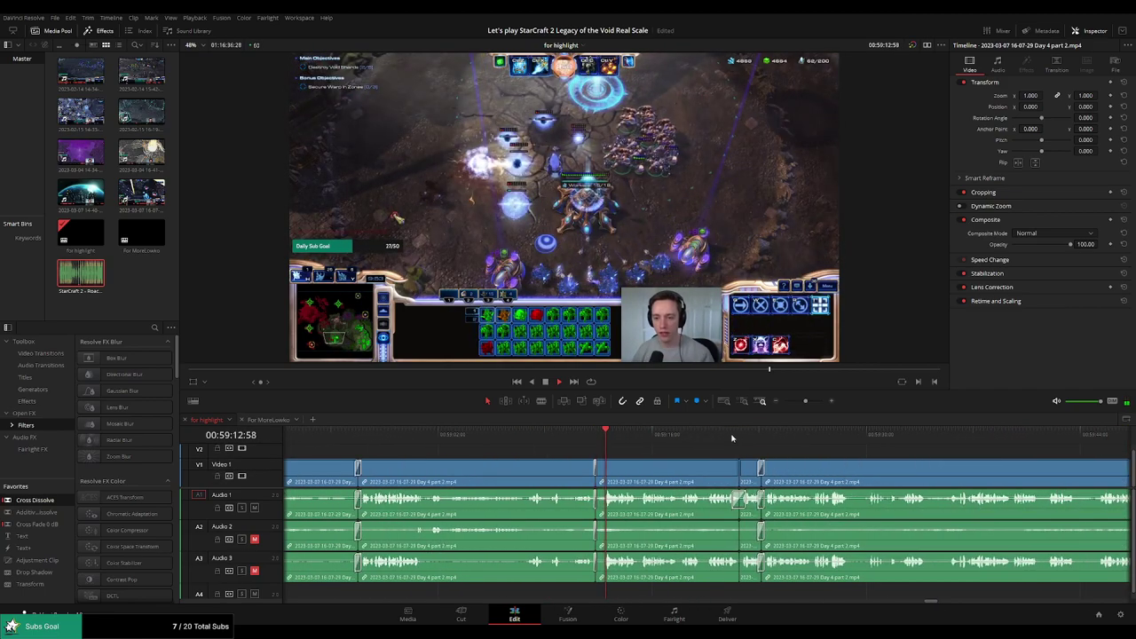
pyautogui.click(736, 435)
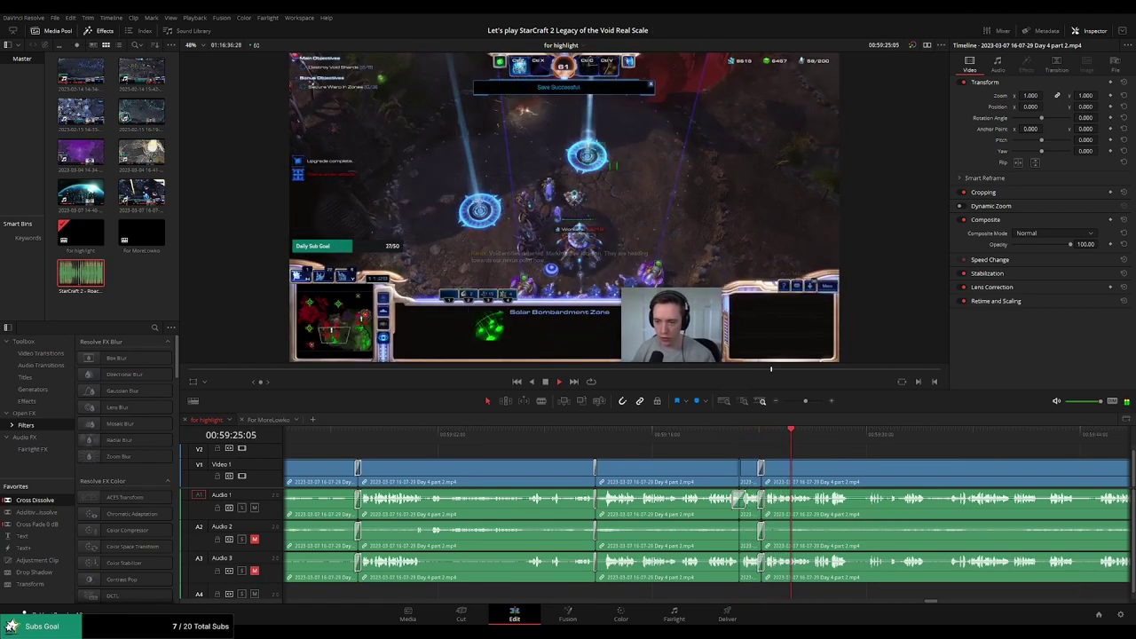
pyautogui.hscroll(6, 749, 443)
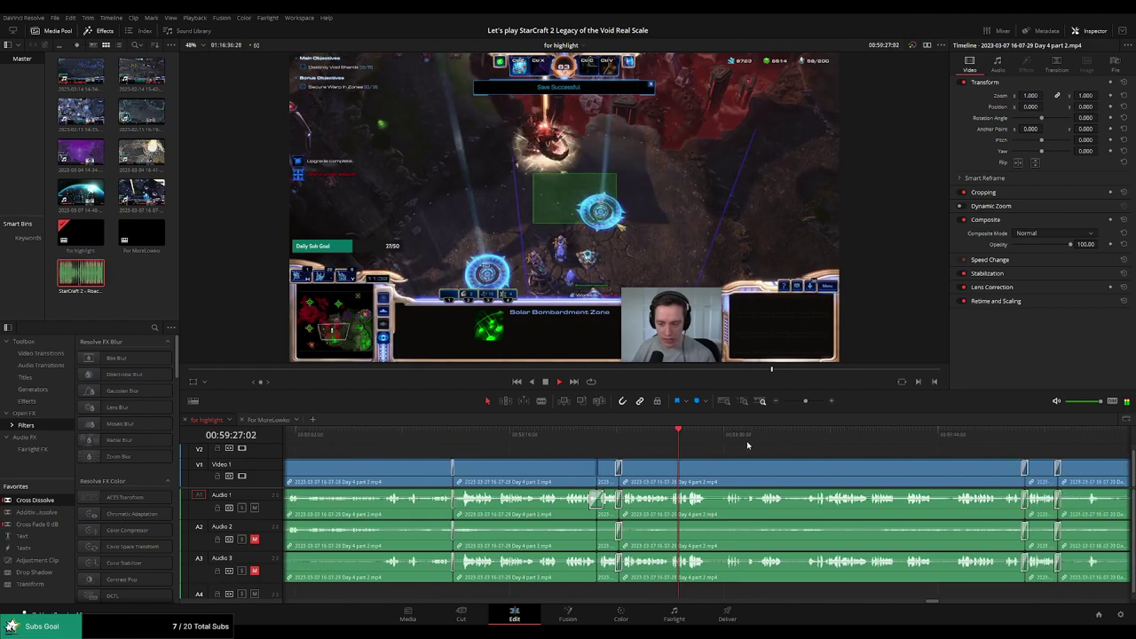
pyautogui.click(824, 438)
pyautogui.hscroll(5, 951, 457)
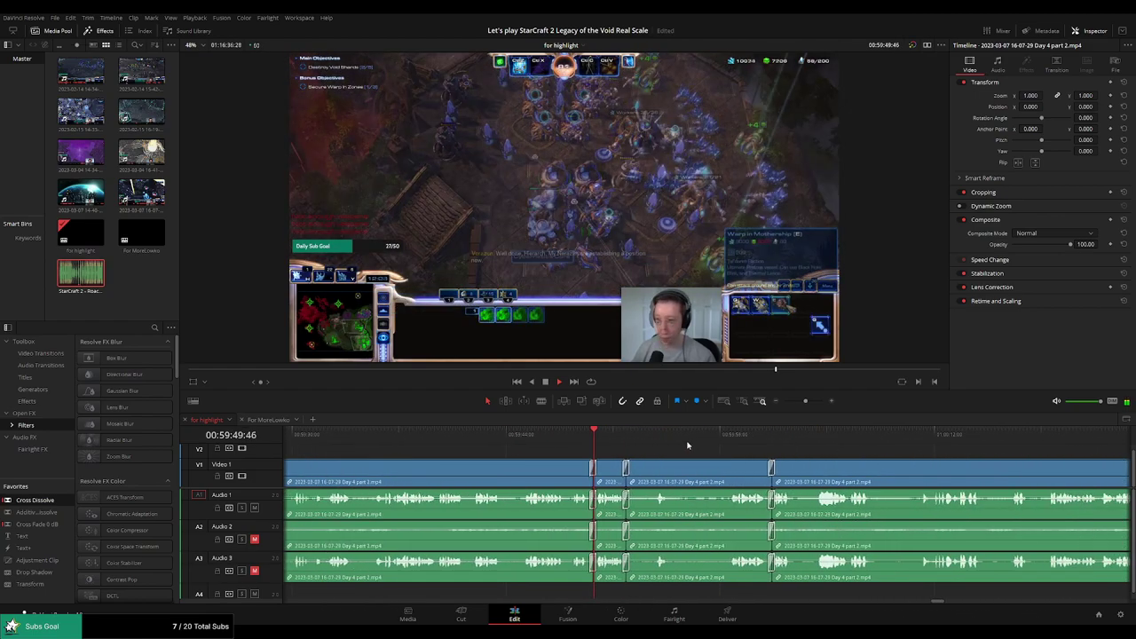
# Replay the join near 00:59:49 and shorten its cross dissolve and audio cross fades to 20 frames
pyautogui.click(587, 434)
pyautogui.press('space')
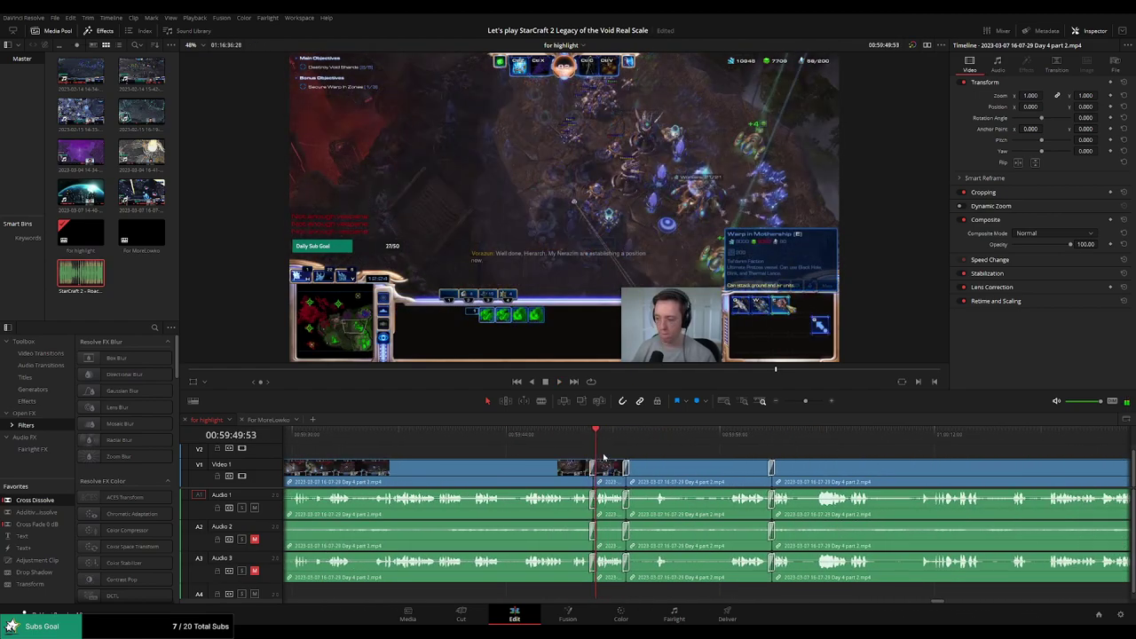
pyautogui.scroll(6, 732, 466)
pyautogui.scroll(1, 754, 465)
pyautogui.press('space')
pyautogui.press('space')
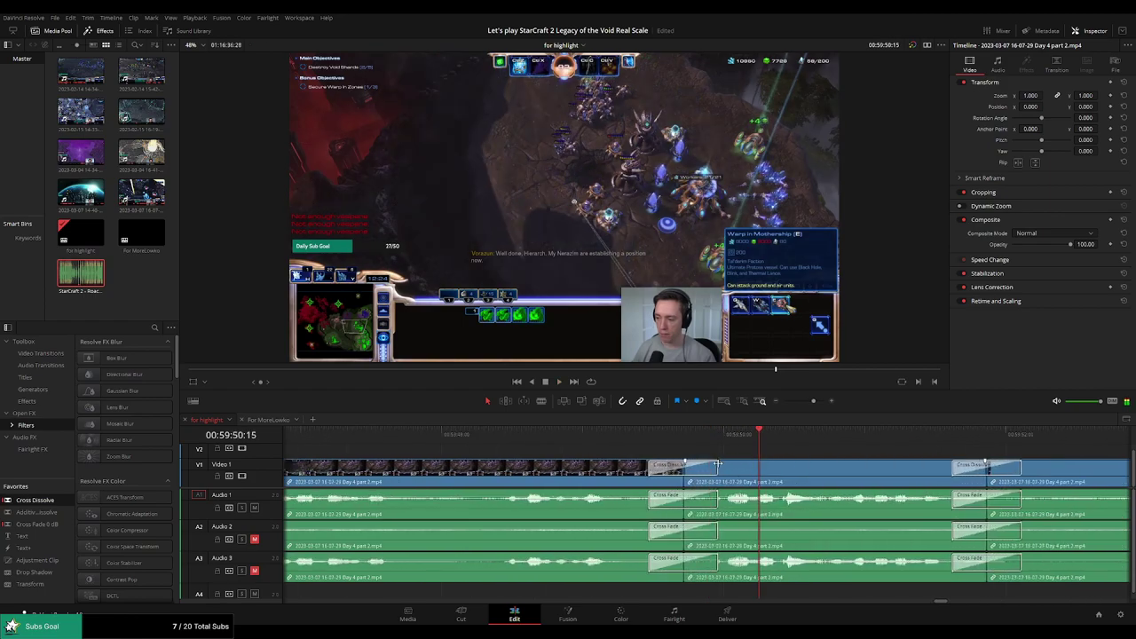
pyautogui.moveTo(716, 468); pyautogui.dragTo(702, 468)
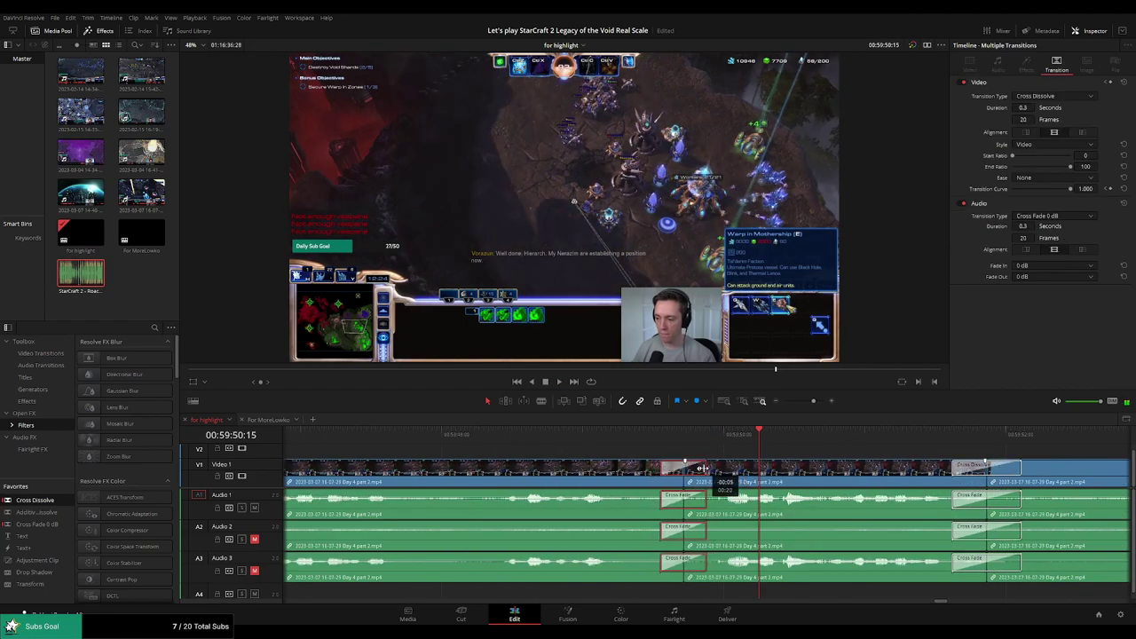
# Split the clip at about 00:59:49:57, just after the join, then cut out a sliver and close the gap
pyautogui.press('b')
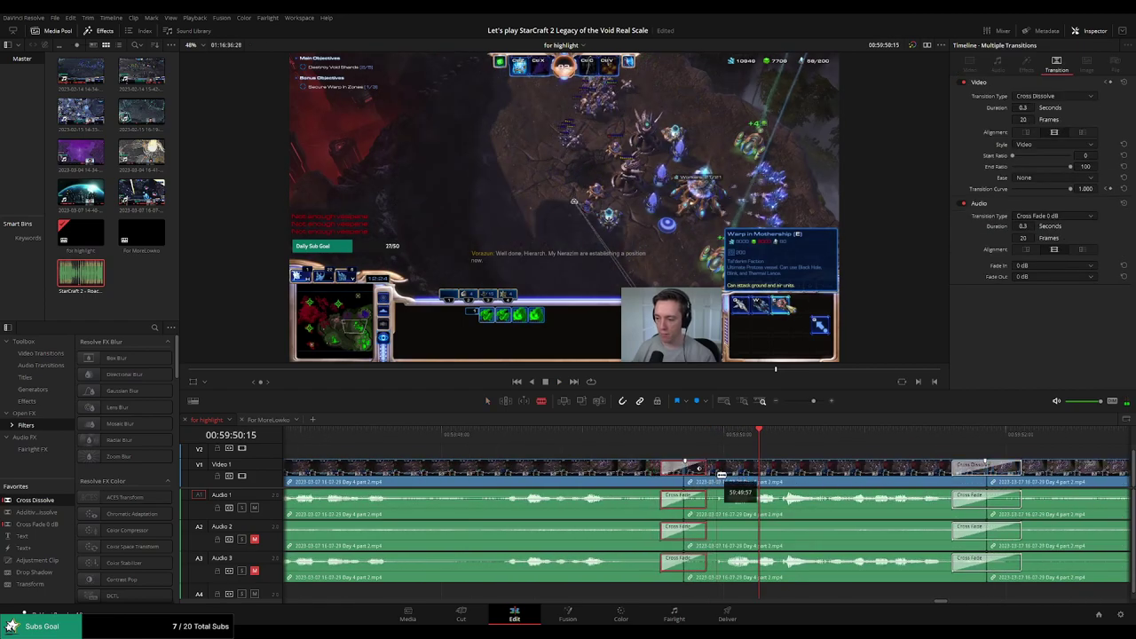
pyautogui.click(719, 473)
pyautogui.click(719, 479)
pyautogui.press('Delete')
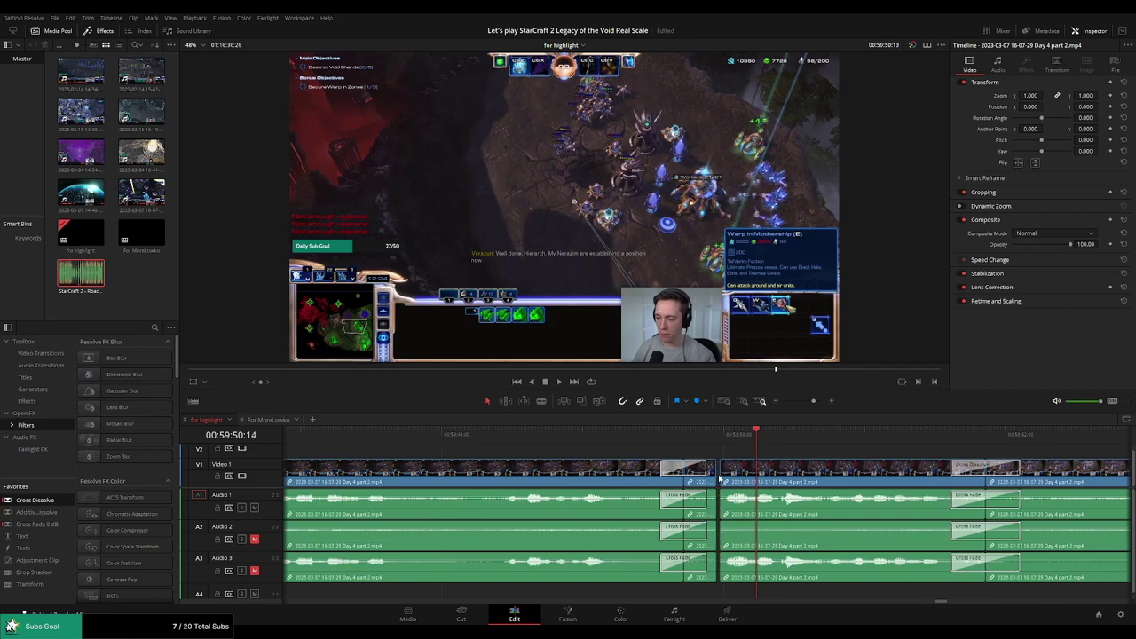
# Lengthen the cross dissolve and audio cross fades near 00:59:49 to 28 frames and replay the join
pyautogui.click(710, 468)
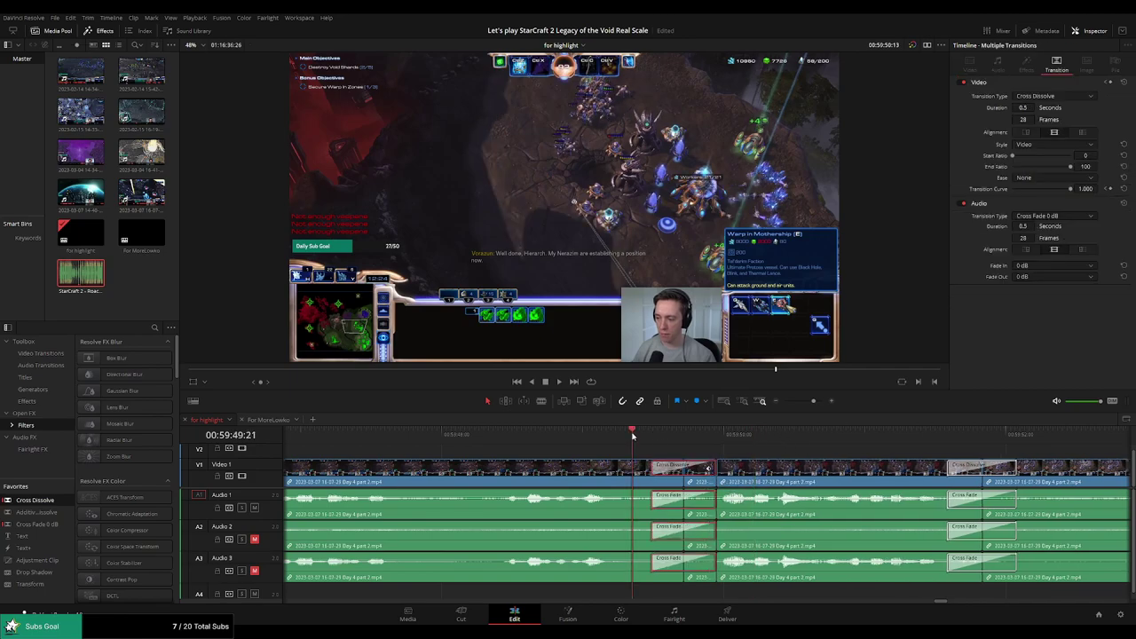
pyautogui.press('space')
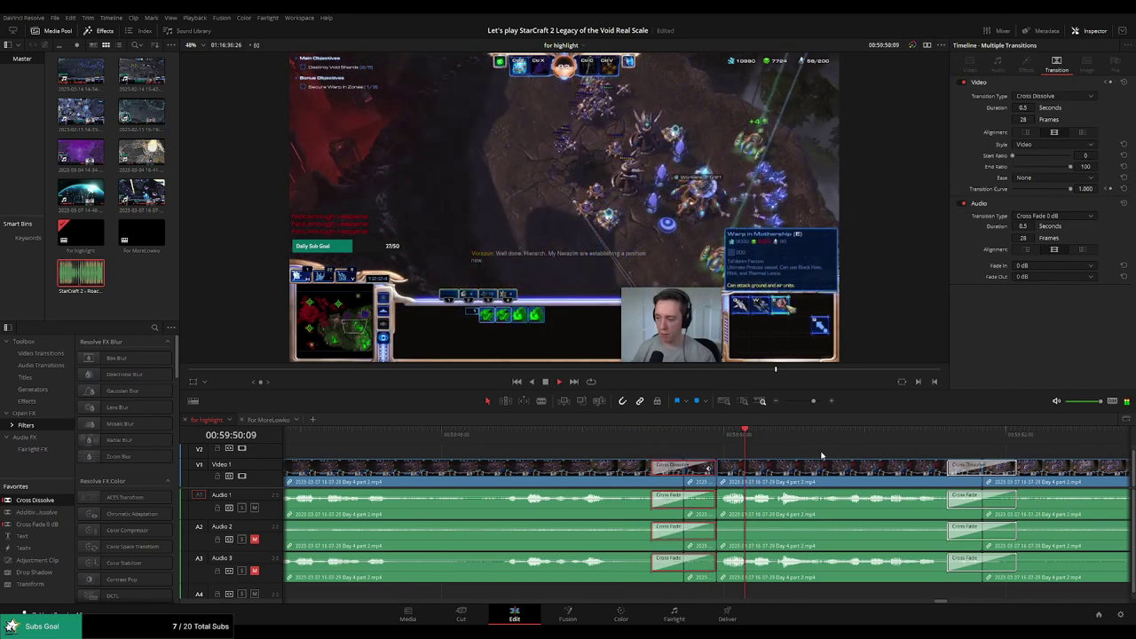
pyautogui.click(830, 456)
pyautogui.click(619, 437)
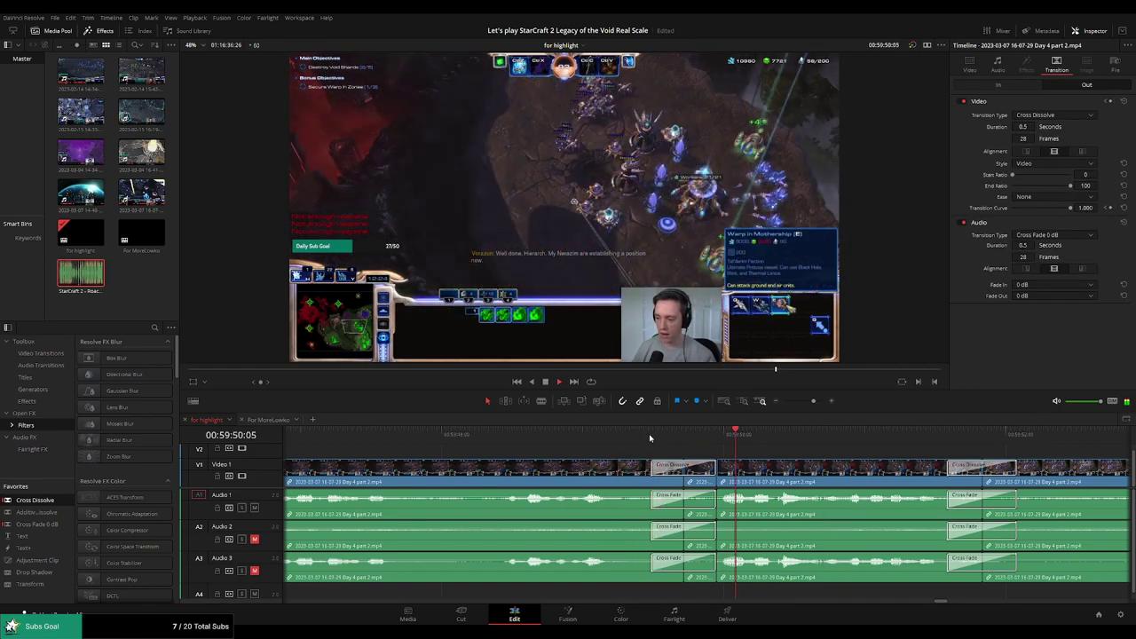
# Skim the joins from 00:59:49 through those near 00:59:53 and 01:00:01 to the one near 01:00:25
pyautogui.moveTo(813, 401); pyautogui.dragTo(807, 400)
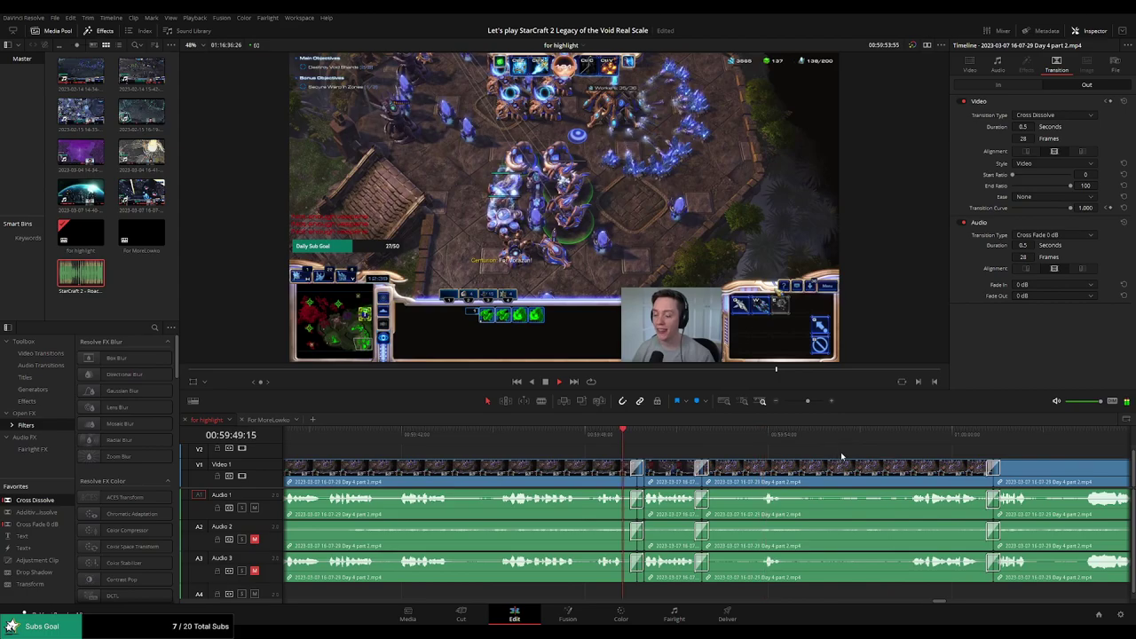
pyautogui.click(775, 436)
pyautogui.moveTo(804, 457); pyautogui.dragTo(596, 456)
pyautogui.click(766, 435)
pyautogui.moveTo(819, 450); pyautogui.dragTo(753, 450)
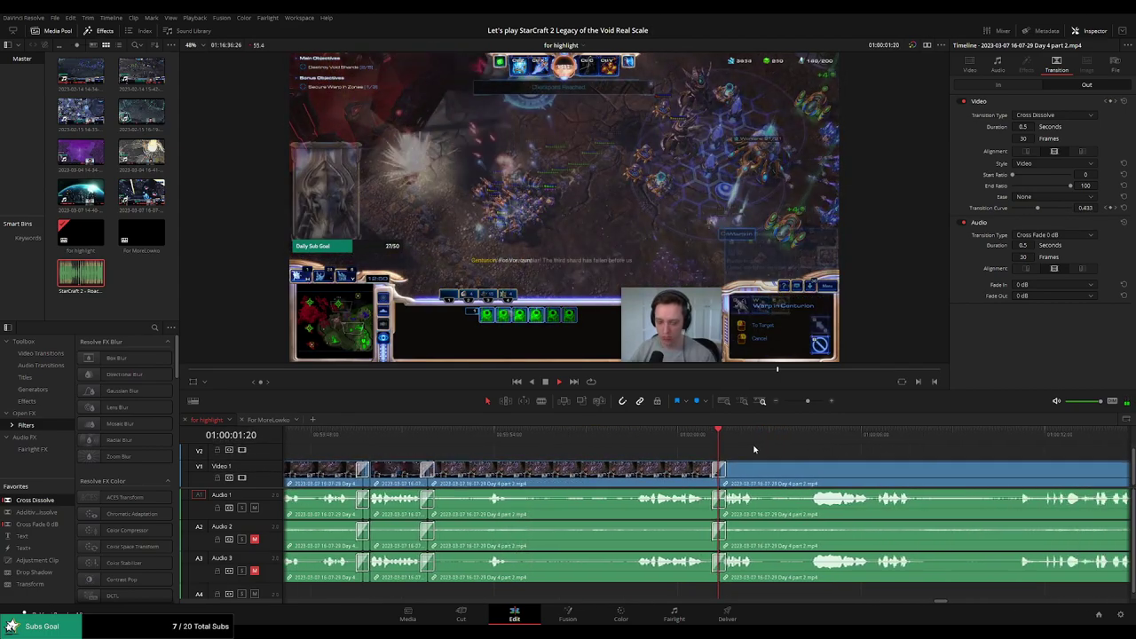
pyautogui.moveTo(809, 401); pyautogui.dragTo(804, 403)
pyautogui.click(909, 436)
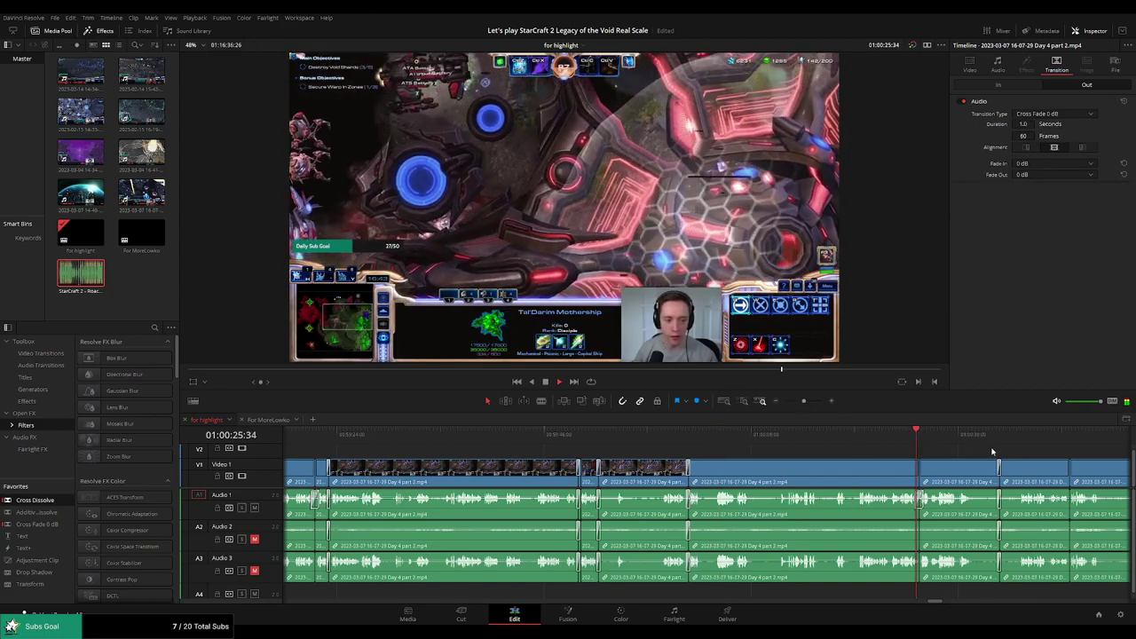
# Play the joins near 01:00:34 and 01:00:50 and continue to the one near 01:01:05
pyautogui.moveTo(992, 451); pyautogui.dragTo(678, 447)
pyautogui.click(680, 433)
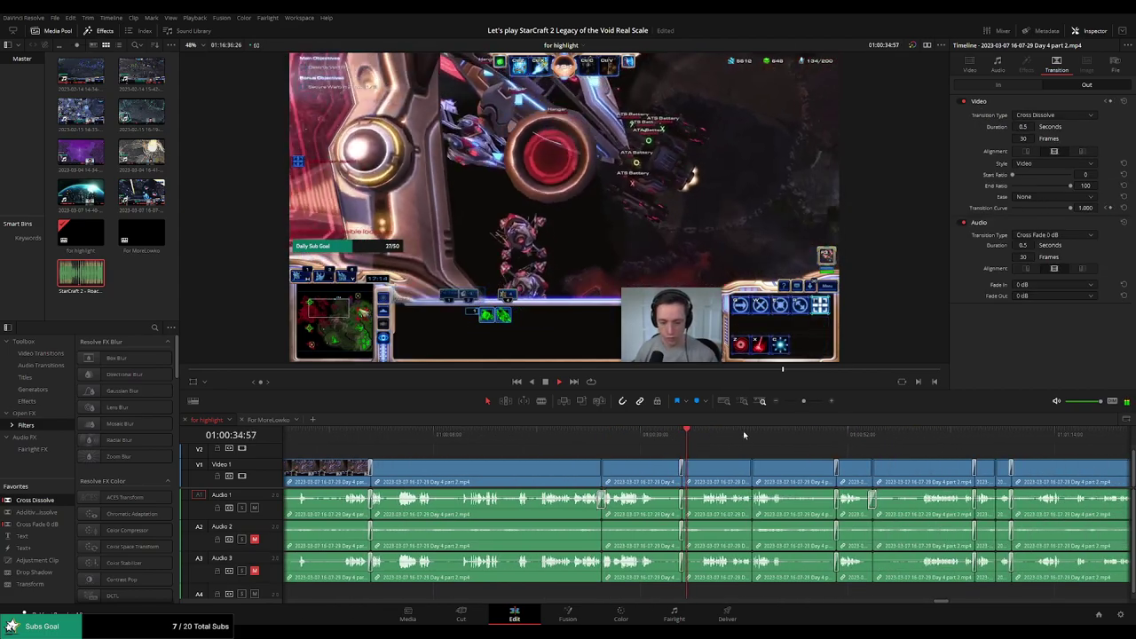
pyautogui.click(743, 430)
pyautogui.hscroll(2, 710, 444)
pyautogui.click(679, 432)
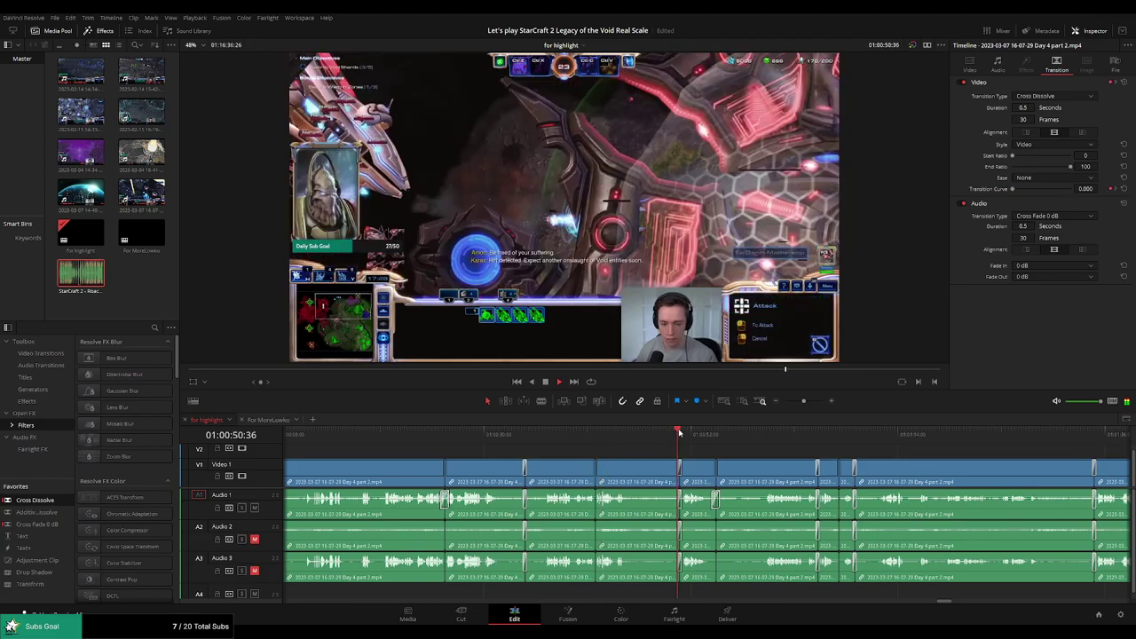
pyautogui.click(713, 435)
pyautogui.click(815, 437)
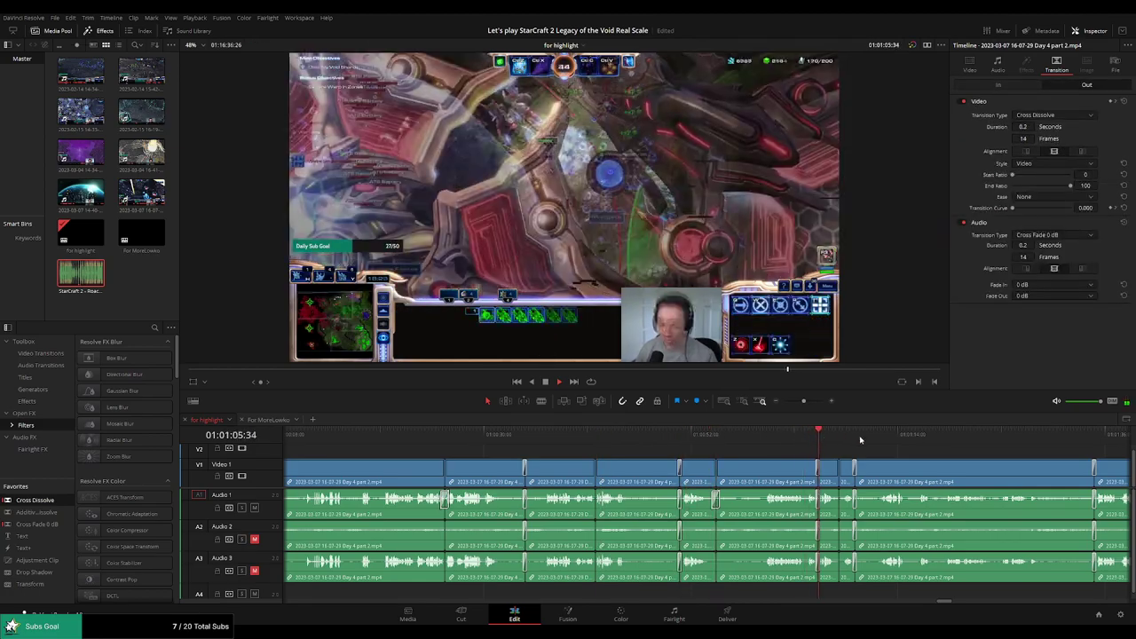
# Skim from the join near 01:01:09 through those near 01:01:35, 01:01:46 and 01:01:54 into the following long clip
pyautogui.hscroll(3, 588, 441)
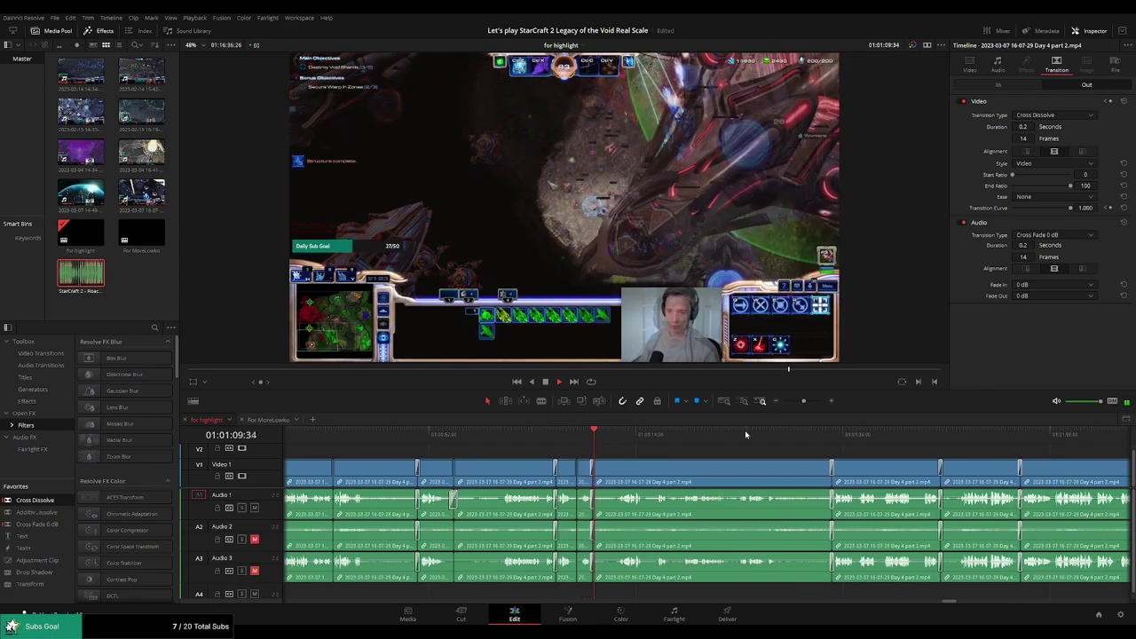
pyautogui.hscroll(3, 631, 438)
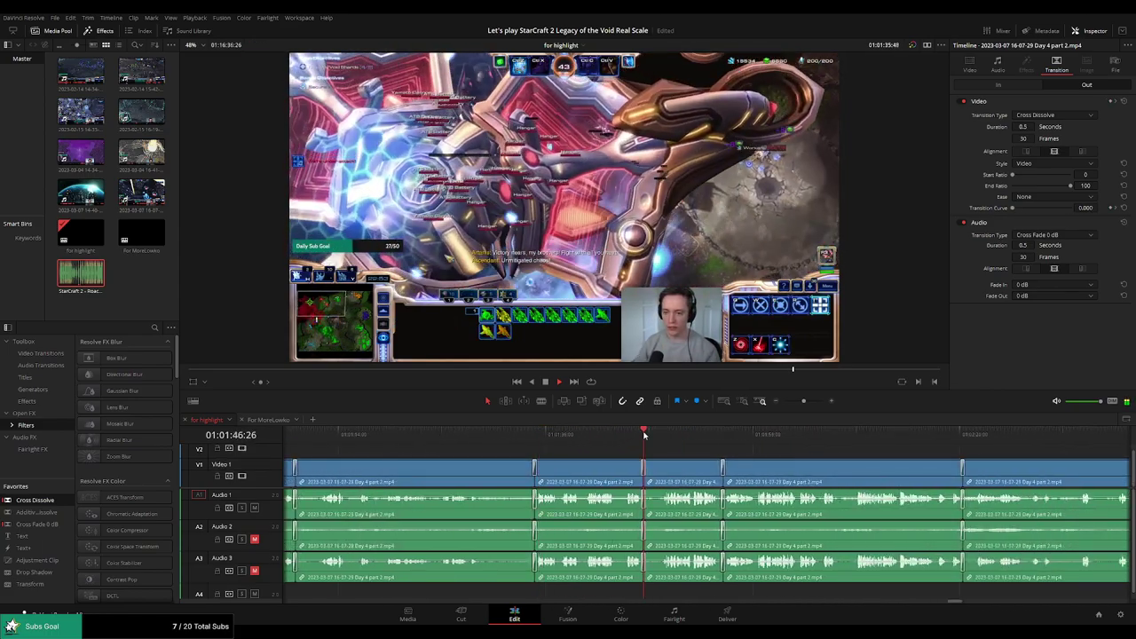
pyautogui.moveTo(644, 434); pyautogui.dragTo(646, 437)
pyautogui.click(640, 436)
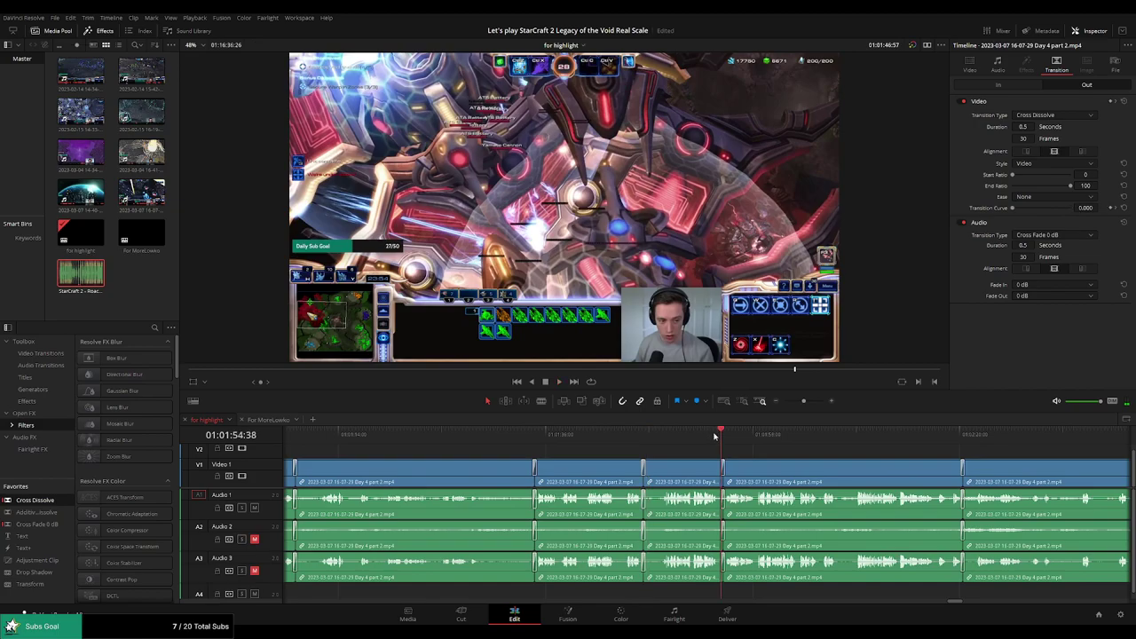
pyautogui.hscroll(2, 836, 451)
pyautogui.click(773, 435)
pyautogui.hscroll(3, 776, 450)
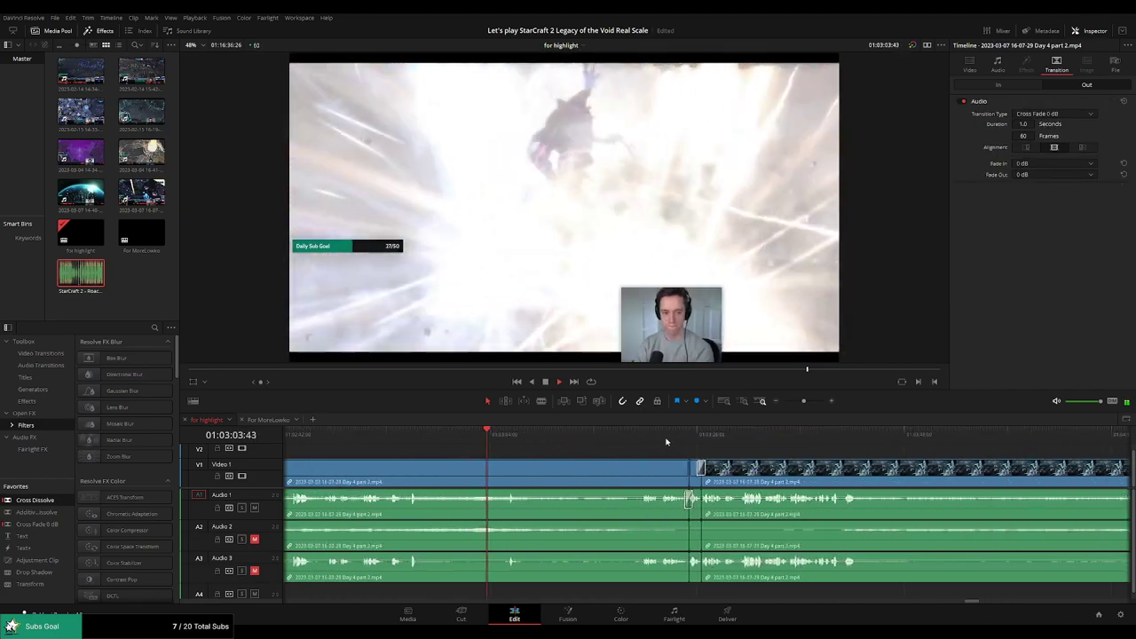
# Review the join into the victory screen near 01:03:26 and skim the long cutscene clip from 01:03:55 onward
pyautogui.hscroll(3, 802, 454)
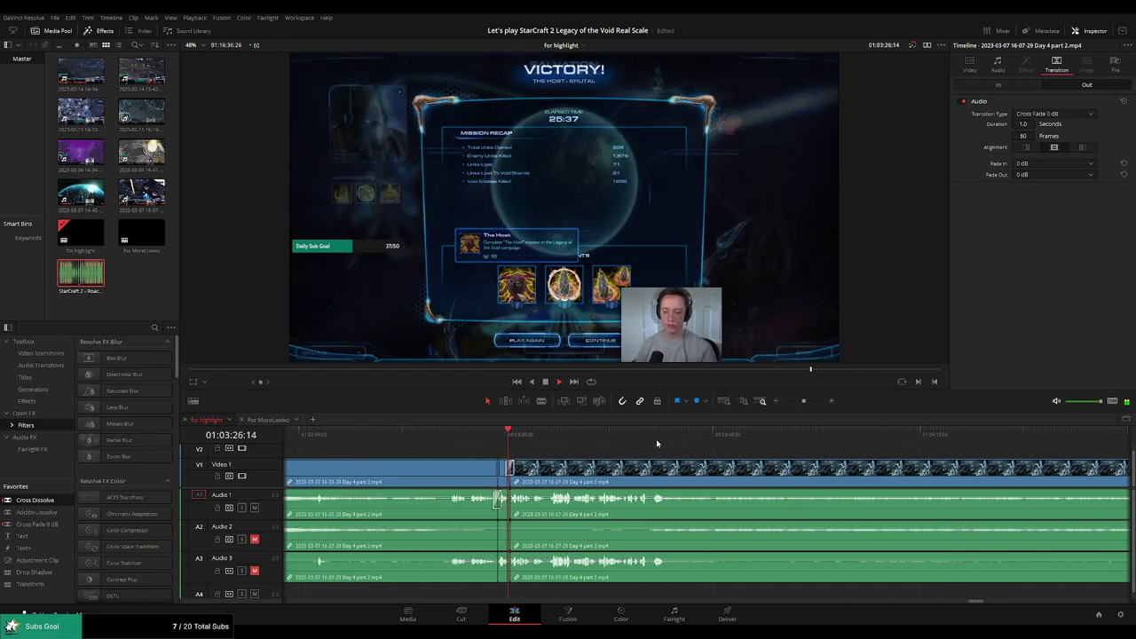
pyautogui.click(633, 435)
pyautogui.click(773, 437)
pyautogui.moveTo(976, 456); pyautogui.dragTo(700, 449)
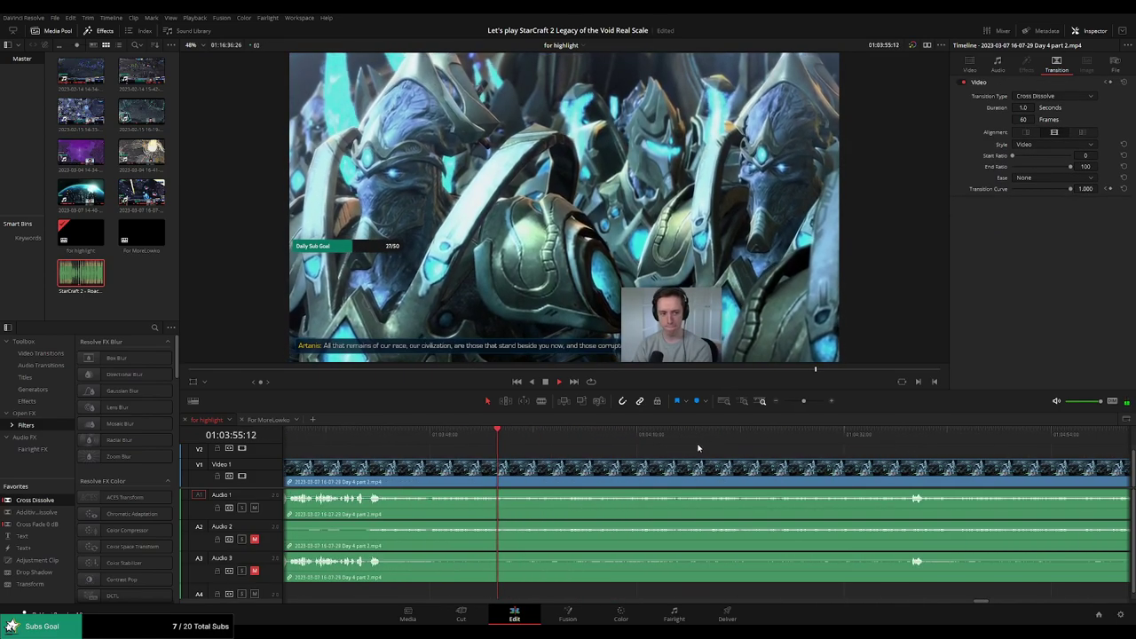
pyautogui.moveTo(892, 436); pyautogui.dragTo(570, 450)
pyautogui.click(790, 438)
pyautogui.hscroll(5, 798, 444)
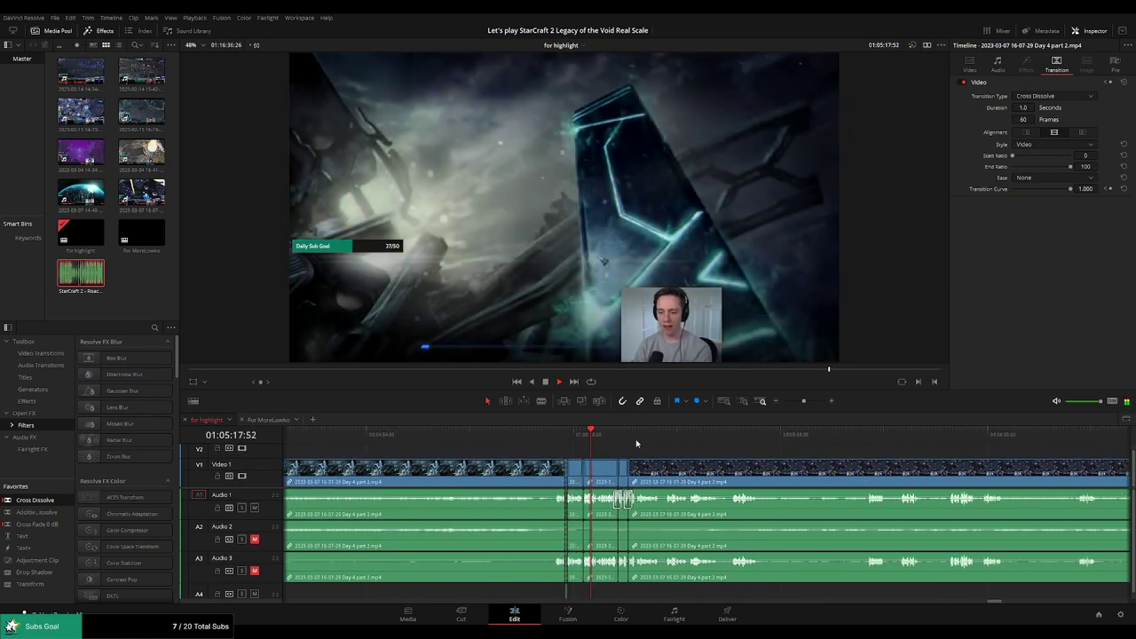
# Review the short loading-screen clips near 01:05:17 and skim the next mission's opening up to the join near 01:06:54
pyautogui.click(613, 437)
pyautogui.moveTo(681, 436); pyautogui.dragTo(948, 440)
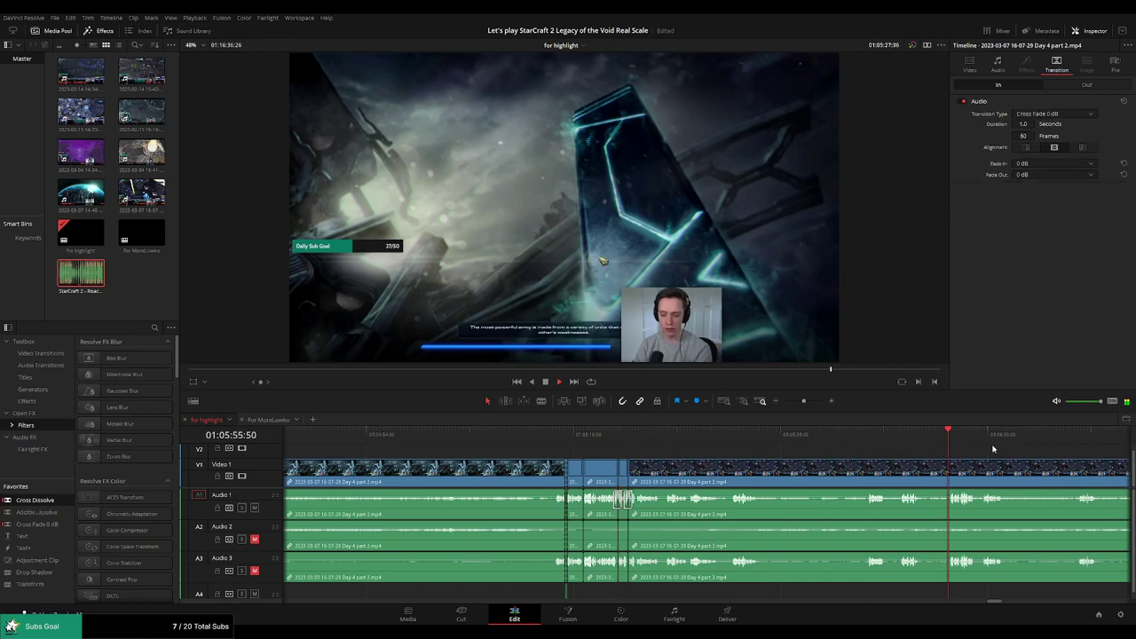
pyautogui.hscroll(8, 993, 449)
pyautogui.moveTo(879, 437); pyautogui.dragTo(1026, 441)
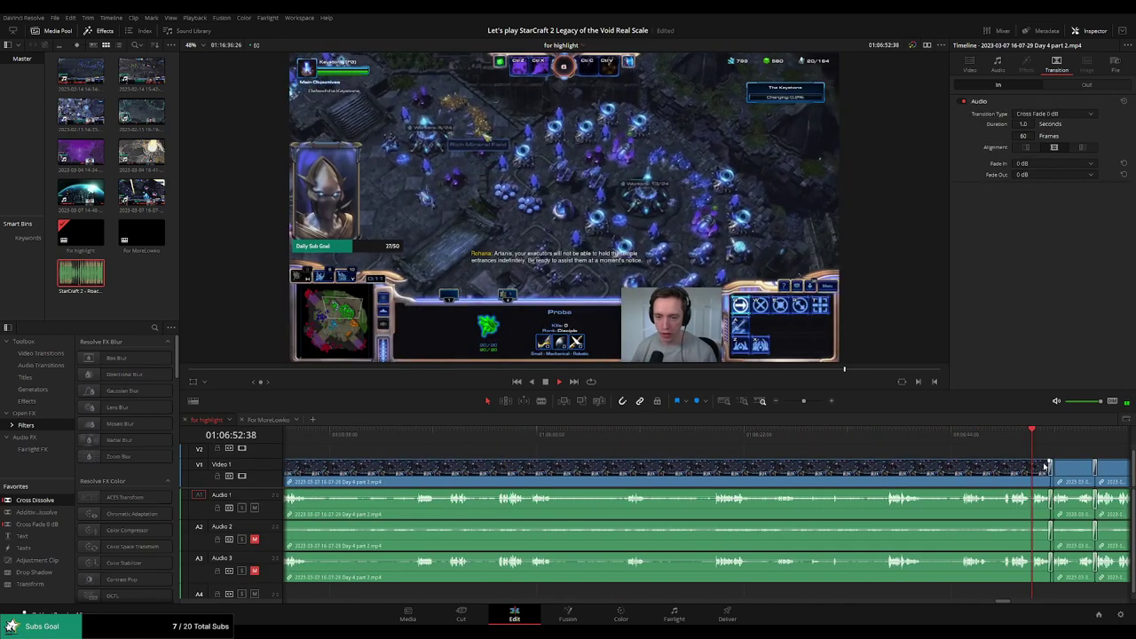
pyautogui.hscroll(8, 1045, 466)
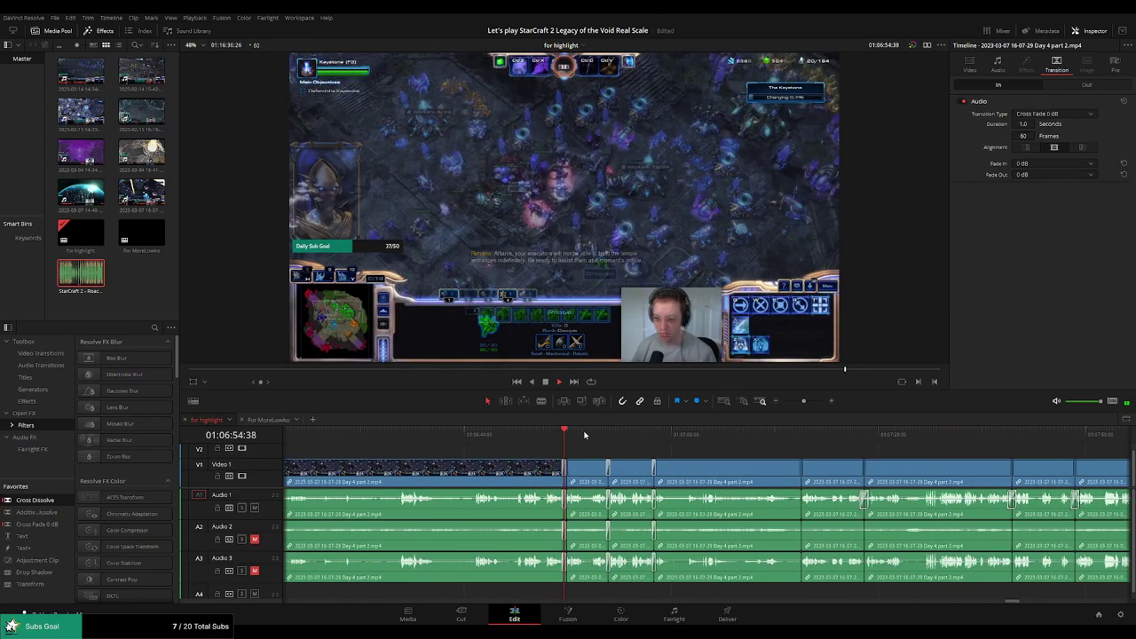
# Play the Keystone mission joins from 01:06:59 through those near 01:07:20 and 01:07:41 to 01:07:49
pyautogui.click(591, 434)
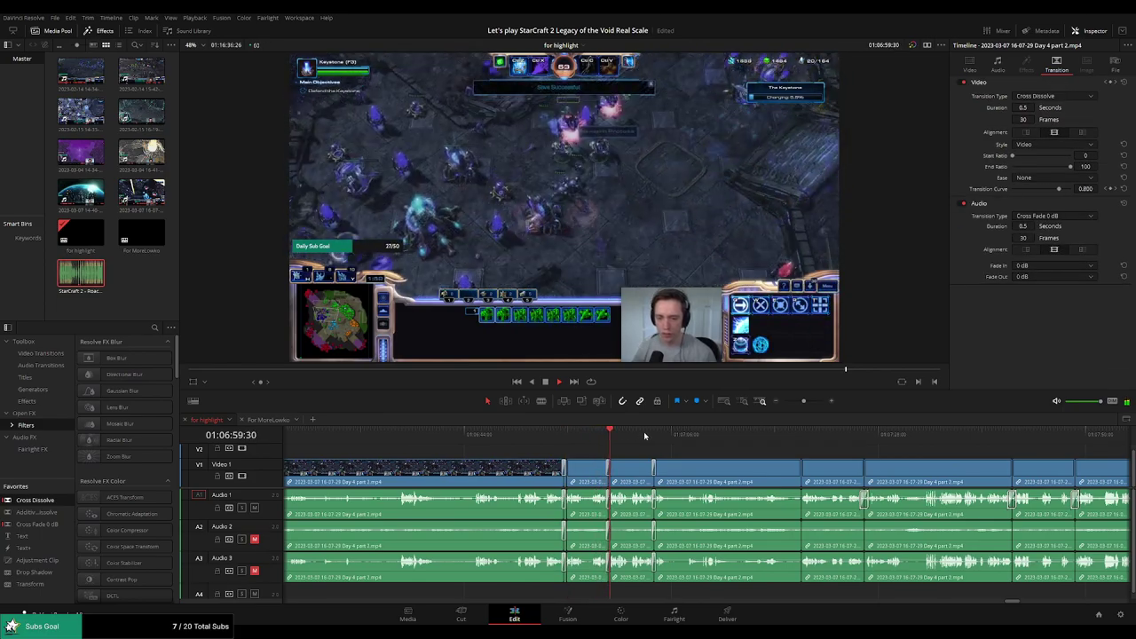
pyautogui.click(654, 435)
pyautogui.click(786, 435)
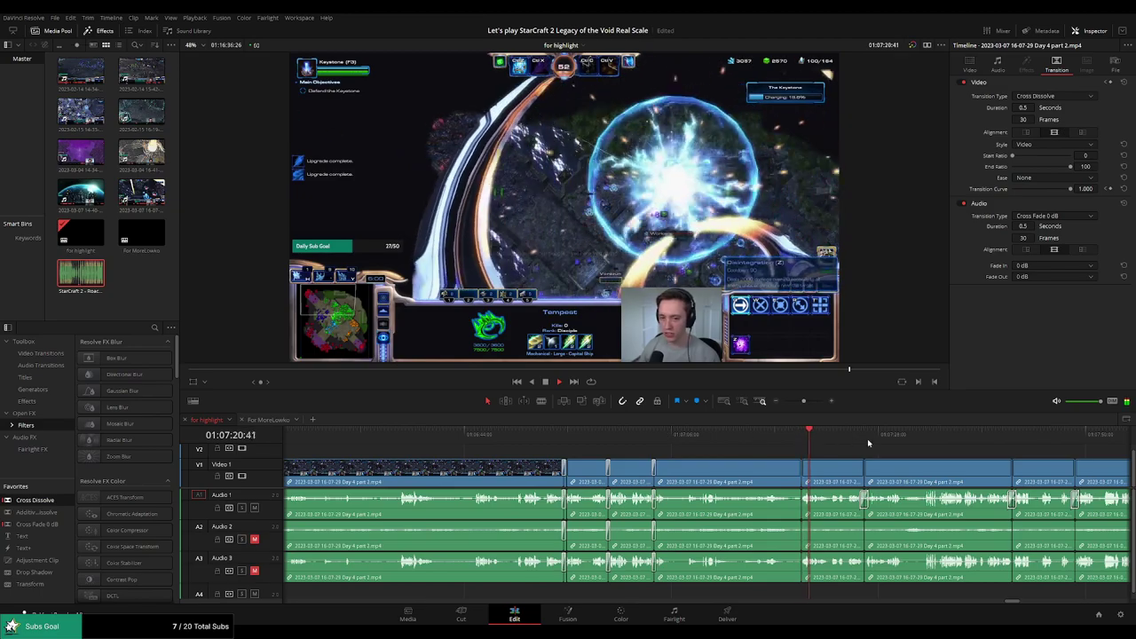
pyautogui.hscroll(2, 727, 452)
pyautogui.hscroll(3, 727, 452)
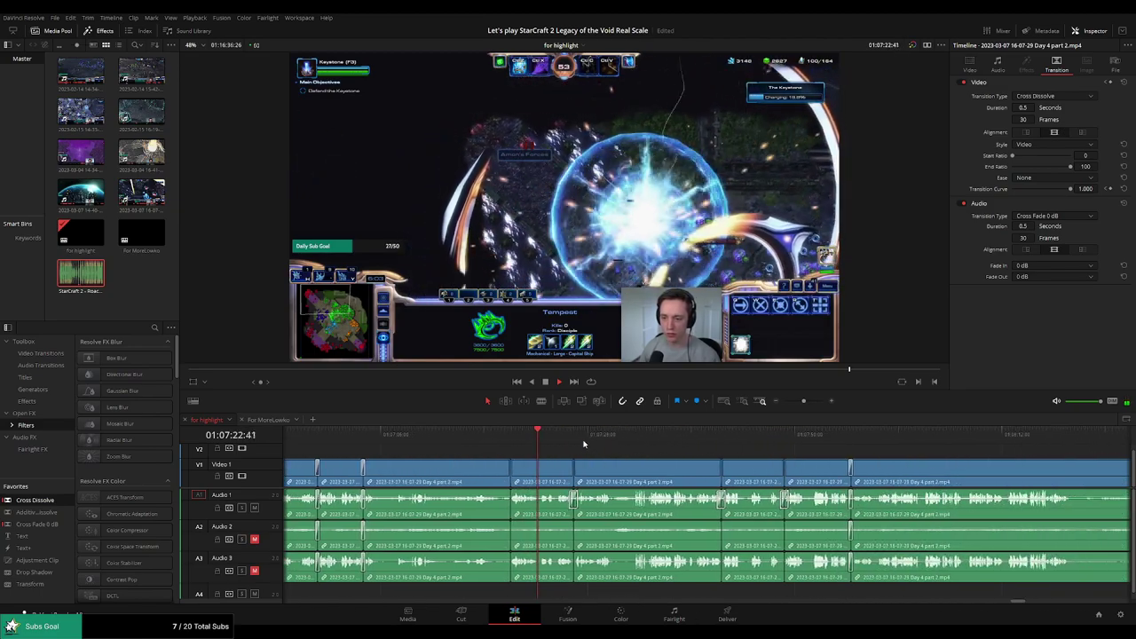
pyautogui.click(708, 435)
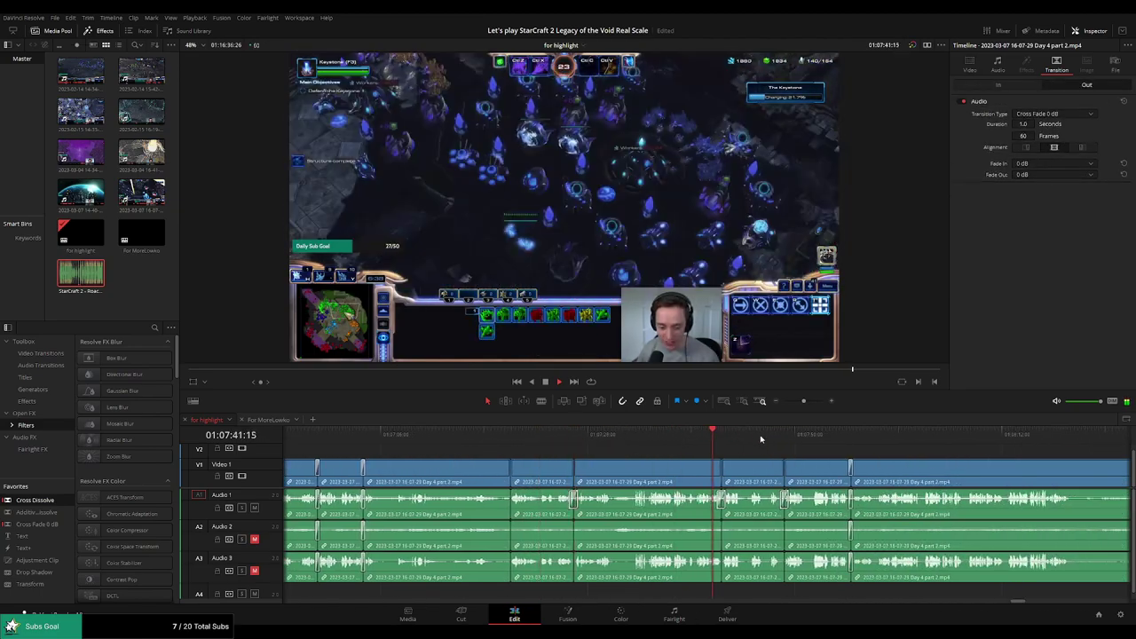
pyautogui.click(781, 435)
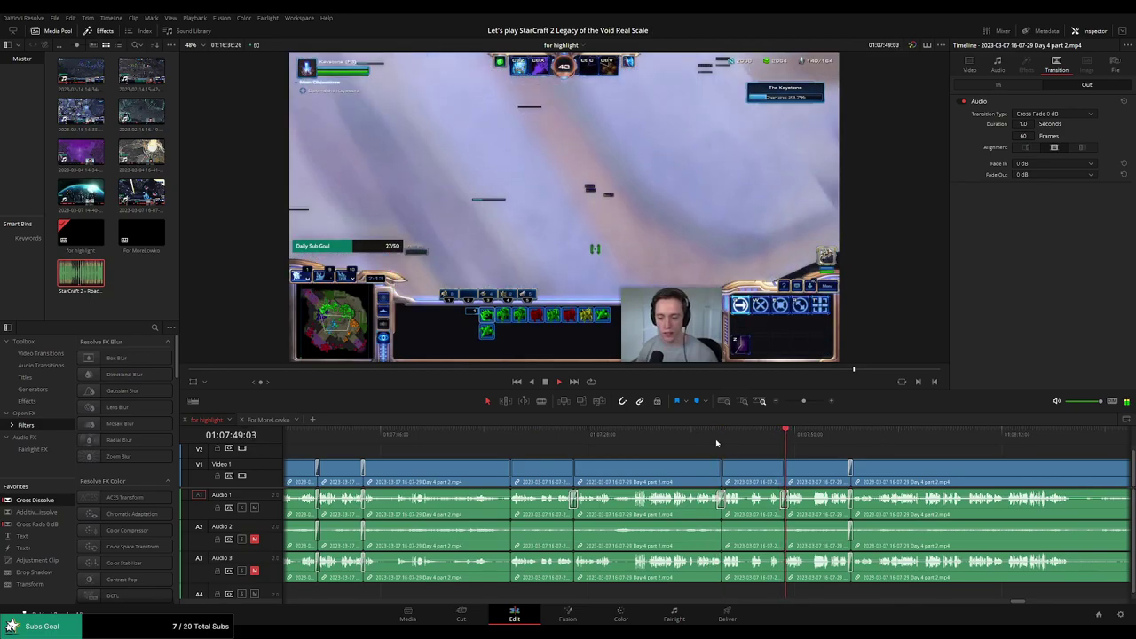
# Review the joins near 01:07:55 and 01:08:45 and skim the following clip to the join near 01:09:19
pyautogui.hscroll(3, 657, 447)
pyautogui.click(632, 435)
pyautogui.hscroll(3, 701, 446)
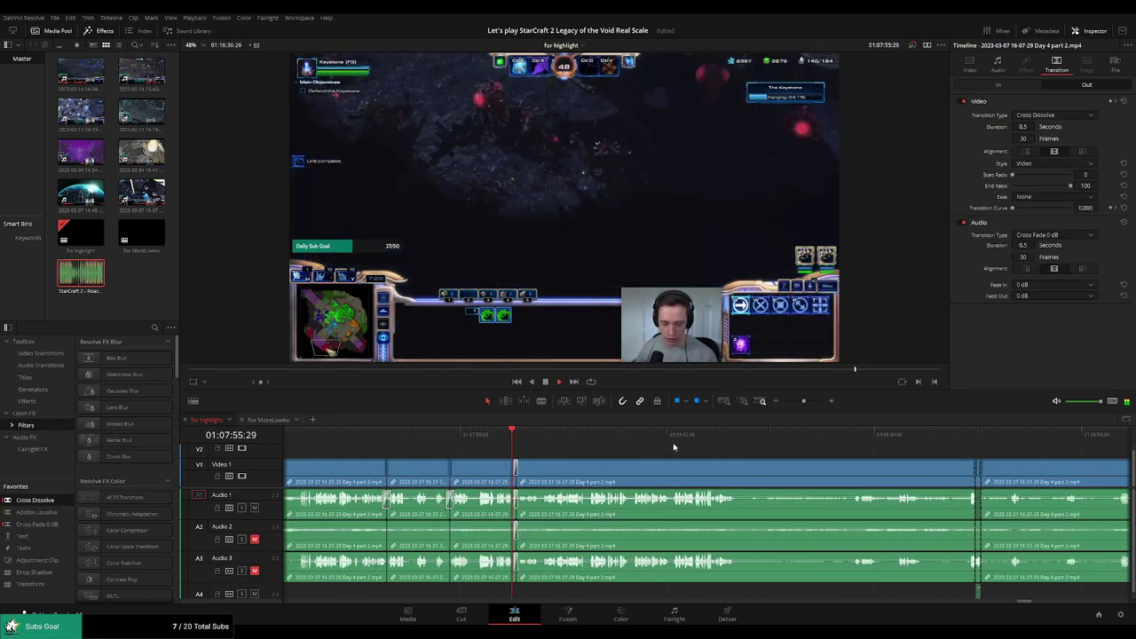
pyautogui.click(965, 435)
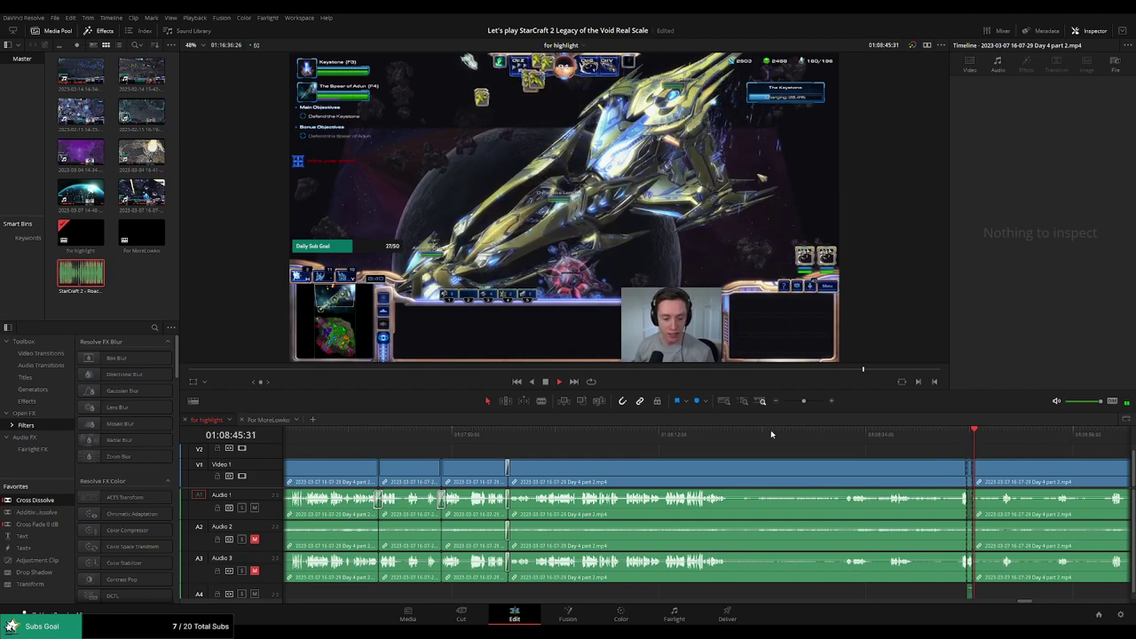
pyautogui.hscroll(5, 754, 444)
pyautogui.click(624, 435)
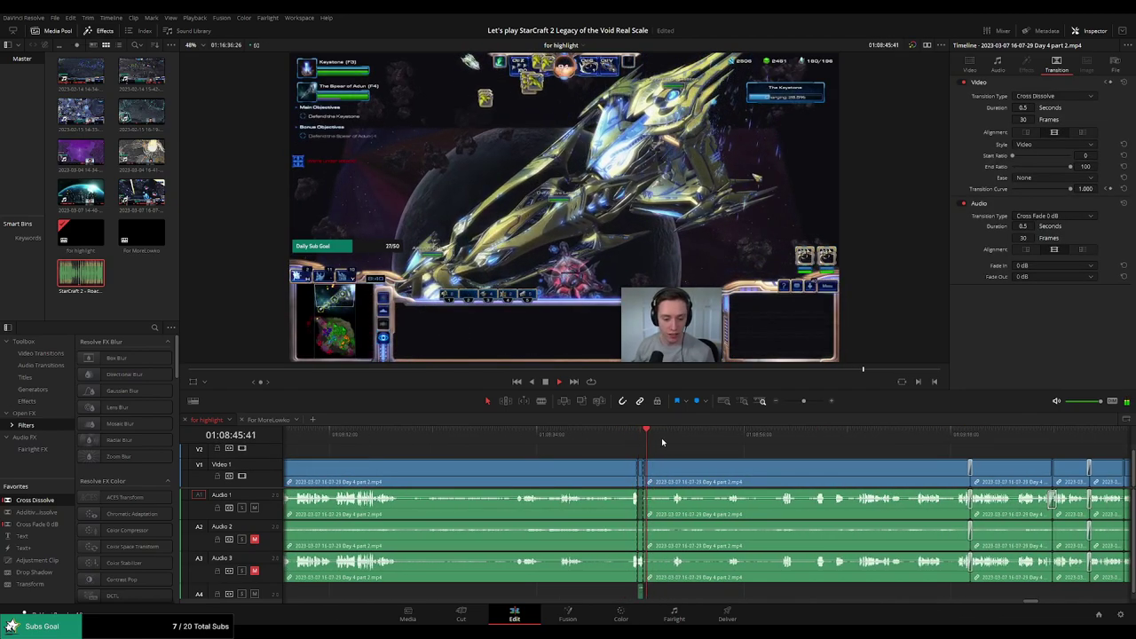
pyautogui.moveTo(665, 438); pyautogui.dragTo(957, 442)
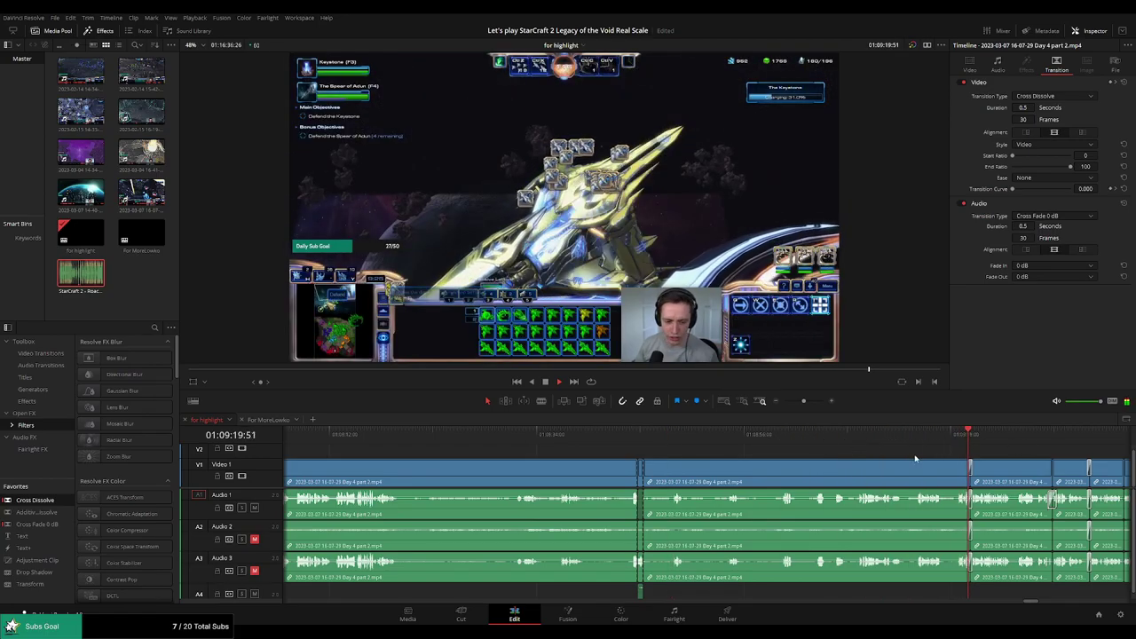
# Check the joins near 01:09:32 and 01:09:54, and go back to play the one near 01:09:36
pyautogui.hscroll(5, 835, 451)
pyautogui.click(642, 433)
pyautogui.click(681, 435)
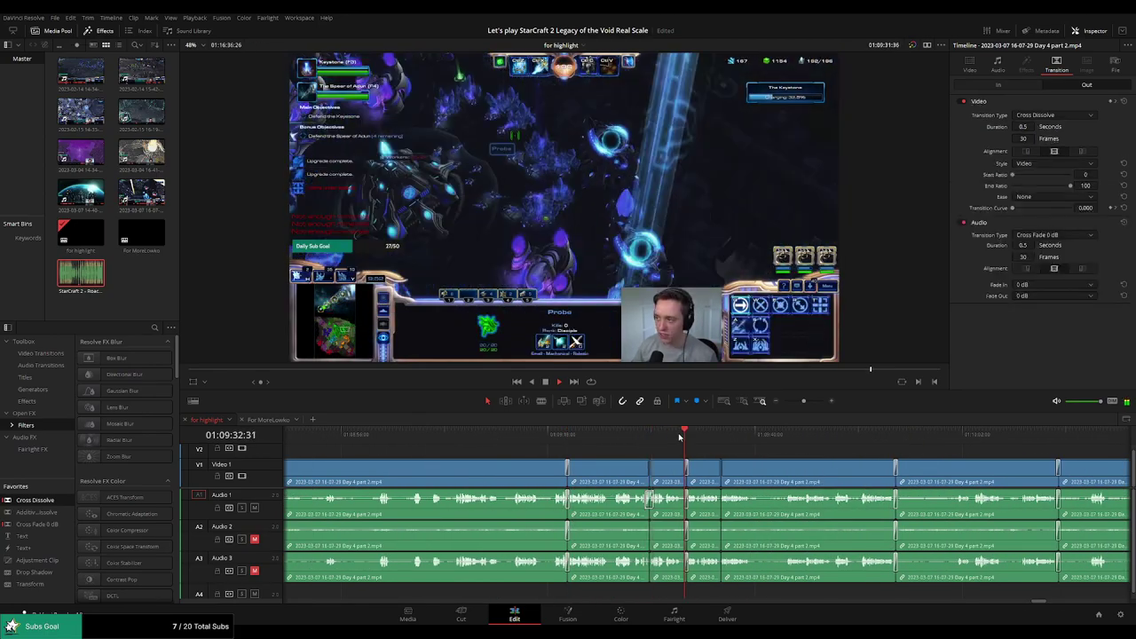
pyautogui.moveTo(879, 433); pyautogui.dragTo(890, 431)
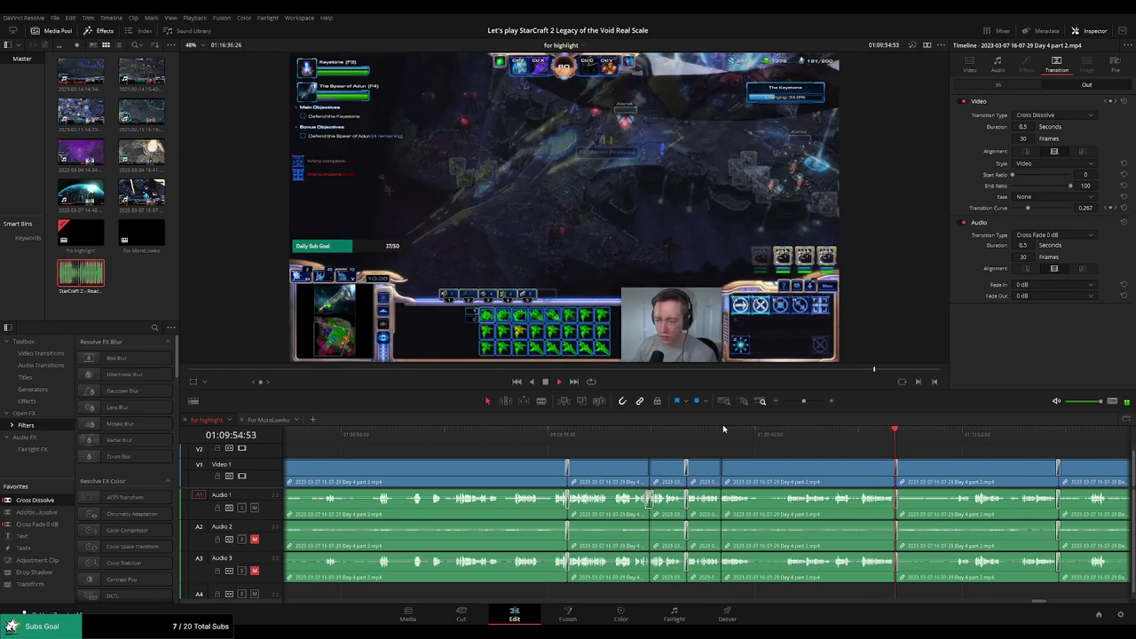
pyautogui.click(715, 433)
pyautogui.hscroll(3, 657, 435)
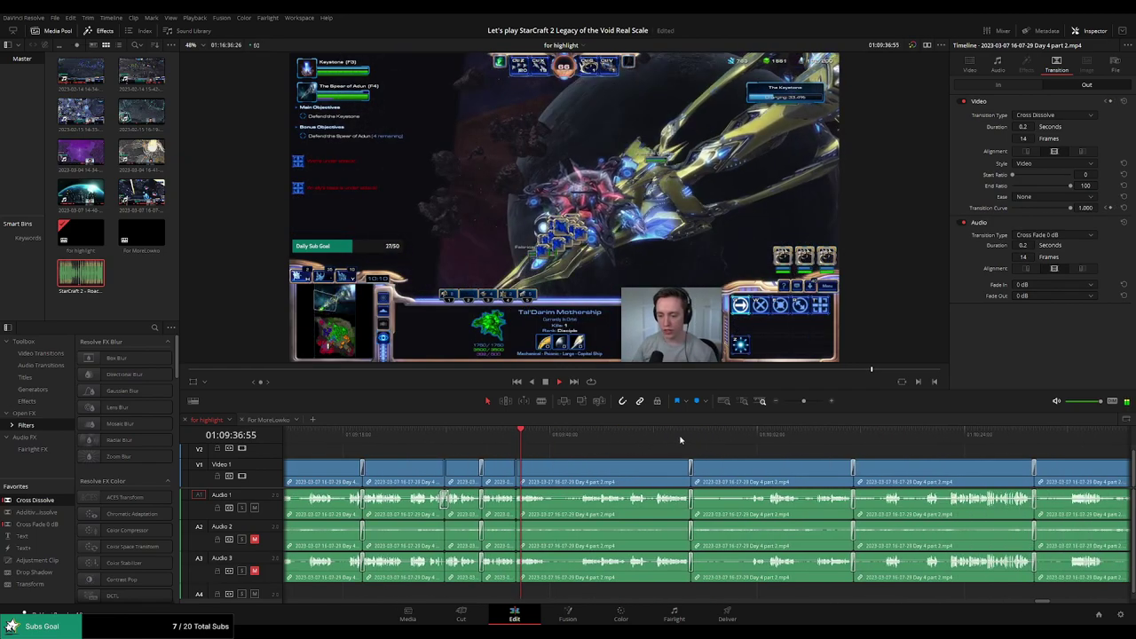
# Skim onward from the join near 01:09:54 through the one near 01:10:11 to the one near 01:10:31
pyautogui.click(690, 435)
pyautogui.click(846, 434)
pyautogui.hscroll(4, 602, 435)
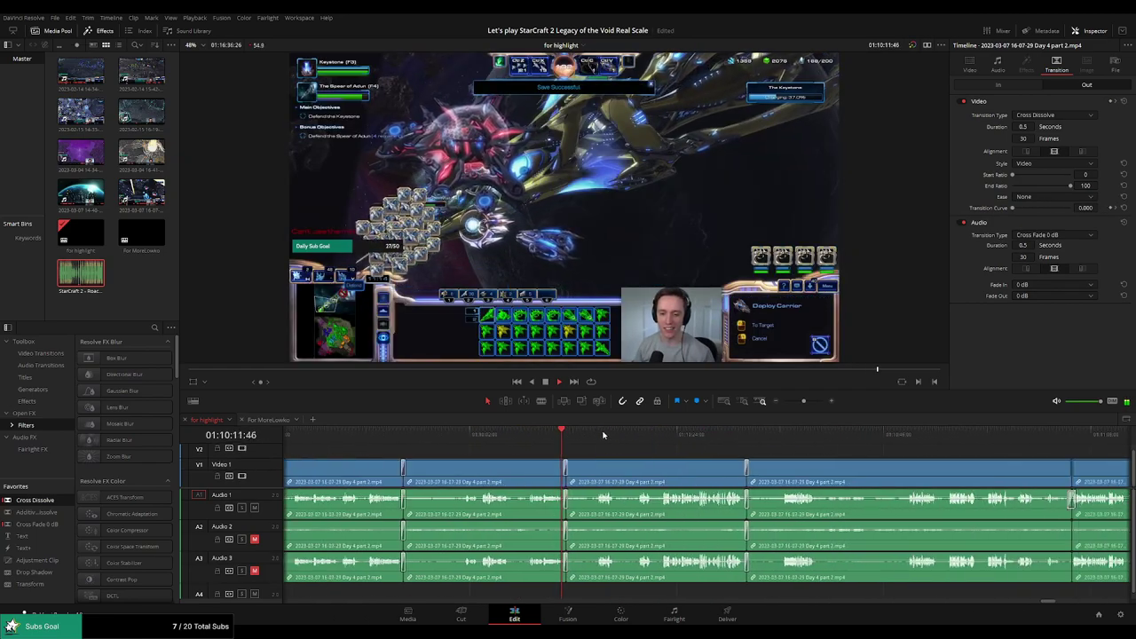
pyautogui.click(701, 435)
pyautogui.hscroll(3, 618, 435)
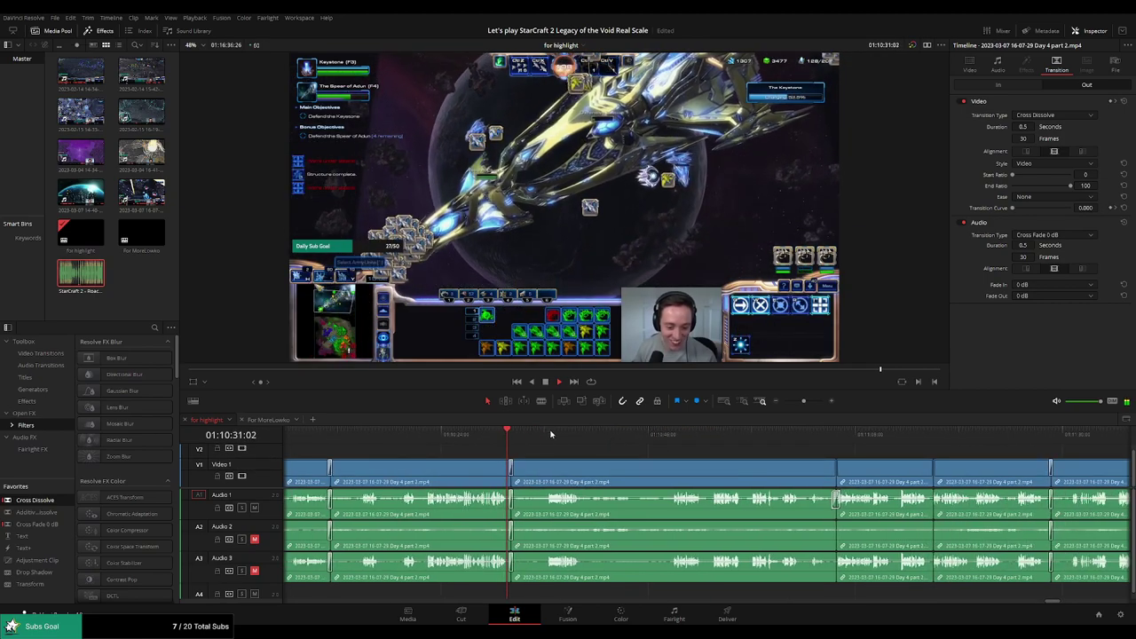
# Review the Keystone mission joins near 01:11:05, 01:11:16 and 01:11:29
pyautogui.click(816, 434)
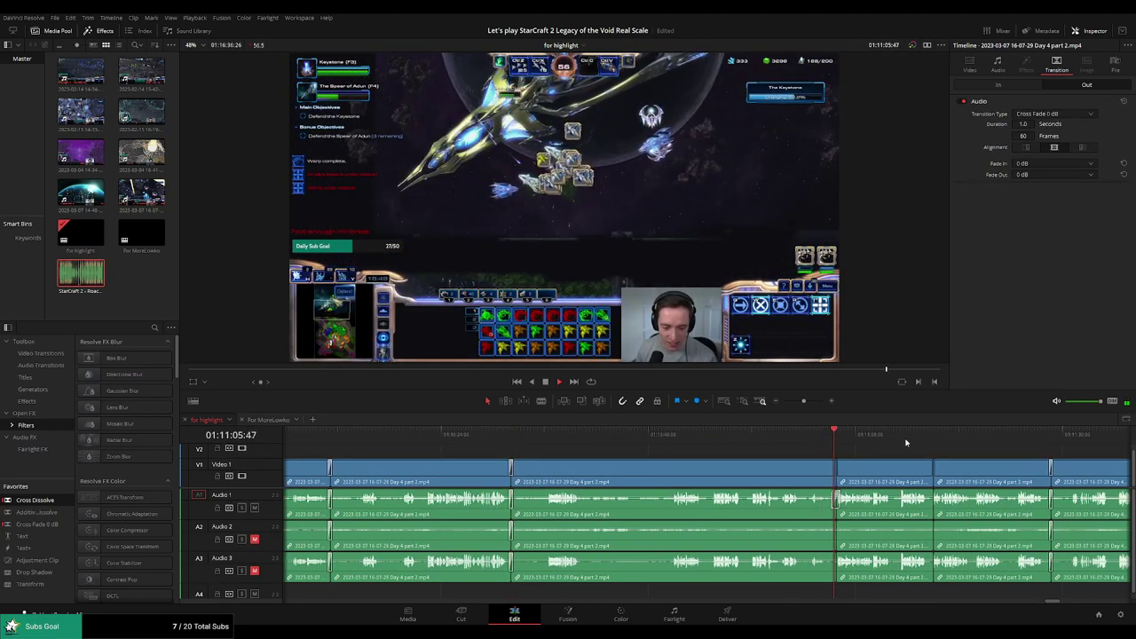
pyautogui.hscroll(3, 605, 435)
pyautogui.click(636, 435)
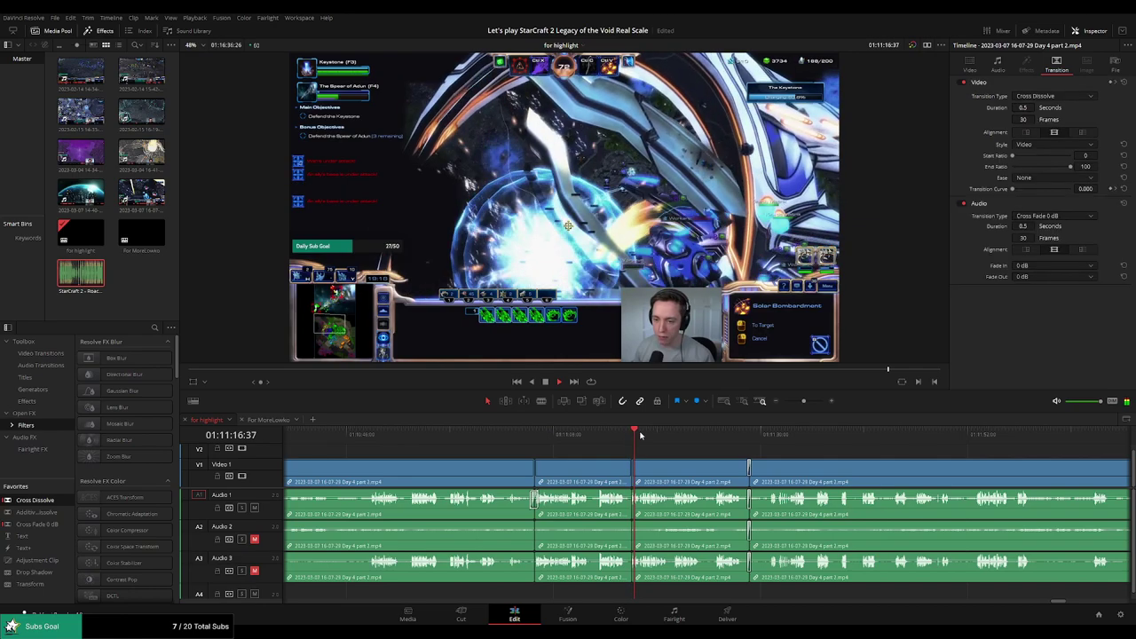
pyautogui.click(741, 435)
pyautogui.hscroll(3, 865, 448)
# Skim the battle footage through the join near 01:12:28 and onward to the join near 01:13:39
pyautogui.click(894, 435)
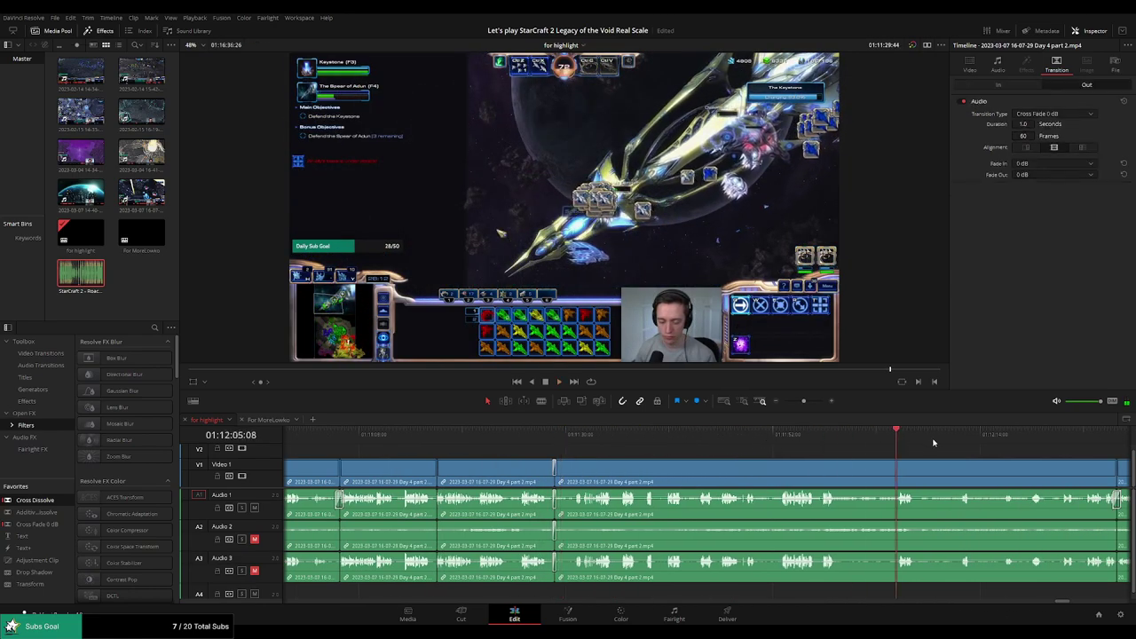
pyautogui.click(1087, 436)
pyautogui.moveTo(1116, 454); pyautogui.dragTo(652, 446)
pyautogui.moveTo(824, 449); pyautogui.dragTo(659, 442)
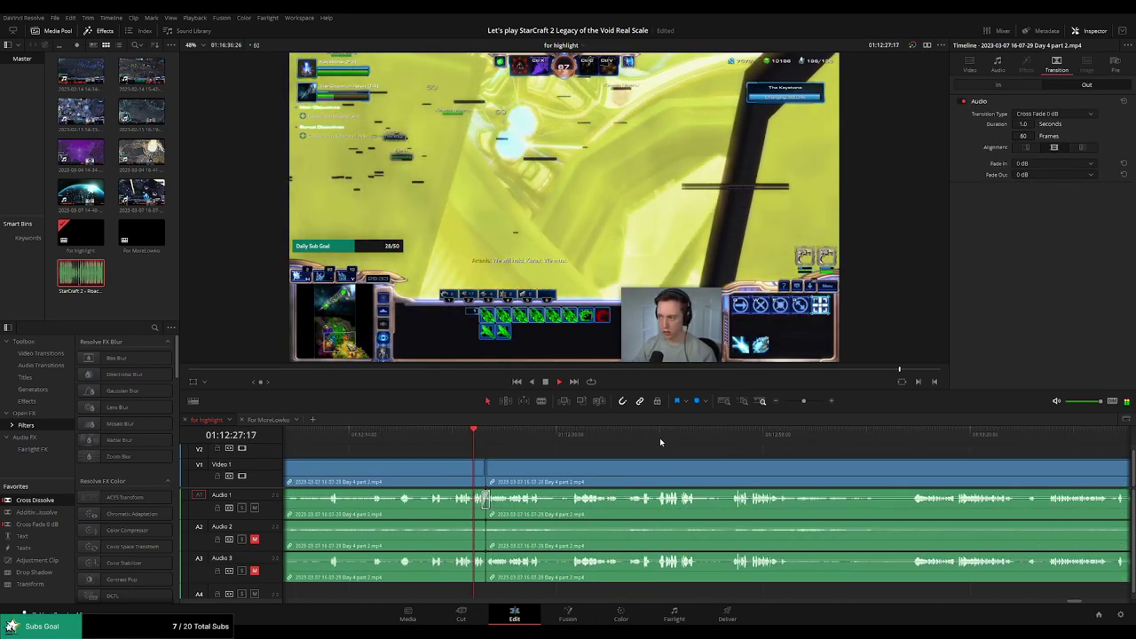
pyautogui.scroll(-5, 831, 449)
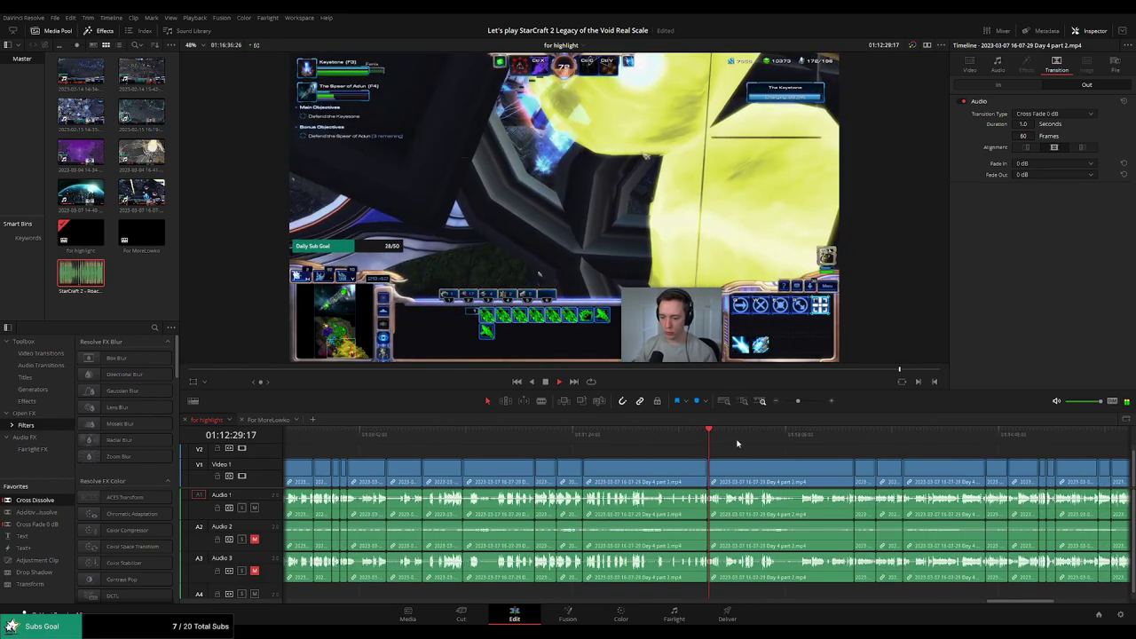
pyautogui.click(740, 442)
pyautogui.click(768, 440)
pyautogui.moveTo(792, 441); pyautogui.dragTo(858, 443)
pyautogui.scroll(5, 854, 443)
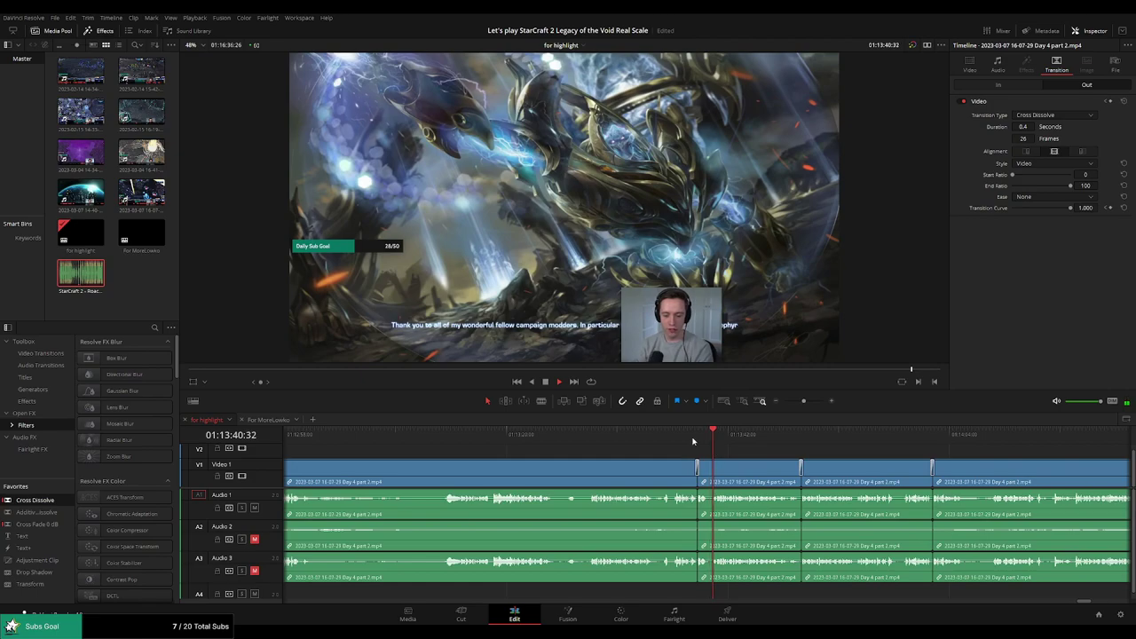
# Review the joins in the credits footage near 01:13:39, 01:13:49 and 01:14:02, replaying the first one
pyautogui.click(694, 440)
pyautogui.click(780, 440)
pyautogui.click(798, 441)
pyautogui.click(676, 437)
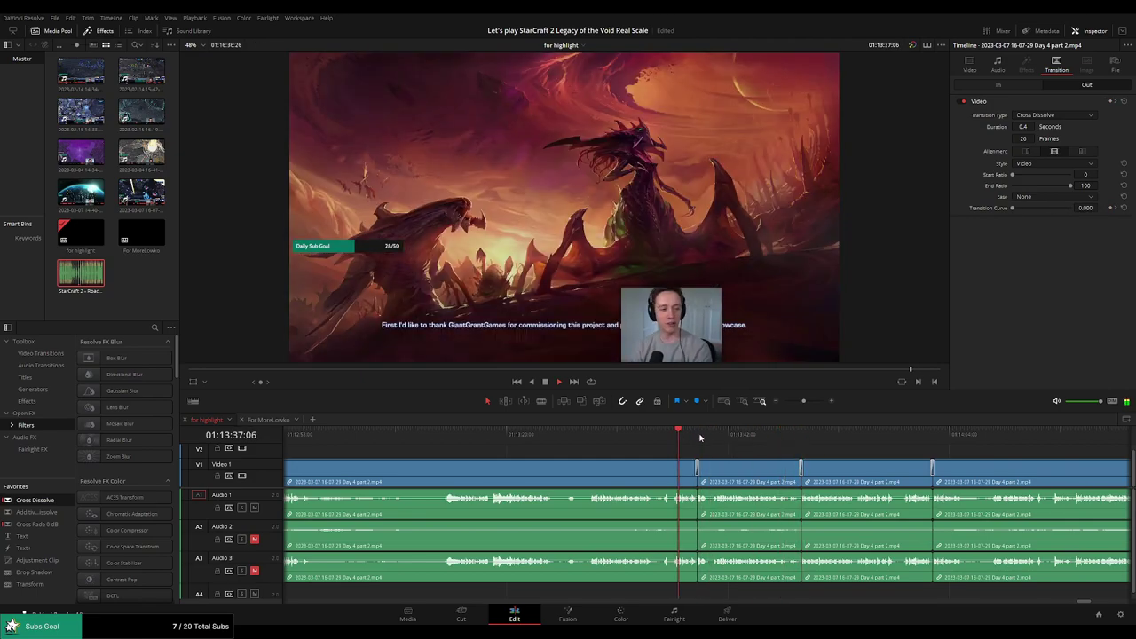
pyautogui.click(701, 437)
pyautogui.click(834, 437)
pyautogui.click(931, 439)
pyautogui.moveTo(1000, 452); pyautogui.dragTo(804, 448)
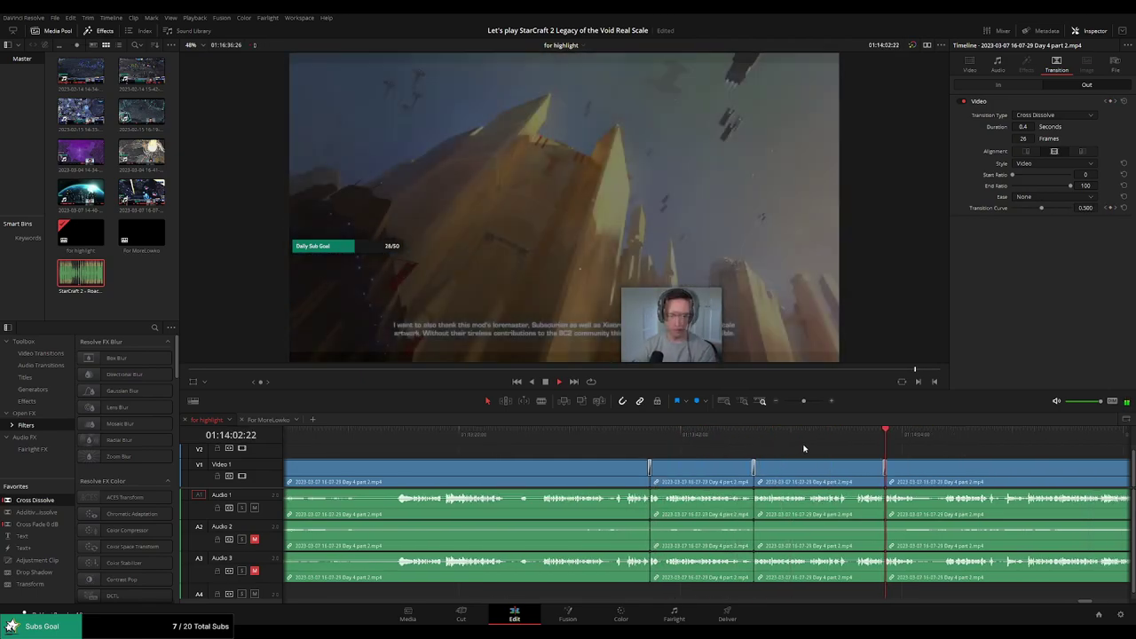
# Skim the next credits clip to the join near 01:14:41 and play through the one near 01:14:52
pyautogui.moveTo(803, 402); pyautogui.dragTo(804, 400)
pyautogui.click(990, 434)
pyautogui.click(1053, 434)
pyautogui.click(1056, 435)
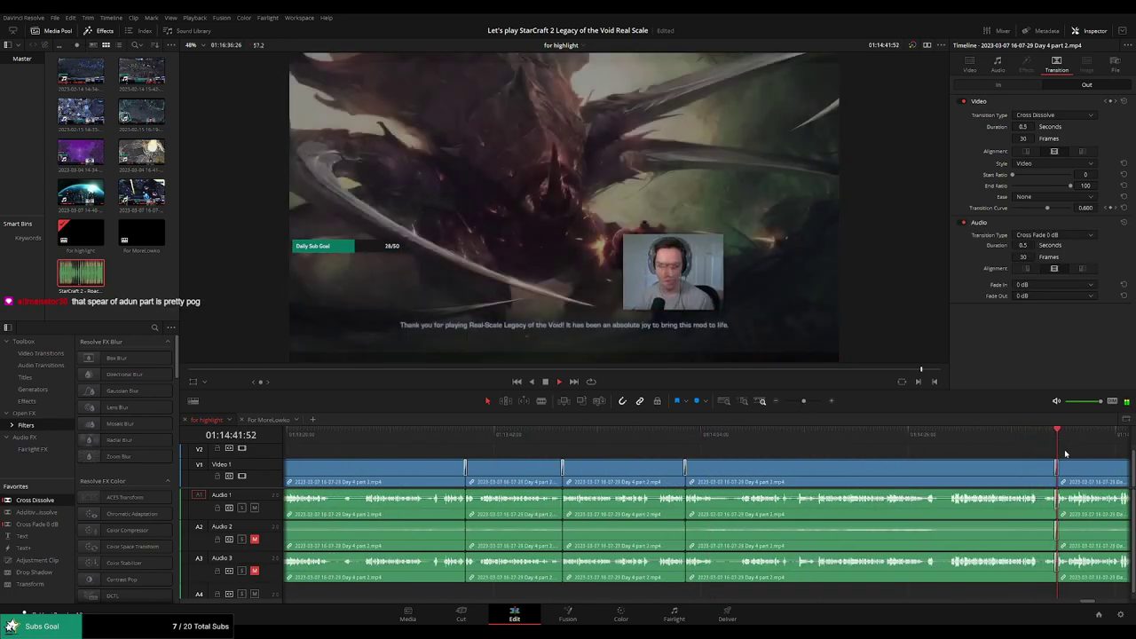
pyautogui.moveTo(1034, 451); pyautogui.dragTo(592, 438)
pyautogui.click(708, 439)
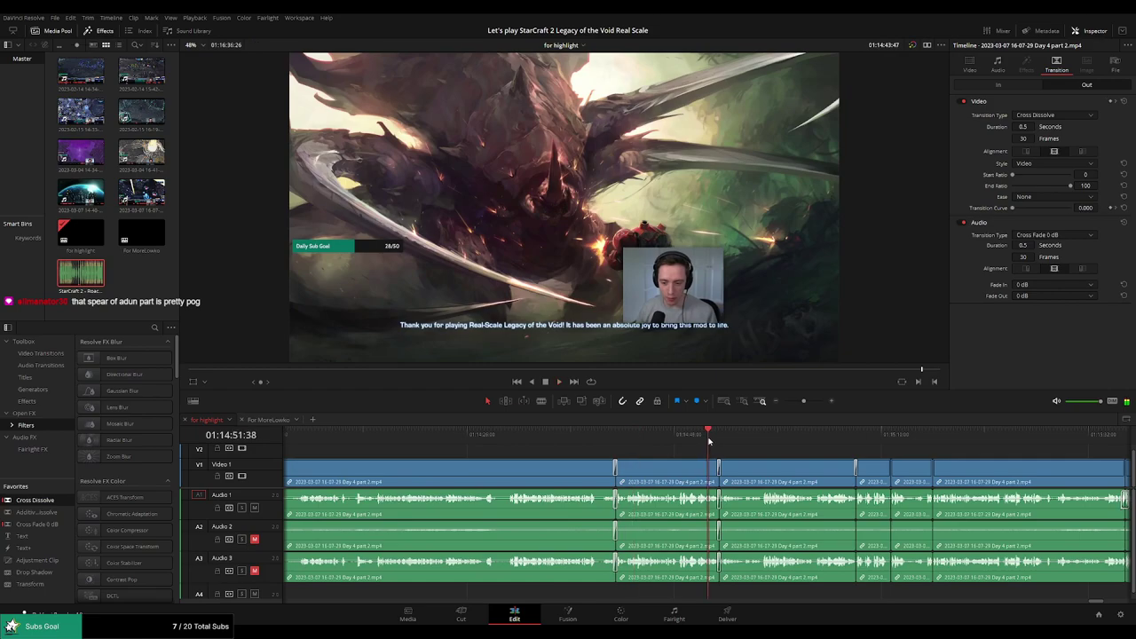
pyautogui.press('space')
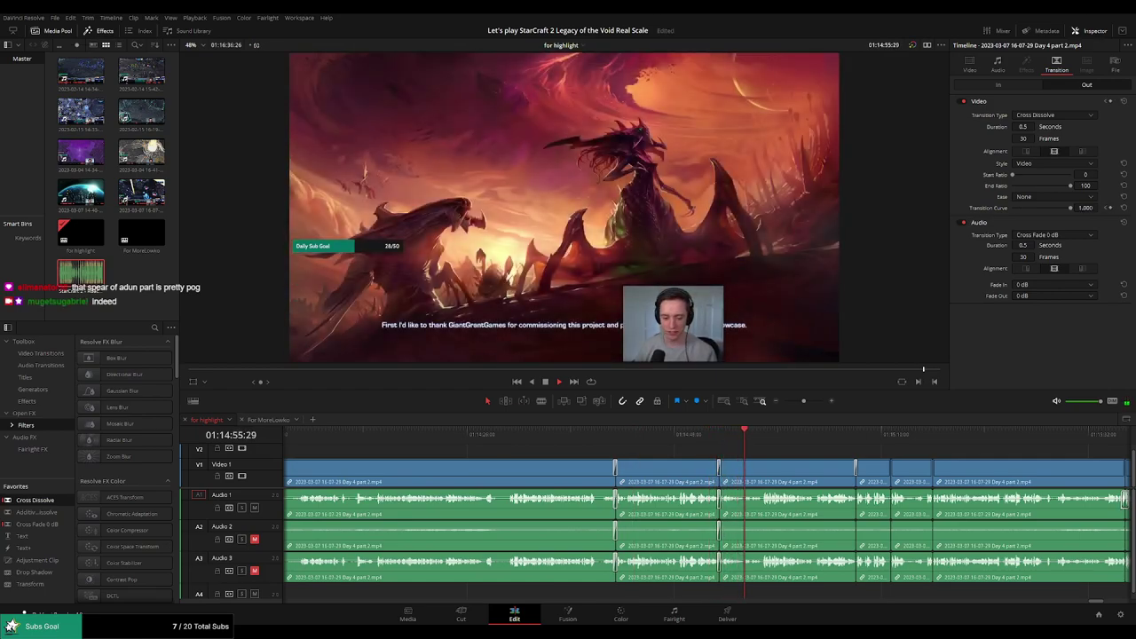
# Check the short-clip joins near 01:15:07, 01:15:11 and 01:15:15 in the credits section
pyautogui.click(851, 437)
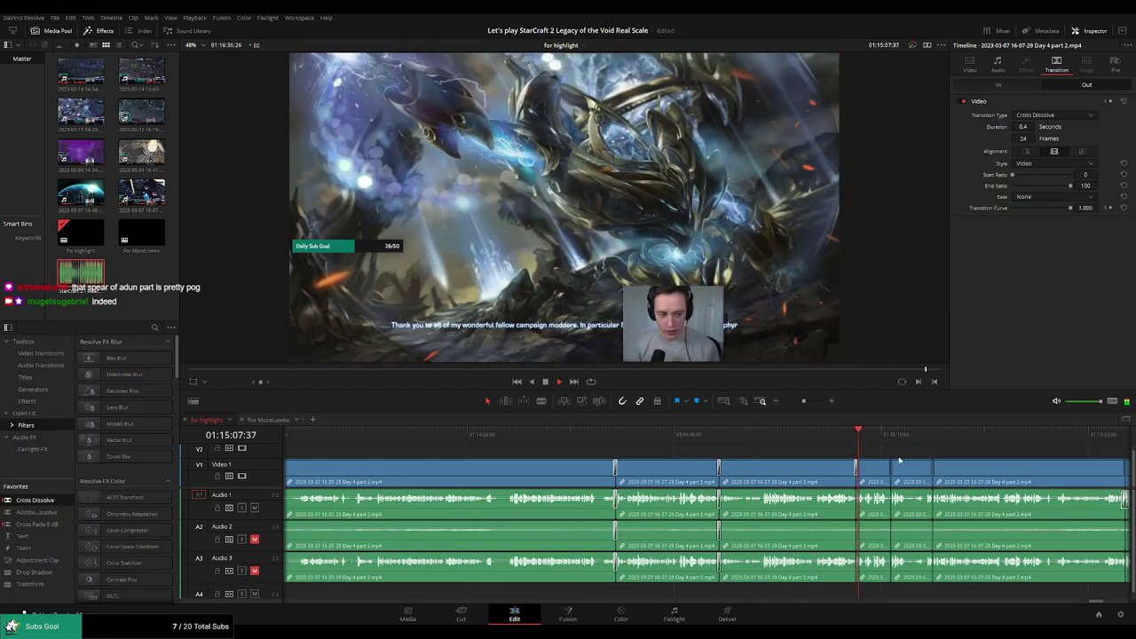
pyautogui.click(889, 437)
pyautogui.click(871, 434)
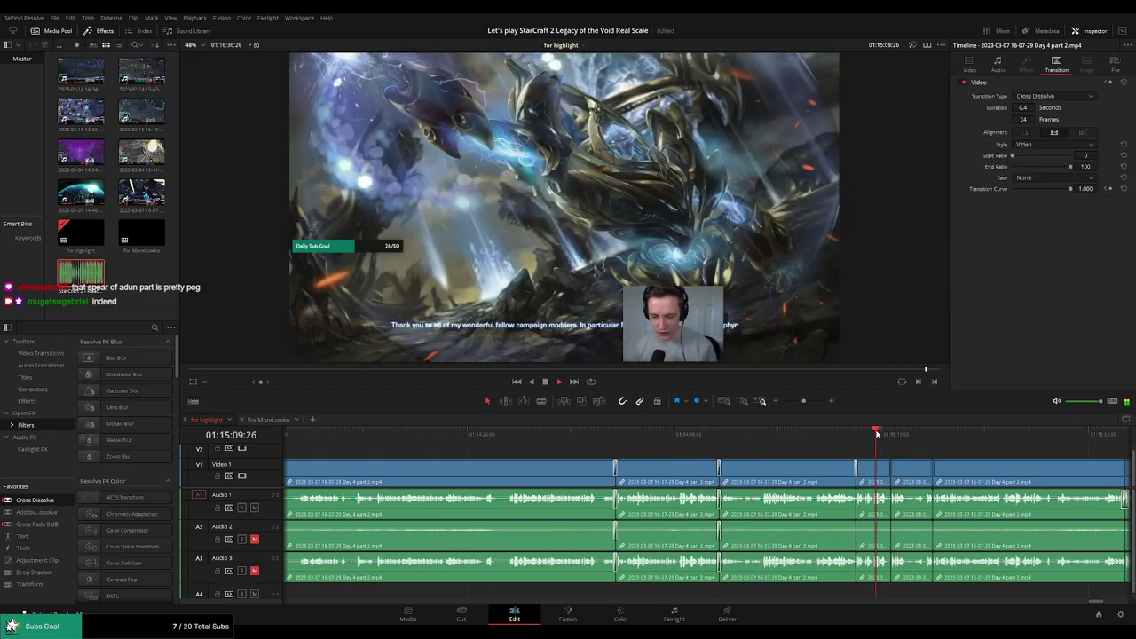
pyautogui.hscroll(4, 792, 457)
pyautogui.click(621, 439)
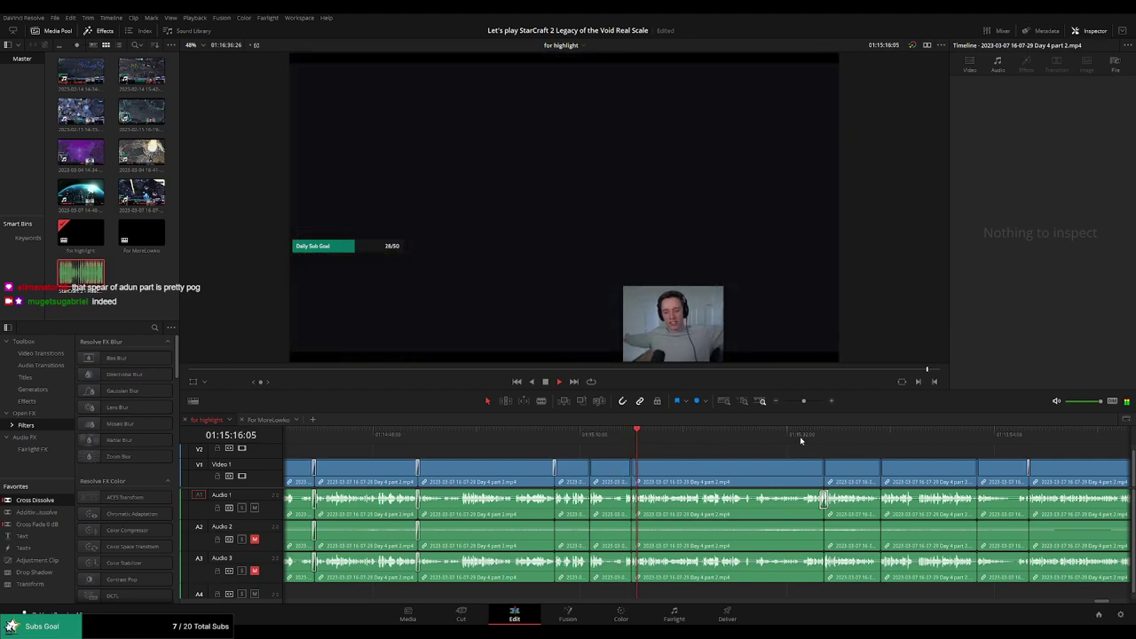
# Review the joins near 01:15:35, 01:15:41 and 01:15:52
pyautogui.click(819, 435)
pyautogui.hscroll(5, 875, 443)
pyautogui.click(583, 435)
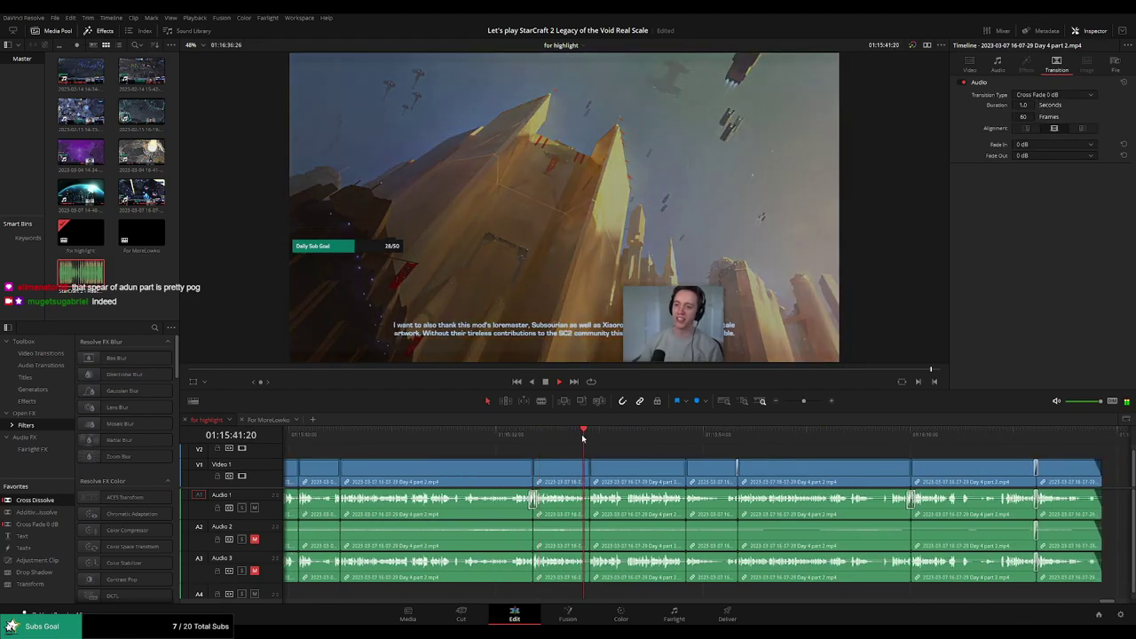
pyautogui.click(679, 435)
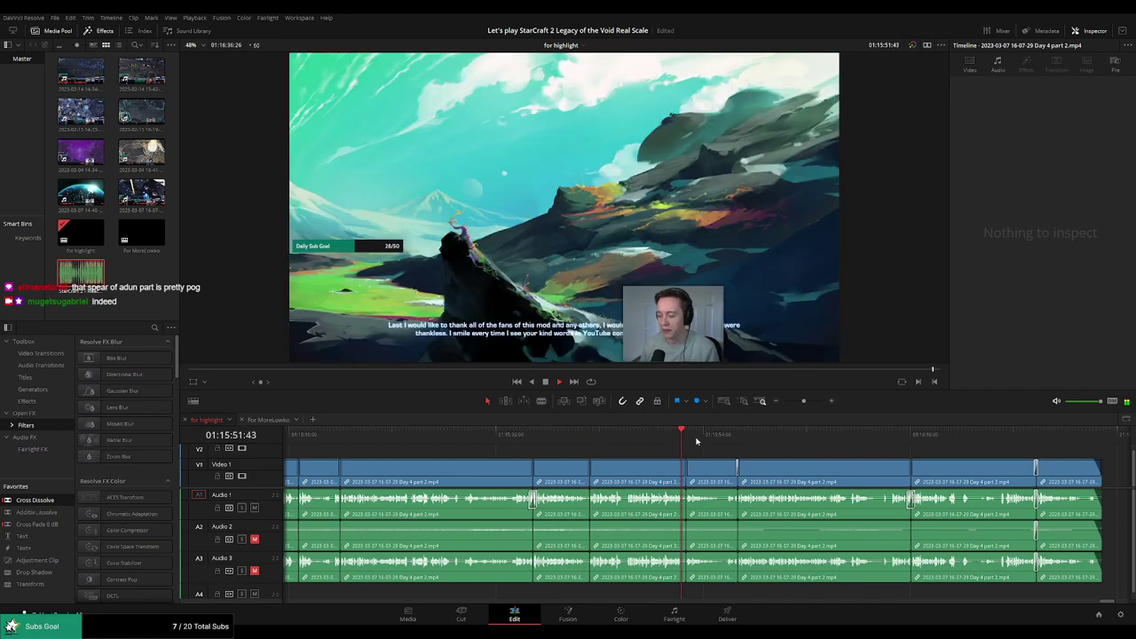
# Try a combined video and audio transition on the cut near 01:15:52, play it, and undo it
pyautogui.press('space')
pyautogui.scroll(2, 691, 463)
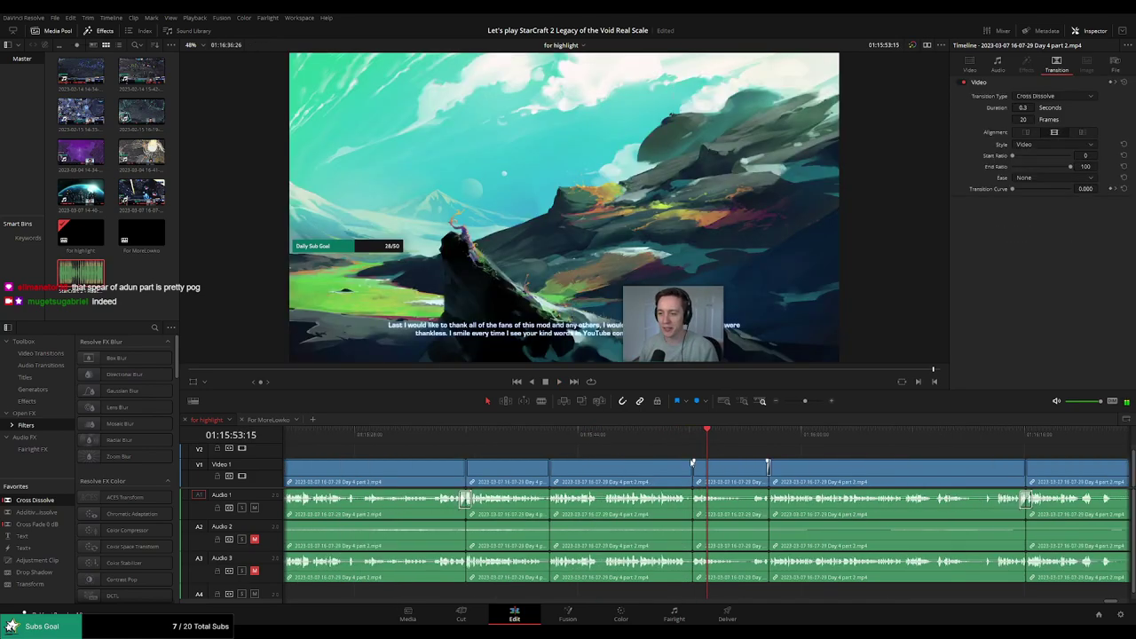
pyautogui.scroll(3, 692, 463)
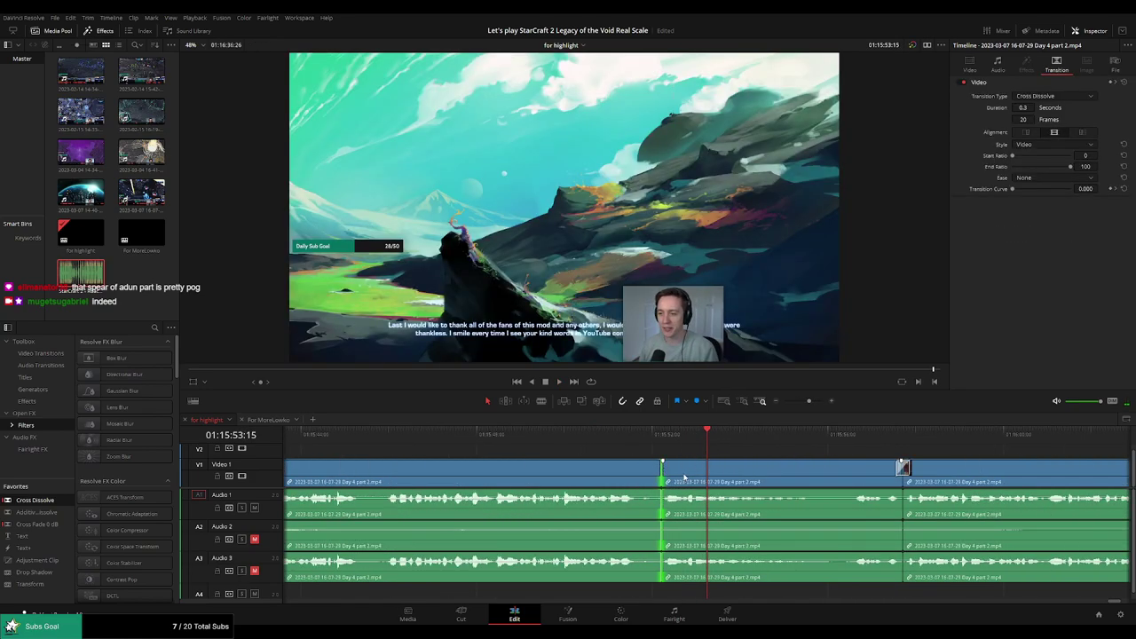
pyautogui.hotkey('ctrl', 't')
pyautogui.click(630, 435)
pyautogui.press('space')
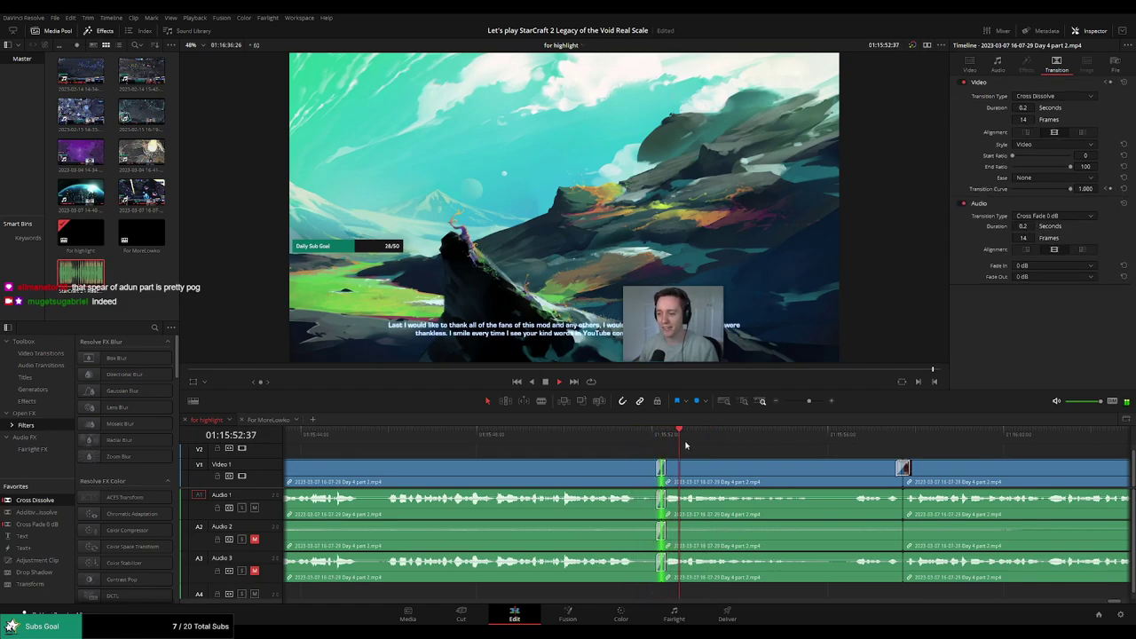
pyautogui.hotkey('ctrl', 'z')
# Apply a video-only Cross Dissolve to the cut near 01:15:52 and shorten it to 0.5 seconds
pyautogui.doubleClick(40, 499)
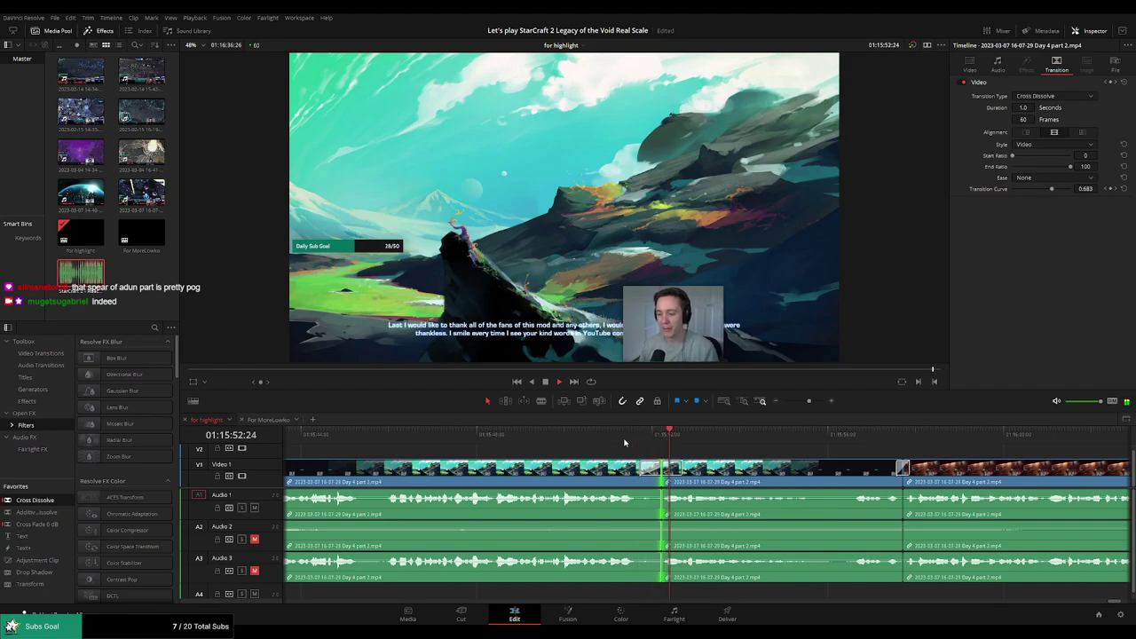
pyautogui.hotkey('ctrl', 'z')
pyautogui.click(886, 440)
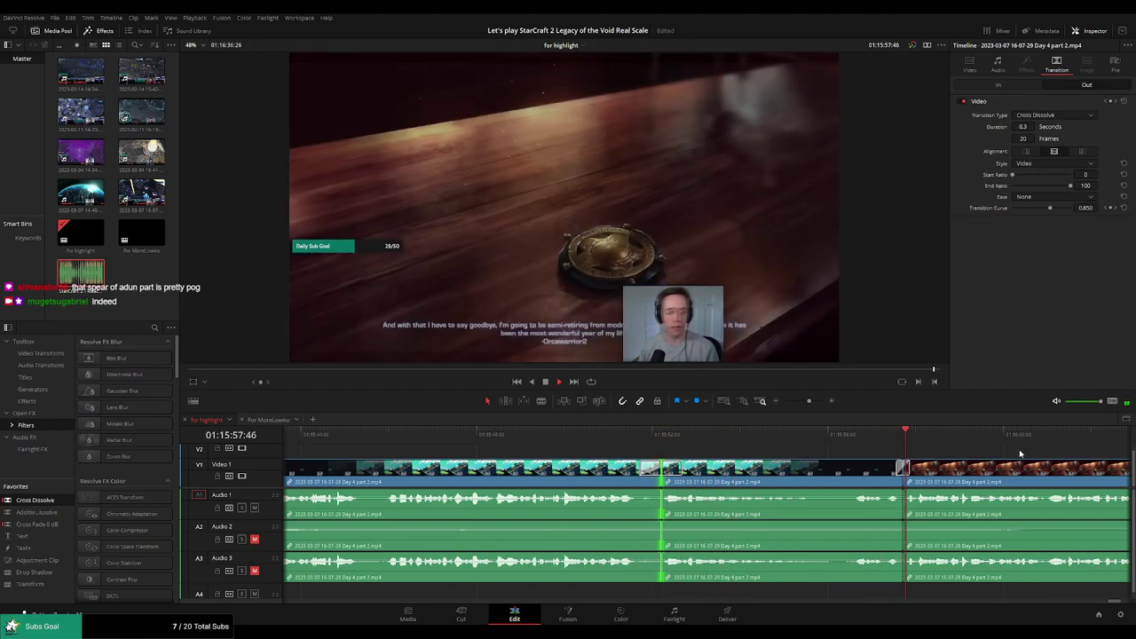
pyautogui.moveTo(1020, 454); pyautogui.dragTo(677, 439)
pyautogui.press('space')
pyautogui.moveTo(331, 462); pyautogui.dragTo(514, 478)
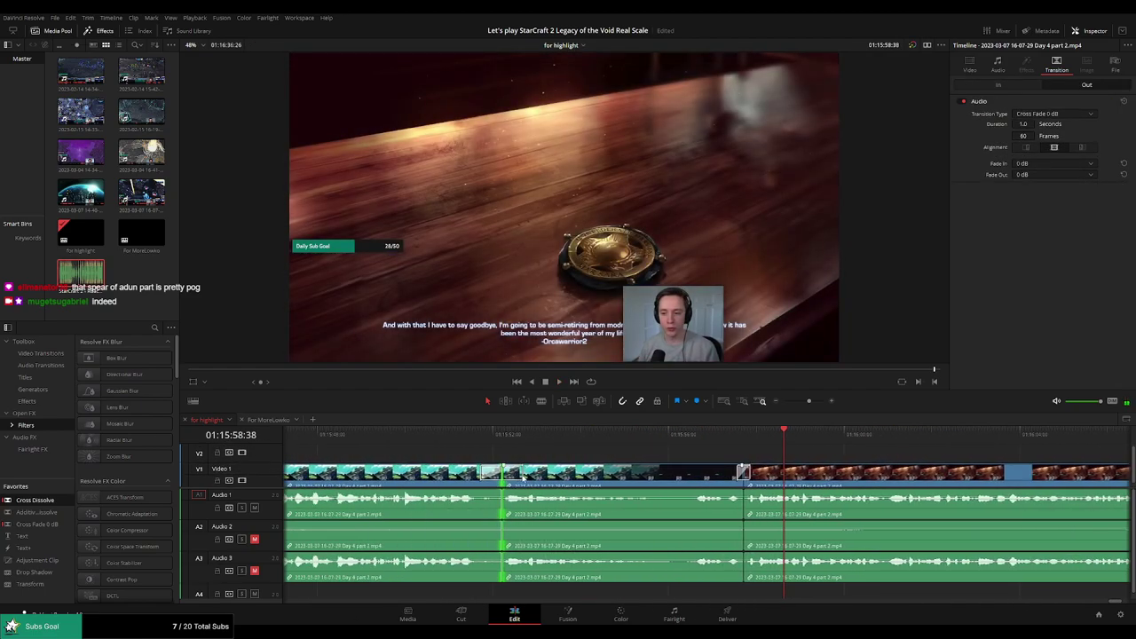
pyautogui.click(519, 474)
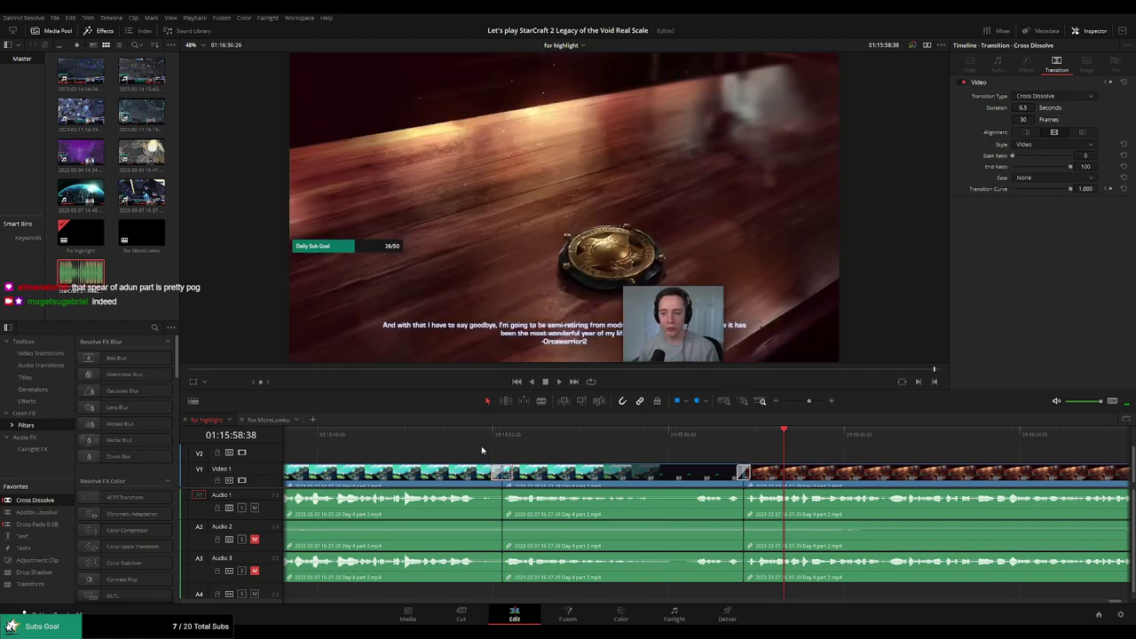
# Play back the dissolve near 01:15:52 and the join near 01:15:57, and skim onward to 01:16:09
pyautogui.click(478, 438)
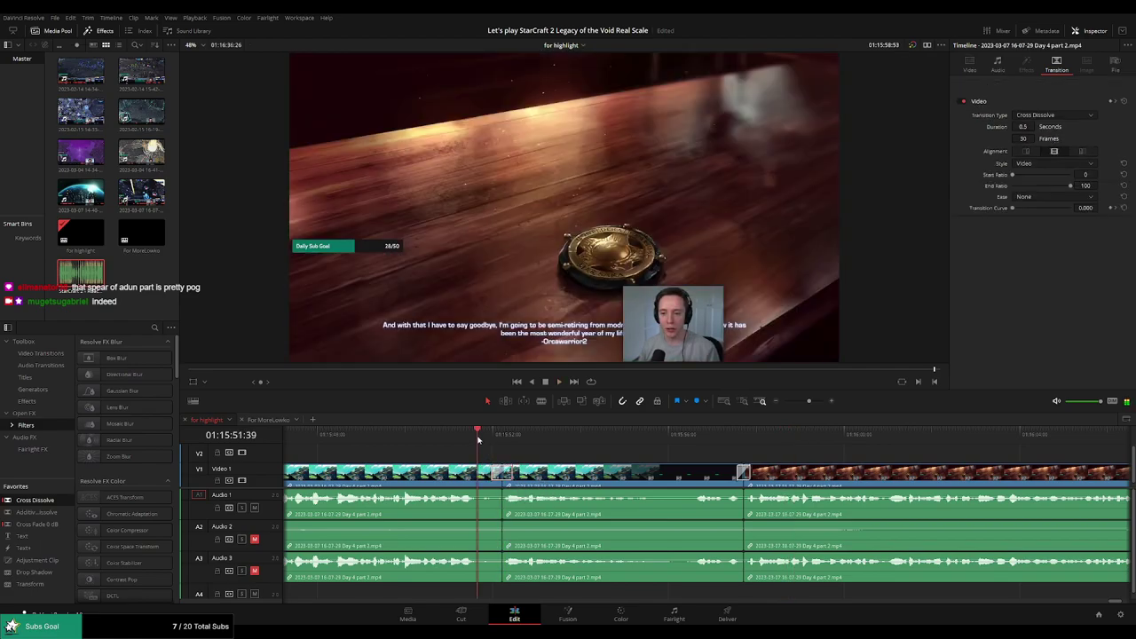
pyautogui.press('space')
pyautogui.moveTo(672, 454); pyautogui.dragTo(666, 448)
pyautogui.click(732, 441)
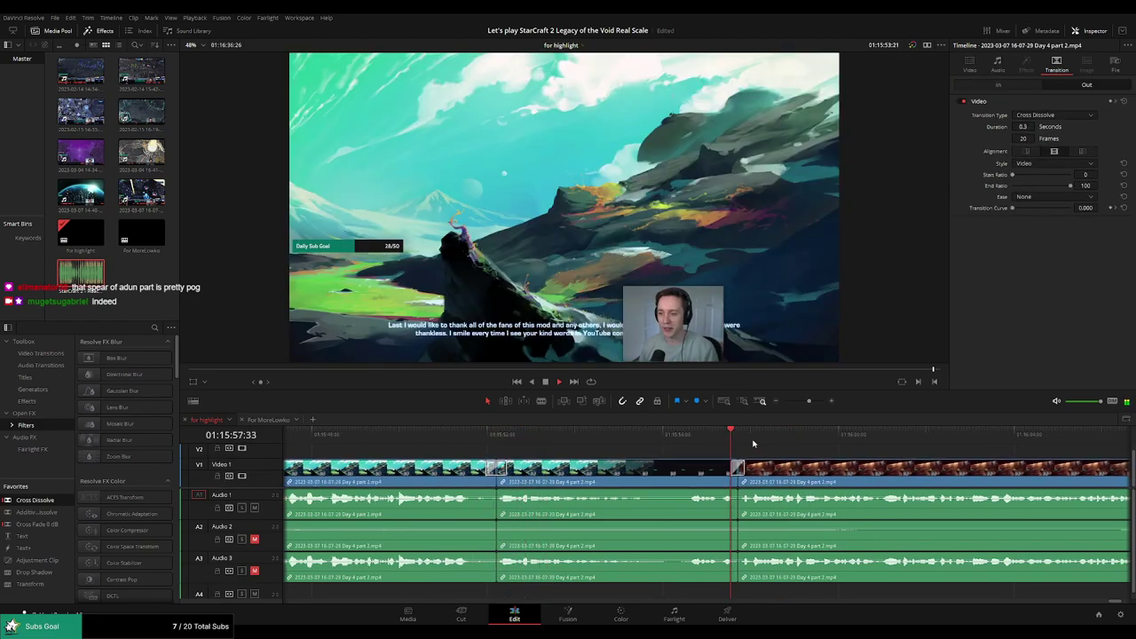
pyautogui.moveTo(832, 453); pyautogui.dragTo(974, 441)
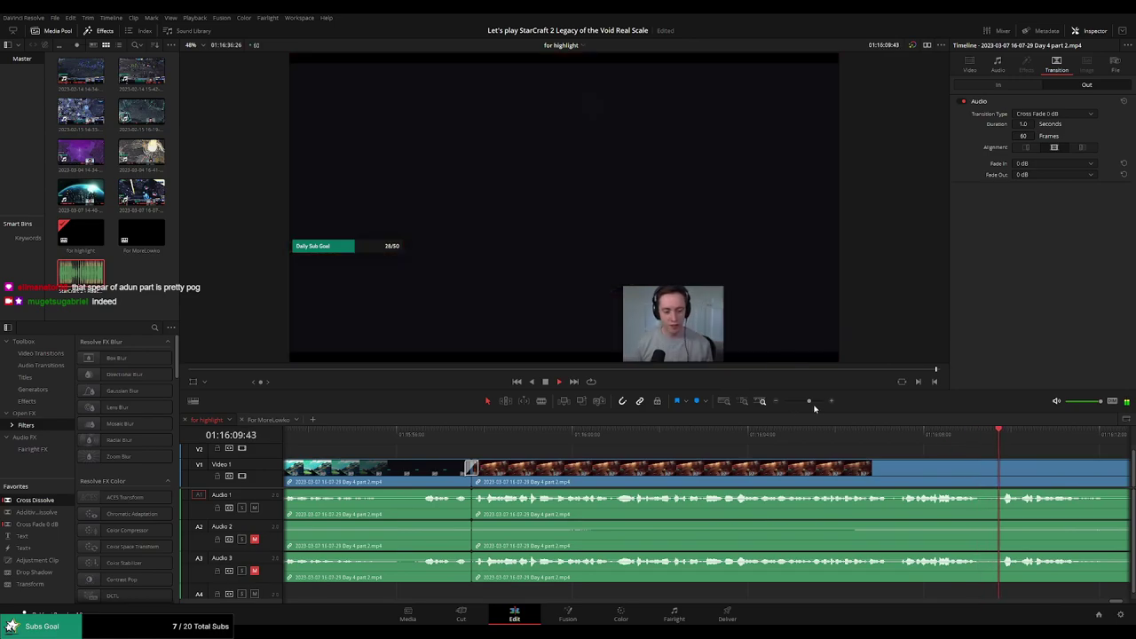
# Review the last joins near 01:16:16 and 01:16:29 and play the final clip to the timeline's end
pyautogui.moveTo(809, 401); pyautogui.dragTo(802, 401)
pyautogui.click(785, 439)
pyautogui.click(926, 439)
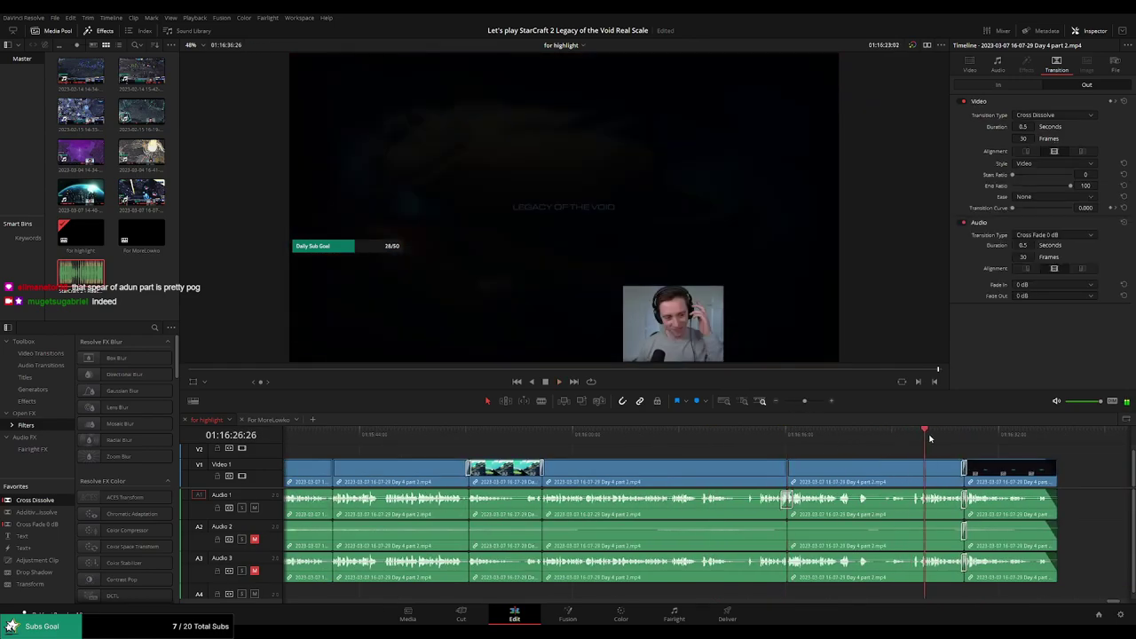
pyautogui.moveTo(930, 438); pyautogui.dragTo(938, 439)
pyautogui.moveTo(1032, 451); pyautogui.dragTo(762, 435)
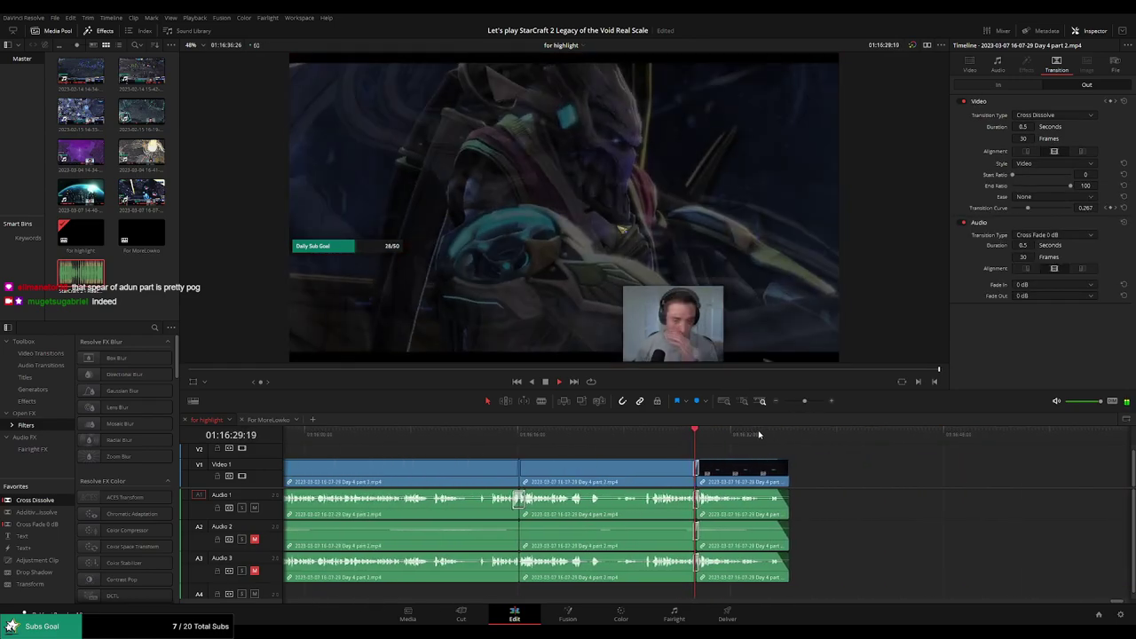
pyautogui.click(772, 434)
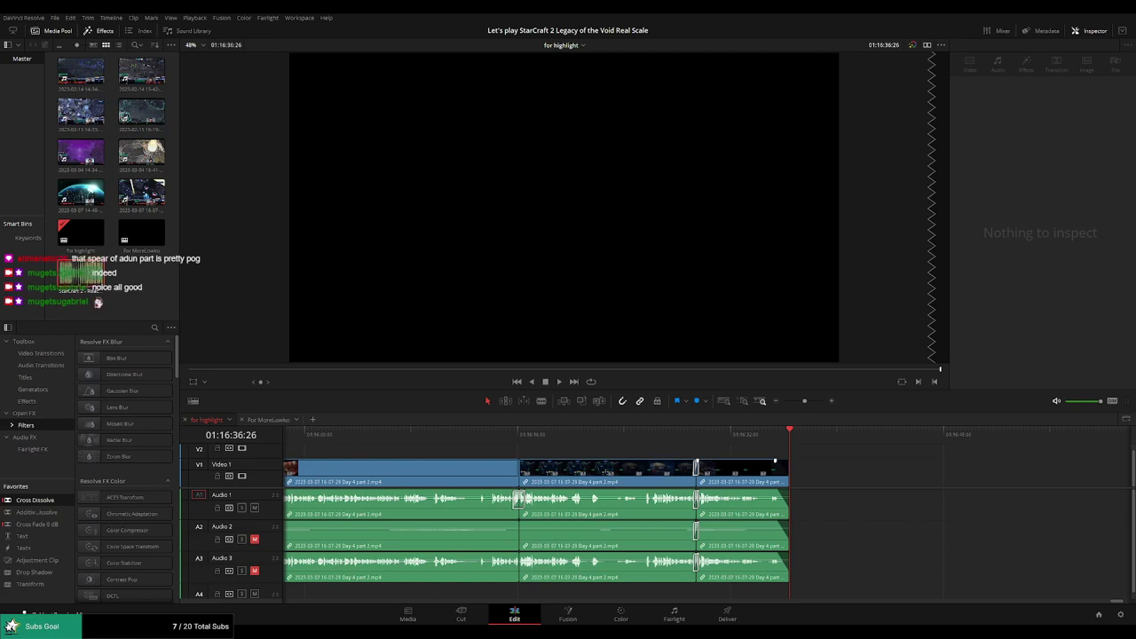
# Spot-check the closing clip and the title screen footage near 01:16:24, and display the whole timeline
pyautogui.click(765, 434)
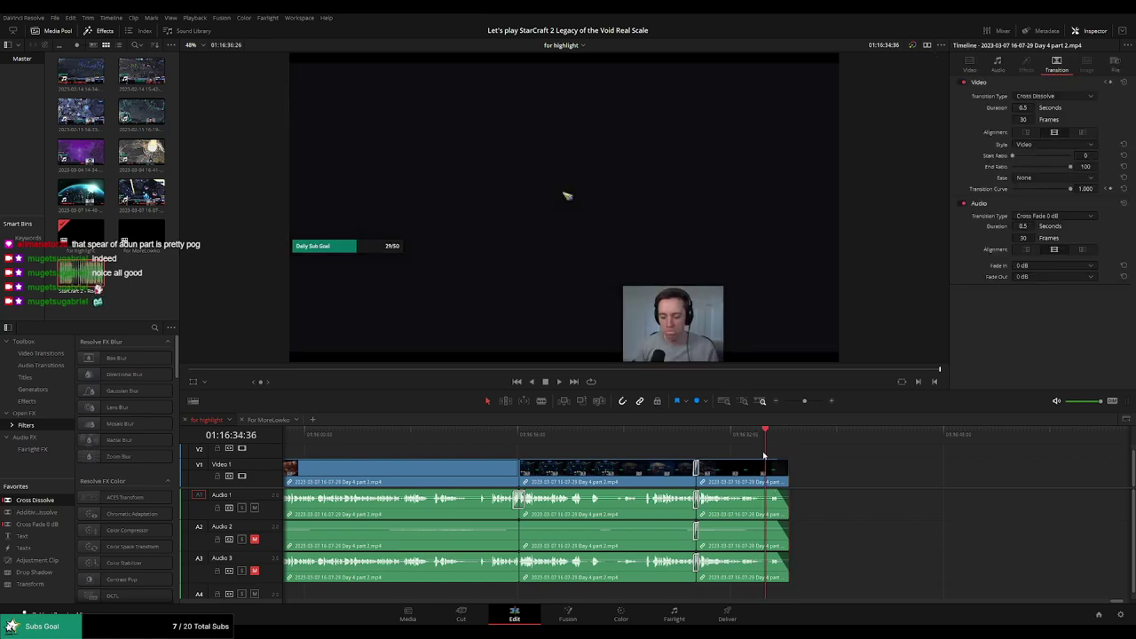
pyautogui.click(746, 434)
pyautogui.press('space')
pyautogui.click(708, 434)
pyautogui.click(772, 435)
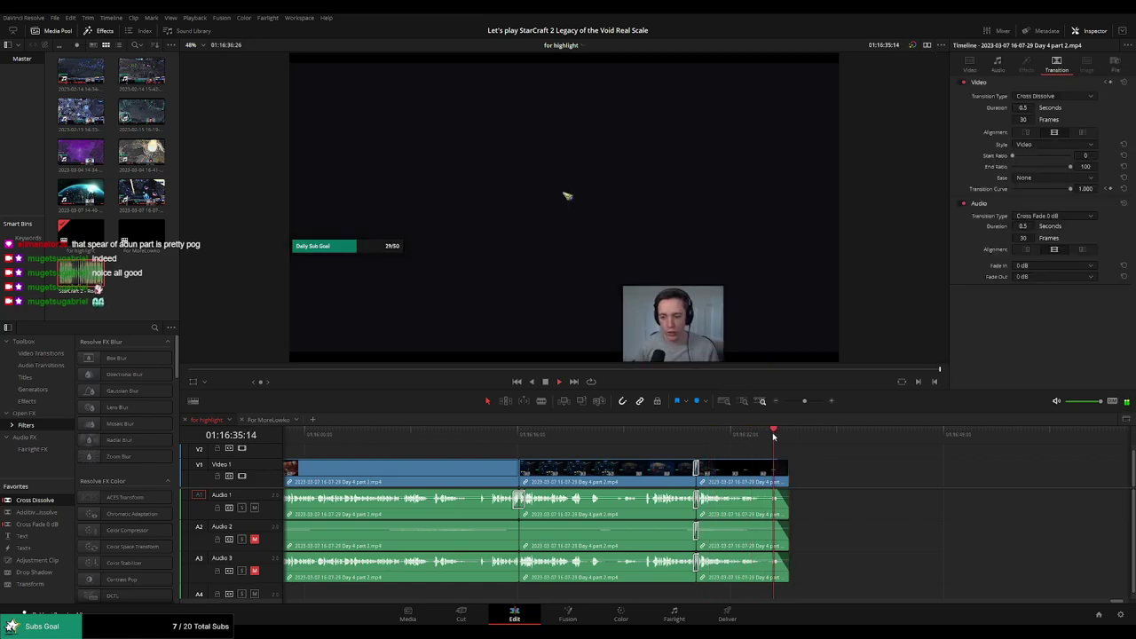
pyautogui.click(629, 434)
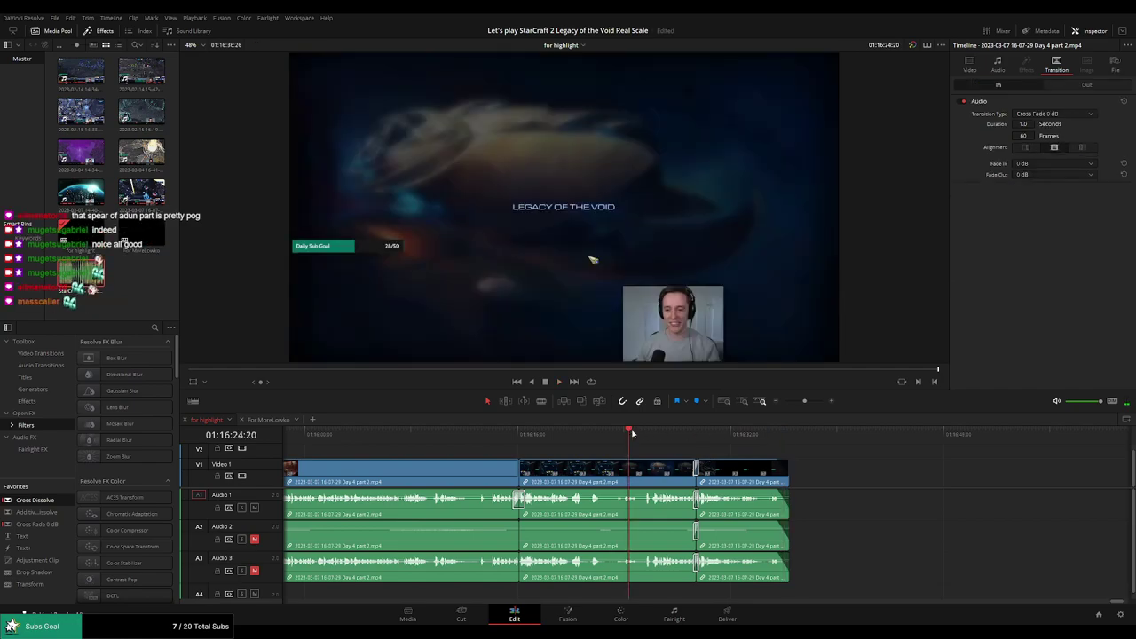
pyautogui.press('space')
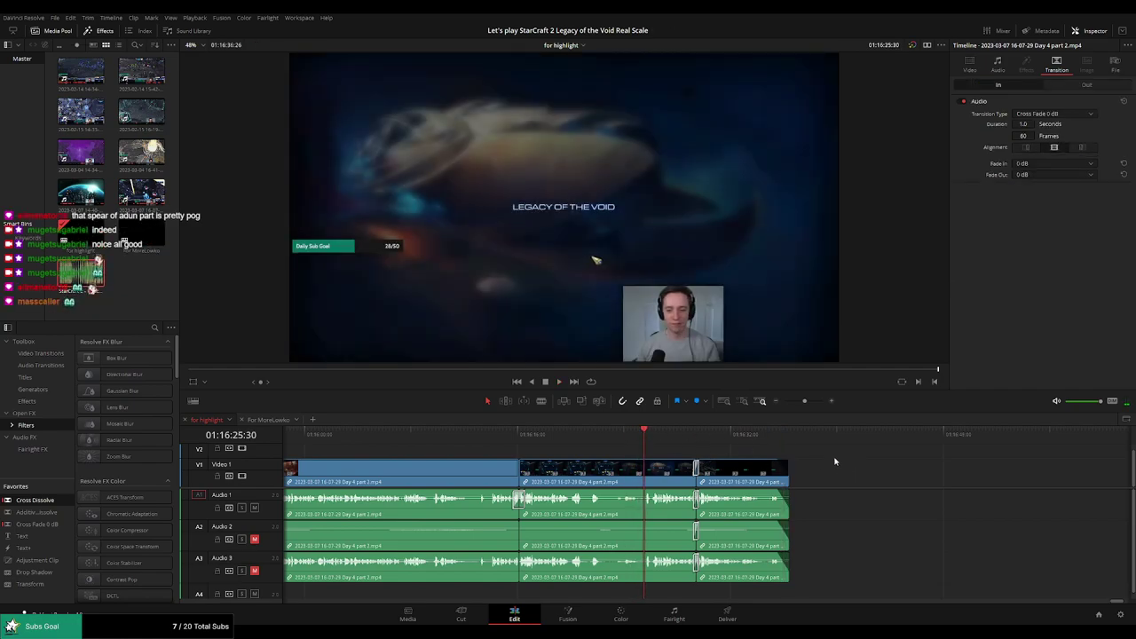
pyautogui.moveTo(809, 402); pyautogui.dragTo(759, 409)
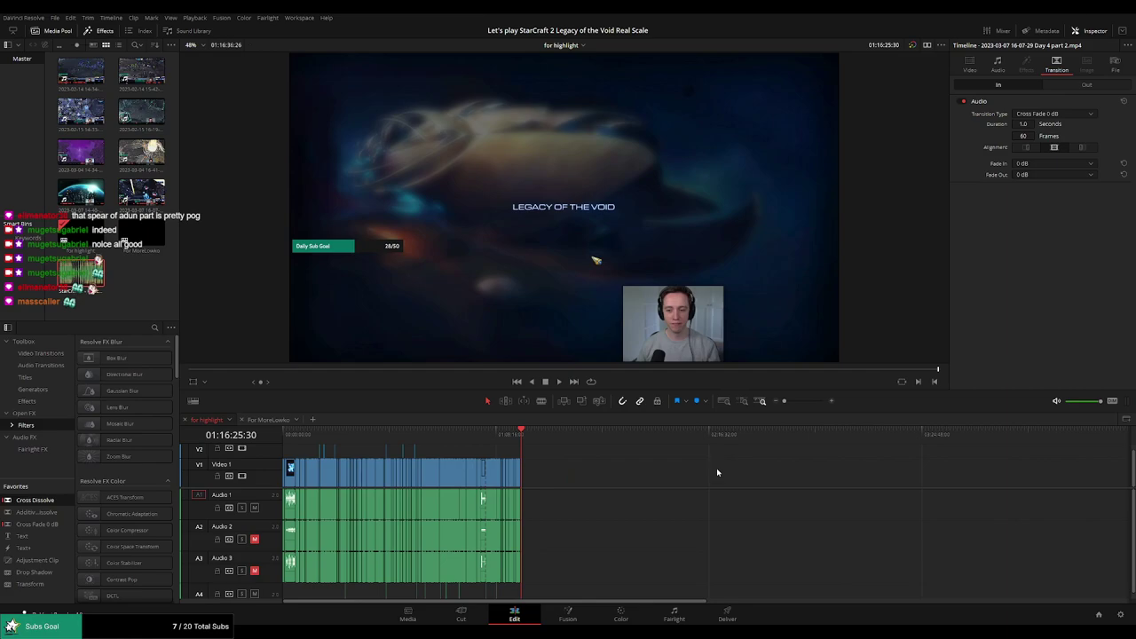